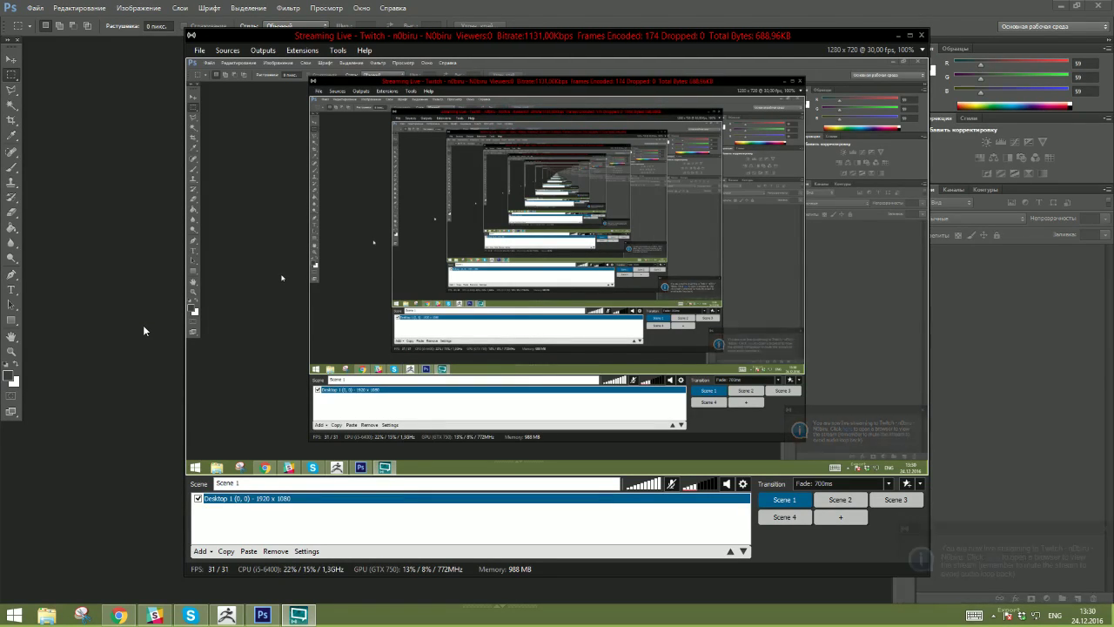
- Switch to the Twitch channel page in the browser and mute its live stream player
left_click(124, 616)
left_click(331, 6)
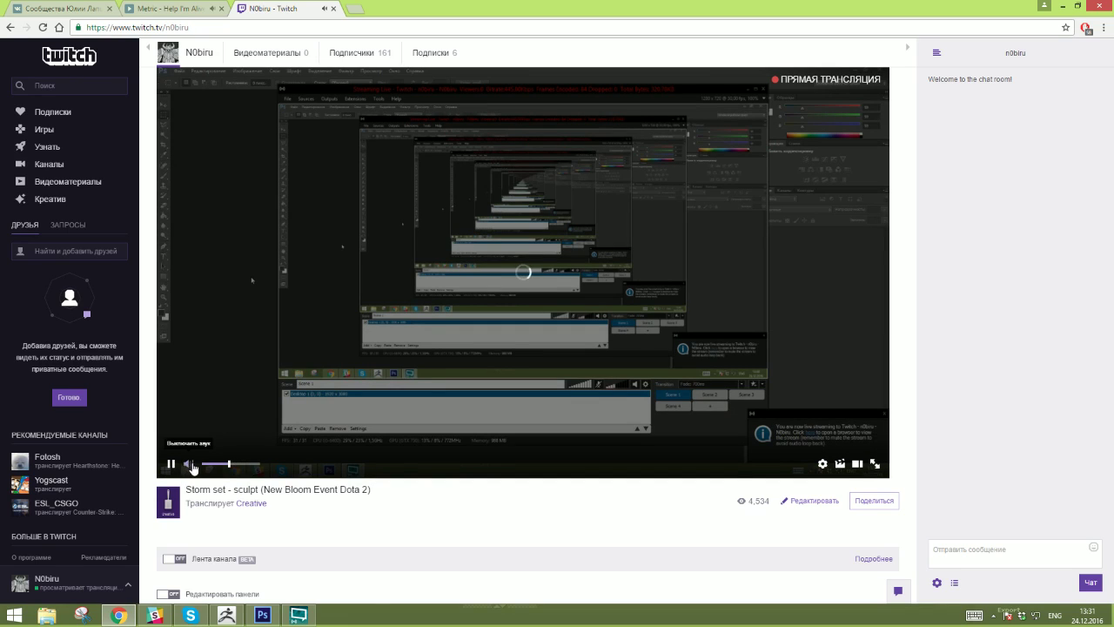
left_click(190, 464)
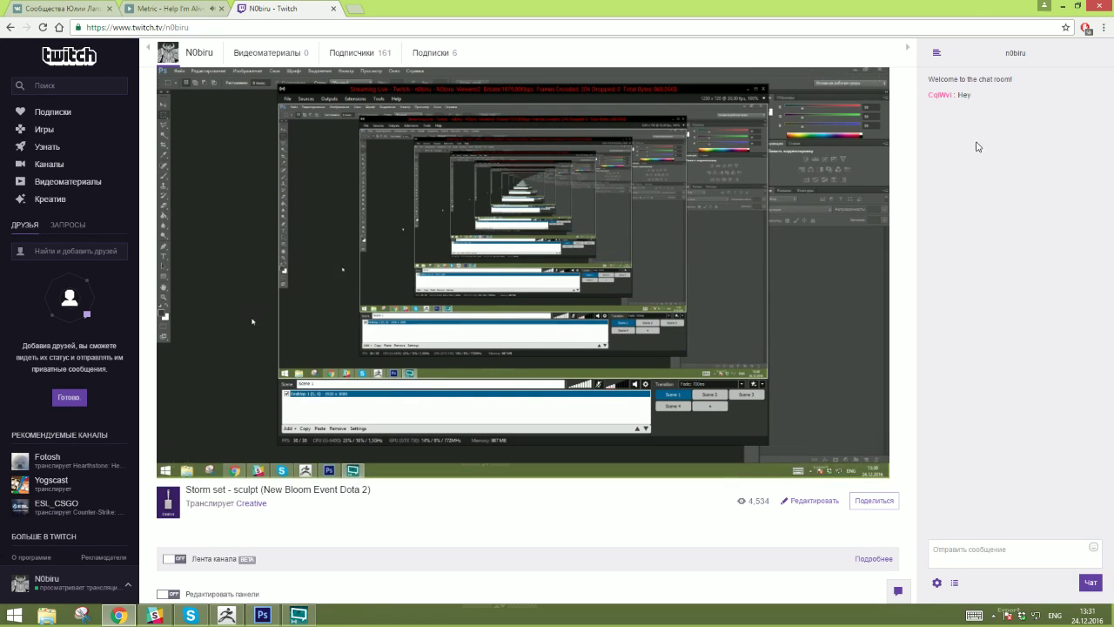
left_click(1060, 6)
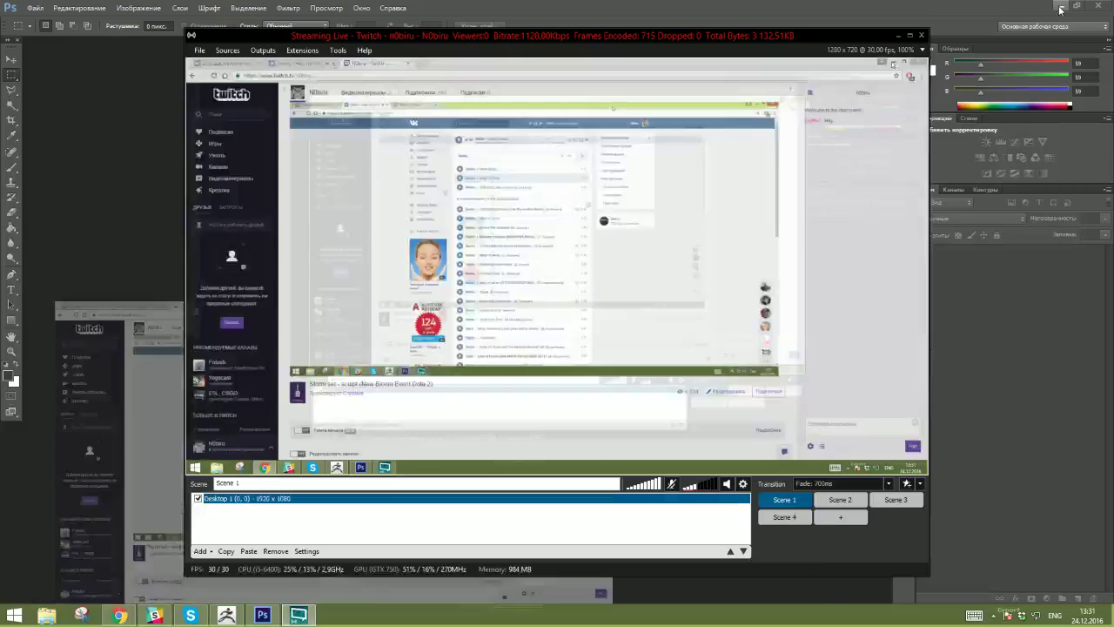
- Switch to ZBrush and examine the armoured character from the front and side, checking the Twitch chat in between
left_click(226, 615)
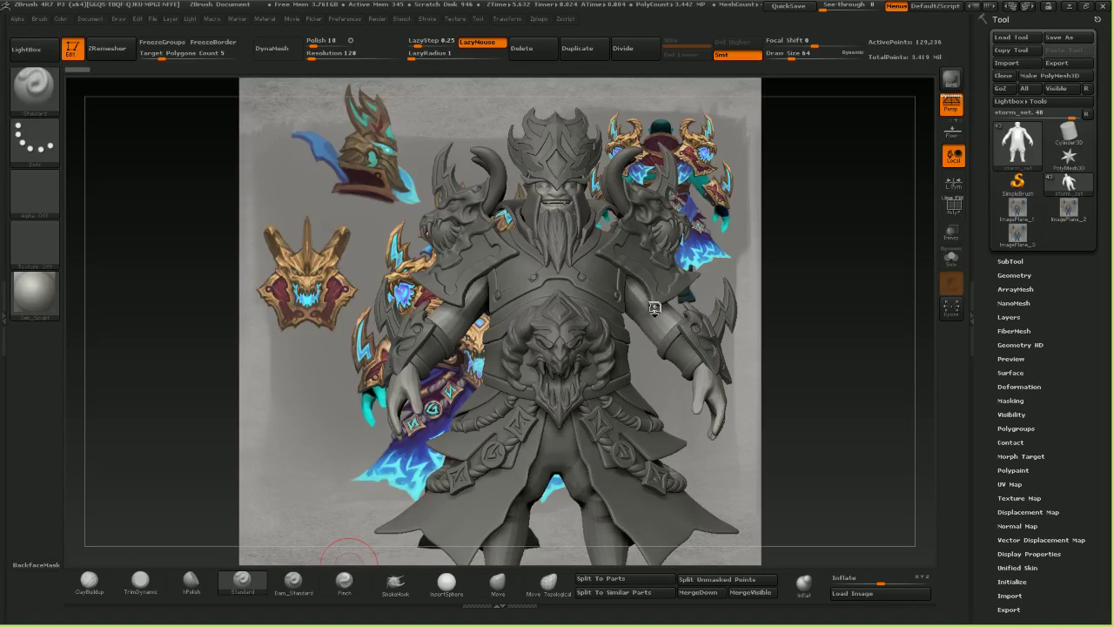
right_click_drag(655, 307, 653, 306)
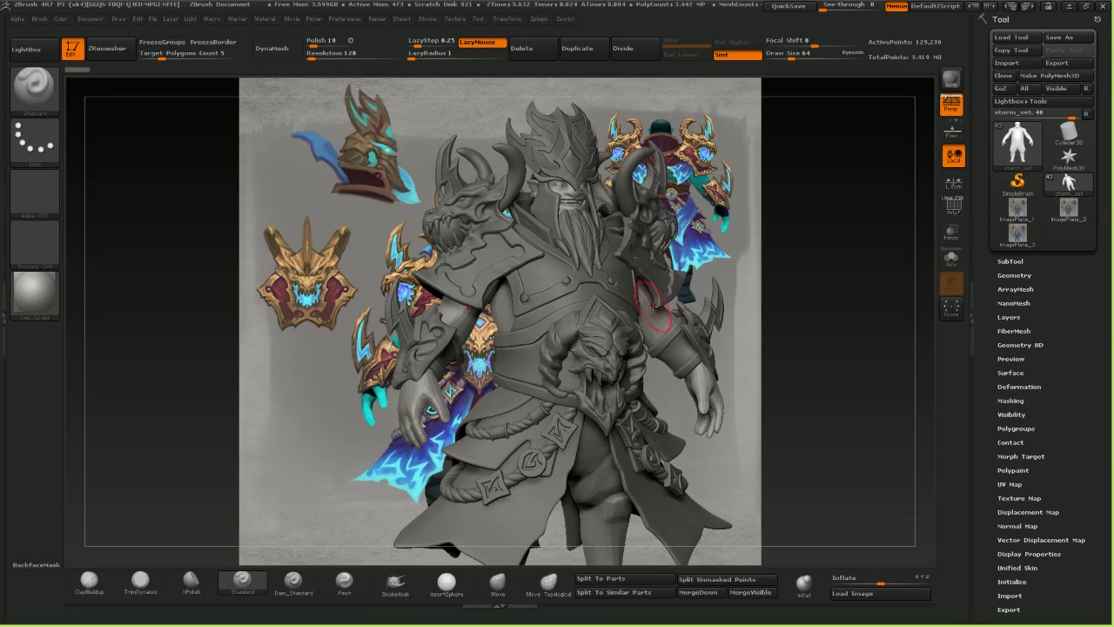
mouse_move(606, 318)
right_mouse_down()
mouse_move(557, 301)
mouse_move(625, 315)
right_mouse_up()
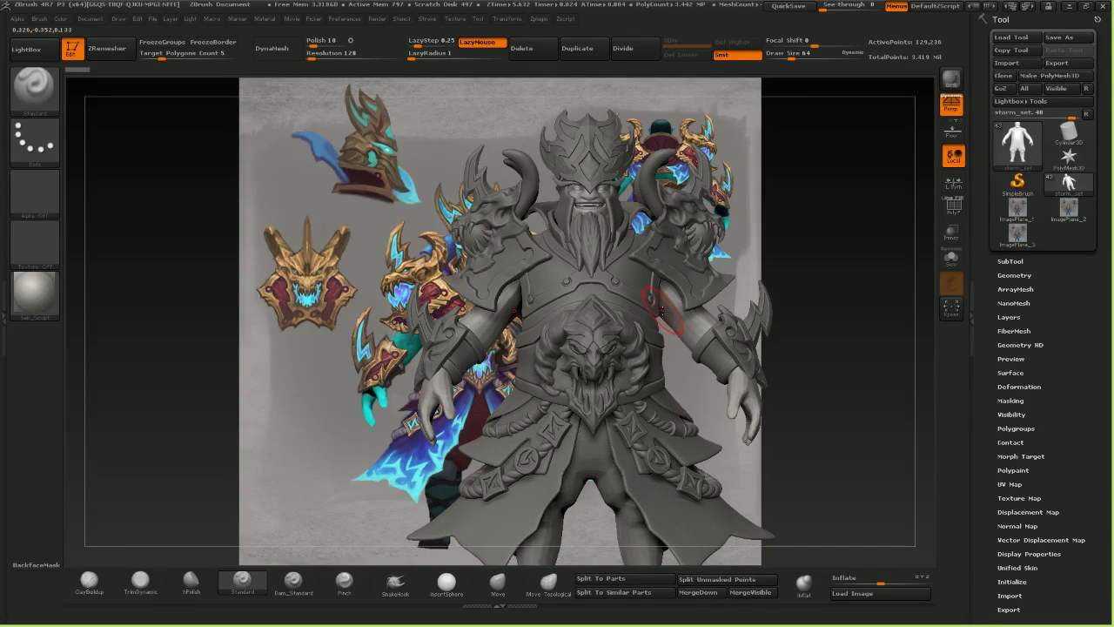
key("alt+Tab")
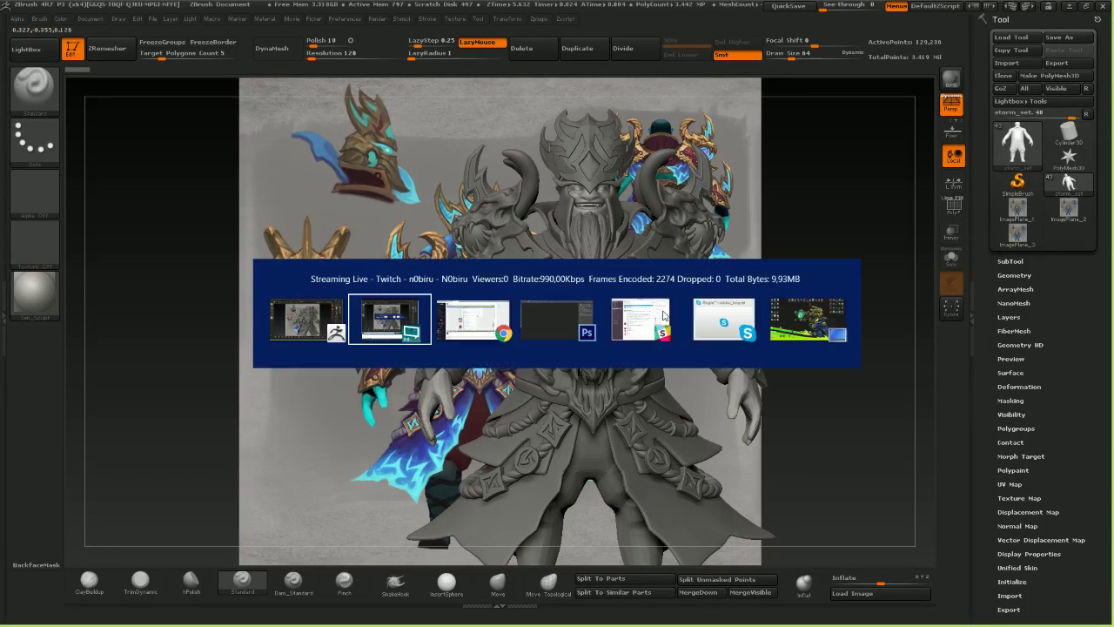
key("alt+Tab")
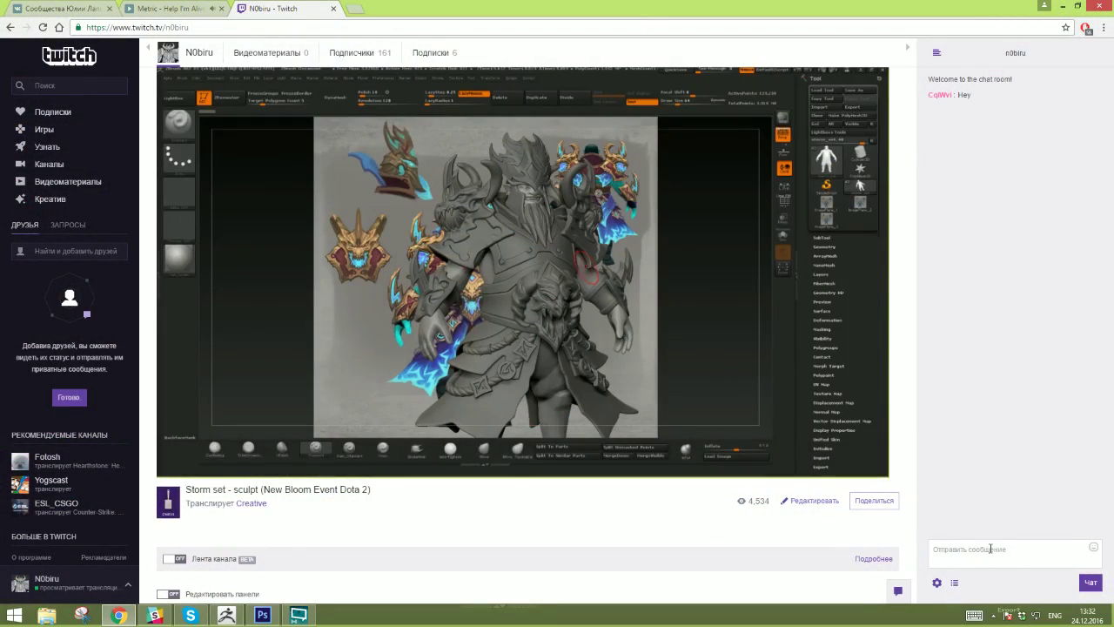
key("alt+Tab")
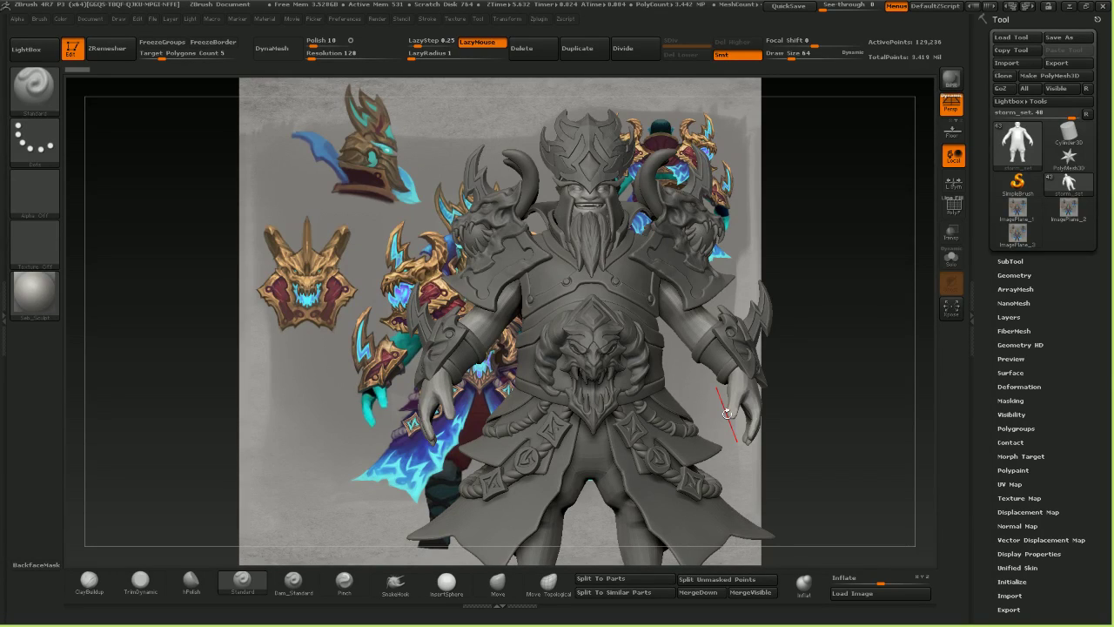
right_click_drag(664, 382, 667, 380)
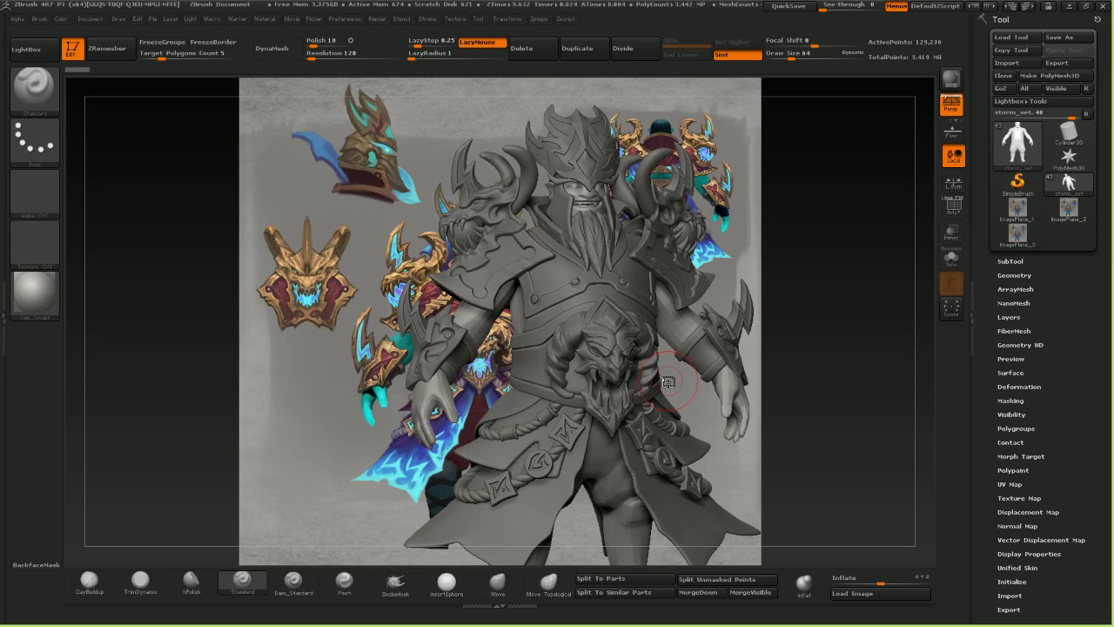
- Post "Я не могу настроить чат на телефоне, так что придется альтабаться)" in the Twitch channel's chat
key("alt+Tab")
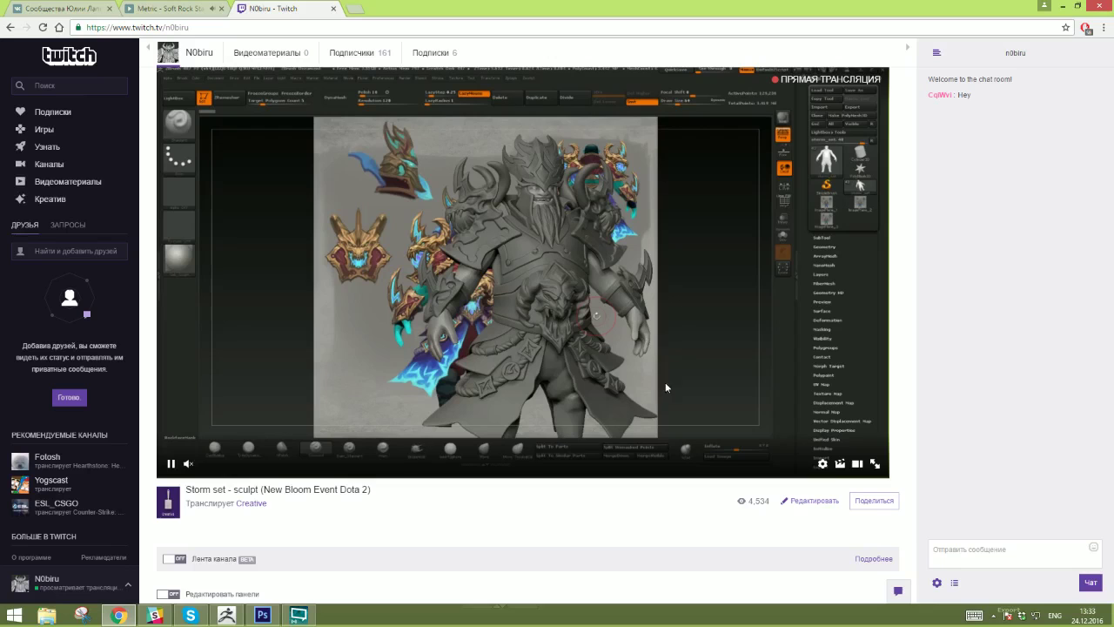
left_click(973, 549)
key("alt+shift")
type("Я")
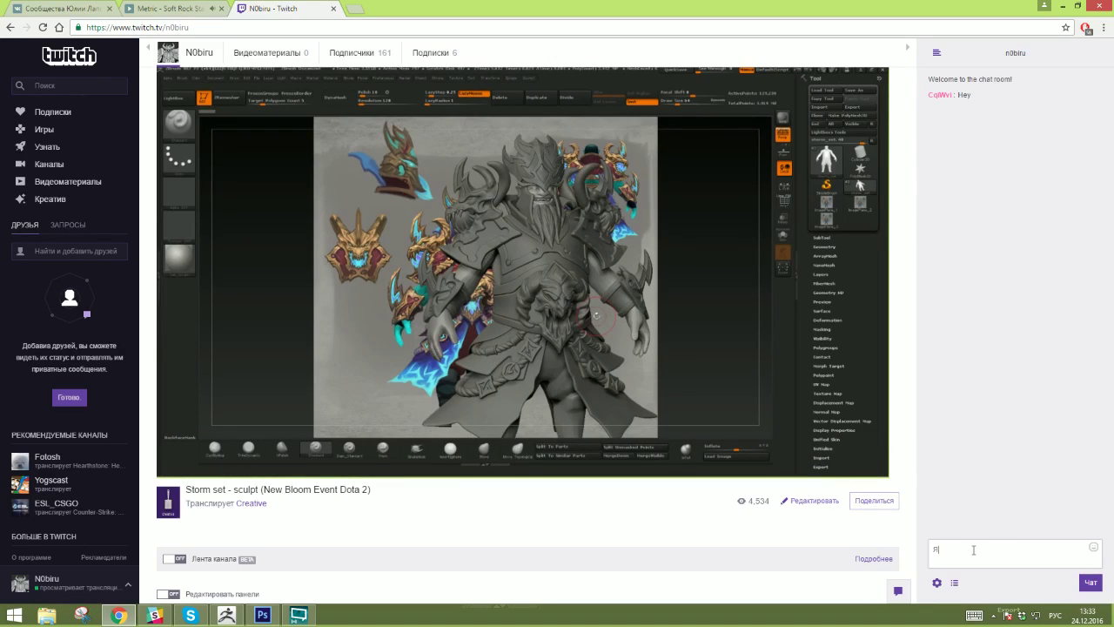
type(" не могу настроить чат на телефоне, так что")
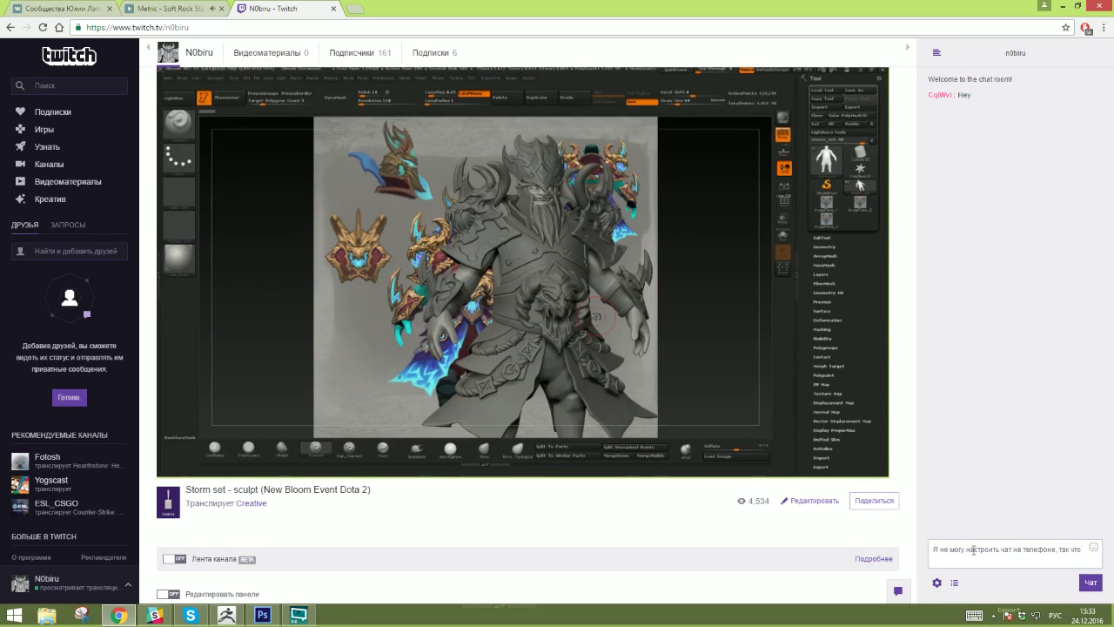
type(" придется альфаб")
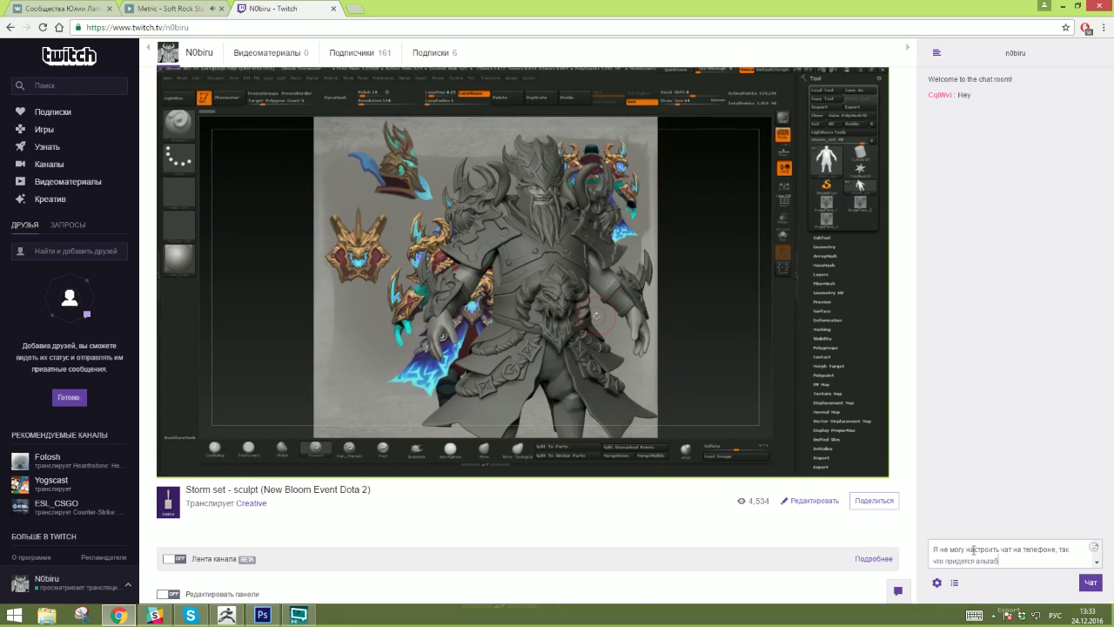
type("аться)")
key("Return")
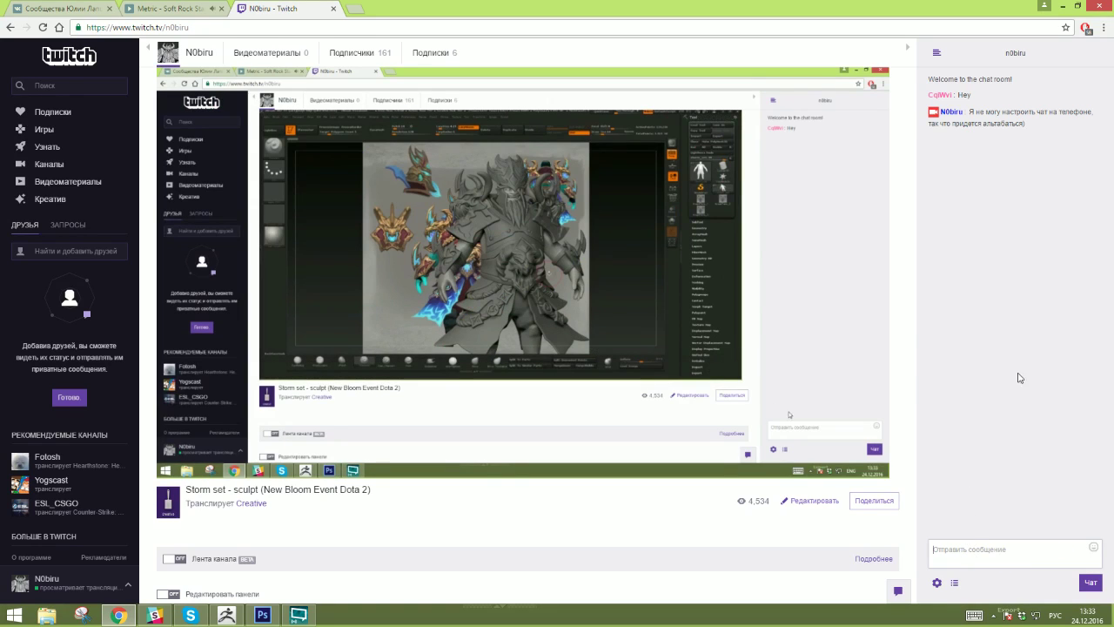
- Switch back to ZBrush and make the hip cloth just below the character's belt the active subtool
key("alt+Tab")
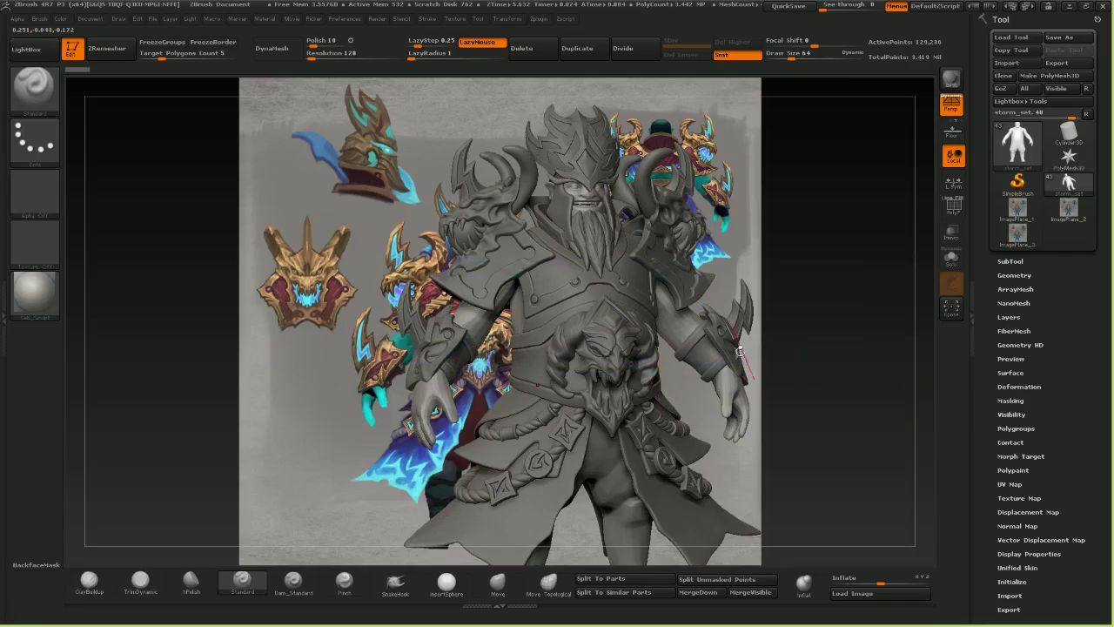
mouse_move(734, 360)
right_mouse_down()
mouse_move(431, 406)
mouse_move(422, 357)
mouse_move(478, 383)
mouse_move(641, 284)
mouse_move(670, 284)
mouse_move(474, 289)
mouse_move(548, 302)
right_mouse_up()
right_click_drag(628, 385, 593, 330, "alt")
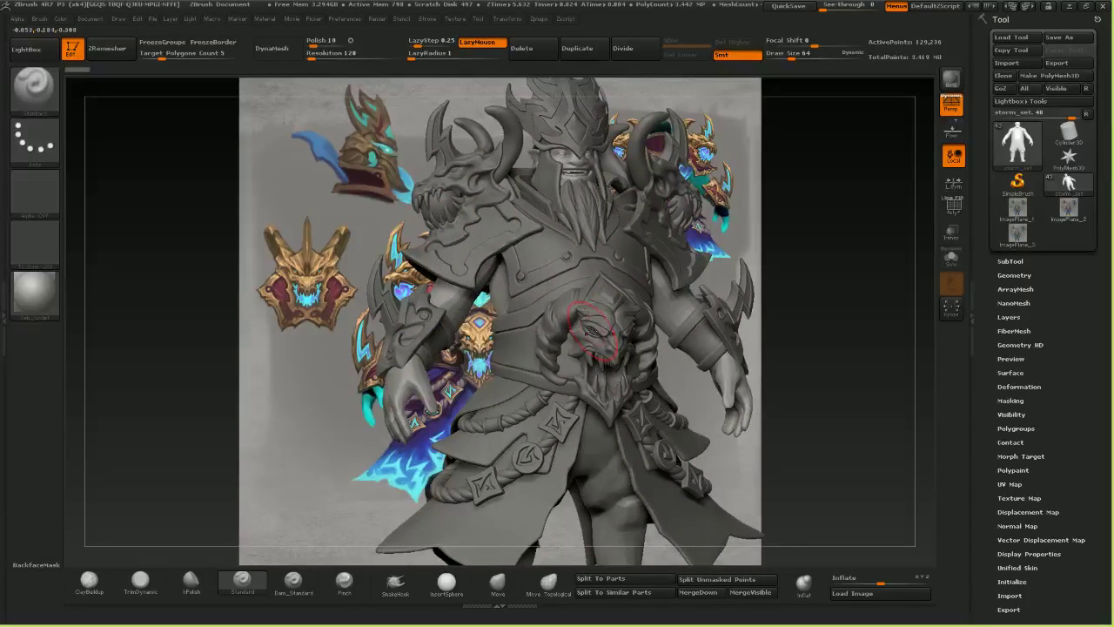
right_click_drag(708, 329, 650, 331, "alt")
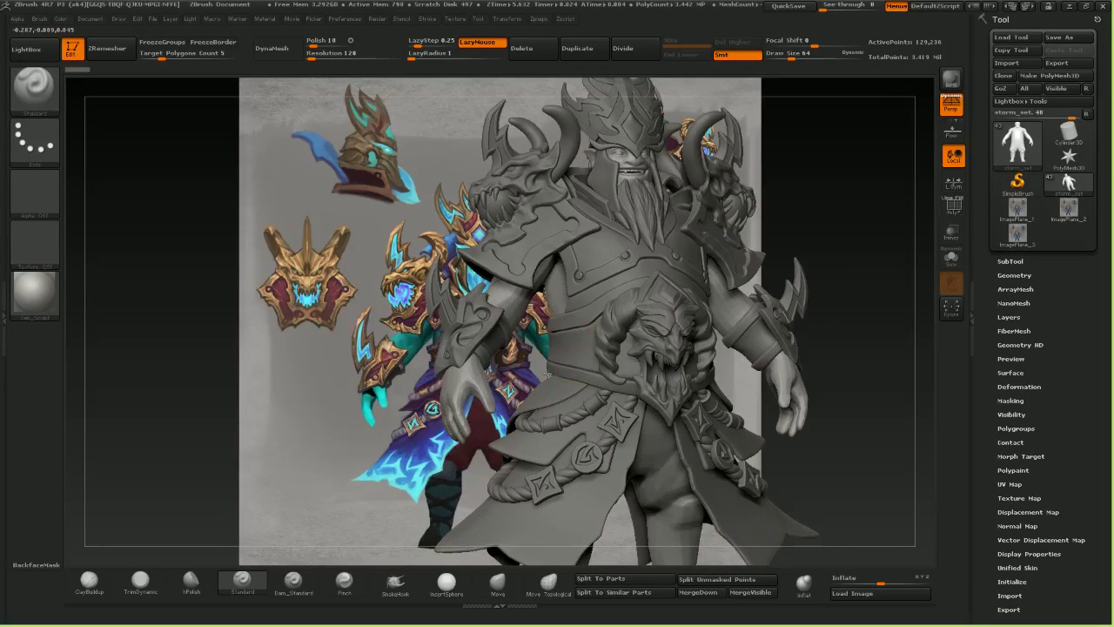
left_click(549, 382, "alt")
right_click_drag(549, 382, 567, 428, "ctrl")
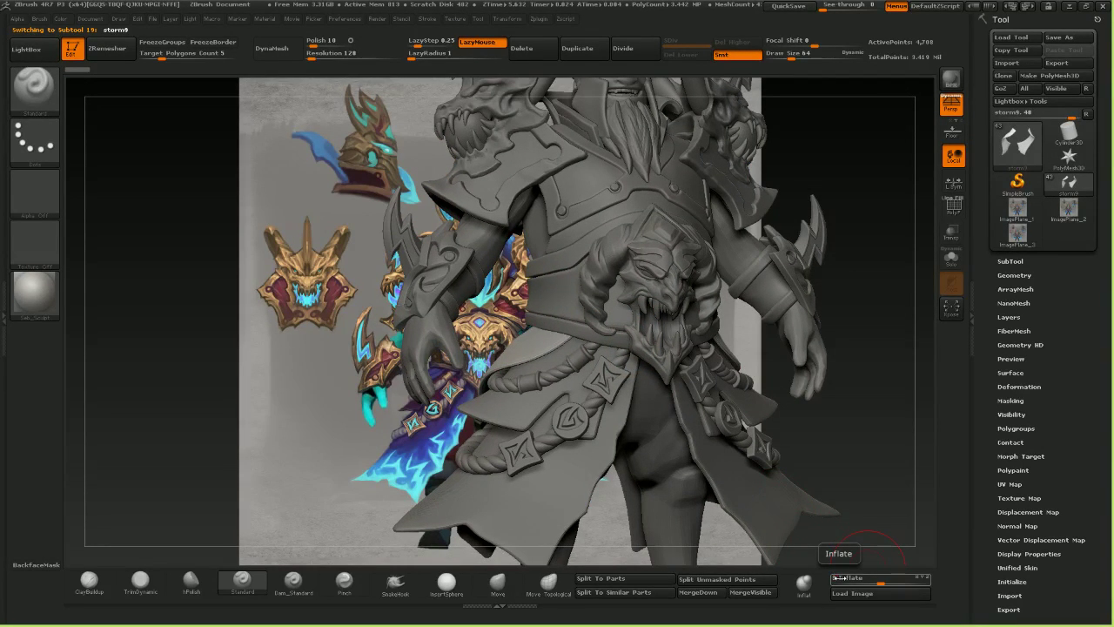
- Divide the hip cloth mesh once, compare it with subdivision level 1 and leave it at level 2
left_click(840, 578)
right_click_drag(542, 335, 635, 305)
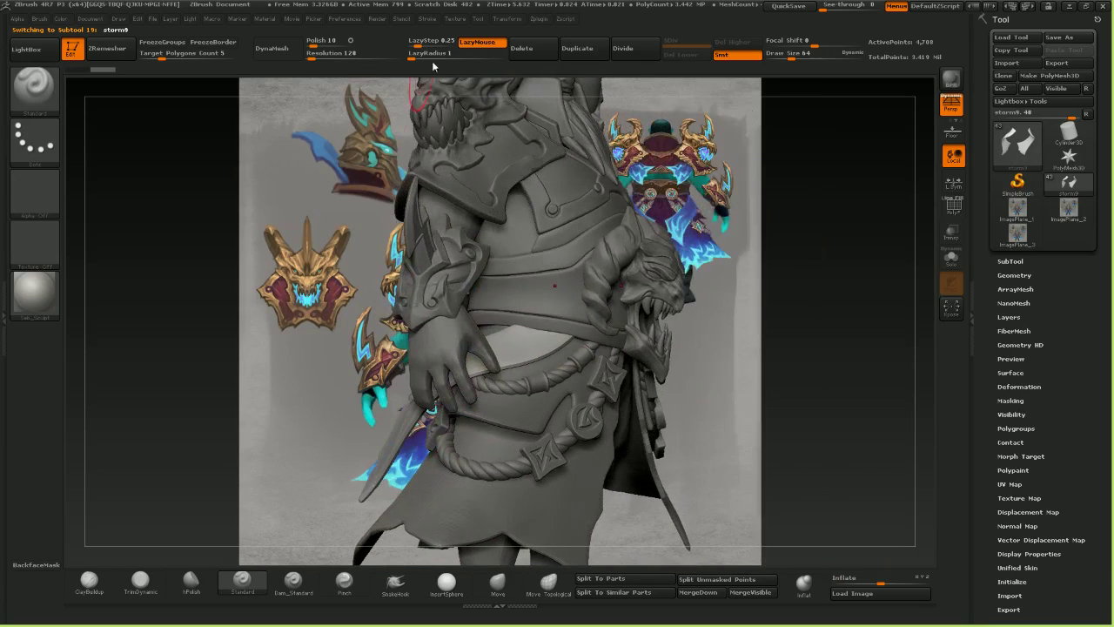
left_click(632, 56)
right_click_drag(370, 315, 551, 312)
left_click(675, 42)
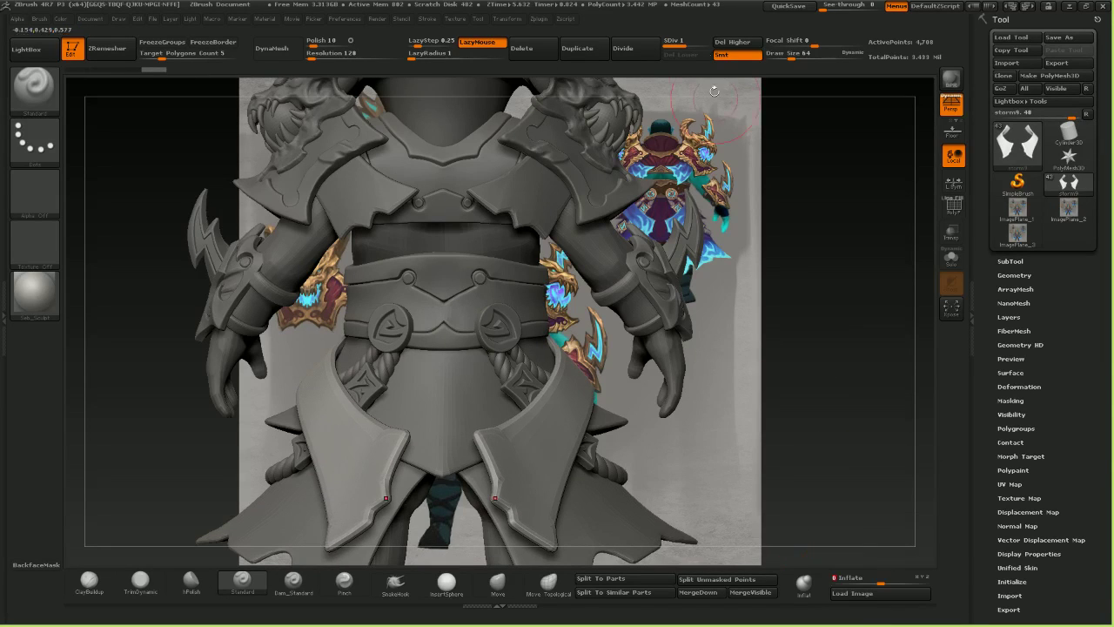
left_click(697, 44)
right_click_drag(550, 446, 638, 383)
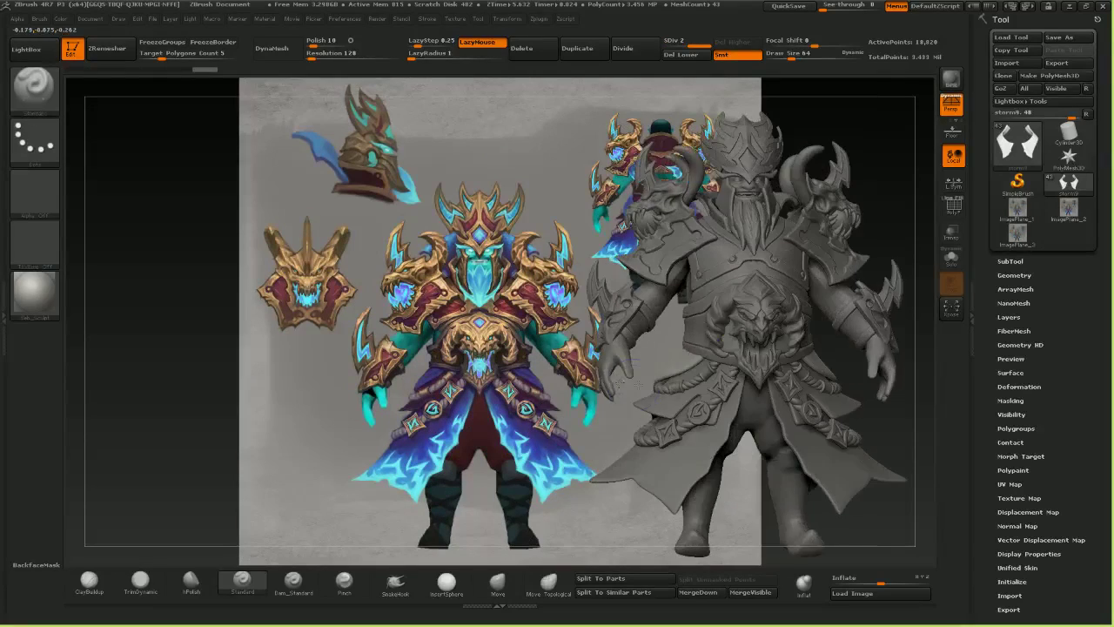
- Make the long front skirt panel the active subtool and choose the Move brush
right_click_drag(765, 382, 614, 380, "alt")
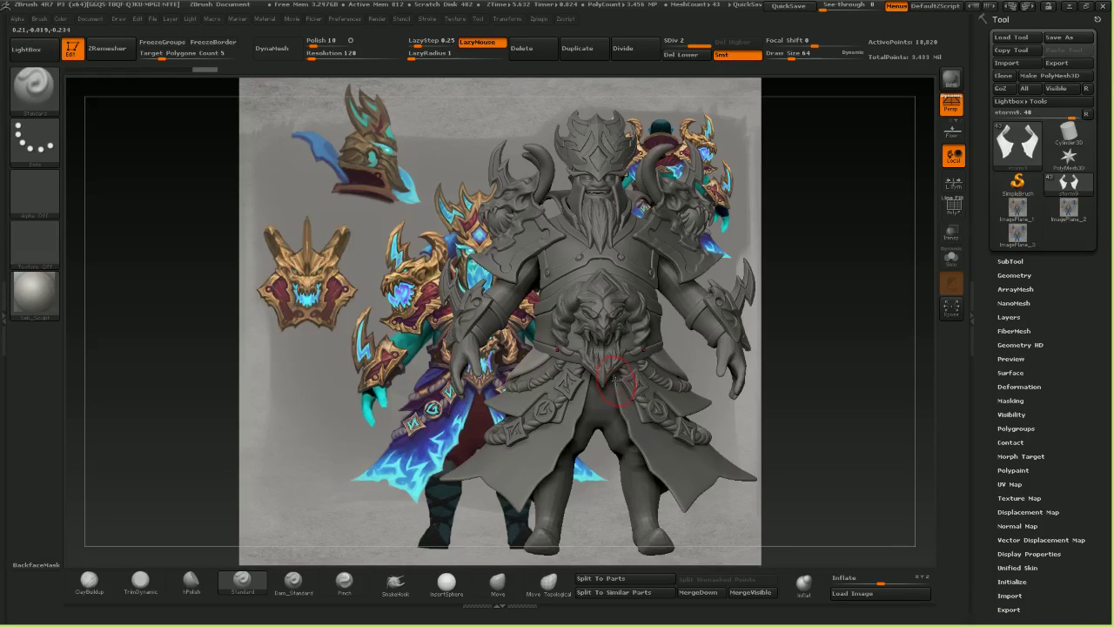
left_click(538, 474, "alt")
right_click_drag(557, 481, 621, 447, "alt")
left_click_drag(135, 368, 133, 248)
left_click(497, 585)
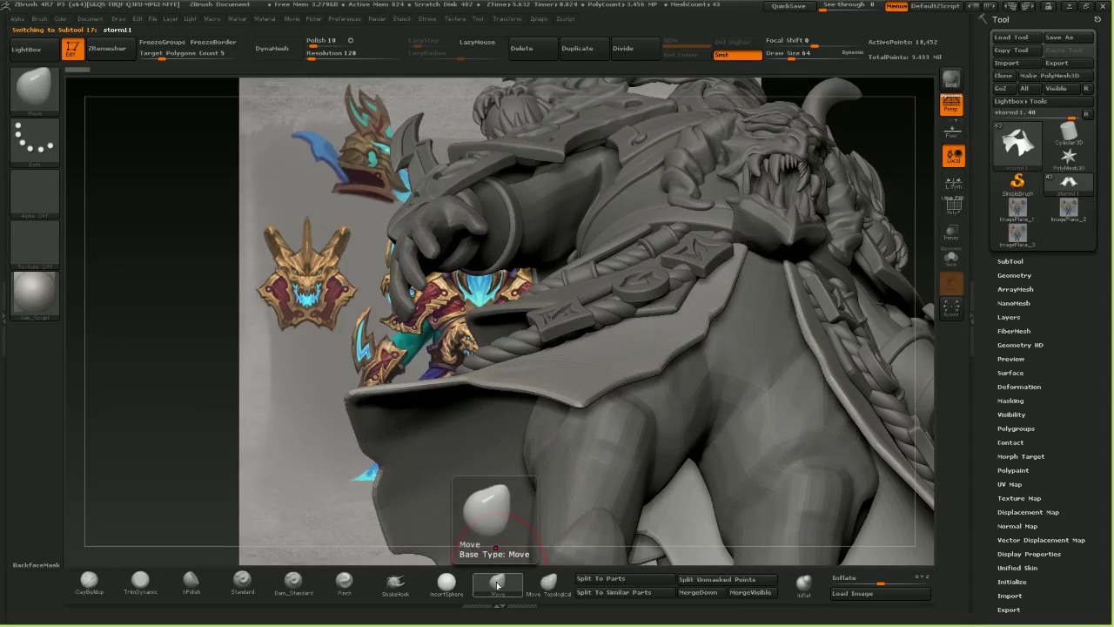
- Switch to the empty Photoshop window and close the program
key("alt+Tab")
left_click(562, 307)
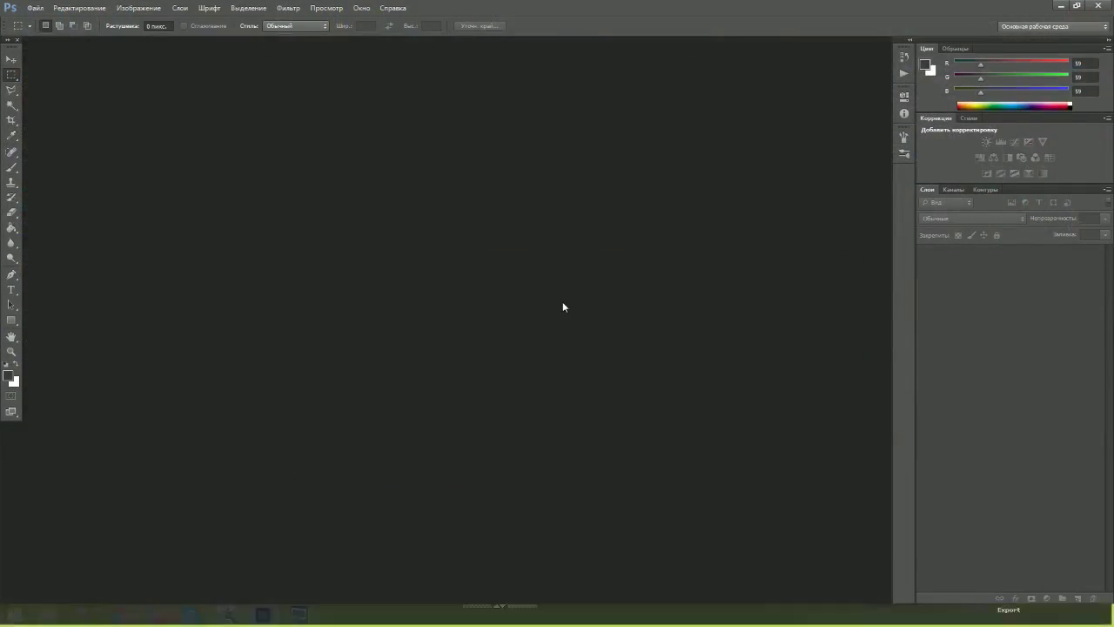
left_click(1100, 5)
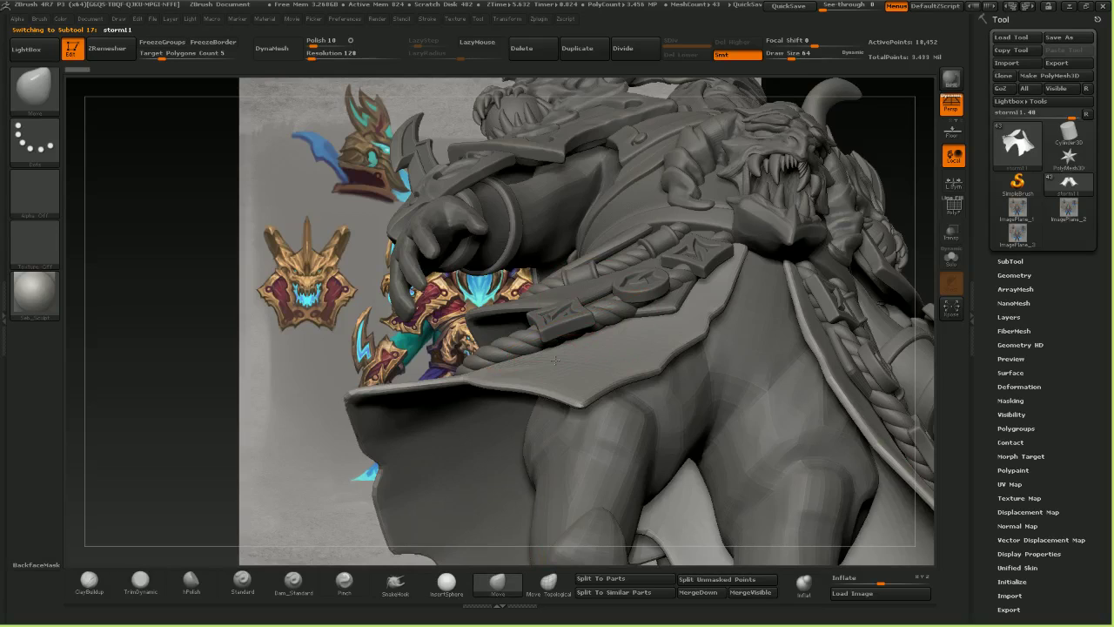
- Nudge the skirt panel's lower edge with a smaller Move brush and smooth the cloth above that edge
left_click_drag(132, 304, 178, 292)
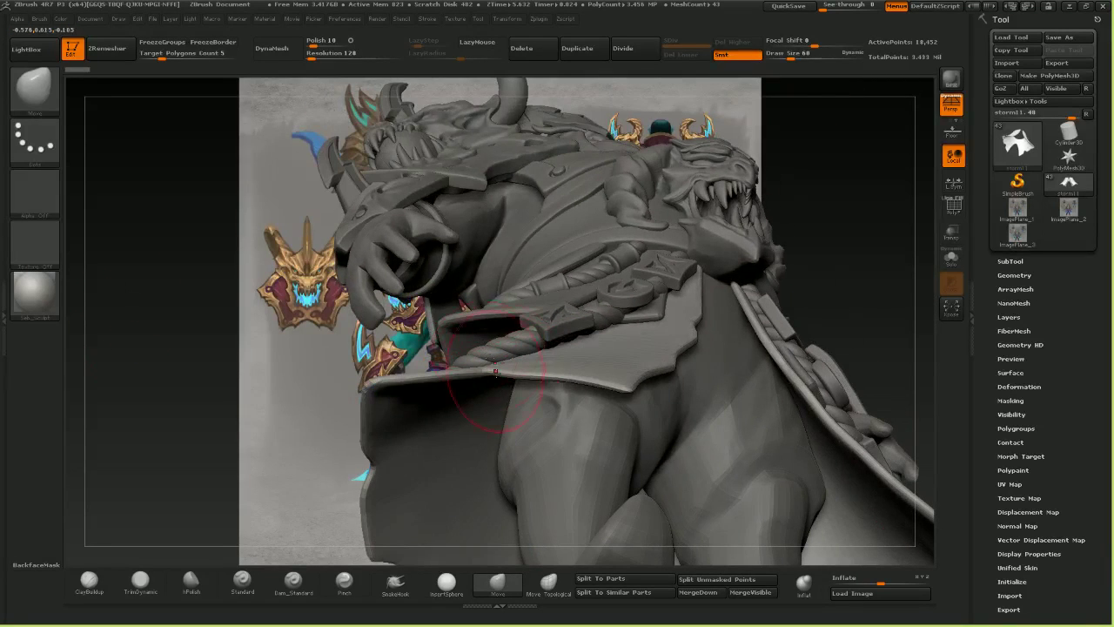
key("[")
left_click_drag(481, 366, 484, 370)
key("[")
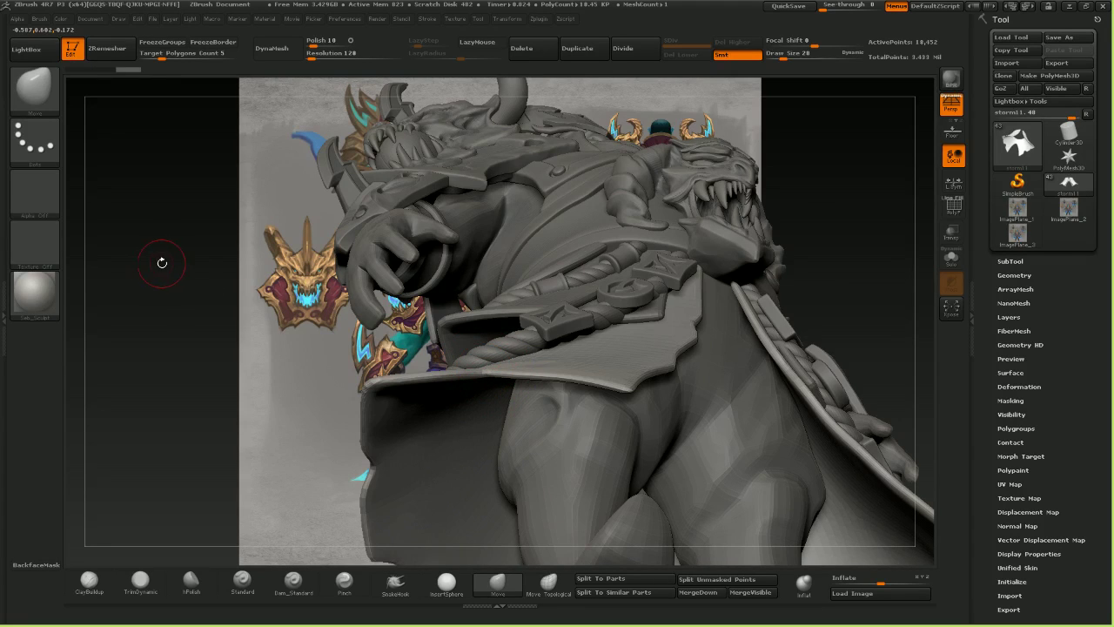
left_click_drag(162, 262, 171, 379)
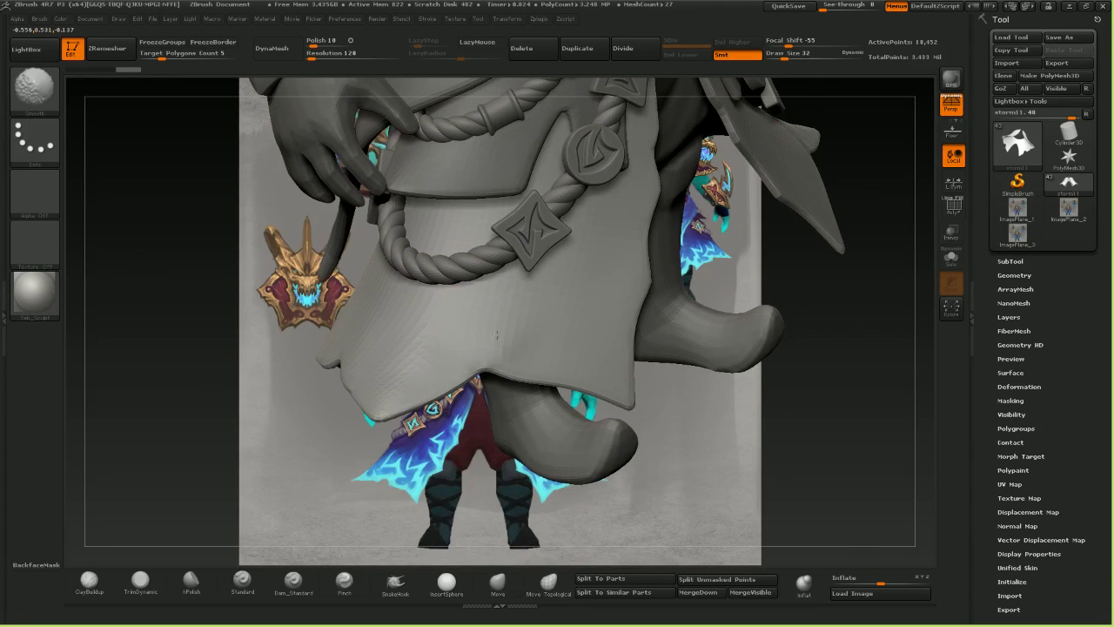
left_click_drag(451, 324, 460, 343, "shift")
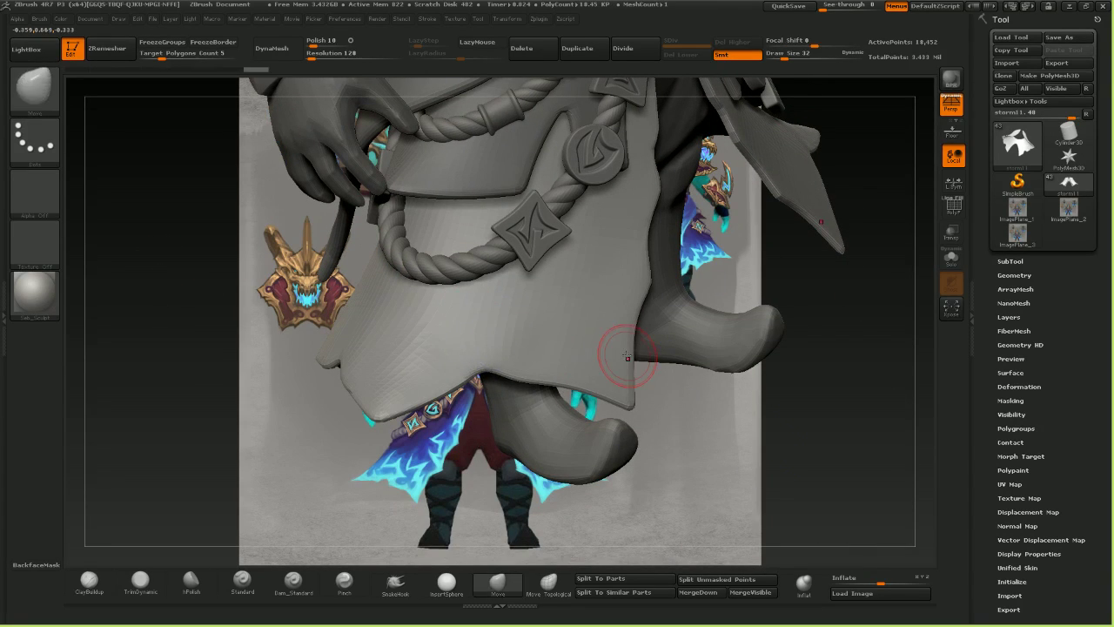
left_click_drag(740, 435, 595, 364)
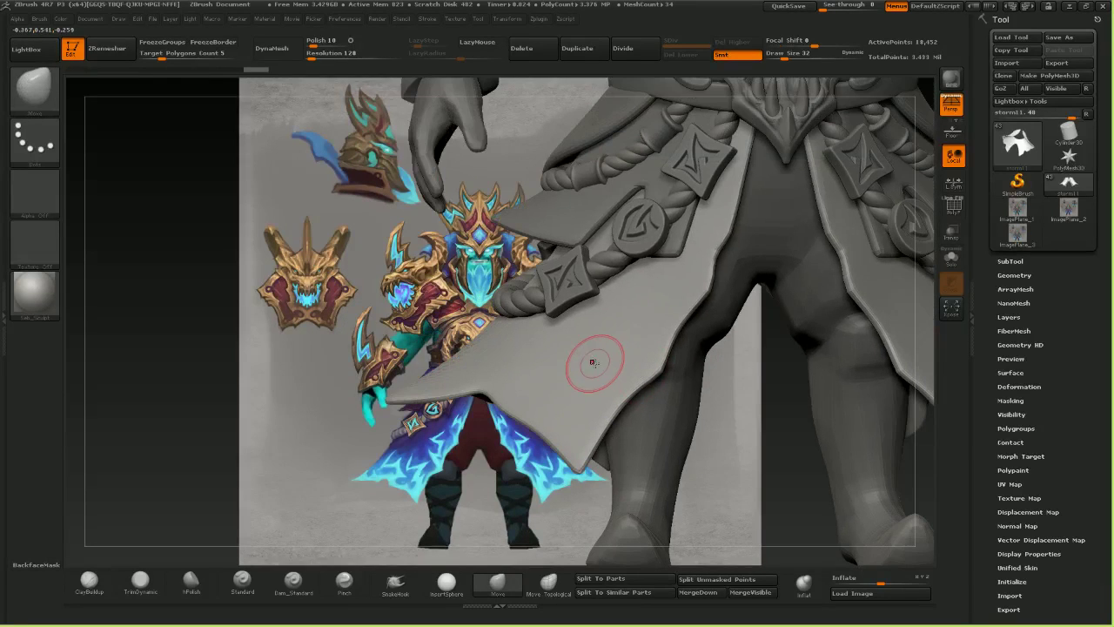
- Push the middle of the skirt panel's lower edge inward with the Move brush to deepen the notch
left_click_drag(129, 260, 177, 272)
key("bracketleft")
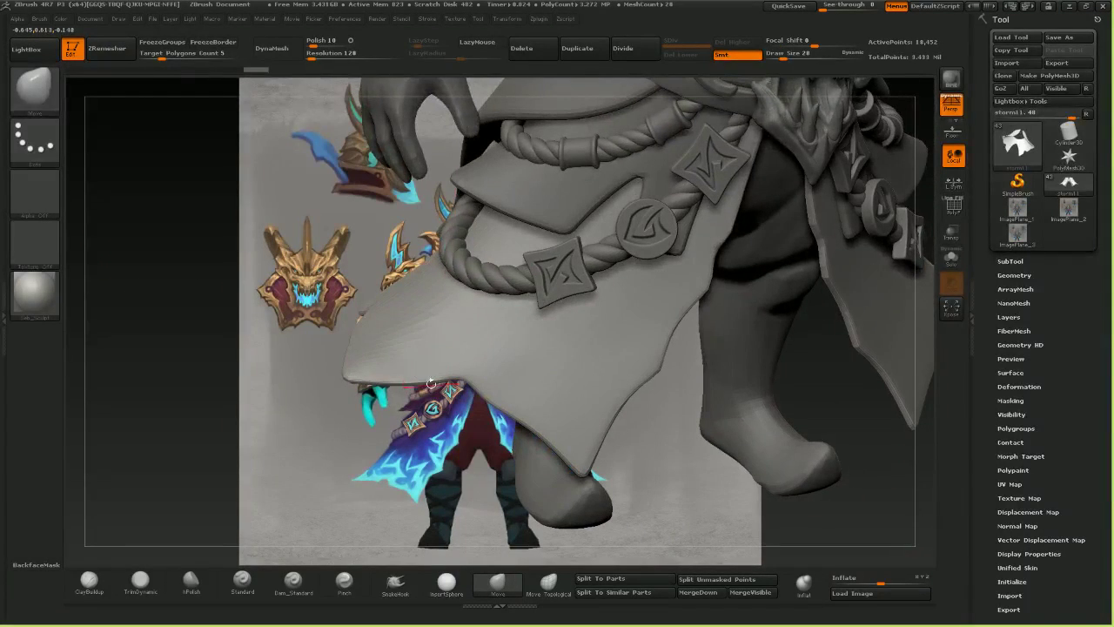
mouse_move(430, 372)
left_mouse_down()
mouse_move(427, 381)
mouse_move(460, 378)
mouse_move(479, 394)
mouse_move(470, 380)
mouse_move(439, 384)
mouse_move(460, 378)
left_mouse_up()
key("bracketleft")
key("[")
key("bracketleft")
key("]")
mouse_move(189, 342)
left_mouse_down()
mouse_move(162, 263)
mouse_move(168, 325)
left_mouse_up()
left_click_drag(176, 385, 221, 419)
- Flatten the cloth beside the notch in the skirt's lower edge with the hPolish brush
left_click(187, 585)
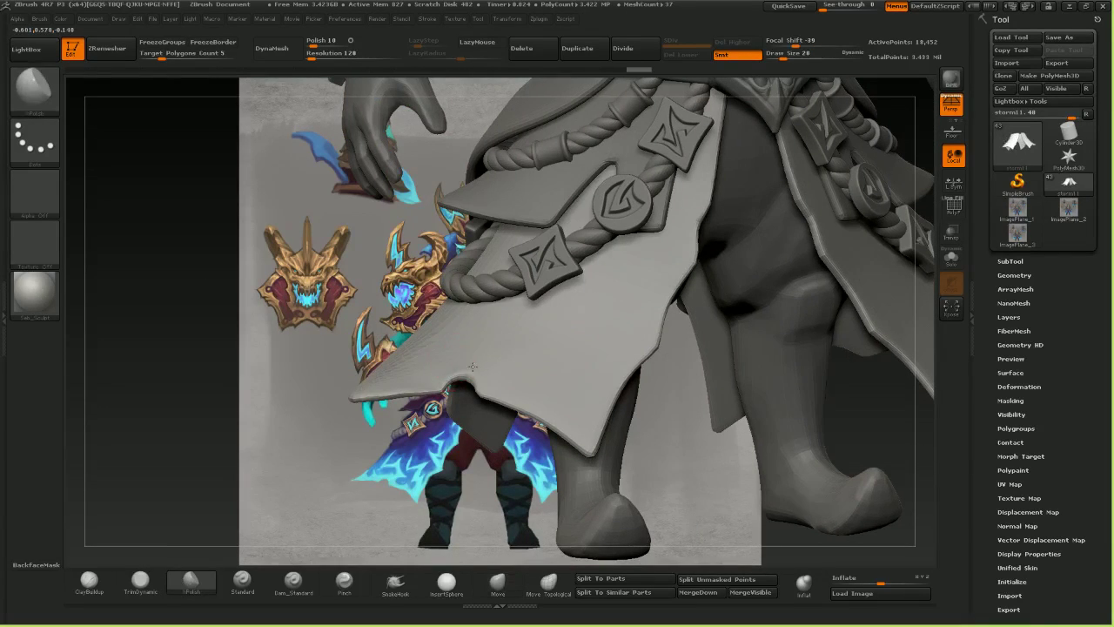
left_click_drag(481, 374, 506, 389)
left_click_drag(151, 342, 212, 380)
- Refine the tip of the skirt's notch with the Move brush at draw size 16
left_click(492, 584)
left_click_drag(136, 368, 165, 391)
key("bracketleft")
key("bracketleft")
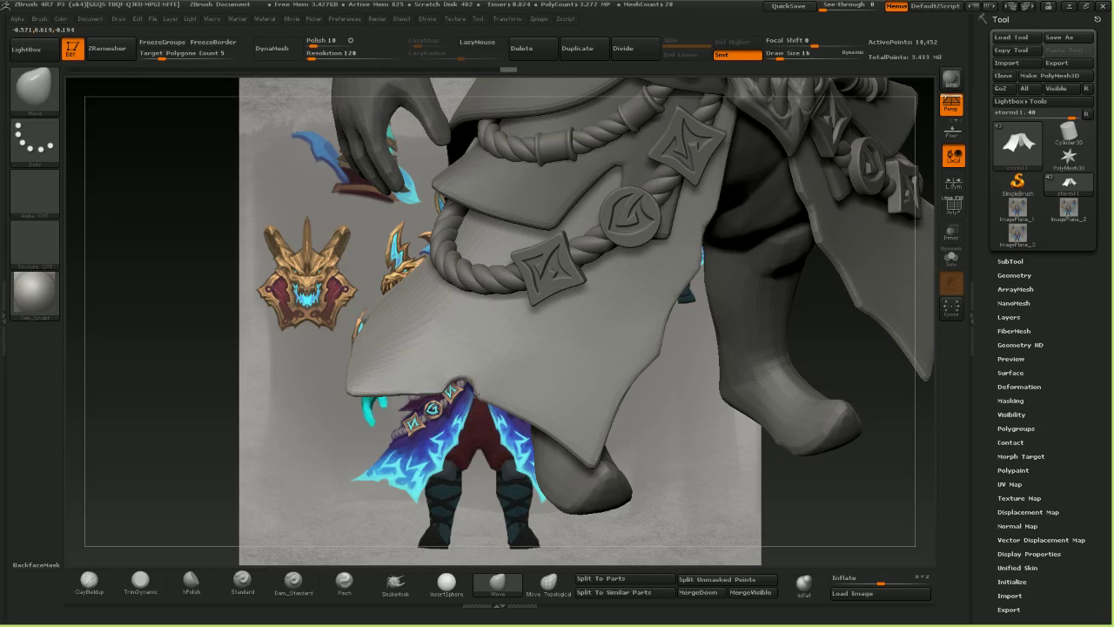
left_click_drag(476, 394, 475, 377)
left_click_drag(474, 377, 476, 386)
- Adjust the pointed lower corner of the skirt panel with an enlarged Move brush, then reduce the brush size
key("bracketright")
key("bracketright")
key("bracketright")
key("bracketright")
key("bracketright")
mouse_move(595, 458)
left_mouse_down()
mouse_move(594, 471)
mouse_move(601, 454)
left_mouse_up()
key("bracketleft")
key("bracketleft")
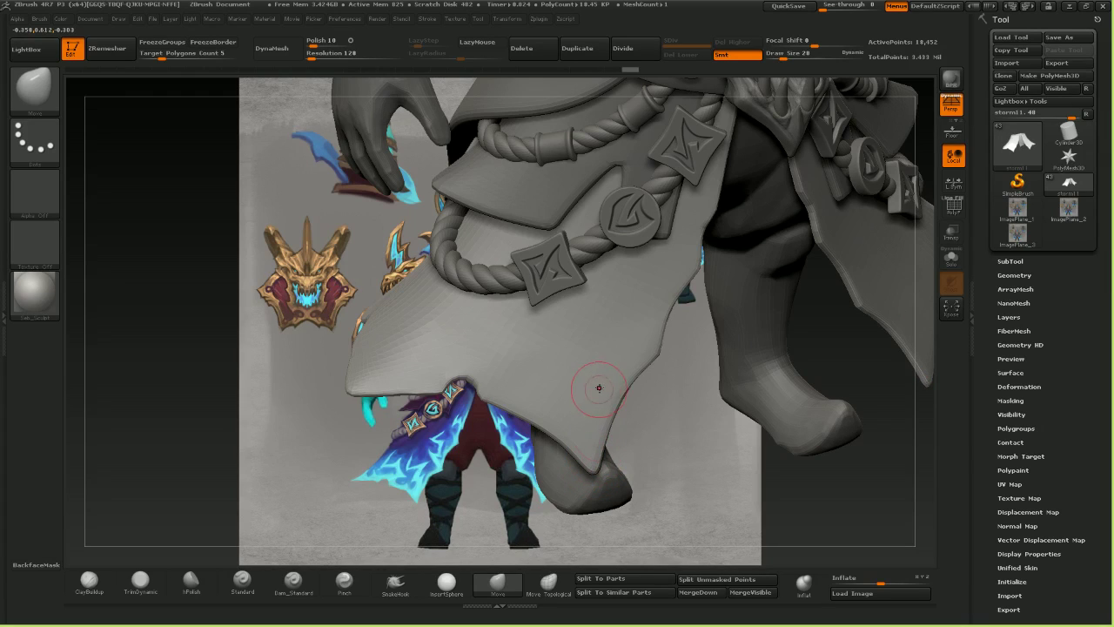
- Push the skirt panel's inner edge inward above its pointed lower corner with the Move brush at draw size 36
key("bracketright")
key("bracketright")
left_click_drag(813, 466, 759, 467)
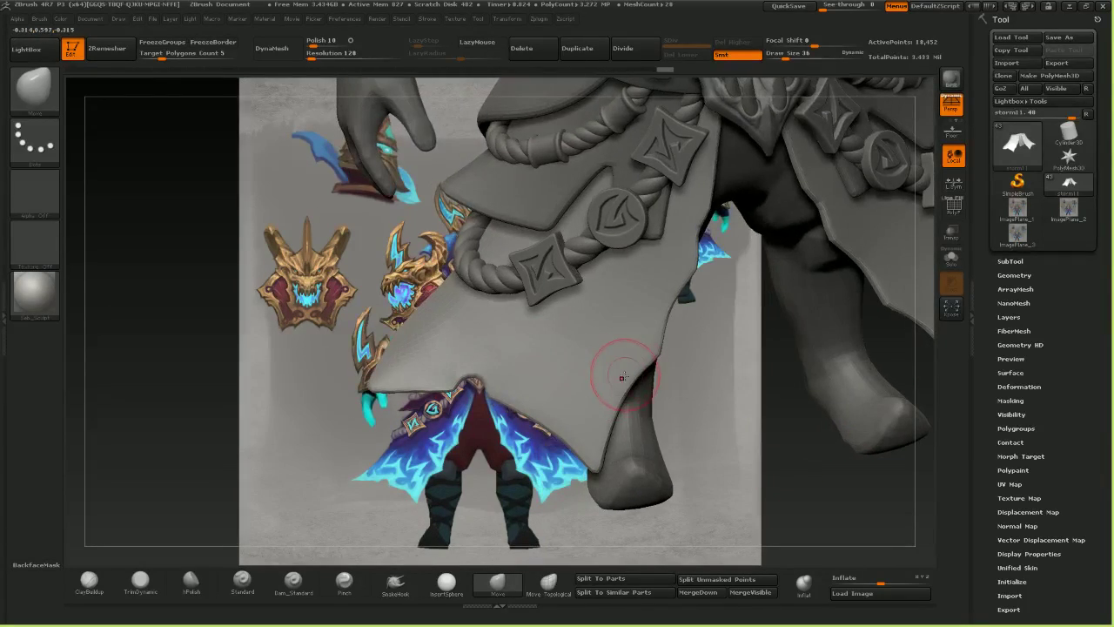
left_click_drag(622, 374, 603, 392)
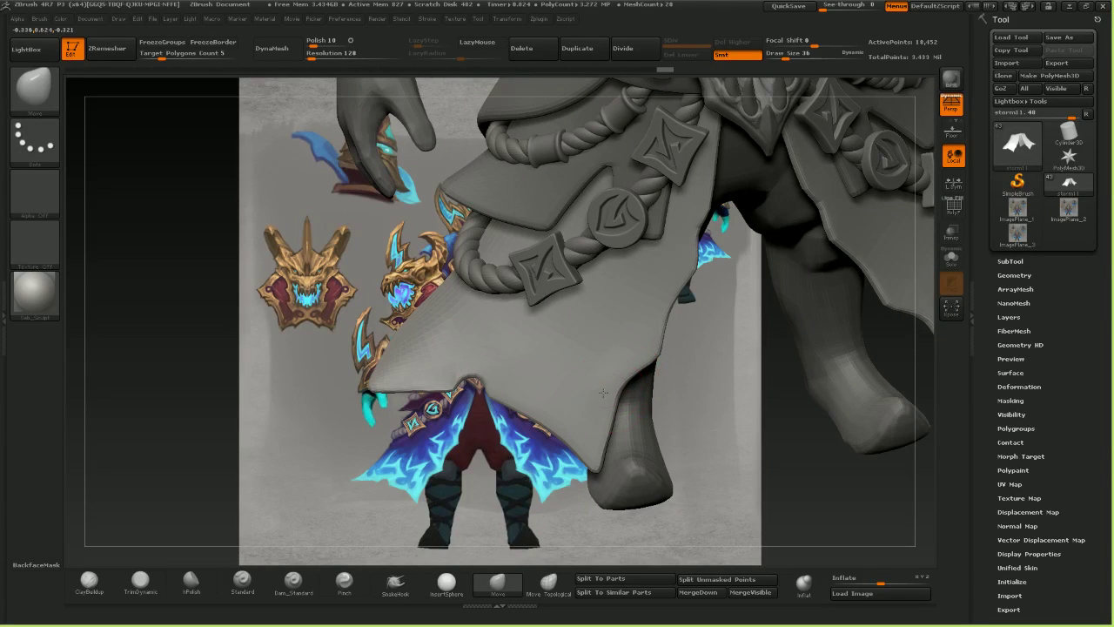
- Refine the notch in the skirt panel's inner edge with the Move brush at draw sizes 20 and 24
key("bracketleft")
key("bracketleft")
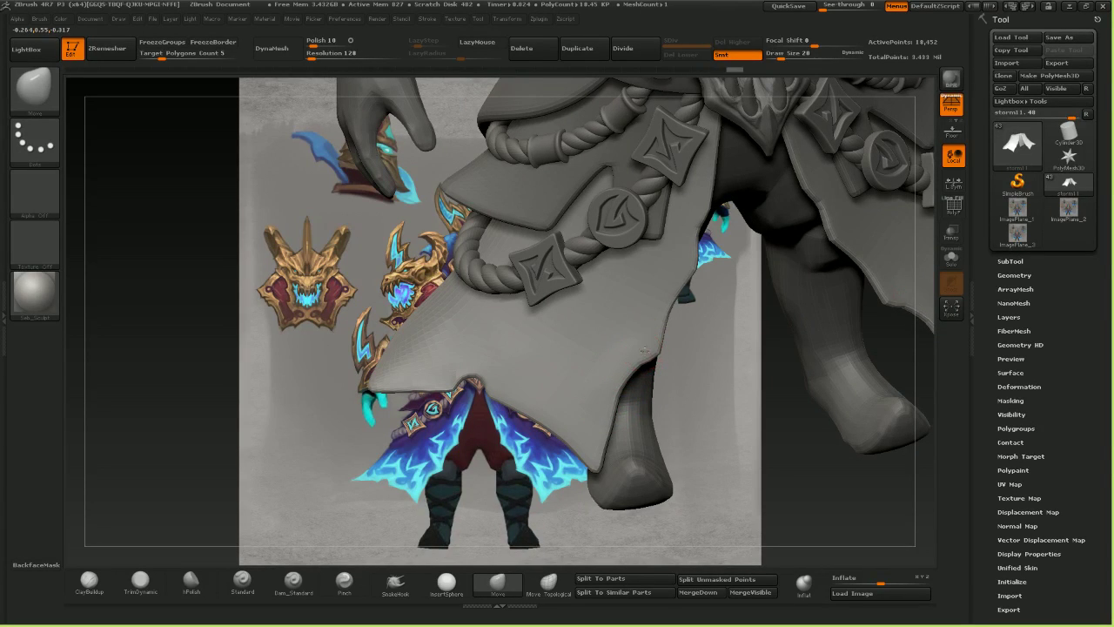
left_click_drag(645, 350, 648, 359)
mouse_move(733, 427)
left_mouse_down()
mouse_move(706, 398)
mouse_move(729, 376)
mouse_move(744, 386)
left_mouse_up()
key("bracketright")
left_click_drag(595, 448, 604, 401)
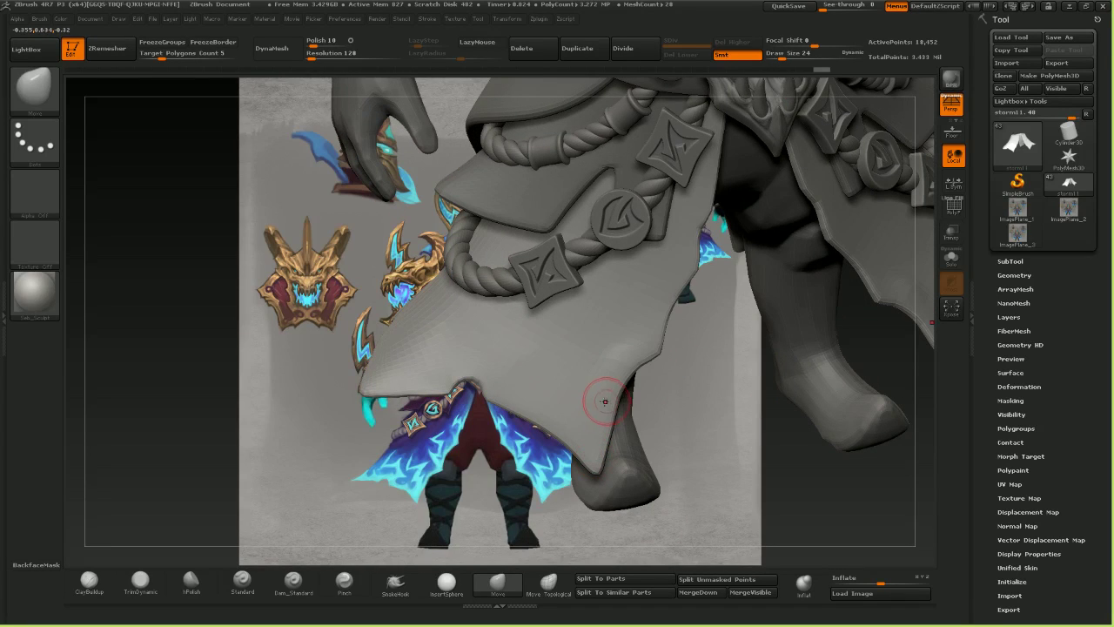
- Flatten the cloth beside the inner-edge notch with the hPolish brush at draw size 32
left_click(191, 582)
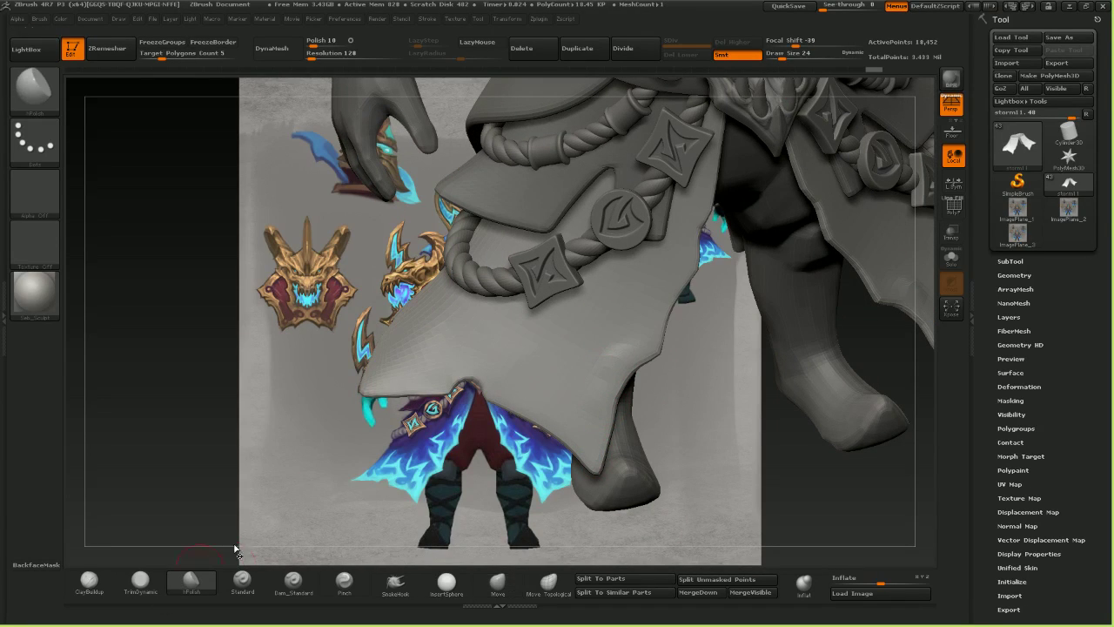
key("bracketright")
key("bracketright")
mouse_move(587, 355)
left_mouse_down()
mouse_move(603, 393)
mouse_move(599, 369)
mouse_move(635, 329)
left_mouse_up()
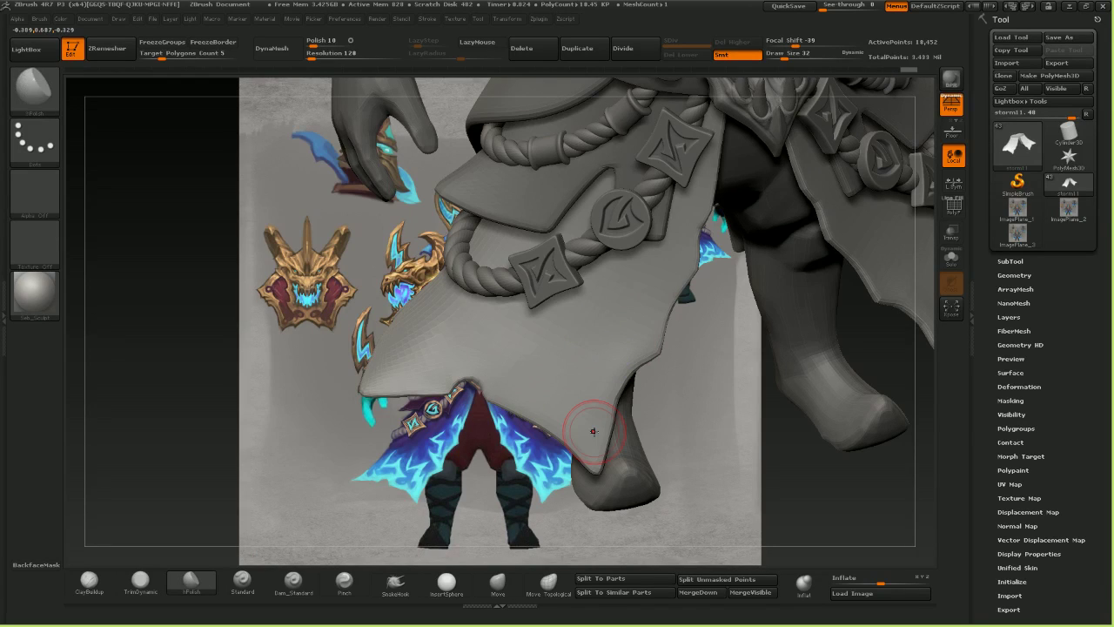
- Reshape the middle of the skirt panel's inner edge with the Move brush at draw size 32
mouse_move(599, 388)
right_mouse_down("alt")
mouse_move(612, 473)
mouse_move(621, 426)
mouse_move(637, 410)
mouse_move(652, 423)
mouse_move(554, 357)
mouse_move(646, 357)
right_mouse_up("alt")
mouse_move(545, 350)
right_mouse_down("alt")
mouse_move(628, 339)
mouse_move(614, 421)
mouse_move(561, 493)
mouse_move(581, 383)
right_mouse_up("alt")
left_click(497, 581)
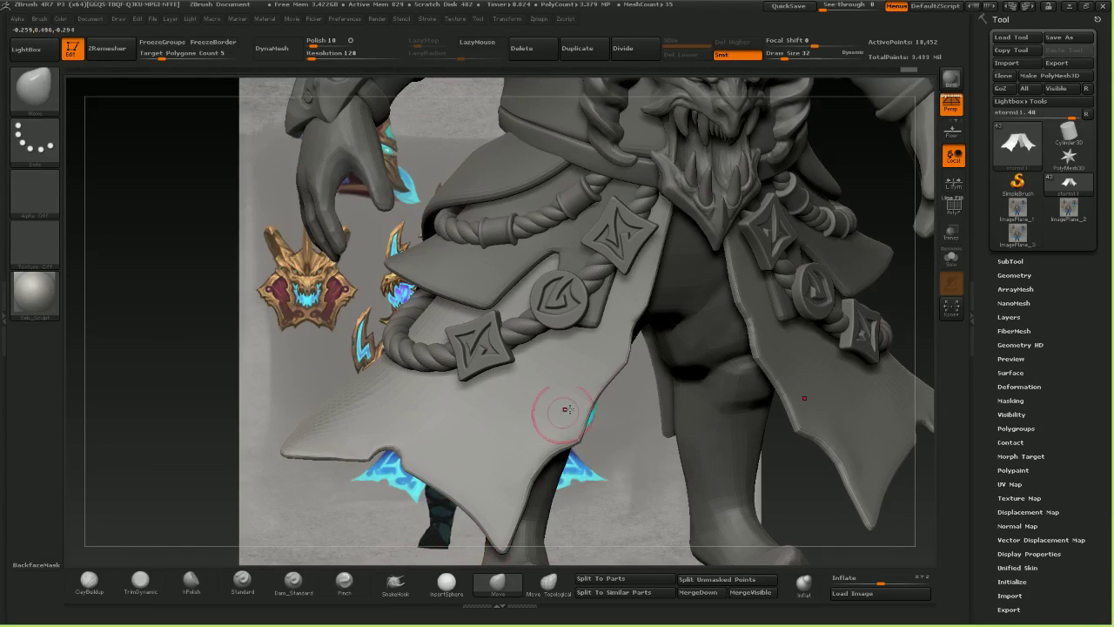
left_click_drag(594, 379, 568, 426)
- Adjust the upper part of the skirt's inner edge with the Move brush at draw size 12, temporarily displaying the polygon wireframe
key("bracketleft")
left_click(946, 210)
key("bracketleft")
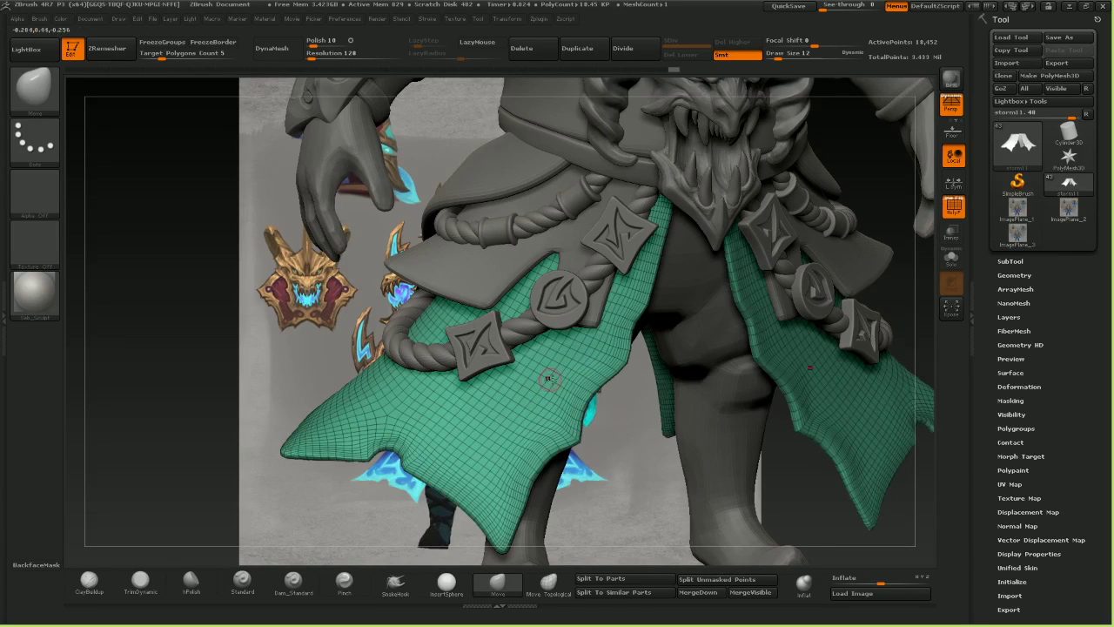
mouse_move(592, 380)
left_mouse_down()
mouse_move(627, 345)
mouse_move(643, 299)
left_mouse_up()
key("bracketleft")
key("bracketright")
key("bracketleft")
left_click(949, 212)
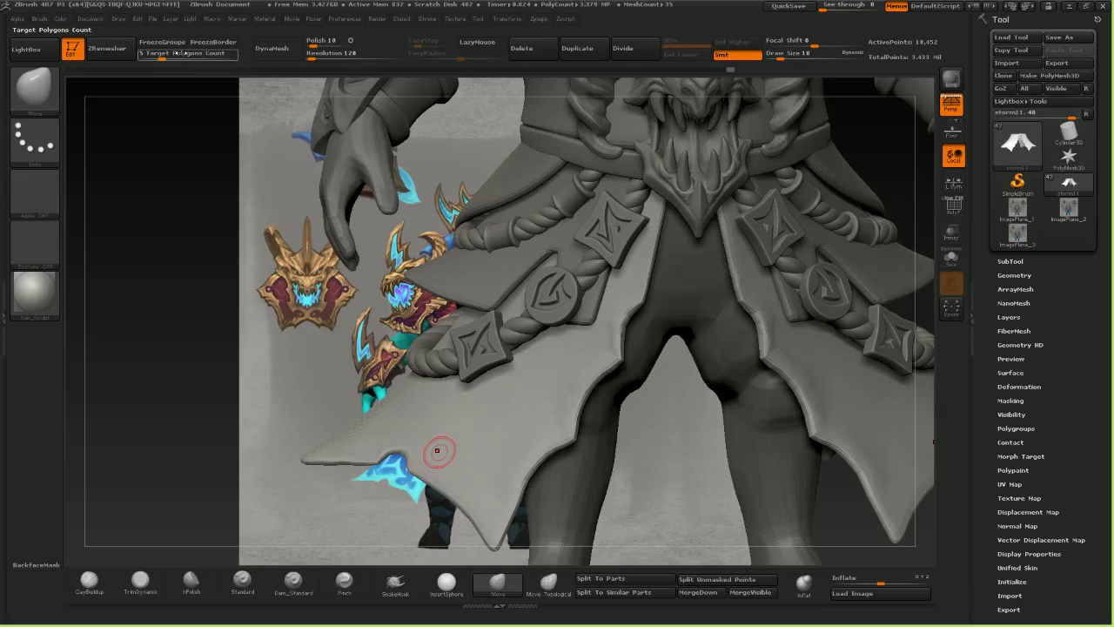
- Remesh the skirt with ZRemesher at target polygon count 5, then flatten the cloth near its inner edge with hPolish at draw size 38
left_click(107, 47)
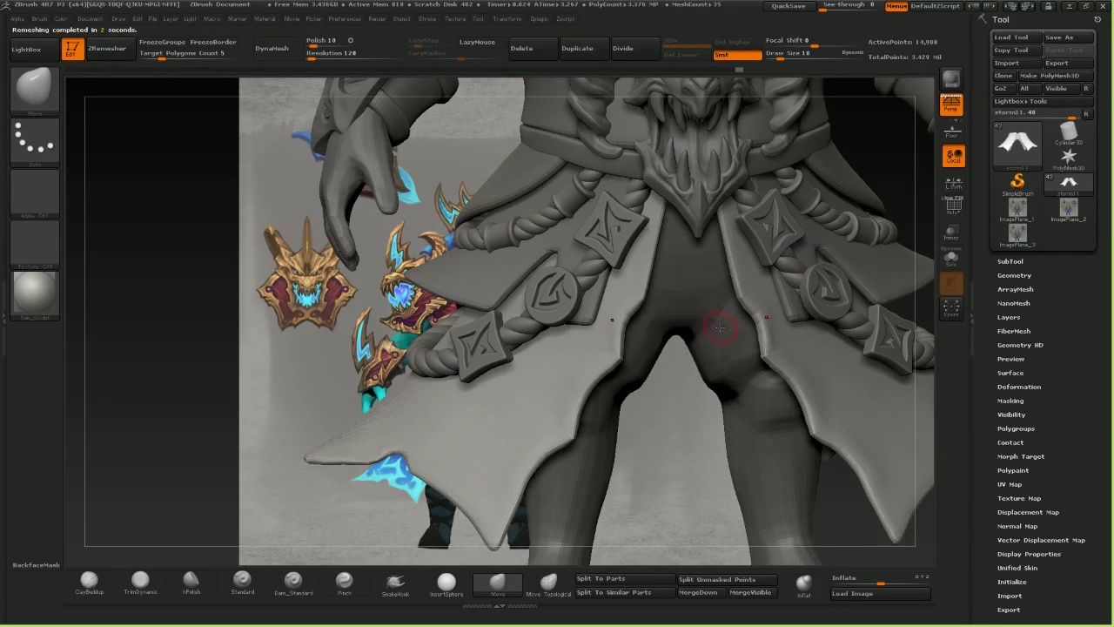
mouse_move(795, 331)
right_mouse_down("ctrl")
mouse_move(659, 376)
mouse_move(668, 373)
mouse_move(605, 365)
mouse_move(753, 355)
mouse_move(774, 409)
right_mouse_up("ctrl")
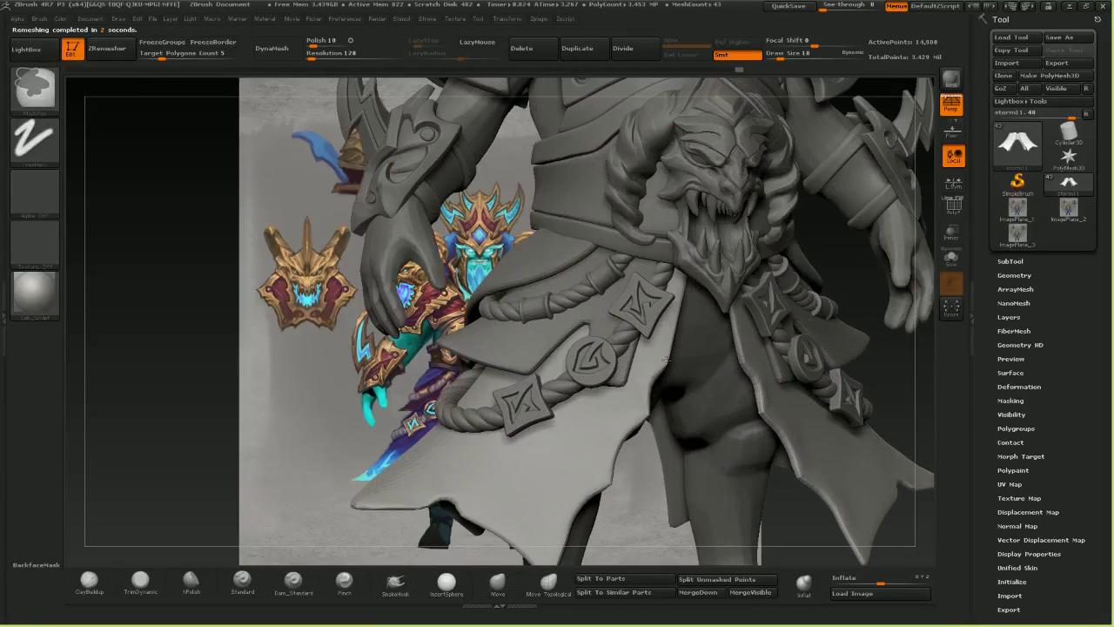
left_click(191, 582)
key("]")
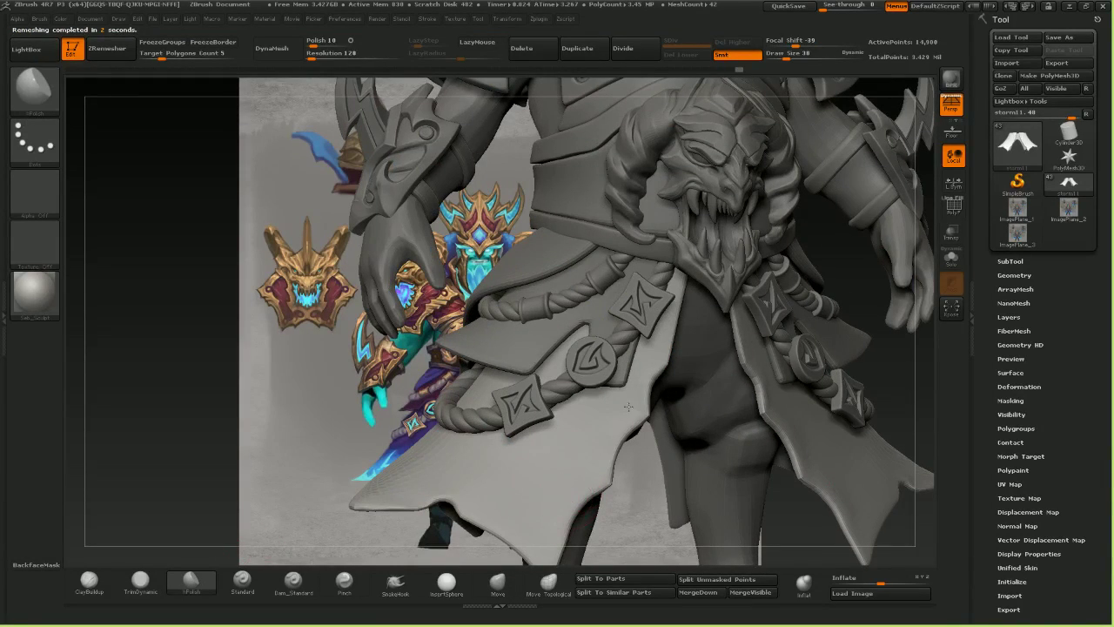
left_click_drag(628, 406, 641, 385)
right_click_drag(697, 375, 684, 401)
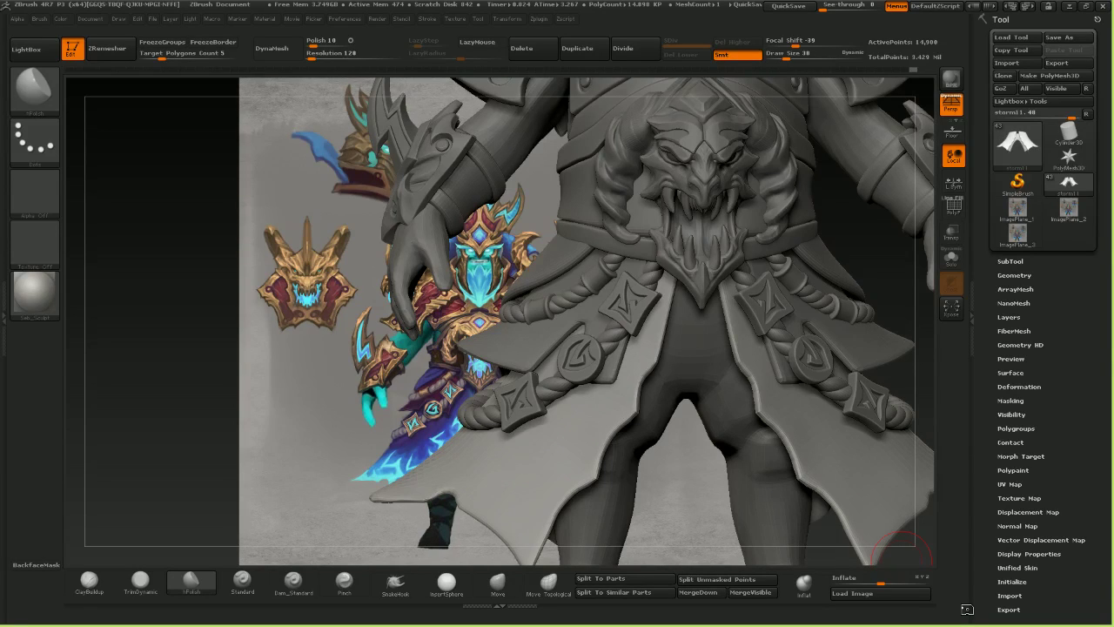
- Switch to the Twitch stream page, post "7 января" in the chat and return to ZBrush
key("alt+Tab")
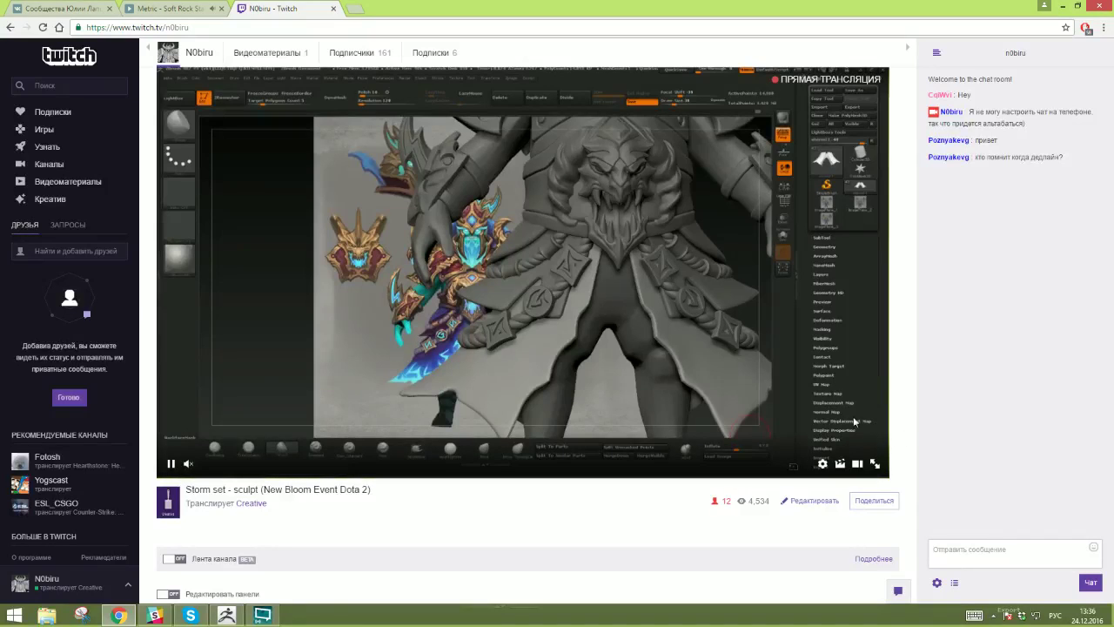
type("7")
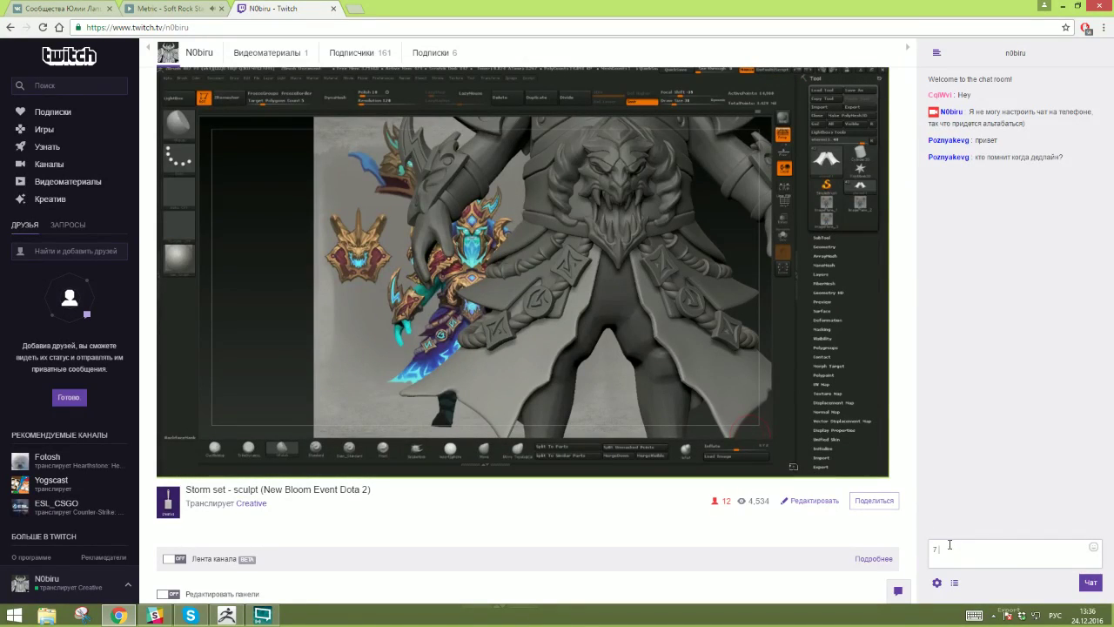
type(" января")
key("Return")
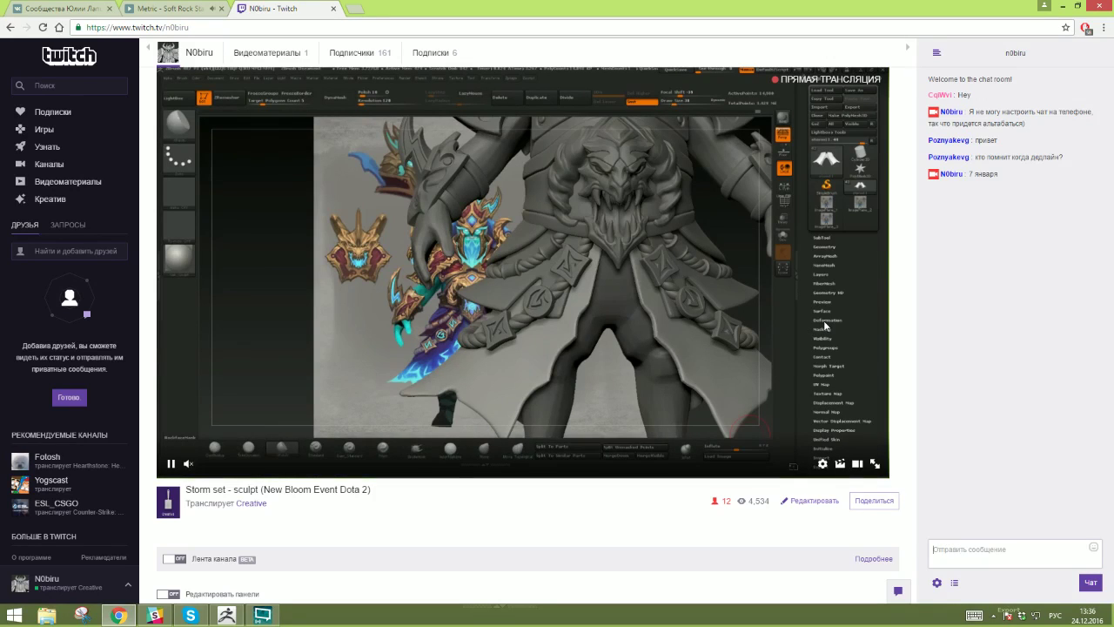
key("alt+Tab")
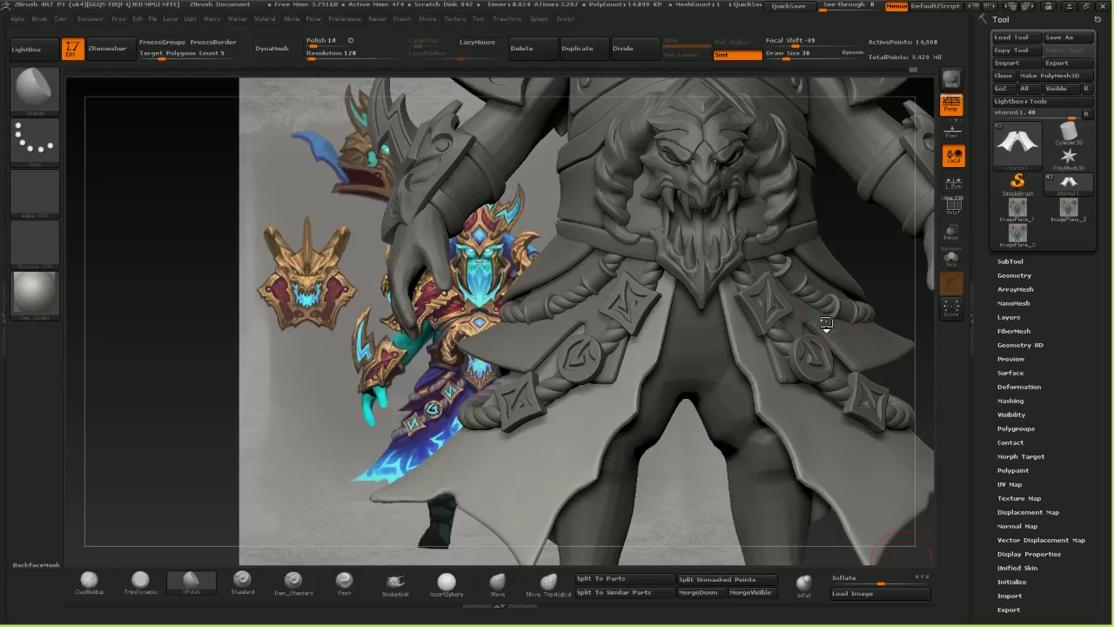
- Select the helmet subtool storm_HEAd1 and hide all the other subtools
right_click_drag(651, 323, 657, 322)
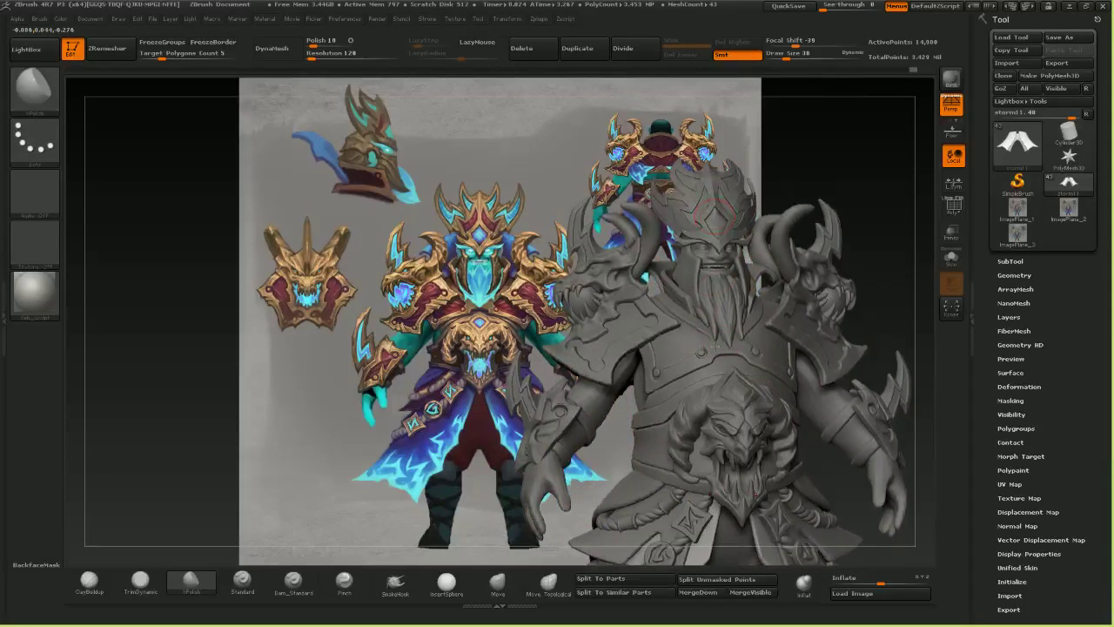
left_click_drag(861, 308, 748, 315, "alt")
left_click(617, 440, "alt")
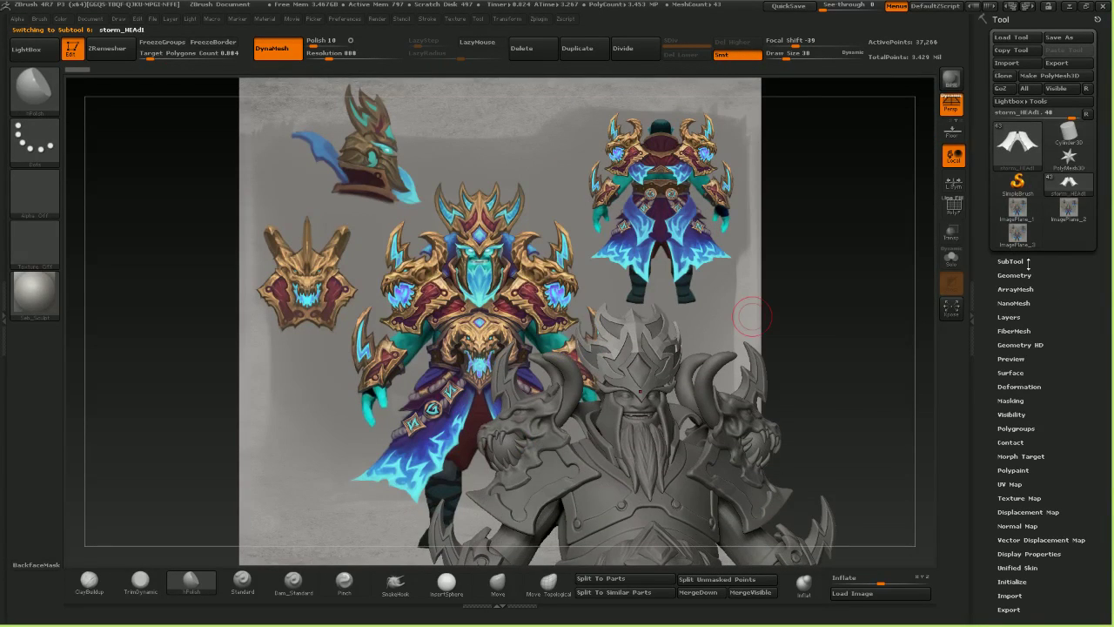
left_click(1018, 263)
left_click(1086, 205)
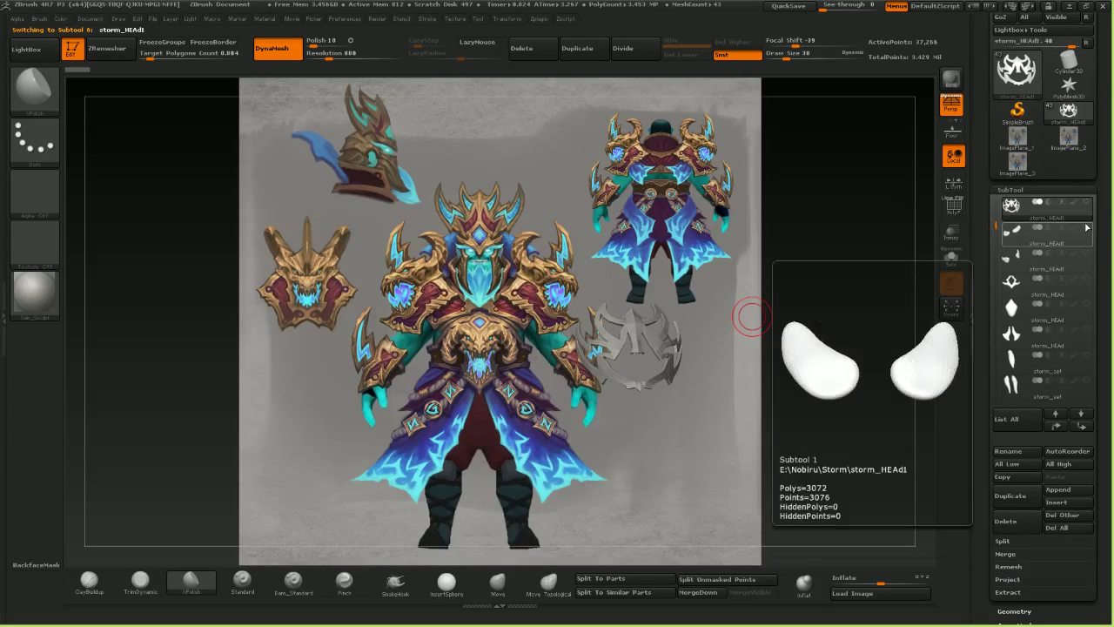
- Show the five helmet part subtools listed directly below the selected storm_HEAd1 subtool
left_click(1087, 228)
right_click_drag(763, 385, 809, 374)
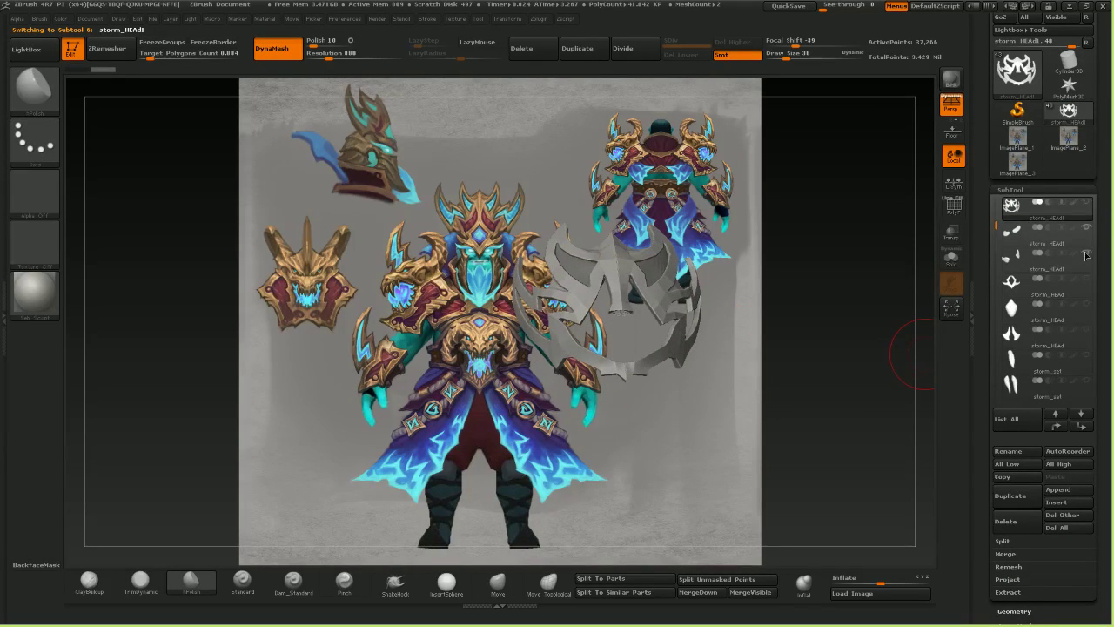
left_click(1087, 254)
left_click(1087, 280)
left_click(1087, 305)
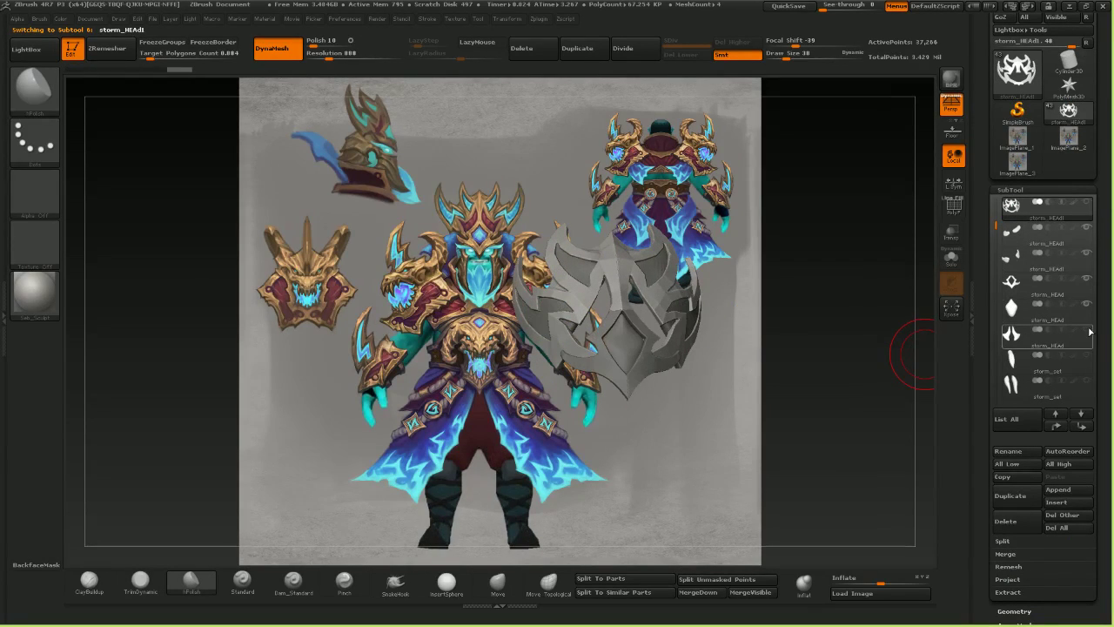
right_click_drag(818, 435, 924, 478)
left_click(1087, 330)
right_click_drag(492, 348, 621, 348)
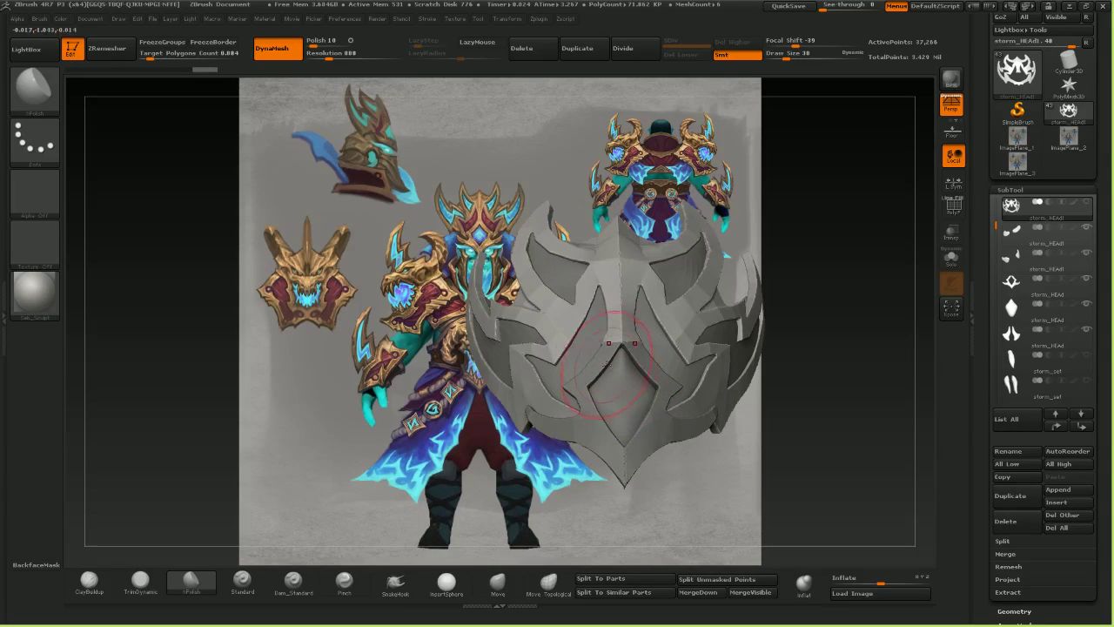
- Build up clay along the outer edge of the helmet's side spike with the ClayBuildup brush at draw size 18
right_click_drag(619, 355, 609, 323)
right_click_drag(609, 324, 606, 356, "ctrl")
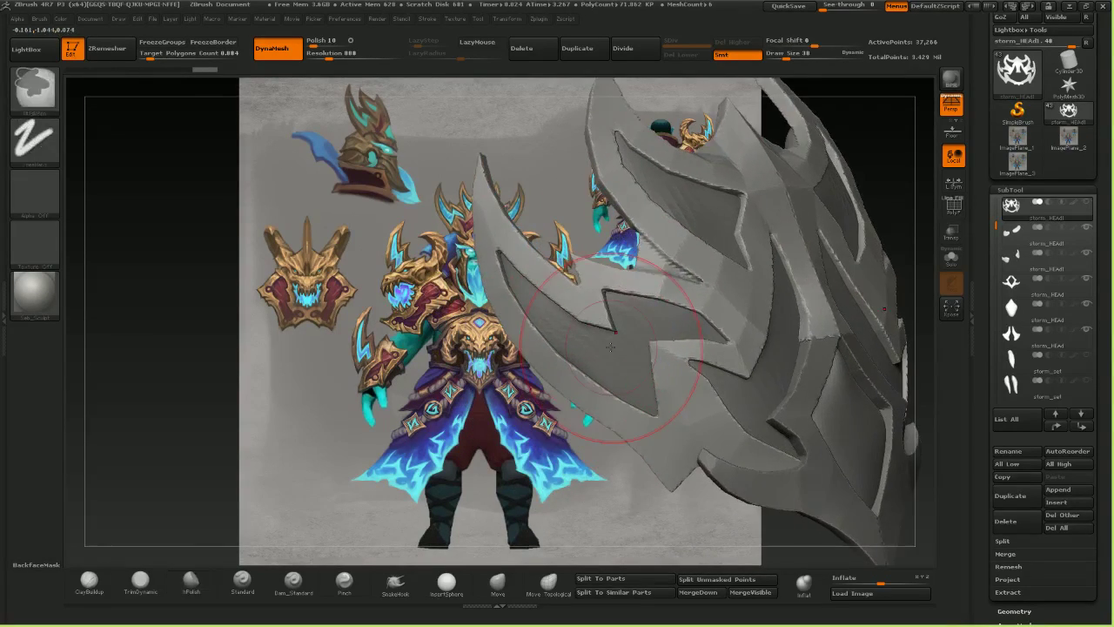
left_click(90, 581)
key("bracketleft")
mouse_move(614, 303)
right_mouse_down()
mouse_move(614, 228)
mouse_move(637, 210)
right_mouse_up()
right_click_drag(450, 360, 469, 350)
key("bracketleft")
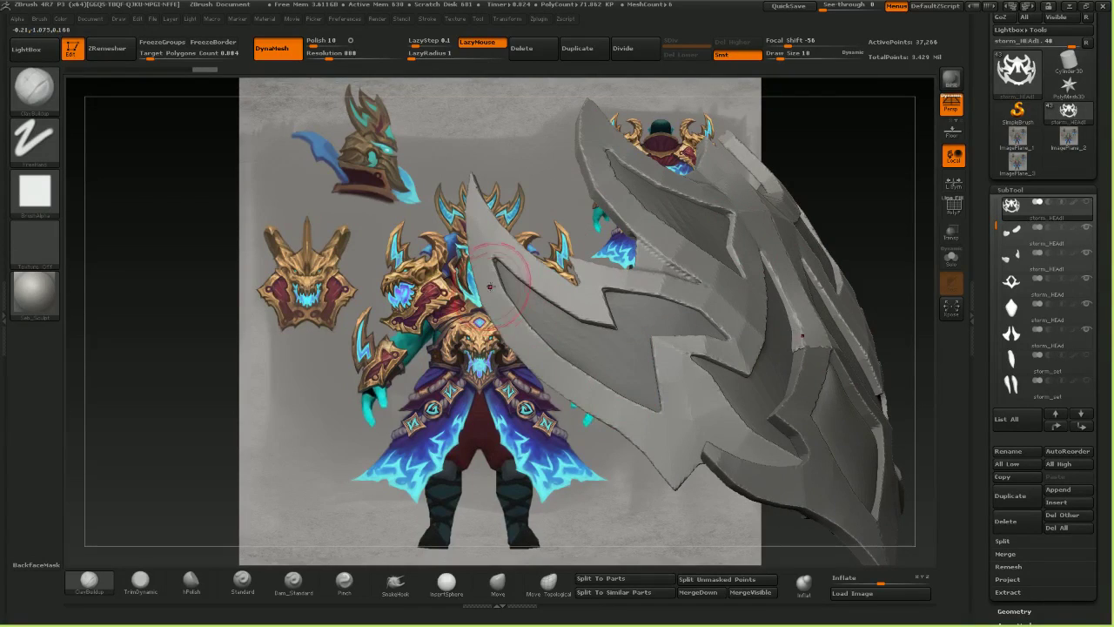
left_click_drag(600, 397, 497, 342)
- Add broader clay strokes from the side plate's lower point up along the spike with ClayBuildup at draw size 26
key("bracketright")
key("bracketright")
key("bracketright")
key("bracketright")
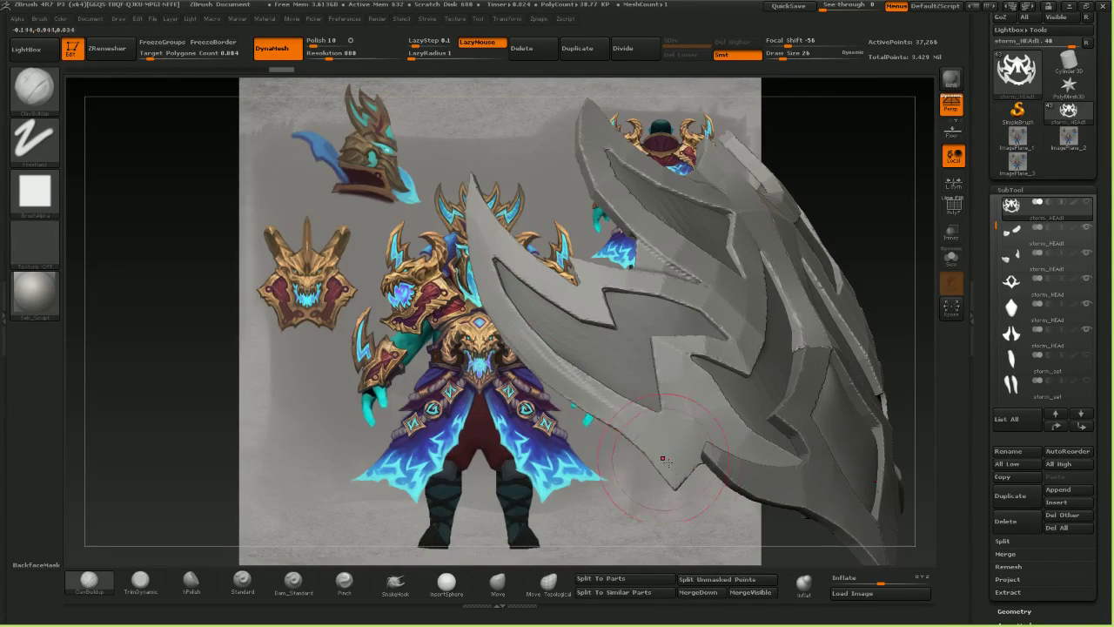
left_click_drag(664, 456, 493, 342)
left_click_drag(585, 392, 522, 338)
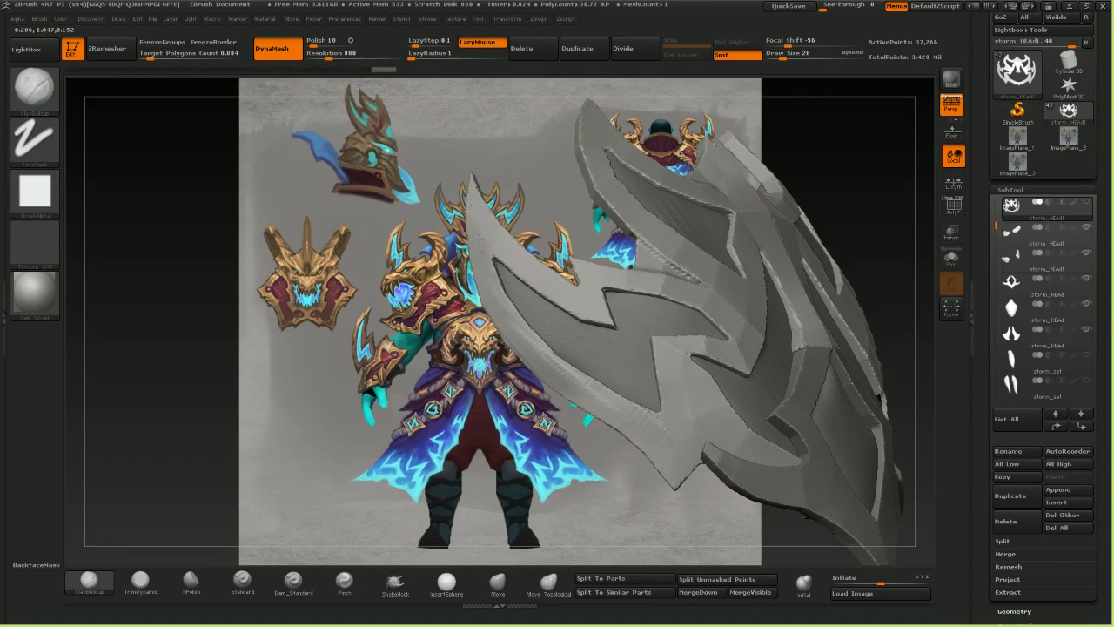
right_click_drag(483, 141, 391, 144)
left_click_drag(391, 144, 424, 172)
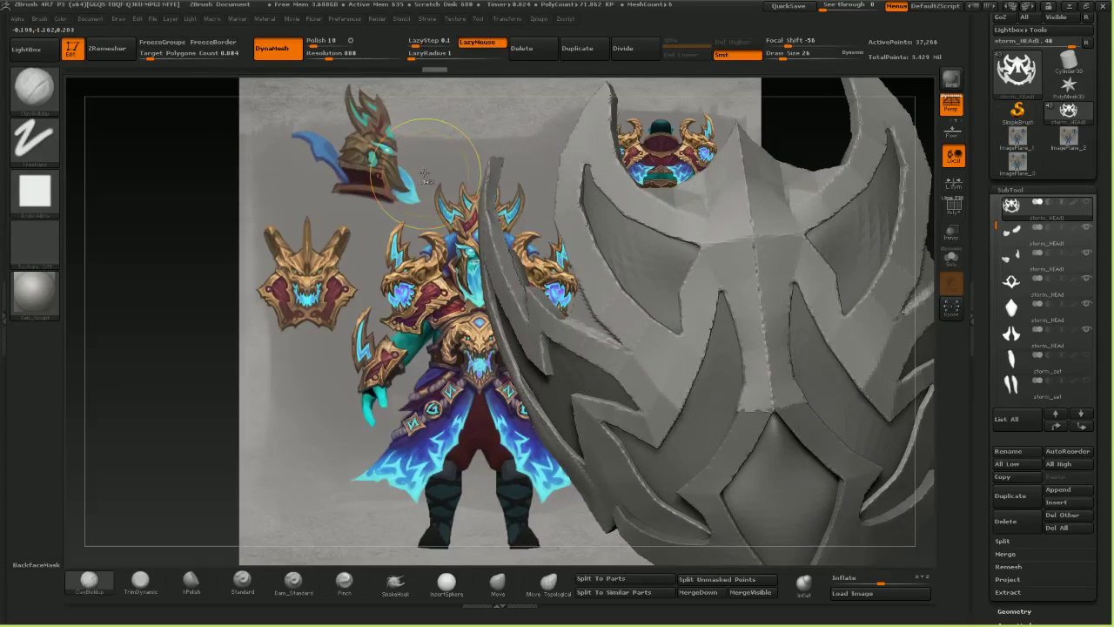
- Undo the clay strokes on the helmet's side spike and turn on BackfaceMask for the ClayBuildup brush
key("ctrl+z")
key("ctrl+z")
key("ctrl+z")
key("ctrl+z")
left_click(36, 564)
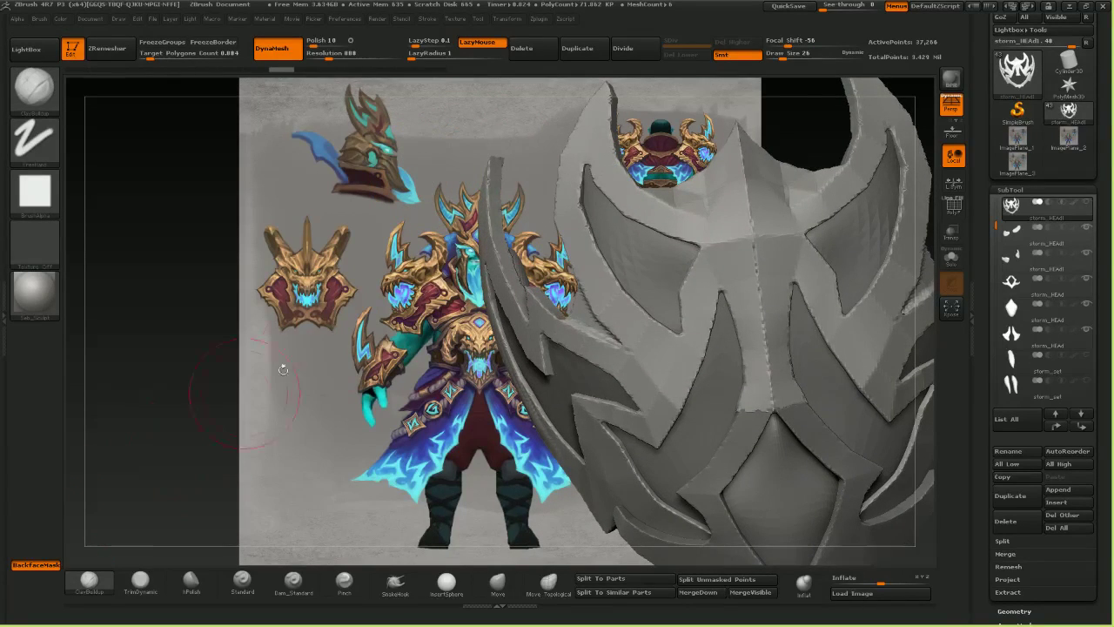
mouse_move(281, 368)
left_mouse_down()
mouse_move(441, 313)
mouse_move(557, 343)
mouse_move(524, 305)
mouse_move(525, 317)
left_mouse_up()
key("ctrl+z")
key("ctrl+z")
key("ctrl+z")
key("ctrl+z")
key("ctrl+z")
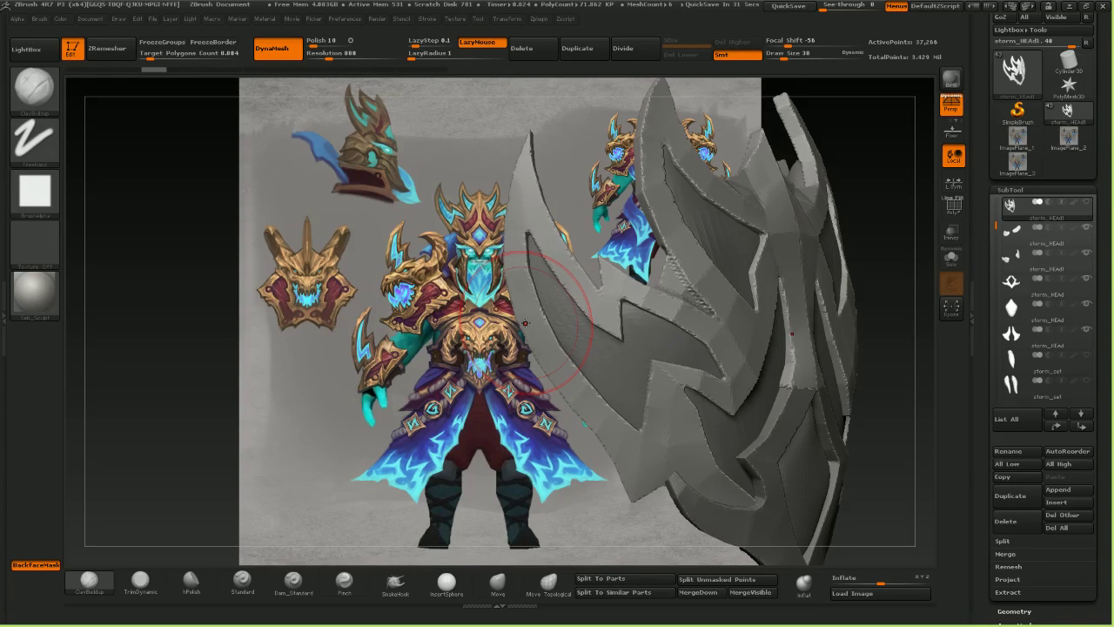
- Switch to the browser, close the social network communities tab and minimise the browser to return to ZBrush
key("alt+Tab")
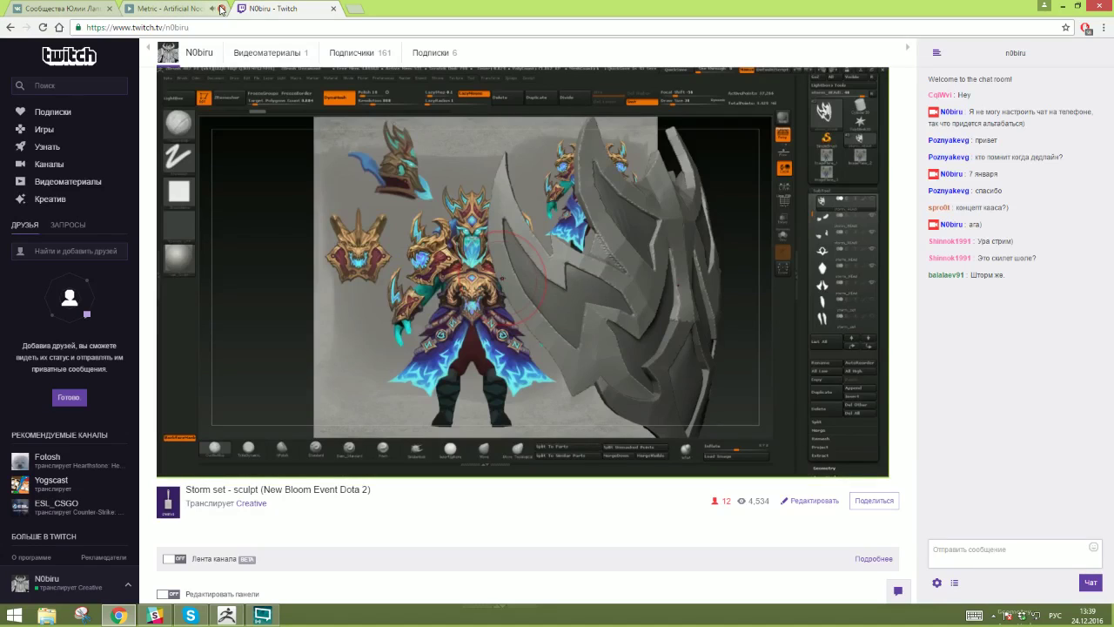
left_click(111, 8)
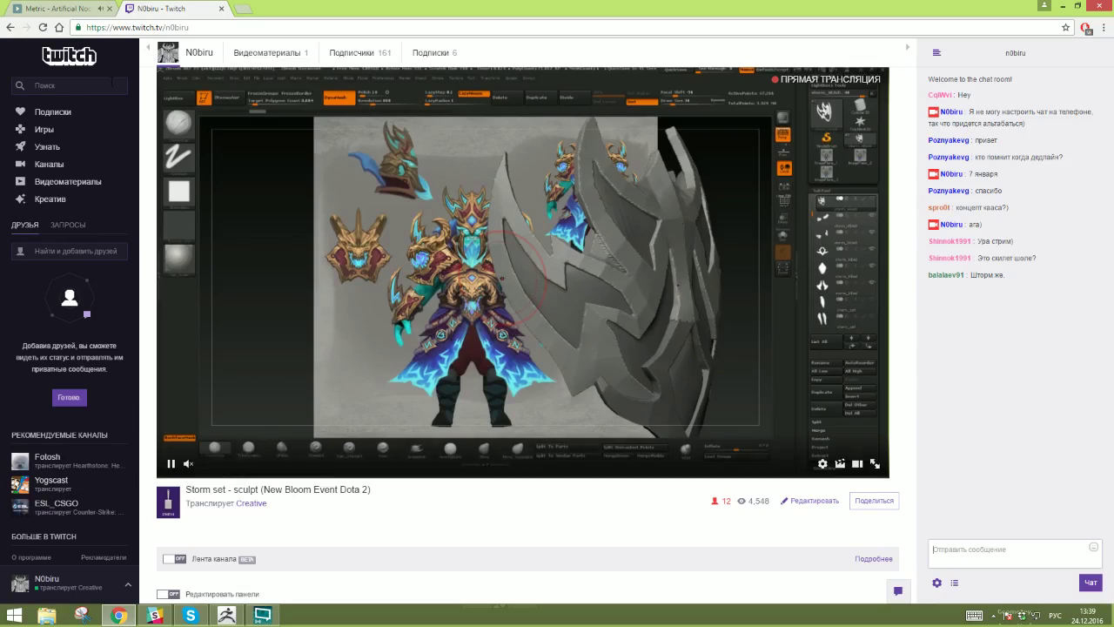
left_click(1063, 6)
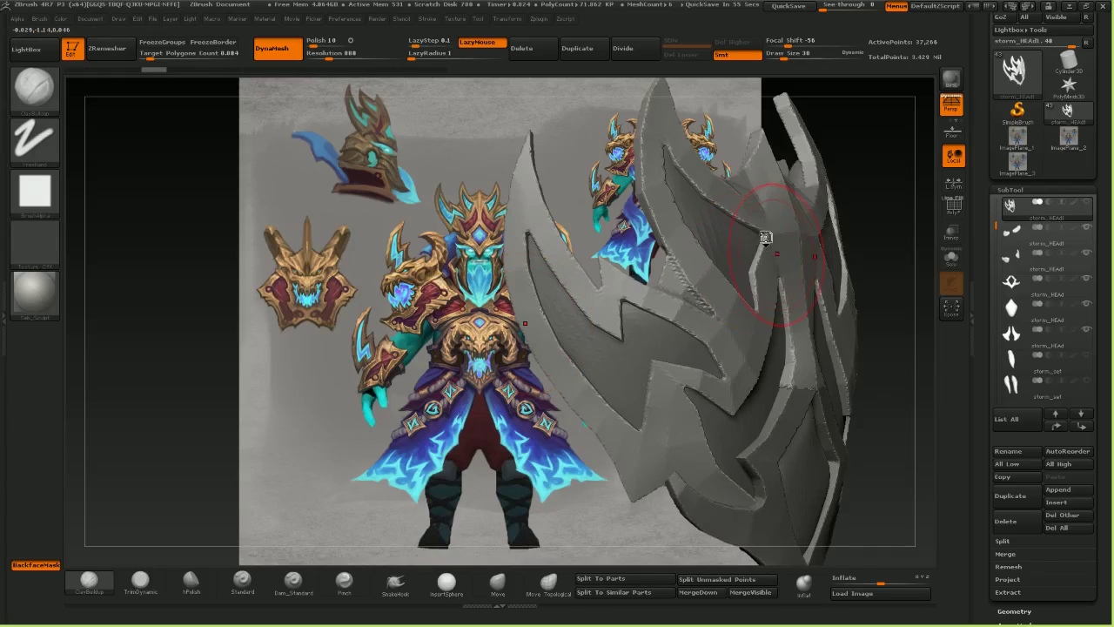
right_click_drag(766, 237, 783, 218)
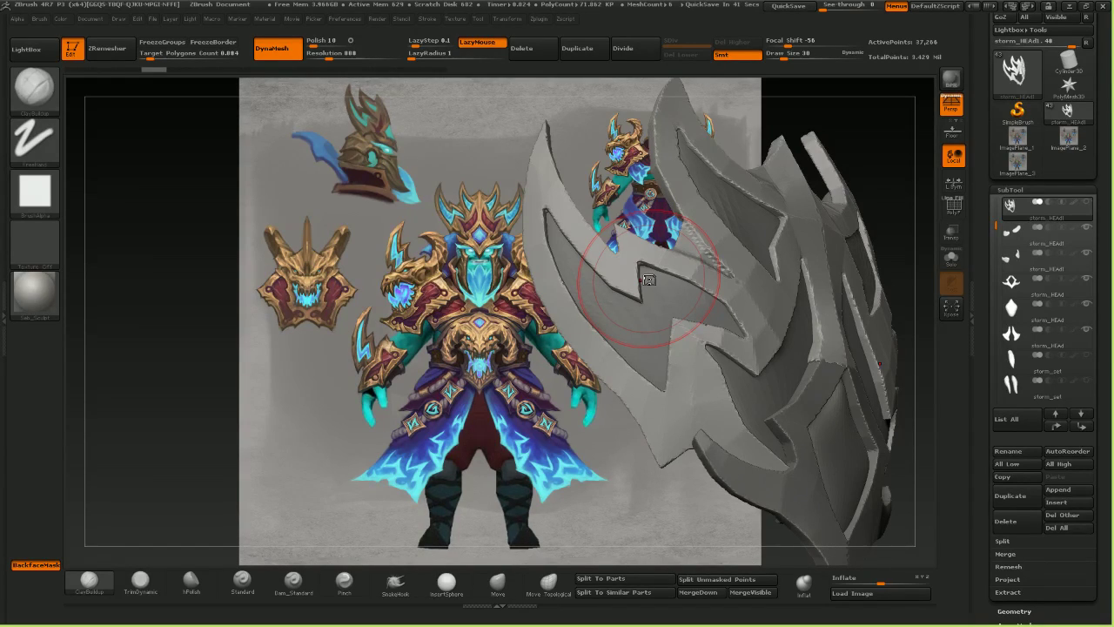
mouse_move(649, 279)
right_mouse_down()
mouse_move(642, 294)
mouse_move(706, 271)
mouse_move(698, 335)
right_mouse_up()
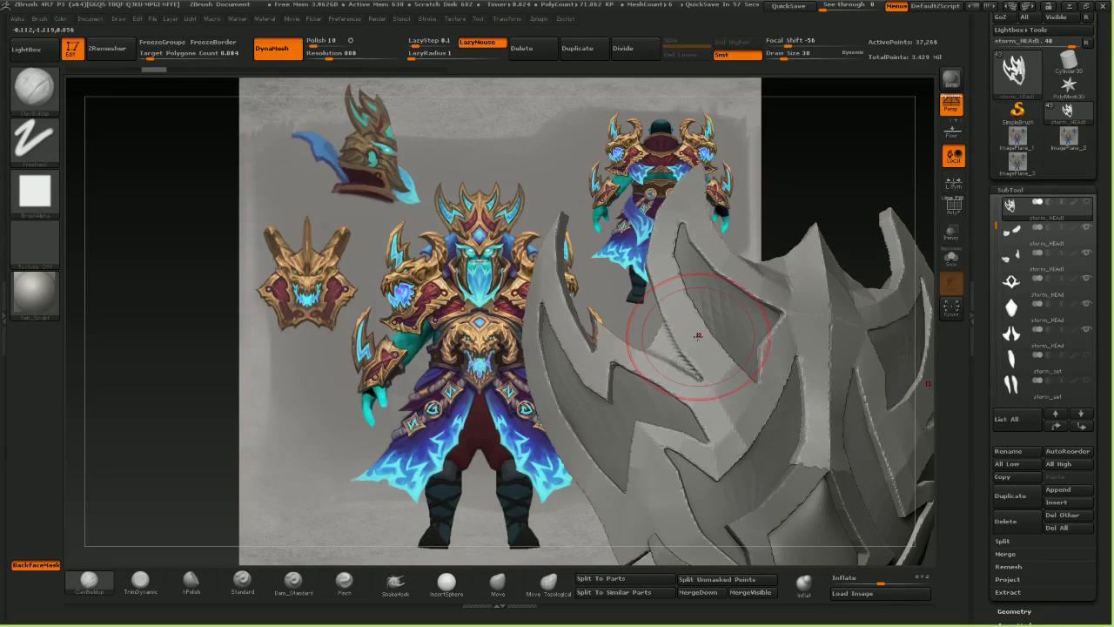
- Nudge the outer edge of the helmet's side plate near its lower point with the Move brush at draw size 22
right_click_drag(698, 337, 724, 297)
right_click_drag(239, 287, 241, 315)
left_click(497, 583)
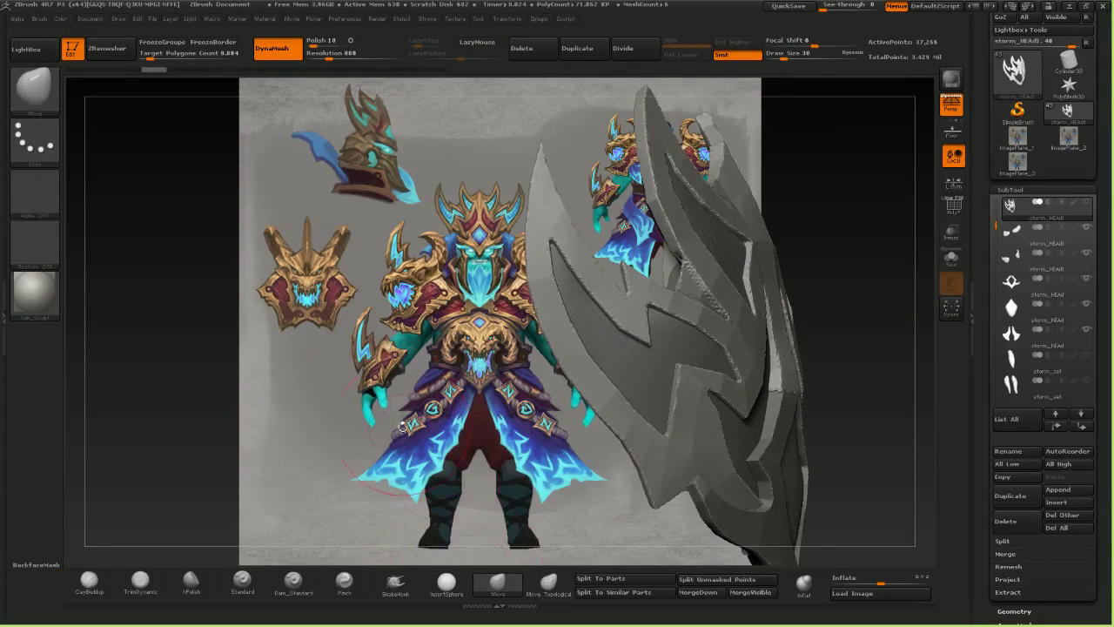
mouse_move(443, 413)
right_mouse_down()
mouse_move(360, 396)
mouse_move(444, 411)
right_mouse_up()
key("bracketleft")
key("bracketleft")
left_click_drag(606, 409, 602, 416)
left_click_drag(662, 486, 667, 480)
- Adjust the side spike's edge and the inner corners of its trim with small Move brush strokes
right_click_drag(531, 432, 478, 416)
right_click_drag(533, 301, 505, 283)
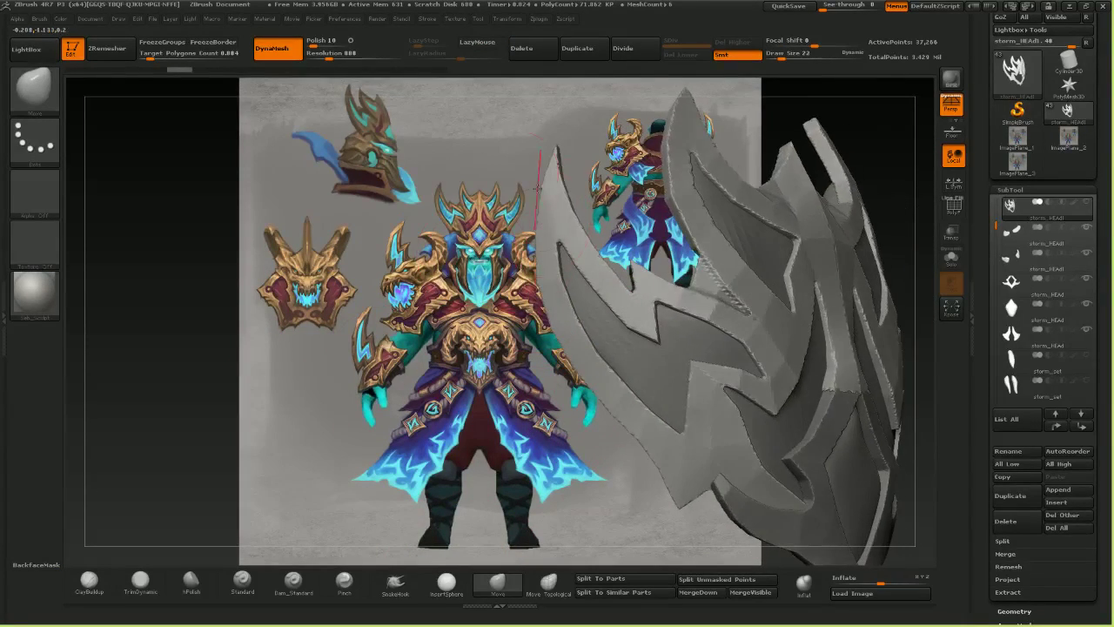
right_click_drag(464, 162, 451, 165)
left_click_drag(574, 235, 586, 256)
right_click_drag(635, 313, 629, 316)
left_click_drag(628, 316, 634, 315)
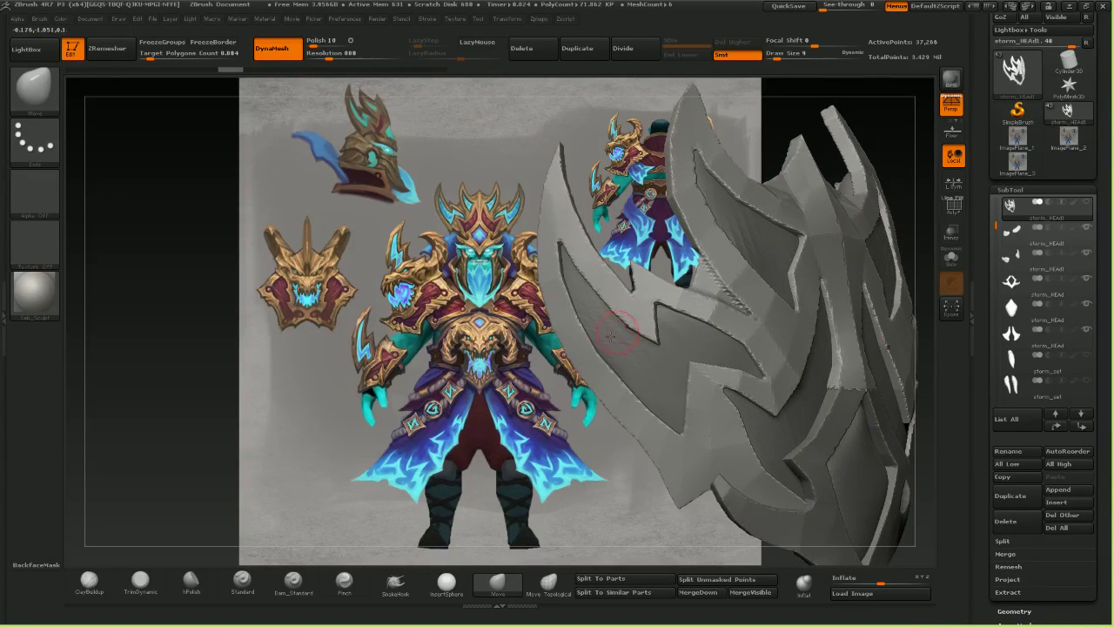
right_click_drag(607, 328, 587, 326)
left_click_drag(659, 294, 658, 284)
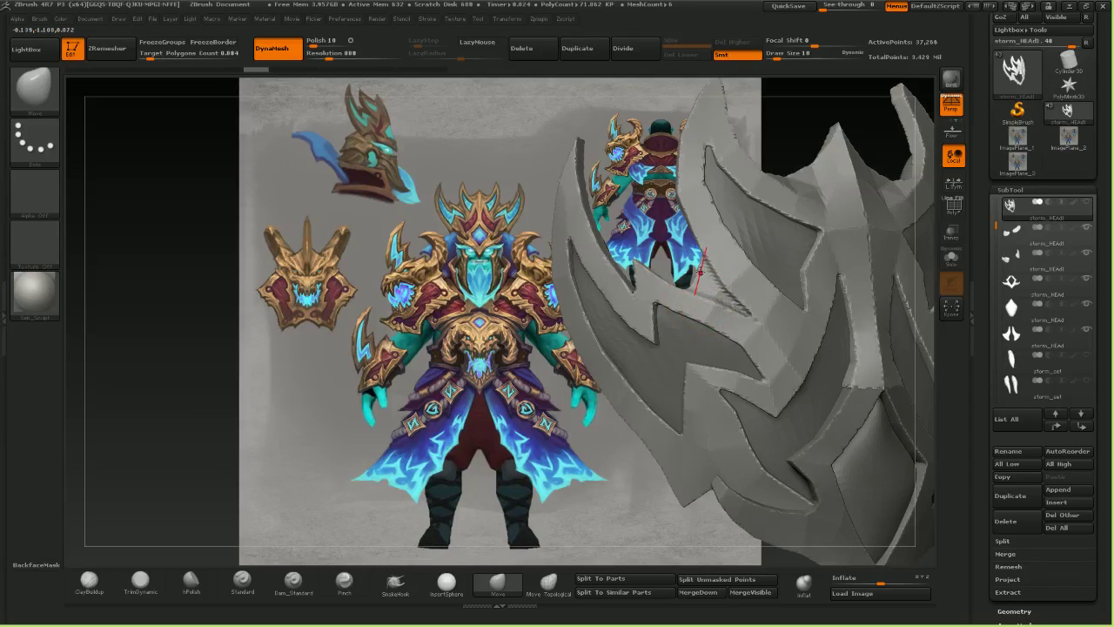
- Trim the jagged clay at the base of the helmet's front horn with TrimDynamic at draw size 18
left_click(142, 582)
left_click_drag(711, 318, 693, 308)
left_click_drag(712, 318, 693, 308)
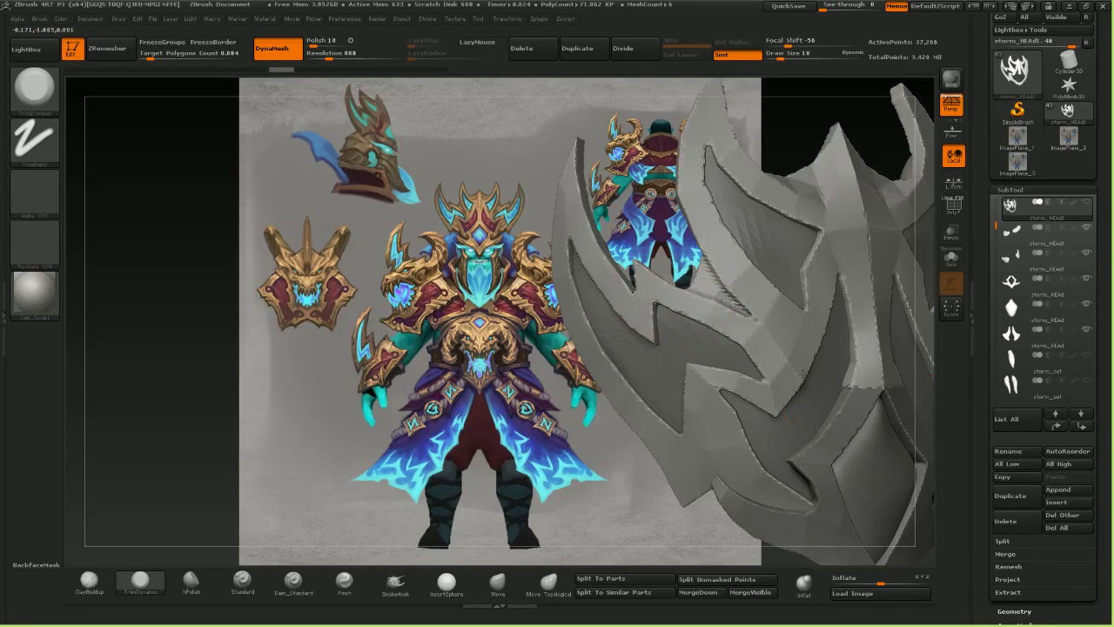
- Flatten the face of the trim below the front horn with the hPolish brush at draw size 26
right_click_drag(196, 460, 203, 460)
left_click(177, 586)
key("bracketright")
mouse_move(724, 242)
left_mouse_down()
mouse_move(781, 326)
mouse_move(793, 396)
mouse_move(757, 292)
left_mouse_up()
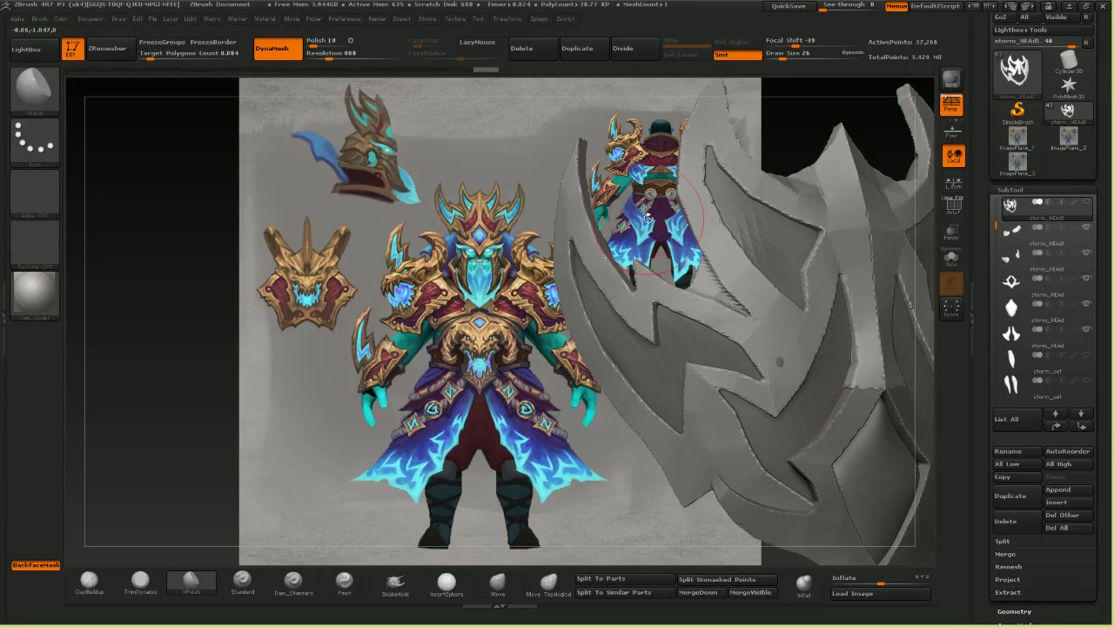
right_click_drag(729, 327, 633, 341, "alt")
left_click_drag(542, 179, 523, 178)
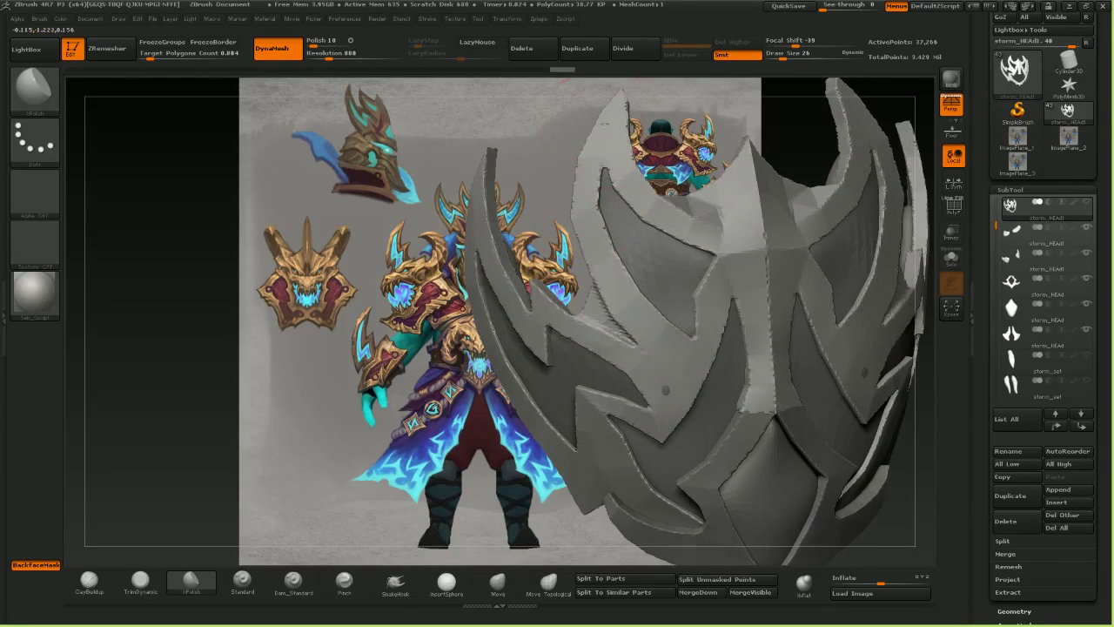
- Clean up the front horn's outer edge with small Move brush strokes and rebuild the helmet frame's topology with ZRemesher
left_click(498, 581)
key("[")
left_click_drag(577, 216, 585, 209)
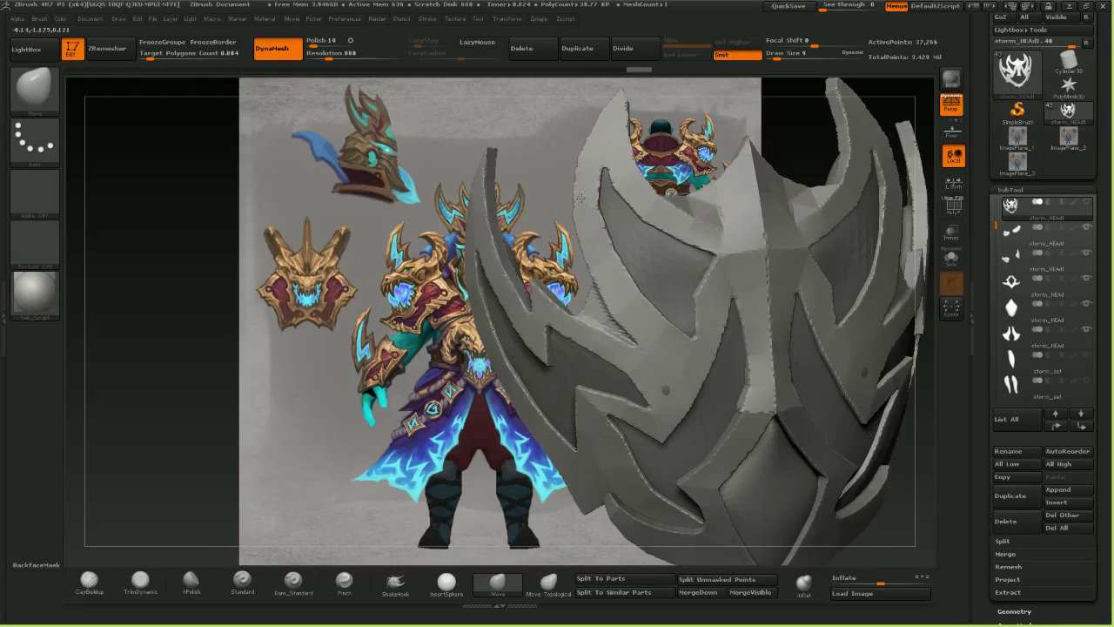
mouse_move(591, 137)
left_mouse_down()
mouse_move(601, 141)
mouse_move(616, 116)
left_mouse_up()
key("]")
left_click_drag(625, 164, 599, 172)
left_click(109, 49)
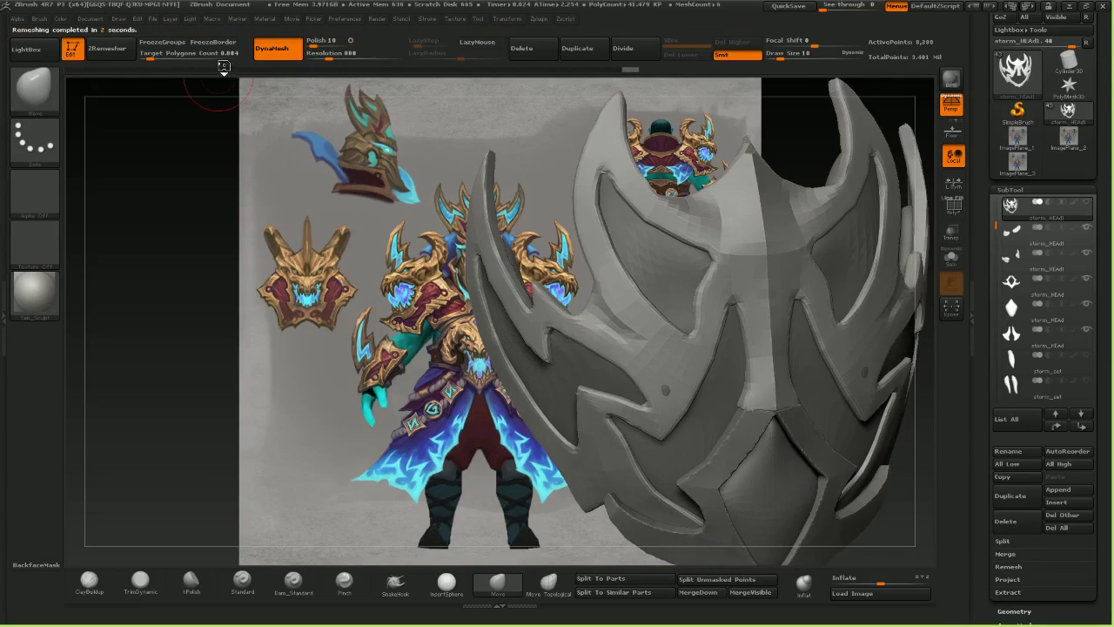
- Reshape the helmet's front horns and their tips with a larger Move brush, starting at draw size 38
mouse_move(535, 163)
left_mouse_down()
mouse_move(532, 131)
mouse_move(527, 144)
mouse_move(529, 155)
mouse_move(540, 112)
left_mouse_up()
key("]")
key("]")
key("]")
mouse_move(607, 120)
left_mouse_down()
mouse_move(579, 120)
mouse_move(566, 148)
mouse_move(576, 154)
left_mouse_up()
left_click_drag(610, 110, 617, 114)
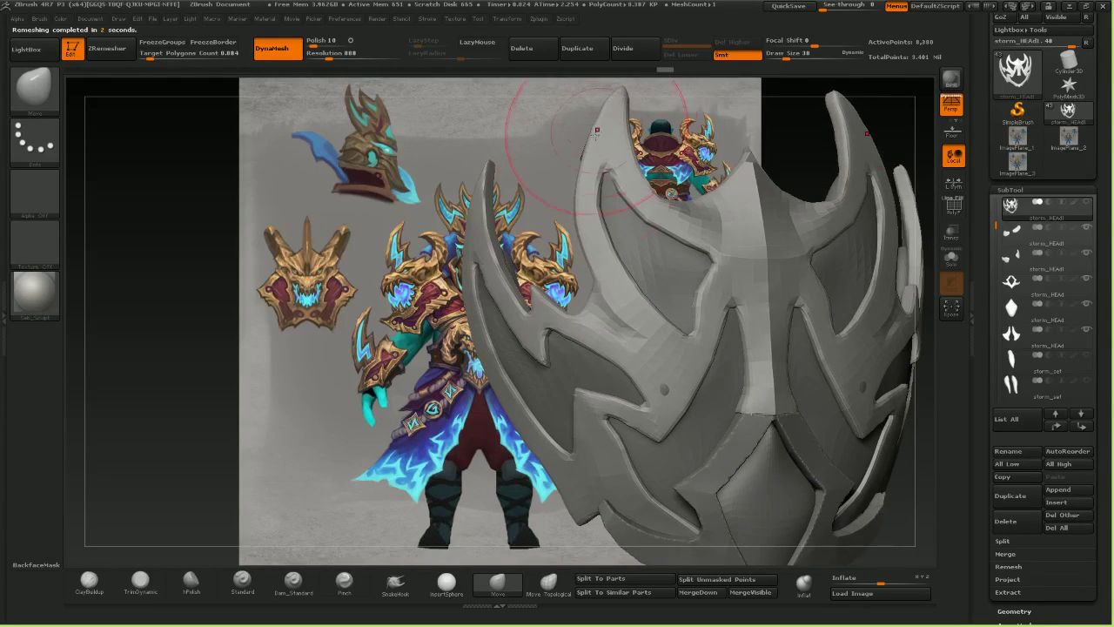
mouse_move(628, 180)
right_mouse_down()
mouse_move(622, 207)
mouse_move(654, 276)
mouse_move(655, 250)
mouse_move(669, 273)
mouse_move(651, 315)
right_mouse_up()
right_click_drag(545, 214, 550, 249)
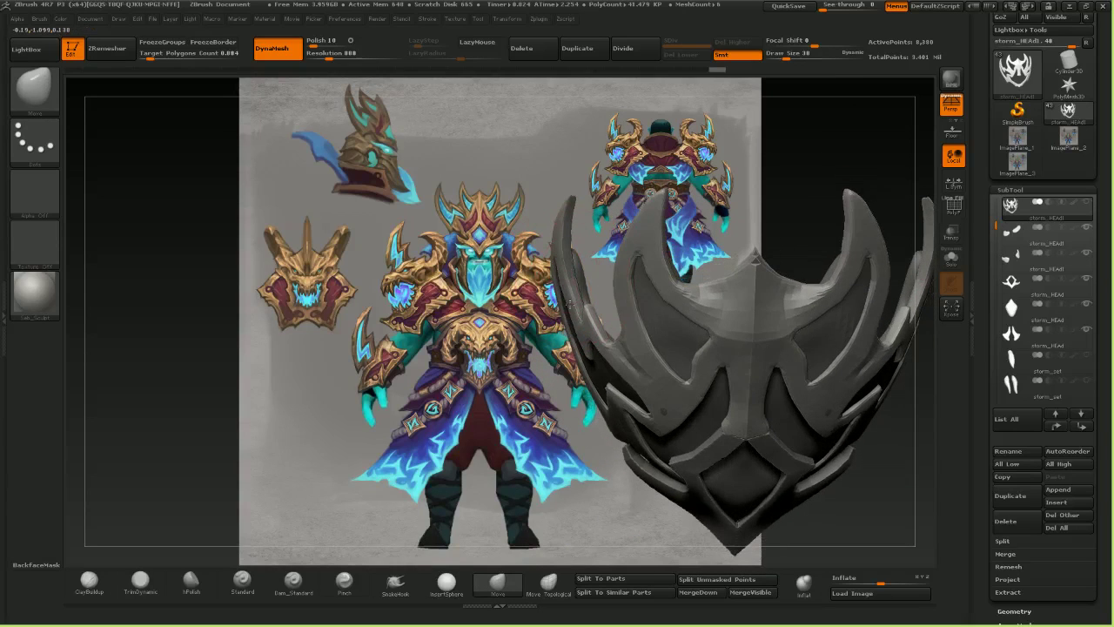
left_click_drag(508, 205, 549, 208)
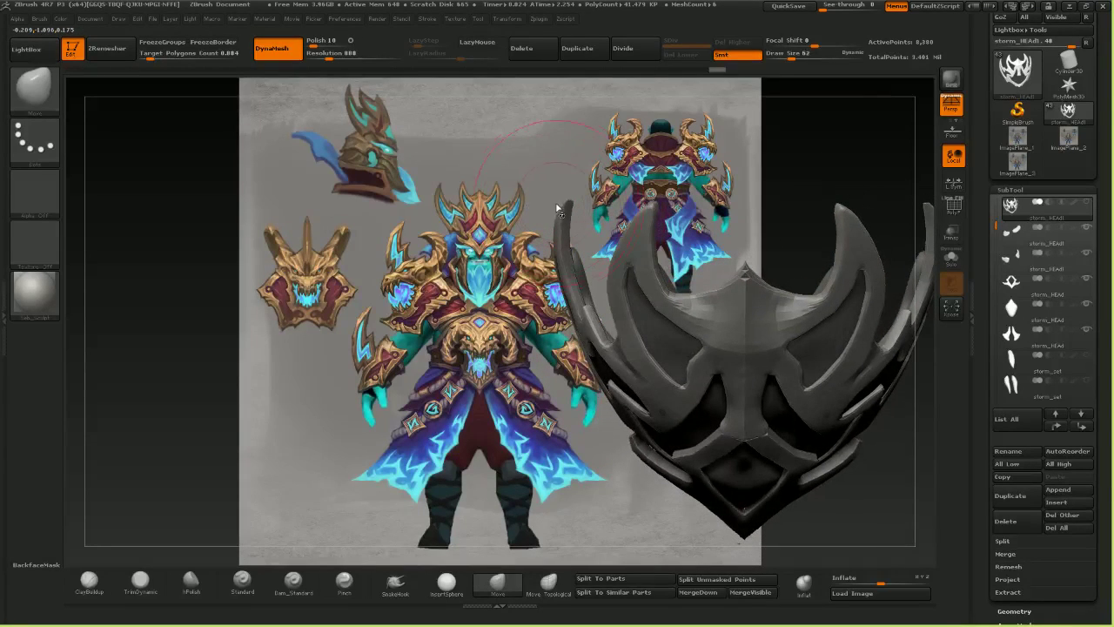
- Mask the helmet frame so that only the side spikes stay unmasked, with a softened mask edge
mouse_move(485, 154)
left_mouse_down("ctrl")
mouse_move(476, 191)
mouse_move(563, 320)
mouse_move(617, 294)
left_mouse_up("ctrl")
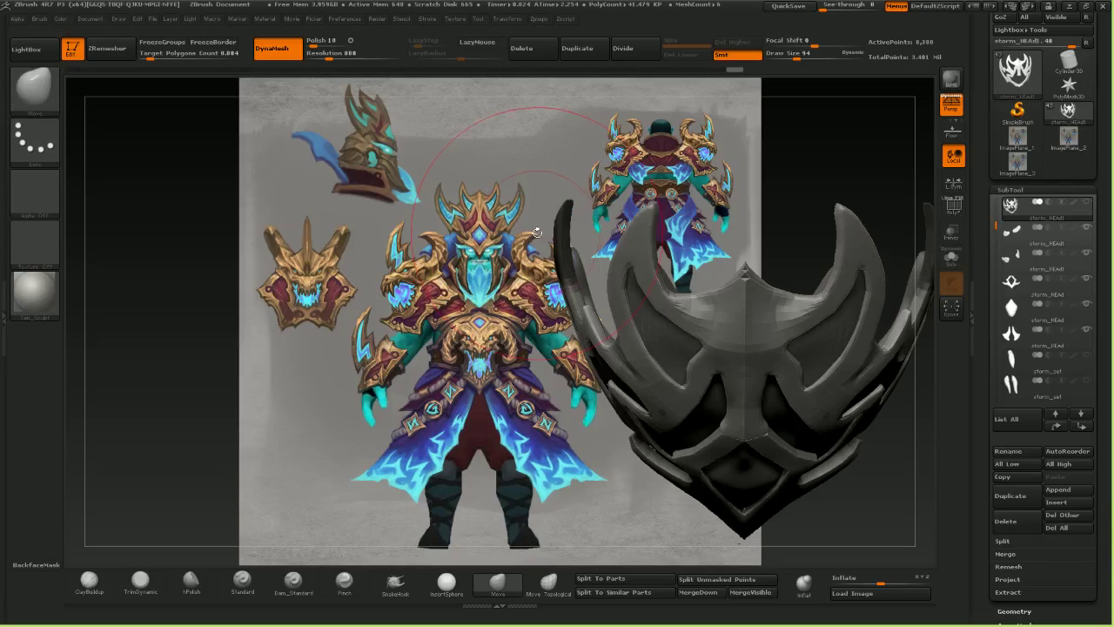
left_click(581, 342, "ctrl")
left_click(583, 344, "ctrl")
left_click(592, 339, "ctrl")
left_click(611, 321, "ctrl")
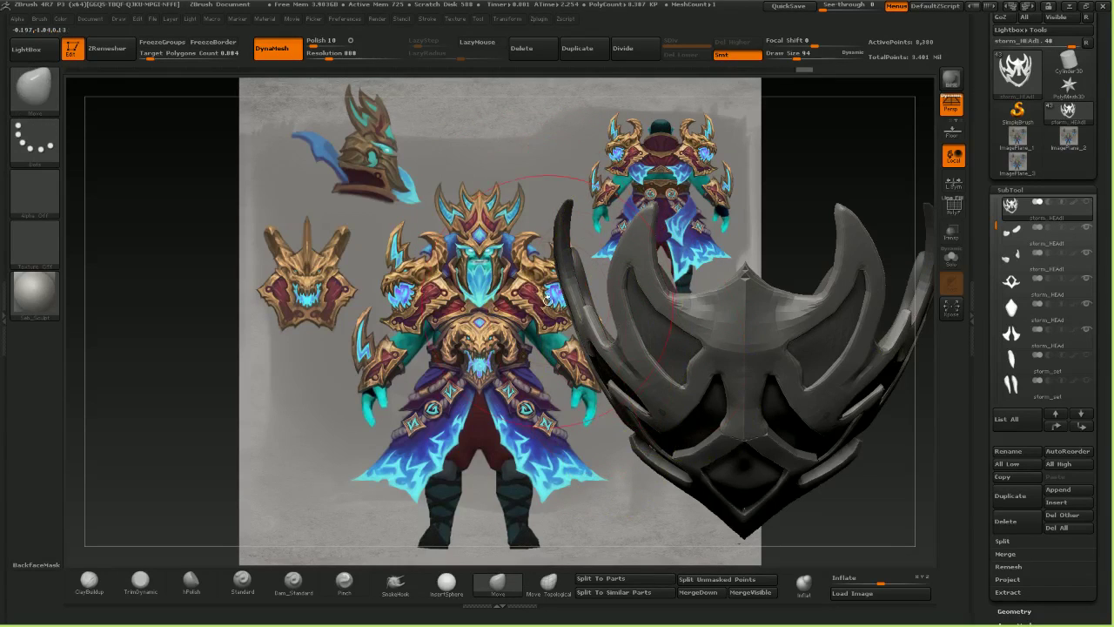
left_click(672, 365, "ctrl")
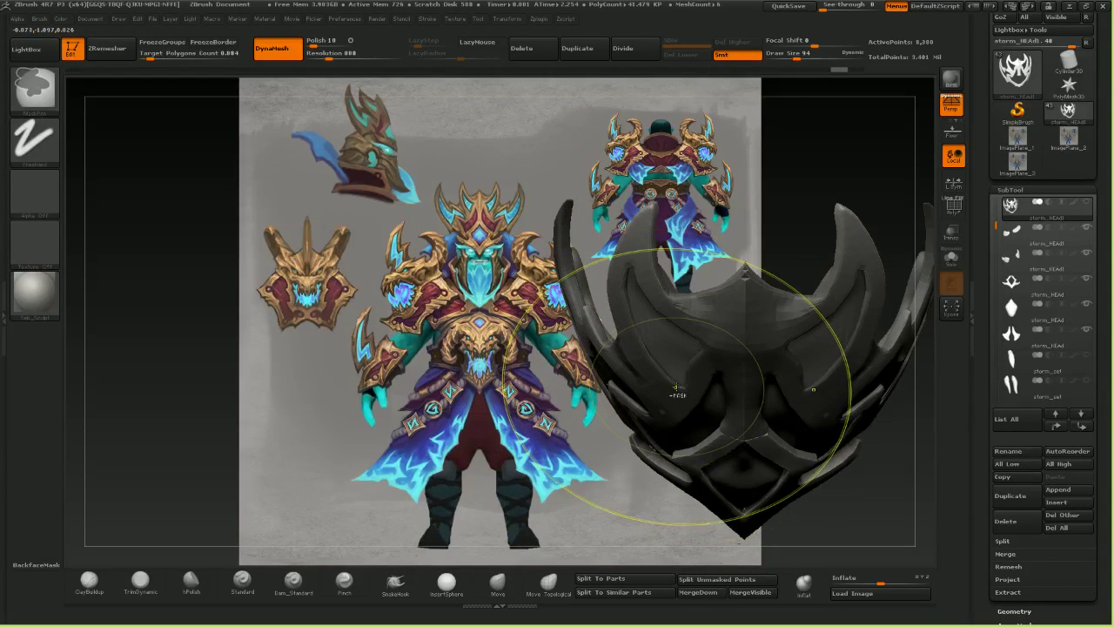
left_click(866, 175, "ctrl")
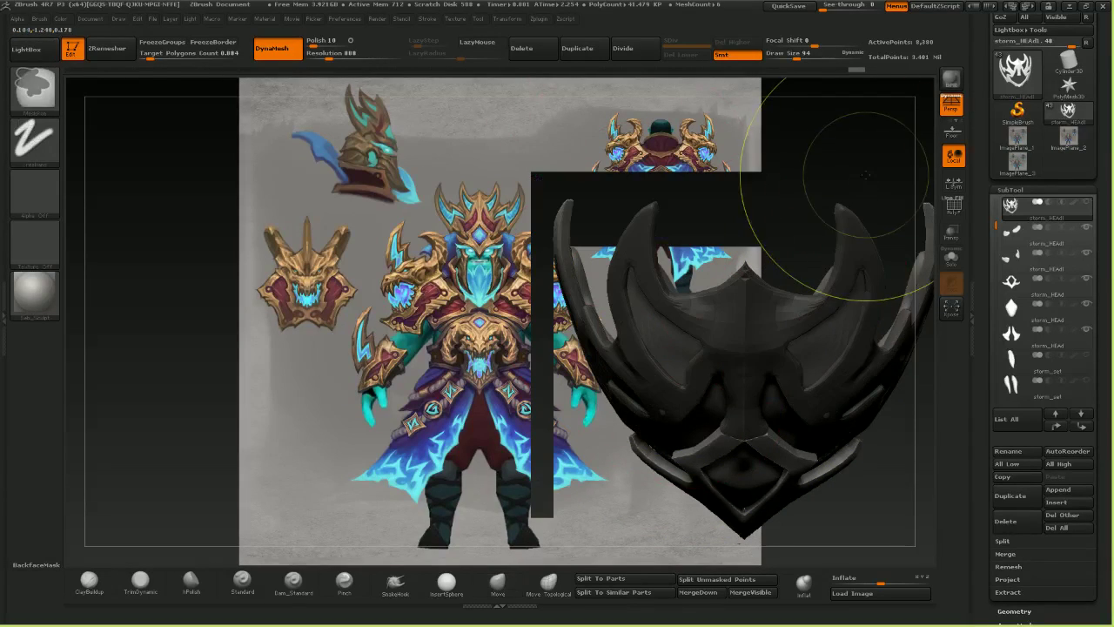
- Draw a horizontal Transpose line across the helmet and try to rotate the unmasked side spikes with it
key("w")
left_click_drag(746, 550, 458, 260)
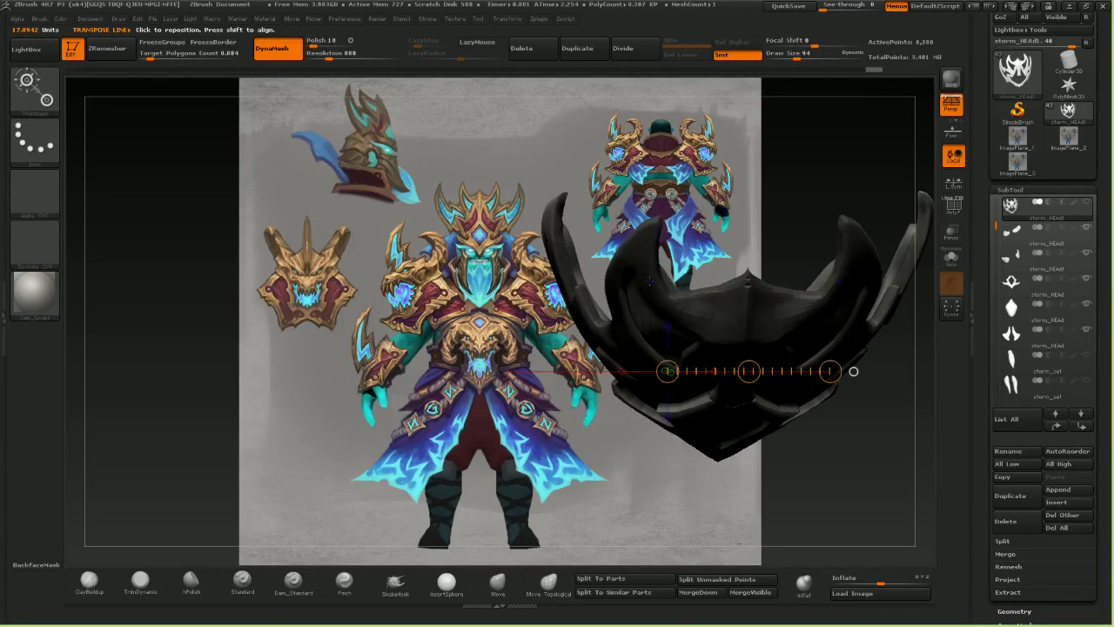
left_click_drag(626, 291, 767, 291, "shift")
key("t")
key("r")
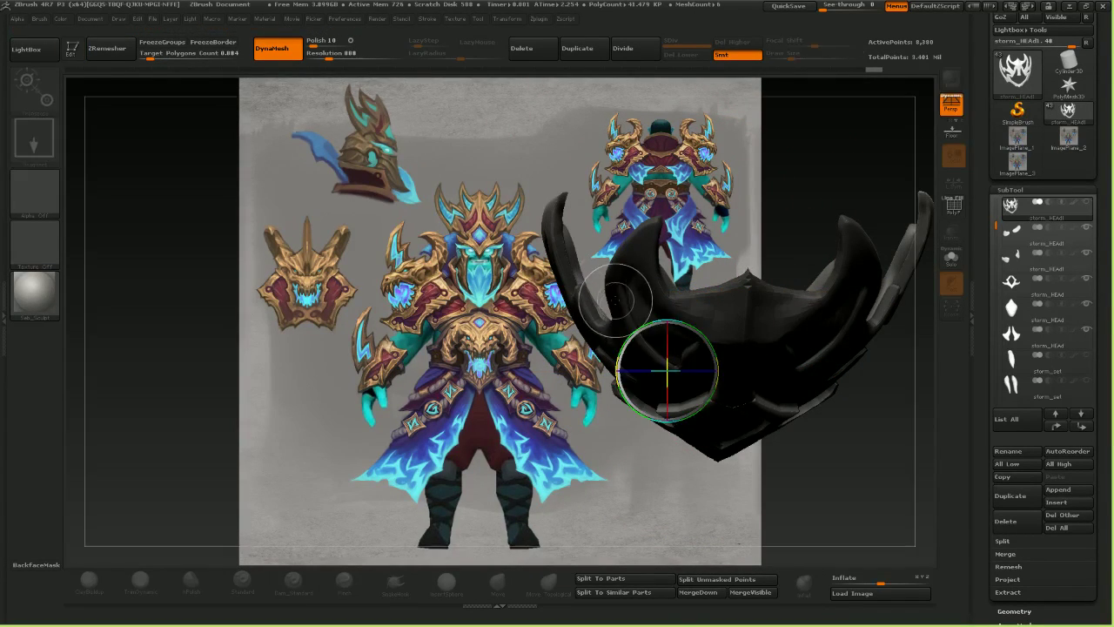
left_click(73, 50)
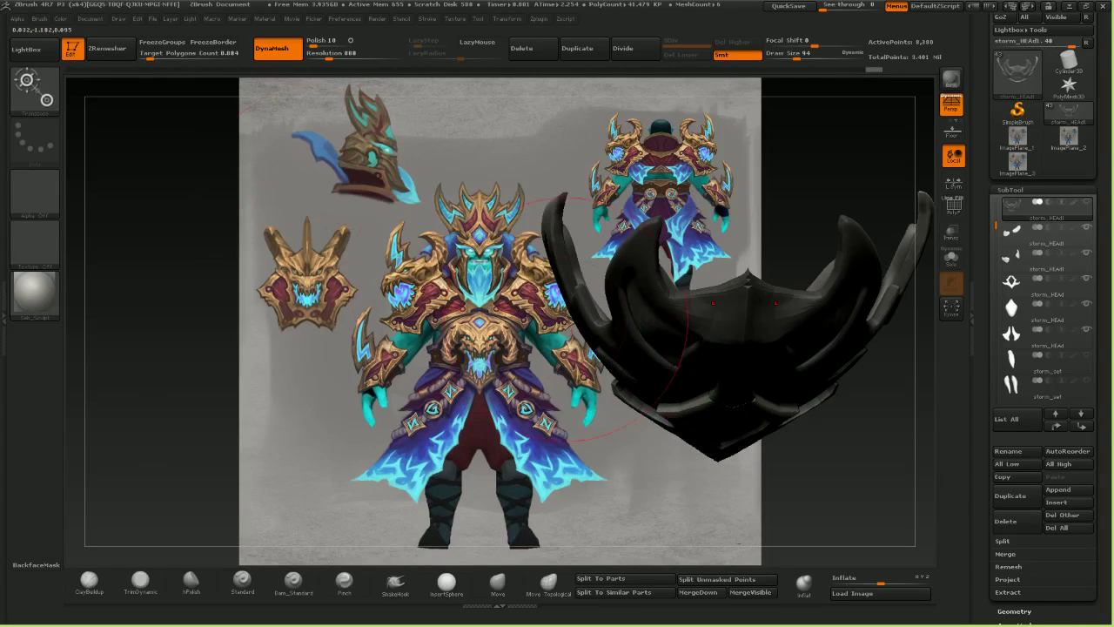
key("r")
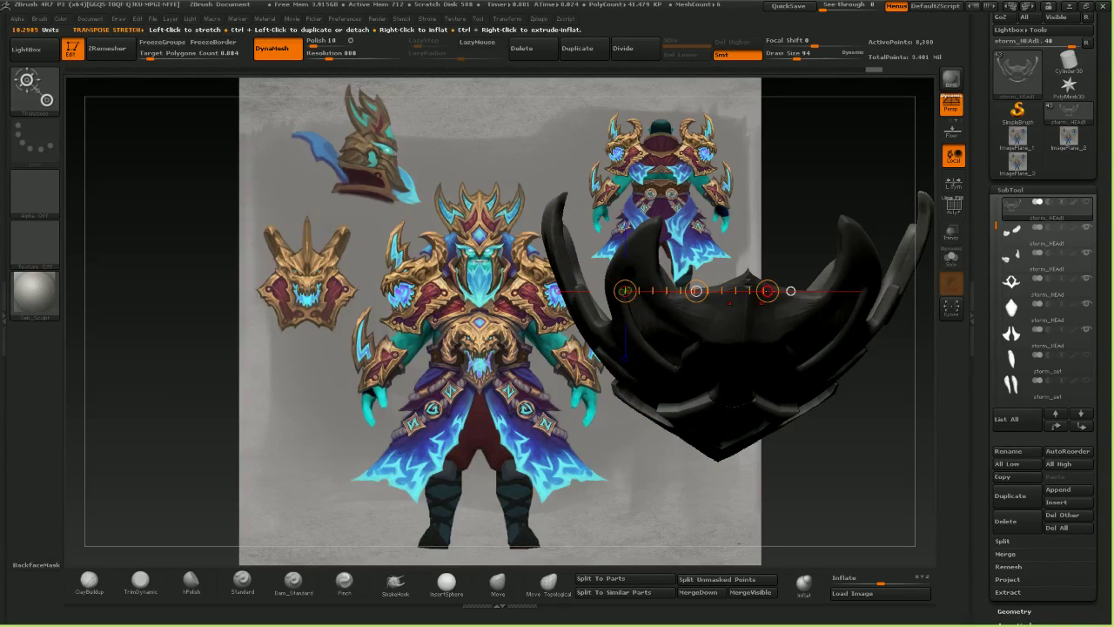
key("t")
key("r")
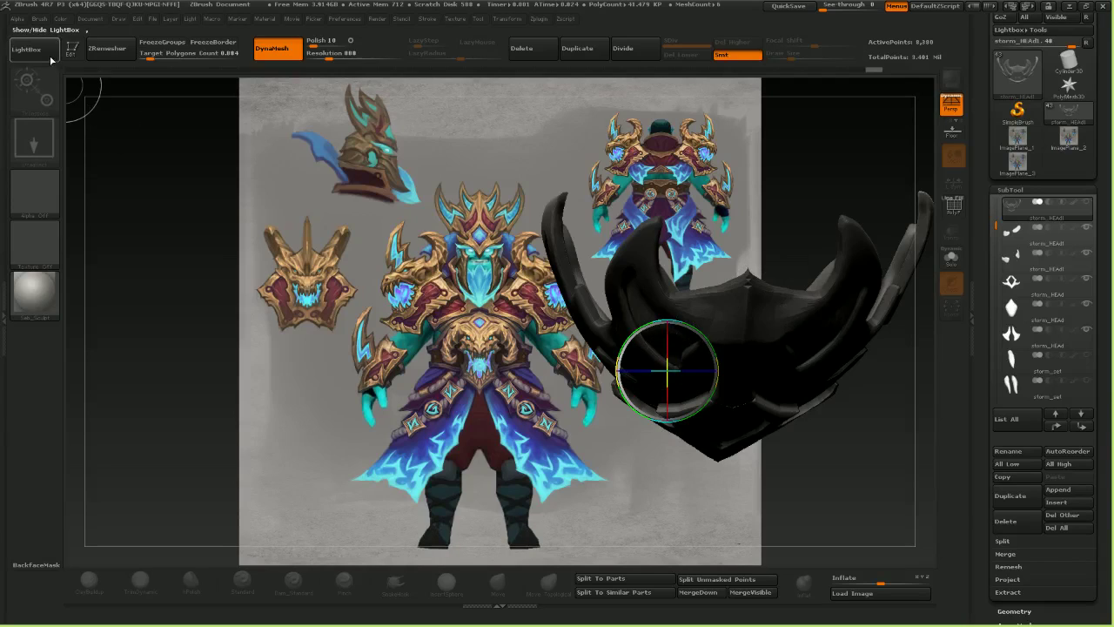
left_click(73, 49)
key("r")
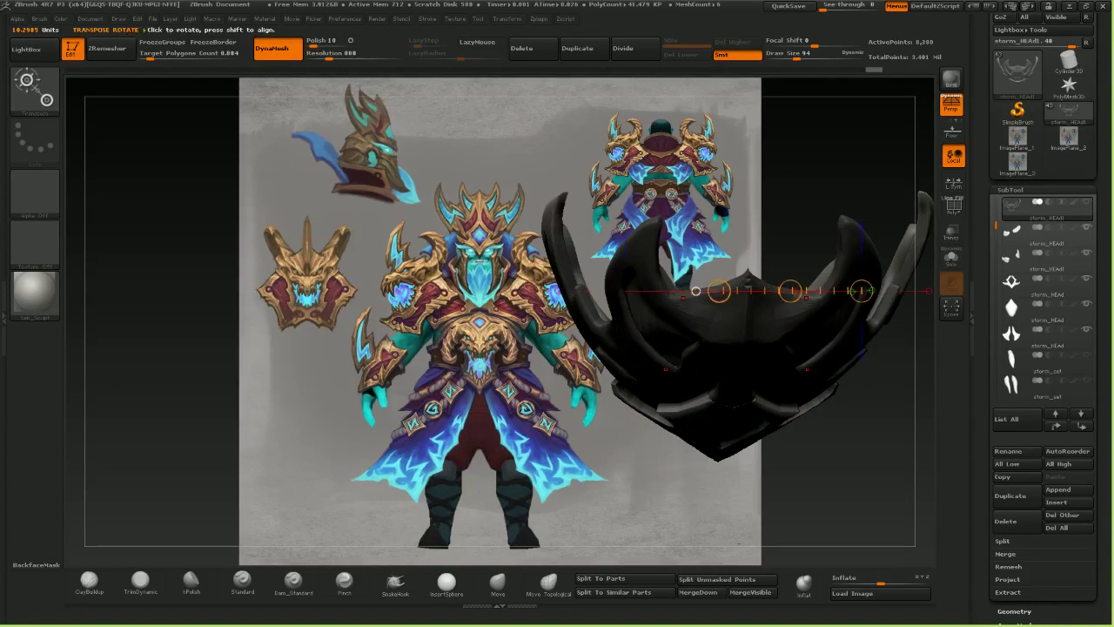
left_click_drag(767, 291, 775, 274)
- Try to rotate the side spike with a Transpose line laid along its length, and clear the mask
right_click_drag(724, 435, 496, 357)
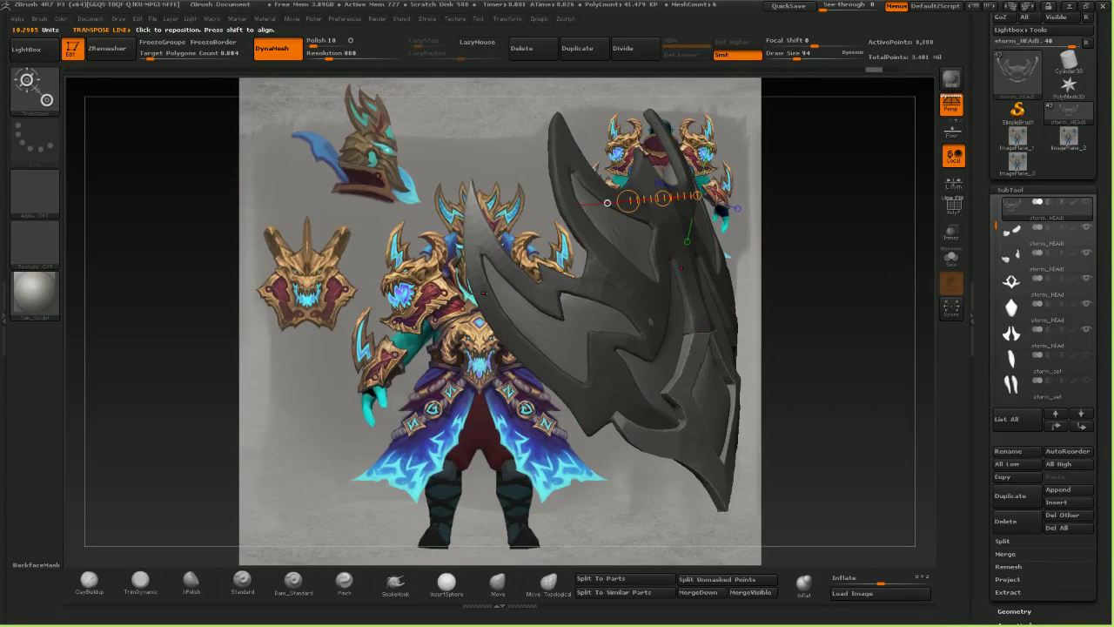
mouse_move(482, 263)
left_mouse_down()
mouse_move(659, 409)
mouse_move(575, 324)
left_mouse_up()
key("ctrl+z")
left_click_drag(614, 369, 590, 336)
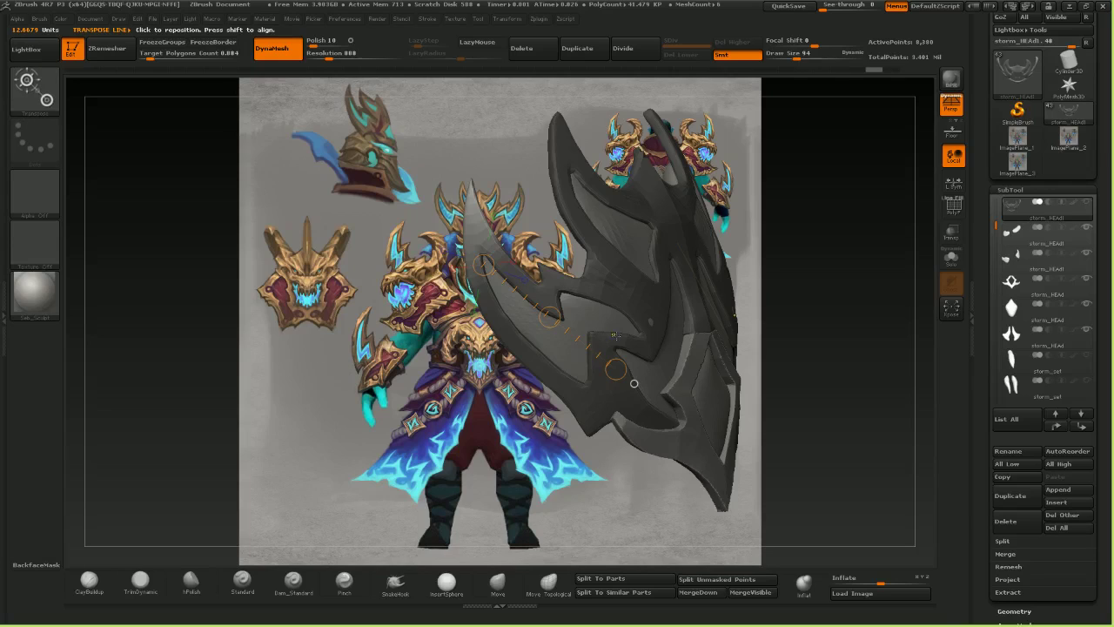
key("ctrl+shift+z")
left_click(495, 585)
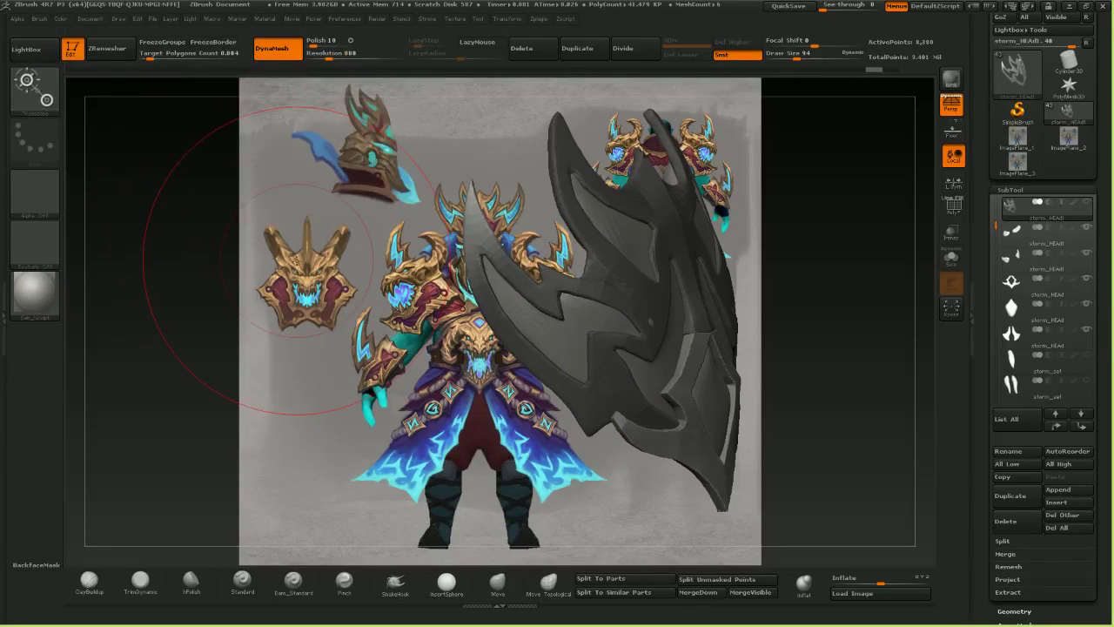
left_click_drag(854, 221, 628, 475, "ctrl")
- Bend the helmet's side spikes outward with an enlarged Move brush and reduce the brush size again
left_click(489, 593)
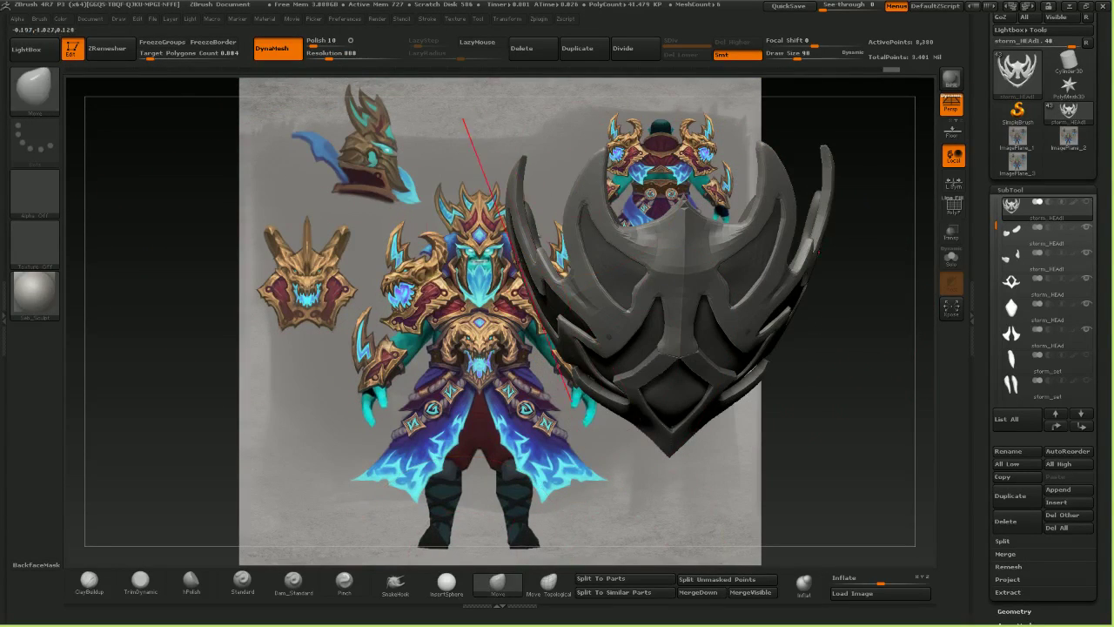
key("bracketright")
key("bracketright")
key("bracketright")
key("bracketright")
mouse_move(524, 235)
left_mouse_down()
mouse_move(508, 181)
mouse_move(523, 273)
mouse_move(503, 273)
left_mouse_up()
key("bracketleft")
key("bracketleft")
key("bracketleft")
key("bracketleft")
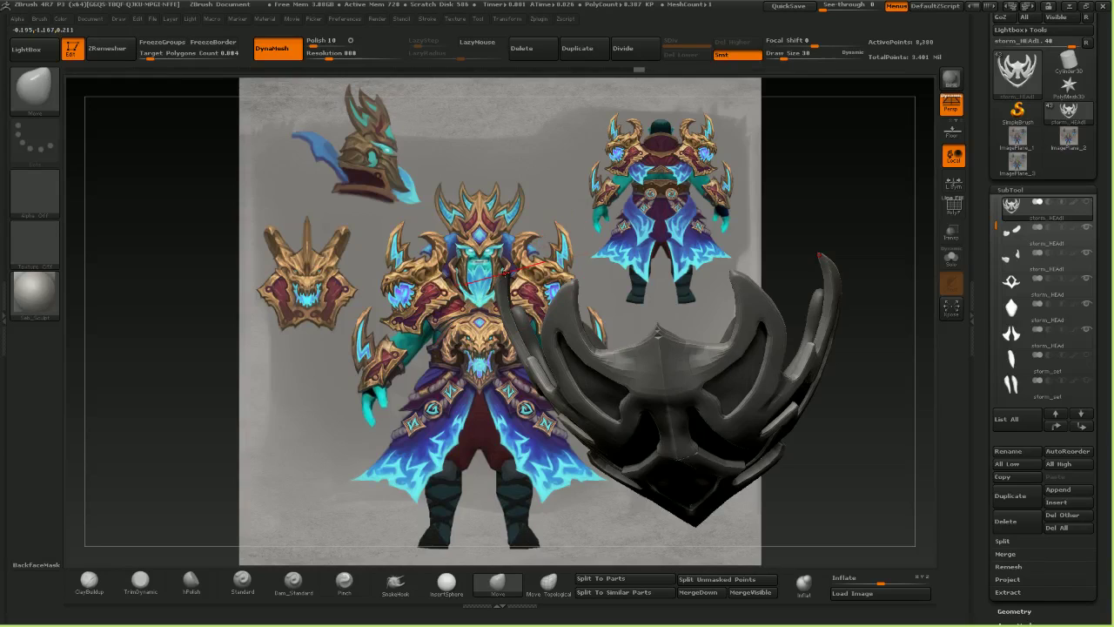
- Refine the side spikes' upper ends and tips with the Move brush at smaller draw sizes
left_click_drag(743, 244, 843, 94)
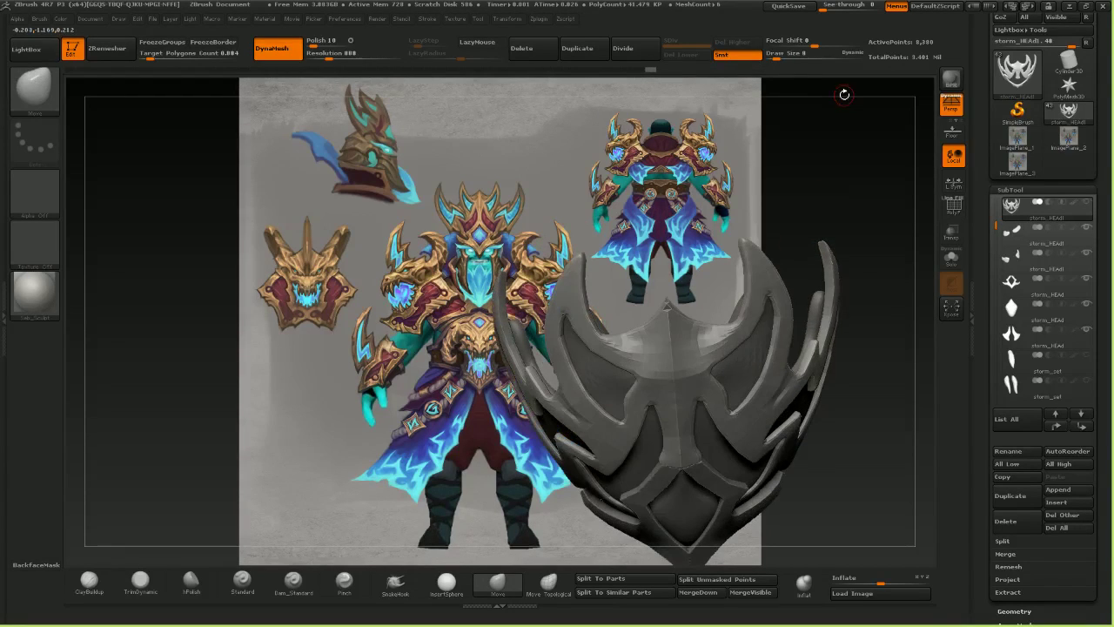
mouse_move(797, 206)
left_mouse_down()
mouse_move(800, 248)
mouse_move(827, 252)
mouse_move(815, 249)
left_mouse_up()
key("bracketleft")
left_click_drag(814, 218, 818, 184)
key("bracketleft")
key("bracketleft")
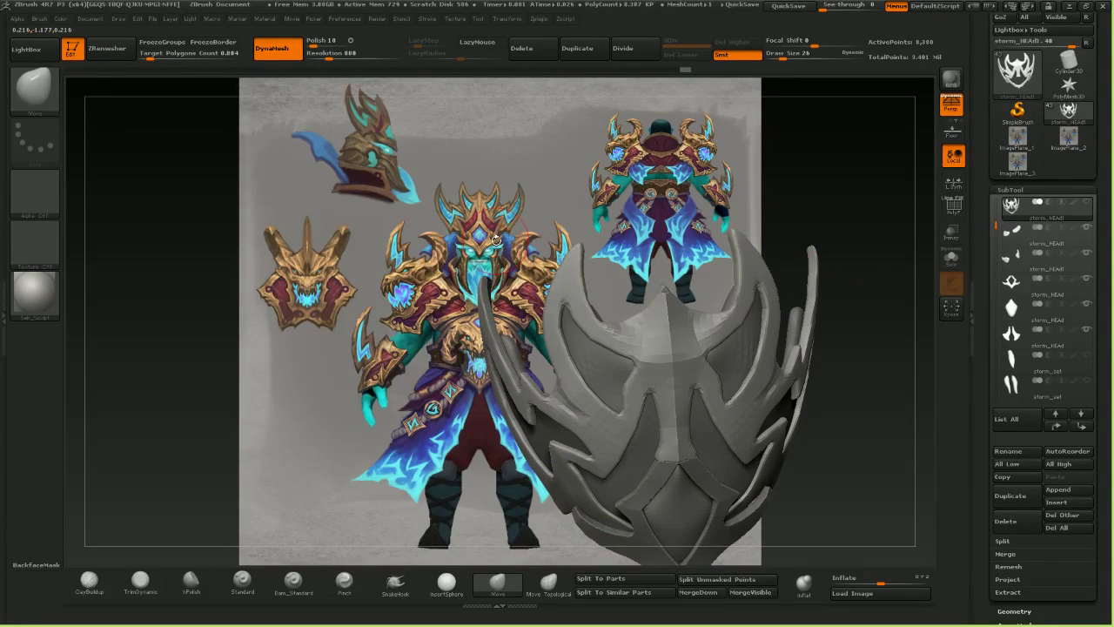
- Adjust the curve of the front horns and side spikes from the helmet's back with the Move brush
left_click_drag(488, 242, 487, 196)
left_click_drag(98, 213, 221, 206)
left_click_drag(644, 283, 661, 276)
left_click_drag(762, 235, 770, 219)
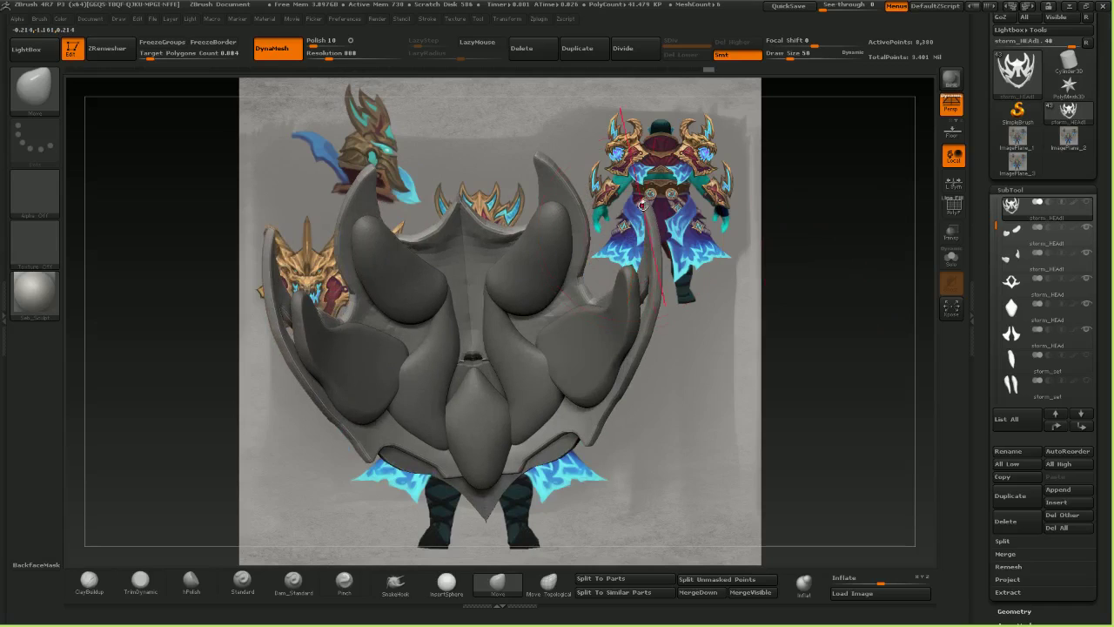
left_click_drag(646, 207, 654, 201)
- Select the subtool of inset plates that sits behind the helmet's side spikes
left_click_drag(783, 287, 580, 364)
left_click(574, 317, "alt")
left_click_drag(600, 324, 540, 313)
mouse_move(557, 307)
left_mouse_down()
mouse_move(529, 285)
mouse_move(522, 314)
mouse_move(609, 356)
mouse_move(662, 348)
left_mouse_up()
left_click(1085, 208)
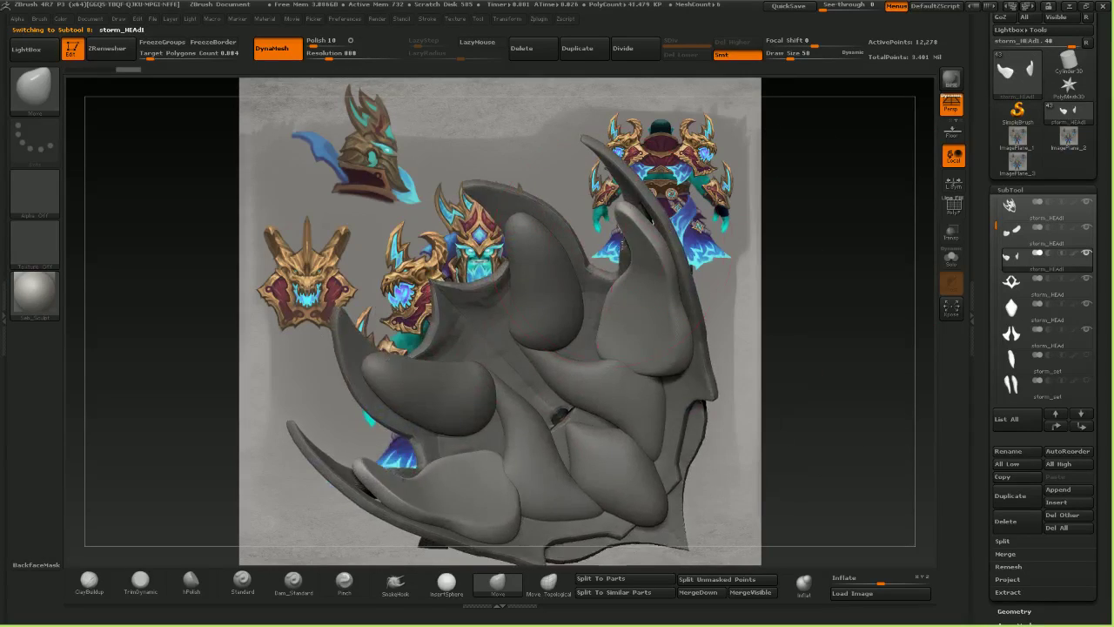
- Reshape the side inset plates from the helmet's back with the Move brush to follow the side spikes
left_click_drag(610, 222, 616, 215)
mouse_move(565, 174)
left_mouse_down()
mouse_move(479, 187)
mouse_move(540, 187)
left_mouse_up()
left_click_drag(612, 198, 604, 174)
left_click_drag(731, 235, 601, 261)
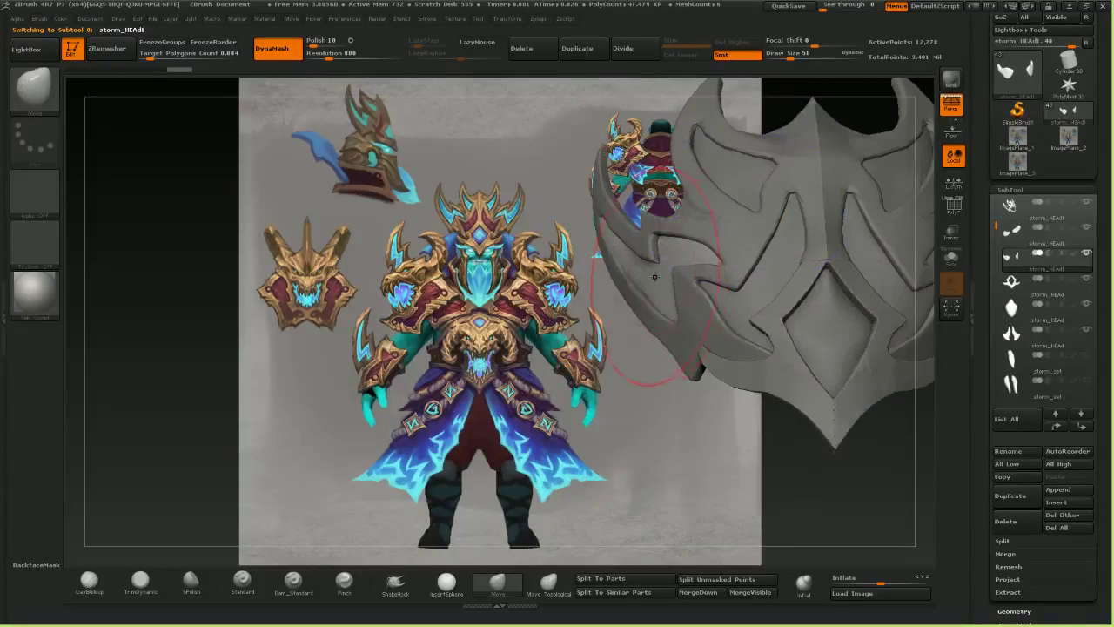
- Fit the side inset plates into the frame's openings with the Move brush and reselect the helmet frame subtool
left_click_drag(624, 224, 620, 218)
mouse_move(557, 261)
left_mouse_down()
mouse_move(618, 257)
mouse_move(562, 270)
left_mouse_up()
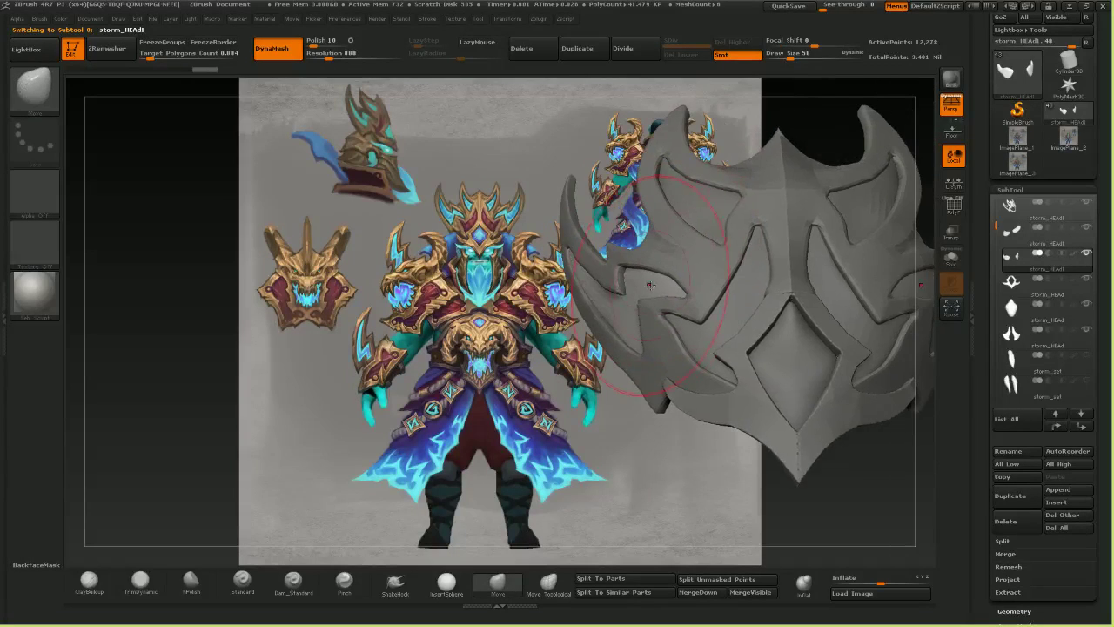
mouse_move(583, 375)
left_mouse_down()
mouse_move(601, 292)
mouse_move(633, 277)
left_mouse_up()
mouse_move(574, 339)
left_mouse_down()
mouse_move(570, 374)
mouse_move(674, 365)
mouse_move(555, 346)
left_mouse_up()
mouse_move(705, 331)
left_mouse_down()
mouse_move(790, 337)
mouse_move(701, 335)
left_mouse_up()
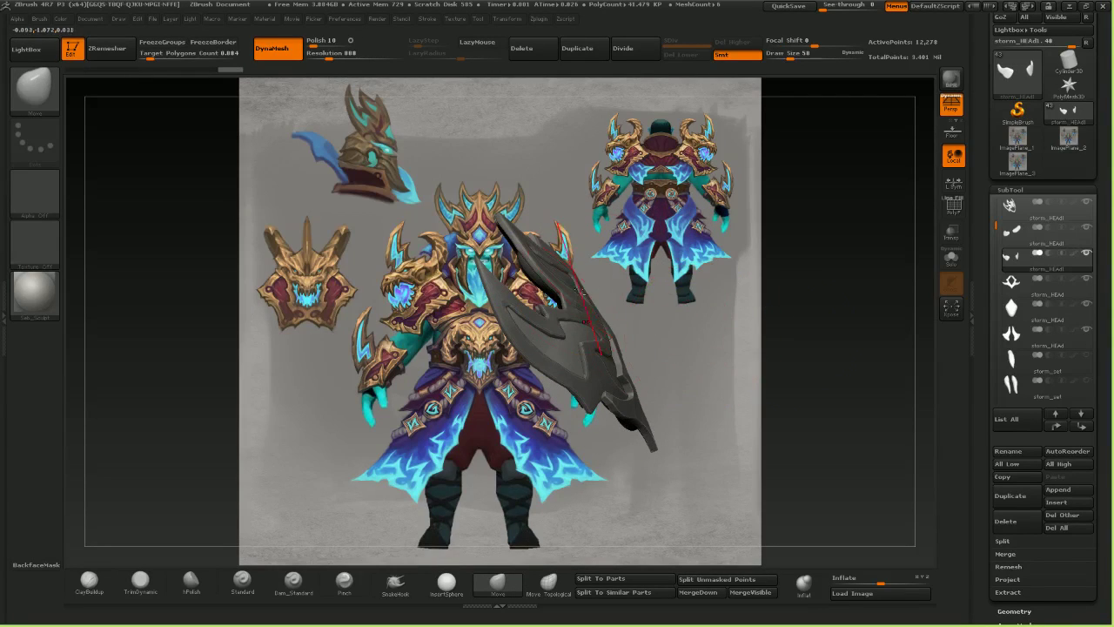
left_click(574, 294, "alt")
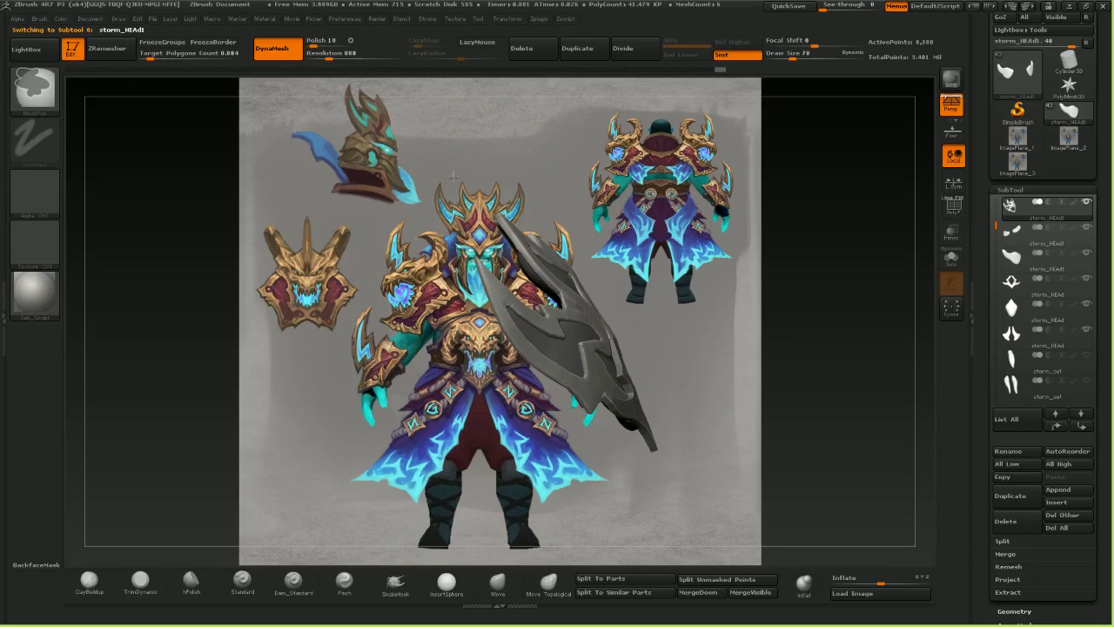
- Mask the helmet frame's upper front horns in side view, soften the mask's edge and invert it so only the horns stay editable
left_click_drag(452, 170, 529, 262, "ctrl")
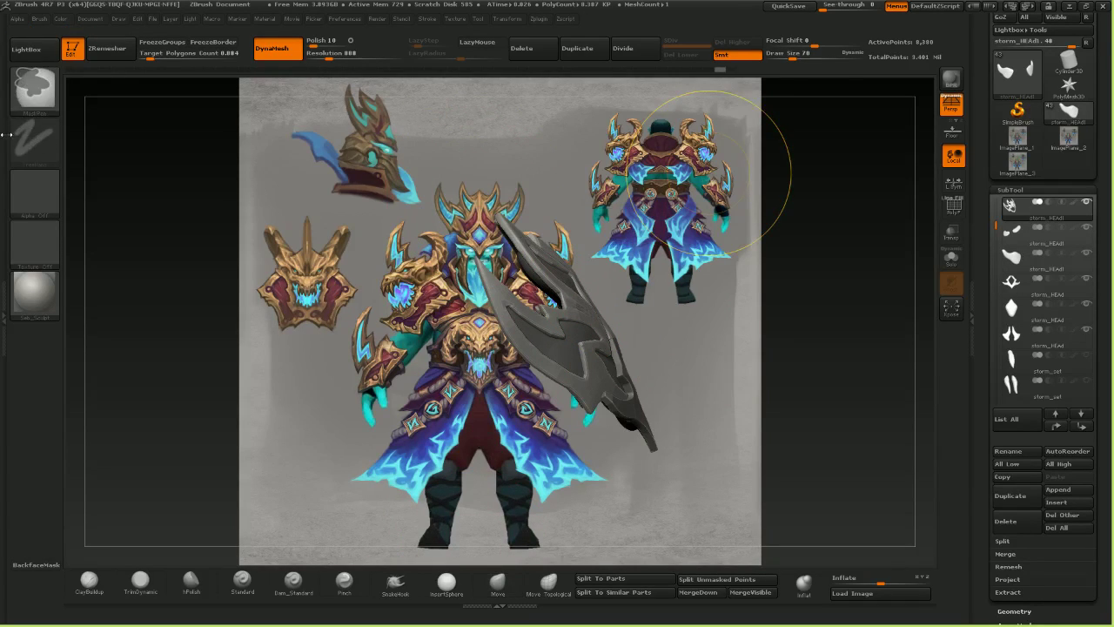
left_click(36, 92, "ctrl")
left_click(150, 155, "ctrl")
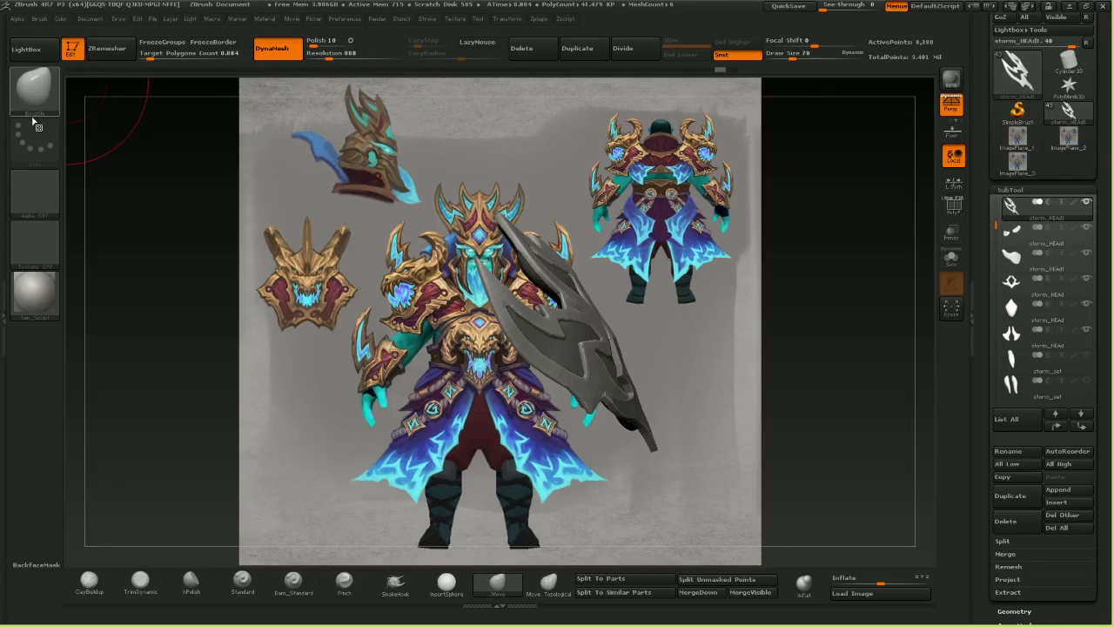
key("ctrl")
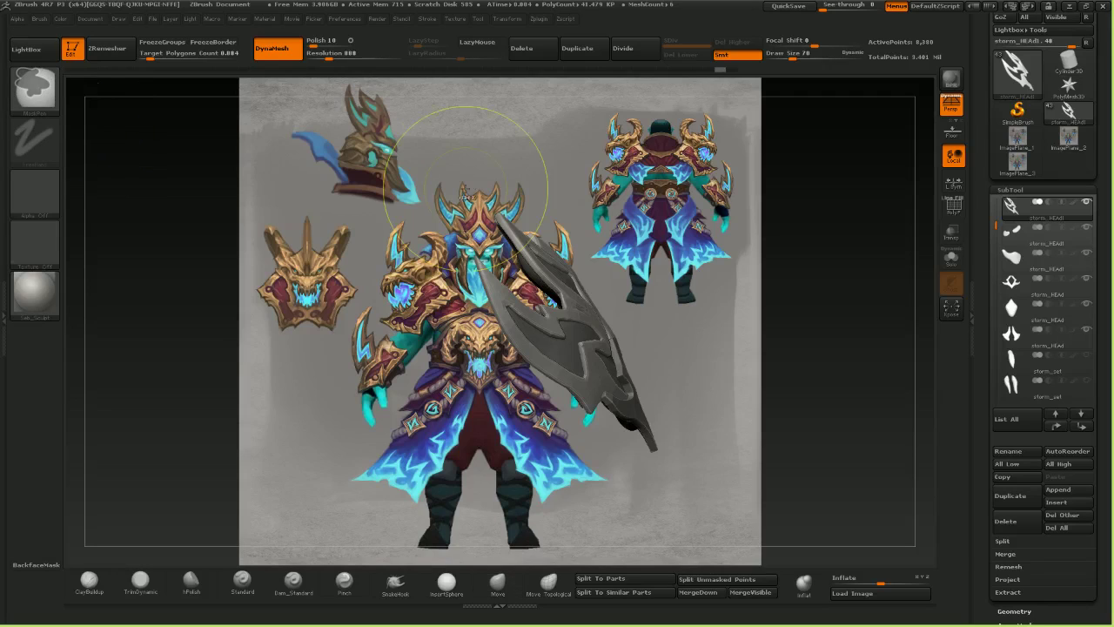
mouse_move(473, 182)
left_mouse_down("ctrl")
mouse_move(554, 241)
mouse_move(619, 258)
left_mouse_up("ctrl")
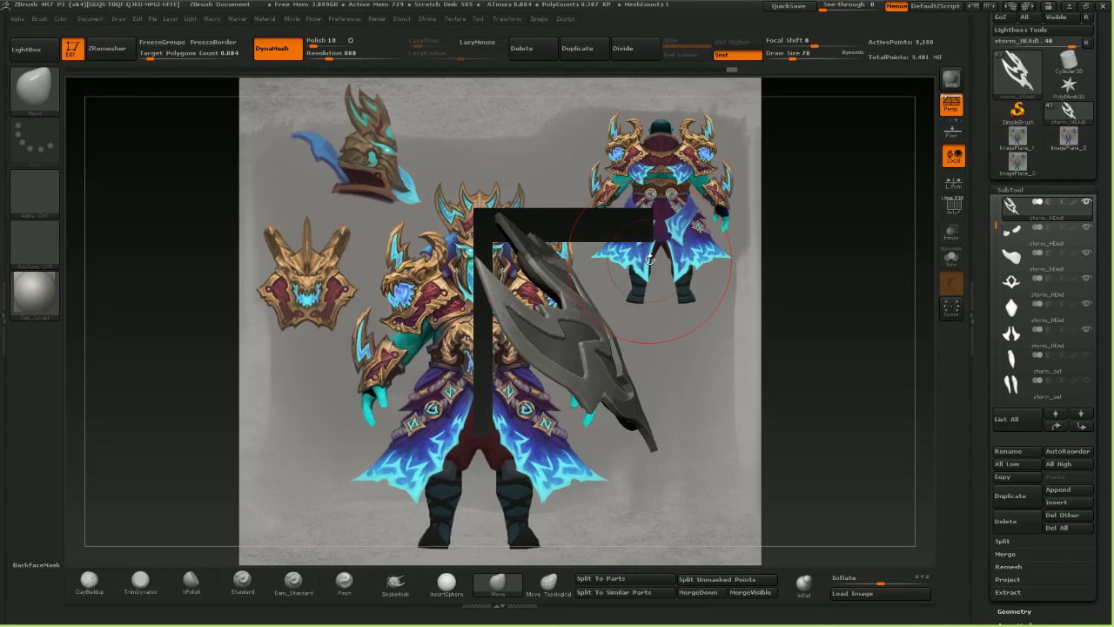
left_click(613, 339, "ctrl")
left_click(615, 338, "ctrl")
left_click(835, 277, "ctrl")
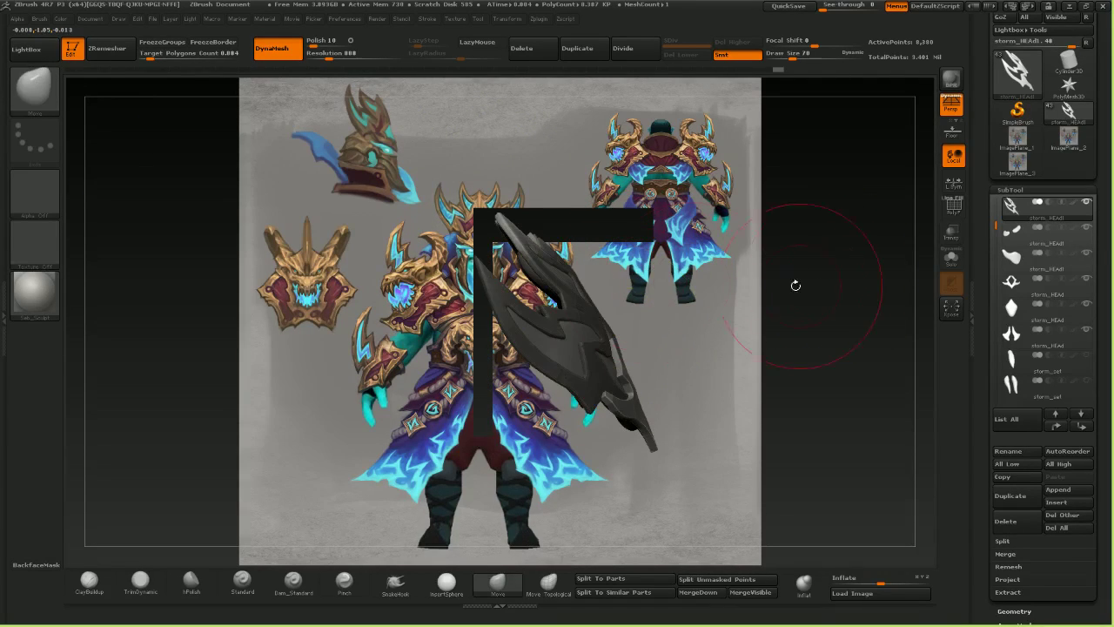
- Rotate the unmasked front horns slightly with Transpose Rotate in side view and clear the mask
key("r")
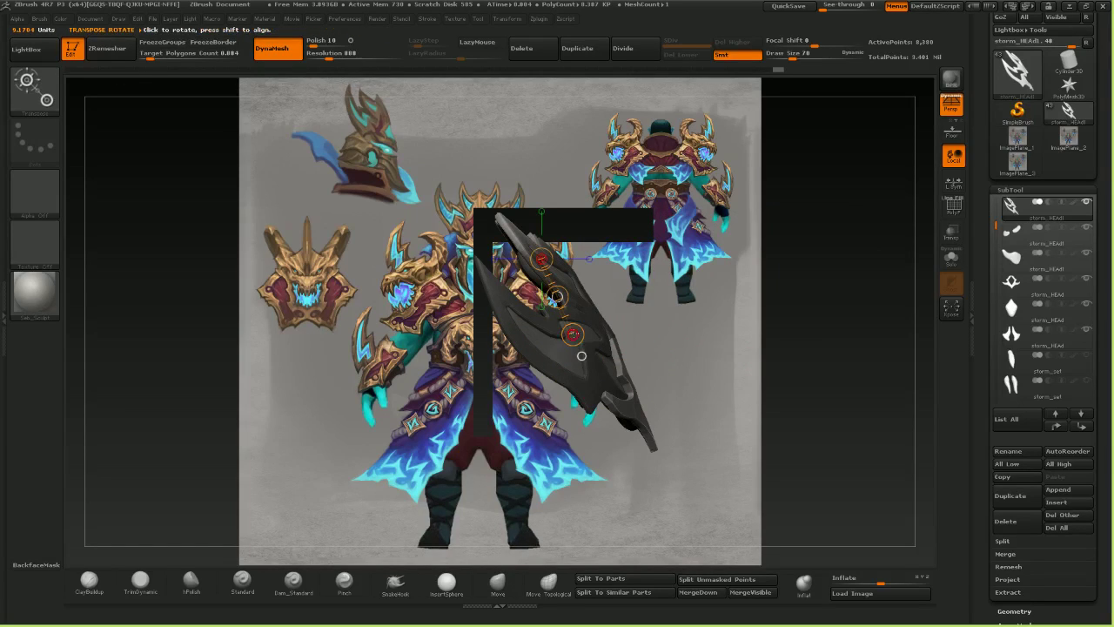
left_click_drag(572, 335, 556, 344)
left_click_drag(877, 261, 734, 347, "ctrl")
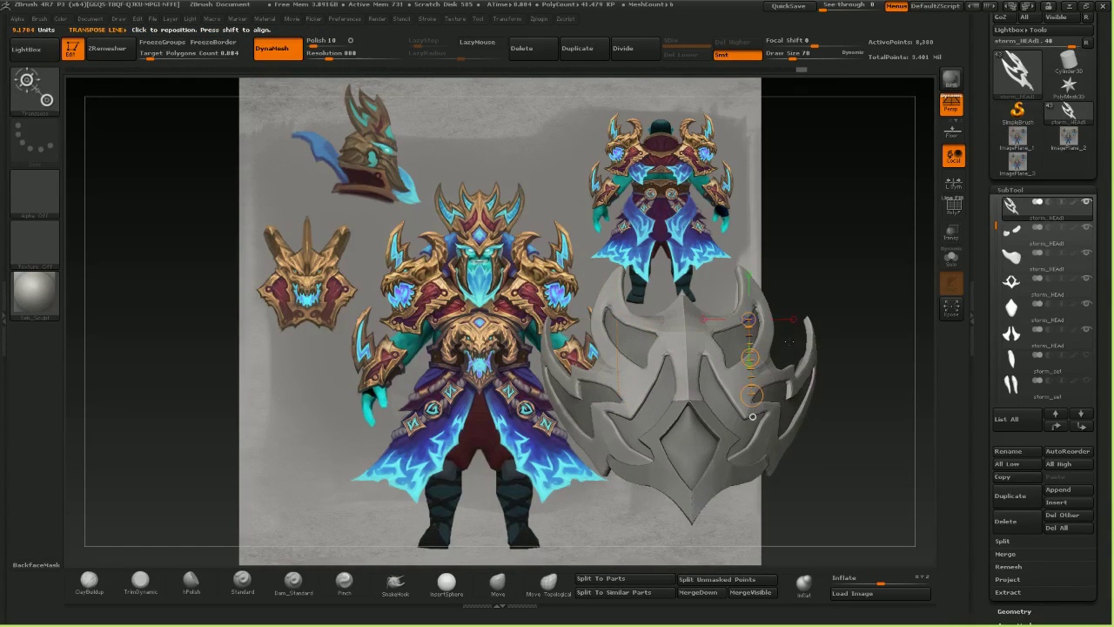
- Reshape the tips of the front horns from the front with the Move brush
left_click(497, 585)
left_click_drag(233, 231, 244, 278)
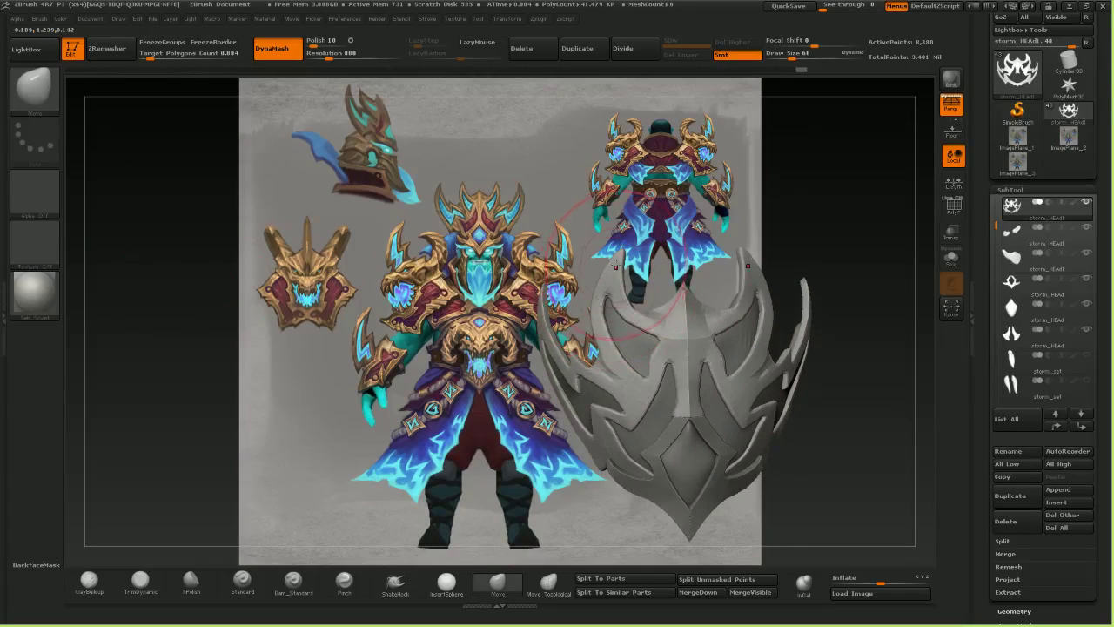
left_click_drag(621, 261, 612, 258)
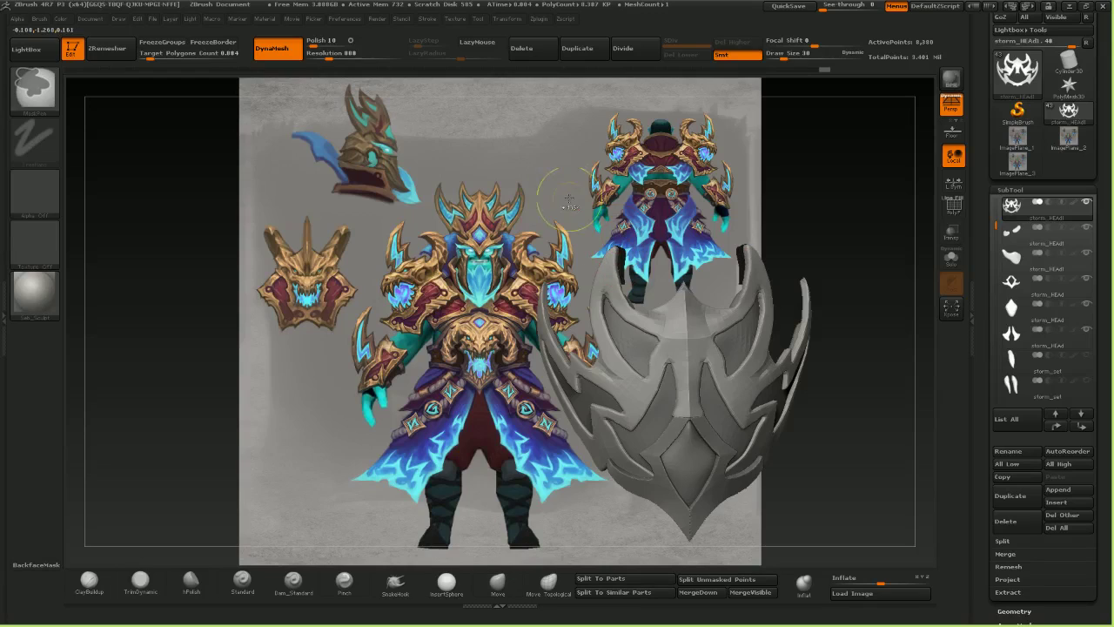
- Mask the two front horns from the front, soften the mask's edge and invert it to isolate them
mouse_move(565, 190)
left_mouse_down("ctrl")
mouse_move(632, 306)
mouse_move(677, 283)
left_mouse_up("ctrl")
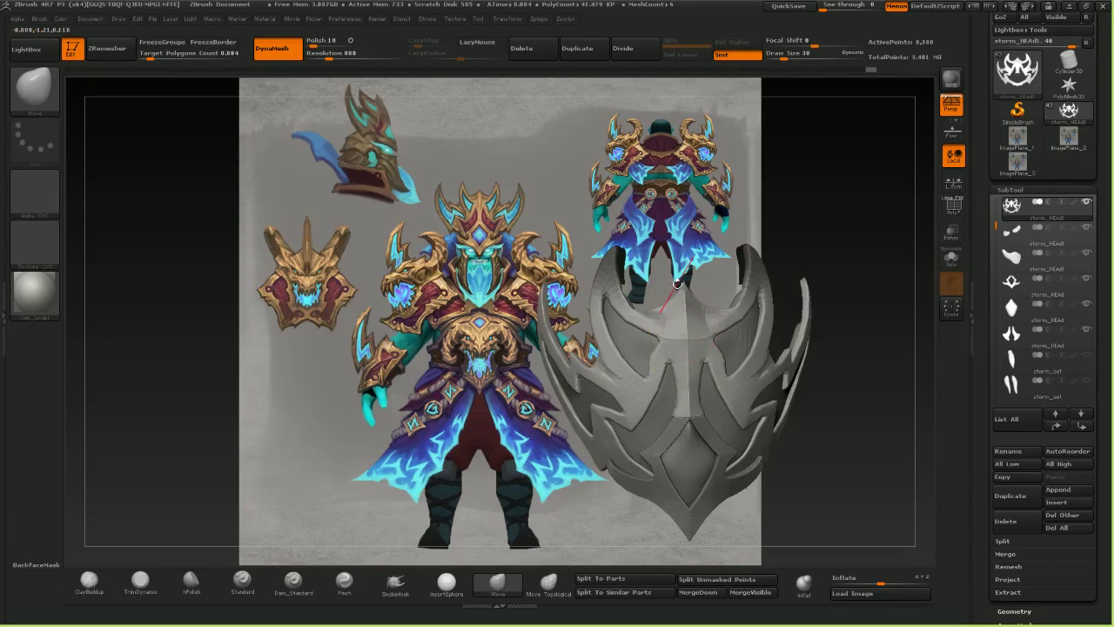
left_click_drag(576, 200, 642, 314, "ctrl")
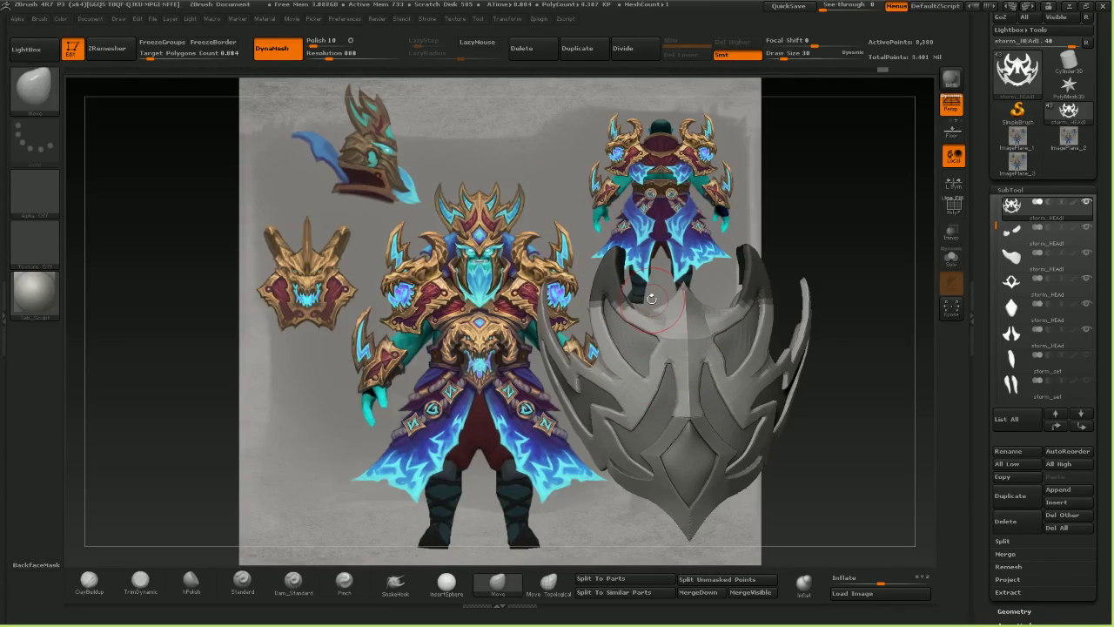
left_click(669, 360, "ctrl")
left_click(669, 360, "ctrl")
left_click(830, 230, "ctrl")
left_click_drag(830, 230, 770, 234)
- Shift the isolated front horns with Transpose Move, compare by undoing and redoing, and return to the Move brush with the mask cleared
key("w")
mouse_move(605, 274)
left_mouse_down("shift")
mouse_move(606, 411)
mouse_move(633, 404)
left_mouse_up("shift")
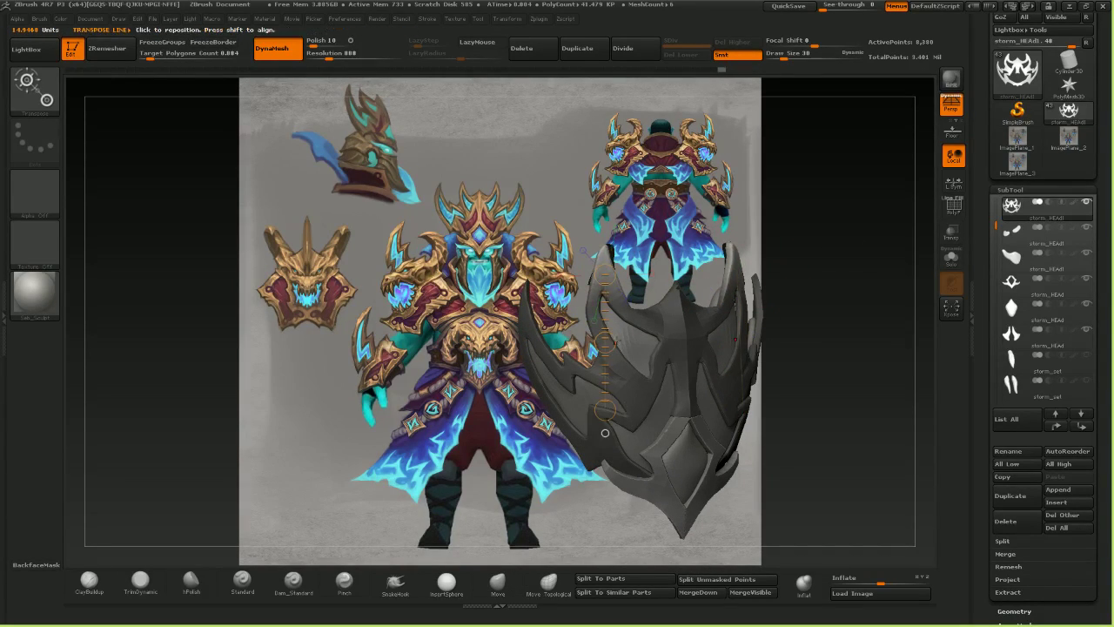
mouse_move(605, 342)
left_mouse_down()
mouse_move(631, 358)
mouse_move(614, 347)
left_mouse_up()
key("ctrl+z")
left_click_drag(913, 289, 881, 283)
key("ctrl+shift+z")
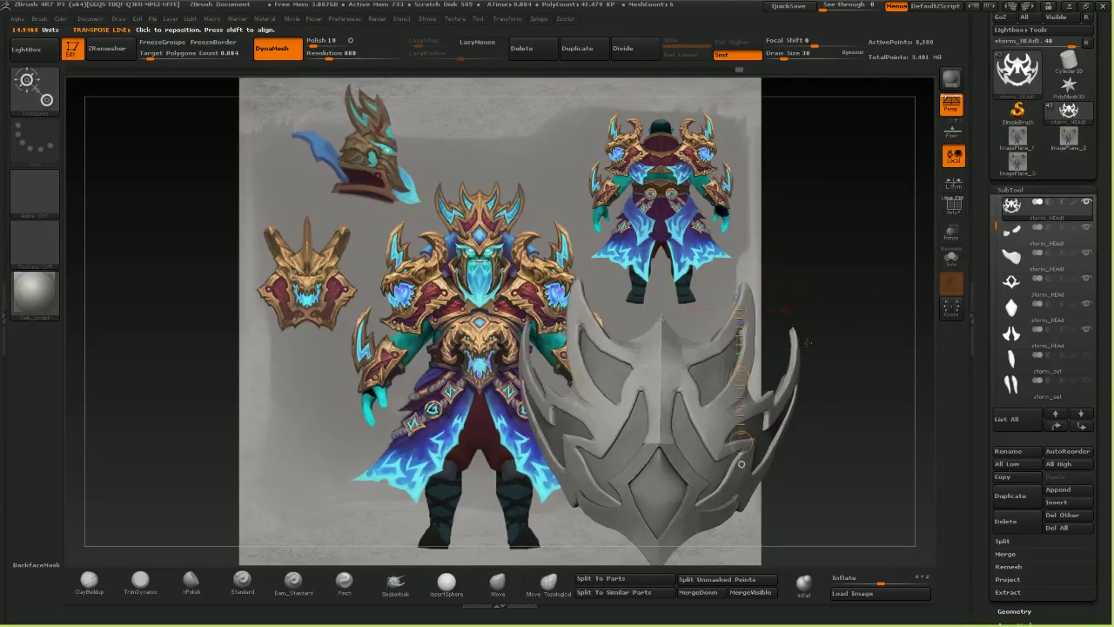
key("q")
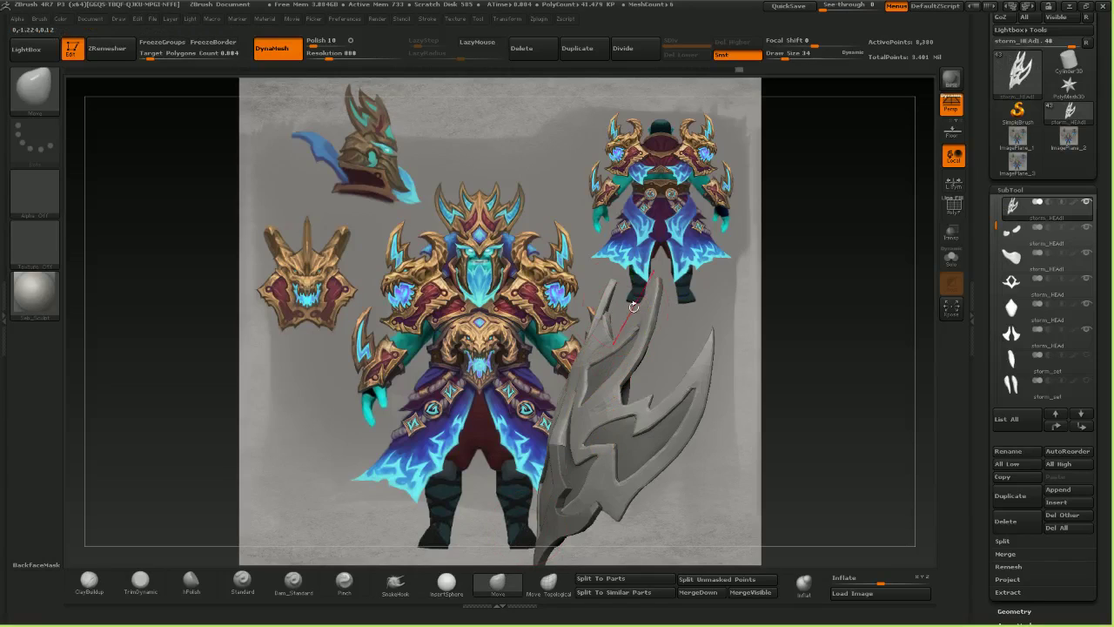
- Refine the curve of the front horns with the Move brush, working from the front and the side
left_click_drag(178, 254, 343, 264)
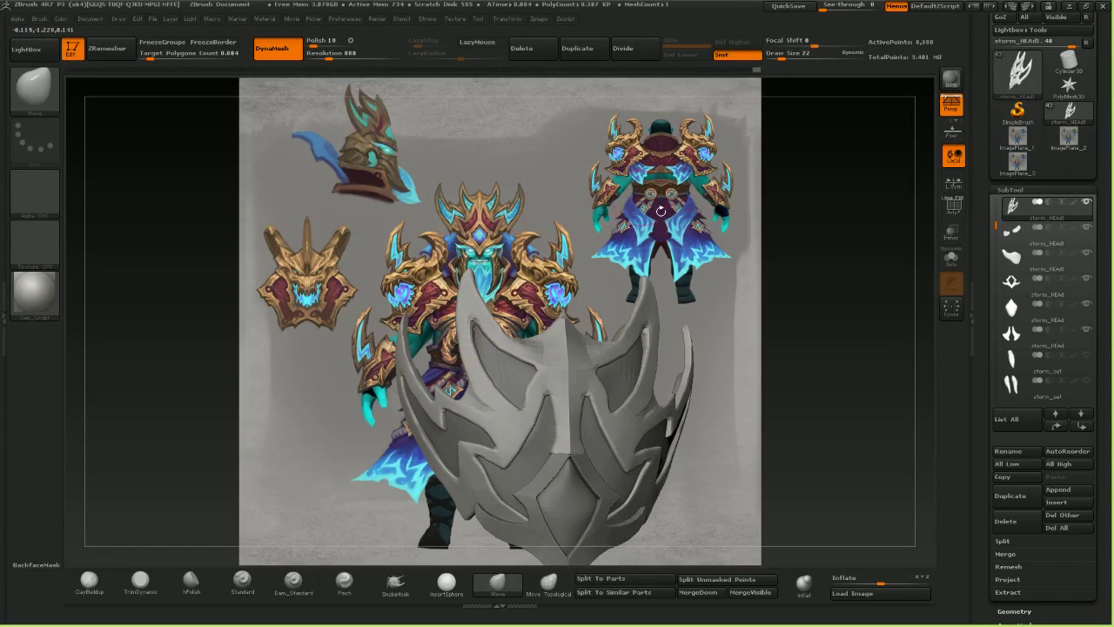
mouse_move(888, 234)
left_mouse_down()
mouse_move(842, 244)
mouse_move(820, 231)
left_mouse_up()
left_click_drag(748, 285, 648, 297)
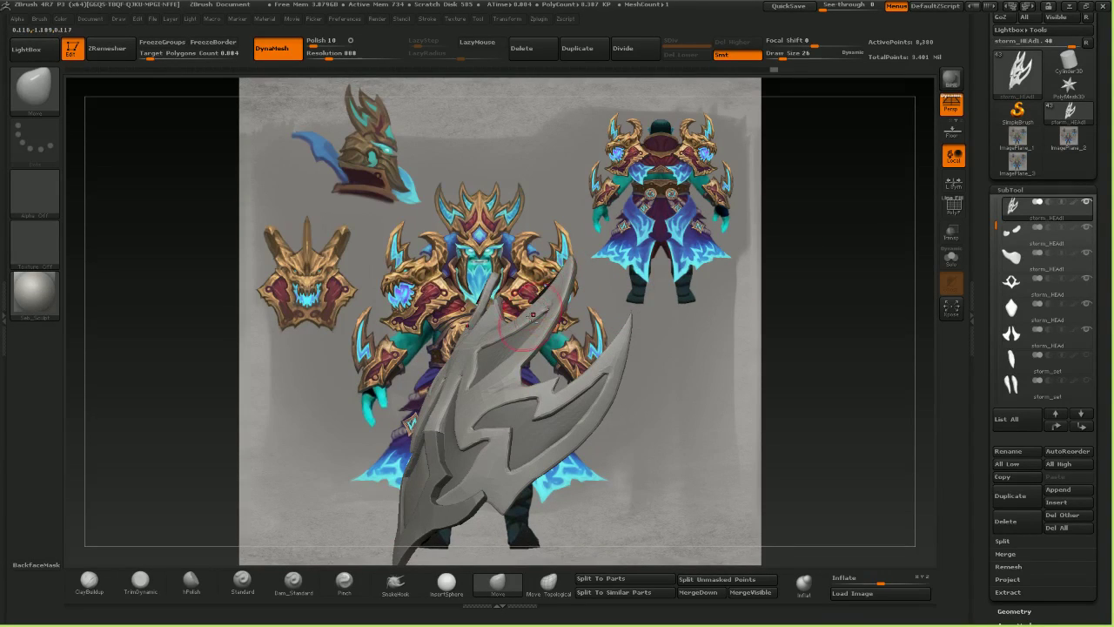
left_click_drag(530, 316, 694, 355)
left_click_drag(657, 287, 725, 307)
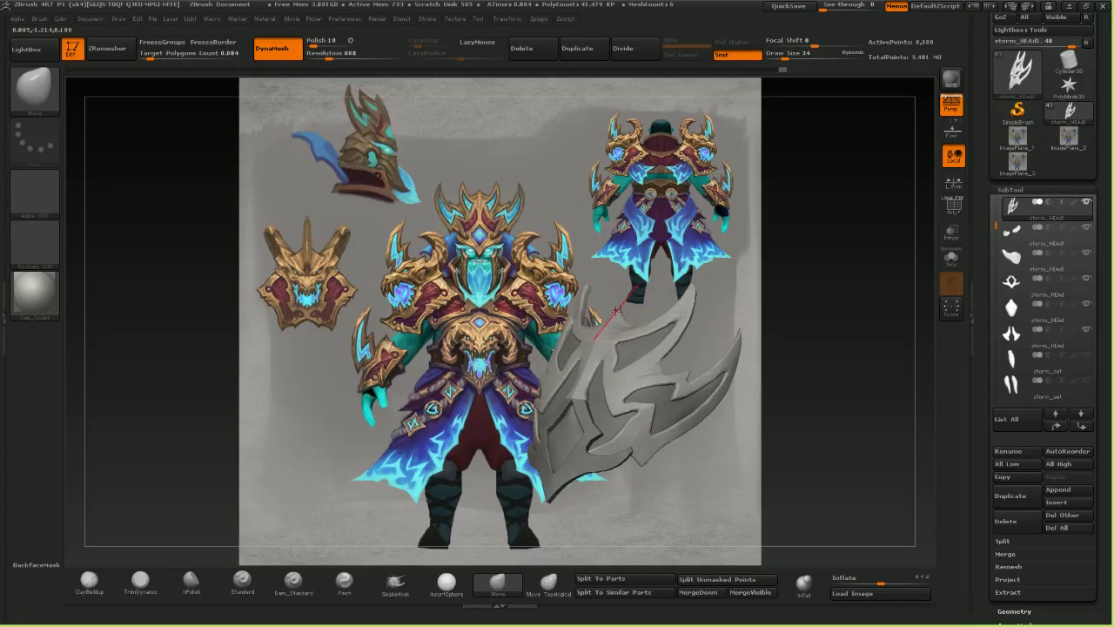
left_click_drag(799, 296, 617, 293)
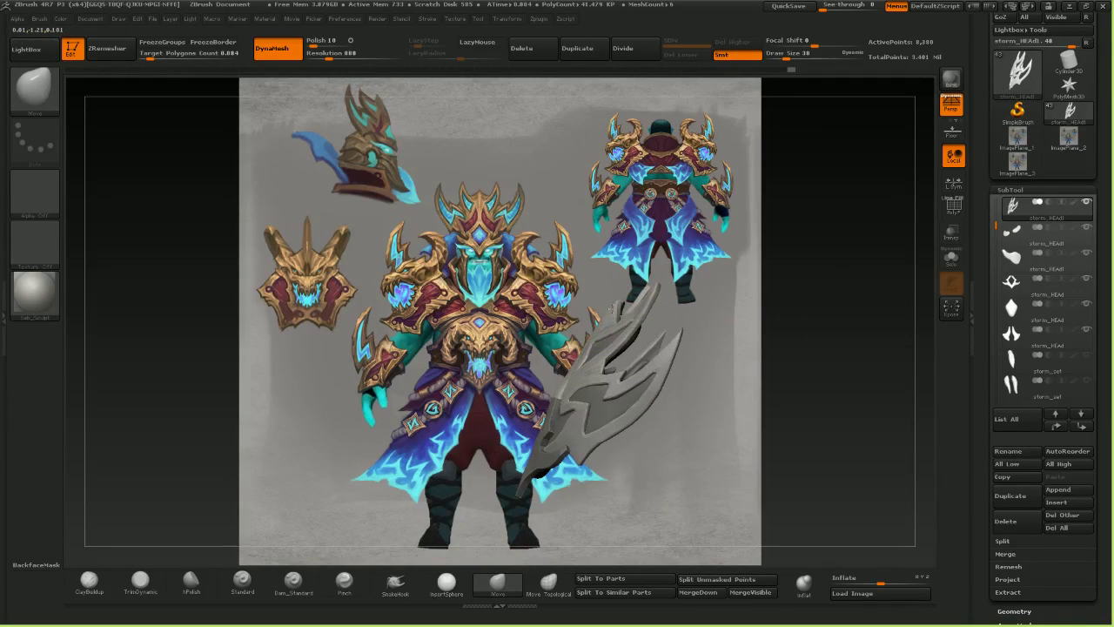
- Adjust the profile of the central ridge and the bases of the front horns with the Move brush
left_click_drag(195, 231, 354, 226)
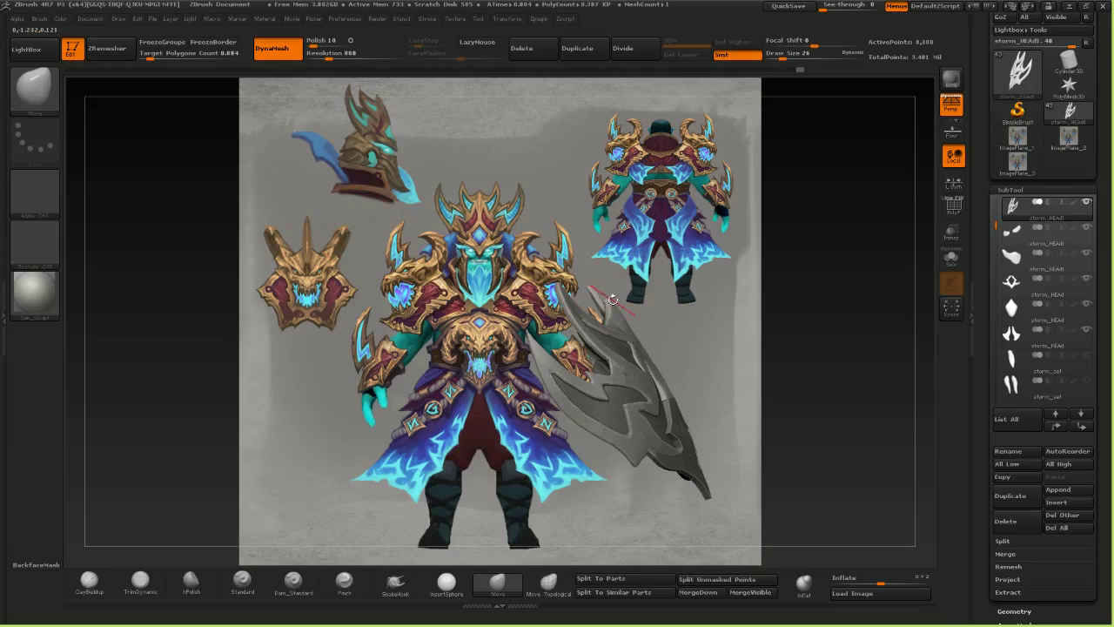
mouse_move(650, 252)
left_mouse_down()
mouse_move(657, 270)
mouse_move(718, 294)
mouse_move(707, 295)
left_mouse_up()
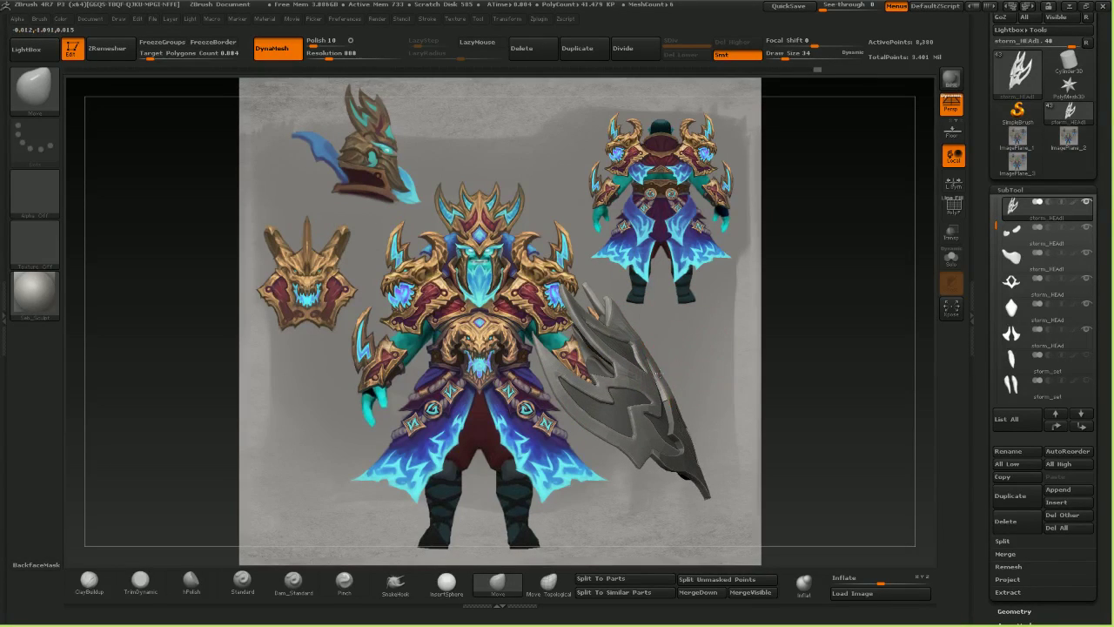
left_click_drag(804, 340, 659, 350)
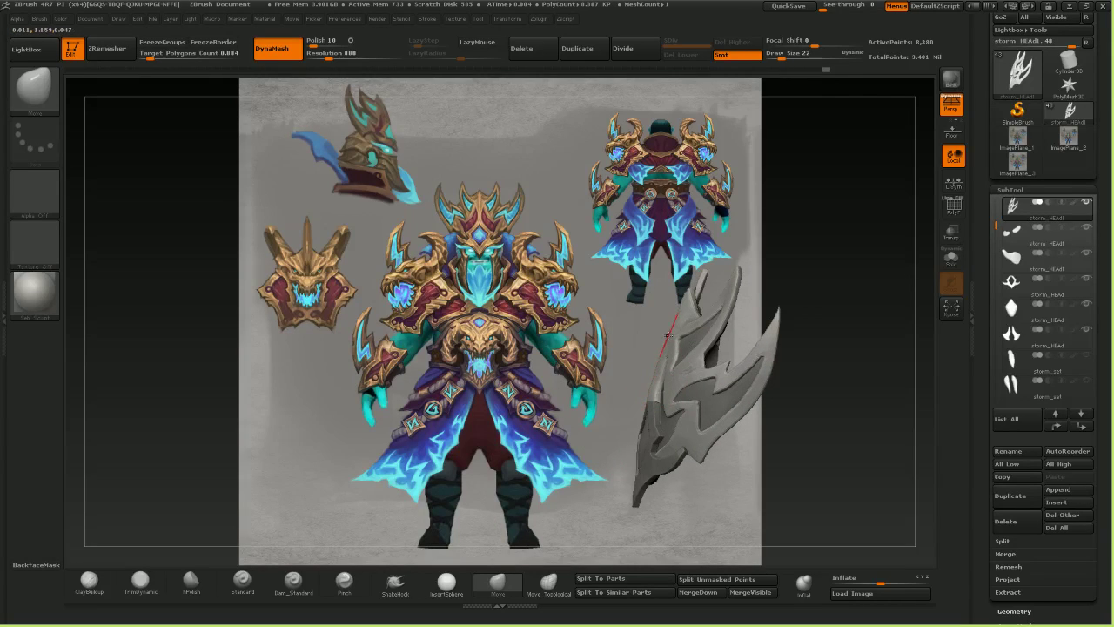
left_click_drag(812, 250, 708, 320)
mouse_move(801, 285)
left_mouse_down()
mouse_move(771, 259)
mouse_move(804, 317)
mouse_move(827, 264)
mouse_move(809, 265)
mouse_move(813, 288)
mouse_move(818, 268)
left_mouse_up()
left_click_drag(831, 220, 756, 277)
right_click_drag(678, 398, 718, 292, "ctrl")
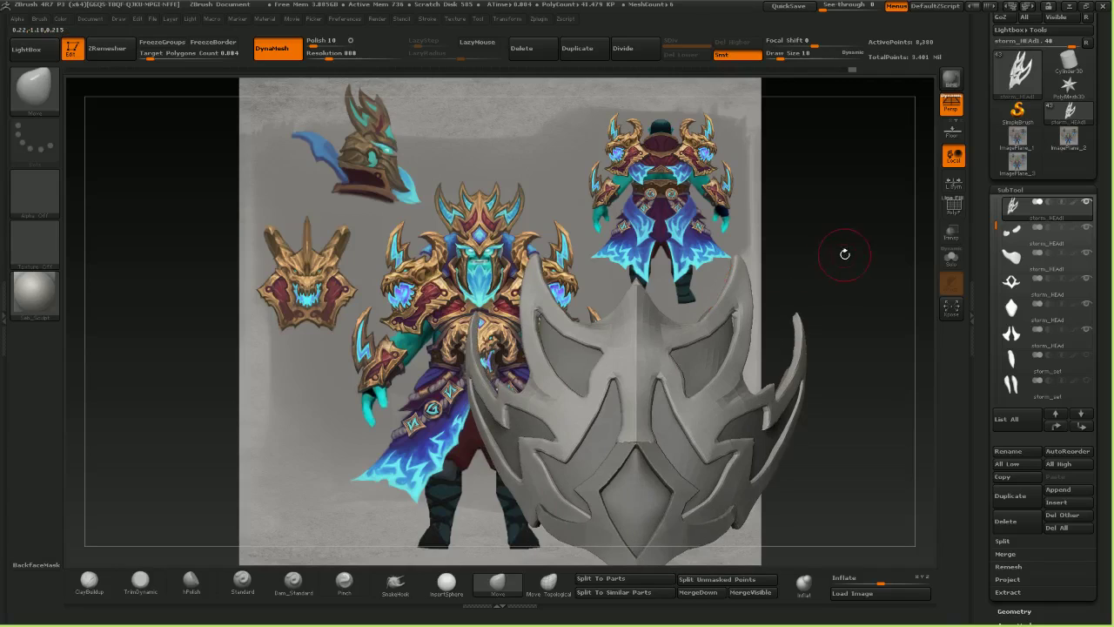
- Nudge the helmet frame's edges beside the central ridge from the front with the Move brush
left_click_drag(844, 254, 859, 299)
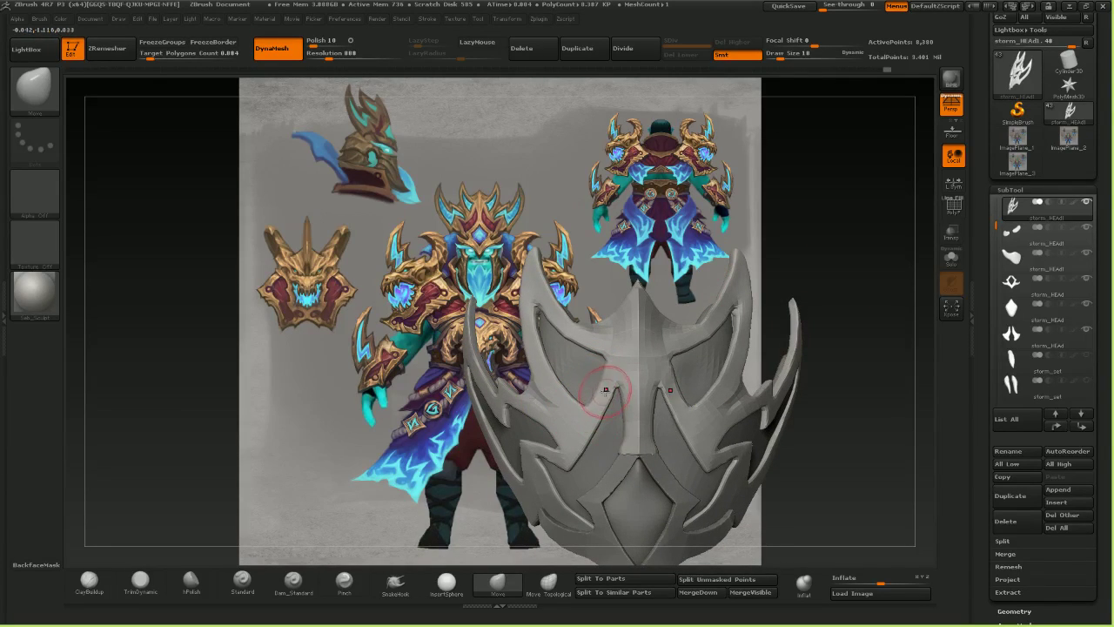
mouse_move(846, 416)
left_mouse_down()
mouse_move(870, 429)
mouse_move(848, 418)
left_mouse_up()
key("]")
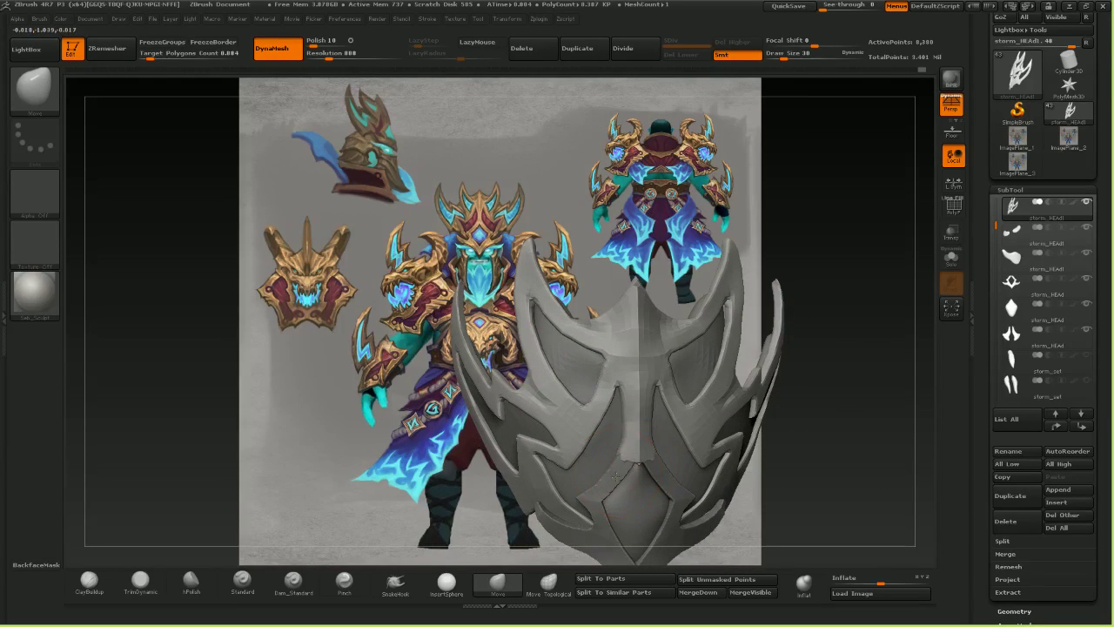
left_click_drag(837, 476, 790, 457)
- Select the diamond-shaped front frame subtool and rebuild its topology with ZRemesher
right_click_drag(620, 341, 688, 361)
left_click(700, 384, "alt")
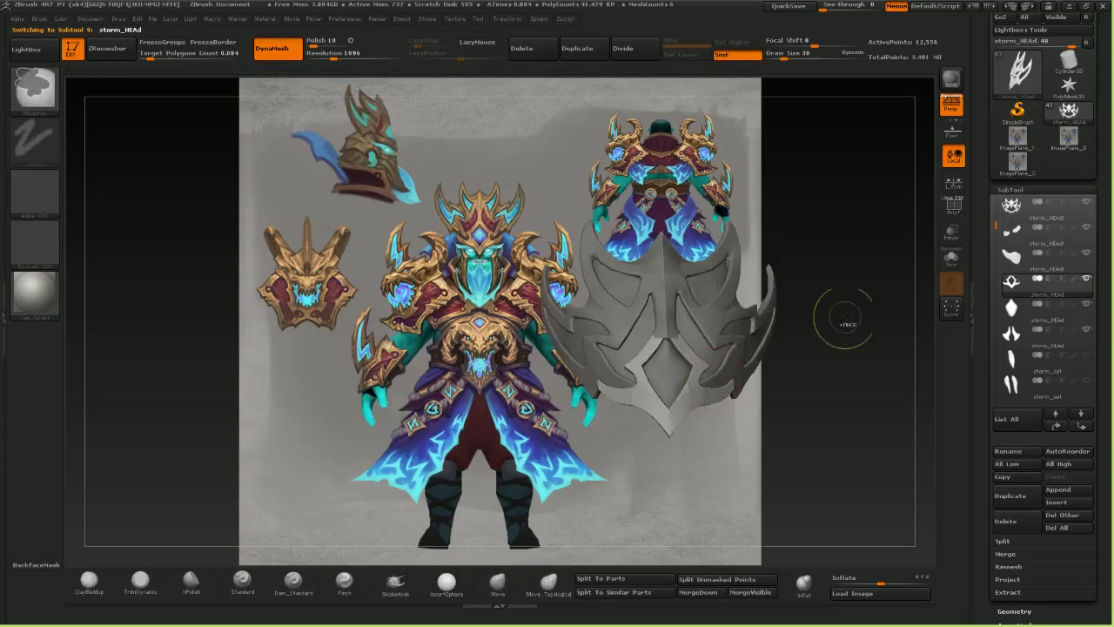
left_click(107, 49)
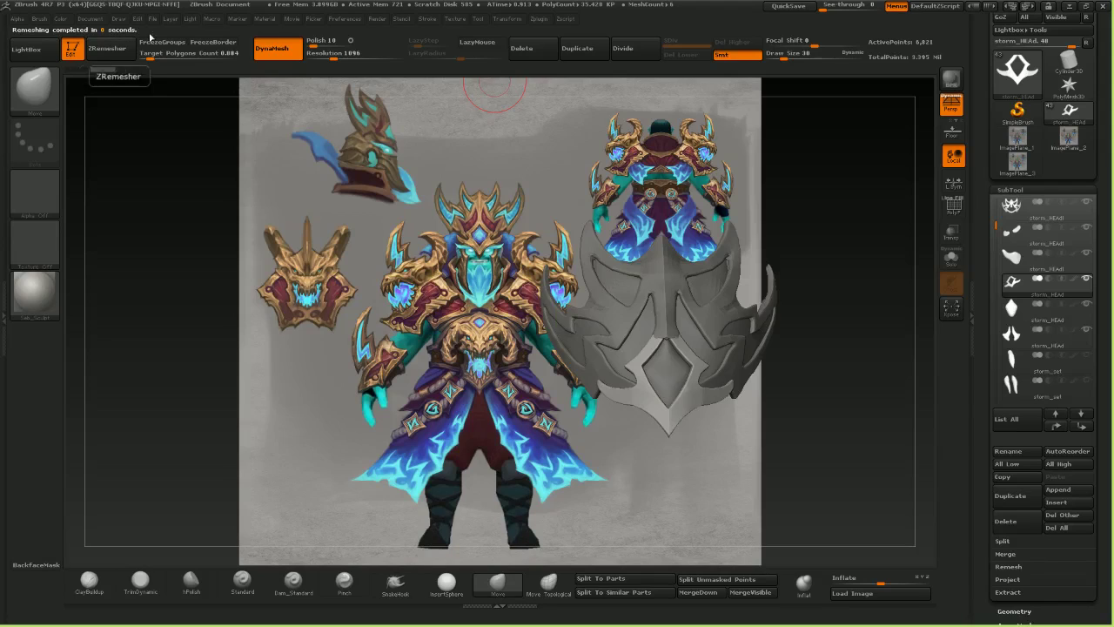
- Fit the remeshed diamond-shaped frame against the helmet in side view with the Move brush
mouse_move(683, 354)
right_mouse_down()
mouse_move(735, 339)
mouse_move(718, 383)
mouse_move(669, 369)
right_mouse_up()
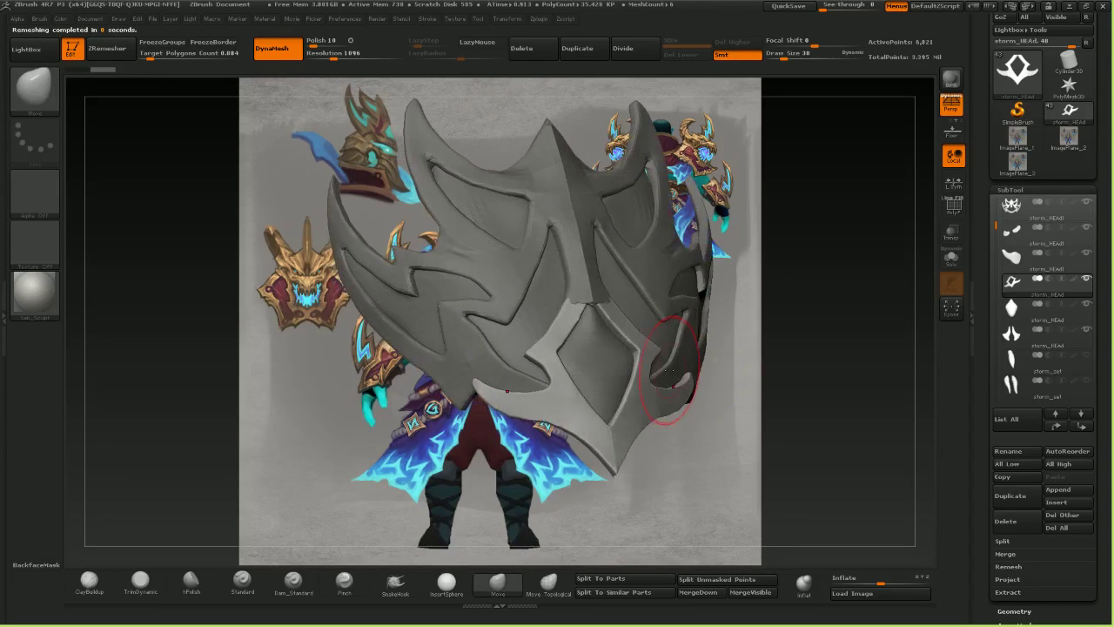
left_click_drag(790, 342, 709, 346)
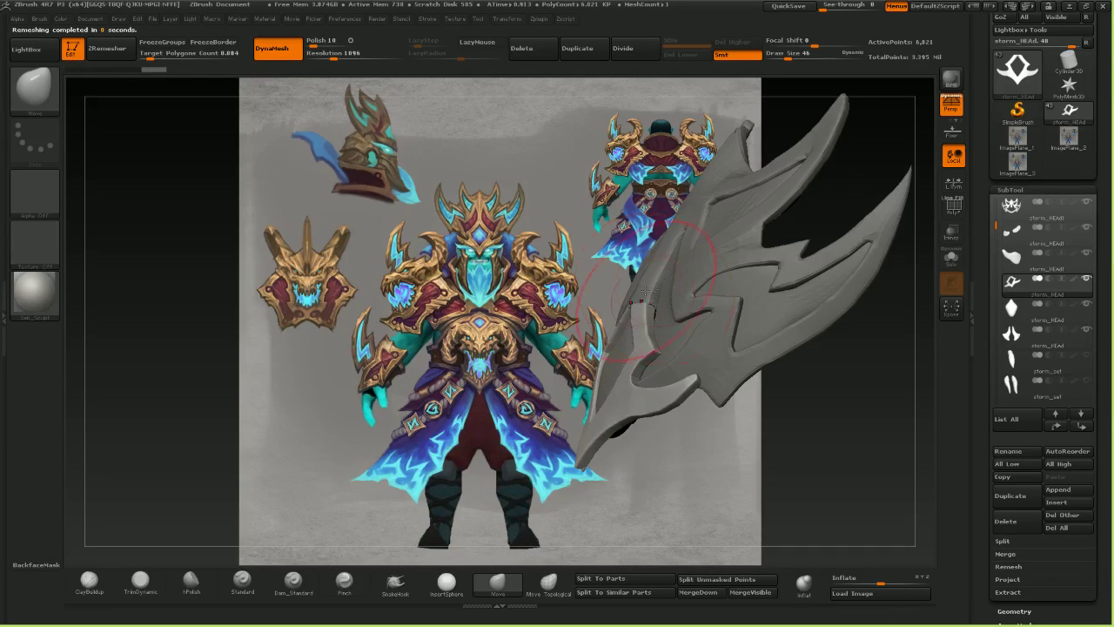
right_click_drag(645, 292, 726, 418)
mouse_move(726, 418)
right_mouse_down()
mouse_move(700, 420)
mouse_move(727, 425)
right_mouse_up()
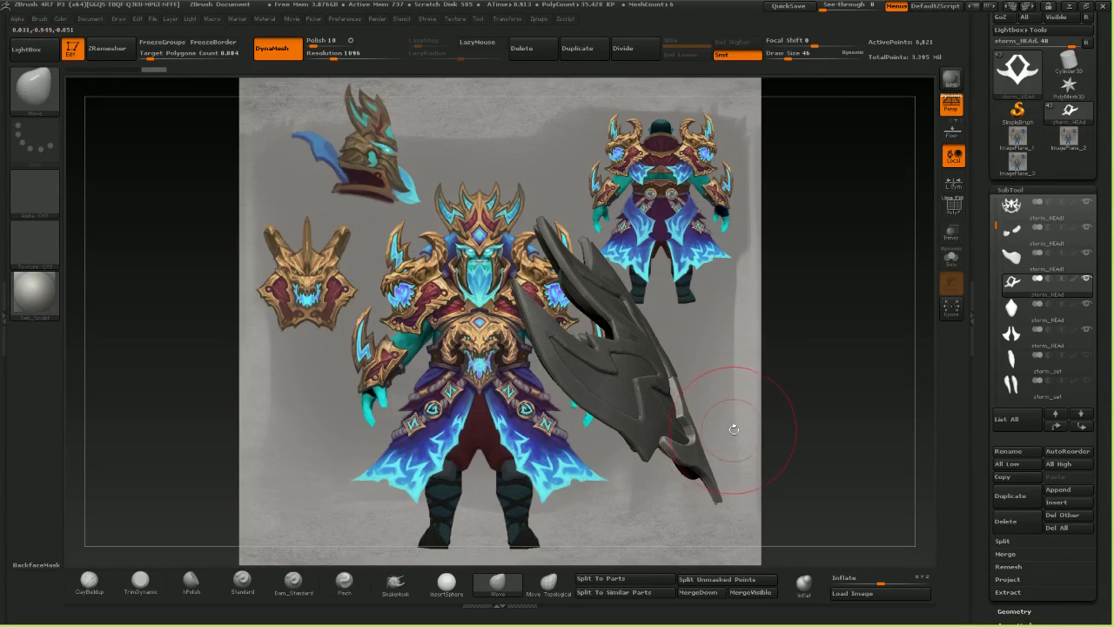
left_click_drag(736, 428, 741, 393)
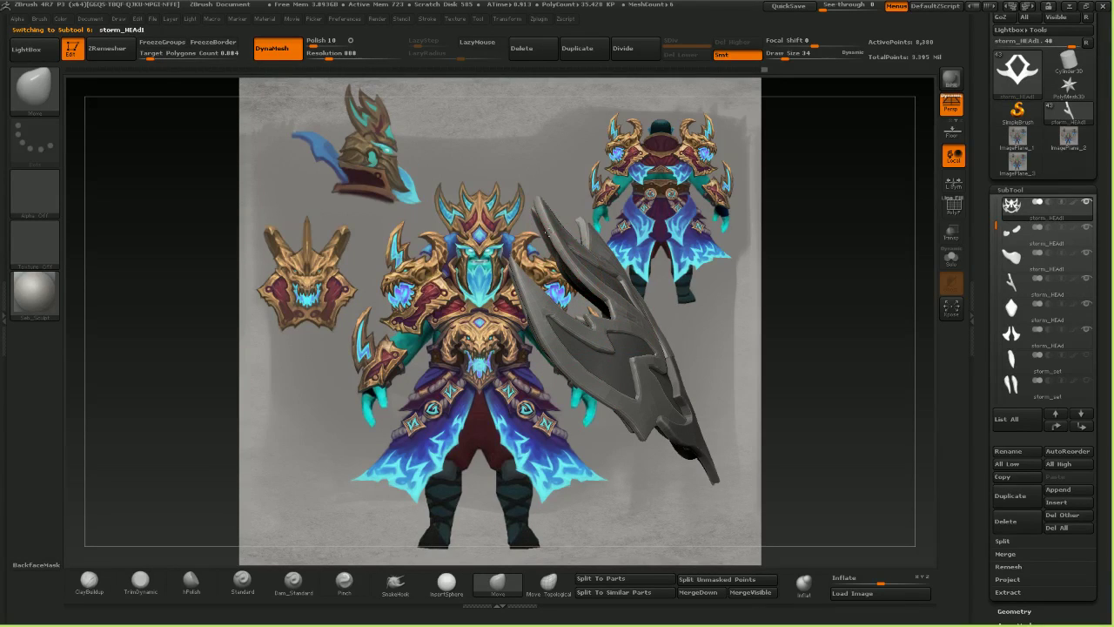
- Bend the helmet frame's front horns and side spikes in side view with the Move brush
left_click_drag(543, 220, 546, 231)
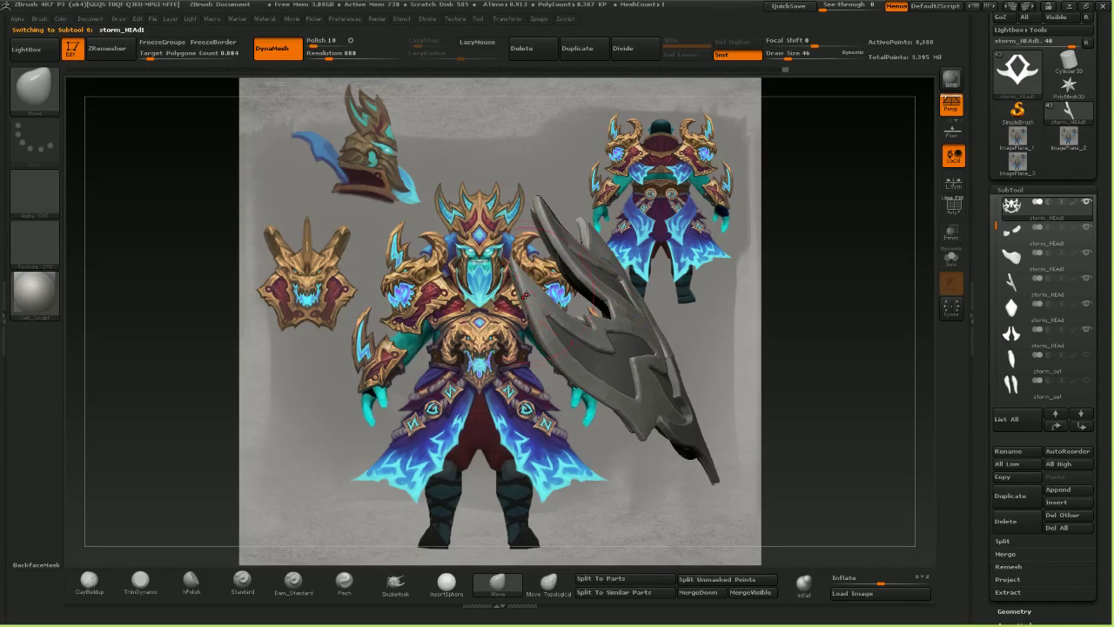
mouse_move(526, 295)
left_mouse_down()
mouse_move(510, 273)
mouse_move(527, 317)
left_mouse_up()
key("bracketright")
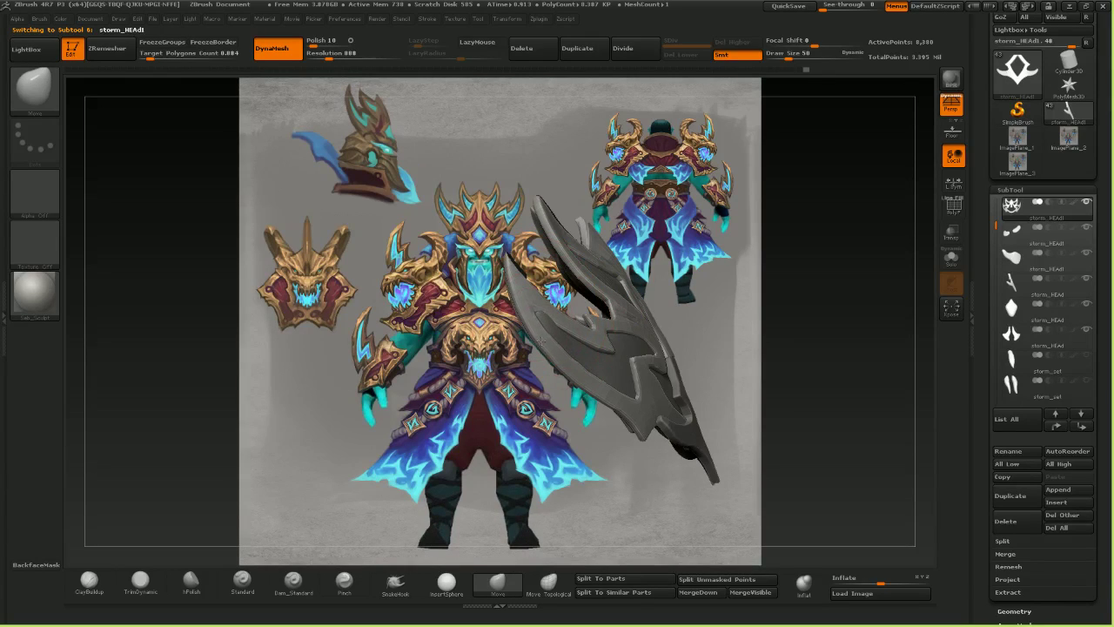
- Select the side inset plates subtool and reshape it with the Move brush to follow the side spikes
left_click(551, 340, "alt")
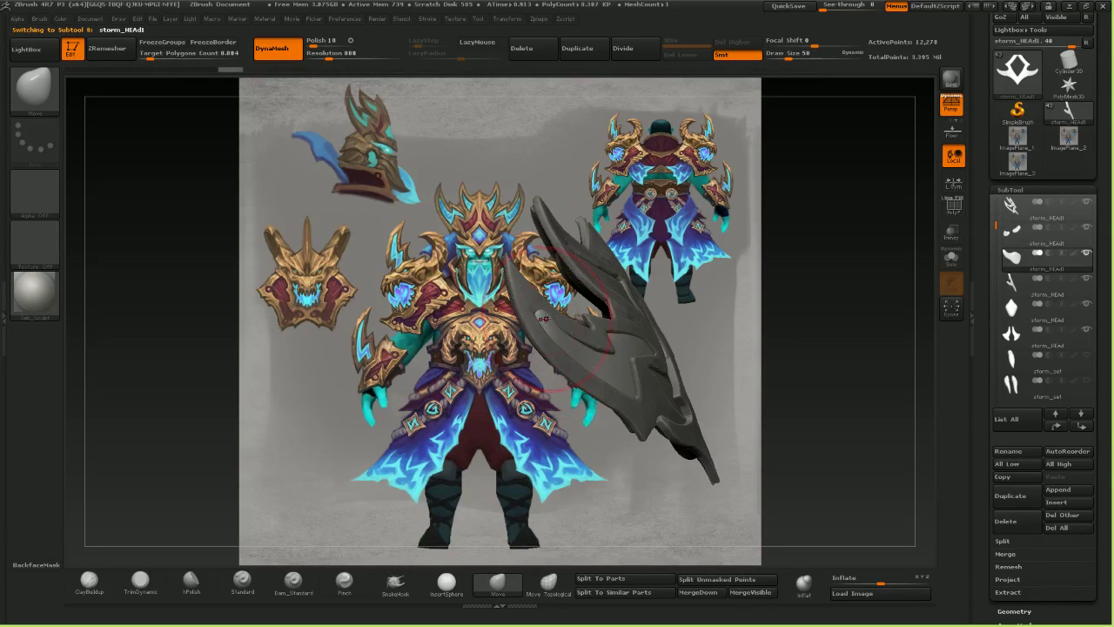
right_click_drag(551, 315, 452, 330)
left_click_drag(452, 336, 444, 339)
mouse_move(446, 340)
right_mouse_down()
mouse_move(601, 348)
mouse_move(496, 334)
right_mouse_up()
right_click_drag(669, 378, 600, 366, "ctrl")
mouse_move(601, 365)
right_mouse_down()
mouse_move(677, 409)
mouse_move(765, 402)
mouse_move(731, 406)
mouse_move(646, 378)
mouse_move(686, 383)
mouse_move(678, 418)
mouse_move(633, 405)
mouse_move(623, 380)
mouse_move(619, 390)
mouse_move(553, 361)
right_mouse_up()
- Reselect the helmet frame subtool and adjust its side spikes from above with the Move brush
left_click(565, 372, "alt")
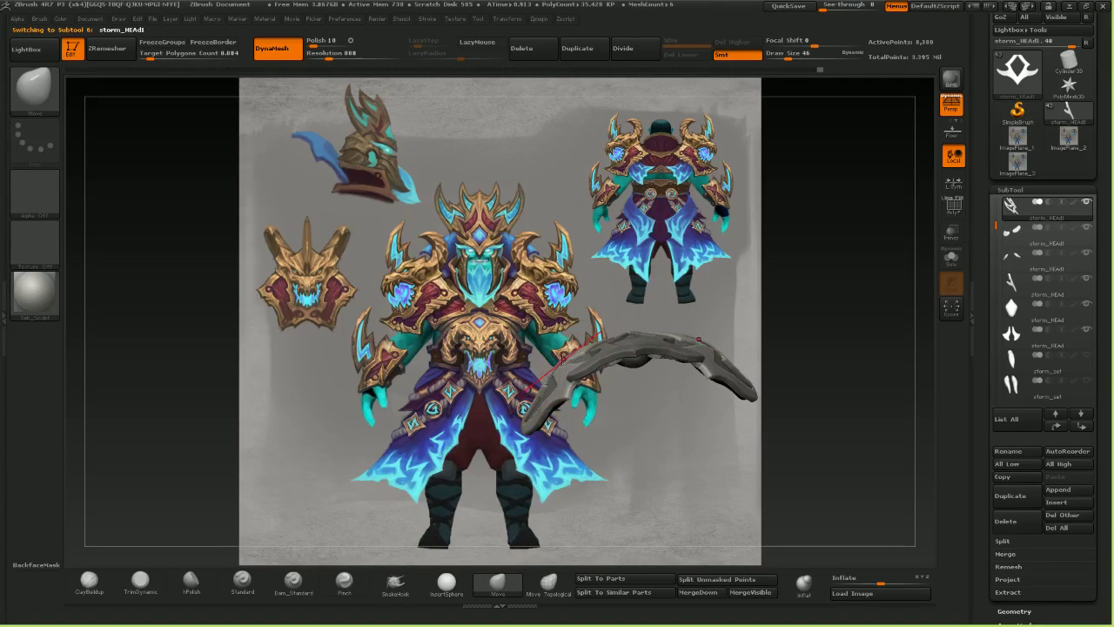
mouse_move(583, 435)
right_mouse_down()
mouse_move(589, 396)
mouse_move(561, 362)
mouse_move(609, 383)
mouse_move(612, 402)
mouse_move(591, 328)
mouse_move(557, 307)
right_mouse_up()
right_click_drag(356, 397, 368, 434)
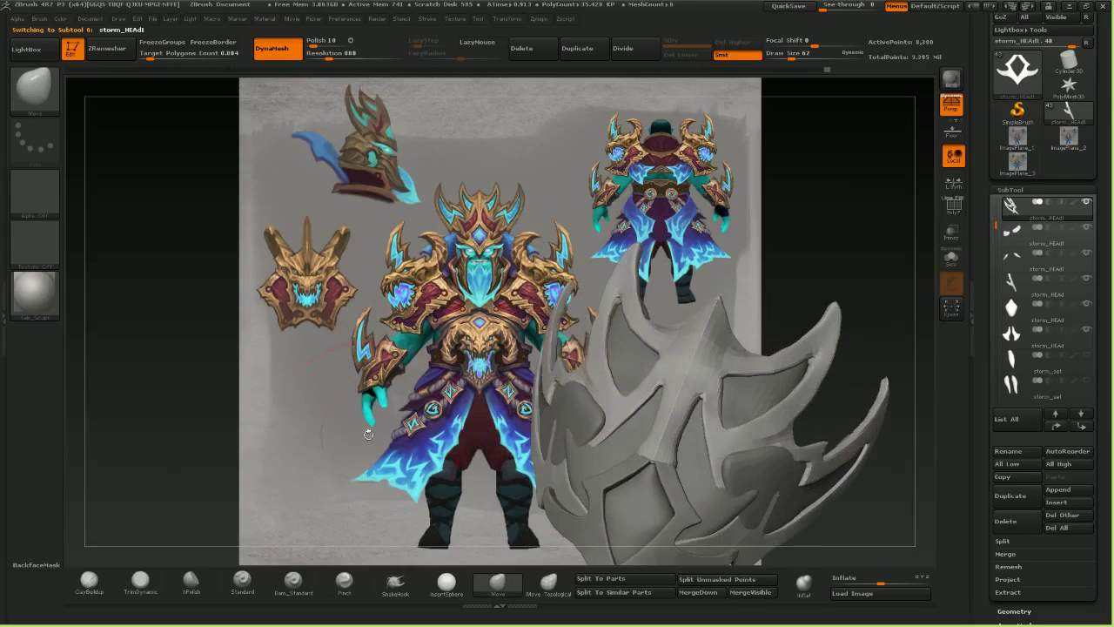
- Build up a sharp ridge along the centre of the helmet frame with the Standard brush
left_click(259, 581)
right_click_drag(300, 375, 335, 394)
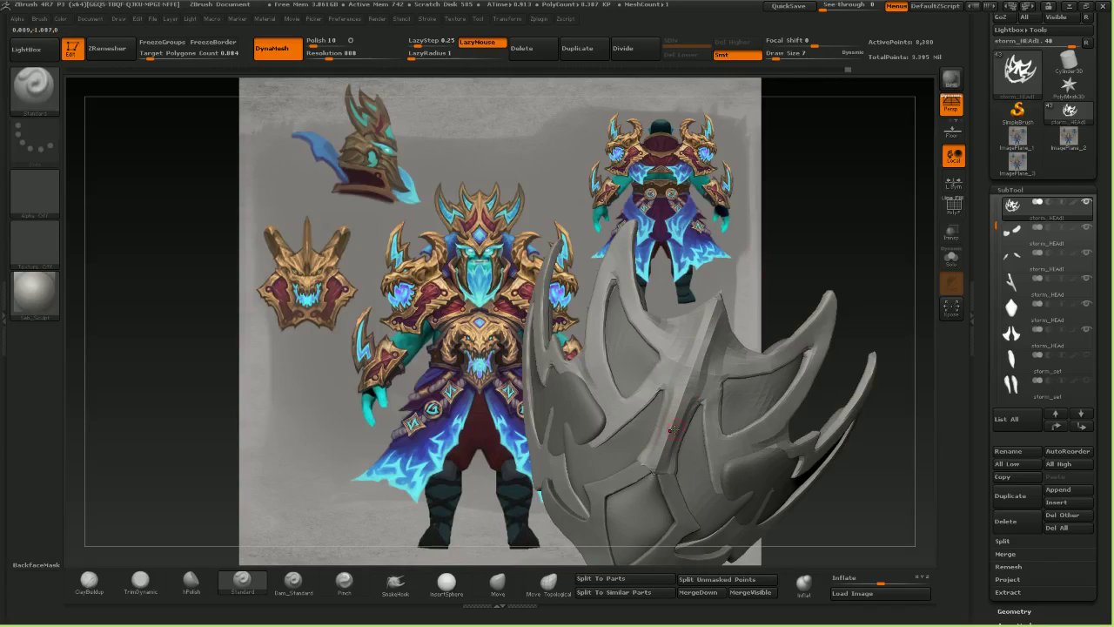
left_click_drag(685, 400, 717, 311)
right_click_drag(759, 269, 790, 280)
left_click_drag(667, 458, 699, 380)
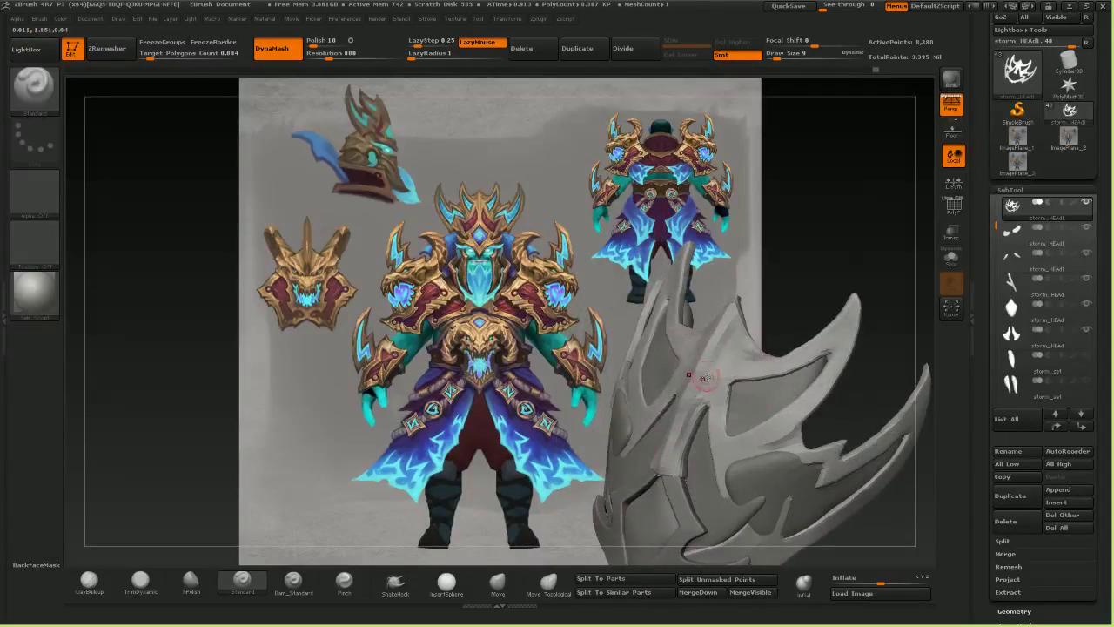
left_click_drag(665, 476, 715, 342)
- Flatten and smooth the surfaces beside the helmet frame's central ridge with the hPolish and Smooth brushes
left_click(203, 584)
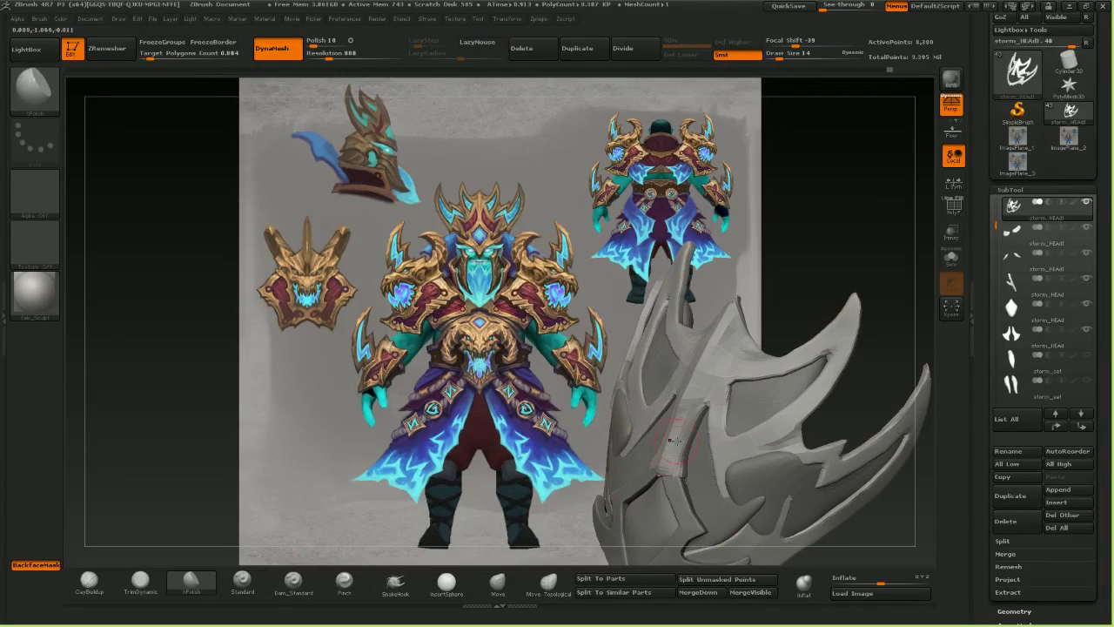
mouse_move(804, 243)
left_mouse_down()
mouse_move(901, 240)
mouse_move(803, 242)
left_mouse_up()
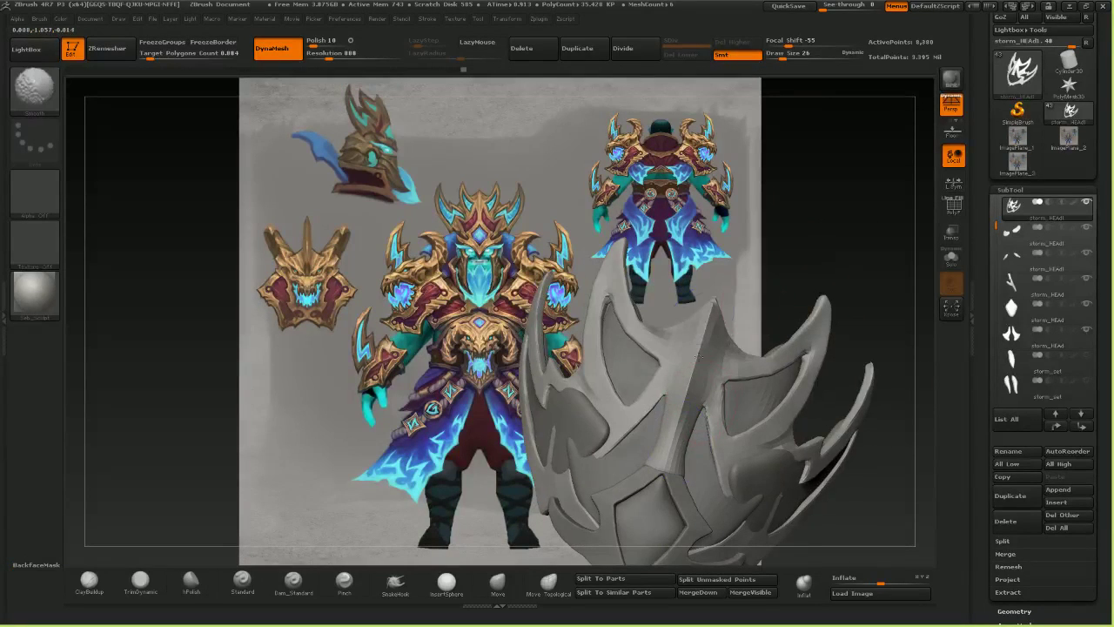
mouse_move(730, 213)
left_mouse_down()
mouse_move(706, 202)
mouse_move(640, 205)
left_mouse_up()
- Select the diamond-shaped frame subtool, build up its upper edges with ClayBuildup and flatten them with hPolish
left_click(660, 419, "alt")
left_click_drag(660, 367, 779, 371)
left_click(91, 582)
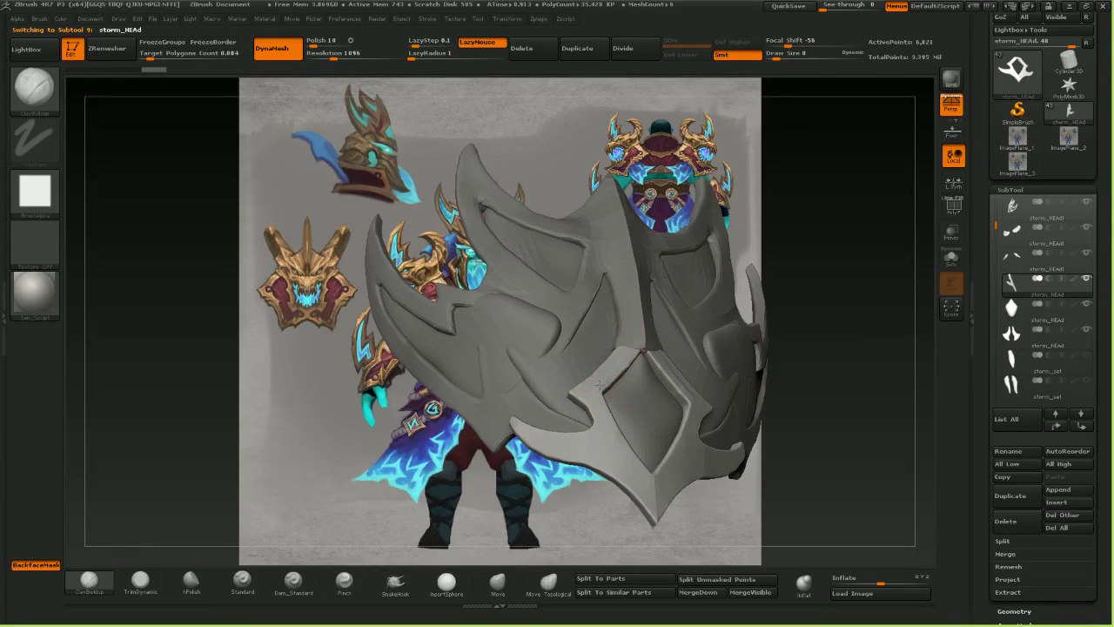
mouse_move(868, 323)
left_mouse_down()
mouse_move(655, 345)
mouse_move(687, 396)
left_mouse_up()
left_click(191, 580)
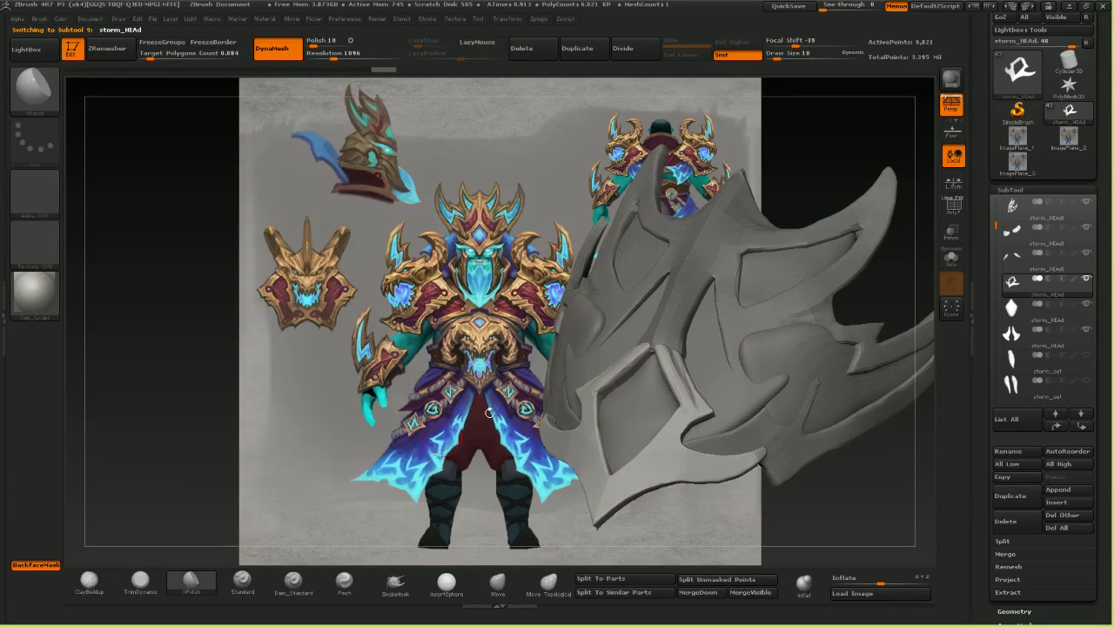
left_click_drag(666, 365, 686, 397)
mouse_move(770, 511)
left_mouse_down()
mouse_move(827, 453)
mouse_move(840, 508)
left_mouse_up()
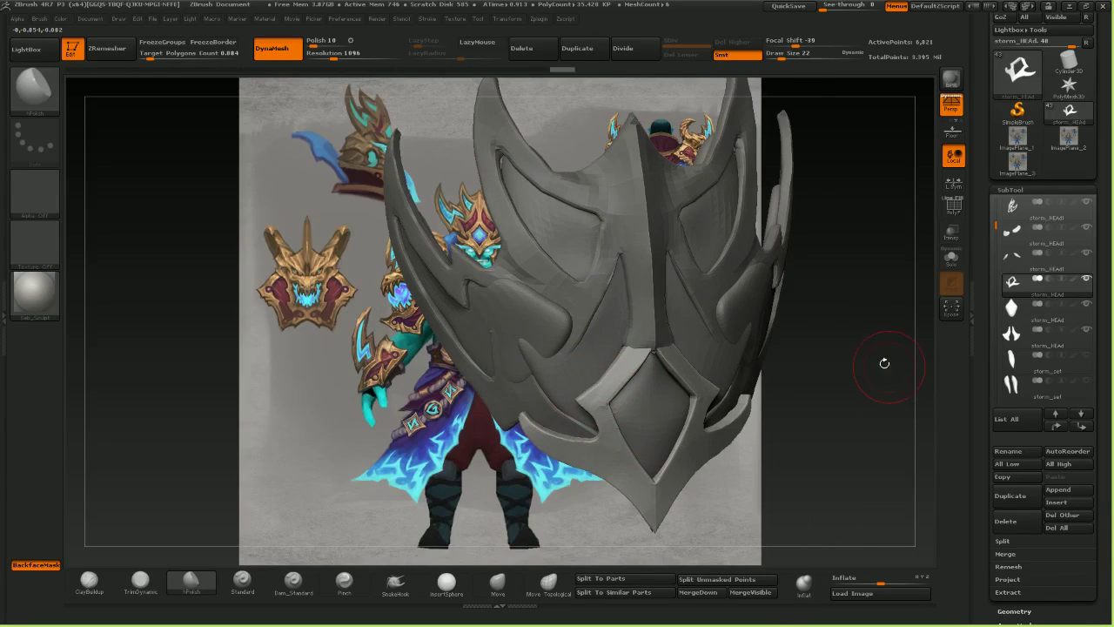
mouse_move(883, 362)
right_mouse_down("ctrl")
mouse_move(875, 300)
mouse_move(910, 313)
right_mouse_up("ctrl")
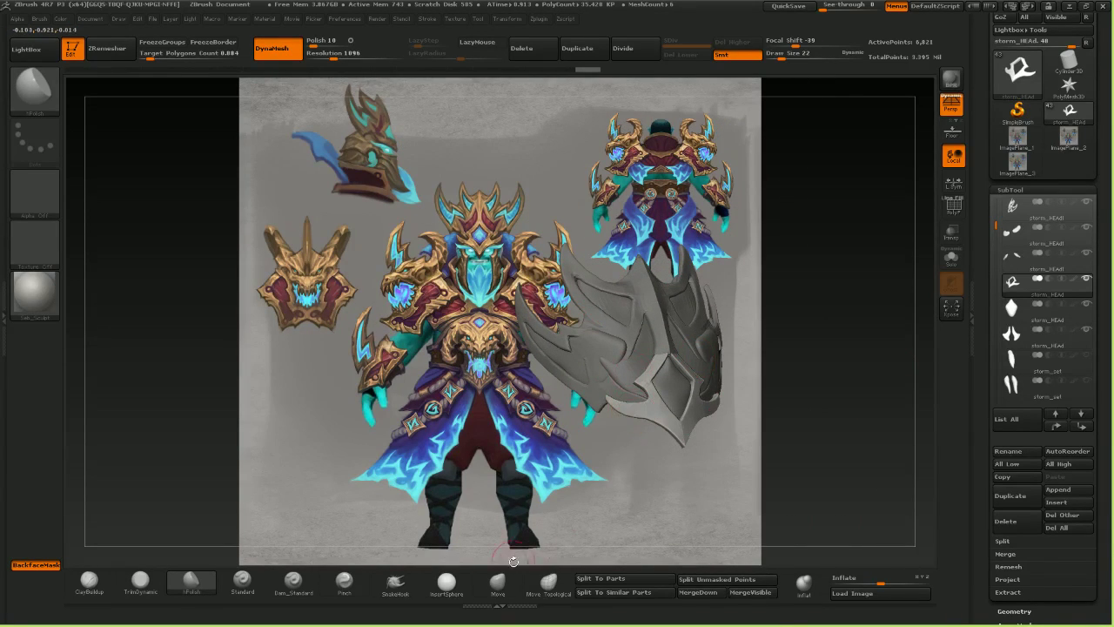
- Select the plates flanking the diamond frame and adjust their fit against the helmet with the Move brush
left_click(632, 369, "alt")
left_click(498, 583)
right_click_drag(585, 370, 651, 355)
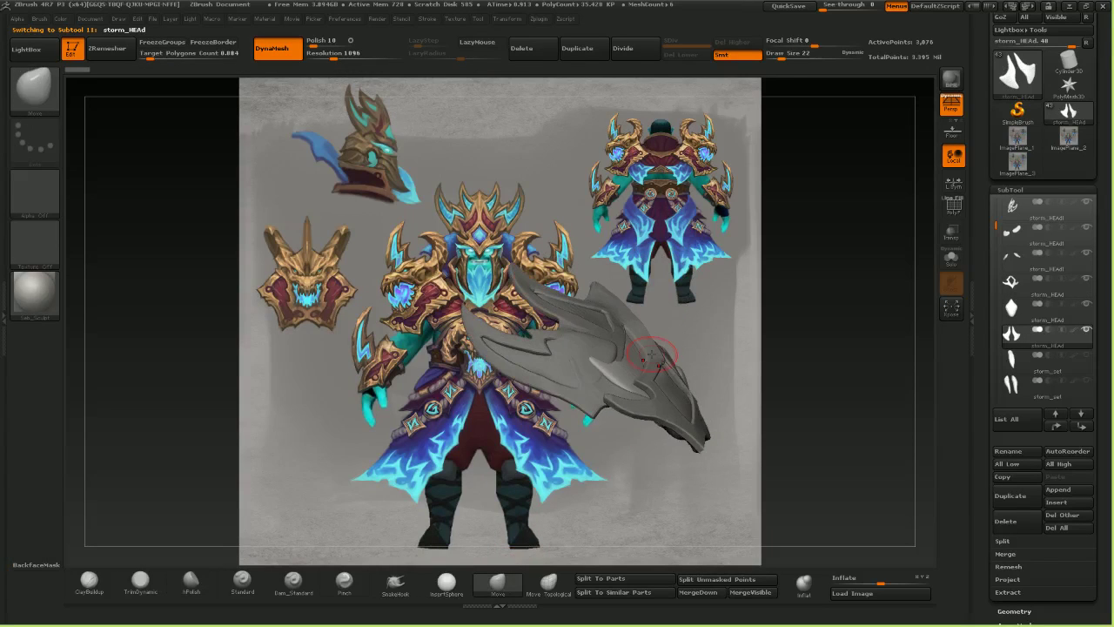
right_click_drag(783, 372, 740, 388)
left_click_drag(733, 390, 742, 385)
mouse_move(742, 385)
right_mouse_down()
mouse_move(709, 369)
mouse_move(721, 357)
right_mouse_up()
- Select the side inset plates subtool and fit it beneath the helmet frame's side spikes with the Move brush
left_click(742, 357, "alt")
left_click_drag(728, 362, 746, 364)
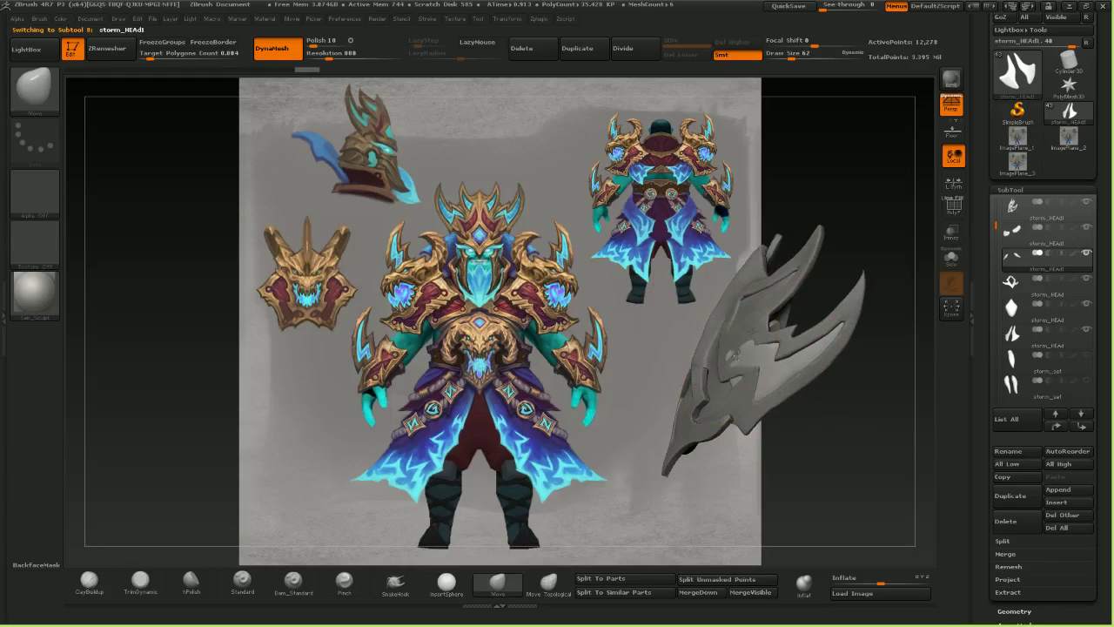
right_click_drag(746, 362, 727, 357)
left_click_drag(735, 375, 741, 375)
right_click_drag(740, 375, 759, 375)
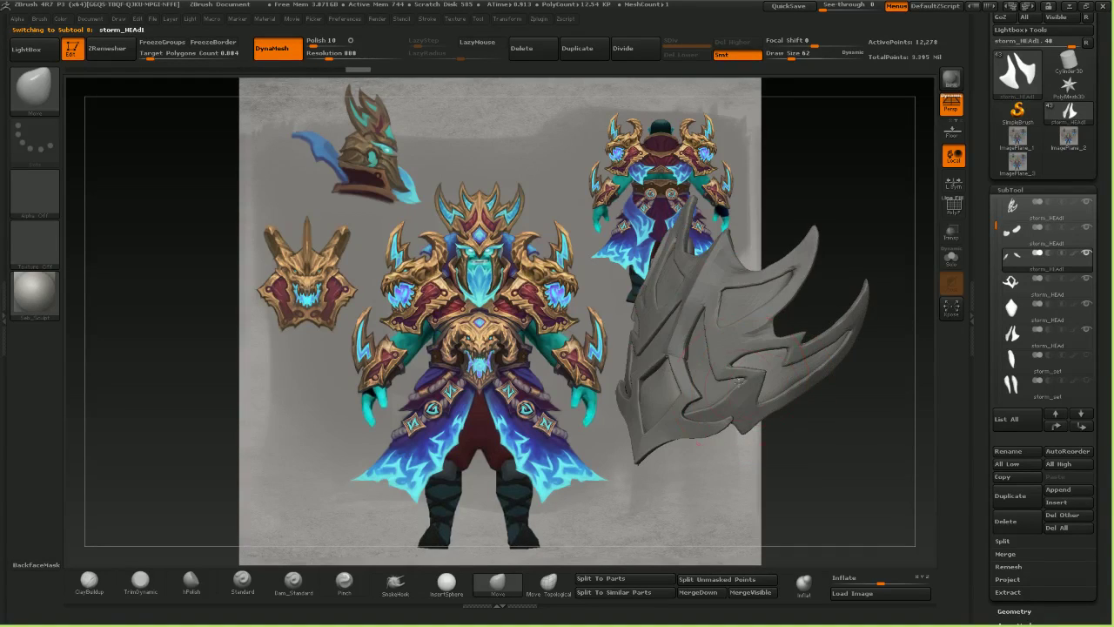
left_click_drag(683, 292, 689, 283)
right_click_drag(726, 370, 750, 376)
- Select the helmet frame subtool and carve creases between the front horns and side spikes with the Dam_Standard brush
mouse_move(750, 376)
right_mouse_down("ctrl")
mouse_move(746, 366)
mouse_move(759, 374)
mouse_move(650, 381)
mouse_move(697, 389)
mouse_move(703, 447)
mouse_move(754, 403)
mouse_move(638, 415)
mouse_move(659, 405)
mouse_move(648, 383)
mouse_move(642, 401)
right_mouse_up("ctrl")
left_click(642, 376, "alt")
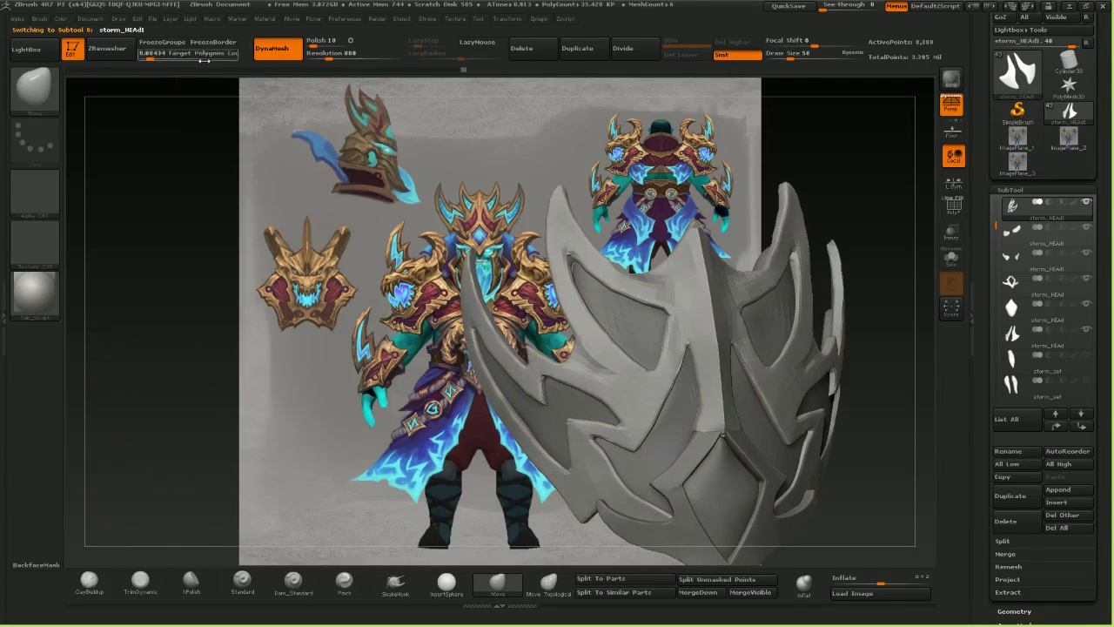
left_click(293, 582)
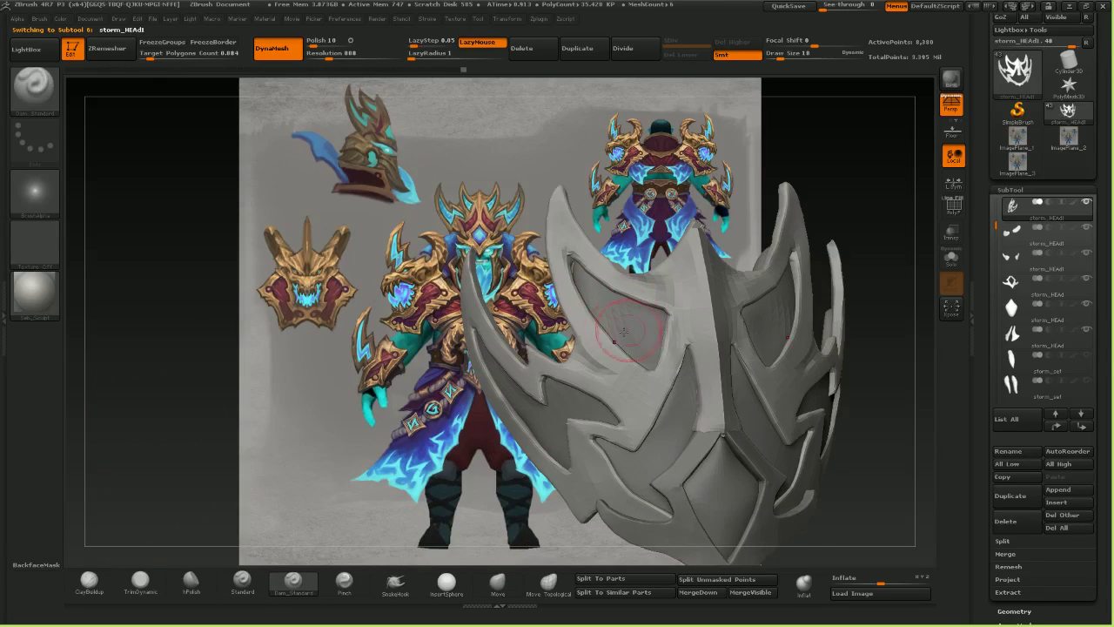
right_click_drag(569, 364, 661, 366)
left_click_drag(569, 363, 611, 376)
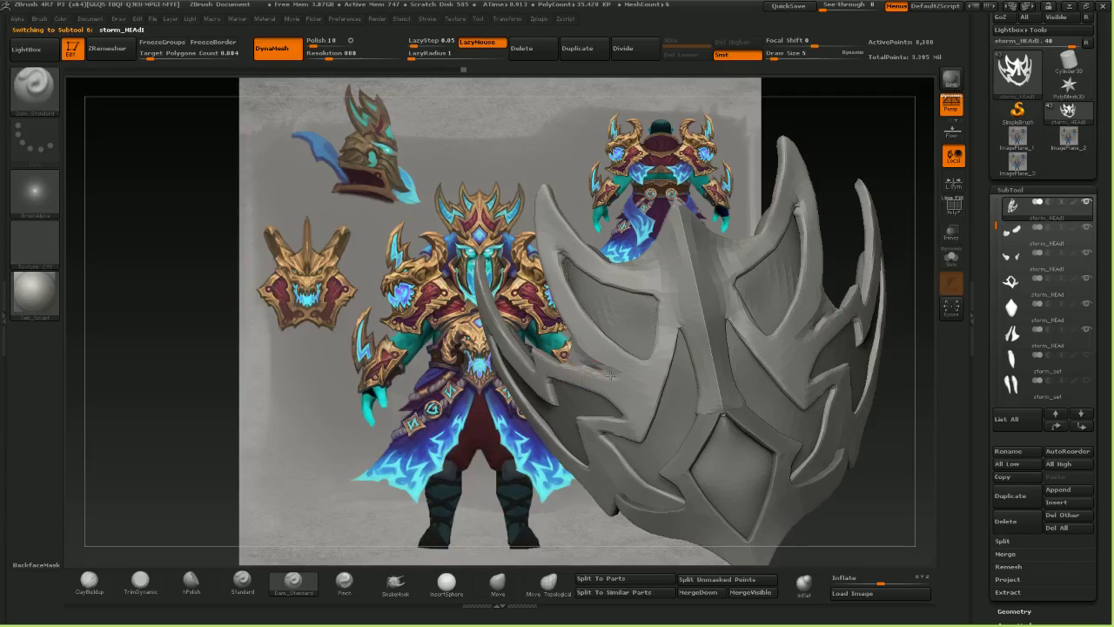
mouse_move(576, 351)
right_mouse_down()
mouse_move(644, 341)
mouse_move(599, 346)
right_mouse_up()
mouse_move(621, 375)
left_mouse_down()
mouse_move(575, 359)
mouse_move(763, 392)
mouse_move(675, 396)
left_mouse_up()
left_click_drag(189, 179, 165, 186)
- Tighten the crease between the front horn and side spike with the Move and Pinch brushes
left_click(499, 584)
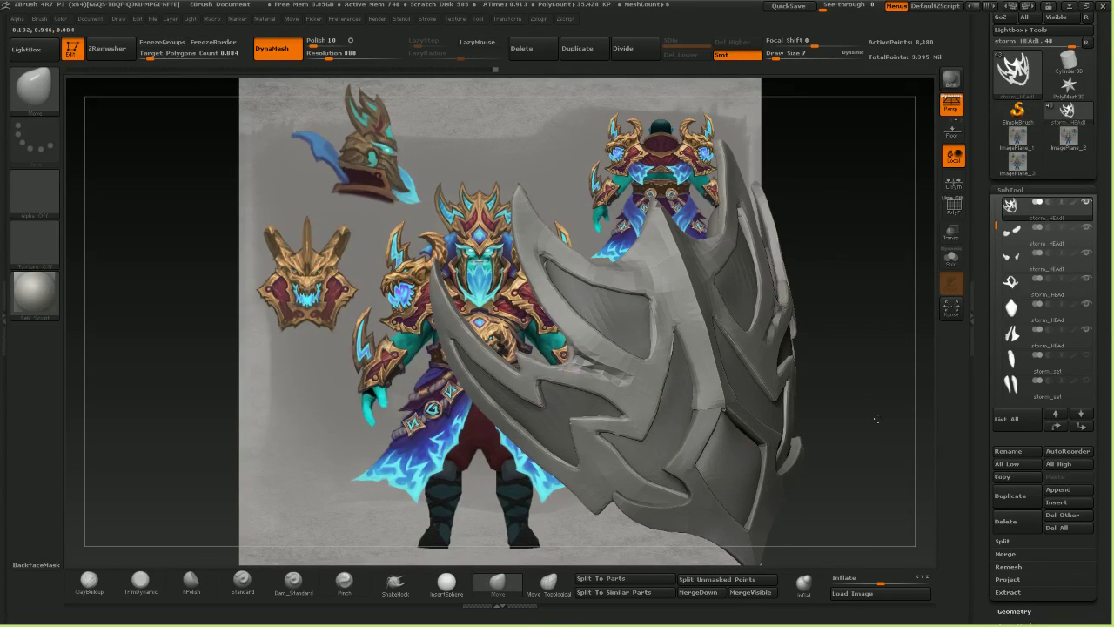
left_click_drag(878, 419, 796, 411)
left_click(344, 583)
mouse_move(611, 366)
left_mouse_down()
mouse_move(601, 363)
mouse_move(620, 379)
left_mouse_up()
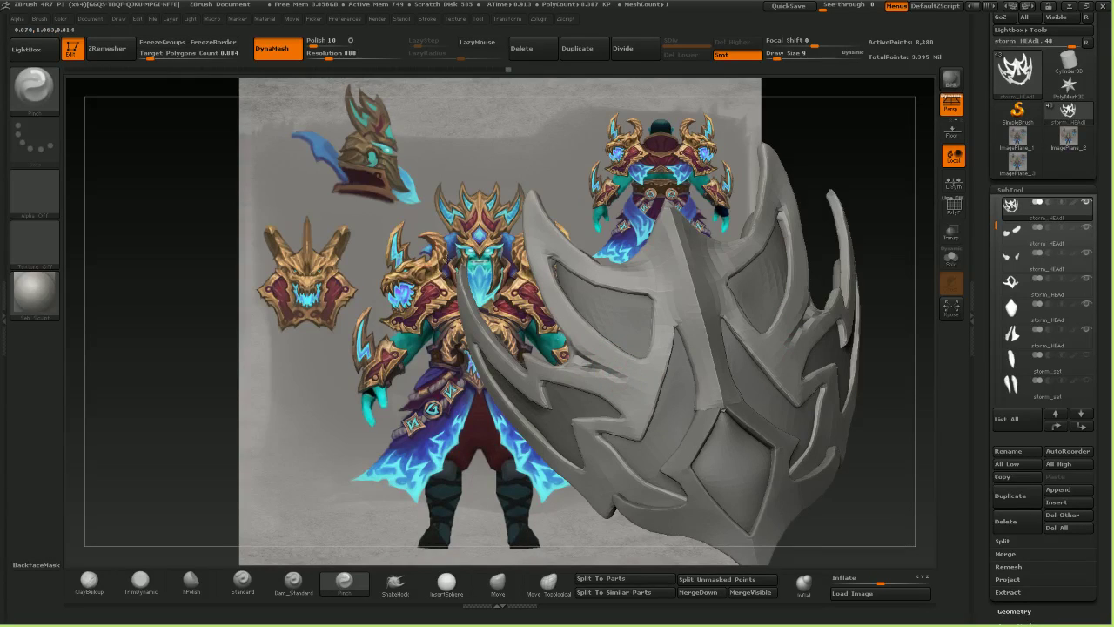
- Refine the front horns and the edges of their openings on the helmet frame with the Move brush
left_click(500, 583)
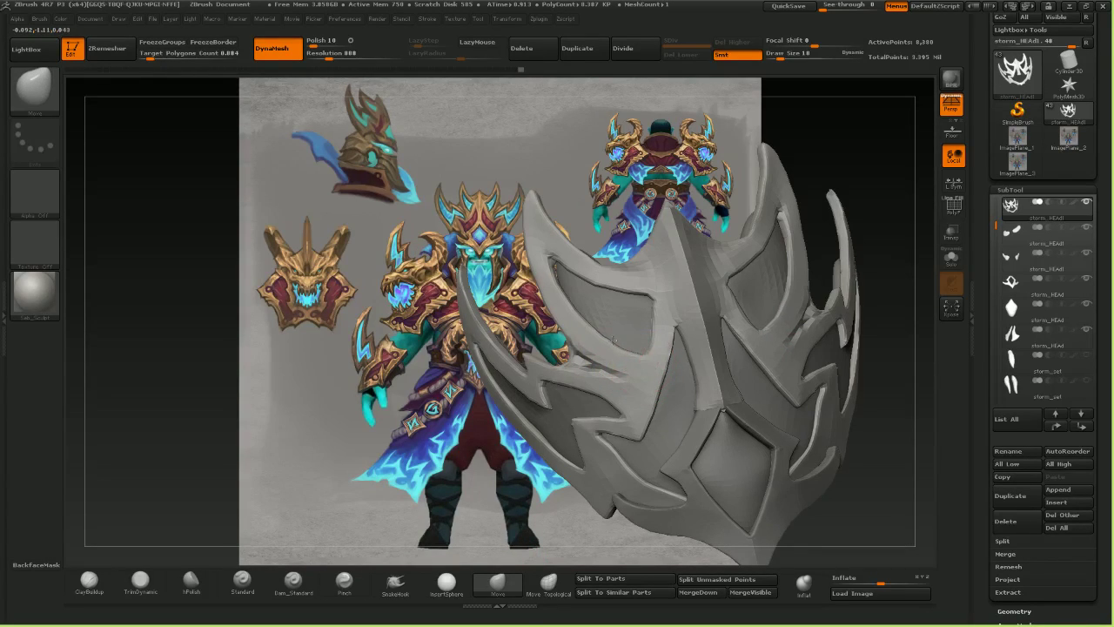
left_click_drag(588, 166, 605, 207)
left_click_drag(920, 357, 889, 353)
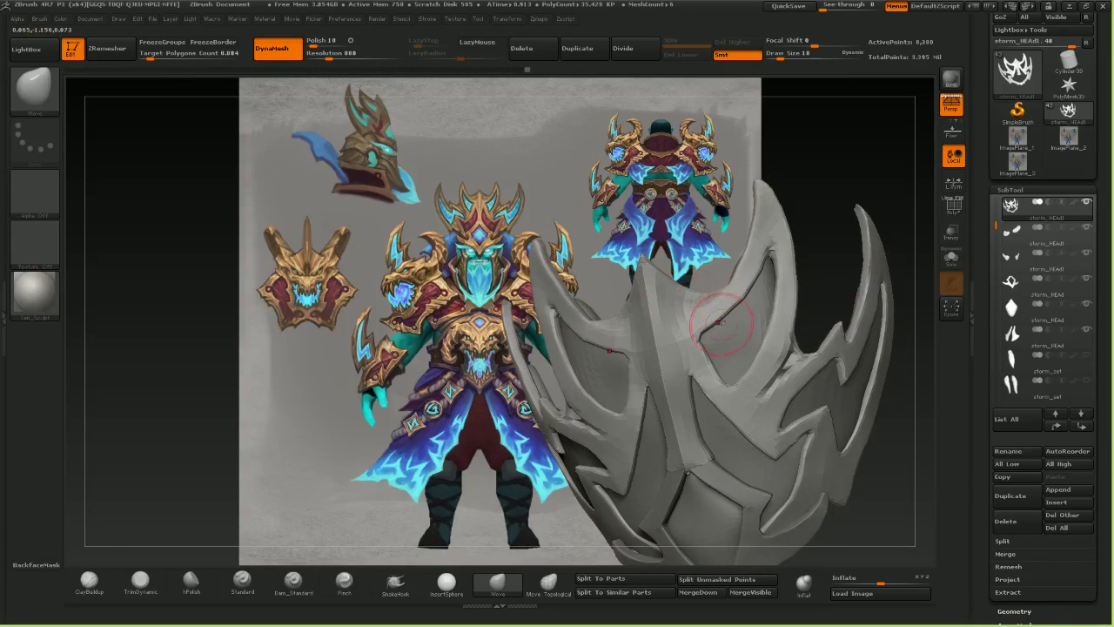
key("bracketleft")
mouse_move(727, 312)
left_mouse_down()
mouse_move(728, 296)
mouse_move(745, 293)
left_mouse_up()
left_click_drag(896, 188, 826, 186)
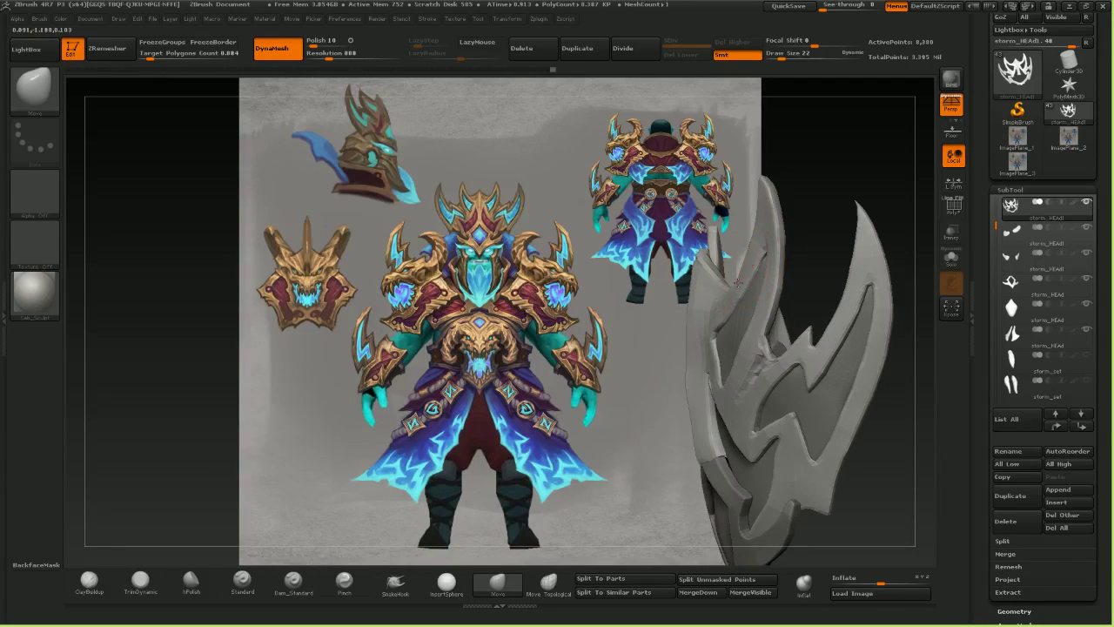
mouse_move(784, 133)
left_mouse_down()
mouse_move(893, 162)
mouse_move(873, 251)
mouse_move(846, 180)
mouse_move(816, 183)
left_mouse_up()
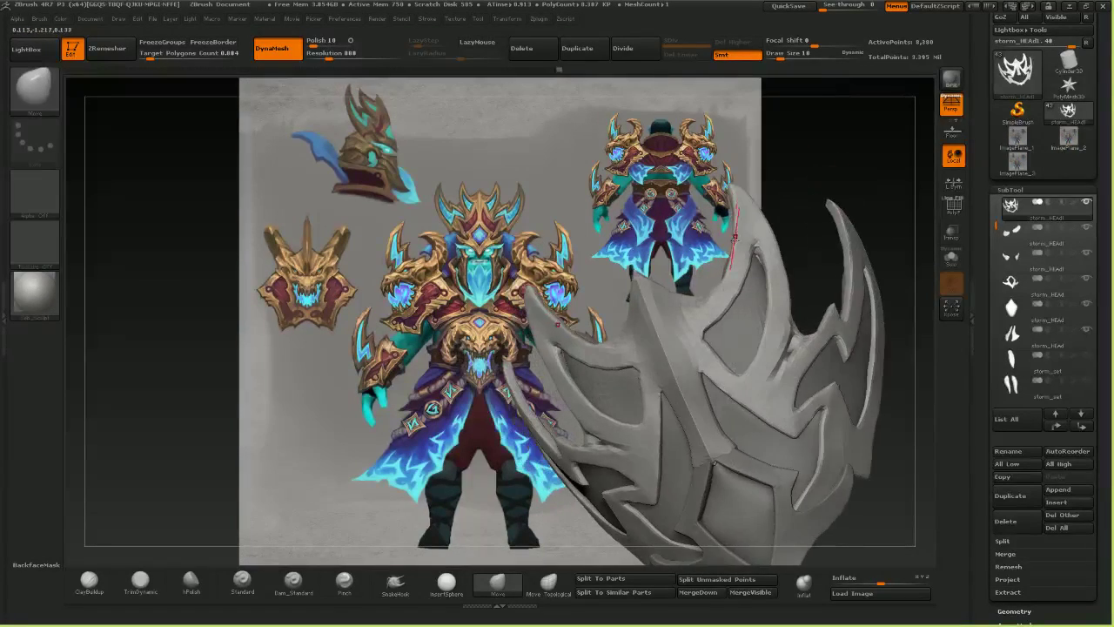
- Curve the front horns further with a larger Move brush and remesh the helmet frame with ZRemesher
left_click_drag(687, 248, 535, 384)
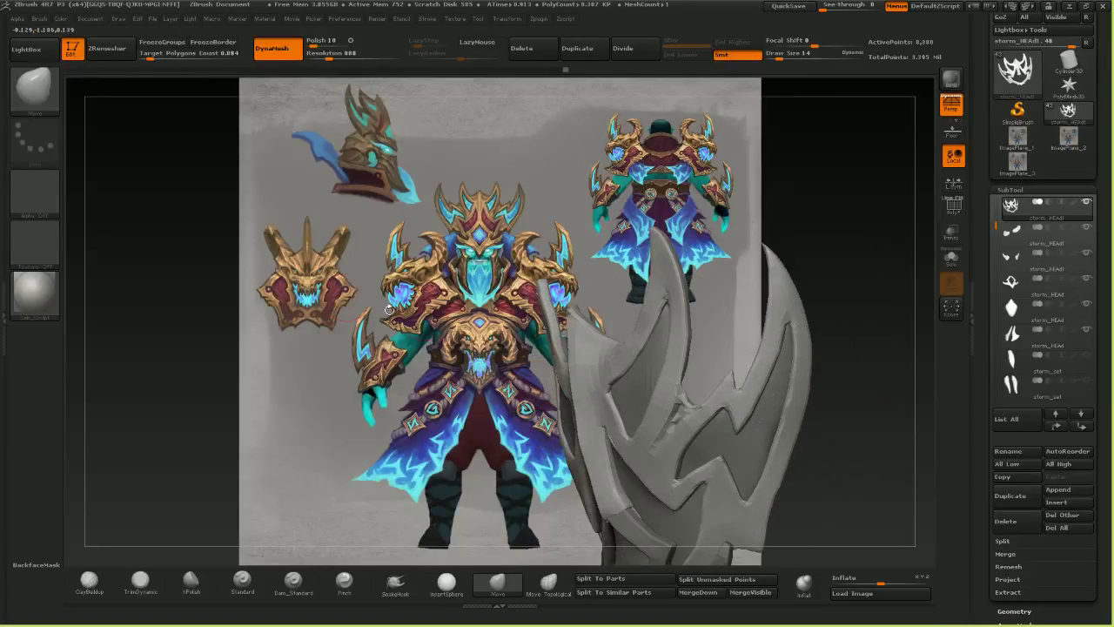
mouse_move(187, 209)
left_mouse_down()
mouse_move(110, 238)
mouse_move(103, 266)
left_mouse_up()
key("]")
key("]")
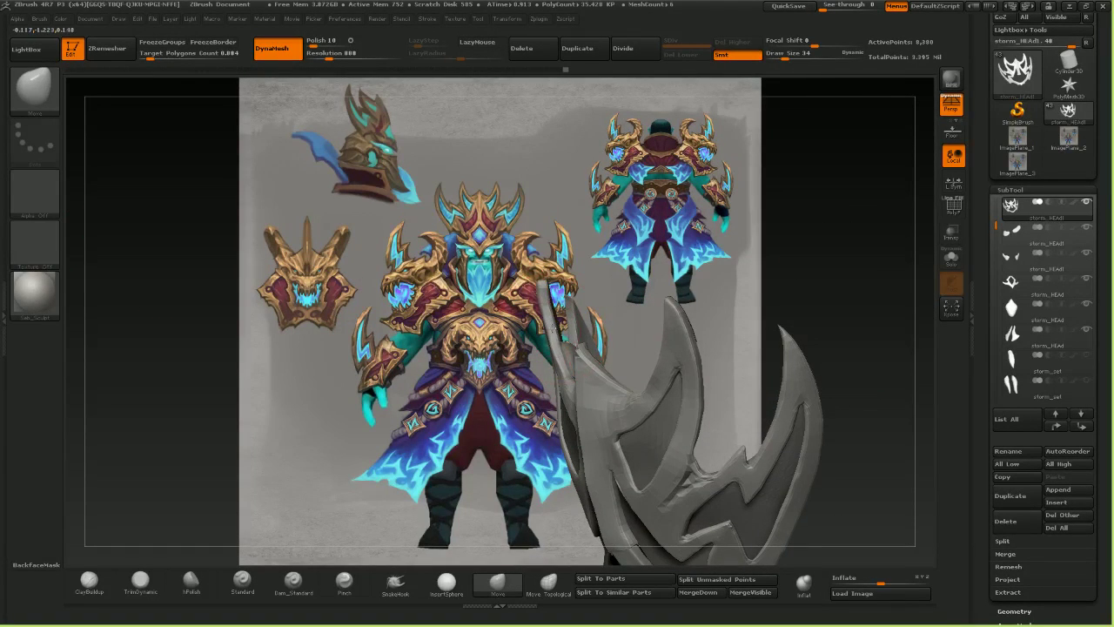
left_click_drag(360, 230, 230, 139)
left_click(113, 58)
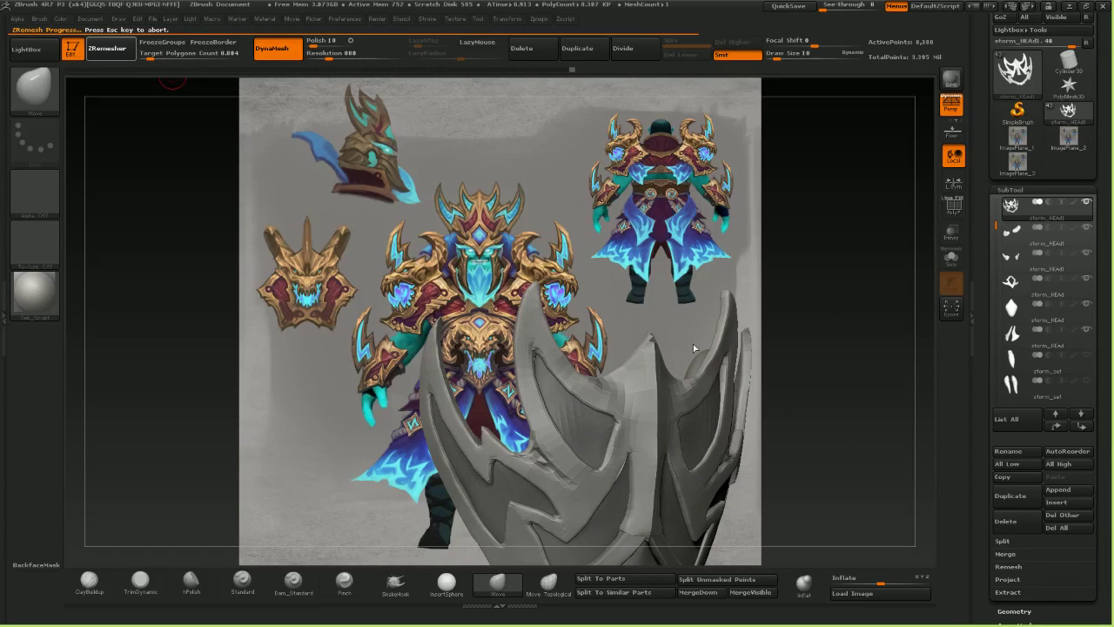
- Select the inset plates subtool inside the front horns and reshape it with the Move brush to fill the openings
right_click_drag(728, 393, 755, 283, "alt")
mouse_move(755, 282)
right_mouse_down("ctrl")
mouse_move(774, 252)
mouse_move(725, 304)
mouse_move(614, 303)
mouse_move(703, 306)
mouse_move(629, 317)
mouse_move(697, 337)
right_mouse_up("ctrl")
right_click_drag(698, 338, 683, 321)
left_click(684, 320, "alt")
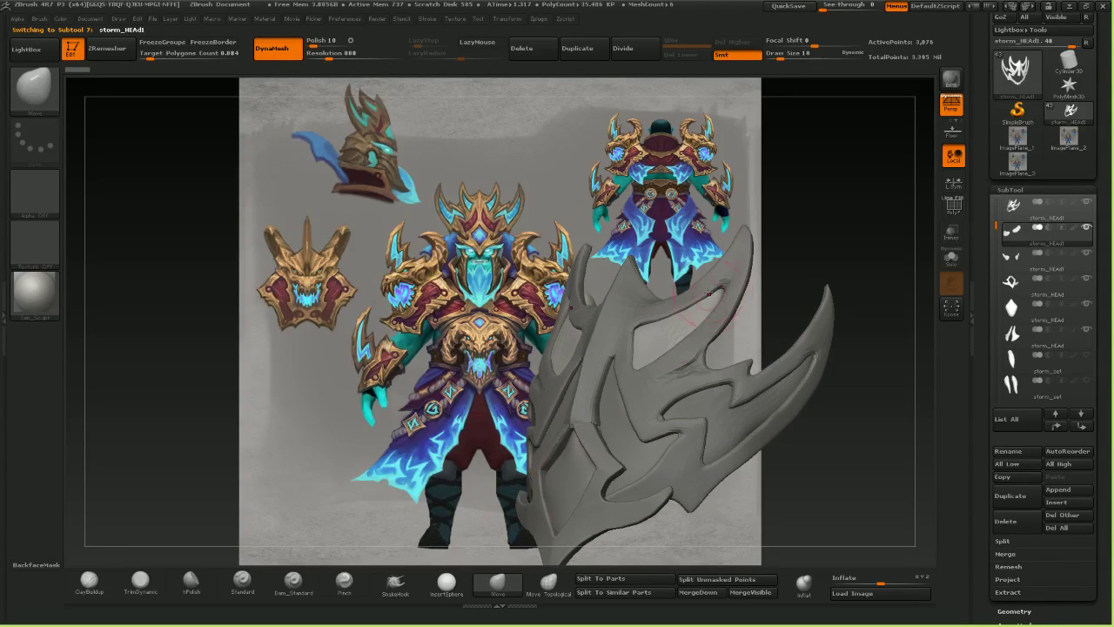
left_click_drag(708, 293, 712, 303)
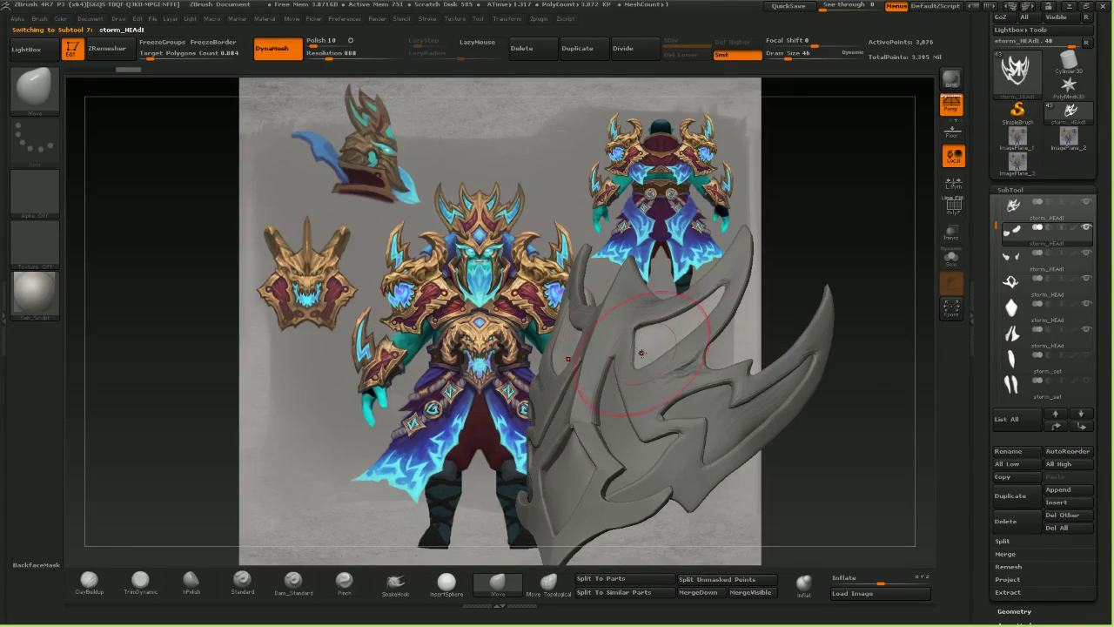
mouse_move(641, 352)
right_mouse_down()
mouse_move(756, 340)
mouse_move(596, 355)
right_mouse_up()
- Reselect the helmet frame subtool and isolate it by hiding all other subtools
left_click(677, 350, "alt")
mouse_move(677, 355)
right_mouse_down()
mouse_move(731, 401)
mouse_move(720, 333)
mouse_move(713, 376)
right_mouse_up()
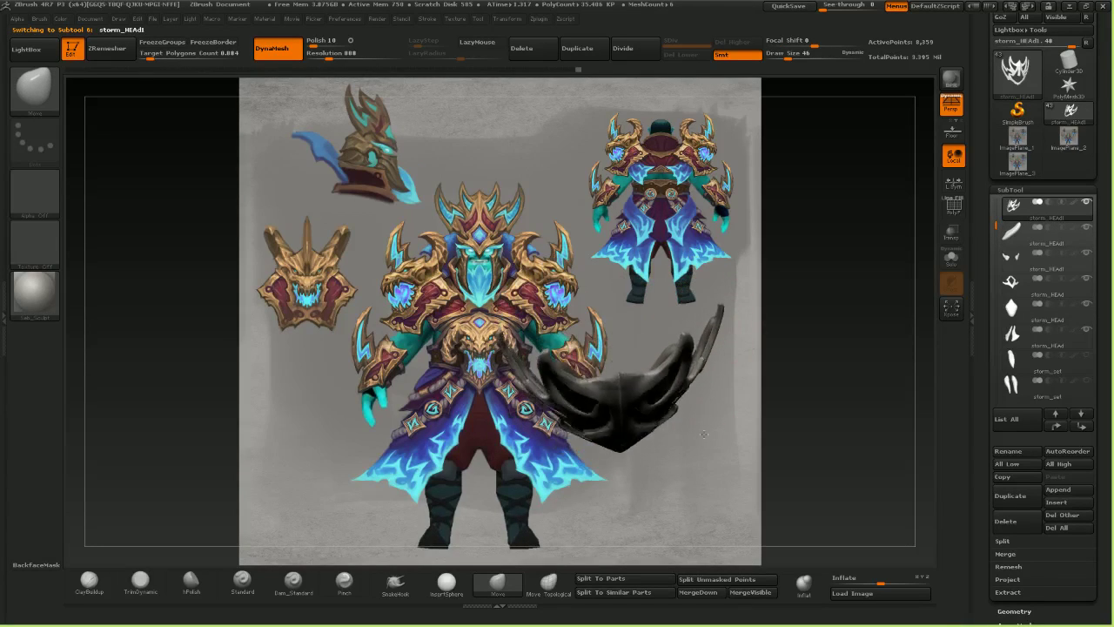
right_click_drag(714, 376, 719, 389)
double_click(1086, 203)
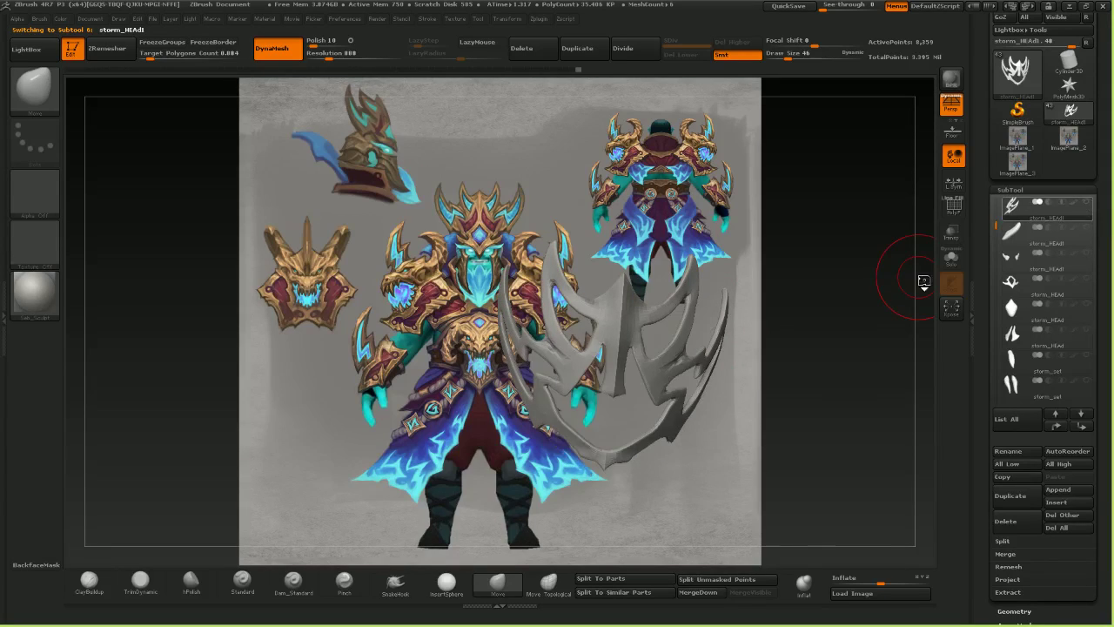
right_click_drag(922, 281, 721, 350)
left_click_drag(721, 349, 576, 357)
mouse_move(575, 357)
right_mouse_down()
mouse_move(620, 376)
mouse_move(602, 377)
mouse_move(614, 377)
mouse_move(632, 326)
mouse_move(633, 369)
mouse_move(685, 358)
mouse_move(644, 355)
mouse_move(698, 346)
mouse_move(645, 350)
mouse_move(659, 354)
mouse_move(644, 394)
right_mouse_up()
left_click(1086, 201)
right_click_drag(453, 248, 394, 246)
mouse_move(131, 133)
right_mouse_down()
mouse_move(149, 145)
mouse_move(174, 133)
right_mouse_up()
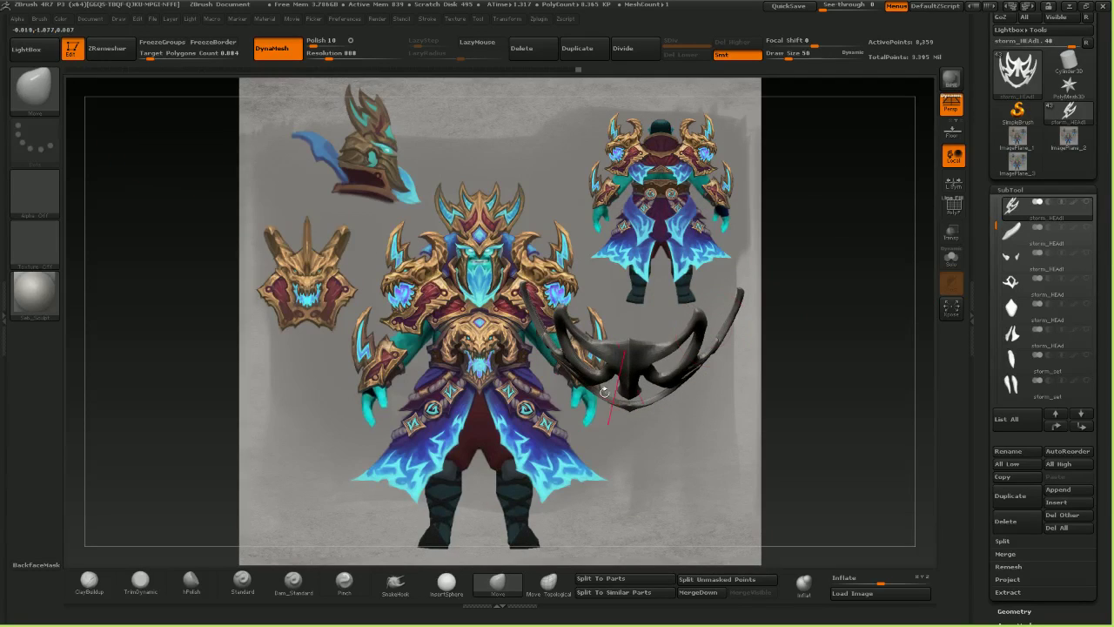
- Reshape the isolated frame's central ridge and brow from above and the side with the Move brush
key("]")
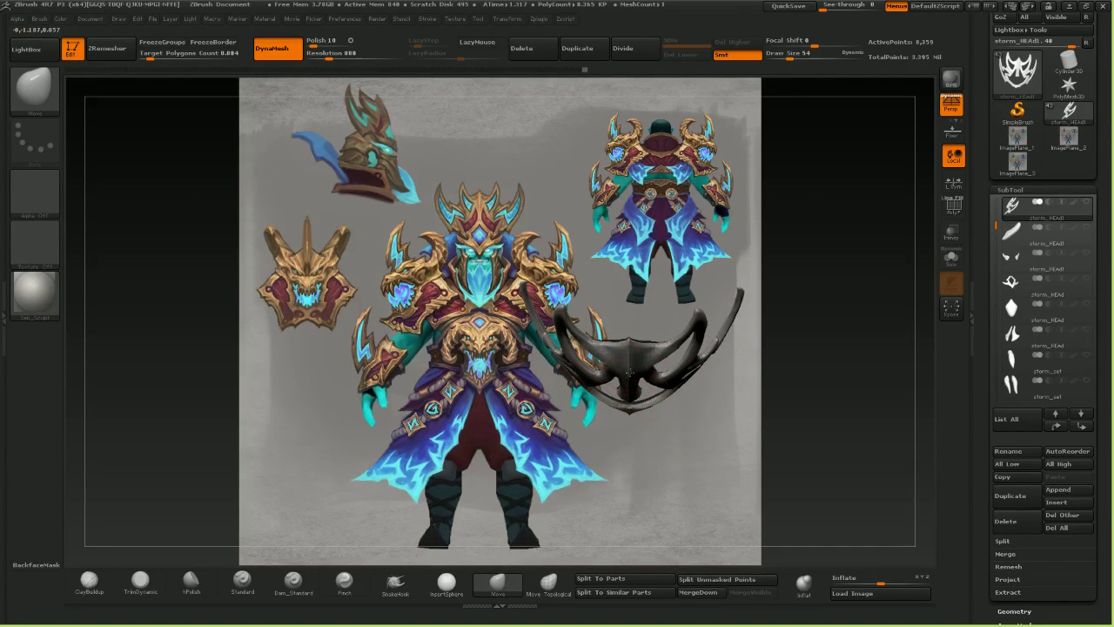
left_click_drag(629, 372, 629, 366)
mouse_move(838, 301)
left_mouse_down()
mouse_move(833, 351)
mouse_move(793, 379)
left_mouse_up()
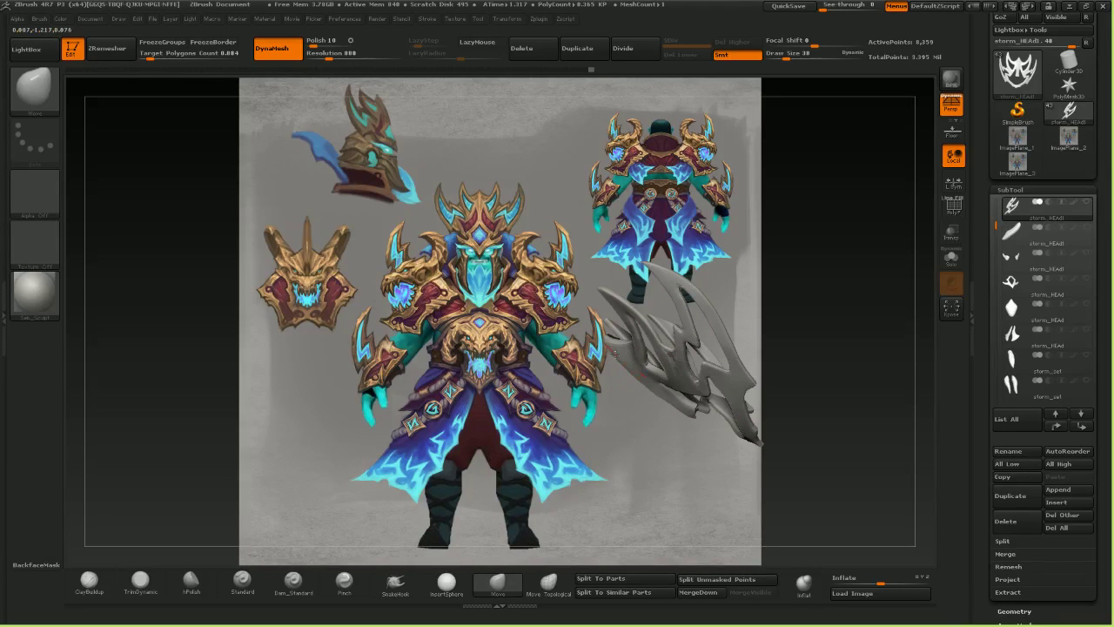
left_click_drag(615, 352, 613, 349)
key("]")
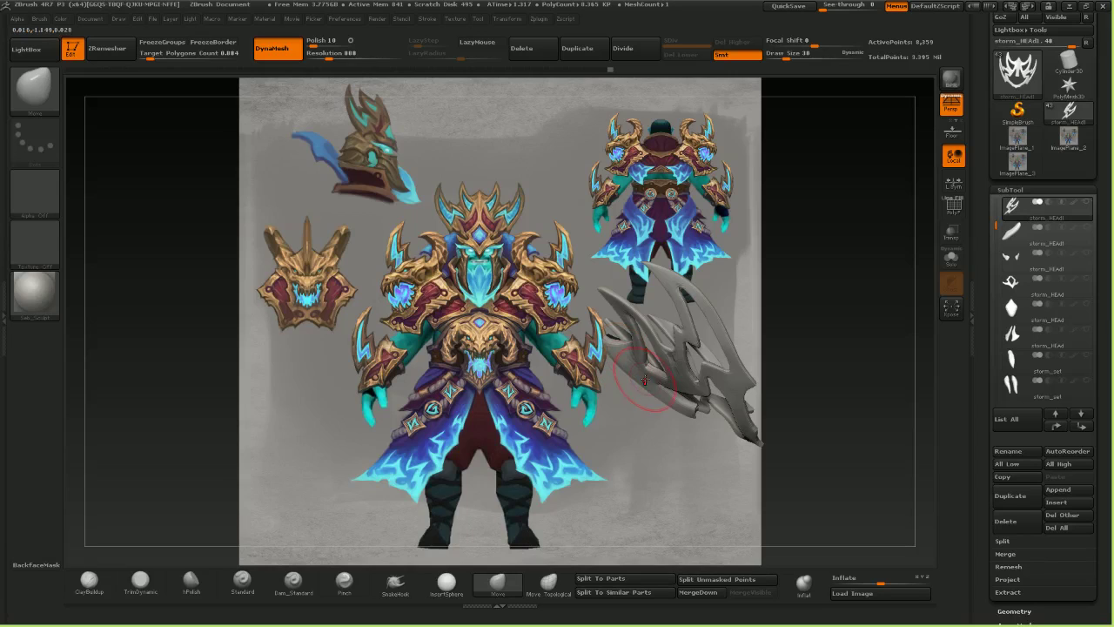
left_click_drag(653, 379, 681, 382)
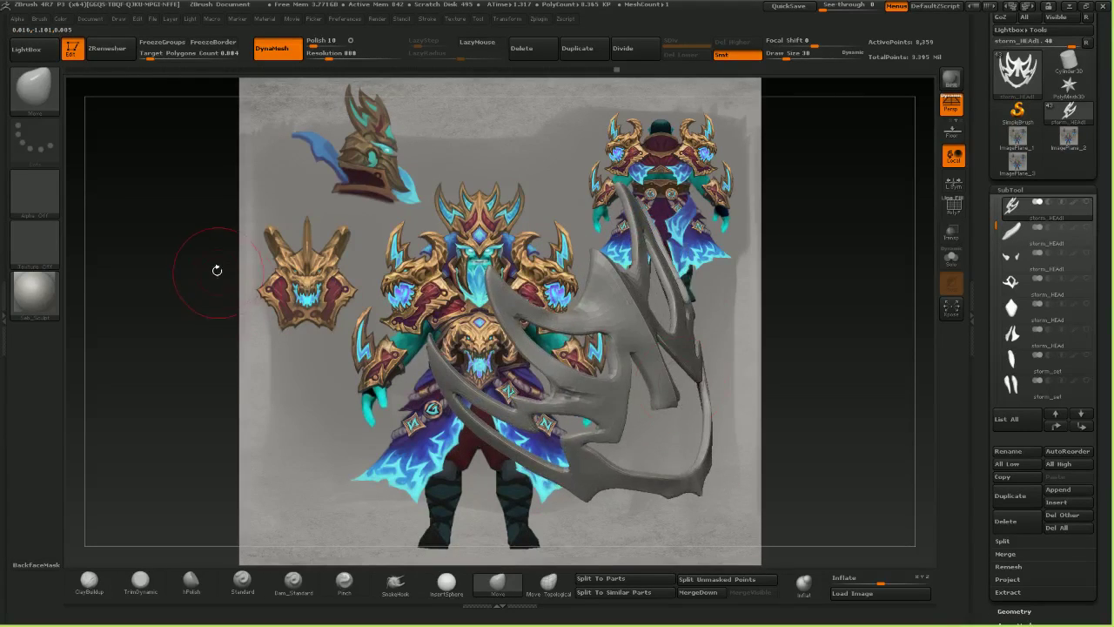
- Adjust the edge of the helmet frame's central ridge with a smaller Move brush and flatten it with the hPolish brush
left_click_drag(217, 271, 471, 215)
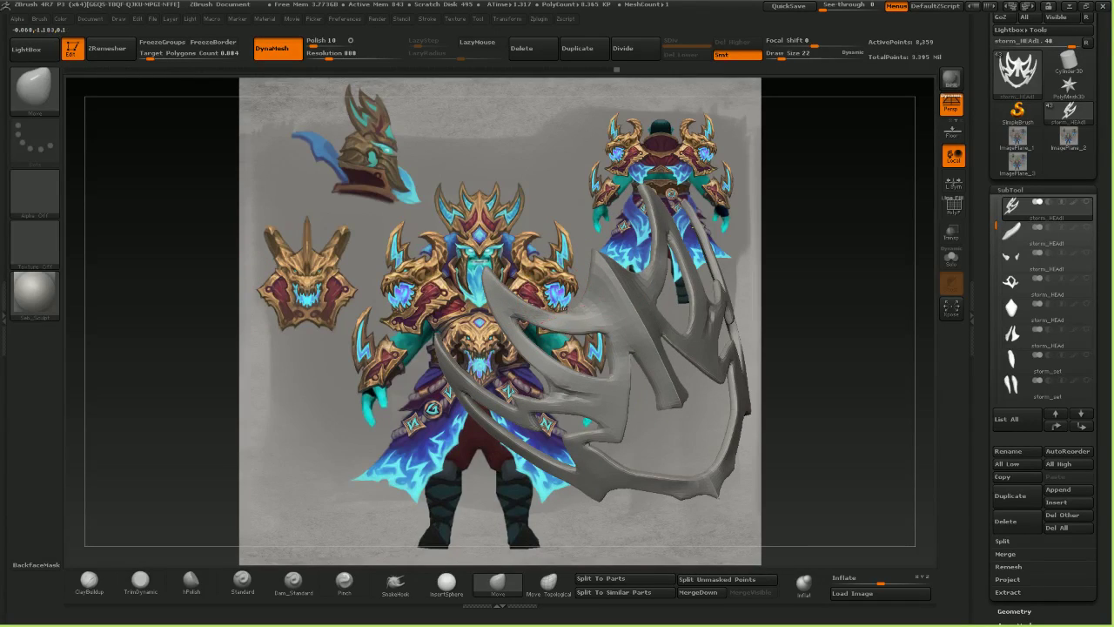
left_click_drag(589, 272, 590, 271)
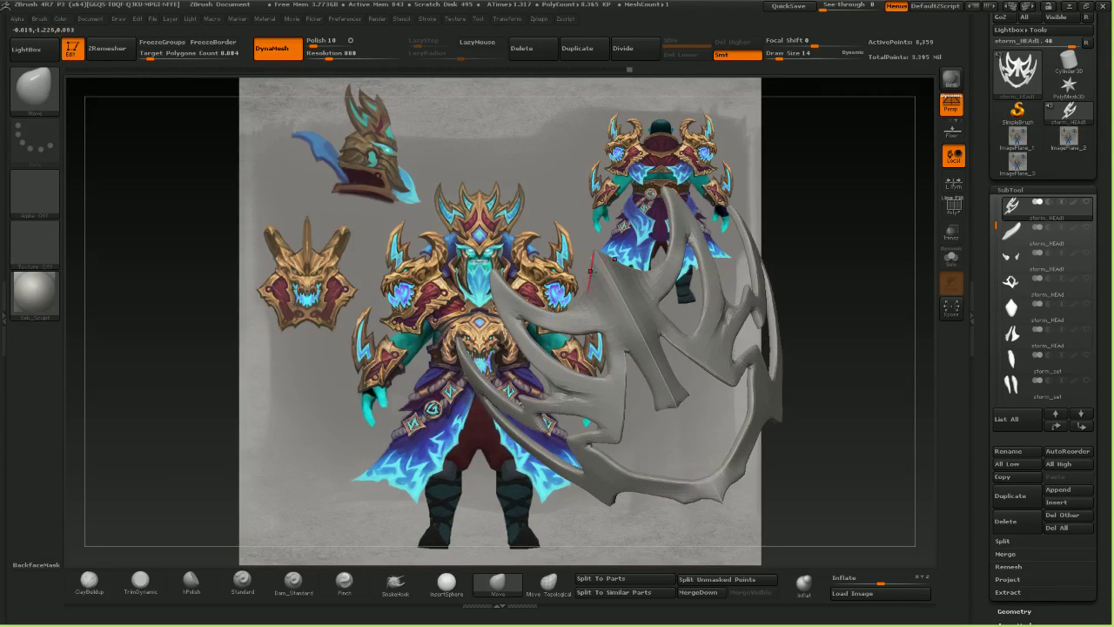
left_click(189, 581)
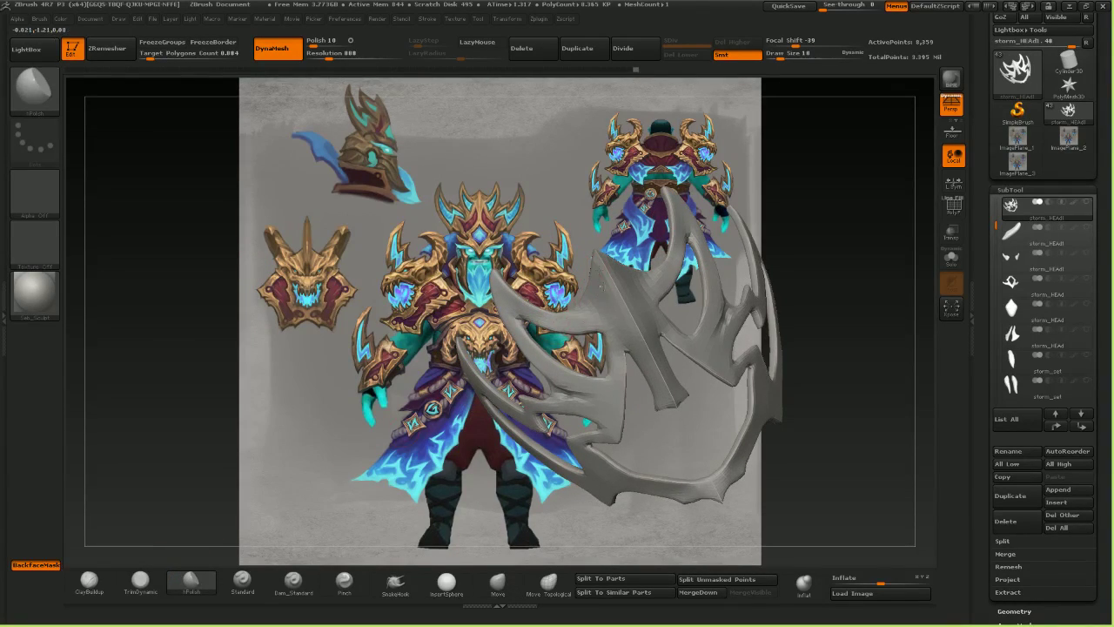
left_click_drag(788, 497, 800, 475)
left_click_drag(205, 400, 209, 425)
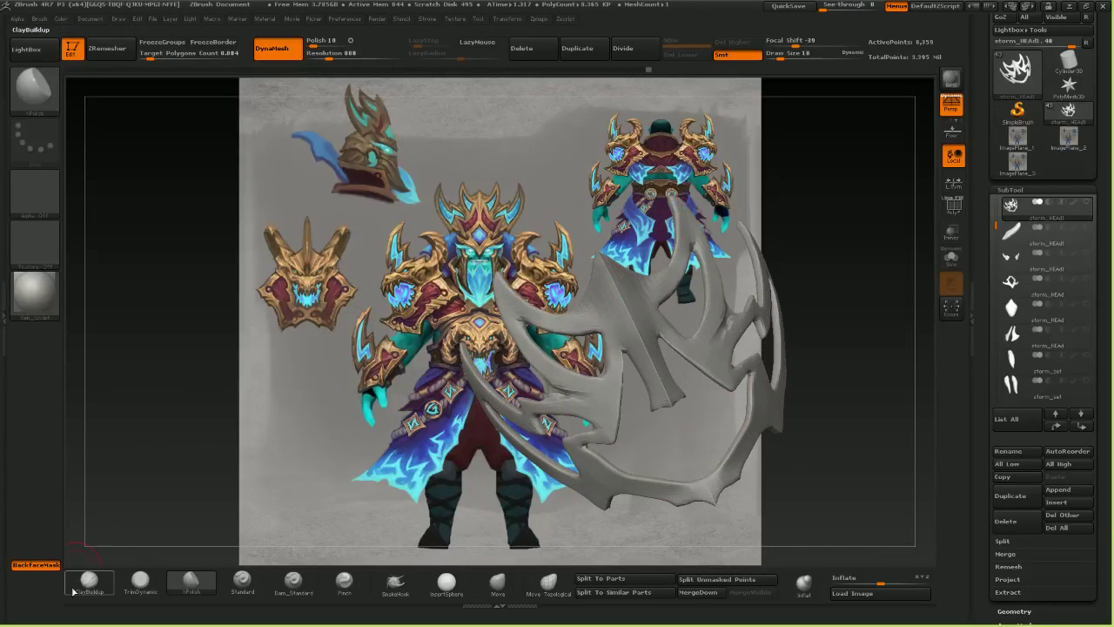
- Build up the side of the central ridge with the ClayBuildup brush and flatten it with hPolish
left_click(89, 582)
mouse_move(614, 320)
left_mouse_down()
mouse_move(653, 343)
mouse_move(640, 327)
mouse_move(644, 366)
left_mouse_up()
left_click(190, 580)
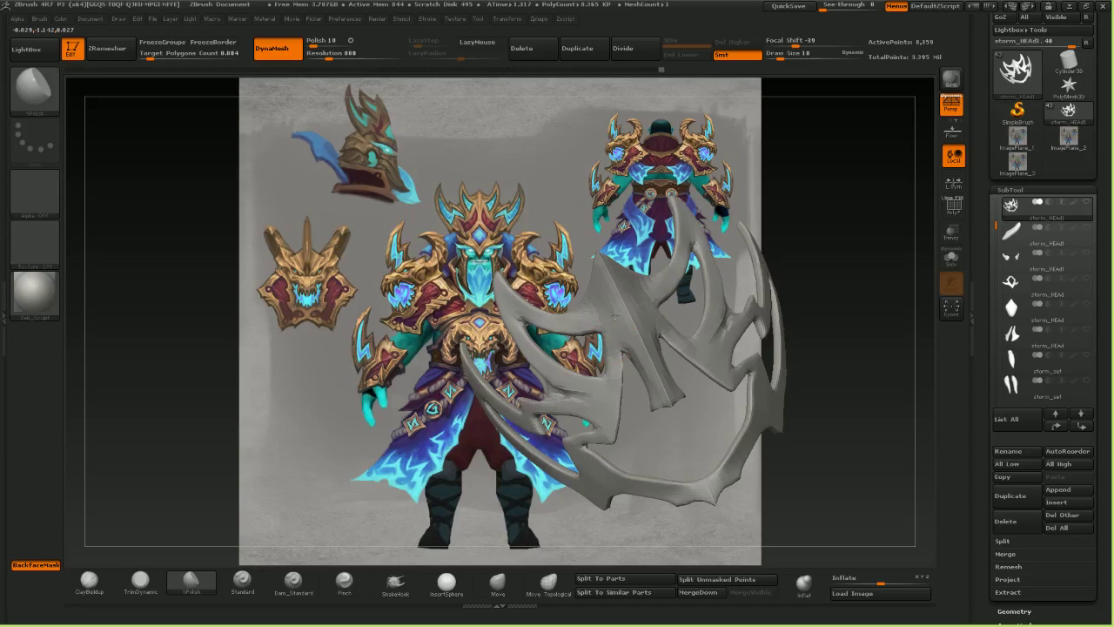
left_click_drag(771, 446, 683, 392)
left_click_drag(383, 181, 491, 186)
left_click(298, 591)
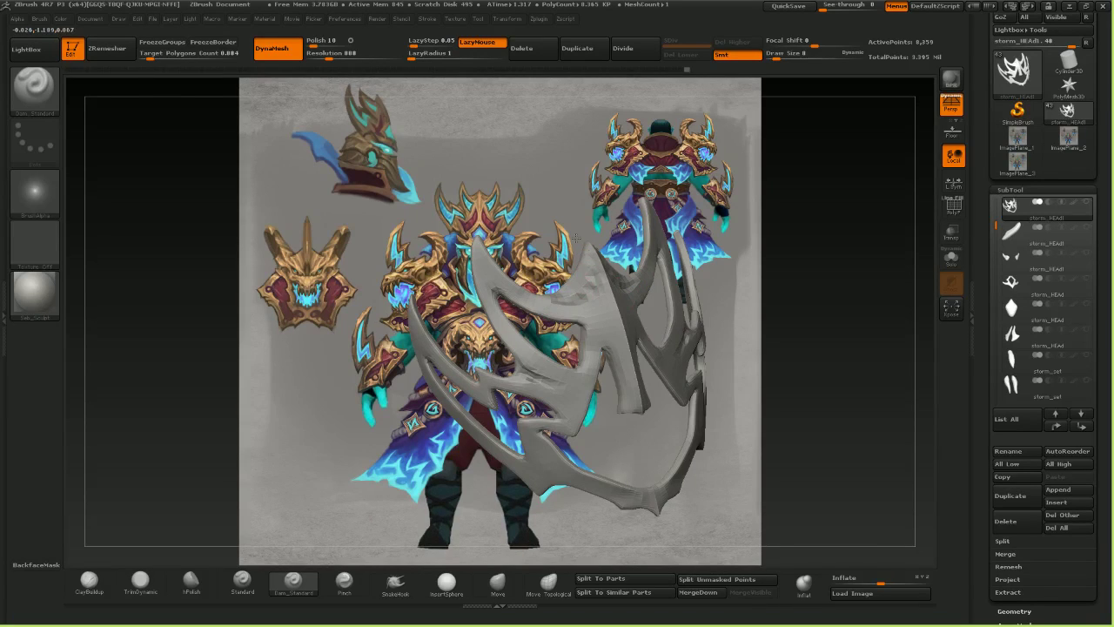
left_click_drag(780, 305, 755, 303)
left_click_drag(108, 229, 209, 206)
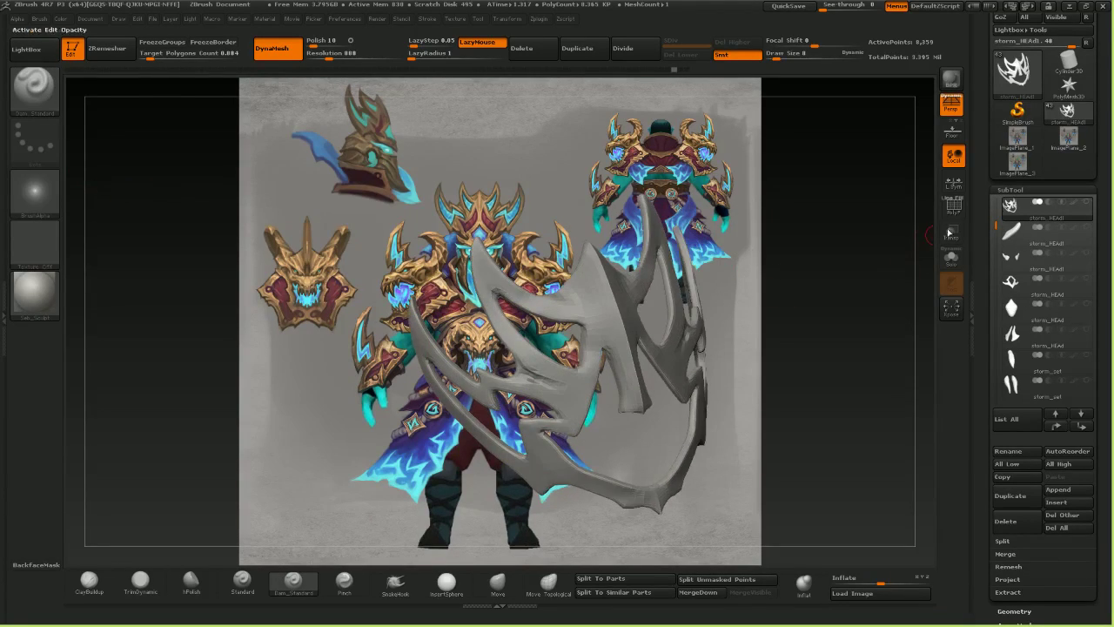
- Display the helmet frame's polyframe and choose the ZRemesherGuides brush
left_click(954, 208)
left_click_drag(887, 196, 877, 268, "alt")
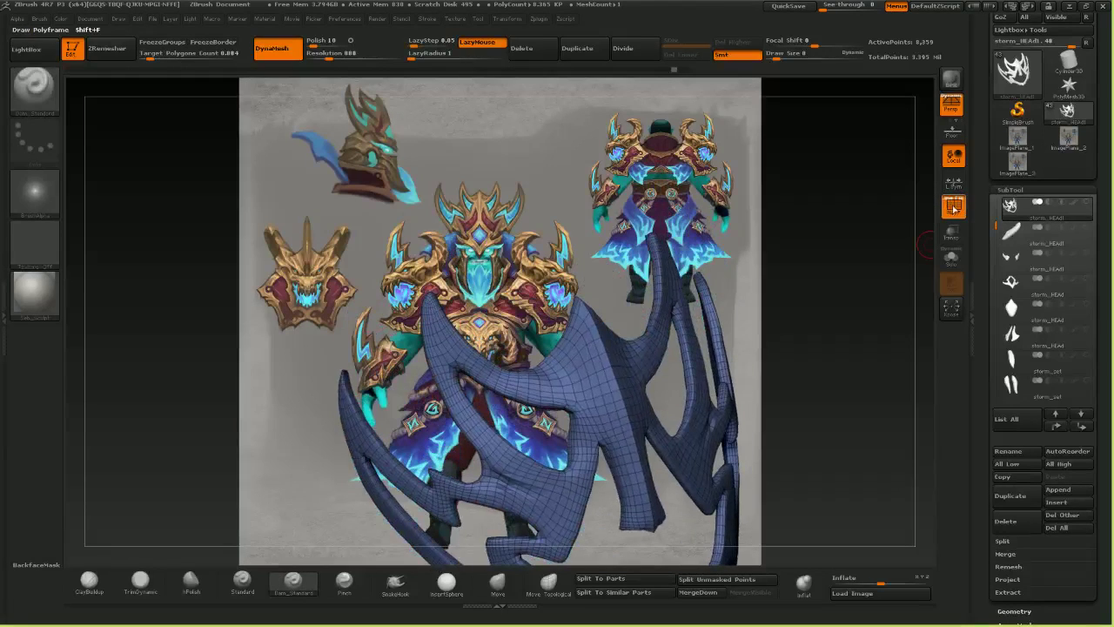
left_click(954, 208)
left_click(957, 207)
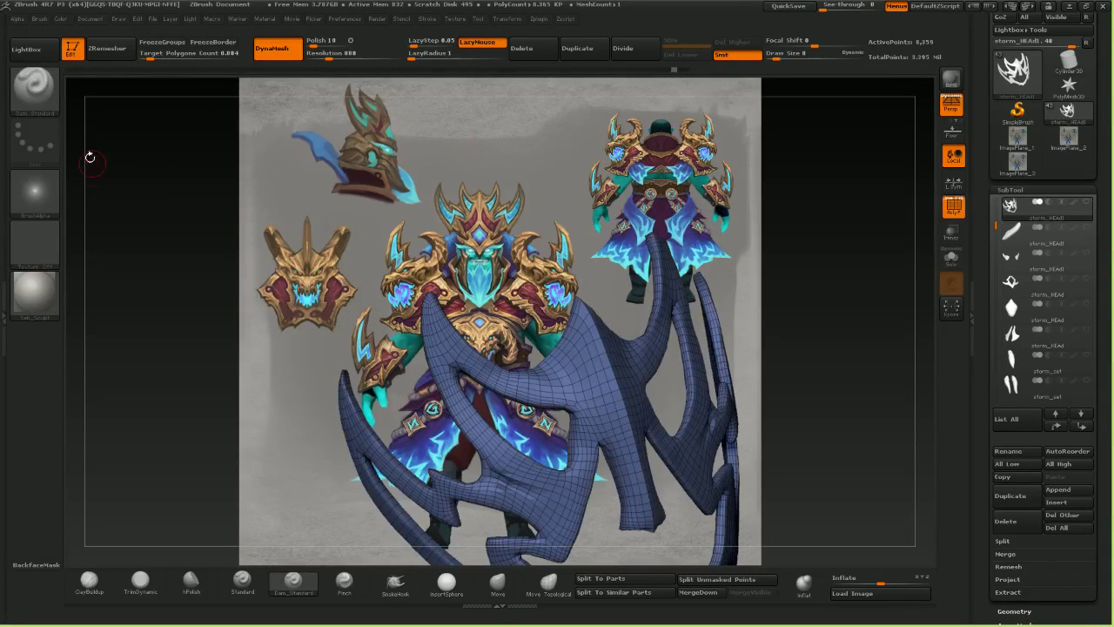
left_click(49, 105)
left_click(354, 311)
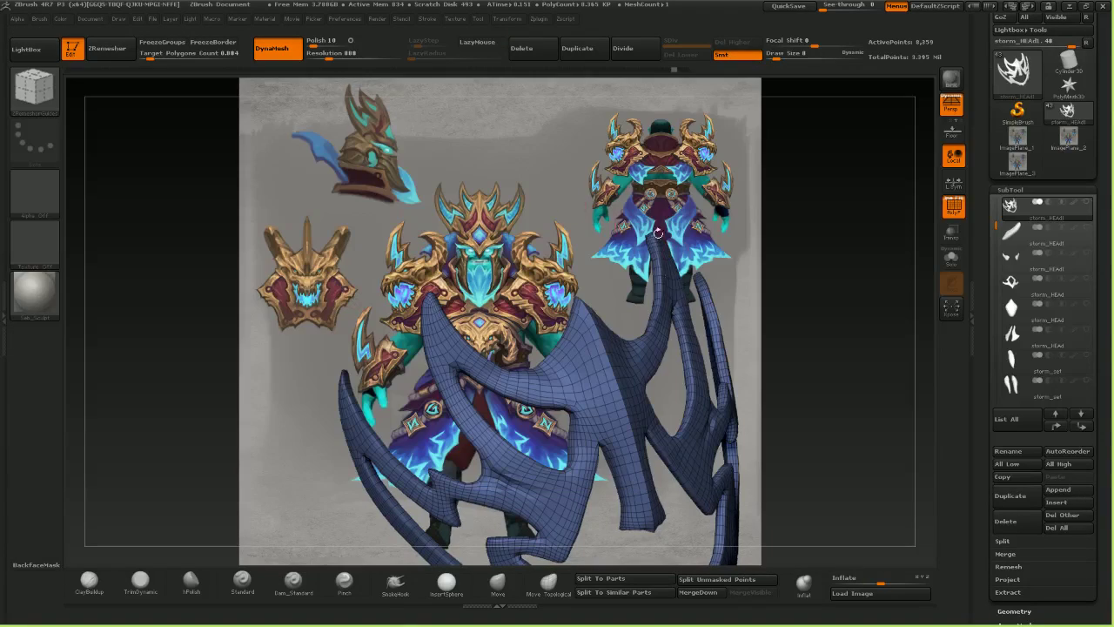
- Try several ZRemesher guide curves running from the upper horn's base up the side of the central ridge
left_click_drag(507, 374, 562, 368)
key("ctrl+z")
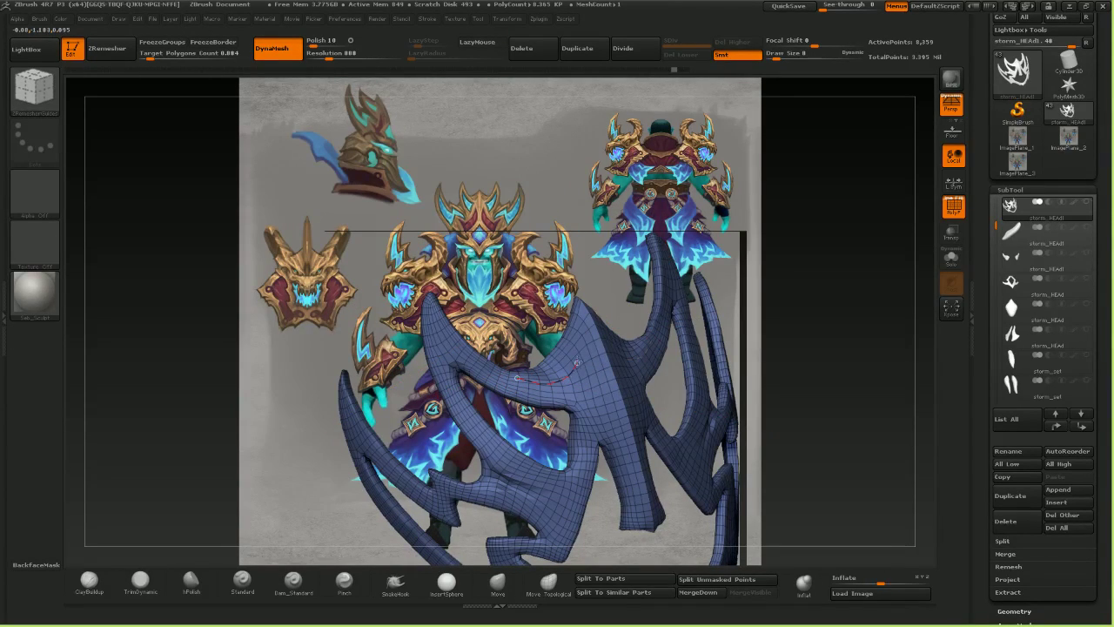
left_click_drag(581, 331, 577, 298)
key("ctrl+z")
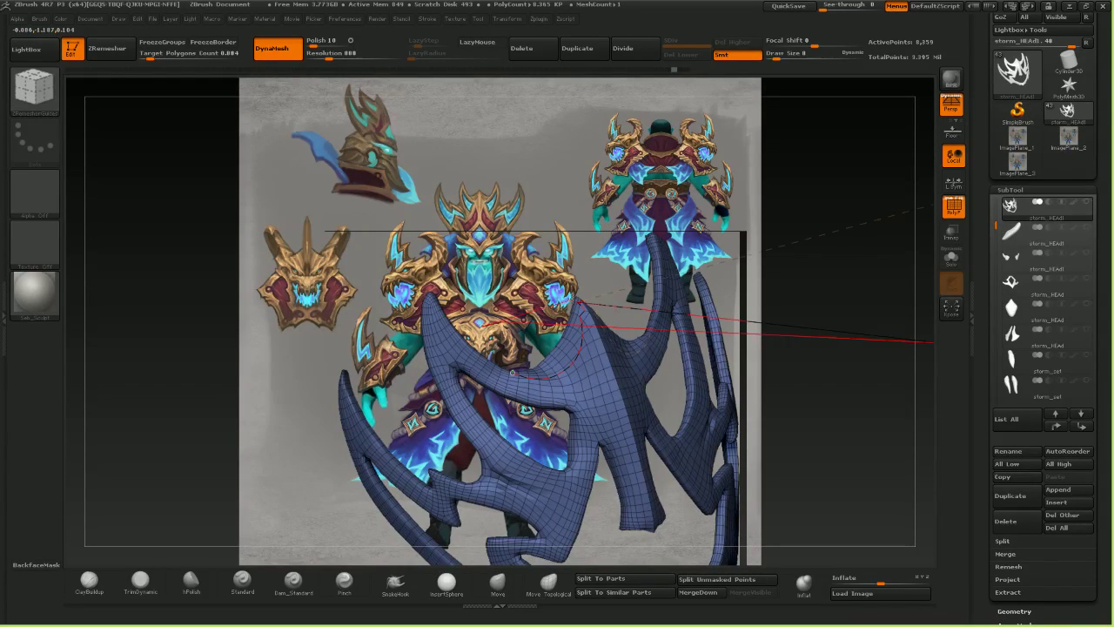
left_click_drag(852, 432, 865, 417)
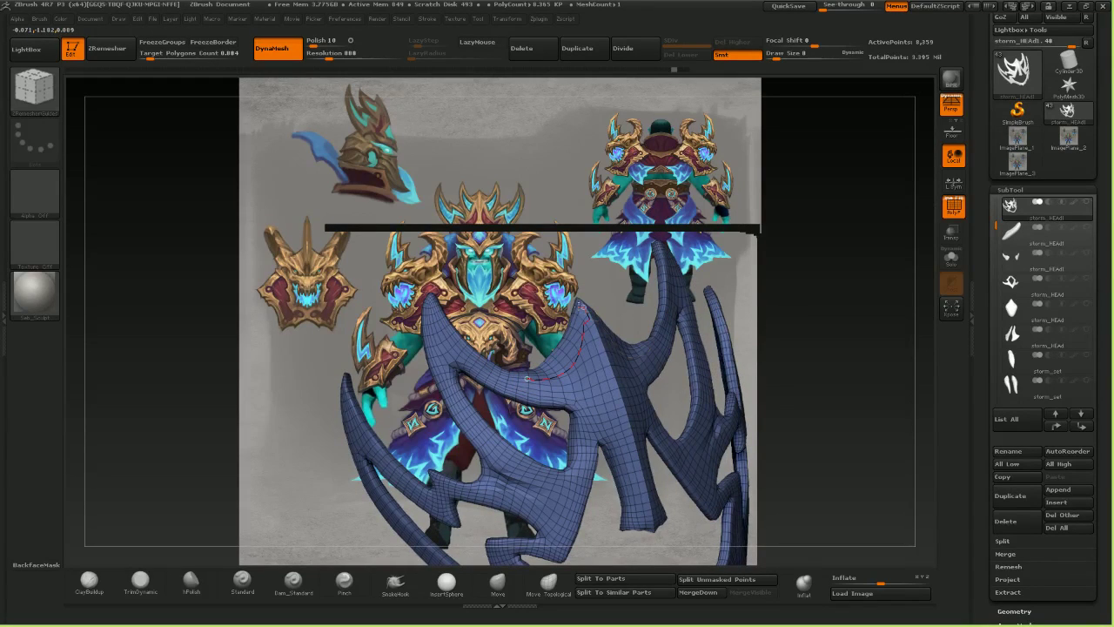
mouse_move(898, 359)
right_mouse_down()
mouse_move(920, 353)
mouse_move(882, 278)
mouse_move(870, 313)
right_mouse_up()
right_click_drag(809, 339, 731, 313, "alt")
right_click_drag(731, 313, 701, 402, "ctrl")
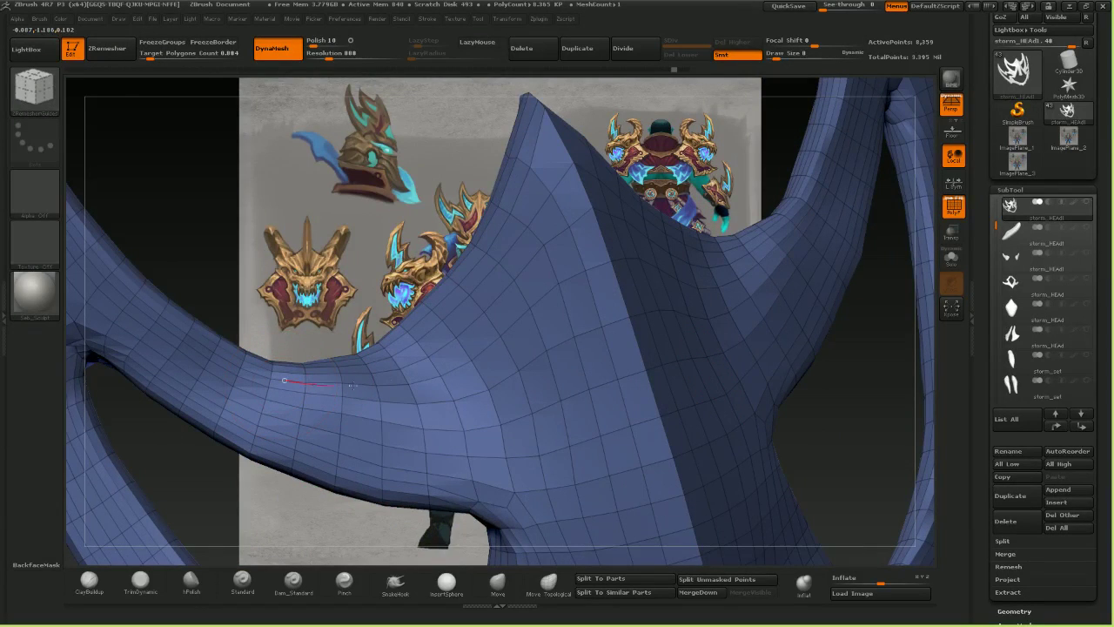
key("ctrl+z")
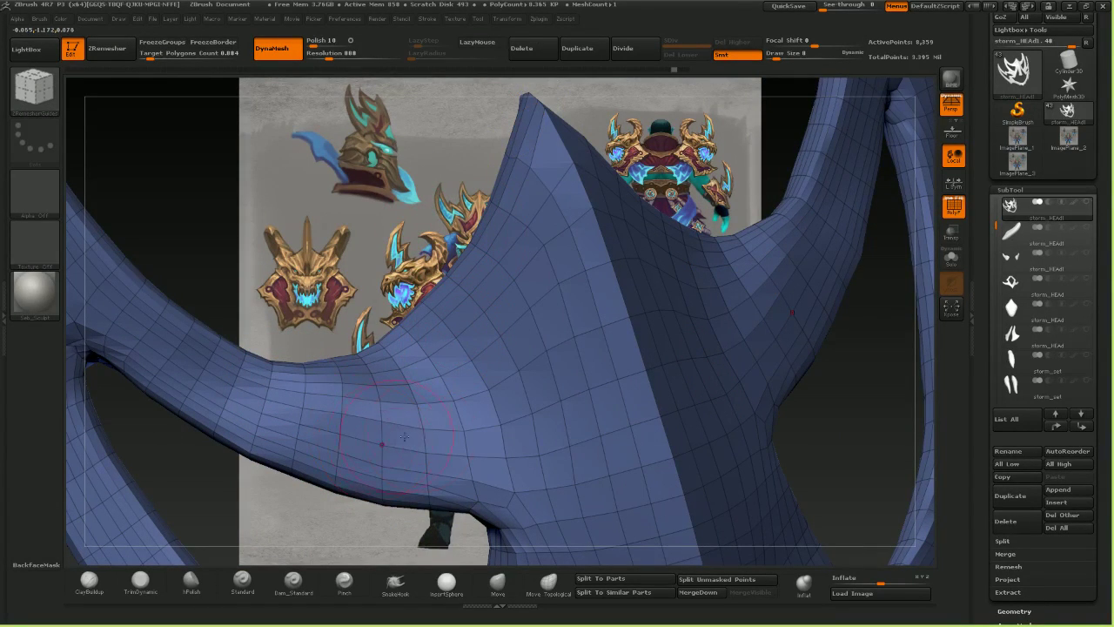
left_click_drag(311, 381, 396, 394)
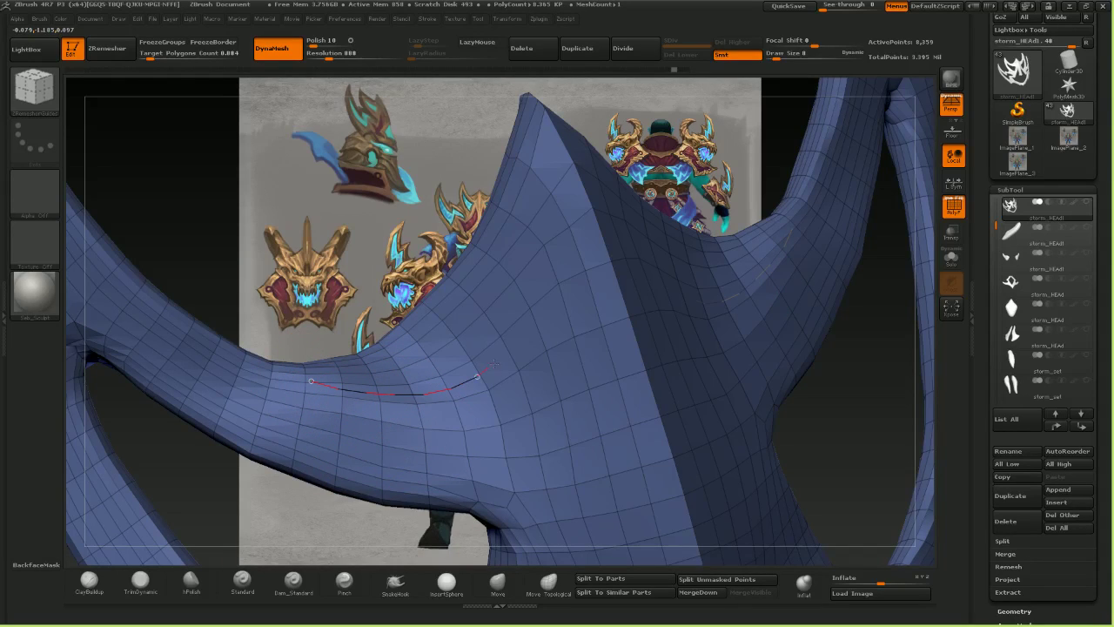
left_click_drag(530, 126, 529, 120)
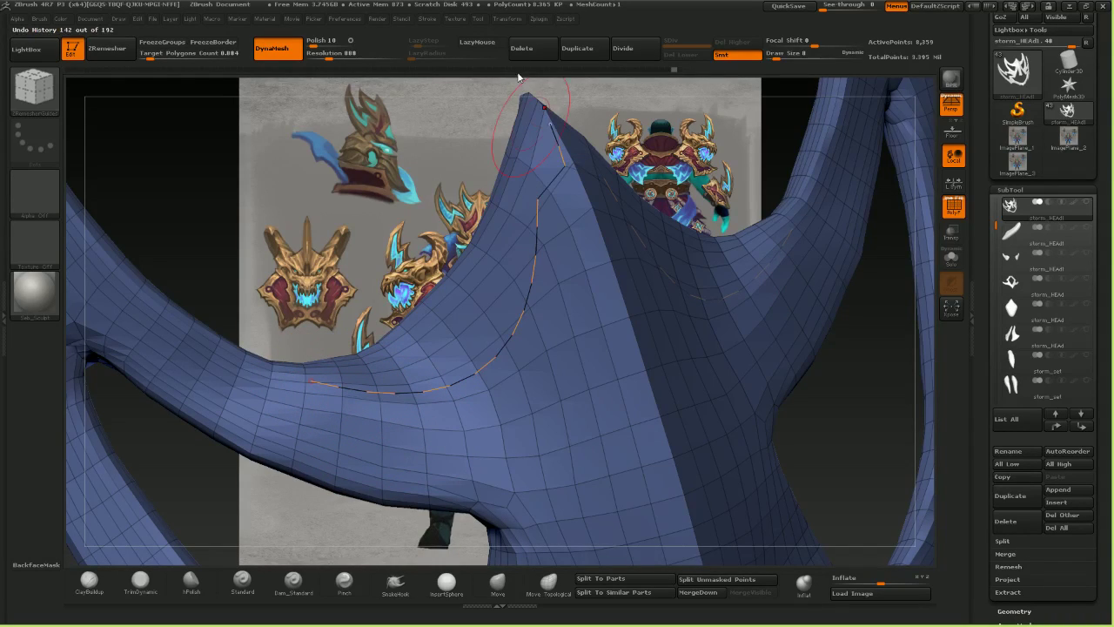
key("ctrl+z")
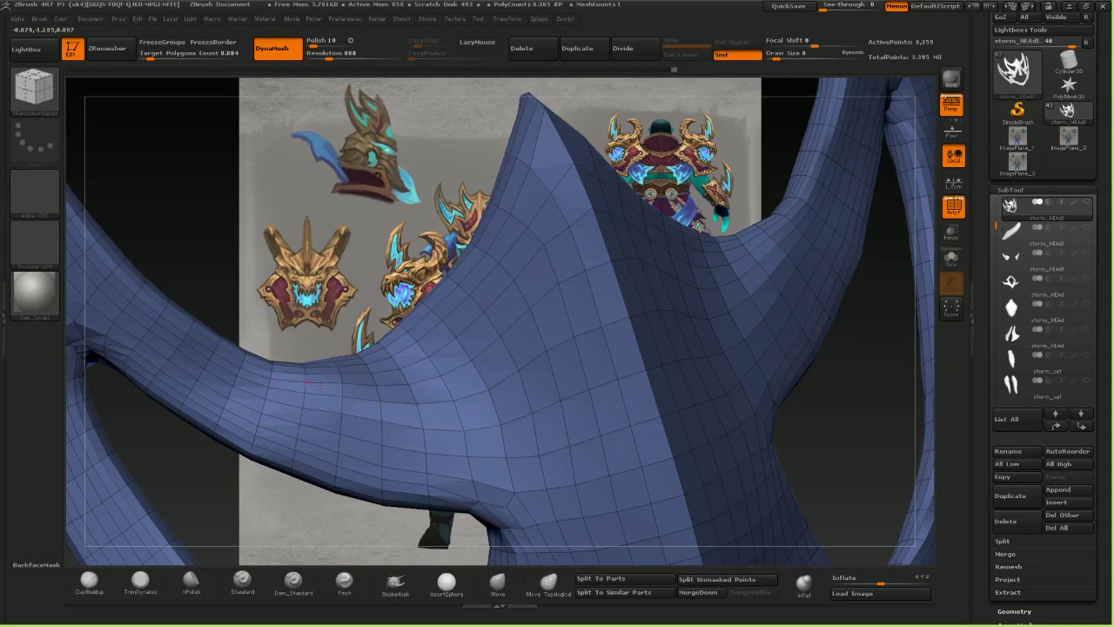
- Draw a guide curve from the upper horn's base along the brow to the tip of the central ridge
left_click_drag(523, 167, 524, 164)
mouse_move(467, 91)
left_mouse_down()
mouse_move(533, 100)
mouse_move(498, 87)
left_mouse_up()
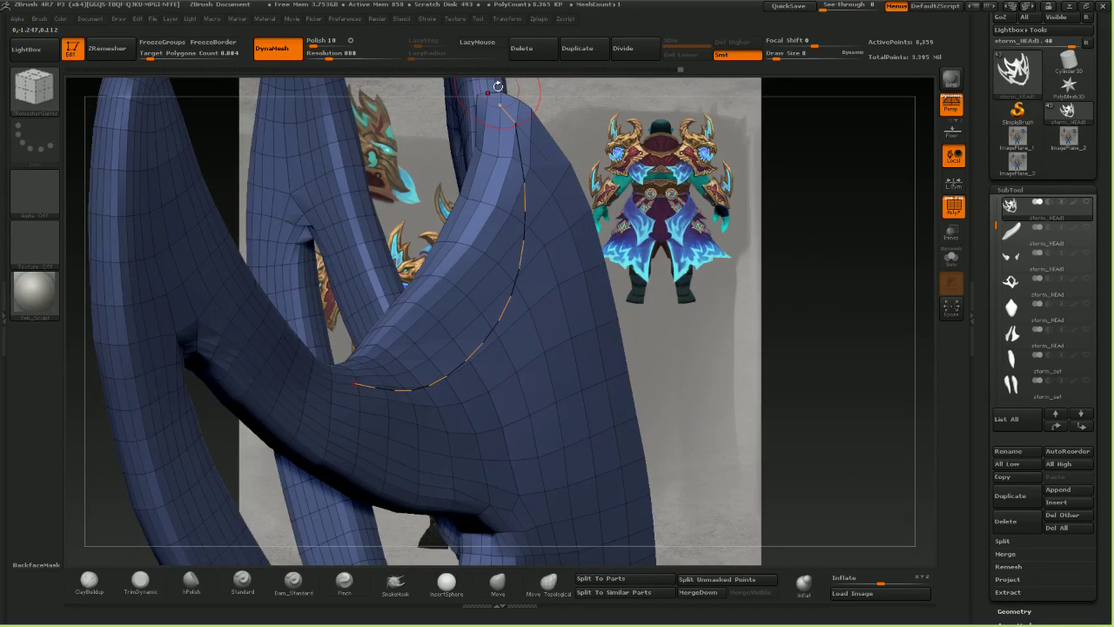
key("ctrl+z")
left_click_drag(418, 104, 202, 165)
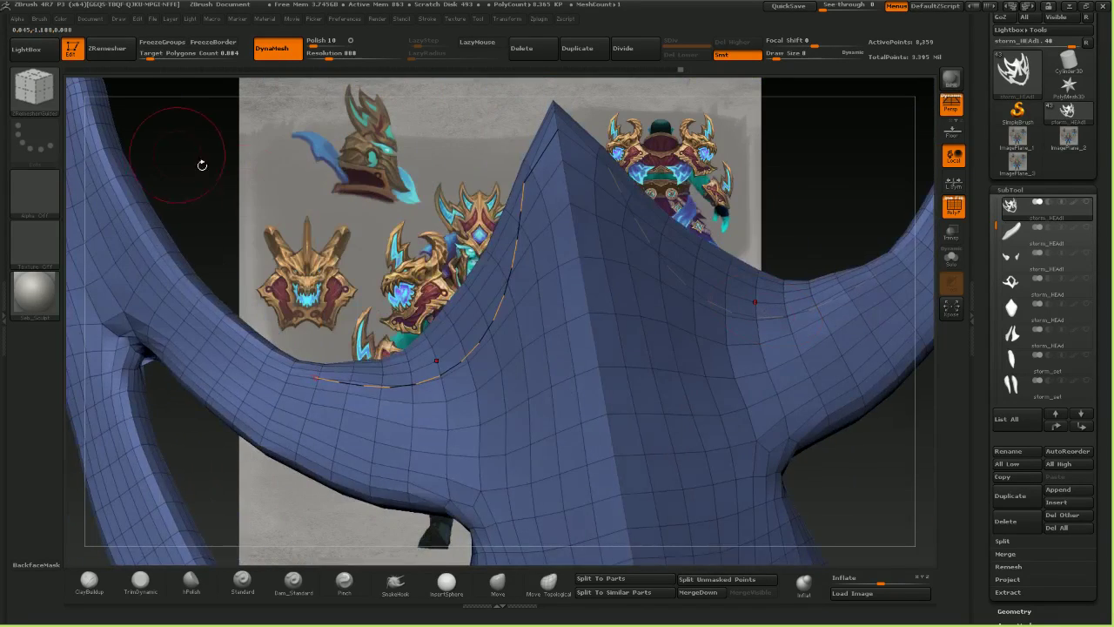
- Try remeshing the frame with ZRemesher using the brow guide curve, and undo the result
left_click(36, 90)
left_click(107, 57)
left_click(108, 56)
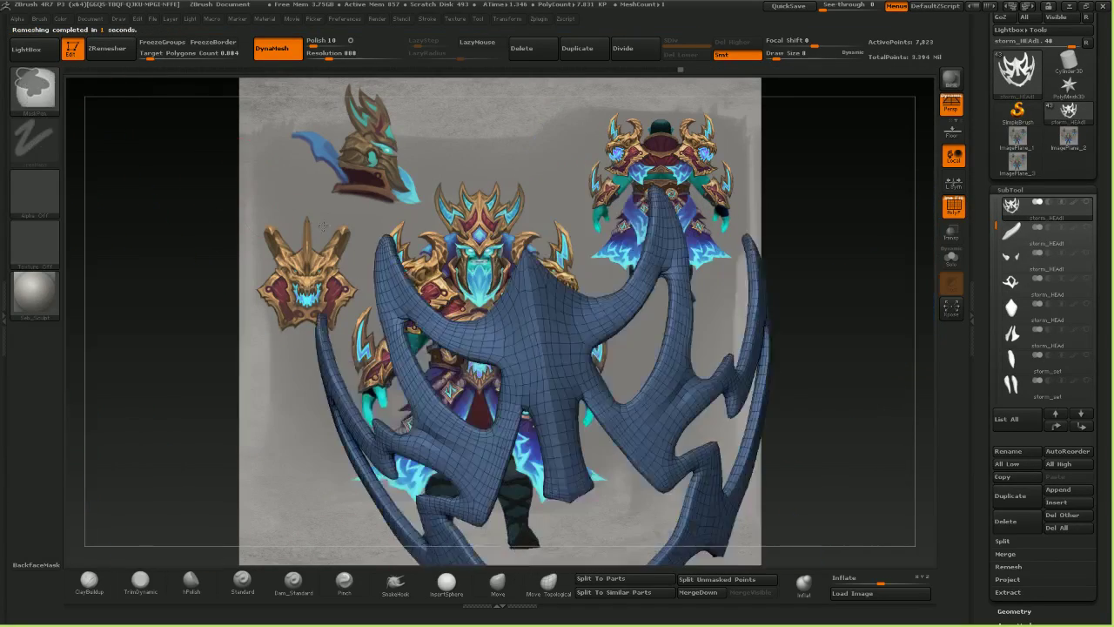
mouse_move(323, 226)
left_mouse_down()
mouse_move(413, 229)
mouse_move(339, 223)
left_mouse_up()
key("ctrl+z")
- Draw two roughly parallel guide curves across the frame's cheek, from the side horns' base towards its inner edge
right_click_drag(566, 316, 530, 415)
left_click_drag(383, 332, 381, 339)
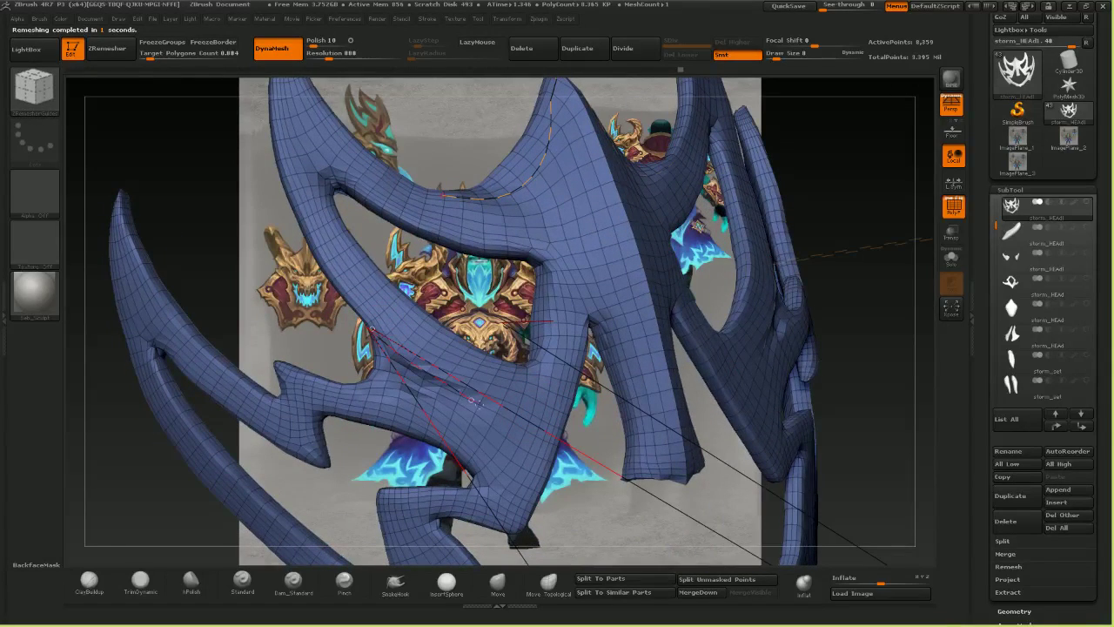
key("ctrl+z")
left_click_drag(228, 285, 287, 286)
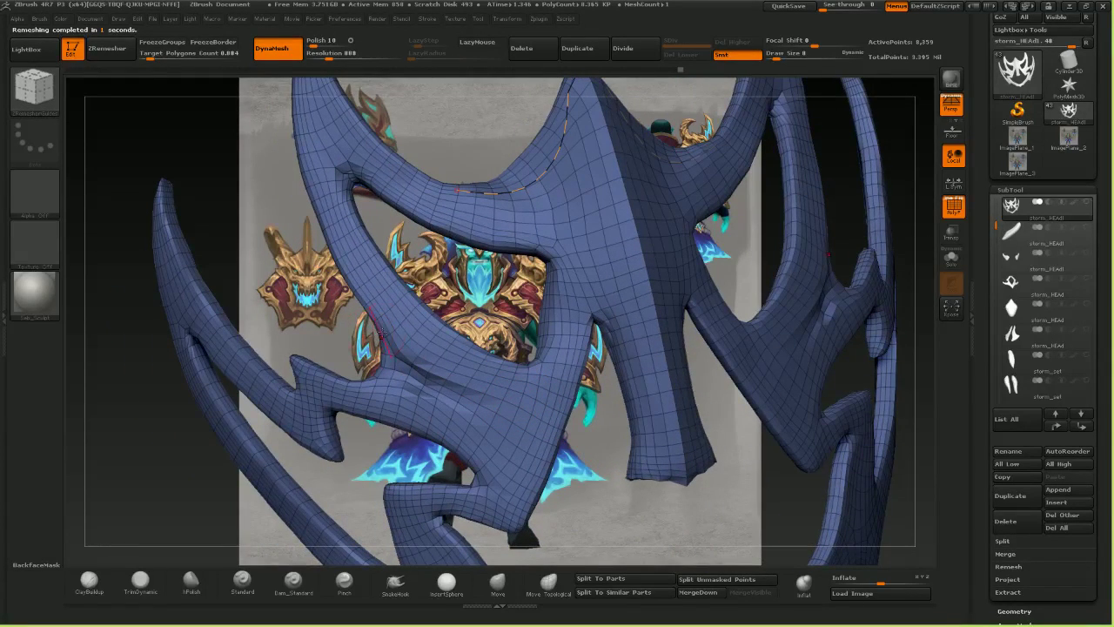
mouse_move(479, 449)
right_mouse_down()
mouse_move(494, 435)
mouse_move(485, 431)
right_mouse_up()
key("ctrl+z")
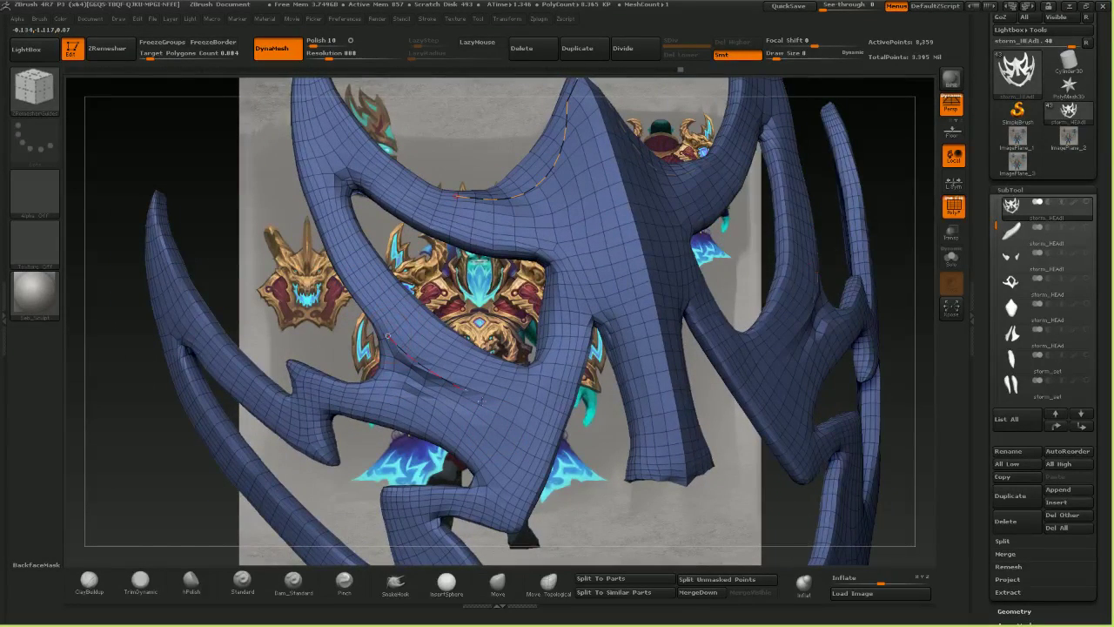
left_click_drag(481, 400, 496, 407)
key("ctrl+z")
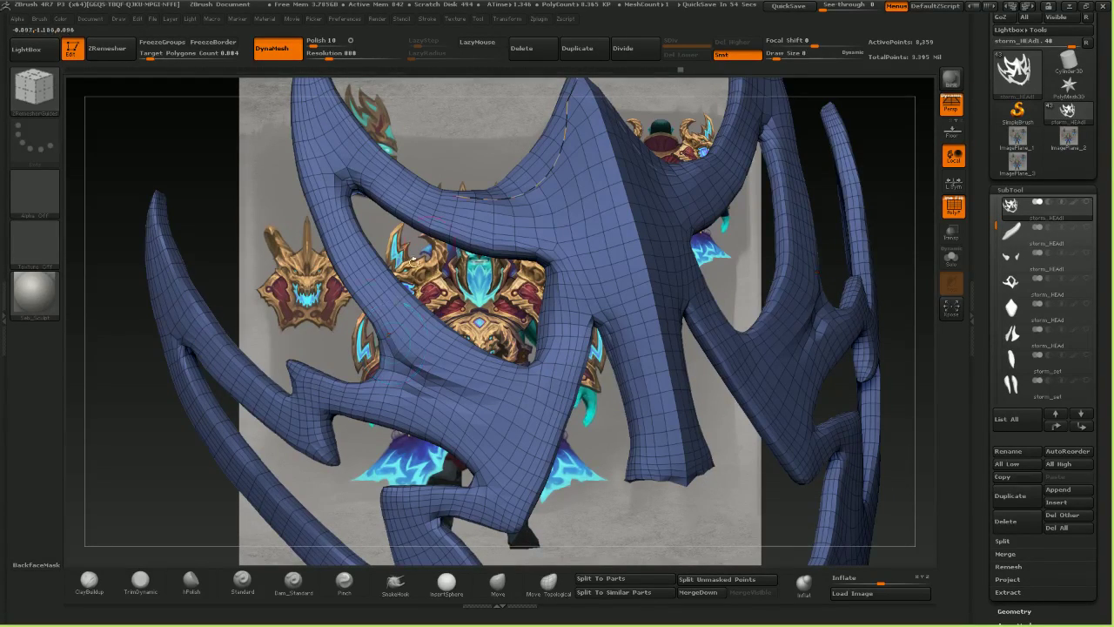
mouse_move(514, 420)
left_mouse_down()
mouse_move(562, 435)
mouse_move(552, 451)
left_mouse_up()
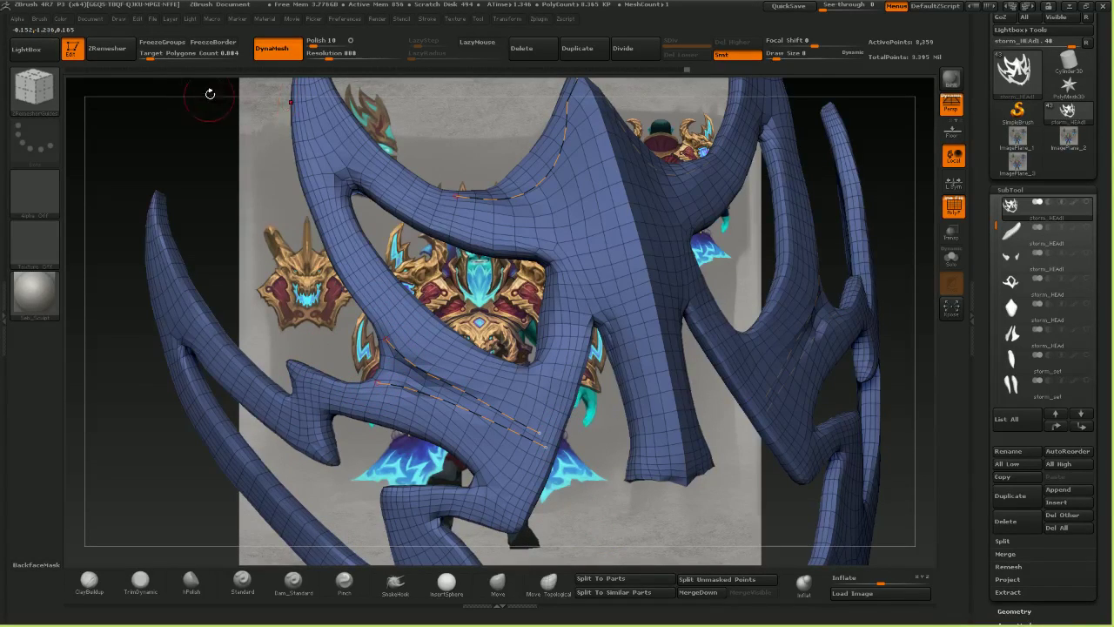
- Set ZRemesher's Curves Strength to 100 and remesh the helmet frame along the guide curves
scroll(1063, 450, "down", 5)
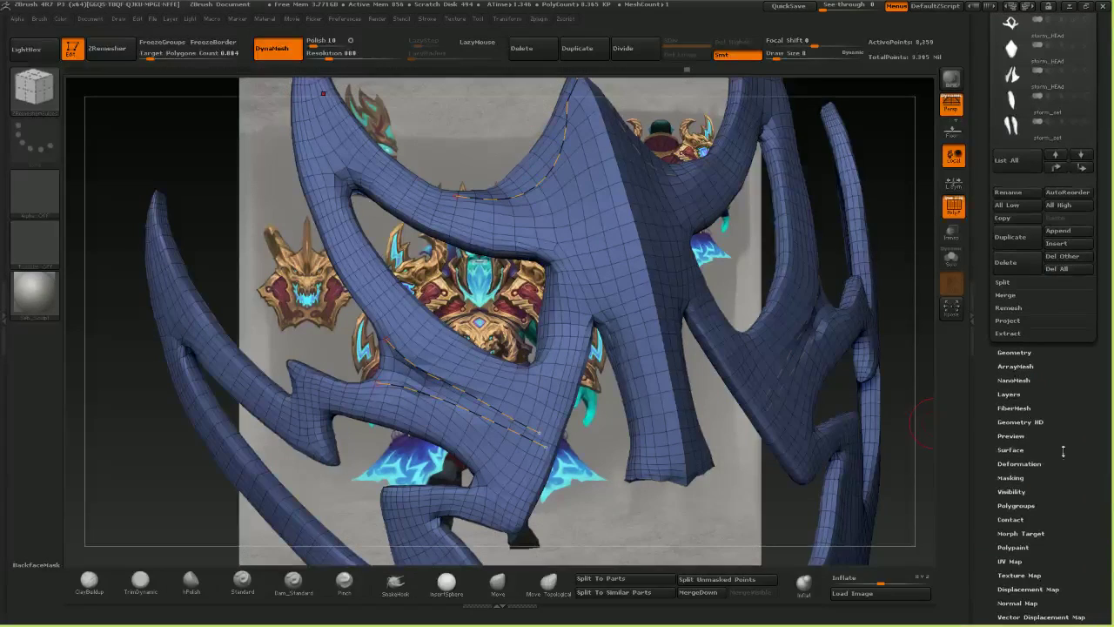
left_click(1012, 352)
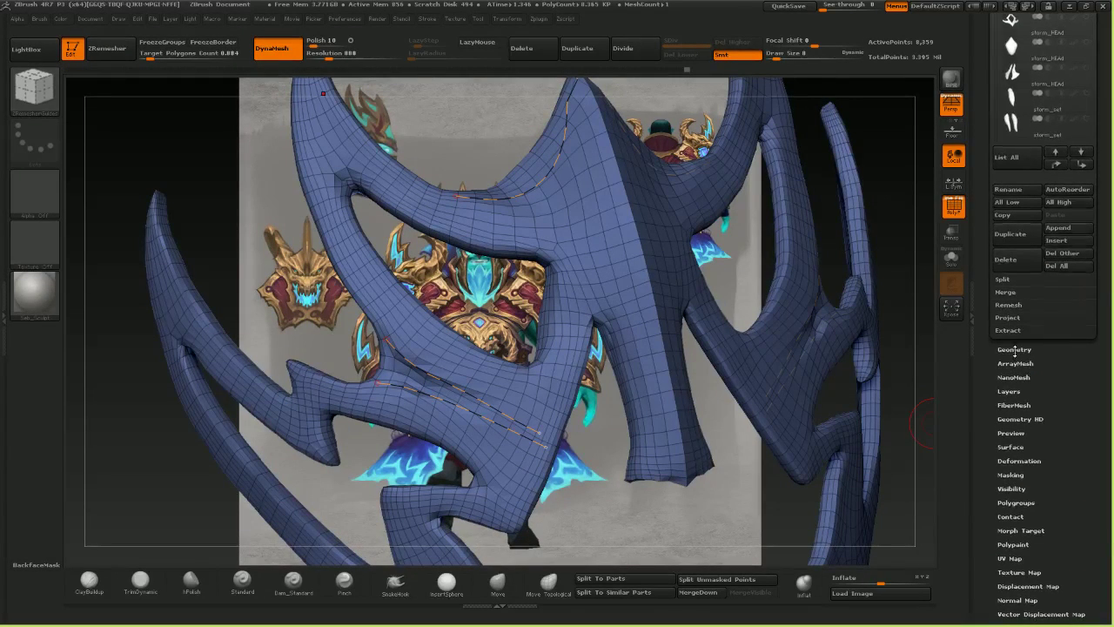
left_click(1001, 202)
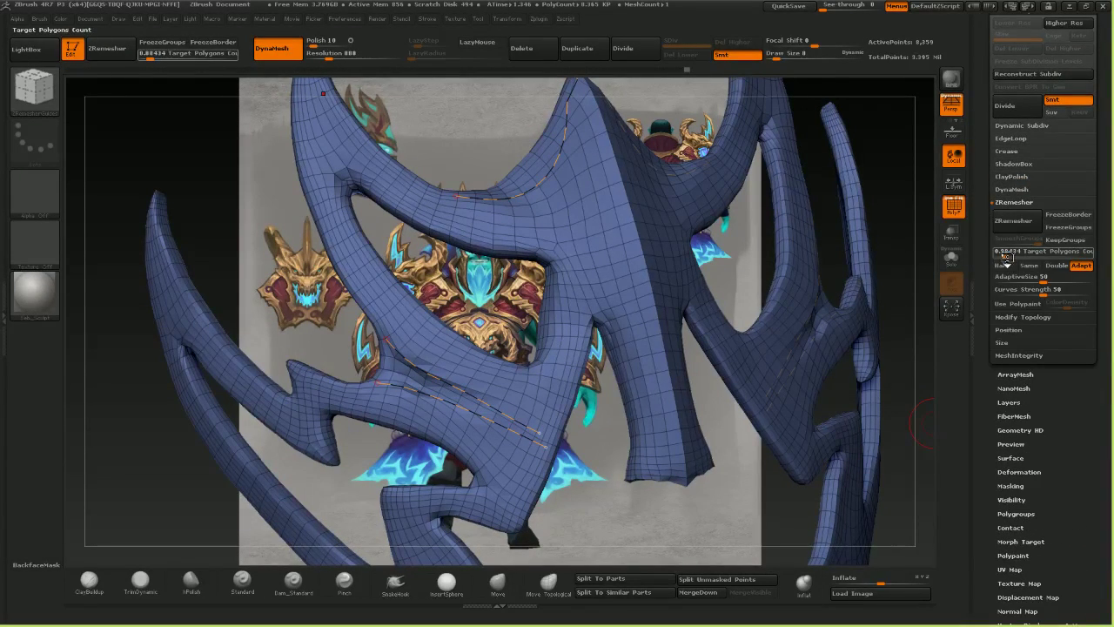
left_click_drag(1034, 285, 1080, 297)
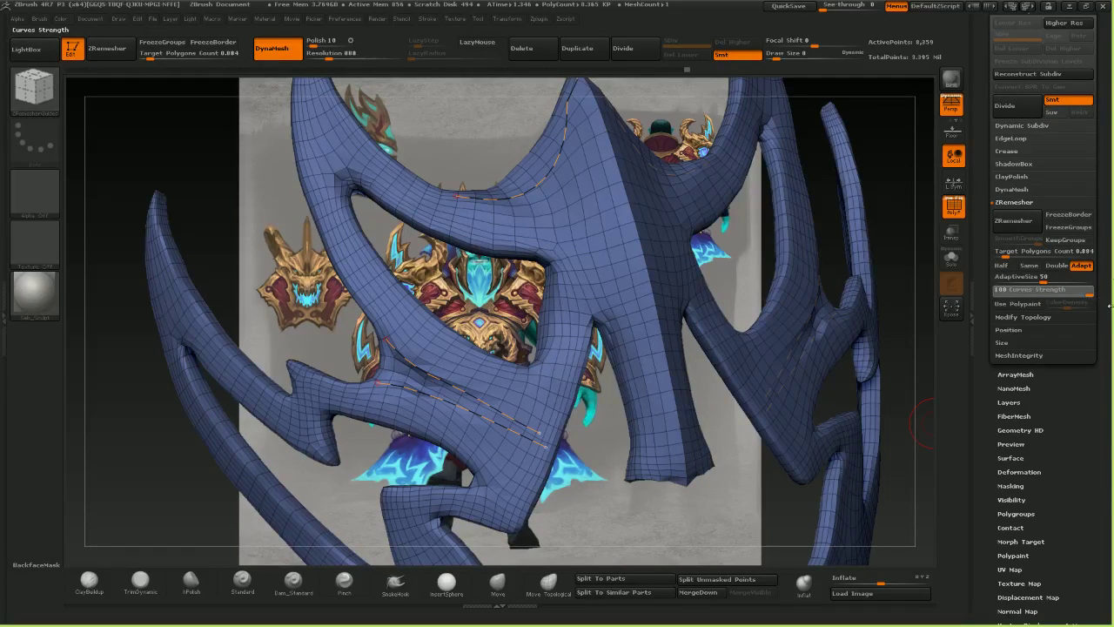
left_click(1012, 220)
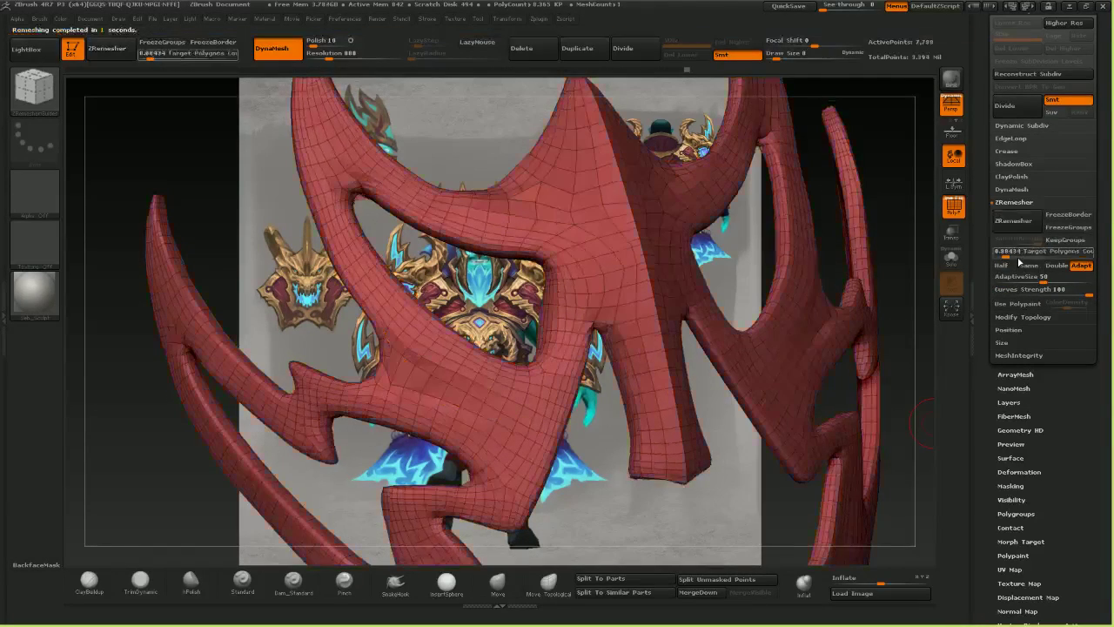
- Tighten the topology across the helmet frame's cheek and along its inner lower edge with the Pinch brush
mouse_move(334, 366)
left_mouse_down("alt")
mouse_move(399, 348)
mouse_move(484, 353)
left_mouse_up("alt")
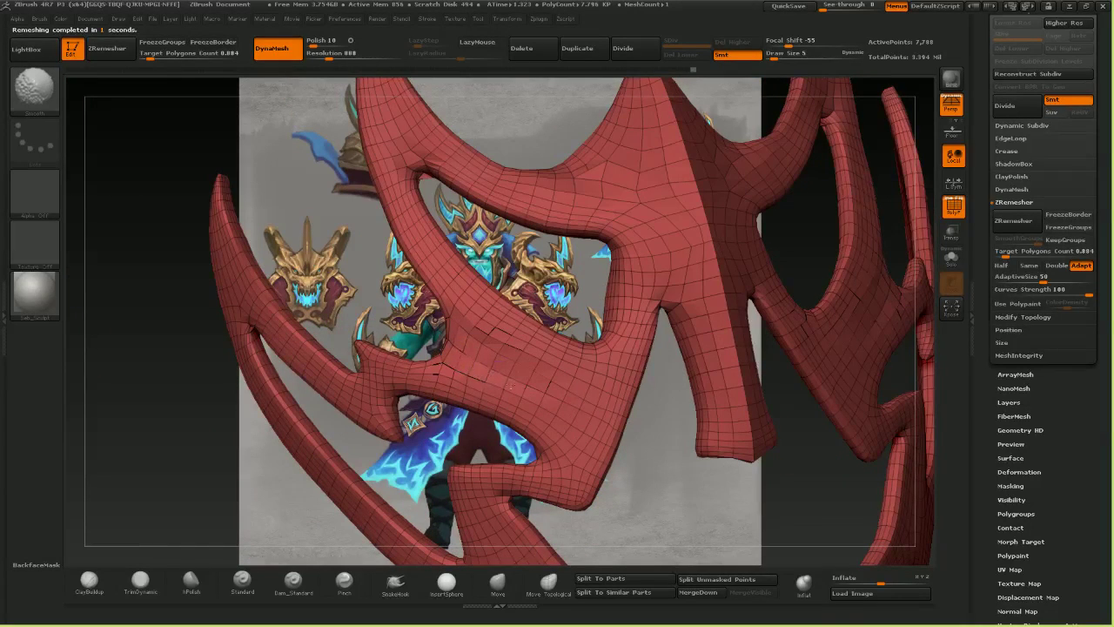
left_click_drag(638, 473, 652, 484)
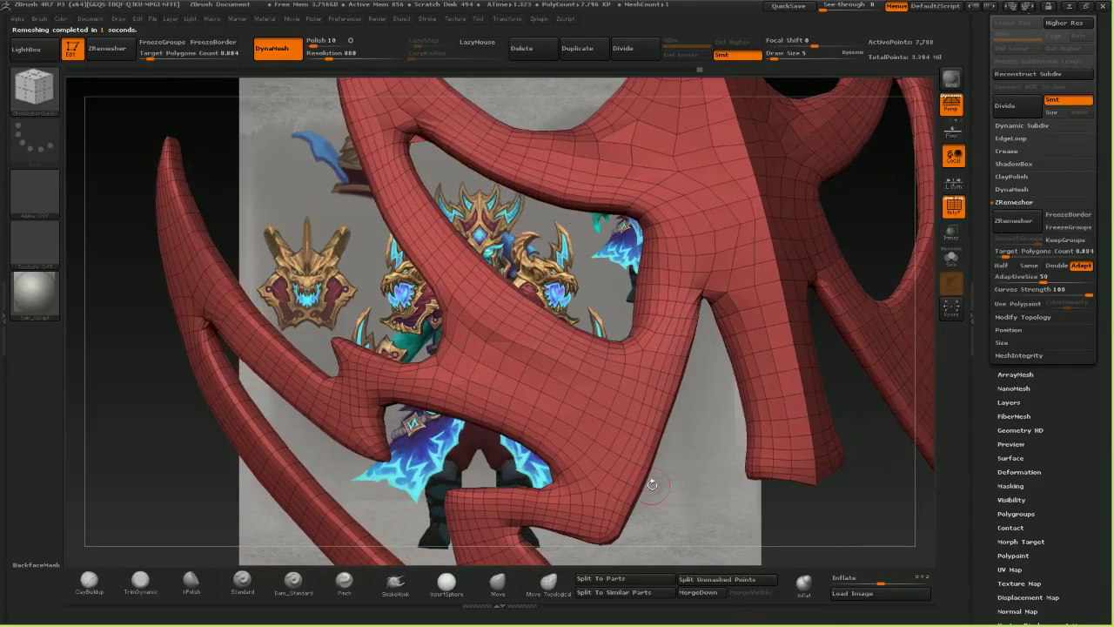
left_click(353, 578)
key("bracketright")
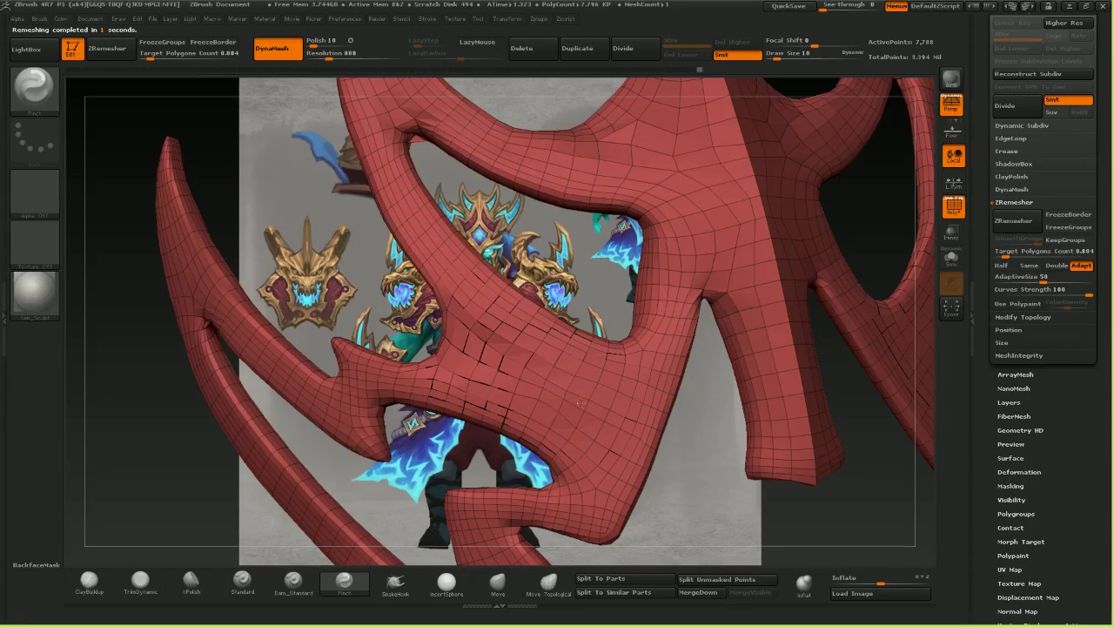
mouse_move(553, 394)
left_mouse_down()
mouse_move(505, 353)
mouse_move(461, 372)
mouse_move(407, 365)
left_mouse_up()
mouse_move(564, 405)
left_mouse_down()
mouse_move(621, 426)
mouse_move(642, 450)
mouse_move(576, 411)
left_mouse_up()
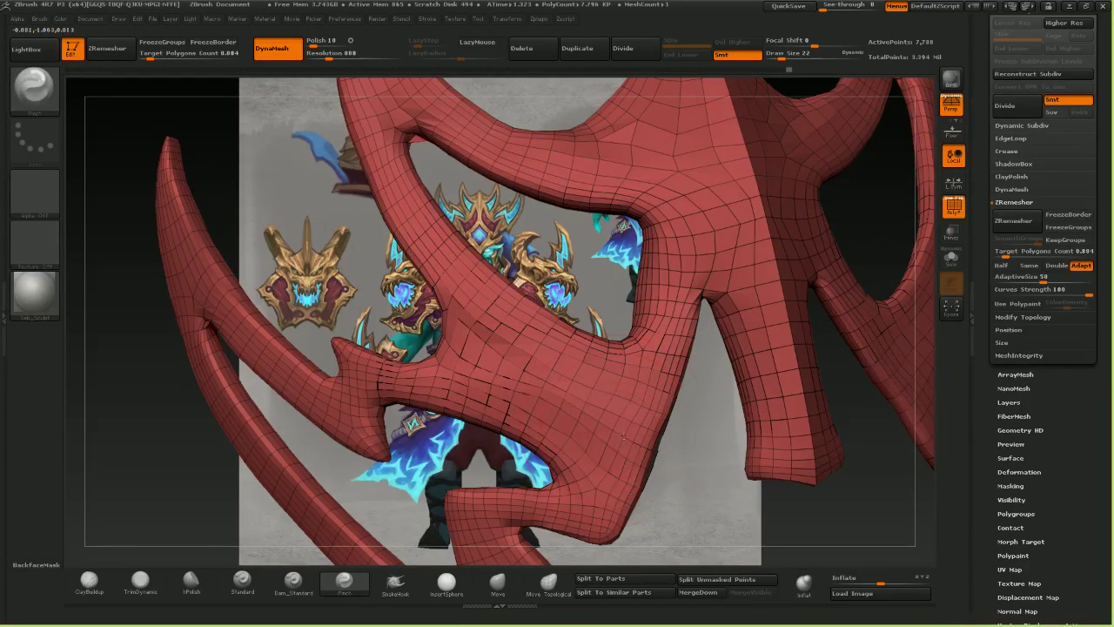
left_click_drag(631, 383, 670, 462)
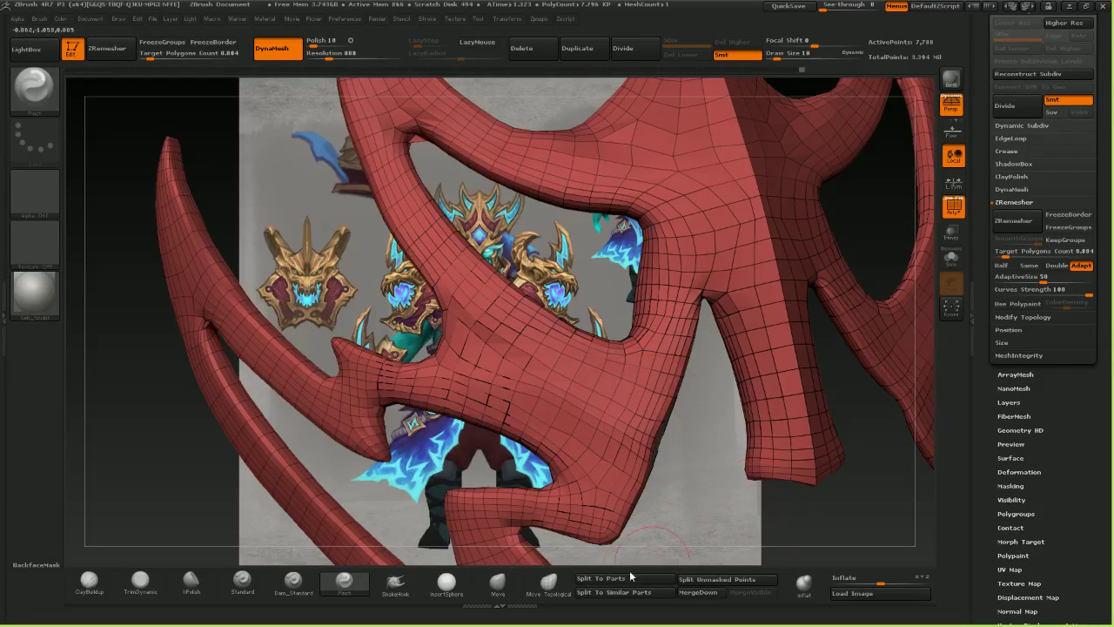
- Adjust the frame's lower cheek corner and the notch beside the central ridge with the Move brush
left_click(501, 583)
left_click_drag(638, 476, 647, 453)
key("]")
right_click_drag(729, 435, 722, 357, "ctrl")
right_click_drag(782, 327, 703, 361)
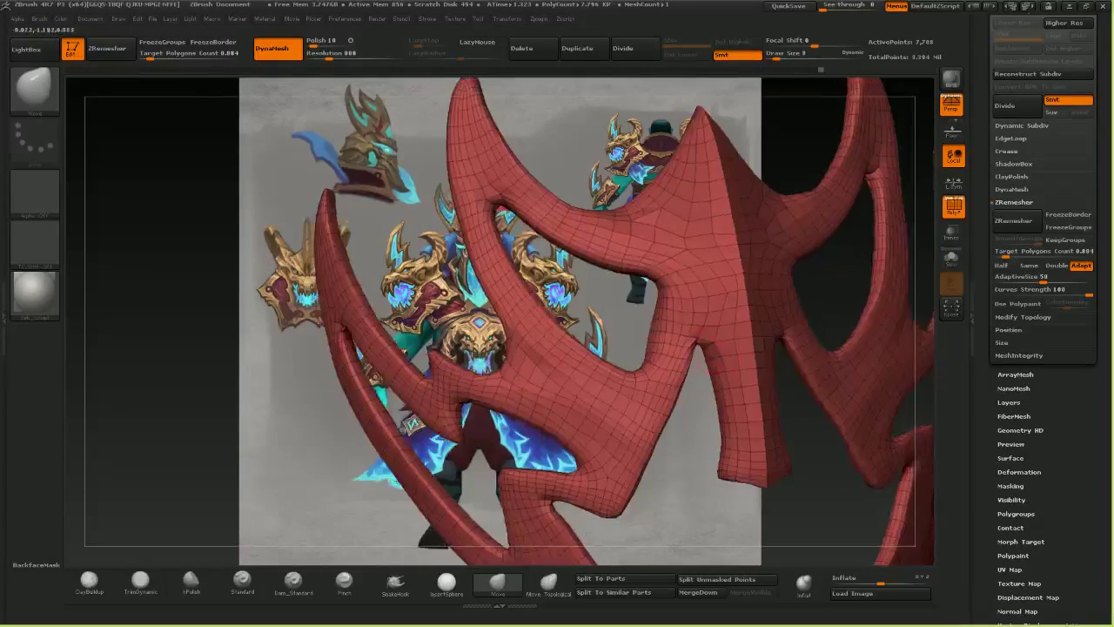
mouse_move(702, 335)
left_mouse_down()
mouse_move(705, 323)
mouse_move(703, 351)
left_mouse_up()
mouse_move(703, 383)
right_mouse_down("ctrl")
mouse_move(696, 396)
mouse_move(718, 431)
mouse_move(680, 372)
mouse_move(731, 409)
right_mouse_up("ctrl")
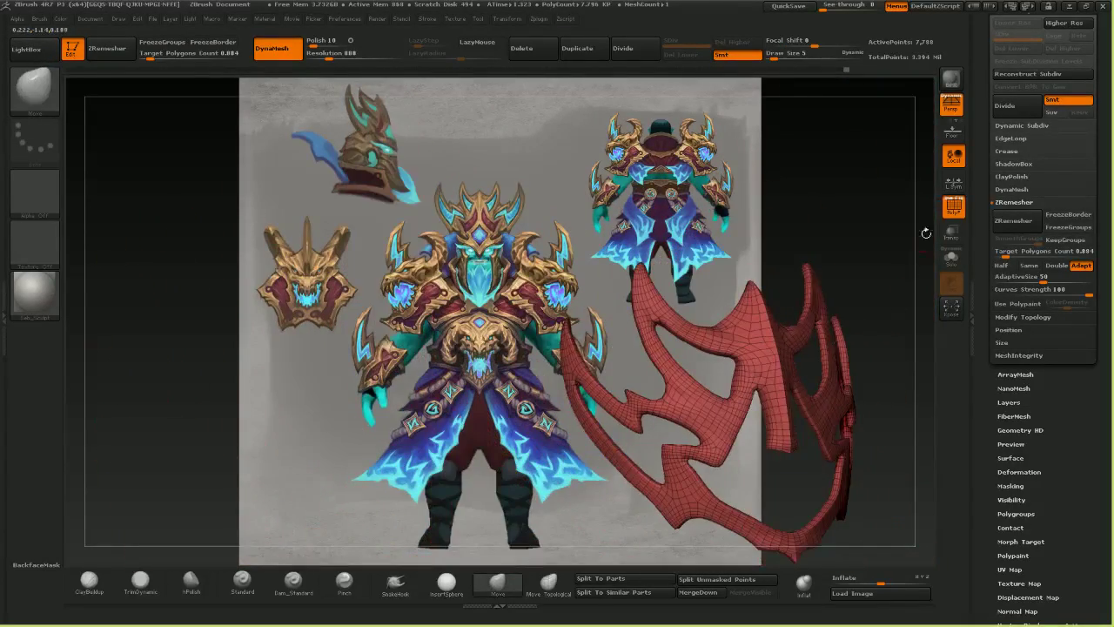
- Turn off the wireframe, unhide the other subtools and inspect how the helmet frame fits the head
left_click(954, 207)
right_click_drag(836, 308, 748, 272, "alt")
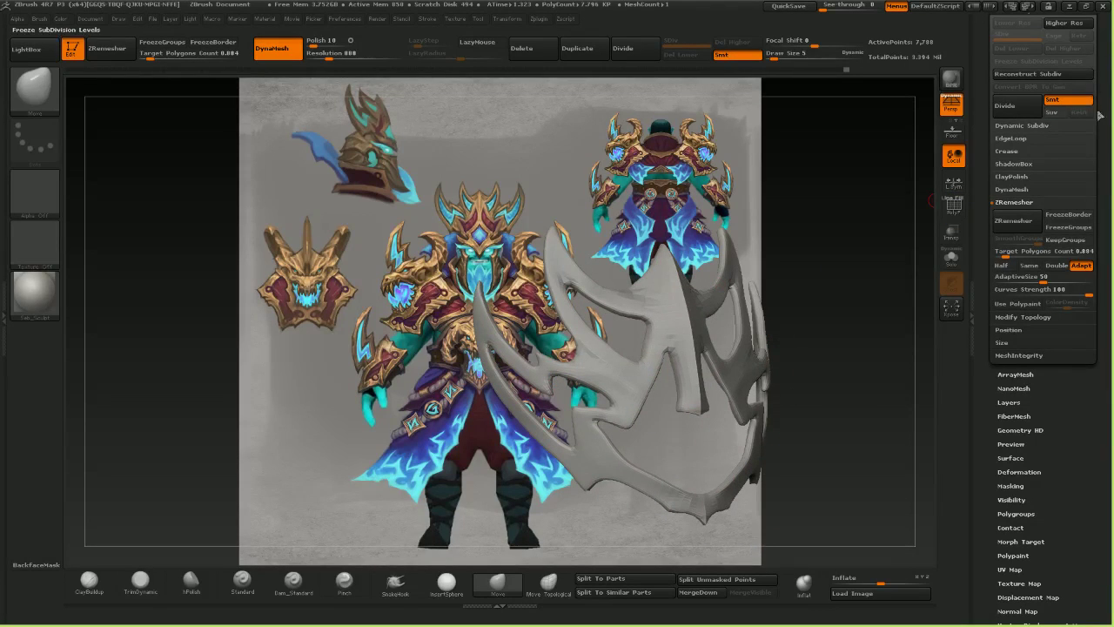
left_click_drag(1099, 116, 1098, 253)
left_click(1011, 132)
left_click(1085, 145)
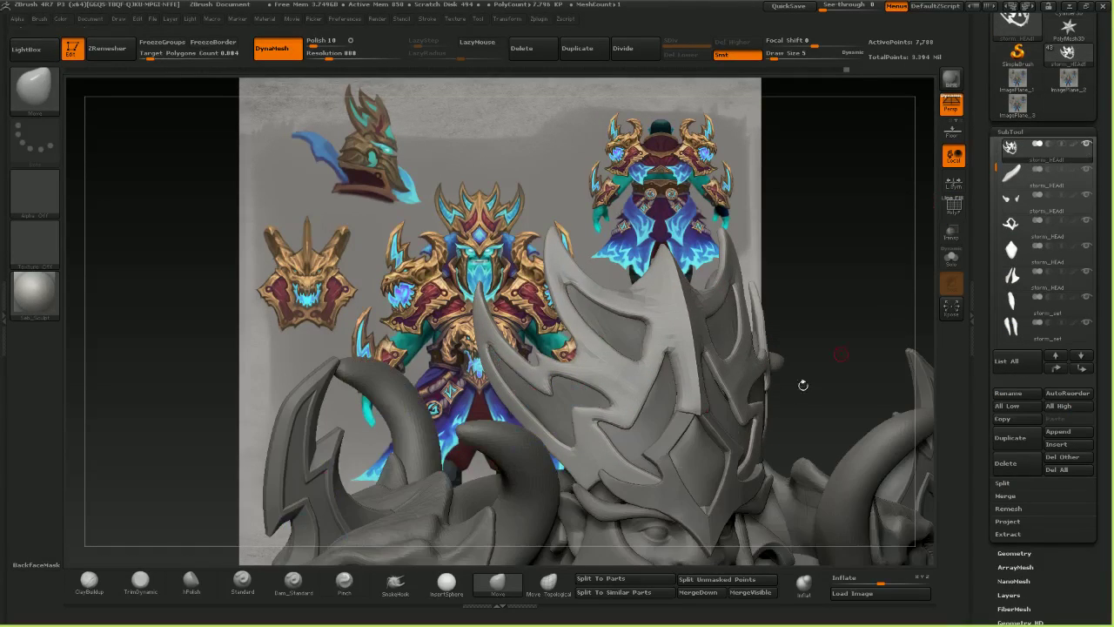
right_click_drag(750, 388, 653, 374)
right_click_drag(750, 433, 759, 366, "alt")
right_click_drag(793, 236, 609, 233)
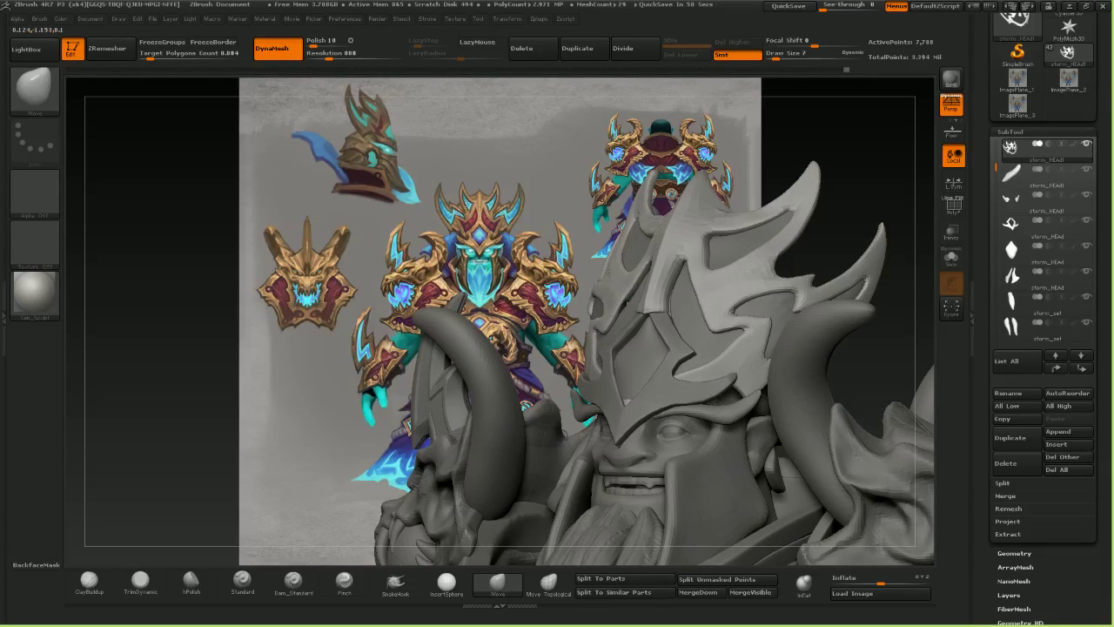
right_click_drag(628, 303, 541, 348)
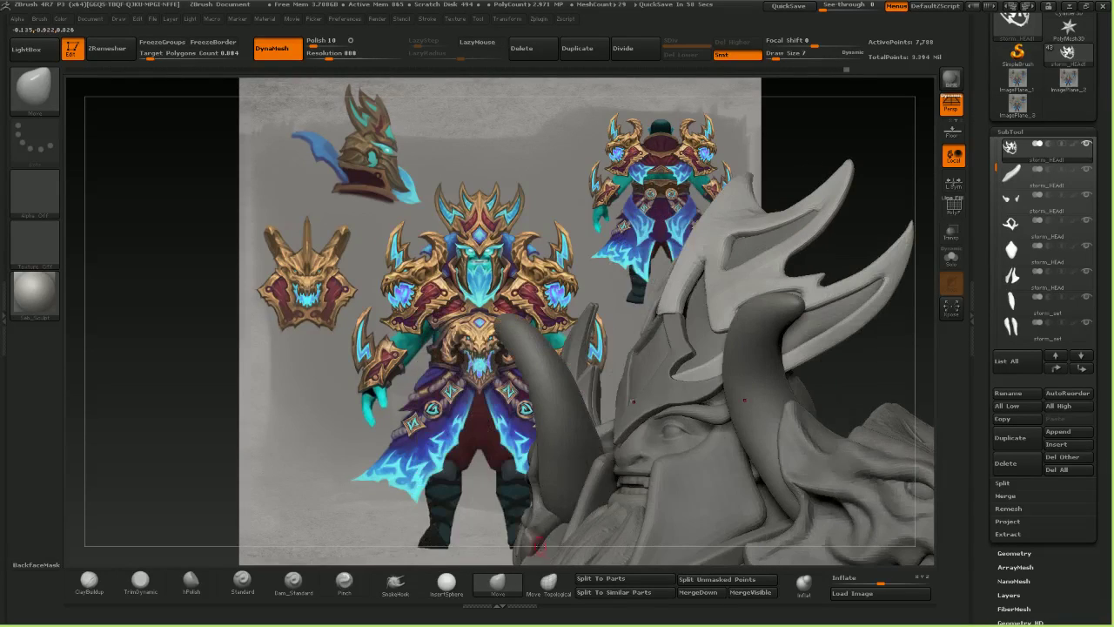
- Select the diamond-shaped brow ornament and nudge its upper part and side forward with the Move brush
left_click(681, 342, "alt")
left_click_drag(822, 180, 755, 181)
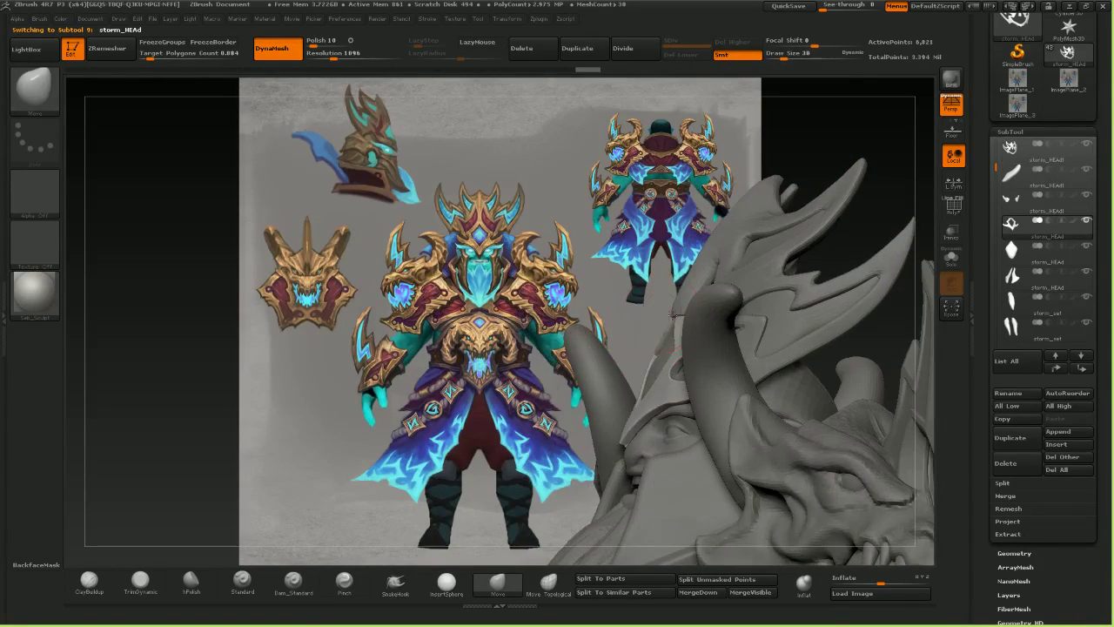
left_click_drag(675, 314, 670, 314)
key("bracketright")
key("bracketright")
left_click_drag(648, 384, 644, 380)
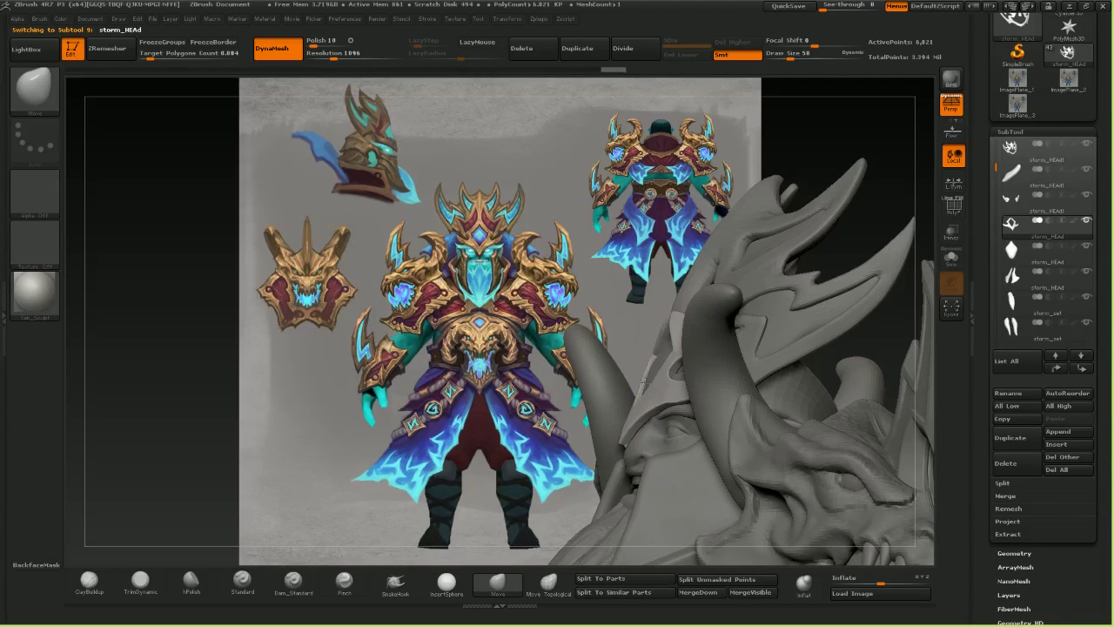
- Move the brow ornament's upper arms towards the helmet's central ridge, refining their fit around the diamond gem
mouse_move(192, 257)
left_mouse_down()
mouse_move(280, 264)
mouse_move(261, 267)
left_mouse_up()
left_click_drag(802, 115, 765, 127)
key("bracketleft")
key("bracketleft")
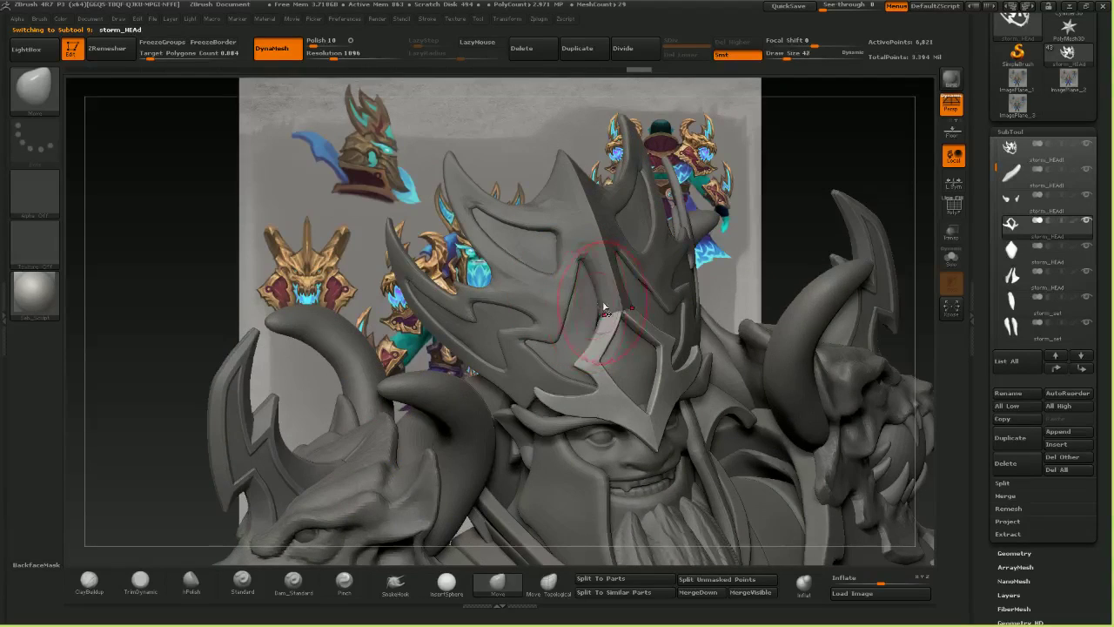
left_click_drag(607, 311, 602, 295)
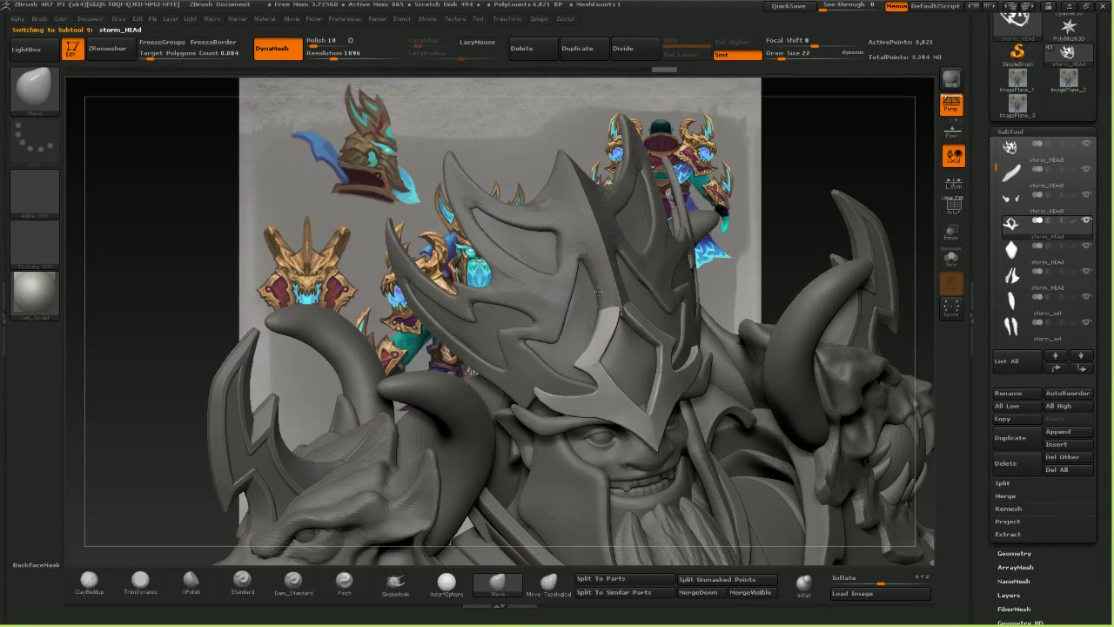
left_click_drag(891, 171, 787, 179)
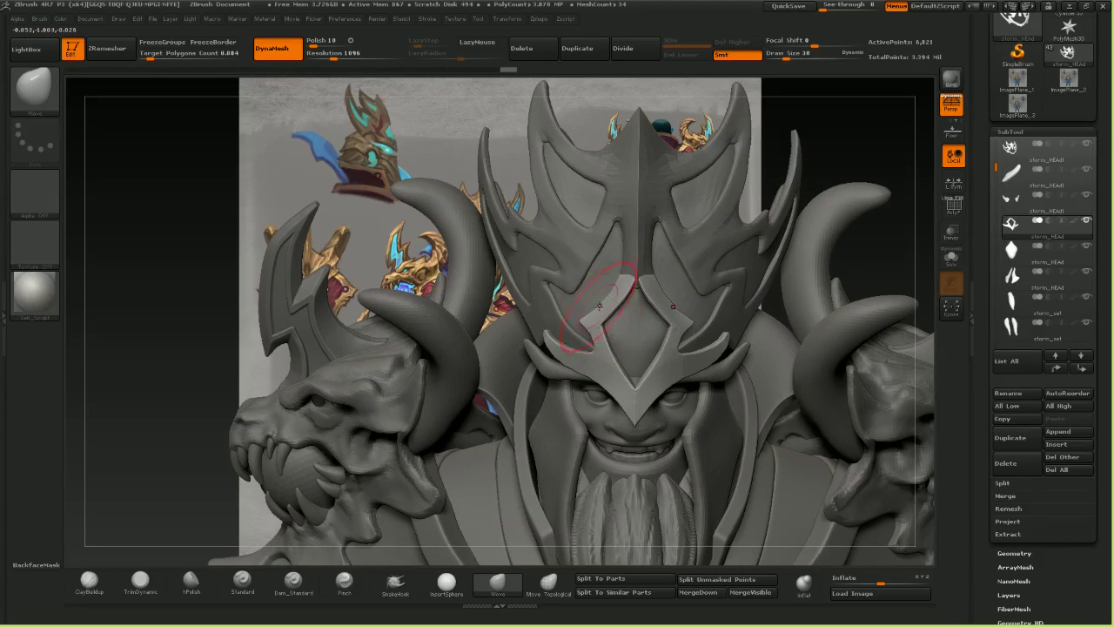
left_click_drag(598, 305, 607, 298)
key("]")
mouse_move(632, 294)
right_mouse_down()
mouse_move(612, 309)
mouse_move(657, 375)
right_mouse_up()
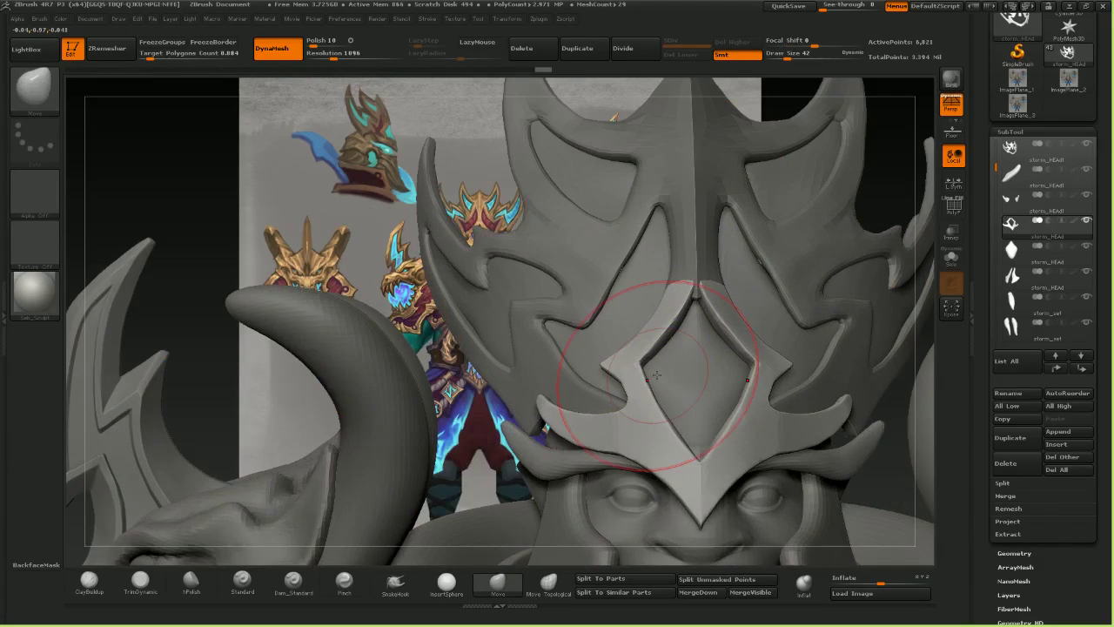
mouse_move(574, 104)
left_mouse_down()
mouse_move(623, 372)
mouse_move(637, 366)
left_mouse_up()
- Select the inlay panels beside the diamond gem and reshape them with the Move brush to fit the frame openings
left_click_drag(844, 267, 748, 277)
left_click(660, 290, "alt")
left_click_drag(701, 303, 790, 306)
mouse_move(686, 293)
right_mouse_down()
mouse_move(733, 290)
mouse_move(658, 297)
right_mouse_up()
key("bracketright")
left_click_drag(648, 289, 641, 287)
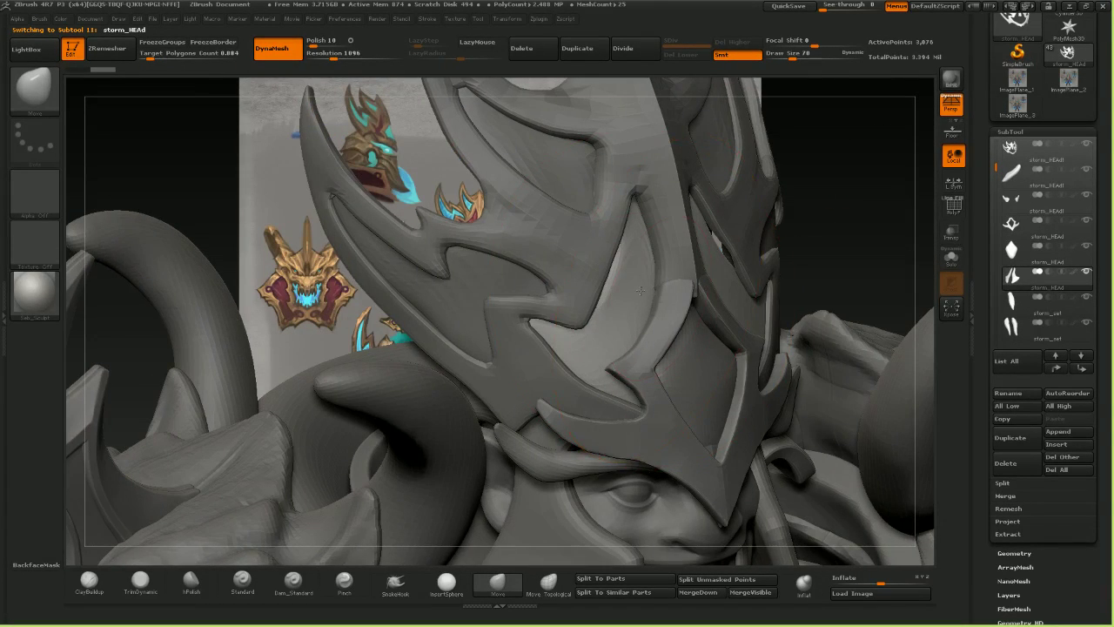
right_click_drag(722, 294, 661, 297)
mouse_move(662, 296)
left_mouse_down()
mouse_move(647, 304)
mouse_move(661, 326)
left_mouse_up()
right_click_drag(498, 329, 577, 338)
left_click_drag(679, 307, 685, 304)
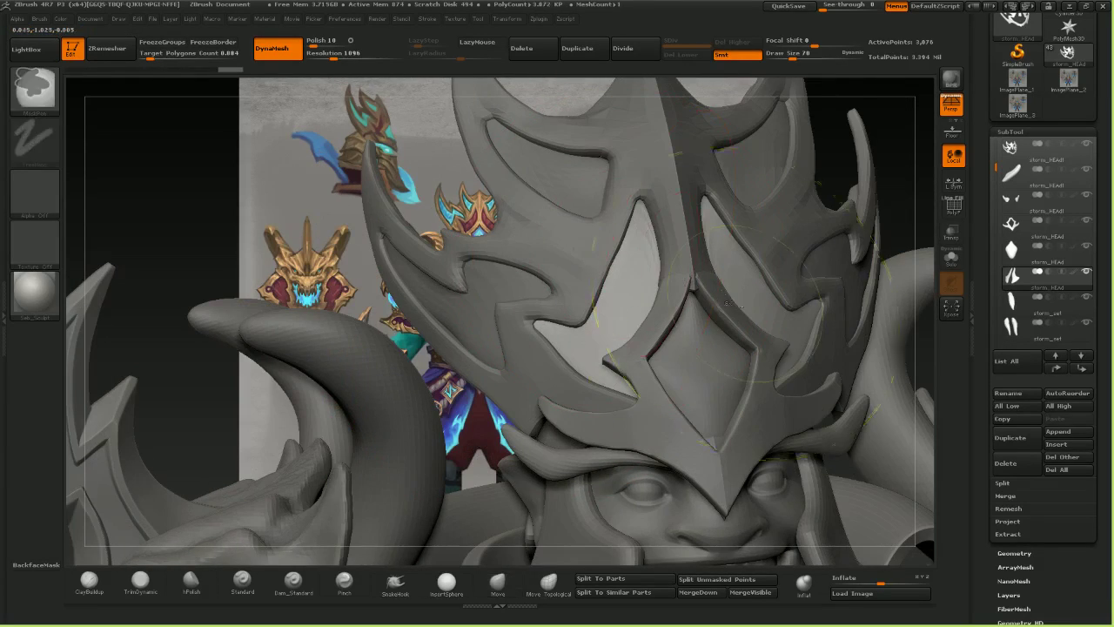
- Select the diamond gem on the brow and adjust its surface inside the ornament with the Move brush
mouse_move(684, 306)
right_mouse_down("ctrl")
mouse_move(702, 389)
mouse_move(716, 349)
mouse_move(648, 347)
mouse_move(718, 376)
right_mouse_up("ctrl")
left_click(718, 341, "alt")
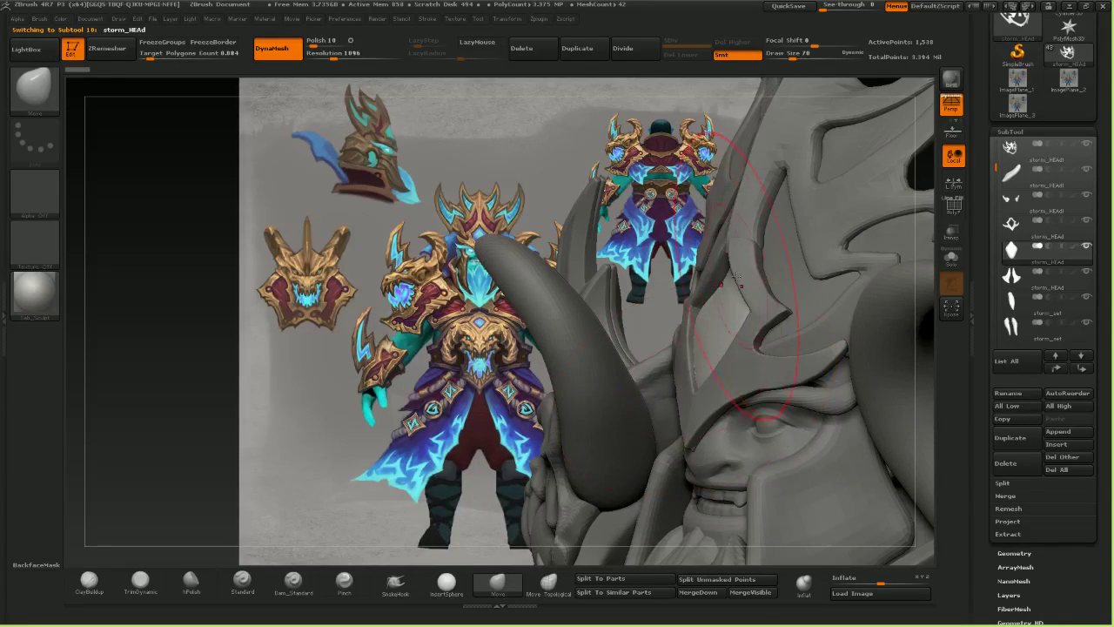
left_click_drag(736, 276, 725, 253)
left_click_drag(697, 325, 693, 327)
mouse_move(694, 327)
right_mouse_down("ctrl")
mouse_move(666, 300)
mouse_move(752, 400)
mouse_move(680, 340)
mouse_move(719, 336)
mouse_move(699, 341)
right_mouse_up("ctrl")
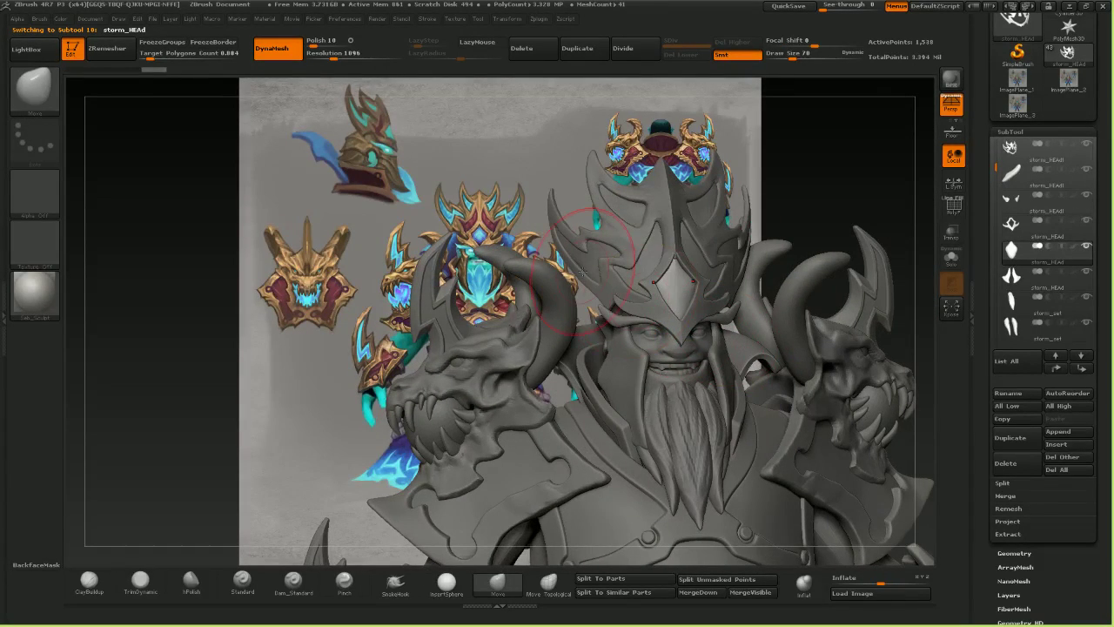
- Select the inner helmet with the cheek guards (Extract2) and isolate it from the other subtools
left_click(624, 249, "alt")
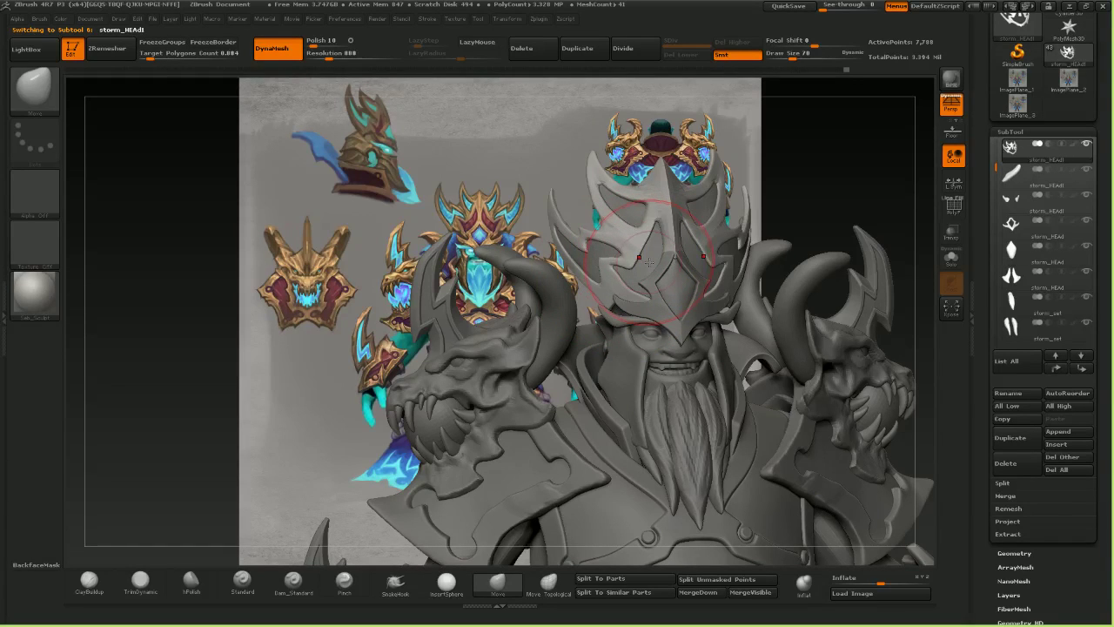
mouse_move(597, 210)
right_mouse_down()
mouse_move(824, 275)
mouse_move(402, 336)
right_mouse_up()
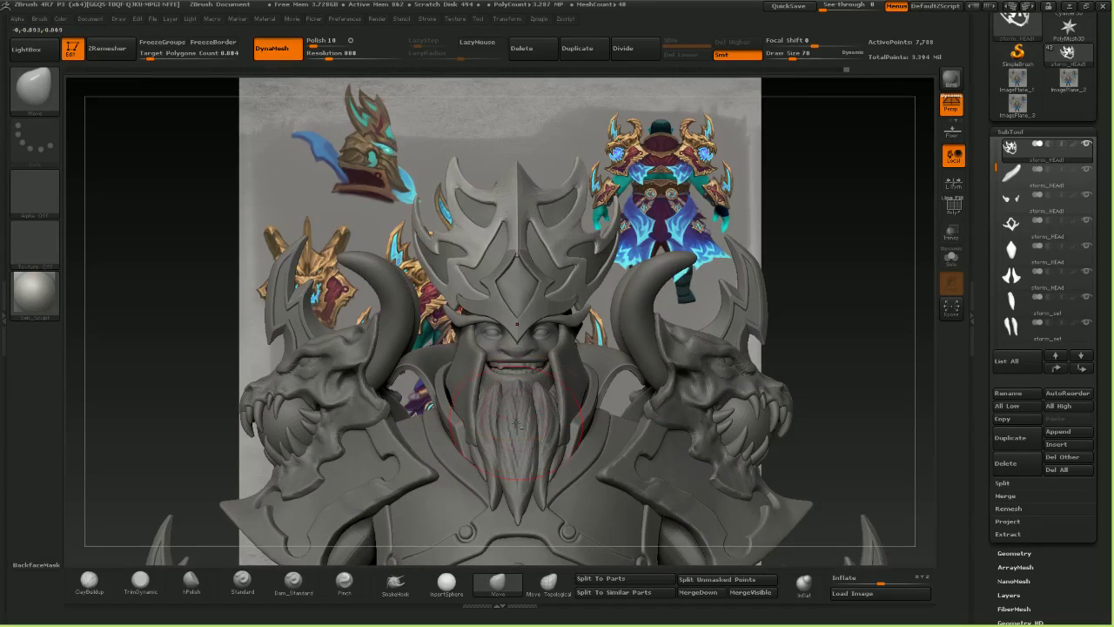
left_click(532, 396, "alt")
right_click_drag(700, 394, 672, 380)
left_click(671, 380, "alt")
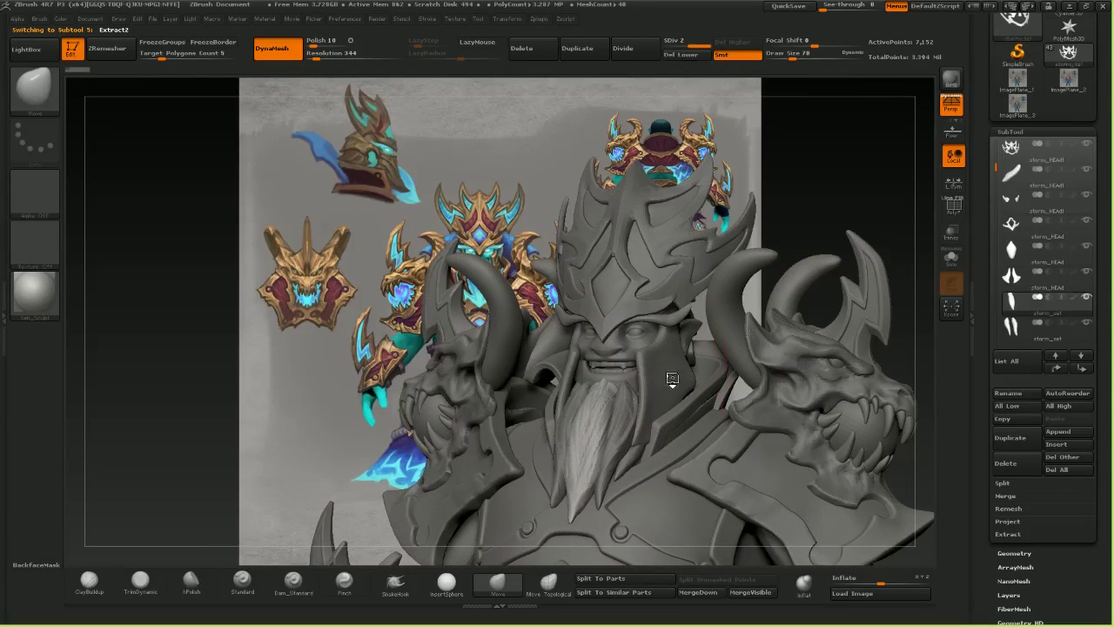
left_click(1085, 146, "shift")
right_click_drag(791, 269, 805, 288)
right_click_drag(679, 335, 774, 344, "alt")
right_click_drag(775, 344, 609, 359, "ctrl")
right_click_drag(609, 359, 683, 294)
right_click_drag(683, 294, 693, 315)
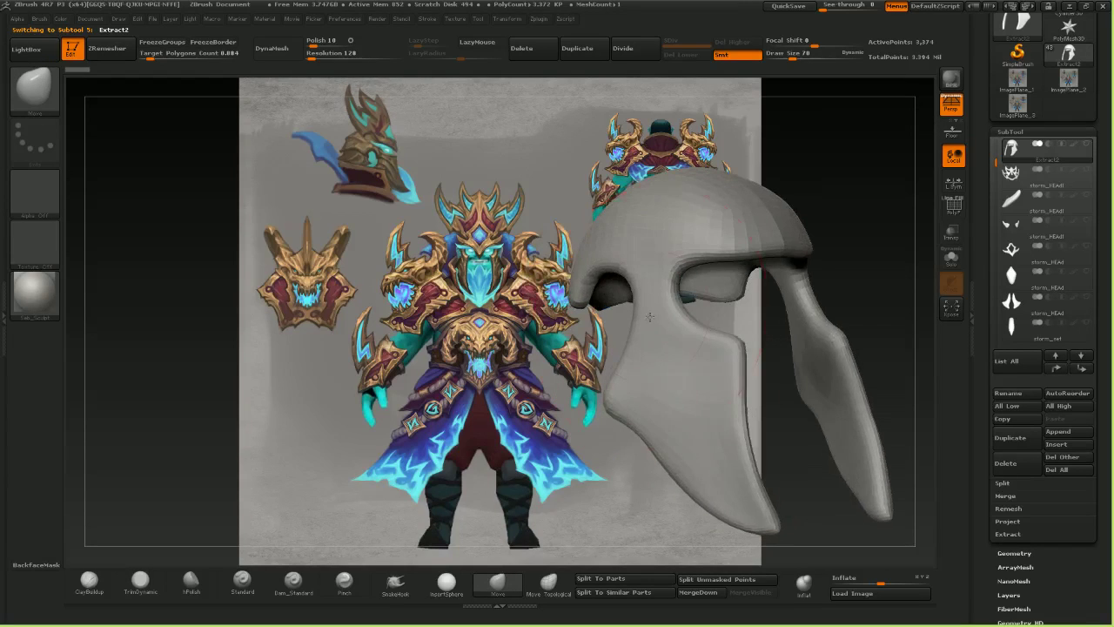
- Remesh the inner helmet with ZRemesher and check its new topology in wireframe
left_click(97, 50)
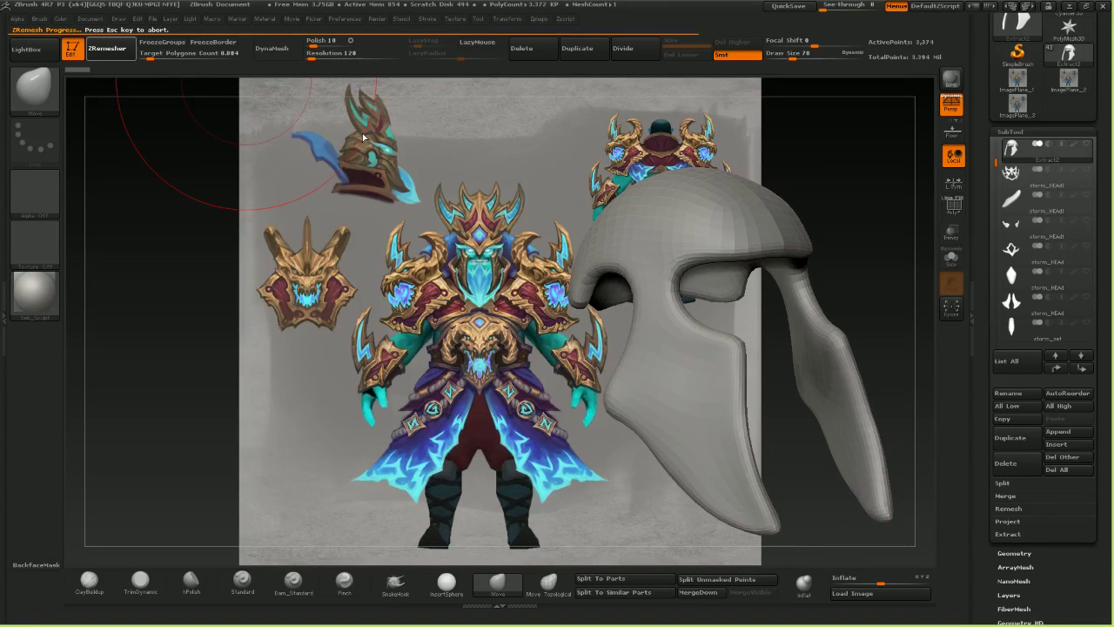
left_click(193, 588)
right_click_drag(326, 348, 232, 340)
left_click(951, 208)
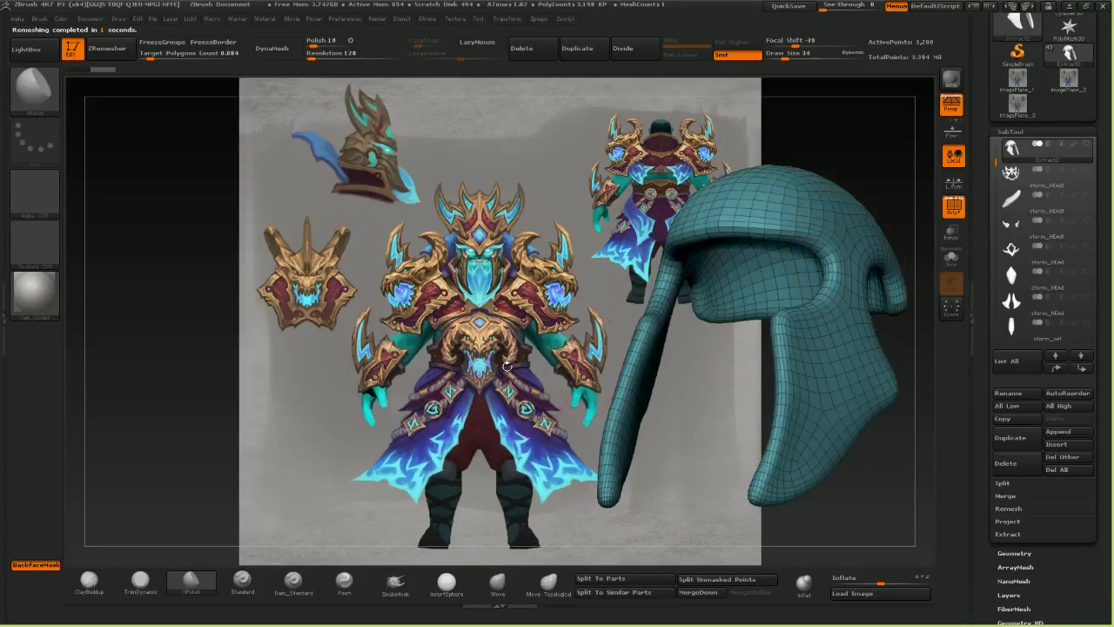
left_click_drag(506, 366, 566, 373)
left_click(973, 201)
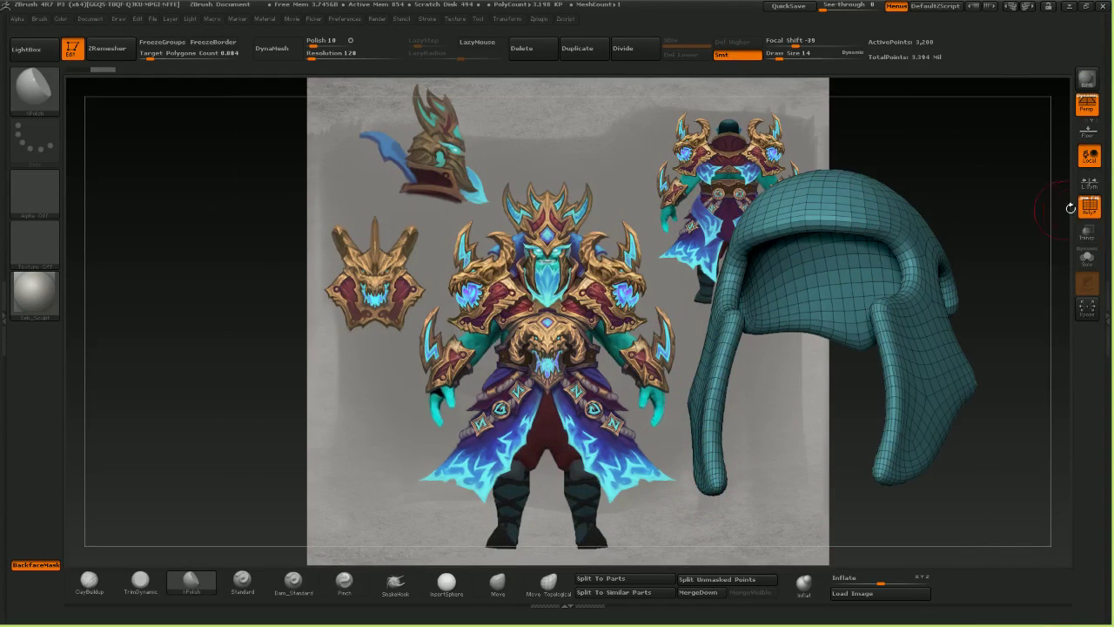
left_click(1107, 198)
left_click(954, 207)
- Flatten the front edge of the inner helmet's cheek guard with the hPolish brush
left_click_drag(882, 145, 846, 165)
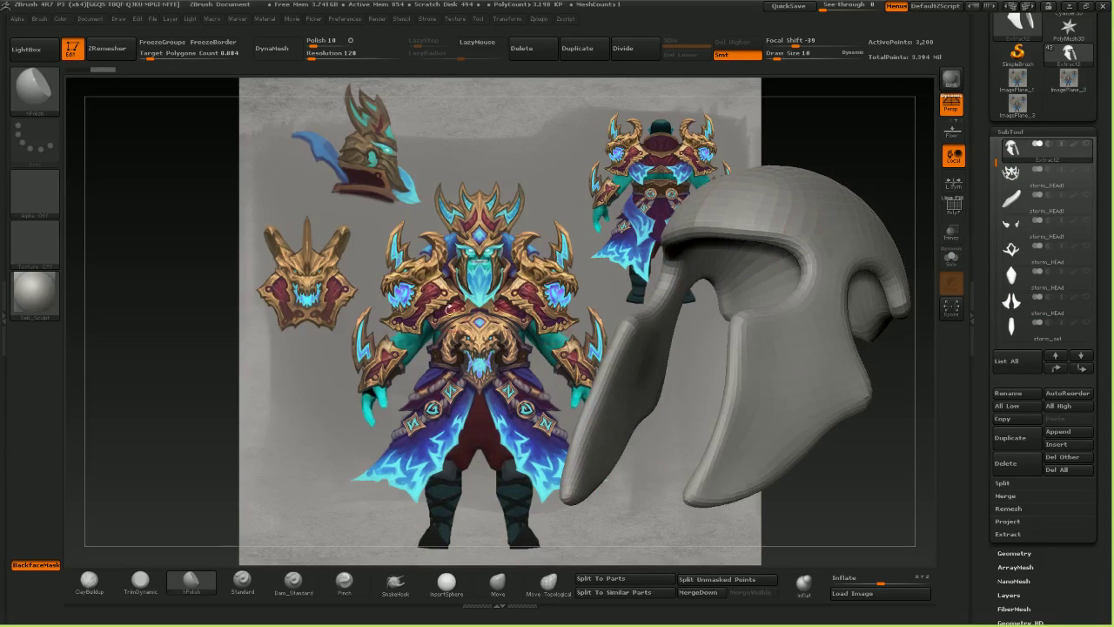
mouse_move(582, 480)
left_mouse_down()
mouse_move(606, 383)
mouse_move(609, 399)
left_mouse_up()
left_click_drag(474, 335, 545, 329)
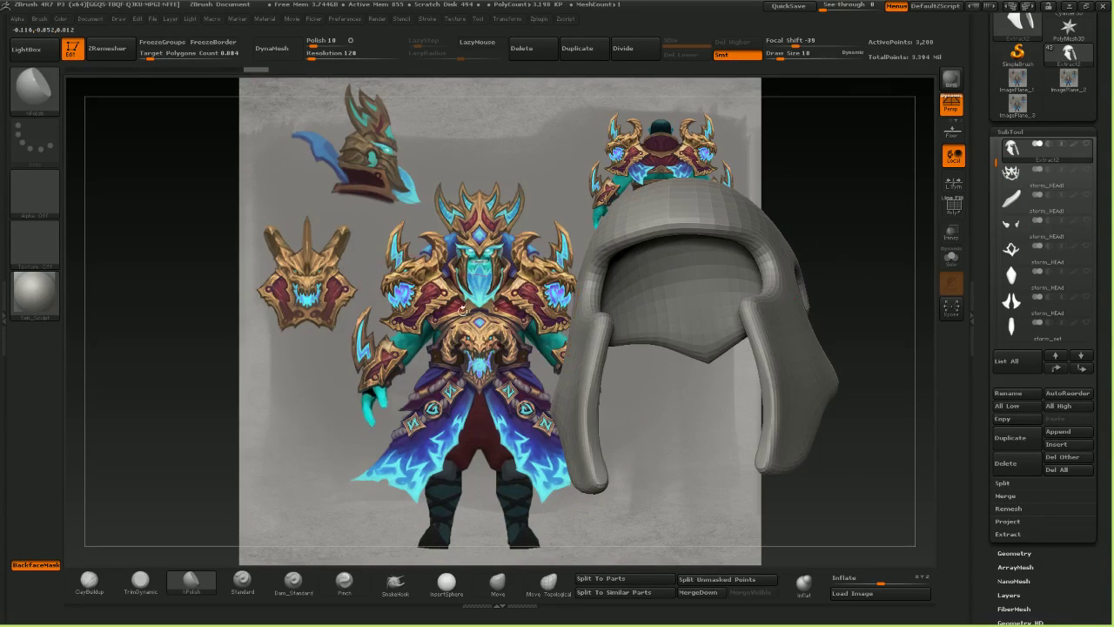
left_click_drag(462, 311, 420, 315)
mouse_move(600, 374)
left_mouse_down()
mouse_move(608, 356)
mouse_move(598, 368)
left_mouse_up()
mouse_move(476, 440)
left_mouse_down()
mouse_move(444, 461)
mouse_move(492, 443)
left_mouse_up()
- Trim the cheek guard's front edge flat down to its tip using TrimDynamic with Focal Shift -100
left_click(113, 589)
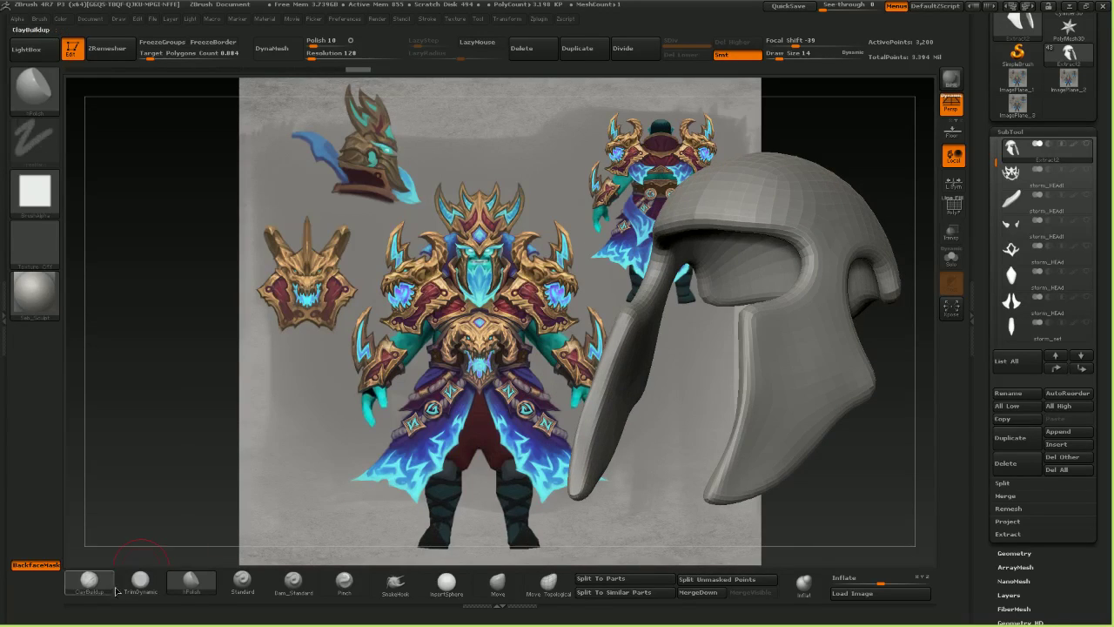
left_click(140, 585)
left_click_drag(161, 365, 177, 300)
left_click_drag(788, 42, 762, 45)
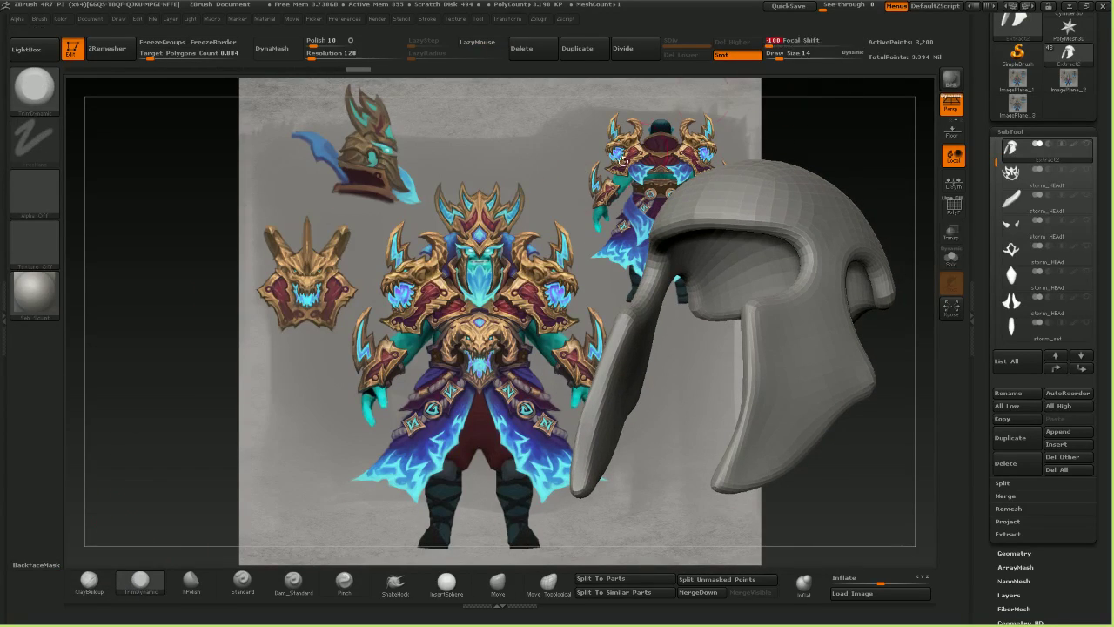
left_click_drag(628, 427, 636, 435)
left_click_drag(574, 476, 581, 465)
mouse_move(514, 461)
left_mouse_down()
mouse_move(595, 425)
mouse_move(597, 402)
left_mouse_up()
left_click_drag(491, 279, 580, 400)
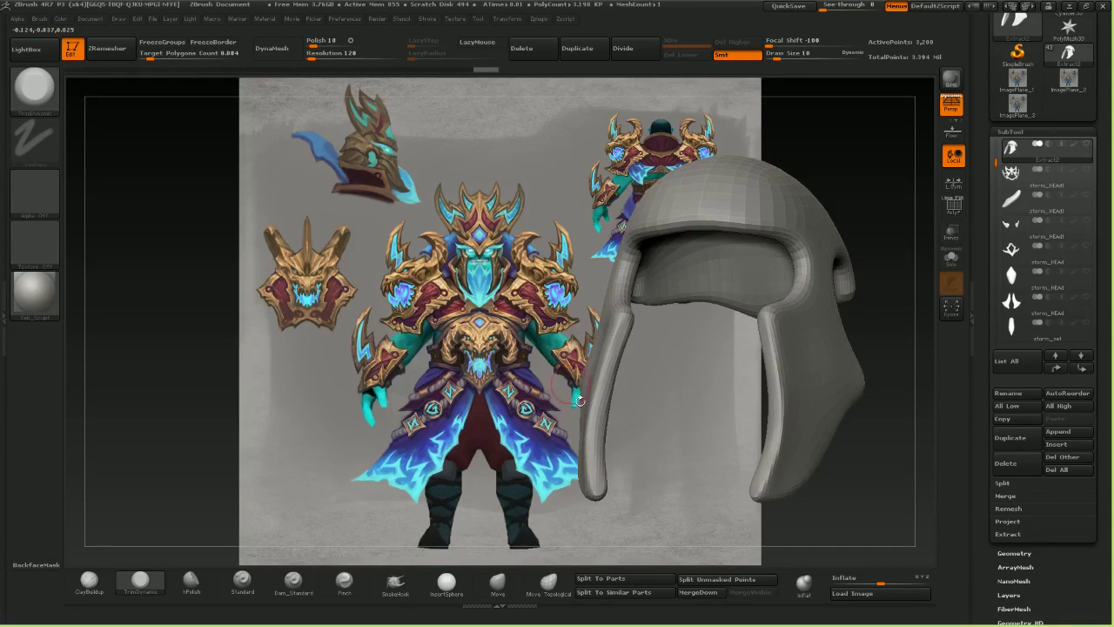
left_click_drag(588, 427, 594, 481)
left_click_drag(600, 420, 594, 449)
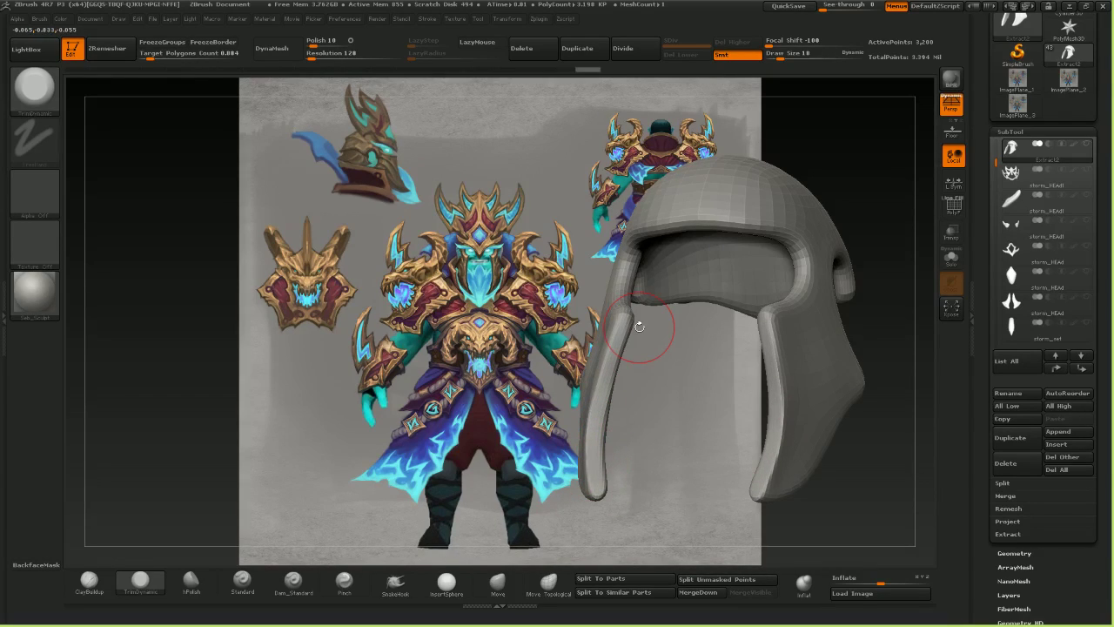
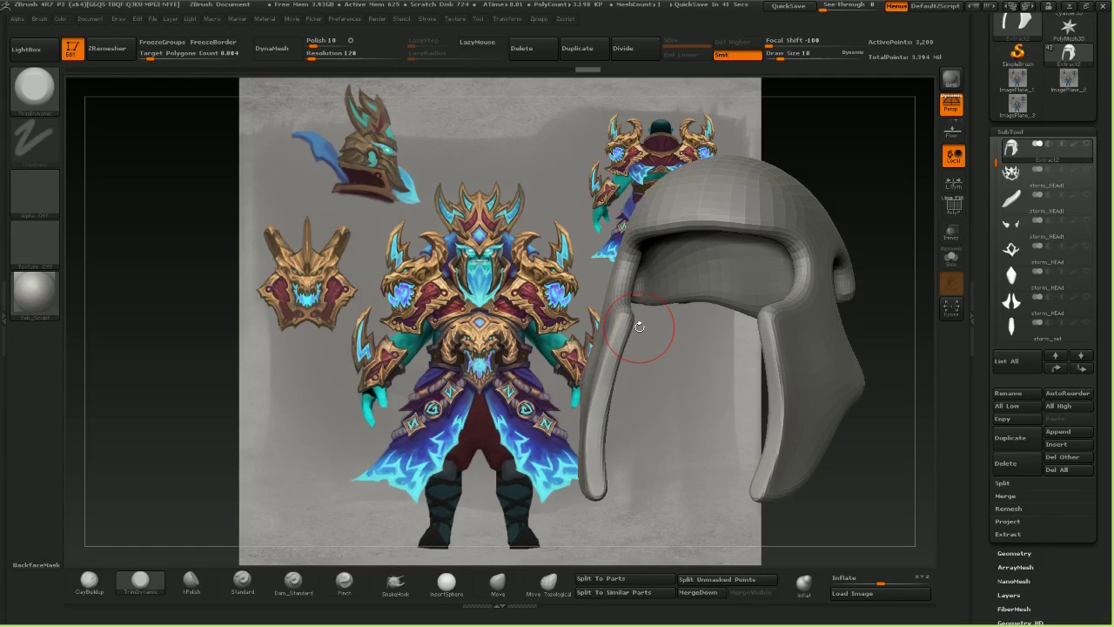
- Trim the front edge of the inner helmet's cheek guard flat above its corner with the TrimDynamic brush
left_click_drag(639, 326, 679, 351)
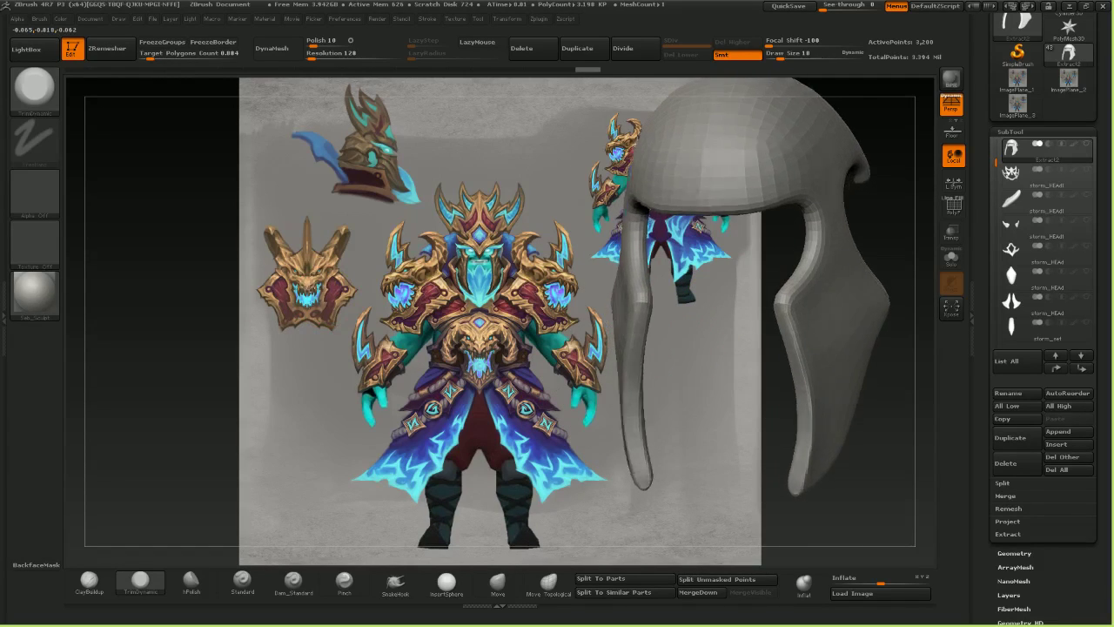
left_click_drag(170, 480, 172, 506)
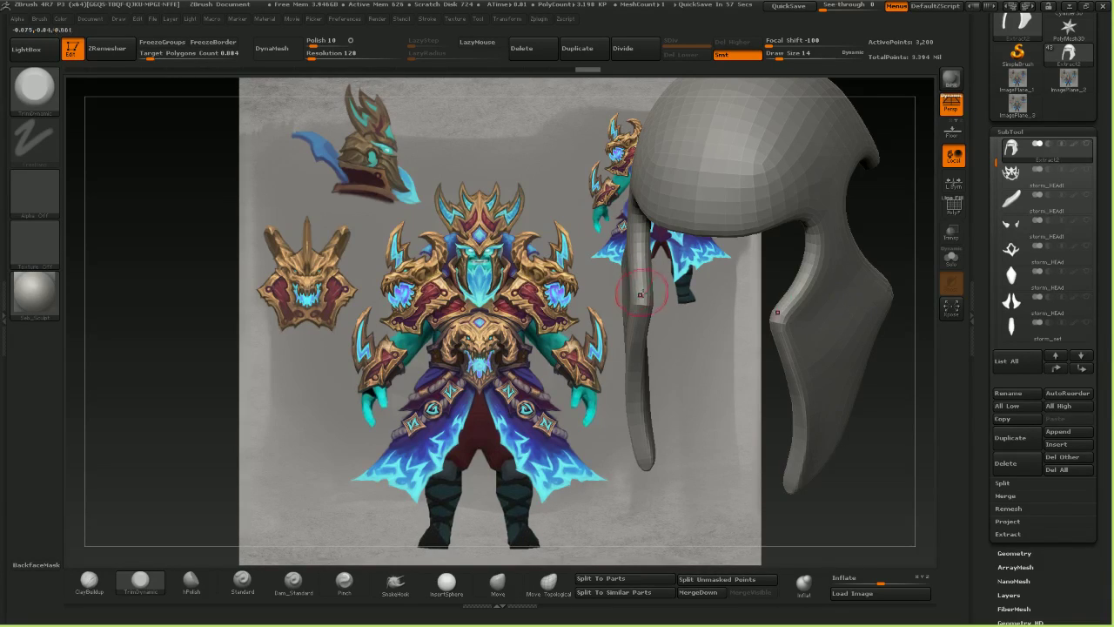
left_click_drag(641, 294, 643, 267)
mouse_move(592, 305)
left_mouse_down()
mouse_move(599, 280)
mouse_move(642, 239)
mouse_move(595, 213)
left_mouse_up()
mouse_move(634, 256)
left_mouse_down()
mouse_move(638, 238)
mouse_move(604, 218)
mouse_move(632, 228)
mouse_move(672, 182)
left_mouse_up()
mouse_move(707, 124)
left_mouse_down()
mouse_move(789, 114)
mouse_move(740, 122)
left_mouse_up()
left_click_drag(620, 237, 670, 184)
mouse_move(524, 166)
left_mouse_down()
mouse_move(494, 161)
mouse_move(541, 210)
mouse_move(551, 376)
mouse_move(642, 427)
mouse_move(611, 419)
mouse_move(505, 436)
left_mouse_up()
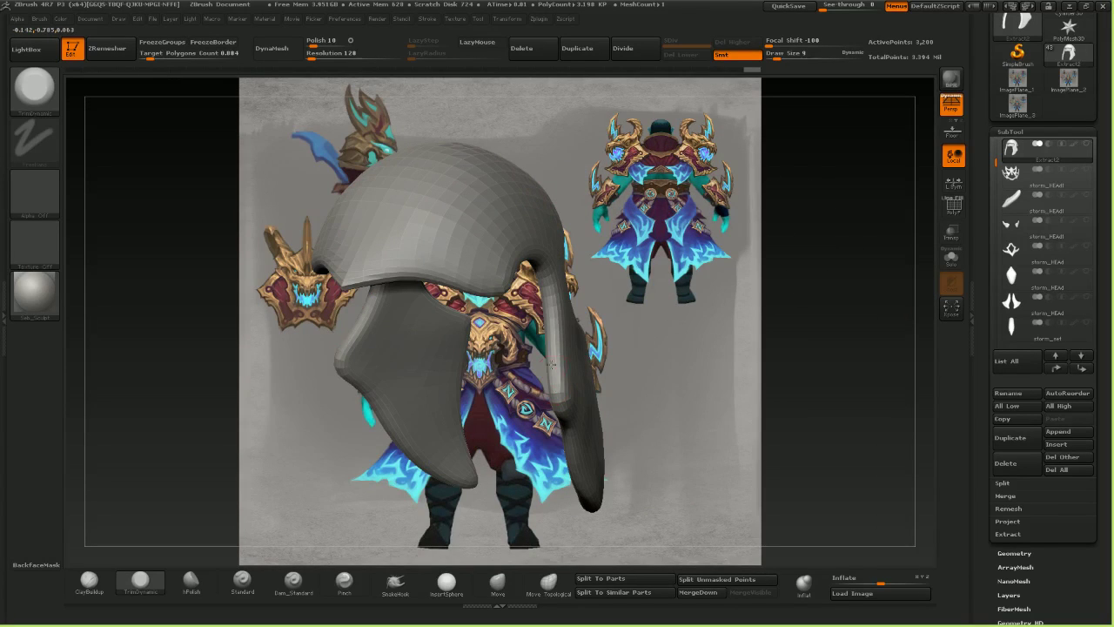
- Trim the cheek guard's narrow edge flat up into the eye opening with TrimDynamic, reducing the brush size for the tight curve
left_click_drag(552, 364, 556, 330)
left_click_drag(558, 400, 545, 282)
left_click_drag(654, 383, 644, 296)
mouse_move(557, 337)
left_mouse_down()
mouse_move(545, 286)
mouse_move(526, 275)
left_mouse_up()
left_click_drag(654, 322, 592, 383)
left_click_drag(496, 265, 557, 298)
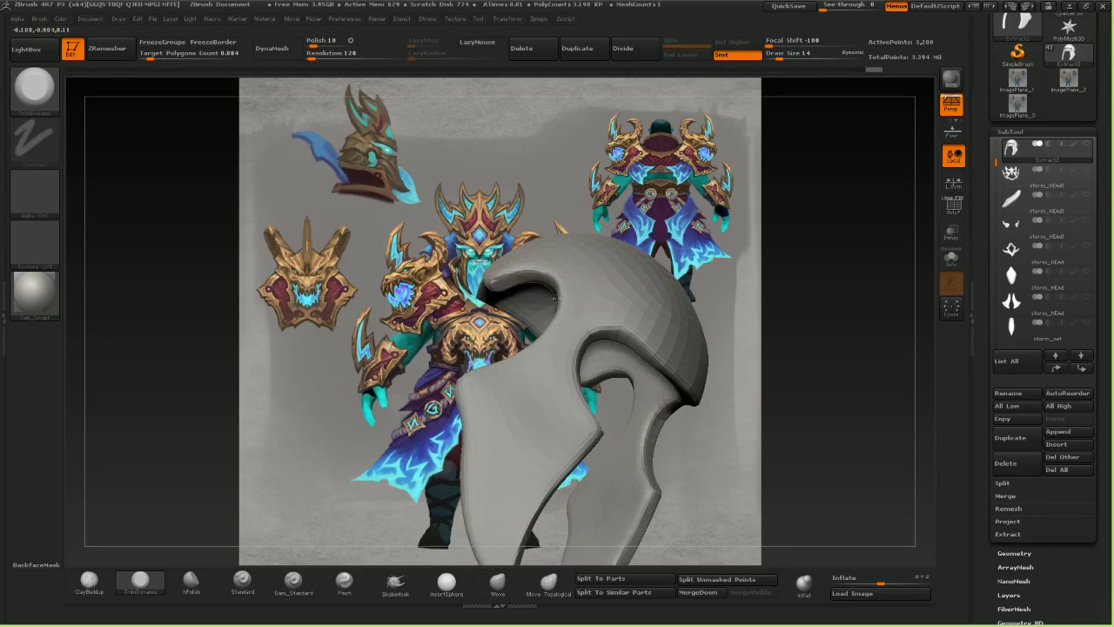
left_click_drag(391, 264, 474, 248)
mouse_move(371, 269)
left_mouse_down()
mouse_move(448, 257)
mouse_move(504, 273)
left_mouse_up()
mouse_move(555, 212)
left_mouse_down()
mouse_move(592, 301)
mouse_move(698, 370)
mouse_move(582, 271)
left_mouse_up()
left_click_drag(323, 373, 464, 335)
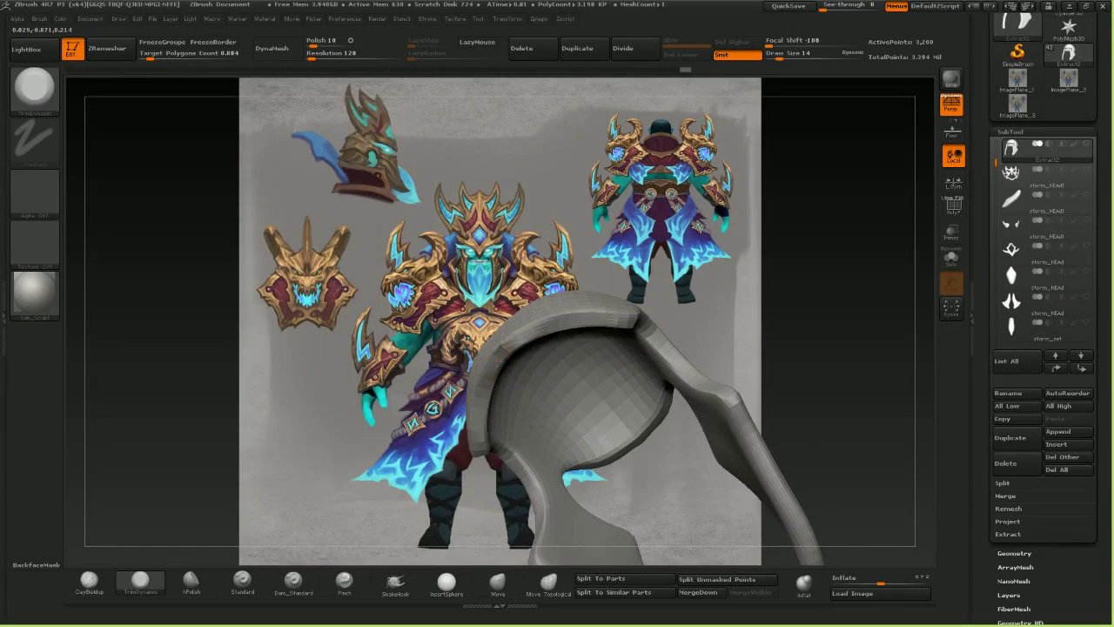
left_click_drag(560, 202, 674, 292)
- Reshape the inner helmet's front brow rim and side profile with the Move brush
left_click(495, 582)
left_click_drag(417, 487, 481, 481)
left_click_drag(506, 313, 505, 339)
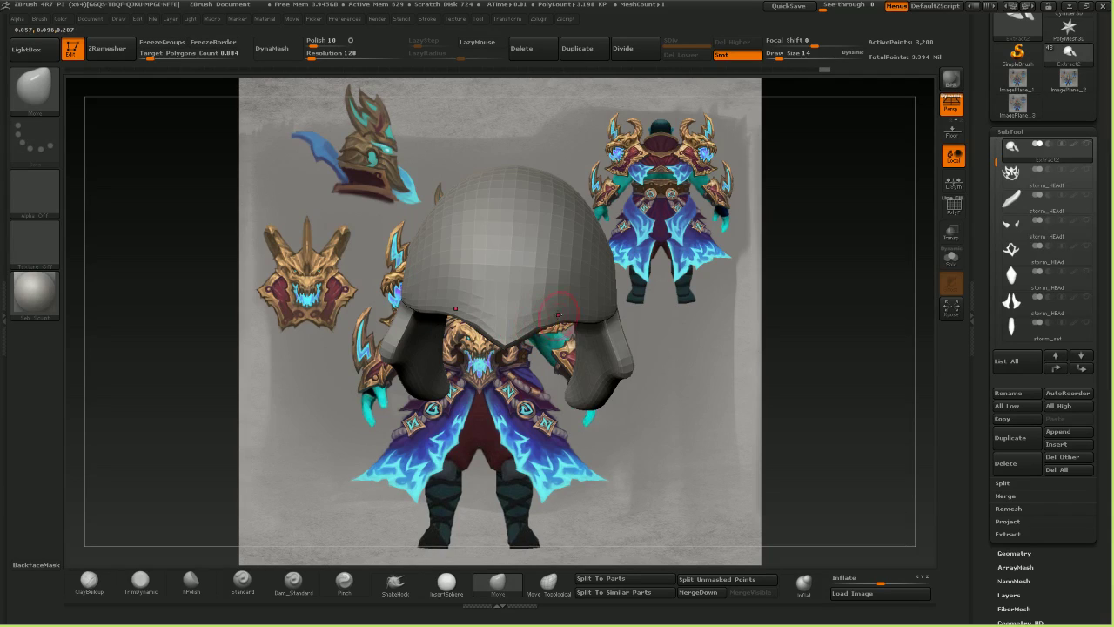
left_click_drag(656, 393, 596, 394)
left_click_drag(639, 345, 594, 333)
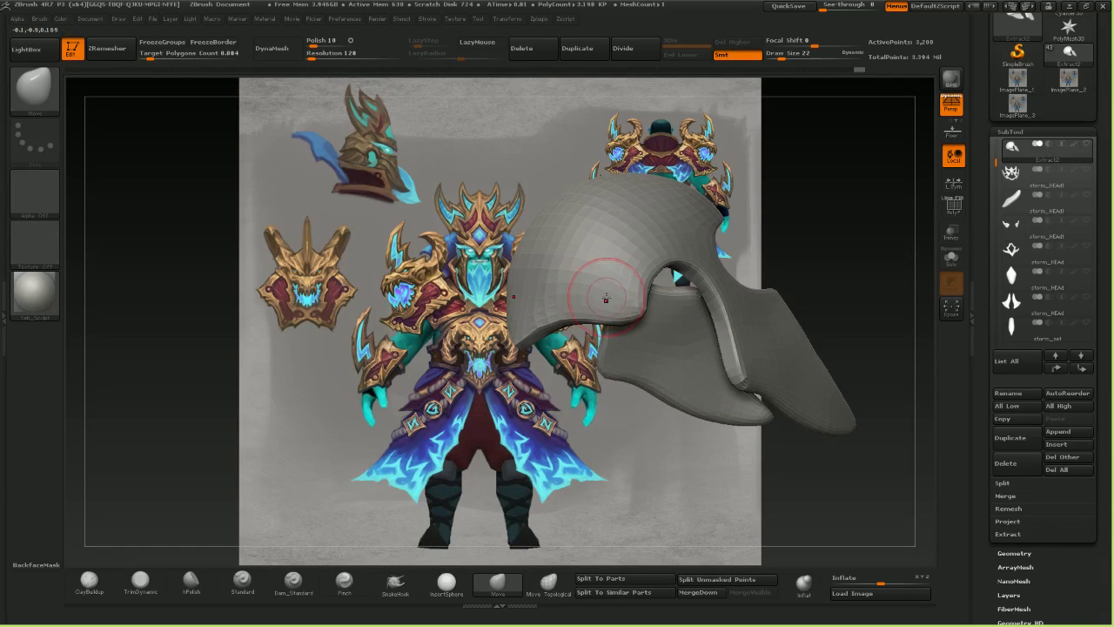
right_click_drag(606, 298, 679, 355)
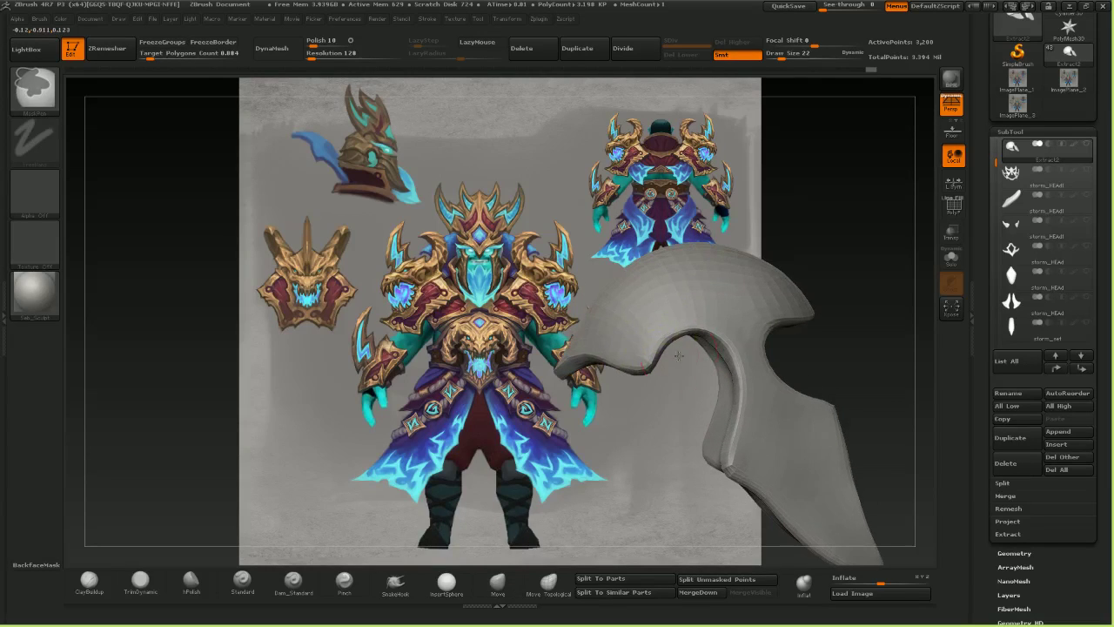
left_click_drag(571, 328, 582, 325)
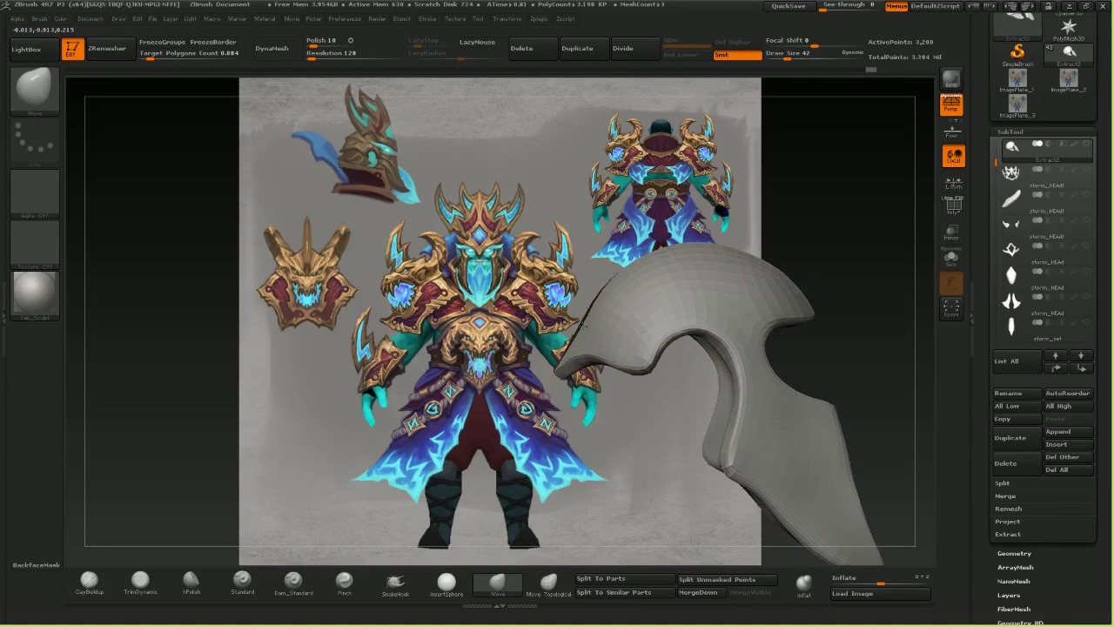
mouse_move(541, 370)
right_mouse_down()
mouse_move(742, 209)
mouse_move(703, 220)
right_mouse_up()
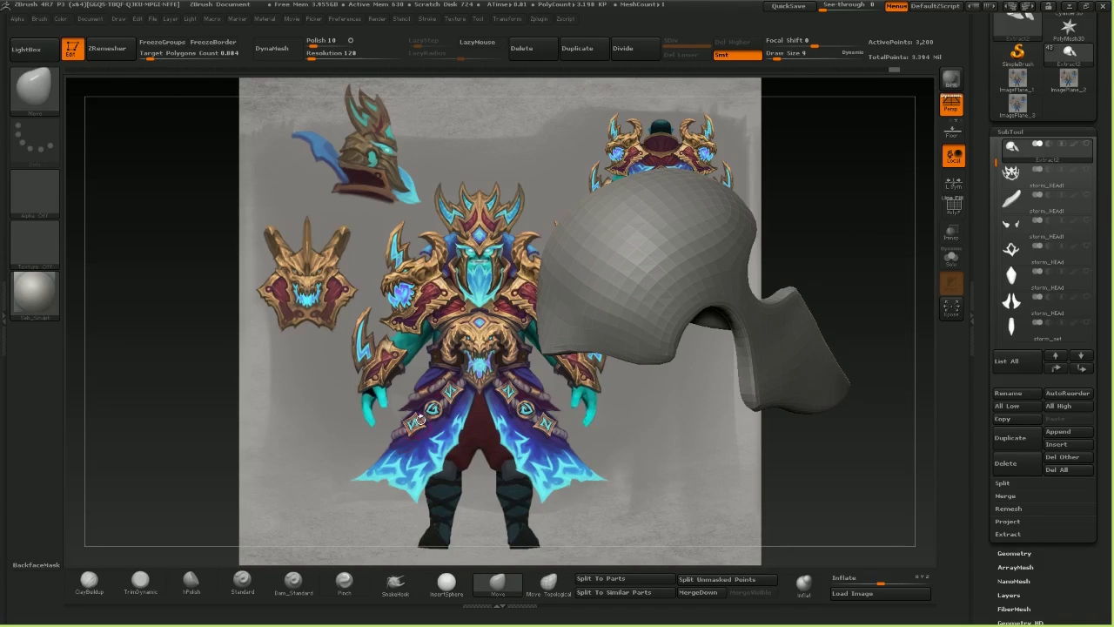
- Switch to the ZRemesher guides brush and try a guide curve from the helmet's forehead towards the temple
left_click(35, 91)
left_click(354, 303)
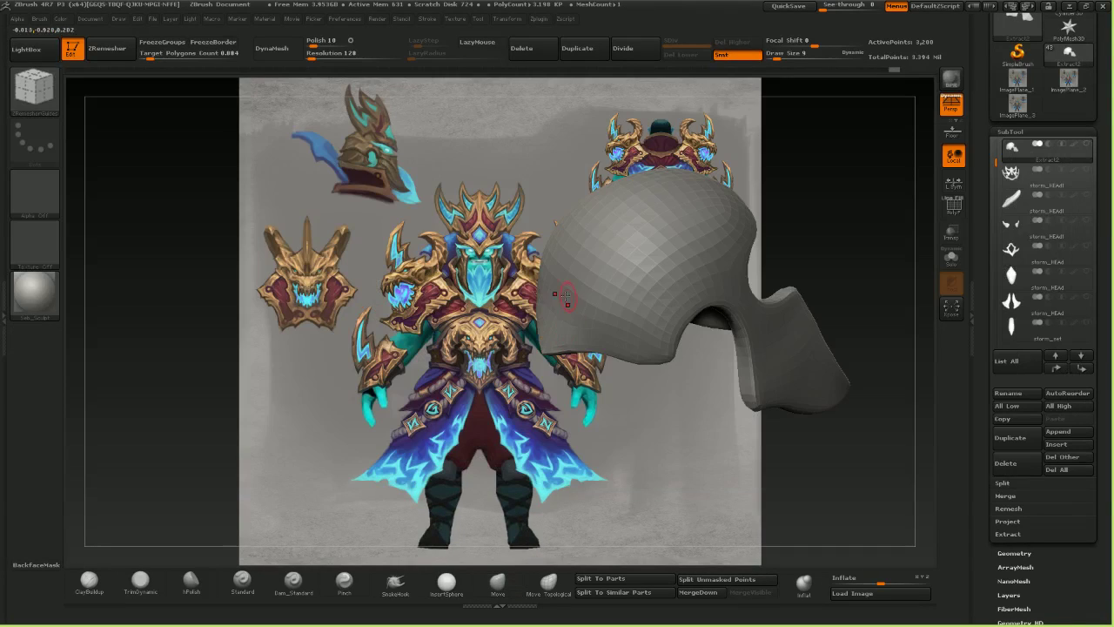
left_click_drag(594, 275, 700, 273)
left_click_drag(530, 142, 390, 249)
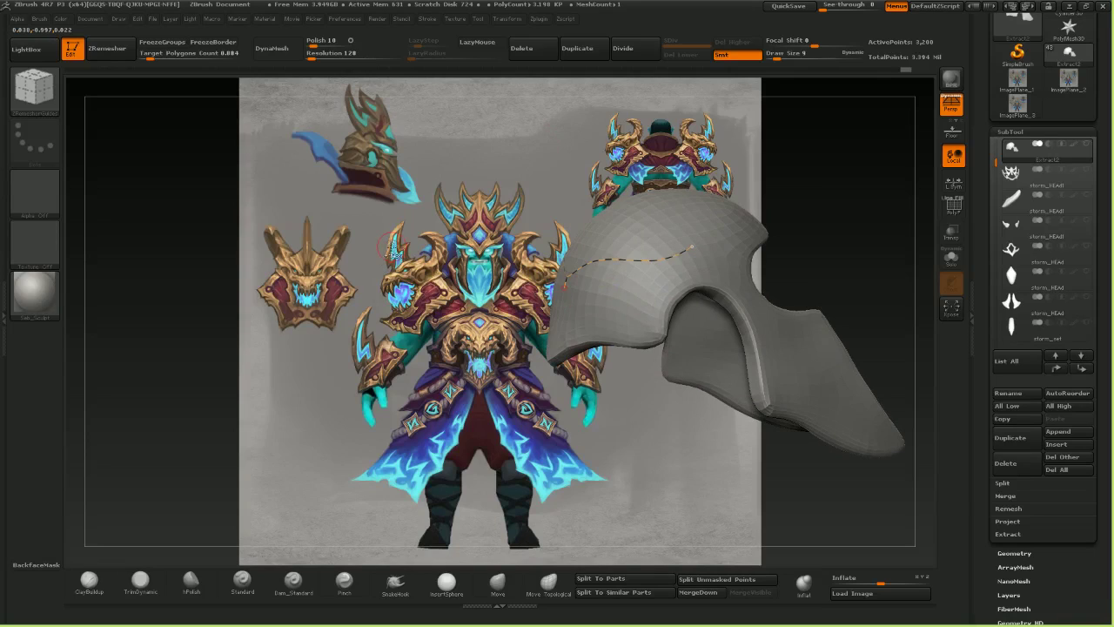
left_click_drag(465, 257, 542, 242)
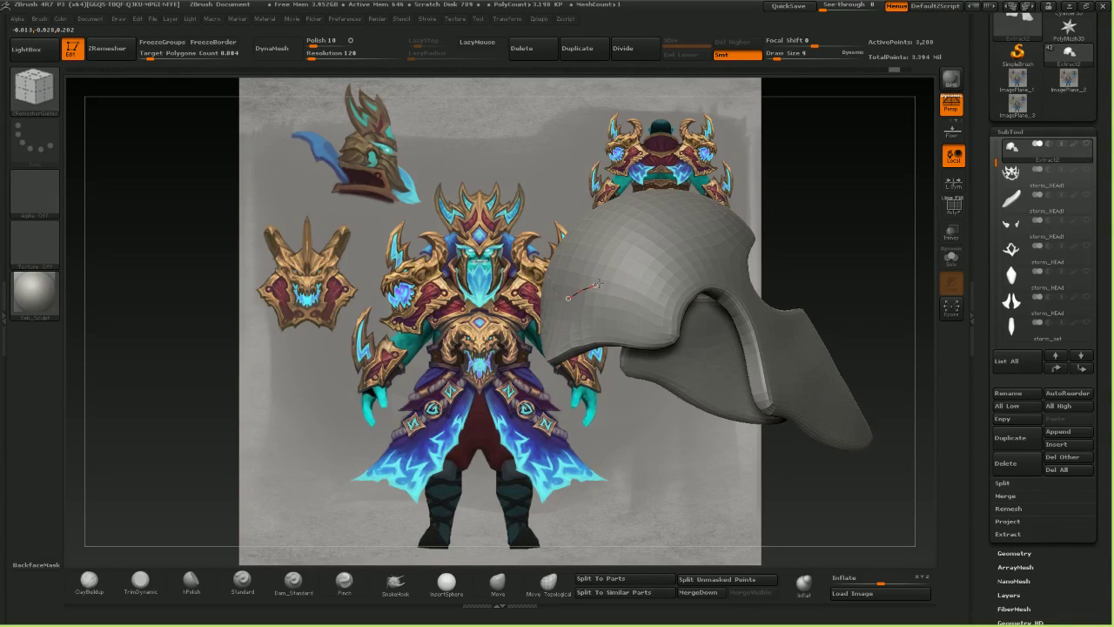
- Try alternative ZRemesher guide curves across the side of the forehead, then undo them
left_click_drag(460, 197, 550, 277)
left_click_drag(470, 158, 571, 301)
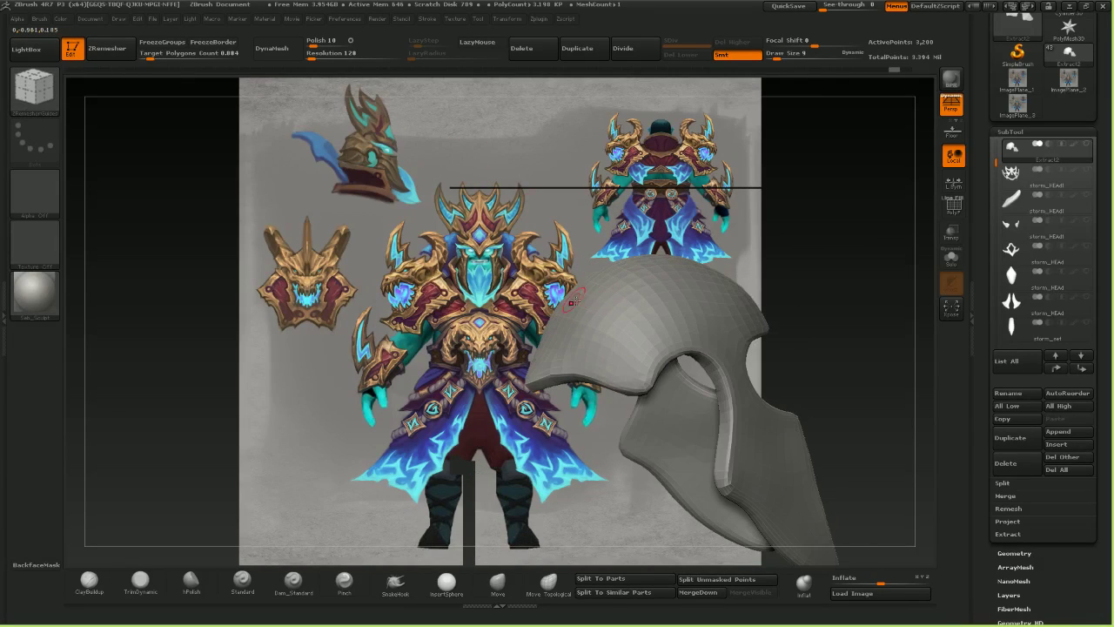
left_click_drag(680, 312, 693, 310)
mouse_move(487, 218)
left_mouse_down()
mouse_move(570, 296)
mouse_move(630, 282)
left_mouse_up()
mouse_move(687, 248)
left_mouse_down()
mouse_move(588, 314)
mouse_move(600, 308)
left_mouse_up()
left_click_drag(661, 261, 544, 250)
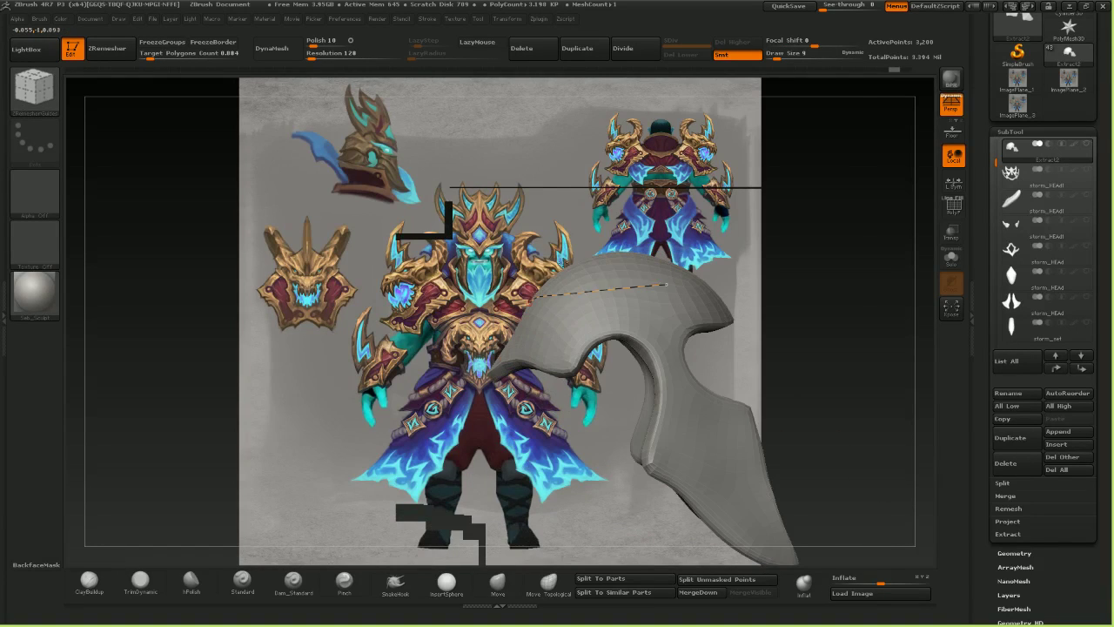
key("ctrl+z")
right_click_drag(613, 319, 625, 338, "alt")
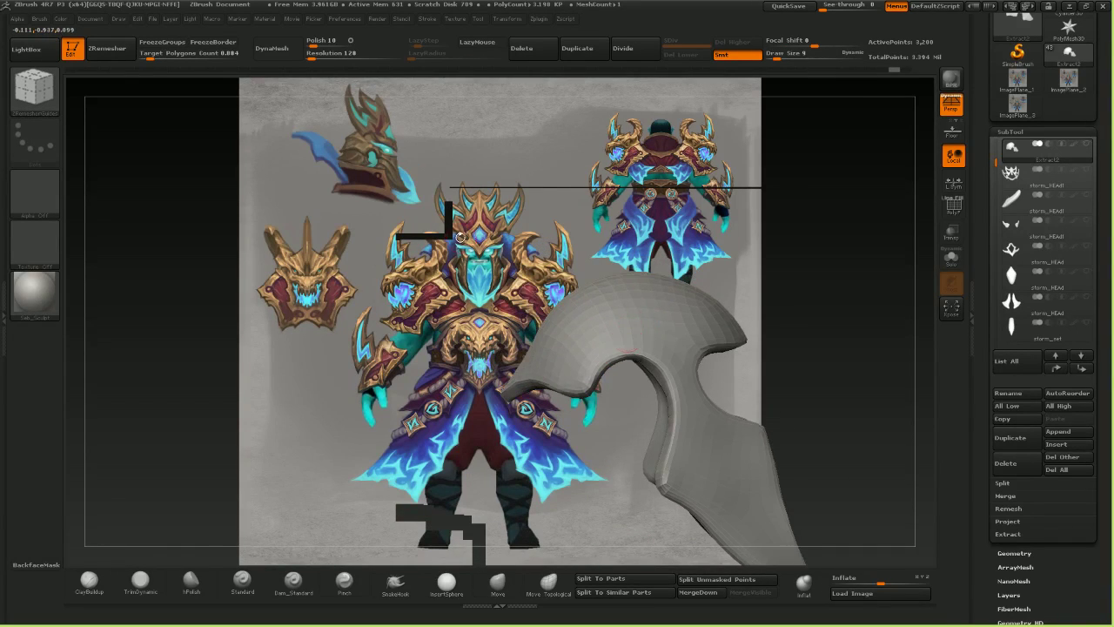
left_click_drag(459, 236, 489, 249)
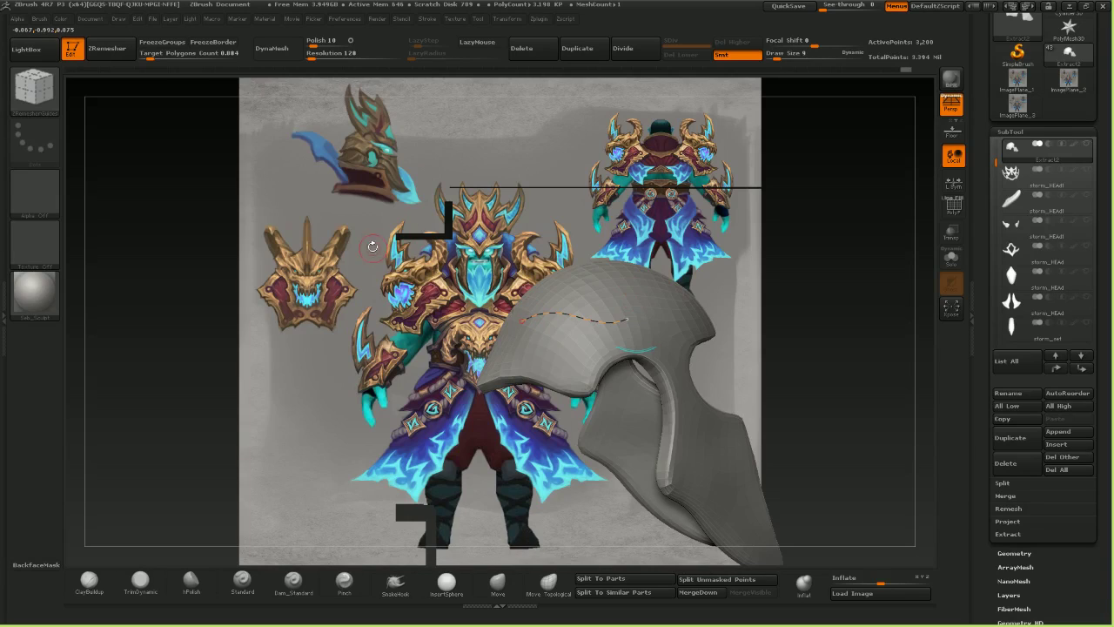
key("ctrl+z")
key("ctrl+z")
- Draw a ZRemesher guide curve from the forehead's centre, arching above the brow and down to the area over the eye opening
left_click_drag(529, 310, 551, 307)
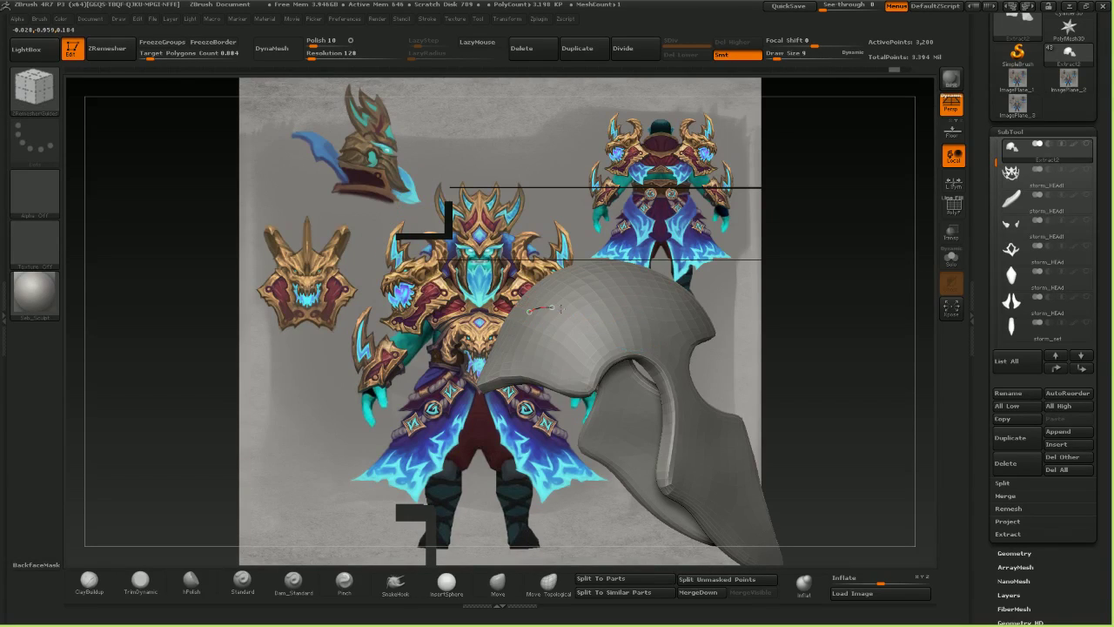
left_click_drag(822, 259, 791, 262)
left_click_drag(790, 323, 758, 333)
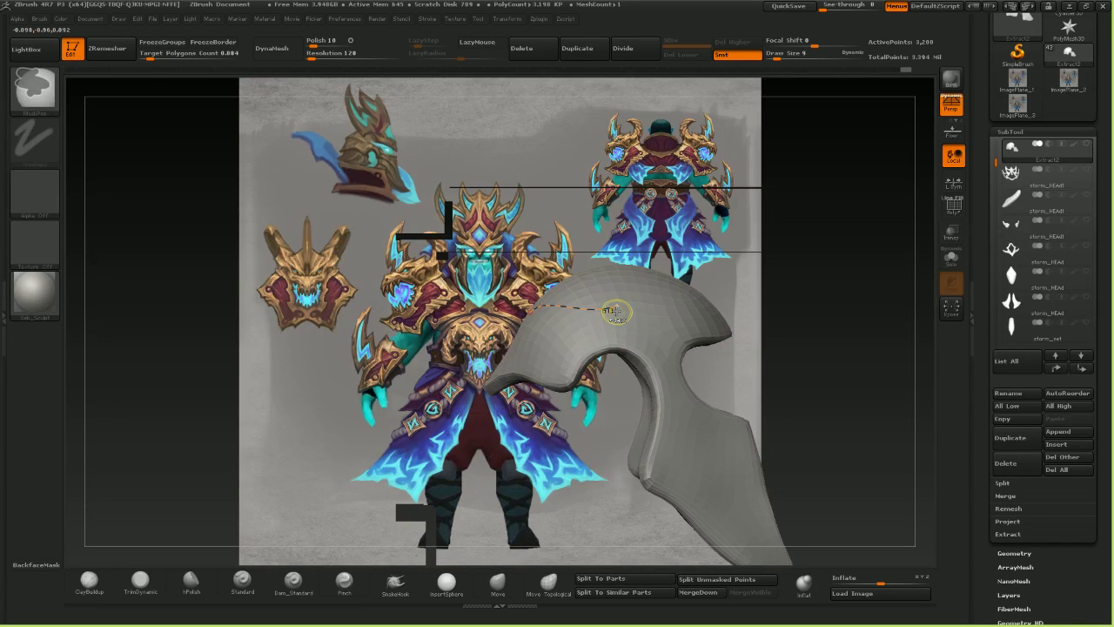
left_click_drag(580, 314, 609, 322)
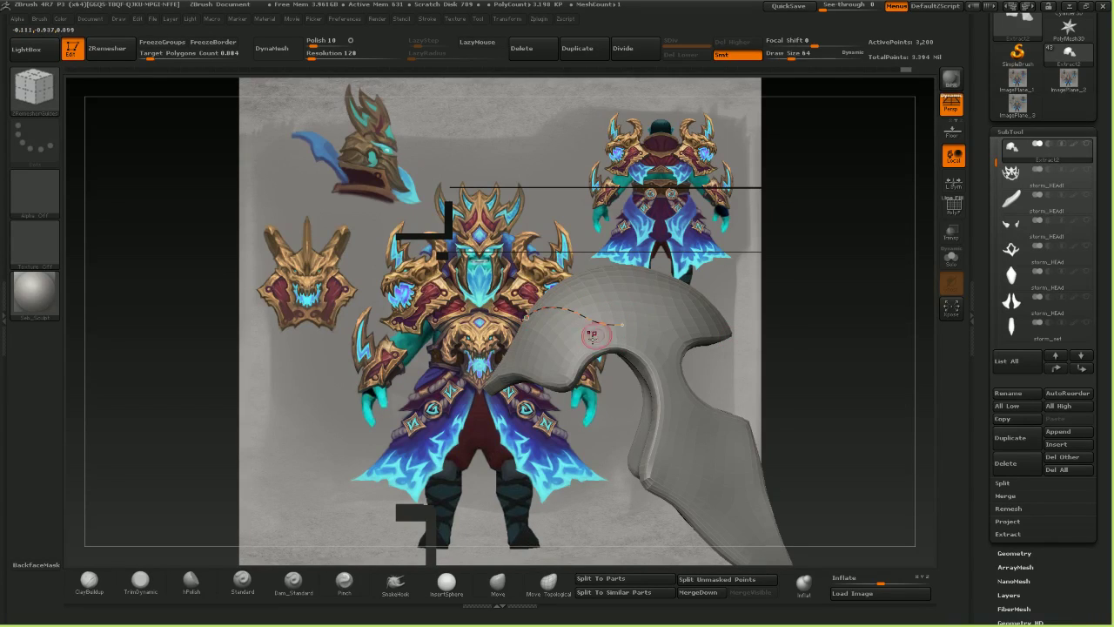
mouse_move(454, 350)
left_mouse_down()
mouse_move(524, 346)
mouse_move(528, 405)
mouse_move(486, 349)
mouse_move(456, 349)
left_mouse_up()
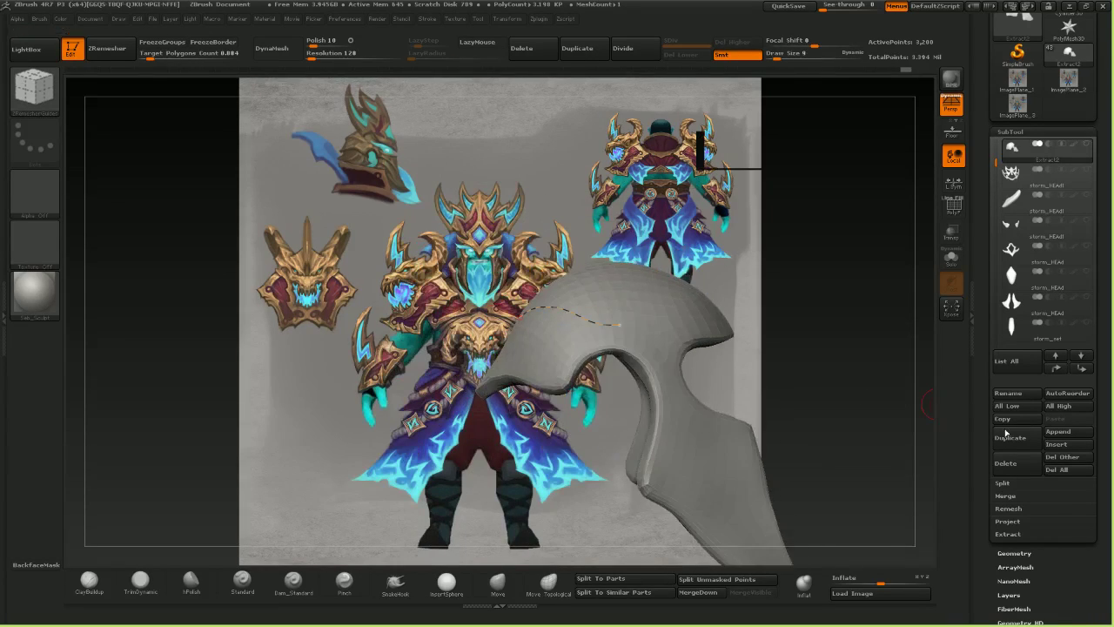
- Set ZRemesher's Curves Strength to 100, remesh the inner helmet along the guide curve and display its wireframe
left_click_drag(1070, 594, 1026, 445)
left_click(1013, 397)
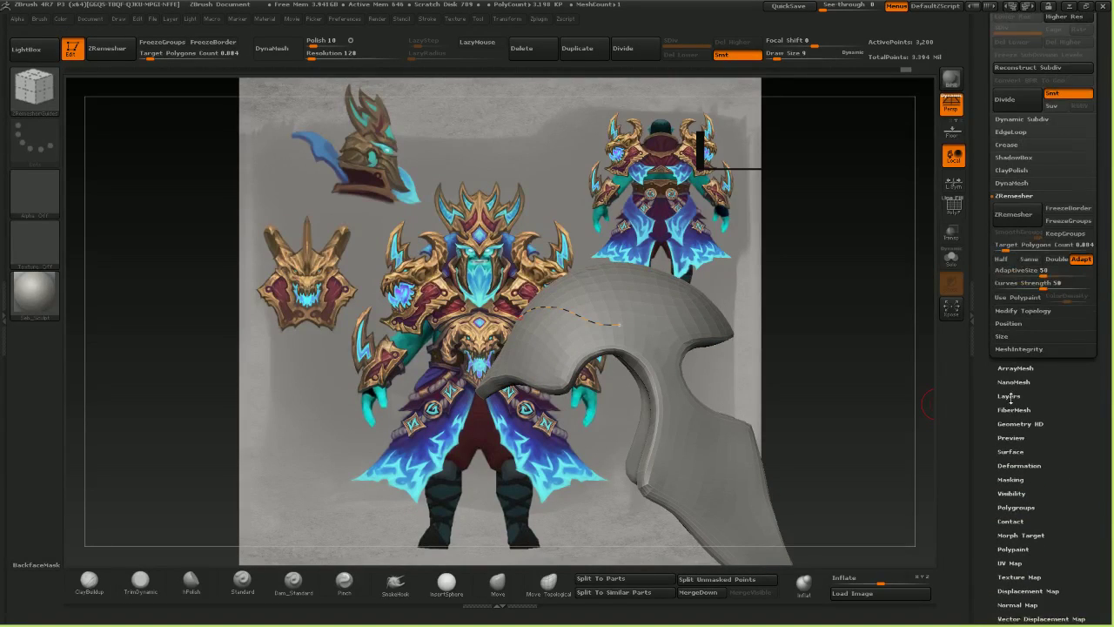
left_click(1013, 220)
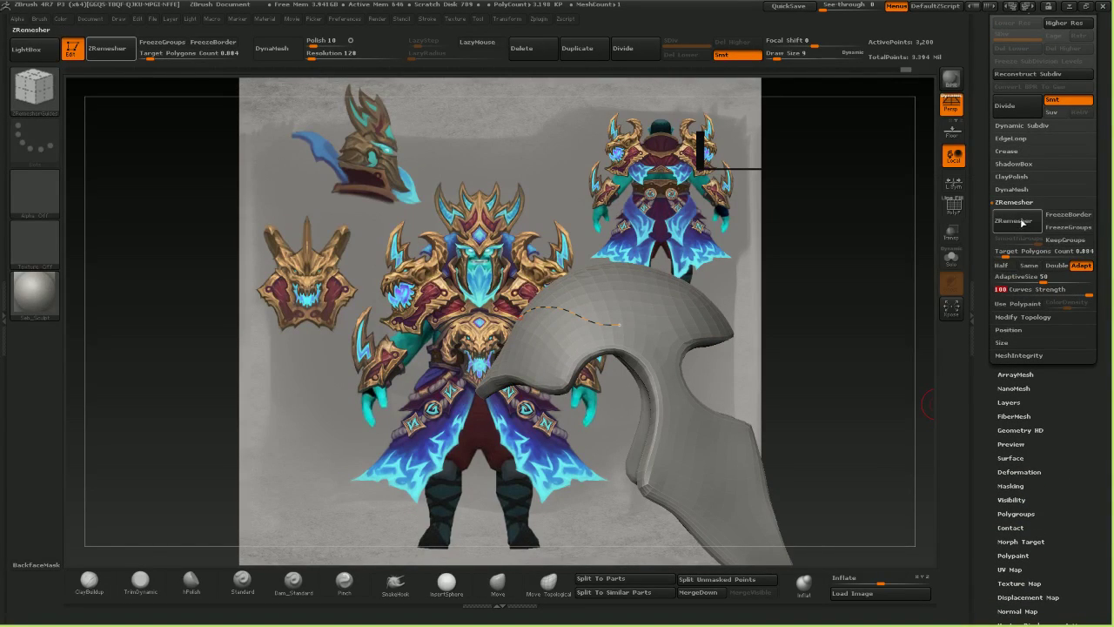
right_click_drag(572, 323, 557, 287)
left_click(949, 210)
right_click_drag(609, 326, 637, 354)
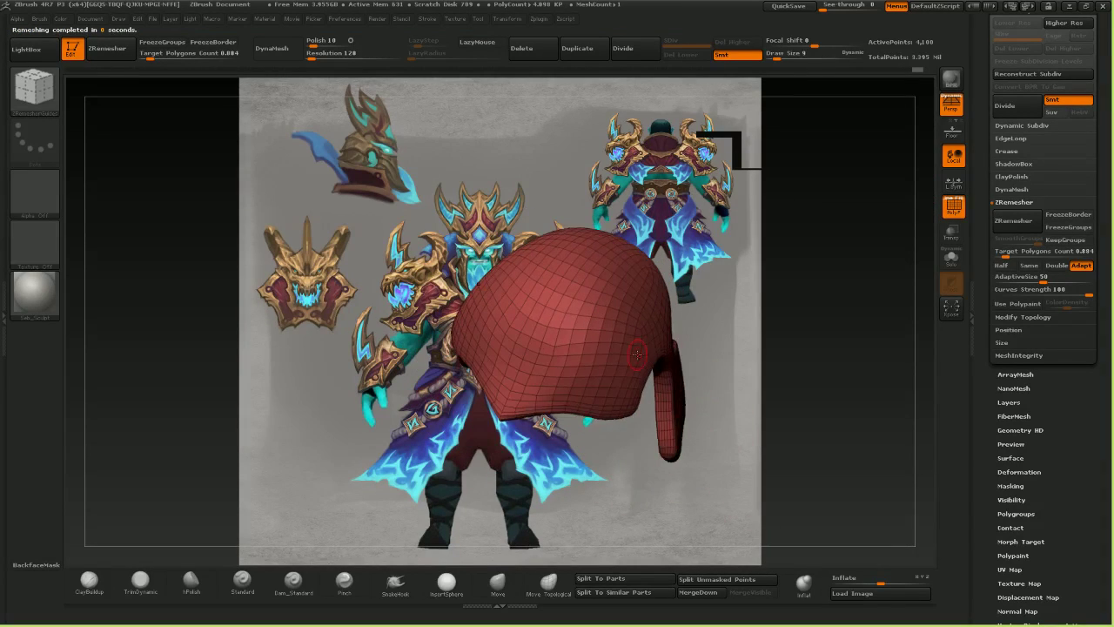
- Mask the helmet's forehead above the brow line from the centre to the temple, cleaning up the mask's lower edge
left_click(503, 589)
right_click_drag(447, 420, 456, 399)
key("[")
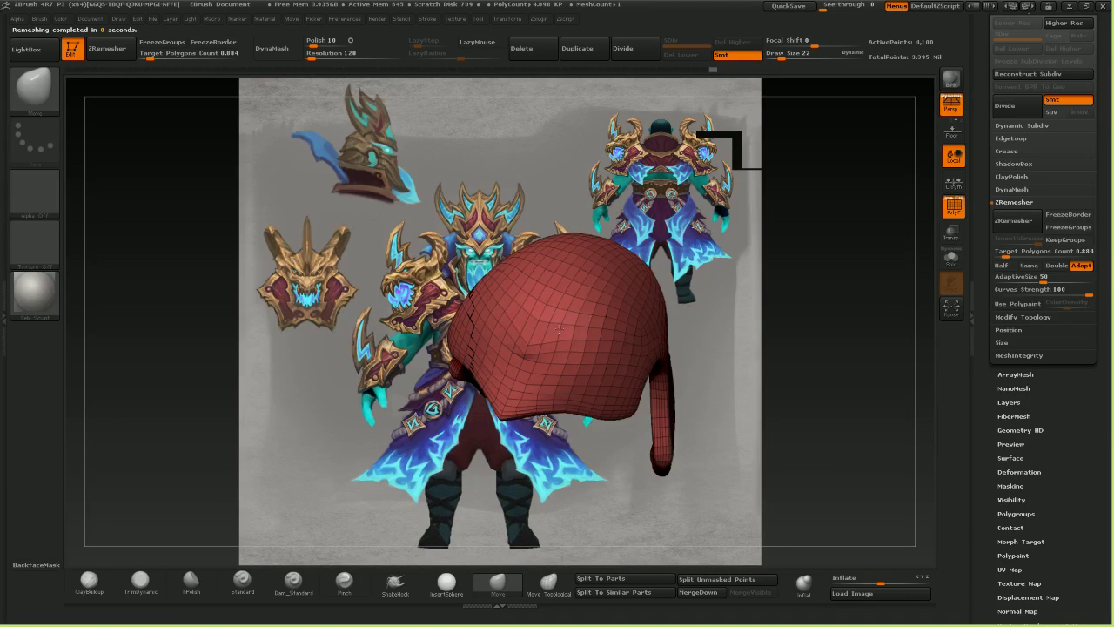
mouse_move(623, 242)
right_mouse_down()
mouse_move(541, 197)
mouse_move(621, 220)
right_mouse_up()
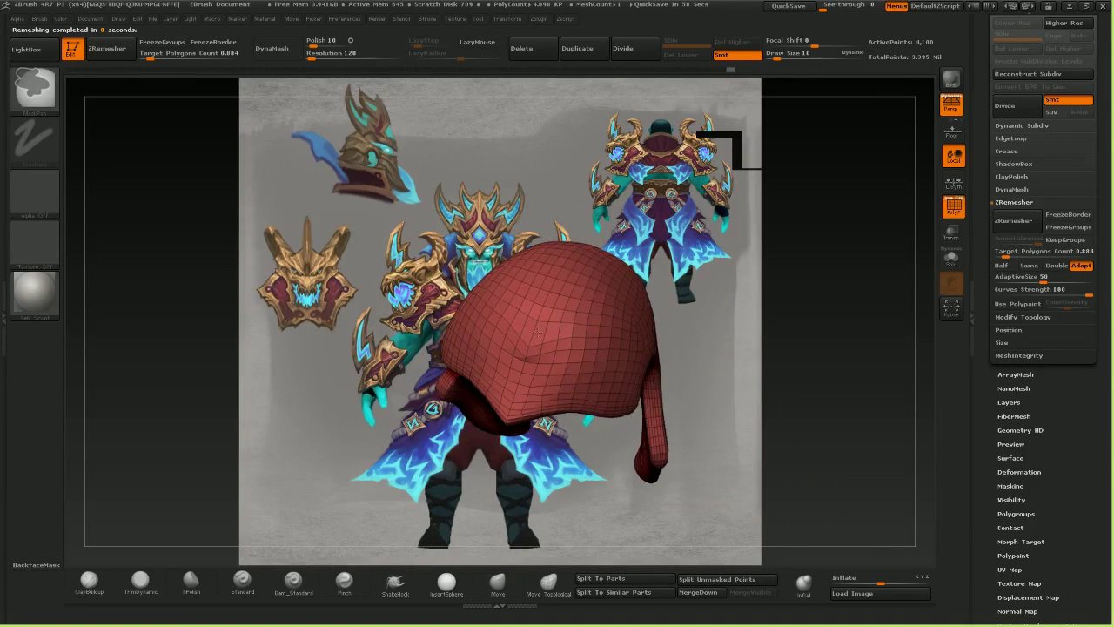
left_click_drag(529, 336, 603, 316, "ctrl")
right_click_drag(604, 316, 621, 291)
mouse_move(569, 317)
left_mouse_down("ctrl")
mouse_move(615, 312)
mouse_move(646, 328)
left_mouse_up("ctrl")
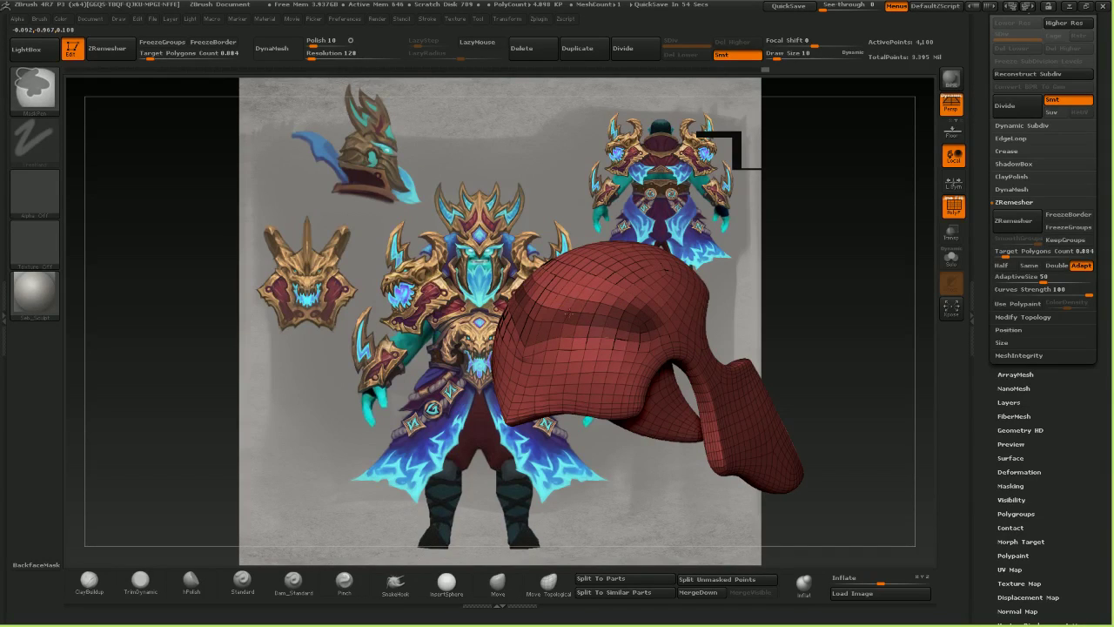
mouse_move(569, 313)
left_mouse_down("ctrl")
mouse_move(542, 302)
mouse_move(615, 339)
left_mouse_up("ctrl")
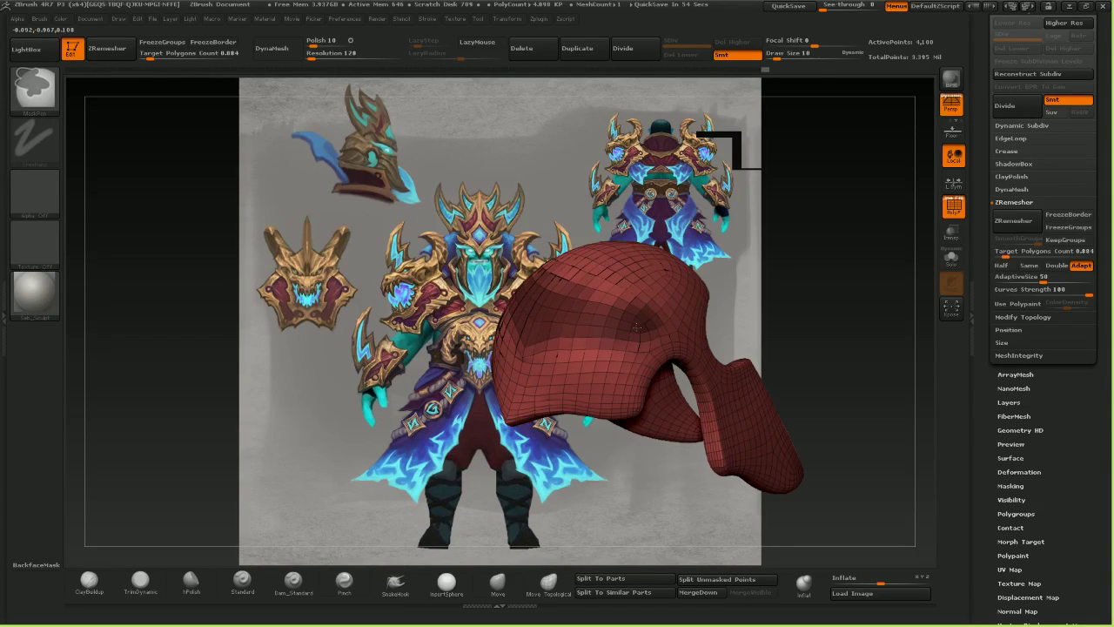
mouse_move(499, 375)
left_mouse_down("ctrl+alt")
mouse_move(564, 346)
mouse_move(635, 343)
left_mouse_up("ctrl+alt")
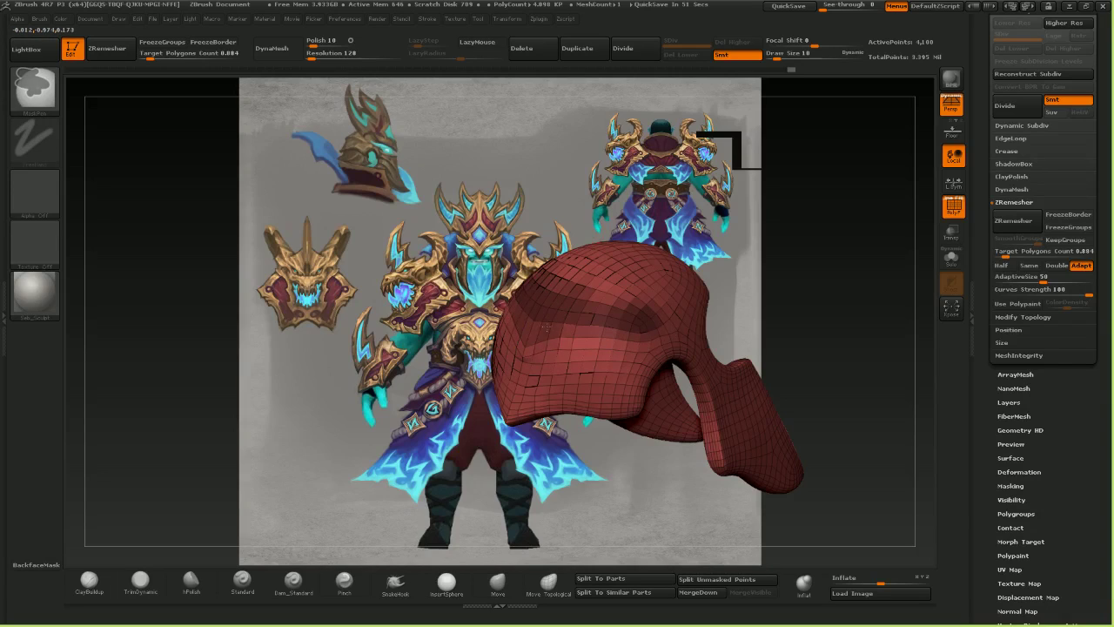
left_click_drag(513, 323, 599, 332, "ctrl")
- Invert the forehead mask and clear it from the upper front of the helmet's dome
left_click_drag(790, 280, 754, 364)
left_click(831, 288, "ctrl")
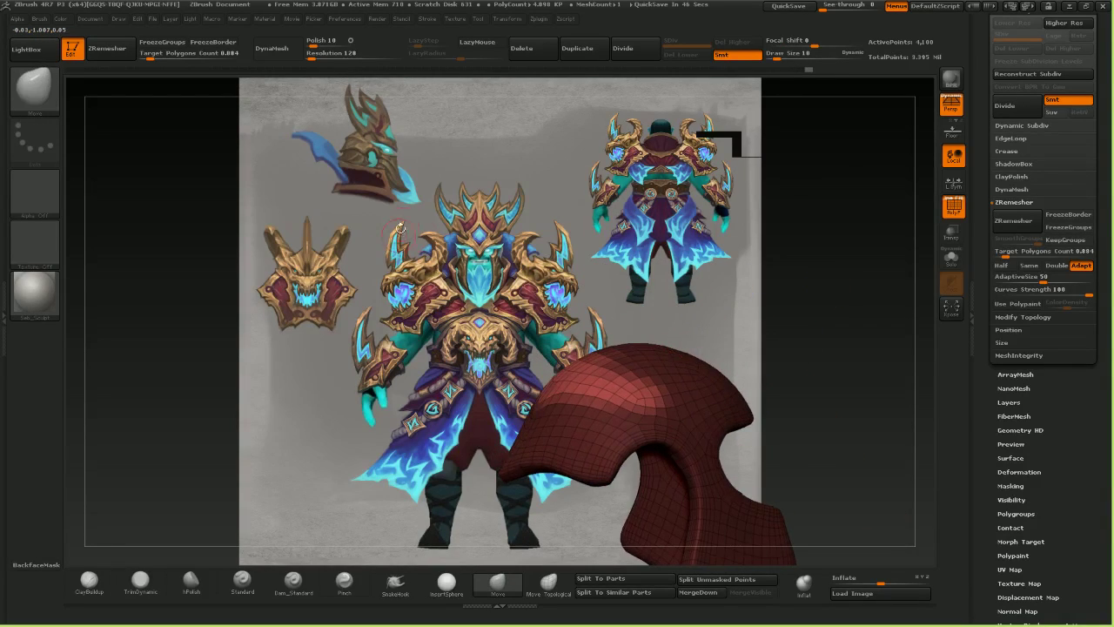
left_click_drag(487, 155, 615, 403)
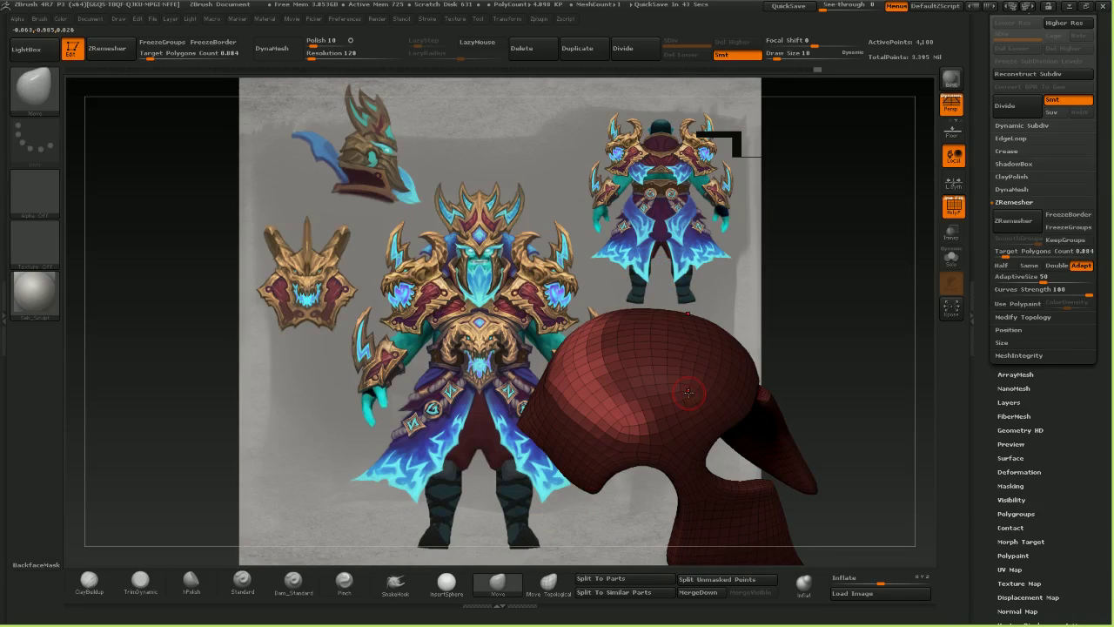
mouse_move(597, 335)
left_mouse_down("ctrl+alt")
mouse_move(614, 397)
mouse_move(623, 363)
mouse_move(629, 403)
mouse_move(642, 335)
mouse_move(652, 409)
mouse_move(660, 338)
mouse_move(658, 379)
left_mouse_up("ctrl+alt")
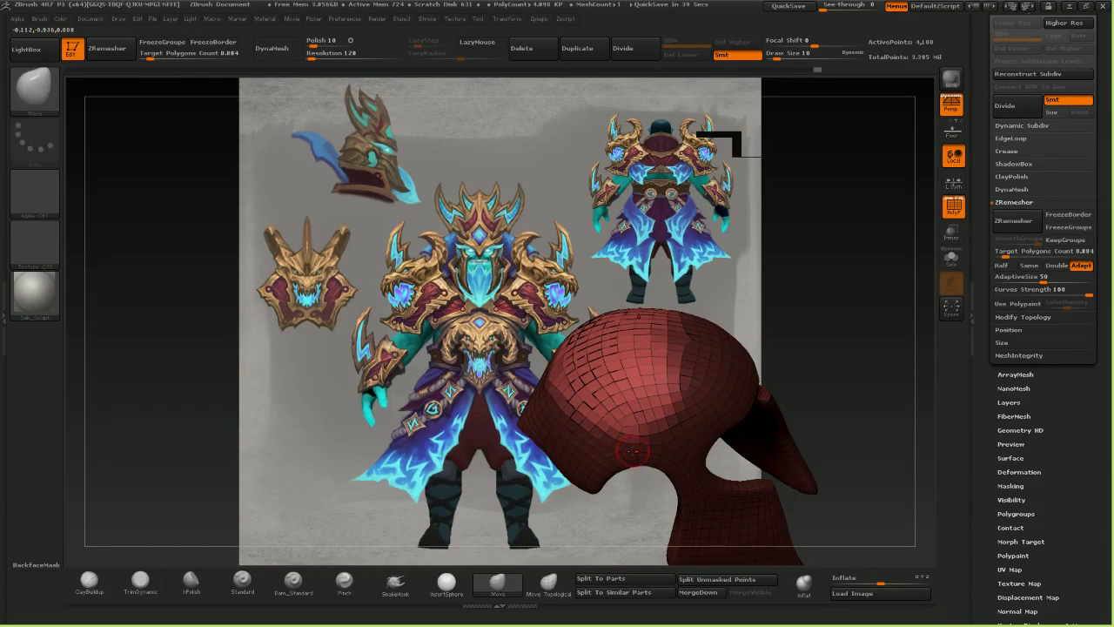
left_click_drag(633, 484, 629, 368)
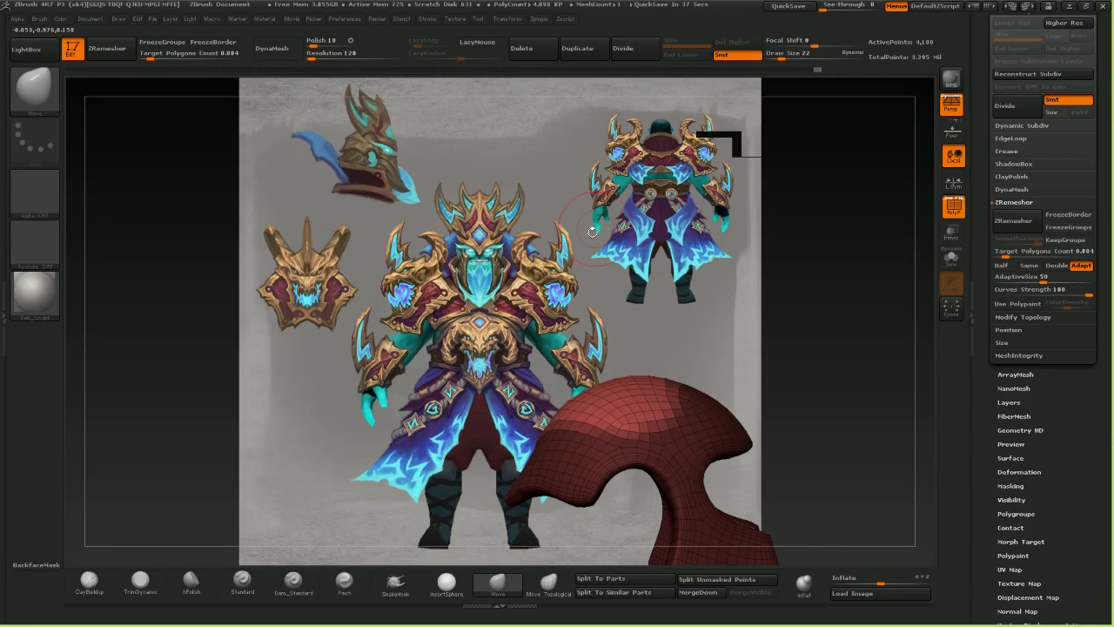
mouse_move(565, 408)
left_mouse_down()
mouse_move(539, 420)
mouse_move(544, 412)
left_mouse_up()
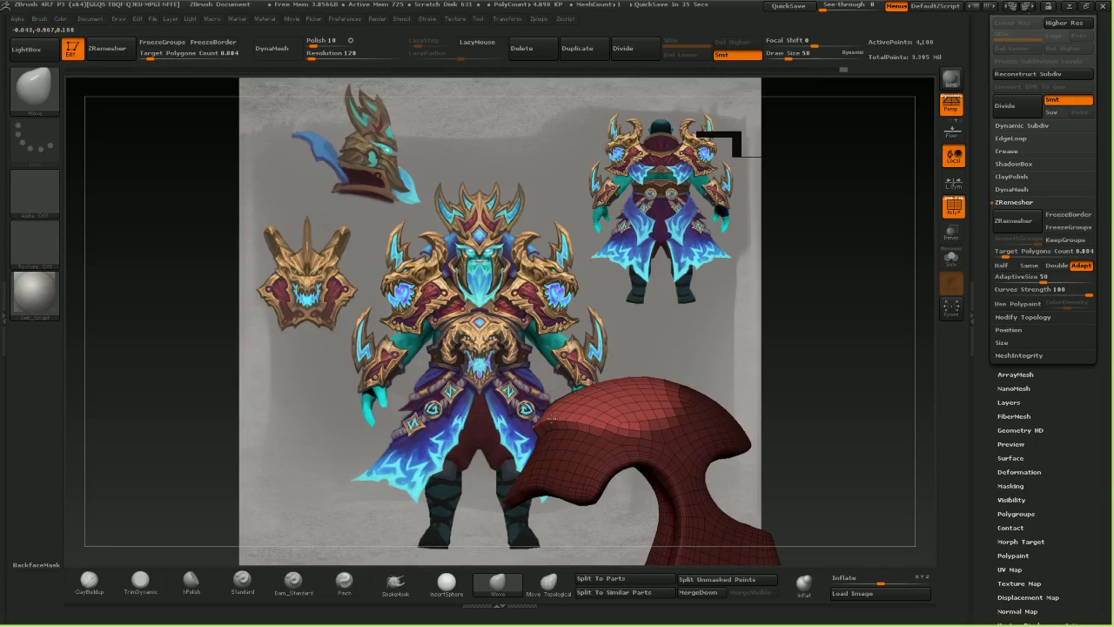
mouse_move(491, 363)
left_mouse_down()
mouse_move(609, 322)
mouse_move(451, 327)
left_mouse_up()
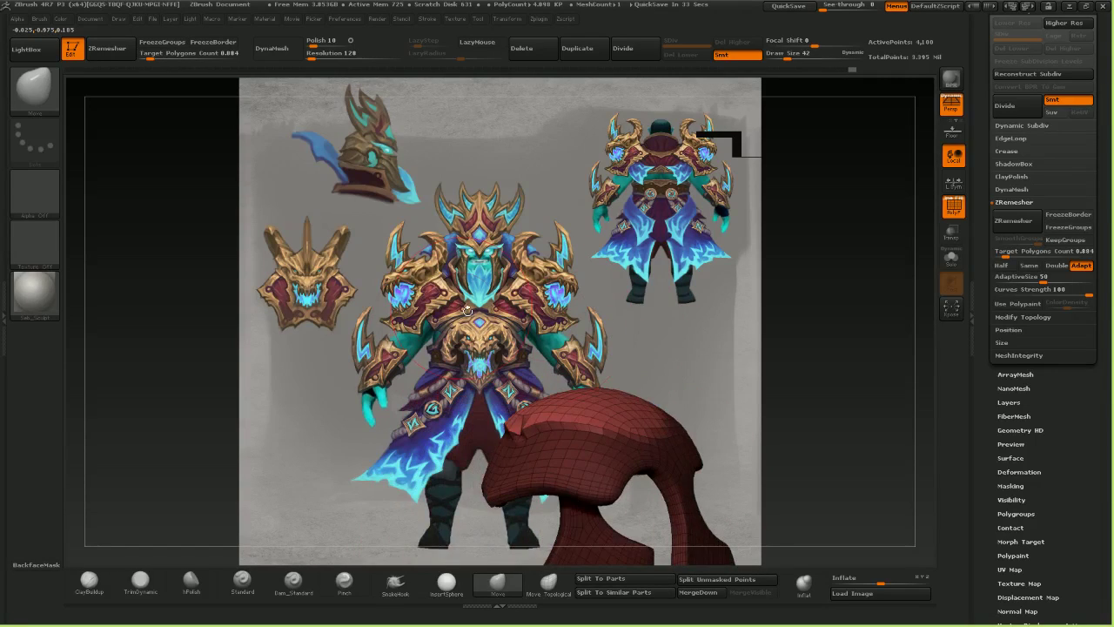
key("ctrl+z")
key("ctrl+z")
mouse_move(634, 315)
left_mouse_down("alt")
mouse_move(619, 348)
mouse_move(605, 346)
mouse_move(642, 286)
left_mouse_up("alt")
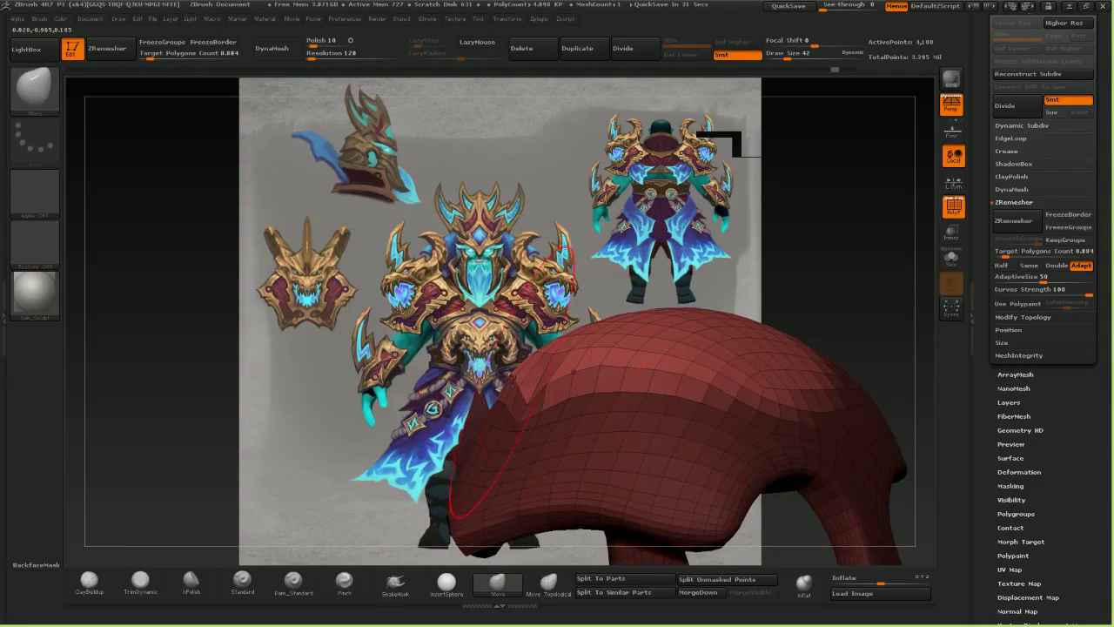
left_click_drag(573, 371, 529, 412)
key("ctrl+z")
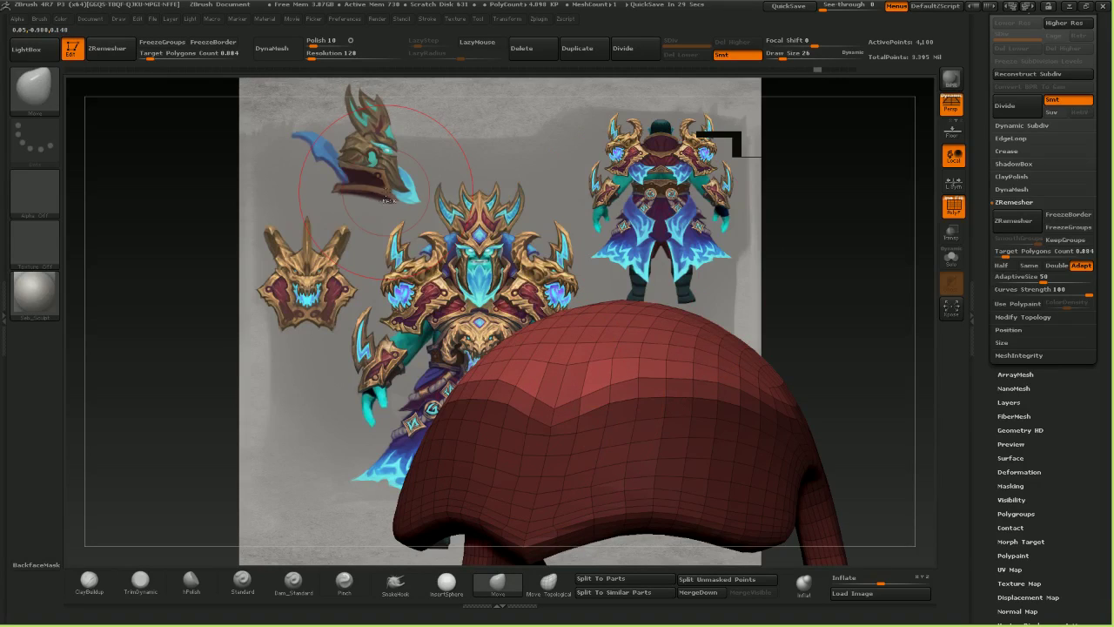
- Pull the unmasked upper dome outward with a large Move brush, forming a ledge that overhangs the masked flap at the helmet's back
key("ctrl")
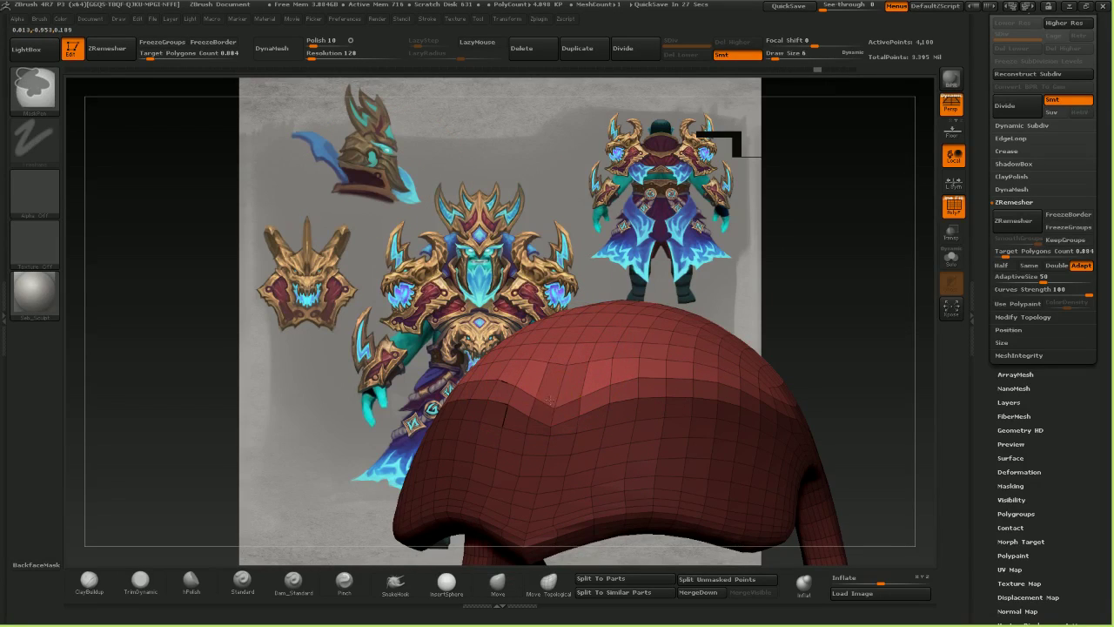
key("ctrl+shift+z")
left_click_drag(732, 228, 708, 238)
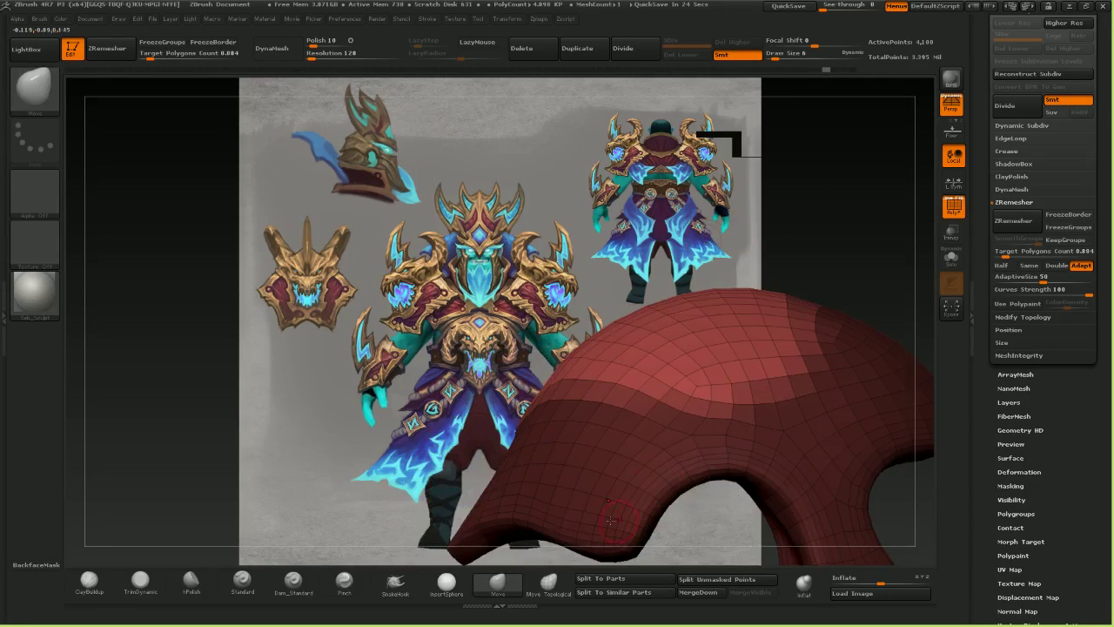
key("ctrl")
left_click_drag(199, 216, 202, 202)
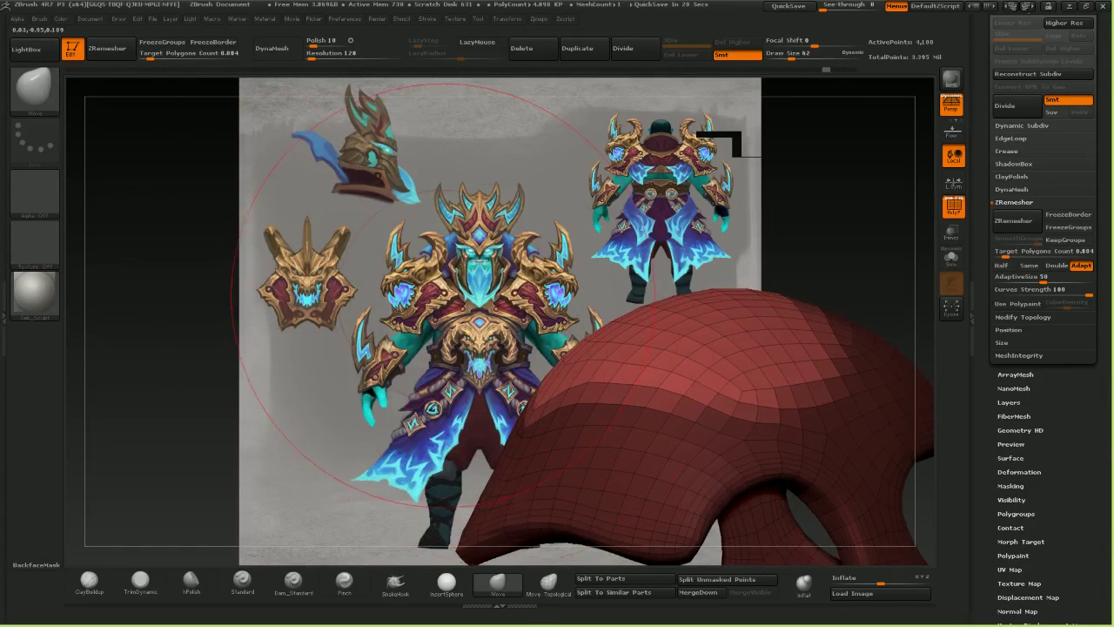
left_click_drag(509, 398, 517, 409)
mouse_move(553, 373)
left_mouse_down()
mouse_move(541, 362)
mouse_move(515, 377)
left_mouse_up()
key("ctrl")
mouse_move(540, 374)
right_mouse_down("ctrl")
mouse_move(531, 351)
mouse_move(562, 369)
mouse_move(618, 375)
mouse_move(543, 392)
mouse_move(547, 426)
mouse_move(526, 391)
mouse_move(557, 318)
mouse_move(638, 339)
mouse_move(542, 322)
mouse_move(626, 409)
mouse_move(566, 415)
mouse_move(505, 387)
mouse_move(518, 381)
right_mouse_up("ctrl")
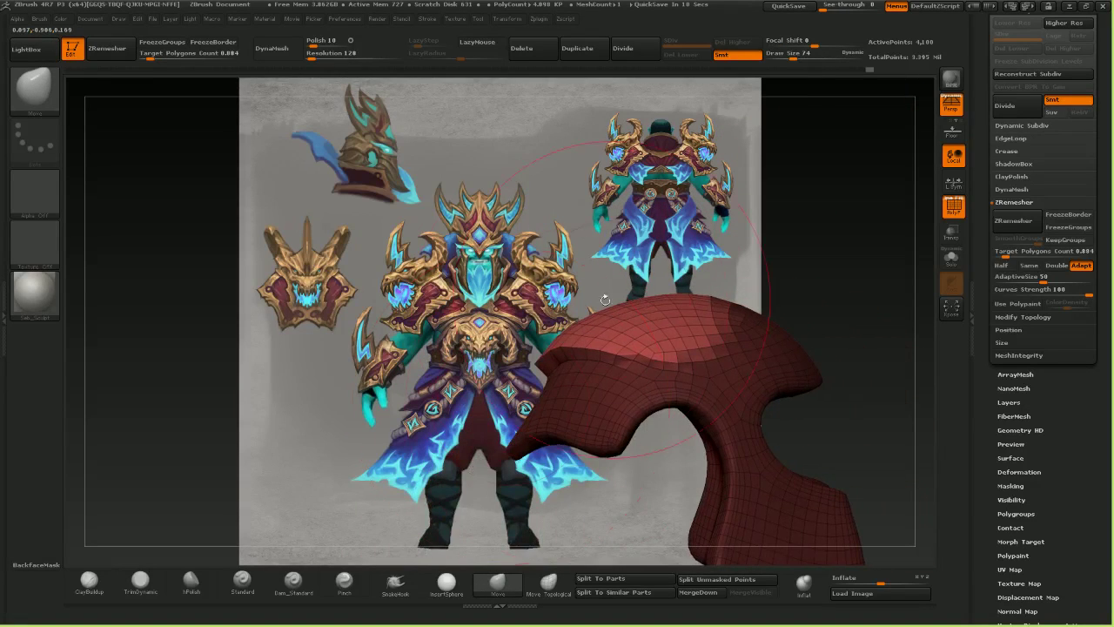
left_click_drag(572, 332, 565, 327)
right_click_drag(566, 329, 588, 348)
- Remesh the fully unmasked inner helmet with ZRemesher and turn off its wireframe display
left_click_drag(819, 218, 860, 308, "ctrl")
right_click_drag(860, 308, 830, 312)
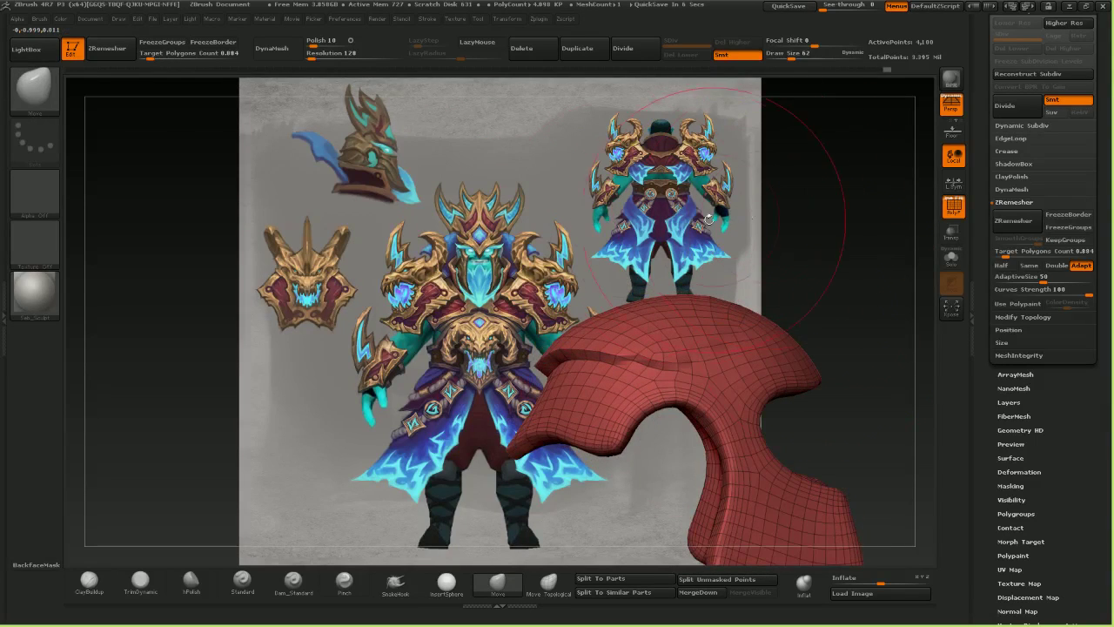
left_click(110, 50)
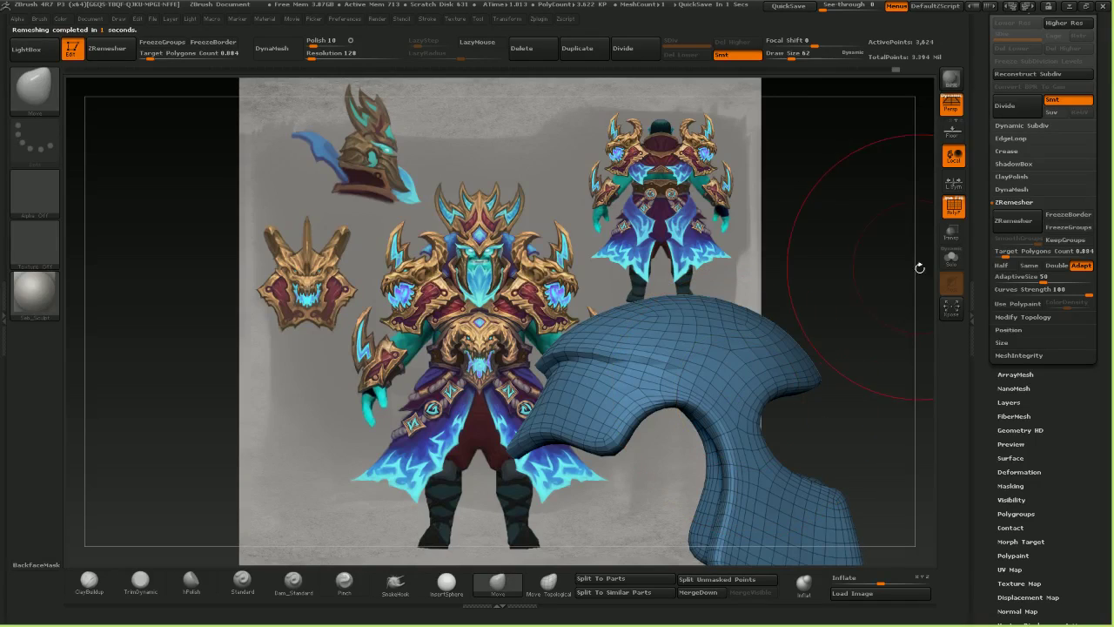
left_click(953, 206)
- Refine the crease and outer end of the helmet's rear ledge using a small Move brush
left_click_drag(837, 315, 628, 324)
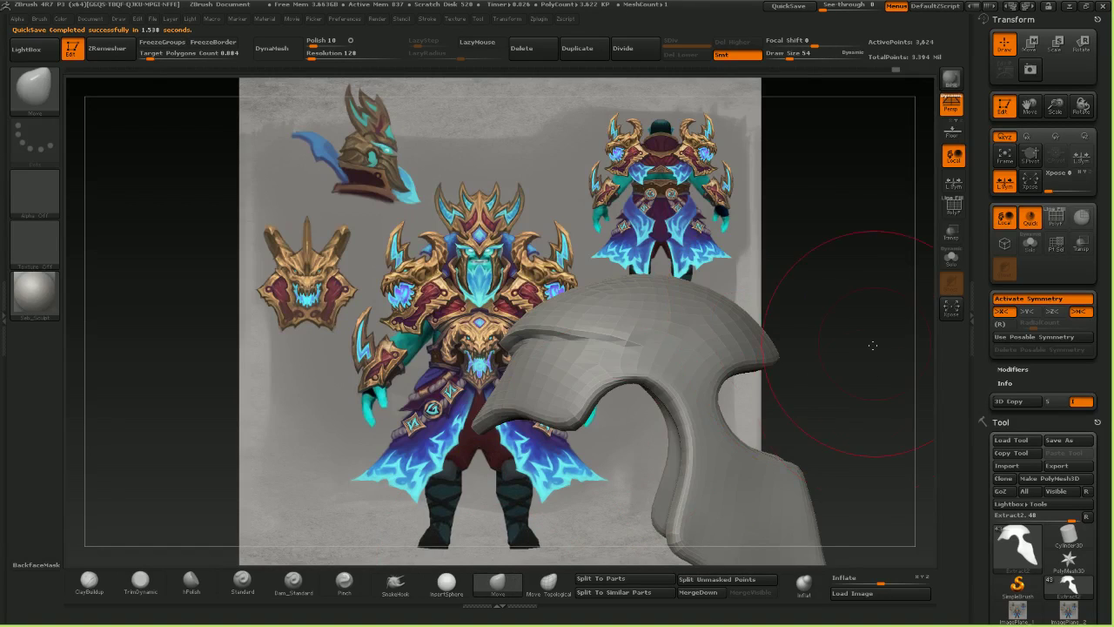
left_click_drag(873, 345, 862, 385)
key("[")
left_click_drag(580, 329, 606, 331)
key("[")
key("[")
key("[")
key("]")
mouse_move(628, 405)
left_mouse_down()
mouse_move(640, 330)
mouse_move(630, 326)
left_mouse_up()
mouse_move(440, 144)
left_mouse_down()
mouse_move(494, 163)
mouse_move(544, 361)
mouse_move(487, 346)
mouse_move(531, 332)
left_mouse_up()
left_click_drag(655, 278, 581, 240)
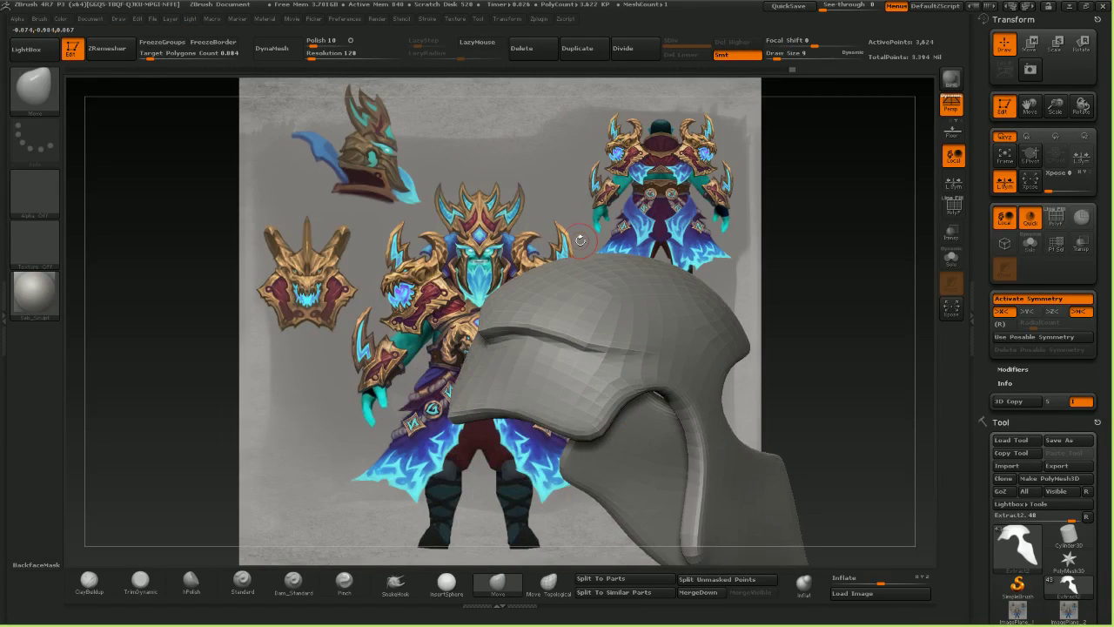
- Smooth the middle of the rear ledge's edge and adjust its overhang with a larger Move brush
left_click_drag(282, 258, 359, 243)
left_click_drag(411, 218, 522, 244)
mouse_move(489, 329)
left_mouse_down("shift")
mouse_move(502, 309)
mouse_move(490, 331)
left_mouse_up("shift")
mouse_move(666, 300)
left_mouse_down()
mouse_move(561, 278)
mouse_move(531, 287)
left_mouse_up()
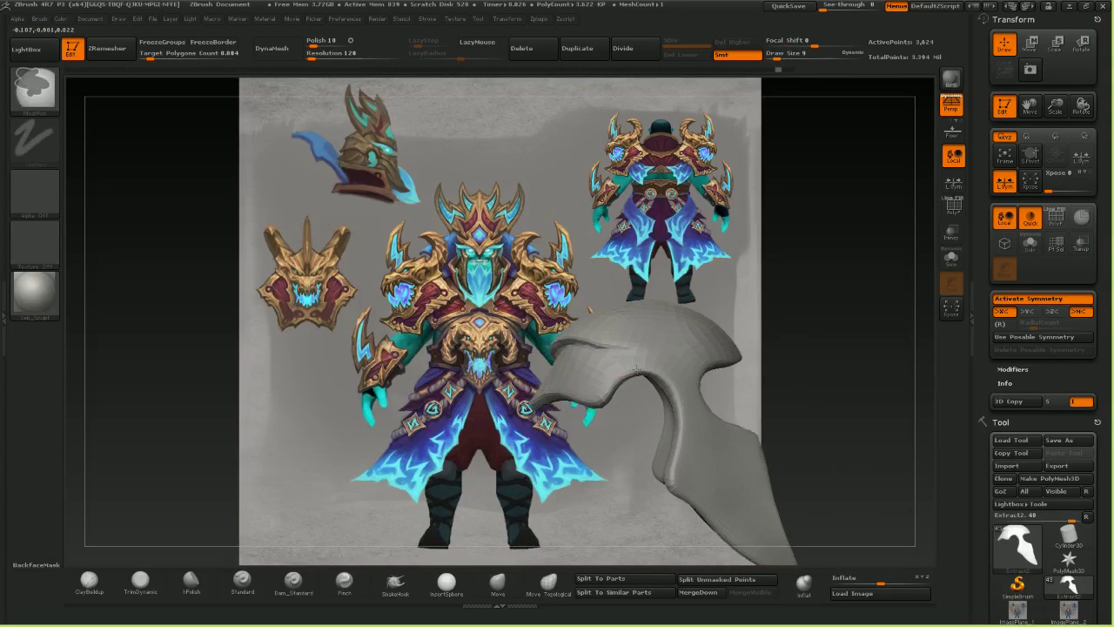
left_click_drag(636, 369, 632, 372)
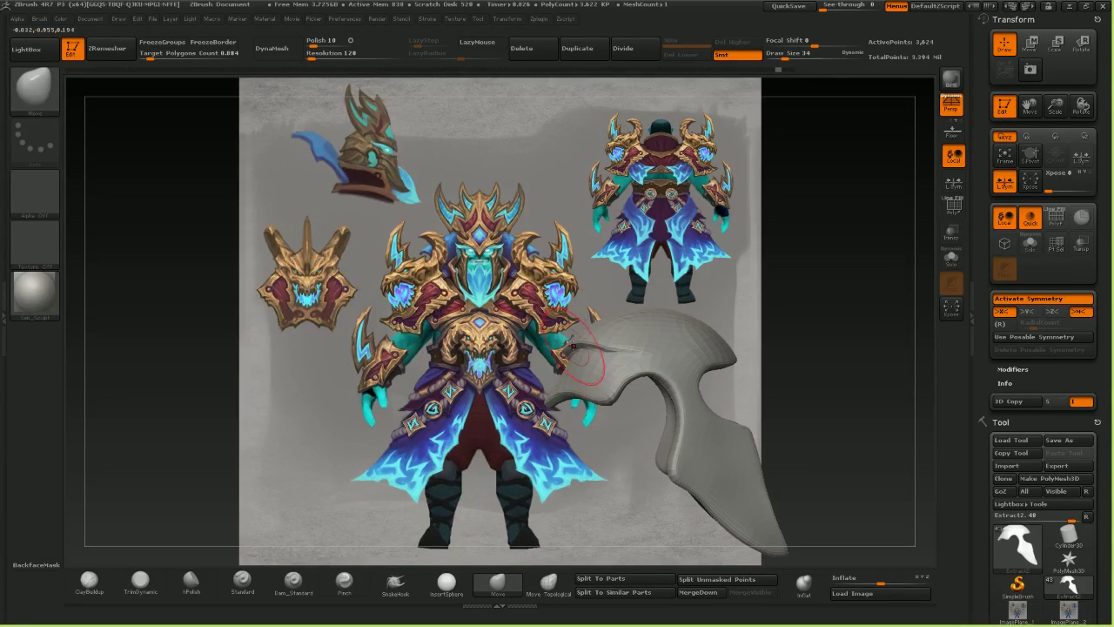
left_click_drag(551, 289, 583, 295)
left_click_drag(573, 300, 594, 323)
left_click_drag(534, 376, 557, 356)
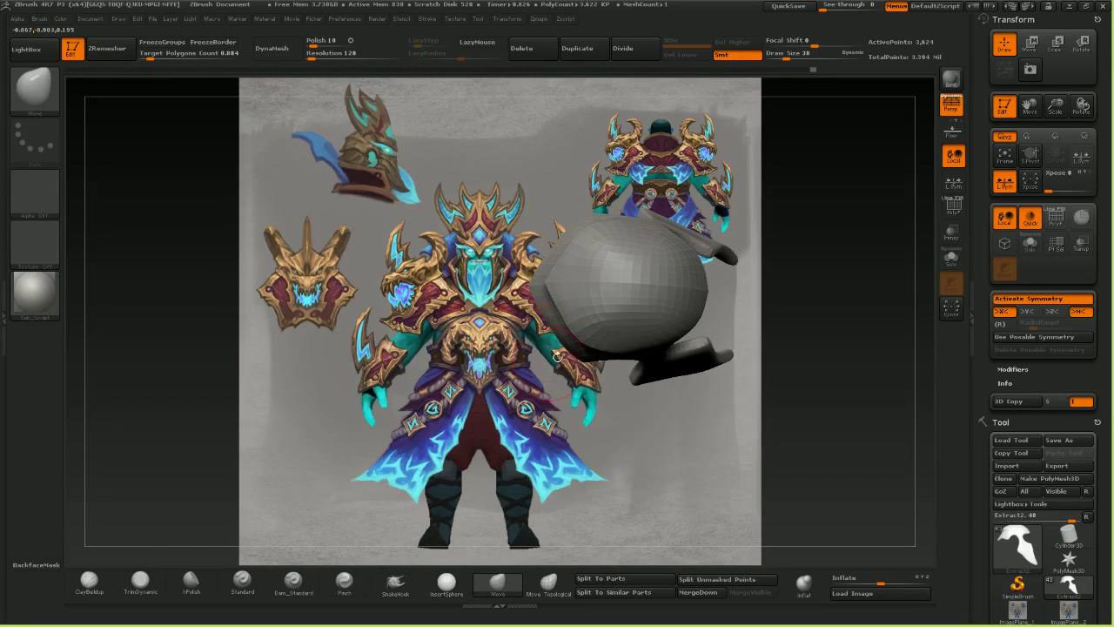
left_click_drag(618, 455, 633, 302)
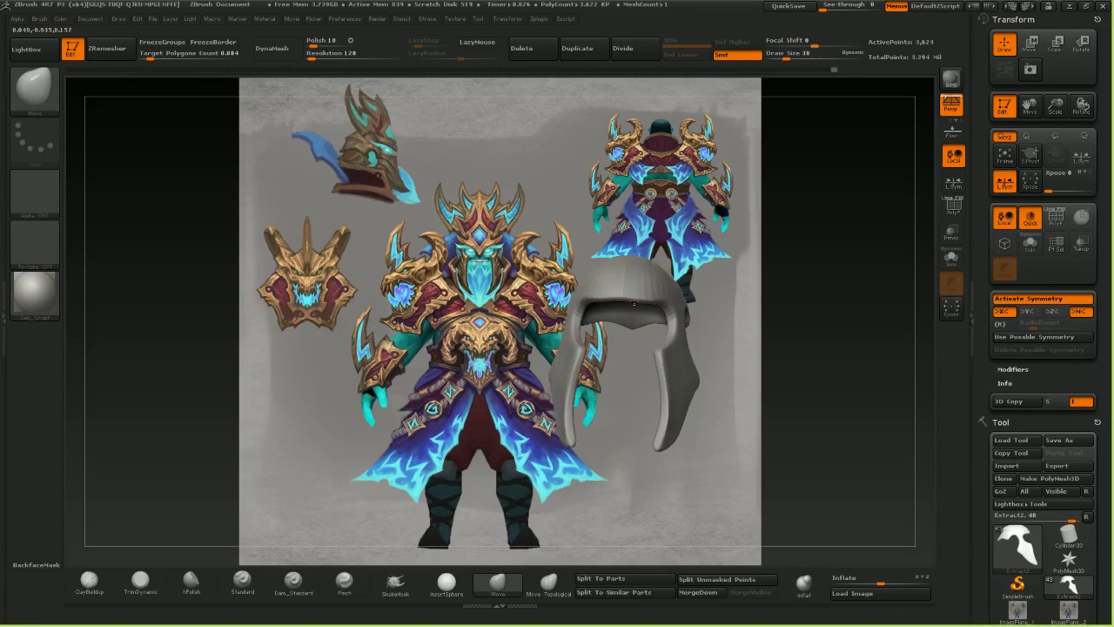
- Bring up the subtool list and make the character's body visible together with the inner helmet
left_click_drag(633, 365, 648, 396, "alt")
left_click_drag(757, 365, 629, 380)
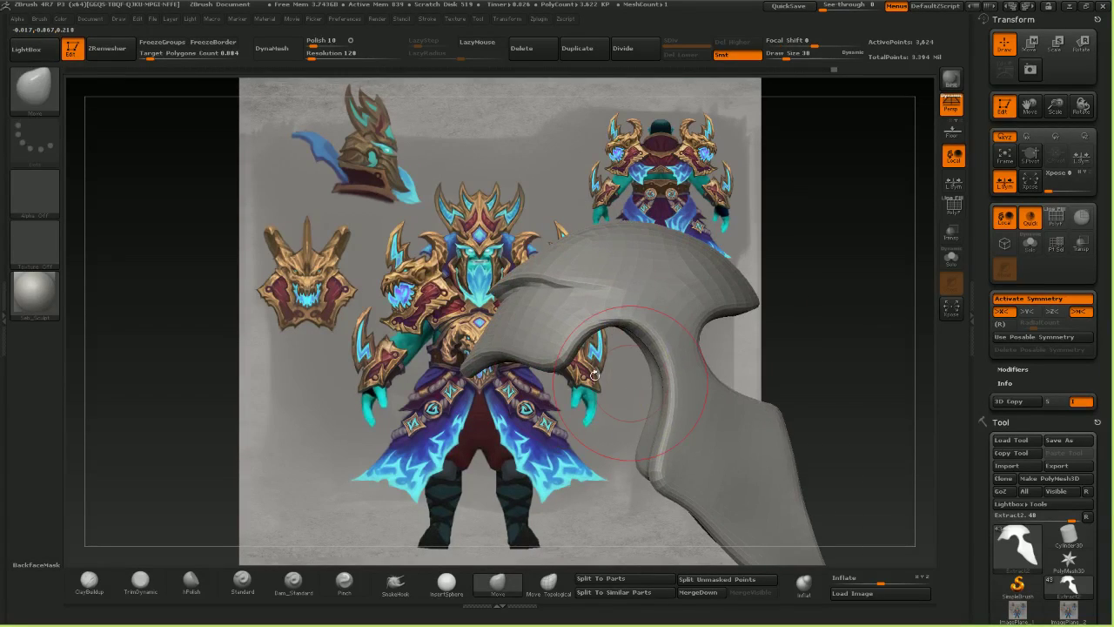
left_click_drag(1095, 401, 1094, 383)
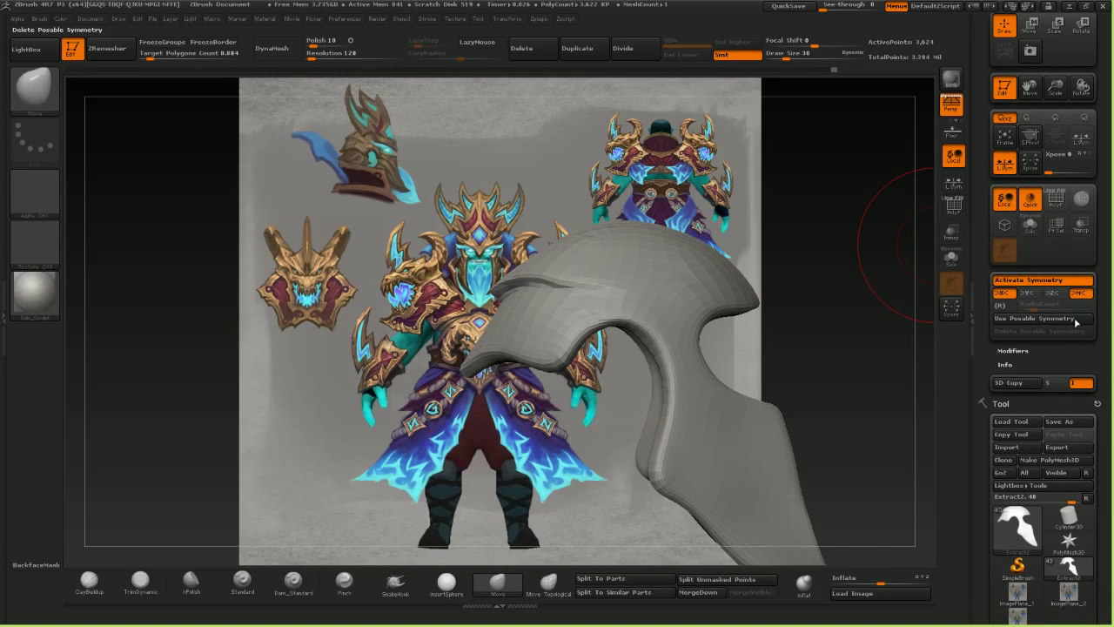
left_click_drag(978, 21, 977, 38)
left_click(994, 22)
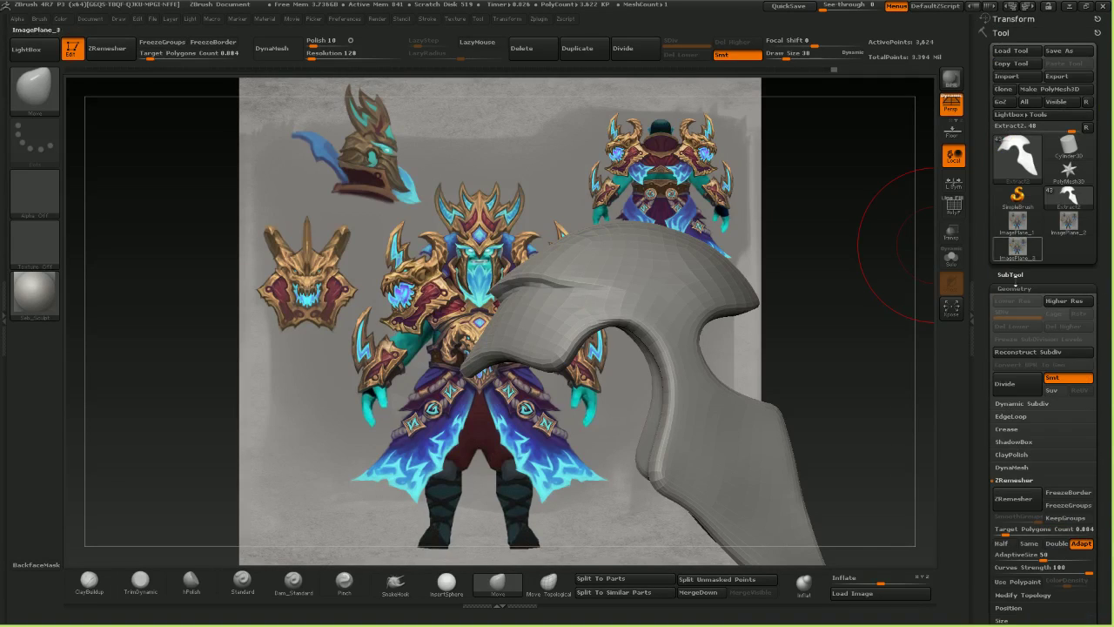
left_click_drag(1002, 279, 996, 253)
left_click(1006, 272)
left_click(1088, 188)
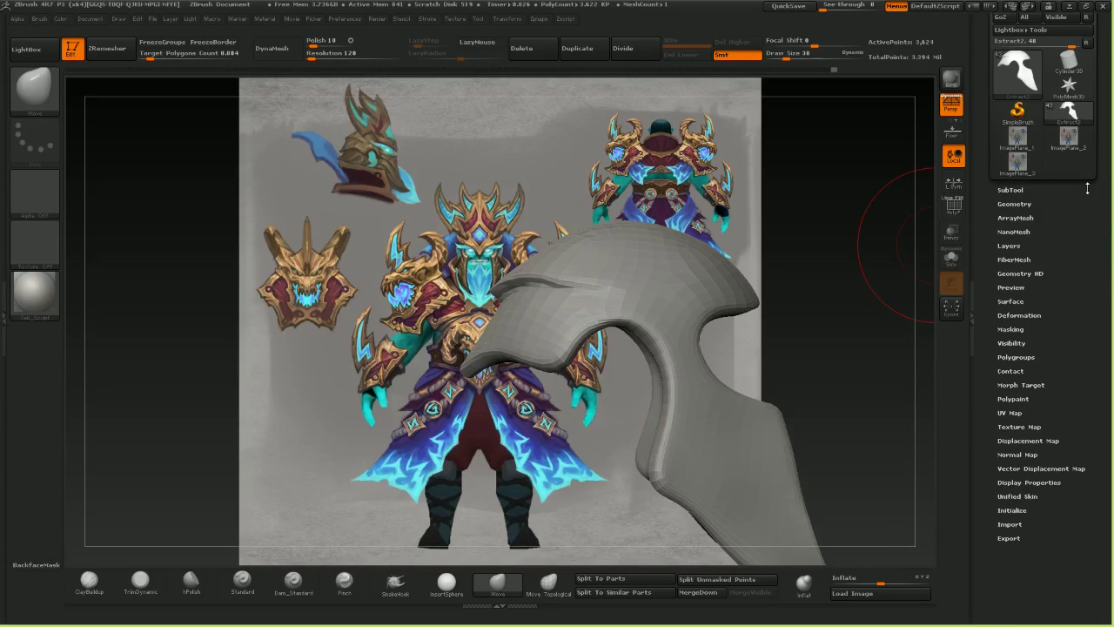
left_click(1026, 186)
left_click(1086, 203)
- Nudge the helmet's lower rear edge with the Move brush to fit it against the back of the head
mouse_move(661, 339)
right_mouse_down()
mouse_move(606, 346)
mouse_move(678, 356)
mouse_move(719, 403)
right_mouse_up()
key("bracketright")
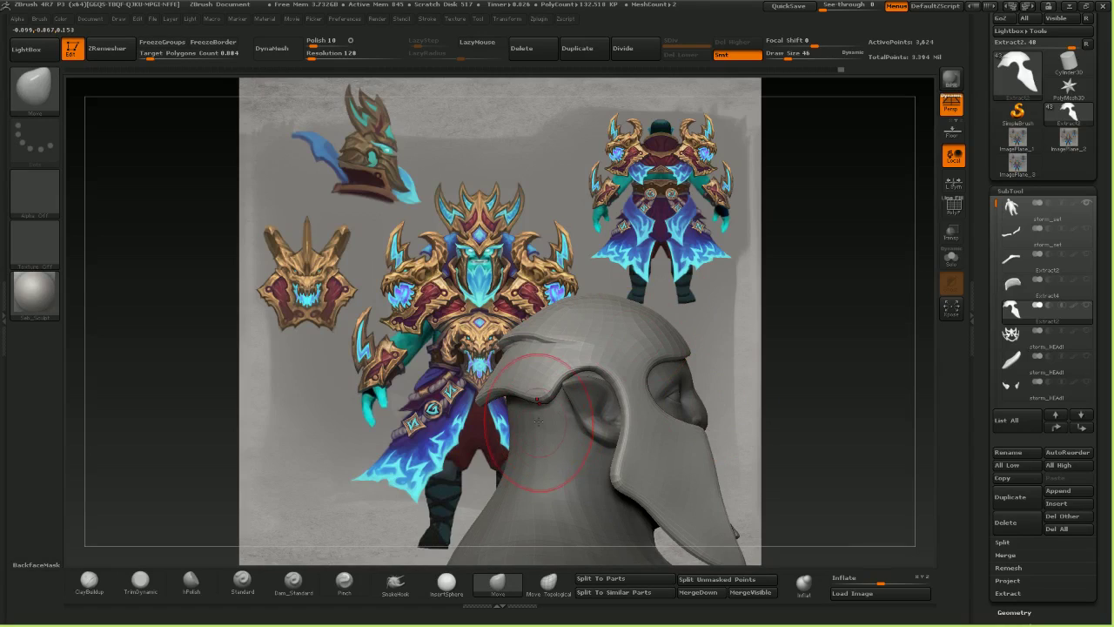
left_click_drag(542, 423, 548, 417)
left_click_drag(398, 290, 453, 292)
key("bracketleft")
left_click_drag(553, 405, 557, 397)
left_click_drag(770, 374, 709, 378)
key("bracketleft")
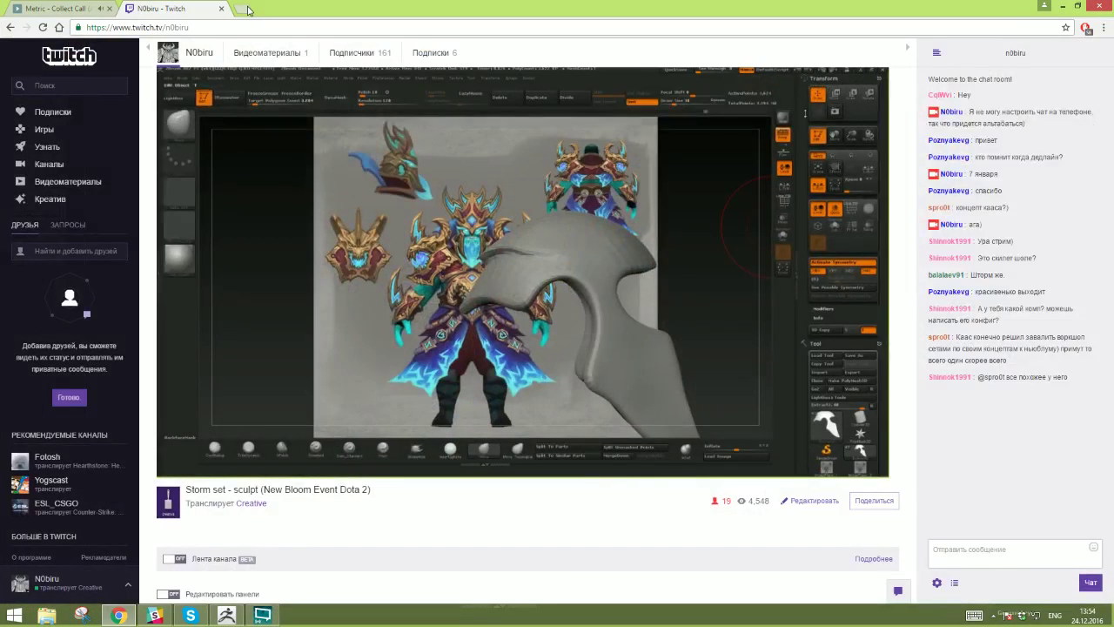
- Switch to Chrome and run a Google search for "suicide sheep" in a new tab
key("ctrl+t")
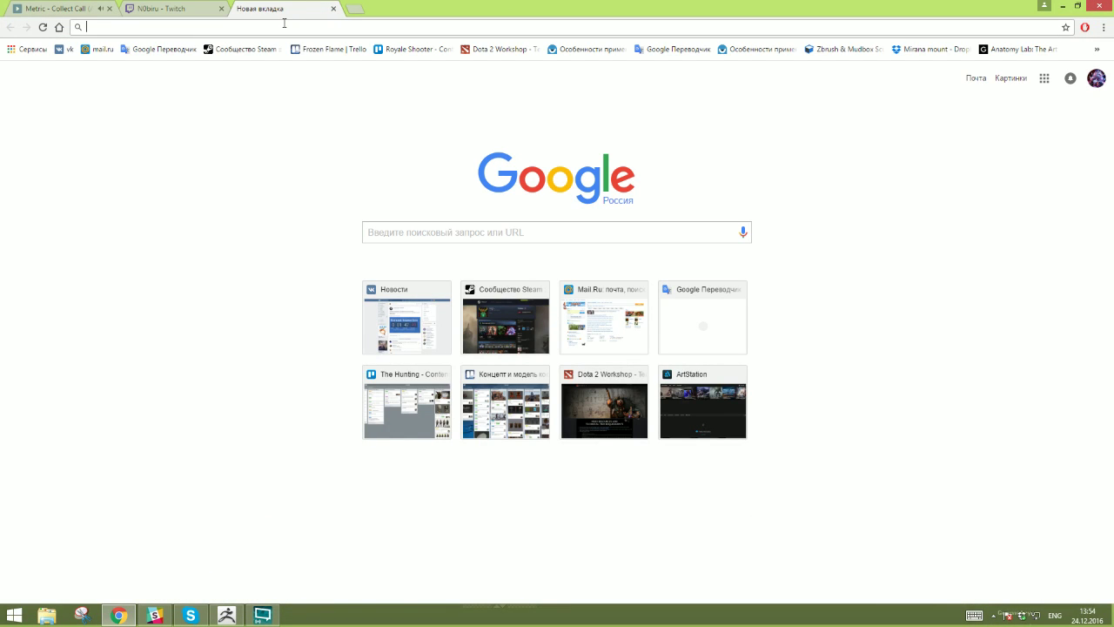
type("su")
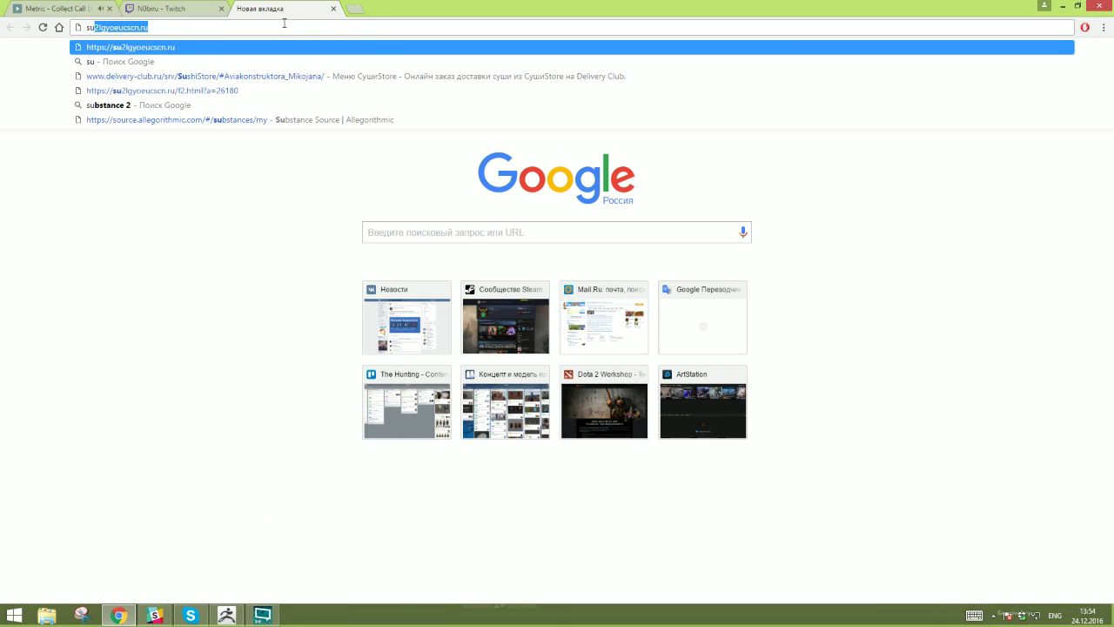
type("isi")
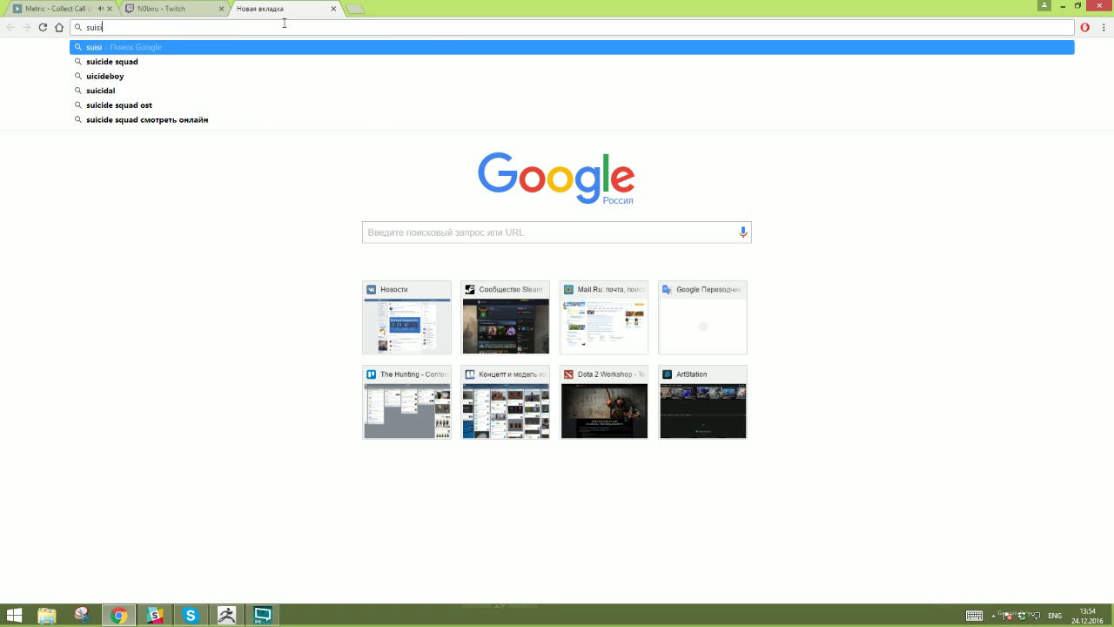
key("BackSpace")
key("BackSpace")
type("cide s")
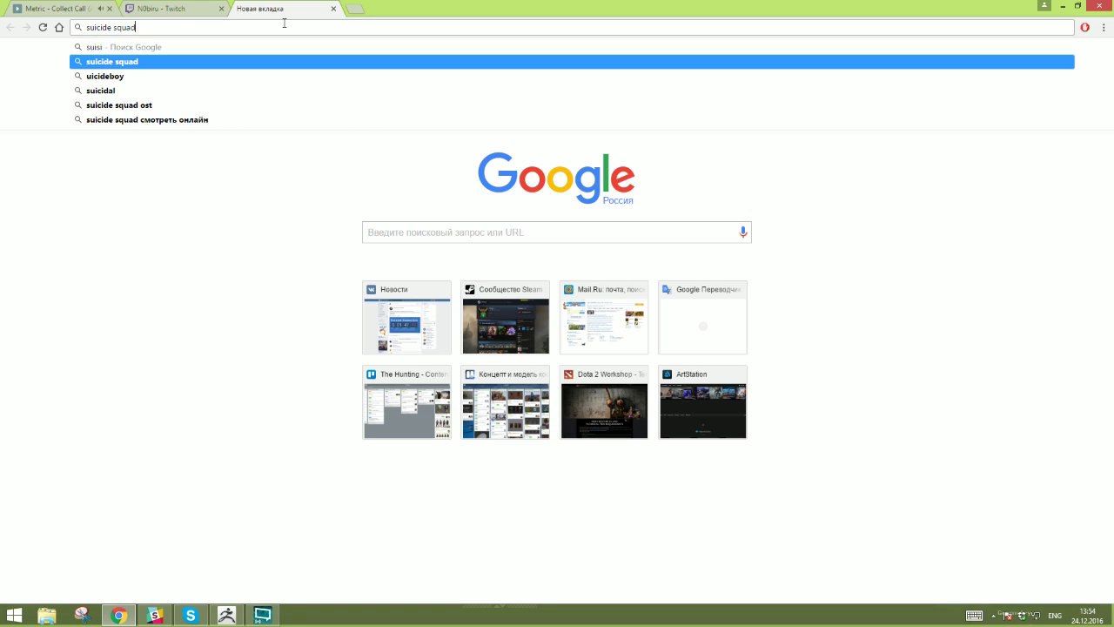
type("heep")
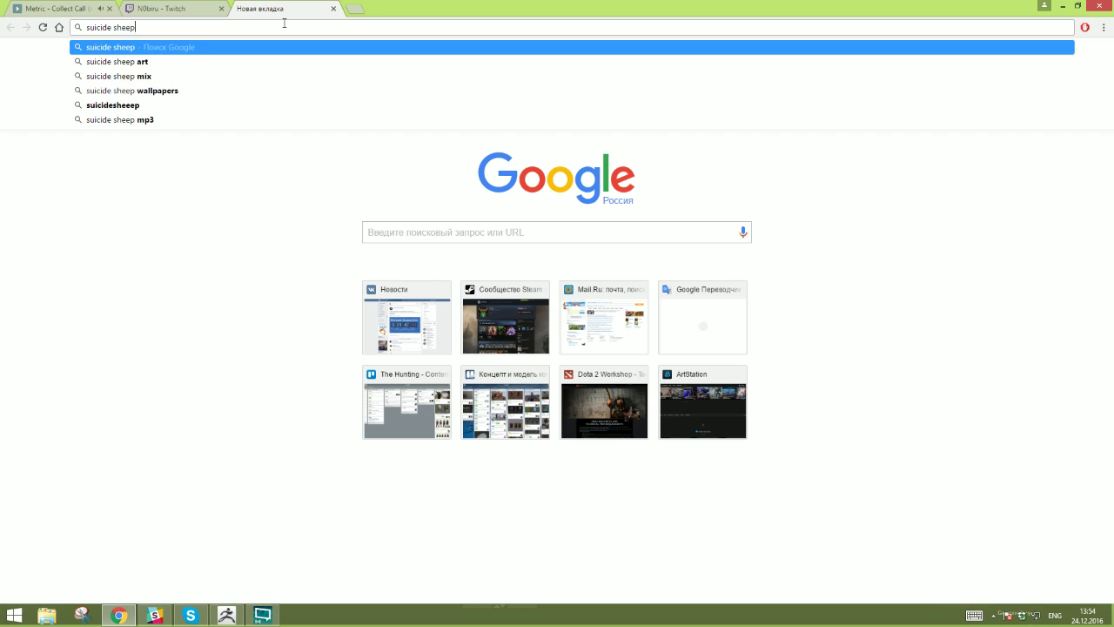
key("Return")
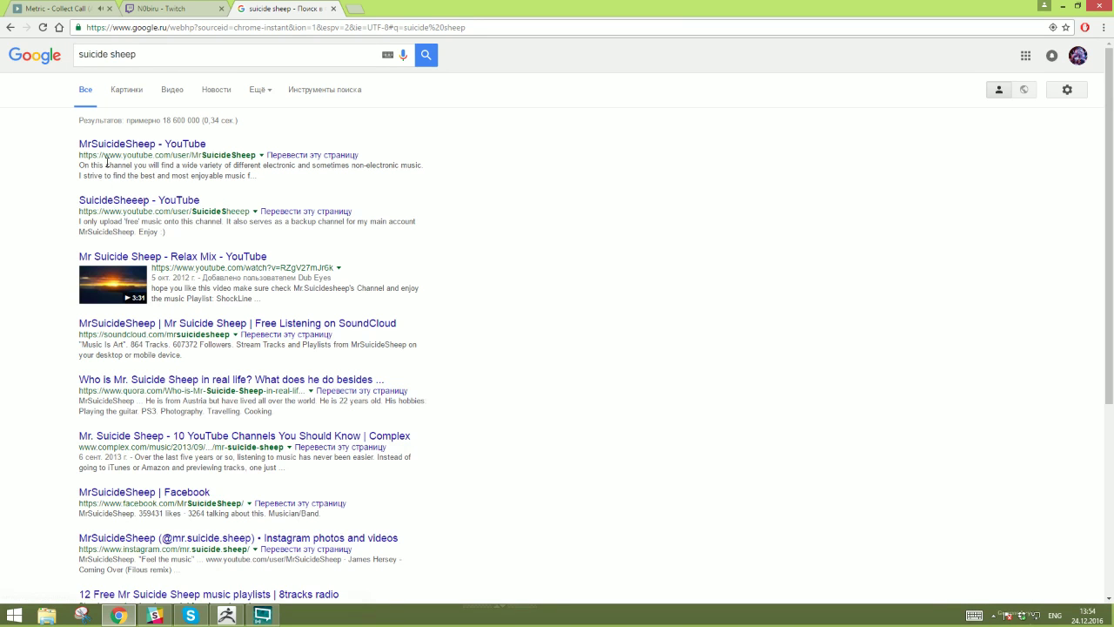
- Open the MrSuicideSheep YouTube channel in a separate tab and play its featured video, Draper - Want You More
scroll(259, 148, "down", 1)
middle_click(174, 128)
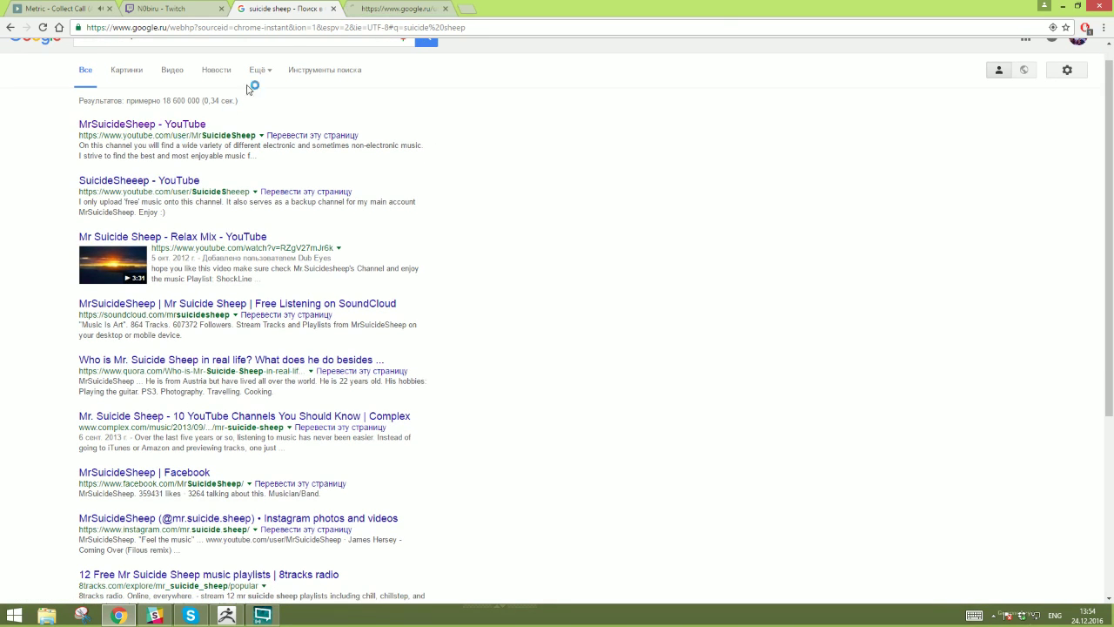
left_click(384, 8)
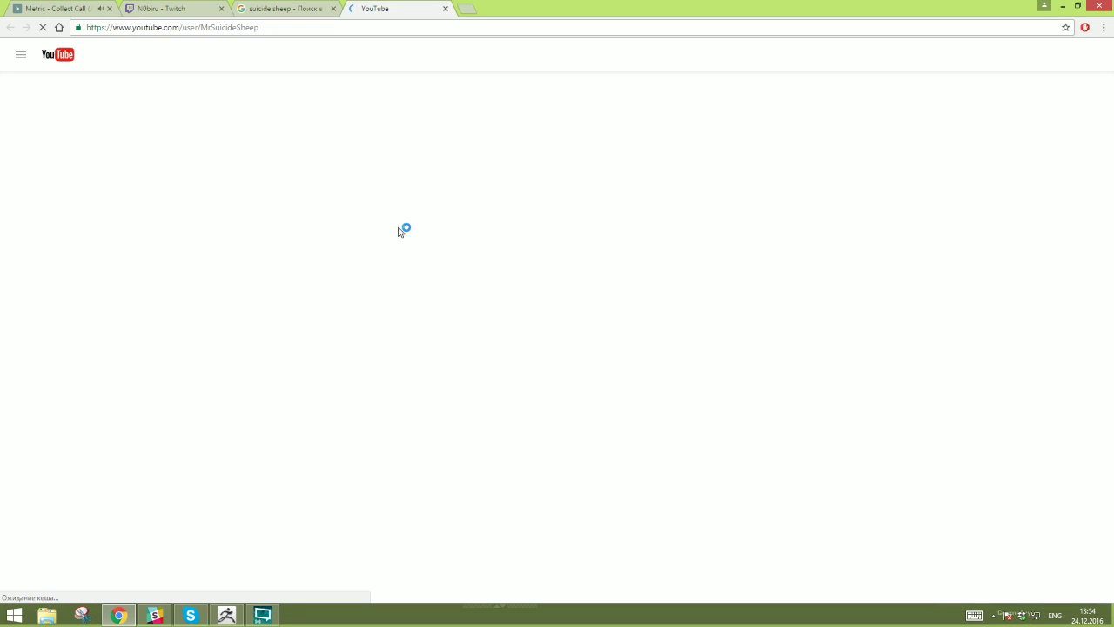
scroll(383, 348, "down", 2)
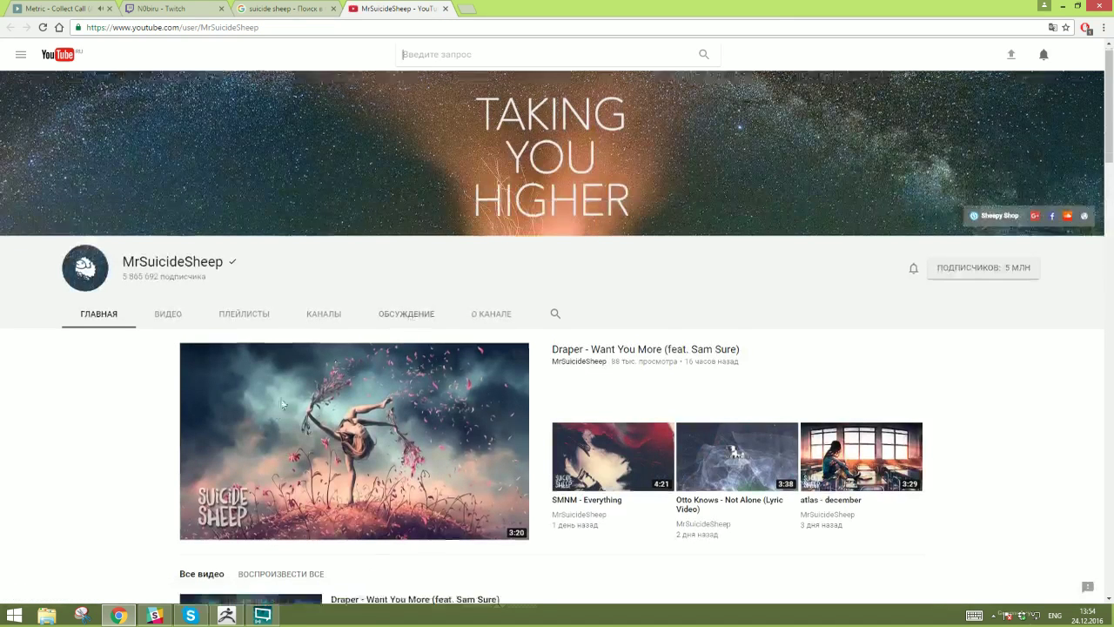
left_click(305, 271)
- Pause the Metric track playing on VK and adjust the volume of the YouTube video
left_click(79, 7)
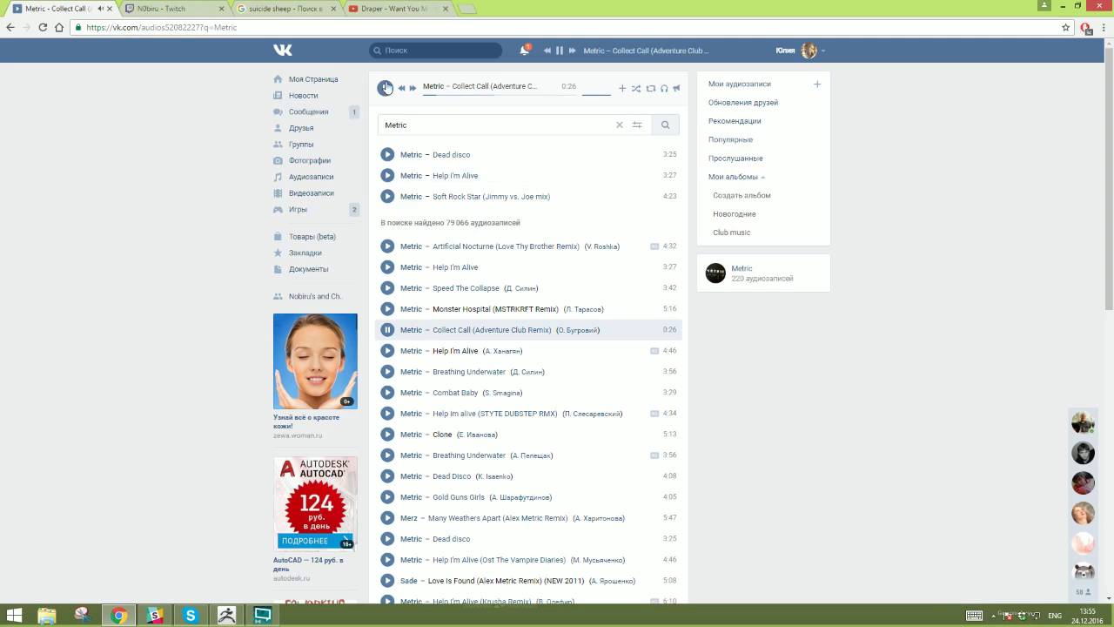
left_click(392, 7)
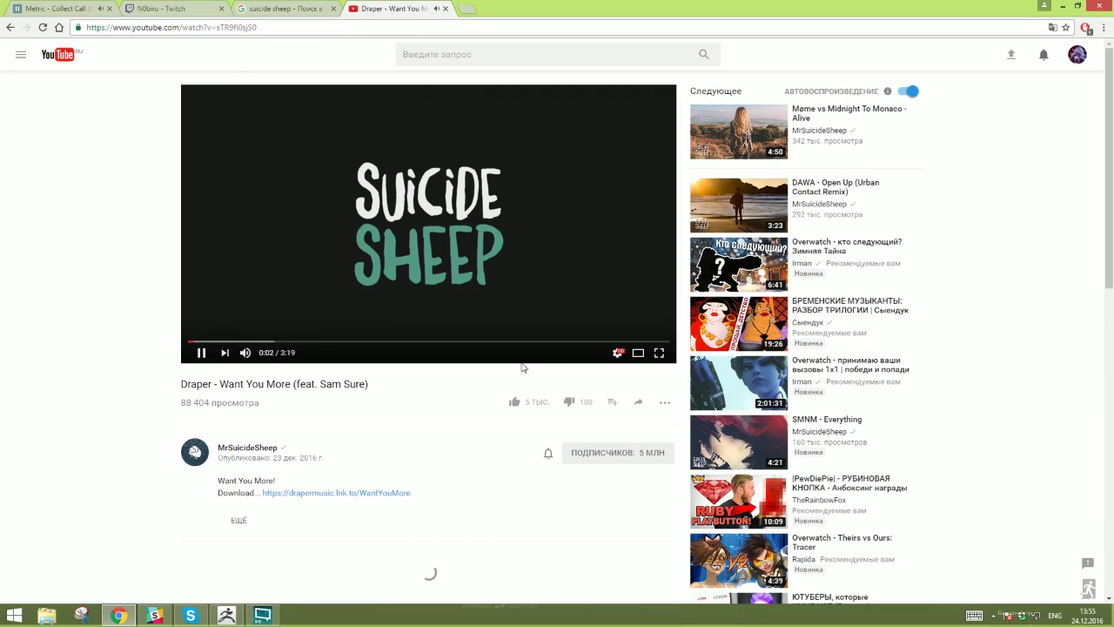
mouse_move(246, 354)
left_click_drag(274, 353, 279, 353)
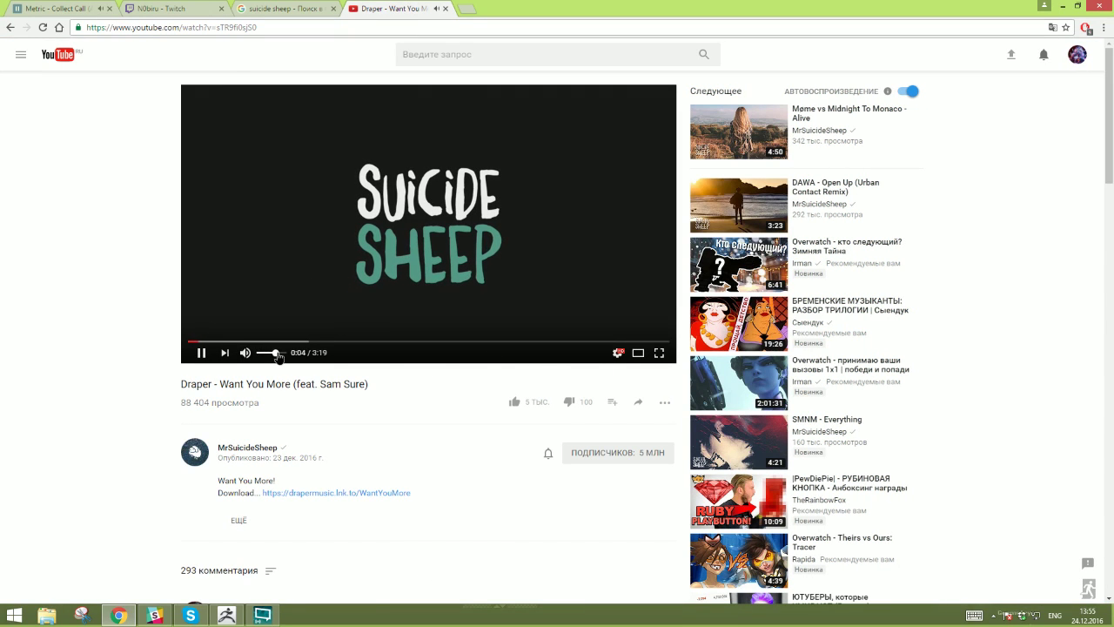
- Switch back to ZBrush and nudge the helmet's brow edge above the face with the Move brush
left_click(1062, 6)
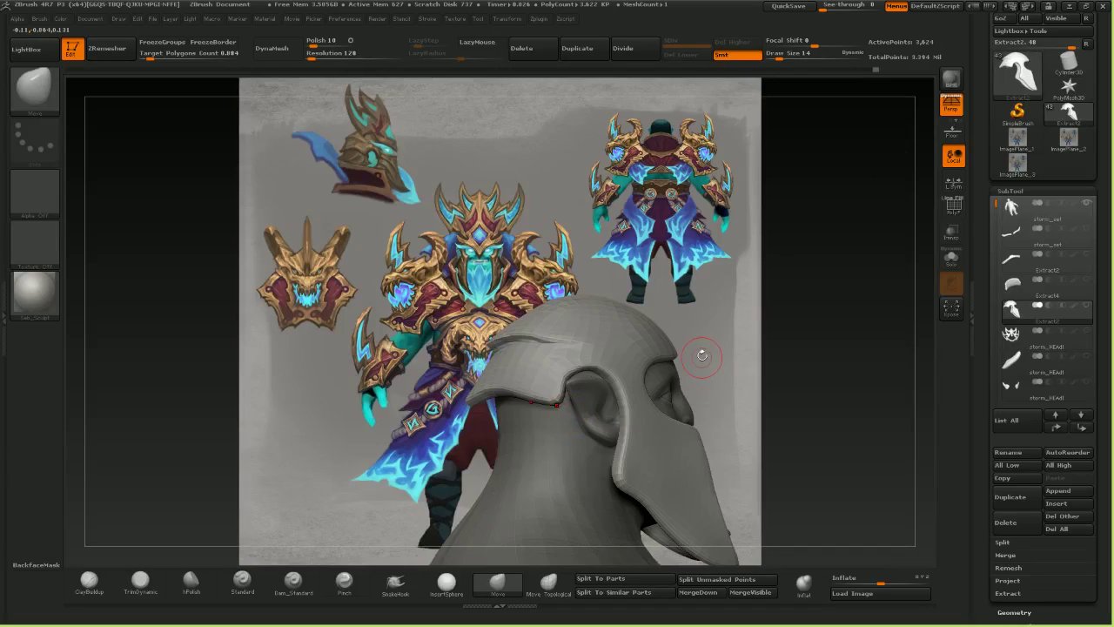
mouse_move(703, 355)
left_mouse_down()
mouse_move(677, 360)
mouse_move(706, 363)
left_mouse_up()
key("alt+Tab")
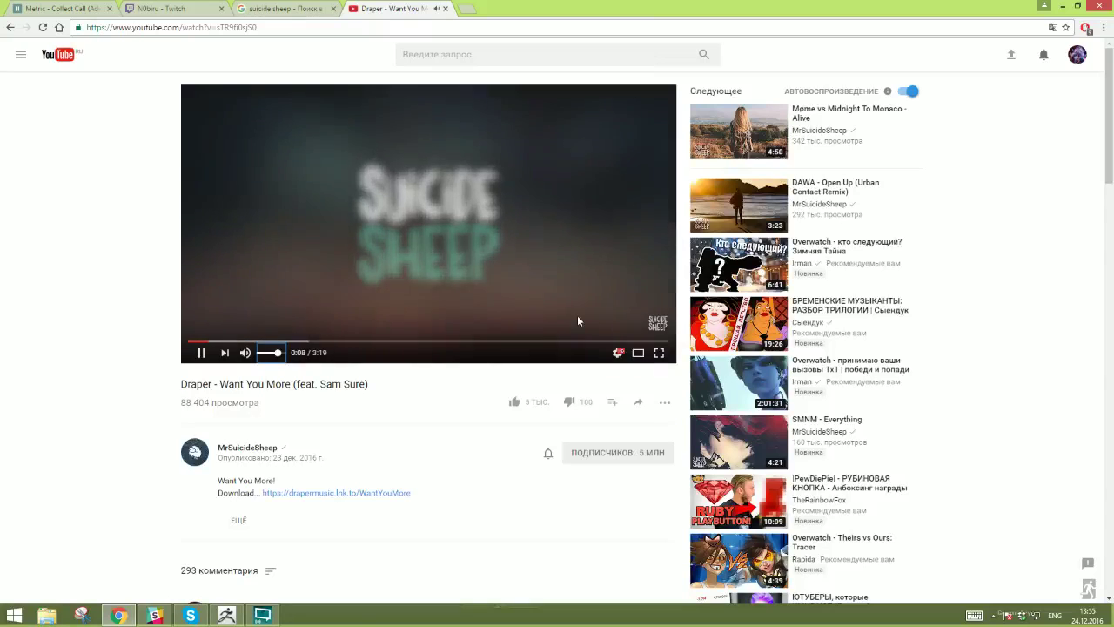
key("alt+Tab")
mouse_move(682, 357)
left_mouse_down()
mouse_move(706, 357)
mouse_move(676, 352)
left_mouse_up()
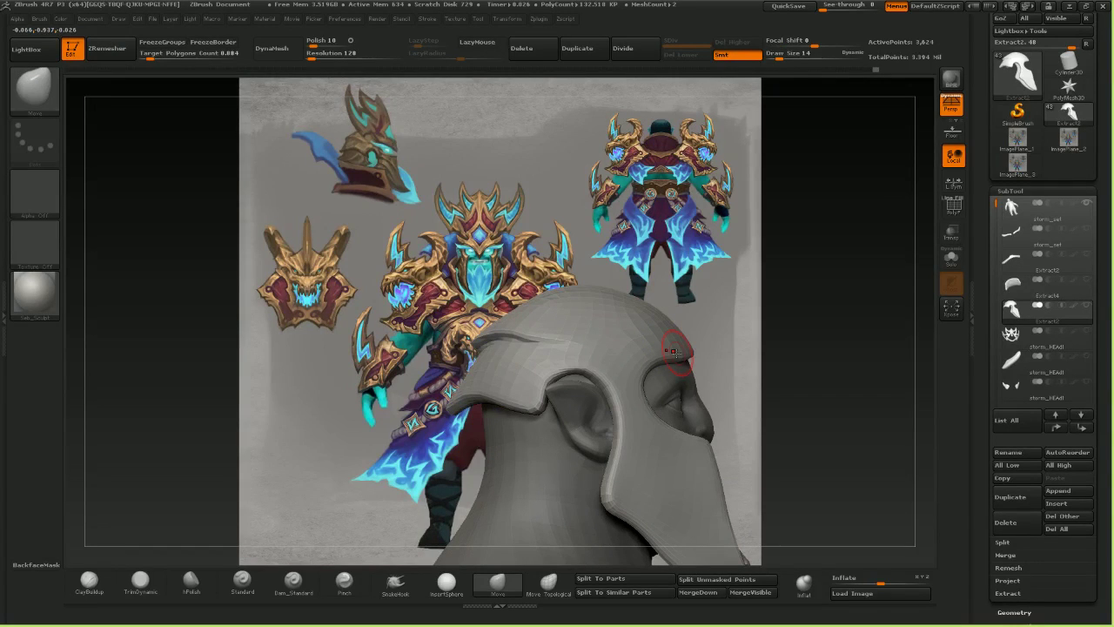
left_click_drag(654, 356, 914, 283)
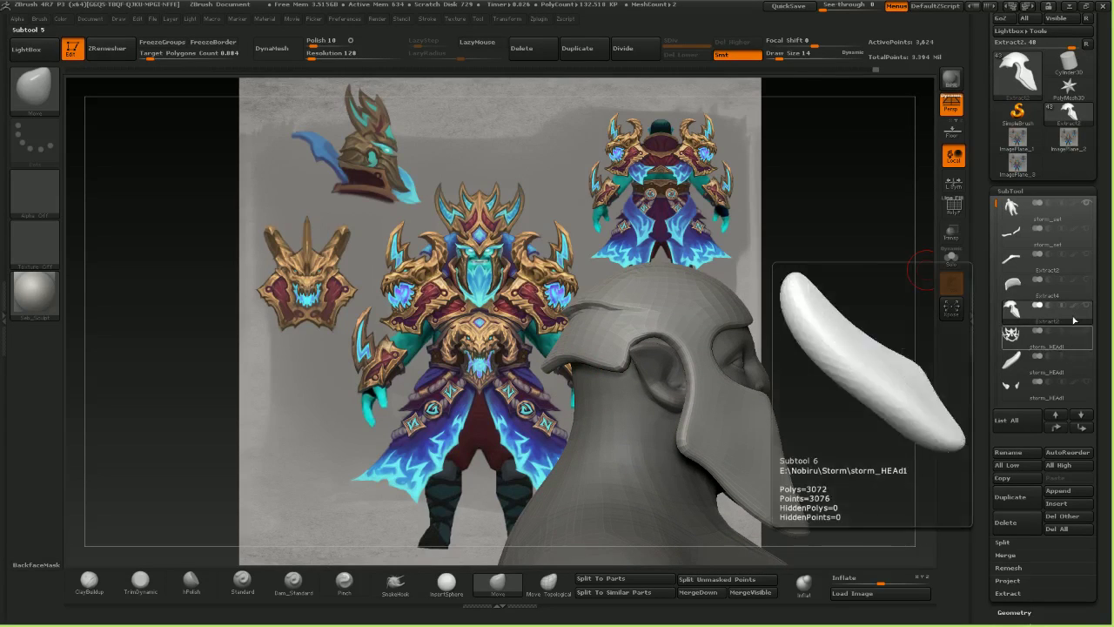
- Make the Extract4 neck guard active with the helmet shown, and pull its lower rear tip outward with the Move brush
left_click(1044, 283)
right_click_drag(620, 367, 634, 365, "ctrl")
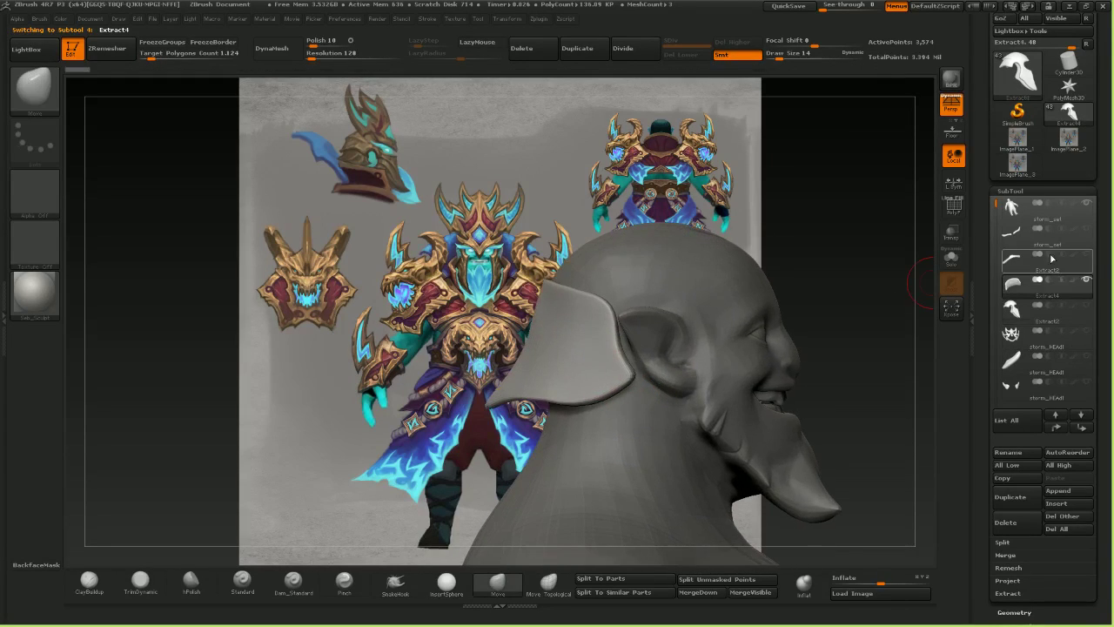
left_click(1086, 304)
mouse_move(724, 270)
right_mouse_down()
mouse_move(699, 268)
mouse_move(703, 254)
right_mouse_up()
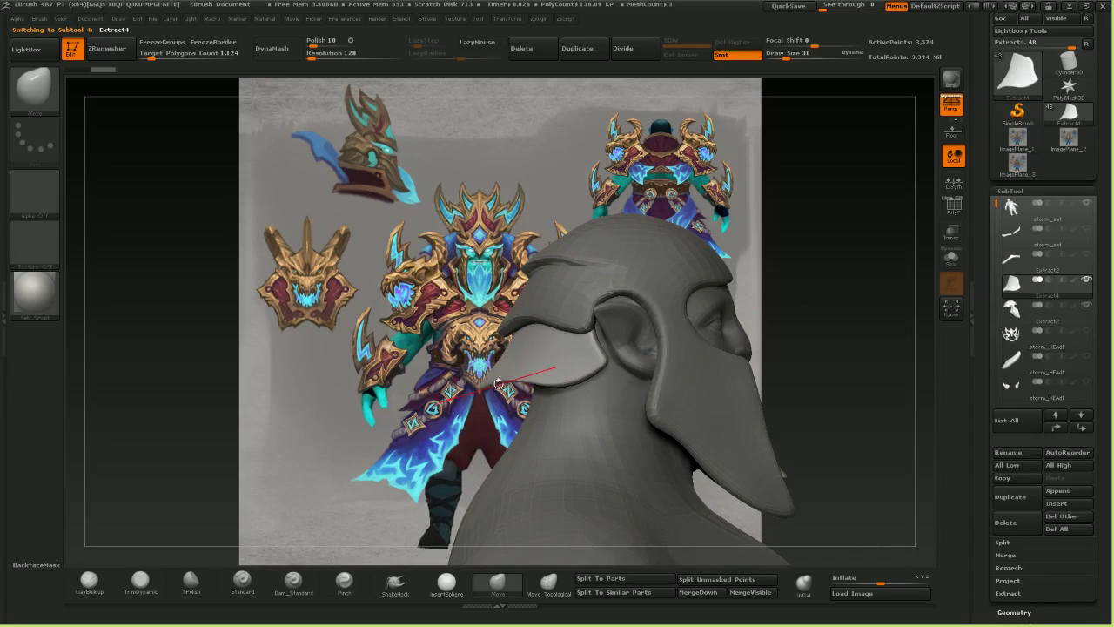
left_click_drag(492, 367, 500, 383)
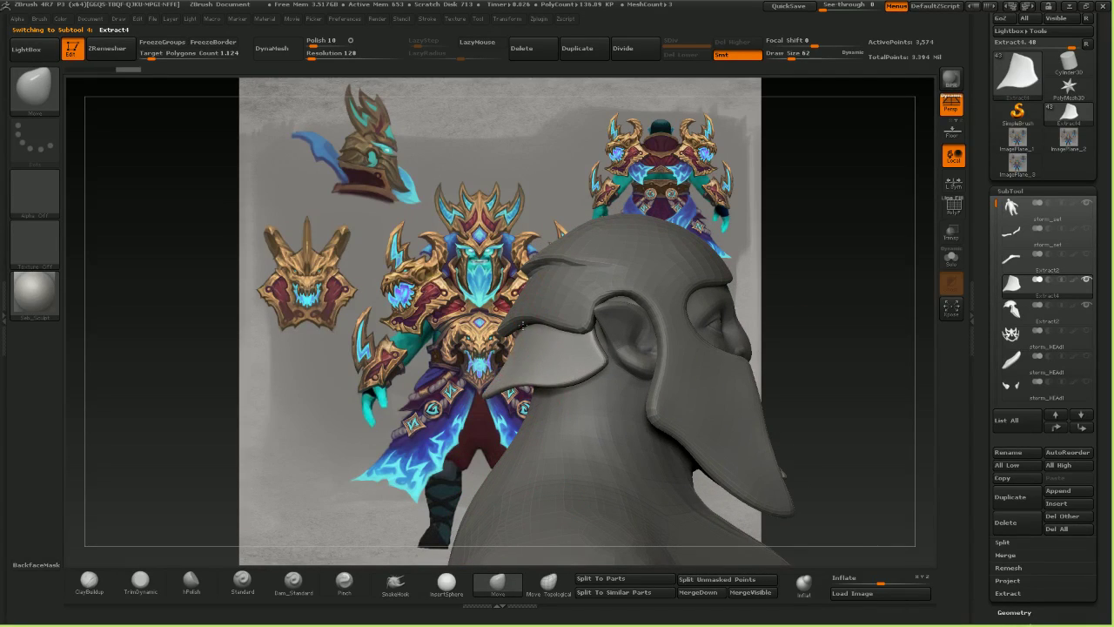
- Select the helmet and adjust its lower rear edge over the neck guard with the Move brush
left_click(522, 315, "alt")
right_click_drag(522, 315, 552, 283, "ctrl")
left_click(508, 284, "alt")
left_click(516, 321, "alt")
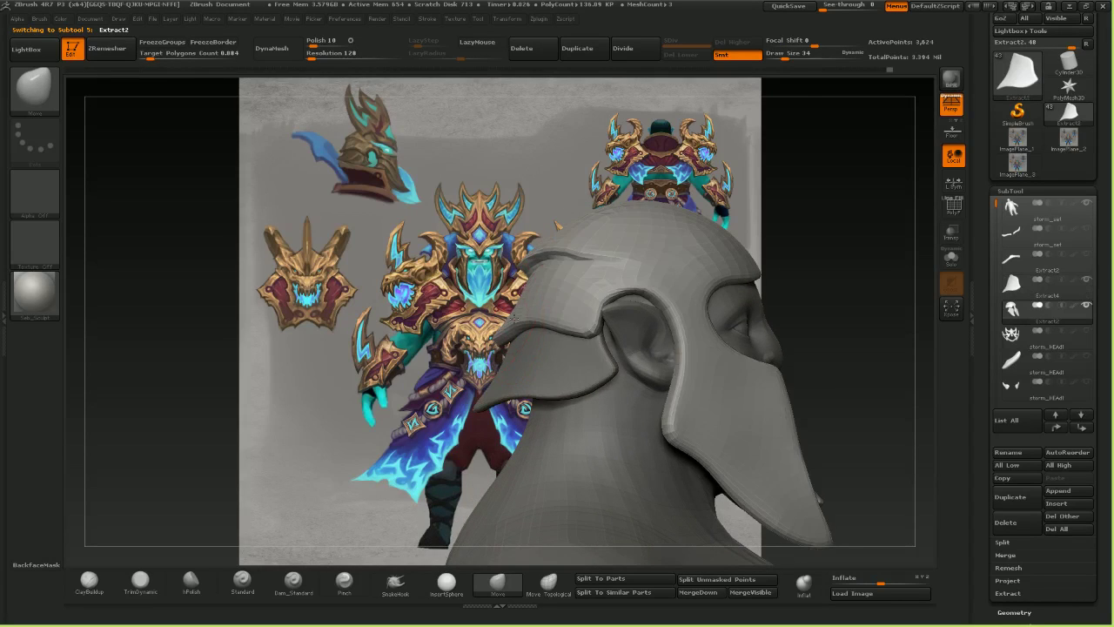
mouse_move(515, 318)
right_mouse_down()
mouse_move(486, 313)
mouse_move(484, 332)
mouse_move(475, 277)
mouse_move(580, 277)
mouse_move(550, 324)
mouse_move(539, 319)
right_mouse_up()
key("bracketright")
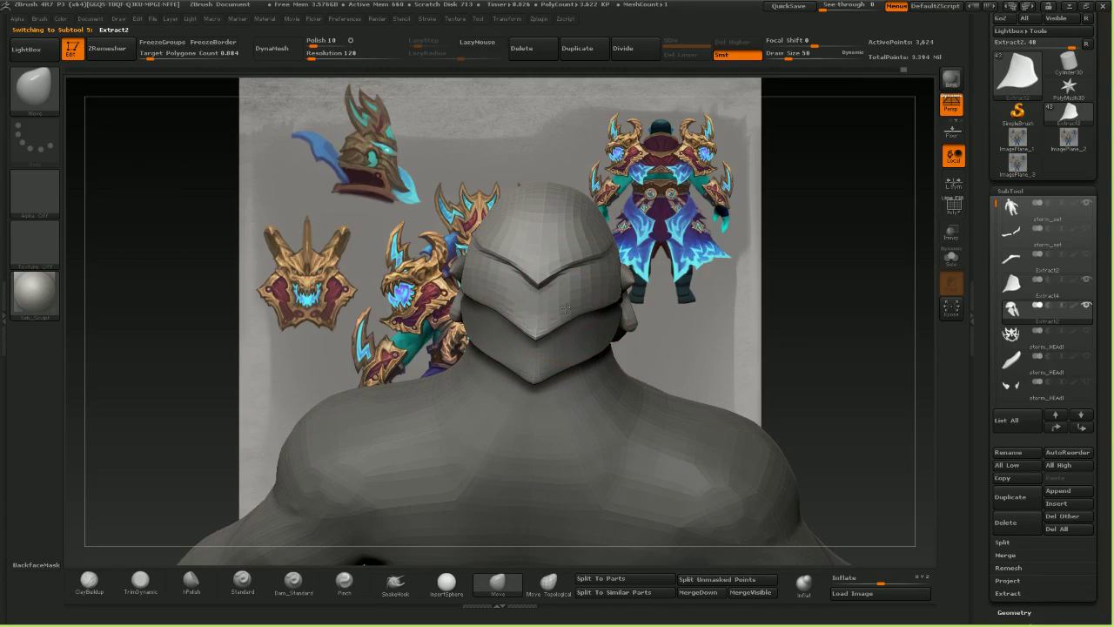
right_click_drag(687, 325, 564, 297)
key("bracketleft")
right_click_drag(645, 300, 572, 391)
- Select the neck guard and reshape its lower edge and side corners symmetrically with the Move brush from behind
left_click(562, 336, "alt")
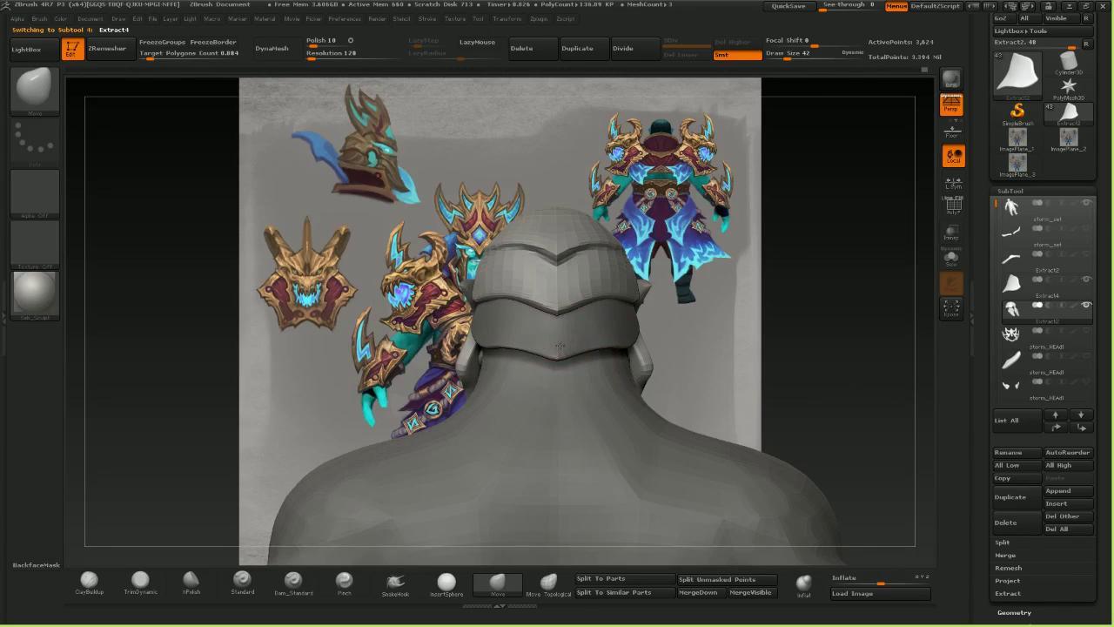
right_click_drag(557, 336, 640, 337)
left_click_drag(553, 355, 555, 374)
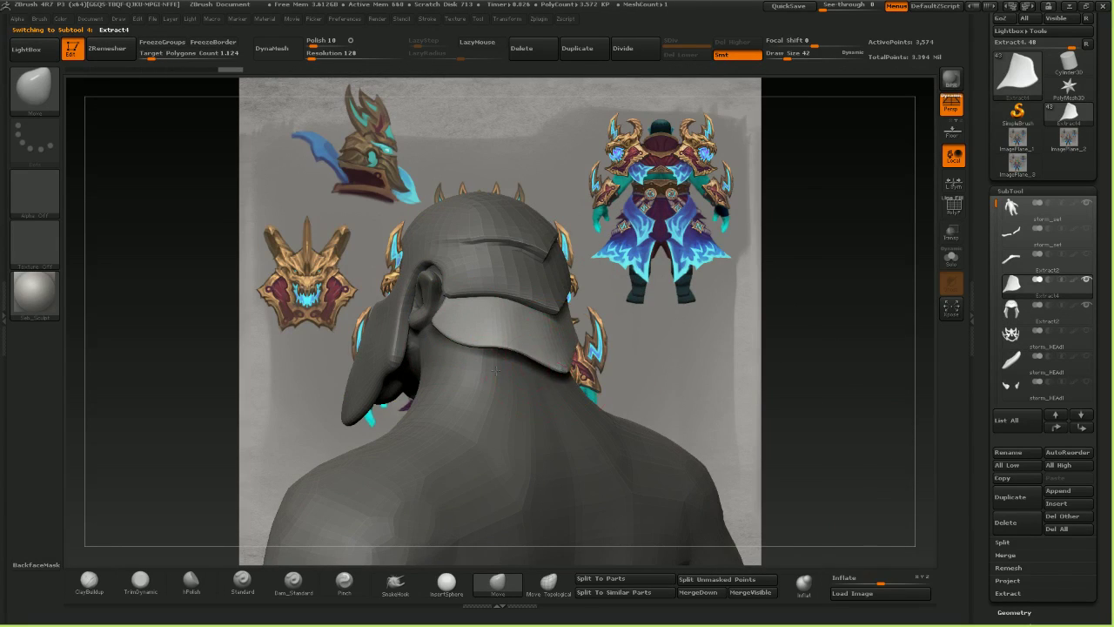
key("ctrl+z")
right_click_drag(696, 370, 526, 361)
right_click_drag(207, 248, 387, 282)
right_click_drag(463, 287, 389, 289)
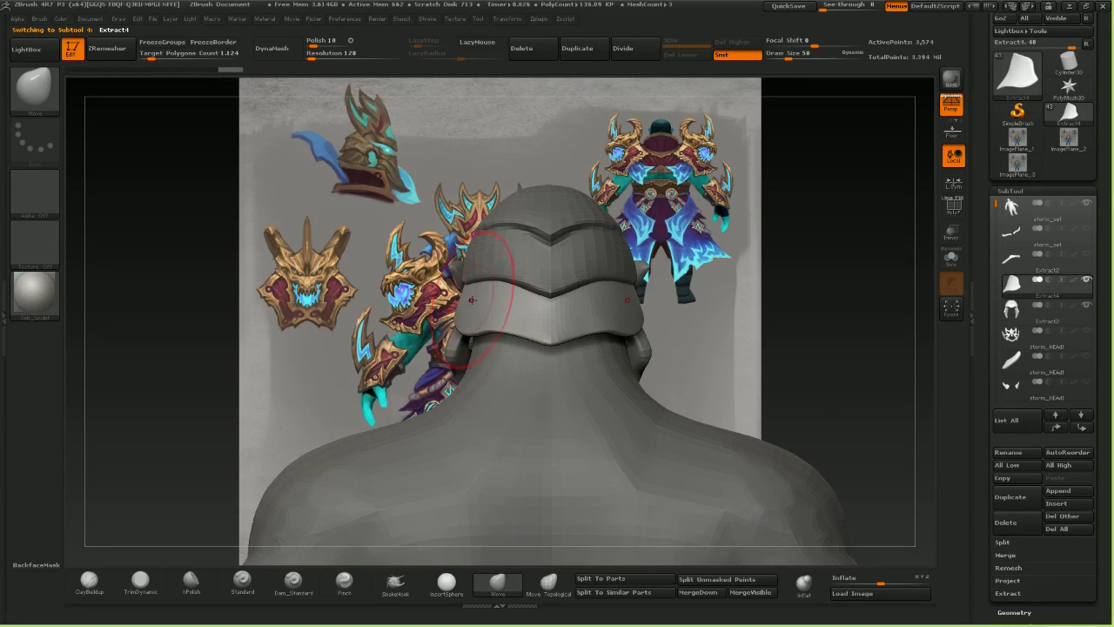
left_click_drag(473, 301, 477, 294)
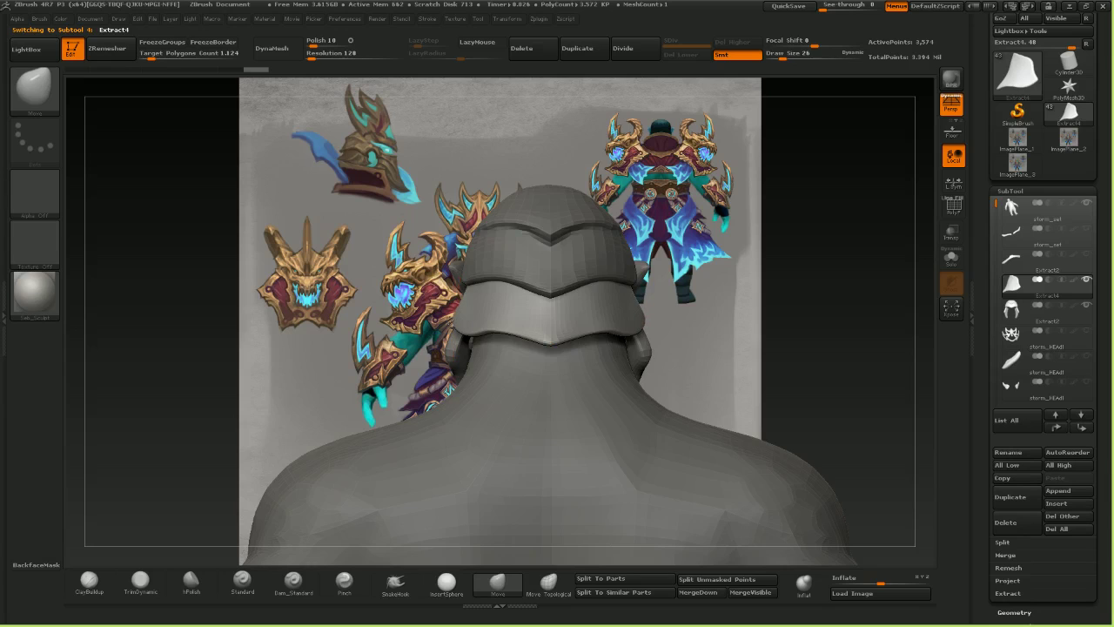
left_click_drag(557, 261, 487, 262)
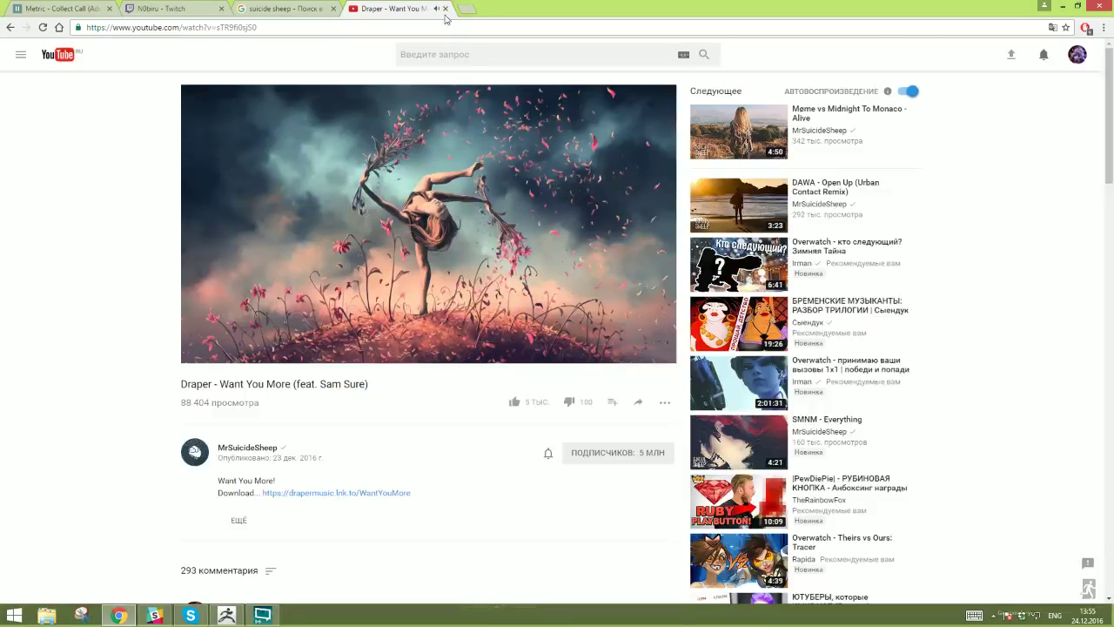
- Search Google for "chinese warrior helmet" in a new Chrome tab and show the image results
left_click(467, 9)
type("chinesr")
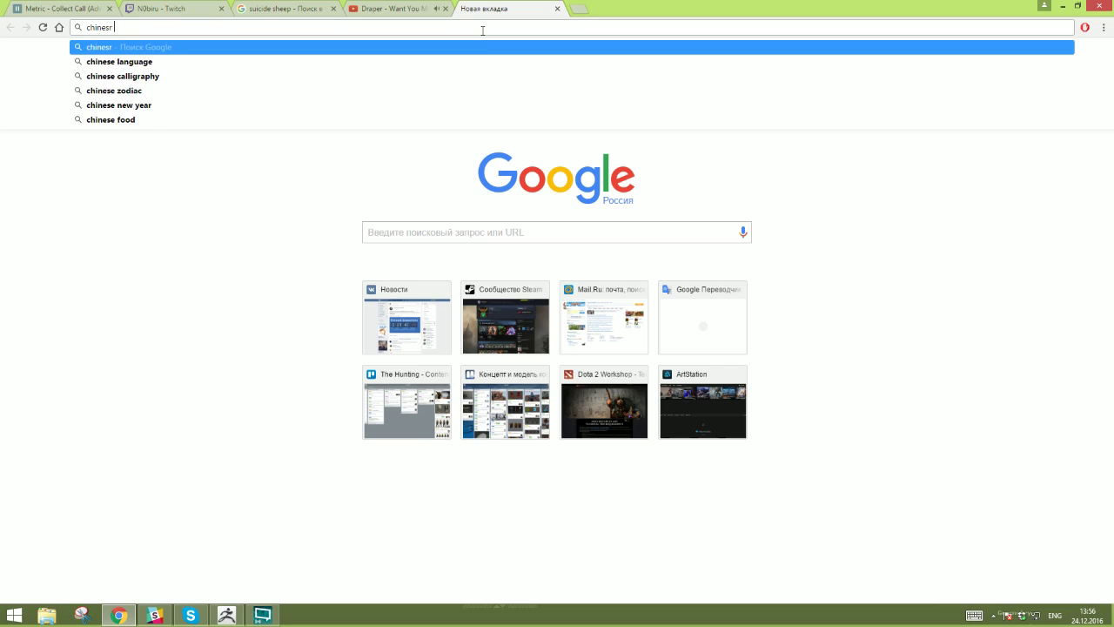
key("BackSpace")
type("e")
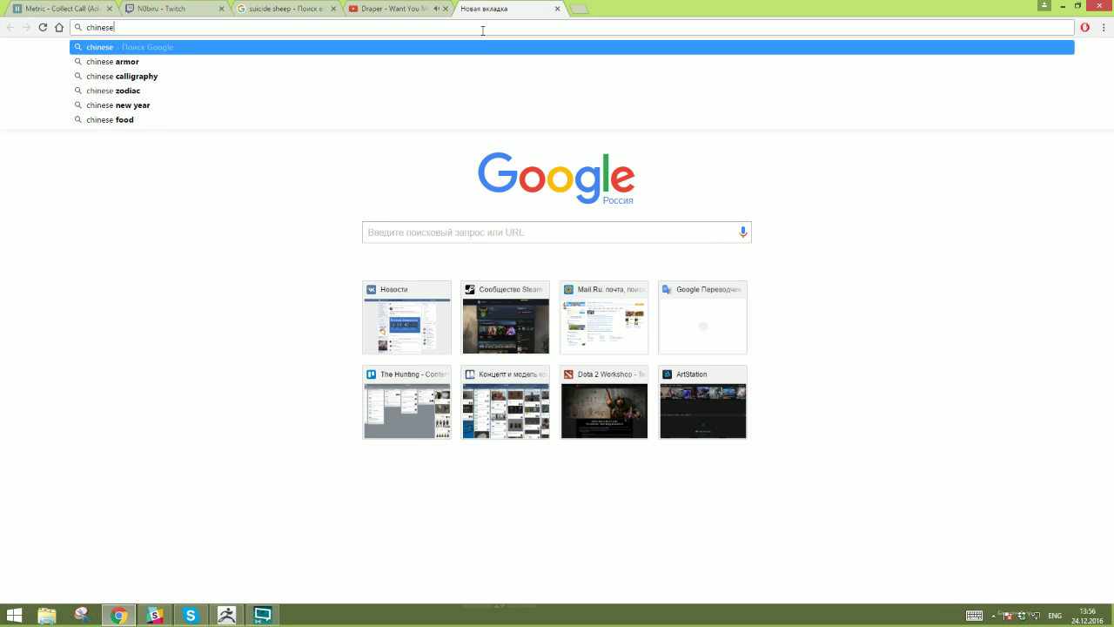
type(" warroi")
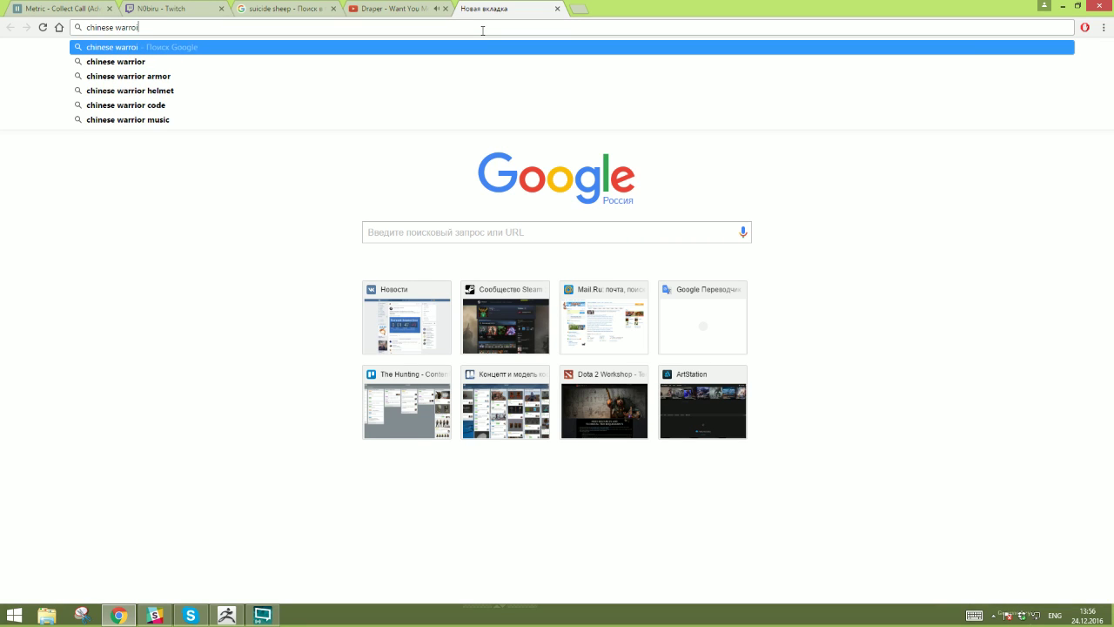
key("BackSpace")
key("BackSpace")
type("ior helmrt")
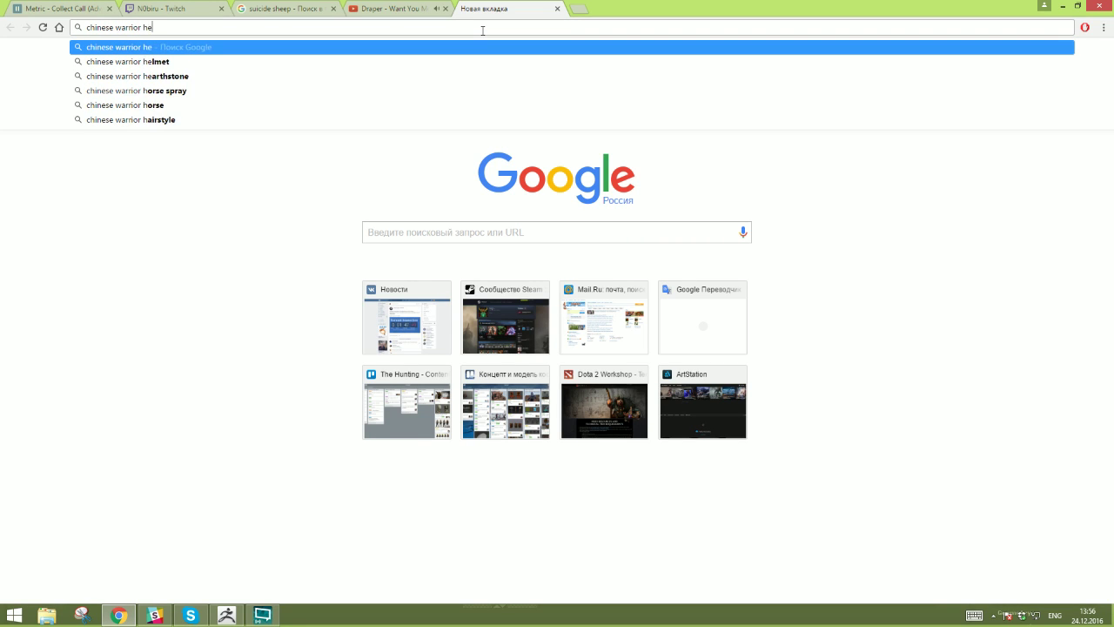
key("Return")
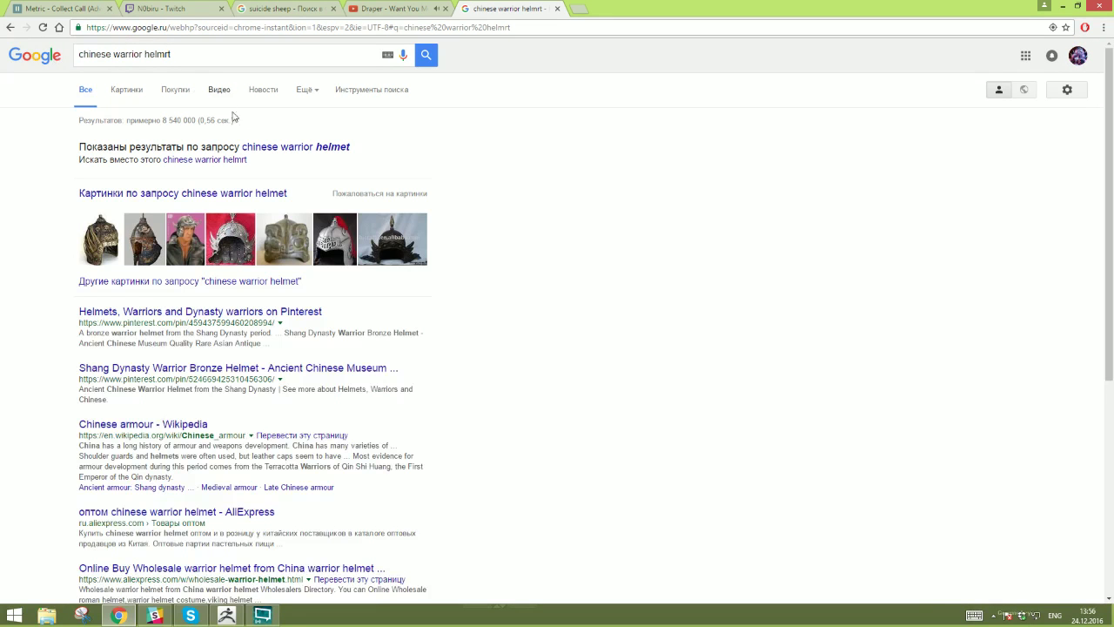
left_click(279, 148)
left_click(132, 89)
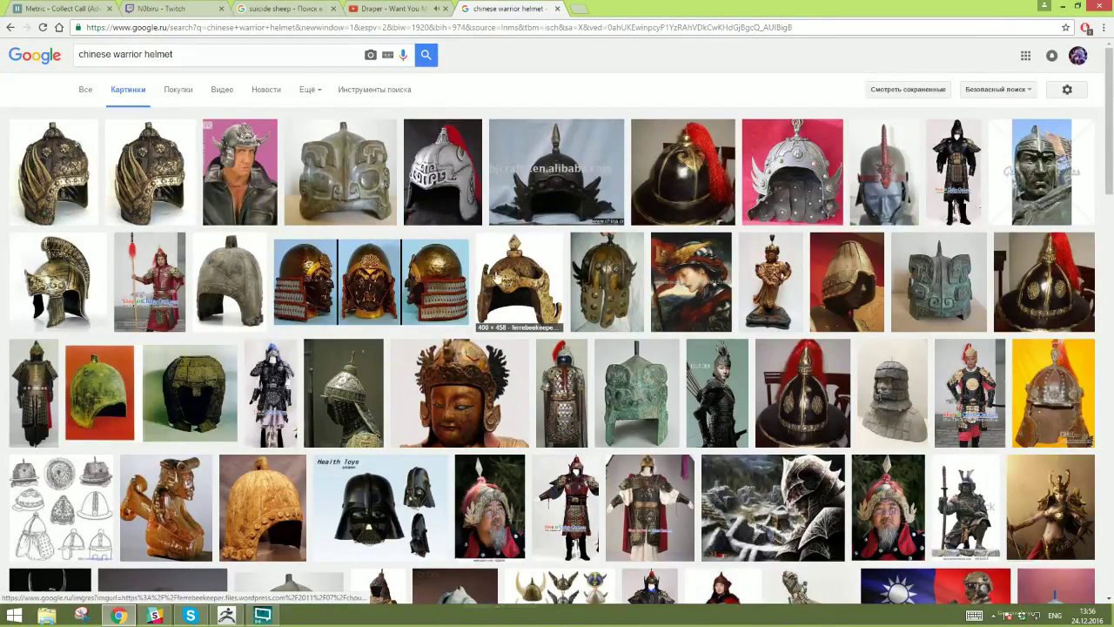
- Browse the image results for Chinese warrior helmets as shape references for the helmet and neck guard
scroll(559, 326, "down", 2)
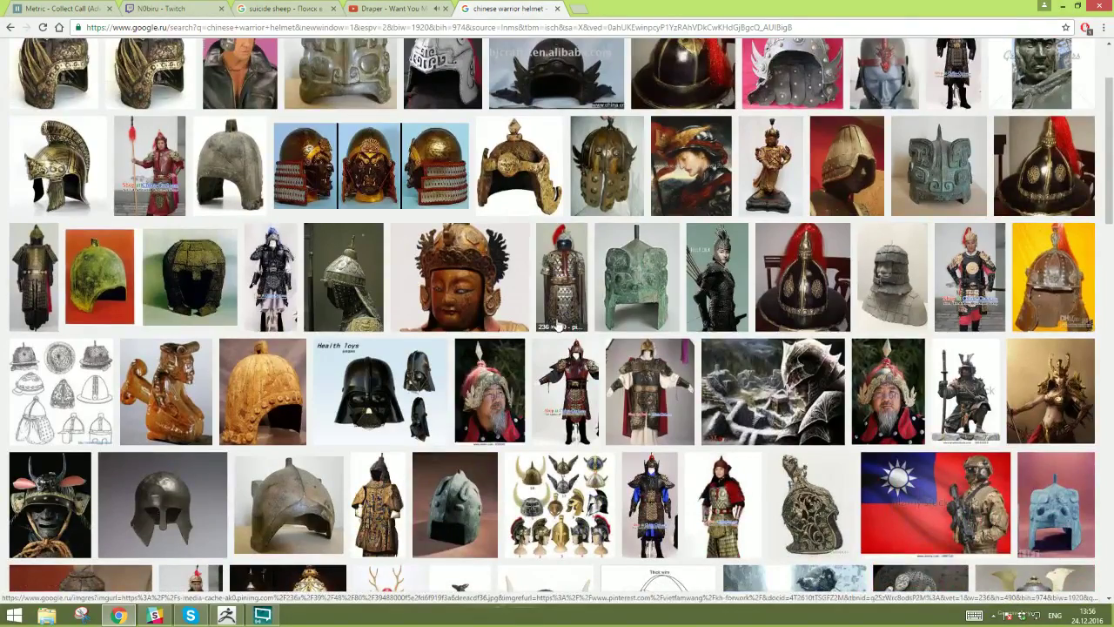
scroll(559, 326, "down", 4)
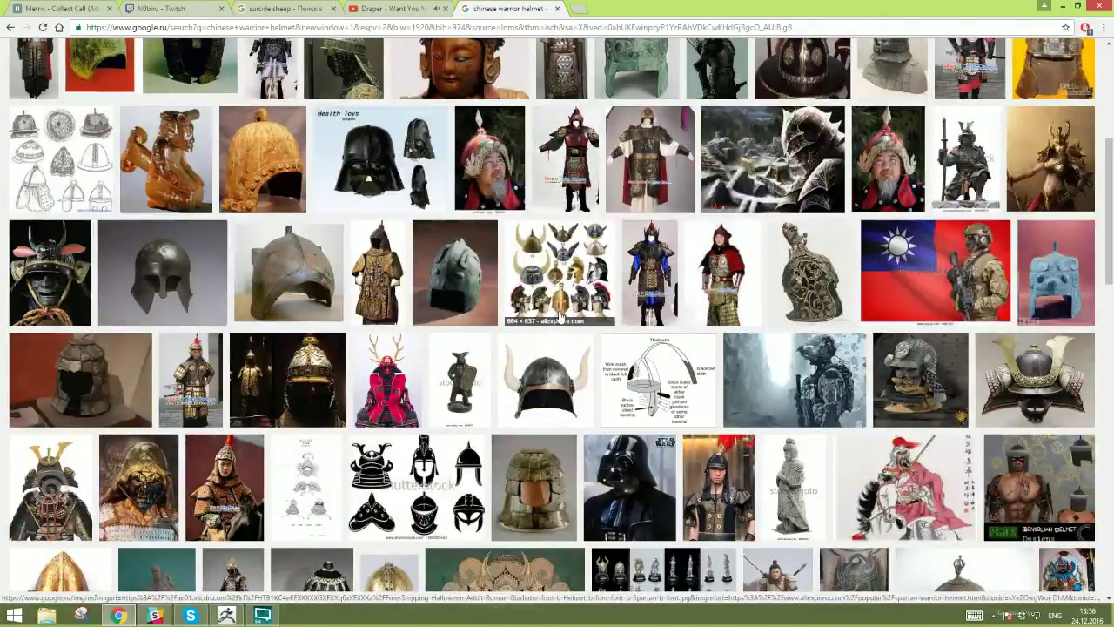
scroll(560, 315, "down", 3)
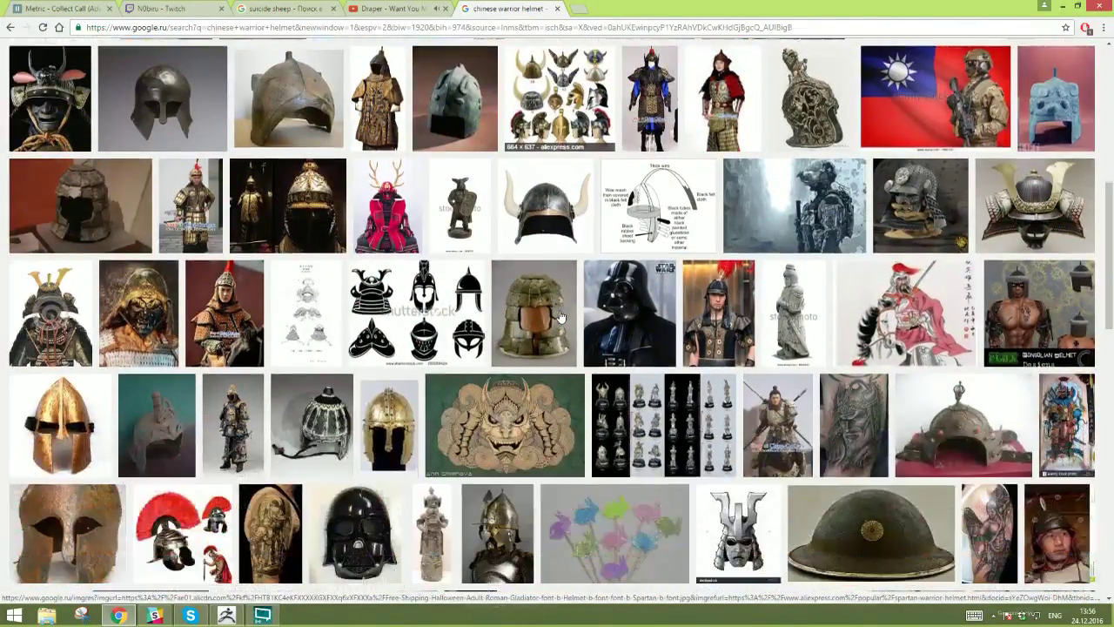
scroll(560, 315, "down", 1)
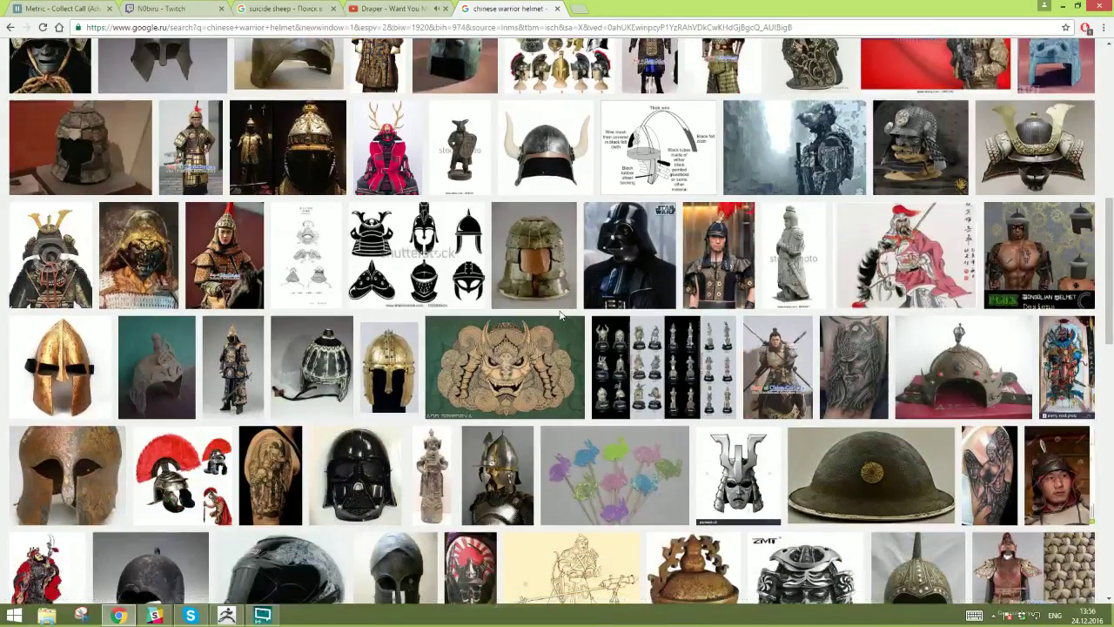
scroll(559, 315, "down", 4)
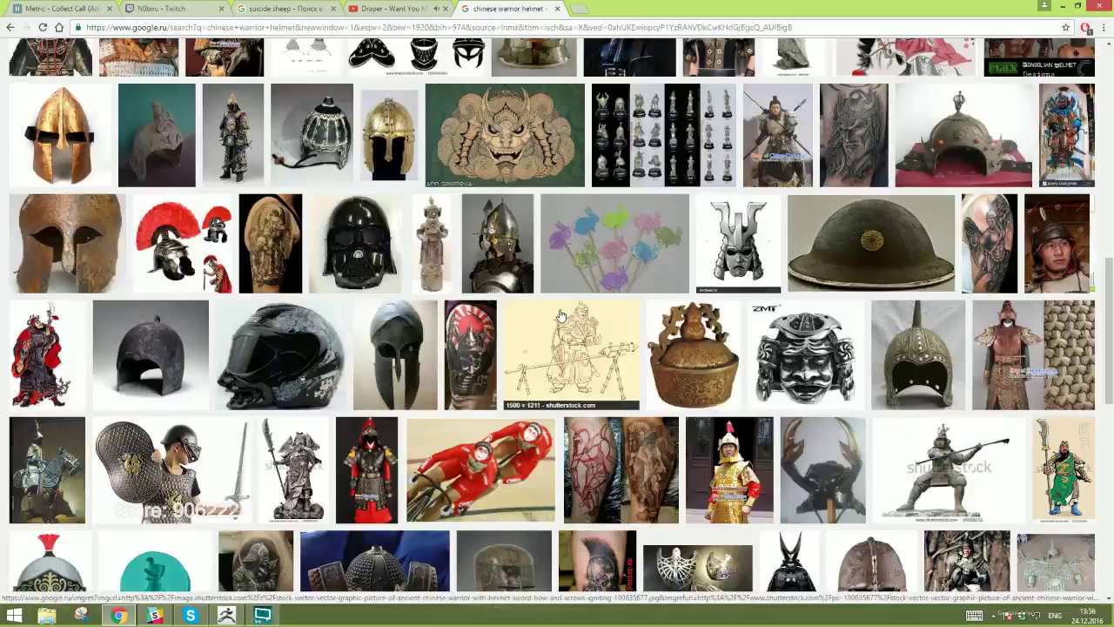
scroll(559, 315, "down", 3)
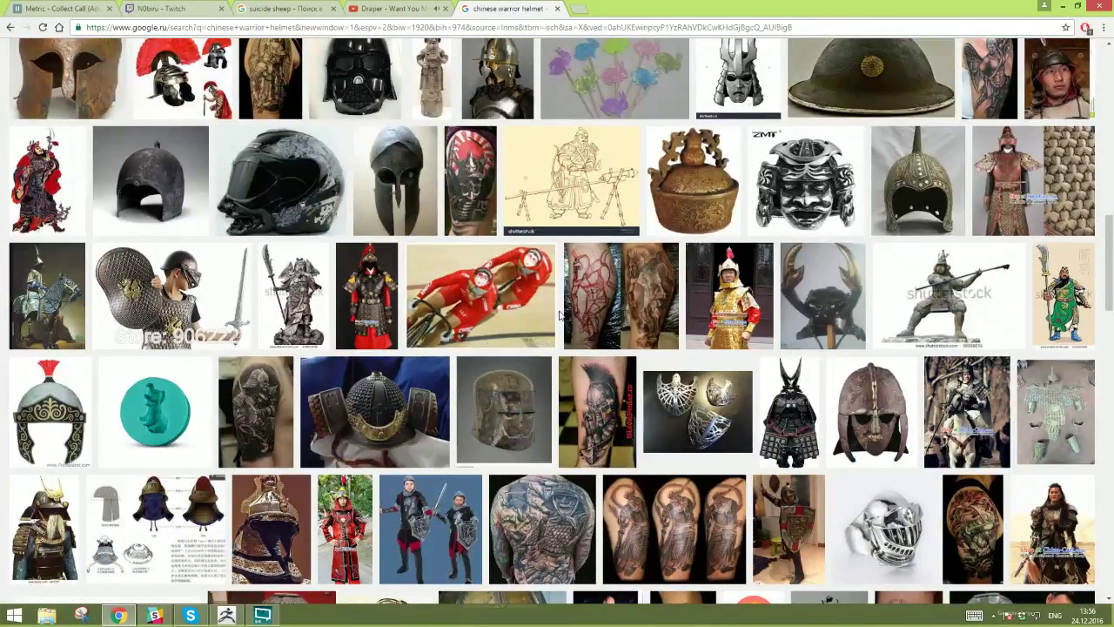
scroll(560, 317, "up", 10)
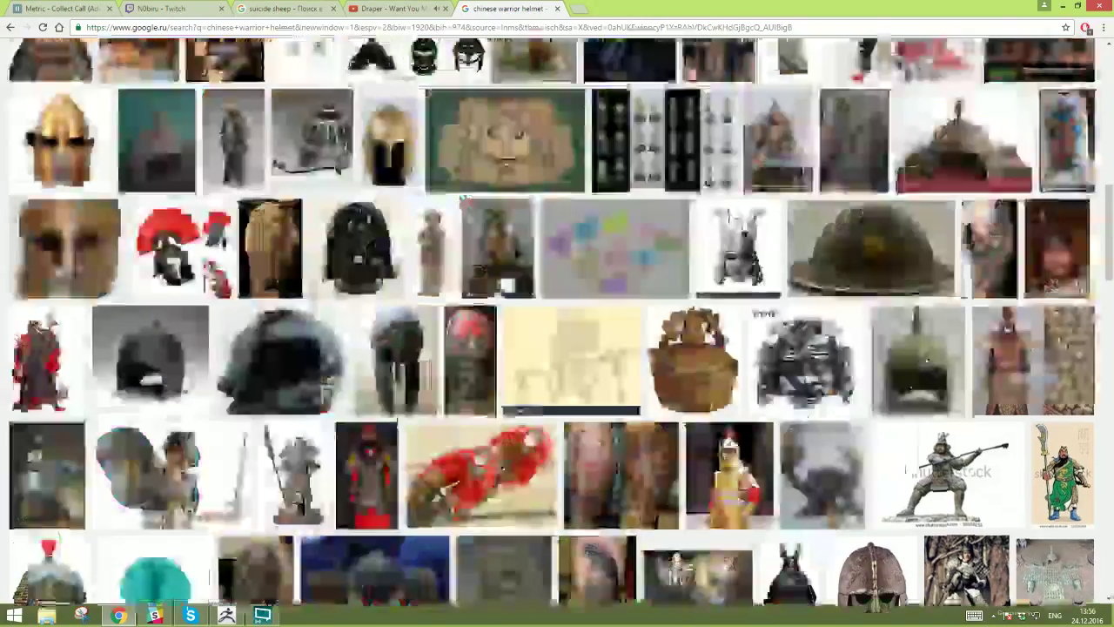
scroll(561, 319, "up", 5)
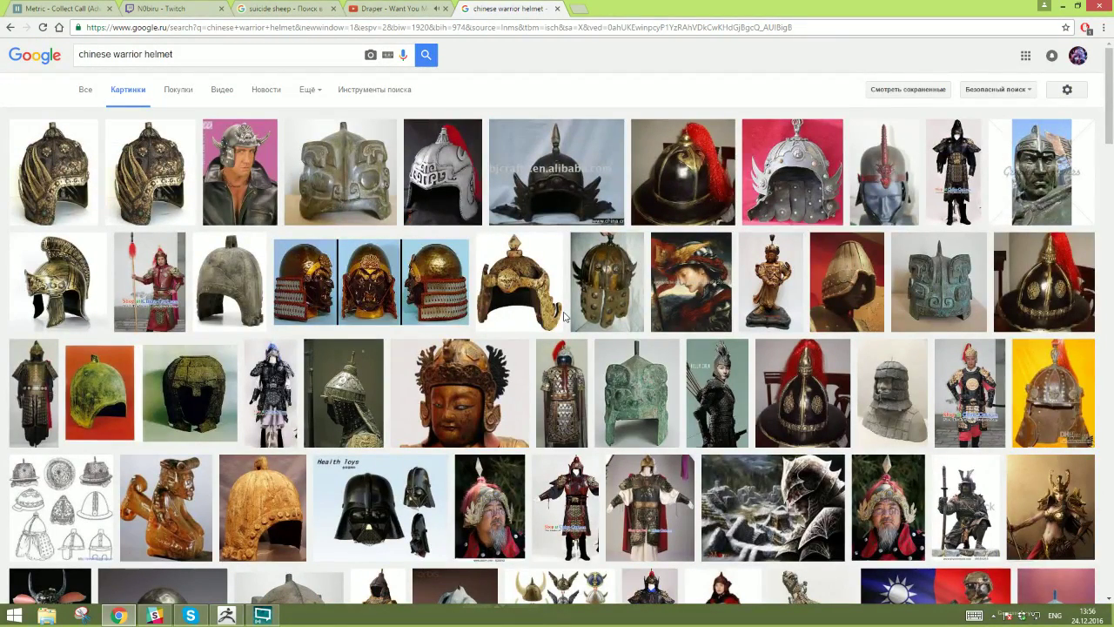
scroll(566, 322, "down", 16)
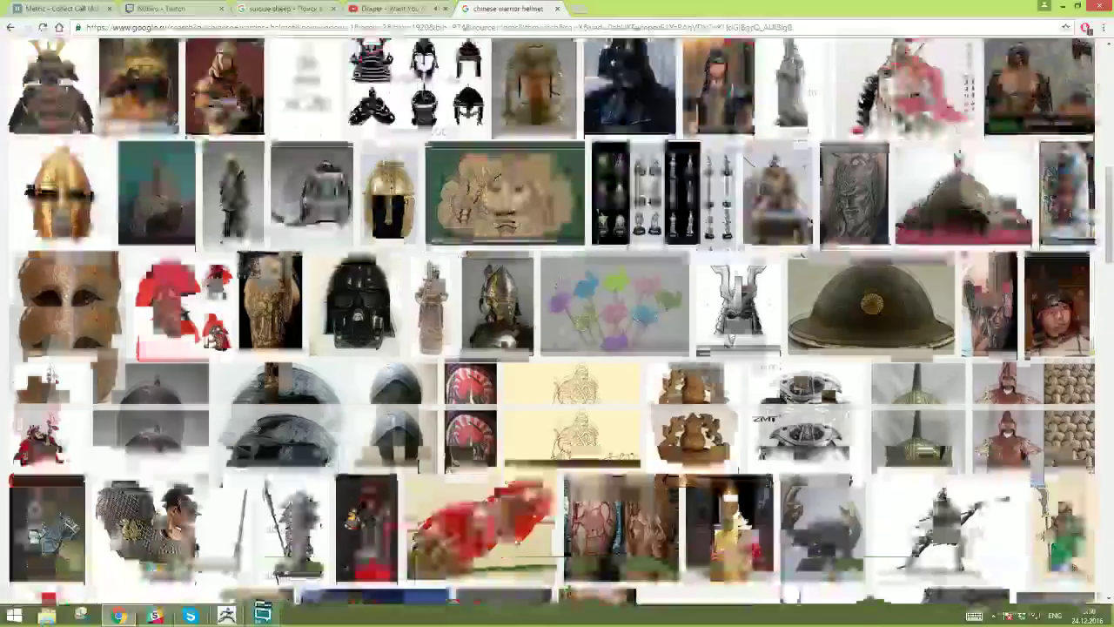
scroll(567, 324, "up", 5)
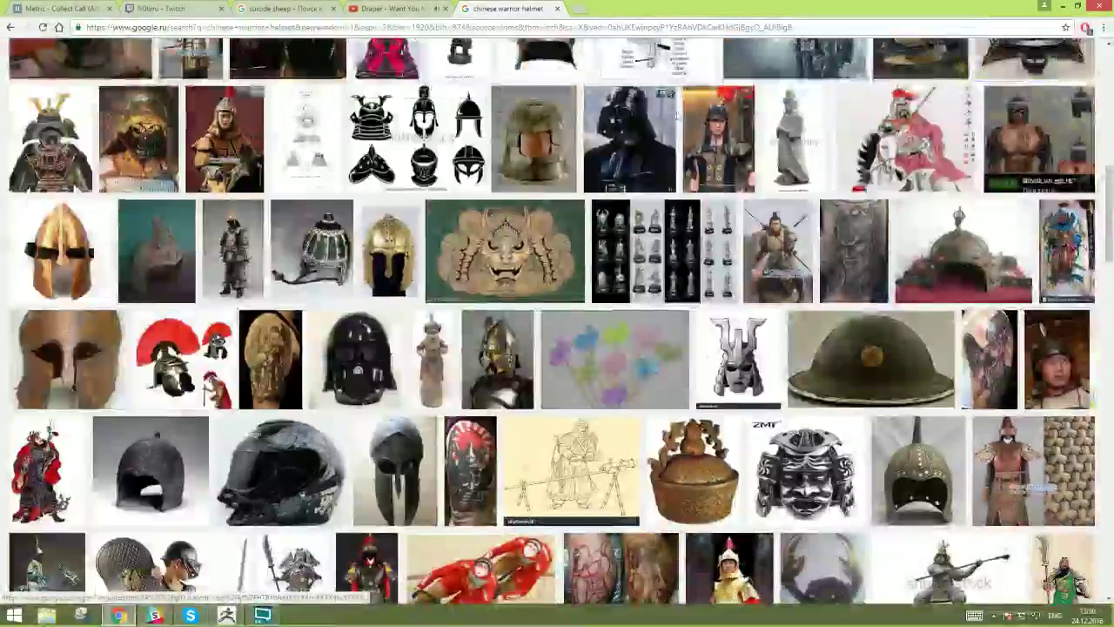
scroll(568, 324, "down", 3)
scroll(666, 174, "up", 3)
scroll(665, 174, "down", 10)
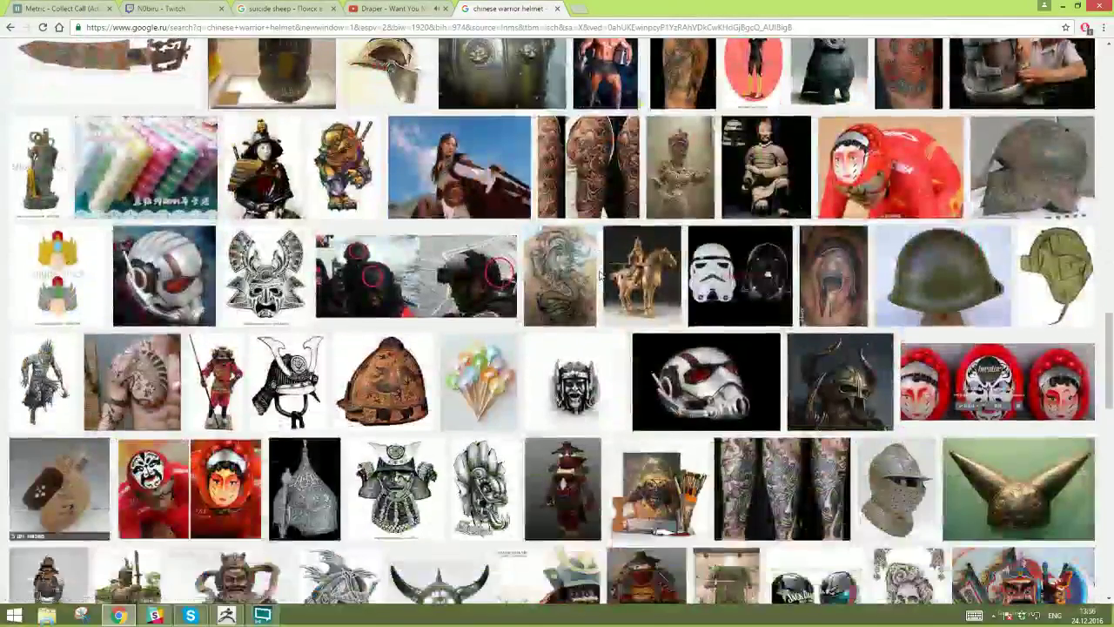
scroll(602, 275, "down", 1)
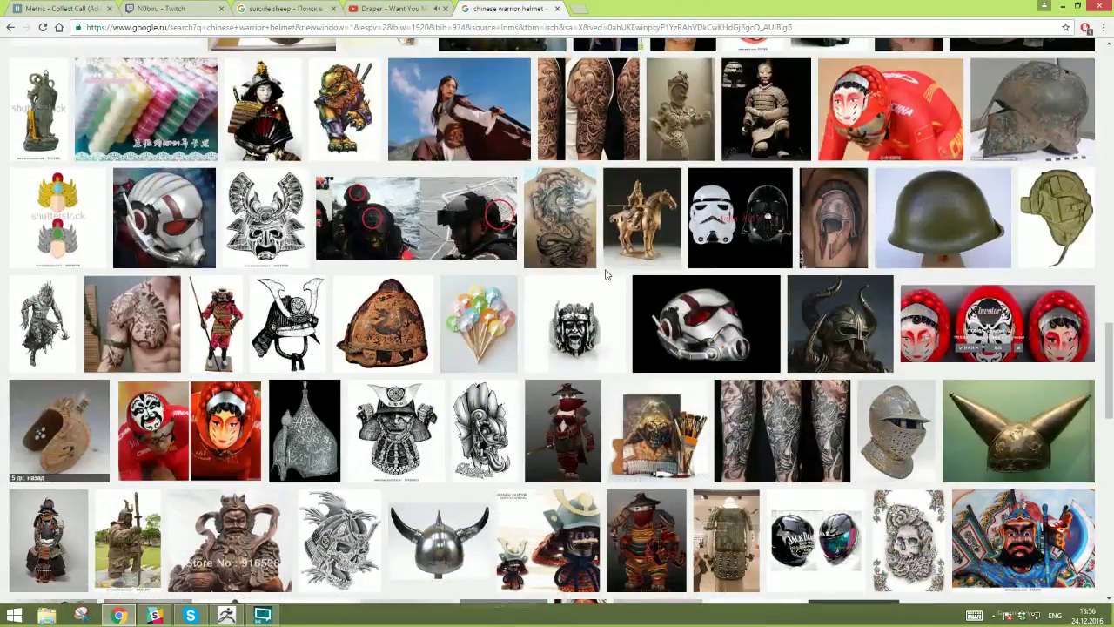
scroll(606, 273, "down", 1)
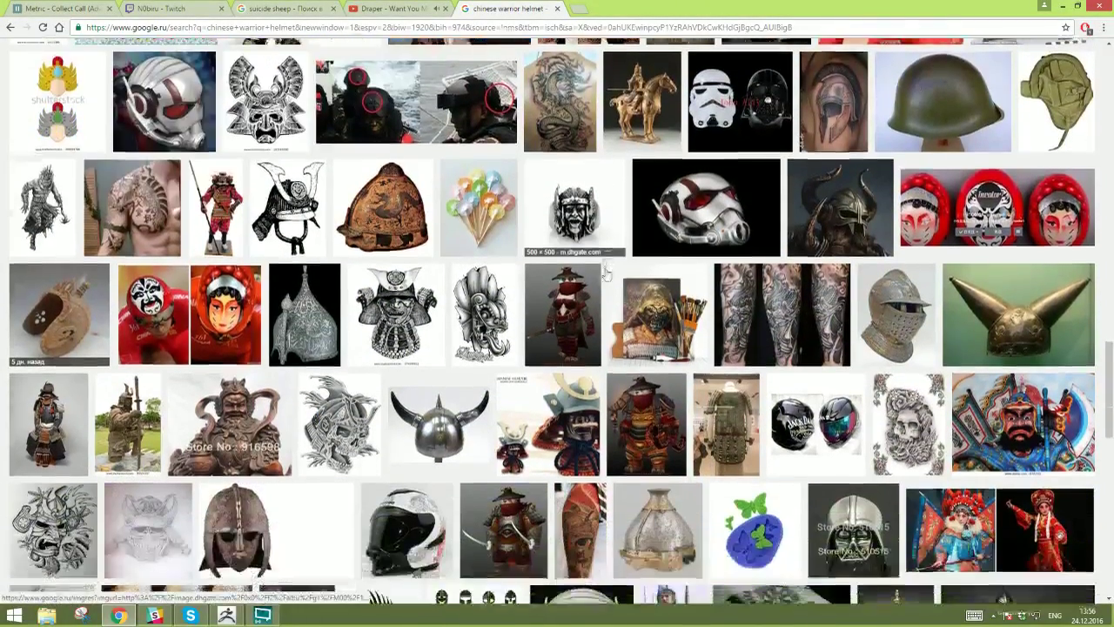
scroll(607, 274, "down", 1)
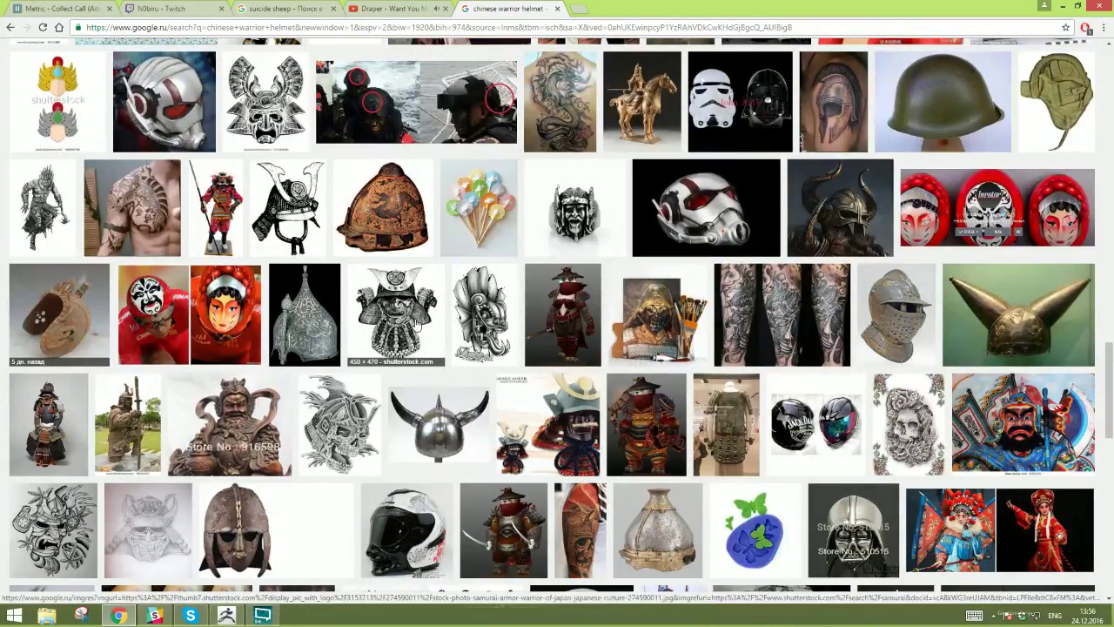
scroll(416, 324, "down", 3)
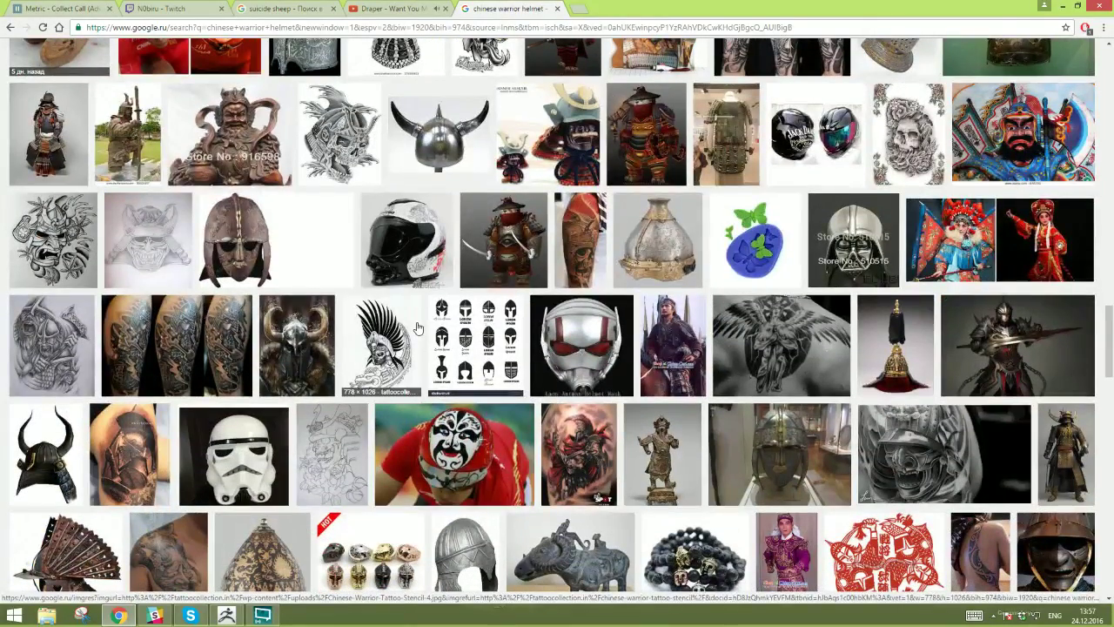
- Look through more of the Chinese warrior helmet image results for further shape references
scroll(418, 327, "down", 2)
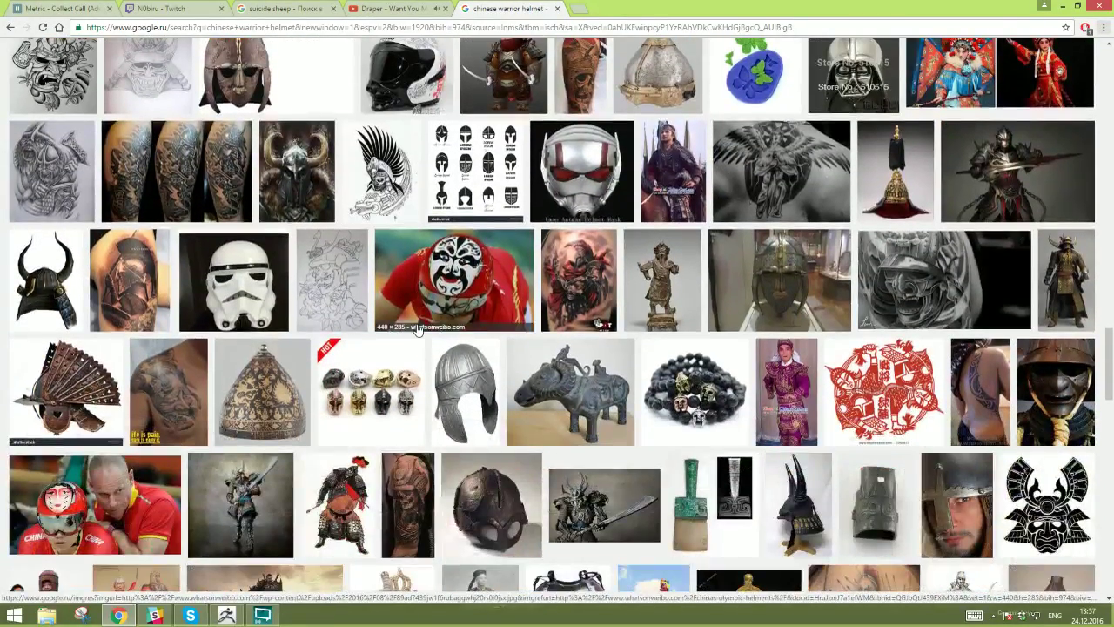
scroll(470, 333, "down", 3)
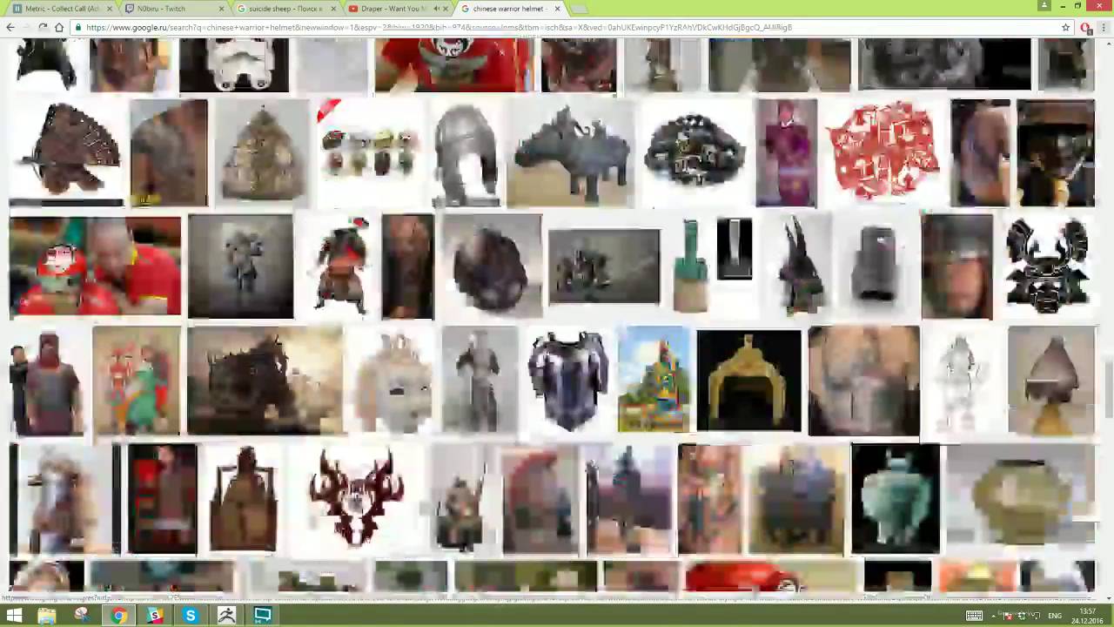
scroll(470, 333, "up", 3)
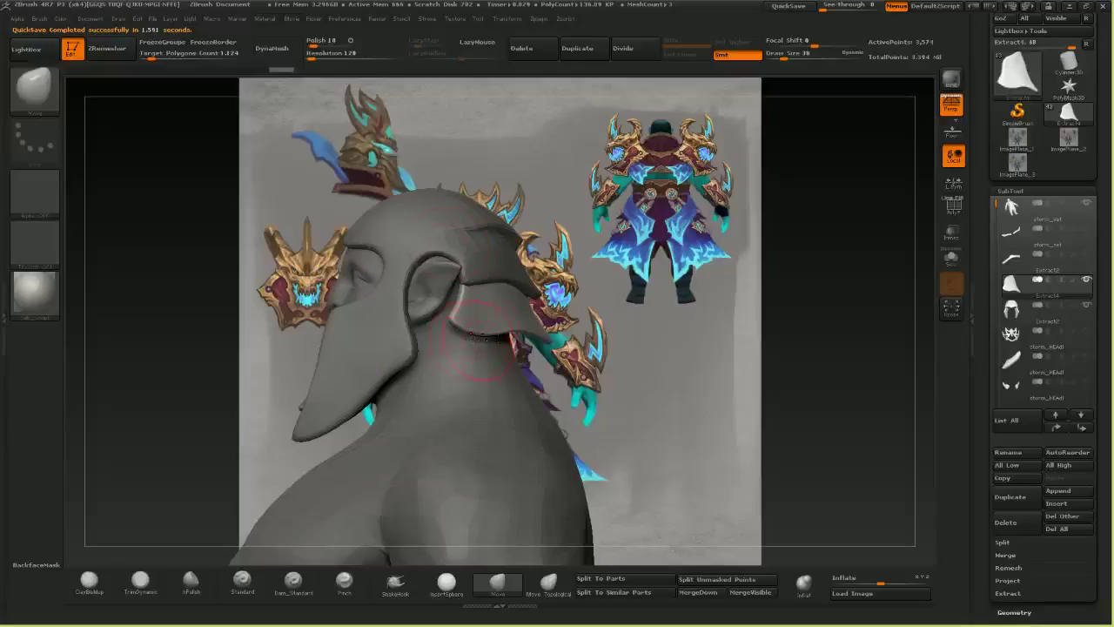
- Return to ZBrush and remesh the neck guard with ZRemesher at a target polygon count of 0.356
mouse_move(477, 338)
right_mouse_down()
mouse_move(396, 340)
mouse_move(525, 385)
right_mouse_up()
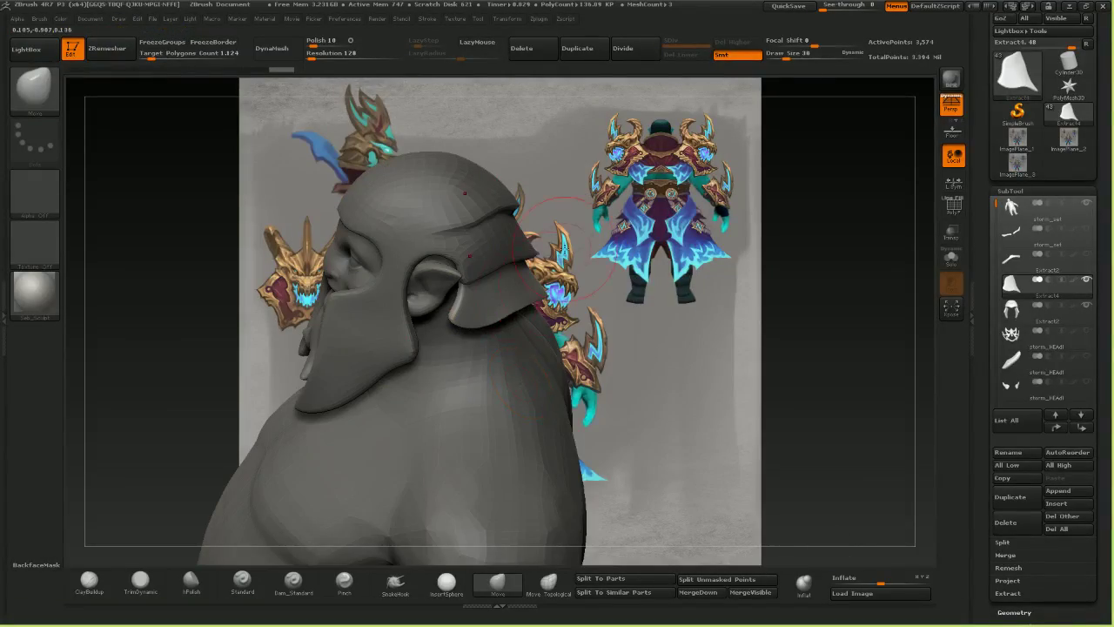
left_click_drag(564, 248, 470, 241)
left_click_drag(699, 119, 749, 142)
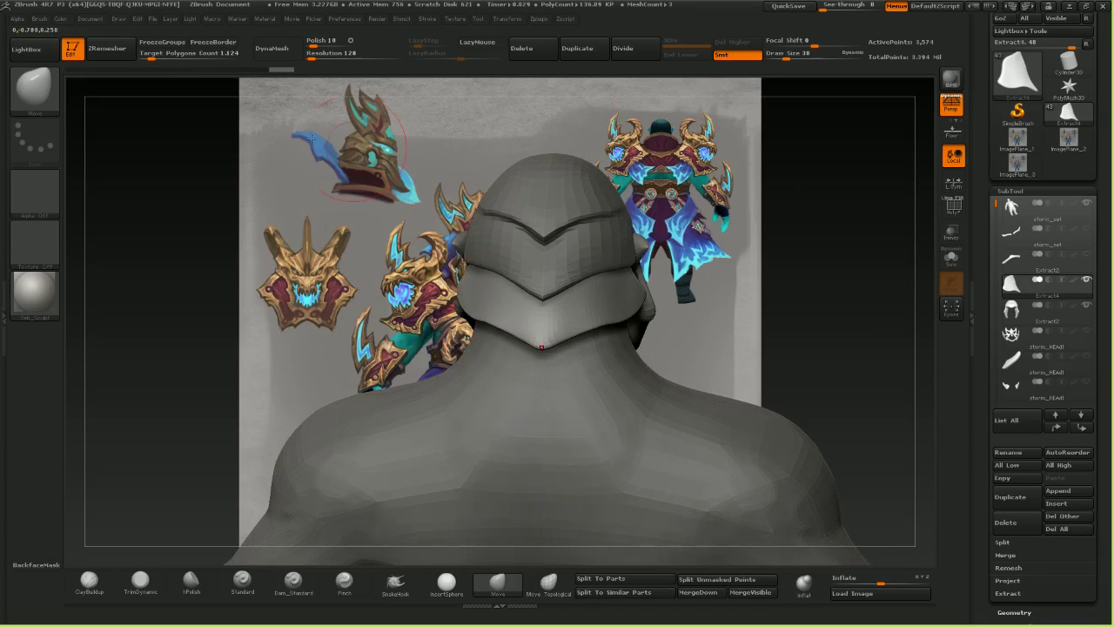
left_click_drag(151, 57, 146, 56)
left_click(111, 50)
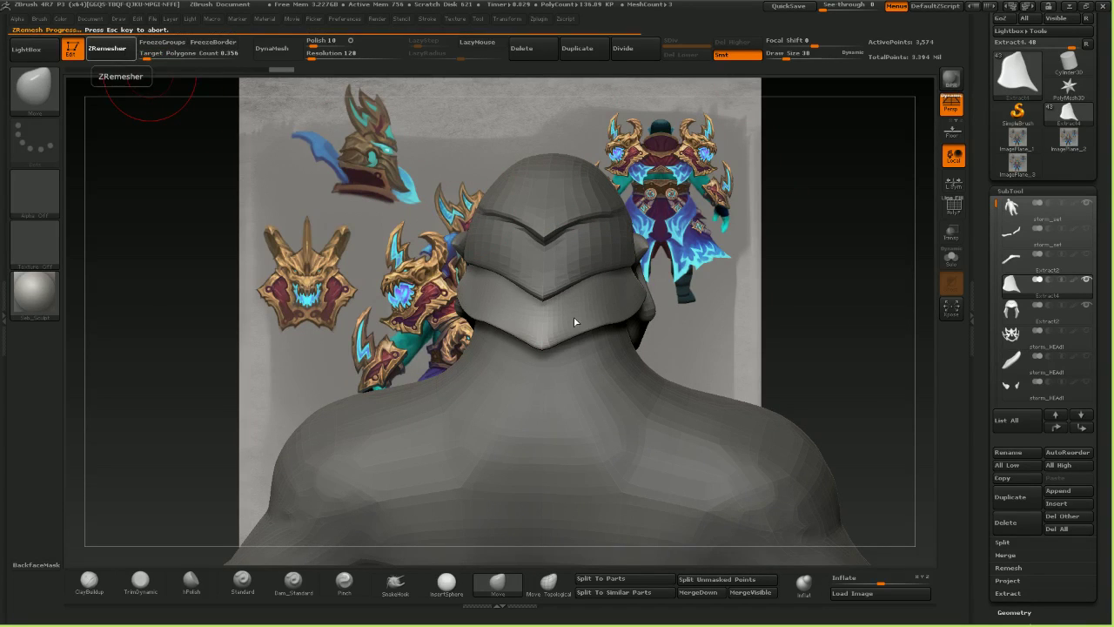
right_click_drag(589, 326, 531, 336)
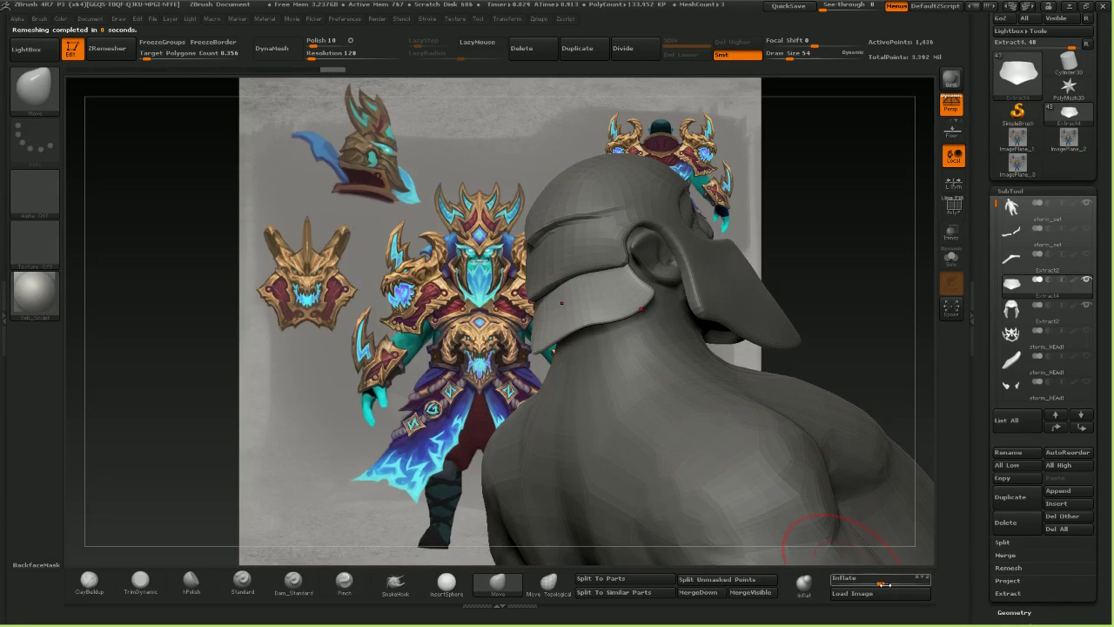
- Adjust the remeshed neck guard's inflation slightly and refine its side corner and lower edge below the ear with the Move brush
left_click_drag(884, 583, 883, 584)
right_click_drag(687, 335, 625, 324)
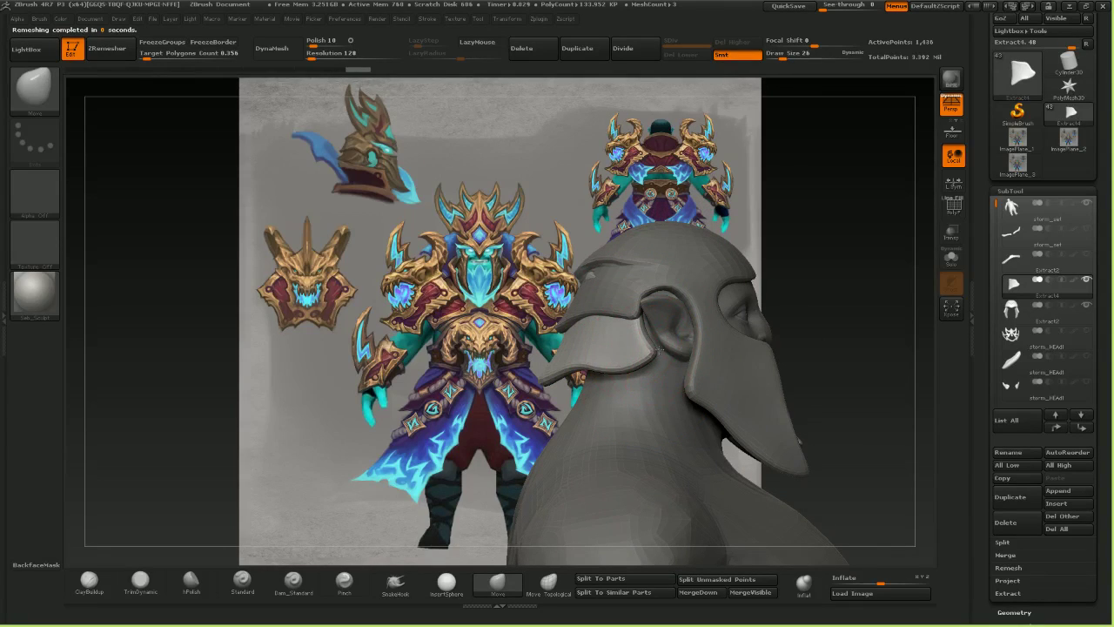
key("bracketleft")
left_click_drag(648, 337, 648, 338)
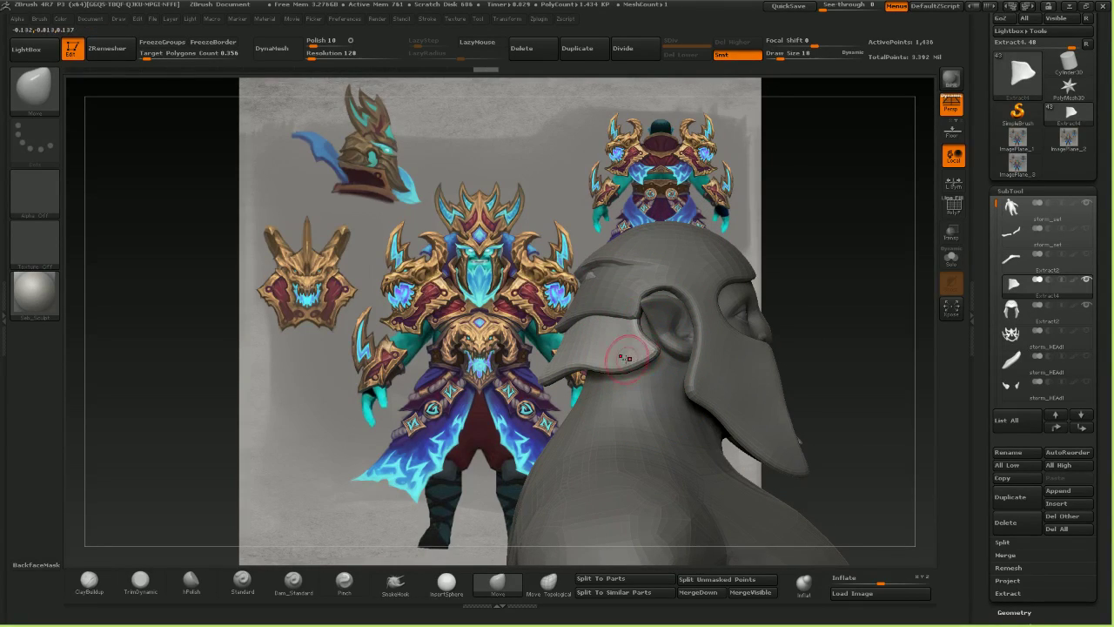
key("bracketright")
left_click_drag(612, 362, 617, 365)
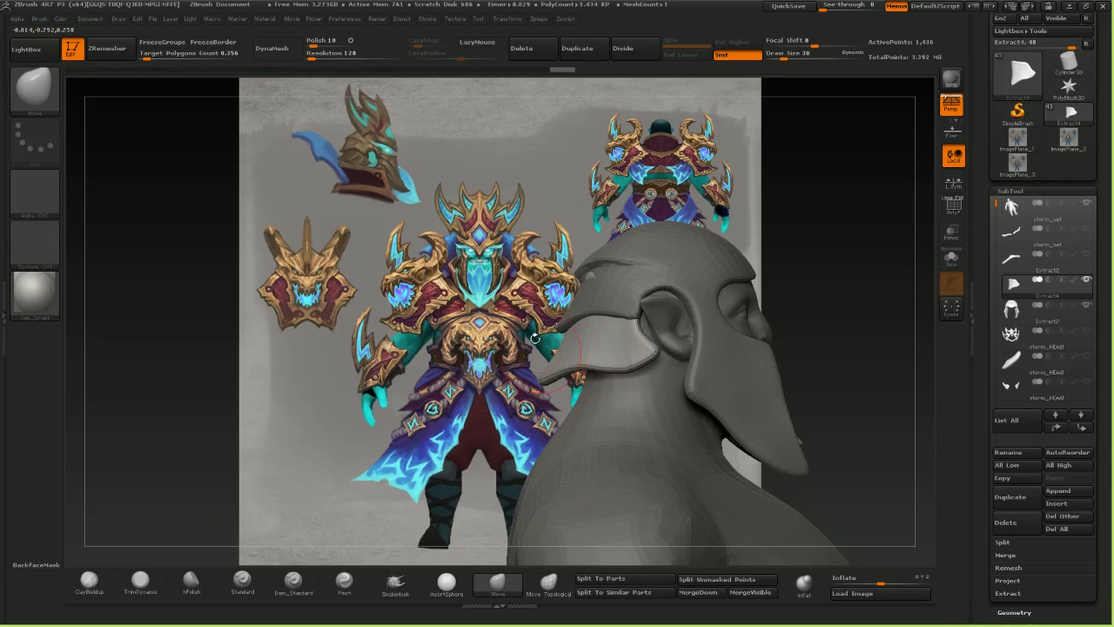
left_click_drag(536, 339, 588, 351)
key("bracketleft")
mouse_move(585, 356)
right_mouse_down()
mouse_move(581, 393)
mouse_move(530, 401)
right_mouse_up()
mouse_move(416, 172)
left_mouse_down()
mouse_move(461, 283)
mouse_move(460, 312)
left_mouse_up()
right_click_drag(459, 311, 522, 300)
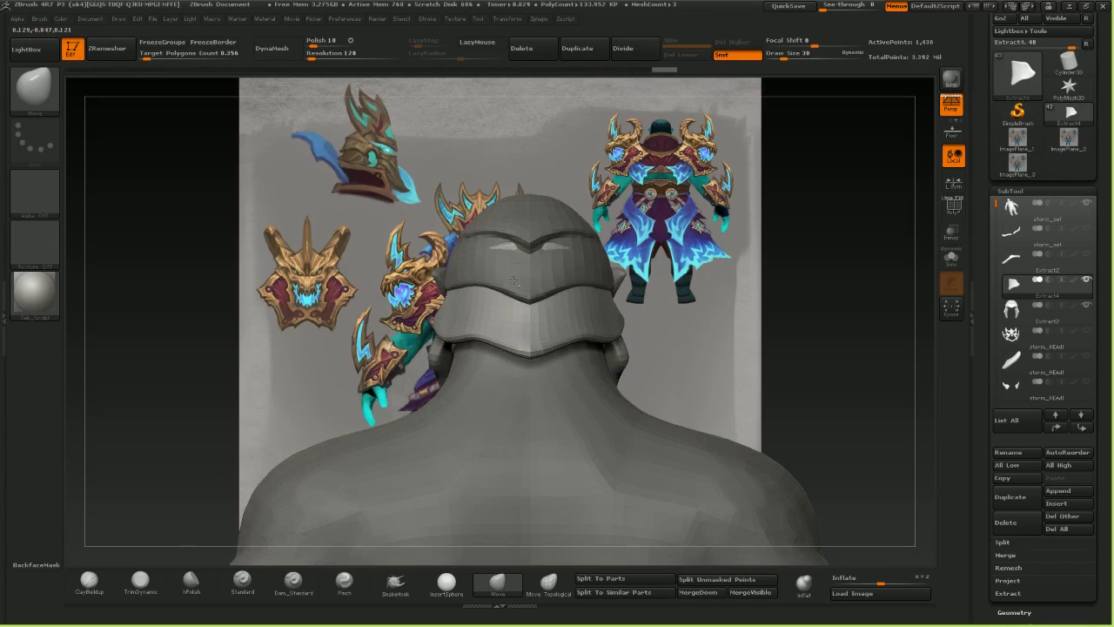
- Select the helmet and fit its rear lower edge and side corners over the neck guard symmetrically with the Move brush
left_click(550, 253, "alt")
mouse_move(550, 248)
right_mouse_down()
mouse_move(601, 275)
mouse_move(613, 296)
right_mouse_up()
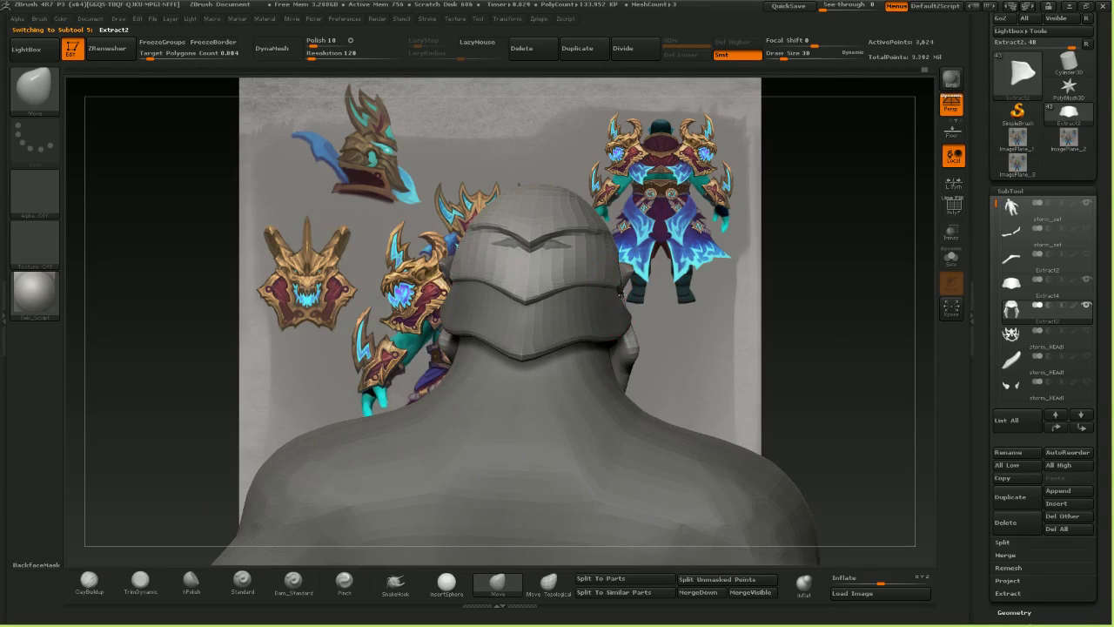
left_click_drag(620, 294, 616, 298)
right_click_drag(616, 299, 572, 298)
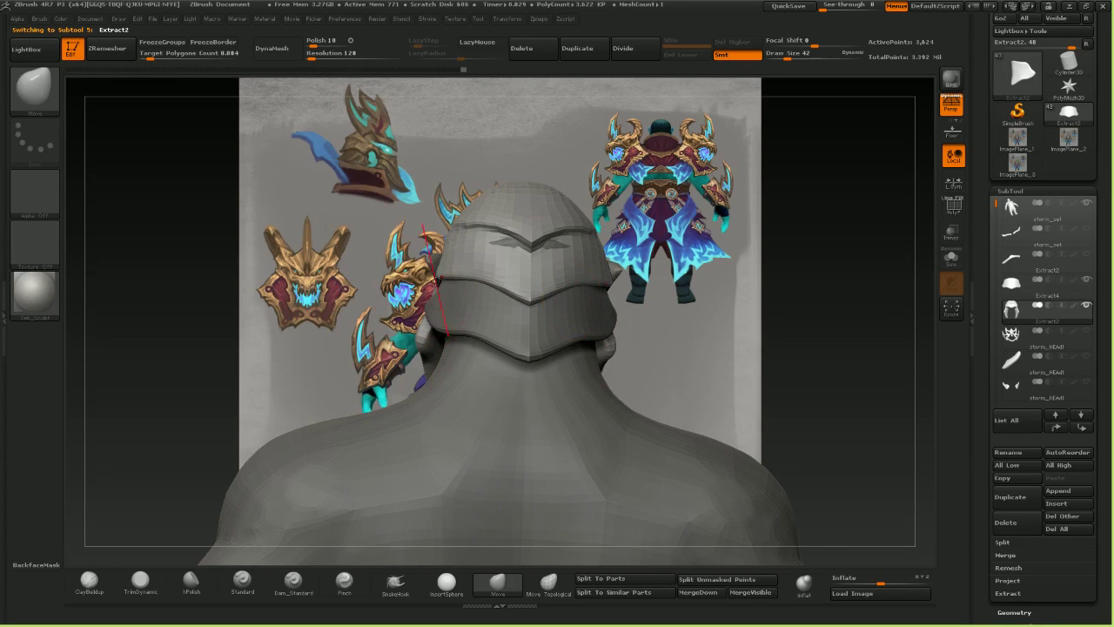
left_click_drag(433, 265, 440, 270)
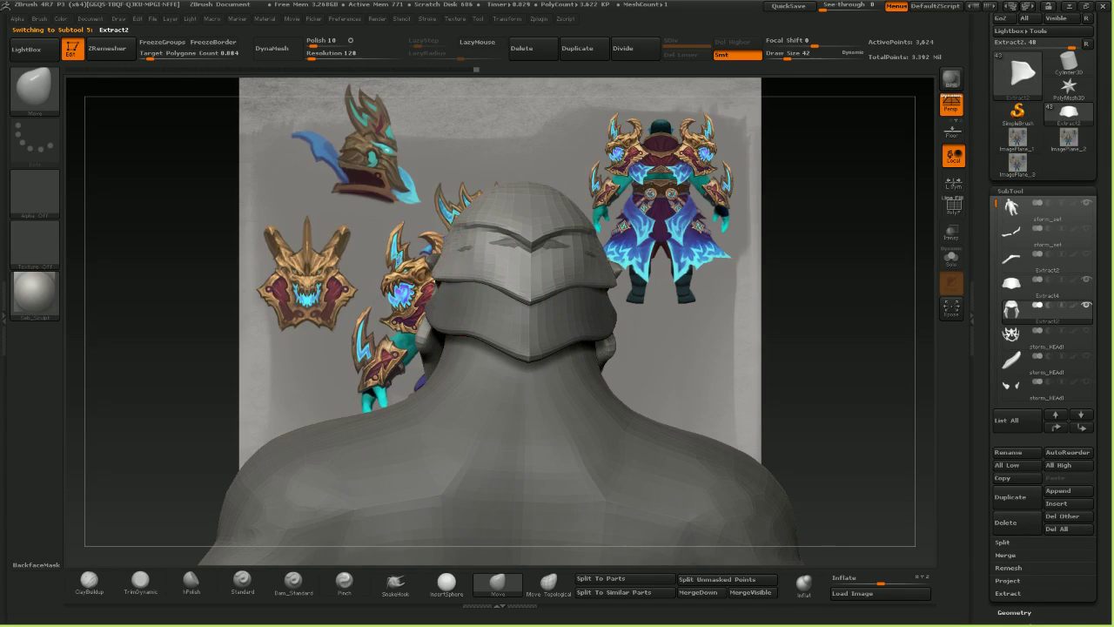
right_click_drag(487, 259, 488, 315)
left_click_drag(487, 313, 467, 308)
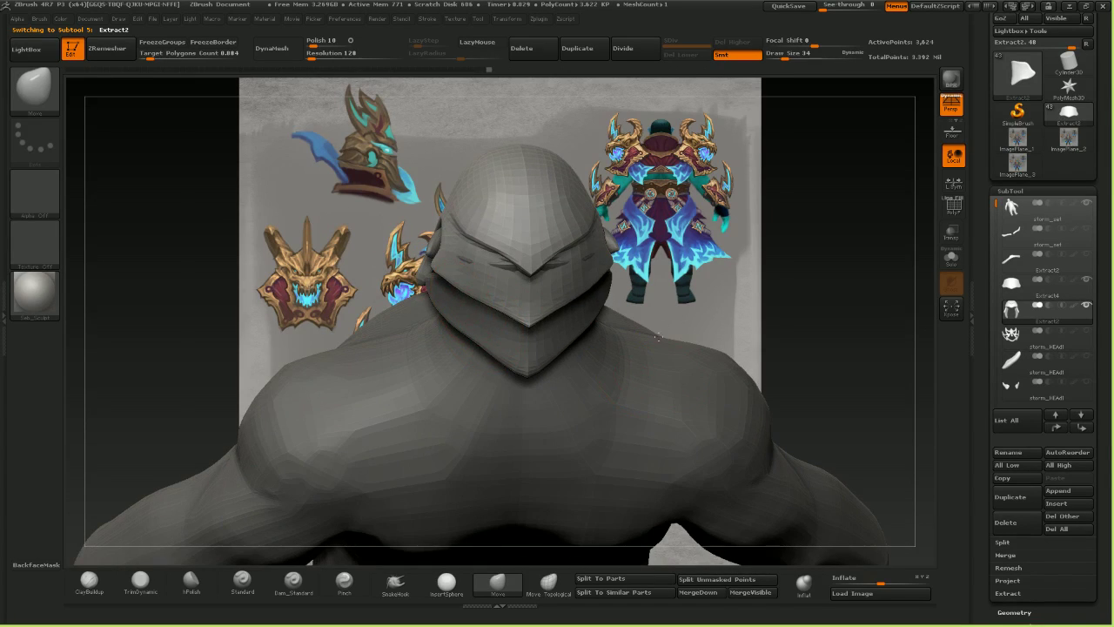
mouse_move(641, 310)
right_mouse_down()
mouse_move(642, 262)
mouse_move(554, 253)
right_mouse_up()
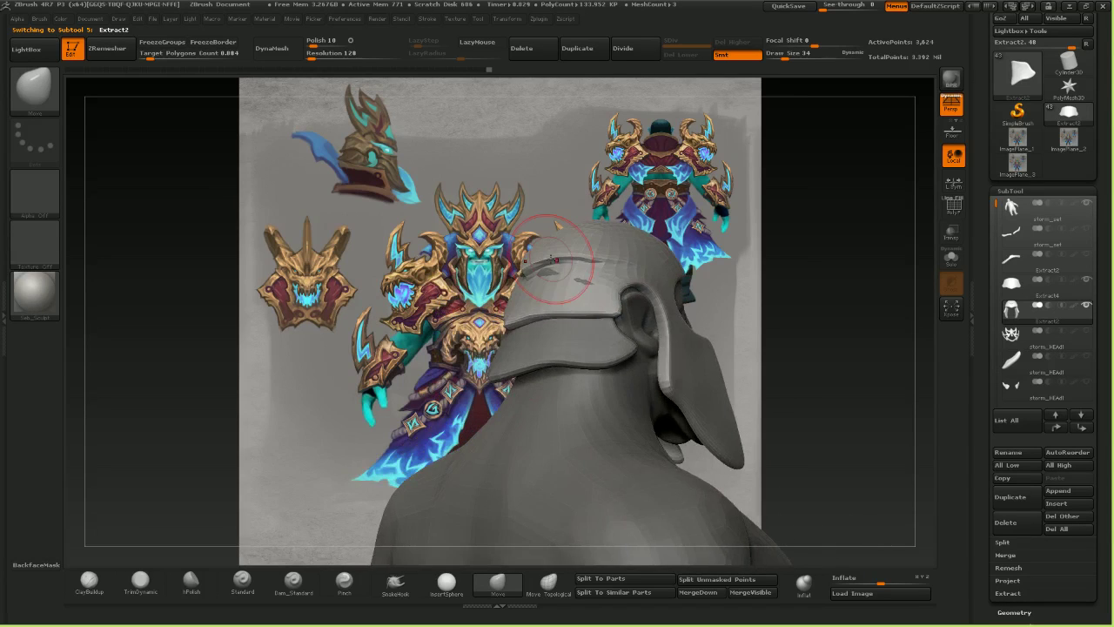
left_click_drag(564, 305, 560, 296)
right_click_drag(566, 297, 592, 332)
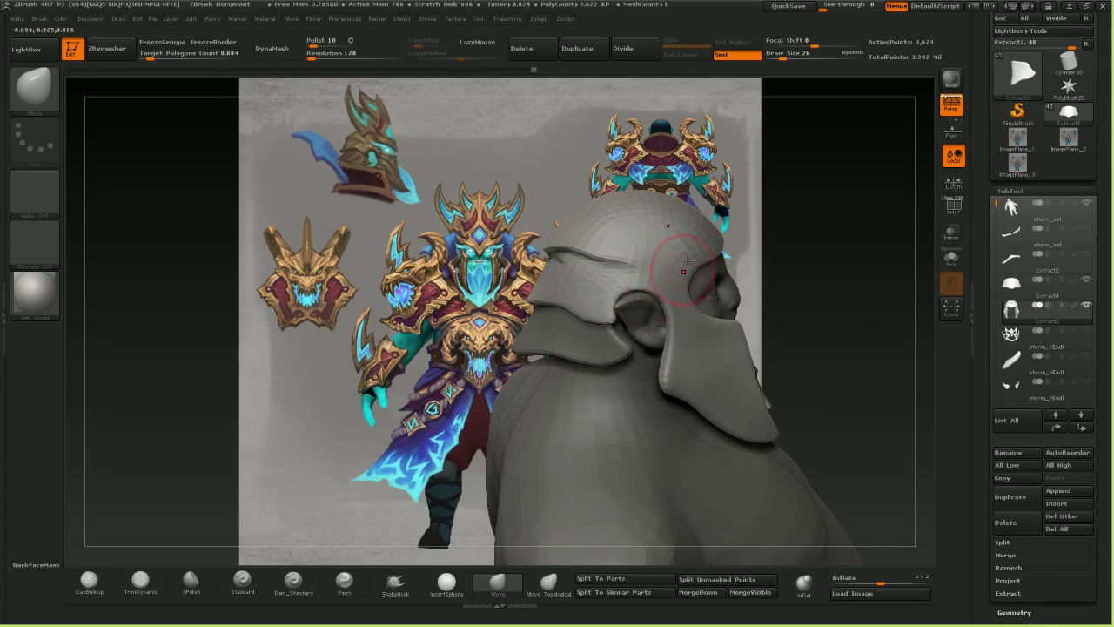
mouse_move(688, 259)
right_mouse_down()
mouse_move(698, 269)
mouse_move(625, 327)
mouse_move(557, 357)
mouse_move(595, 375)
mouse_move(541, 367)
mouse_move(539, 331)
right_mouse_up()
left_click(595, 378, "alt")
right_click_drag(649, 331, 736, 320)
left_click(660, 334, "alt")
- Show the crown and its ornament subtools on the head together with the helmet
left_click(1086, 331)
right_click_drag(822, 348, 680, 358)
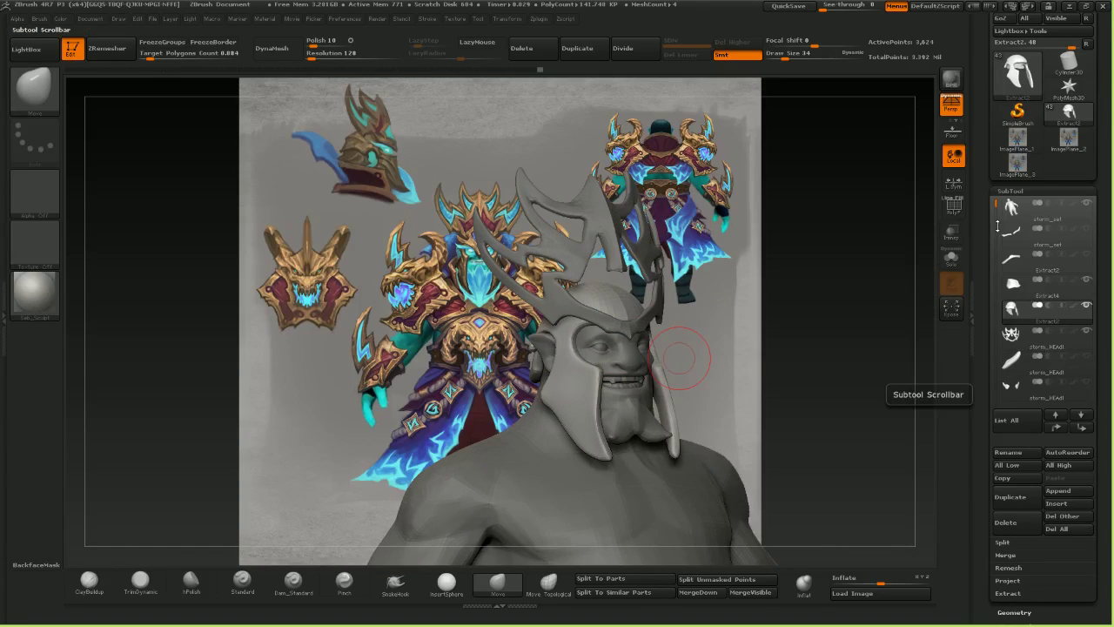
left_click_drag(995, 205, 995, 224)
left_click(1085, 280)
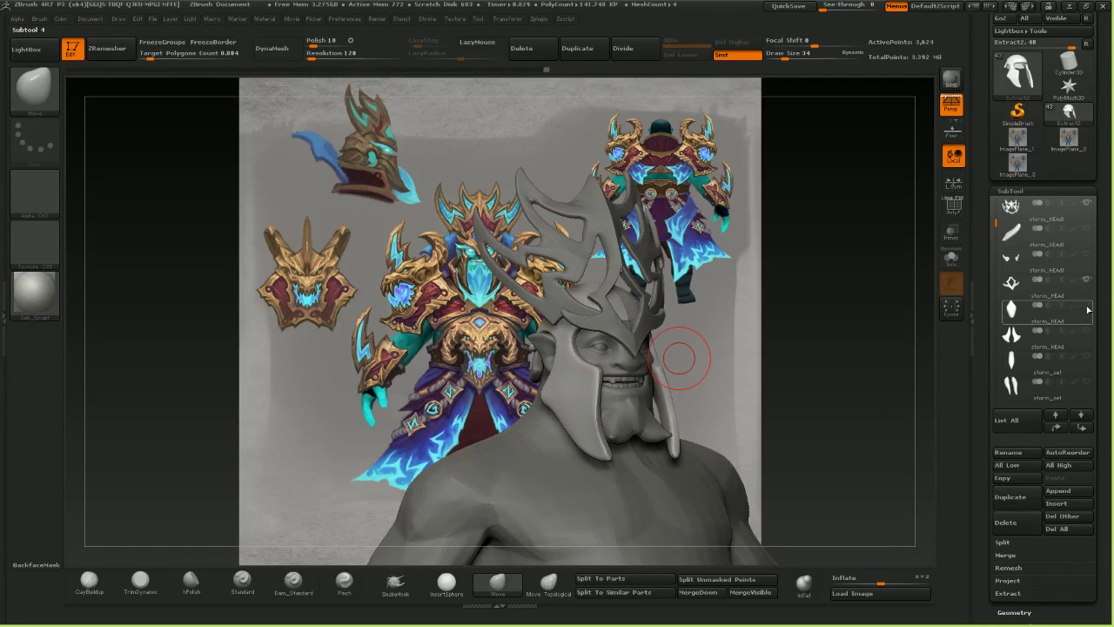
left_click(1086, 333)
left_click(1086, 357)
- Select the central beard strand and show the remaining hidden storm_HEAd subtools around the head
left_click(1085, 383)
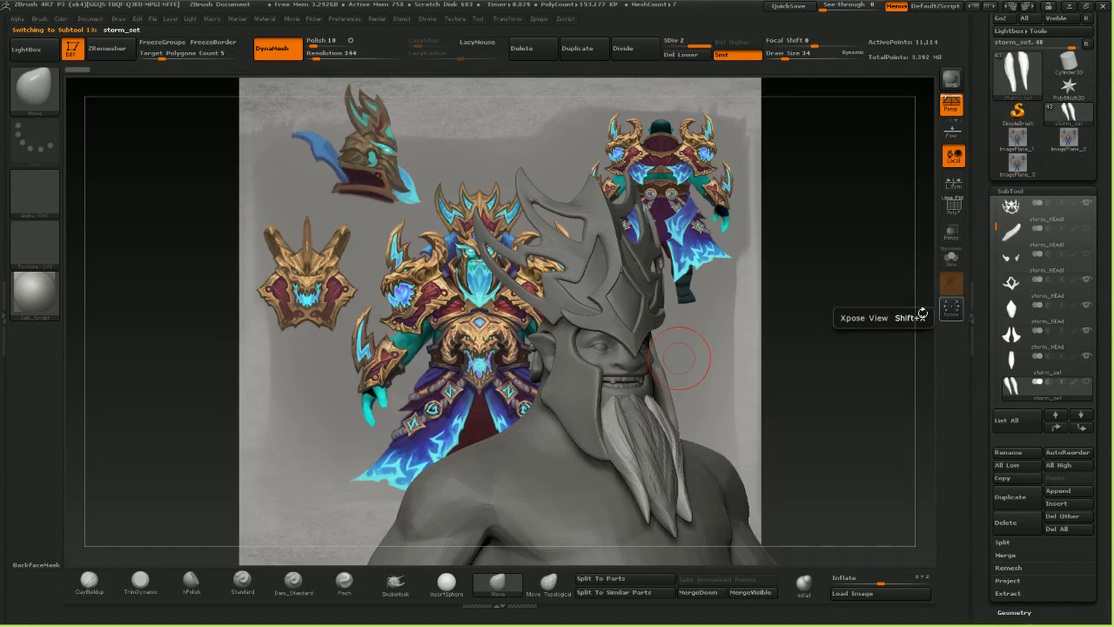
left_click(1084, 363)
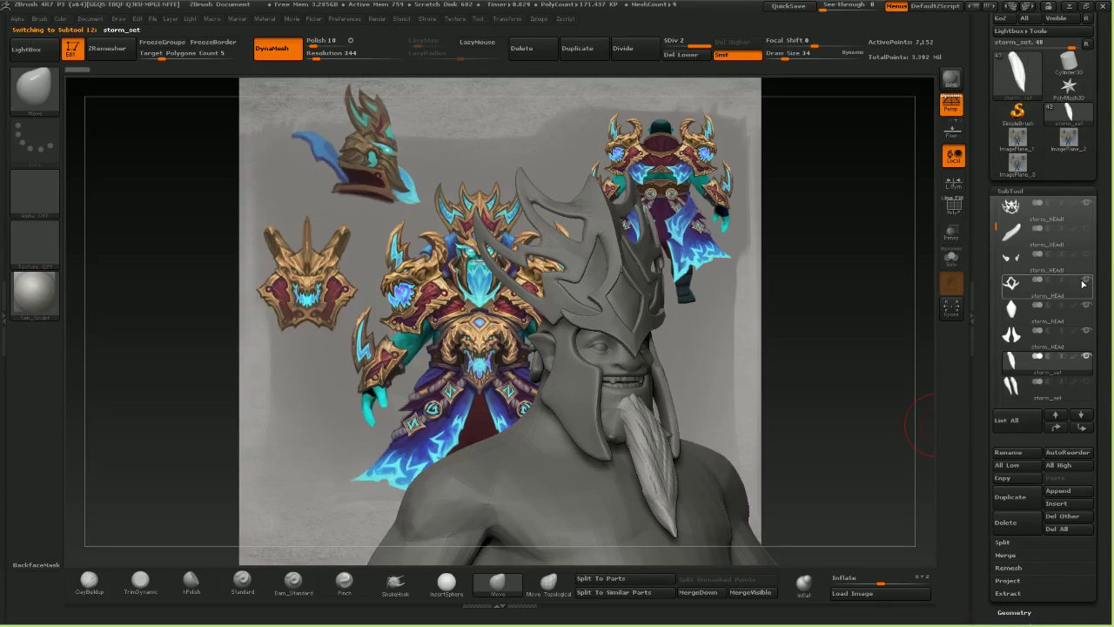
left_click(1085, 254)
left_click_drag(675, 339, 630, 341)
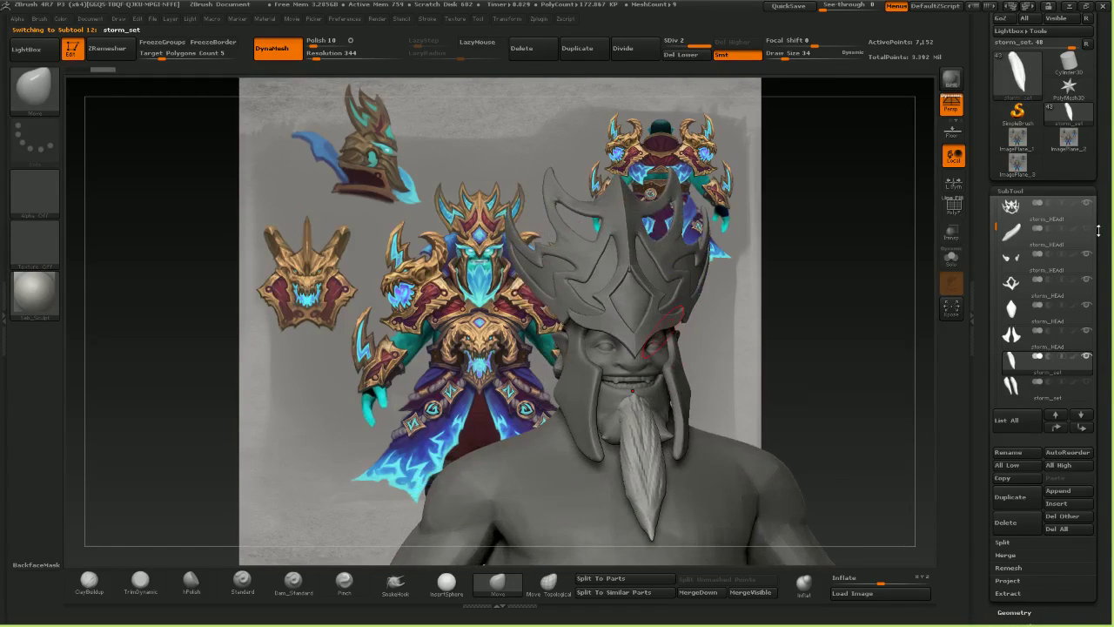
left_click(1084, 229)
left_click_drag(601, 283, 680, 280)
left_click_drag(740, 435, 696, 439)
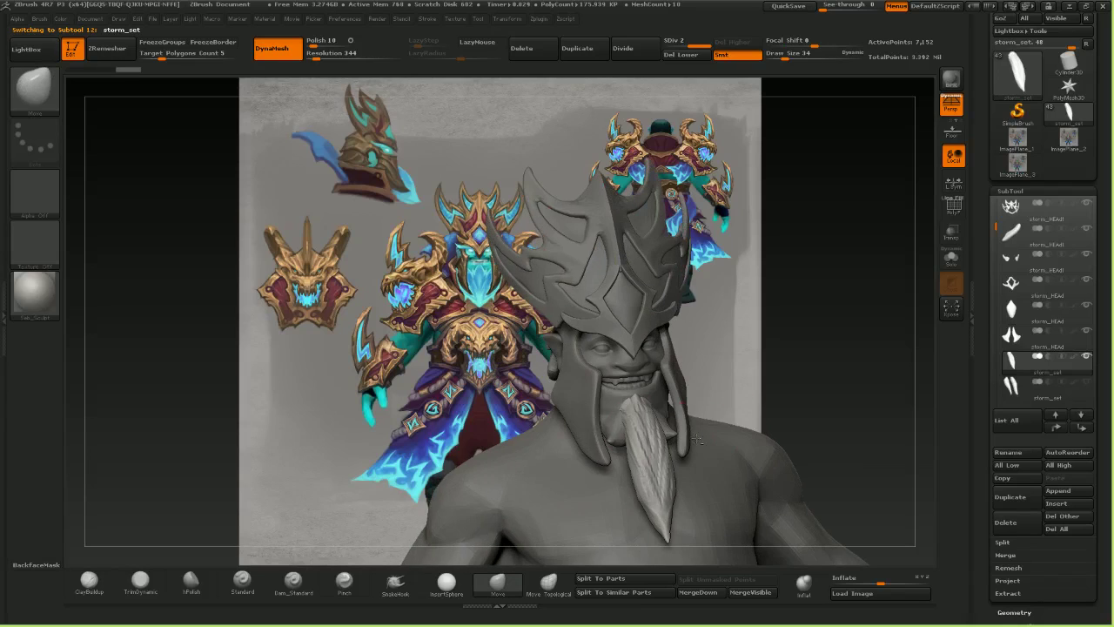
- Select the helmet, hide the central beard strand and reshape the cheek guards symmetrically with the Move brush
left_click(576, 403, "alt")
right_click_drag(575, 403, 641, 344)
left_click_drag(640, 343, 601, 401)
right_click_drag(600, 401, 552, 373)
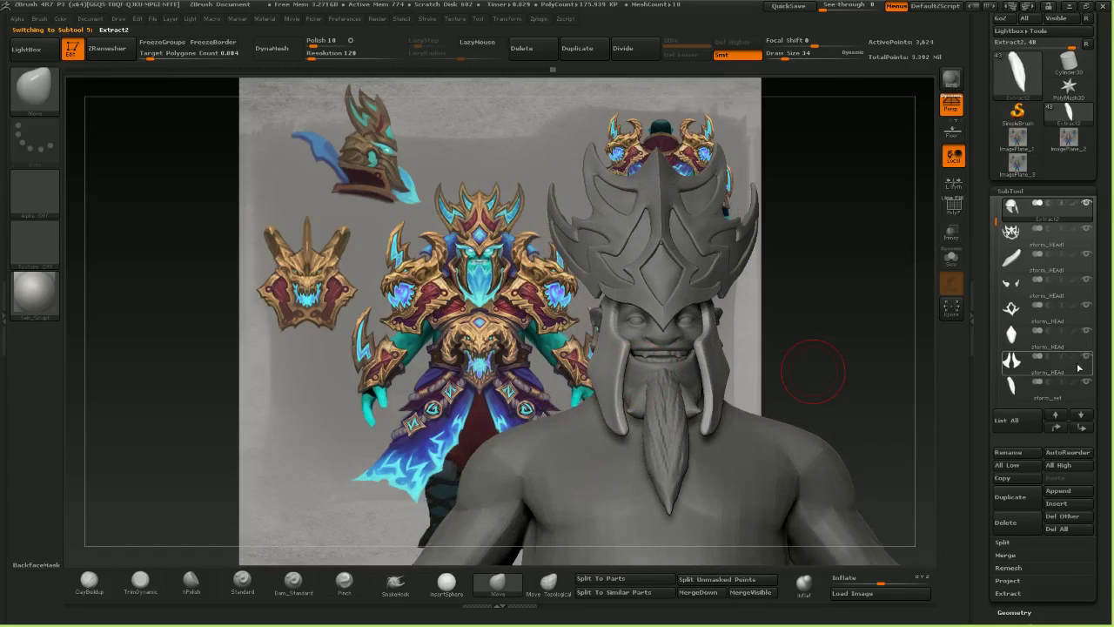
left_click(1087, 383)
mouse_move(640, 409)
right_mouse_down()
mouse_move(703, 416)
mouse_move(648, 418)
mouse_move(616, 385)
mouse_move(644, 416)
mouse_move(675, 412)
mouse_move(597, 397)
right_mouse_up()
mouse_move(730, 467)
left_mouse_down()
mouse_move(741, 476)
mouse_move(725, 454)
mouse_move(722, 464)
left_mouse_up()
key("[")
left_click_drag(665, 407, 663, 401)
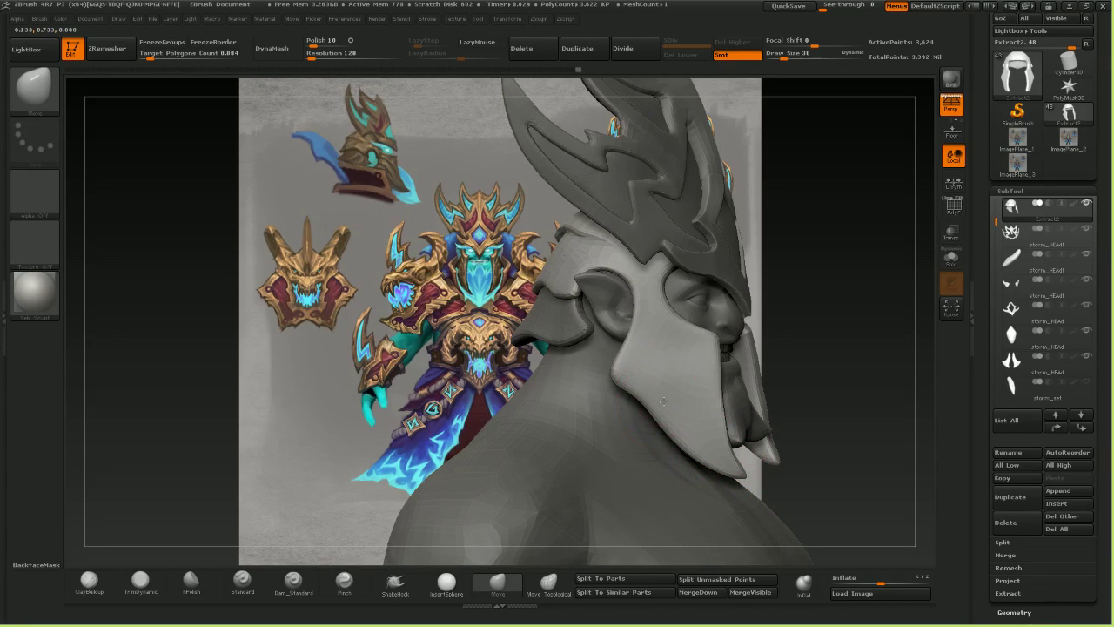
- Open the Dota 2 Workshop technical requirements page in a new Chrome tab and find "storm" in the hero list
key("alt+Tab")
left_click(581, 8)
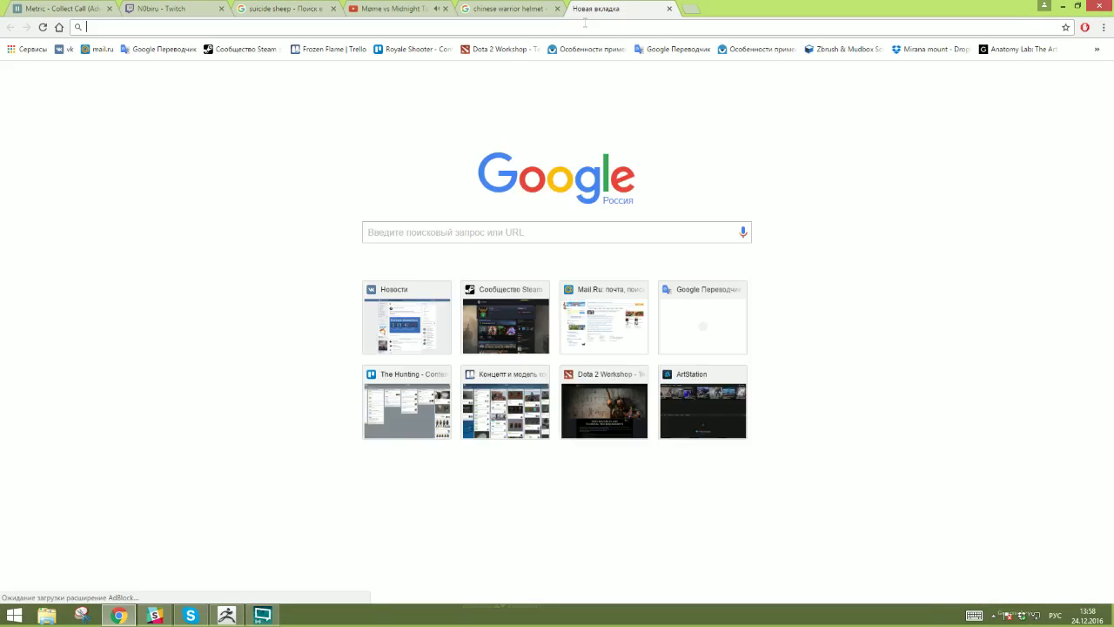
left_click(512, 50)
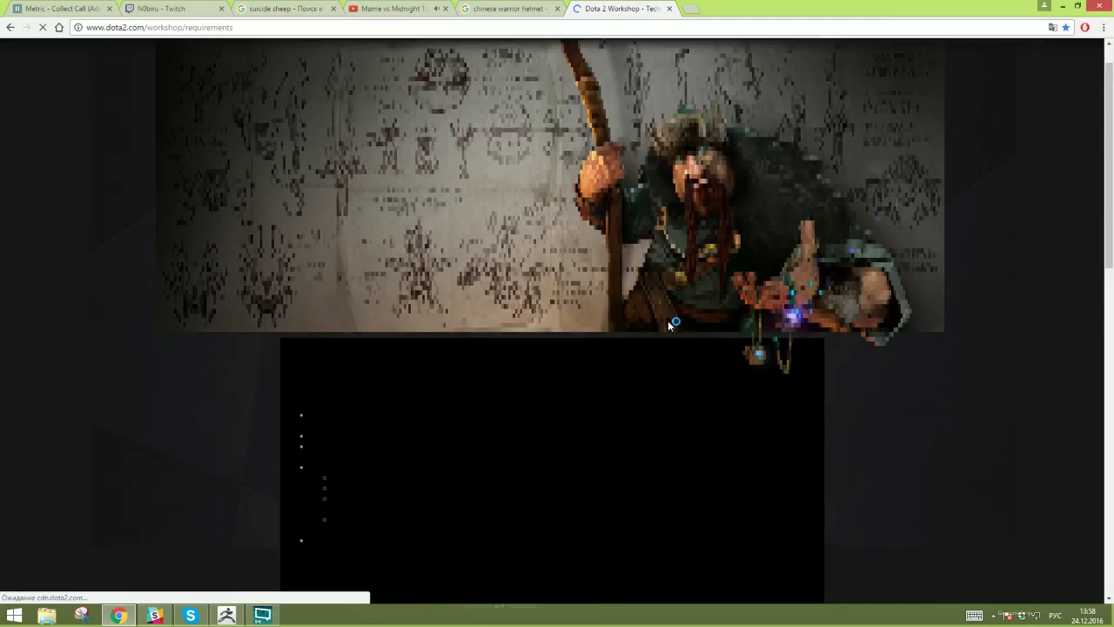
scroll(670, 321, "down", 10)
key("ctrl+f")
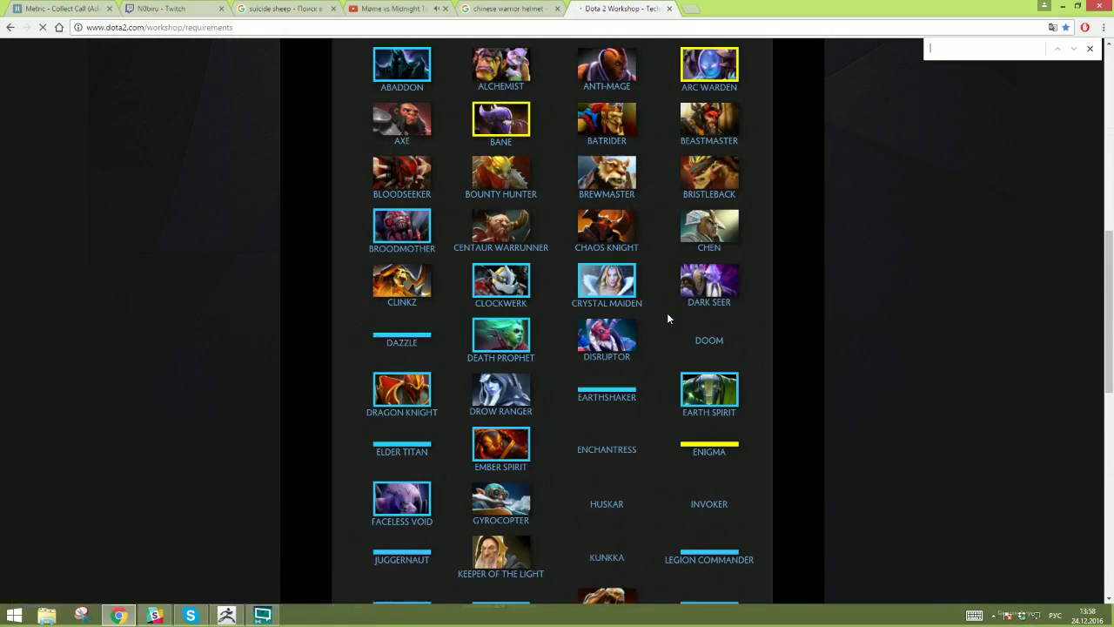
key("alt+shift")
type("storm")
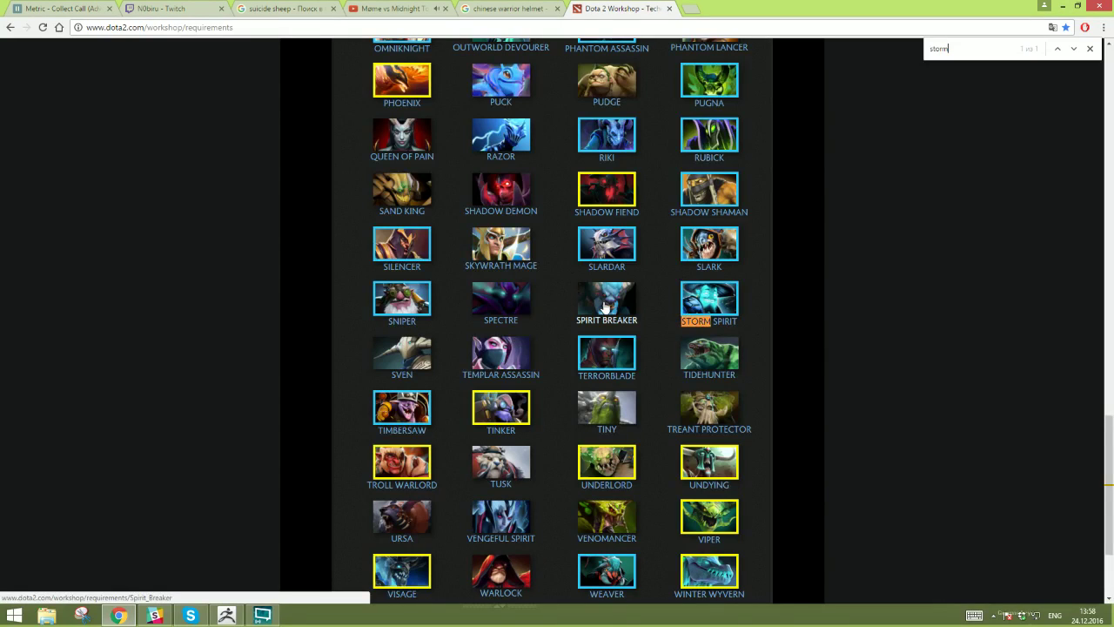
- Open the Storm Spirit requirements in a separate tab, check the item slot triangle and texture budgets, and return to ZBrush
middle_click(714, 309)
left_click(755, 7)
scroll(766, 330, "down", 2)
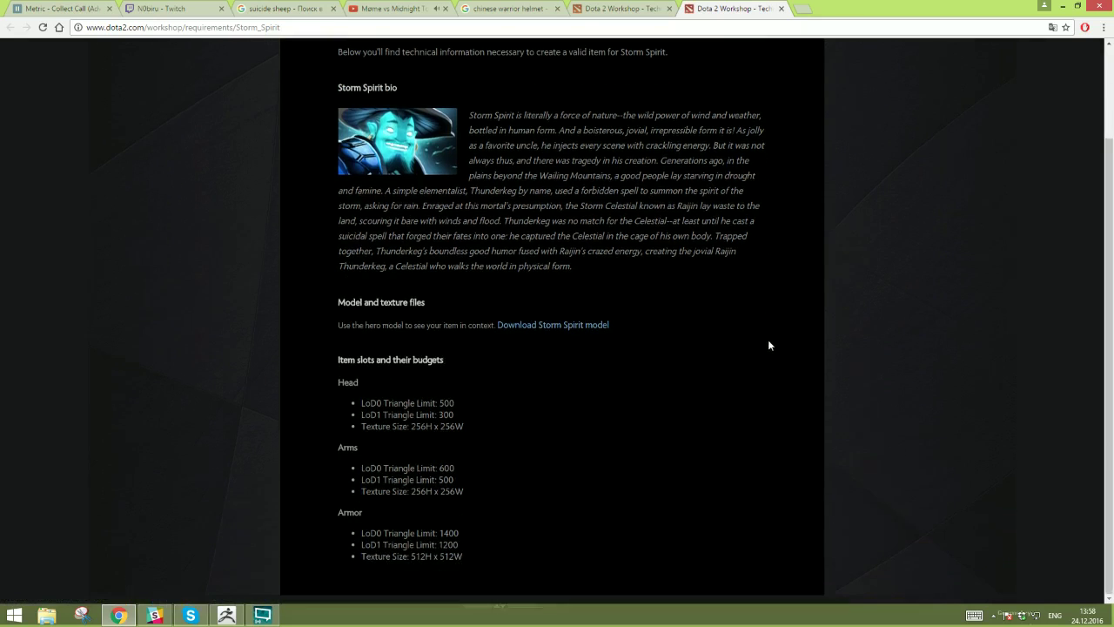
key("alt+Tab")
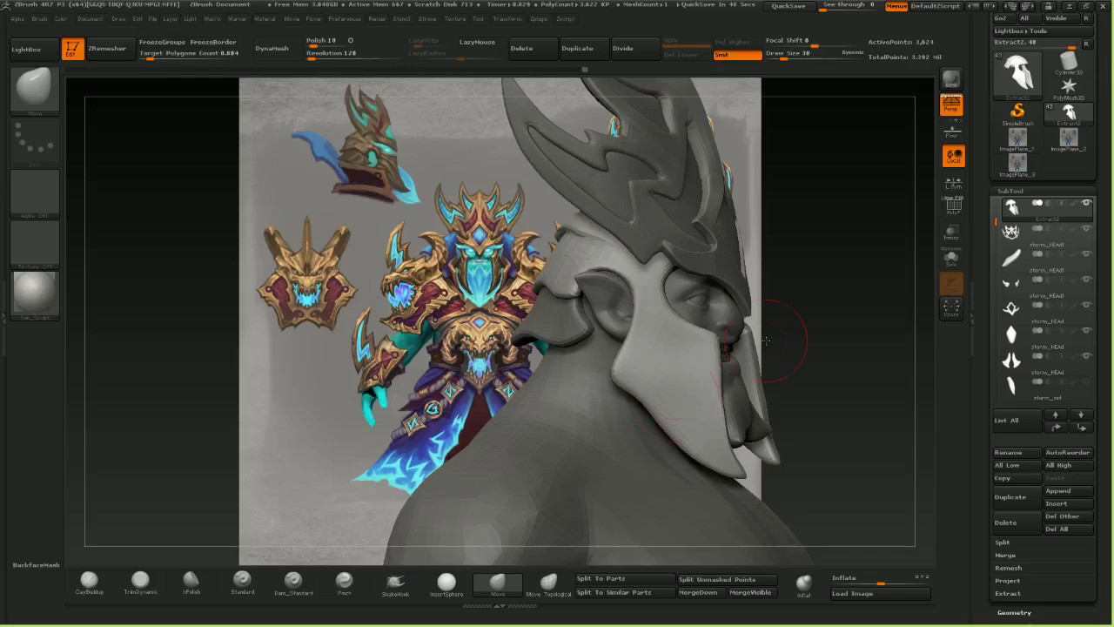
- Reshape the rear edge of the helmet's cheek guards below the ears symmetrically with the Move brush at varying sizes
mouse_move(766, 340)
left_mouse_down()
mouse_move(805, 341)
mouse_move(658, 345)
left_mouse_up()
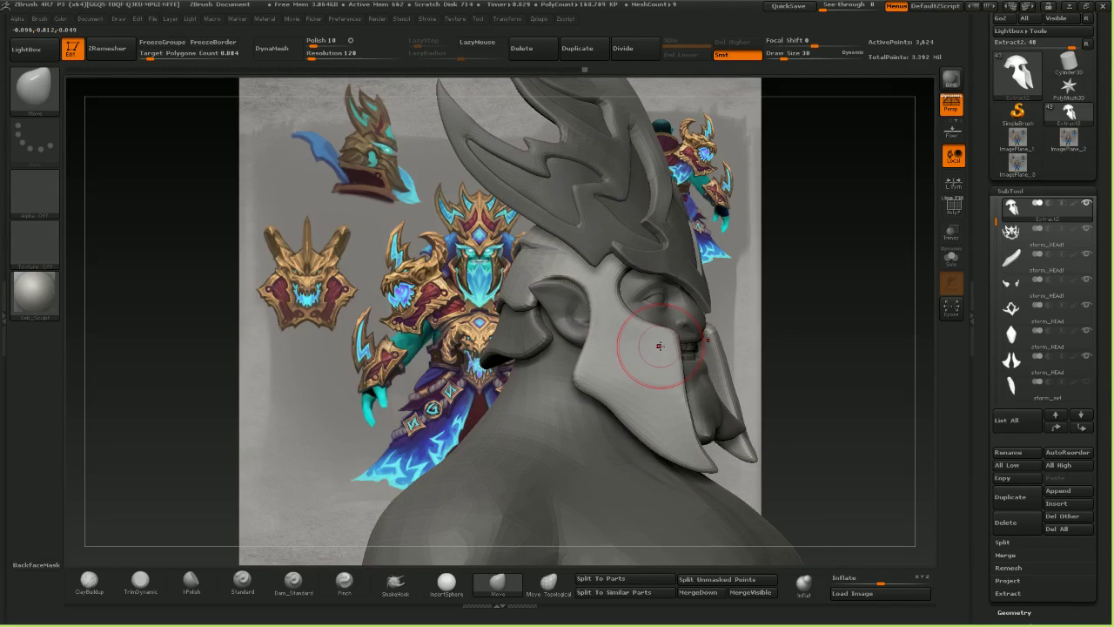
key("bracketleft")
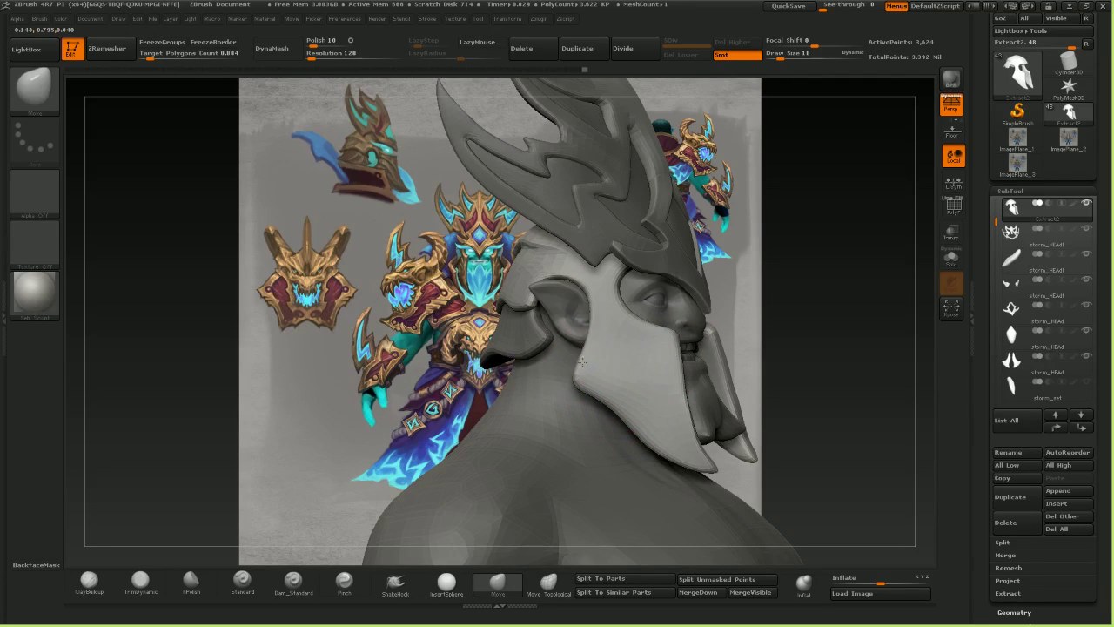
left_click_drag(584, 383, 589, 380)
key("bracketright")
key("bracketright")
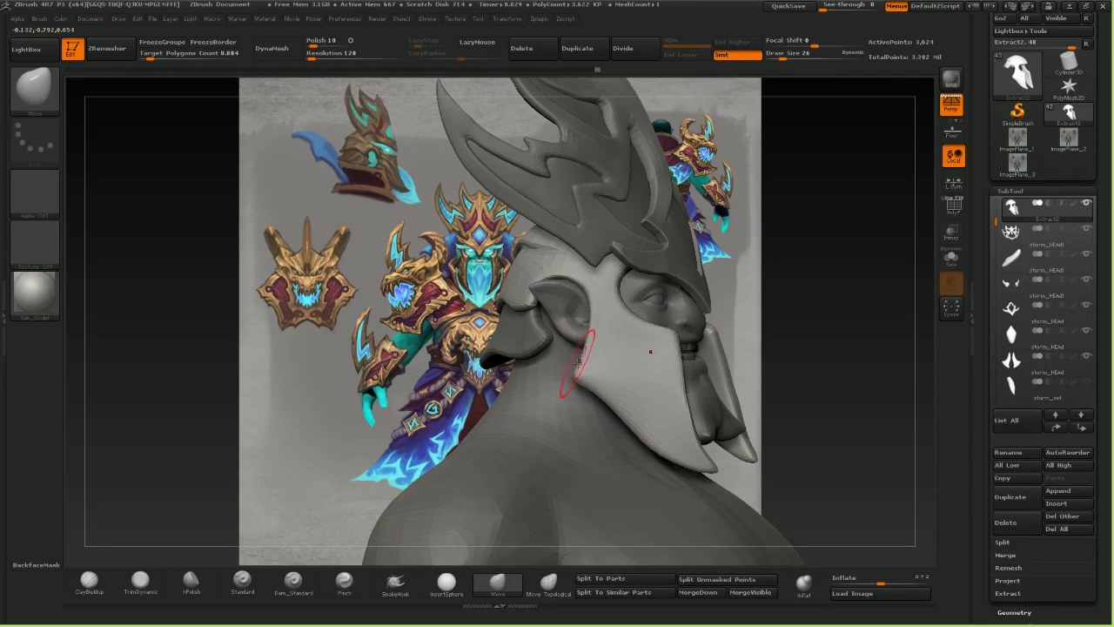
mouse_move(829, 290)
left_mouse_down()
mouse_move(843, 277)
mouse_move(833, 287)
mouse_move(777, 272)
mouse_move(802, 275)
left_mouse_up()
key("bracketright")
left_click_drag(592, 337, 563, 340)
left_click_drag(602, 322, 607, 300)
left_click_drag(568, 323, 528, 361)
left_click_drag(626, 350, 681, 347)
left_click_drag(578, 319, 586, 324)
left_click_drag(650, 341, 606, 344)
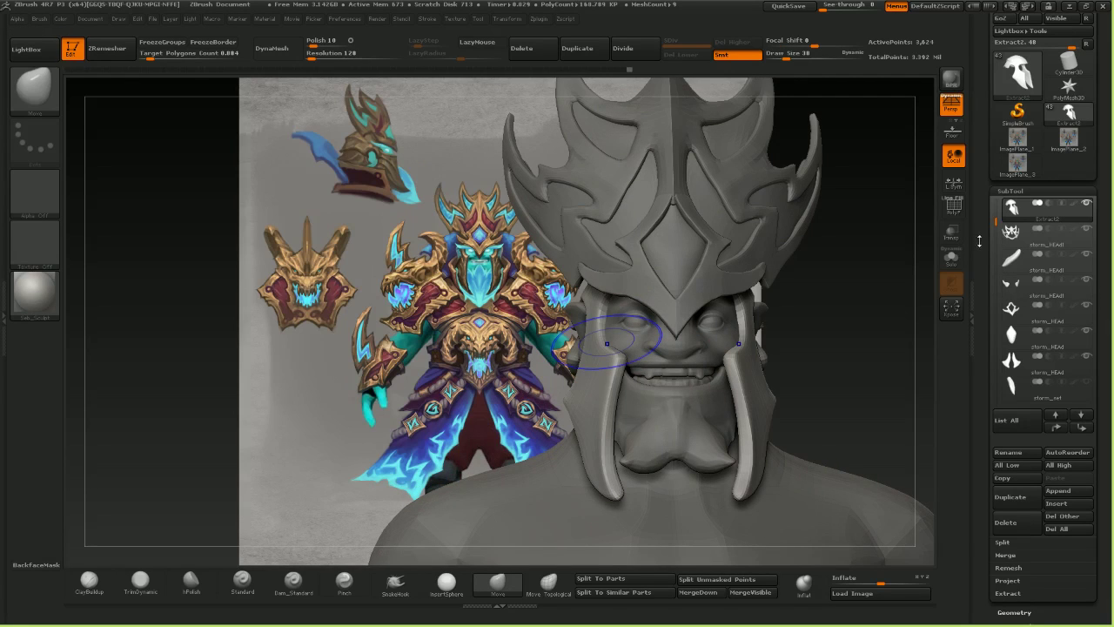
- Lengthen the lower tips of both cheek guards downward symmetrically with a larger Move brush, size 66
mouse_move(991, 228)
left_mouse_down()
mouse_move(997, 273)
mouse_move(997, 222)
left_mouse_up()
right_click_drag(763, 429, 739, 387, "alt")
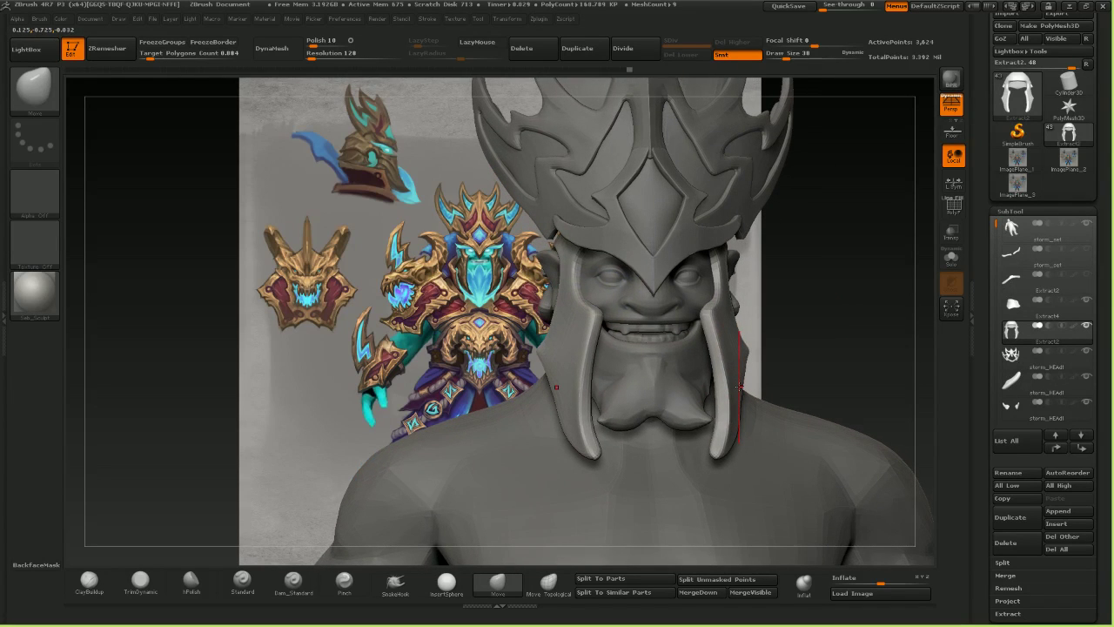
left_click_drag(865, 355, 871, 390)
key("bracketright")
key("bracketright")
left_click_drag(594, 464, 605, 500)
right_click_drag(617, 494, 641, 400, "shift")
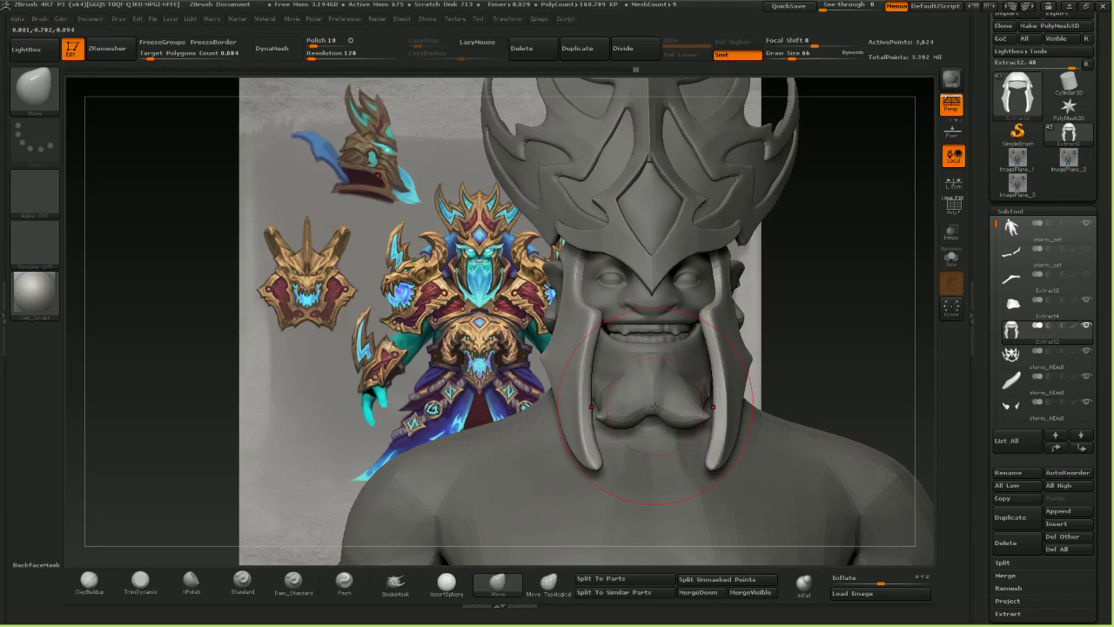
- Pull the cheek guards' rear edges outward and their front edges toward the beard symmetrically with a Move brush of size 38
right_click_drag(540, 360, 428, 308)
left_click_drag(543, 364, 532, 366)
key("bracketleft")
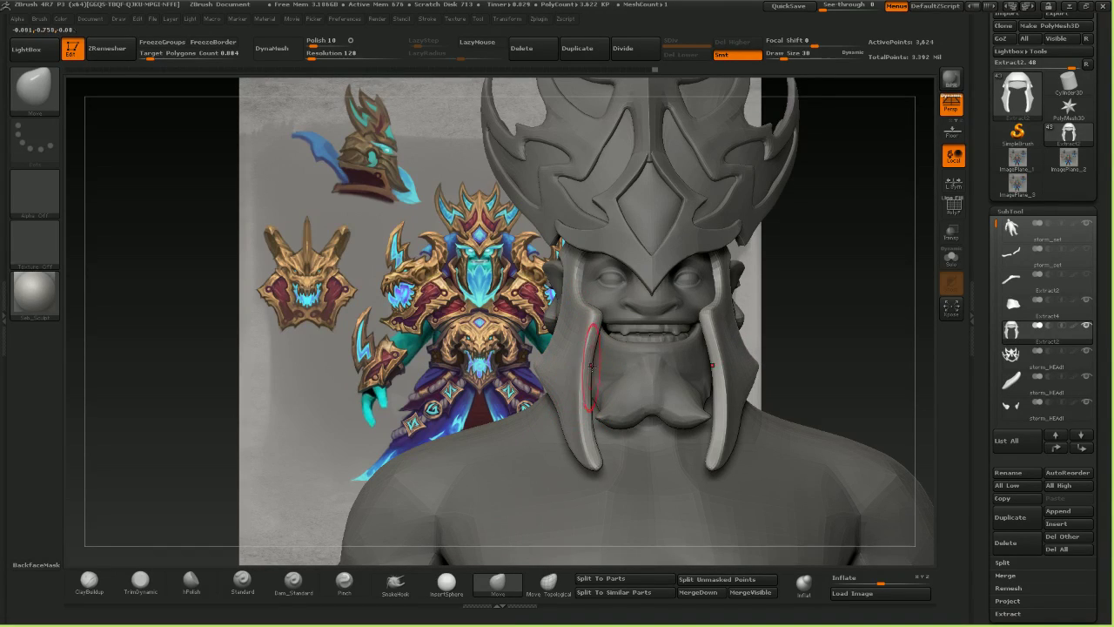
left_click_drag(588, 364, 598, 369)
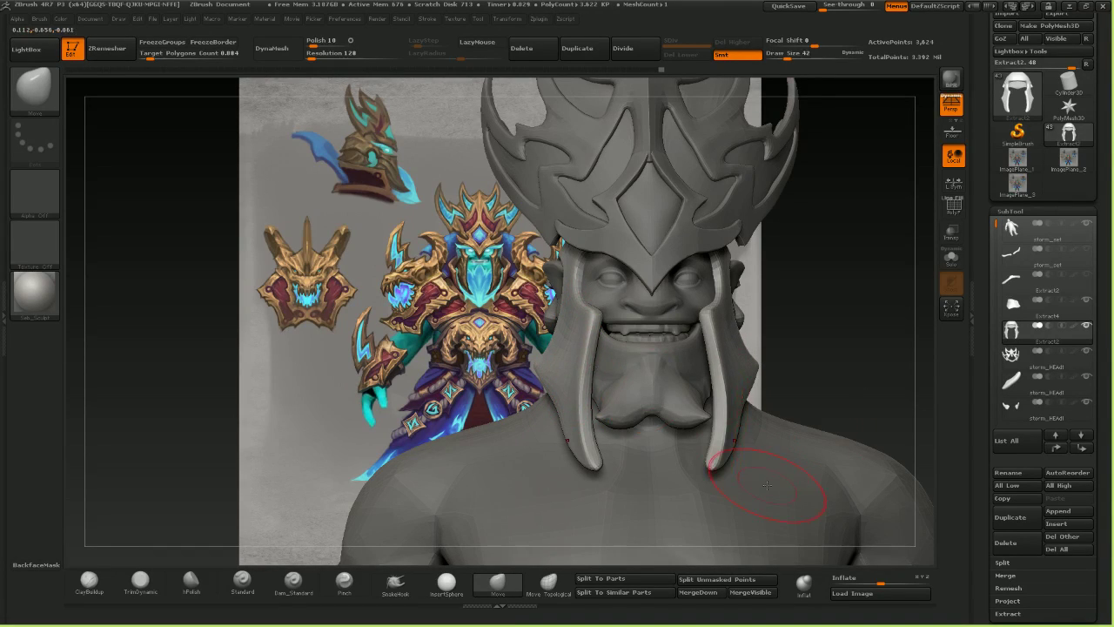
mouse_move(767, 485)
right_mouse_down("ctrl")
mouse_move(696, 359)
mouse_move(818, 352)
mouse_move(764, 407)
mouse_move(709, 396)
mouse_move(715, 381)
mouse_move(626, 363)
mouse_move(619, 388)
right_mouse_up("ctrl")
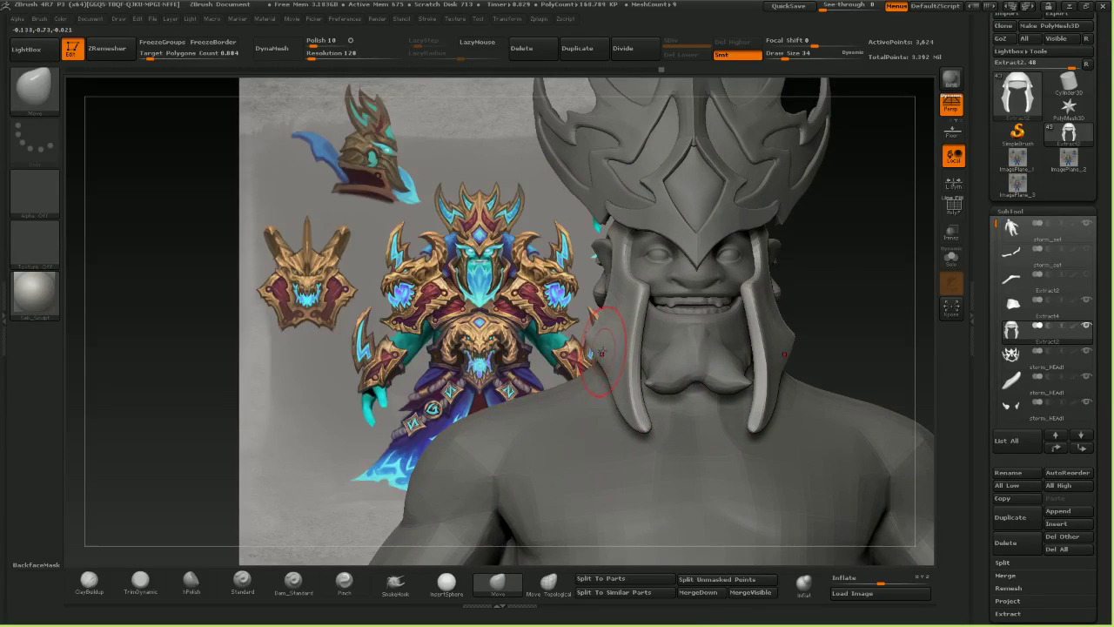
- Fine-tune the pointed rear corners of the cheek guards from the front, side and back with small symmetric Move strokes
right_click_drag(540, 314, 620, 340)
right_click_drag(686, 321, 649, 326)
left_click_drag(628, 396, 622, 389)
right_click_drag(628, 383, 605, 365)
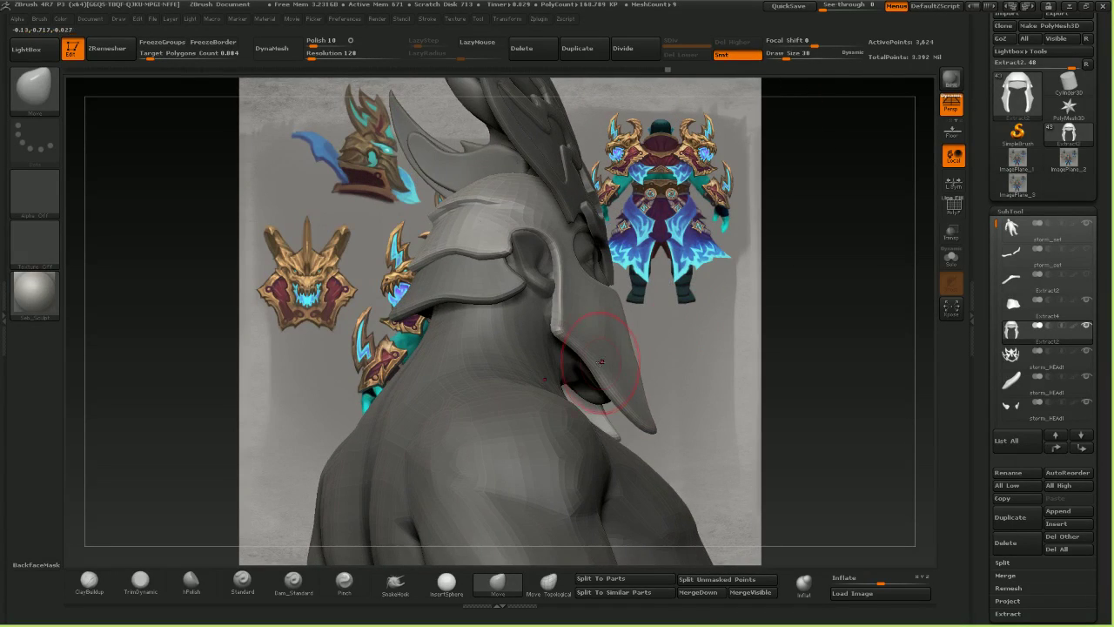
right_click_drag(736, 336, 591, 343)
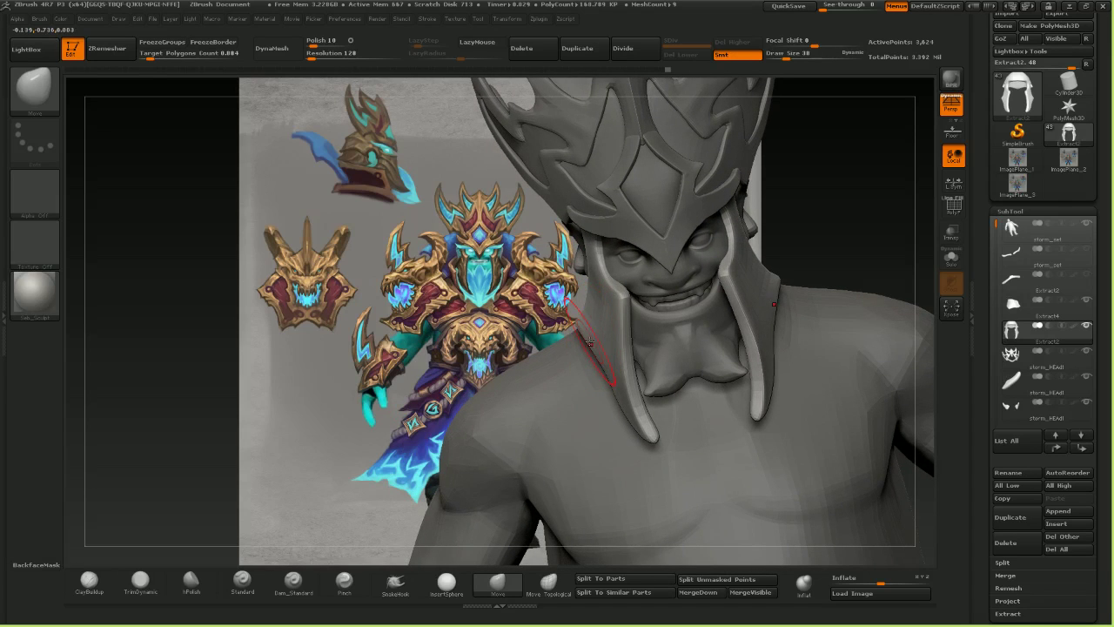
left_click_drag(592, 339, 589, 337)
right_click_drag(589, 338, 643, 324)
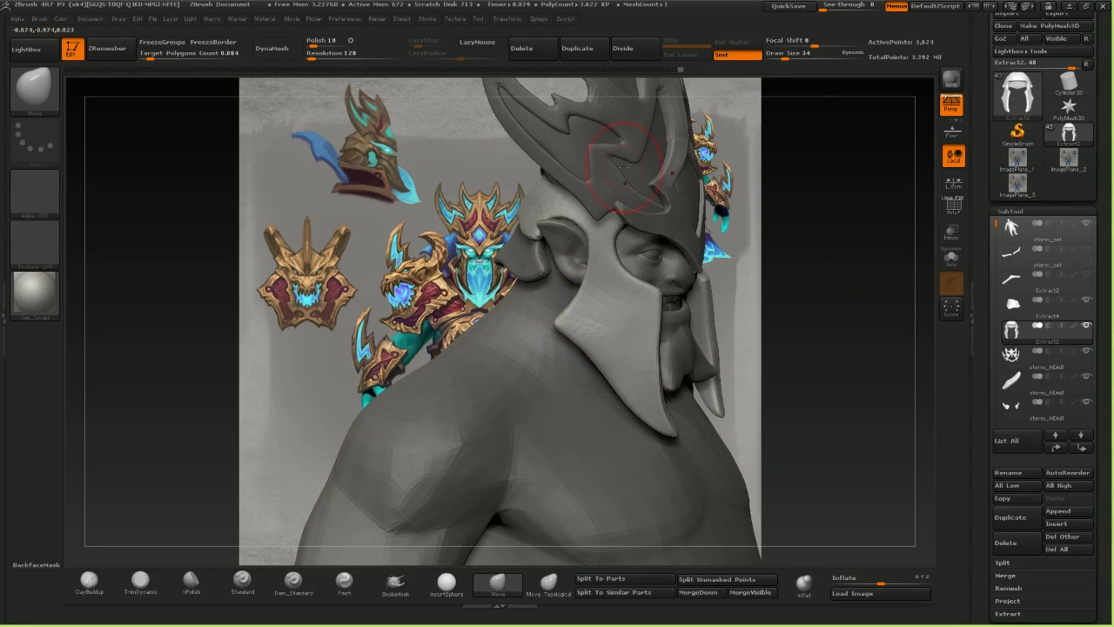
left_click_drag(886, 276, 831, 286)
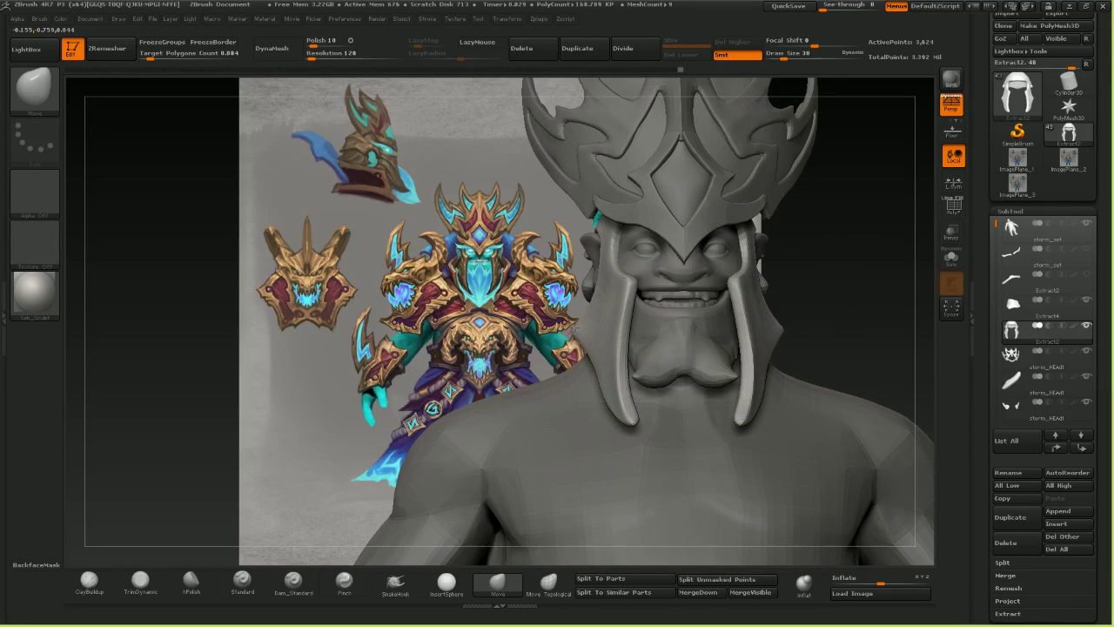
left_click_drag(575, 328, 581, 329)
right_click_drag(581, 330, 610, 335)
left_click(190, 581)
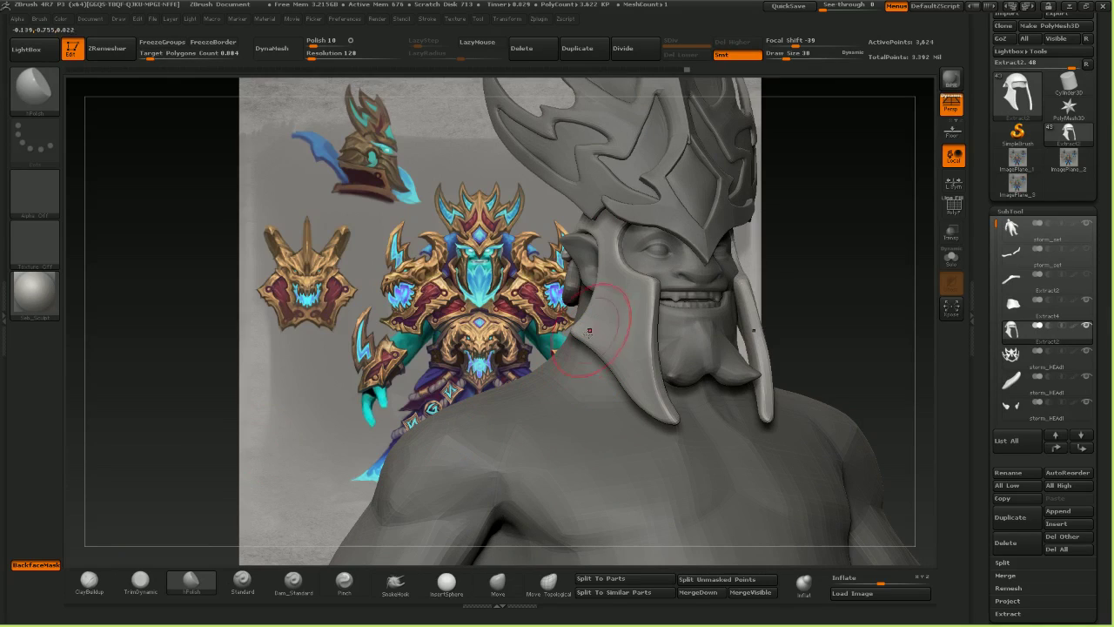
left_click_drag(500, 241, 562, 232)
key("ctrl+z")
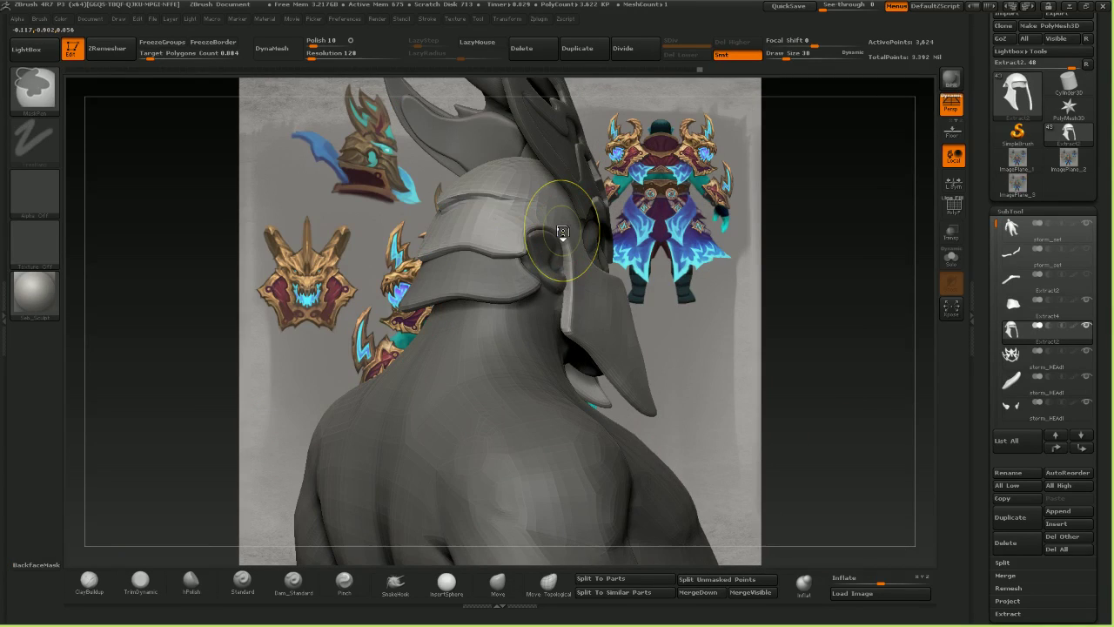
- Adjust the rear edges of the cheek guards below the ears with the Move brush at sizes between 14 and 38
left_click(495, 580)
mouse_move(838, 364)
left_mouse_down()
mouse_move(564, 329)
mouse_move(574, 332)
left_mouse_up()
key("bracketleft")
key("bracketleft")
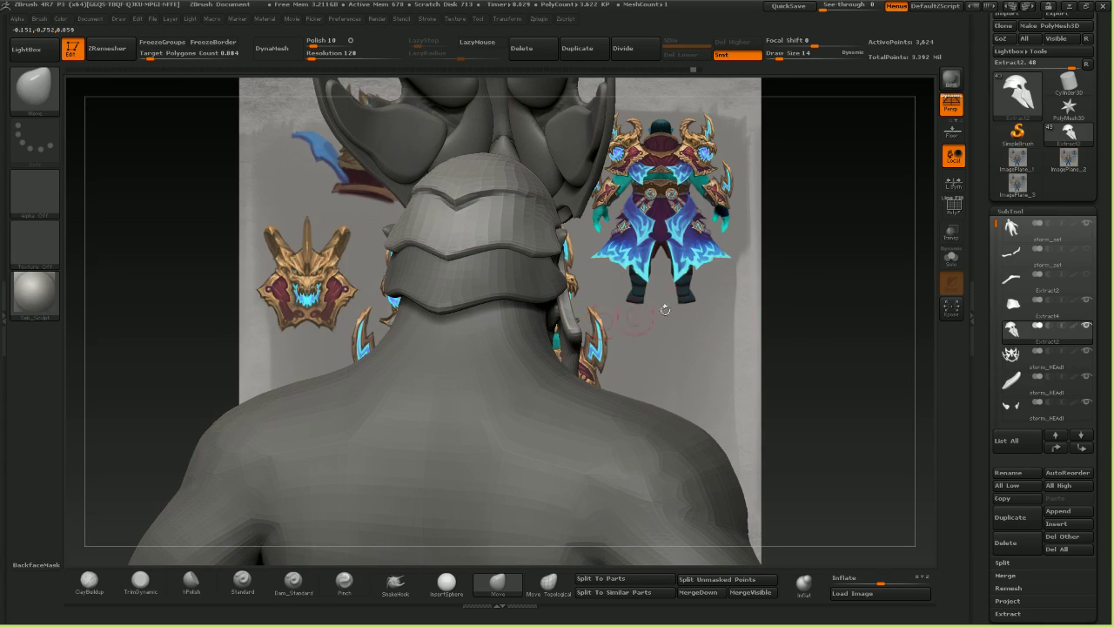
mouse_move(664, 310)
left_mouse_down()
mouse_move(853, 300)
mouse_move(827, 271)
mouse_move(583, 347)
left_mouse_up()
key("bracketright")
key("bracketright")
left_click_drag(661, 352, 362, 411)
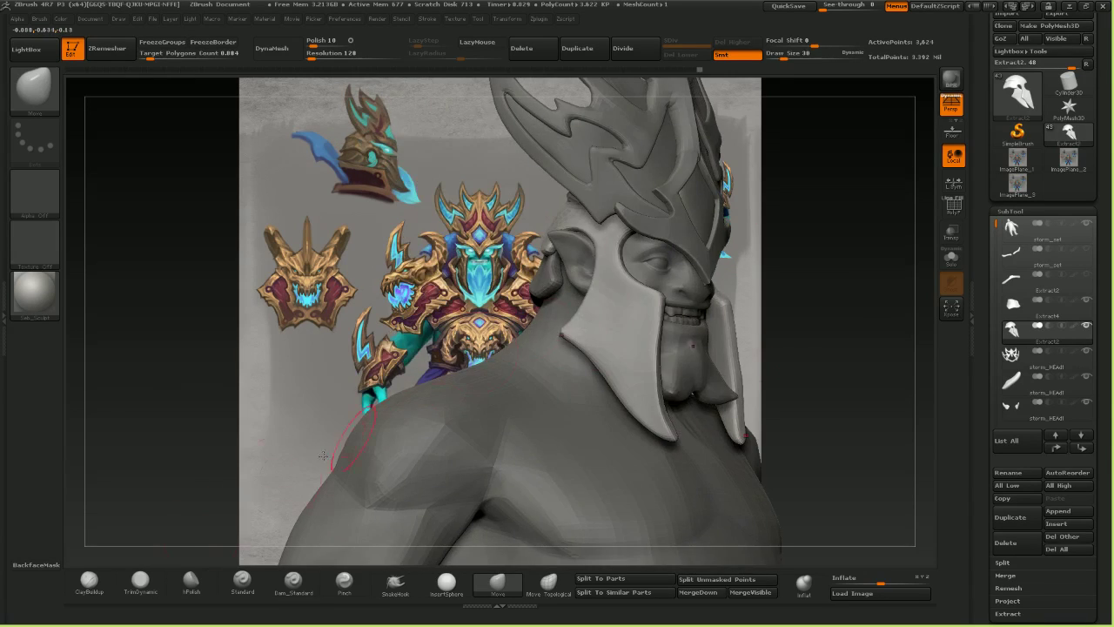
- Flatten the outer surface of the cheek guards with the hPolish brush at size 42
left_click(191, 582)
left_click_drag(603, 329, 611, 293)
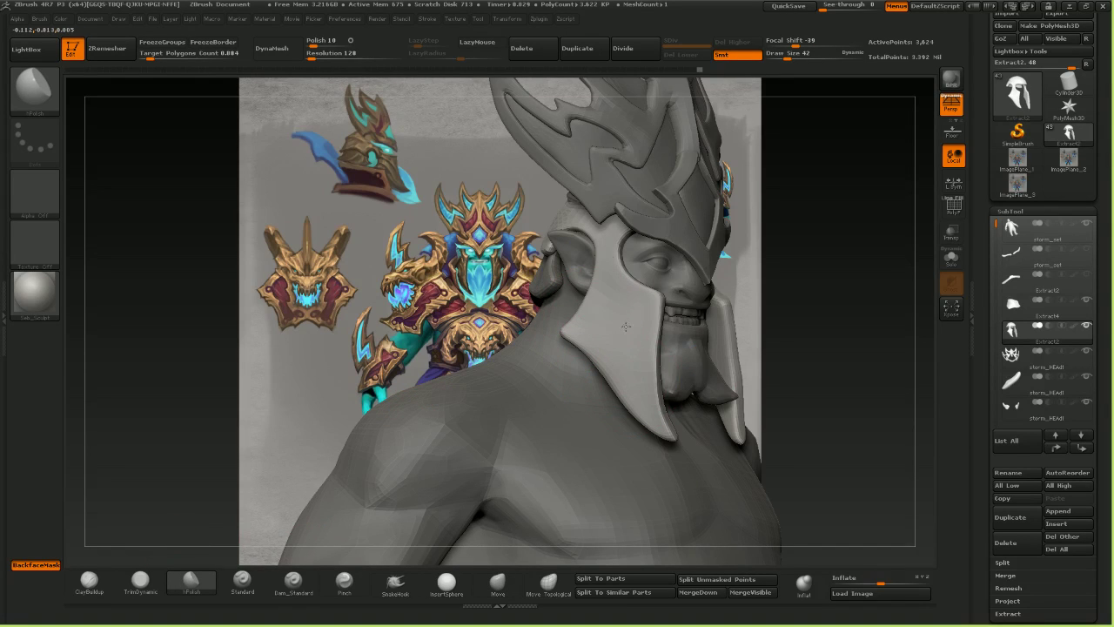
- Polish the helmet surface just above the ear with the hPolish brush at a reduced brush size
left_click_drag(870, 489, 891, 409)
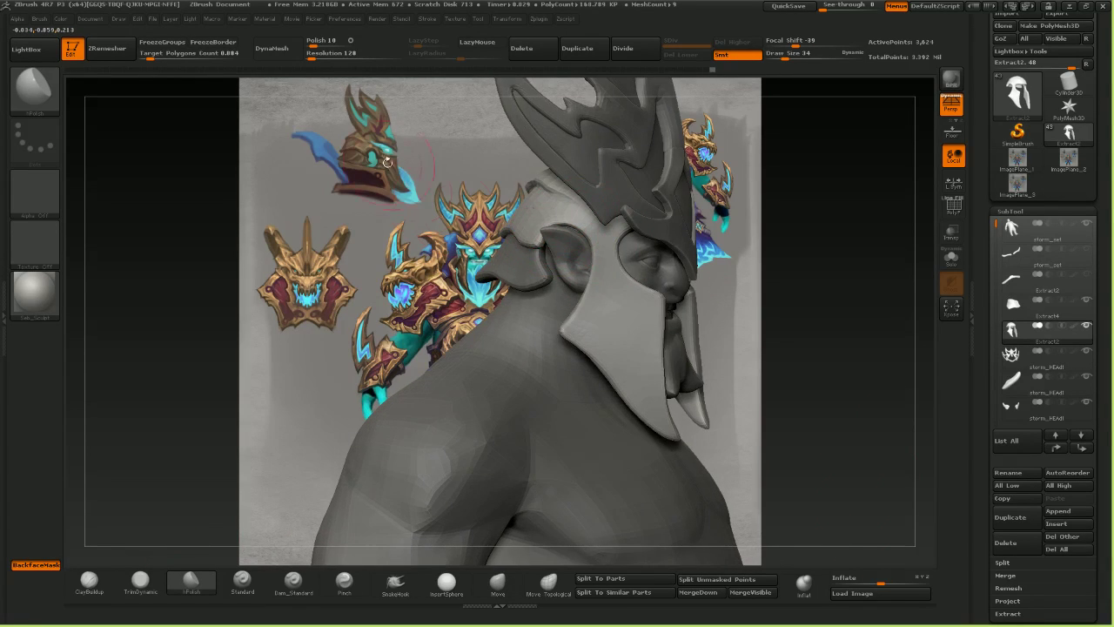
left_click_drag(387, 163, 457, 174)
key("bracketleft")
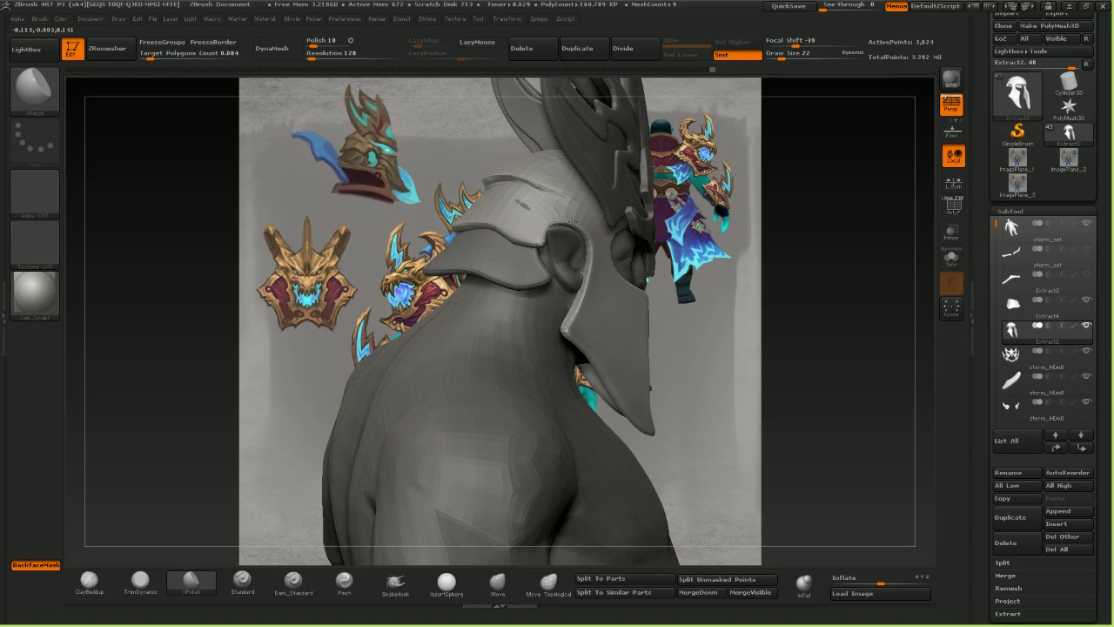
left_click_drag(572, 222, 564, 225)
left_click_drag(480, 128, 507, 146)
key("bracketleft")
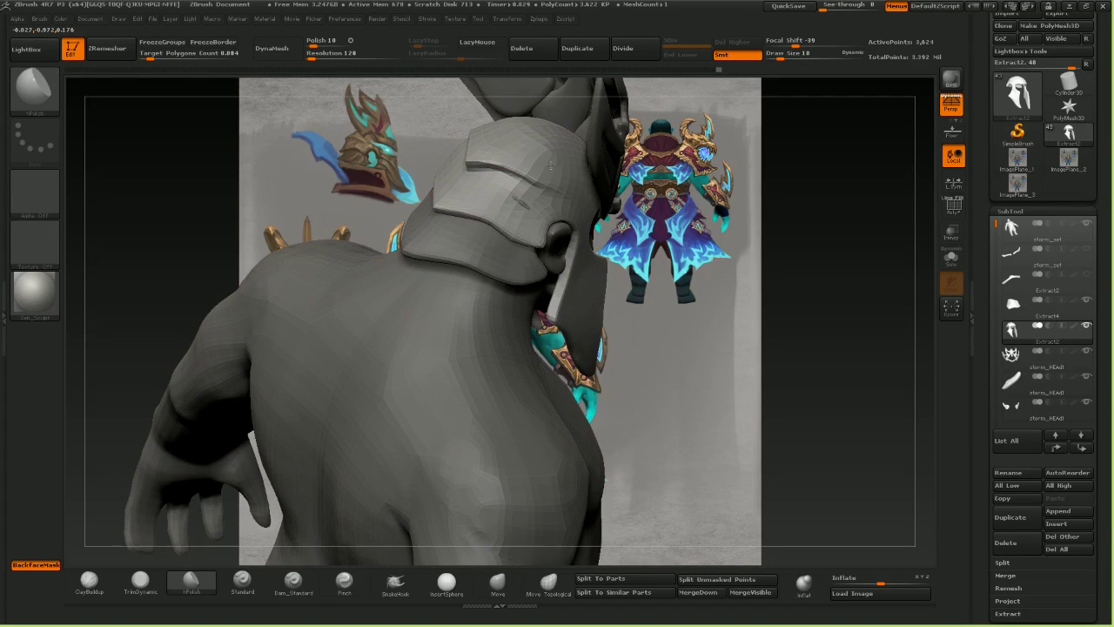
left_click_drag(671, 348, 601, 370)
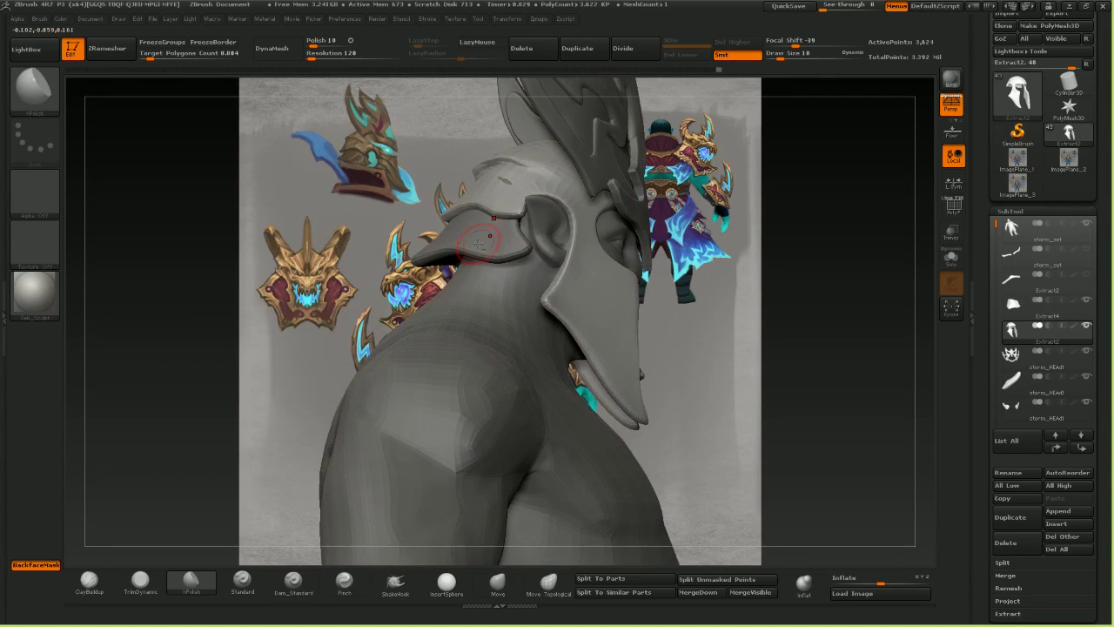
- Select the lowest neck guard plate and reshape its side edge behind the ear with the Move brush
left_click(477, 248, "alt")
mouse_move(522, 200)
left_mouse_down()
mouse_move(592, 194)
mouse_move(505, 193)
left_mouse_up()
left_click_drag(477, 233, 489, 231)
left_click(497, 580)
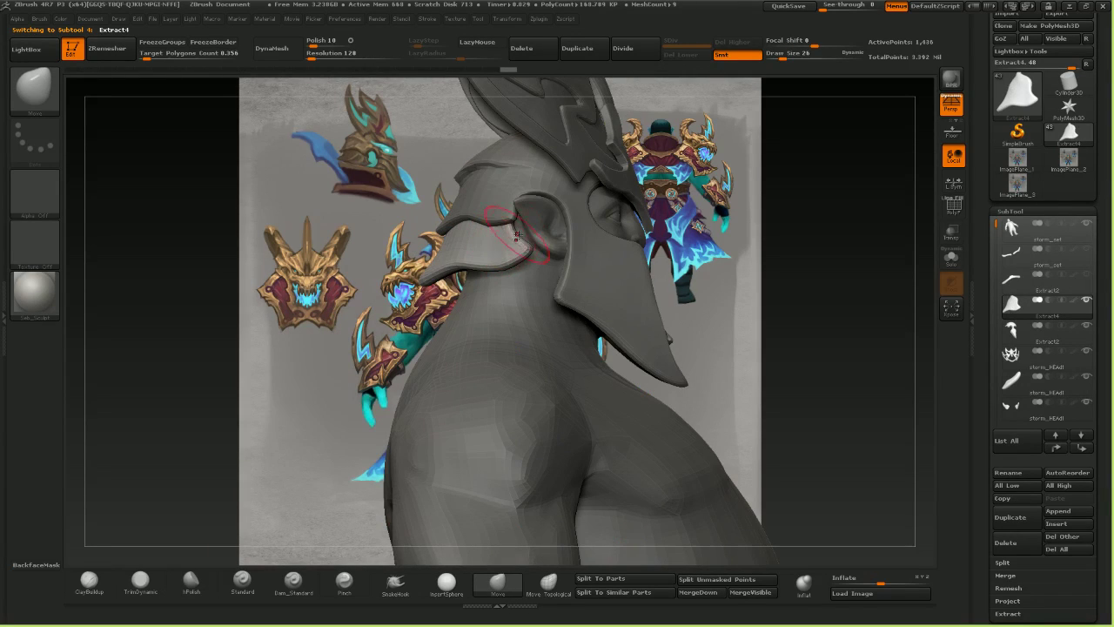
mouse_move(510, 263)
left_mouse_down()
mouse_move(523, 253)
mouse_move(489, 259)
mouse_move(508, 259)
left_mouse_up()
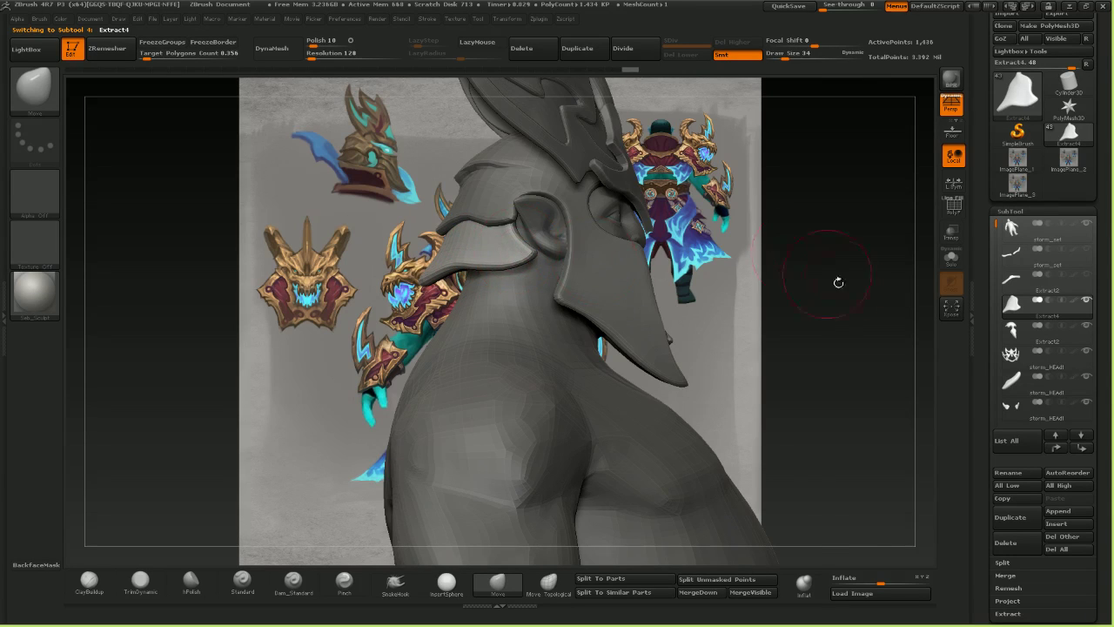
left_click_drag(838, 281, 776, 291)
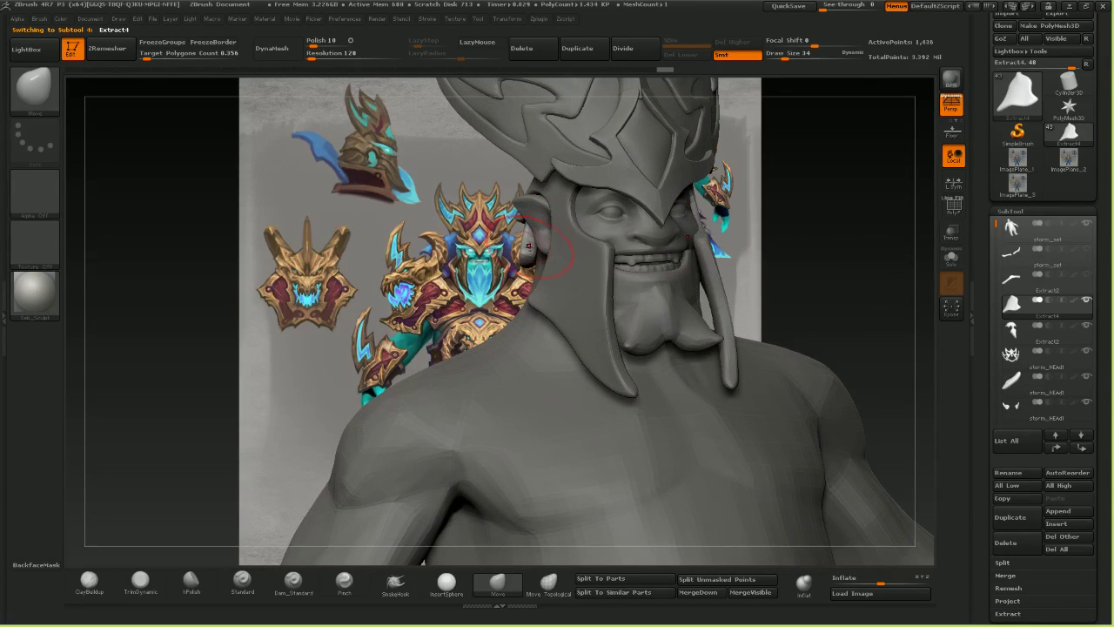
left_click_drag(523, 229, 526, 221)
- Fine-tune the neck plate's side end where it shows behind the ear from the front, using a smaller Move brush
mouse_move(822, 283)
left_mouse_down()
mouse_move(775, 284)
mouse_move(775, 324)
left_mouse_up()
right_click_drag(601, 310, 595, 271, "ctrl")
right_click_drag(487, 292, 500, 272)
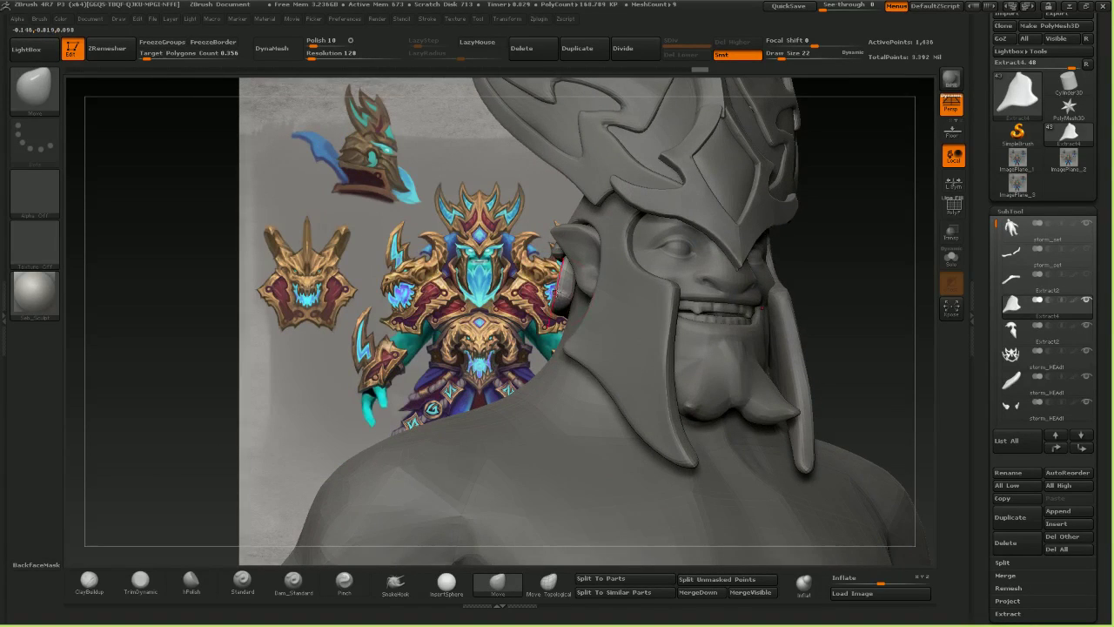
left_click_drag(570, 294, 565, 289)
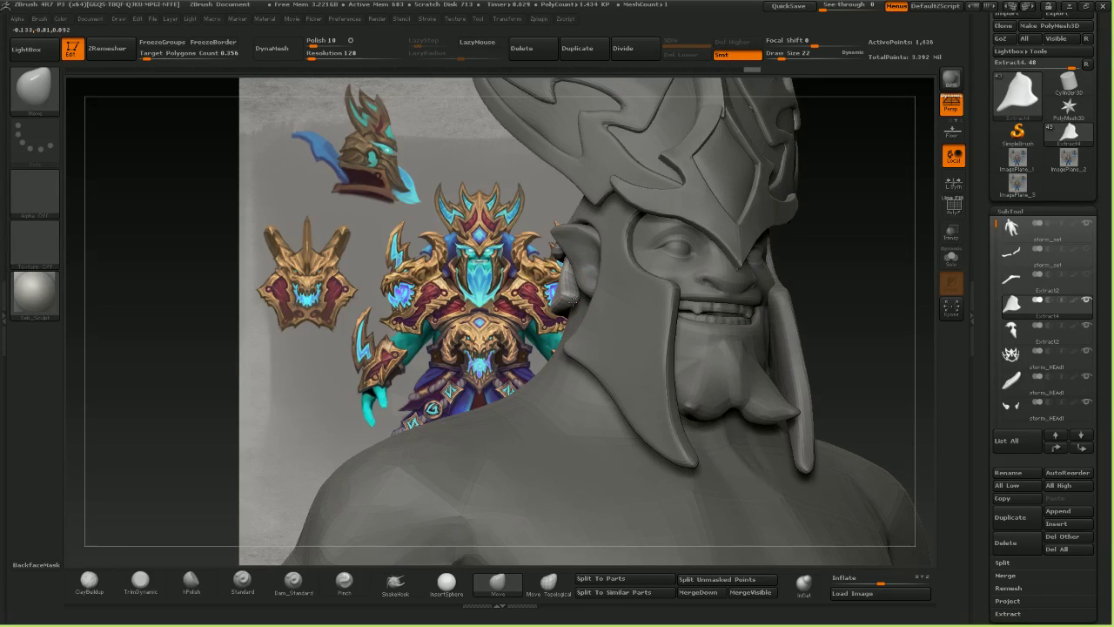
- Adjust the lowest neck plate's lower rim from behind and smooth its central point
right_click_drag(573, 301, 659, 301)
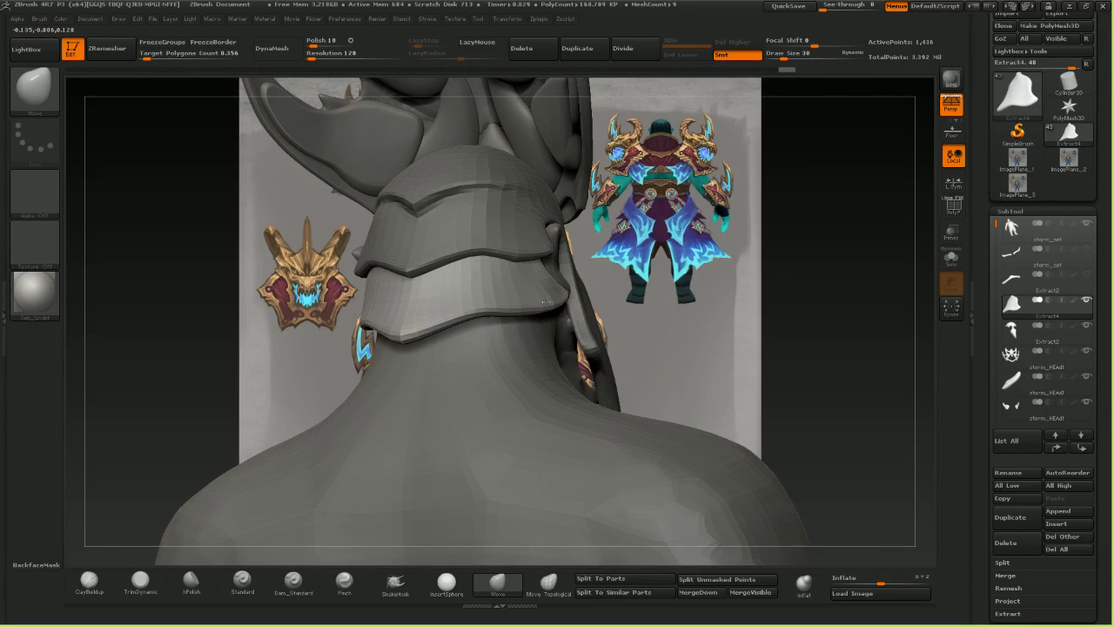
mouse_move(825, 202)
left_mouse_down()
mouse_move(844, 261)
mouse_move(826, 348)
left_mouse_up()
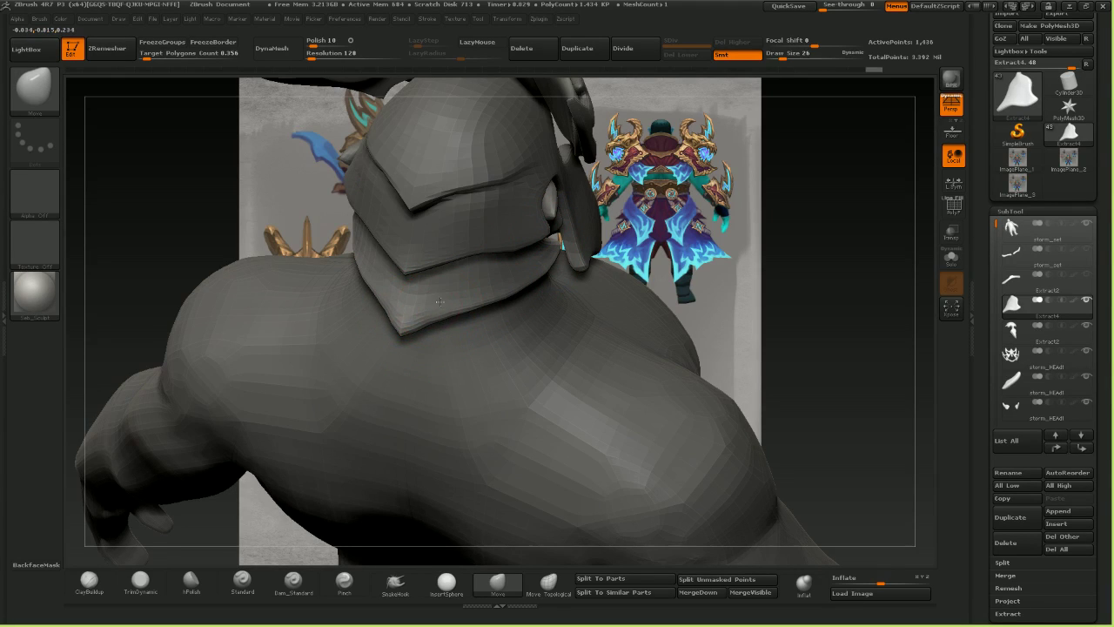
left_click_drag(477, 288, 475, 283)
left_click_drag(415, 310, 407, 304, "shift")
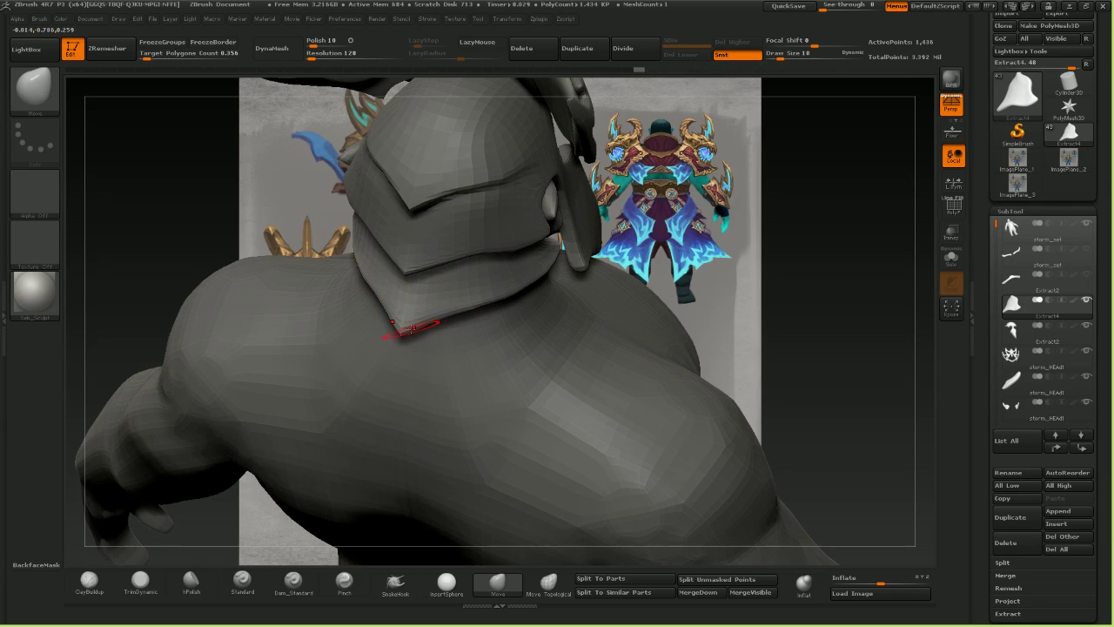
right_click_drag(436, 316, 505, 277)
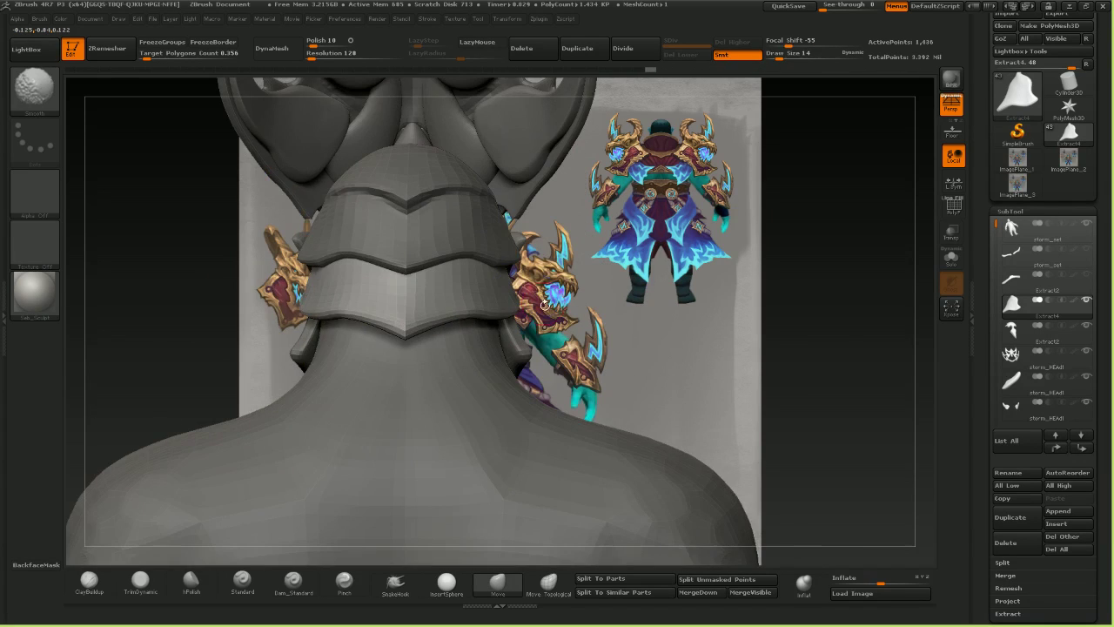
right_click_drag(488, 330, 437, 256, "alt")
right_click_drag(437, 257, 489, 323, "alt")
right_click_drag(622, 309, 563, 311)
mouse_move(681, 343)
left_mouse_down()
mouse_move(442, 342)
mouse_move(663, 346)
left_mouse_up()
mouse_move(663, 346)
right_mouse_down()
mouse_move(675, 385)
mouse_move(663, 388)
mouse_move(654, 366)
mouse_move(603, 355)
right_mouse_up()
- Load the custom interface configuration CustomUserInterface4R7.cfg from drive E
key("ctrl")
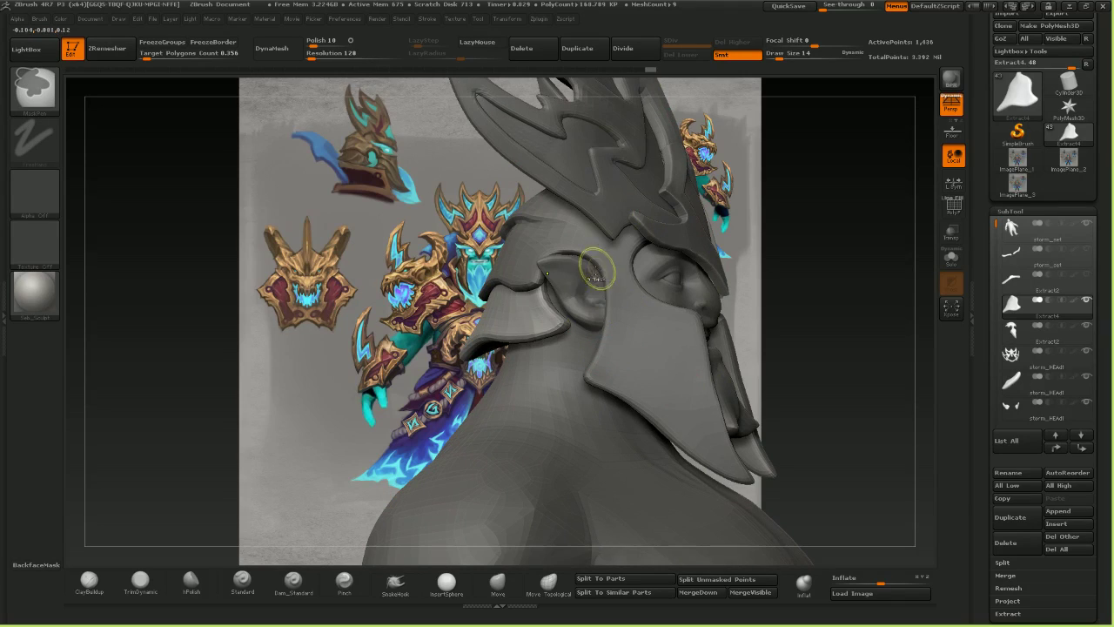
left_click_drag(166, 162, 64, 148, "ctrl")
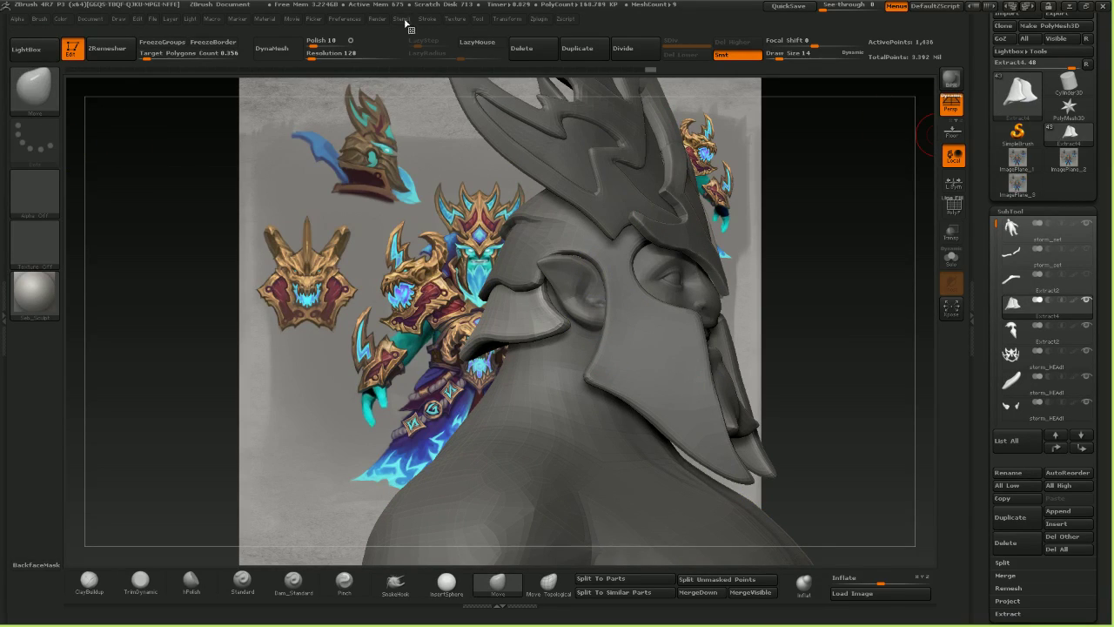
mouse_move(341, 20)
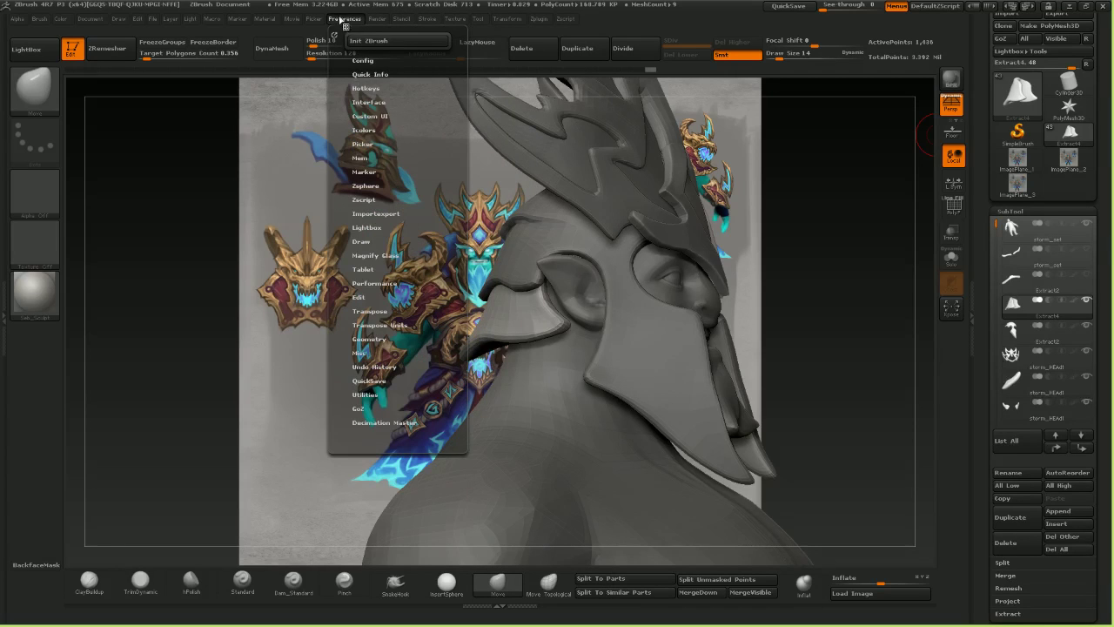
left_click(362, 59)
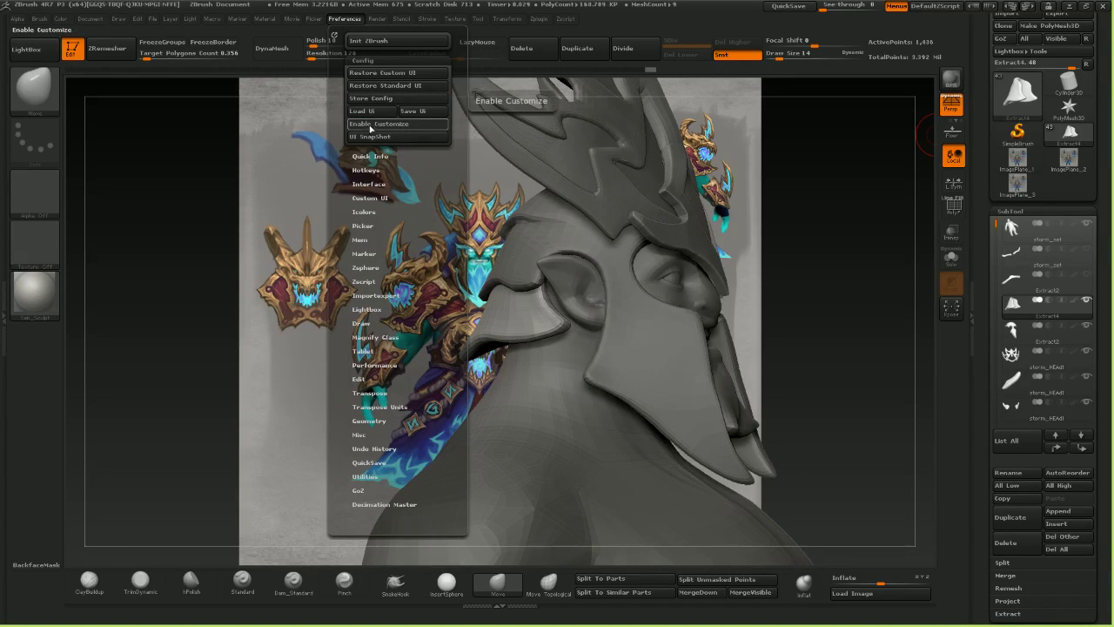
left_click(361, 111)
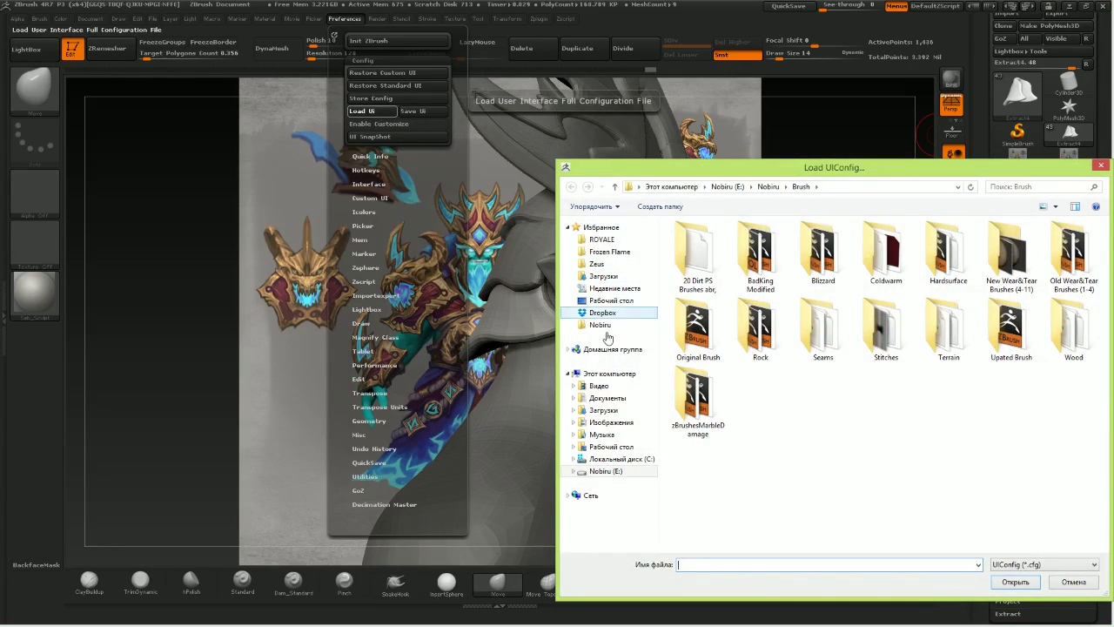
left_click(602, 374)
double_click(880, 327)
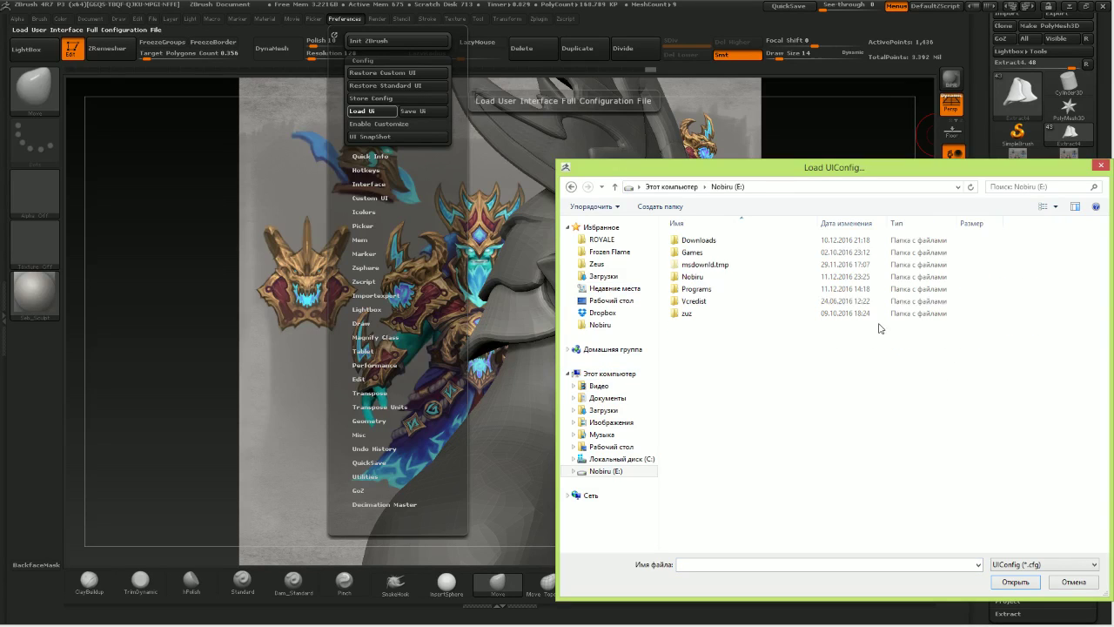
double_click(693, 278)
double_click(691, 300)
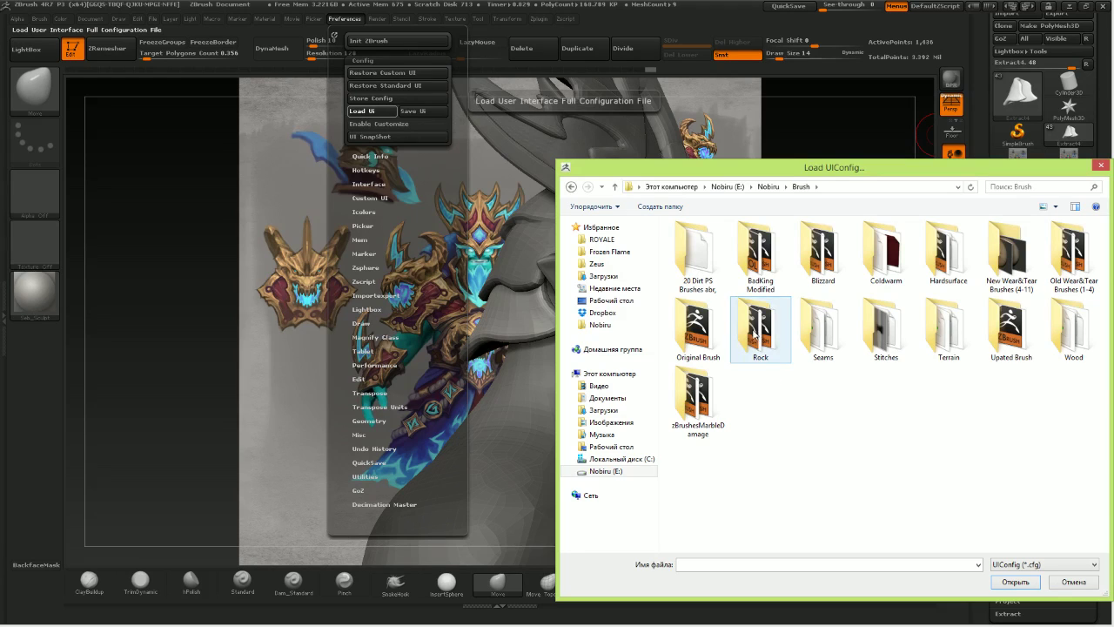
left_click(770, 185)
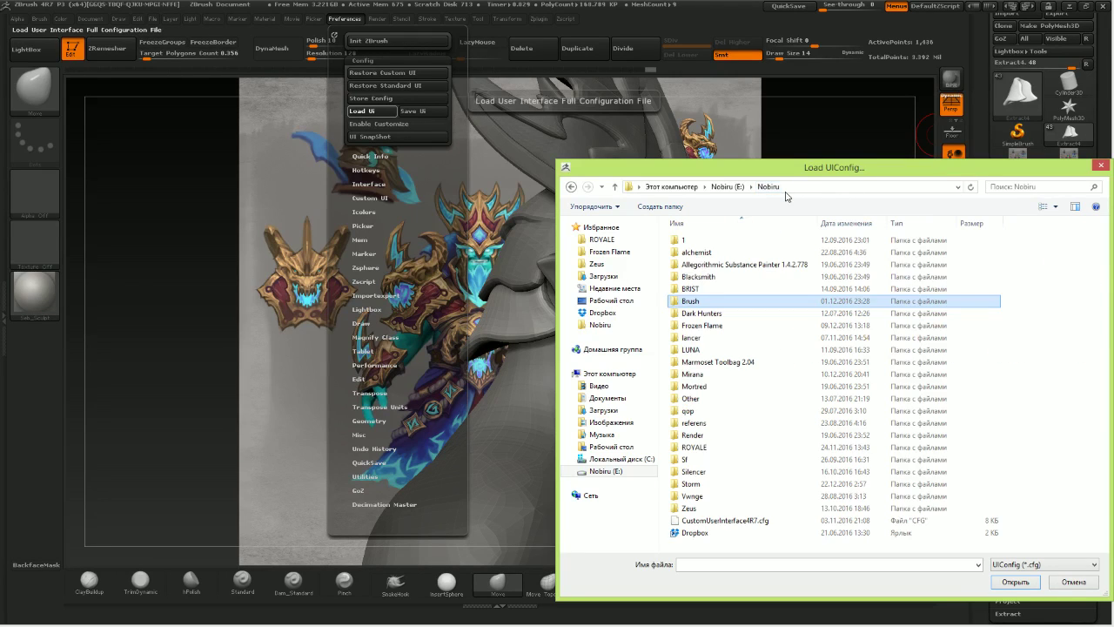
left_click(712, 520)
double_click(714, 522)
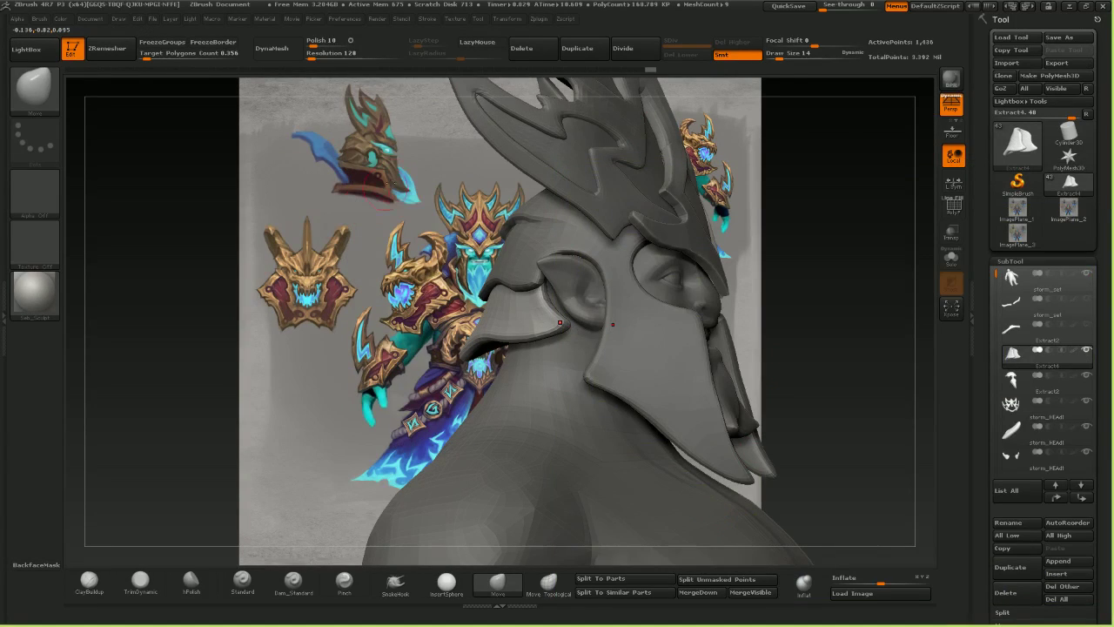
- Switch to the Default interface layout and set the masking brush's stroke type to Lasso
left_click(1022, 6)
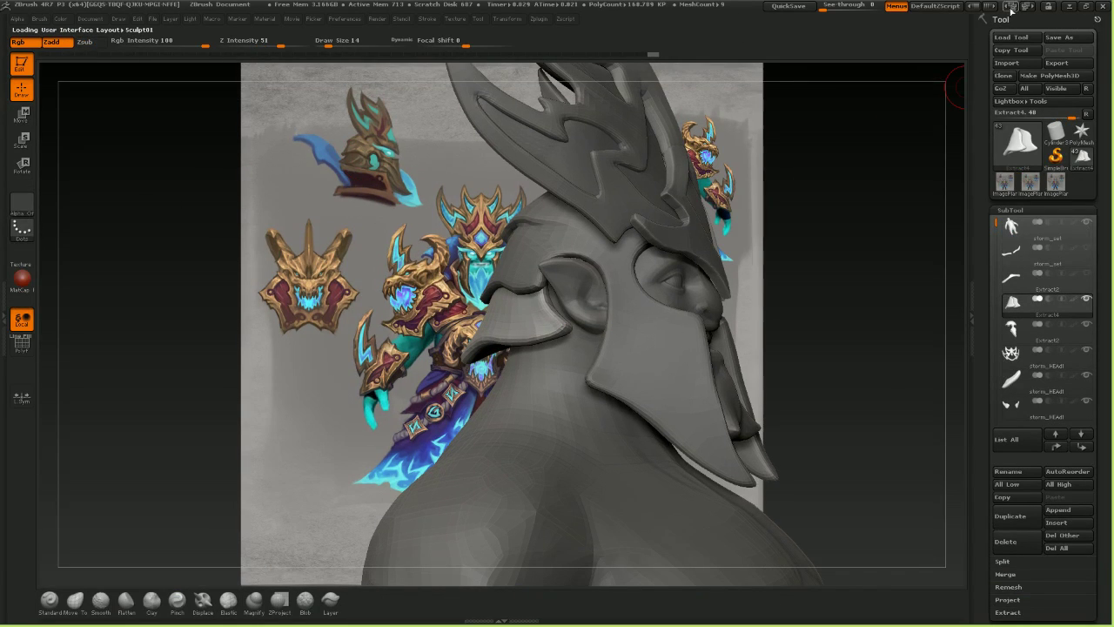
left_click(1010, 7)
left_click(1010, 9)
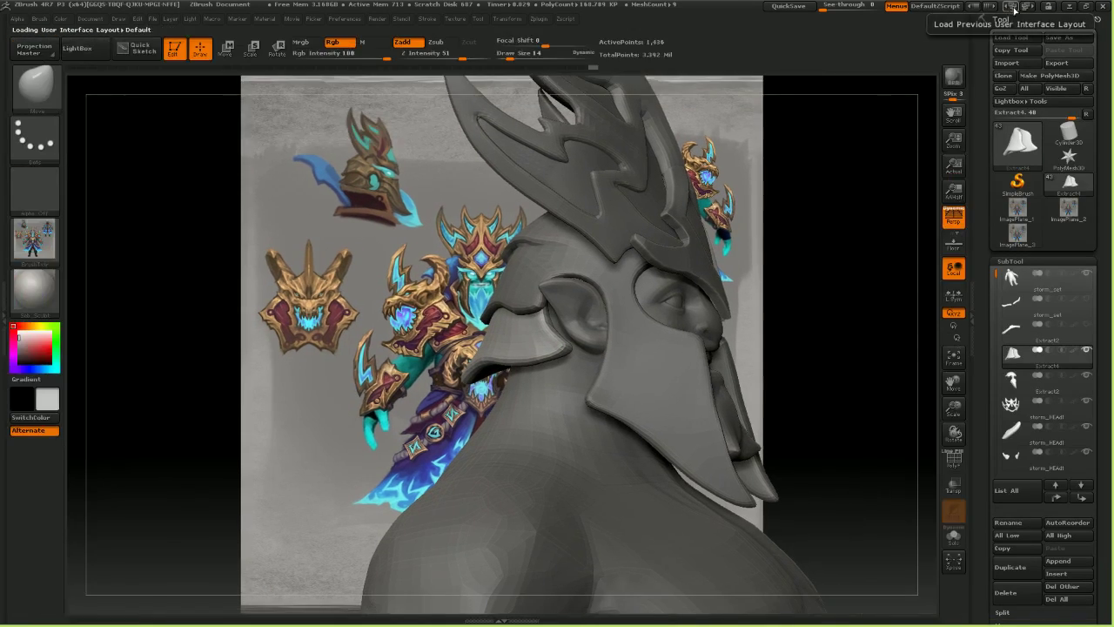
key("ctrl")
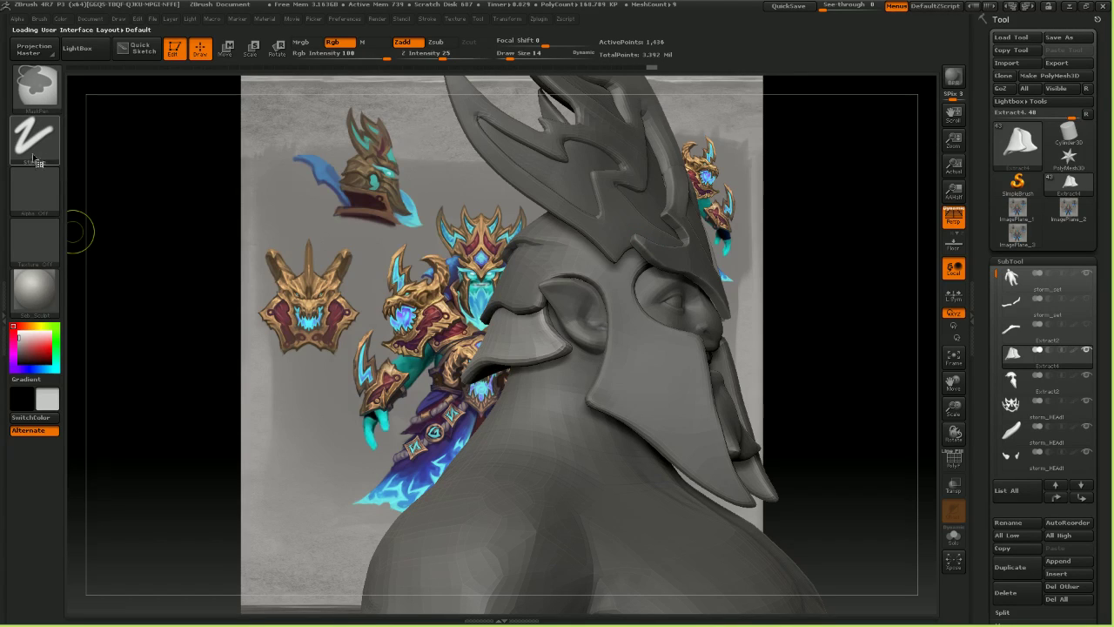
left_click(38, 144, "ctrl")
left_click(201, 176, "ctrl")
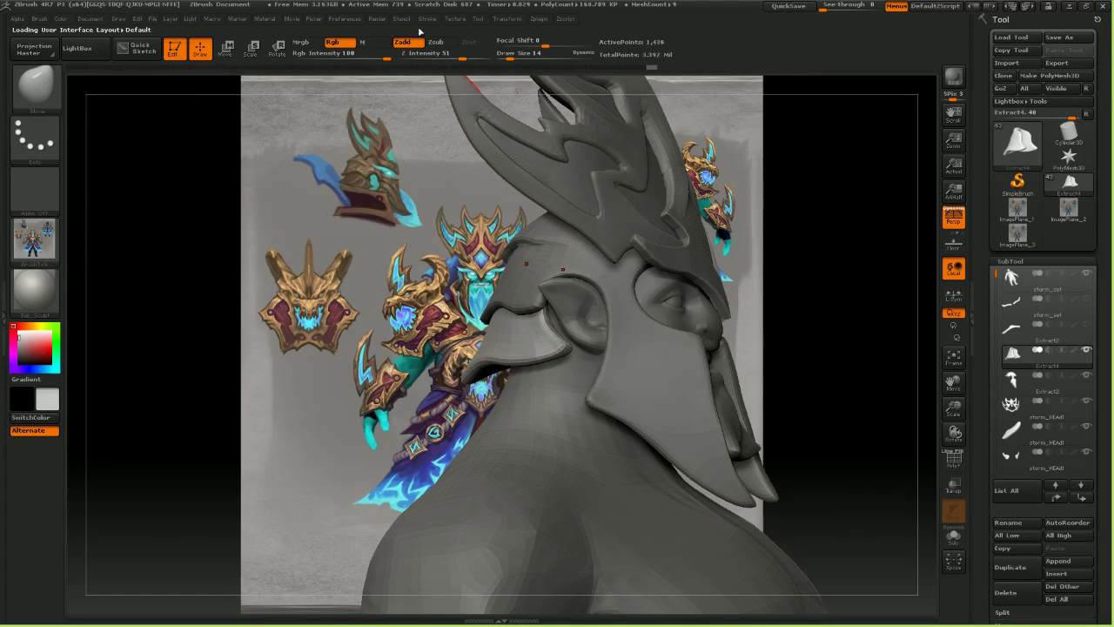
- Restore the custom workspace by loading the interface file CustomUserInterface4R7.cfg
mouse_move(346, 21)
left_click(364, 60)
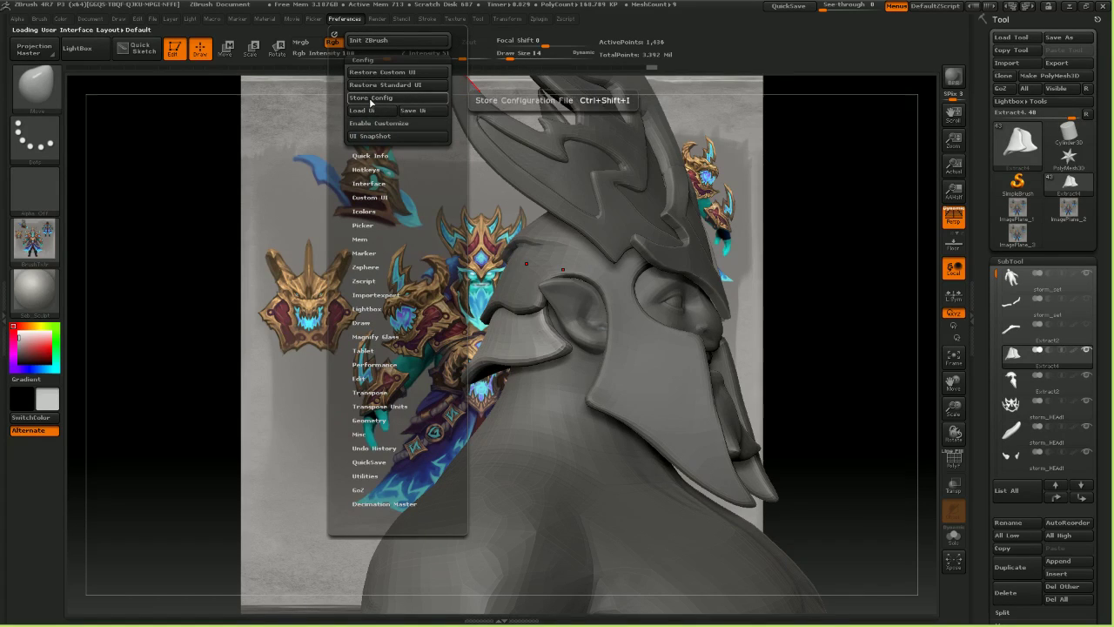
left_click(363, 111)
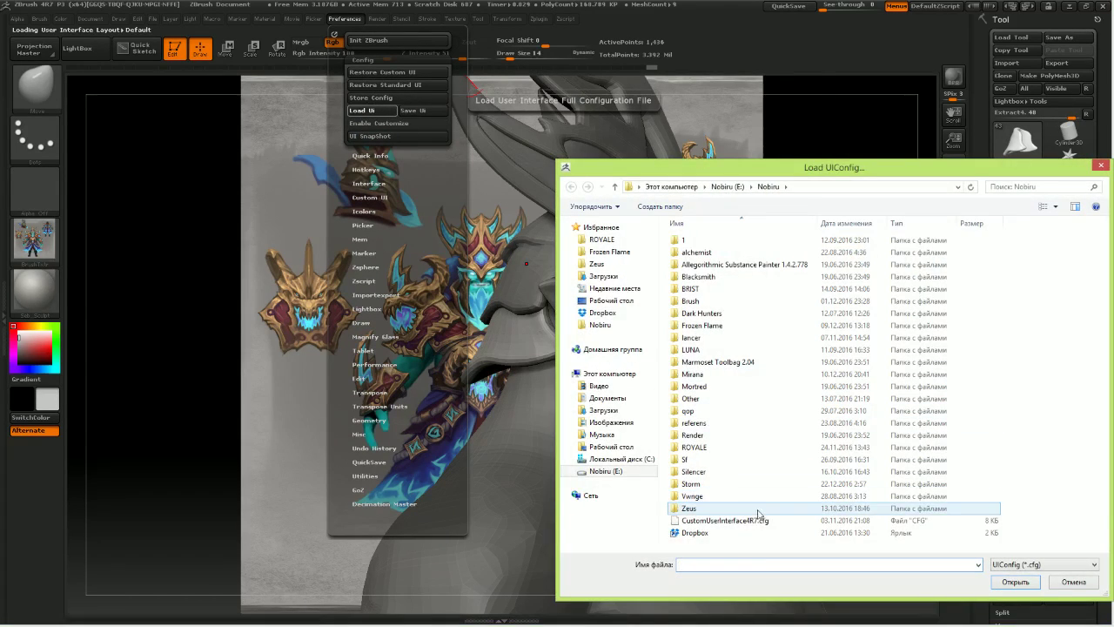
left_click(745, 521)
double_click(746, 523)
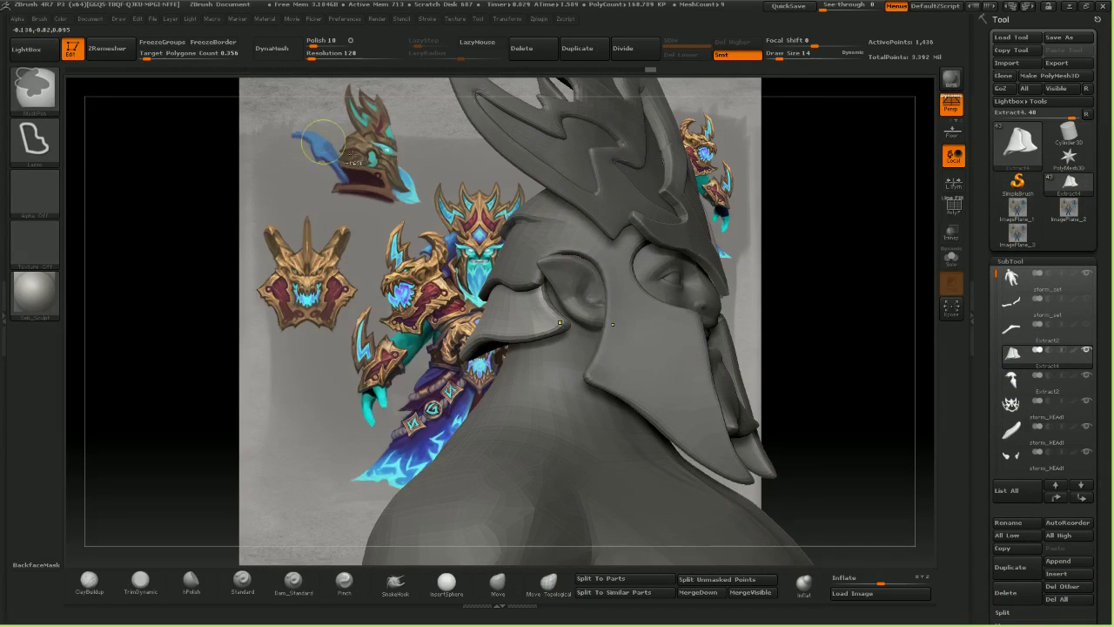
- Select the helmet's cheek guard plate and refine its front edge below the eye opening with the Move brush
right_click_drag(755, 245, 855, 310)
left_click(693, 360, "alt")
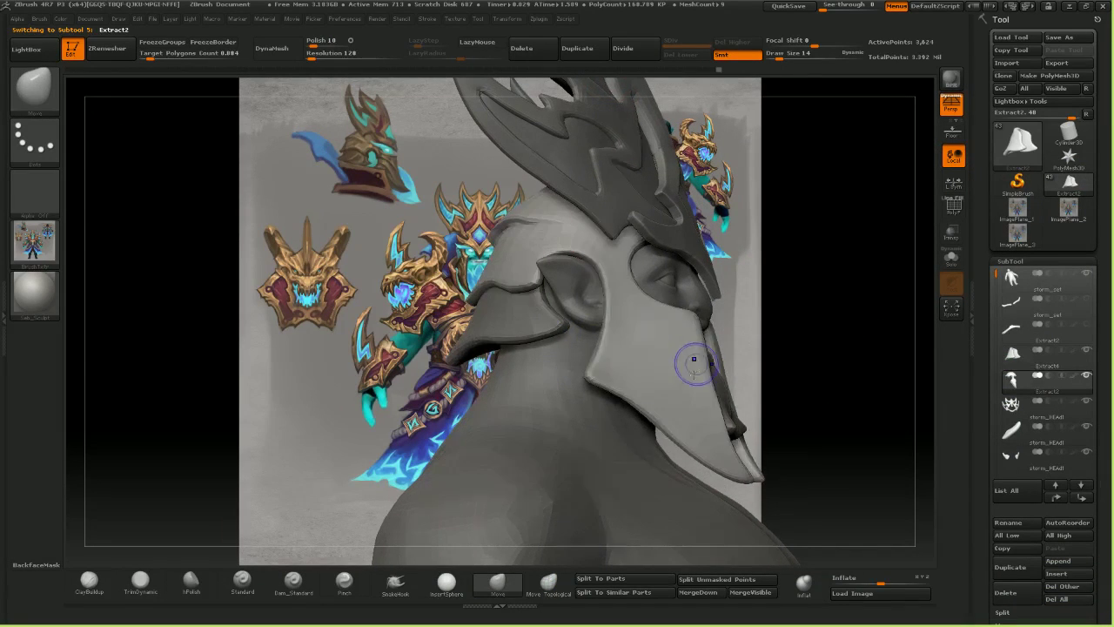
right_click_drag(693, 360, 718, 387, "shift")
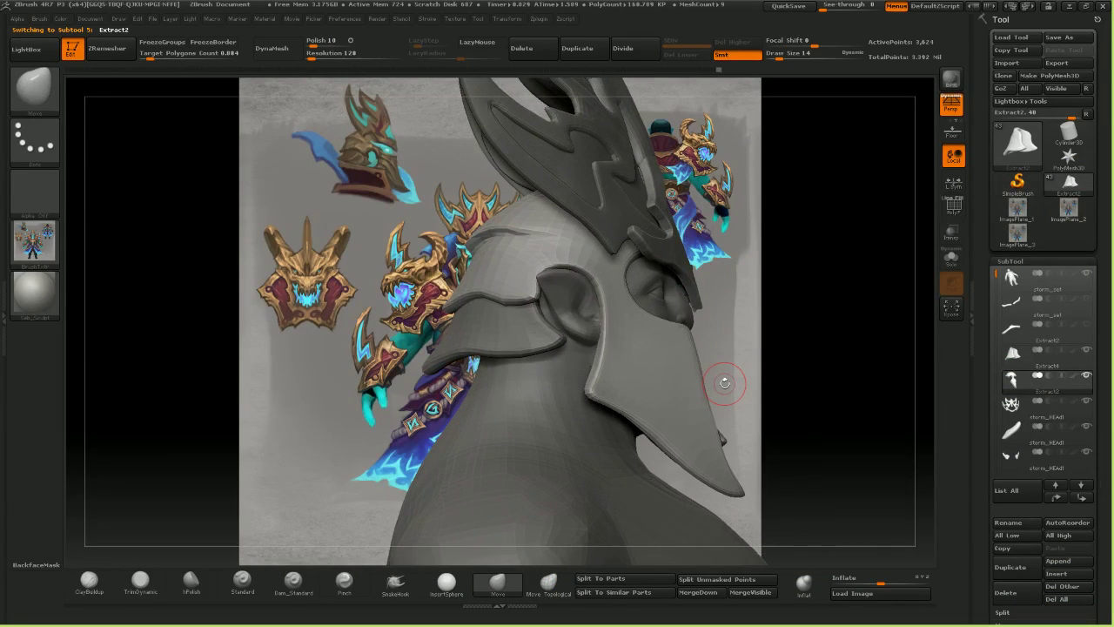
left_click(493, 594)
left_click_drag(692, 334, 694, 327)
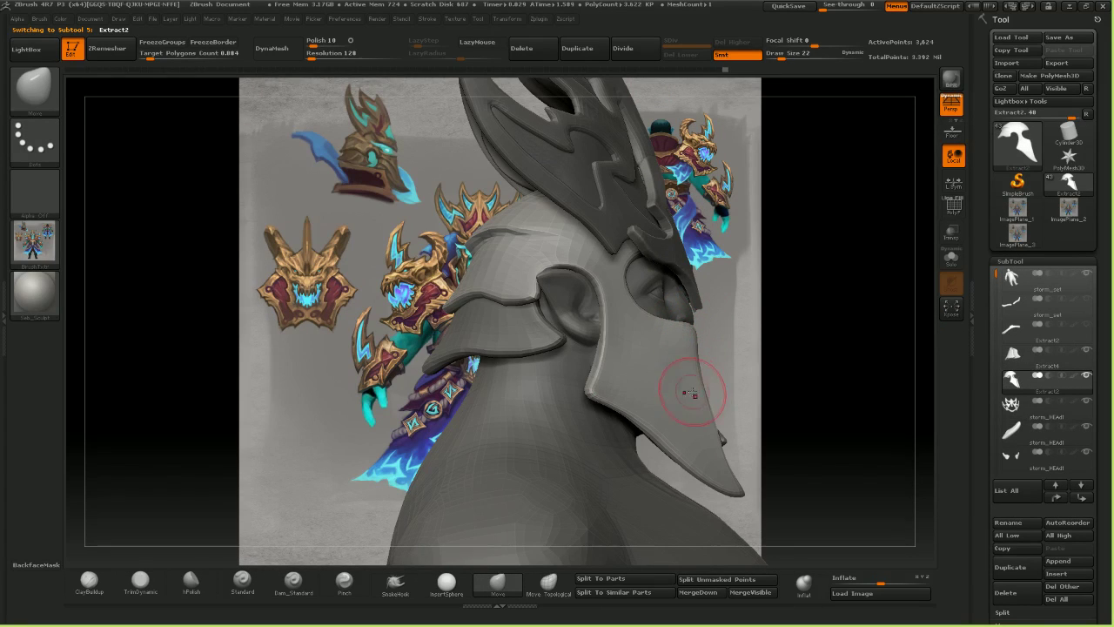
left_click_drag(825, 427, 729, 432)
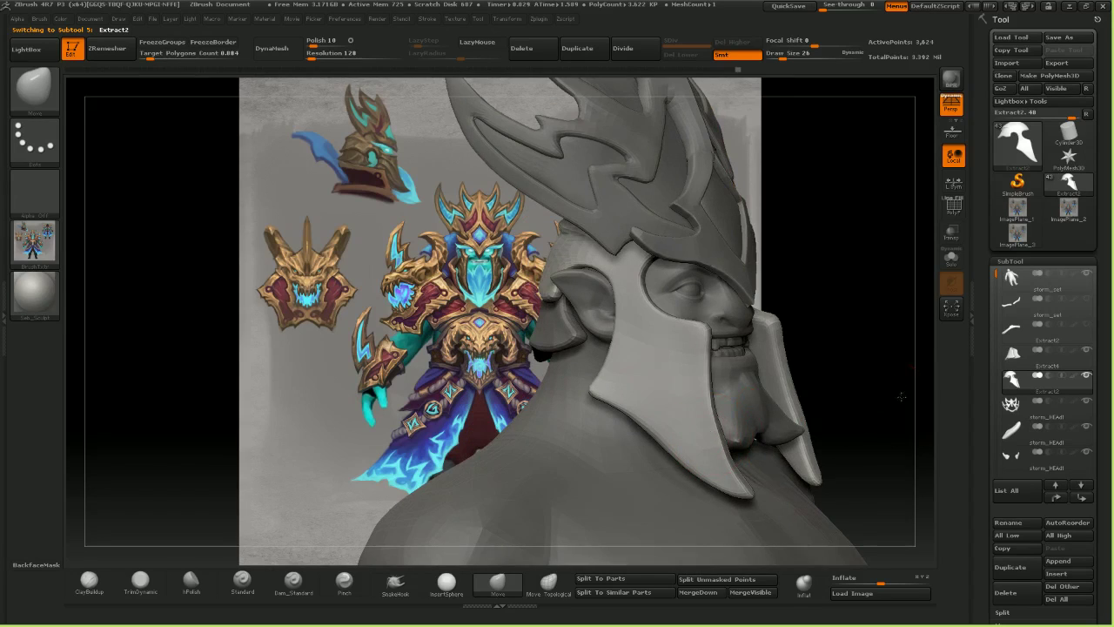
left_click_drag(901, 397, 928, 401)
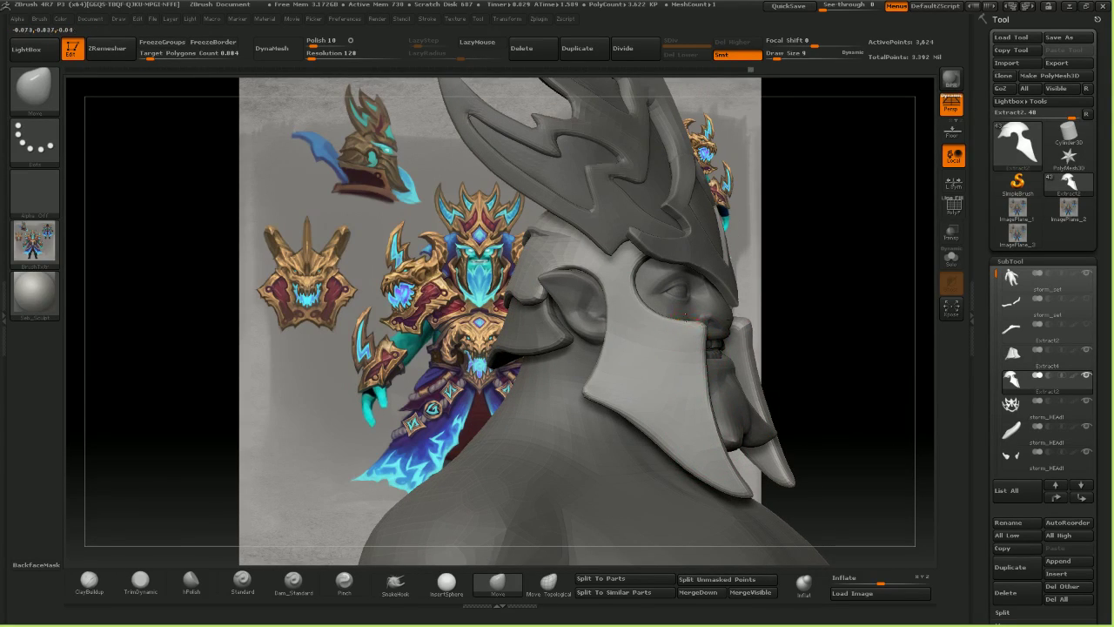
left_click_drag(839, 321, 815, 414)
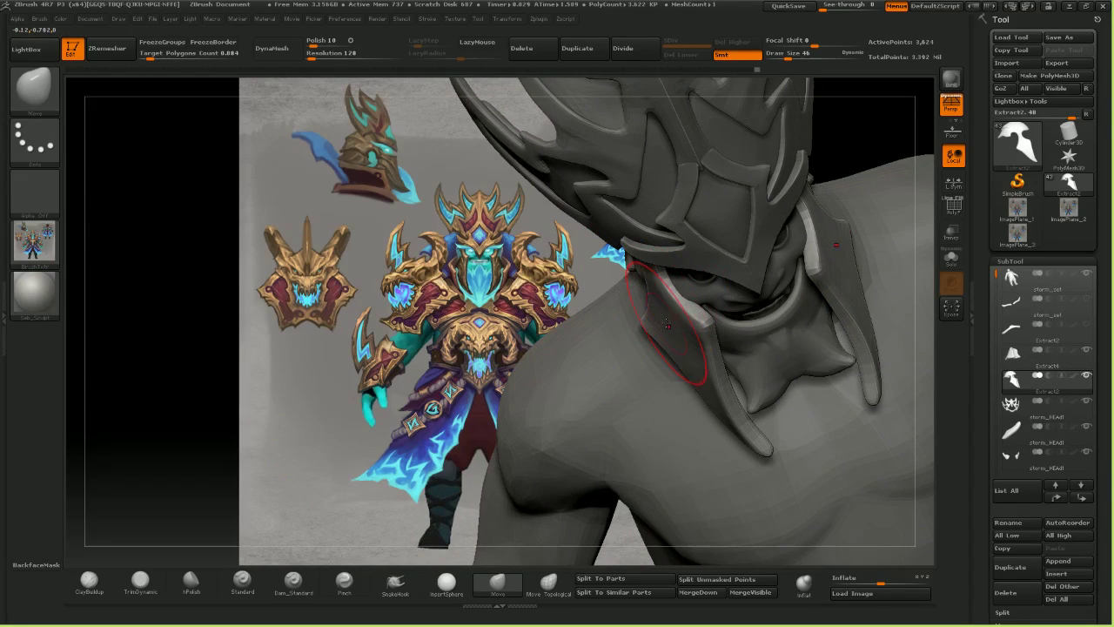
- Adjust the cheek guard's lower front edge near its tip with the Move brush, checking it from above and the side
right_click_drag(698, 374, 722, 278)
mouse_move(725, 331)
right_mouse_down()
mouse_move(755, 332)
mouse_move(720, 305)
mouse_move(645, 348)
mouse_move(613, 335)
mouse_move(674, 343)
mouse_move(769, 383)
mouse_move(706, 350)
right_mouse_up()
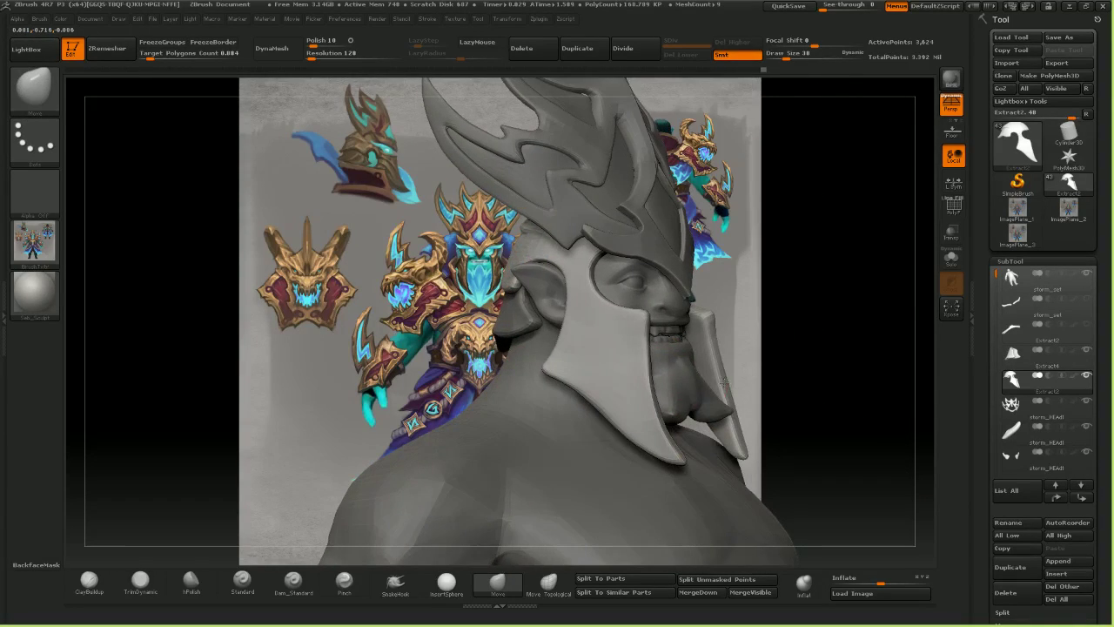
left_click_drag(192, 309, 224, 311)
mouse_move(658, 400)
right_mouse_down()
mouse_move(694, 405)
mouse_move(666, 407)
right_mouse_up()
left_click_drag(668, 421, 656, 431)
- Try a mask across the cheek guard, undo it and show the plate's polygon wireframe
mouse_move(570, 272)
left_mouse_down("ctrl")
mouse_move(593, 307)
mouse_move(739, 305)
left_mouse_up("ctrl")
key("ctrl+z")
left_click(953, 207)
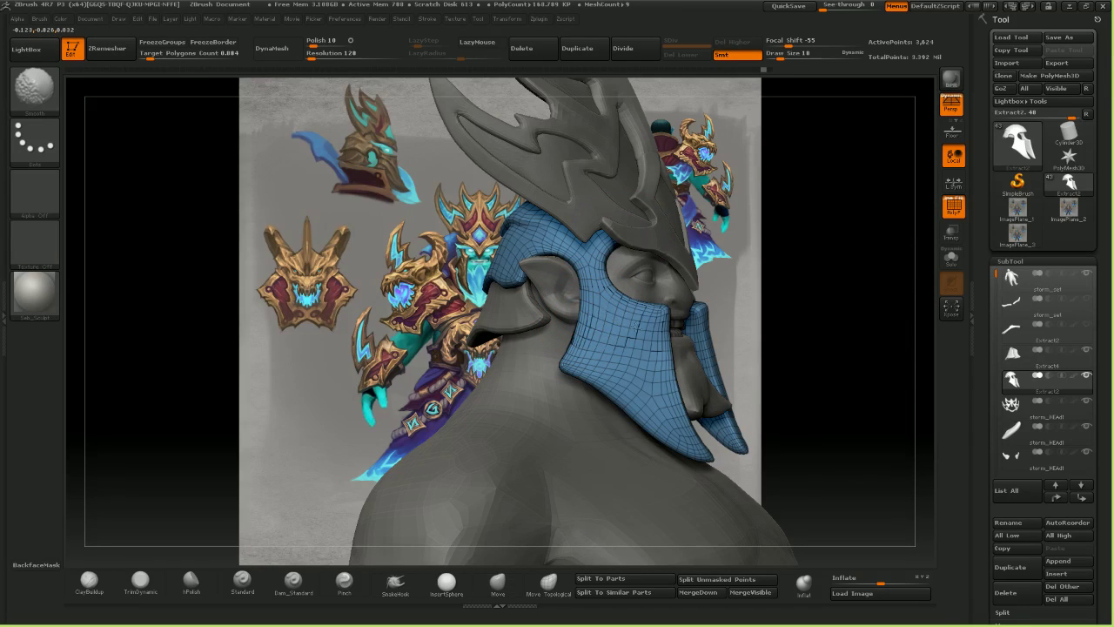
- Switch to the Twitch channel page in Chrome, pause its live stream and return to ZBrush
key("alt+Tab")
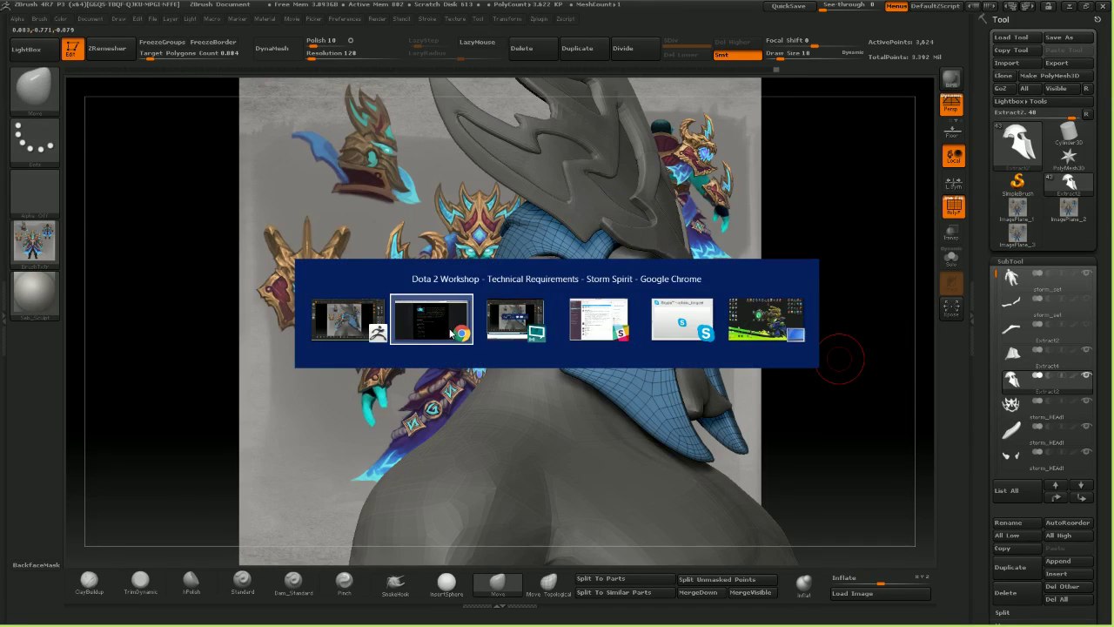
left_click(450, 330)
left_click(179, 8)
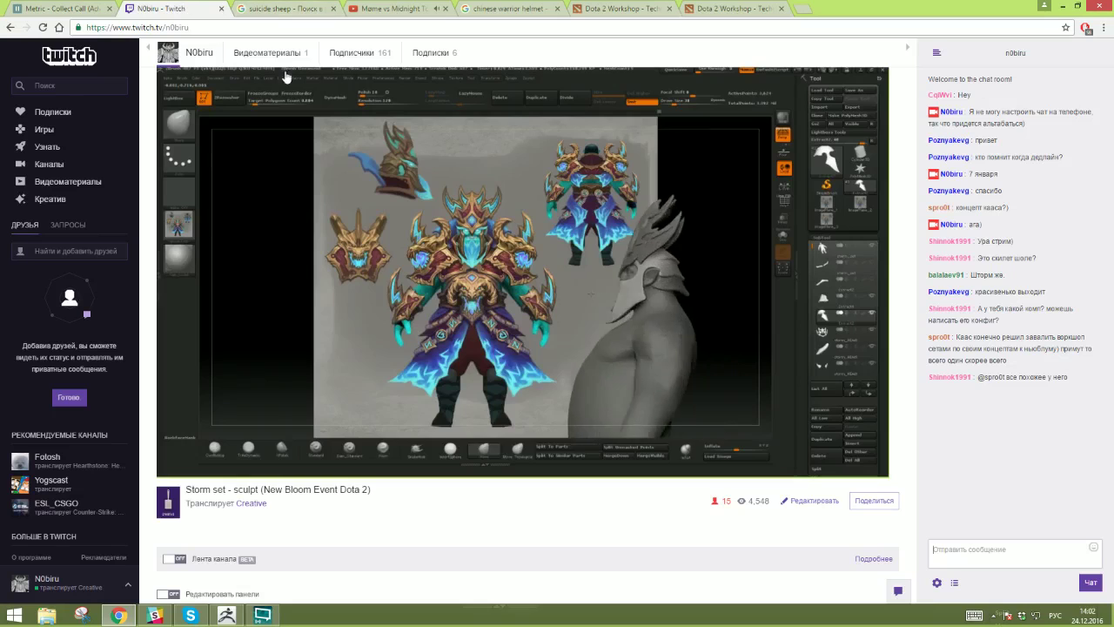
left_click(1064, 6)
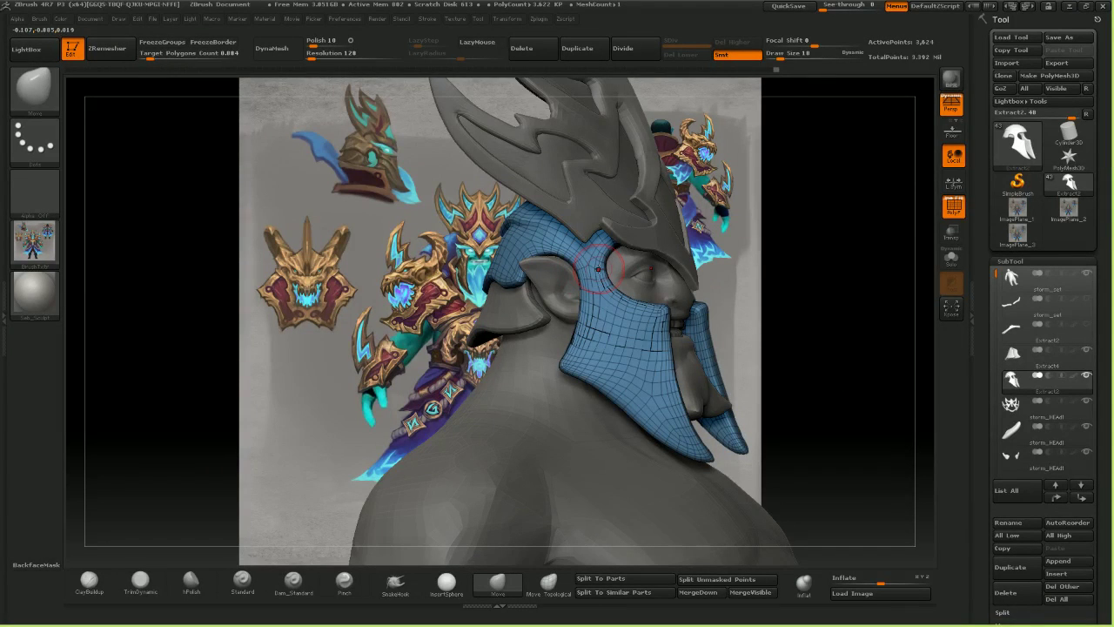
right_click_drag(625, 288, 625, 311)
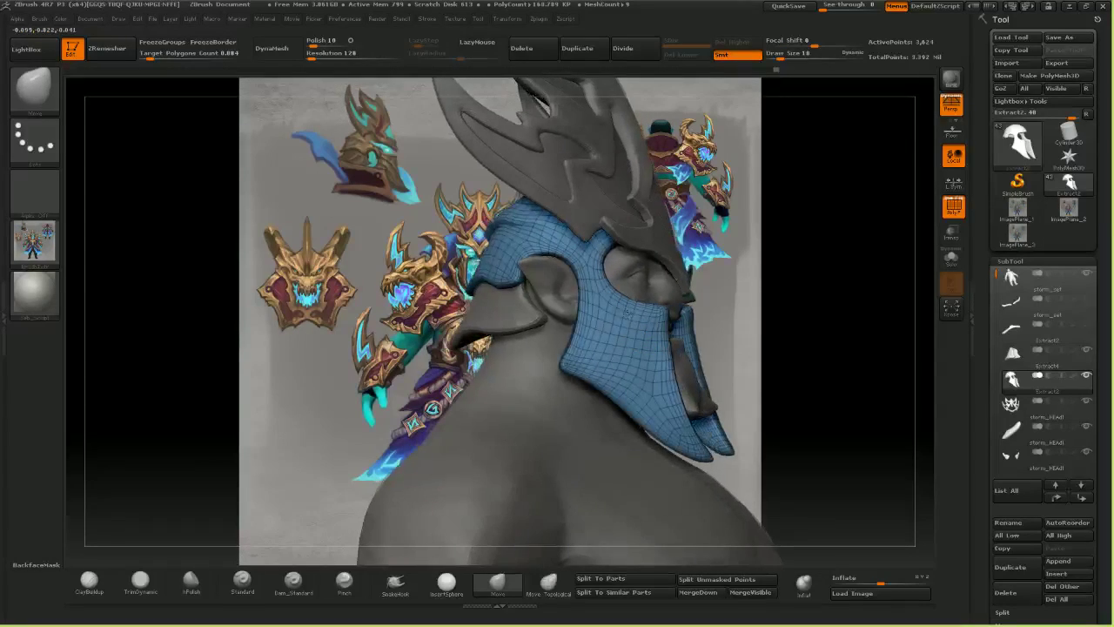
key("alt+Tab")
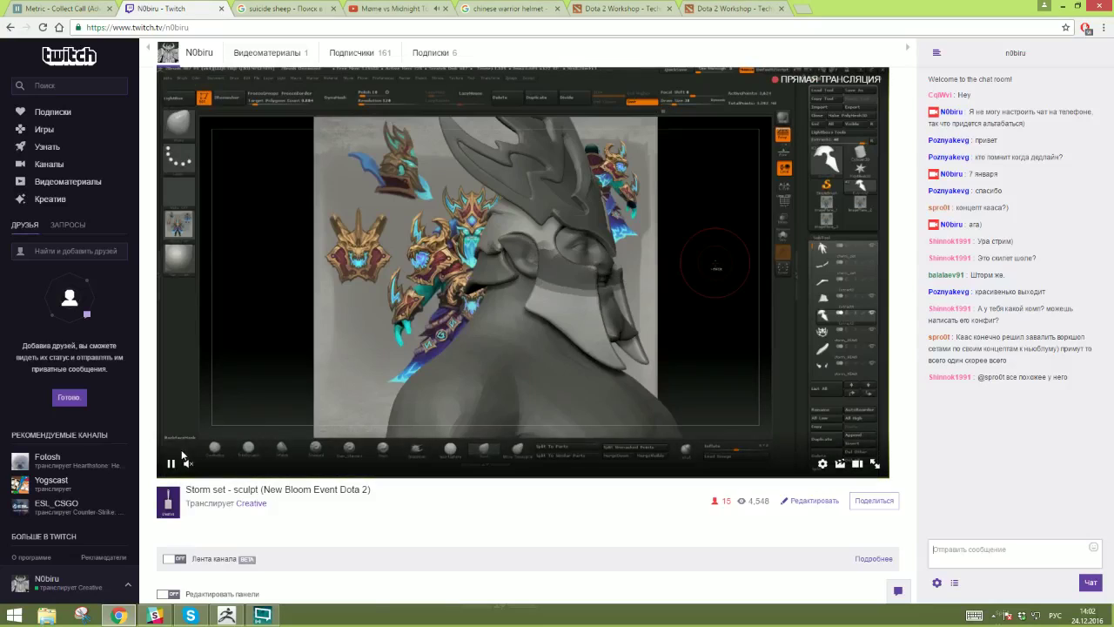
left_click(172, 465)
left_click(1069, 7)
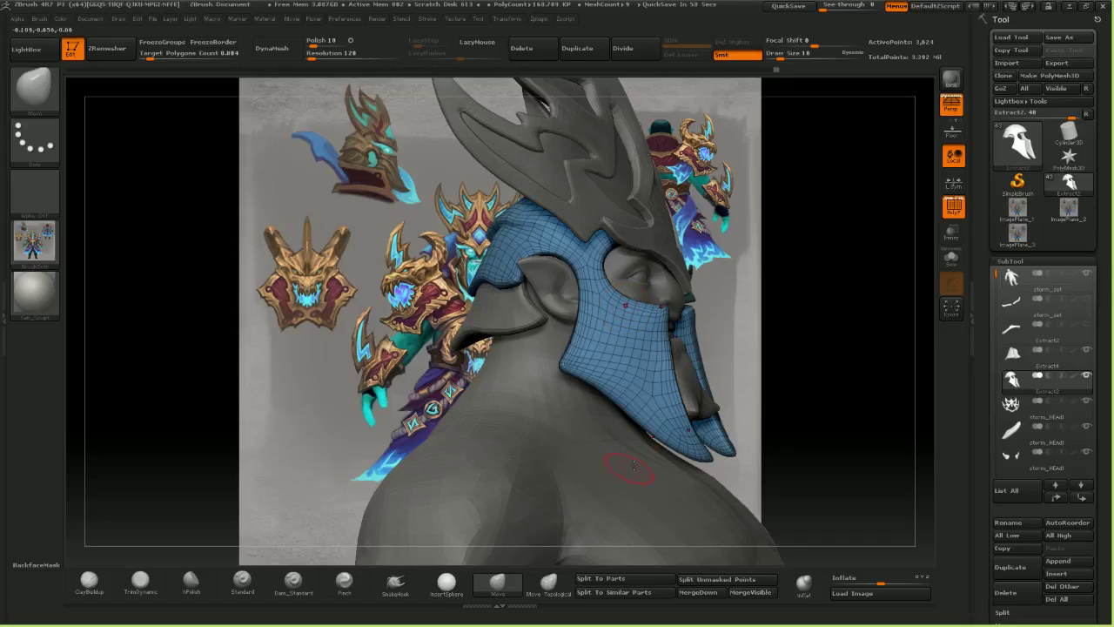
- Smooth the cheek guard's surface and reshape its rear edge below the ear with the Move brush
mouse_move(633, 467)
right_mouse_down()
mouse_move(615, 365)
mouse_move(628, 370)
right_mouse_up()
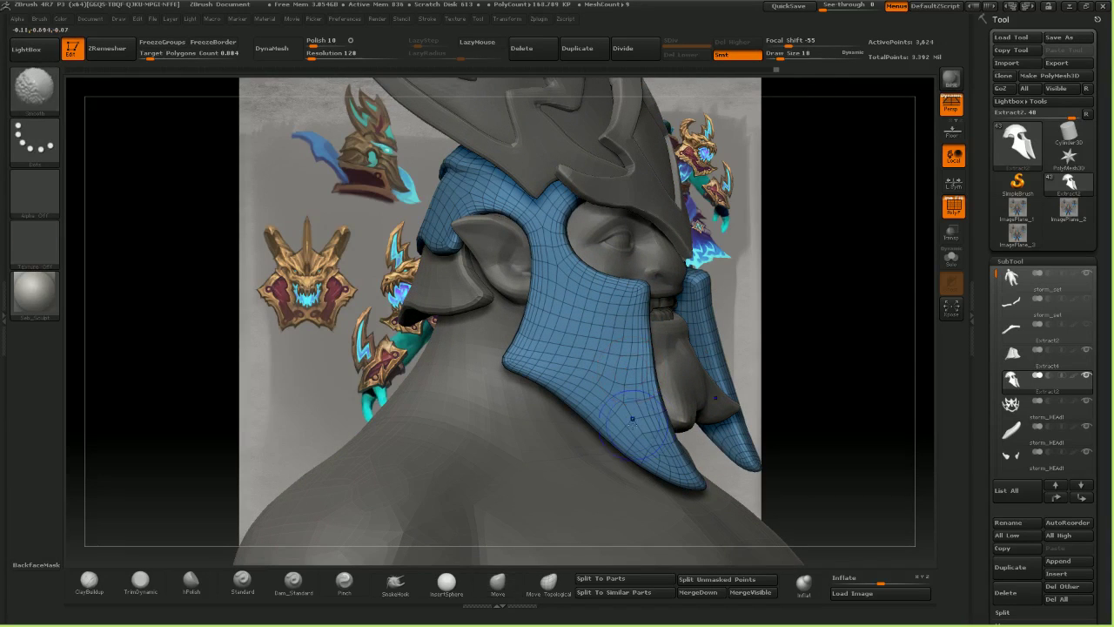
left_click_drag(630, 419, 625, 362, "shift")
right_click_drag(644, 458, 716, 133)
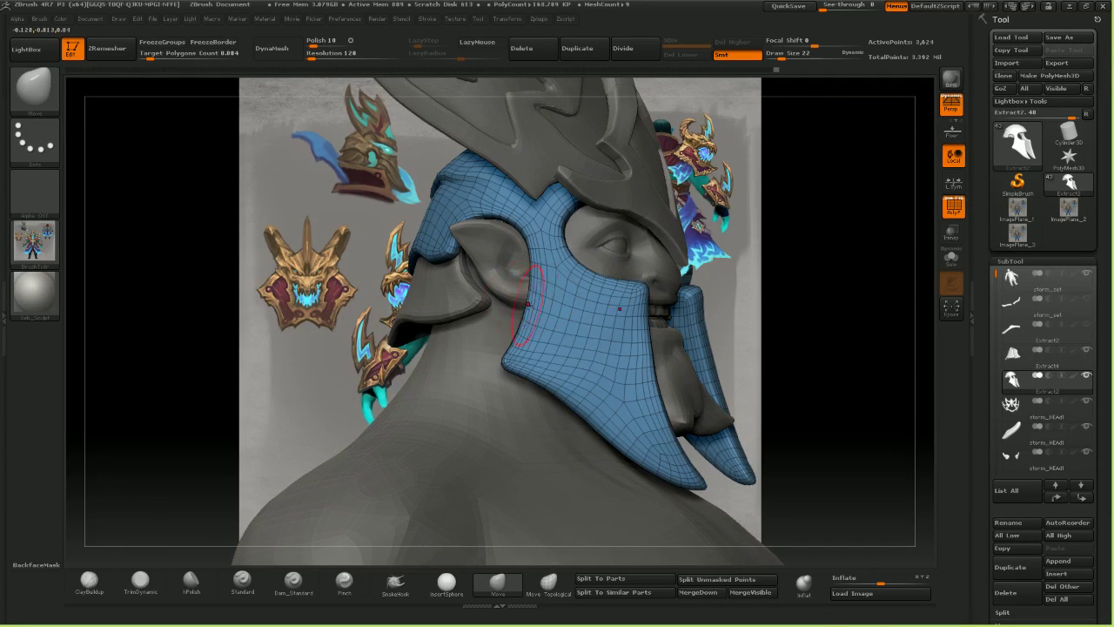
left_click_drag(540, 296, 543, 298)
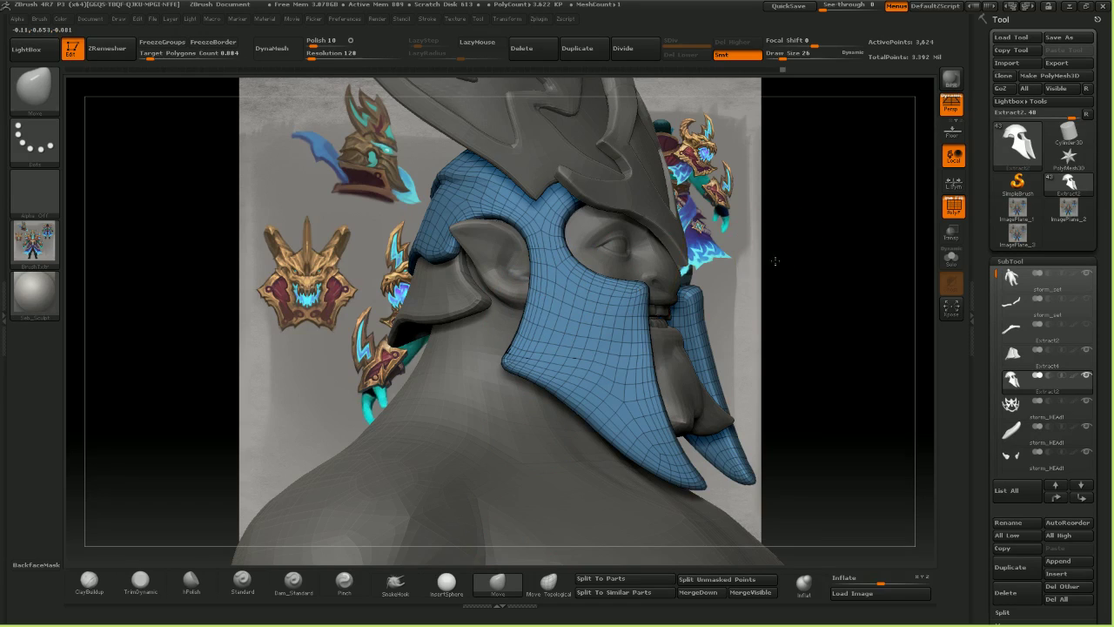
left_click_drag(775, 259, 787, 270)
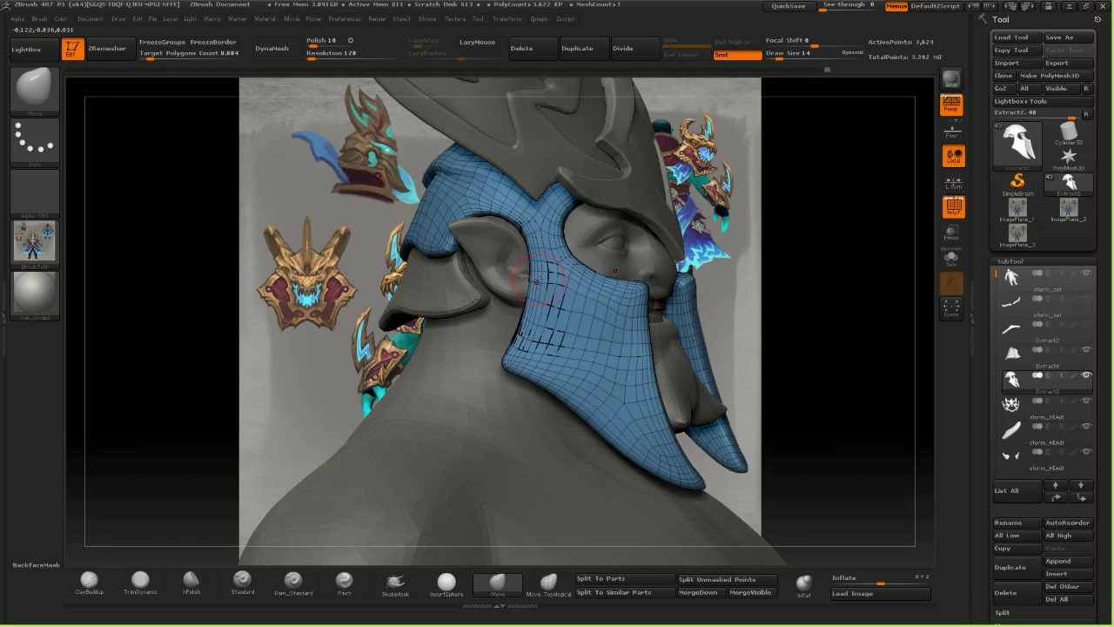
left_click_drag(851, 300, 868, 300)
key("bracketleft")
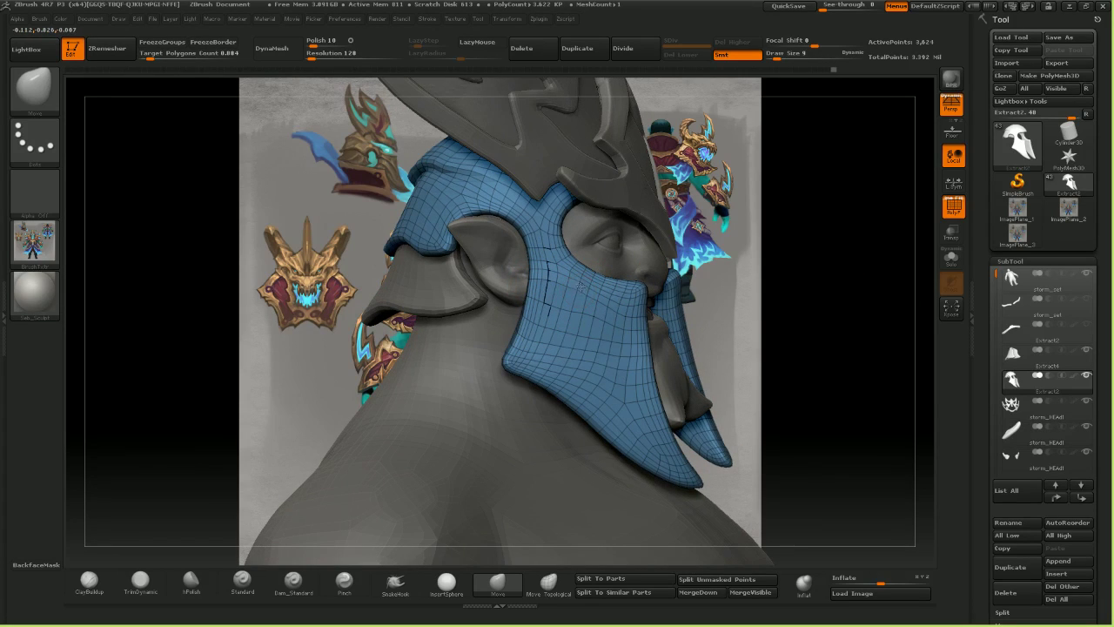
left_click_drag(113, 189, 97, 190)
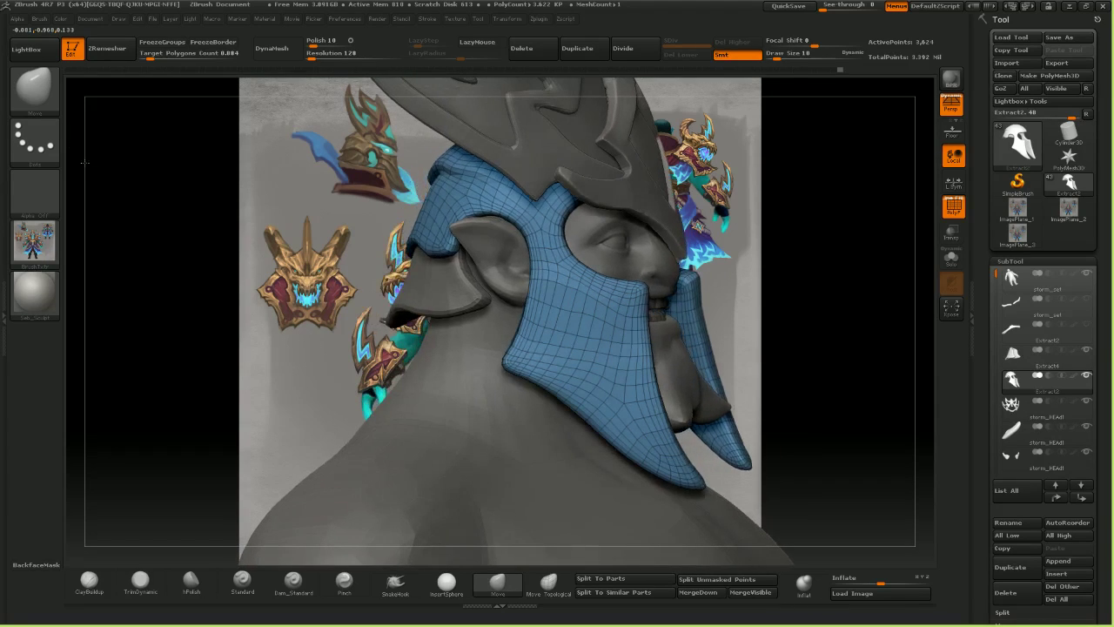
- Draw curved guides with the ZRemesherGuides brush along the cheek guard, from its rear edge down toward the tip
left_click(36, 92)
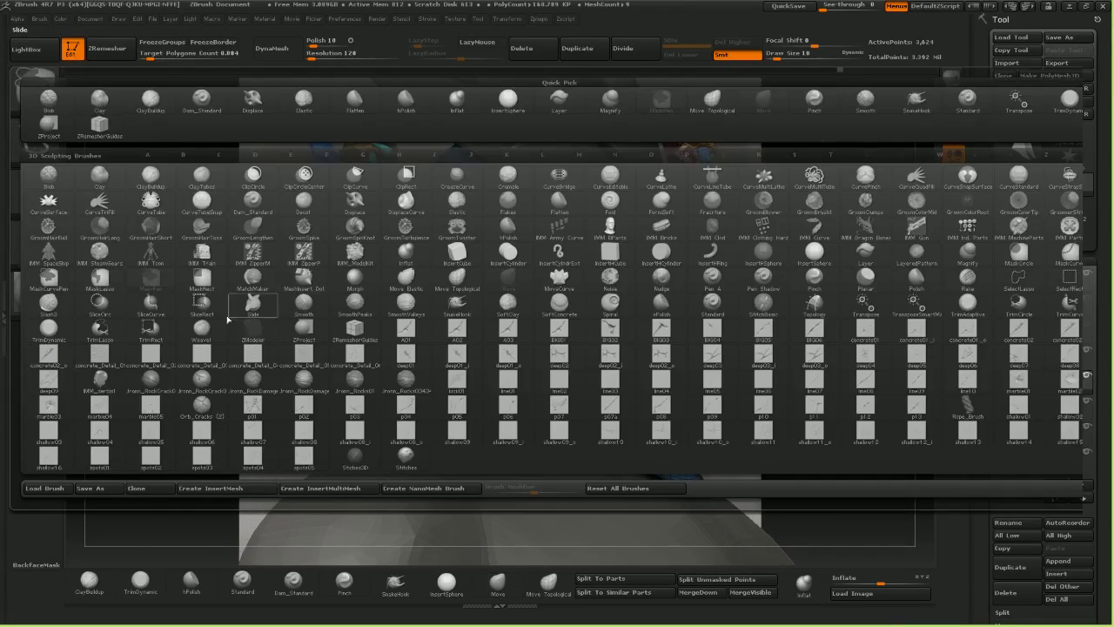
left_click(355, 331)
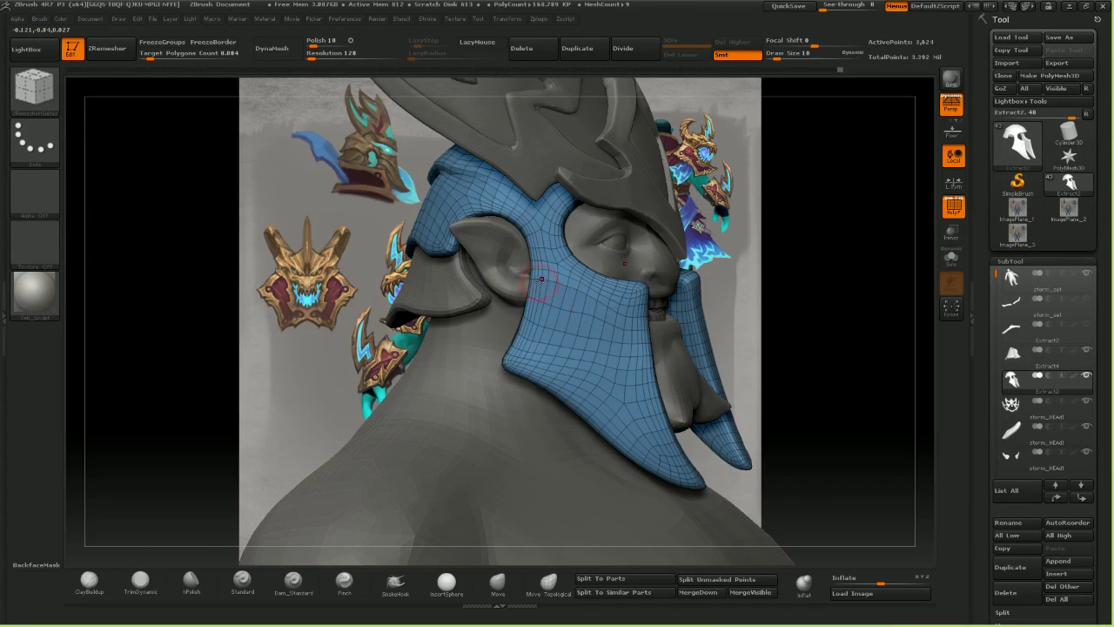
left_click_drag(610, 330, 650, 403)
left_click_drag(571, 377, 654, 452)
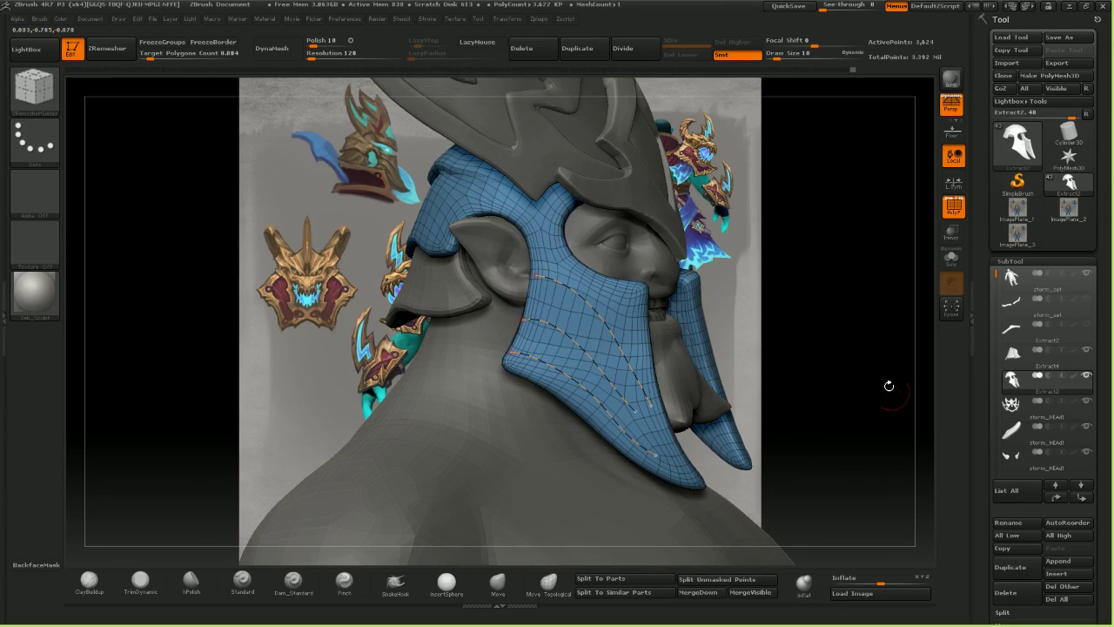
- Try remeshing the guided plate with ZRemesher at the current target polygon count, and undo it
left_click_drag(1101, 545, 1100, 381)
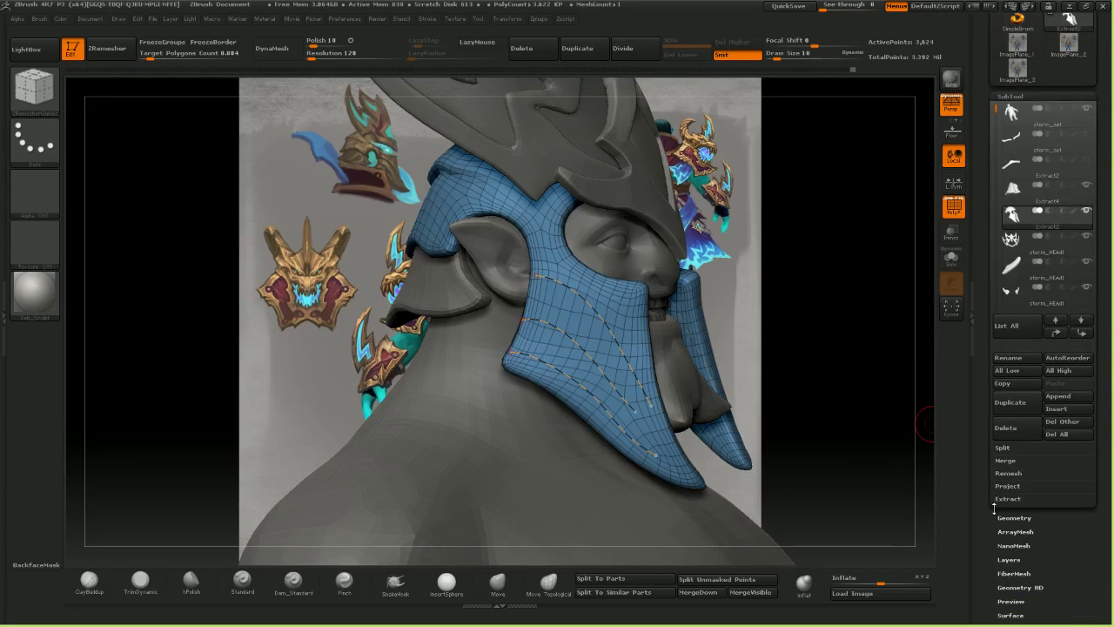
left_click(1008, 517)
left_click(1013, 321)
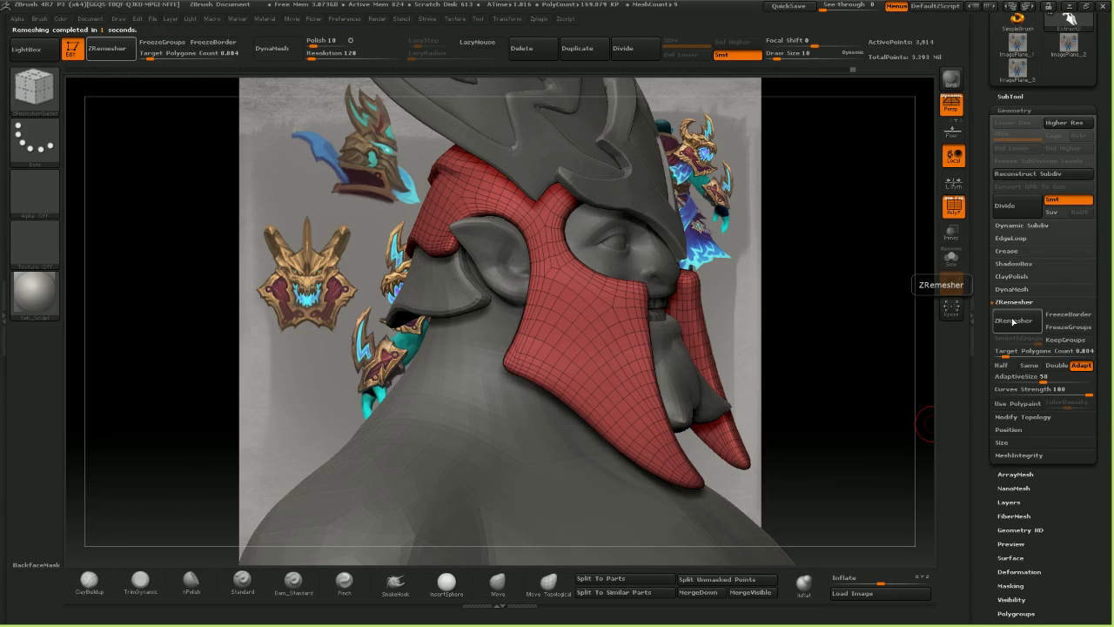
key("ctrl+z")
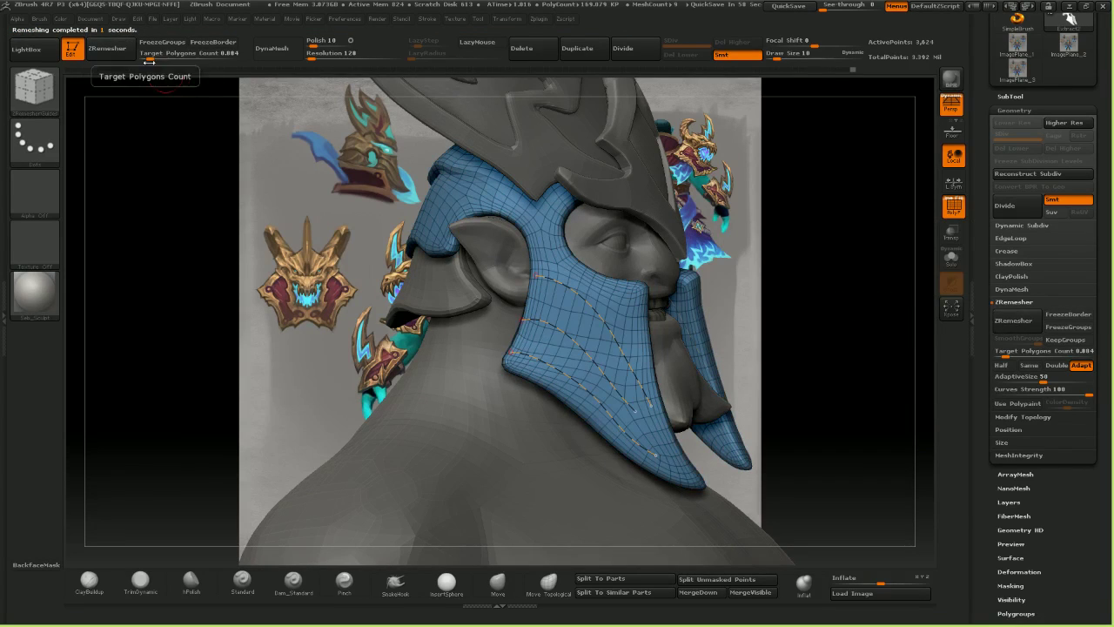
- Try another ZRemesher pass on the plate with a higher target polygon count, and undo it
left_click_drag(150, 56, 154, 56)
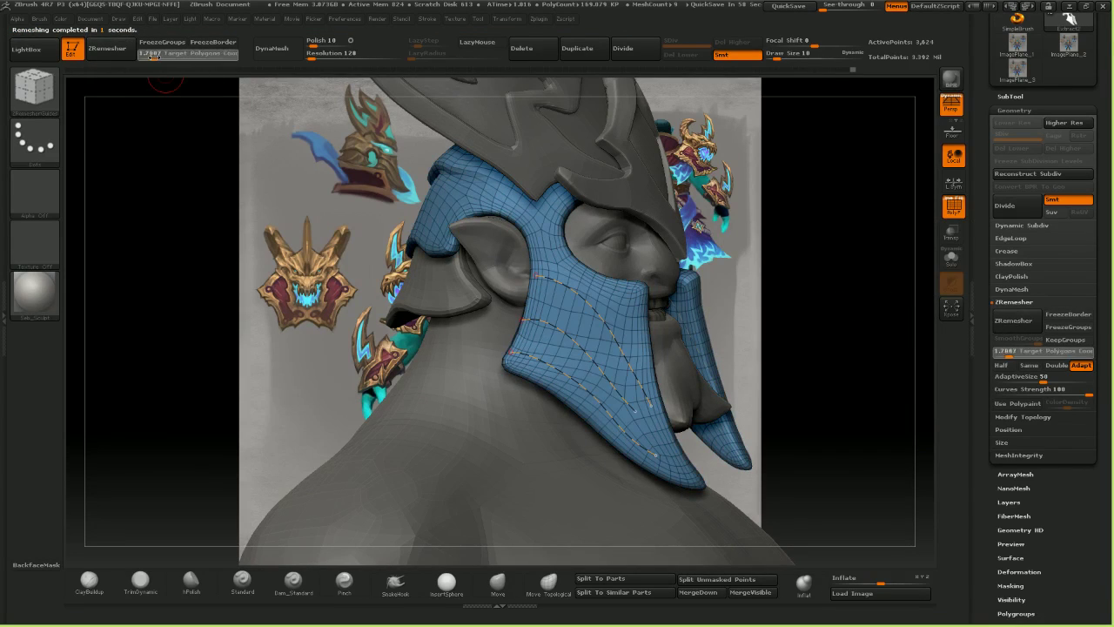
left_click(1010, 327)
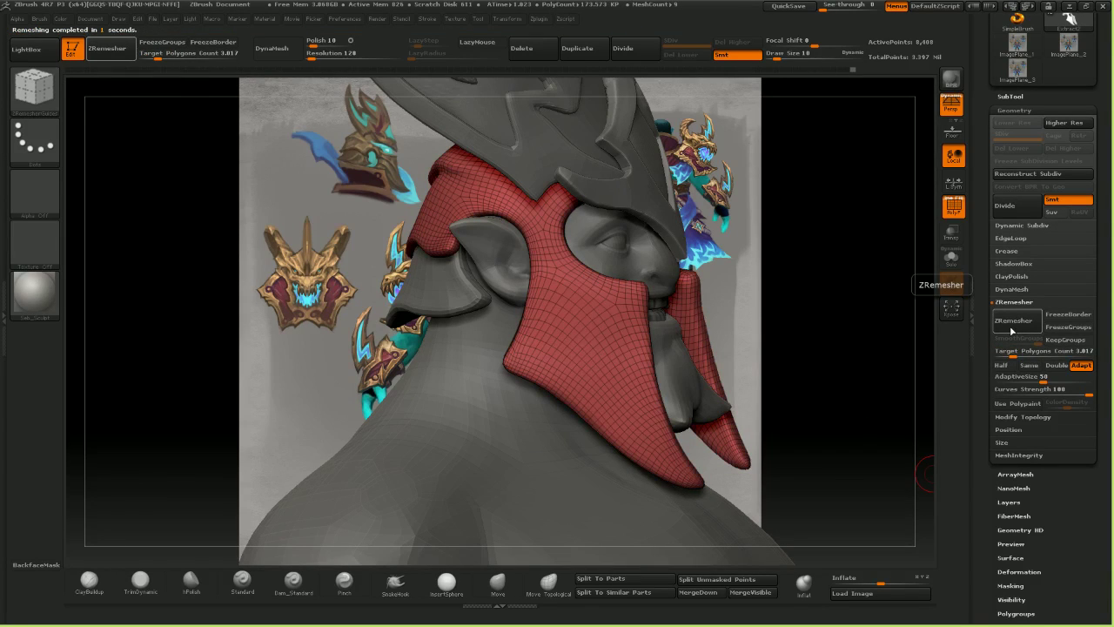
key("ctrl+z")
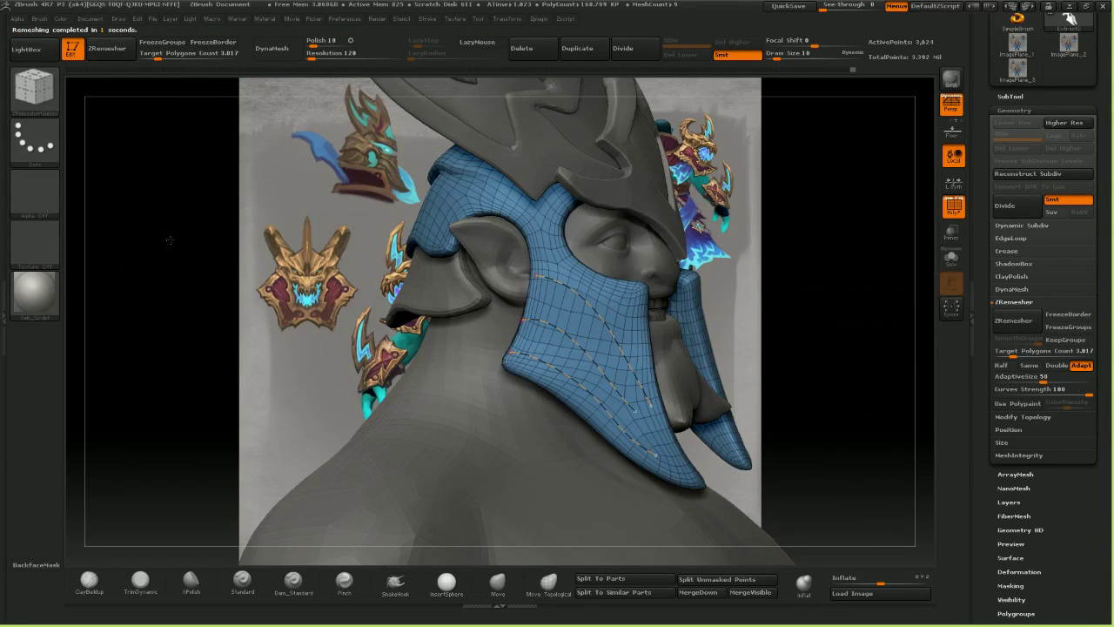
- Draw a remesh guide along the upper ridge at the back of the head plate and undo the extra guides below it
left_click_drag(169, 241, 440, 171)
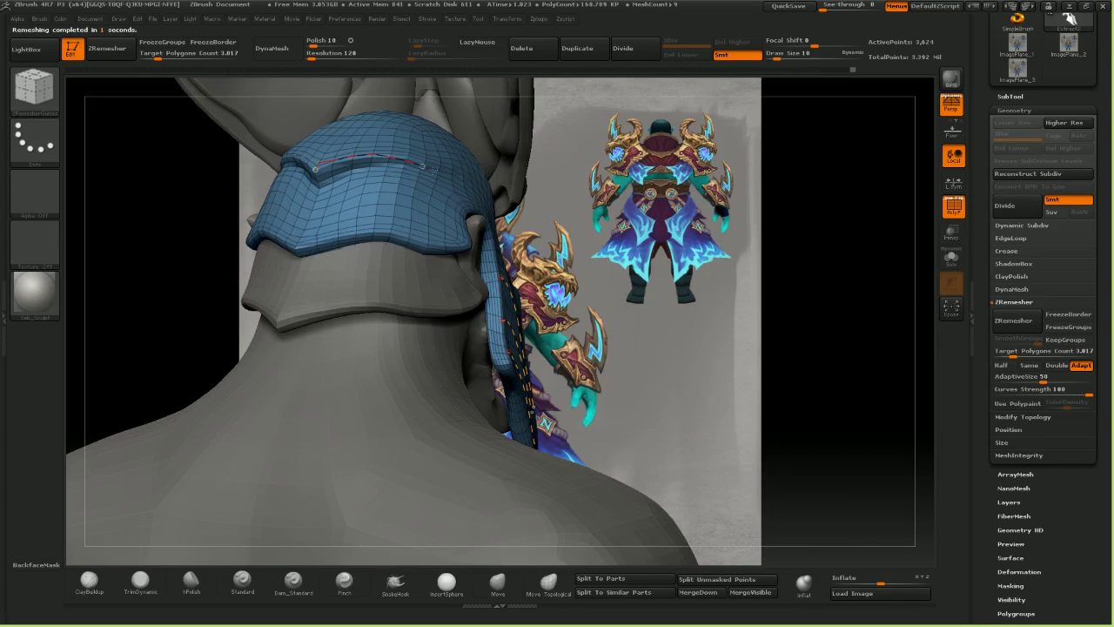
left_click_drag(522, 122, 538, 106)
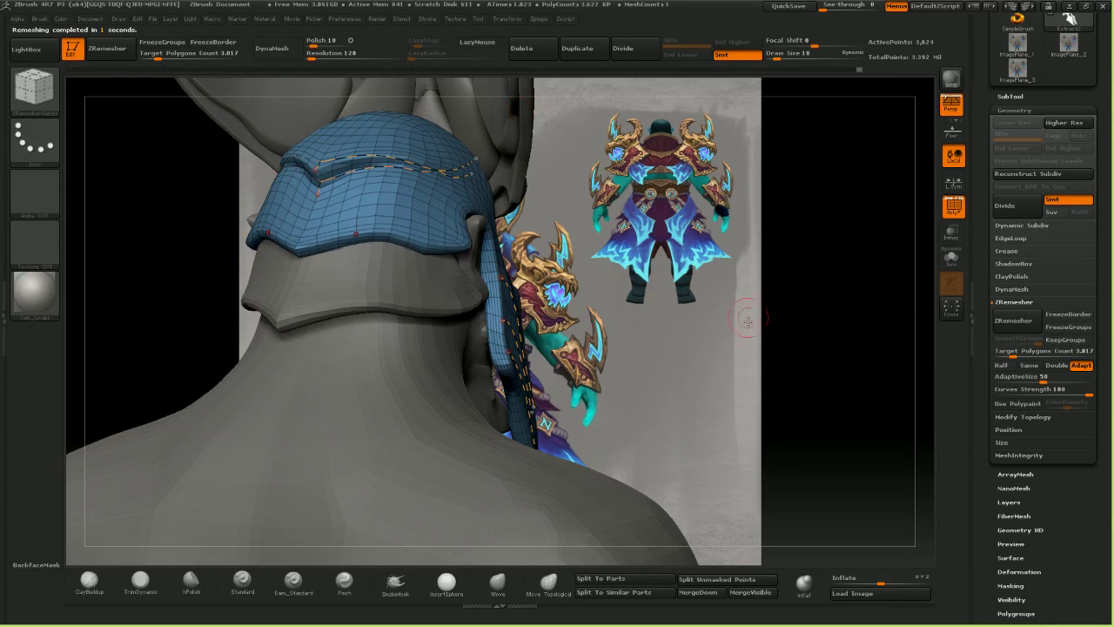
key("ctrl+z")
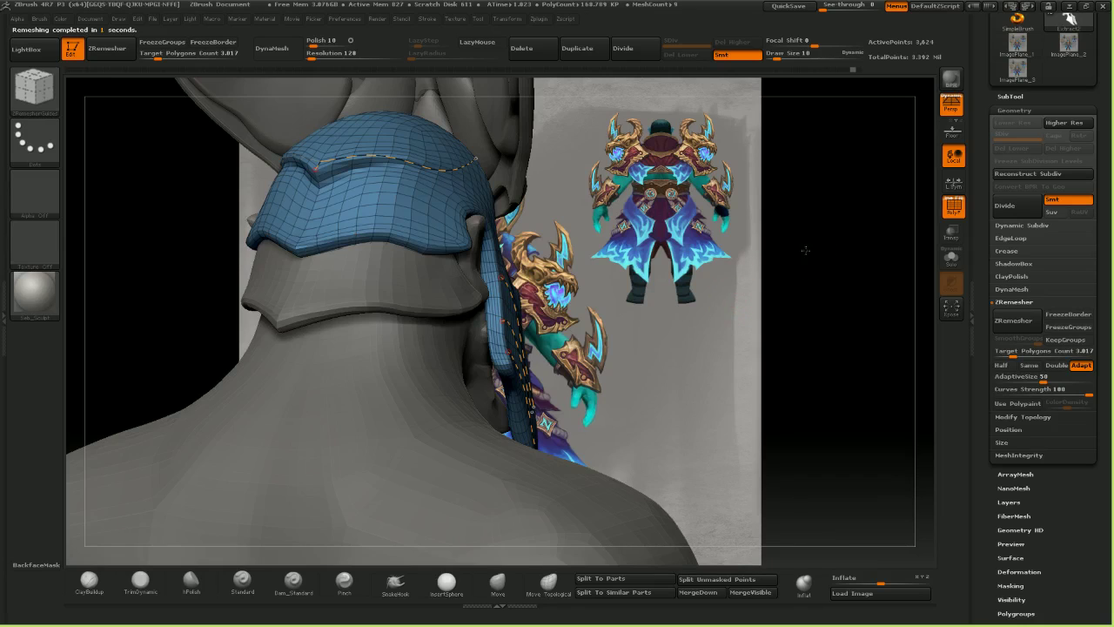
left_click_drag(806, 251, 648, 236)
left_click_drag(321, 187, 402, 167)
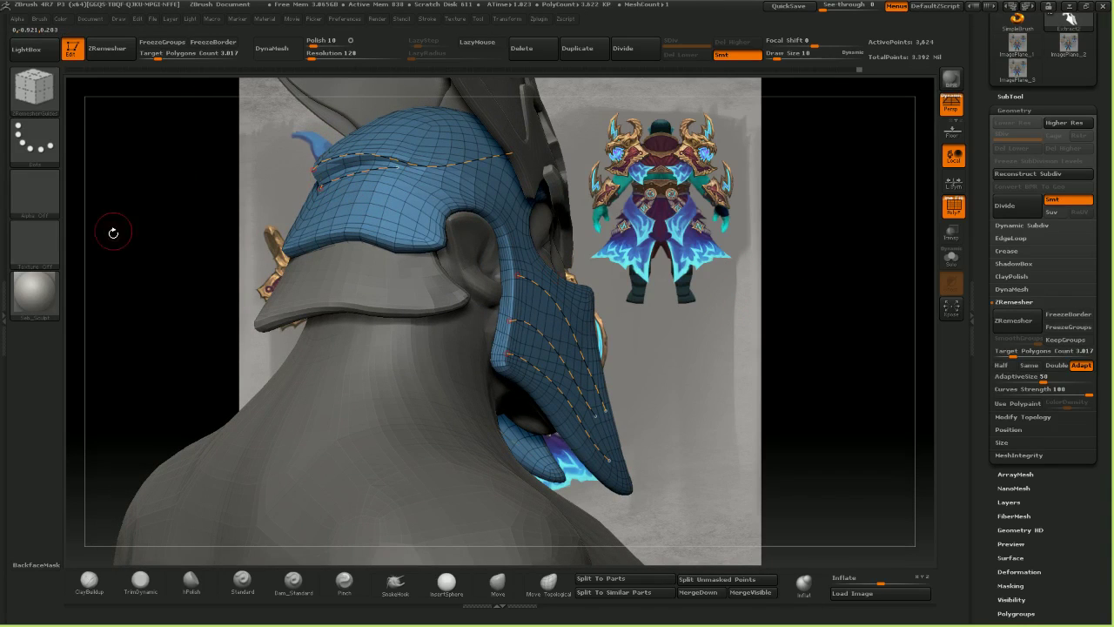
mouse_move(113, 232)
left_mouse_down()
mouse_move(147, 245)
mouse_move(130, 232)
mouse_move(179, 216)
left_mouse_up()
key("ctrl+z")
left_click_drag(810, 283, 745, 294)
- Set the target polygon count to 9.320 and remesh the cheek guard plate with ZRemesher
left_click(1016, 351)
left_click_drag(1016, 351, 1025, 352)
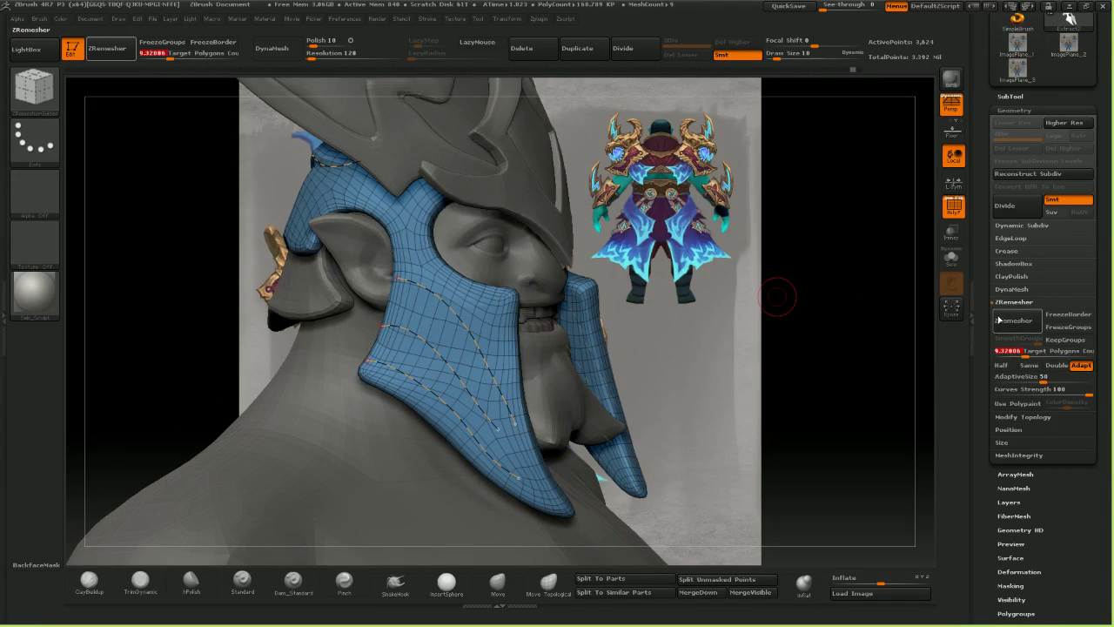
left_click(1012, 327)
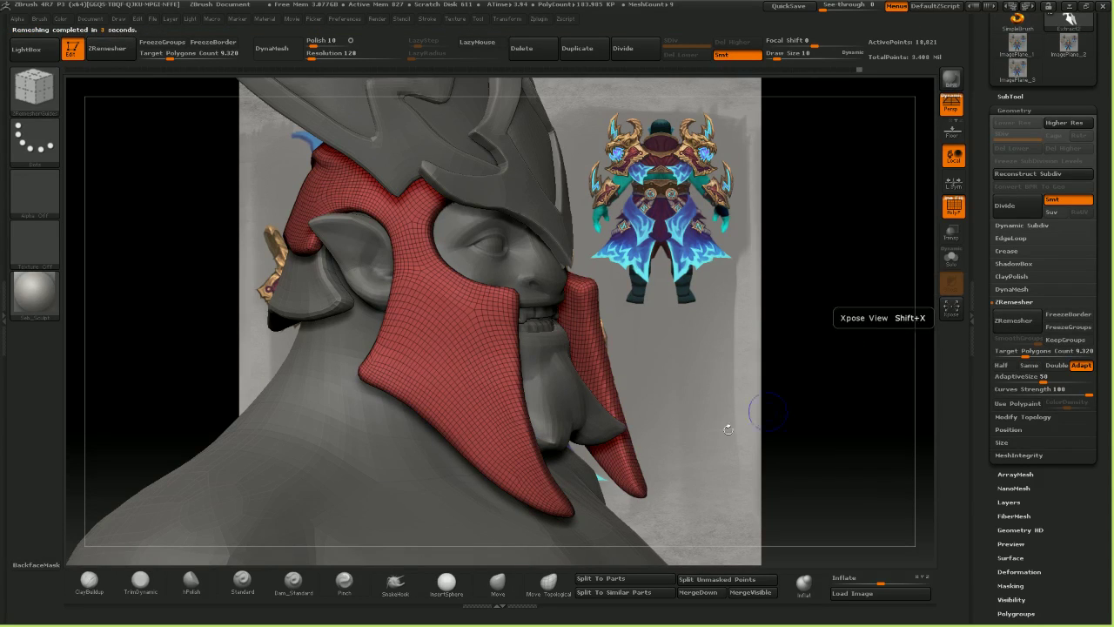
- Hide the polyframe and examine the remeshed head plate and cheek guards from the side and back
left_click_drag(787, 300, 861, 348)
right_click_drag(642, 383, 648, 339, "ctrl")
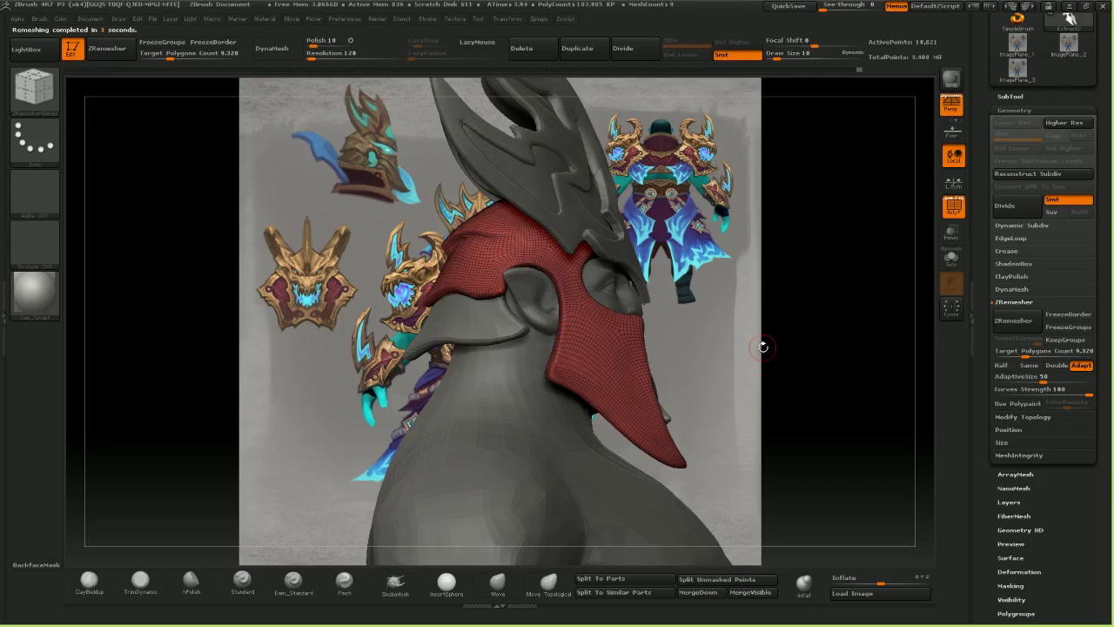
left_click_drag(763, 347, 801, 326)
left_click(946, 216)
left_click_drag(831, 288, 879, 304)
key("space")
left_click(772, 324)
mouse_move(774, 322)
left_mouse_down()
mouse_move(827, 288)
mouse_move(870, 300)
left_mouse_up()
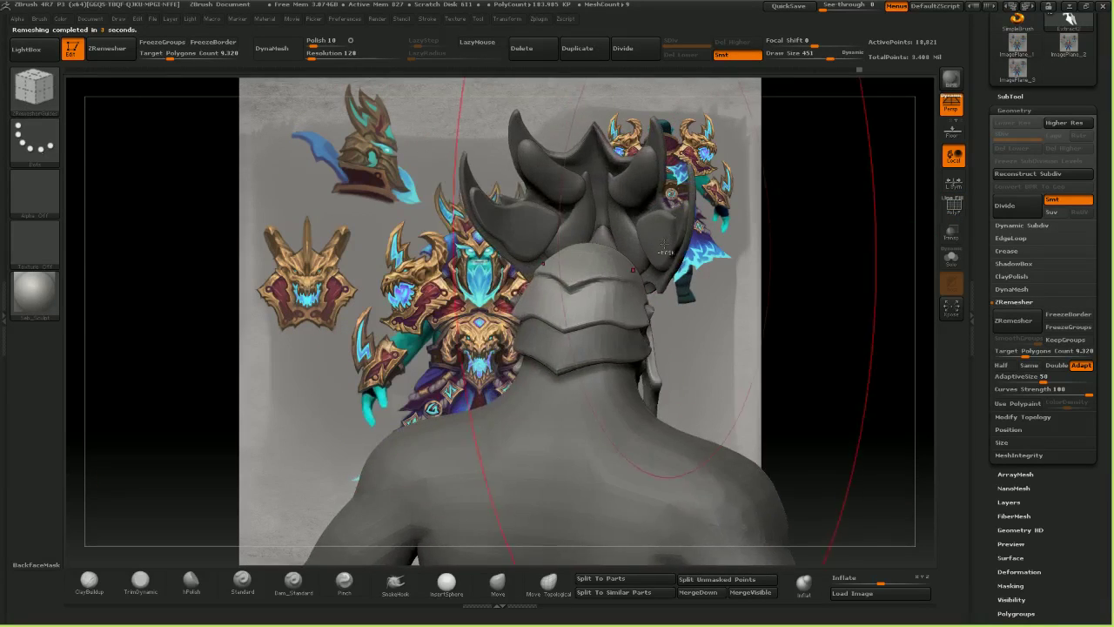
mouse_move(624, 322)
right_mouse_down("ctrl")
mouse_move(628, 370)
mouse_move(574, 375)
right_mouse_up("ctrl")
- Build up the ridge across the back of the head plate with the ClayBuildup brush at a draw size of about 15
left_click(90, 582)
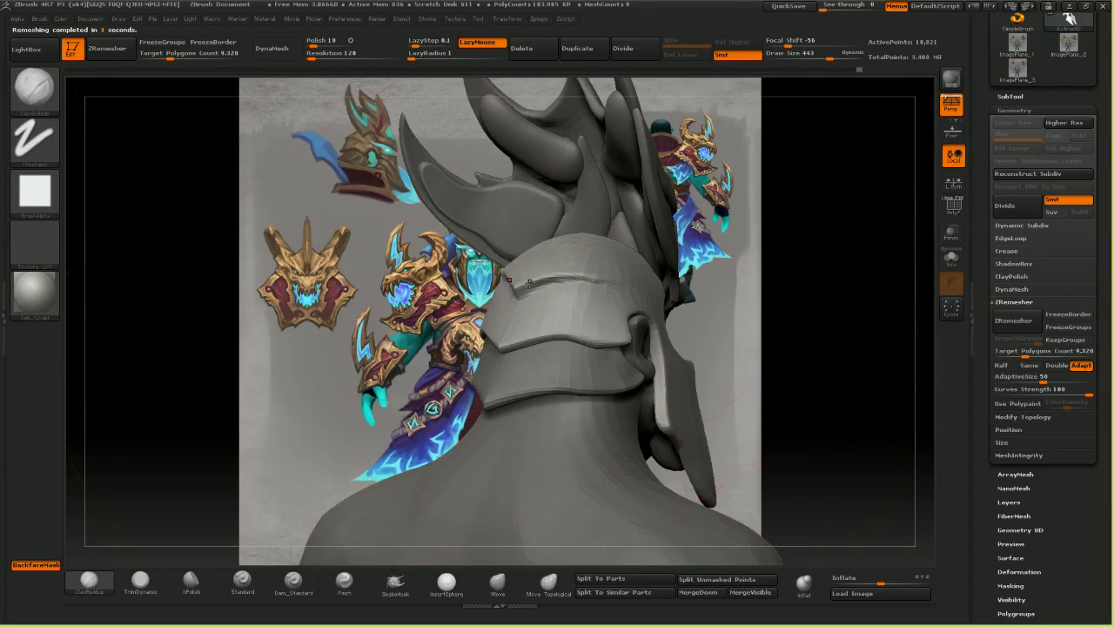
left_click(779, 56)
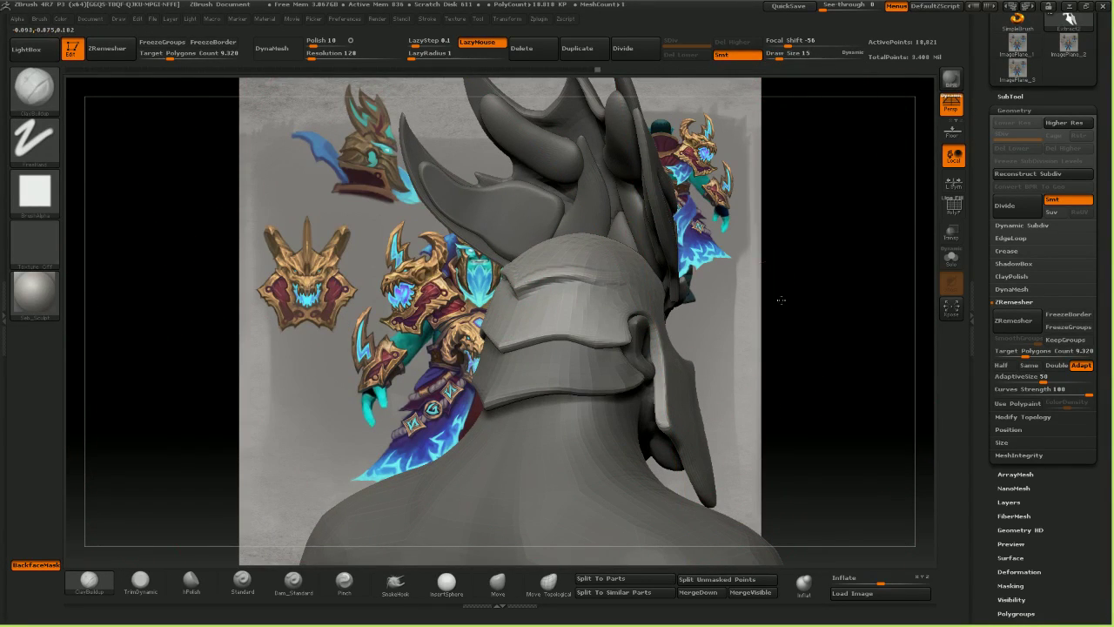
left_click_drag(781, 300, 828, 301)
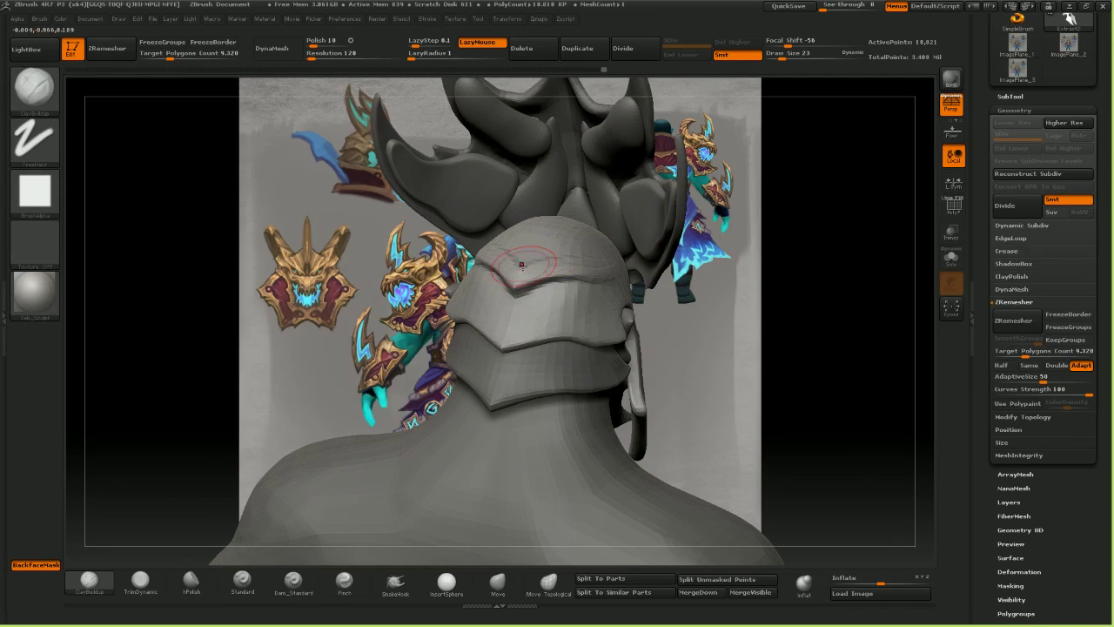
mouse_move(783, 309)
left_mouse_down()
mouse_move(513, 299)
mouse_move(554, 310)
mouse_move(588, 302)
left_mouse_up()
key("[")
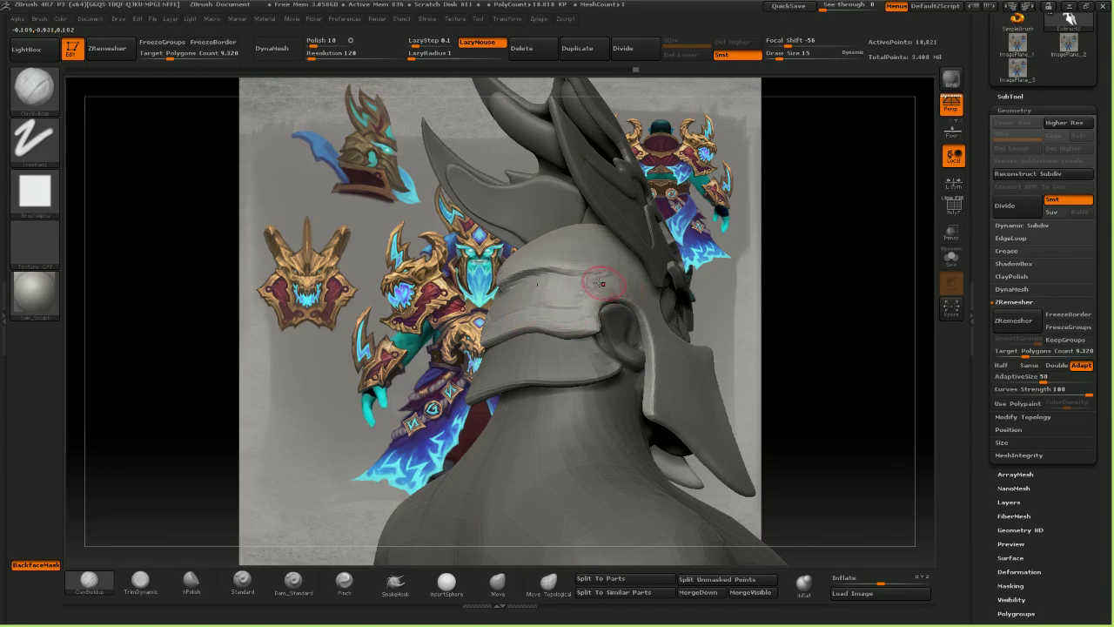
- Smooth the built-up ridge where it fades out on the side of the head plate above the ear
key("shift")
left_click_drag(418, 343, 503, 304)
mouse_move(750, 341)
left_mouse_down()
mouse_move(698, 332)
mouse_move(675, 346)
left_mouse_up()
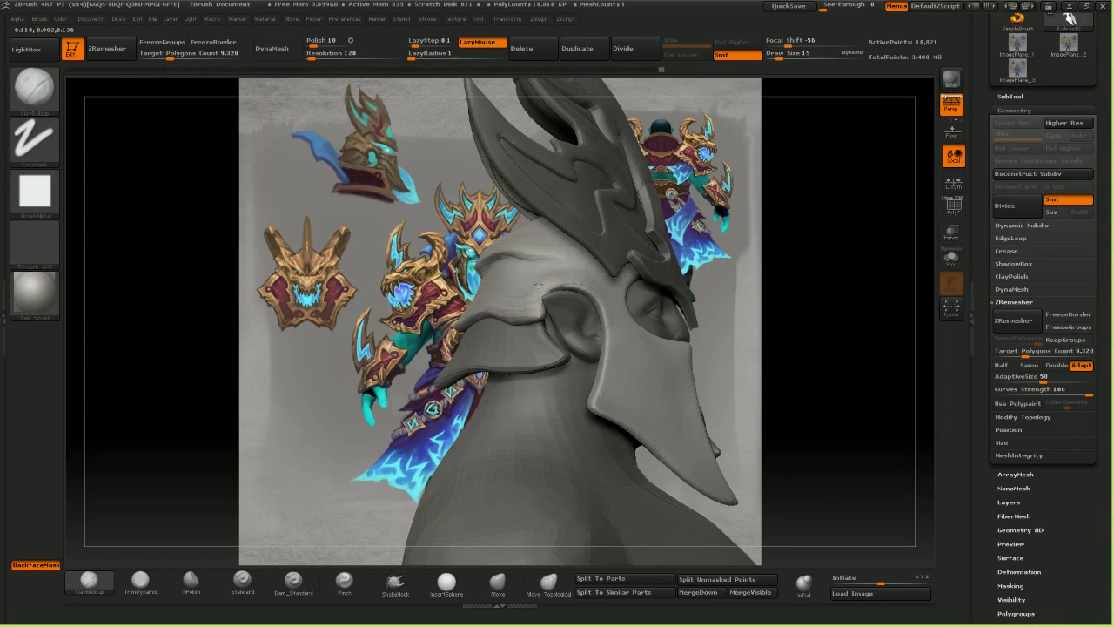
left_click_drag(518, 286, 570, 266, "shift")
mouse_move(776, 336)
left_mouse_down()
mouse_move(729, 338)
mouse_move(840, 340)
left_mouse_up()
left_click_drag(254, 442, 322, 450)
left_click_drag(857, 348, 643, 337)
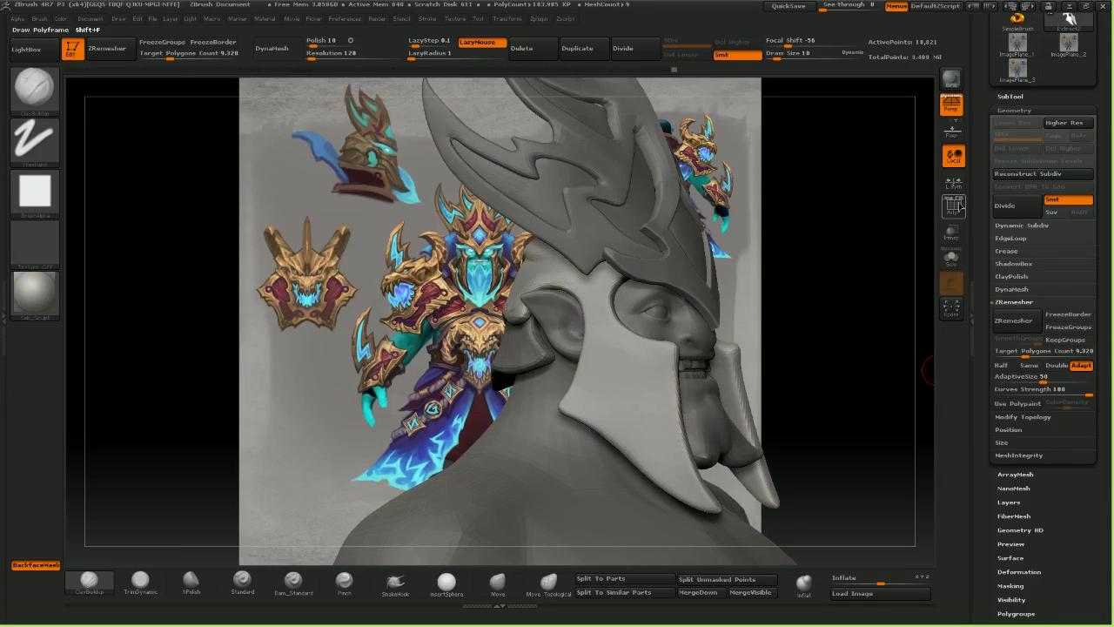
- Show the polyframe and lasso-mask the lower part of the cheek guard below the ear and eye opening
left_click(955, 205)
left_click_drag(724, 496, 659, 335)
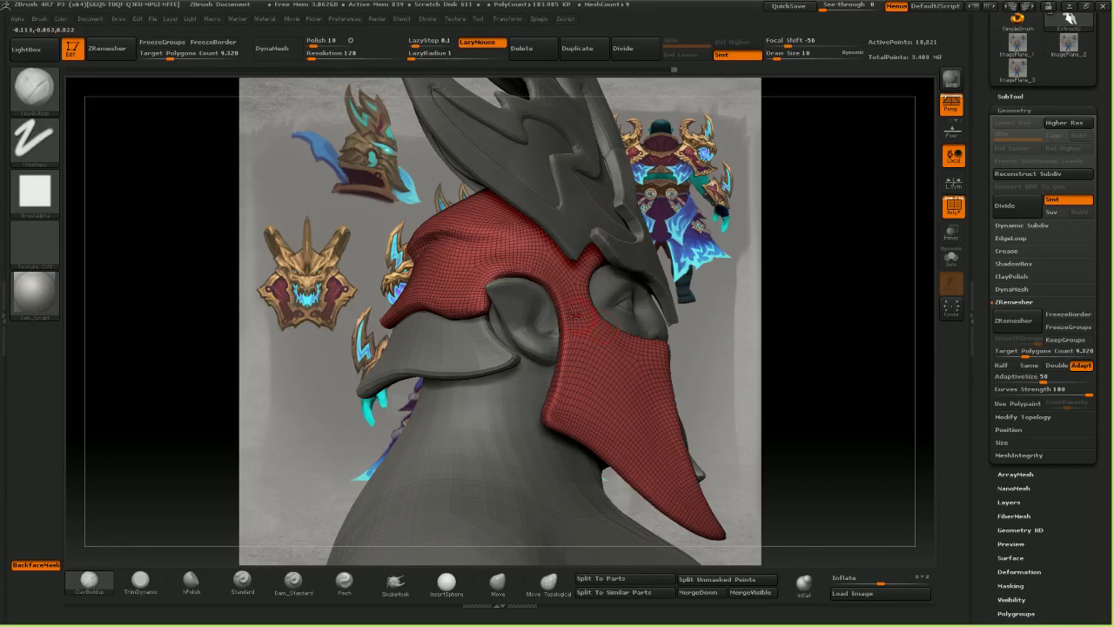
key("ctrl")
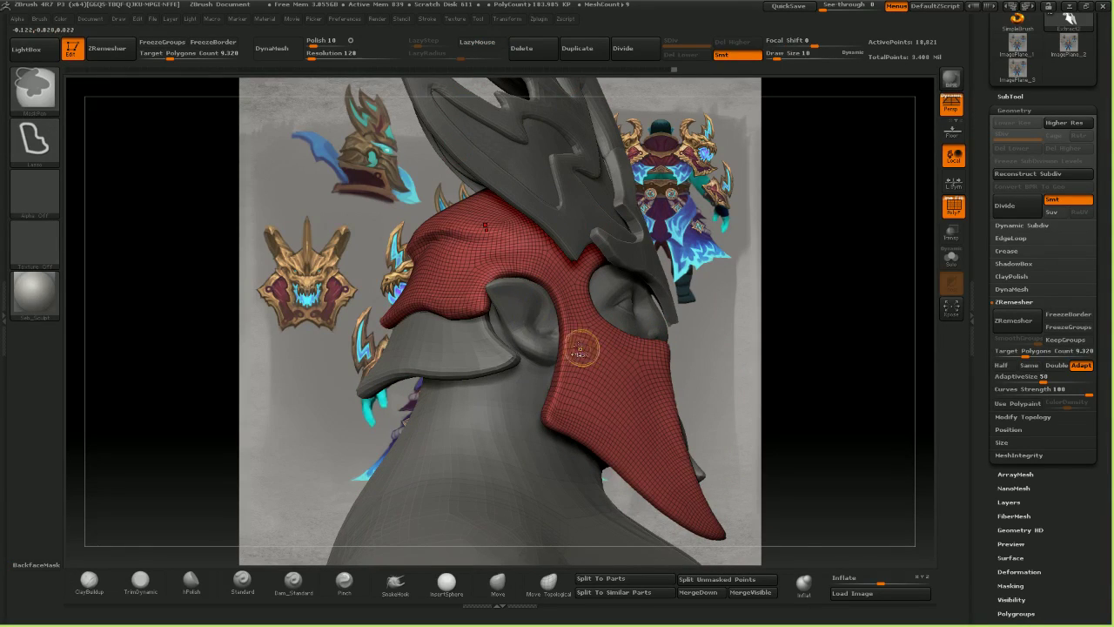
left_click_drag(577, 346, 672, 416, "ctrl")
left_click_drag(882, 368, 881, 358, "ctrl")
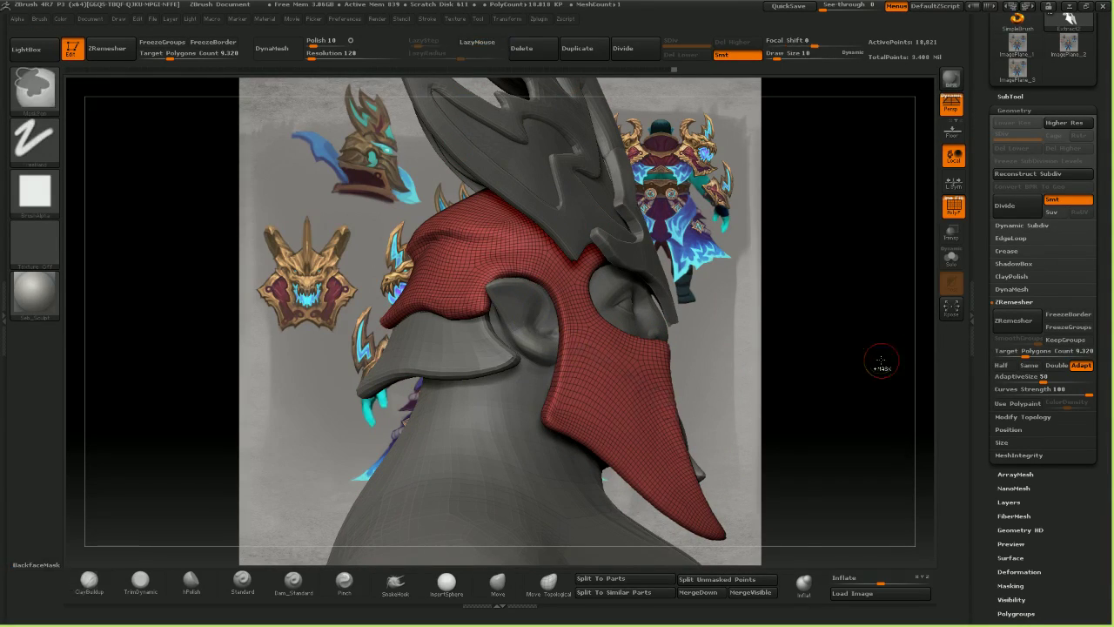
mouse_move(603, 365)
left_mouse_down("ctrl")
mouse_move(710, 562)
mouse_move(348, 359)
left_mouse_up("ctrl")
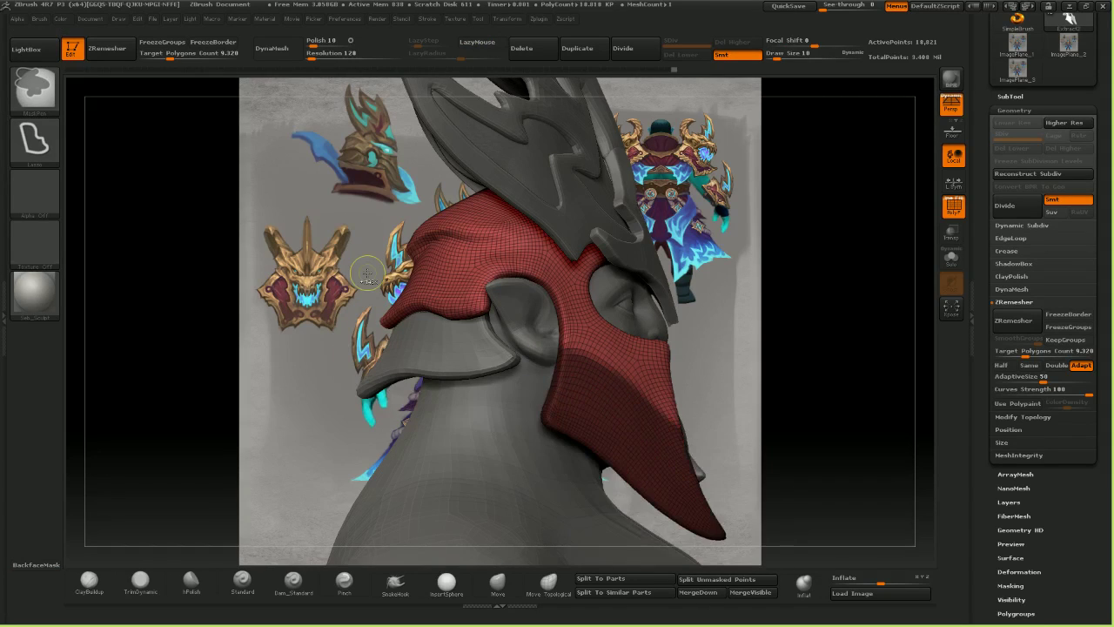
- Refine the cheek guard mask with lasso selections, unmasking a tapering strip along the guard's front edge
left_click(599, 381, "ctrl")
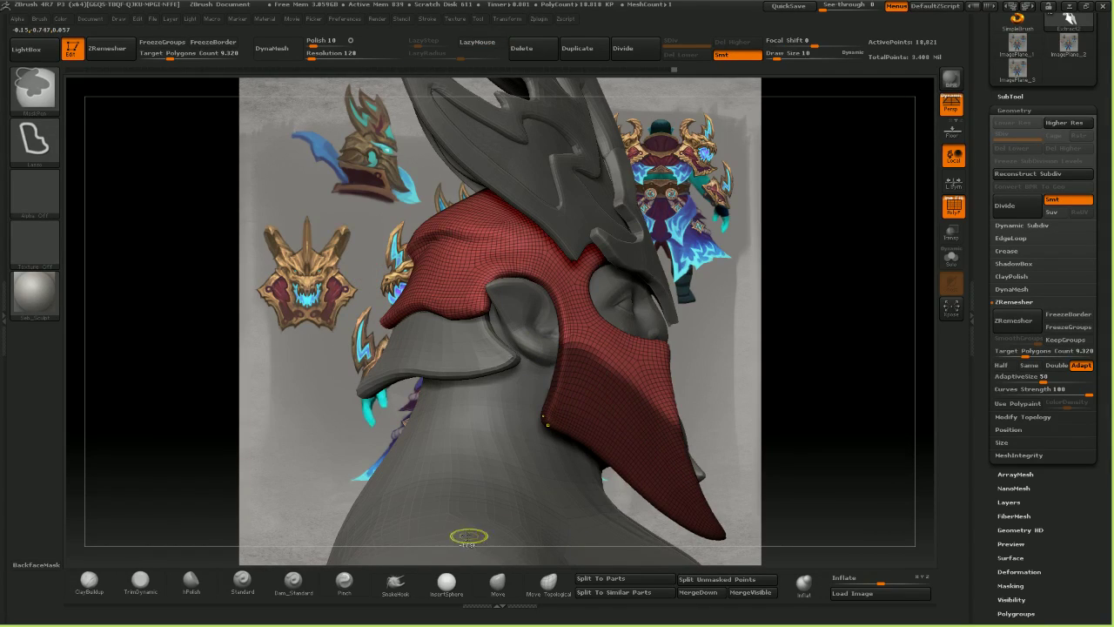
key("ctrl")
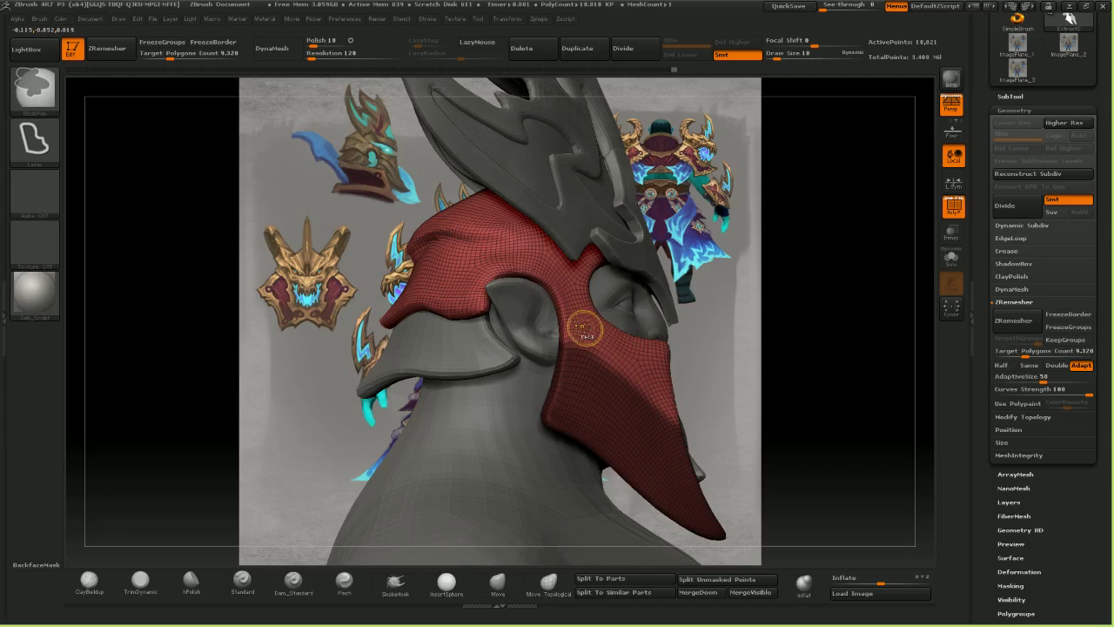
left_click_drag(633, 389, 729, 465, "ctrl+alt")
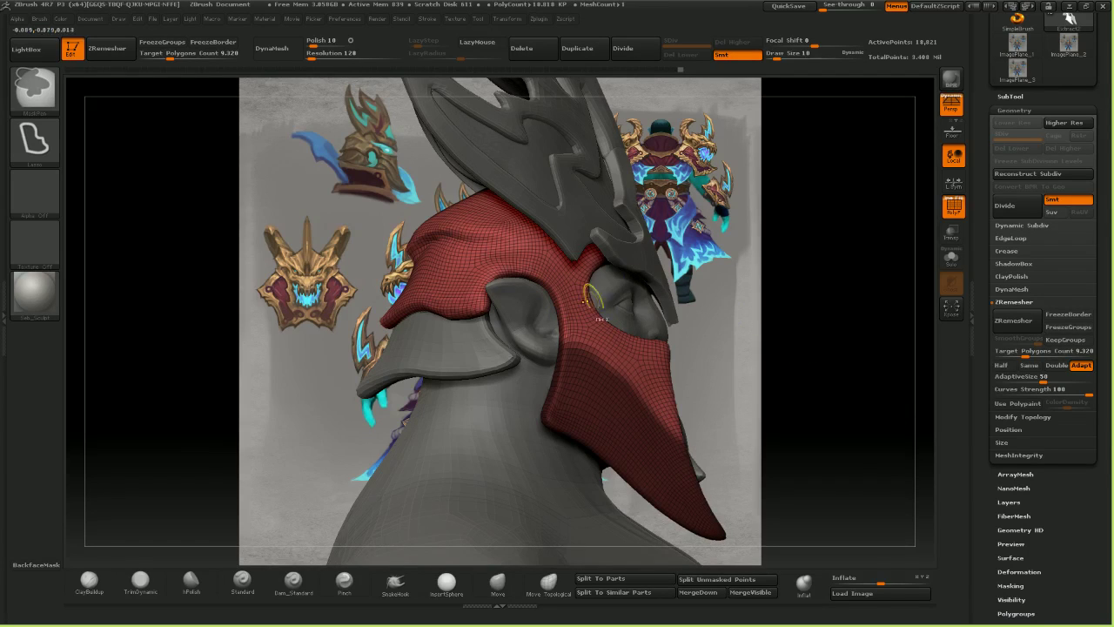
left_click_drag(621, 369, 683, 449, "ctrl+alt")
mouse_move(631, 382)
left_mouse_down("ctrl+alt")
mouse_move(629, 358)
mouse_move(678, 447)
left_mouse_up("ctrl+alt")
mouse_move(650, 372)
left_mouse_down("ctrl+alt")
mouse_move(862, 379)
mouse_move(855, 369)
left_mouse_up("ctrl+alt")
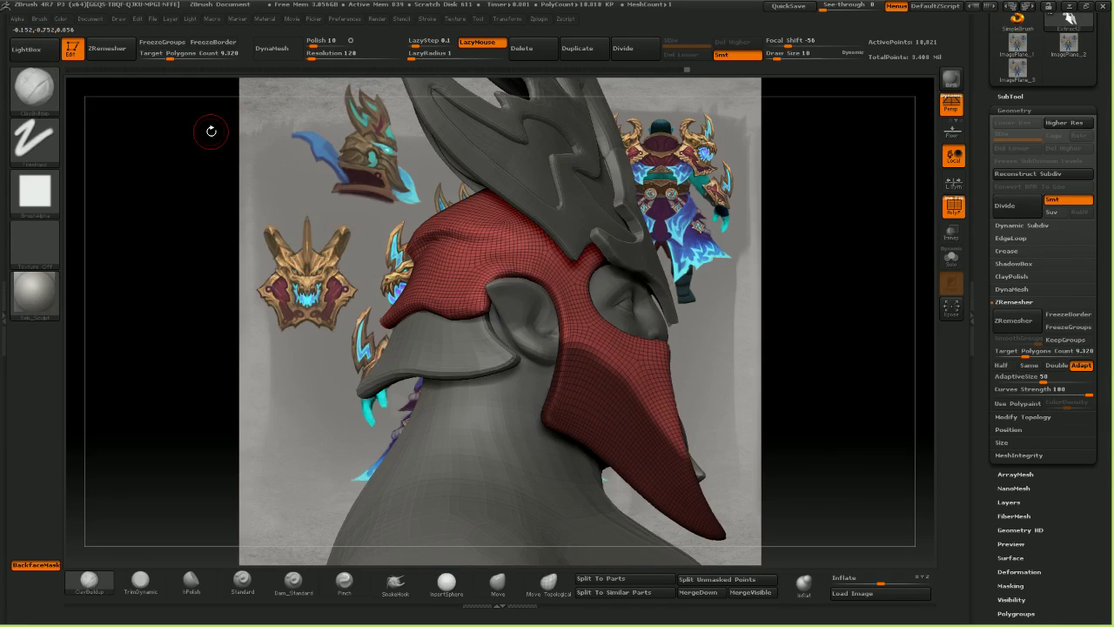
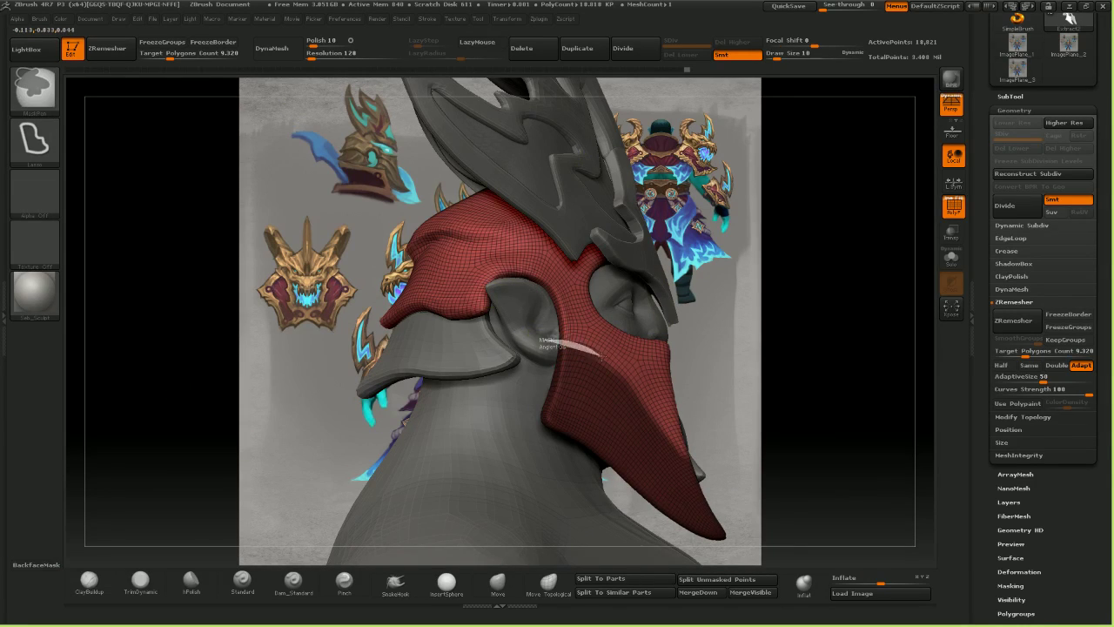
left_click_drag(627, 383, 685, 451, "ctrl+alt")
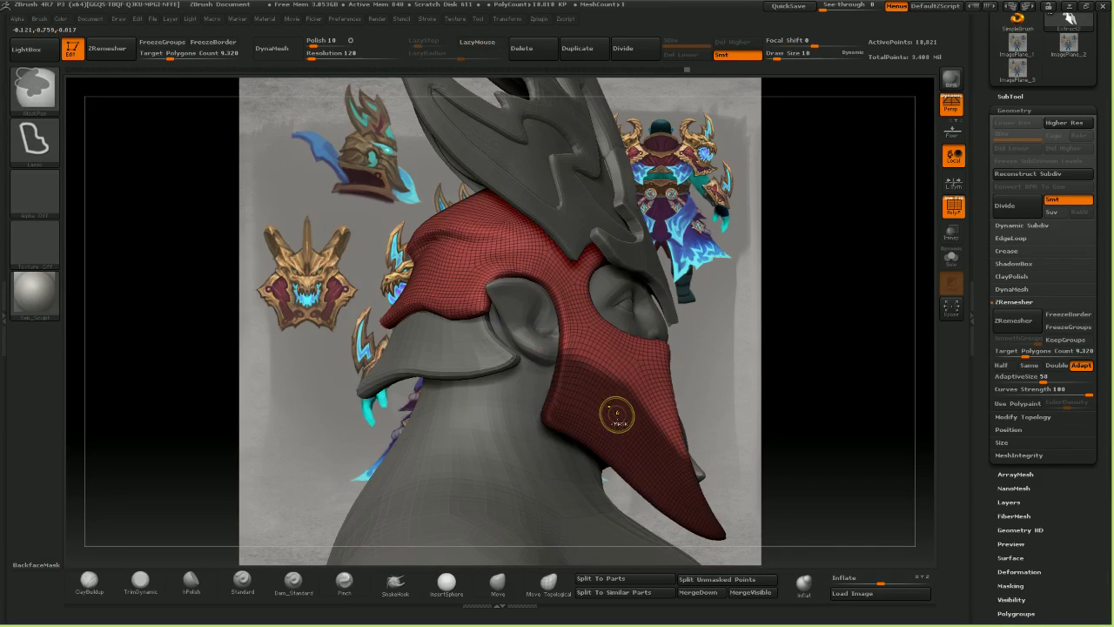
left_click_drag(622, 391, 514, 412, "ctrl")
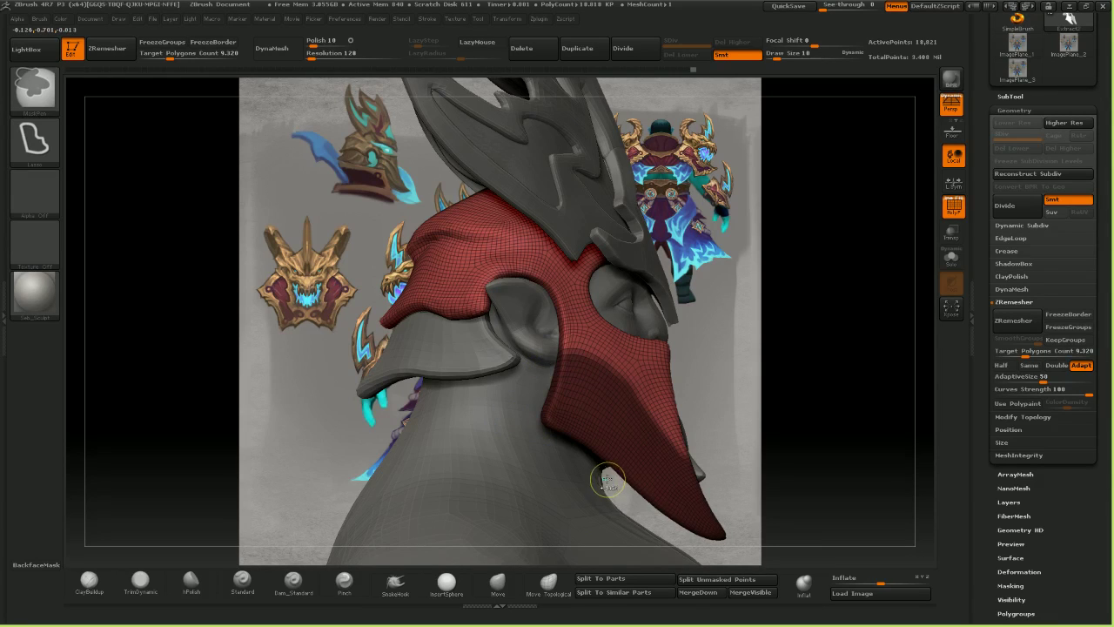
- Reshape the unmasked upper and front band of the cheek guards with the Move brush to form a raised layer above the masked area
left_click_drag(786, 403, 739, 413)
left_click(499, 583)
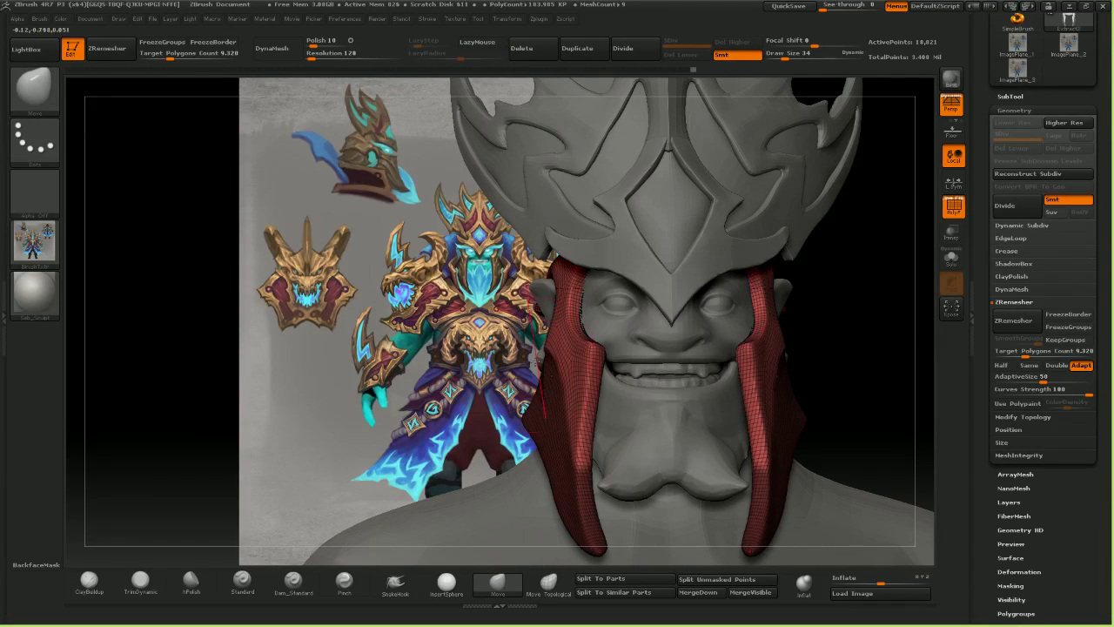
key("[")
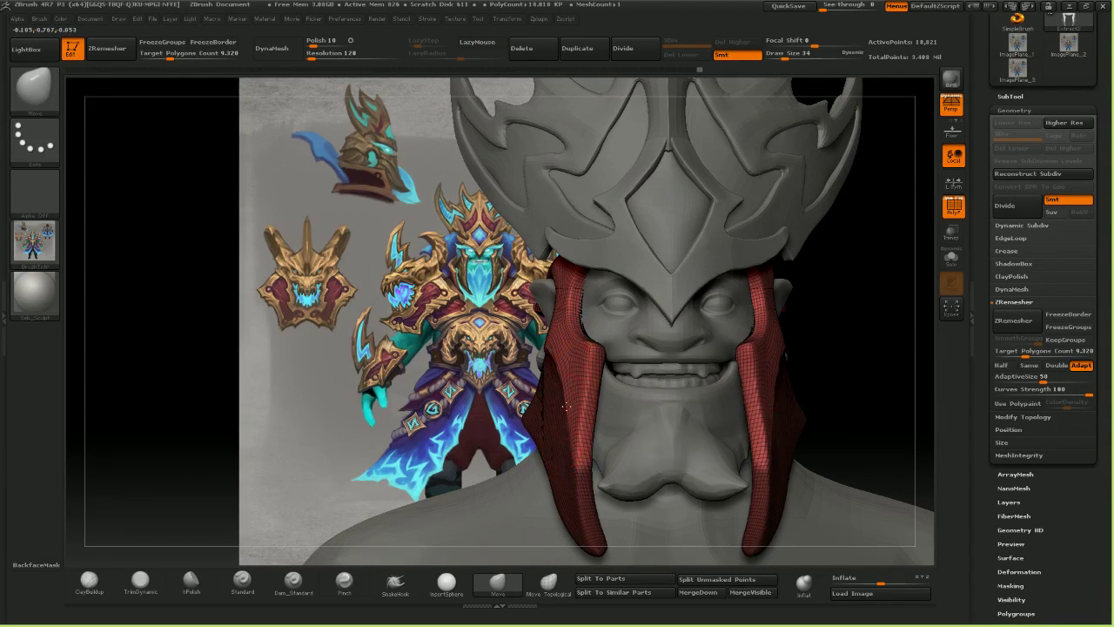
left_click_drag(569, 407, 577, 405)
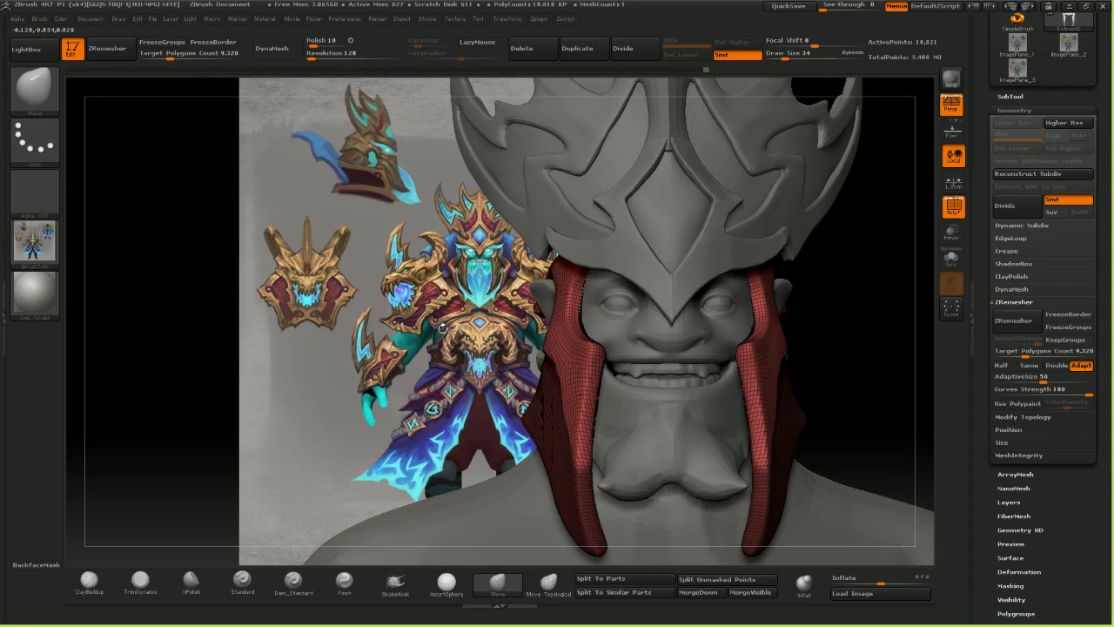
mouse_move(444, 328)
left_mouse_down()
mouse_move(857, 352)
mouse_move(557, 399)
left_mouse_up()
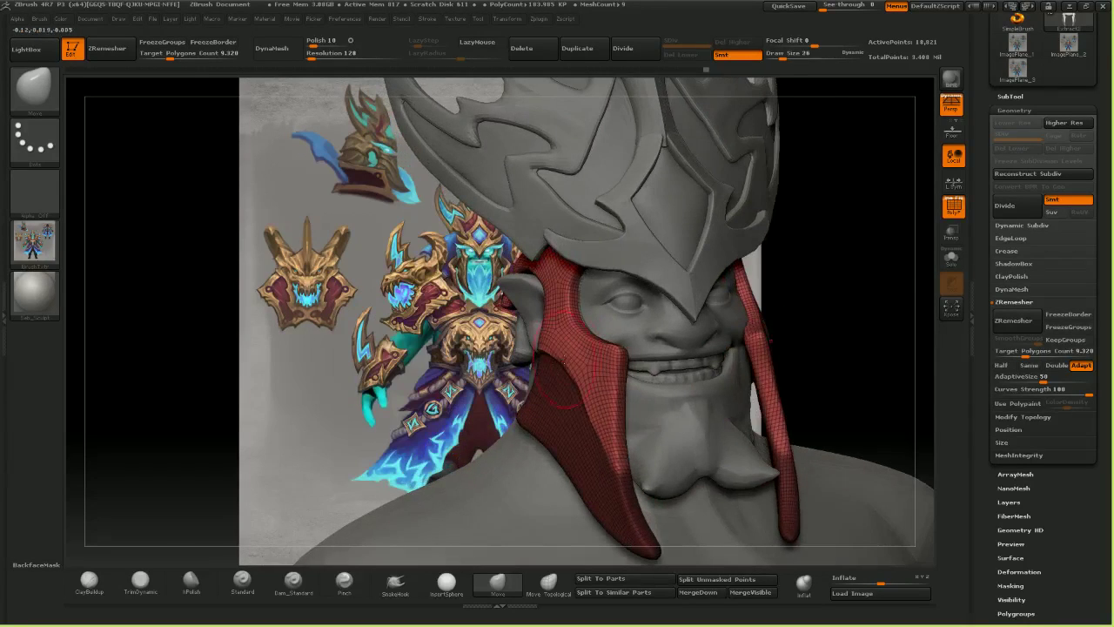
left_click_drag(444, 311, 696, 323)
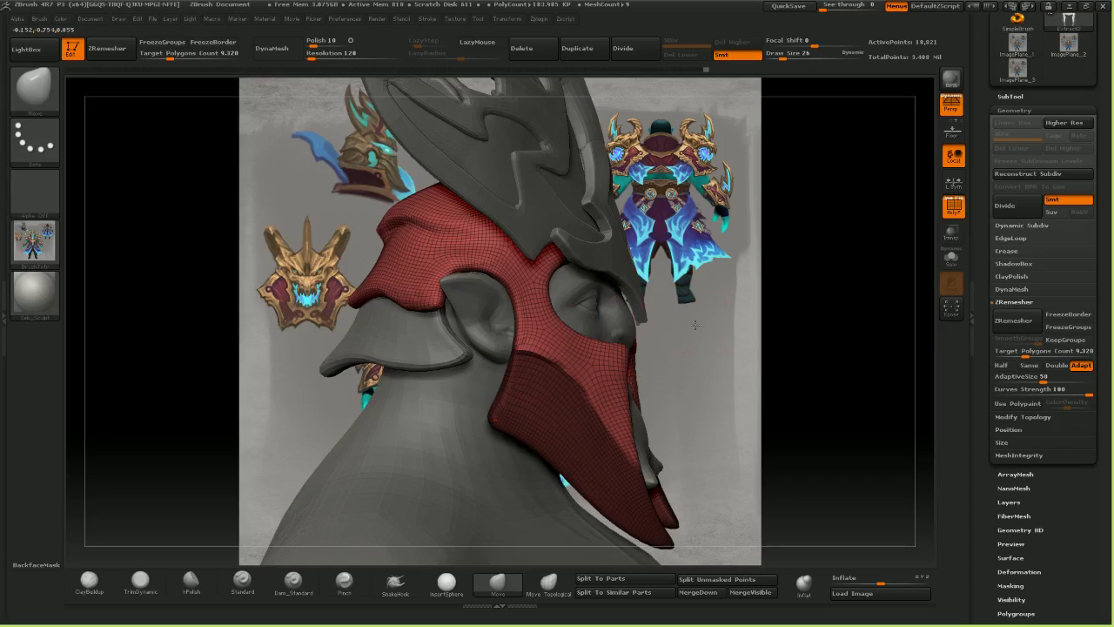
left_click_drag(783, 355, 922, 348)
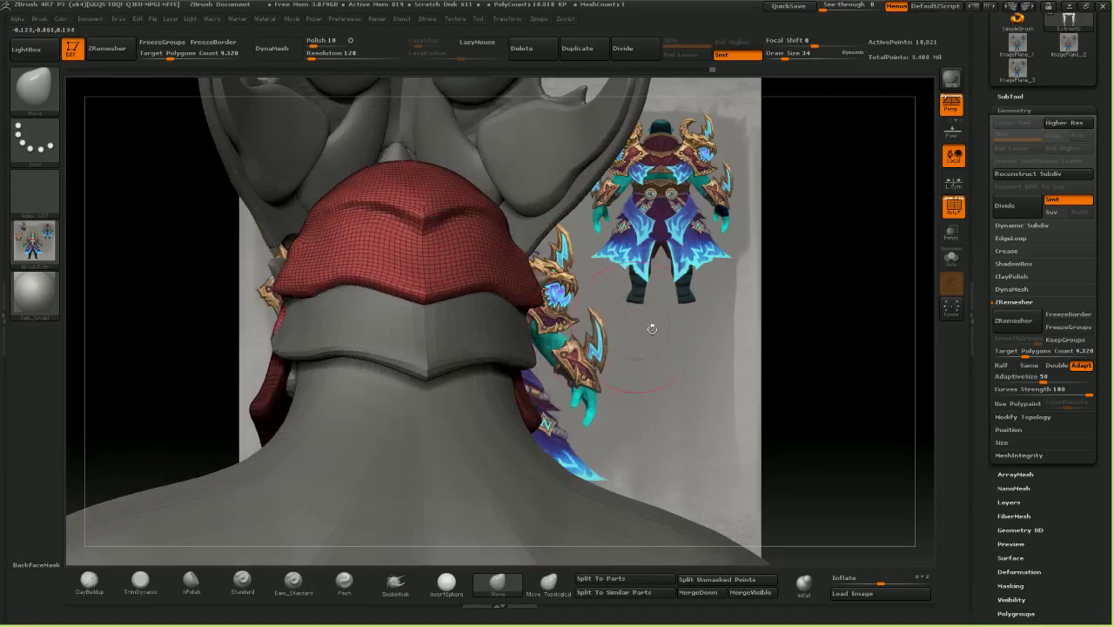
left_click_drag(651, 325, 552, 338)
left_click_drag(714, 360, 532, 331)
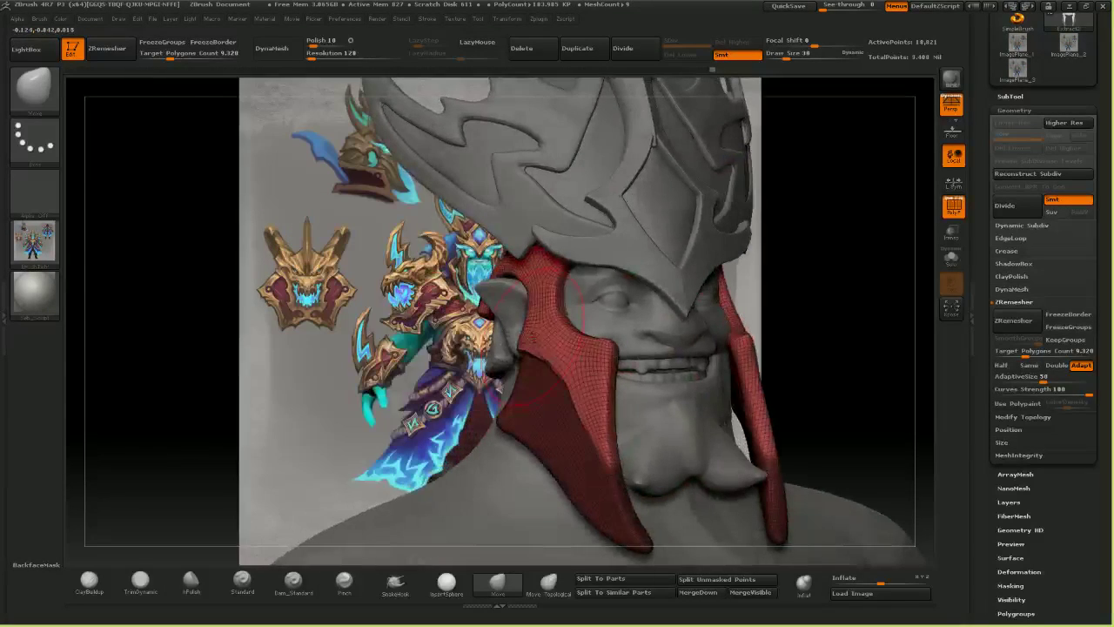
right_click_drag(540, 331, 523, 331, "shift")
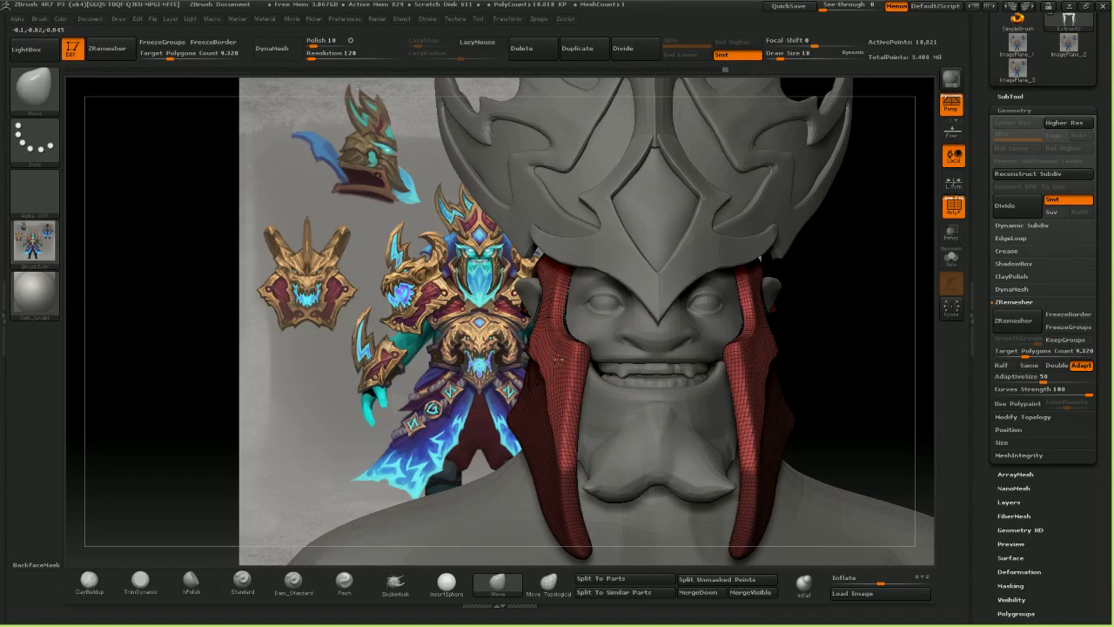
left_click_drag(437, 295, 557, 315)
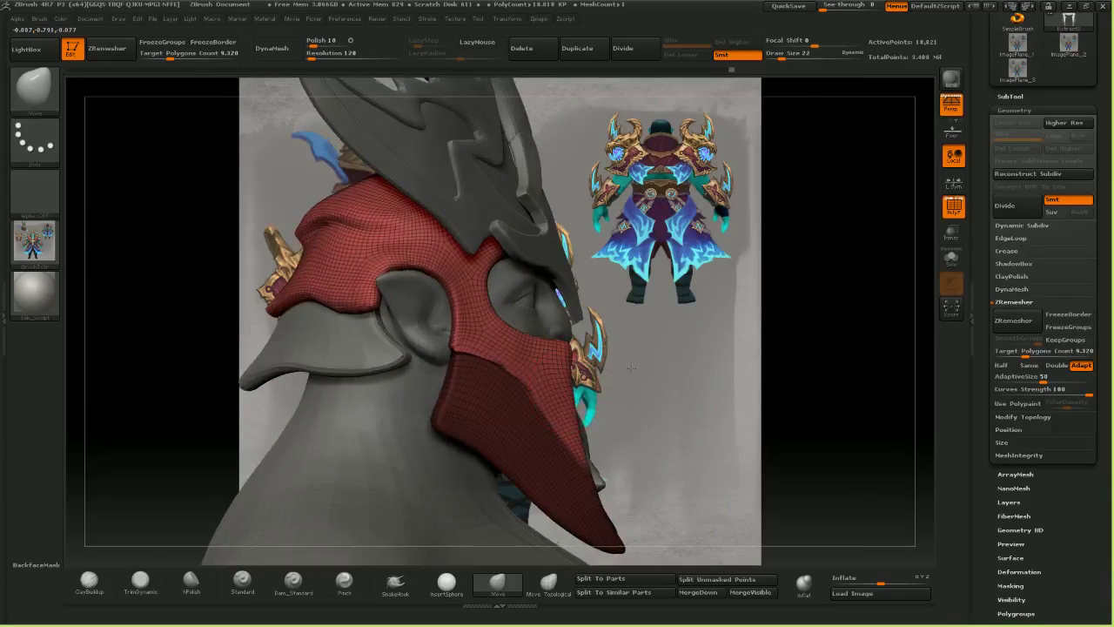
left_click_drag(630, 367, 547, 375)
right_click_drag(524, 332, 600, 329)
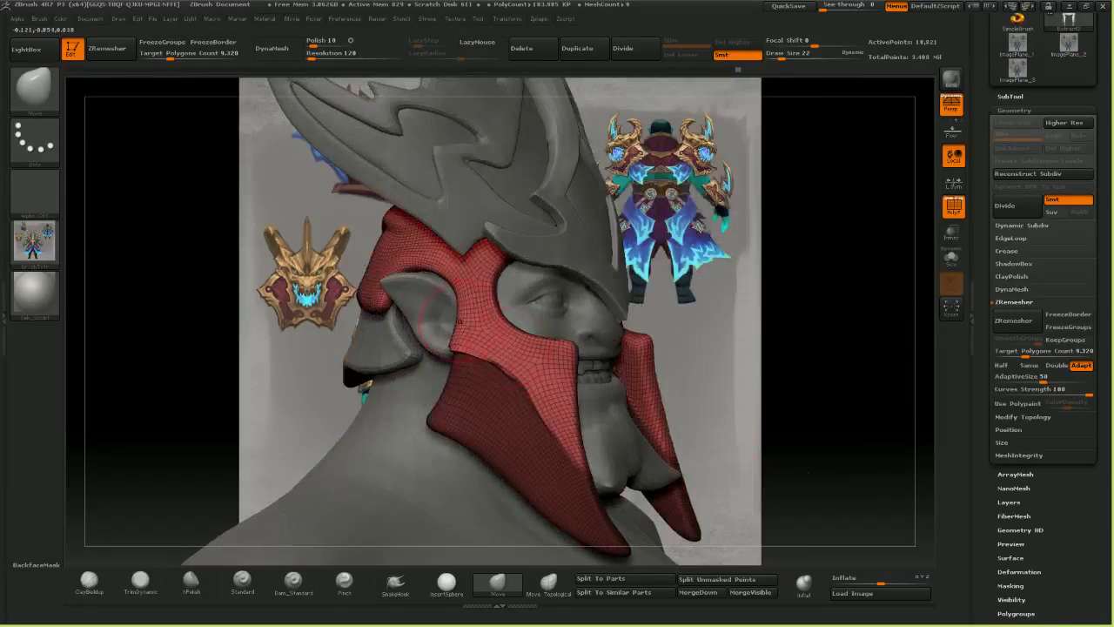
- Hide the polyframe and undo the clearing of the cheek guard mask
mouse_move(779, 360)
left_mouse_down()
mouse_move(778, 346)
mouse_move(795, 366)
mouse_move(856, 380)
left_mouse_up()
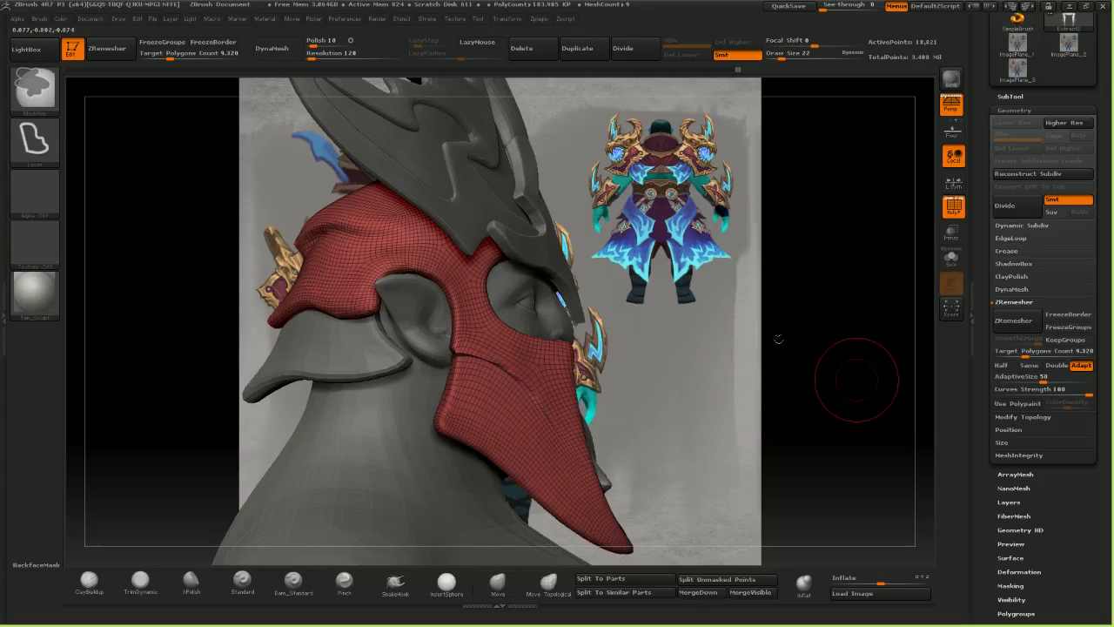
left_click_drag(778, 341, 673, 328)
left_click(953, 209)
key("ctrl+z")
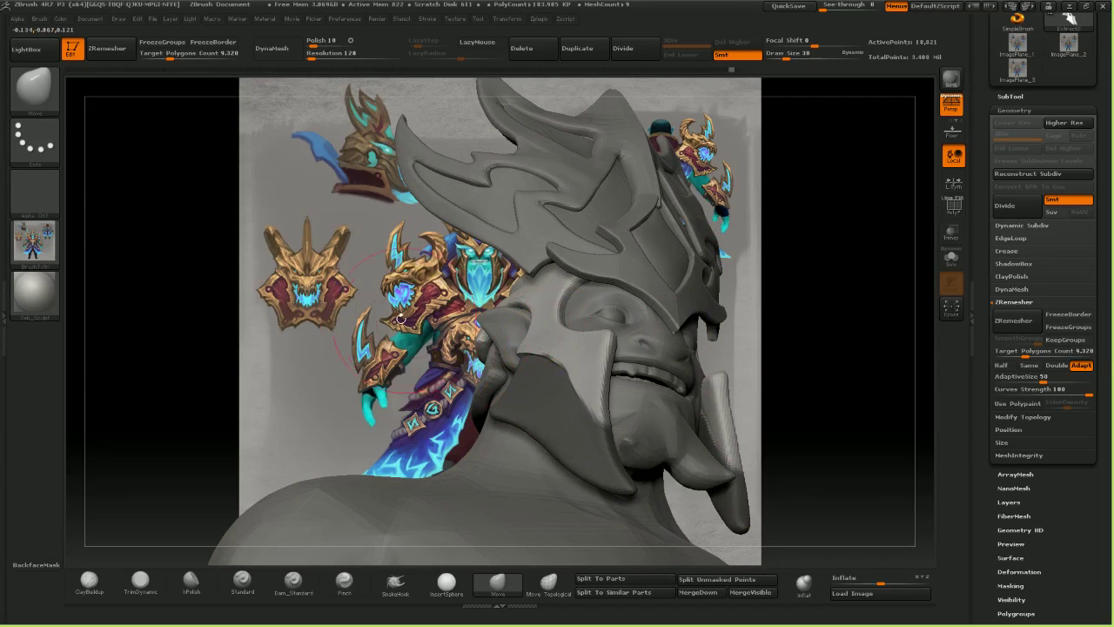
- Adjust the unmasked raised band of the cheek guards with the Move brush and clear the mask
left_click_drag(400, 319, 464, 422)
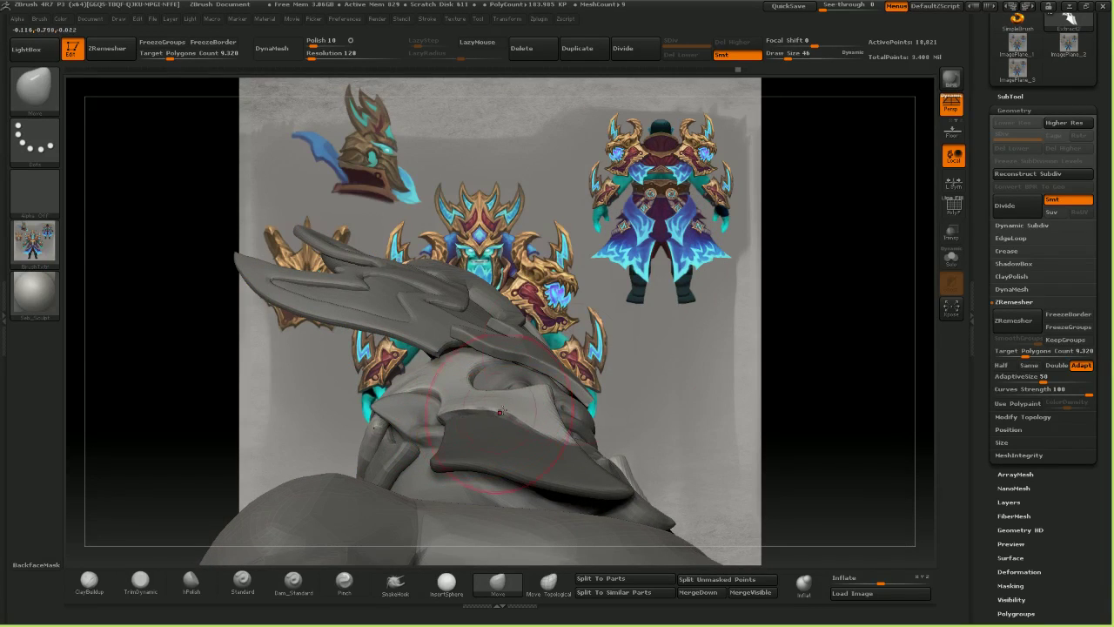
mouse_move(733, 309)
left_mouse_down()
mouse_move(714, 365)
mouse_move(609, 383)
left_mouse_up()
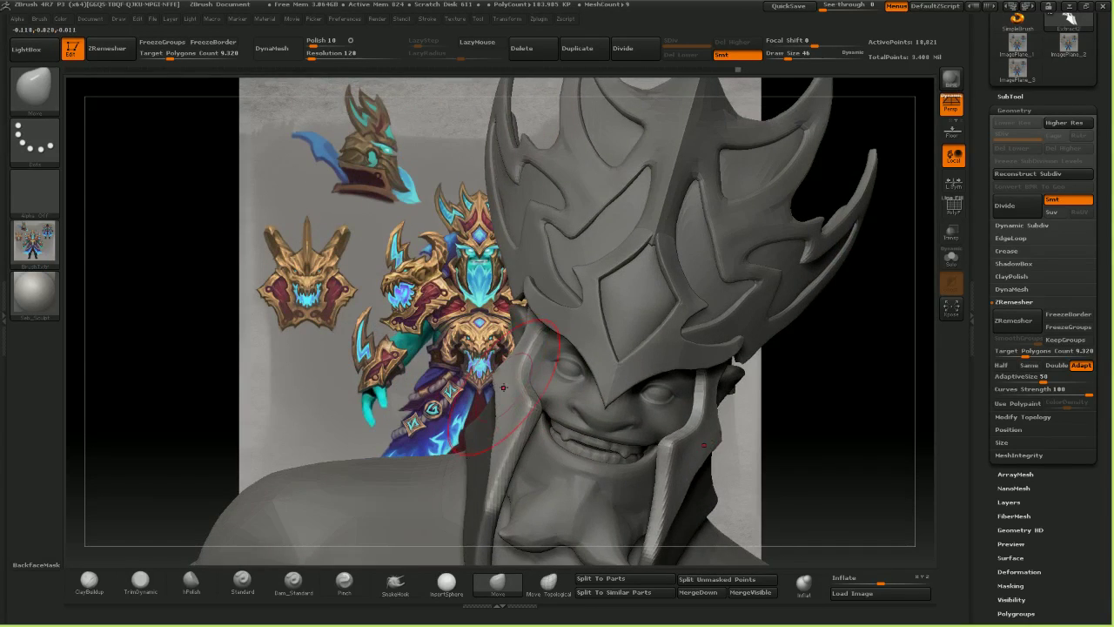
right_click_drag(503, 387, 531, 362)
mouse_move(510, 409)
right_mouse_down("ctrl")
mouse_move(496, 313)
mouse_move(662, 322)
mouse_move(765, 303)
right_mouse_up("ctrl")
mouse_move(522, 357)
right_mouse_down()
mouse_move(582, 336)
mouse_move(591, 370)
right_mouse_up()
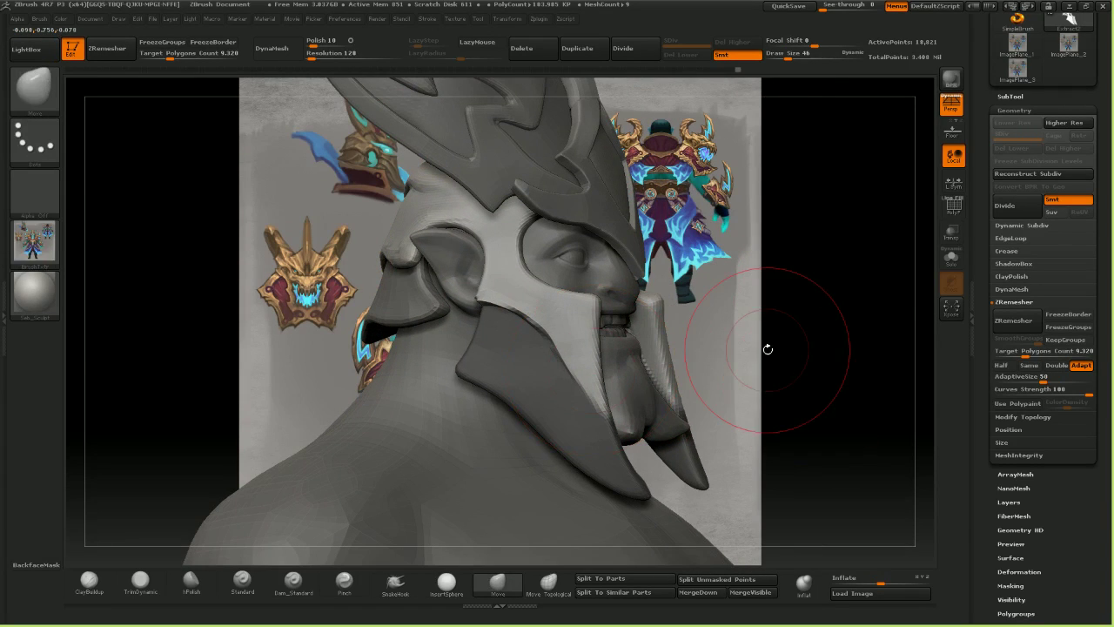
left_click_drag(838, 296, 837, 335, "ctrl")
mouse_move(817, 368)
right_mouse_down()
mouse_move(766, 369)
mouse_move(810, 384)
mouse_move(750, 388)
right_mouse_up()
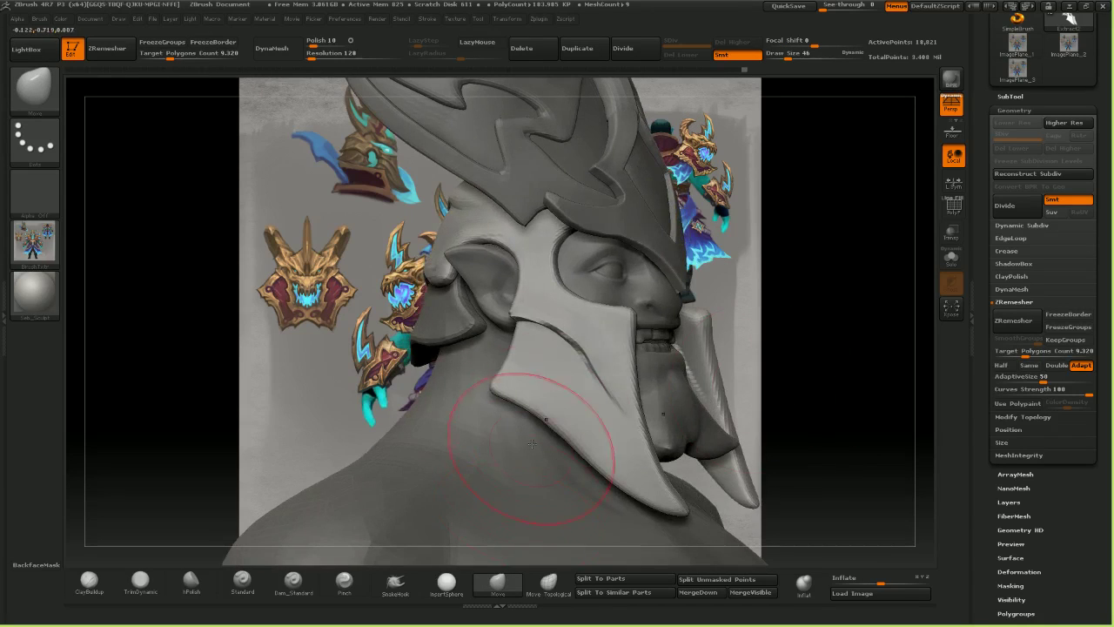
key("bracketleft")
mouse_move(827, 395)
left_mouse_down()
mouse_move(837, 395)
mouse_move(778, 377)
mouse_move(841, 383)
left_mouse_up()
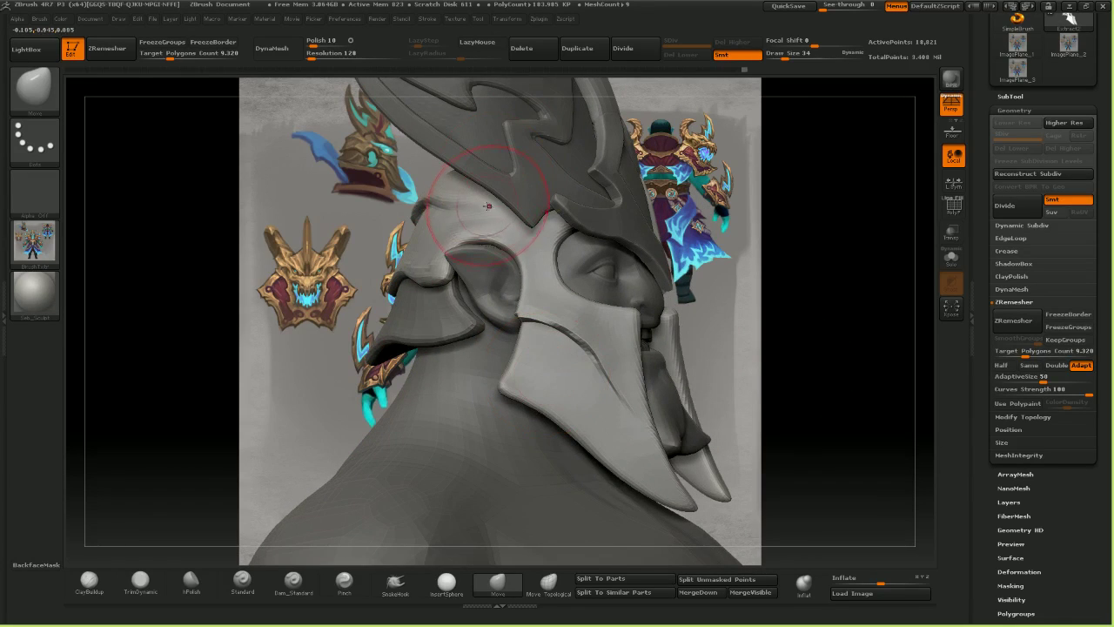
key("bracketleft")
key("bracketleft")
key("bracketleft")
key("bracketleft")
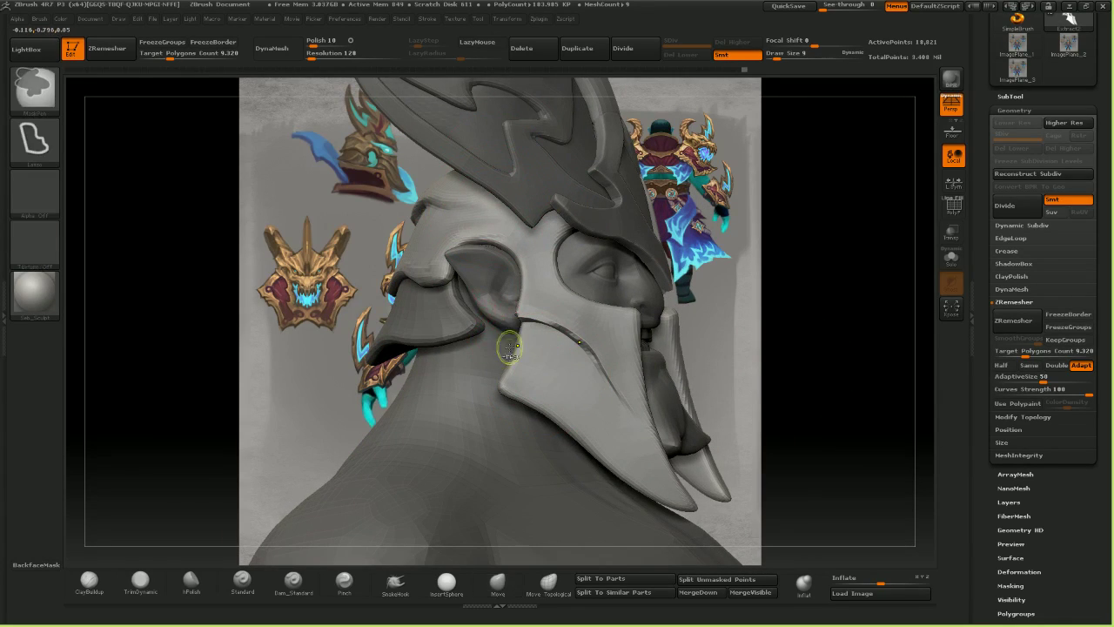
left_click_drag(507, 351, 753, 470, "ctrl")
left_click_drag(891, 362, 900, 347, "ctrl")
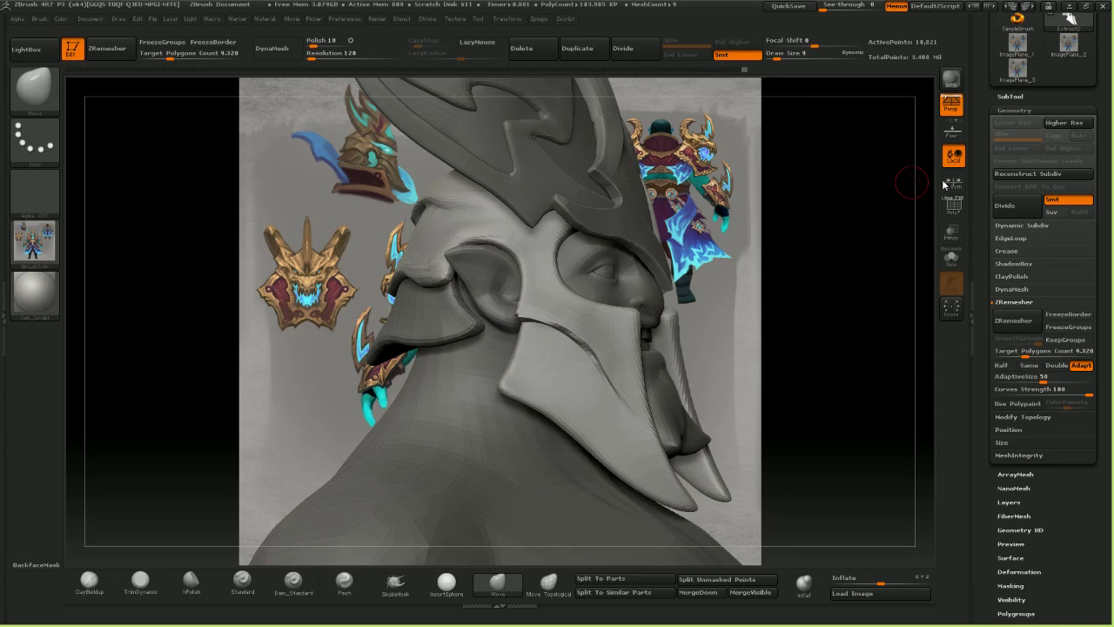
- Show the polyframe and lasso-mask the lower plate of the cheek guards from its rear corner down to the tip
left_click(954, 207)
mouse_move(512, 352)
left_mouse_down("ctrl")
mouse_move(565, 381)
mouse_move(703, 540)
mouse_move(487, 358)
left_mouse_up("ctrl")
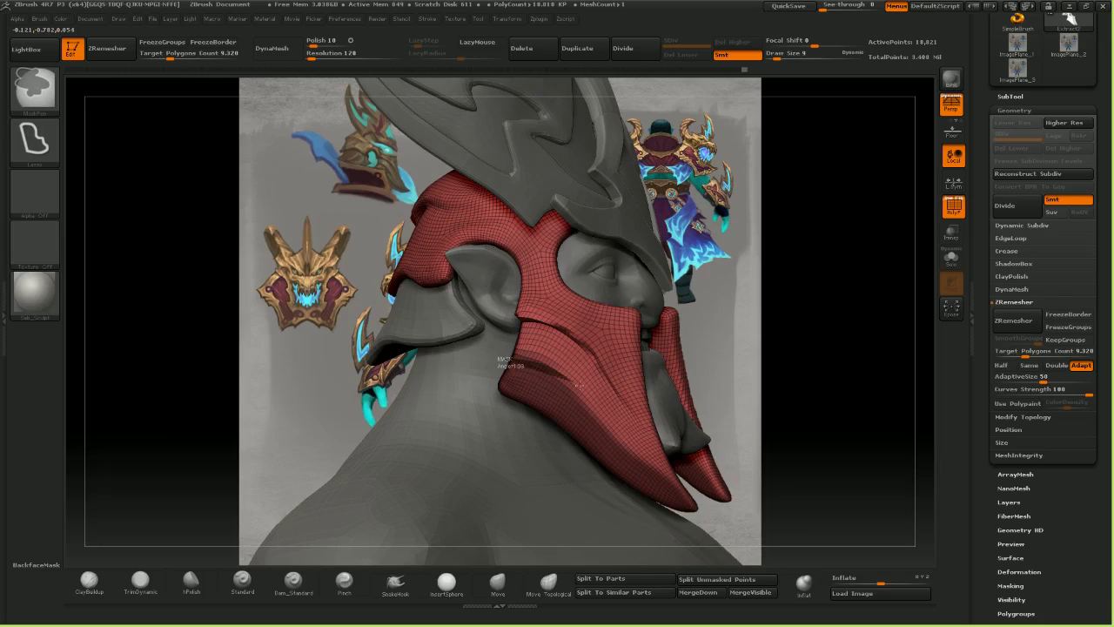
mouse_move(579, 385)
left_mouse_down("ctrl")
mouse_move(731, 553)
mouse_move(448, 370)
left_mouse_up("ctrl")
mouse_move(599, 320)
right_mouse_down("ctrl")
mouse_move(600, 359)
mouse_move(574, 268)
mouse_move(578, 357)
right_mouse_up("ctrl")
mouse_move(606, 386)
left_mouse_down("ctrl")
mouse_move(702, 491)
mouse_move(851, 427)
left_mouse_up("ctrl")
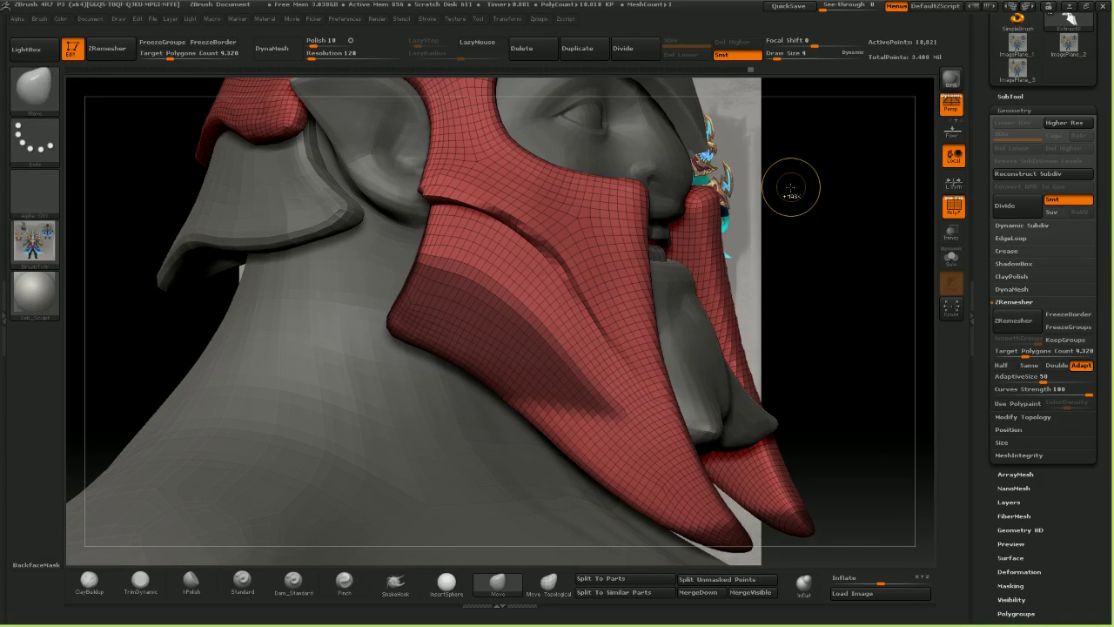
key("ctrl+z")
left_click_drag(147, 293, 94, 301)
mouse_move(588, 373)
left_mouse_down("ctrl")
mouse_move(626, 430)
mouse_move(777, 474)
mouse_move(622, 352)
left_mouse_up("ctrl")
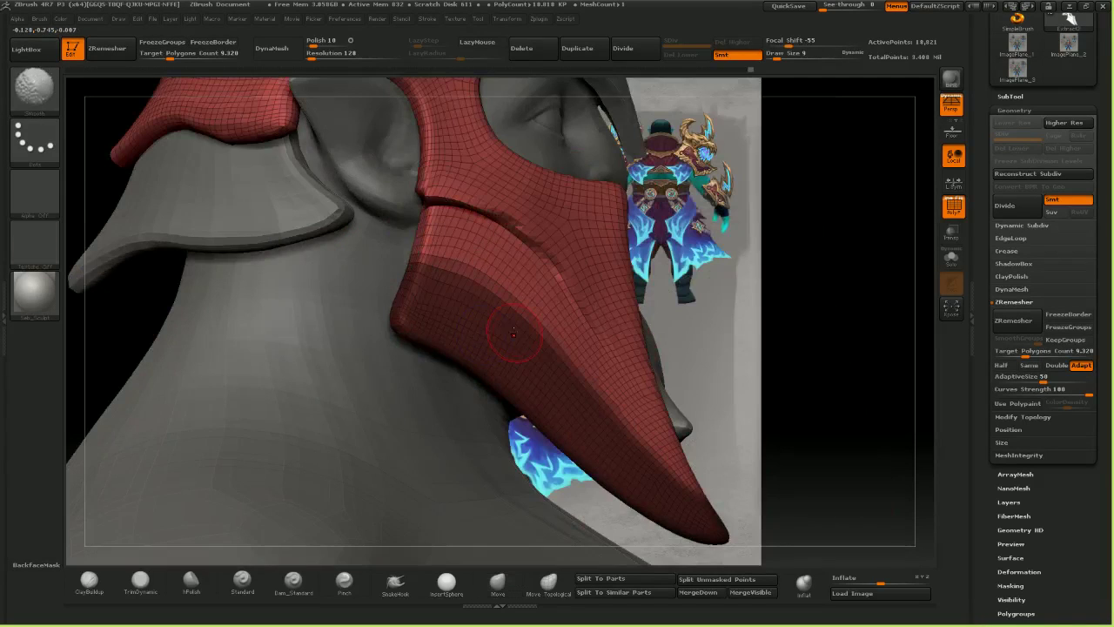
- Reshape the unmasked cheek guard surface around the upper layer step with the Move brush
left_click_drag(858, 465, 775, 453)
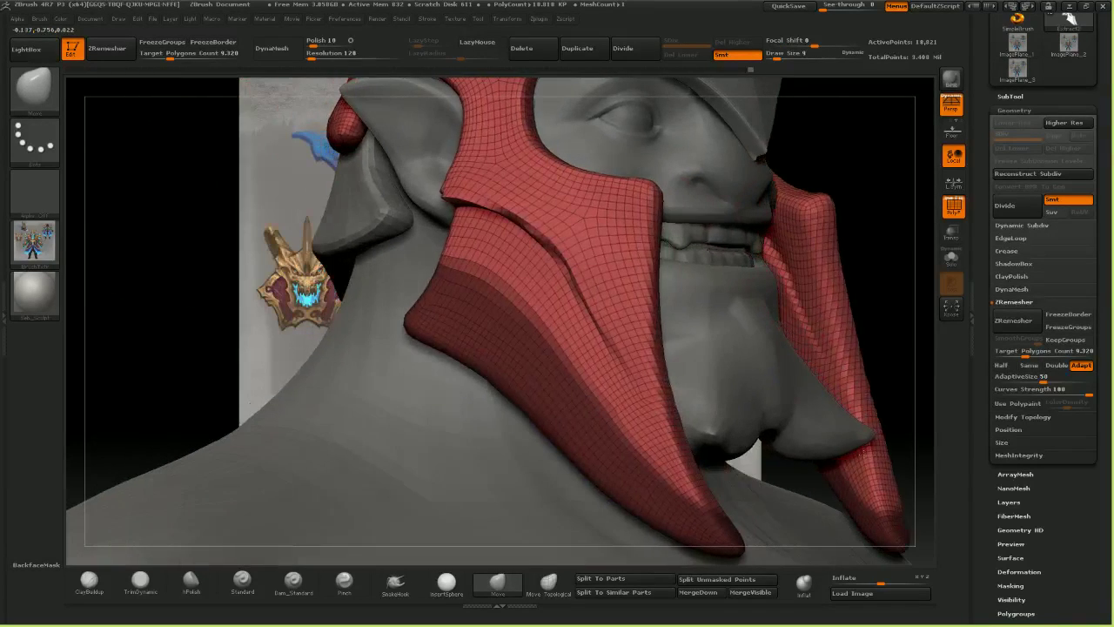
left_click(700, 371, "alt")
right_click_drag(699, 371, 740, 369)
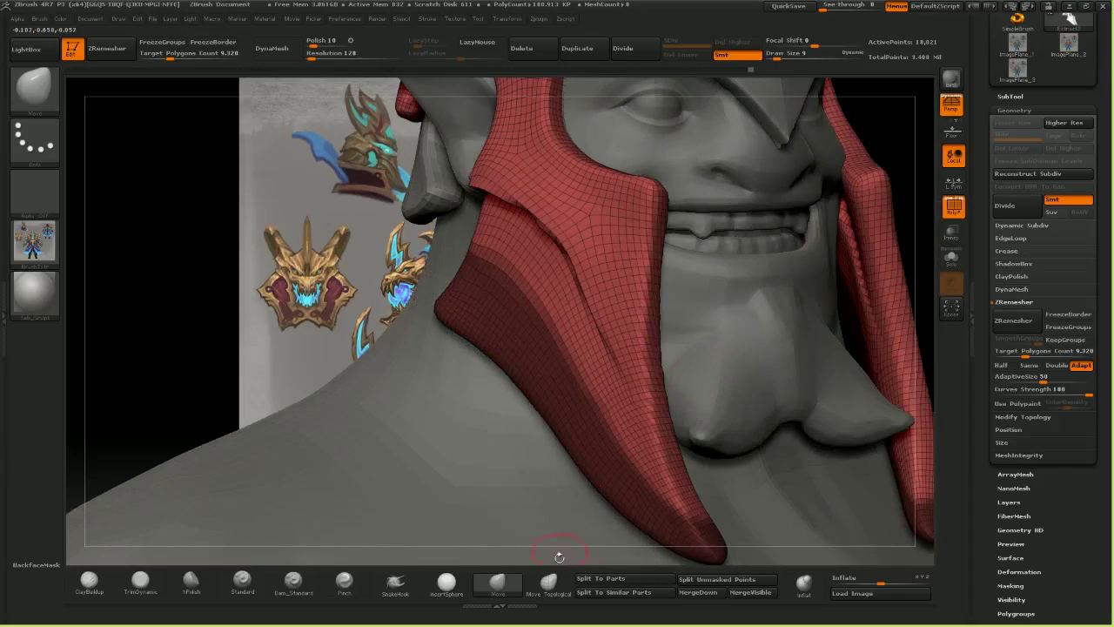
left_click(556, 573)
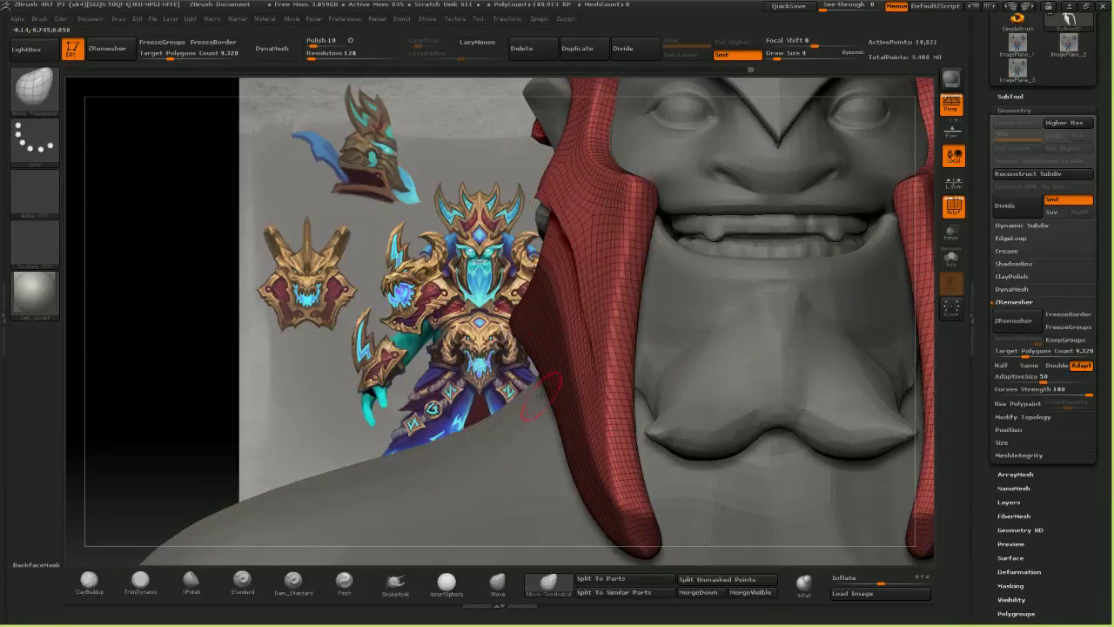
left_click(497, 585)
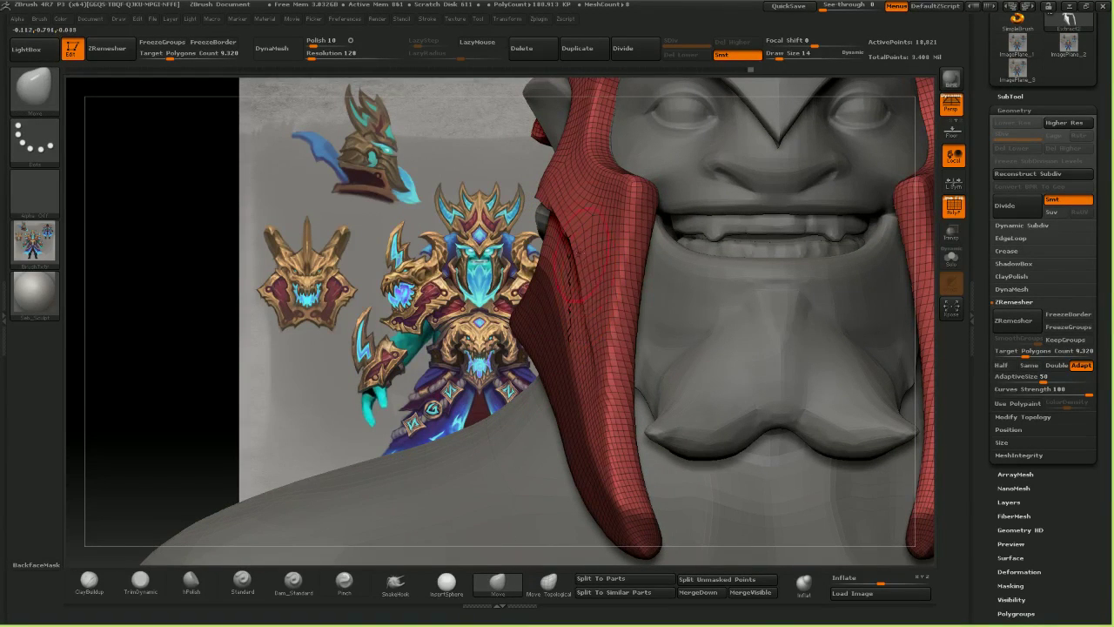
left_click_drag(580, 254, 584, 288)
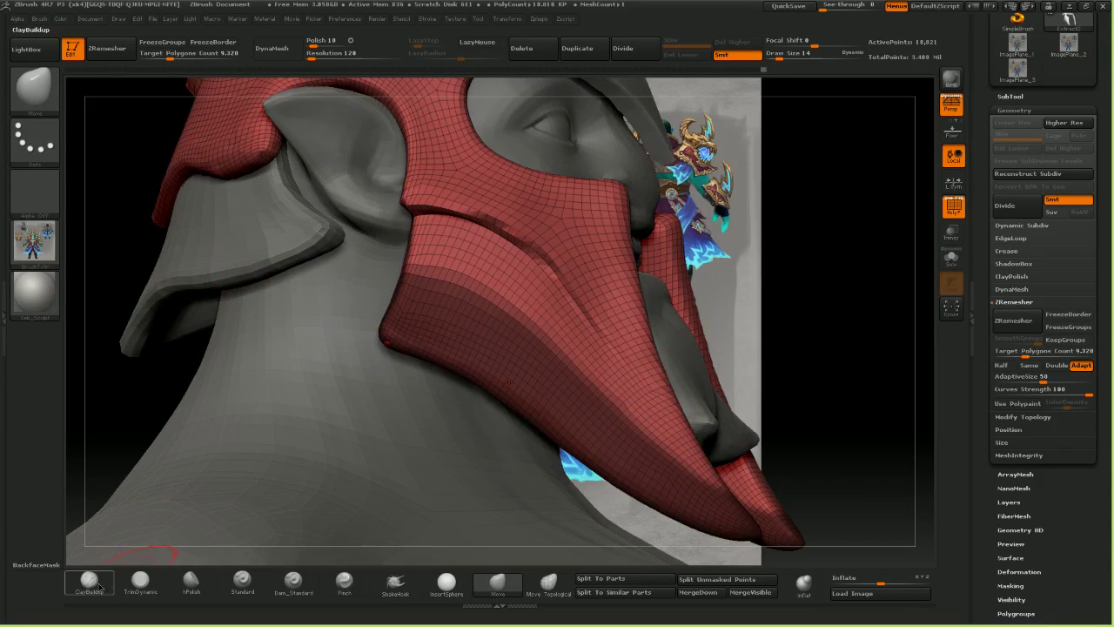
- Build up the upper cheek plate along its curved ridge with ClayBuildup strokes and hide the polyframe
left_click(91, 583)
left_click_drag(511, 227, 594, 308)
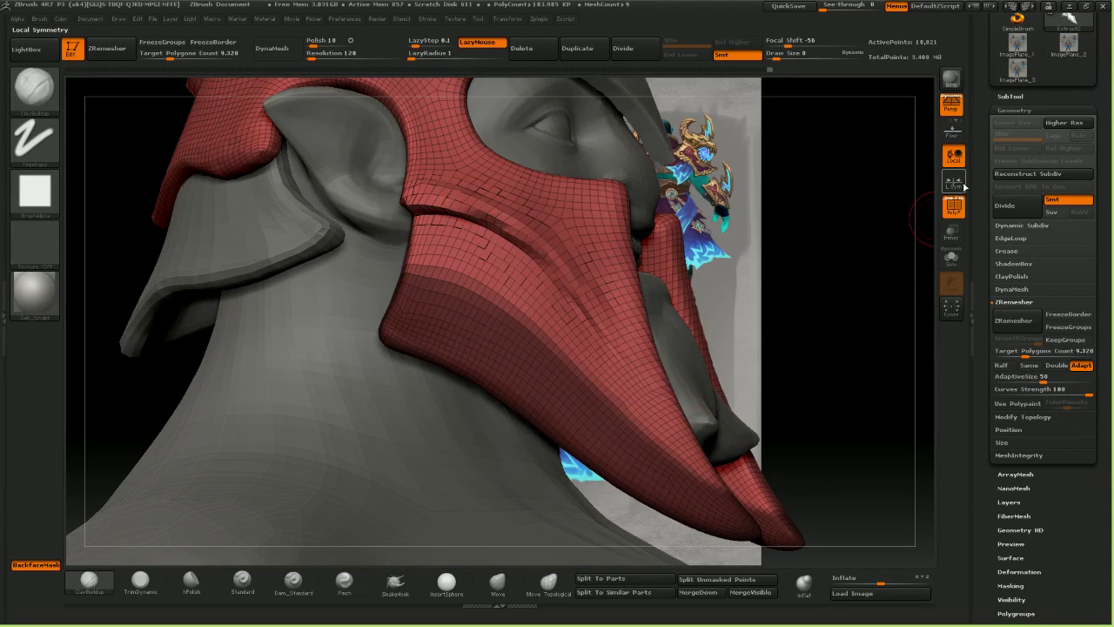
left_click(951, 211)
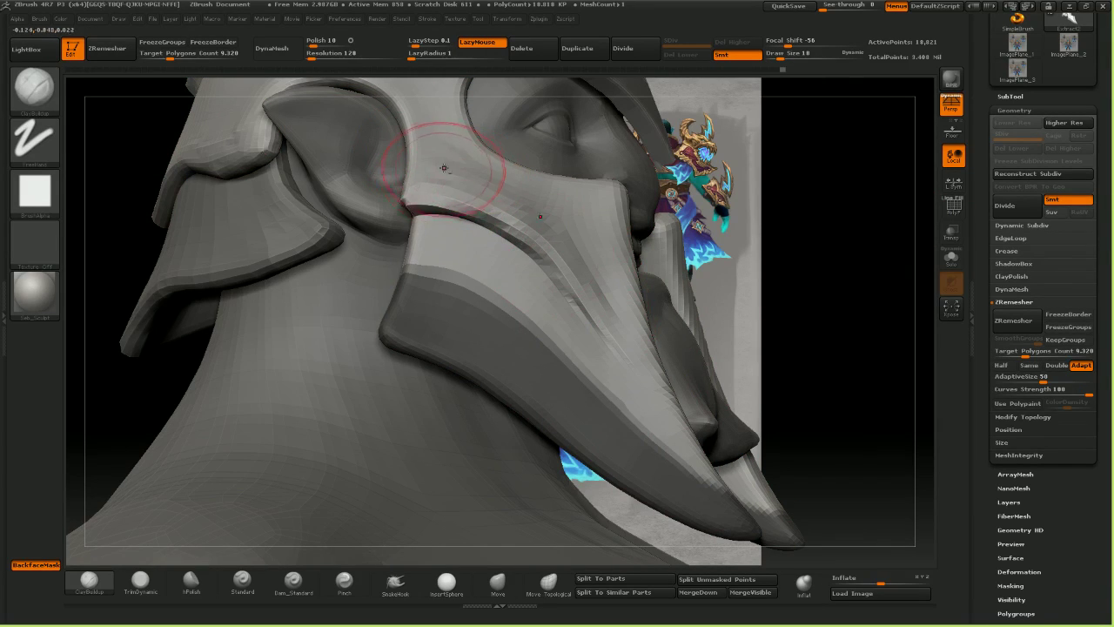
left_click_drag(447, 172, 511, 193)
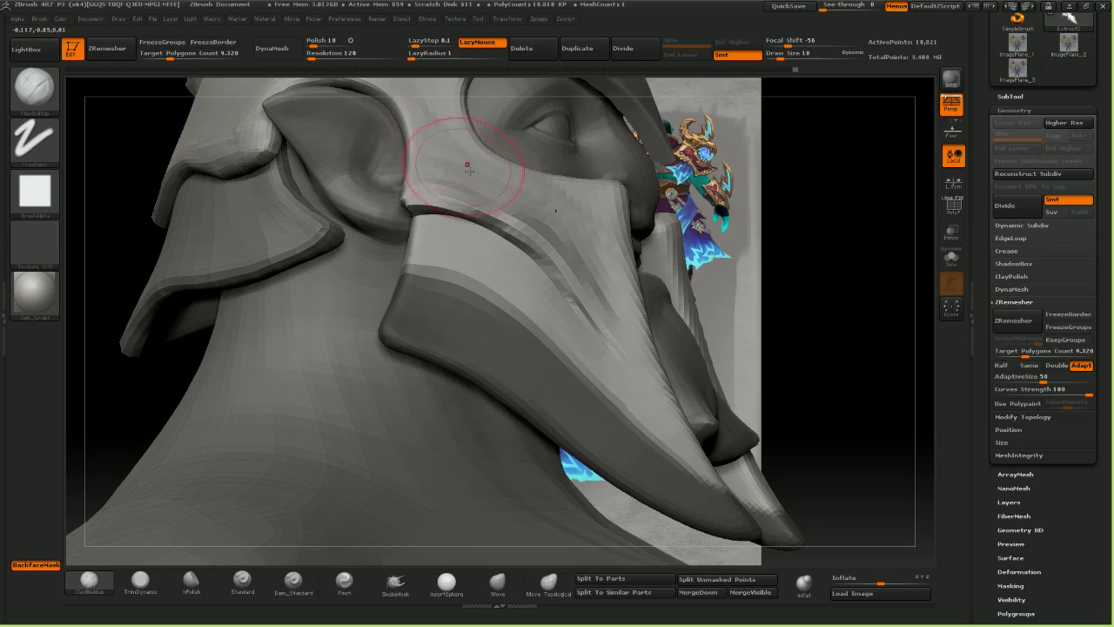
left_click_drag(572, 219, 595, 287)
left_click_drag(759, 393, 583, 365)
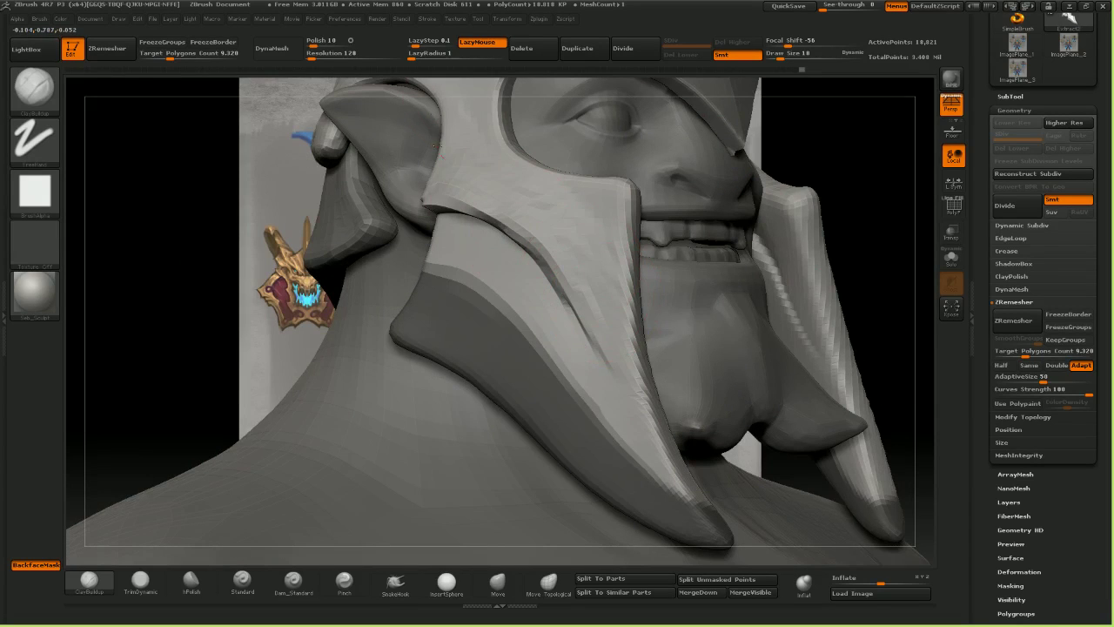
left_click_drag(468, 78, 563, 84, "shift")
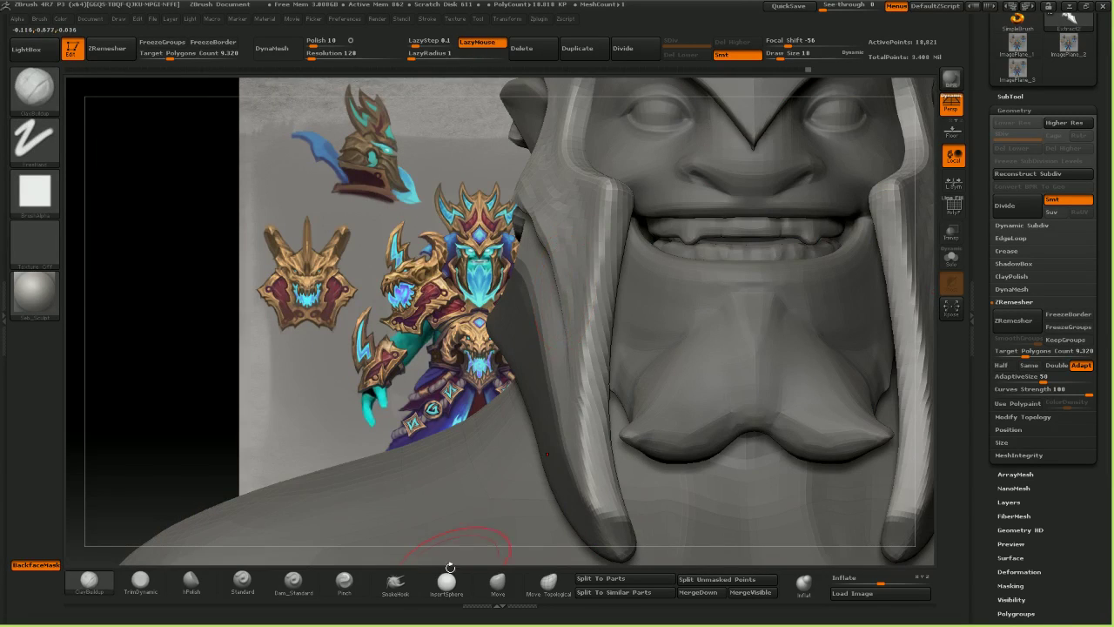
- Carve a sharper crease beneath the upper cheek plate's curved edge with the Dam_Standard brush
left_click(497, 579)
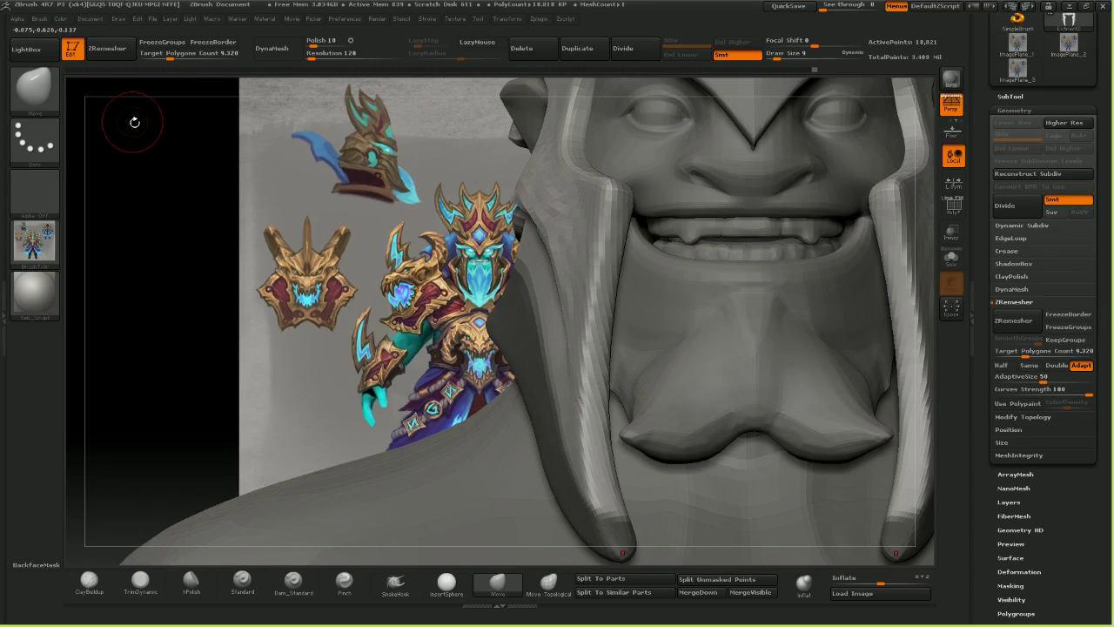
left_click_drag(135, 122, 405, 219)
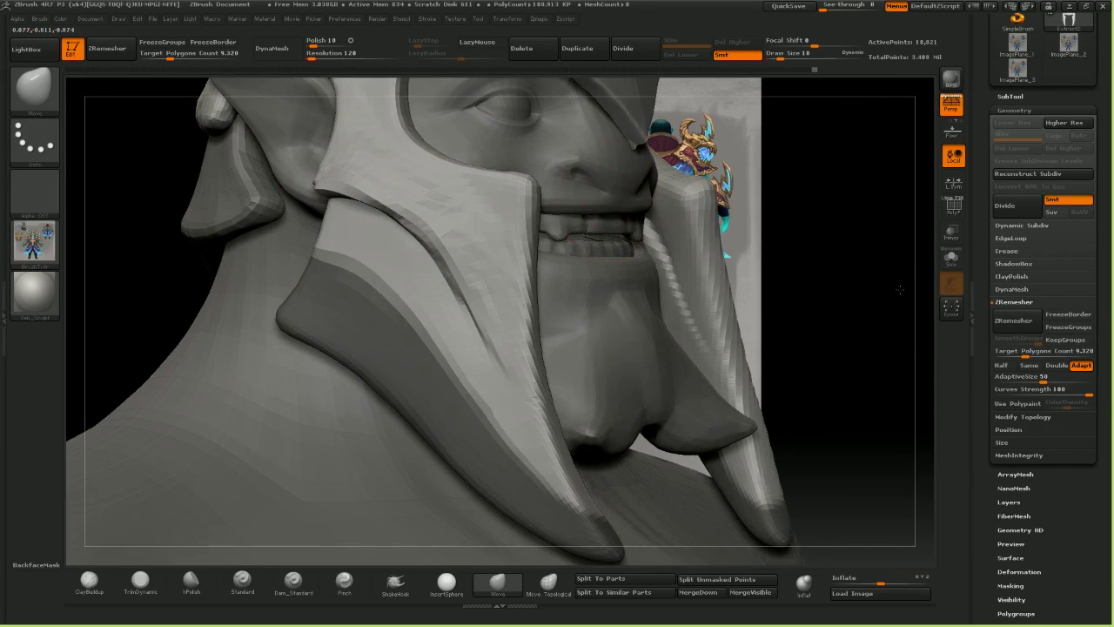
left_click_drag(900, 290, 976, 296)
left_click(292, 580)
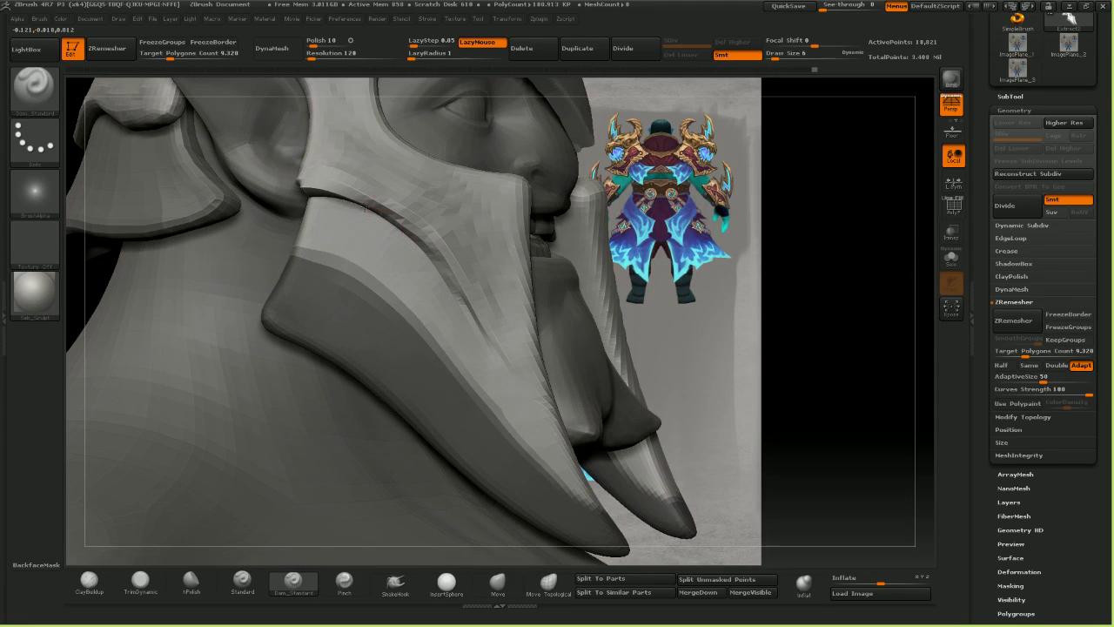
left_click_drag(366, 207, 447, 261)
left_click_drag(363, 194, 462, 278)
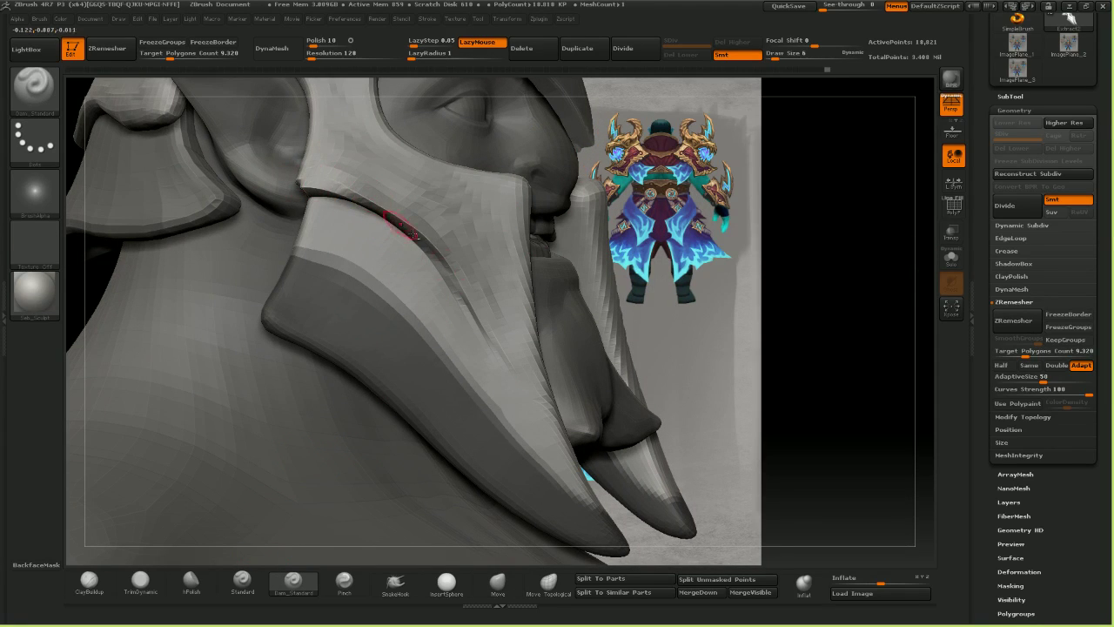
left_click_drag(662, 386, 665, 386, "shift")
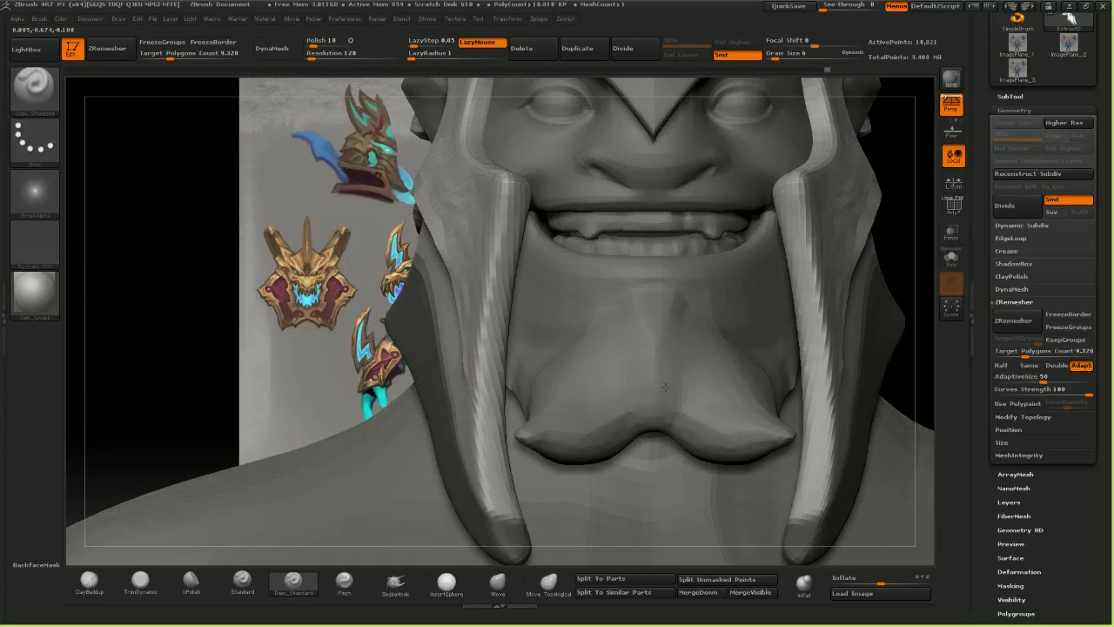
- Pull the side outline of the unmasked cheek guard layers outward in front view with the Move brush
left_click(497, 583)
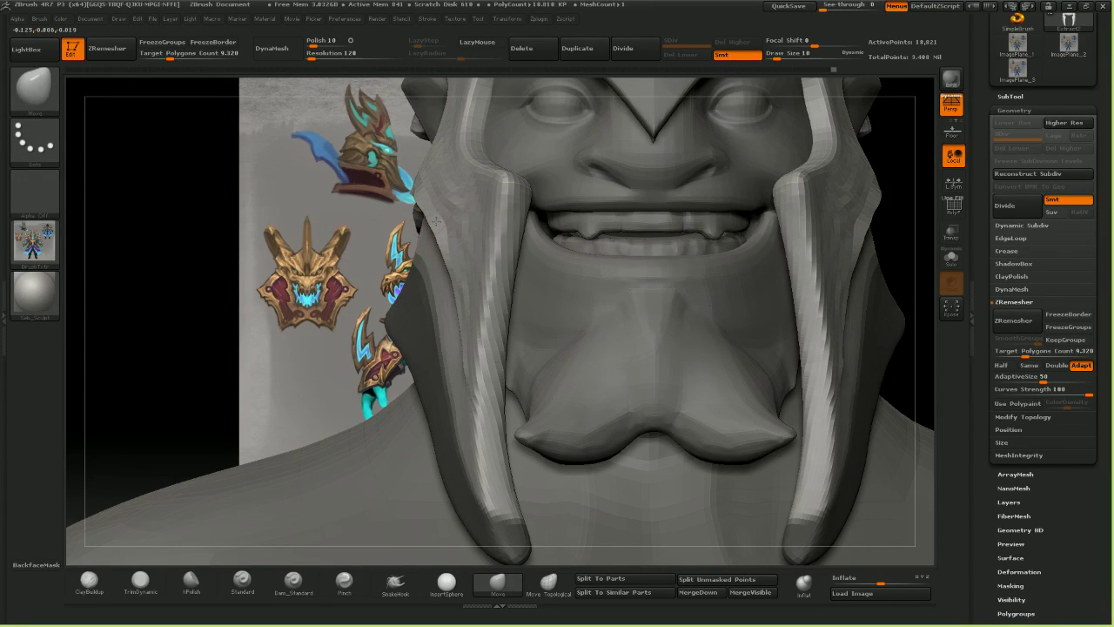
left_click_drag(428, 249, 410, 255)
key("bracketright")
key("bracketright")
left_click_drag(435, 355, 428, 355)
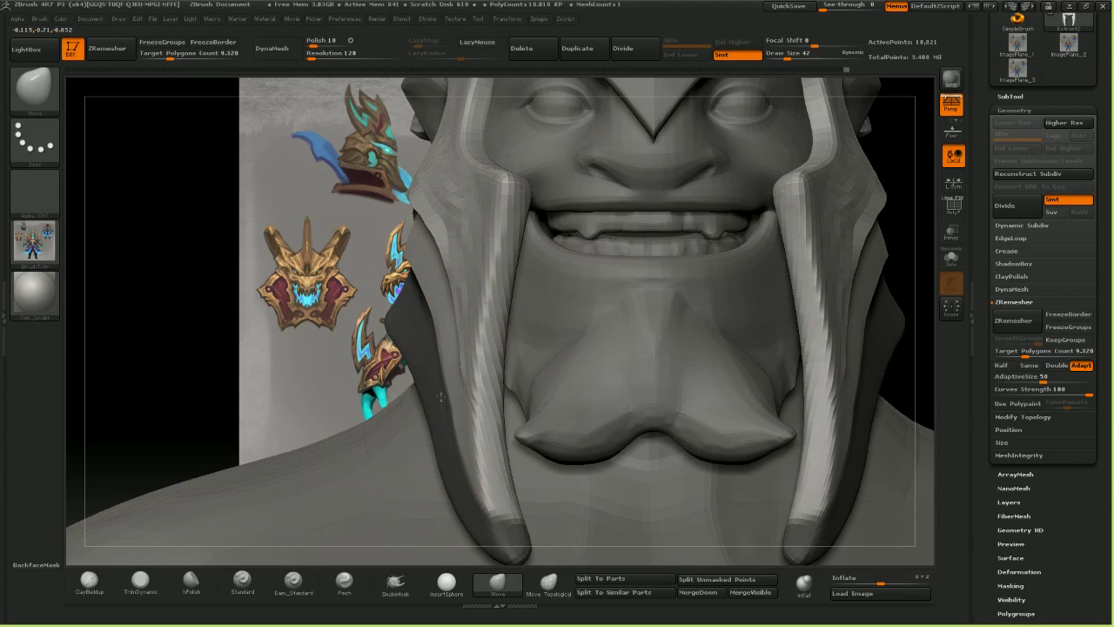
left_click_drag(418, 283, 407, 287)
- Adjust the rear corners of the upper and middle cheek plates below the ear with the Move brush
mouse_move(500, 307)
right_mouse_down()
mouse_move(623, 331)
mouse_move(609, 348)
mouse_move(632, 347)
mouse_move(611, 338)
right_mouse_up()
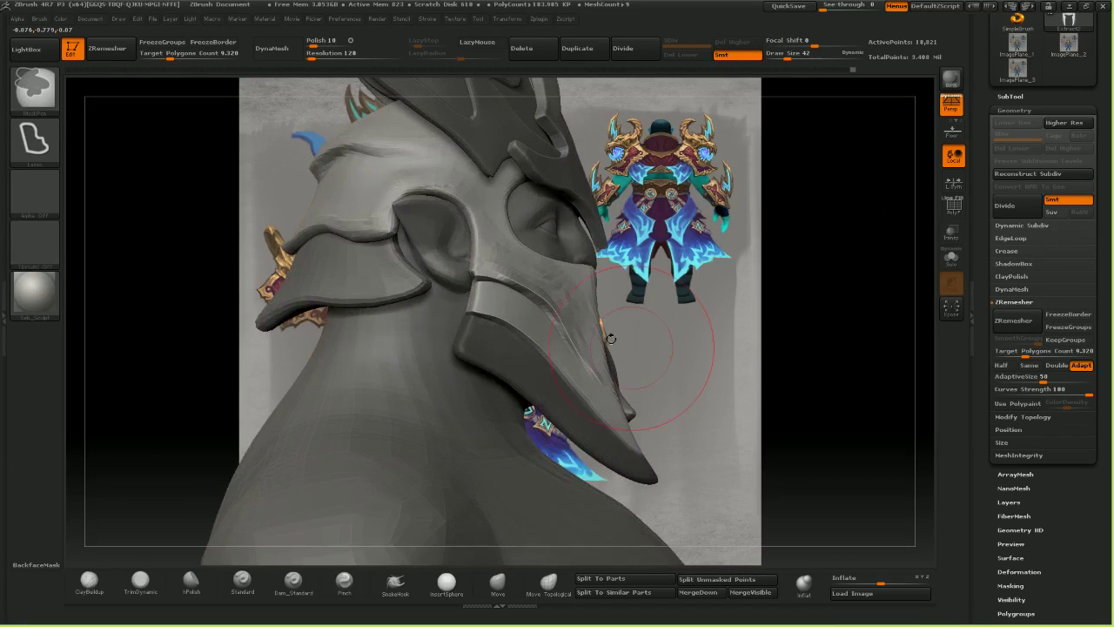
right_click_drag(704, 366, 546, 355)
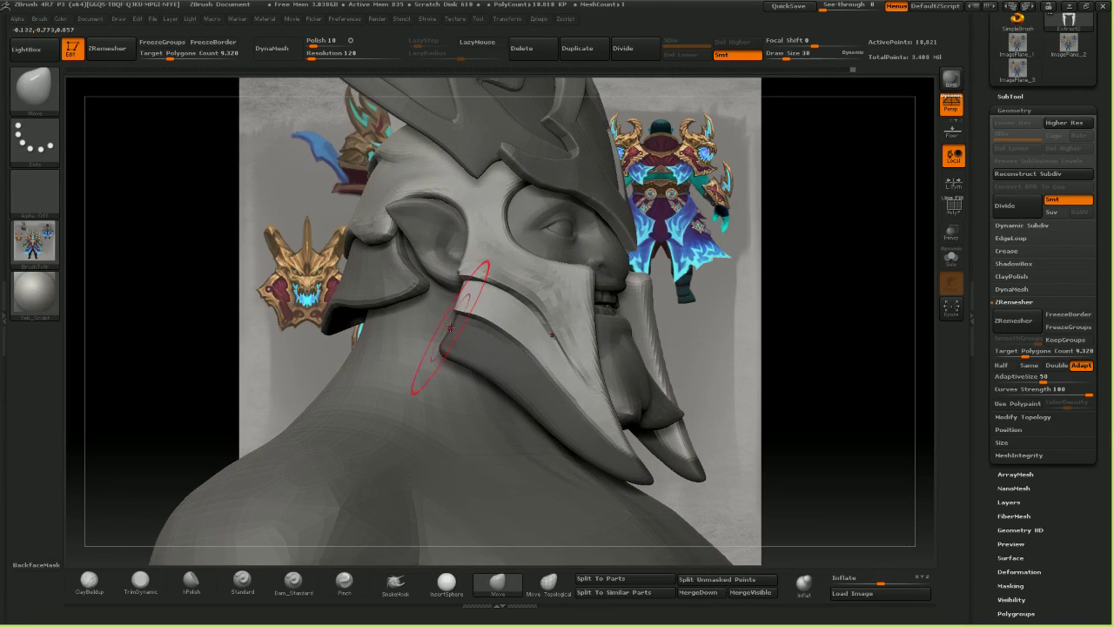
left_click_drag(464, 299, 450, 315)
left_click_drag(462, 265, 457, 263)
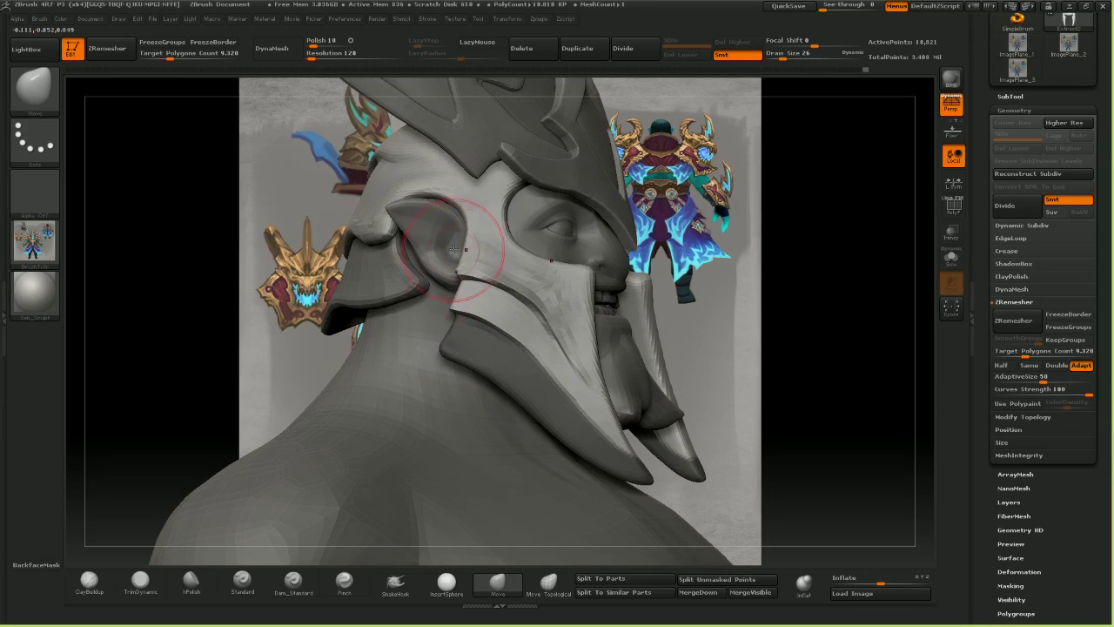
key("bracketleft")
key("bracketleft")
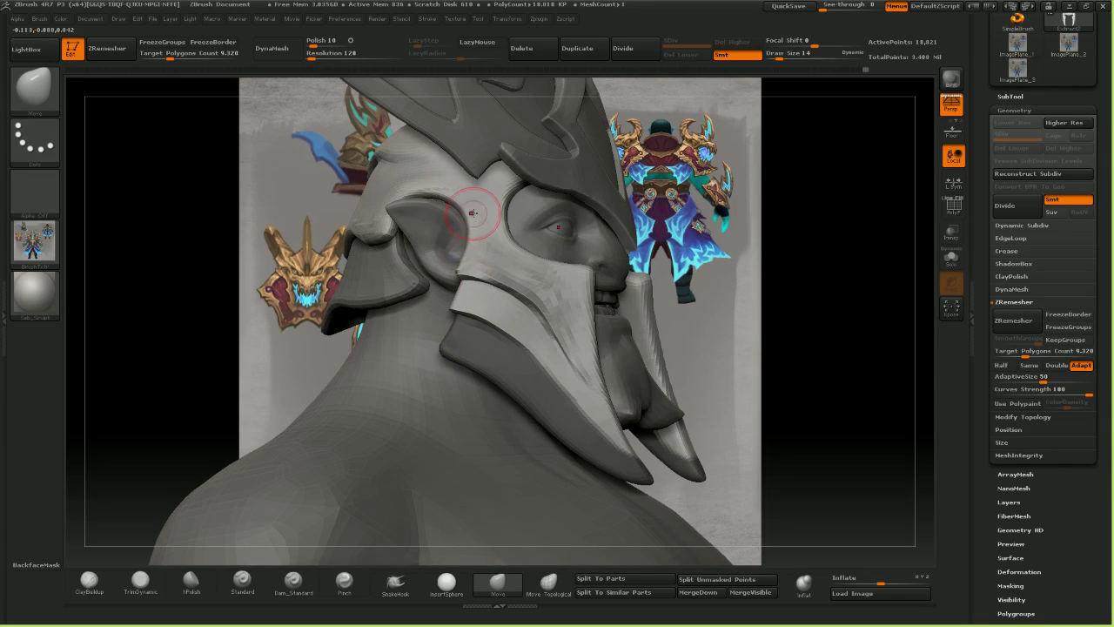
mouse_move(785, 338)
left_mouse_down()
mouse_move(738, 344)
mouse_move(785, 345)
left_mouse_up()
key("bracketleft")
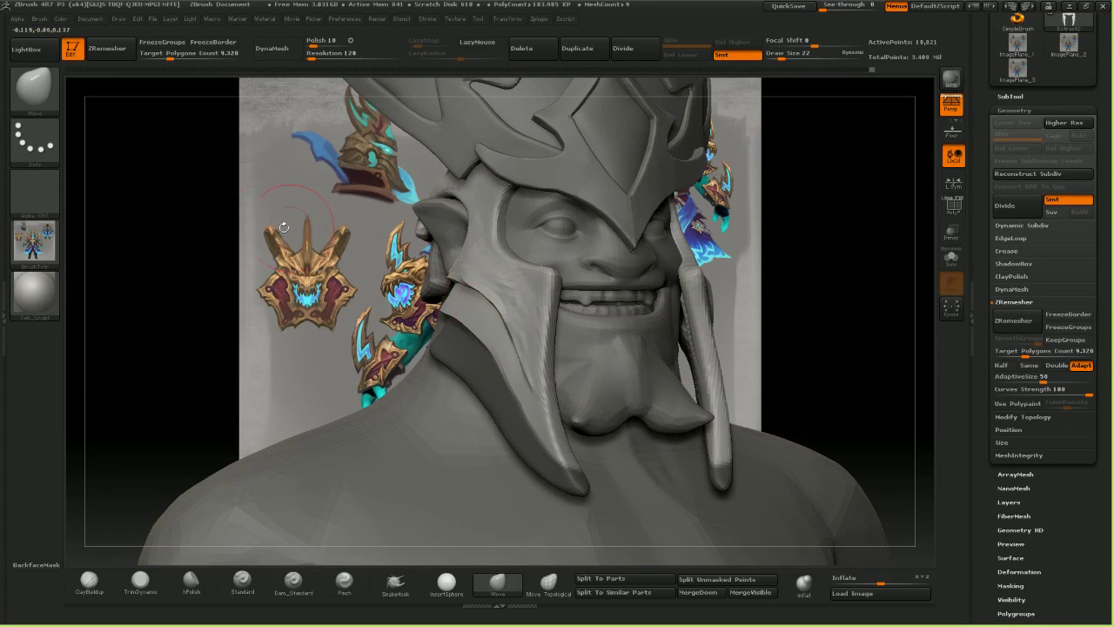
- Build up the middle cheek plate above the masked lower plate with ClayBuildup strokes at a smaller brush size
left_click_drag(284, 227, 260, 122)
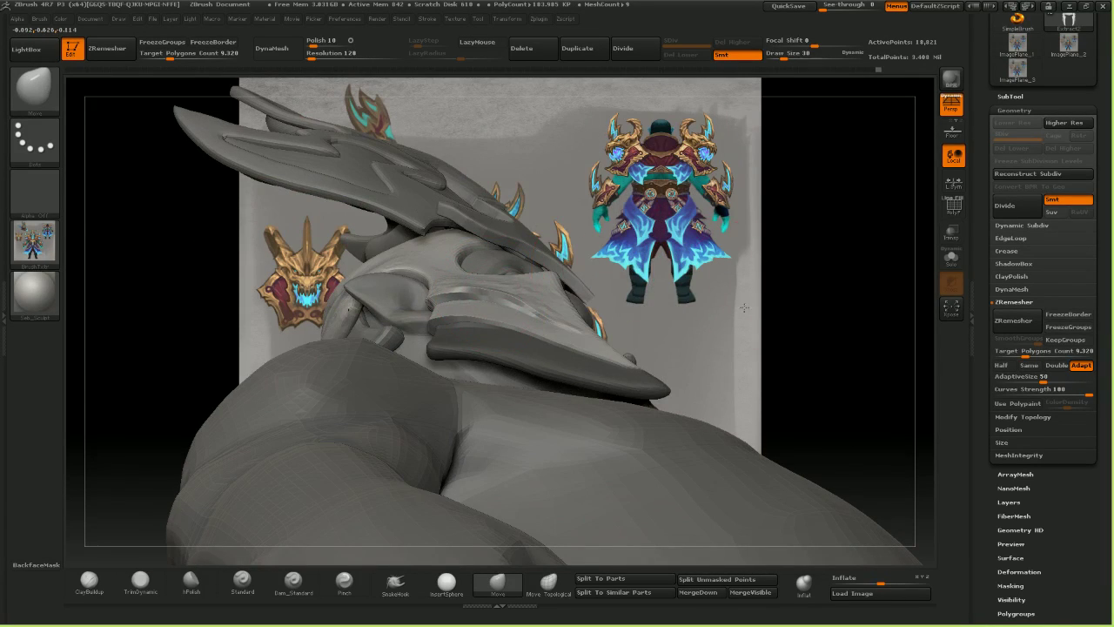
left_click_drag(571, 239, 592, 300)
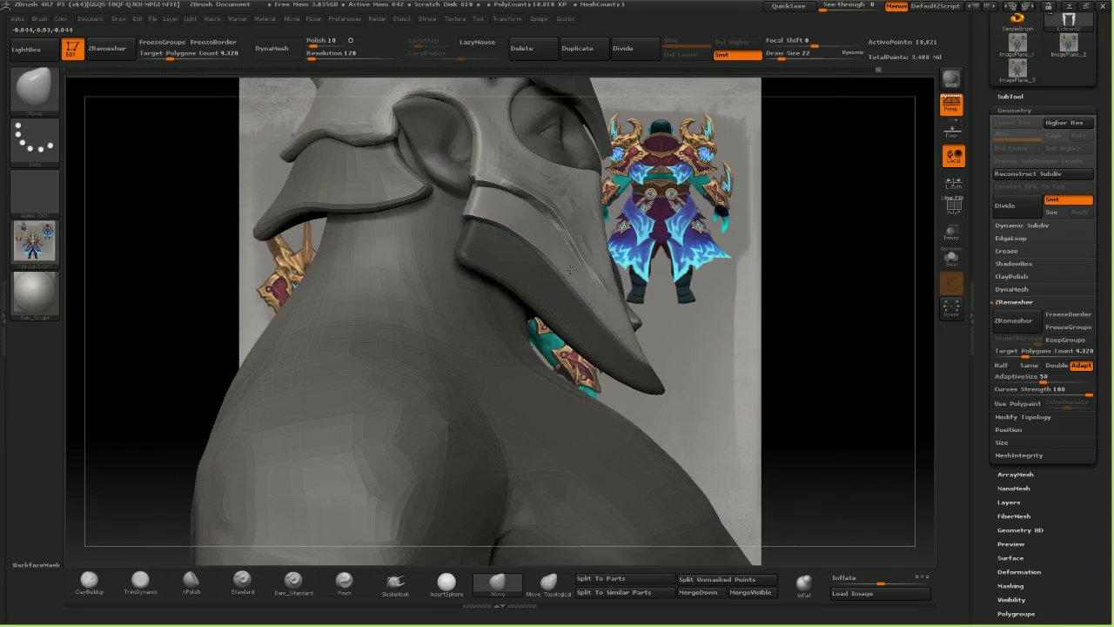
left_click_drag(710, 280, 679, 283)
left_click(89, 582)
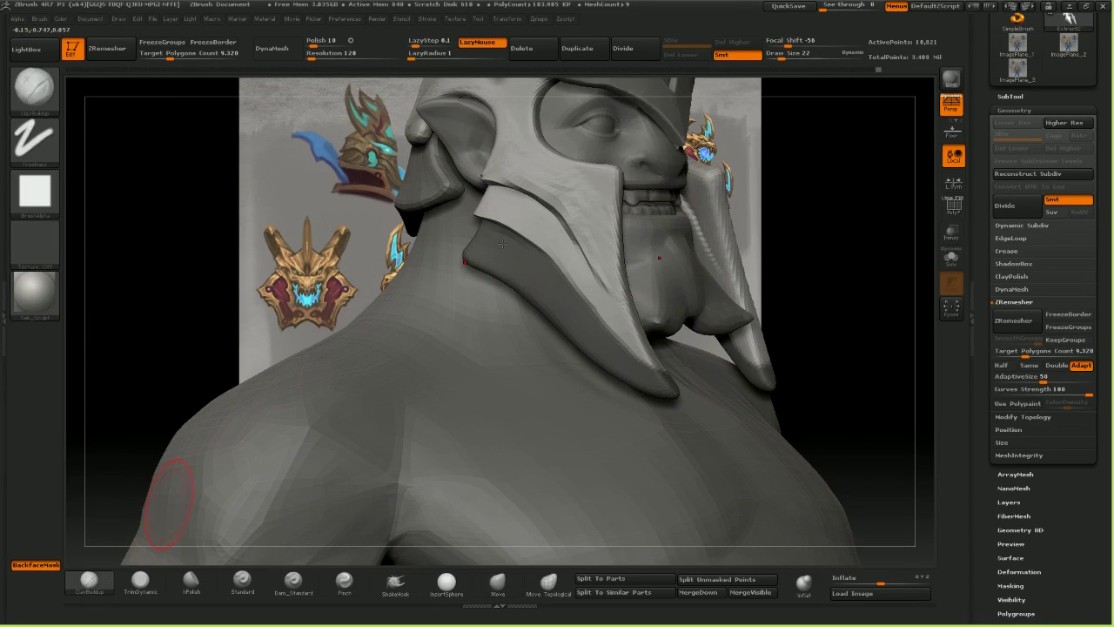
key("[")
left_click_drag(483, 217, 490, 221)
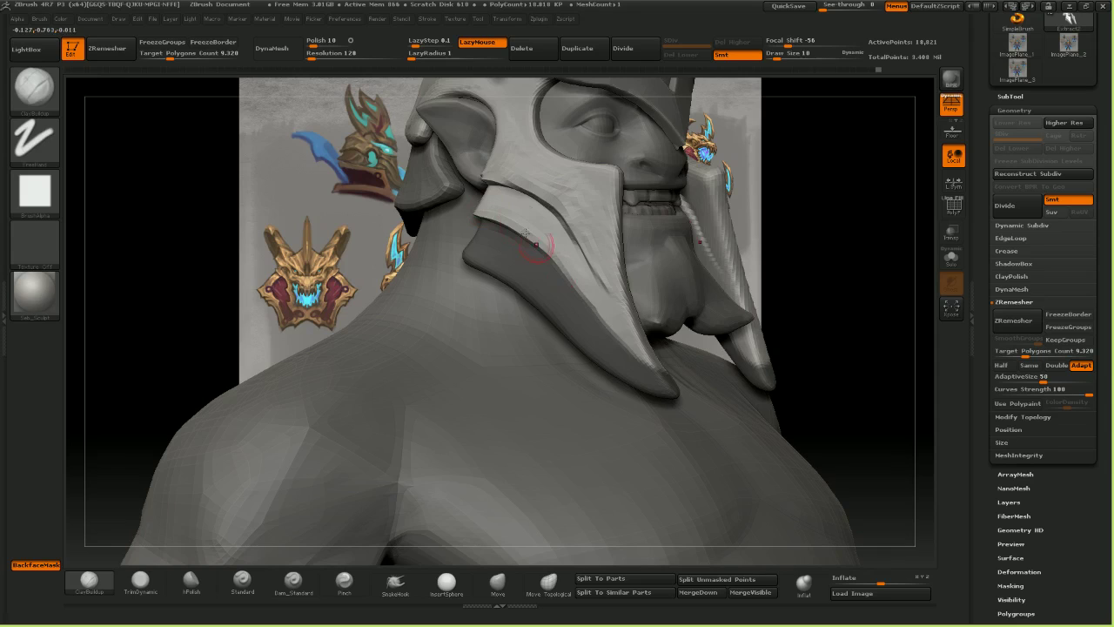
left_click_drag(828, 306, 897, 313)
key("]")
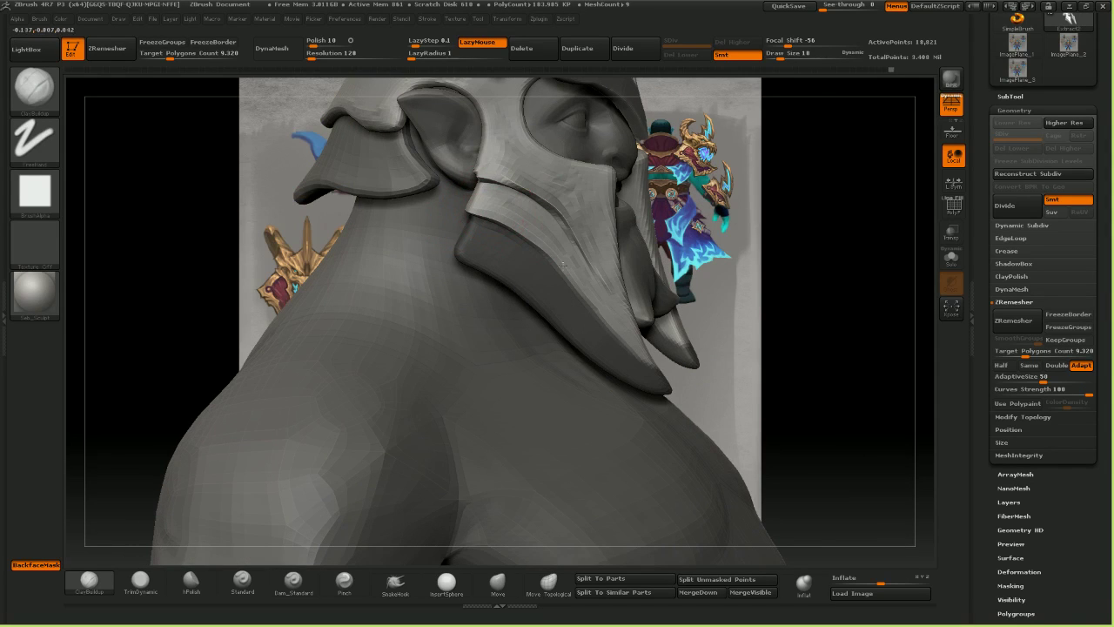
left_click_drag(499, 208, 546, 230)
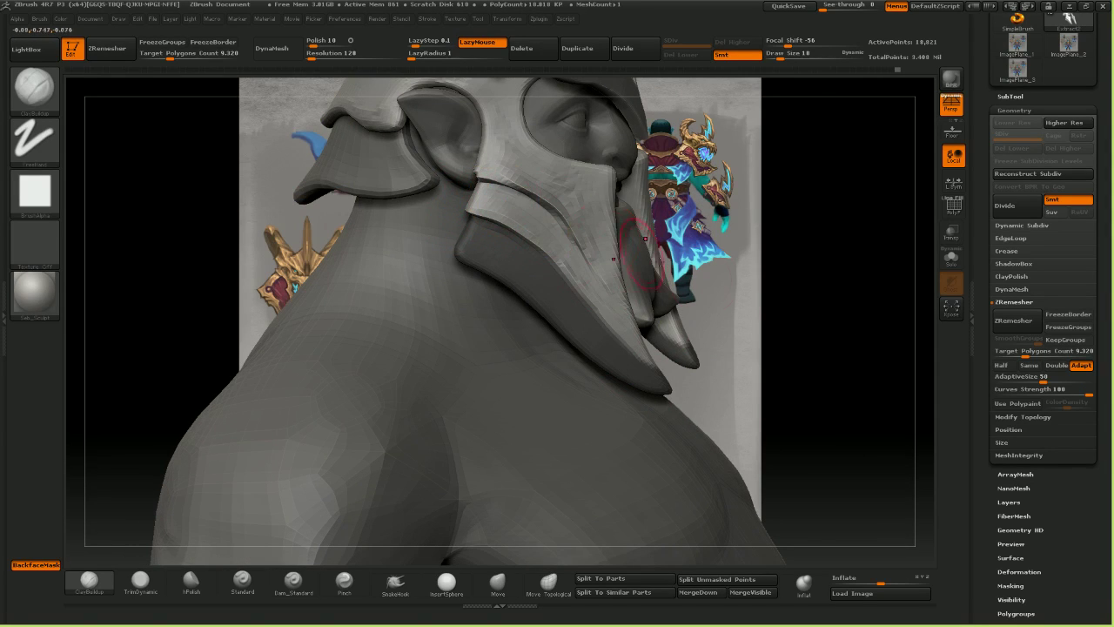
left_click_drag(804, 258, 562, 256)
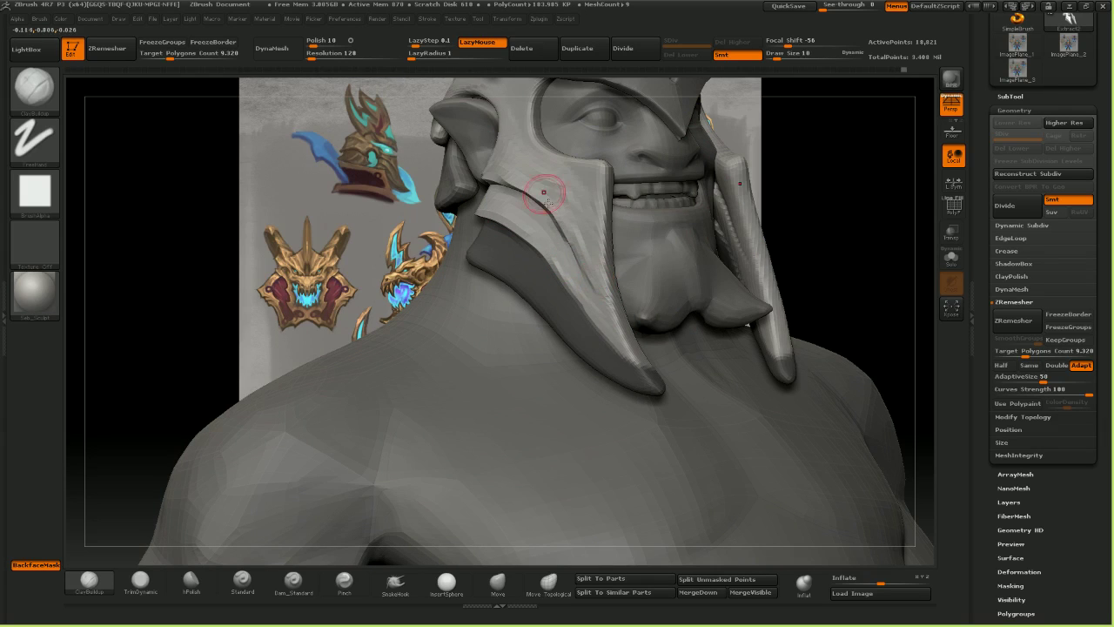
- Clear the mask on the cheek guards and smooth the cheek plate surface just below the ear
left_click_drag(817, 259, 1005, 262)
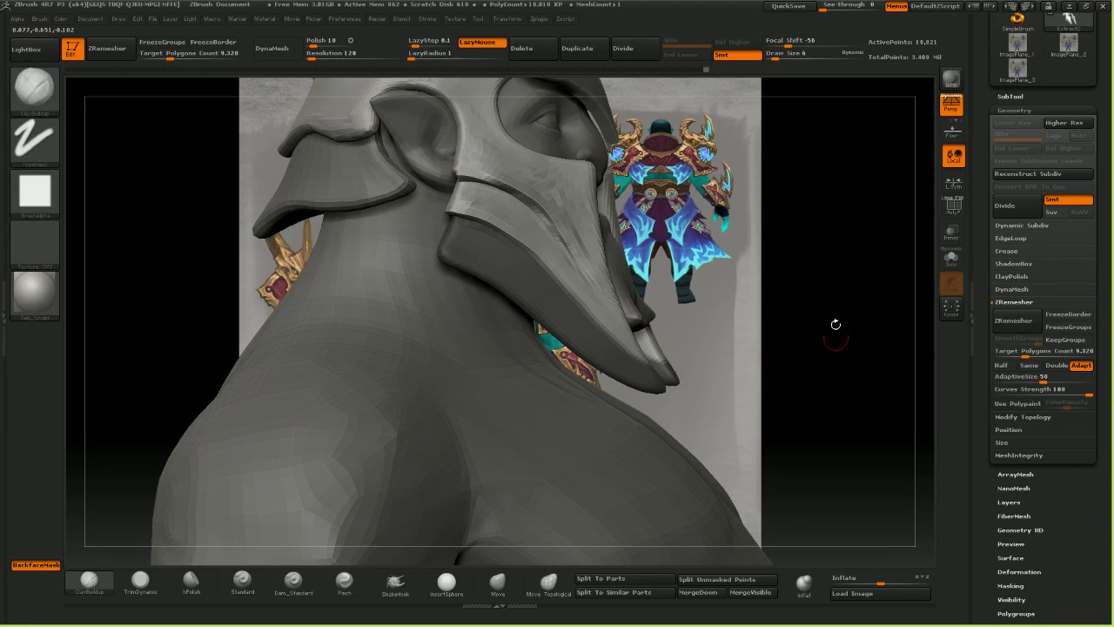
left_click_drag(835, 328, 670, 376, "ctrl")
mouse_move(670, 376)
right_mouse_down()
mouse_move(756, 374)
mouse_move(671, 346)
mouse_move(668, 382)
mouse_move(661, 348)
right_mouse_up()
right_click_drag(661, 348, 708, 393, "alt")
left_click_drag(615, 314, 580, 291, "shift")
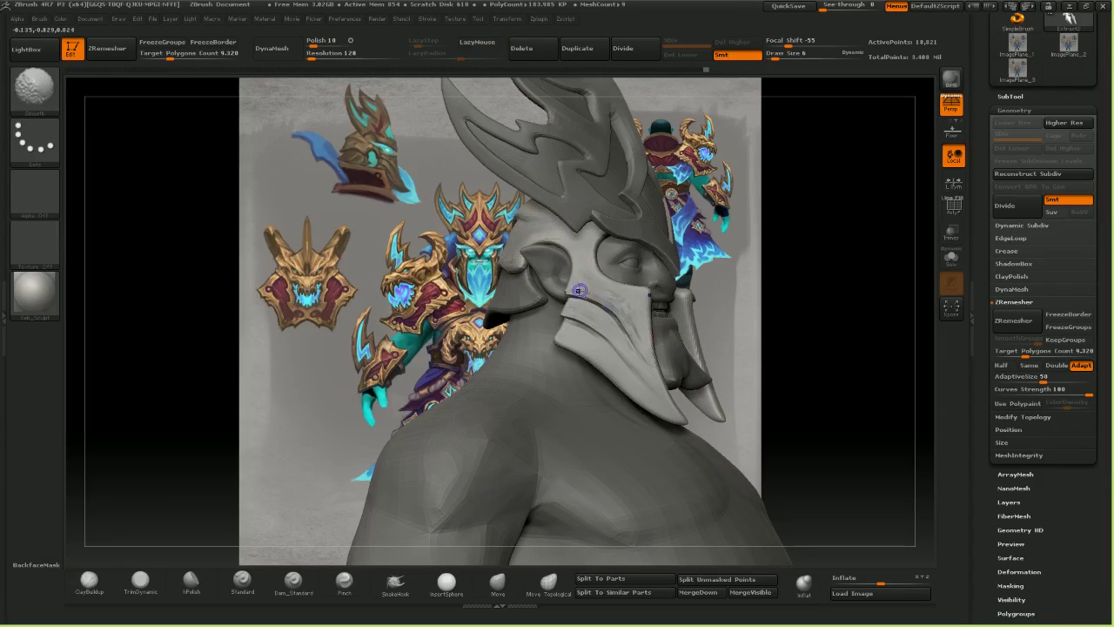
- Try remeshing the cheek guards with ZRemesher without guide curves, and undo it
left_click(1016, 322)
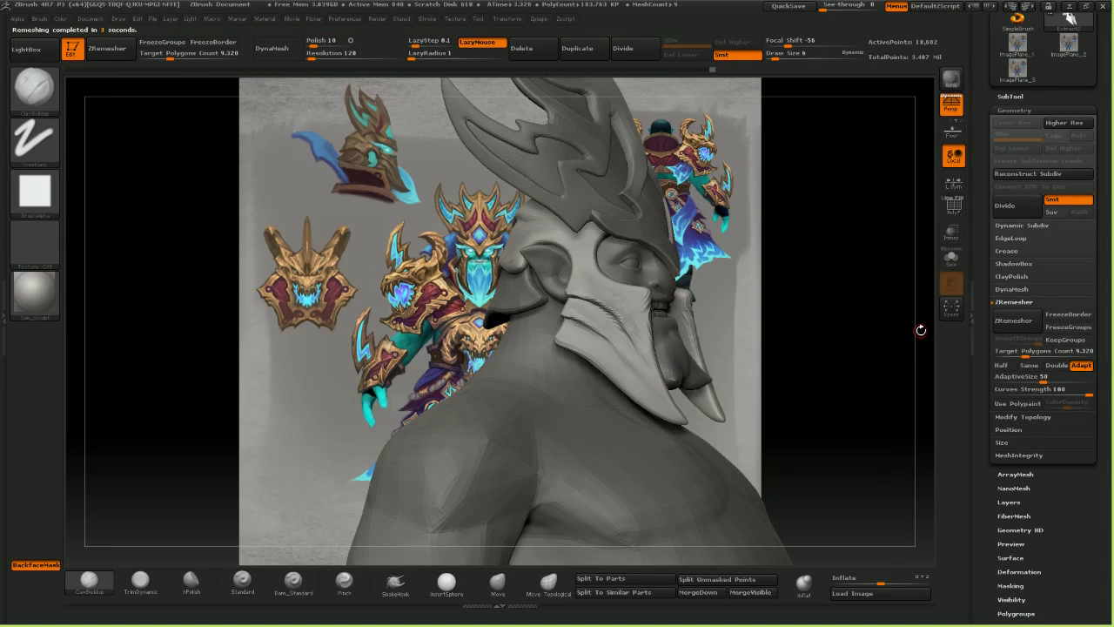
left_click_drag(802, 274, 771, 276)
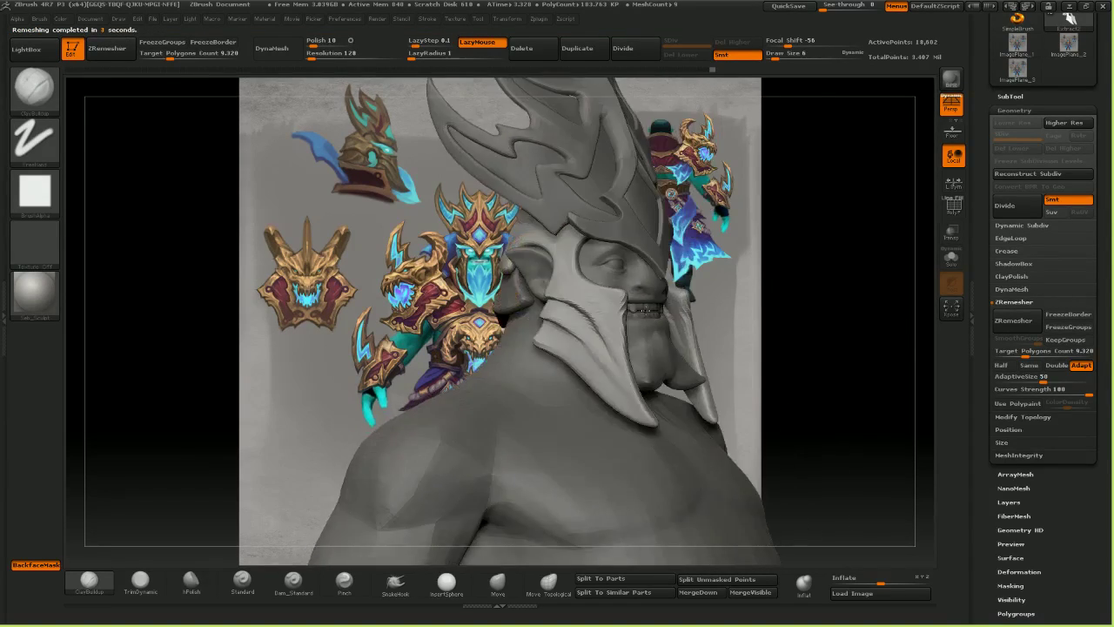
key("ctrl+z")
- Draw ZRemesherGuides curves along both sides of the cheek guard's front rim, from the lower tip up to the eye opening
mouse_move(677, 317)
right_mouse_down()
mouse_move(605, 319)
mouse_move(654, 363)
mouse_move(674, 361)
right_mouse_up()
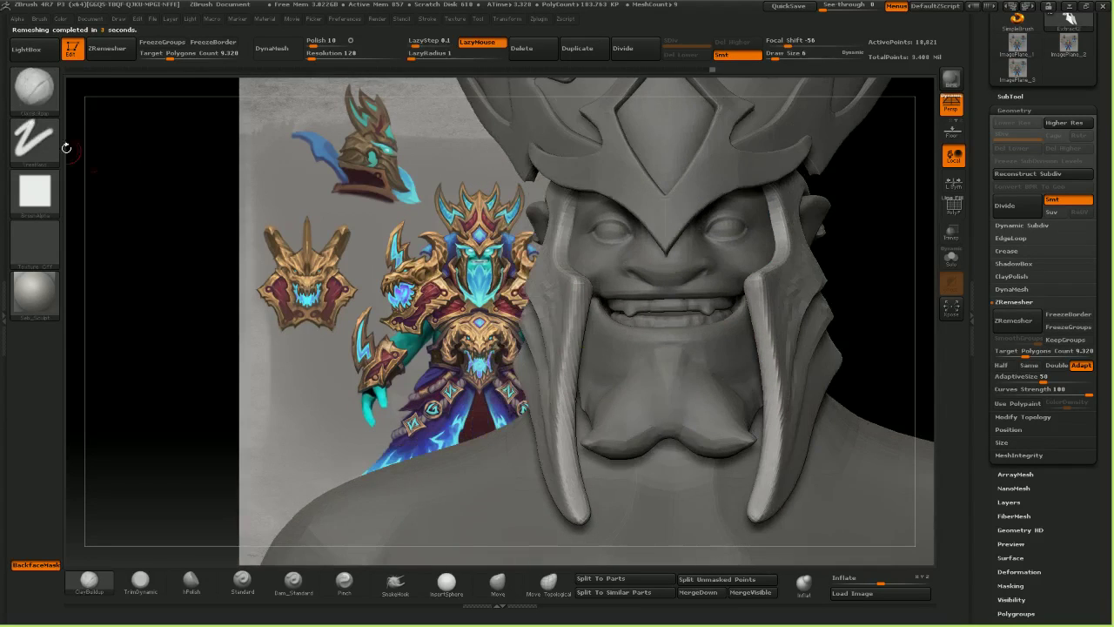
left_click(37, 92)
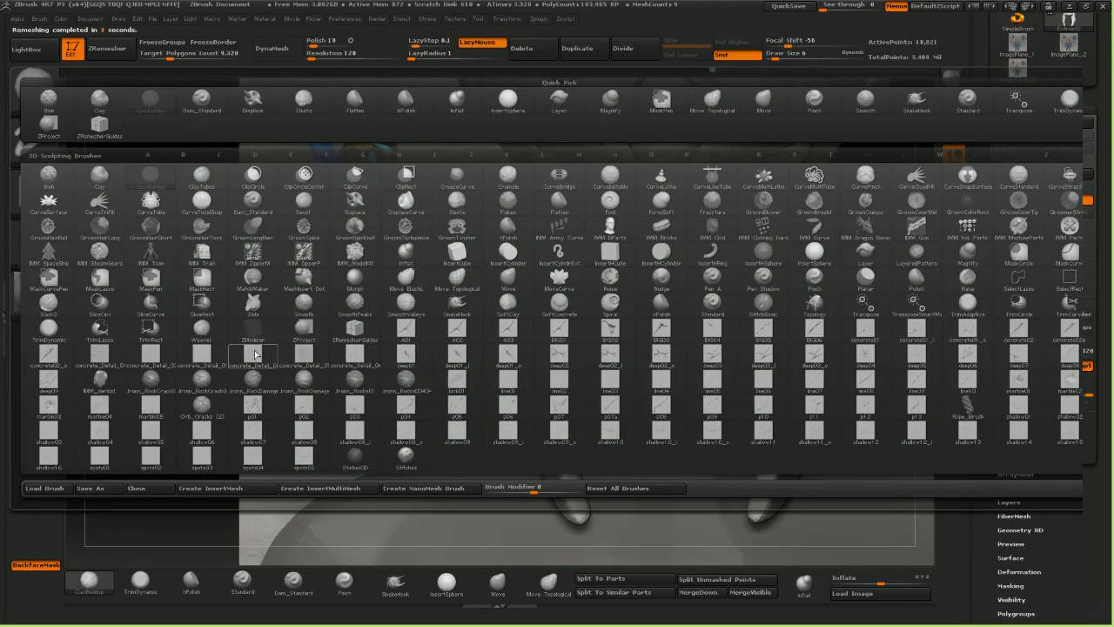
left_click(355, 333)
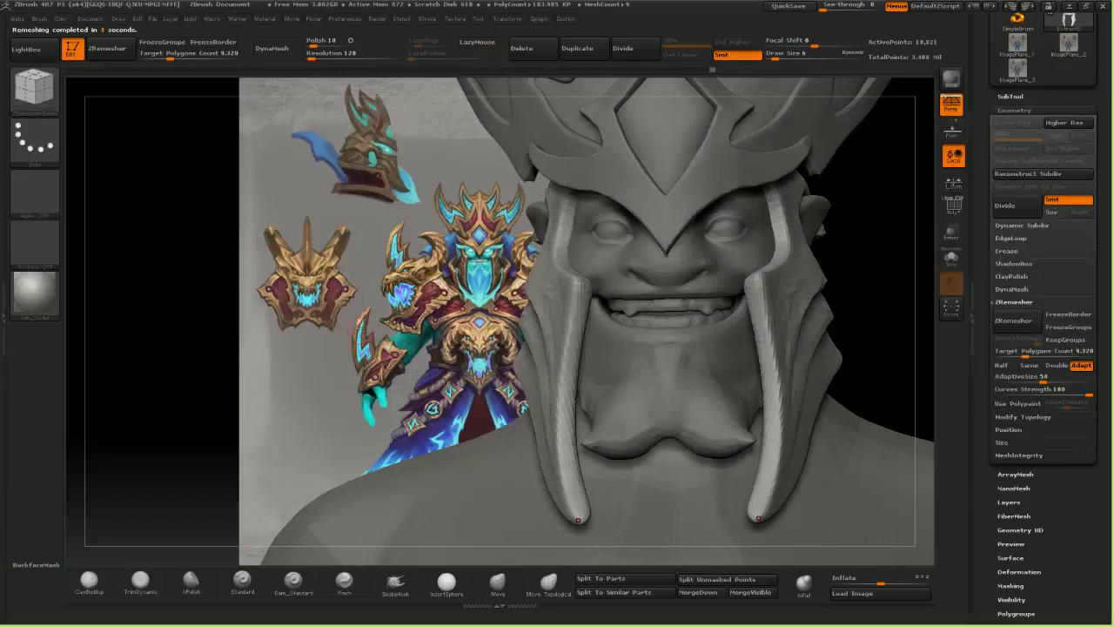
left_click_drag(571, 511, 558, 444)
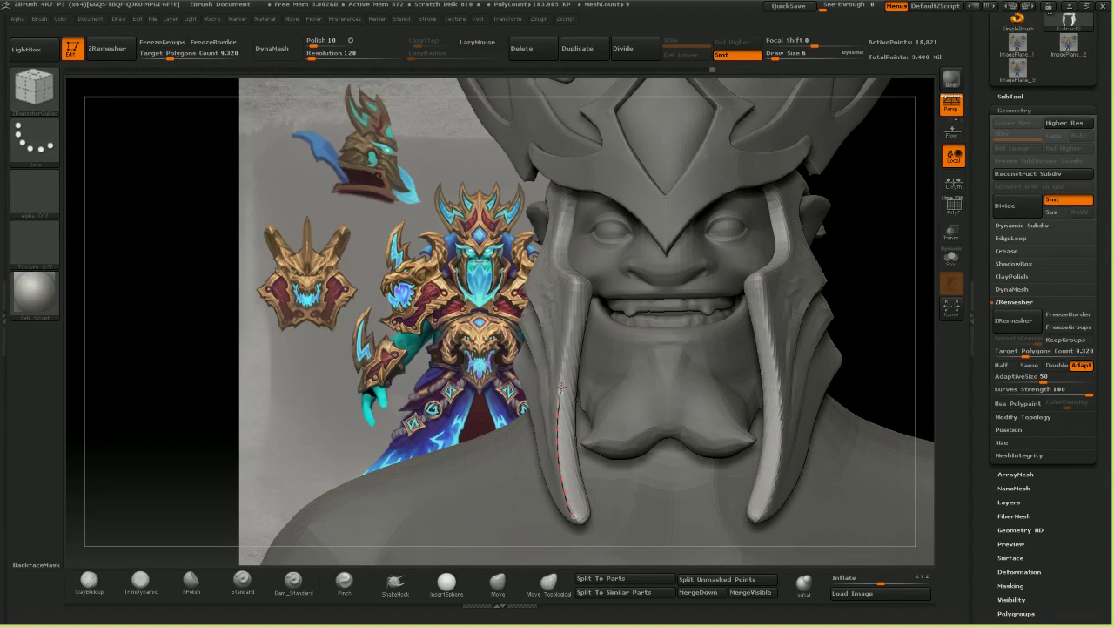
left_click_drag(572, 306, 576, 276)
left_click_drag(858, 325, 783, 327)
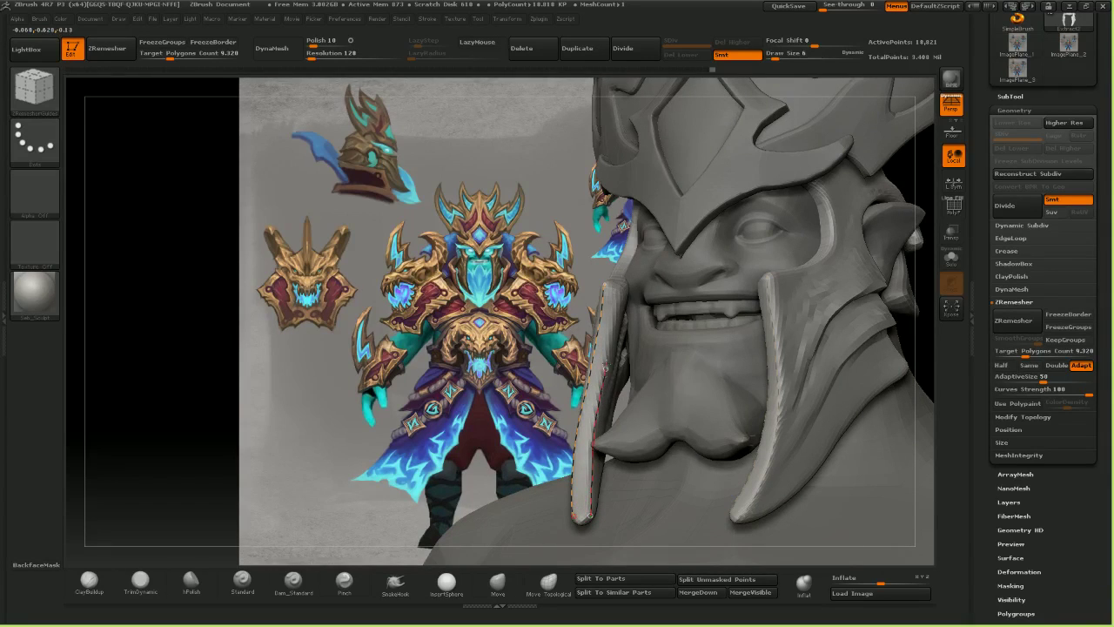
left_click_drag(207, 166, 214, 237)
left_click_drag(605, 278, 624, 172)
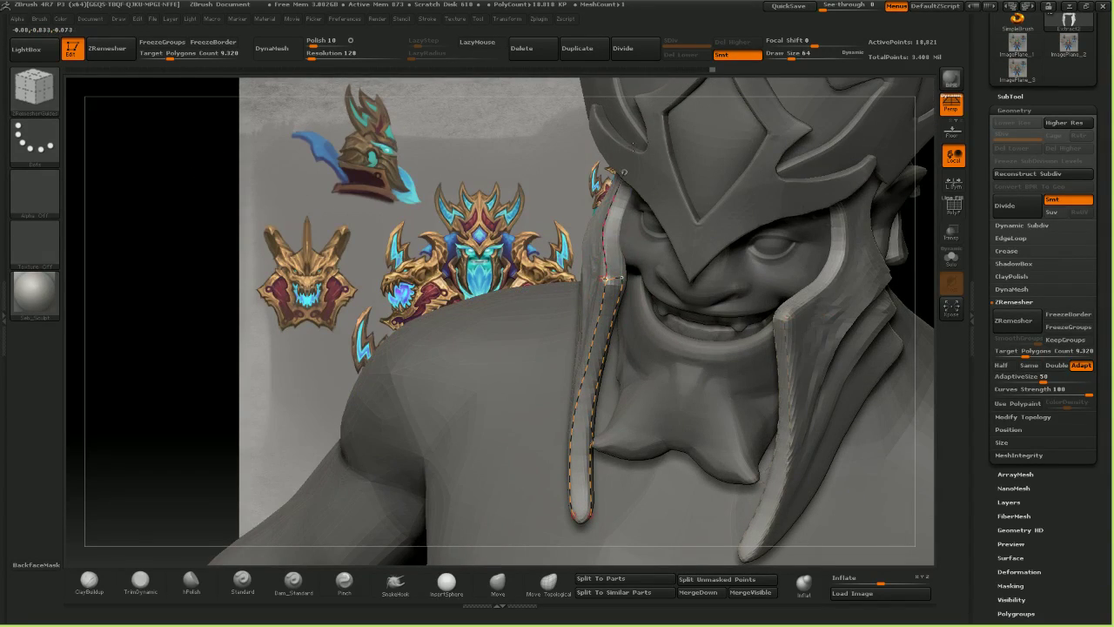
- Try remeshing the cheek guards with the front rim guides, inspect the plate steps, and undo the remesh
left_click(1031, 322)
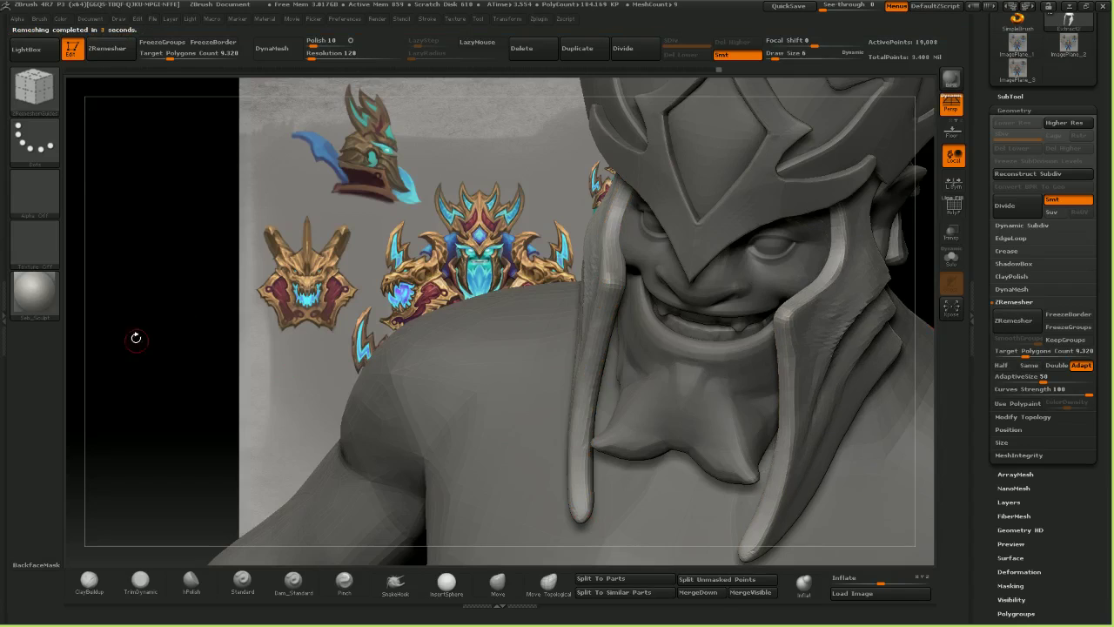
left_click_drag(134, 336, 204, 272)
left_click_drag(447, 346, 552, 364)
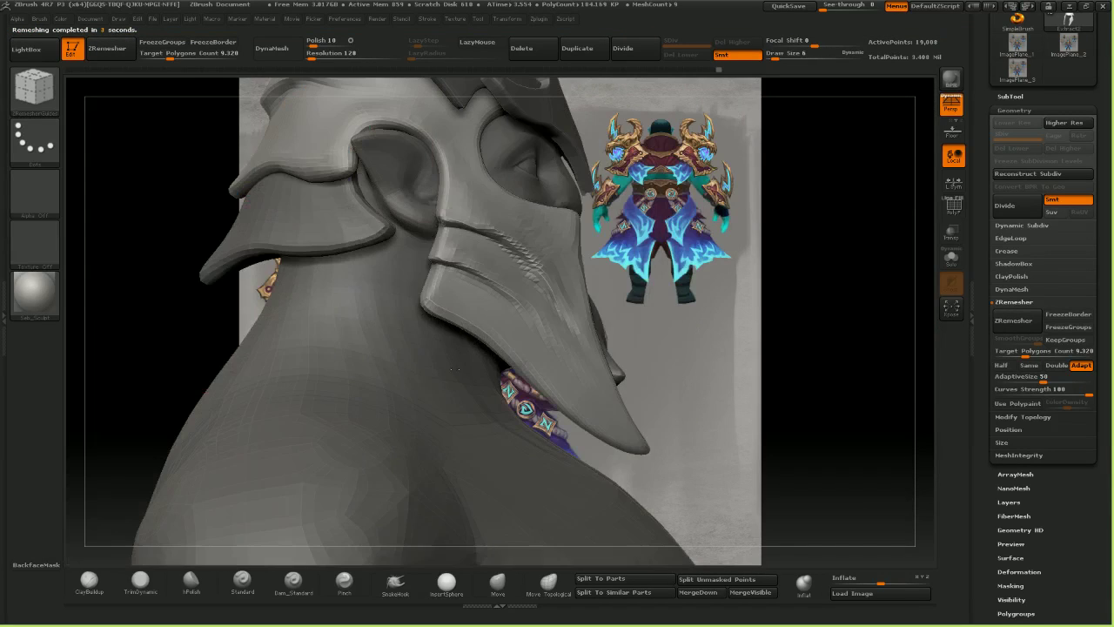
key("ctrl+z")
- Try drawing guide curves along the cheek plate steps and lower border, and undo them back to the front rim guides
left_click_drag(622, 361, 568, 358)
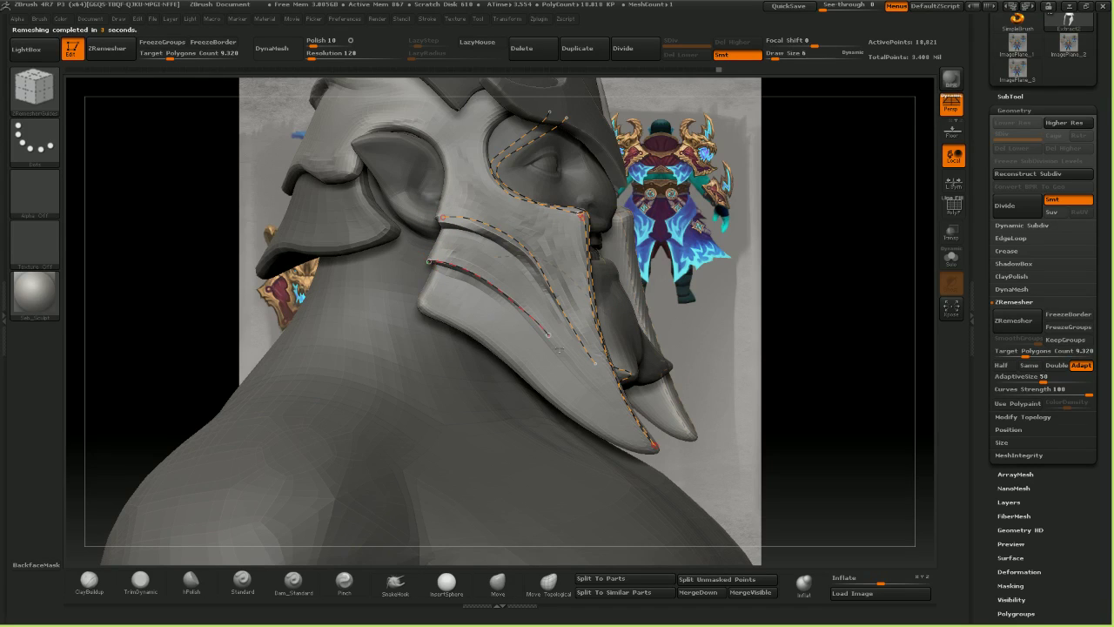
left_click_drag(525, 371, 654, 447)
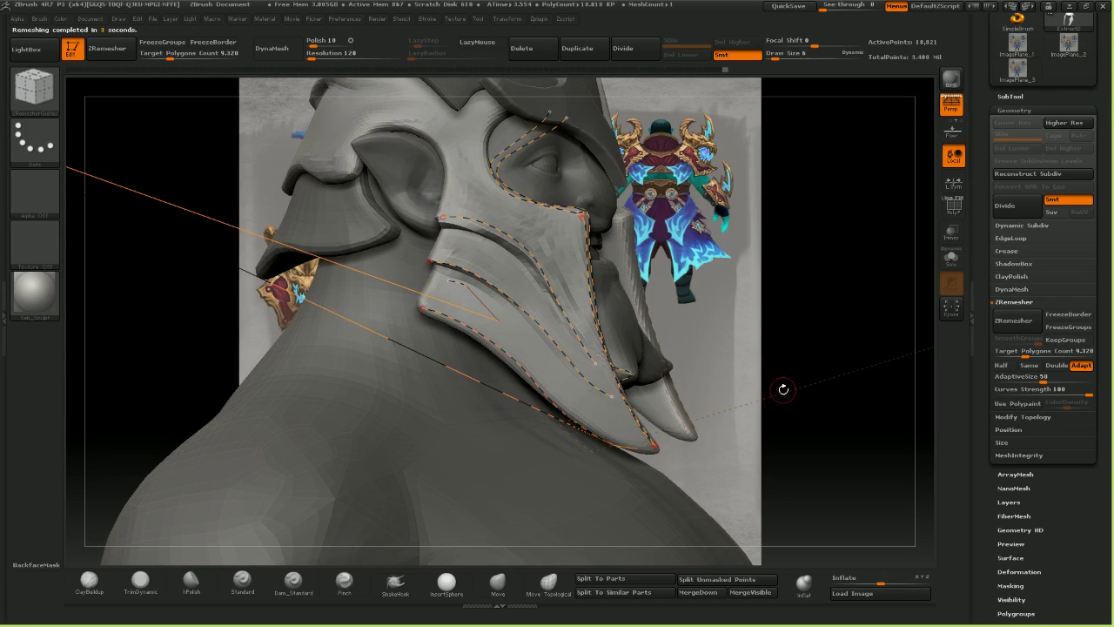
key("ctrl+z")
left_click_drag(771, 415, 707, 385)
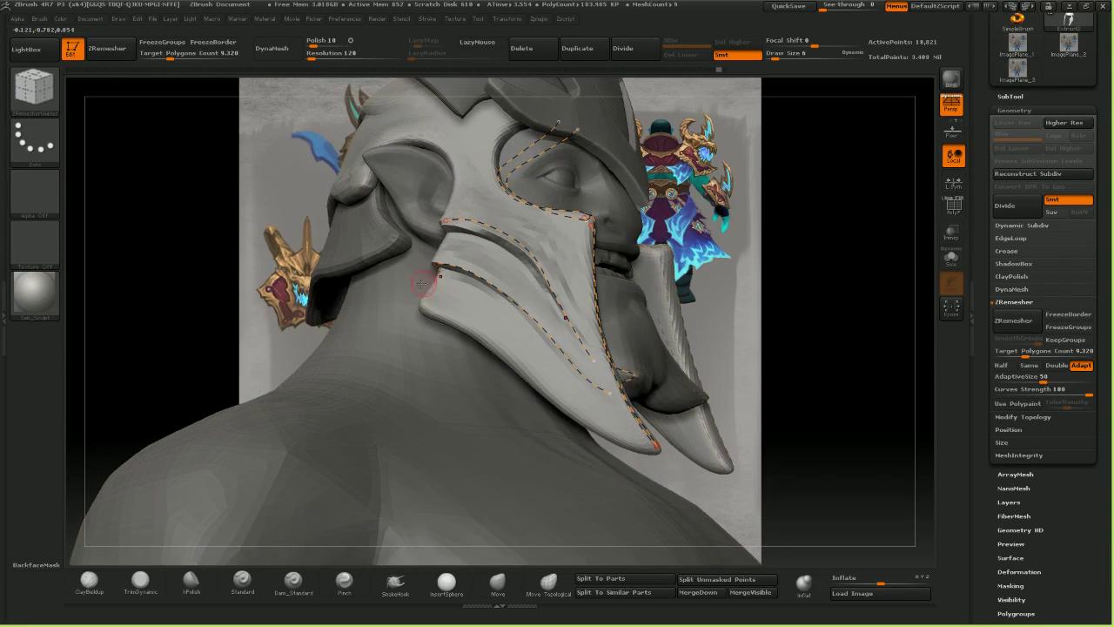
key("ctrl")
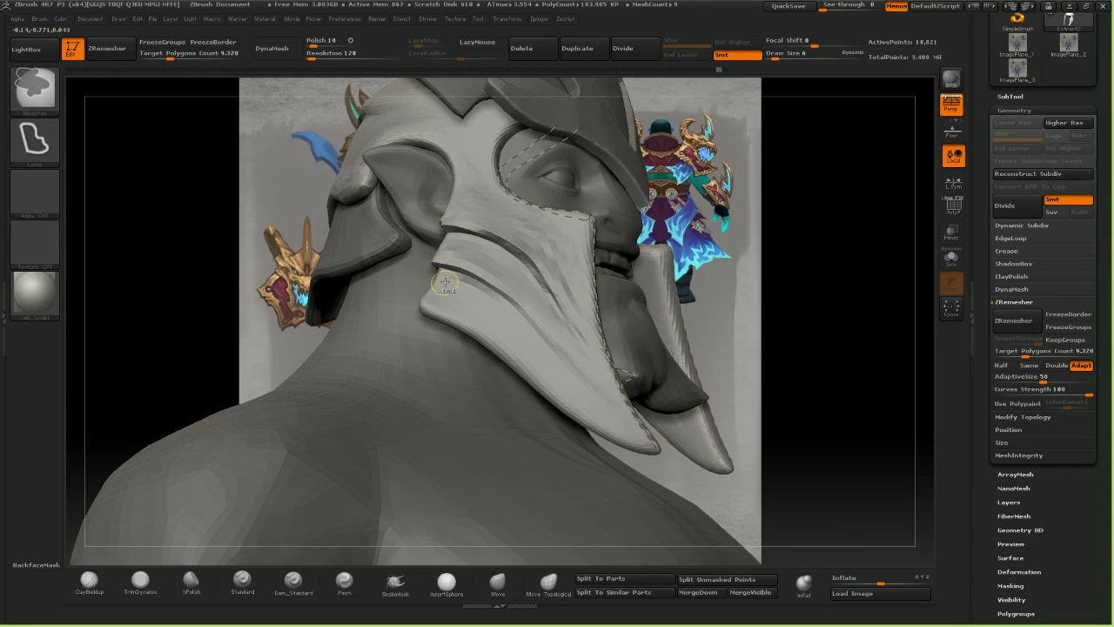
key("ctrl+z")
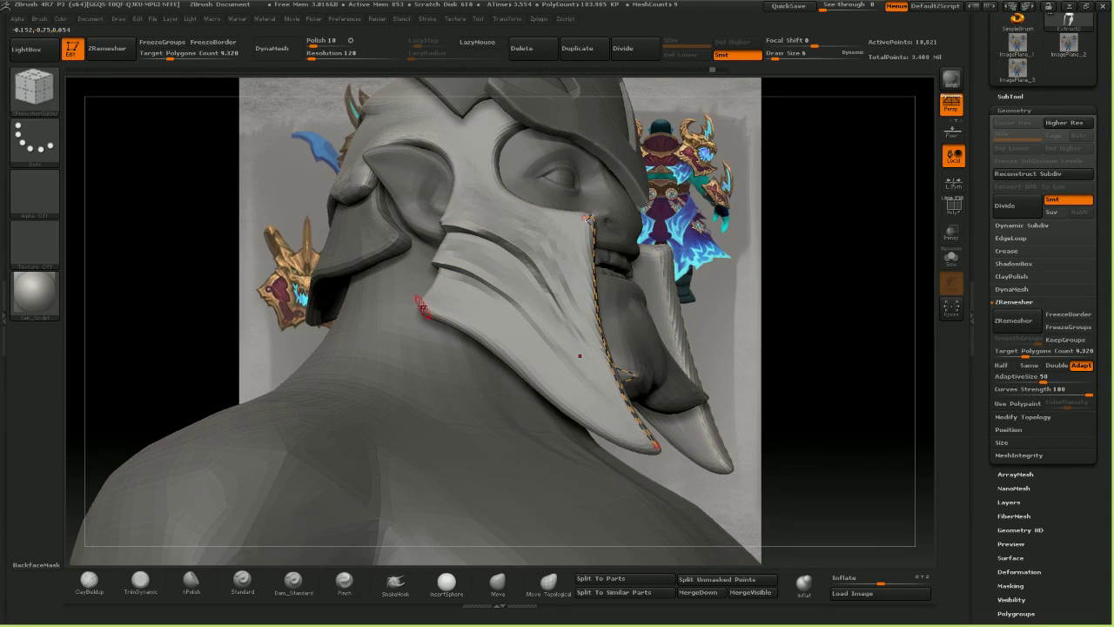
- Draw guide curves along the upper and middle plate steps and the lower border of the cheek guard, redoing misplaced ones
left_click_drag(714, 449, 715, 450)
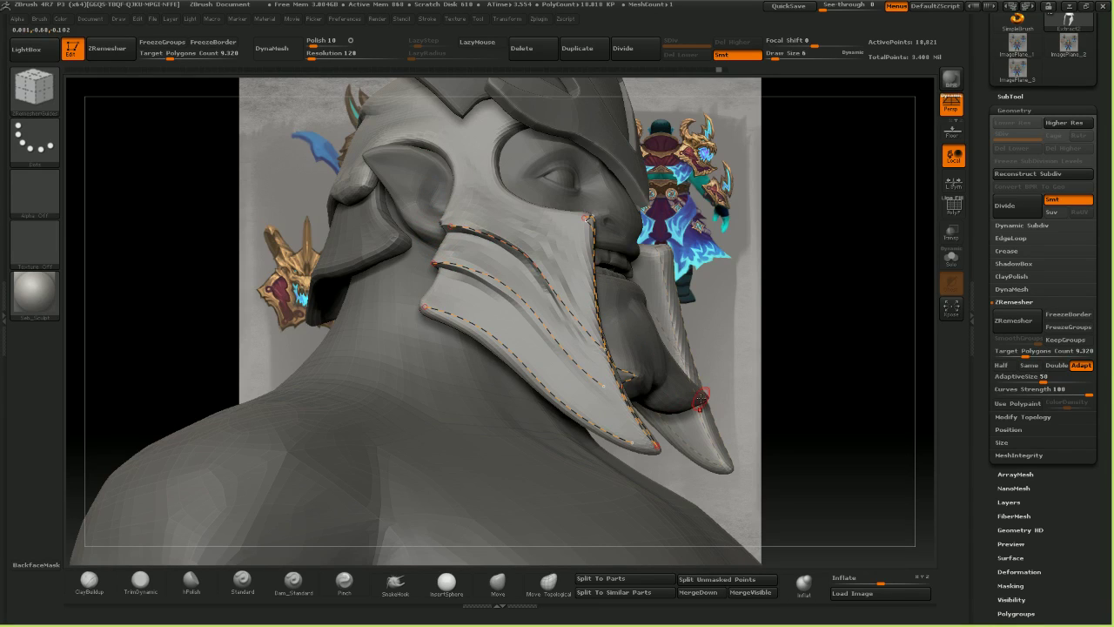
key("ctrl+z")
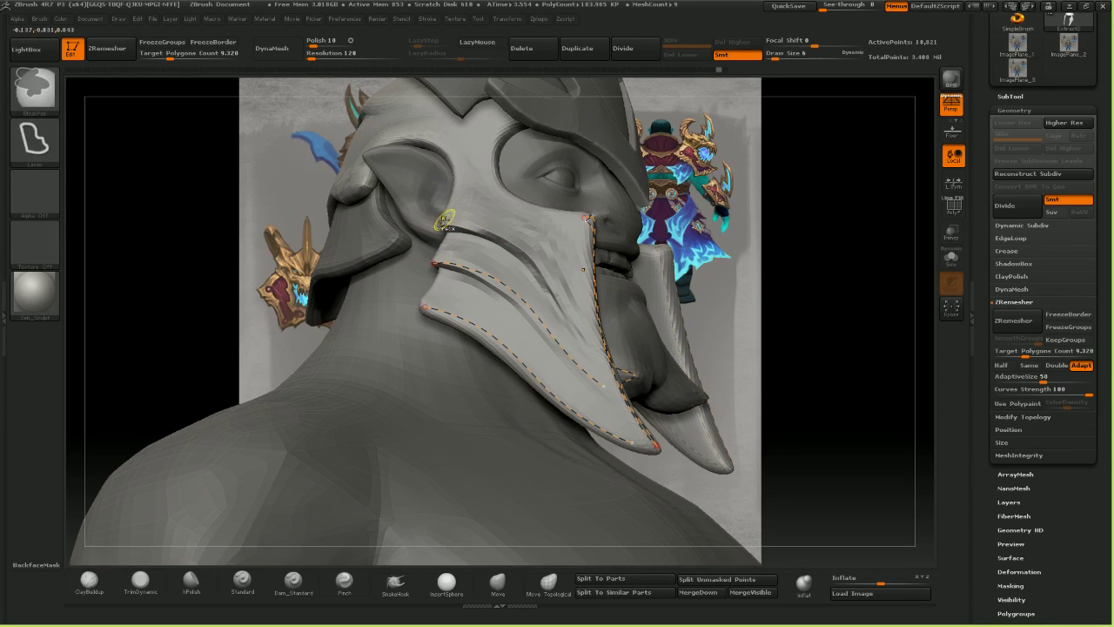
key("ctrl+z")
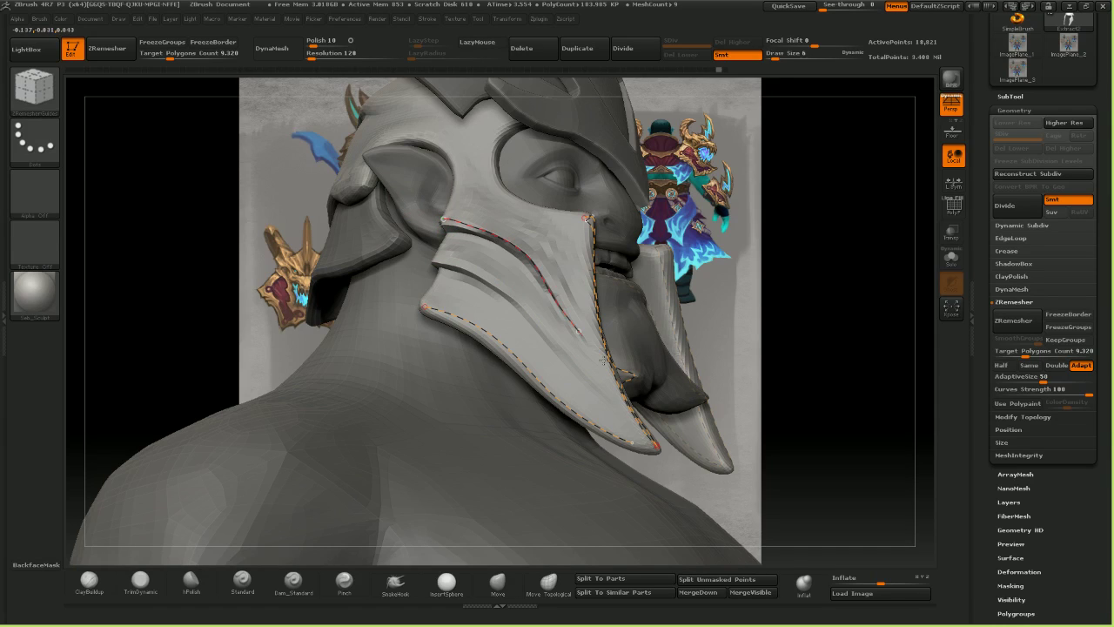
left_click_drag(445, 235, 438, 249)
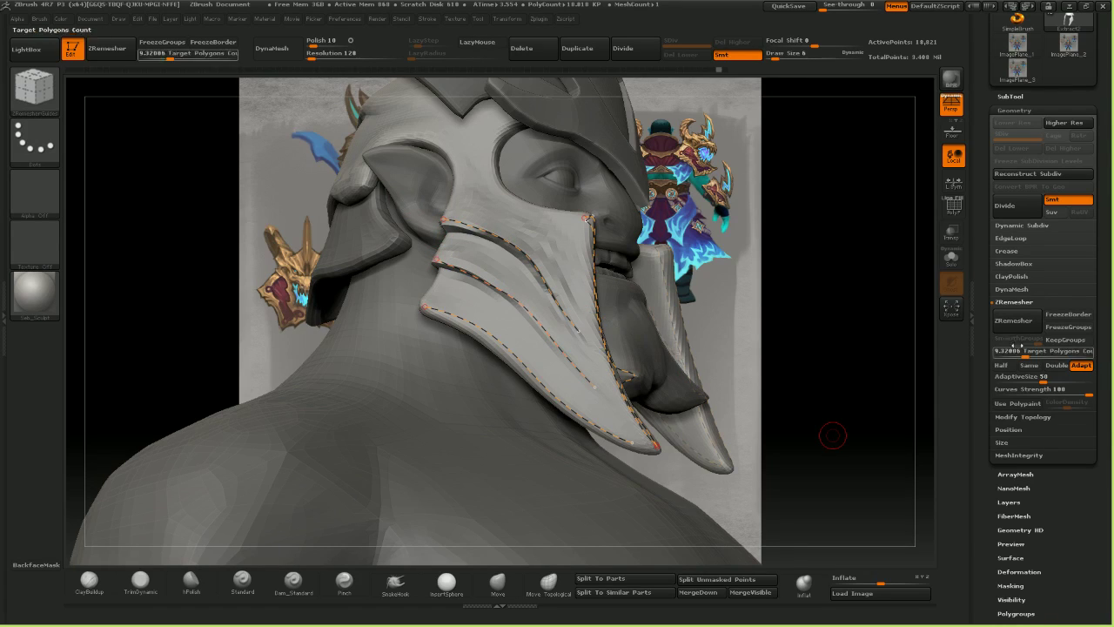
- Try remeshing the cheek guards with the plate step and border guides, and undo the remesh
left_click(1010, 320)
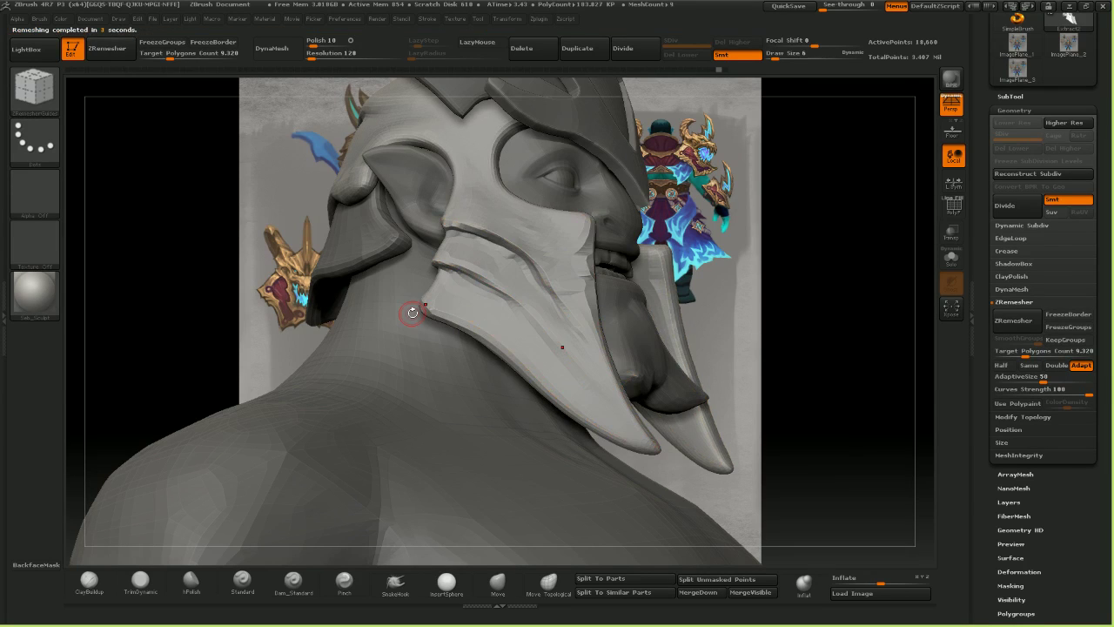
left_click_drag(404, 218, 287, 235)
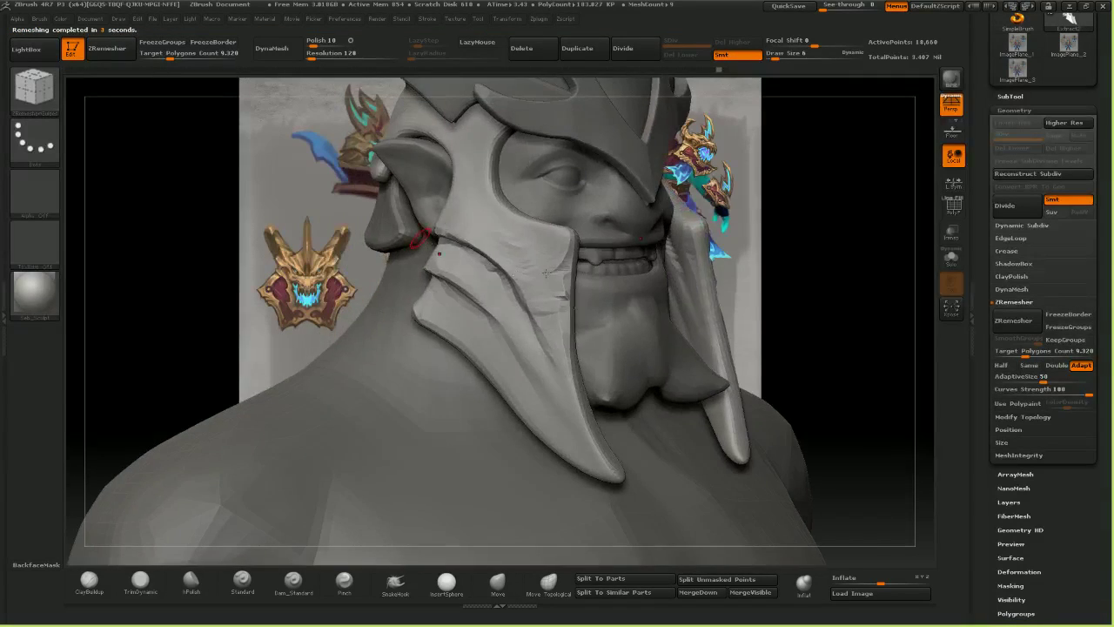
key("ctrl+z")
- Add guide curves around the eye opening and inner front rim, and remesh the cheek guards with ZRemesher
mouse_move(670, 283)
left_mouse_down()
mouse_move(528, 315)
mouse_move(533, 296)
left_mouse_up()
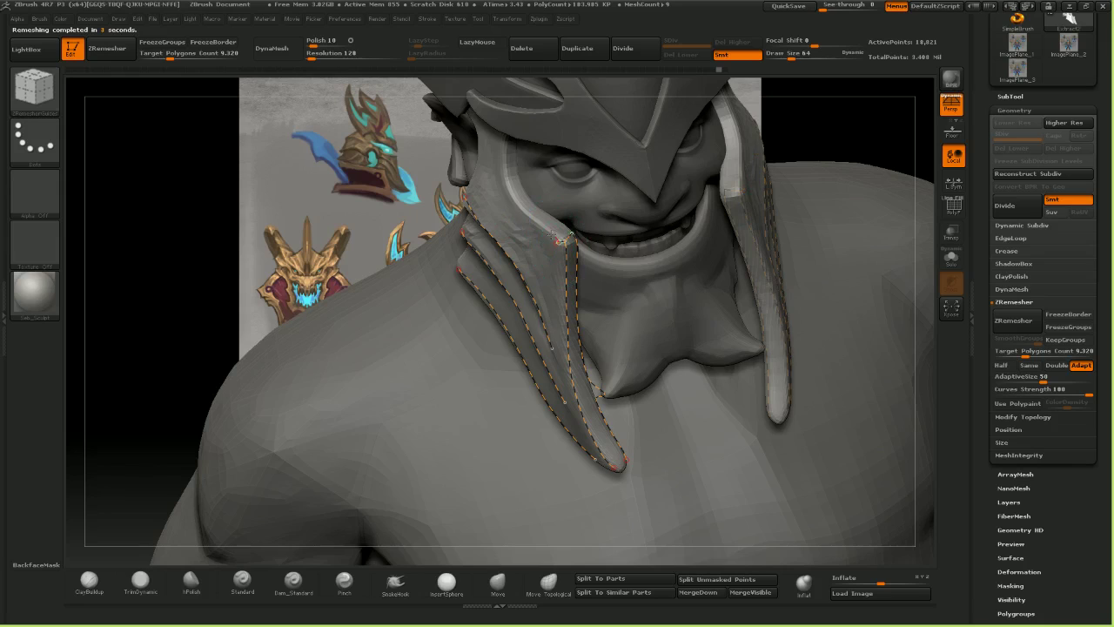
left_click_drag(501, 163, 507, 132)
right_click_drag(562, 148, 549, 136)
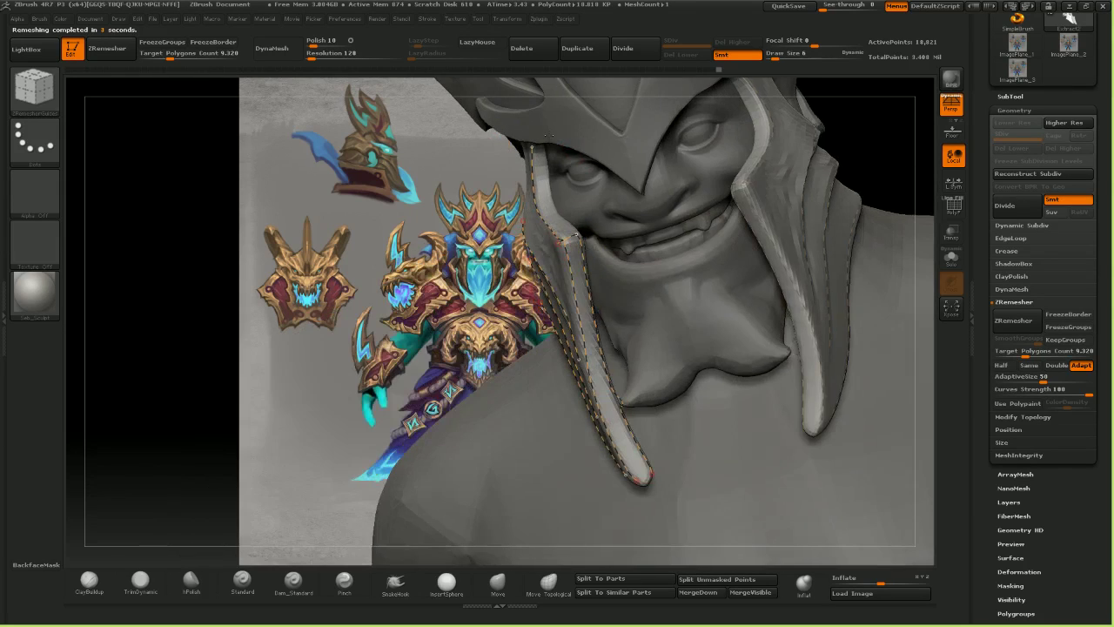
left_click_drag(576, 236, 562, 219)
right_click_drag(613, 239, 750, 239)
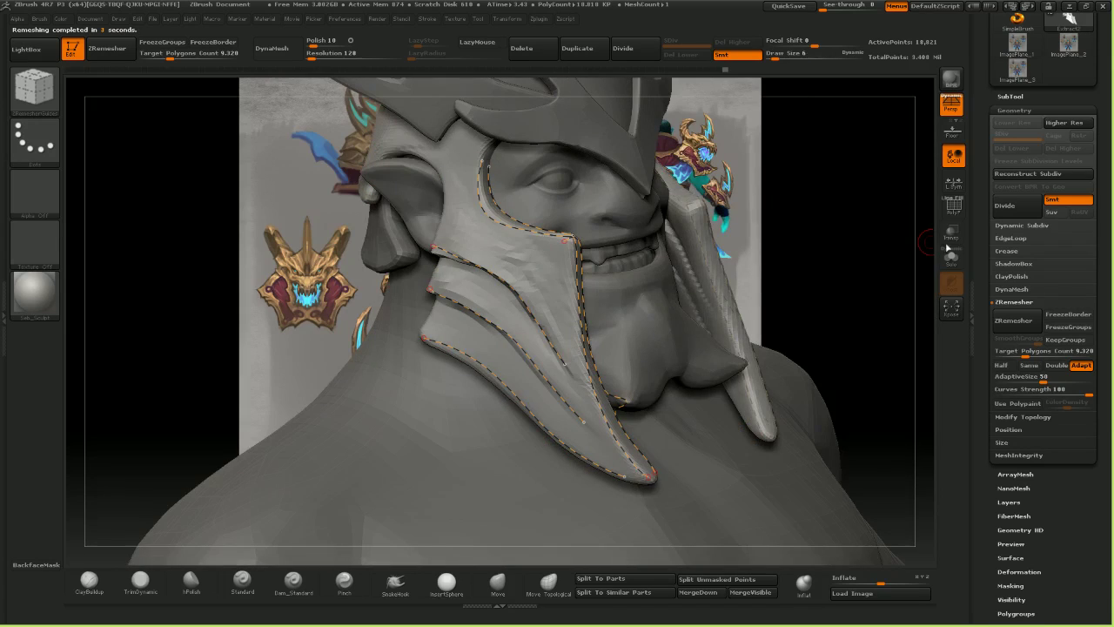
left_click(1015, 322)
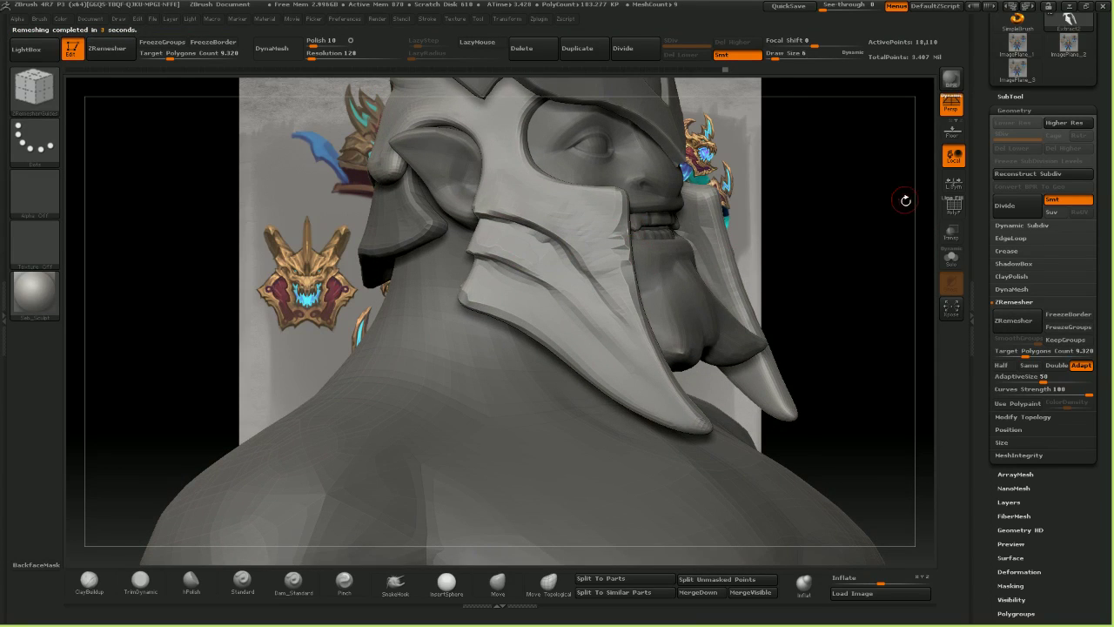
- Examine the edge flow of the remeshed cheek guards in the wireframe display
left_click(954, 206)
right_click_drag(765, 187, 755, 278)
right_click_drag(731, 234, 633, 185, "ctrl")
mouse_move(633, 186)
right_mouse_down("ctrl")
mouse_move(583, 272)
mouse_move(765, 263)
mouse_move(756, 290)
mouse_move(771, 285)
mouse_move(749, 131)
mouse_move(931, 156)
mouse_move(984, 235)
mouse_move(914, 334)
right_mouse_up("ctrl")
left_click(954, 206)
- Try a second ZRemesher pass on the cheek guards, inspect its wireframe, and undo it
left_click(1013, 320)
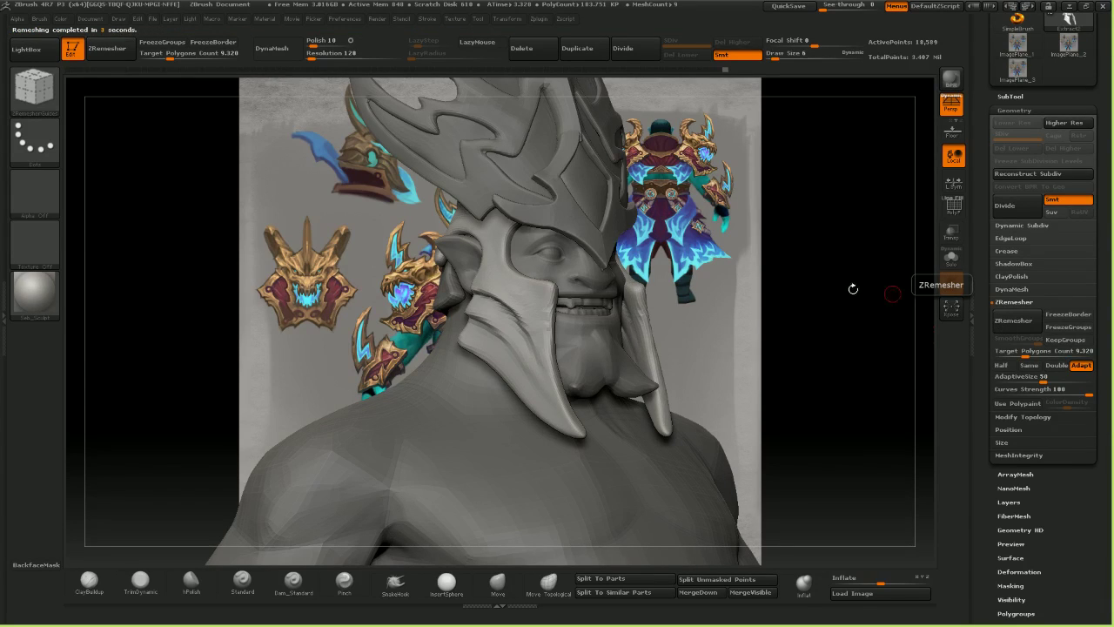
mouse_move(566, 317)
right_mouse_down()
mouse_move(740, 335)
mouse_move(731, 348)
mouse_move(582, 328)
mouse_move(615, 369)
right_mouse_up()
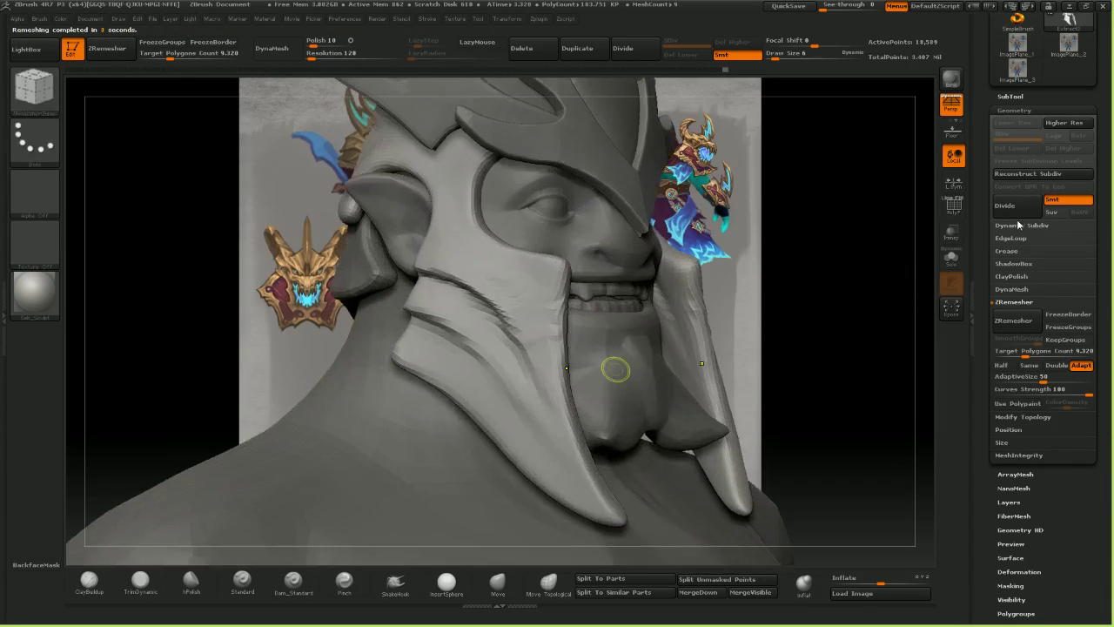
key("shift+f")
mouse_move(648, 292)
right_mouse_down()
mouse_move(766, 283)
mouse_move(764, 294)
mouse_move(658, 300)
mouse_move(644, 196)
mouse_move(600, 183)
mouse_move(581, 252)
mouse_move(487, 254)
mouse_move(491, 165)
right_mouse_up()
key("ctrl+z")
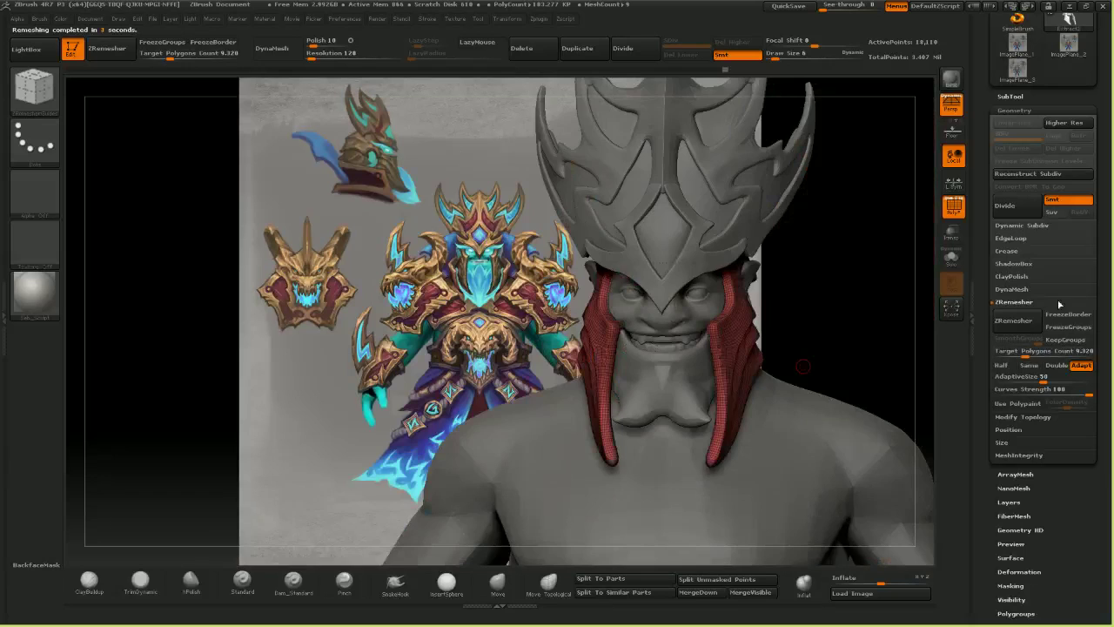
right_click_drag(675, 319, 750, 305)
left_click(954, 207)
- Pull the rear edge of the helmet's upper neck plate outward with the Move brush at a reduced brush size
mouse_move(633, 327)
right_mouse_down()
mouse_move(674, 326)
mouse_move(616, 331)
right_mouse_up()
mouse_move(374, 331)
right_mouse_down()
mouse_move(500, 332)
mouse_move(500, 274)
mouse_move(418, 287)
mouse_move(456, 300)
right_mouse_up()
right_click_drag(134, 373, 95, 374)
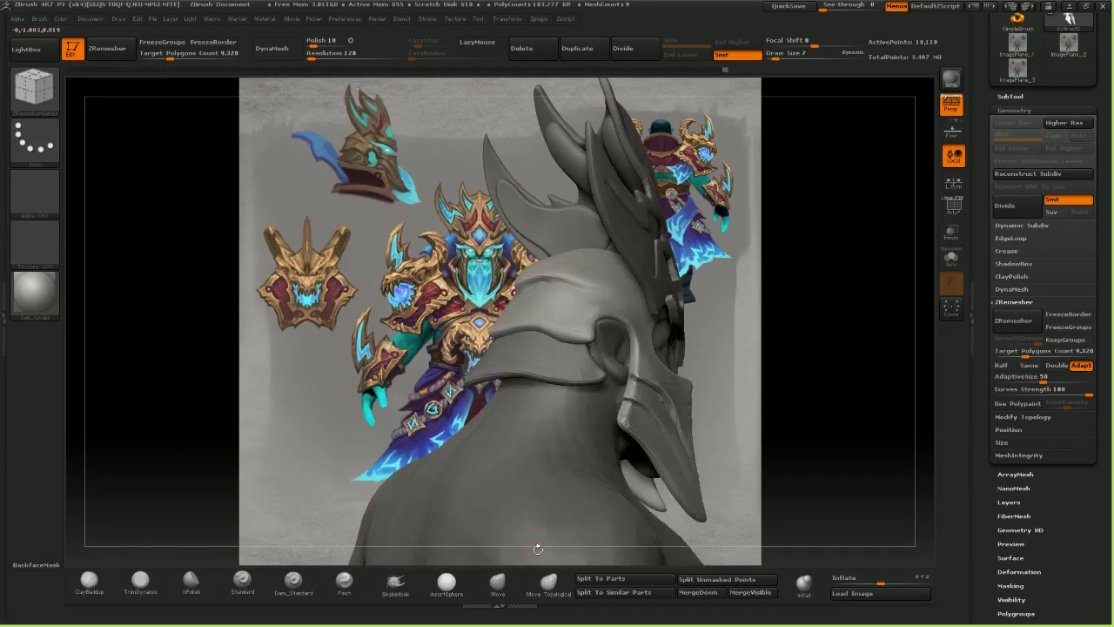
left_click(498, 584)
left_click(496, 583)
right_click_drag(559, 341, 534, 329)
key("bracketleft")
key("bracketleft")
right_click_drag(603, 349, 775, 347)
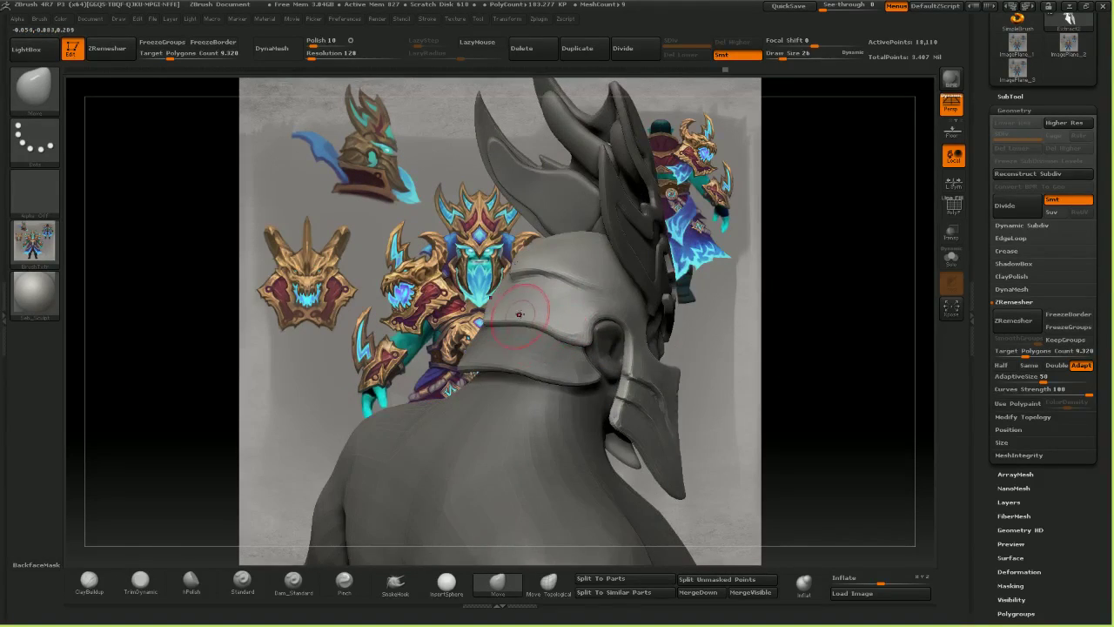
left_click_drag(520, 314, 489, 297)
- Adjust the rear of the lower neck guard plate in side view with a larger Move brush
mouse_move(779, 376)
left_mouse_down()
mouse_move(592, 372)
mouse_move(617, 372)
left_mouse_up()
key("bracketright")
key("bracketright")
left_click_drag(551, 367, 503, 334)
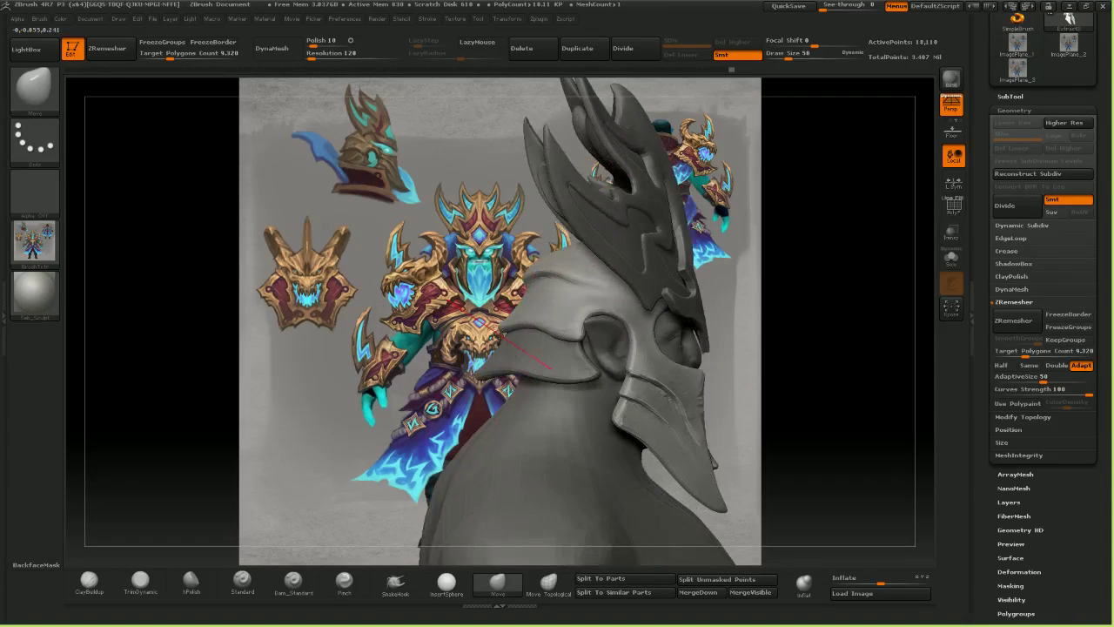
right_click_drag(503, 334, 532, 265)
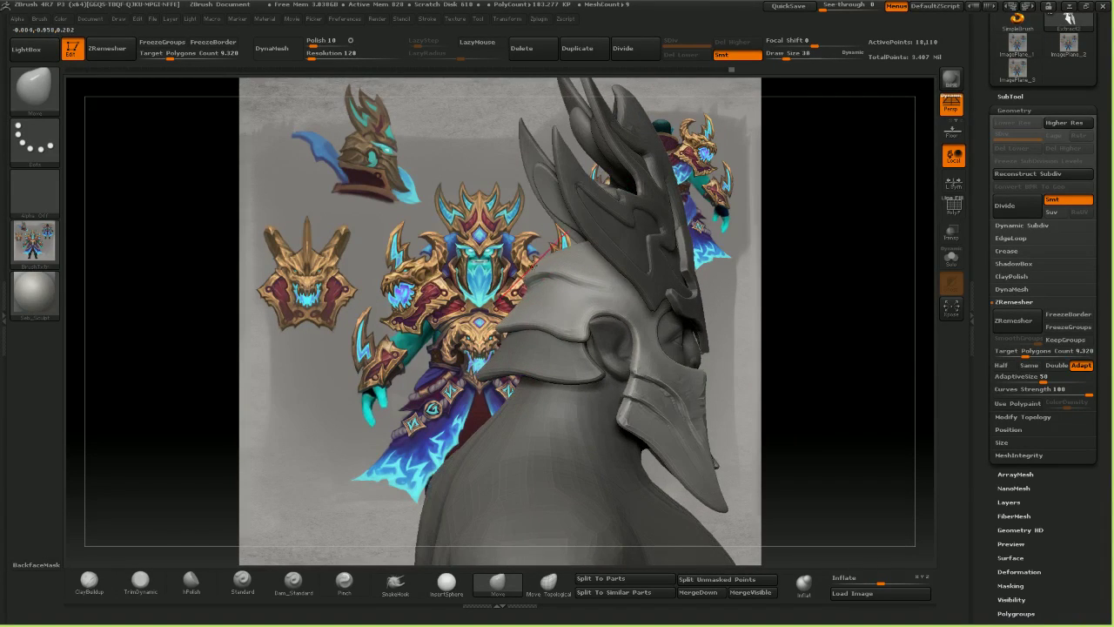
left_click_drag(517, 221, 506, 217)
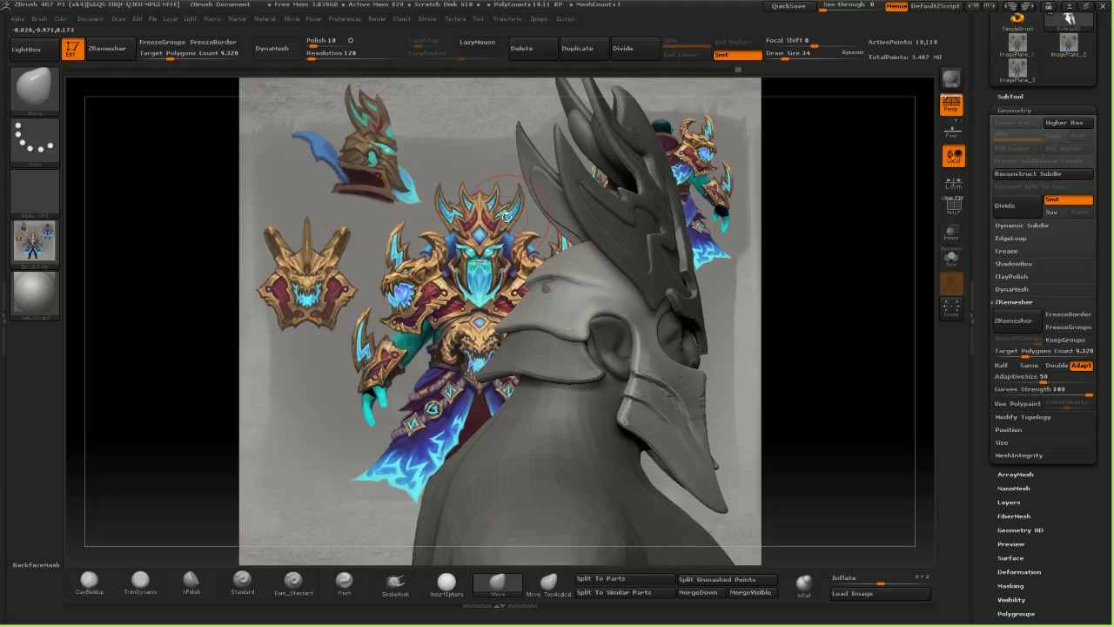
- Reshape the rear of the helmet's upper neck plate from behind and below with the Move brush
left_click(520, 353, "alt")
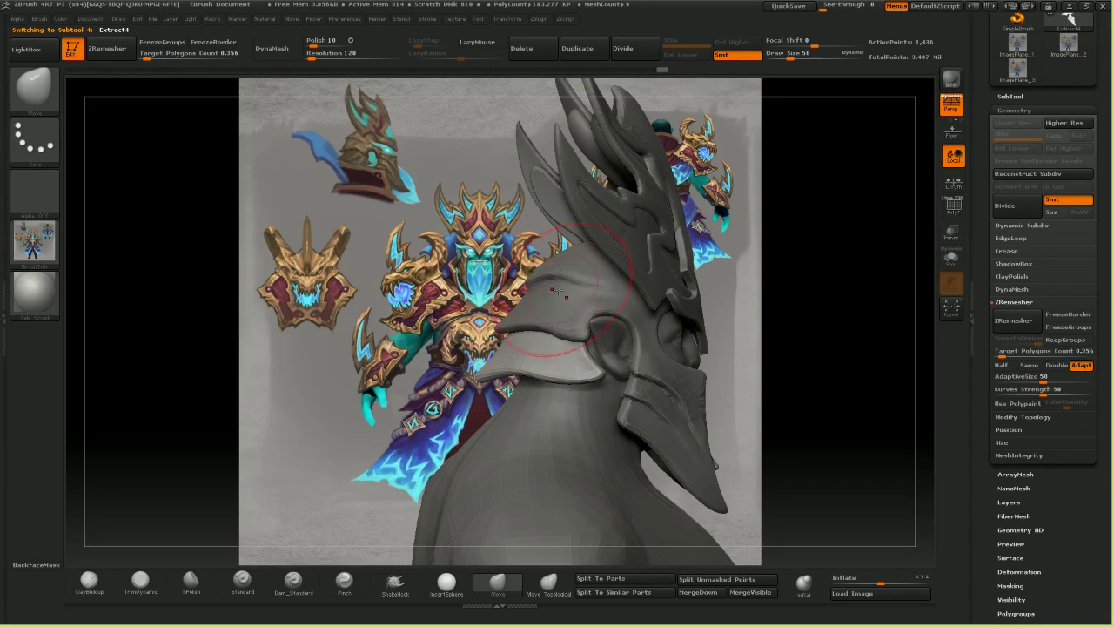
left_click(558, 291, "alt")
right_click_drag(546, 293, 611, 301)
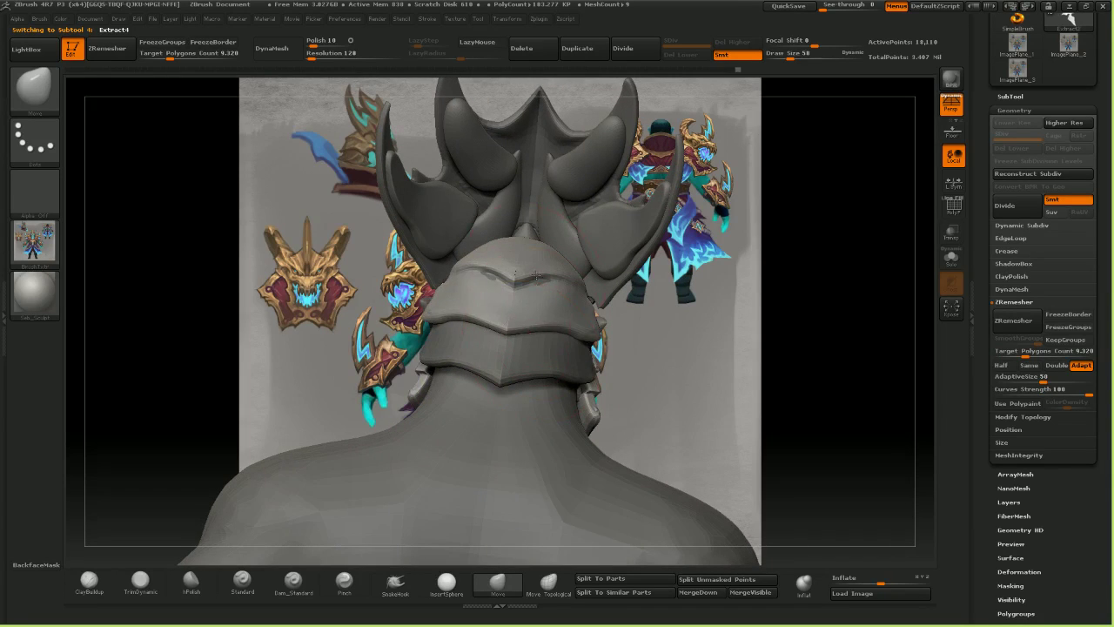
left_click(530, 347, "alt")
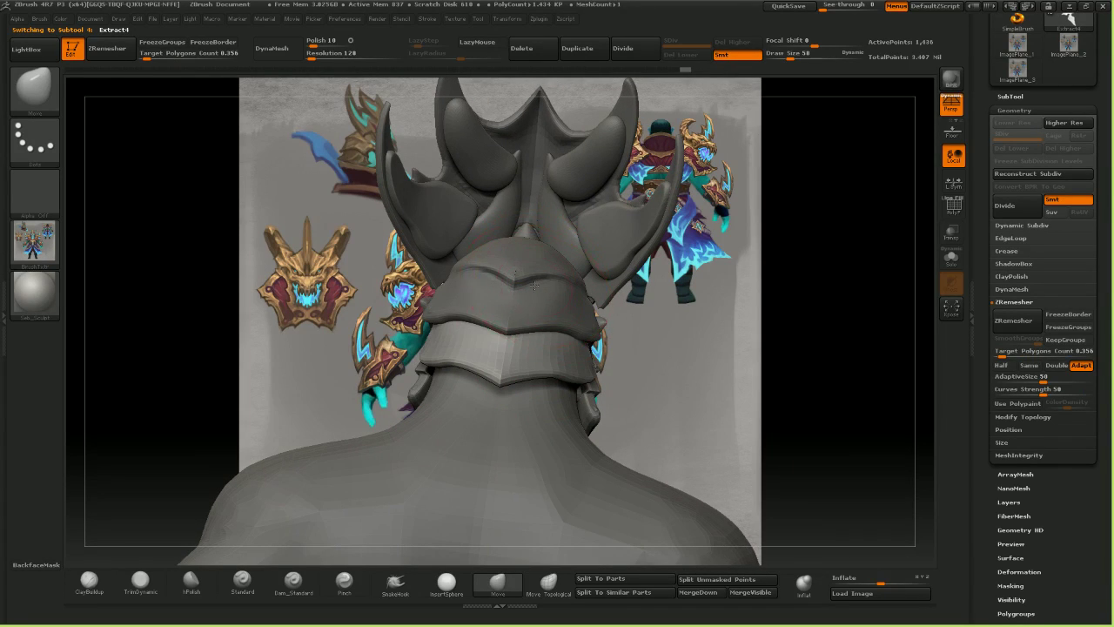
left_click(487, 280, "alt")
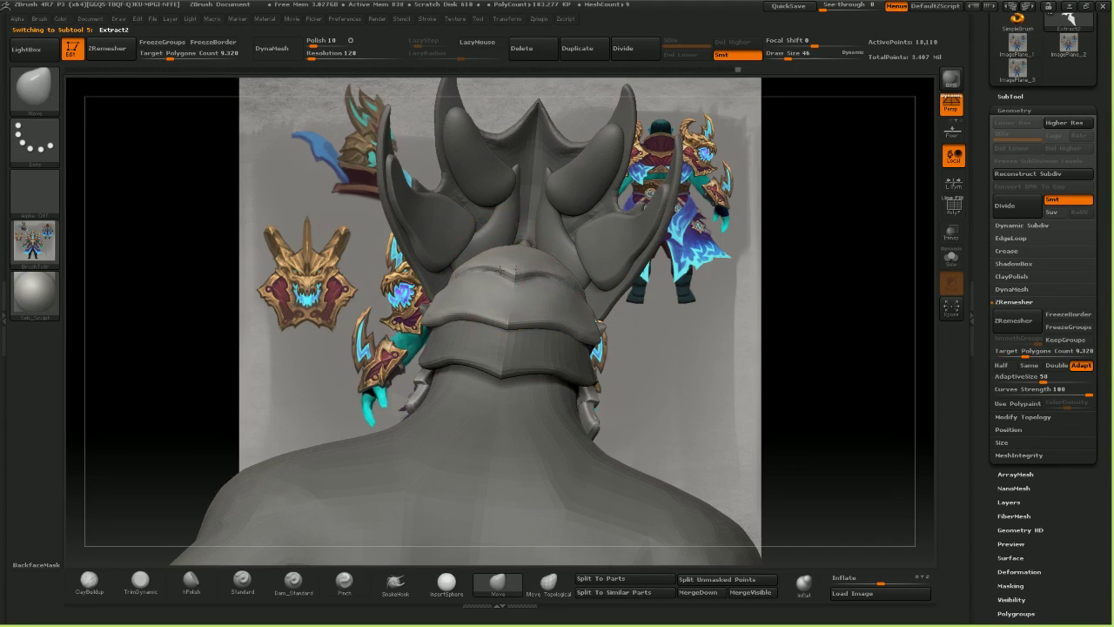
mouse_move(516, 270)
right_mouse_down()
mouse_move(501, 229)
mouse_move(471, 254)
right_mouse_up()
left_click_drag(471, 254, 472, 244)
right_click_drag(474, 240, 473, 250)
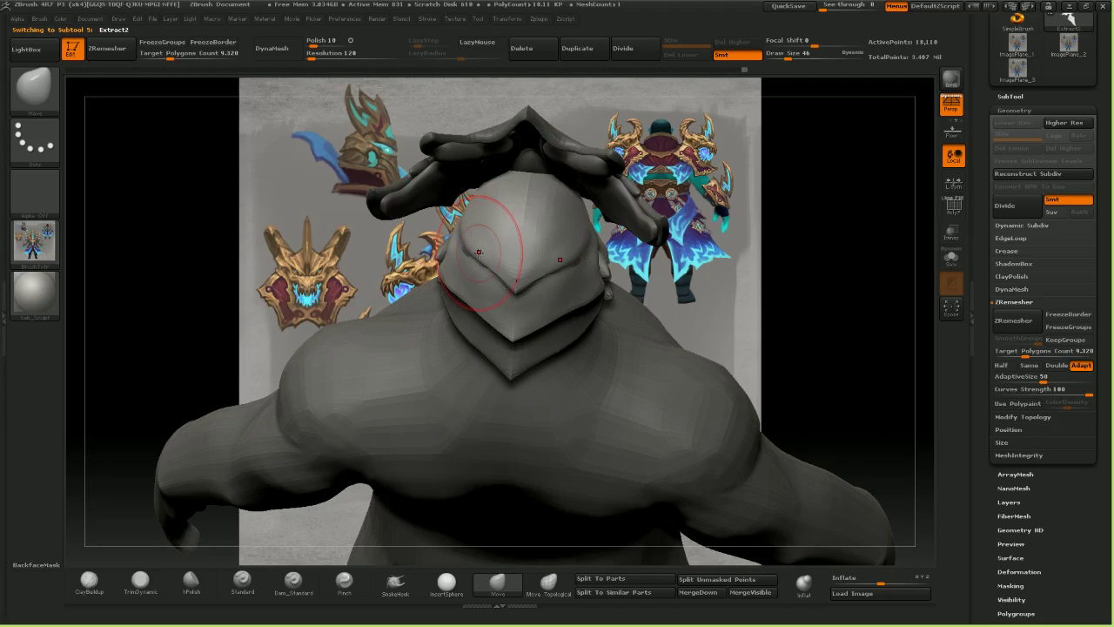
left_click_drag(132, 172, 133, 228)
key("s")
left_click_drag(481, 323, 522, 300)
- Adjust the lower neck guard plate near the ear in side view with the Move brush
mouse_move(528, 304)
right_mouse_down()
mouse_move(542, 269)
mouse_move(560, 372)
mouse_move(522, 361)
mouse_move(552, 352)
right_mouse_up()
left_click(564, 362, "alt")
left_click_drag(548, 357, 536, 361)
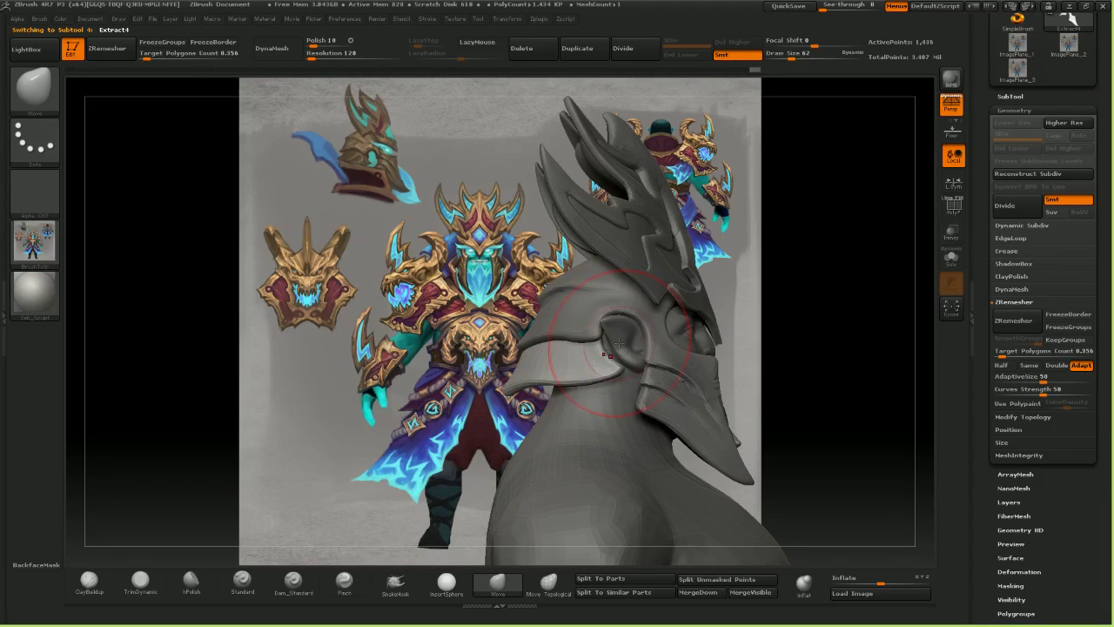
- Show all subtools of the character again and face the full armoured figure
mouse_move(619, 344)
right_mouse_down("ctrl")
mouse_move(614, 301)
mouse_move(691, 326)
mouse_move(773, 334)
mouse_move(575, 346)
mouse_move(748, 340)
mouse_move(644, 325)
mouse_move(553, 288)
mouse_move(687, 324)
mouse_move(592, 315)
mouse_move(642, 315)
right_mouse_up("ctrl")
left_click(1020, 94)
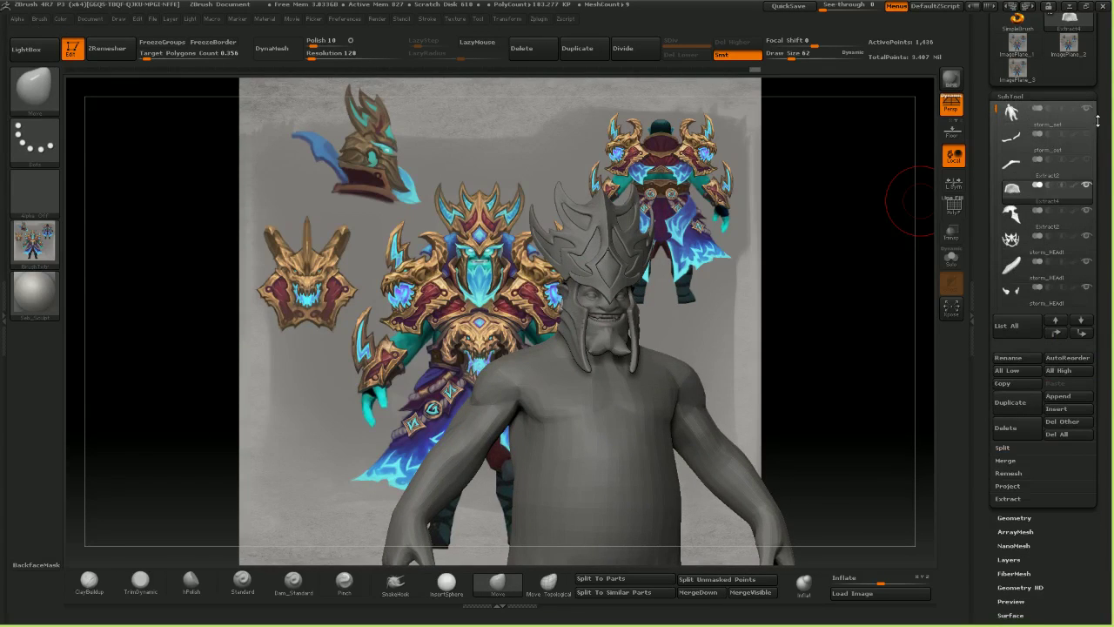
left_click(1086, 185)
right_click_drag(651, 346, 597, 315)
right_click_drag(625, 394, 580, 330, "alt")
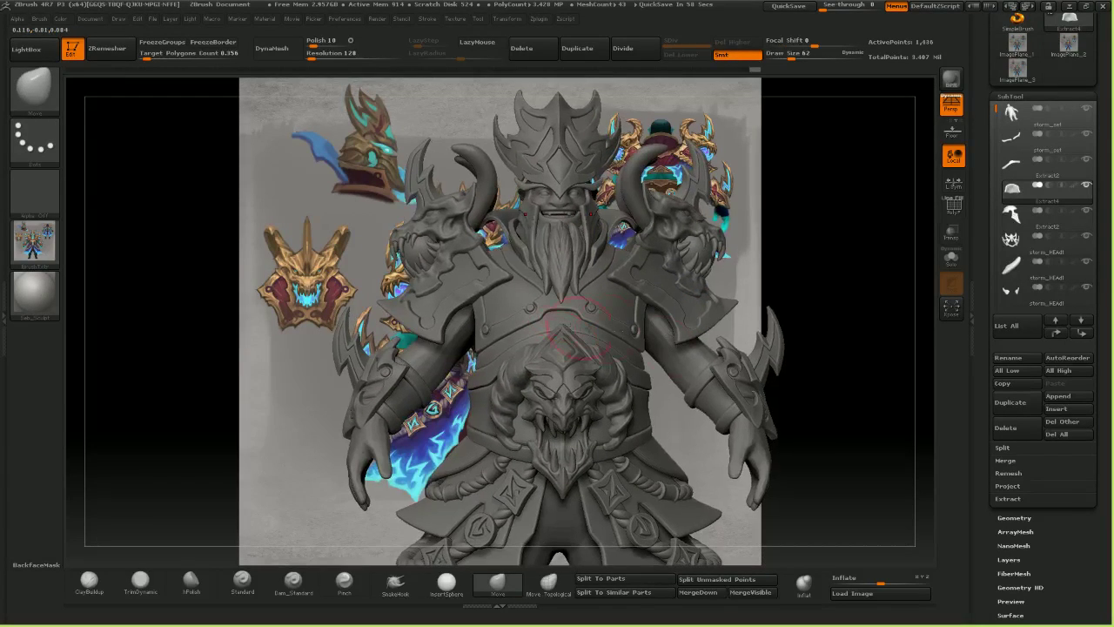
- Merge the central beard strand with the two strand subtools below it into one beard subtool
left_click(570, 272, "alt")
right_click_drag(570, 272, 644, 352, "alt")
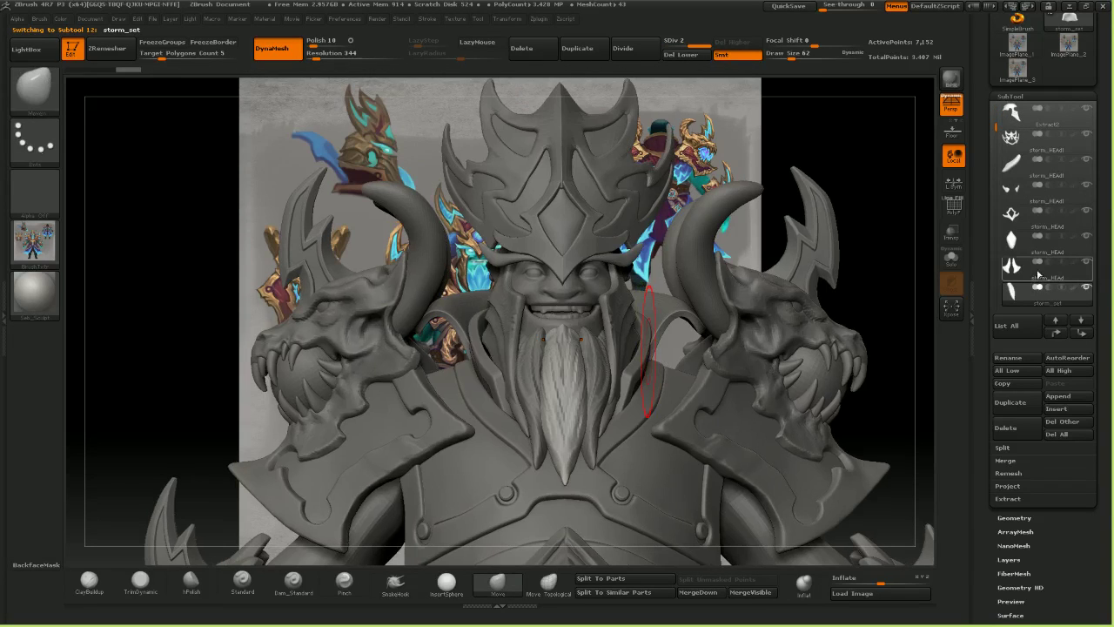
left_click_drag(996, 129, 992, 153)
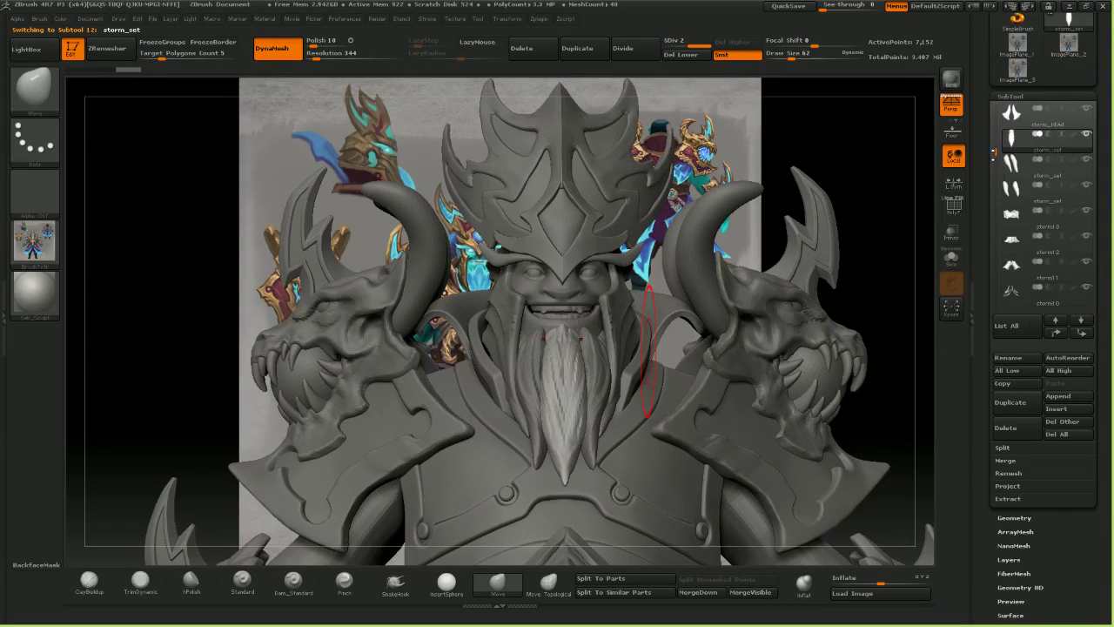
left_click(700, 592)
key("Return")
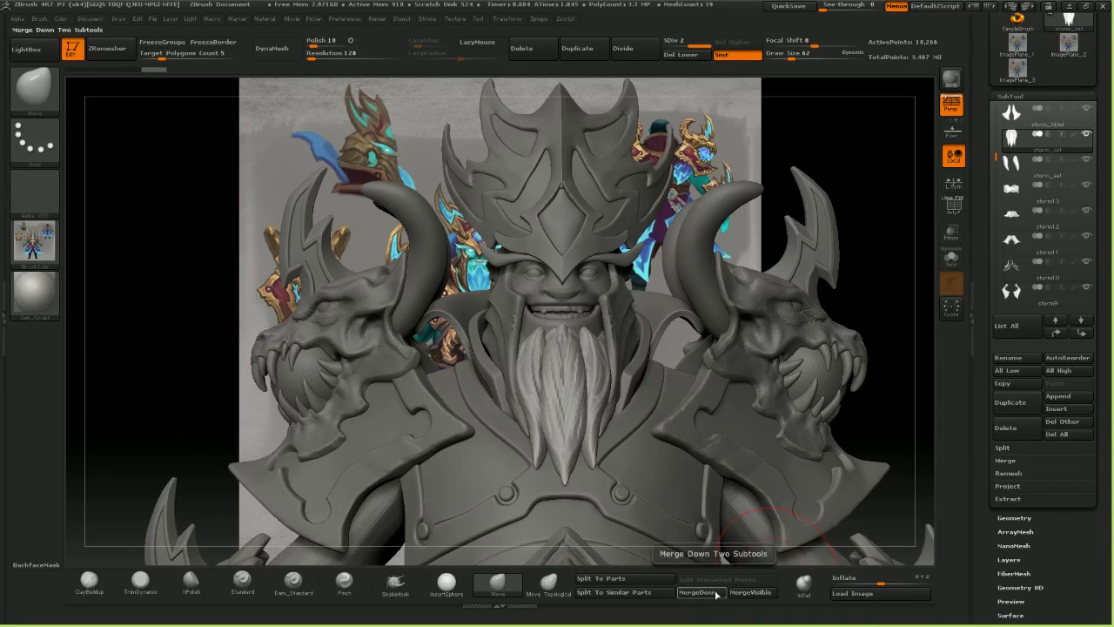
left_click(716, 596)
mouse_move(1044, 145)
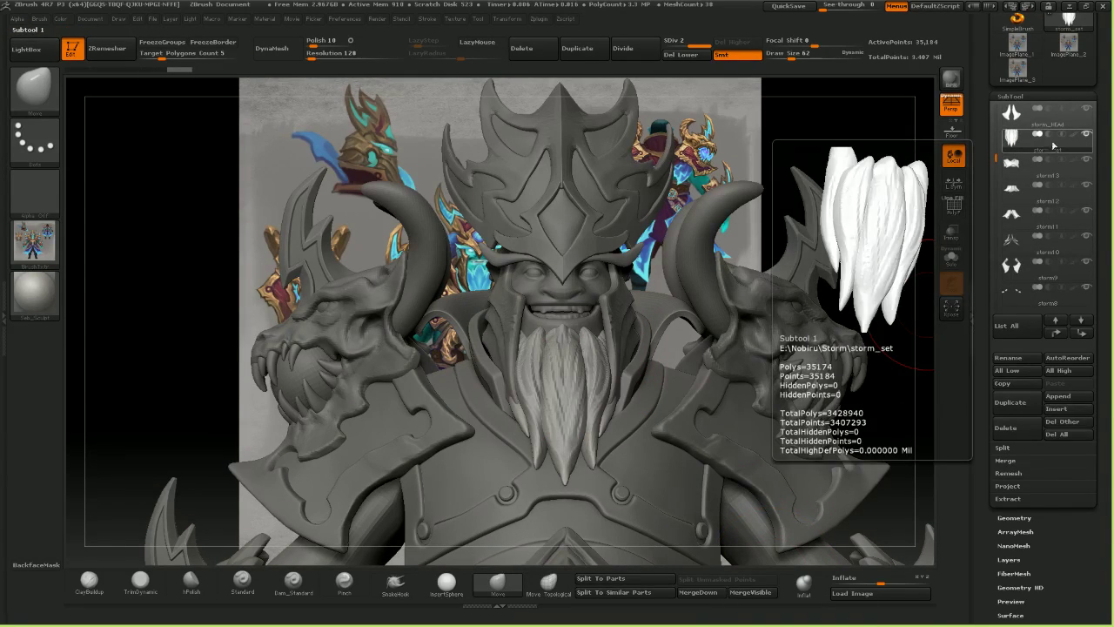
- Isolate the merged beard and remesh it with ZRemesher
left_click(1086, 135)
left_click_drag(749, 348, 519, 343)
right_click_drag(520, 344, 466, 336)
left_click(117, 56)
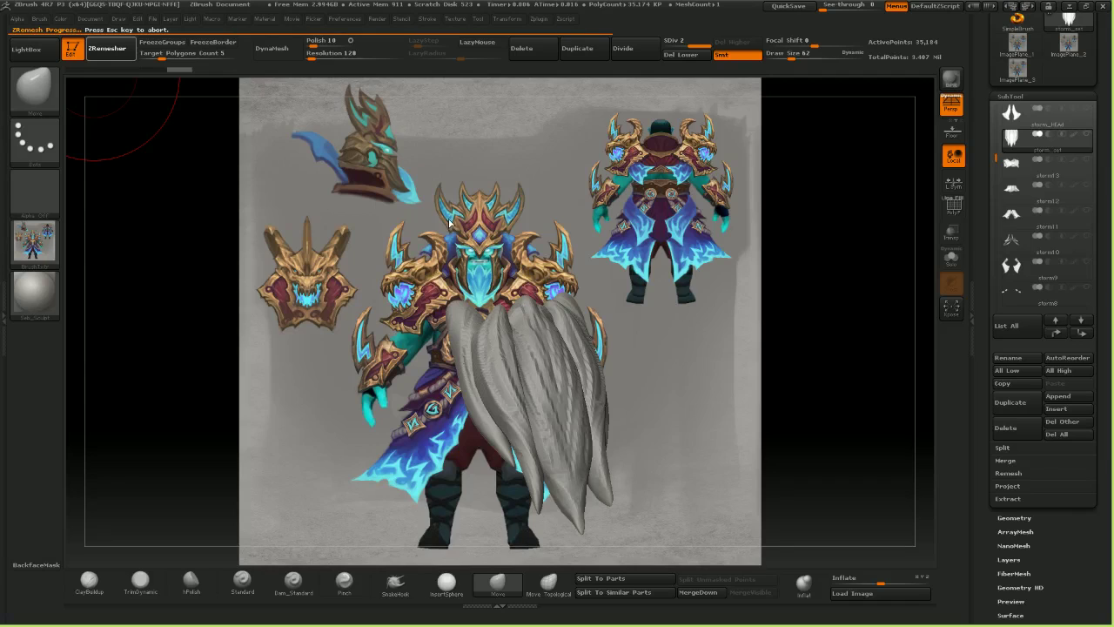
mouse_move(474, 254)
left_mouse_down()
mouse_move(534, 288)
mouse_move(624, 197)
left_mouse_up()
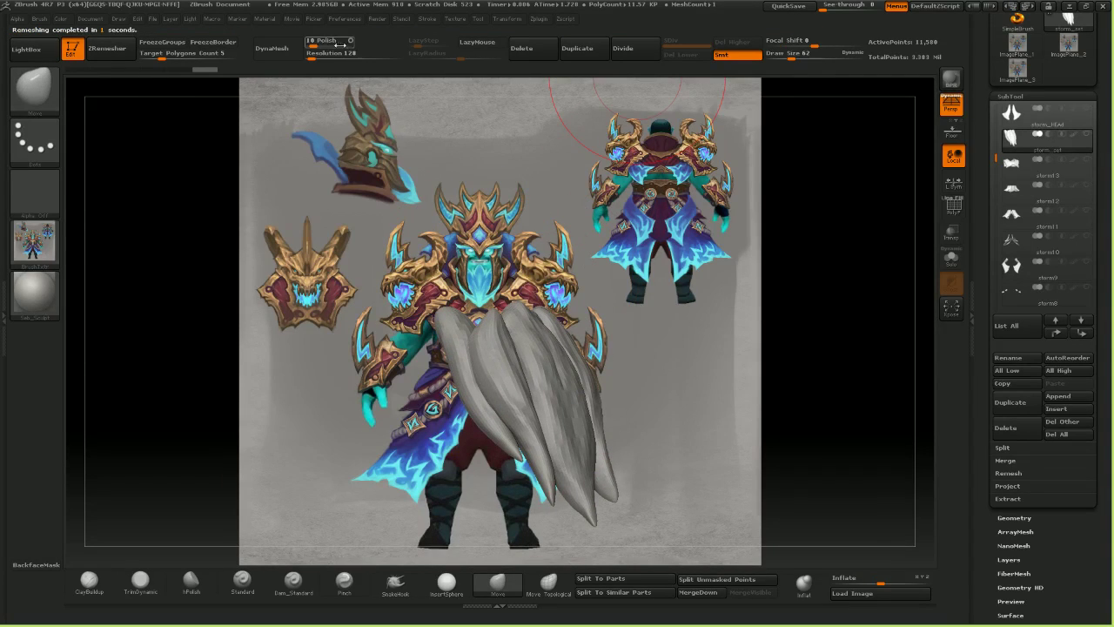
- Try DynaMesh on the beard at resolution 704 and undo it
left_click_drag(312, 57, 323, 56)
left_click(285, 51)
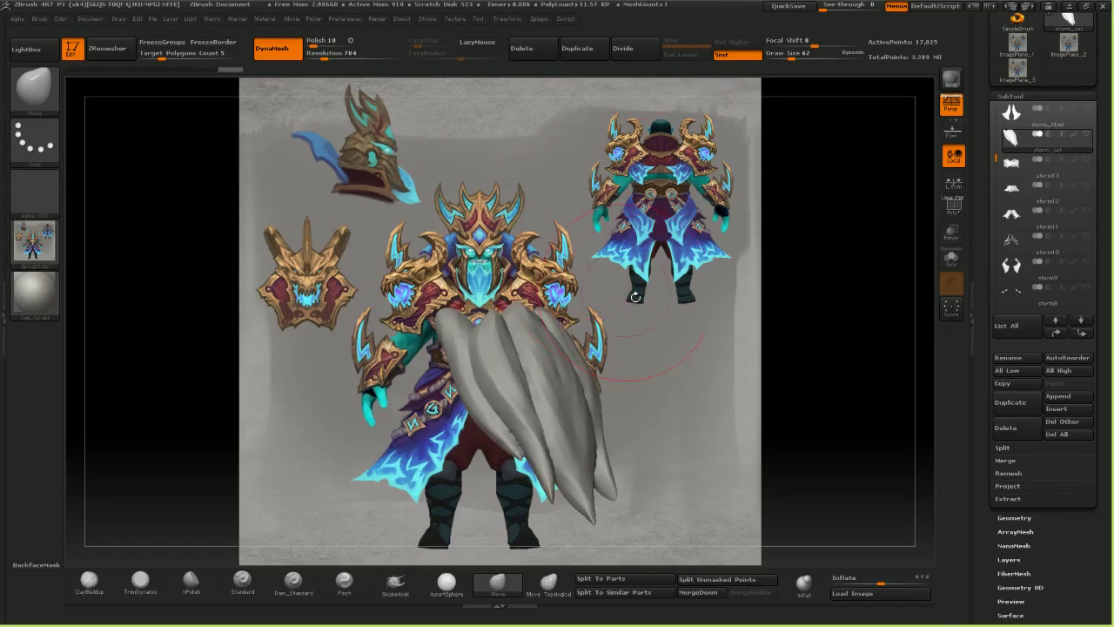
left_click_drag(635, 297, 642, 308)
key("ctrl+z")
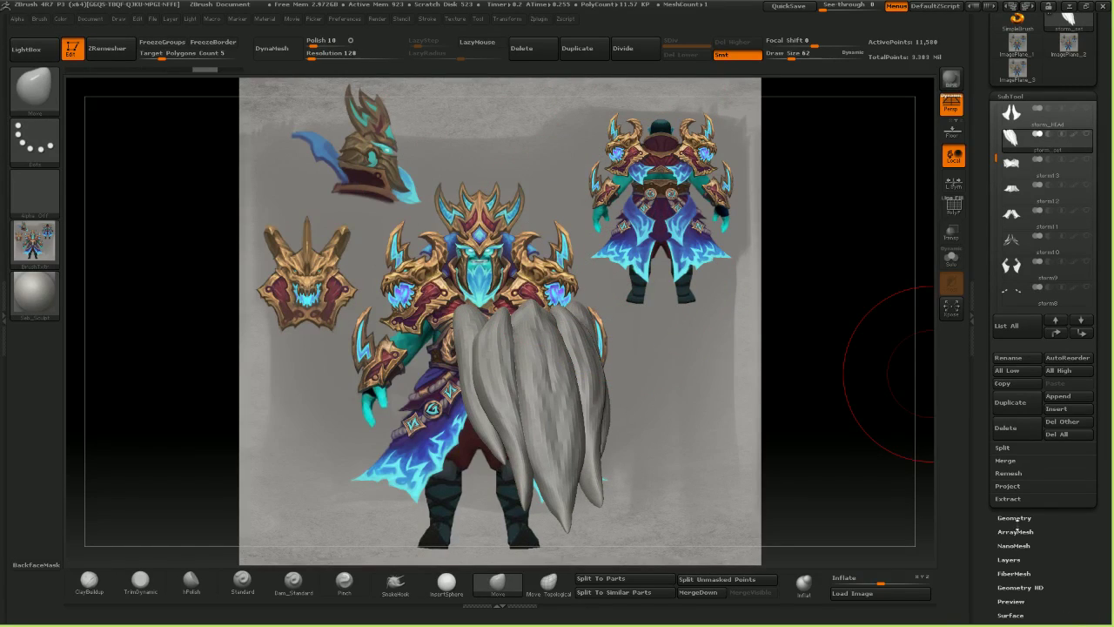
- Reveal the DynaMesh geometry settings, then try a second ZRemesher pass on the beard and undo it
left_click(1014, 518)
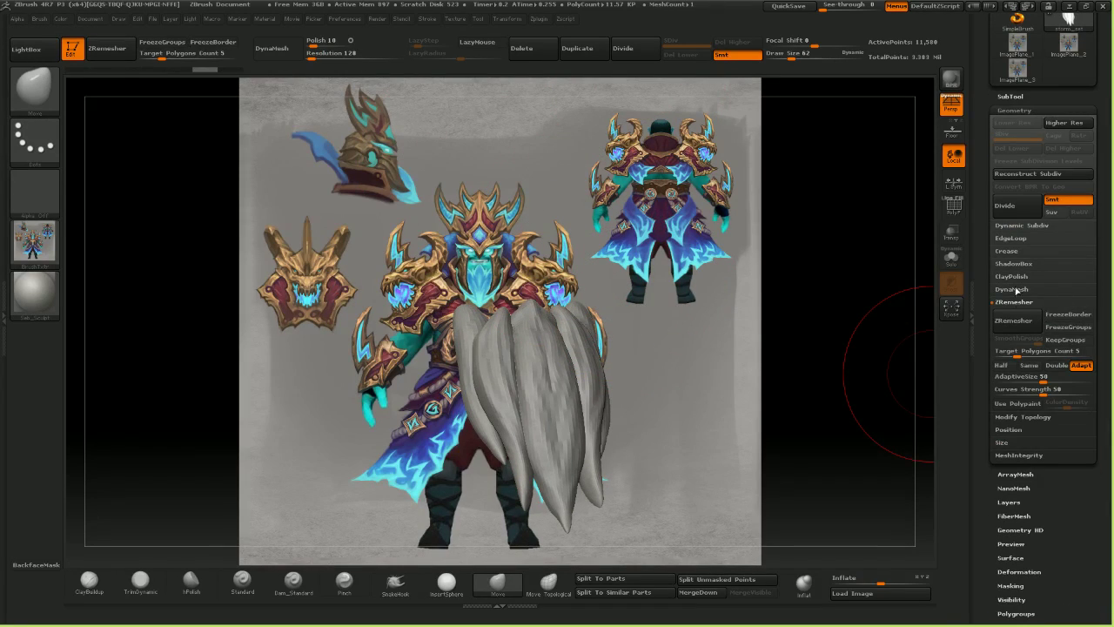
left_click(1012, 289)
left_click(107, 48)
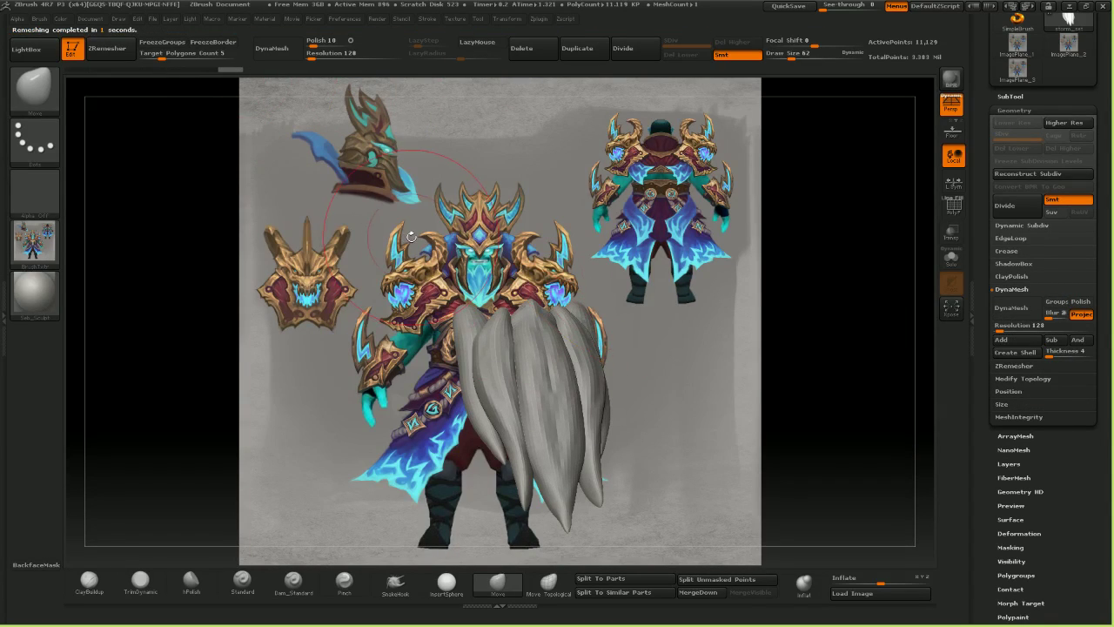
key("ctrl+z")
- Try DynaMesh on the beard at resolution 128 and again at 800, undoing both attempts
left_click(266, 51)
key("ctrl+z")
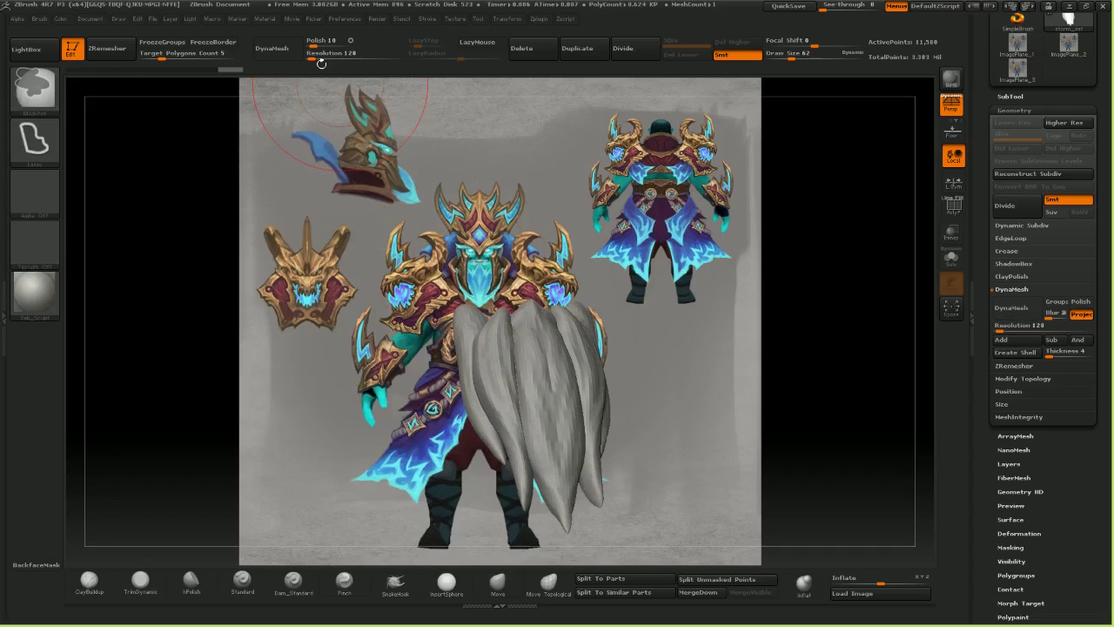
left_click(321, 54)
type("800")
left_click(292, 49)
key("ctrl+z")
- Try DynaMesh on the beard at resolution 424 and undo it
left_click(317, 53)
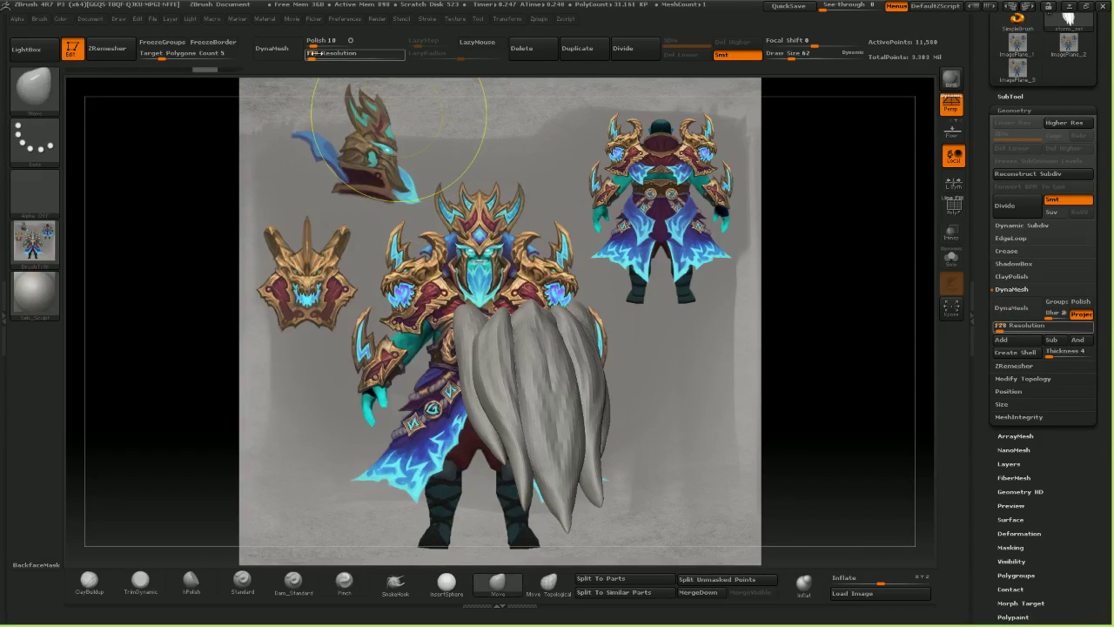
type("424")
left_click(291, 50)
left_click_drag(669, 380, 636, 366)
key("ctrl+z")
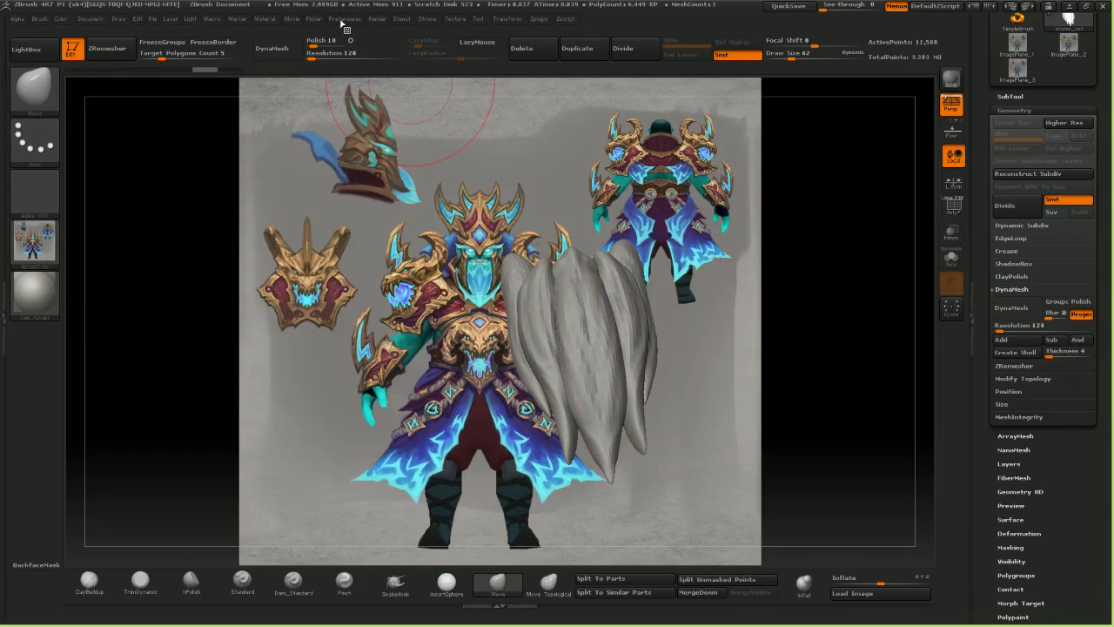
- Fuse the beard strands with DynaMesh at resolution 368 and remesh the result with ZRemesher
left_click_drag(324, 54, 347, 54)
left_click(272, 48)
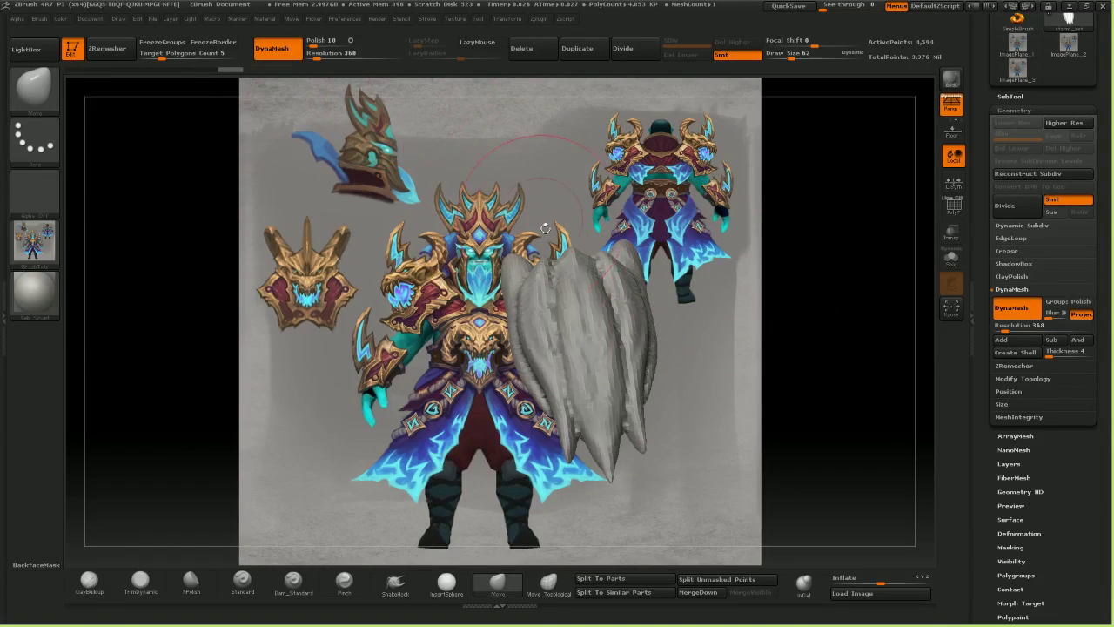
left_click_drag(546, 228, 581, 243)
left_click(101, 51)
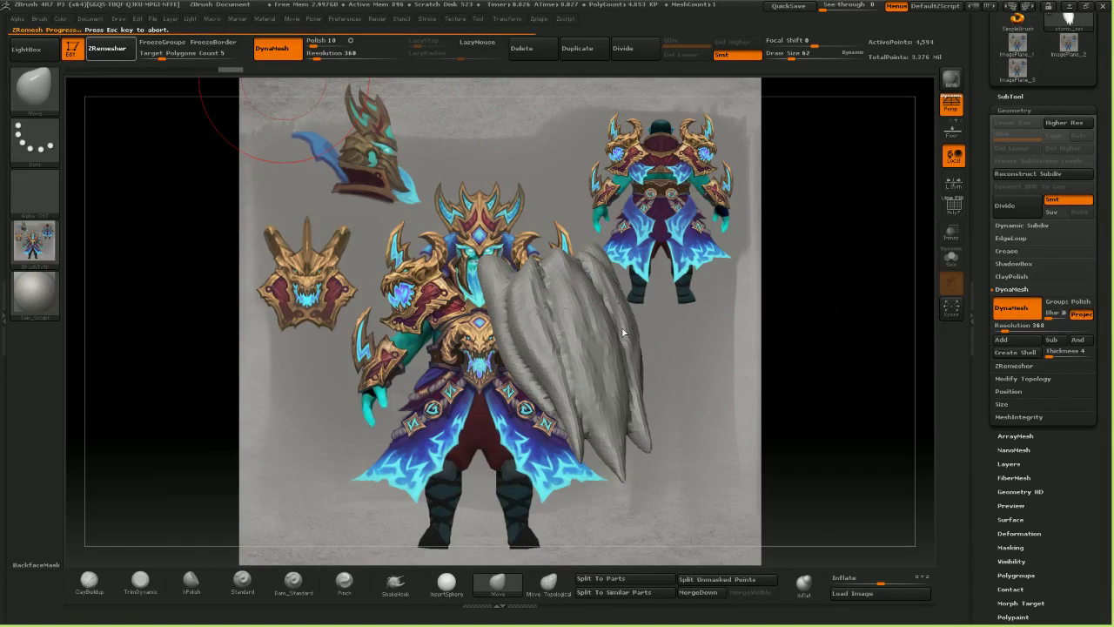
mouse_move(620, 361)
right_mouse_down()
mouse_move(636, 359)
mouse_move(604, 349)
mouse_move(623, 335)
mouse_move(576, 316)
mouse_move(633, 320)
right_mouse_up()
- Build up volume in the grooves beside the beard's central strand with a reduced ClayBuildup brush
left_click(88, 581)
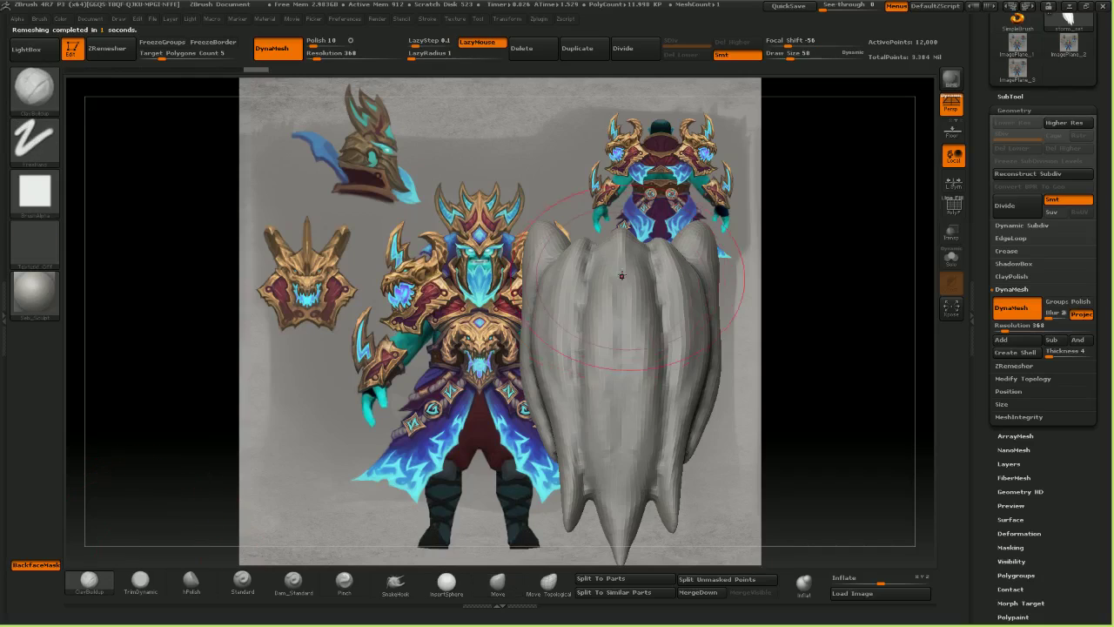
mouse_move(593, 399)
left_mouse_down()
mouse_move(572, 357)
mouse_move(570, 373)
mouse_move(564, 294)
left_mouse_up()
left_click_drag(569, 368, 559, 304)
key("bracketleft")
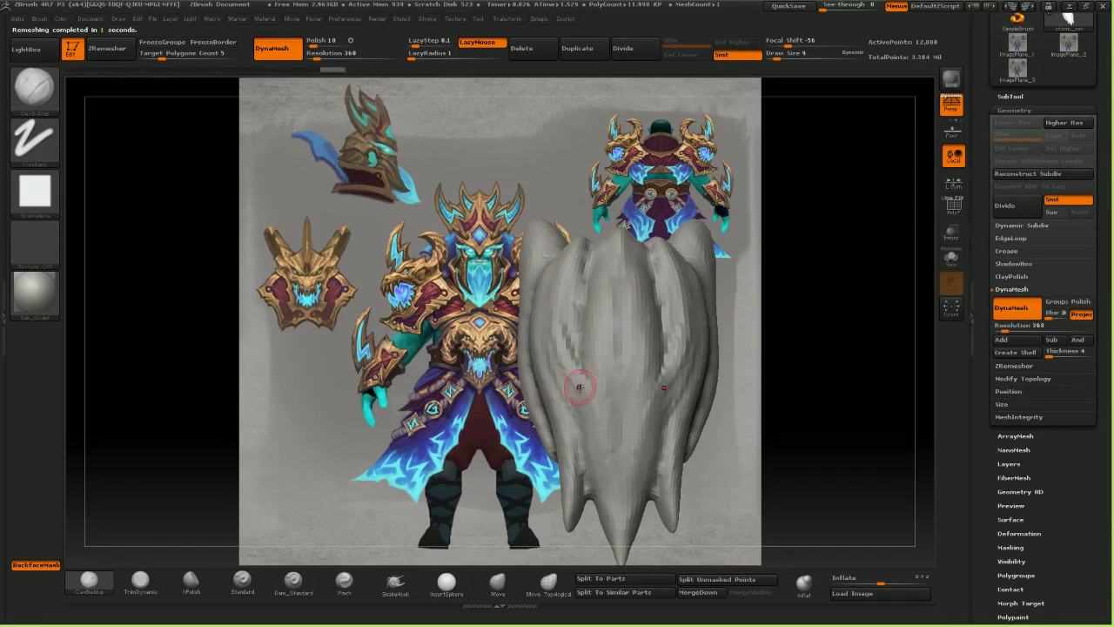
left_click_drag(579, 387, 550, 292)
left_click_drag(589, 380, 576, 367)
left_click_drag(800, 295, 783, 300)
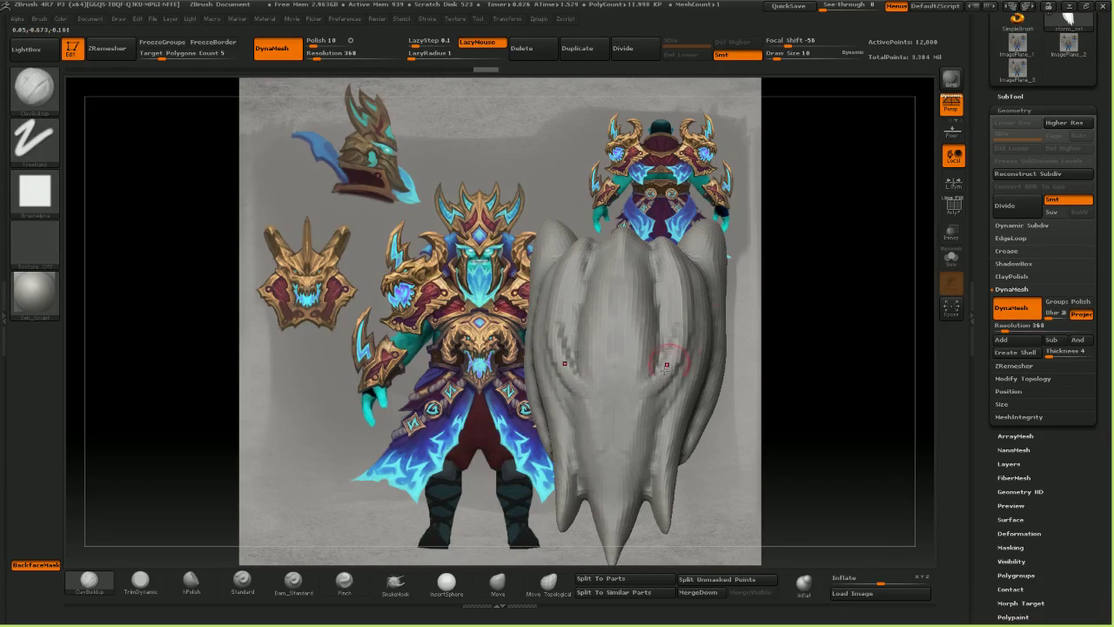
- Thicken the curved ridges flanking the beard's central strand with ClayBuildup strokes from several angles
left_click_drag(667, 356, 668, 391)
left_click_drag(776, 290, 696, 300)
left_click_drag(667, 372, 681, 301)
left_click_drag(783, 322, 856, 319)
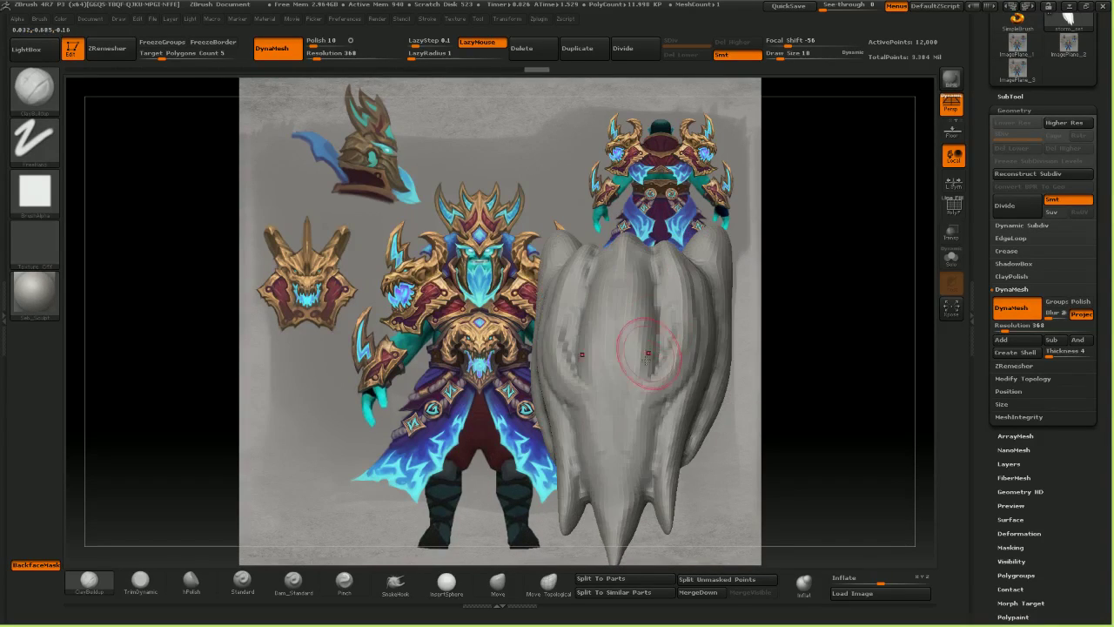
left_click_drag(799, 284, 788, 294)
left_click_drag(738, 364, 708, 446)
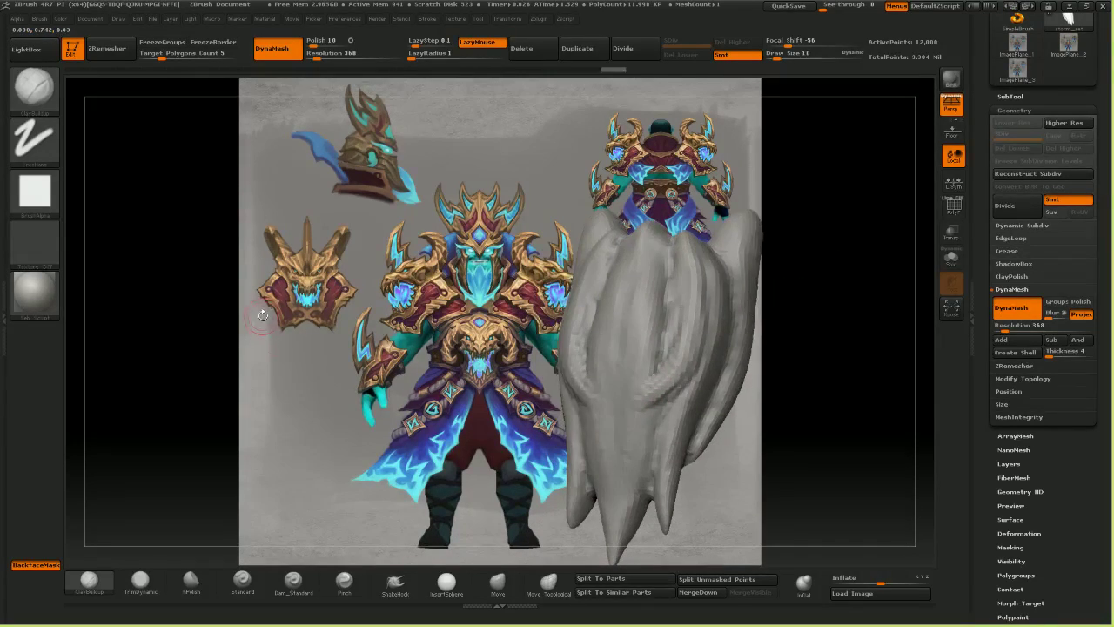
- Try pulling the lower ends of the curved beard ridges outward with the SnakeHook brush, undoing the attempts
left_click_drag(280, 320, 355, 556)
left_click(300, 581)
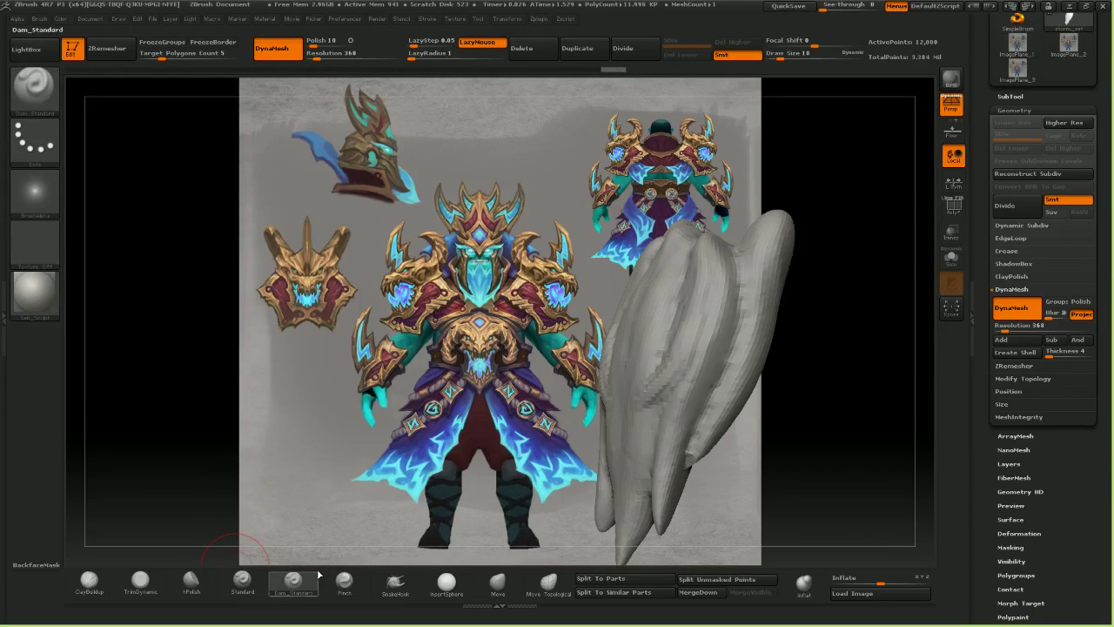
left_click(395, 582)
left_click_drag(541, 435, 589, 424)
key("bracketleft")
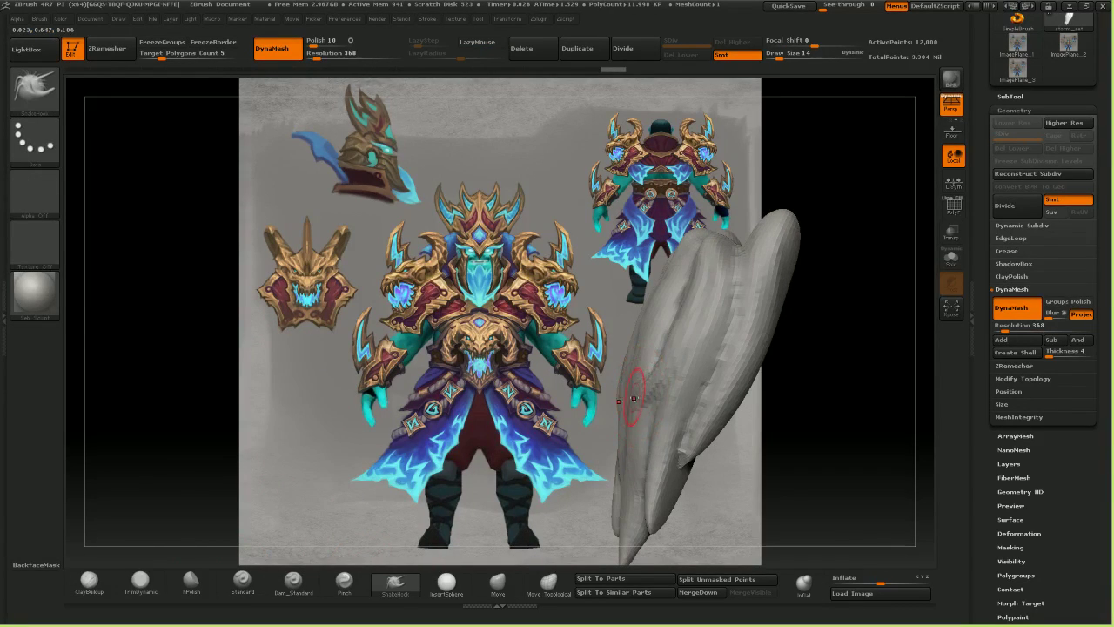
left_click_drag(766, 327, 844, 315)
key("bracketright")
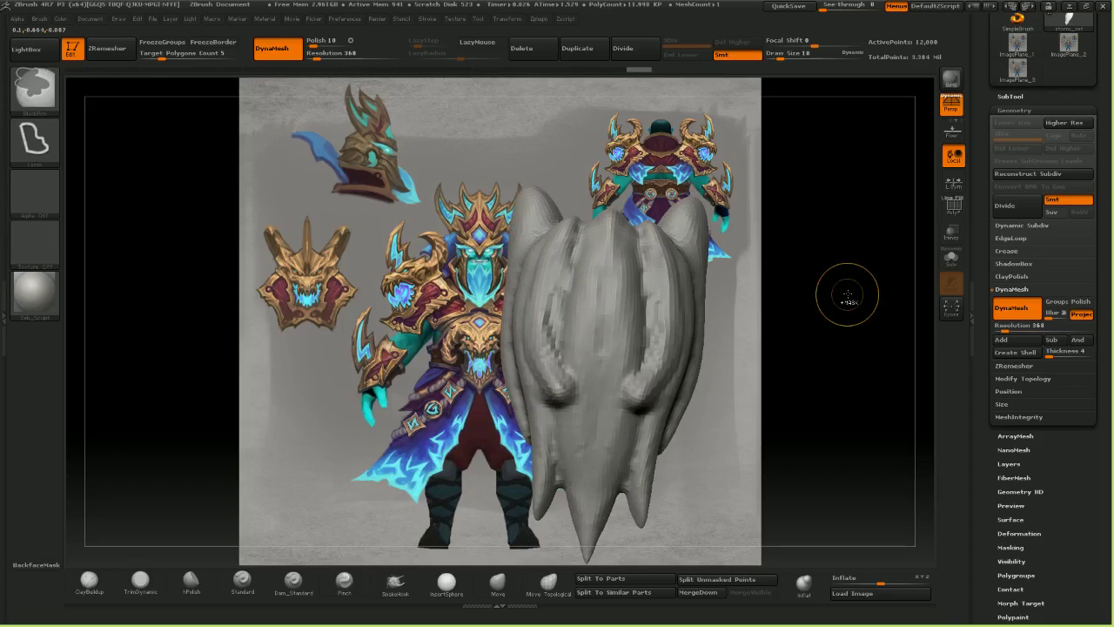
key("ctrl+z")
left_click_drag(803, 389, 736, 388)
left_click_drag(639, 396, 636, 403)
left_click_drag(509, 404, 568, 401)
key("ctrl+z")
- Pull the lower ends of the curved beard ridges outward with the SnakeHook brush, checking the side profile
key("bracketleft")
left_click_drag(761, 384, 730, 378)
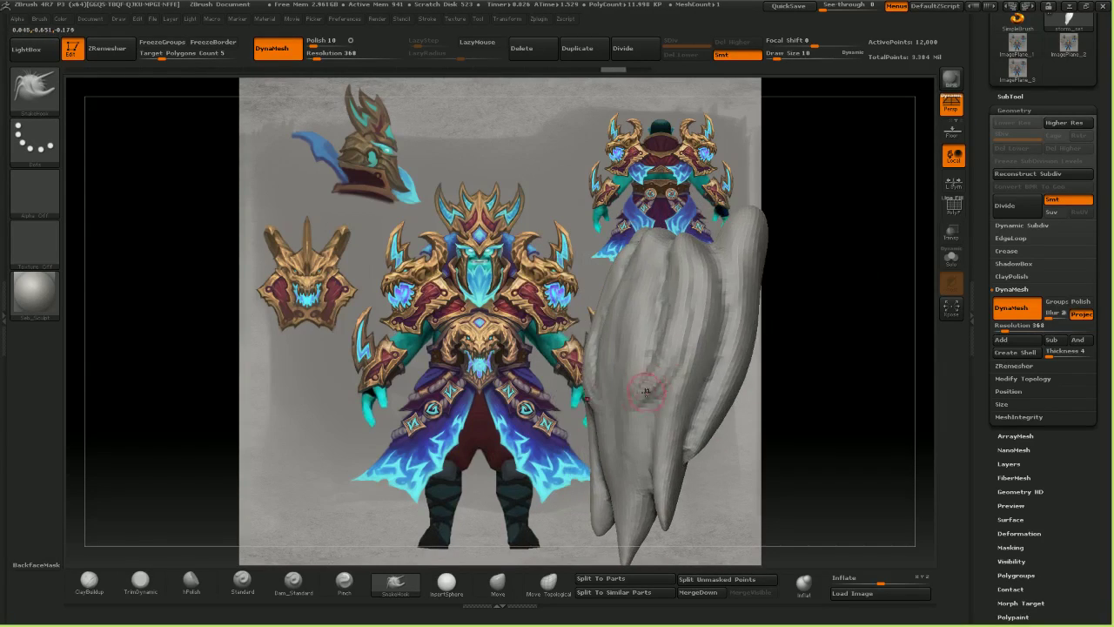
left_click_drag(641, 395, 636, 401)
left_click_drag(782, 389, 827, 333)
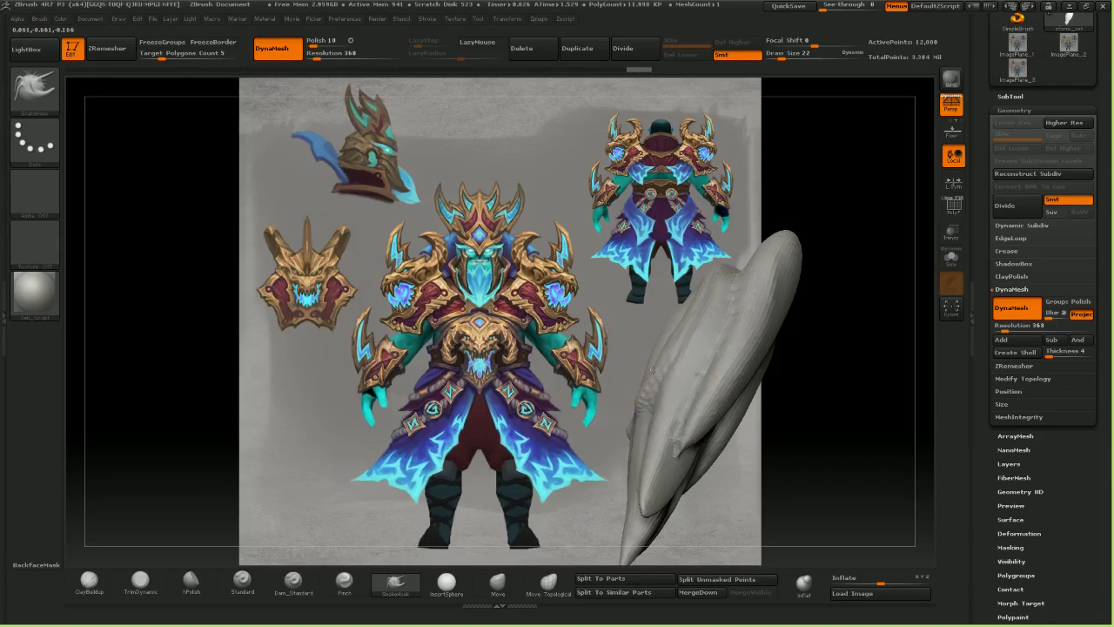
left_click_drag(652, 370, 649, 377)
mouse_move(799, 374)
left_mouse_down()
mouse_move(733, 379)
mouse_move(838, 328)
mouse_move(821, 356)
mouse_move(767, 352)
left_mouse_up()
- Adjust the lower ends of the beard's curved ridges with small SnakeHook strokes, using draw sizes 22 and 18
key("bracketleft")
key("bracketright")
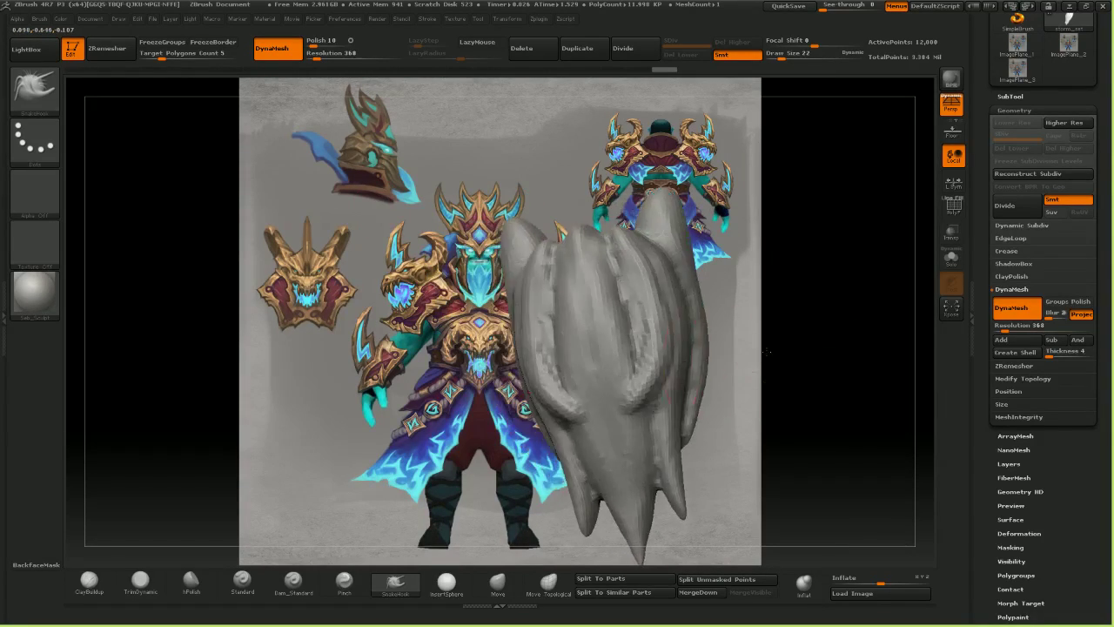
left_click_drag(670, 353, 674, 358)
left_click_drag(757, 293, 786, 290)
key("bracketleft")
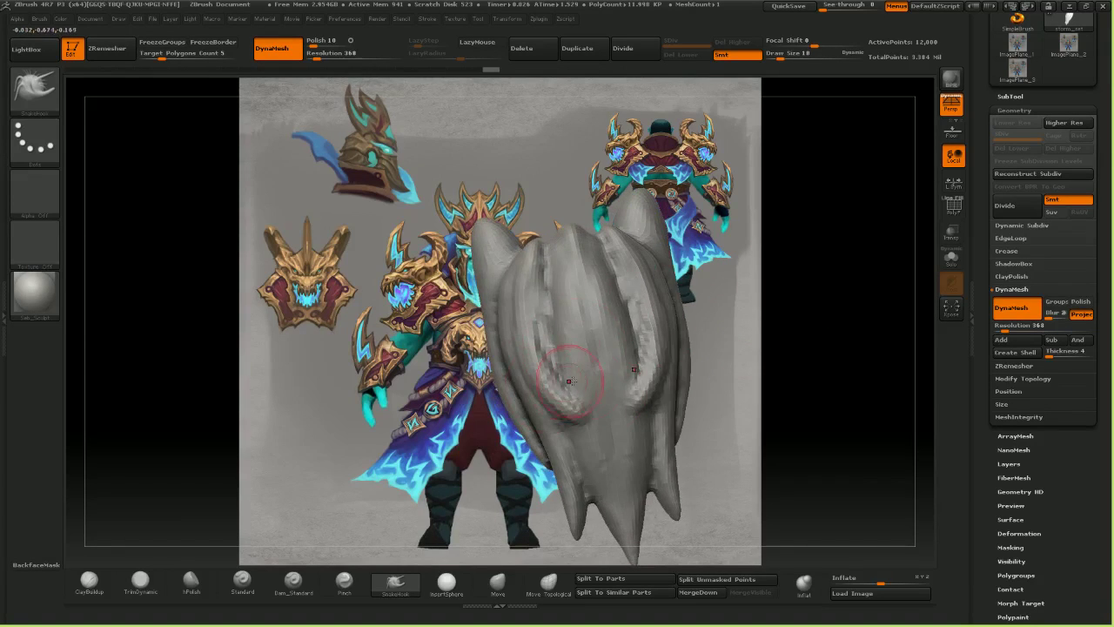
left_click_drag(766, 348, 783, 343)
left_click_drag(597, 372, 599, 378)
left_click_drag(779, 383, 674, 387)
- Build up the inner side of the curved beard ridge with a ClayBuildup stroke and set the draw size to 22
left_click(94, 582)
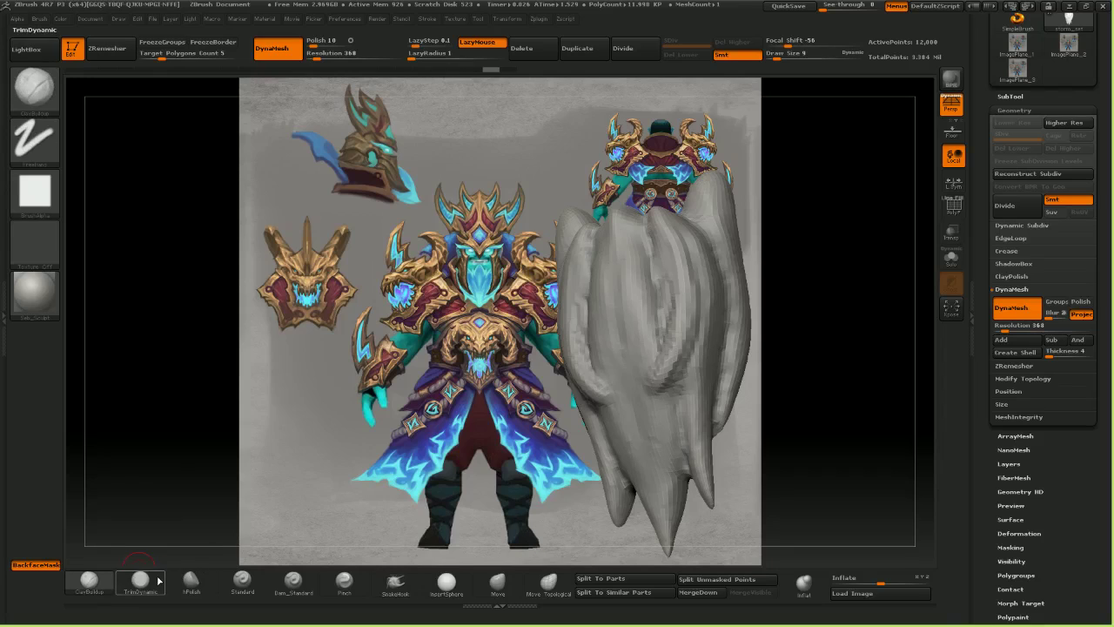
left_click_drag(671, 272, 663, 346)
key("bracketright")
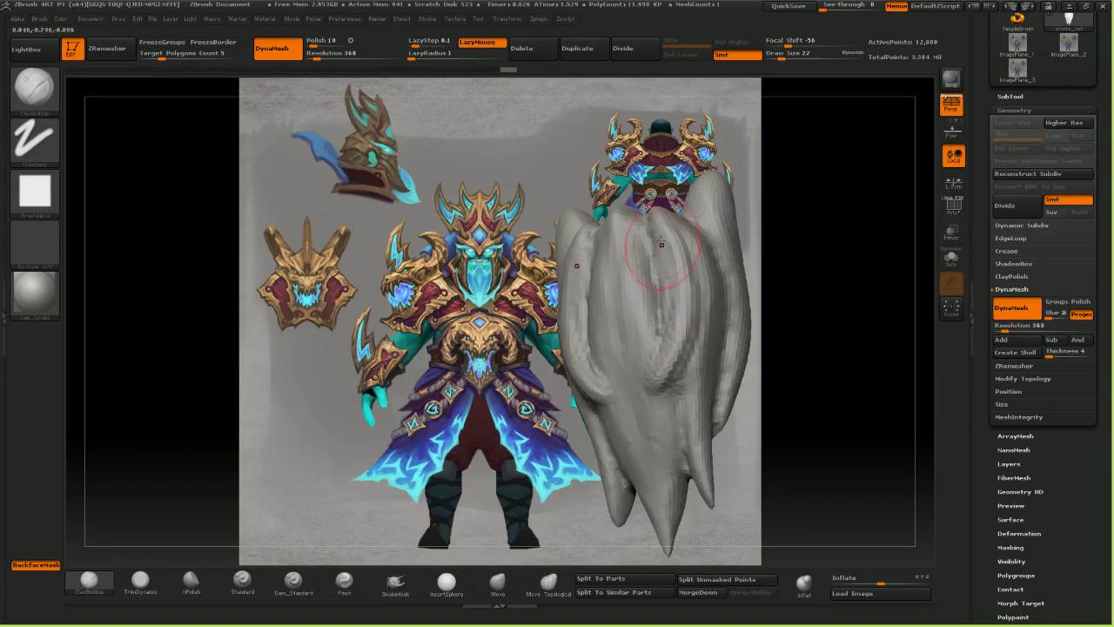
left_click_drag(534, 110, 530, 81)
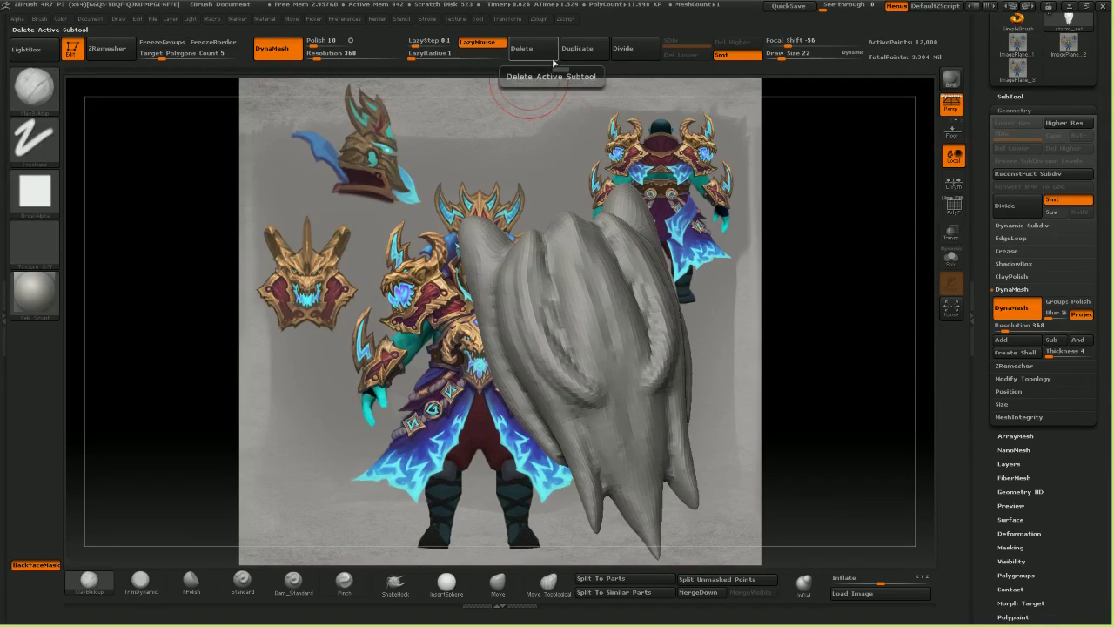
- Switch to XSplit Broadcaster, unmute the microphone for the stream, and return to ZBrush
key("alt+Tab")
left_click(499, 315)
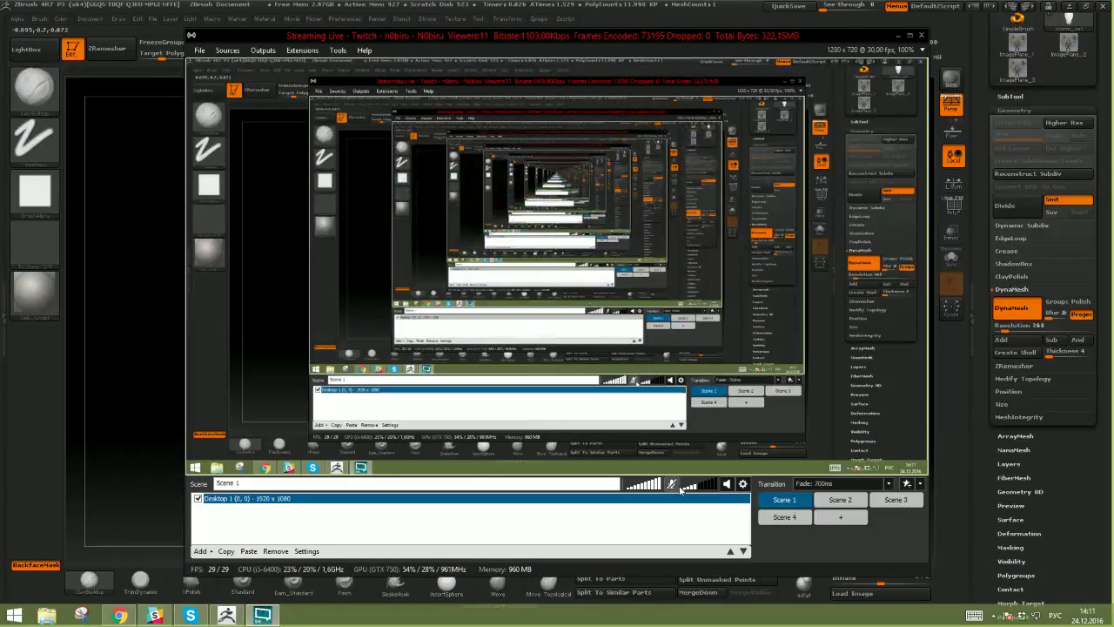
left_click(674, 487)
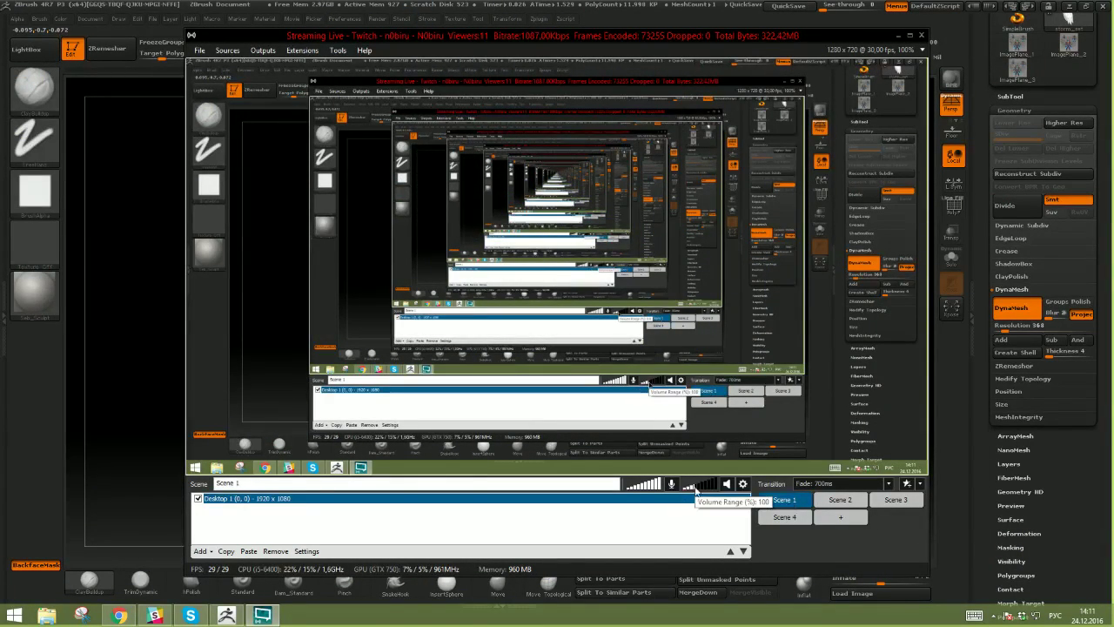
key("alt+Tab")
- Reshape the beard's front contour in side profile with the Move brush at draw size 34
mouse_move(546, 360)
right_mouse_down()
mouse_move(496, 364)
mouse_move(497, 384)
mouse_move(573, 341)
mouse_move(461, 355)
right_mouse_up()
right_click_drag(592, 356, 554, 356)
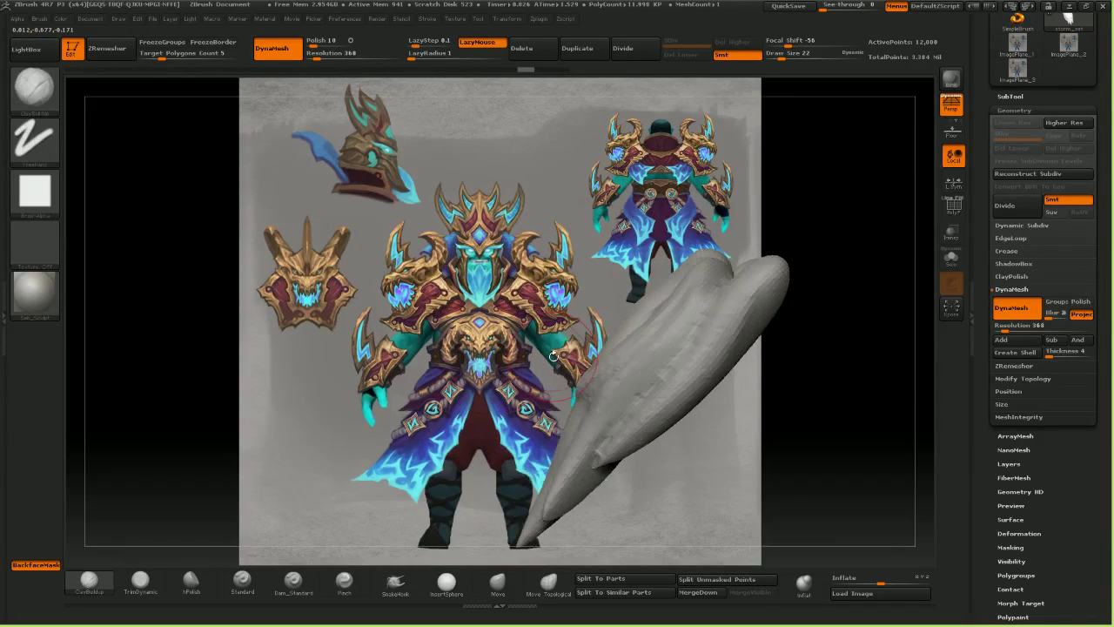
left_click(497, 581)
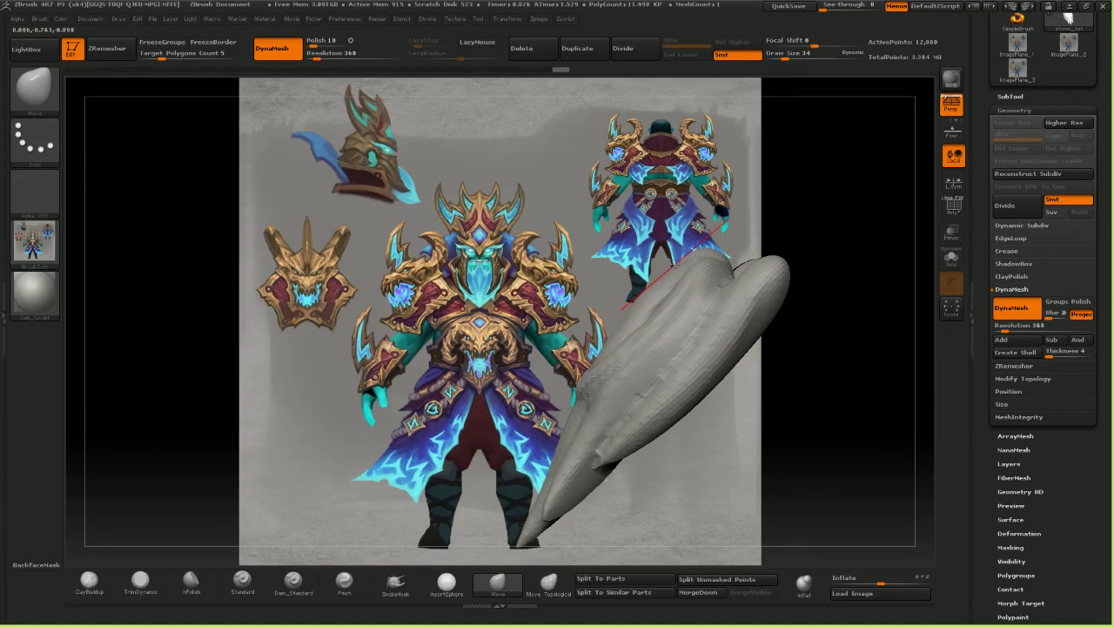
mouse_move(701, 359)
right_mouse_down()
mouse_move(338, 341)
mouse_move(805, 348)
right_mouse_up()
left_click_drag(595, 461, 483, 271)
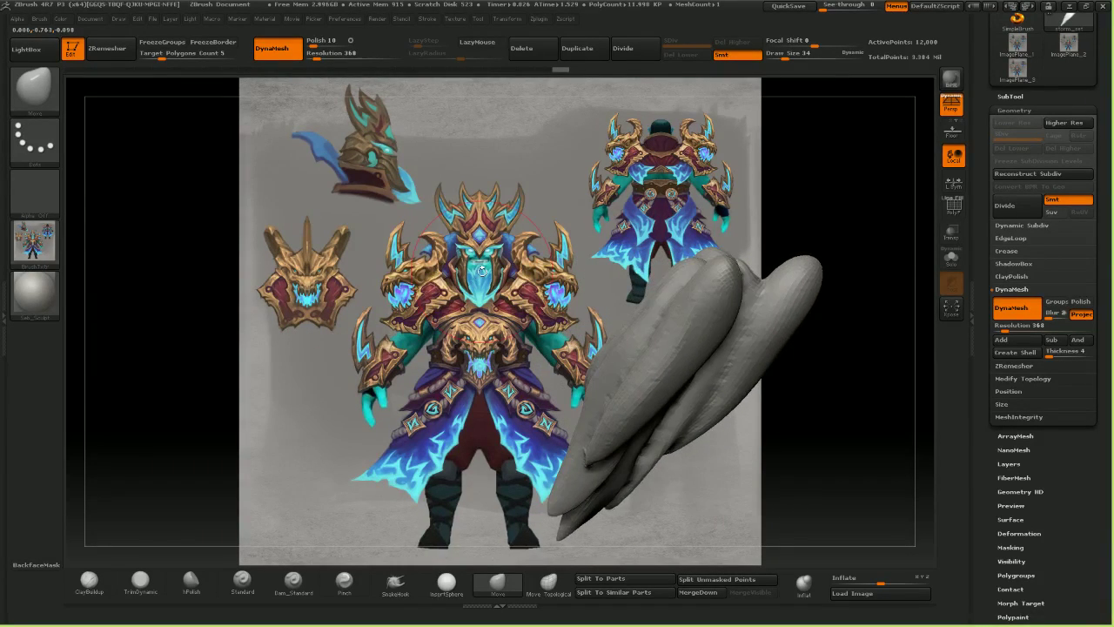
mouse_move(482, 271)
right_mouse_down()
mouse_move(547, 306)
mouse_move(620, 315)
mouse_move(485, 335)
right_mouse_up()
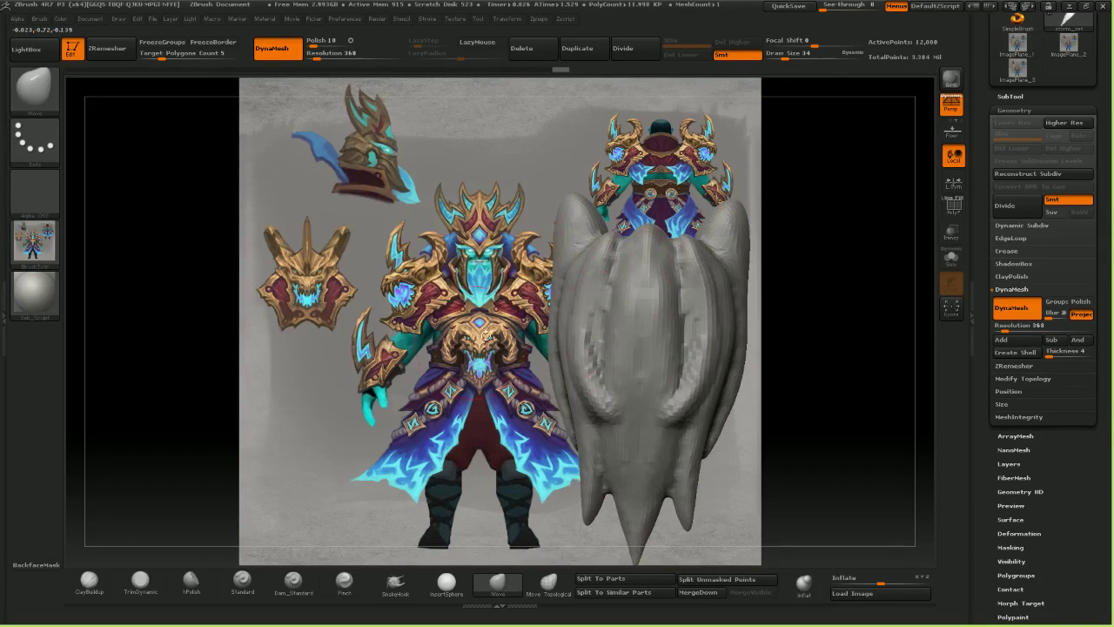
- Nudge the beard's upper strands into shape from several angles with the Move brush at draw size 34
right_click_drag(348, 261, 413, 261)
left_click_drag(557, 261, 551, 248)
right_click_drag(348, 248, 401, 248)
left_click_drag(557, 252, 550, 239)
right_click_drag(313, 234, 392, 233)
mouse_move(470, 269)
right_mouse_down()
mouse_move(549, 297)
mouse_move(470, 287)
mouse_move(456, 274)
right_mouse_up()
key("]")
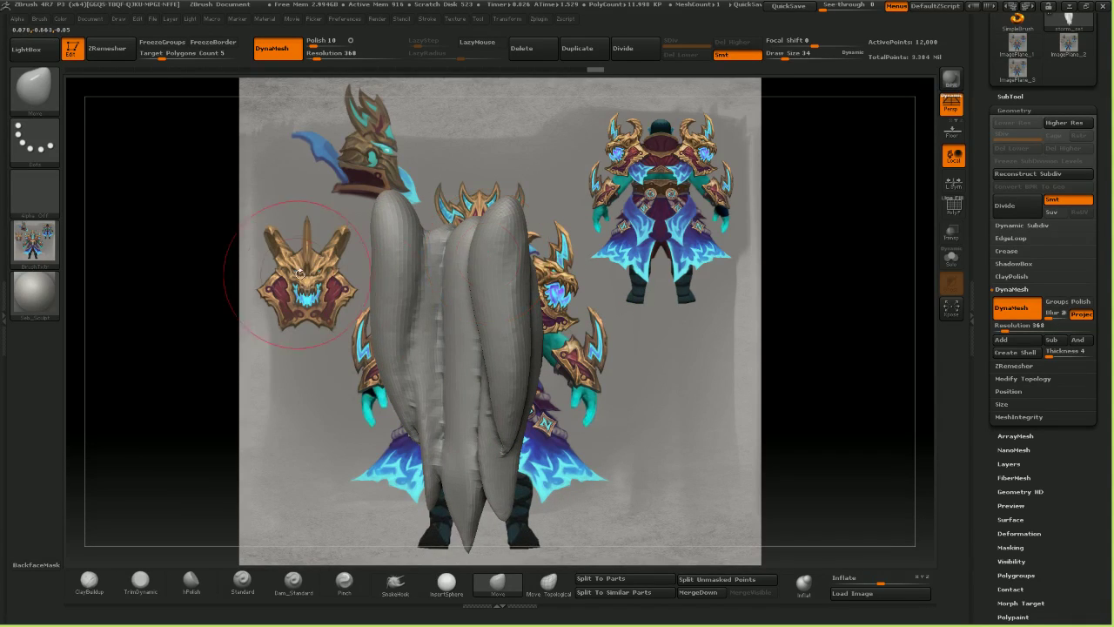
mouse_move(299, 273)
left_mouse_down()
mouse_move(212, 264)
mouse_move(356, 297)
left_mouse_up()
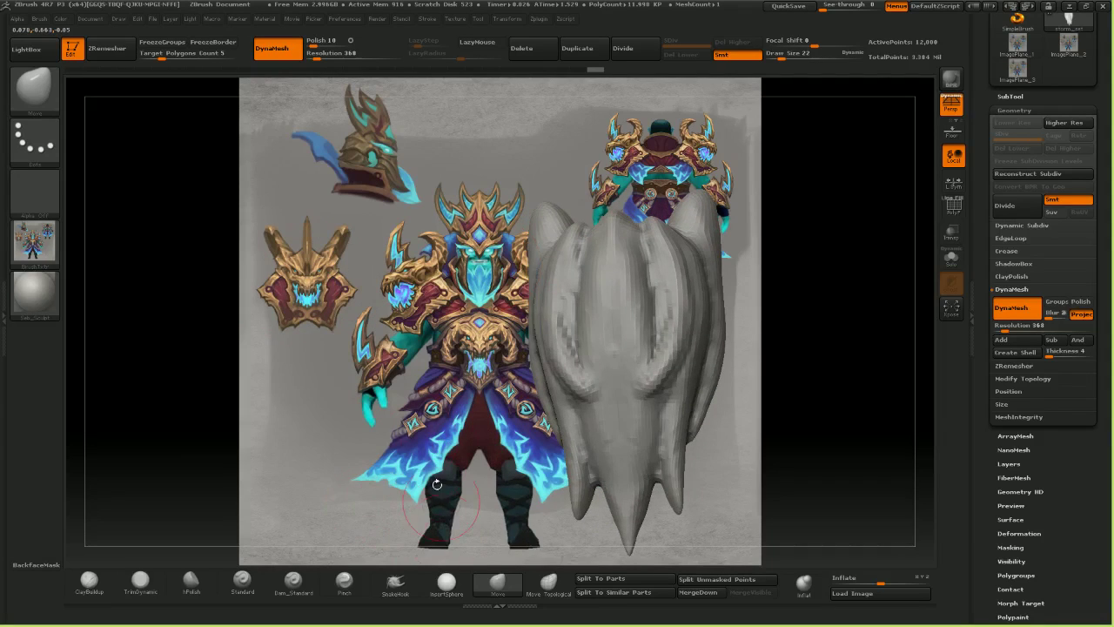
- Fine-tune the curved ridges beside the central beard strand with the Move brush at draw size 22
left_click_drag(437, 484, 411, 478)
left_click_drag(627, 362, 636, 368)
left_click_drag(758, 374, 640, 371)
left_click_drag(517, 364, 600, 358)
left_click_drag(749, 363, 739, 368)
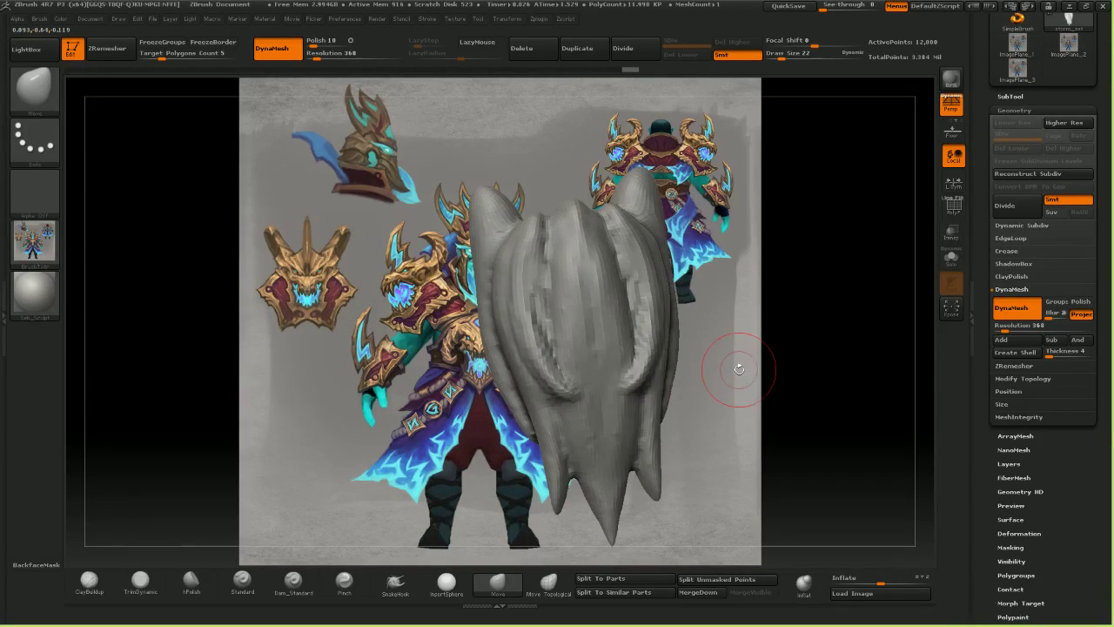
- Add ClayBuildup strokes along the upper curved ridge and groove beside the beard's central strand, checking several angles
left_click(90, 585)
left_click_drag(487, 389, 523, 383)
left_click_drag(634, 285, 642, 320)
left_click_drag(626, 239, 641, 323)
left_click_drag(452, 130, 512, 132)
left_click_drag(649, 255, 648, 319)
left_click_drag(522, 96, 561, 228)
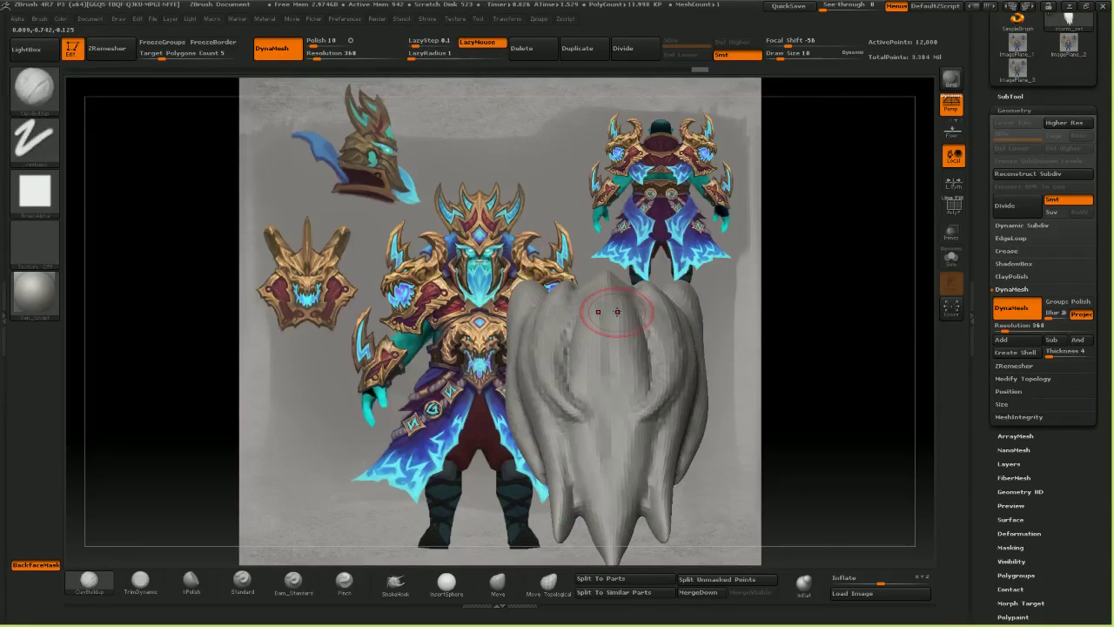
mouse_move(492, 293)
left_mouse_down()
mouse_move(484, 348)
mouse_move(439, 391)
left_mouse_up()
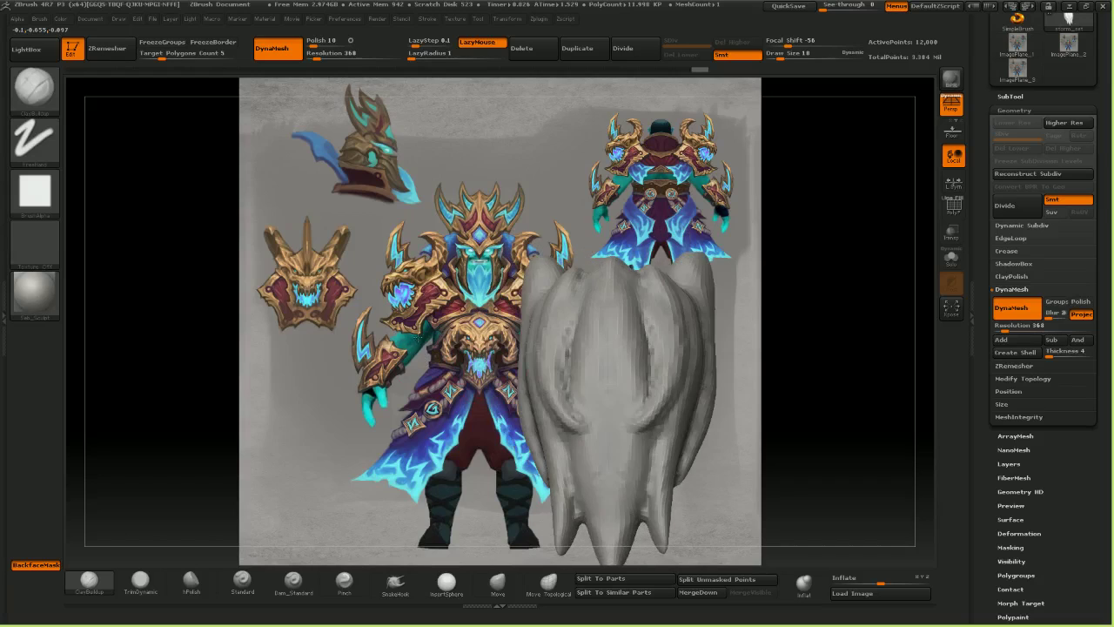
left_click_drag(513, 365, 444, 357)
left_click_drag(650, 405, 709, 341)
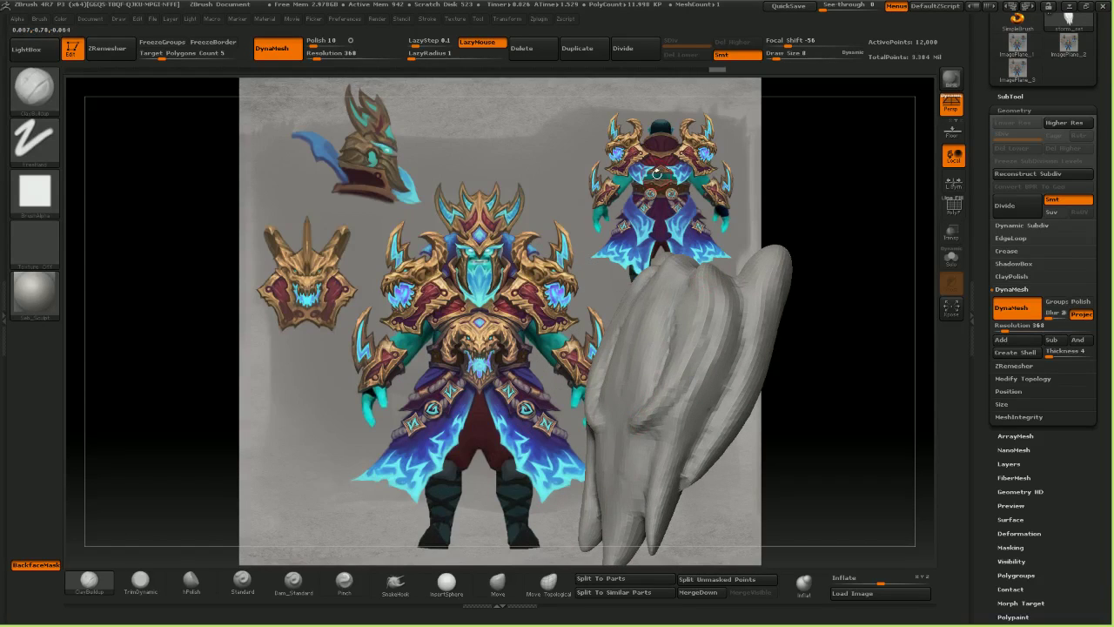
- Switch to Chrome, look through the image results for "chinese warrior helmet", and return to ZBrush
key("alt+Tab")
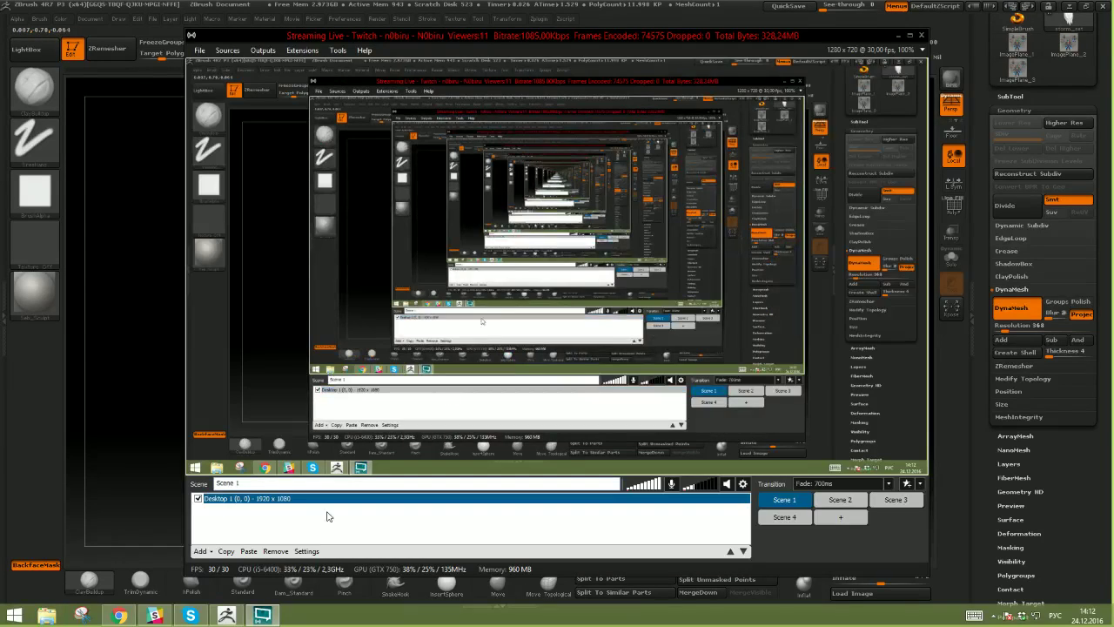
left_click(121, 614)
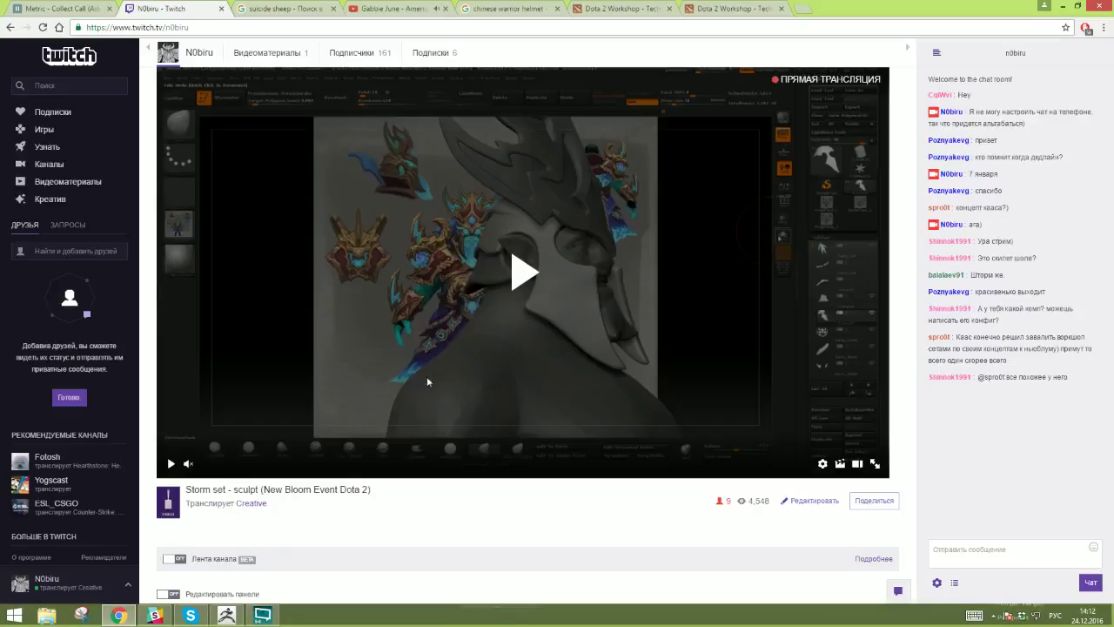
left_click(729, 7)
left_click(811, 10)
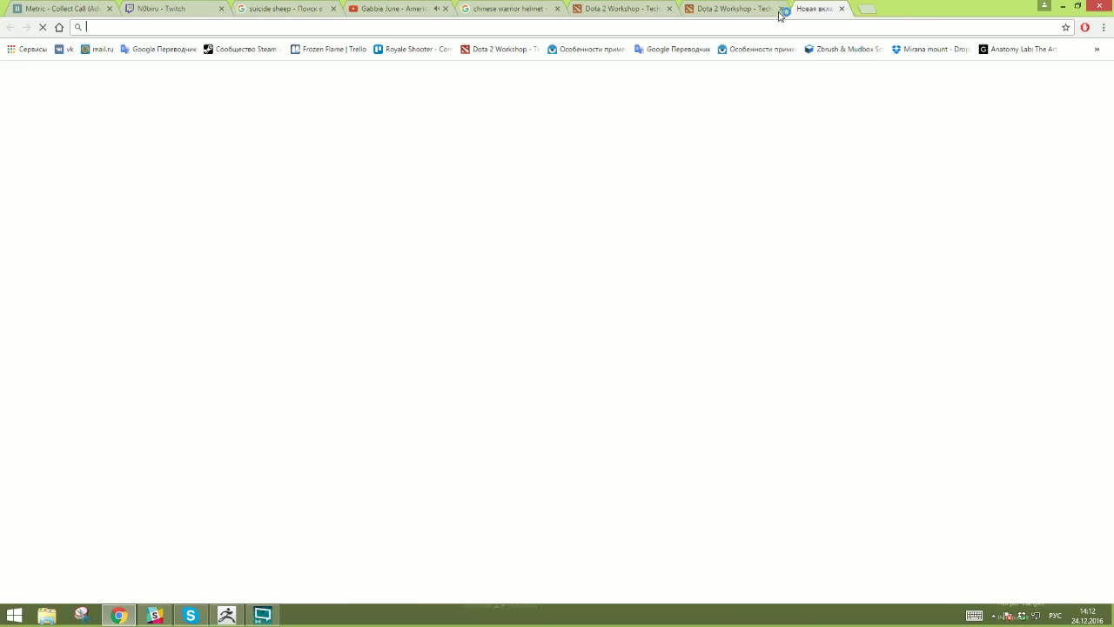
left_click(525, 7)
scroll(541, 215, "up", 5)
scroll(539, 214, "up", 3)
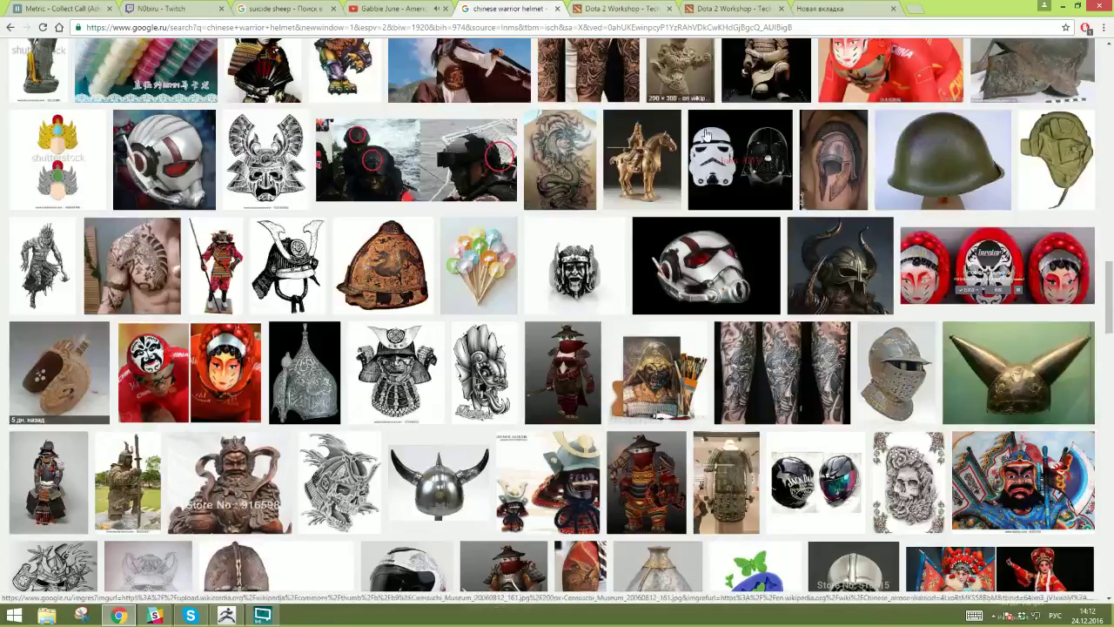
key("alt+Tab")
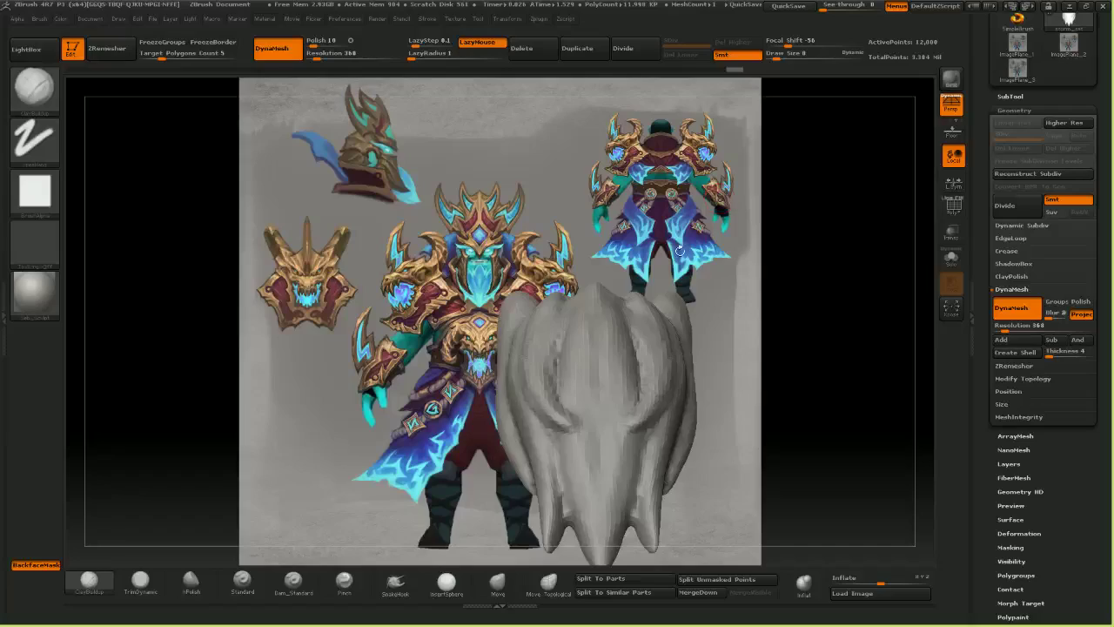
- Touch up the grooves beside the beard's central strand with ClayBuildup at draw size 8 and smooth them
left_click_drag(677, 288, 677, 294)
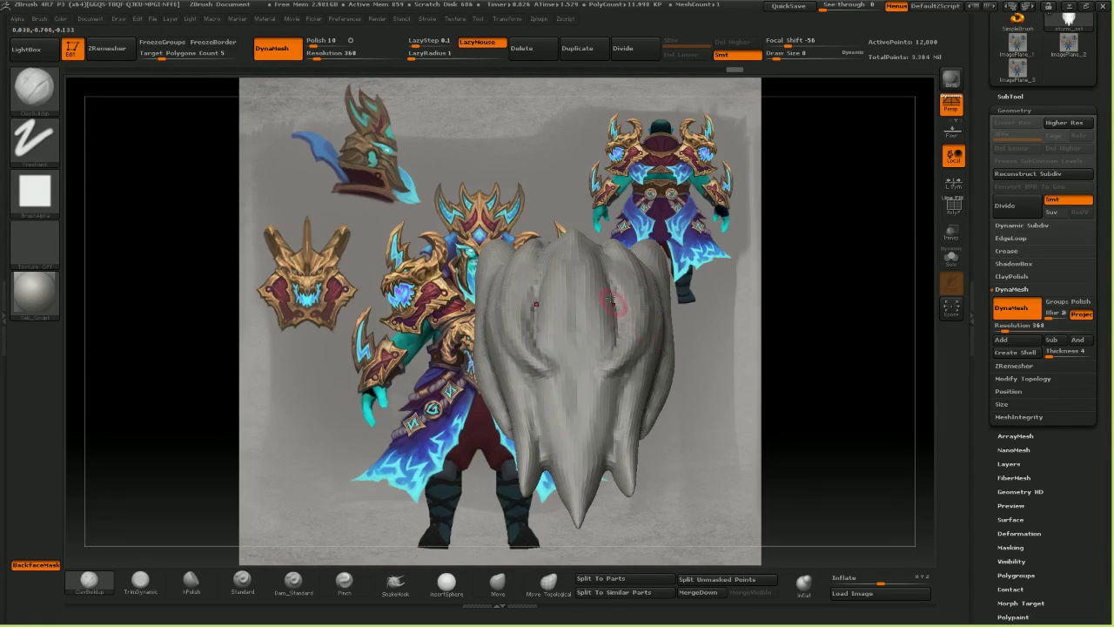
mouse_move(580, 276)
right_mouse_down()
mouse_move(625, 287)
mouse_move(541, 298)
mouse_move(558, 301)
right_mouse_up()
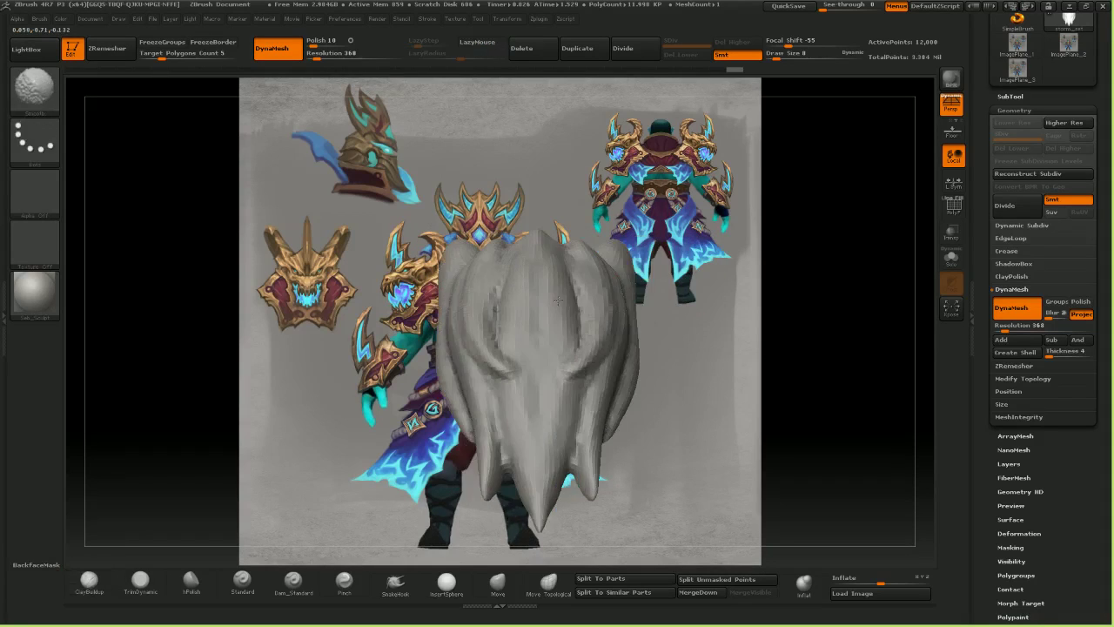
left_click_drag(557, 301, 495, 289)
- Refine the beard's front contour in side and front views with the Move brush at draw sizes 34 and 18
left_click(495, 584)
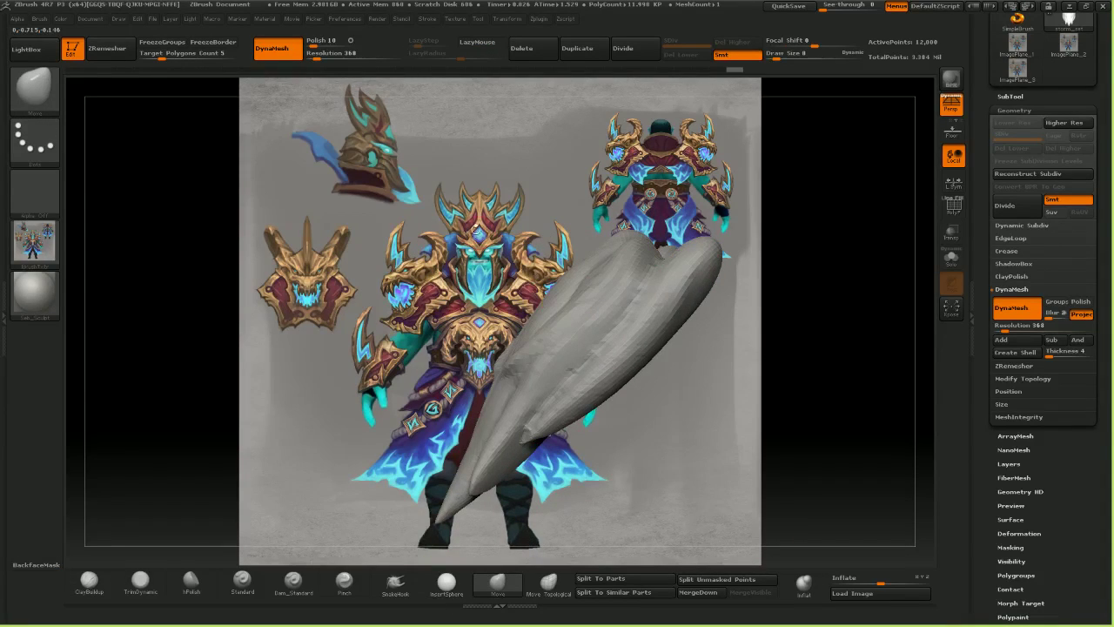
left_click_drag(546, 335, 543, 327)
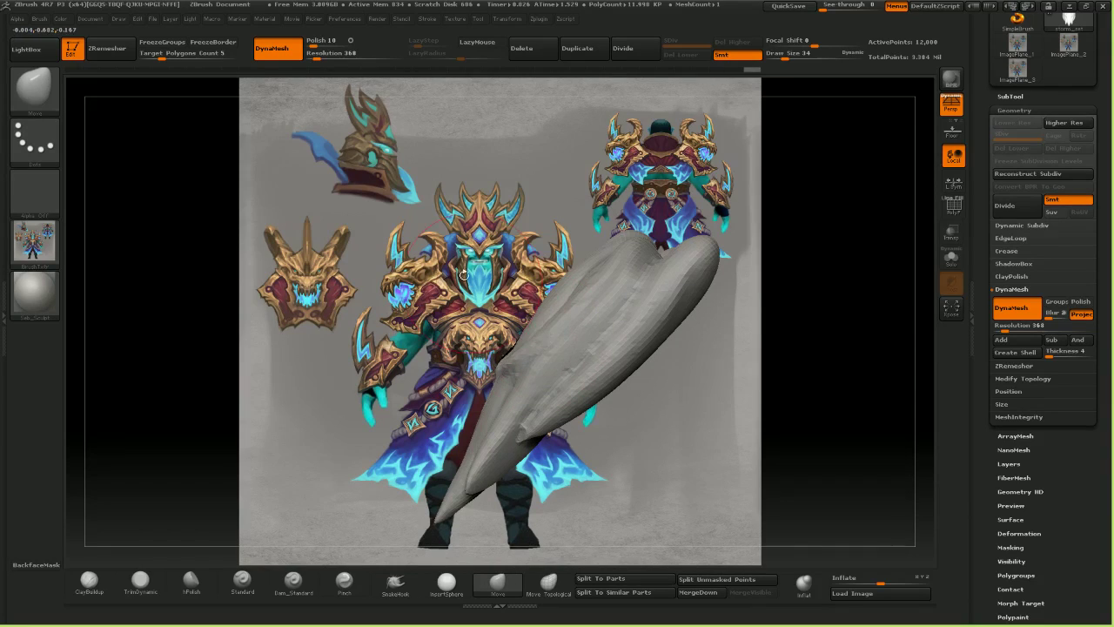
key("[")
left_click(550, 367)
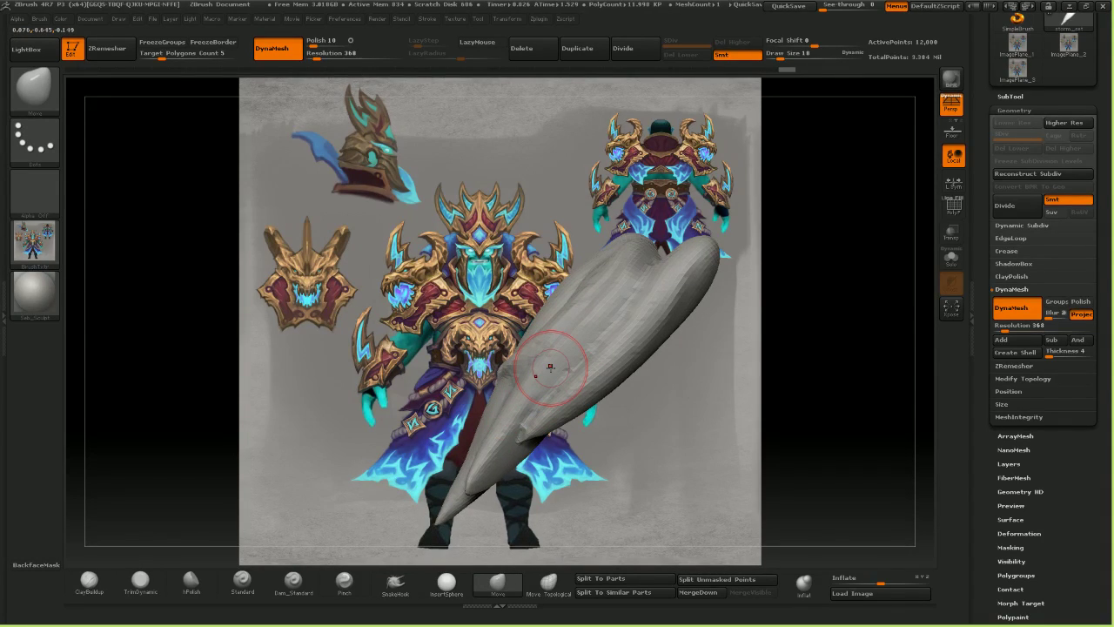
mouse_move(480, 267)
right_mouse_down()
mouse_move(514, 294)
mouse_move(515, 324)
mouse_move(502, 317)
right_mouse_up()
left_click_drag(511, 329, 517, 336)
mouse_move(614, 334)
left_mouse_down()
mouse_move(664, 328)
mouse_move(594, 352)
mouse_move(676, 368)
mouse_move(644, 373)
left_mouse_up()
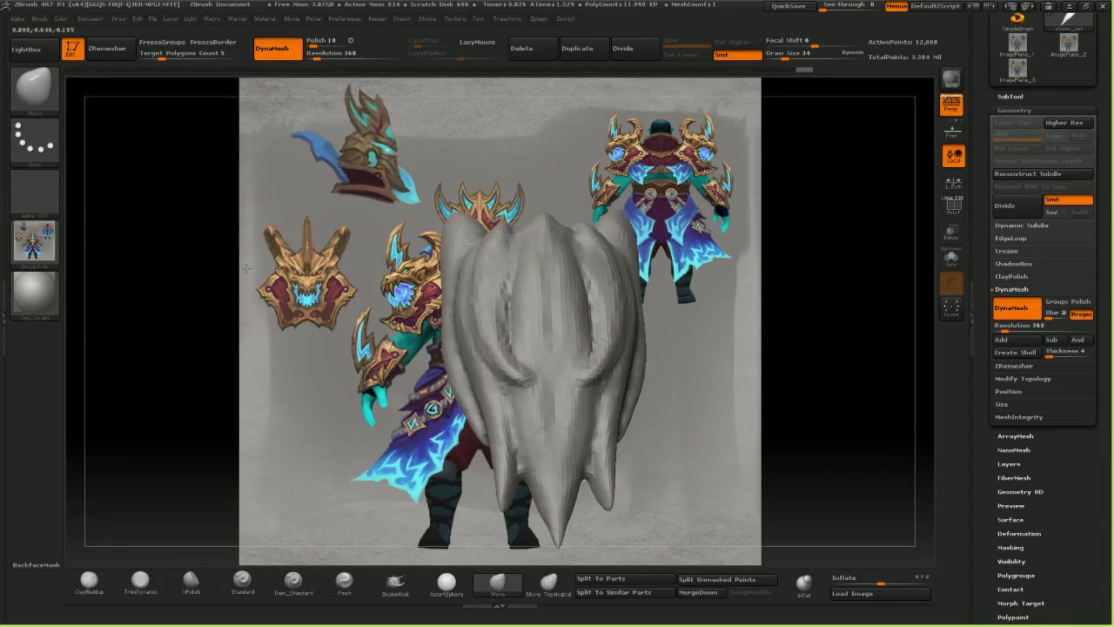
- Thicken the beard's side strands with ClayBuildup strokes at draw size 22 from angled views
left_click_drag(426, 459, 430, 484)
left_click_drag(498, 475, 426, 475)
left_click(89, 581)
left_click_drag(174, 477, 135, 470)
left_click_drag(497, 463, 442, 321)
key("]")
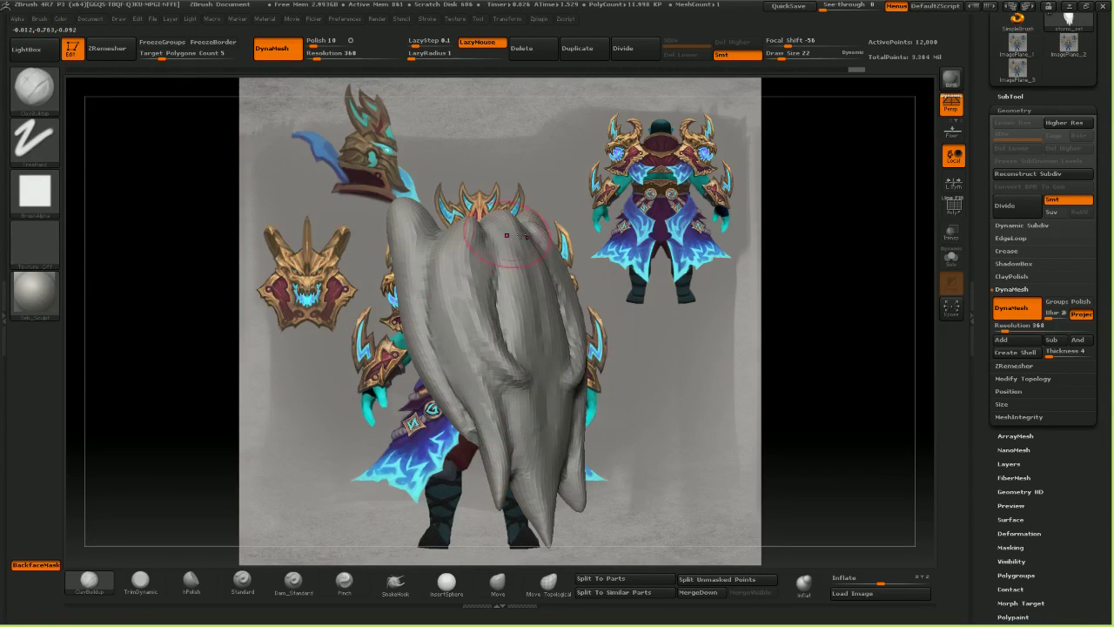
left_click_drag(581, 288, 621, 338)
left_click_drag(595, 387, 622, 291)
left_click_drag(611, 387, 656, 285)
left_click_drag(729, 354, 644, 368)
- Build up the lower part of the beard's central strand with ClayBuildup, undoing the last three strokes
left_click_drag(514, 444, 508, 474)
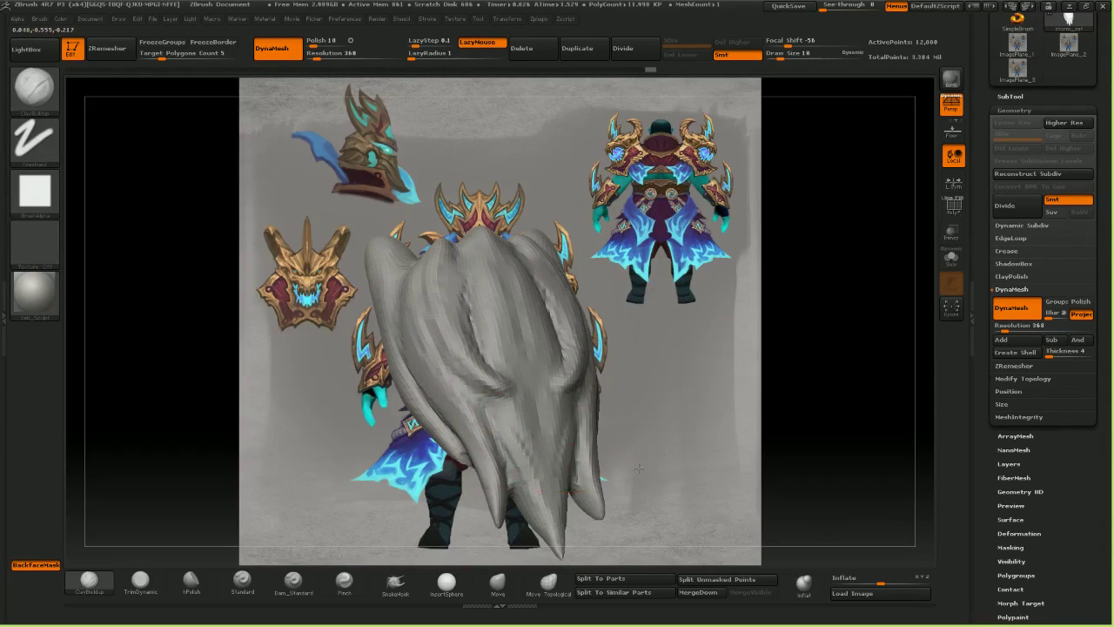
left_click_drag(644, 487, 696, 487)
key("]")
mouse_move(576, 445)
left_mouse_down()
mouse_move(585, 491)
mouse_move(589, 434)
left_mouse_up()
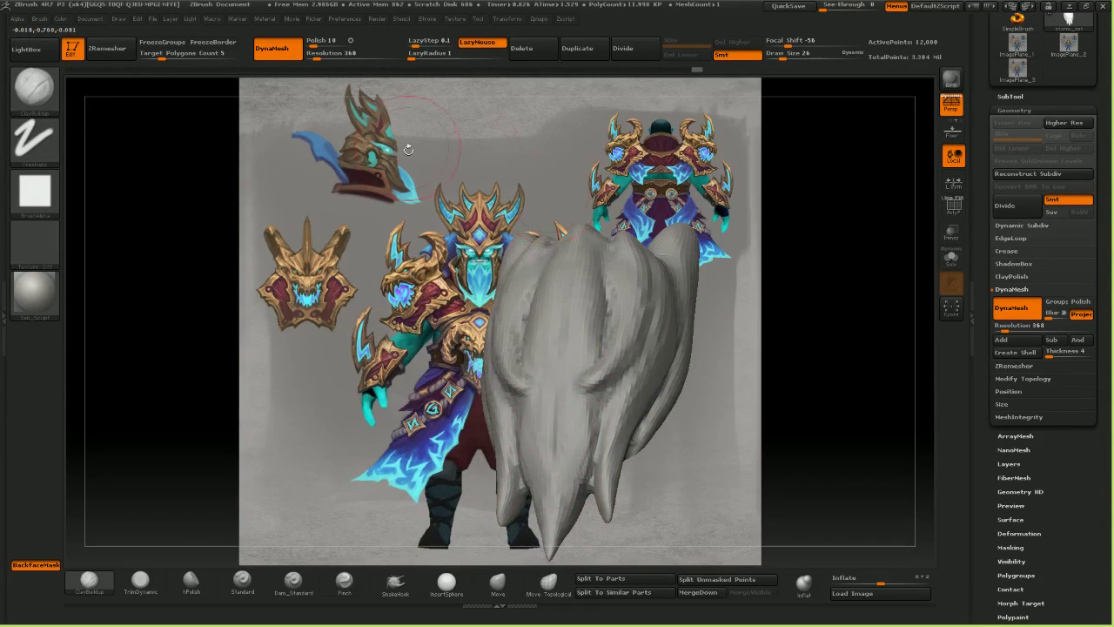
left_click_drag(408, 150, 482, 117)
key("ctrl+z")
key("ctrl+z")
key("ctrl+z")
left_click_drag(801, 270, 747, 296)
key("[")
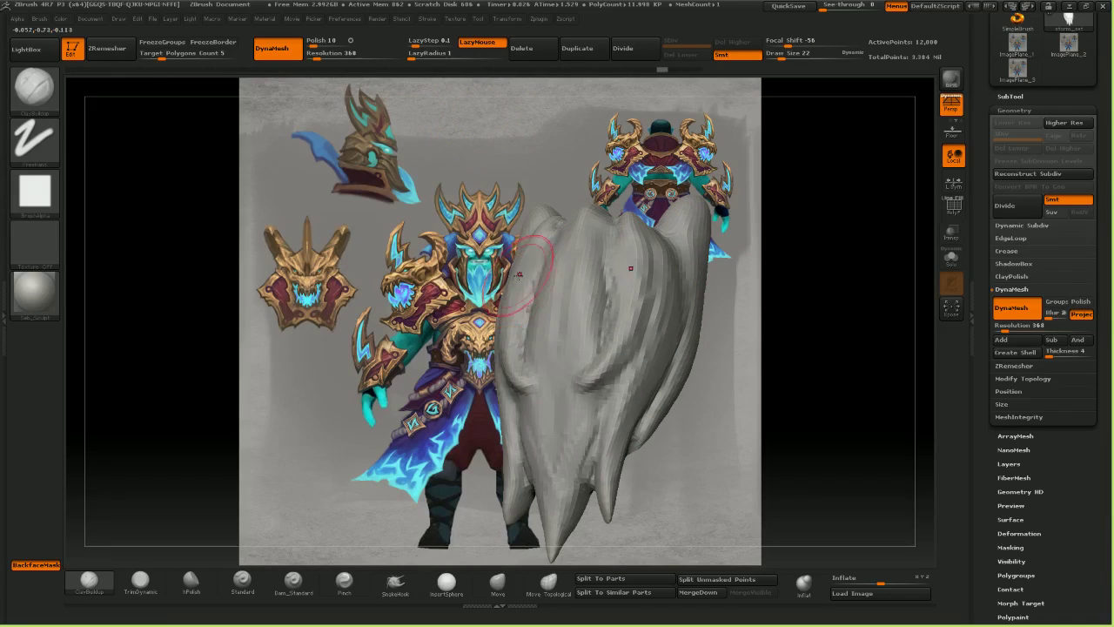
- Switch to the Streaming Live window to check the audio meters, and return to ZBrush
key("alt+Tab")
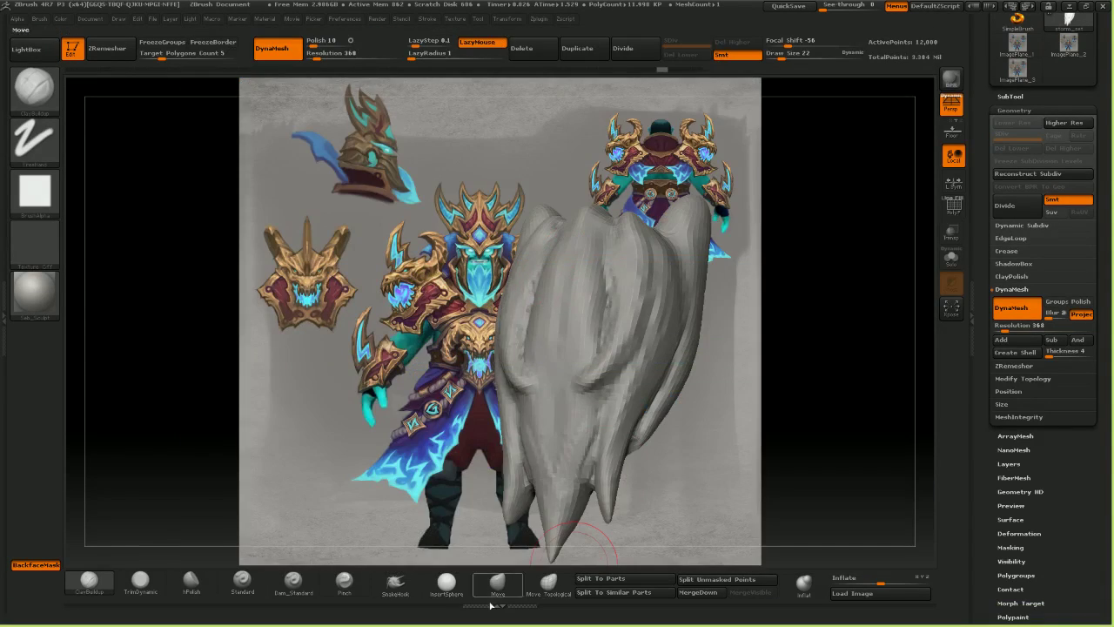
key("alt+Tab")
key("alt+Tab")
key("alt+Tab")
key("alt+Tab")
key("alt+Tab")
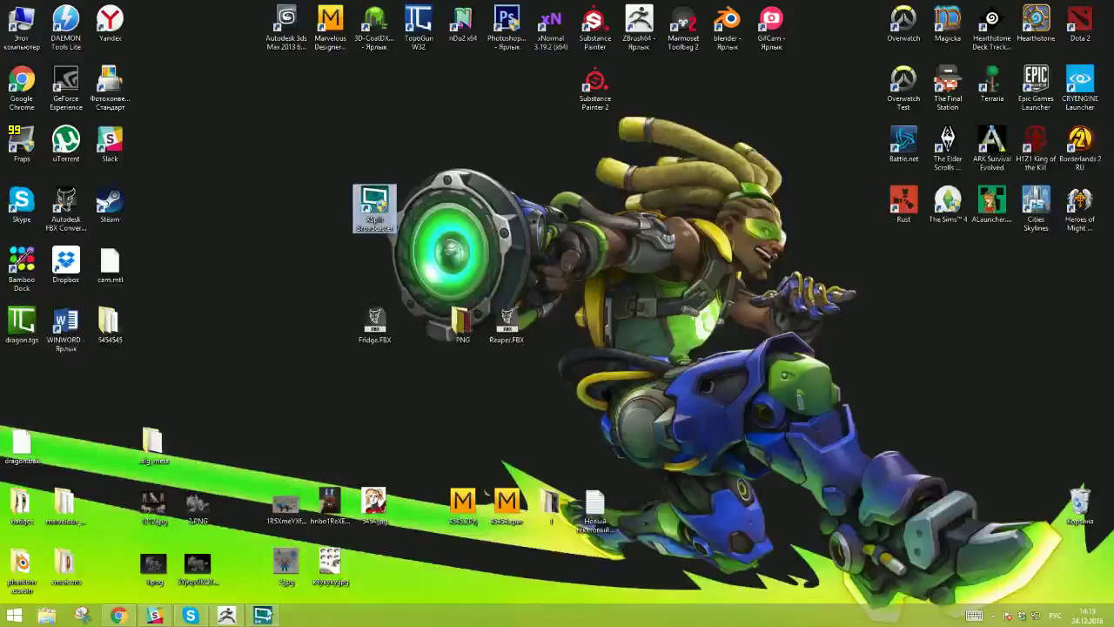
left_click(268, 614)
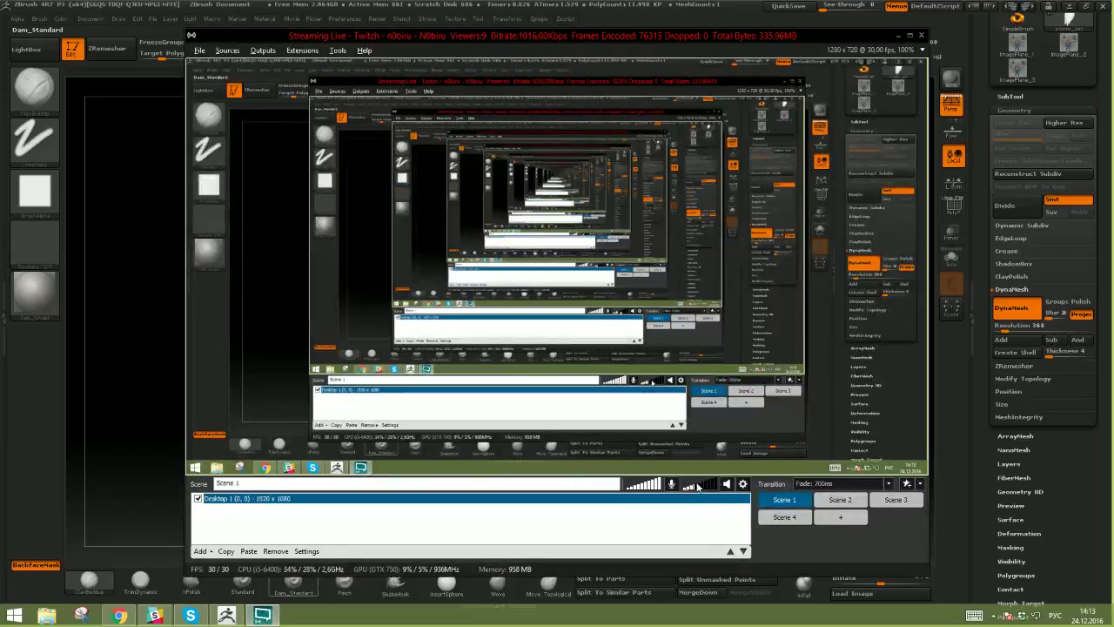
key("alt+Tab")
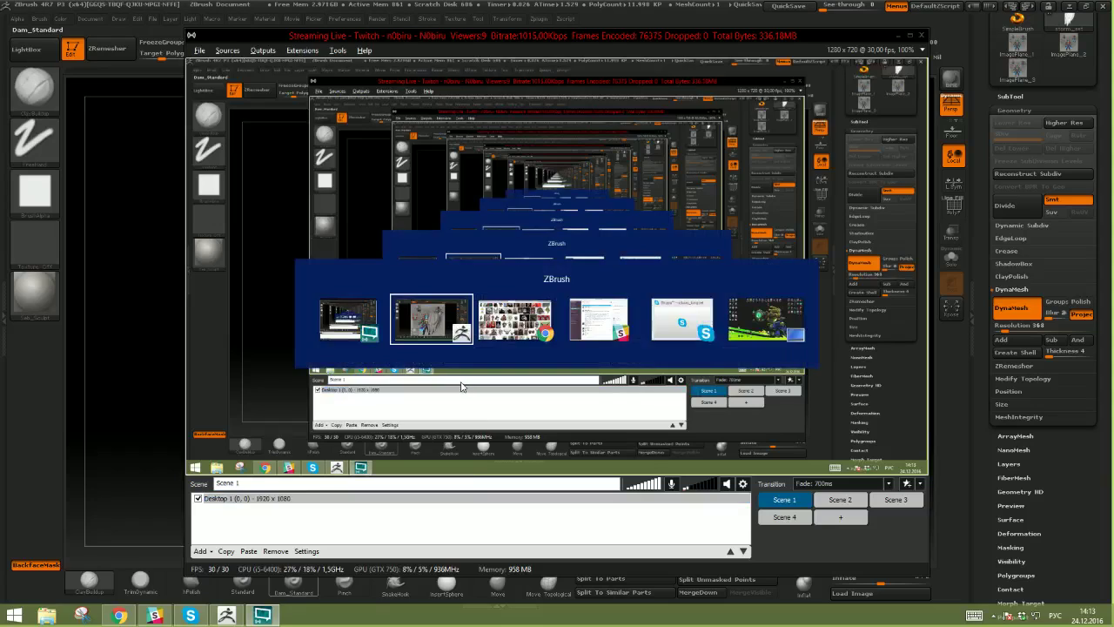
left_click_drag(286, 314, 278, 361)
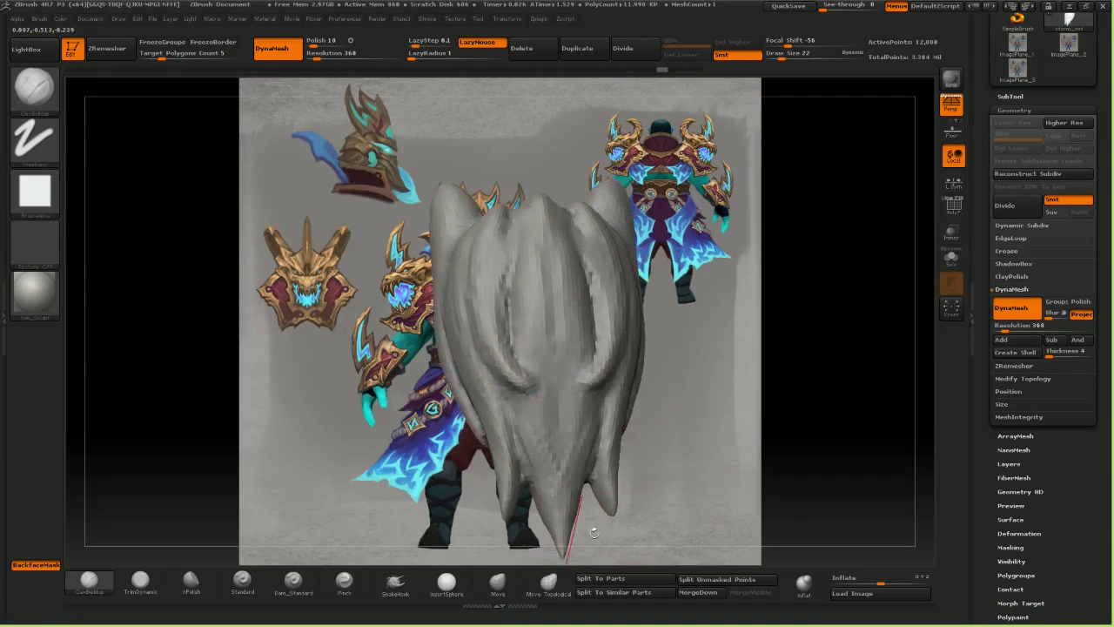
left_click_drag(594, 534, 640, 533)
left_click_drag(311, 465, 327, 468)
left_click(87, 580)
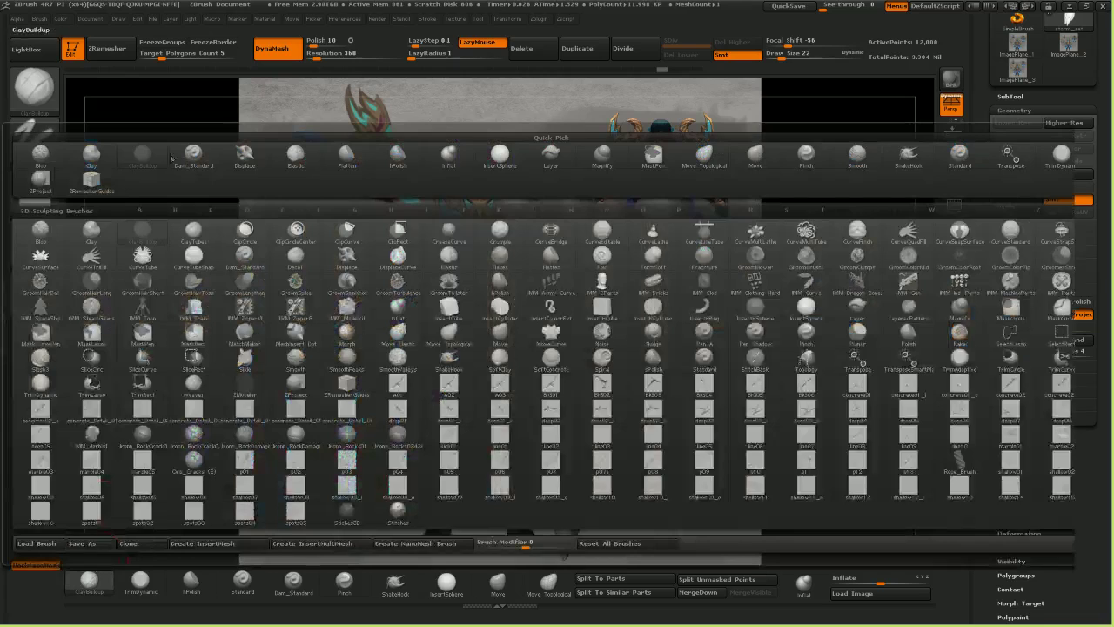
left_click_drag(164, 368, 230, 286)
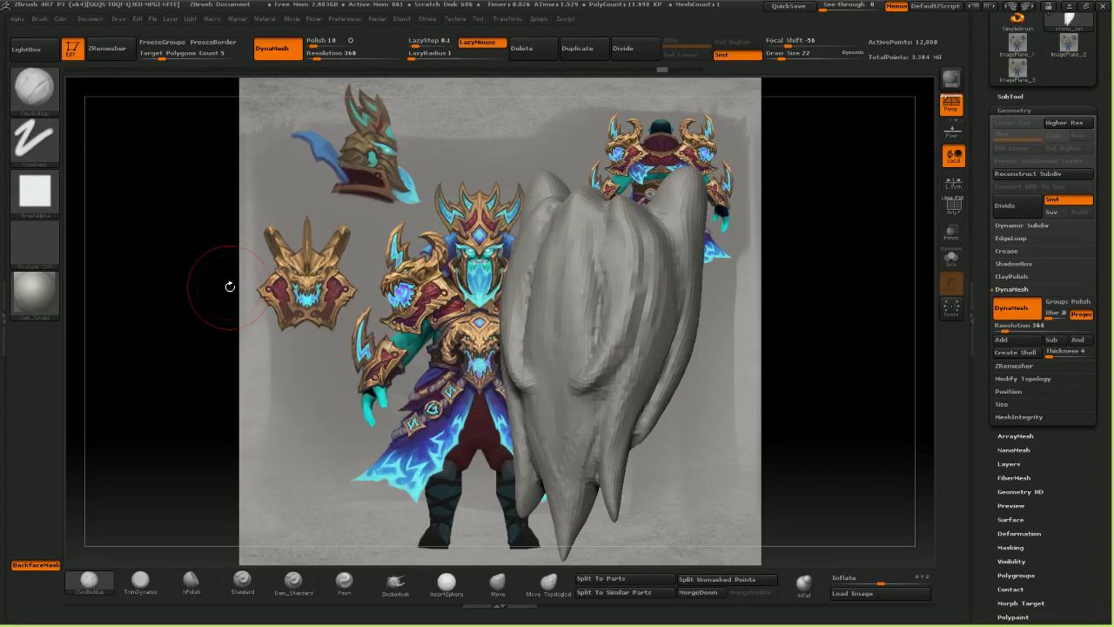
left_click_drag(449, 133, 453, 161)
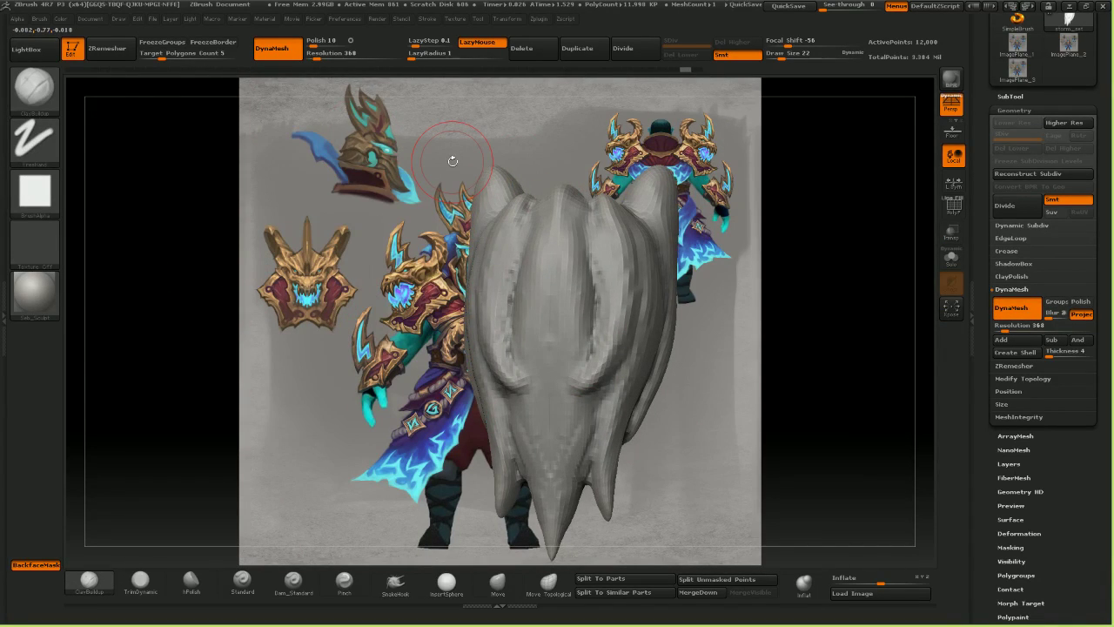
key("alt+Tab")
key("alt+Tab")
- Build up the beard's upper side strand with ClayBuildup strokes at draw size 22
left_click_drag(468, 221, 498, 230)
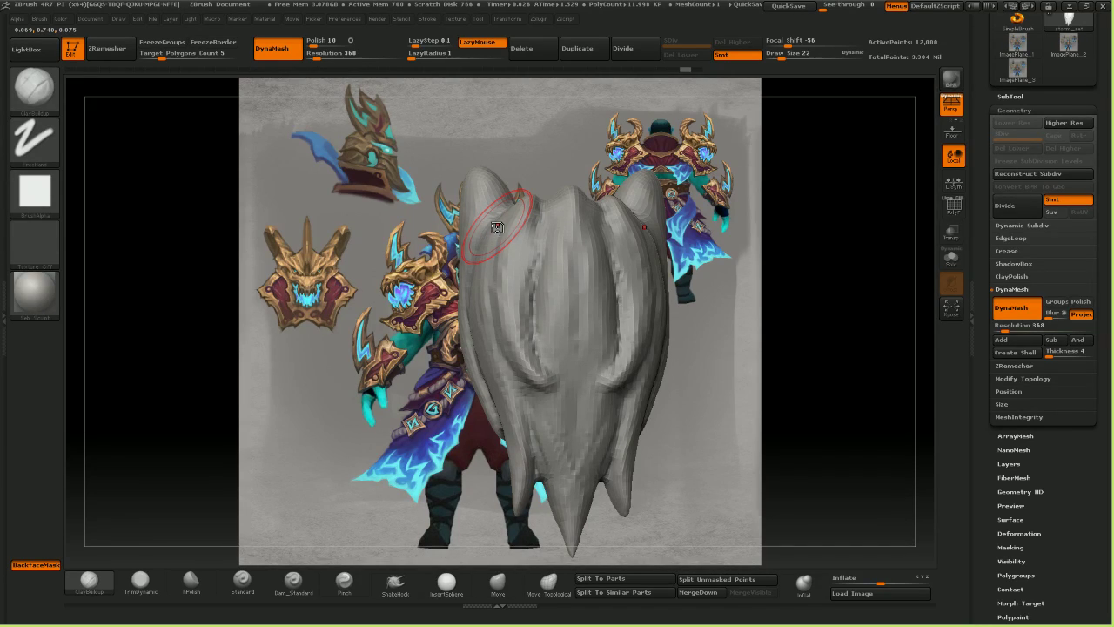
left_click_drag(496, 227, 517, 245)
mouse_move(557, 265)
right_mouse_down()
mouse_move(592, 265)
mouse_move(557, 264)
right_mouse_up()
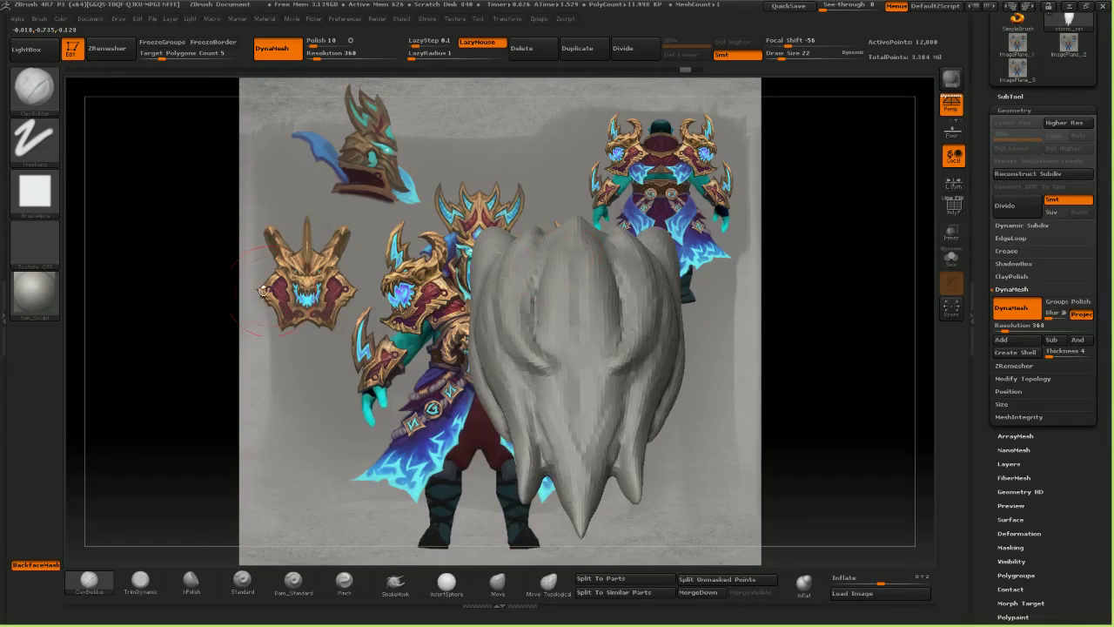
left_click_drag(263, 291, 331, 284)
left_click_drag(149, 232, 178, 246)
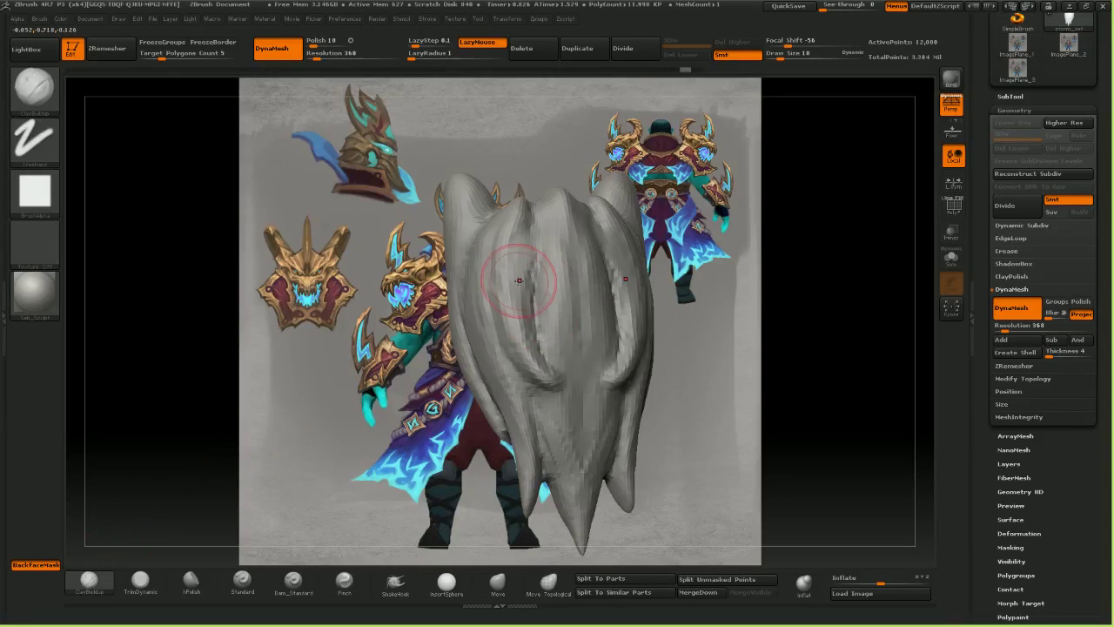
- Sculpt the ridges and grooves beside the beard's central strand with ClayBuildup, varying the draw size up to 26
left_click_drag(805, 273, 732, 274)
key("bracketleft")
key("bracketleft")
mouse_move(616, 349)
left_mouse_down()
mouse_move(619, 259)
mouse_move(608, 309)
left_mouse_up()
left_click_drag(802, 239, 777, 247)
key("bracketright")
key("bracketright")
left_click_drag(610, 325, 615, 213)
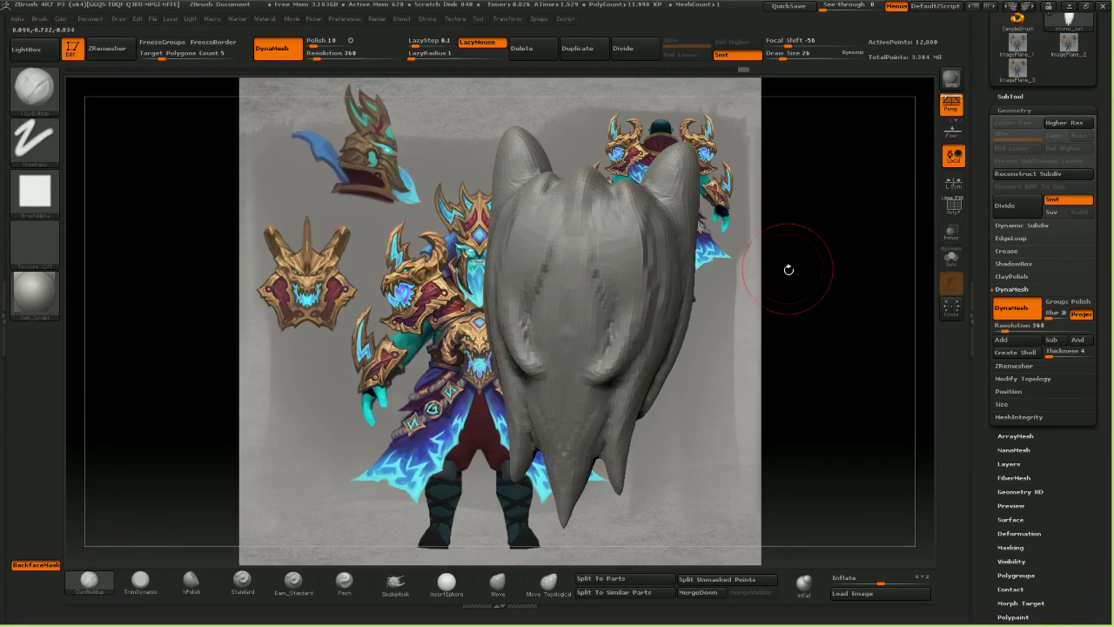
- Deepen the separation between the beard's central and inner side strands with ClayBuildup at draw size 18
mouse_move(789, 269)
left_mouse_down()
mouse_move(796, 229)
mouse_move(757, 259)
left_mouse_up()
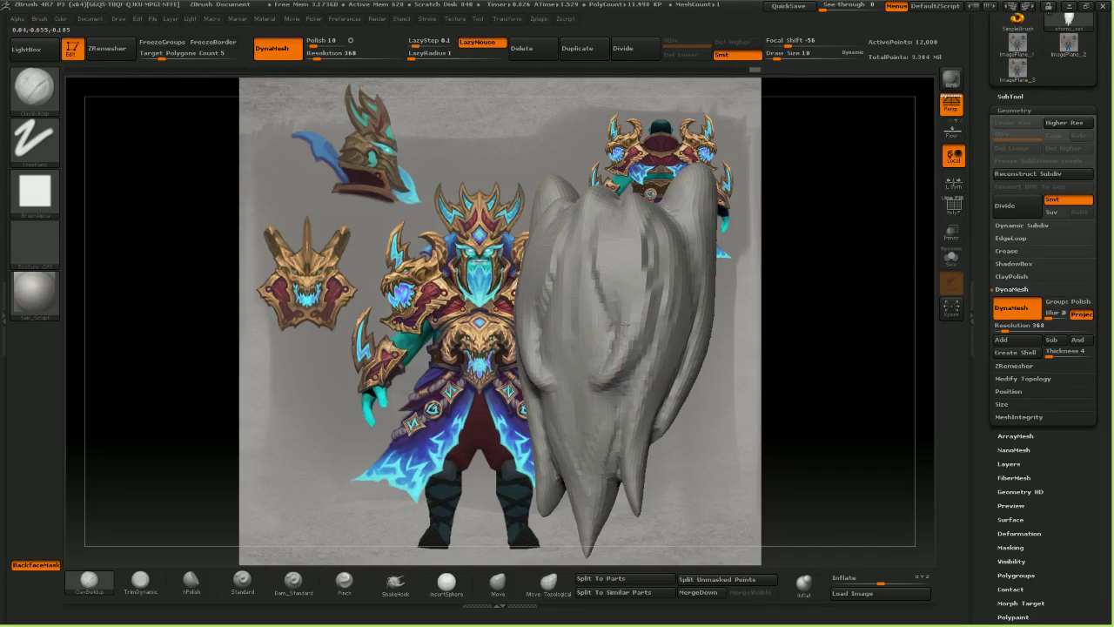
left_click_drag(624, 325, 614, 350)
left_click_drag(733, 318, 755, 310)
left_click_drag(641, 325, 639, 240)
mouse_move(783, 252)
left_mouse_down()
mouse_move(748, 271)
mouse_move(806, 251)
mouse_move(816, 225)
mouse_move(805, 214)
mouse_move(814, 264)
mouse_move(755, 277)
left_mouse_up()
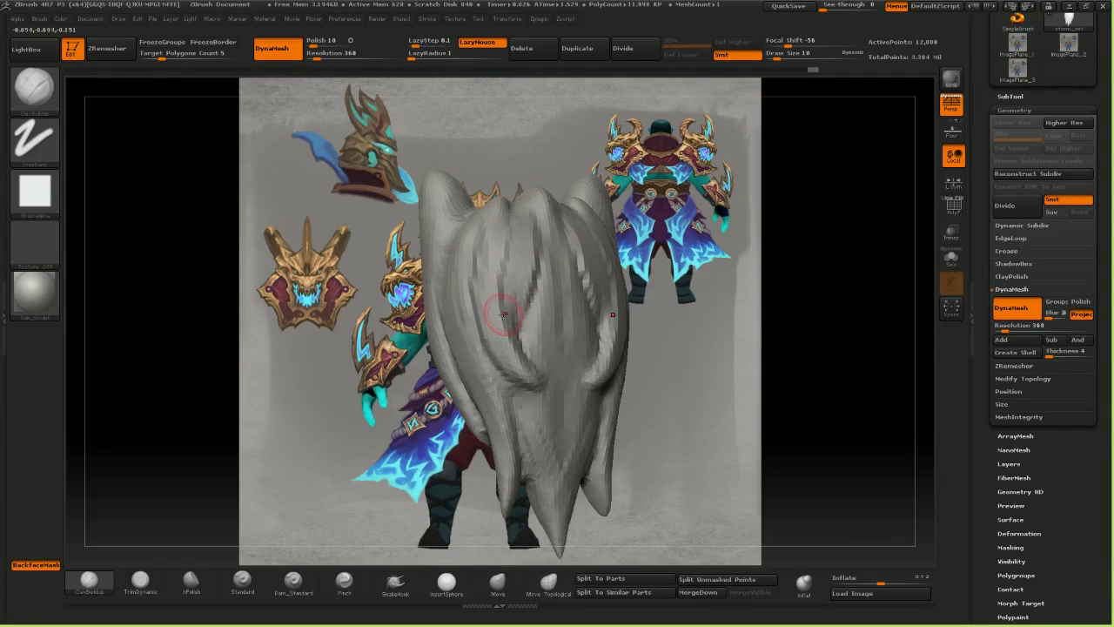
left_click_drag(539, 159, 590, 280)
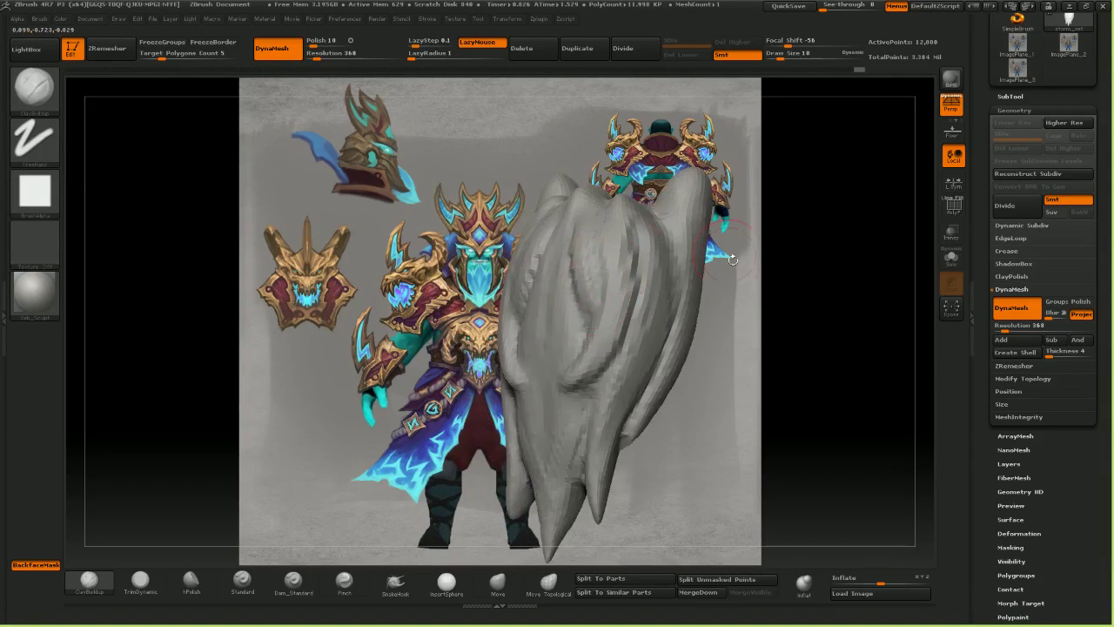
- Extend the beard's side strand ridges with ClayBuildup at draw size 18 from a tilted angle
mouse_move(733, 259)
left_mouse_down()
mouse_move(778, 259)
mouse_move(771, 296)
mouse_move(808, 241)
left_mouse_up()
mouse_move(809, 241)
right_mouse_down("ctrl")
mouse_move(685, 336)
mouse_move(662, 336)
mouse_move(704, 329)
right_mouse_up("ctrl")
mouse_move(703, 329)
right_mouse_down()
mouse_move(715, 325)
mouse_move(696, 335)
right_mouse_up()
mouse_move(696, 335)
right_mouse_down("ctrl")
mouse_move(673, 352)
mouse_move(699, 357)
right_mouse_up("ctrl")
right_click_drag(321, 302, 457, 265)
left_click_drag(520, 425, 639, 298)
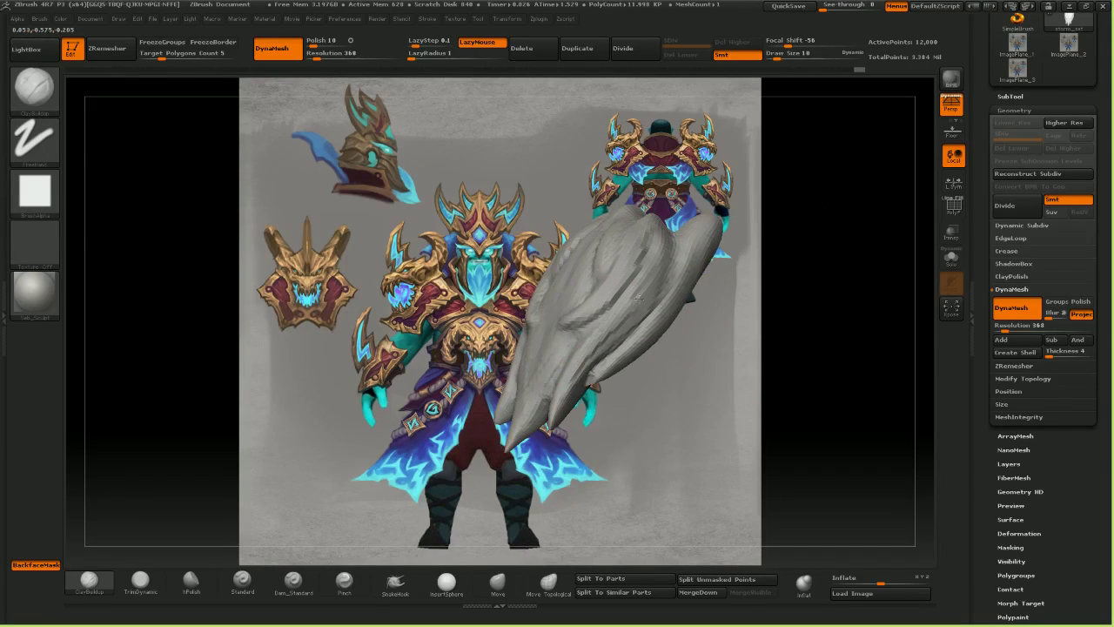
- Switch to the YouTube video in Chrome, adjust its volume, and return to ZBrush
key("alt+Tab")
key("alt+Tab")
key("alt+Tab")
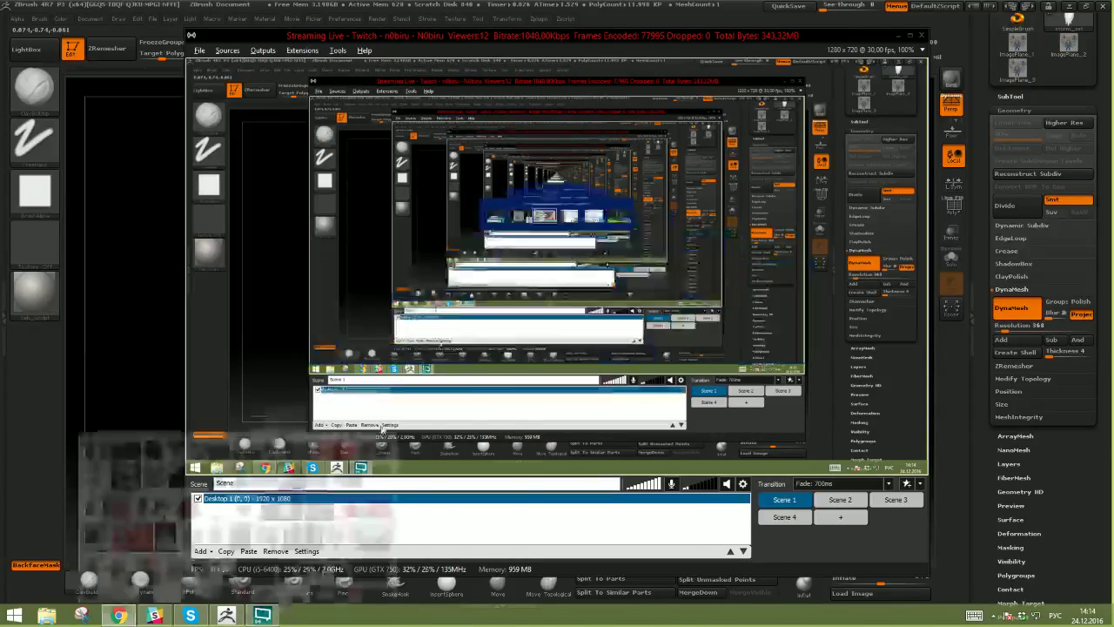
left_click(397, 8)
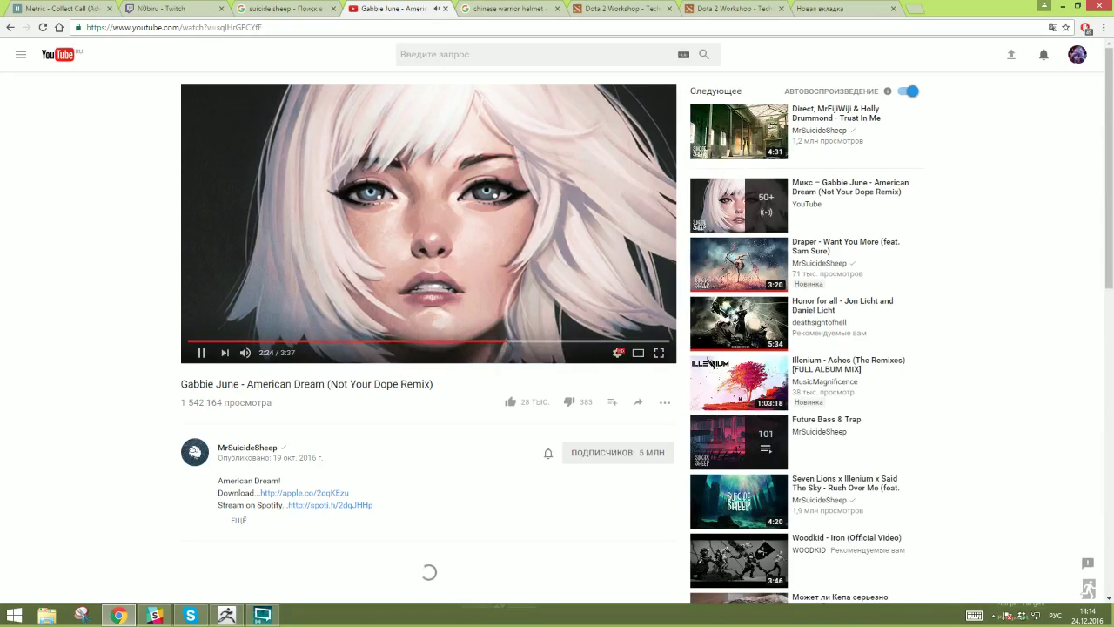
left_click(269, 355)
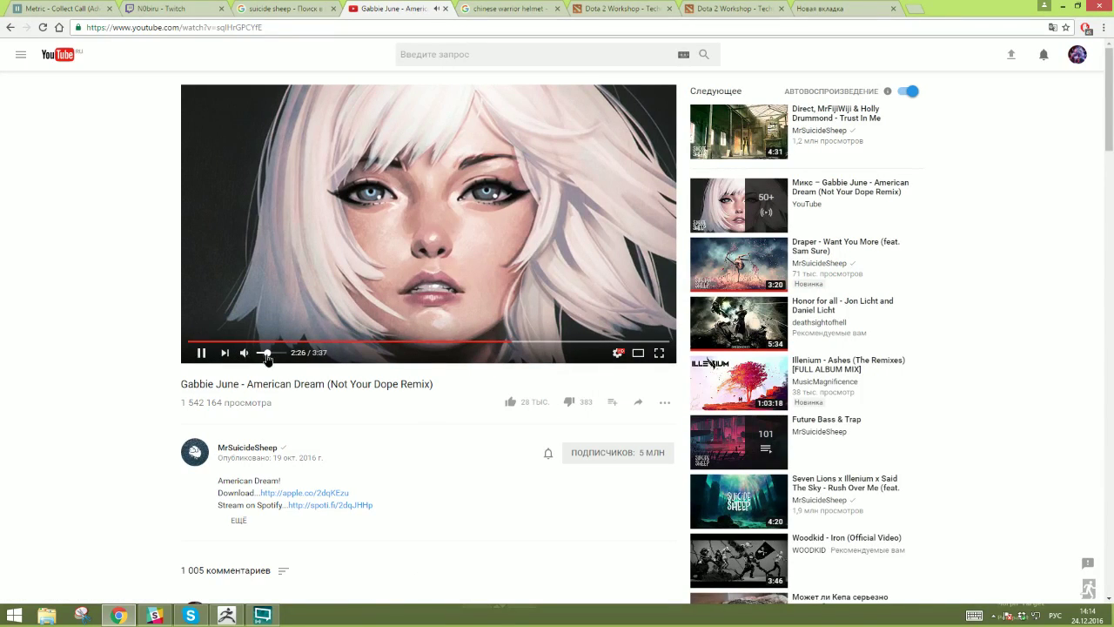
key("alt+Tab")
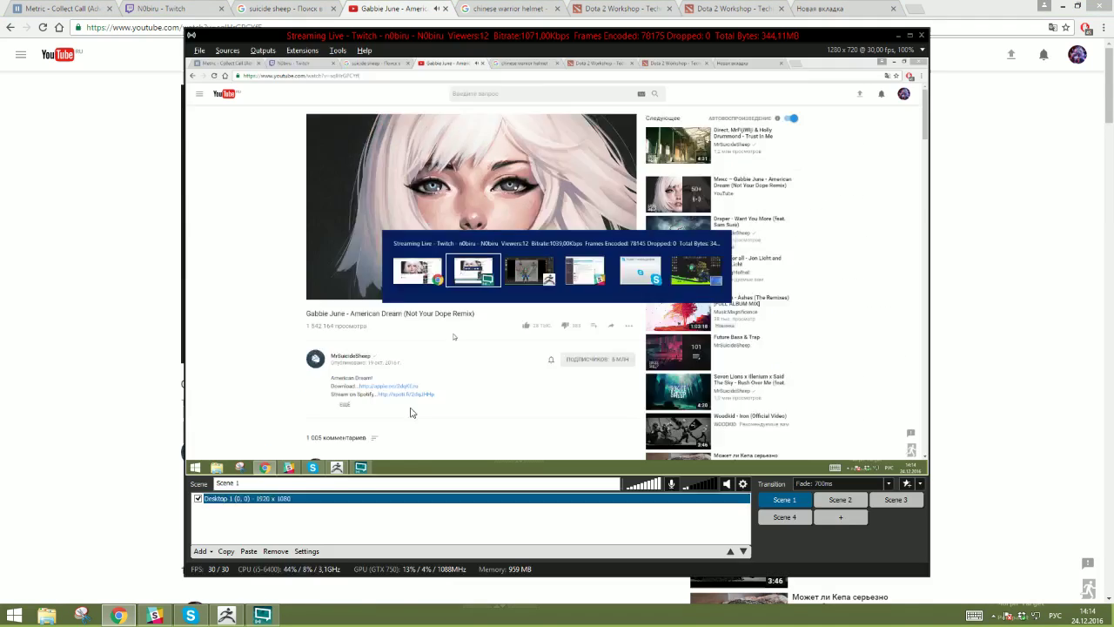
key("alt+Tab")
key("alt+Tab")
- Refine the creases around the beard's inner strands with ClayBuildup, reducing the draw size from 18 for finer strokes
mouse_move(500, 384)
left_mouse_down()
mouse_move(491, 321)
mouse_move(566, 340)
left_mouse_up()
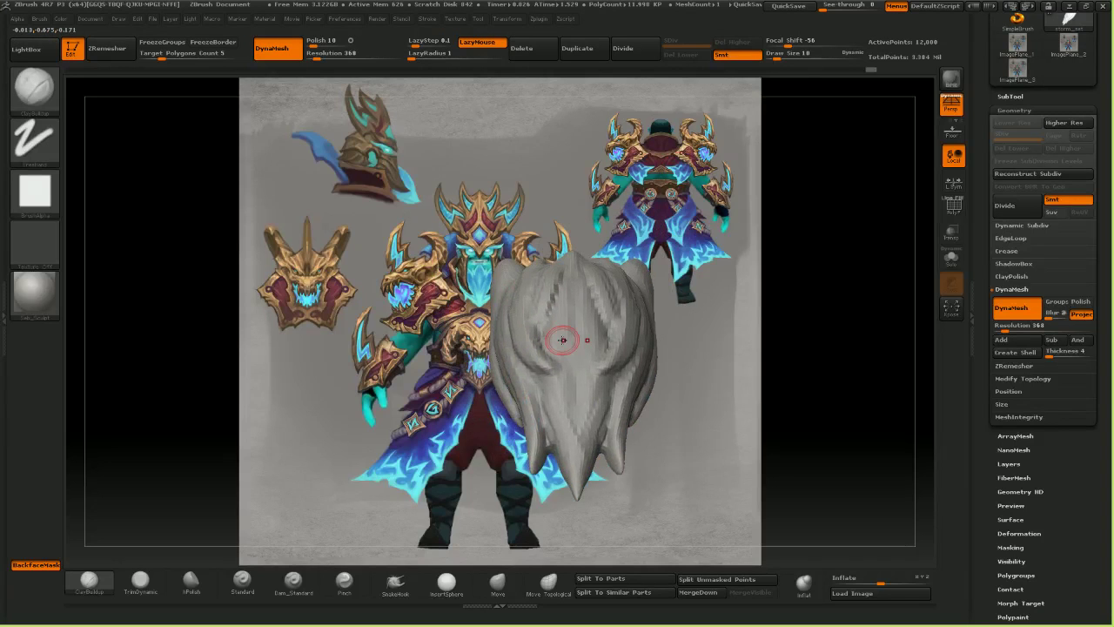
left_click_drag(370, 288, 384, 287)
left_click_drag(520, 368, 542, 388)
left_click_drag(848, 413, 778, 422)
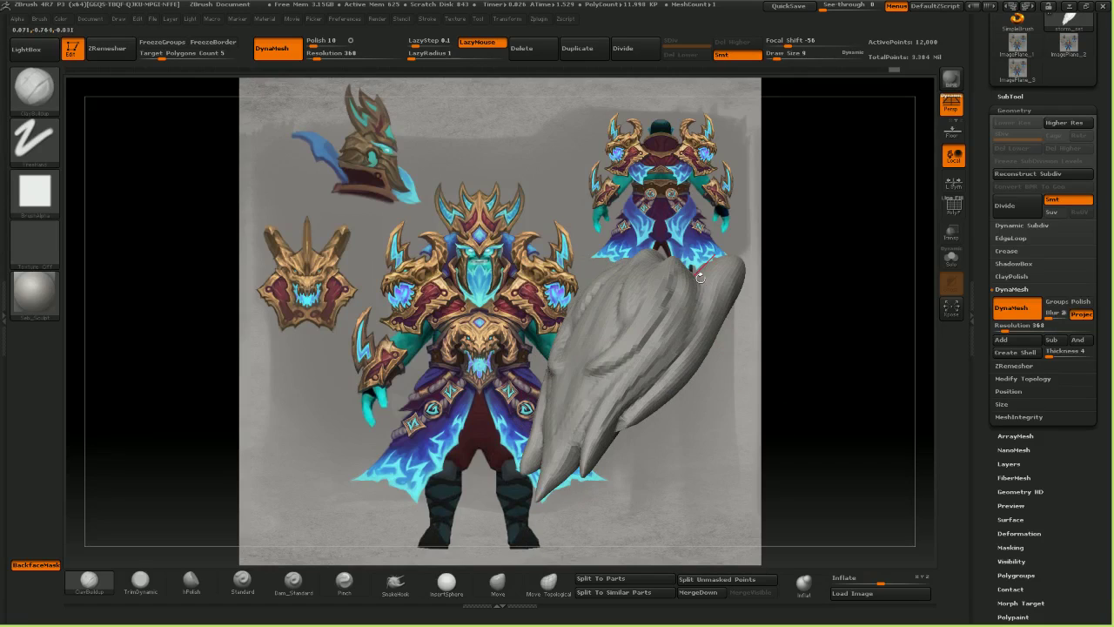
left_click_drag(576, 409, 590, 403)
- Shape the pointed tip of the beard's central strand with ClayBuildup at draw sizes 22 and 18
right_click_drag(590, 404, 501, 364)
mouse_move(705, 406)
left_mouse_down()
mouse_move(565, 428)
mouse_move(573, 531)
left_mouse_up()
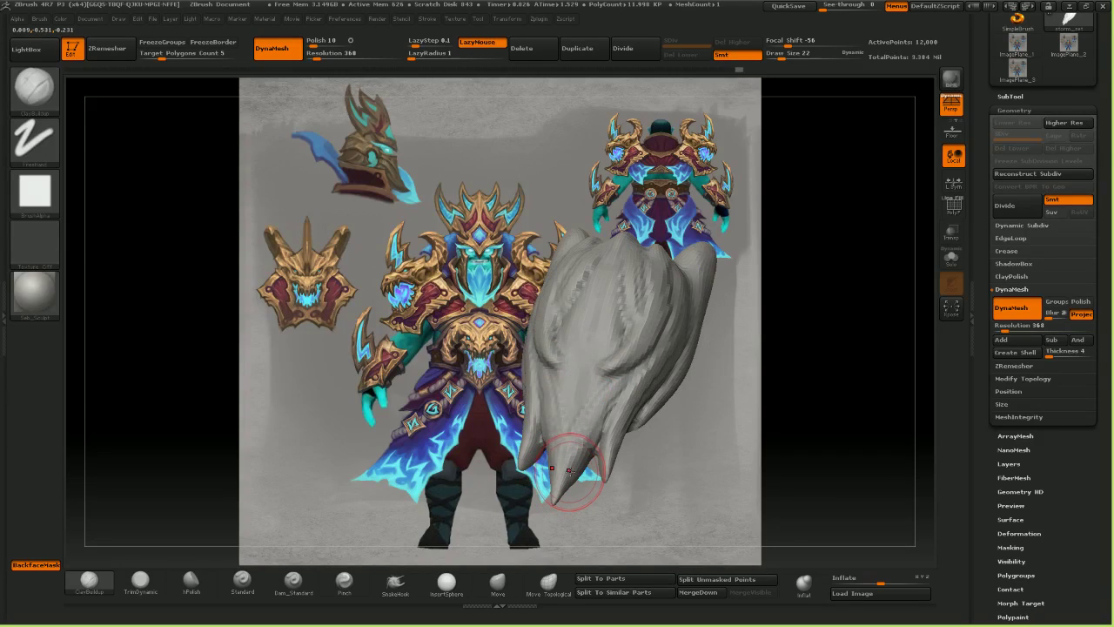
mouse_move(567, 456)
left_mouse_down()
mouse_move(560, 481)
mouse_move(574, 437)
left_mouse_up()
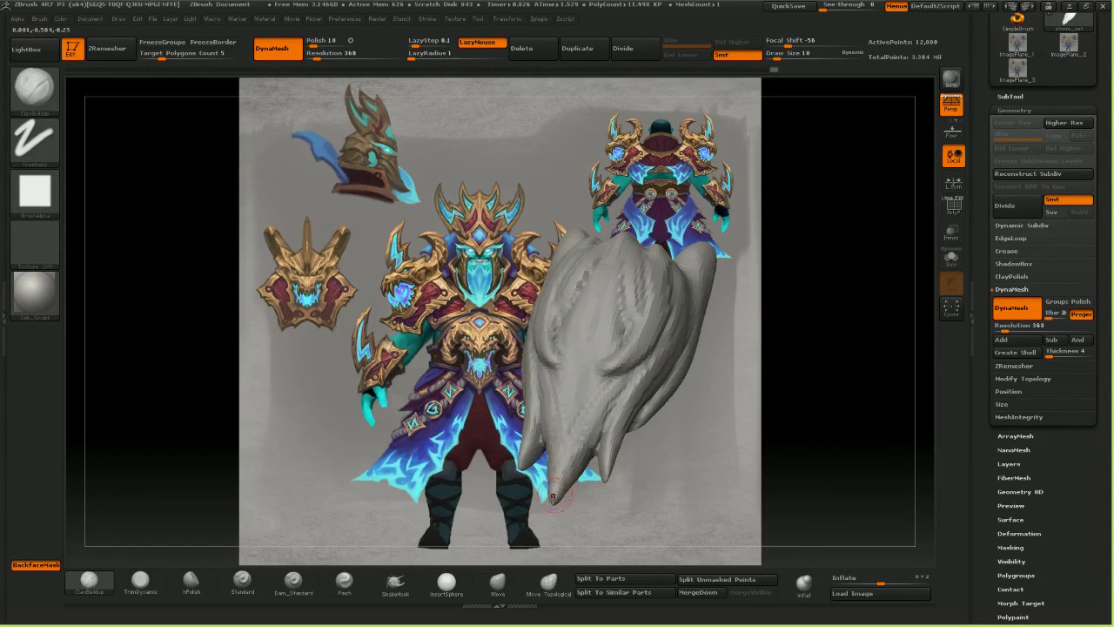
left_click_drag(553, 498, 564, 479)
mouse_move(570, 503)
left_mouse_down()
mouse_move(505, 513)
mouse_move(626, 513)
left_mouse_up()
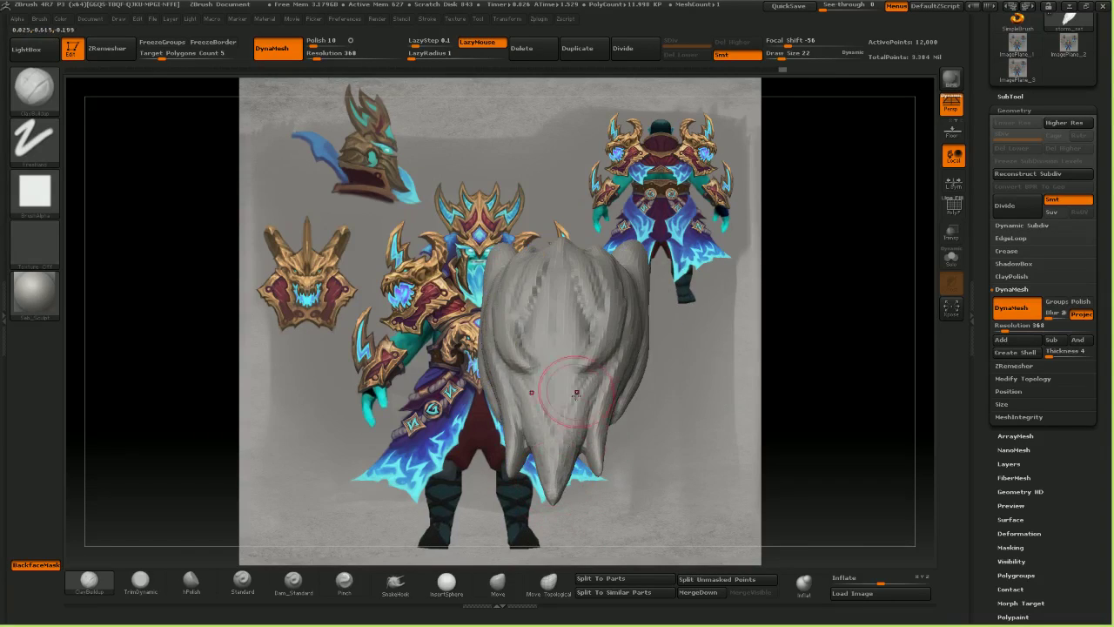
left_click(552, 243)
mouse_move(663, 300)
left_mouse_down()
mouse_move(601, 321)
mouse_move(731, 326)
left_mouse_up()
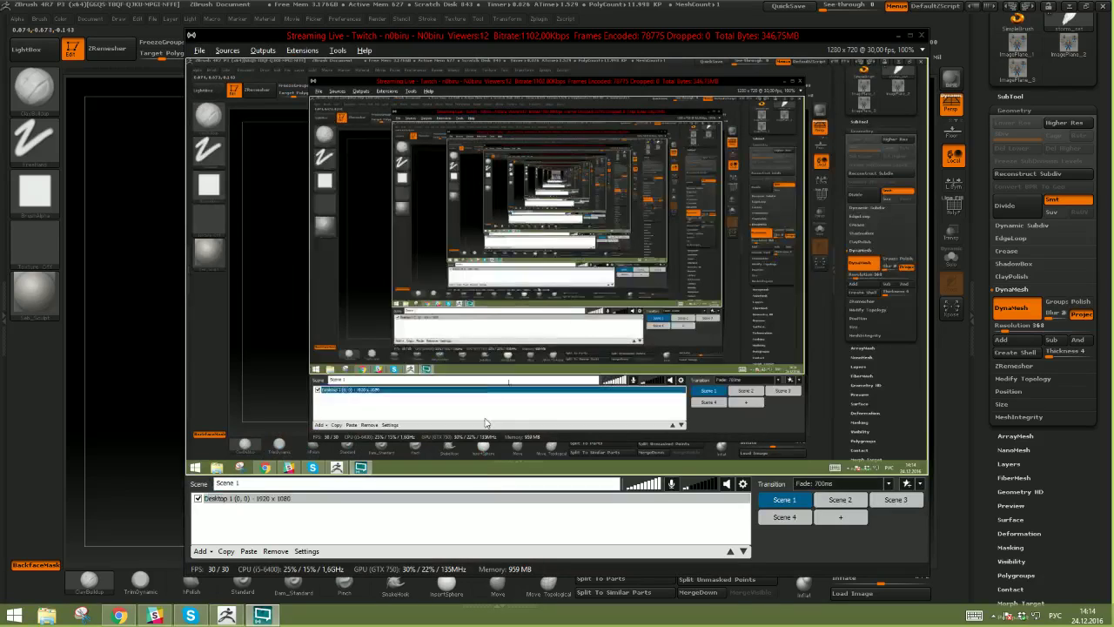
- Switch to the YouTube video in Chrome, lower its volume slightly, and return to ZBrush
key("alt+Tab")
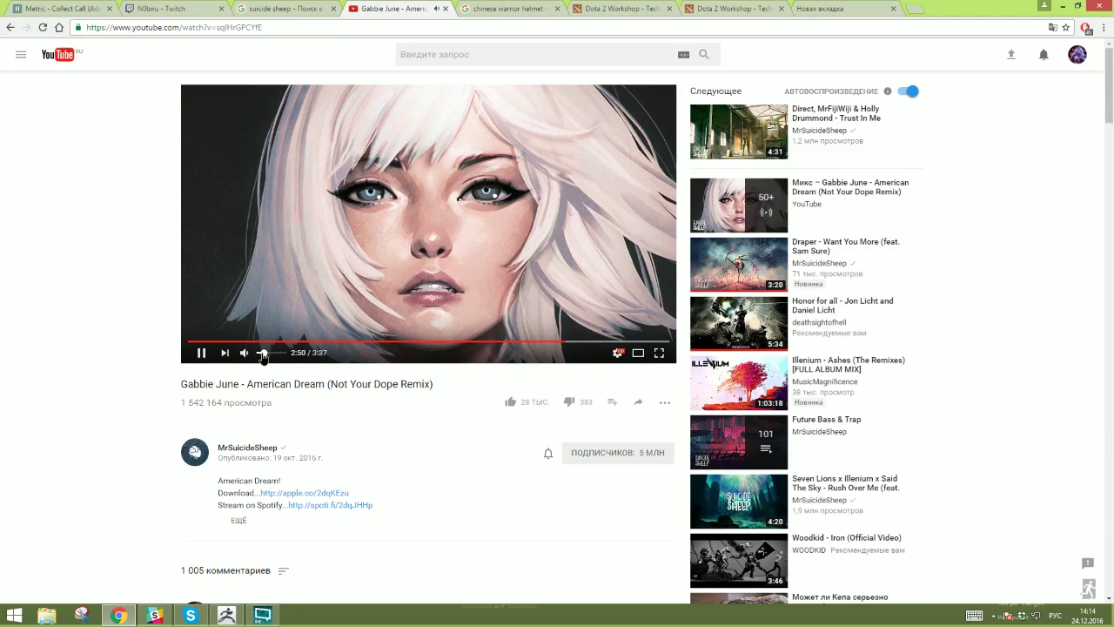
key("alt+Tab")
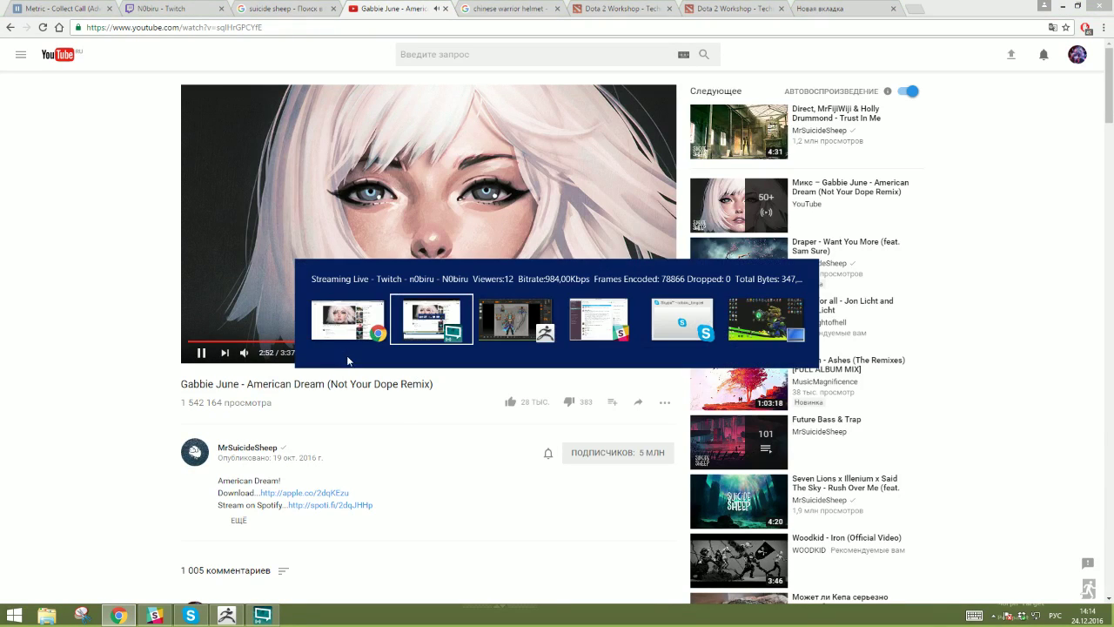
key("alt+Tab")
mouse_move(597, 374)
right_mouse_down()
mouse_move(622, 376)
mouse_move(577, 318)
mouse_move(585, 371)
right_mouse_up()
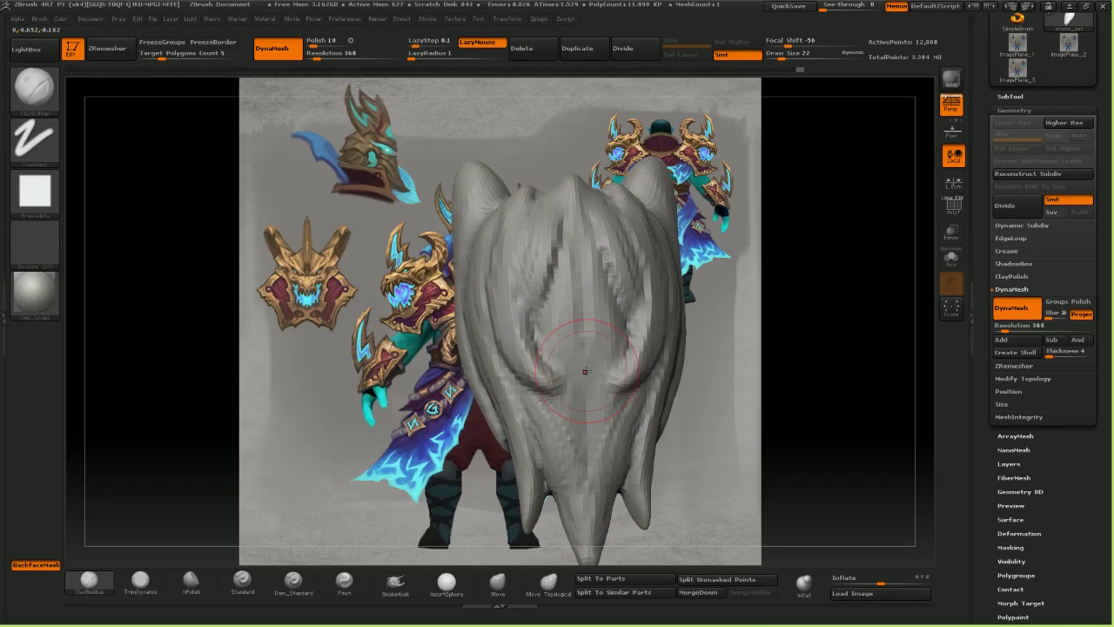
left_click_drag(239, 300, 382, 298)
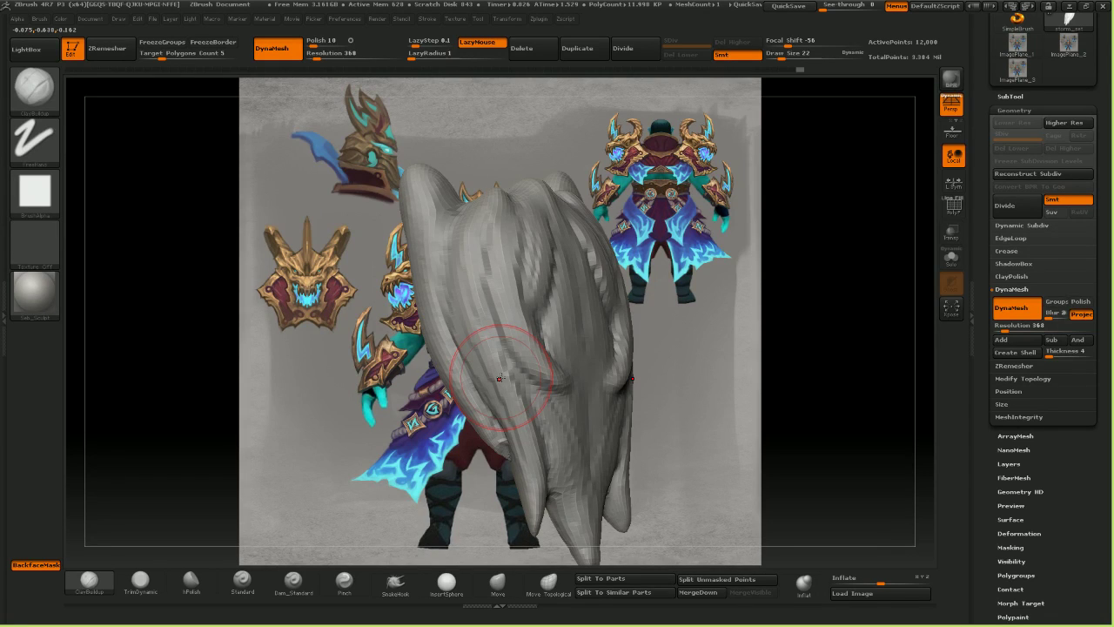
- Open the microphone's properties from the Windows recording devices list
key("alt+Tab")
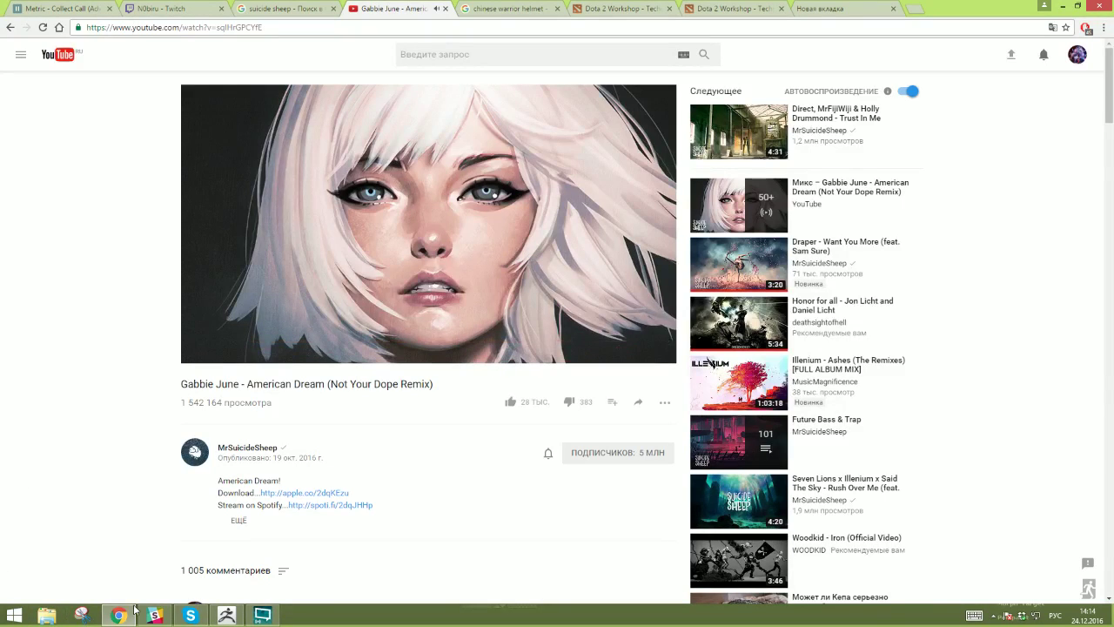
left_click(992, 617)
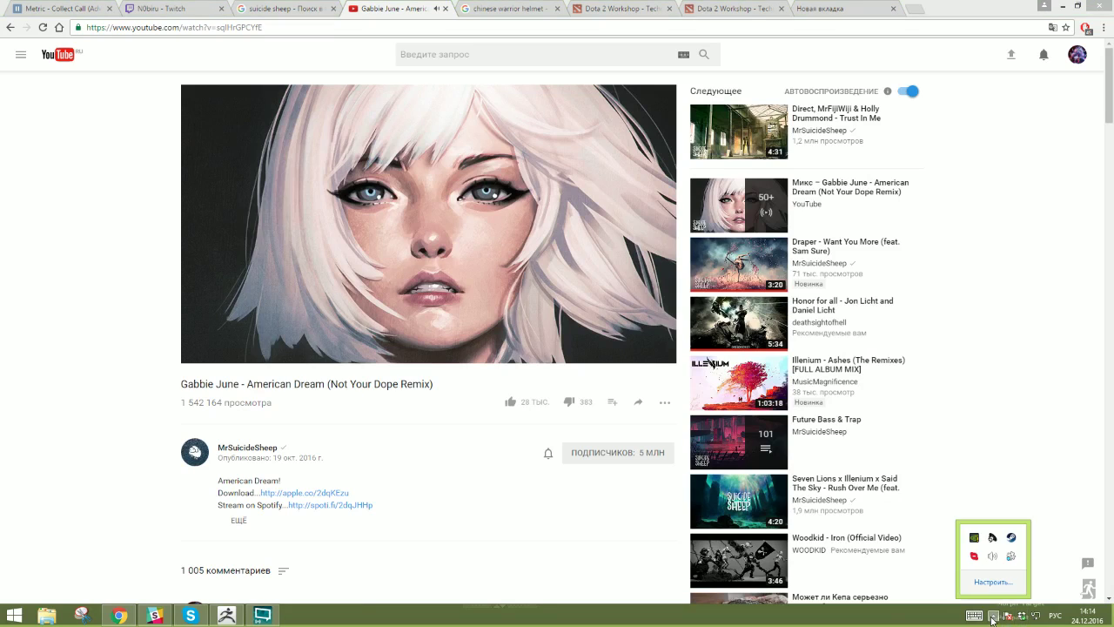
right_click(997, 557)
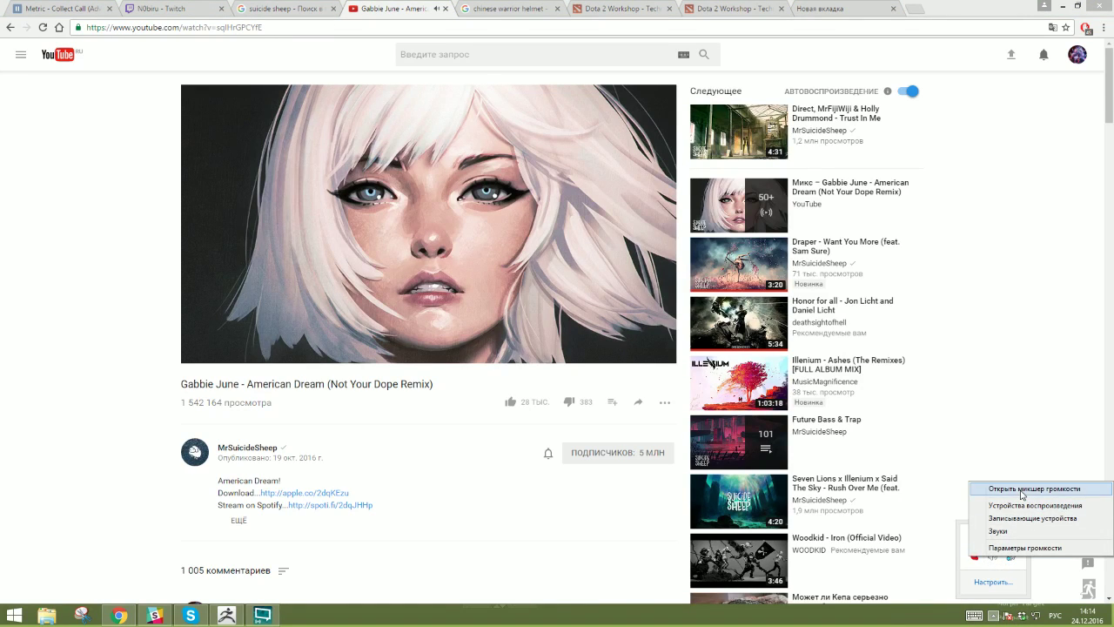
left_click(1032, 519)
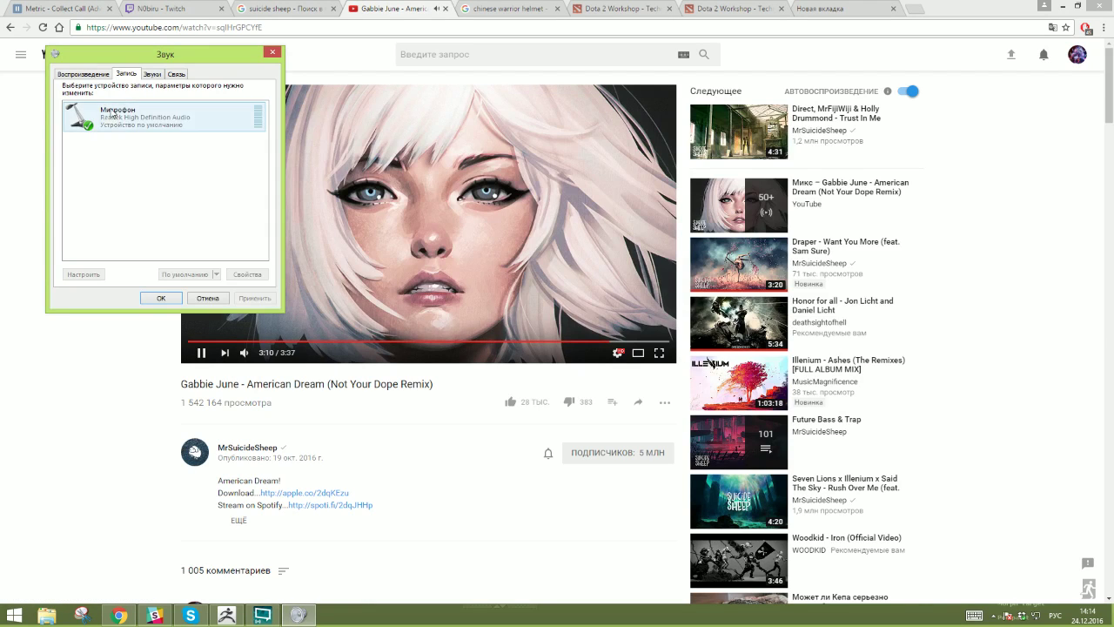
right_click(114, 120)
left_click(161, 184)
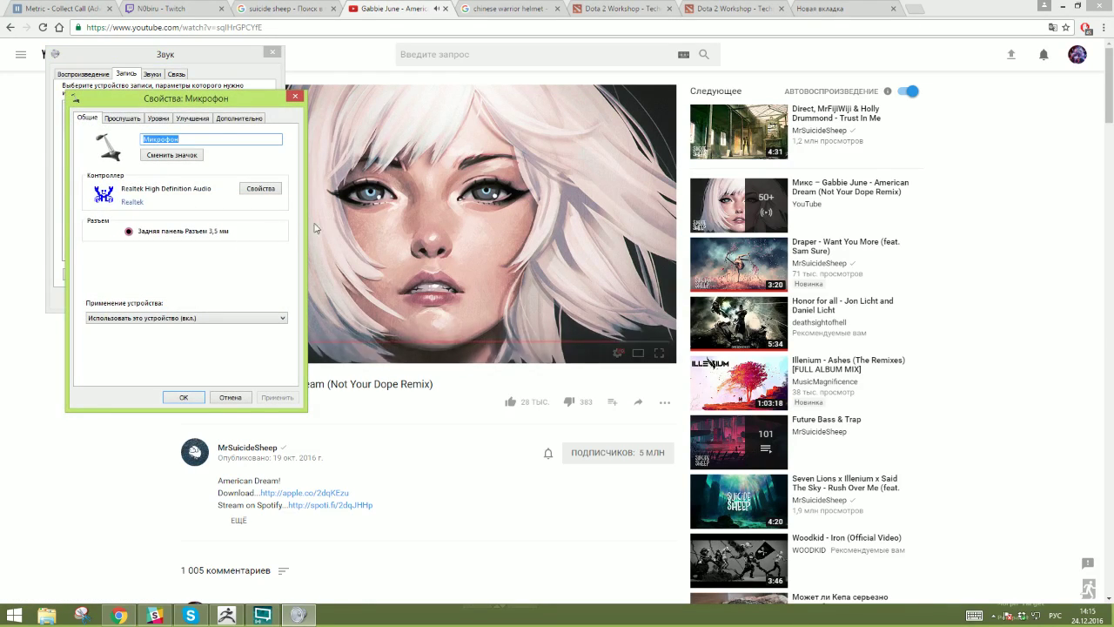
- Review the microphone's enhancements and set its boost level to +20.0 dB
left_click(135, 122)
left_click(159, 119)
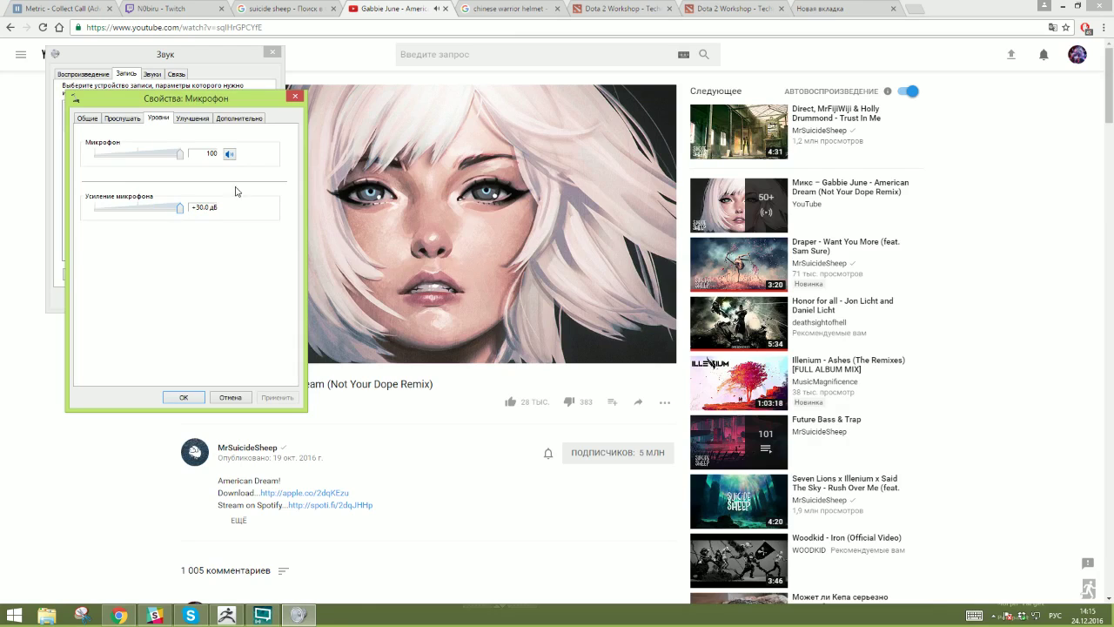
left_click(186, 119)
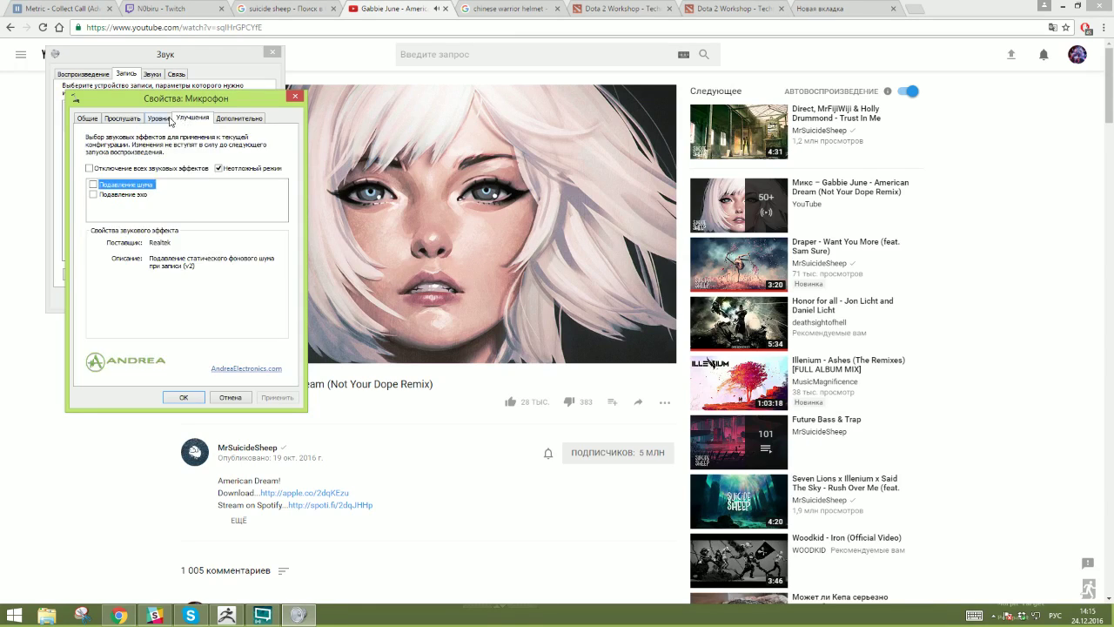
left_click(165, 120)
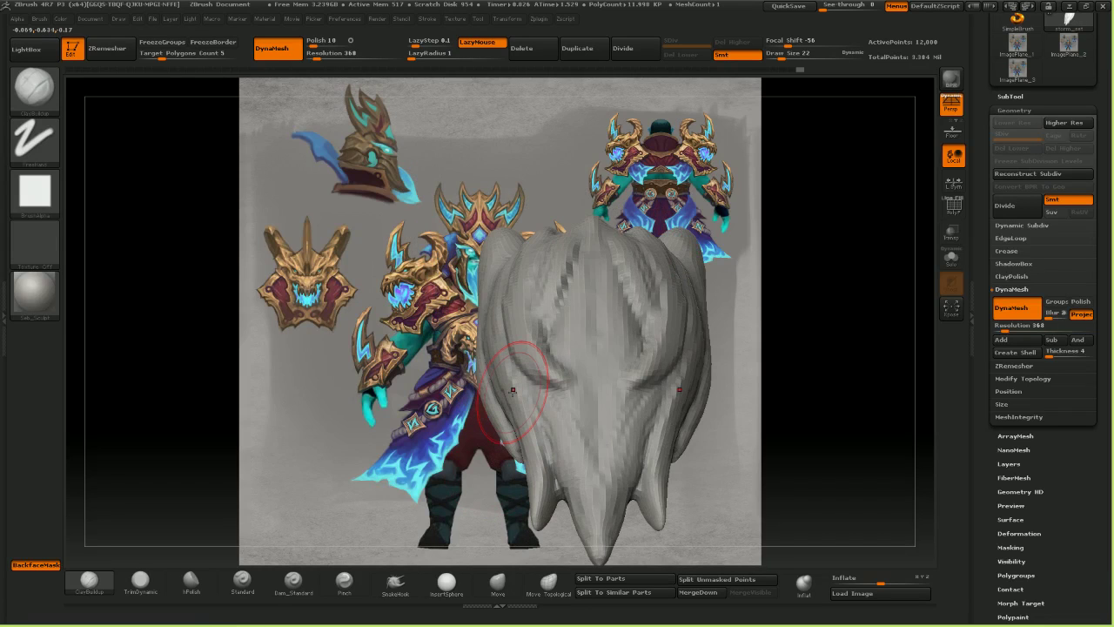
- Return to ZBrush and nudge the beard's inner strand forms with the Move brush, reducing the draw size to 14
left_click_drag(283, 273, 341, 310)
mouse_move(716, 343)
left_mouse_down()
mouse_move(522, 567)
mouse_move(516, 500)
left_mouse_up()
left_click(498, 584)
left_click_drag(560, 368, 546, 362)
mouse_move(793, 404)
left_mouse_down()
mouse_move(722, 411)
mouse_move(813, 326)
mouse_move(815, 375)
mouse_move(850, 355)
mouse_move(777, 376)
left_mouse_up()
key("bracketleft")
left_click_drag(220, 442, 186, 477)
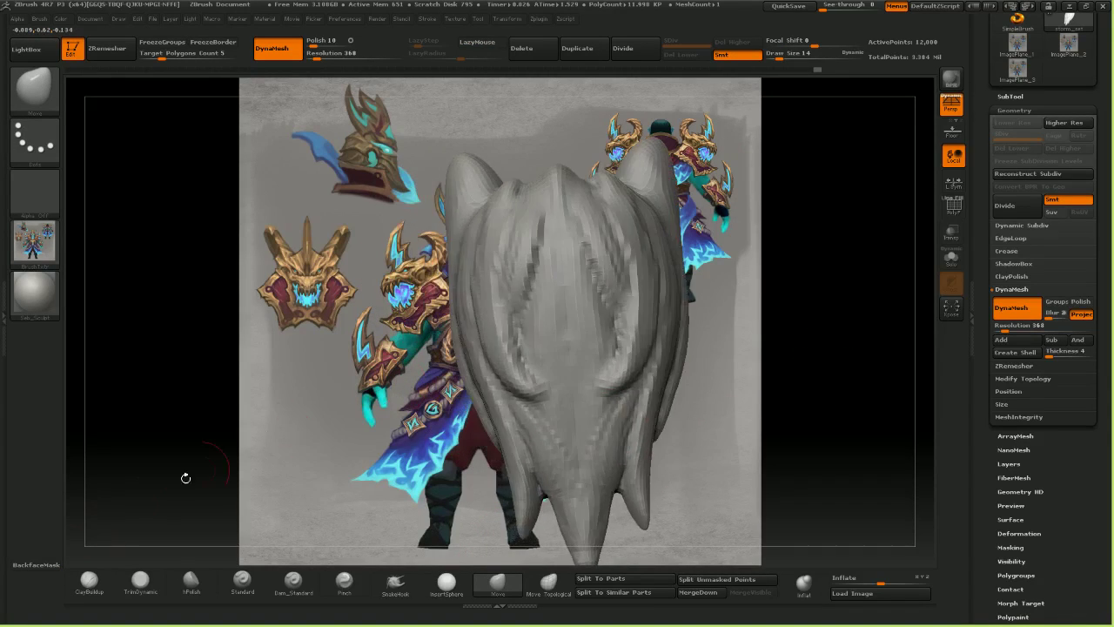
- Build up the ridges along the beard's side strands with ClayBuildup at draw sizes 18 and 26
left_click(89, 582)
left_click_drag(118, 512, 173, 370)
left_click_drag(652, 324, 653, 259)
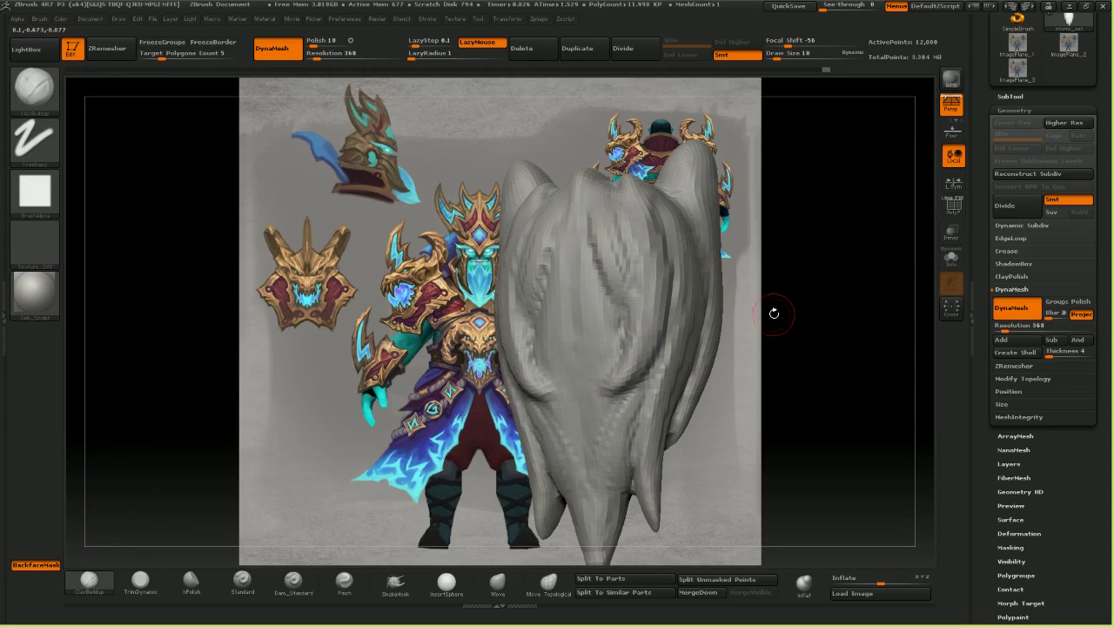
left_click_drag(773, 313, 736, 317)
key("bracketright")
left_click_drag(679, 283, 655, 209)
left_click_drag(813, 267, 773, 277)
mouse_move(696, 330)
left_mouse_down()
mouse_move(696, 243)
mouse_move(677, 355)
left_mouse_up()
- Refine the surface of the beard's outer side strand with ClayBuildup at draw size 14
mouse_move(788, 328)
left_mouse_down()
mouse_move(805, 325)
mouse_move(764, 303)
mouse_move(739, 364)
mouse_move(794, 225)
left_mouse_up()
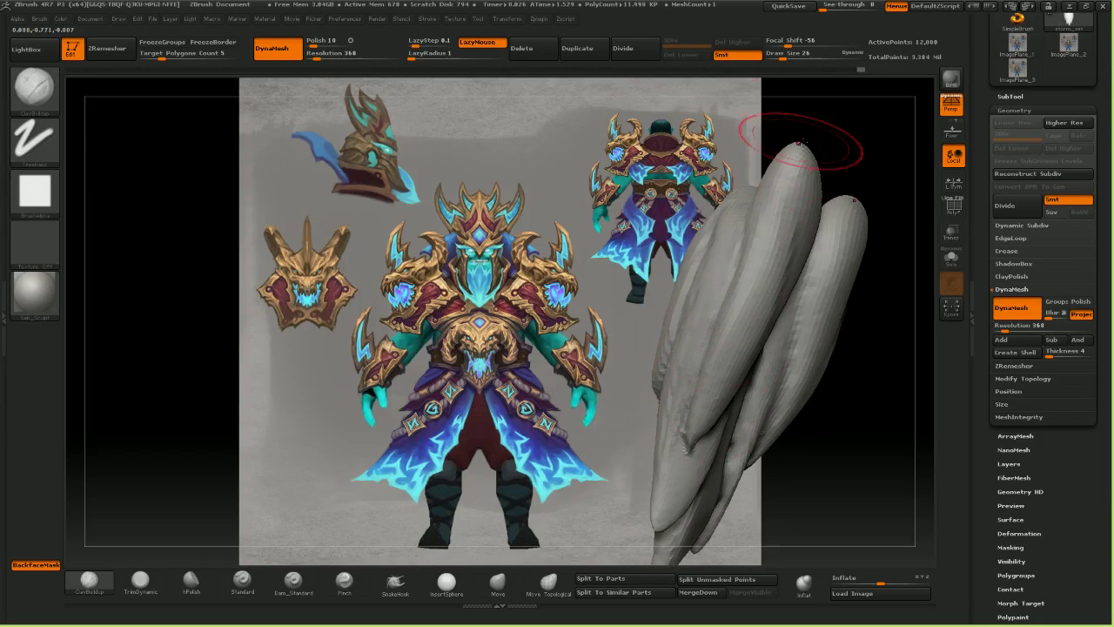
left_click_drag(848, 148, 881, 158)
key("bracketleft")
mouse_move(724, 374)
left_mouse_down()
mouse_move(750, 281)
mouse_move(750, 207)
left_mouse_up()
left_click_drag(832, 249, 868, 243)
- Accept the microphone properties, check the audio levels in the OBS streaming window, and return to the beard in ZBrush
key("alt+Tab")
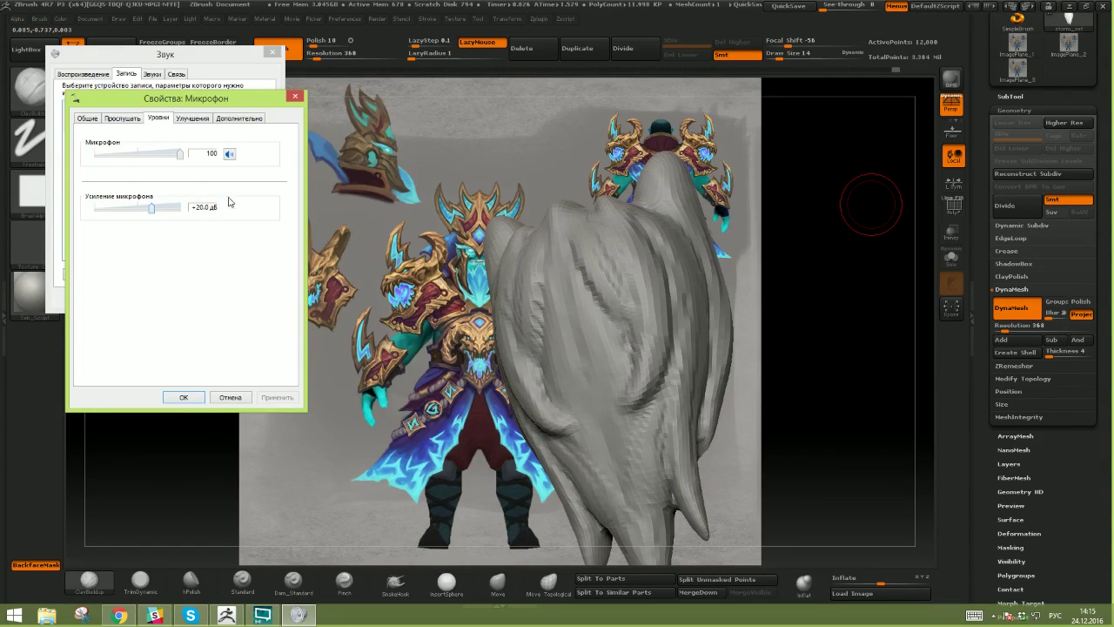
left_click(187, 398)
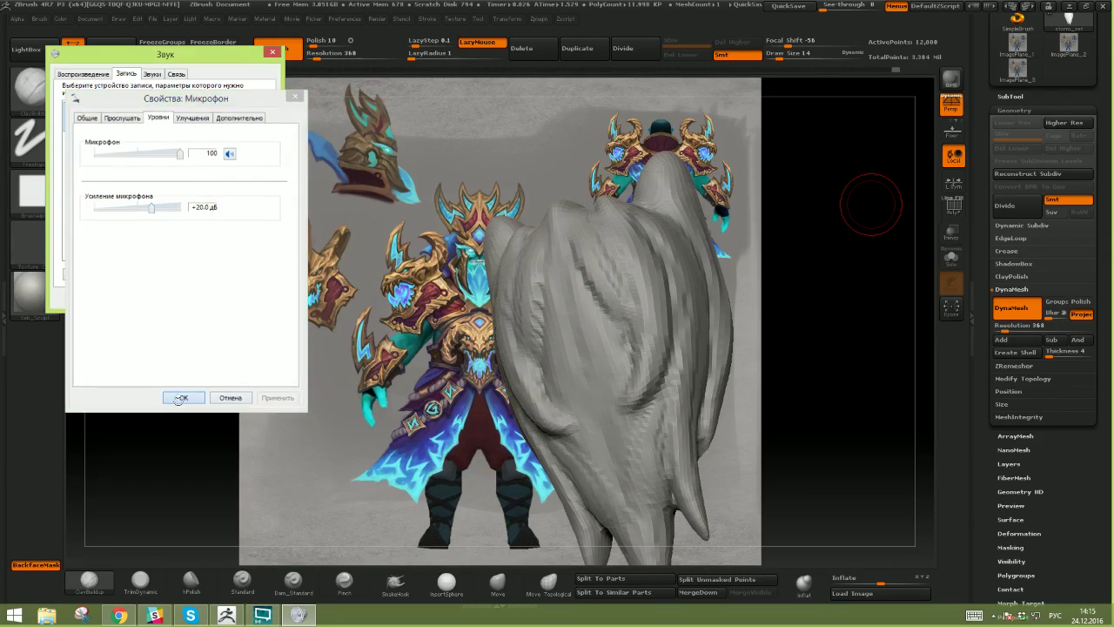
left_click(261, 615)
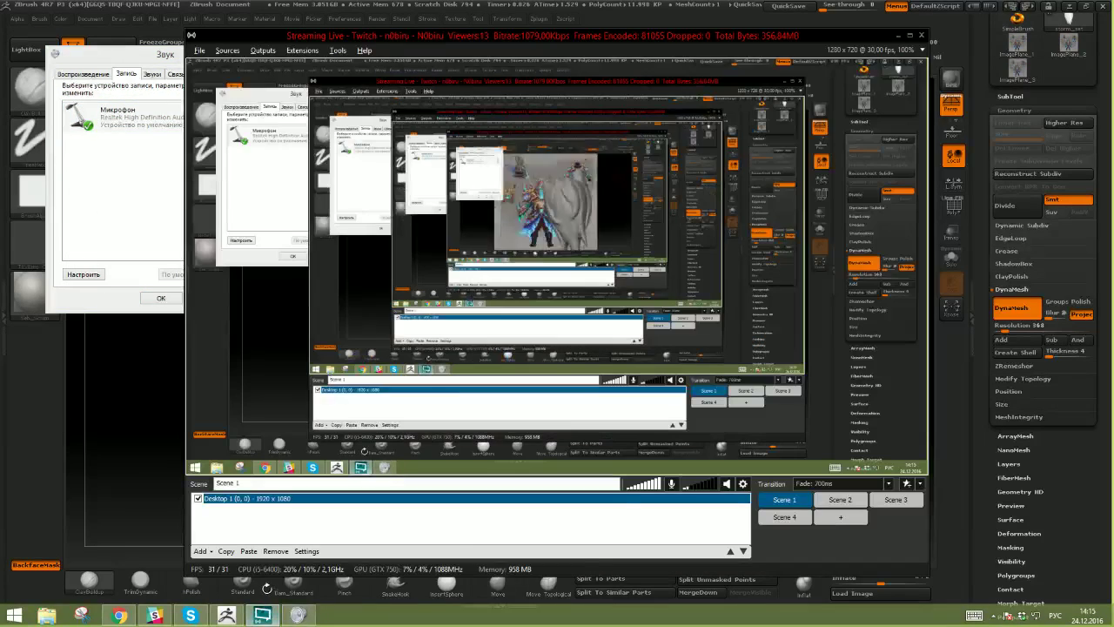
left_click(690, 485)
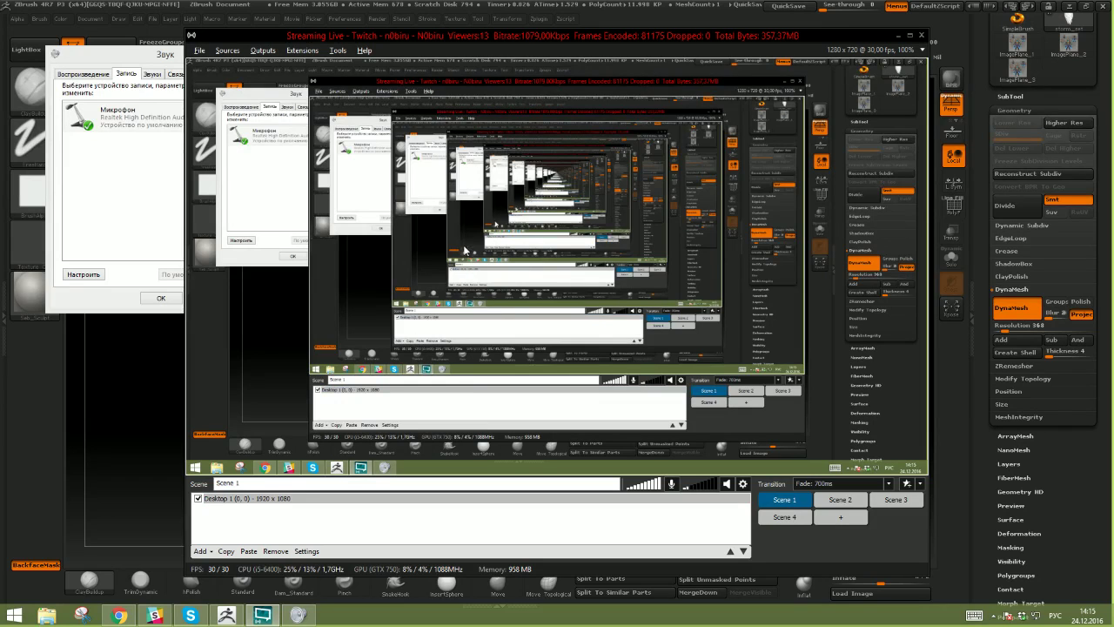
left_click(468, 499)
left_click(226, 614)
left_click_drag(870, 202, 597, 323)
mouse_move(325, 396)
left_mouse_down()
mouse_move(281, 384)
mouse_move(325, 418)
left_mouse_up()
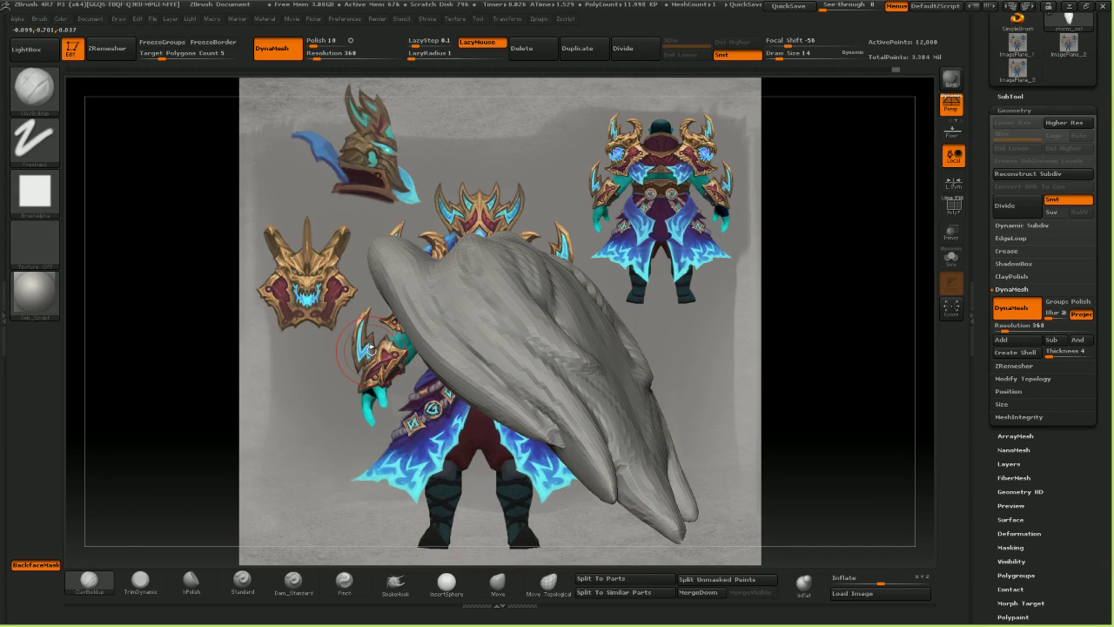
- Return to the Windows Sound dialog, check its playback devices, and close it
key("alt+Tab")
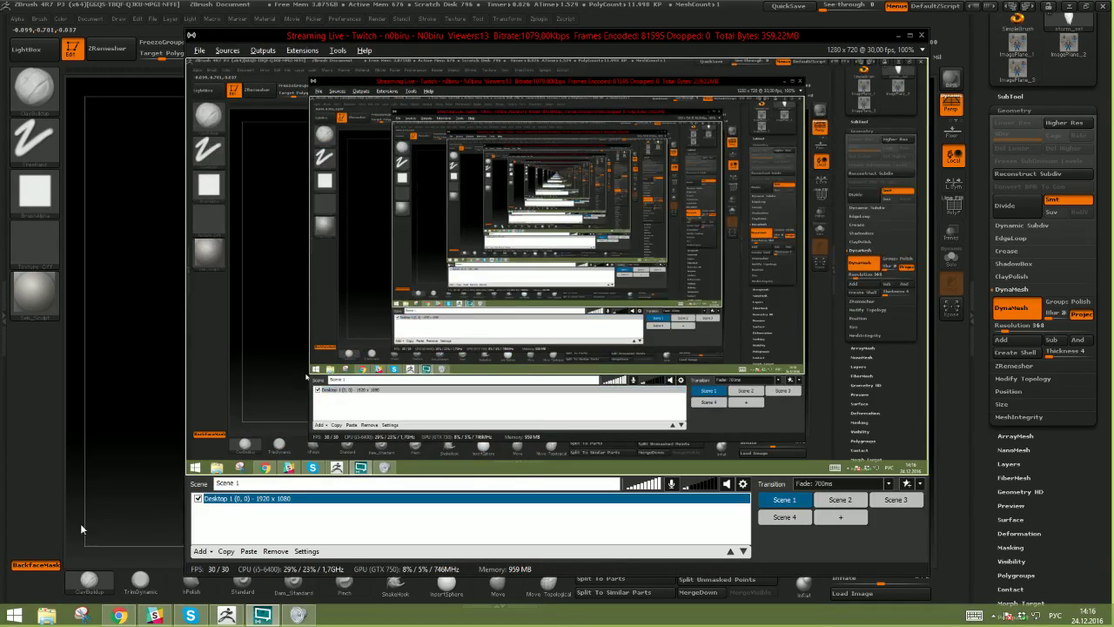
left_click(297, 615)
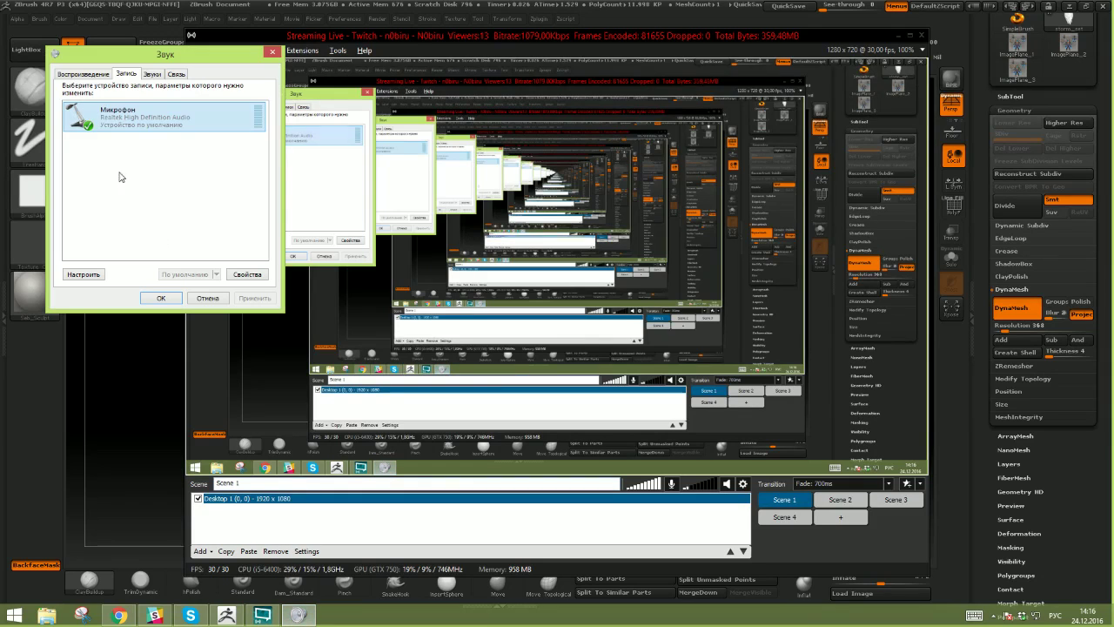
left_click(228, 616)
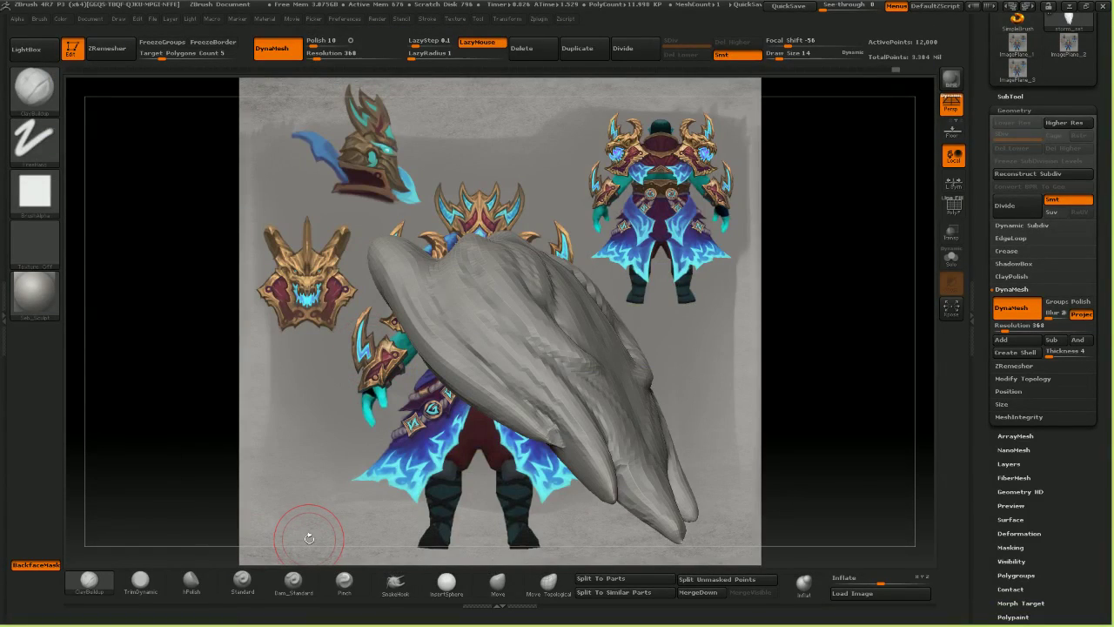
key("alt+Tab")
key("alt+Tab")
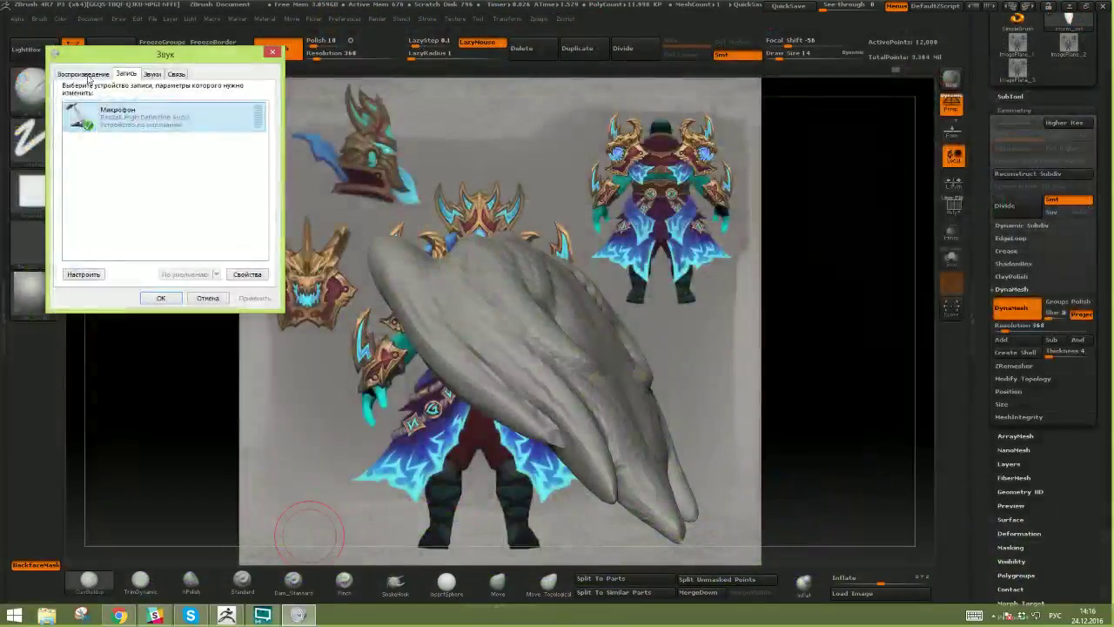
left_click(84, 74)
scroll(174, 209, "down", 2)
left_click(272, 53)
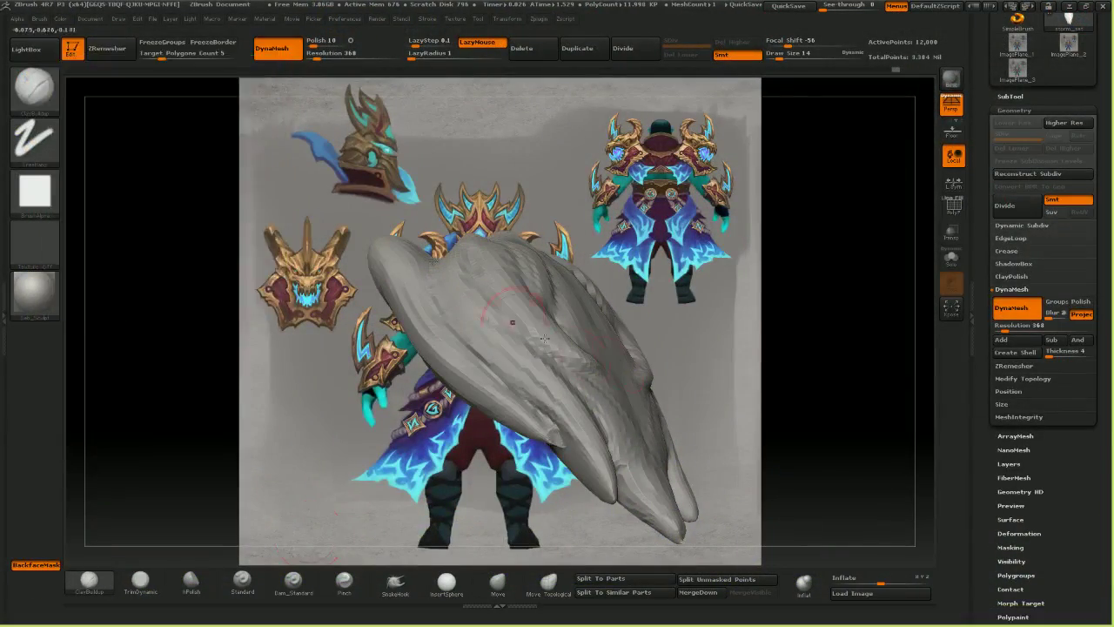
- Adjust the shape of the beard's strands with the Move brush at draw sizes 18 and 42
right_click_drag(606, 329, 568, 364)
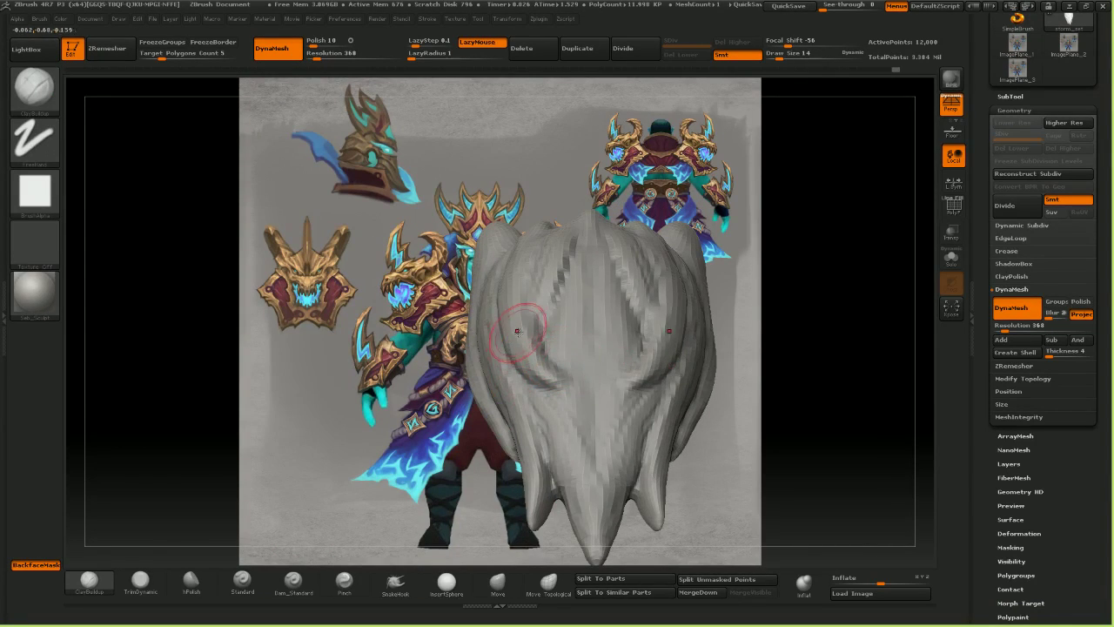
mouse_move(532, 343)
right_mouse_down()
mouse_move(551, 346)
mouse_move(553, 393)
mouse_move(517, 323)
mouse_move(433, 246)
right_mouse_up()
left_click(498, 583)
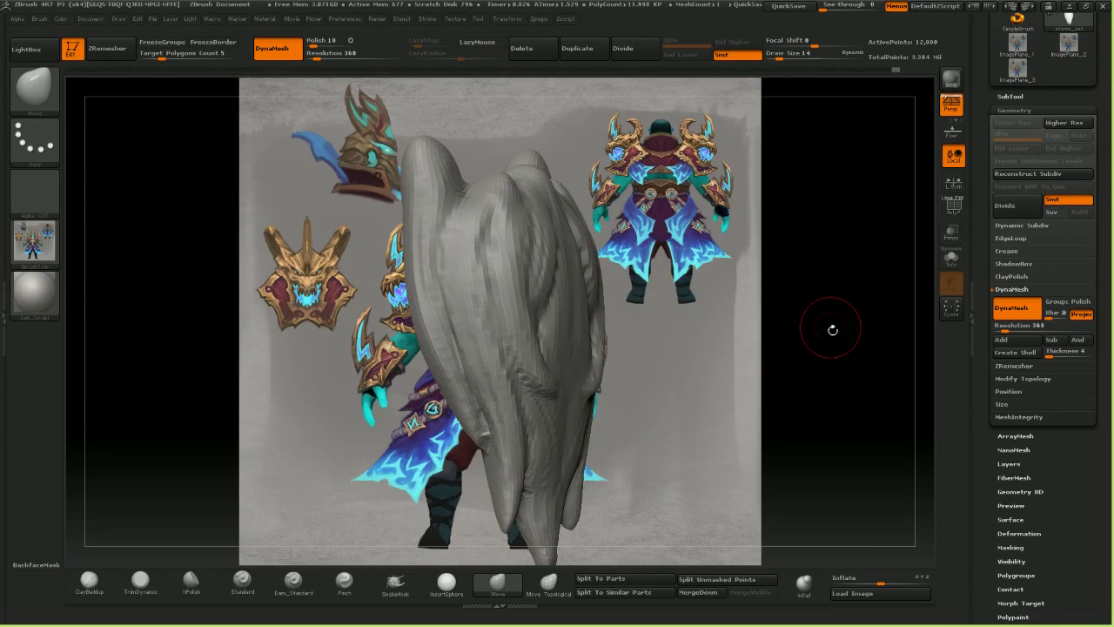
mouse_move(833, 328)
left_mouse_down()
mouse_move(807, 302)
mouse_move(779, 301)
left_mouse_up()
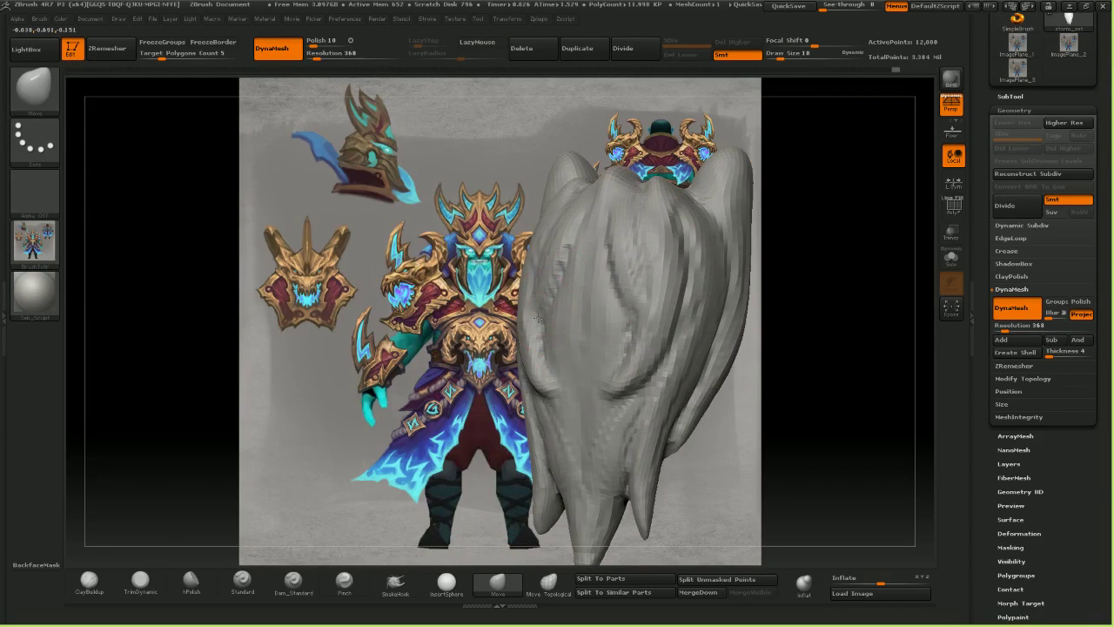
mouse_move(484, 296)
left_mouse_down()
mouse_move(576, 291)
mouse_move(513, 270)
mouse_move(481, 229)
mouse_move(474, 198)
mouse_move(541, 278)
mouse_move(531, 324)
mouse_move(505, 354)
left_mouse_up()
mouse_move(653, 418)
left_mouse_down()
mouse_move(600, 374)
mouse_move(568, 324)
mouse_move(623, 344)
mouse_move(632, 336)
left_mouse_up()
key("]")
key("]")
left_click_drag(566, 255, 581, 249)
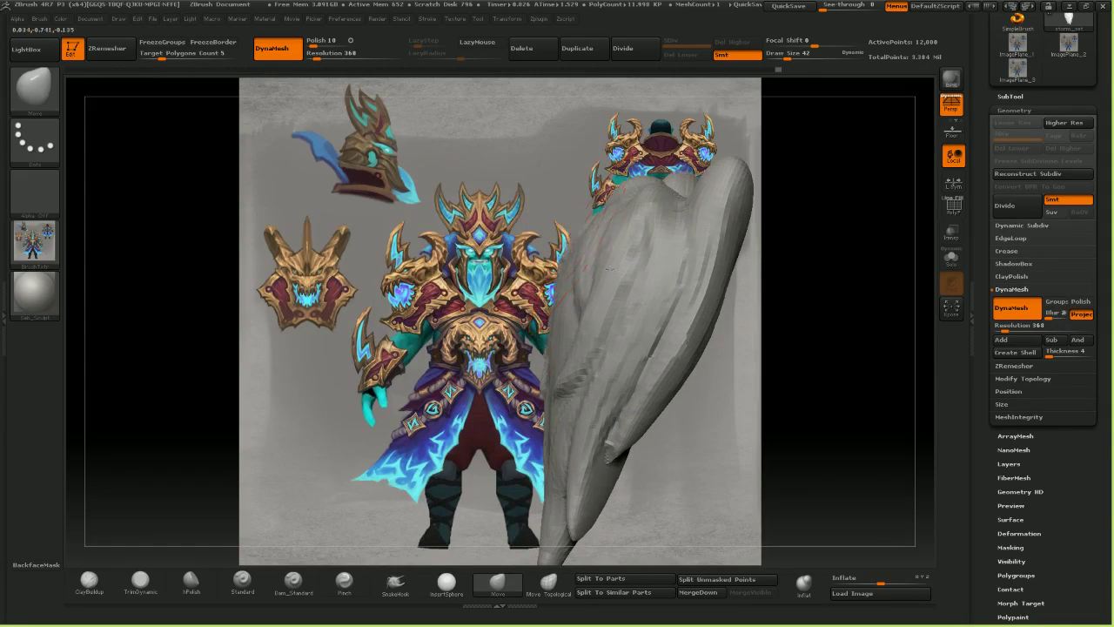
- Open the subtool list and show the complete armoured character, framing the beard from the front
right_click_drag(663, 325, 550, 249)
left_click(1010, 96)
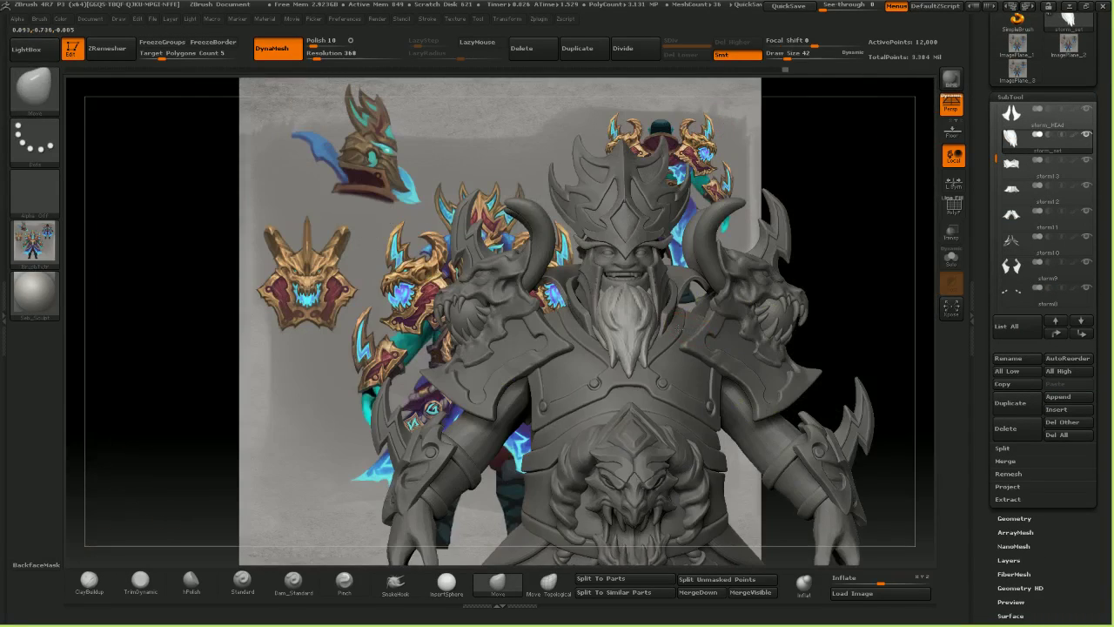
left_click_drag(610, 470, 783, 392)
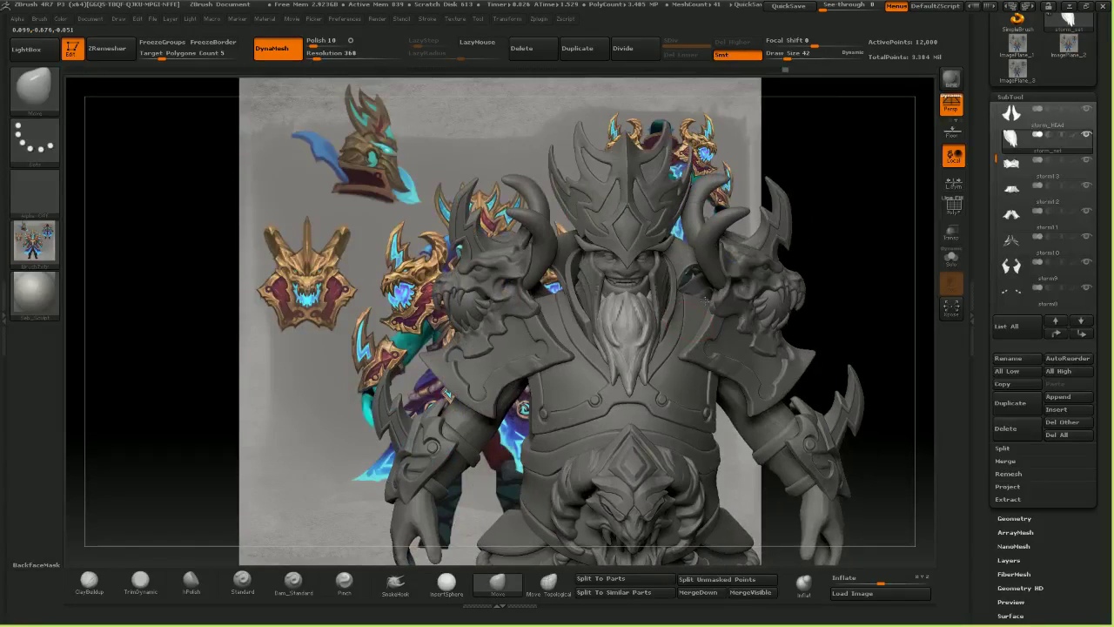
left_click_drag(609, 349, 677, 300)
mouse_move(725, 345)
right_mouse_down("ctrl")
mouse_move(715, 296)
mouse_move(690, 350)
mouse_move(641, 371)
mouse_move(658, 404)
right_mouse_up("ctrl")
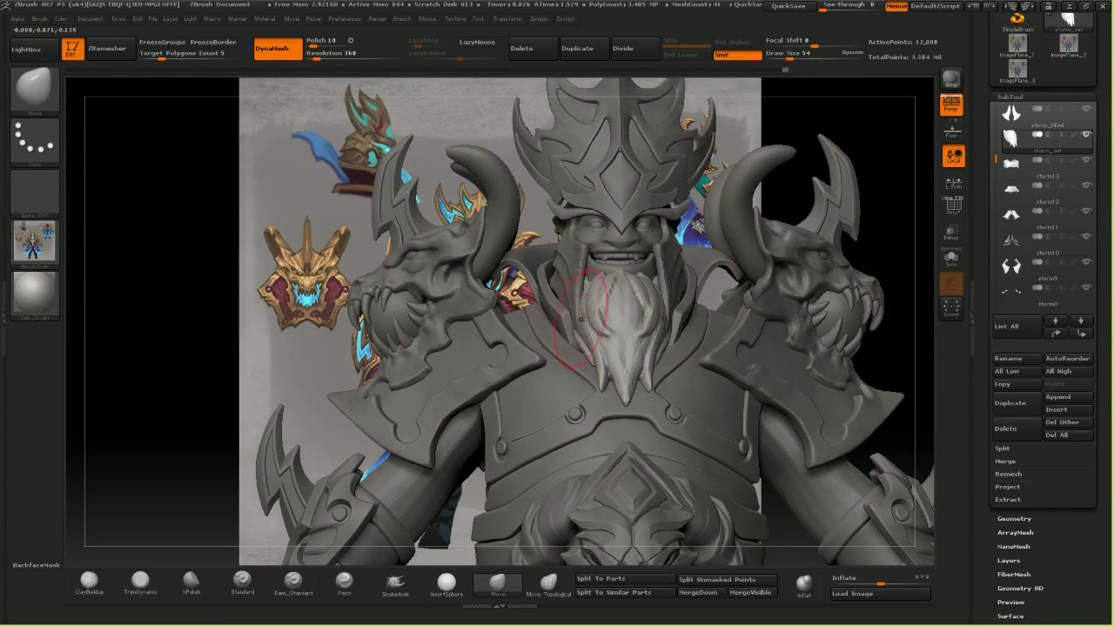
- Reshape the beard's outline and side strand tips against the chest with the Move brush at draw sizes 54, 50 and 34
left_click_drag(585, 311, 594, 302)
key("]")
key("[")
key("[")
left_click_drag(588, 351, 596, 351)
left_click_drag(599, 391, 603, 388)
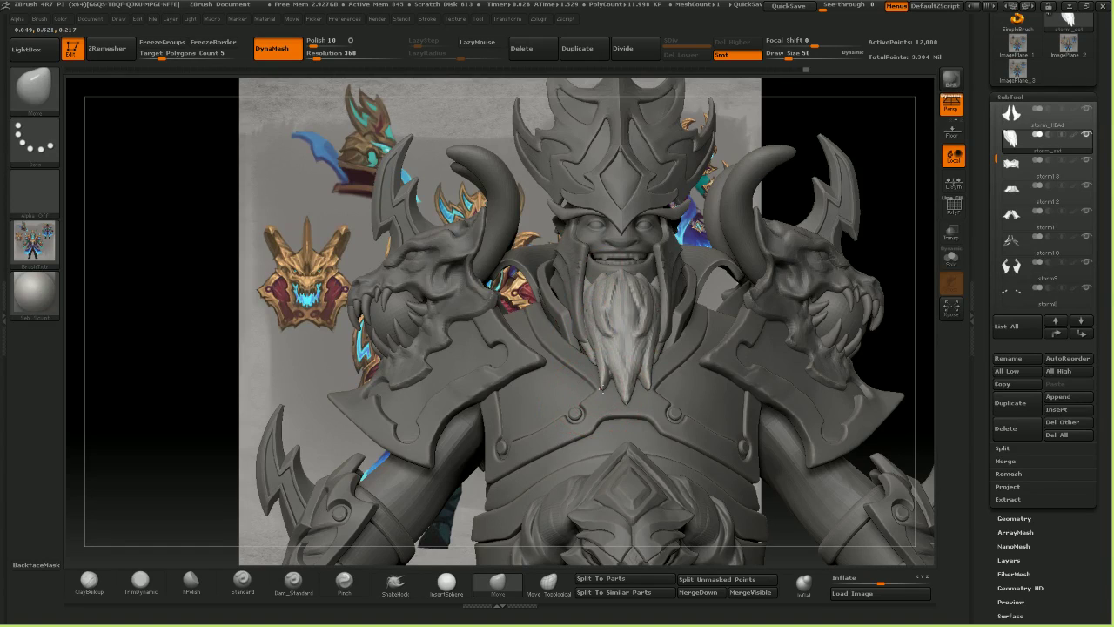
mouse_move(613, 359)
right_mouse_down()
mouse_move(598, 325)
mouse_move(638, 393)
right_mouse_up()
key("[")
key("[")
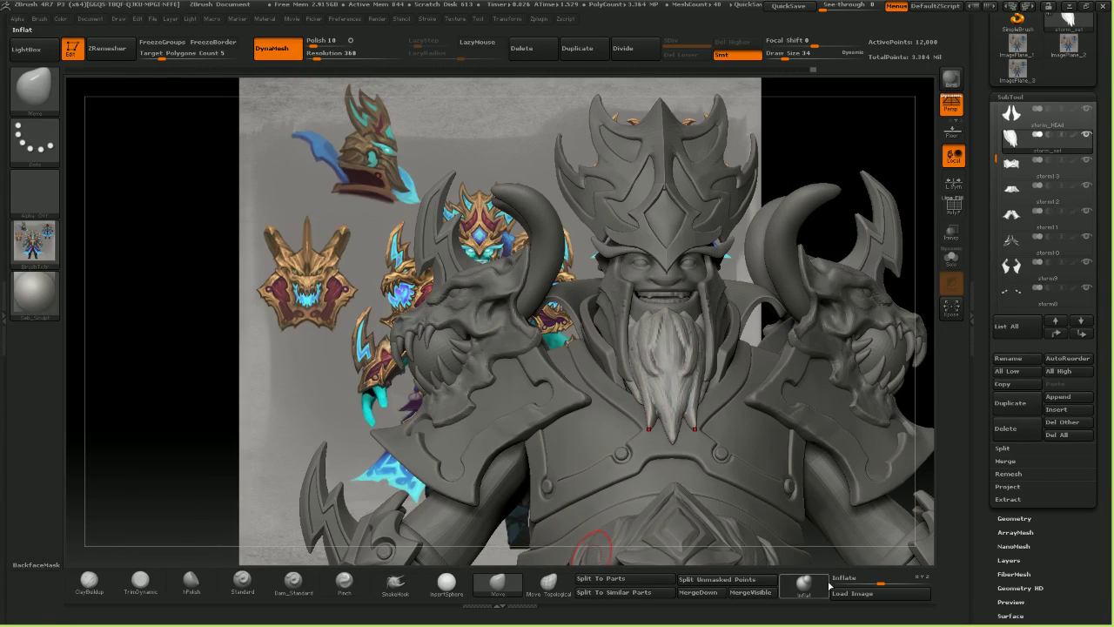
- Thicken the beard's lower strands with the Inflat brush at draw size 50 and quick-save the project
left_click(803, 583)
mouse_move(663, 397)
left_mouse_down()
mouse_move(659, 383)
mouse_move(675, 414)
left_mouse_up()
left_click_drag(836, 192, 740, 208)
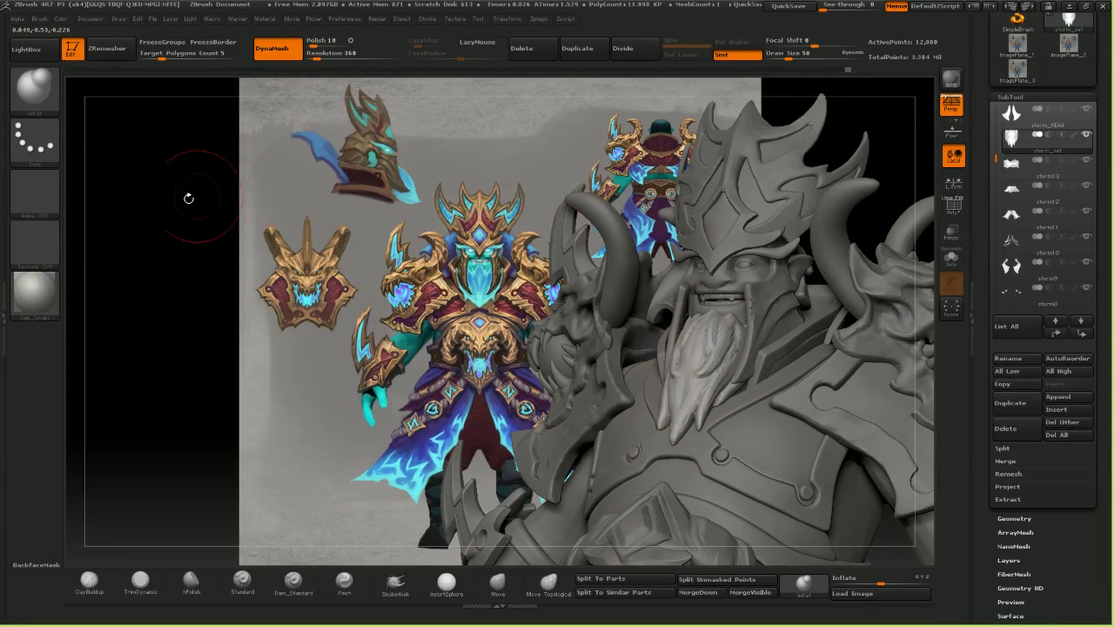
left_click_drag(100, 245, 127, 242)
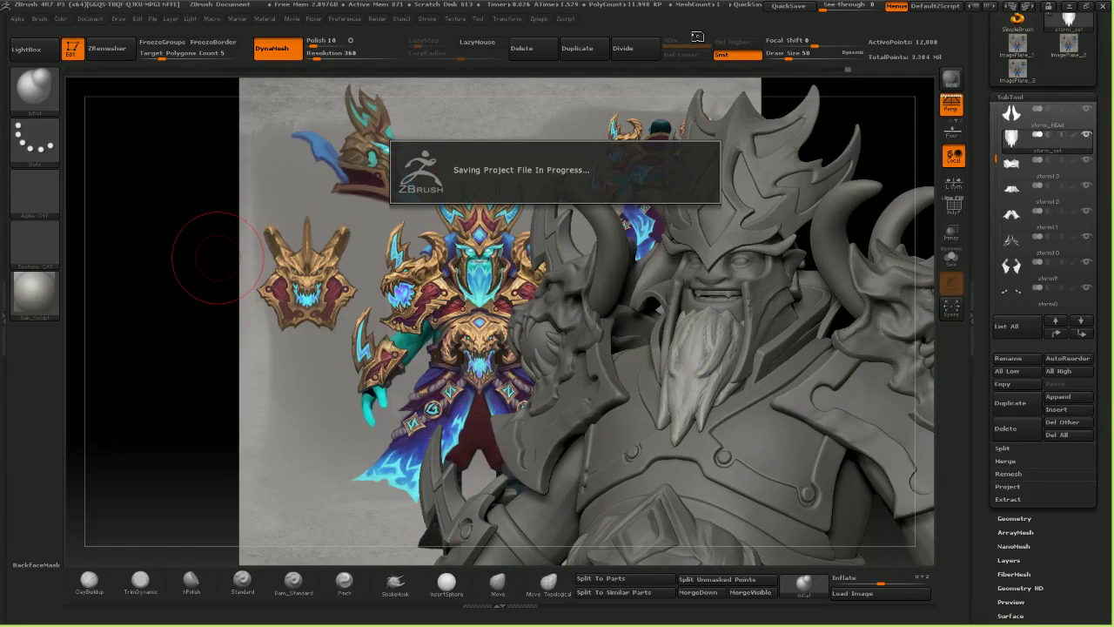
left_click(496, 579)
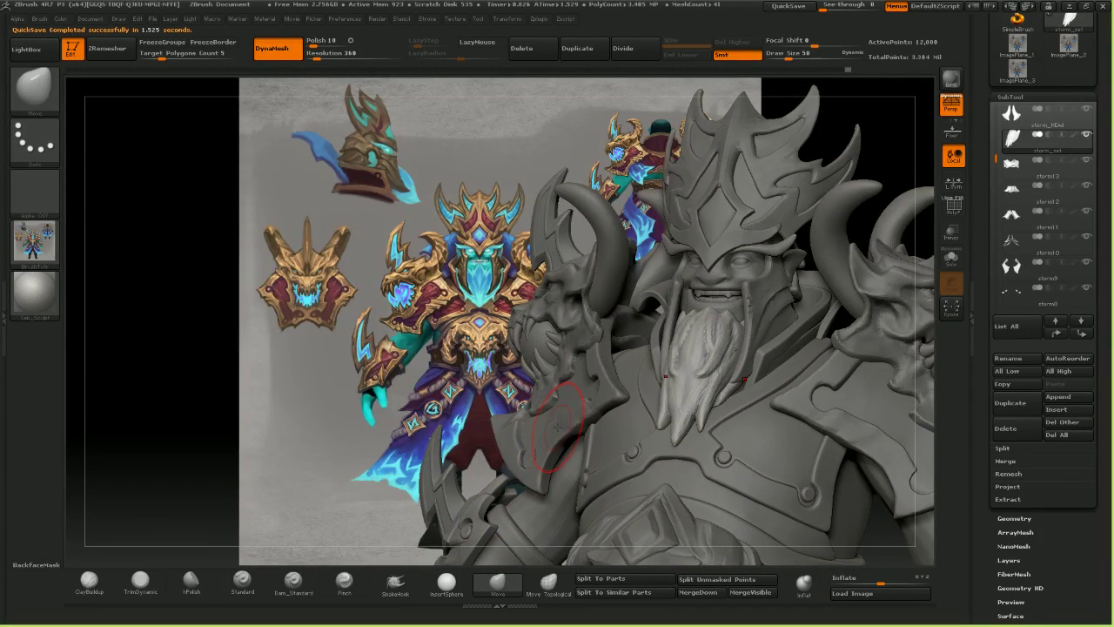
- Switch to the OBS streaming window and check the stream status and audio meters
key("alt+Tab")
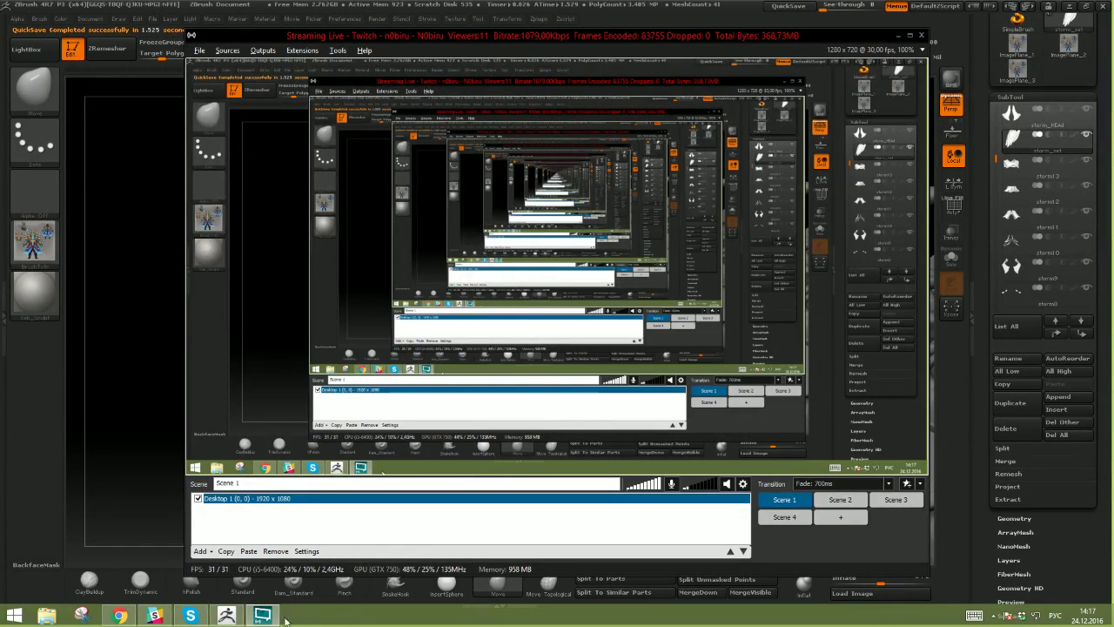
left_click(266, 616)
key("alt+Tab")
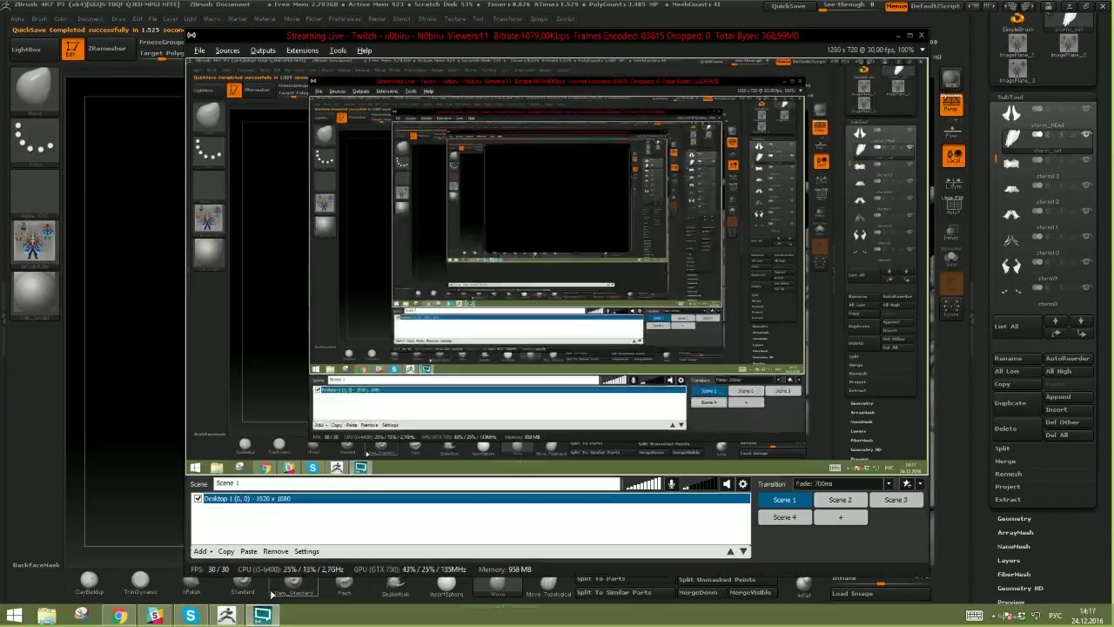
- Open the microphone's properties from the Windows recording devices, set the microphone boost to +10.0 dB and apply the sound settings
left_click(993, 615)
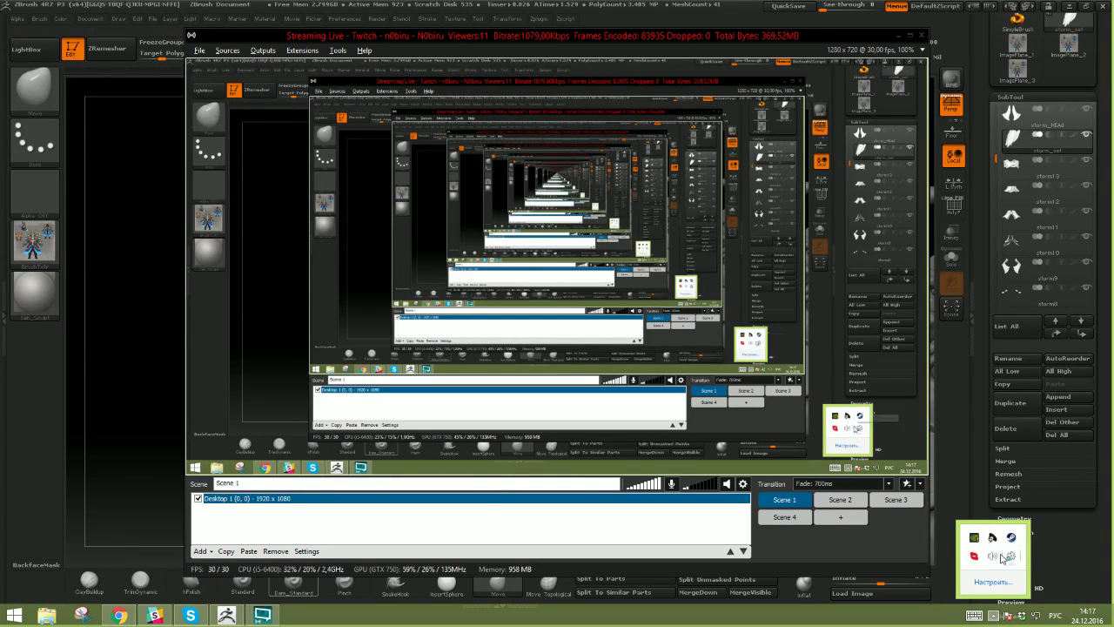
right_click(994, 555)
left_click(1029, 519)
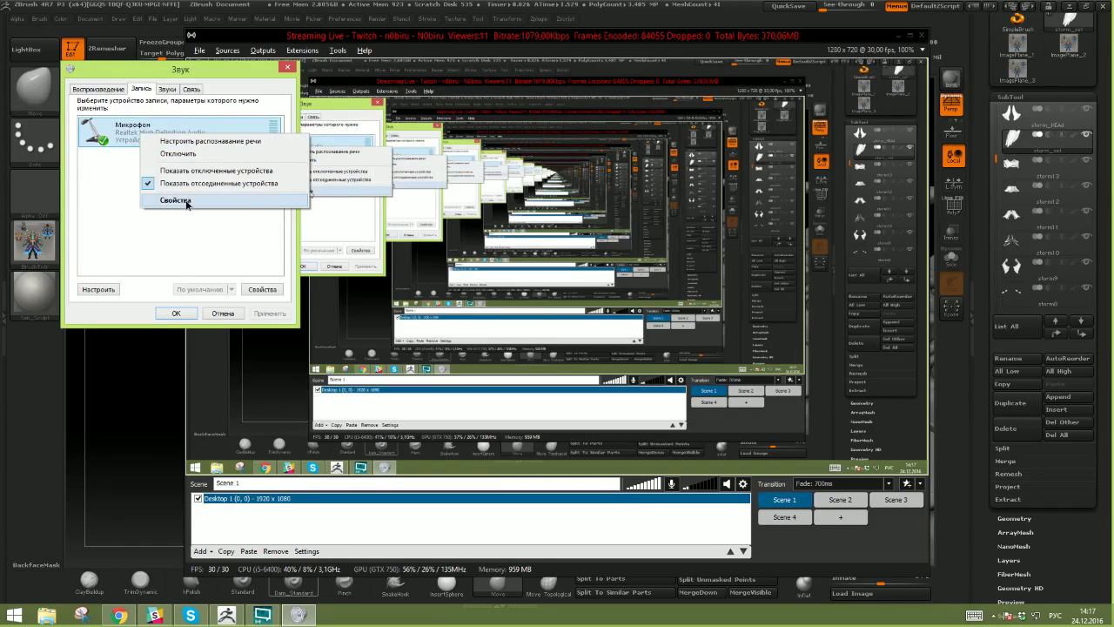
left_click(176, 201)
left_click(173, 134)
left_click_drag(166, 223, 138, 223)
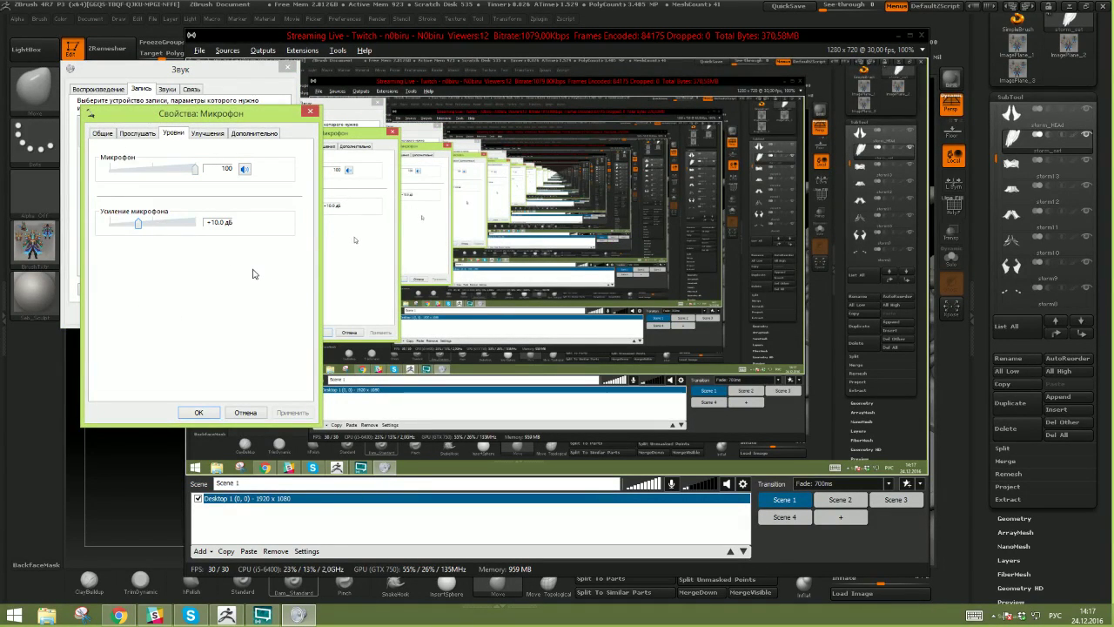
left_click(192, 411)
left_click(174, 411)
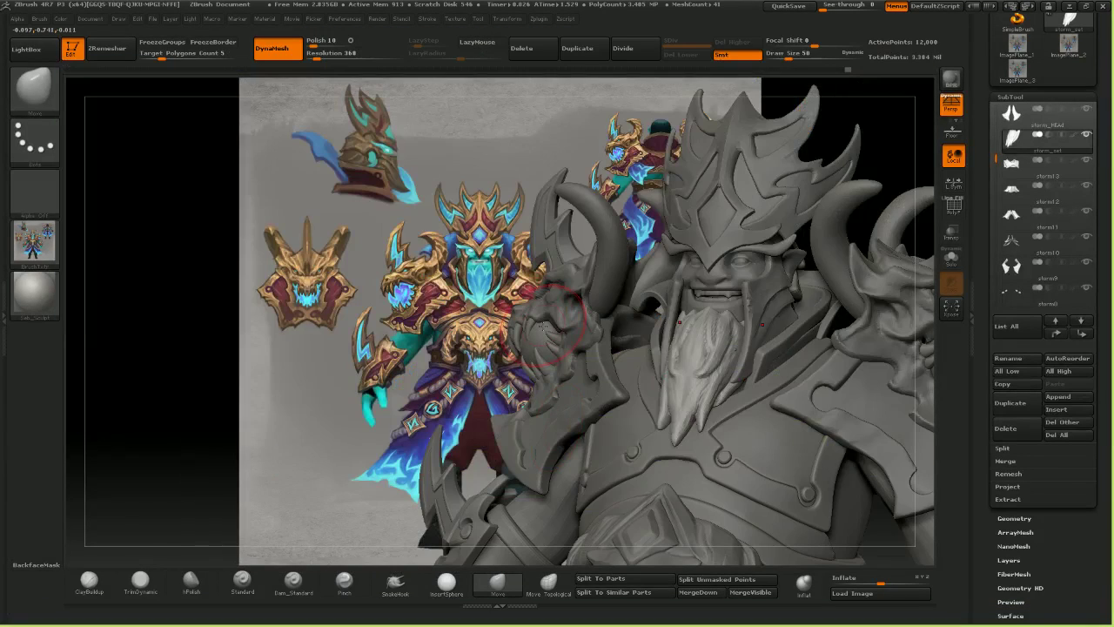
- Turn off perspective and nudge the beard's side edge inward with the Move brush at draw size 42
left_click_drag(606, 297, 637, 311)
right_click_drag(637, 311, 603, 317)
key("p")
key("p")
key("p")
key("bracketleft")
key("bracketleft")
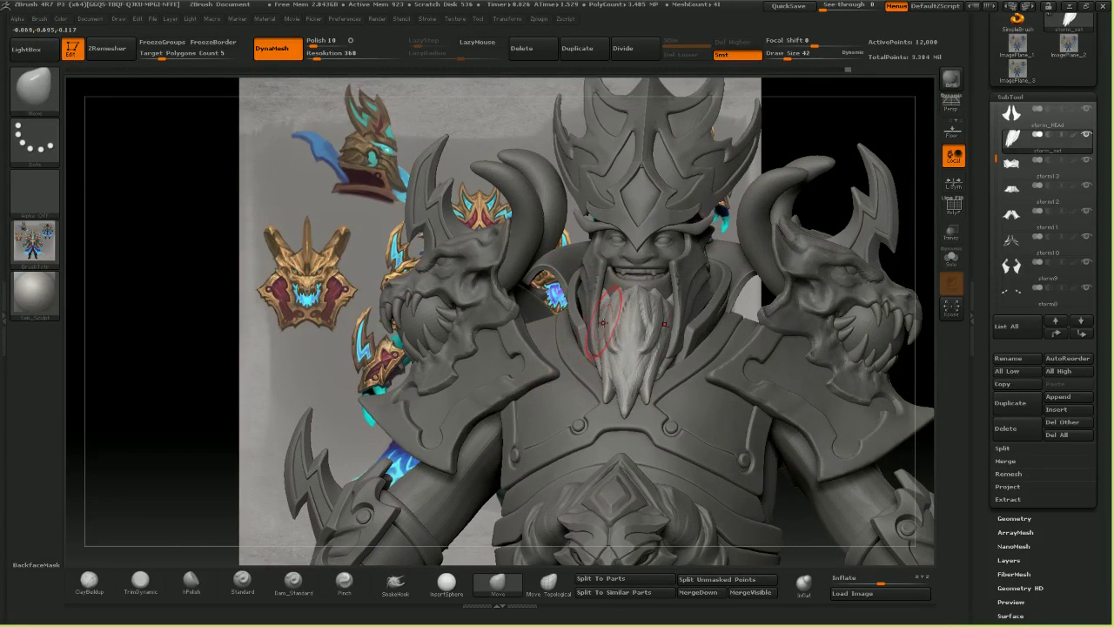
left_click_drag(600, 323, 605, 325)
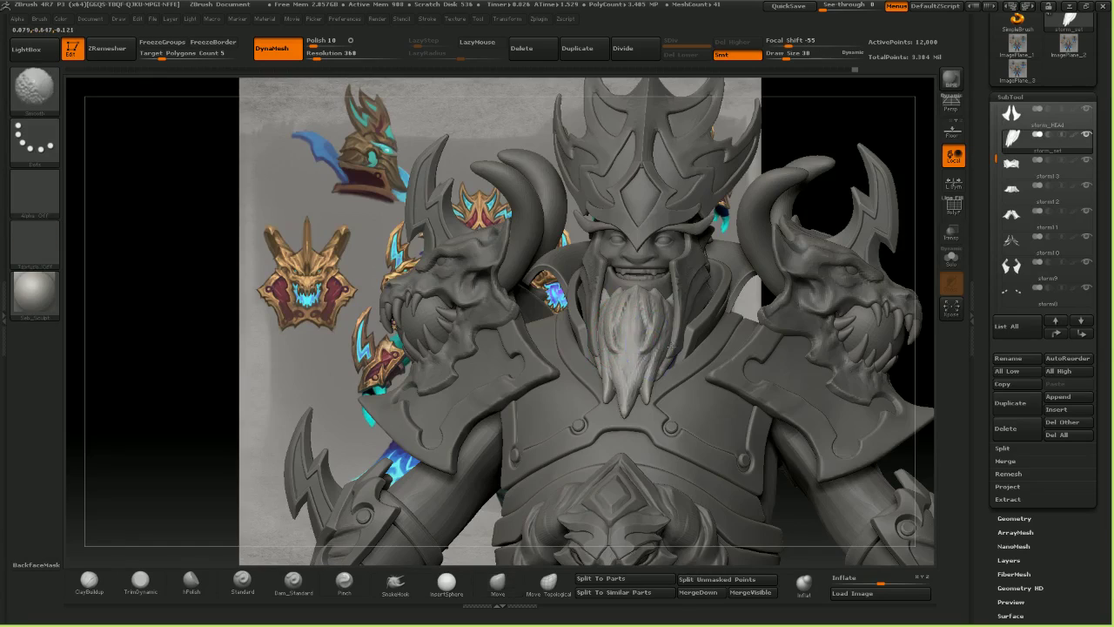
- Build up the beard's central tip with the ClayBuildup brush at draw size 14
right_click_drag(684, 350, 698, 349, "shift")
right_click(699, 349)
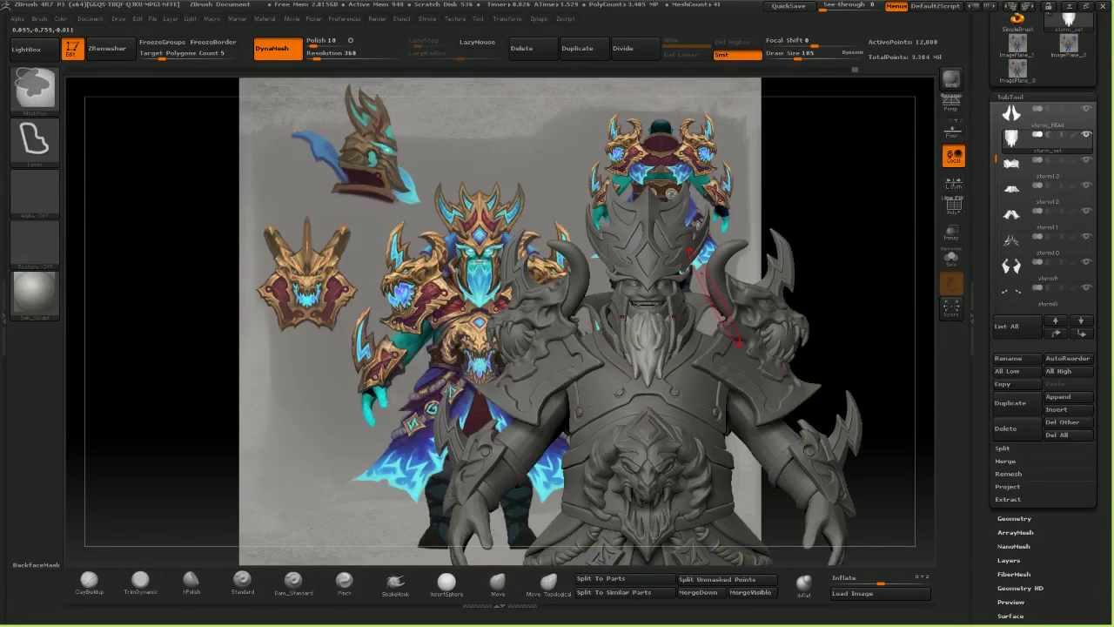
mouse_move(684, 282)
right_mouse_down()
mouse_move(618, 283)
mouse_move(736, 287)
mouse_move(684, 291)
right_mouse_up()
mouse_move(607, 278)
right_mouse_down("ctrl")
mouse_move(639, 370)
mouse_move(548, 372)
right_mouse_up("ctrl")
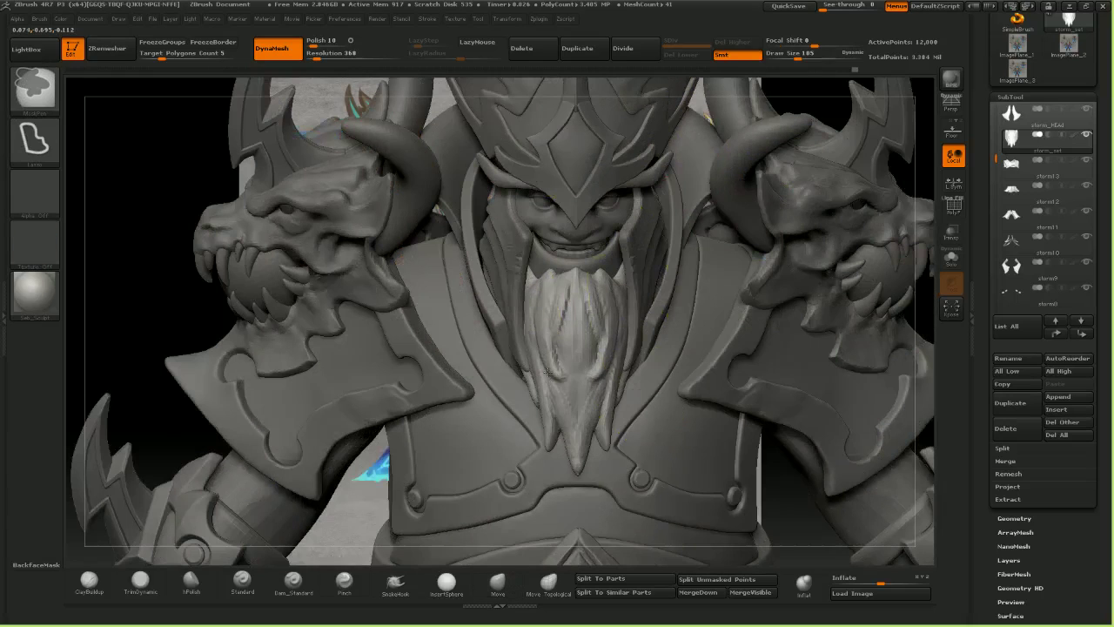
left_click(88, 584)
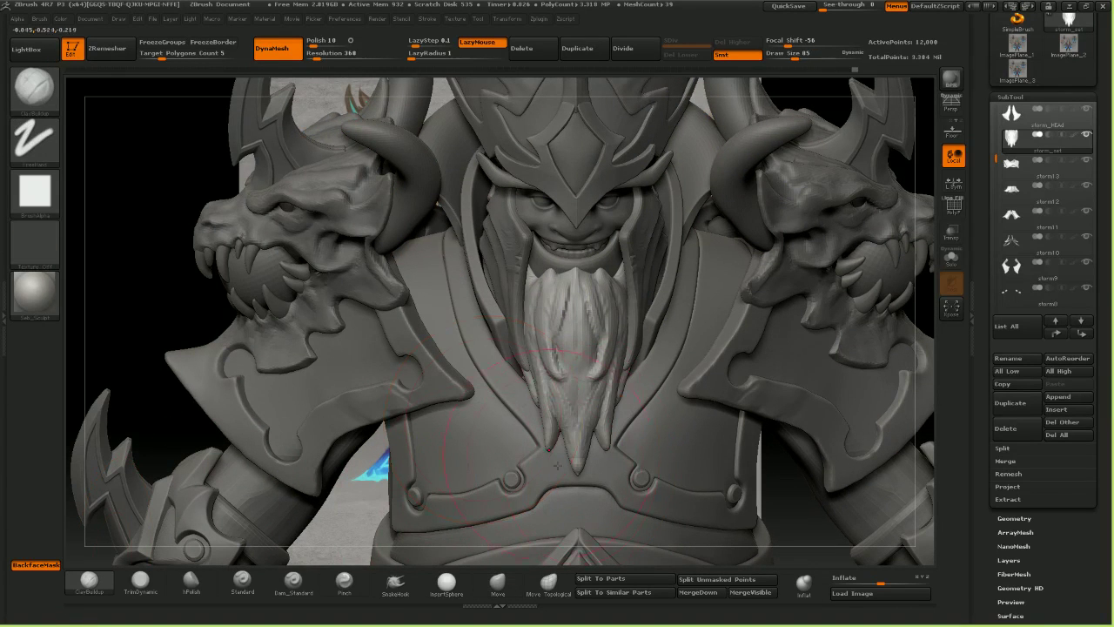
key("[")
key("[")
key("[")
left_click_drag(154, 128, 218, 138)
key("[")
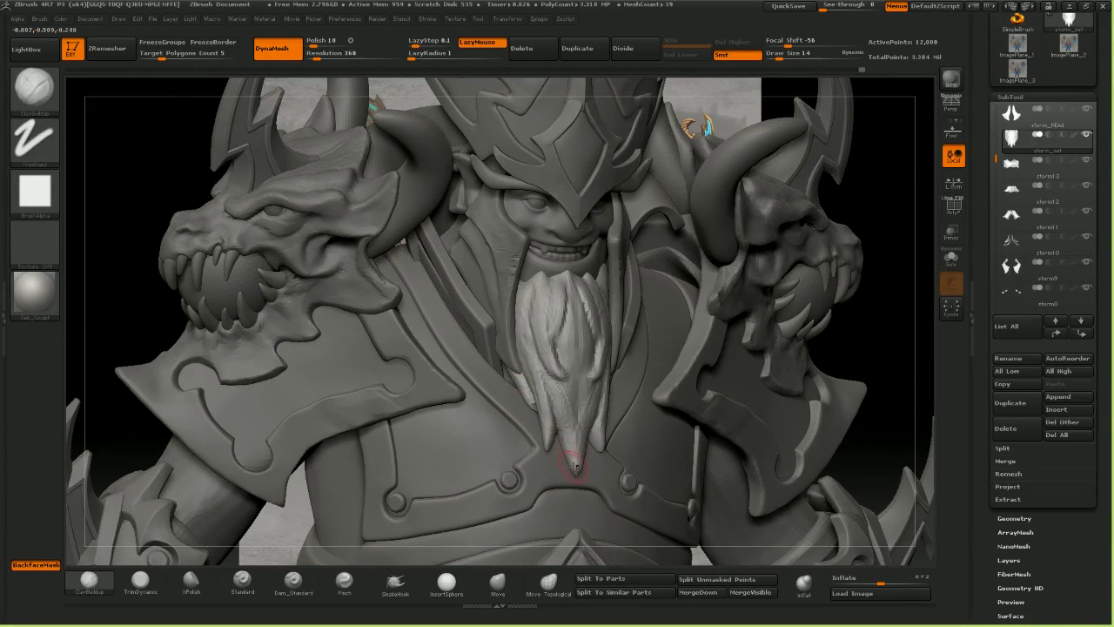
left_click_drag(574, 459, 600, 396)
- Add further ClayBuildup strokes along the beard's lower strands and side, working from several angles
left_click_drag(827, 311, 722, 315)
left_click_drag(564, 420, 576, 438)
left_click_drag(118, 249, 68, 251)
key("[")
left_click_drag(597, 420, 604, 442)
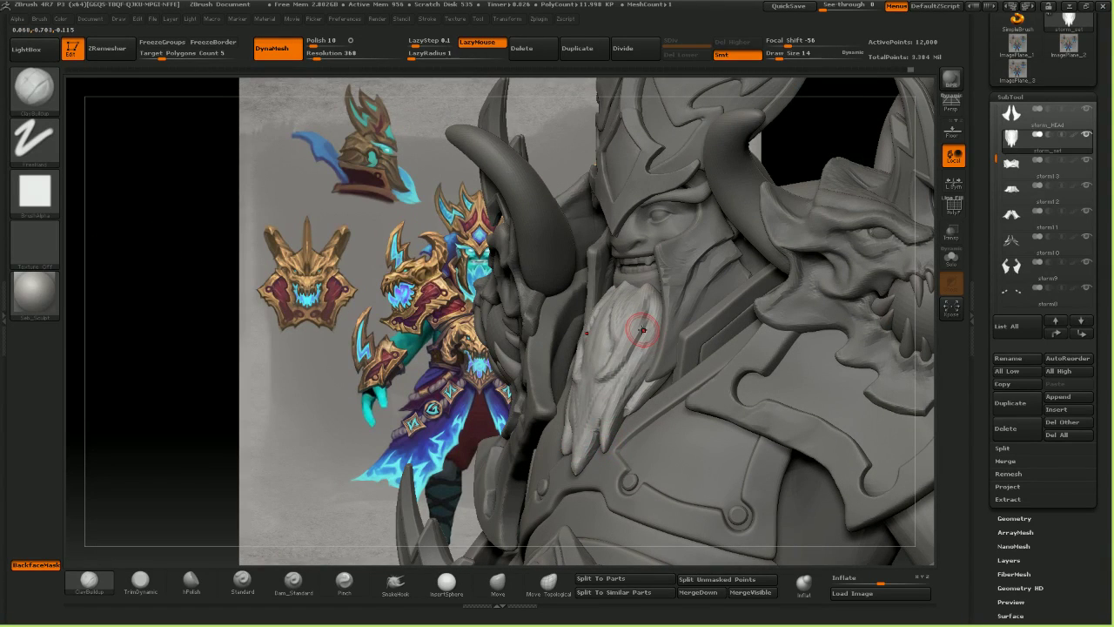
left_click_drag(505, 333, 629, 335)
right_click_drag(629, 335, 682, 325)
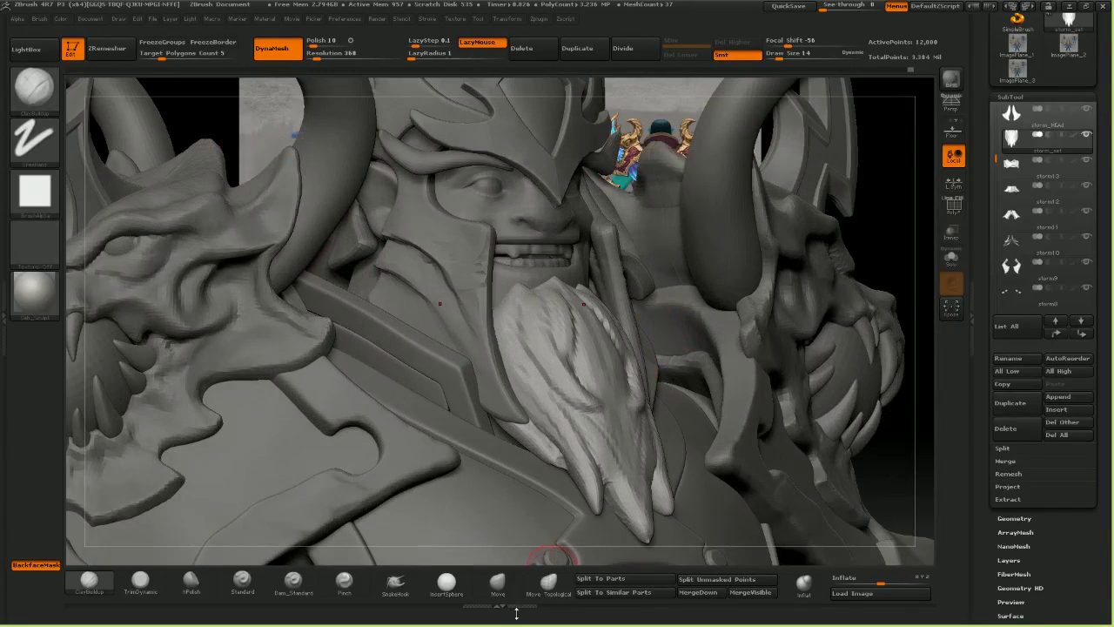
- Sharpen the crease where the beard's side strand meets the centre with the Pinch brush at draw size 18
left_click(496, 581)
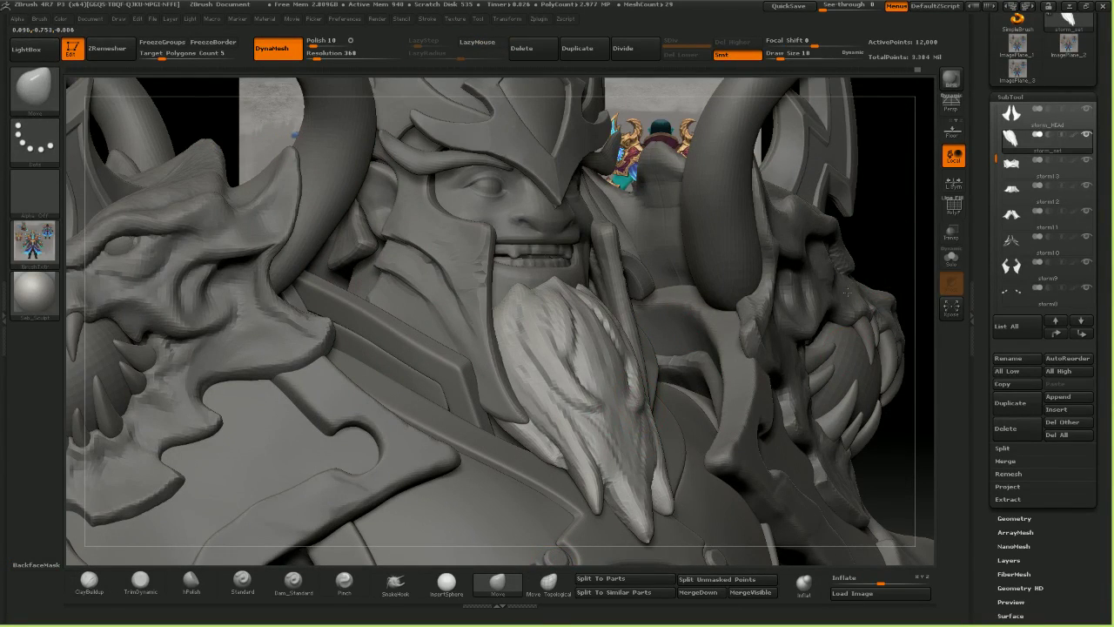
left_click_drag(896, 261, 643, 314)
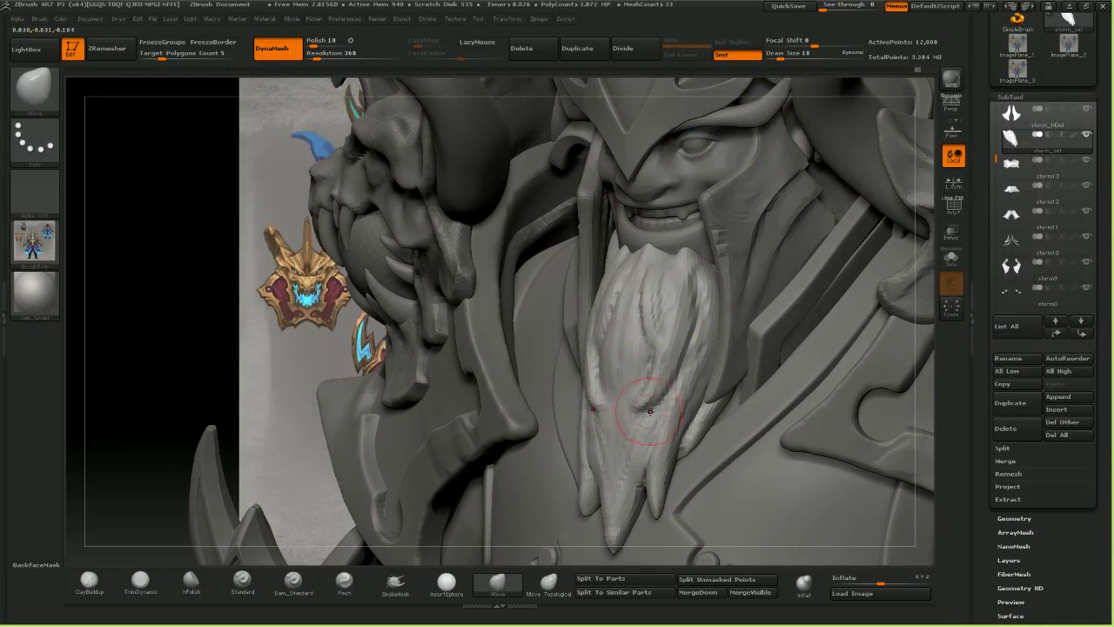
left_click(260, 578)
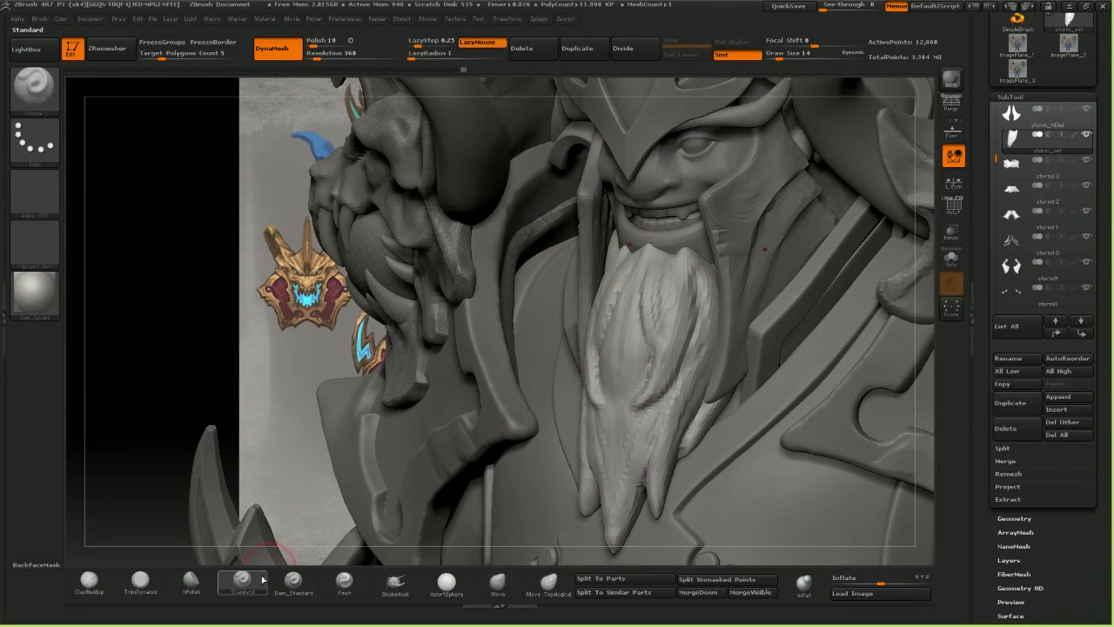
left_click(343, 581)
left_click_drag(645, 400, 641, 402)
key("bracketleft")
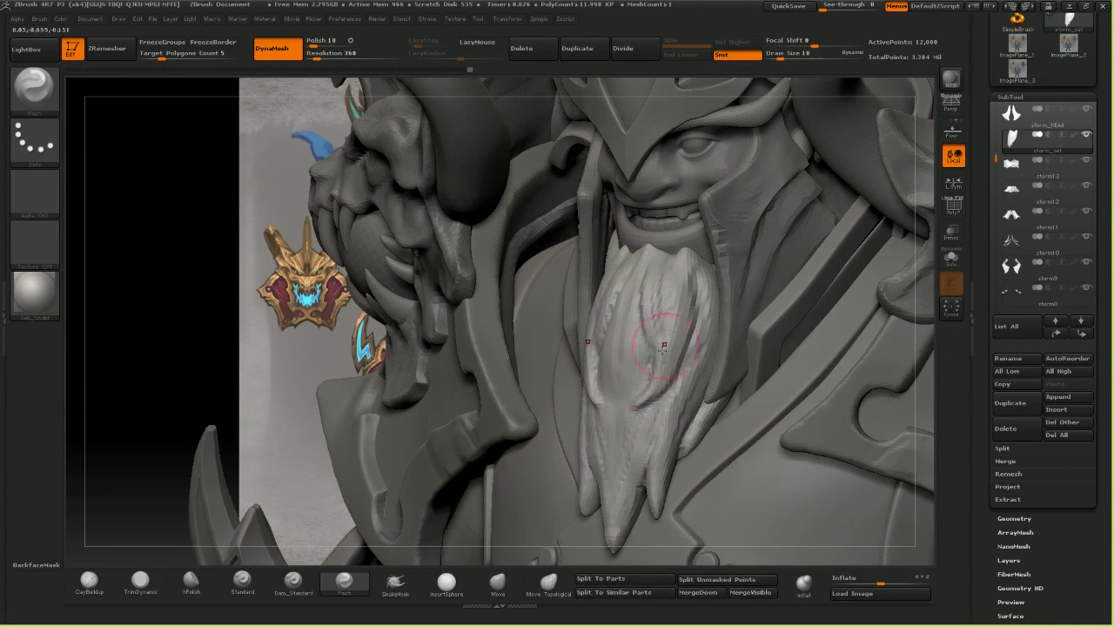
left_click_drag(207, 230, 229, 237)
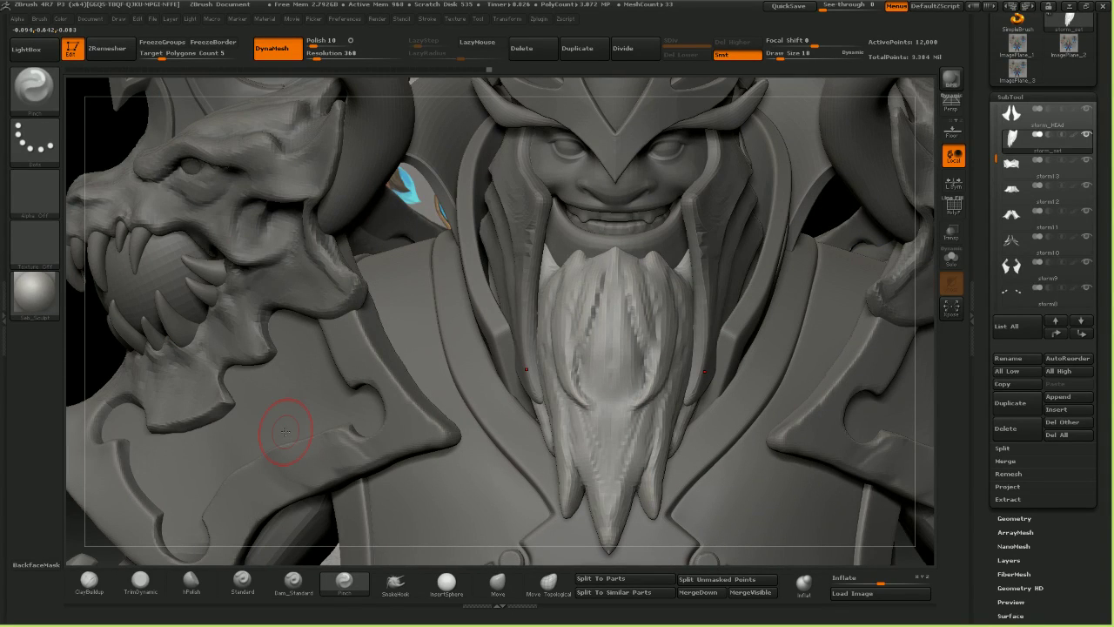
- Build up the beard's side strand with the ClayBuildup brush at draw size 18 and check it from the side
left_click(89, 578)
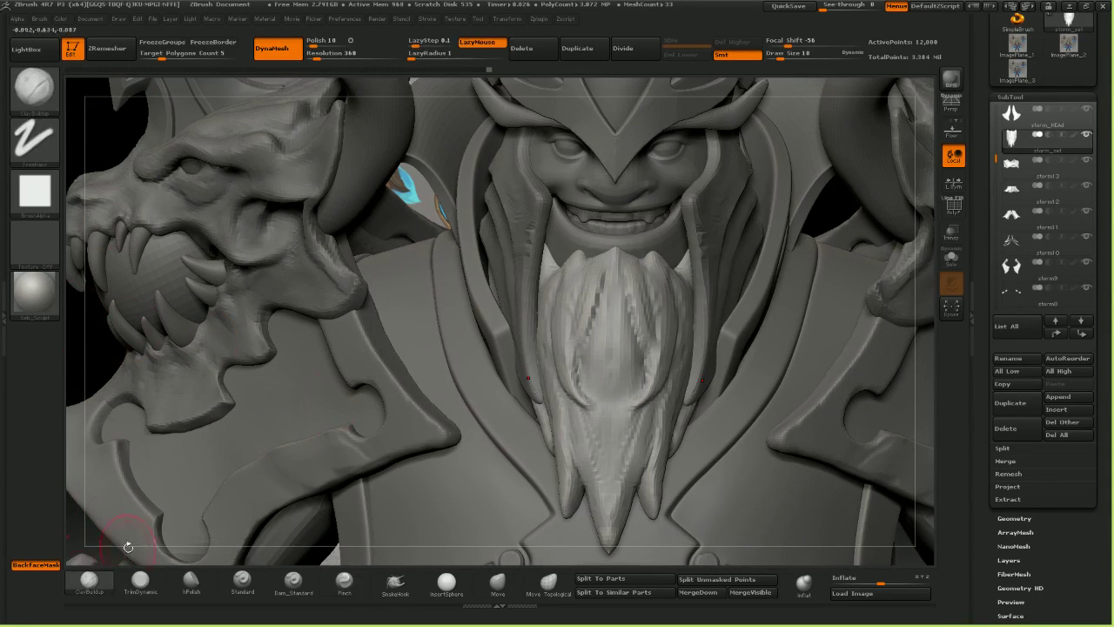
key("[")
left_click_drag(651, 378, 662, 332)
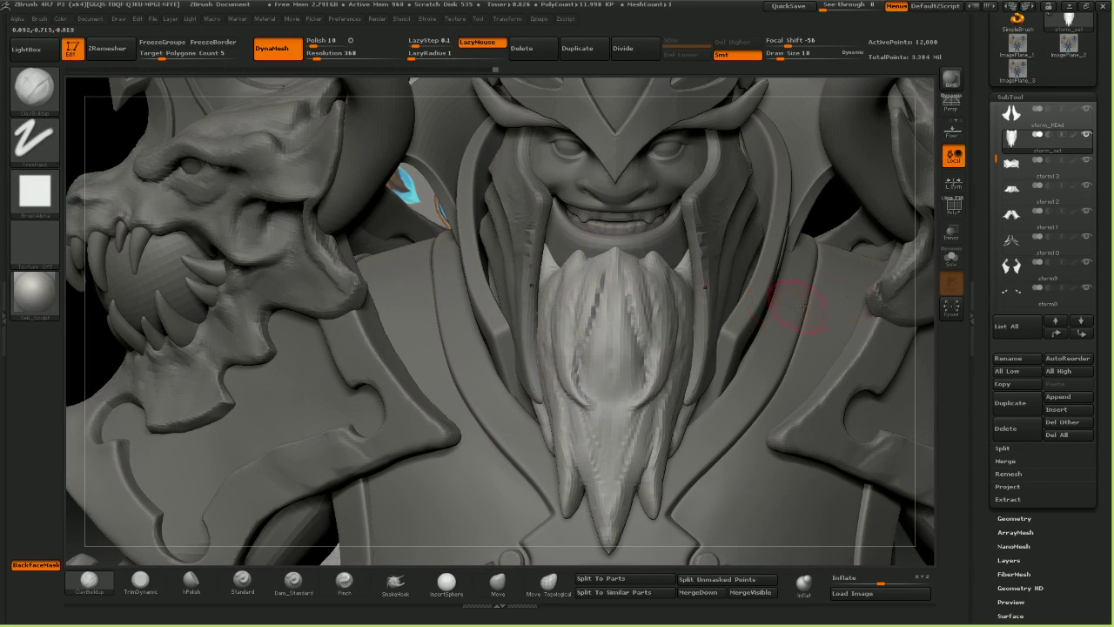
left_click_drag(912, 283, 879, 283)
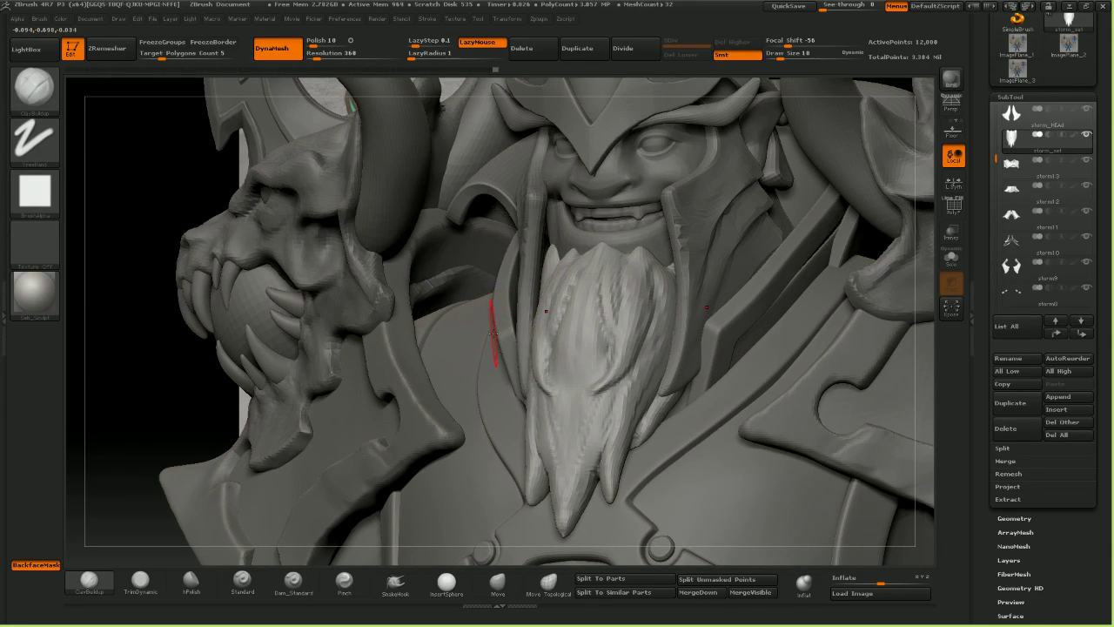
left_click_drag(127, 357, 140, 410)
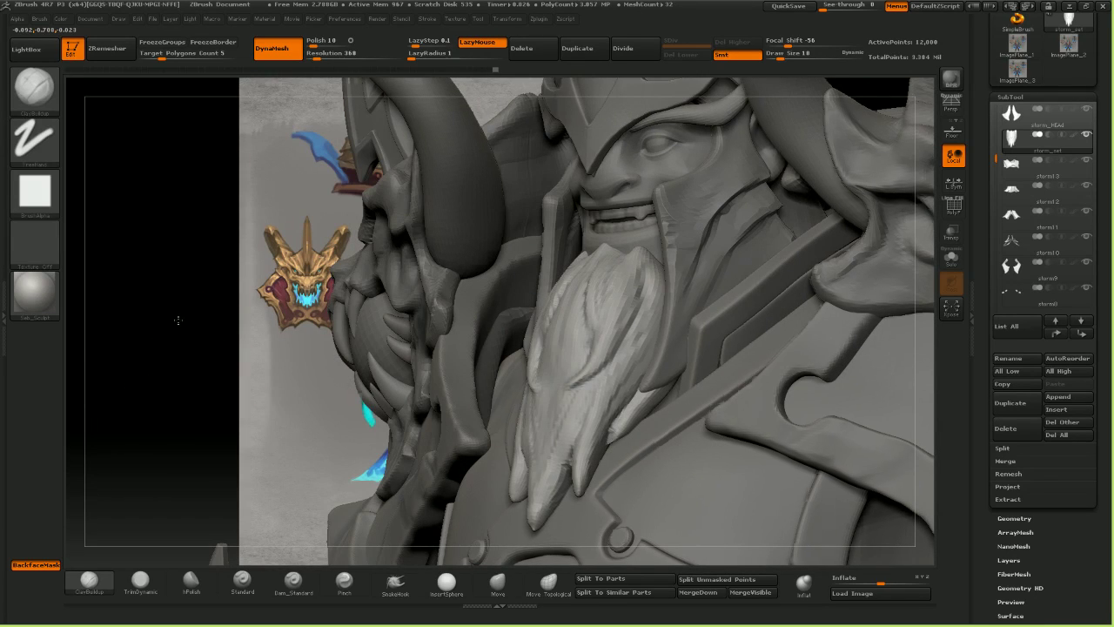
left_click_drag(166, 323, 282, 374)
- Adjust the middle of the beard's side strand in profile with the Move brush at draw size 26
left_click(497, 583)
left_click_drag(189, 290, 270, 237)
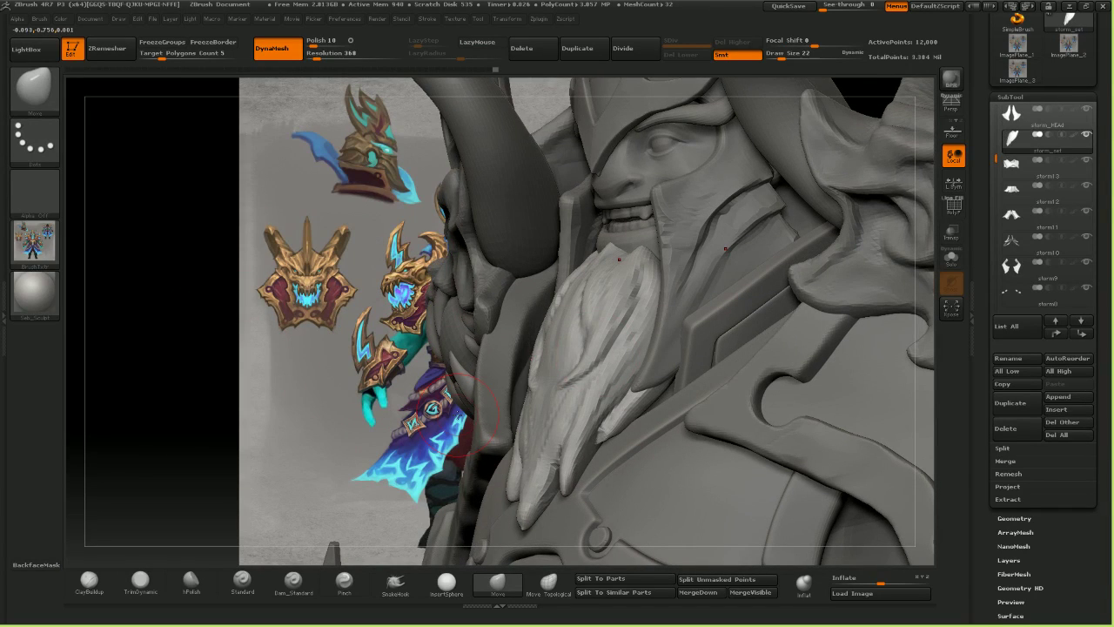
left_click_drag(166, 257, 177, 263)
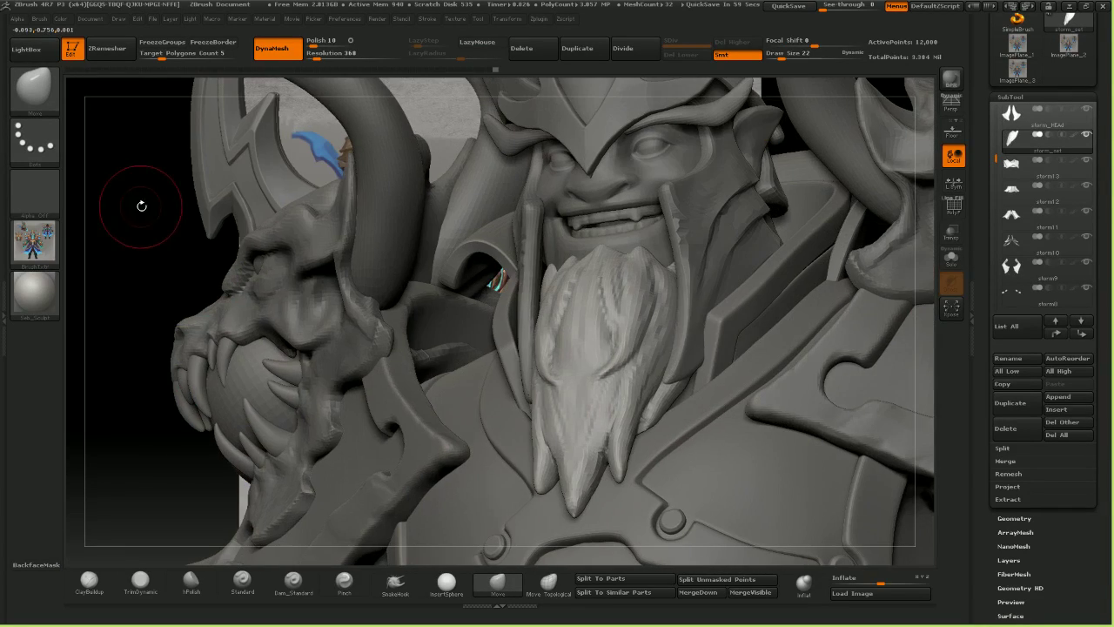
left_click_drag(140, 208, 98, 206)
key("[")
key("]")
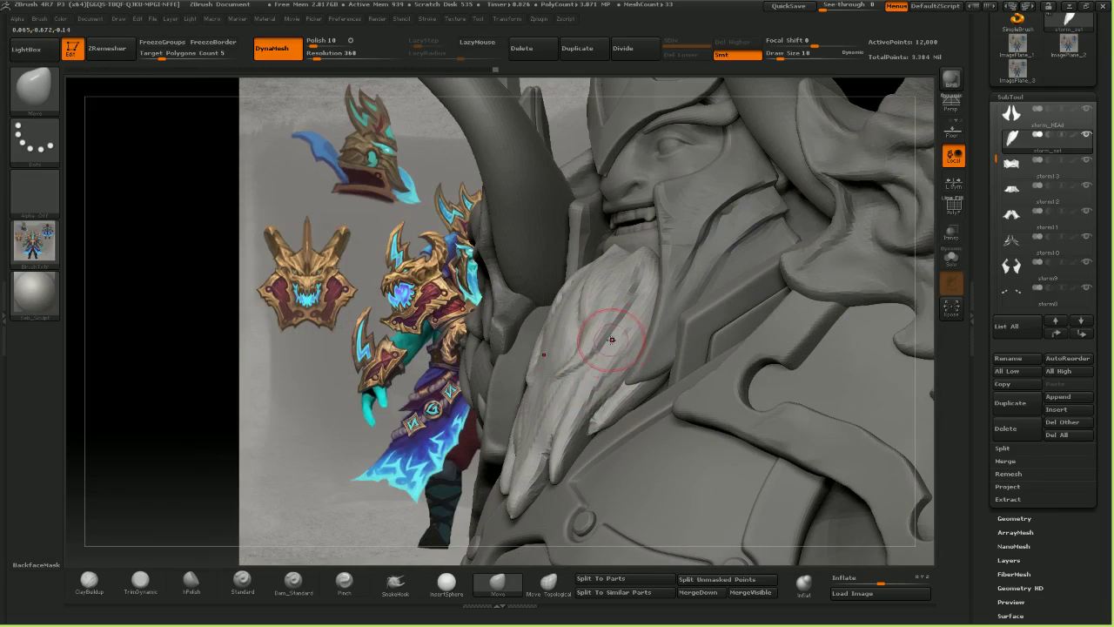
key("]")
left_click_drag(615, 339, 616, 333)
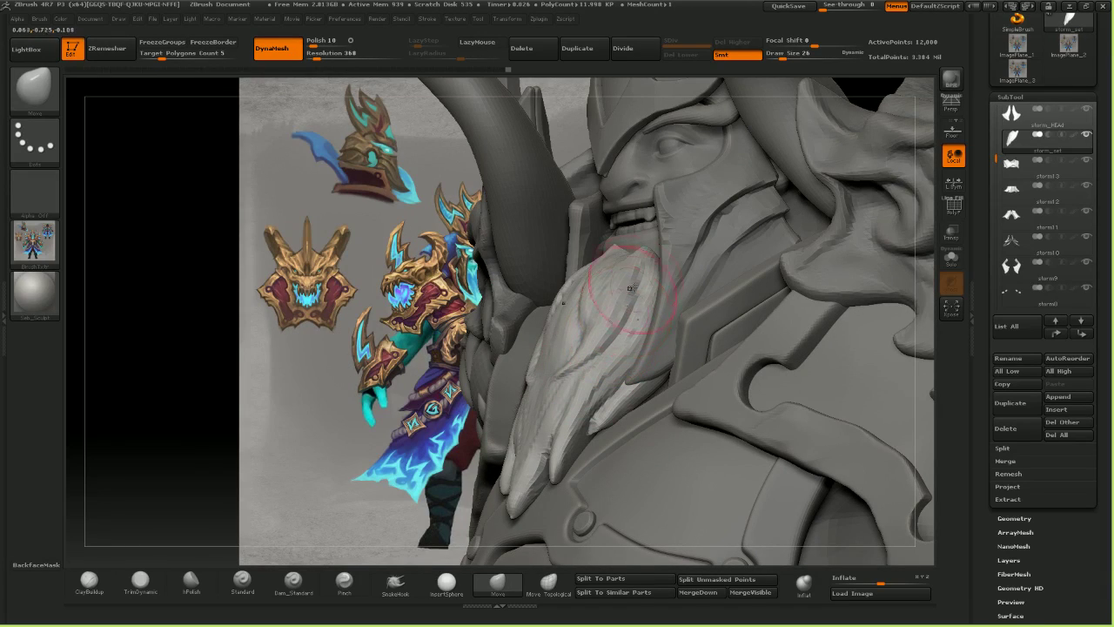
- Reshape the beard's upper strands below the chin with the Move brush, varying the draw size between 22 and 26
key("[")
key("[")
left_click_drag(638, 287, 633, 310)
key("]")
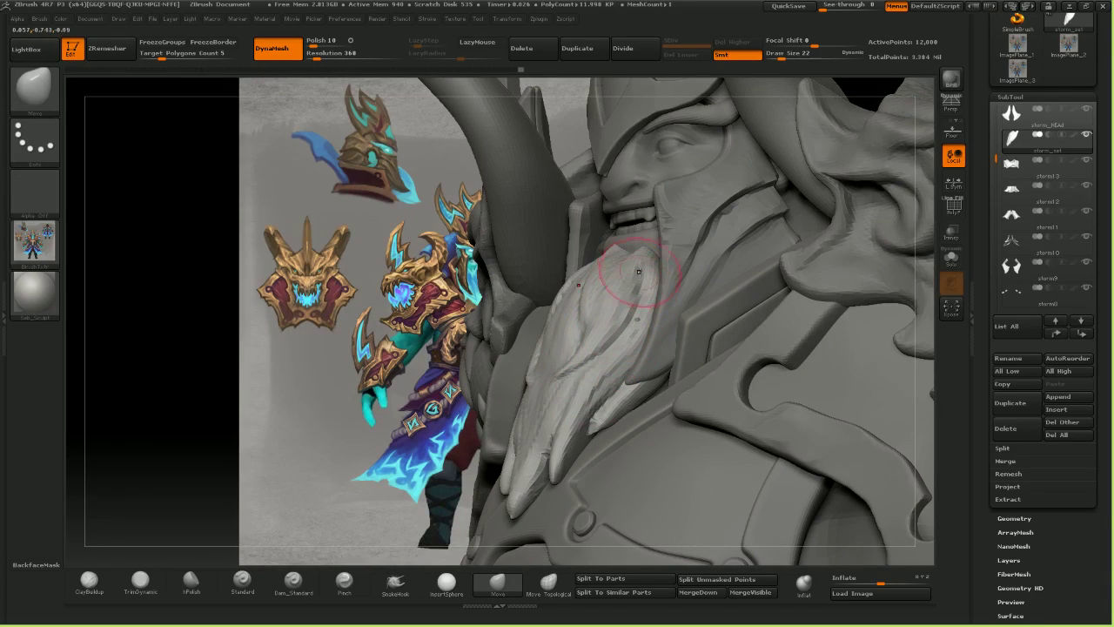
left_click_drag(190, 246, 210, 226)
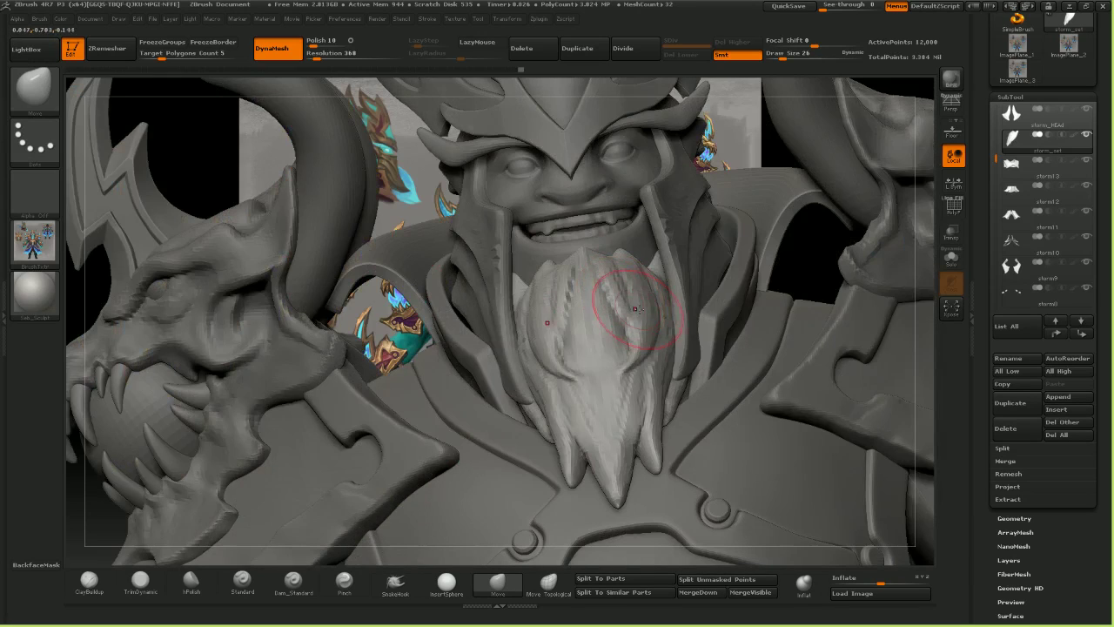
mouse_move(600, 300)
left_mouse_down()
mouse_move(651, 300)
mouse_move(628, 271)
mouse_move(625, 292)
left_mouse_up()
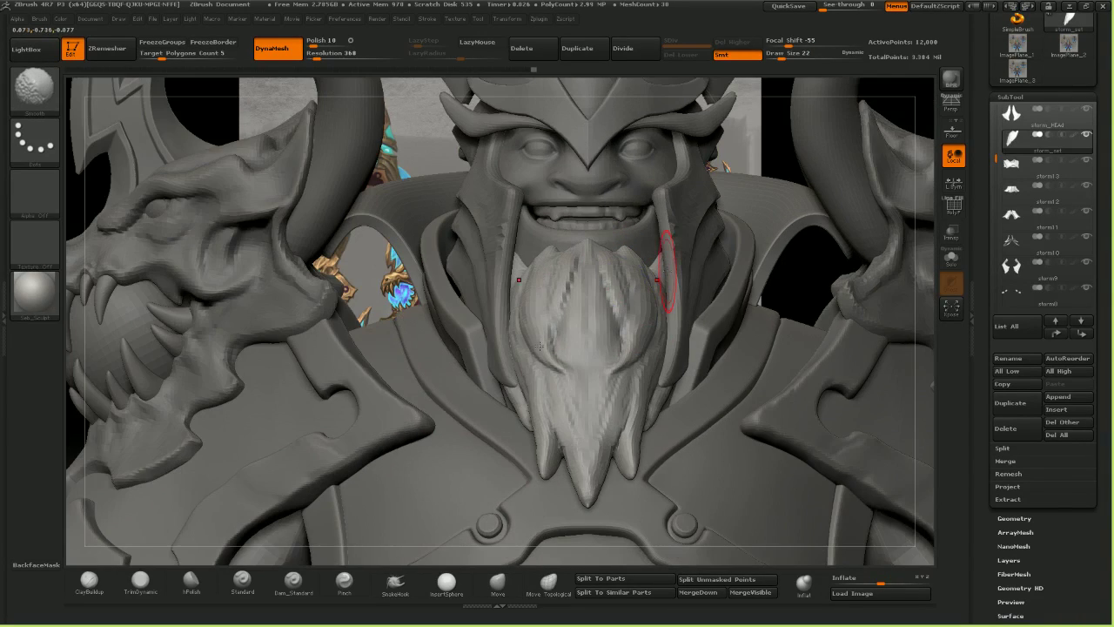
mouse_move(589, 259)
left_mouse_down()
mouse_move(555, 259)
mouse_move(564, 255)
left_mouse_up()
- Refine the pointed strand roots along the beard's upper edge with the Move brush at draw sizes 14 and 18
key("bracketright")
key("bracketright")
key("bracketright")
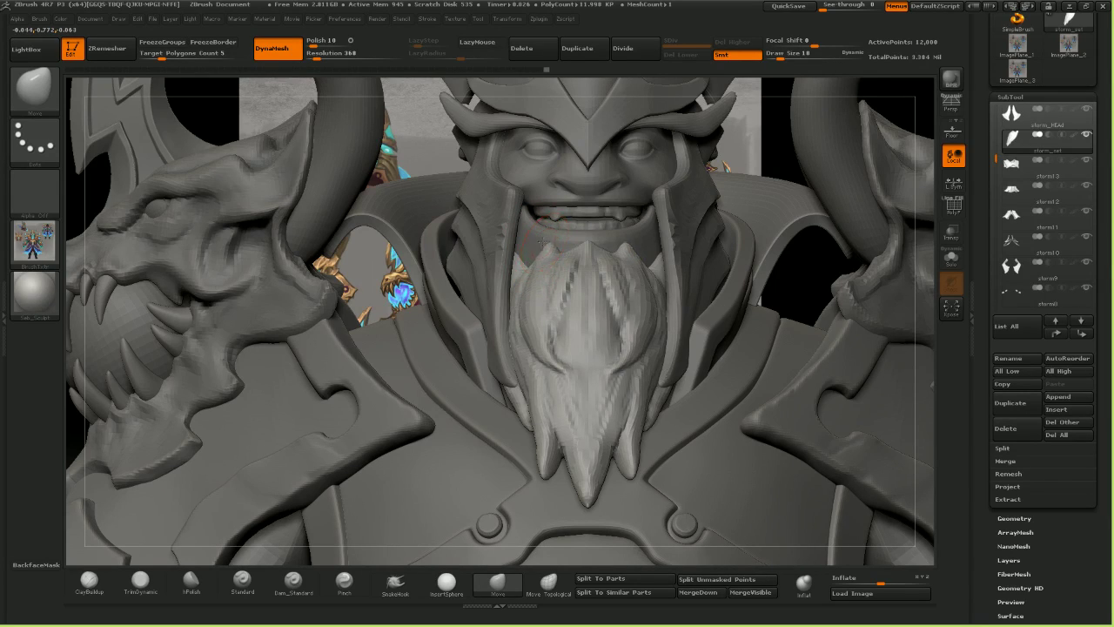
key("bracketright")
key("bracketleft")
key("[")
right_click_drag(517, 252, 543, 271)
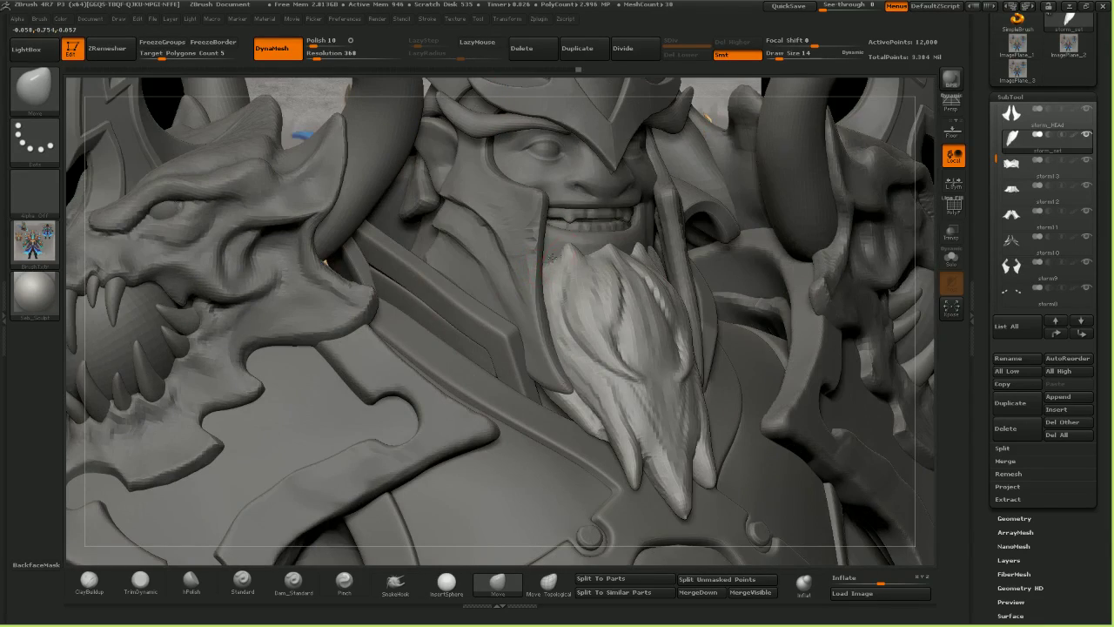
left_click_drag(554, 260, 559, 249)
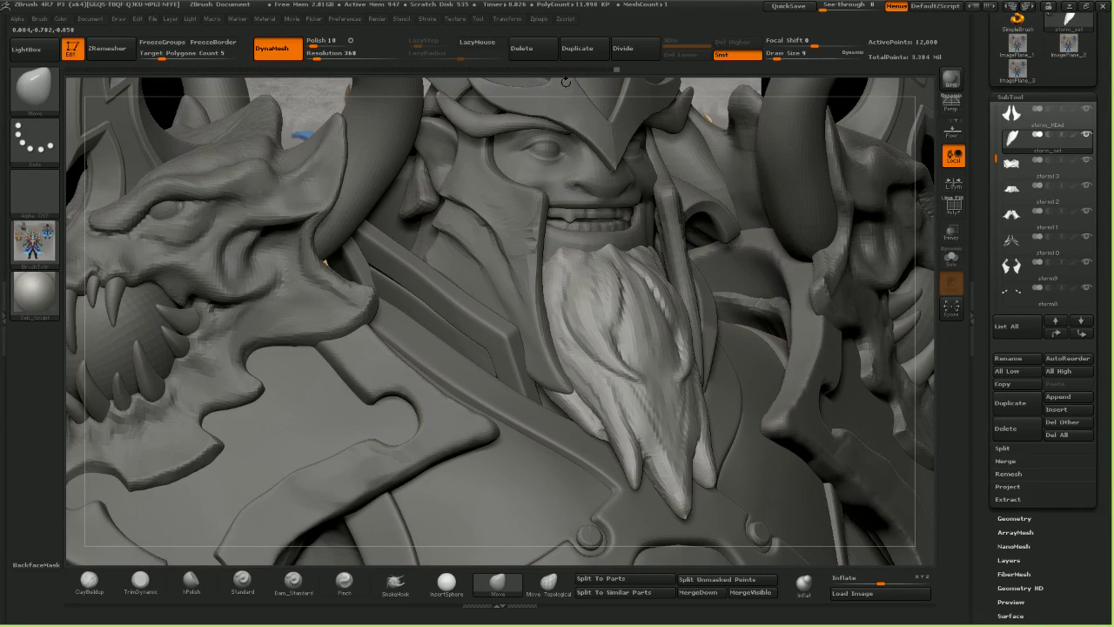
right_click_drag(566, 82, 409, 91)
left_click_drag(630, 257, 633, 254)
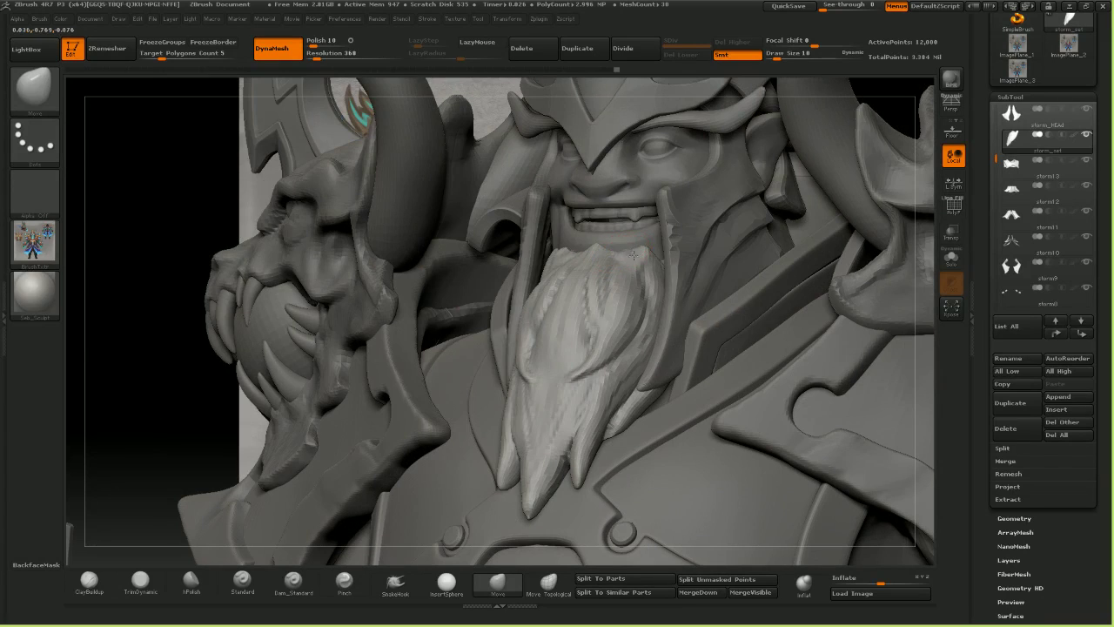
key("bracketright")
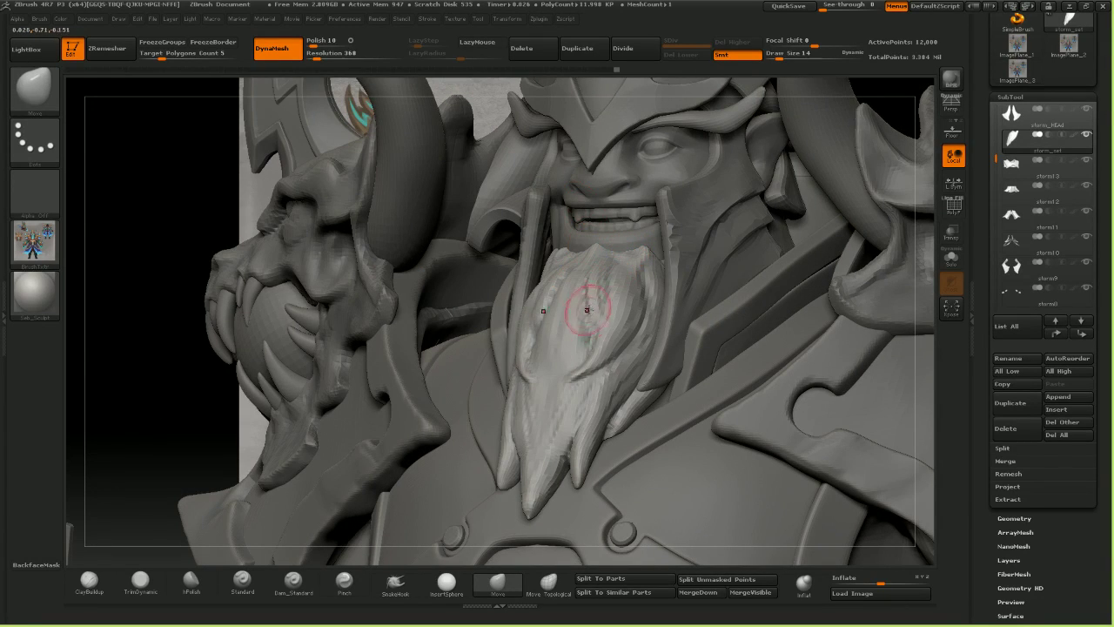
- Build up the beard's upper strands below the chin with the ClayBuildup brush, raising the draw size to 26, and smooth them
left_click_drag(140, 143, 177, 179)
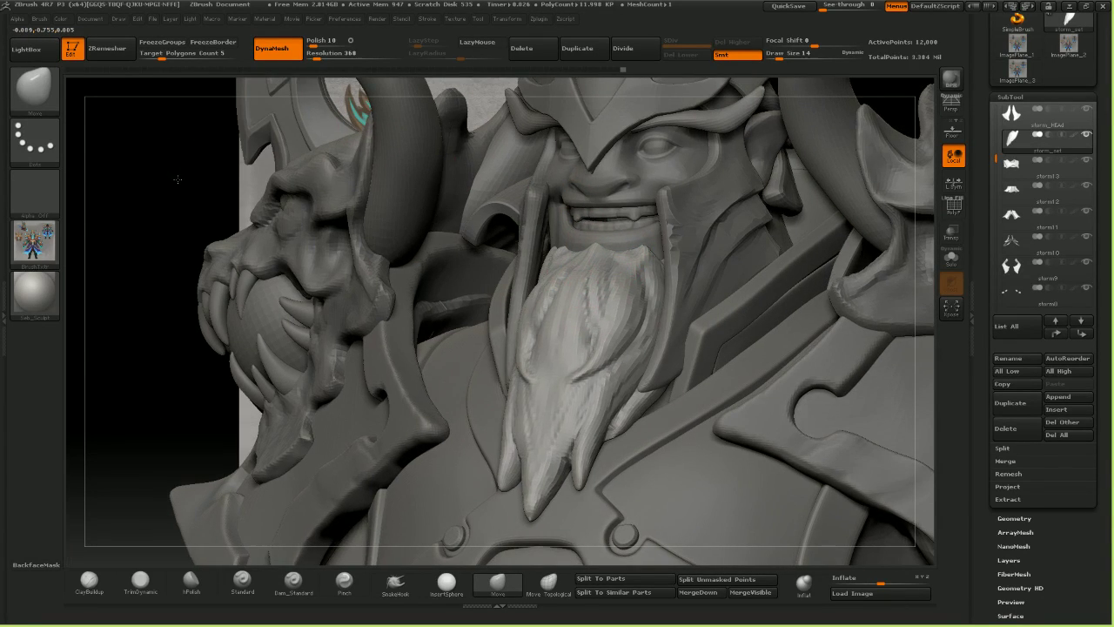
left_click_drag(575, 297, 651, 433)
left_click(90, 580)
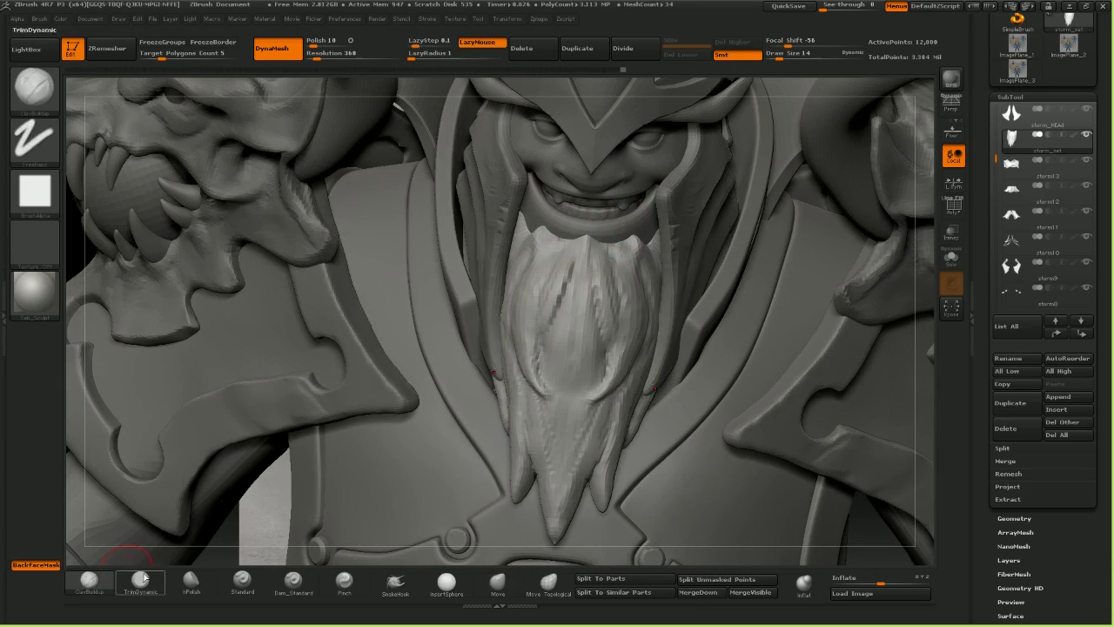
key("bracketleft")
left_click_drag(533, 246, 528, 268)
left_click_drag(524, 223, 530, 279)
key("bracketright")
key("bracketright")
key("bracketright")
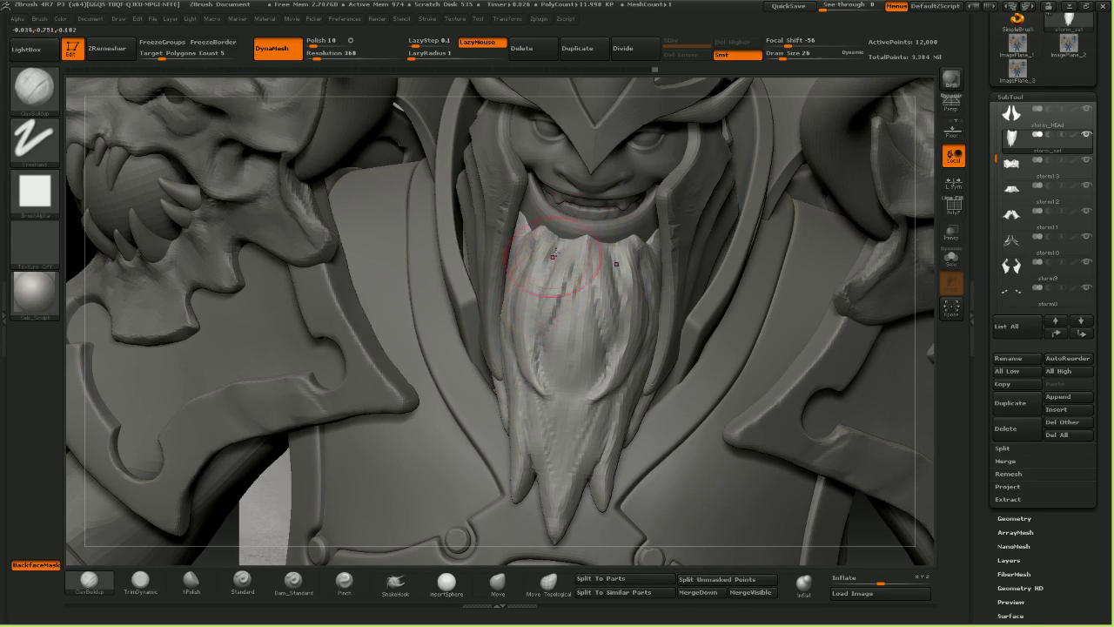
left_click_drag(565, 239, 540, 289)
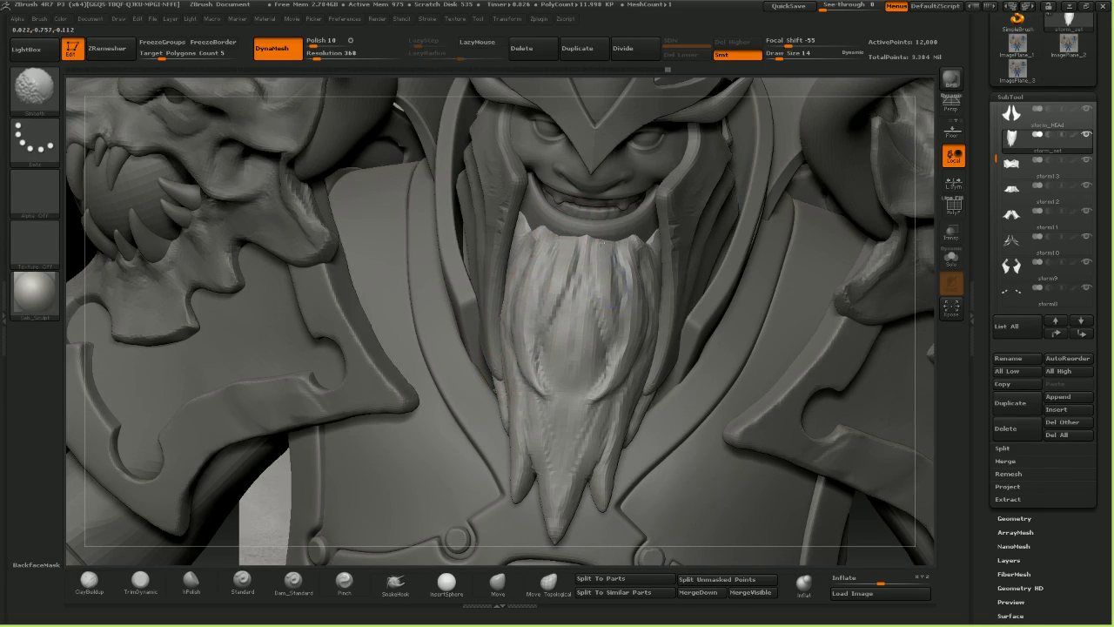
right_click_drag(603, 259, 600, 230, "shift")
- Adjust the beard's upper edge with the Move brush at a smaller size and build up the strand below it with ClayBuildup
left_click(497, 582)
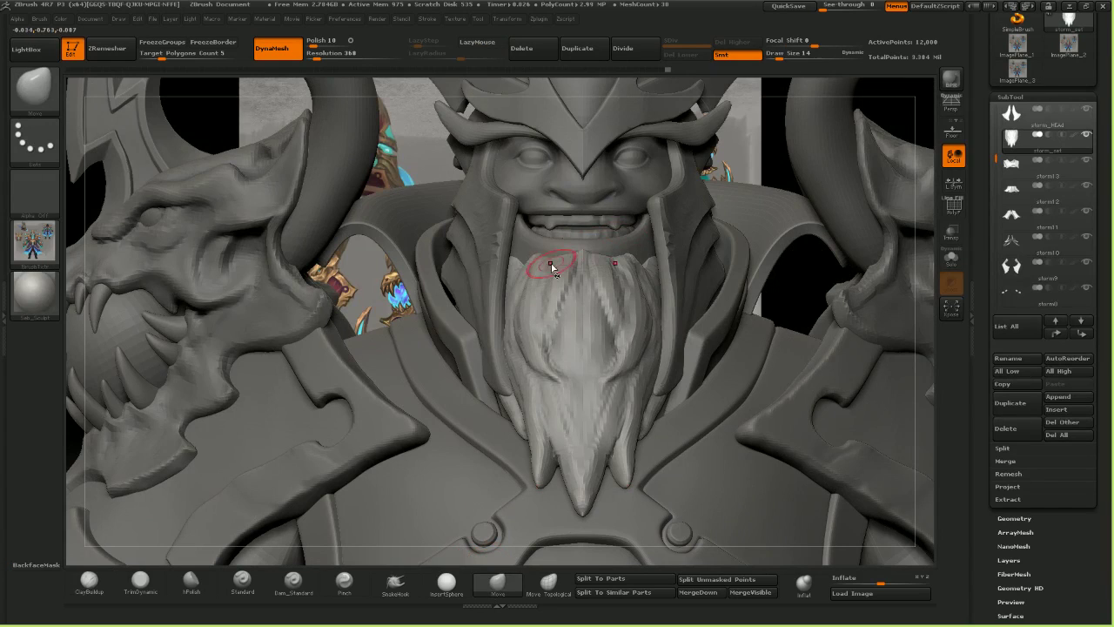
key("bracketleft")
key("bracketleft")
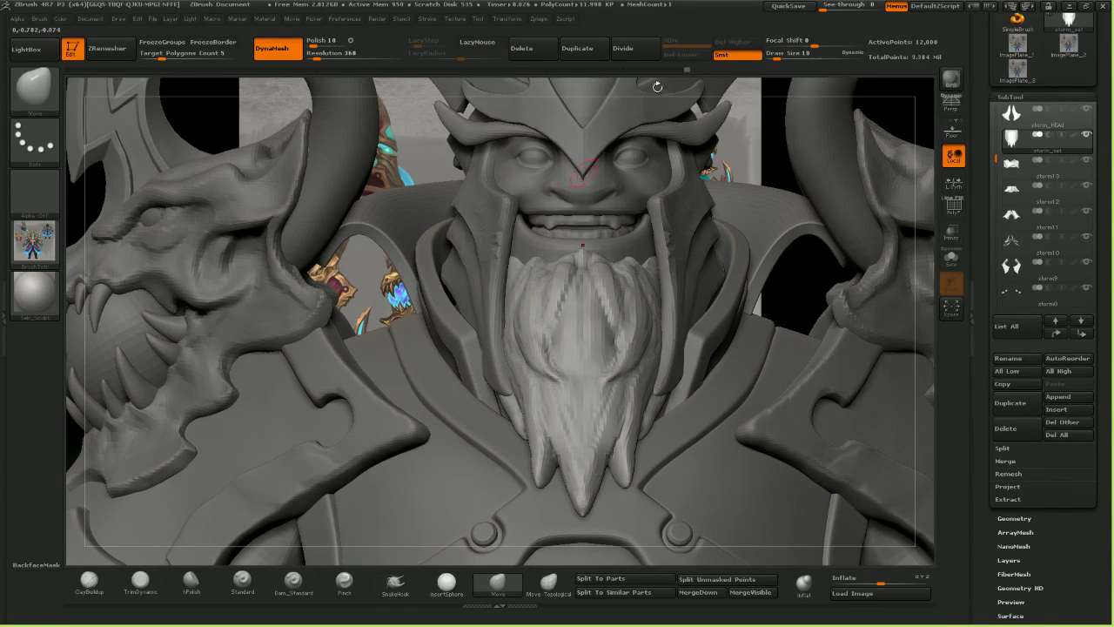
right_click_drag(593, 91, 105, 529)
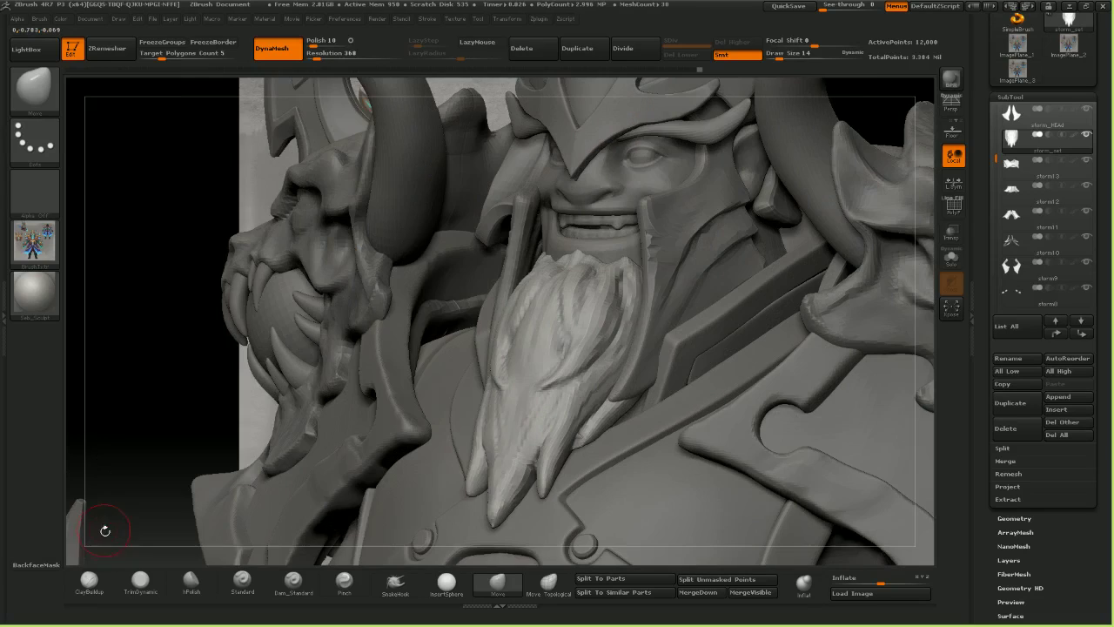
left_click(108, 590)
left_click_drag(599, 257, 561, 309)
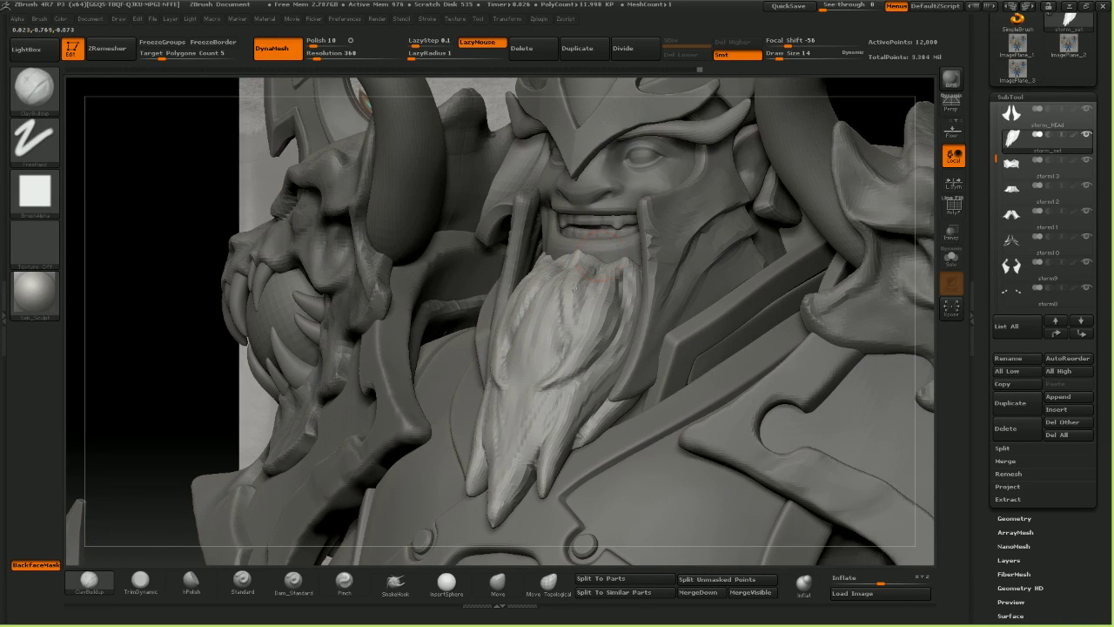
- Examine the beard's shape against the face, helmet and armour from the front, sides and back
right_click_drag(612, 364, 604, 261, "ctrl")
mouse_move(605, 261)
right_mouse_down()
mouse_move(557, 287)
mouse_move(652, 280)
mouse_move(655, 385)
mouse_move(743, 382)
mouse_move(589, 381)
mouse_move(647, 426)
mouse_move(645, 361)
mouse_move(697, 261)
mouse_move(624, 274)
mouse_move(621, 359)
mouse_move(645, 361)
mouse_move(582, 362)
mouse_move(641, 358)
right_mouse_up()
right_click_drag(665, 252, 683, 419, "alt")
right_click_drag(683, 419, 687, 496, "ctrl")
right_click_drag(688, 496, 670, 427, "ctrl")
mouse_move(670, 427)
right_mouse_down("alt")
mouse_move(691, 451)
mouse_move(661, 365)
mouse_move(660, 431)
mouse_move(604, 324)
right_mouse_up("alt")
mouse_move(687, 311)
right_mouse_down("ctrl")
mouse_move(685, 376)
mouse_move(675, 318)
right_mouse_up("ctrl")
right_click_drag(675, 318, 740, 315)
mouse_move(270, 222)
left_mouse_down("shift")
mouse_move(335, 276)
mouse_move(276, 275)
left_mouse_up("shift")
mouse_move(634, 303)
right_mouse_down()
mouse_move(717, 292)
mouse_move(610, 287)
right_mouse_up()
mouse_move(585, 130)
right_mouse_down("ctrl")
mouse_move(581, 193)
mouse_move(597, 186)
mouse_move(524, 193)
right_mouse_up("ctrl")
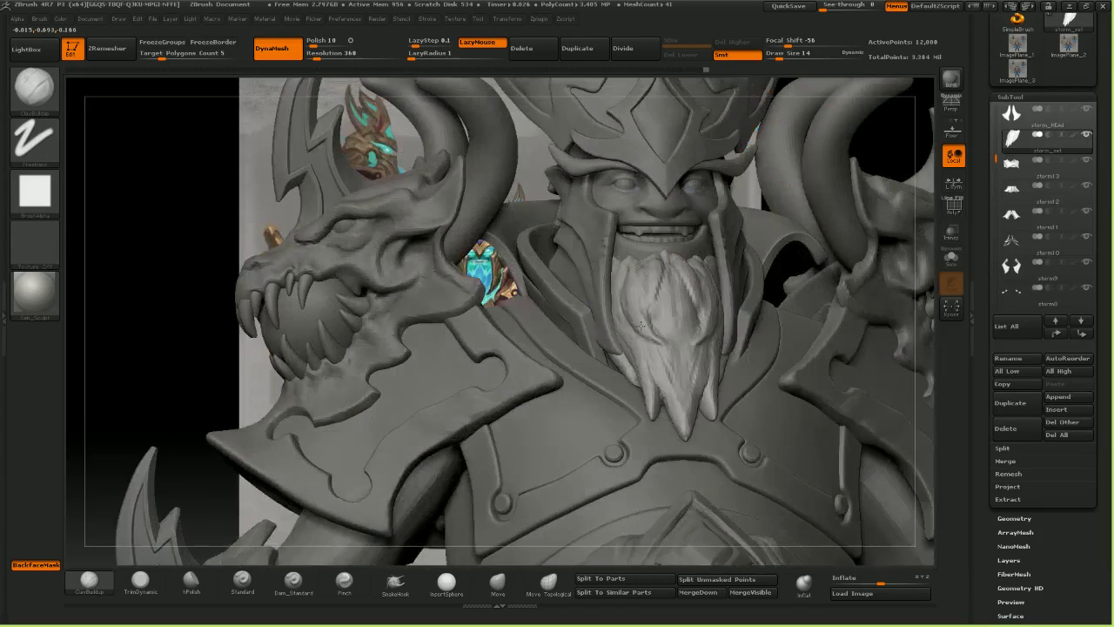
mouse_move(696, 339)
left_mouse_down()
mouse_move(665, 344)
mouse_move(712, 392)
left_mouse_up()
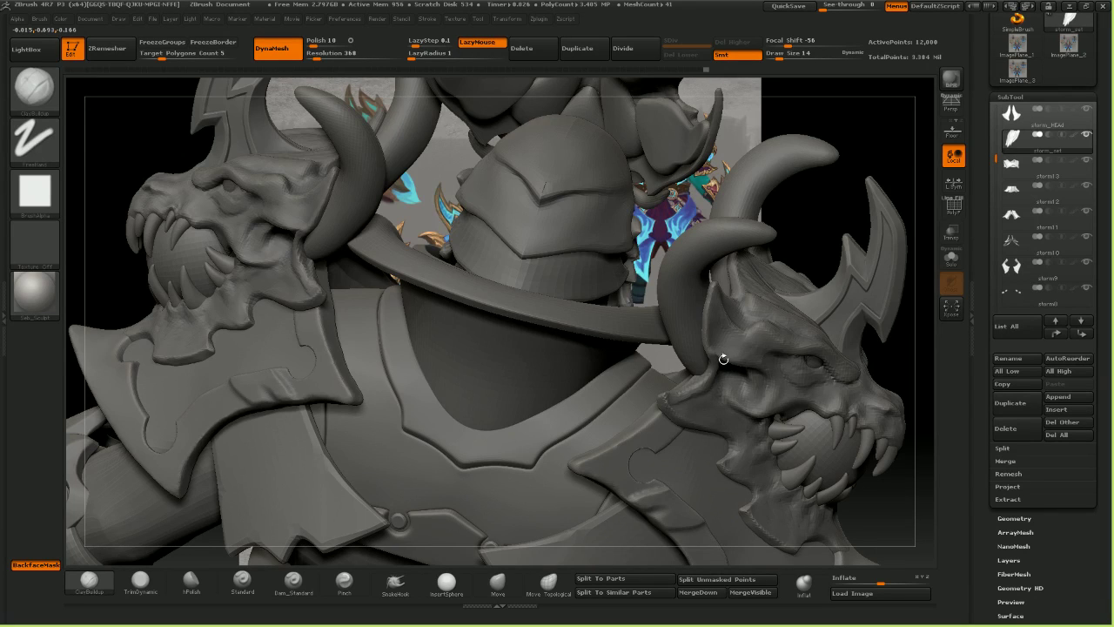
left_click_drag(751, 386, 767, 380)
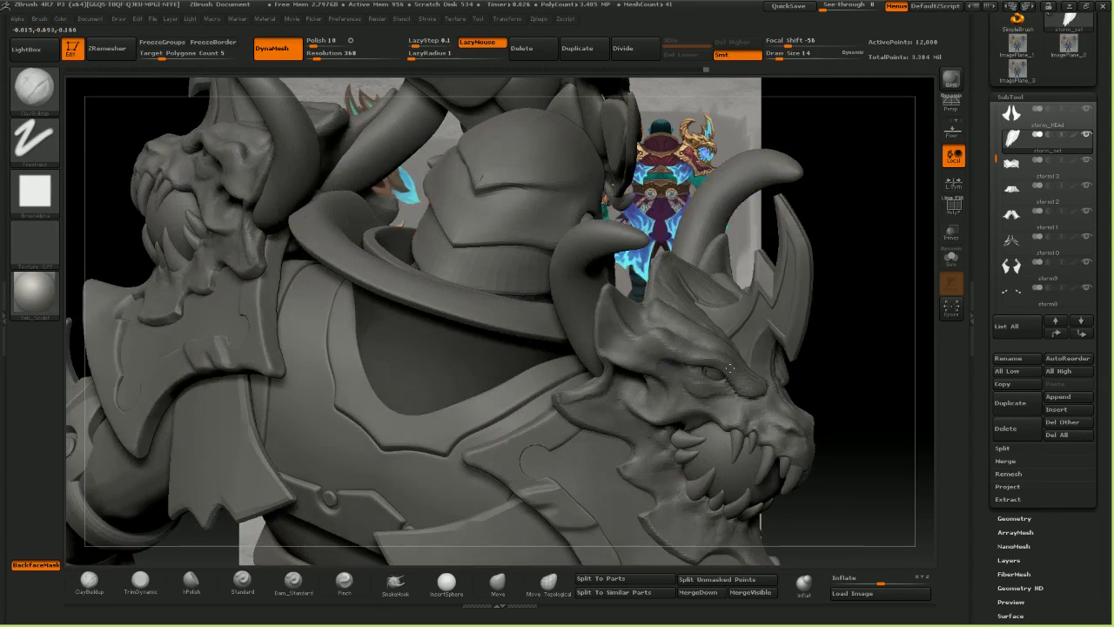
mouse_move(710, 407)
right_mouse_down()
mouse_move(747, 433)
mouse_move(701, 437)
right_mouse_up()
- Turn on Dynamic Solo mode and compare the isolated beard with the concept art
left_click(957, 250)
right_click_drag(871, 296, 741, 364)
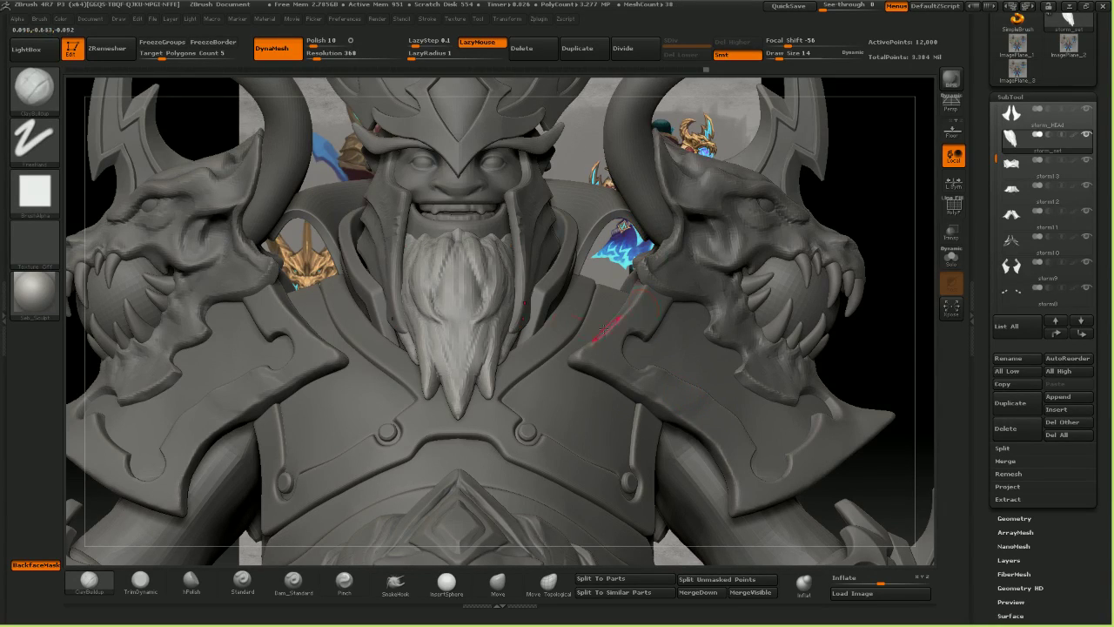
right_click_drag(606, 300, 651, 320, "alt")
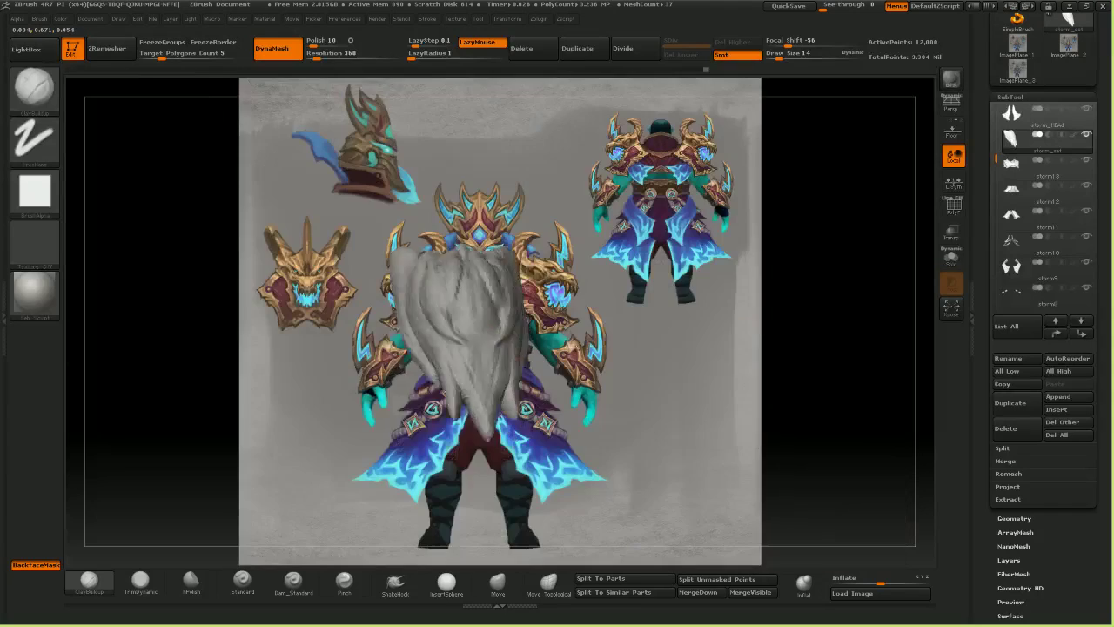
left_click_drag(330, 335, 426, 335)
left_click_drag(454, 332, 388, 330)
left_click_drag(533, 334, 461, 331)
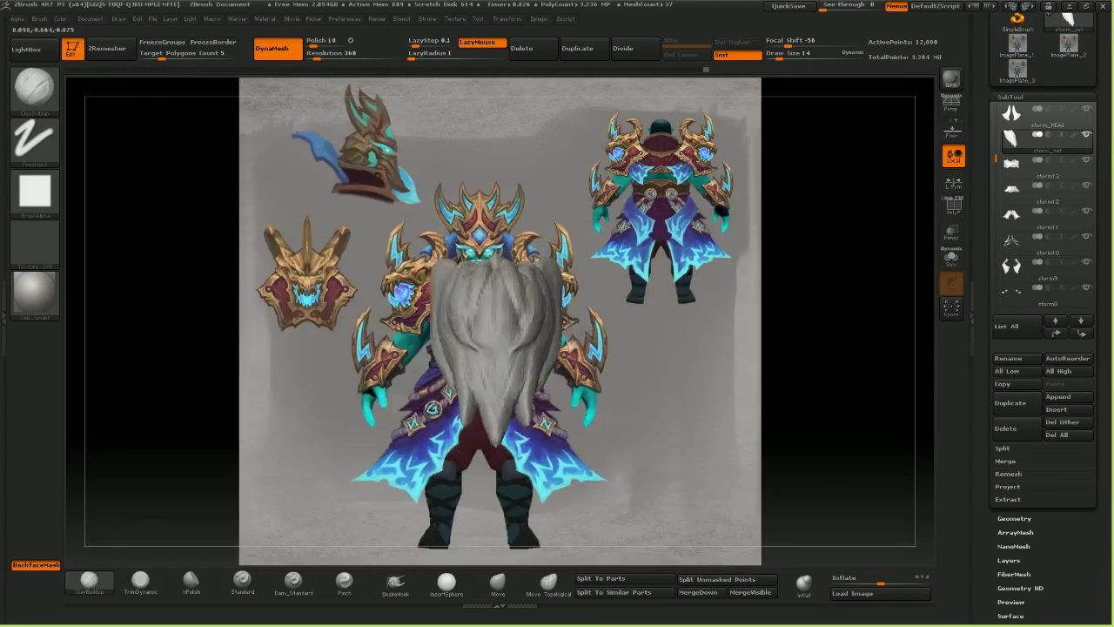
mouse_move(548, 340)
left_mouse_down()
mouse_move(705, 339)
mouse_move(597, 330)
left_mouse_up()
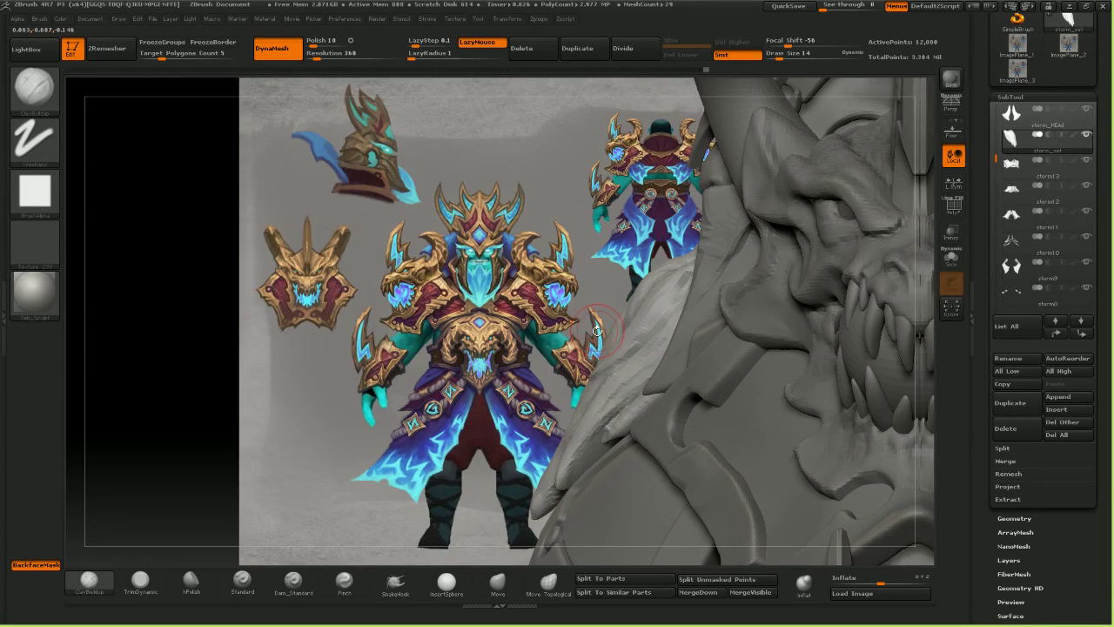
- Build up the beard's lower side strand above the chest armour with the ClayBuildup brush at a smaller draw size
mouse_move(584, 326)
right_mouse_down()
mouse_move(640, 315)
mouse_move(606, 317)
mouse_move(600, 340)
mouse_move(623, 321)
right_mouse_up()
left_click_drag(623, 320, 653, 308)
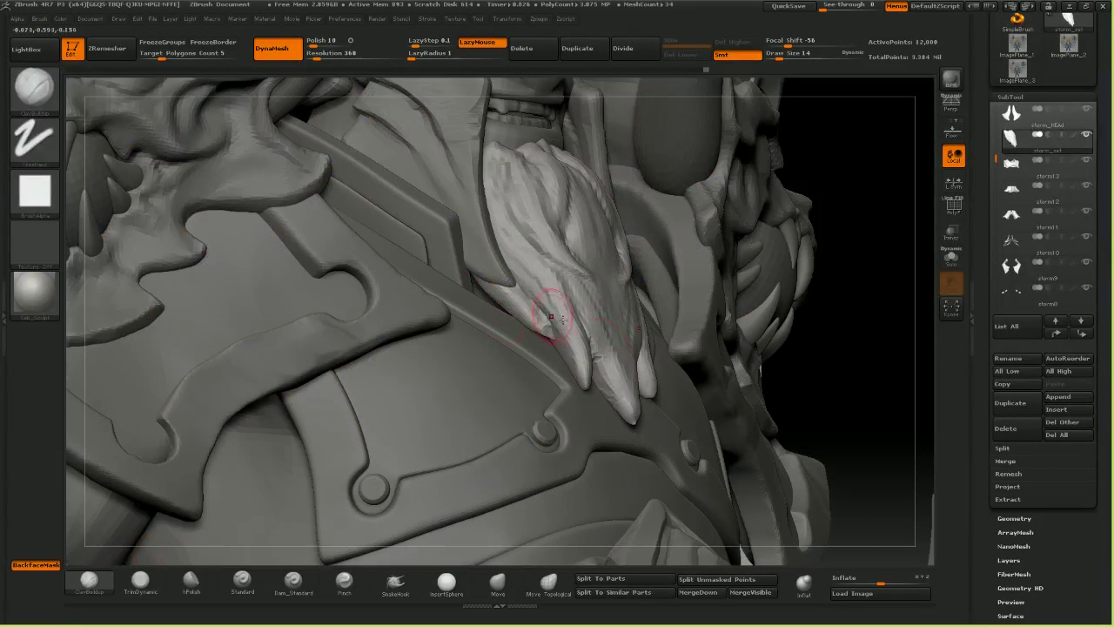
key("bracketleft")
left_click_drag(577, 378, 532, 309)
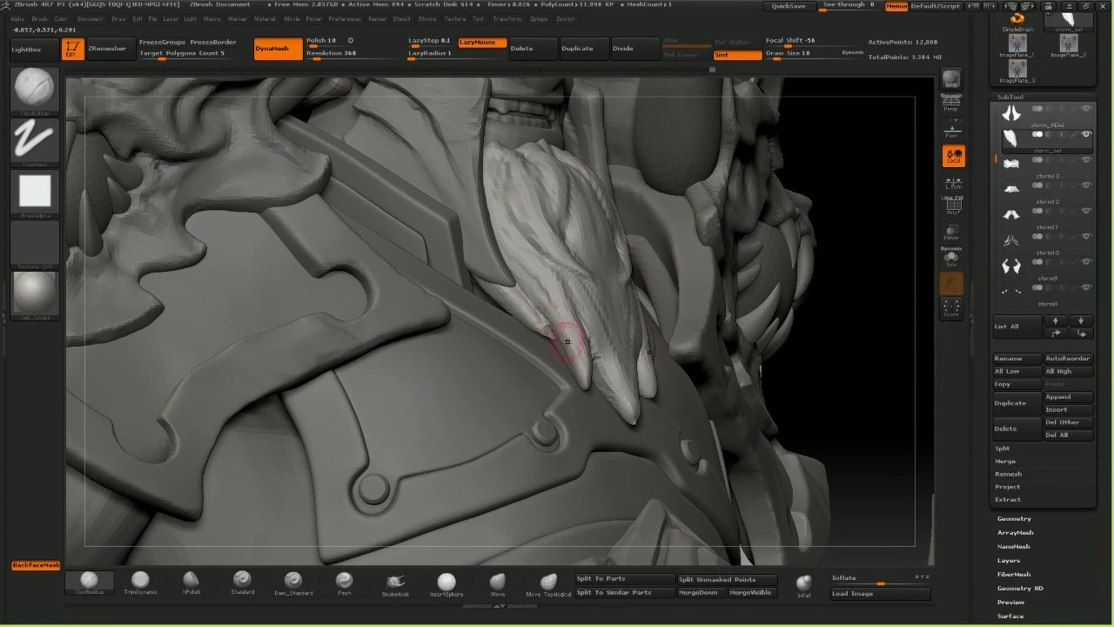
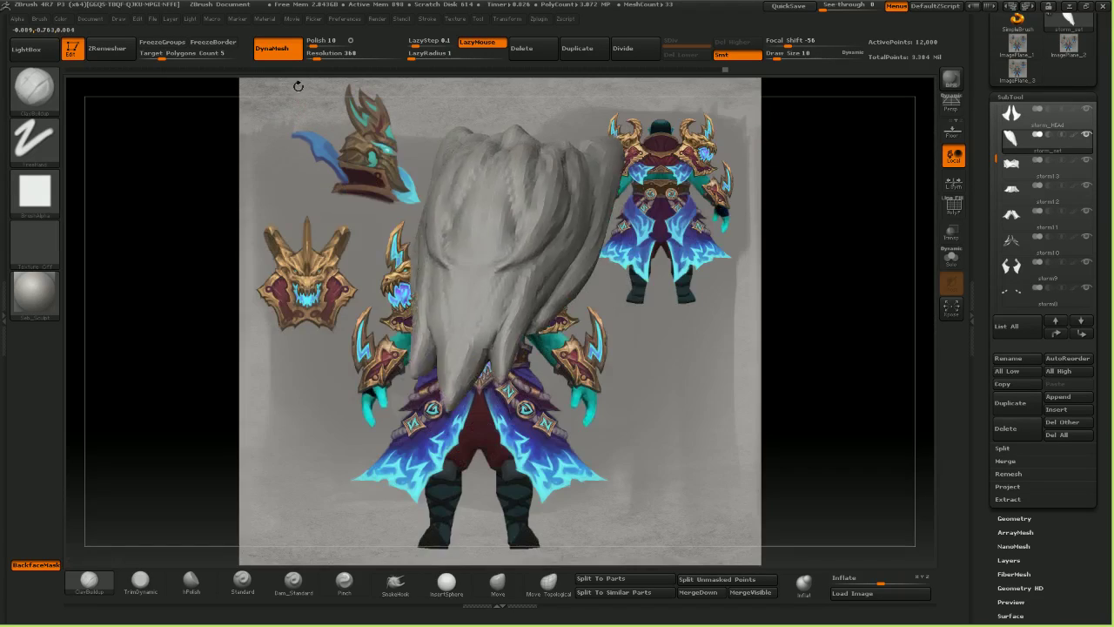
- Reshape the beard's front profile and lower end from the side with the Move brush at draw size 54
left_click_drag(293, 87, 228, 261)
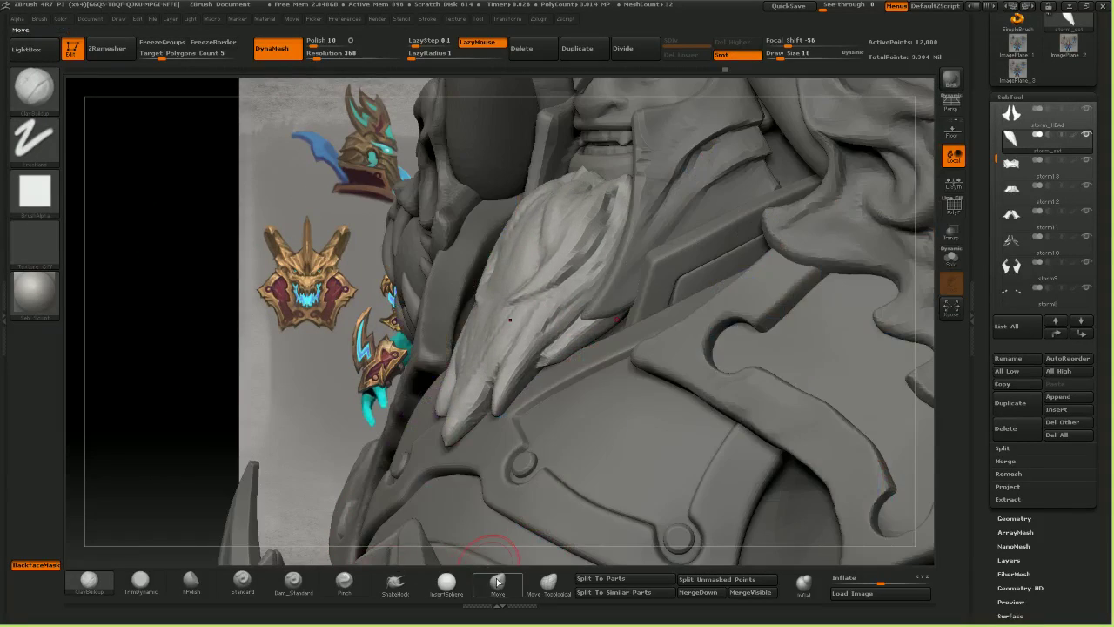
left_click(496, 581)
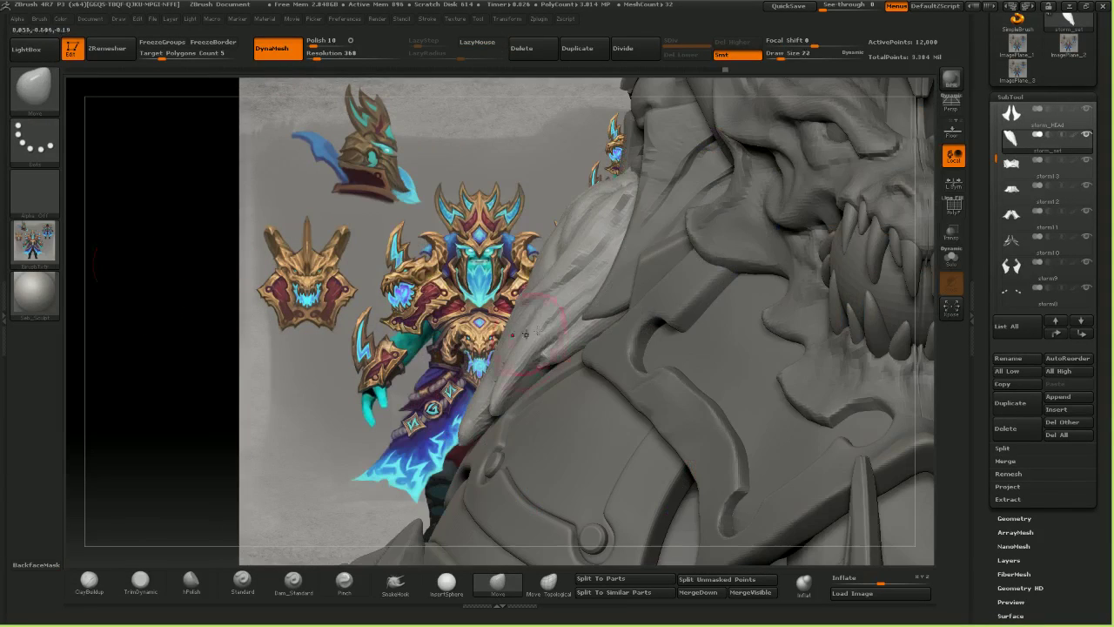
key("]")
left_click_drag(517, 334, 491, 348)
key("]")
left_click_drag(484, 391, 475, 395)
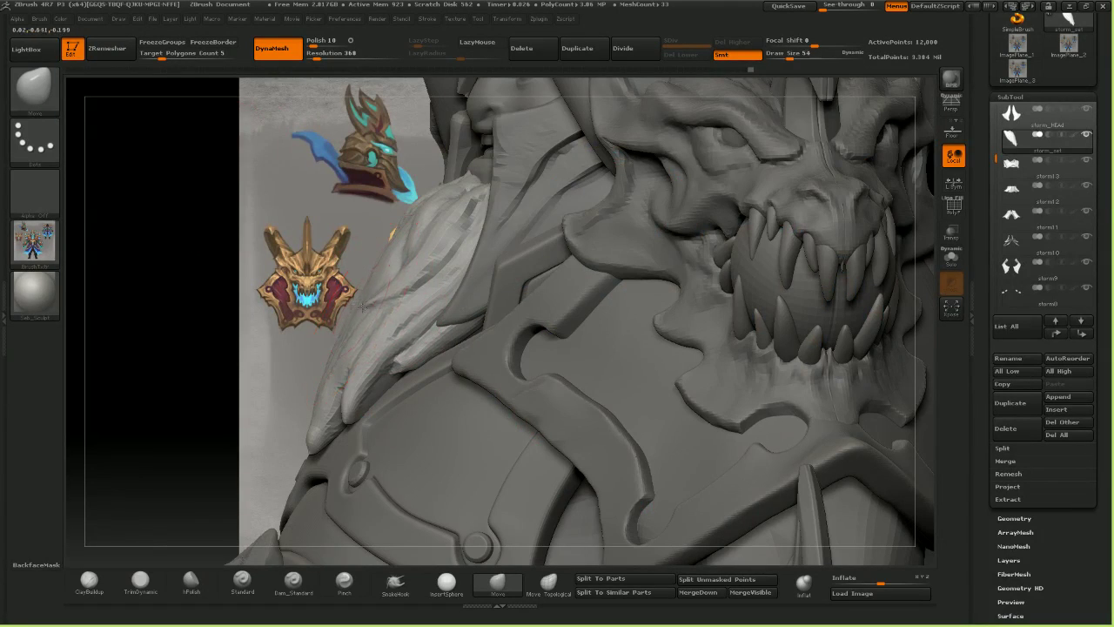
left_click_drag(389, 290, 360, 249)
key("bracketright")
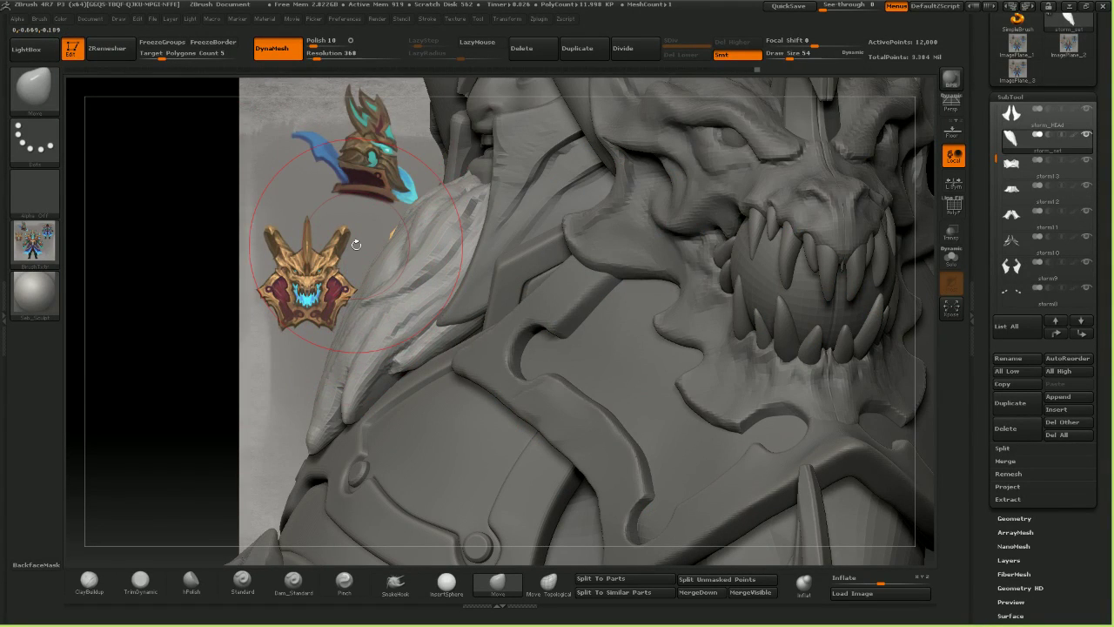
- Adjust the beard's lower pointed strands in profile with the Move brush, reducing the draw size to 26
key("bracketleft")
key("bracketleft")
mouse_move(316, 424)
left_mouse_down()
mouse_move(330, 386)
mouse_move(360, 392)
mouse_move(350, 417)
left_mouse_up()
key("bracketleft")
key("bracketleft")
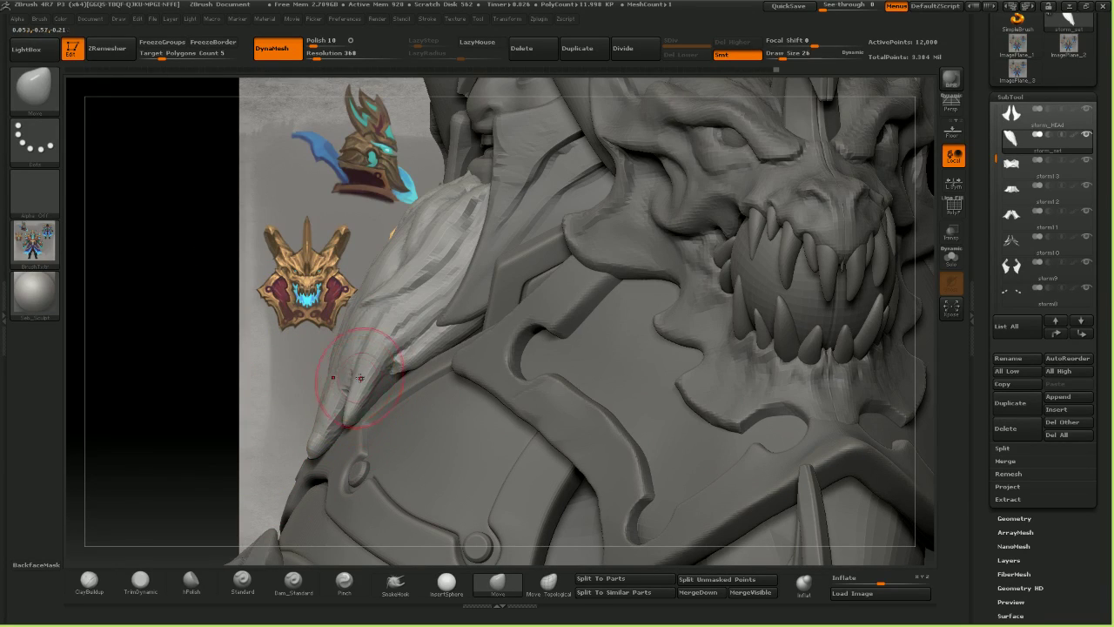
mouse_move(360, 378)
left_mouse_down()
mouse_move(382, 340)
mouse_move(398, 368)
mouse_move(438, 321)
left_mouse_up()
- Refine the tip of the short side strand resting on the armour collar with a smaller Move brush
key("bracketleft")
key("bracketleft")
key("bracketleft")
key("bracketleft")
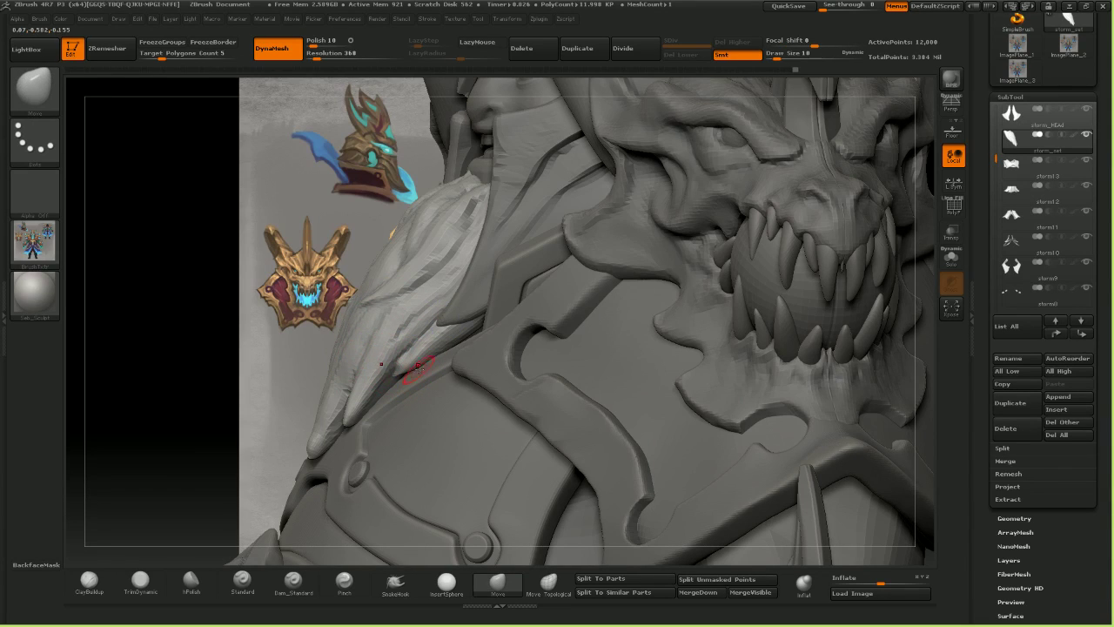
key("bracketright")
left_click_drag(190, 272, 215, 298)
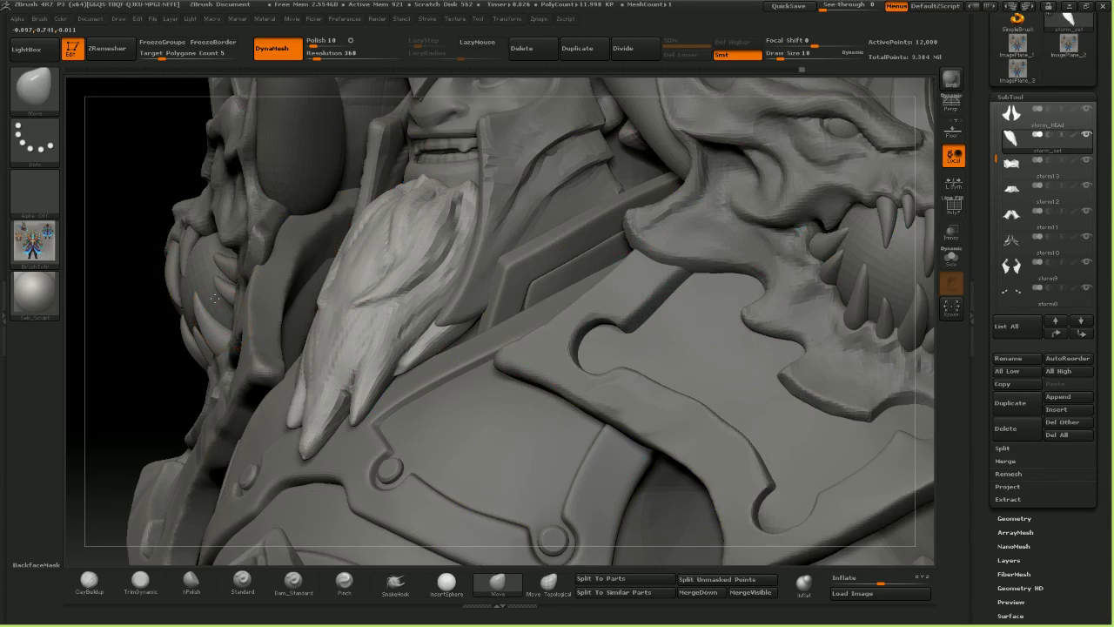
- Reshape the beard's side strand from the front with the Move brush at draw size 22 and its upper side outline at 42
right_click_drag(234, 255, 493, 372)
left_click_drag(465, 361, 468, 416)
key("bracketleft")
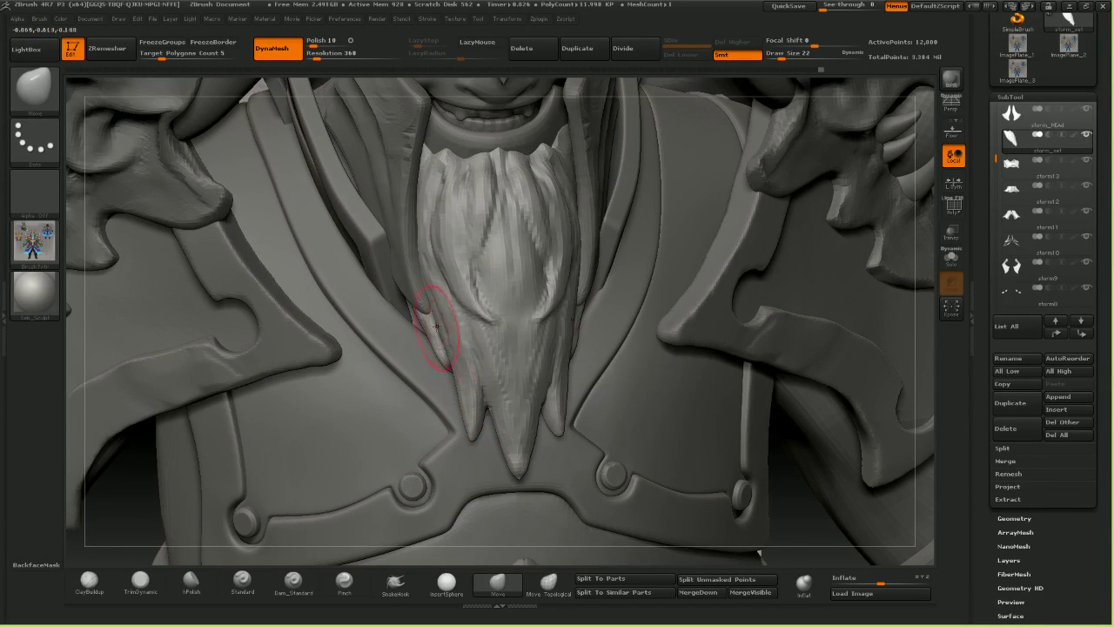
left_click_drag(434, 328, 439, 324)
key("bracketright")
key("bracketright")
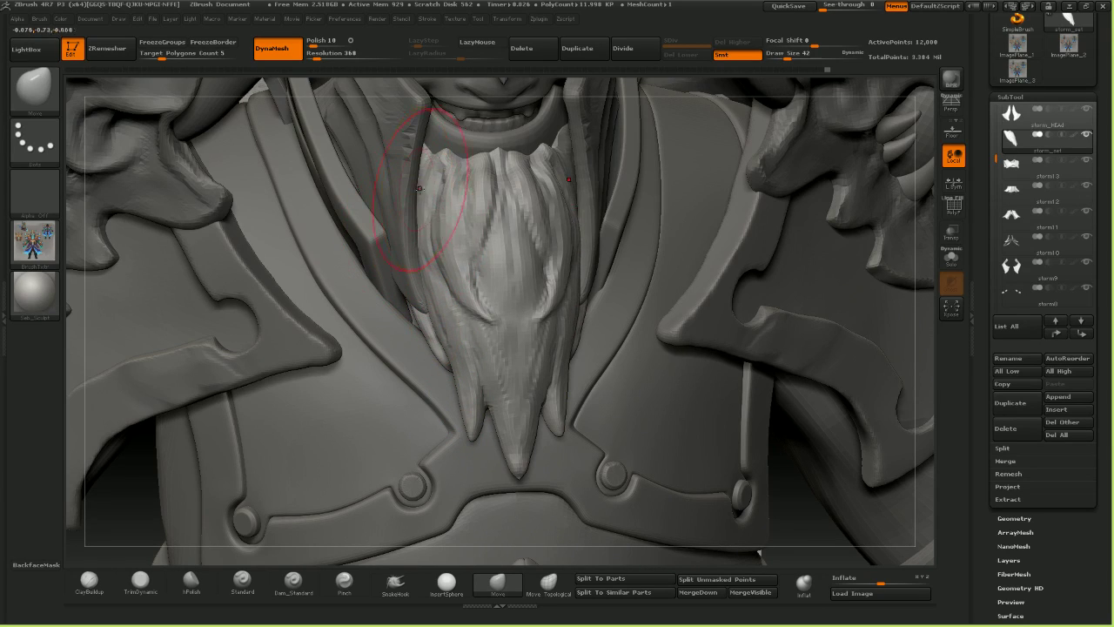
left_click_drag(419, 188, 426, 193)
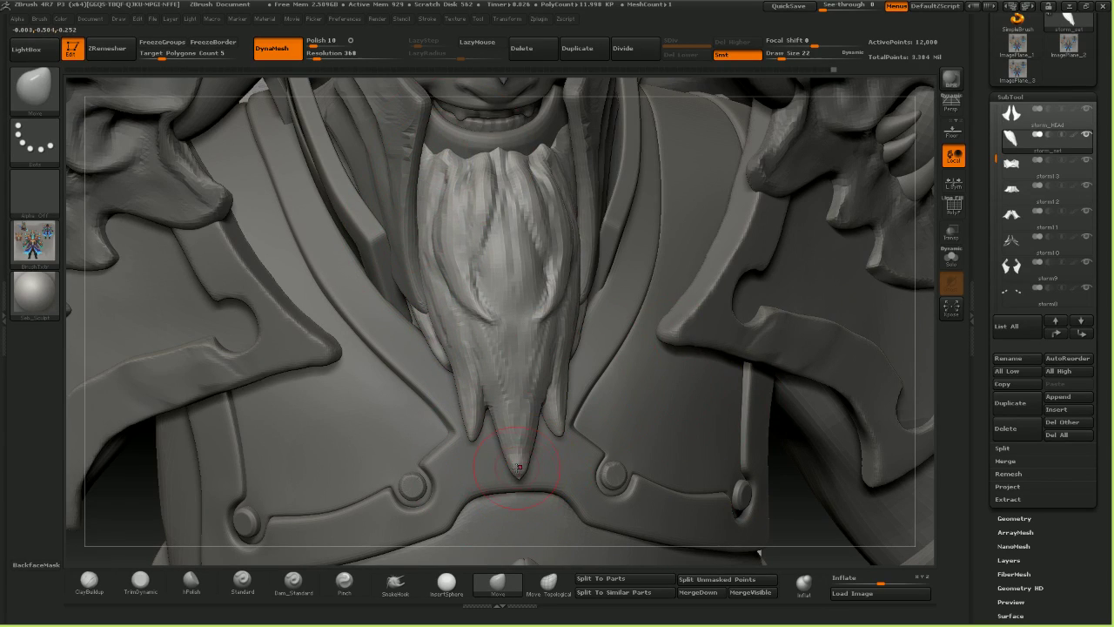
- Refine the beard's central tip and smooth its upper strands at draw size 22
left_click_drag(520, 467, 522, 477, "shift")
left_click_drag(478, 216, 471, 218)
right_click_drag(461, 221, 436, 226, "shift")
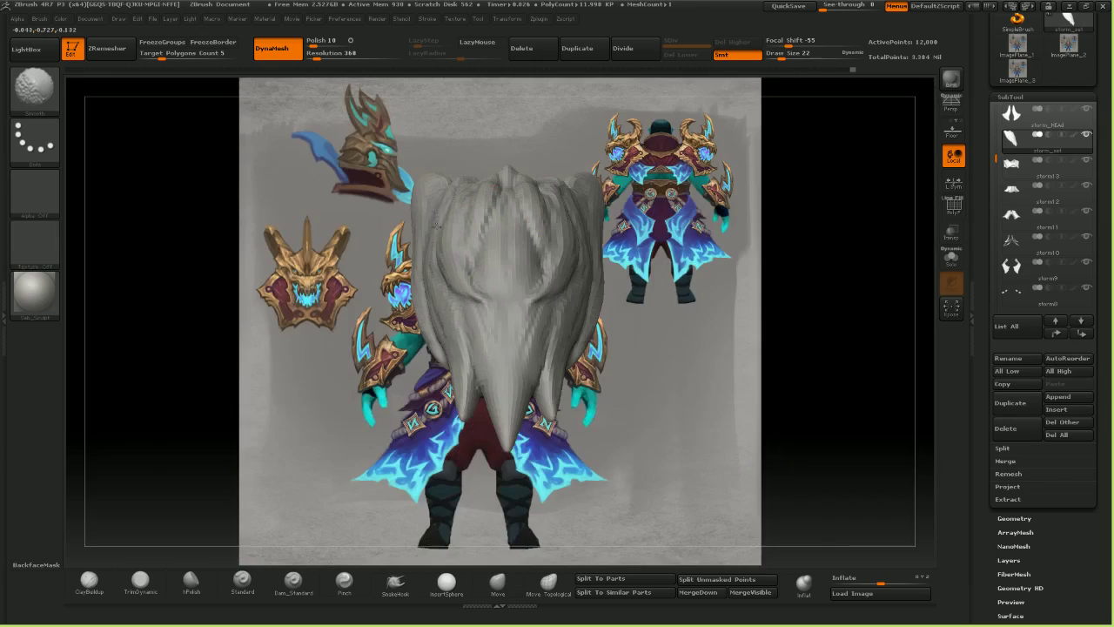
right_click_drag(561, 289, 543, 322)
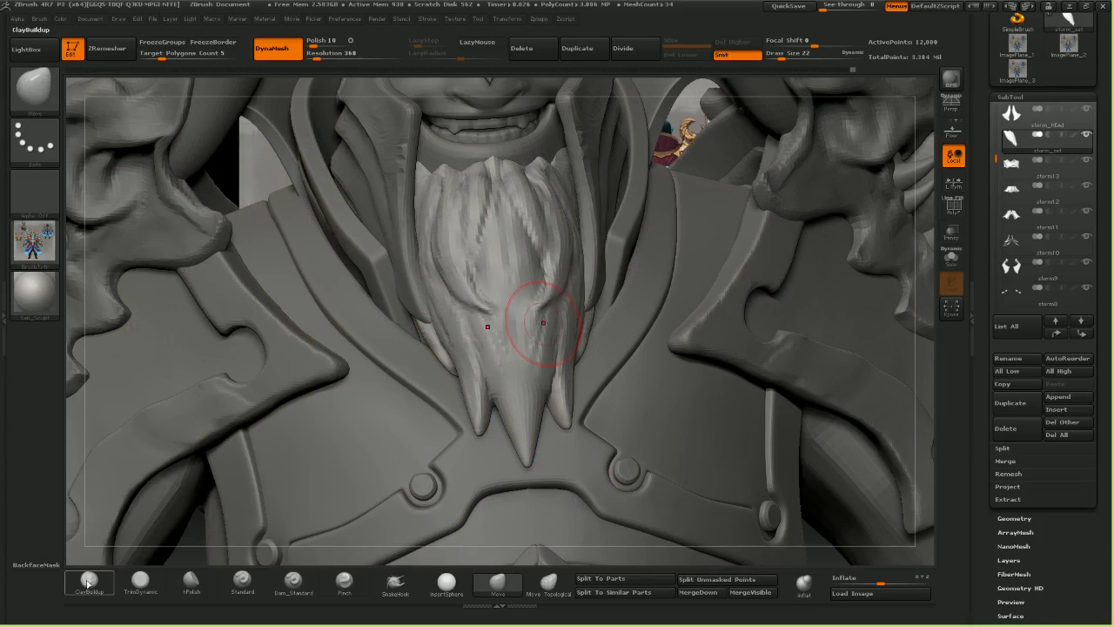
- Build up the beard's side and front strands with the ClayBuildup brush, increasing the draw size from 14
left_click(87, 581)
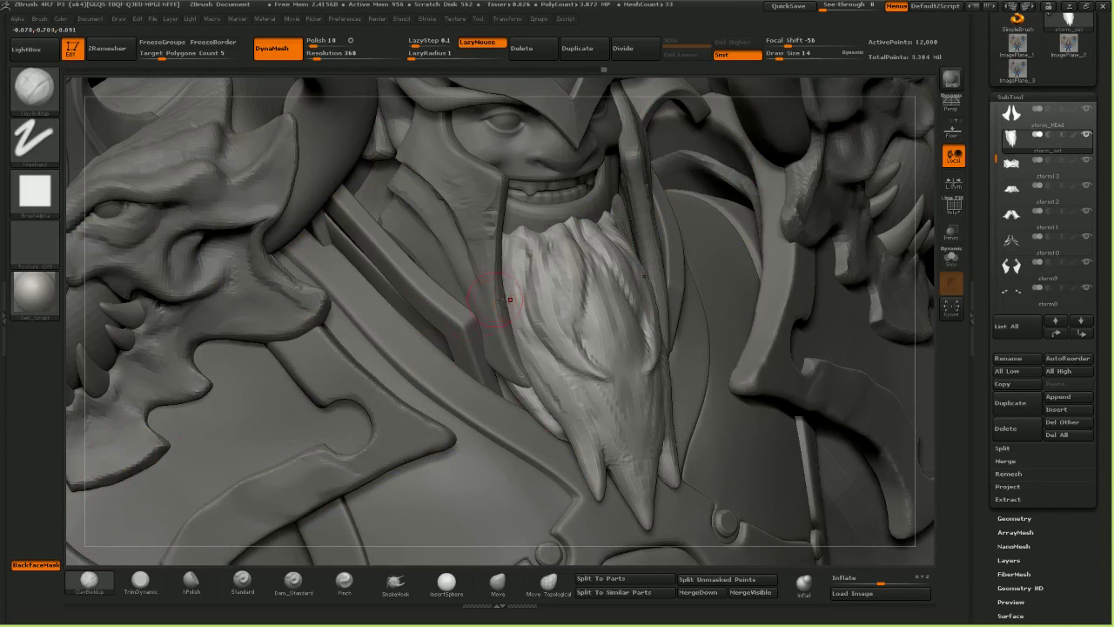
key("]")
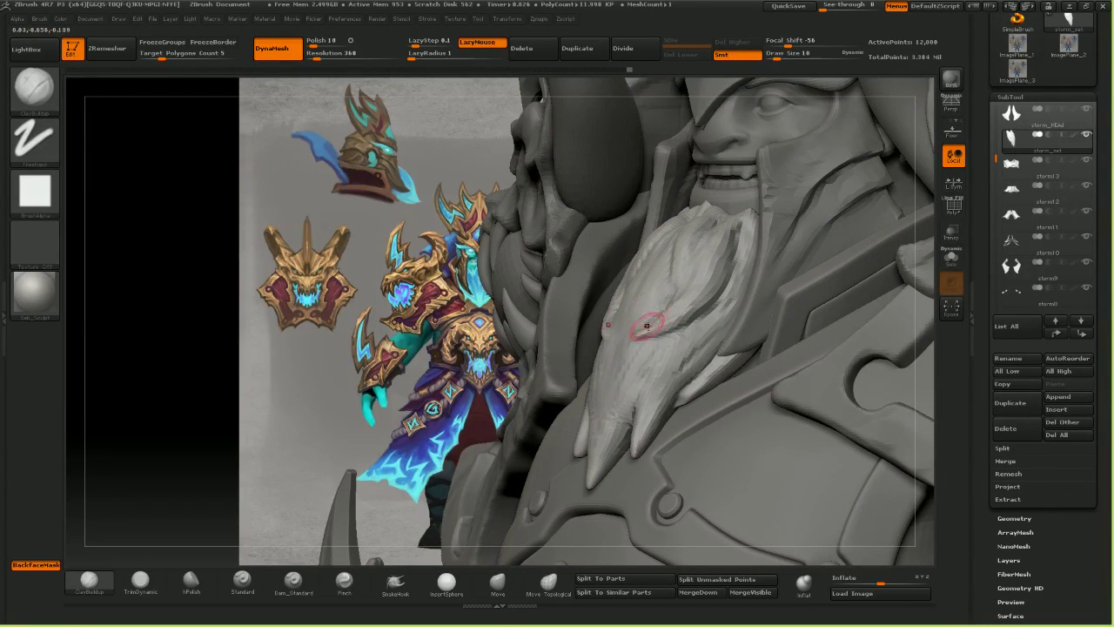
key("bracketright")
left_click_drag(679, 287, 698, 259)
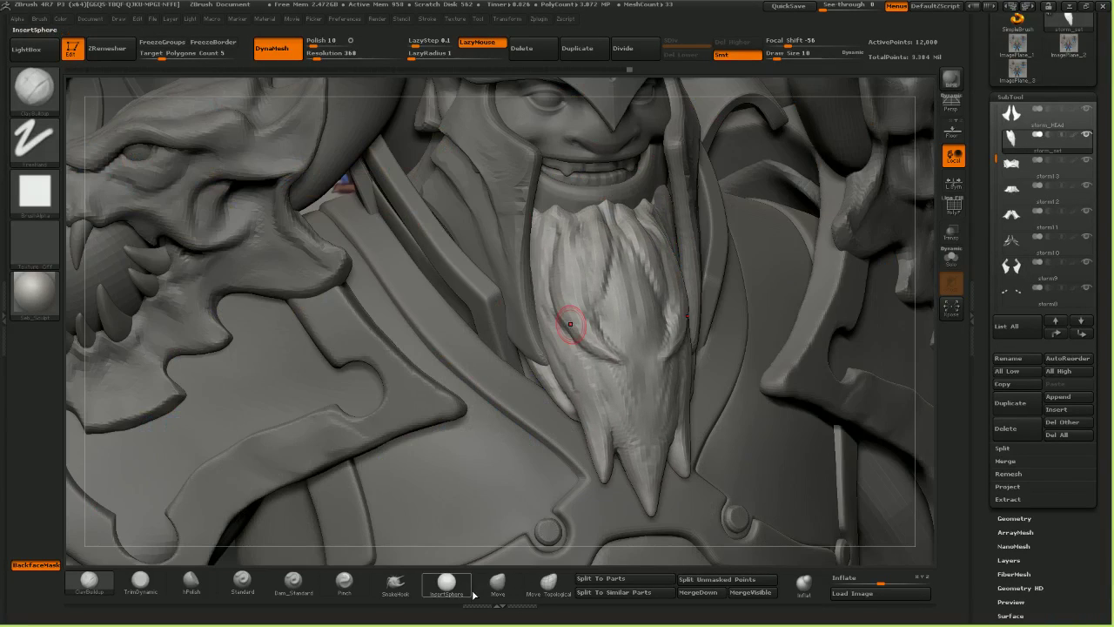
- Refine the pointed strands along the beard's upper edge with the Move brush at draw size 18 and smaller
left_click(496, 581)
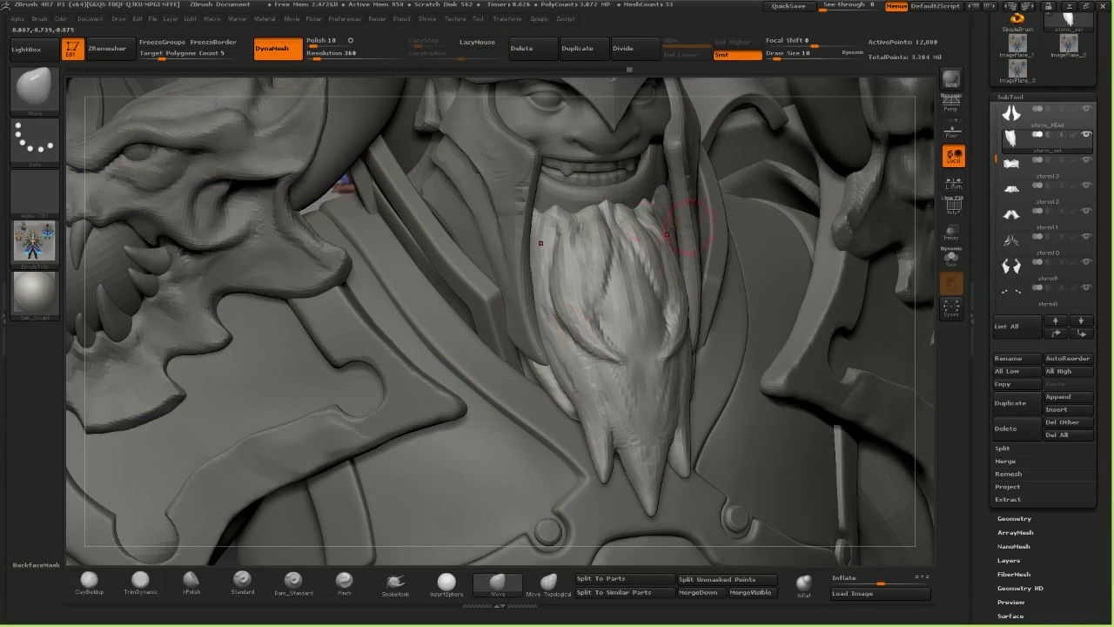
left_click_drag(549, 245, 541, 234)
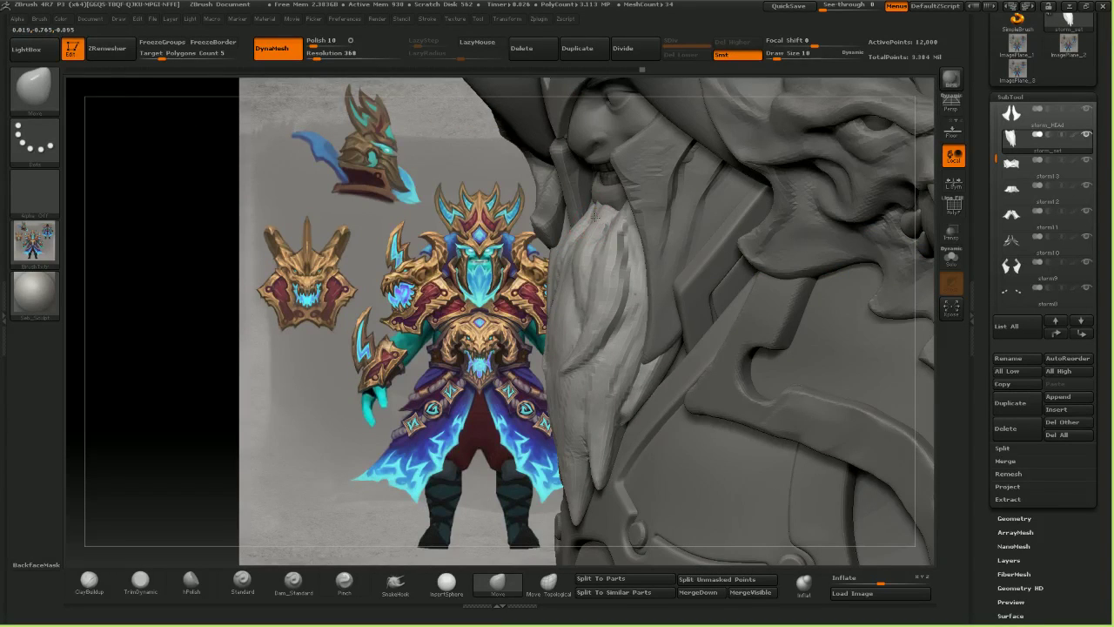
left_click_drag(595, 216, 581, 220)
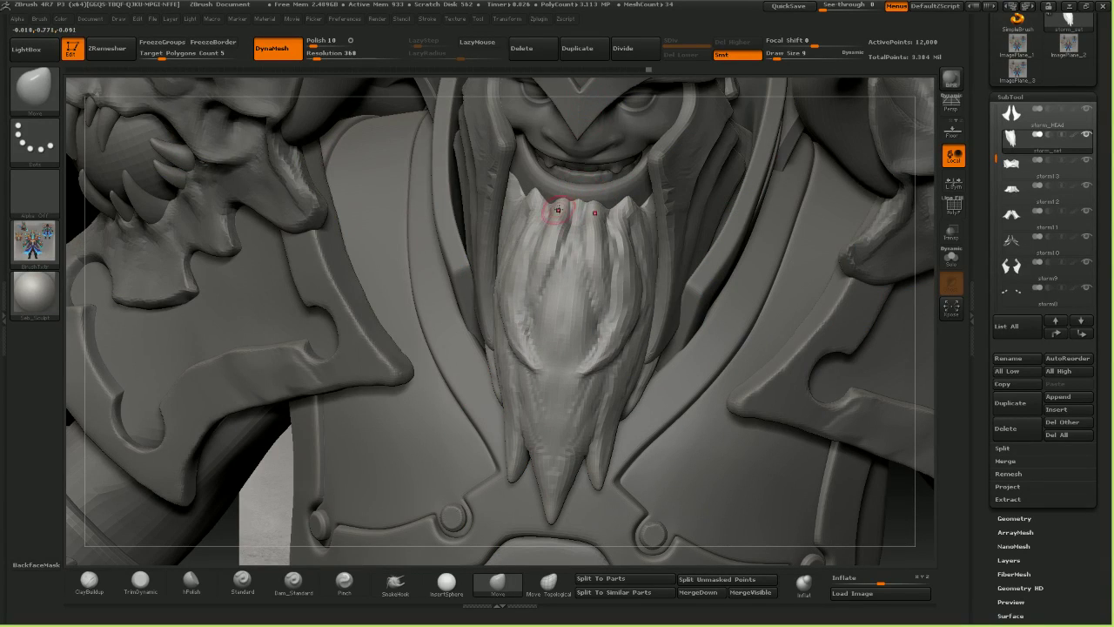
left_click_drag(558, 210, 575, 232)
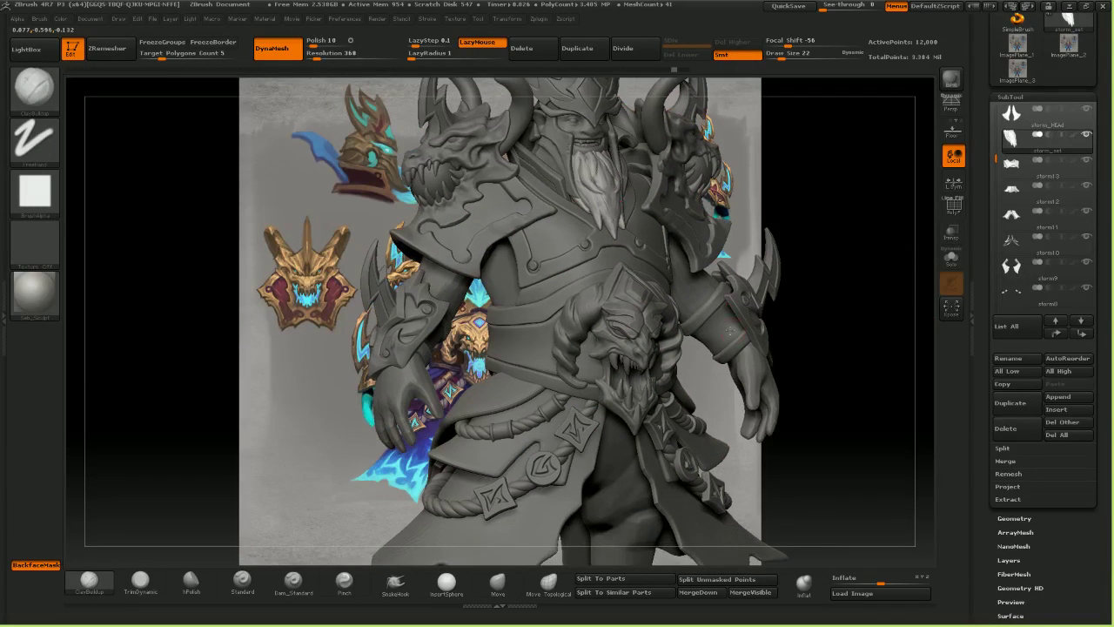
- Select the paired plates on the upper back and reshape their scalloped lower edge with the Move brush, reducing the draw size to 18
left_click_drag(729, 331, 723, 328)
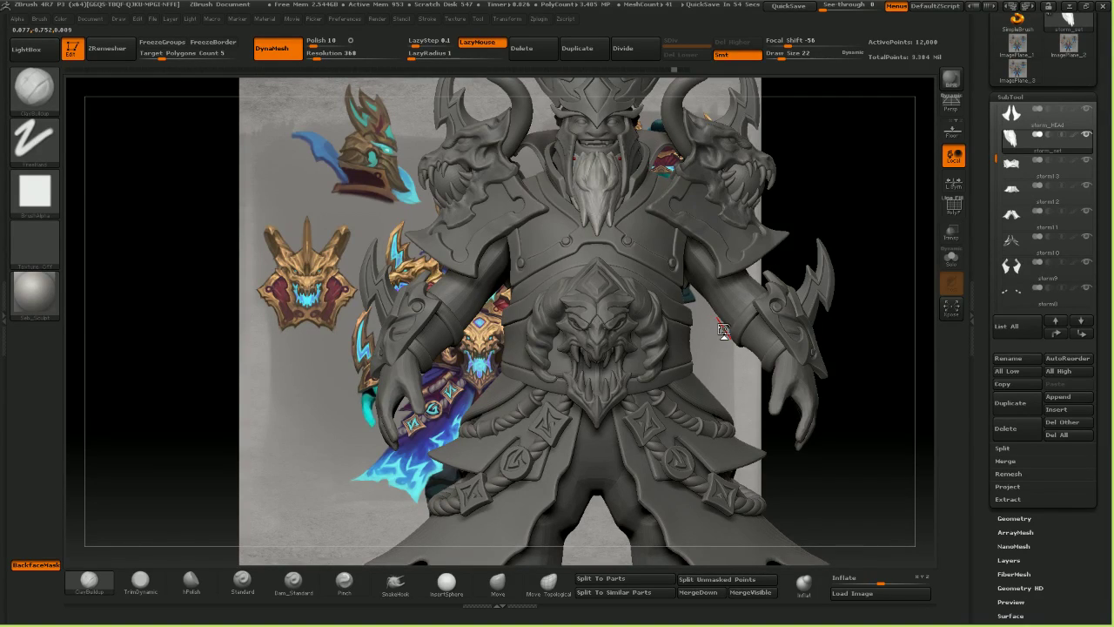
mouse_move(738, 340)
left_mouse_down()
mouse_move(633, 343)
mouse_move(738, 345)
left_mouse_up()
left_click_drag(597, 357, 857, 355)
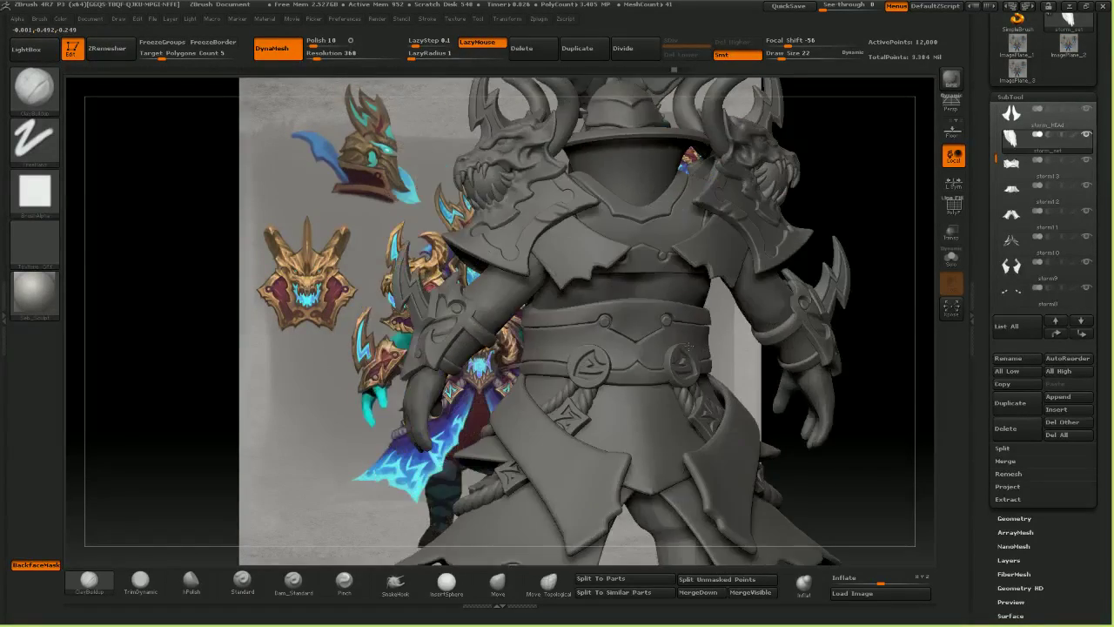
left_click_drag(724, 353, 688, 351)
right_click_drag(687, 351, 644, 322, "ctrl")
mouse_move(586, 290)
right_mouse_down("alt")
mouse_move(546, 342)
mouse_move(541, 321)
mouse_move(522, 373)
right_mouse_up("alt")
left_click(543, 345, "alt")
left_click(496, 581)
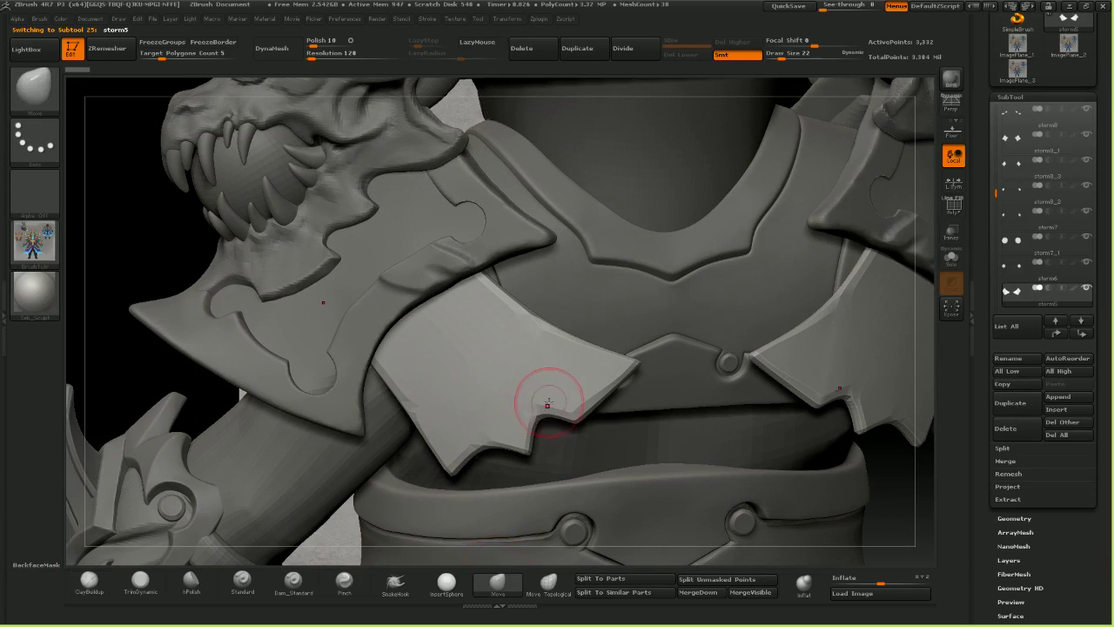
left_click_drag(537, 425, 517, 442)
key("]")
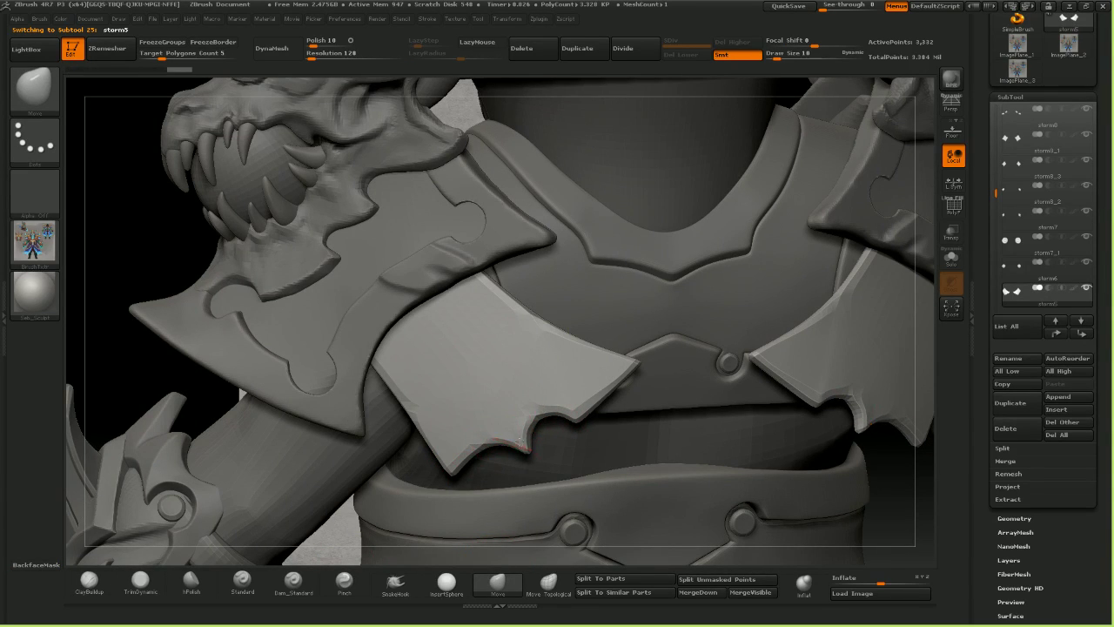
left_click_drag(450, 462, 490, 443)
mouse_move(537, 399)
left_mouse_down()
mouse_move(599, 404)
mouse_move(632, 375)
left_mouse_up()
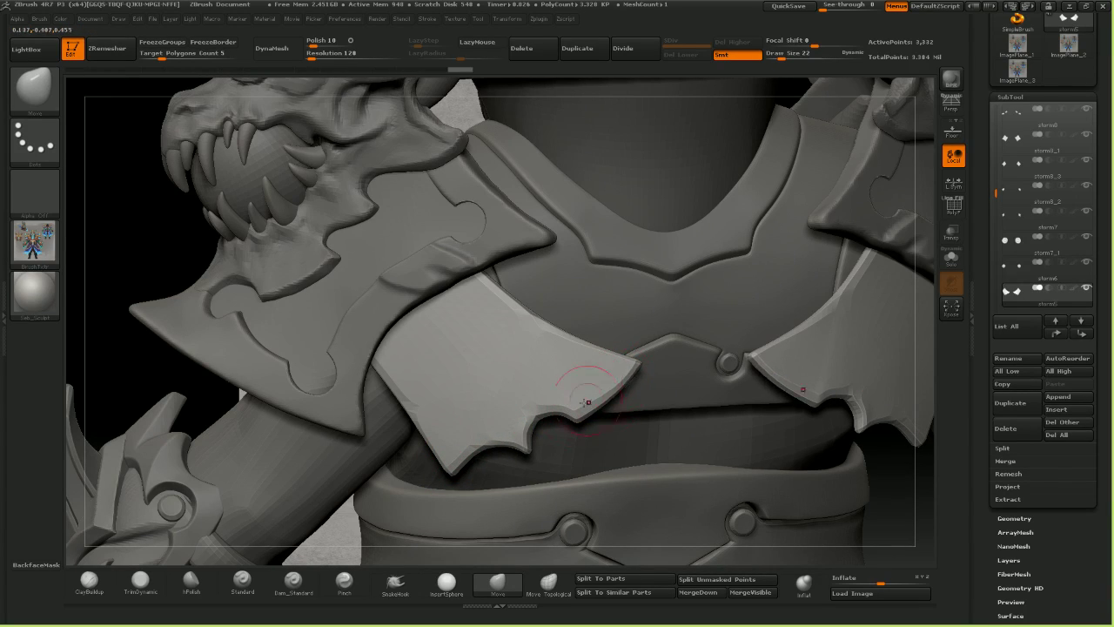
- Adjust the back plates' inner lower corner and upper edge with the Move brush, increasing the draw size from 22 to 38
left_click_drag(574, 412, 596, 409)
left_click_drag(529, 307, 489, 301)
key("bracketright")
left_click_drag(461, 97, 503, 199)
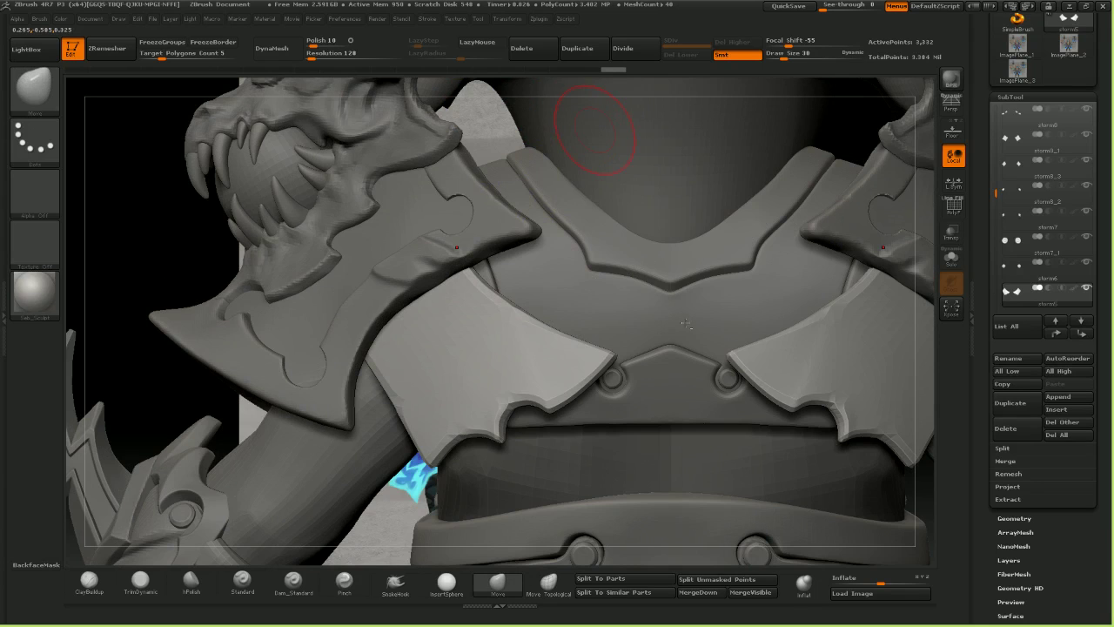
- Select the helmet's neck guard and review the character's overall shapes from the back, side and front against the concept art
left_click_drag(681, 305, 687, 323, "alt")
mouse_move(645, 278)
right_mouse_down("ctrl")
mouse_move(671, 251)
mouse_move(650, 222)
right_mouse_up("ctrl")
left_click(644, 222, "alt")
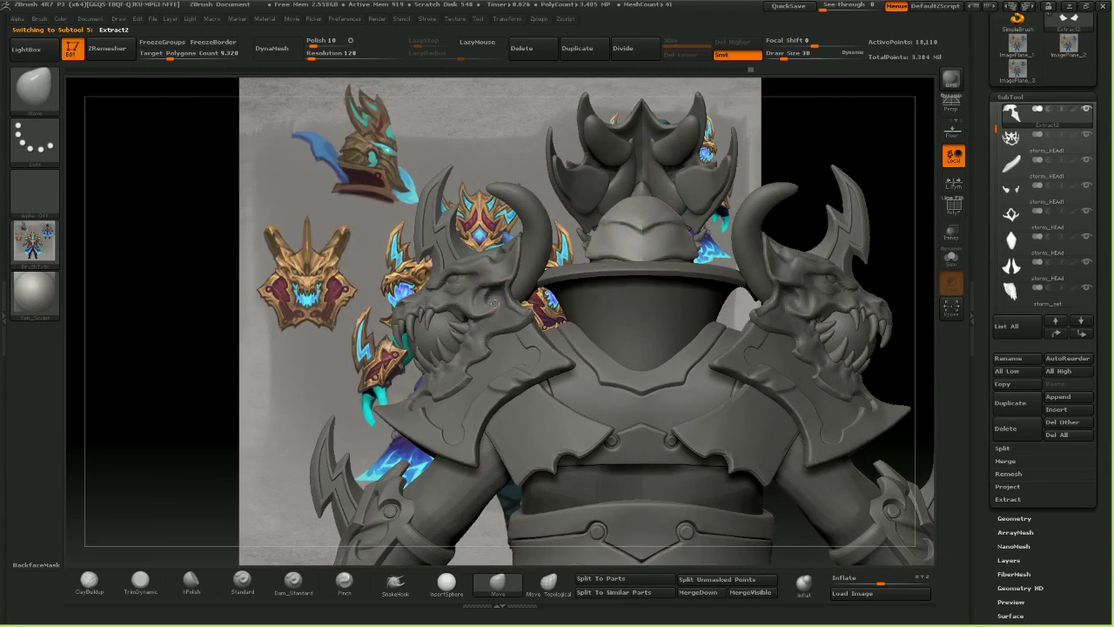
mouse_move(495, 304)
right_mouse_down()
mouse_move(536, 329)
mouse_move(520, 305)
mouse_move(579, 312)
right_mouse_up()
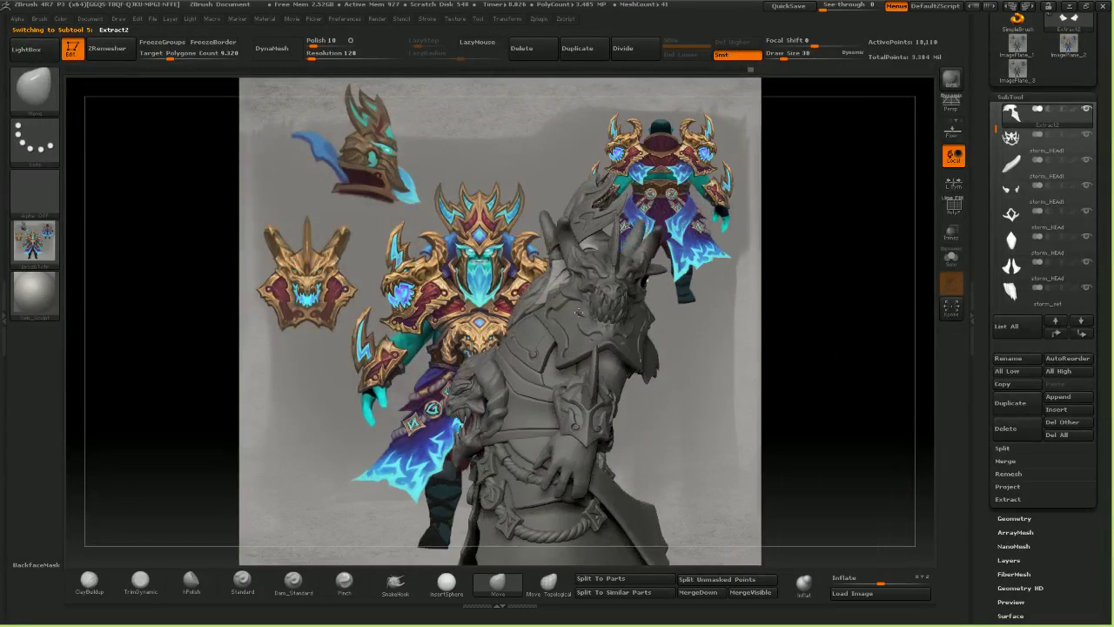
left_click_drag(577, 311, 617, 309)
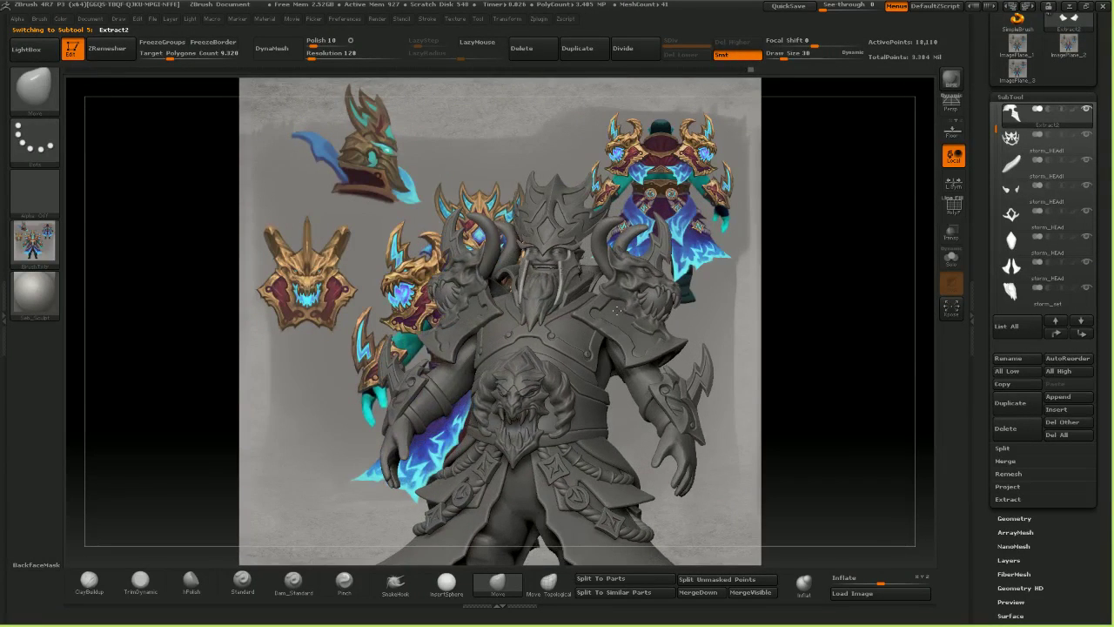
right_click_drag(616, 311, 623, 310)
right_click_drag(509, 289, 683, 327, "alt")
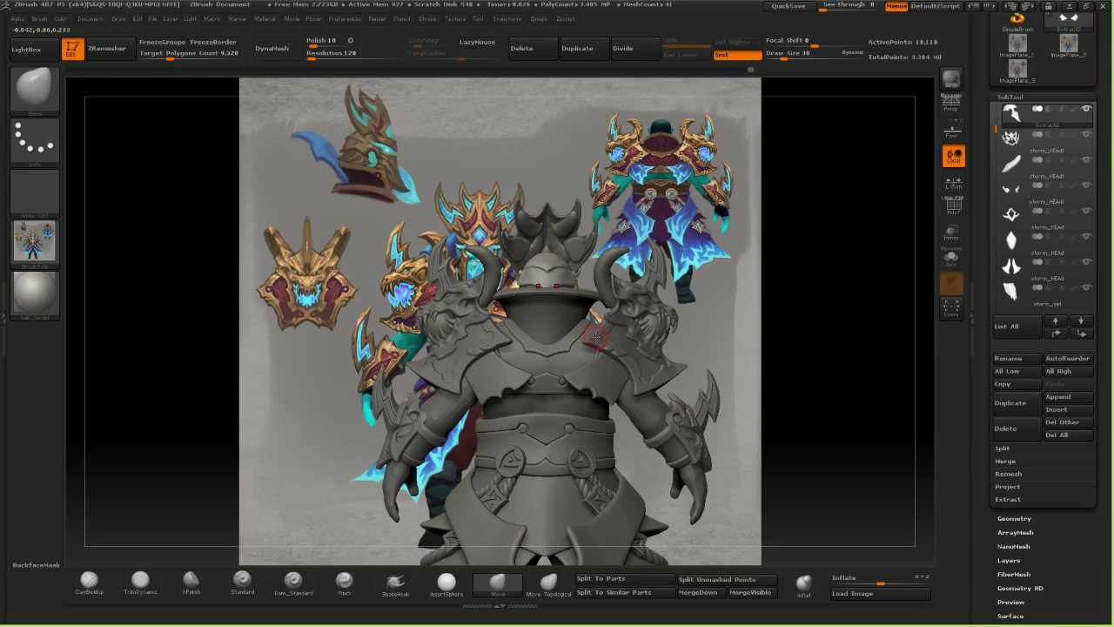
mouse_move(595, 339)
right_mouse_down()
mouse_move(638, 345)
mouse_move(619, 366)
mouse_move(608, 339)
mouse_move(603, 347)
right_mouse_up()
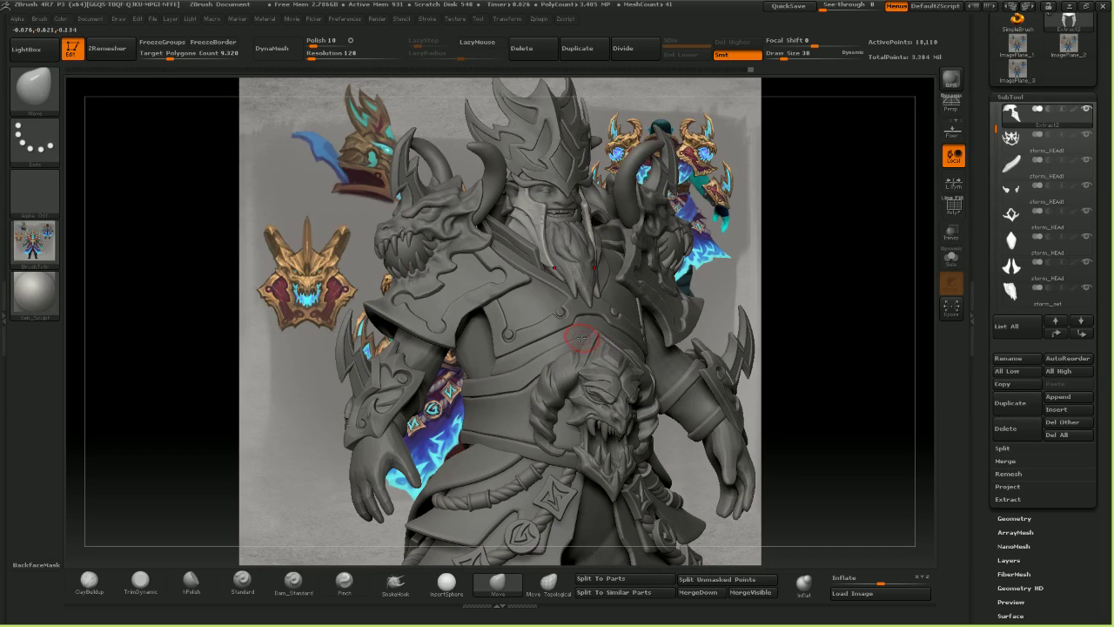
mouse_move(570, 351)
right_mouse_down()
mouse_move(530, 364)
mouse_move(549, 311)
mouse_move(584, 304)
right_mouse_up()
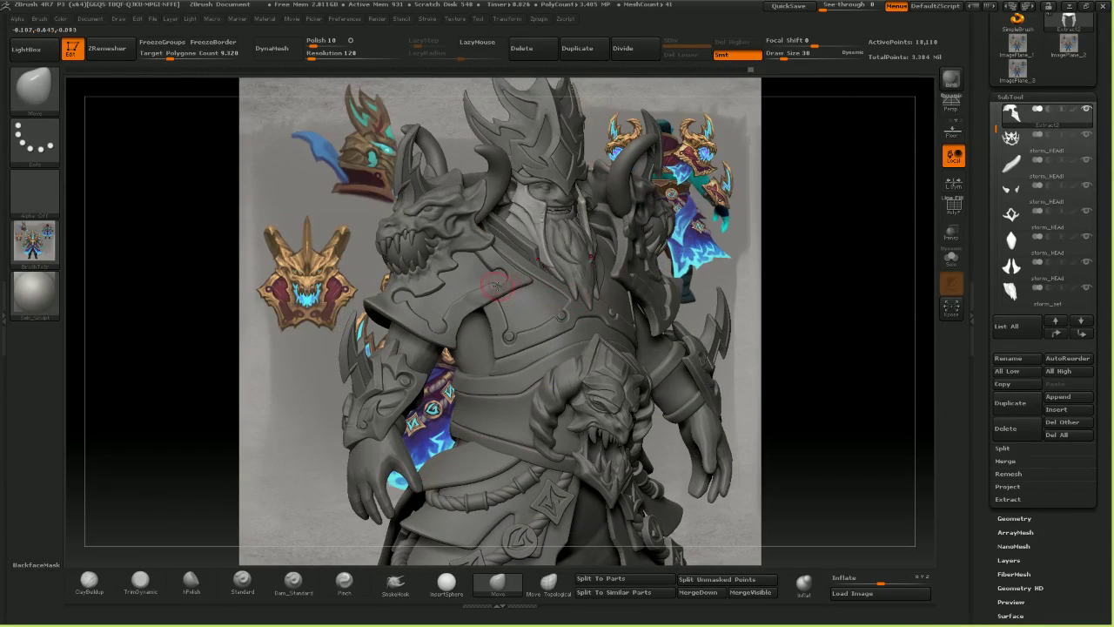
left_click_drag(499, 281, 497, 280, "shift")
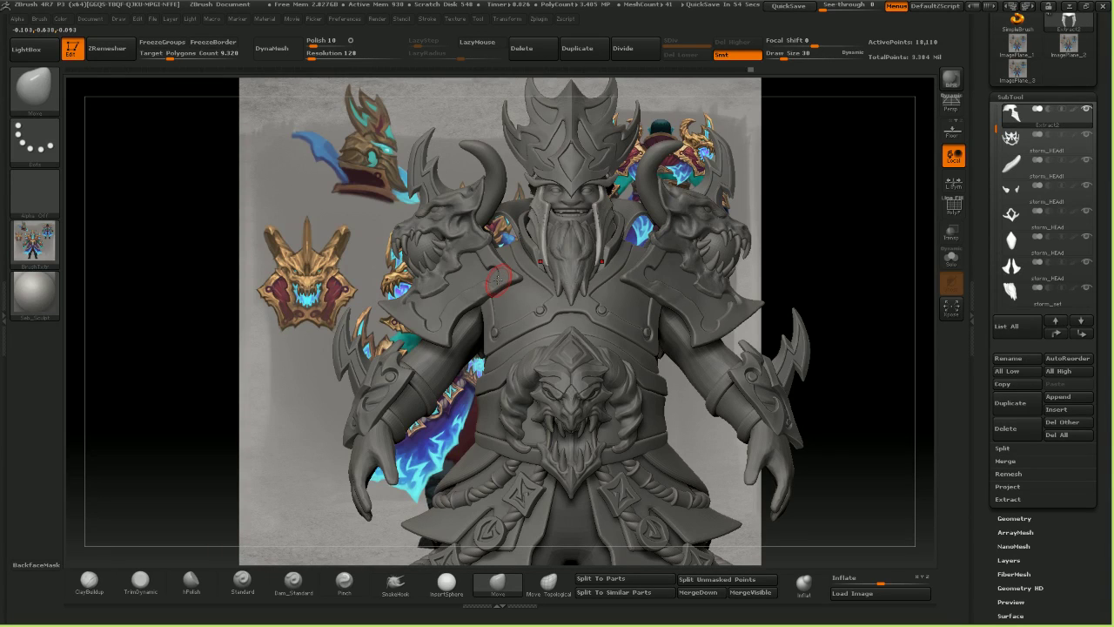
- Select the arched shoulder pieces beside the collar and reshape them from the front with the Move brush at draw size 58
mouse_move(501, 276)
right_mouse_down()
mouse_move(527, 281)
mouse_move(493, 282)
mouse_move(484, 298)
mouse_move(499, 294)
mouse_move(489, 294)
right_mouse_up()
left_click(483, 298, "alt")
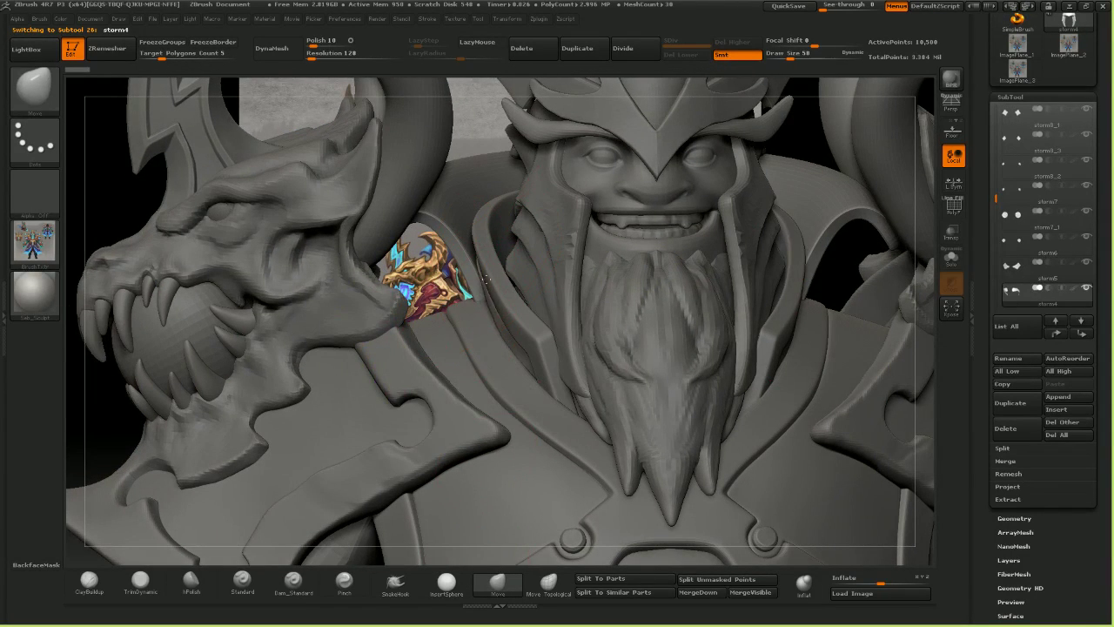
right_click_drag(485, 277, 485, 271)
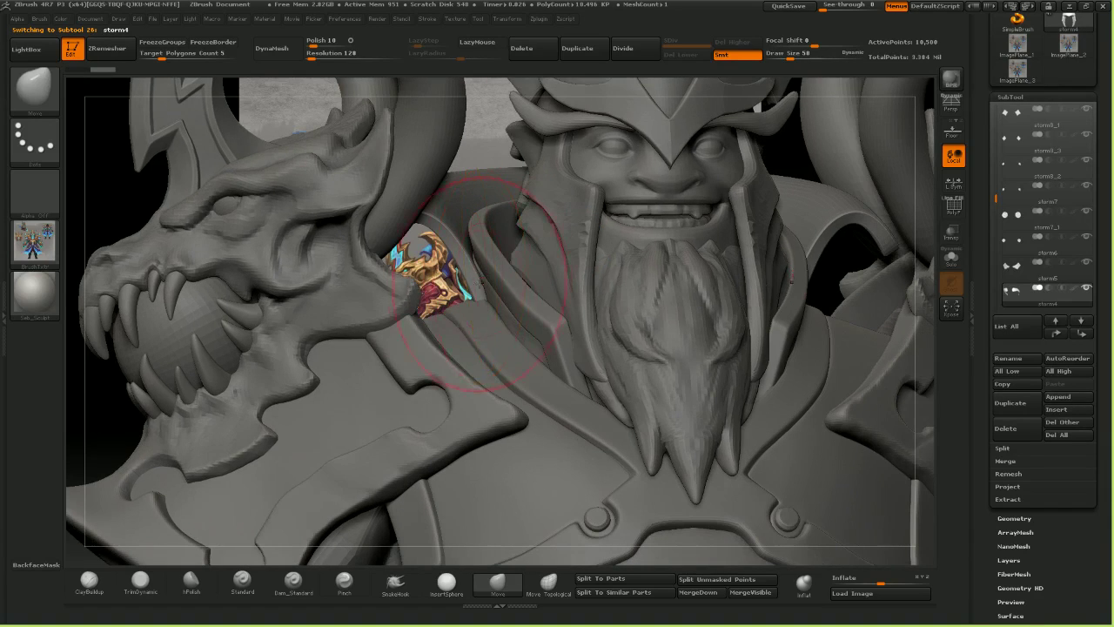
left_click_drag(479, 262, 482, 270)
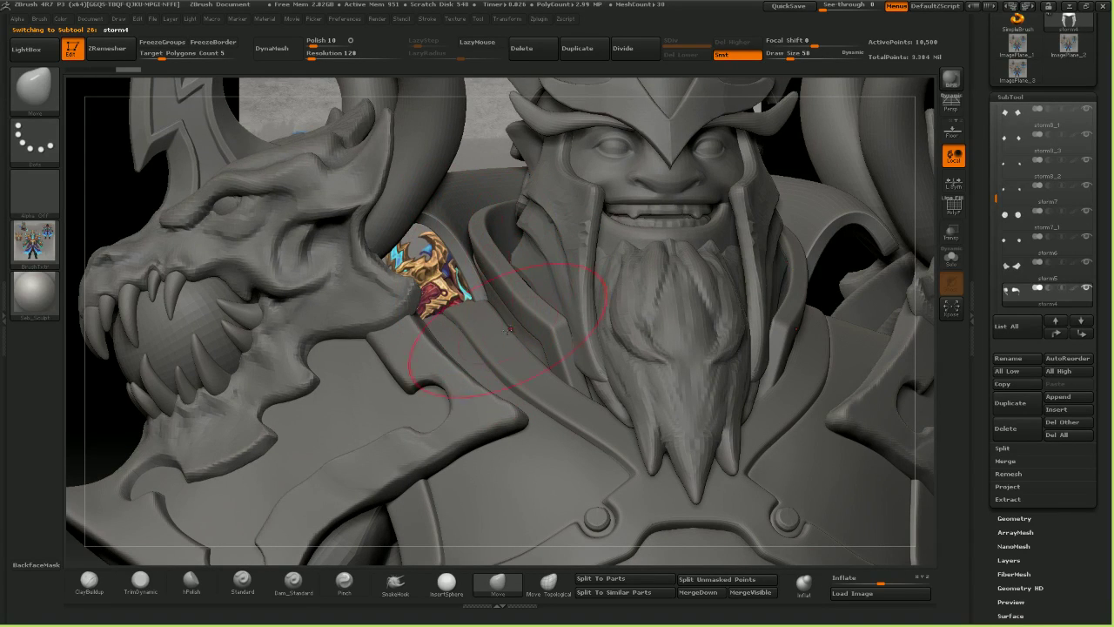
right_click_drag(509, 329, 478, 266)
left_click_drag(478, 266, 478, 270)
right_click_drag(477, 270, 482, 272)
left_click_drag(486, 278, 497, 295)
right_click_drag(498, 295, 547, 299)
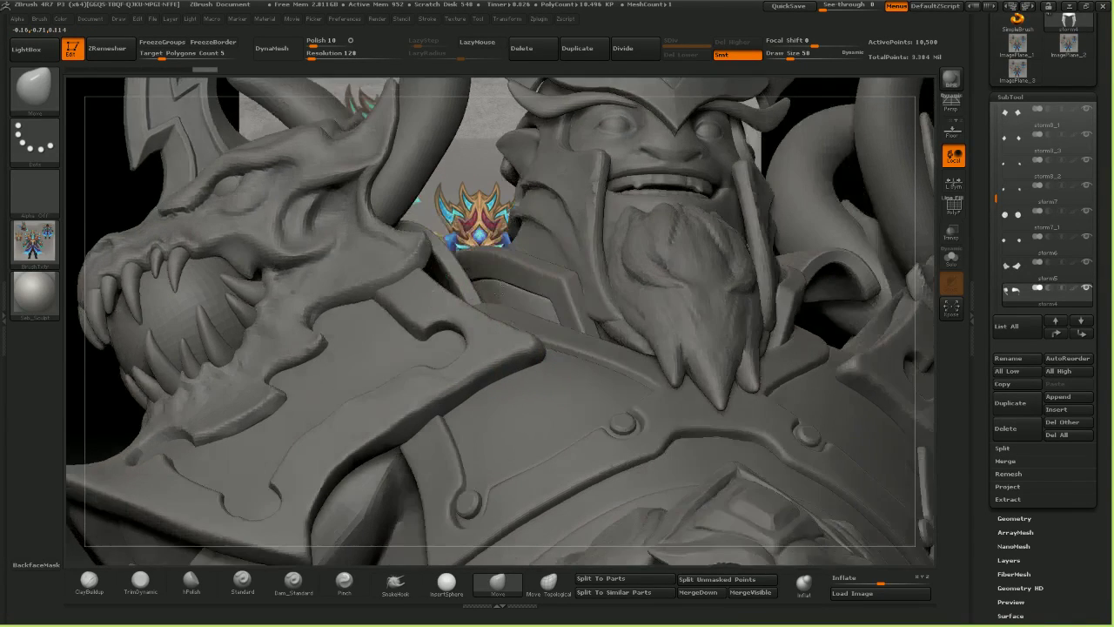
- Fit the arched shoulder pieces closer to the collar and pauldrons from a low angle, raising the Move brush's draw size to 66
left_click_drag(447, 289, 450, 293)
right_click_drag(450, 293, 409, 283)
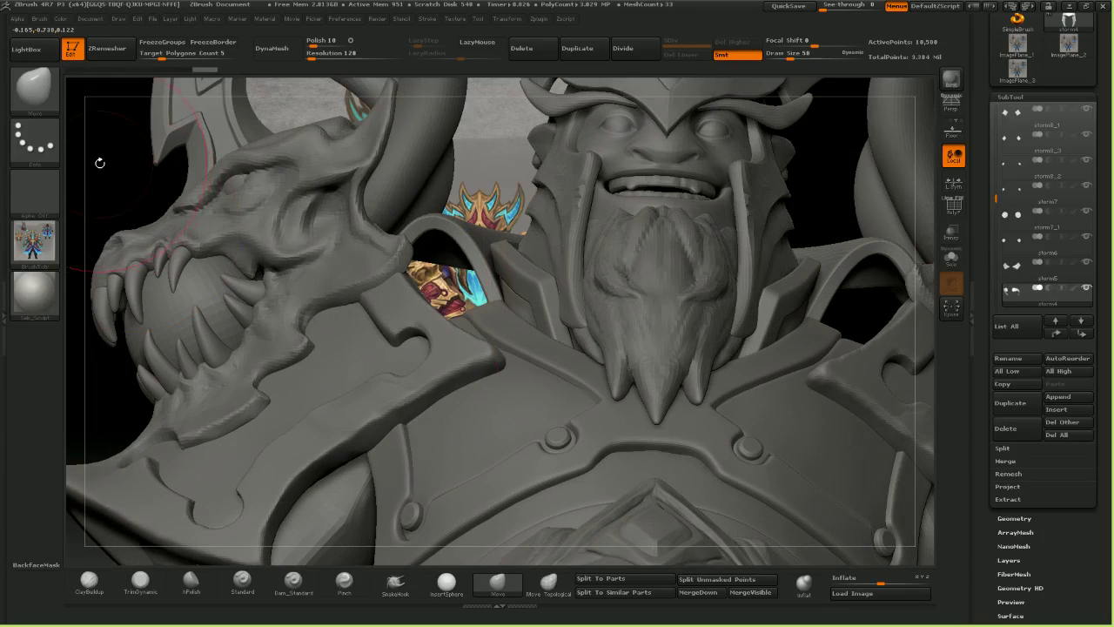
left_click_drag(115, 155, 183, 158)
left_click_drag(482, 280, 502, 286)
key("bracketright")
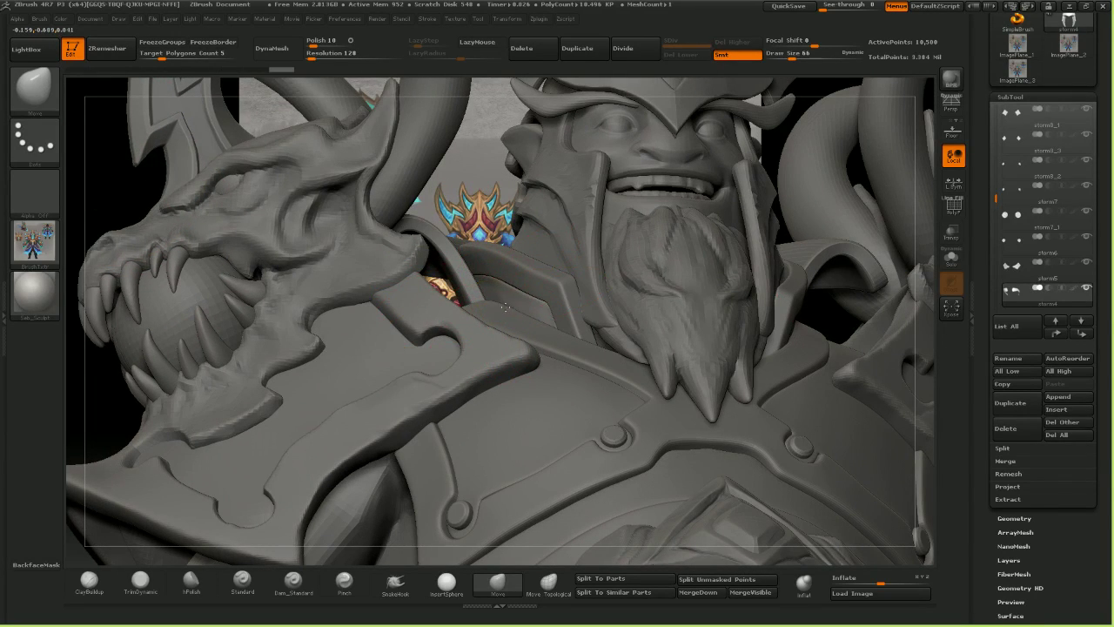
right_click_drag(547, 262, 542, 328)
right_click(623, 394)
left_click(580, 392)
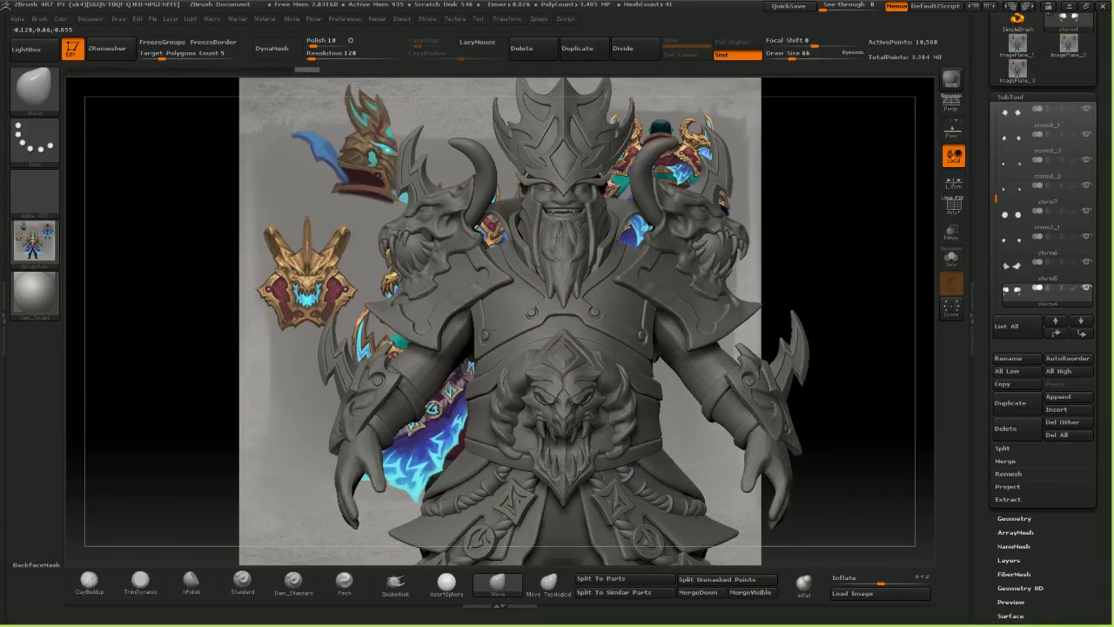
- Quick-save the project and save the tool over storm_set.ZTL in the Nobiru > Storm folder
left_click(788, 7)
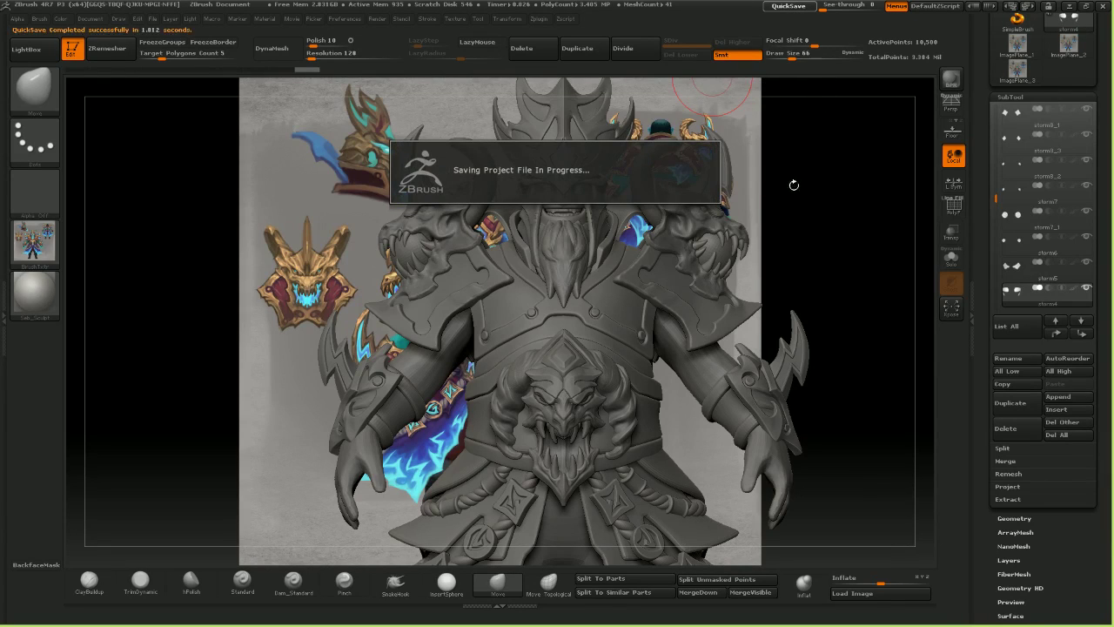
left_click_drag(1108, 97, 1106, 23)
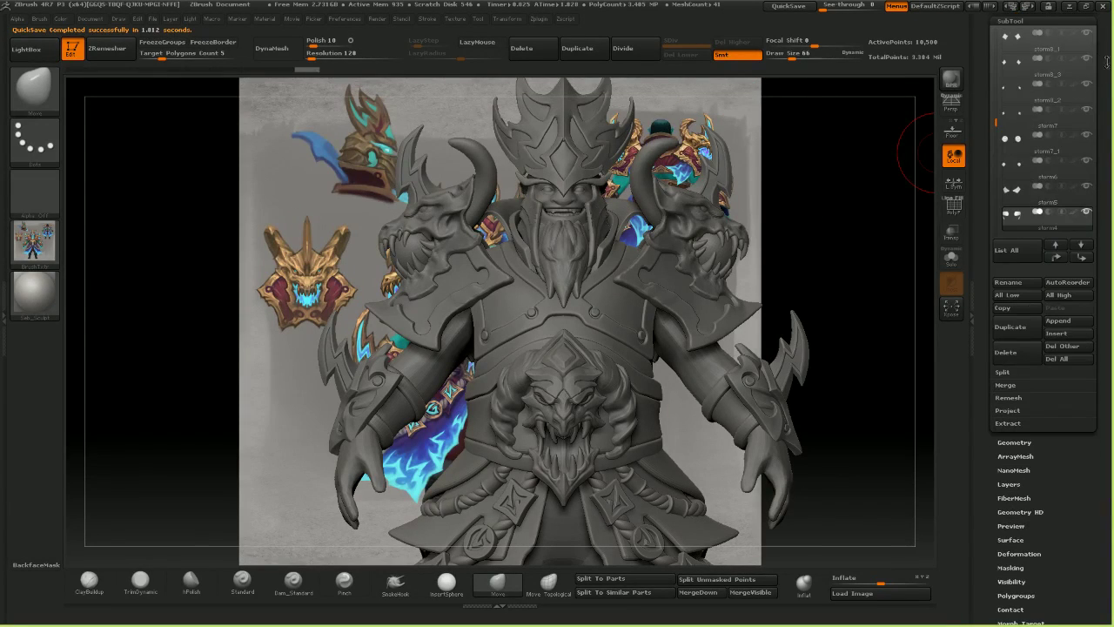
scroll(1065, 42, "up", 3)
left_click(1059, 38)
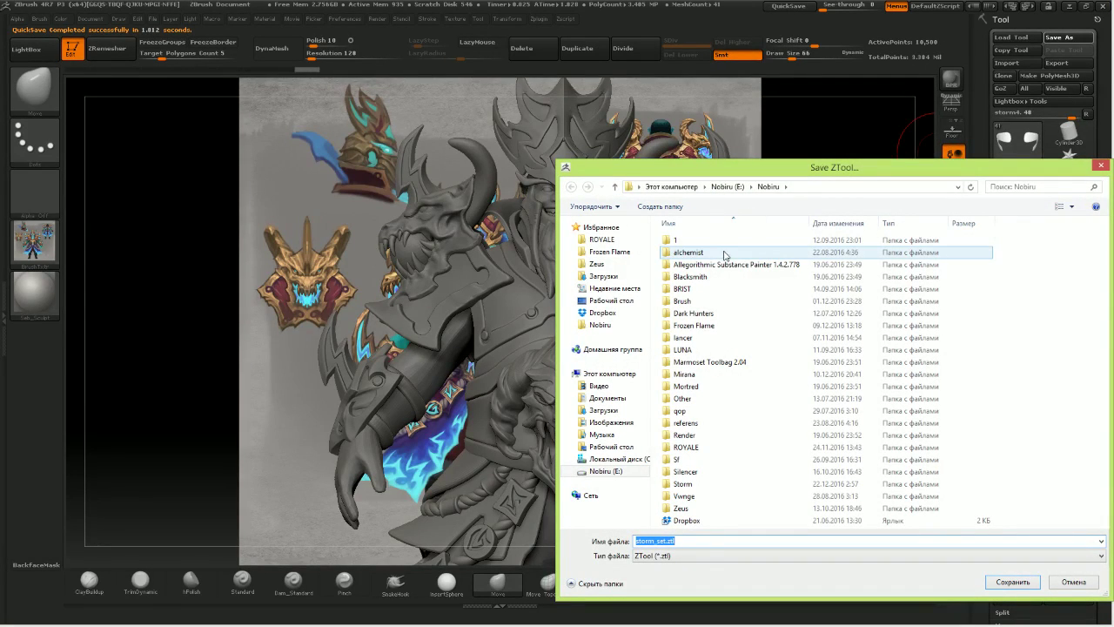
left_click(607, 326)
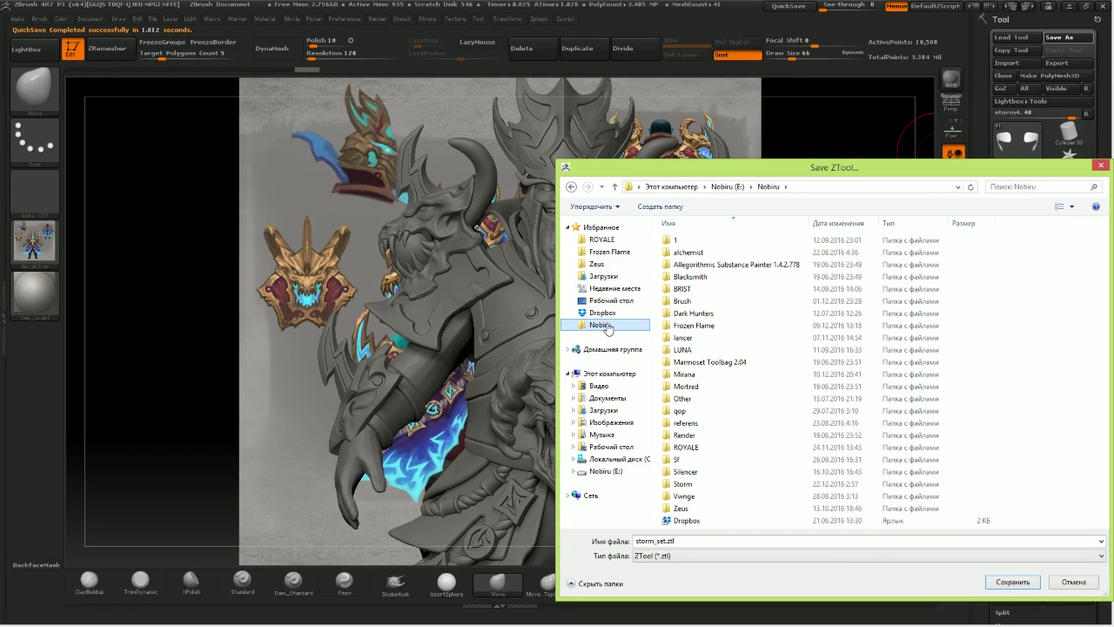
double_click(681, 483)
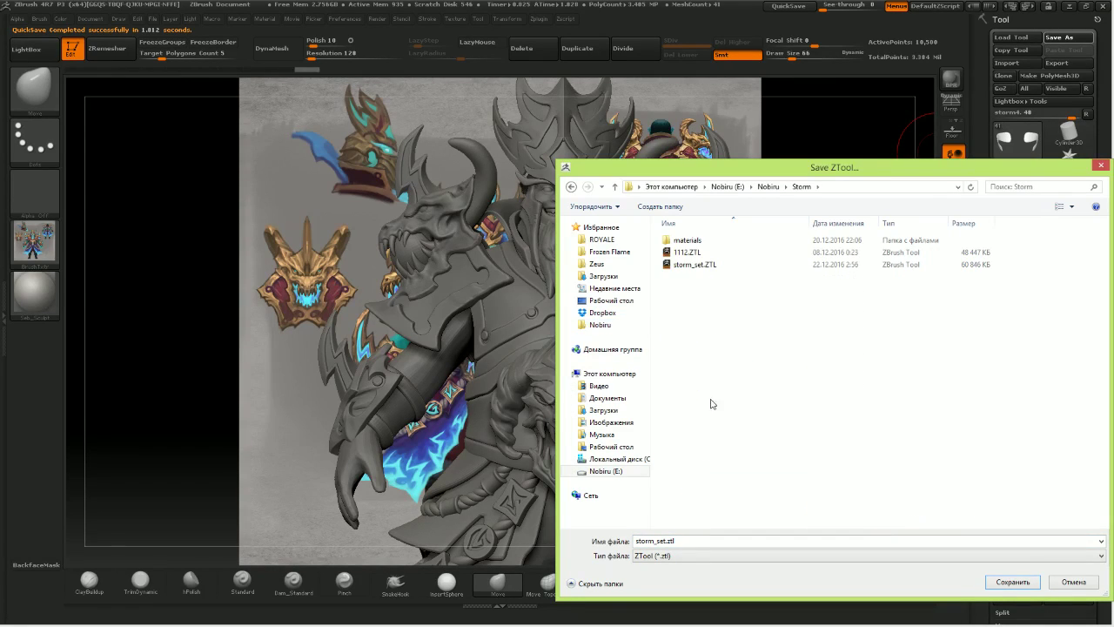
double_click(707, 268)
left_click(592, 309)
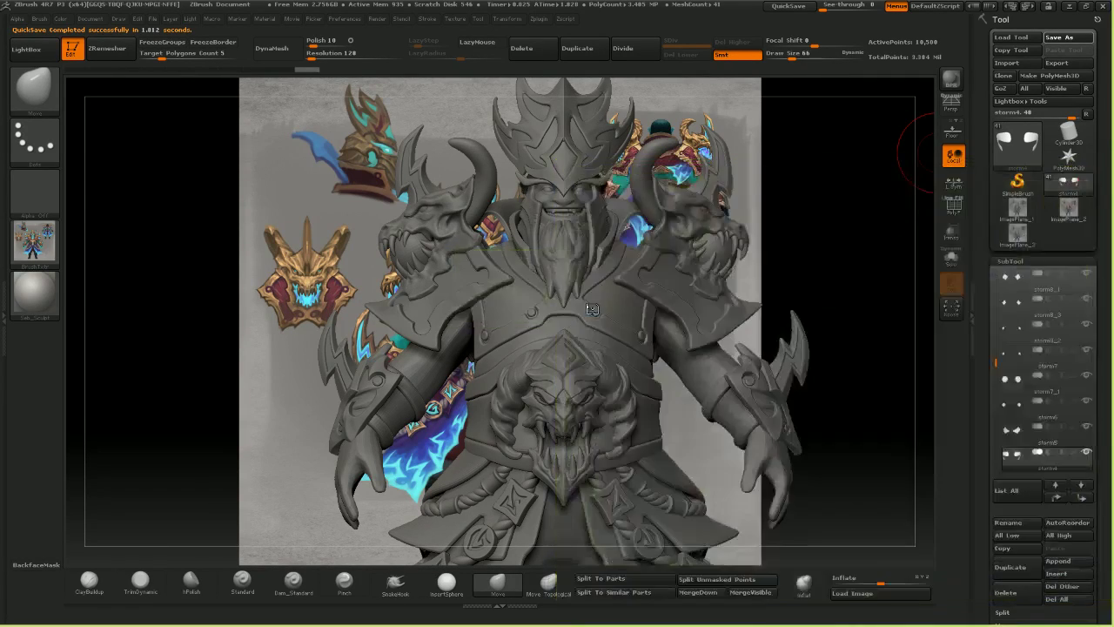
- Isolate the horns of the Merged_1117 shoulder armour and split them off into their own subtool
right_click_drag(547, 361, 579, 311)
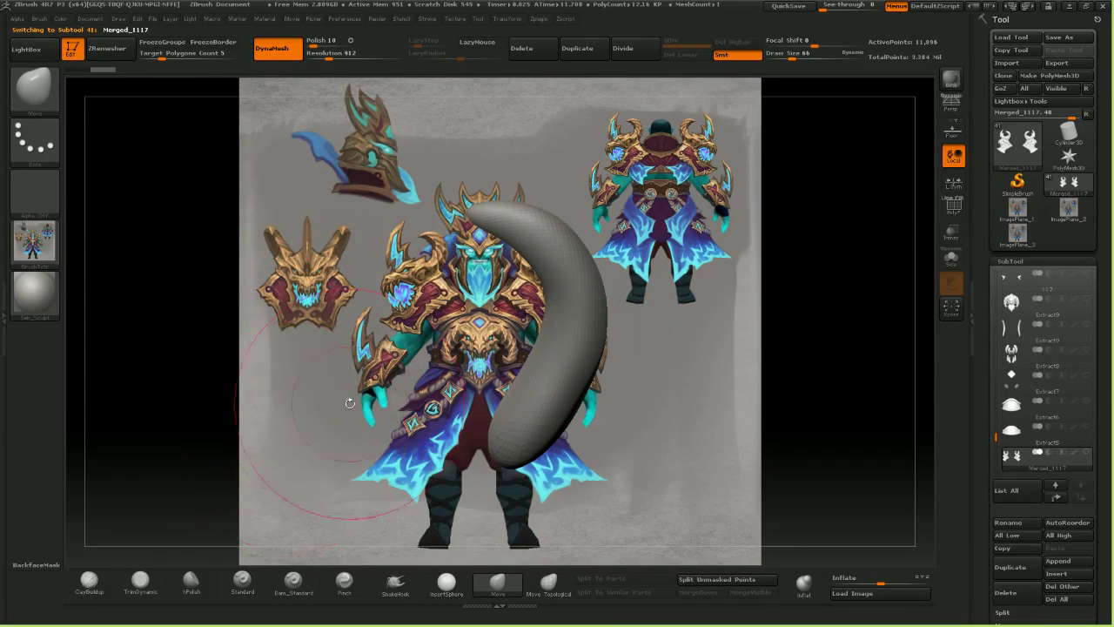
left_click(1016, 614)
left_click(1009, 623)
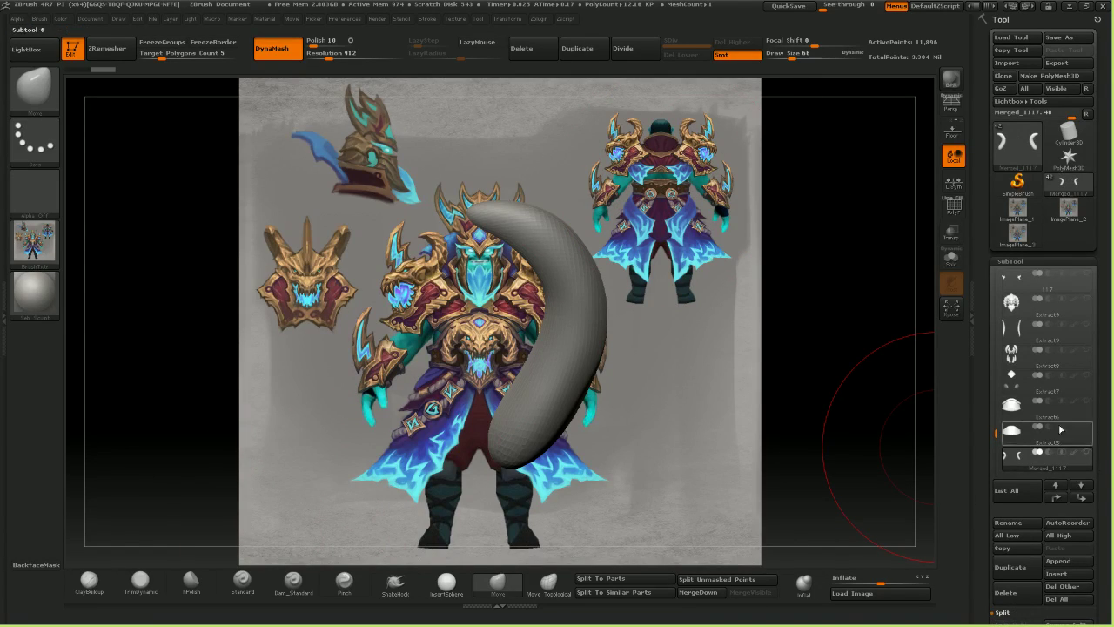
- Show the split-off skull pauldrons together with their horns and make the horns the active subtool
left_click_drag(996, 433, 997, 448)
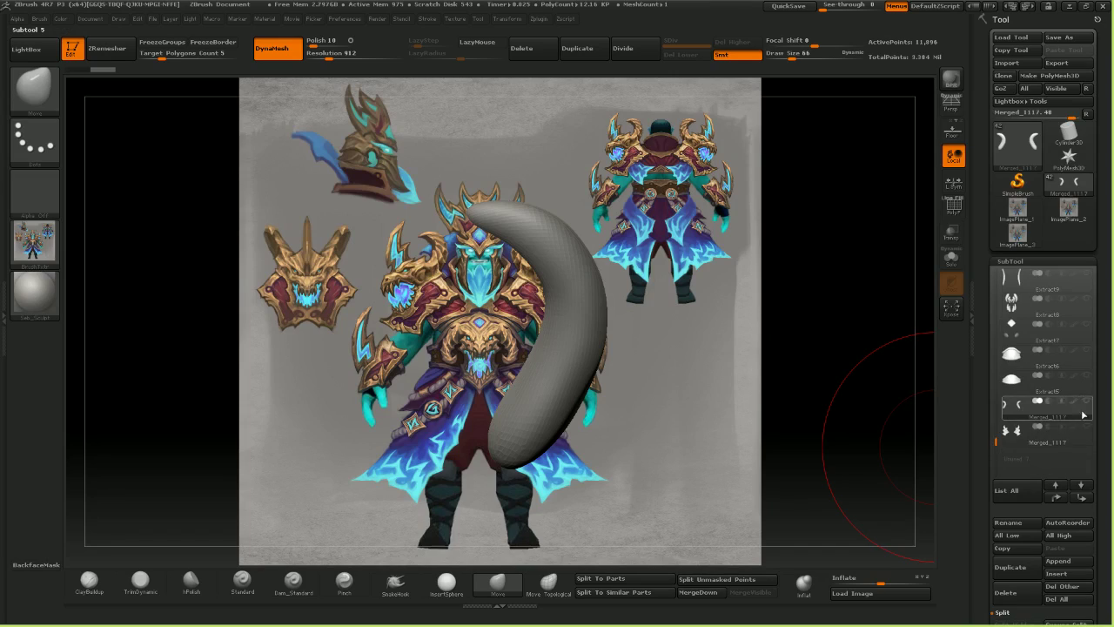
left_click(1086, 426)
right_click_drag(915, 397, 601, 352)
left_click(342, 338, "alt")
right_click_drag(342, 337, 575, 284, "alt")
left_click(1086, 401)
left_click(553, 259, "alt")
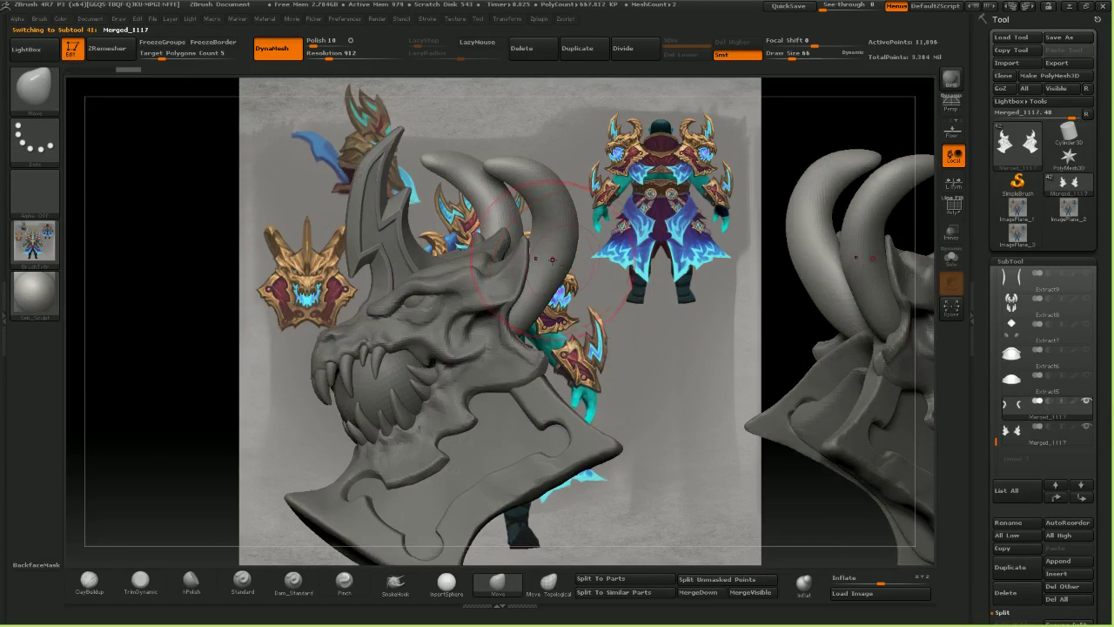
- Turn the visibility of all the character's other subtools back on around the horned pauldrons
key("alt+Tab")
key("alt+Tab")
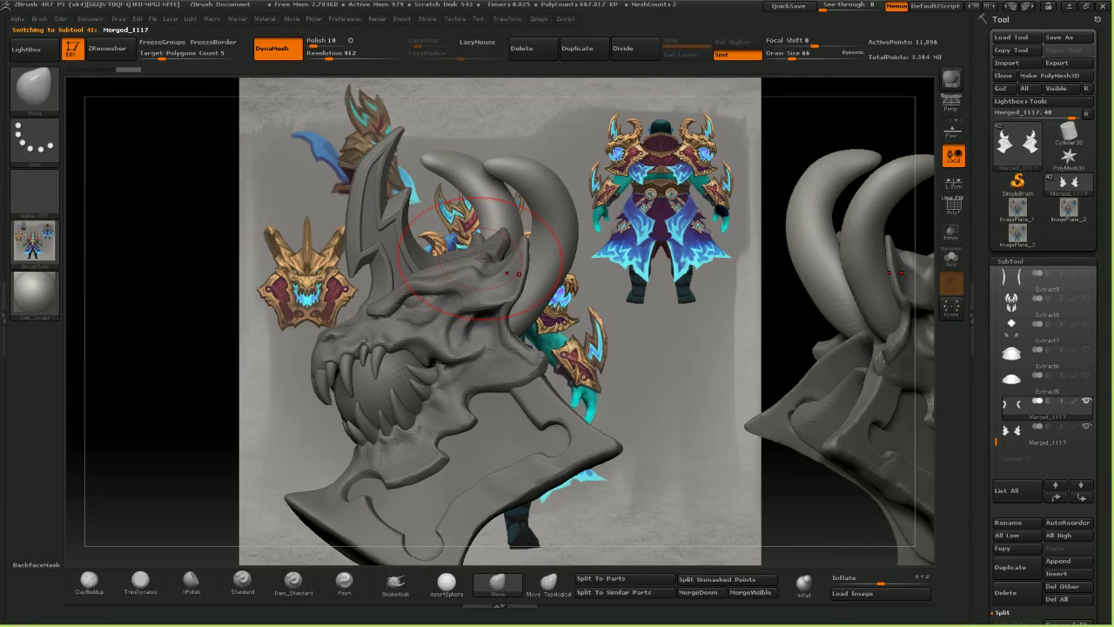
right_click_drag(478, 291, 600, 349, "shift")
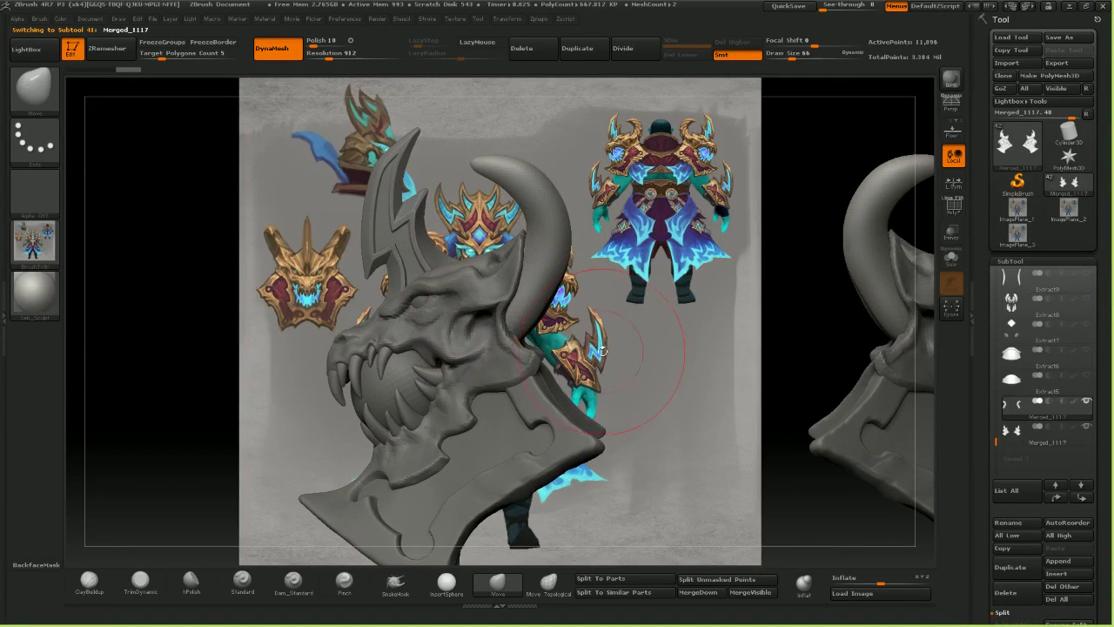
mouse_move(480, 280)
right_mouse_down()
mouse_move(602, 296)
mouse_move(489, 289)
right_mouse_up()
left_click_drag(532, 294, 621, 299)
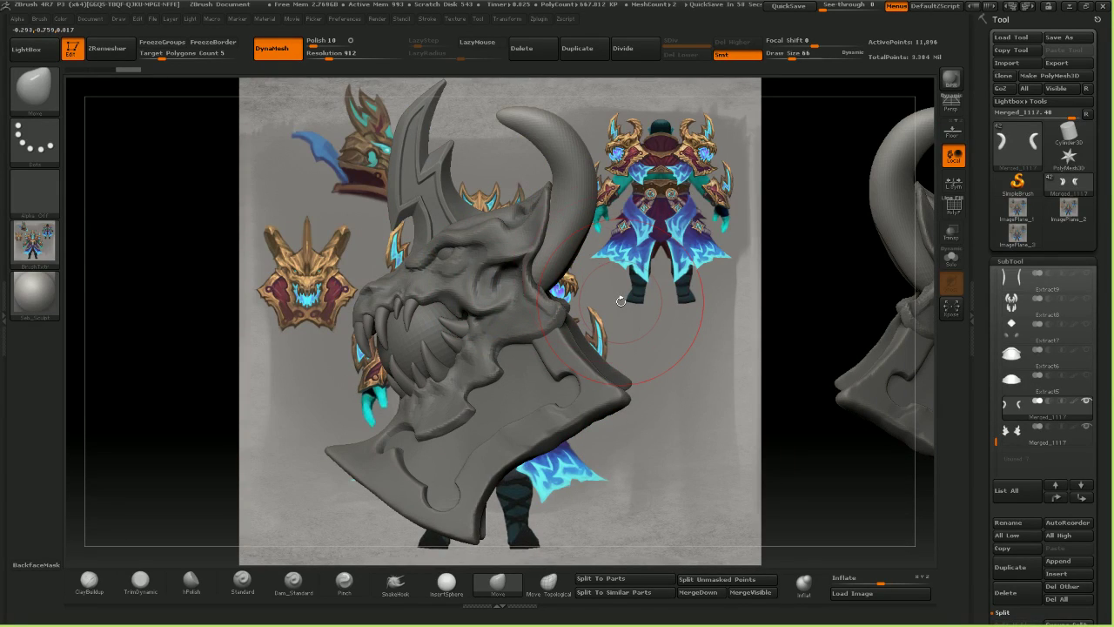
left_click(1086, 401)
left_click(1087, 402)
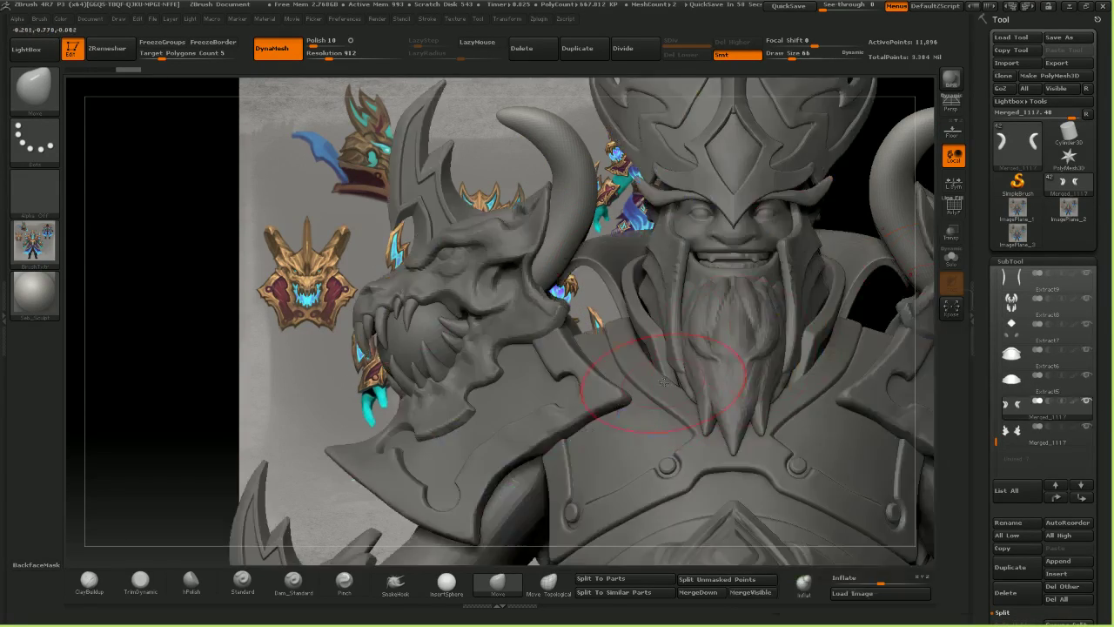
- Examine the sculpted armour from the chest to the skull belt and skirt ropes, ending on the whole upper body
right_click_drag(578, 434, 578, 191, "alt")
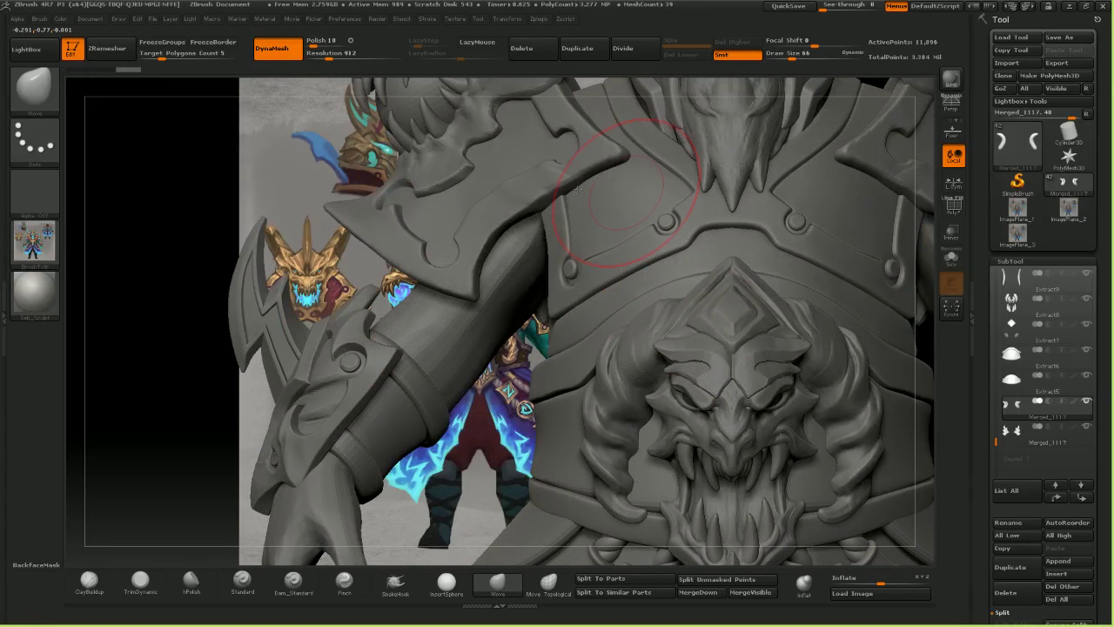
right_click_drag(578, 531, 578, 283, "alt")
right_click_drag(525, 382, 581, 329, "alt")
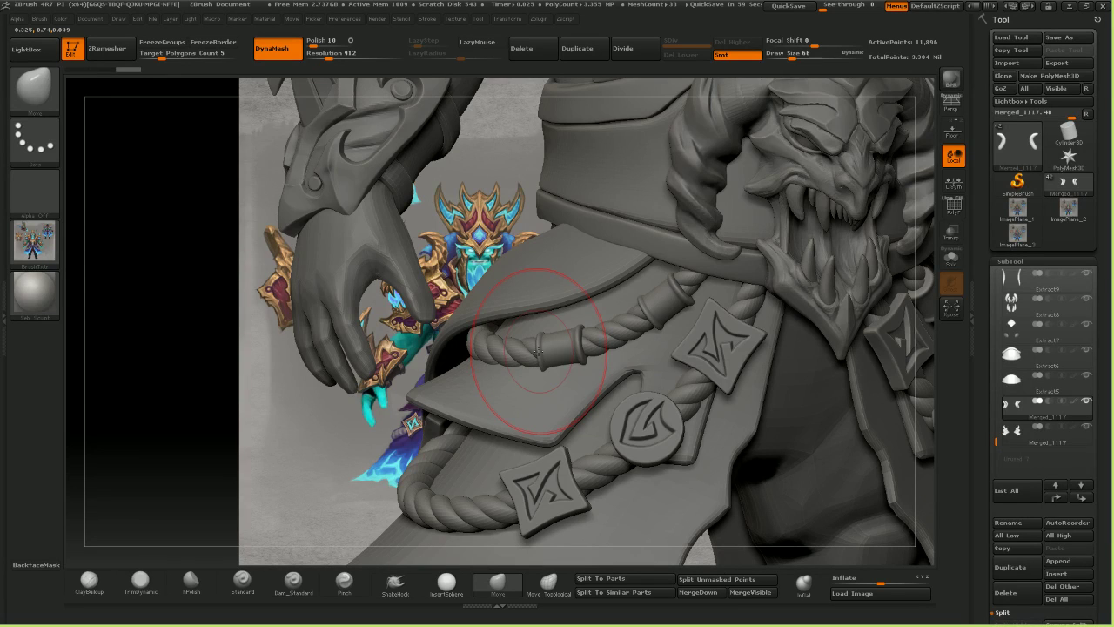
right_click_drag(538, 351, 475, 347)
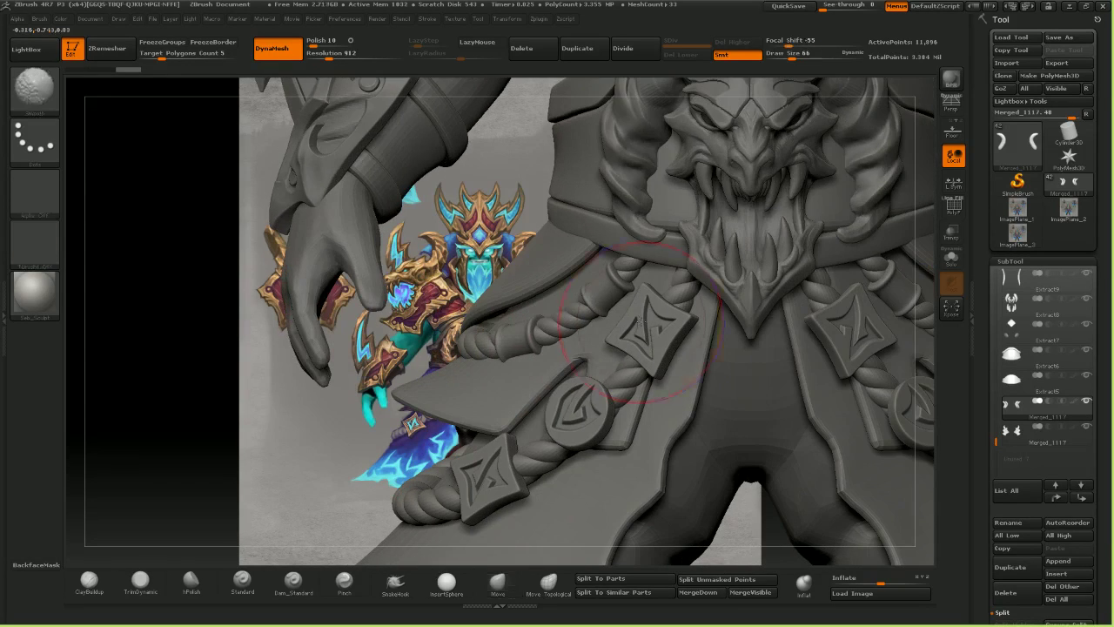
right_click_drag(597, 311, 578, 334, "alt")
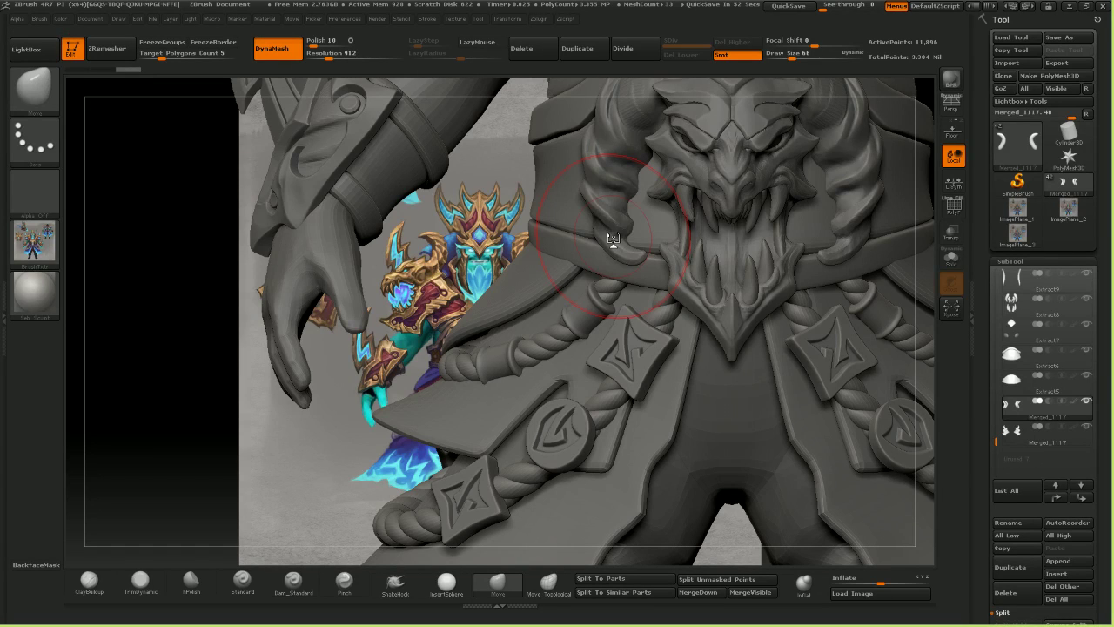
right_click_drag(684, 157, 622, 366, "alt")
right_click_drag(684, 295, 644, 245, "ctrl")
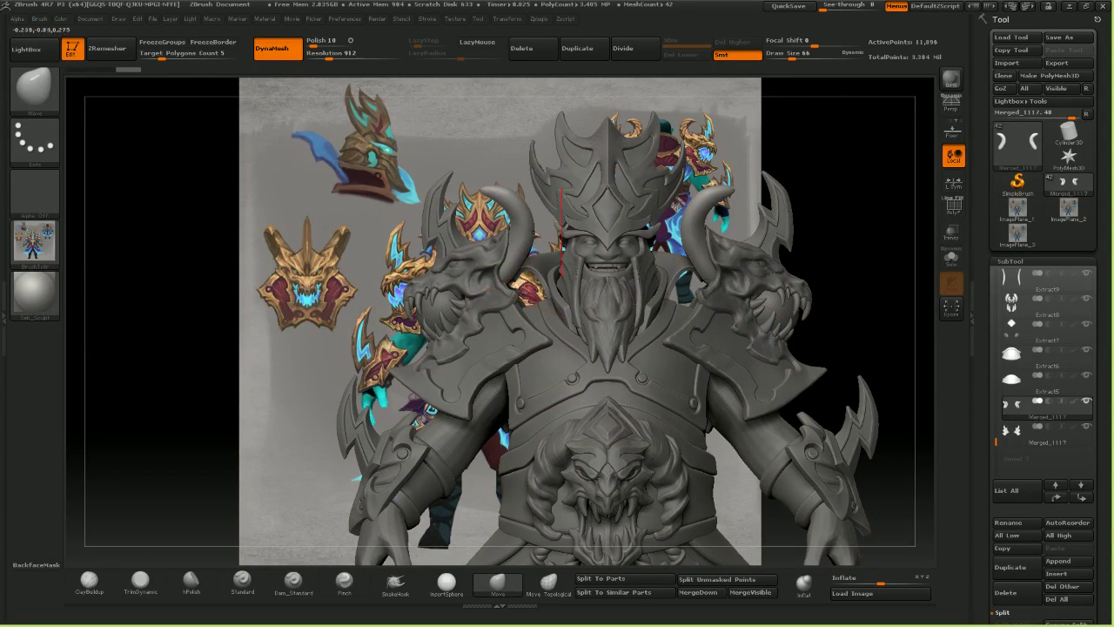
key("alt+Tab")
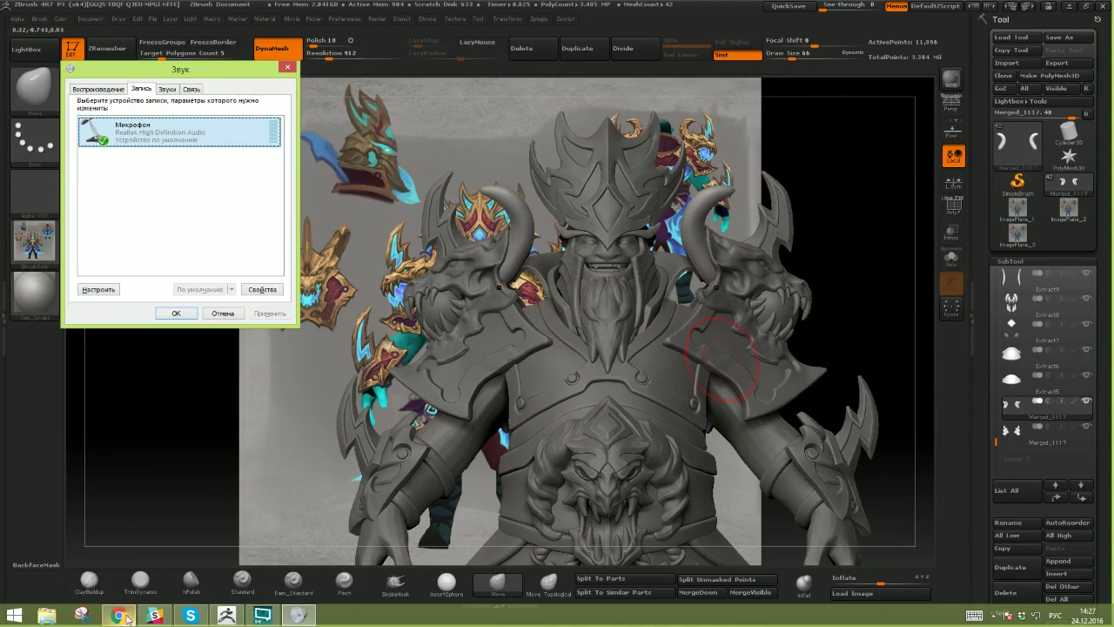
left_click(120, 615)
left_click(643, 10)
left_click(730, 17)
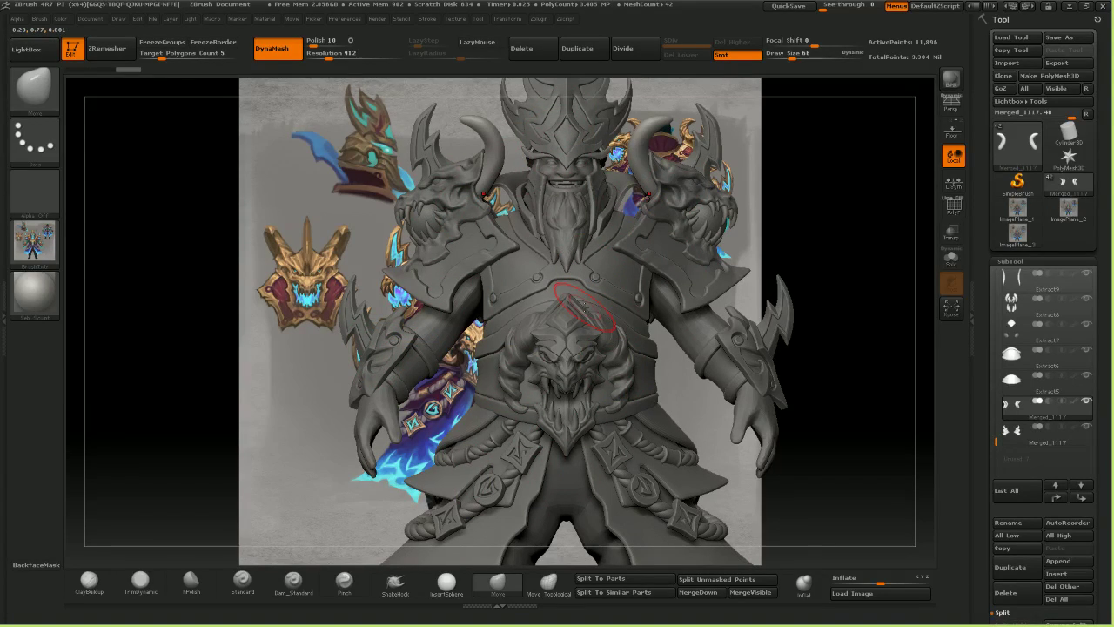
right_click_drag(598, 307, 592, 348)
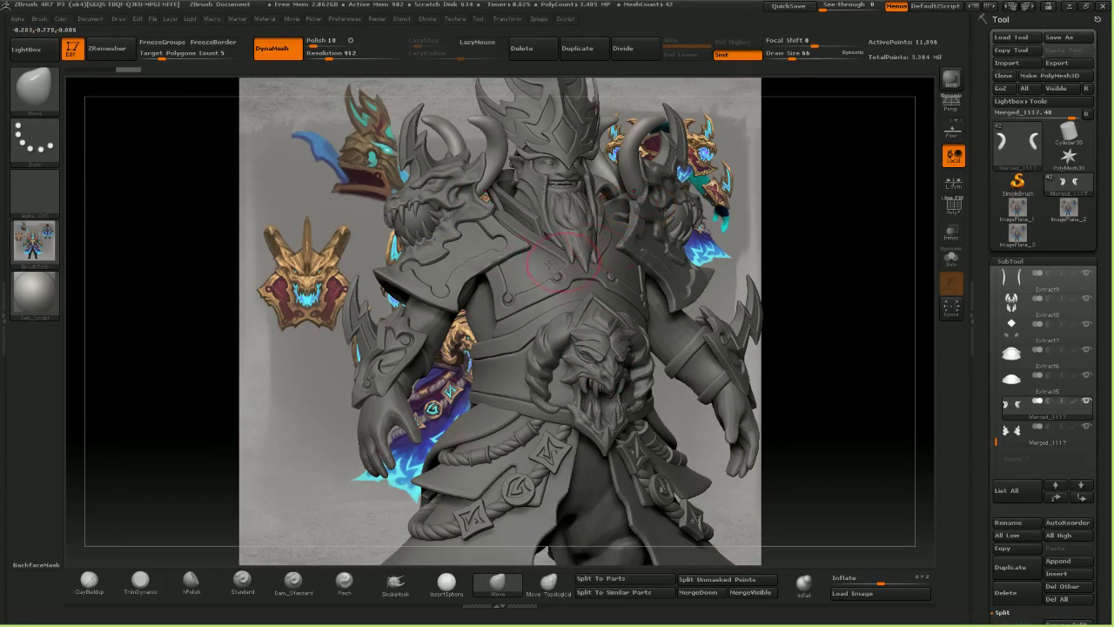
right_click_drag(600, 328, 557, 334)
right_click_drag(479, 345, 531, 349)
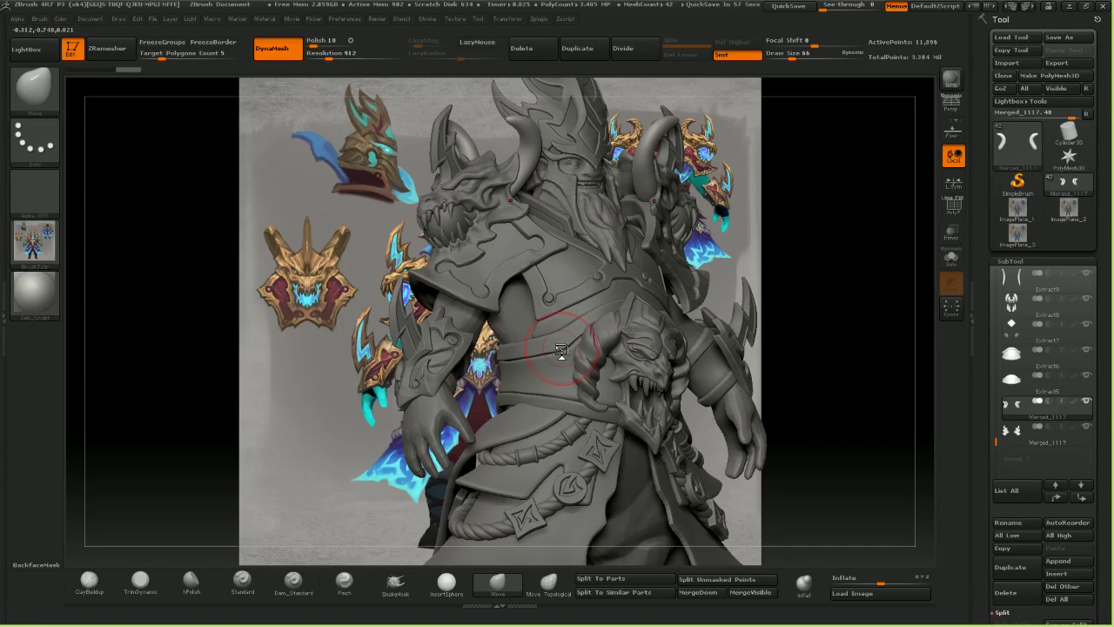
- Adjust the shape of the shoulder horns near their base with the Move brush at draw size 70
mouse_move(545, 346)
right_mouse_down()
mouse_move(504, 338)
mouse_move(570, 417)
mouse_move(553, 304)
right_mouse_up()
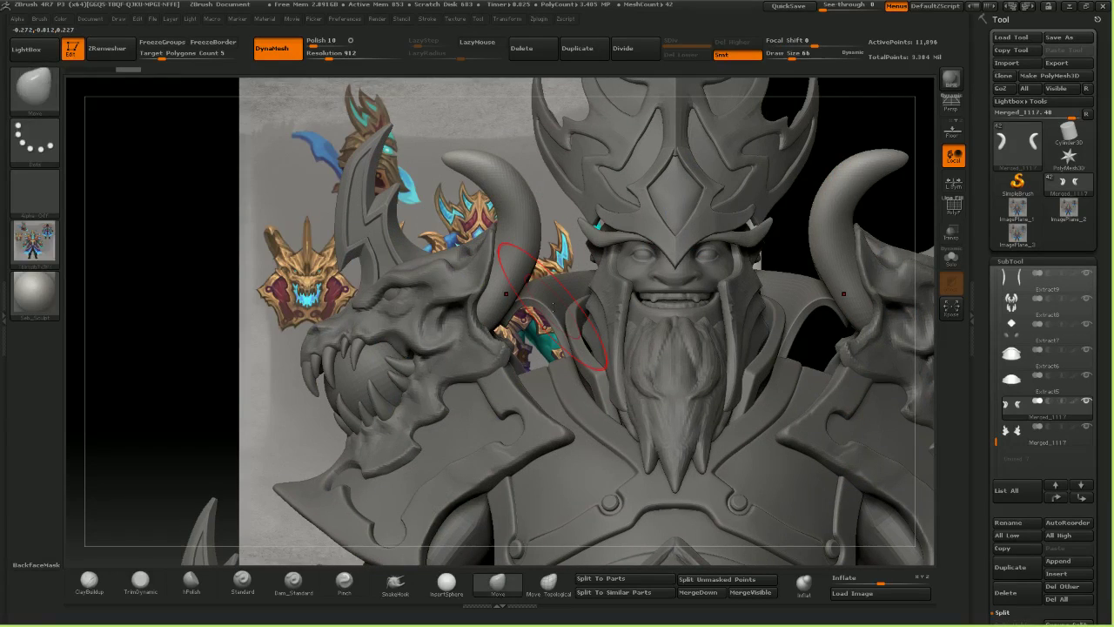
left_click_drag(169, 232, 141, 232)
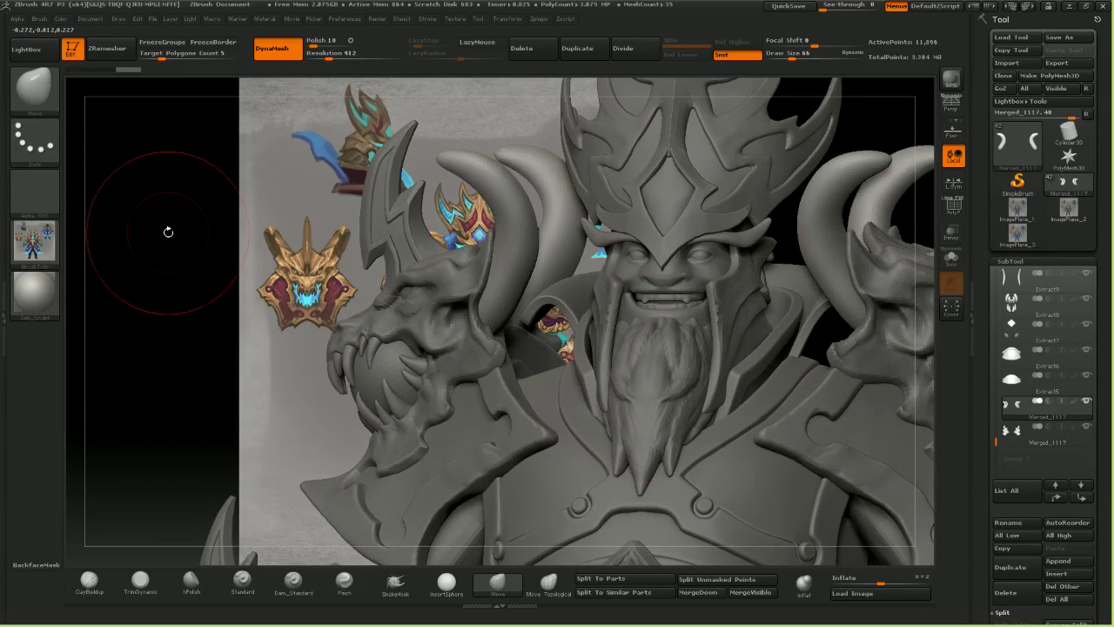
left_click_drag(364, 279, 383, 278, "shift")
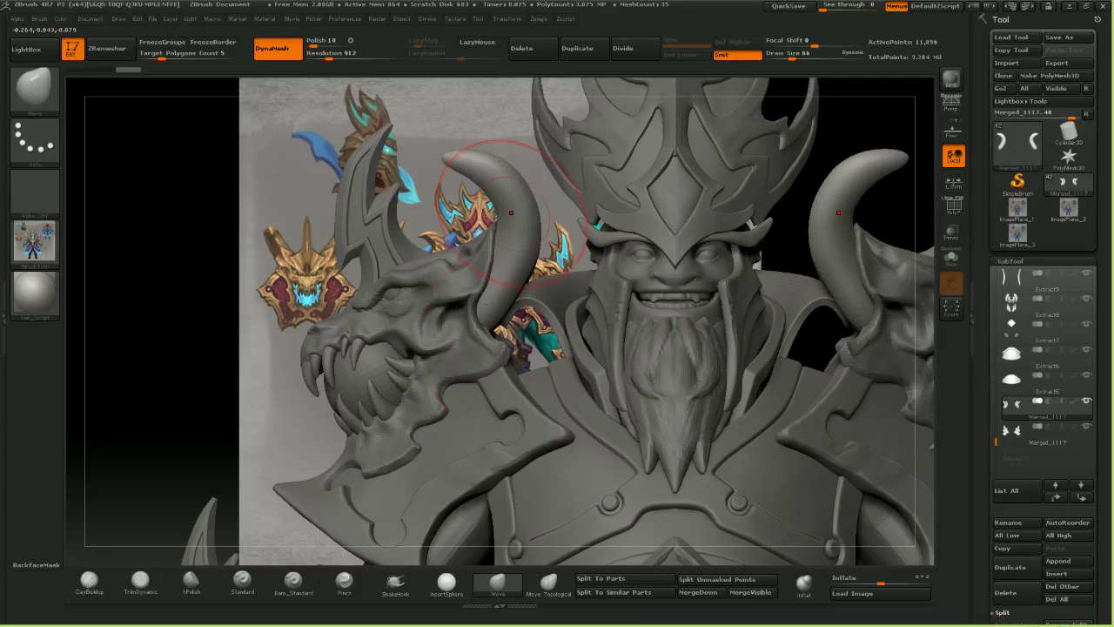
key("bracketleft")
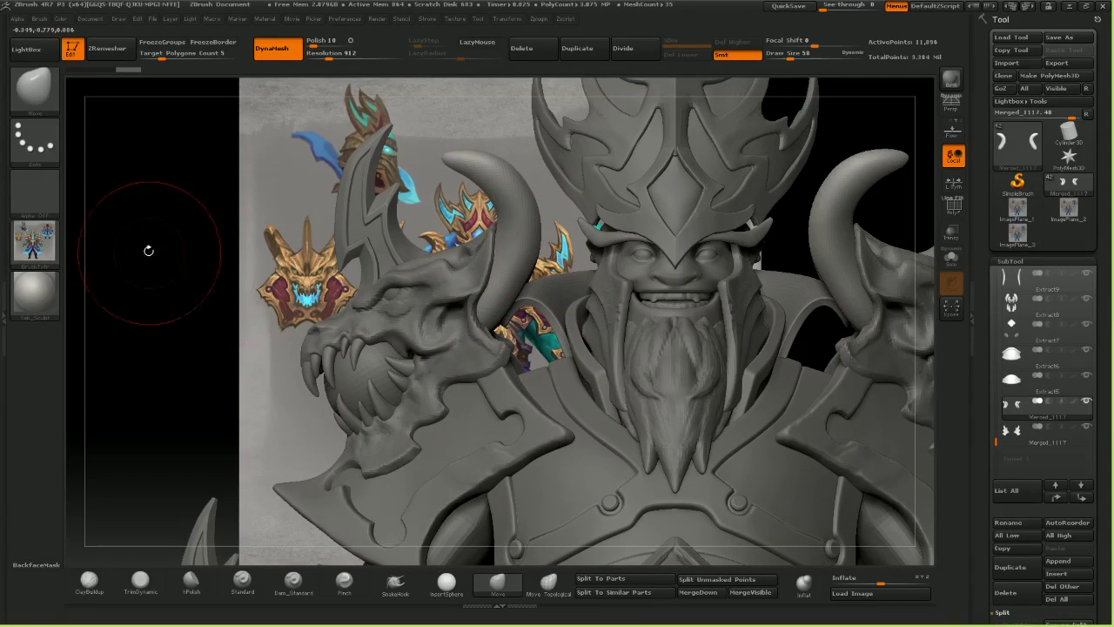
left_click_drag(149, 250, 207, 215)
left_click_drag(513, 294, 520, 295)
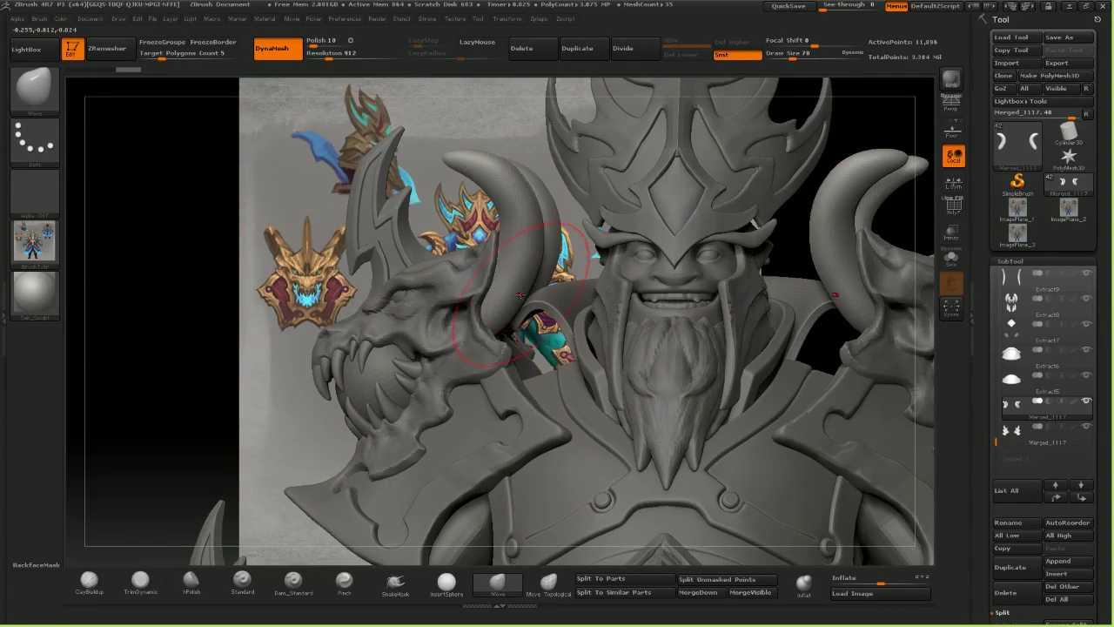
right_click_drag(520, 296, 501, 311, "shift")
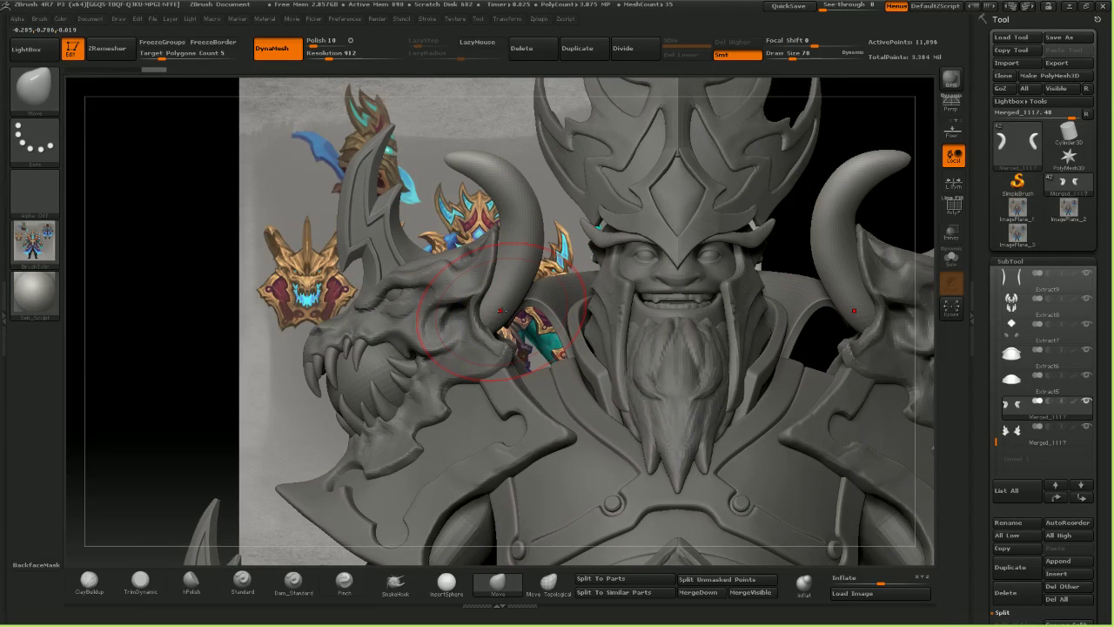
left_click_drag(501, 310, 501, 262)
right_click_drag(489, 242, 500, 284, "alt")
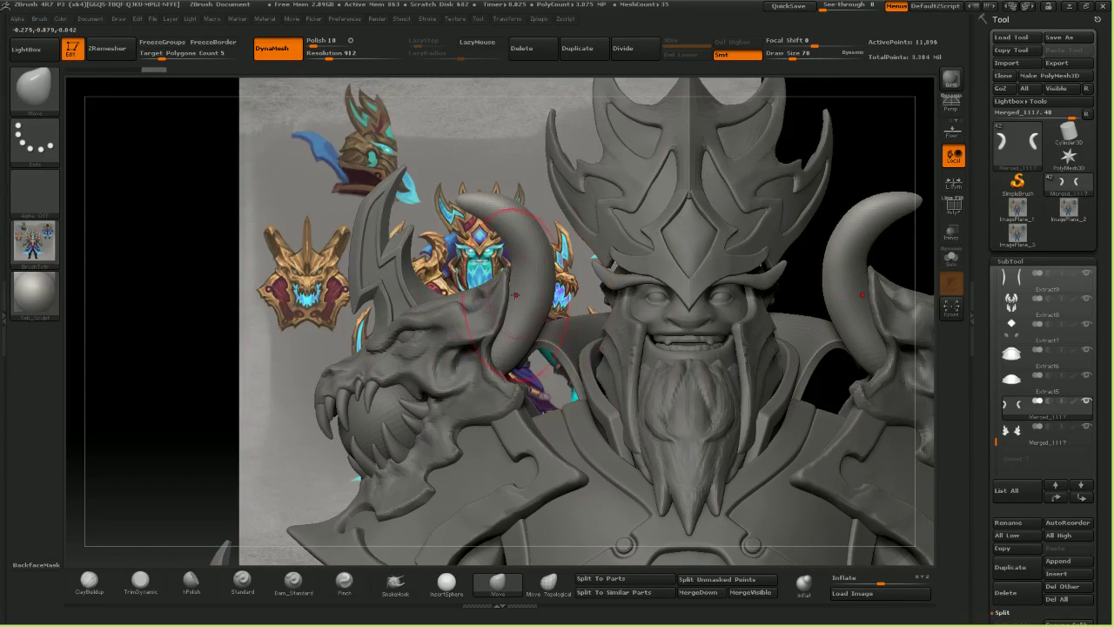
- Make the skull pauldrons the active subtool and reduce the Move brush to draw size 38
right_click_drag(457, 294, 527, 303)
left_click(436, 286, "alt")
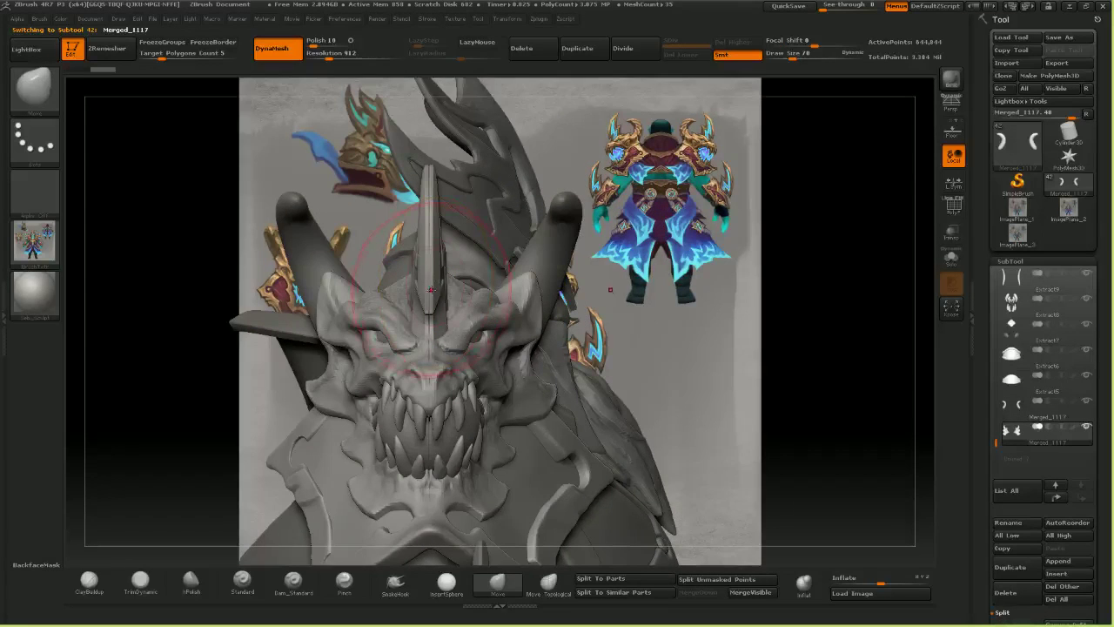
right_click_drag(429, 290, 520, 287, "alt")
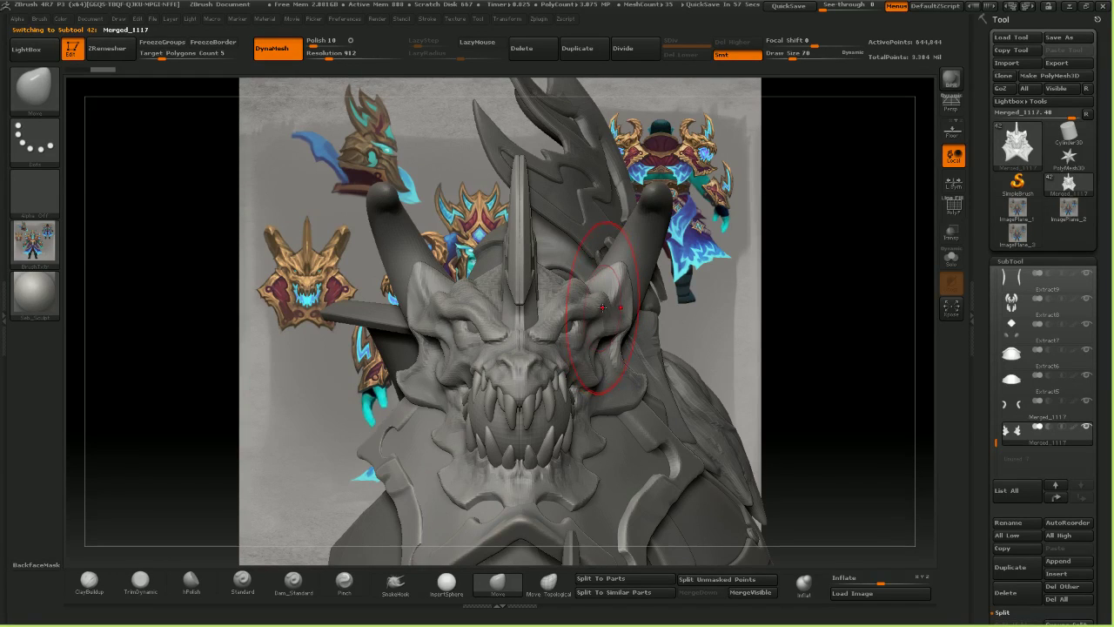
right_click_drag(562, 312, 513, 319)
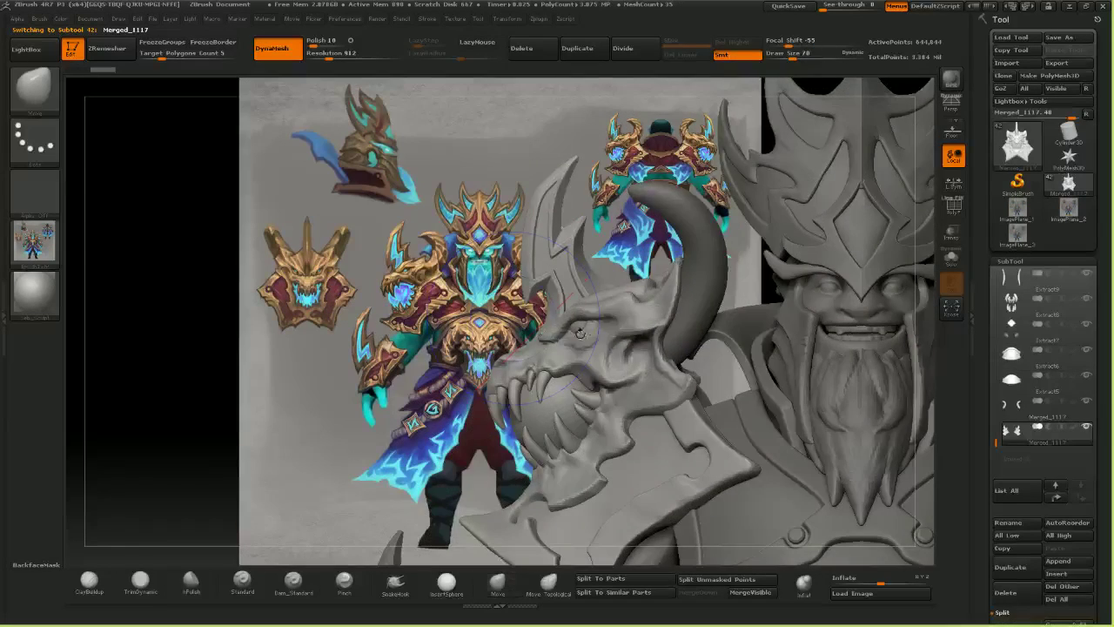
mouse_move(581, 332)
right_mouse_down()
mouse_move(642, 337)
mouse_move(645, 350)
mouse_move(608, 376)
mouse_move(646, 346)
mouse_move(603, 318)
right_mouse_up()
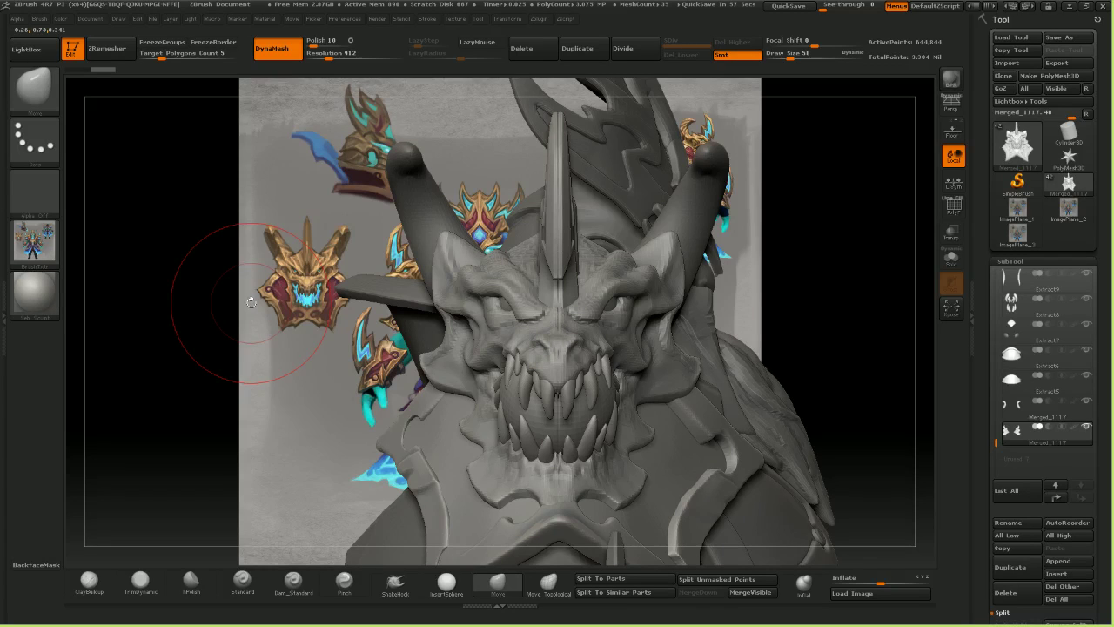
key("bracketleft")
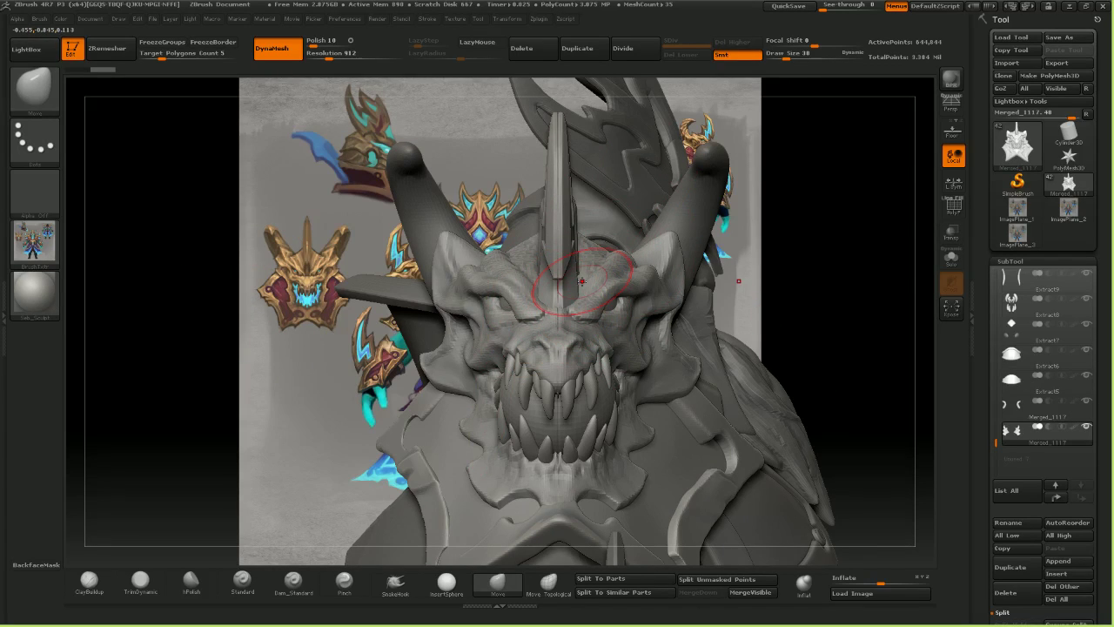
- Find Mirror And Weld among the topology operations, set its mirror axes and try it on the skull pauldrons
left_click(1005, 613)
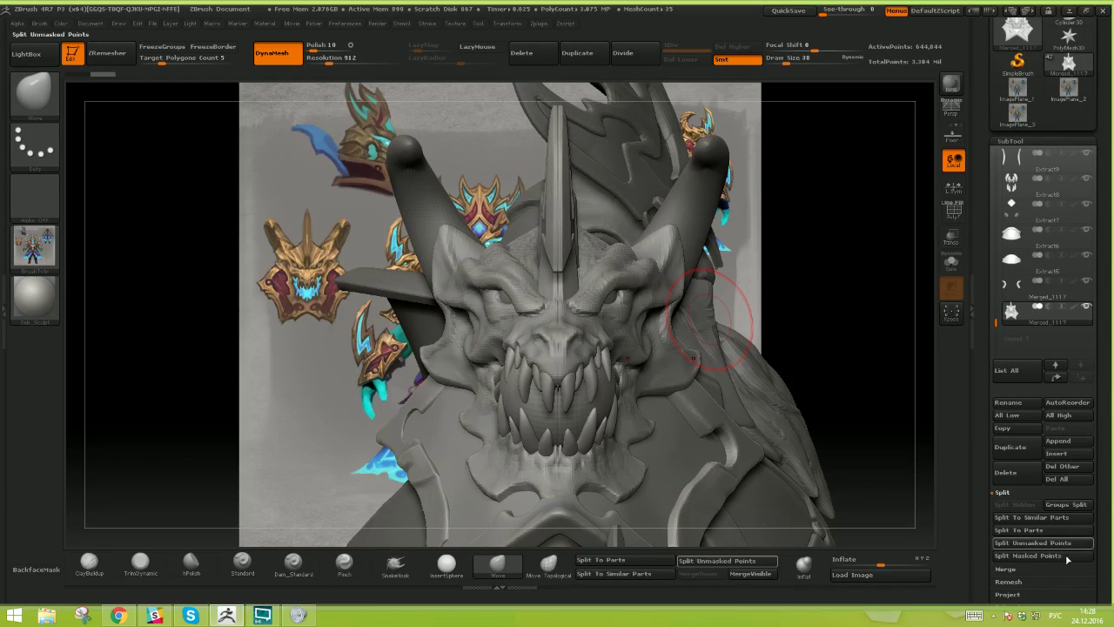
left_click(1089, 13)
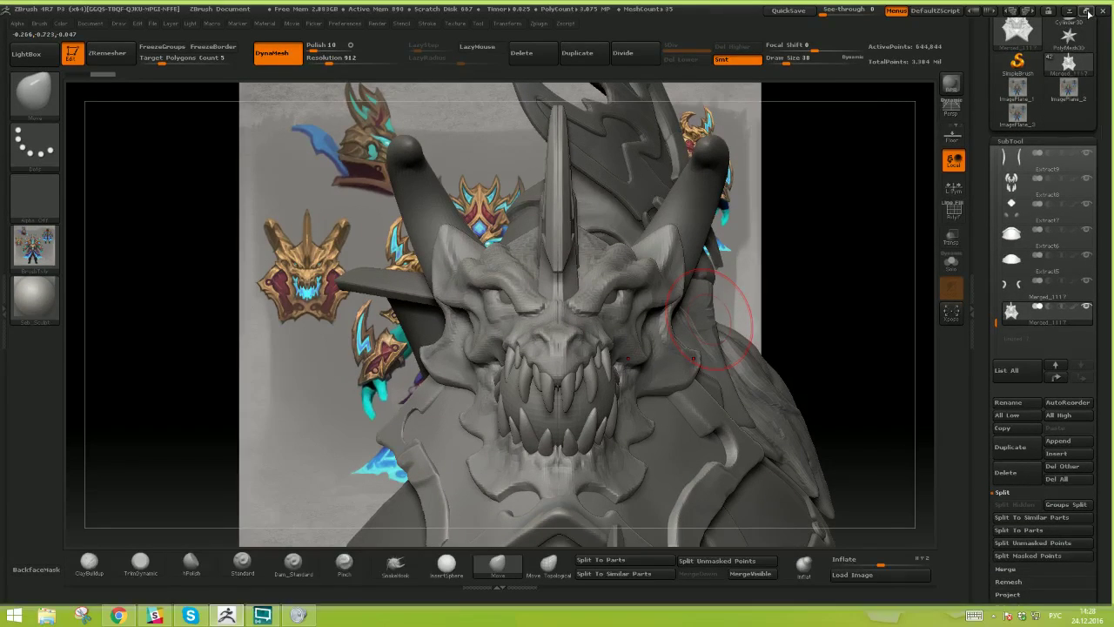
left_click(1088, 12)
left_click_drag(1108, 487, 1109, 422)
left_click(1014, 556)
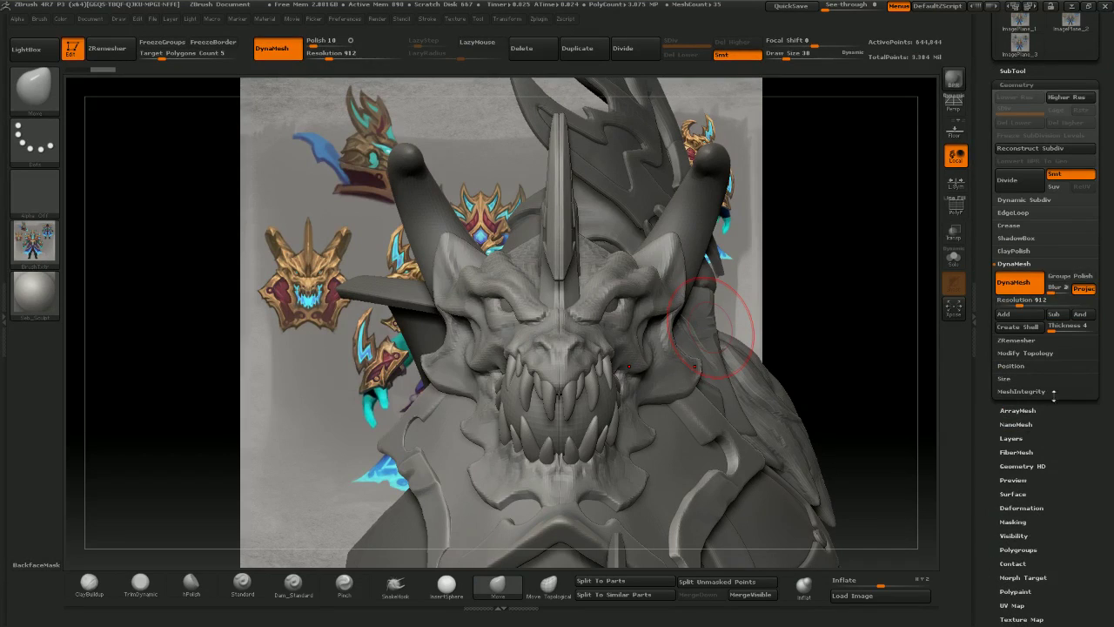
left_click(1017, 342)
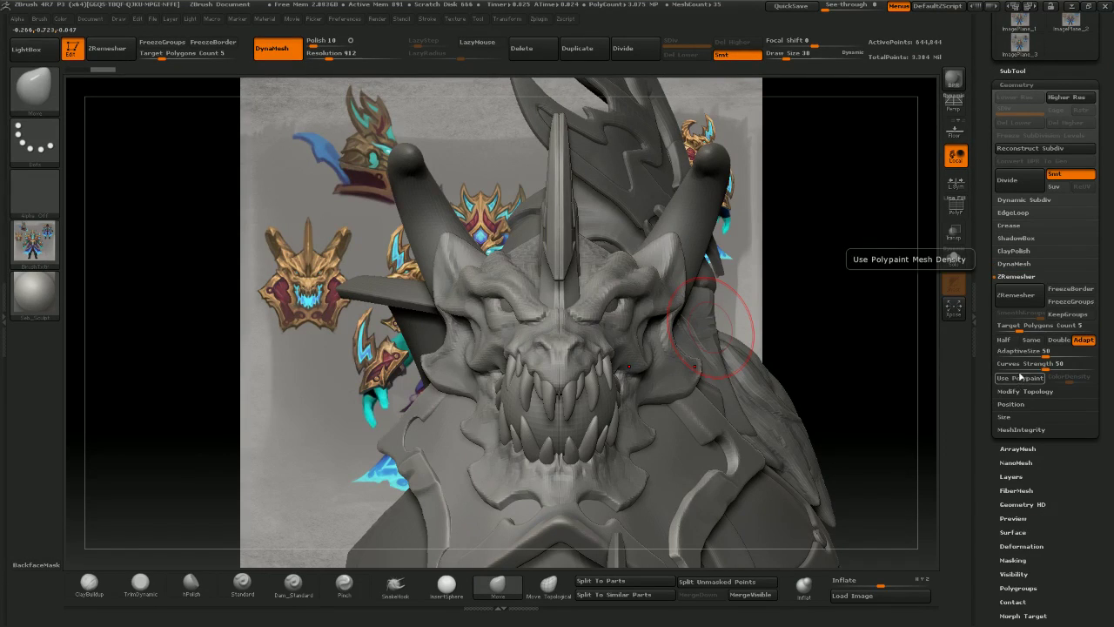
left_click(1027, 398)
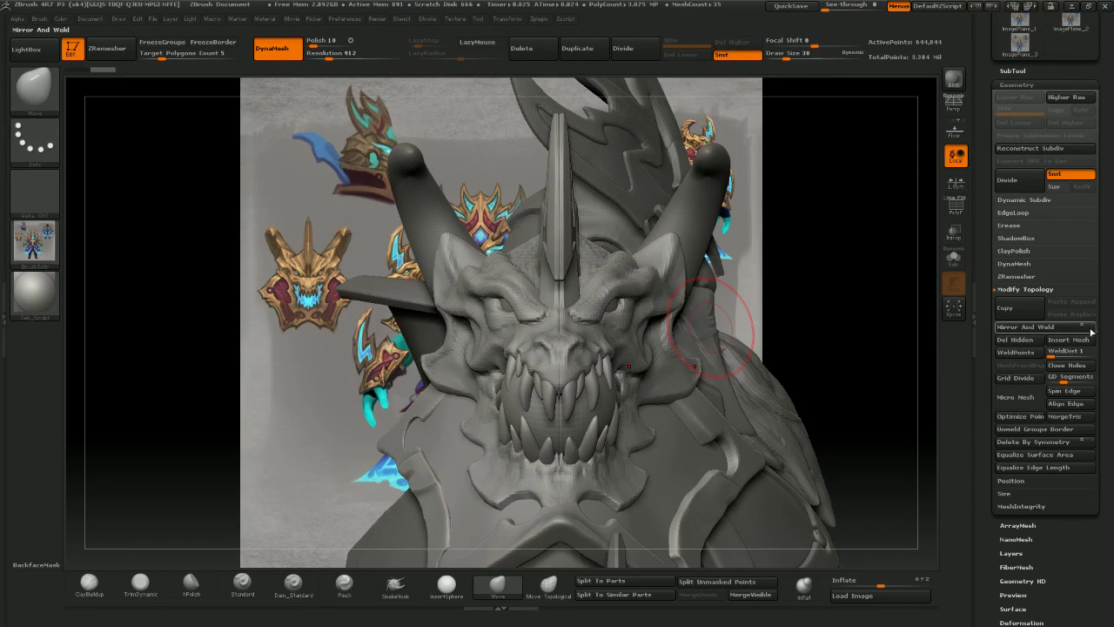
left_click(1027, 327)
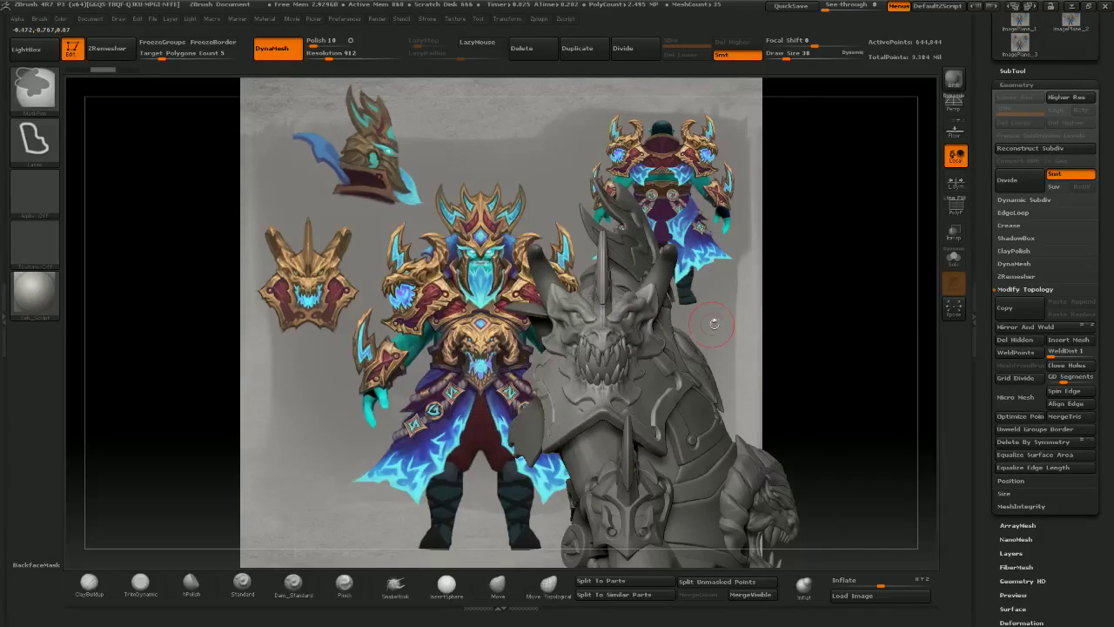
- Redo the undone changes to bring back the detailed skull pauldrons
right_click_drag(765, 342, 701, 337, "shift")
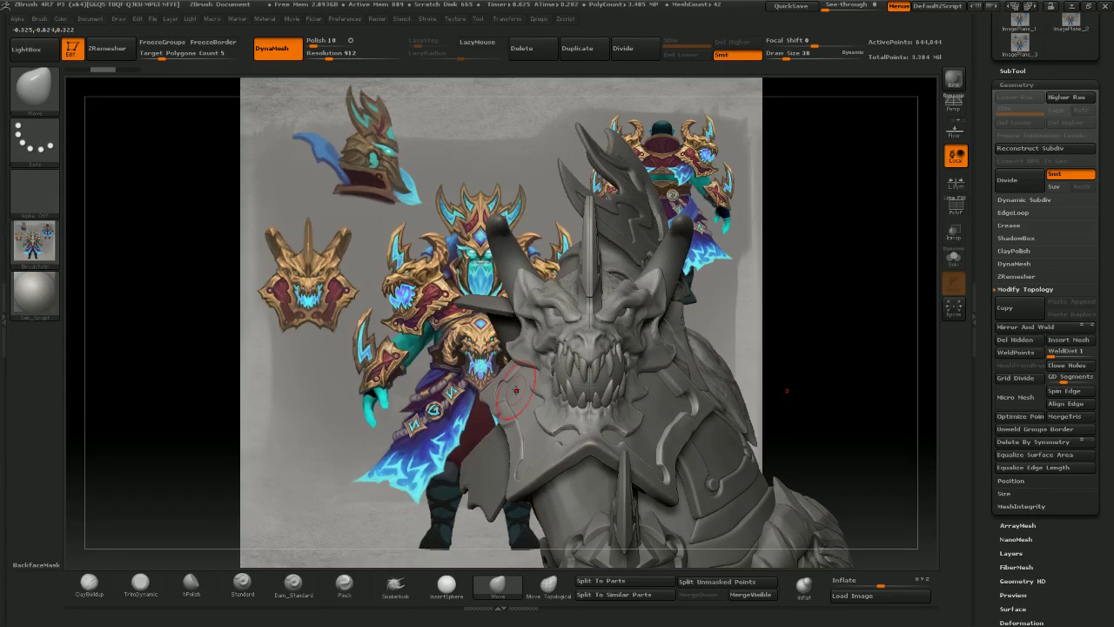
right_click_drag(520, 388, 521, 392, "ctrl")
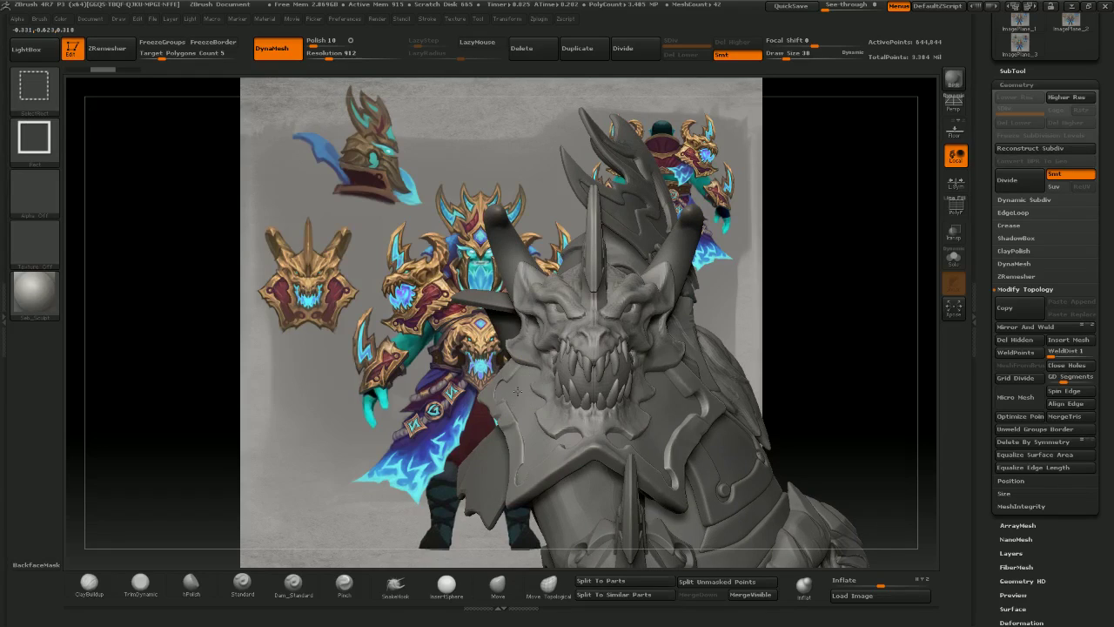
key("ctrl+shift+z")
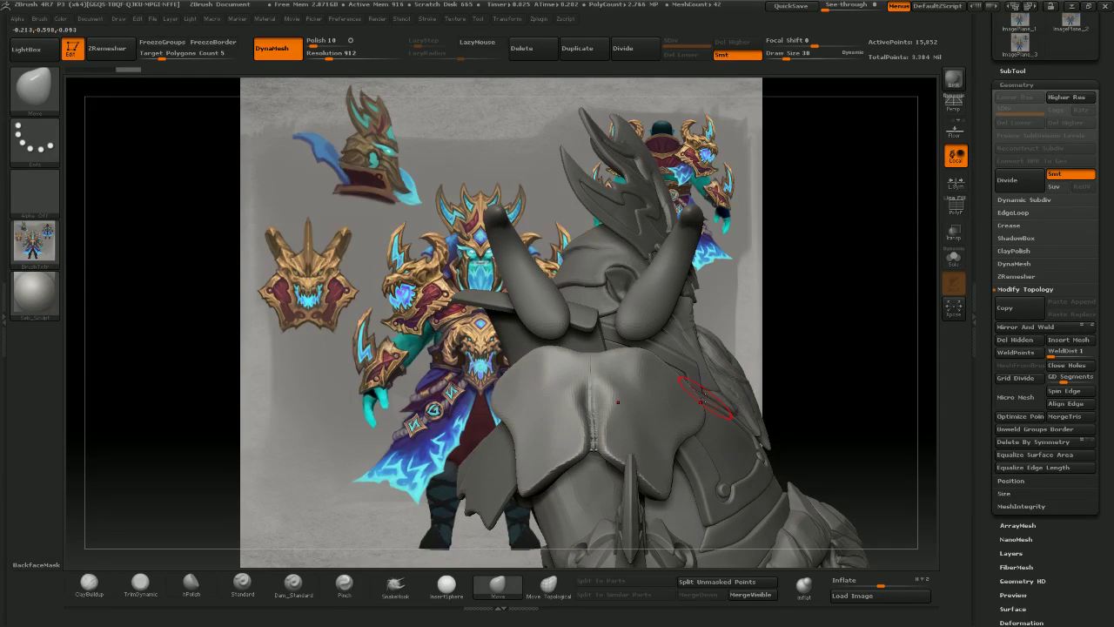
key("ctrl+shift+z")
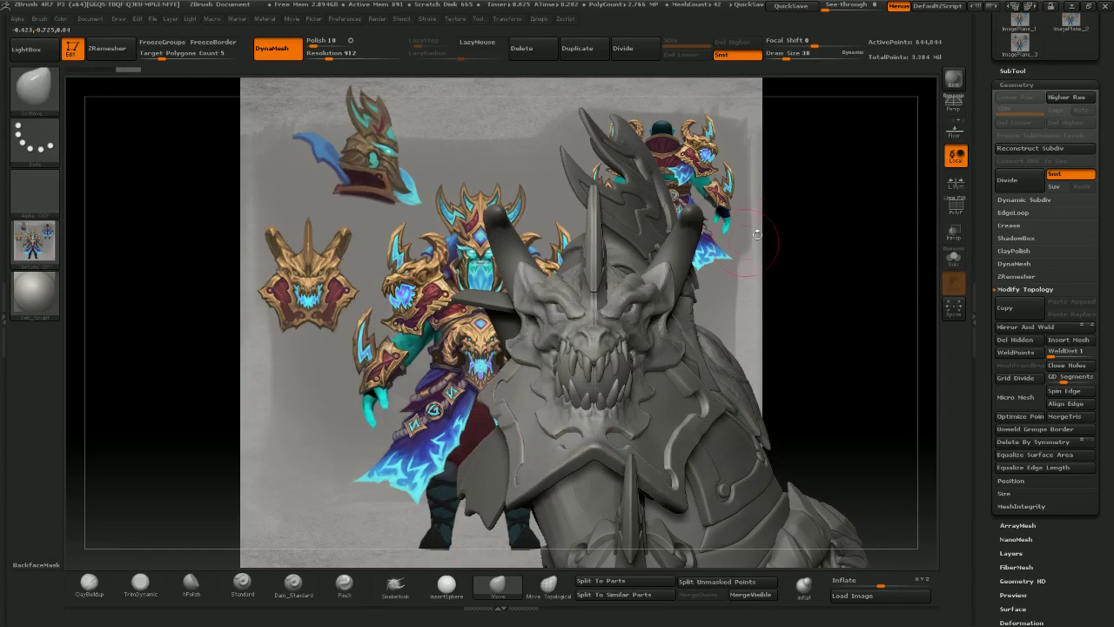
- Try to reshape the side of the skull pauldron's plate with the Move Topological brush at draw size 82
mouse_move(773, 241)
right_mouse_down()
mouse_move(688, 299)
mouse_move(632, 299)
mouse_move(584, 323)
mouse_move(571, 296)
mouse_move(541, 305)
mouse_move(567, 300)
right_mouse_up()
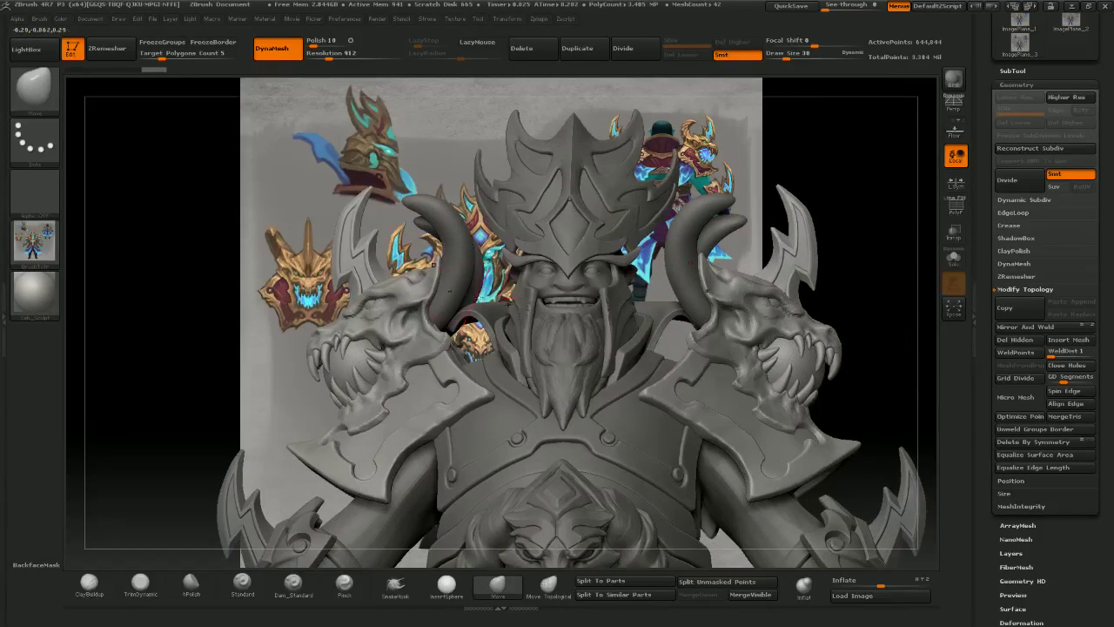
right_click_drag(426, 300, 600, 318)
right_click_drag(675, 324, 635, 325)
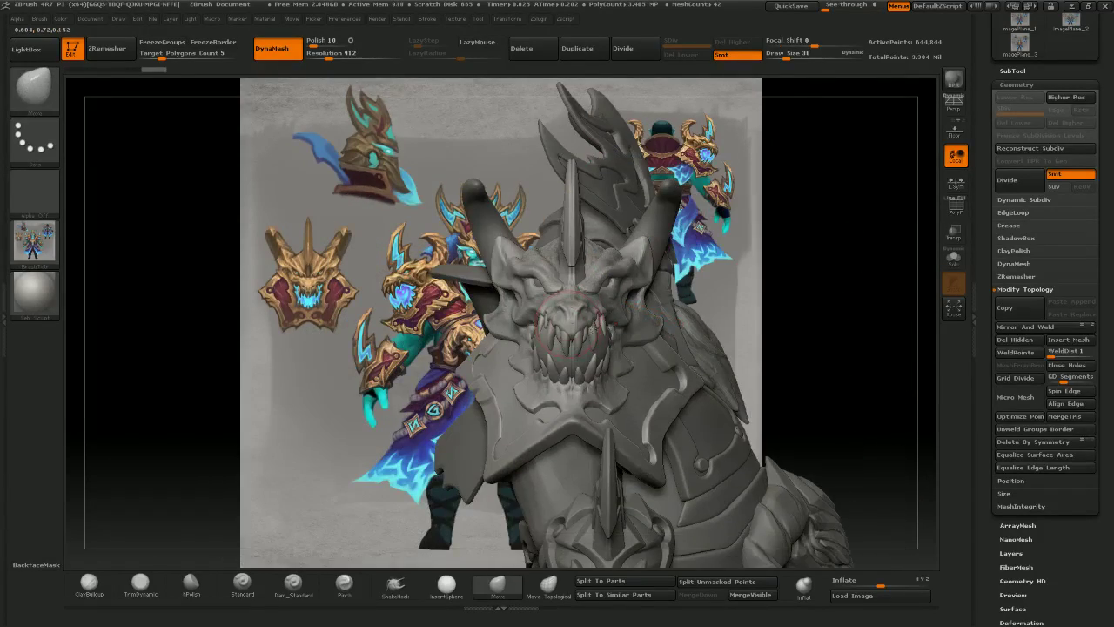
right_click_drag(540, 325, 900, 337)
right_click_drag(538, 533, 455, 539)
left_click(541, 581)
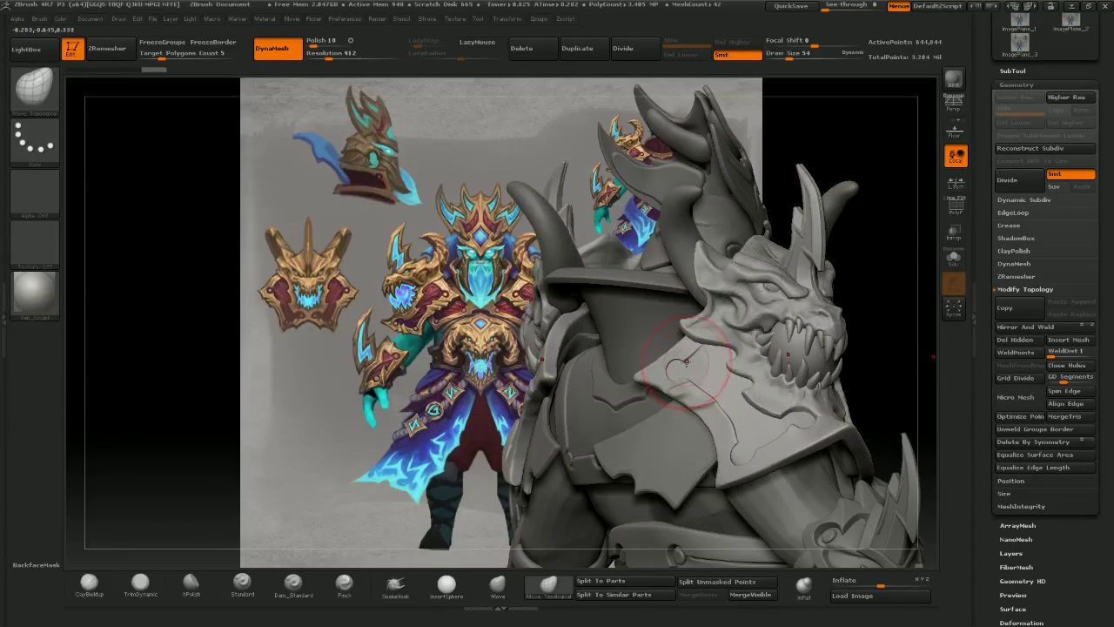
right_click_drag(714, 341, 625, 348)
key("bracketright")
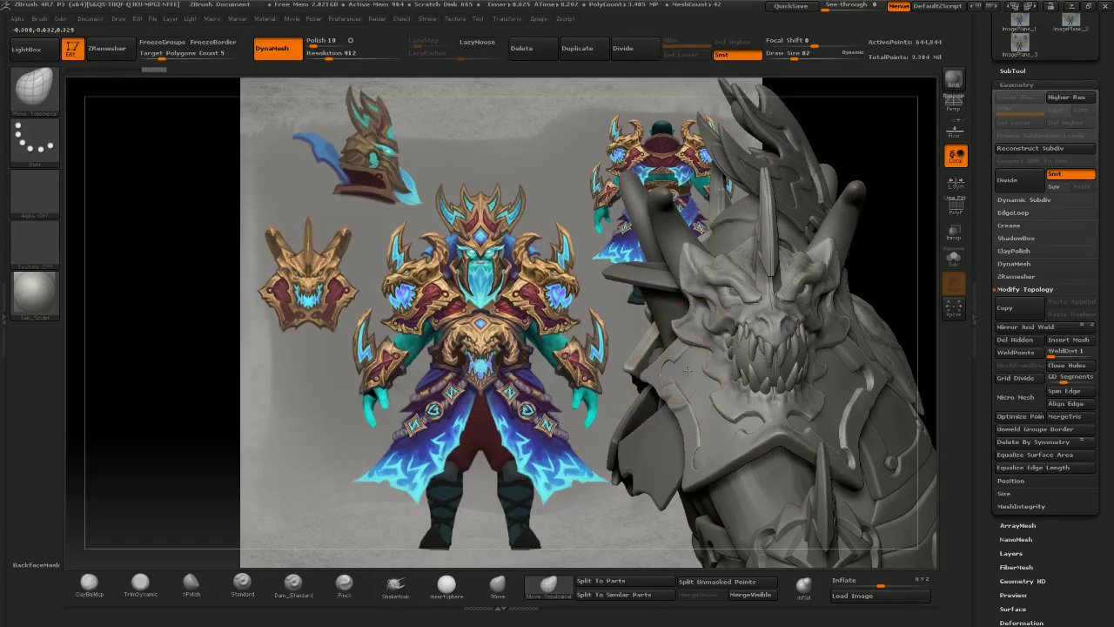
left_click_drag(689, 372, 700, 389)
- Turn on local symmetry, undo the last brush stroke and try Mirror And Weld on the skull pauldrons
left_click(955, 183)
right_click_drag(771, 404, 652, 394)
key("ctrl+z")
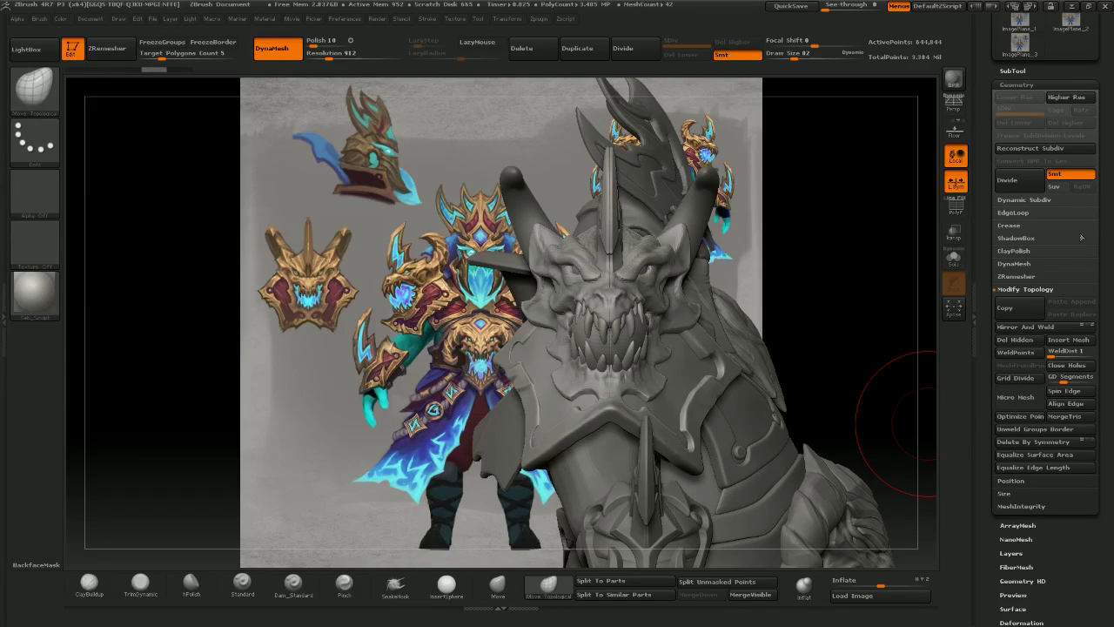
left_click(1051, 326)
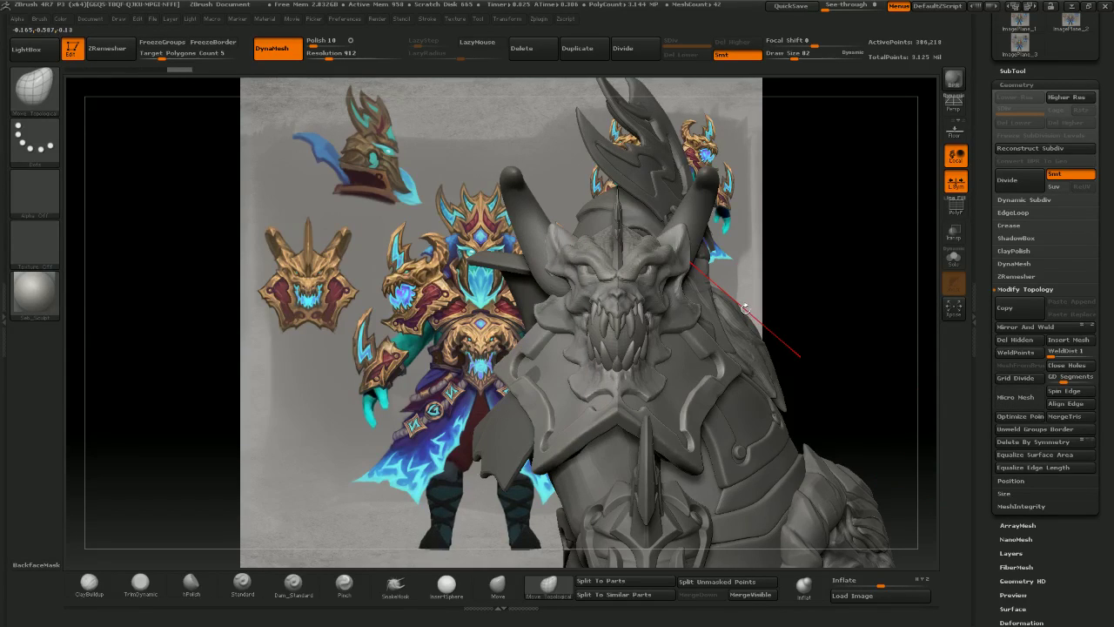
key("ctrl+z")
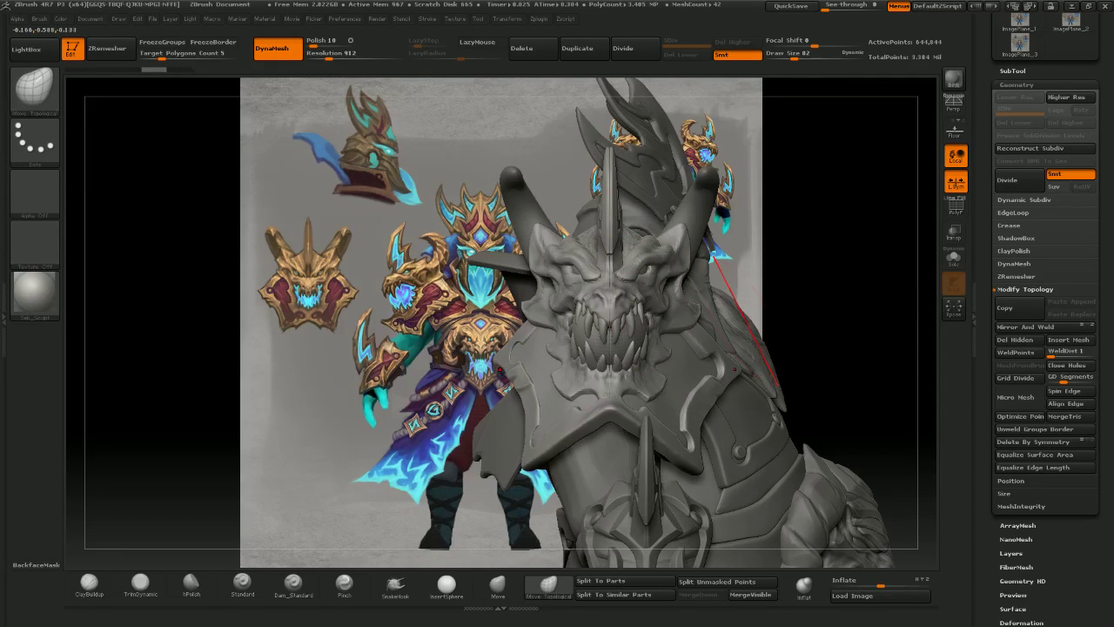
- Shift the skull pauldrons sideways relative to their horns with a horizontal transpose line across the jaw
mouse_move(764, 168)
left_mouse_down()
mouse_move(602, 362)
mouse_move(496, 357)
left_mouse_up()
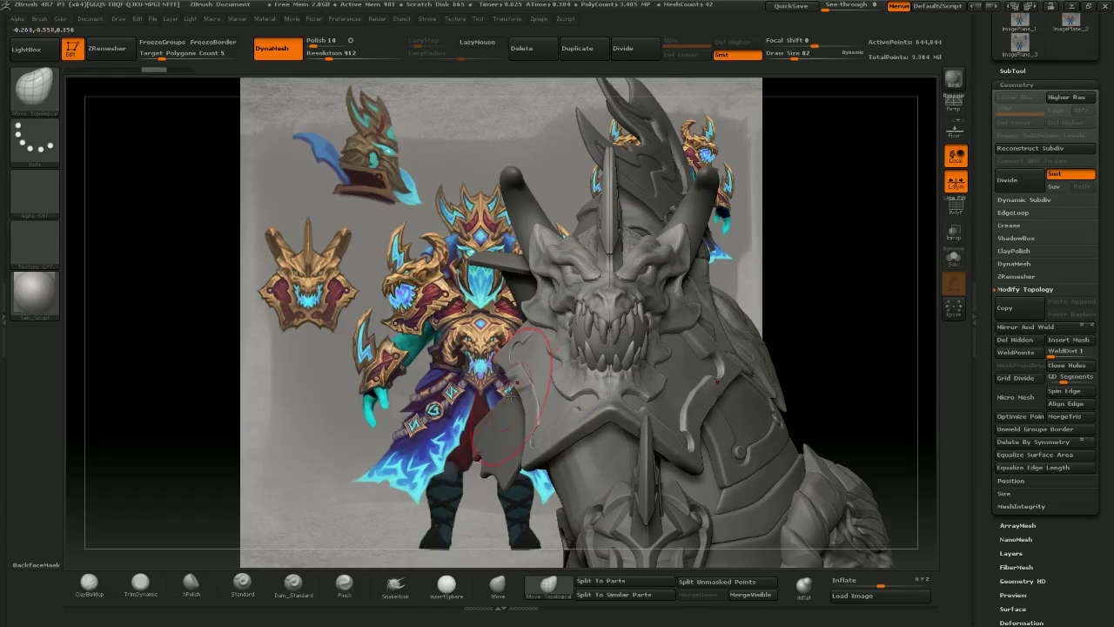
key("w")
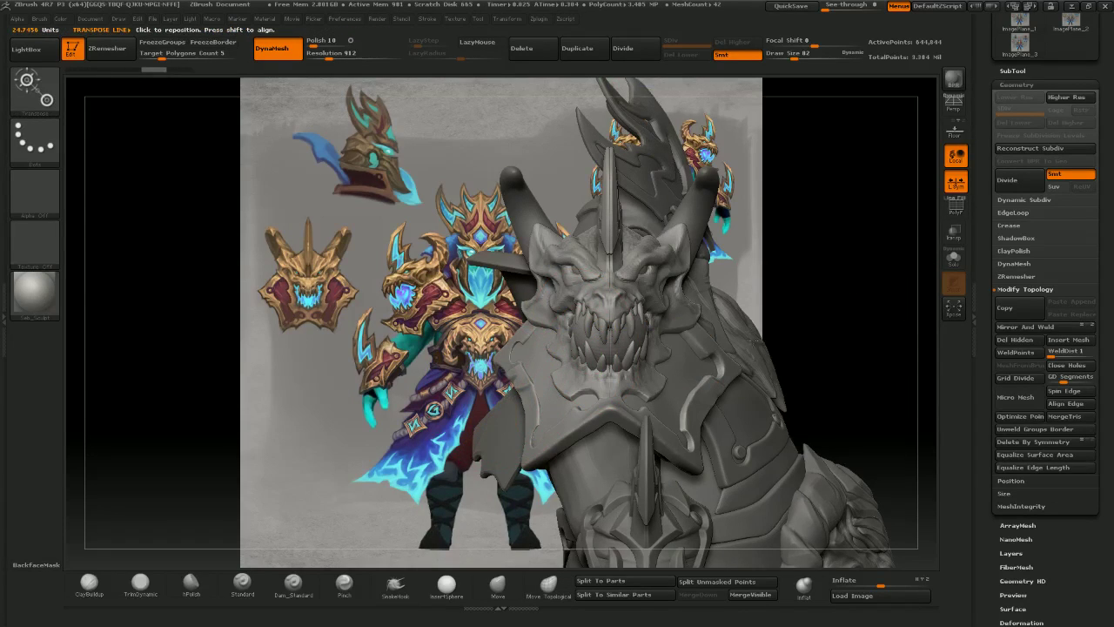
left_click_drag(755, 339, 692, 335, "alt")
left_click_drag(622, 324, 663, 325)
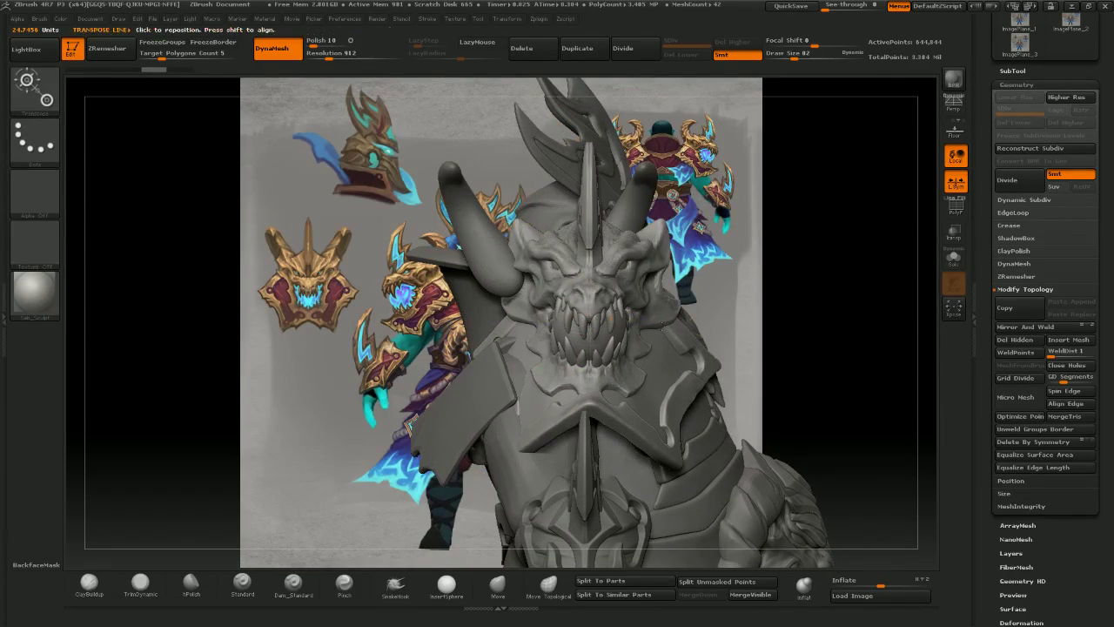
key("ctrl+z")
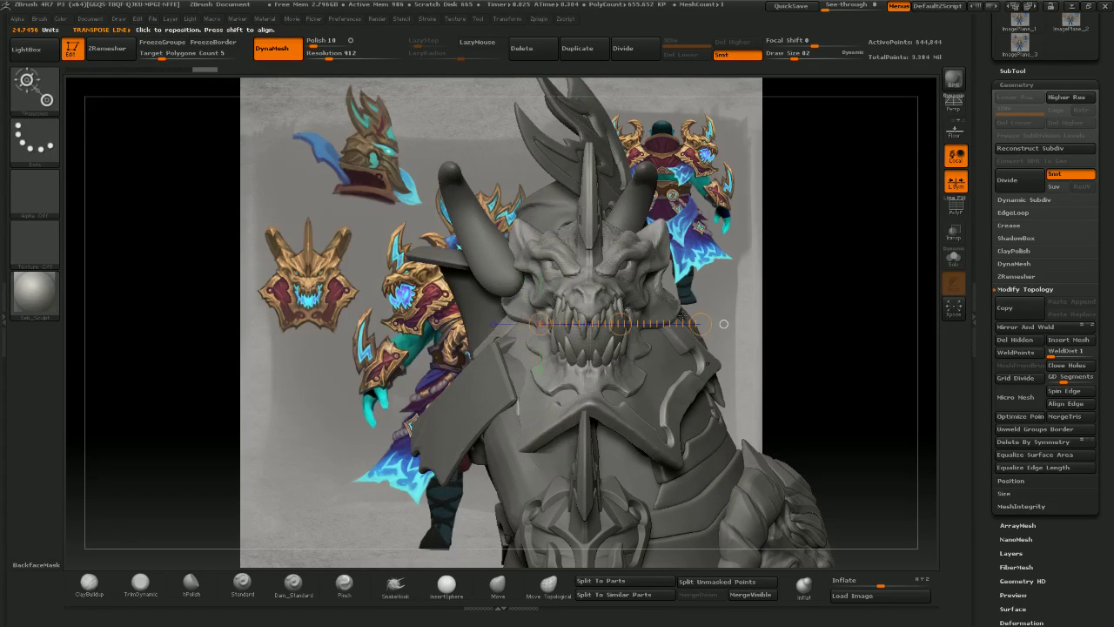
left_click_drag(621, 325, 639, 325)
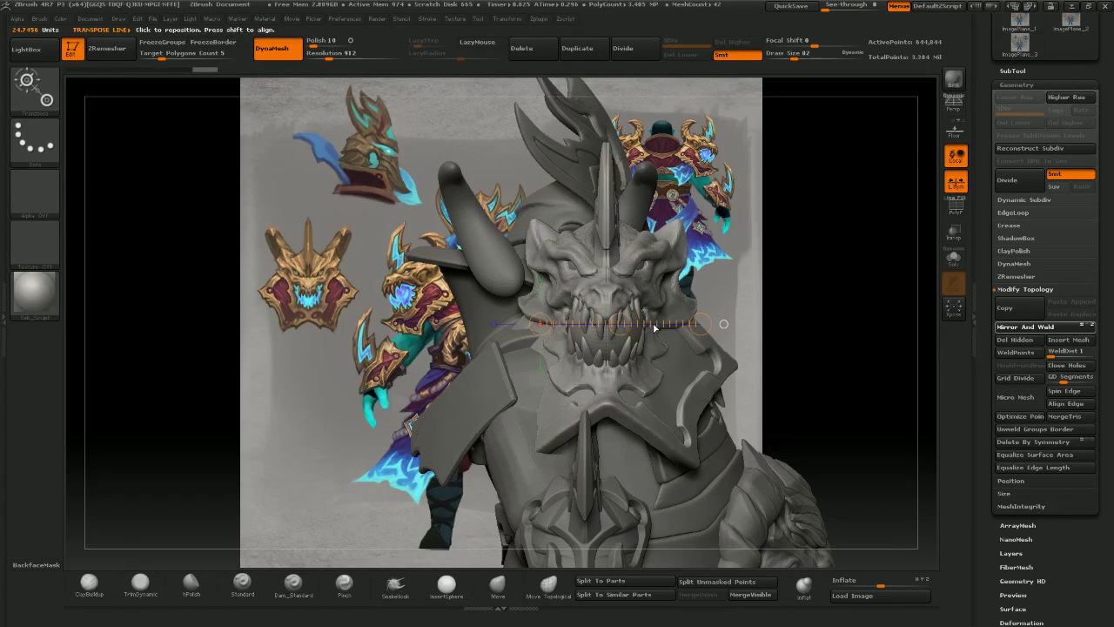
- Turn off local symmetry, fine-tune the skull pauldrons' sideways position and apply Mirror And Weld to them
left_click(955, 183)
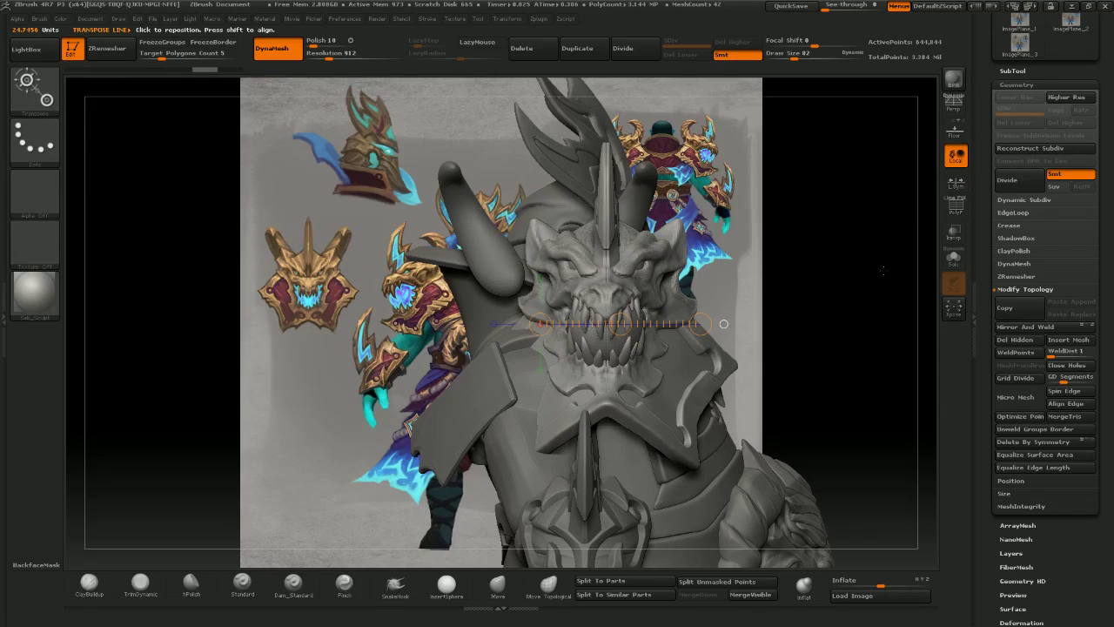
key("ctrl+z")
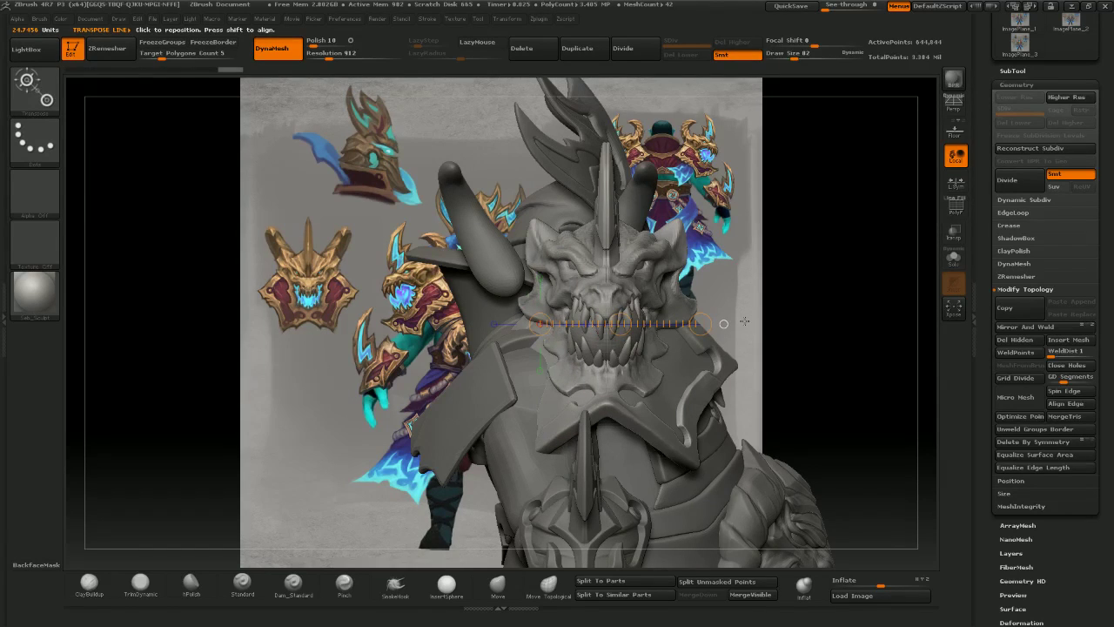
left_click_drag(620, 324, 635, 324)
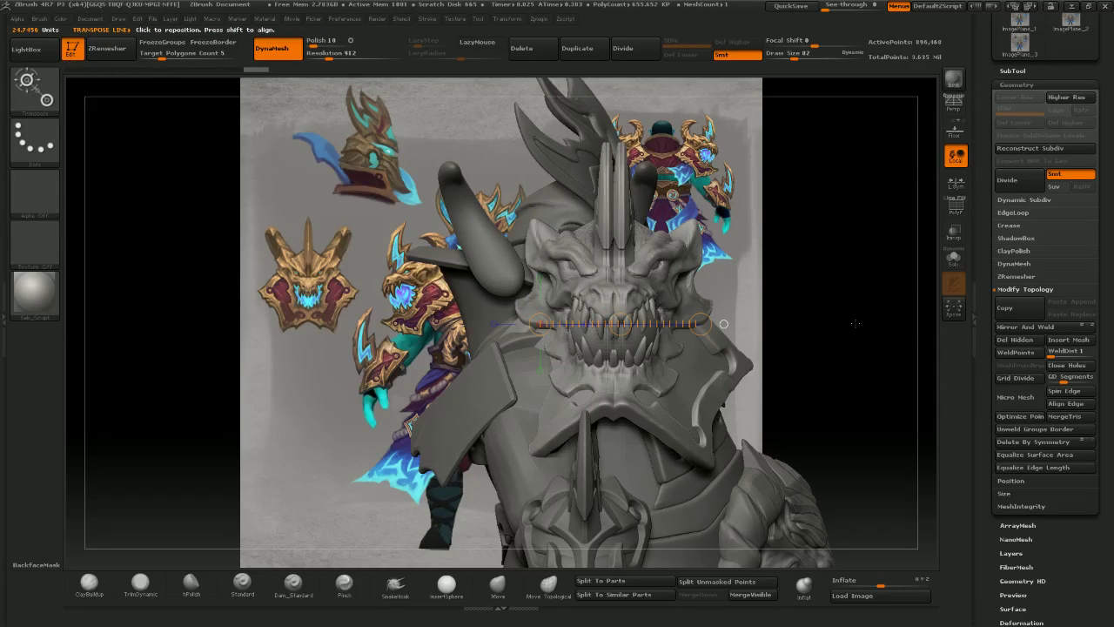
key("ctrl+z")
left_click_drag(620, 325, 611, 328)
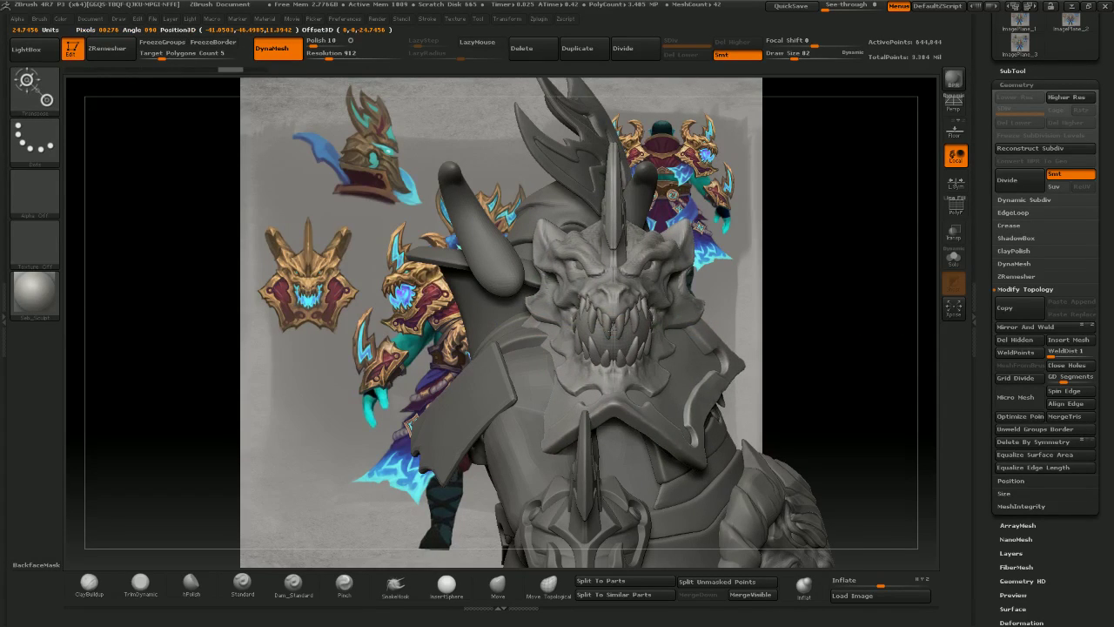
left_click(1053, 328)
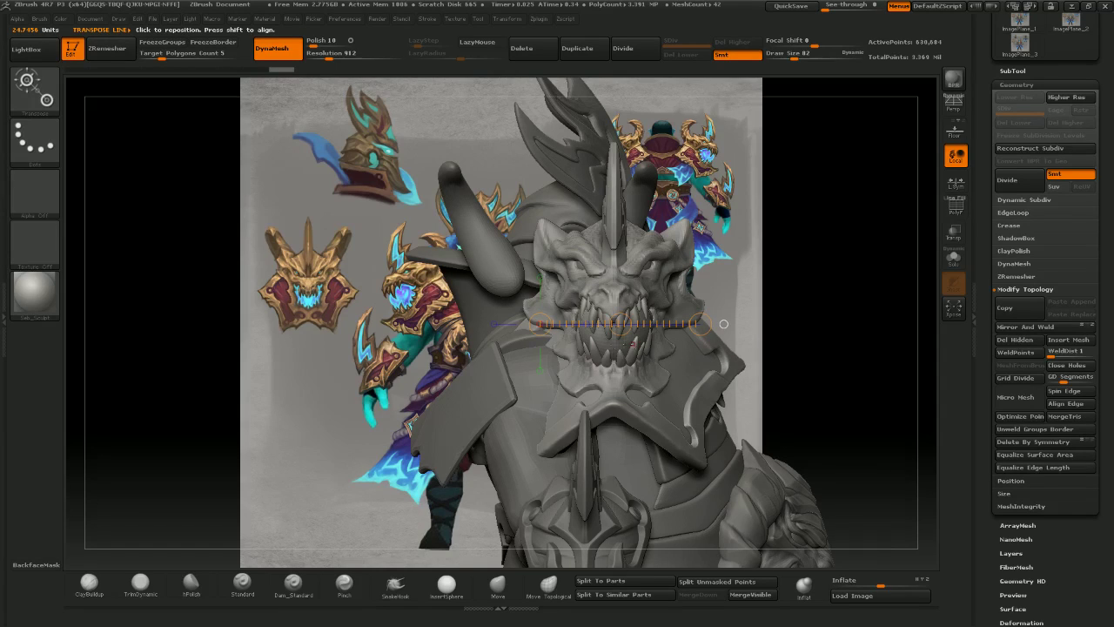
- Turn local symmetry back on and move the welded skull pauldrons back between their horns
left_click(957, 182)
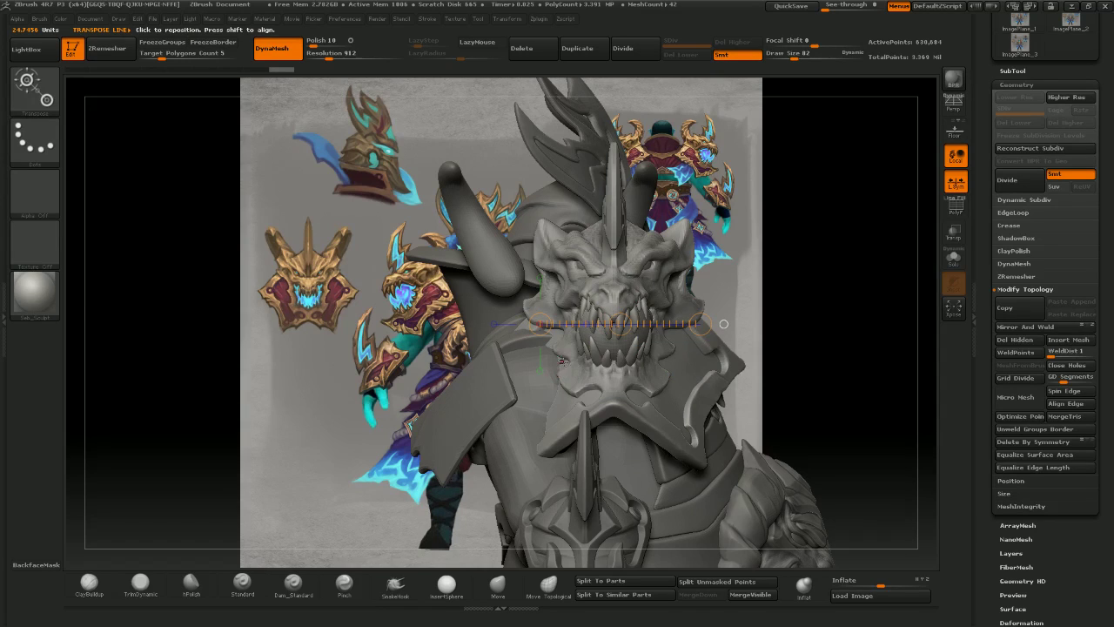
left_click_drag(620, 324, 556, 331, "shift")
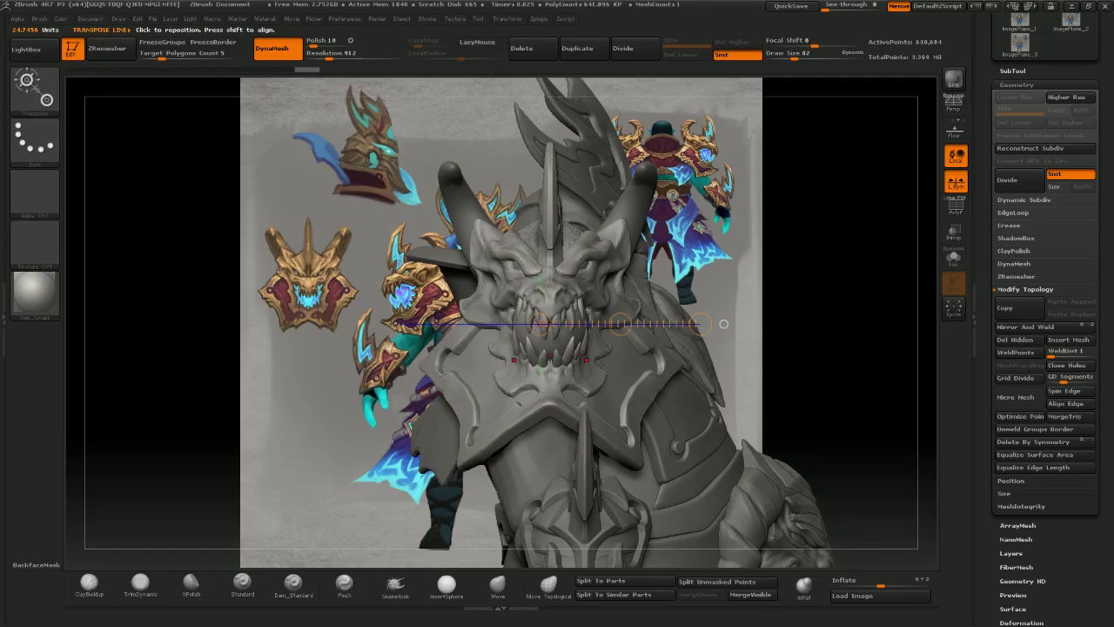
right_click_drag(724, 324, 705, 283, "ctrl")
mouse_move(600, 348)
right_mouse_down()
mouse_move(684, 451)
mouse_move(740, 430)
mouse_move(634, 413)
right_mouse_up()
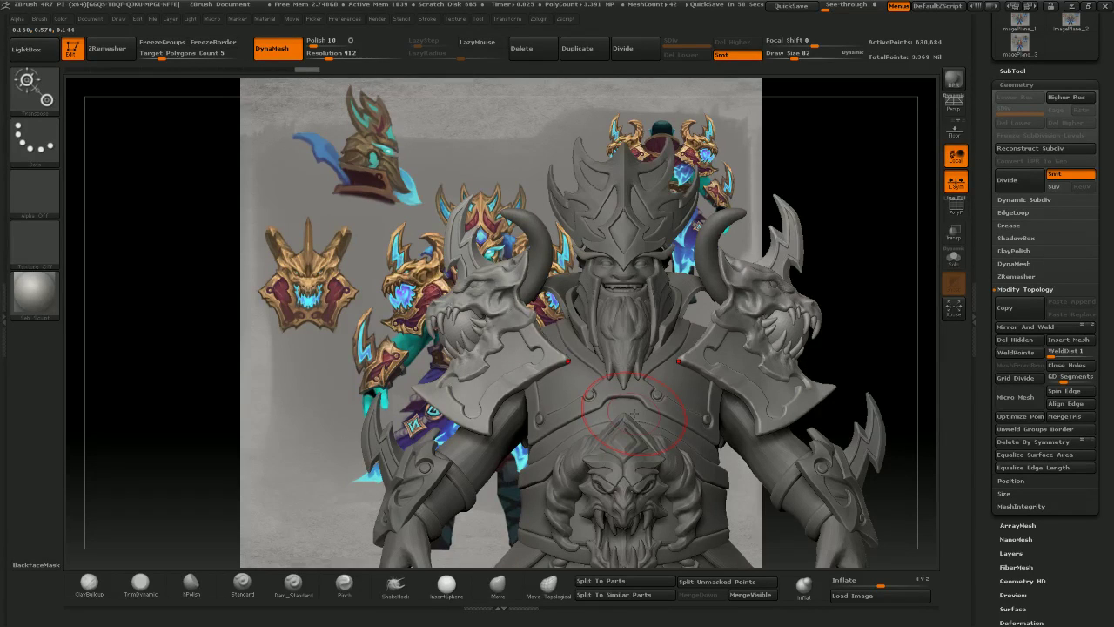
- Isolate the shoulder horns and skull pauldrons by hiding all the other subtools
right_click_drag(634, 413, 707, 388)
mouse_move(677, 385)
right_mouse_down()
mouse_move(719, 374)
mouse_move(515, 328)
mouse_move(600, 347)
right_mouse_up()
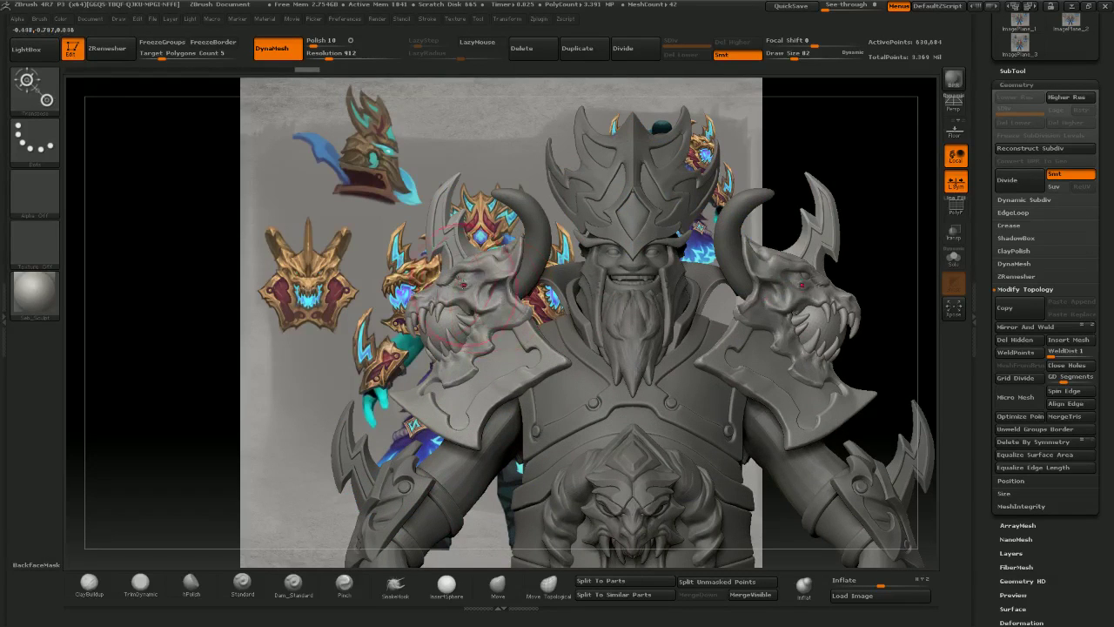
left_click(1018, 71)
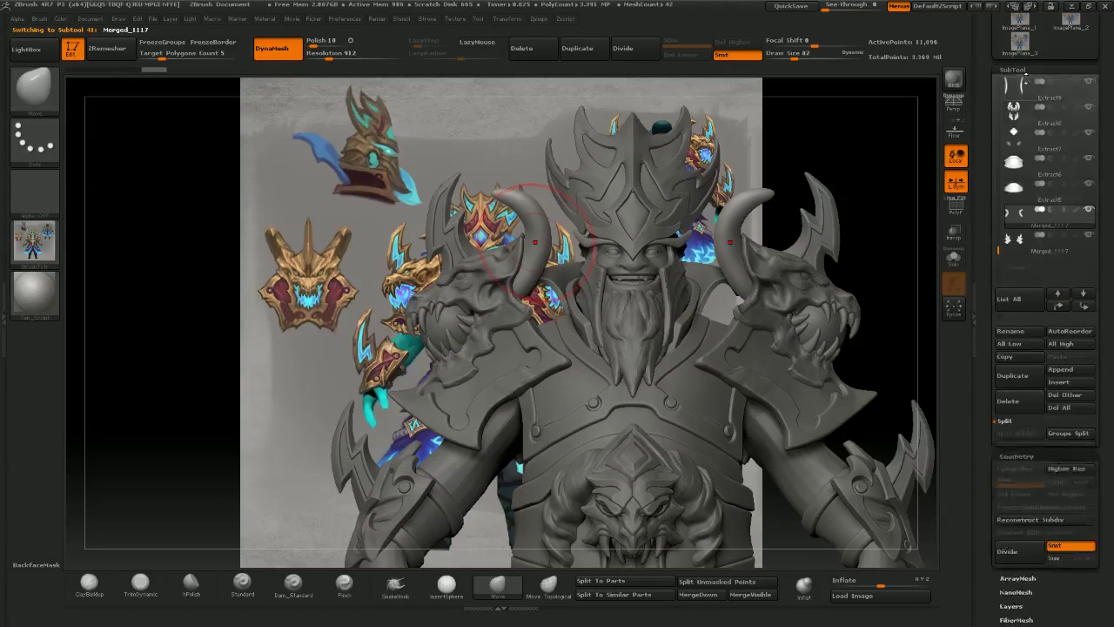
left_click(1088, 209)
left_click(1089, 234)
mouse_move(566, 403)
right_mouse_down()
mouse_move(528, 404)
mouse_move(513, 365)
right_mouse_up()
mouse_move(514, 365)
right_mouse_down("ctrl")
mouse_move(614, 352)
mouse_move(640, 312)
right_mouse_up("ctrl")
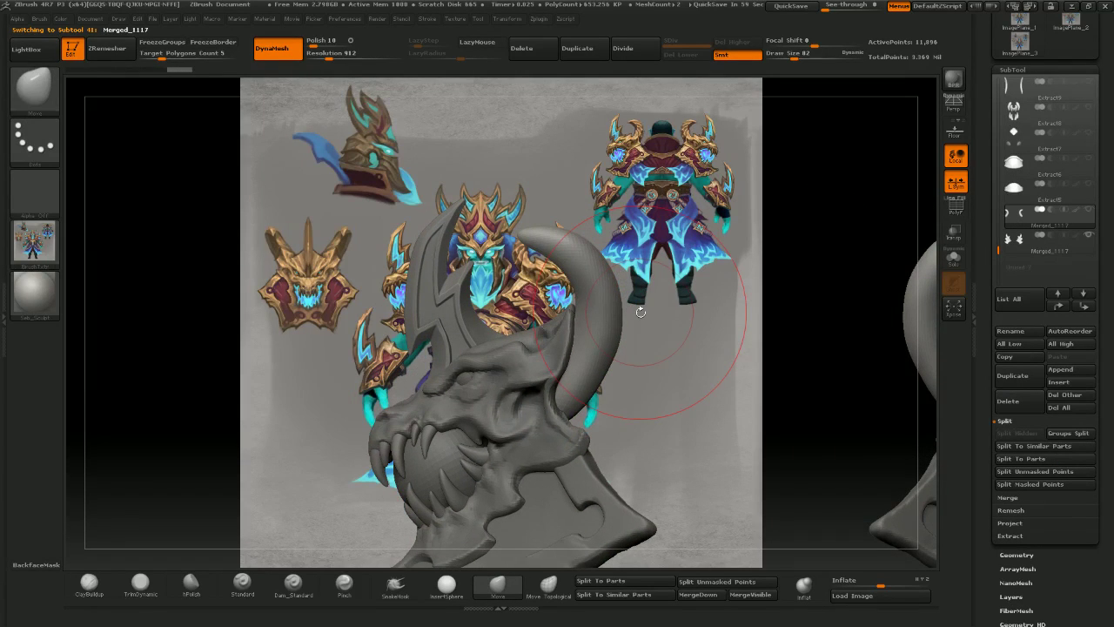
- Switch to the skull pauldrons with the horns hidden and nudge the lightning-shaped crest using a small Move brush
right_click_drag(594, 254, 601, 277, "ctrl")
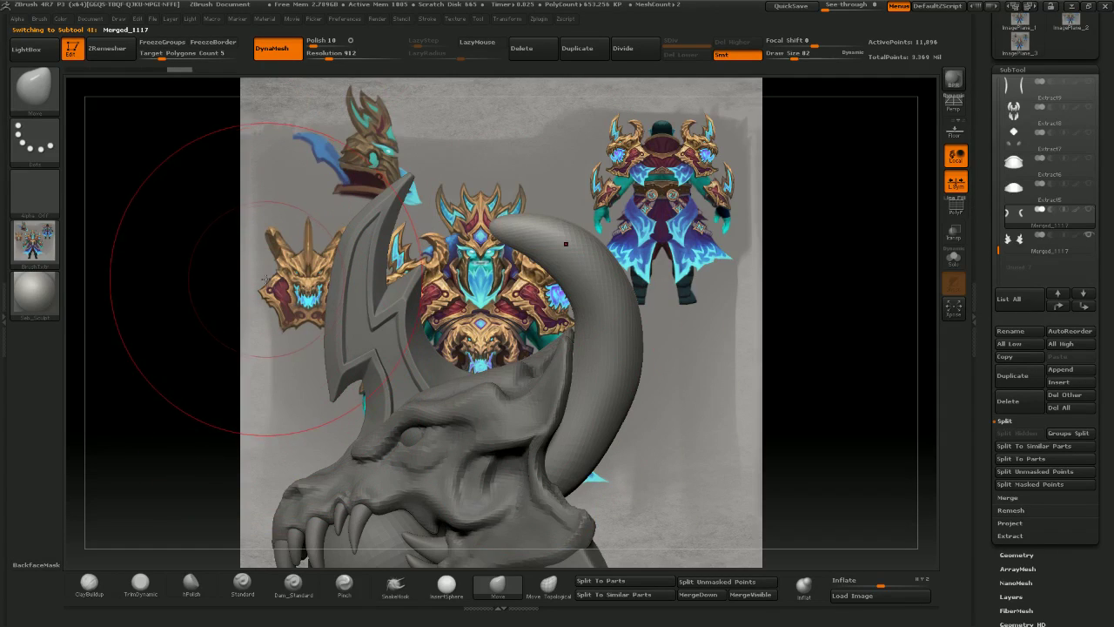
left_click_drag(795, 55, 782, 55)
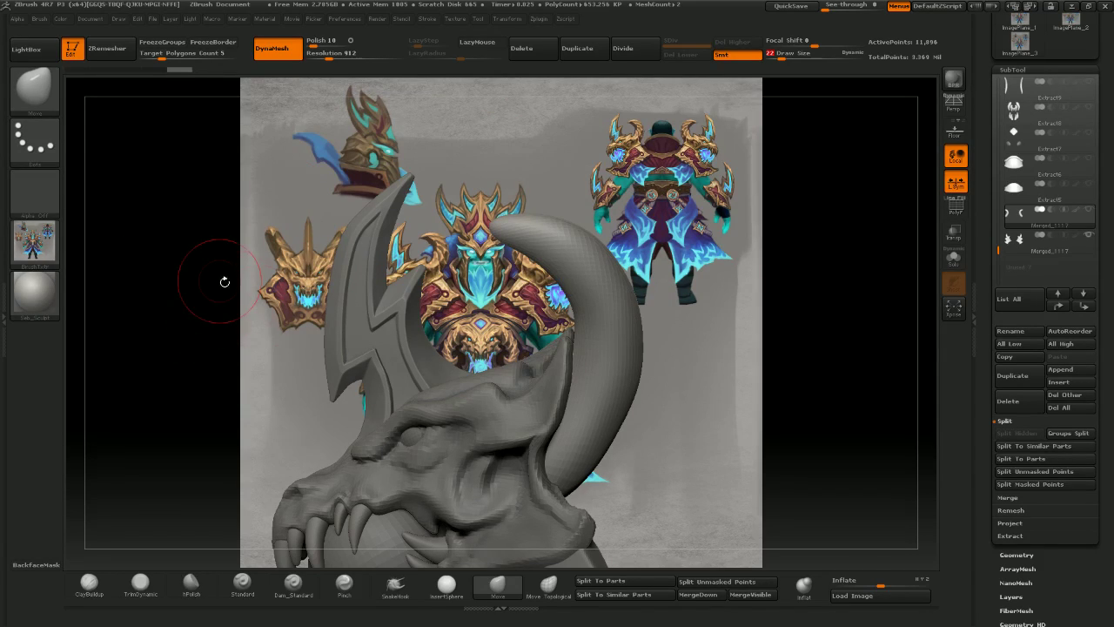
left_click(359, 285, "alt")
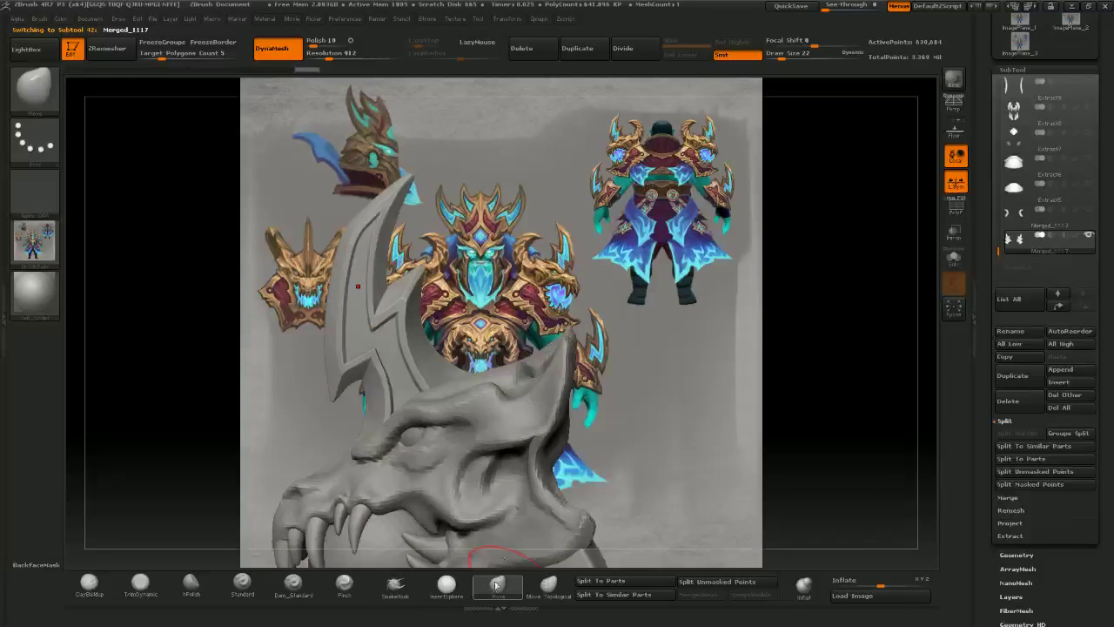
key("bracketright")
mouse_move(343, 271)
left_mouse_down()
mouse_move(334, 259)
mouse_move(367, 217)
left_mouse_up()
key("bracketleft")
- Examine the skull pauldron's crest, brow and face from the front and side
left_click_drag(151, 153, 262, 166)
left_click_drag(384, 285, 457, 318, "alt")
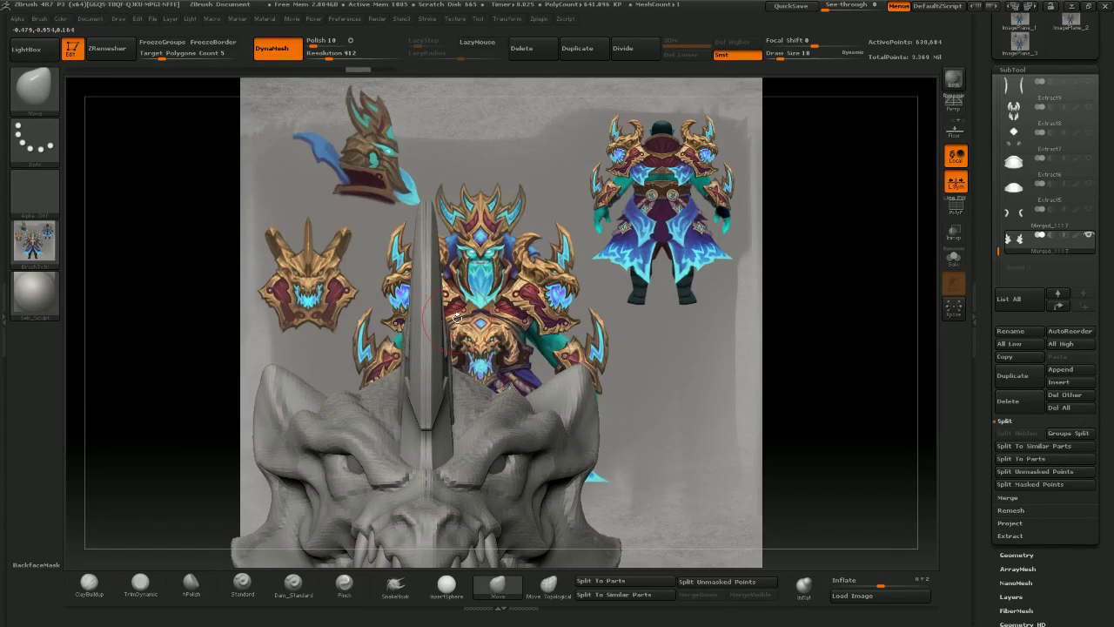
left_click_drag(174, 213, 194, 250)
mouse_move(181, 134)
left_mouse_down()
mouse_move(193, 190)
mouse_move(153, 171)
left_mouse_up()
left_click_drag(391, 276, 461, 171, "alt")
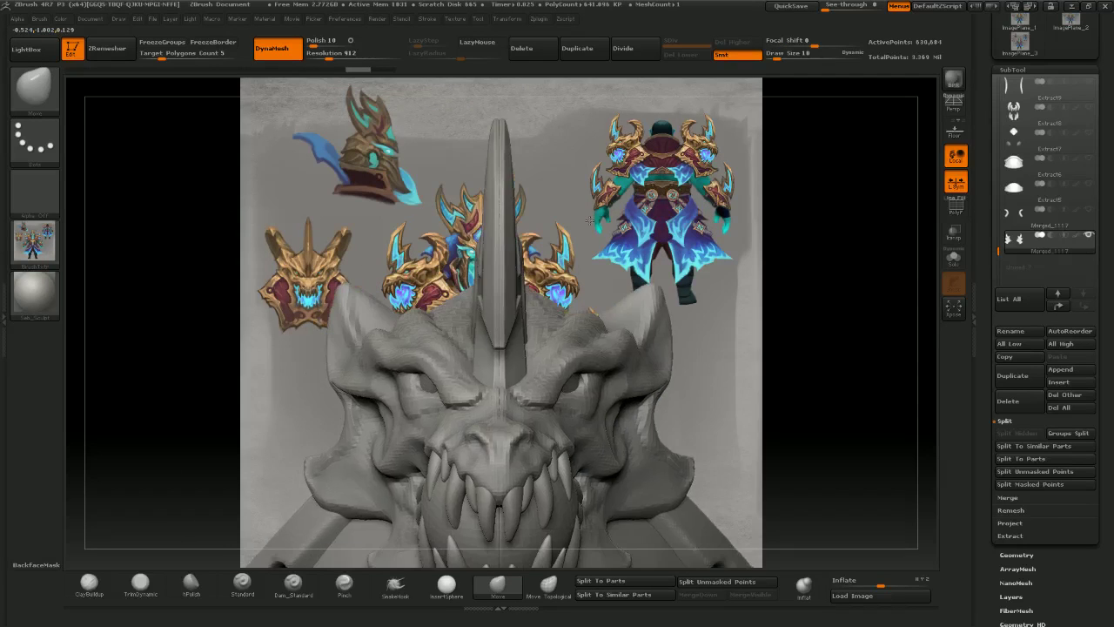
mouse_move(586, 295)
left_mouse_down()
mouse_move(557, 294)
mouse_move(514, 240)
left_mouse_up()
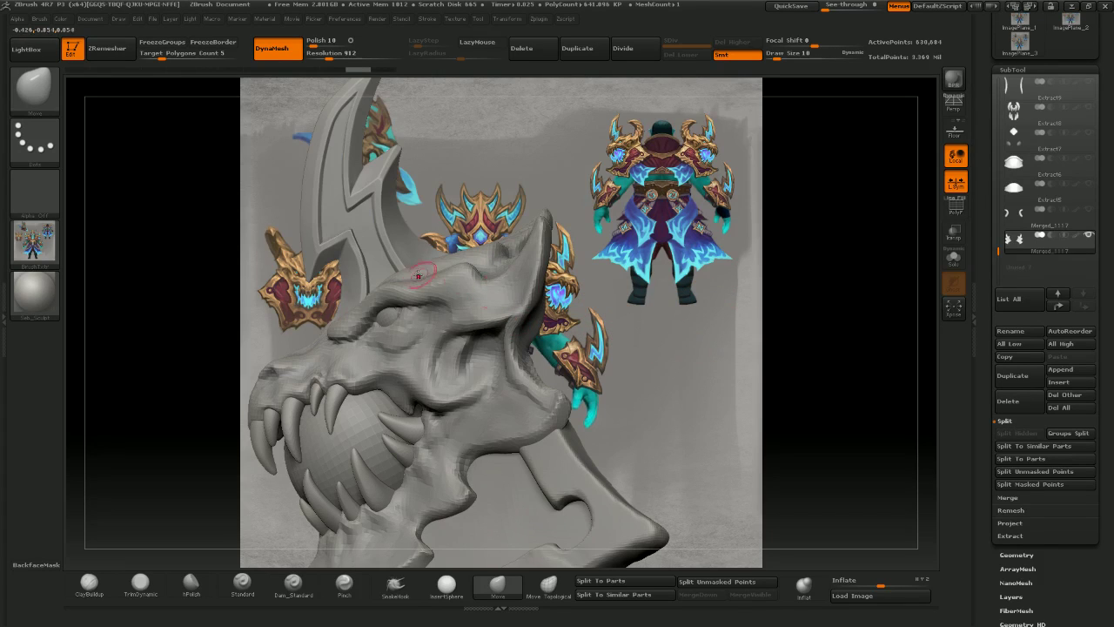
mouse_move(698, 300)
left_mouse_down()
mouse_move(774, 304)
mouse_move(703, 308)
left_mouse_up()
right_click_drag(703, 308, 583, 277, "ctrl")
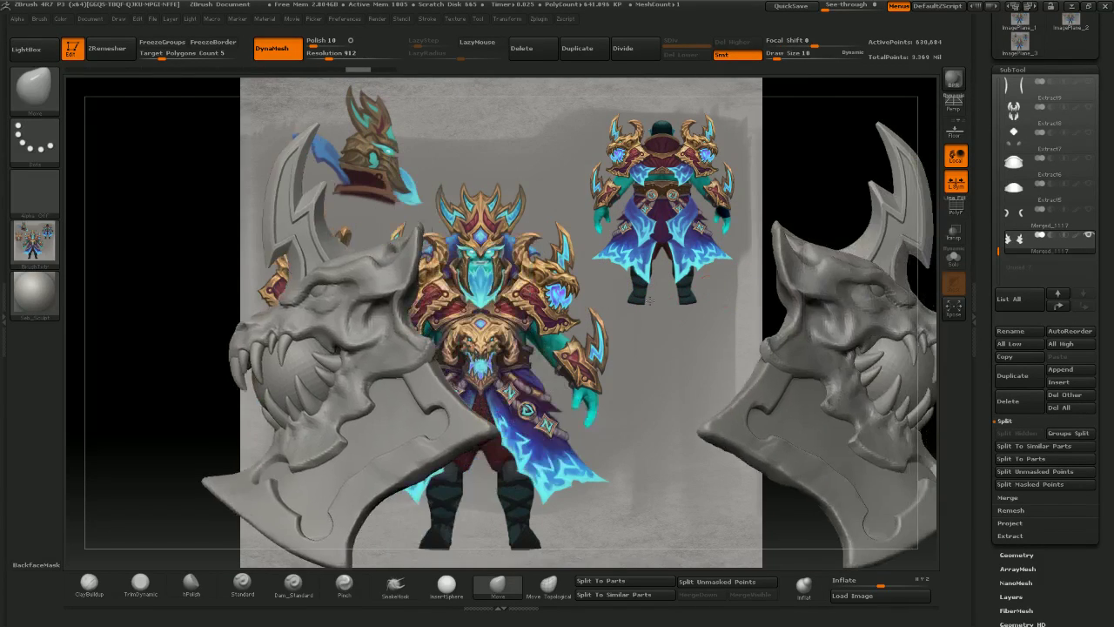
- Show the horns again, select them and remesh them with DynaMesh at a resolution of 600
left_click(1088, 210)
right_click_drag(461, 236, 619, 317, "alt")
left_click(554, 286, "alt")
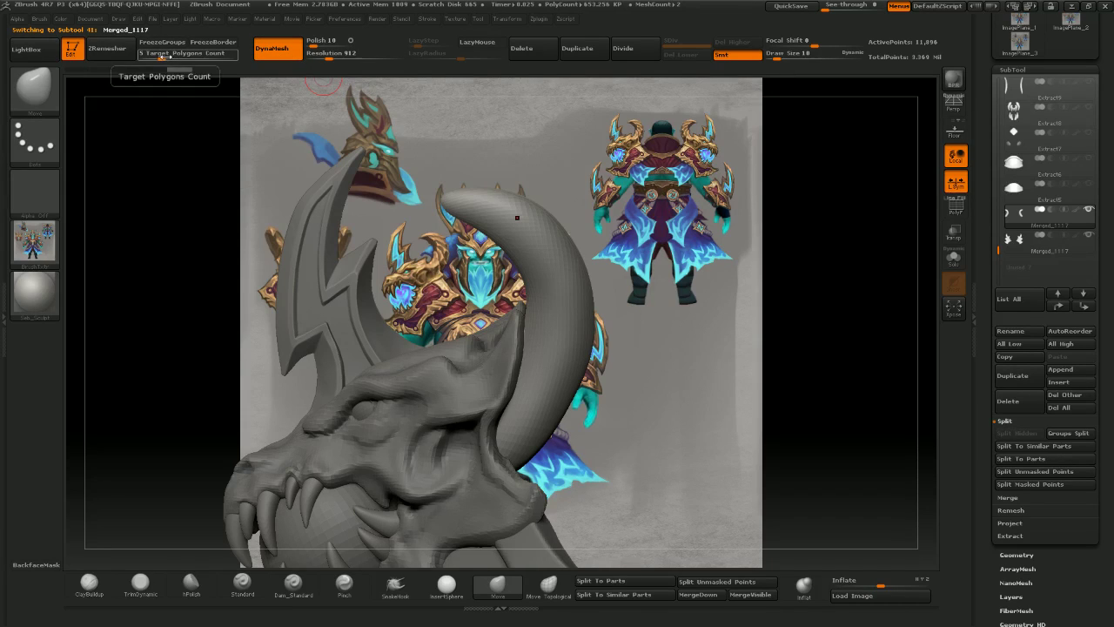
left_click(328, 57)
type("600")
key("Return")
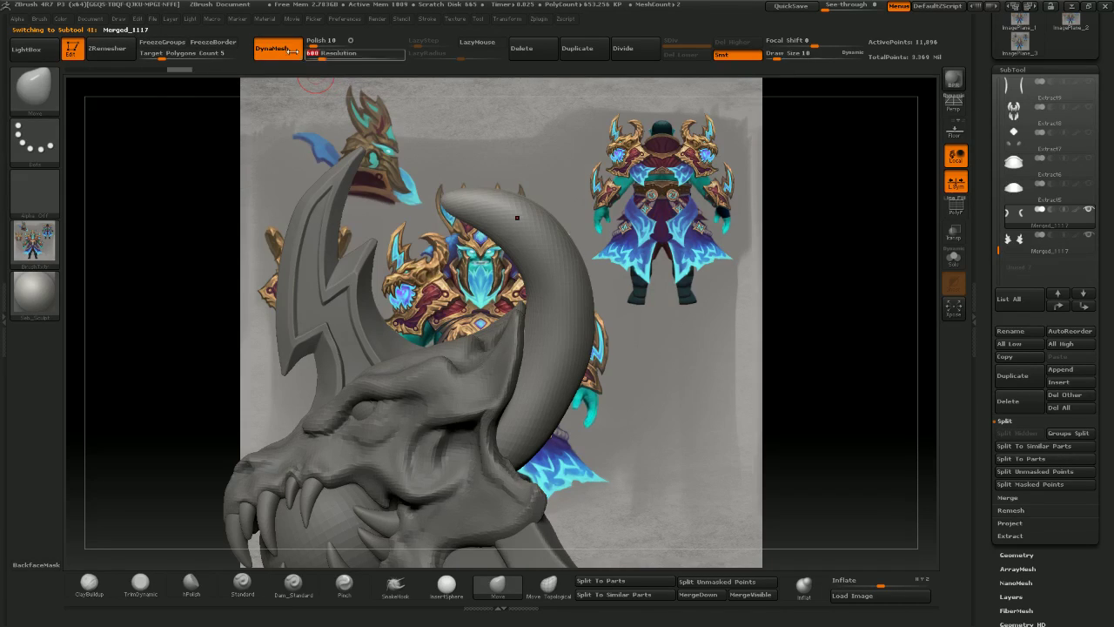
left_click(292, 53)
left_click(292, 53)
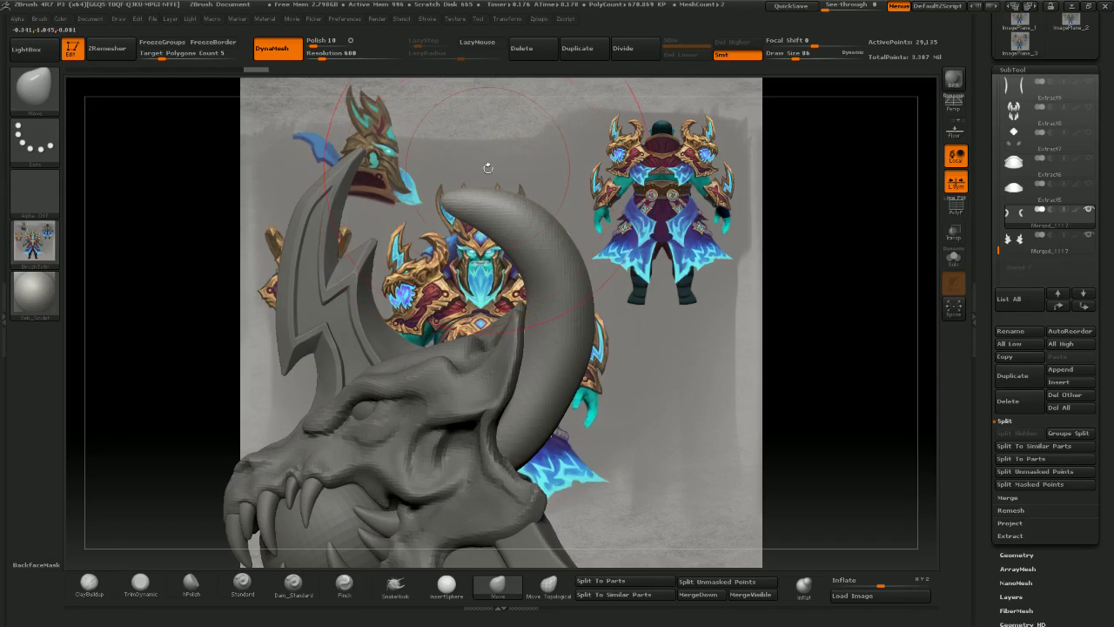
- Raise the Draw Size to 86 and push the curved horn's tip slightly upward with the Move brush
key("bracketright")
key("bracketright")
key("bracketright")
key("bracketright")
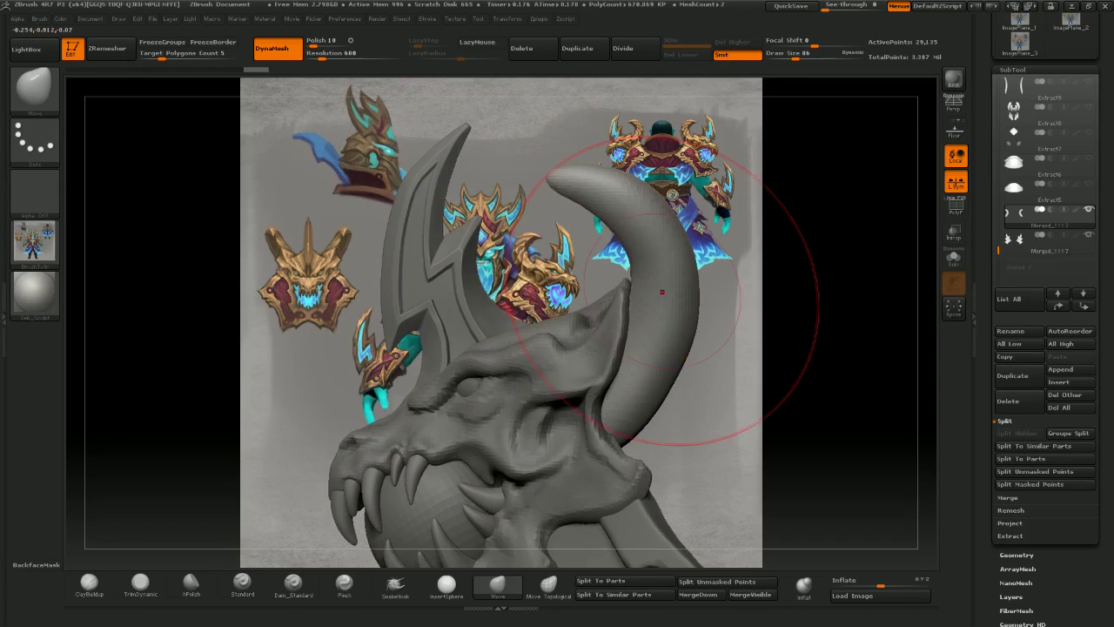
right_click_drag(662, 291, 686, 295, "ctrl")
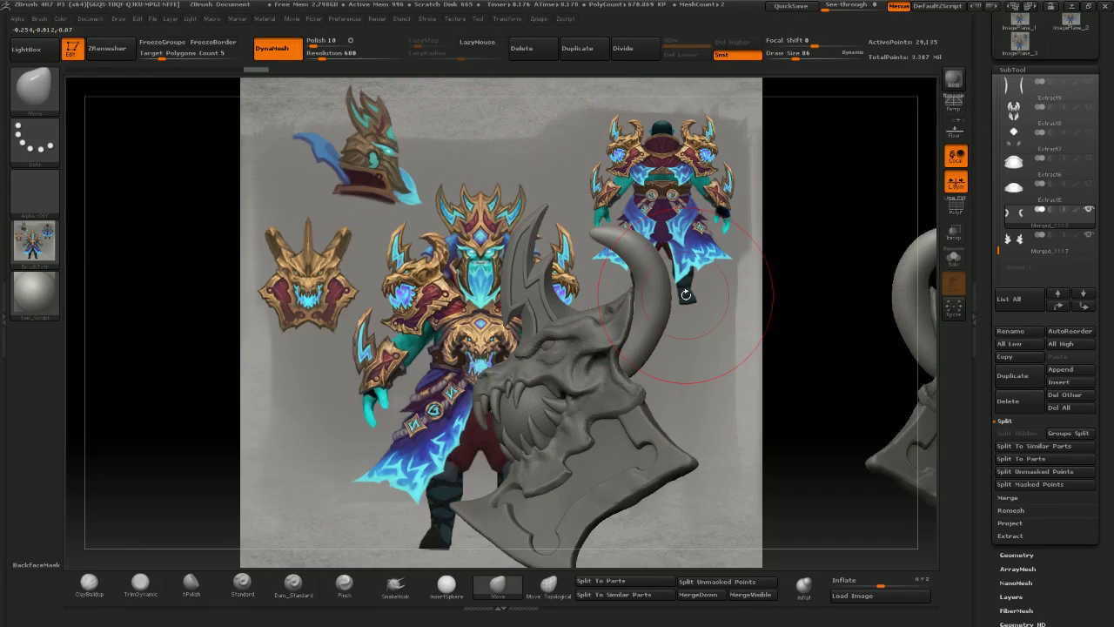
left_click_drag(608, 239, 606, 229)
key("bracketright")
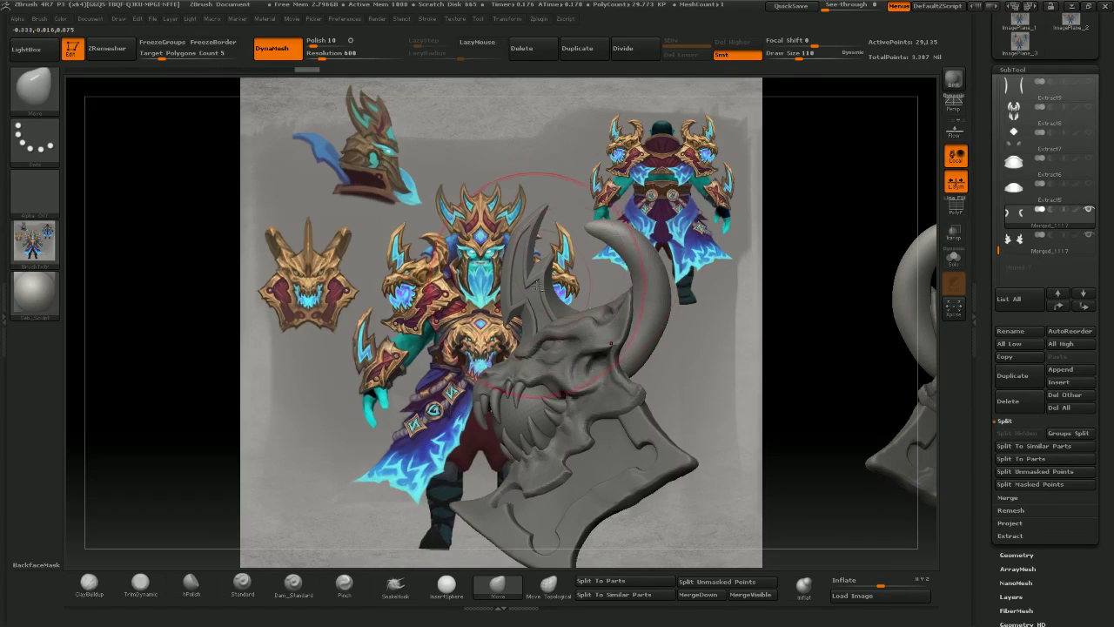
- Adjust the horn's inner curve near the tip with the Move brush at a Draw Size of 66
left_click(540, 284, "alt")
right_click_drag(540, 283, 598, 260)
left_click(650, 260, "alt")
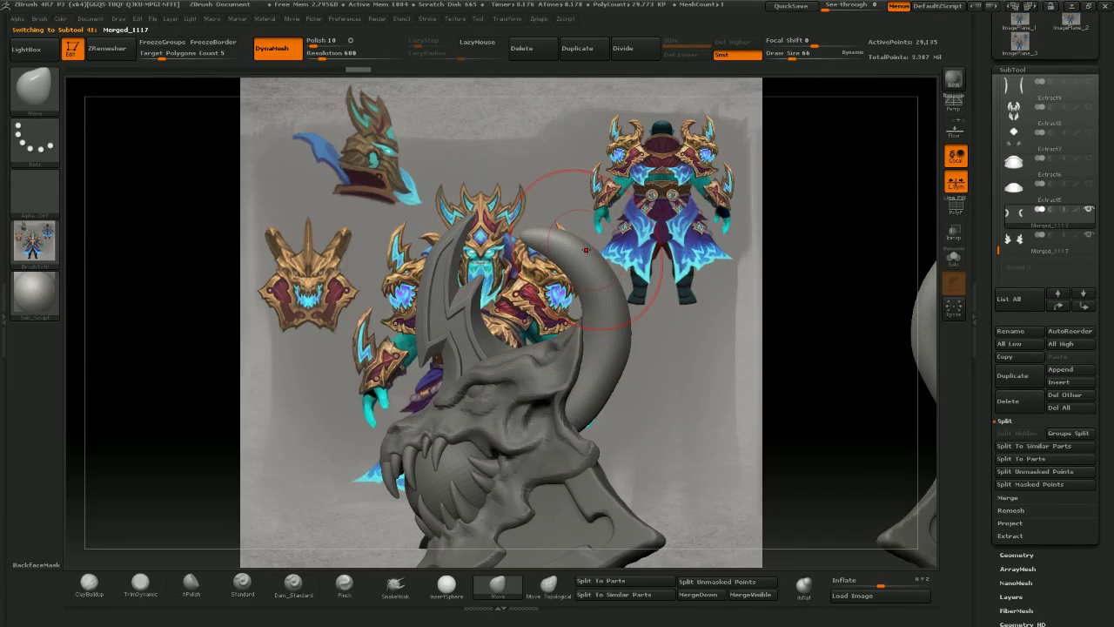
mouse_move(540, 308)
left_mouse_down()
mouse_move(613, 303)
mouse_move(525, 309)
left_mouse_up()
left_click_drag(525, 261, 529, 253)
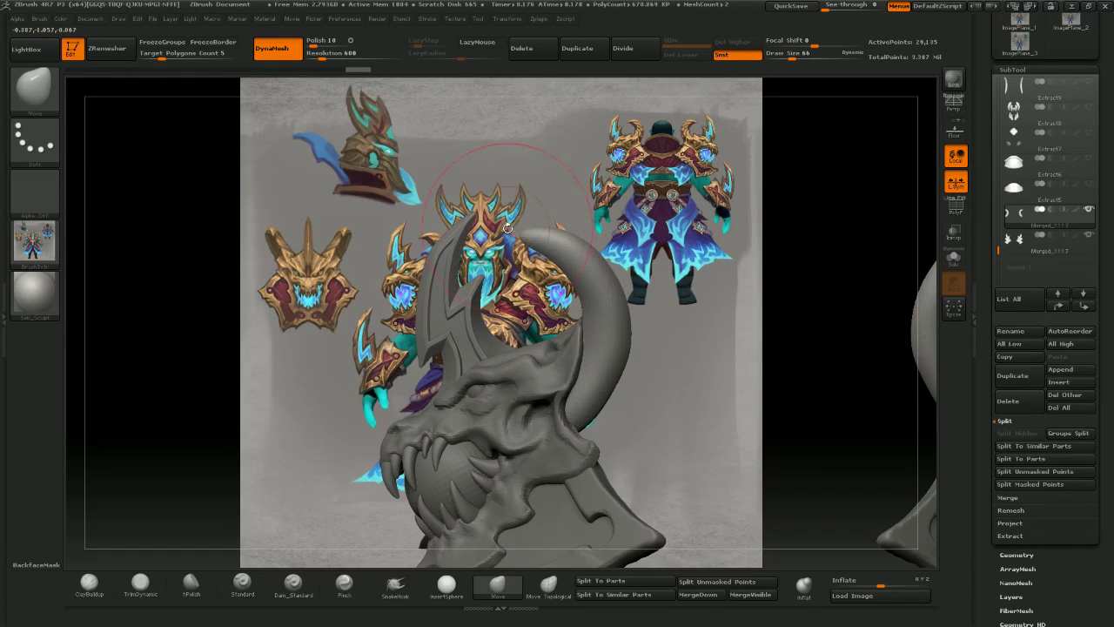
- Refine the horn's tip and upper outer arc with small Move brush strokes at Draw Sizes between 58 and 74
mouse_move(557, 264)
right_mouse_down()
mouse_move(612, 266)
mouse_move(529, 258)
right_mouse_up()
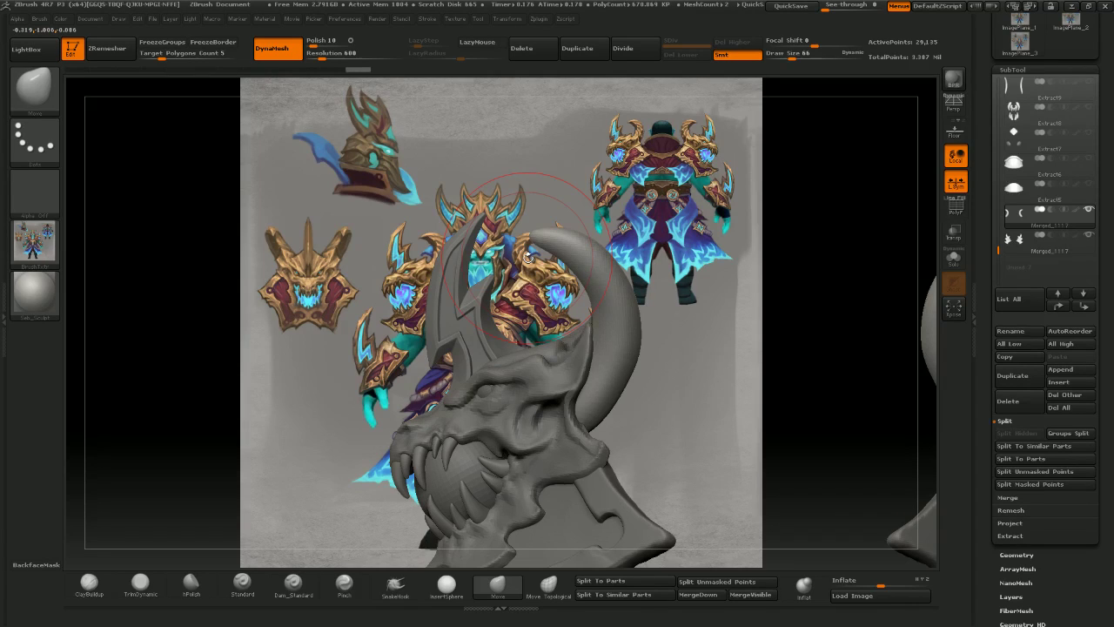
mouse_move(607, 241)
right_mouse_down("ctrl")
mouse_move(597, 254)
mouse_move(587, 239)
right_mouse_up("ctrl")
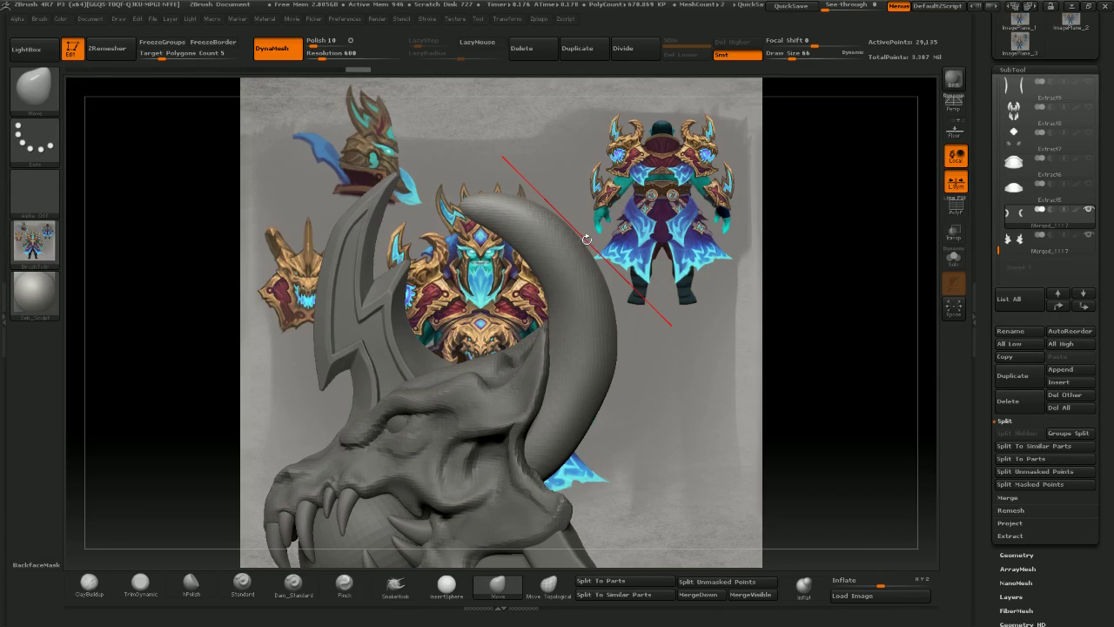
left_click_drag(586, 239, 606, 237, "alt")
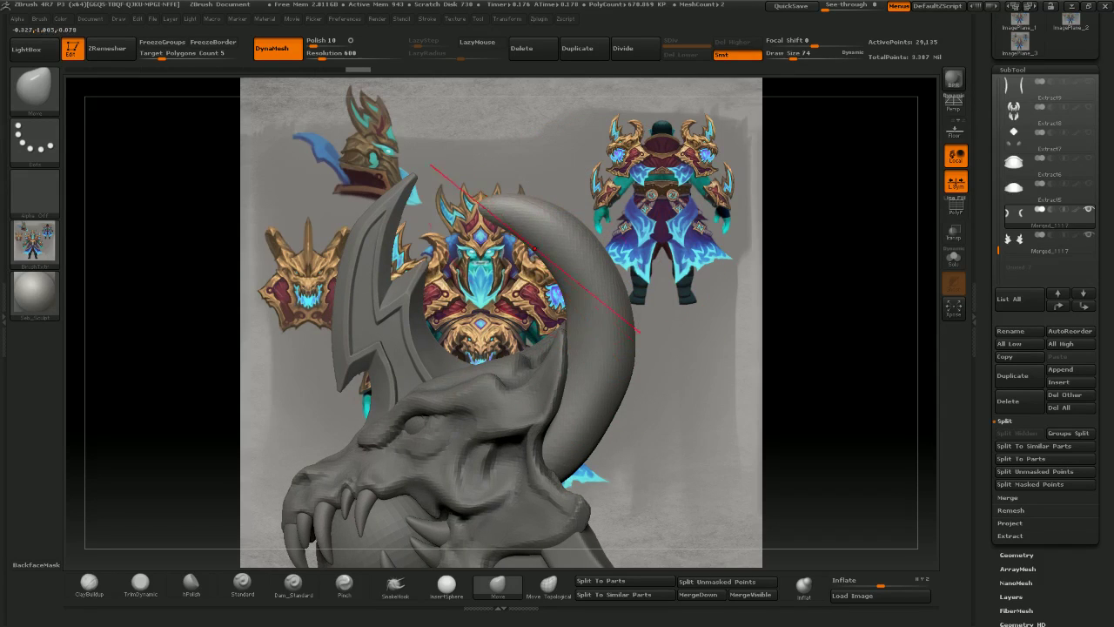
left_click_drag(493, 210, 491, 220)
key("]")
key("bracketleft")
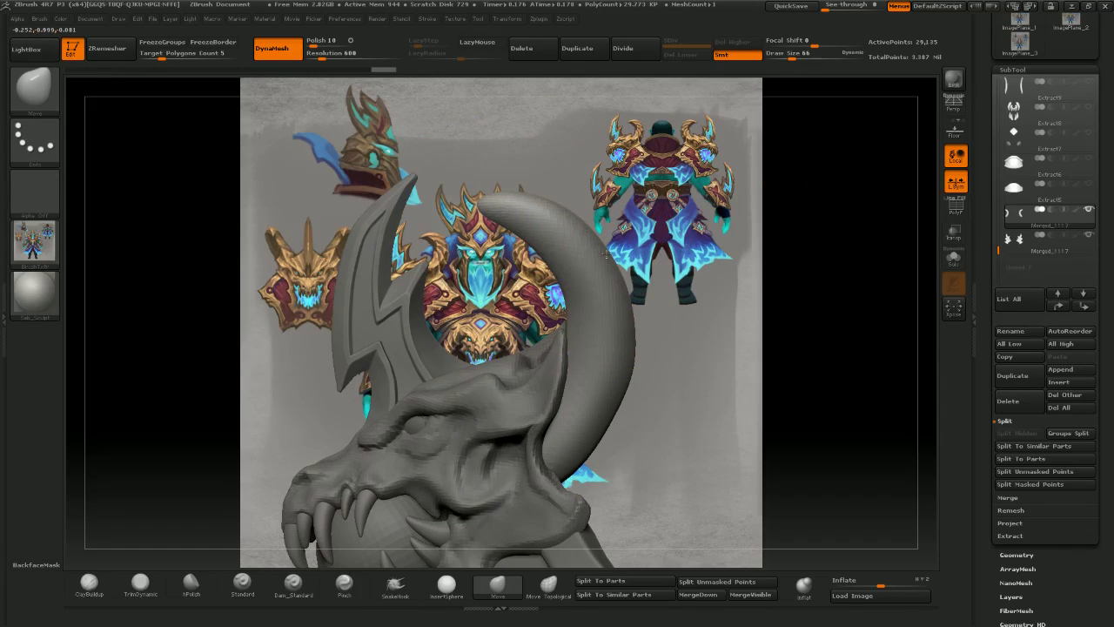
left_click_drag(606, 253, 605, 255)
key("bracketleft")
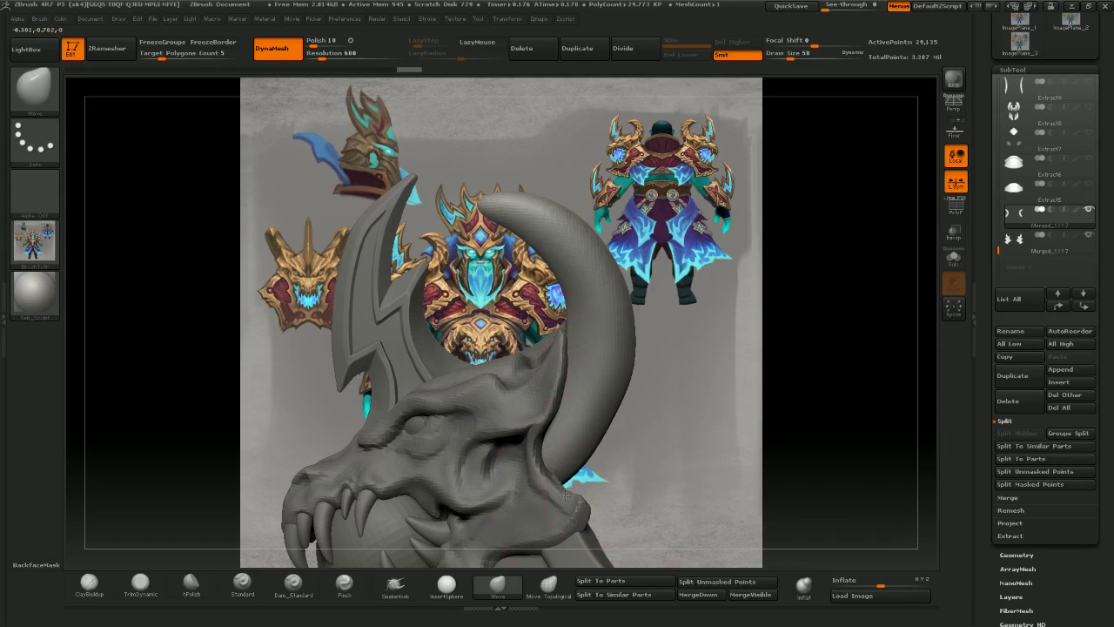
- Reshape the horn's rounded base where it meets the back of the skull with the Move brush
left_click_drag(802, 420, 545, 390)
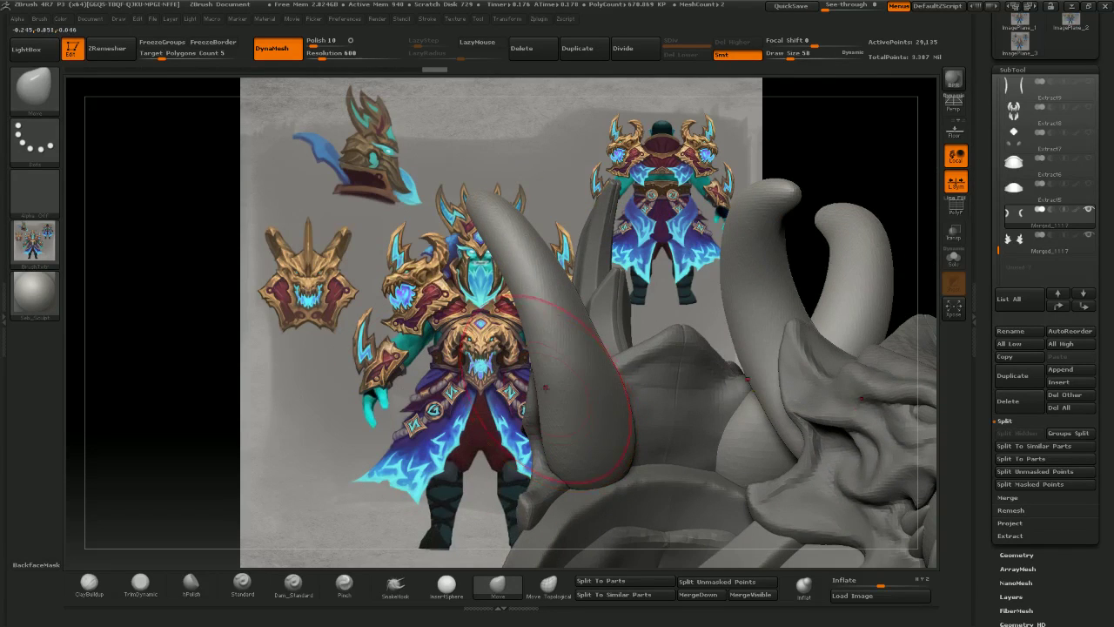
right_click_drag(612, 367, 707, 394)
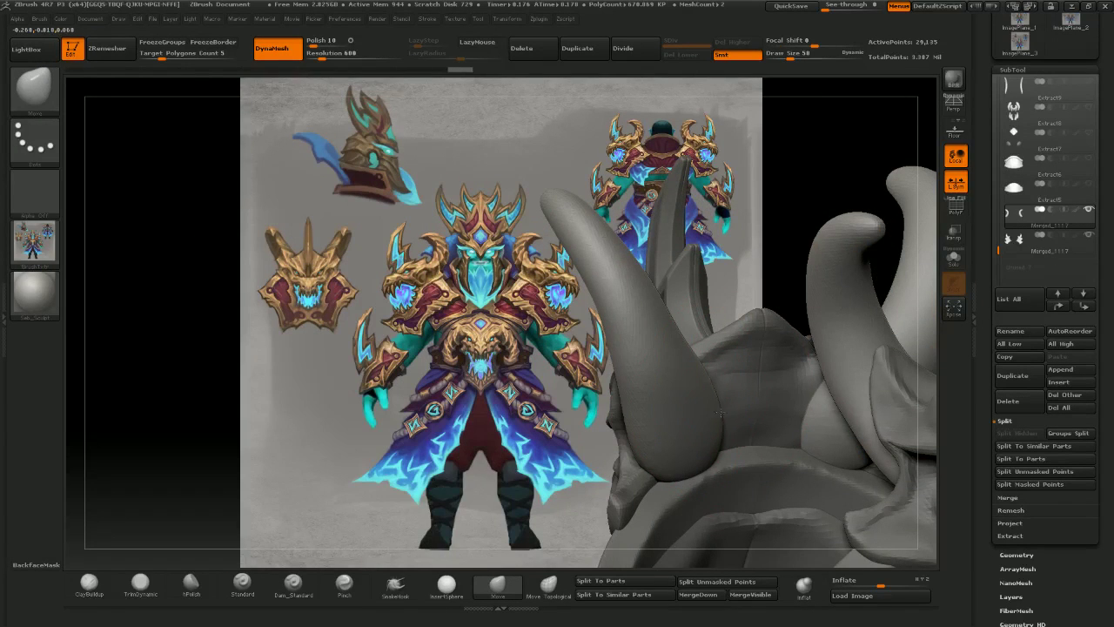
left_click_drag(711, 462, 722, 463)
right_click_drag(721, 460, 750, 454)
left_click_drag(711, 461, 703, 457)
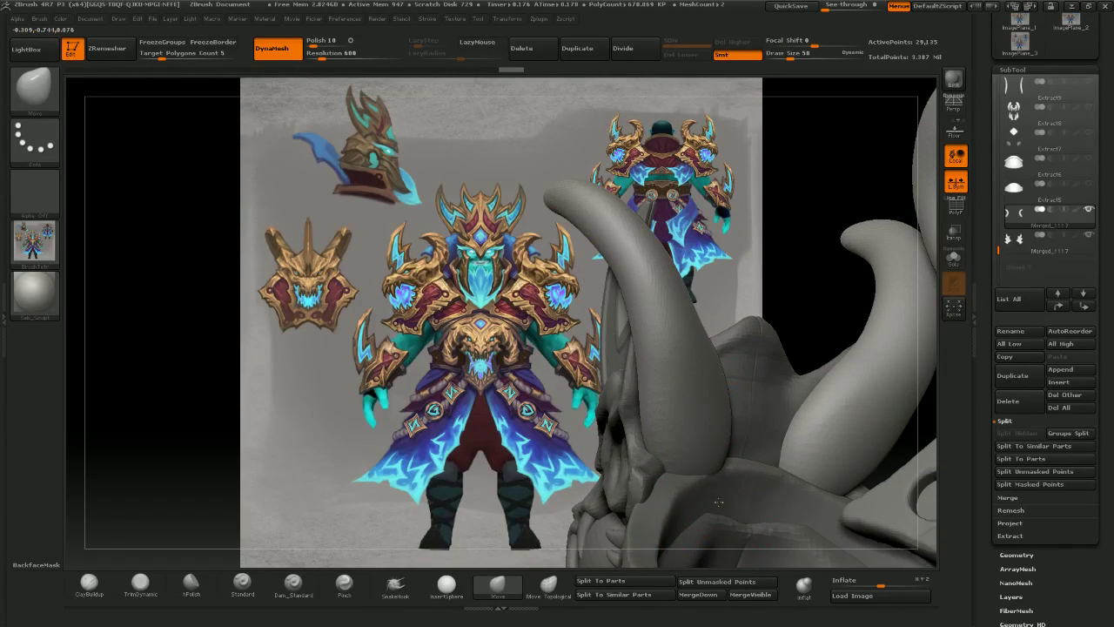
- Try a lasso mask over the horn's tip and undo it
right_click_drag(586, 474, 694, 439)
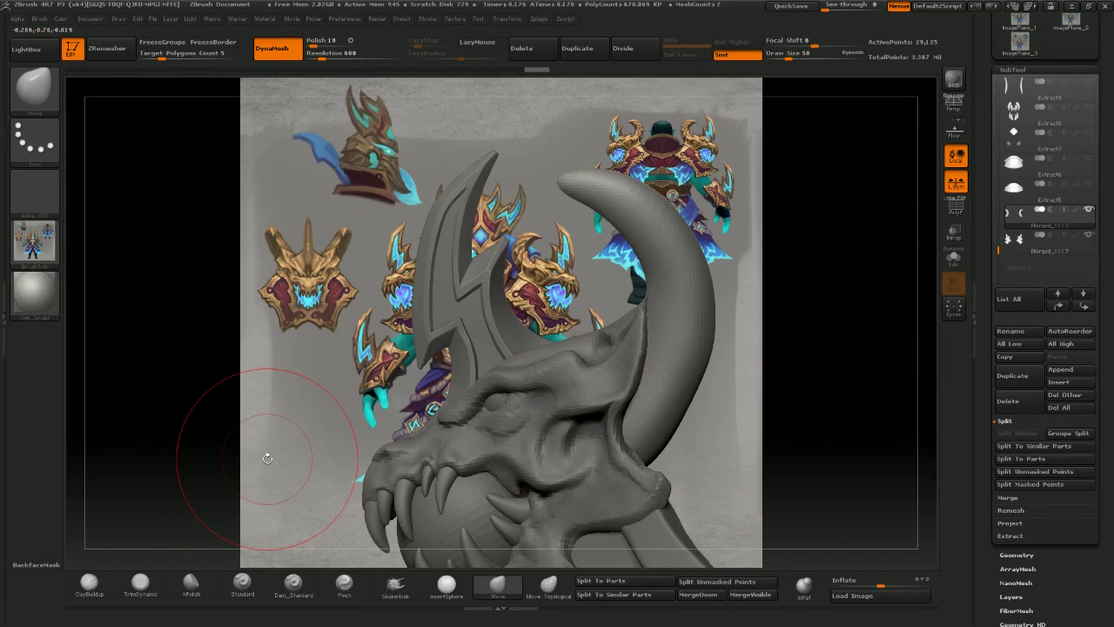
key("bracketleft")
key("bracketleft")
key("bracketleft")
key("bracketleft")
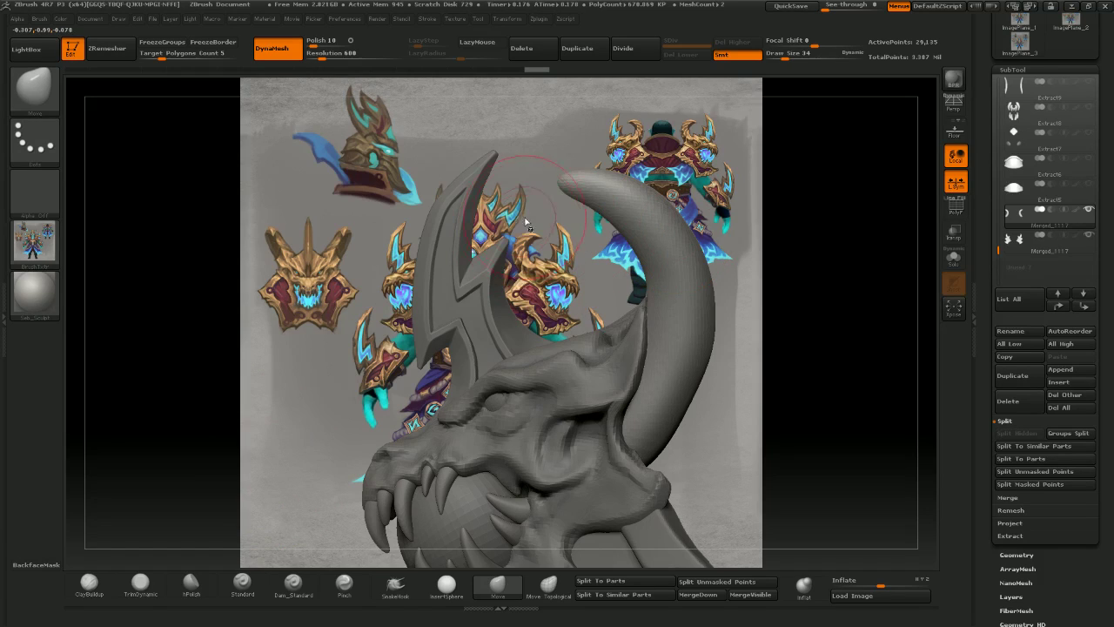
key("ctrl")
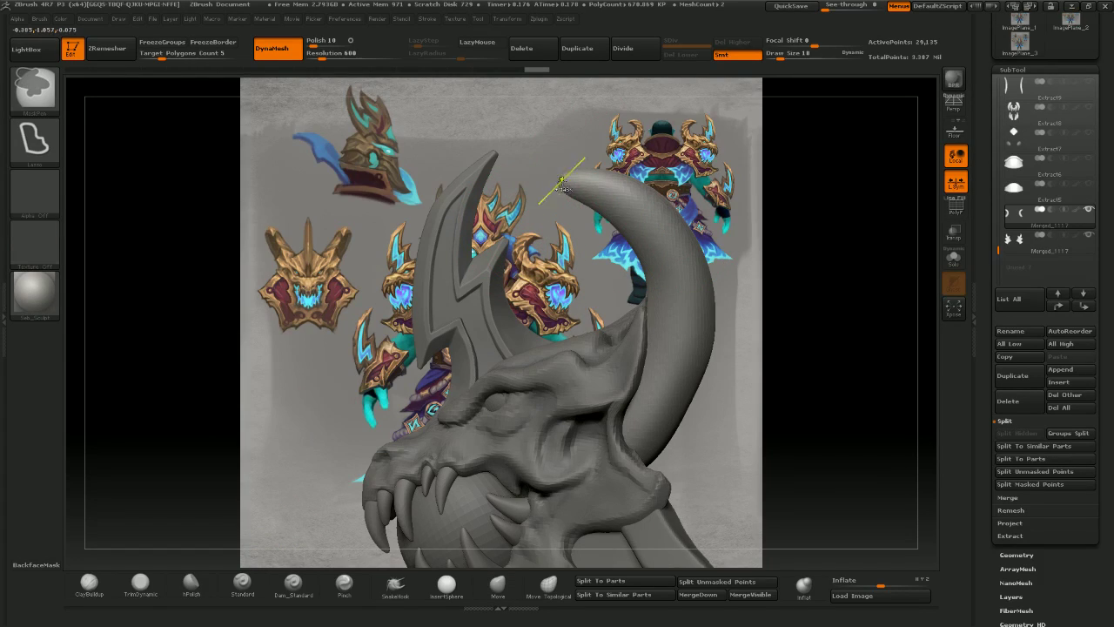
mouse_move(528, 170)
left_mouse_down("ctrl")
mouse_move(661, 199)
mouse_move(735, 179)
left_mouse_up("ctrl")
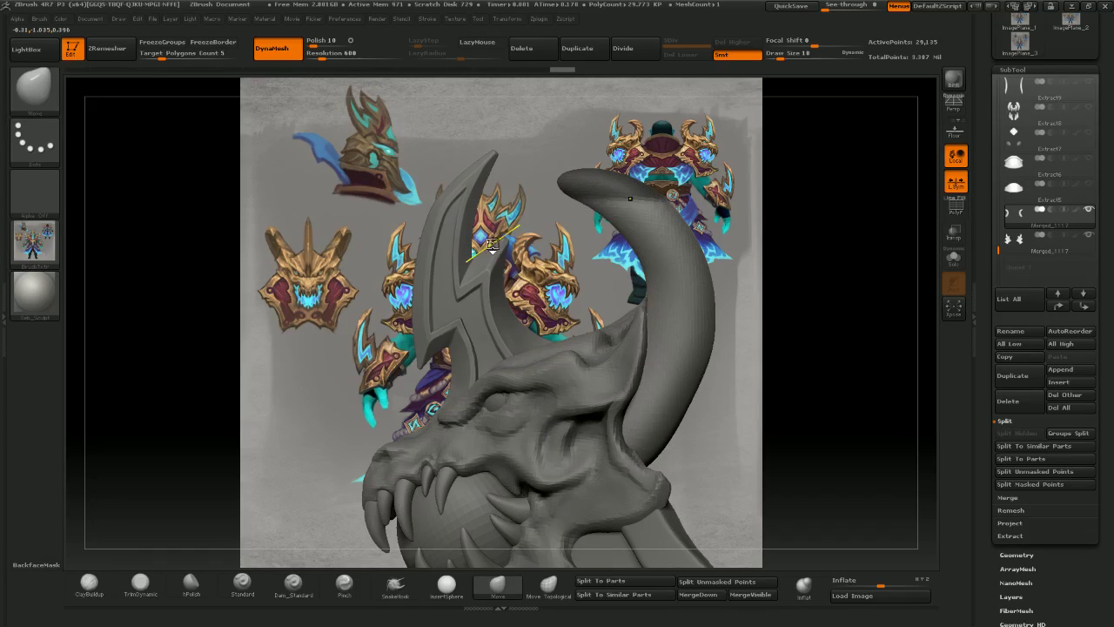
key("ctrl+z")
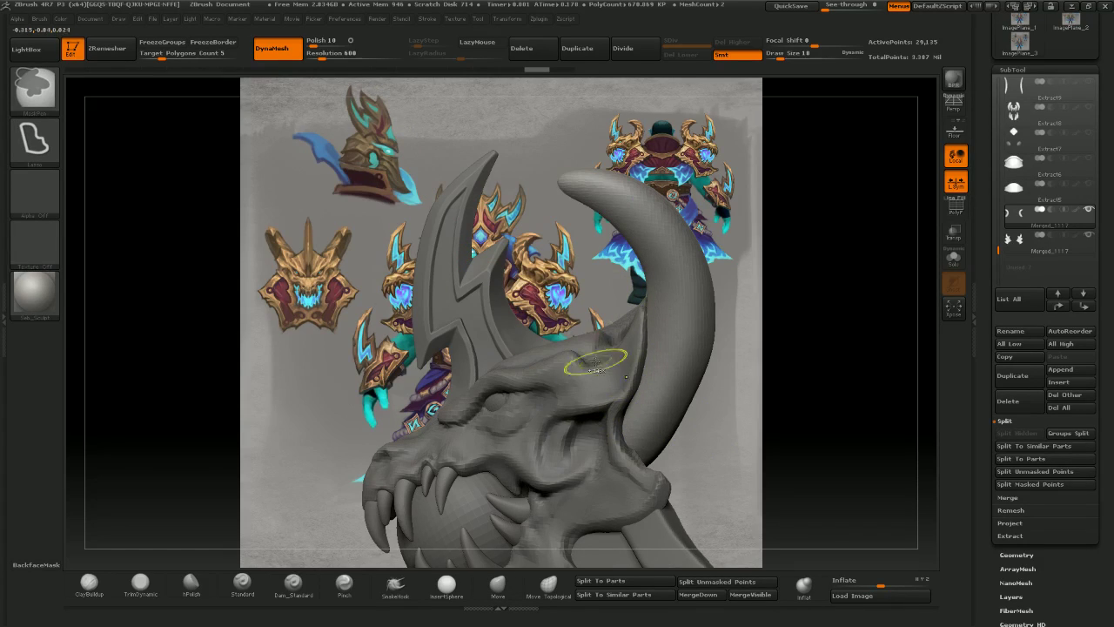
- Lasso-mask the horn's lower inner area and invert the mask so that only this area stays editable
mouse_move(603, 456)
left_mouse_down("ctrl")
mouse_move(624, 463)
mouse_move(685, 433)
mouse_move(665, 291)
mouse_move(611, 271)
left_mouse_up("ctrl")
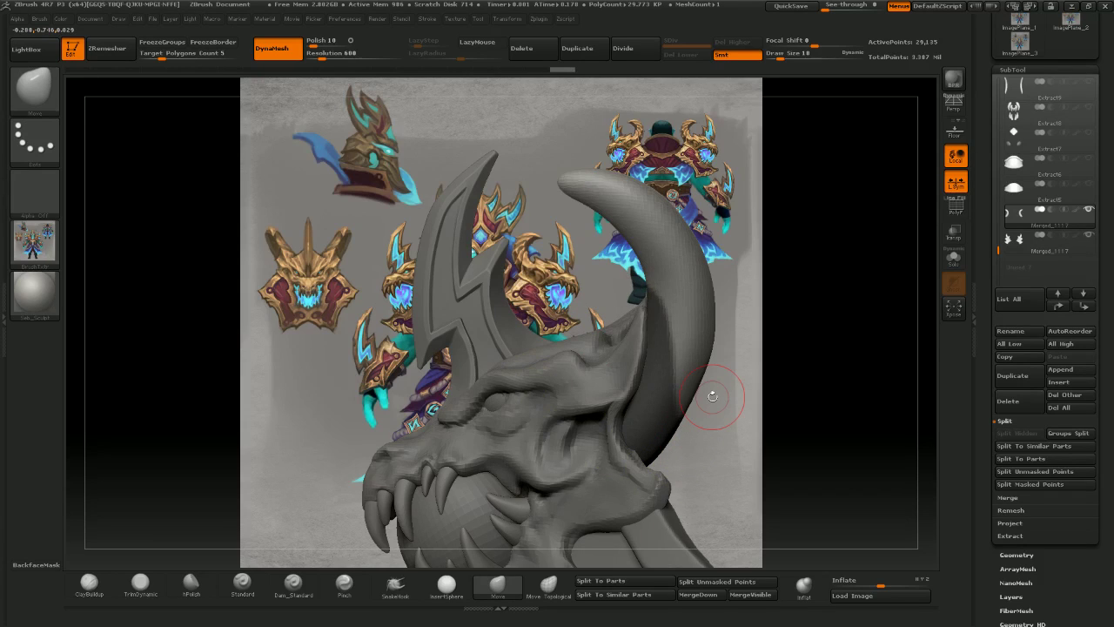
left_click(838, 335, "ctrl")
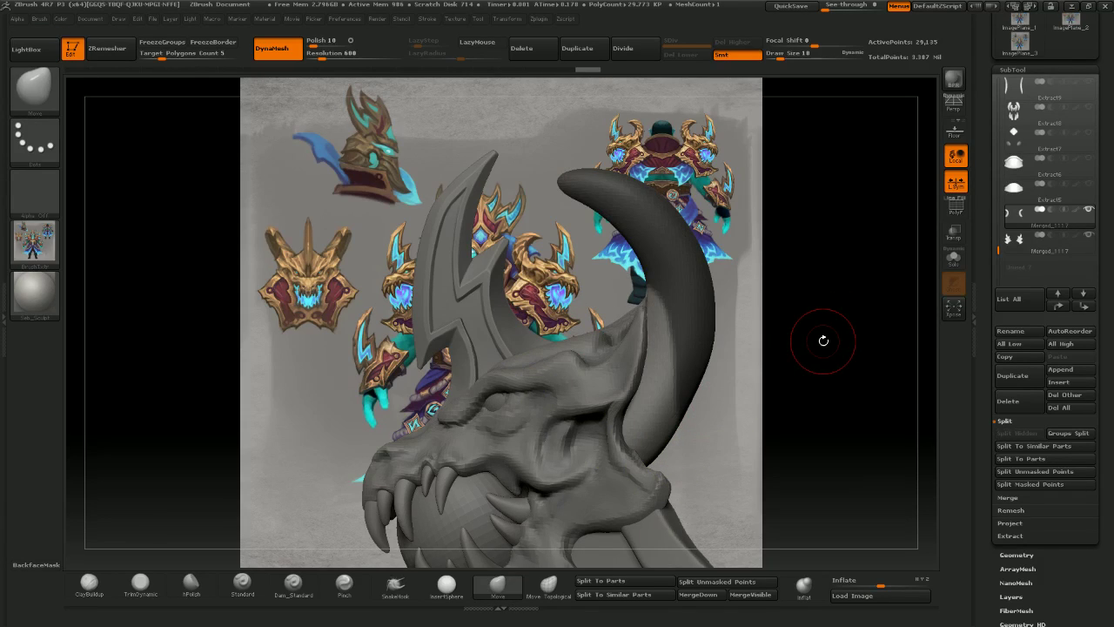
left_click(823, 340, "ctrl")
left_click(831, 341, "ctrl")
- Nudge the unmasked inner edge of the horn behind the skull's ear with the Move brush at a Draw Size of 42
left_click_drag(832, 340, 750, 372)
left_click_drag(244, 324, 311, 326)
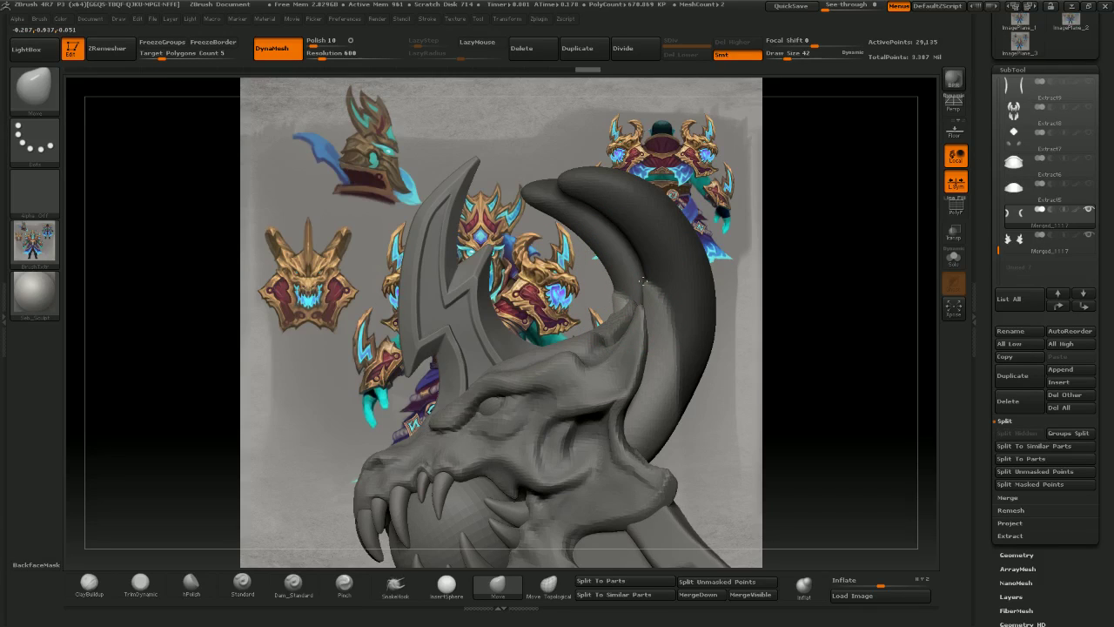
left_click_drag(642, 281, 640, 279)
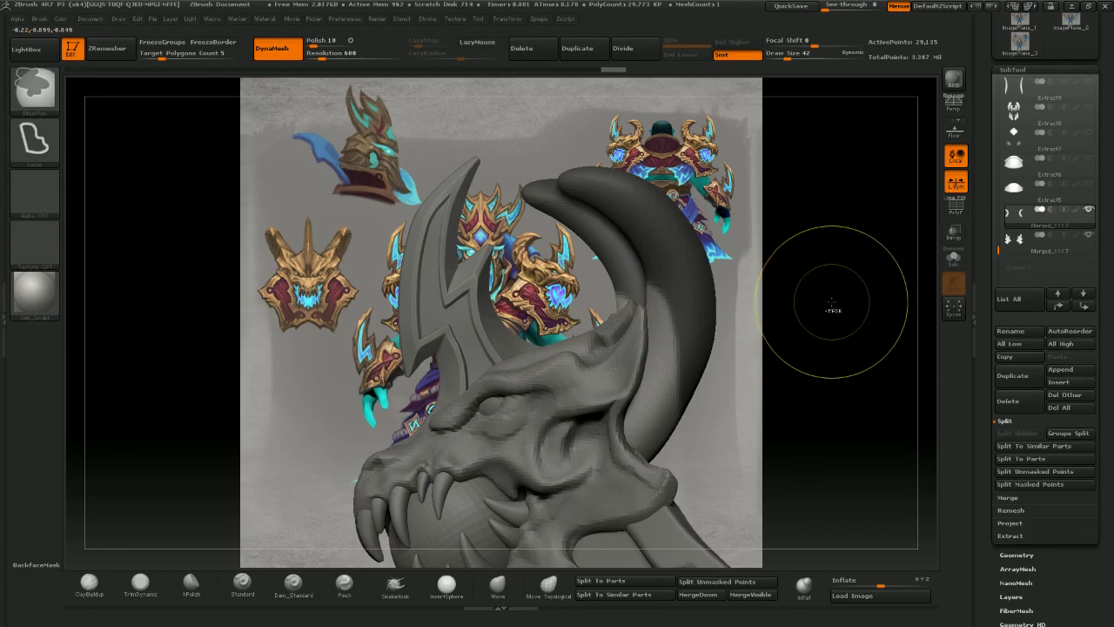
- Clear the mask from the horn and slightly inflate the horns to thicken them
left_click_drag(818, 254, 757, 169, "ctrl")
left_click_drag(806, 322, 808, 321, "shift")
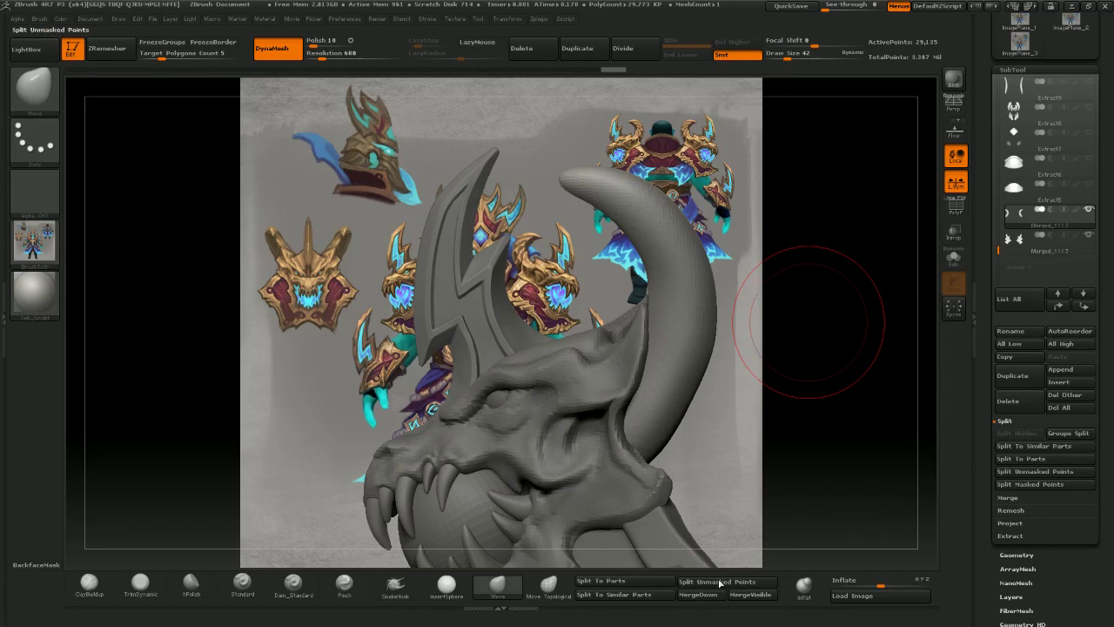
left_click_drag(881, 581, 890, 582)
- Try flattening the horn's lower inner side with the TrimDynamic brush and undo the strokes
left_click(141, 582)
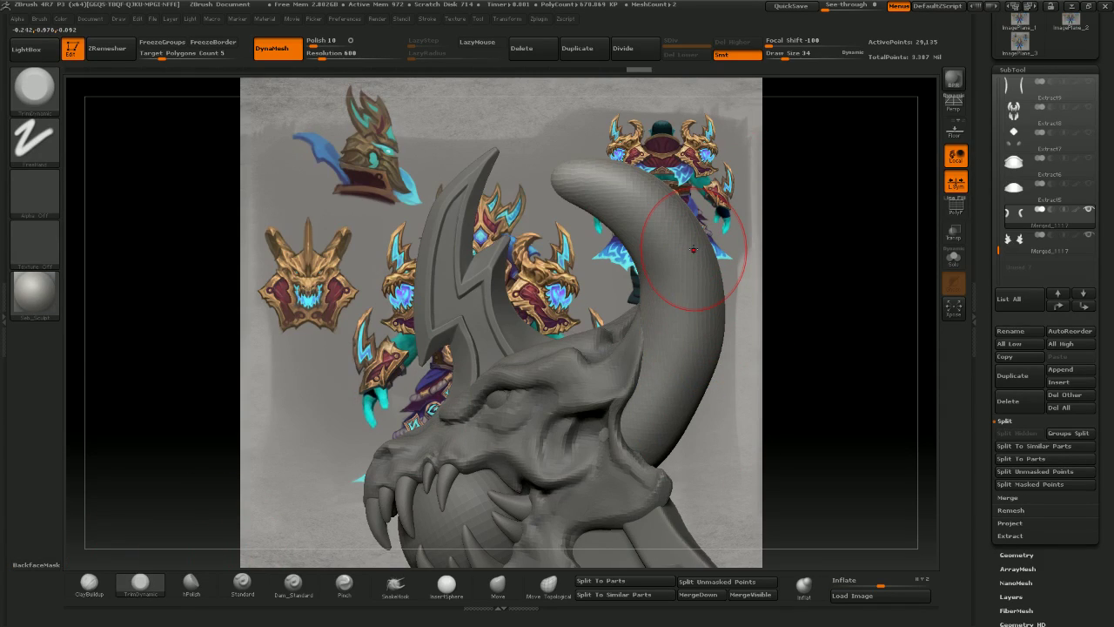
key("bracketright")
left_click_drag(618, 423, 649, 394)
key("ctrl+z")
key("ctrl+z")
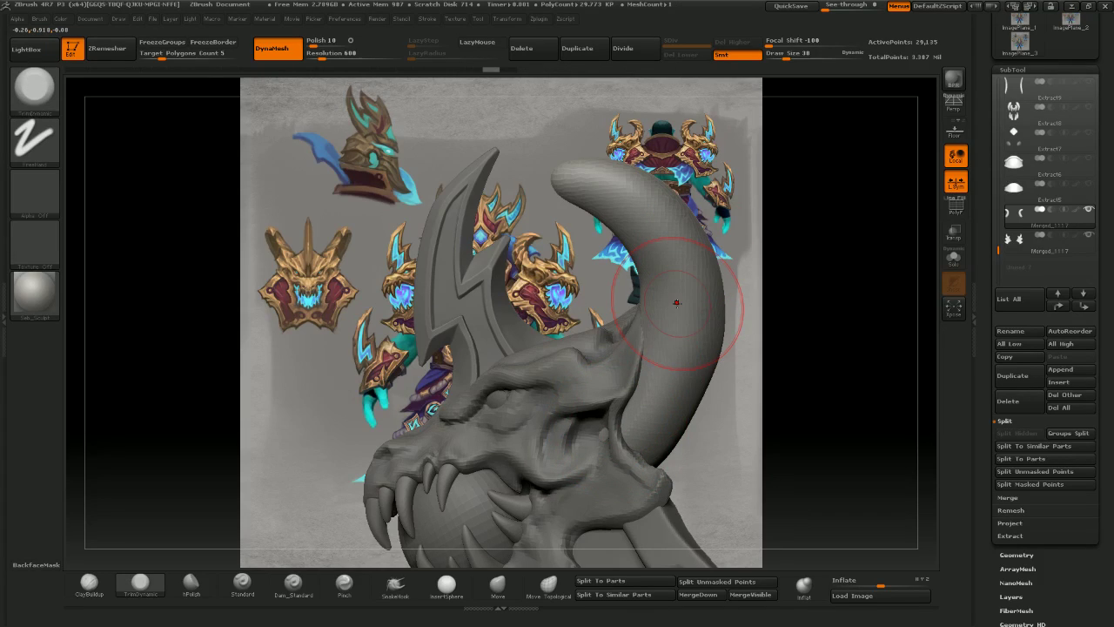
key("ctrl+z")
key("ctrl+z")
key("bracketleft")
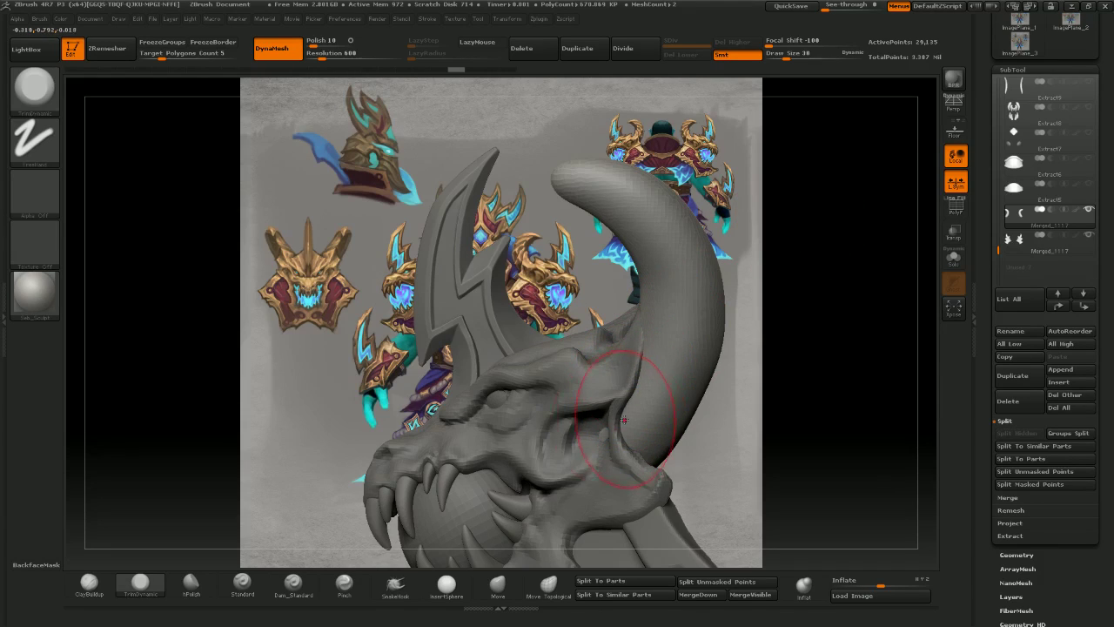
- Flatten the horn's lower side surface behind the skull's ear with the TrimDynamic brush at a Draw Size of 38
left_click_drag(624, 418, 649, 385)
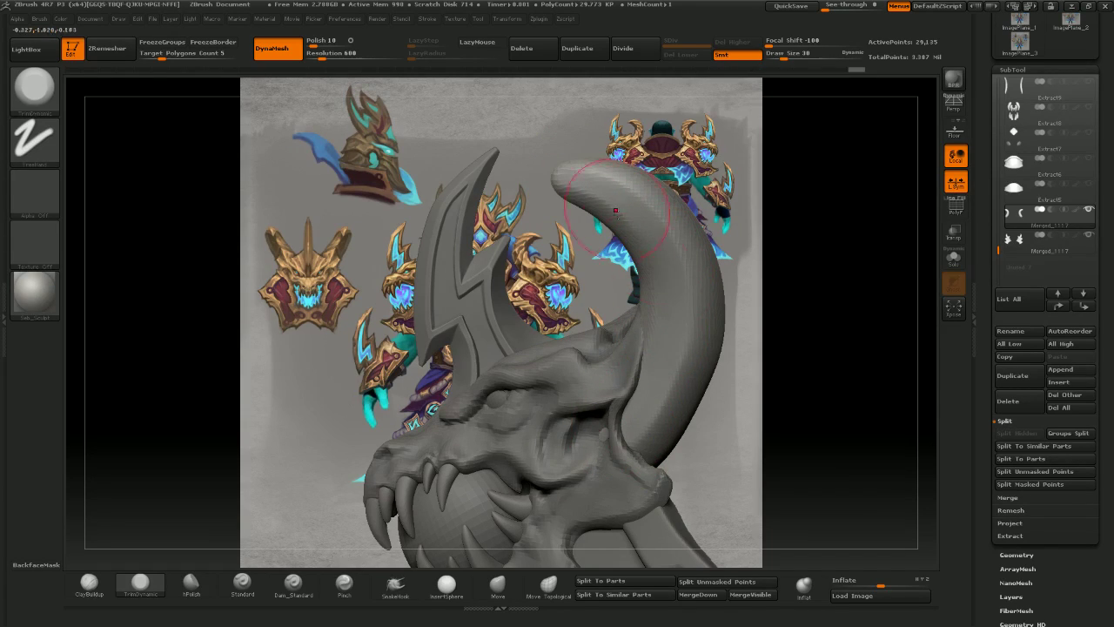
mouse_move(838, 309)
left_mouse_down()
mouse_move(905, 309)
mouse_move(853, 315)
left_mouse_up()
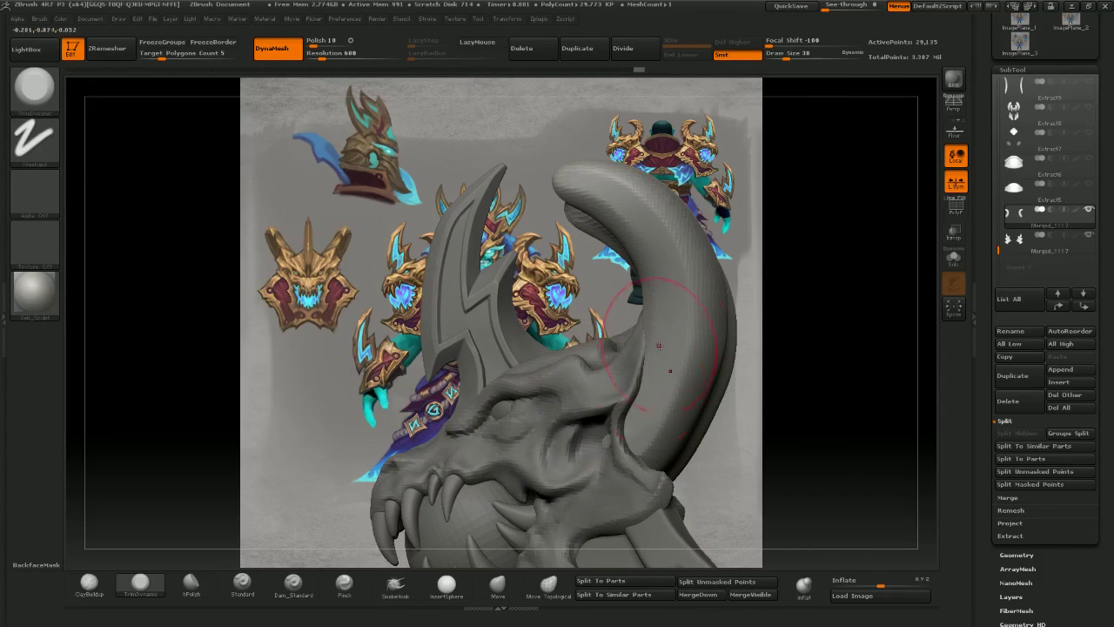
mouse_move(807, 287)
left_mouse_down()
mouse_move(801, 295)
mouse_move(848, 292)
left_mouse_up()
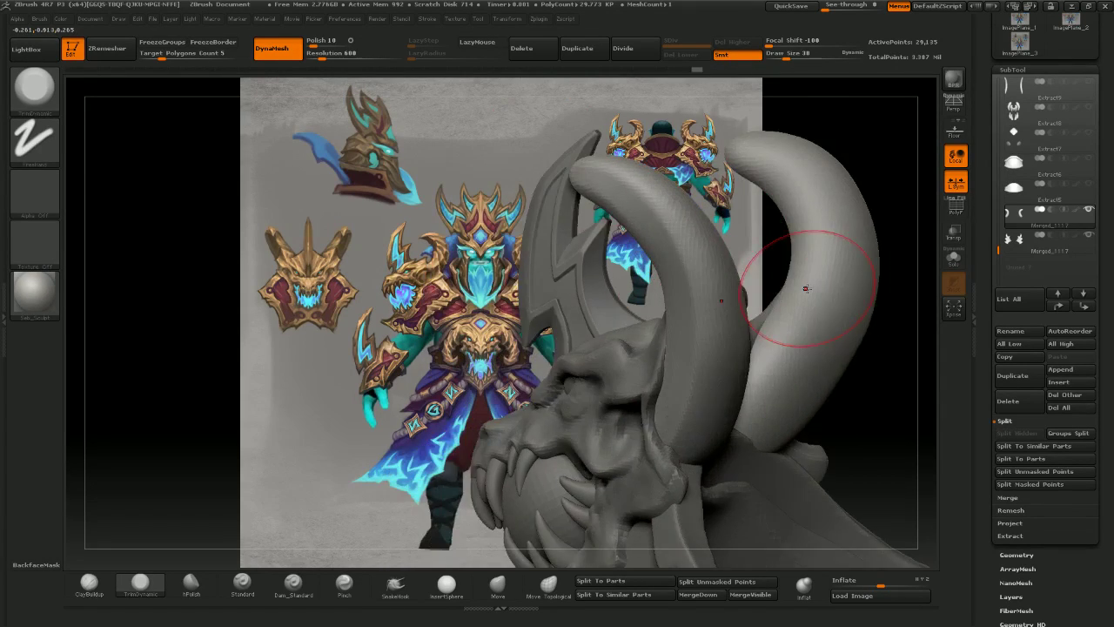
left_click_drag(882, 423, 898, 419)
left_click_drag(777, 345, 829, 349)
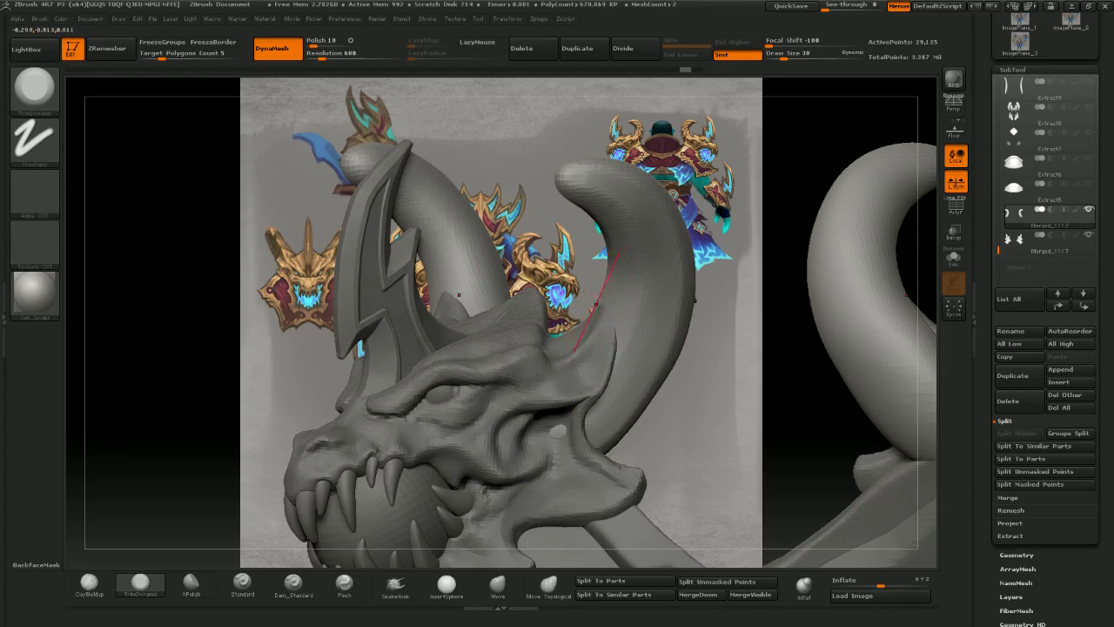
- Plane the horn's inner curve from just above the ear up towards the tip with the TrimDynamic brush
left_click_drag(610, 317, 611, 335)
left_click_drag(800, 261, 853, 266)
left_click_drag(612, 329, 616, 311)
left_click_drag(631, 272, 622, 284)
left_click_drag(741, 184, 745, 154)
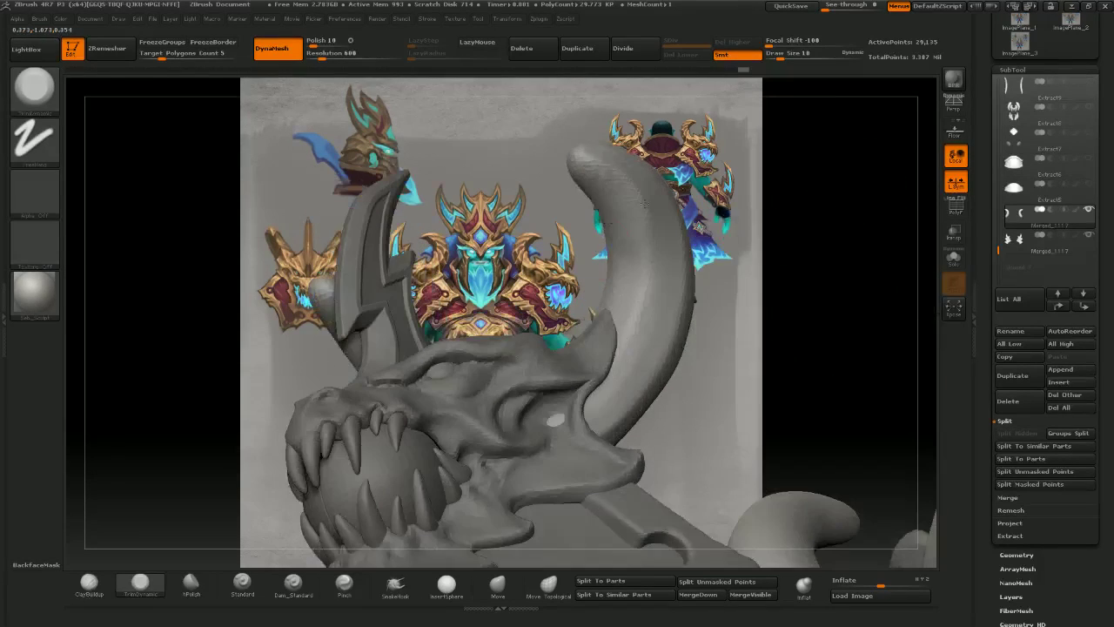
left_click_drag(625, 274, 603, 201)
- Extend the flat TrimDynamic plane along the horn's side from its upper bend down to its base
left_click_drag(835, 322, 666, 217)
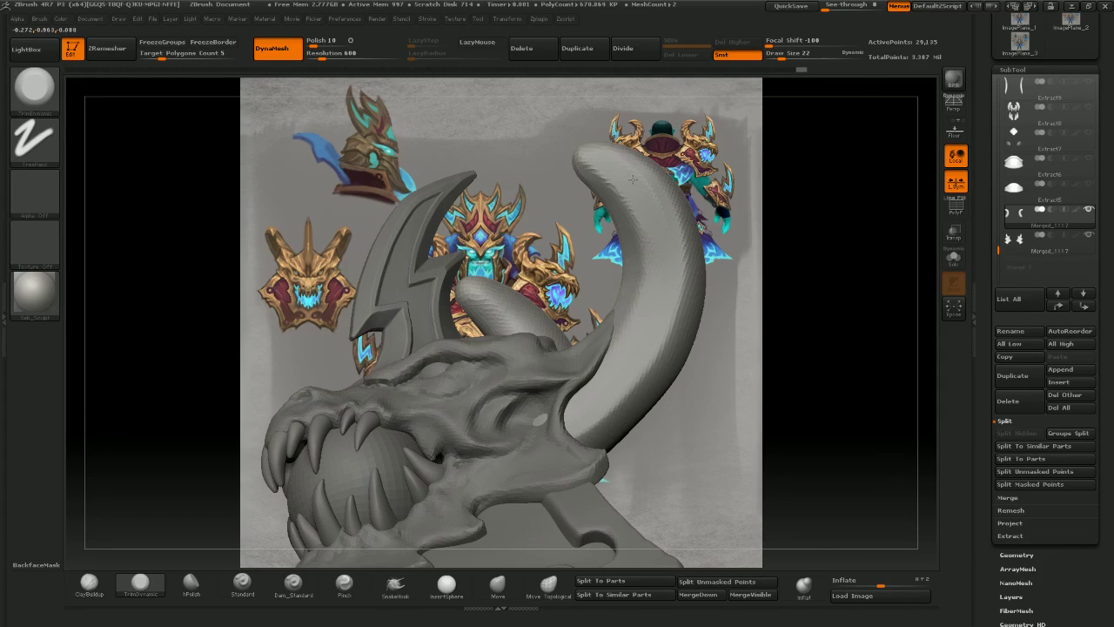
mouse_move(853, 326)
left_mouse_down()
mouse_move(870, 323)
mouse_move(818, 314)
left_mouse_up()
mouse_move(642, 235)
left_mouse_down()
mouse_move(652, 273)
mouse_move(656, 255)
left_mouse_up()
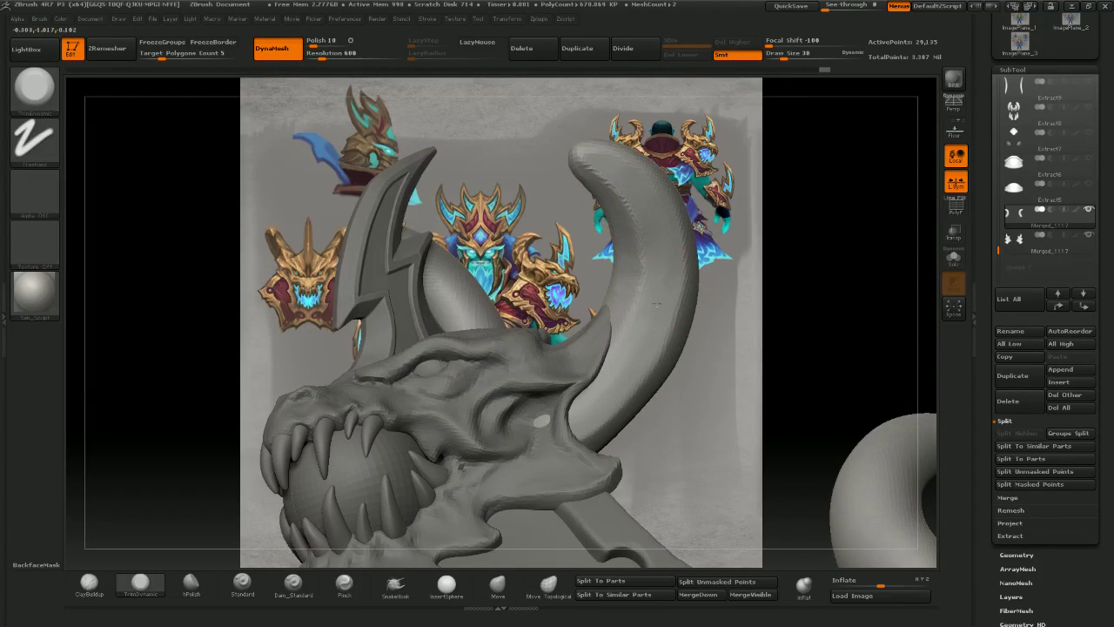
left_click_drag(656, 305, 660, 333)
left_click_drag(815, 358, 733, 254)
left_click_drag(648, 328, 576, 414)
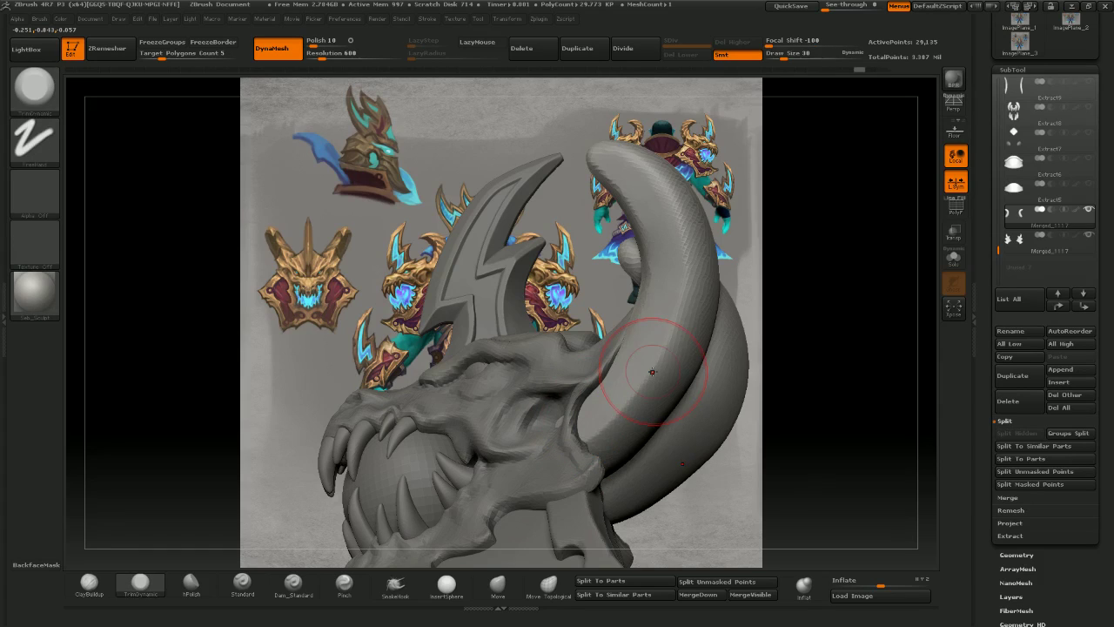
- Try a TrimDynamic stroke across the horn's base behind the jaw and undo it
left_click_drag(825, 337, 780, 369)
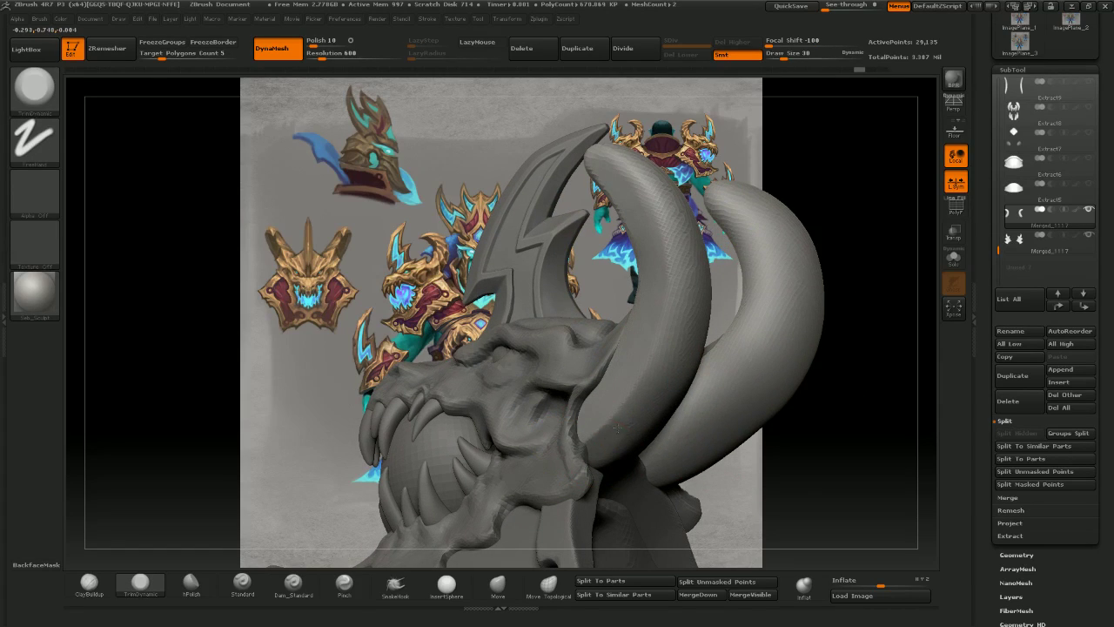
left_click_drag(642, 396, 604, 446)
key("ctrl+z")
- Adjust the horn's outer contour in the back view with the Move brush at a Draw Size of 62
left_click_drag(835, 370, 663, 339)
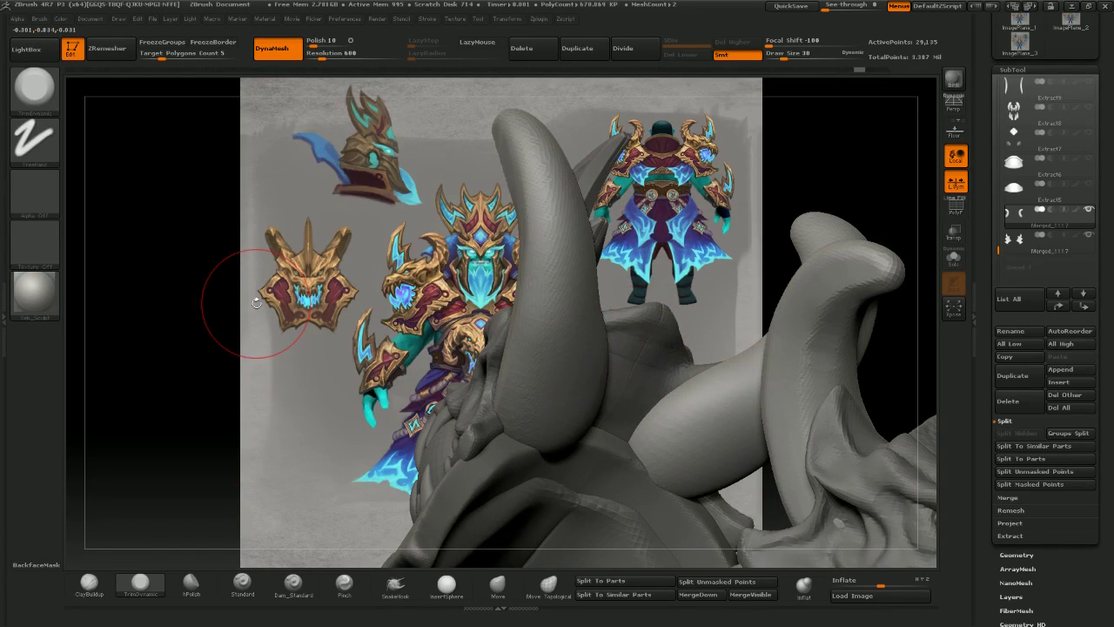
left_click(497, 585)
left_click_drag(180, 204, 172, 249)
key("bracketright")
key("bracketright")
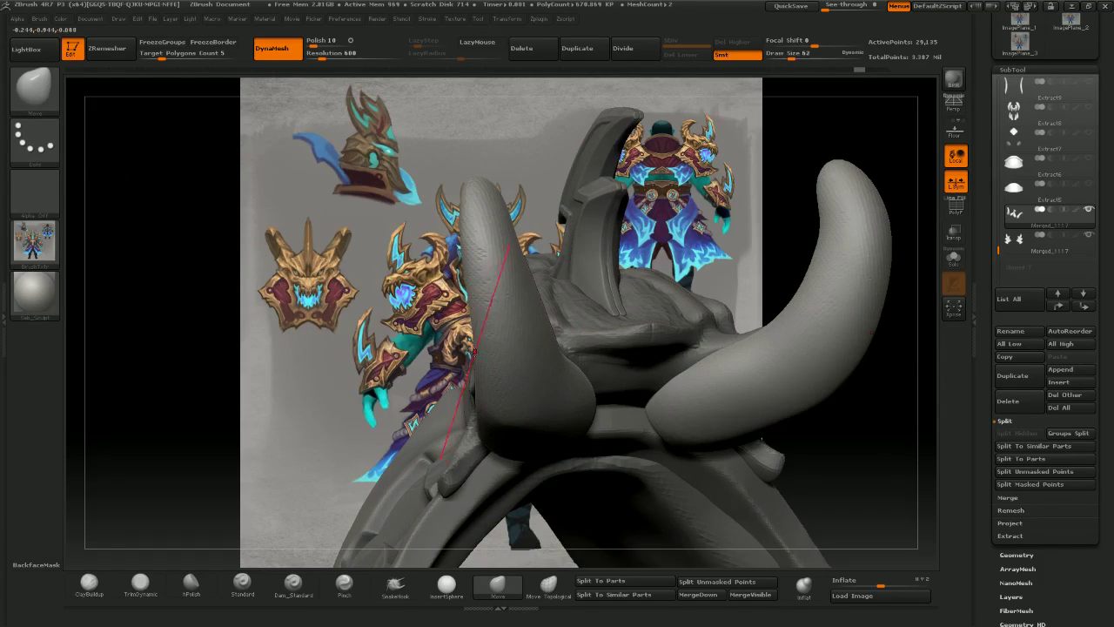
left_click_drag(484, 326, 474, 342)
left_click_drag(483, 396, 476, 398)
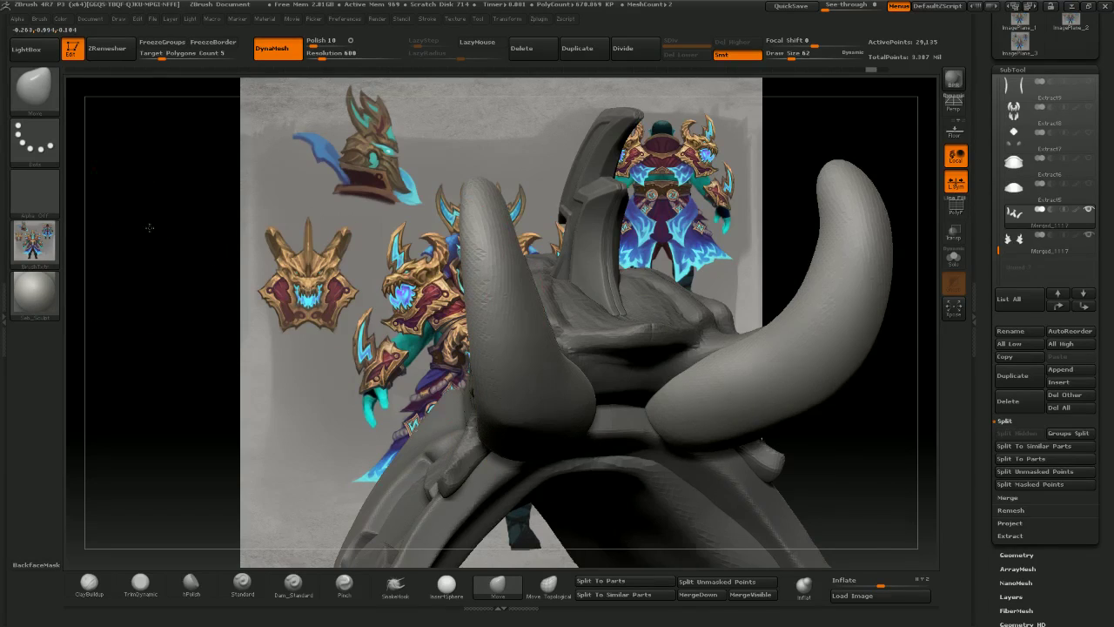
- Nudge the horn's inner contour above its base with the Move brush at a Draw Size of 46
left_click_drag(149, 229, 94, 229)
key("bracketleft")
key("bracketleft")
left_click_drag(558, 324, 564, 317)
left_click_drag(163, 221, 171, 166)
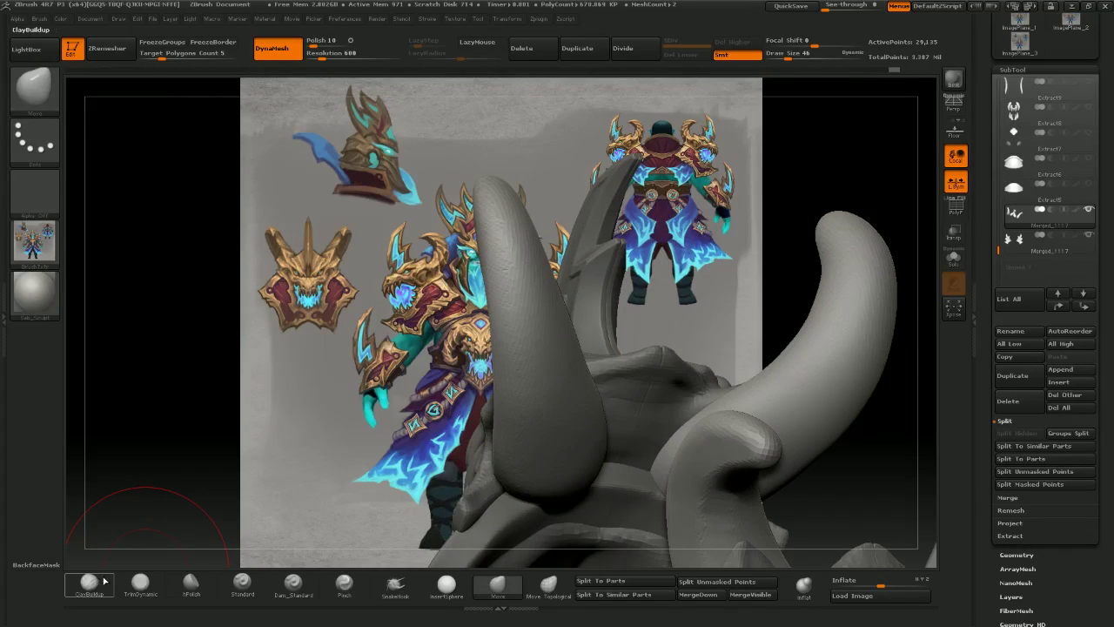
- Flatten the horn's side from its upper bend down to the lower shaft with the TrimDynamic brush at a Draw Size of 26
left_click(140, 581)
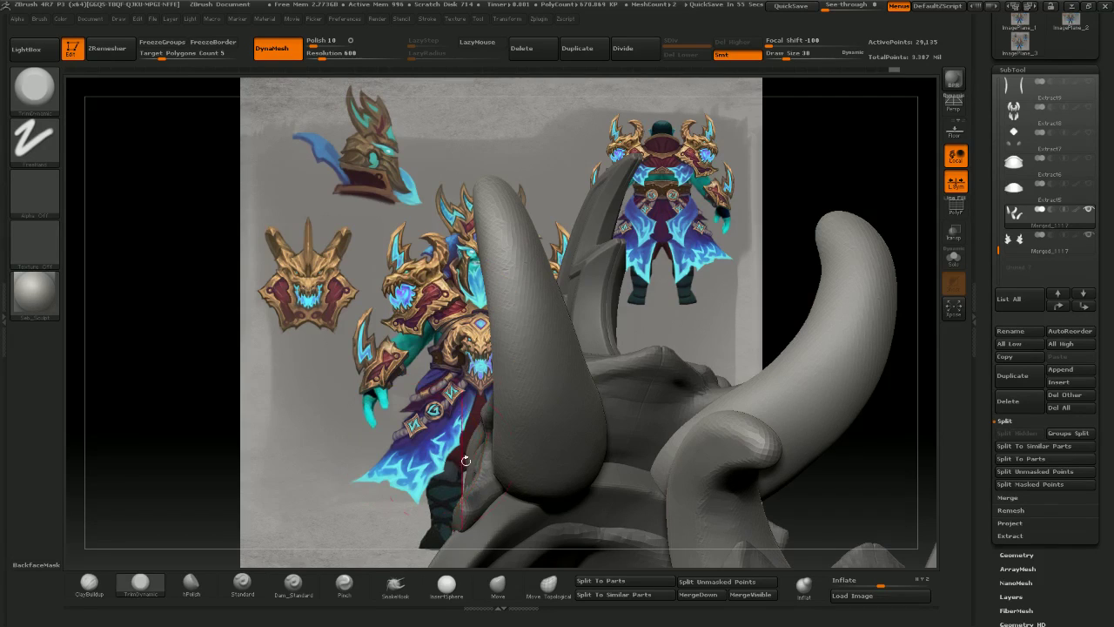
left_click_drag(174, 297, 248, 268)
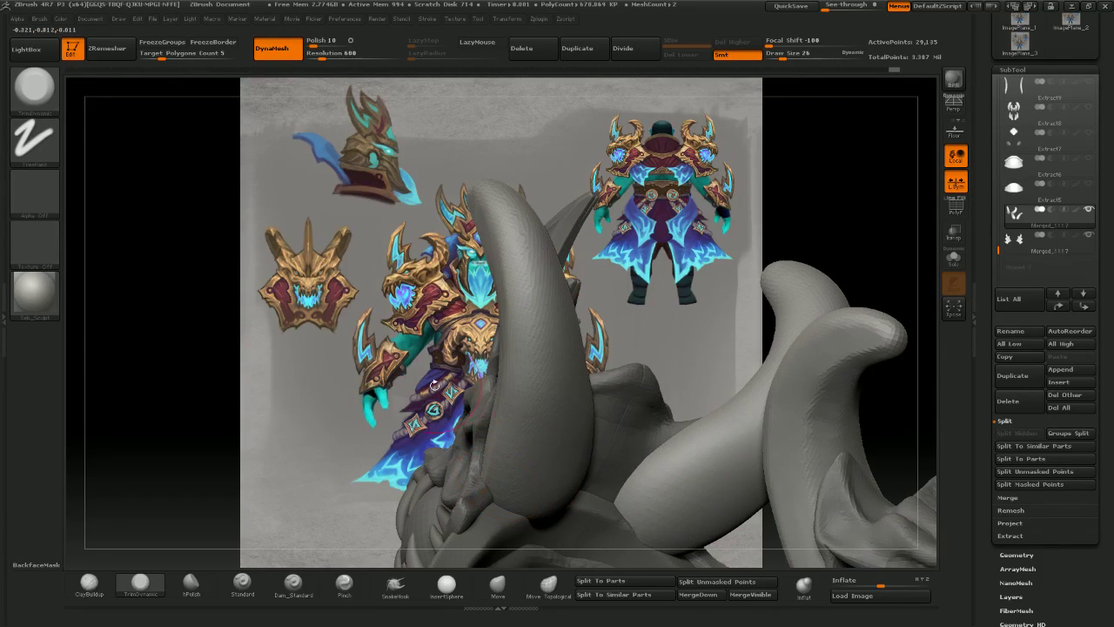
left_click_drag(170, 262, 236, 271)
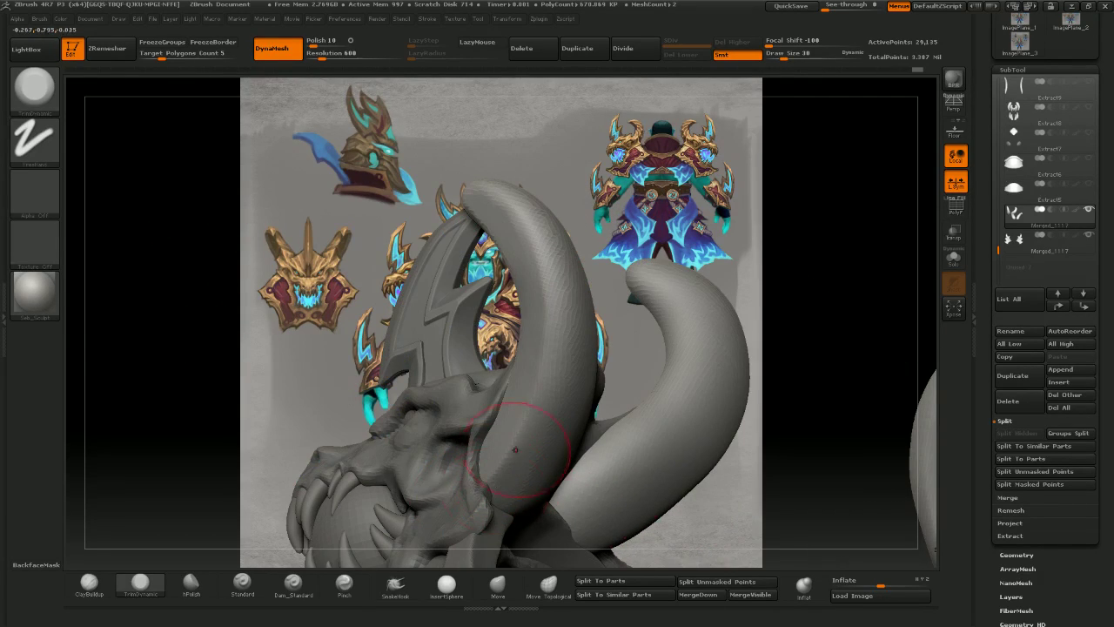
left_click_drag(855, 206, 831, 212)
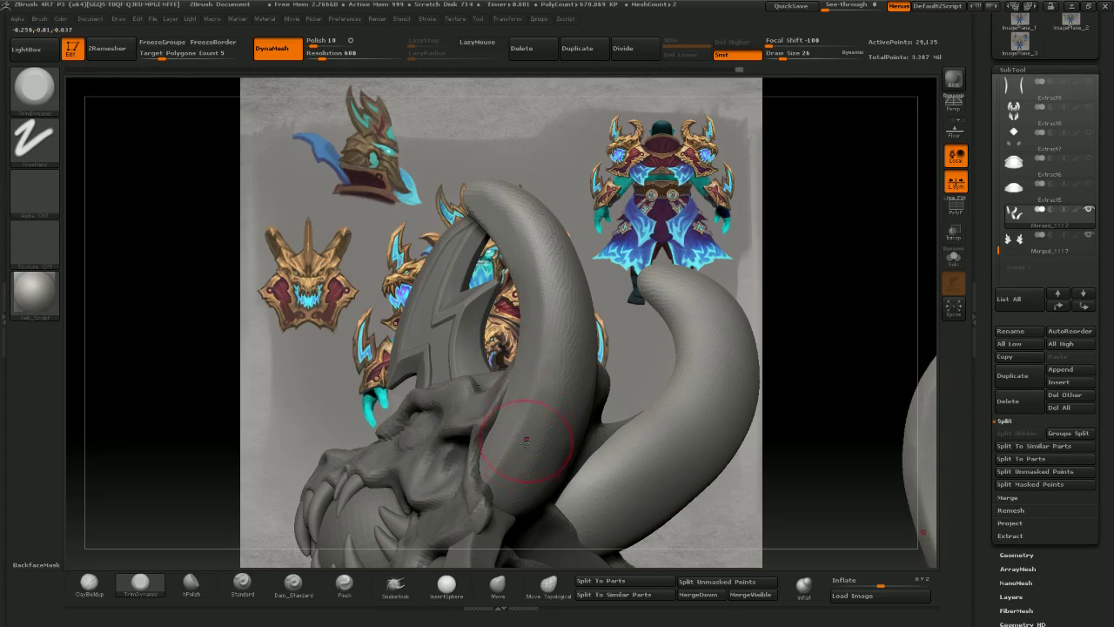
left_click_drag(584, 162, 548, 372)
left_click_drag(848, 263, 785, 275)
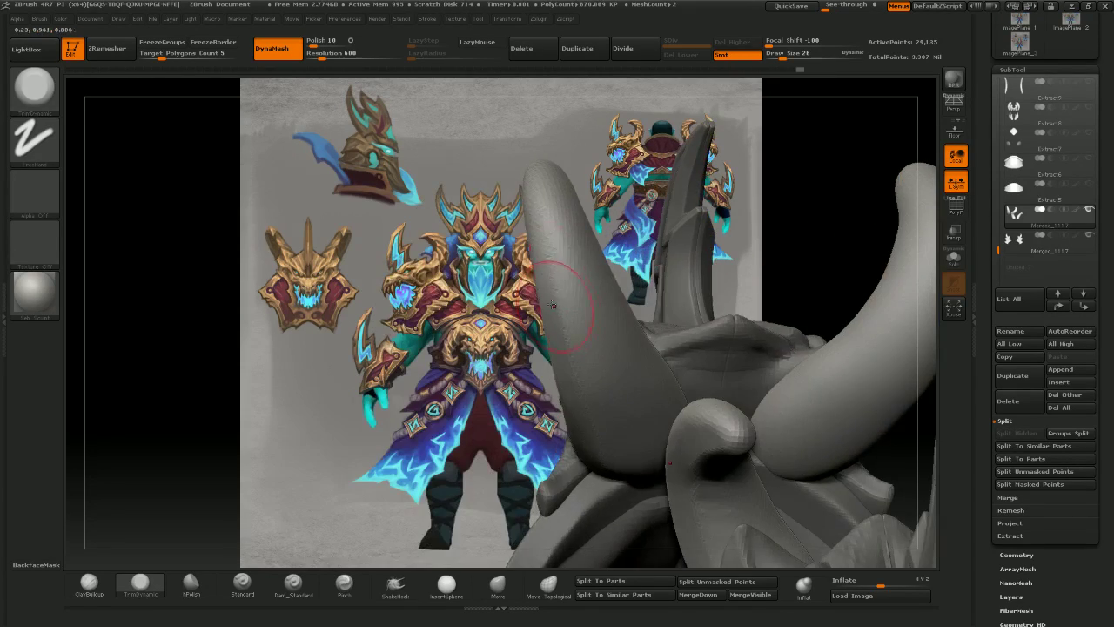
- Plane the horn's outer face in long TrimDynamic strokes from the base up to the tip
left_click_drag(475, 313, 557, 339)
left_click_drag(555, 383, 553, 279)
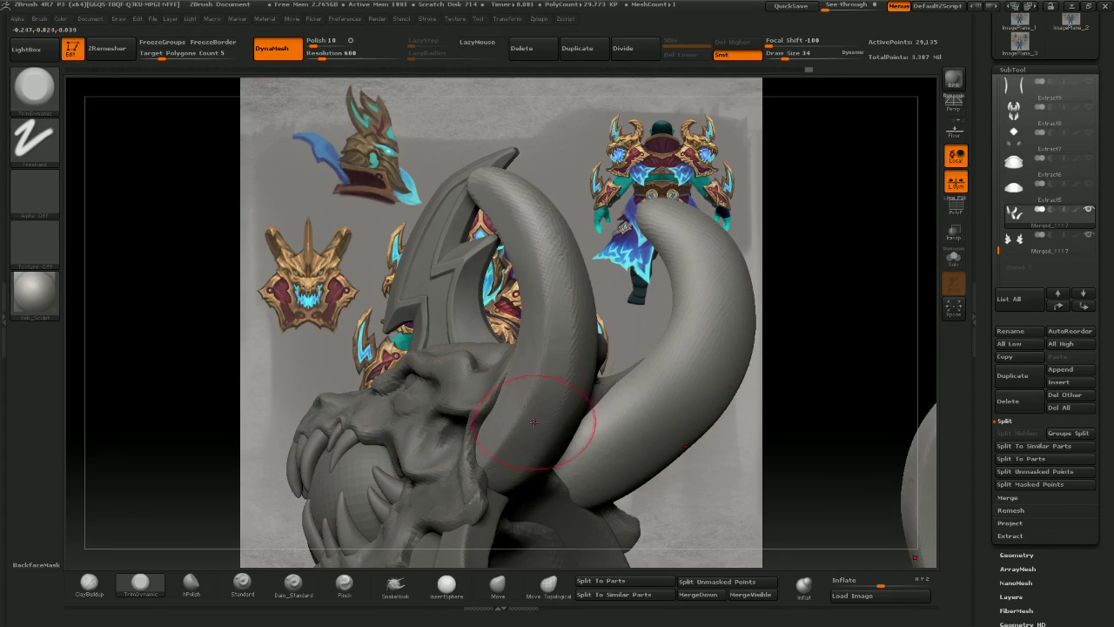
left_click_drag(534, 423, 552, 253)
left_click_drag(566, 313, 547, 185)
left_click_drag(809, 265, 796, 340)
left_click_drag(561, 317, 545, 244)
left_click_drag(502, 180, 505, 165)
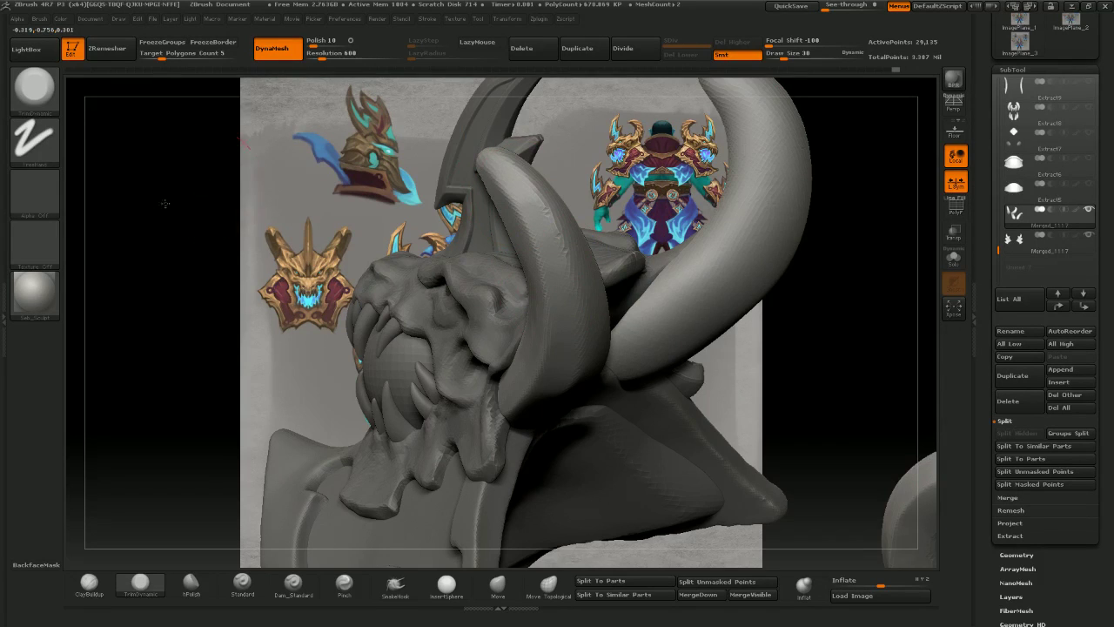
- Trim the horn's outer surface just below the tip with a smaller TrimDynamic brush
left_click_drag(165, 204, 270, 217)
left_click_drag(110, 220, 261, 169)
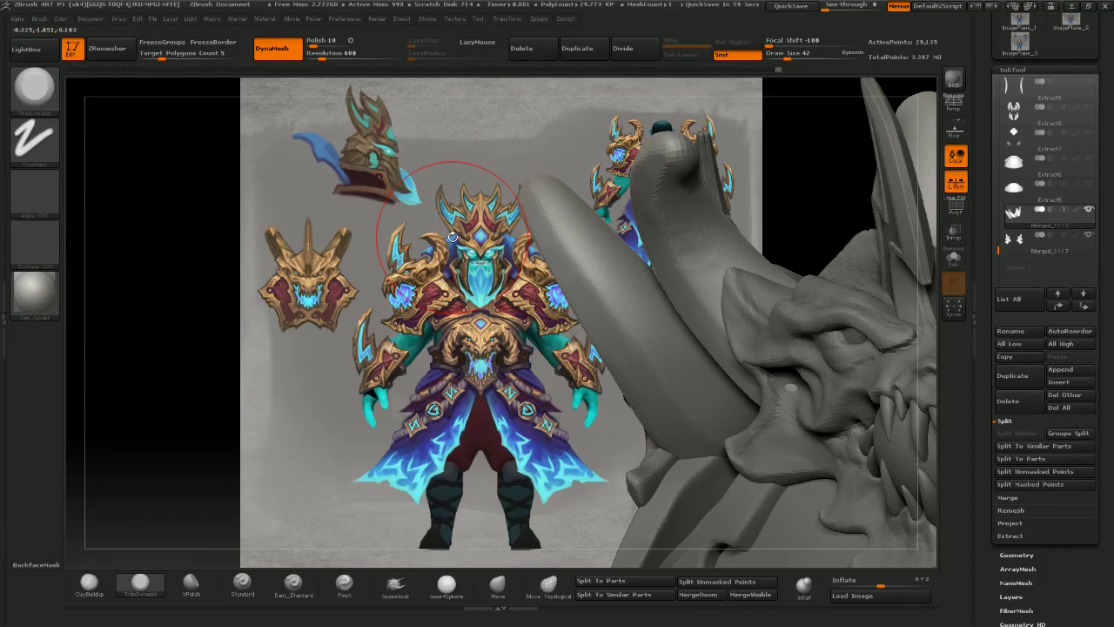
mouse_move(134, 235)
left_mouse_down()
mouse_move(144, 218)
mouse_move(158, 308)
mouse_move(175, 247)
mouse_move(227, 238)
left_mouse_up()
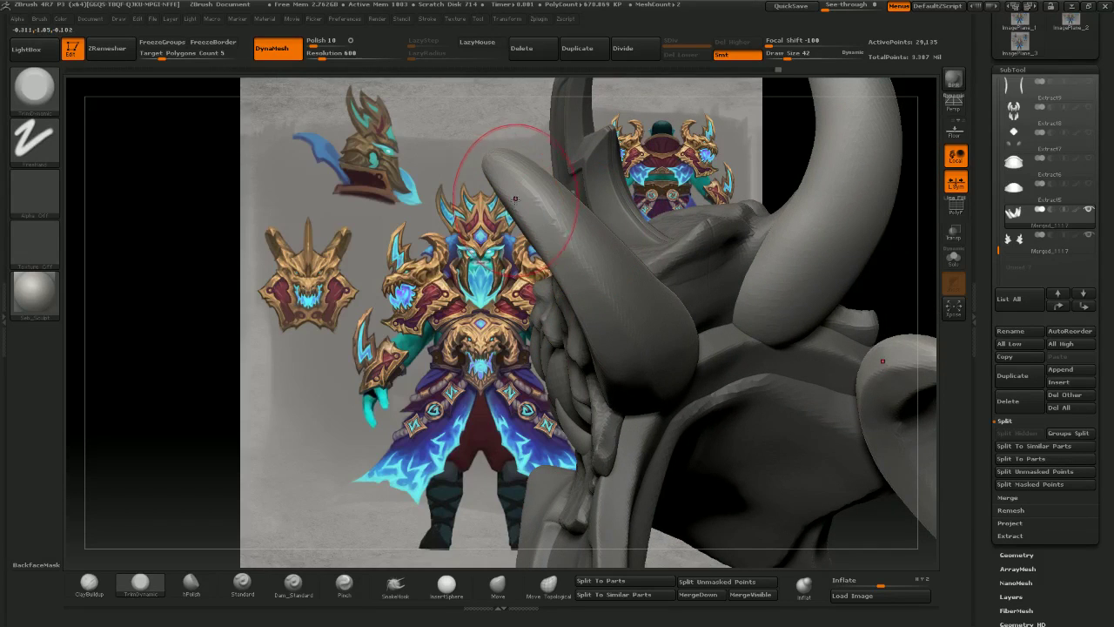
key("bracketleft")
key("bracketleft")
key("bracketleft")
left_click_drag(519, 202, 523, 206)
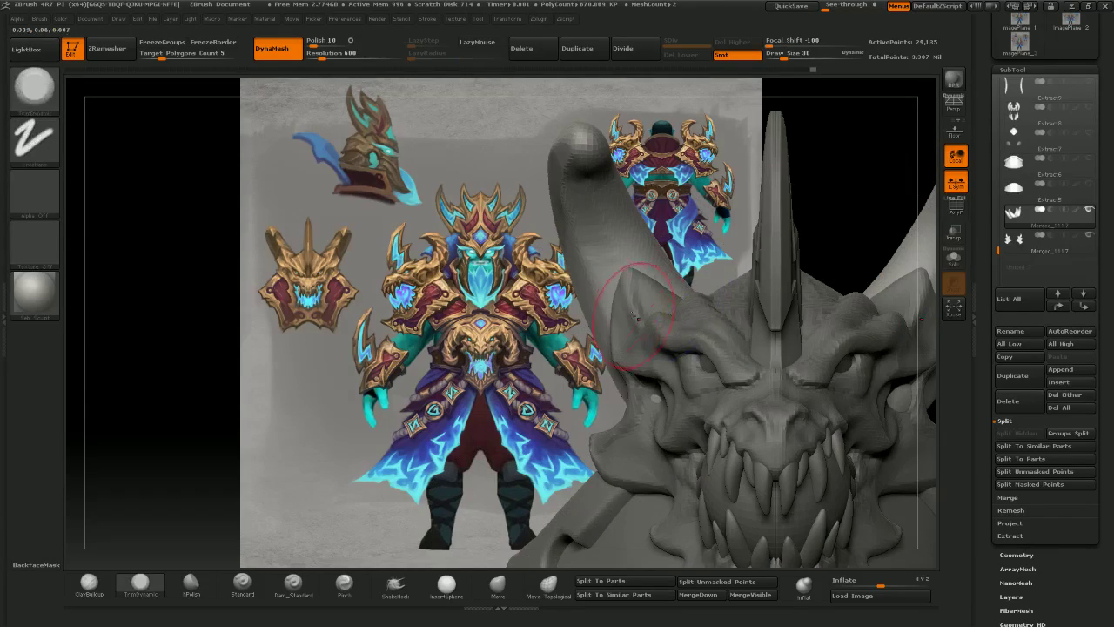
- Hide the skull and shoulder armour subtools, leaving only the horns visible
mouse_move(623, 280)
right_mouse_down()
mouse_move(725, 323)
mouse_move(739, 270)
right_mouse_up()
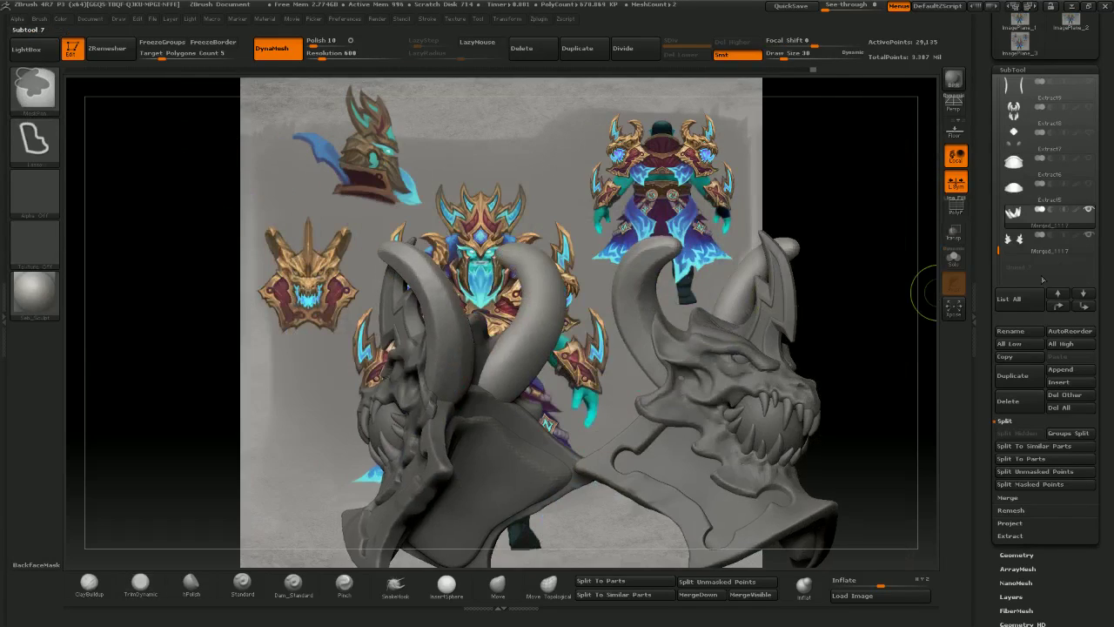
left_click(1088, 209)
right_click_drag(888, 300, 666, 315)
right_click_drag(666, 315, 693, 363, "ctrl")
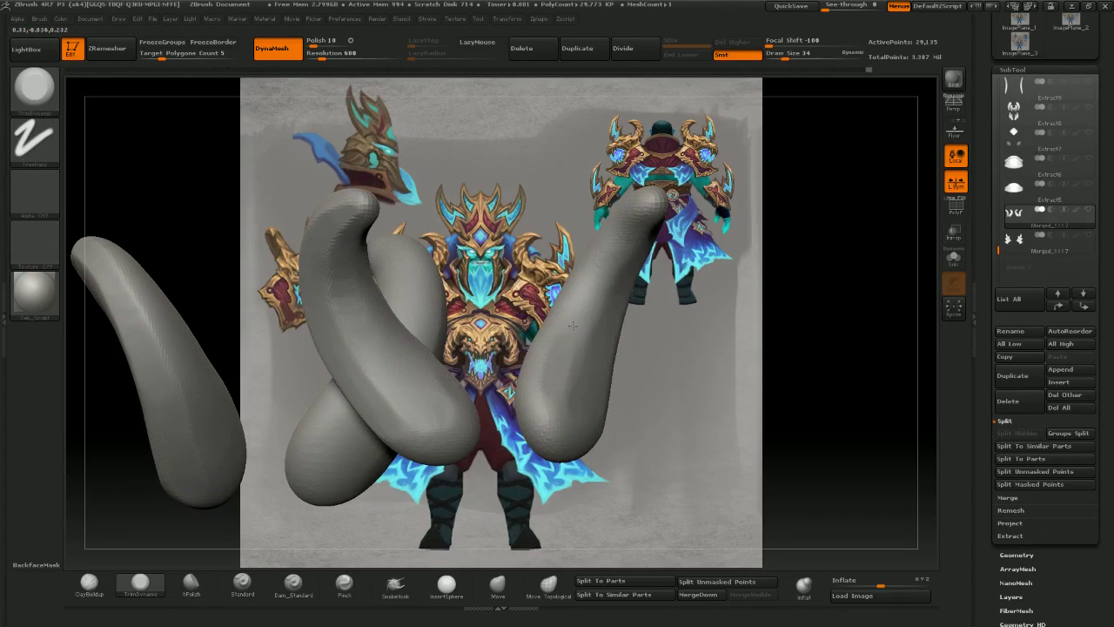
- Flatten the isolated horn's inner side from below the tip down to the base with a small TrimDynamic brush
key("[")
left_click_drag(726, 283, 728, 287, "ctrl")
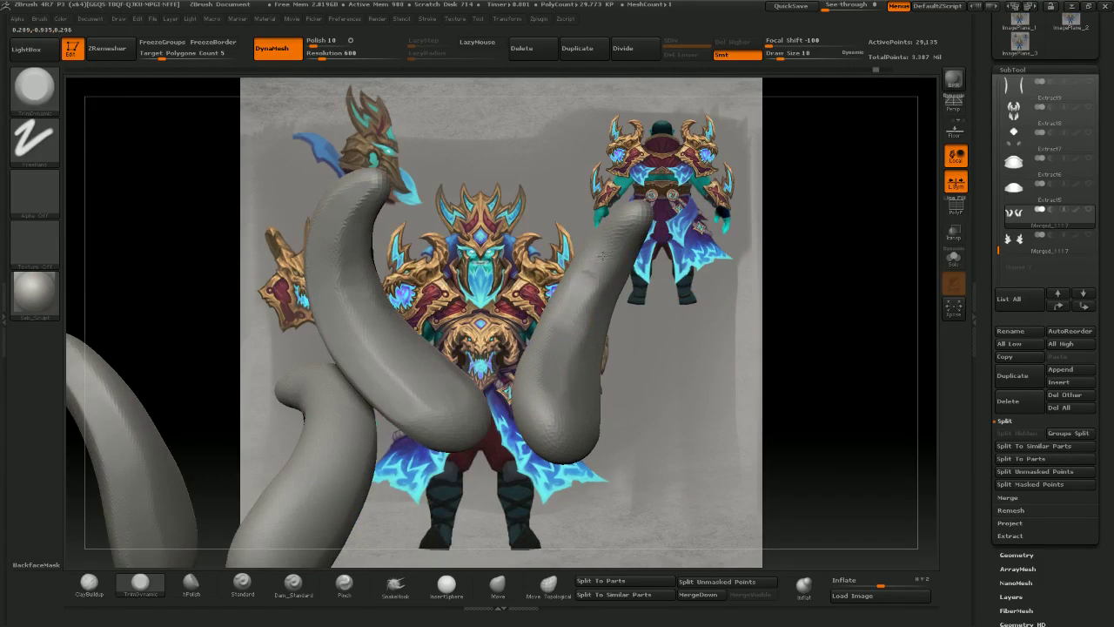
left_click_drag(603, 256, 599, 253)
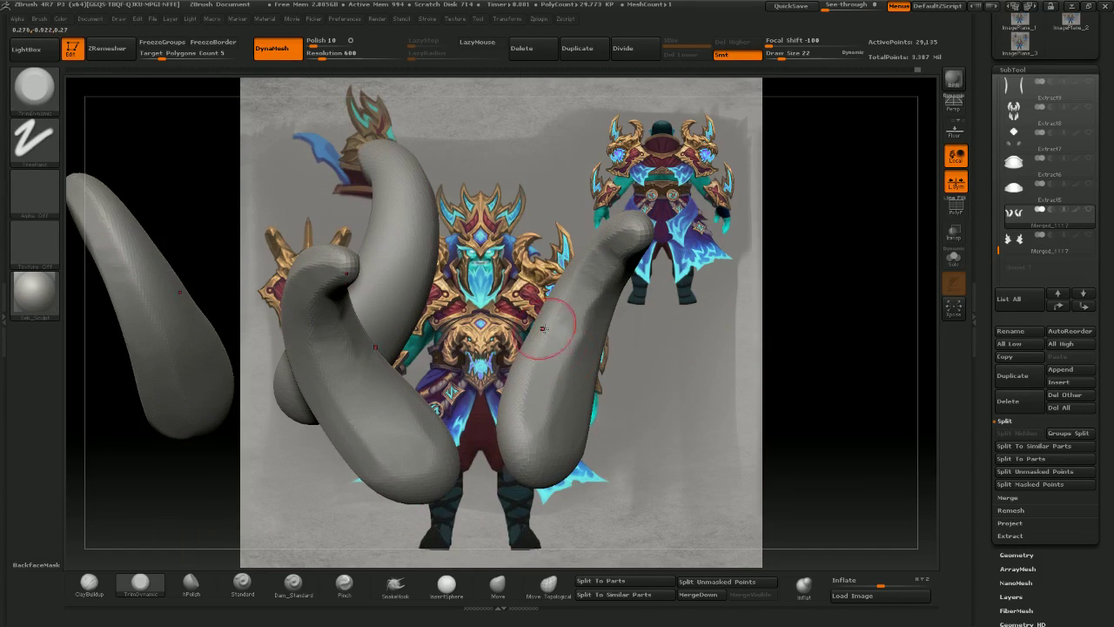
left_click_drag(530, 379, 521, 427)
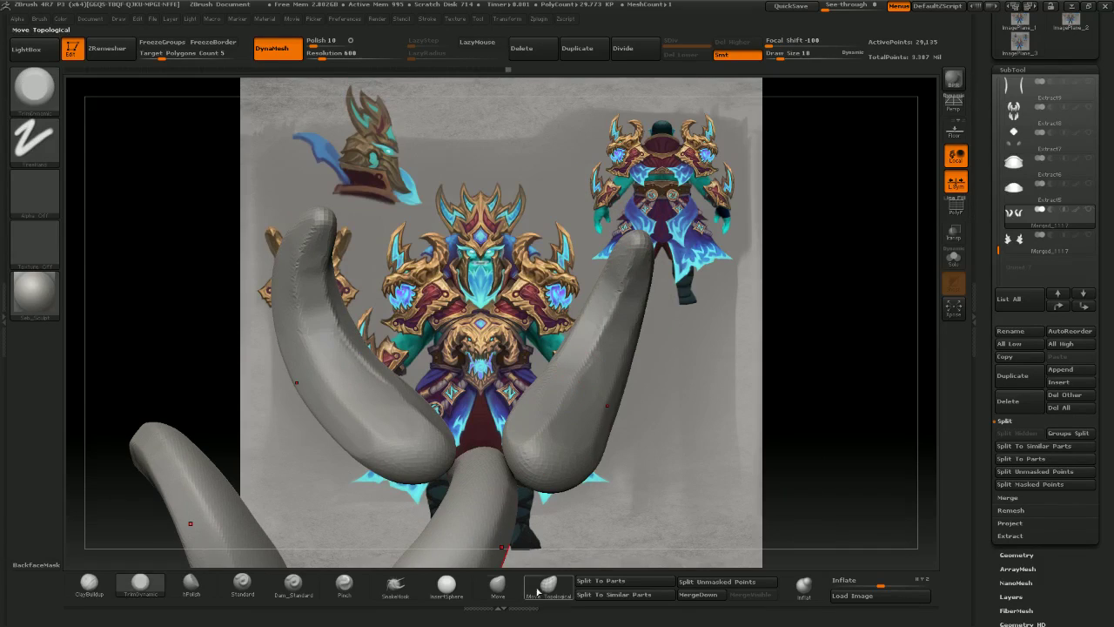
- Flatten the isolated horn's side from the base up towards the tip with the TrimDynamic brush
left_click(548, 583)
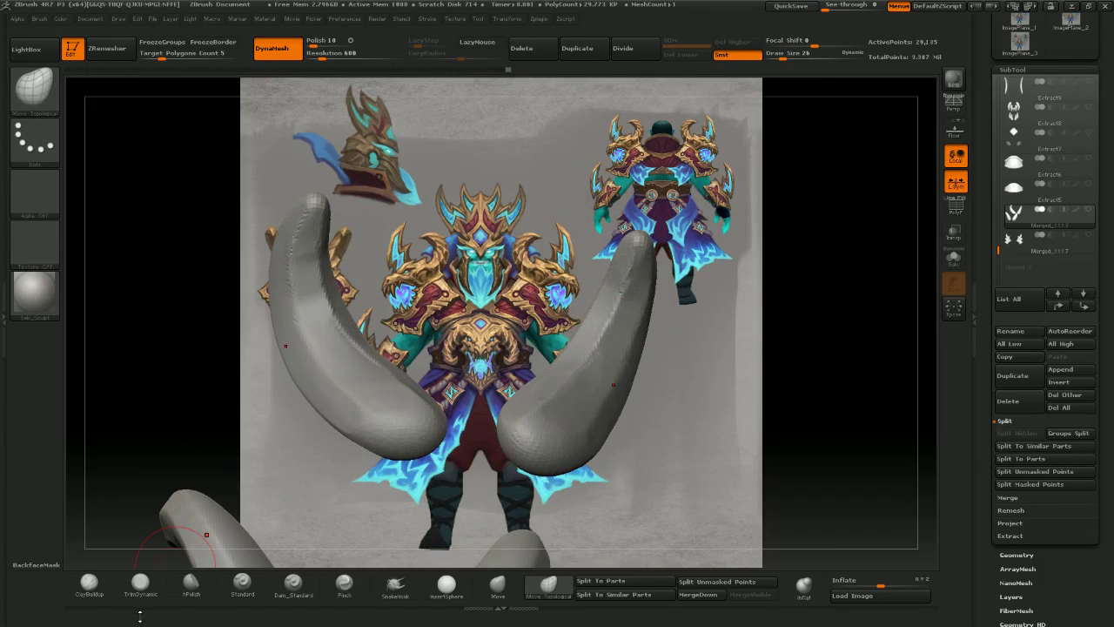
left_click(140, 581)
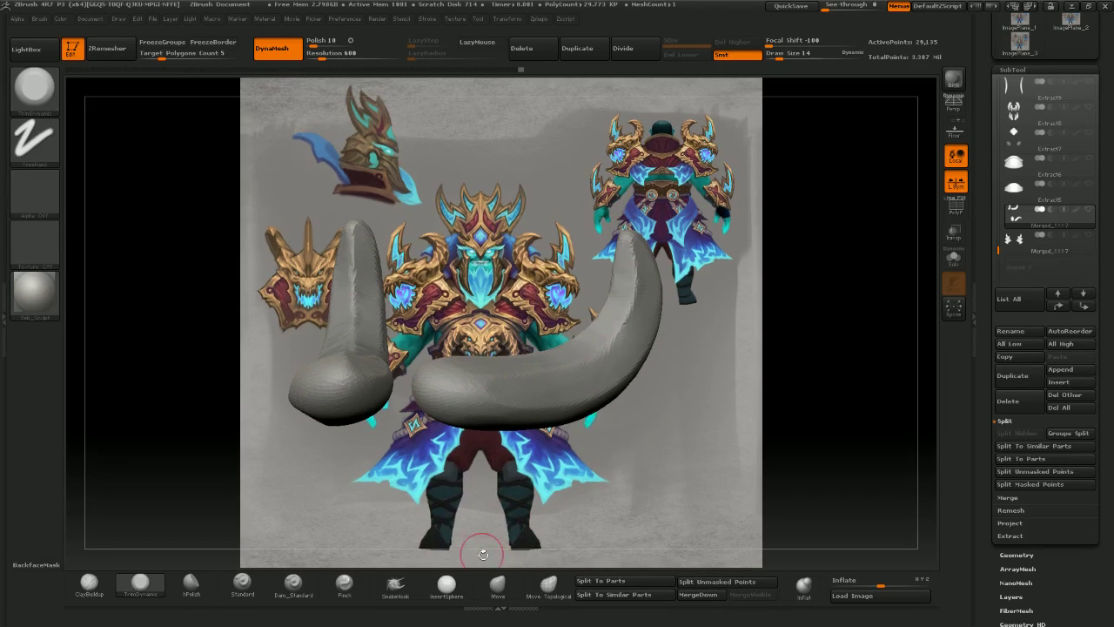
left_click(497, 583)
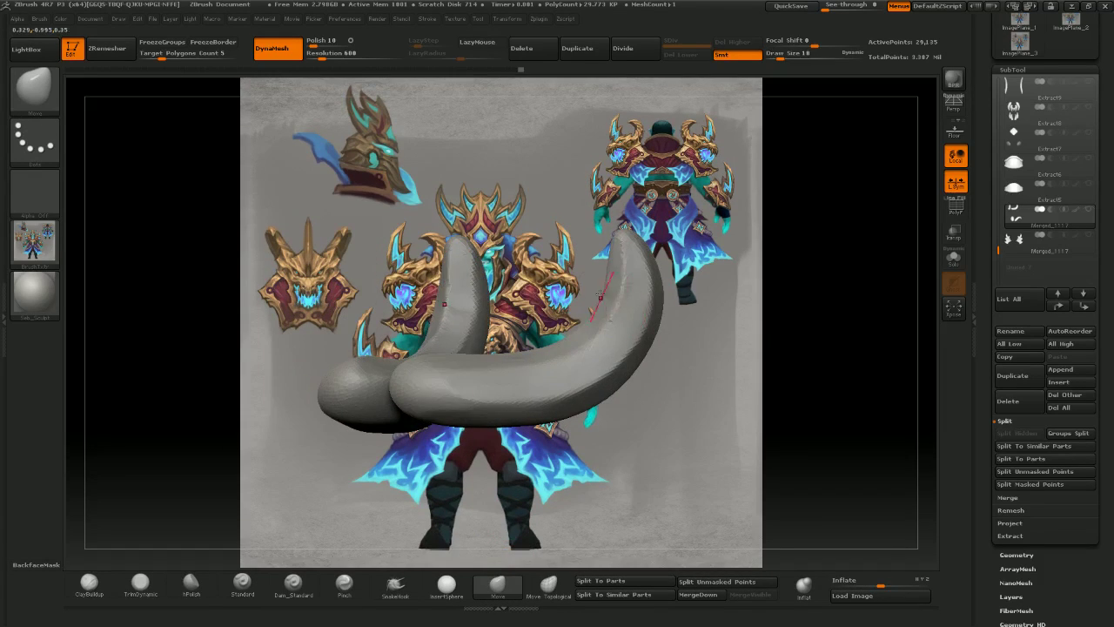
left_click_drag(549, 215, 525, 217)
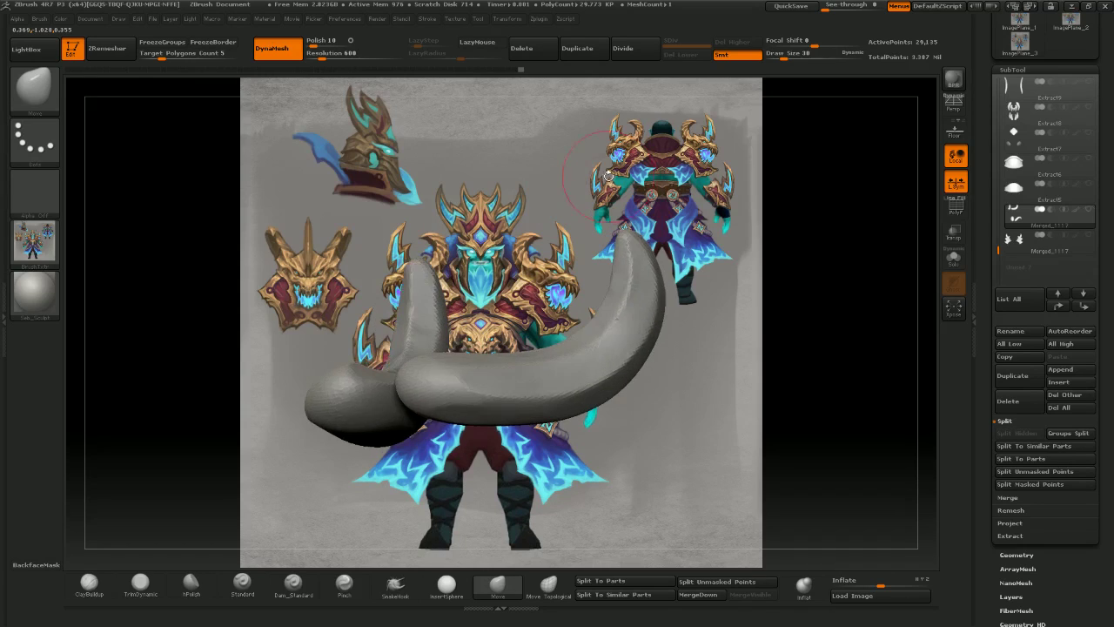
left_click_drag(783, 311, 744, 326)
left_click_drag(828, 356, 807, 326)
left_click(140, 583)
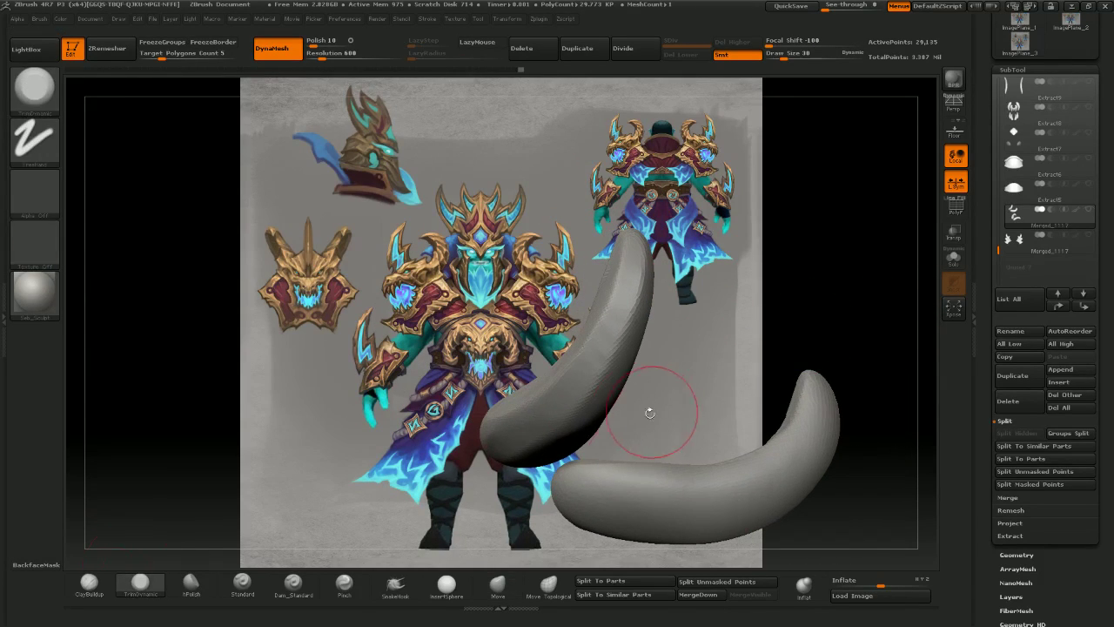
left_click_drag(581, 392, 620, 278)
- Polish the horn's outer face from just below the tip down to the base with the hPolish brush
left_click(190, 582)
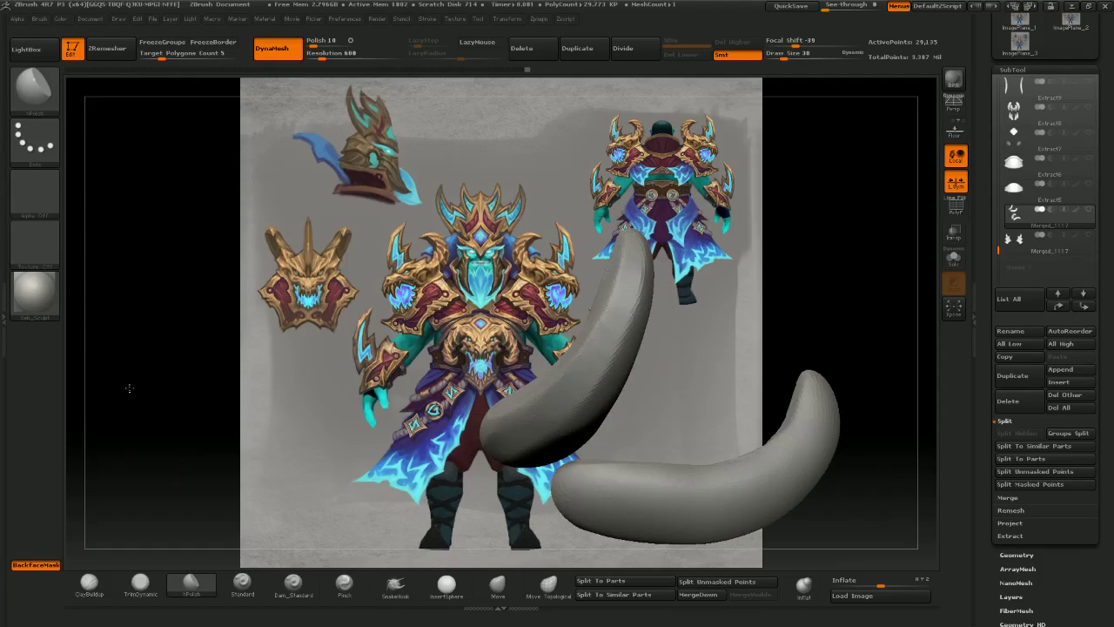
left_click_drag(130, 386, 114, 372)
mouse_move(585, 309)
left_mouse_down()
mouse_move(506, 202)
mouse_move(516, 211)
left_mouse_up()
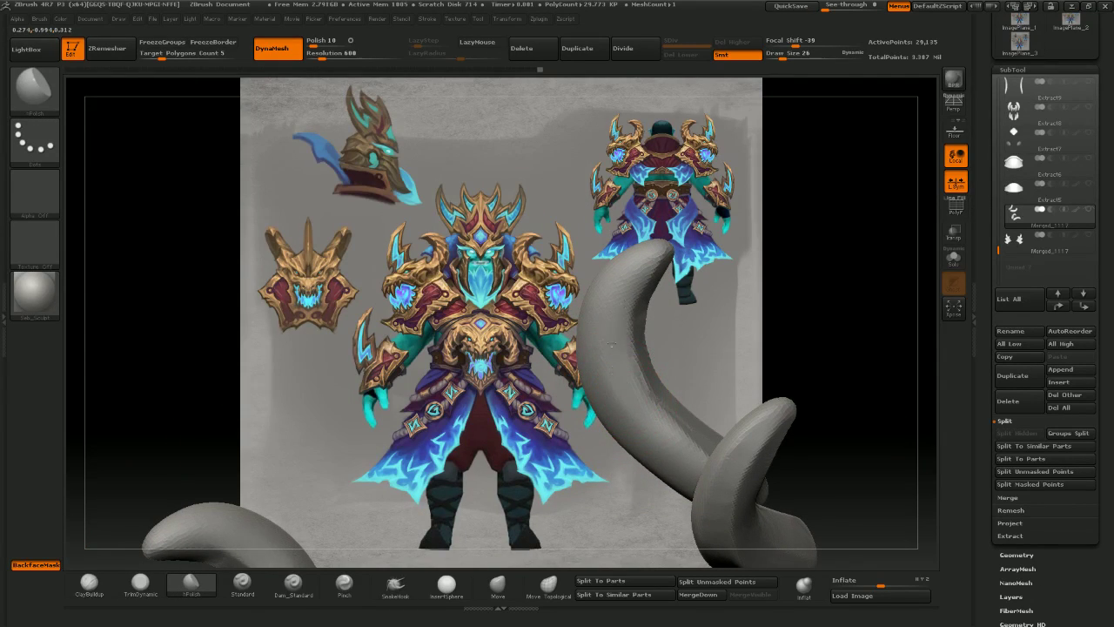
left_click_drag(624, 280, 662, 246)
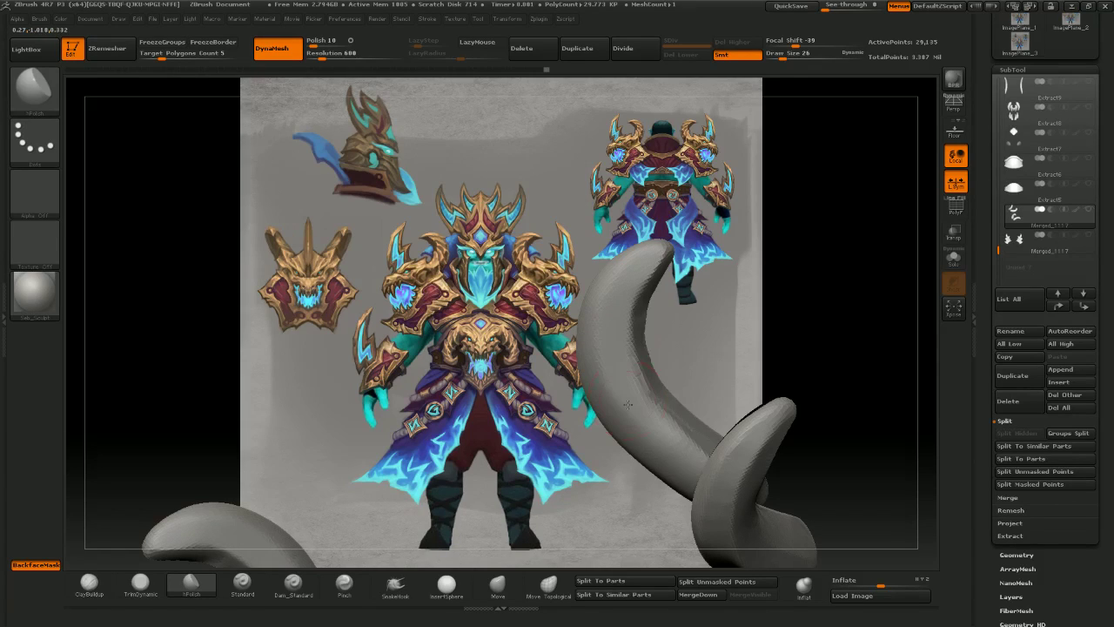
right_click_drag(650, 438, 716, 496)
- Define the planes and ridge along the horn's middle and lower sides with hPolish strokes at draw size 22 to 26
mouse_move(781, 348)
left_mouse_down()
mouse_move(727, 361)
mouse_move(728, 451)
left_mouse_up()
mouse_move(836, 412)
left_mouse_down()
mouse_move(845, 349)
mouse_move(814, 355)
left_mouse_up()
left_click_drag(713, 518, 725, 496)
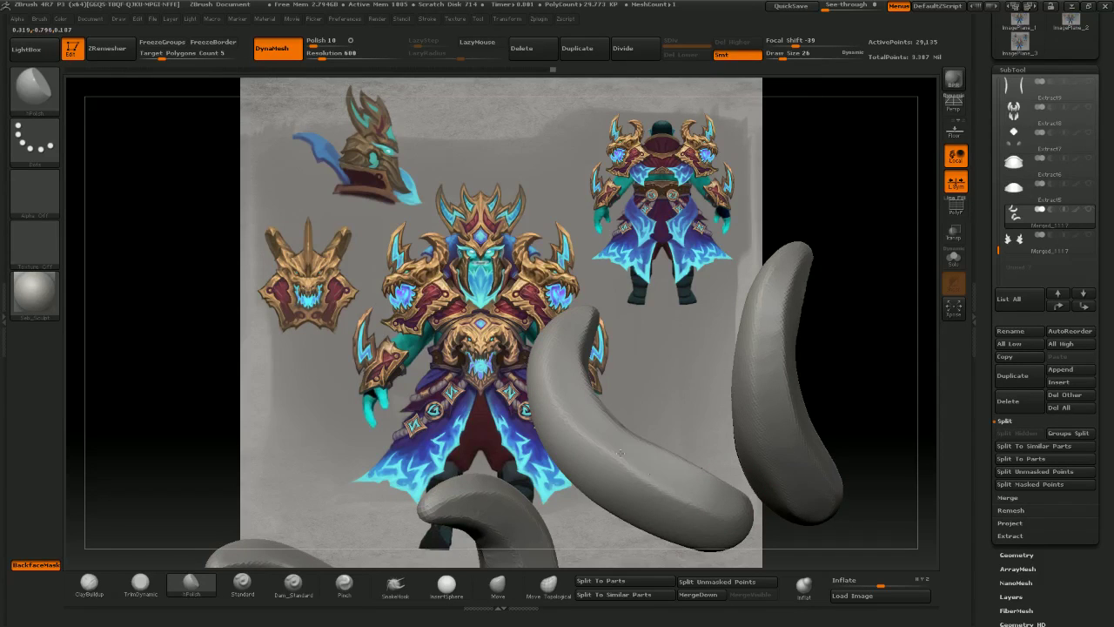
left_click_drag(696, 409, 738, 369)
left_click_drag(733, 324, 705, 315)
mouse_move(648, 315)
left_mouse_down()
mouse_move(663, 369)
mouse_move(620, 402)
left_mouse_up()
mouse_move(583, 205)
left_mouse_down()
mouse_move(505, 172)
mouse_move(472, 176)
mouse_move(658, 209)
left_mouse_up()
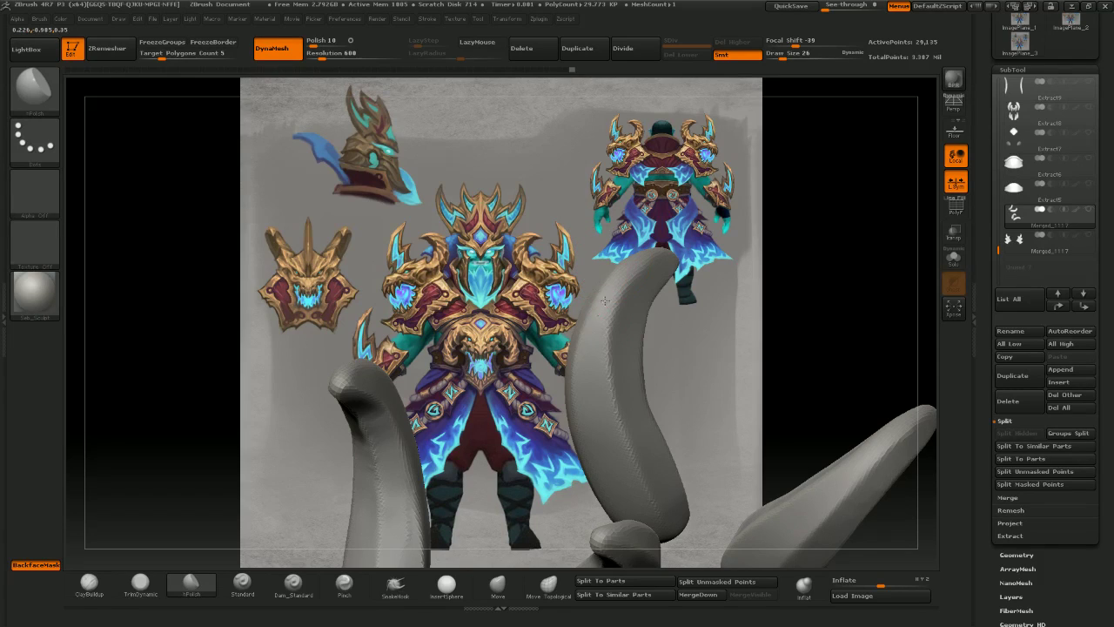
left_click_drag(596, 346, 707, 327)
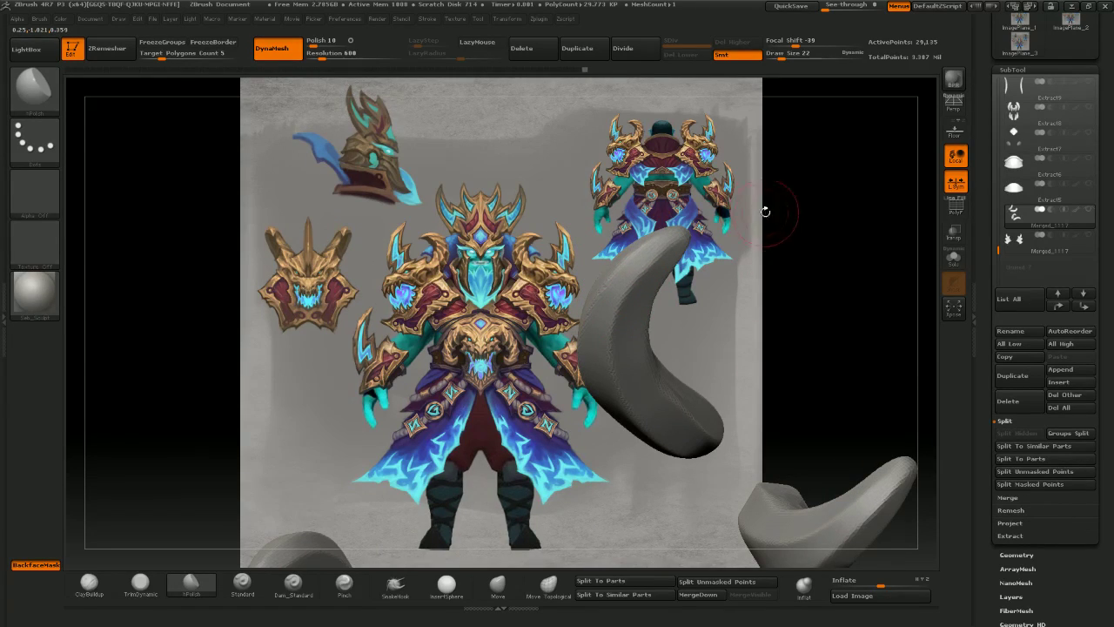
mouse_move(765, 211)
left_mouse_down()
mouse_move(727, 119)
mouse_move(775, 269)
left_mouse_up()
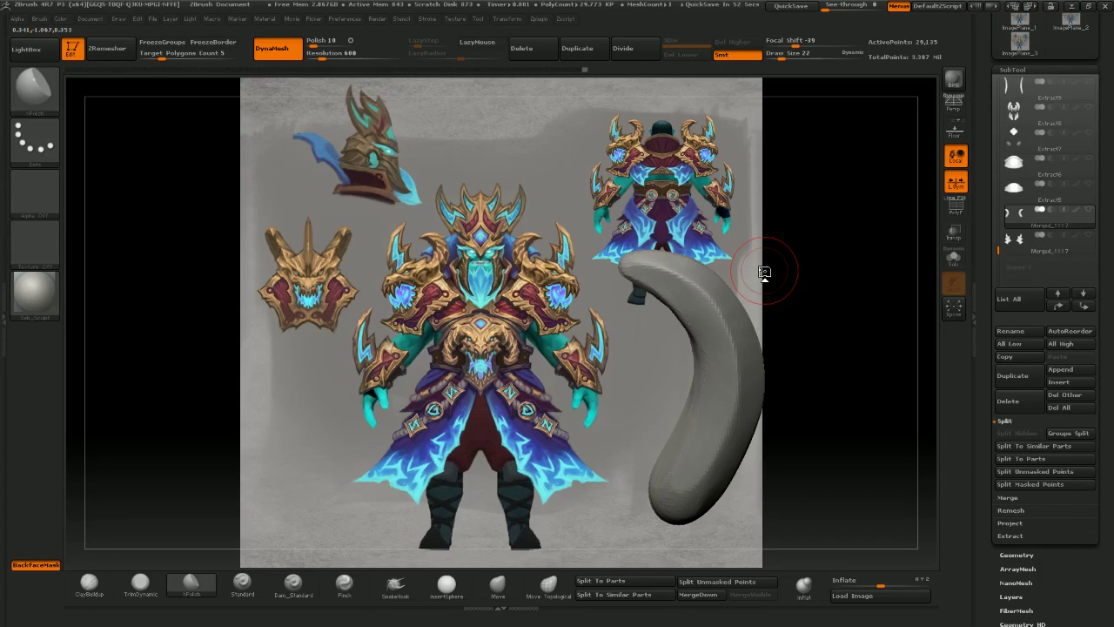
- Reshape the curve of the horn's upper end with a large Move brush, draw size about 42
left_click(492, 590)
mouse_move(180, 289)
left_mouse_down()
mouse_move(223, 275)
mouse_move(218, 229)
left_mouse_up()
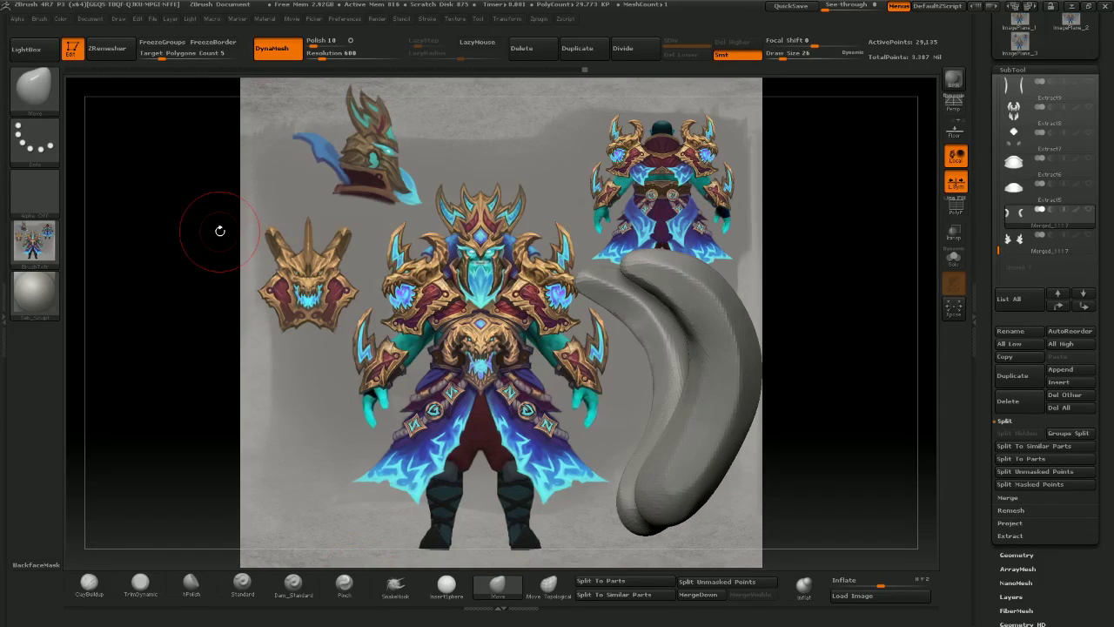
left_click_drag(456, 299, 451, 273, "shift")
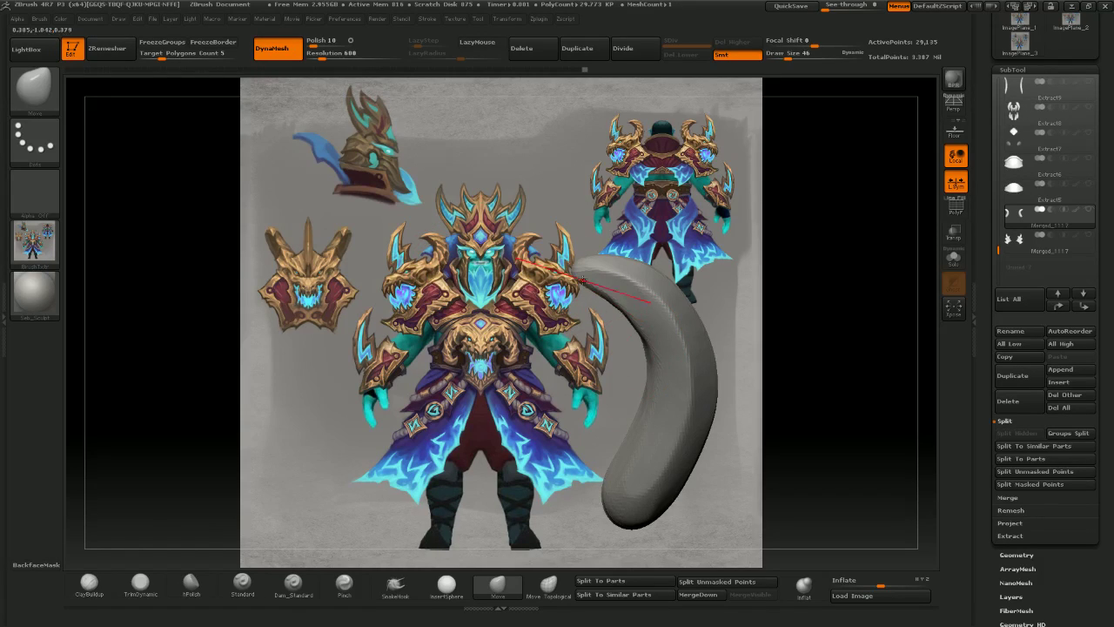
key("bracketright")
left_click_drag(800, 230, 778, 234)
left_click_drag(642, 263, 653, 268)
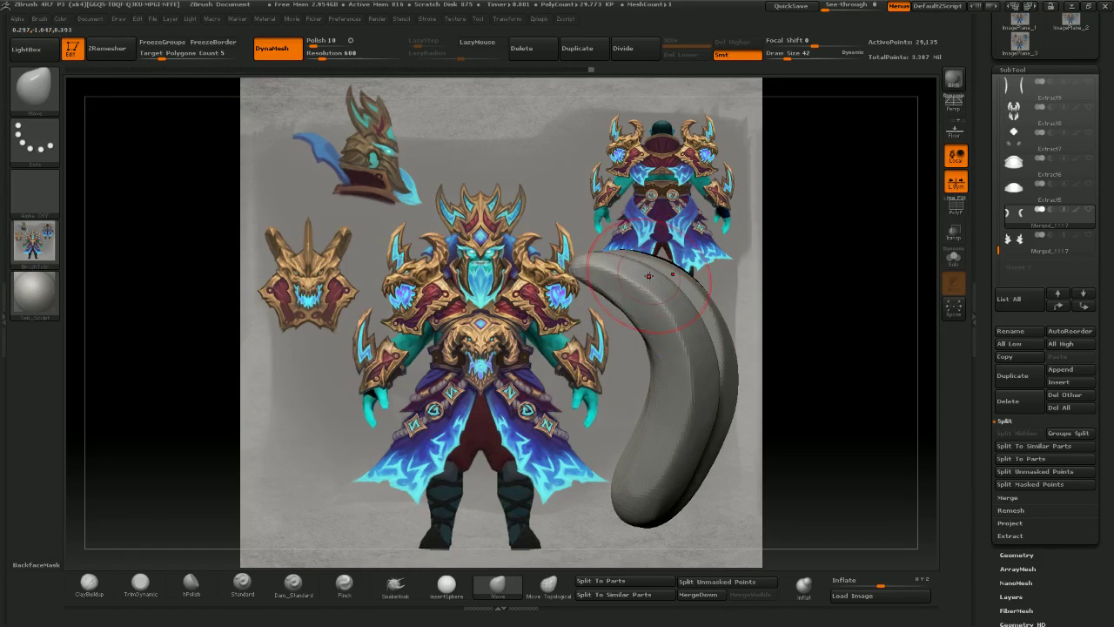
left_click_drag(554, 265, 540, 268, "shift")
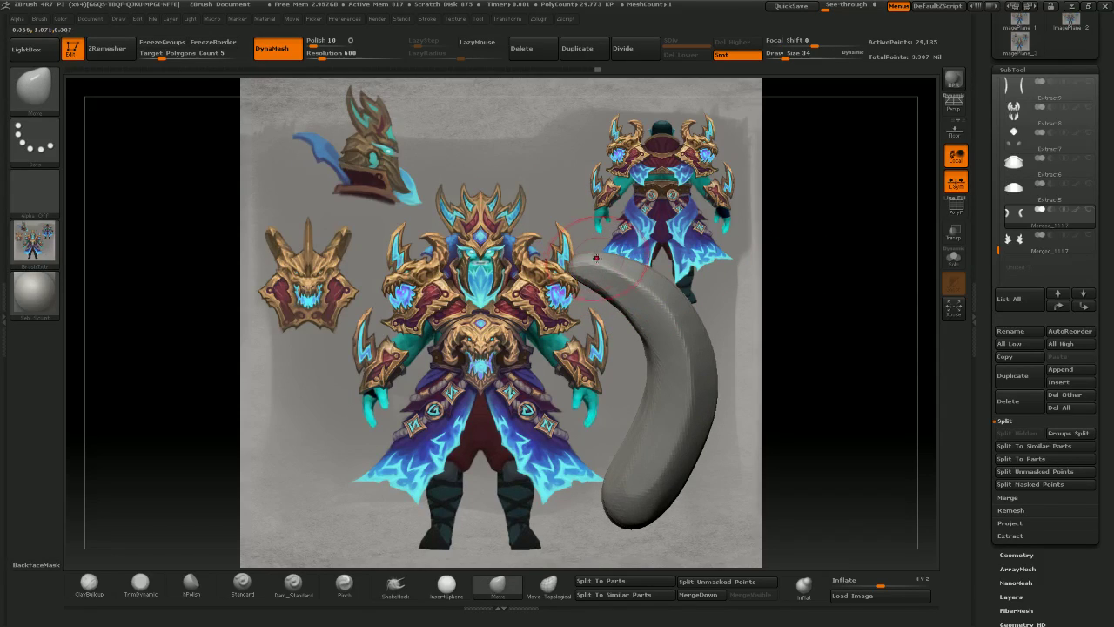
- Refine the silhouette of the horn's tip with a smaller Move brush
key("bracketright")
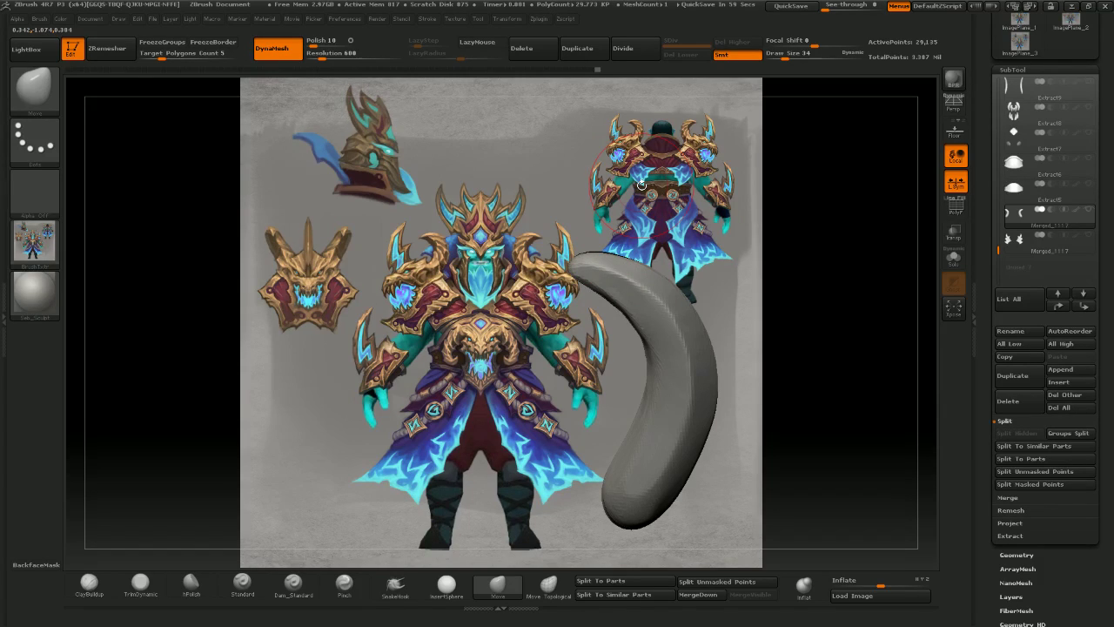
left_click_drag(767, 258, 757, 253)
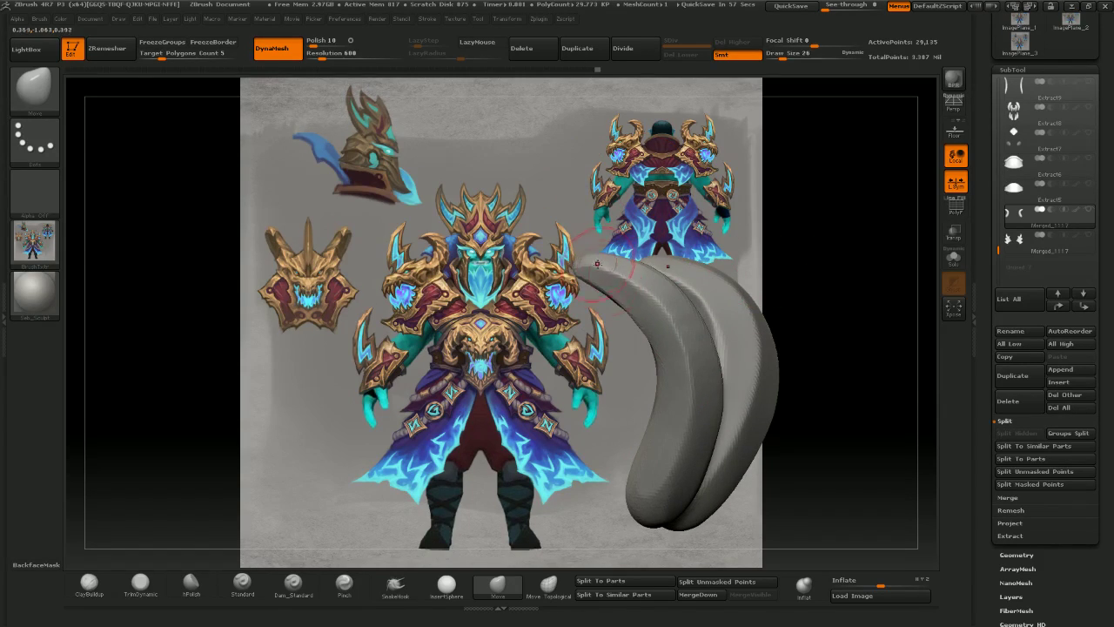
key("bracketleft")
left_click_drag(597, 263, 593, 256)
left_click_drag(531, 331, 330, 452)
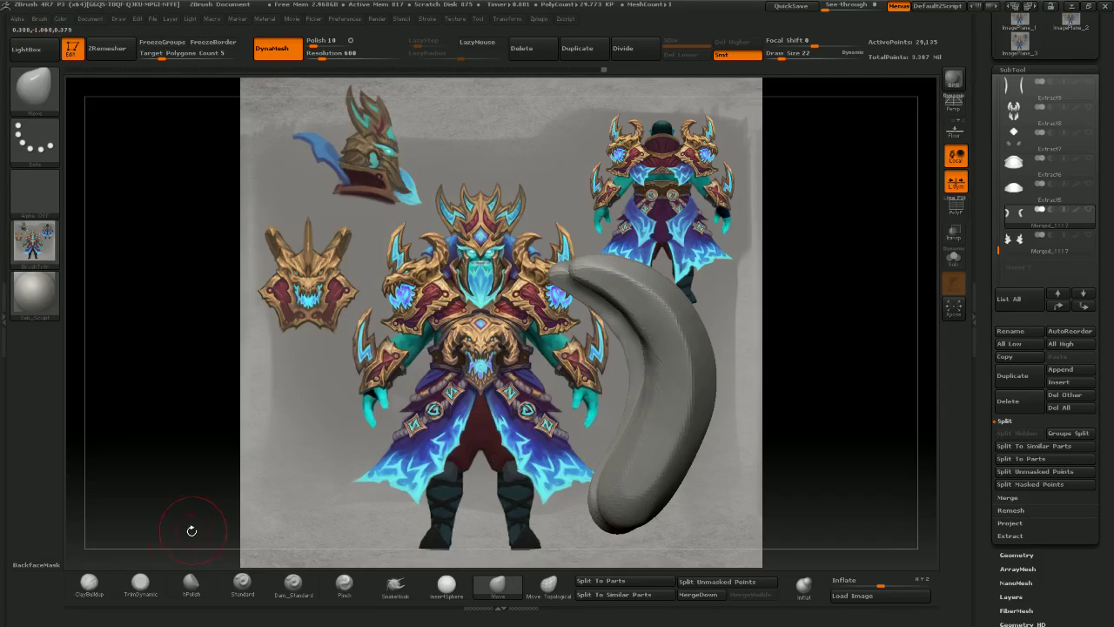
- Polish the reshaped surface just below the horn's tip with a small hPolish brush, draw size 14 to 22
left_click(141, 583)
left_click_drag(160, 532, 167, 413)
left_click(191, 583)
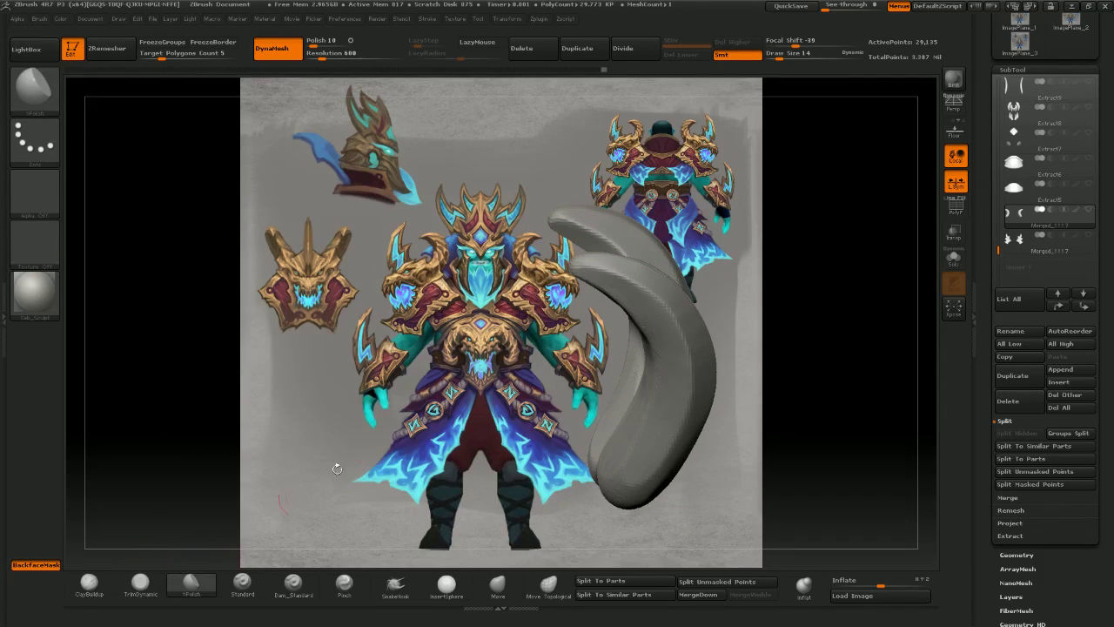
key("bracketleft")
left_click_drag(800, 300, 731, 305)
left_click_drag(654, 291, 659, 283)
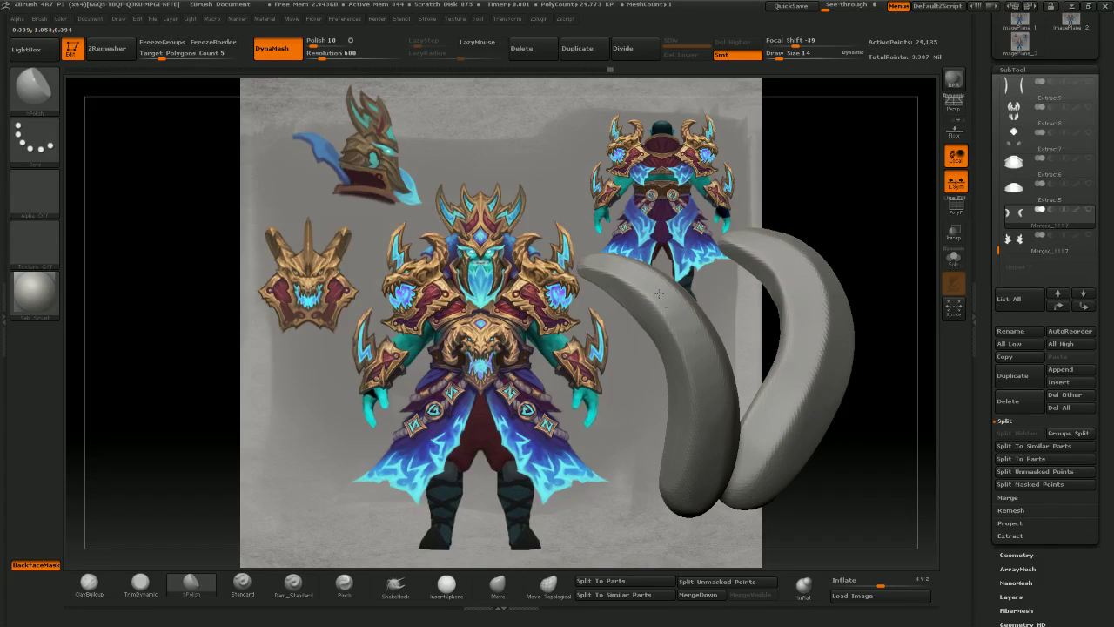
left_click_drag(597, 380, 640, 355)
right_click_drag(684, 385, 625, 270)
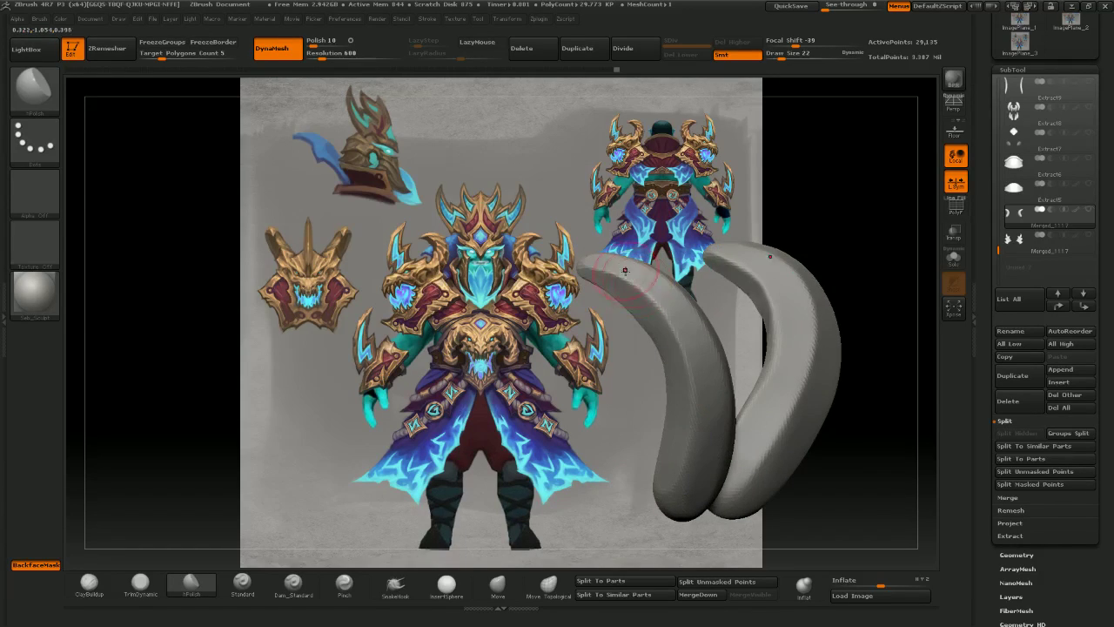
- Smooth the planes from the horn's middle to its base with a larger hPolish brush, and undo the last stroke
mouse_move(586, 358)
left_mouse_down()
mouse_move(566, 387)
mouse_move(648, 404)
left_mouse_up()
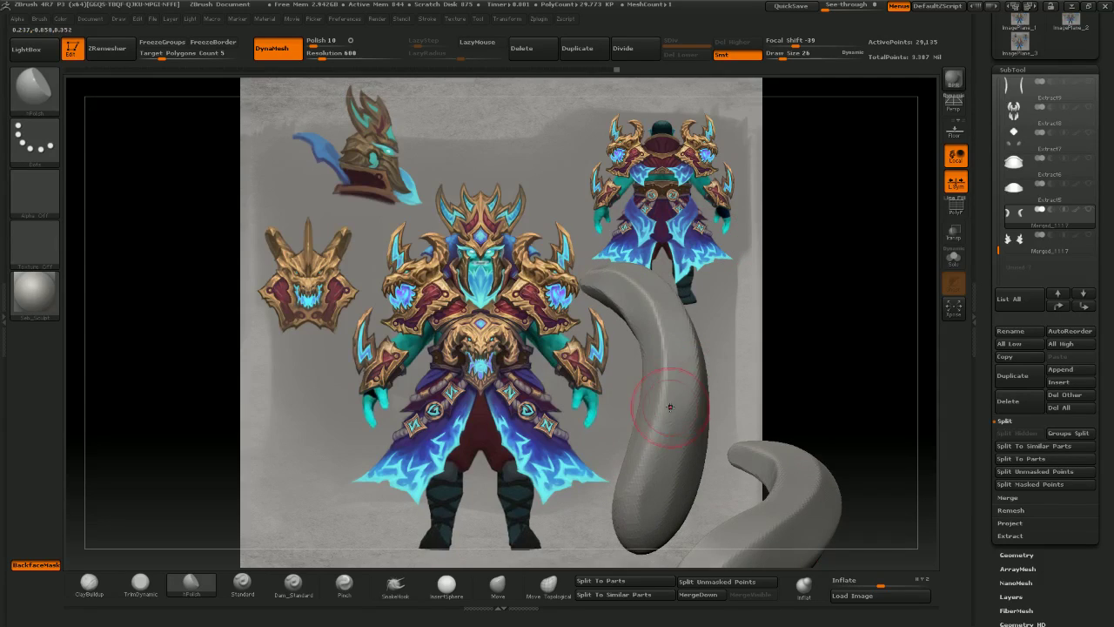
right_click_drag(654, 458, 617, 473)
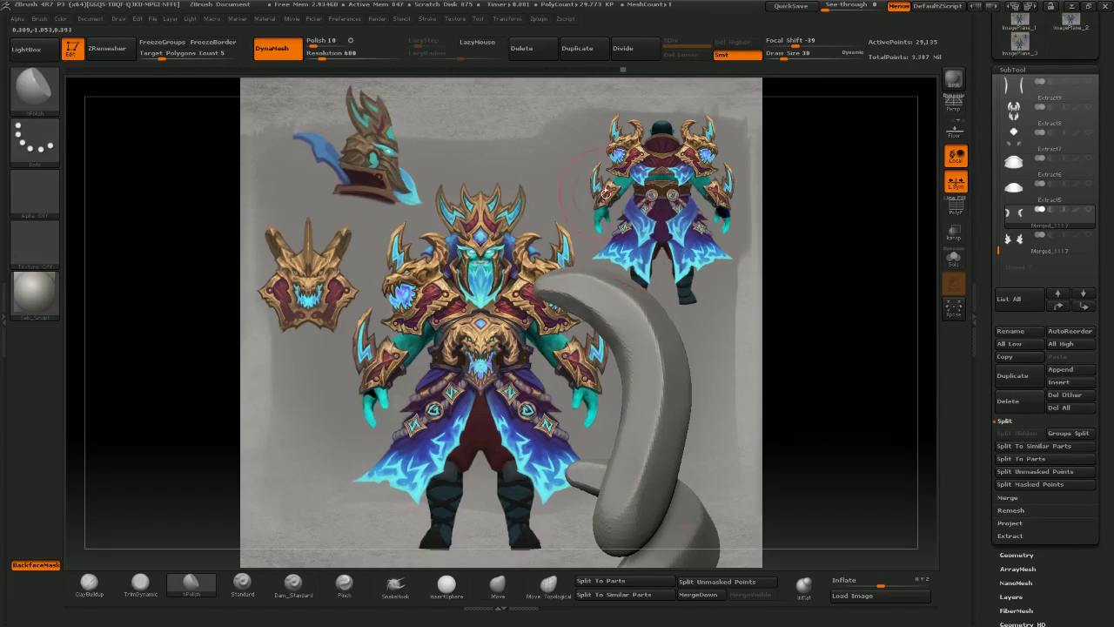
right_click_drag(605, 193, 592, 205)
left_click_drag(601, 175, 476, 94)
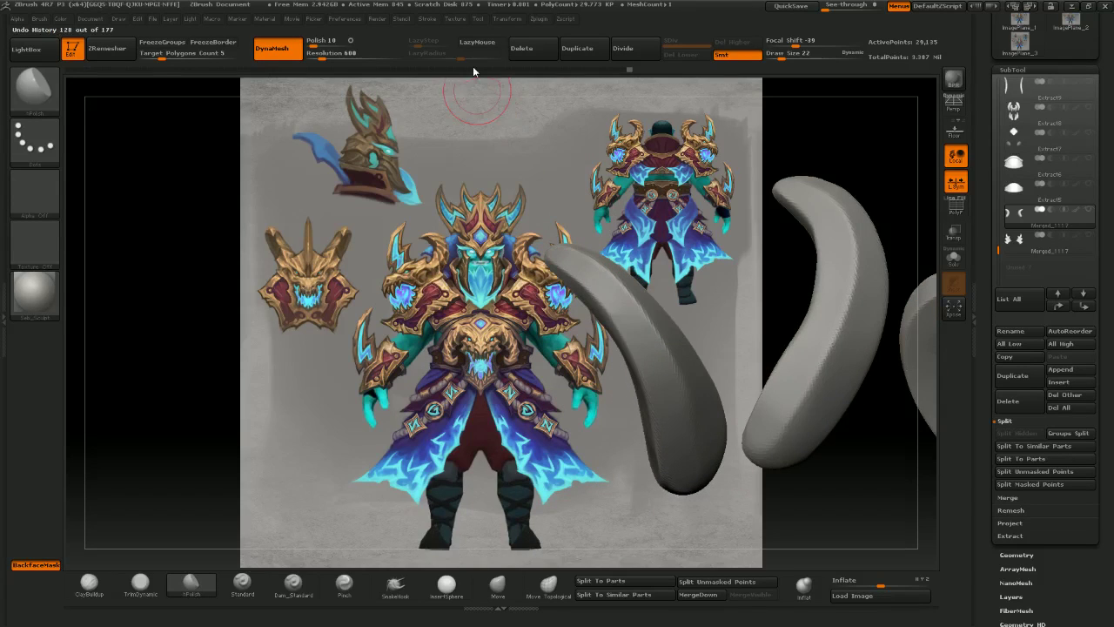
key("ctrl+z")
- Polish the narrow side of the horn from its middle down to the base with hPolish at draw size 14 to 18
mouse_move(473, 139)
left_mouse_down()
mouse_move(492, 212)
mouse_move(522, 226)
mouse_move(676, 140)
left_mouse_up()
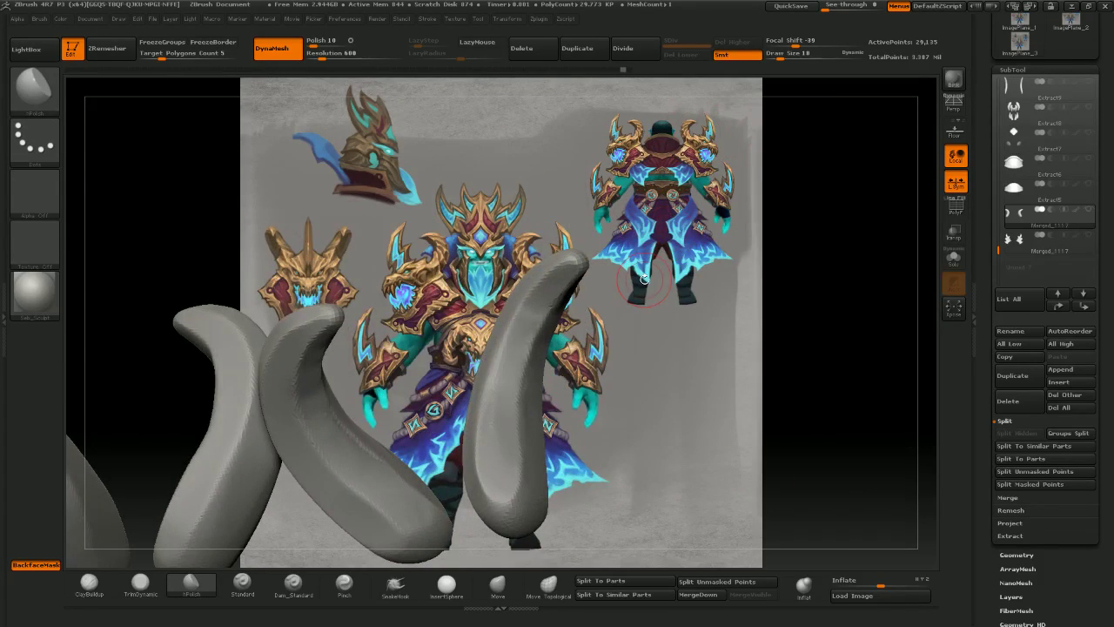
left_click_drag(644, 279, 675, 318)
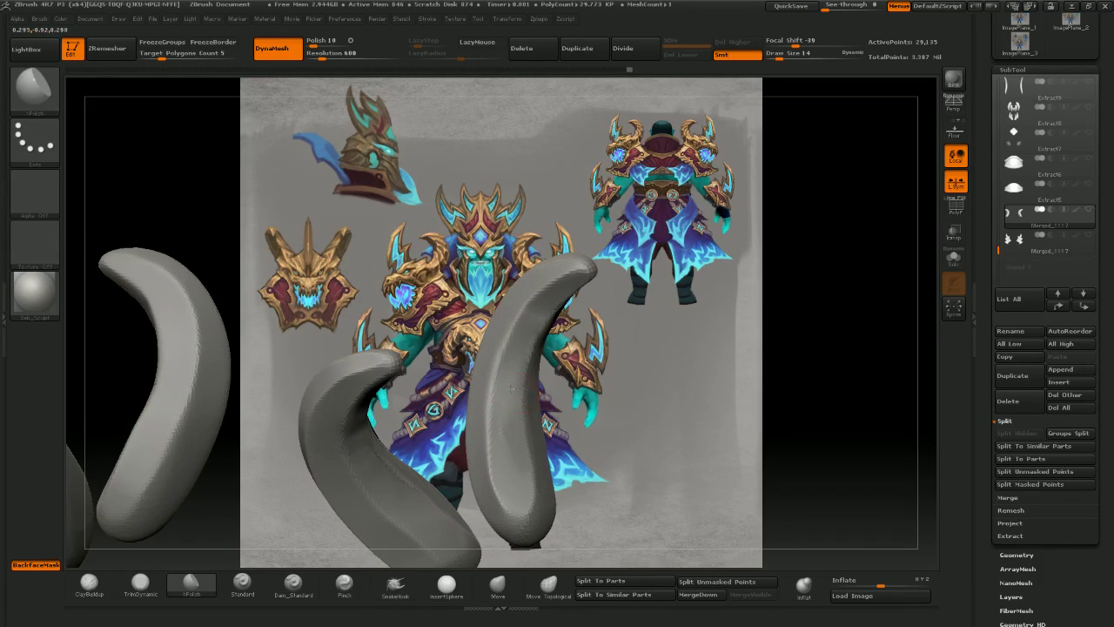
left_click_drag(500, 459, 505, 483)
mouse_move(644, 374)
left_mouse_down()
mouse_move(574, 379)
mouse_move(640, 369)
left_mouse_up()
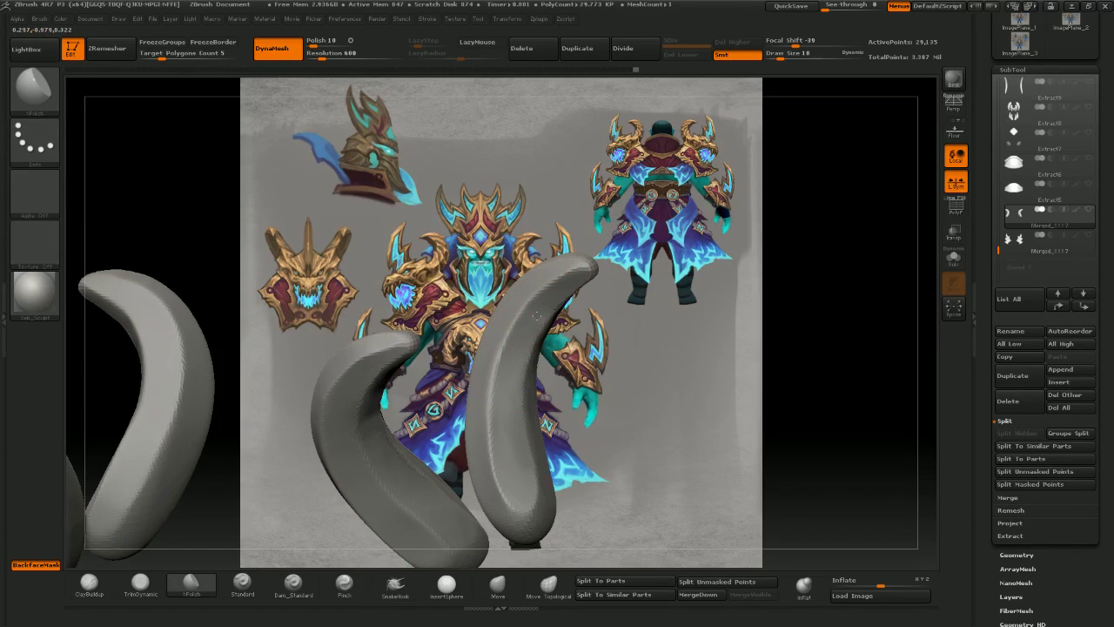
mouse_move(613, 276)
left_mouse_down()
mouse_move(661, 317)
mouse_move(543, 184)
mouse_move(529, 232)
mouse_move(576, 193)
mouse_move(527, 120)
mouse_move(533, 147)
left_mouse_up()
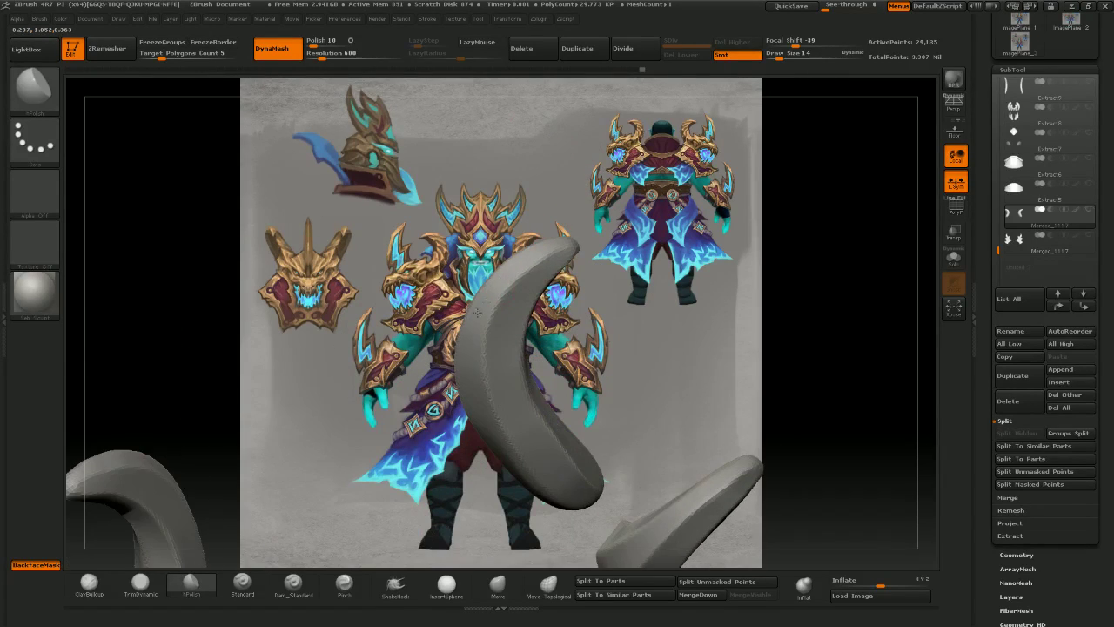
- Sharpen the planes around the horn's tip and upper bend with hPolish strokes at draw size 14
left_click_drag(602, 173, 576, 219)
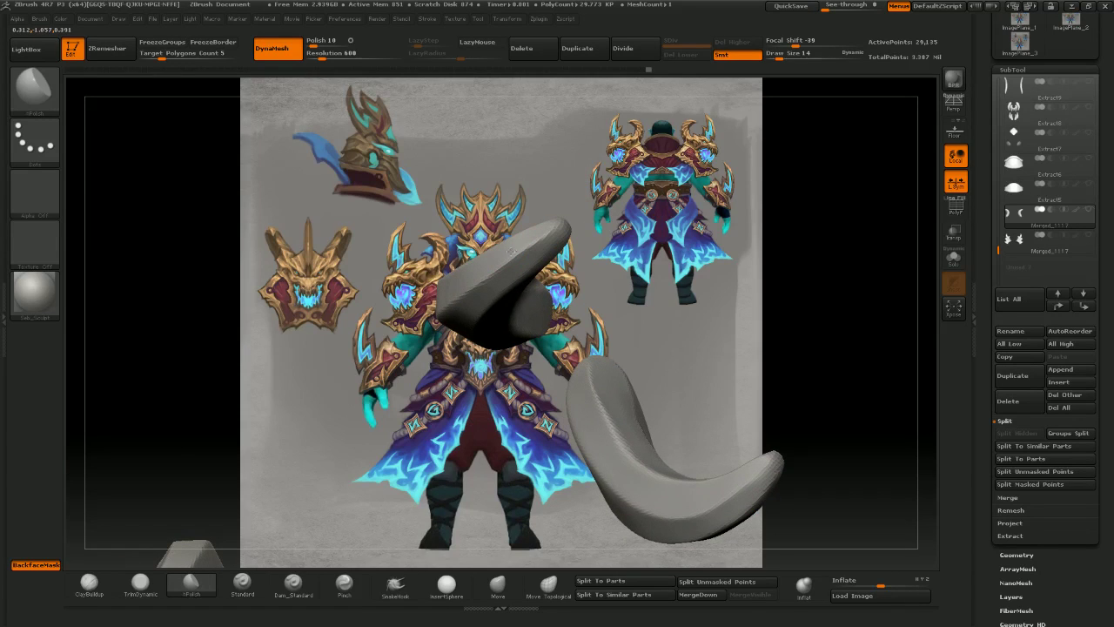
left_click_drag(499, 193, 576, 117)
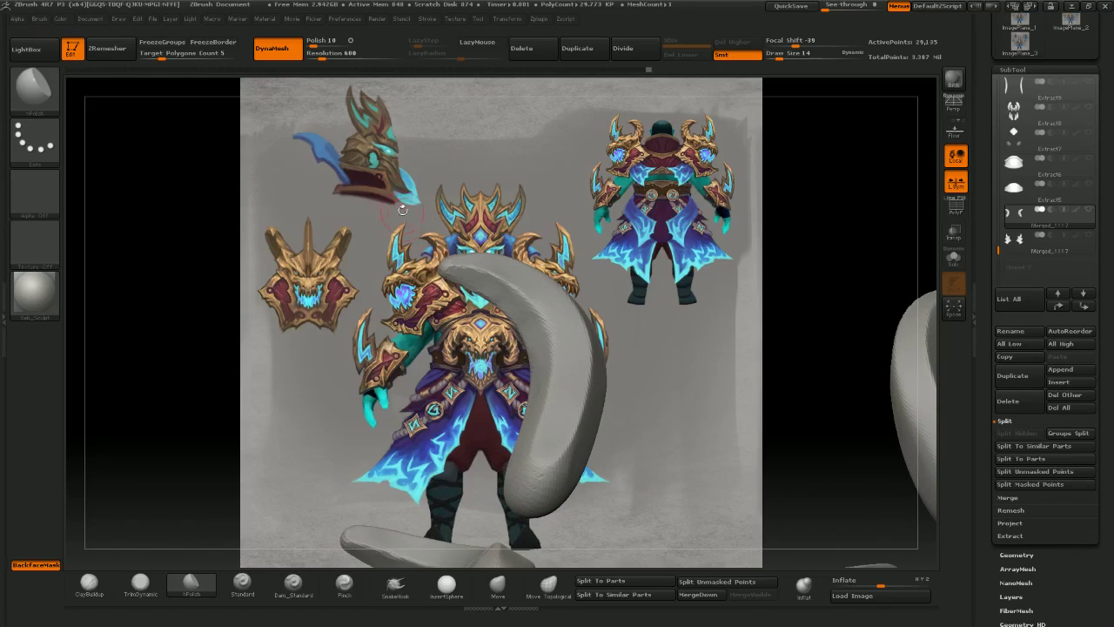
left_click_drag(468, 308, 479, 323)
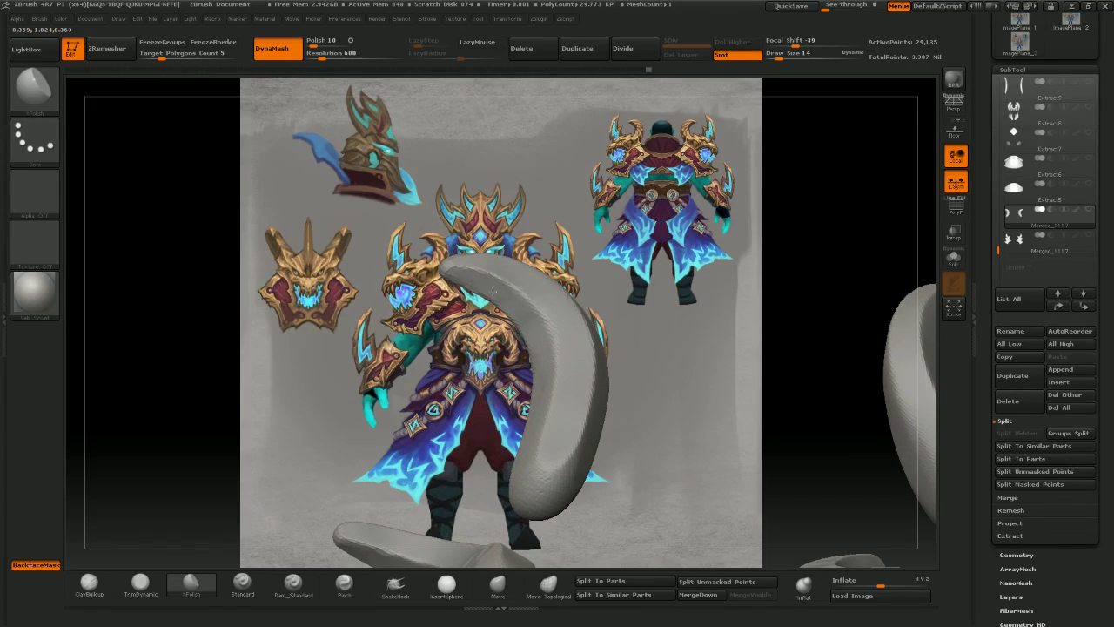
right_click_drag(492, 292, 457, 255)
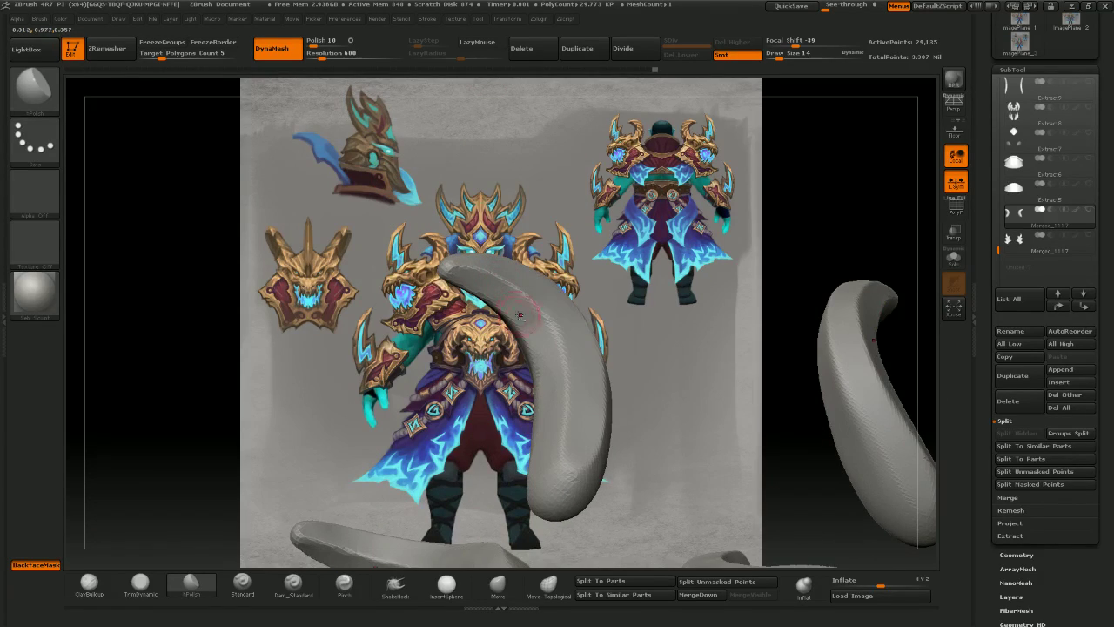
mouse_move(569, 177)
left_mouse_down()
mouse_move(547, 209)
mouse_move(557, 184)
left_mouse_up()
right_click_drag(583, 227, 535, 181)
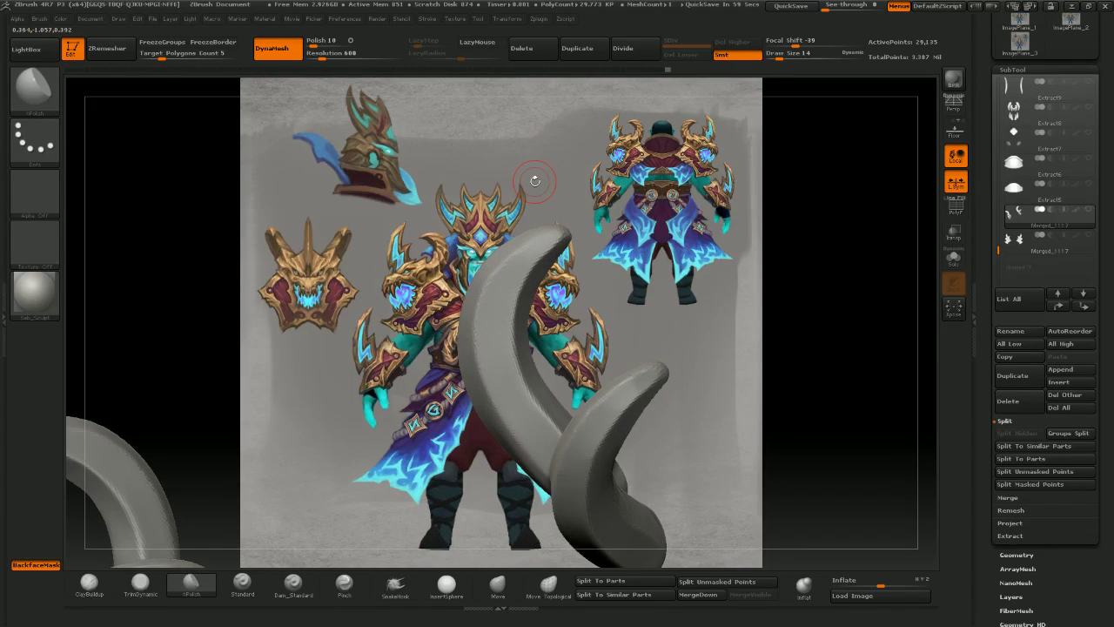
mouse_move(534, 257)
right_mouse_down()
mouse_move(509, 264)
mouse_move(523, 270)
right_mouse_up()
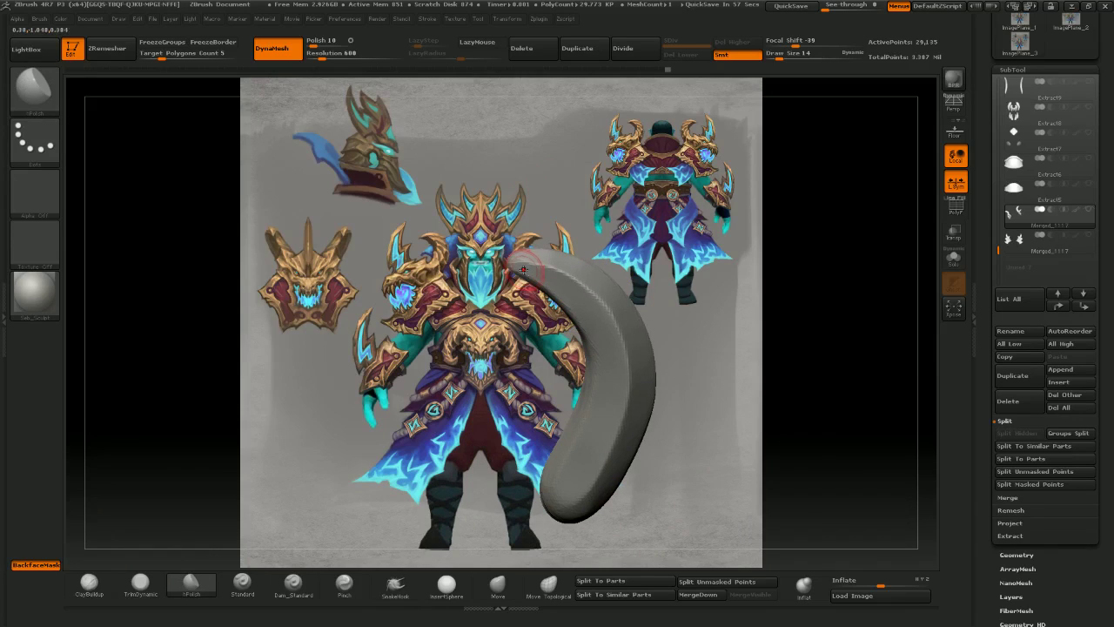
- Tighten the horn's tip and upper ridge with the Pinch brush at draw size 34 to 42
left_click_drag(186, 199, 228, 181)
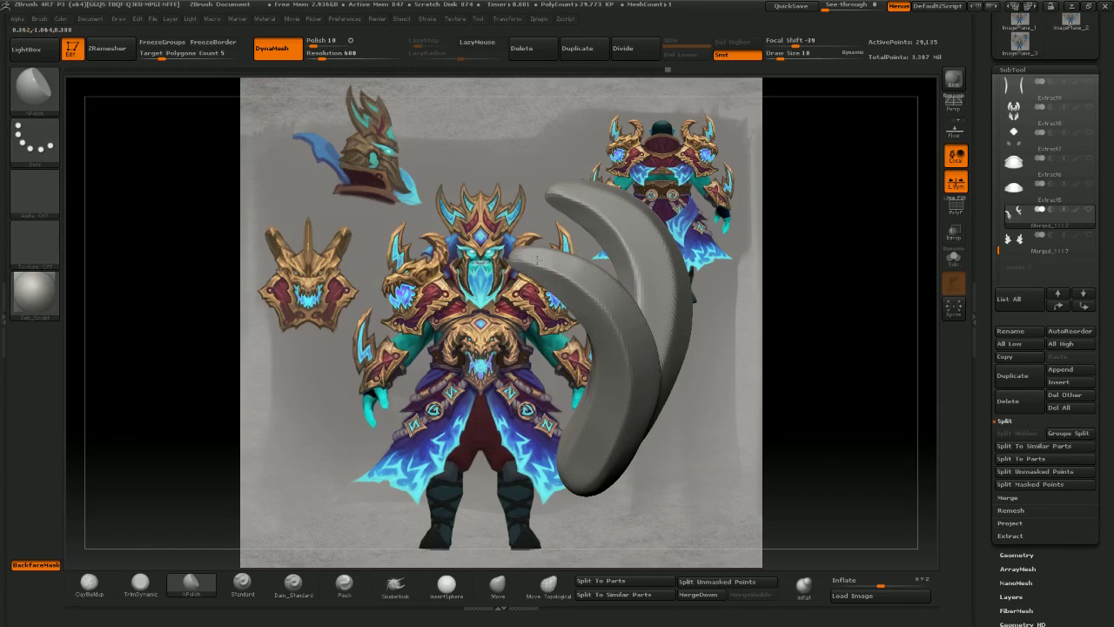
left_click_drag(150, 189, 623, 190)
mouse_move(567, 219)
left_mouse_down()
mouse_move(522, 193)
mouse_move(519, 128)
left_mouse_up()
right_click_drag(516, 143, 542, 231)
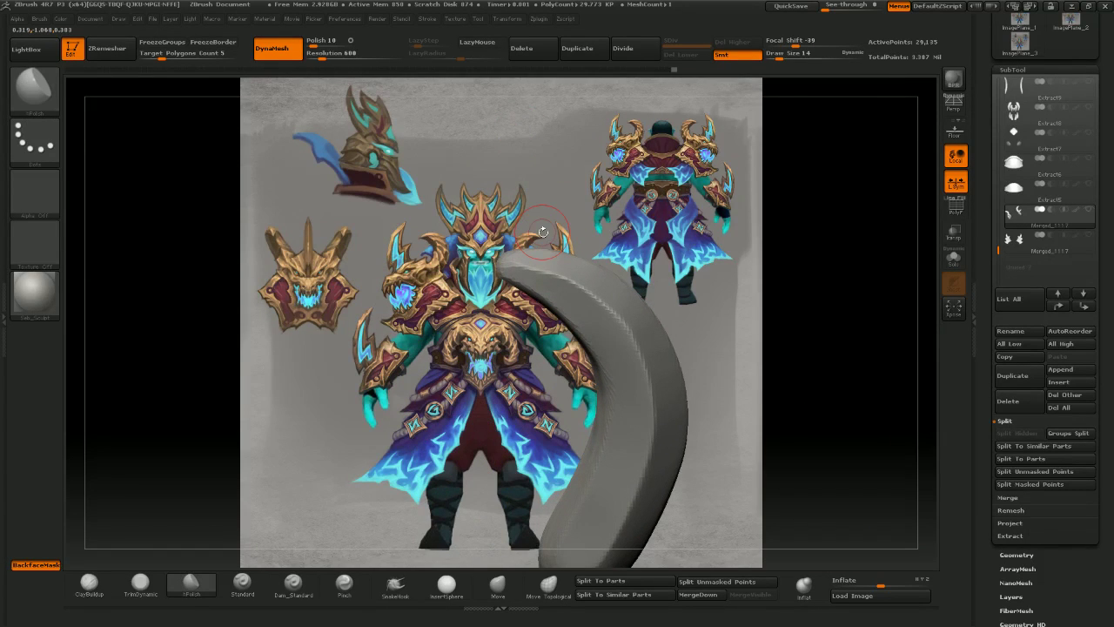
left_click(345, 583)
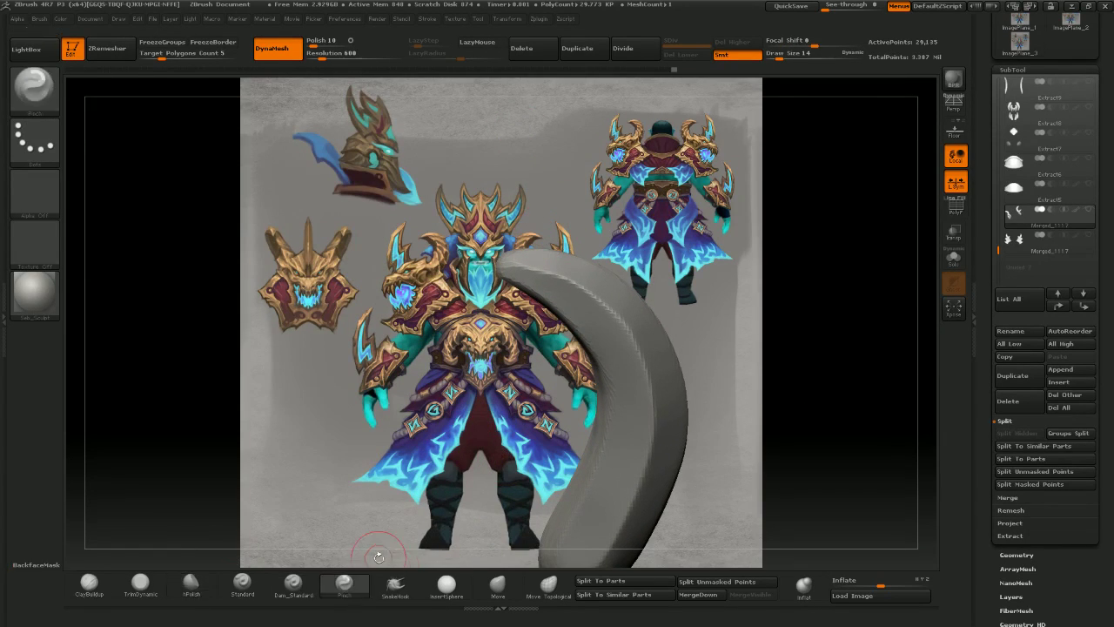
left_click_drag(509, 274, 536, 269)
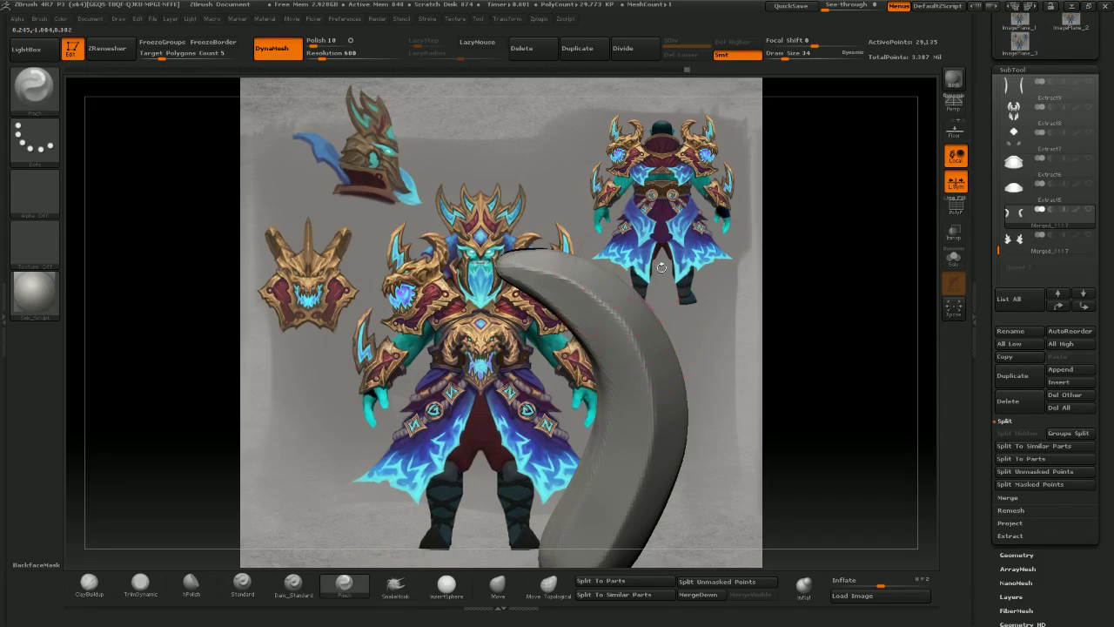
left_click_drag(703, 333, 640, 292)
left_click_drag(471, 167, 537, 218)
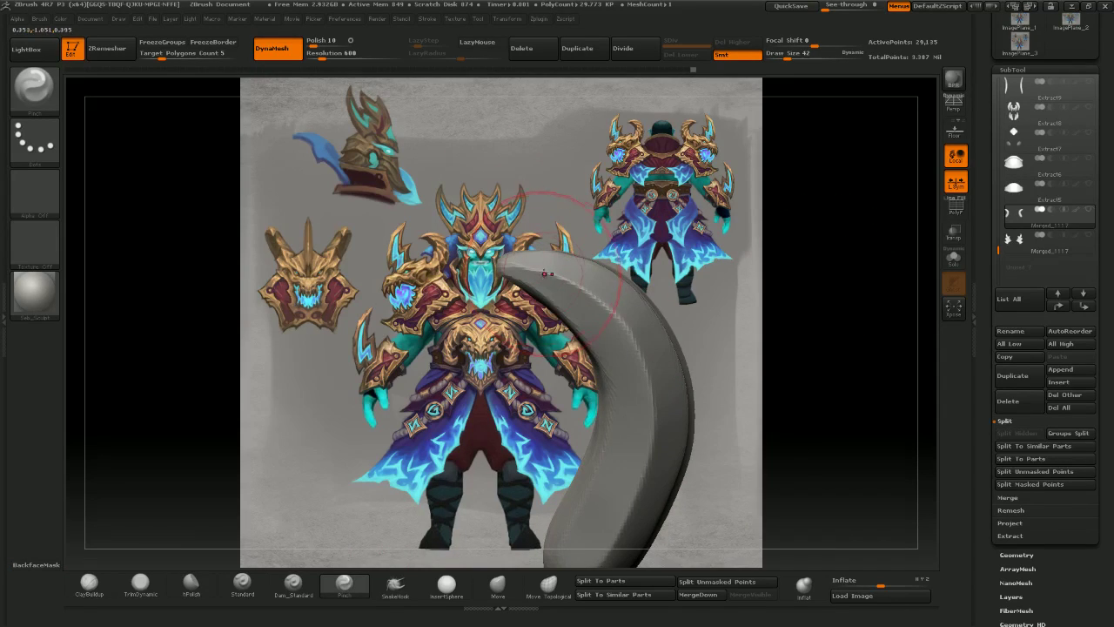
- Extend the horn's tip outward and refine its upper bend with the Move brush at draw size 38 to 58
left_click(493, 583)
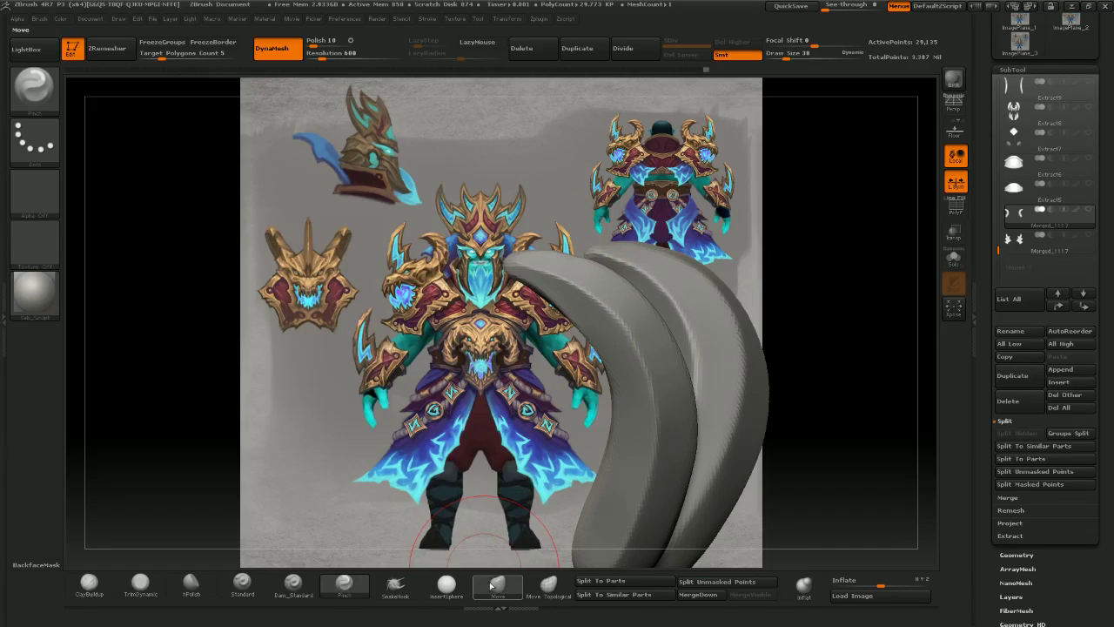
left_click_drag(470, 407, 450, 376, "shift")
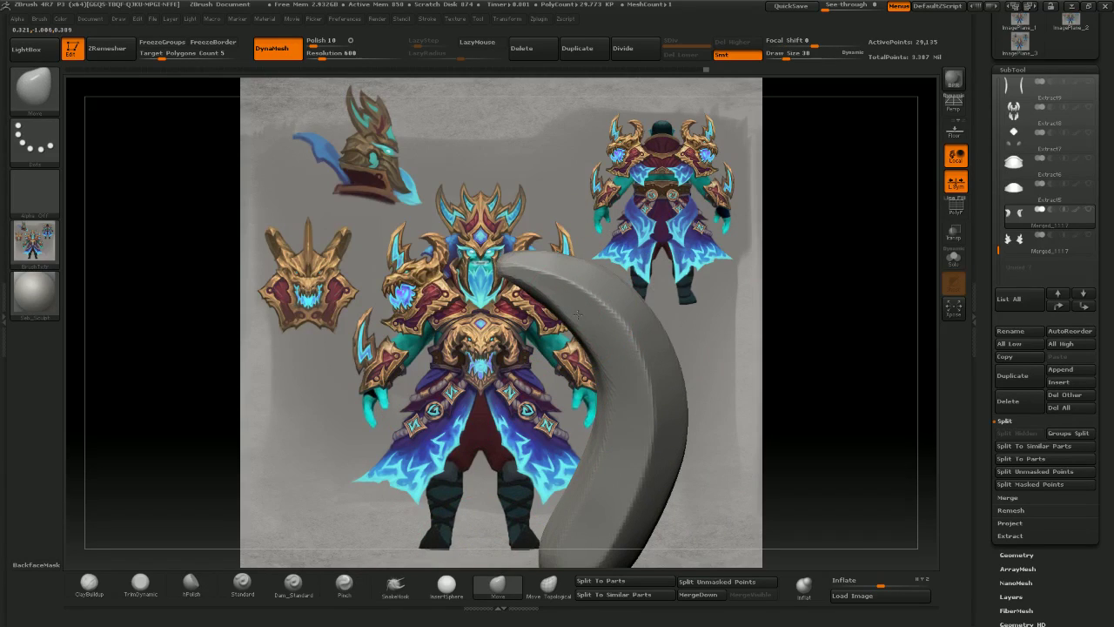
mouse_move(585, 268)
left_mouse_down()
mouse_move(592, 257)
mouse_move(522, 256)
left_mouse_up()
key("bracketright")
key("bracketright")
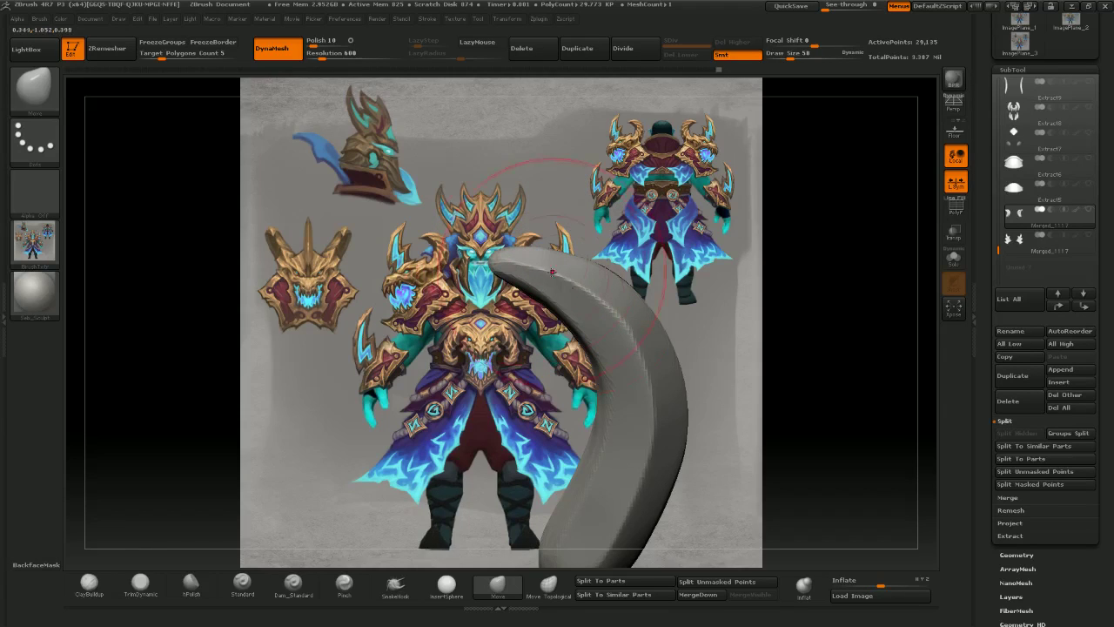
left_click_drag(604, 282, 604, 290)
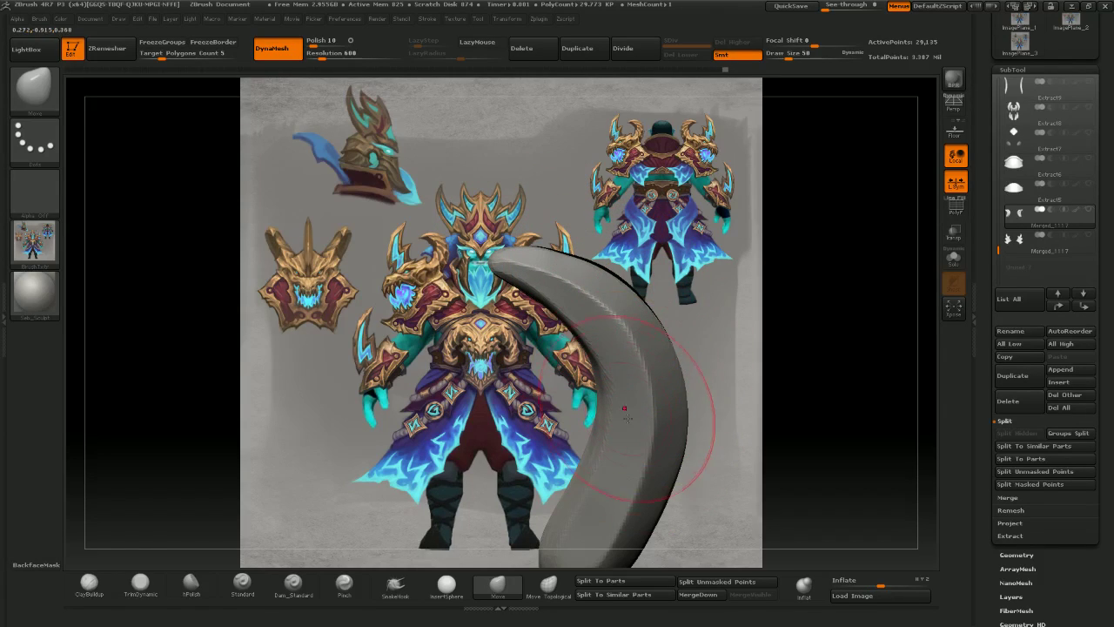
key("bracketleft")
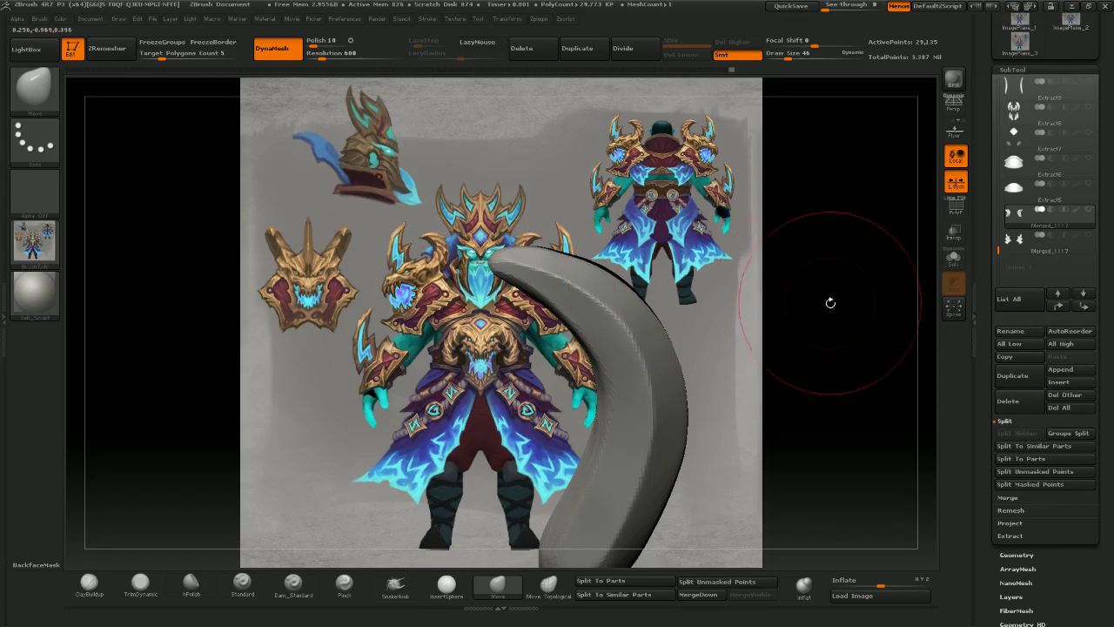
- Adjust the horn's outline from its tip to its thick base with the Move brush at draw size 46
mouse_move(830, 303)
left_mouse_down()
mouse_move(765, 304)
mouse_move(791, 364)
mouse_move(770, 338)
left_mouse_up()
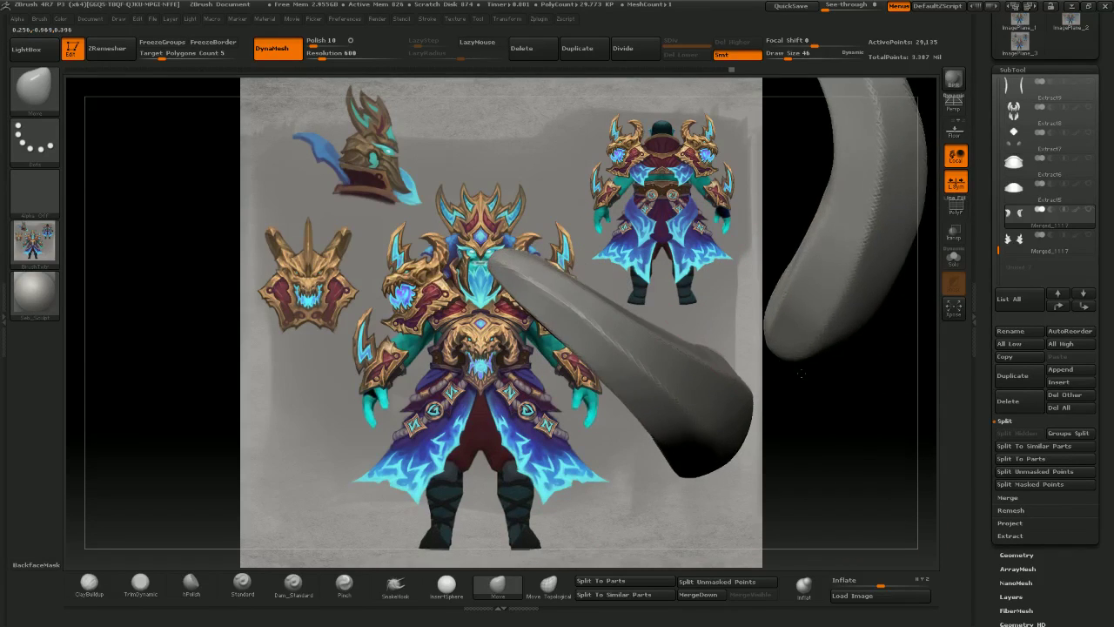
left_click_drag(517, 288, 504, 296)
left_click_drag(568, 382, 547, 384)
left_click_drag(674, 392, 684, 408)
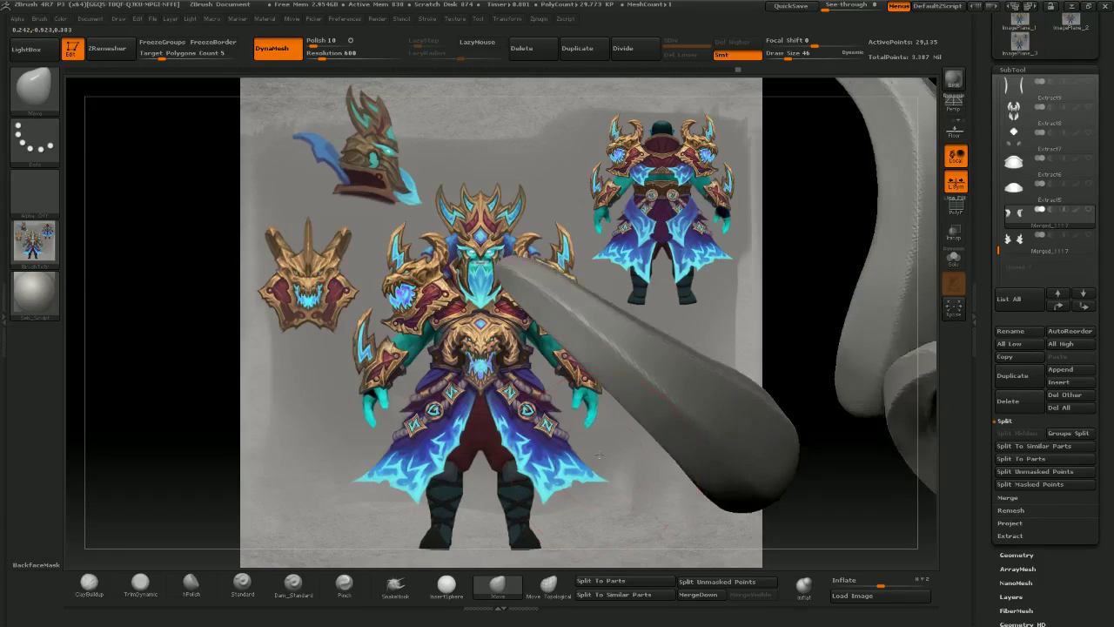
left_click_drag(610, 426, 616, 416)
key("bracketleft")
- Polish the horn's upper planes from its middle to its tip with hPolish at draw size 22
left_click(192, 581)
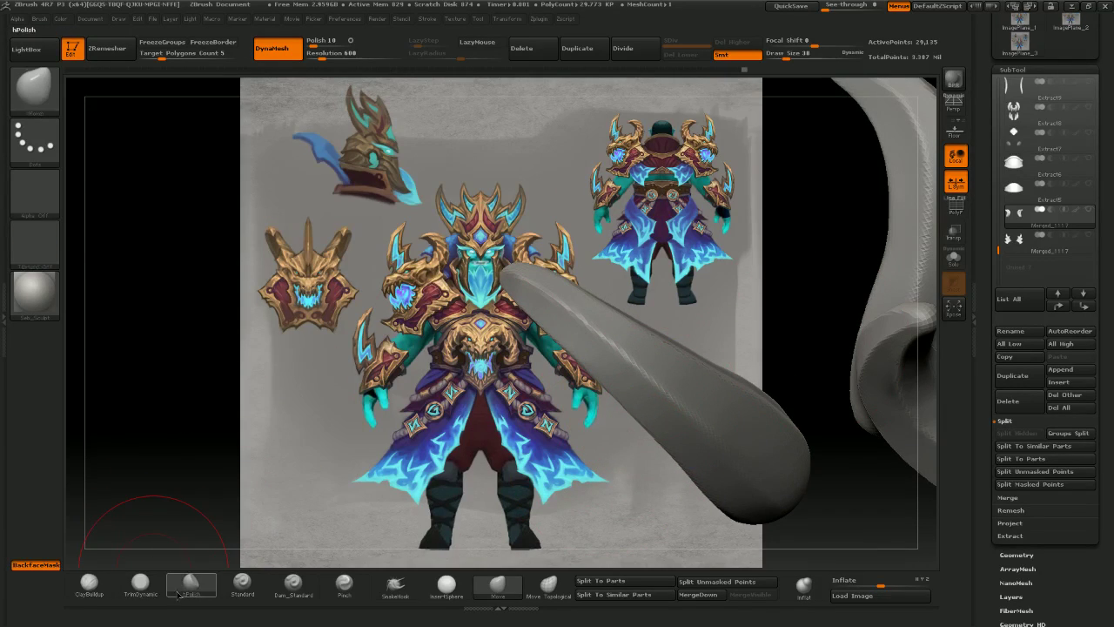
right_click_drag(657, 394, 696, 436)
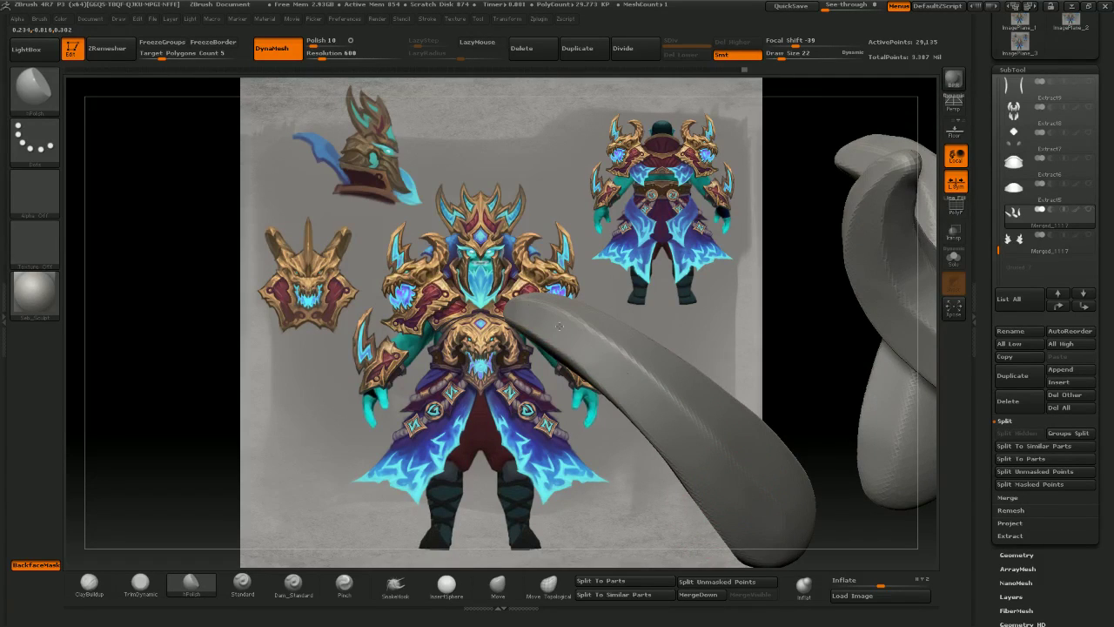
left_click_drag(558, 326, 540, 312)
- Reshape the horn's tip, outer curve and base with the Move brush at draw size 38 to 58
left_click_drag(432, 217, 578, 196)
left_click(501, 587)
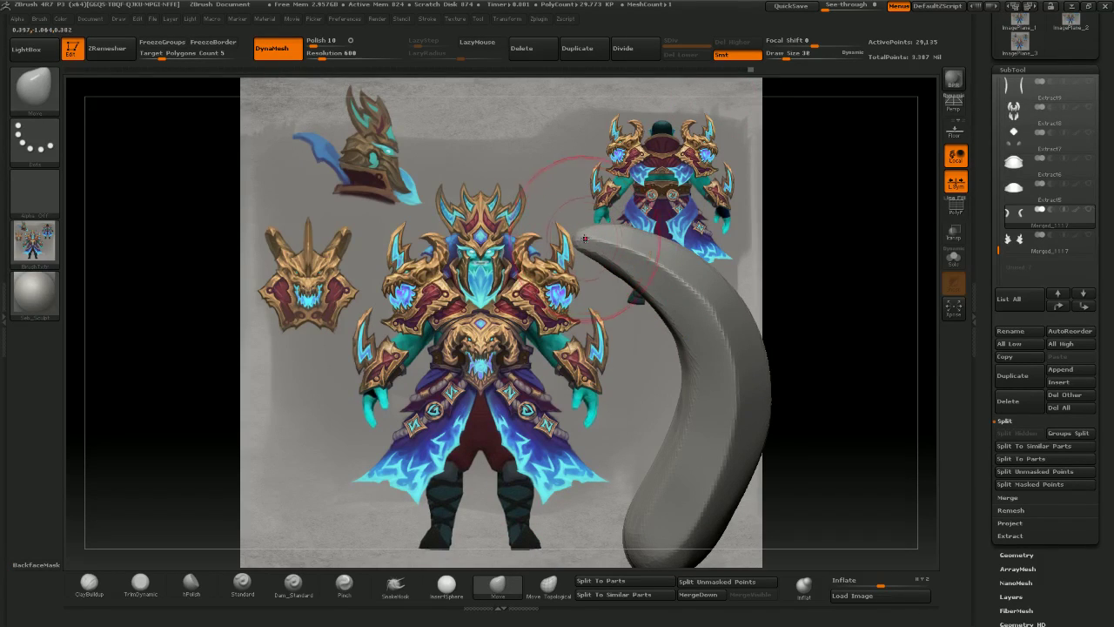
left_click_drag(591, 249, 587, 254)
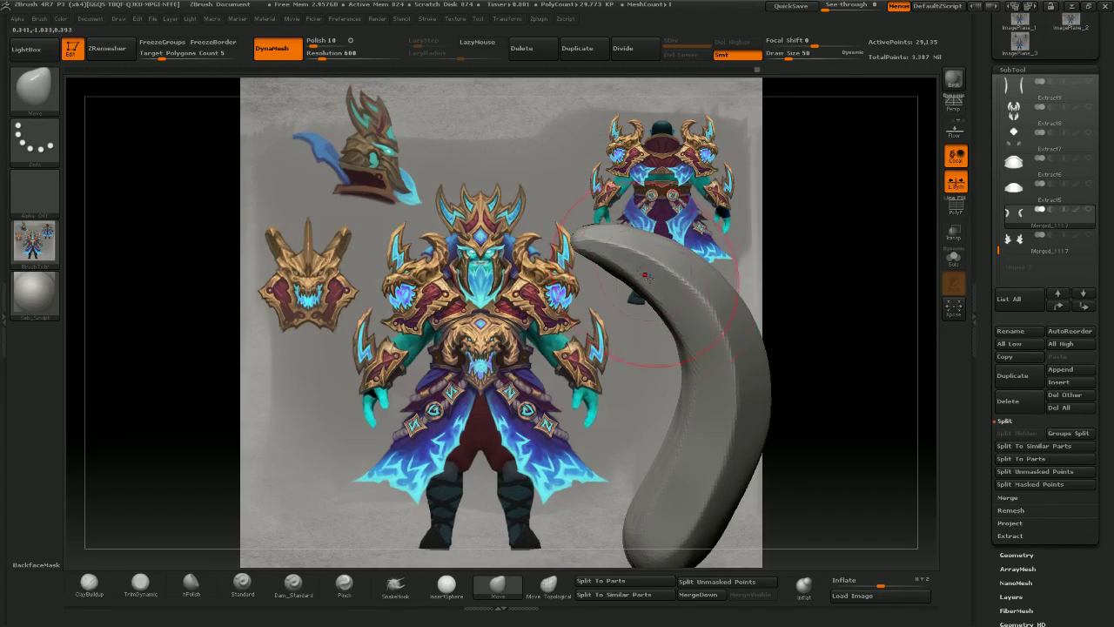
left_click_drag(713, 446, 725, 440)
key("bracketleft")
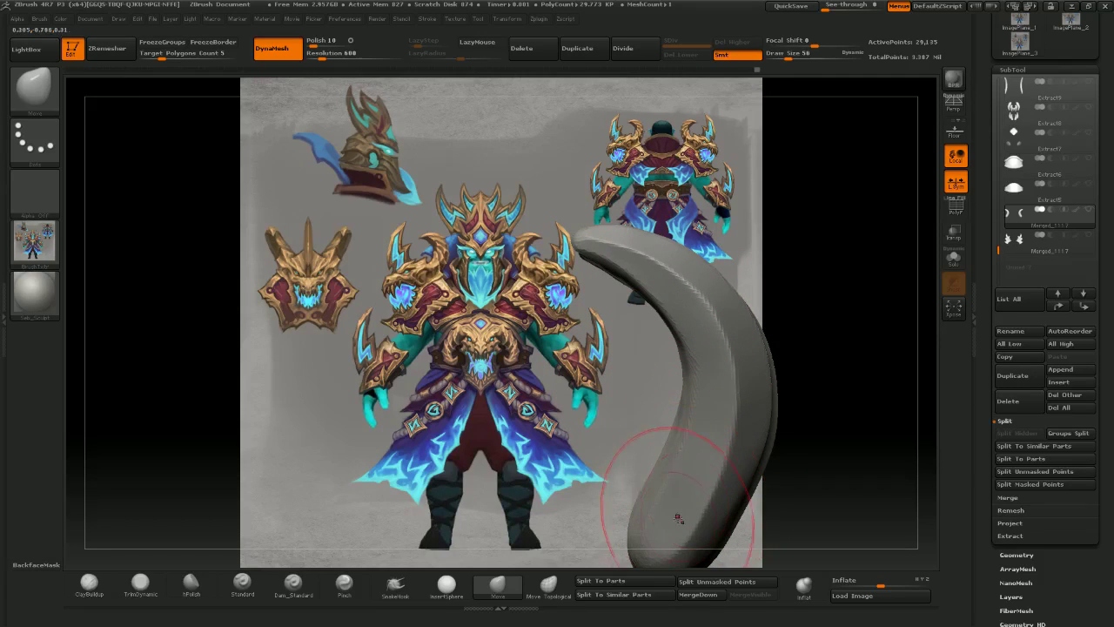
left_click_drag(678, 519, 676, 519)
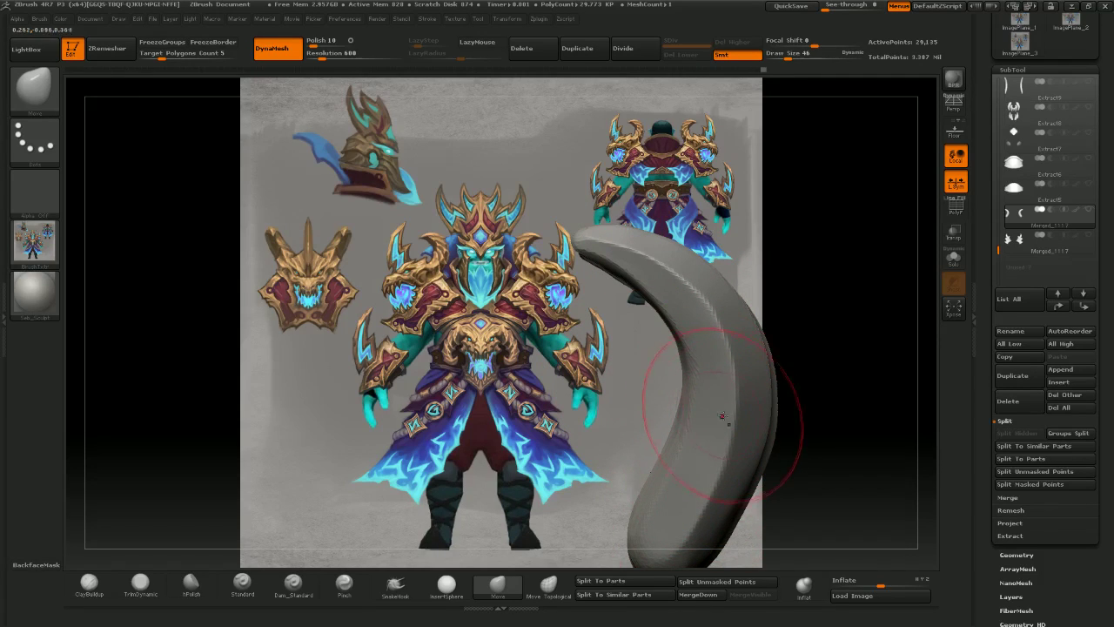
mouse_move(619, 372)
left_mouse_down()
mouse_move(491, 401)
mouse_move(527, 418)
left_mouse_up()
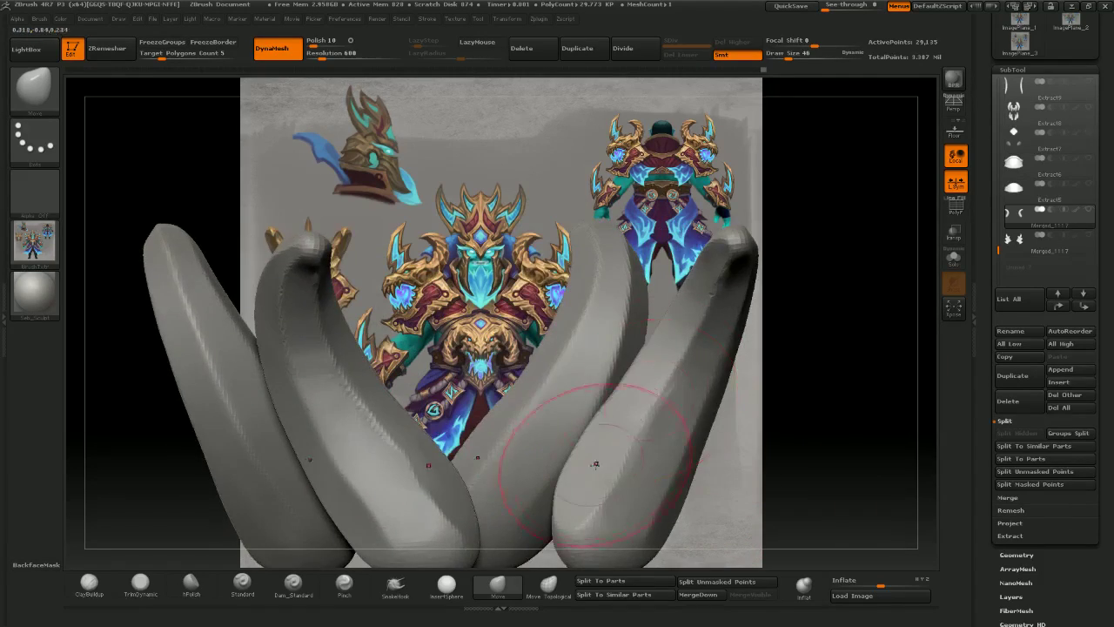
mouse_move(509, 361)
left_mouse_down()
mouse_move(578, 352)
mouse_move(687, 287)
left_mouse_up()
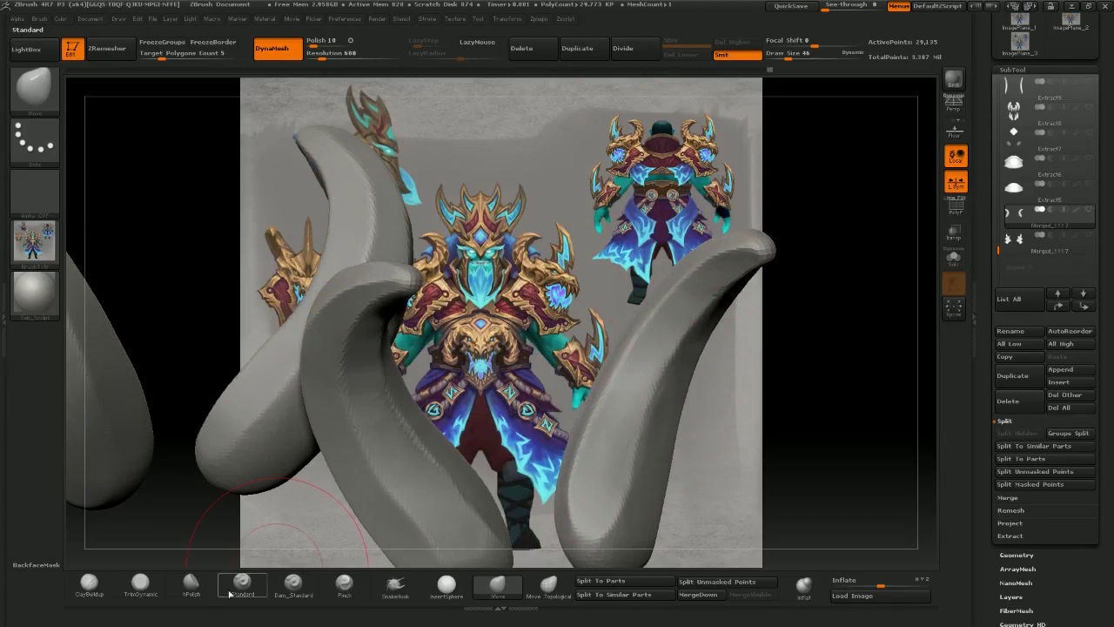
- Polish the inward-facing side of the reshaped horn with hPolish at draw size 18 to 22
left_click(140, 585)
left_click(191, 581)
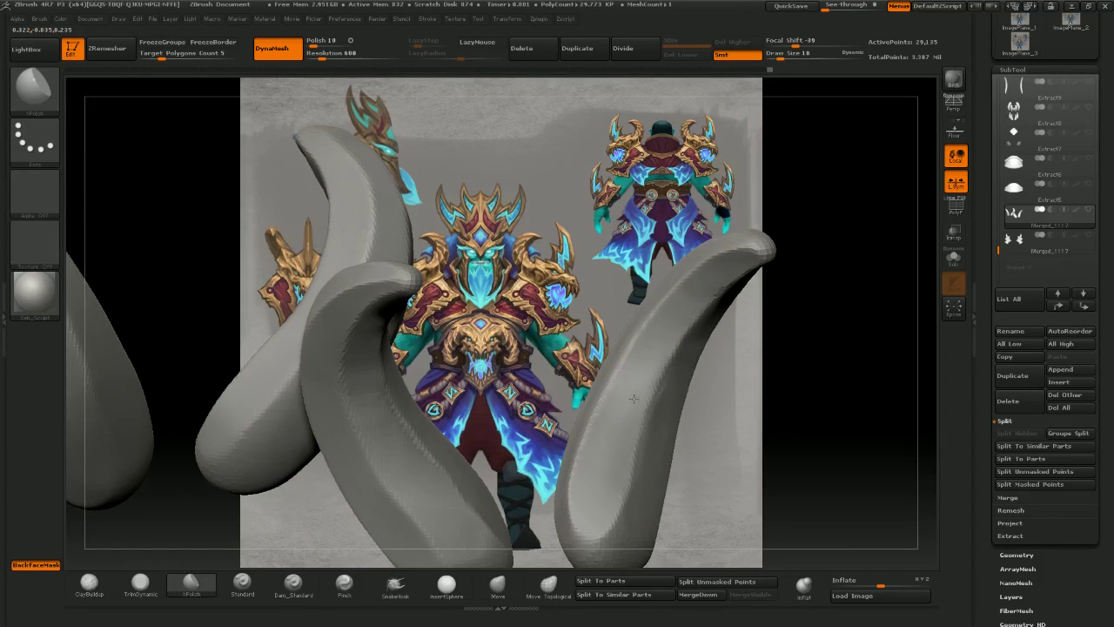
mouse_move(760, 405)
left_mouse_down()
mouse_move(646, 458)
mouse_move(706, 338)
mouse_move(621, 320)
left_mouse_up()
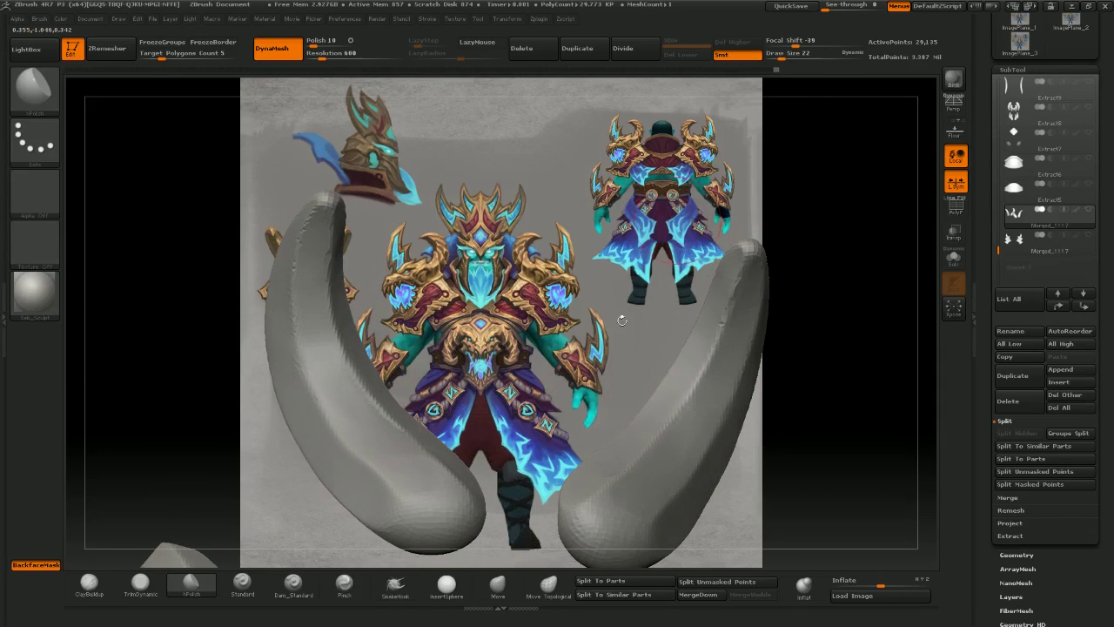
- Bend and narrow the horn's tip with the Move brush at draw size 38
left_click(508, 599)
left_click_drag(544, 273, 592, 285)
mouse_move(703, 235)
left_mouse_down()
mouse_move(706, 252)
mouse_move(672, 286)
mouse_move(670, 247)
mouse_move(703, 302)
mouse_move(696, 275)
left_mouse_up()
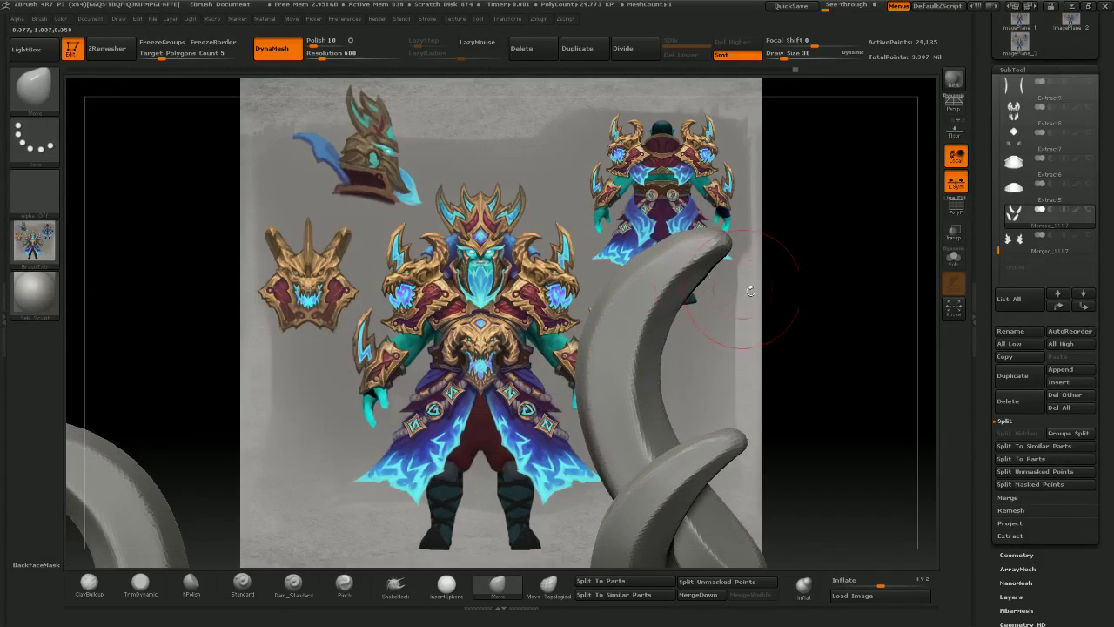
mouse_move(844, 265)
left_mouse_down()
mouse_move(798, 241)
mouse_move(788, 210)
mouse_move(795, 282)
mouse_move(794, 237)
mouse_move(775, 247)
mouse_move(779, 187)
mouse_move(730, 140)
mouse_move(703, 143)
mouse_move(696, 132)
left_mouse_up()
- Flatten the planes around the horn's tip with TrimDynamic, reducing the draw size to 14
left_click(140, 584)
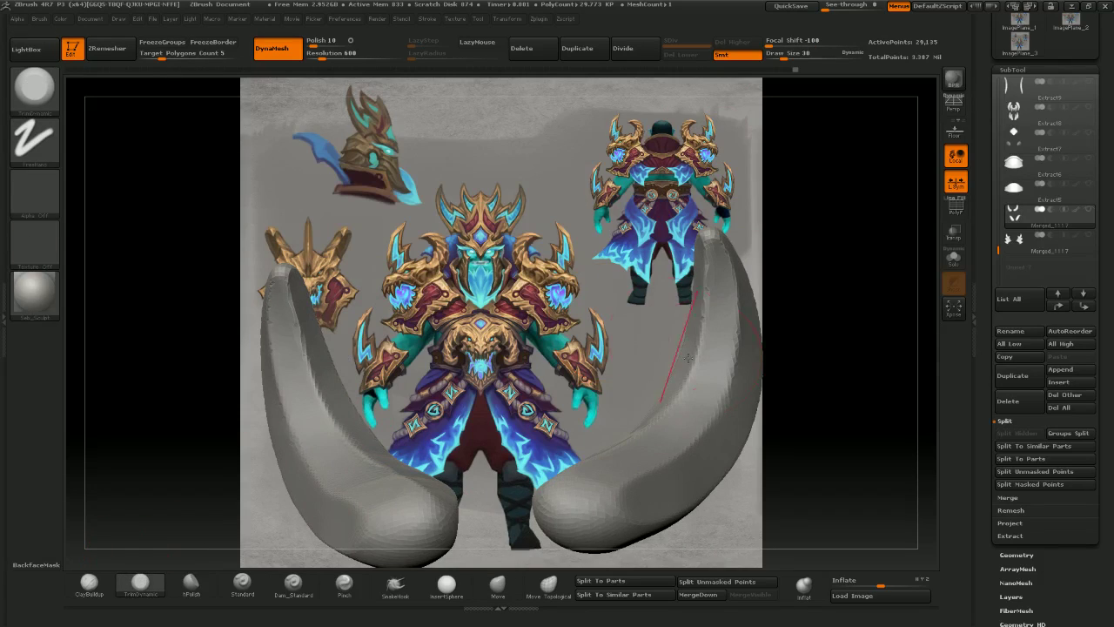
mouse_move(712, 288)
left_mouse_down()
mouse_move(708, 237)
mouse_move(700, 244)
left_mouse_up()
key("[")
left_click_drag(806, 276, 683, 204)
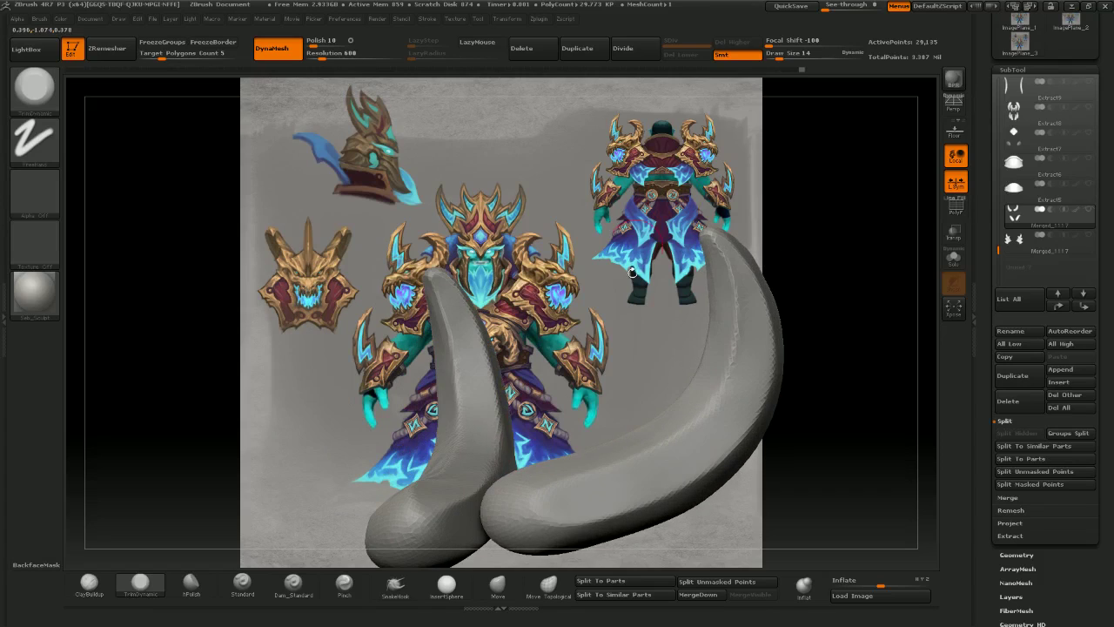
- Nudge the horn's tip into a cleaner taper with the Move brush
left_click(510, 582)
mouse_move(651, 318)
left_mouse_down()
mouse_move(694, 281)
mouse_move(718, 286)
left_mouse_up()
mouse_move(667, 254)
left_mouse_down()
mouse_move(766, 193)
mouse_move(690, 236)
left_mouse_up()
- Trim the horn's side planes with TrimDynamic at draw size 18, down to 9 for the finer areas
left_click(140, 583)
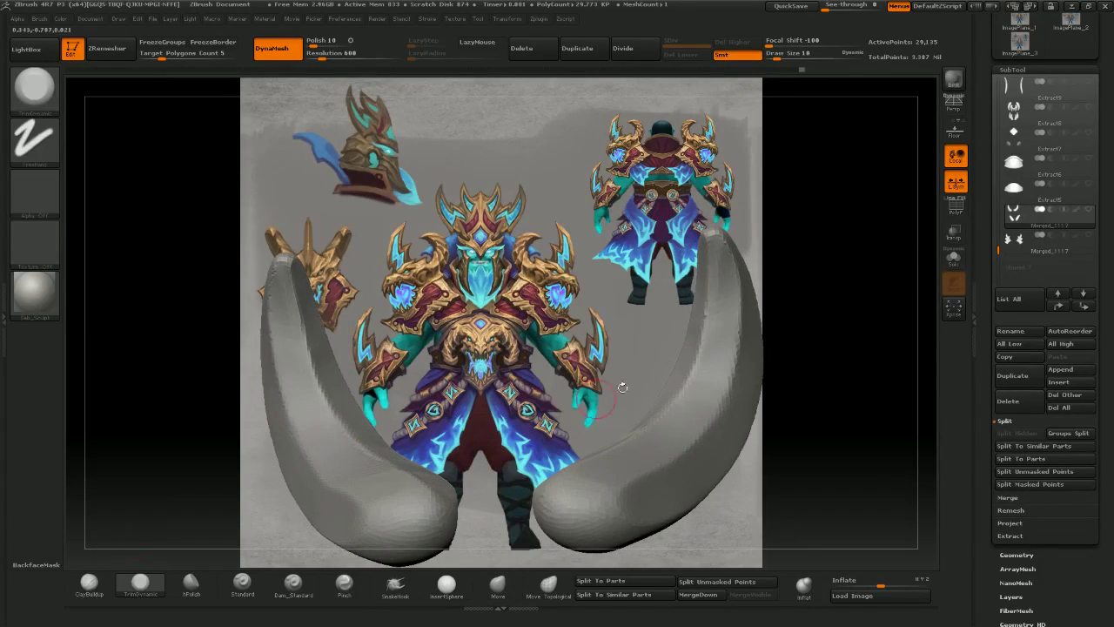
mouse_move(790, 330)
left_mouse_down()
mouse_move(649, 414)
mouse_move(628, 413)
left_mouse_up()
mouse_move(802, 331)
left_mouse_down("shift")
mouse_move(780, 319)
mouse_move(810, 296)
left_mouse_up("shift")
mouse_move(816, 370)
left_mouse_down()
mouse_move(774, 420)
mouse_move(808, 455)
mouse_move(790, 391)
mouse_move(681, 385)
left_mouse_up()
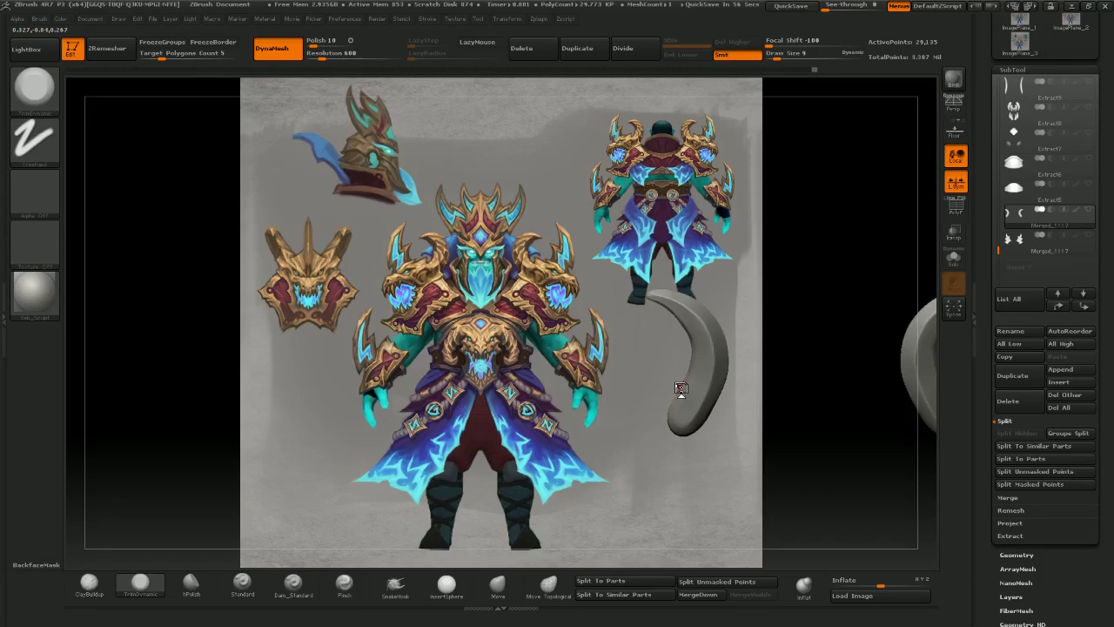
- Pull the horn's base downward and rebalance the overall curve with the Move brush at draw size 50 to 86
left_click(497, 584)
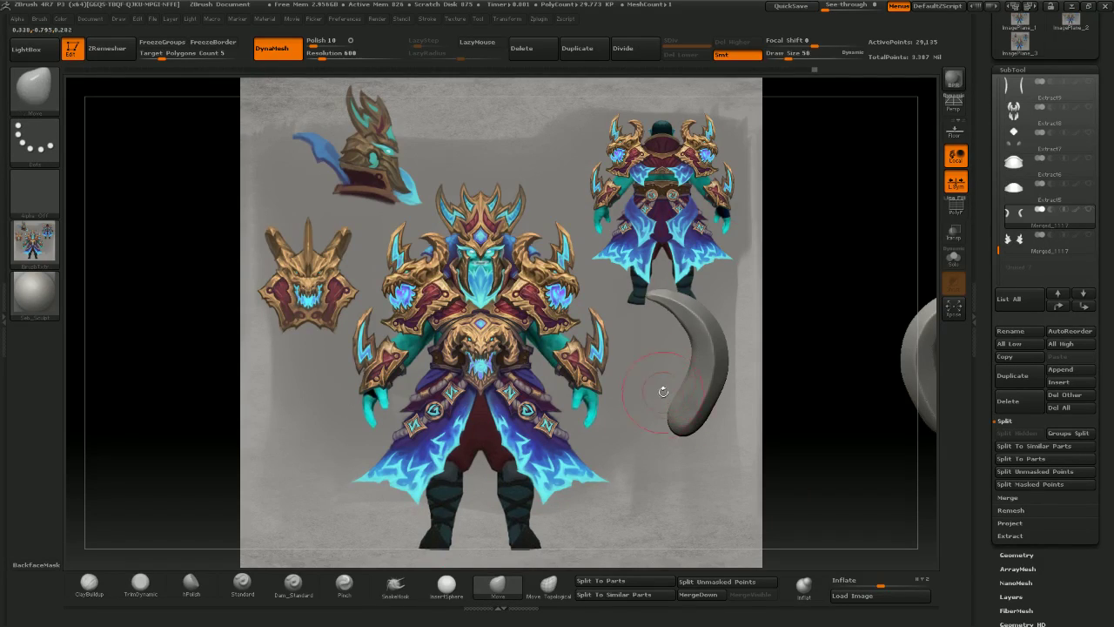
left_click_drag(663, 392, 667, 383)
left_click_drag(685, 420, 682, 430)
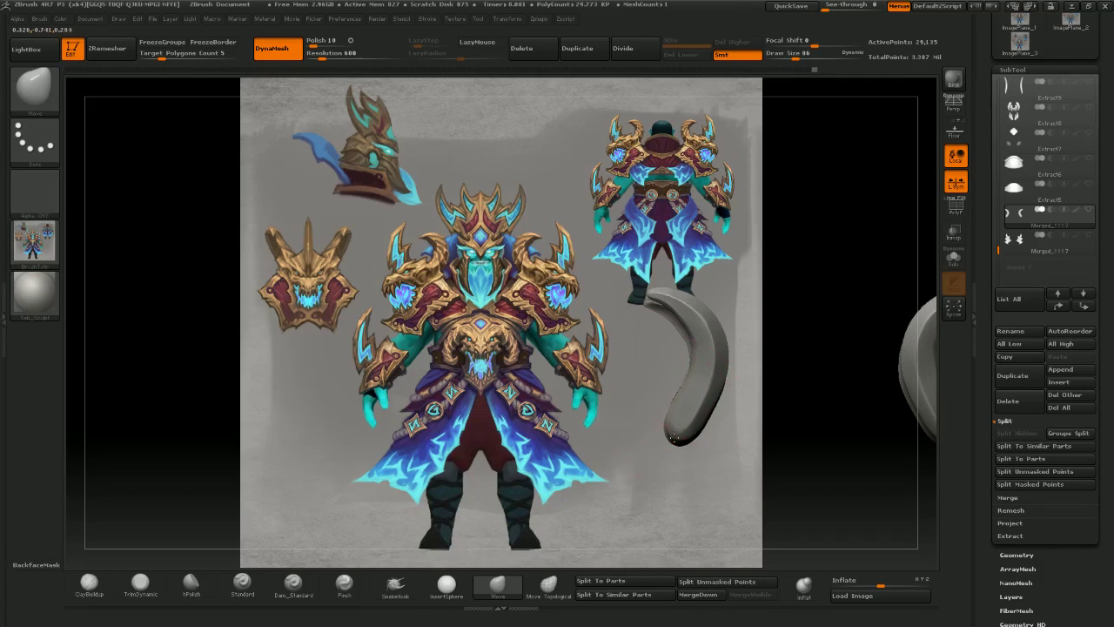
key("]")
key("]")
key("]")
key("]")
key("]")
key("]")
mouse_move(624, 315)
left_mouse_down()
mouse_move(652, 305)
mouse_move(629, 300)
mouse_move(640, 263)
mouse_move(696, 228)
mouse_move(606, 241)
left_mouse_up()
- Refine the horn's tip and upper curve with the Move brush, reducing the draw size from 58 to 14
key("[")
key("[")
key("[")
key("[")
right_click_drag(609, 243, 711, 333, "ctrl")
left_click_drag(592, 287, 601, 253)
right_click_drag(614, 259, 676, 292, "ctrl")
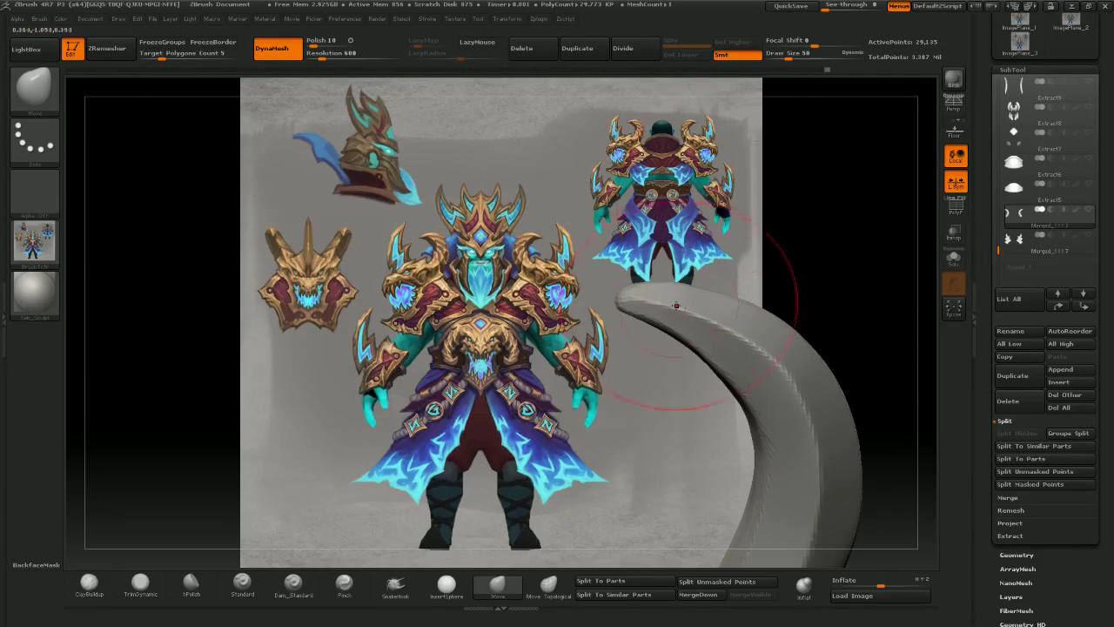
key("bracketleft")
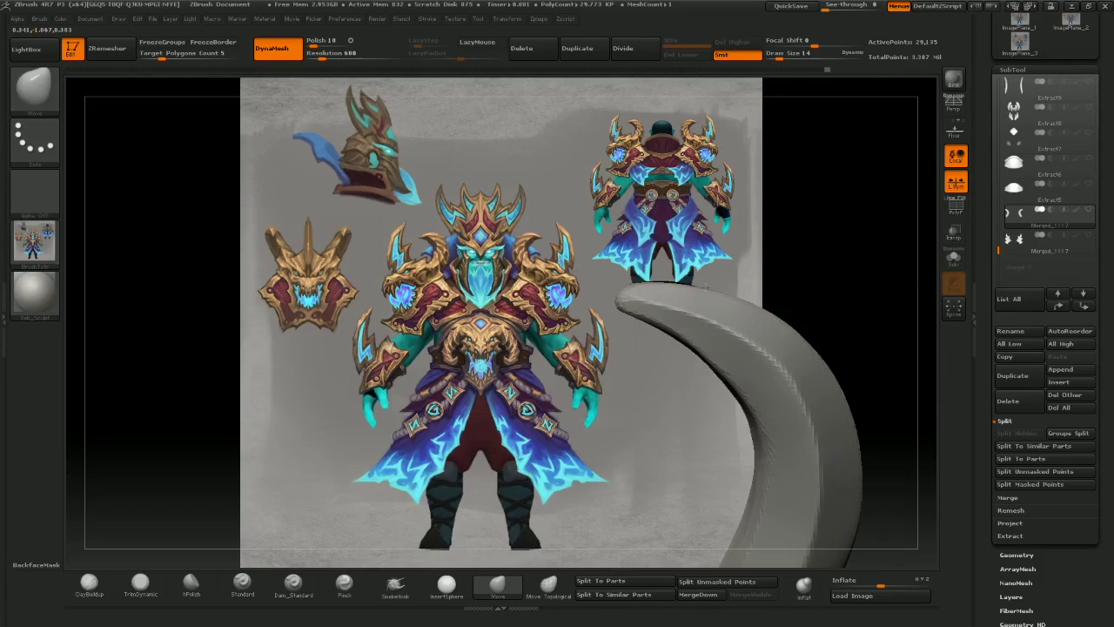
left_click_drag(730, 197, 735, 185)
left_click_drag(749, 185, 666, 206, "shift")
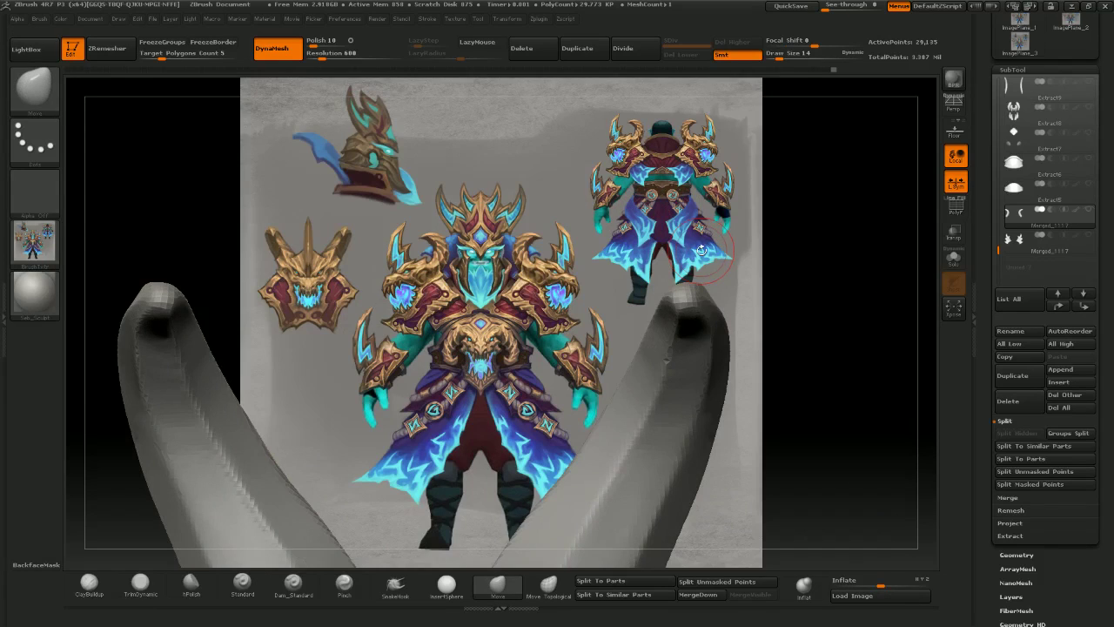
left_click_drag(477, 313, 489, 406)
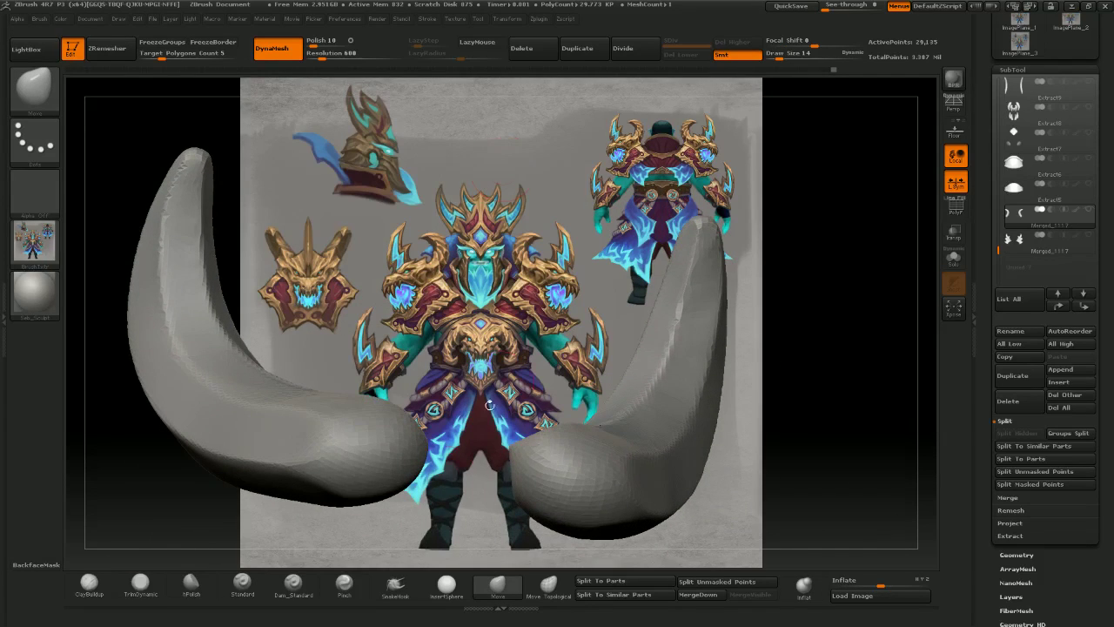
- Plane the horn's tip and upper sides with TrimDynamic at draw size 8
left_click(140, 581)
left_click_drag(541, 276, 555, 191)
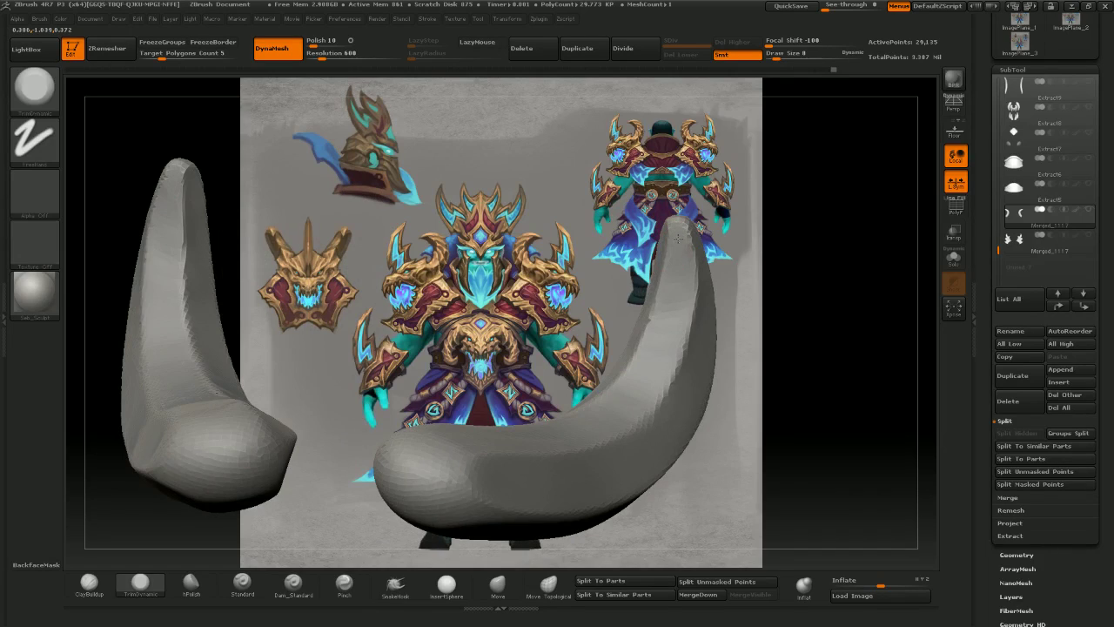
left_click_drag(743, 226, 827, 205)
mouse_move(624, 185)
left_mouse_down()
mouse_move(726, 198)
mouse_move(484, 210)
left_mouse_up()
left_click(500, 584)
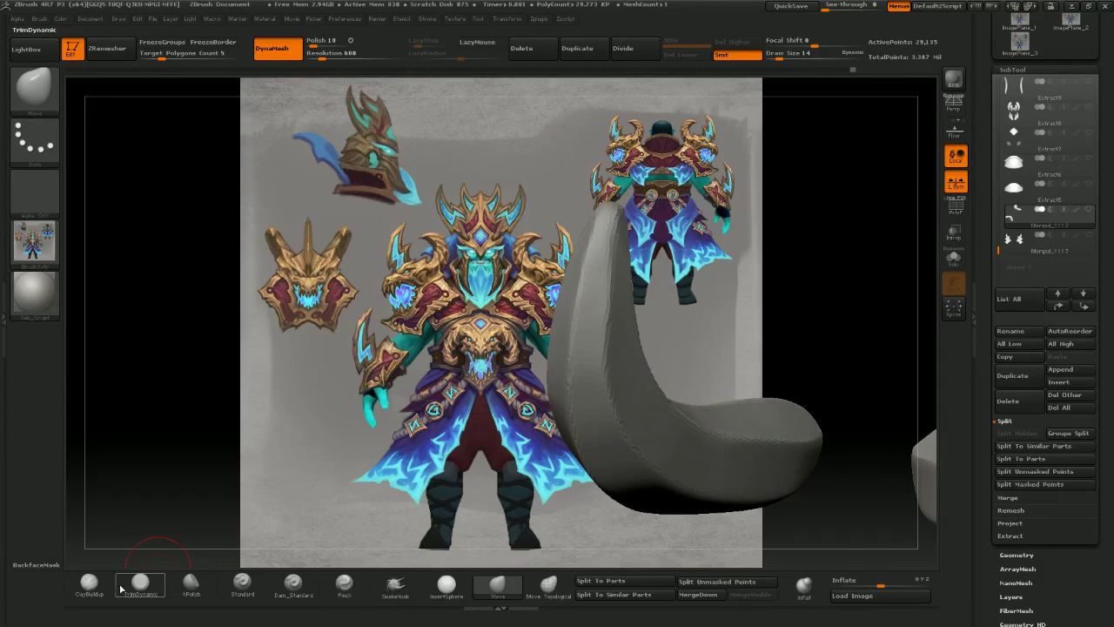
- Polish the horn's long side planes with the hPolish brush at draw size 18
left_click(130, 587)
left_click(192, 583)
left_click_drag(487, 296, 579, 289)
left_click_drag(609, 287, 626, 355)
left_click_drag(721, 230, 670, 226)
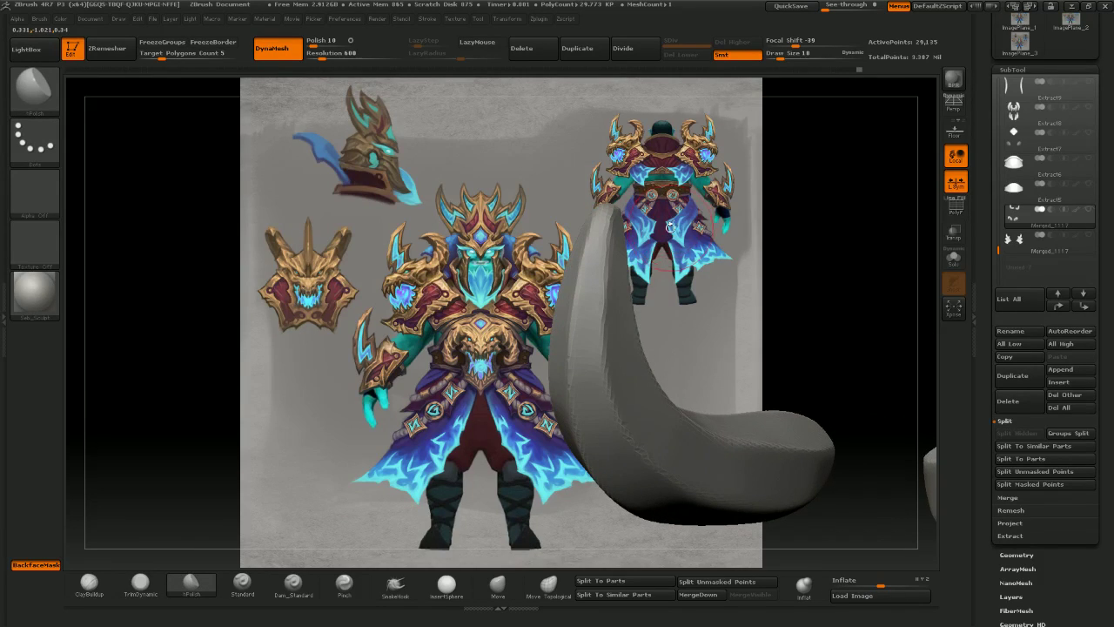
- Switch to Chrome and slightly lower the volume of the playing YouTube music video
key("alt+Tab")
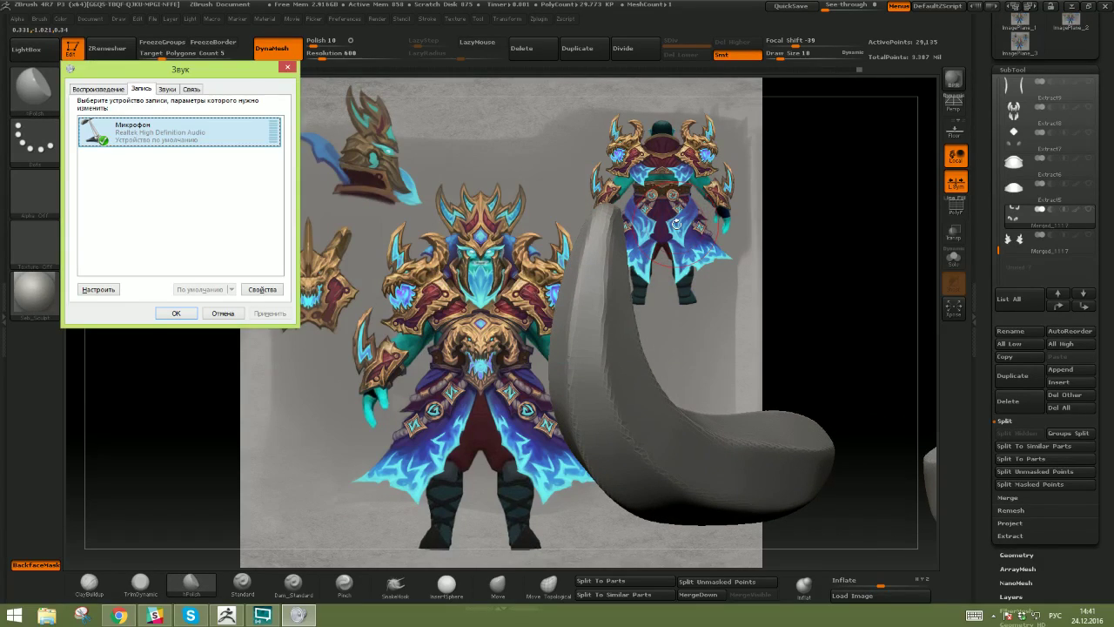
left_click(119, 615)
left_click(396, 9)
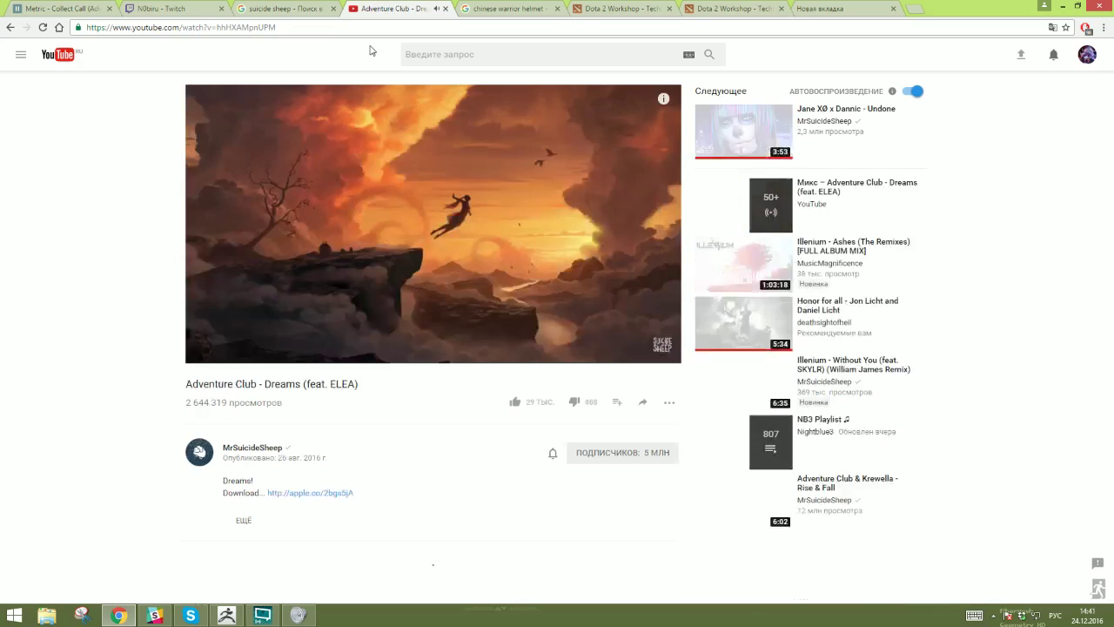
mouse_move(245, 354)
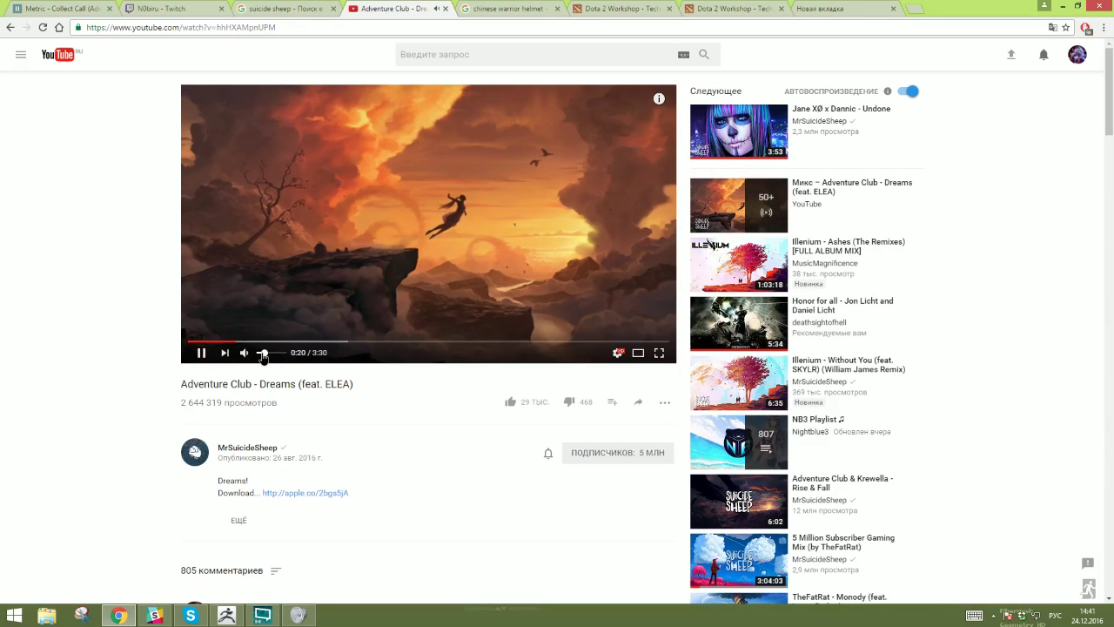
left_click_drag(263, 357, 260, 356)
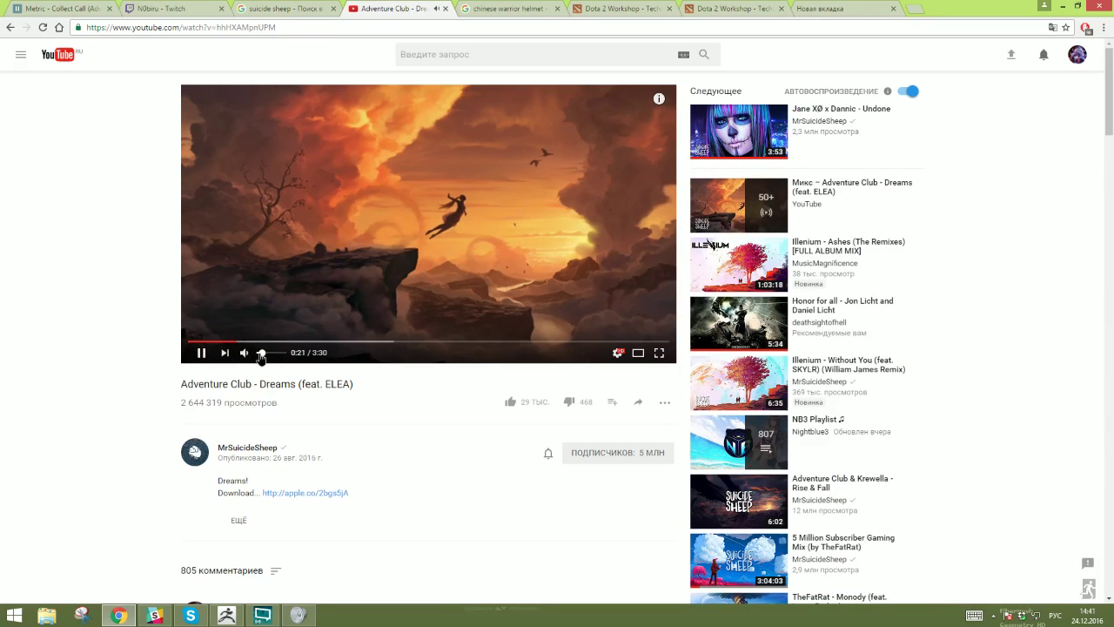
- Check the microphone and system audio levels in the XSplit streaming window, and return to ZBrush
left_click(262, 615)
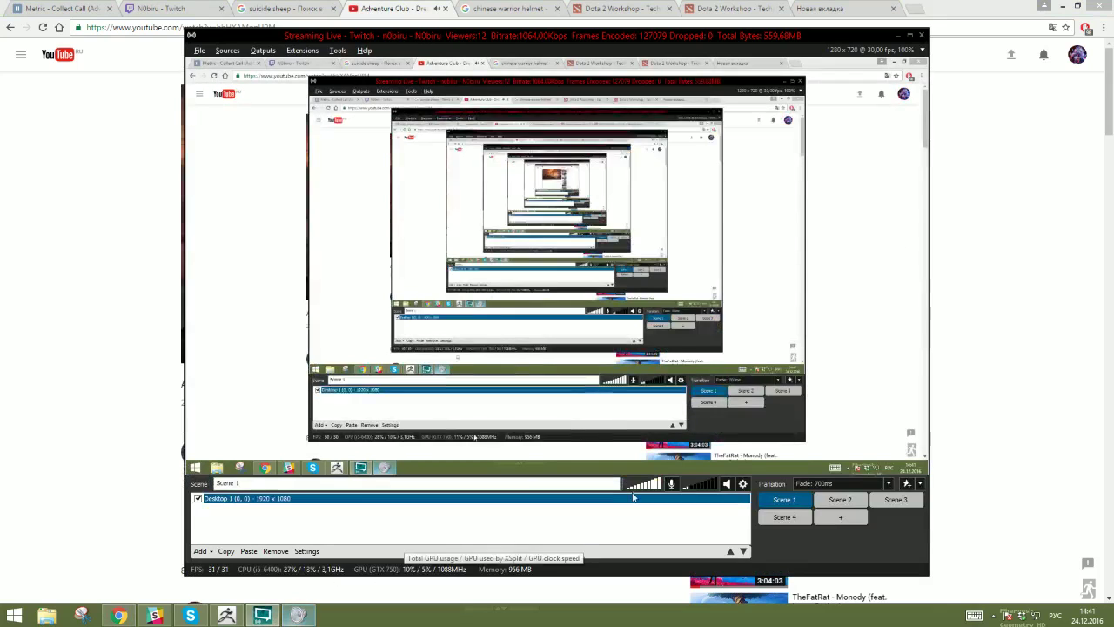
left_click(264, 616)
left_click(264, 615)
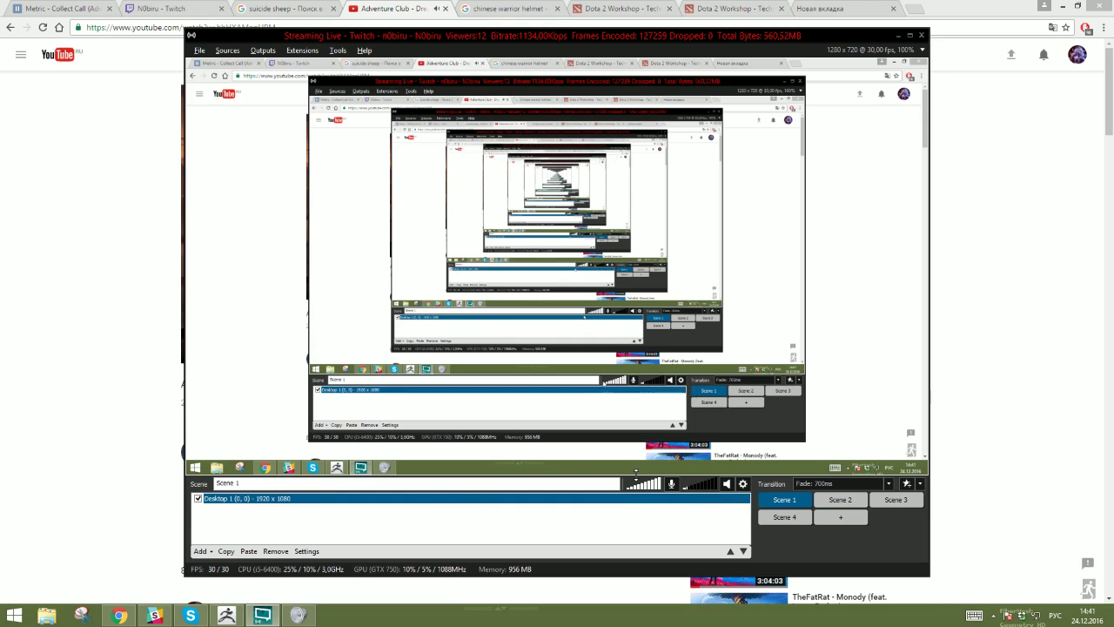
left_click(1082, 149)
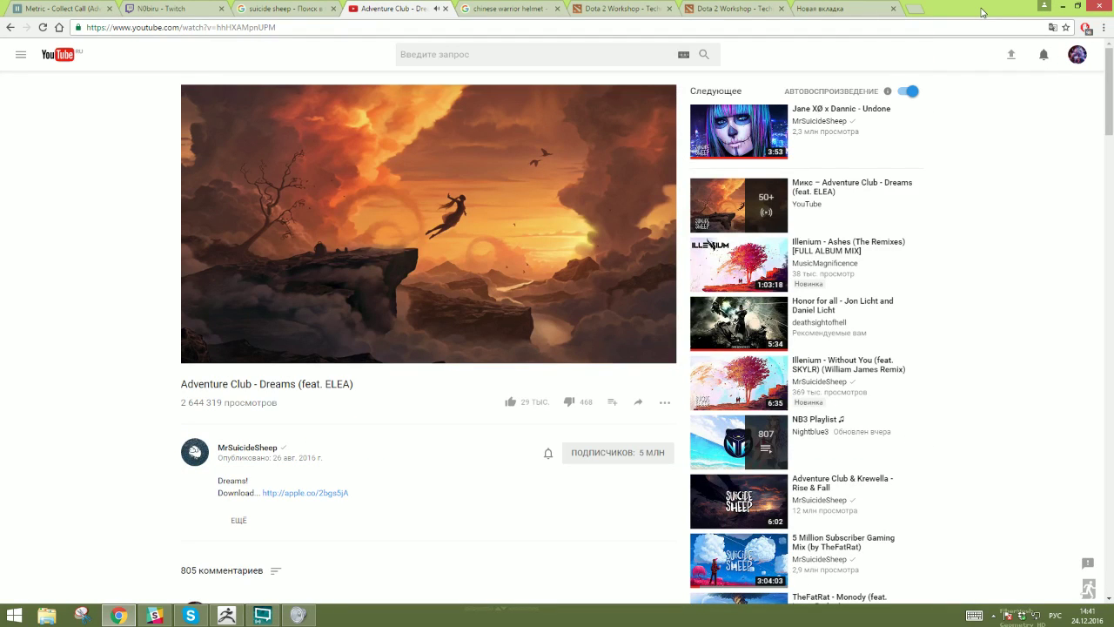
key("alt+Tab")
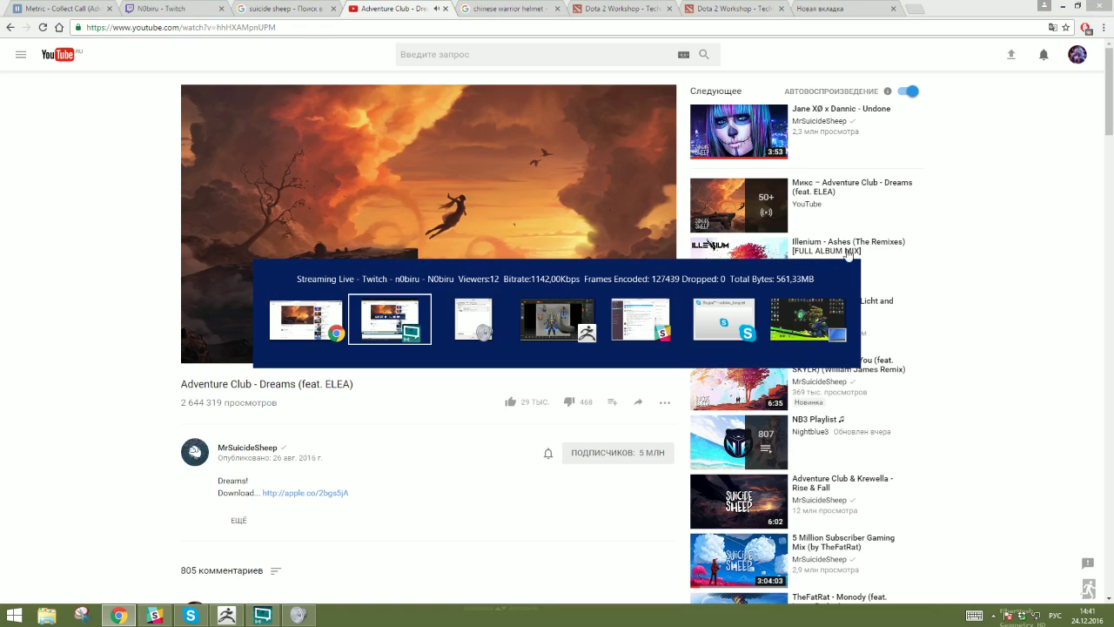
left_click(567, 320, "alt")
- Reshape the horn's upper curve and taper with the Move brush at draw size 50, reducing it to 22 for finer changes
mouse_move(709, 332)
left_mouse_down()
mouse_move(631, 329)
mouse_move(674, 334)
mouse_move(635, 320)
left_mouse_up()
left_click(497, 585)
left_click_drag(168, 308, 170, 261)
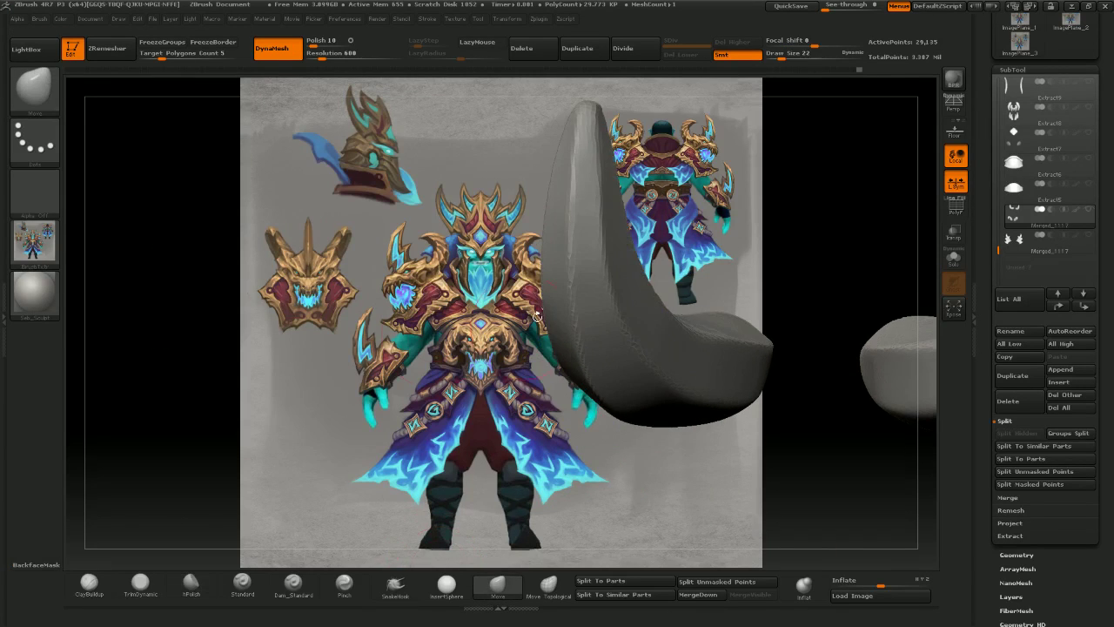
key("bracketright")
key("bracketright")
key("bracketright")
key("bracketright")
left_click_drag(576, 222, 564, 220)
left_click_drag(570, 164, 574, 159)
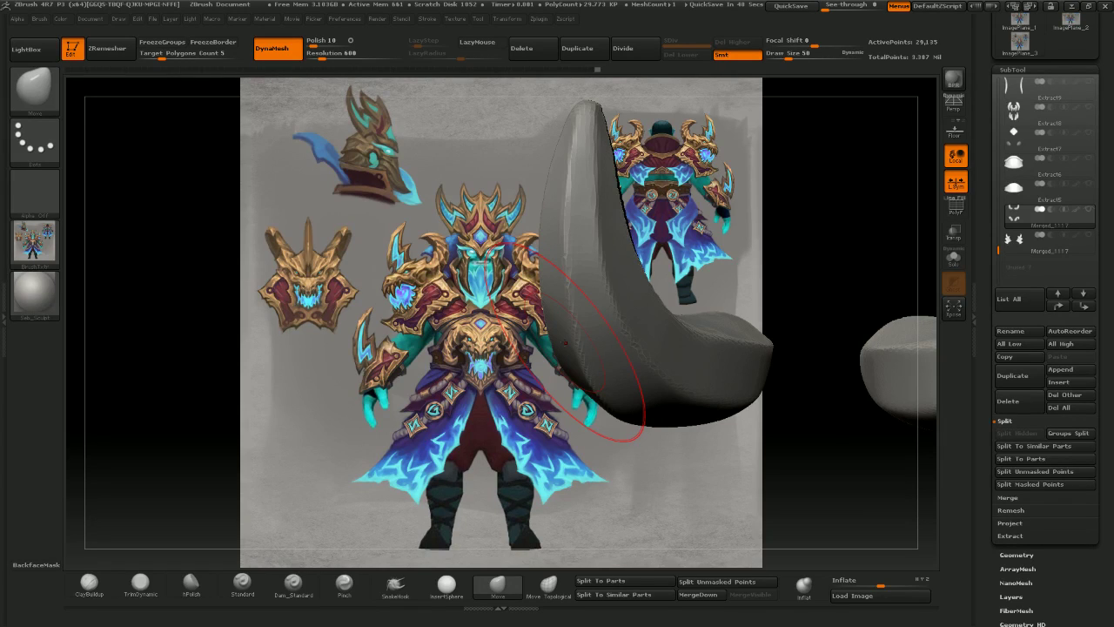
right_click_drag(581, 318, 638, 301)
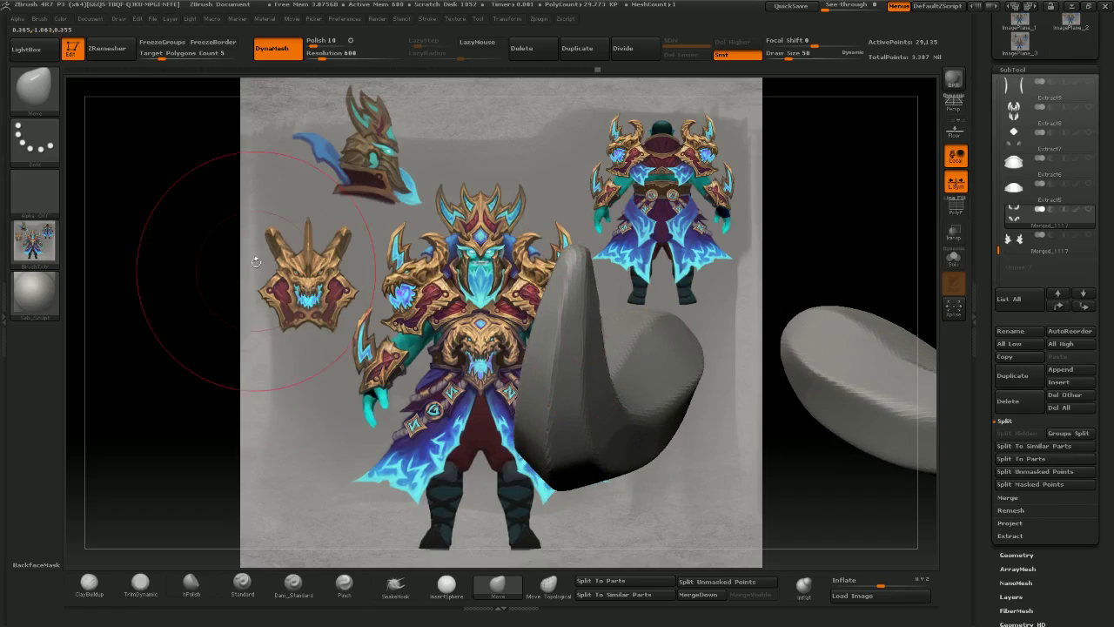
mouse_move(209, 222)
left_mouse_down()
mouse_move(180, 213)
mouse_move(206, 230)
left_mouse_up()
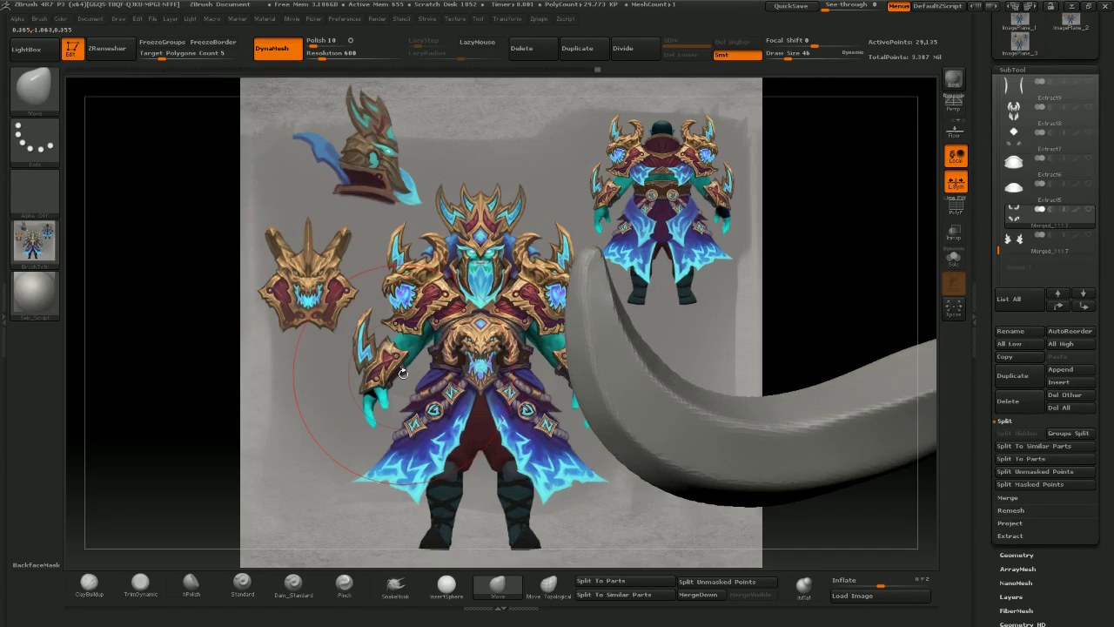
mouse_move(416, 388)
left_mouse_down()
mouse_move(722, 426)
mouse_move(891, 327)
left_mouse_up()
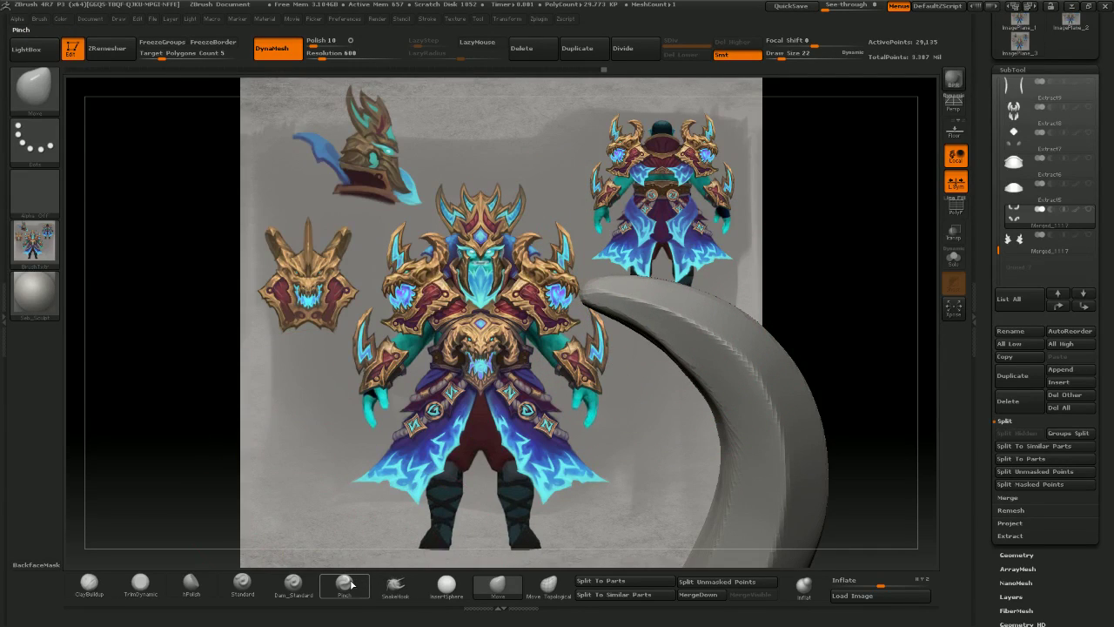
- Pull the horn's tip into a sharper point with the SnakeHook brush at draw size 14 to 18
left_click(396, 584)
key("[")
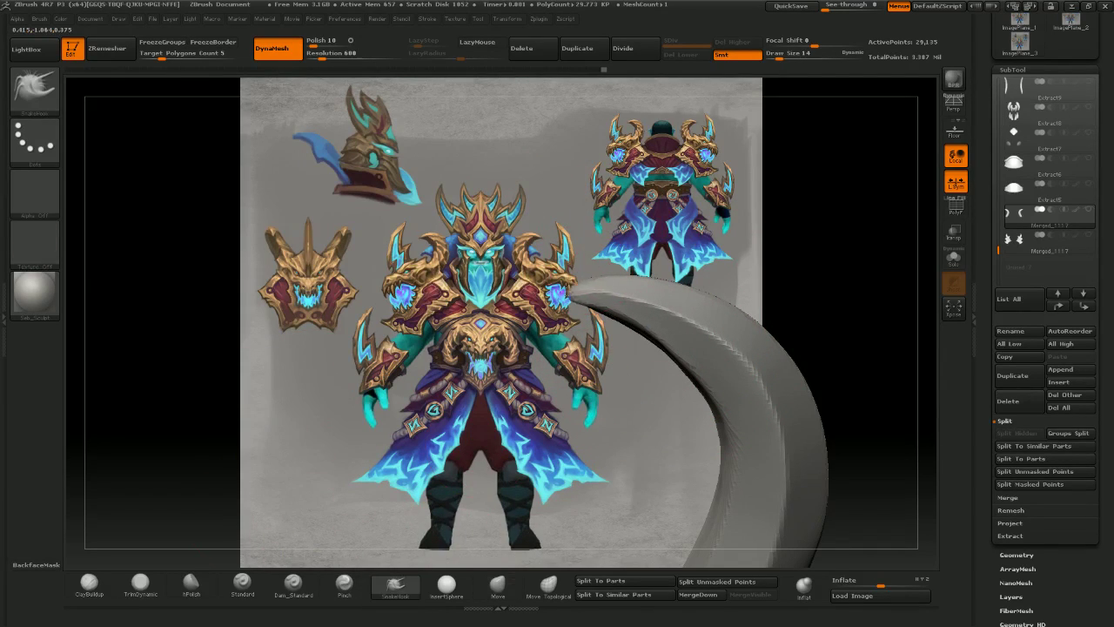
left_click_drag(576, 290, 593, 273, "shift")
key("]")
left_click_drag(474, 434, 622, 425)
key("]")
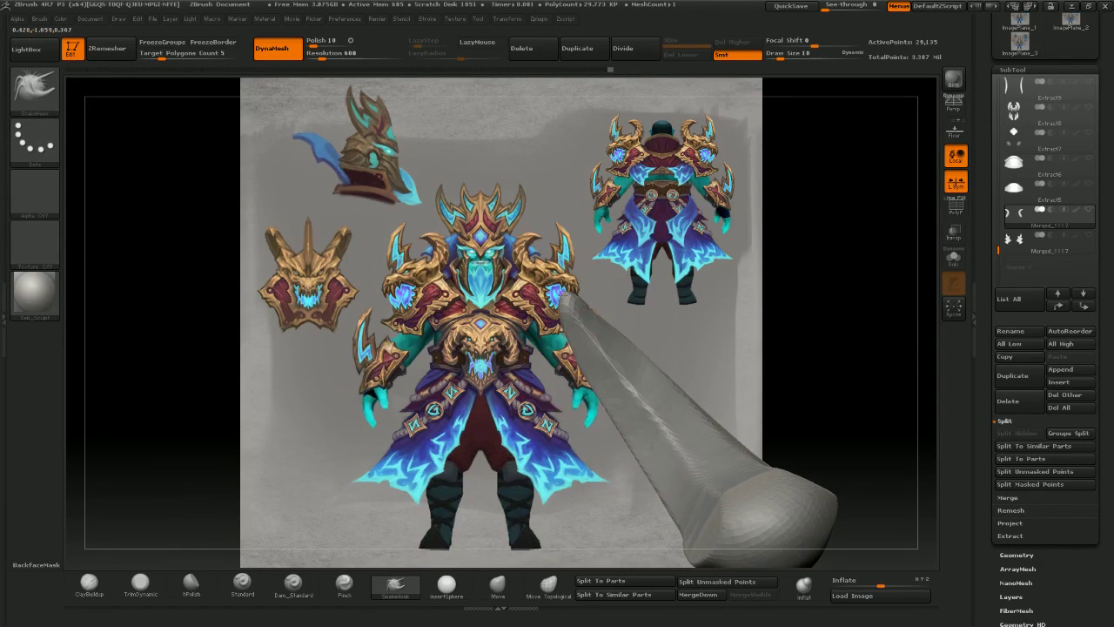
left_click_drag(516, 257, 538, 247)
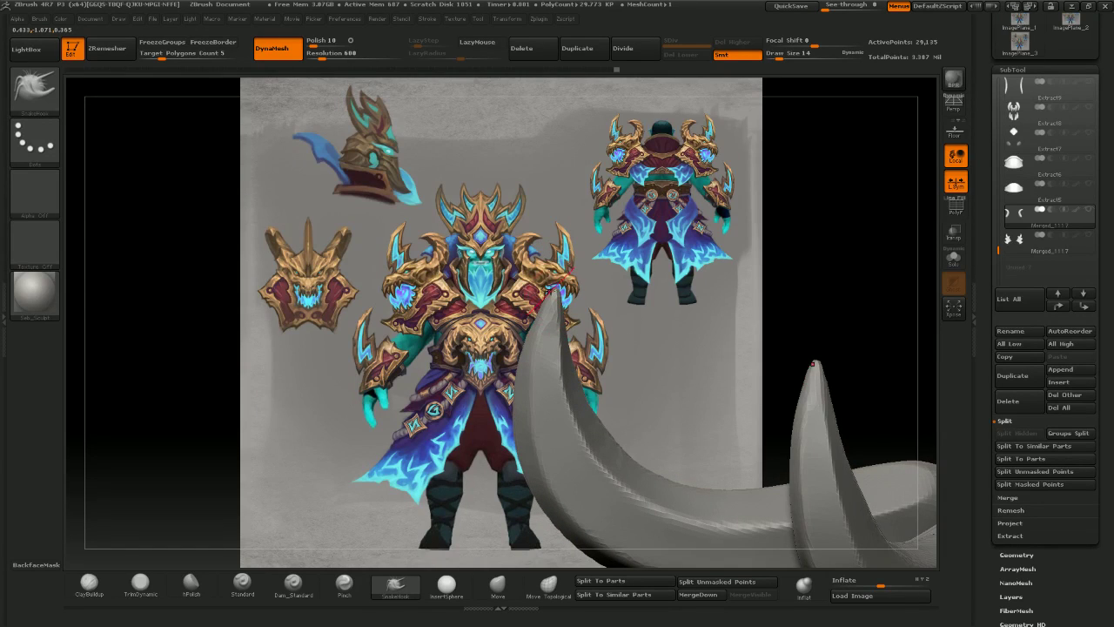
mouse_move(553, 296)
left_mouse_down()
mouse_move(515, 286)
mouse_move(453, 224)
left_mouse_up()
mouse_move(452, 225)
right_mouse_down()
mouse_move(513, 253)
mouse_move(652, 360)
mouse_move(566, 329)
mouse_move(563, 281)
mouse_move(783, 265)
mouse_move(720, 307)
mouse_move(741, 313)
right_mouse_up()
- Show the skull shoulder piece and adjust the horn's upper arc with the Move brush at draw size 122
left_click(1087, 235)
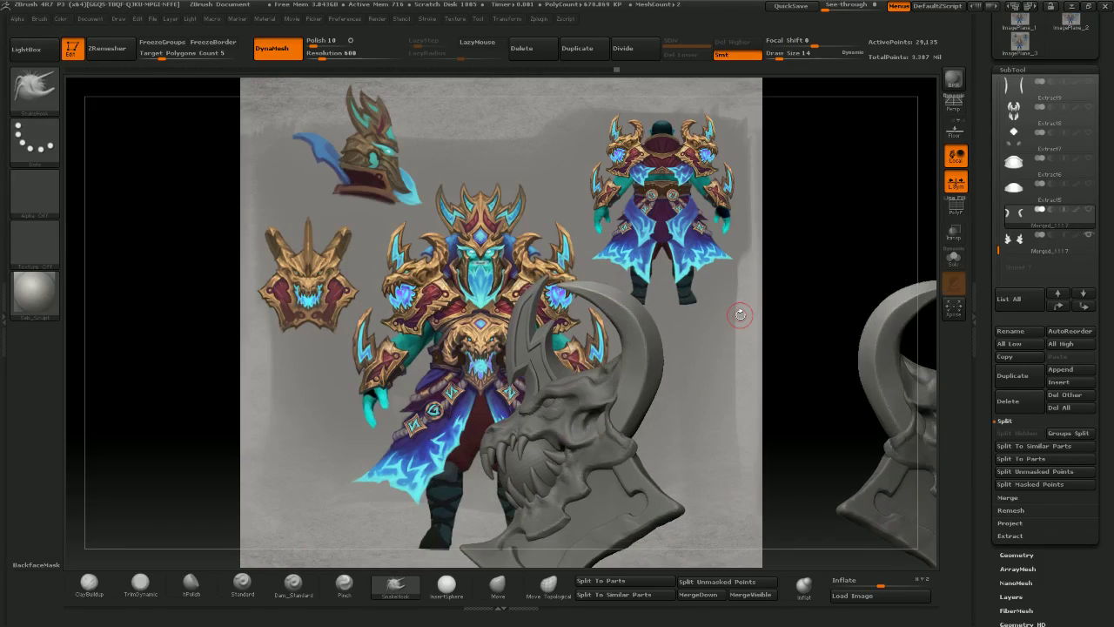
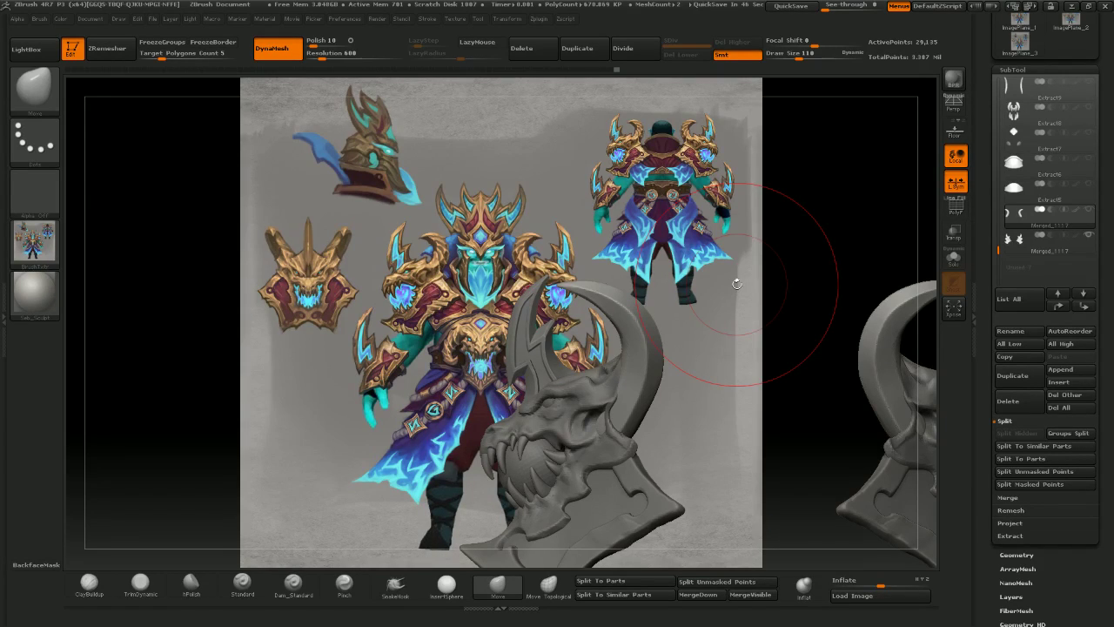
key("bracketright")
key("bracketright")
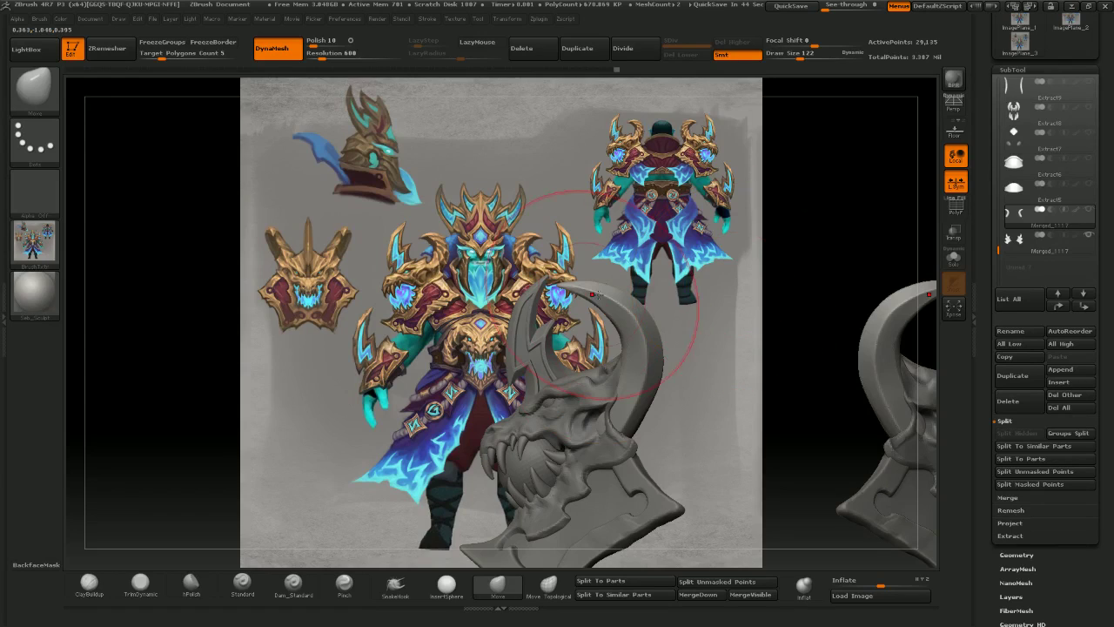
mouse_move(597, 296)
left_mouse_down()
mouse_move(581, 286)
mouse_move(602, 306)
mouse_move(597, 291)
left_mouse_up()
- Refine the horn's back curve and its lower part near the skull with the Move brush, reducing the draw size to 58
key("bracketleft")
key("bracketleft")
key("bracketleft")
key("bracketleft")
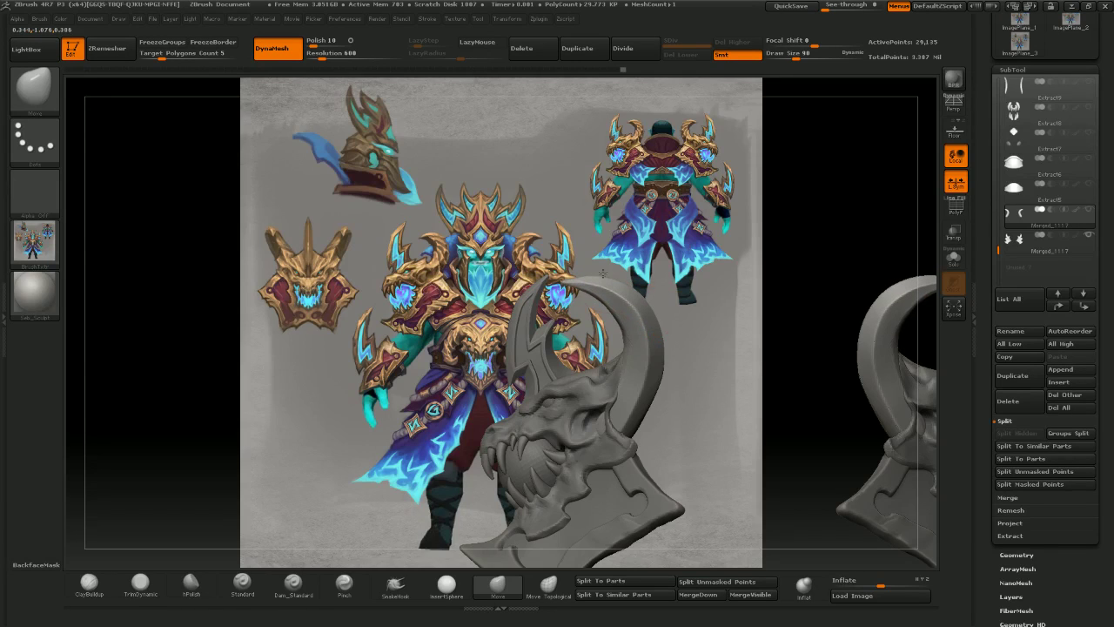
key("bracketleft")
key("bracketleft")
key("bracketleft")
key("bracketleft")
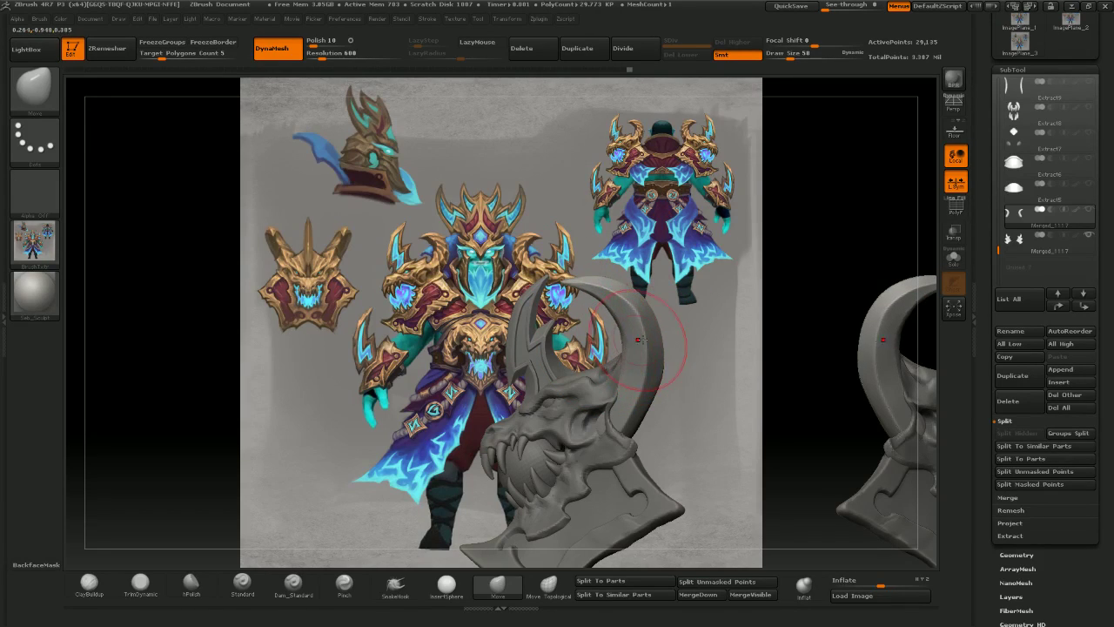
key("bracketright")
mouse_move(643, 350)
left_mouse_down()
mouse_move(635, 311)
mouse_move(619, 333)
left_mouse_up()
key("bracketleft")
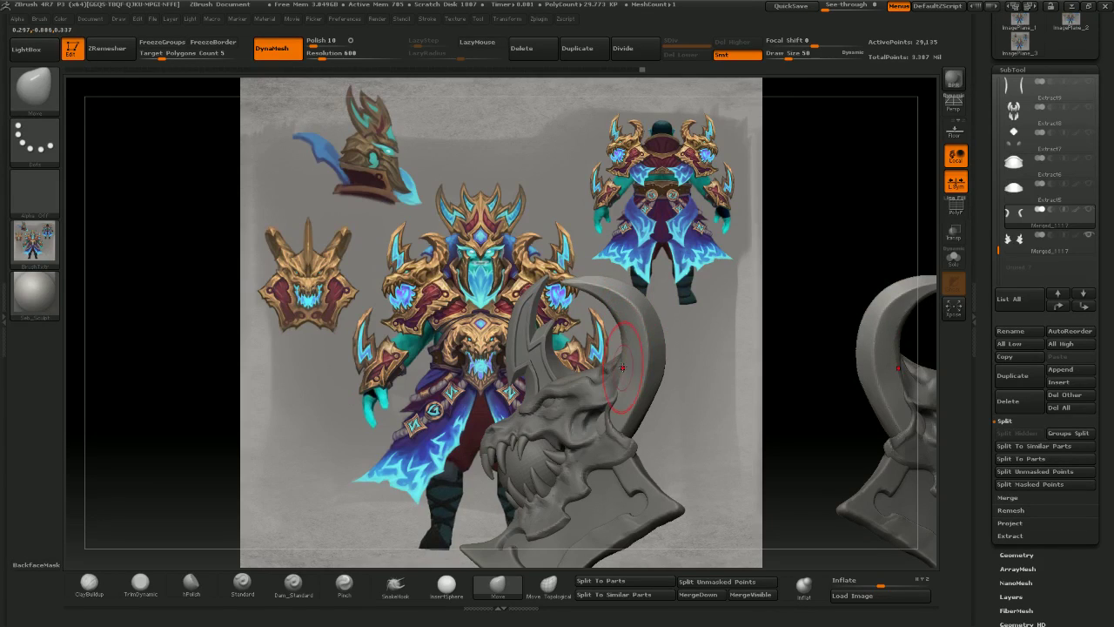
mouse_move(645, 420)
left_mouse_down()
mouse_move(692, 385)
mouse_move(638, 350)
left_mouse_up()
left_click_drag(644, 407, 651, 411)
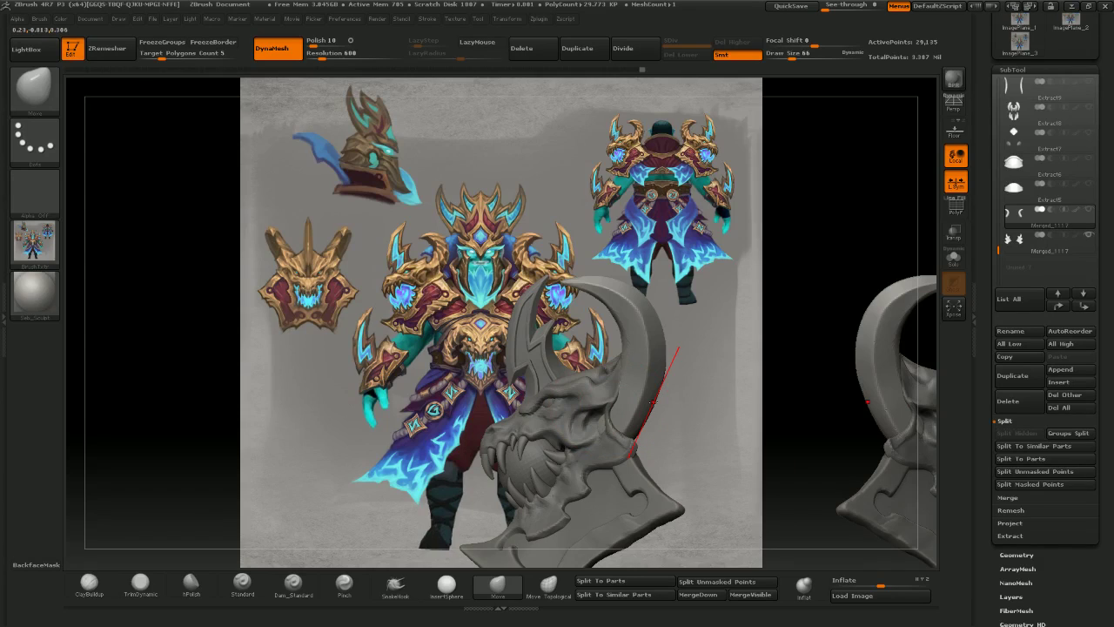
- Shift the horn's tip and upper arc with the Move brush at draw size 126
key("bracketright")
key("bracketright")
key("bracketright")
key("bracketright")
key("bracketright")
key("bracketright")
key("bracketright")
key("bracketright")
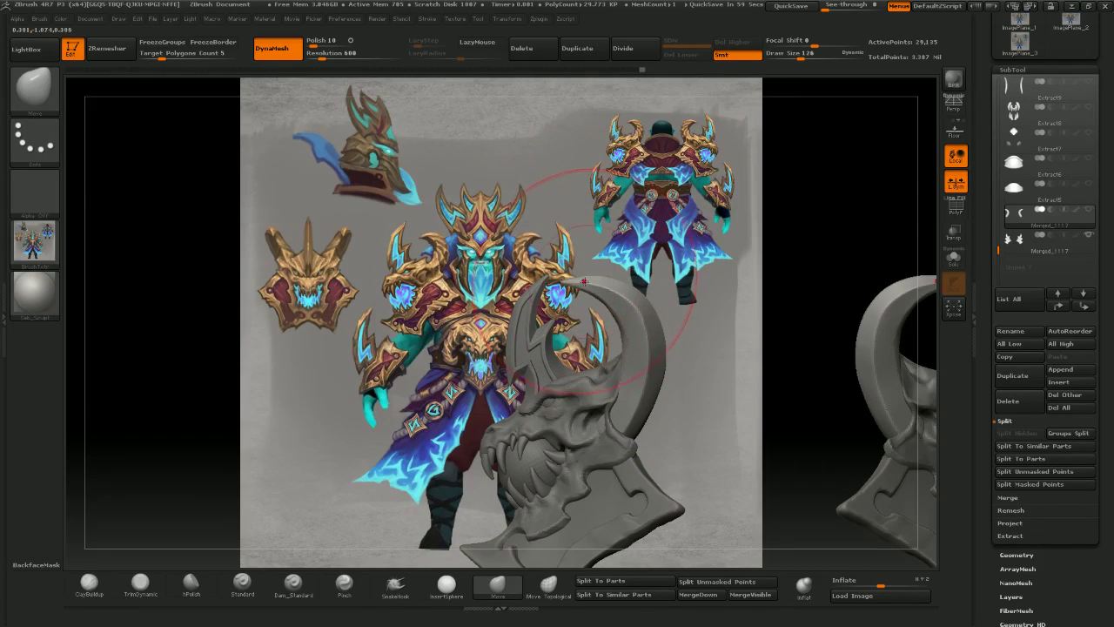
left_click_drag(597, 287, 592, 285)
- Adjust the horn tip's direction with the Move brush, reducing the draw size to 110
key("bracketleft")
key("bracketleft")
key("bracketleft")
key("bracketleft")
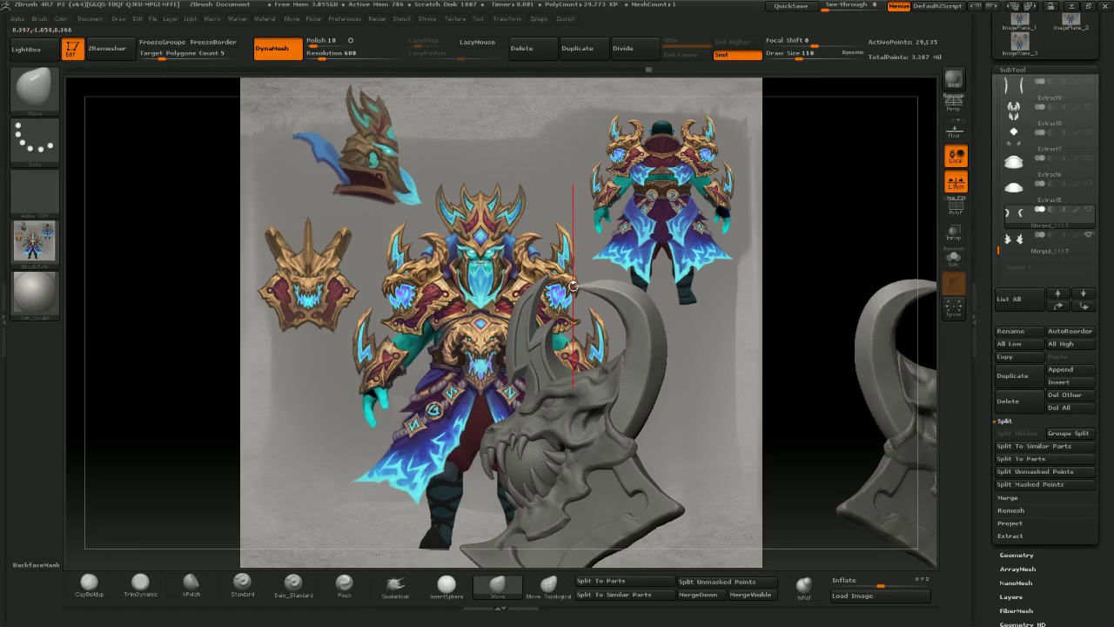
right_click_drag(573, 286, 557, 283)
left_click_drag(571, 284, 578, 280)
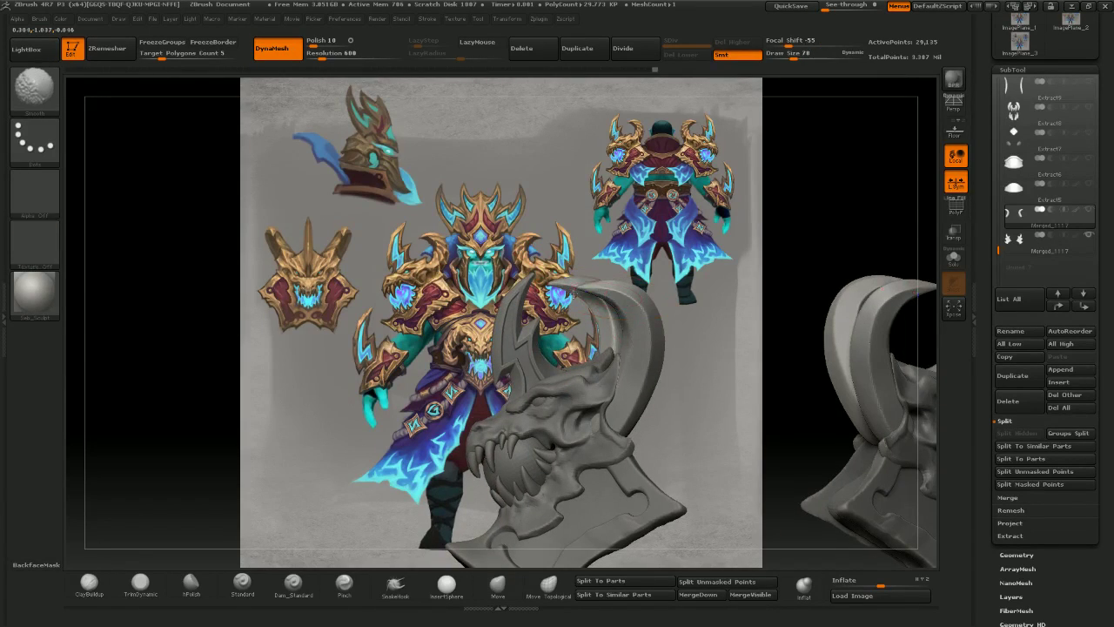
- Smooth the horn and refine its outer curve with the Move brush at draw size 58, checking it against the skull
mouse_move(574, 294)
right_mouse_down("shift")
mouse_move(591, 295)
mouse_move(585, 307)
right_mouse_up("shift")
left_click_drag(590, 284, 633, 299)
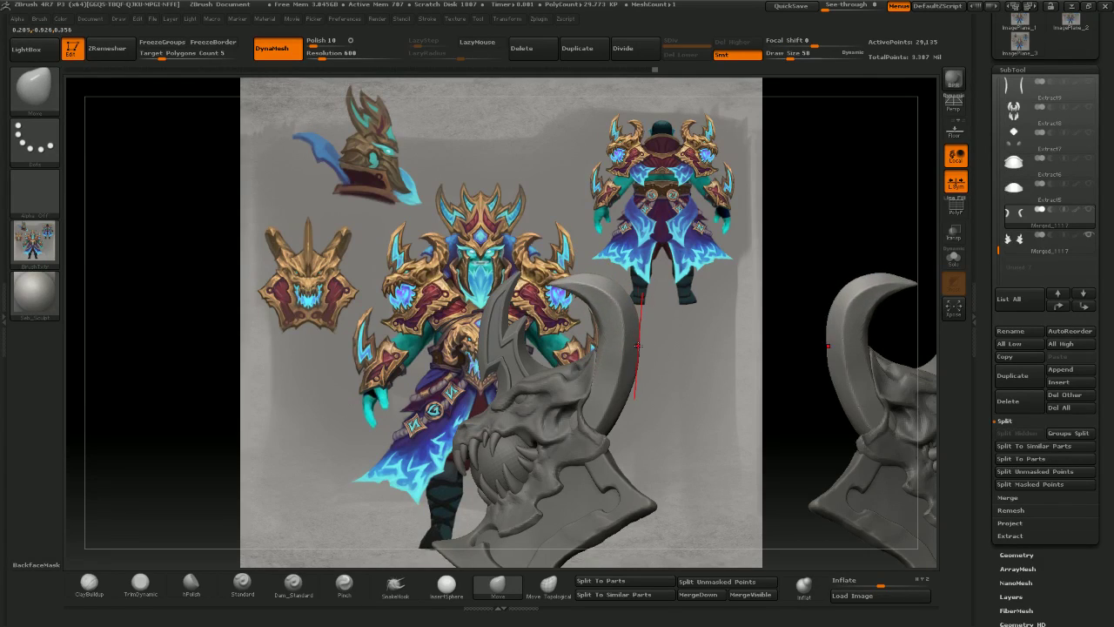
left_click_drag(639, 346, 649, 335)
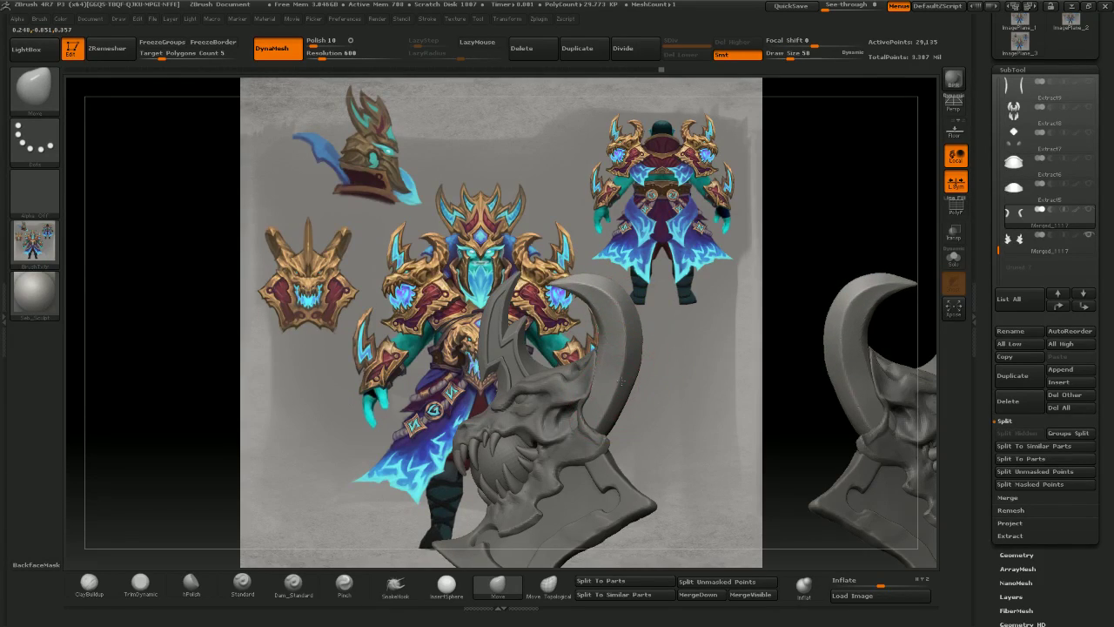
right_click_drag(611, 353, 709, 348)
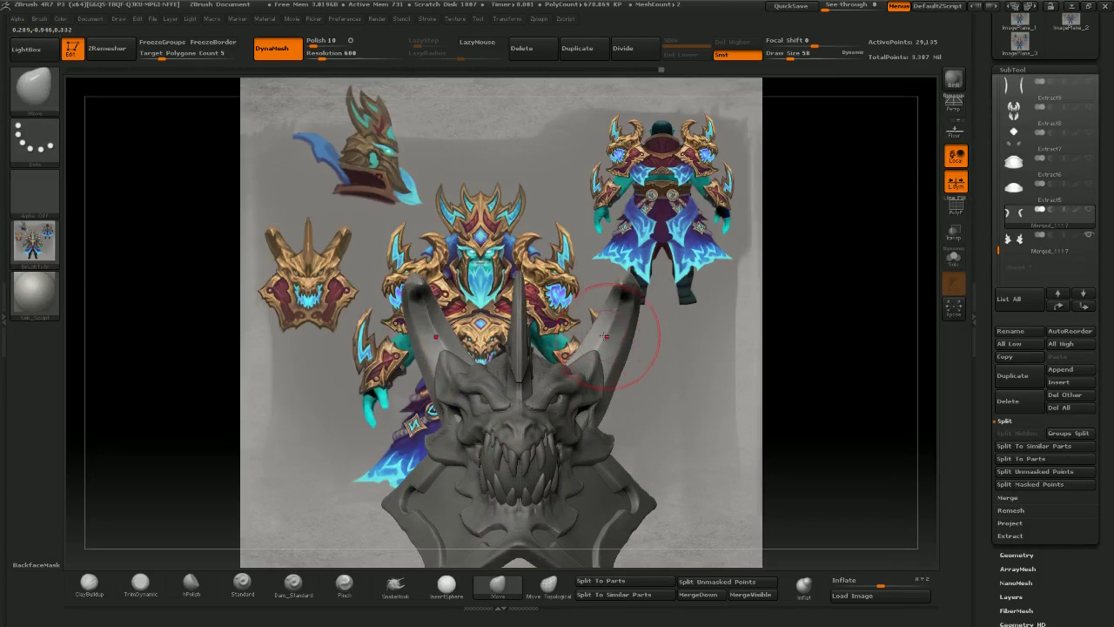
right_click_drag(552, 335, 644, 374)
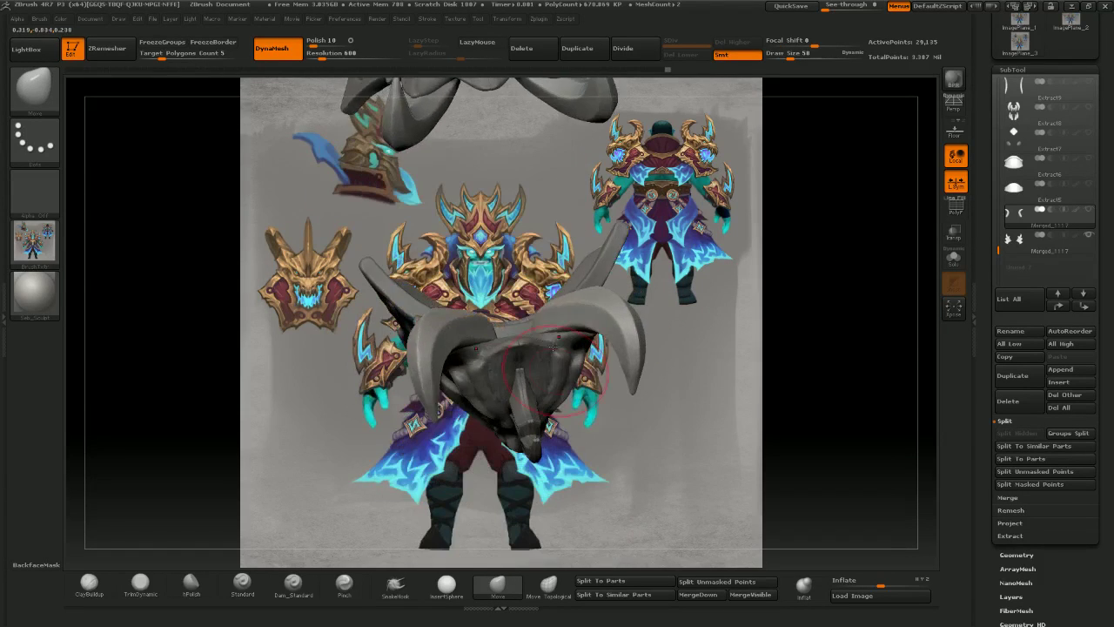
right_click_drag(516, 310, 545, 164)
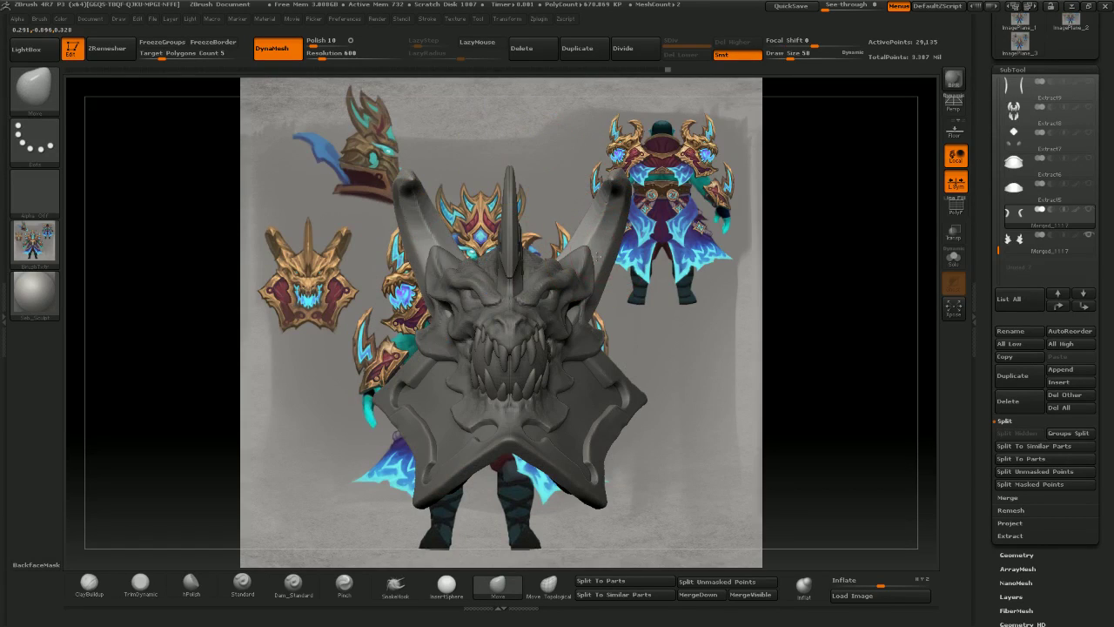
right_click_drag(598, 259, 522, 256)
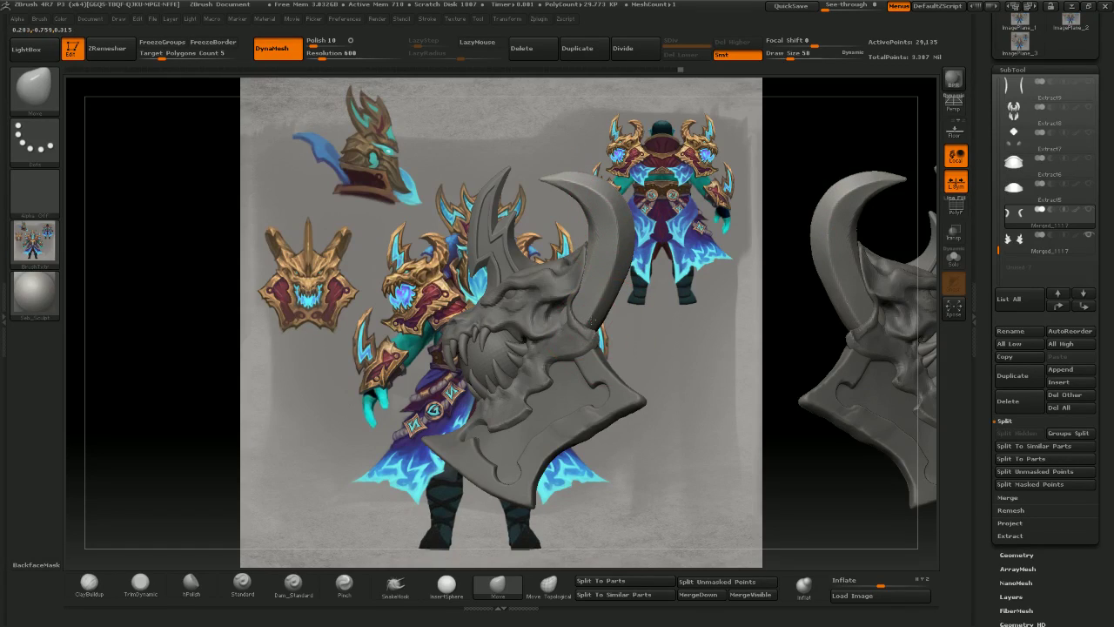
- Adjust the curved horn's front profile near its tip with the Move brush at draw size 38
mouse_move(592, 322)
right_mouse_down()
mouse_move(536, 322)
mouse_move(623, 322)
mouse_move(591, 322)
mouse_move(628, 305)
mouse_move(586, 322)
mouse_move(607, 302)
mouse_move(642, 297)
mouse_move(558, 290)
mouse_move(634, 294)
mouse_move(557, 298)
mouse_move(653, 287)
mouse_move(680, 257)
mouse_move(736, 253)
mouse_move(786, 279)
mouse_move(857, 285)
right_mouse_up()
right_click_drag(471, 269, 481, 276)
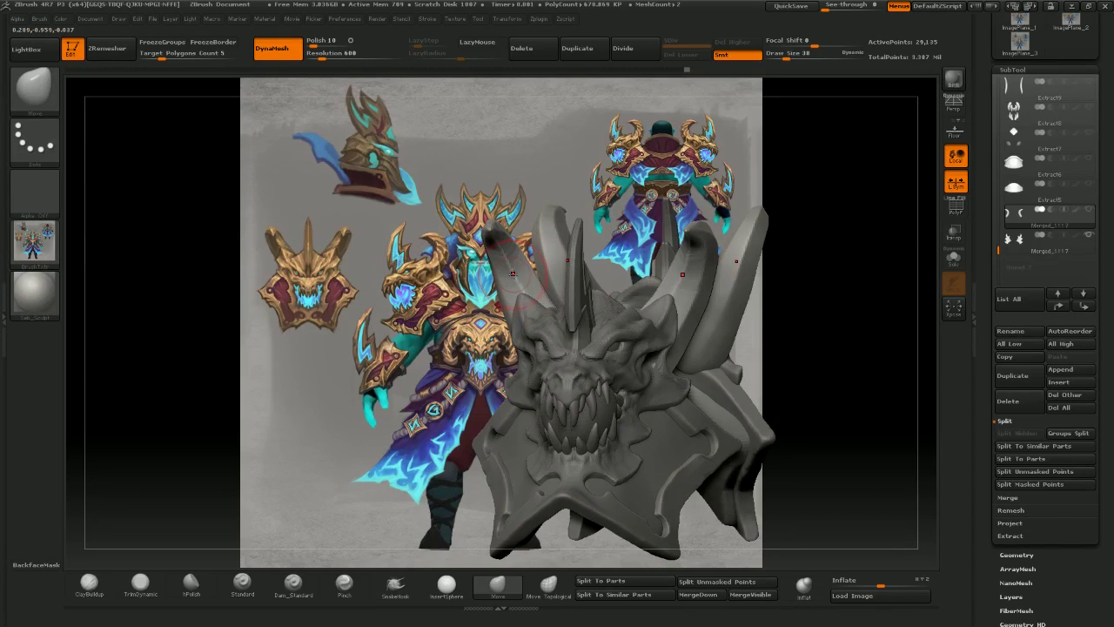
left_click_drag(475, 245, 458, 191)
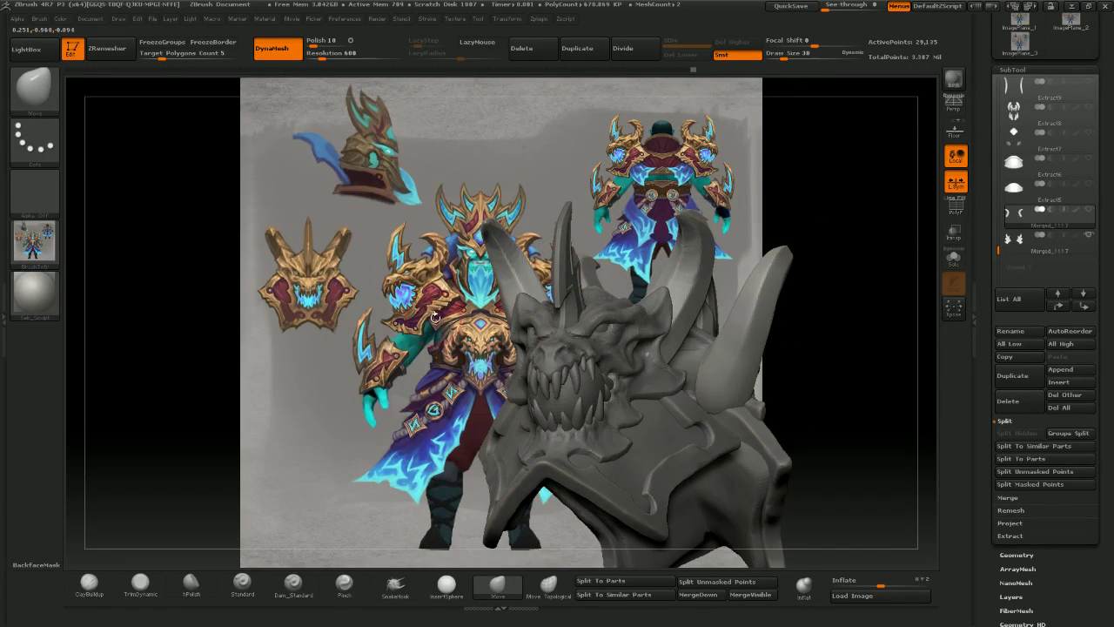
left_click_drag(435, 317, 477, 305)
- Reshape the outer side and tip of the mirrored horn with the Move brush at draw sizes 58 and 54
left_click_drag(773, 214, 729, 240)
key("bracketright")
key("bracketright")
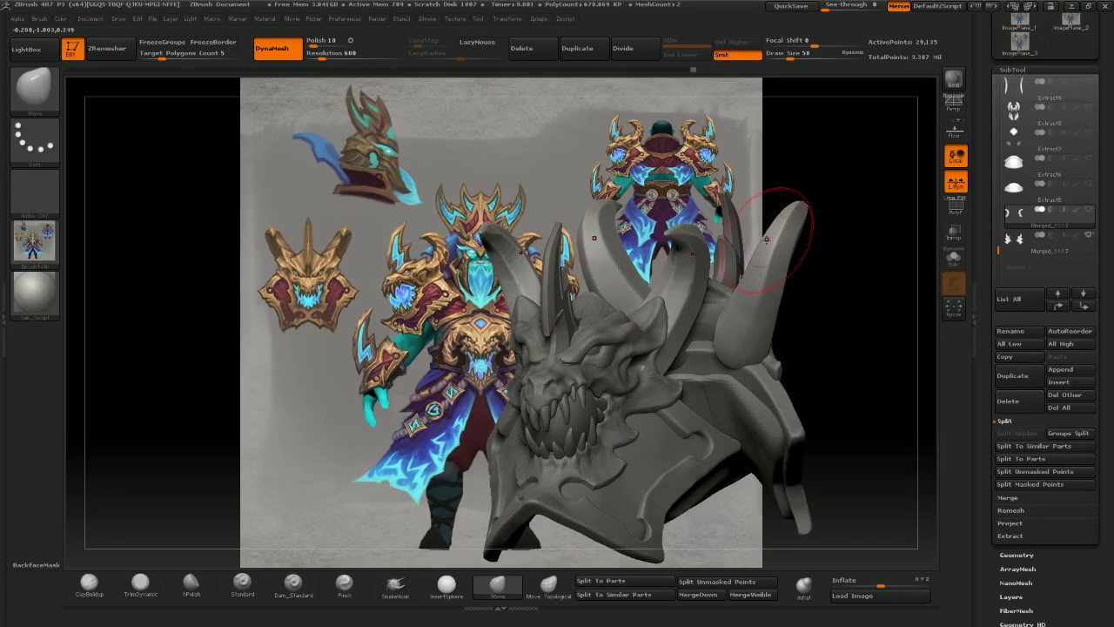
left_click_drag(792, 207, 827, 274)
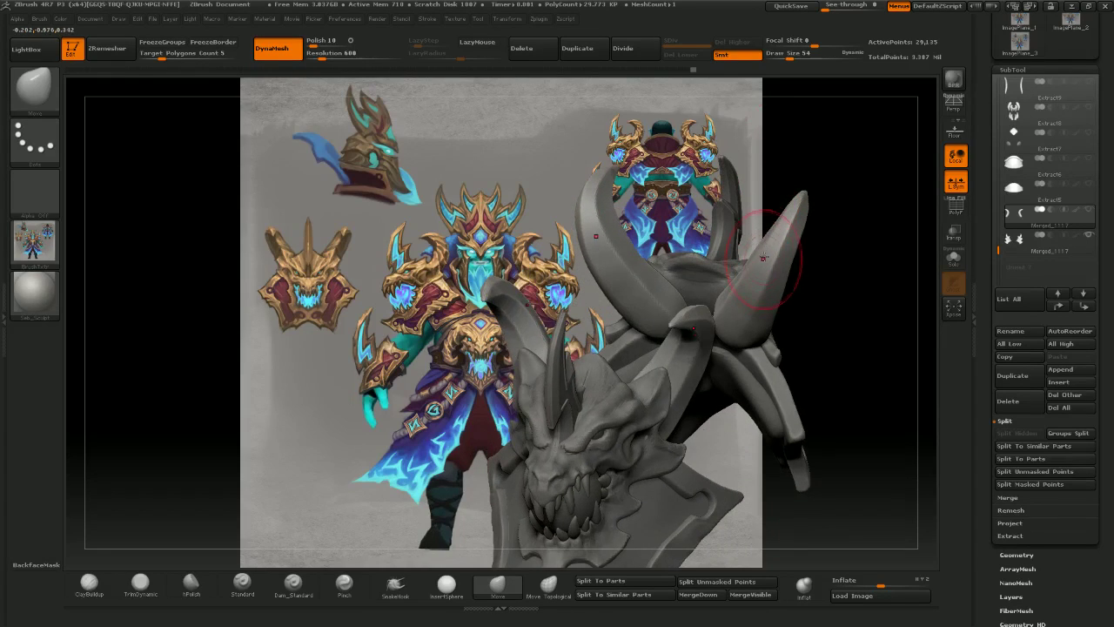
left_click_drag(763, 257, 773, 245)
- Smooth the horn's outer curve at draw size 54 and rebuild the horn mesh with ZRemesher
mouse_move(835, 335)
left_mouse_down()
mouse_move(560, 346)
mouse_move(623, 350)
mouse_move(688, 375)
left_mouse_up()
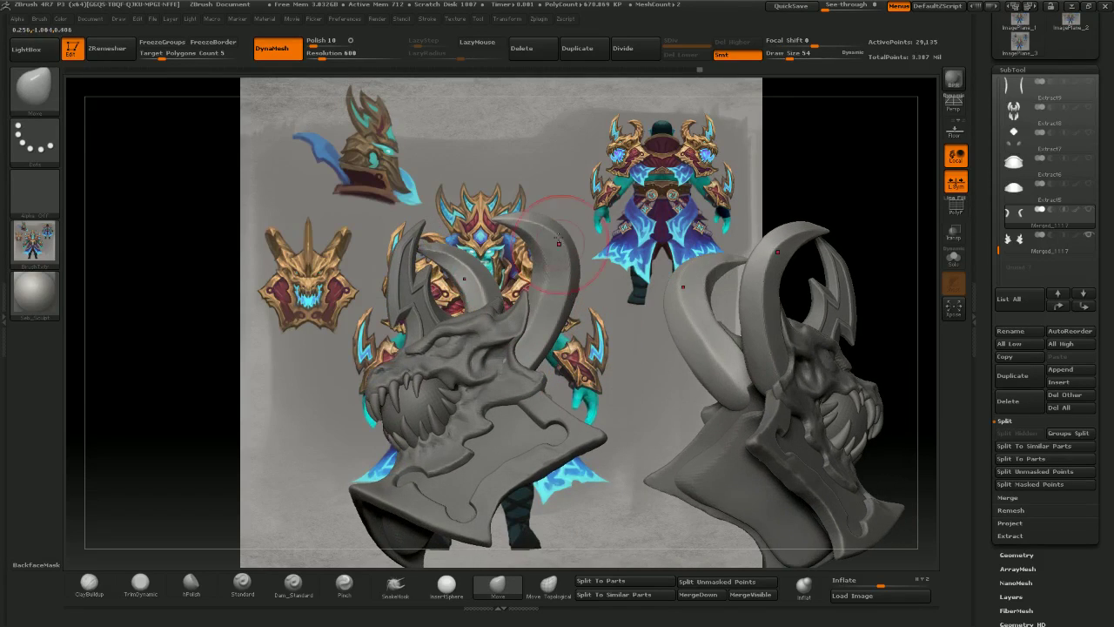
right_click_drag(559, 237, 553, 270)
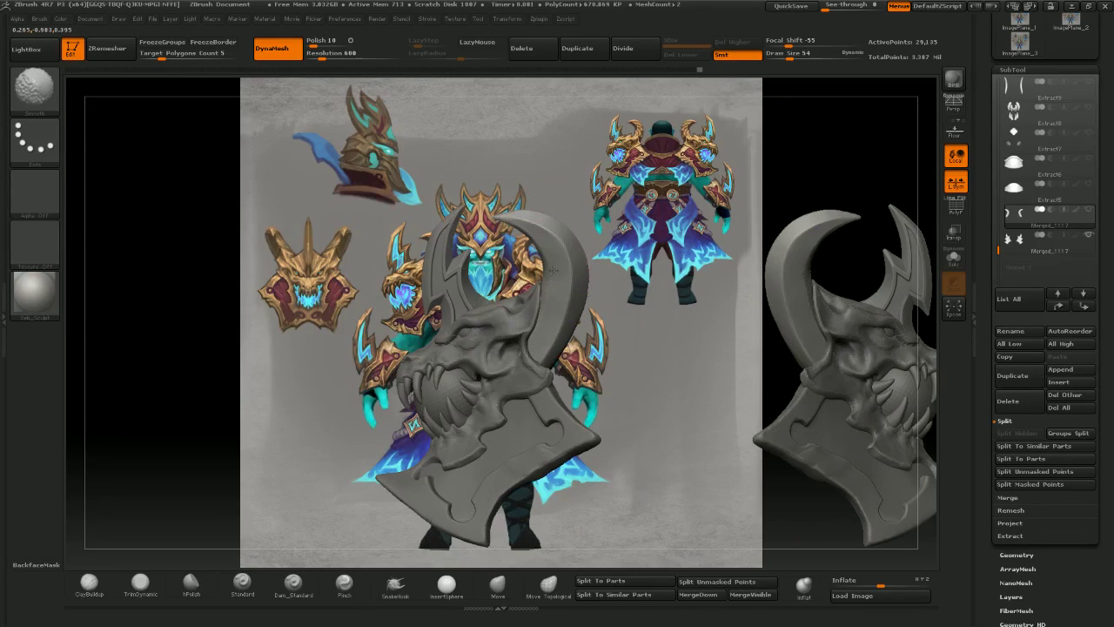
left_click_drag(599, 269, 653, 270)
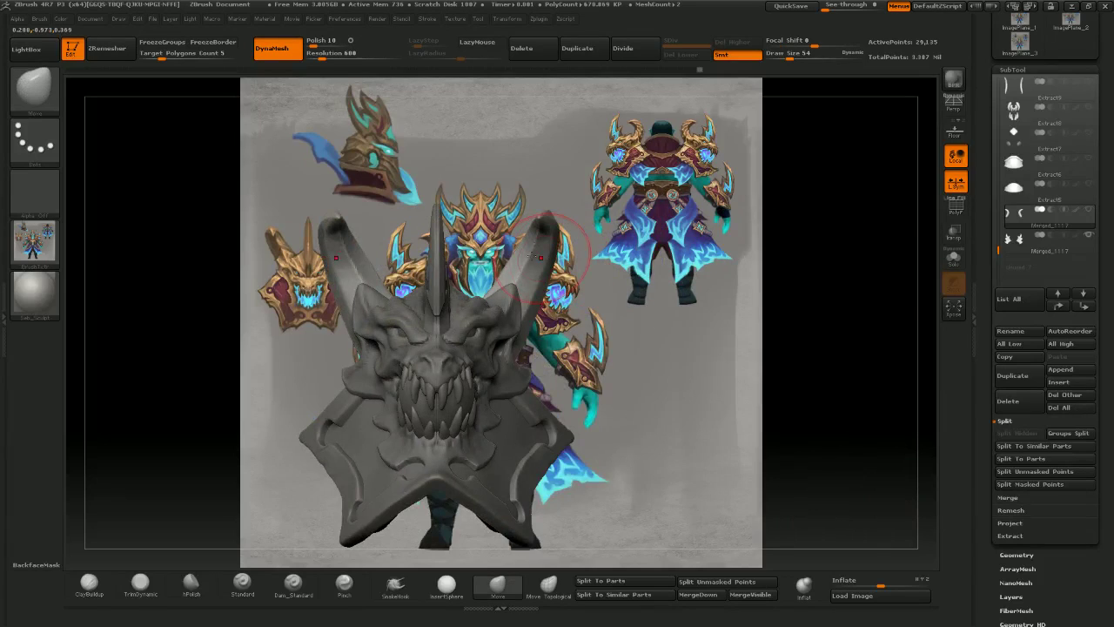
mouse_move(532, 256)
right_mouse_down("alt")
mouse_move(655, 248)
mouse_move(694, 305)
mouse_move(600, 311)
mouse_move(576, 301)
mouse_move(628, 303)
mouse_move(586, 299)
right_mouse_up("alt")
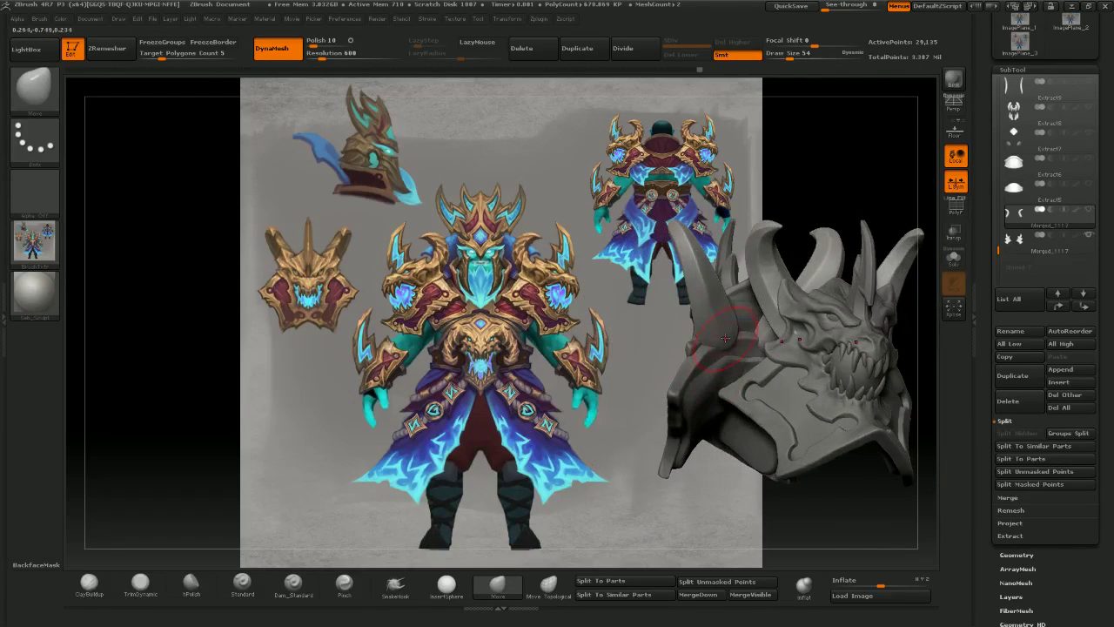
left_click(107, 48)
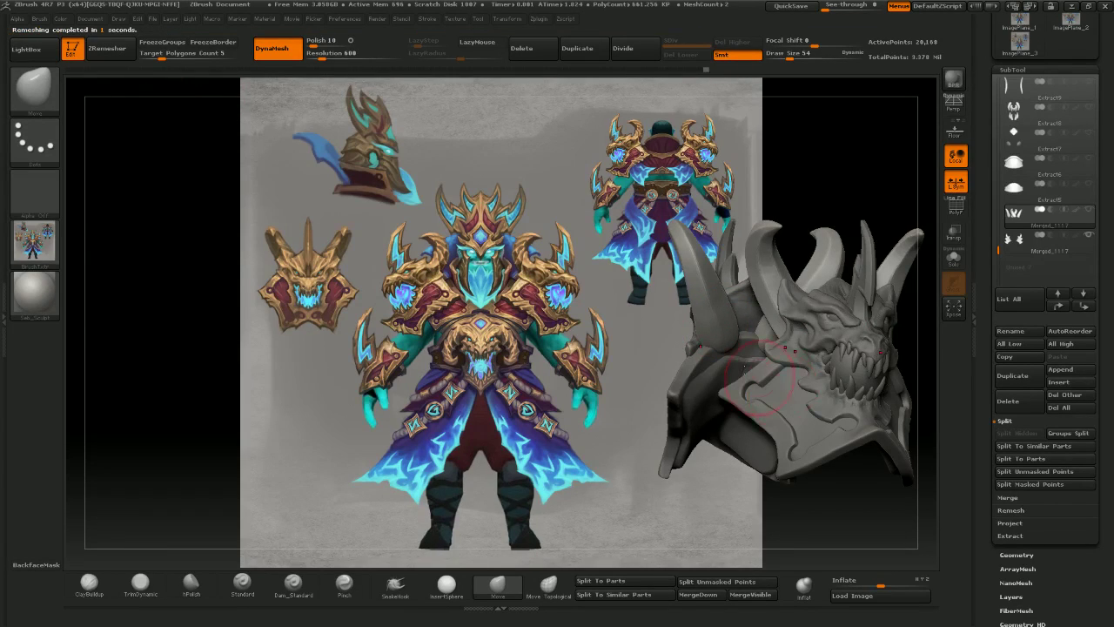
- Refine the remeshed horn's back curve in side view with the Move brush at draw size 66
mouse_move(768, 366)
right_mouse_down()
mouse_move(808, 358)
mouse_move(774, 354)
right_mouse_up()
right_click_drag(775, 354, 721, 312, "ctrl")
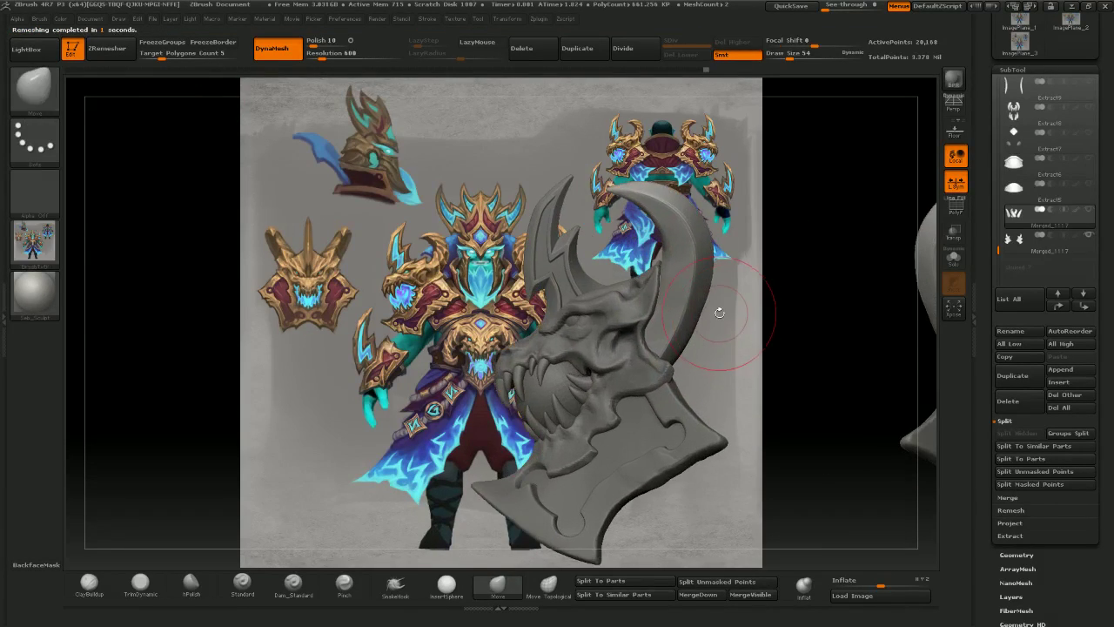
left_click_drag(701, 315, 700, 315)
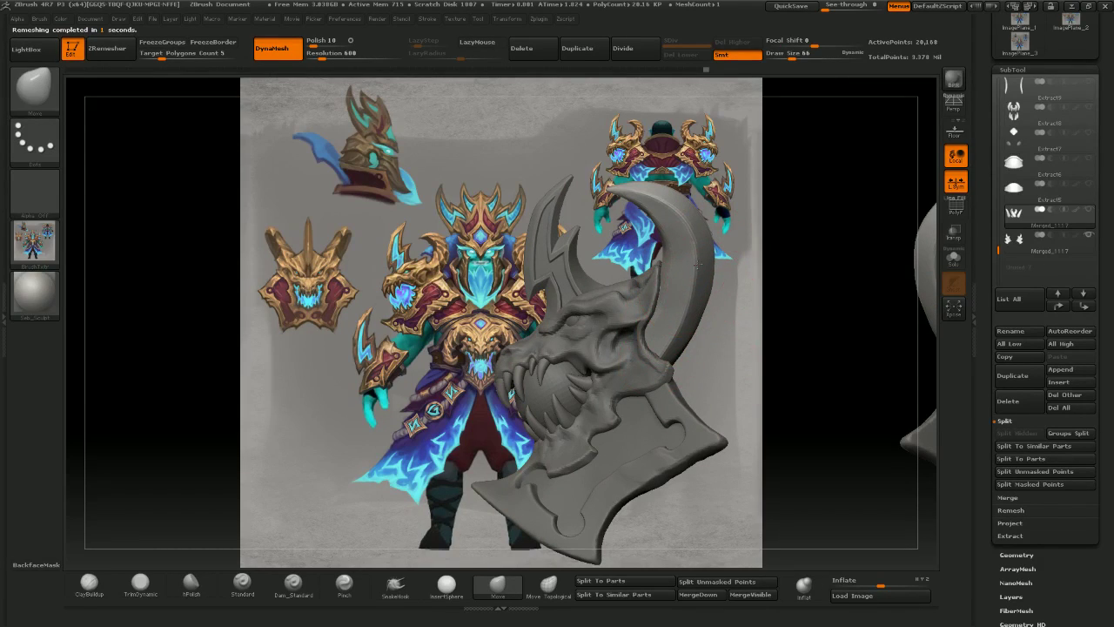
right_click_drag(709, 291, 728, 296)
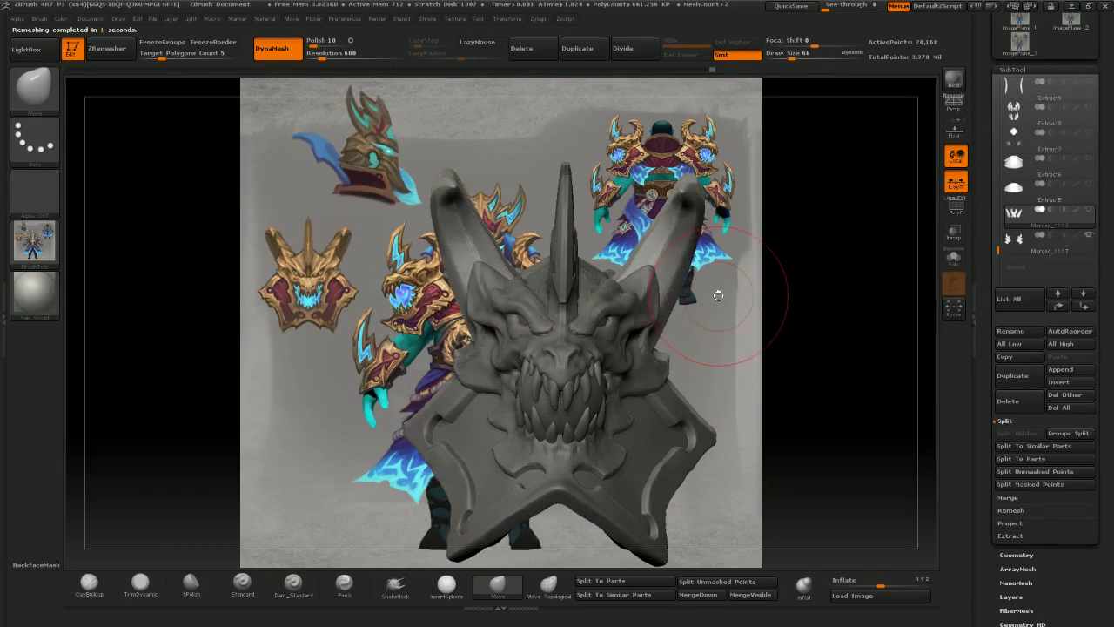
- Fit the horn's lower part behind the skull's ear with the Move brush at draw size 22
key("bracketleft")
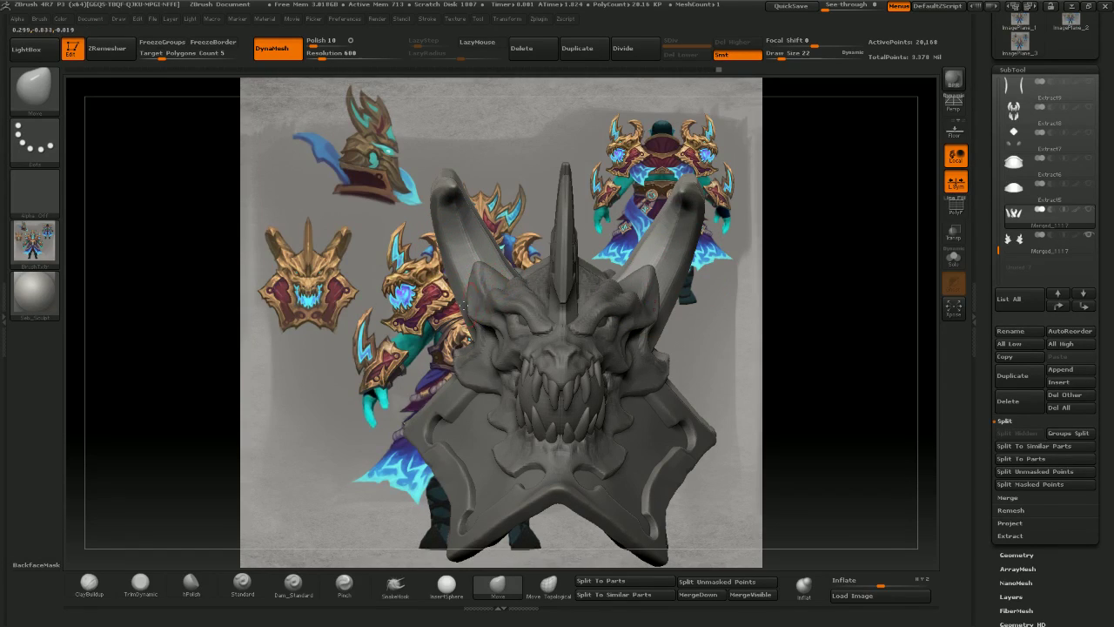
left_click_drag(464, 305, 498, 300)
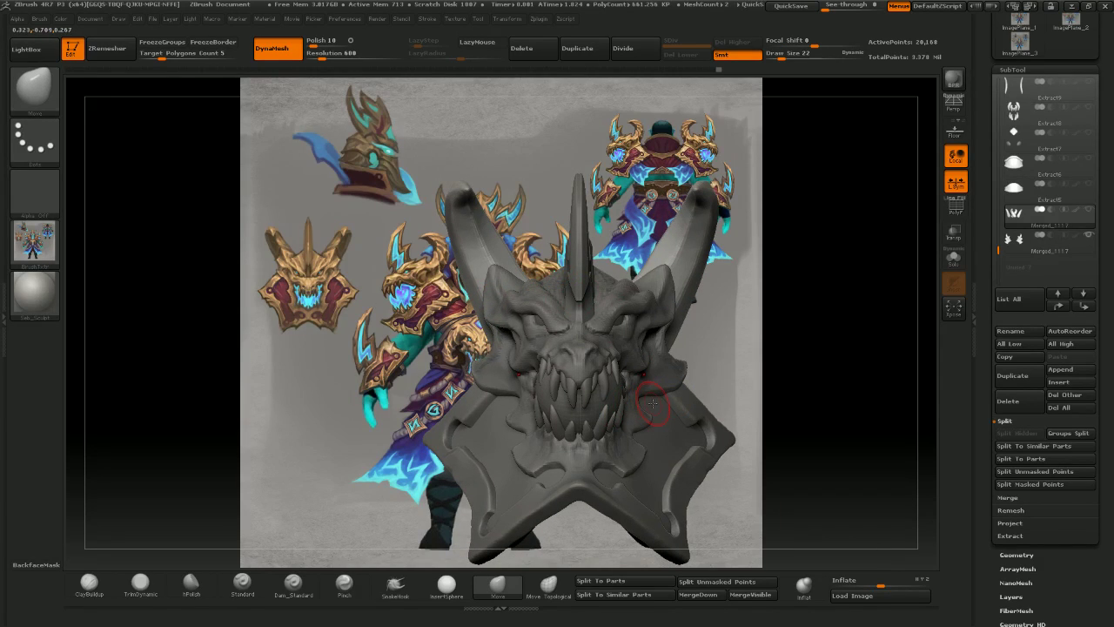
mouse_move(604, 428)
right_mouse_down()
mouse_move(632, 424)
mouse_move(630, 442)
mouse_move(575, 440)
mouse_move(604, 437)
mouse_move(597, 473)
right_mouse_up()
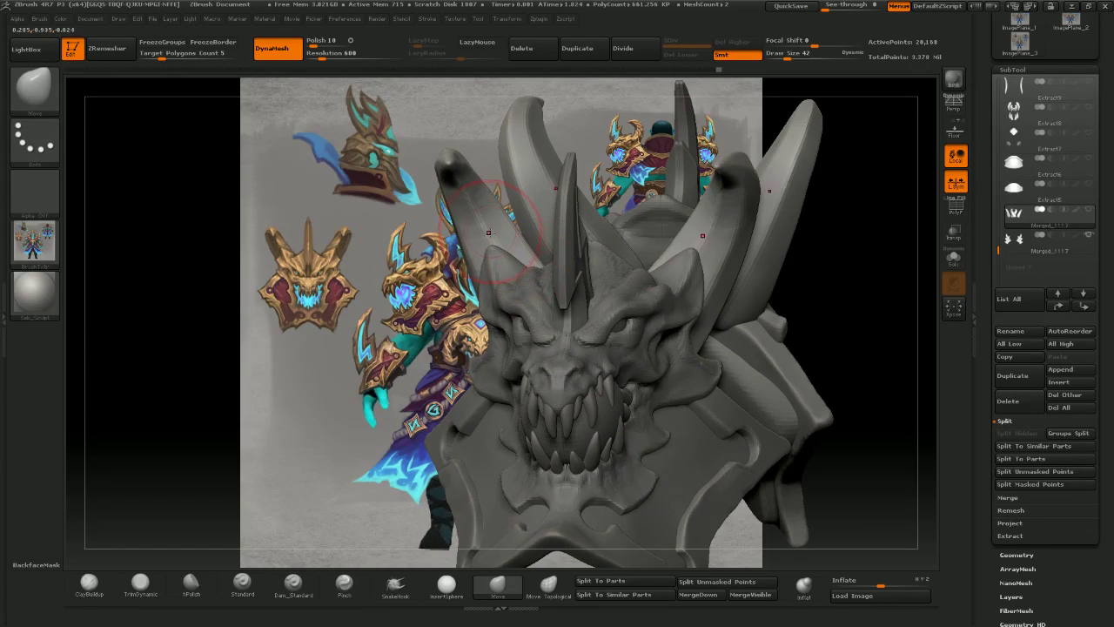
- Refine the horns' width and inner edges from the front, above and behind with the Move brush, keeping the draw size small
key("[")
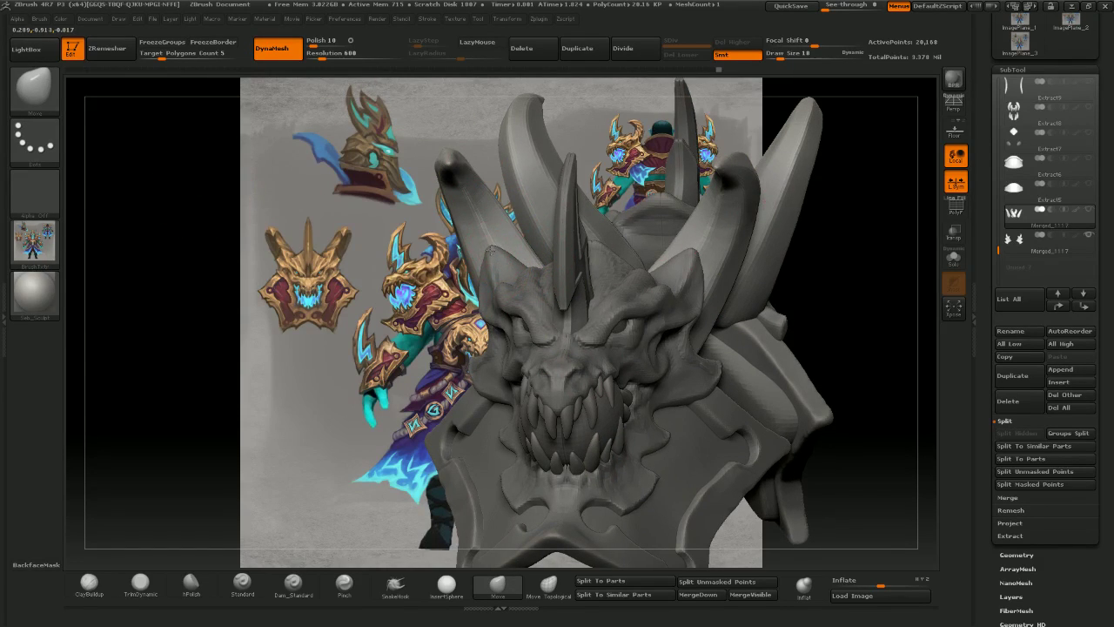
mouse_move(185, 209)
left_mouse_down()
mouse_move(251, 213)
mouse_move(292, 190)
mouse_move(392, 196)
mouse_move(222, 198)
mouse_move(248, 200)
mouse_move(261, 276)
left_mouse_up()
key("]")
key("]")
left_click_drag(506, 231, 510, 228)
mouse_move(531, 196)
left_mouse_down()
mouse_move(496, 231)
mouse_move(484, 222)
mouse_move(514, 190)
mouse_move(529, 235)
left_mouse_up()
key("[")
left_click_drag(546, 181, 528, 210)
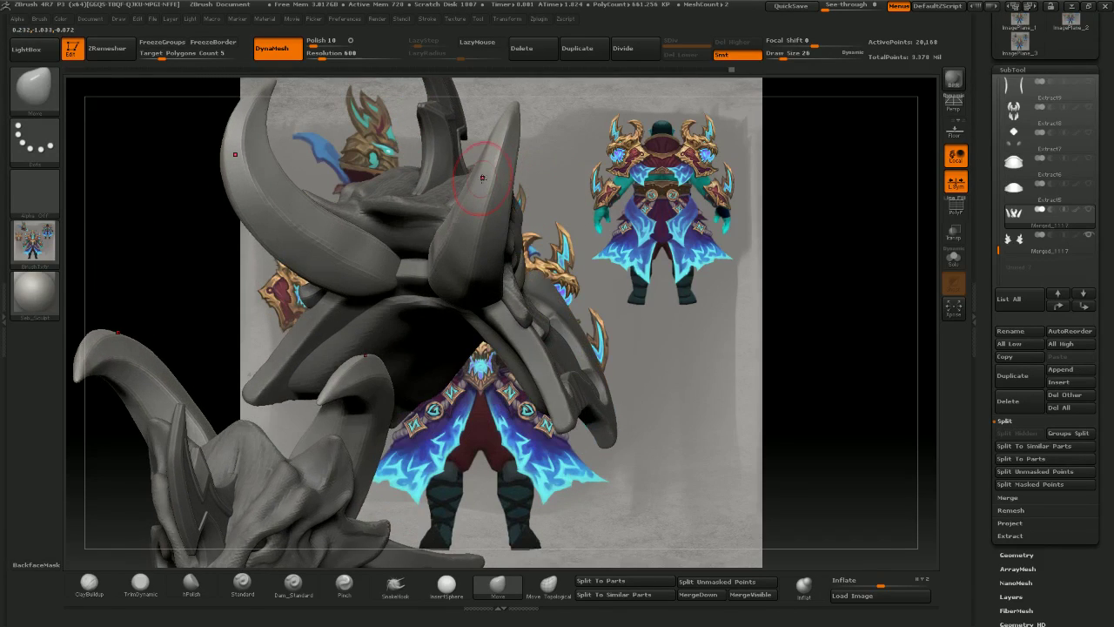
left_click_drag(581, 187, 448, 205)
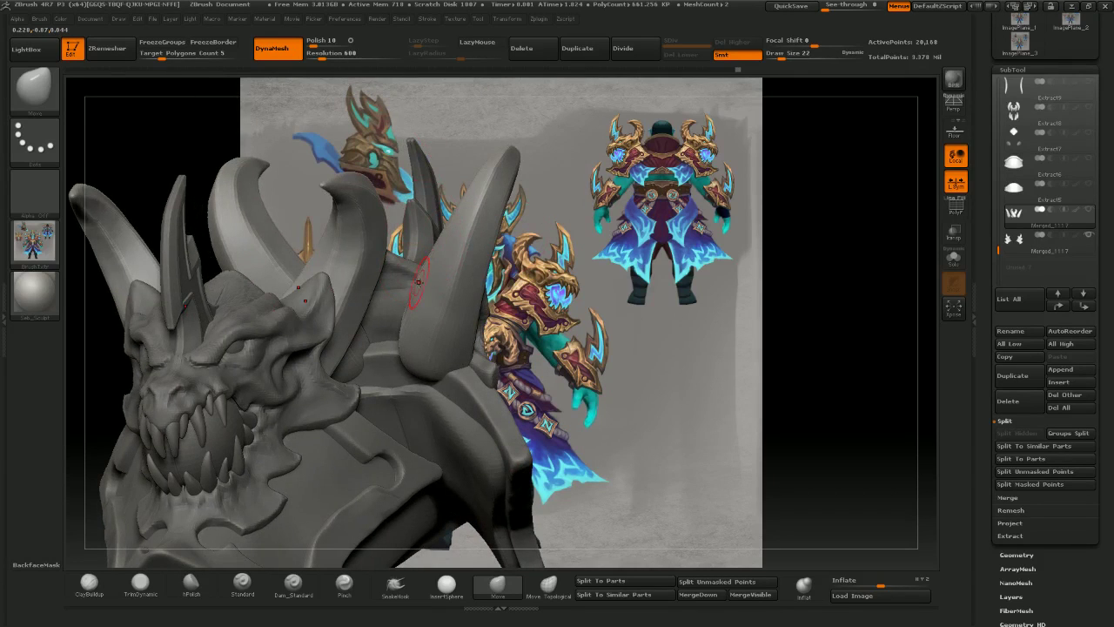
mouse_move(456, 126)
left_mouse_down()
mouse_move(470, 196)
mouse_move(492, 213)
left_mouse_up()
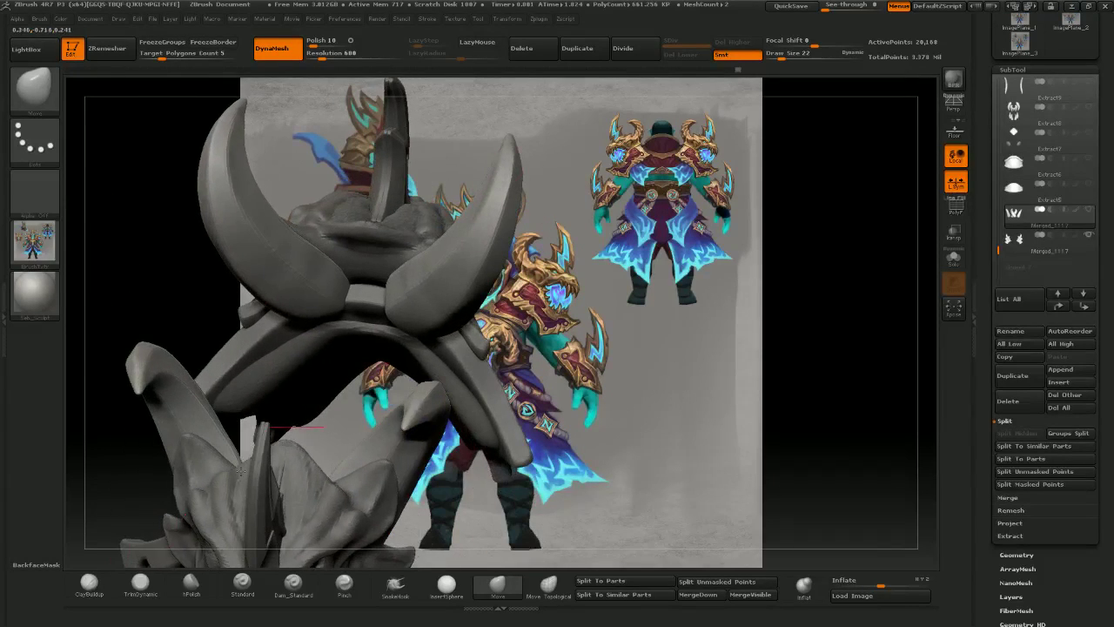
- Polish the horns' surfaces with the hPolish brush at draw size 38 and quick-save the project
left_click(190, 585)
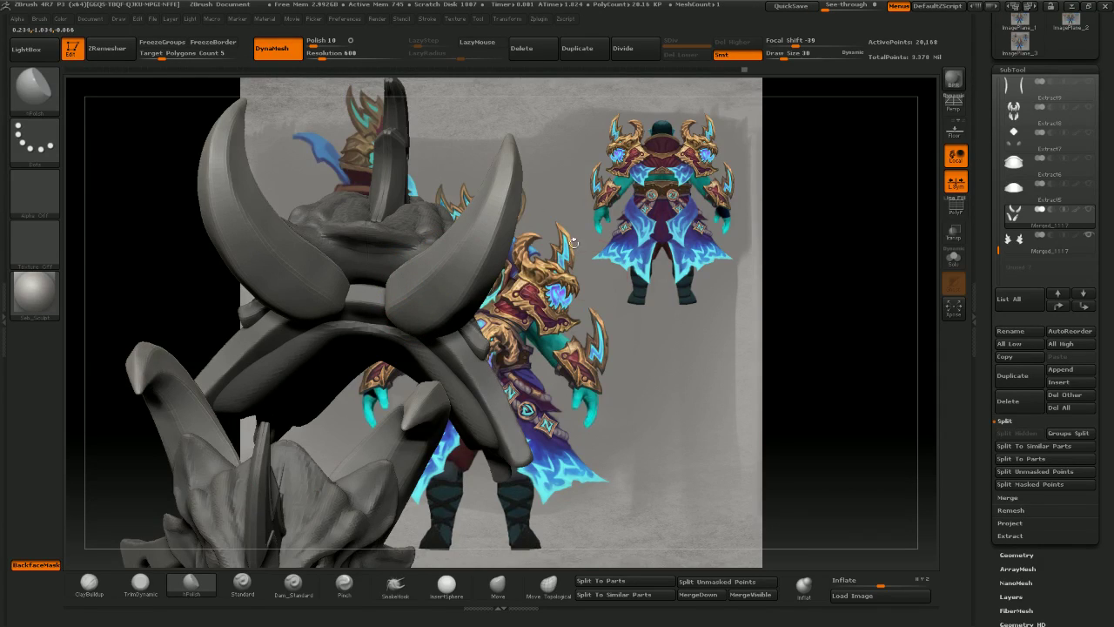
left_click_drag(573, 243, 546, 196)
left_click(791, 6)
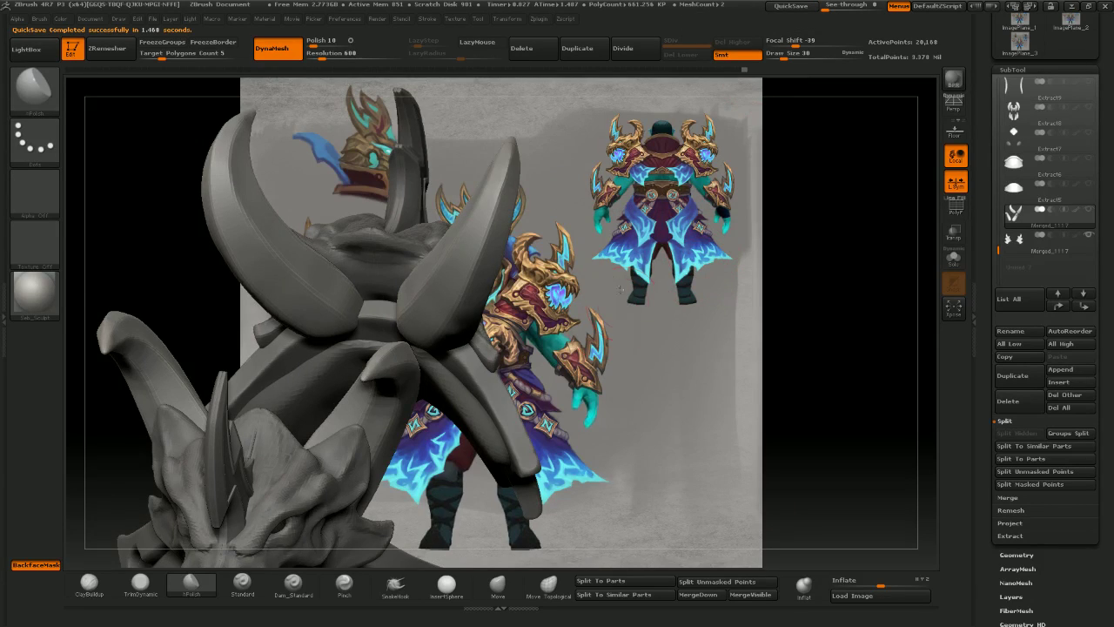
mouse_move(620, 288)
left_mouse_down()
mouse_move(602, 272)
mouse_move(627, 326)
left_mouse_up()
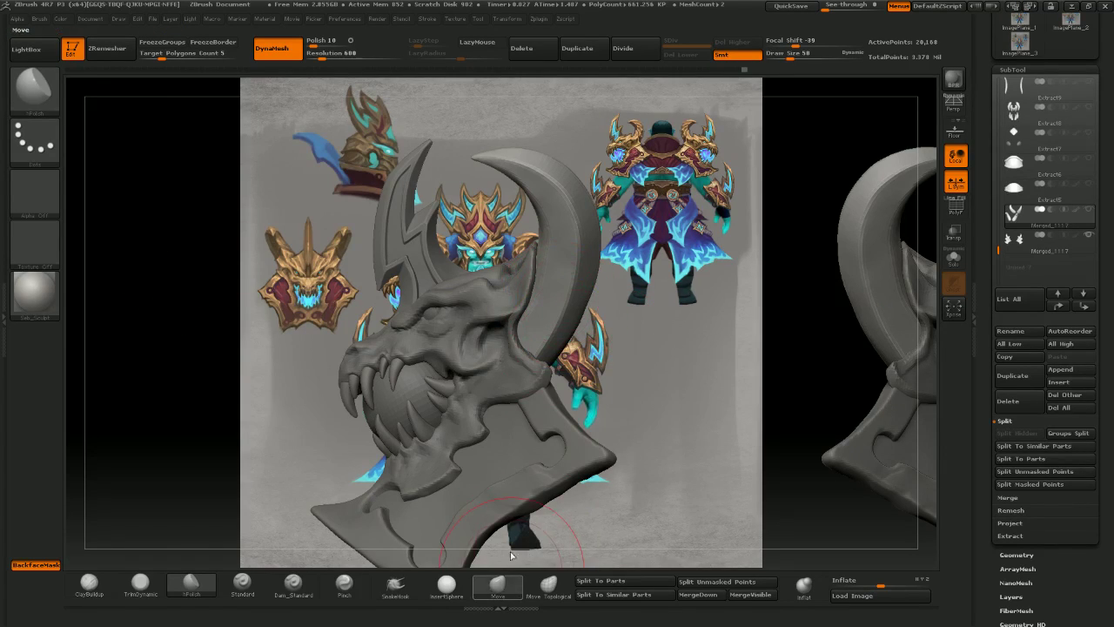
- Select the skull shoulder subtool and reshape its pointed ear with the Move brush, reducing the draw size to 70 and 42
left_click(497, 583)
key("bracketright")
key("bracketright")
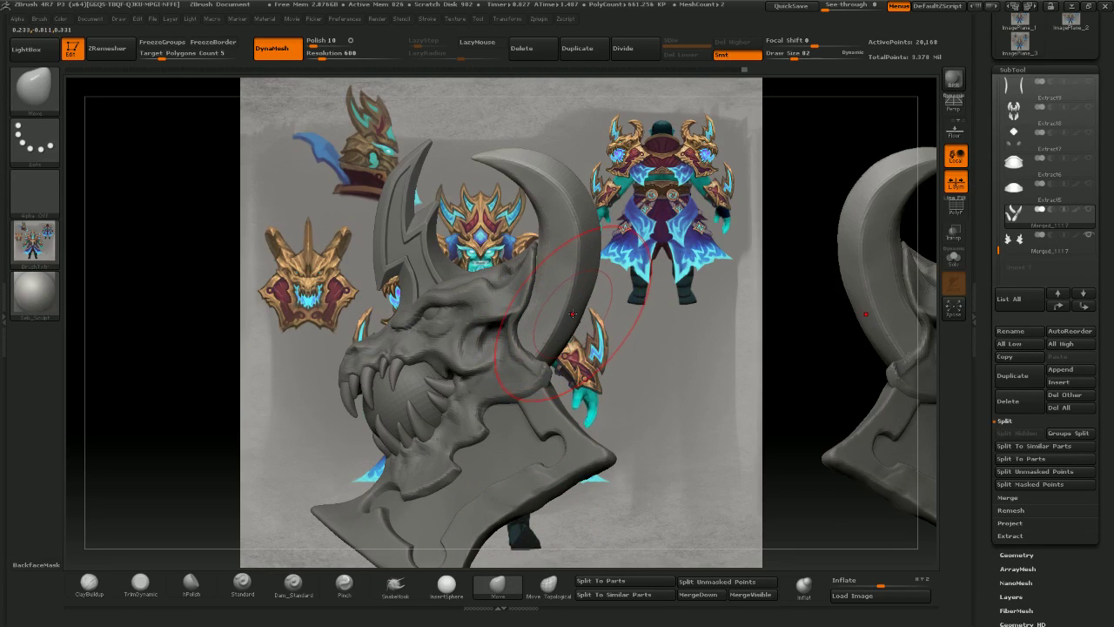
left_click_drag(604, 282, 708, 321, "alt")
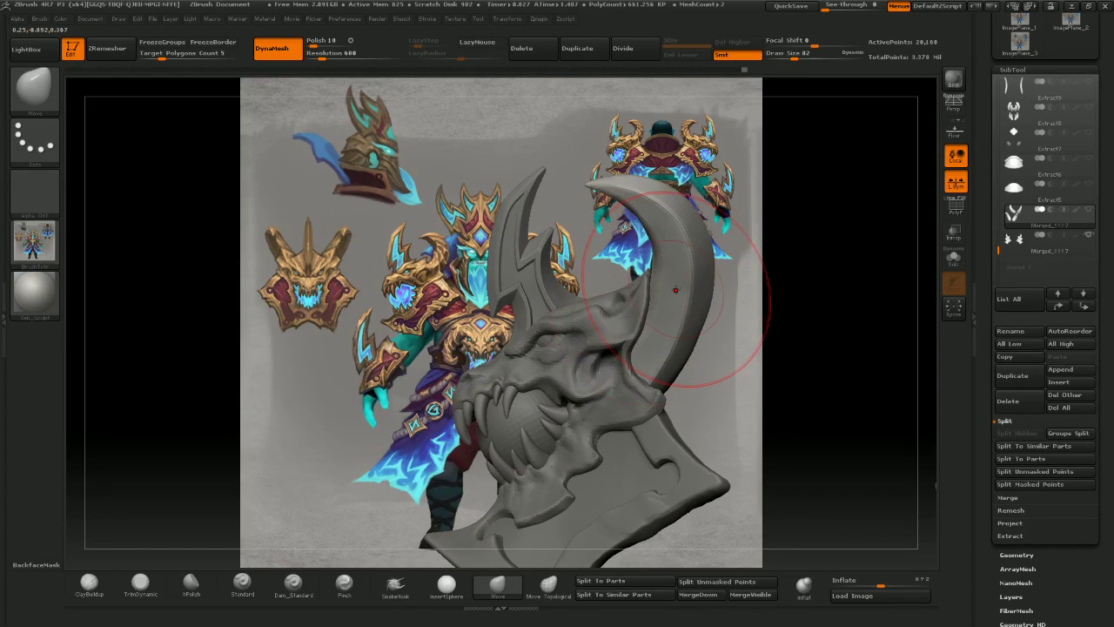
left_click(635, 310, "alt")
key("[")
key("[")
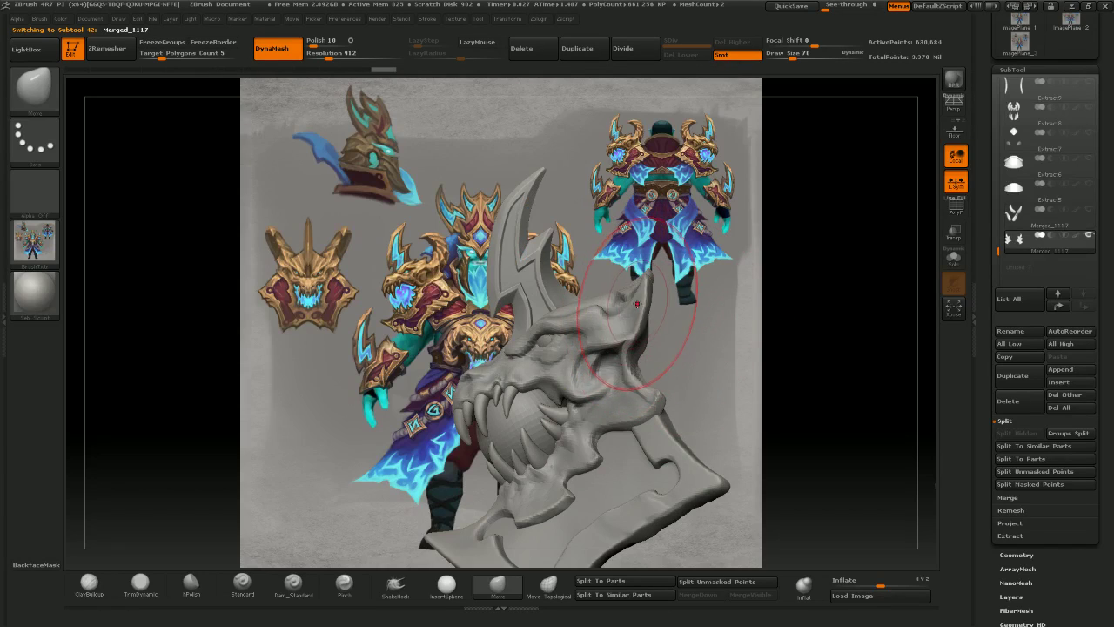
mouse_move(636, 311)
left_mouse_down()
mouse_move(661, 286)
mouse_move(748, 299)
left_mouse_up()
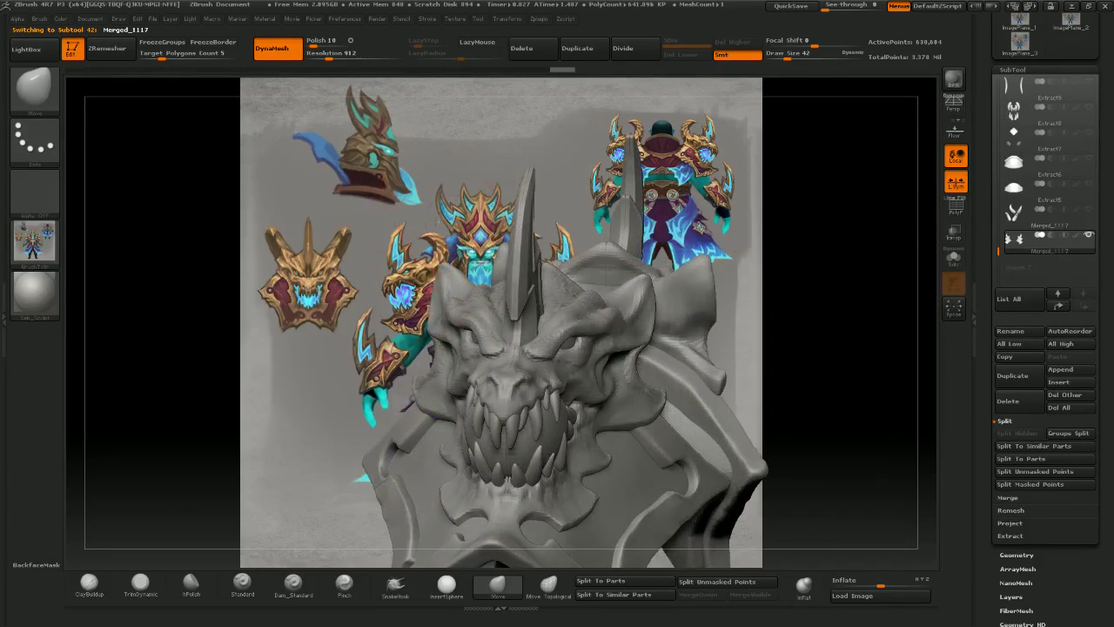
left_click_drag(914, 448, 872, 426)
- Show the horns again, select their subtool and adjust the inner curve and base with the Move brush, starting at draw size 94
left_click(1087, 211)
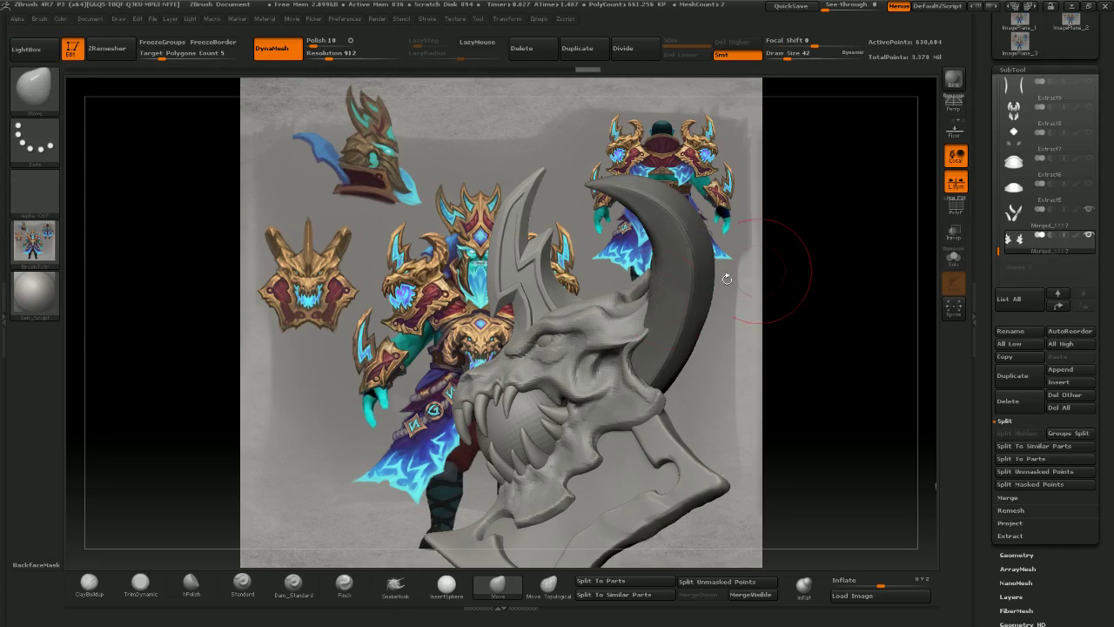
left_click(684, 269, "alt")
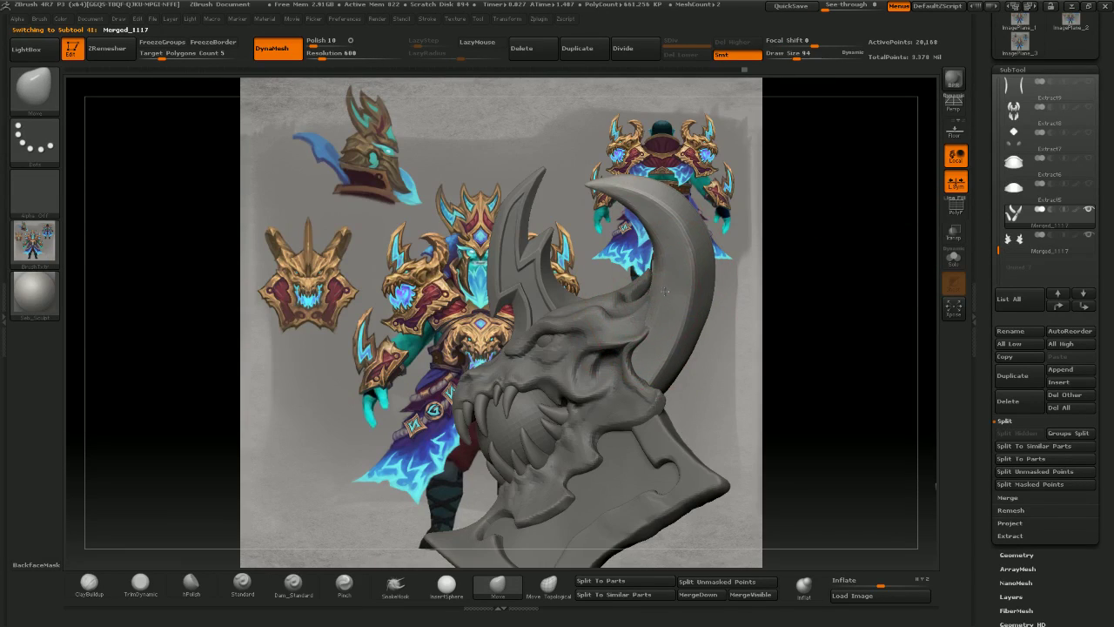
left_click_drag(665, 292, 677, 300)
key("bracketleft")
key("bracketleft")
left_click_drag(669, 383, 680, 395)
- Refine the horn's inner edge beside the skull's ear with the Move brush at draw size 58
left_click_drag(751, 396, 767, 346)
key("bracketleft")
key("bracketleft")
mouse_move(701, 343)
left_mouse_down()
mouse_move(714, 341)
mouse_move(680, 347)
left_mouse_up()
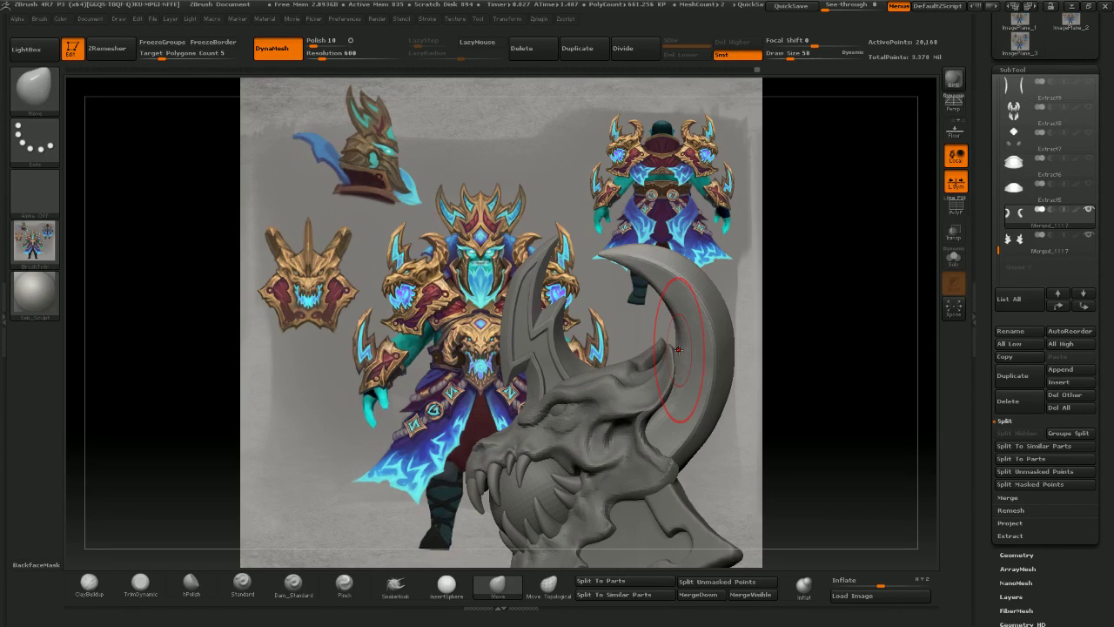
left_click_drag(676, 373, 679, 353)
- Narrow the lower part of the horn near the skull with the Move brush at draw size 38
key("bracketright")
key("bracketright")
key("bracketright")
key("bracketright")
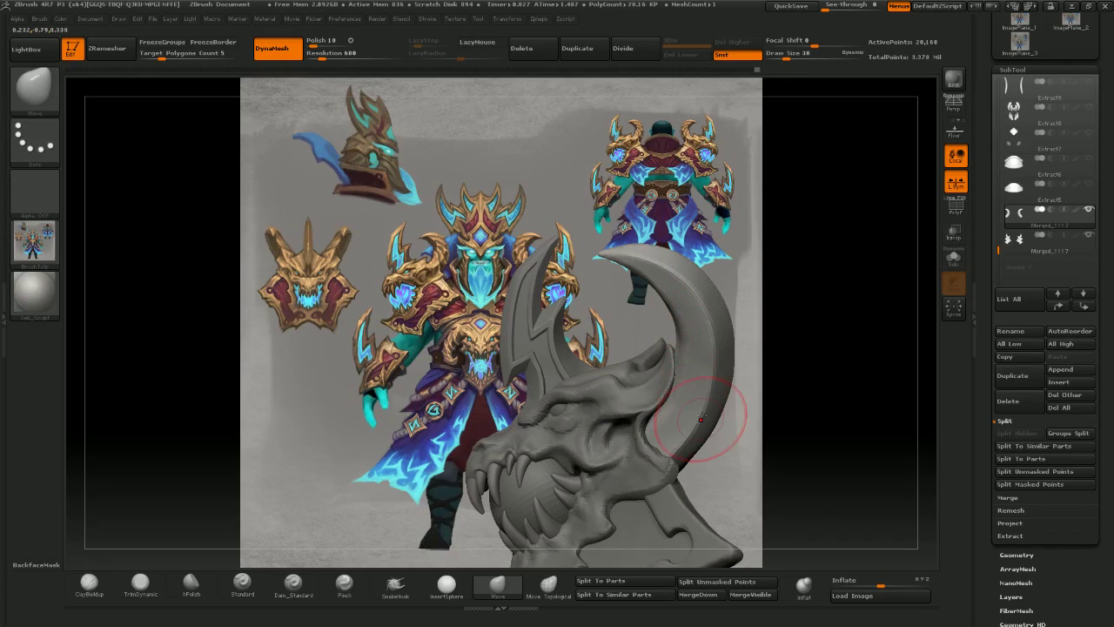
left_click_drag(707, 444, 693, 444)
- Adjust the horn's outer back curve with the Move brush at draw size 66
key("bracketright")
key("bracketright")
key("bracketright")
key("bracketright")
left_click_drag(715, 397, 708, 383)
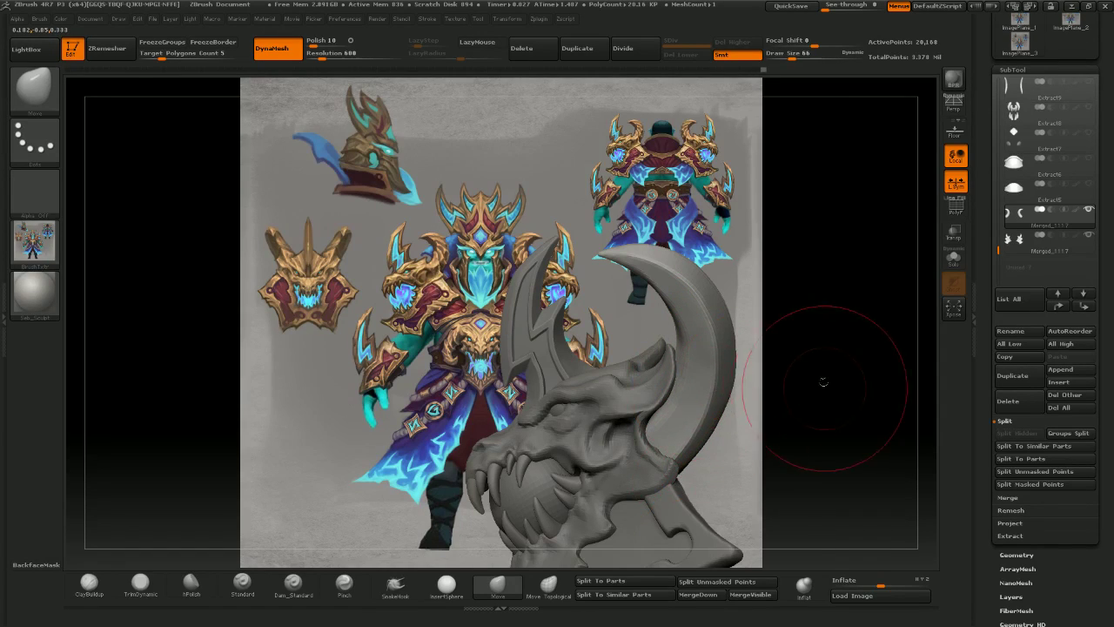
- Undo the last horn edit and reshape the horn's outer side with a larger Move brush
left_click_drag(824, 383, 694, 435)
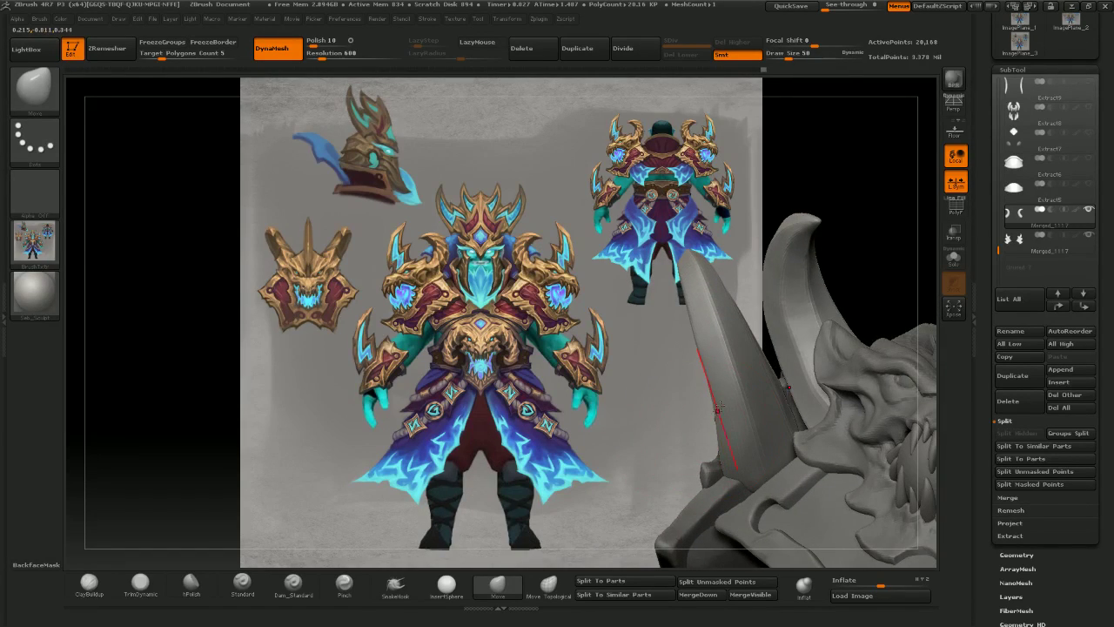
key("ctrl+z")
key("bracketright")
key("bracketright")
mouse_move(718, 409)
left_mouse_down()
mouse_move(703, 406)
mouse_move(696, 374)
left_mouse_up()
left_click_drag(540, 395, 611, 396)
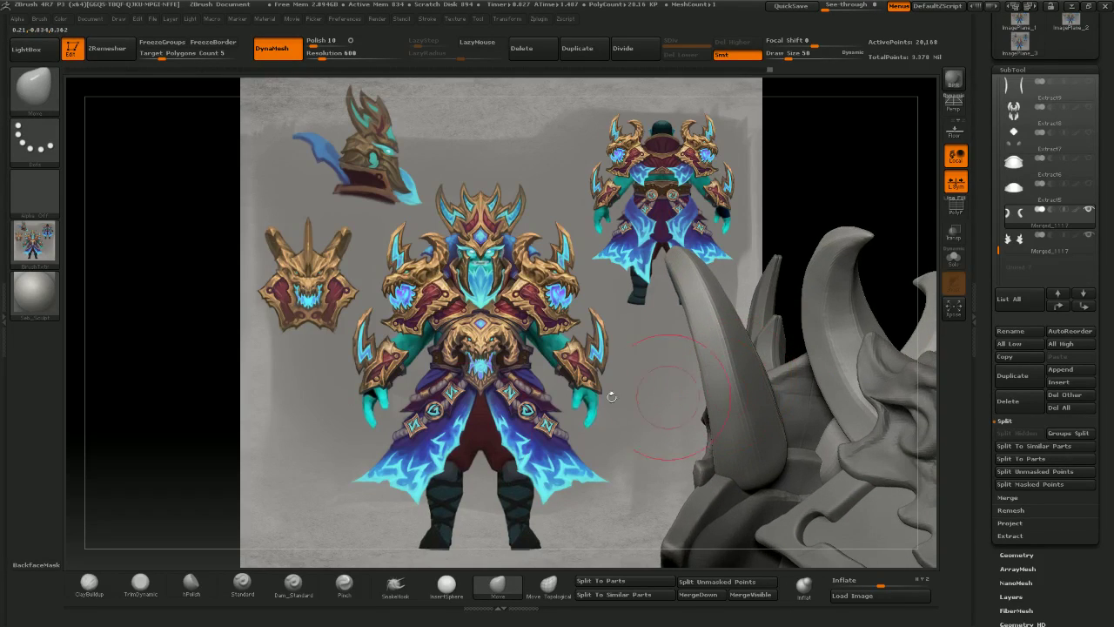
- Select the skull shoulder pieces in the front view and set up the Move brush at draw size 154
left_click(191, 583)
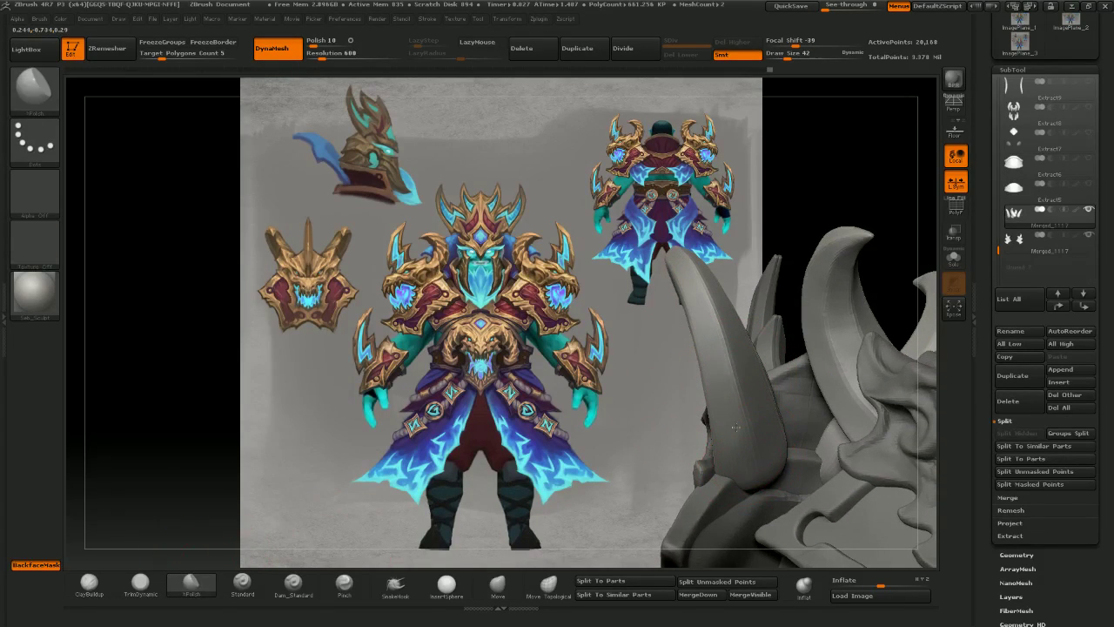
left_click(90, 583)
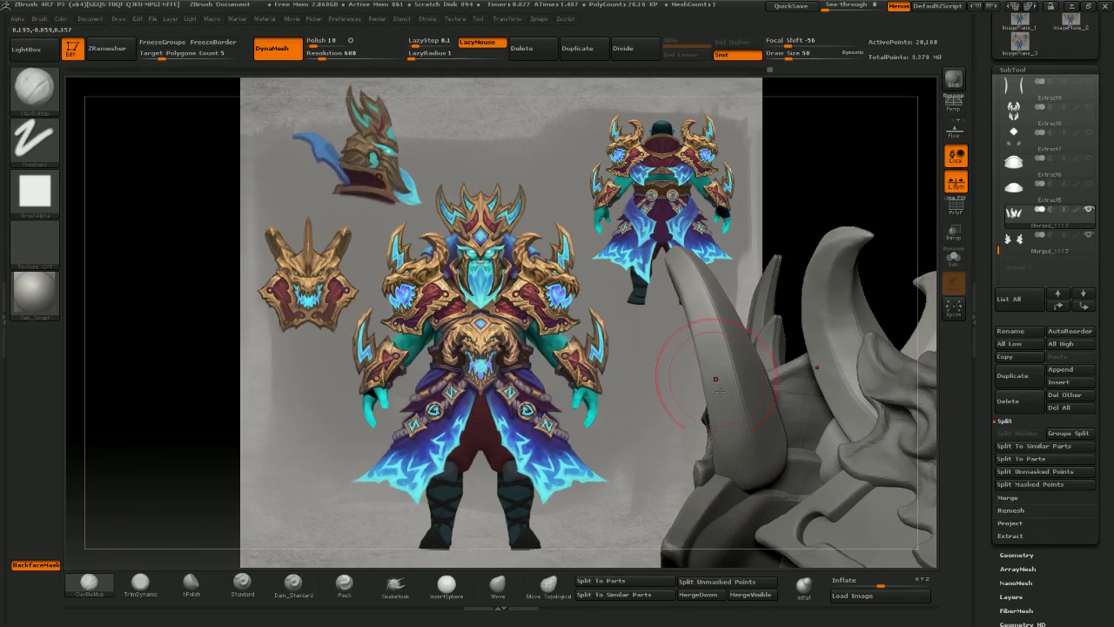
left_click_drag(565, 260, 621, 241)
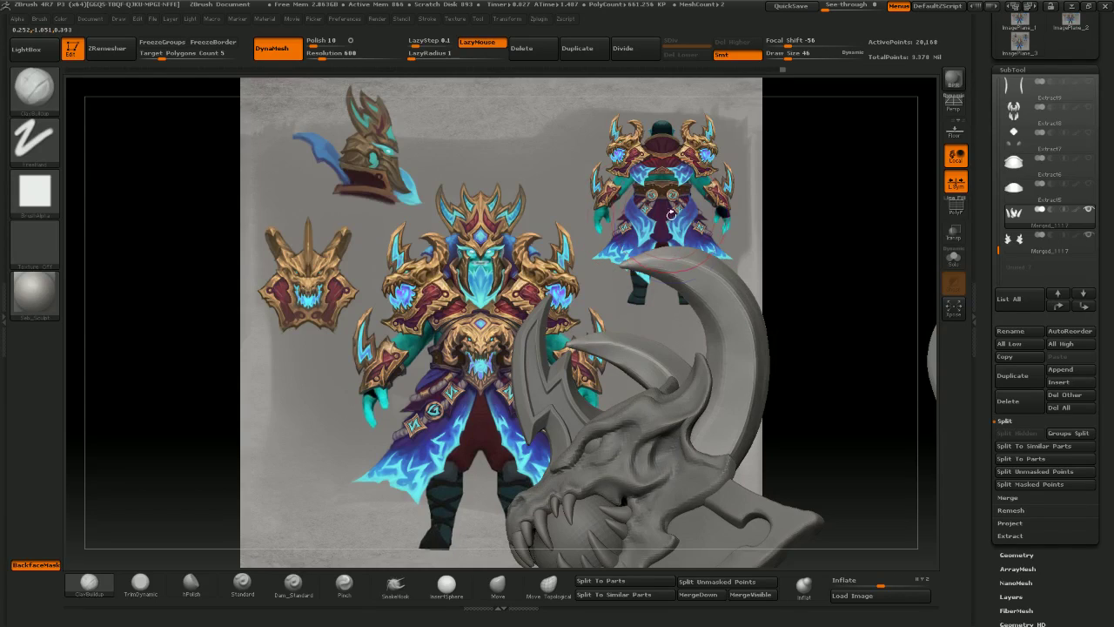
right_click_drag(671, 214, 683, 219, "shift")
mouse_move(798, 316)
right_mouse_down("ctrl")
mouse_move(636, 233)
mouse_move(550, 236)
mouse_move(456, 262)
mouse_move(470, 254)
mouse_move(499, 255)
mouse_move(477, 289)
right_mouse_up("ctrl")
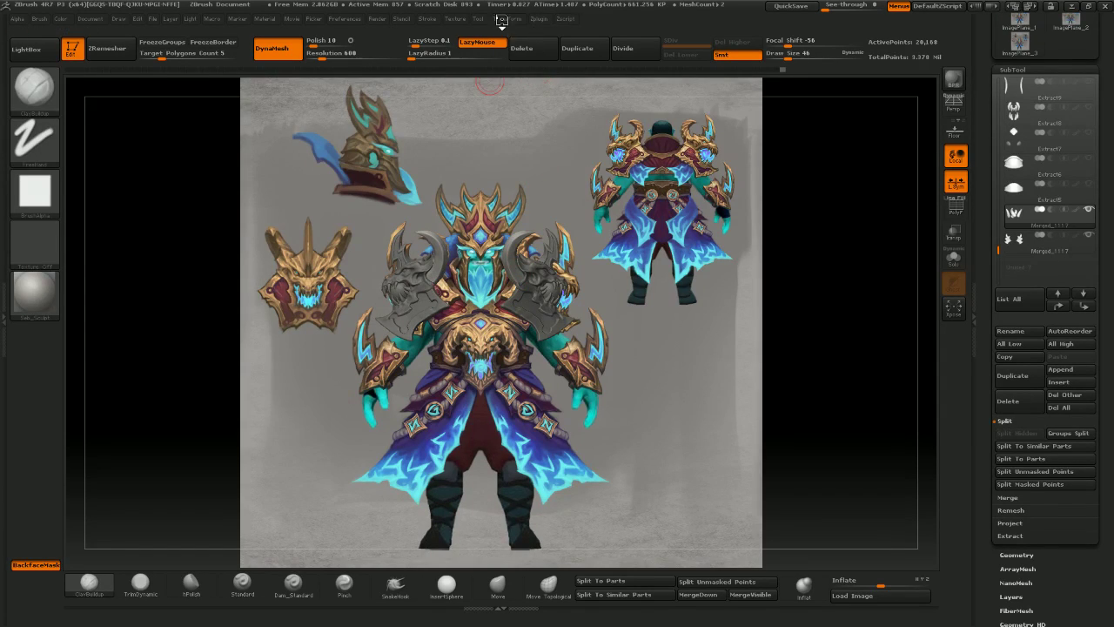
left_click(447, 311, "alt")
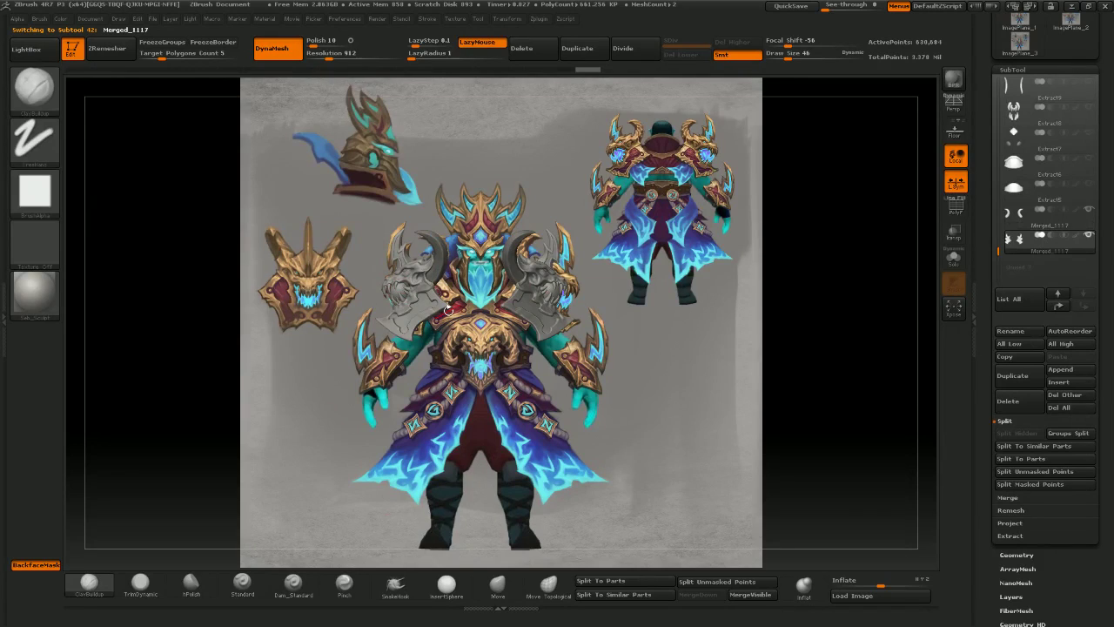
left_click(497, 585)
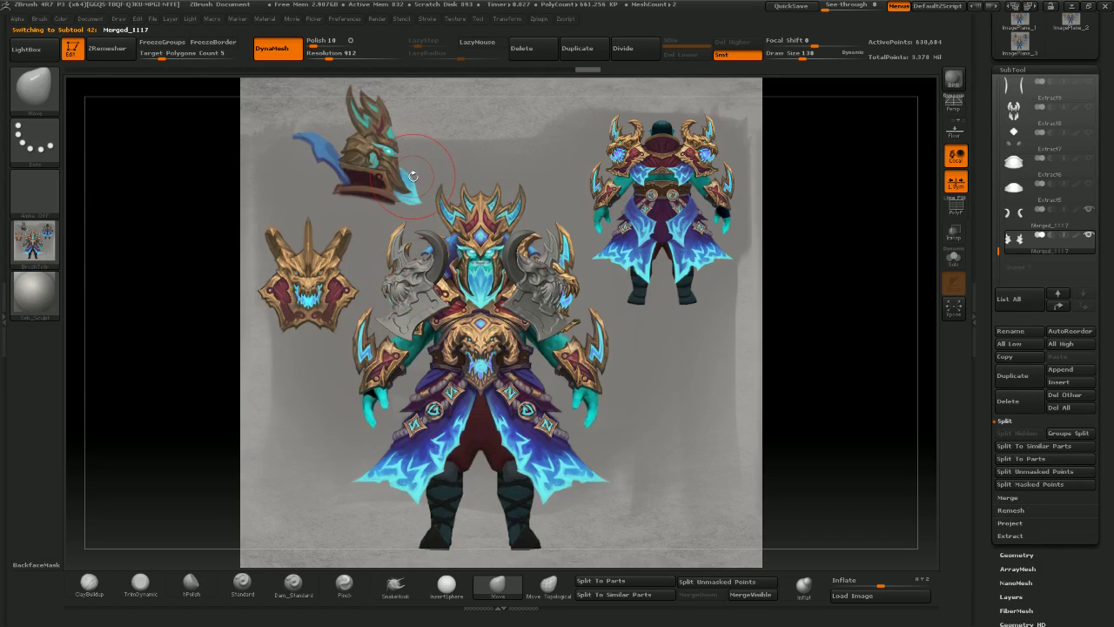
left_click_drag(391, 255, 403, 259)
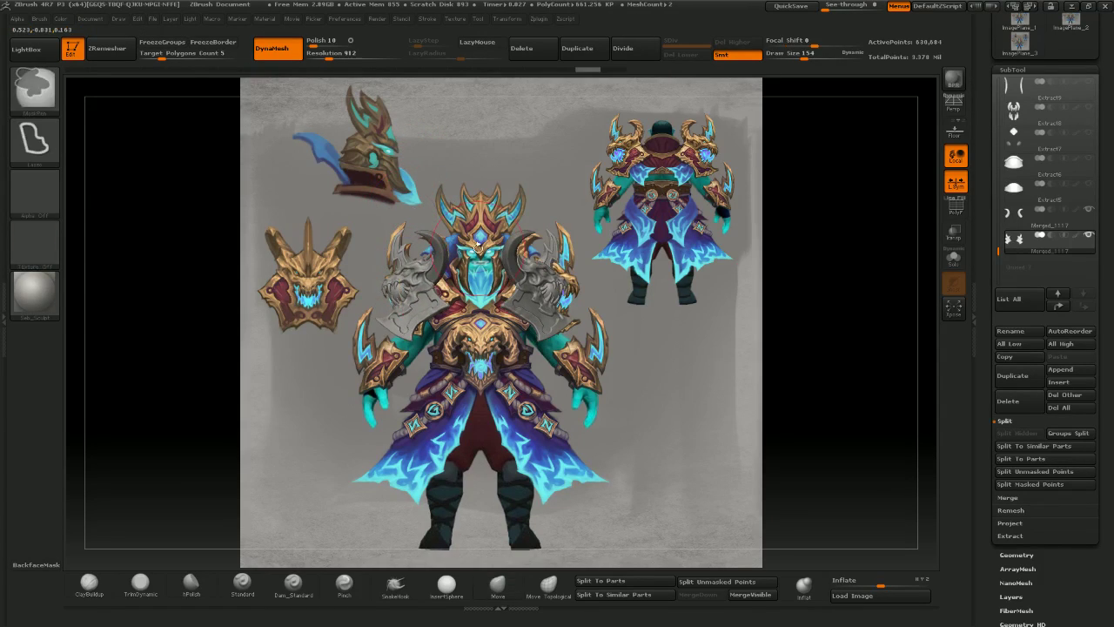
- Load the concept art as an image plane with an image size of about 91.9 and align the shoulder pieces over it
left_click(455, 18)
left_click(498, 423)
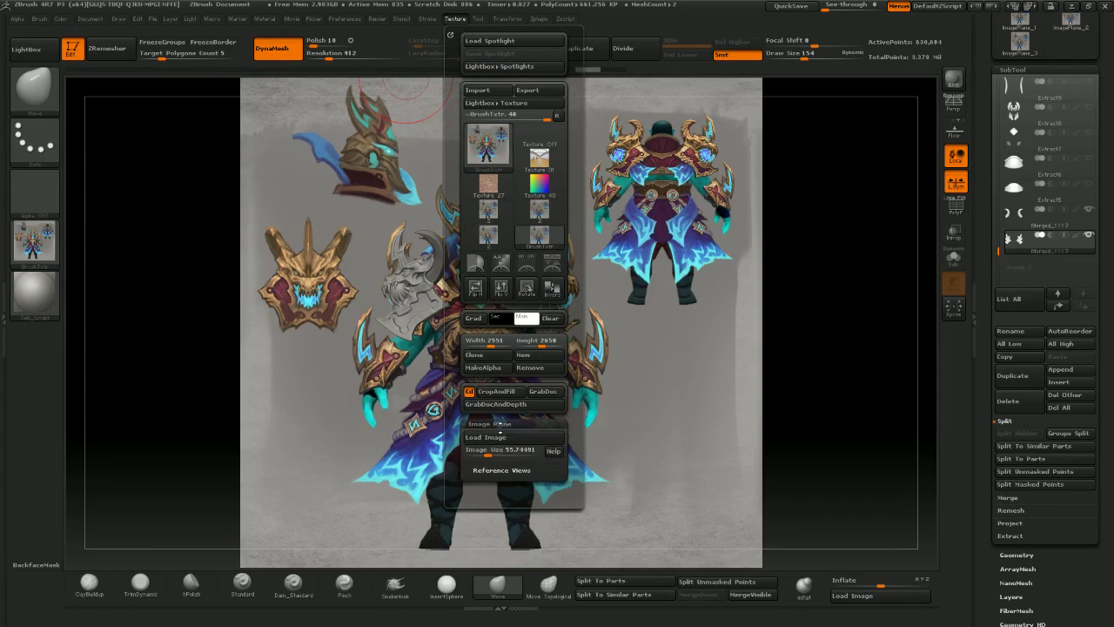
left_click(515, 385)
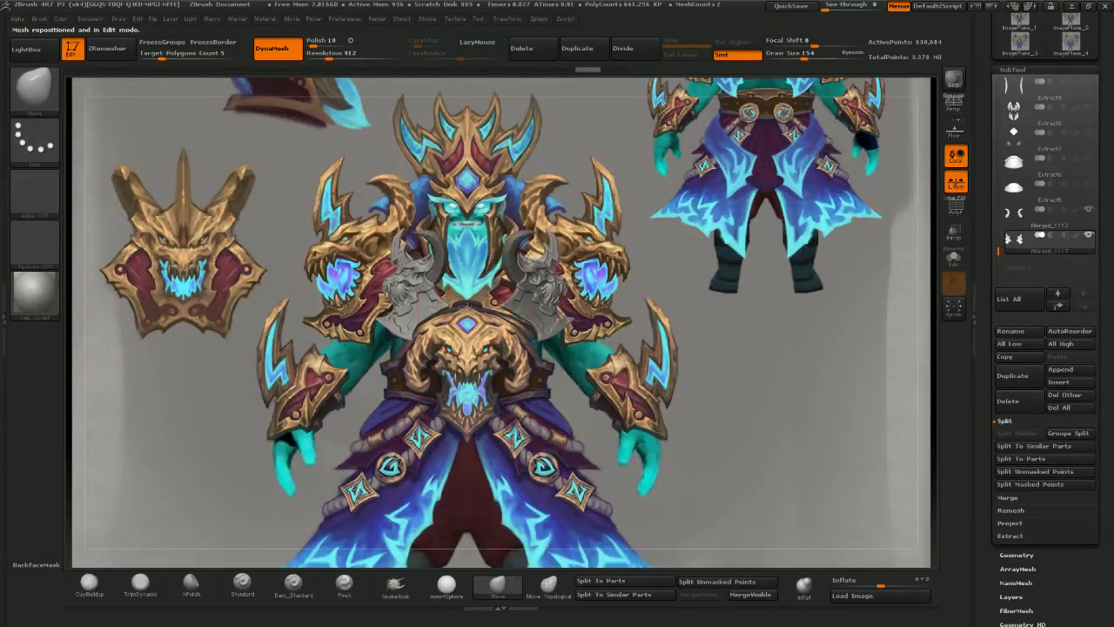
mouse_move(457, 305)
right_mouse_down("alt")
mouse_move(605, 360)
mouse_move(621, 346)
mouse_move(423, 274)
mouse_move(429, 291)
mouse_move(484, 279)
mouse_move(473, 287)
mouse_move(489, 328)
right_mouse_up("alt")
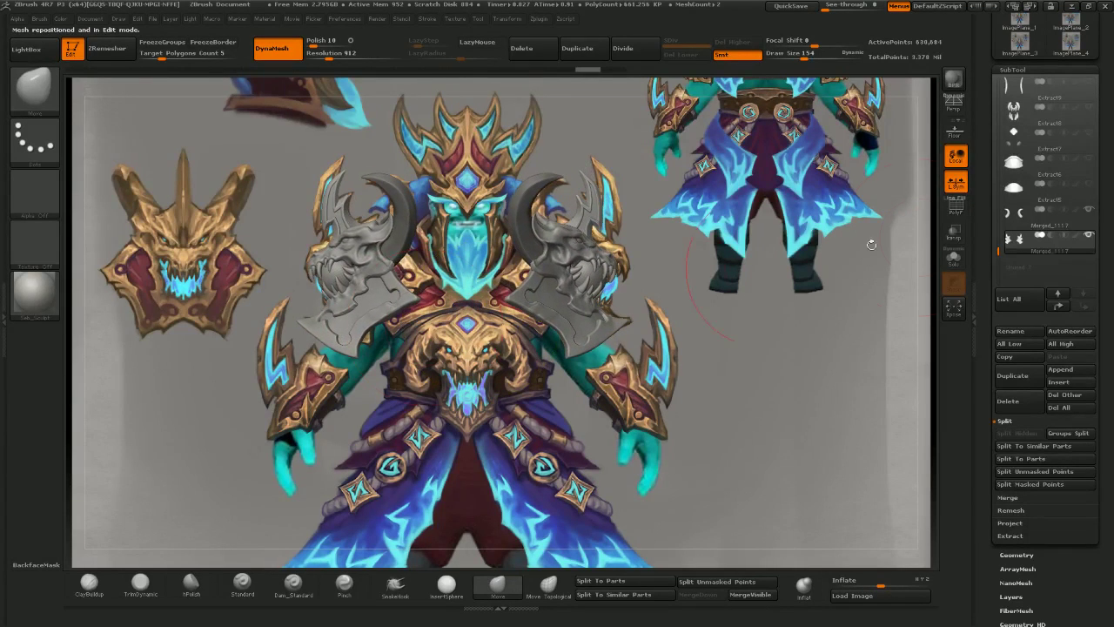
- Lower the model opacity in the image plane's reference views so the concept art shows through the shoulder pieces
left_click(463, 20)
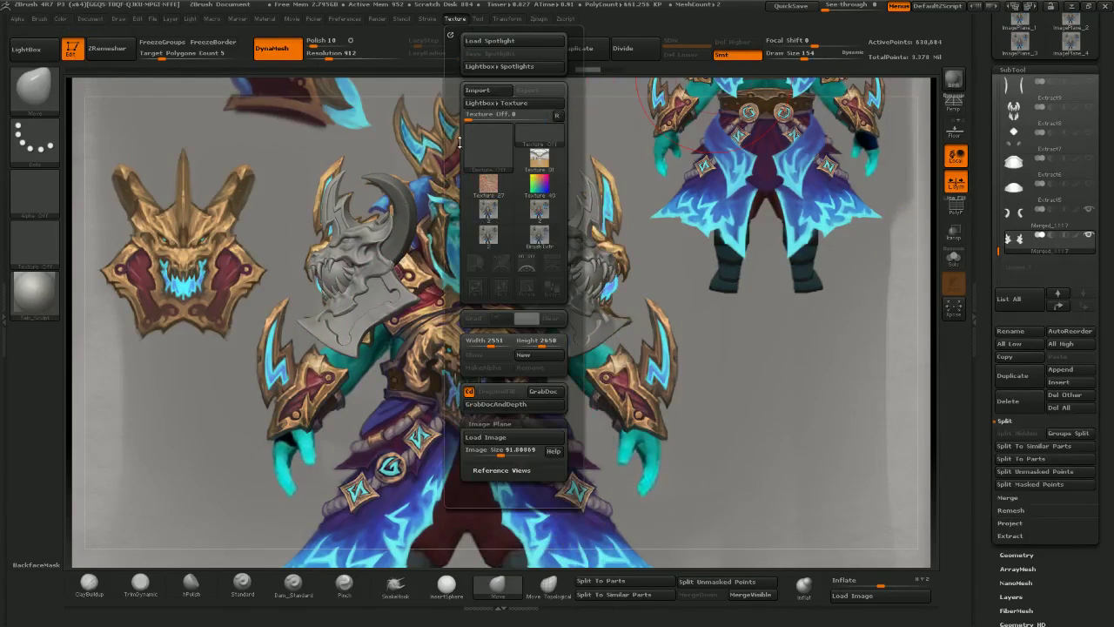
left_click(501, 470)
left_click_drag(525, 460, 512, 465)
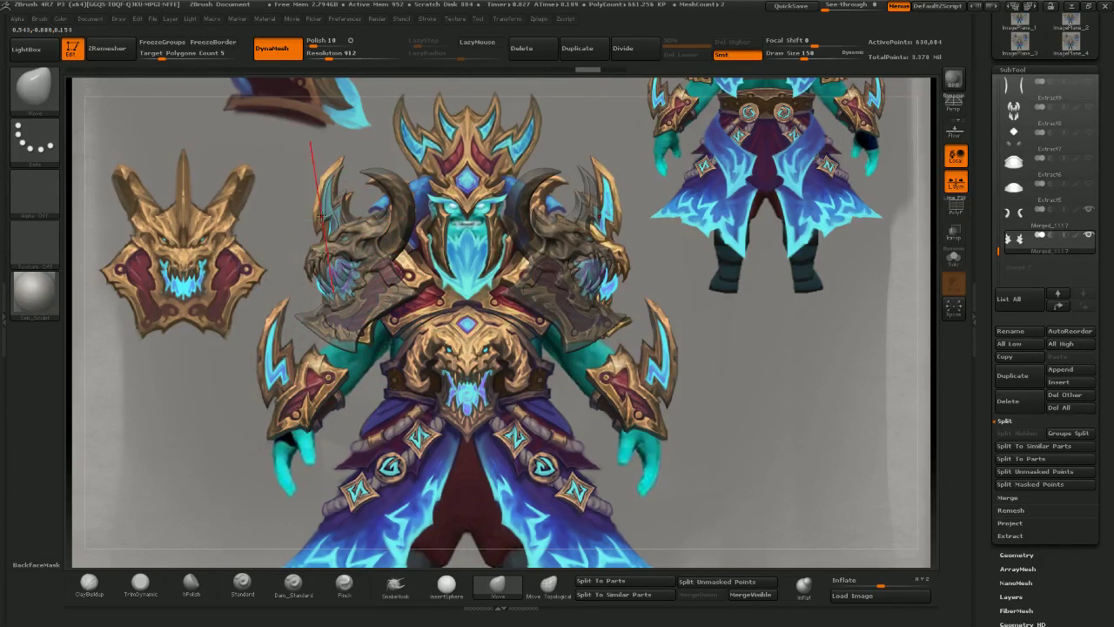
- Shape the tall outer spikes of the skull shoulder pieces to the concept art with the Move brush at draw size 106
key("[")
mouse_move(328, 213)
left_mouse_down()
mouse_move(320, 221)
mouse_move(311, 209)
mouse_move(320, 187)
left_mouse_up()
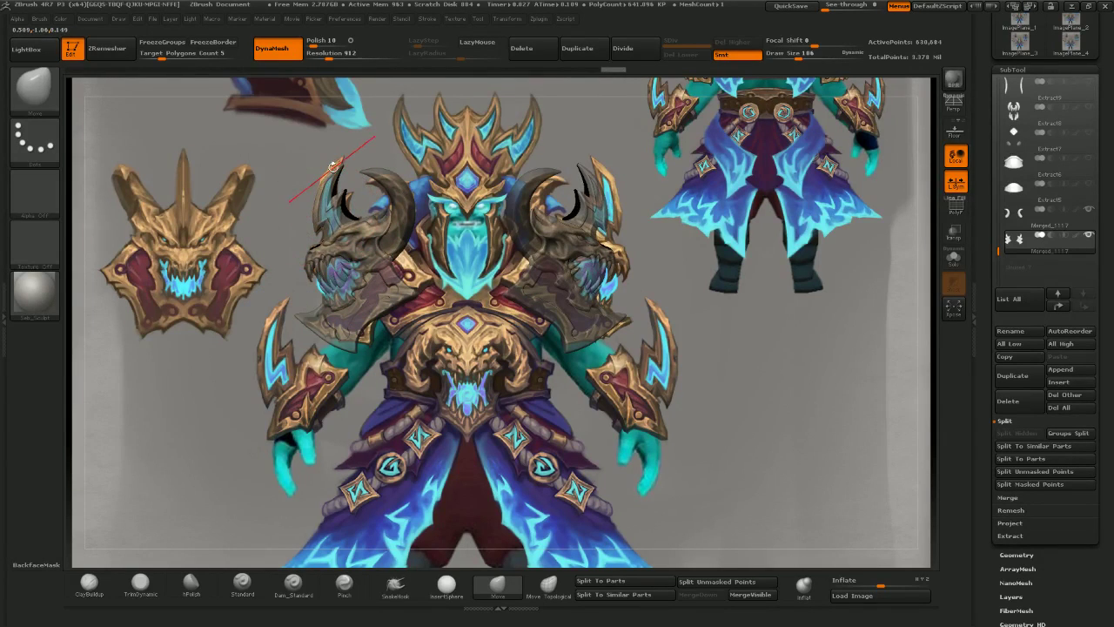
left_click_drag(347, 105, 367, 126, "ctrl")
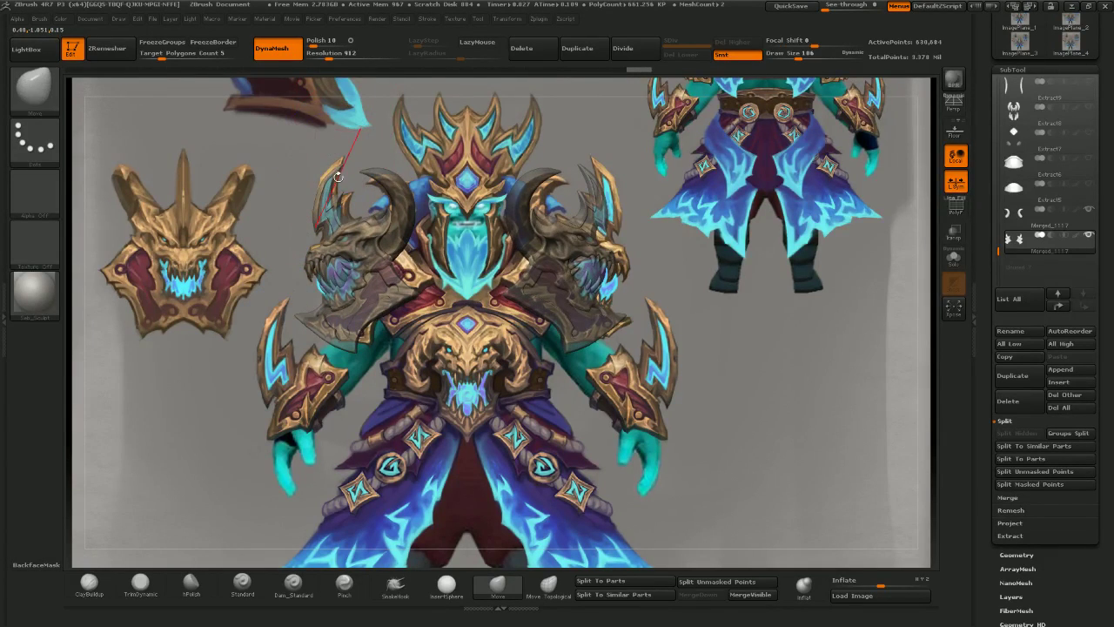
left_click_drag(336, 169, 323, 196)
mouse_move(344, 133)
left_mouse_down("ctrl")
mouse_move(327, 187)
mouse_move(282, 178)
left_mouse_up("ctrl")
key("ctrl+z")
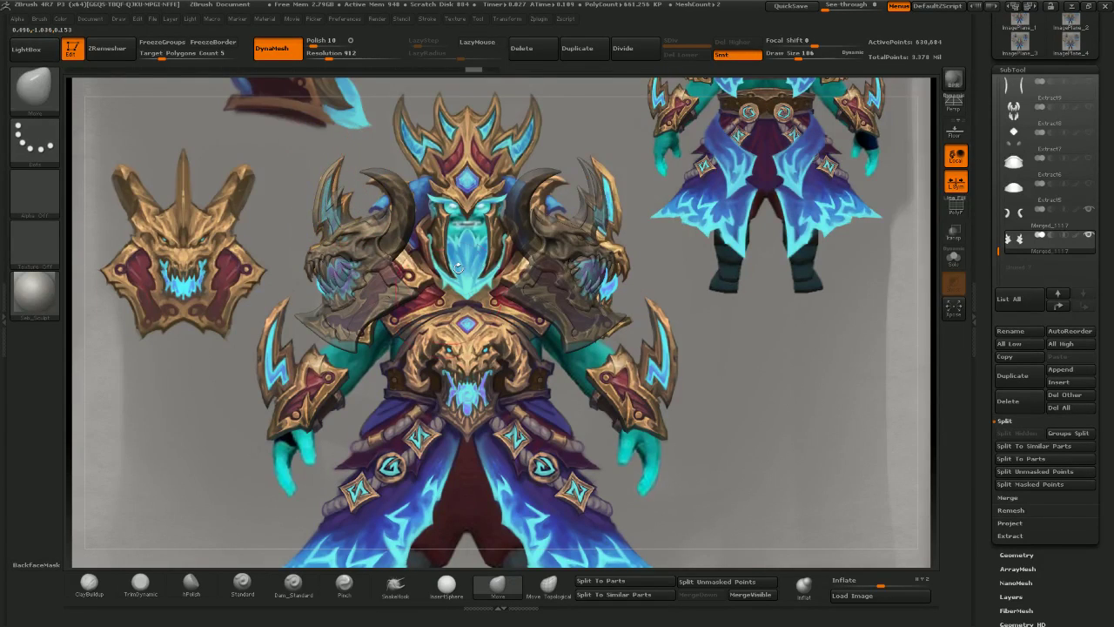
- Fit the inner edge of the shoulder plate near the collar to the concept art with the Move brush
left_click_drag(460, 268, 466, 271)
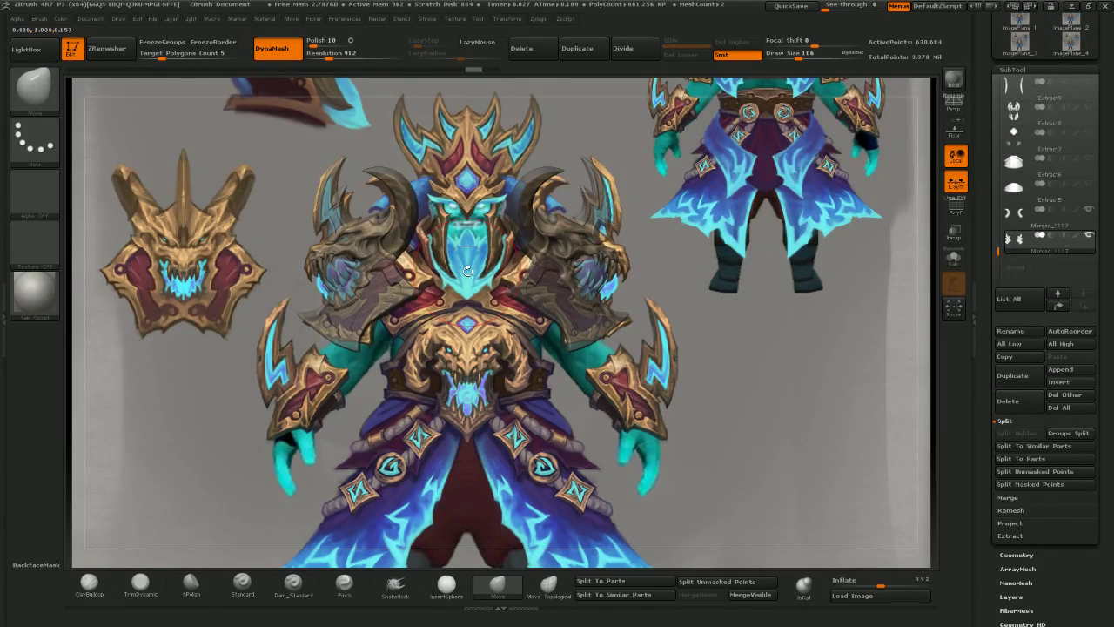
left_click(548, 583)
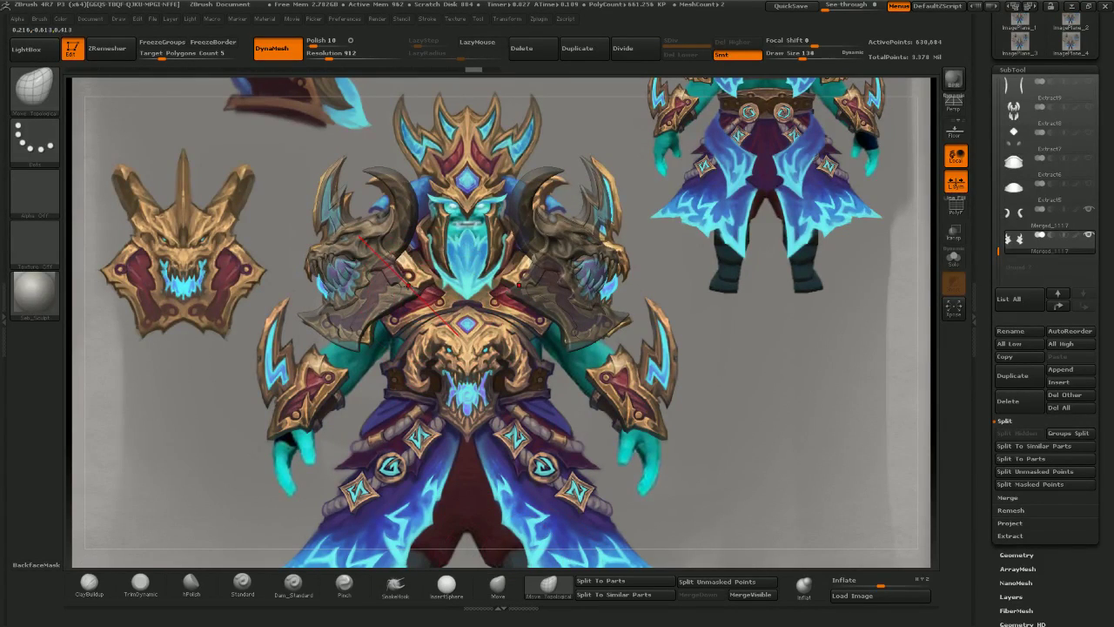
left_click(492, 585)
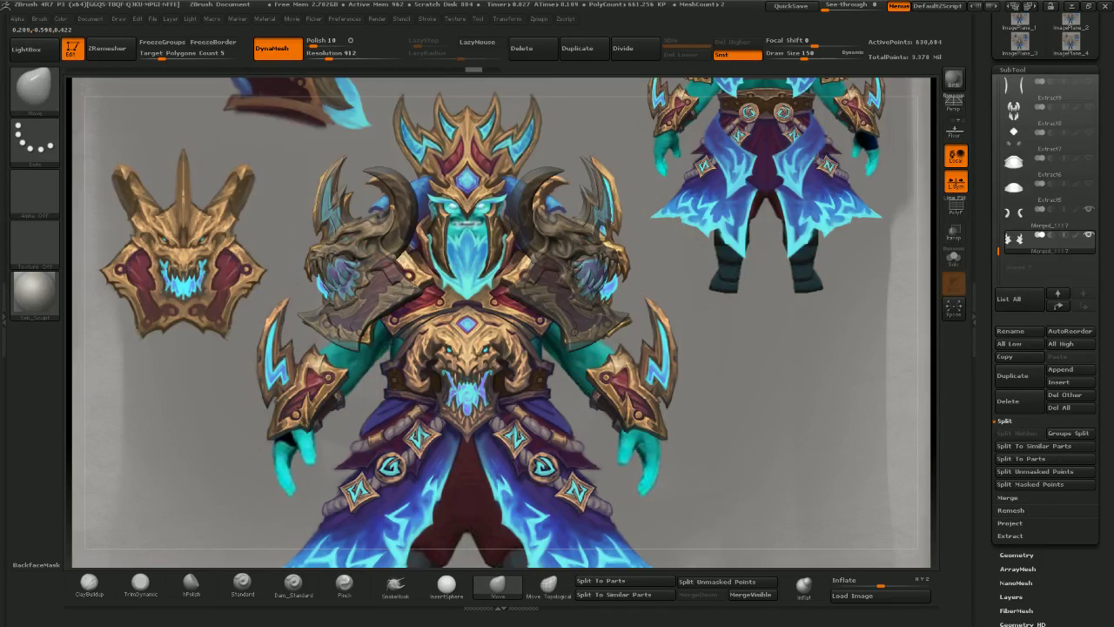
mouse_move(409, 282)
left_mouse_down()
mouse_move(420, 277)
mouse_move(405, 258)
left_mouse_up()
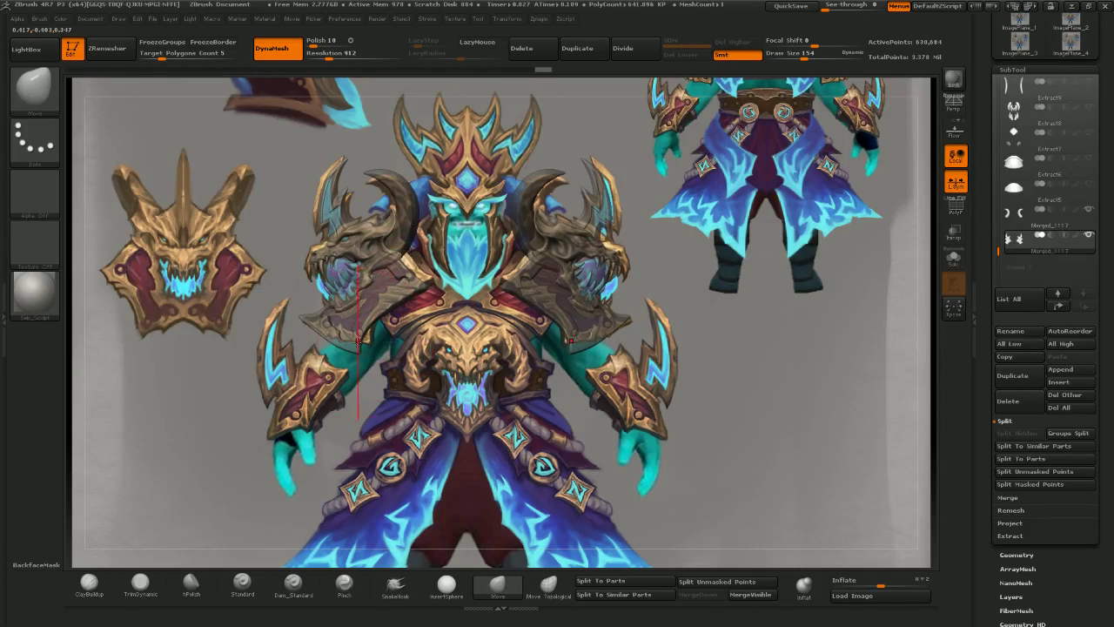
- Adjust the shoulder plate's lower edge and the skull's outer side at draw size 154, and undo the last edits
left_click_drag(358, 340, 364, 347)
left_click_drag(365, 350, 369, 342)
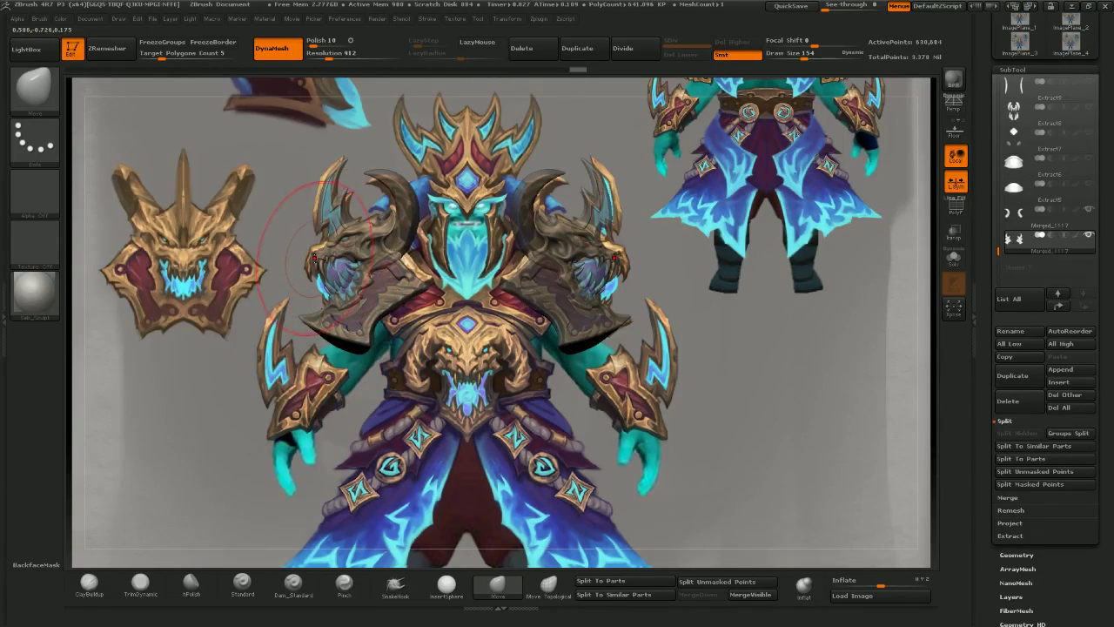
mouse_move(317, 266)
left_mouse_down()
mouse_move(323, 274)
mouse_move(336, 251)
mouse_move(342, 201)
mouse_move(327, 175)
left_mouse_up()
key("ctrl+z")
key("ctrl+z")
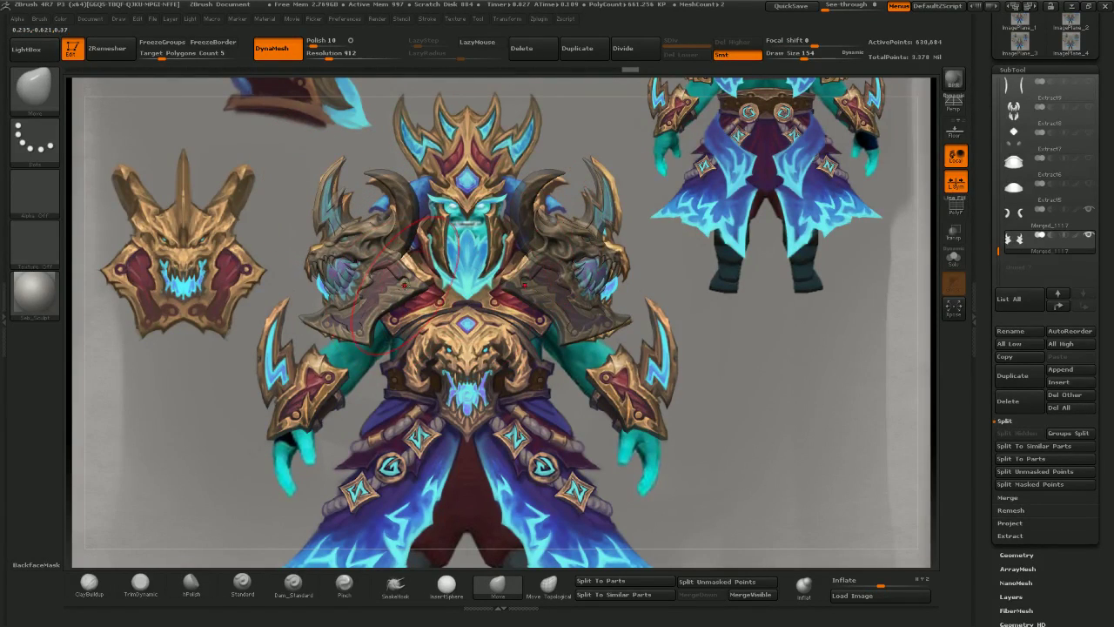
- Pull the shoulder plate's lower outer corner and inner collar tip toward the concept art with the Move brush at draw size 154
left_click_drag(340, 331, 305, 319)
left_click_drag(412, 282, 420, 286)
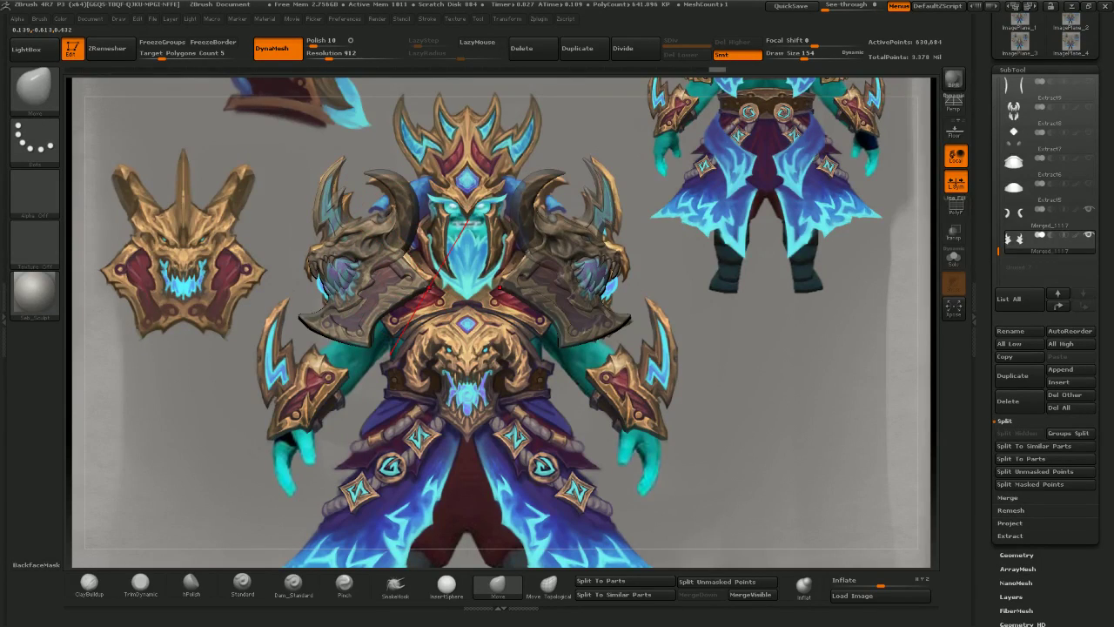
left_click_drag(435, 274, 431, 275)
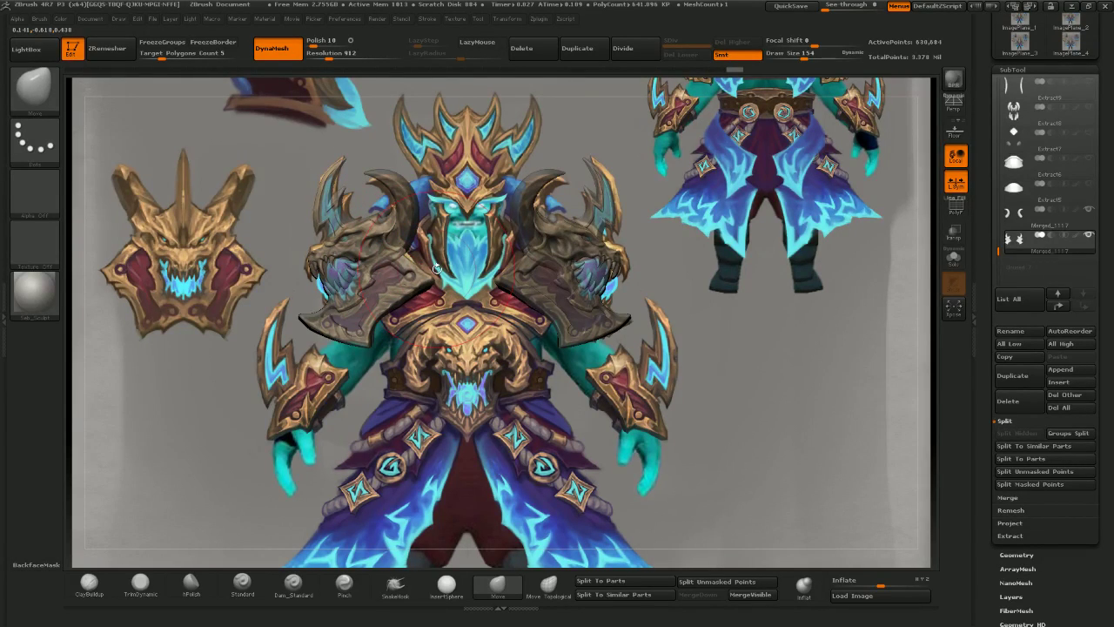
- Refine the outer edge of the skull's tall spike with the Move brush at draw size 70
key("bracketleft")
key("bracketleft")
key("bracketleft")
key("bracketleft")
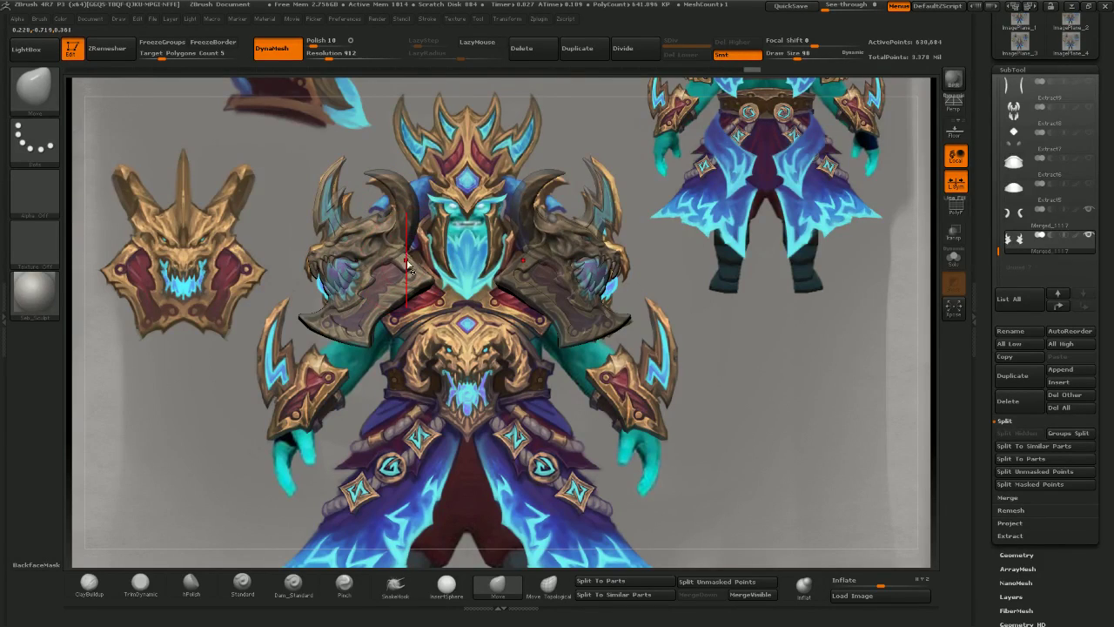
key("bracketright")
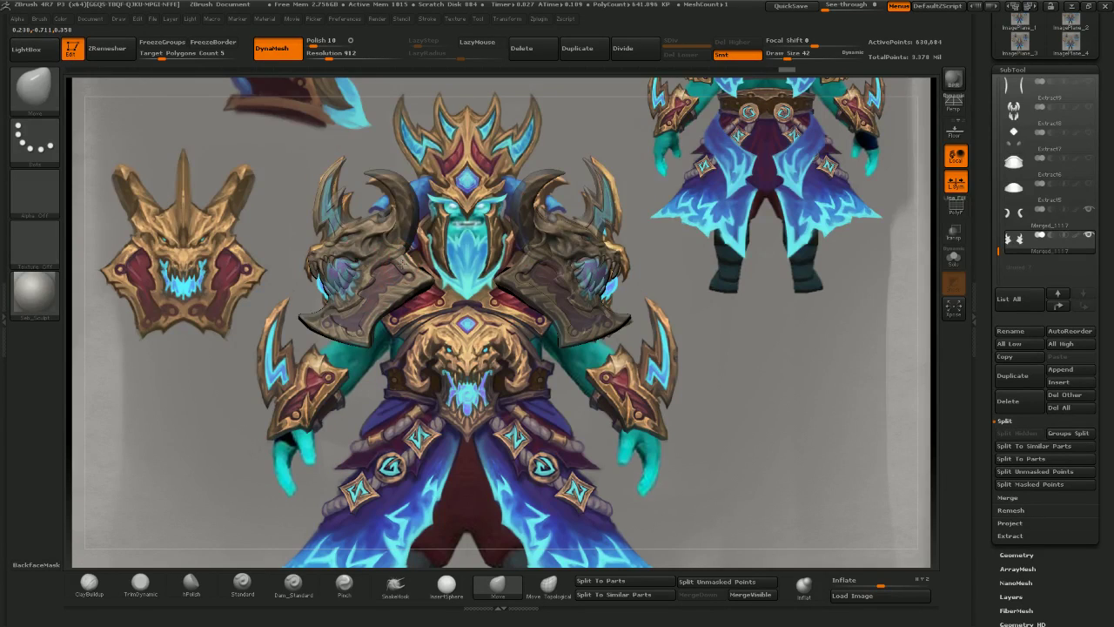
key("bracketleft")
key("bracketright")
left_click_drag(321, 184, 318, 183)
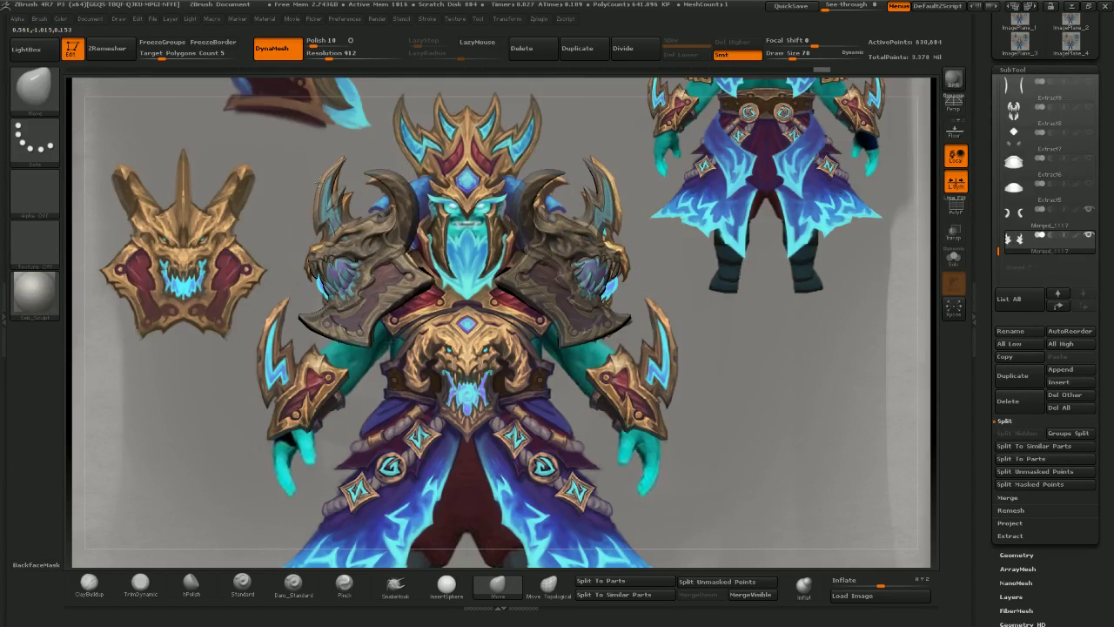
key("bracketright")
key("bracketright")
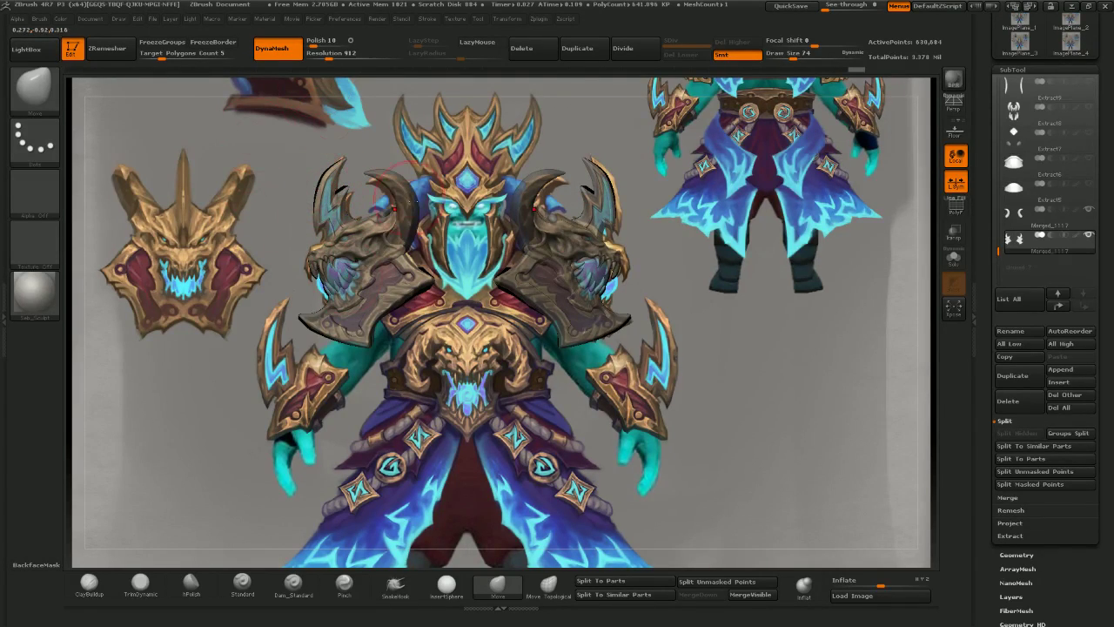
- Nudge the upper part of the tall outer spike to match the concept art with the Move brush
key("ctrl+z")
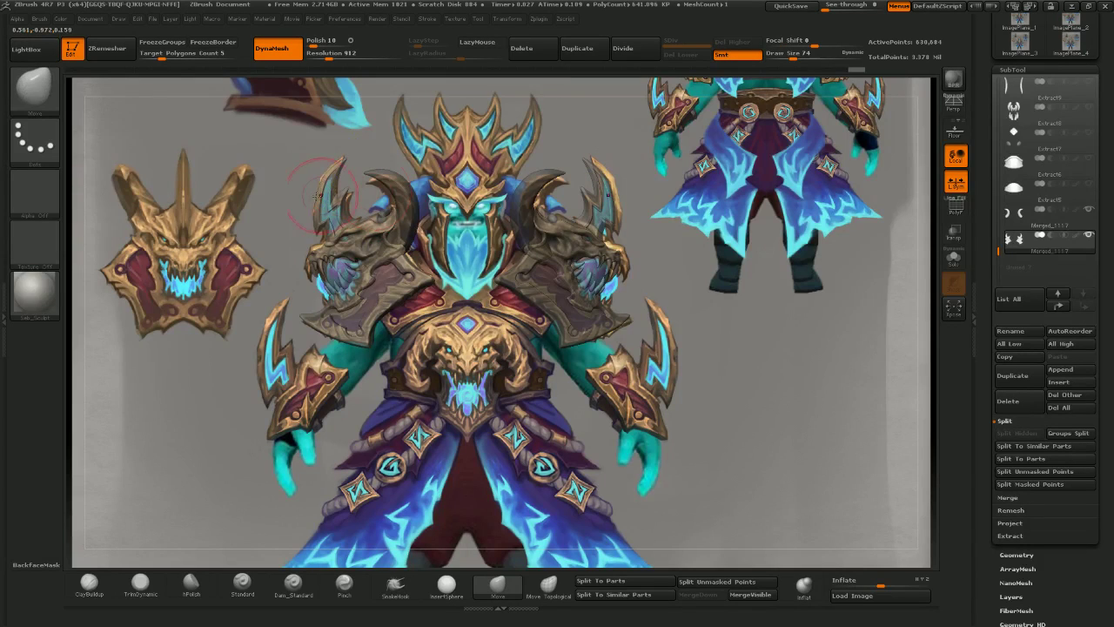
left_click_drag(329, 180, 335, 179)
key("ctrl+z")
key("bracketright")
left_click_drag(346, 192, 341, 181)
key("bracketleft")
key("ctrl+z")
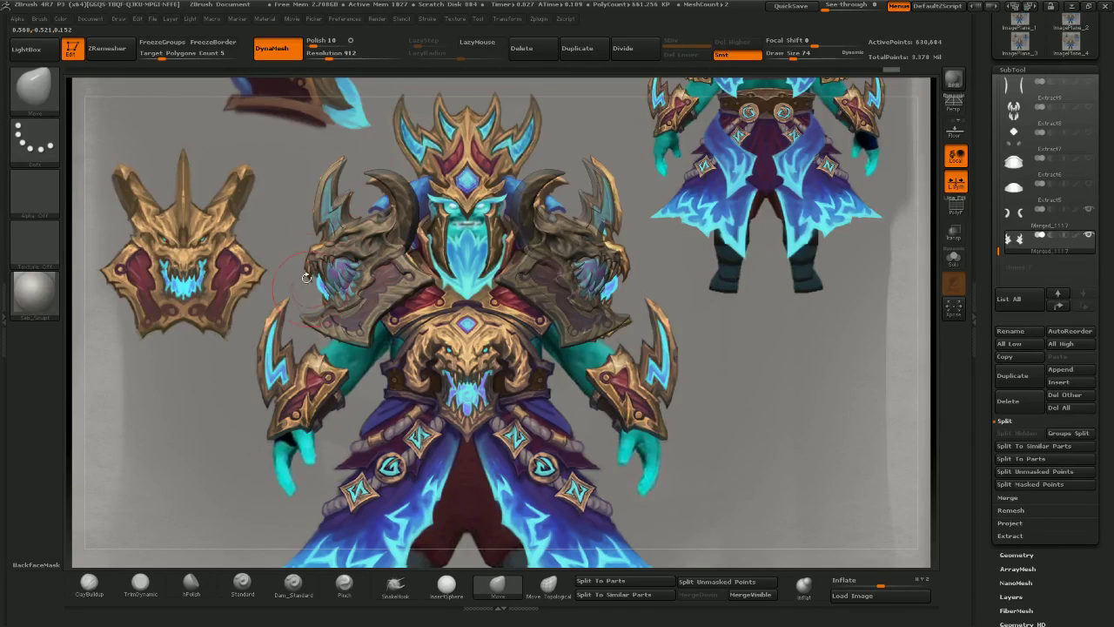
- Try reshaping the skull's outer jaw with the Move brush at draw size 118, and undo the edit
key("bracketright")
left_click_drag(312, 274, 316, 291)
key("ctrl+z")
key("super+x")
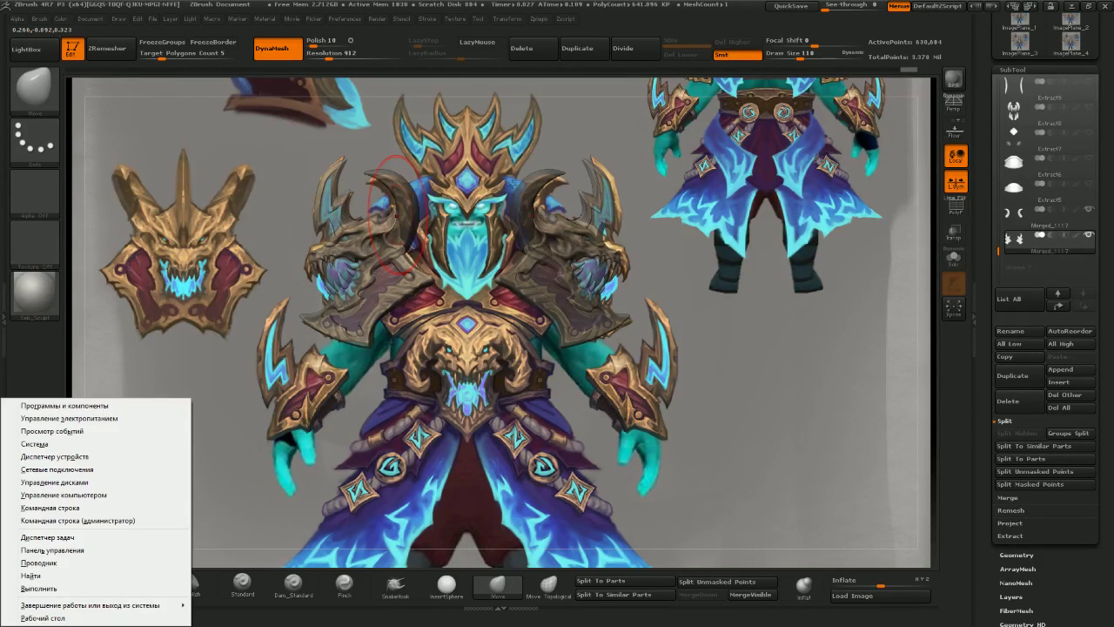
left_click(562, 131)
key("ctrl+z")
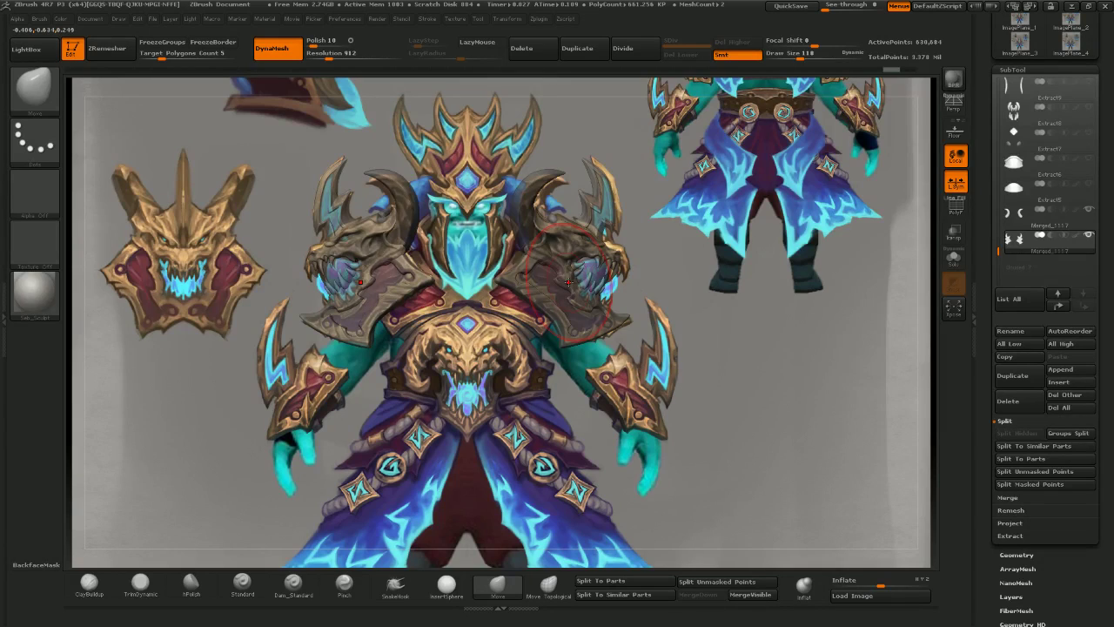
- Select the curved shoulder horns and nudge their tips toward the concept art with the Move brush at draw size 170
left_click(427, 257, "alt")
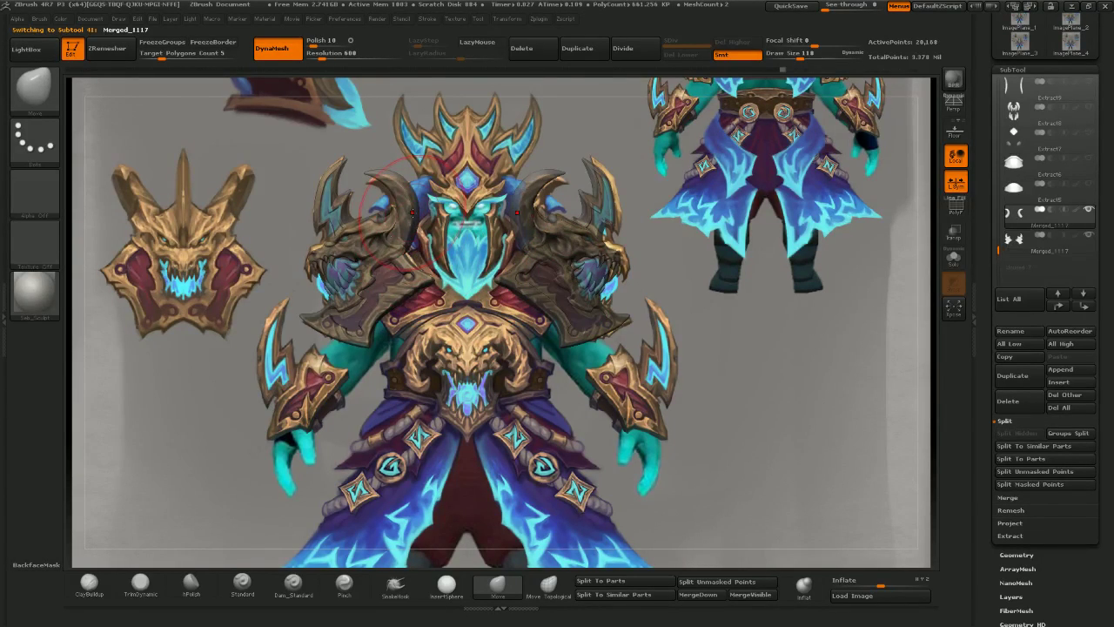
key("bracketright")
key("bracketright")
key("bracketright")
key("bracketright")
key("bracketright")
key("bracketright")
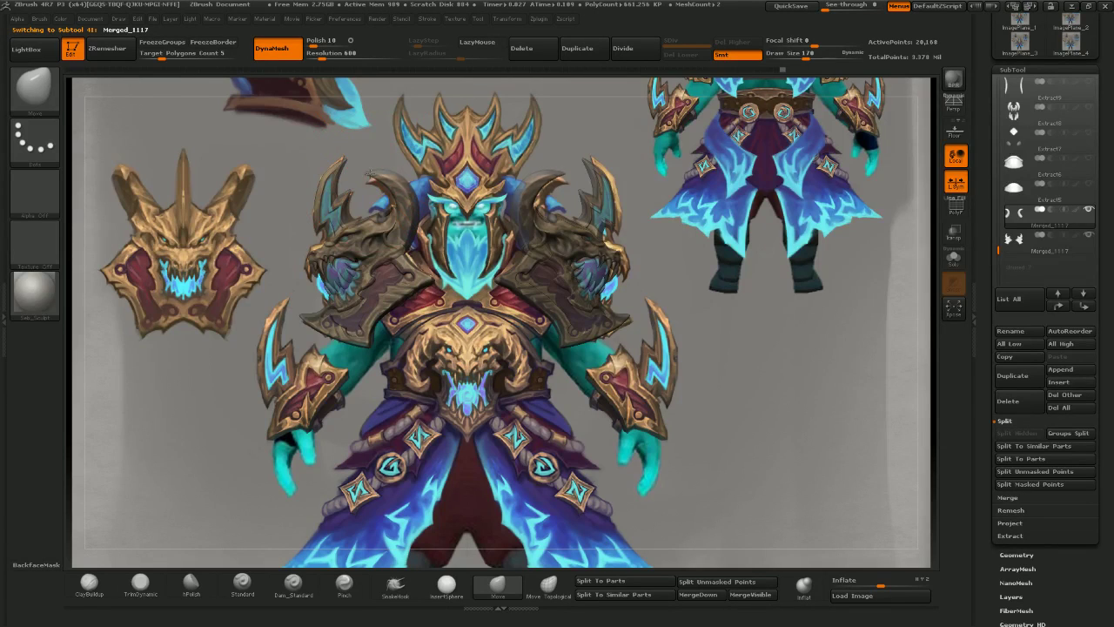
left_click_drag(370, 174, 368, 183)
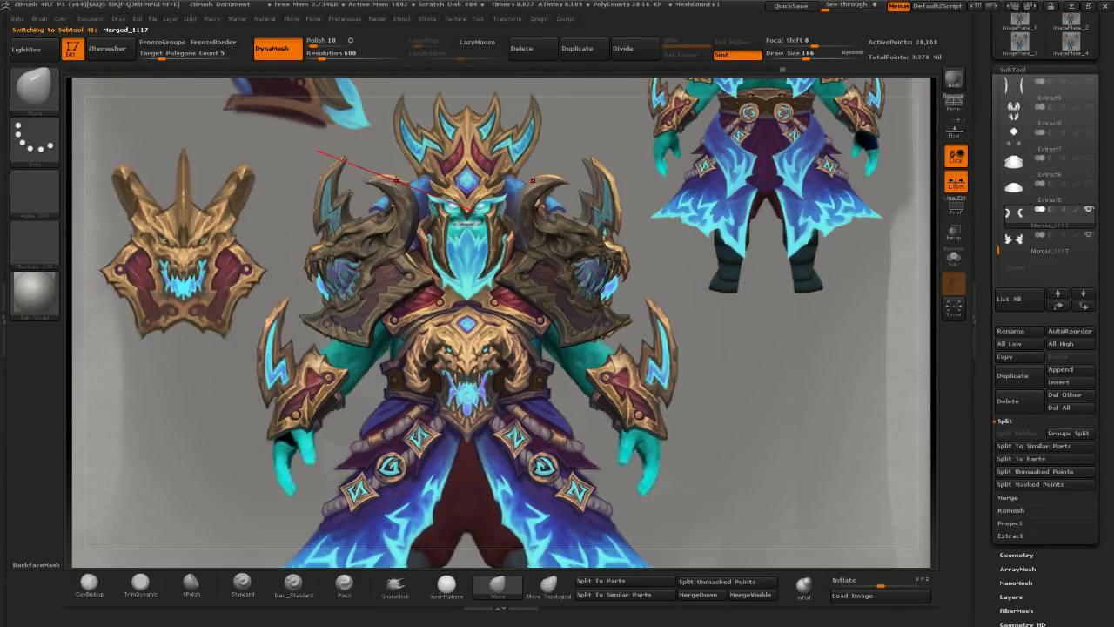
- Refine the inner curve of the shoulder horns with the Move brush, reducing the draw size to 106 and 70
key("bracketleft")
key("bracketleft")
key("bracketleft")
key("bracketleft")
key("bracketleft")
key("bracketleft")
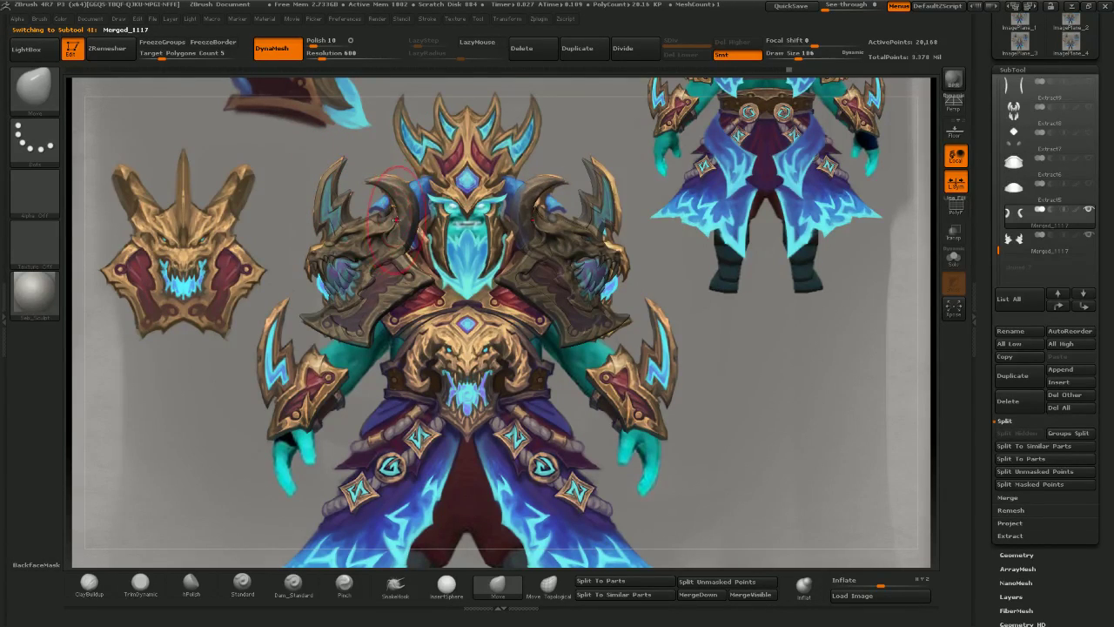
key("bracketleft")
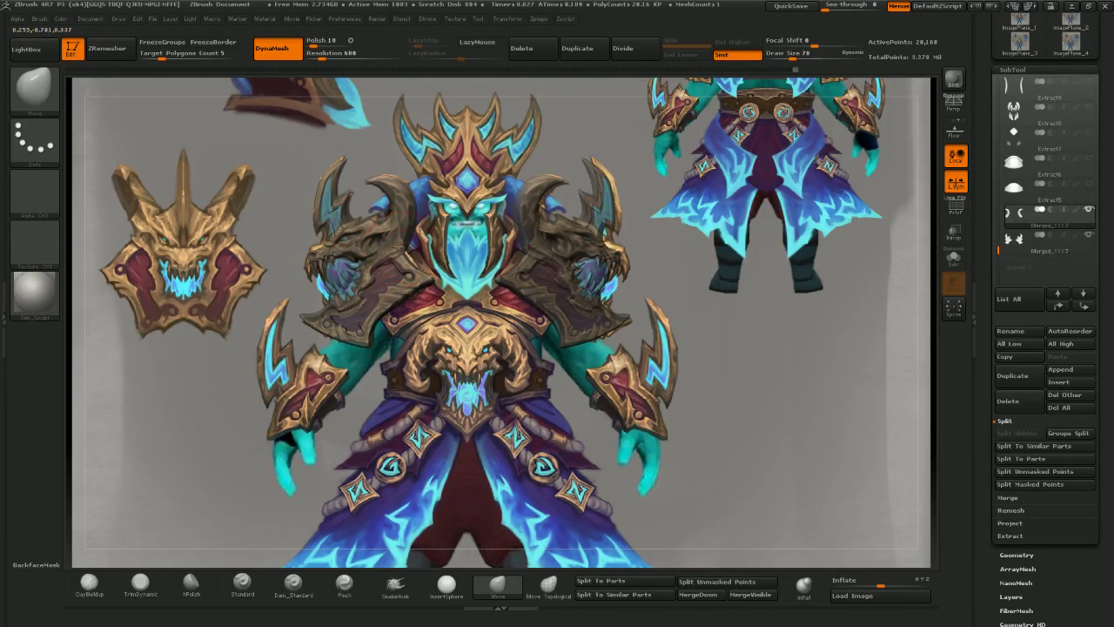
left_click_drag(429, 231, 369, 225)
left_click_drag(340, 265, 292, 247, "alt")
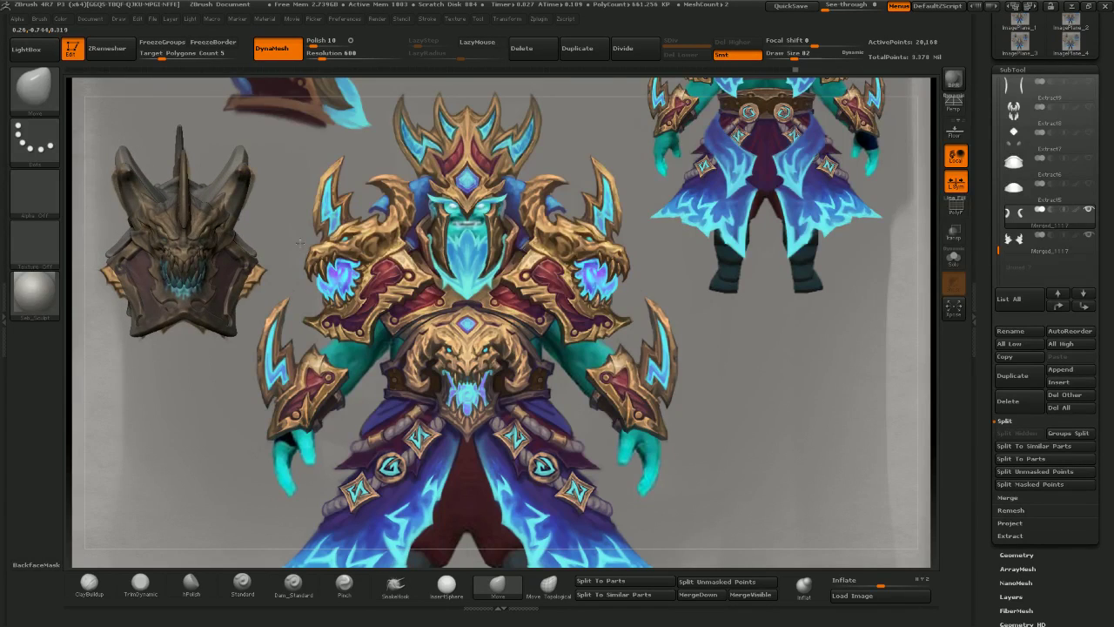
- Select the skull shoulder plates and pull the side tips and lower edge to the front-view concept with the Move brush
left_click(258, 283, "alt")
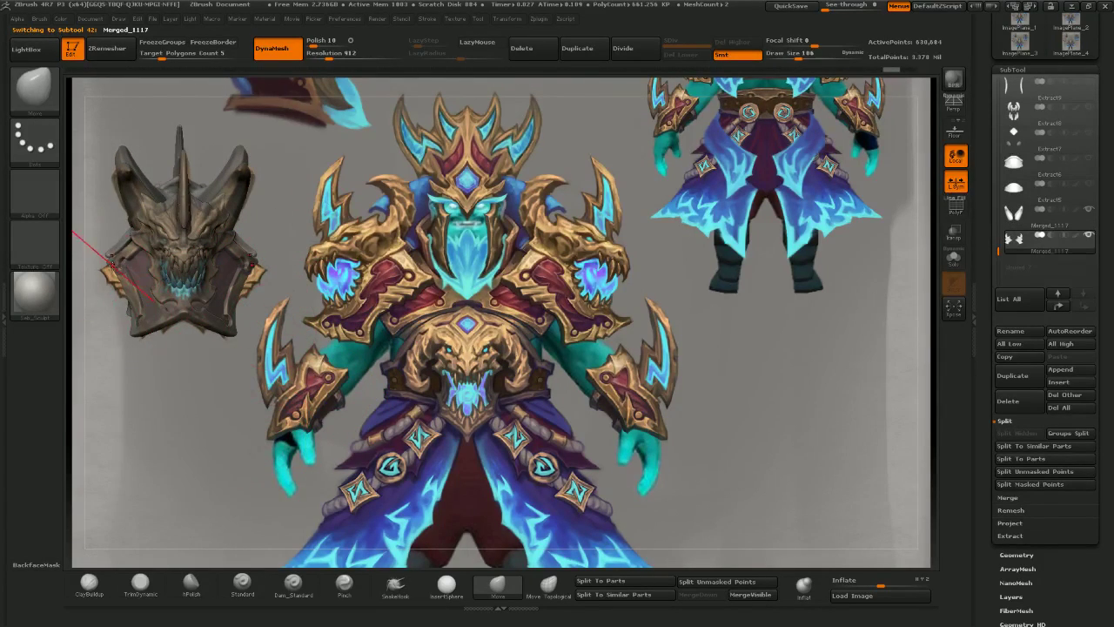
mouse_move(110, 254)
left_mouse_down()
mouse_move(118, 279)
mouse_move(105, 272)
left_mouse_up()
key("bracketright")
key("bracketright")
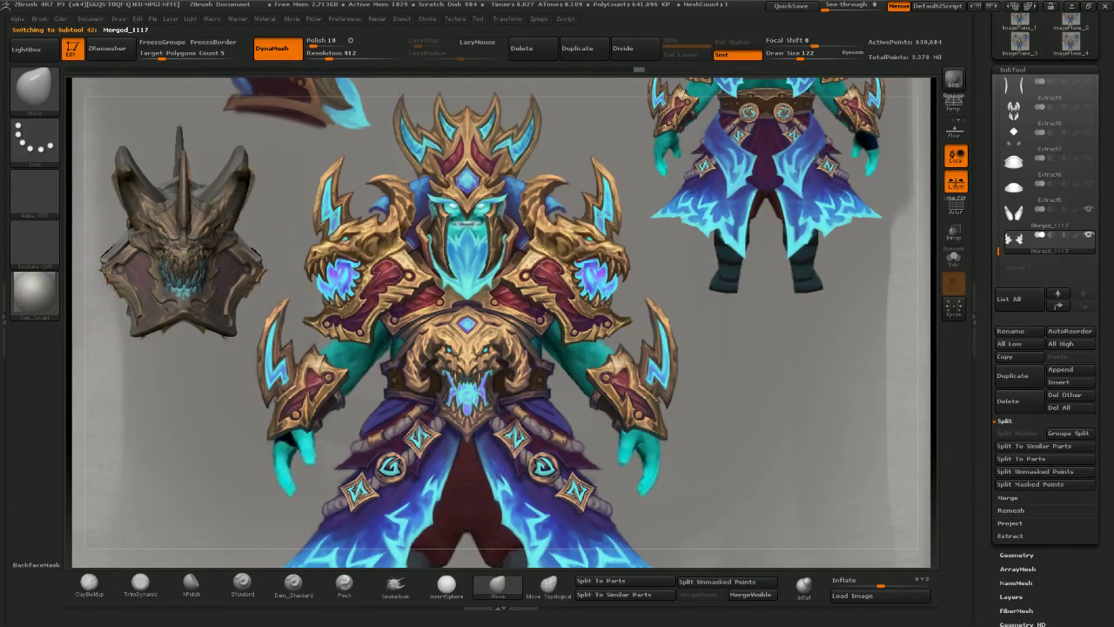
left_click_drag(158, 332, 167, 340)
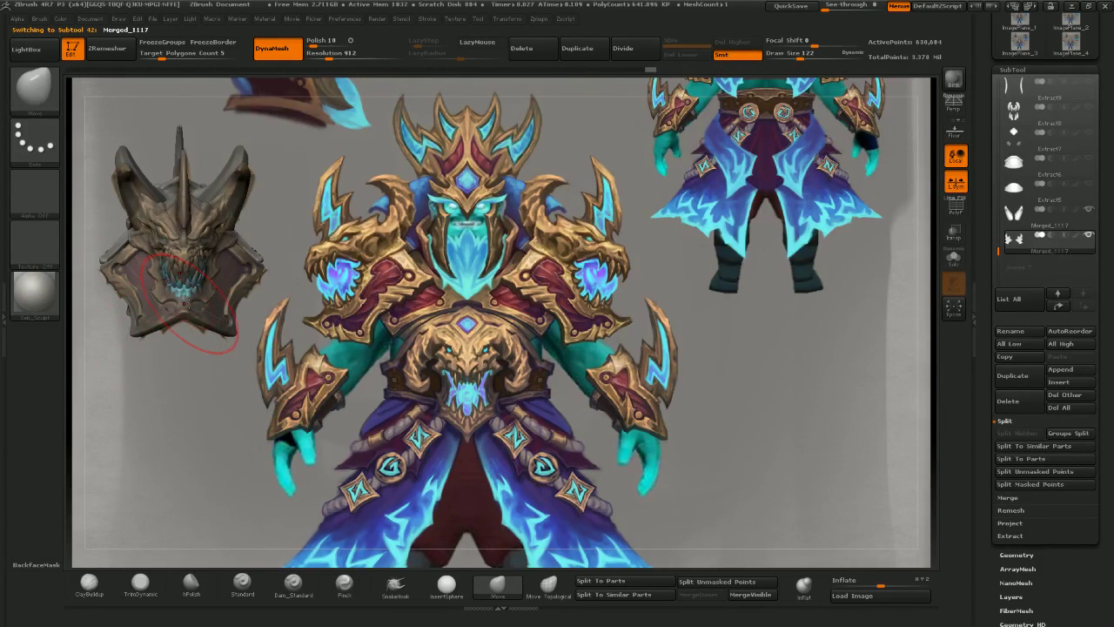
- Place the shoulder piece beside the front-view skull concept and raise the image plane's model opacity to make the sculpt fully opaque
left_click_drag(243, 253, 402, 251)
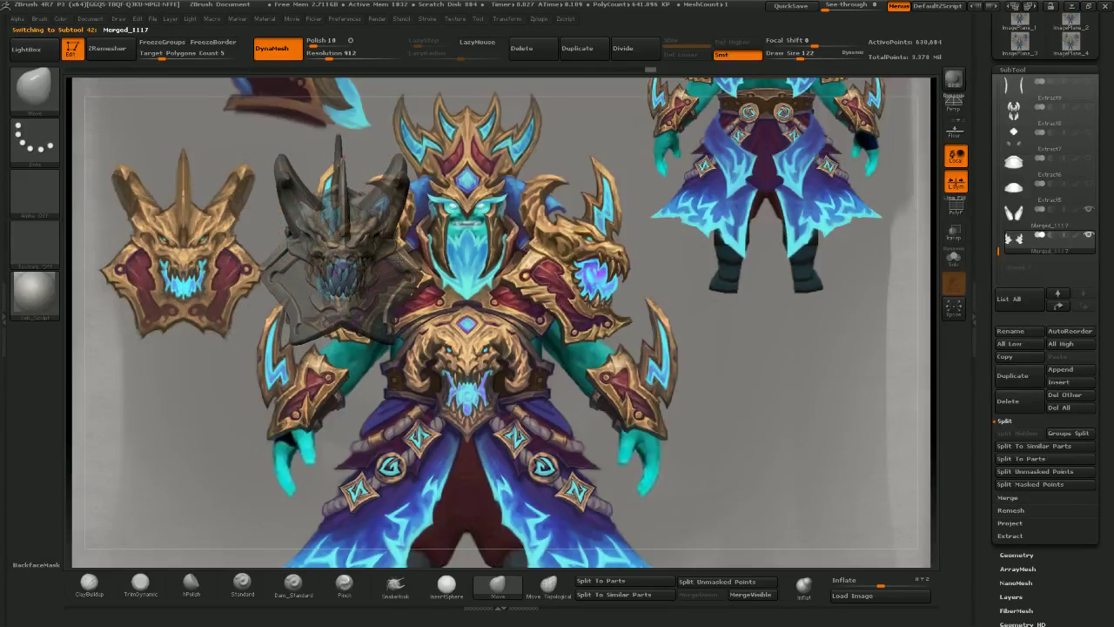
left_click(459, 21)
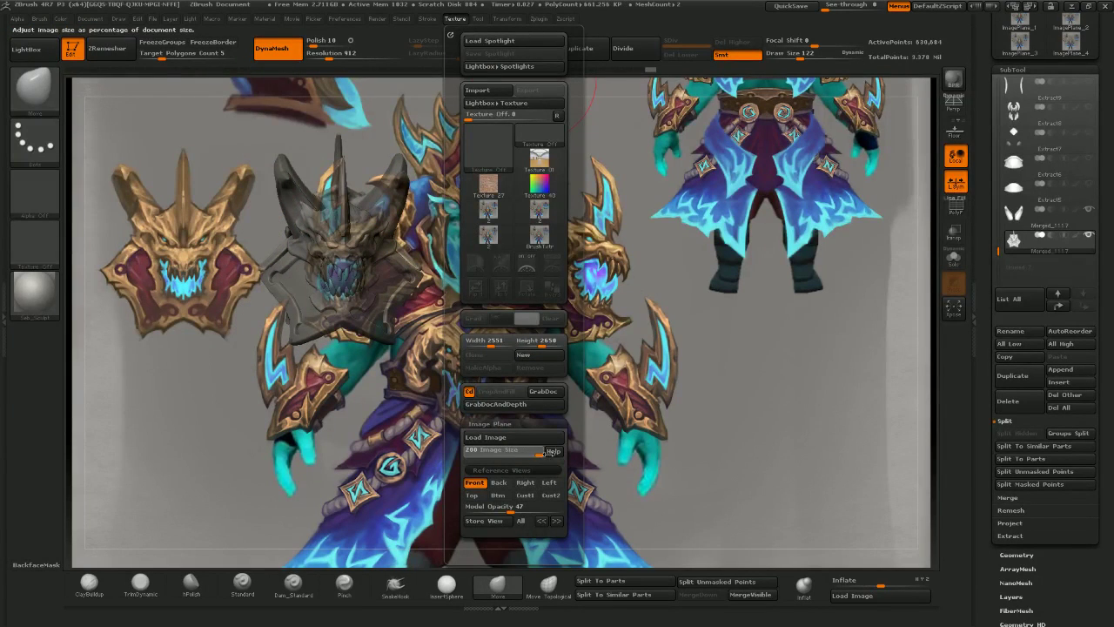
left_click(454, 18)
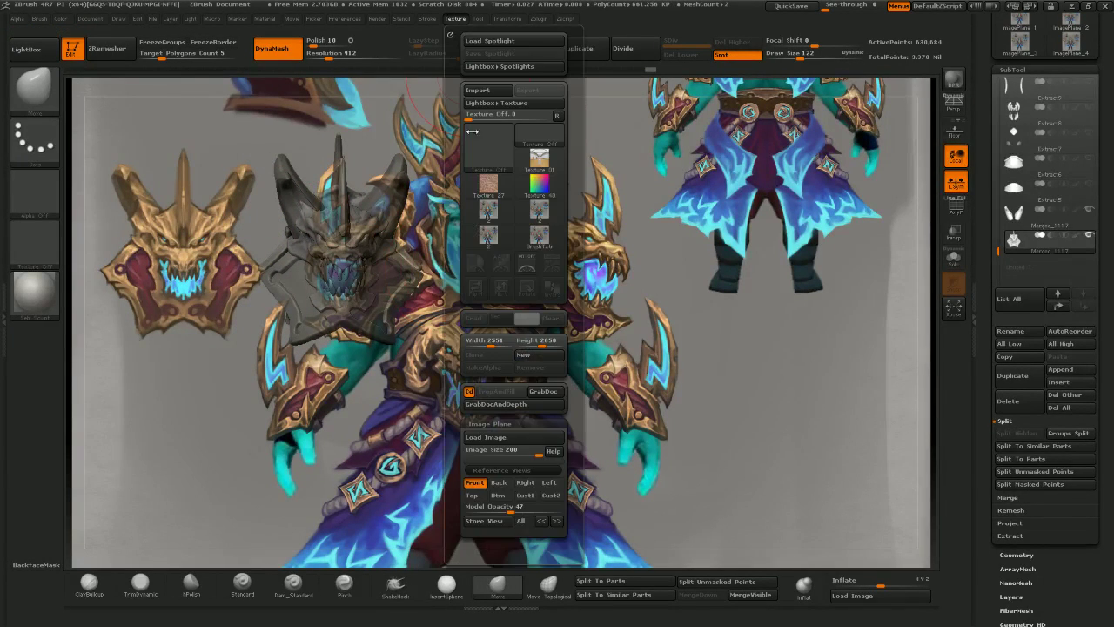
left_click_drag(510, 510, 559, 512)
left_click_drag(459, 333, 447, 281)
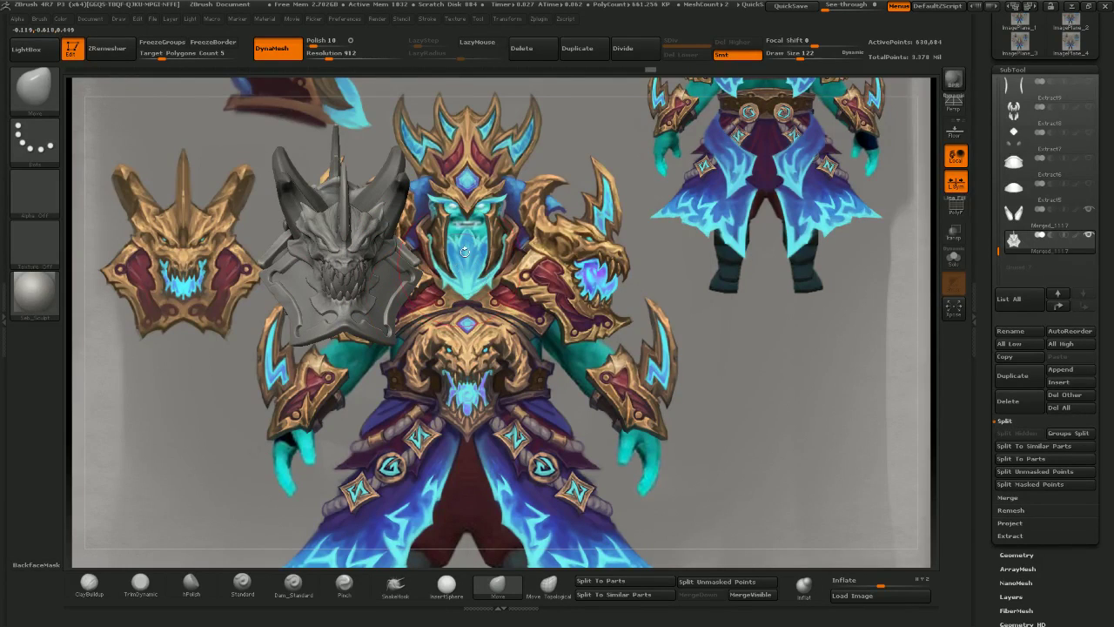
- Examine the skull shoulder piece from front, side and three-quarter angles against the concept art
mouse_move(374, 246)
right_mouse_down()
mouse_move(407, 252)
mouse_move(376, 252)
mouse_move(422, 300)
mouse_move(413, 274)
mouse_move(313, 273)
right_mouse_up()
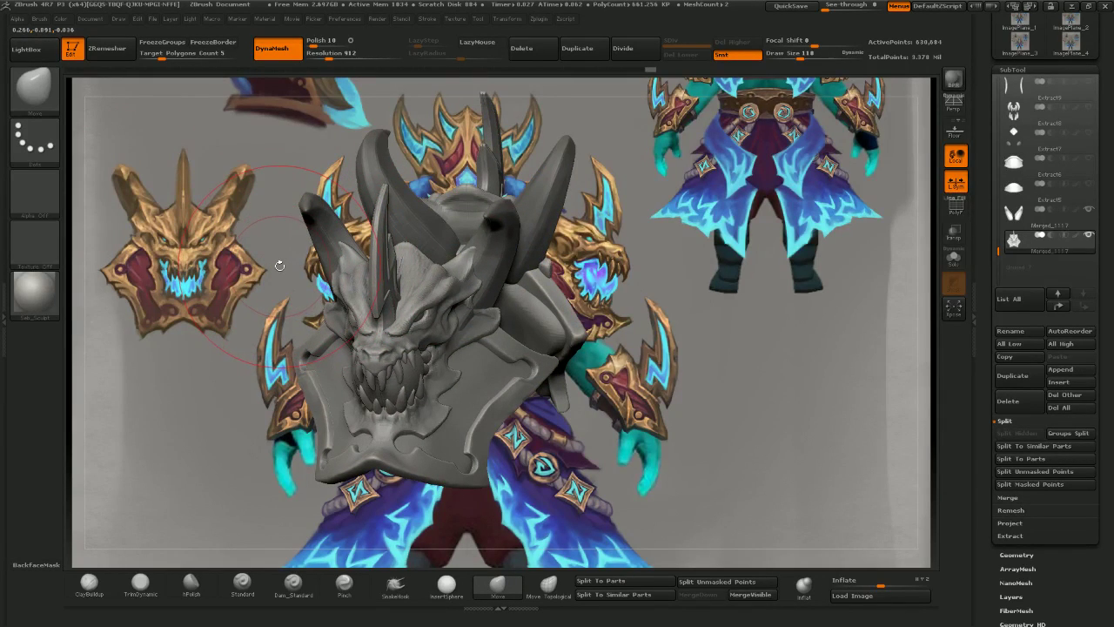
left_click_drag(208, 216, 161, 218)
mouse_move(236, 187)
left_mouse_down()
mouse_move(272, 178)
mouse_move(264, 168)
mouse_move(208, 169)
mouse_move(246, 174)
left_mouse_up()
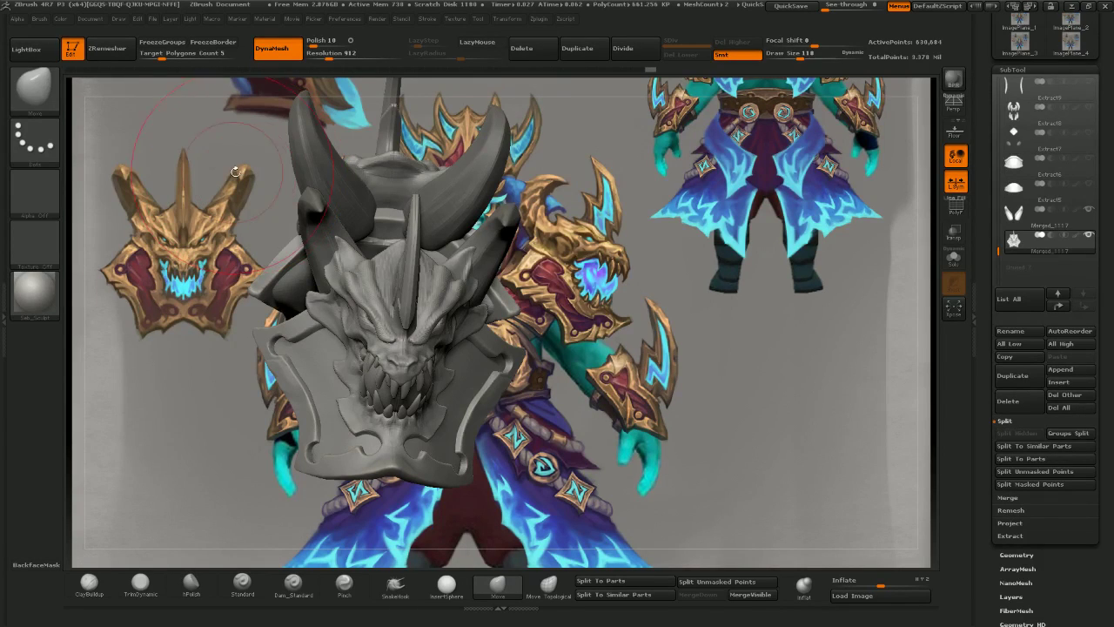
left_click_drag(280, 251, 300, 289, "shift")
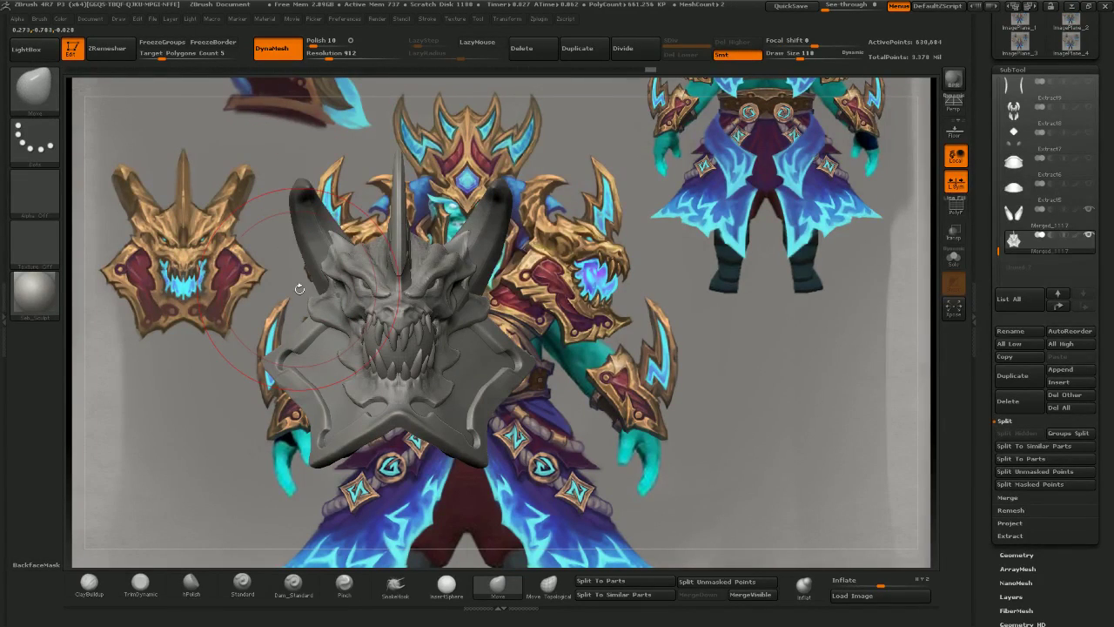
left_click_drag(300, 289, 261, 178)
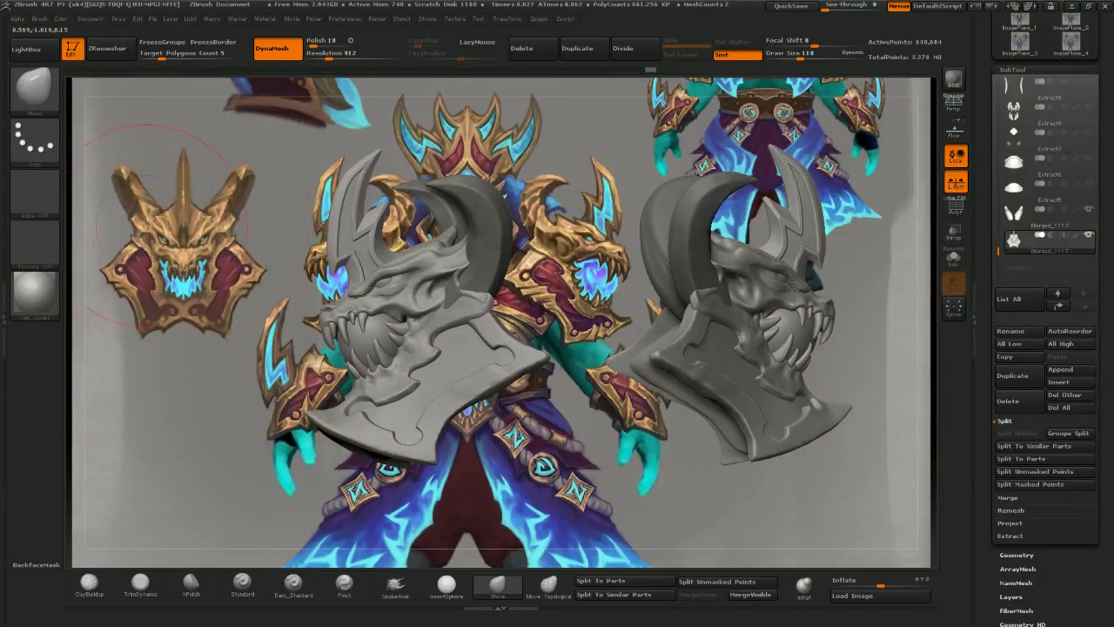
left_click_drag(148, 225, 263, 194)
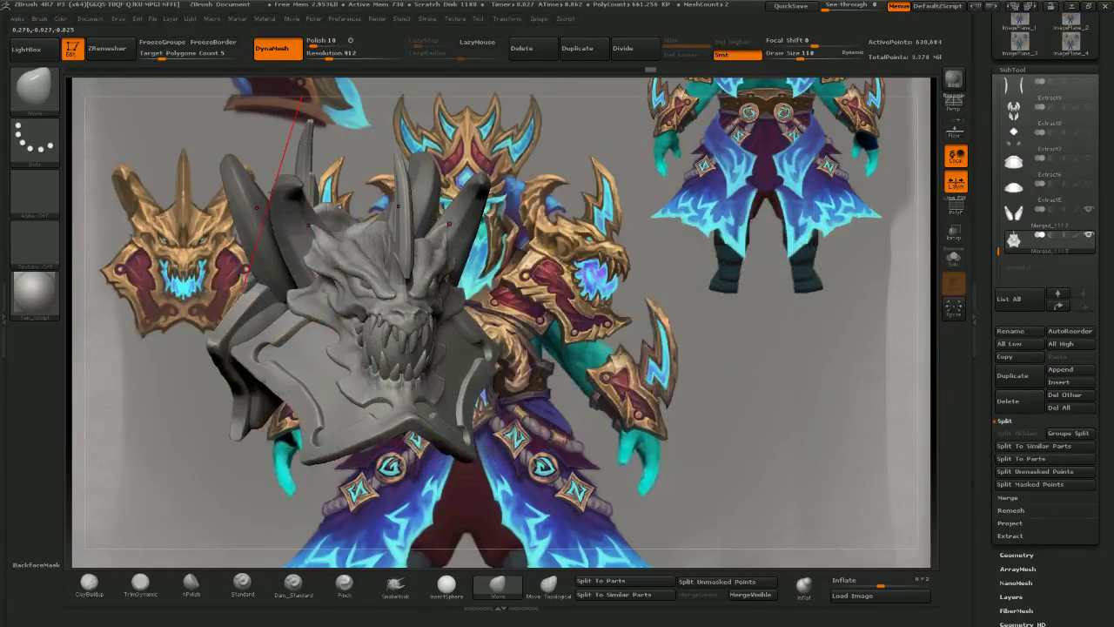
left_click_drag(261, 156, 278, 187, "shift")
left_click_drag(327, 258, 471, 330, "alt")
left_click_drag(648, 280, 559, 322)
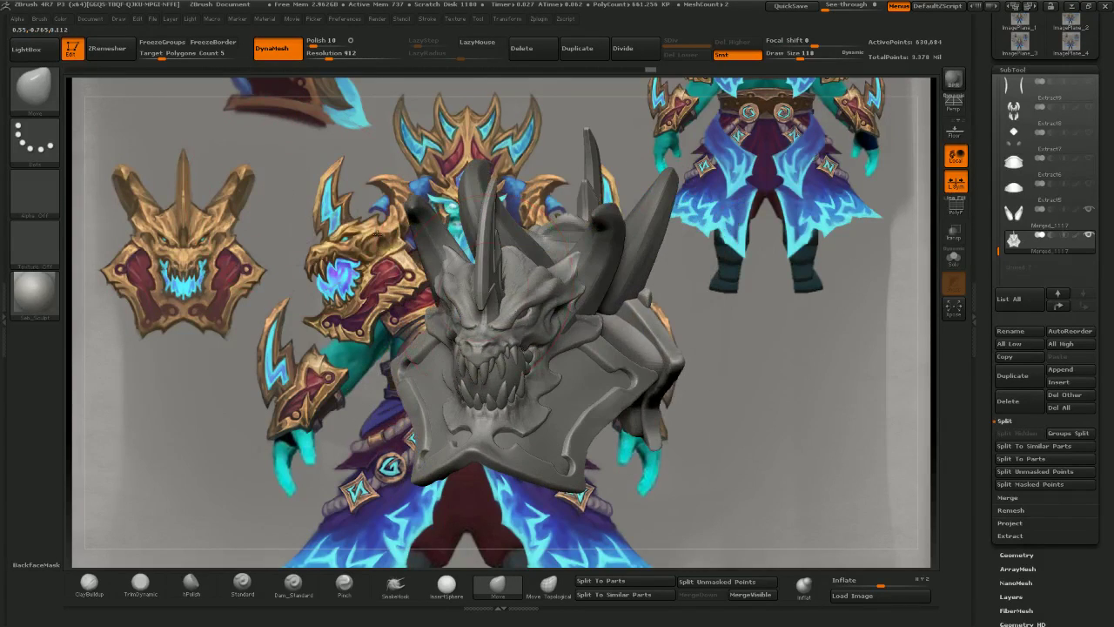
left_click_drag(287, 228, 307, 248)
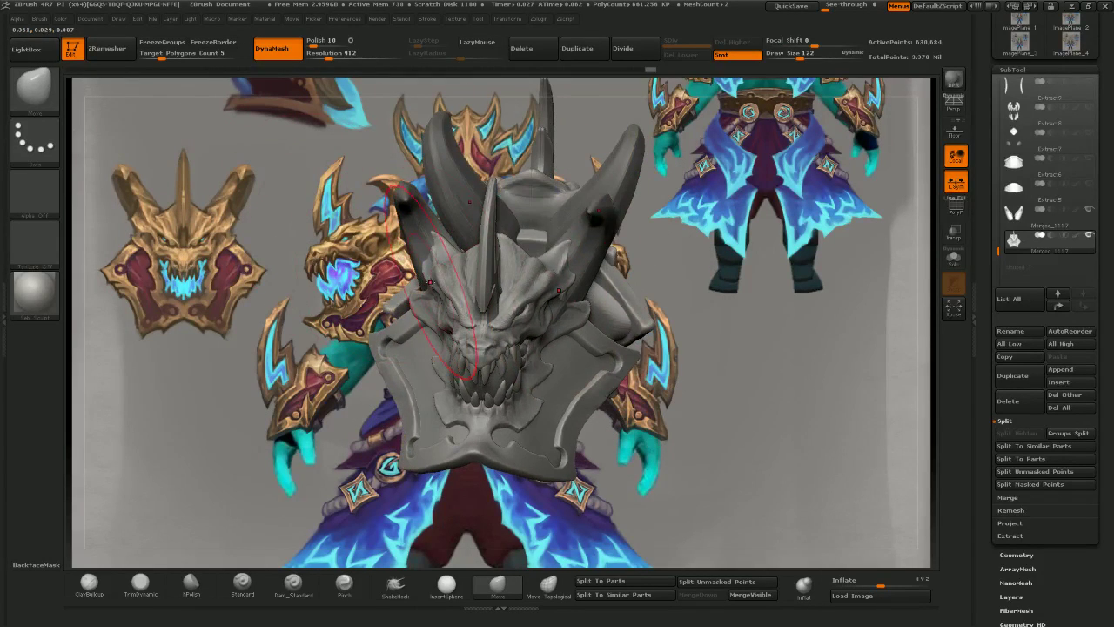
- Reshape the side of the skull around the brow spikes with the Move brush at draw size 122
left_click_drag(437, 277, 428, 281)
left_click_drag(294, 230, 297, 242)
mouse_move(337, 213)
left_mouse_down()
mouse_move(291, 216)
mouse_move(379, 183)
mouse_move(357, 226)
left_mouse_up()
left_click_drag(437, 230, 419, 229)
left_click_drag(339, 228, 435, 236)
mouse_move(565, 183)
left_mouse_down()
mouse_move(530, 177)
mouse_move(455, 230)
mouse_move(451, 219)
left_mouse_up()
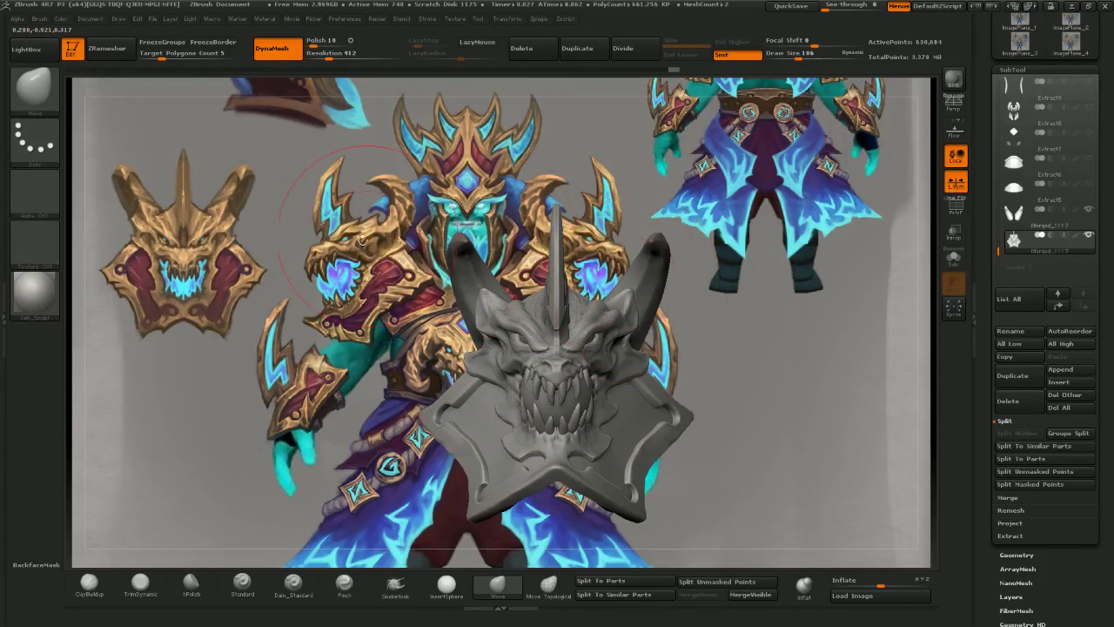
- Refine the skull's rear brow spikes with the Move brush at draw sizes 82 and 38
left_click_drag(440, 445, 357, 439)
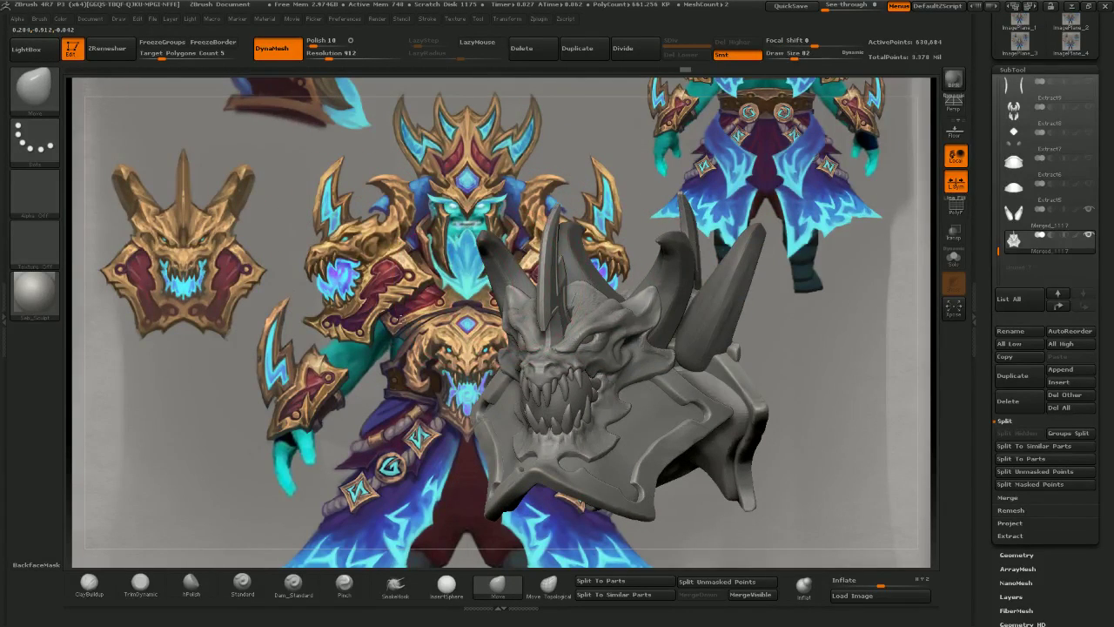
left_click_drag(784, 374, 802, 405)
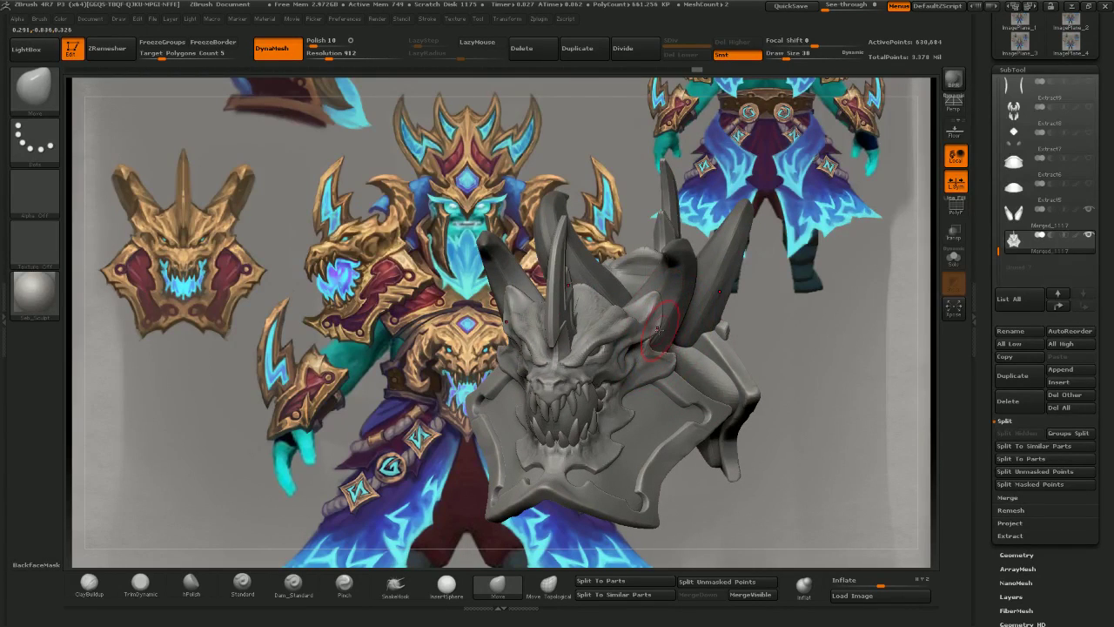
mouse_move(752, 338)
left_mouse_down()
mouse_move(792, 339)
mouse_move(726, 320)
left_mouse_up()
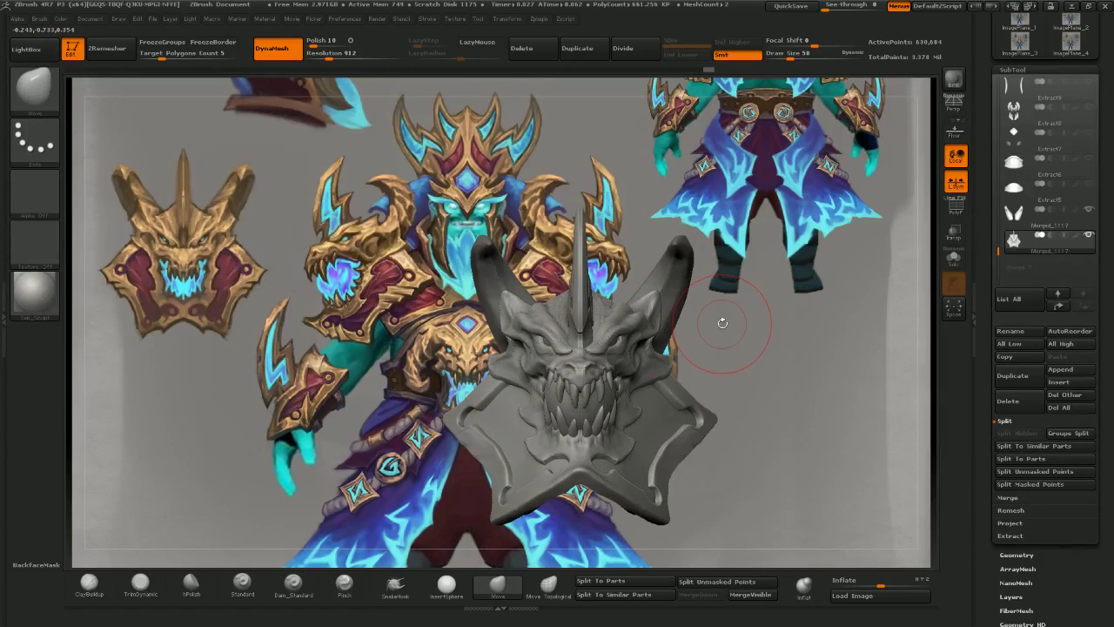
left_click_drag(425, 338, 468, 337)
left_click_drag(793, 254, 706, 319)
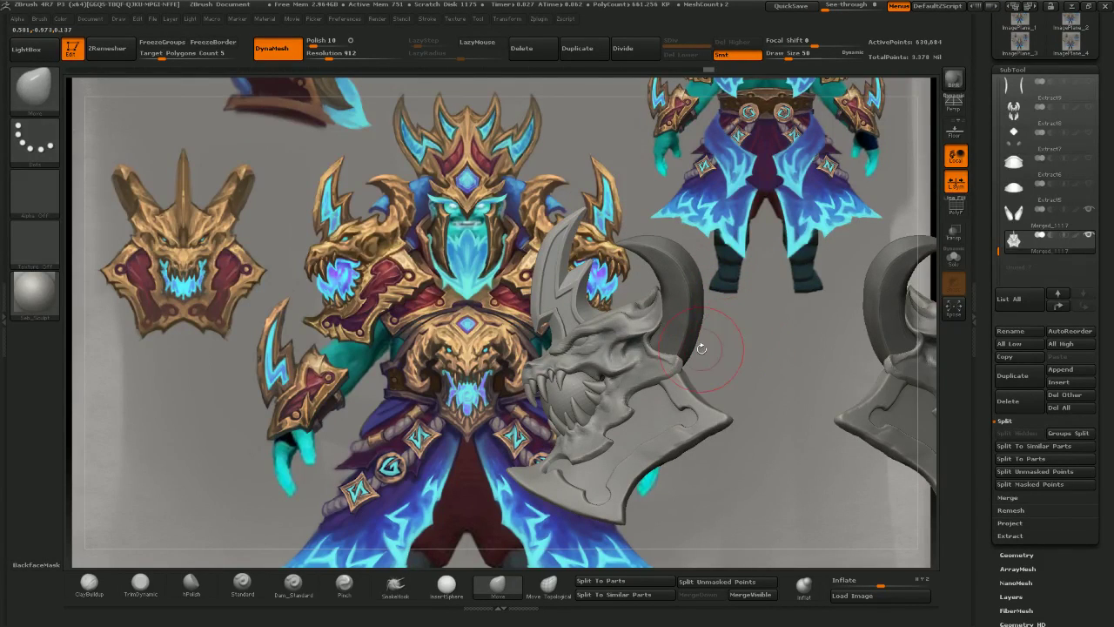
- Try pulling up the skull's brow ridge in side view with the Move brush at draw size 54
mouse_move(702, 349)
left_mouse_down()
mouse_move(690, 350)
mouse_move(709, 348)
left_mouse_up()
key("bracketright")
mouse_move(609, 320)
left_mouse_down()
mouse_move(620, 309)
mouse_move(601, 305)
left_mouse_up()
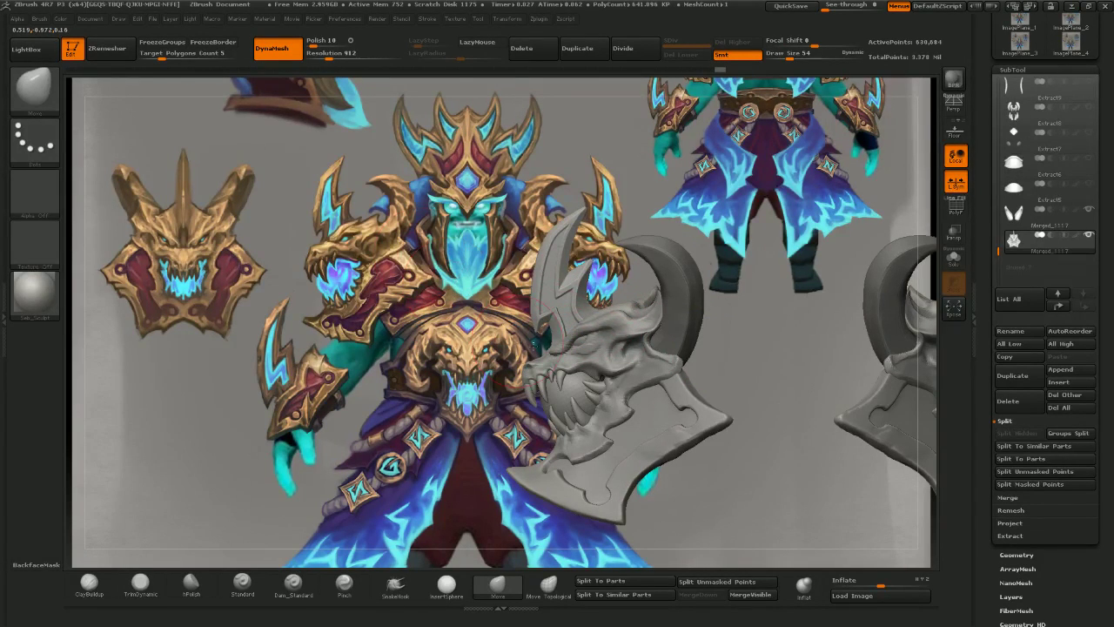
left_click_drag(533, 346, 626, 340)
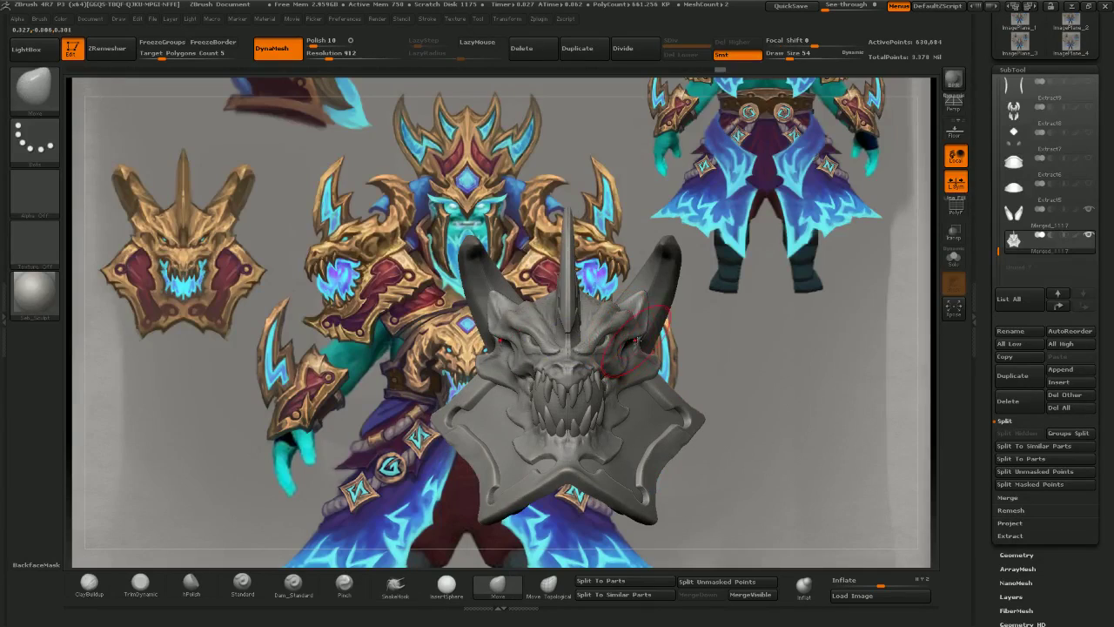
right_click_drag(555, 338, 492, 336)
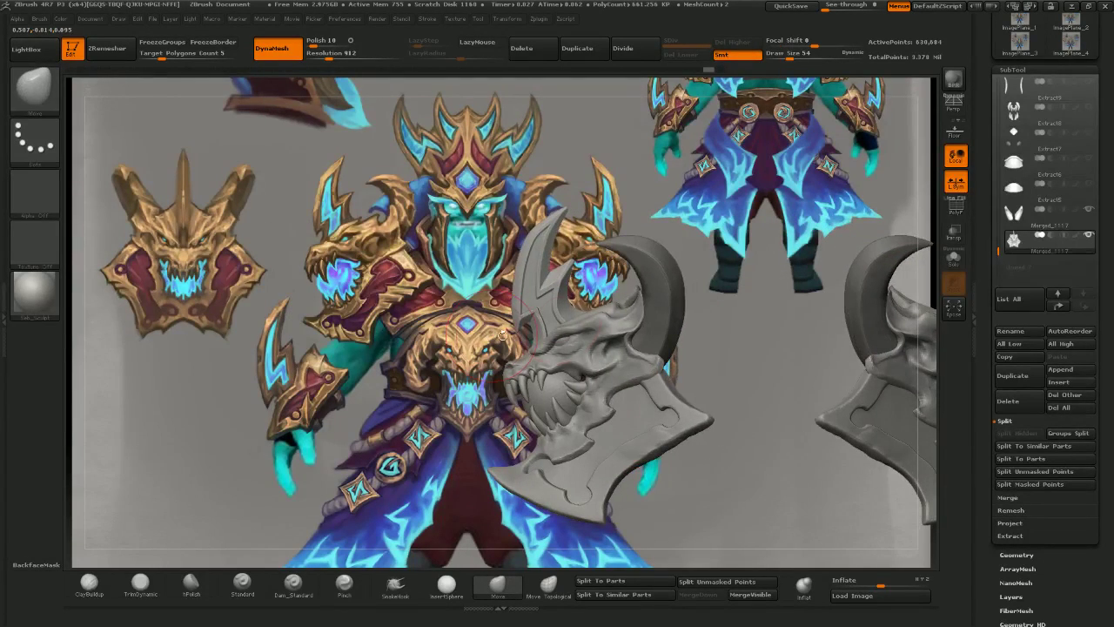
- Pull the tip of the skull's rear brow spike upward with the Move brush at draw size 26
right_click_drag(625, 254, 674, 315, "ctrl")
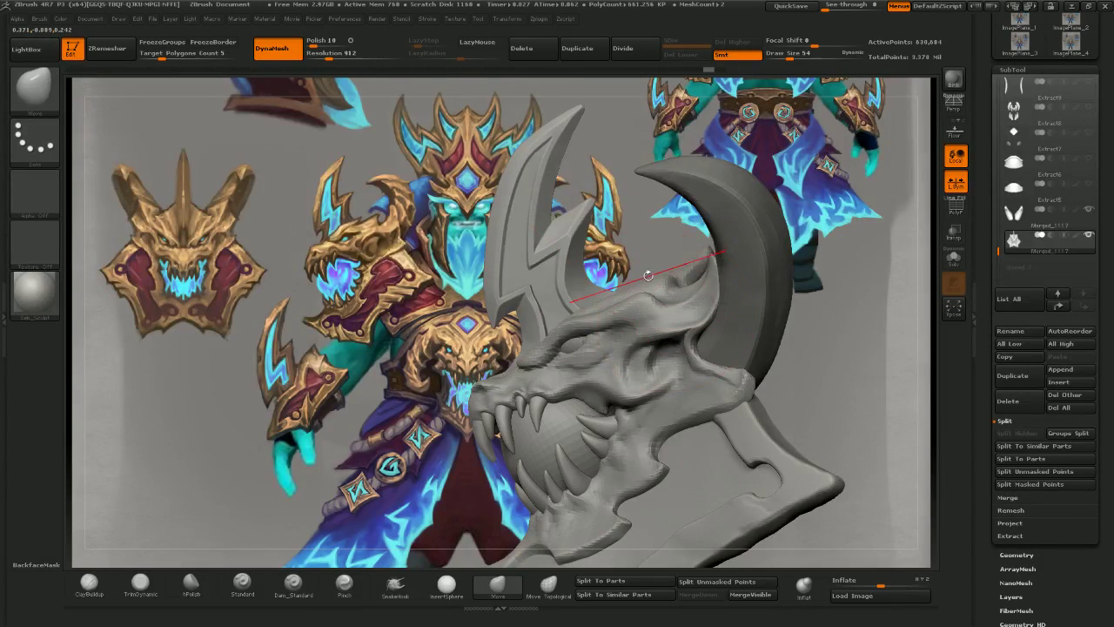
key("bracketleft")
key("bracketleft")
key("bracketleft")
key("bracketleft")
left_click_drag(705, 256, 699, 239)
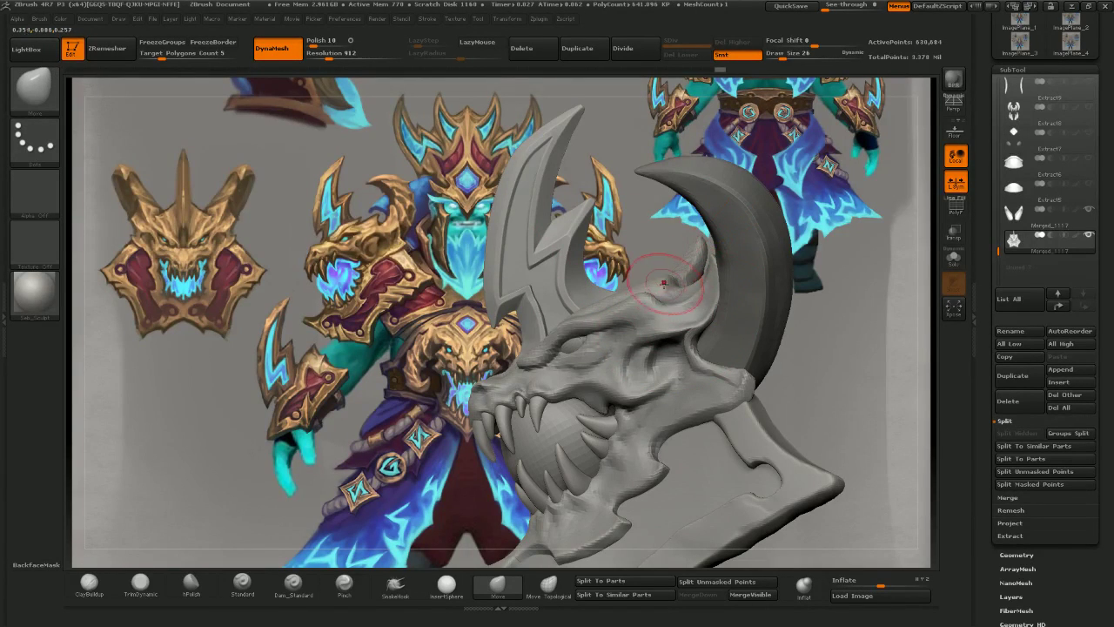
- Raise a smaller spike on the brow ridge in front of the rear spike with the Move brush at draw sizes 18 and 22
key("bracketleft")
key("bracketleft")
left_click_drag(669, 284, 667, 269)
key("bracketleft")
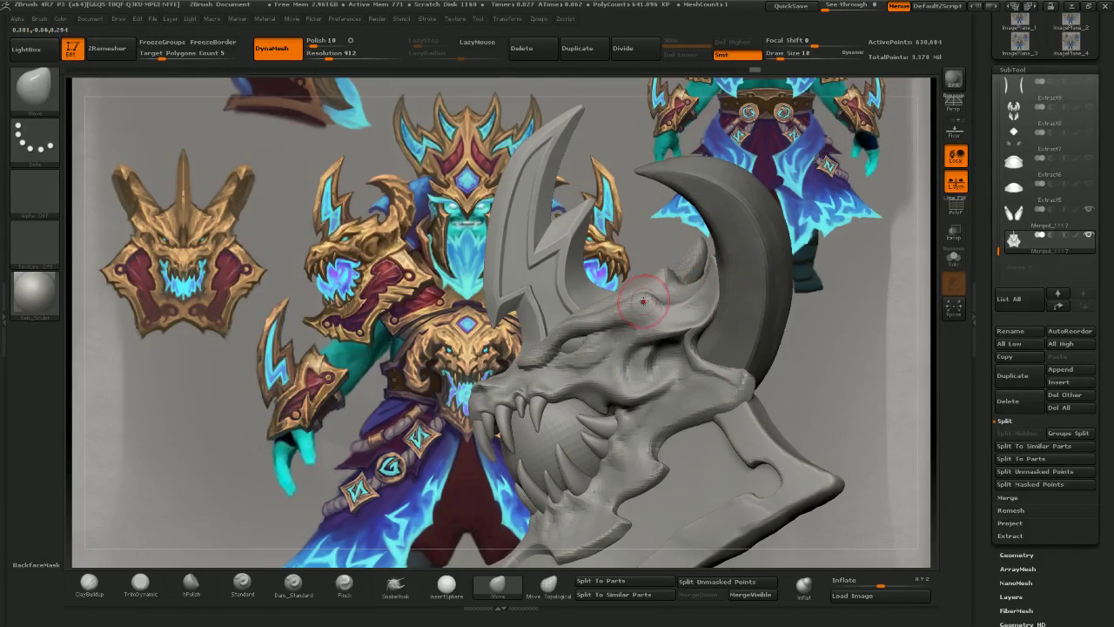
key("]")
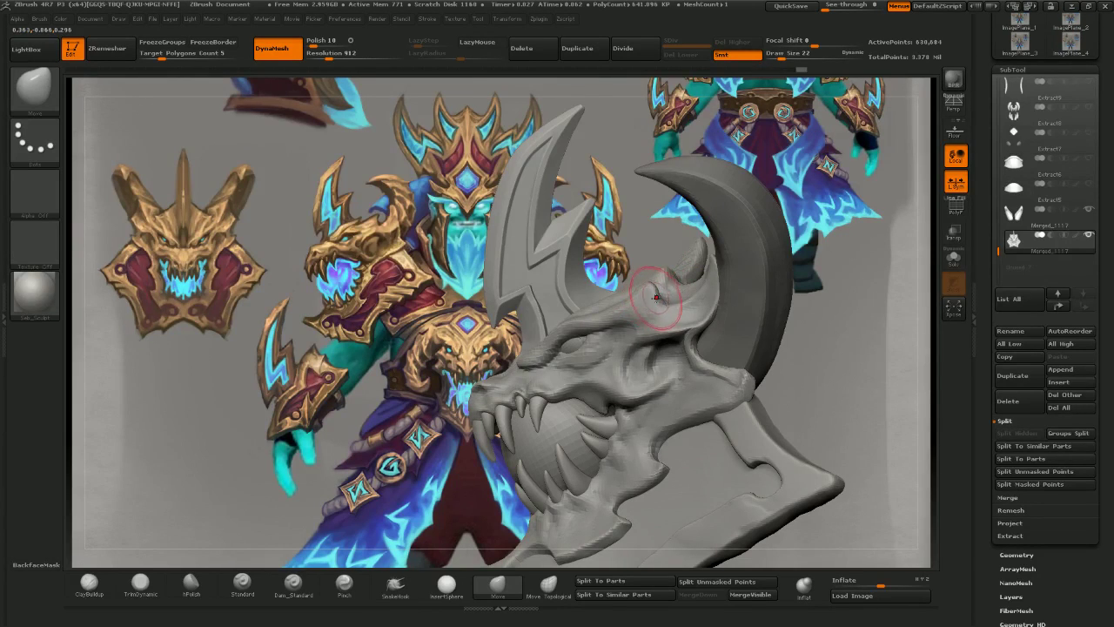
key("]")
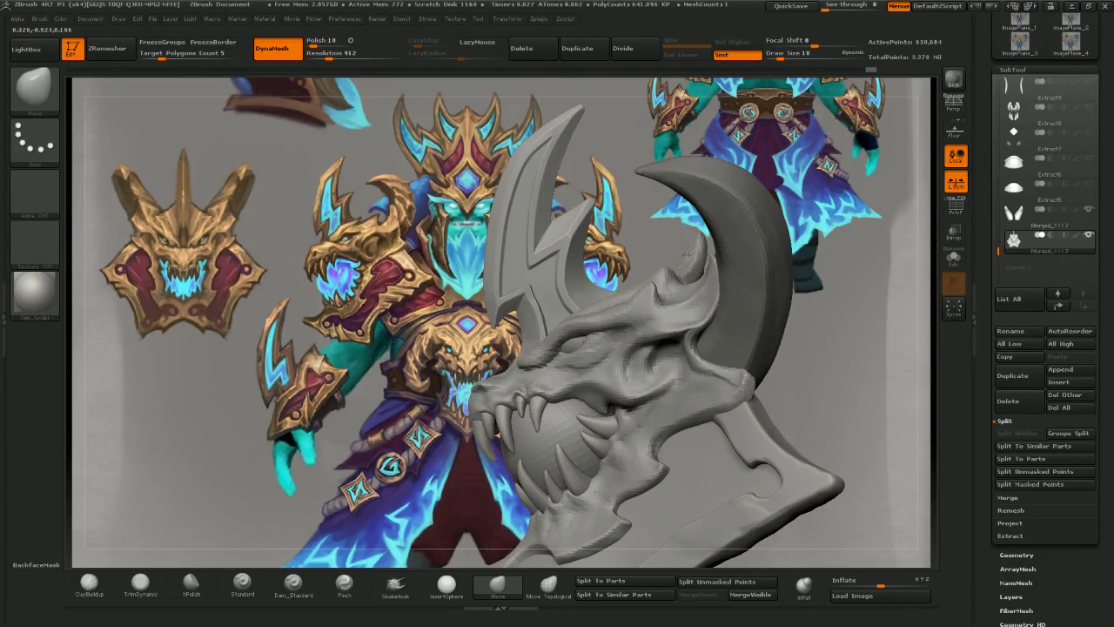
- Adjust and smooth the surface around the small brow spikes at draw size 18
mouse_move(689, 255)
left_mouse_down()
mouse_move(723, 284)
mouse_move(718, 300)
left_mouse_up()
left_click_drag(644, 286, 671, 280, "shift")
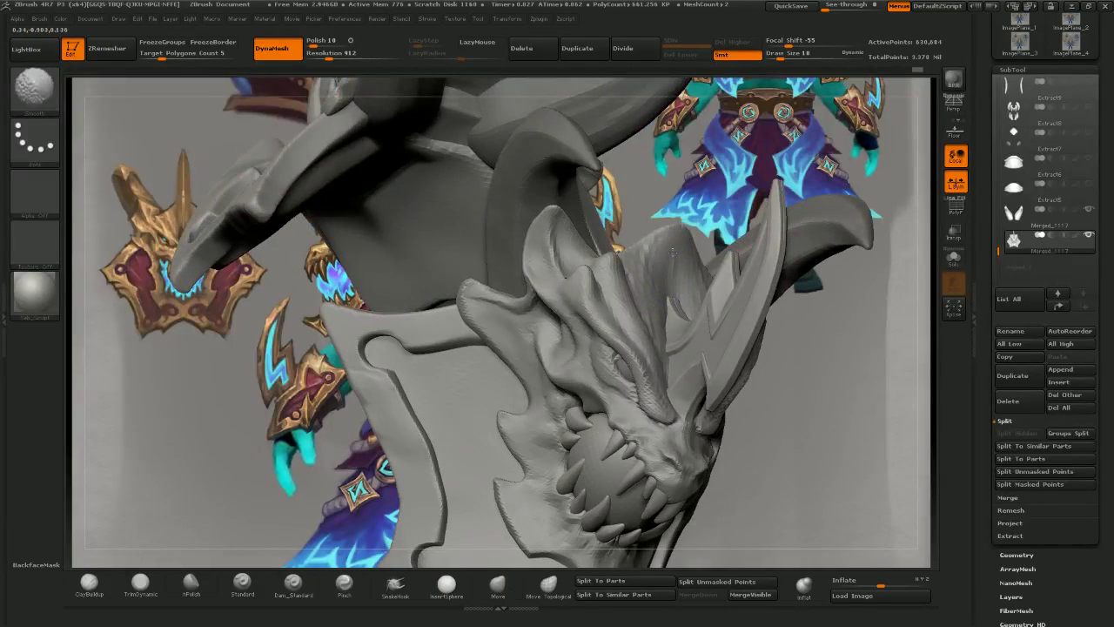
mouse_move(673, 252)
right_mouse_down()
mouse_move(682, 143)
mouse_move(522, 139)
right_mouse_up()
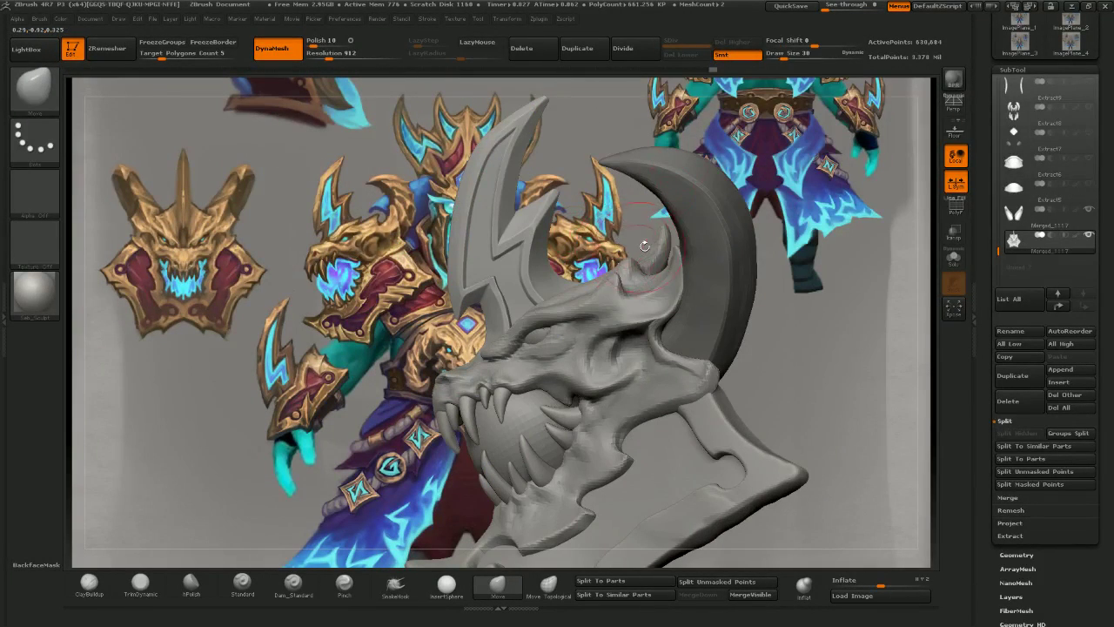
- Reshape the brow ridge around the rear spike with the Move brush at draw size 22
key("[")
left_click_drag(581, 299, 621, 283)
mouse_move(621, 283)
right_mouse_down("ctrl")
mouse_move(613, 235)
mouse_move(729, 363)
right_mouse_up("ctrl")
mouse_move(605, 337)
right_mouse_down()
mouse_move(570, 320)
mouse_move(581, 351)
right_mouse_up()
right_click_drag(381, 342, 346, 343)
right_click_drag(346, 343, 351, 367, "ctrl")
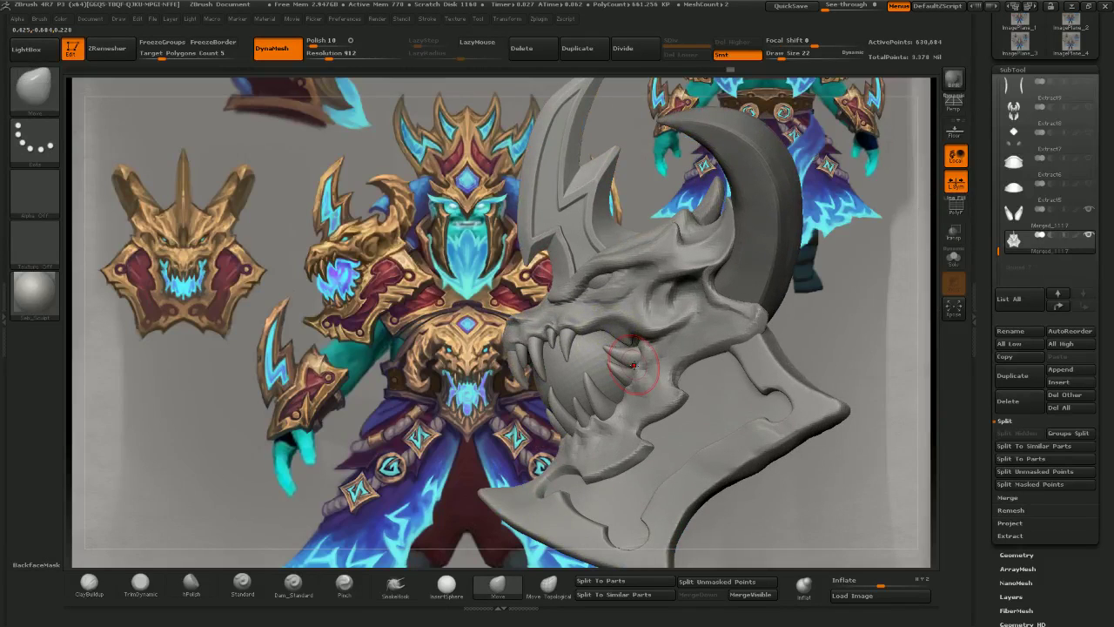
left_click(90, 583)
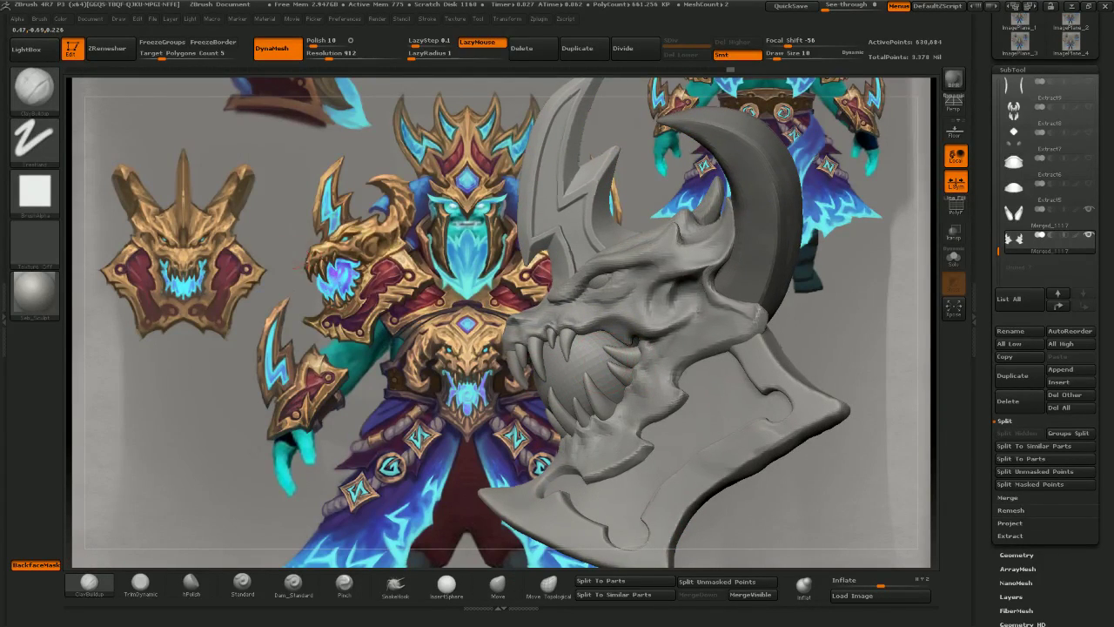
right_click_drag(302, 266, 421, 265)
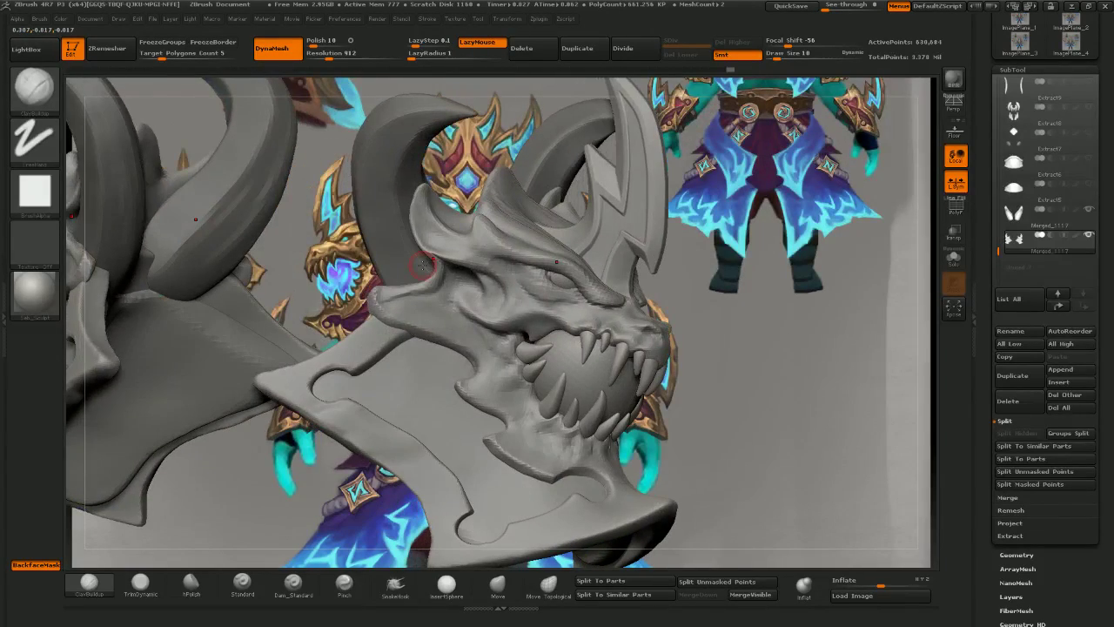
mouse_move(834, 268)
left_mouse_down()
mouse_move(746, 261)
mouse_move(659, 277)
left_mouse_up()
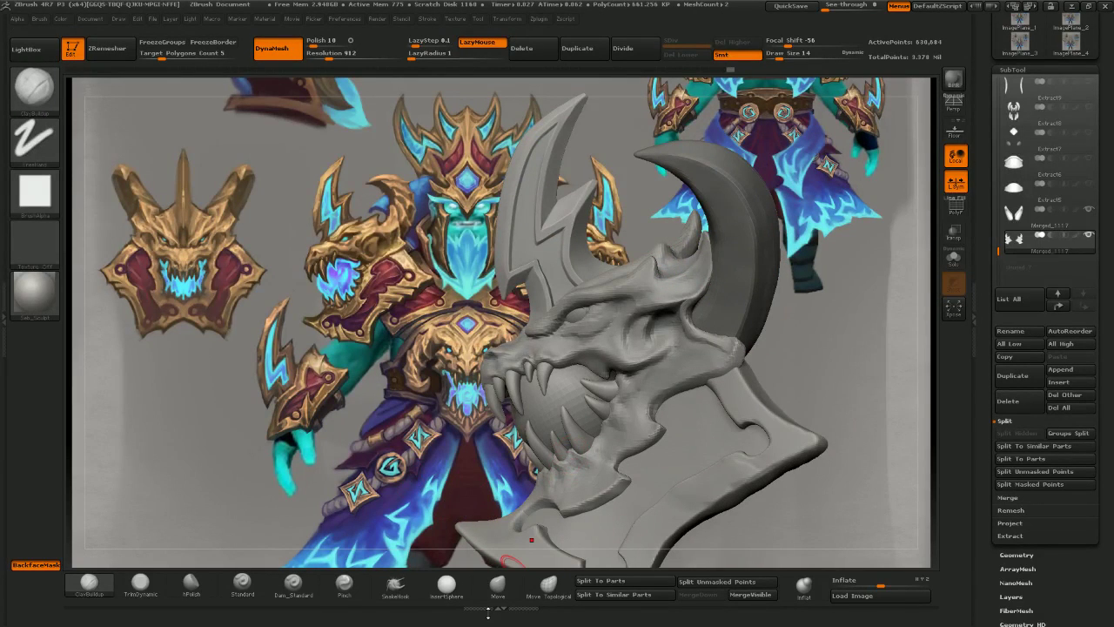
- Reshape the skull's surface between the eye hollow and the horn base with the Move brush at draw sizes 26 and 18
left_click(497, 584)
key("]")
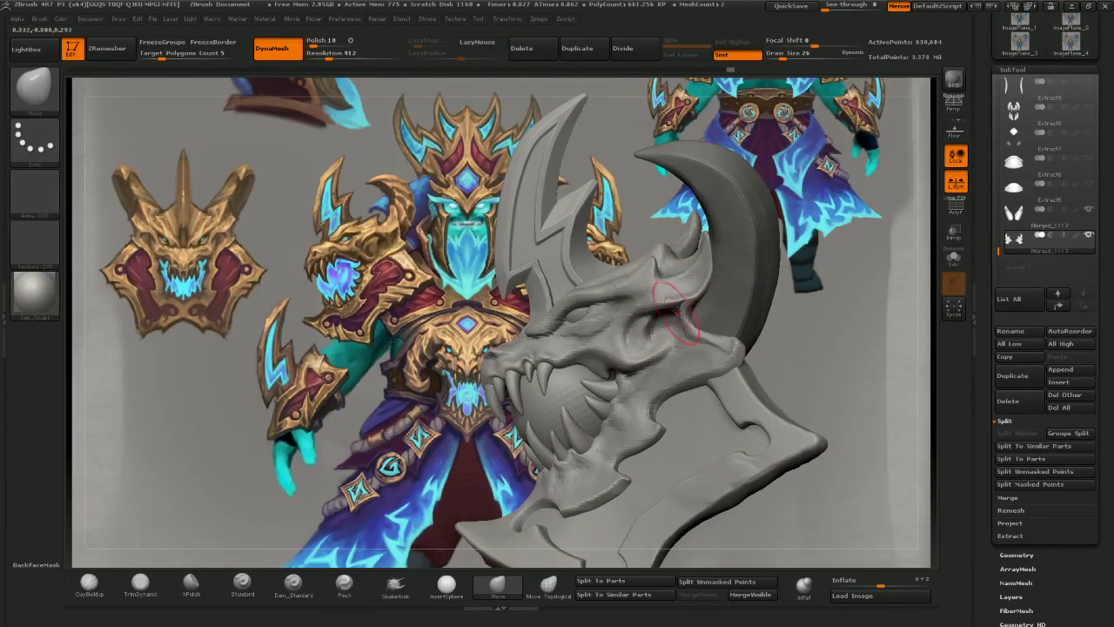
left_click_drag(684, 313, 703, 325)
left_click_drag(800, 343, 857, 366)
key("[")
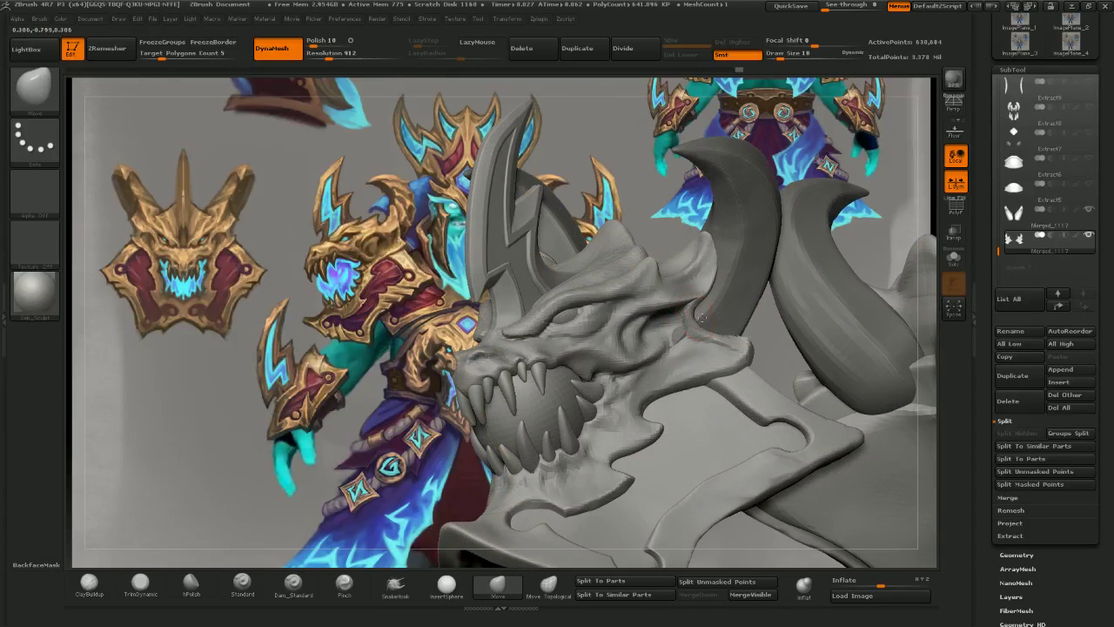
key("]")
mouse_move(714, 335)
left_mouse_down()
mouse_move(693, 319)
mouse_move(697, 303)
left_mouse_up()
- Refine the rear edge of the hollow behind the eye on the skull with the Move brush at draw size 26
left_click(738, 301, "alt")
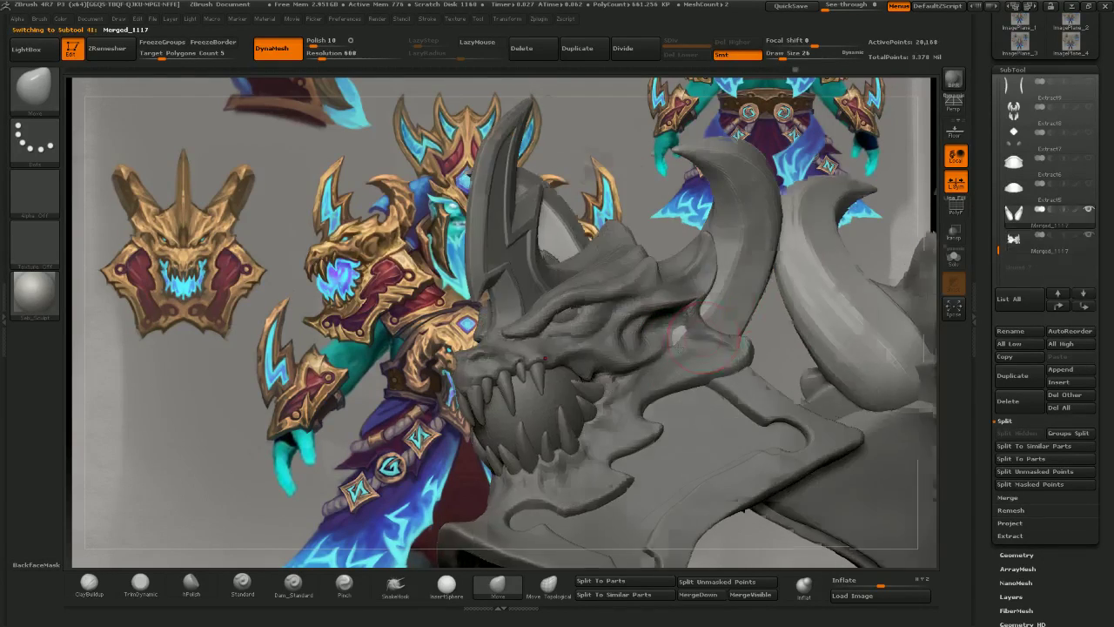
left_click_drag(782, 361, 729, 345)
left_click(678, 338, "alt")
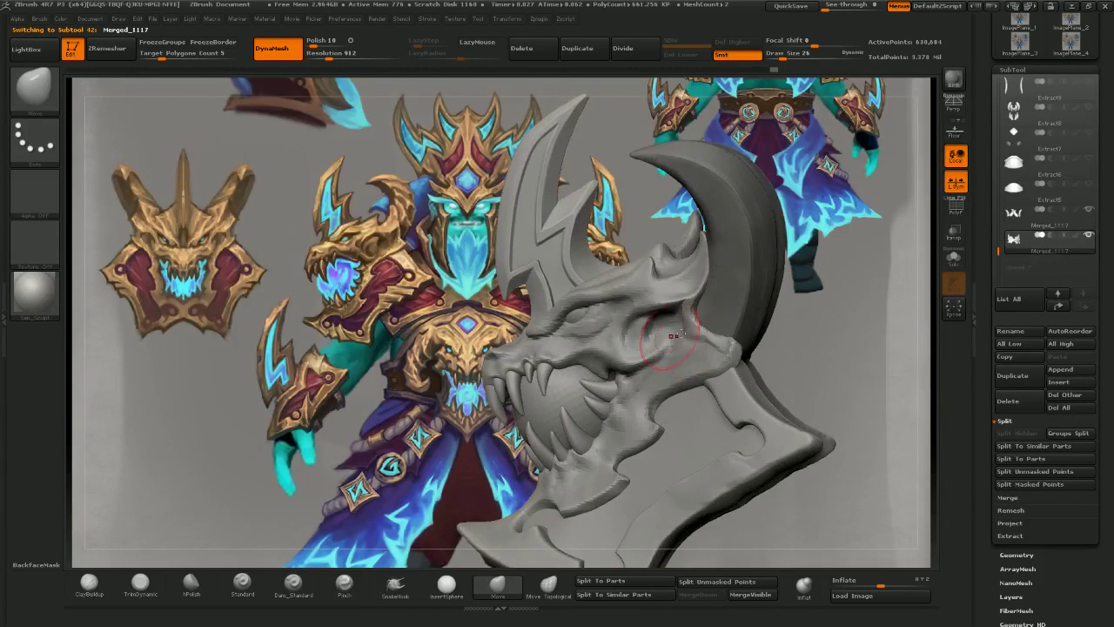
left_click_drag(805, 352, 870, 357, "shift")
left_click_drag(687, 329, 682, 321)
left_click_drag(857, 348, 809, 361)
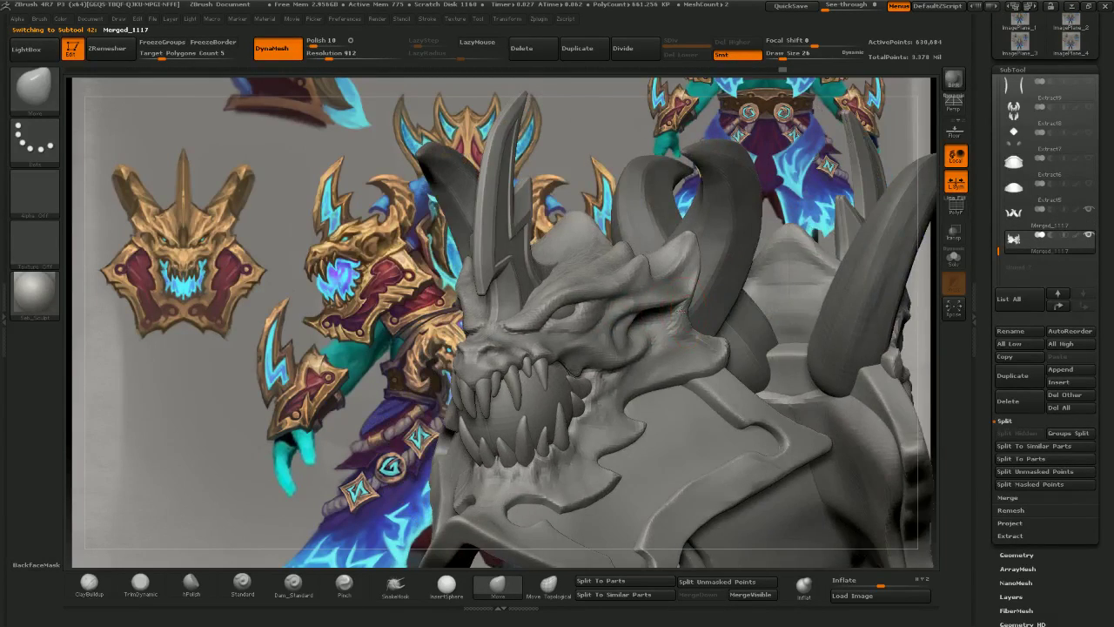
left_click_drag(681, 310, 685, 305)
left_click_drag(766, 322, 800, 352)
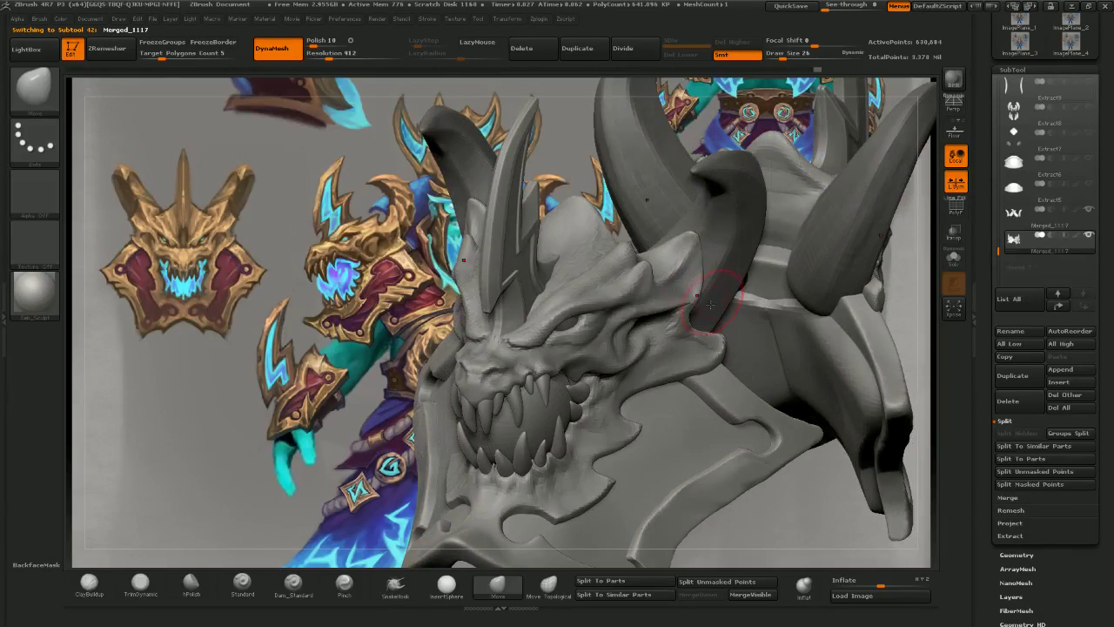
left_click_drag(809, 483, 740, 461, "shift")
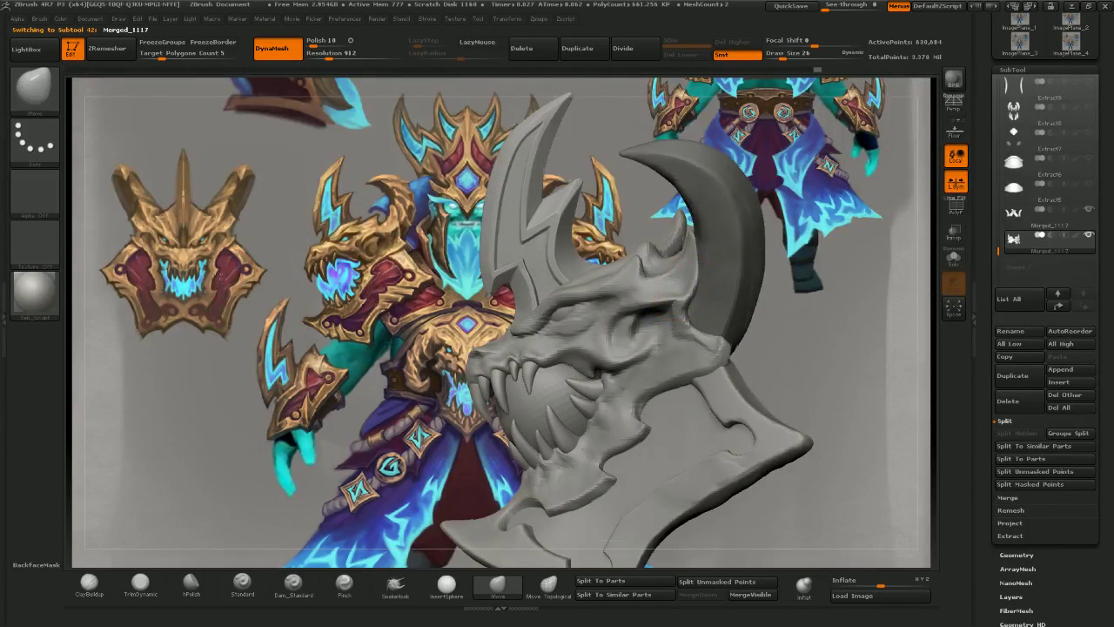
- Adjust the base of the rear brow spike with the Move brush at draw size 26
left_click_drag(688, 540, 766, 557)
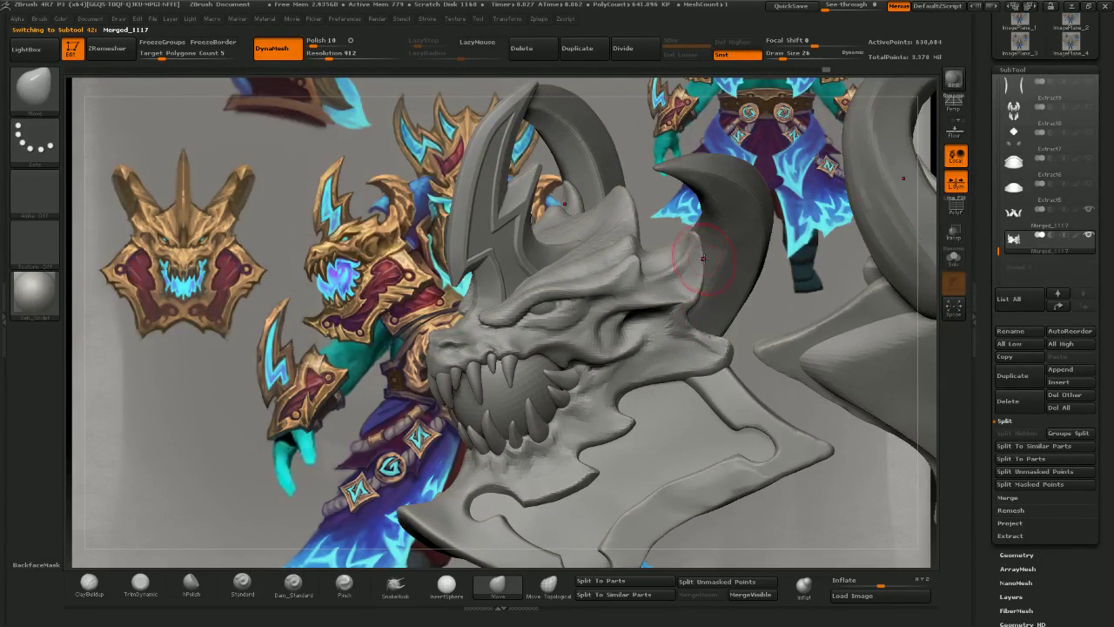
left_click_drag(805, 340, 736, 296)
left_click_drag(690, 264, 698, 258)
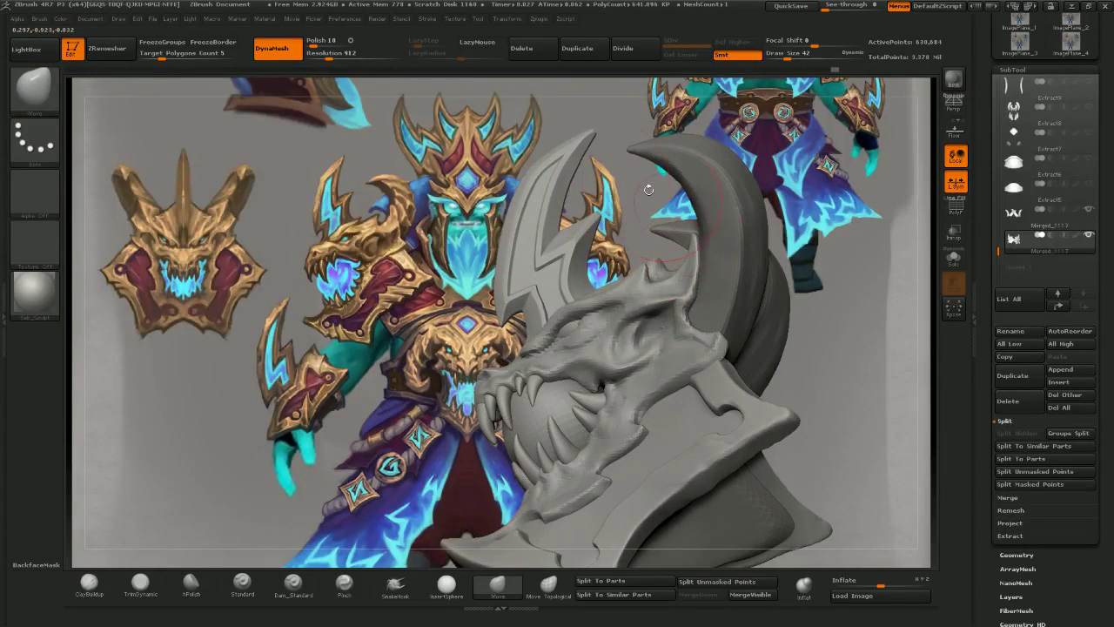
- Adjust the rear edge of the hollow and the cheekbone's back end with the Move brush at draw sizes 42 and 38
right_click_drag(650, 335, 637, 337, "shift")
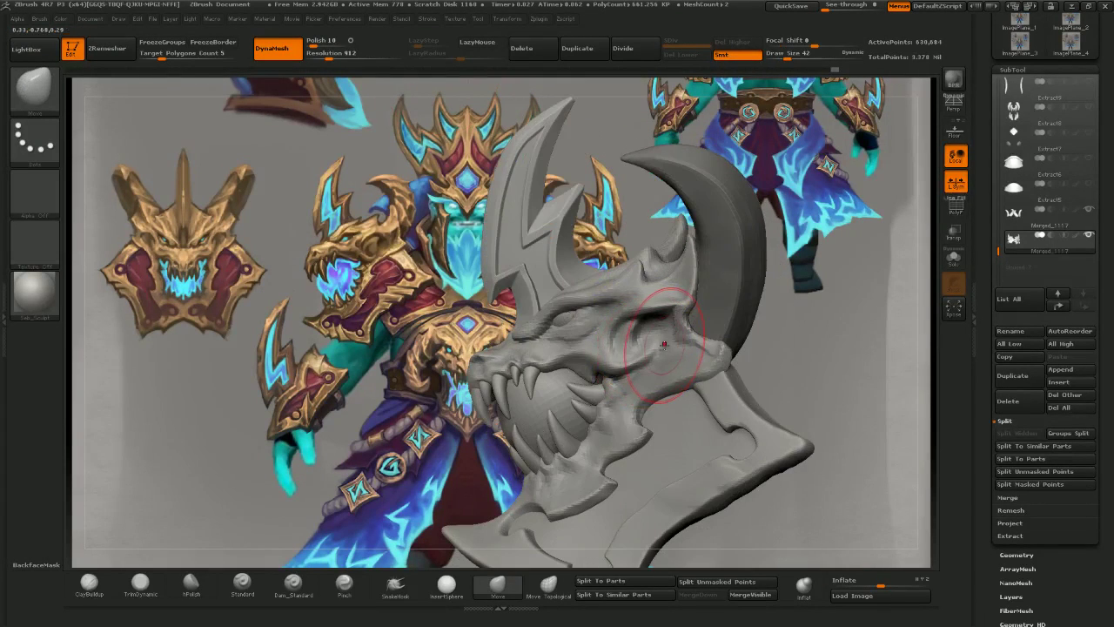
left_click_drag(690, 328, 695, 319)
key("[")
key("[")
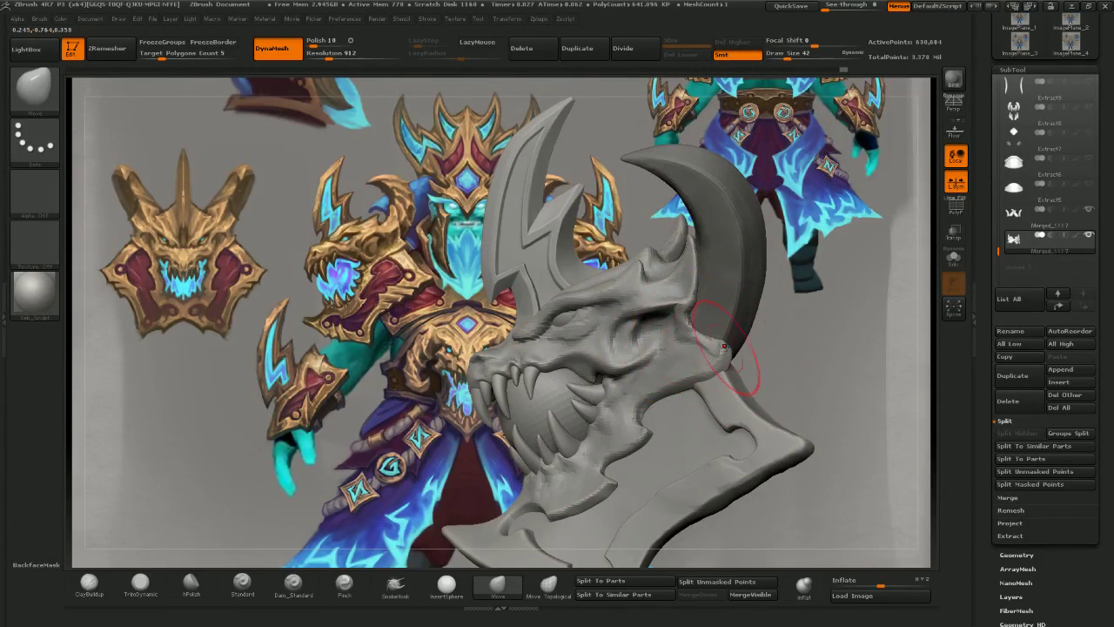
mouse_move(720, 358)
left_mouse_down()
mouse_move(726, 350)
mouse_move(723, 363)
left_mouse_up()
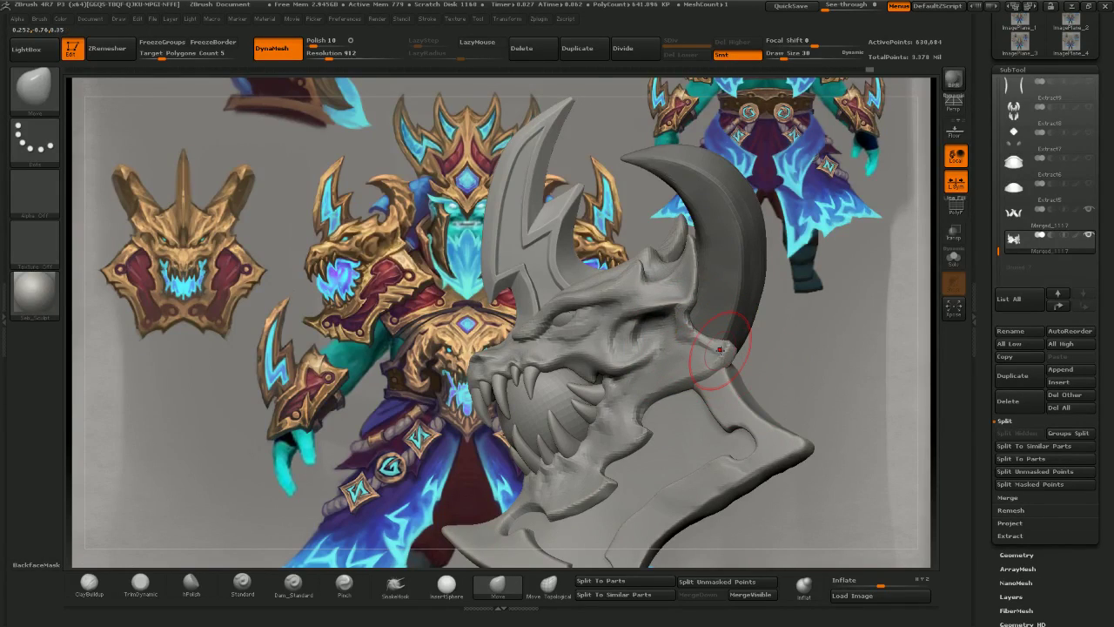
mouse_move(724, 360)
right_mouse_down("ctrl")
mouse_move(722, 338)
mouse_move(773, 362)
mouse_move(663, 366)
right_mouse_up("ctrl")
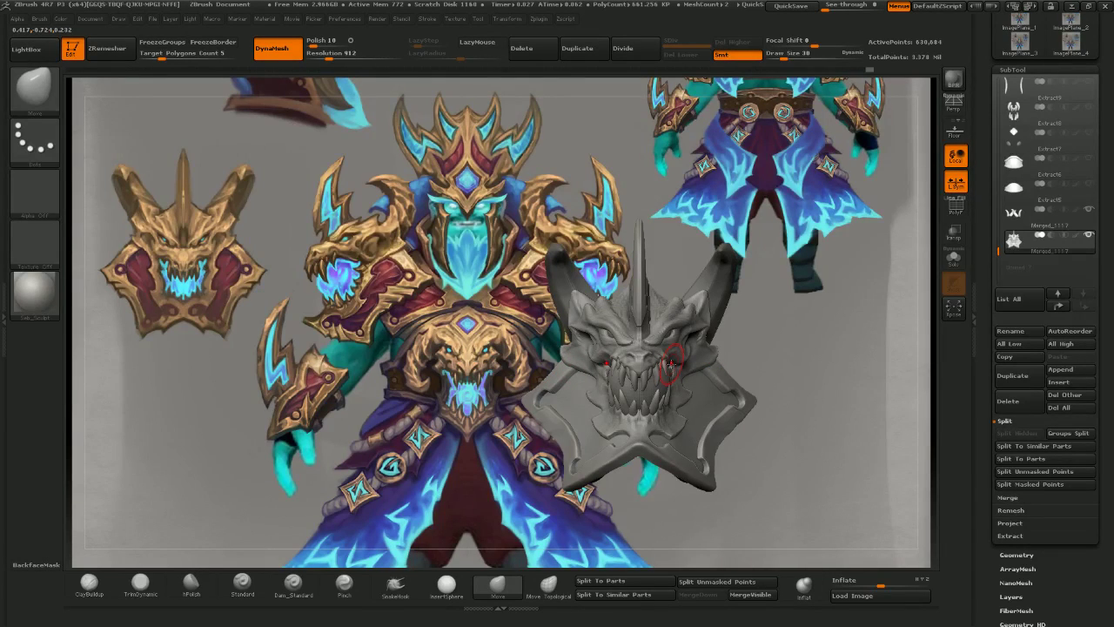
- Try lengthening the skull's front upper fang with the Move brush and the Move Topological brush
mouse_move(666, 327)
right_mouse_down("alt")
mouse_move(435, 242)
mouse_move(445, 275)
mouse_move(438, 247)
mouse_move(437, 267)
right_mouse_up("alt")
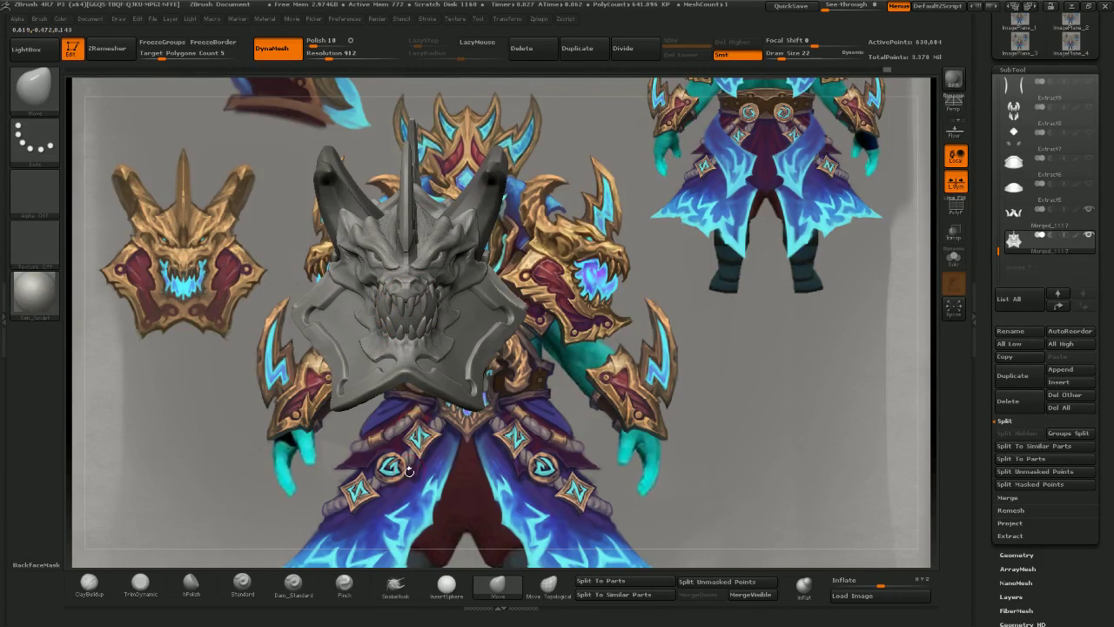
left_click_drag(451, 312, 447, 333, "shift")
right_click_drag(447, 332, 626, 350, "shift")
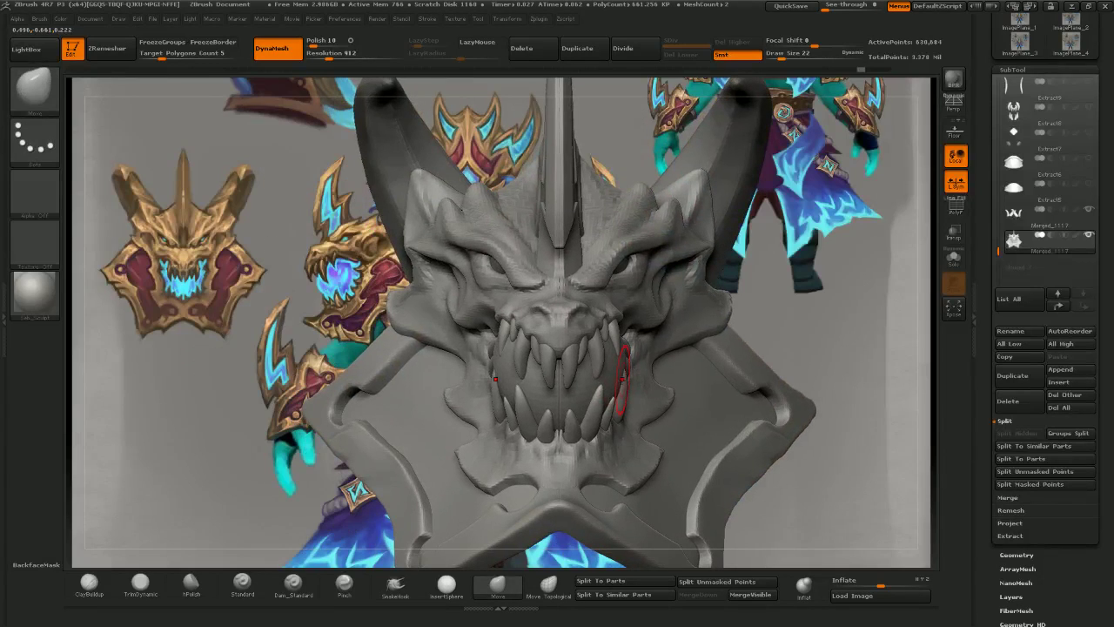
mouse_move(238, 239)
left_mouse_down()
mouse_move(322, 261)
mouse_move(410, 242)
left_mouse_up()
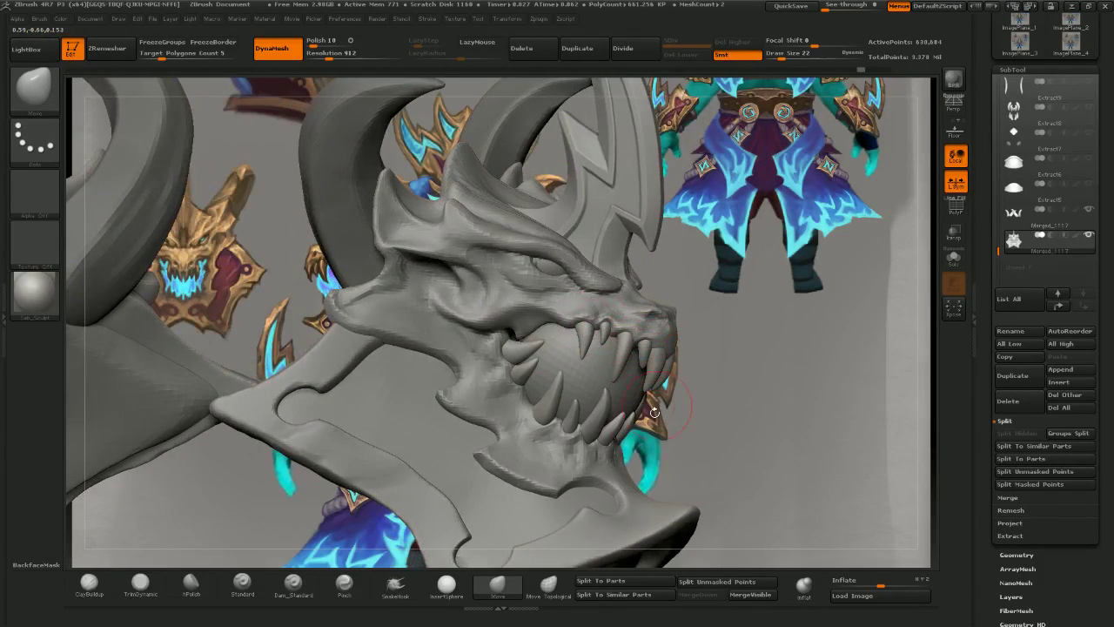
left_click_drag(634, 341, 643, 345)
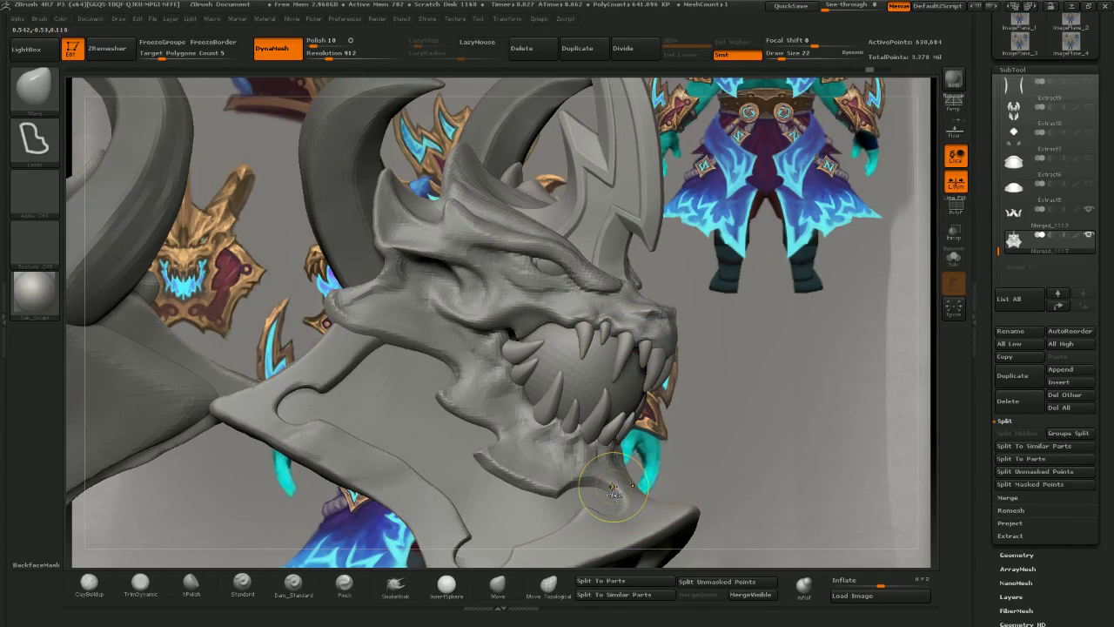
left_click(548, 585)
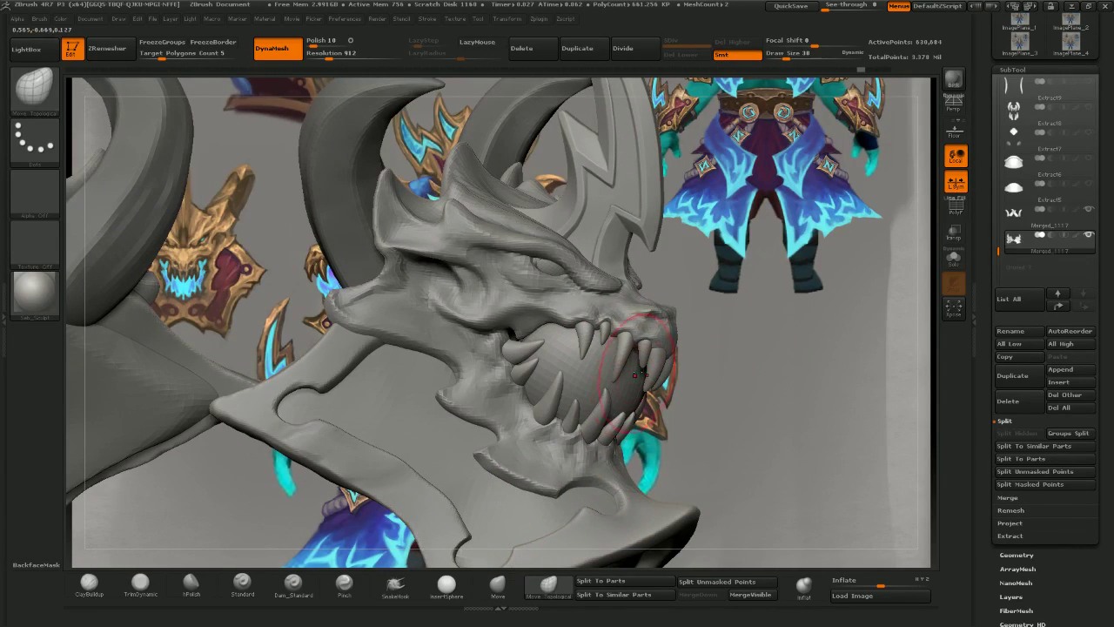
key("]")
left_click_drag(649, 381, 623, 395)
key("[")
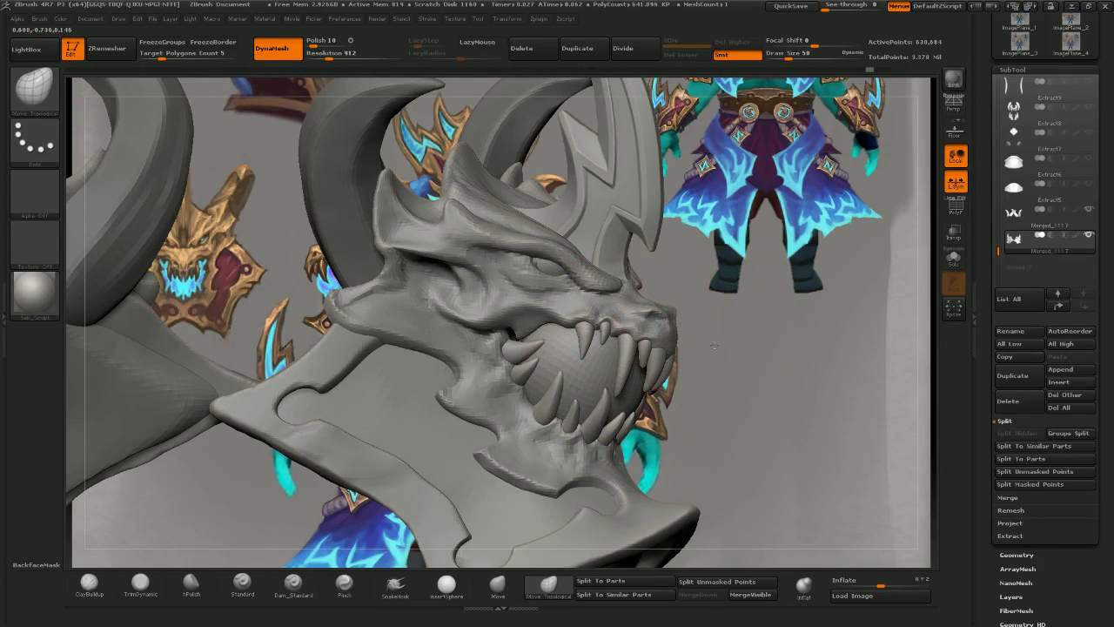
- Try reshaping the upper lip and its smaller teeth with the Move Topological brush at draw size 38
left_click_drag(713, 345, 714, 361)
key("[")
key("[")
left_click_drag(604, 318, 604, 329)
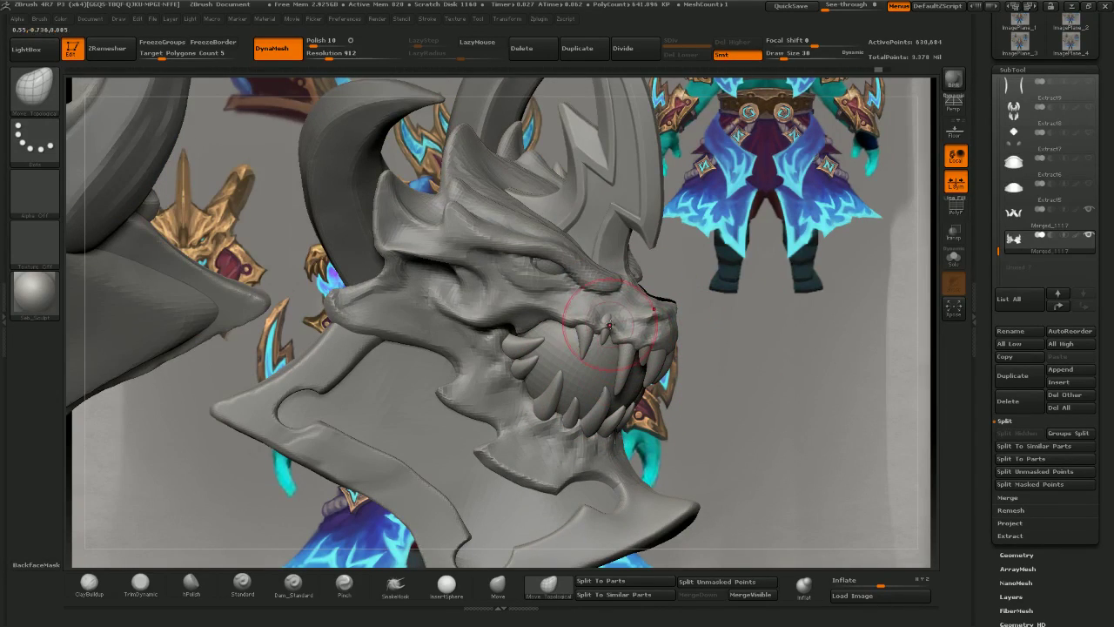
key("[")
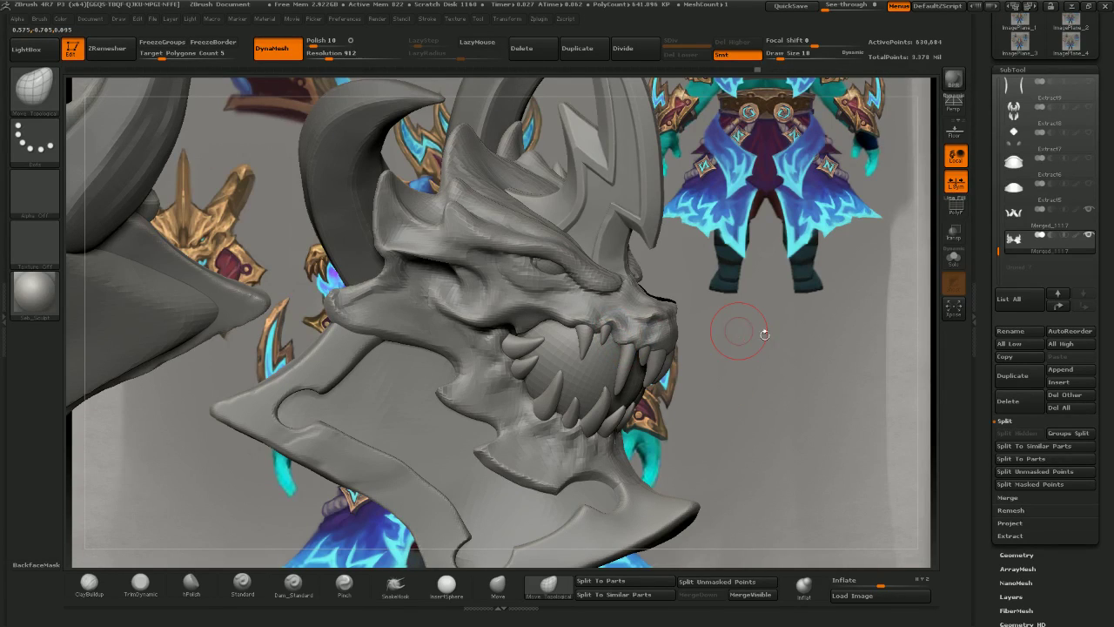
- Undo the last Move Topological edits on the skull's fangs and lip
key("ctrl+z")
key("ctrl+z")
key("ctrl+z")
key("ctrl+z")
left_click_drag(745, 327, 699, 301)
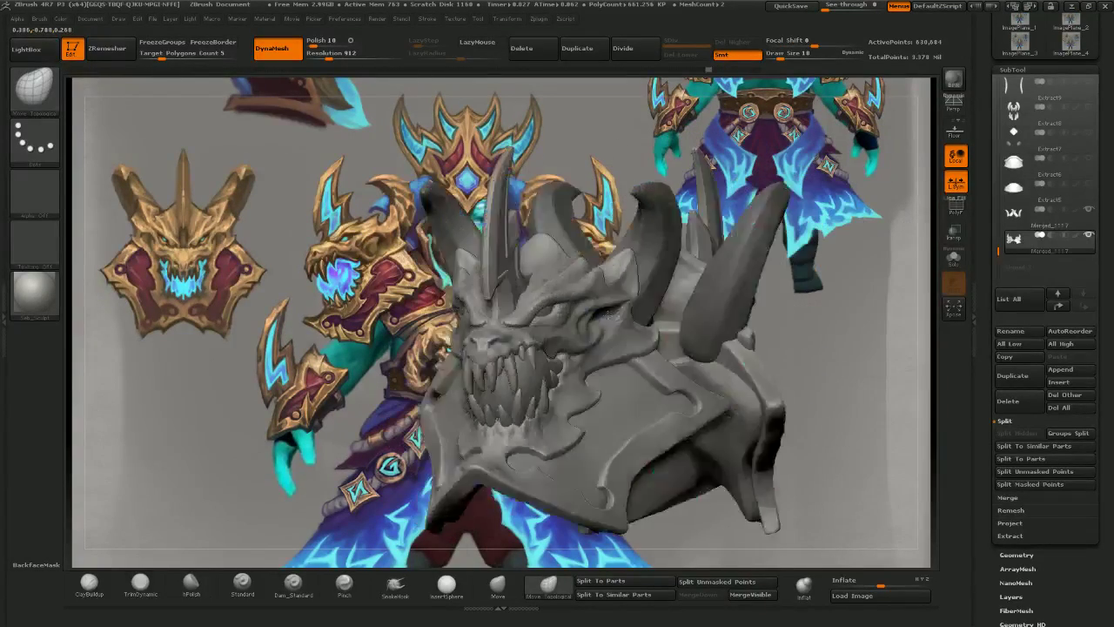
- Select the large curved horns and reshape their curve with the Move brush at draw sizes 26 and 22
left_click_drag(835, 288, 748, 278)
left_click(668, 222, "alt")
right_click_drag(713, 222, 687, 251, "ctrl")
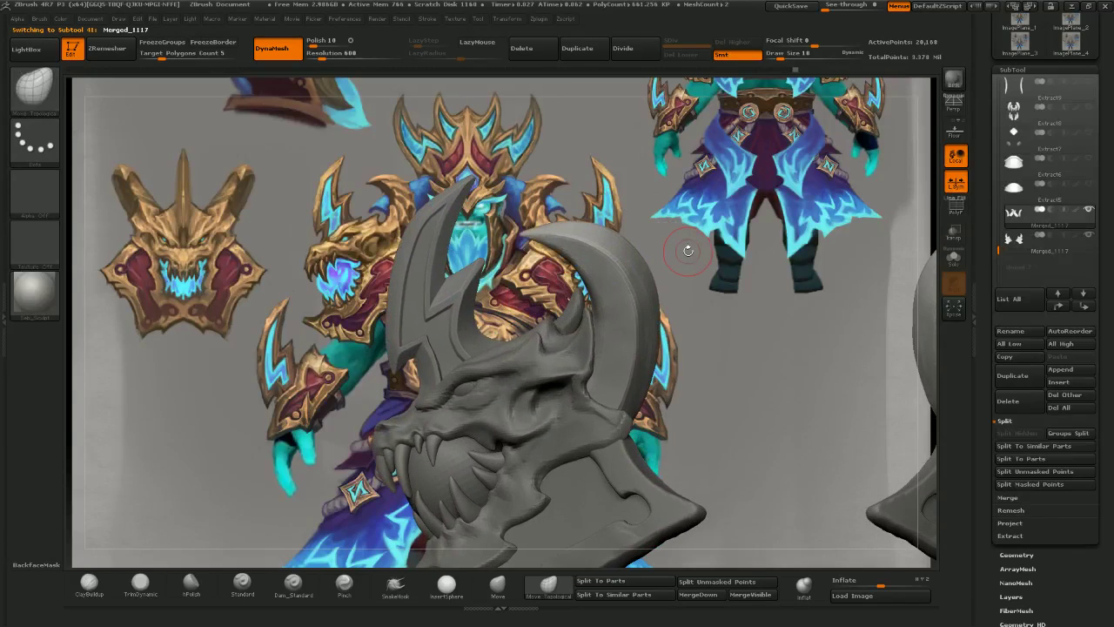
left_click(497, 583)
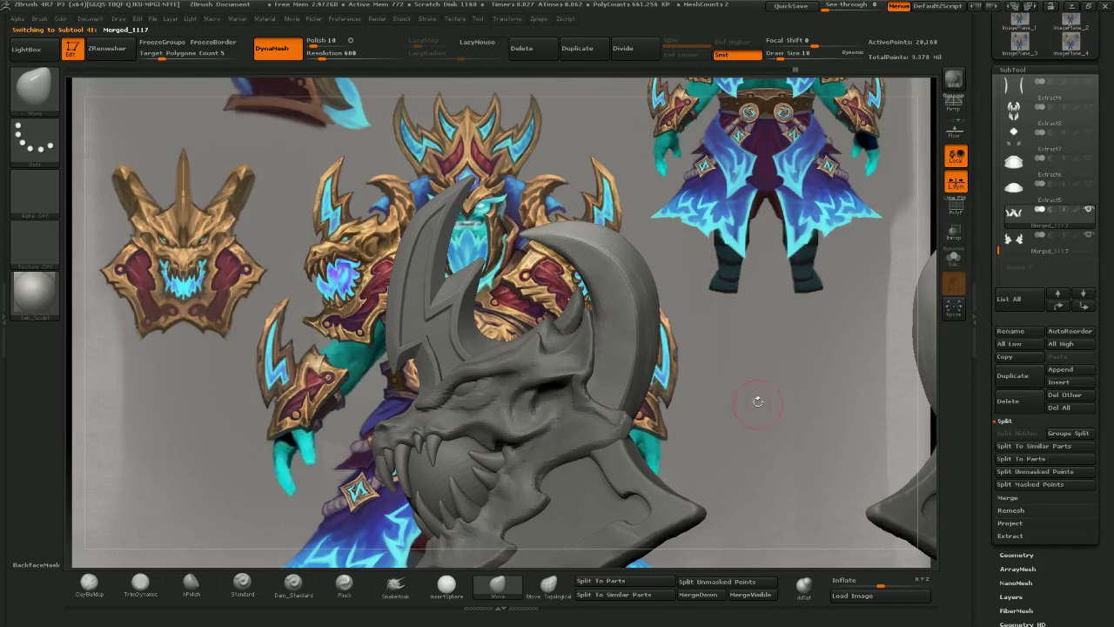
left_click_drag(757, 401, 606, 293)
left_click_drag(586, 193, 600, 292)
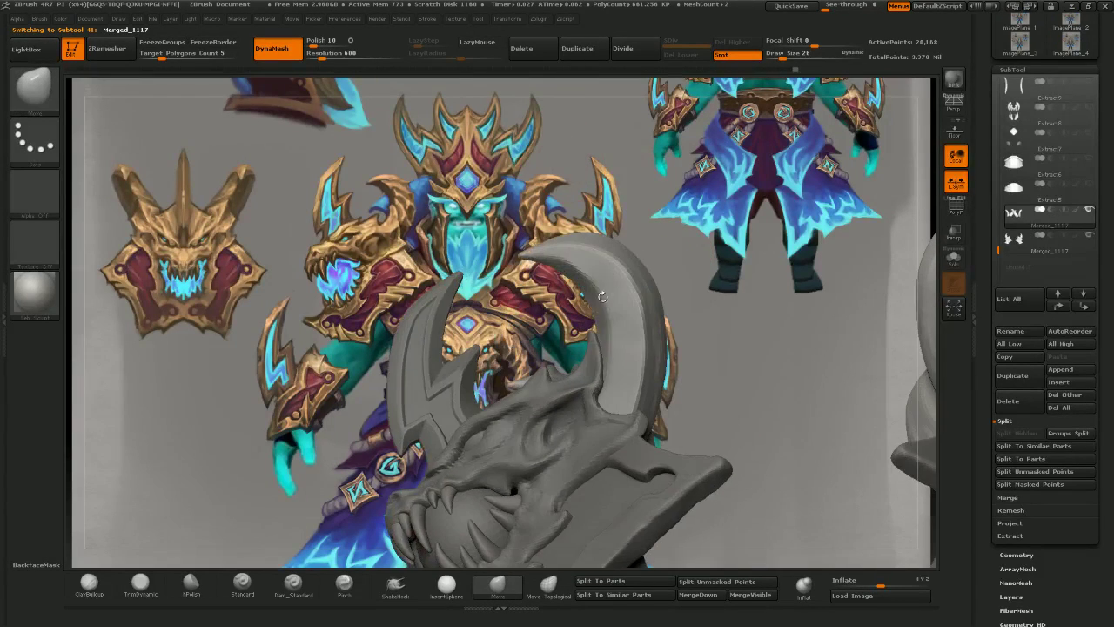
left_click_drag(654, 213, 677, 209)
key("bracketright")
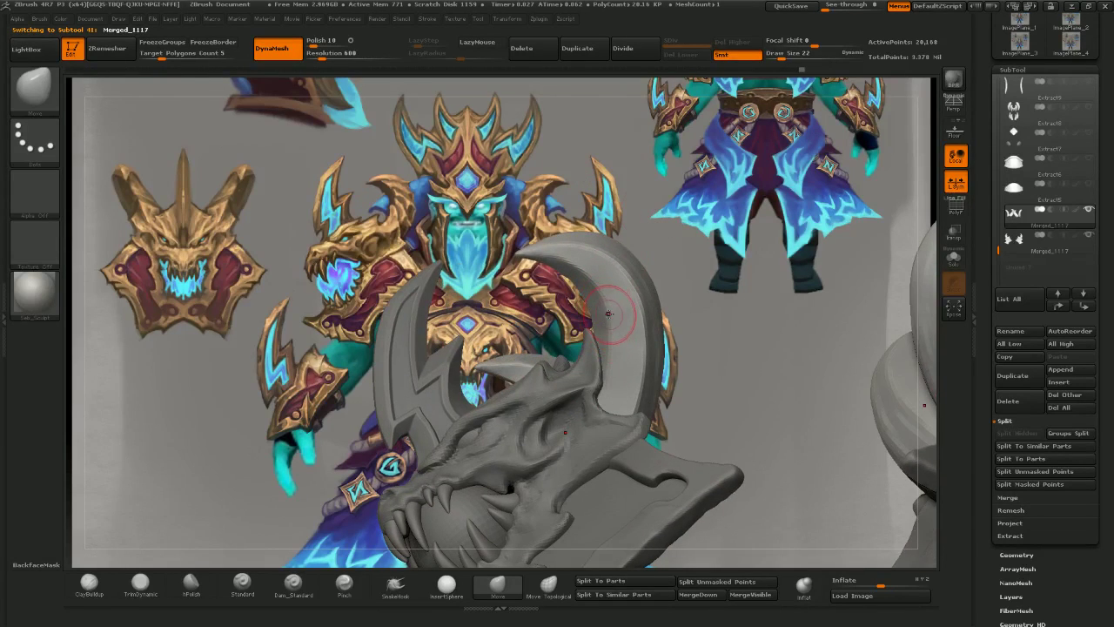
- Refine the large horn's overall bend with the Move brush at draw sizes 46 and 38
key("bracketright")
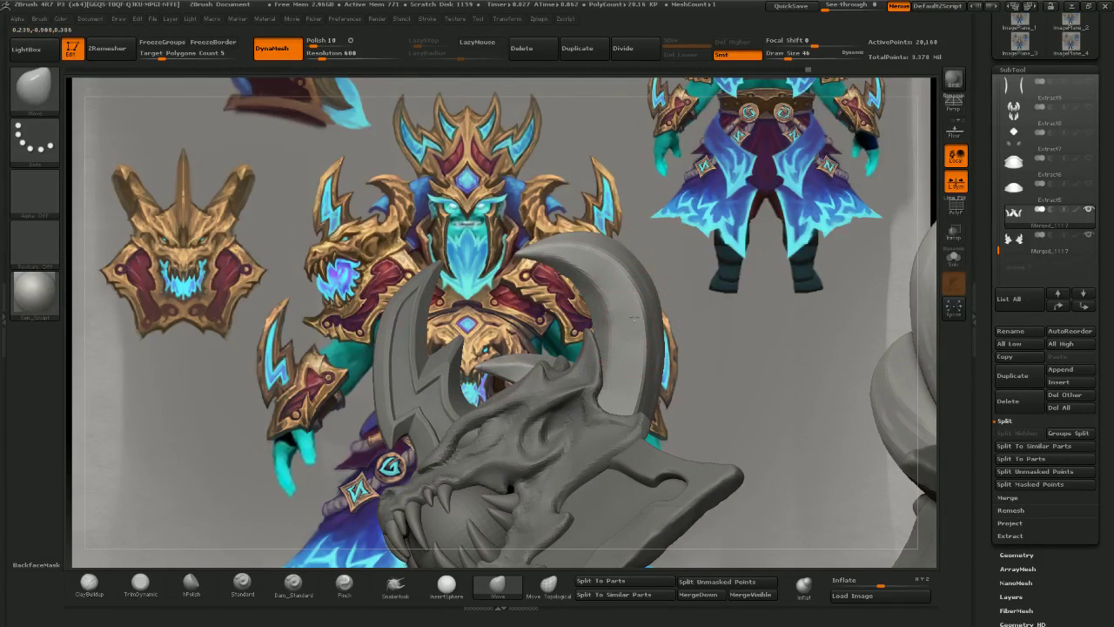
left_click_drag(686, 243, 663, 242)
key("bracketleft")
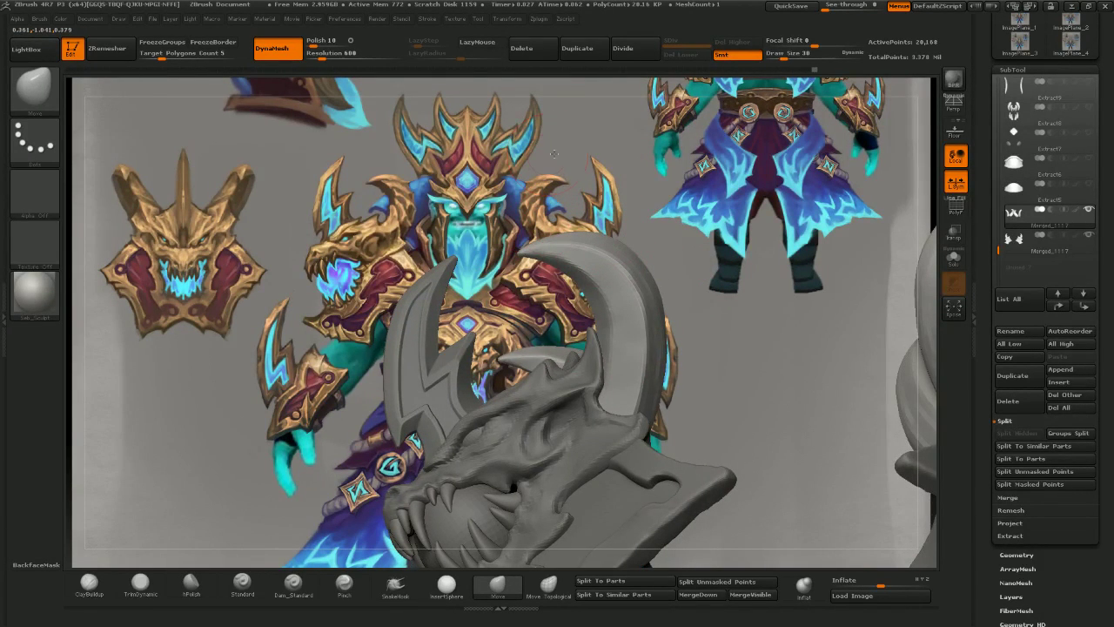
left_click_drag(555, 154, 523, 155)
left_click_drag(597, 243, 637, 229)
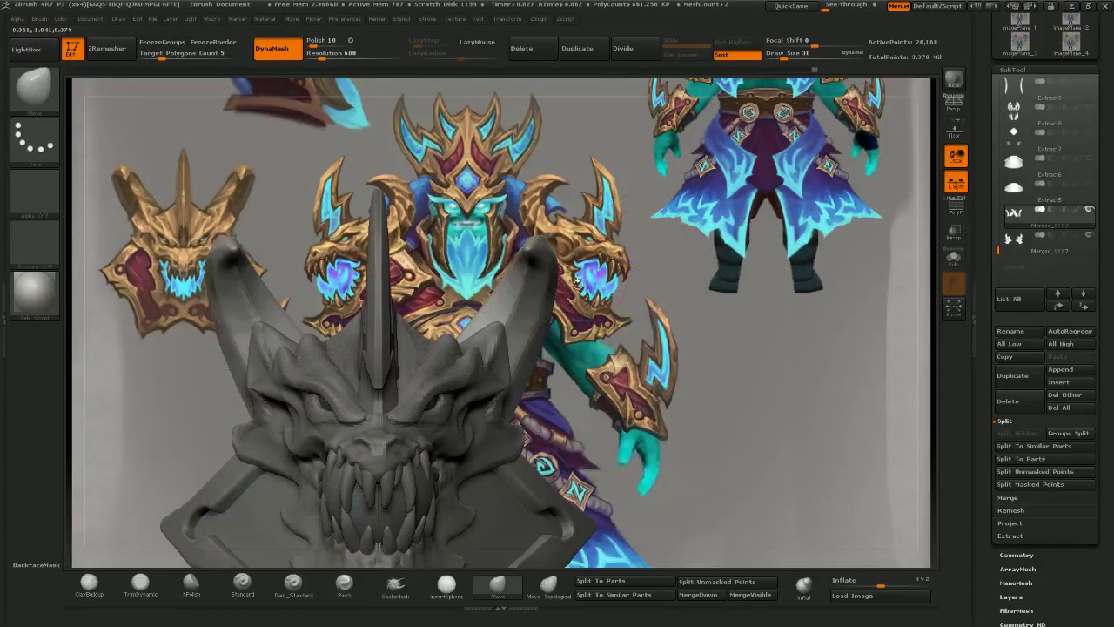
- Pull the tips of the large horns upward in front view with the Move brush
key("]")
mouse_move(528, 259)
left_mouse_down()
mouse_move(512, 243)
mouse_move(496, 259)
mouse_move(526, 236)
left_mouse_up()
key("[")
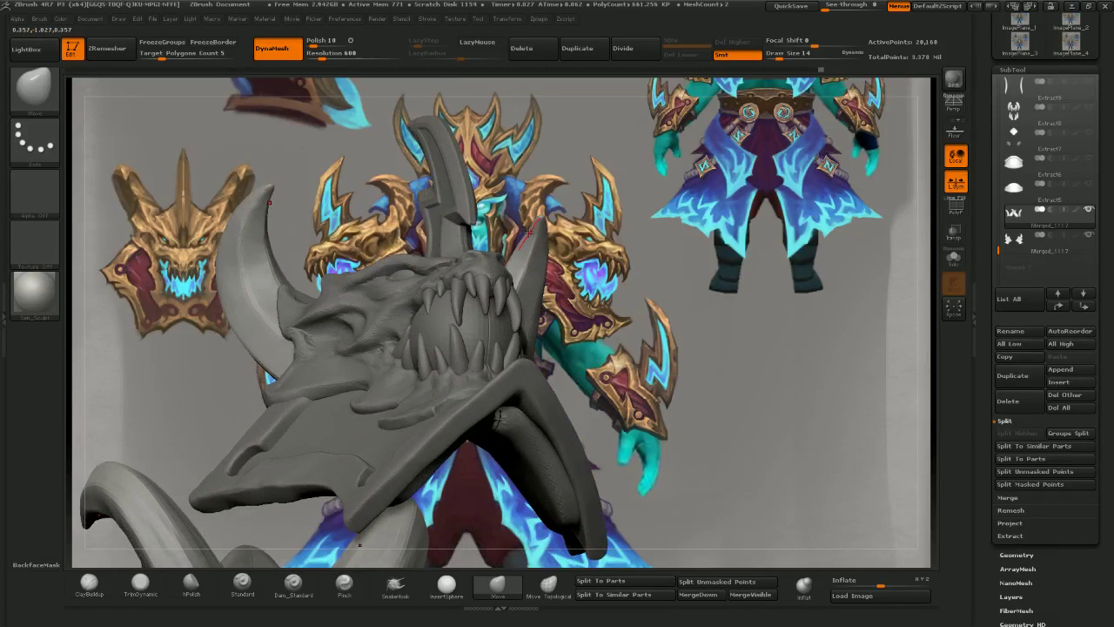
- Isolate the large curved horns by hiding the skull and the other parts
left_click_drag(542, 192, 427, 250)
mouse_move(747, 251)
left_mouse_down()
mouse_move(726, 357)
mouse_move(740, 261)
left_mouse_up()
left_click(1089, 210)
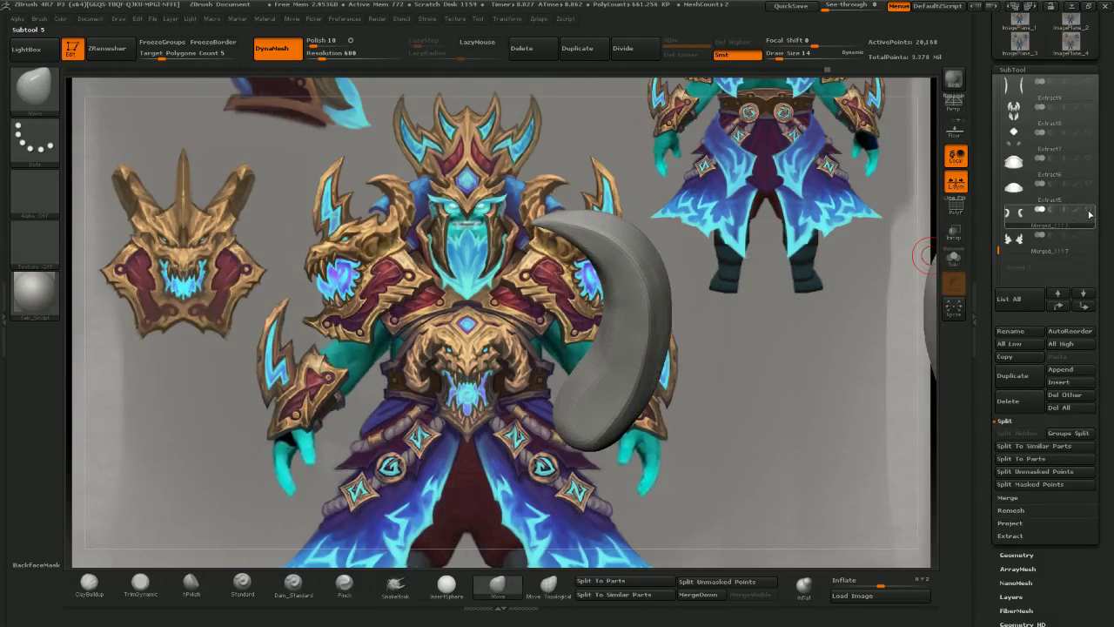
- Show the skull piece again and frame it together with the large curved horns in side view
left_click_drag(777, 295, 728, 313)
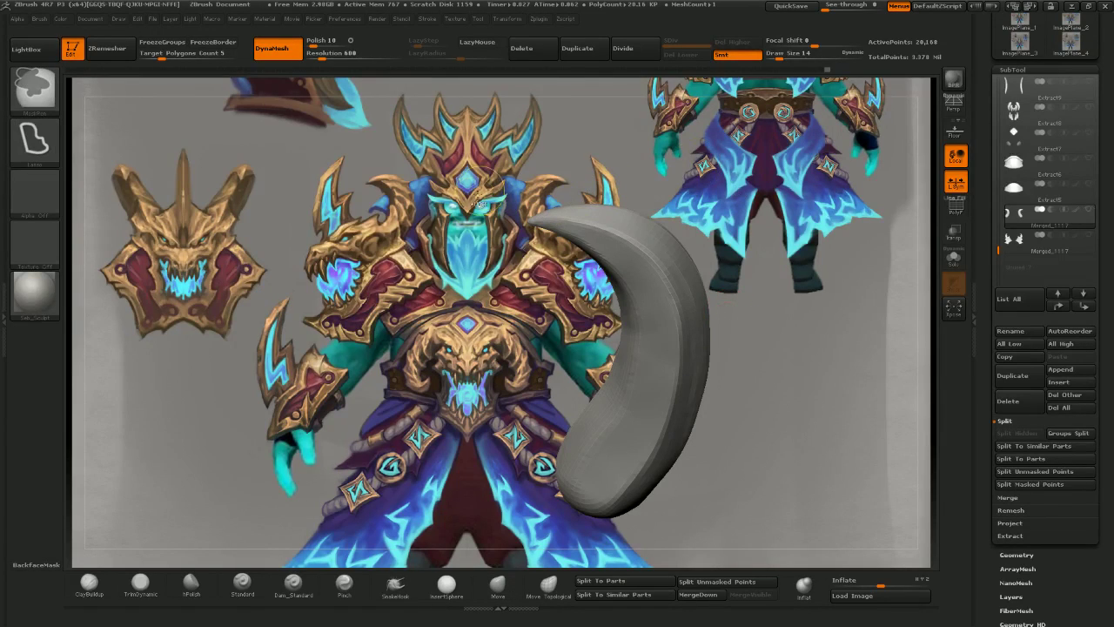
left_click(1088, 236)
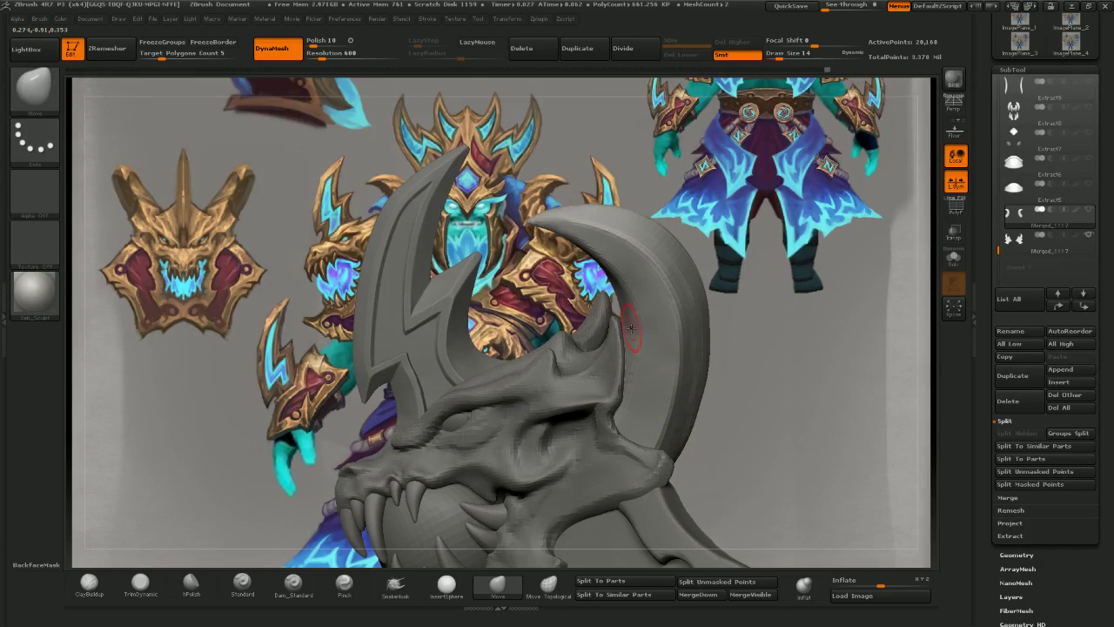
mouse_move(631, 328)
right_mouse_down("alt")
mouse_move(700, 354)
mouse_move(666, 278)
right_mouse_up("alt")
left_click_drag(663, 286, 665, 282)
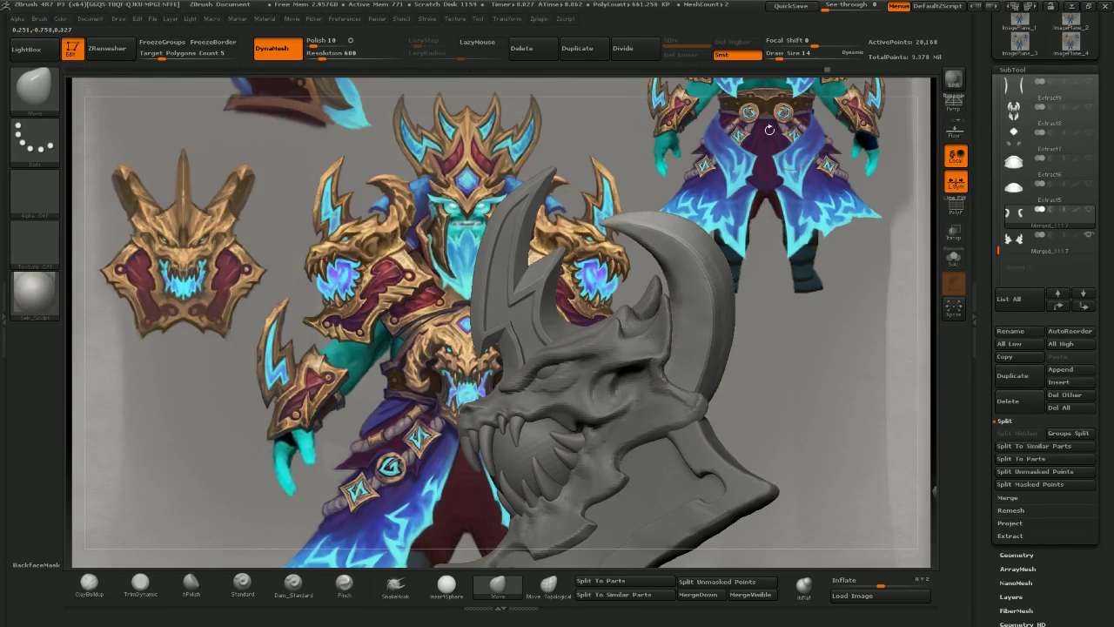
- Remesh the large curved horns with DynaMesh at resolution 760 and clear any mask
left_click(326, 56)
double_click(278, 51)
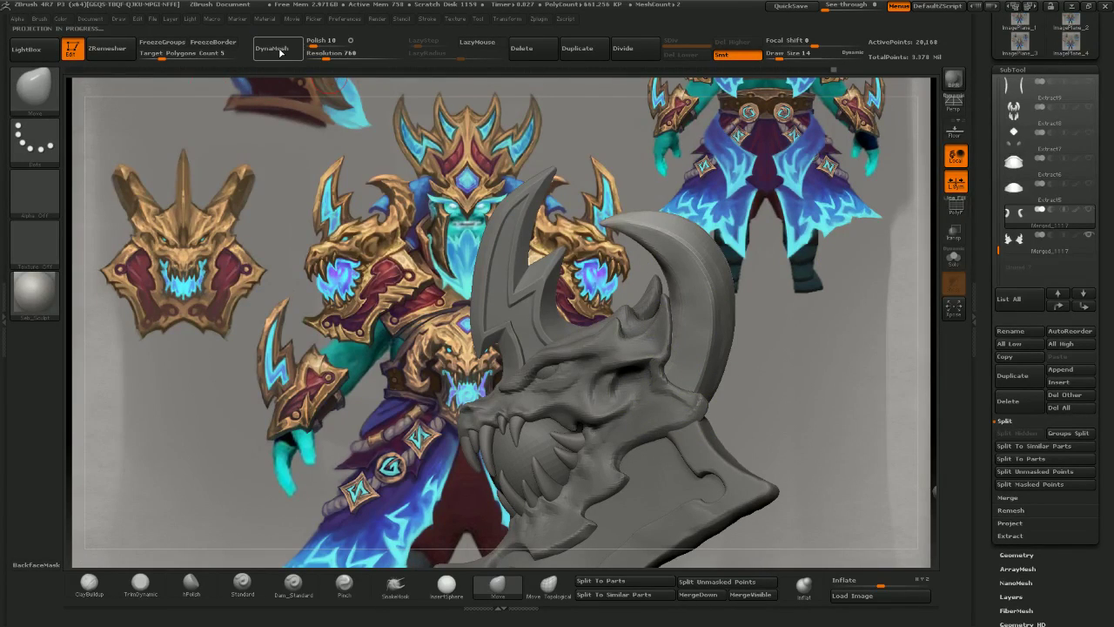
left_click_drag(601, 148, 592, 137, "ctrl")
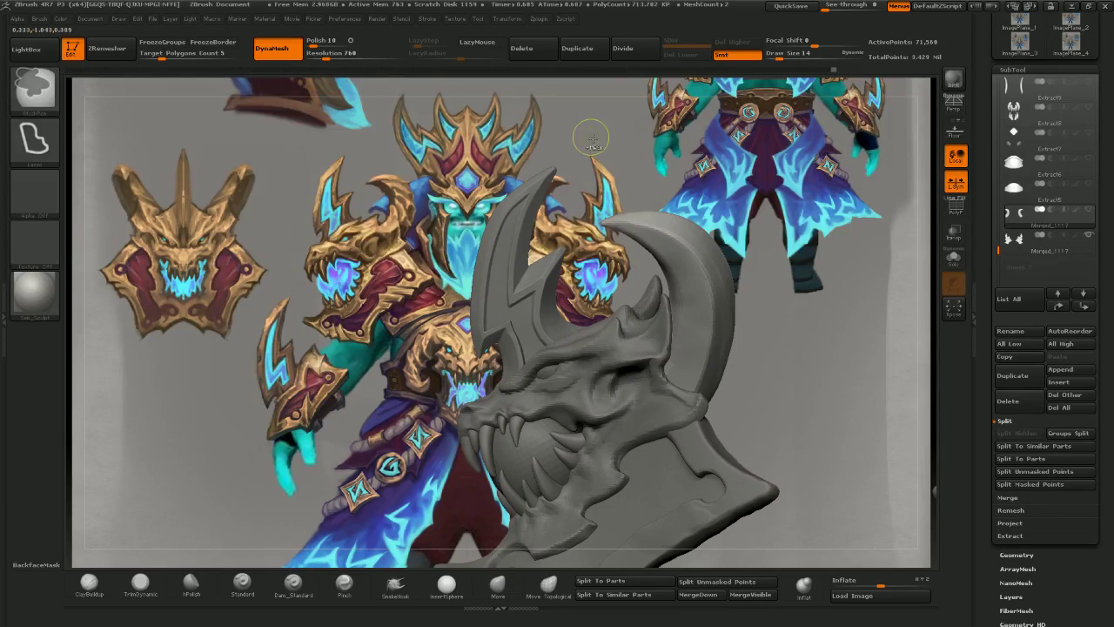
- Flatten and clean the planes around the large curved horns with the hPolish brush, enlarging the draw size from 14 up to 42
left_click(192, 583)
left_click_drag(190, 467, 296, 426)
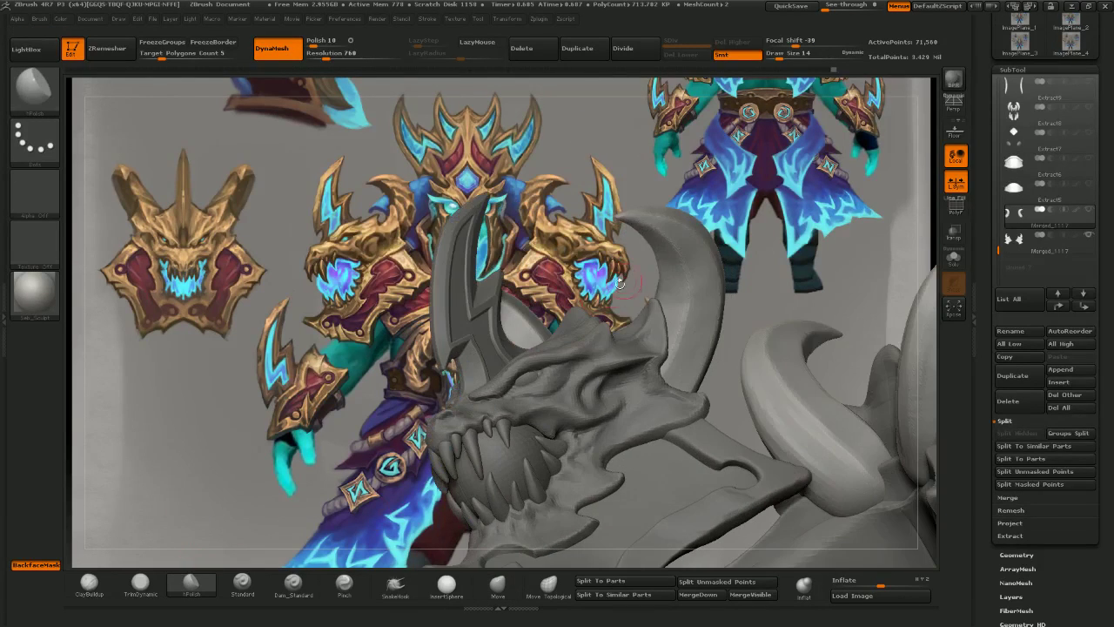
left_click_drag(662, 187, 605, 185)
key("bracketright")
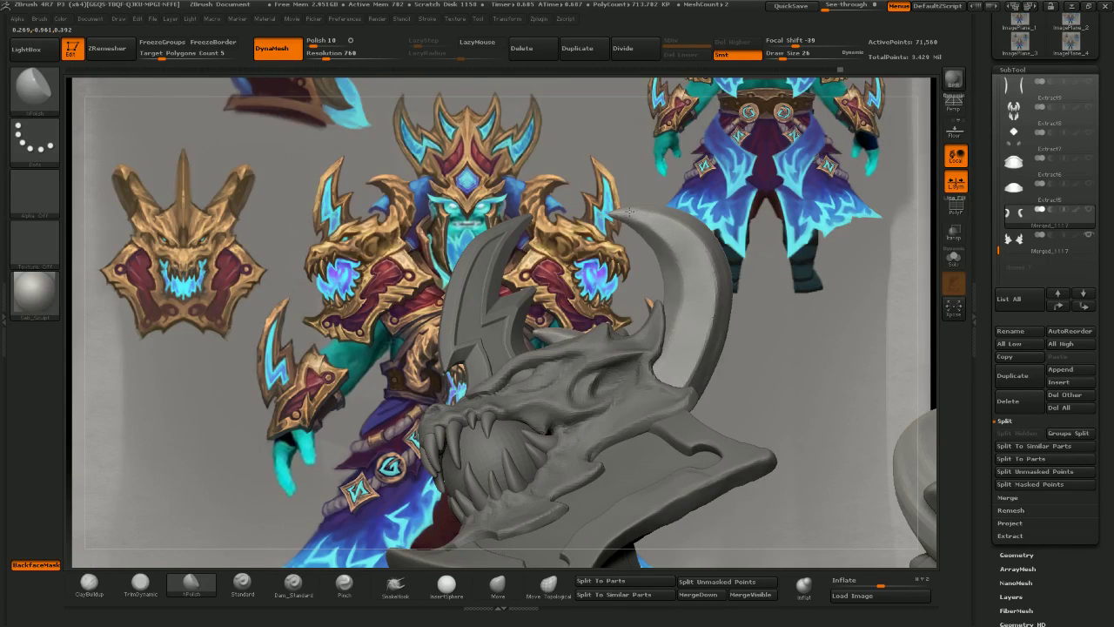
left_click_drag(746, 278, 692, 291)
key("bracketright")
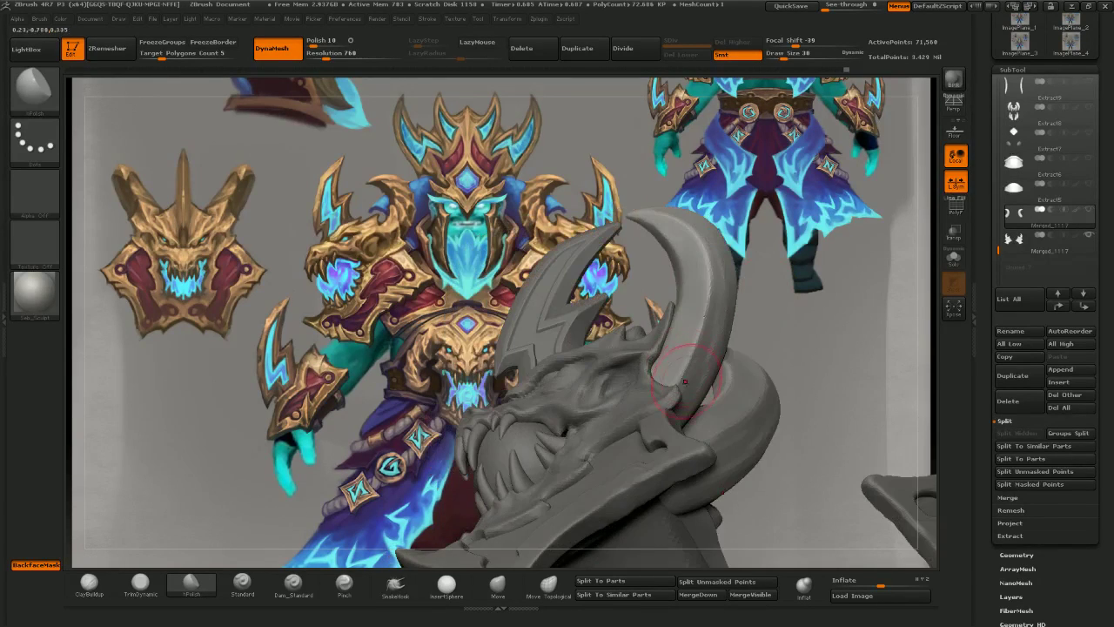
left_click_drag(727, 191, 622, 198)
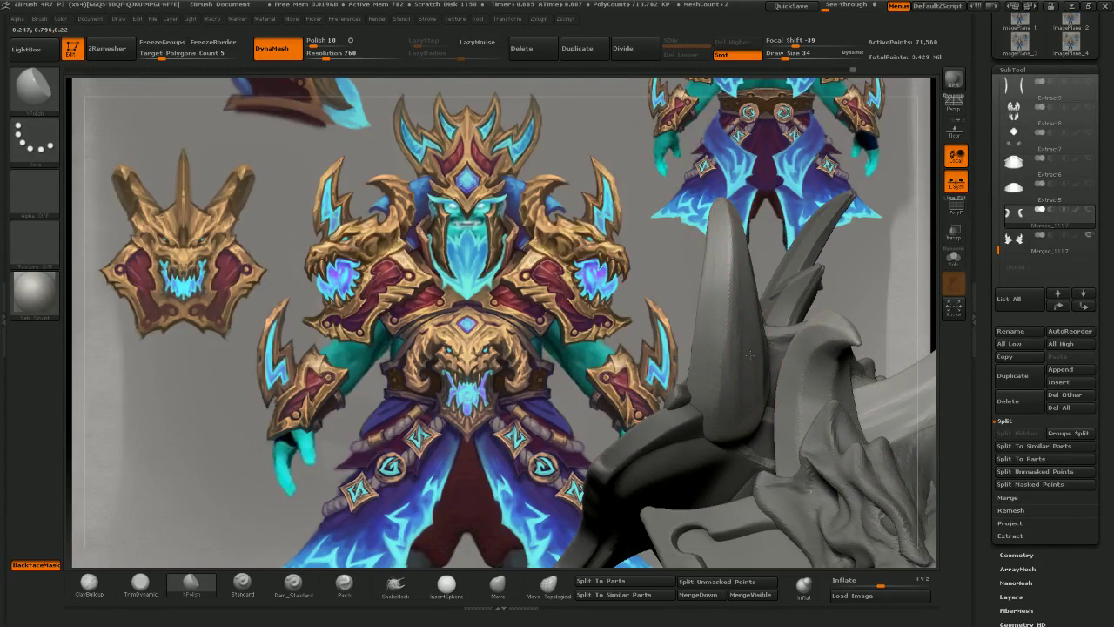
left_click_drag(789, 206, 703, 331)
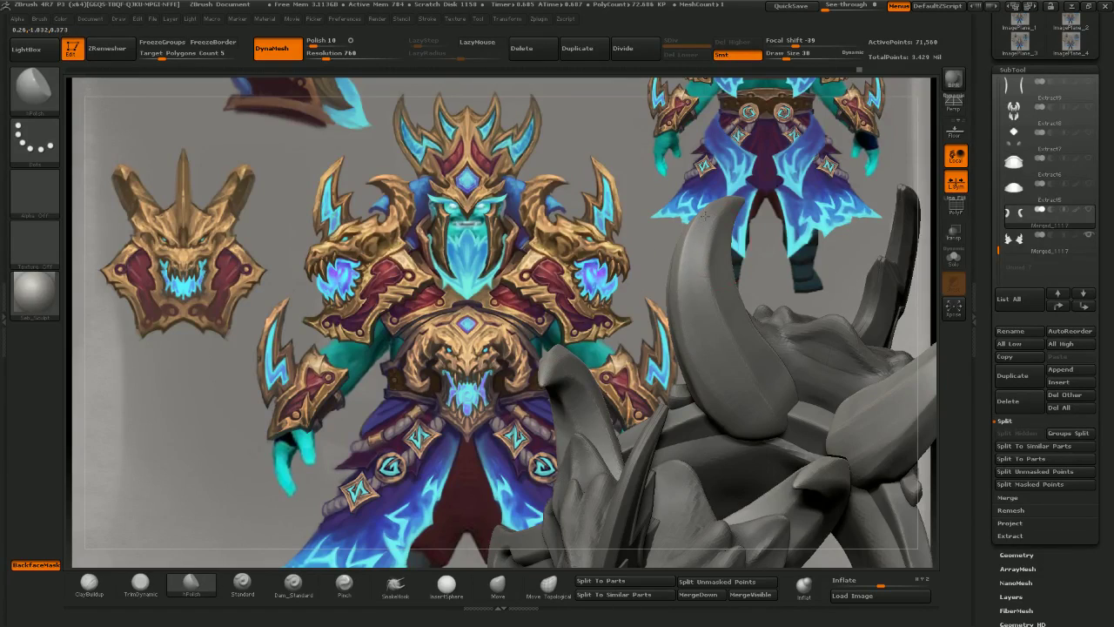
left_click_drag(705, 215, 643, 228)
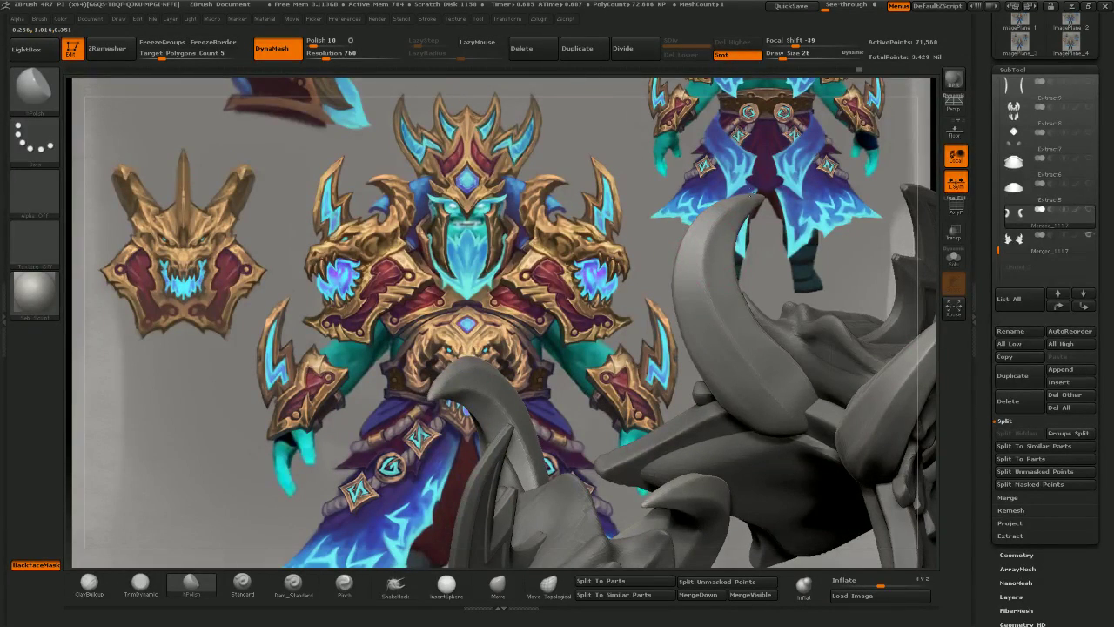
left_click_drag(754, 193, 739, 252)
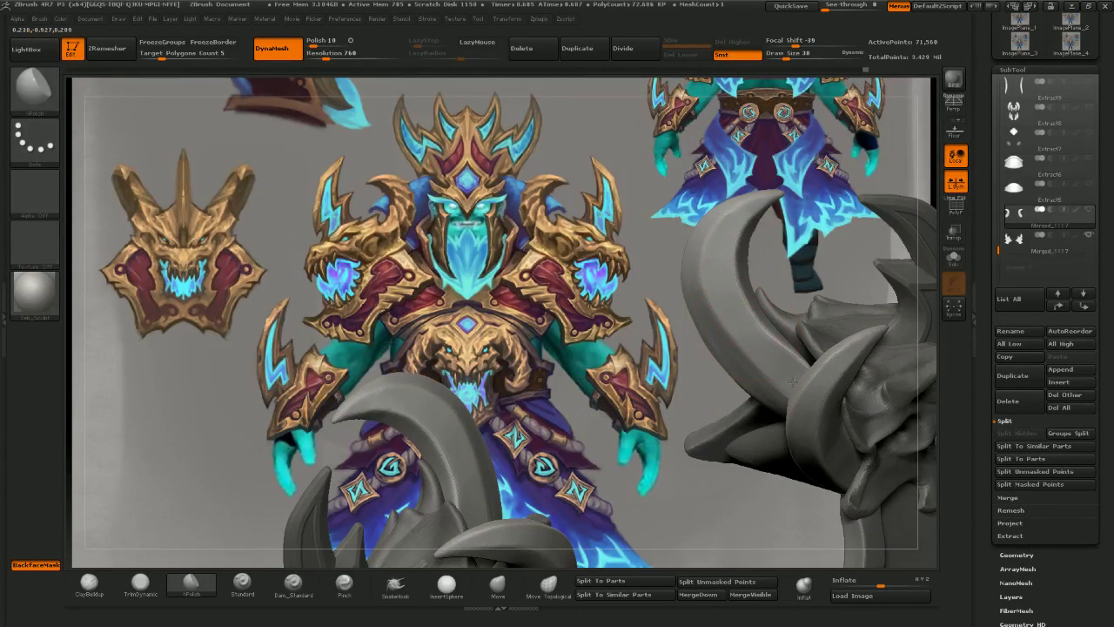
left_click_drag(607, 306, 643, 311)
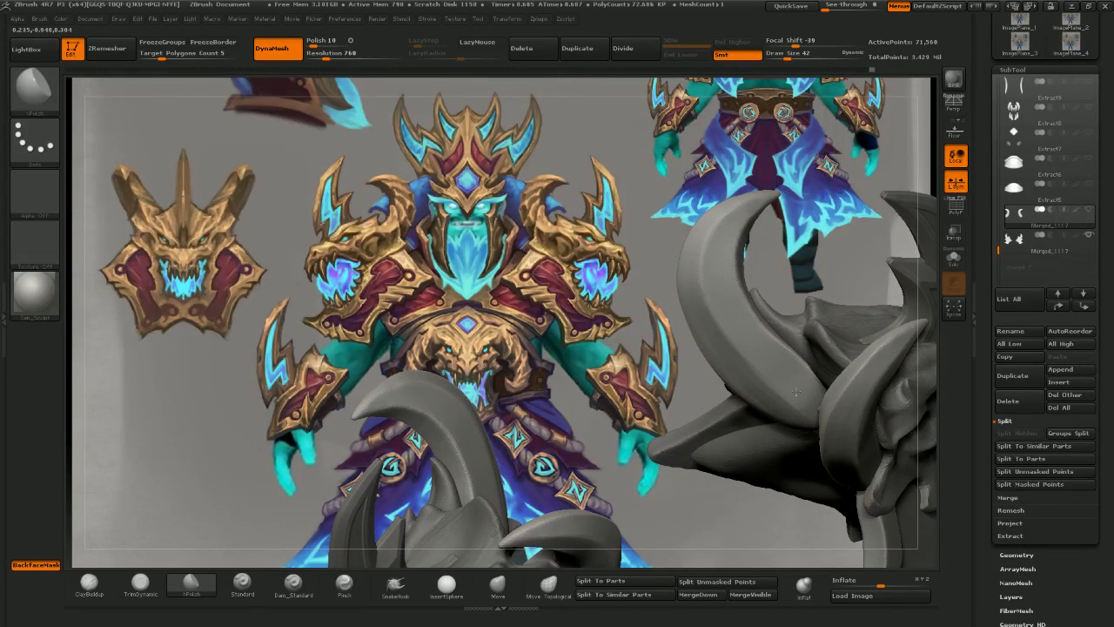
mouse_move(576, 174)
left_mouse_down()
mouse_move(602, 167)
mouse_move(604, 206)
left_mouse_up()
- Adjust the large curved horns with the Move brush at draw sizes 66 and 38
left_click(498, 583)
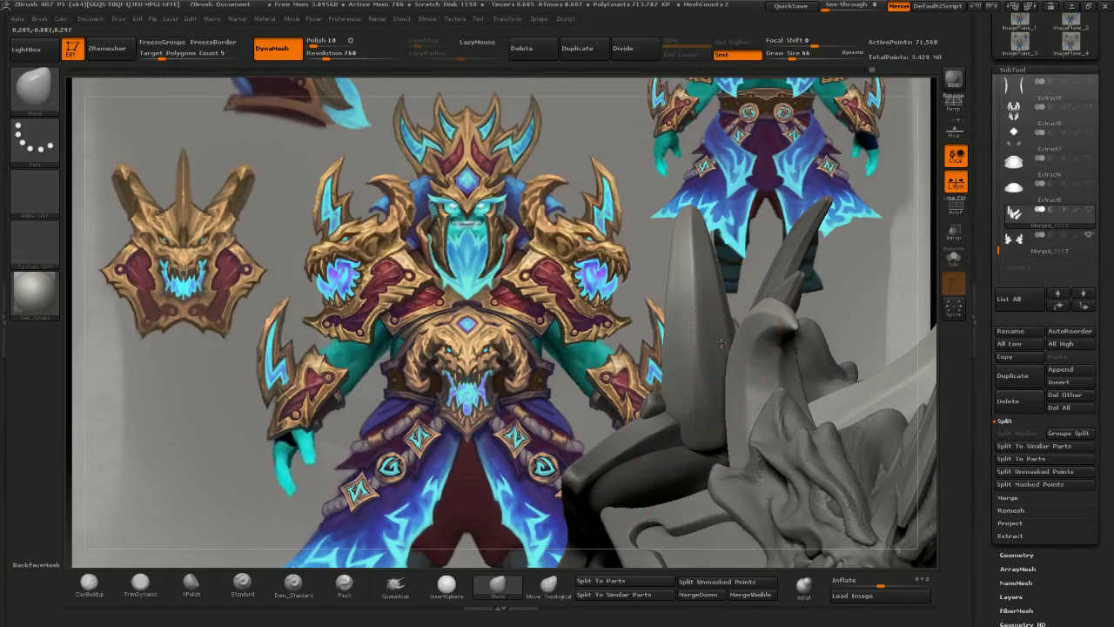
right_click_drag(720, 344, 724, 351)
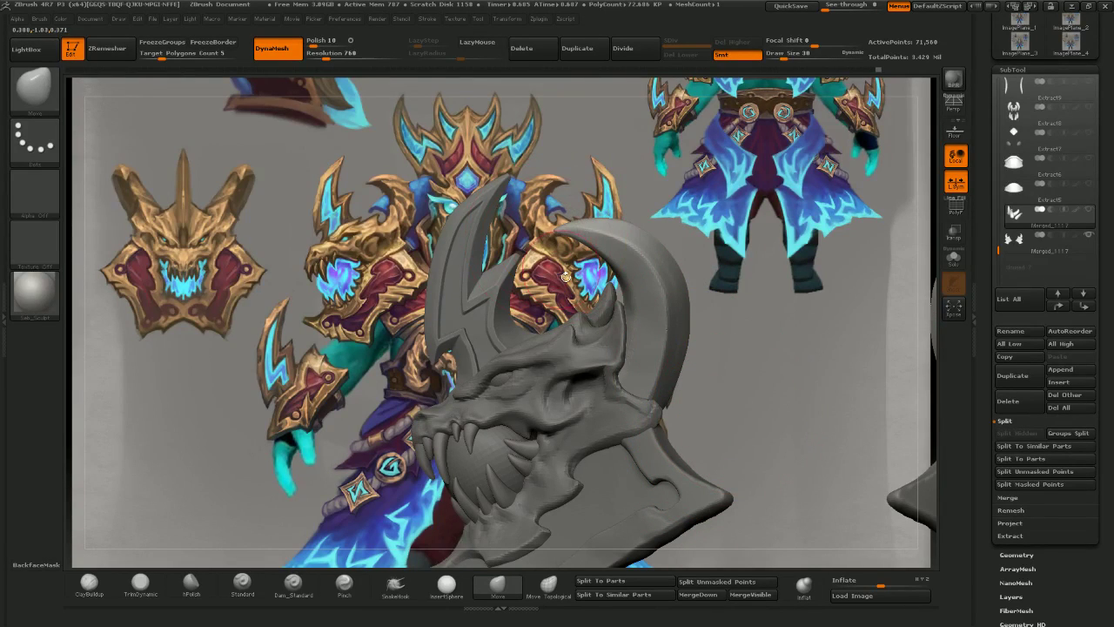
key("ctrl")
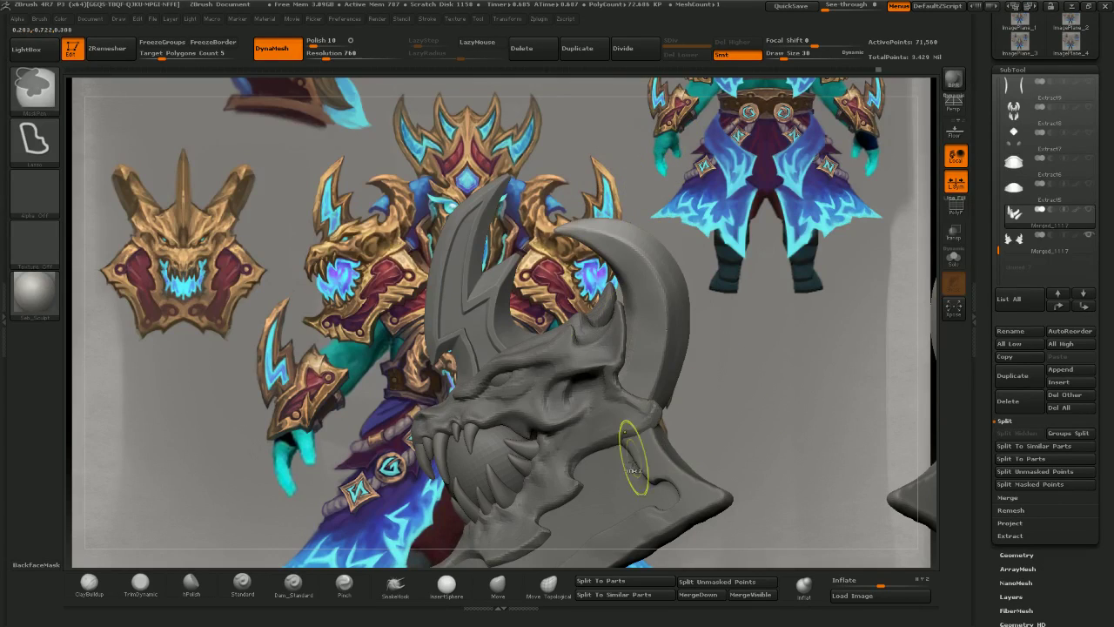
mouse_move(576, 377)
left_mouse_down("ctrl")
mouse_move(581, 418)
mouse_move(665, 443)
mouse_move(680, 396)
left_mouse_up("ctrl")
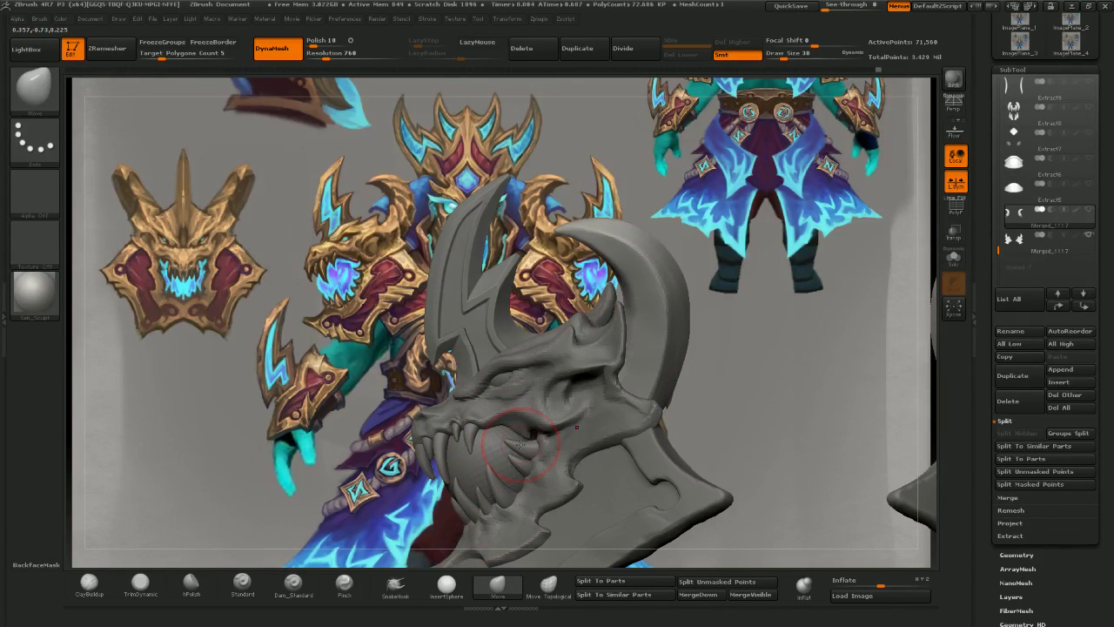
- Select the skull subtool Merged_1117 and show the large curved horns alongside it
left_click(590, 397, "alt")
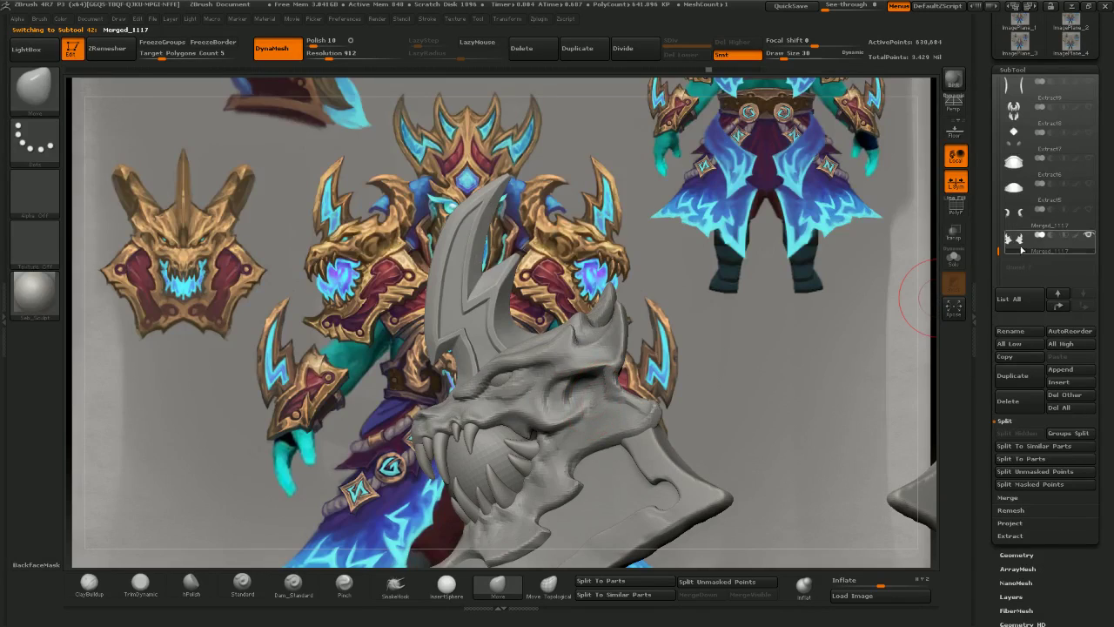
left_click(1088, 210)
left_click_drag(701, 342, 708, 334)
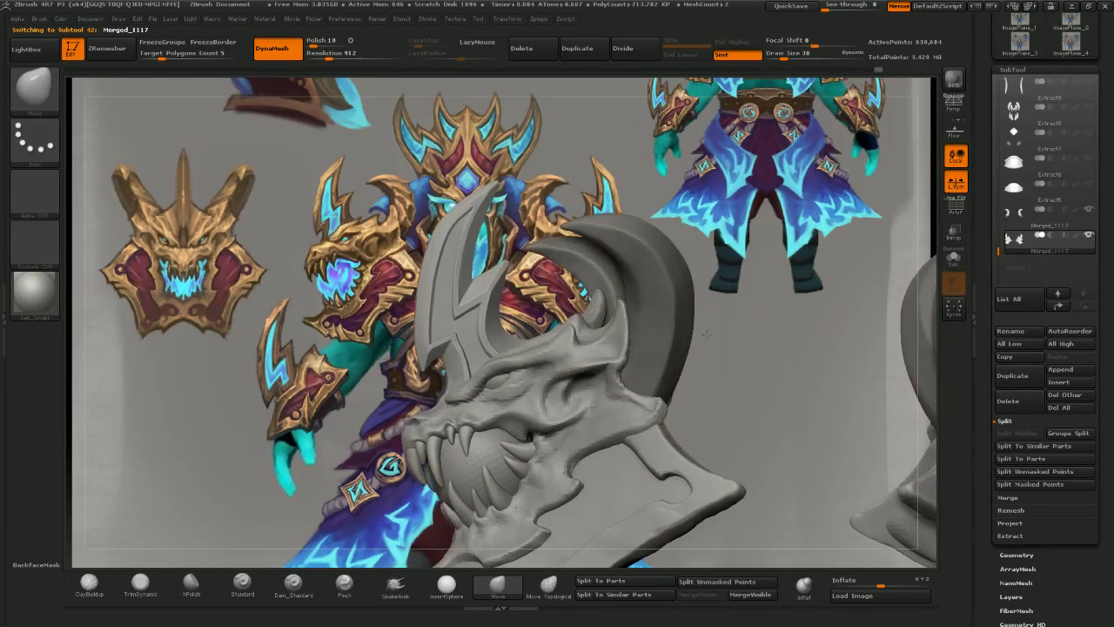
left_click_drag(257, 312, 296, 327)
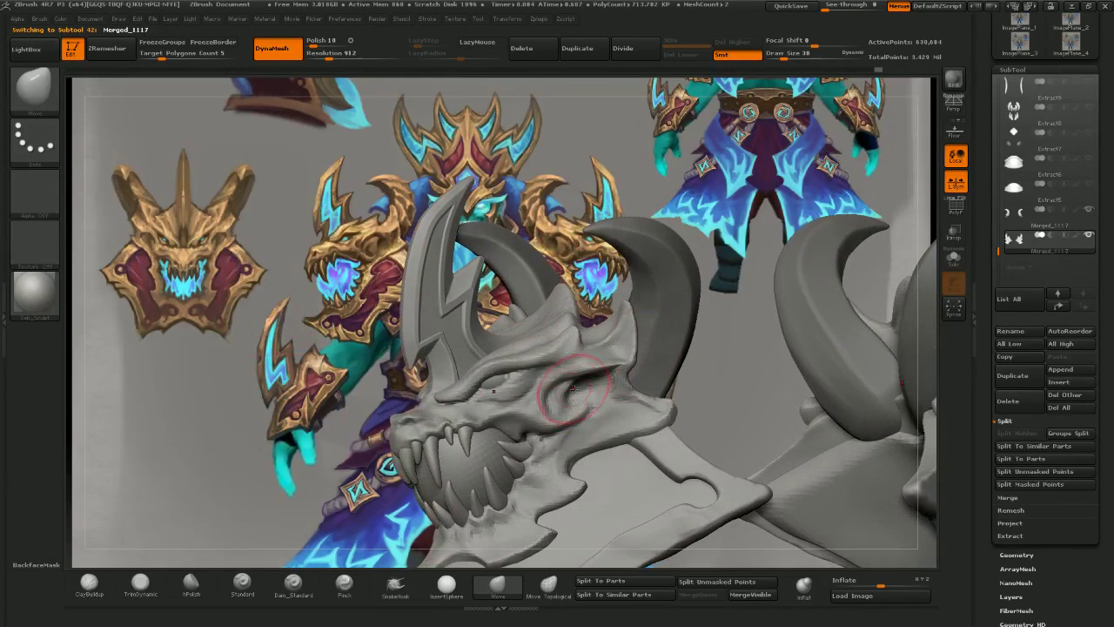
- Reshape the pointed jaw corner behind the dragon's cheek with the Move Topological brush
mouse_move(727, 366)
left_mouse_down()
mouse_move(716, 427)
mouse_move(637, 417)
left_mouse_up()
left_click(549, 587)
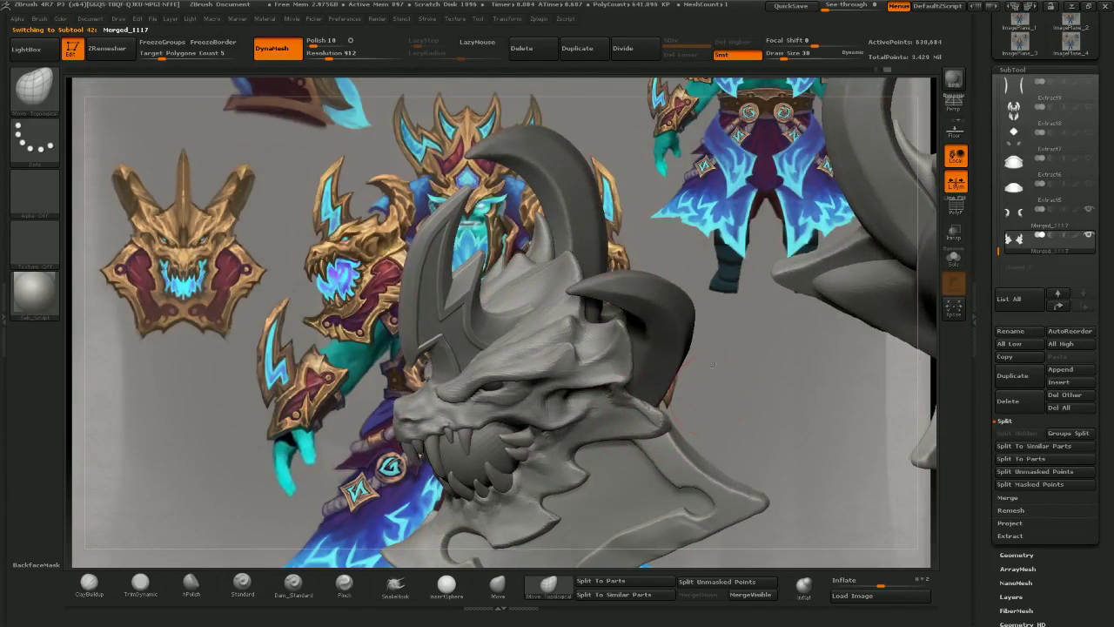
left_click_drag(707, 427, 696, 379)
mouse_move(644, 424)
left_mouse_down()
mouse_move(615, 436)
mouse_move(590, 418)
left_mouse_up()
key("bracketright")
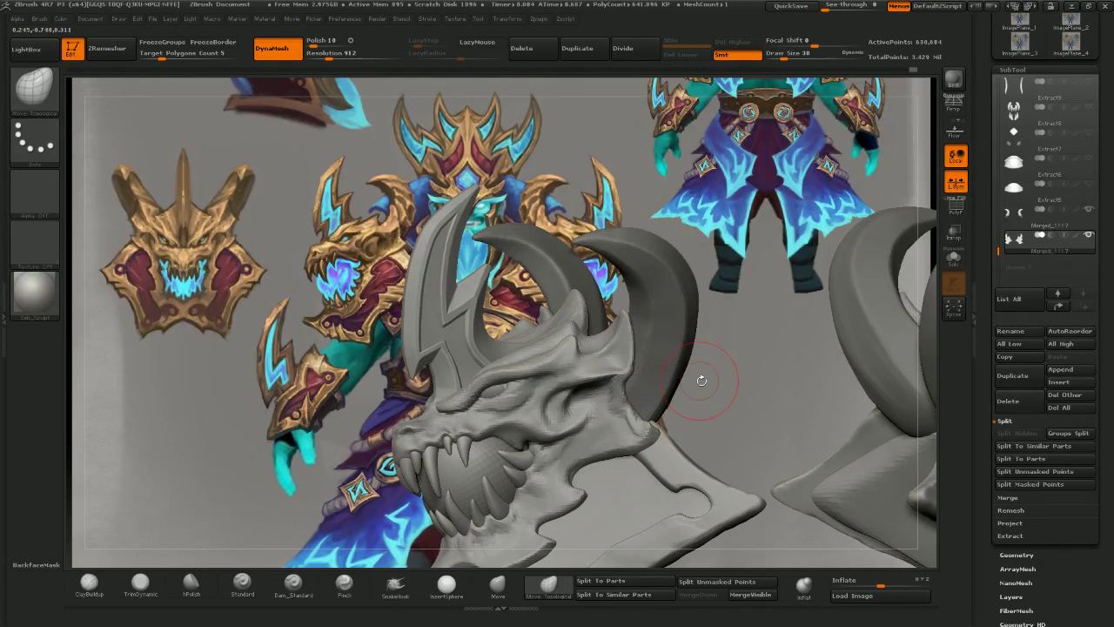
- Adjust the surface beneath the dragon head's rear spike with small Move Topological strokes
mouse_move(702, 380)
left_mouse_down()
mouse_move(724, 359)
mouse_move(619, 386)
mouse_move(632, 404)
left_mouse_up()
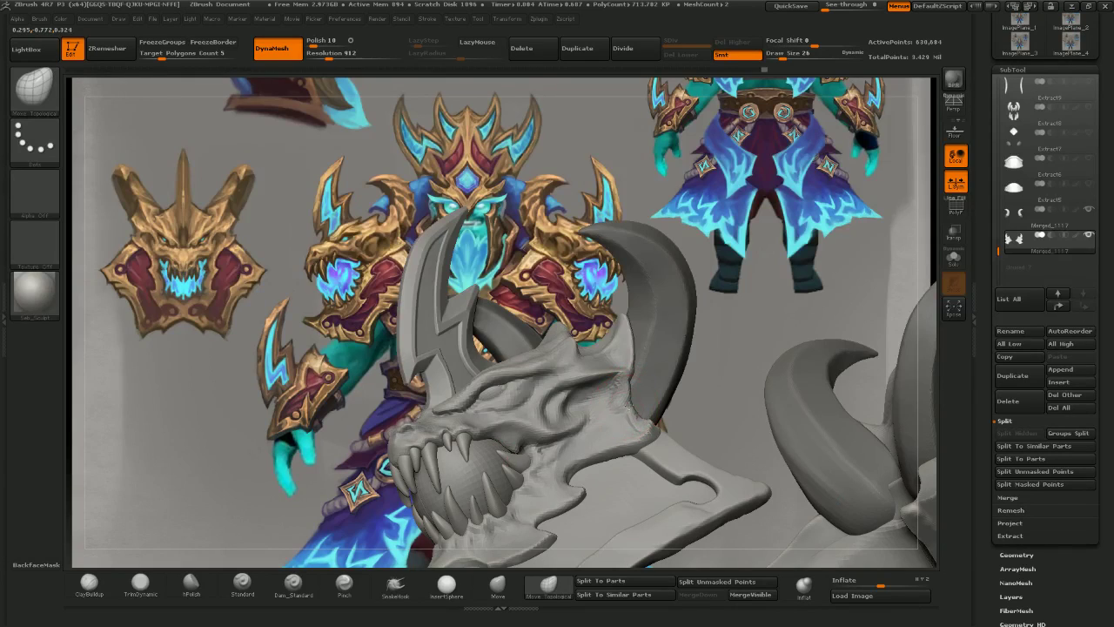
left_click_drag(723, 393, 683, 383)
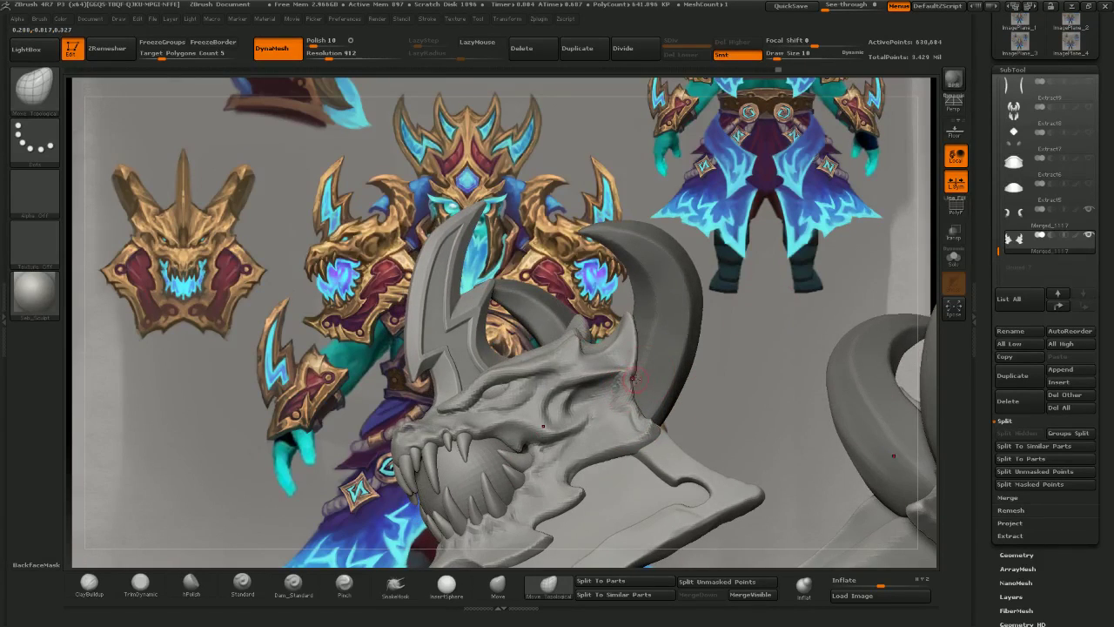
key("]")
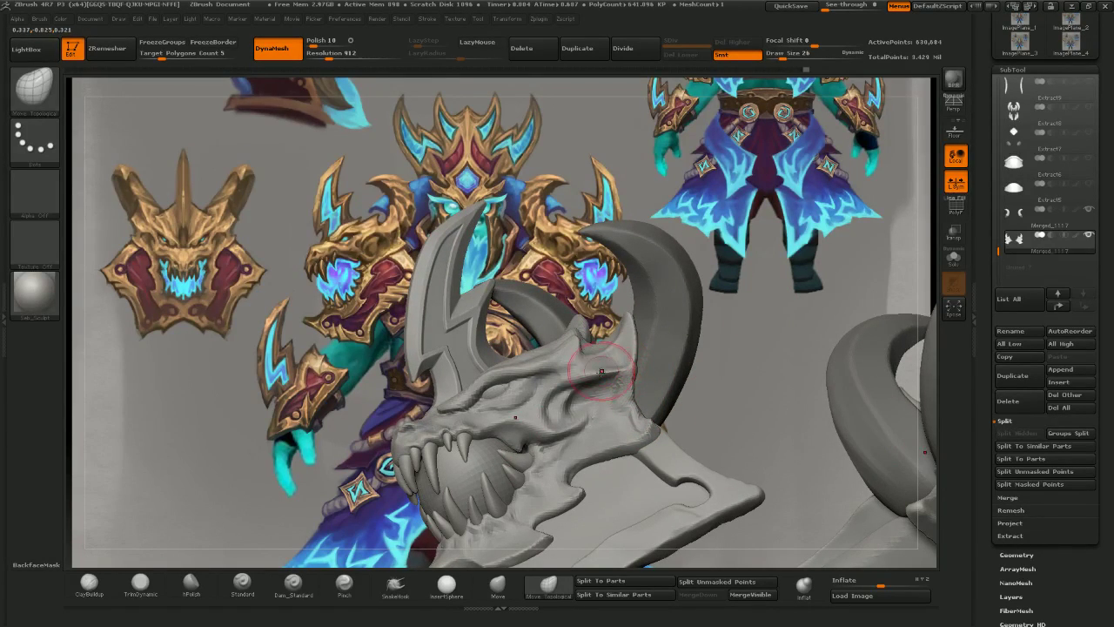
key("[")
left_click_drag(596, 373, 610, 375)
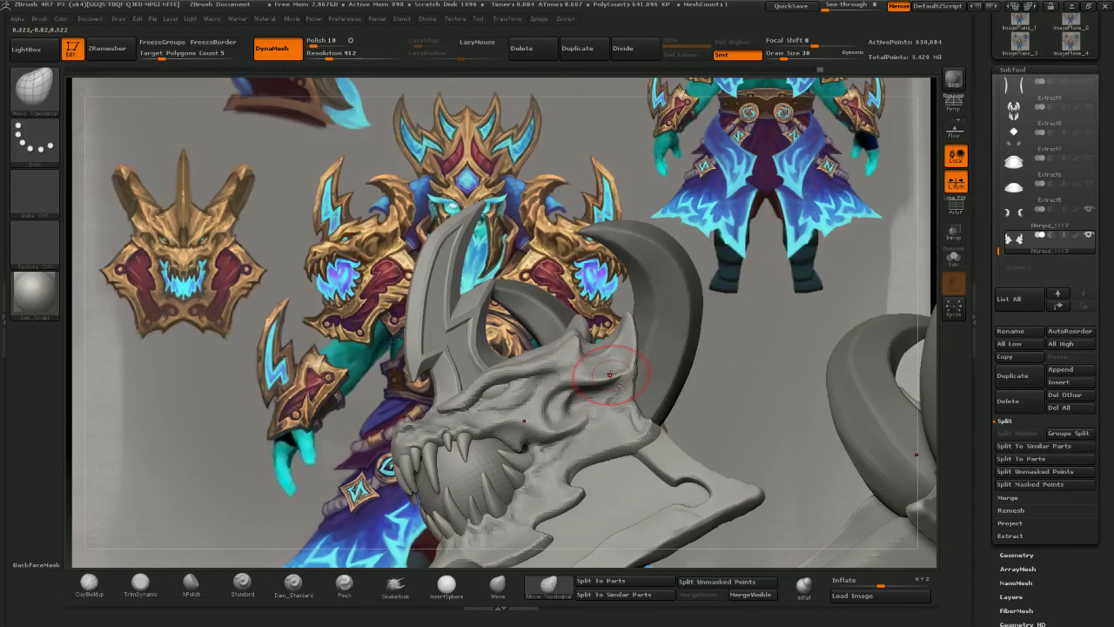
- Refine the rear spike and the hollow below it from several angles with the Move Topological brush
left_click_drag(748, 388, 669, 391)
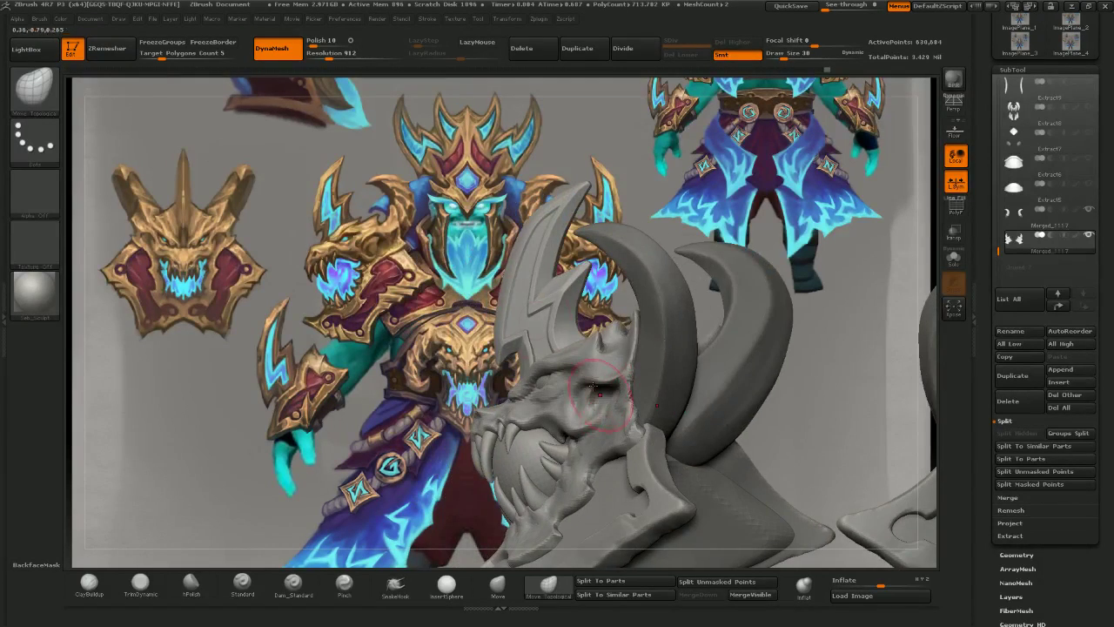
left_click_drag(593, 385, 592, 384)
left_click_drag(623, 366, 750, 348)
key("[")
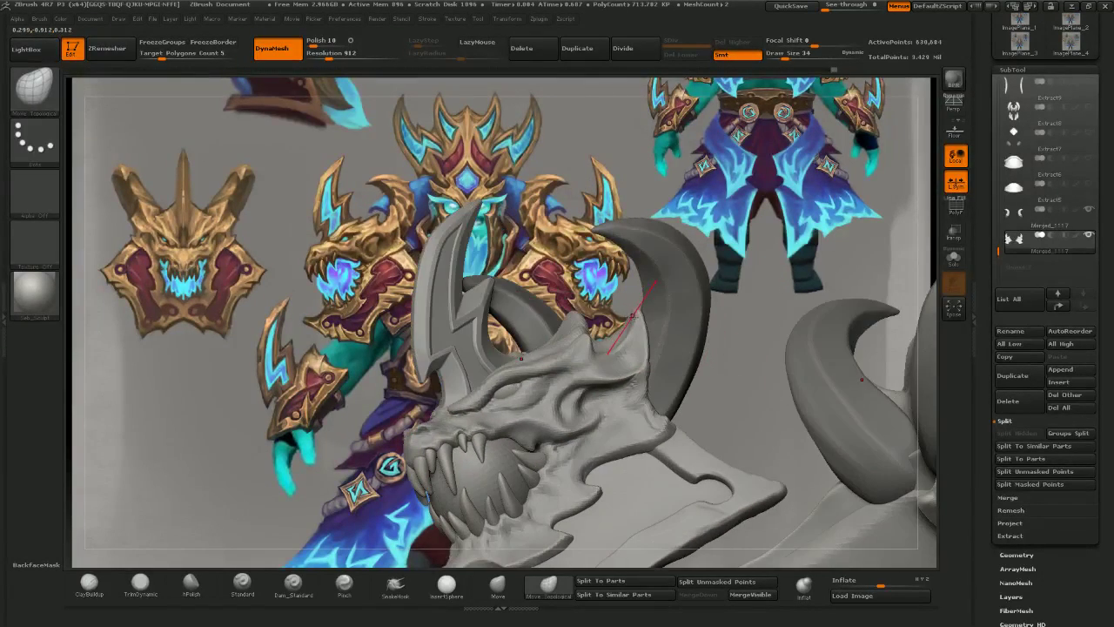
mouse_move(660, 261)
right_mouse_down()
mouse_move(659, 357)
mouse_move(696, 374)
mouse_move(657, 390)
right_mouse_up()
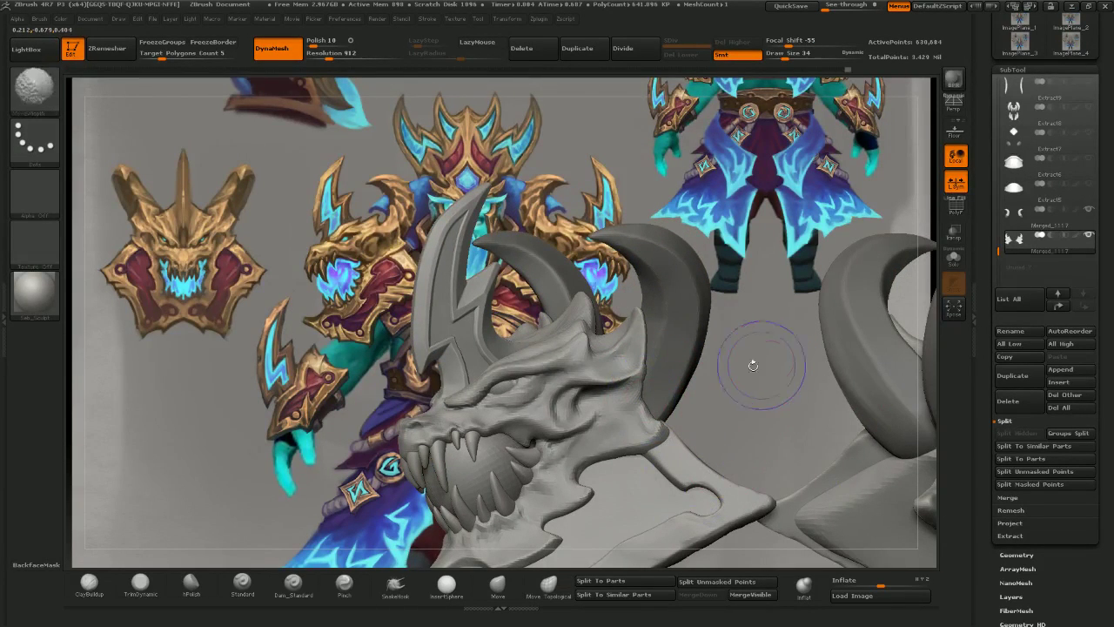
- Reshape the rear jaw corner where it meets the armor plate, using Move Topological at draw sizes 42 and 54
mouse_move(754, 361)
left_mouse_down()
mouse_move(697, 454)
mouse_move(748, 444)
left_mouse_up()
key("]")
key("]")
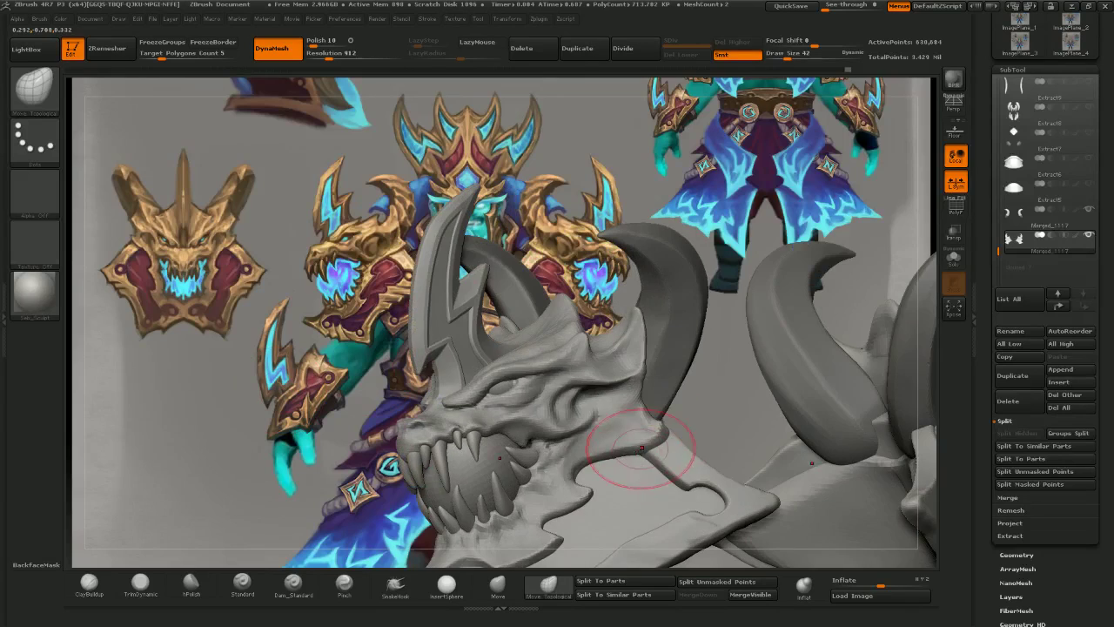
mouse_move(669, 442)
left_mouse_down()
mouse_move(708, 423)
mouse_move(689, 443)
left_mouse_up()
right_click_drag(689, 443, 654, 416)
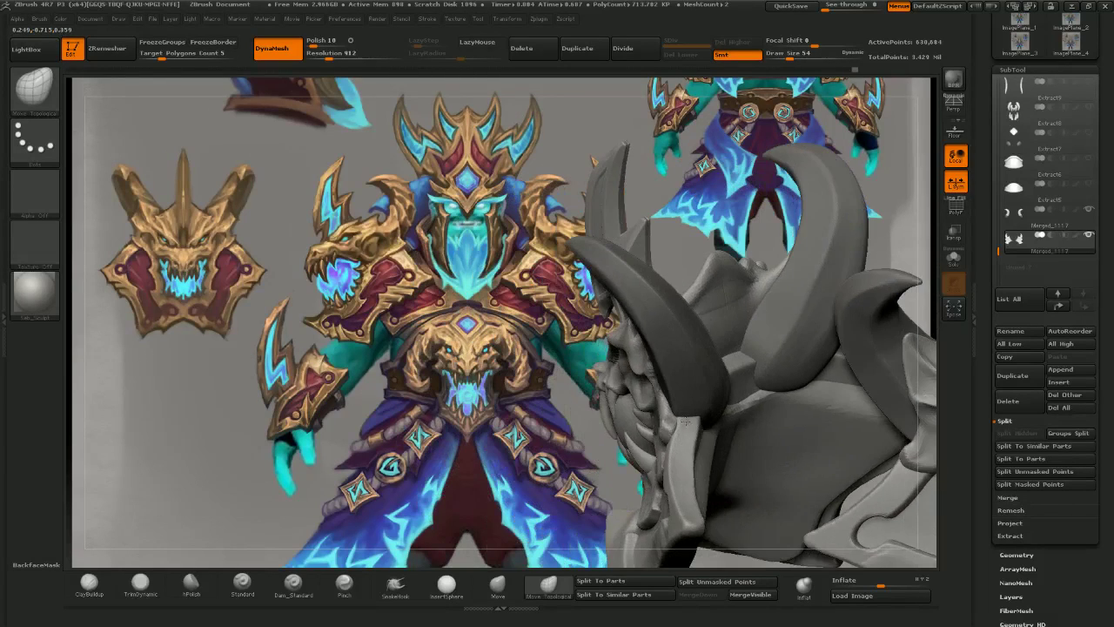
left_click_drag(651, 409, 644, 419)
right_click_drag(646, 422, 673, 444)
left_click_drag(674, 448, 698, 434)
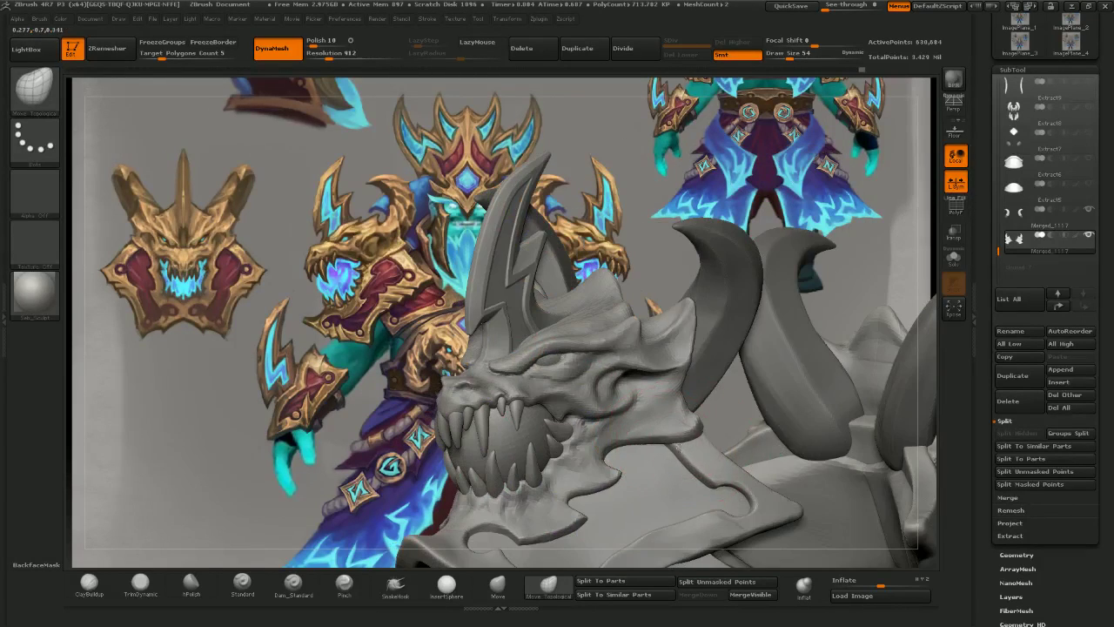
mouse_move(715, 432)
right_mouse_down()
mouse_move(693, 424)
mouse_move(694, 409)
mouse_move(737, 420)
mouse_move(748, 411)
right_mouse_up()
right_click_drag(655, 405, 668, 450)
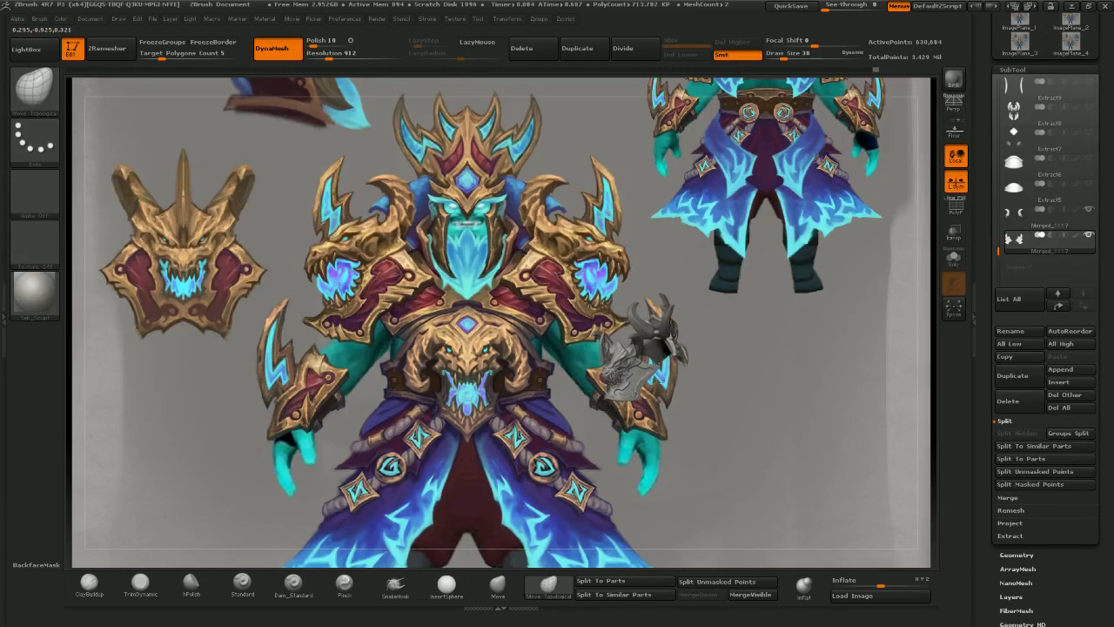
- Isolate the ball inside the dragon's mouth to check it, restore the whole head, and review it from the front
right_click_drag(677, 348, 726, 402)
right_click_drag(514, 369, 536, 386, "alt")
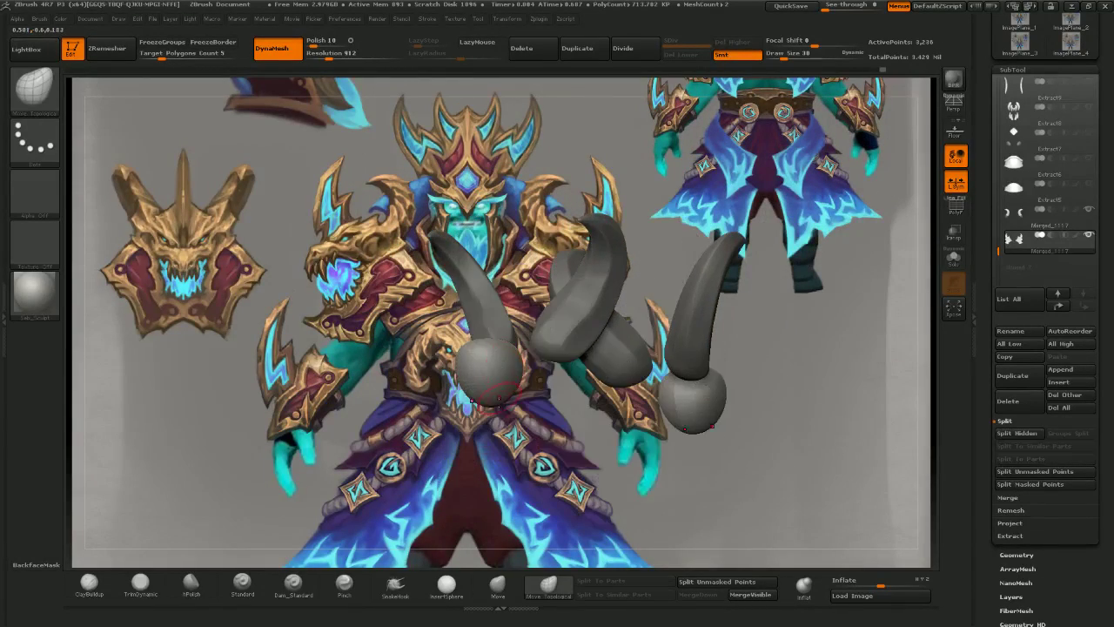
mouse_move(557, 365)
left_mouse_down()
mouse_move(488, 330)
mouse_move(514, 346)
left_mouse_up()
left_click_drag(549, 388, 548, 376, "shift")
mouse_move(530, 188)
left_mouse_down()
mouse_move(465, 224)
mouse_move(539, 224)
left_mouse_up()
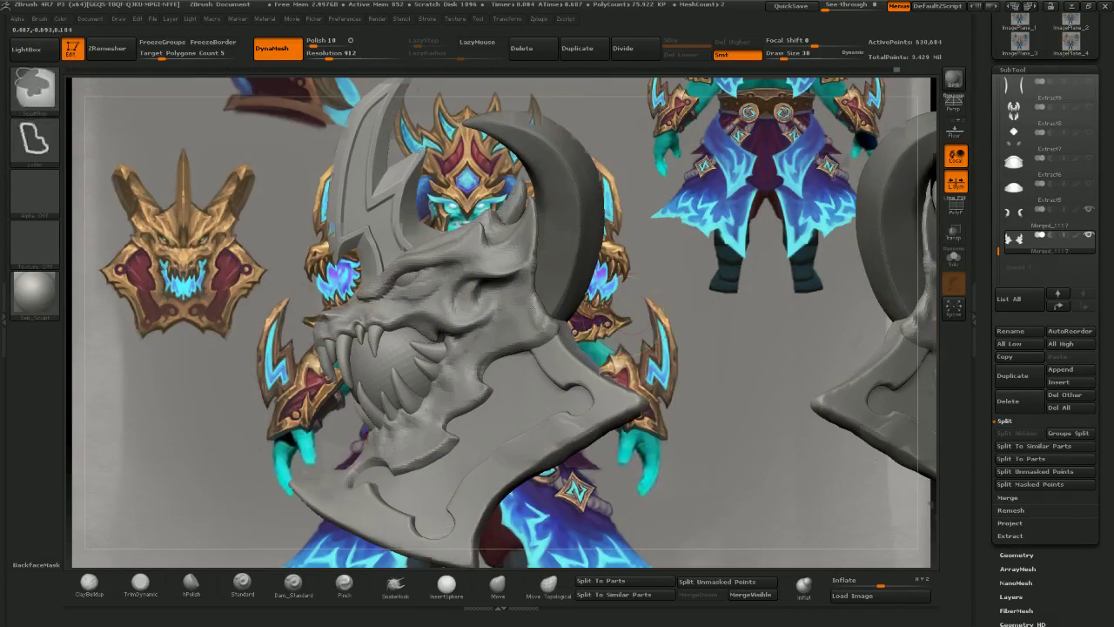
left_click_drag(470, 296, 514, 320)
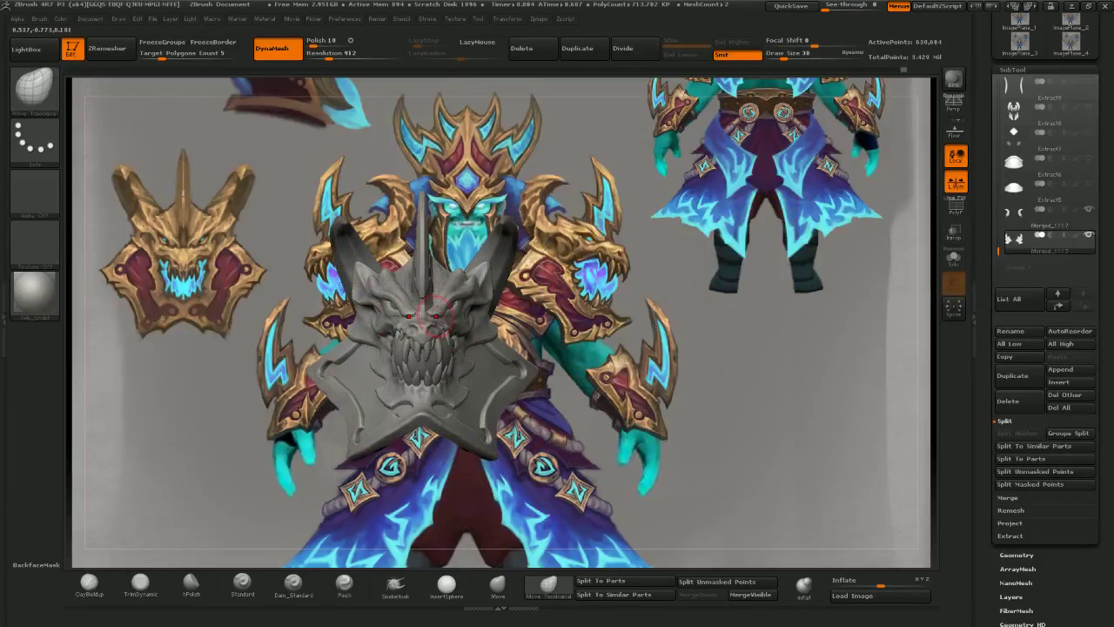
mouse_move(592, 304)
left_mouse_down()
mouse_move(495, 294)
mouse_move(524, 307)
left_mouse_up()
left_click_drag(640, 335, 612, 280)
- Select the curved horns and adjust their bases against the back of the head with Move Topological at draw size 86
left_click(612, 280, "alt")
right_click_drag(612, 280, 652, 392, "alt")
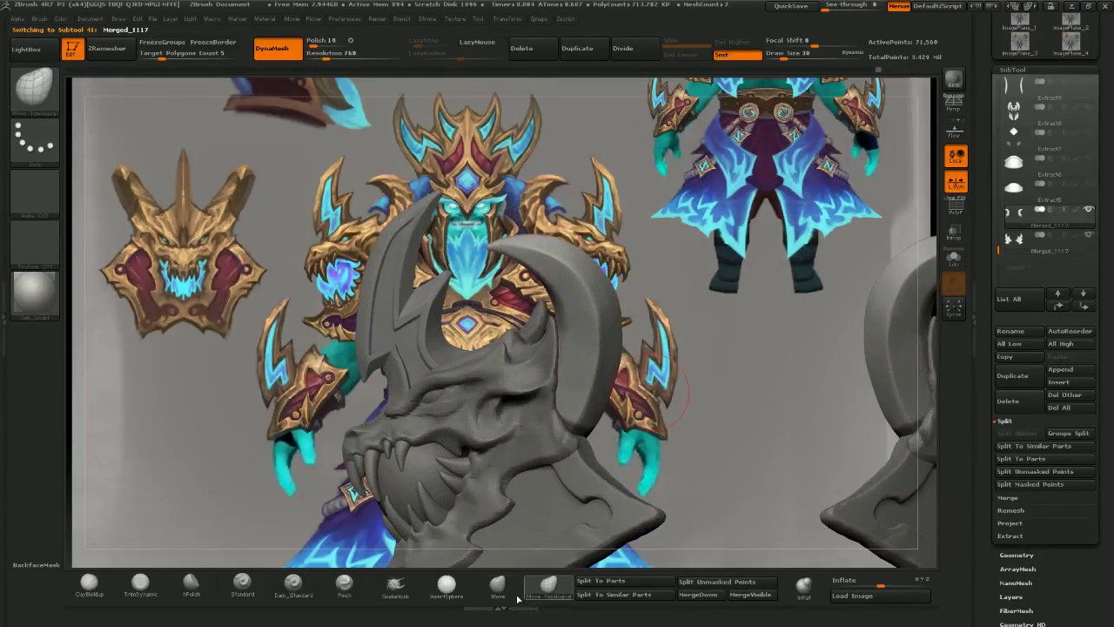
left_click_drag(645, 427, 639, 462)
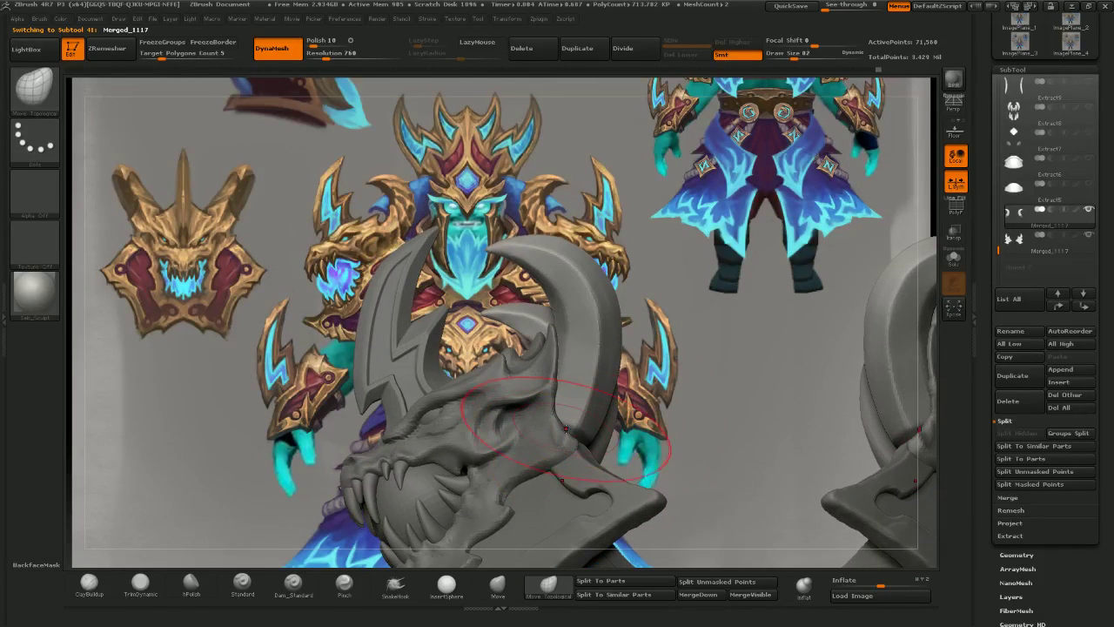
left_click_drag(746, 435, 684, 432)
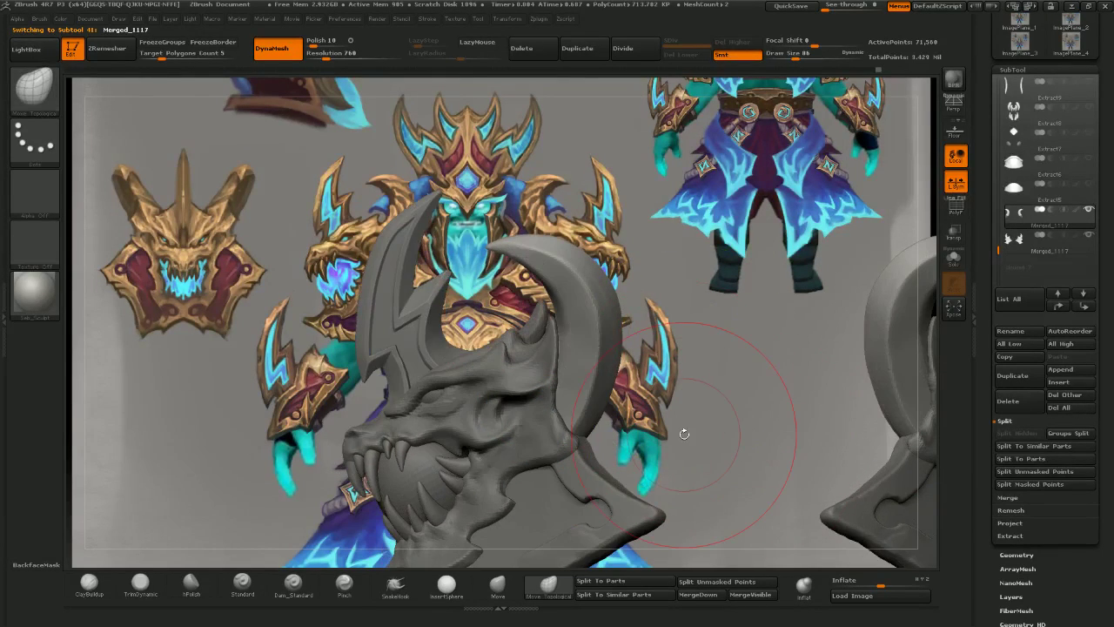
mouse_move(578, 426)
right_mouse_down()
mouse_move(630, 424)
mouse_move(589, 423)
right_mouse_up()
left_click_drag(590, 423, 590, 424)
right_click_drag(673, 224, 713, 235, "alt")
right_click_drag(712, 235, 685, 256, "ctrl")
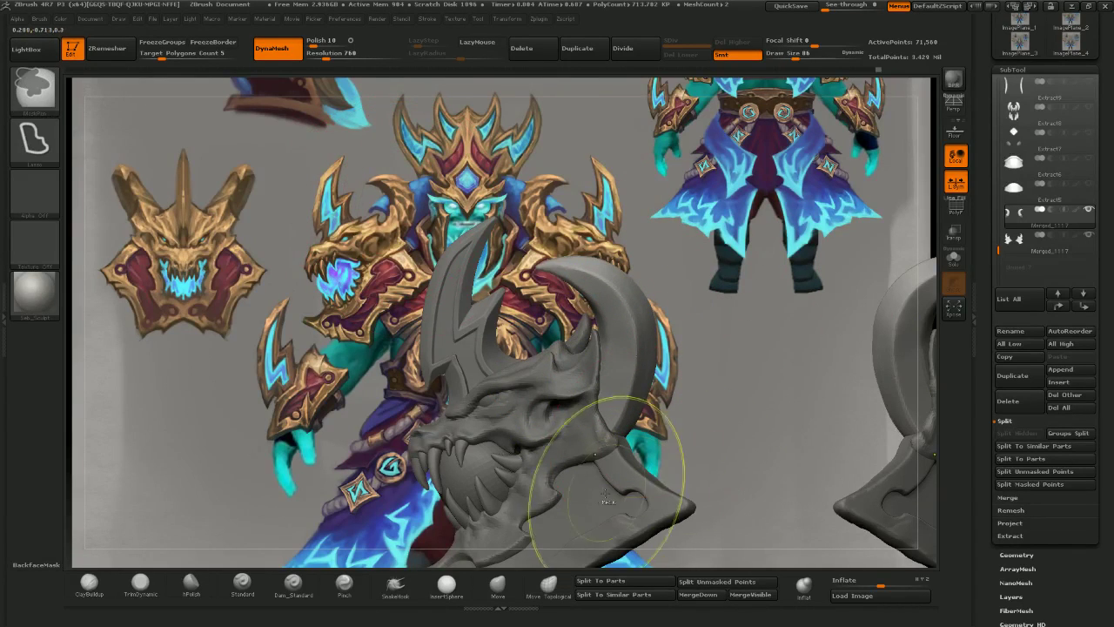
- Mask the upper part of the curved horns with a lasso selection, leaving only their bases editable
mouse_move(546, 449)
left_mouse_down("ctrl")
mouse_move(619, 471)
mouse_move(641, 437)
mouse_move(611, 322)
mouse_move(516, 365)
left_mouse_up("ctrl")
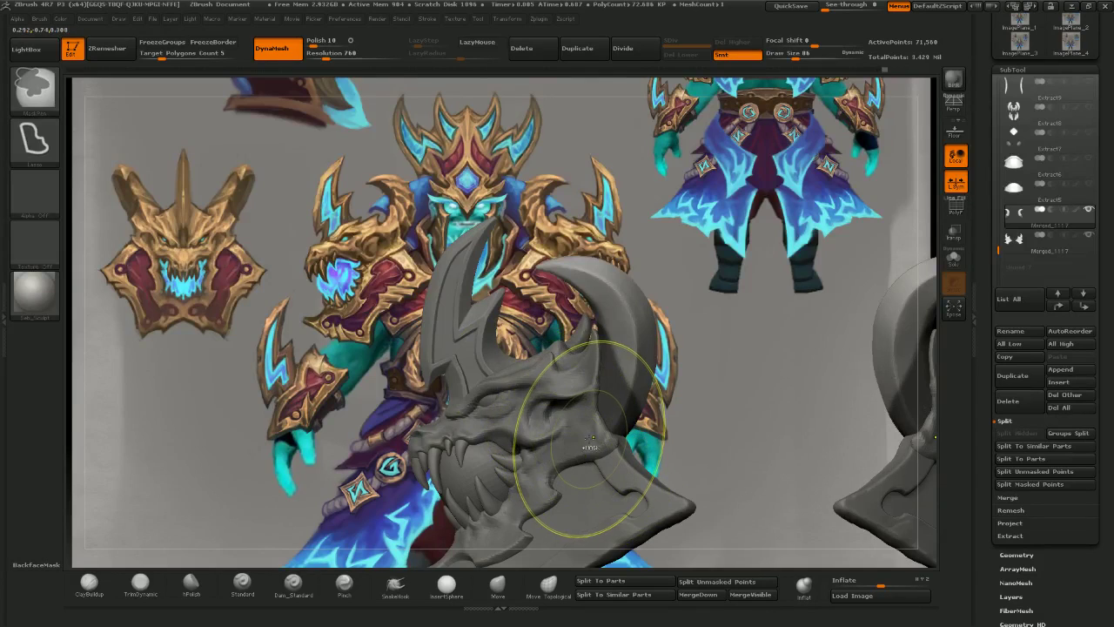
left_click(736, 345, "ctrl")
left_click_drag(736, 345, 660, 373)
- Pull the unmasked horn bases into shape with the Move brush at draw size 86
left_click(497, 582)
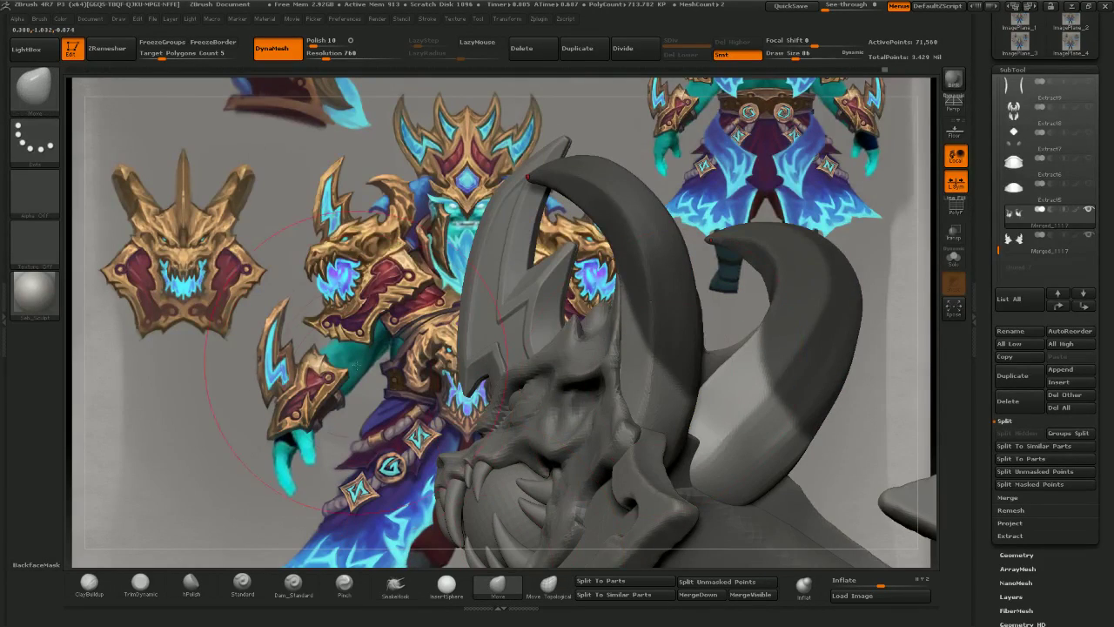
right_click_drag(561, 383, 635, 441)
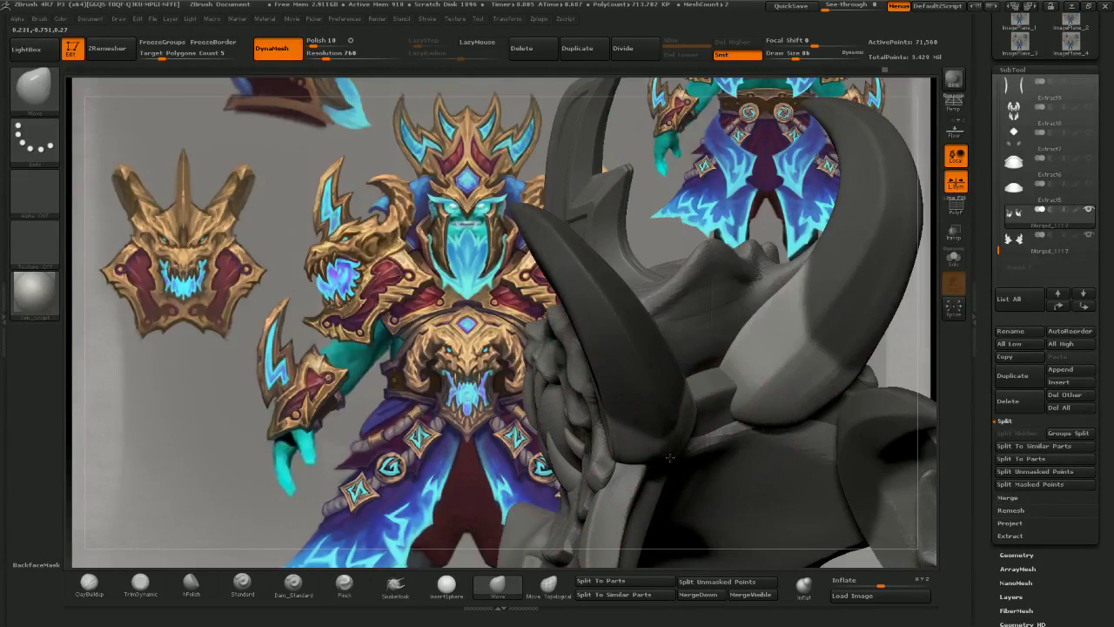
left_click_drag(635, 441, 642, 451)
right_click_drag(568, 433, 645, 443)
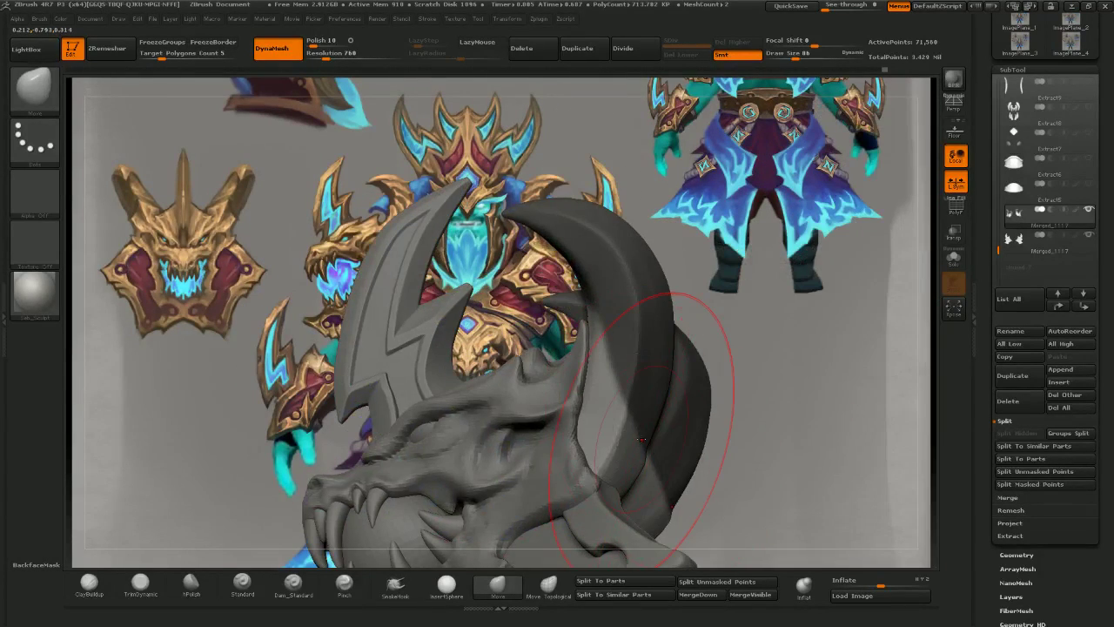
- Widen the horn bases outward where they meet the jaw corner, reducing the Move brush to draw size 62
key("[")
key("[")
left_click_drag(661, 458, 651, 464)
mouse_move(649, 459)
right_mouse_down()
mouse_move(708, 450)
mouse_move(628, 445)
right_mouse_up()
key("[")
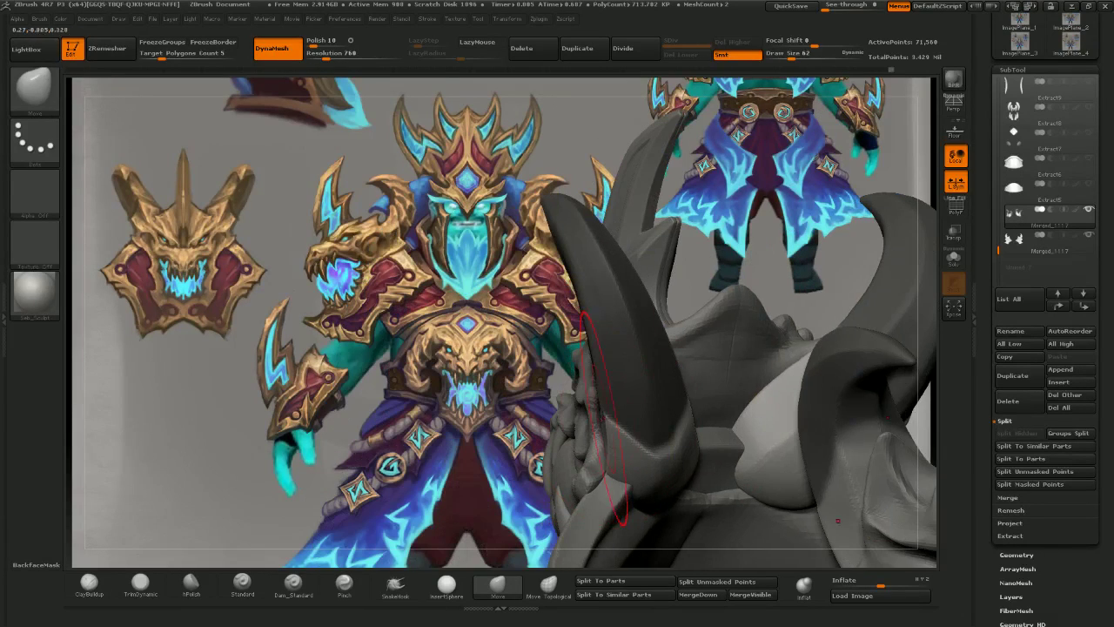
left_click_drag(605, 427, 616, 432)
mouse_move(600, 418)
right_mouse_down()
mouse_move(547, 368)
mouse_move(803, 276)
right_mouse_up()
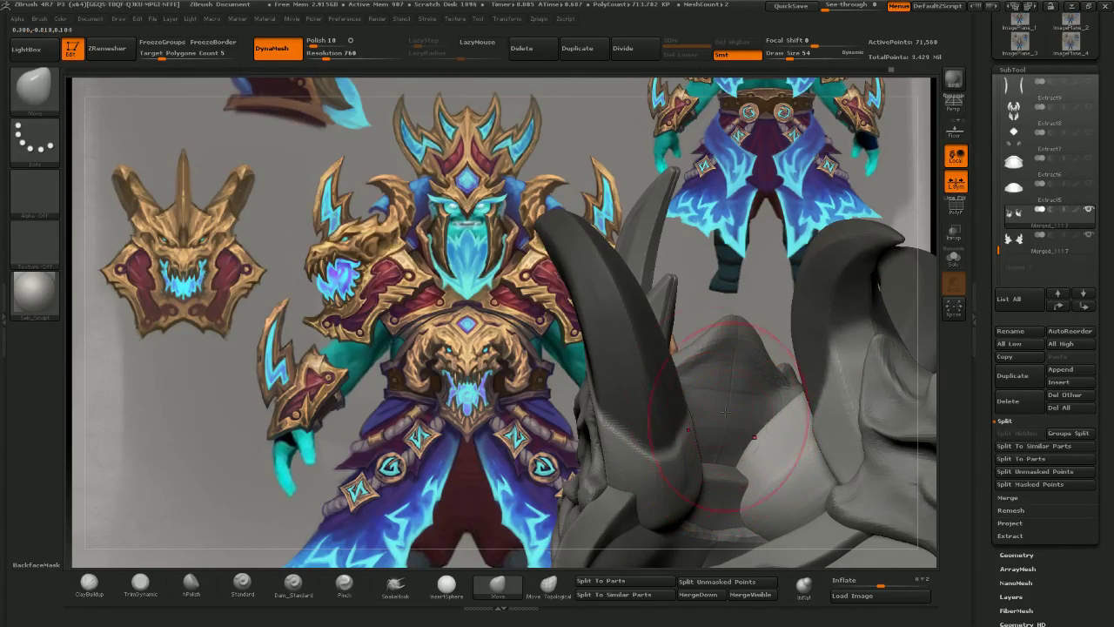
- Shape the inner and rear sides of the unmasked horn bases with the Move brush at draw size 54
mouse_move(632, 391)
right_mouse_down()
mouse_move(739, 396)
mouse_move(766, 383)
mouse_move(562, 421)
mouse_move(807, 374)
right_mouse_up()
left_click_drag(806, 374, 744, 442)
left_click_drag(865, 458, 874, 409)
mouse_move(628, 359)
right_mouse_down()
mouse_move(557, 355)
mouse_move(613, 360)
right_mouse_up()
left_click_drag(628, 360, 624, 358)
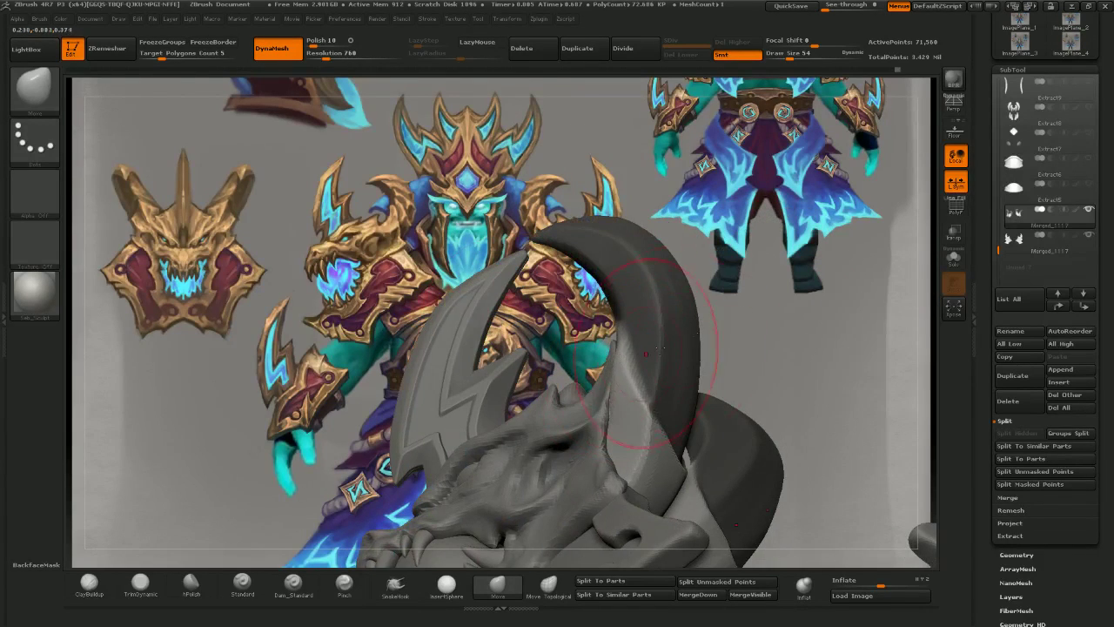
- Adjust the front edge of the horn bases beside the rear spikes with short Move strokes
right_click_drag(624, 358, 567, 372)
left_click_drag(605, 372, 615, 355)
left_click_drag(740, 305, 820, 321)
left_click_drag(620, 364, 608, 370)
mouse_move(737, 354)
left_mouse_down()
mouse_move(764, 362)
mouse_move(748, 339)
mouse_move(762, 338)
mouse_move(670, 341)
left_mouse_up()
right_click_drag(670, 341, 659, 357, "ctrl")
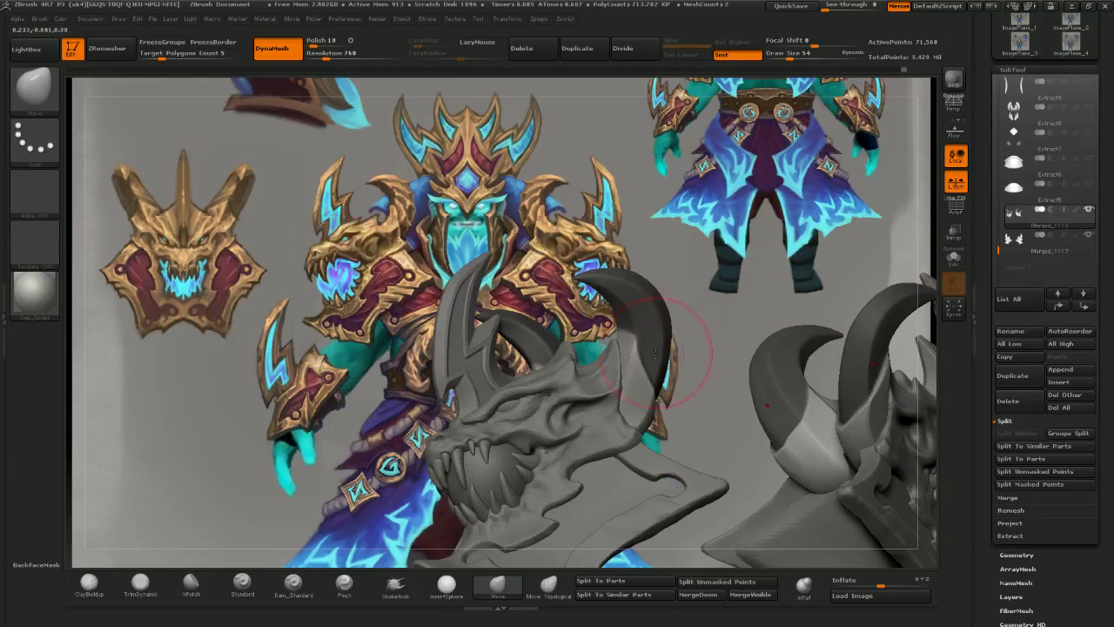
- Check the horns from other angles and clear the mask from their upper part
mouse_move(687, 348)
left_mouse_down()
mouse_move(718, 320)
mouse_move(788, 328)
left_mouse_up()
left_click_drag(774, 335, 737, 346)
right_click_drag(736, 347, 728, 391, "ctrl")
left_click_drag(728, 391, 716, 423)
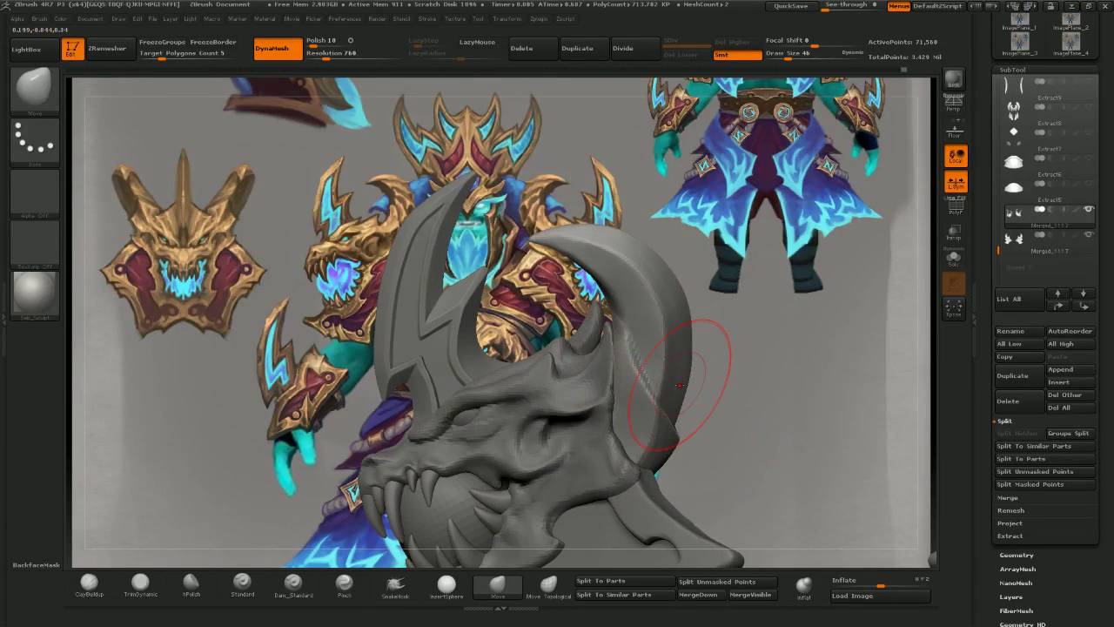
- Refine the horn's outer contour above its flared base with the Move brush at draw size 46
right_click_drag(658, 352, 706, 330, "alt")
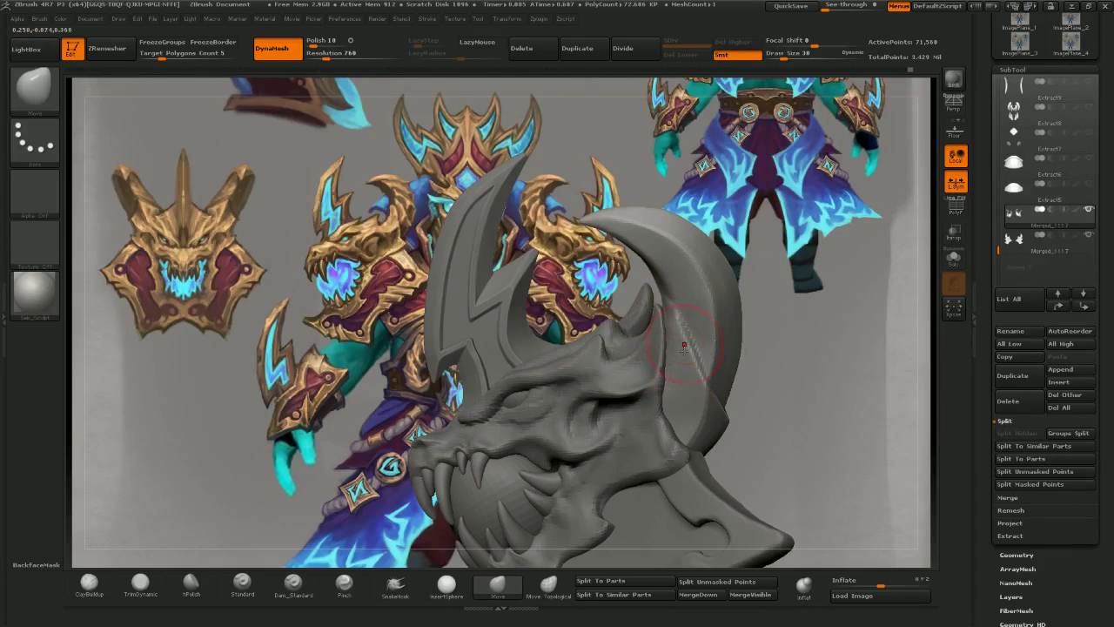
key("]")
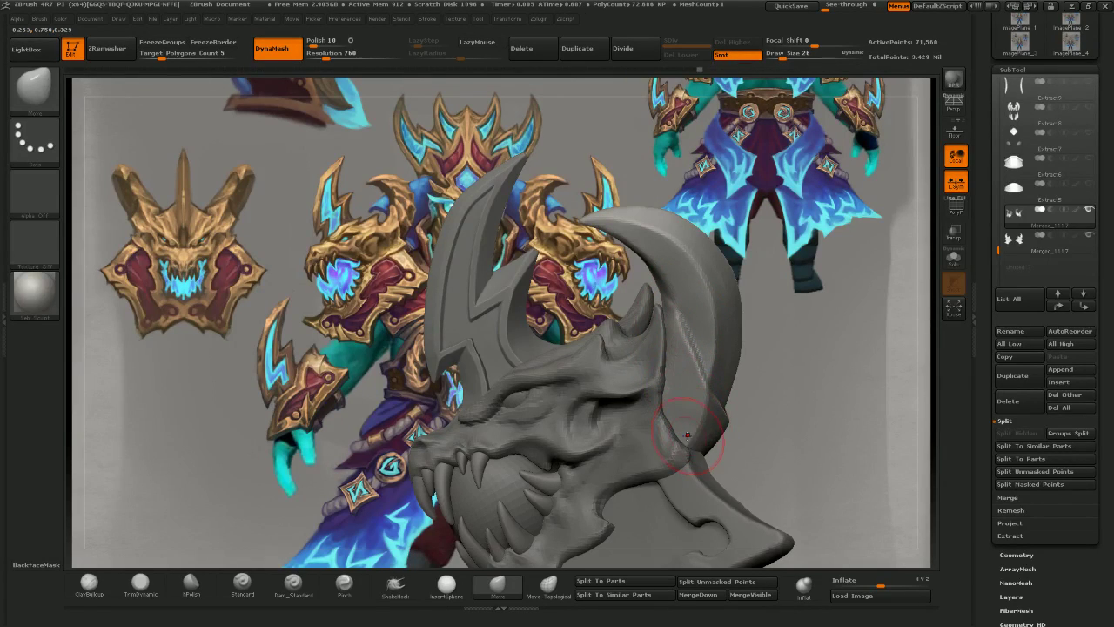
key("]")
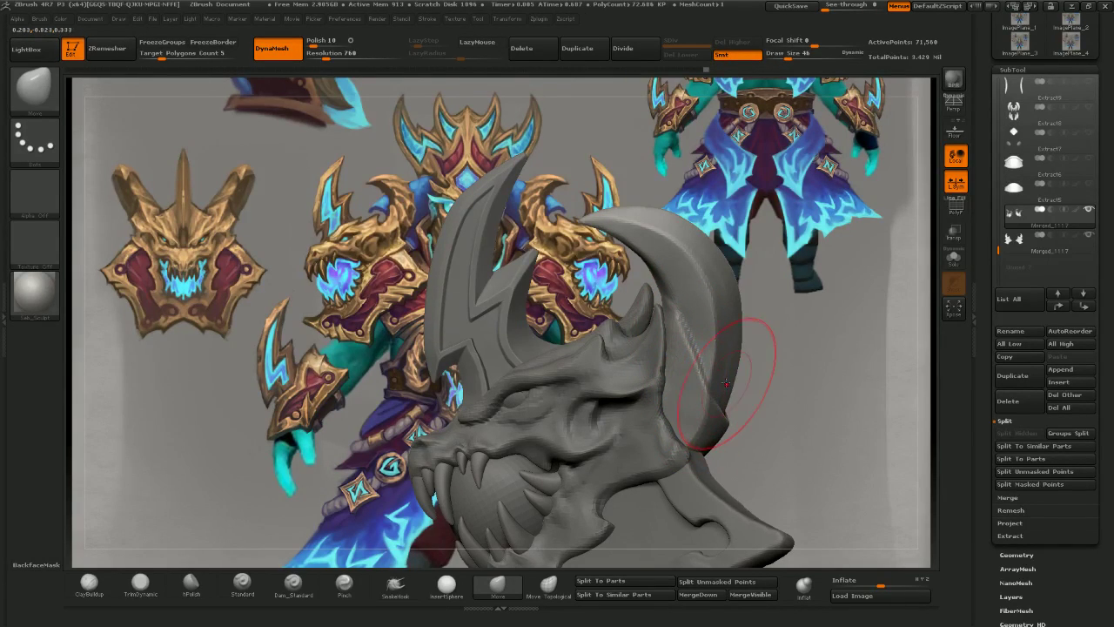
left_click_drag(724, 379, 735, 330)
right_click_drag(730, 318, 746, 374)
right_click_drag(835, 362, 695, 344, "alt")
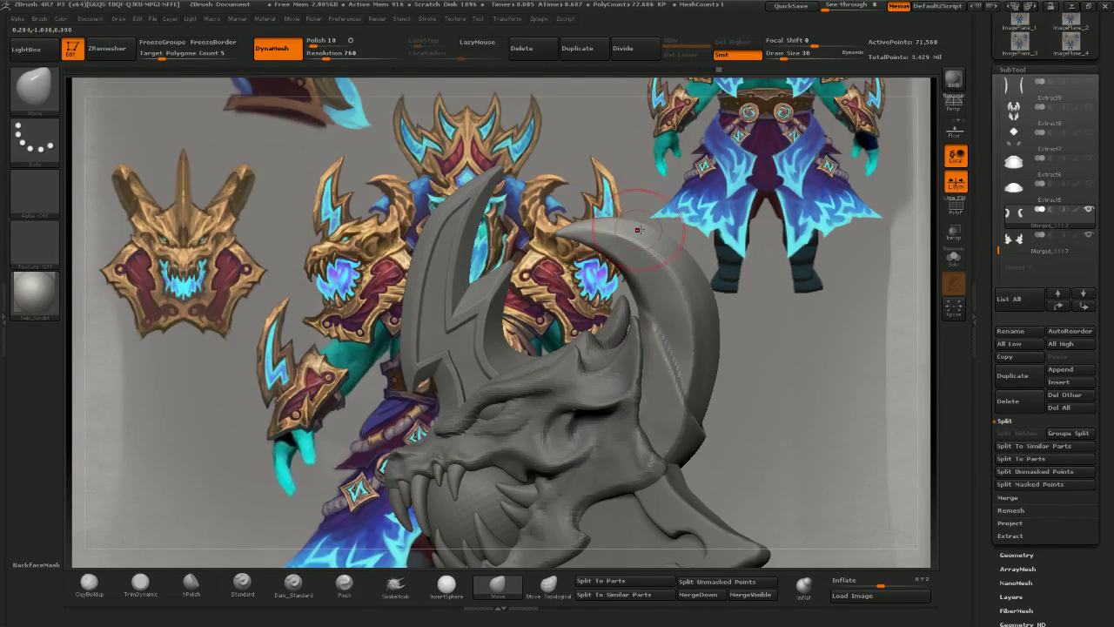
- Check the horns from the front and above, then isolate the horn subtool and choose the ClayBuildup brush
left_click_drag(657, 222, 766, 231)
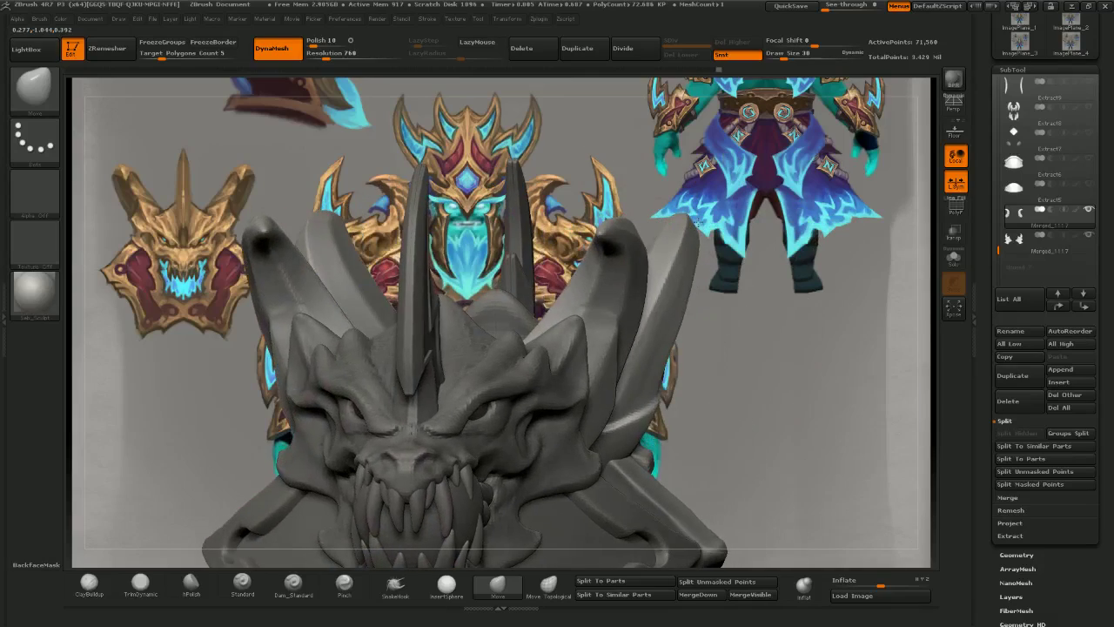
left_click_drag(565, 253, 632, 302)
right_click_drag(633, 302, 581, 306)
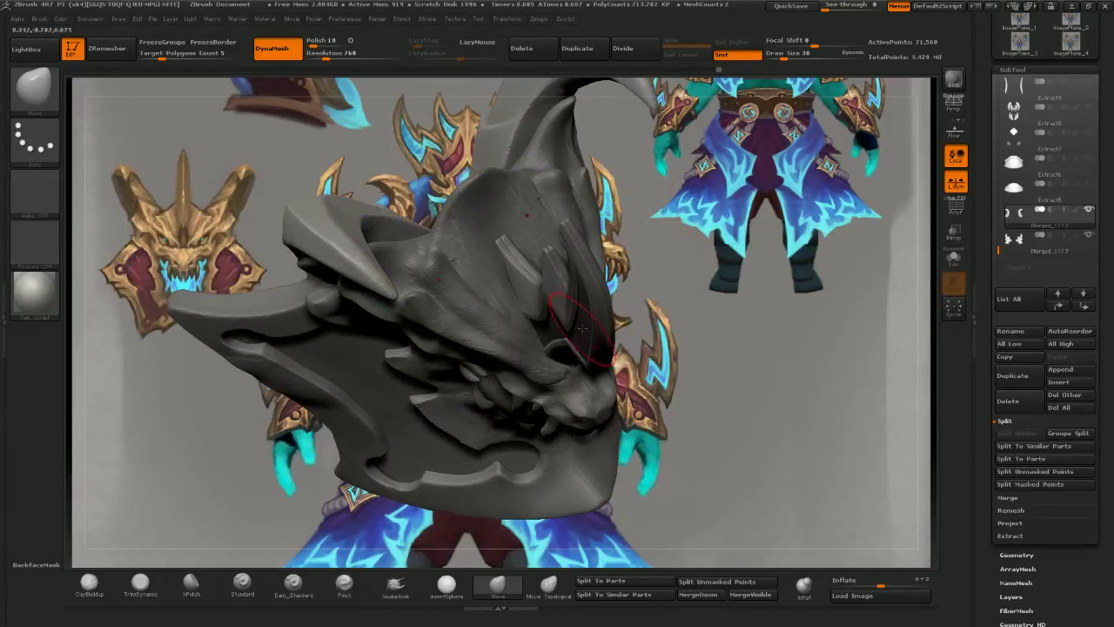
mouse_move(584, 265)
right_mouse_down()
mouse_move(556, 268)
mouse_move(547, 287)
mouse_move(609, 326)
mouse_move(701, 355)
mouse_move(653, 346)
mouse_move(636, 243)
right_mouse_up()
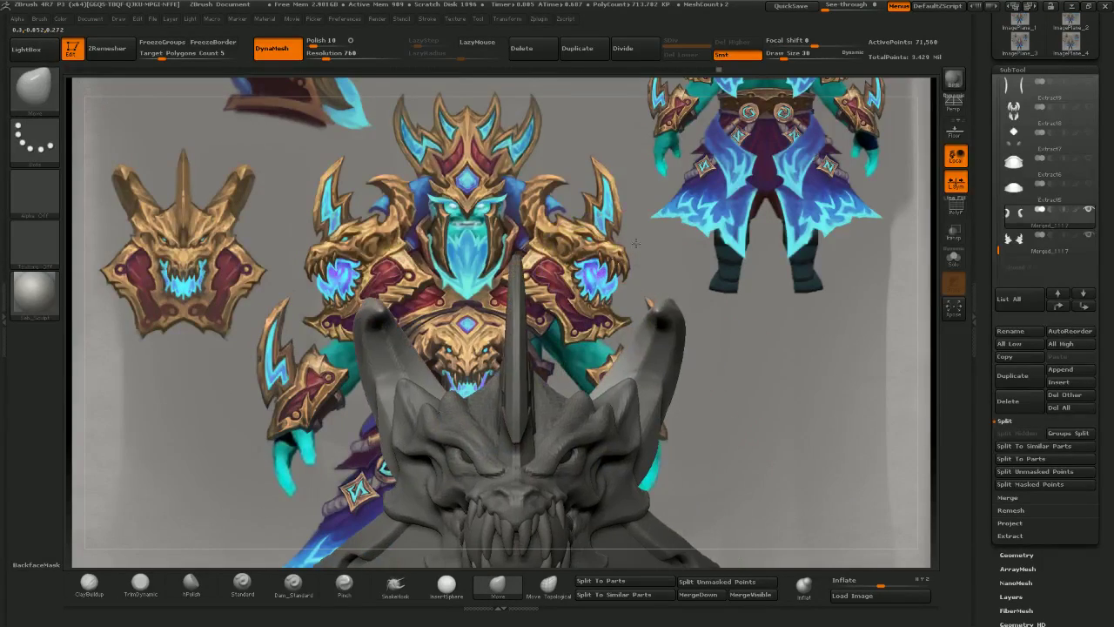
mouse_move(669, 302)
right_mouse_down()
mouse_move(574, 313)
mouse_move(733, 361)
mouse_move(729, 316)
mouse_move(763, 335)
mouse_move(774, 427)
mouse_move(770, 396)
mouse_move(862, 251)
right_mouse_up()
left_click(83, 587)
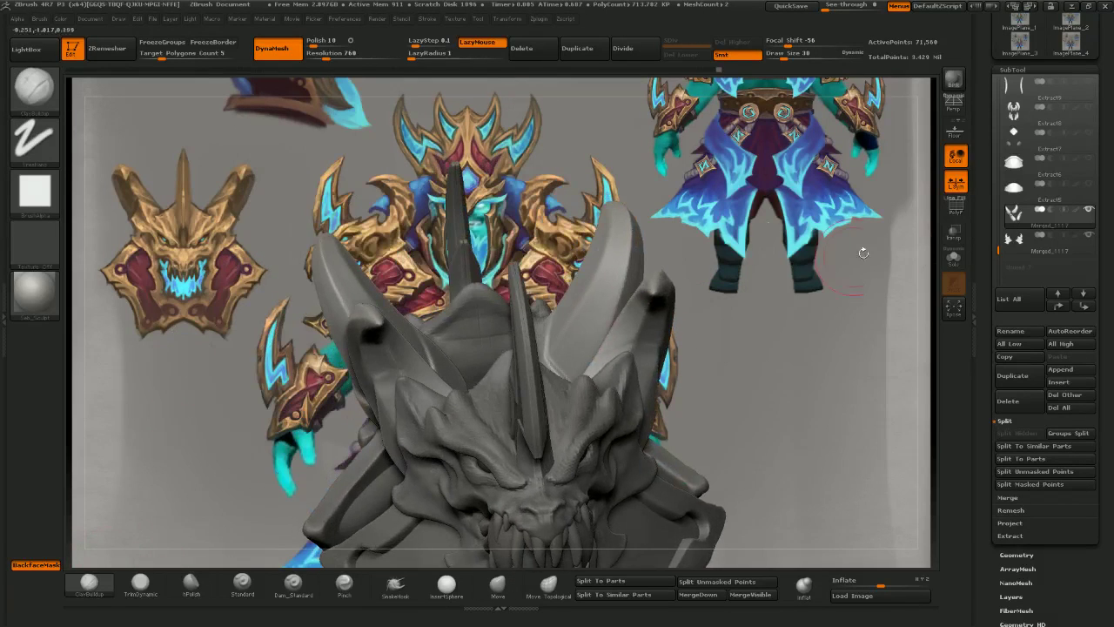
left_click(1088, 211)
right_click_drag(816, 287, 716, 328, "ctrl")
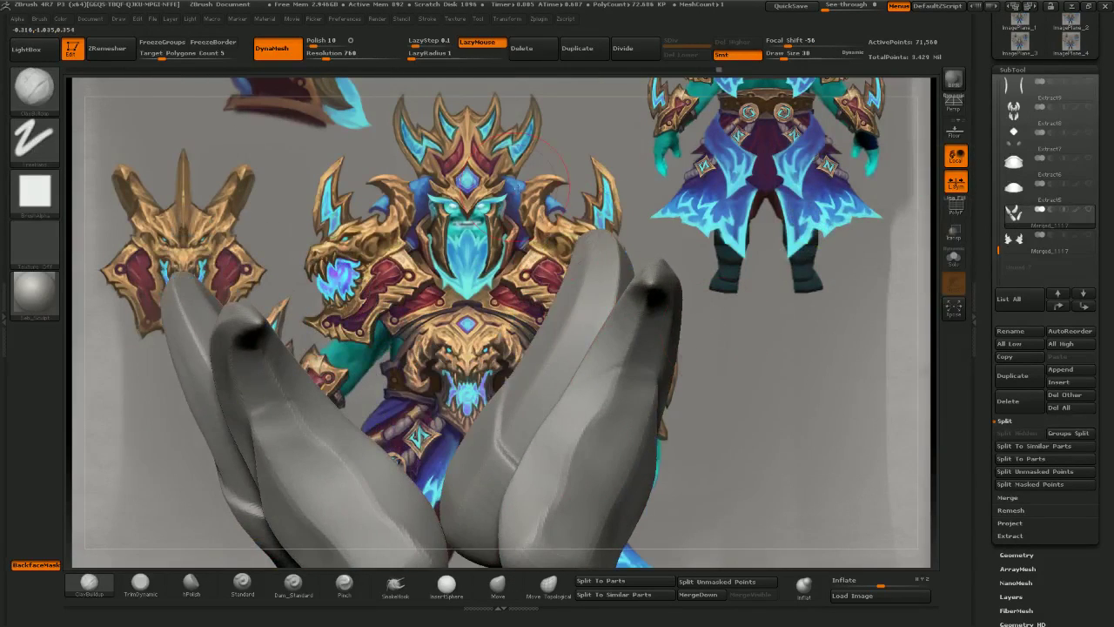
- Build up a stepped ridge across the outer face of the horns above their base with ClayBuildup at draw sizes 18 and 22
mouse_move(619, 338)
right_mouse_down()
mouse_move(759, 364)
mouse_move(750, 408)
right_mouse_up()
key("[")
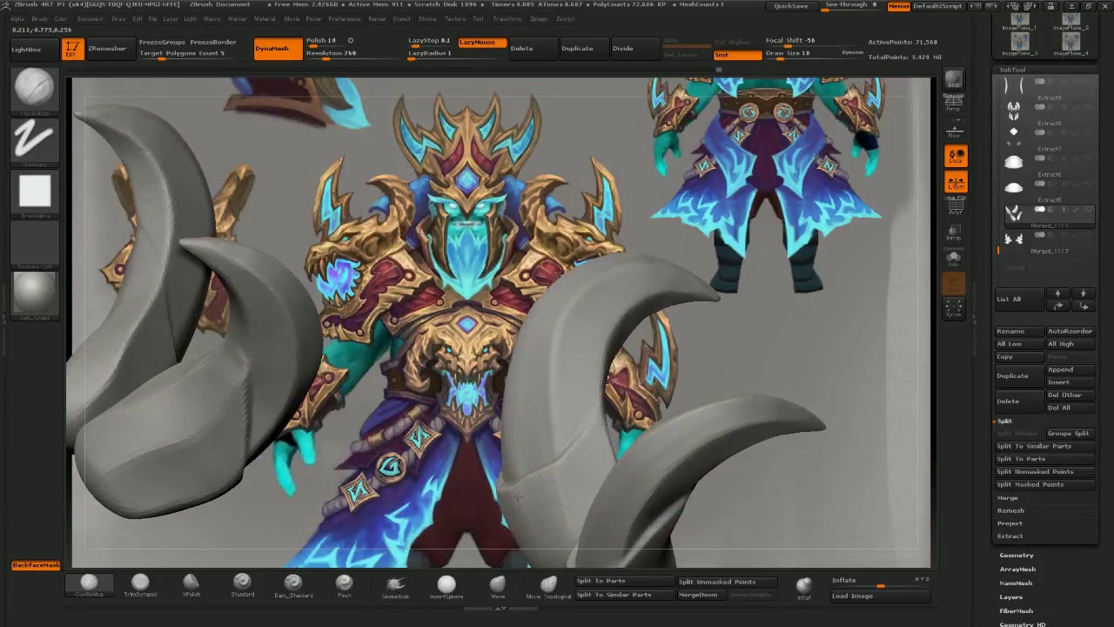
left_click_drag(592, 438, 554, 468)
right_click_drag(607, 377, 501, 483)
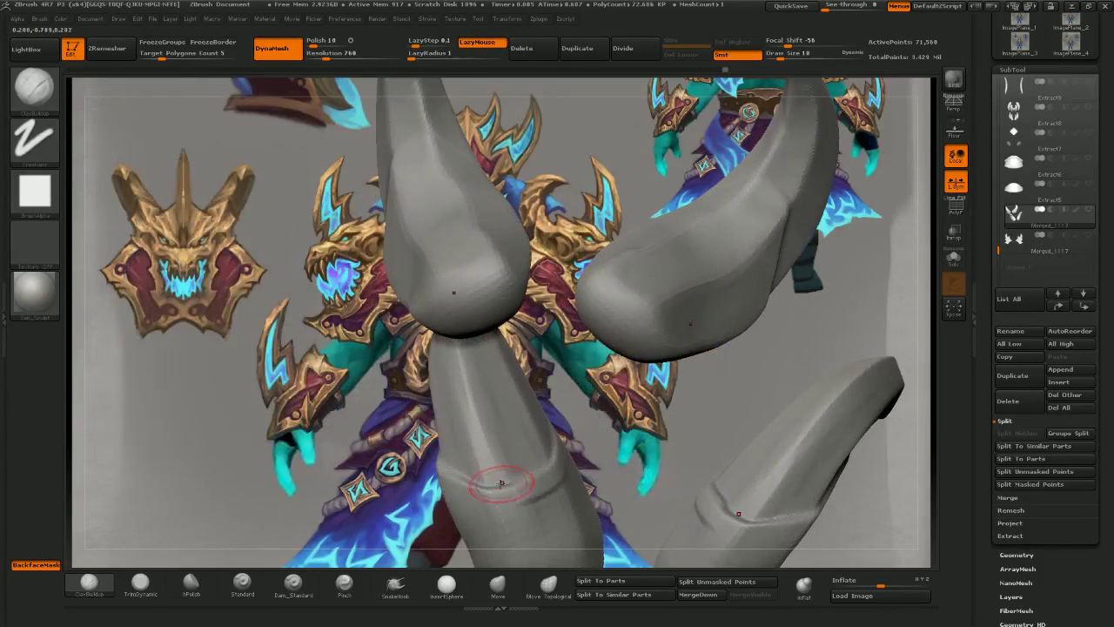
left_click_drag(537, 487, 466, 488)
left_click_drag(338, 414, 452, 421)
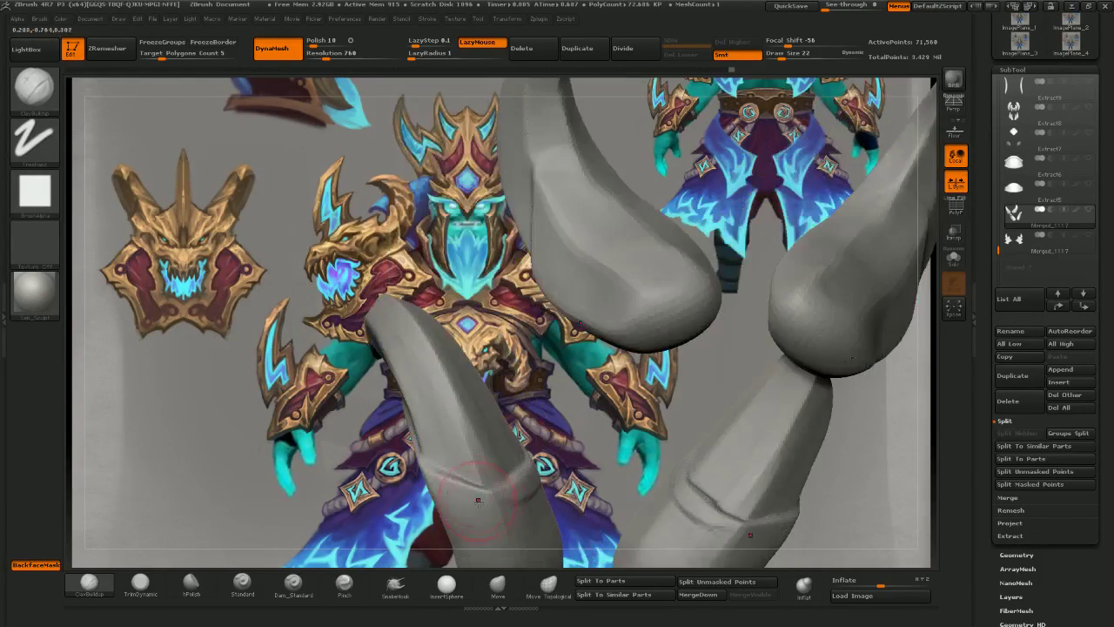
mouse_move(478, 502)
left_mouse_down()
mouse_move(448, 507)
mouse_move(526, 509)
left_mouse_up()
left_click_drag(442, 497, 479, 512)
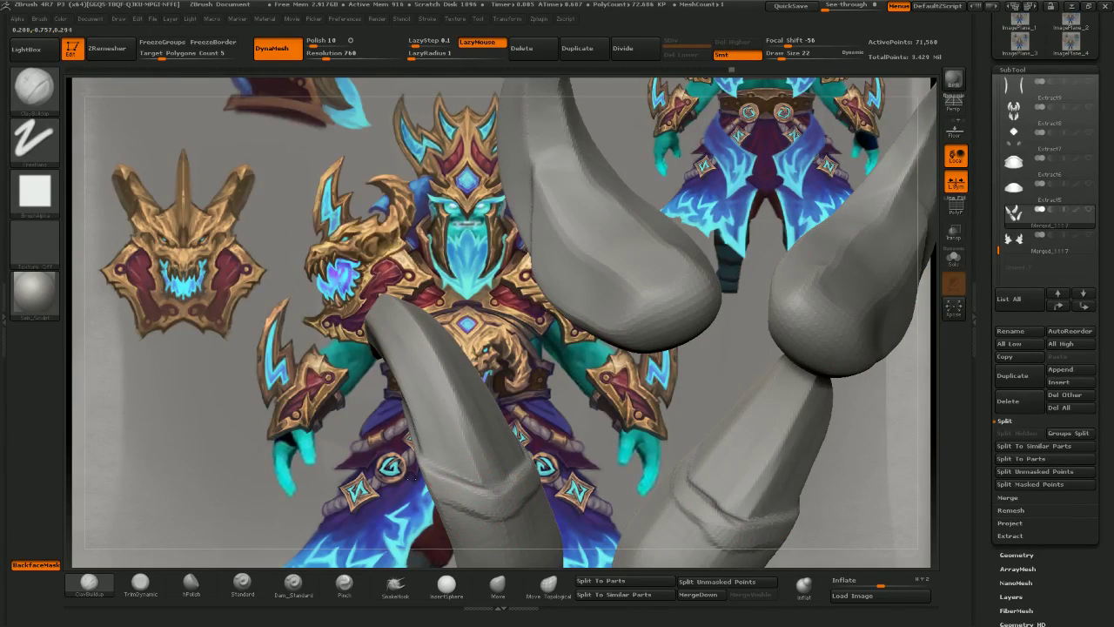
- Extend the ridge around the side of the horns toward the inner curve with ClayBuildup at draw sizes 14 and 18
right_click_drag(291, 439, 390, 454)
left_click_drag(437, 480, 381, 429)
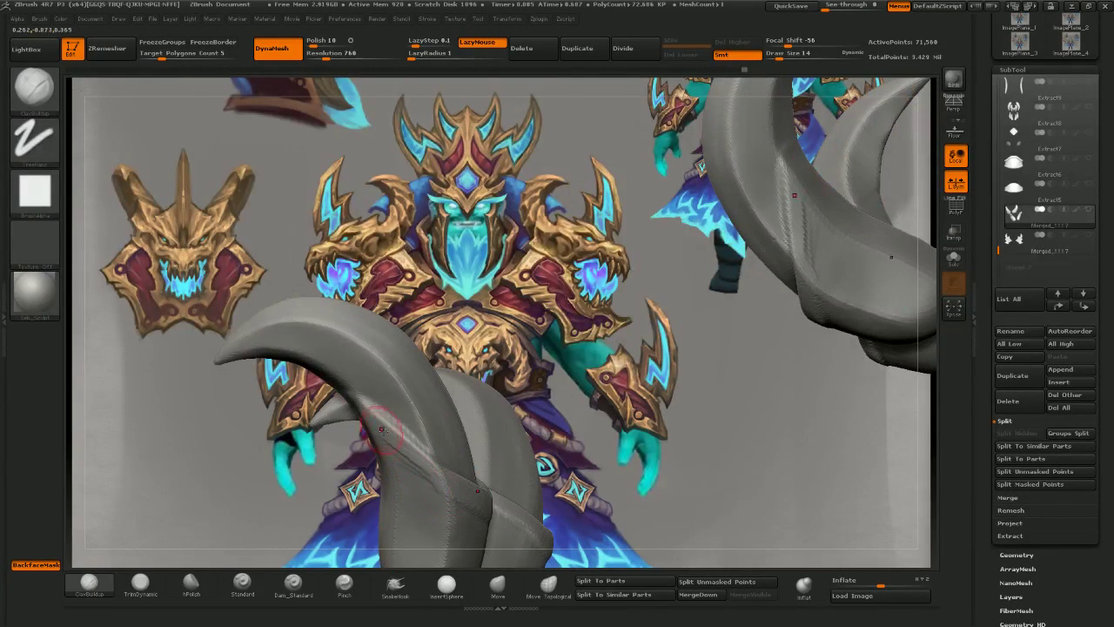
mouse_move(423, 476)
left_mouse_down()
mouse_move(397, 454)
mouse_move(425, 477)
left_mouse_up()
right_click_drag(419, 461, 391, 448)
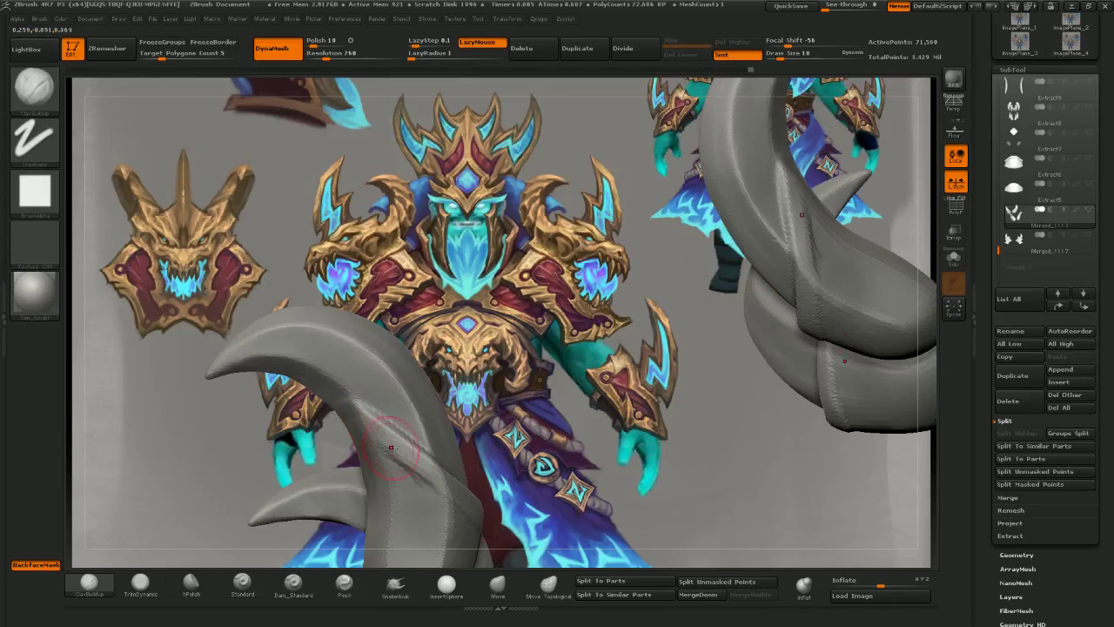
mouse_move(284, 416)
right_mouse_down()
mouse_move(349, 418)
mouse_move(383, 383)
mouse_move(331, 427)
mouse_move(276, 438)
mouse_move(306, 442)
mouse_move(313, 431)
mouse_move(287, 439)
right_mouse_up()
left_click_drag(342, 452, 376, 400)
- Add clay strokes to the horns' inner face where the curved tip meets the thick base, using ClayBuildup at draw size 22
left_click_drag(473, 376, 366, 381)
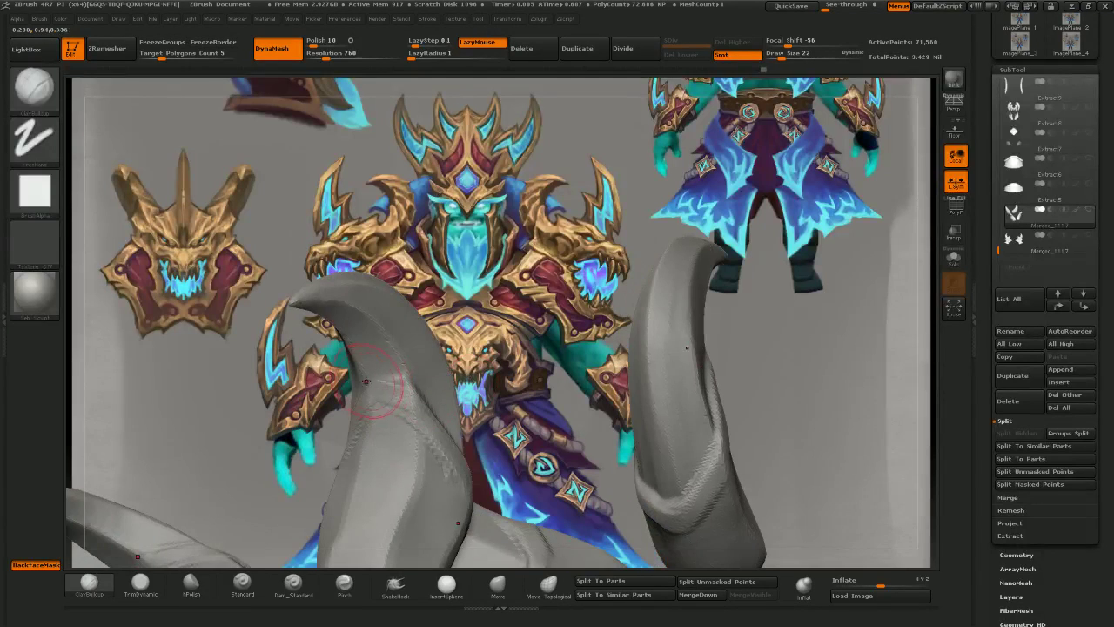
left_click_drag(356, 421, 402, 421)
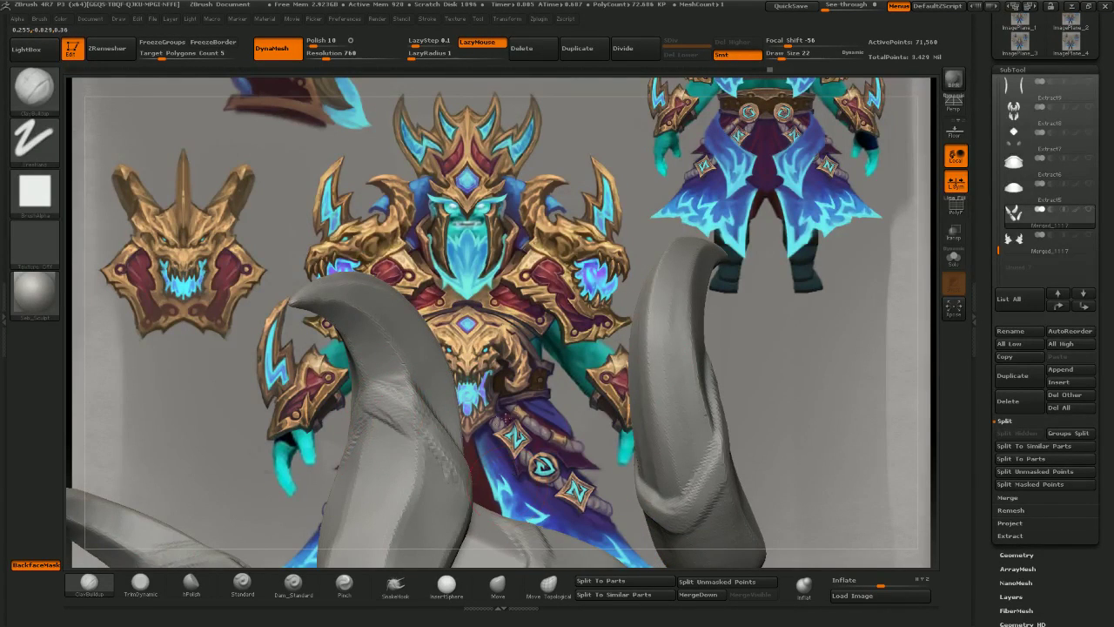
left_click_drag(507, 418, 477, 425)
left_click_drag(409, 426, 423, 463)
mouse_move(550, 428)
left_mouse_down()
mouse_move(524, 403)
mouse_move(511, 421)
mouse_move(679, 339)
mouse_move(541, 430)
mouse_move(592, 396)
left_mouse_up()
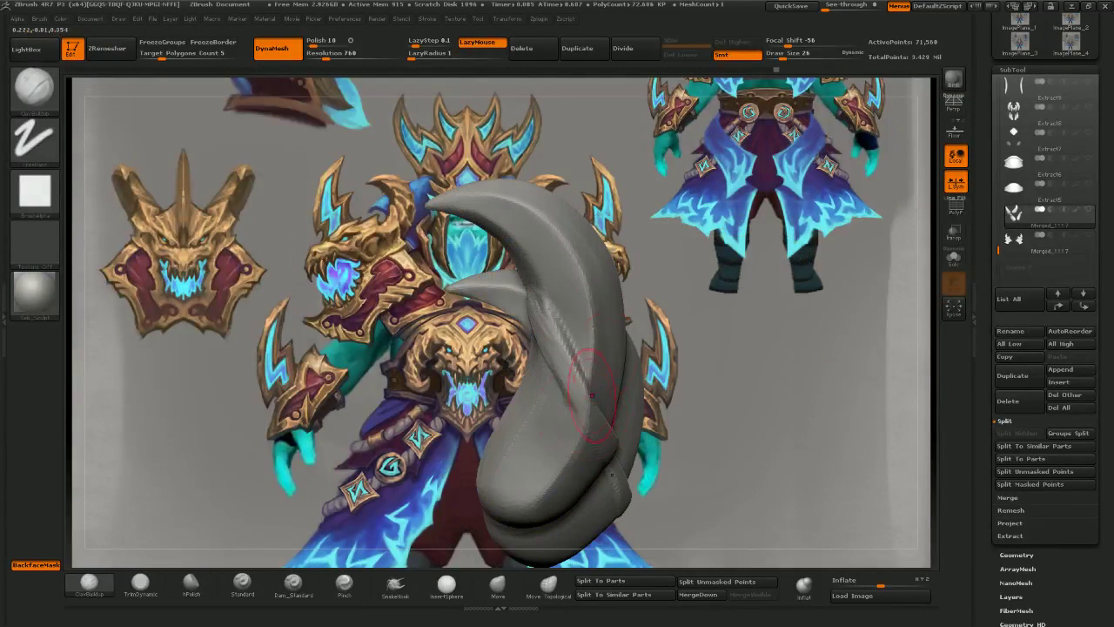
left_click_drag(684, 435, 564, 383)
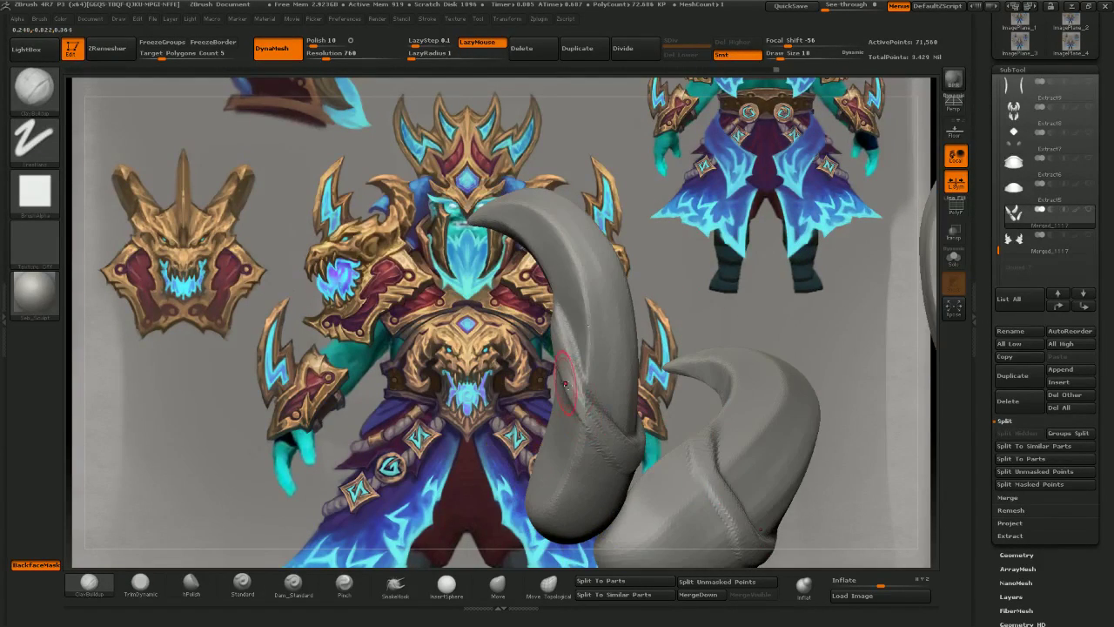
- Define the side edges and the ridge crossing the horns' inner face with ClayBuildup strokes at draw size 18
right_click_drag(578, 433, 552, 406)
left_click_drag(555, 409, 548, 344)
right_click_drag(508, 330, 455, 371)
left_click_drag(455, 371, 470, 383)
right_click_drag(470, 383, 432, 443)
right_click_drag(486, 348, 442, 376)
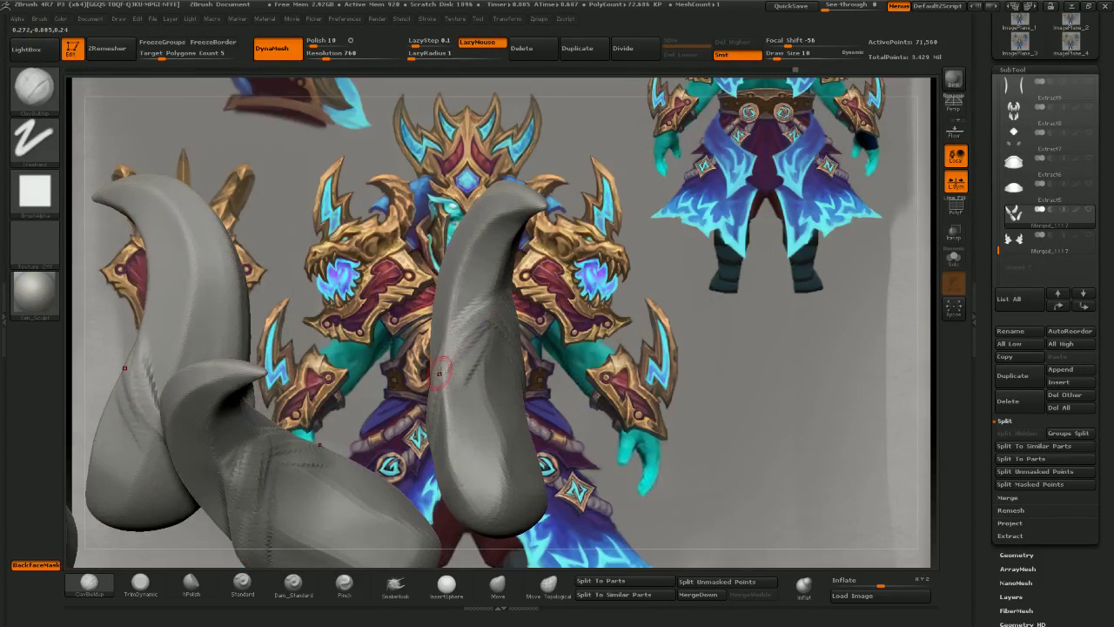
left_click_drag(444, 369, 489, 315)
right_click_drag(556, 289, 474, 321)
left_click_drag(475, 320, 505, 322)
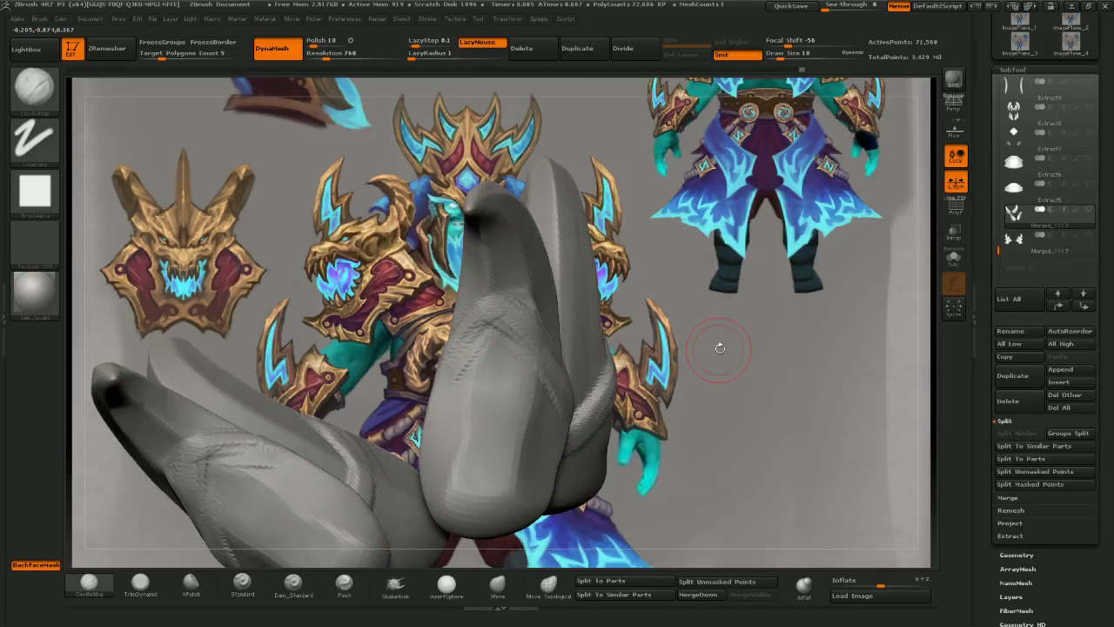
right_click_drag(719, 348, 497, 311)
left_click_drag(481, 298, 541, 383)
right_click_drag(541, 383, 448, 547)
- Flatten the clay strokes on the upper inner face of the horns with the TrimDynamic brush at draw size 18
left_click(190, 592)
mouse_move(197, 457)
right_mouse_down()
mouse_move(223, 426)
mouse_move(499, 393)
right_mouse_up()
left_click(140, 581)
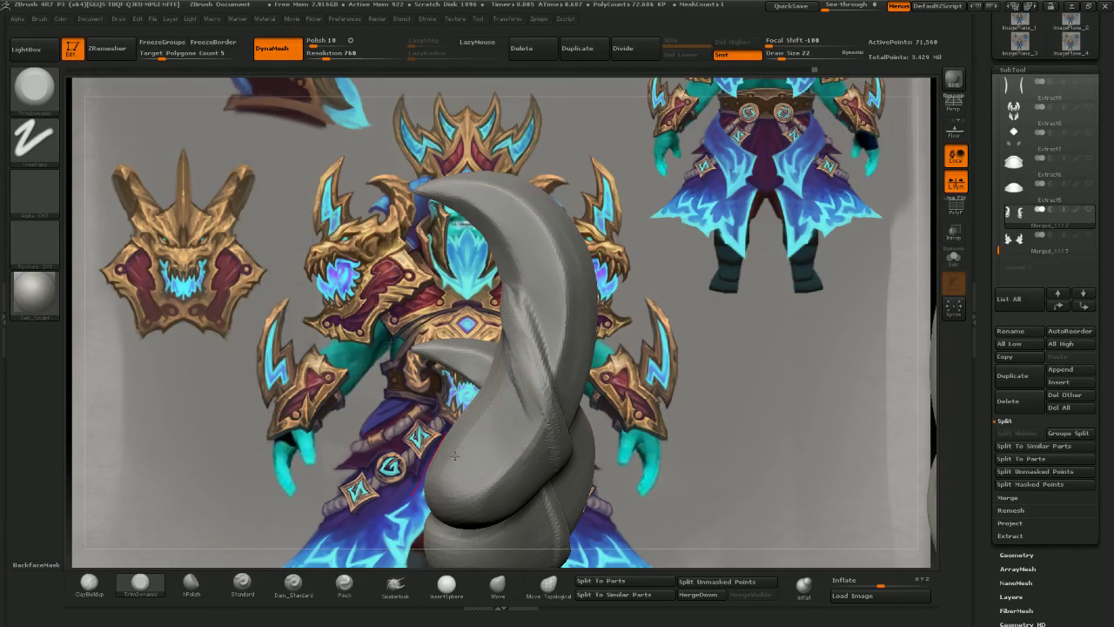
left_click_drag(534, 373, 521, 372)
mouse_move(521, 373)
right_mouse_down()
mouse_move(313, 279)
mouse_move(349, 339)
mouse_move(409, 365)
right_mouse_up()
left_click_drag(471, 323, 472, 309)
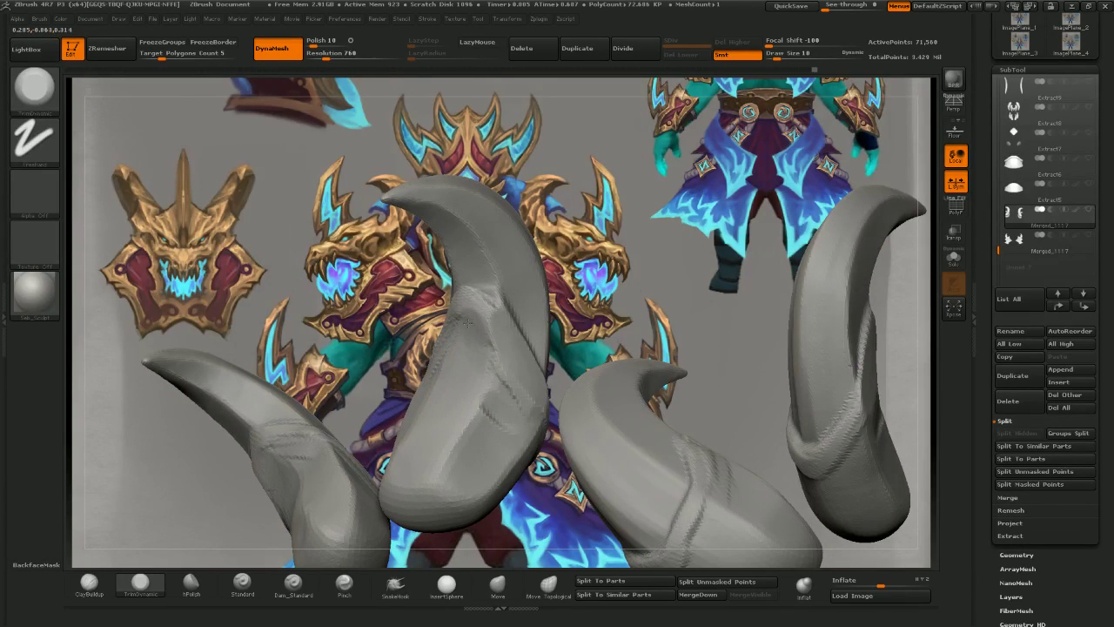
right_click_drag(468, 322, 471, 311)
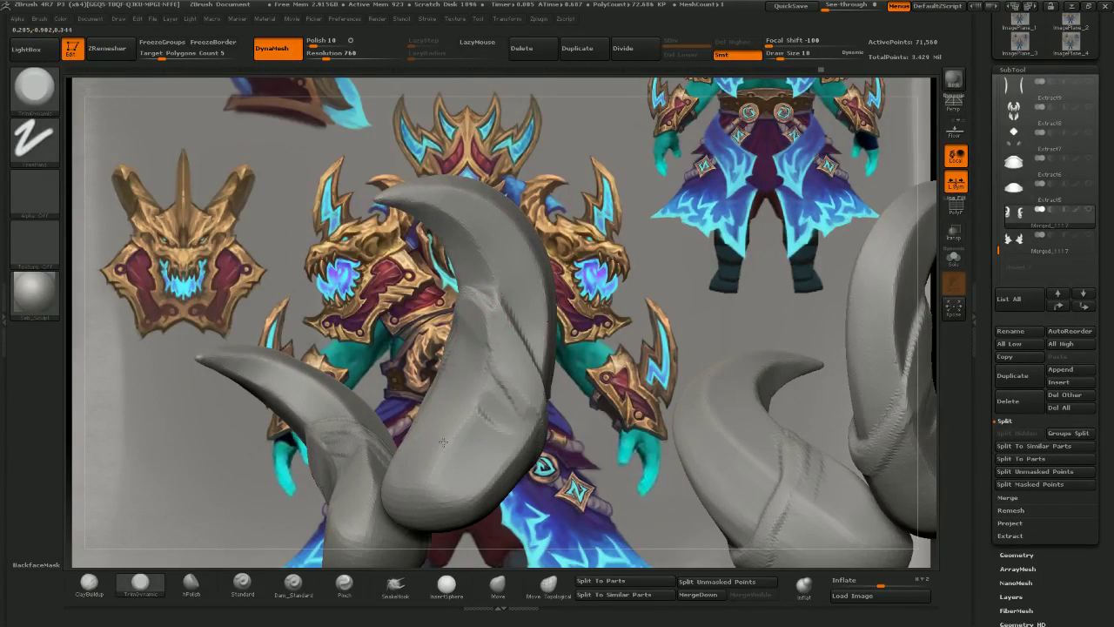
- Plane the lower inner face of the horn base with TrimDynamic at draw size 26
right_click_drag(443, 442, 474, 439)
mouse_move(500, 395)
left_mouse_down()
mouse_move(506, 382)
mouse_move(461, 459)
mouse_move(487, 424)
left_mouse_up()
left_click_drag(416, 271, 374, 274)
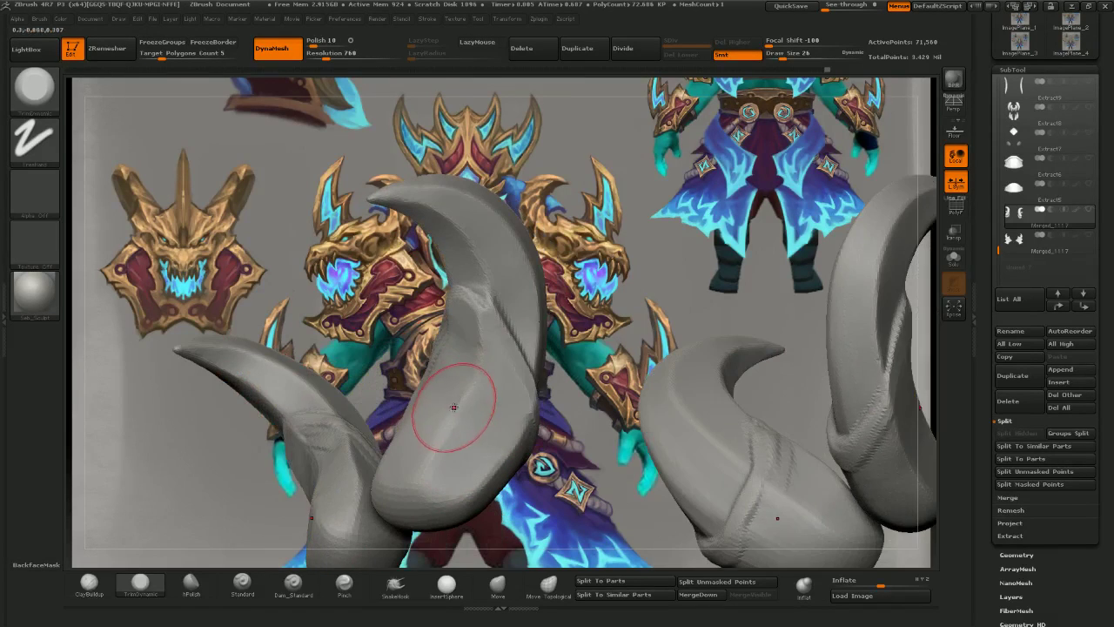
mouse_move(449, 414)
left_mouse_down()
mouse_move(470, 381)
mouse_move(447, 457)
left_mouse_up()
left_click_drag(457, 386, 445, 408)
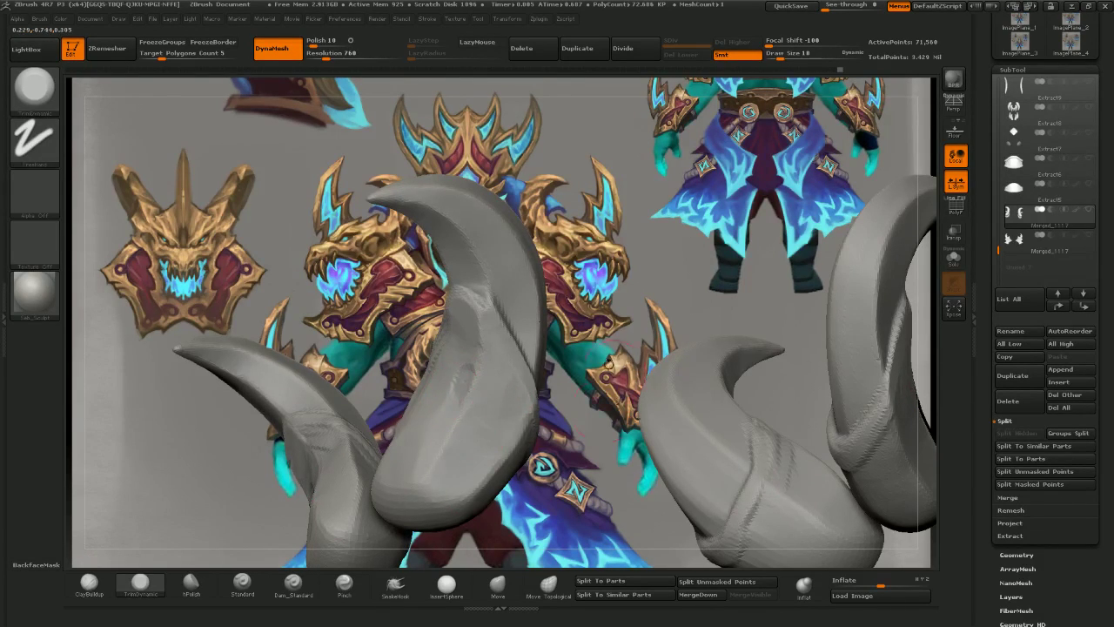
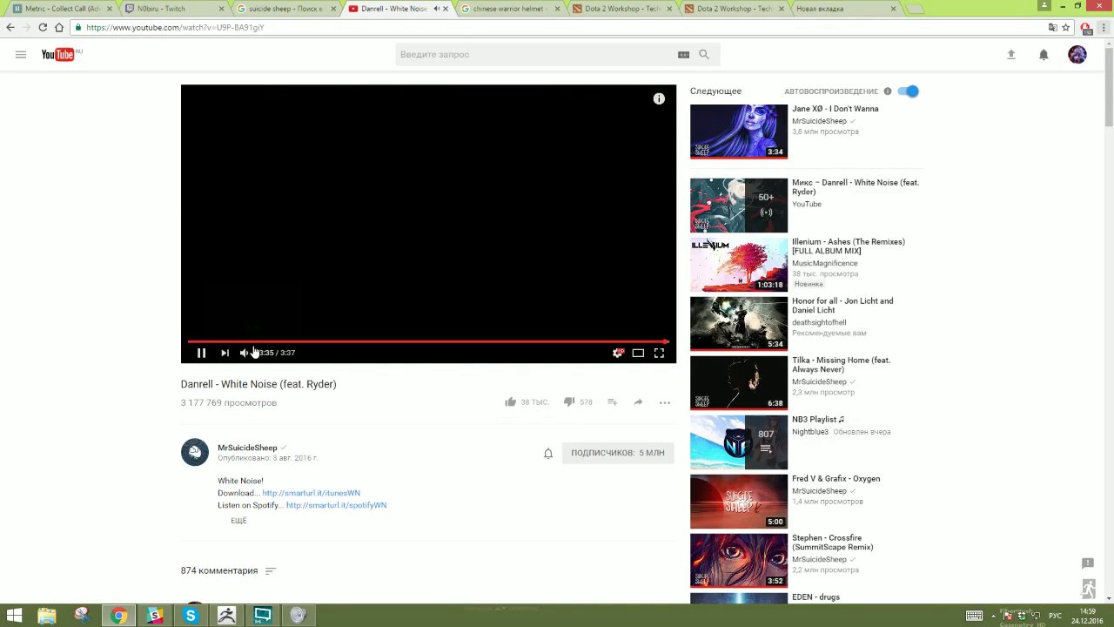
- Switch to YouTube in the browser, play the track "I Don't Wanna" and return to ZBrush
scroll(722, 130, "down", 1)
scroll(729, 130, "up", 1)
left_click(728, 137)
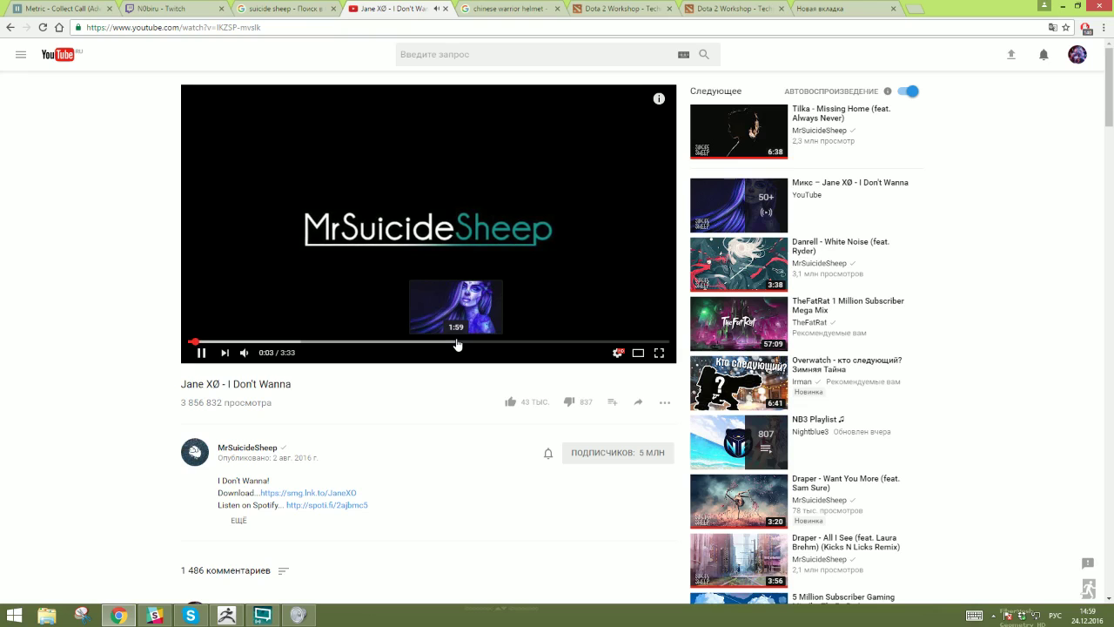
key("alt+Tab")
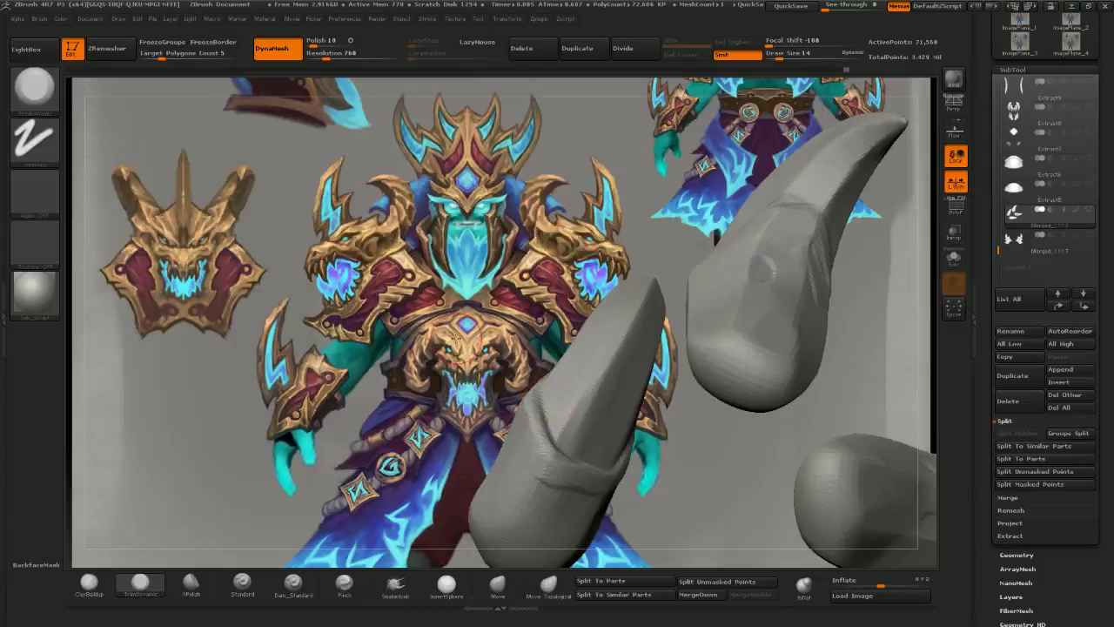
- Flatten the outer and side faces of the horn base below the ridge with TrimDynamic at draw sizes 18 and 22
left_click_drag(468, 357, 513, 379)
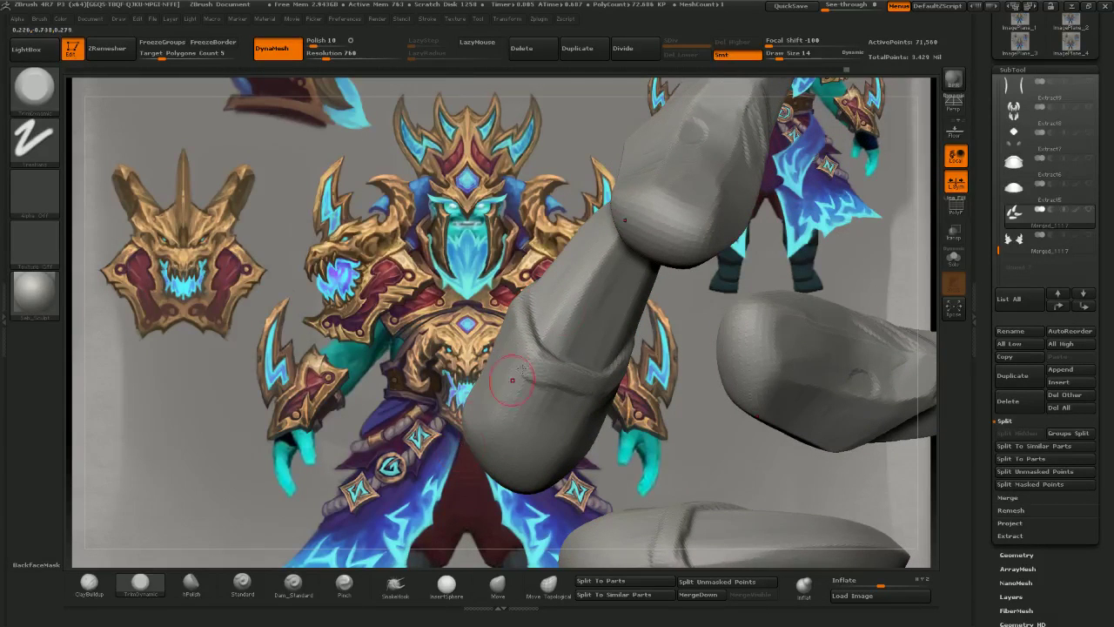
key("bracketright")
key("bracketright")
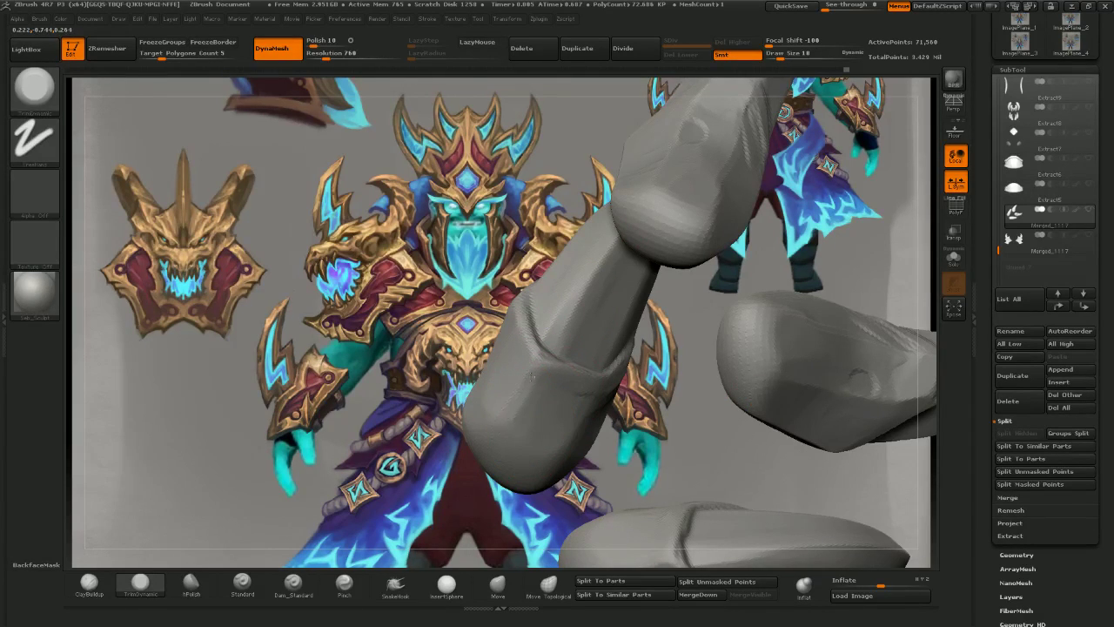
left_click_drag(675, 429, 570, 396)
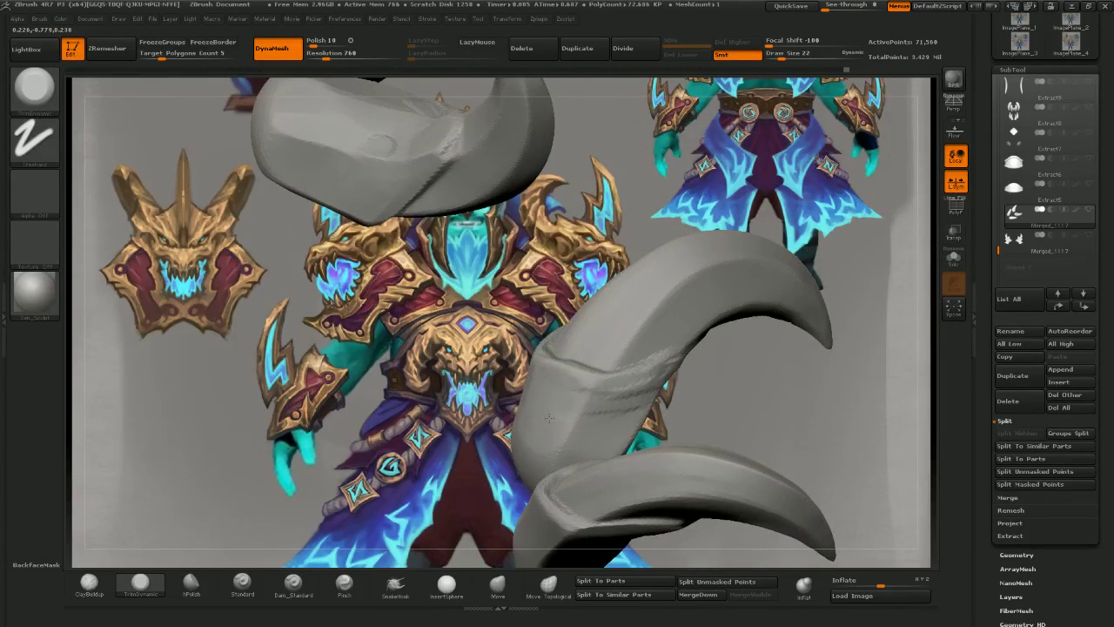
mouse_move(719, 378)
left_mouse_down()
mouse_move(664, 446)
mouse_move(633, 459)
mouse_move(587, 450)
mouse_move(578, 463)
left_mouse_up()
key("bracketleft")
left_click_drag(715, 435, 692, 418)
key("bracketright")
left_click_drag(609, 385, 630, 376)
left_click_drag(723, 391, 654, 374)
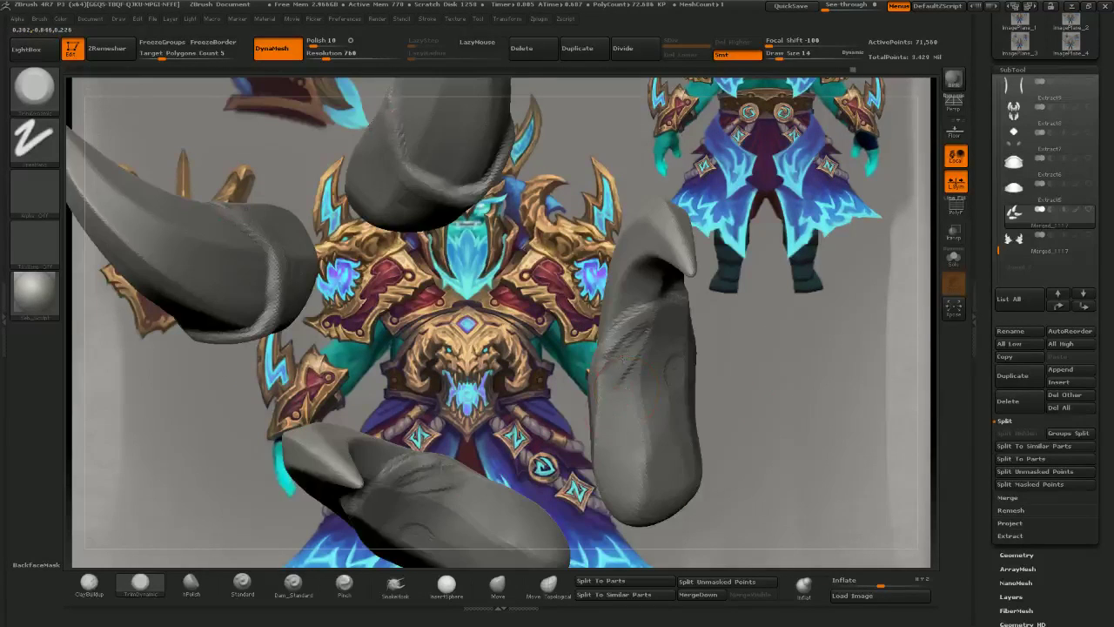
- Cut small chipped facets into the upper inner face of the horns with TrimDynamic at draw sizes 14 and 8
left_click_drag(633, 329, 616, 372)
mouse_move(740, 462)
left_mouse_down()
mouse_move(638, 434)
mouse_move(645, 470)
left_mouse_up()
left_click_drag(740, 457, 692, 383)
left_click_drag(623, 360, 642, 326)
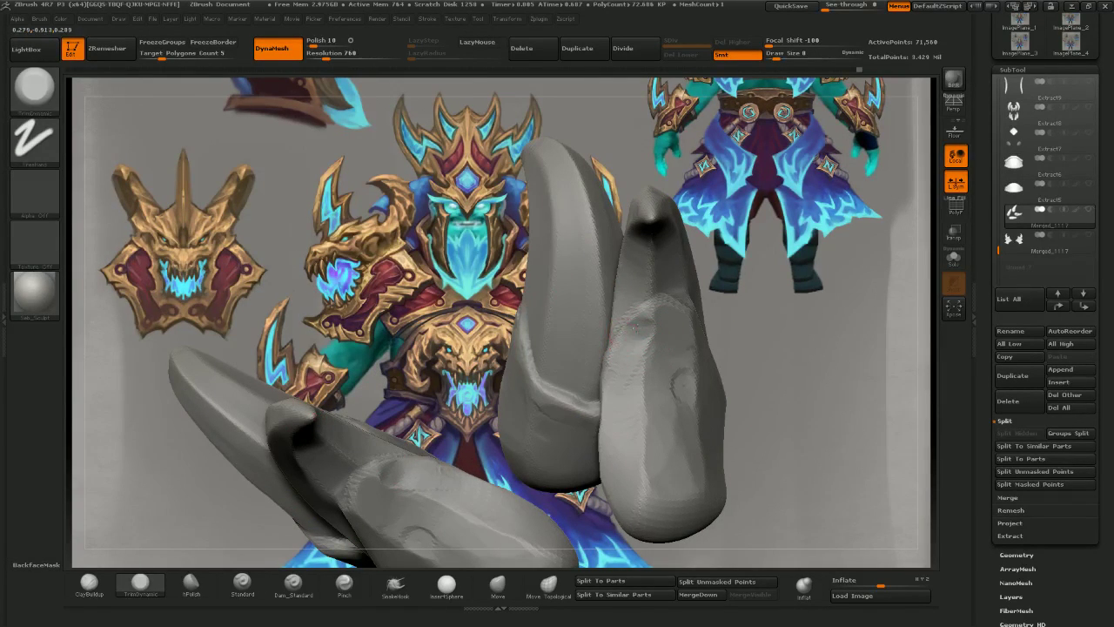
left_click_drag(740, 418, 696, 400)
mouse_move(628, 388)
left_mouse_down()
mouse_move(644, 366)
mouse_move(632, 361)
left_mouse_up()
- Continue the chipped facets down the middle of the horns' inner face with TrimDynamic at draw size 18
left_click_drag(739, 409, 774, 417)
mouse_move(647, 426)
left_mouse_down()
mouse_move(650, 485)
mouse_move(650, 429)
left_mouse_up()
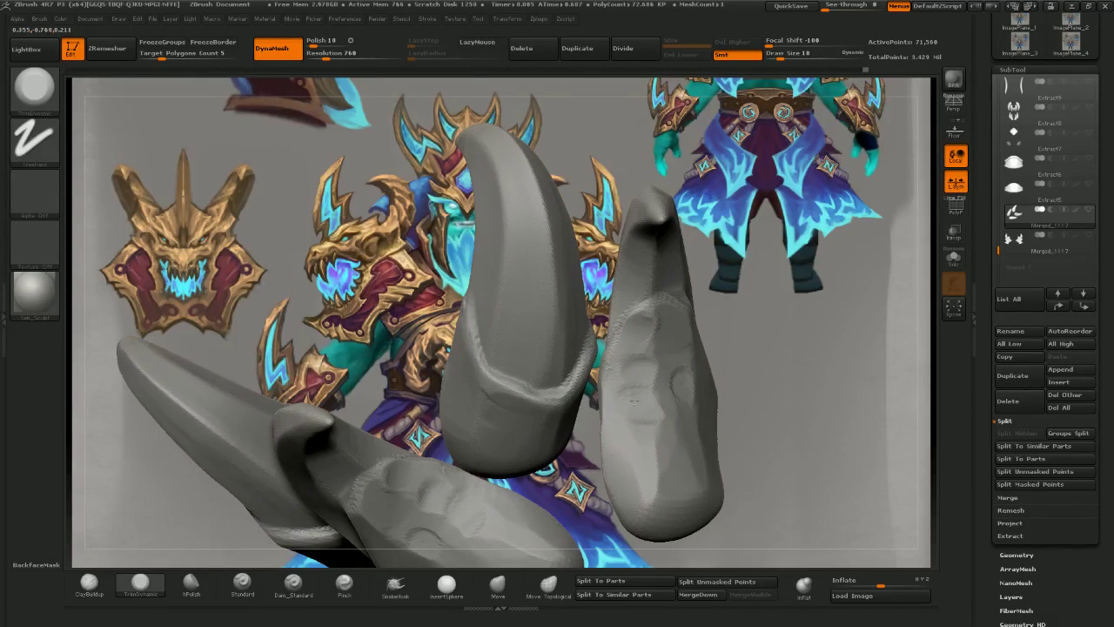
left_click_drag(670, 380, 661, 389)
mouse_move(755, 356)
left_mouse_down()
mouse_move(716, 308)
mouse_move(740, 340)
left_mouse_up()
left_click_drag(628, 396, 629, 424)
- Undo the broad clay strokes tried on the horns' inner face and add a short ClayBuildup stroke at draw size 18
left_click(101, 584)
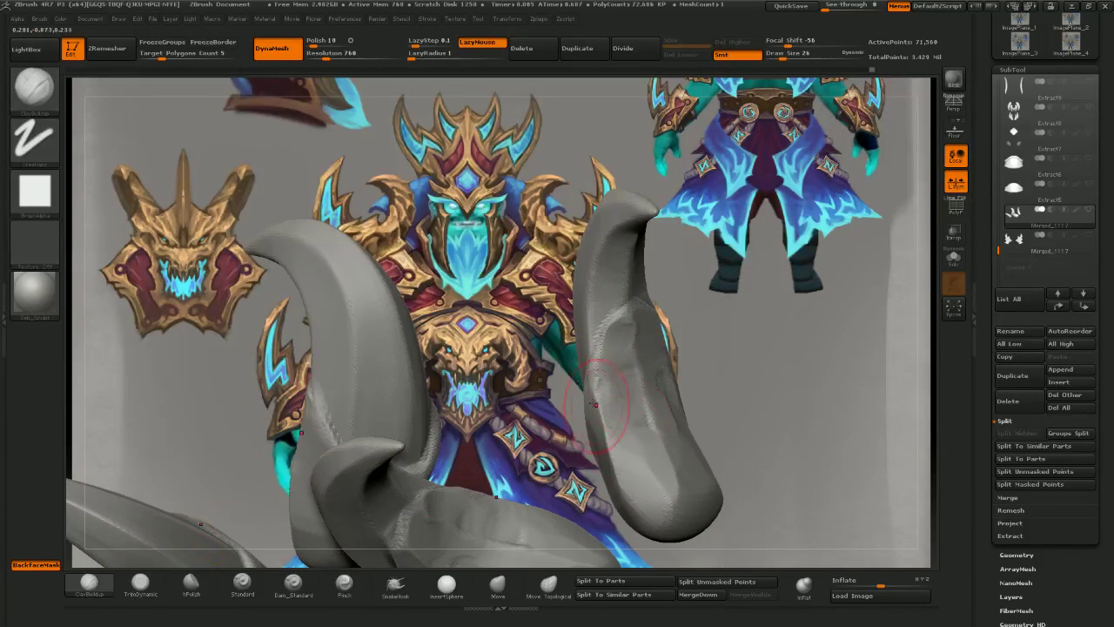
left_click_drag(625, 365, 643, 421)
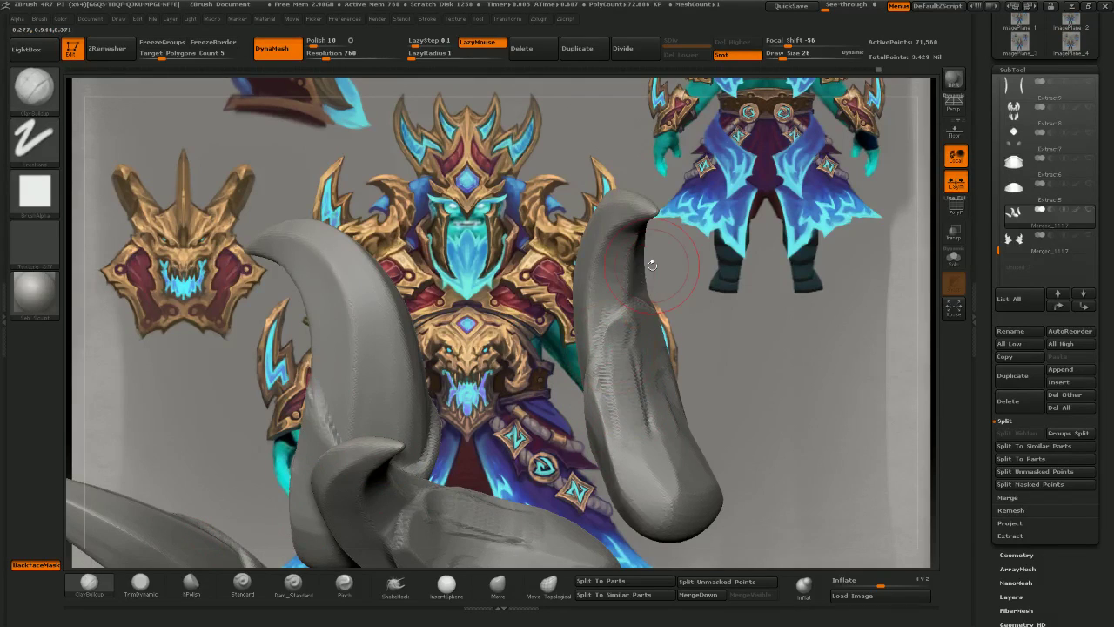
key("ctrl+z")
left_click_drag(619, 366, 616, 345)
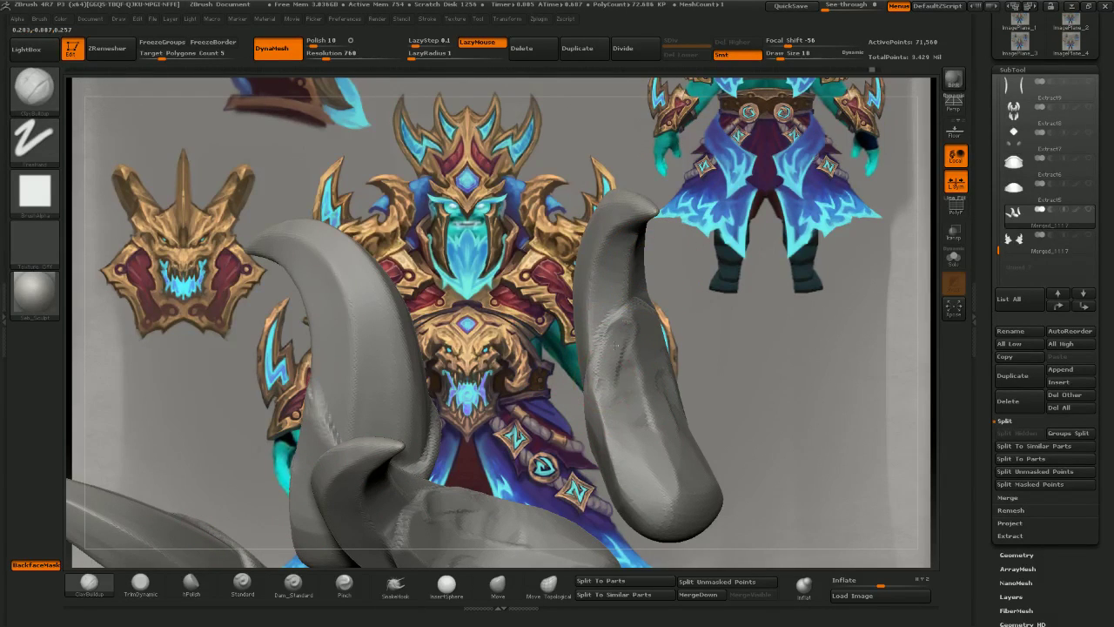
left_click_drag(753, 372, 644, 517)
left_click_drag(487, 522, 329, 503)
- Carve a crease along the seam between the horn base and the curved horn with Dam_Standard at draw size 7
left_click(298, 588)
left_click_drag(251, 376, 304, 383)
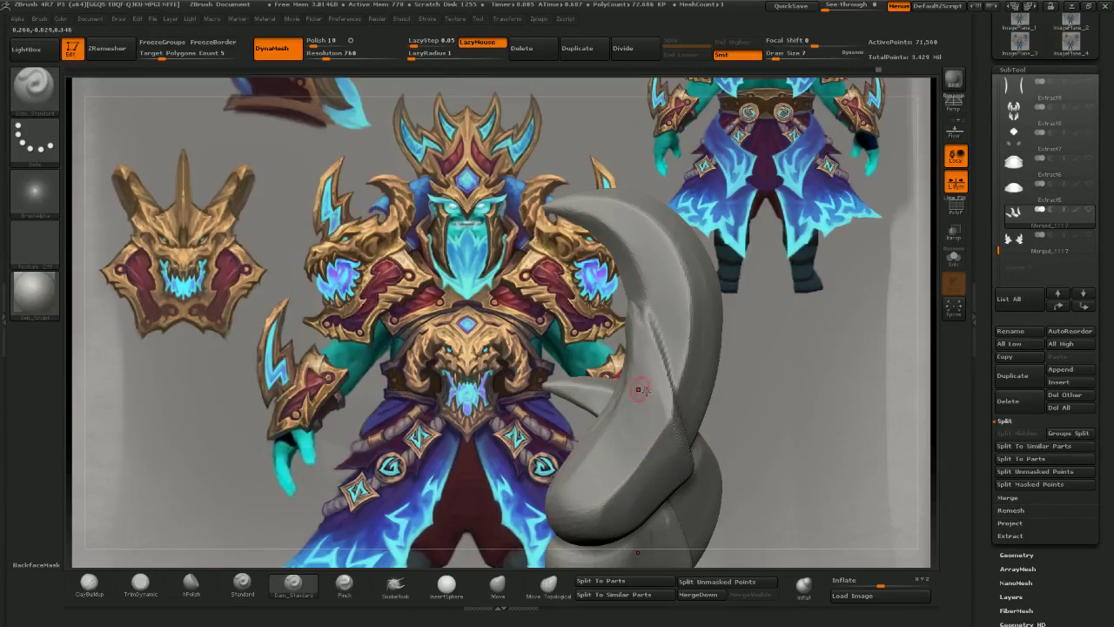
left_click_drag(674, 386, 643, 316)
mouse_move(557, 273)
left_mouse_down()
mouse_move(601, 288)
mouse_move(631, 339)
left_mouse_up()
left_click_drag(764, 437, 688, 443)
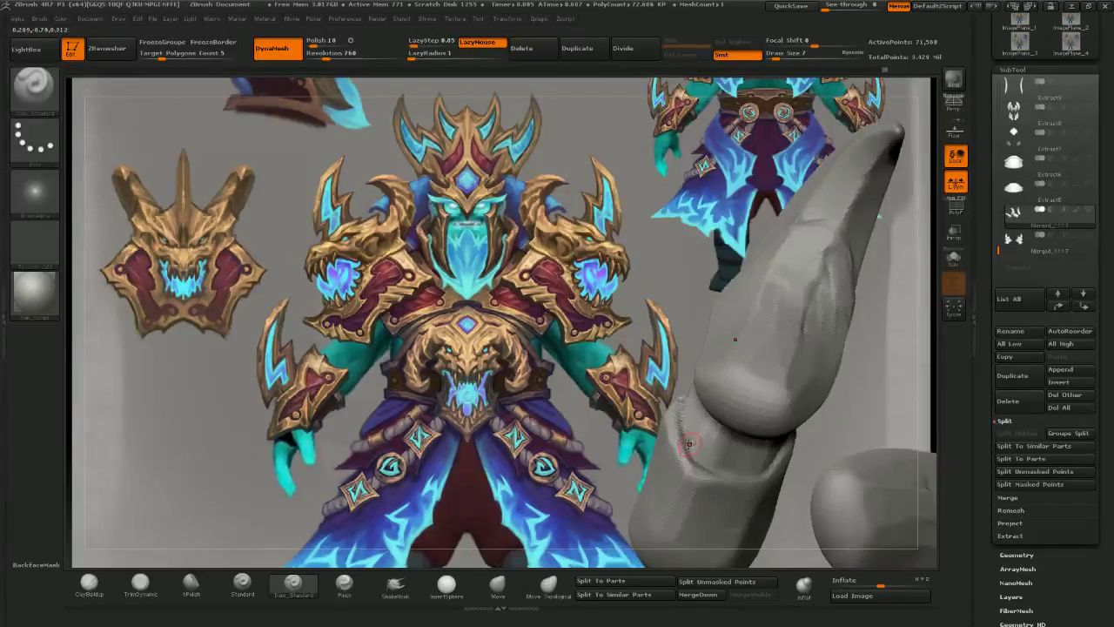
left_click_drag(766, 461, 845, 465)
left_click_drag(865, 413, 719, 466)
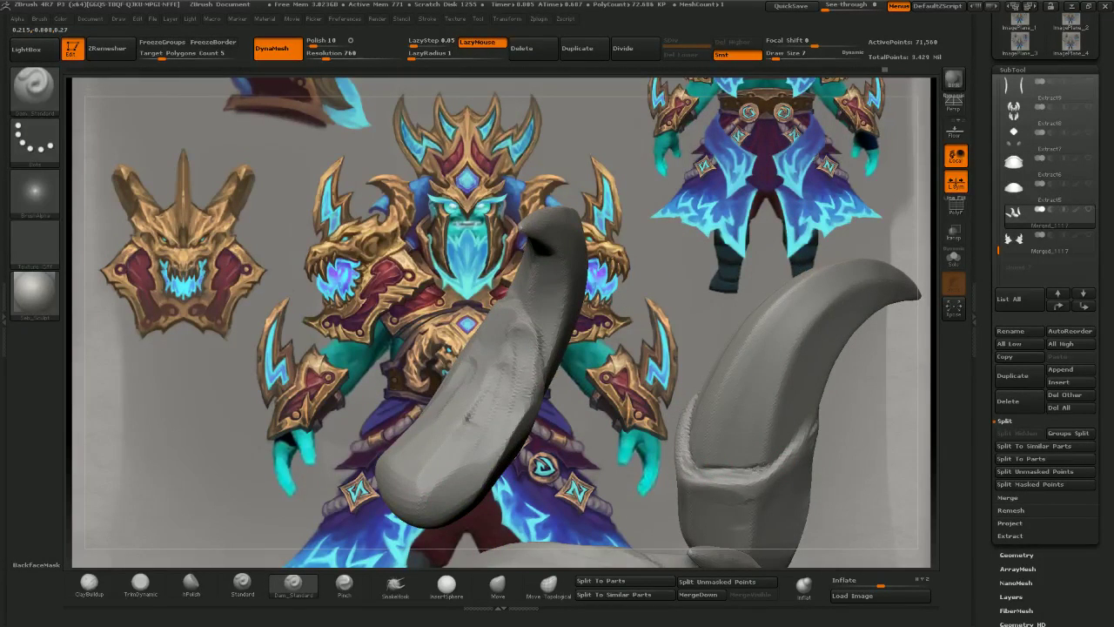
- Deepen the ridge creases on the horns' inner and side faces with Dam_Standard at draw size 7
right_click_drag(719, 465, 775, 454)
left_click_drag(767, 459, 801, 420)
right_click_drag(755, 436, 799, 416)
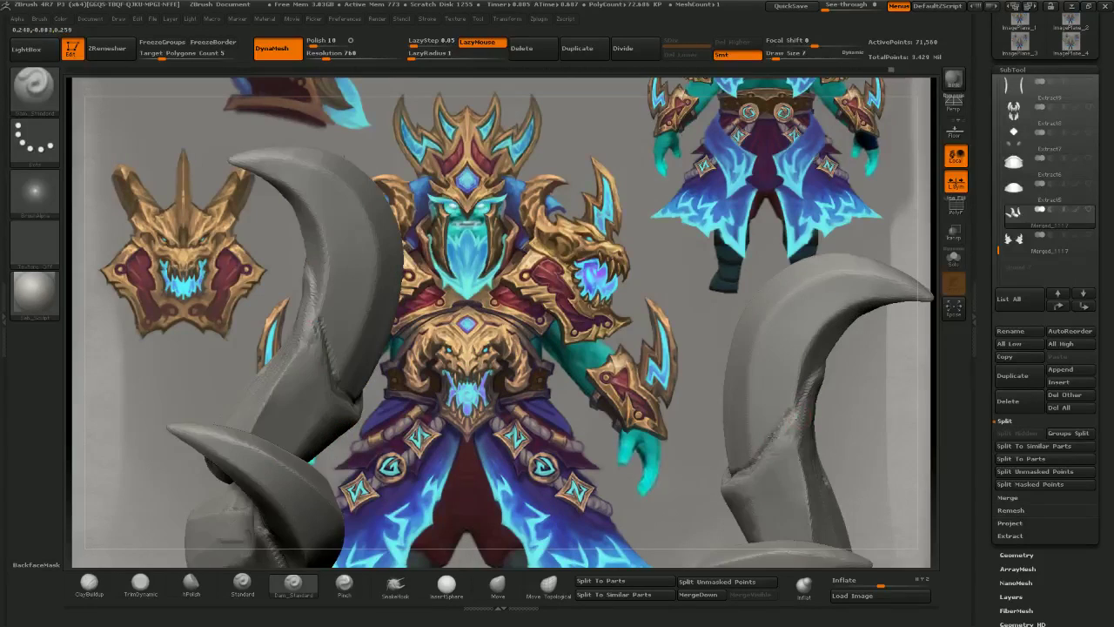
mouse_move(802, 419)
left_mouse_down()
mouse_move(794, 393)
mouse_move(834, 364)
left_mouse_up()
mouse_move(919, 355)
left_mouse_down()
mouse_move(835, 358)
mouse_move(879, 374)
left_mouse_up()
mouse_move(783, 391)
left_mouse_down()
mouse_move(905, 366)
mouse_move(754, 381)
left_mouse_up()
right_click_drag(751, 380, 701, 374, "ctrl")
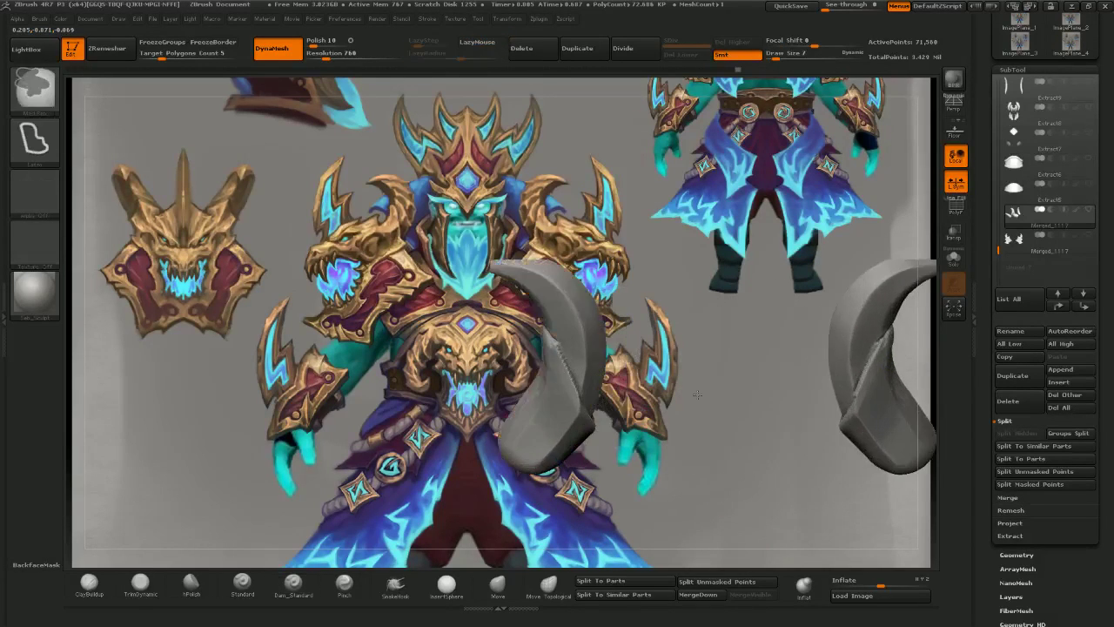
left_click_drag(696, 371, 664, 318)
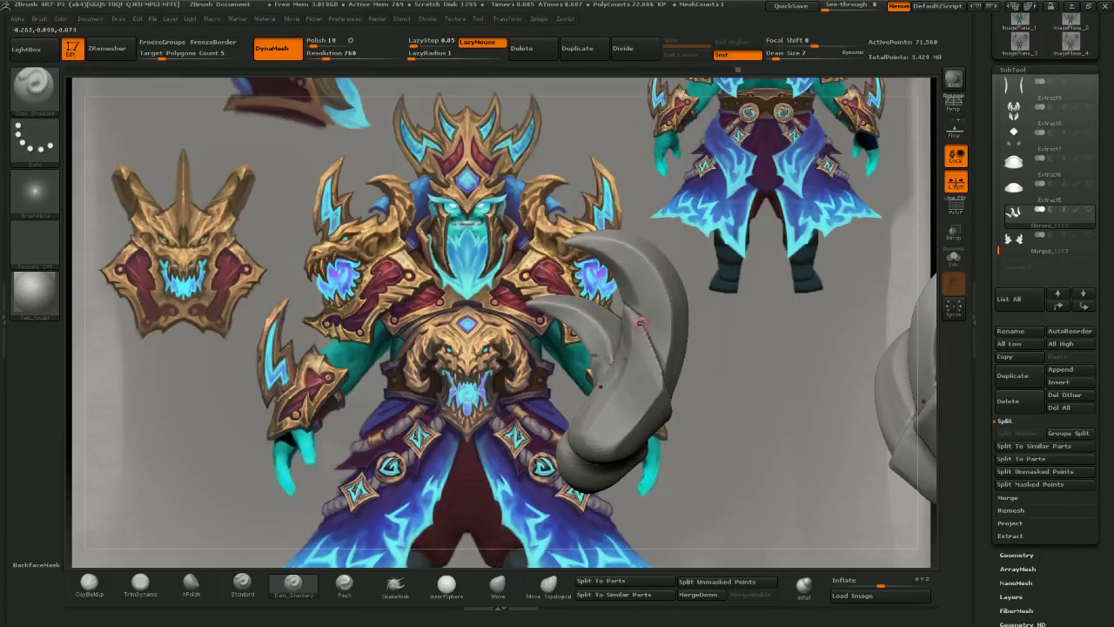
left_click_drag(693, 254, 732, 314, "shift")
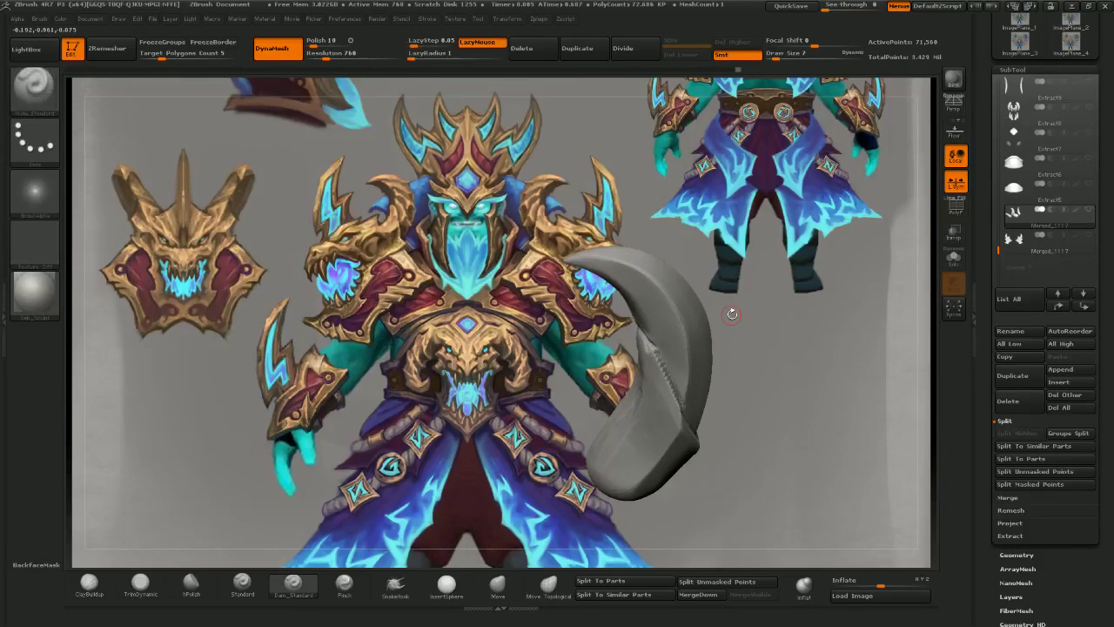
- Show the dragon head and adjust the lower horns and their ridge against it with the Move brush at draw sizes 42 and 26
left_click(497, 584)
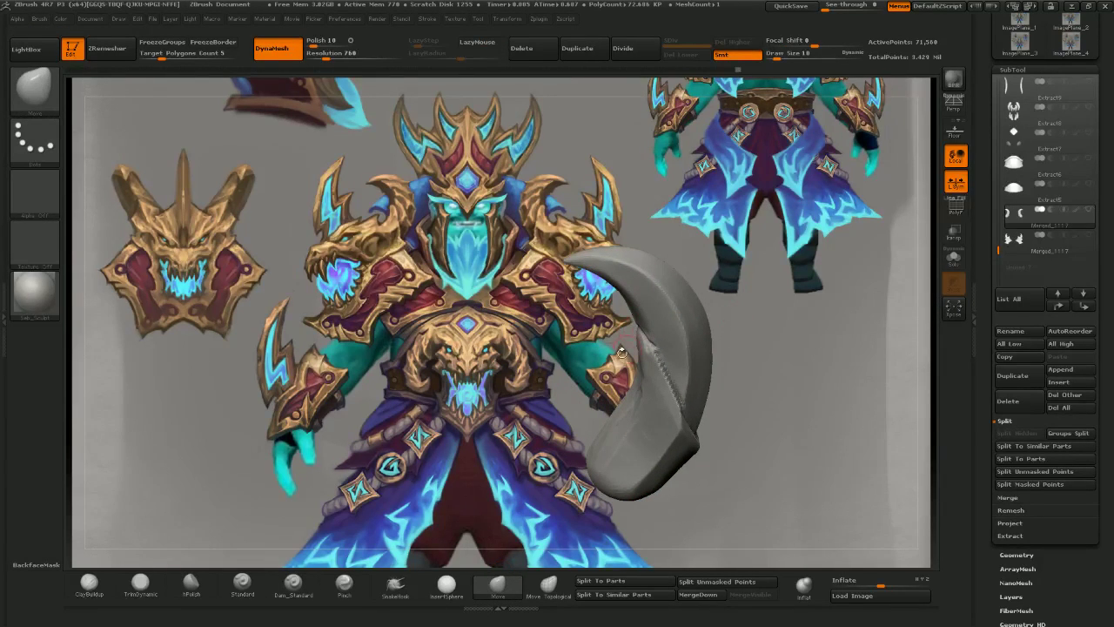
left_click(1073, 243)
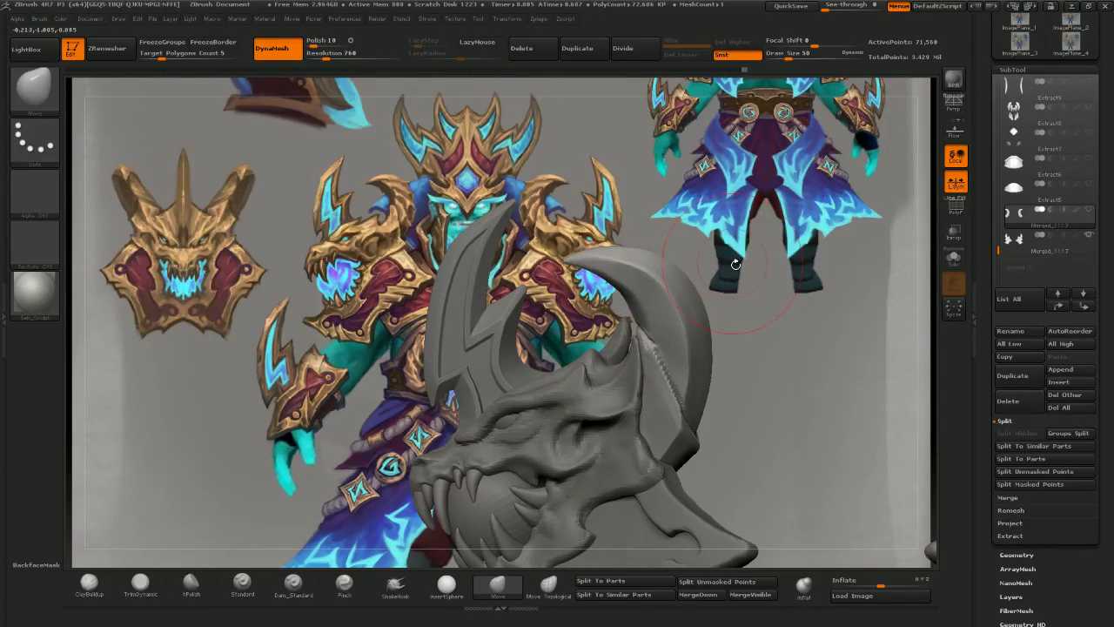
left_click_drag(765, 259, 890, 271)
right_click_drag(682, 325, 674, 435)
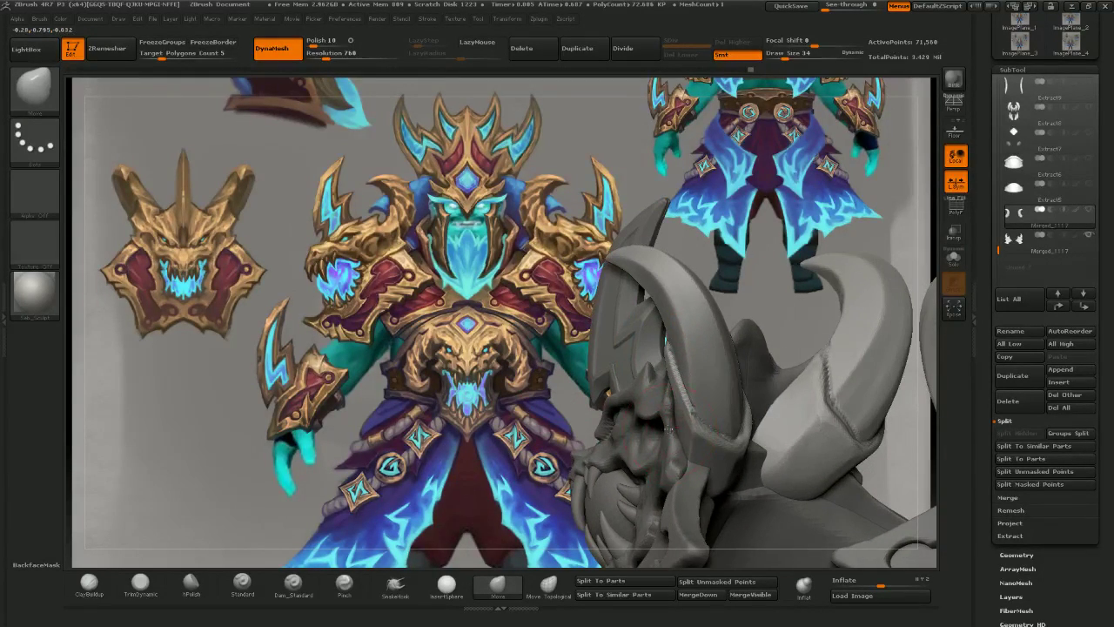
right_click_drag(511, 374, 674, 396)
right_click_drag(767, 404, 679, 422)
key("bracketleft")
key("bracketleft")
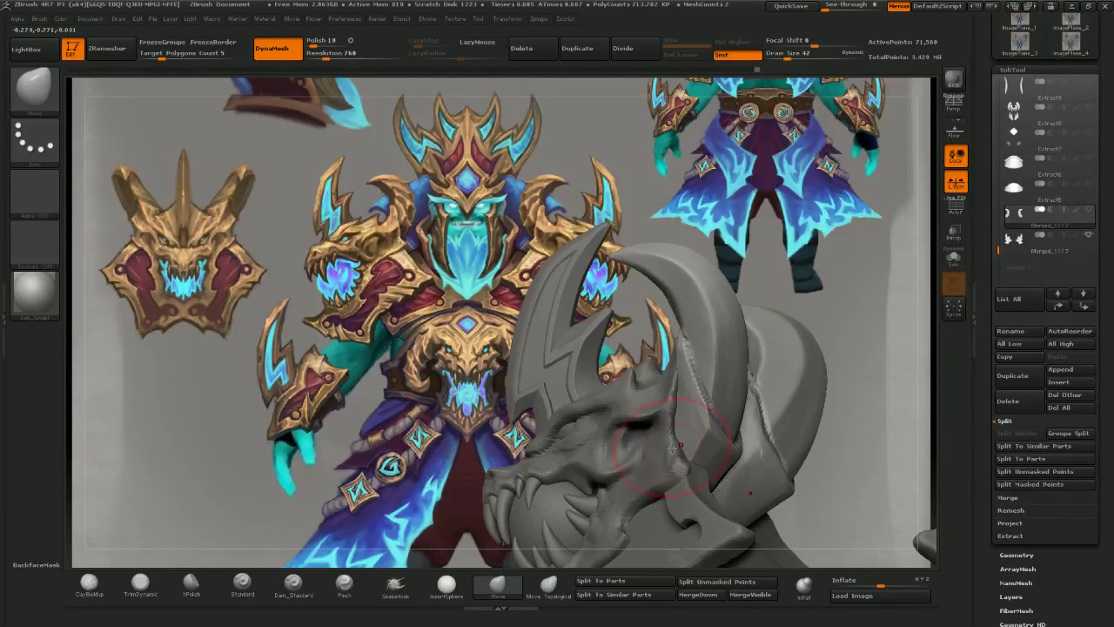
right_click_drag(686, 434, 715, 425)
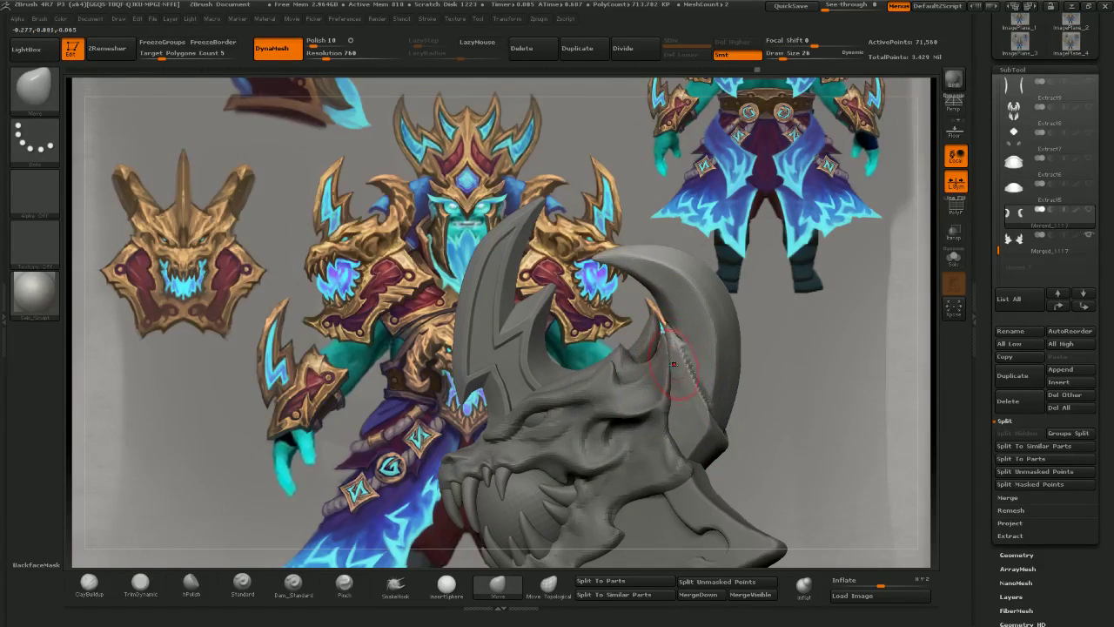
right_click_drag(794, 353, 886, 367)
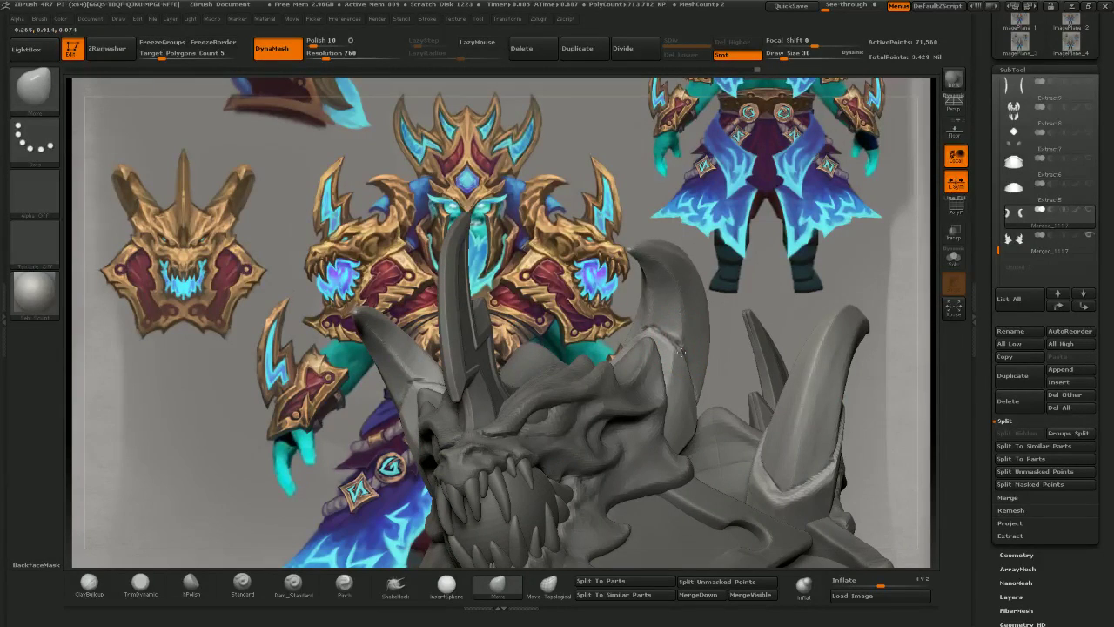
- Refine the horns' curve and the ridge beside the head with the Move brush at draw size 38
left_click_drag(652, 328, 650, 321)
left_click_drag(755, 302, 647, 303)
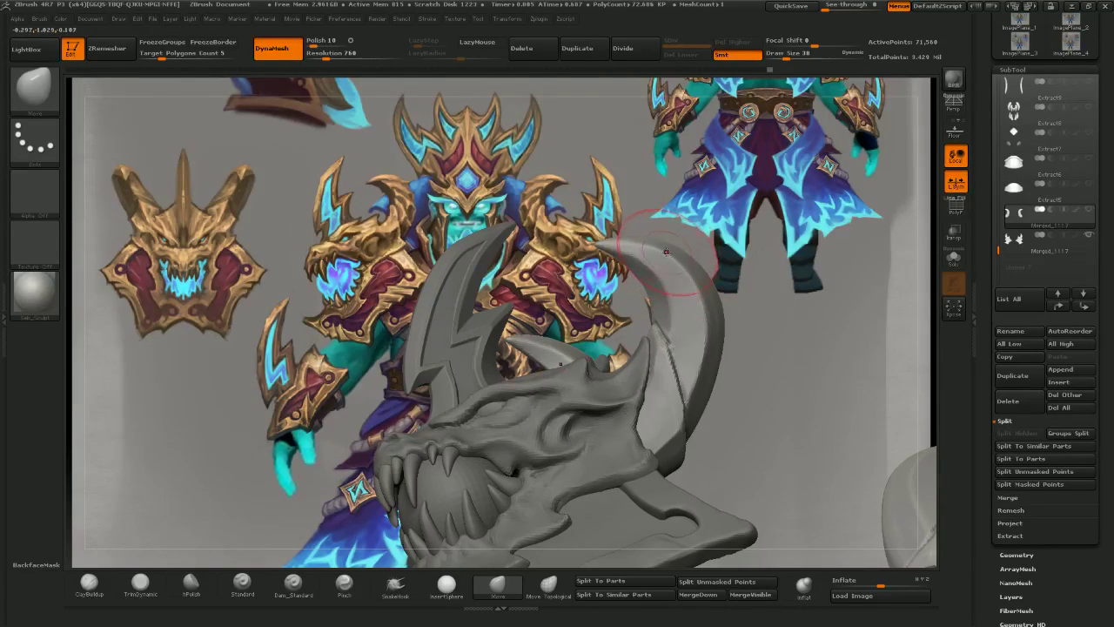
mouse_move(753, 306)
left_mouse_down("shift")
mouse_move(766, 328)
mouse_move(750, 291)
left_mouse_up("shift")
right_click_drag(698, 278, 742, 362, "ctrl")
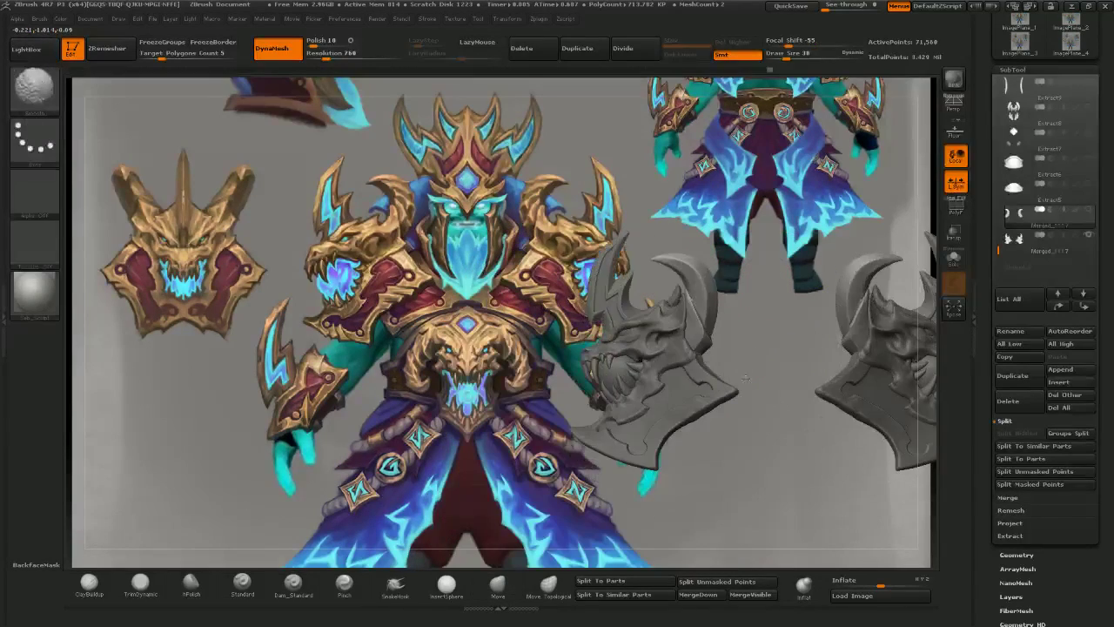
mouse_move(741, 362)
left_mouse_down()
mouse_move(802, 354)
mouse_move(710, 352)
mouse_move(772, 348)
mouse_move(716, 339)
left_mouse_up()
right_click_drag(715, 339, 753, 357, "ctrl")
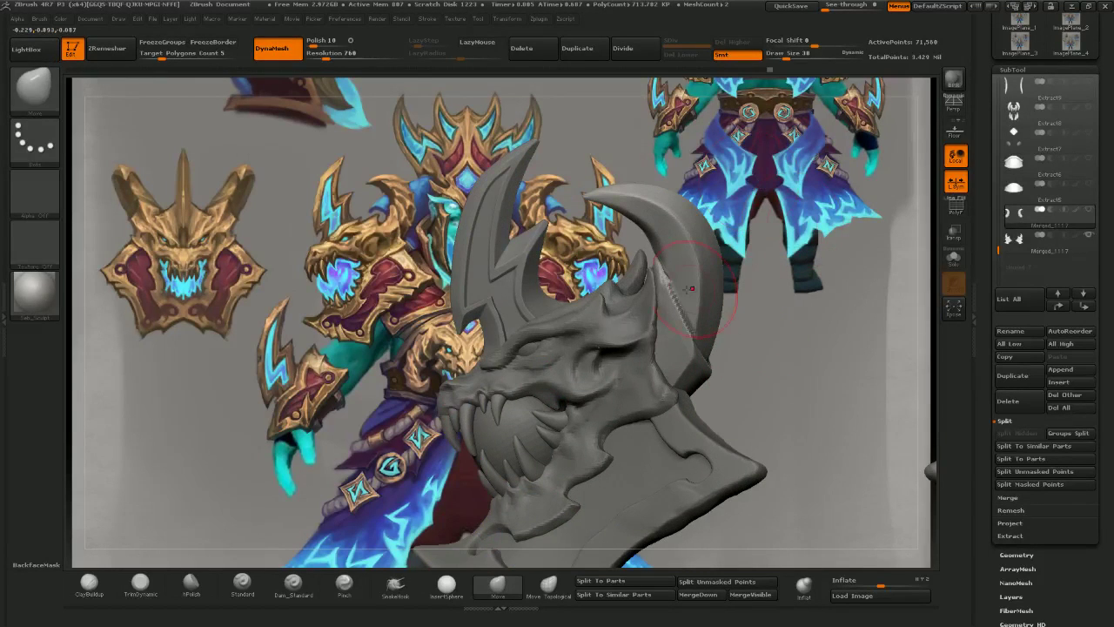
- Mask the upper part of the curved horns with a lasso mask, leaving the horn bases unmasked
mouse_move(601, 301)
left_mouse_down("ctrl")
mouse_move(719, 385)
mouse_move(727, 320)
mouse_move(679, 268)
mouse_move(583, 310)
left_mouse_up("ctrl")
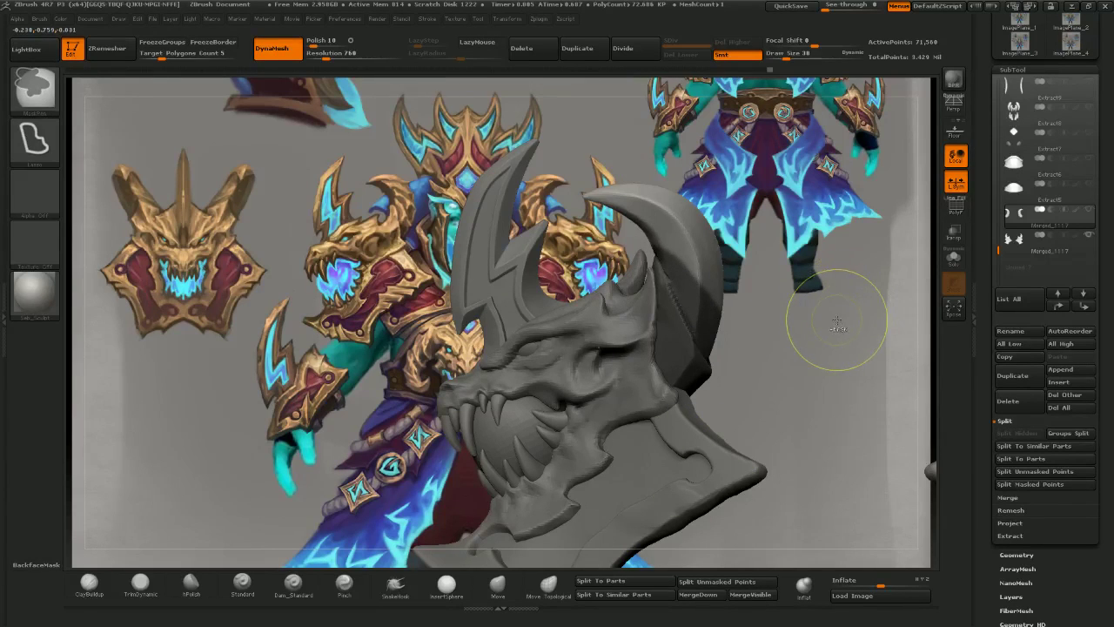
left_click_drag(585, 194, 522, 209)
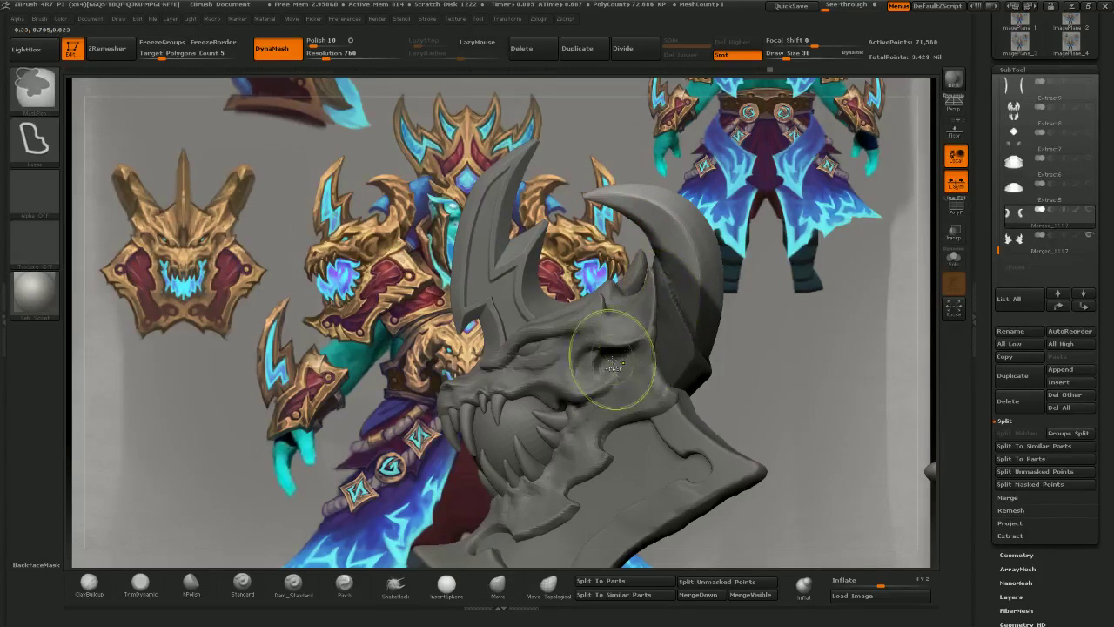
mouse_move(616, 362)
left_mouse_down("ctrl")
mouse_move(734, 357)
mouse_move(735, 318)
mouse_move(671, 247)
mouse_move(559, 253)
left_mouse_up("ctrl")
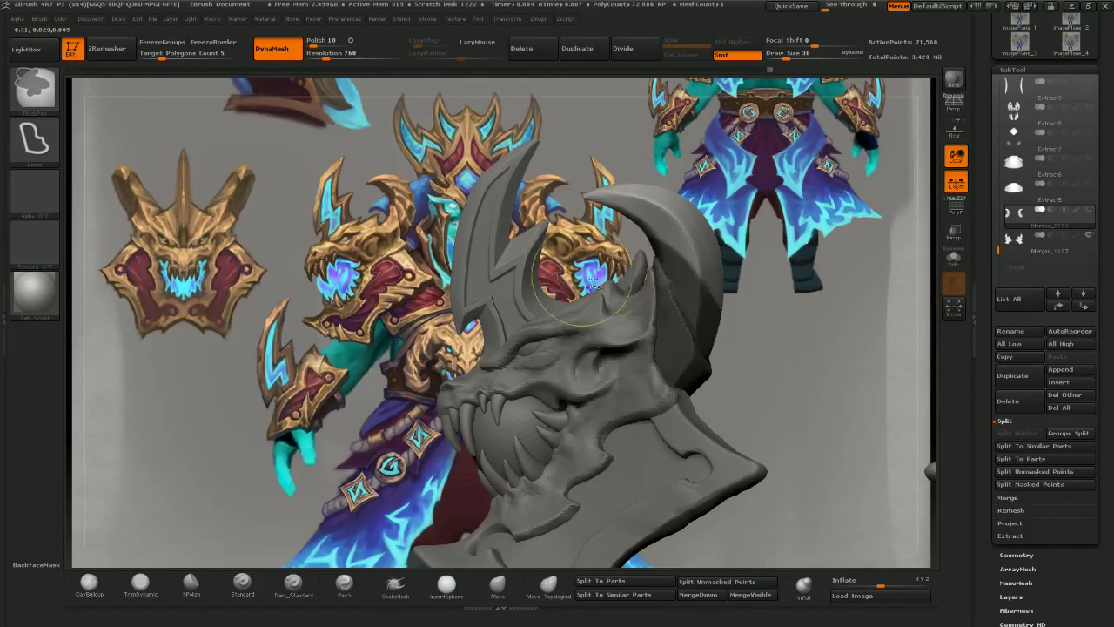
left_click(902, 418, "ctrl")
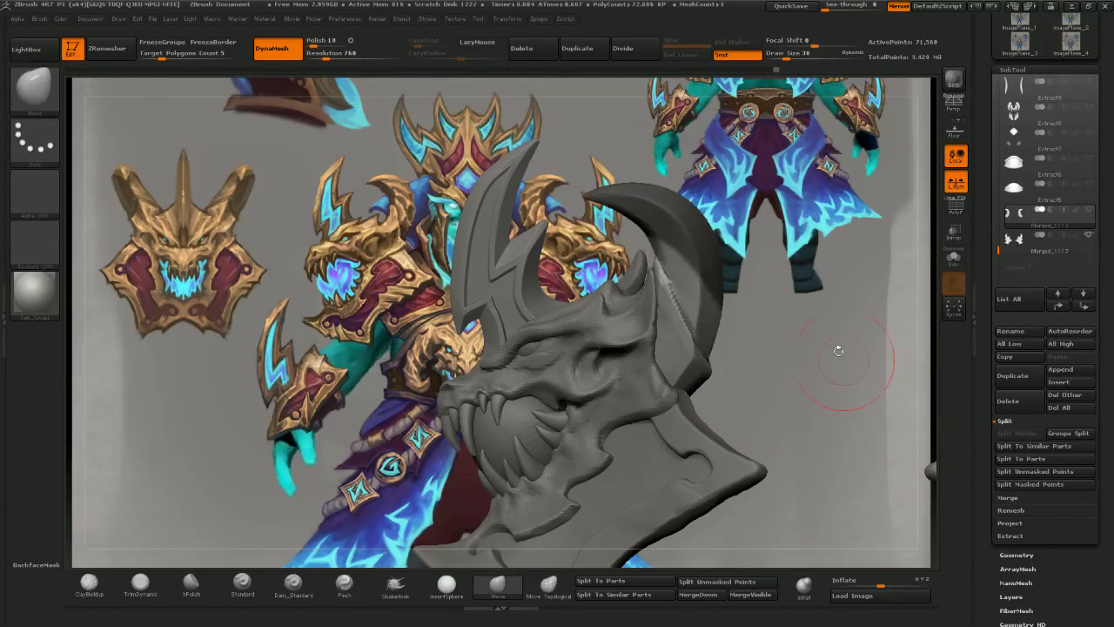
- Check the masked horns against the front-view dragon head reference and adjust the lasso mask's edge from the side
mouse_move(652, 349)
right_mouse_down()
mouse_move(703, 335)
mouse_move(772, 340)
mouse_move(750, 341)
mouse_move(796, 435)
mouse_move(665, 374)
mouse_move(762, 355)
right_mouse_up()
left_click_drag(761, 354, 763, 355)
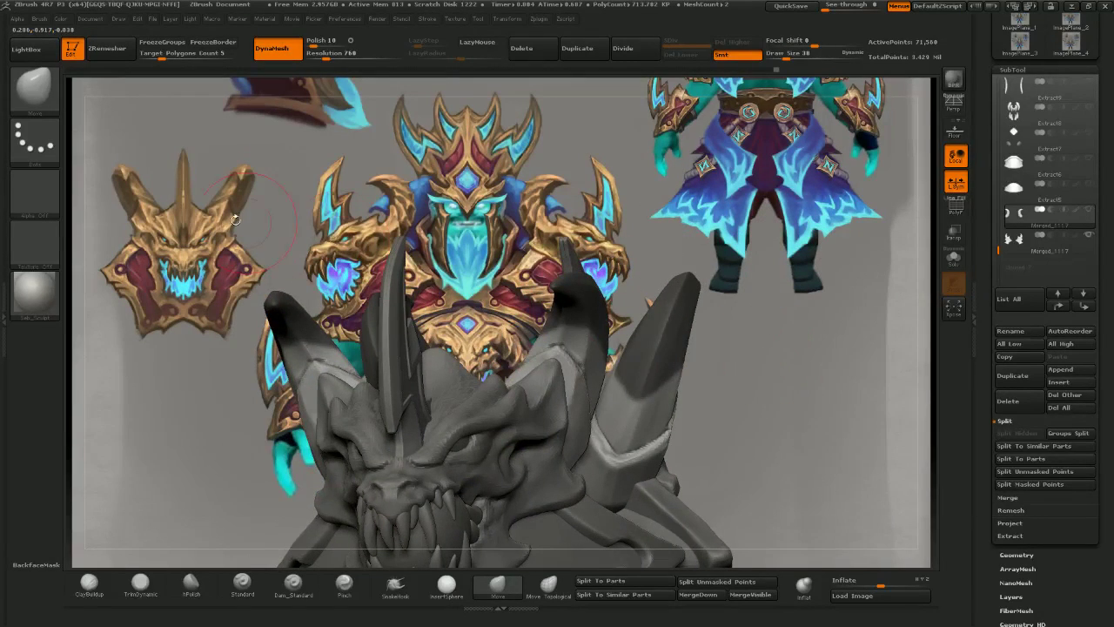
left_click_drag(236, 220, 161, 193)
mouse_move(621, 350)
left_mouse_down("ctrl")
mouse_move(623, 381)
mouse_move(693, 352)
mouse_move(638, 382)
mouse_move(703, 354)
left_mouse_up("ctrl")
mouse_move(771, 385)
left_mouse_down()
mouse_move(718, 369)
mouse_move(727, 366)
left_mouse_up()
left_click_drag(631, 357, 638, 409, "ctrl")
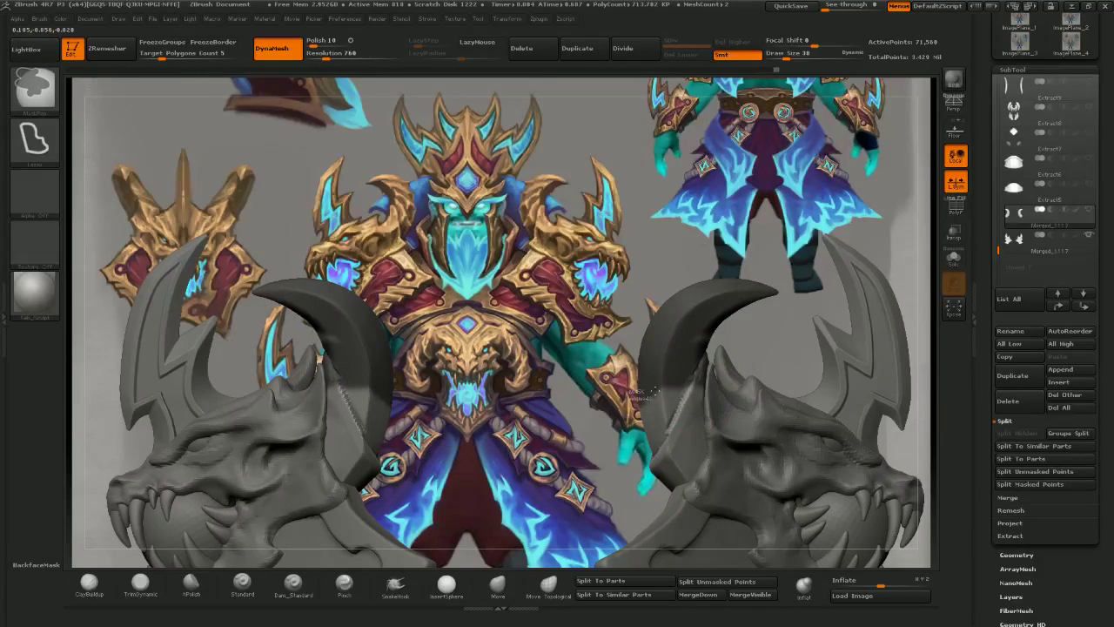
mouse_move(696, 346)
left_mouse_down("ctrl+alt")
mouse_move(615, 508)
mouse_move(606, 494)
left_mouse_up("ctrl+alt")
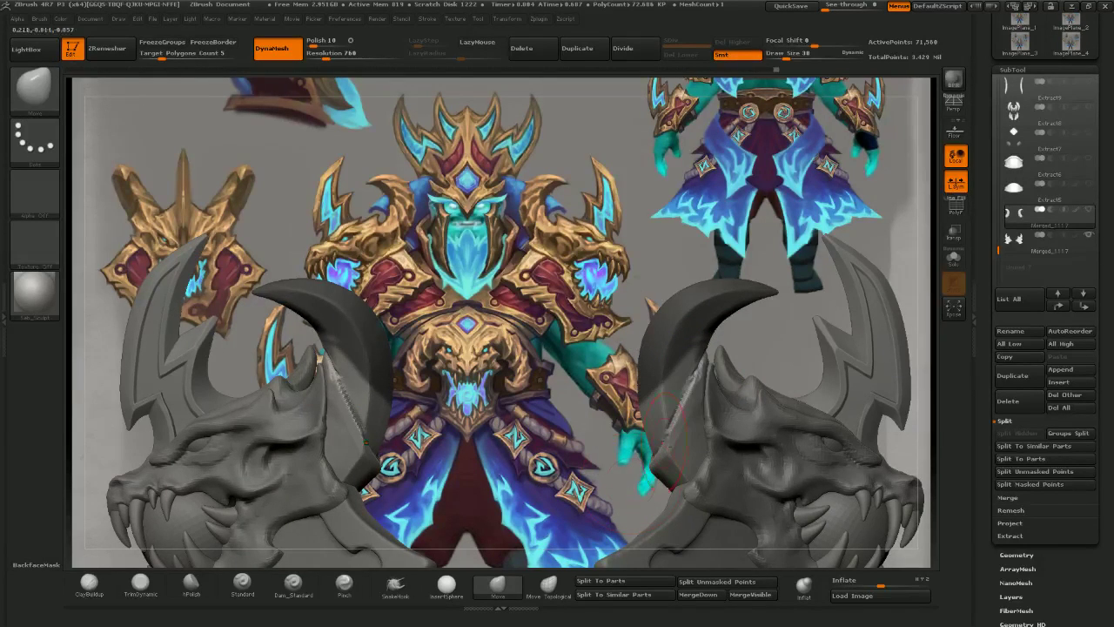
mouse_move(628, 416)
left_mouse_down()
mouse_move(590, 348)
mouse_move(654, 304)
left_mouse_up()
left_click_drag(631, 135, 587, 201)
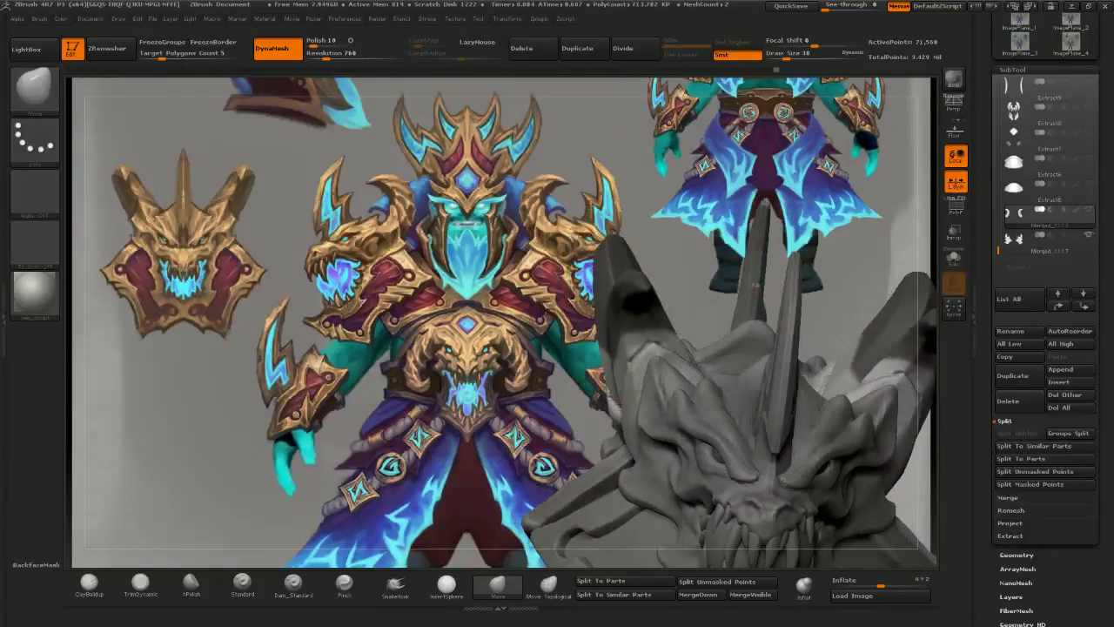
- Switch the mask stroke to FreeHand and paint the mask's edge around the horn ridge at draw size 8
mouse_move(587, 201)
right_mouse_down()
mouse_move(609, 340)
mouse_move(664, 362)
right_mouse_up()
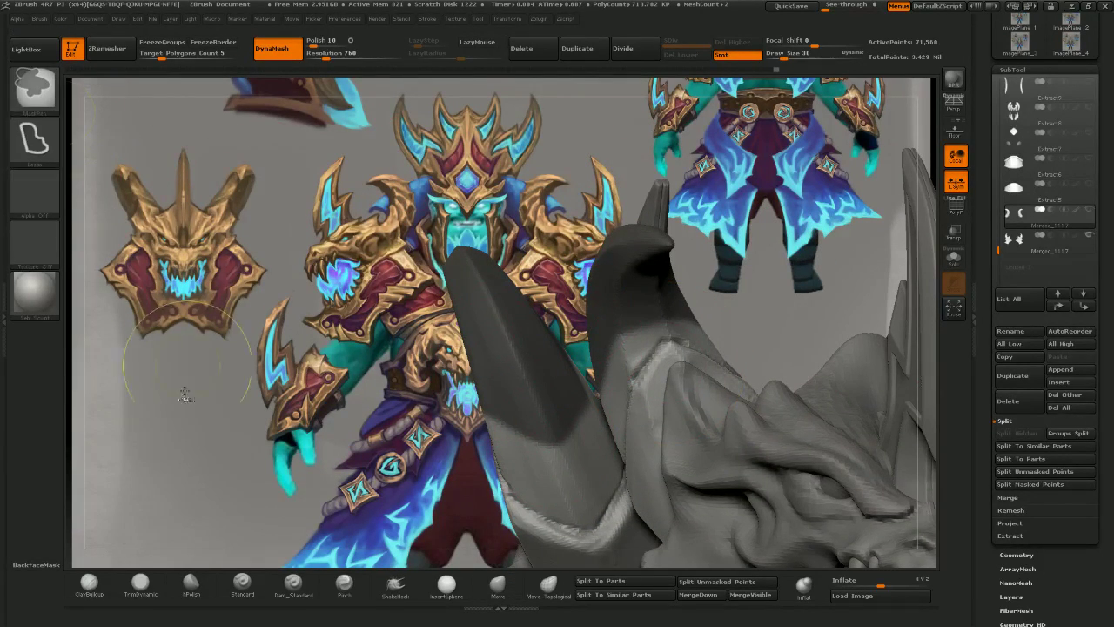
left_click(36, 142, "ctrl")
left_click(203, 154, "ctrl")
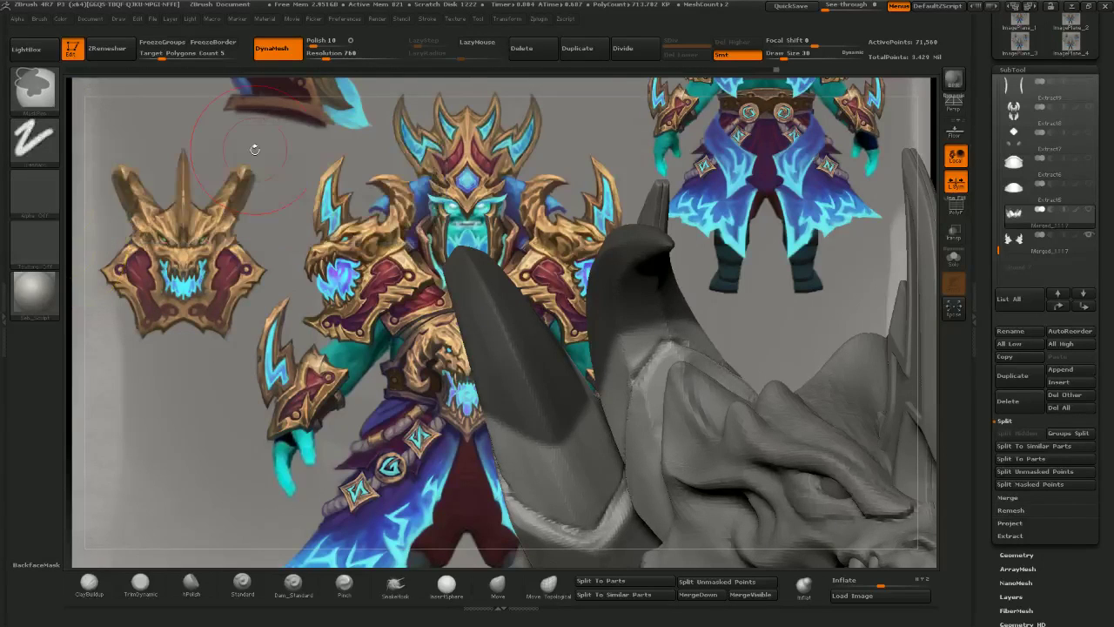
right_click_drag(537, 163, 597, 378)
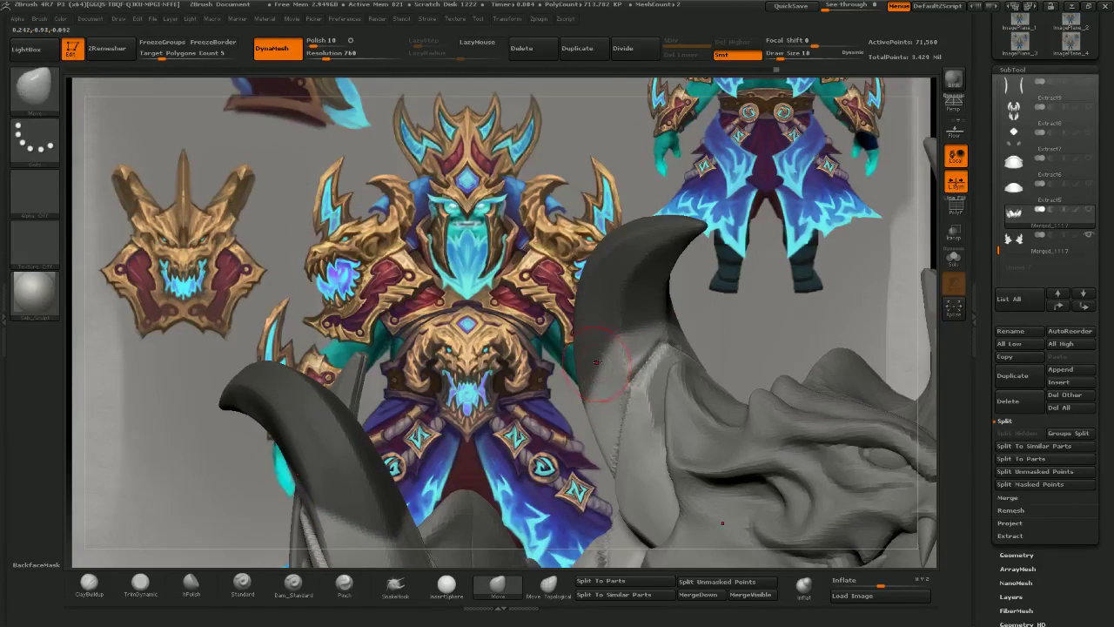
mouse_move(592, 385)
left_mouse_down("ctrl")
mouse_move(616, 346)
mouse_move(600, 383)
left_mouse_up("ctrl")
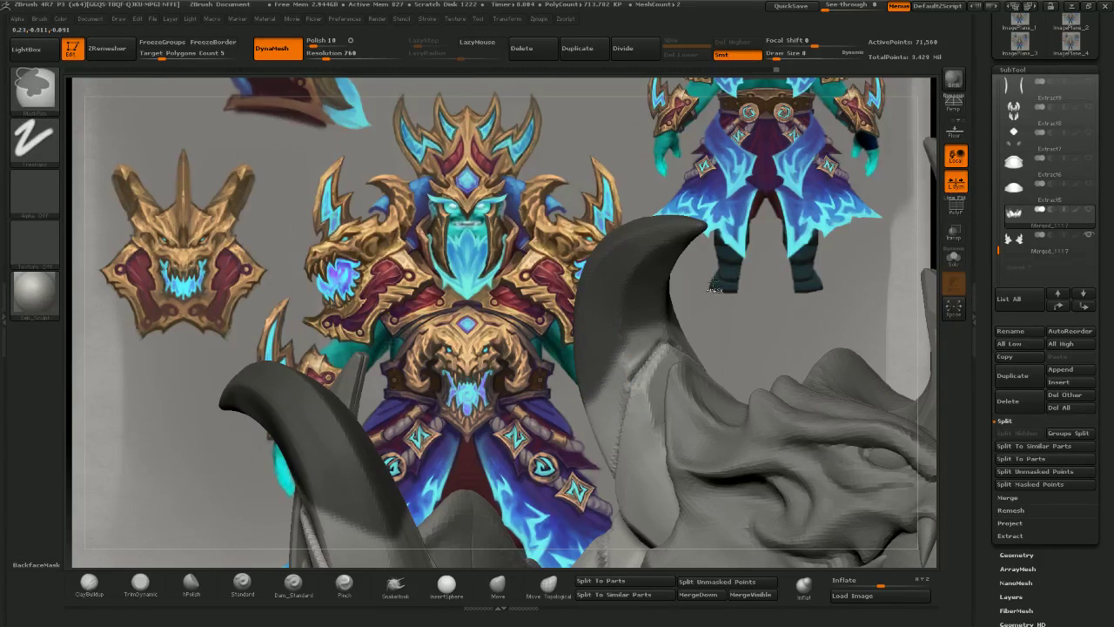
mouse_move(601, 383)
right_mouse_down()
mouse_move(613, 380)
mouse_move(608, 336)
right_mouse_up()
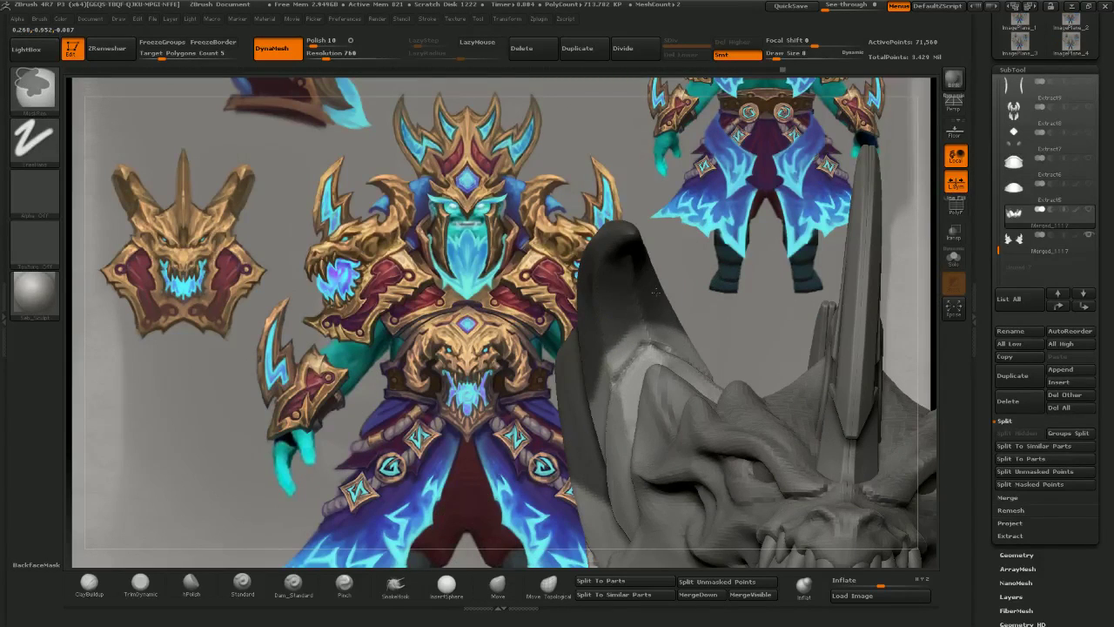
right_click_drag(656, 293, 668, 311)
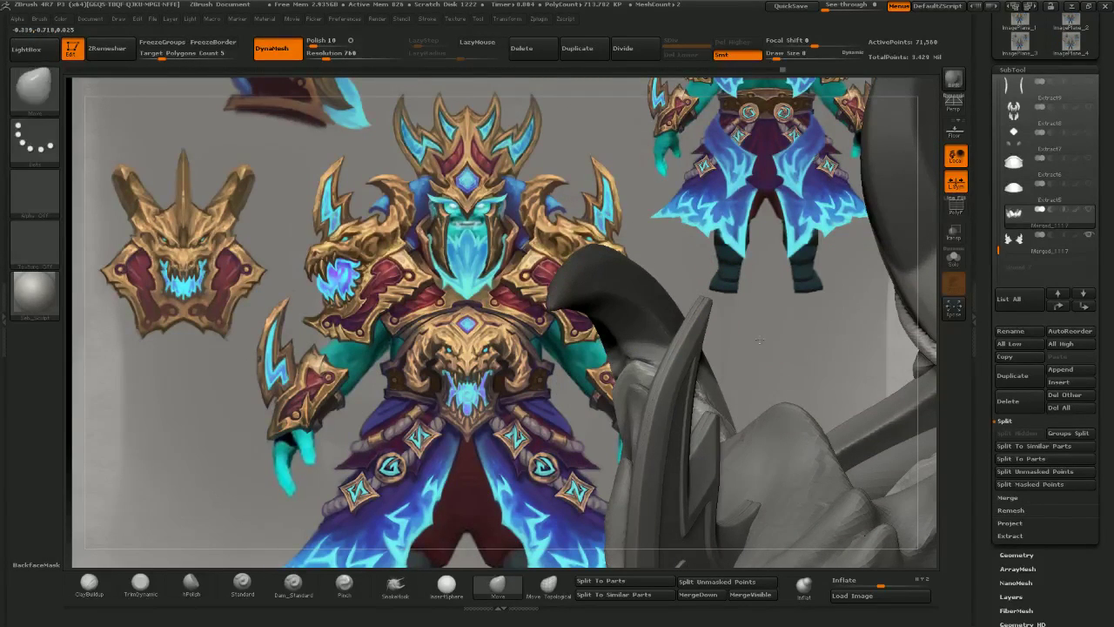
right_click_drag(642, 92, 637, 95)
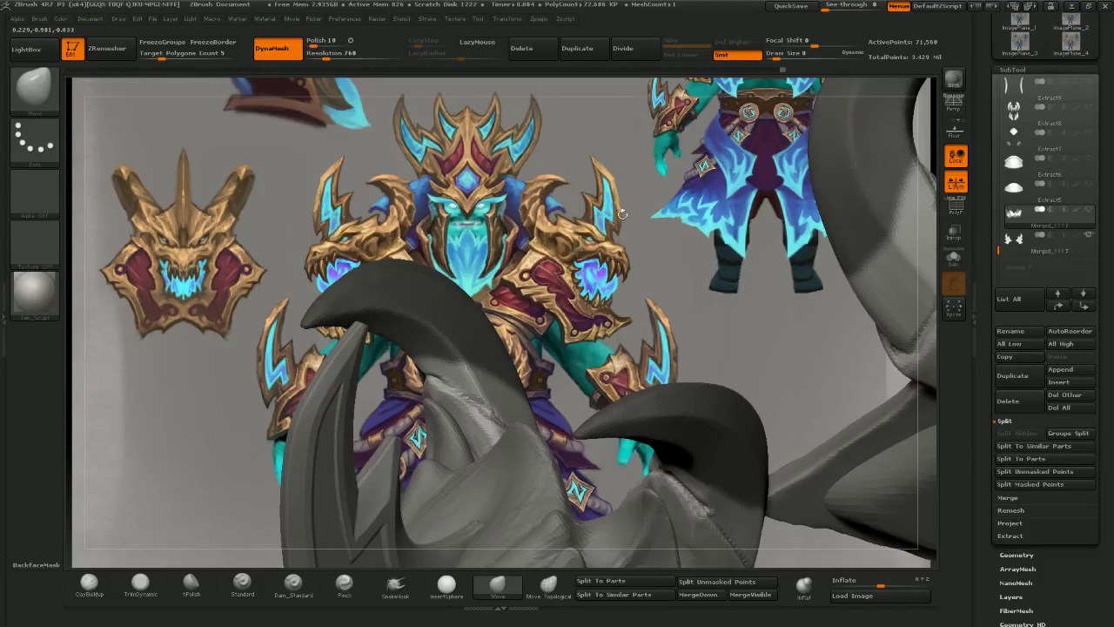
right_click_drag(622, 214, 614, 215)
- Try extending the painted mask along the horns' side faces at draw size 8 and undo the last strokes
left_click_drag(471, 362, 497, 381, "ctrl")
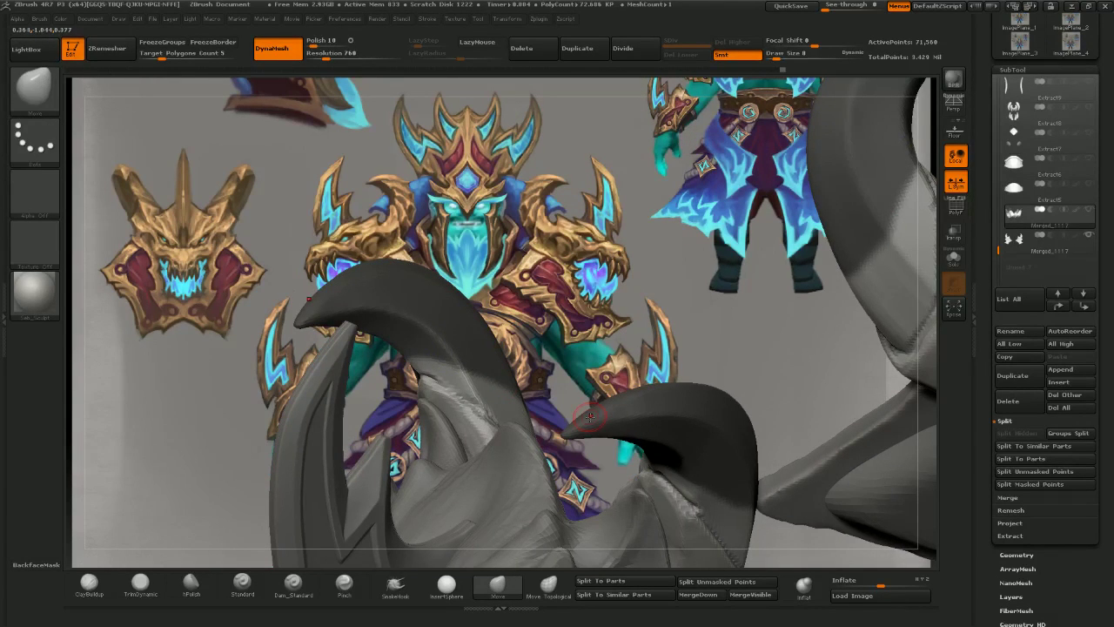
mouse_move(601, 391)
right_mouse_down("ctrl")
mouse_move(623, 376)
mouse_move(340, 357)
mouse_move(540, 319)
mouse_move(687, 318)
mouse_move(670, 383)
right_mouse_up("ctrl")
left_click_drag(433, 361, 475, 345)
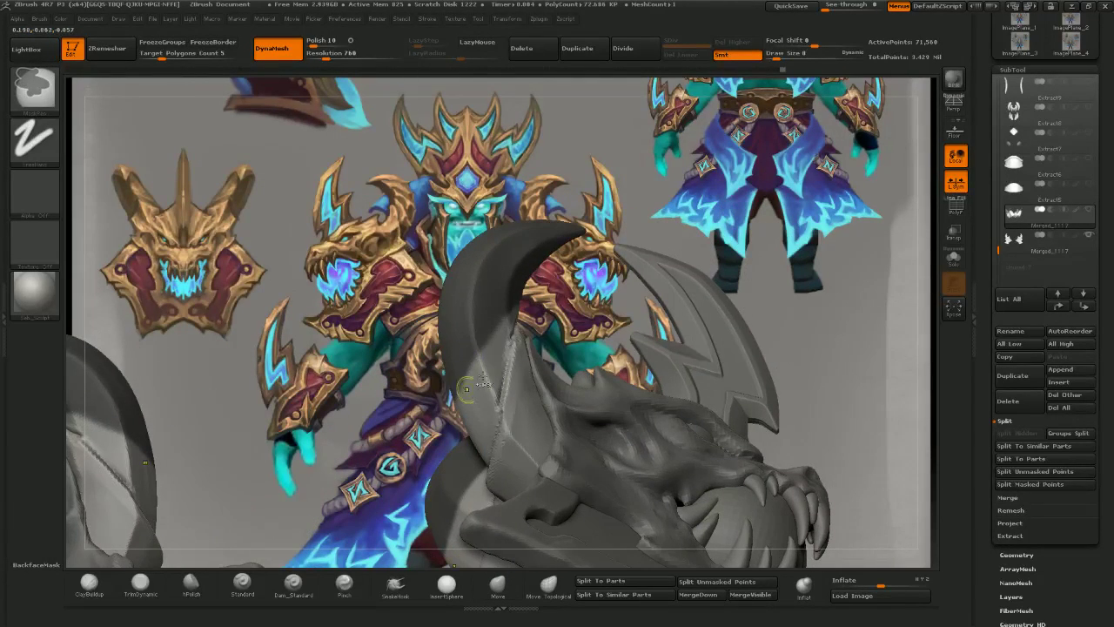
left_click_drag(467, 388, 477, 342)
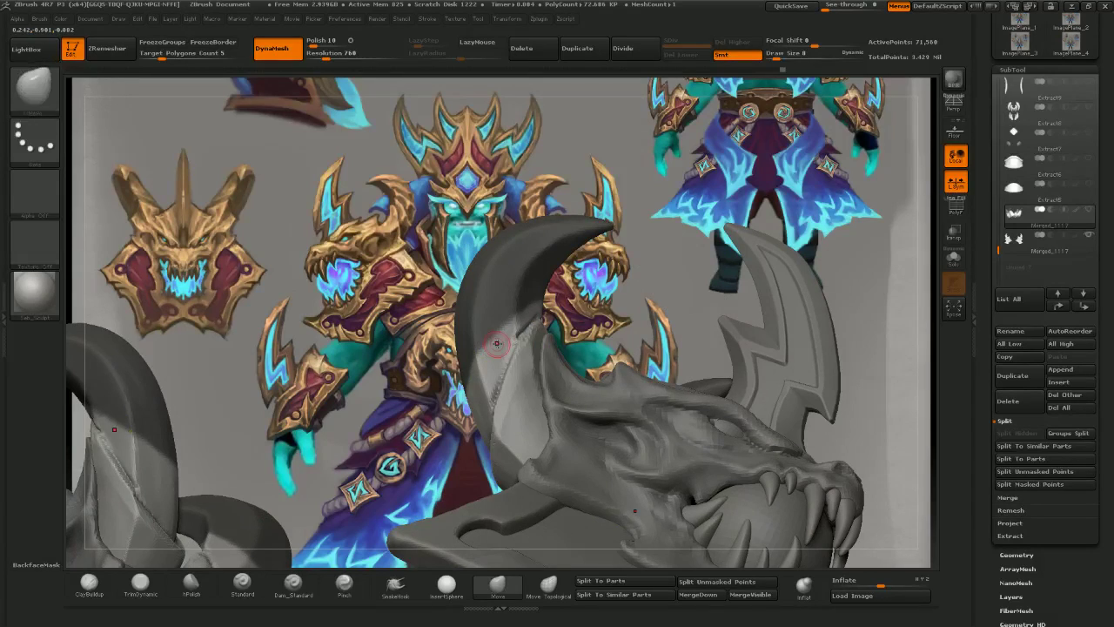
mouse_move(654, 349)
right_mouse_down("ctrl")
mouse_move(615, 349)
mouse_move(602, 375)
mouse_move(740, 388)
right_mouse_up("ctrl")
key("ctrl+z")
key("ctrl+z")
key("ctrl+z")
key("ctrl+z")
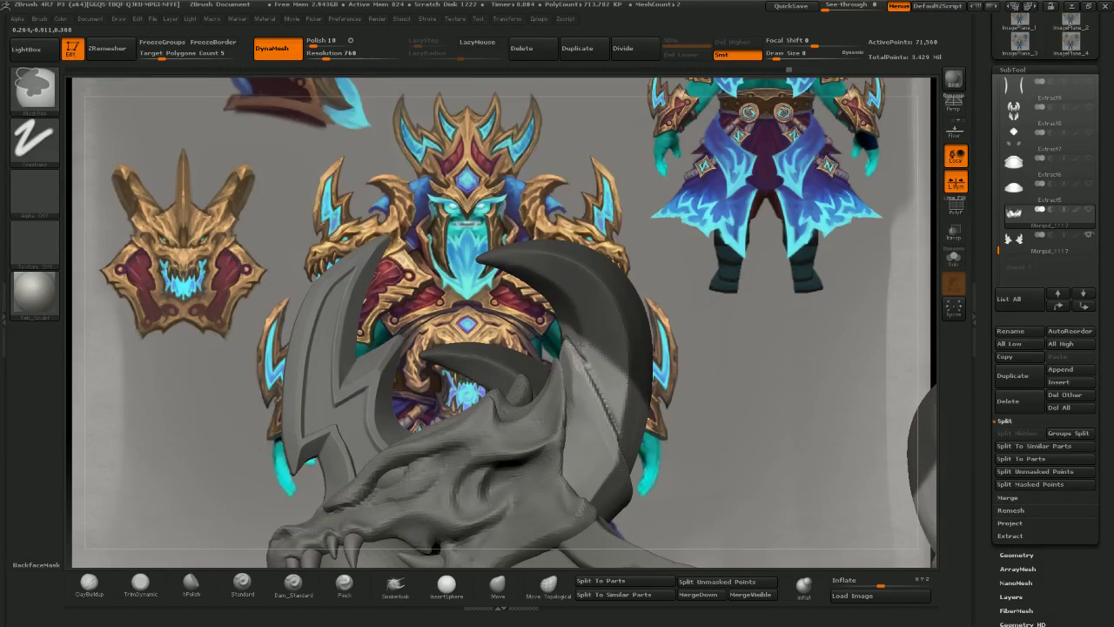
- Undo the last mask stroke and reshape the unmasked horn base beside the ridge with the Move brush at draw size 42
key("ctrl+z")
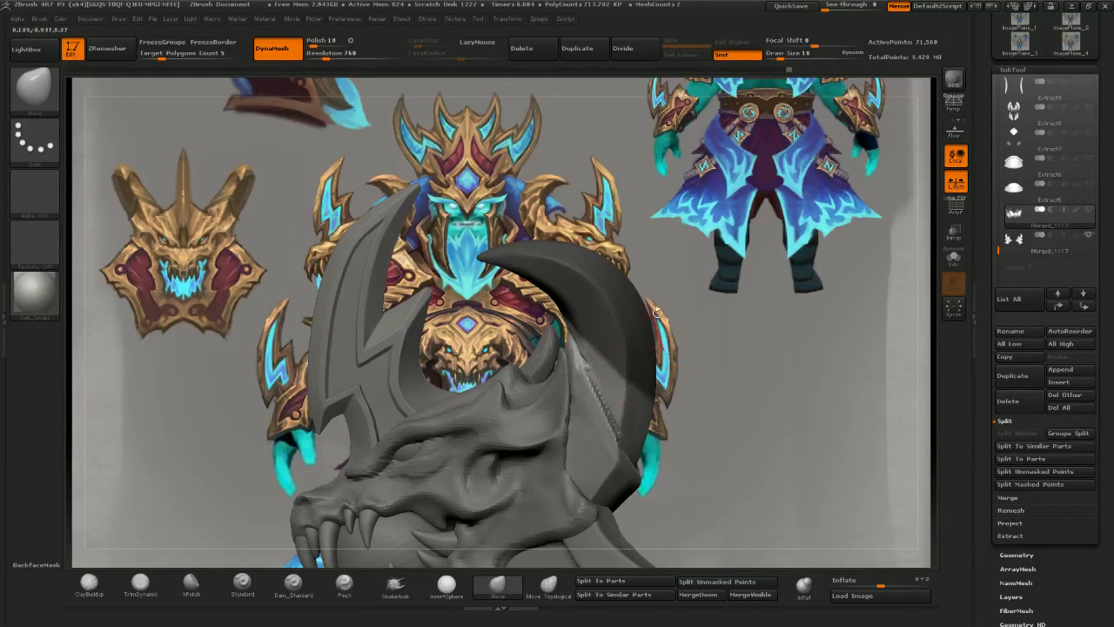
left_click_drag(572, 328, 565, 330)
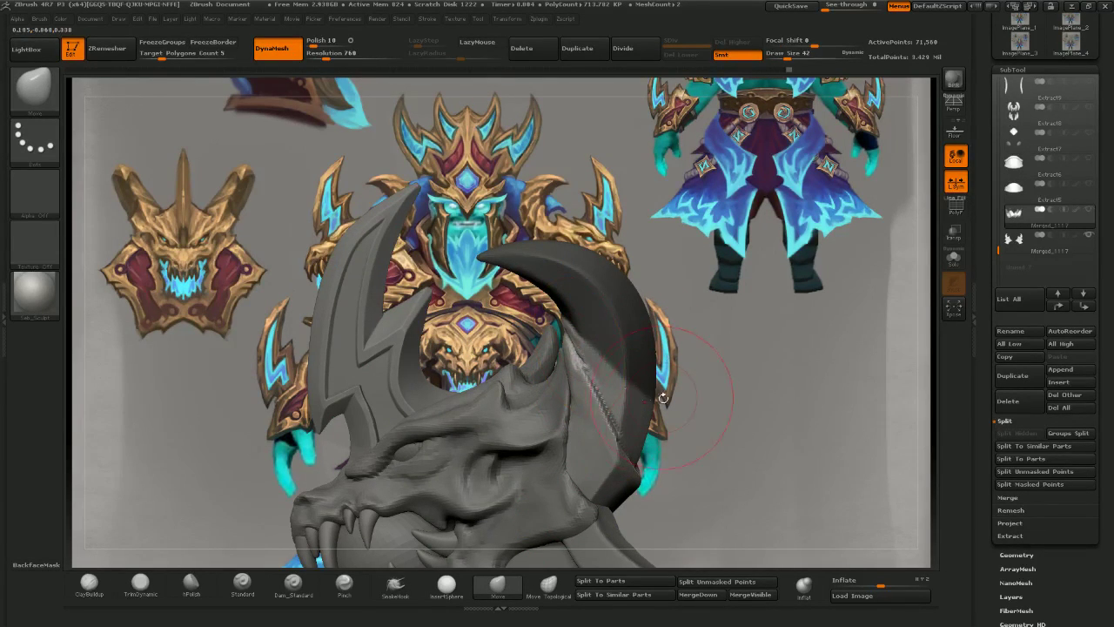
mouse_move(722, 369)
left_mouse_down()
mouse_move(783, 340)
mouse_move(748, 348)
left_mouse_up()
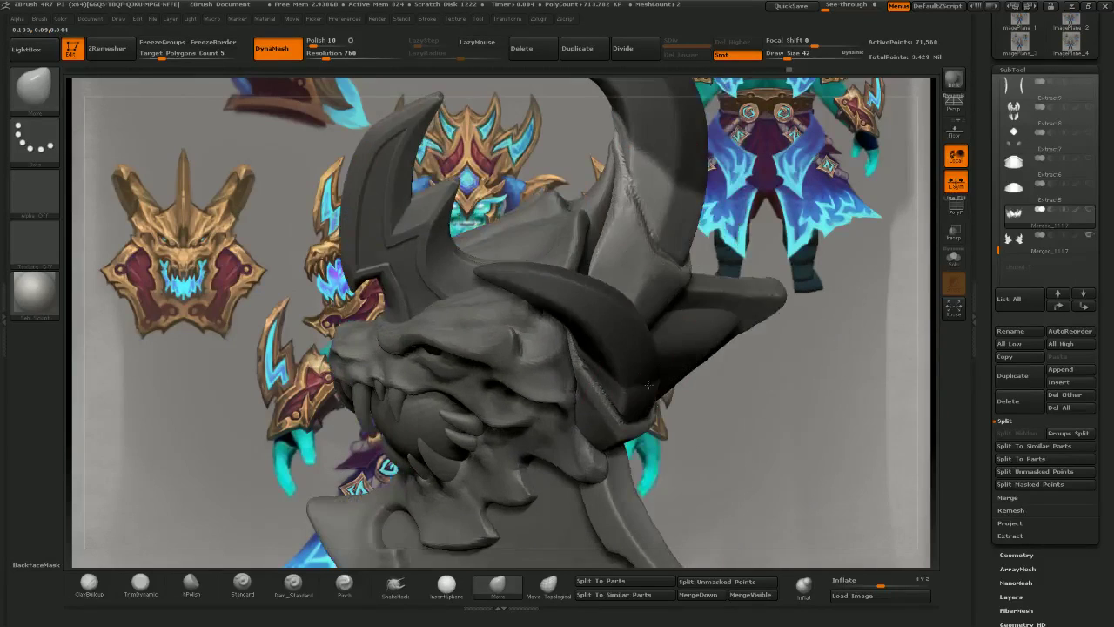
left_click_drag(649, 378, 642, 373)
mouse_move(729, 370)
left_mouse_down()
mouse_move(679, 354)
mouse_move(736, 370)
left_mouse_up()
left_click_drag(610, 401, 600, 374)
- Pull the unmasked sides of the lower horn base into shape from several angles with the Move brush
mouse_move(722, 339)
left_mouse_down()
mouse_move(622, 301)
mouse_move(581, 205)
left_mouse_up()
left_click_drag(604, 400, 602, 388)
left_click_drag(729, 300, 661, 356)
left_click_drag(599, 400, 597, 390)
left_click_drag(750, 400, 707, 284)
left_click_drag(588, 315, 576, 312)
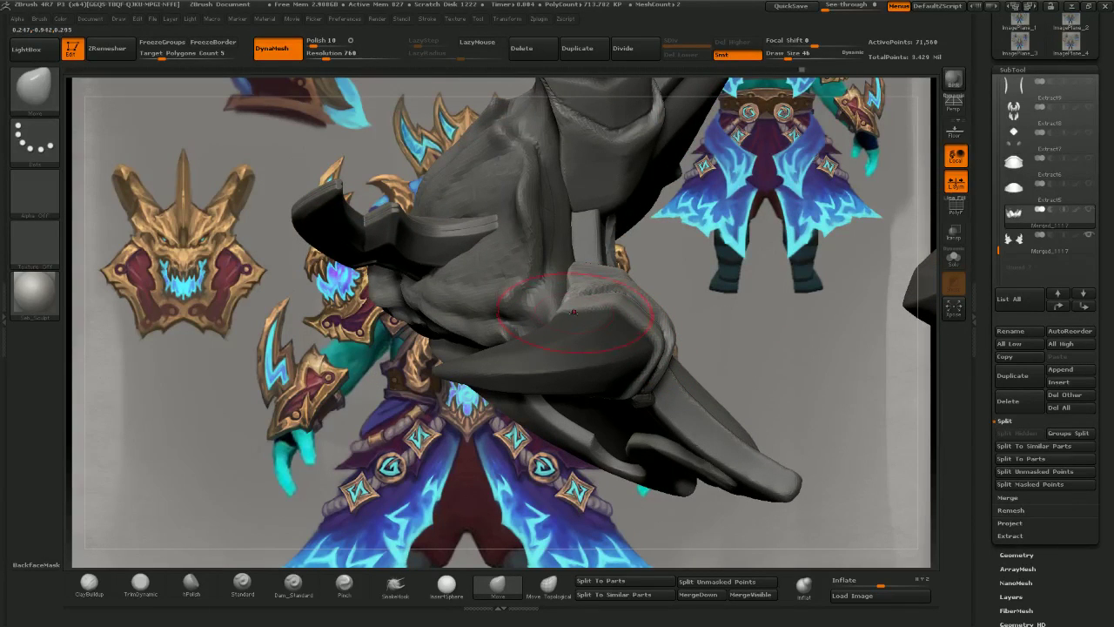
- Refine the horn's stepped edge next to the mask border with the Move brush at draw sizes 14 to 22
left_click_drag(740, 143, 670, 227)
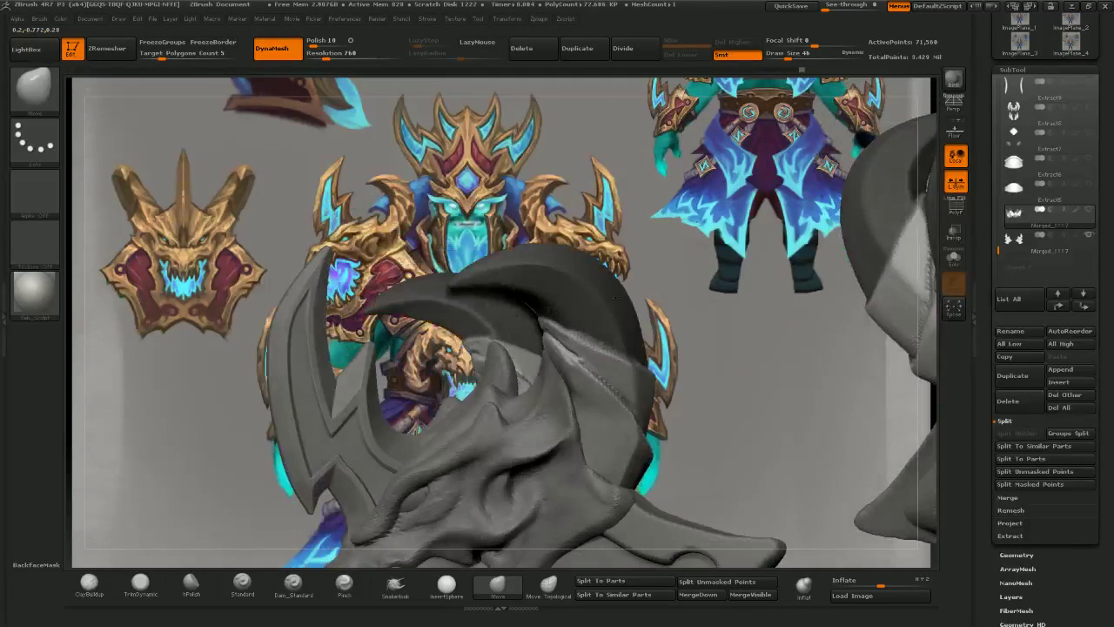
left_click_drag(606, 282, 505, 423)
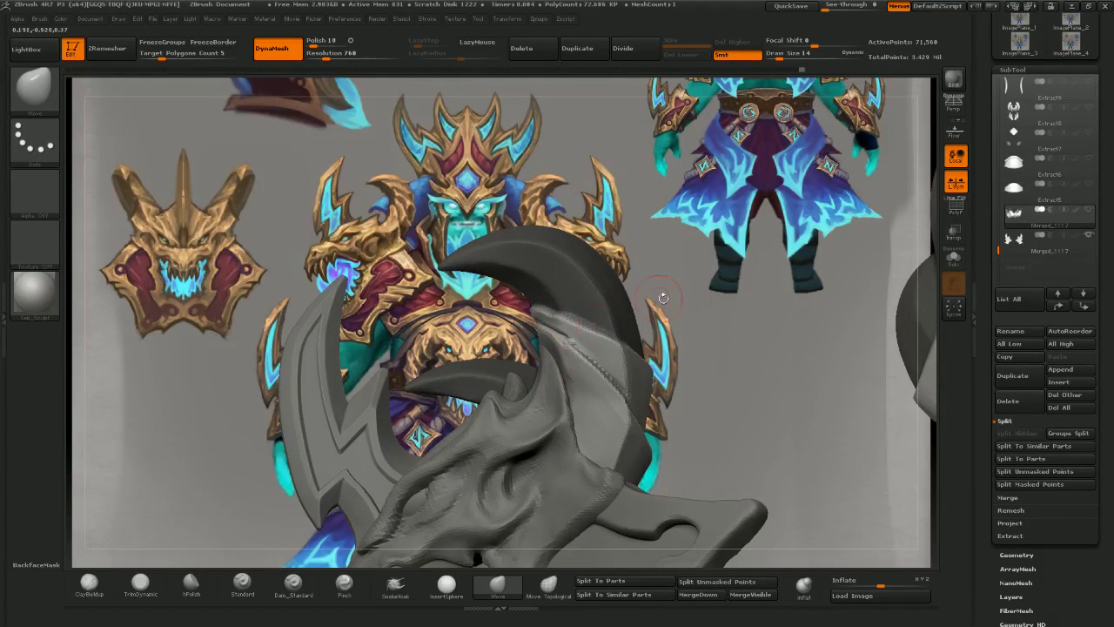
left_click_drag(573, 360, 571, 361)
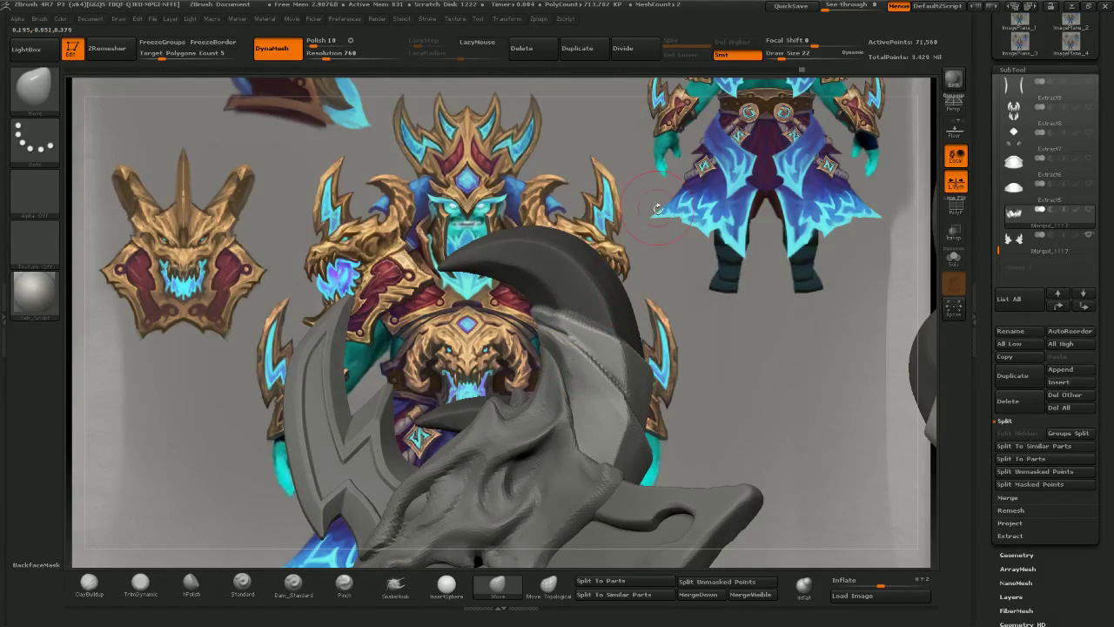
mouse_move(657, 209)
left_mouse_down()
mouse_move(613, 339)
mouse_move(575, 361)
mouse_move(569, 348)
left_mouse_up()
- Activate the dragon head subtool with the horns visible, nudge the spike beside the horn base, and reactivate the horns subtool
left_click(554, 365, "alt")
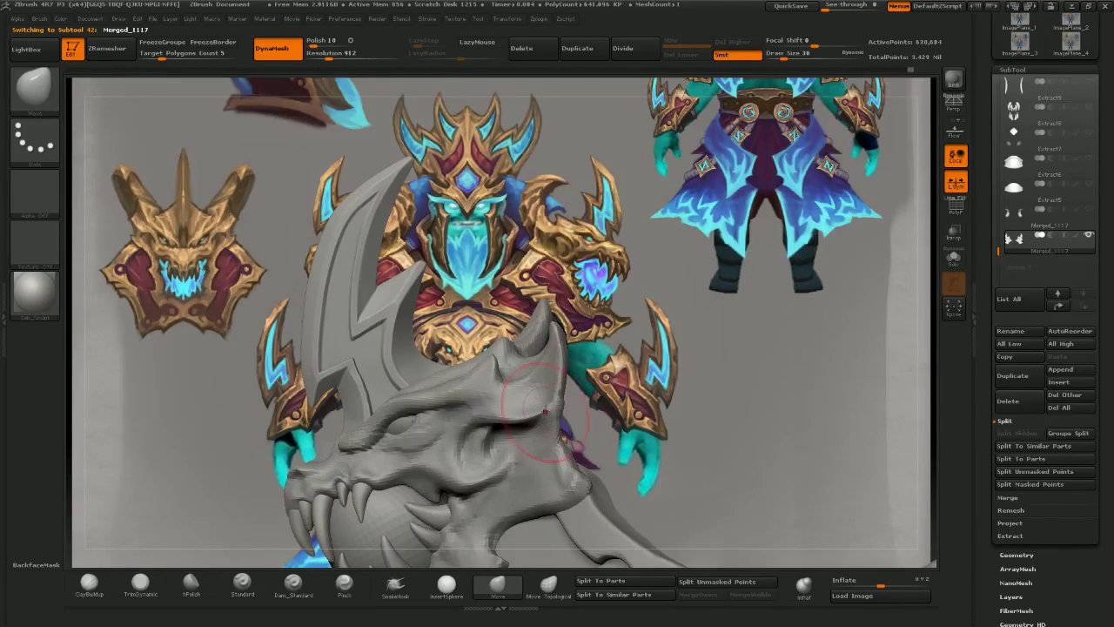
left_click(1089, 210)
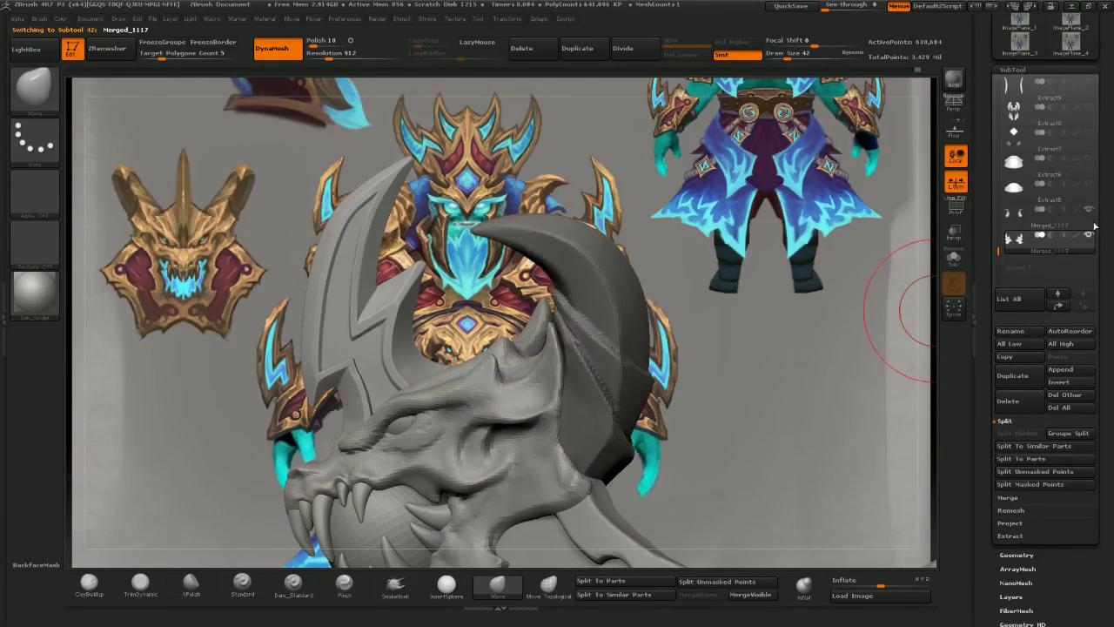
right_click_drag(548, 382, 554, 376)
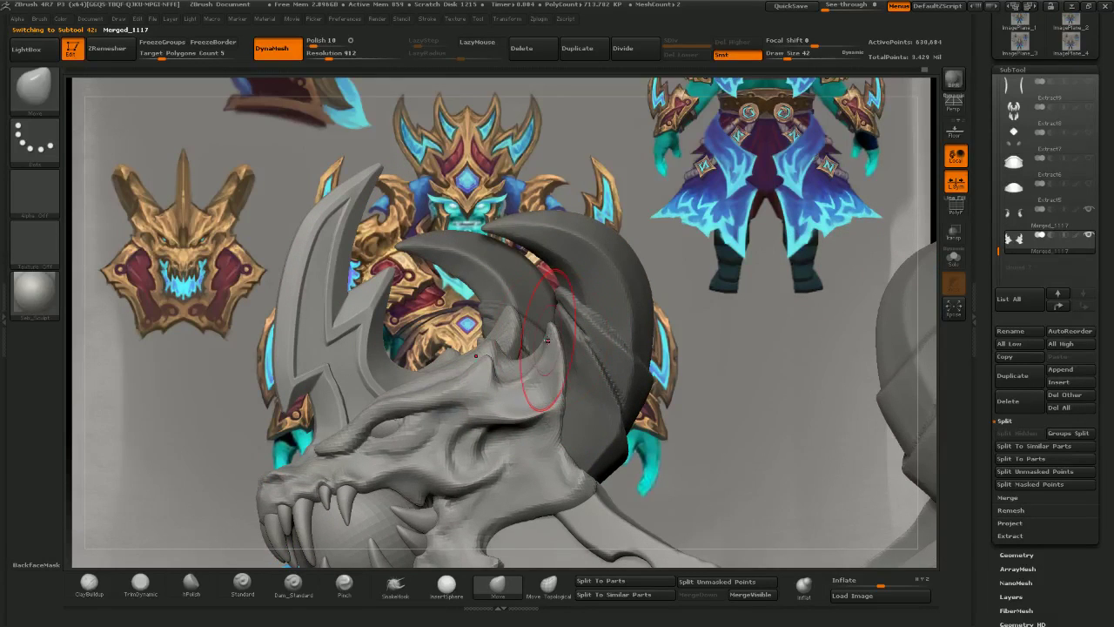
left_click_drag(547, 340, 552, 343)
mouse_move(553, 343)
right_mouse_down()
mouse_move(601, 334)
mouse_move(581, 348)
mouse_move(586, 361)
right_mouse_up()
left_click(584, 348, "alt")
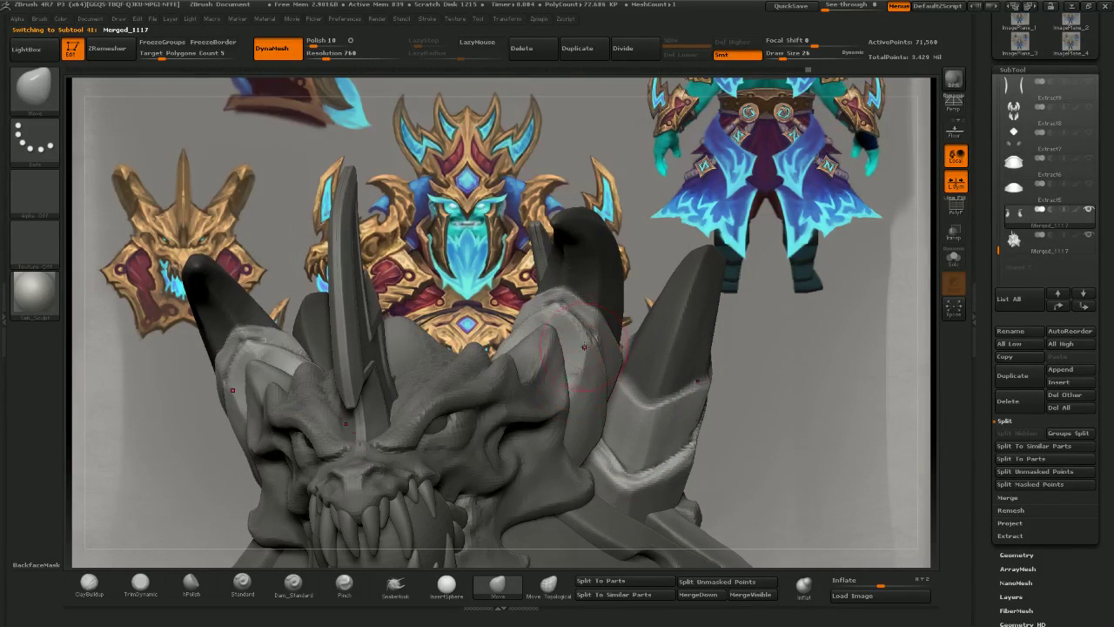
- Adjust the horn base where it meets the dragon head with the Move brush at small draw sizes
right_click_drag(713, 292, 742, 287)
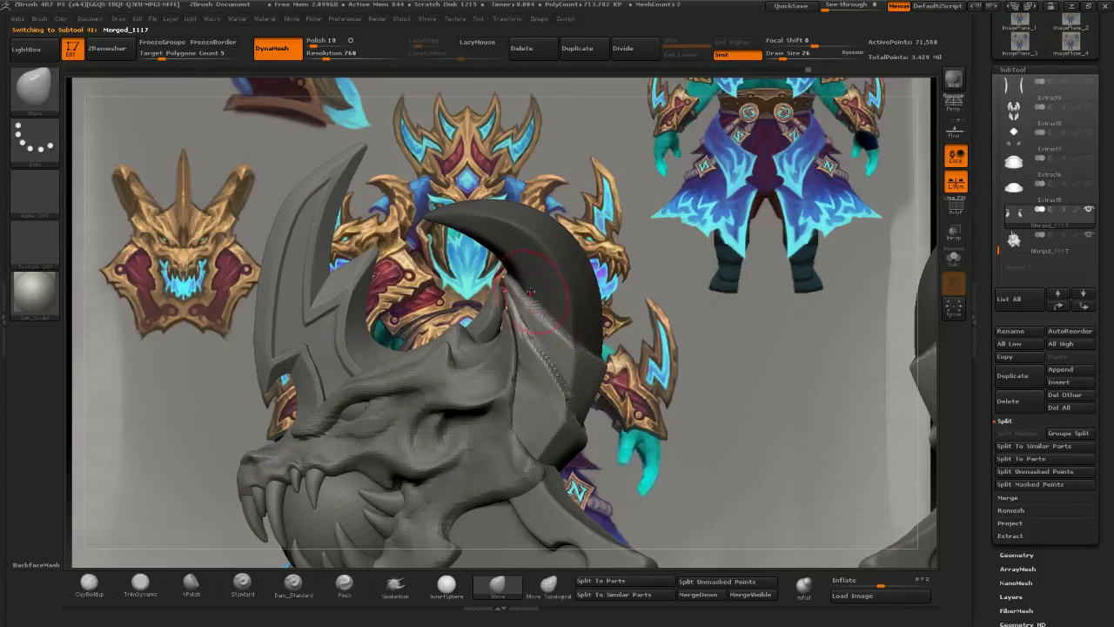
right_click_drag(561, 311, 518, 303)
right_click_drag(586, 314, 537, 333)
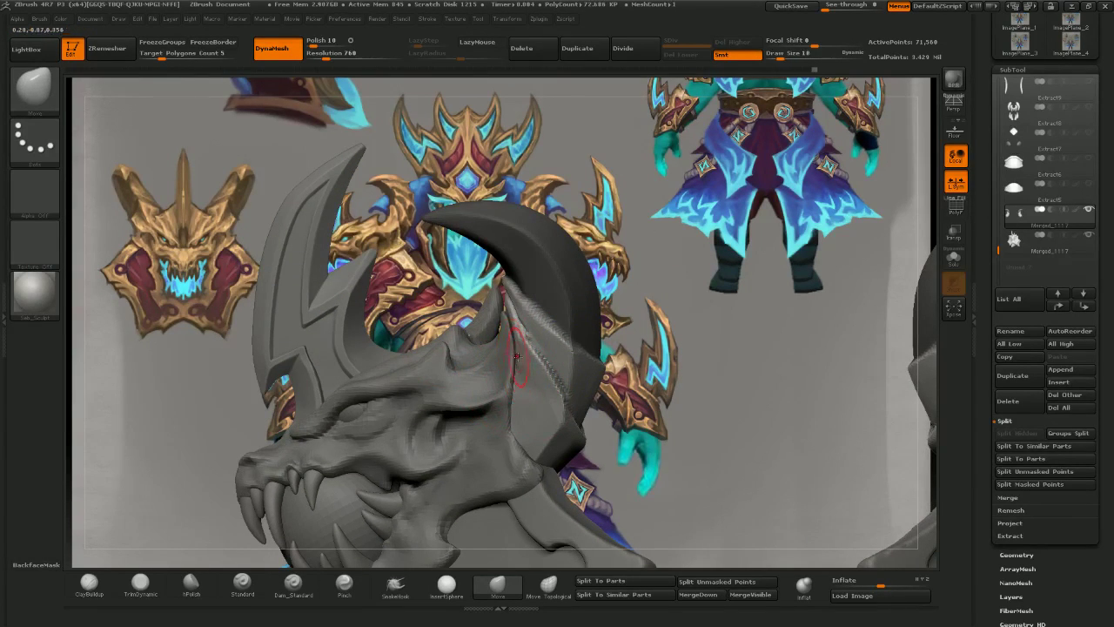
left_click_drag(681, 337, 647, 369)
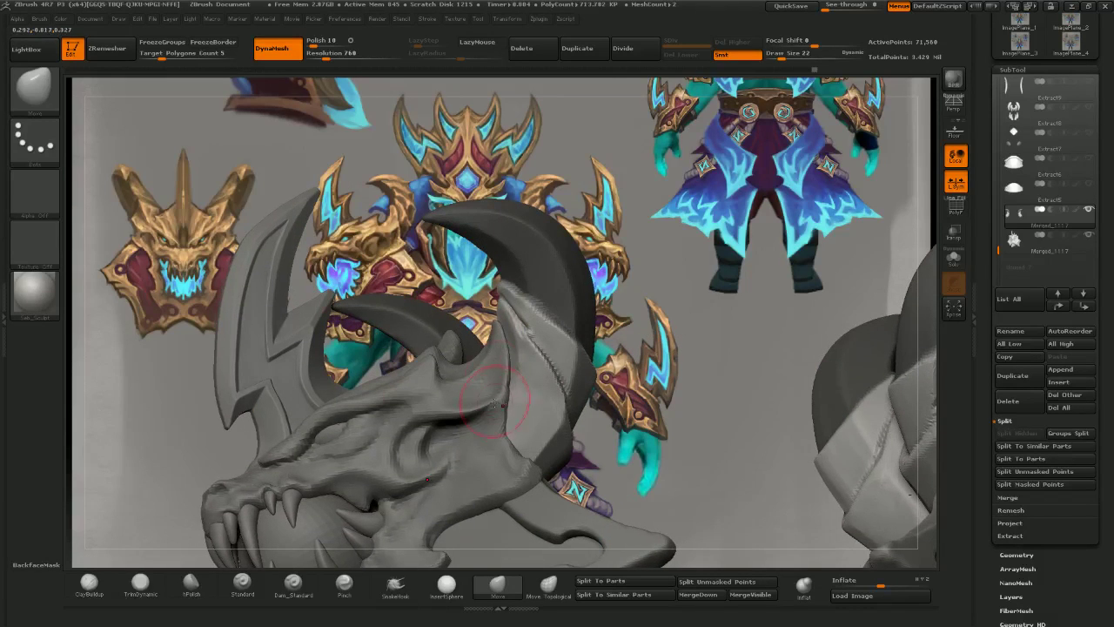
- Clear the horn mask and reshape the horns' ridge edges from the side with the Move brush at draw size 34
left_click_drag(668, 300, 621, 328, "shift")
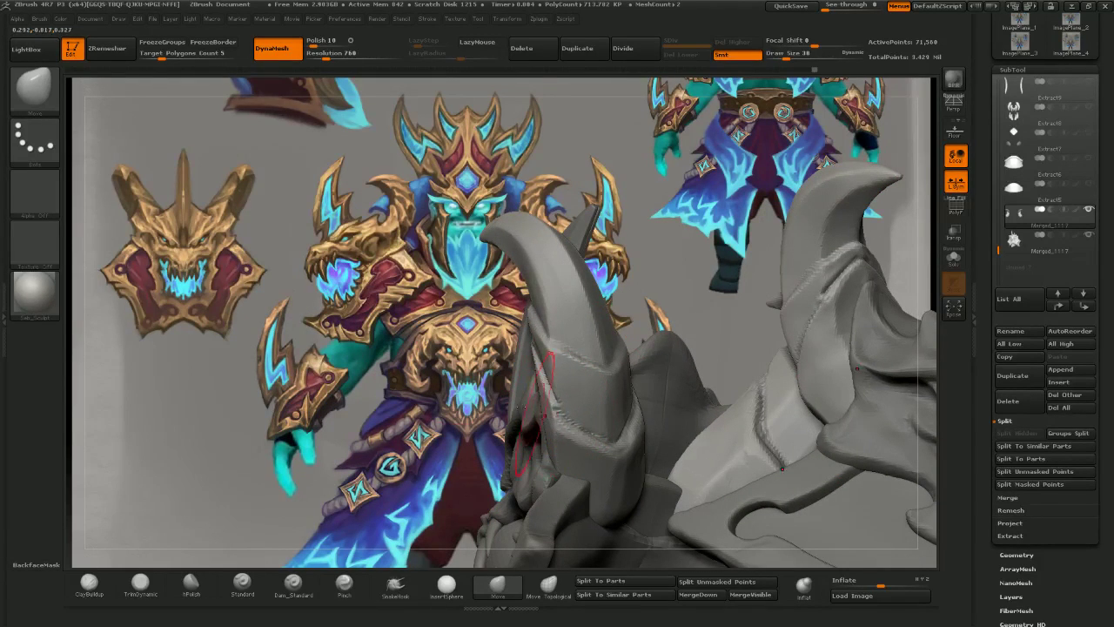
left_click_drag(466, 271, 579, 300)
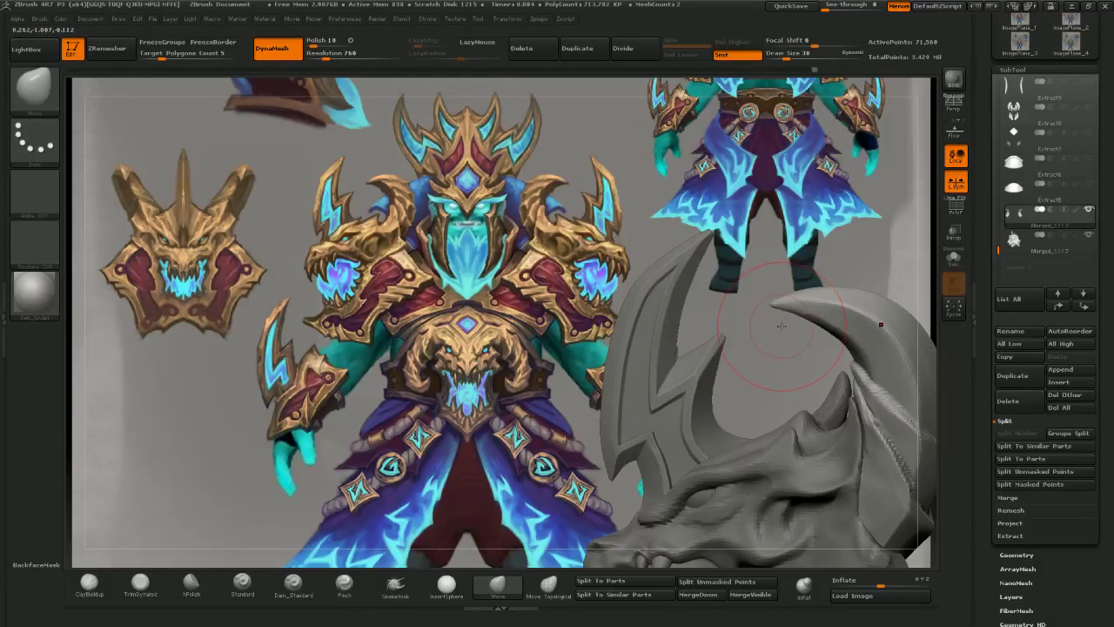
left_click_drag(803, 404, 697, 341, "alt")
left_click_drag(626, 300, 720, 293)
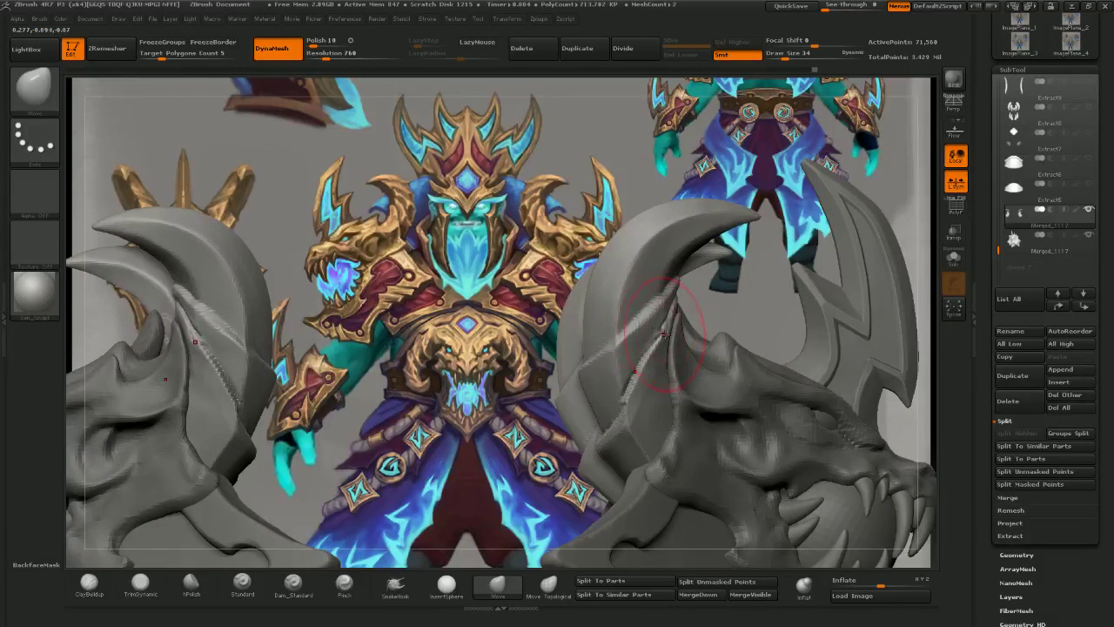
left_click_drag(664, 335, 655, 328)
left_click_drag(522, 205, 574, 138)
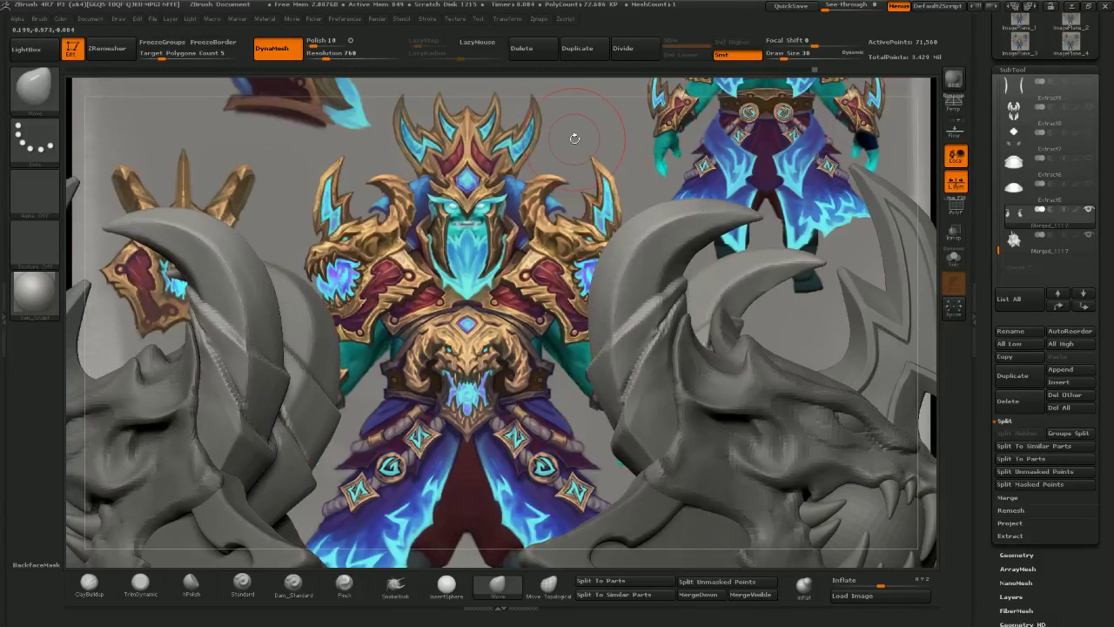
key("alt+Tab")
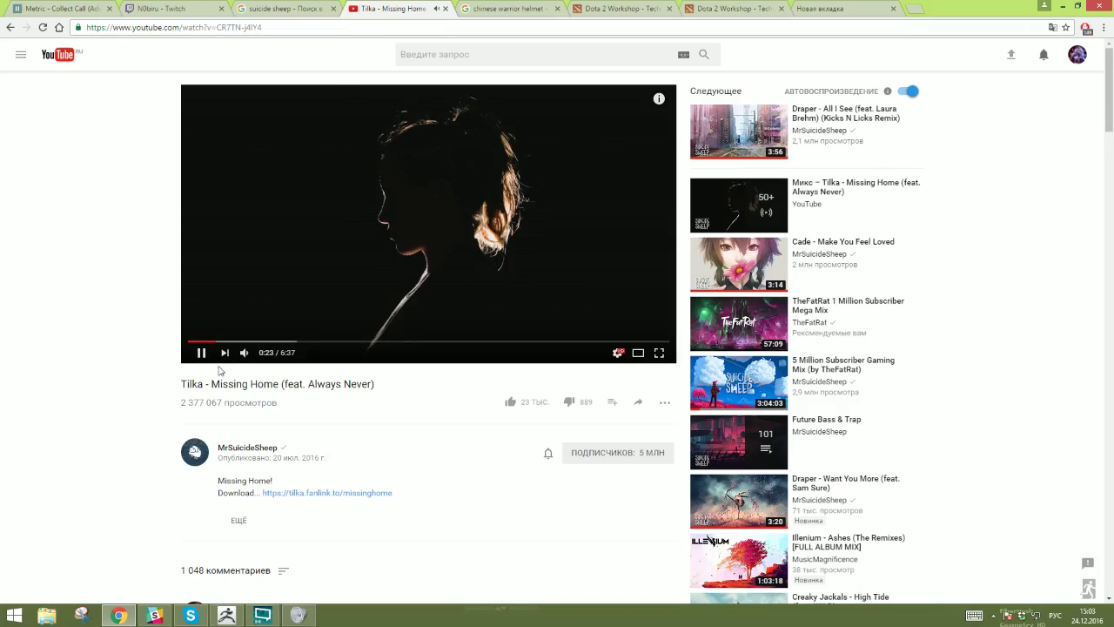
mouse_move(258, 355)
key("alt+Tab")
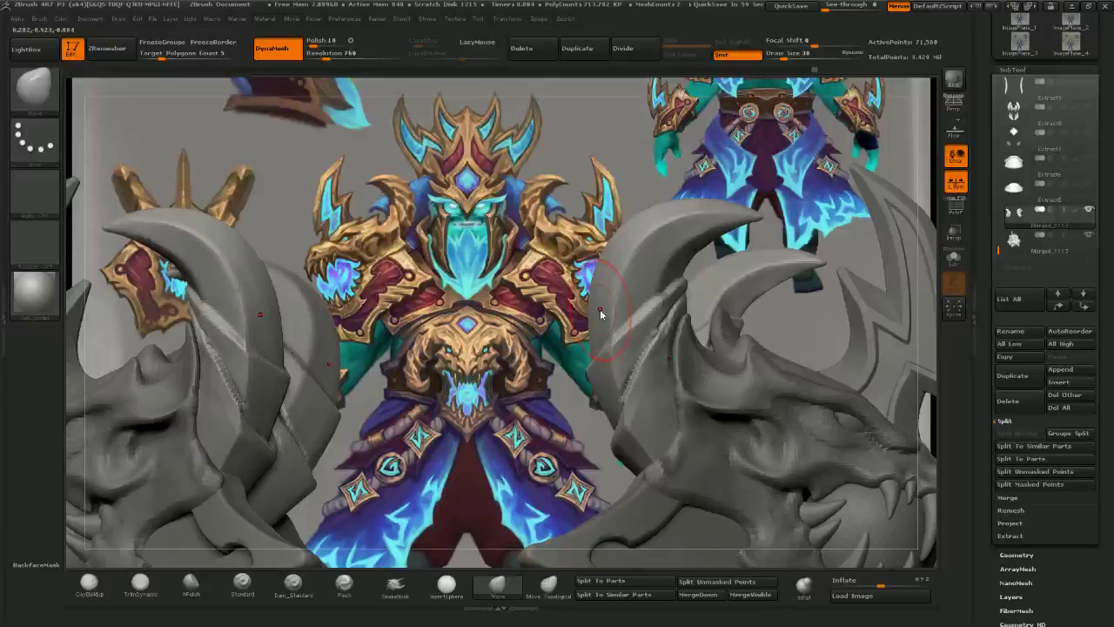
- Switch to the ClayBuildup brush and build up the horns around the ridge step at draw sizes 10 to 14
right_click_drag(608, 318, 656, 327)
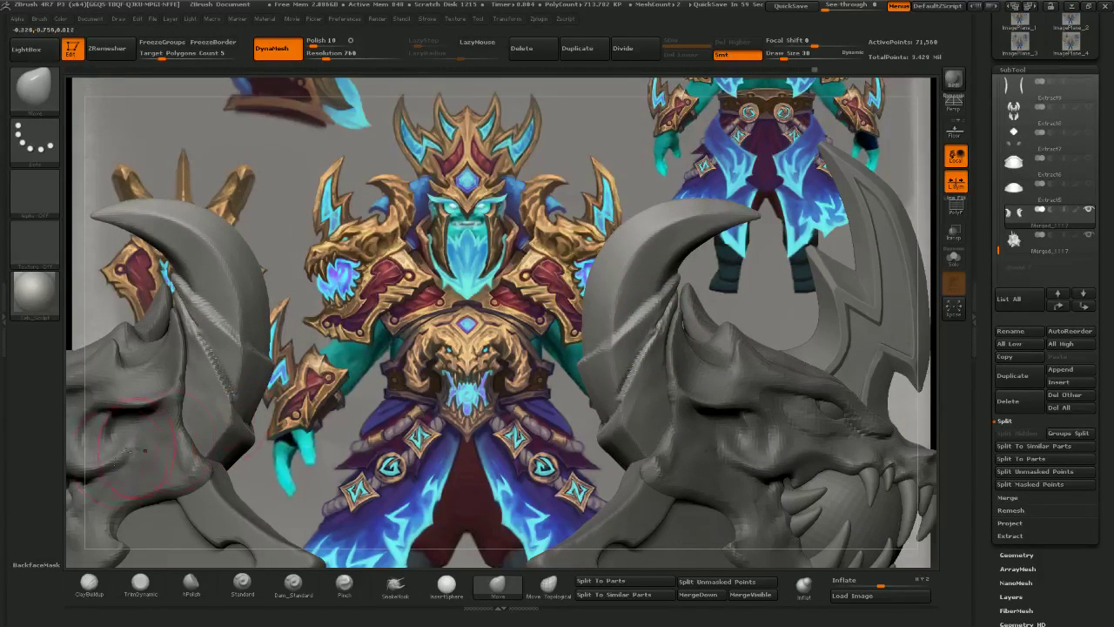
left_click(88, 583)
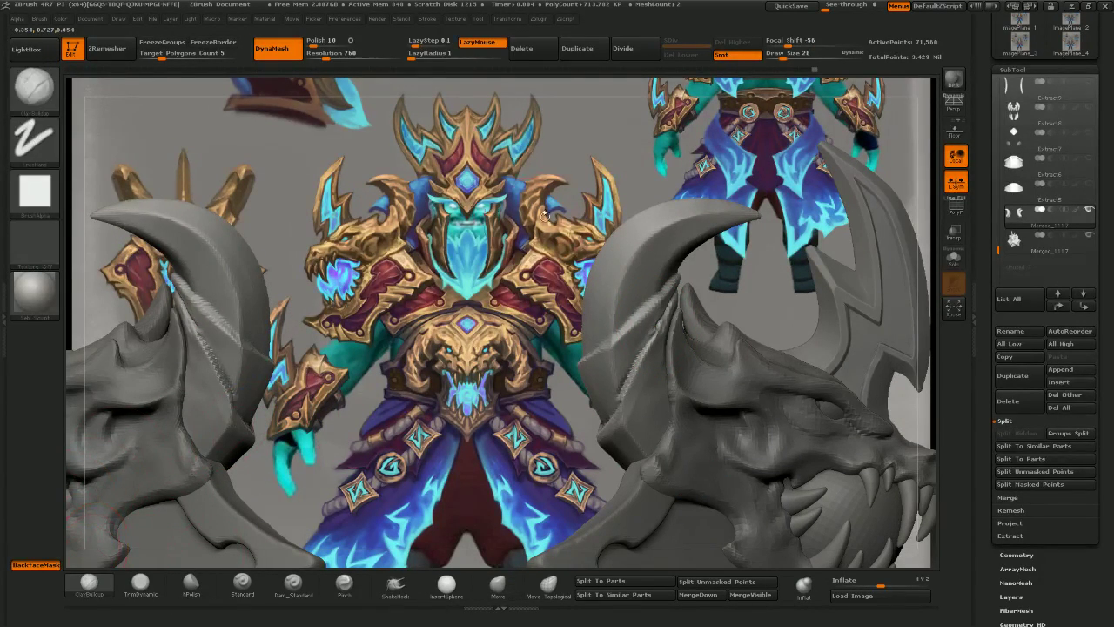
mouse_move(683, 324)
right_mouse_down()
mouse_move(694, 324)
mouse_move(620, 333)
right_mouse_up()
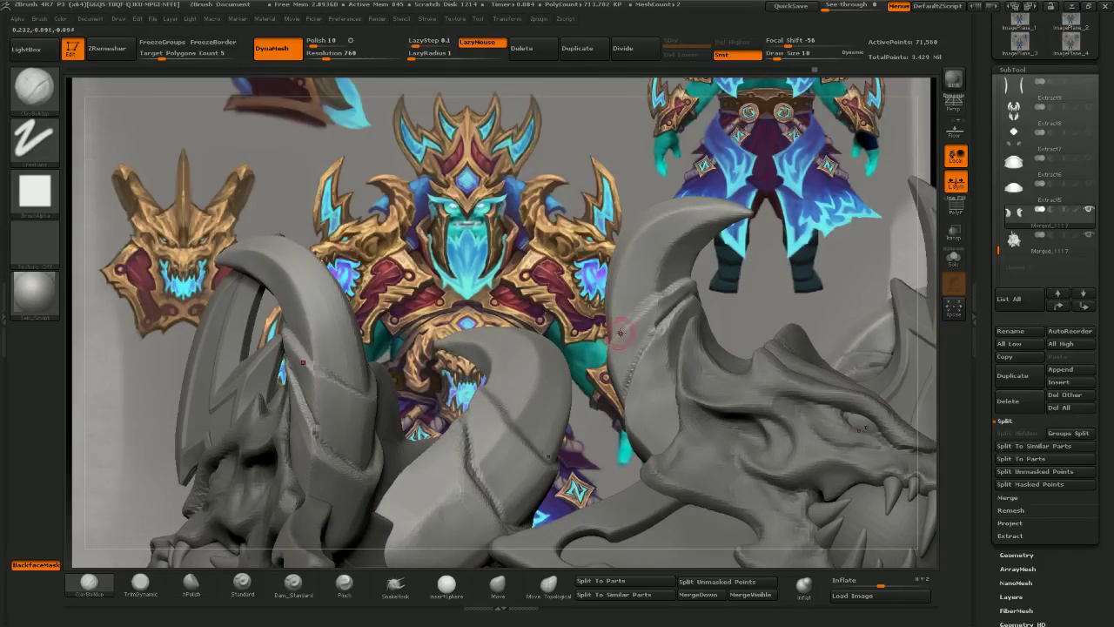
right_click_drag(667, 286, 591, 338)
left_click_drag(568, 401, 743, 301)
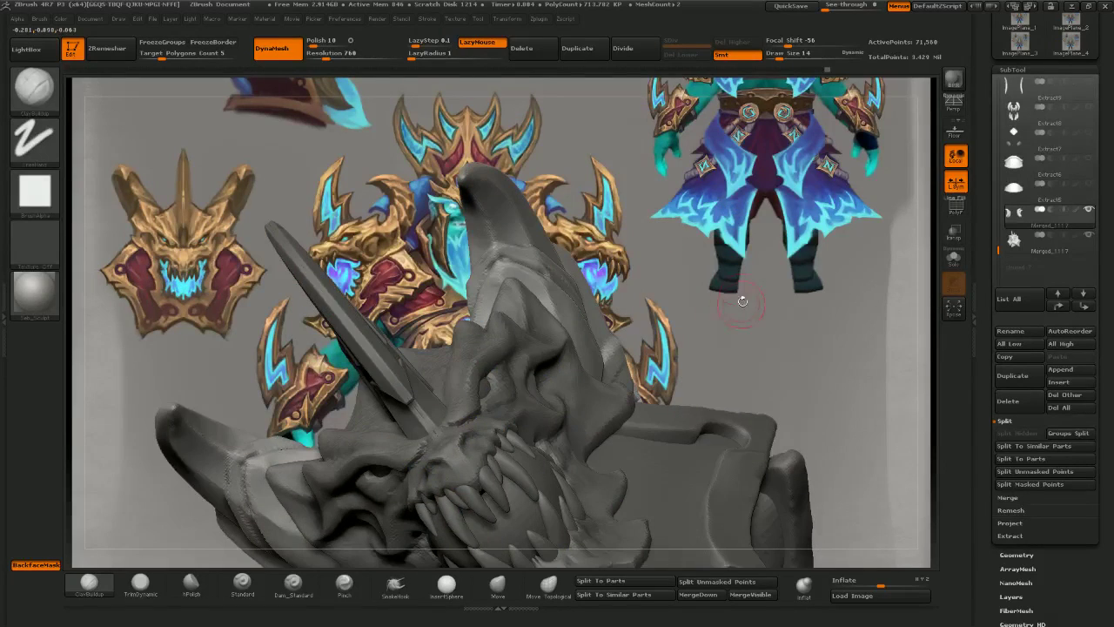
- Hide the dragon head and build up the horn segments above the ridge step with ClayBuildup at draw size 18
left_click(1087, 209)
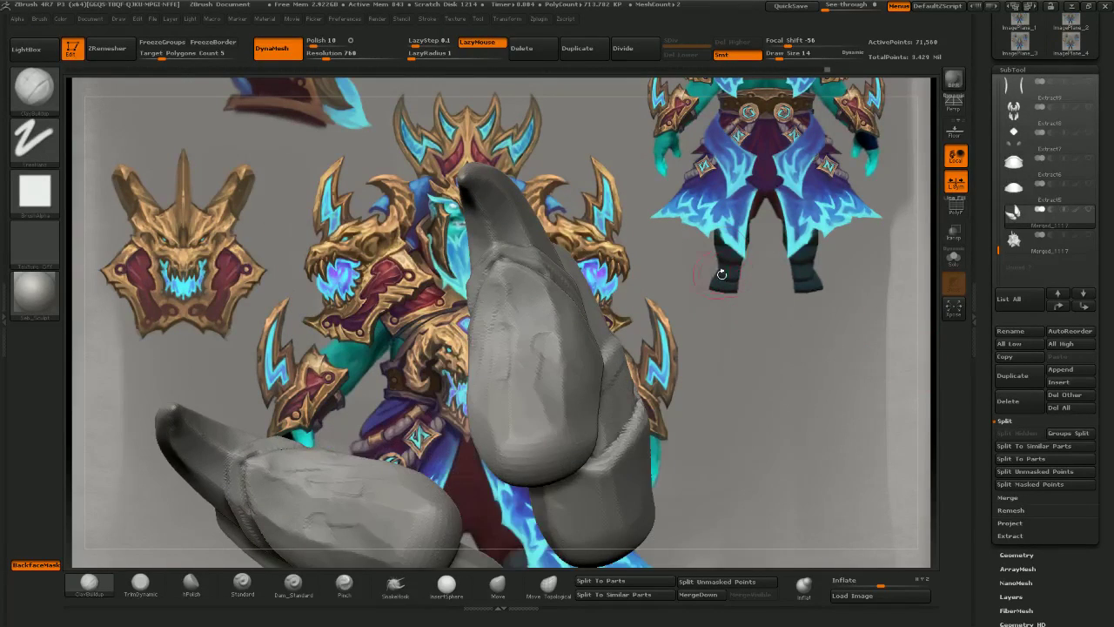
right_click_drag(836, 301, 632, 389)
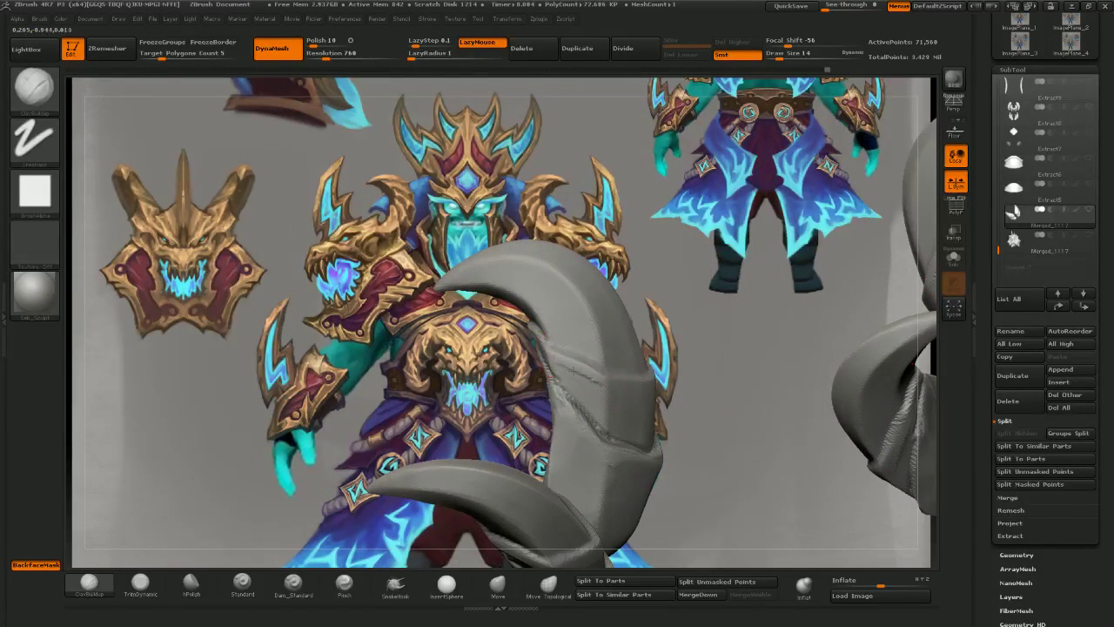
mouse_move(718, 363)
left_mouse_down()
mouse_move(611, 385)
mouse_move(675, 380)
left_mouse_up()
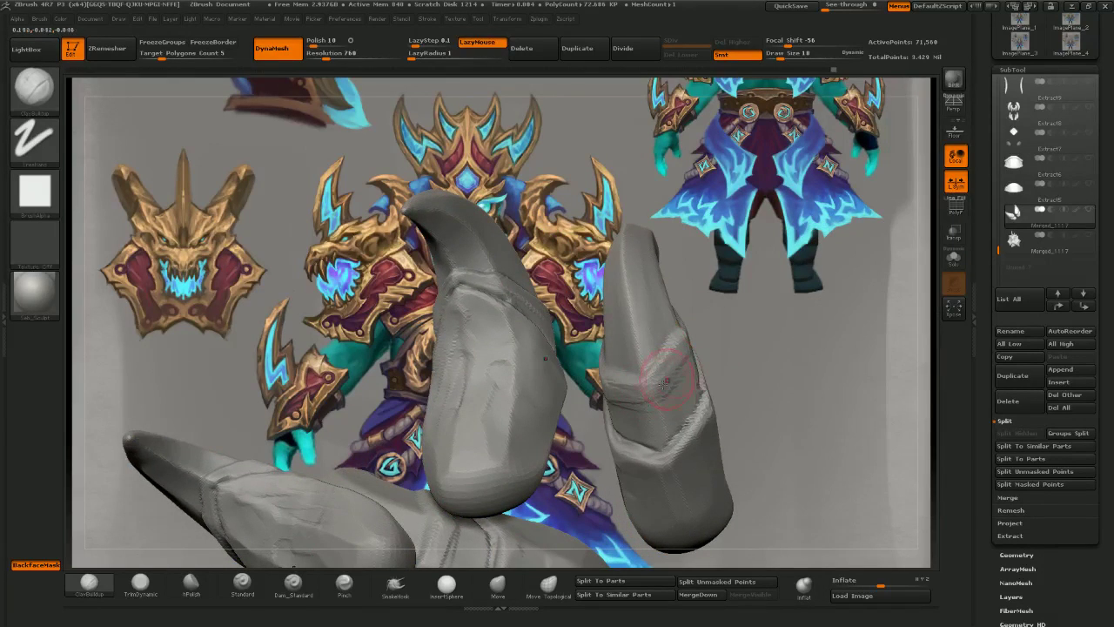
left_click_drag(746, 324, 669, 401)
right_click_drag(695, 356, 644, 369)
left_click_drag(739, 295, 676, 378)
left_click_drag(770, 276, 703, 336)
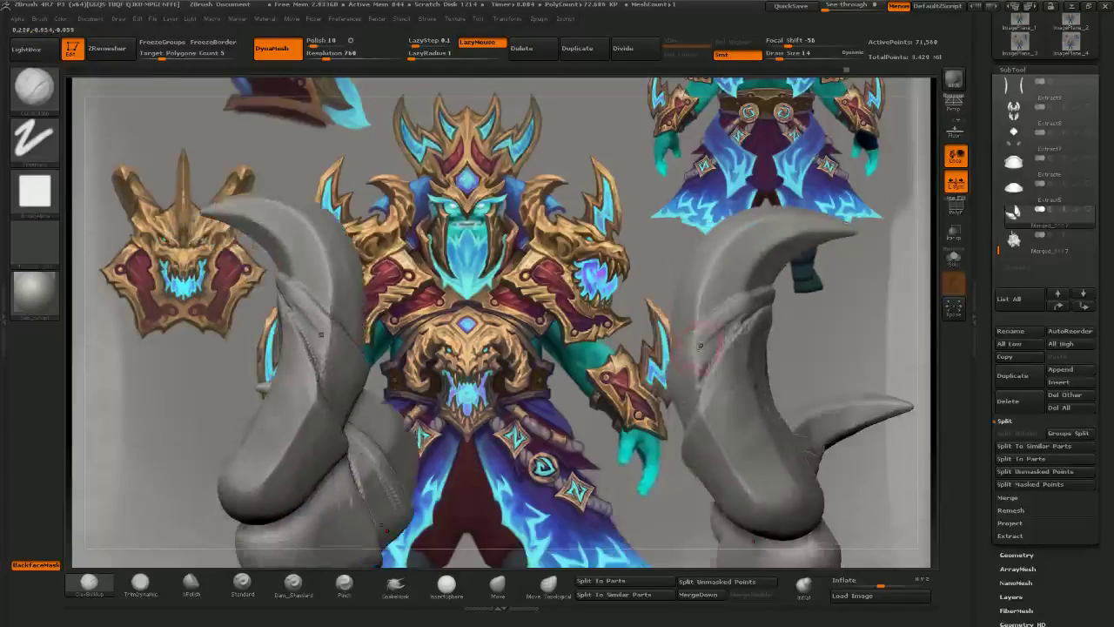
- Add ClayBuildup volume to the faces between the horns' two ridge lines, working around the isolated horns
key("bracketleft")
mouse_move(830, 302)
left_mouse_down()
mouse_move(787, 307)
mouse_move(662, 265)
mouse_move(541, 271)
left_mouse_up()
left_click_drag(645, 297, 720, 372)
left_click_drag(785, 327, 779, 423)
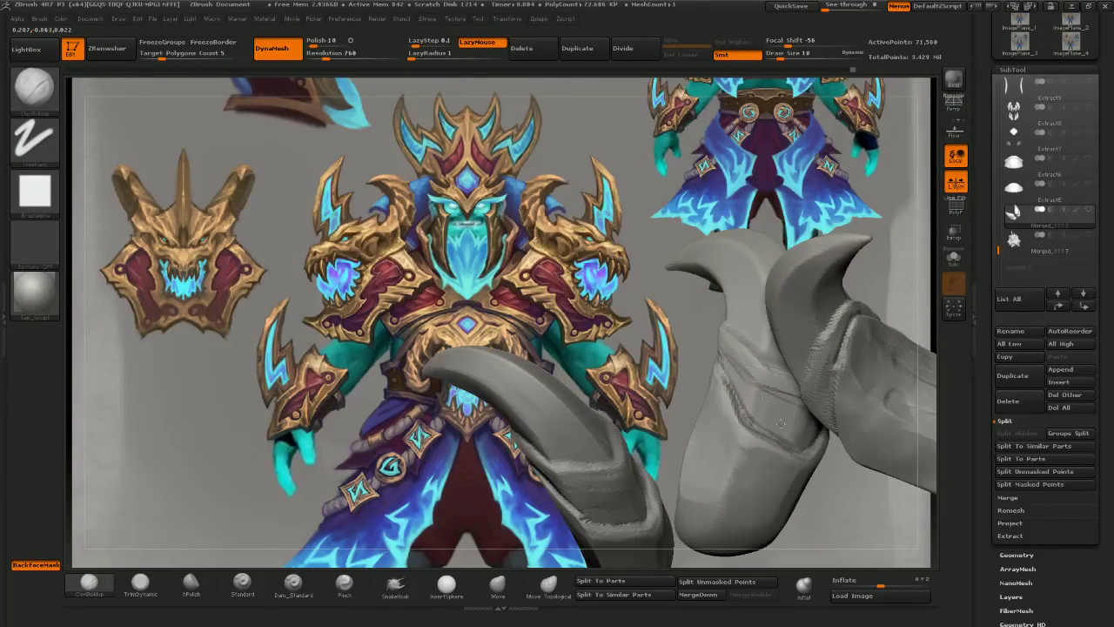
mouse_move(832, 512)
left_mouse_down()
mouse_move(837, 474)
mouse_move(832, 489)
left_mouse_up()
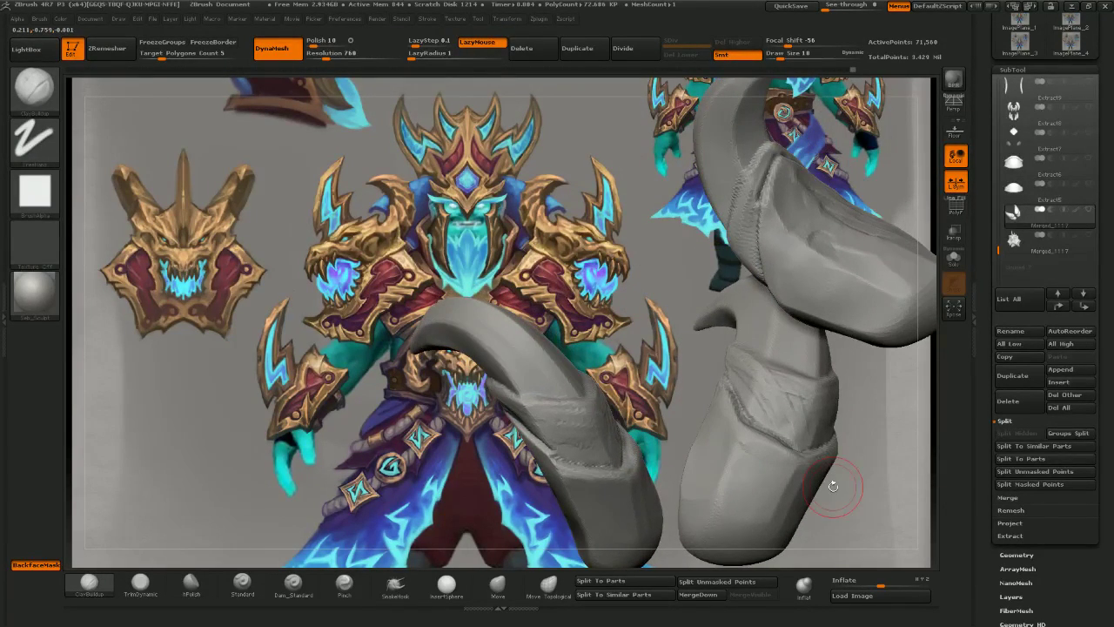
- Flatten the built-up faces between the horns' ridge lines with the TrimDynamic brush at draw sizes 14 to 18
left_click(140, 581)
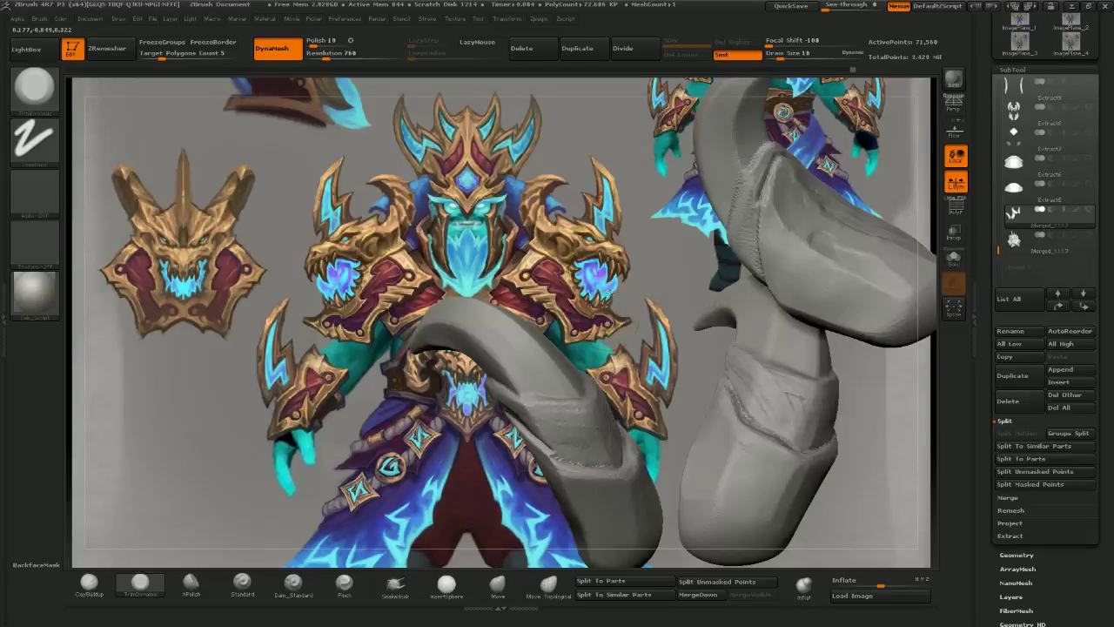
left_click_drag(608, 294, 597, 405)
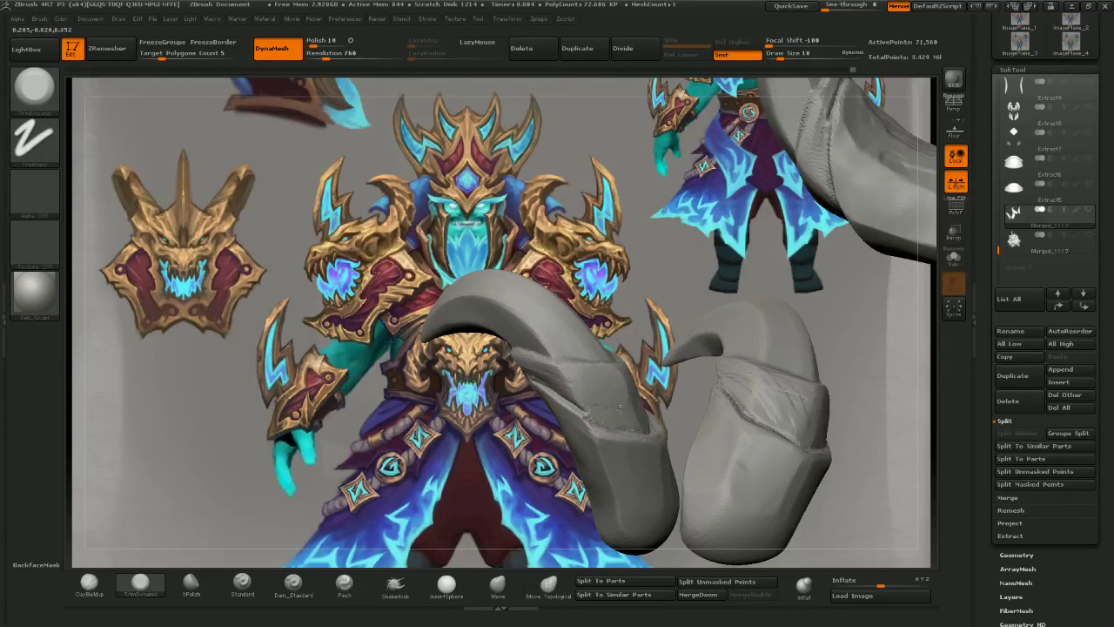
left_click_drag(677, 316, 656, 308)
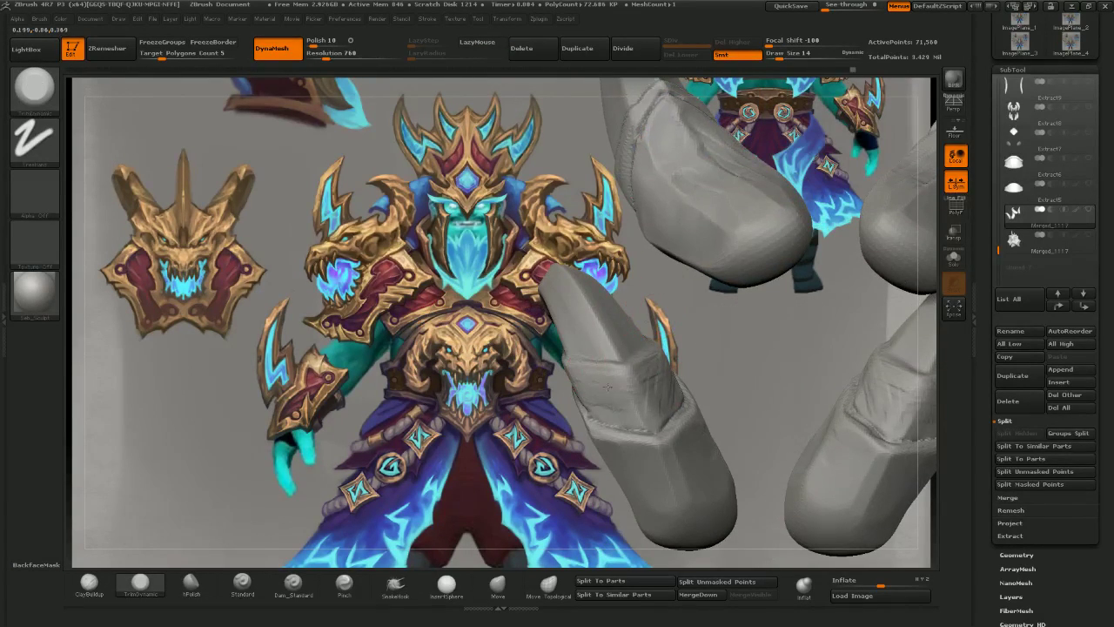
left_click_drag(684, 294, 608, 307)
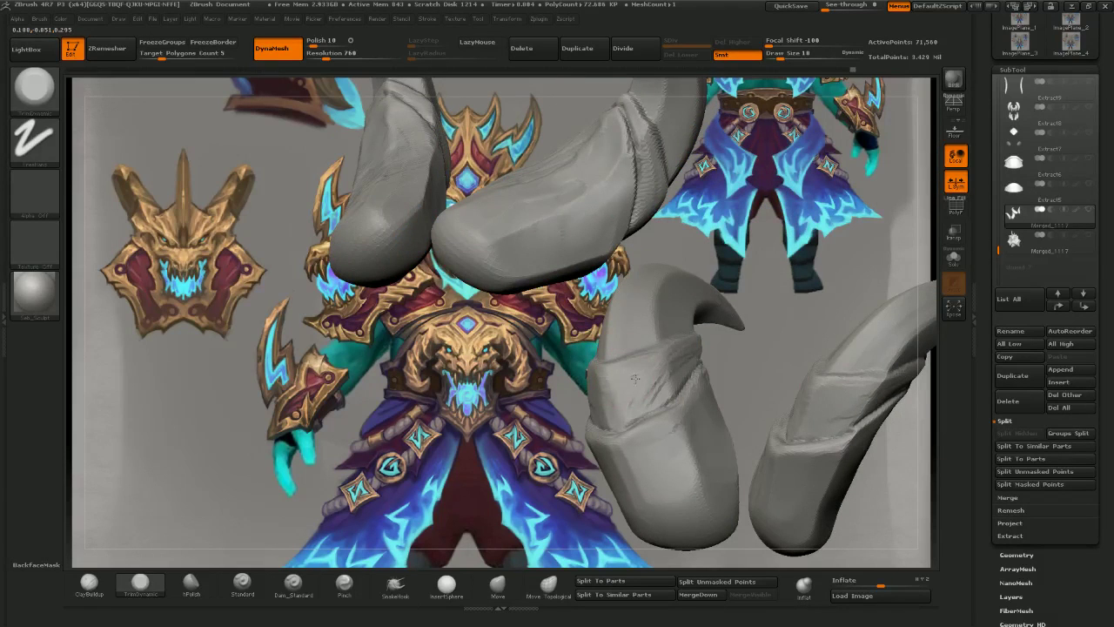
left_click_drag(769, 352, 693, 394)
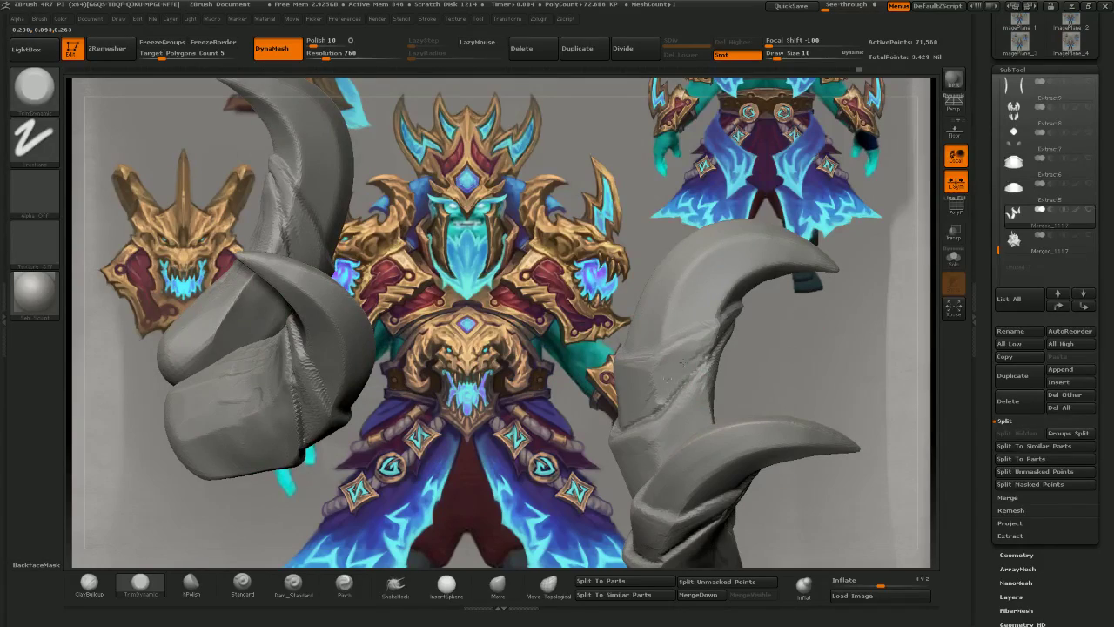
- Flatten the horn faces around the stepped ridges and undersides with TrimDynamic at draw size 14
mouse_move(767, 356)
left_mouse_down()
mouse_move(791, 364)
mouse_move(767, 356)
left_mouse_up()
left_click_drag(655, 390, 669, 402)
mouse_move(769, 359)
left_mouse_down()
mouse_move(797, 366)
mouse_move(791, 354)
mouse_move(663, 354)
left_mouse_up()
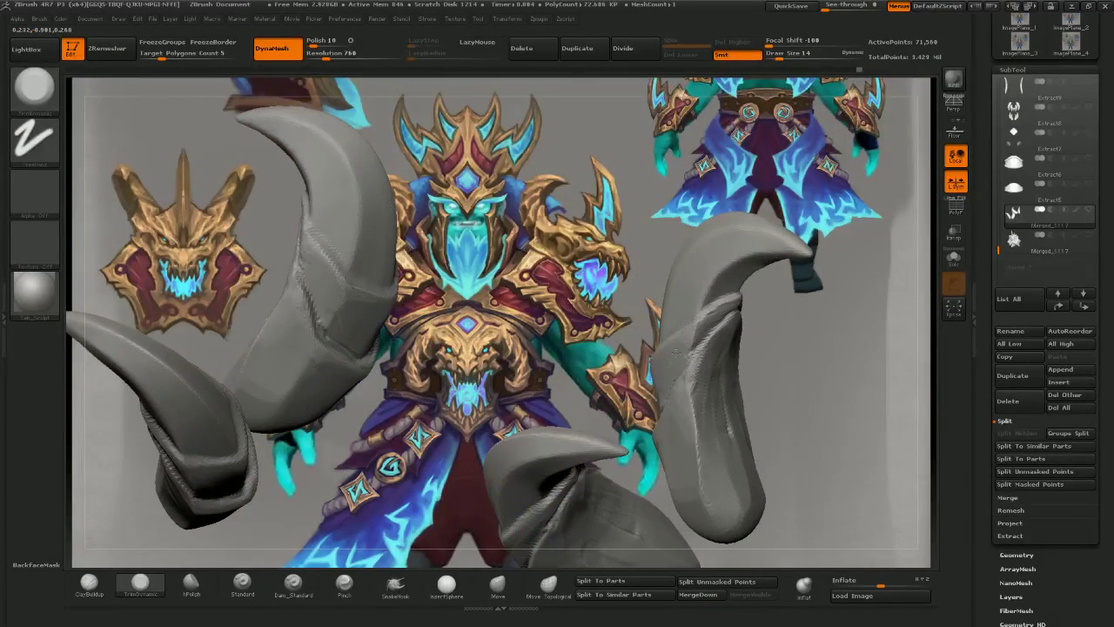
left_click_drag(771, 339, 795, 298)
left_click_drag(772, 405, 688, 362)
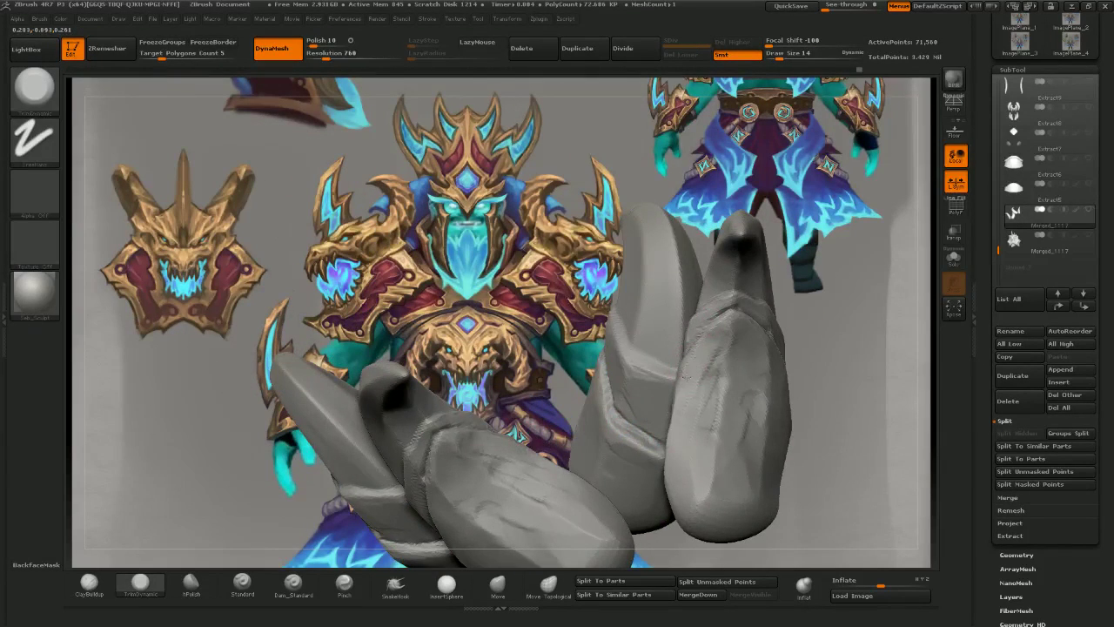
mouse_move(832, 351)
left_mouse_down()
mouse_move(870, 303)
mouse_move(790, 319)
mouse_move(672, 372)
mouse_move(683, 404)
left_mouse_up()
- Trim the inner sides of the horns near the ridge crease with TrimDynamic at draw size 18
key("bracketright")
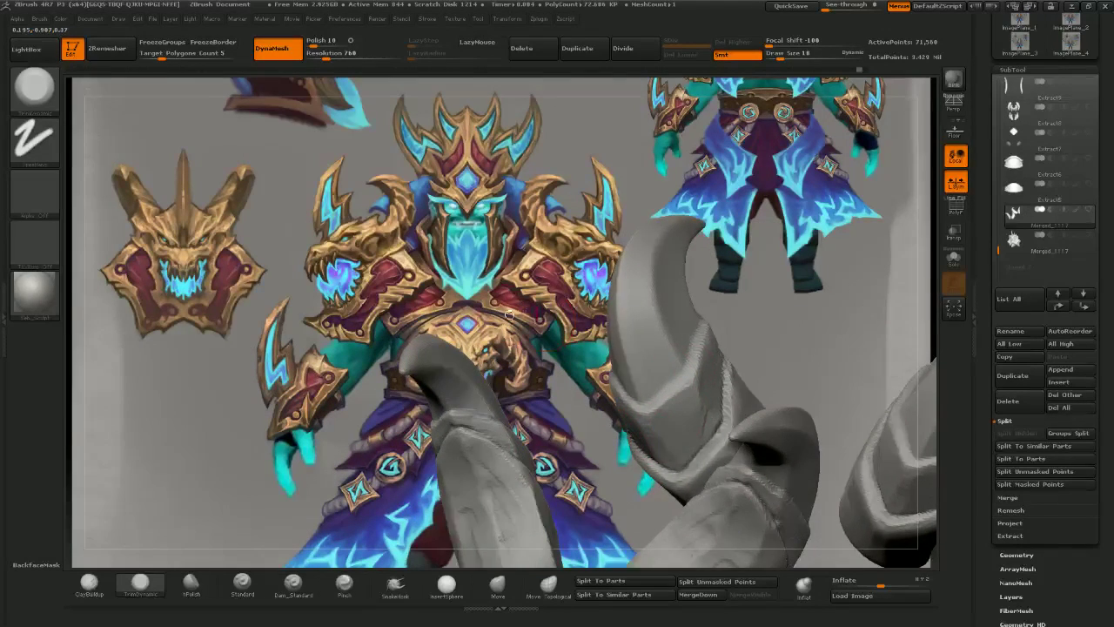
left_click_drag(509, 315, 726, 306)
left_click_drag(760, 248, 857, 258)
key("bracketleft")
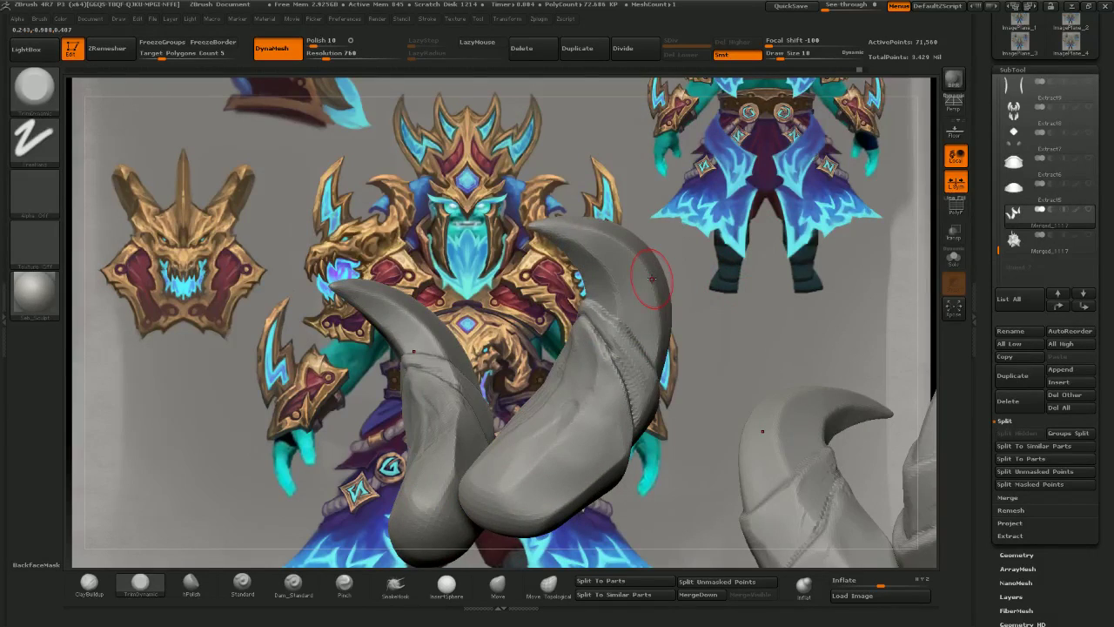
mouse_move(761, 405)
left_mouse_down()
mouse_move(687, 383)
mouse_move(604, 378)
left_mouse_up()
key("bracketleft")
left_click_drag(528, 335, 609, 341)
key("bracketright")
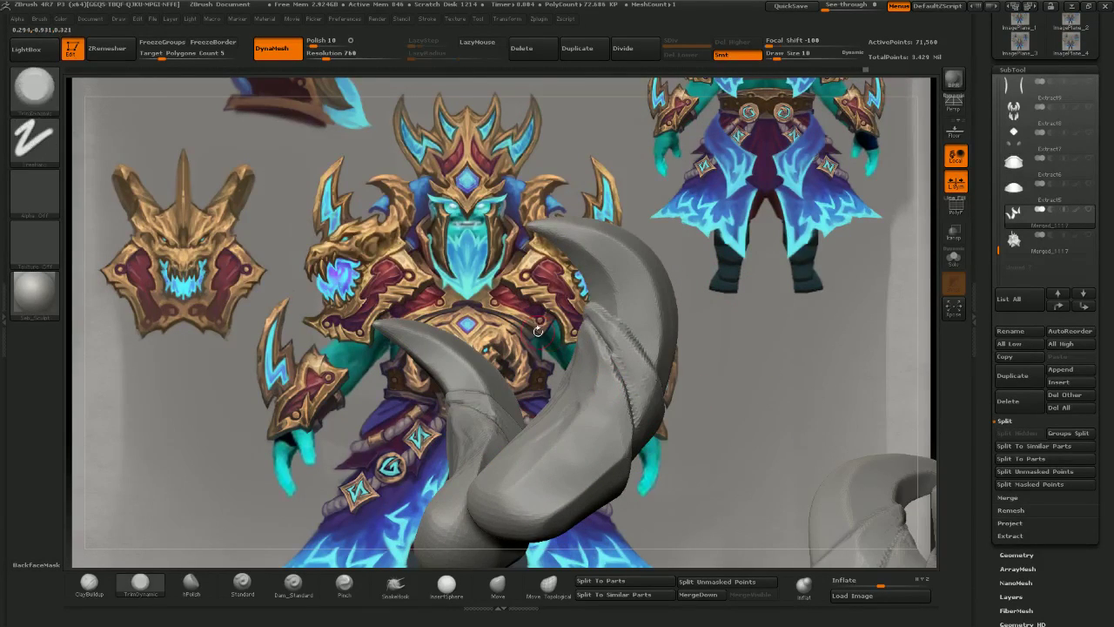
- Build up the inner horn surface beside the ridge crease with ClayBuildup at draw sizes 14 to 22
left_click(89, 581)
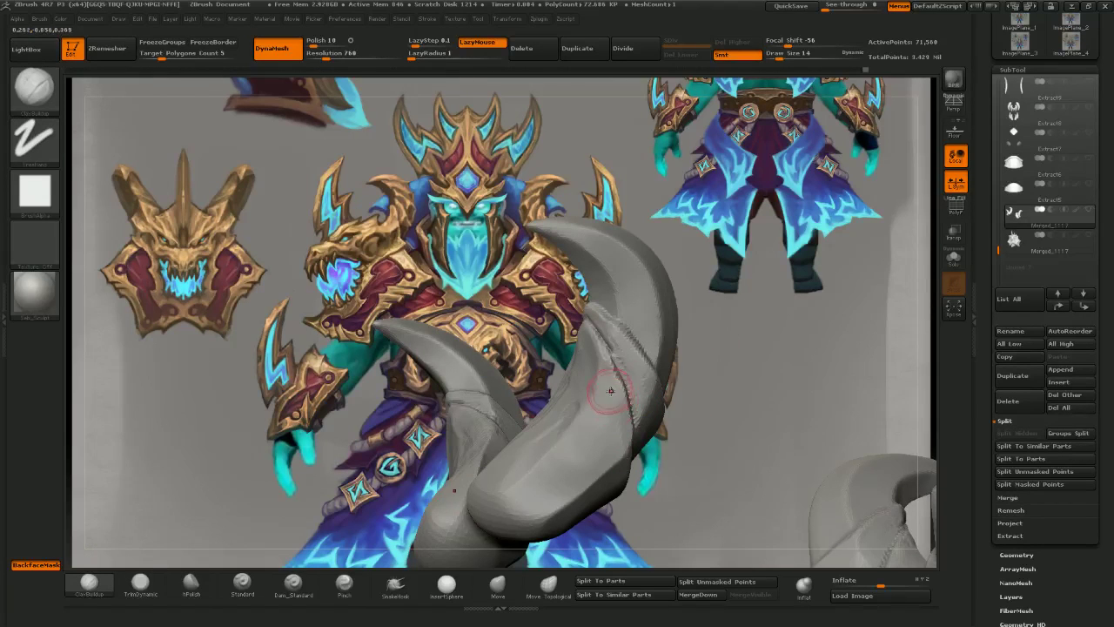
key("bracketright")
left_click_drag(652, 477, 623, 435)
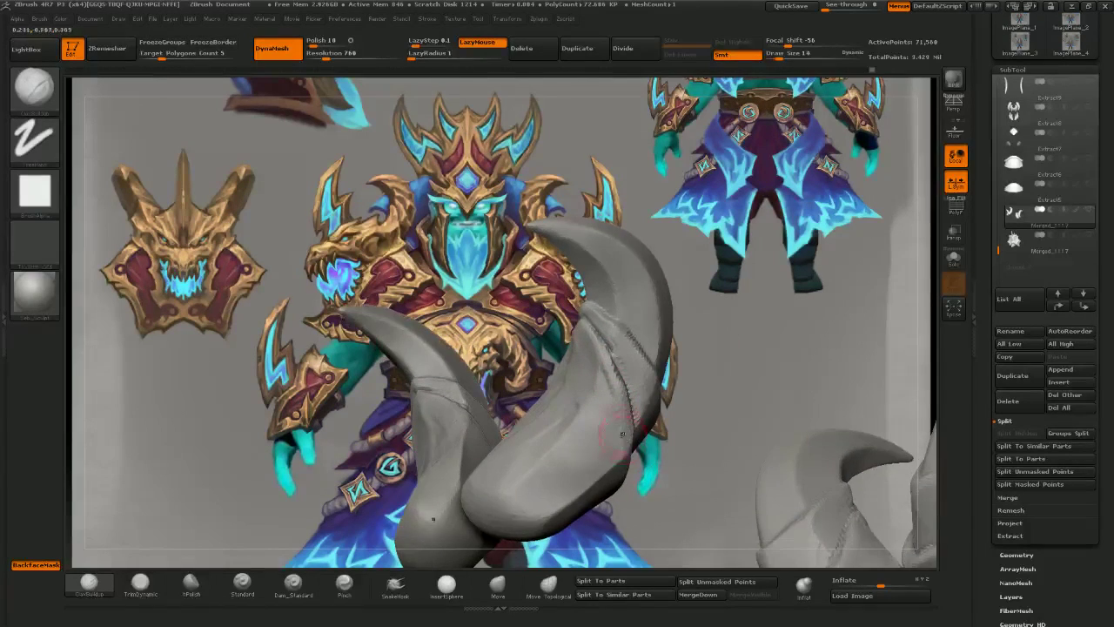
left_click_drag(623, 383, 642, 435)
right_click_drag(575, 316, 619, 340)
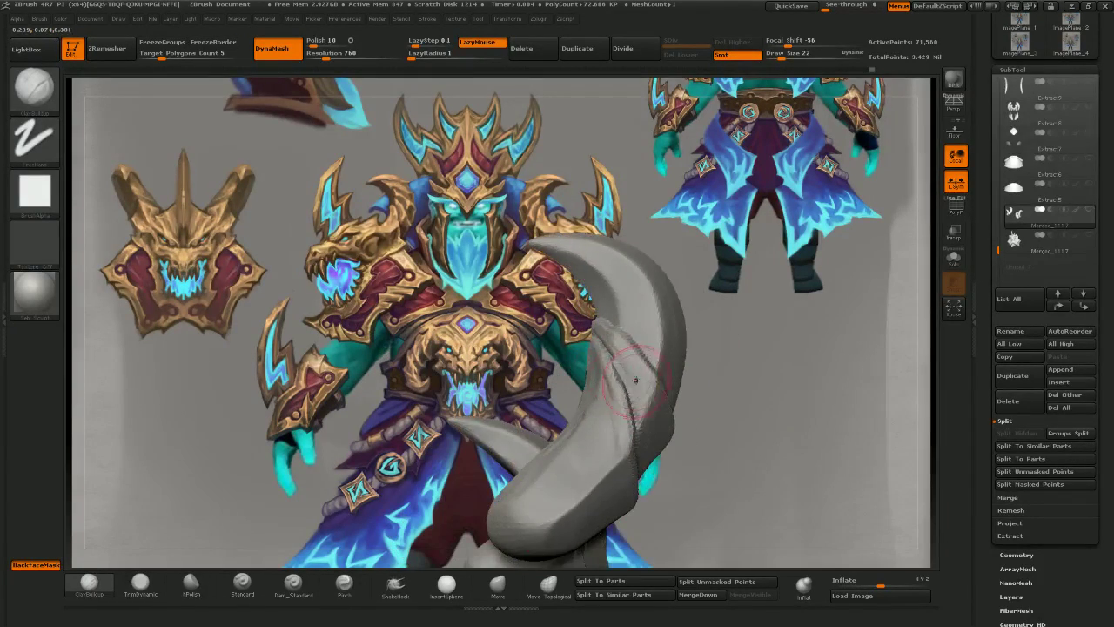
right_click_drag(621, 267, 642, 300, "shift")
mouse_move(643, 300)
right_mouse_down("ctrl")
mouse_move(643, 331)
mouse_move(538, 332)
right_mouse_up("ctrl")
mouse_move(538, 331)
right_mouse_down()
mouse_move(509, 348)
mouse_move(513, 435)
mouse_move(496, 444)
right_mouse_up()
- Flatten the built-up clay along the inner ridge crease with TrimDynamic at draw sizes 7 to 18
left_click(140, 584)
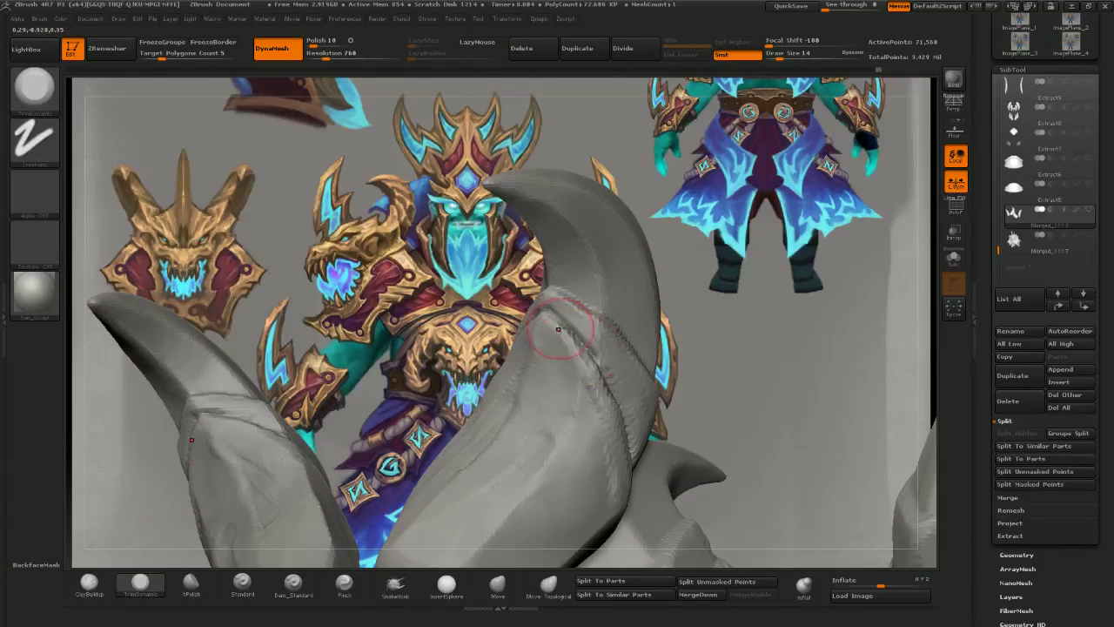
mouse_move(566, 319)
left_mouse_down()
mouse_move(583, 329)
mouse_move(574, 321)
left_mouse_up()
key("ctrl+z")
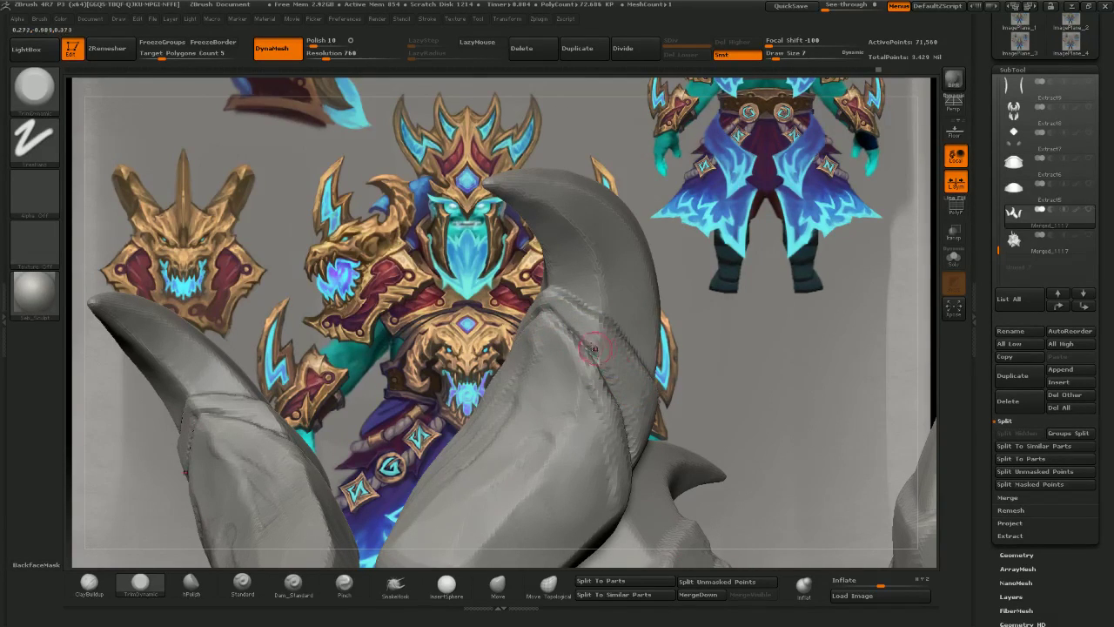
left_click_drag(564, 327, 589, 347)
mouse_move(645, 428)
right_mouse_down()
mouse_move(627, 373)
mouse_move(613, 372)
mouse_move(597, 405)
mouse_move(614, 417)
right_mouse_up()
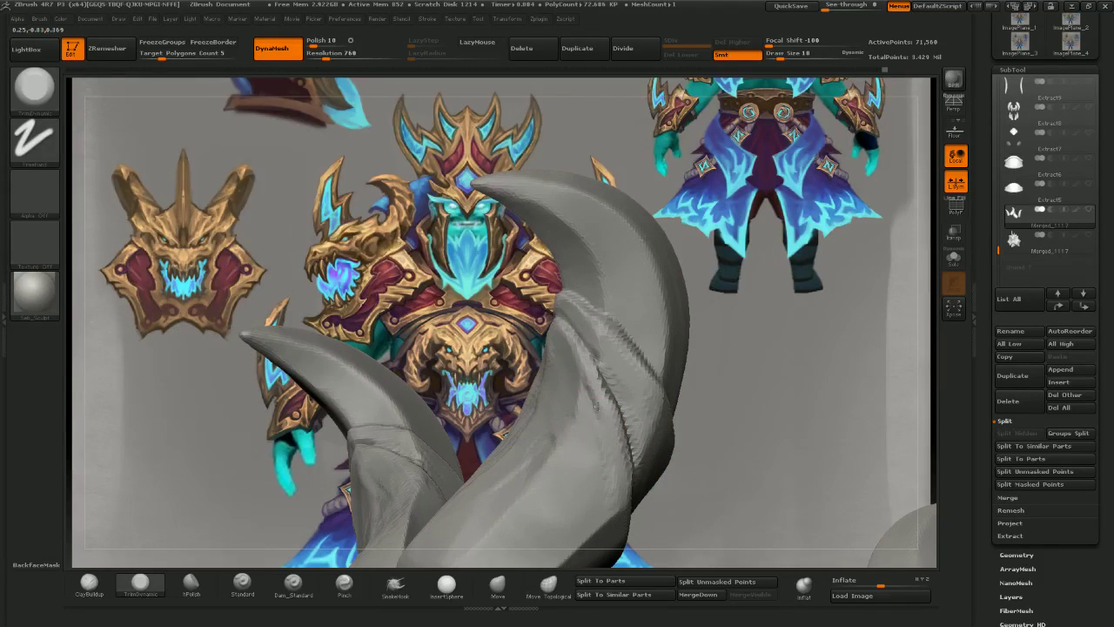
right_click_drag(608, 478, 535, 366)
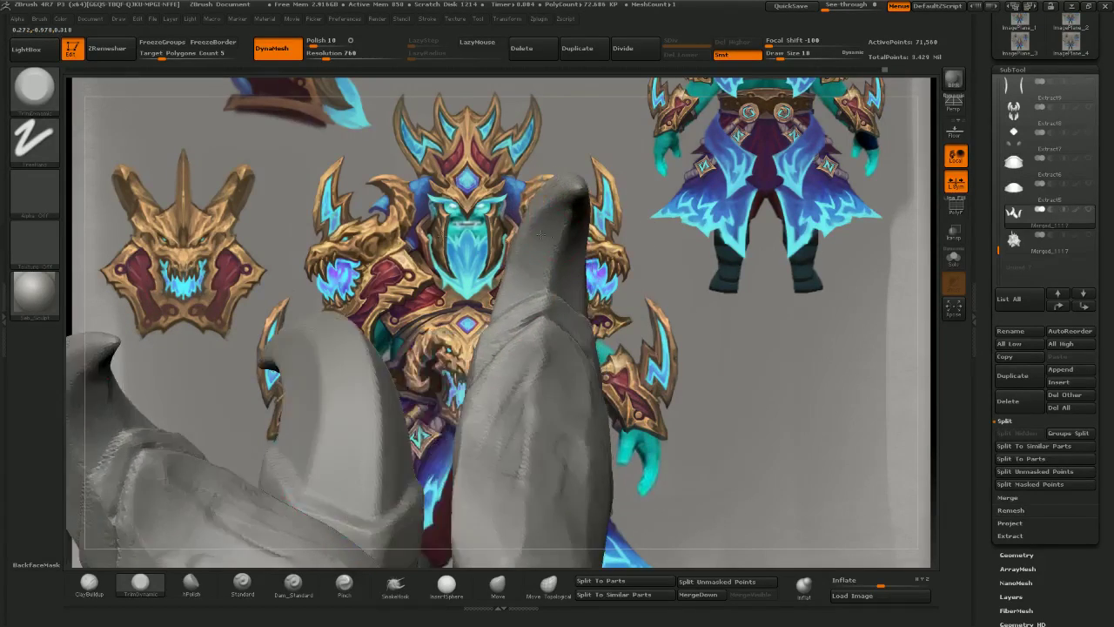
left_click_drag(518, 322, 534, 315)
right_click_drag(160, 422, 211, 424)
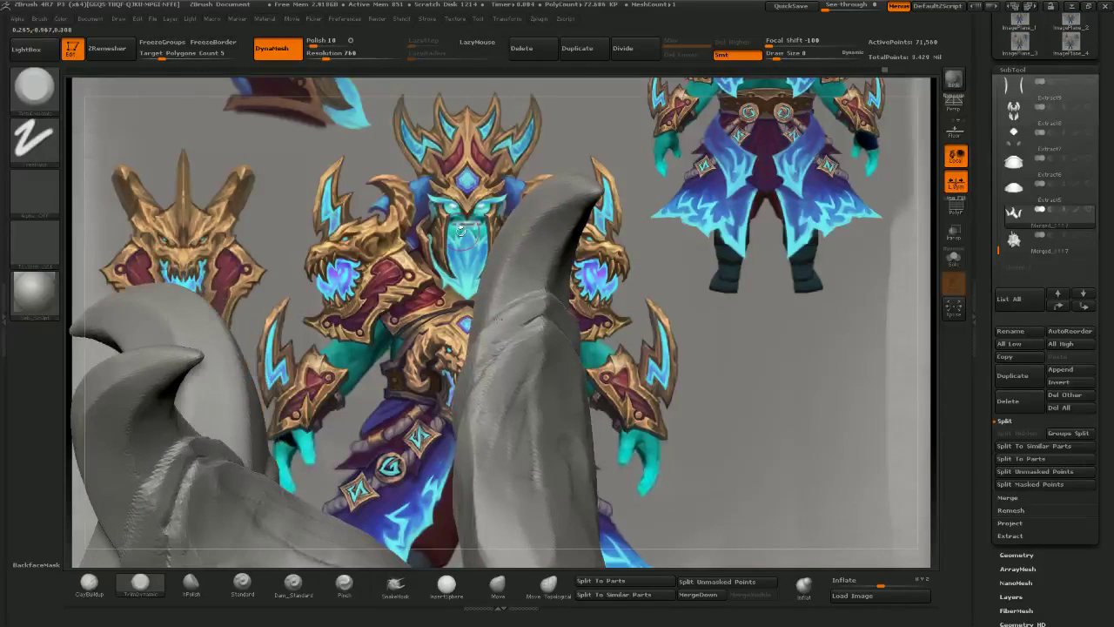
- Add ClayBuildup strokes at draw size 8 just below the step on the underside of the horns
left_click(90, 584)
left_click_drag(506, 359, 535, 330)
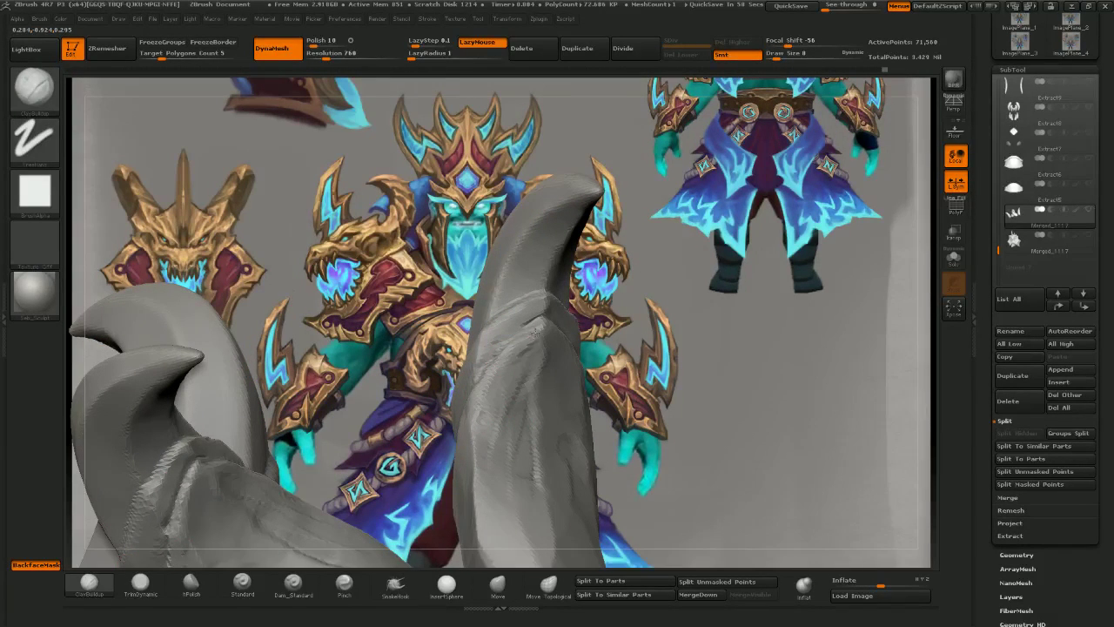
left_click_drag(498, 376, 536, 338)
- Smooth out the underside of the horns below the step with TrimDynamic at draw sizes 10 to 14
left_click(140, 582)
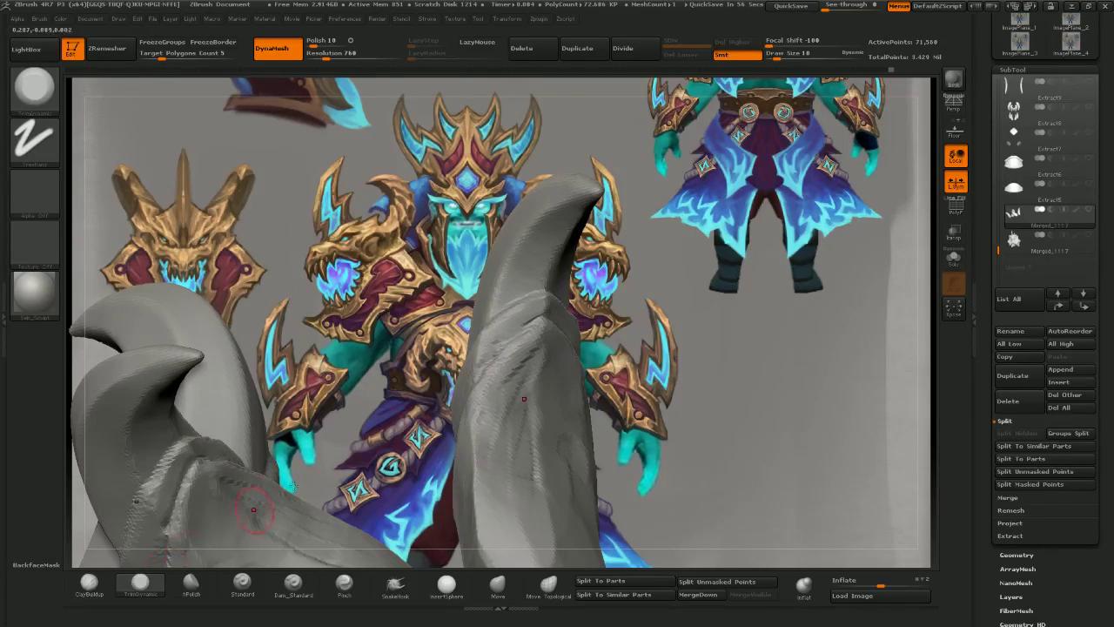
left_click_drag(499, 409, 473, 465)
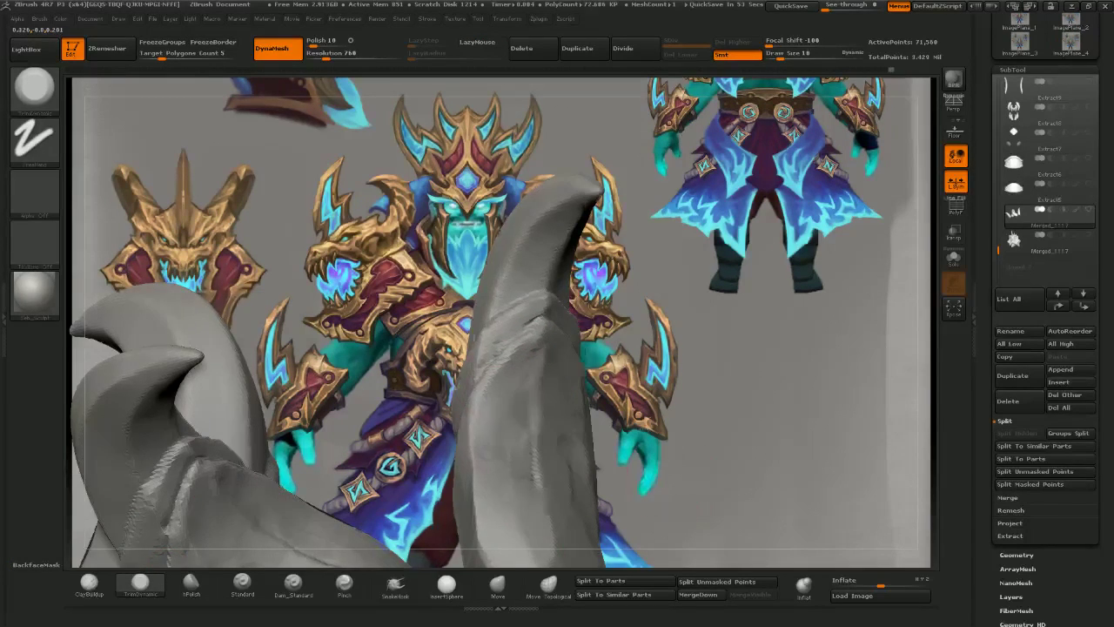
right_click_drag(557, 446, 490, 445)
left_click_drag(490, 444, 518, 405)
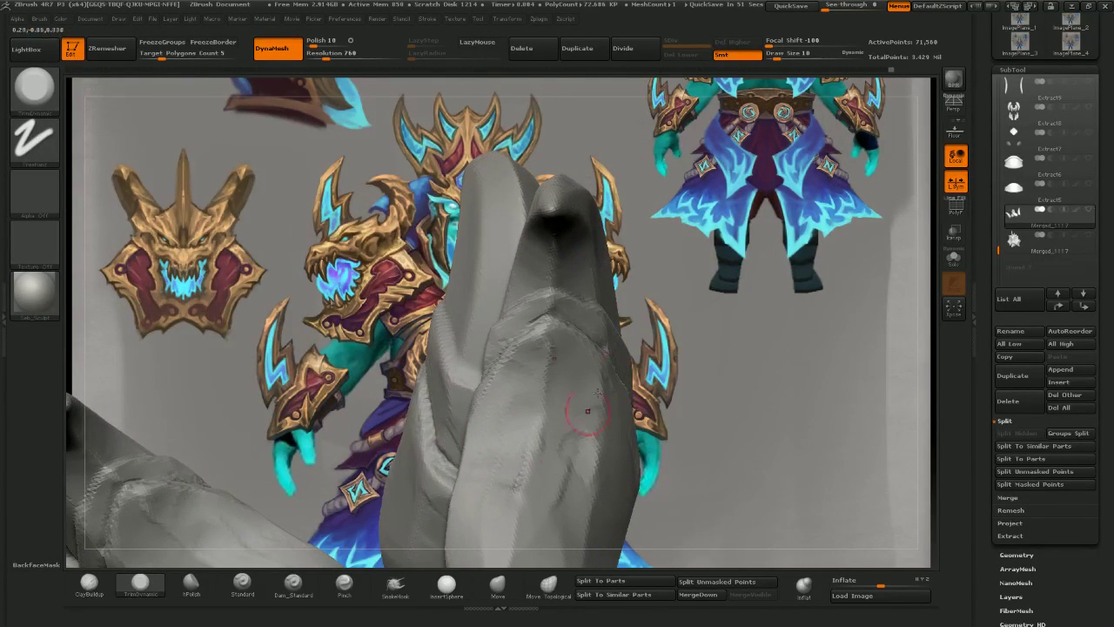
right_click_drag(598, 393, 517, 458)
key("bracketright")
left_click_drag(544, 430, 549, 342)
right_click_drag(550, 342, 522, 335)
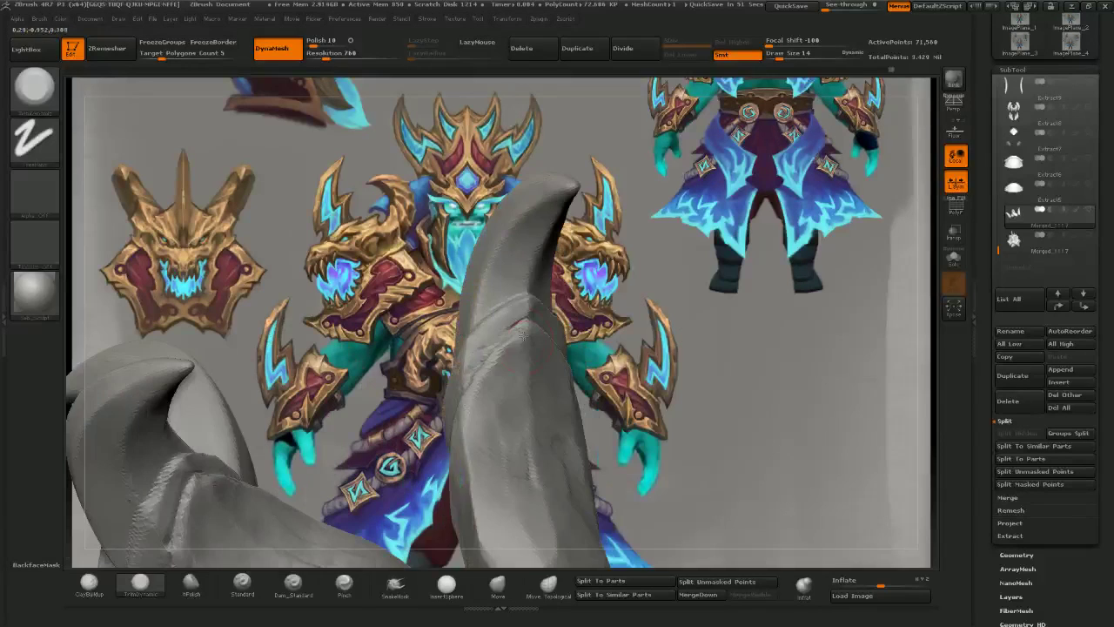
left_click_drag(522, 335, 502, 346)
- Reshape the horn segments around the ridge with the Move brush at draw sizes 34 to 42
mouse_move(573, 303)
right_mouse_down()
mouse_move(692, 299)
mouse_move(686, 248)
right_mouse_up()
mouse_move(687, 248)
right_mouse_down()
mouse_move(653, 250)
mouse_move(675, 282)
mouse_move(677, 359)
mouse_move(727, 331)
mouse_move(575, 324)
mouse_move(570, 281)
right_mouse_up()
left_click(498, 584)
right_click_drag(810, 338, 808, 290)
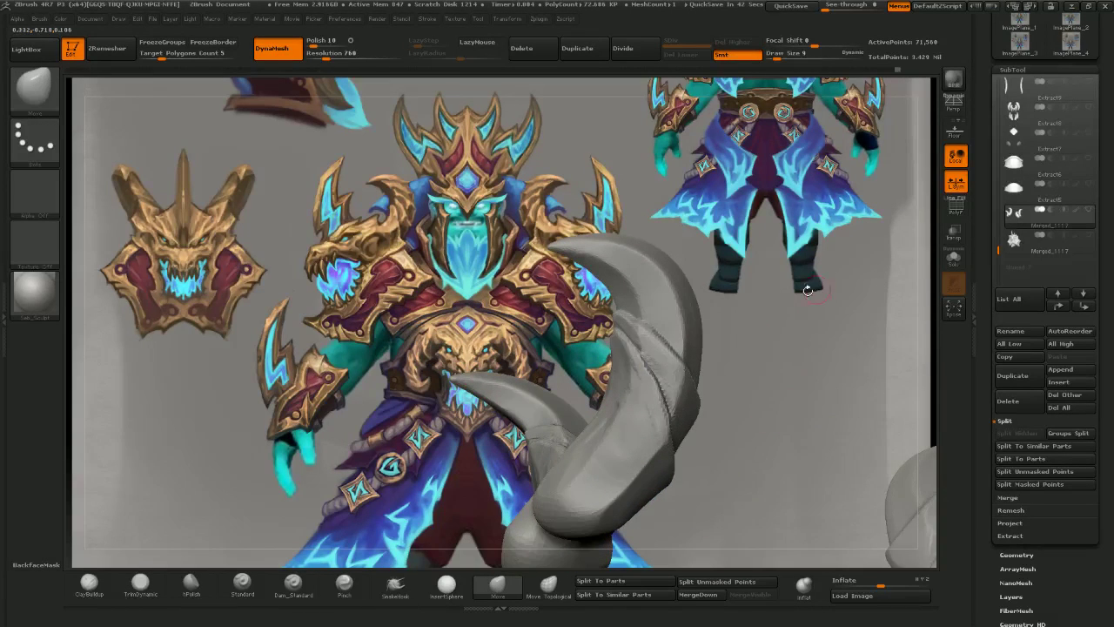
key("bracketright")
key("bracketright")
left_click_drag(642, 330, 630, 345)
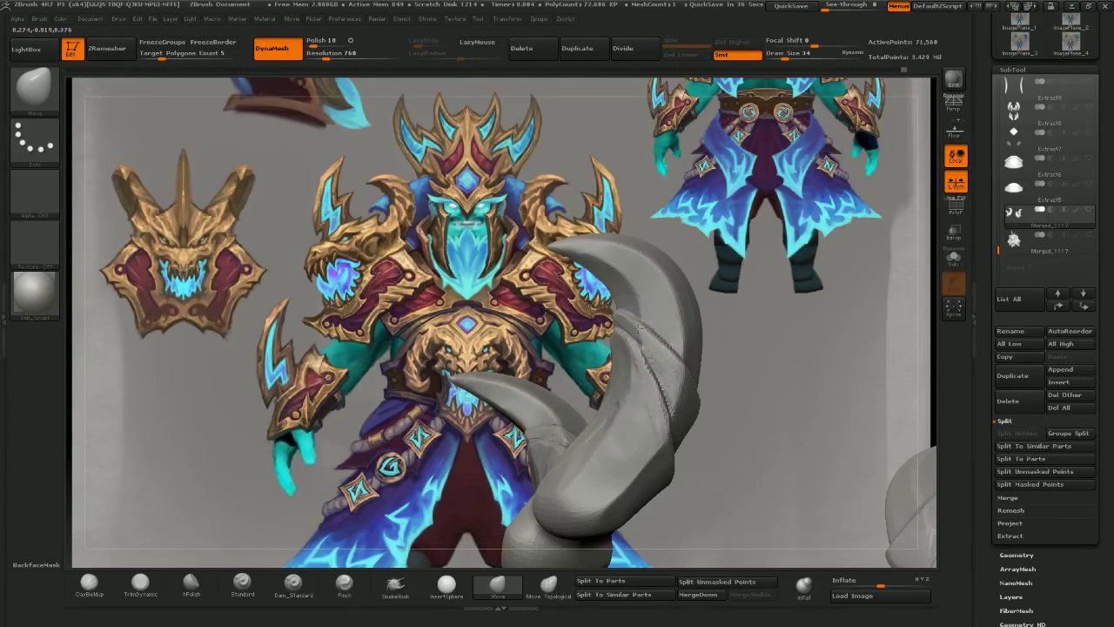
mouse_move(744, 316)
left_mouse_down()
mouse_move(802, 315)
mouse_move(777, 326)
left_mouse_up()
key("bracketright")
left_click_drag(644, 355, 634, 359)
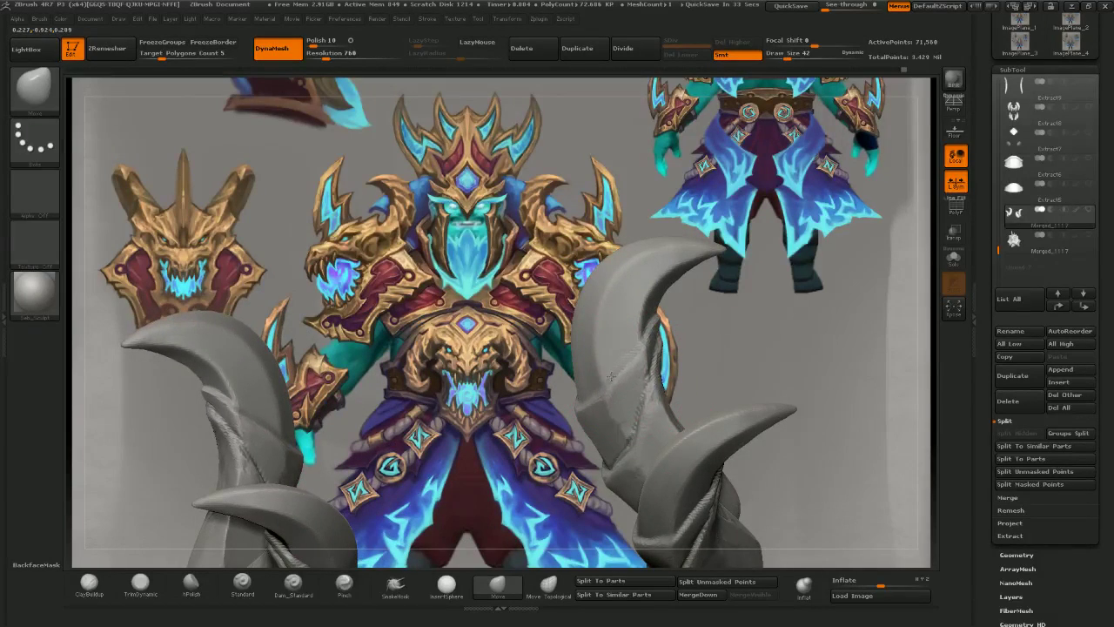
mouse_move(565, 315)
left_mouse_down()
mouse_move(571, 367)
mouse_move(569, 338)
mouse_move(546, 467)
mouse_move(461, 396)
mouse_move(572, 286)
mouse_move(218, 527)
left_mouse_up()
key("bracketright")
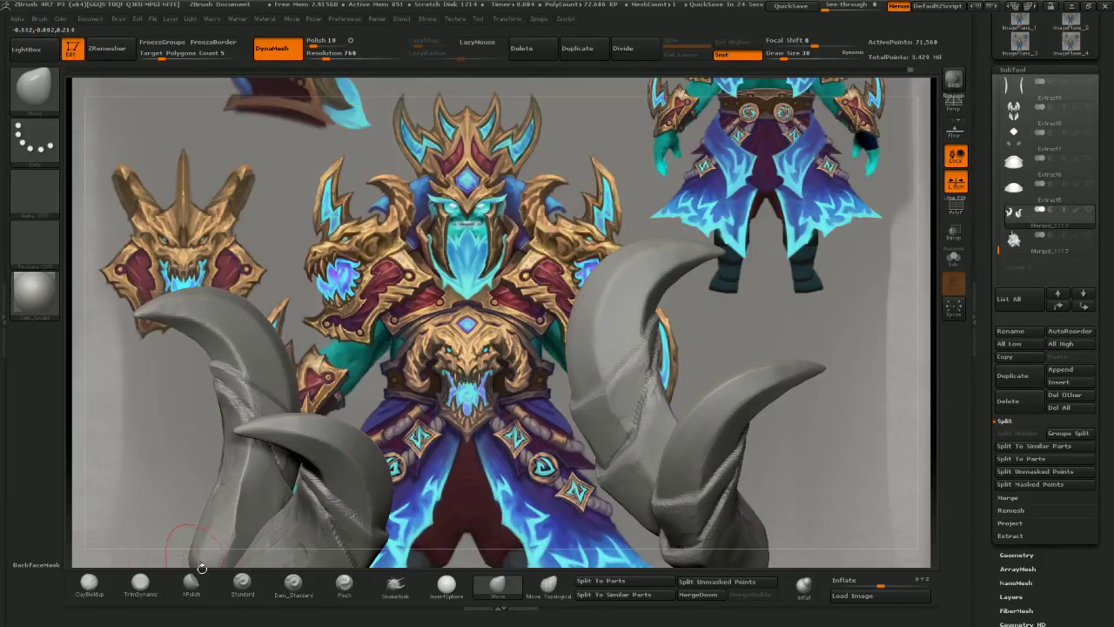
- Carve the crease along the horns' upper ridge step with the Dam_Standard brush at draw sizes 7 to 10
left_click(293, 584)
left_click_drag(583, 261, 638, 256)
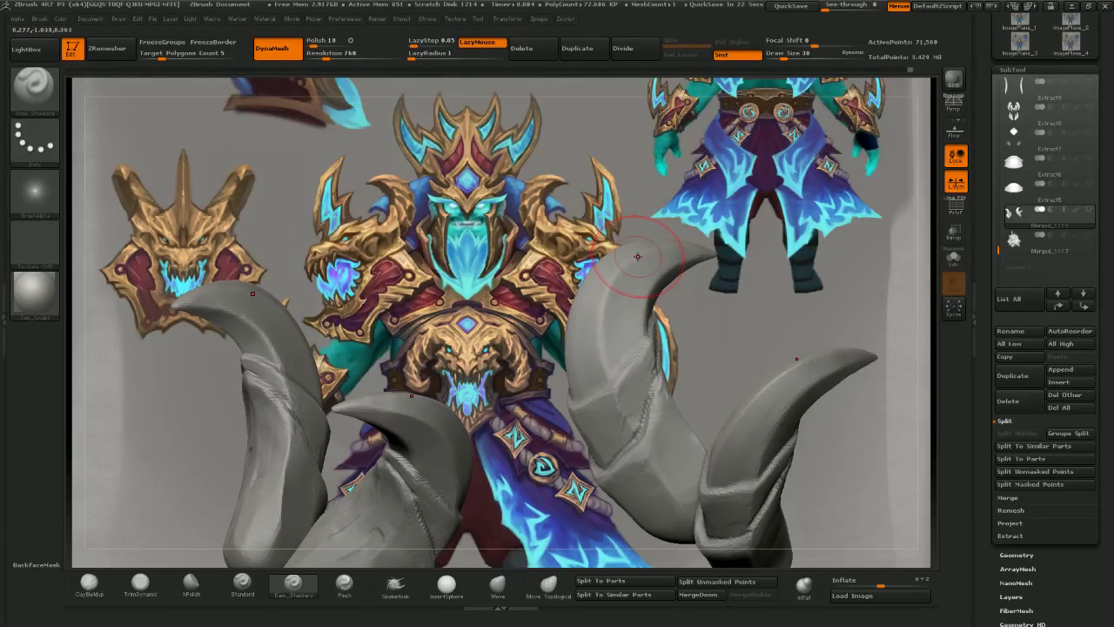
key("bracketleft")
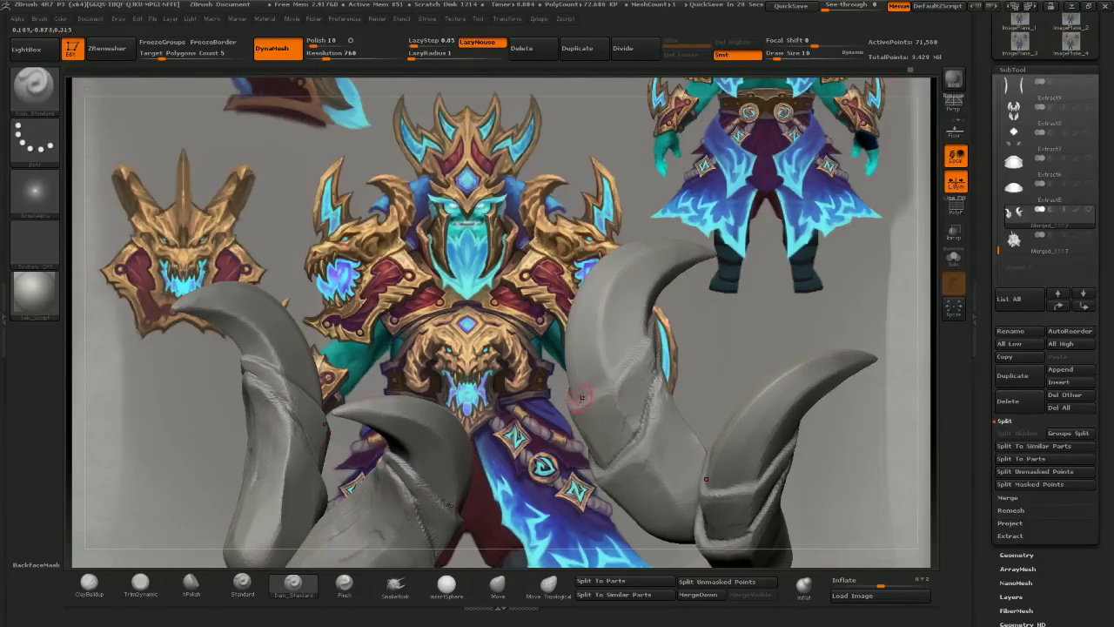
left_click_drag(615, 380, 587, 383)
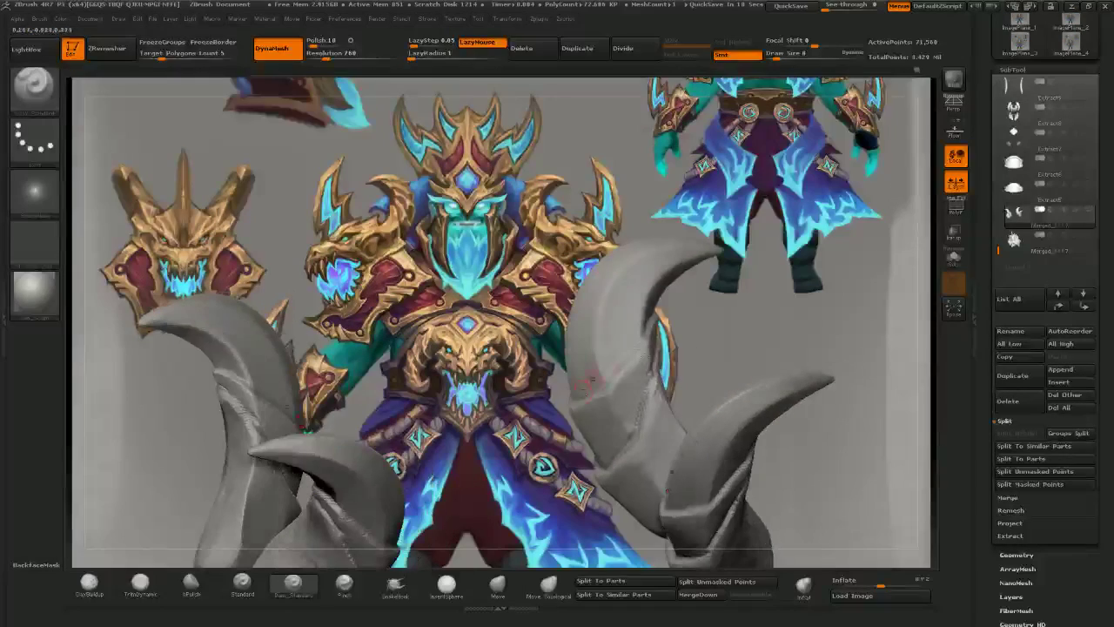
right_click_drag(620, 364, 608, 481)
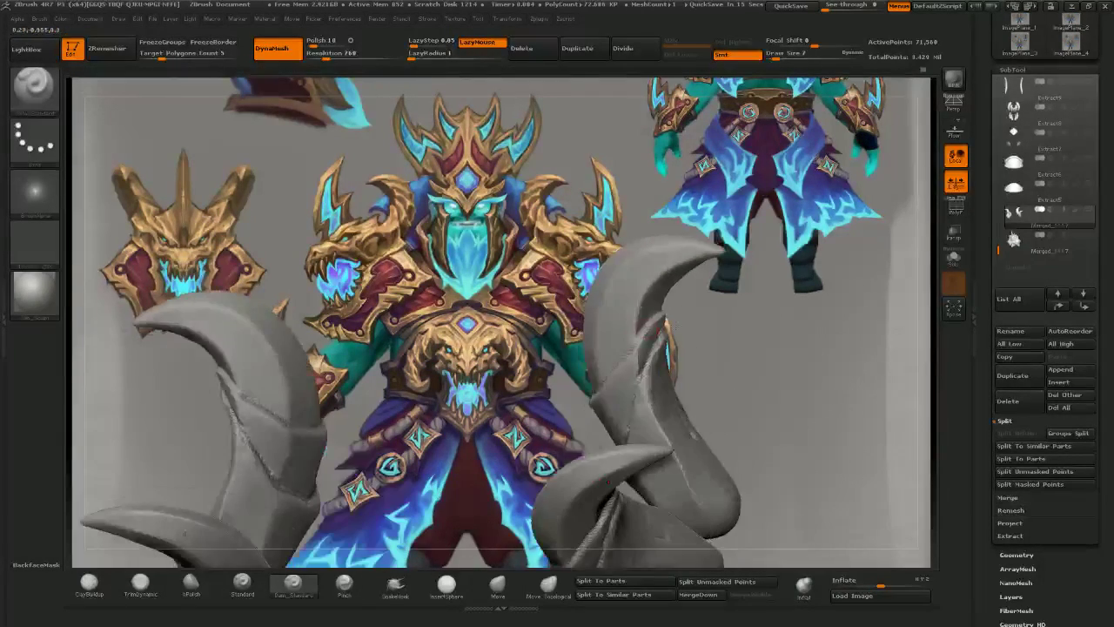
right_click_drag(635, 310, 558, 348)
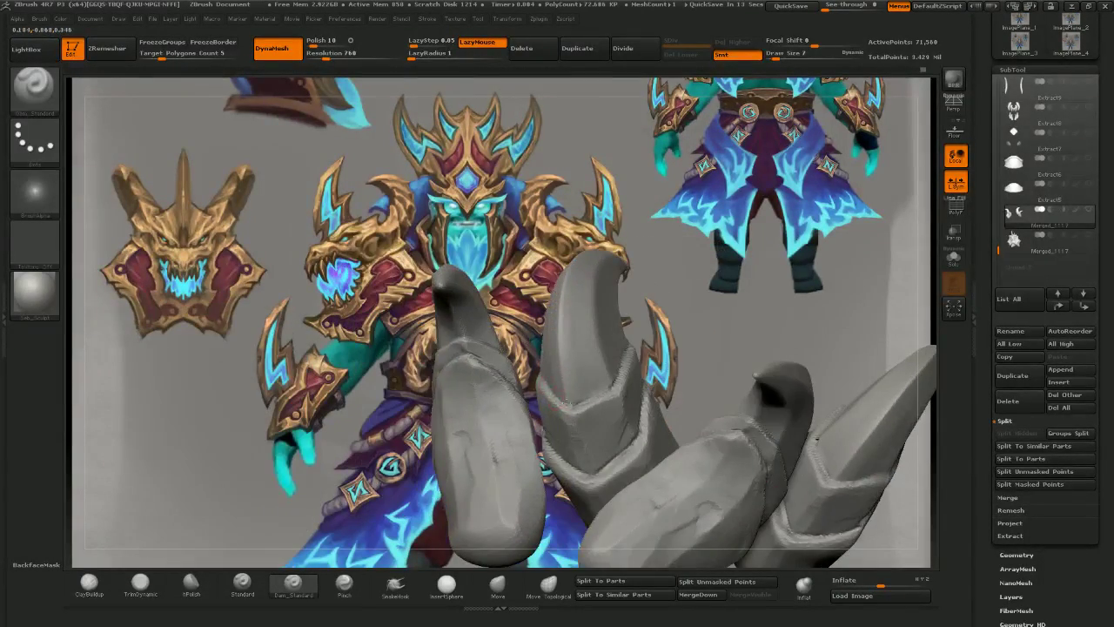
- Continue the Dam_Standard crease around the side and underside of the horns at draw size 8
left_click_drag(703, 316, 572, 406)
left_click_drag(677, 346, 587, 388)
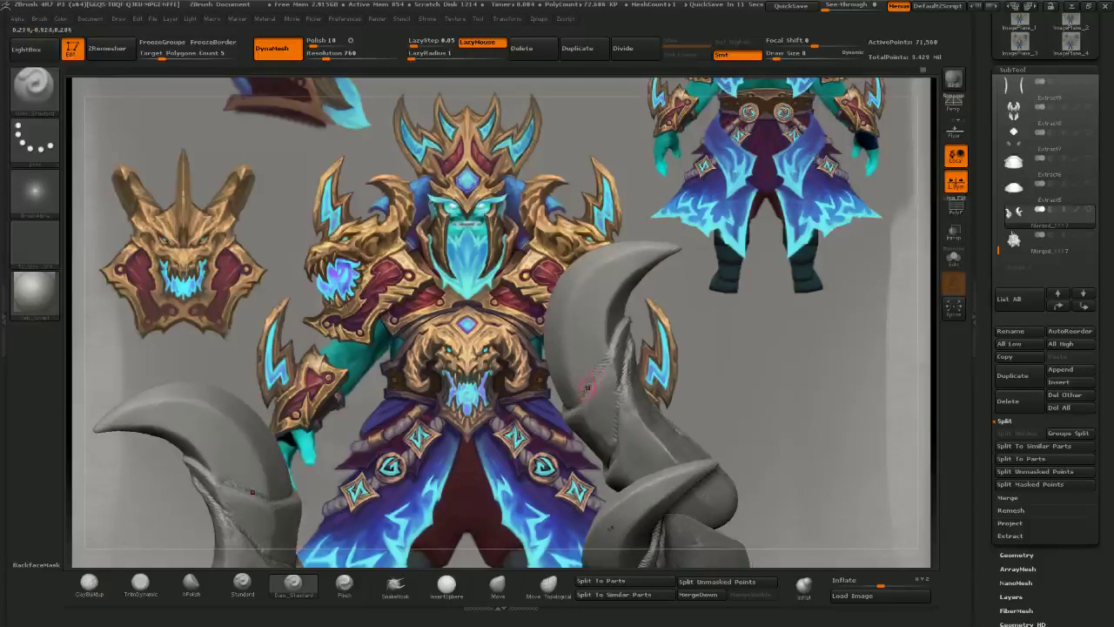
left_click_drag(671, 324, 607, 355)
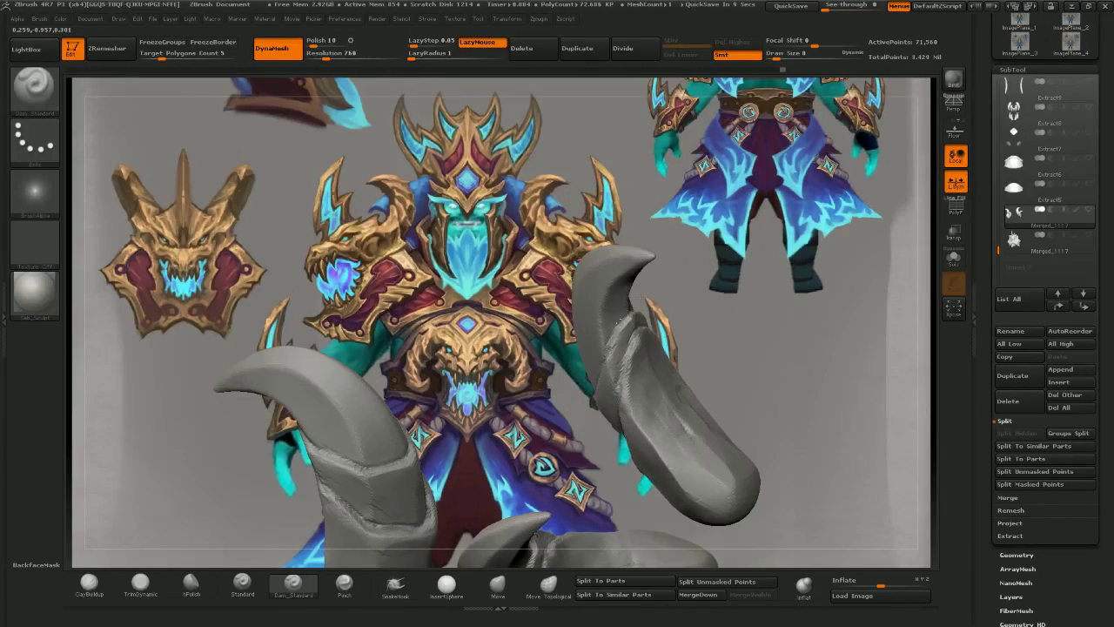
left_click_drag(688, 292, 616, 326)
left_click_drag(692, 266, 621, 320)
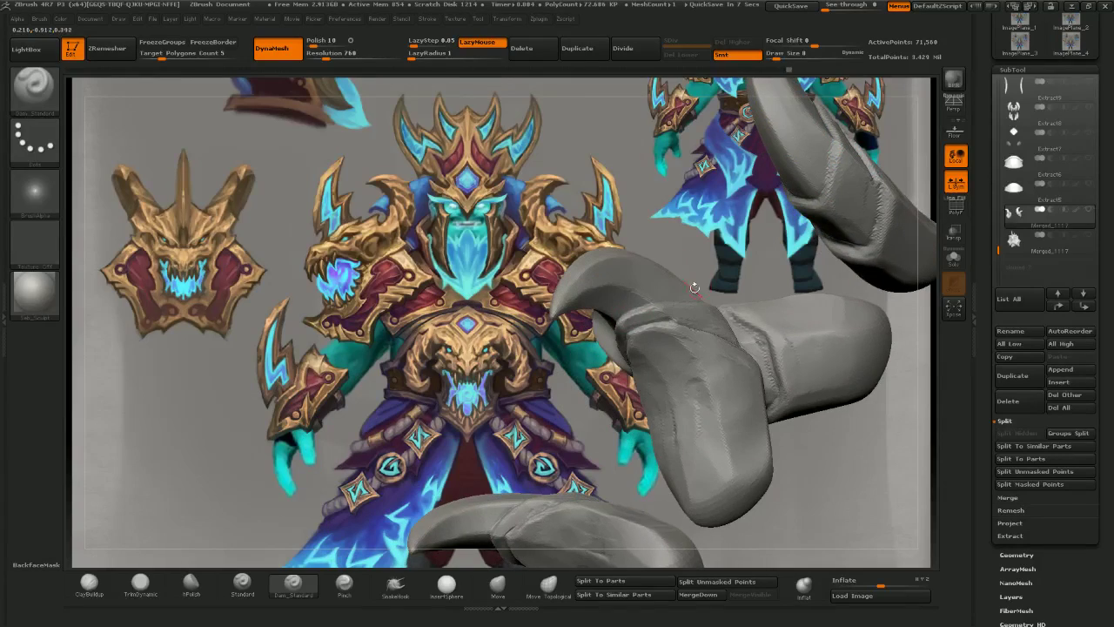
mouse_move(699, 321)
right_mouse_down()
mouse_move(653, 335)
mouse_move(687, 348)
mouse_move(724, 340)
mouse_move(688, 336)
mouse_move(572, 402)
right_mouse_up()
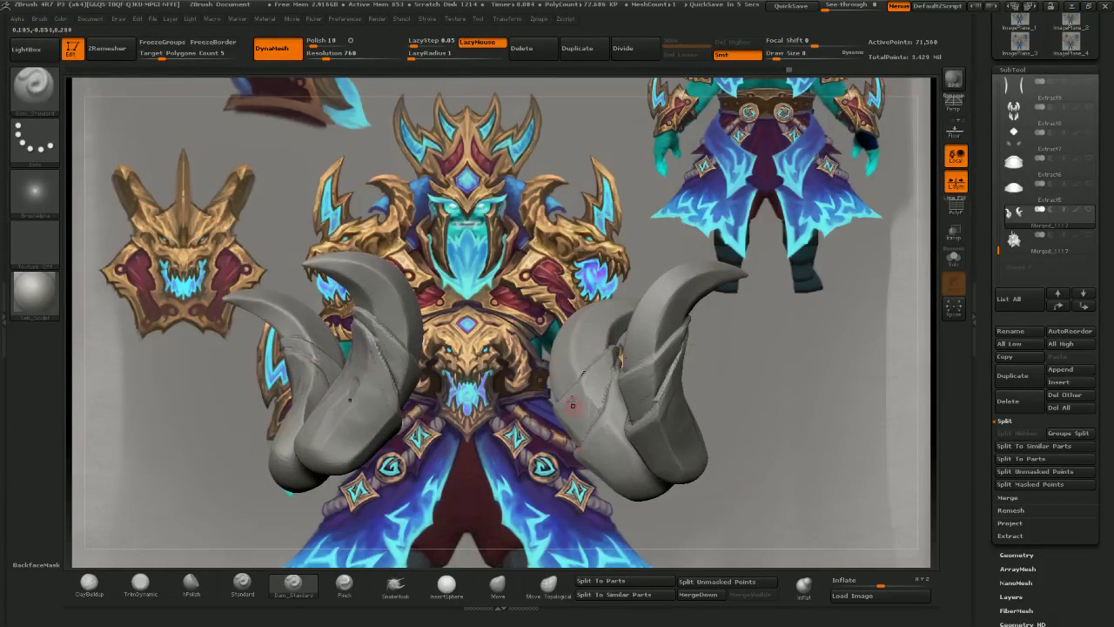
- Check the horns from several angles and show the hidden dragon head again
right_click_drag(585, 266, 635, 310)
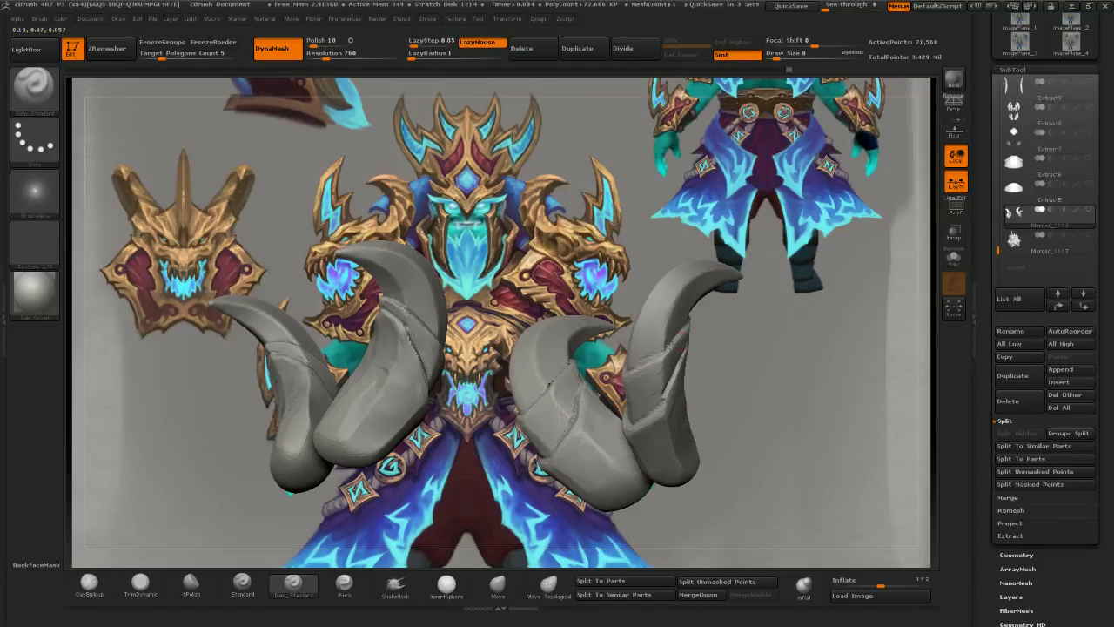
right_click_drag(753, 376, 776, 363)
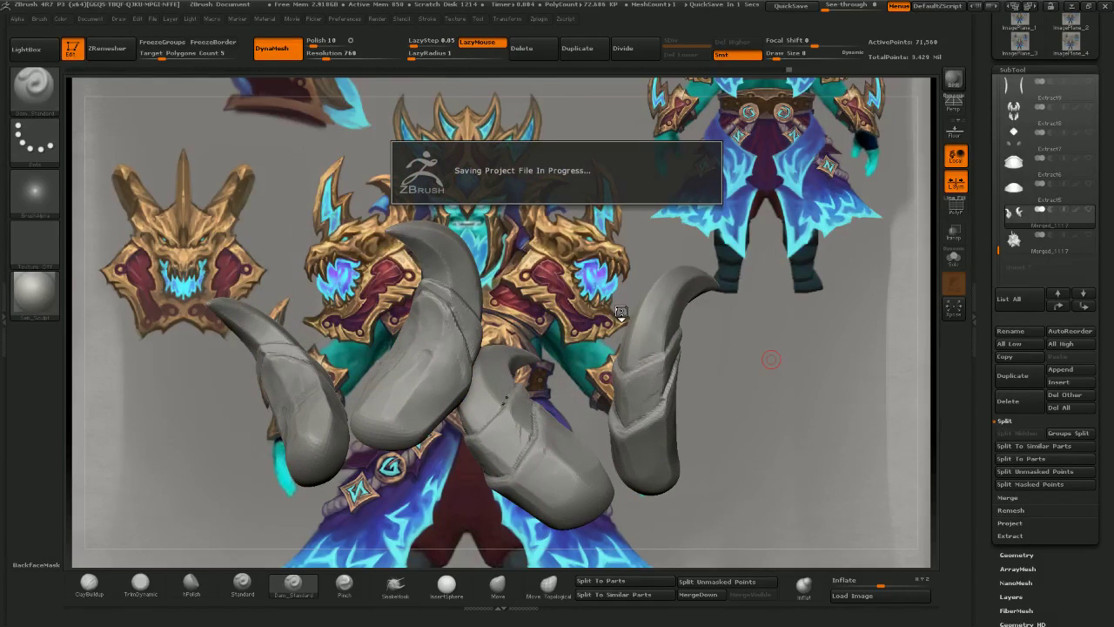
mouse_move(605, 322)
right_mouse_down()
mouse_move(676, 346)
mouse_move(597, 331)
mouse_move(601, 317)
right_mouse_up()
right_click_drag(344, 350, 686, 439)
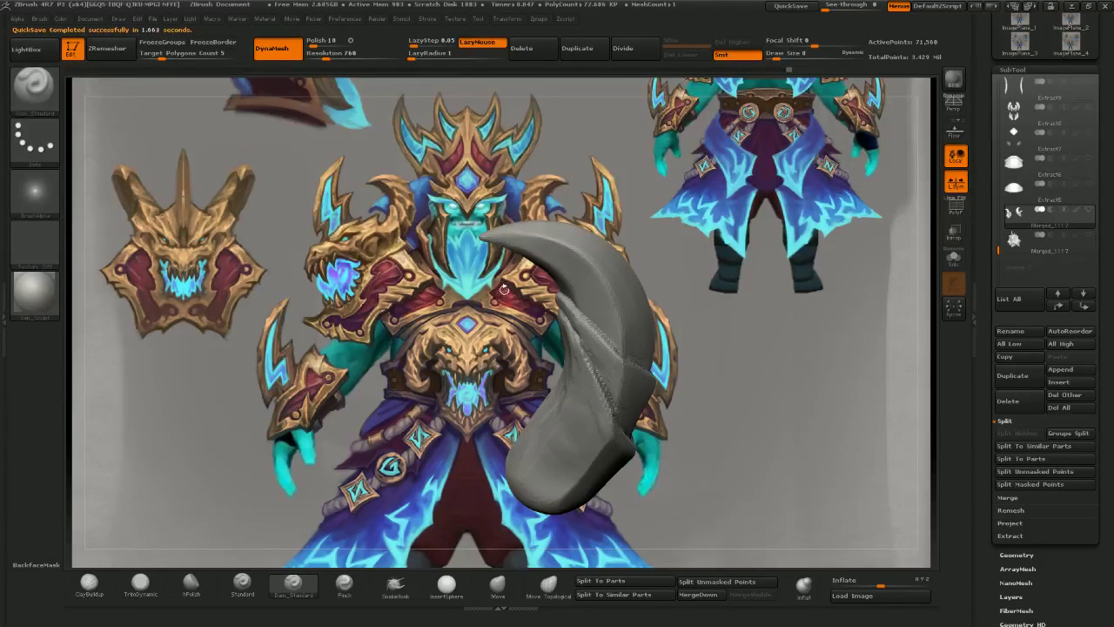
left_click(1086, 237)
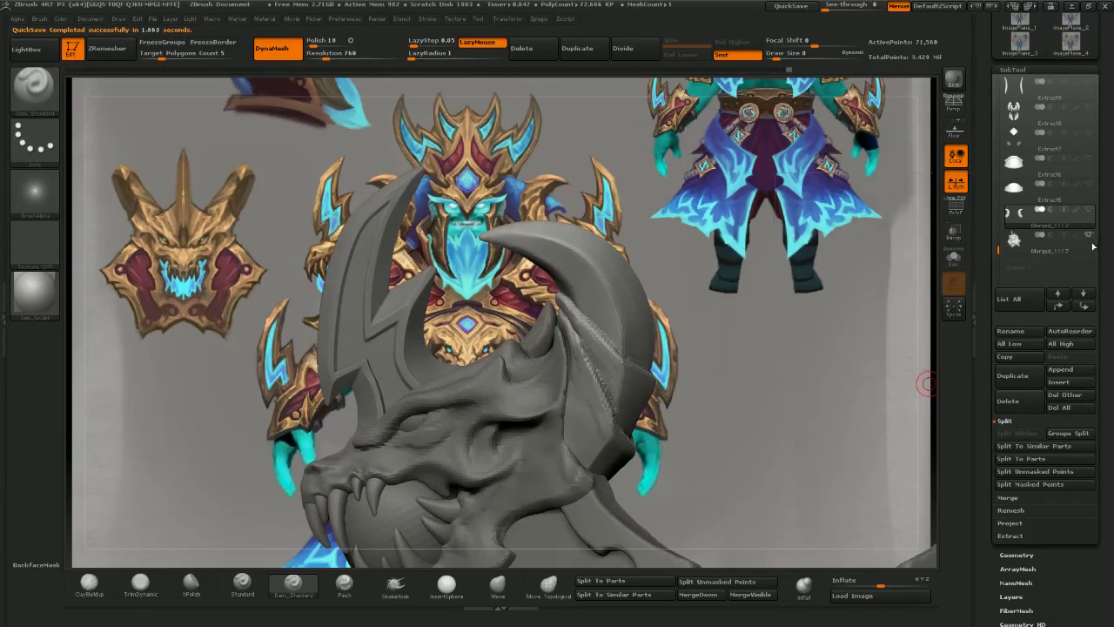
- Select the dragon head and nudge the brow and eye sockets with the Move Topological brush at draw sizes 18 to 22
mouse_move(783, 335)
right_mouse_down("ctrl")
mouse_move(653, 290)
mouse_move(639, 274)
right_mouse_up("ctrl")
mouse_move(640, 275)
right_mouse_down()
mouse_move(765, 374)
mouse_move(713, 348)
mouse_move(614, 409)
mouse_move(661, 446)
mouse_move(703, 381)
right_mouse_up()
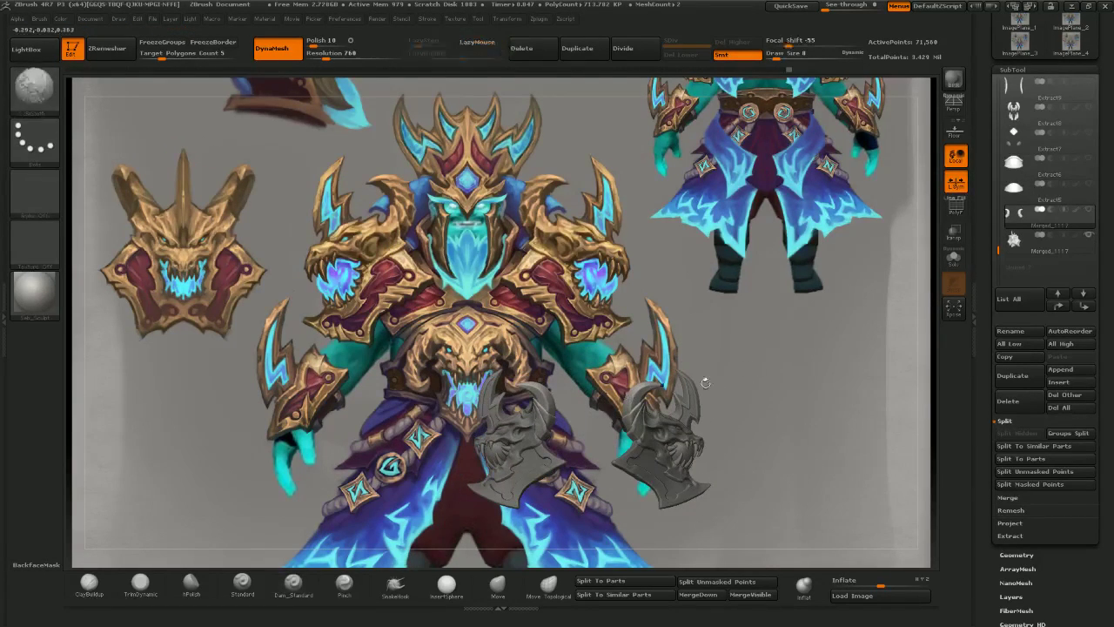
right_click_drag(644, 409, 703, 344)
mouse_move(609, 305)
right_mouse_down("ctrl")
mouse_move(648, 335)
mouse_move(661, 292)
mouse_move(693, 335)
right_mouse_up("ctrl")
left_click(555, 357, "alt")
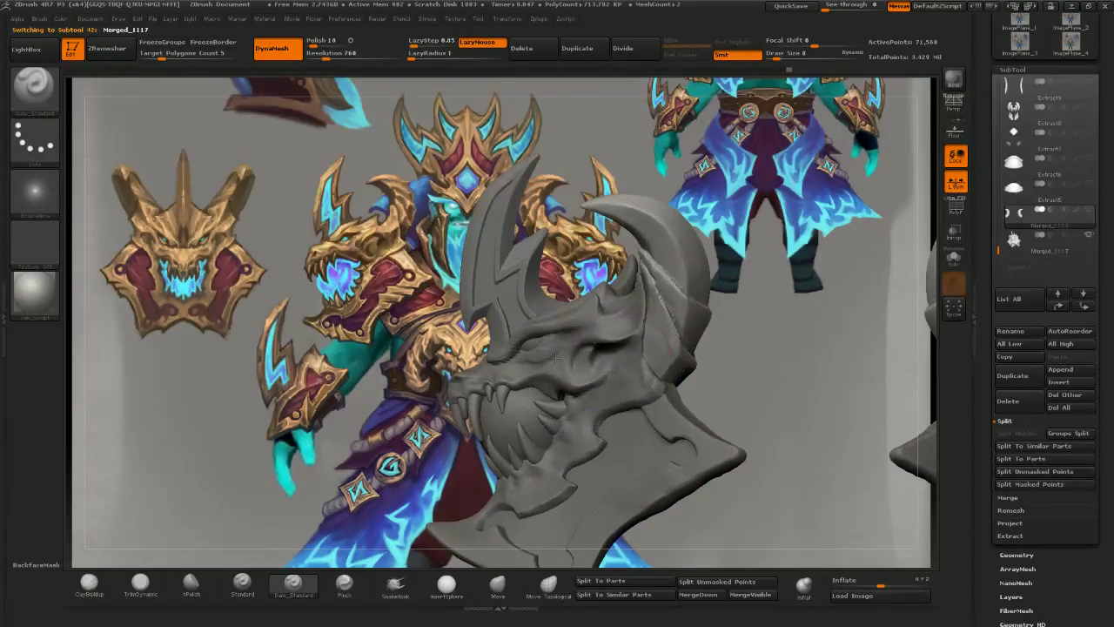
left_click(506, 581)
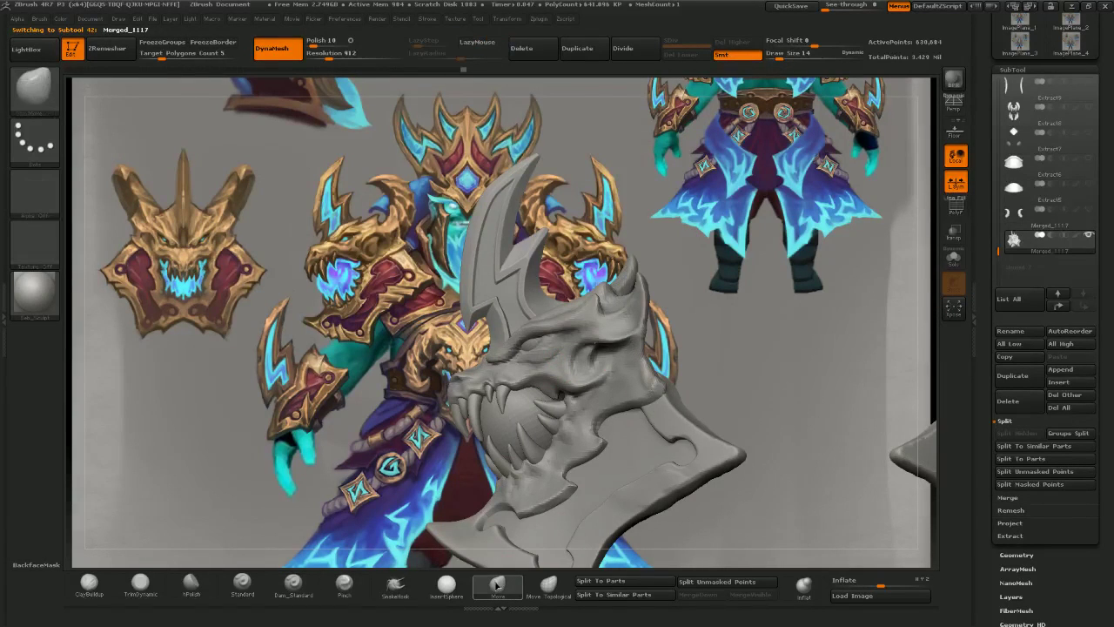
left_click(548, 583)
left_click_drag(527, 331, 527, 323)
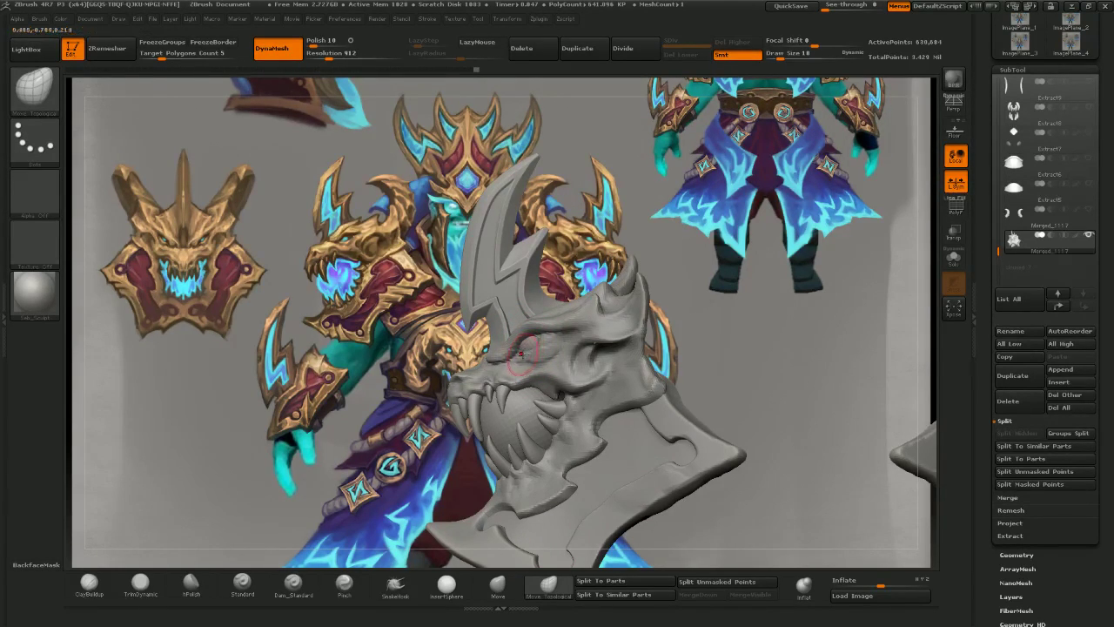
key("]")
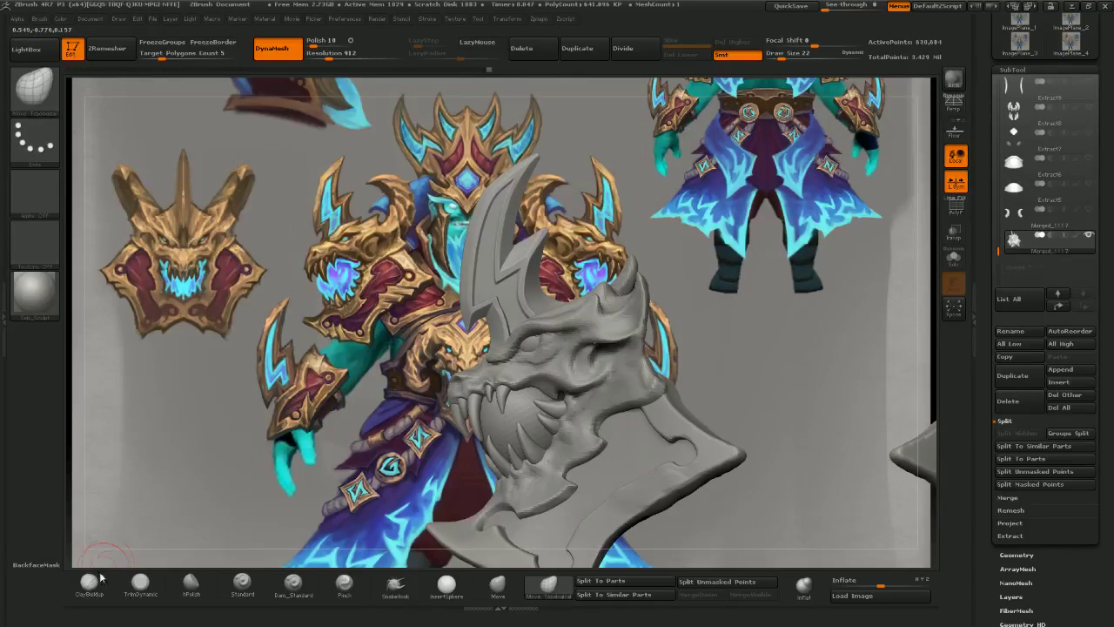
- Build up the dragon's eyes with the ClayBuildup brush at draw size 14 and smooth the area around them
left_click(94, 580)
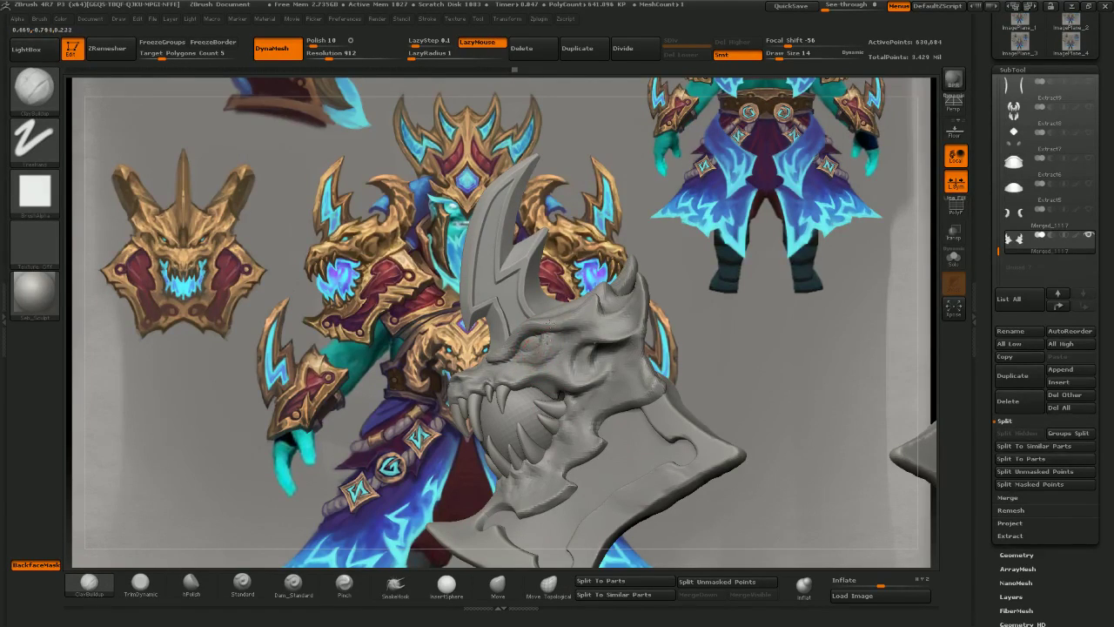
mouse_move(333, 321)
left_mouse_down()
mouse_move(391, 335)
mouse_move(376, 333)
left_mouse_up()
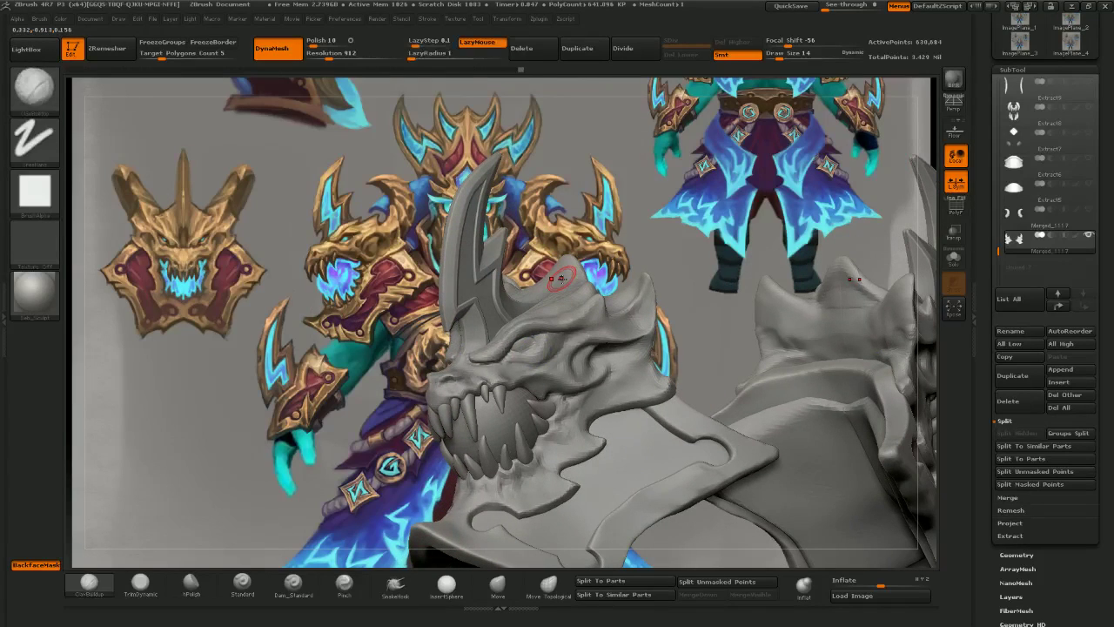
left_click_drag(619, 368, 585, 360, "shift")
mouse_move(585, 361)
right_mouse_down()
mouse_move(626, 374)
mouse_move(621, 353)
mouse_move(709, 356)
mouse_move(578, 355)
mouse_move(620, 357)
mouse_move(595, 376)
mouse_move(612, 411)
mouse_move(575, 391)
right_mouse_up()
- Reshape the dragon's eyes and eyelids with the Move Topological brush at draw sizes 18 to 22
left_click(494, 588)
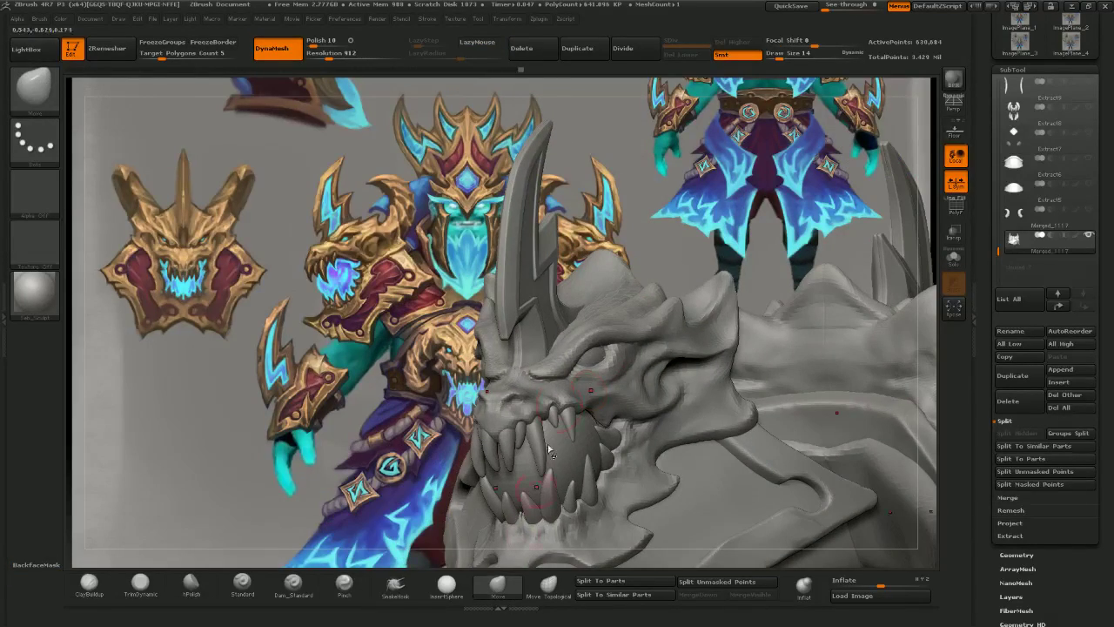
left_click(548, 583)
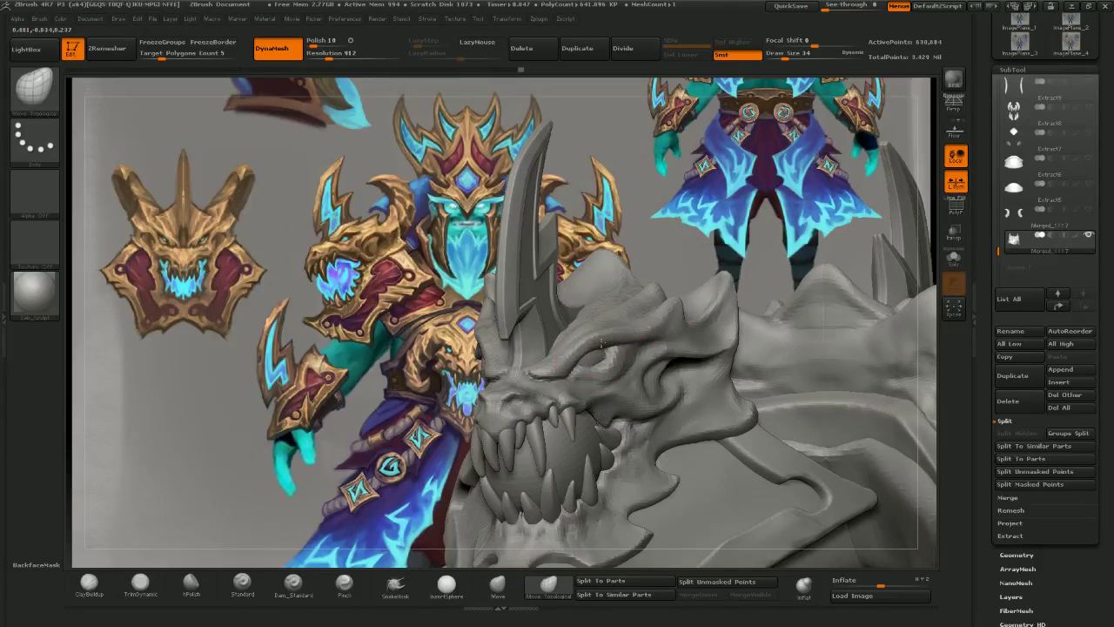
right_click_drag(389, 300, 465, 320)
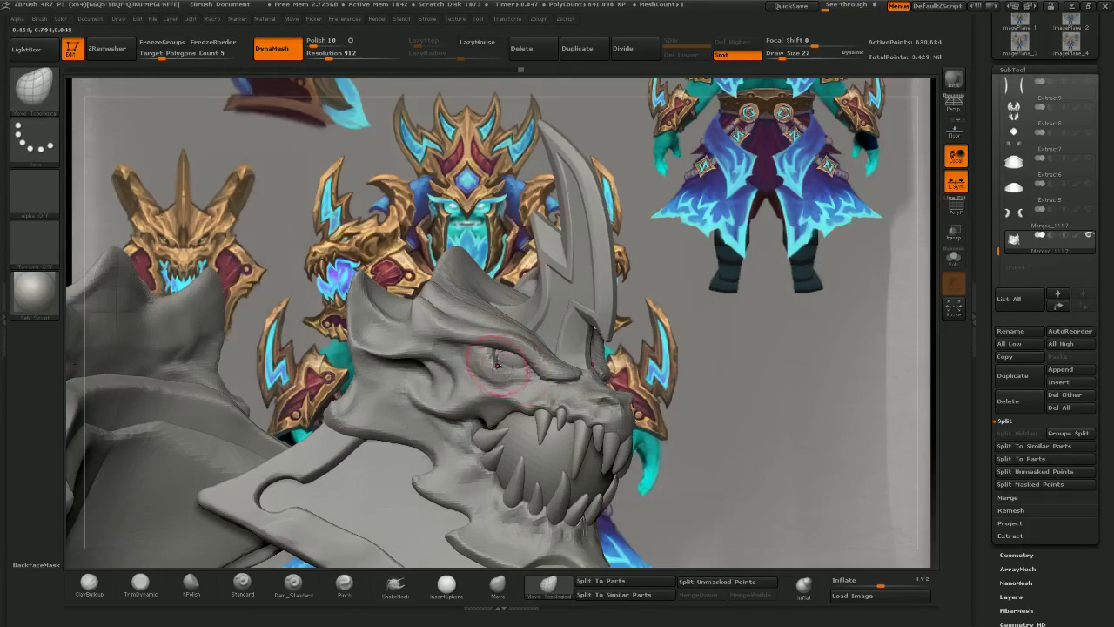
right_click_drag(719, 362, 670, 367)
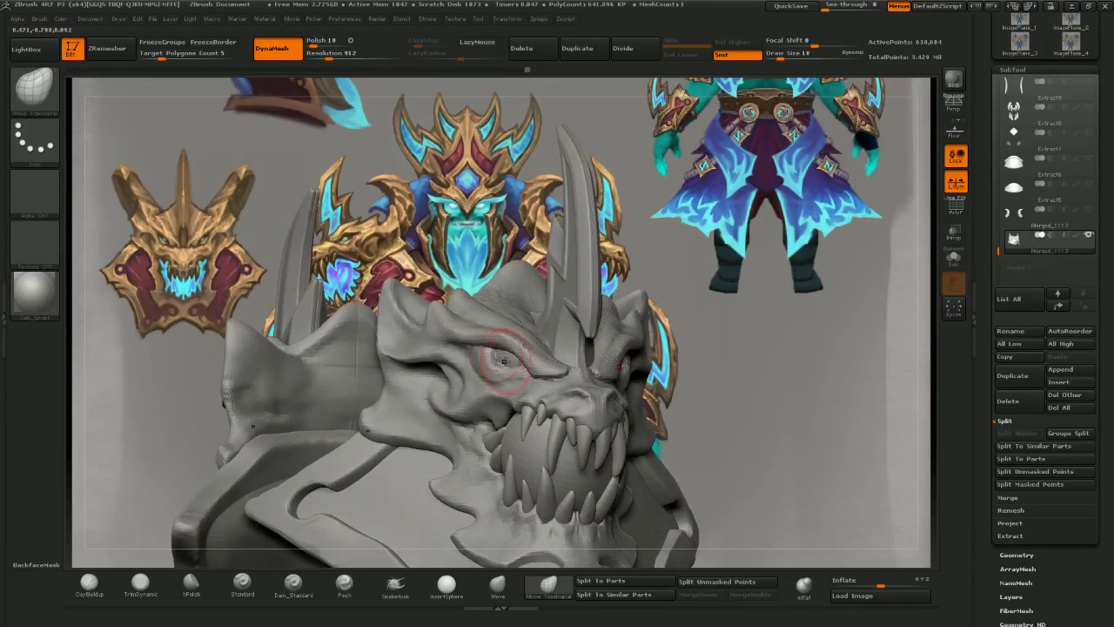
left_click_drag(500, 358, 510, 360, "shift")
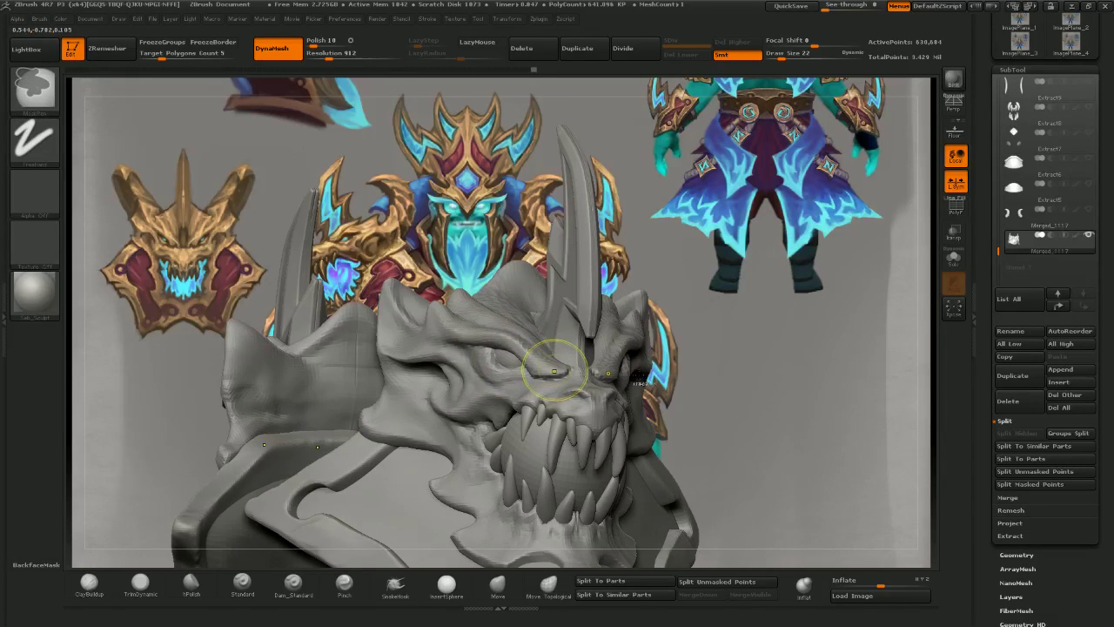
- Show the hidden horns again, compare them with the dragon head, and make the head the active subtool
right_click_drag(699, 373, 592, 371, "ctrl")
right_click_drag(678, 369, 605, 369)
left_click(1088, 209)
right_click_drag(806, 251, 776, 257)
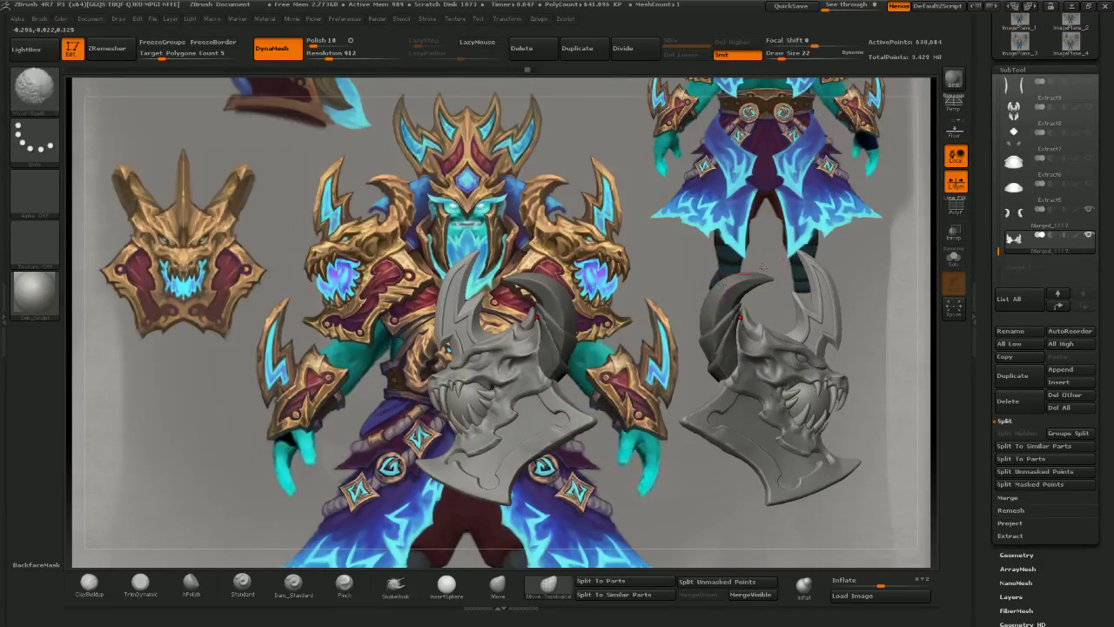
mouse_move(600, 340)
right_mouse_down()
mouse_move(610, 343)
mouse_move(595, 327)
right_mouse_up()
left_click(606, 336, "alt")
right_click_drag(657, 345, 670, 356)
left_click(573, 338, "alt")
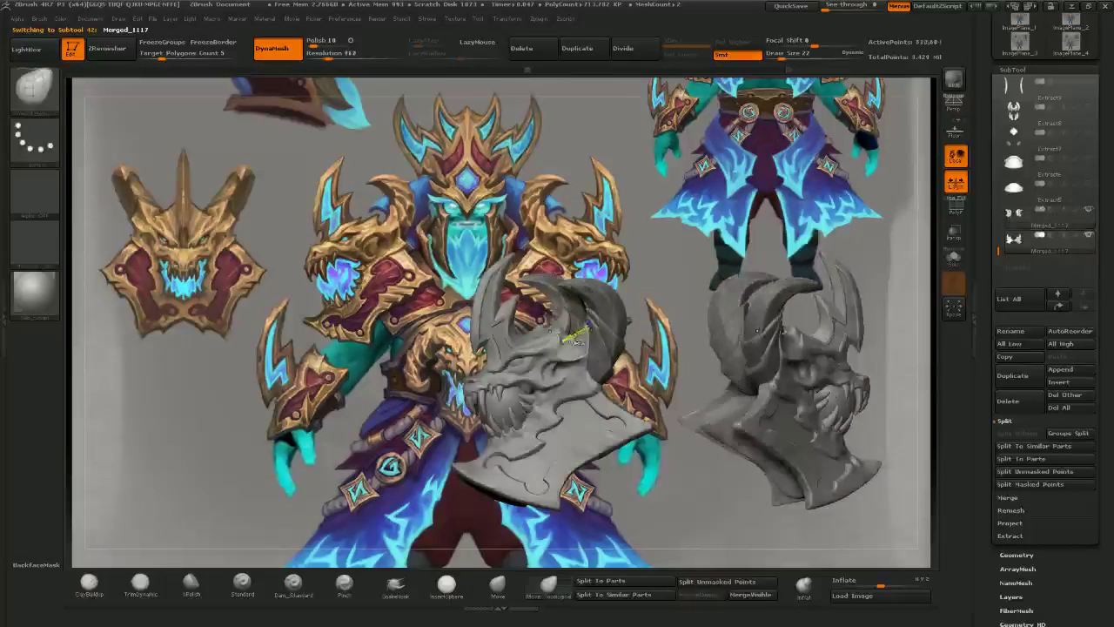
- Build up the pointed ears and rear cheek rim beside the horn bases with ClayBuildup at draw sizes 8 to 10
right_click_drag(581, 343, 731, 442, "ctrl")
left_click(88, 584)
left_click(39, 565)
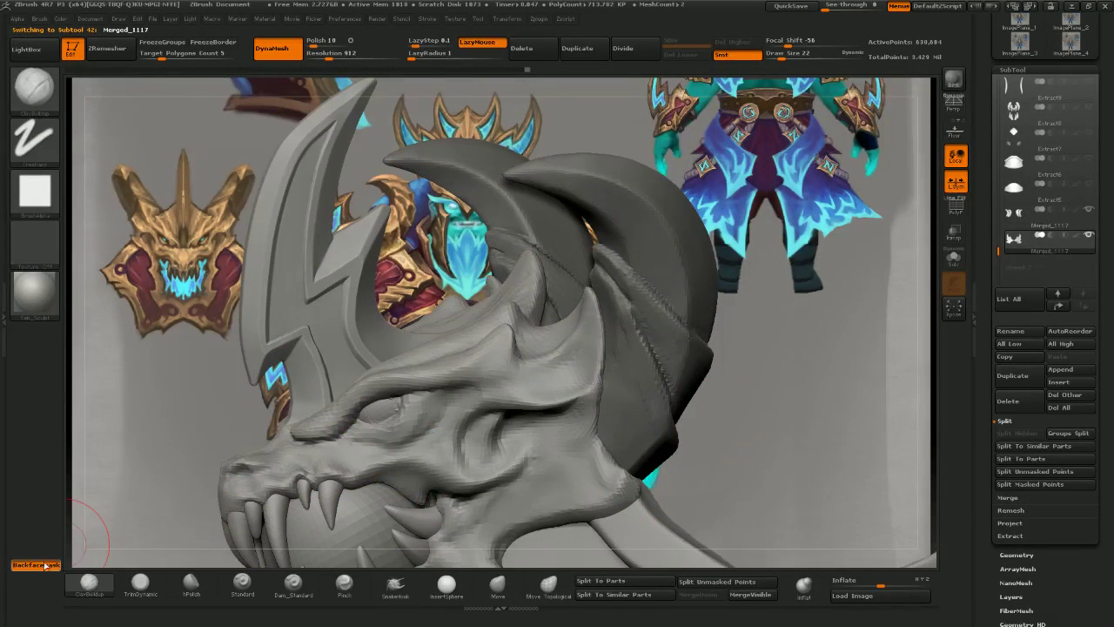
left_click_drag(578, 369, 598, 361)
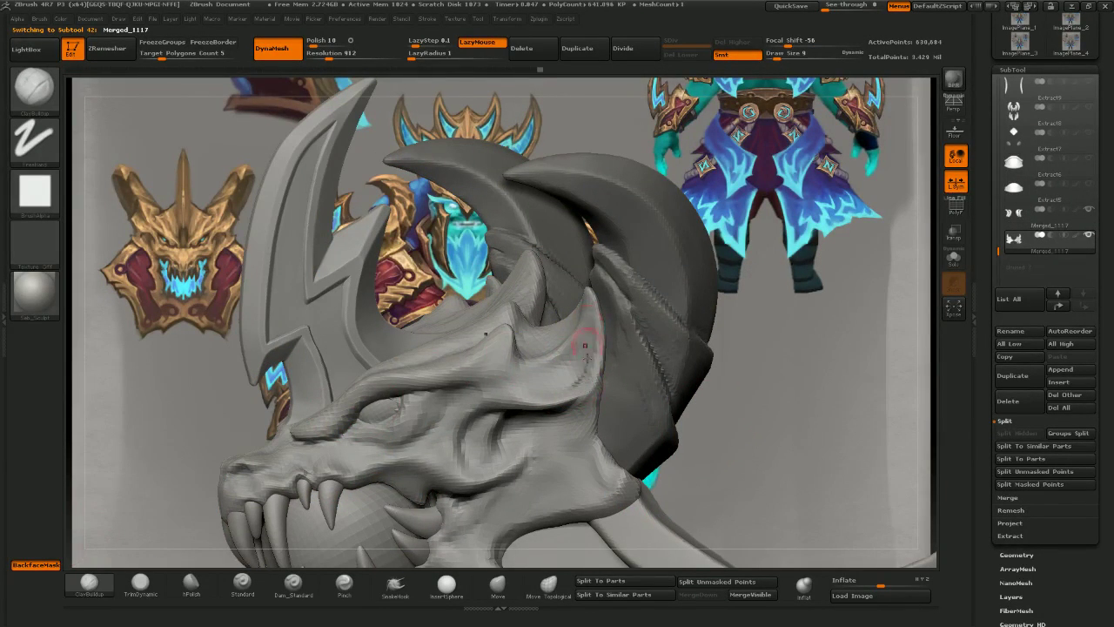
left_click_drag(593, 427, 611, 453)
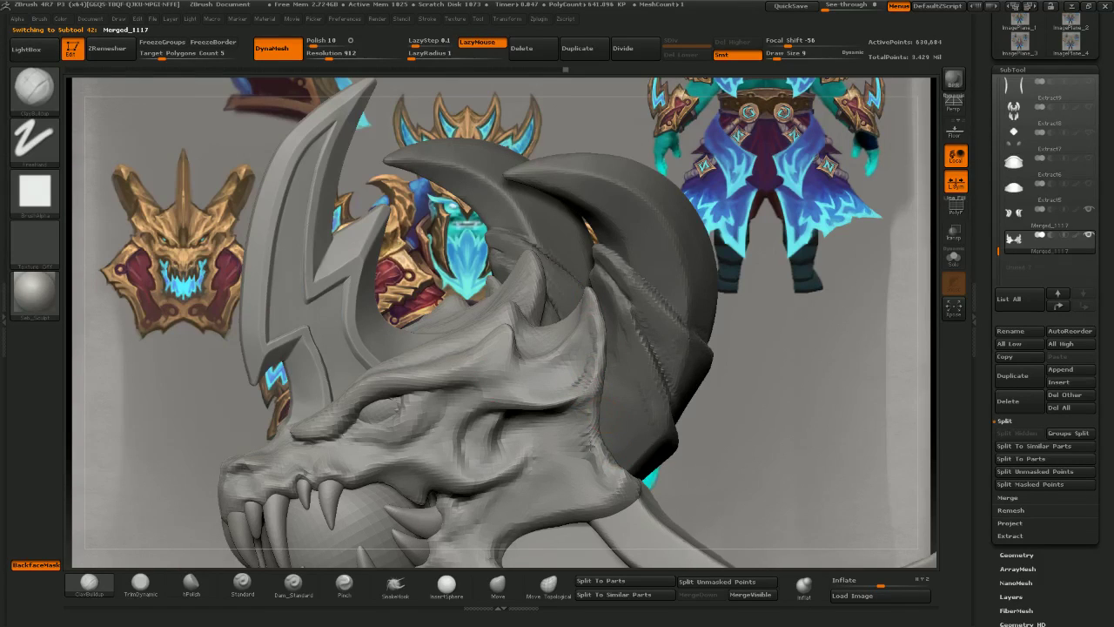
right_click_drag(608, 478, 648, 474)
left_click_drag(588, 303, 599, 332)
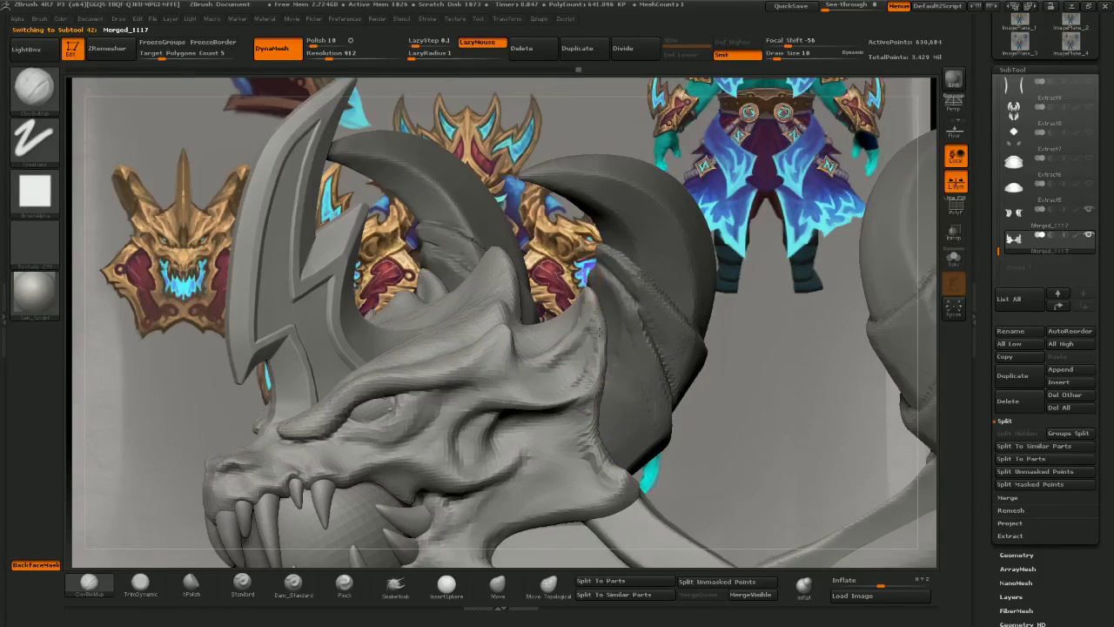
mouse_move(741, 430)
left_mouse_down()
mouse_move(823, 448)
mouse_move(840, 510)
left_mouse_up()
left_click_drag(529, 303, 584, 290)
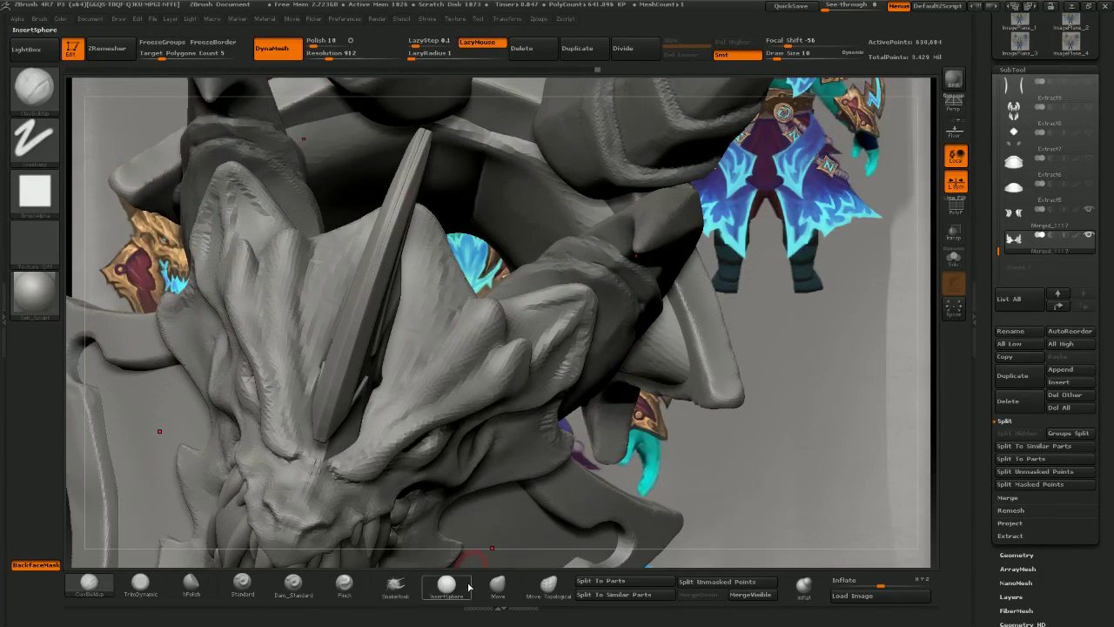
- Reshape the pointed ear tips behind the eyes with the Move brush at draw sizes 22 to 26
left_click(497, 585)
left_click_drag(755, 413, 747, 344)
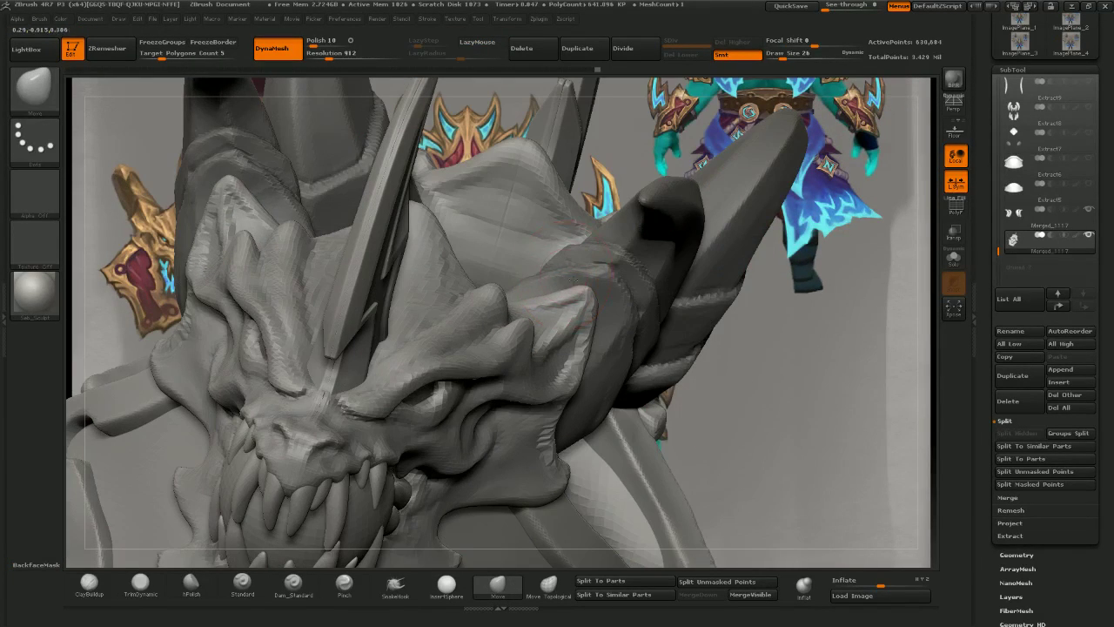
mouse_move(575, 301)
left_mouse_down()
mouse_move(565, 304)
mouse_move(577, 310)
left_mouse_up()
key("]")
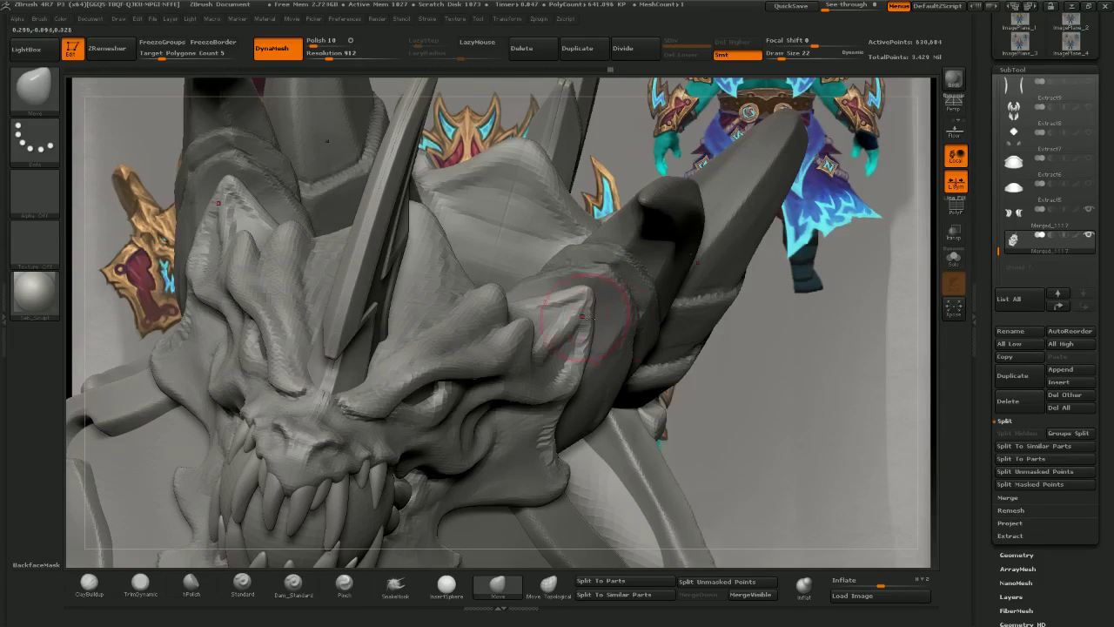
left_click_drag(729, 395, 710, 524)
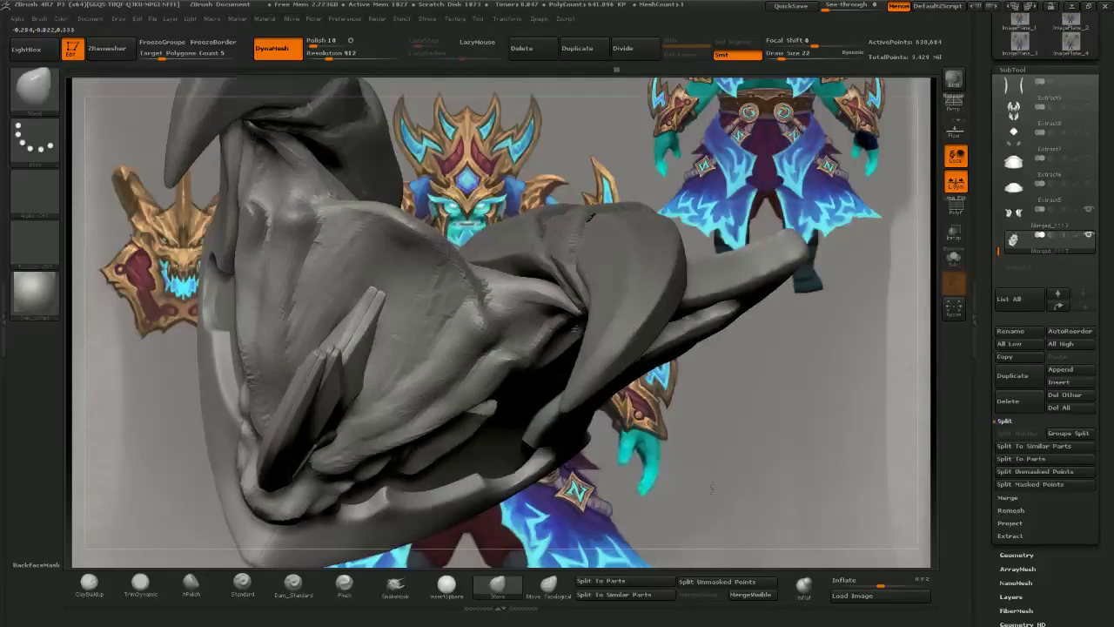
- Add ClayBuildup strokes at draw size 14 along the upper rear edge between skull and ears, smoothing the surface nearby
left_click(90, 586)
key("[")
mouse_move(493, 285)
left_mouse_down()
mouse_move(494, 307)
mouse_move(533, 290)
left_mouse_up()
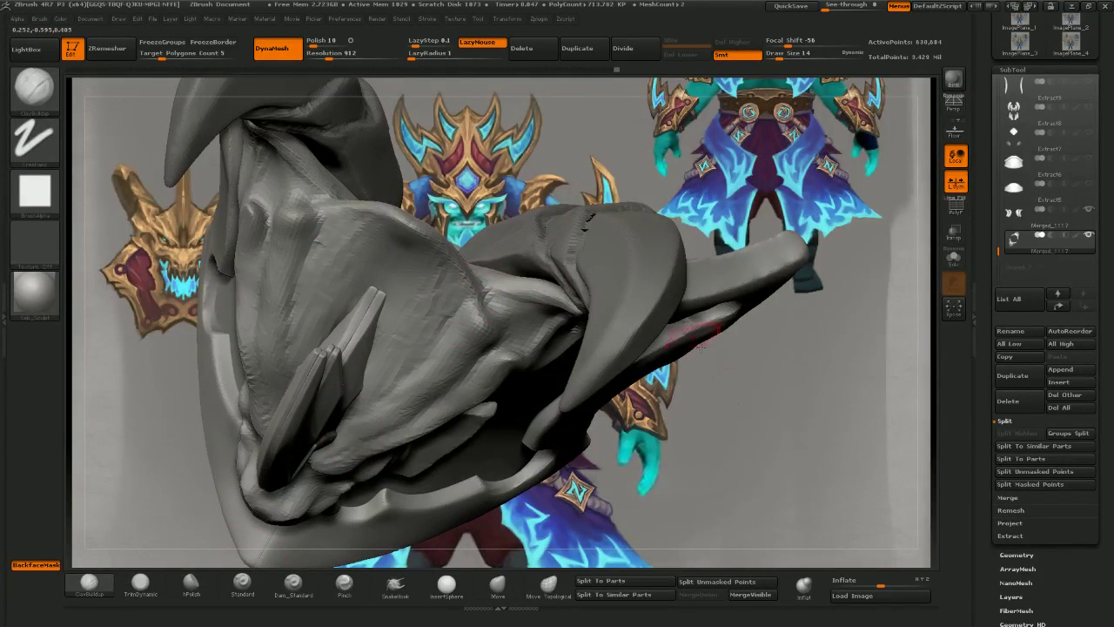
left_click_drag(756, 435, 741, 239)
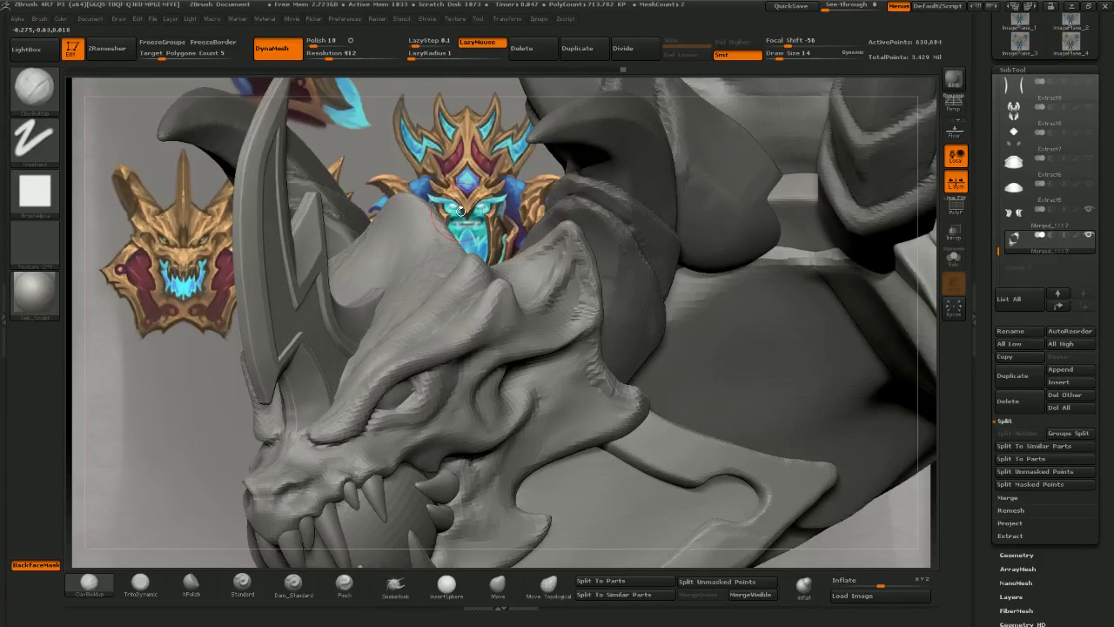
left_click_drag(502, 213, 484, 241, "shift")
key("f")
left_click_drag(739, 436, 622, 422)
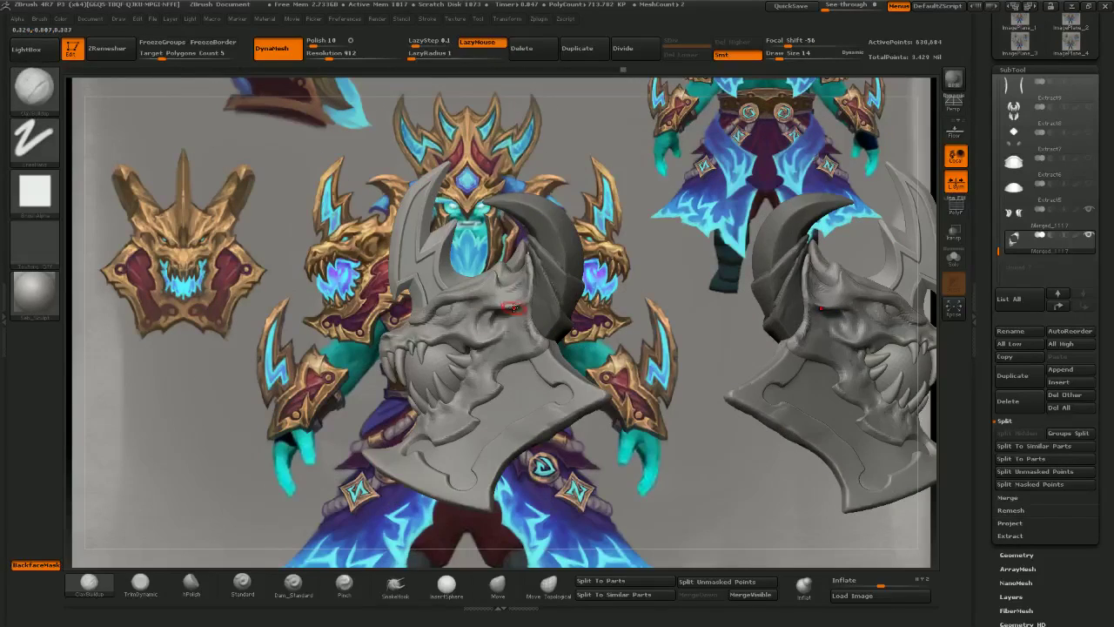
- Adjust the cheek's rear rim with the Move brush and build up the area below the ears with ClayBuildup at draw size 10
right_click_drag(505, 308, 548, 330, "ctrl")
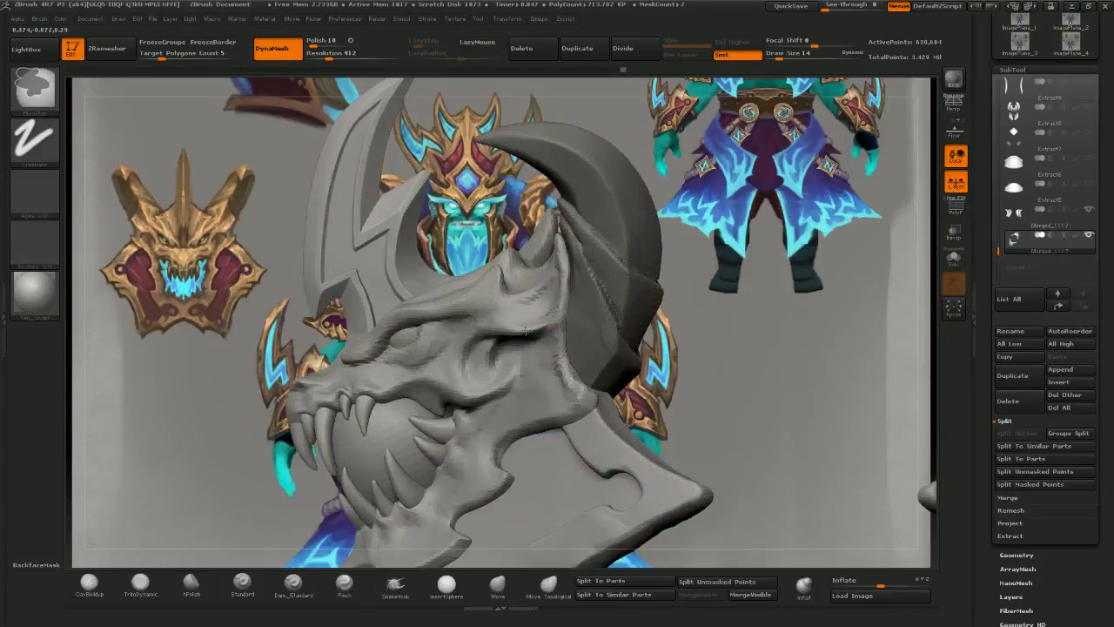
left_click(497, 583)
left_click_drag(563, 360, 563, 365)
left_click(89, 584)
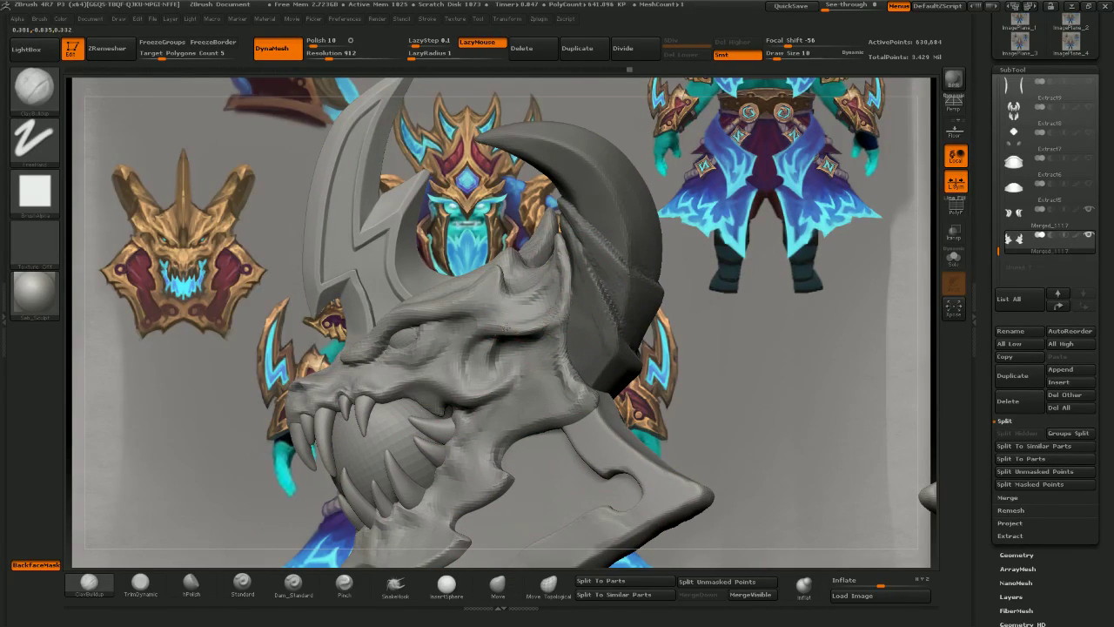
left_click_drag(714, 360, 732, 413)
left_click_drag(493, 315, 544, 309)
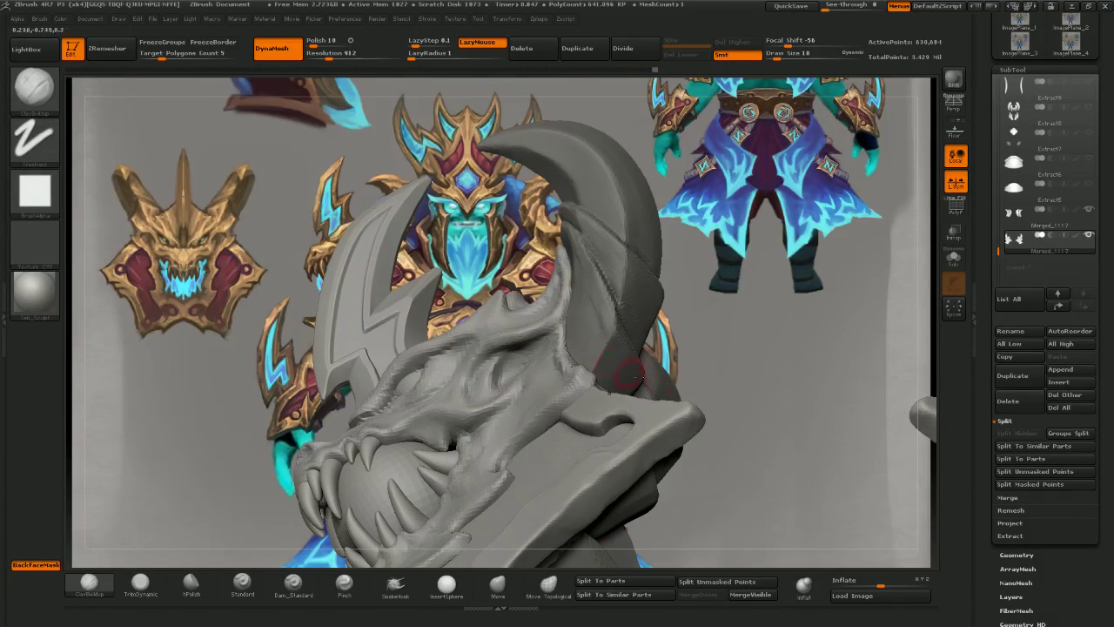
mouse_move(740, 375)
left_mouse_down()
mouse_move(766, 348)
mouse_move(731, 304)
mouse_move(679, 340)
left_mouse_up()
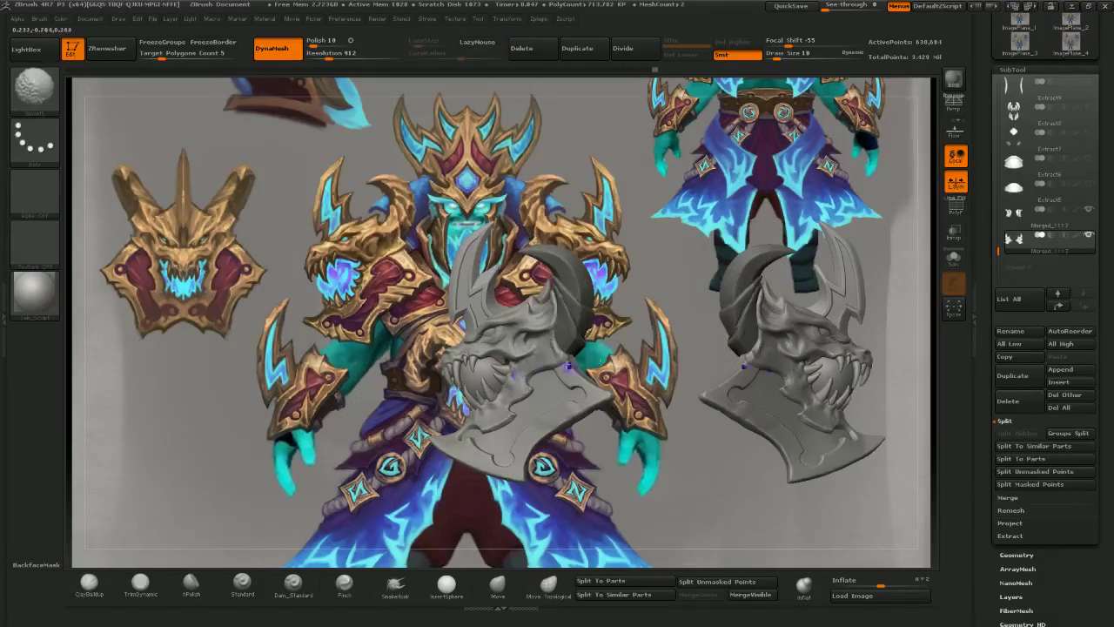
- Select the horns, switch masking to the Lasso stroke, and mask their lower segments, clearing the mask above the ridge step
left_click(581, 313, "alt")
right_click_drag(600, 291, 644, 340, "ctrl")
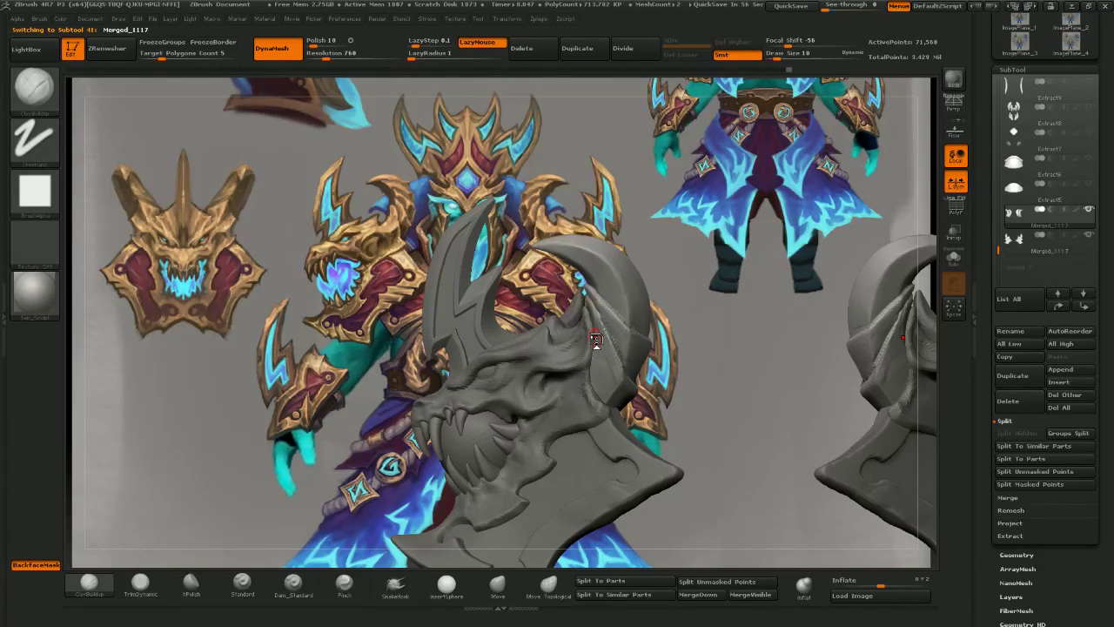
right_click_drag(638, 261, 655, 289, "ctrl")
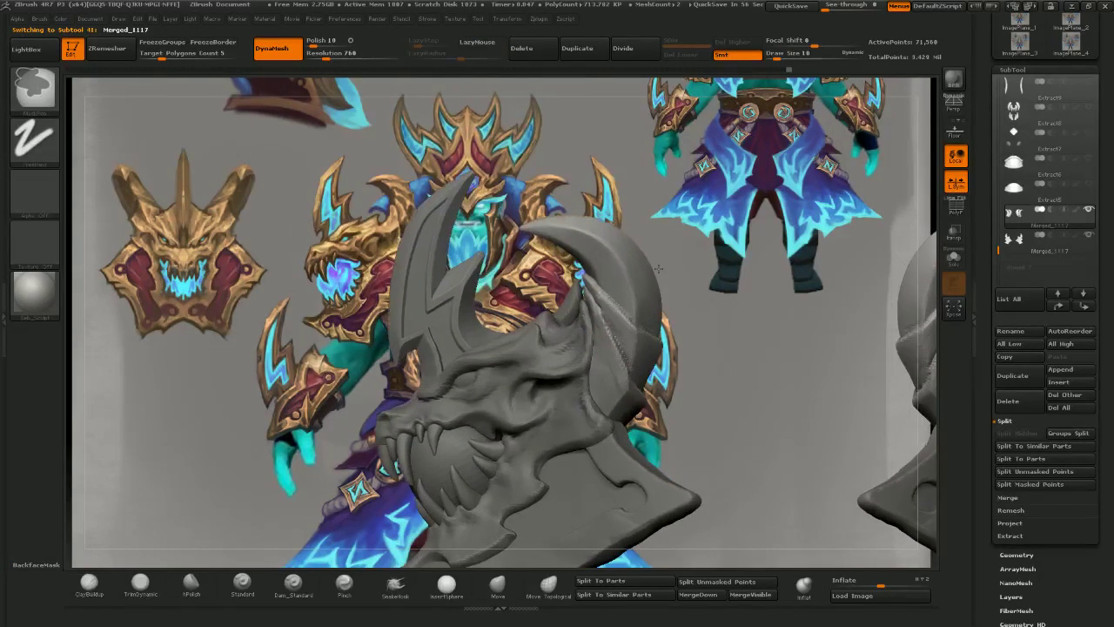
mouse_move(535, 267)
left_mouse_down("ctrl")
mouse_move(597, 348)
mouse_move(697, 380)
left_mouse_up("ctrl")
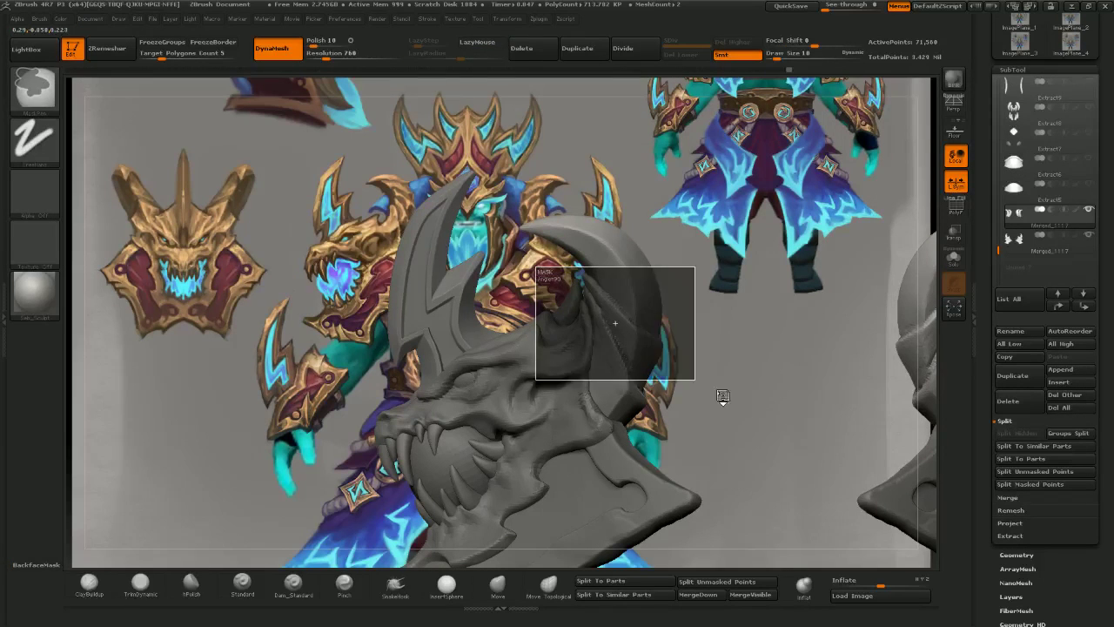
key("ctrl+z")
left_click(36, 143, "ctrl")
left_click(202, 177)
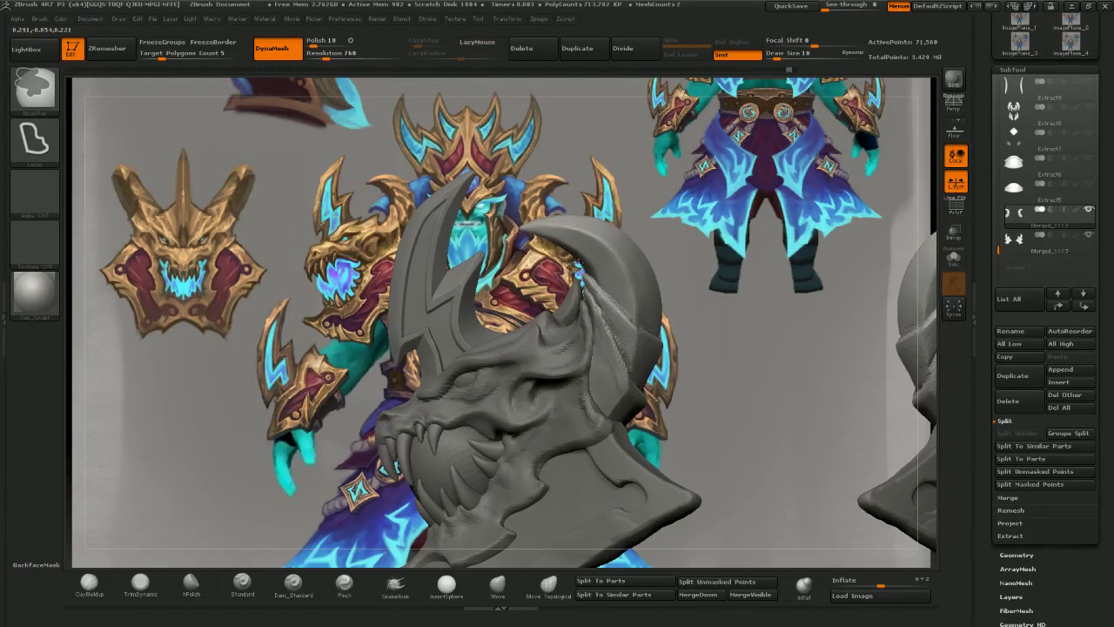
mouse_move(576, 267)
left_mouse_down("ctrl")
mouse_move(679, 404)
mouse_move(587, 294)
mouse_move(649, 474)
mouse_move(588, 414)
left_mouse_up("ctrl")
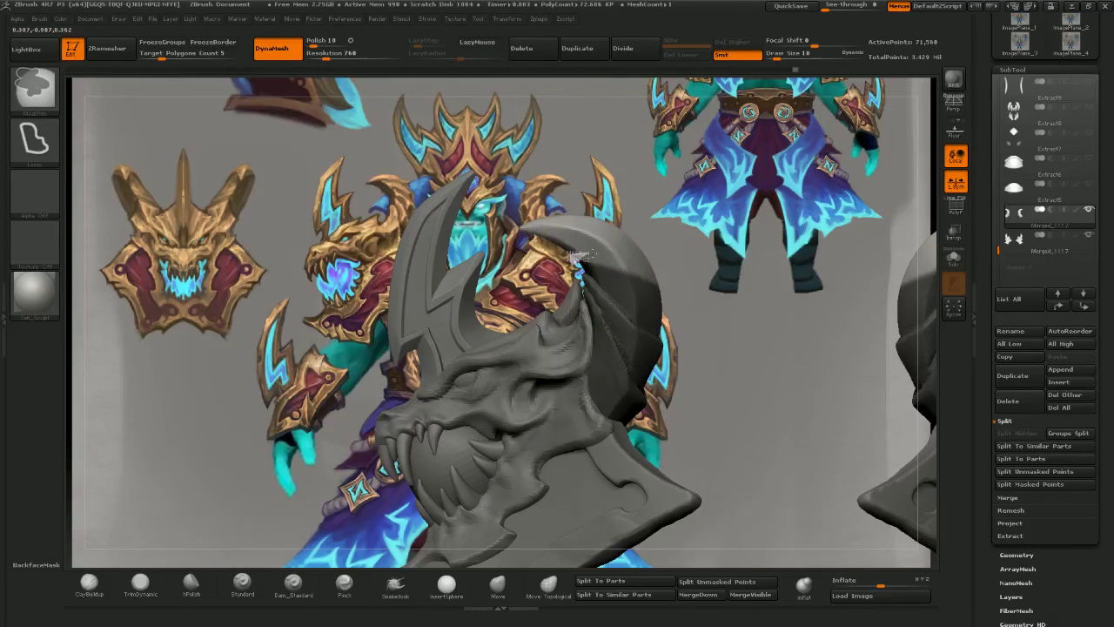
mouse_move(578, 257)
left_mouse_down("ctrl+alt")
mouse_move(572, 165)
mouse_move(721, 248)
mouse_move(709, 245)
left_mouse_up("ctrl+alt")
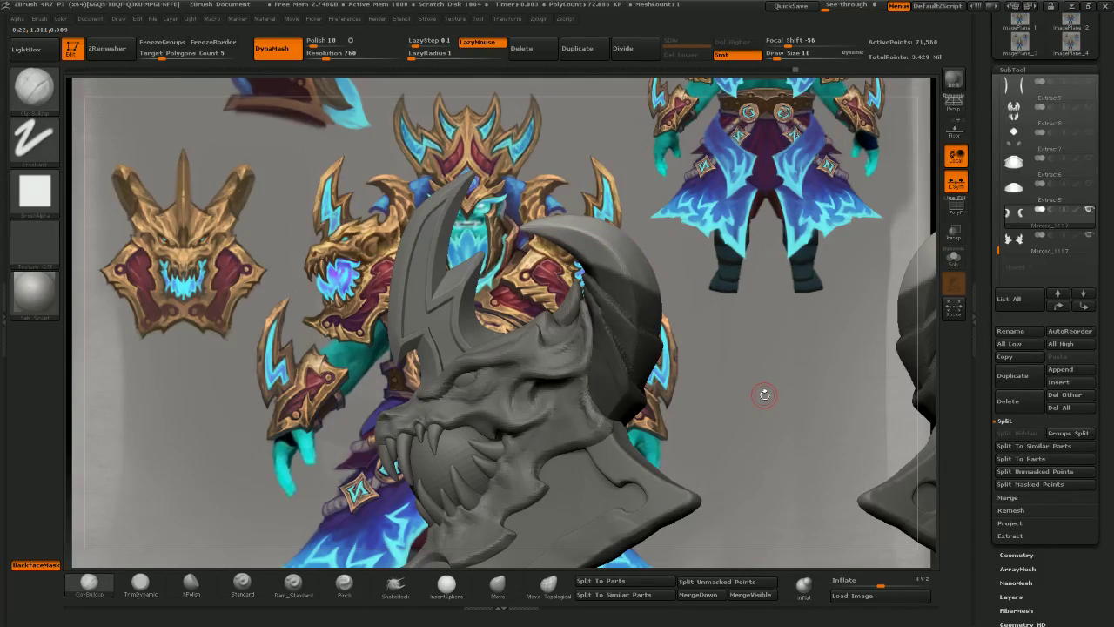
- Invert the horn mask so the tips above the ridge step are protected, and hide every subtool except the horns
left_click(709, 315, "ctrl")
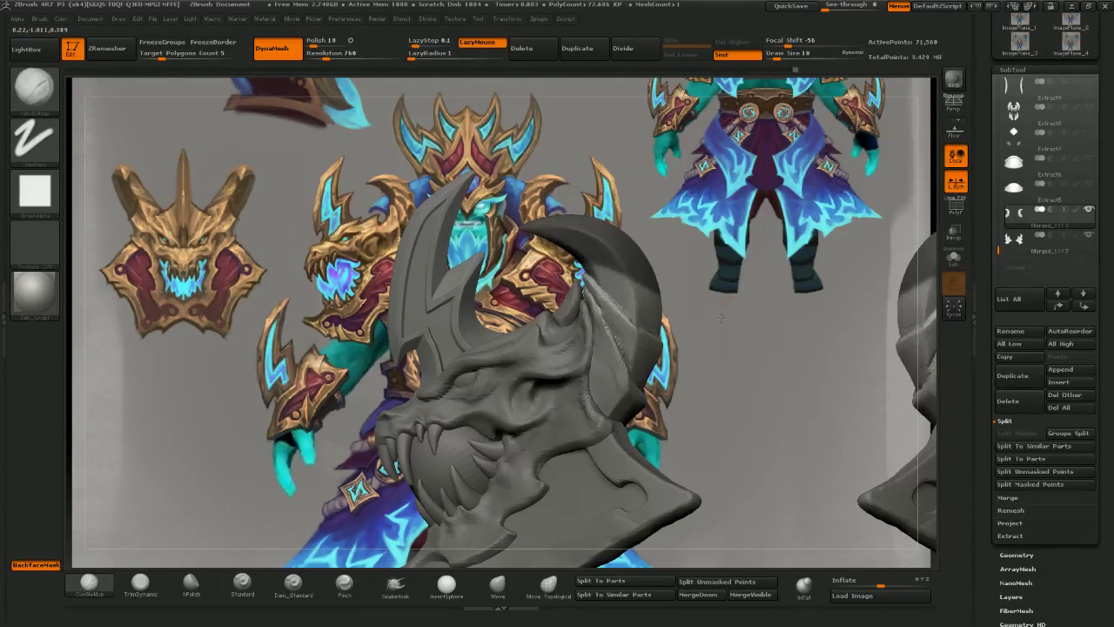
left_click_drag(720, 317, 710, 317)
left_click(1089, 210)
left_click_drag(810, 444, 599, 269)
left_click_drag(430, 181, 418, 167)
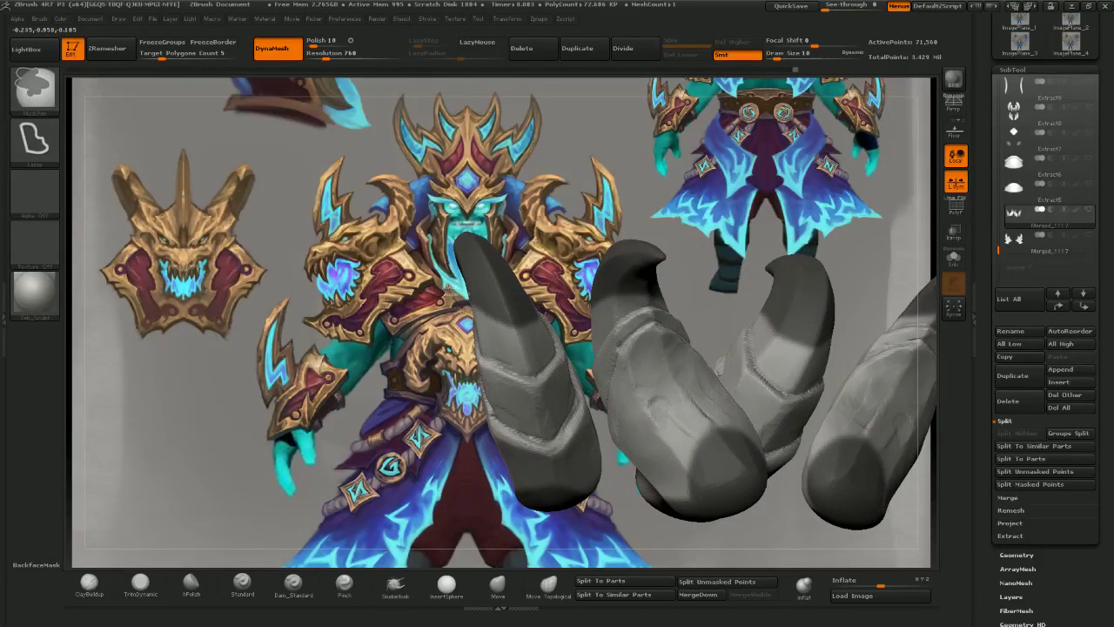
- Extend and trim the lasso mask on the horn tips so its edge follows the uppermost ridge step
mouse_move(453, 300)
left_mouse_down("ctrl")
mouse_move(544, 291)
mouse_move(465, 340)
mouse_move(519, 280)
left_mouse_up("ctrl")
mouse_move(614, 322)
left_mouse_down()
mouse_move(713, 379)
mouse_move(718, 313)
mouse_move(703, 255)
left_mouse_up()
mouse_move(304, 307)
left_mouse_down("ctrl+alt")
mouse_move(470, 369)
mouse_move(495, 346)
mouse_move(548, 357)
mouse_move(657, 346)
left_mouse_up("ctrl+alt")
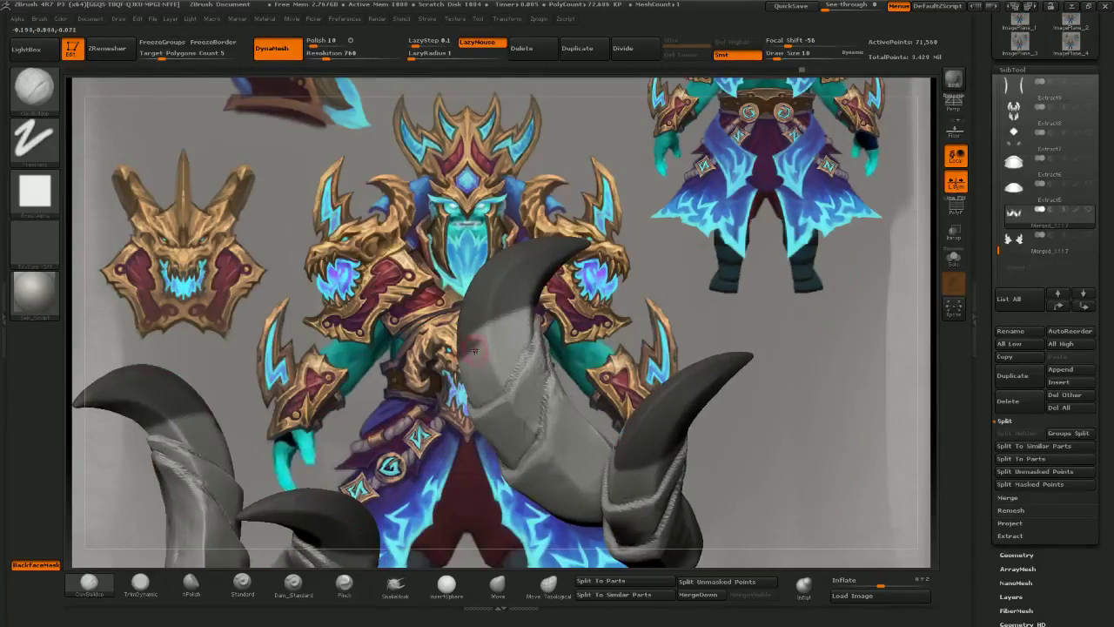
mouse_move(494, 331)
left_mouse_down()
mouse_move(557, 316)
mouse_move(452, 363)
left_mouse_up()
mouse_move(563, 268)
left_mouse_down()
mouse_move(500, 322)
mouse_move(418, 340)
mouse_move(453, 352)
left_mouse_up()
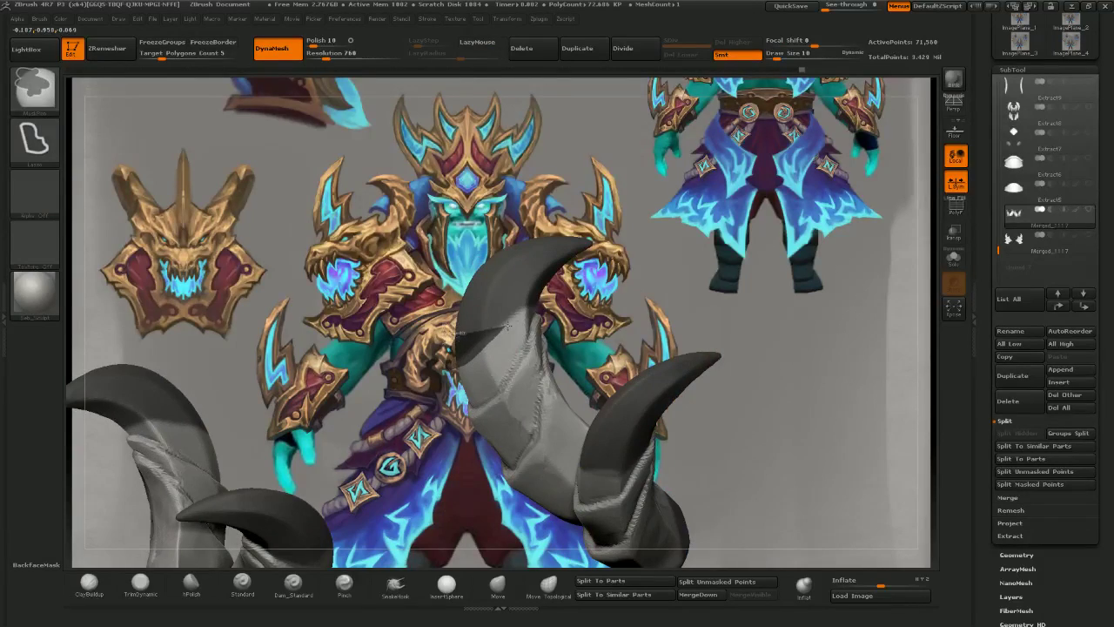
left_click_drag(507, 326, 531, 306, "ctrl")
mouse_move(611, 300)
left_mouse_down()
mouse_move(677, 315)
mouse_move(320, 294)
mouse_move(374, 313)
left_mouse_up()
mouse_move(359, 320)
left_mouse_down("ctrl")
mouse_move(374, 342)
mouse_move(437, 376)
mouse_move(359, 268)
mouse_move(344, 268)
left_mouse_up("ctrl")
mouse_move(423, 337)
right_mouse_down("alt")
mouse_move(523, 372)
mouse_move(526, 400)
right_mouse_up("alt")
- Switch masking to the FreeHand stroke and paint the mask edge cleanly along the uppermost horn ridge at draw size 8
left_click(34, 141, "ctrl")
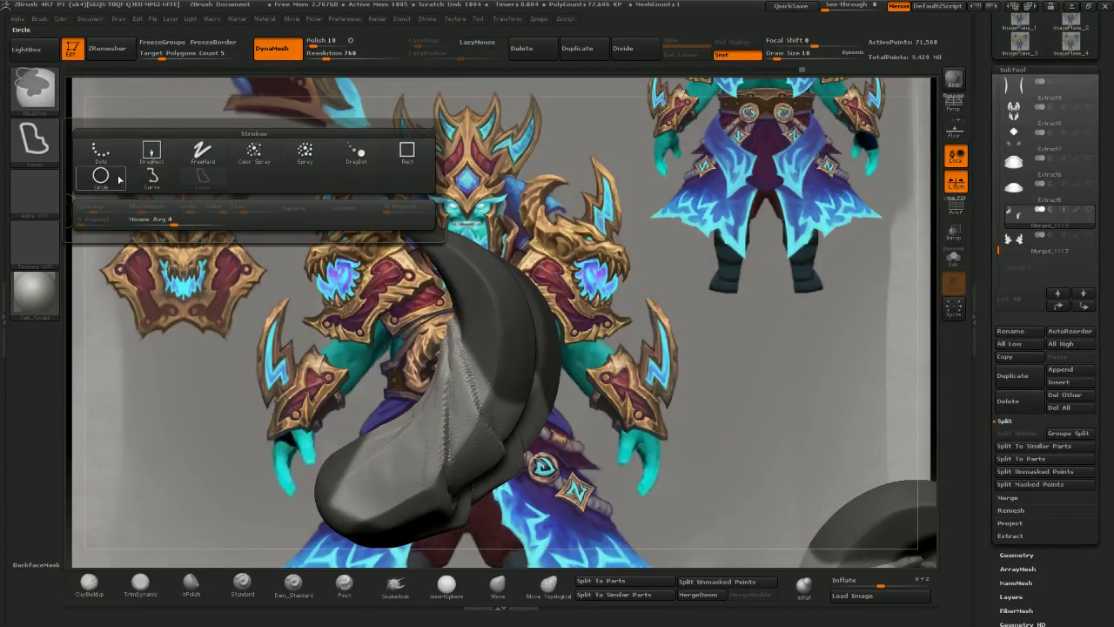
left_click(203, 153, "ctrl")
mouse_move(504, 326)
right_mouse_down()
mouse_move(467, 327)
mouse_move(496, 411)
mouse_move(529, 380)
mouse_move(505, 383)
mouse_move(547, 407)
mouse_move(563, 378)
right_mouse_up()
key("shift")
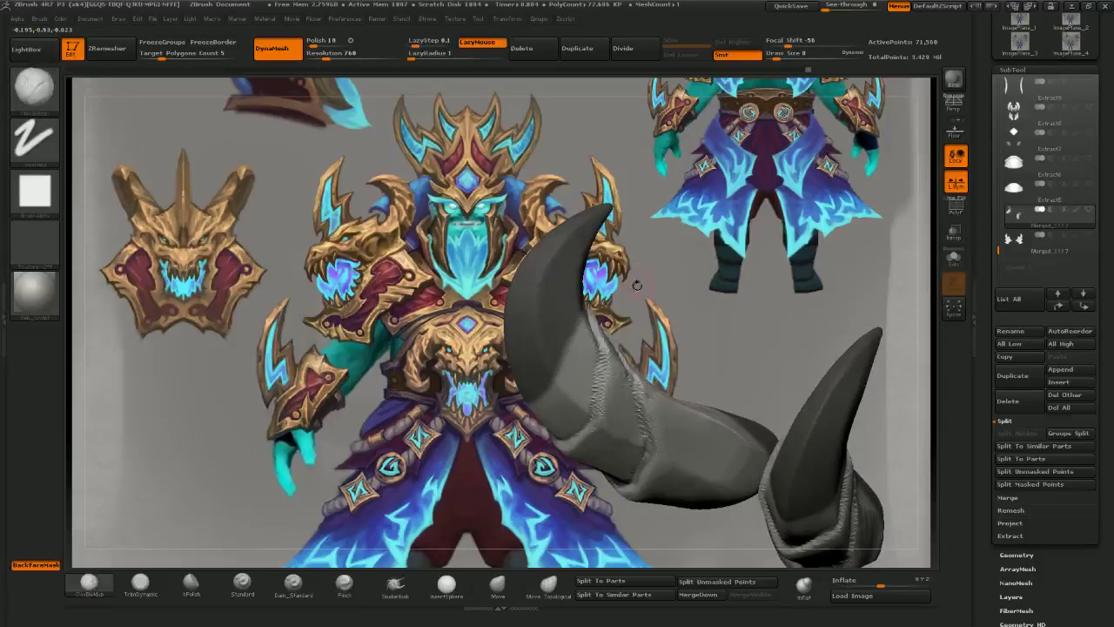
left_click_drag(636, 281, 562, 338)
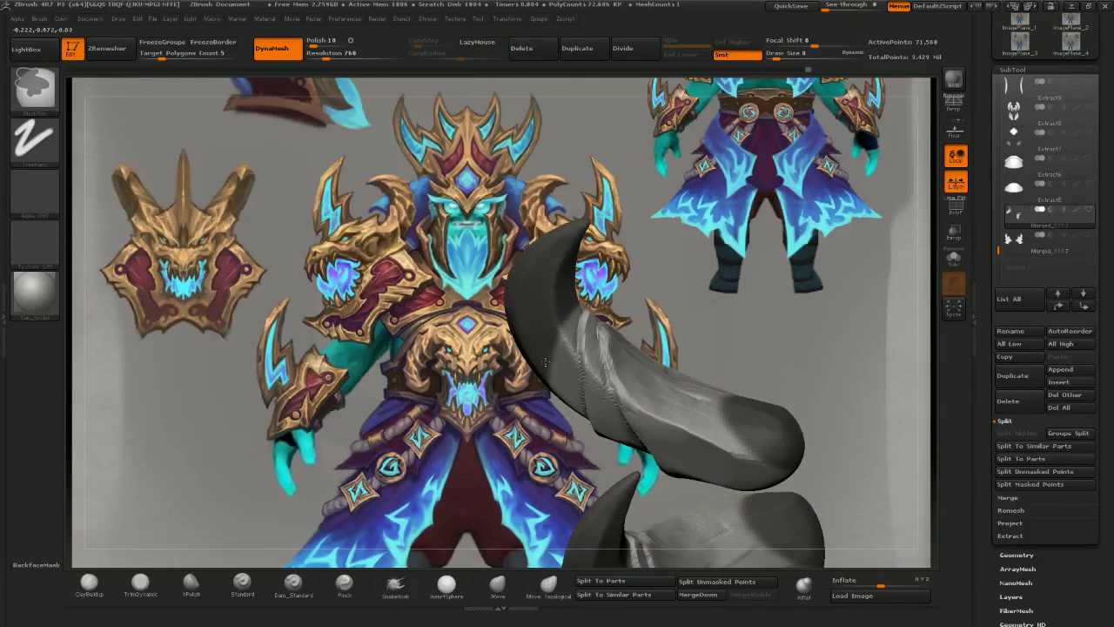
right_click_drag(541, 374, 558, 340)
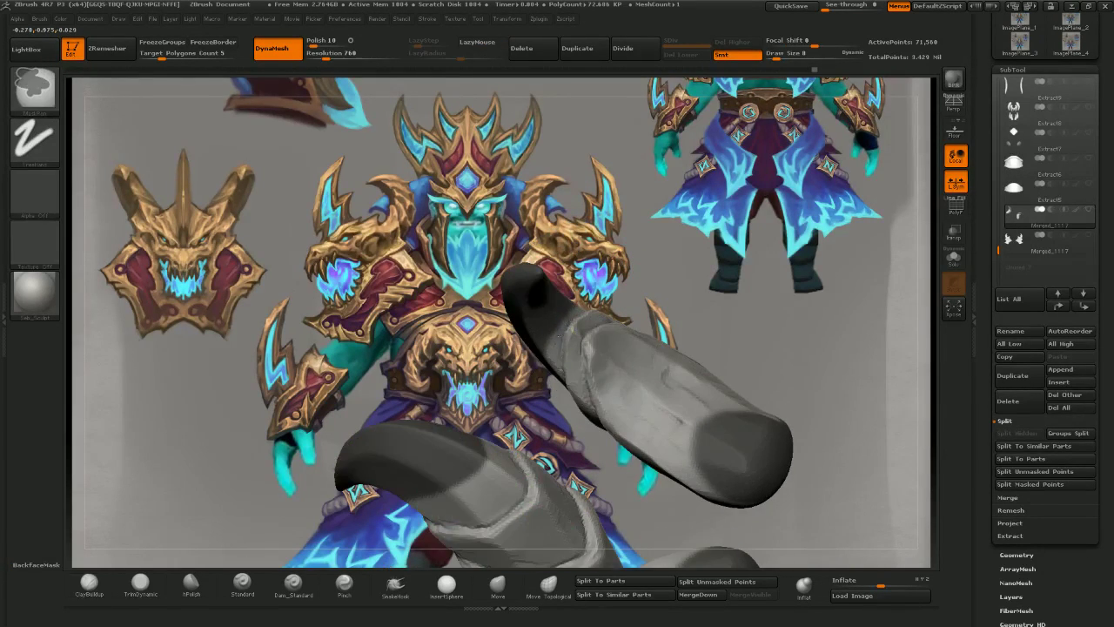
left_click_drag(616, 257, 564, 328)
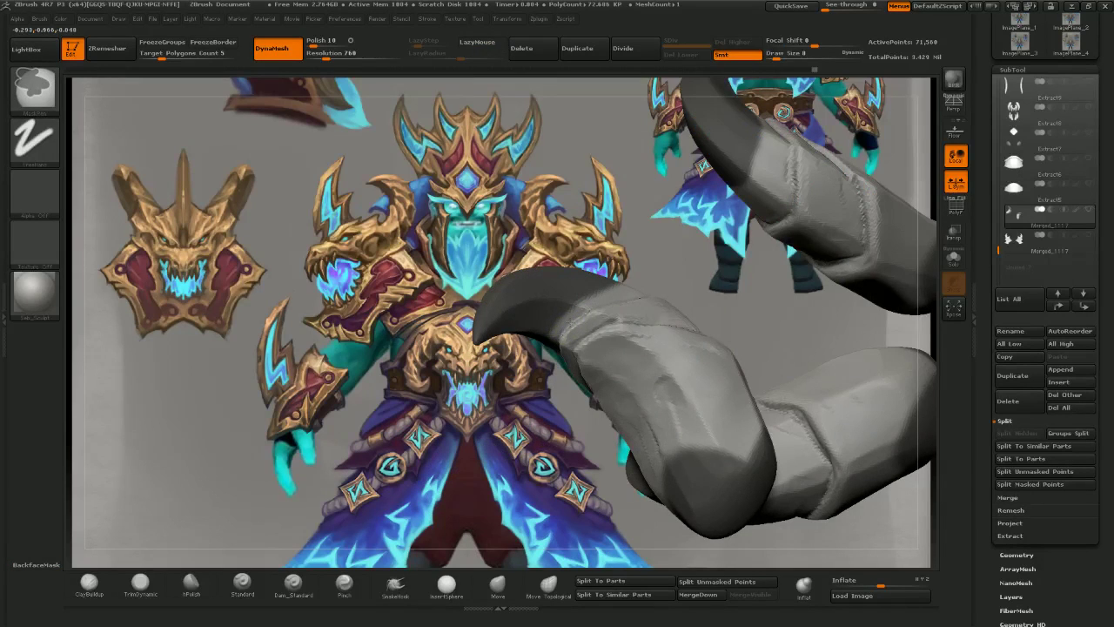
left_click_drag(515, 408, 557, 359)
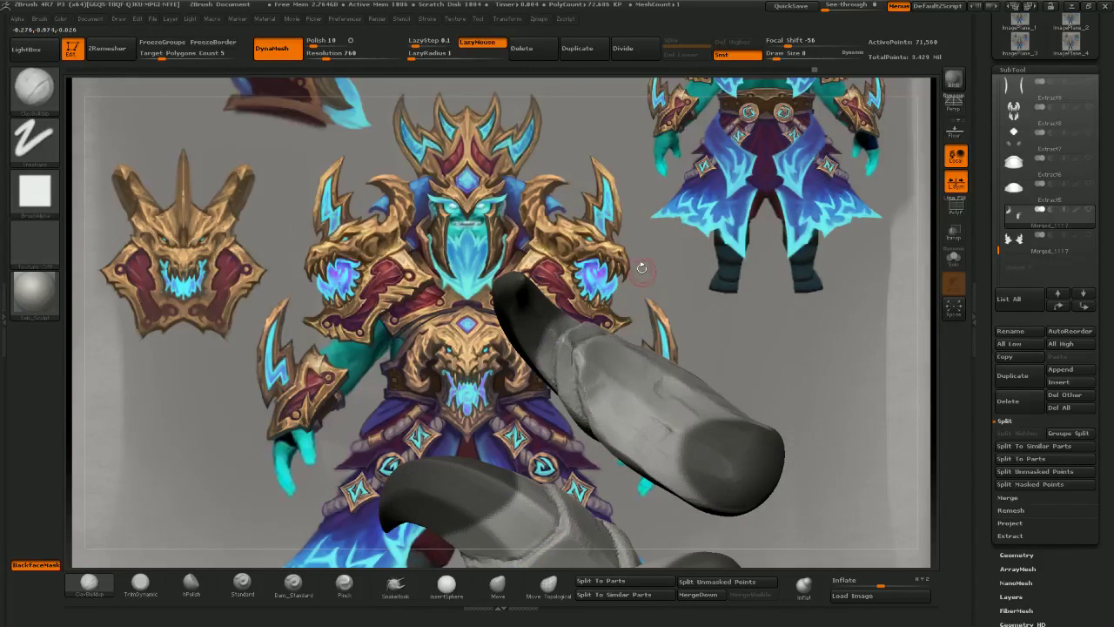
left_click_drag(642, 266, 617, 340)
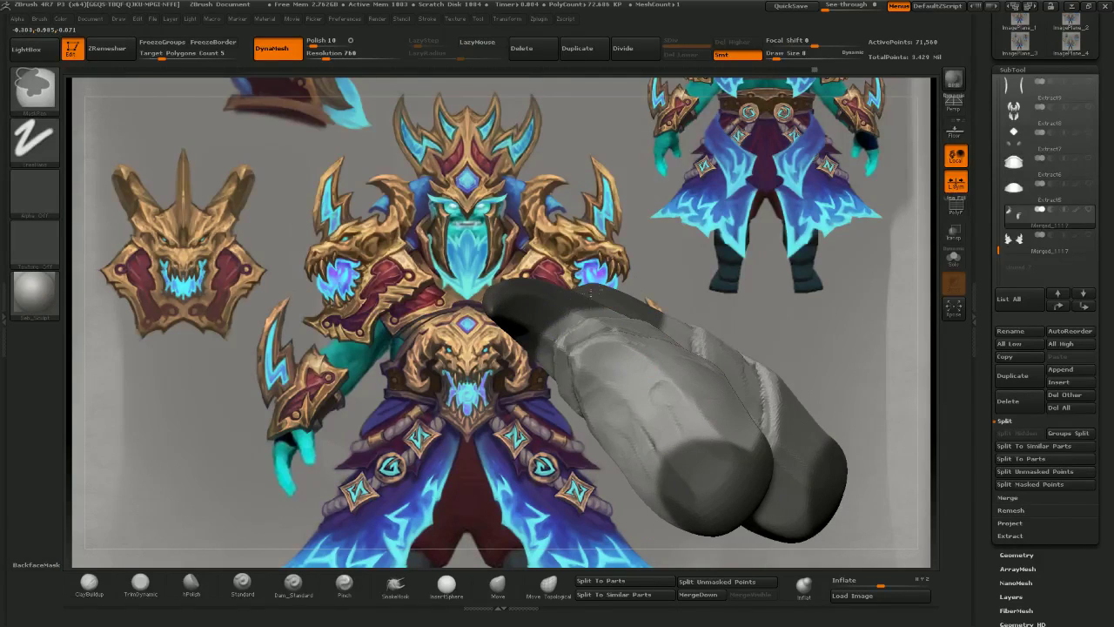
mouse_move(679, 254)
left_mouse_down()
mouse_move(524, 423)
mouse_move(592, 409)
mouse_move(534, 350)
mouse_move(536, 323)
left_mouse_up()
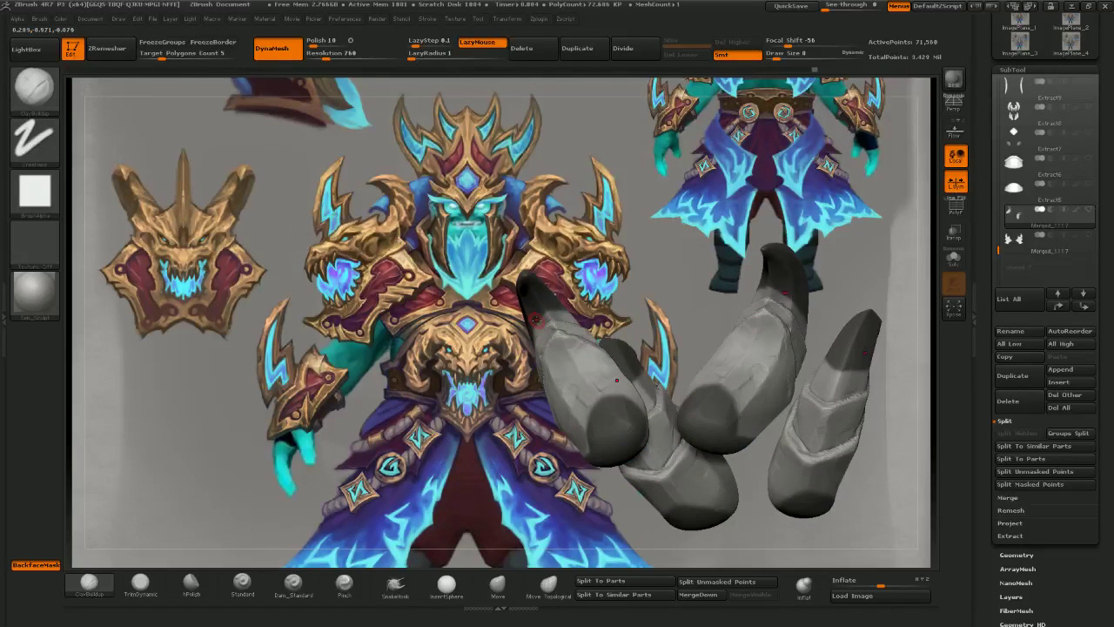
mouse_move(585, 343)
right_mouse_down()
mouse_move(577, 354)
mouse_move(639, 365)
mouse_move(635, 353)
mouse_move(582, 409)
mouse_move(595, 388)
mouse_move(566, 338)
right_mouse_up()
- Reshape the unmasked horn segment just below the tips with the Move brush, reducing the draw size from 70 to 50
left_click(497, 585)
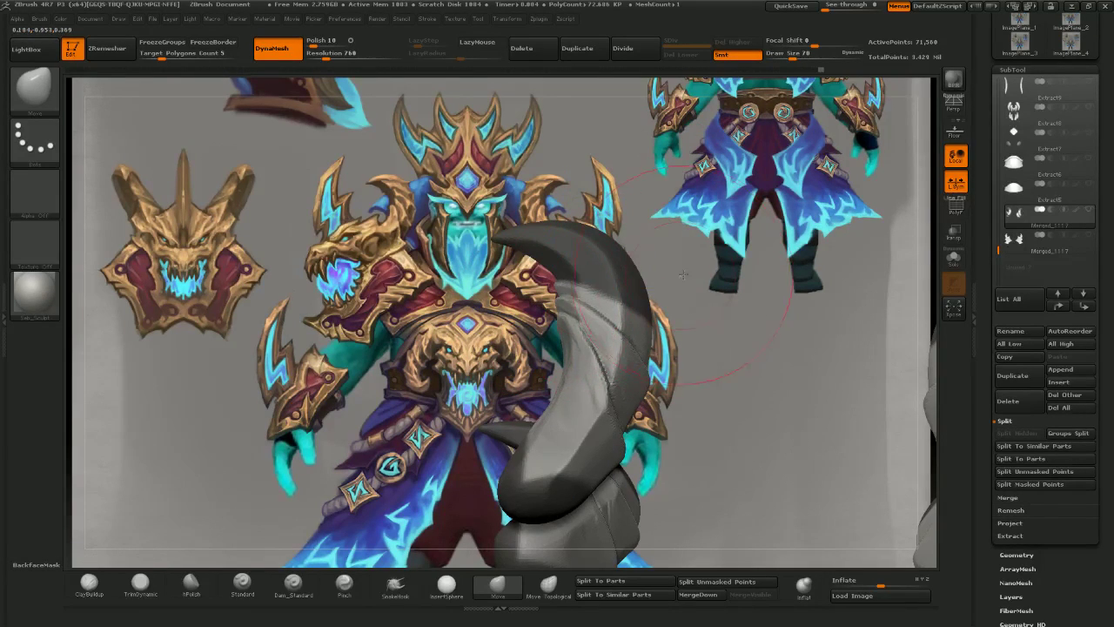
right_click_drag(683, 274, 711, 368)
mouse_move(654, 359)
left_mouse_down()
mouse_move(700, 337)
mouse_move(620, 339)
mouse_move(601, 326)
left_mouse_up()
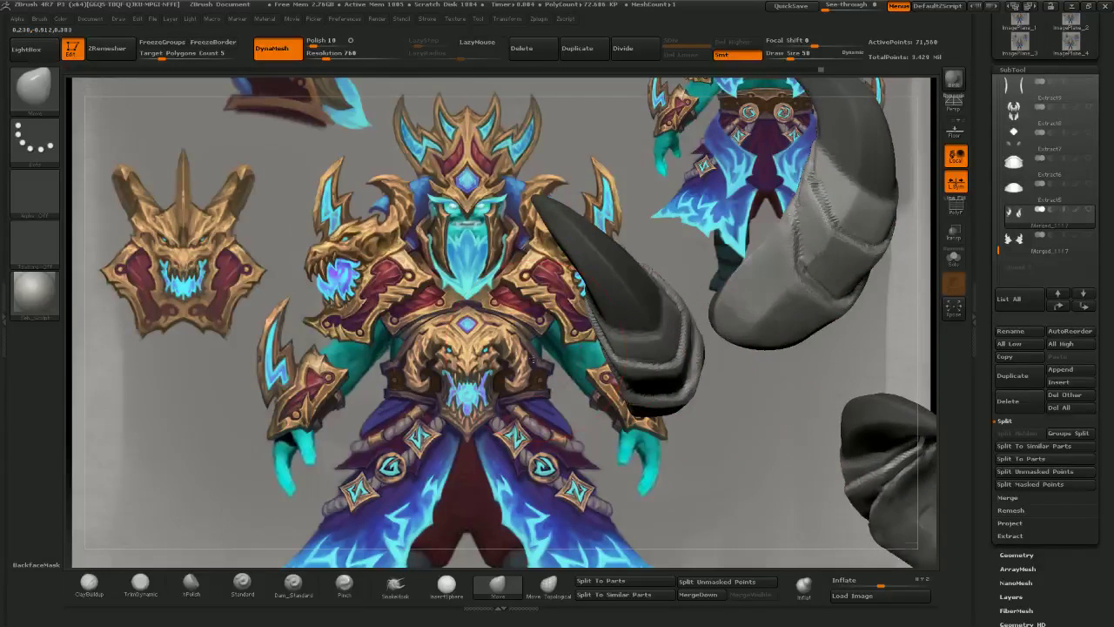
right_click_drag(609, 324, 634, 277)
left_click_drag(647, 276, 662, 268)
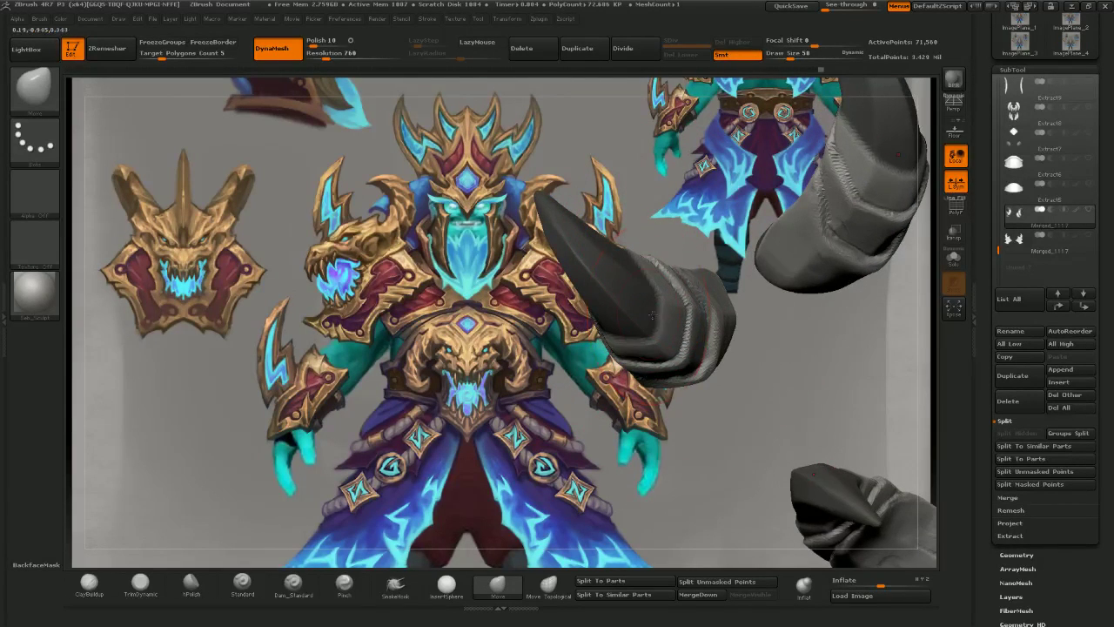
right_click_drag(677, 301, 710, 247)
left_click_drag(709, 247, 715, 235)
mouse_move(656, 280)
left_mouse_down()
mouse_move(651, 289)
mouse_move(675, 257)
left_mouse_up()
mouse_move(537, 299)
left_mouse_down()
mouse_move(498, 308)
mouse_move(491, 326)
left_mouse_up()
- Pull out the underside and sides of the unmasked horn segments with the Move brush, reducing the draw size to 42
right_click_drag(494, 334, 522, 369)
left_click_drag(517, 361, 508, 351)
mouse_move(522, 353)
right_mouse_down()
mouse_move(600, 343)
mouse_move(570, 335)
right_mouse_up()
left_click_drag(446, 288, 437, 282)
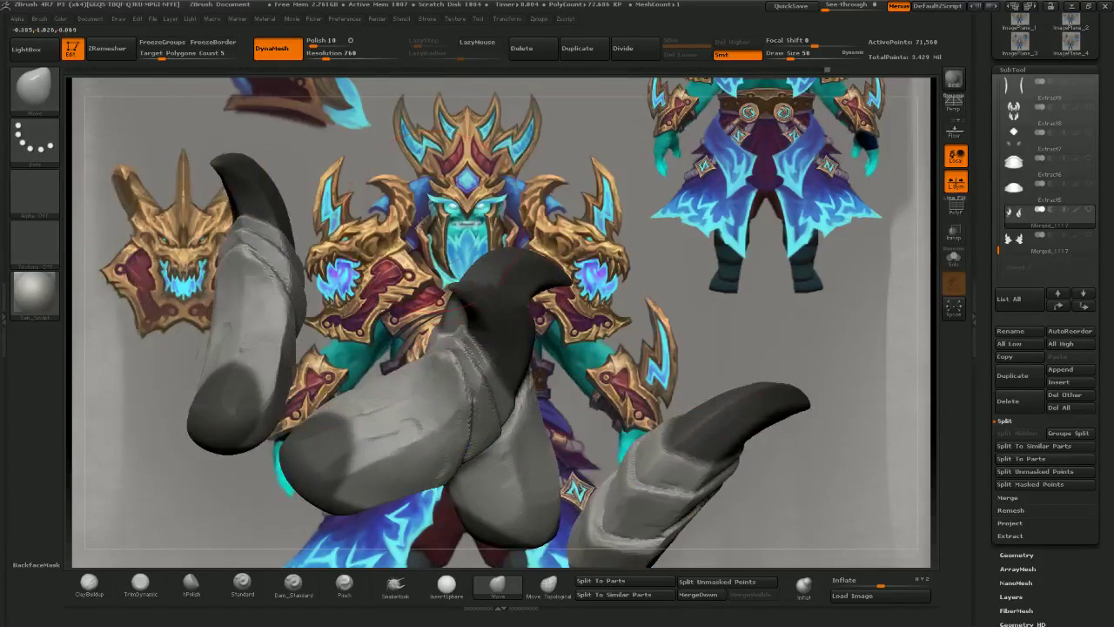
right_click_drag(443, 287, 496, 318)
left_click_drag(455, 321, 463, 329)
mouse_move(431, 319)
right_mouse_down()
mouse_move(424, 340)
mouse_move(460, 423)
right_mouse_up()
left_click_drag(599, 401, 451, 402)
mouse_move(451, 402)
right_mouse_down()
mouse_move(284, 261)
mouse_move(372, 444)
right_mouse_up()
mouse_move(425, 309)
right_mouse_down()
mouse_move(482, 356)
mouse_move(398, 283)
mouse_move(384, 296)
right_mouse_up()
left_click_drag(392, 318, 384, 335)
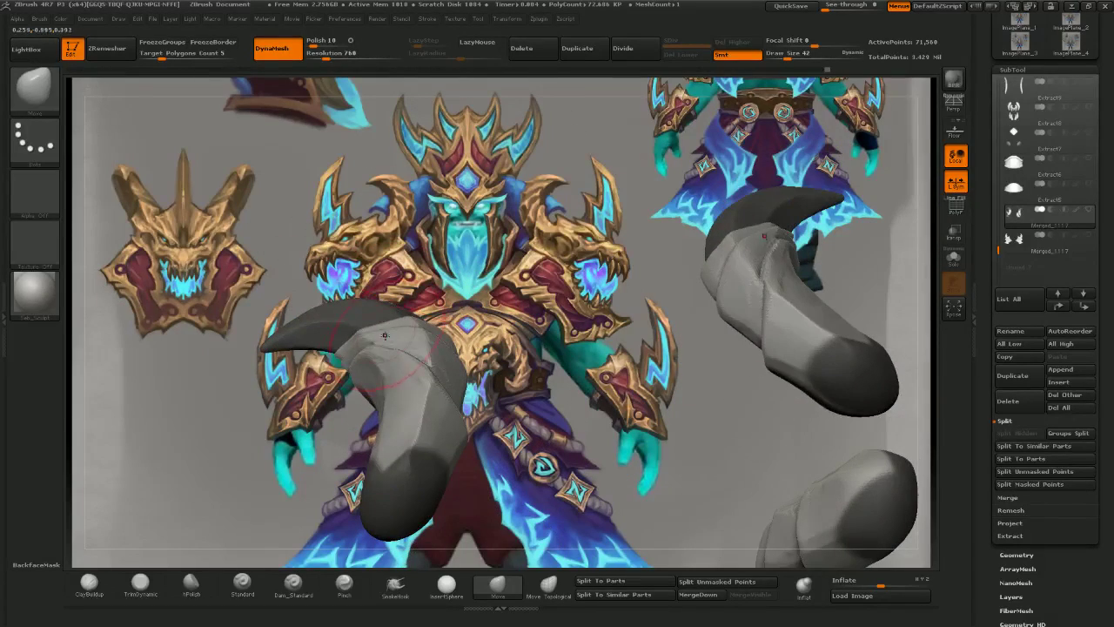
- Clear the horn mask and refine the uppermost ridge step with the Move brush at draw sizes down to 14
mouse_move(380, 318)
right_mouse_down()
mouse_move(461, 287)
mouse_move(442, 335)
mouse_move(576, 335)
mouse_move(561, 292)
mouse_move(518, 348)
mouse_move(567, 380)
mouse_move(559, 294)
right_mouse_up()
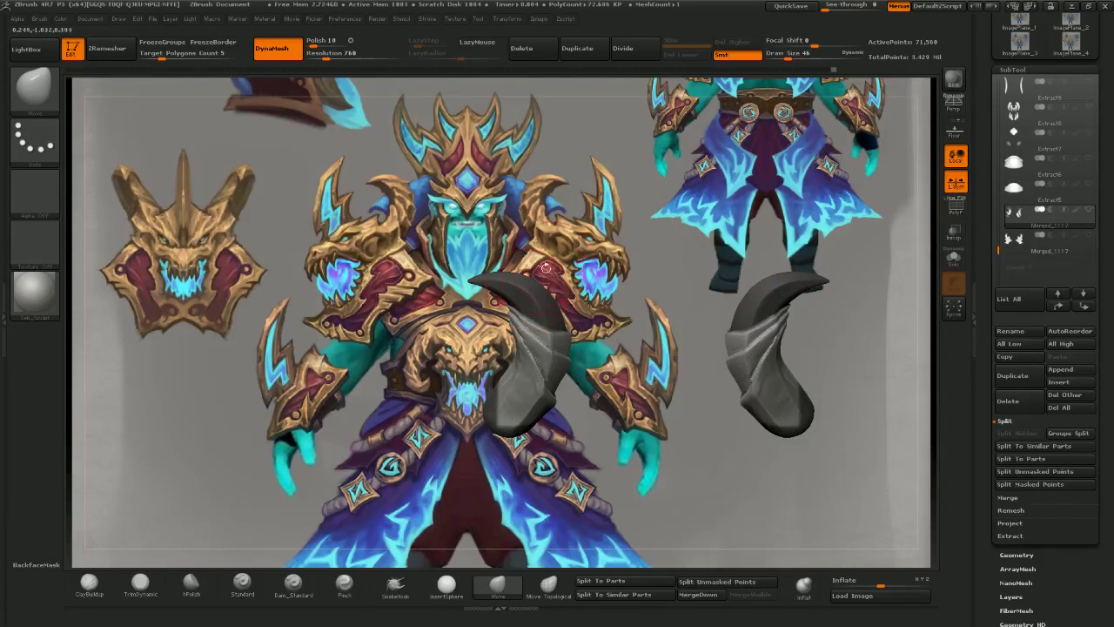
left_click_drag(581, 239, 614, 262, "ctrl")
mouse_move(613, 262)
right_mouse_down()
mouse_move(557, 306)
mouse_move(564, 340)
mouse_move(581, 306)
mouse_move(535, 316)
mouse_move(544, 331)
right_mouse_up()
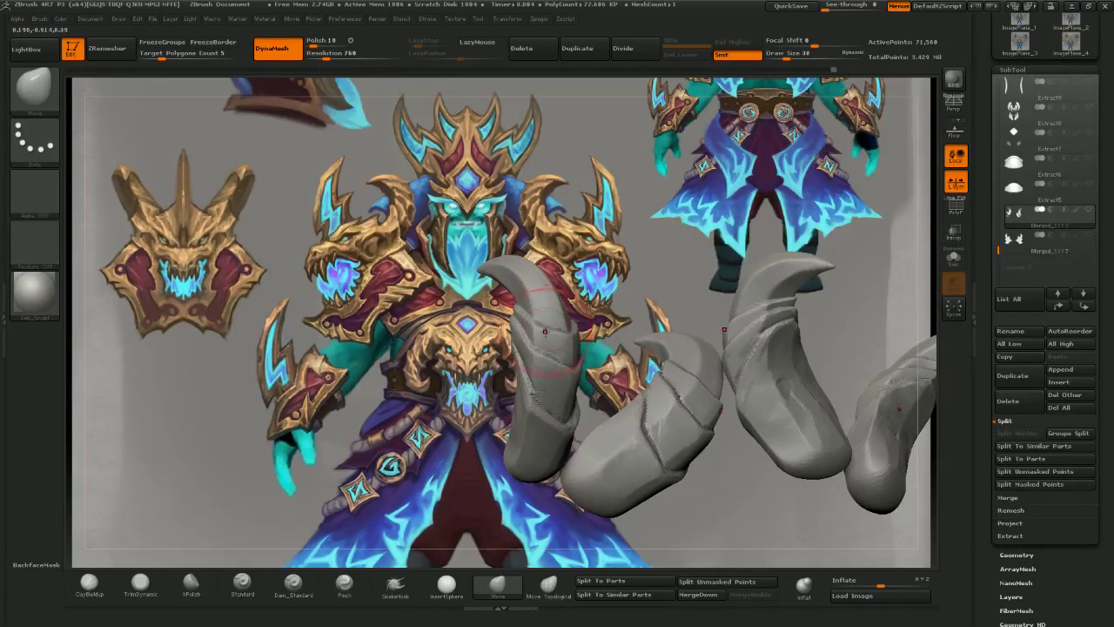
right_click_drag(592, 285, 567, 322)
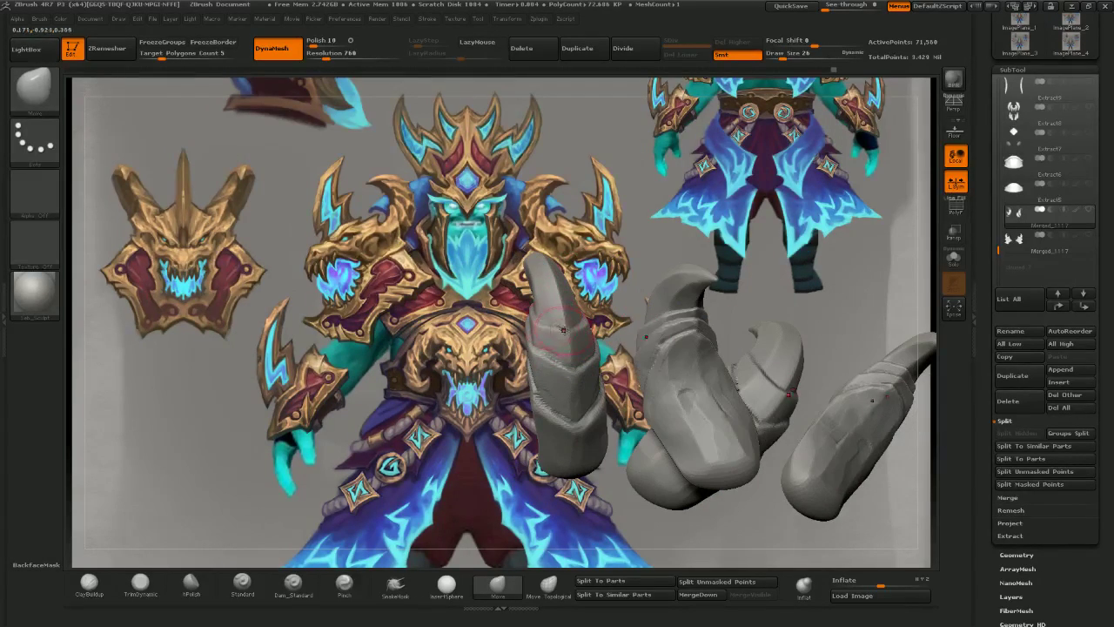
left_click_drag(574, 321, 566, 318)
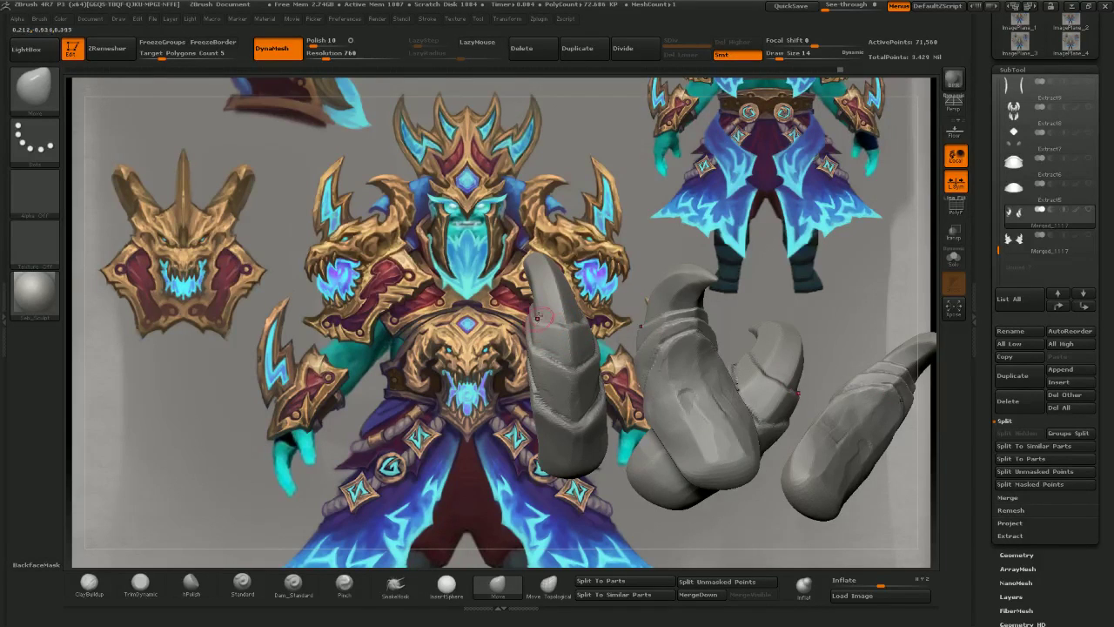
right_click_drag(590, 262, 564, 331)
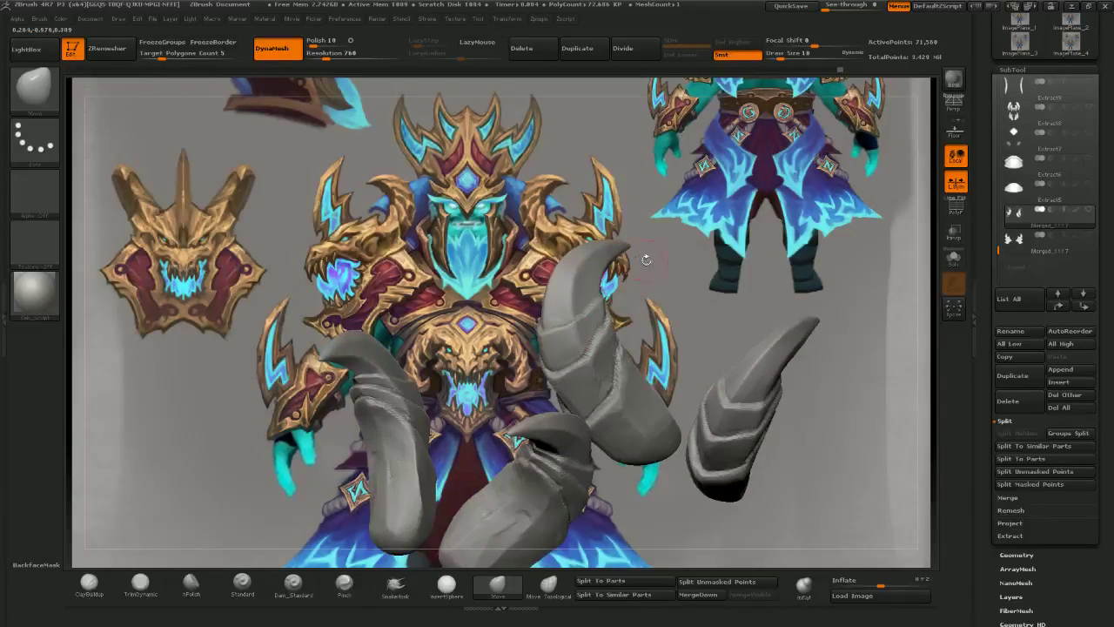
left_click_drag(647, 259, 587, 311)
mouse_move(585, 319)
right_mouse_down()
mouse_move(555, 329)
mouse_move(569, 313)
mouse_move(549, 330)
mouse_move(522, 221)
mouse_move(578, 265)
right_mouse_up()
- Adjust the horns' curved outline and segment edges from several sides with the Move brush, finishing at draw size 14
key("bracketright")
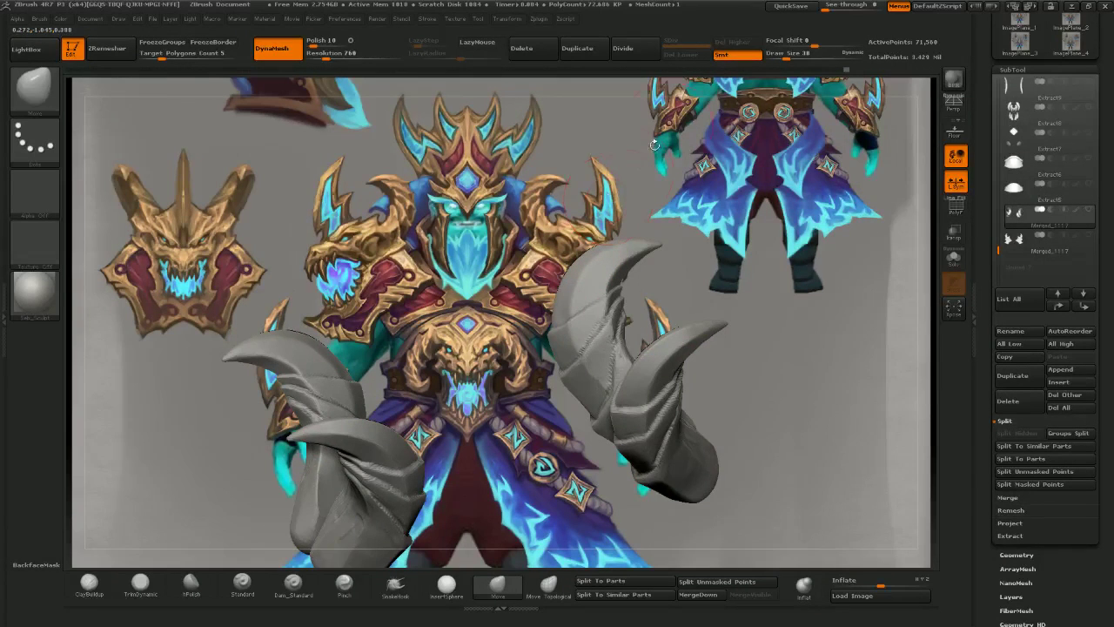
left_click_drag(654, 145, 572, 259)
right_click_drag(575, 318, 533, 182)
left_click_drag(672, 247, 621, 330)
mouse_move(647, 306)
right_mouse_down()
mouse_move(618, 320)
mouse_move(643, 304)
mouse_move(570, 261)
mouse_move(630, 301)
mouse_move(625, 324)
mouse_move(666, 355)
mouse_move(644, 352)
right_mouse_up()
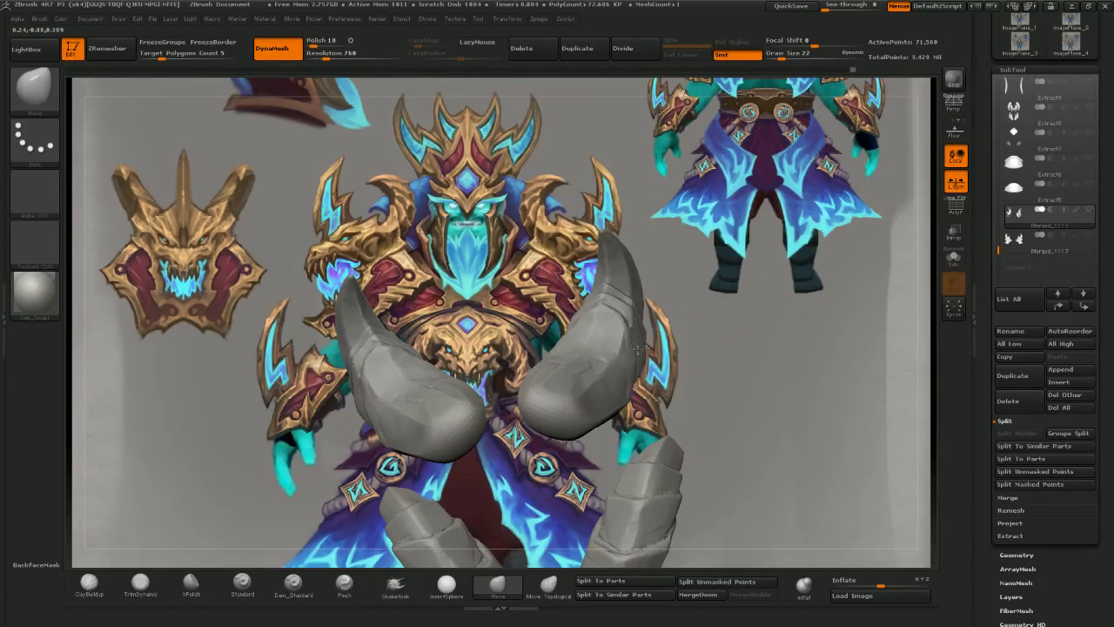
left_click_drag(685, 331, 626, 369)
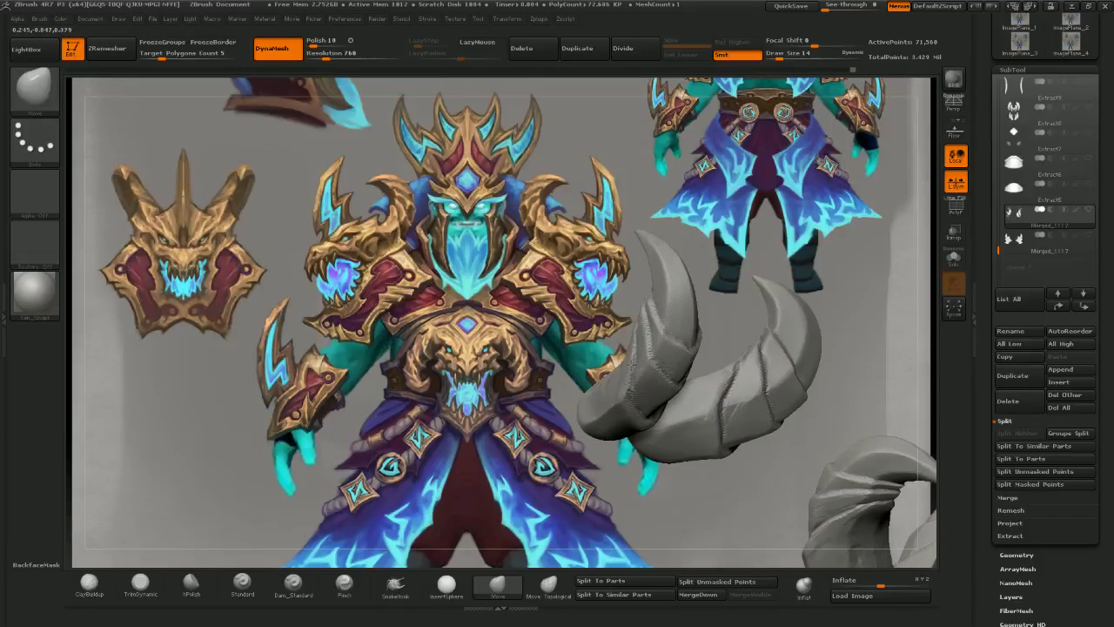
right_click_drag(633, 364, 667, 304)
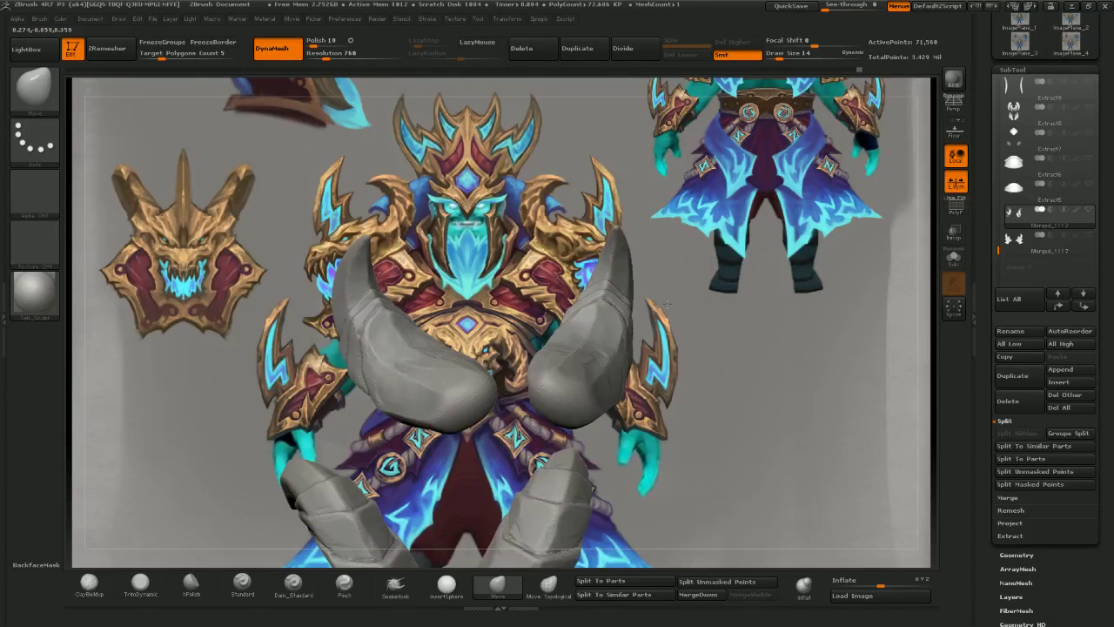
left_click_drag(666, 303, 642, 342)
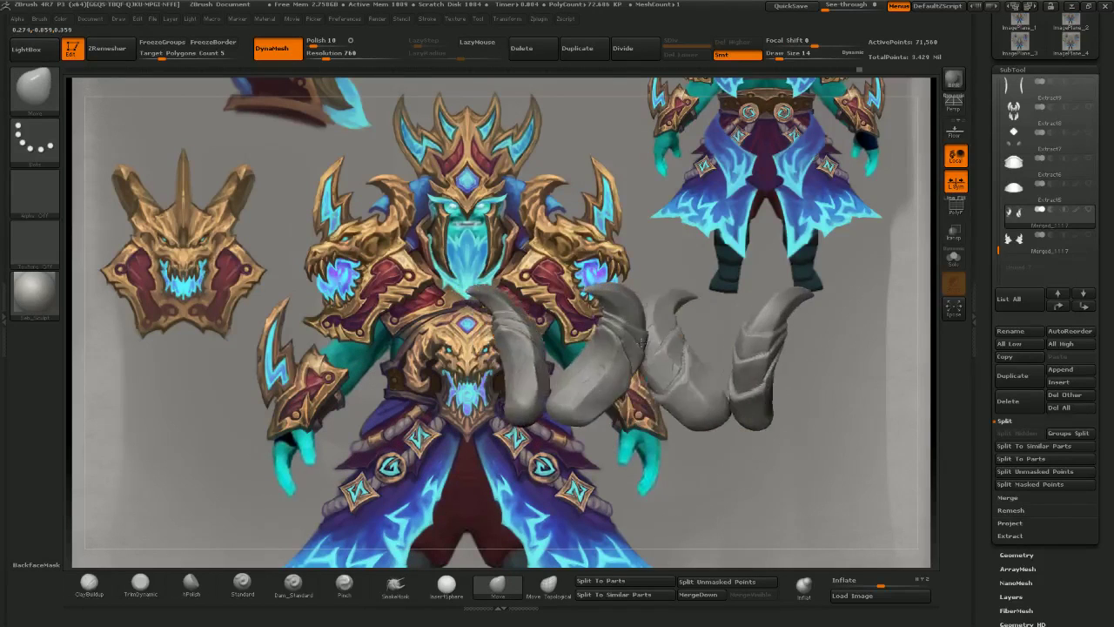
right_click_drag(641, 342, 642, 356)
left_click_drag(460, 305, 577, 336)
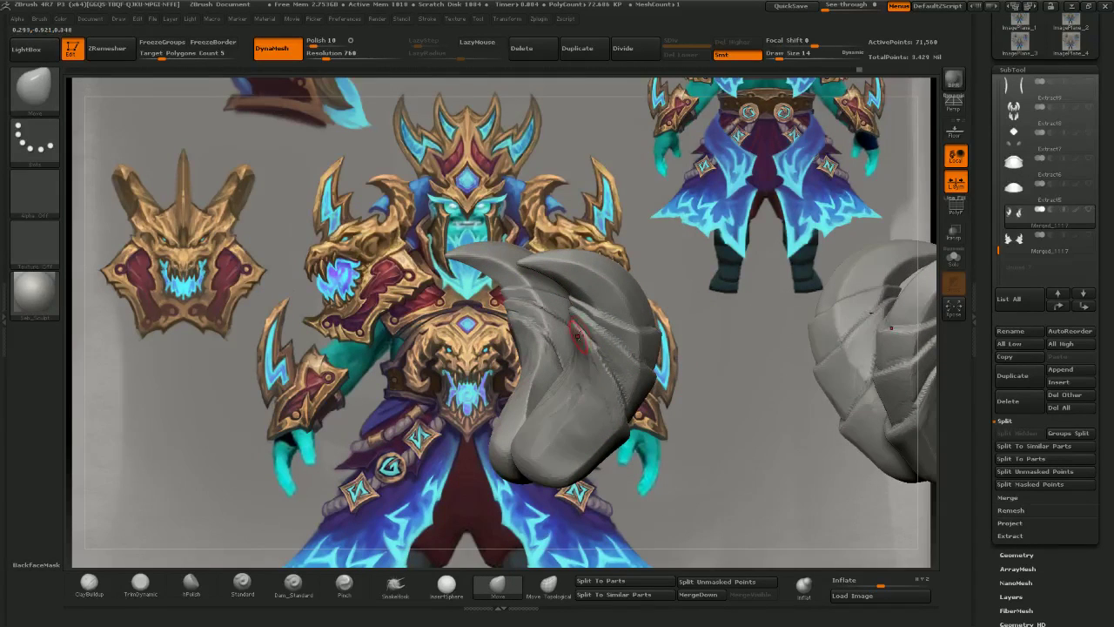
- Shift the ridge edges around the back and inner side of the horns with the Move brush, starting at draw size 22
left_click_drag(618, 248, 592, 321)
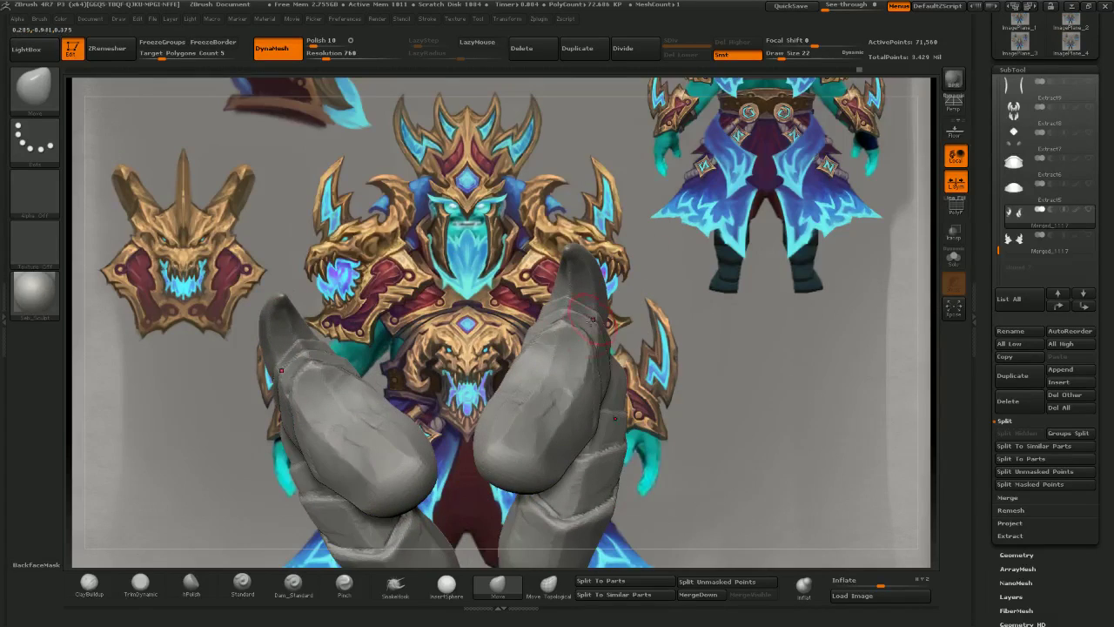
right_click_drag(584, 327, 538, 338)
right_click_drag(640, 352, 577, 376)
left_click_drag(587, 368, 601, 348)
left_click_drag(538, 317, 592, 393)
mouse_move(598, 392)
right_mouse_down()
mouse_move(574, 382)
mouse_move(619, 398)
mouse_move(528, 562)
mouse_move(724, 336)
mouse_move(609, 357)
mouse_move(599, 383)
mouse_move(730, 388)
mouse_move(739, 402)
mouse_move(724, 409)
mouse_move(712, 384)
mouse_move(688, 386)
mouse_move(687, 424)
right_mouse_up()
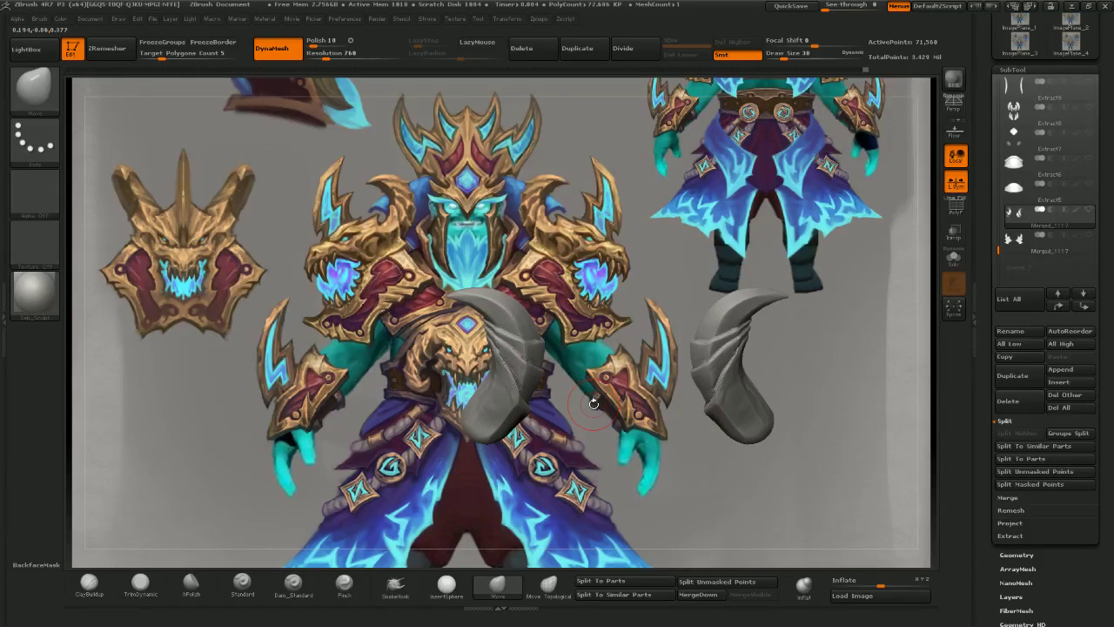
mouse_move(575, 387)
right_mouse_down()
mouse_move(600, 385)
mouse_move(572, 382)
right_mouse_up()
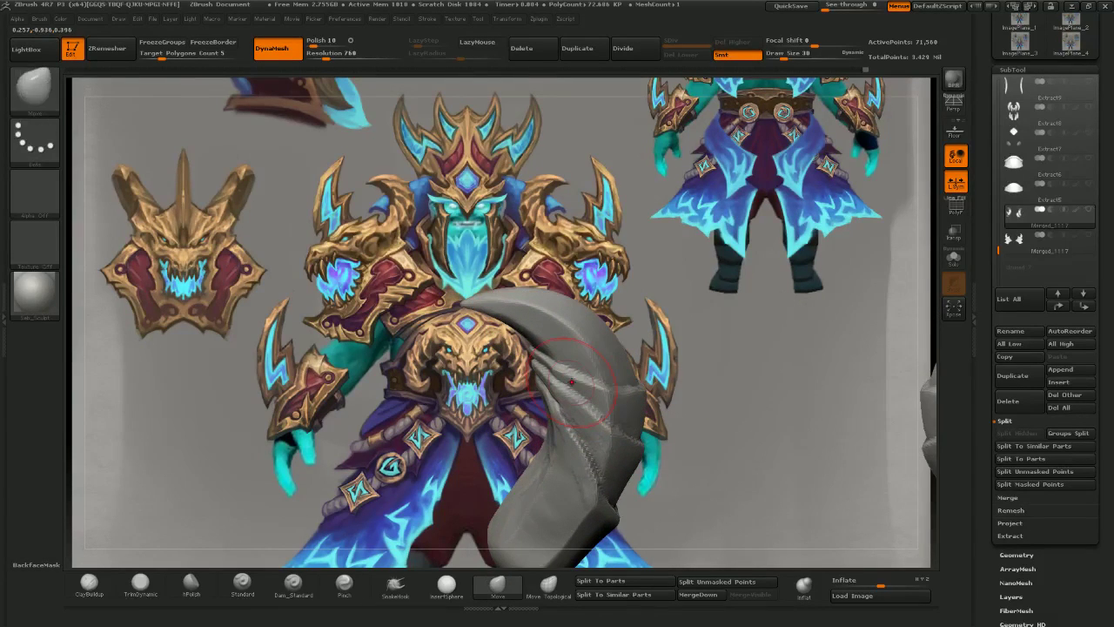
- Build up the horns' ridge steps and inner creases with small ClayBuildup strokes from several sides
left_click(89, 582)
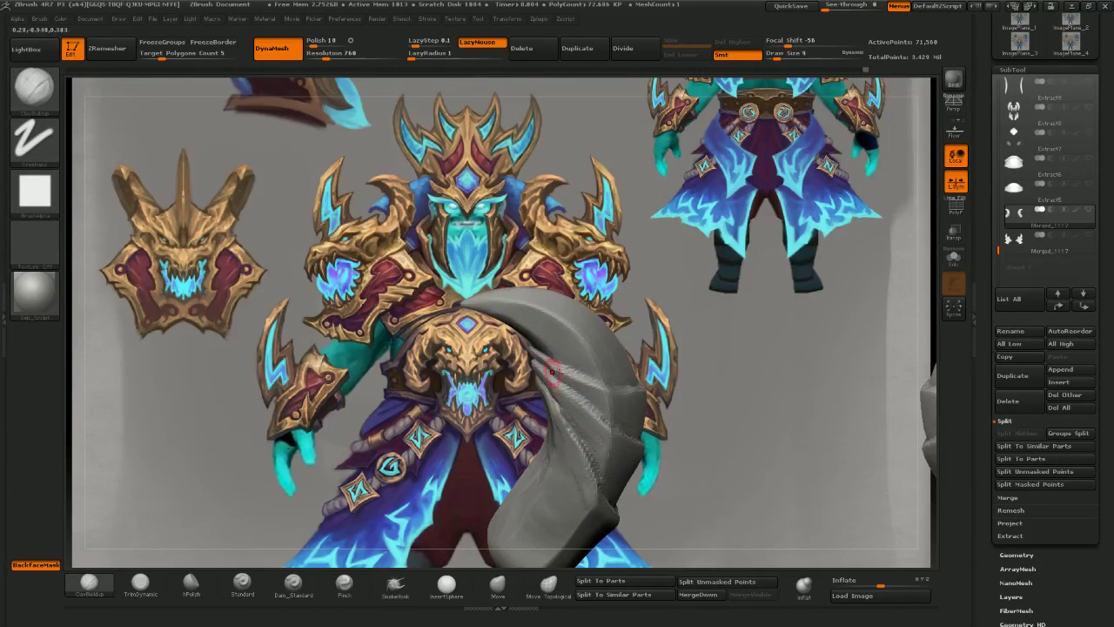
right_click_drag(637, 396, 614, 397)
mouse_move(680, 377)
right_mouse_down()
mouse_move(621, 391)
mouse_move(657, 375)
right_mouse_up()
left_click_drag(714, 321, 656, 389)
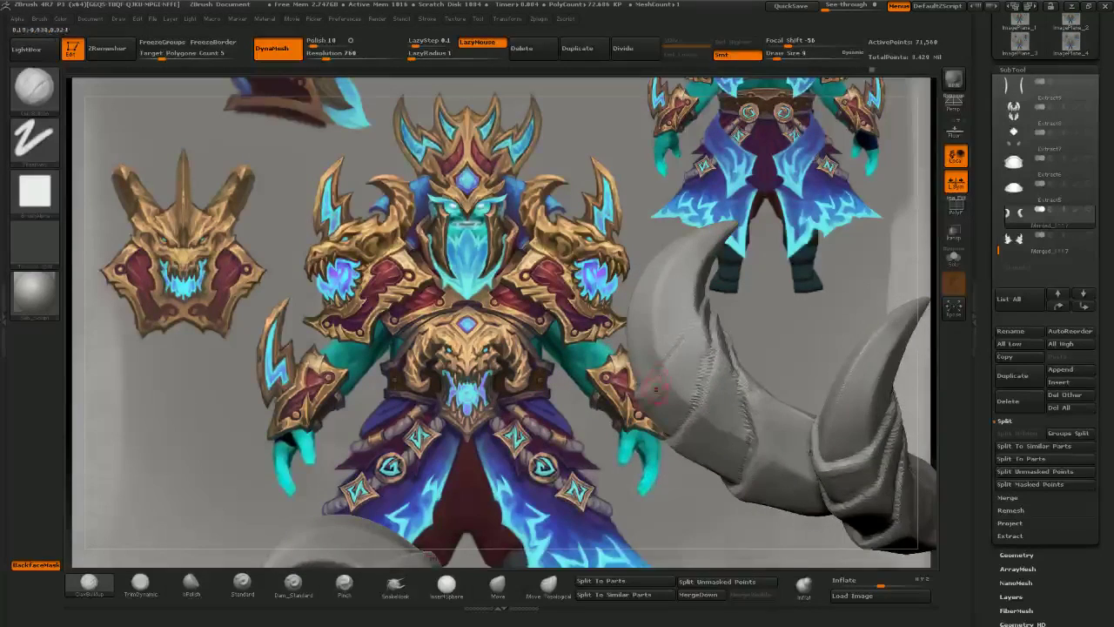
left_click_drag(757, 267, 662, 368)
mouse_move(689, 231)
left_mouse_down()
mouse_move(613, 409)
mouse_move(723, 530)
left_mouse_up()
mouse_move(749, 331)
left_mouse_down()
mouse_move(666, 372)
mouse_move(689, 346)
mouse_move(635, 394)
left_mouse_up()
left_click_drag(716, 297, 659, 396)
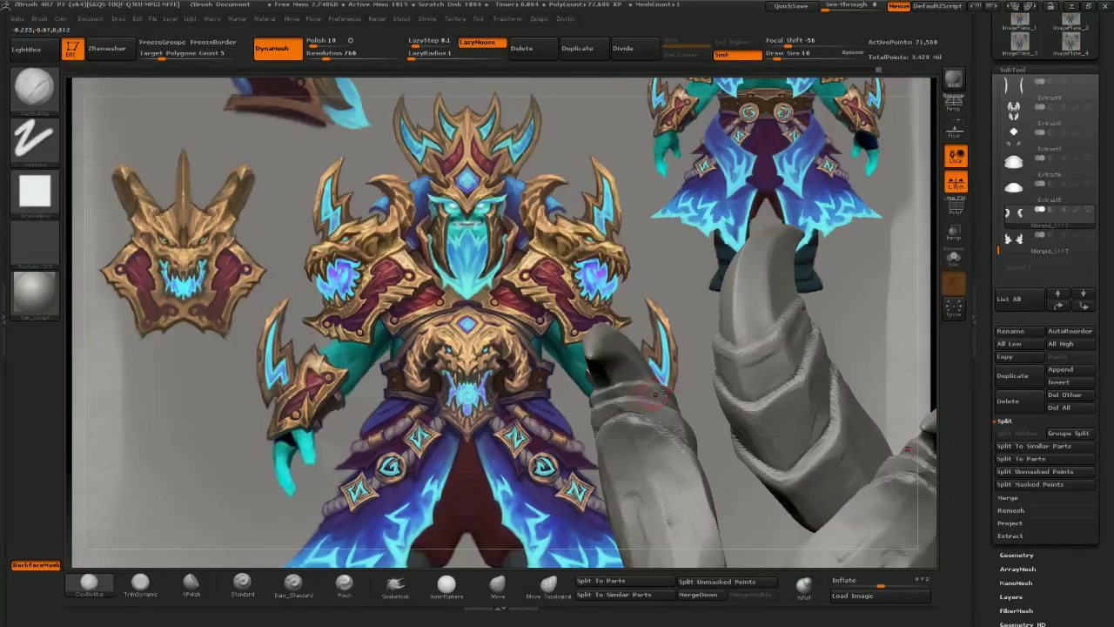
mouse_move(663, 309)
left_mouse_down()
mouse_move(714, 363)
mouse_move(672, 323)
left_mouse_up()
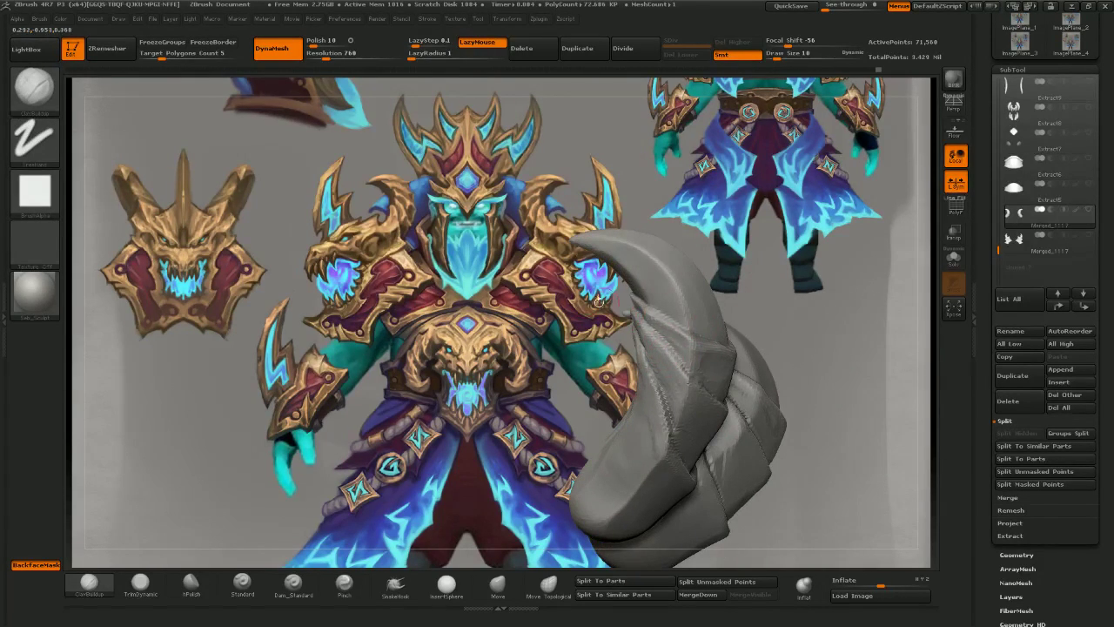
- Build up the horns' ridge steps and inner creases from several sides with small ClayBuildup strokes
left_click_drag(598, 299, 627, 308)
left_click_drag(469, 270, 615, 307)
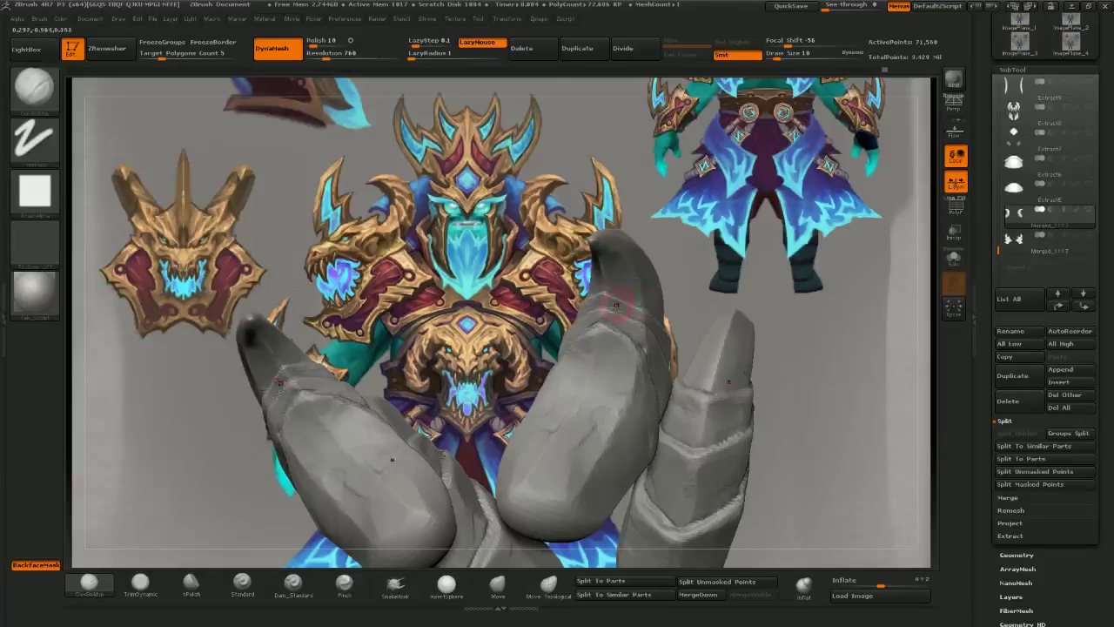
left_click_drag(730, 308, 619, 303)
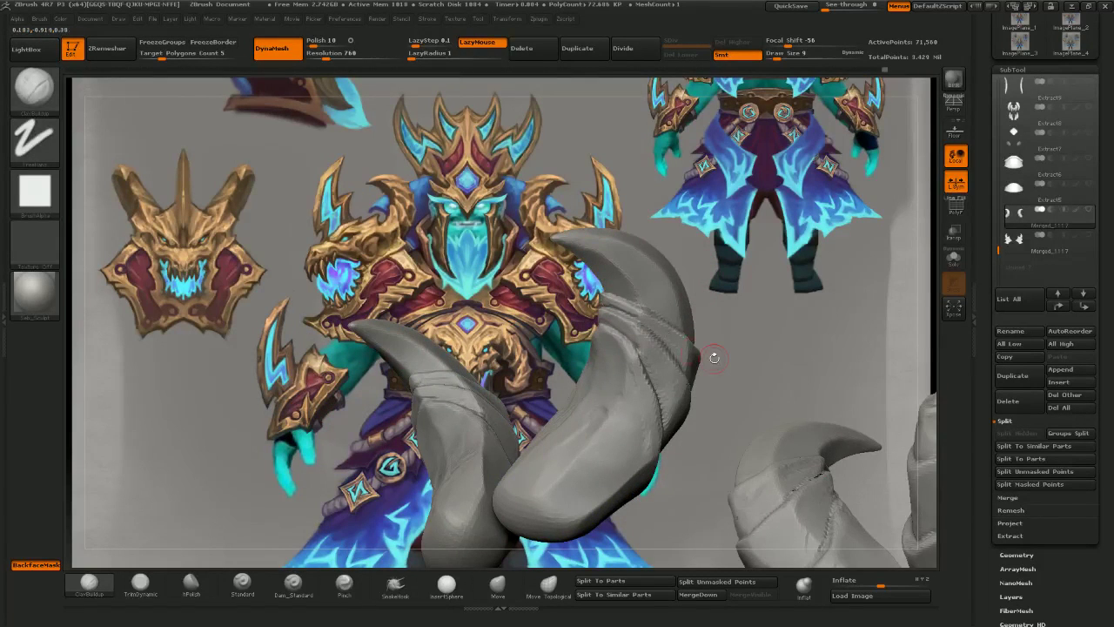
mouse_move(714, 358)
left_mouse_down("shift")
mouse_move(736, 350)
mouse_move(727, 296)
mouse_move(659, 316)
mouse_move(704, 405)
mouse_move(709, 453)
mouse_move(675, 370)
left_mouse_up("shift")
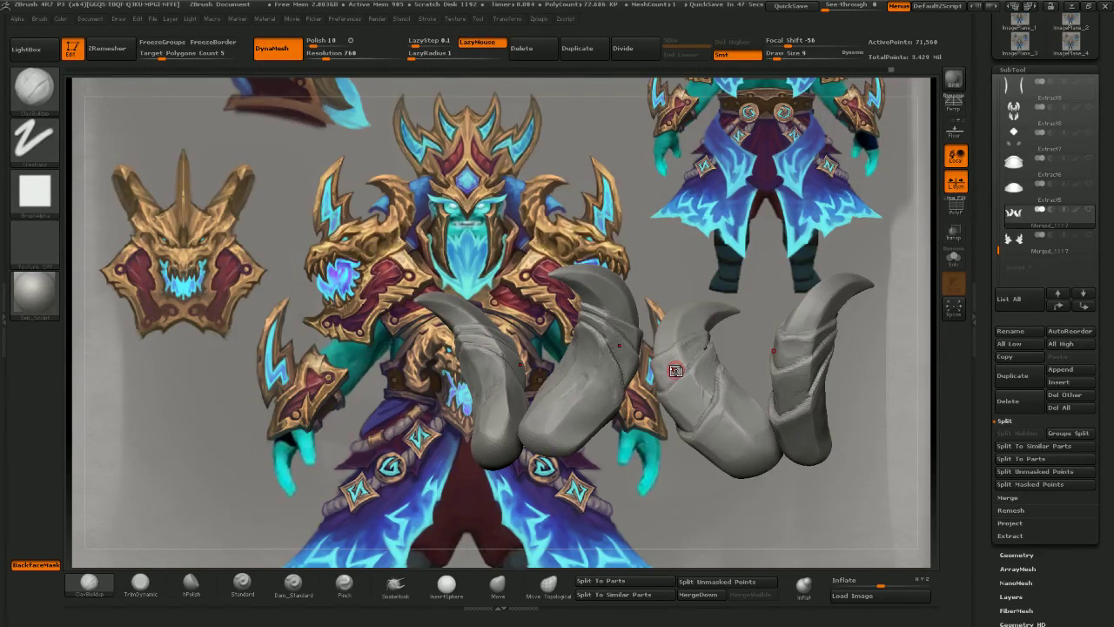
right_click_drag(674, 369, 638, 292)
left_click_drag(636, 292, 657, 302)
right_click_drag(598, 300, 607, 272)
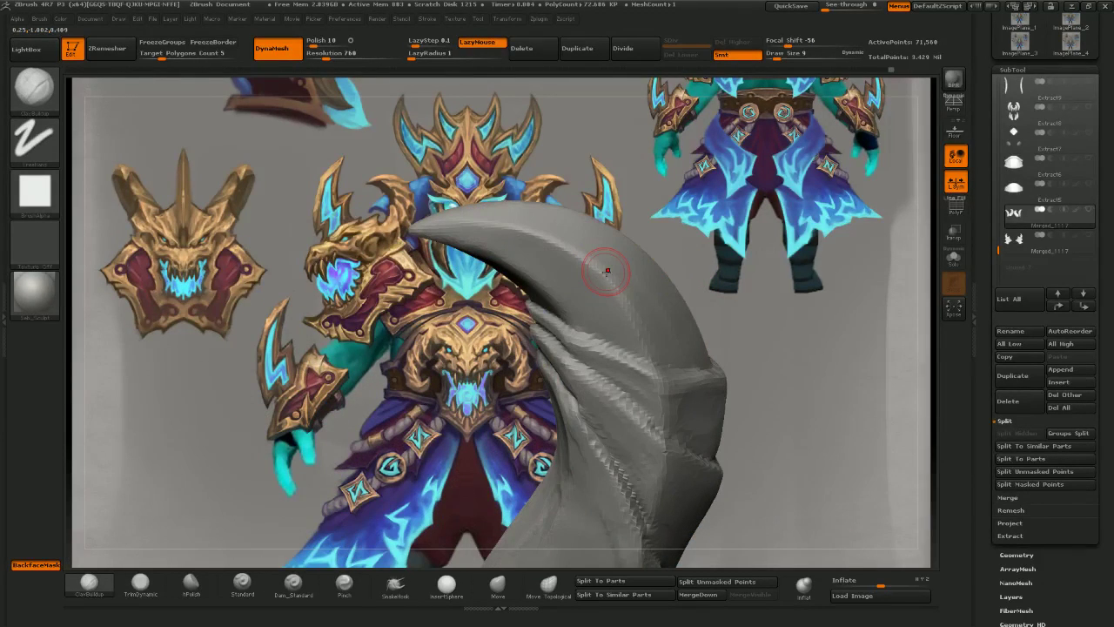
- Flatten the surface of the large horn's tip segment with the hPolish brush
left_click(190, 583)
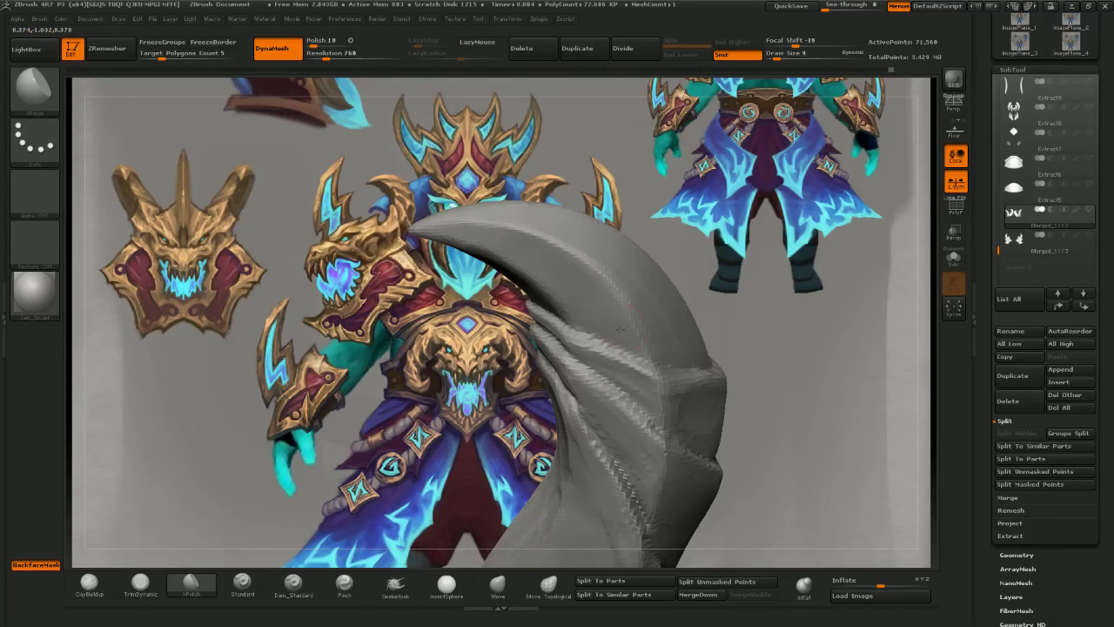
right_click_drag(619, 329, 600, 276)
right_click_drag(504, 181, 584, 146)
left_click_drag(573, 220, 590, 274)
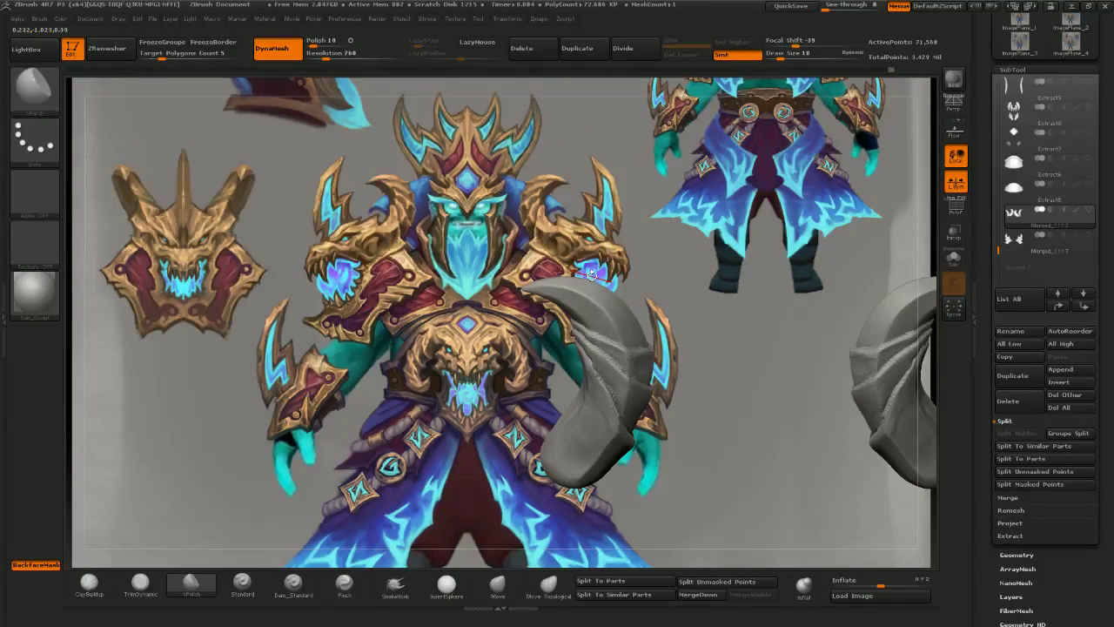
- Switch masking to the Lasso stroke and mask the large horn's ridged middle segments up to the tip's base
right_click_drag(372, 383, 485, 435, "ctrl")
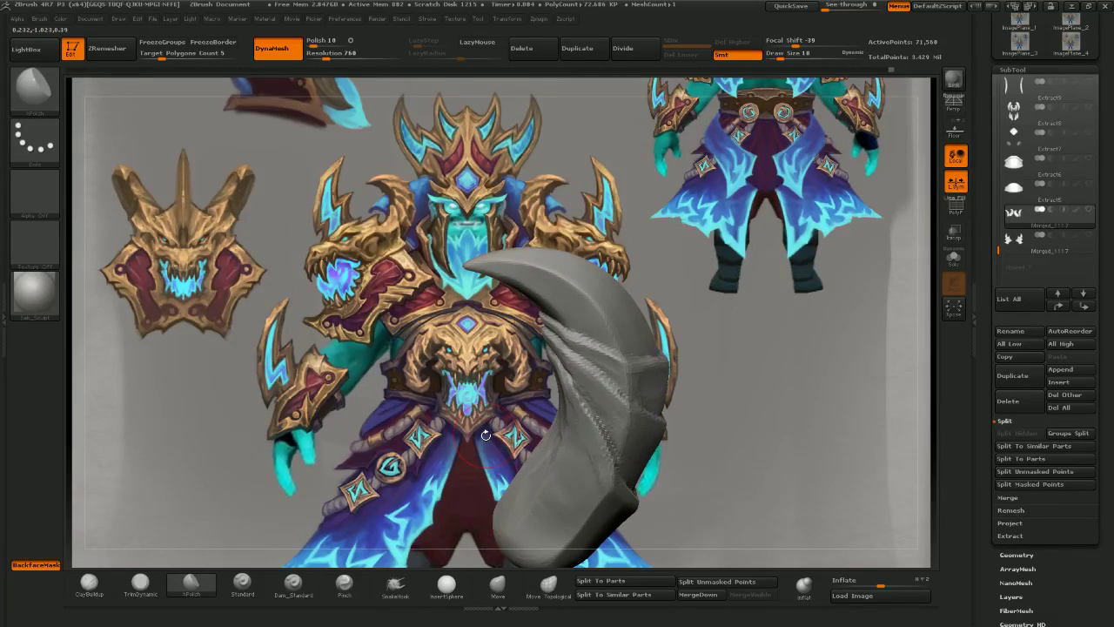
key("ctrl")
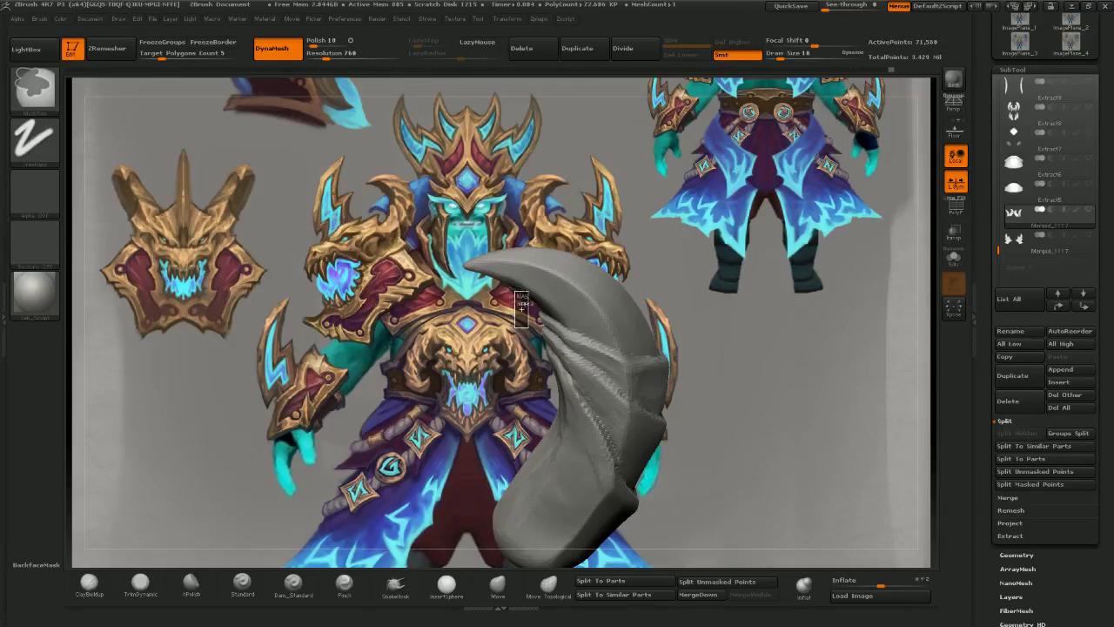
left_click(52, 149, "ctrl")
left_click(205, 180, "ctrl")
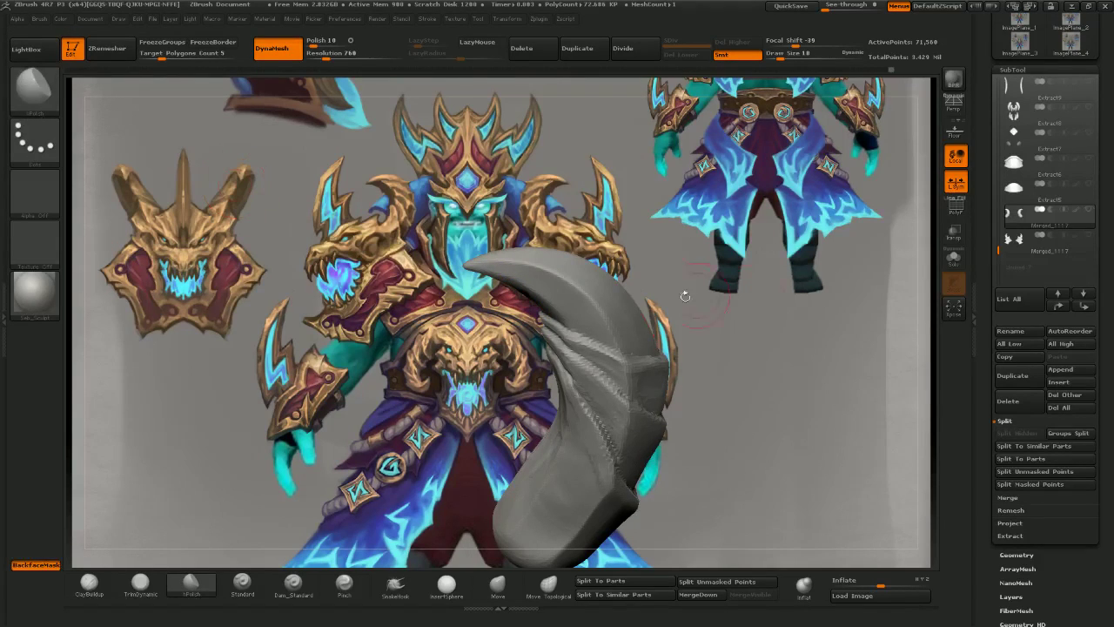
left_click_drag(512, 335, 519, 296, "ctrl")
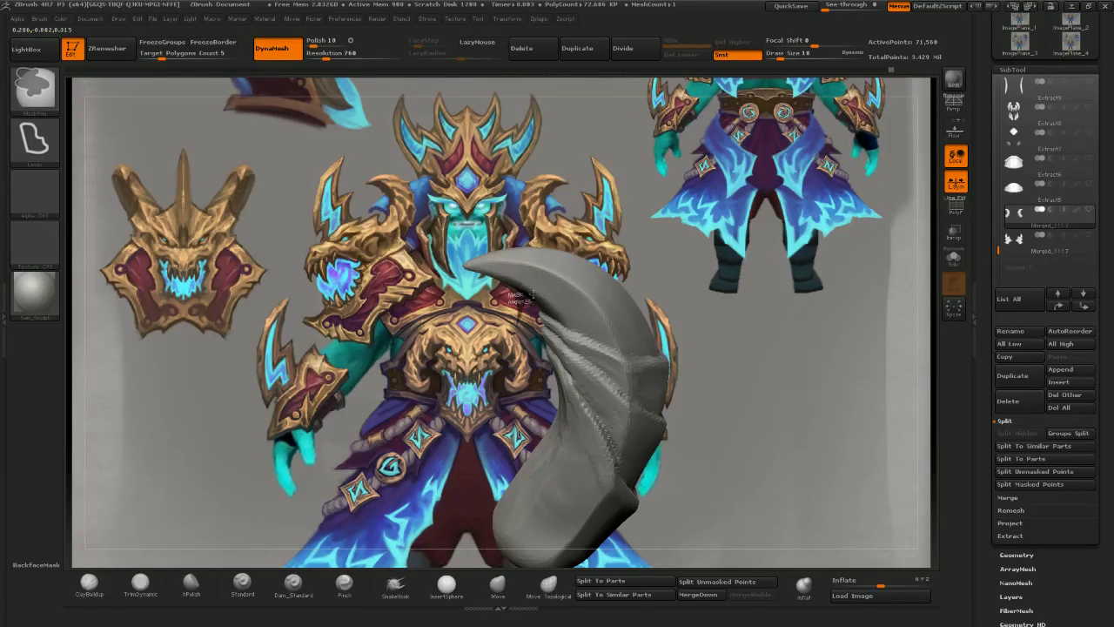
mouse_move(533, 294)
left_mouse_down("ctrl")
mouse_move(593, 301)
mouse_move(598, 475)
left_mouse_up("ctrl")
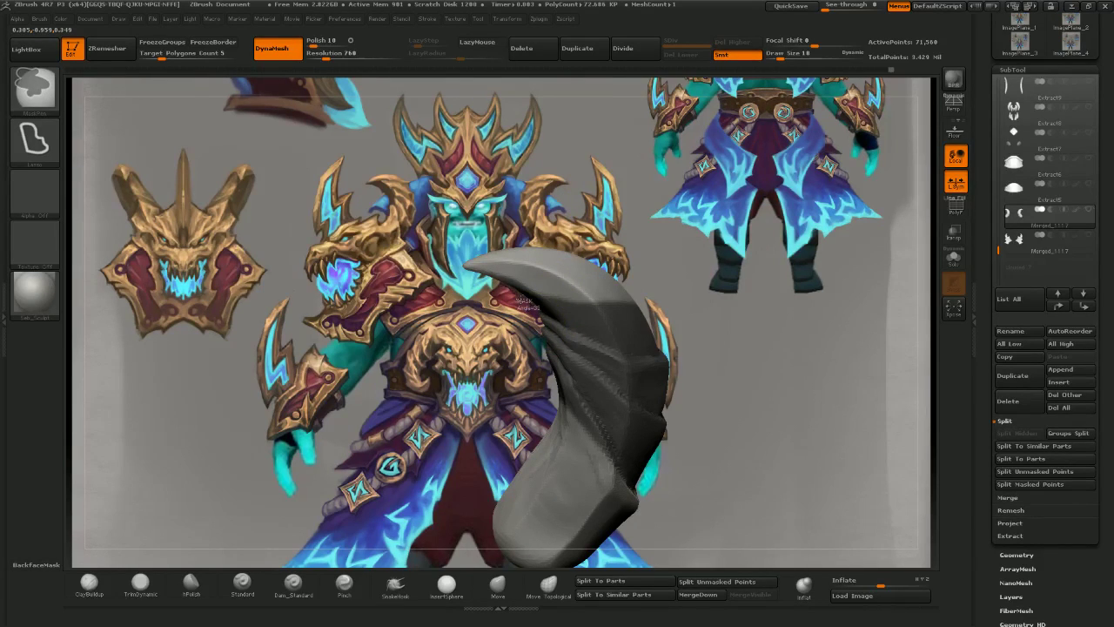
mouse_move(535, 291)
left_mouse_down("ctrl")
mouse_move(740, 470)
mouse_move(603, 475)
left_mouse_up("ctrl")
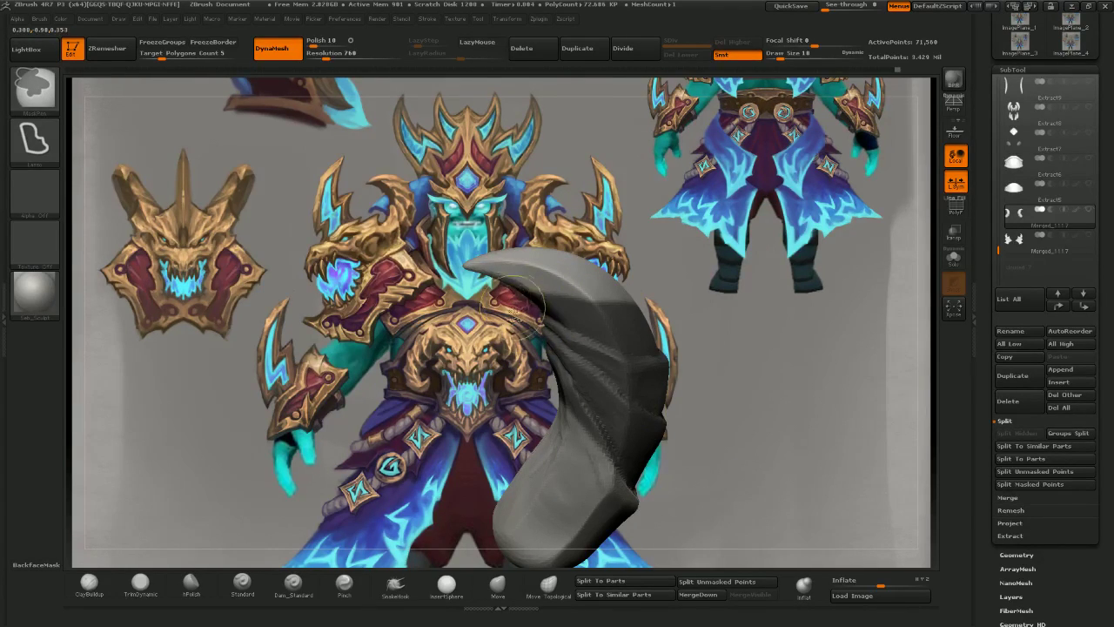
mouse_move(520, 292)
left_mouse_down("ctrl")
mouse_move(742, 471)
mouse_move(717, 481)
left_mouse_up("ctrl")
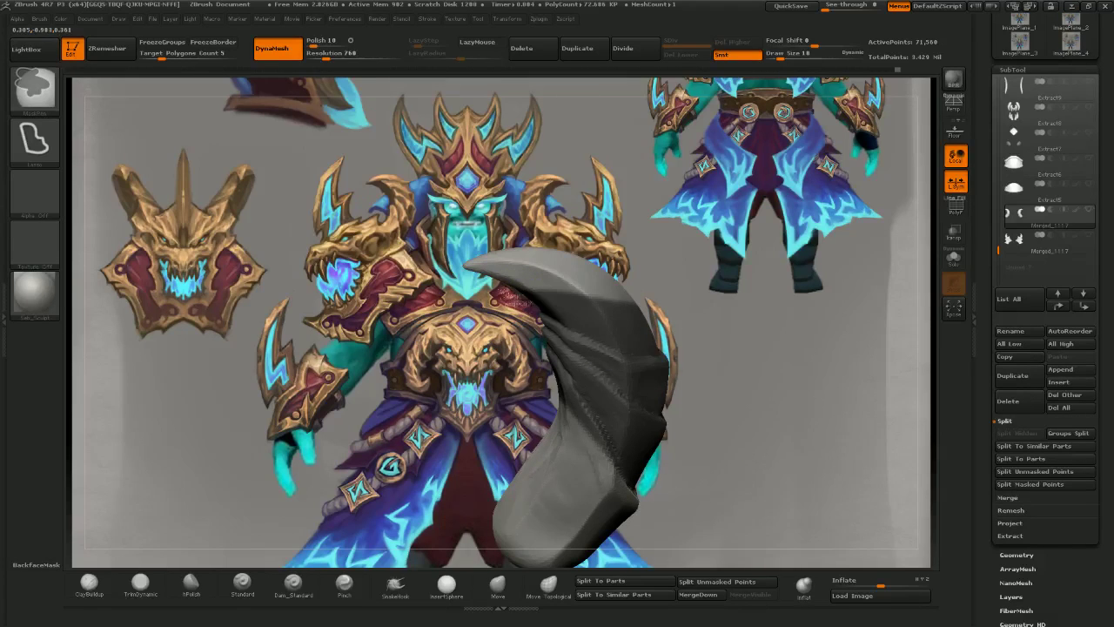
left_click_drag(520, 297, 774, 492, "ctrl")
- Polish the unmasked base of the horn tip with hPolish and clear the mask
mouse_move(699, 338)
left_mouse_down()
mouse_move(775, 382)
mouse_move(740, 409)
left_mouse_up()
mouse_move(829, 523)
left_mouse_down()
mouse_move(361, 402)
mouse_move(748, 340)
mouse_move(557, 369)
mouse_move(505, 335)
left_mouse_up()
left_click(522, 372, "ctrl")
mouse_move(666, 274)
left_mouse_down("ctrl")
mouse_move(683, 290)
mouse_move(703, 280)
left_mouse_up("ctrl")
left_click_drag(553, 345, 532, 314)
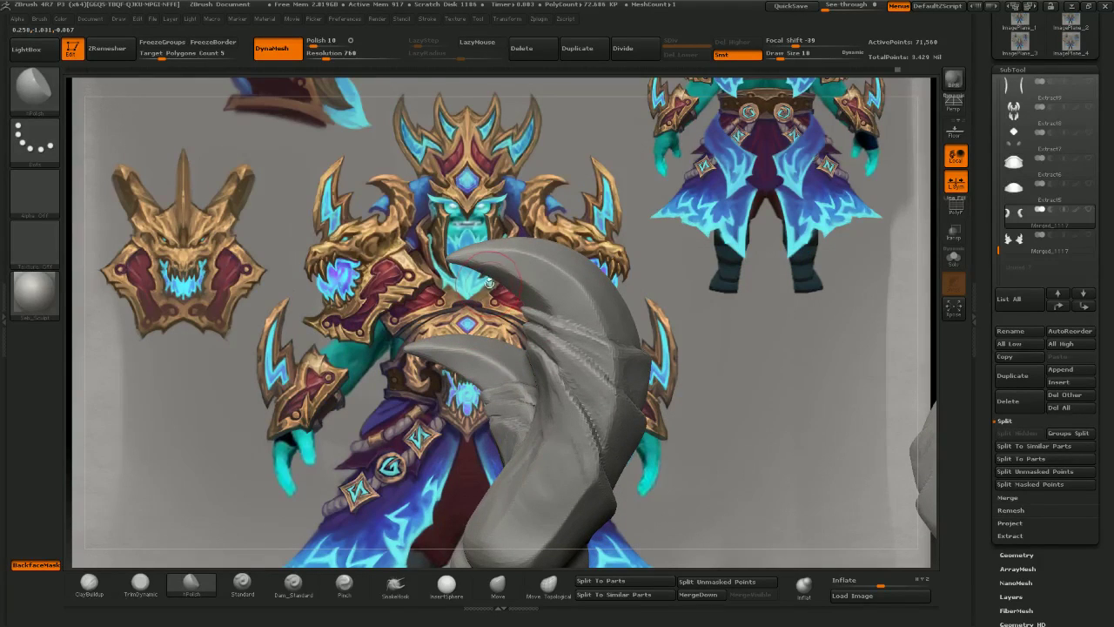
- Nudge the uppermost ridge on the large horn's inner side upward with the Move brush at draw size 42
left_click_drag(385, 270, 409, 261)
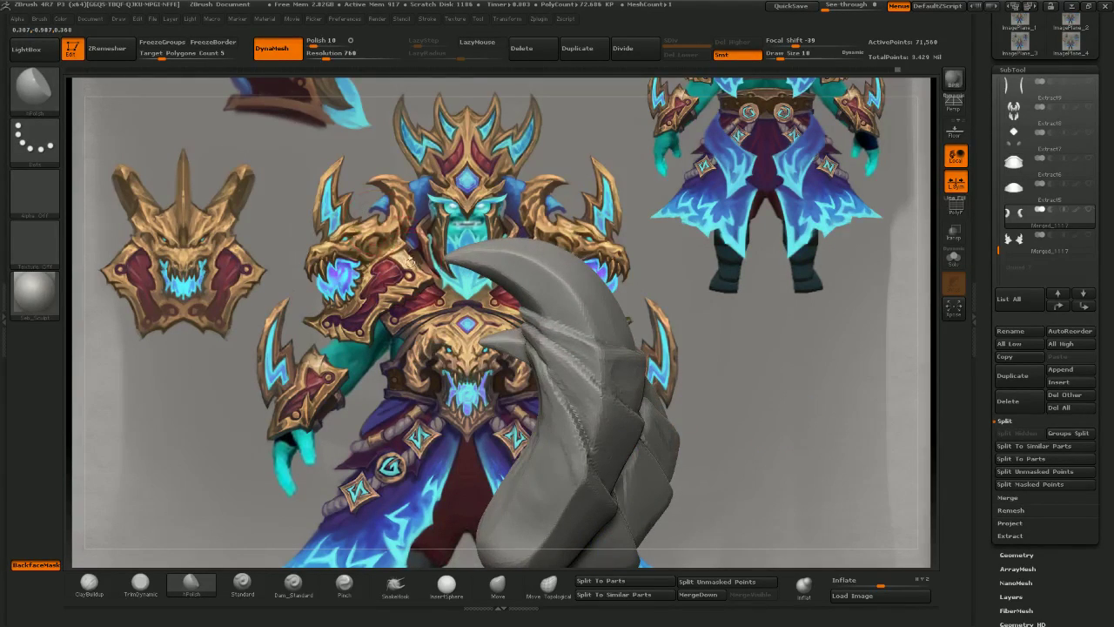
left_click(497, 585)
left_click_drag(651, 242, 658, 231)
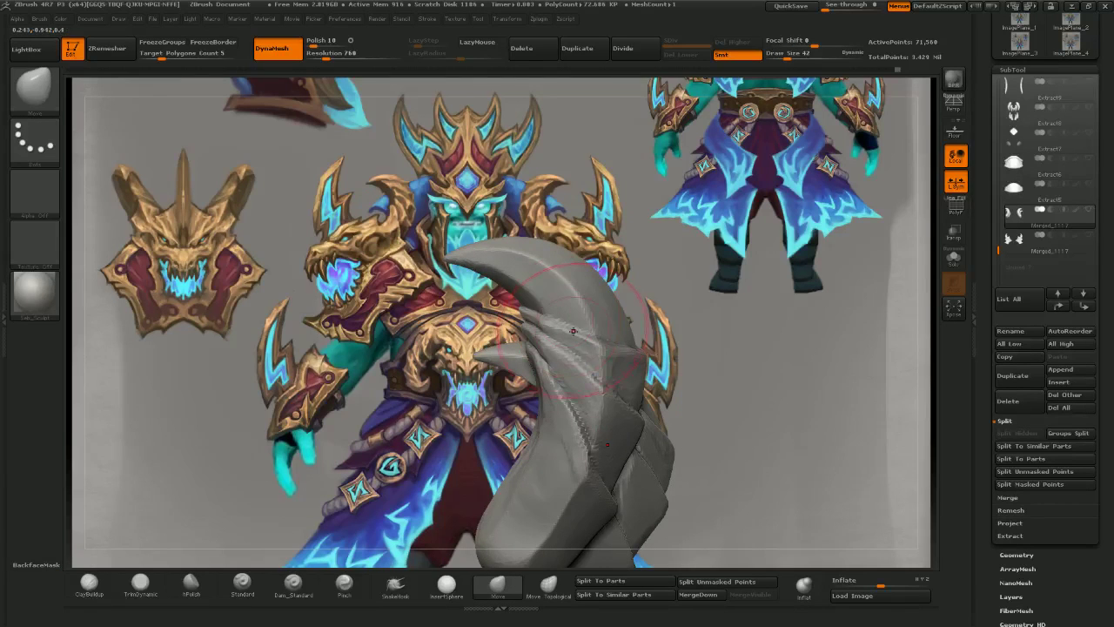
left_click_drag(571, 329, 572, 321)
left_click_drag(727, 327, 604, 349)
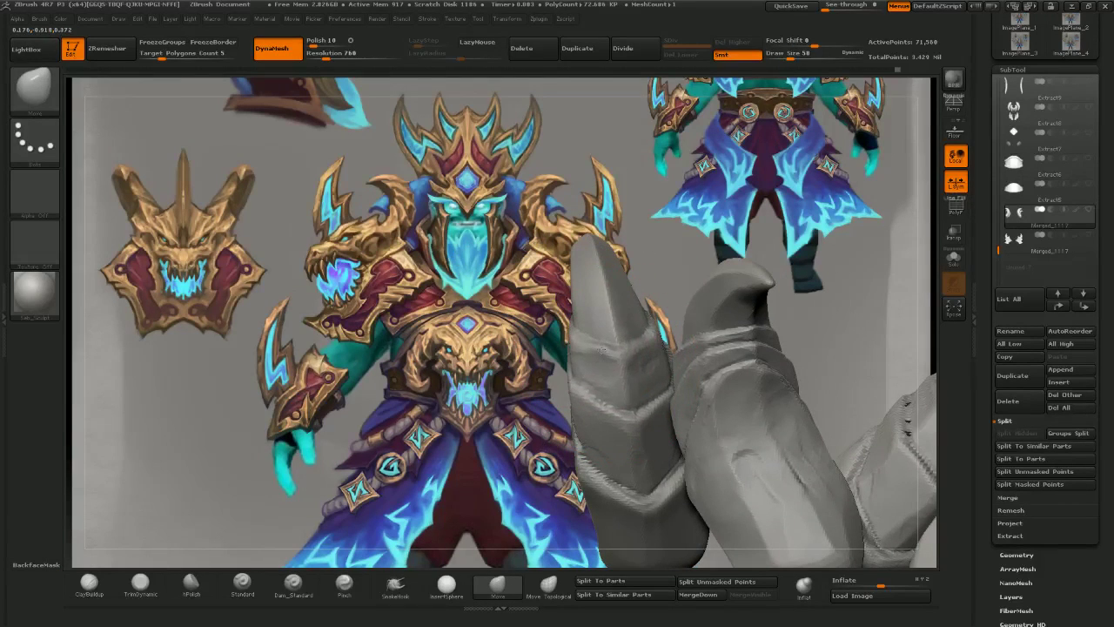
left_click_drag(672, 224, 600, 228)
- Pull the uppermost ridge's outer edge outward on the large horn with progressively smaller Move brush sizes
key("bracketleft")
key("bracketleft")
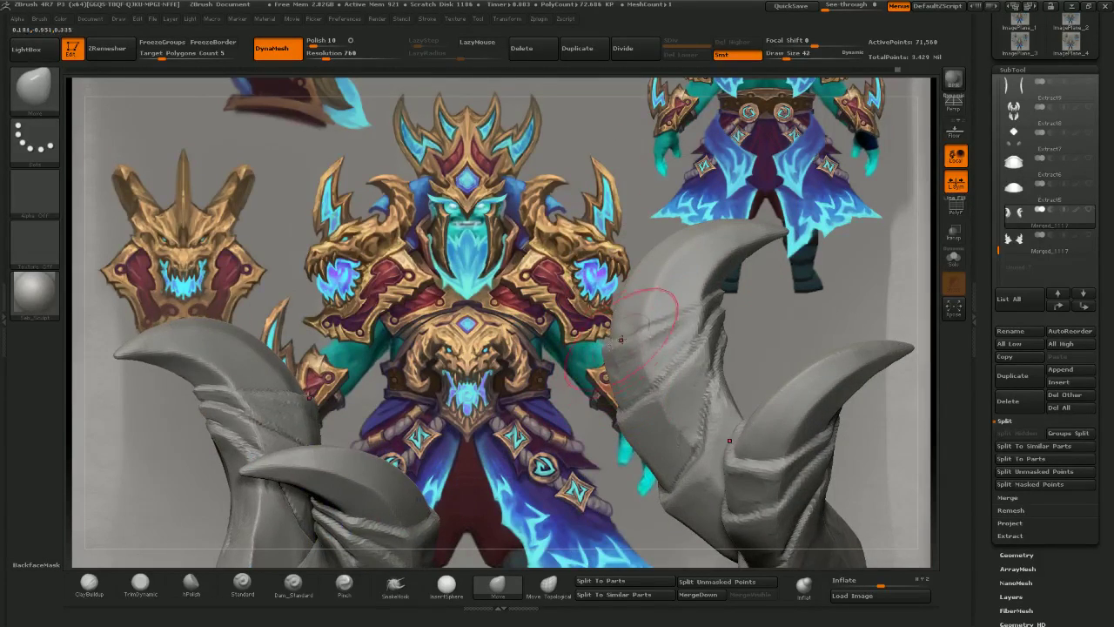
left_click_drag(629, 334, 608, 356)
key("bracketleft")
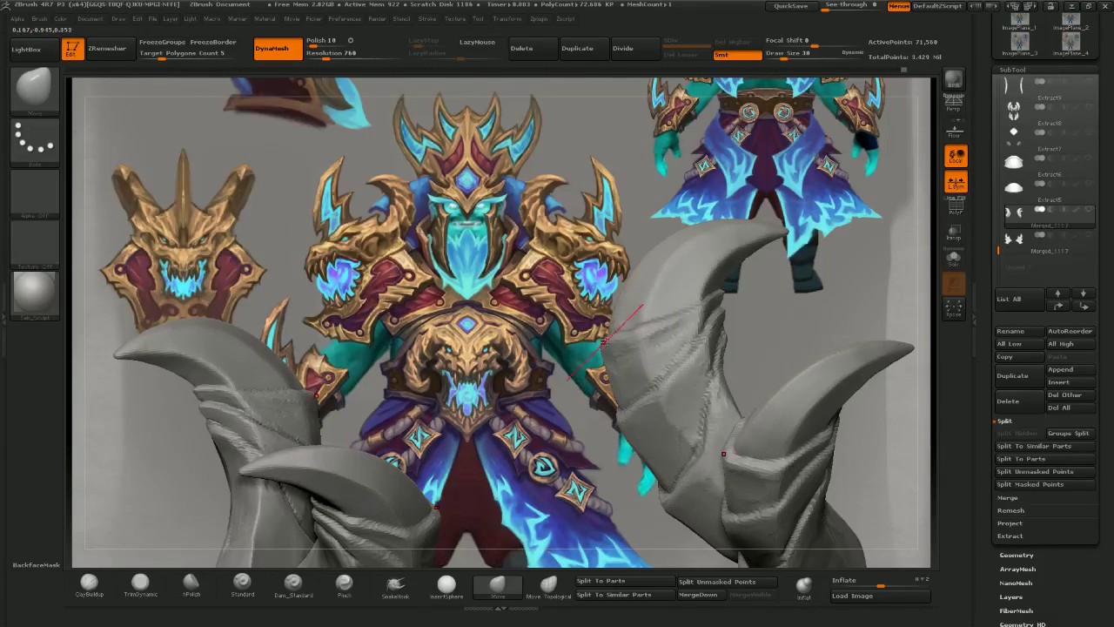
key("bracketleft")
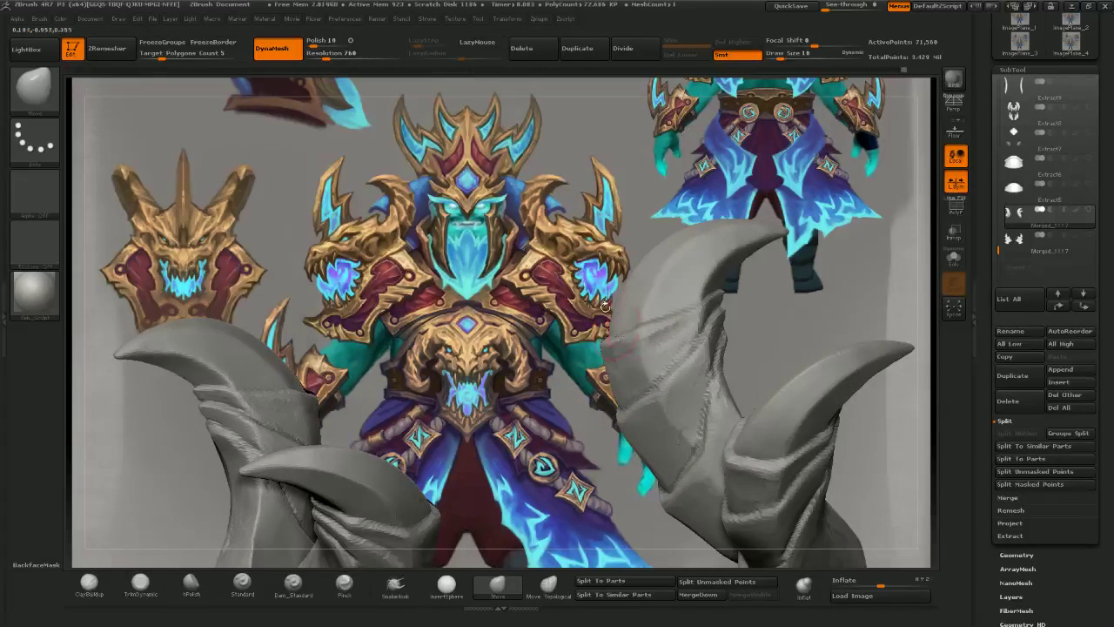
left_click_drag(593, 322, 527, 324)
- Adjust the large horn's outer silhouette around the uppermost ridge and tip with the Move brush, finishing at draw size 26
key("bracketright")
key("bracketright")
key("bracketright")
left_click_drag(667, 328, 648, 313)
left_click_drag(561, 320, 599, 323)
key("bracketleft")
left_click_drag(650, 281, 656, 256)
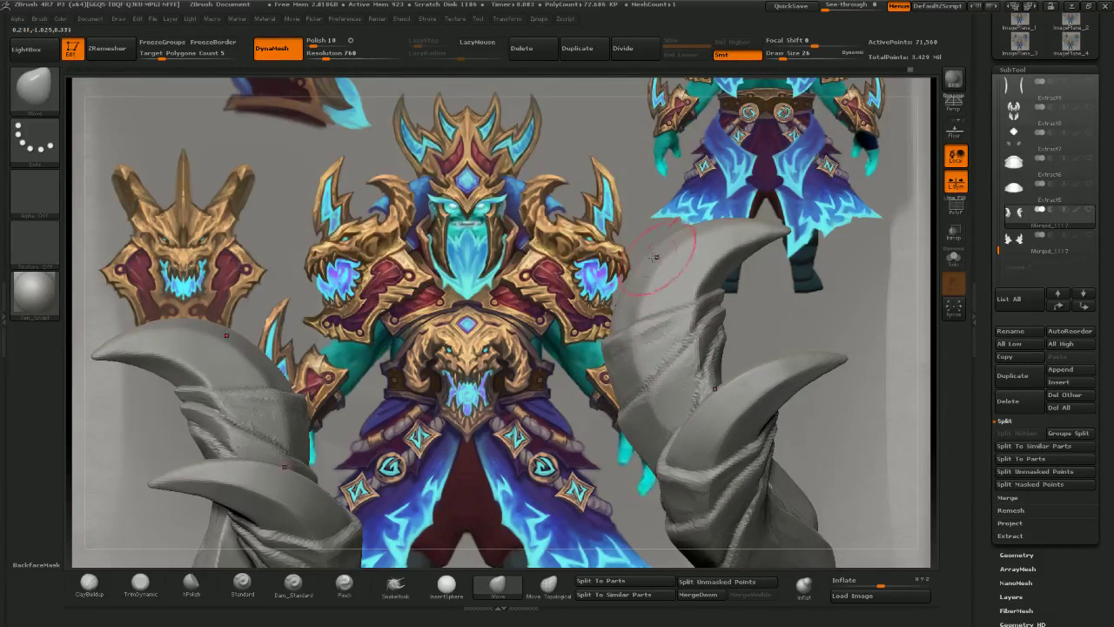
- Push the large horn's back curve and tip segment outward with a much larger Move brush
left_click_drag(571, 291, 614, 294)
key("bracketright")
key("bracketright")
key("bracketright")
key("bracketright")
left_click_drag(613, 355, 602, 345)
left_click_drag(655, 255, 643, 247)
left_click_drag(767, 324, 668, 326)
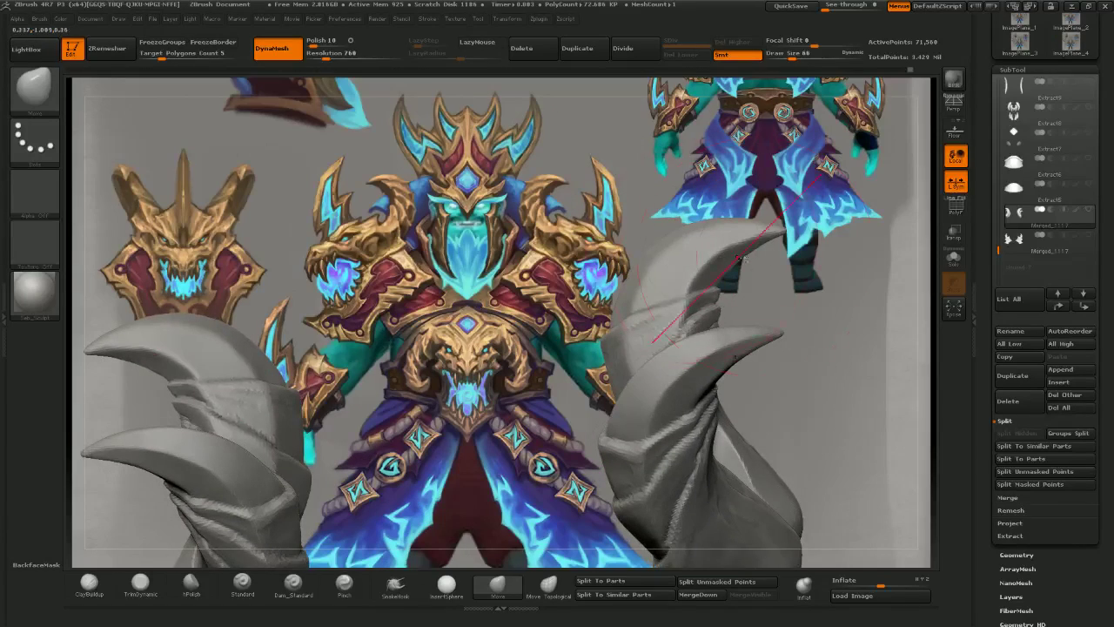
- Refine the inner curve of the large horn's tip with a smaller Move brush from several sides
key("bracketleft")
key("bracketleft")
key("bracketleft")
key("bracketleft")
key("bracketleft")
left_click_drag(745, 239, 747, 248)
left_click_drag(792, 291, 683, 296)
left_click_drag(760, 272, 765, 270)
left_click_drag(724, 281, 693, 281)
key("bracketright")
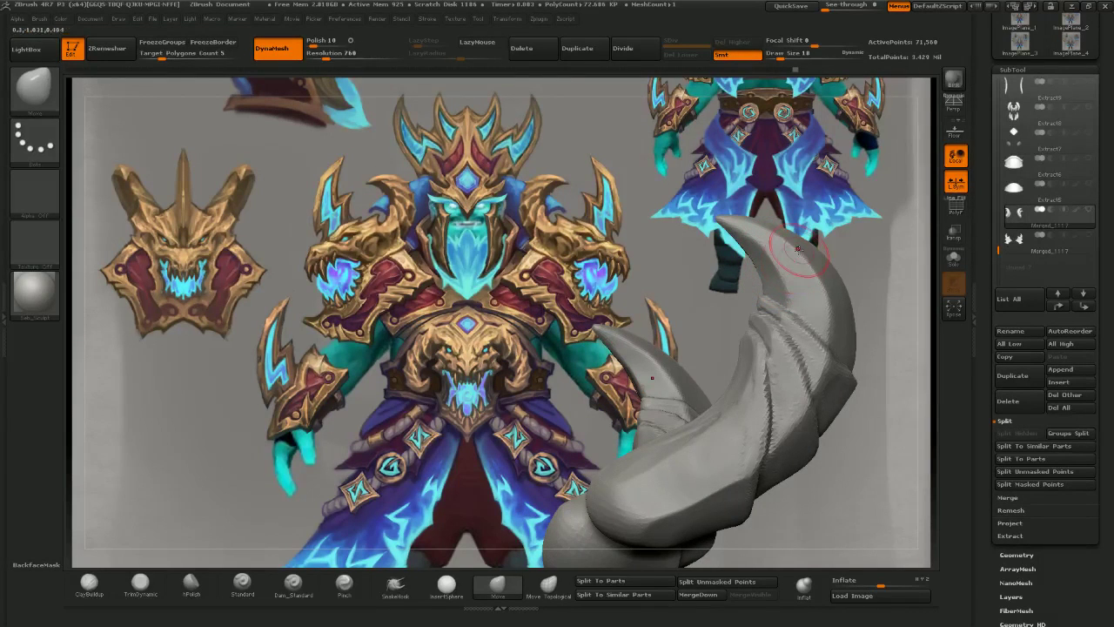
- Adjust the large horn tip's curve with the Move brush at draw sizes 30 and 22
right_click_drag(798, 250, 768, 322)
left_click_drag(767, 322, 733, 318)
mouse_move(645, 229)
left_mouse_down()
mouse_move(688, 264)
mouse_move(745, 269)
left_mouse_up()
key("bracketright")
key("bracketright")
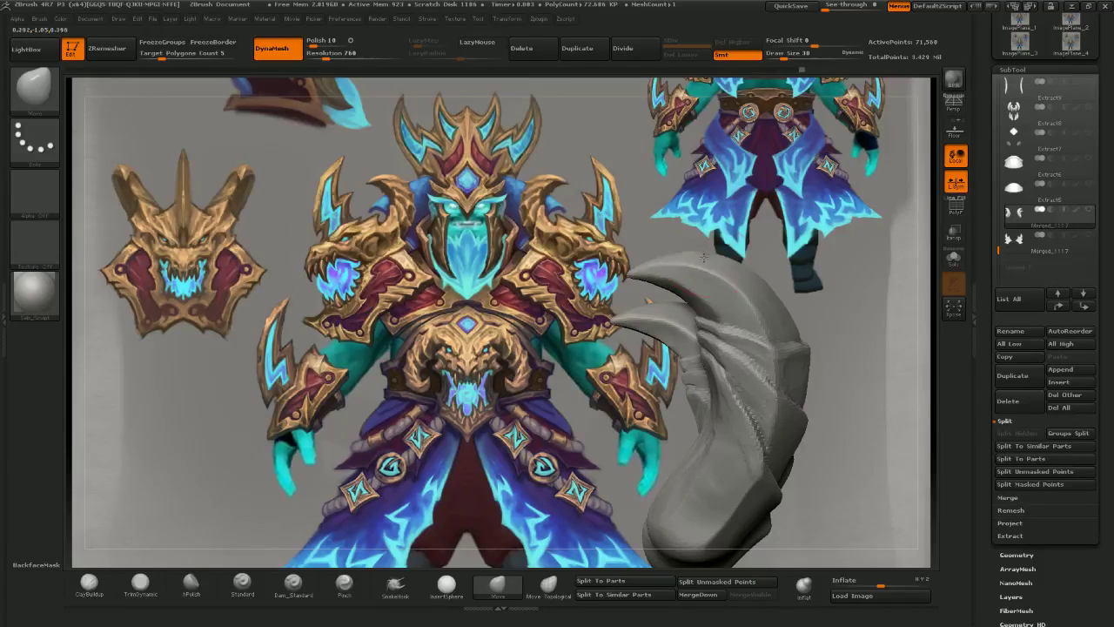
mouse_move(751, 279)
right_mouse_down("ctrl")
mouse_move(747, 251)
mouse_move(668, 301)
right_mouse_up("ctrl")
right_click_drag(668, 300, 673, 341, "ctrl")
right_click_drag(672, 342, 659, 316)
right_click_drag(605, 89, 604, 154)
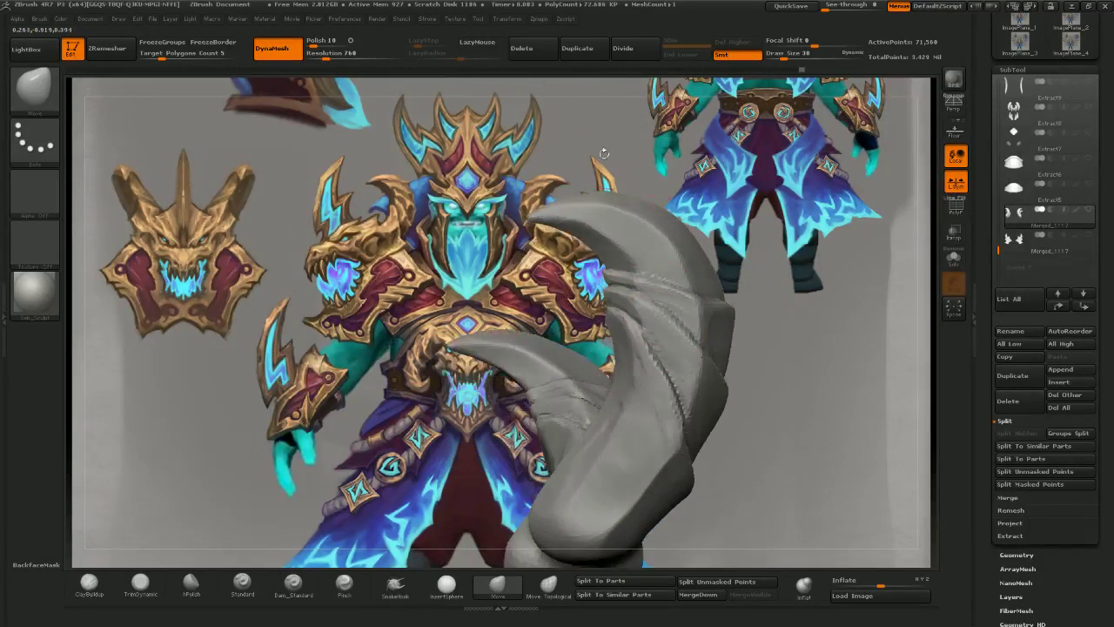
key("]")
key("]")
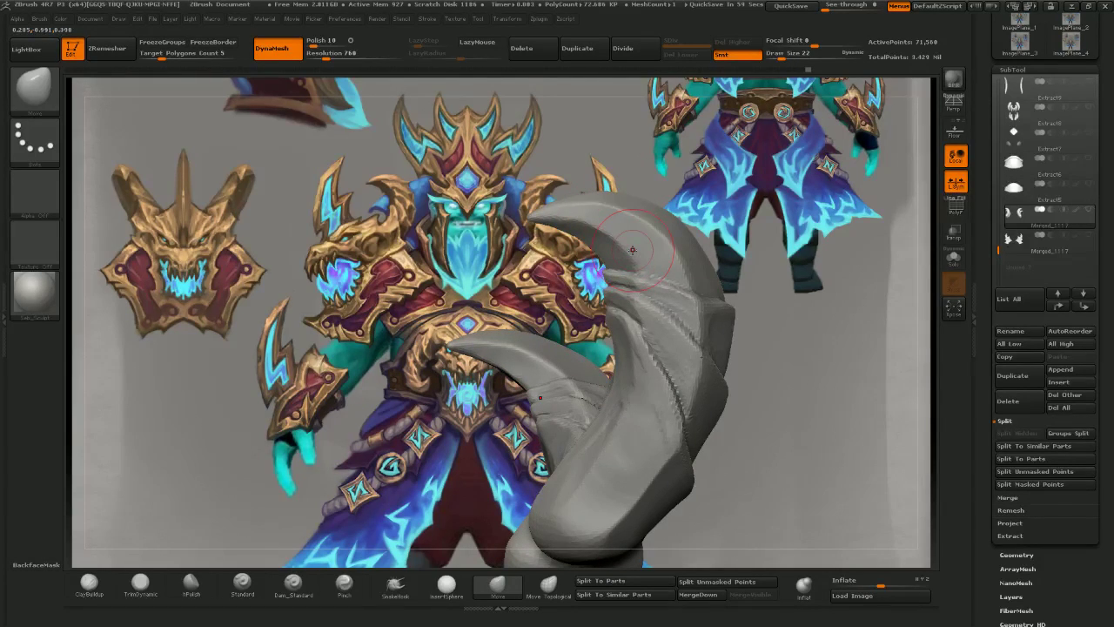
mouse_move(633, 250)
right_mouse_down("ctrl")
mouse_move(704, 291)
mouse_move(662, 287)
mouse_move(651, 244)
right_mouse_up("ctrl")
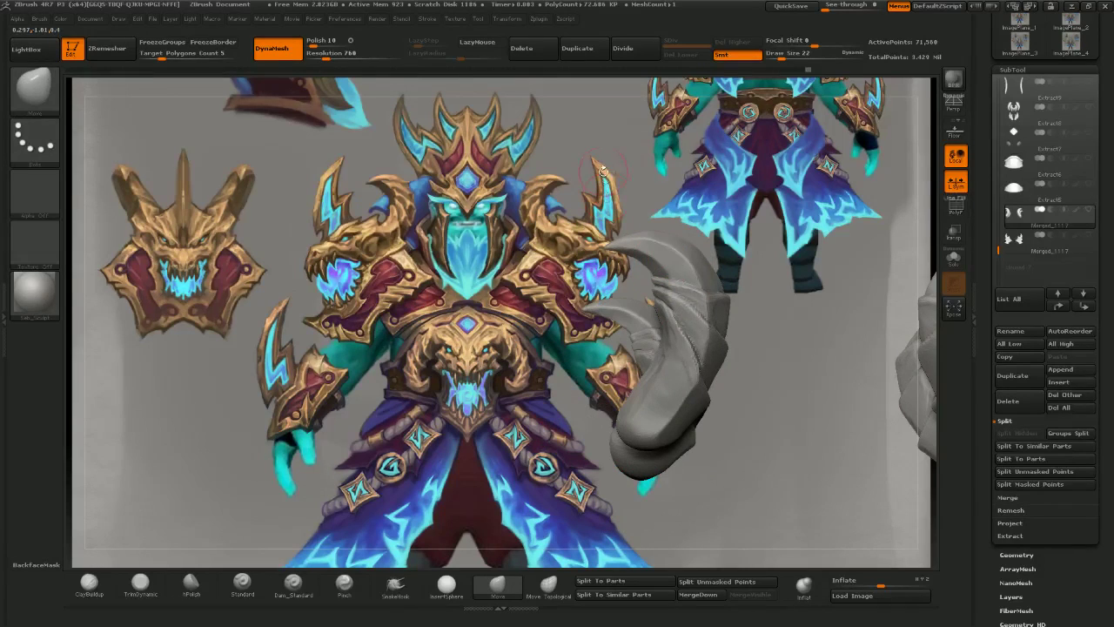
mouse_move(603, 170)
right_mouse_down()
mouse_move(583, 148)
mouse_move(639, 235)
right_mouse_up()
mouse_move(639, 235)
right_mouse_down()
mouse_move(705, 306)
mouse_move(736, 321)
mouse_move(723, 290)
mouse_move(733, 272)
mouse_move(783, 294)
mouse_move(689, 207)
mouse_move(578, 237)
mouse_move(600, 176)
mouse_move(633, 228)
right_mouse_up()
right_click_drag(727, 272, 701, 214, "ctrl")
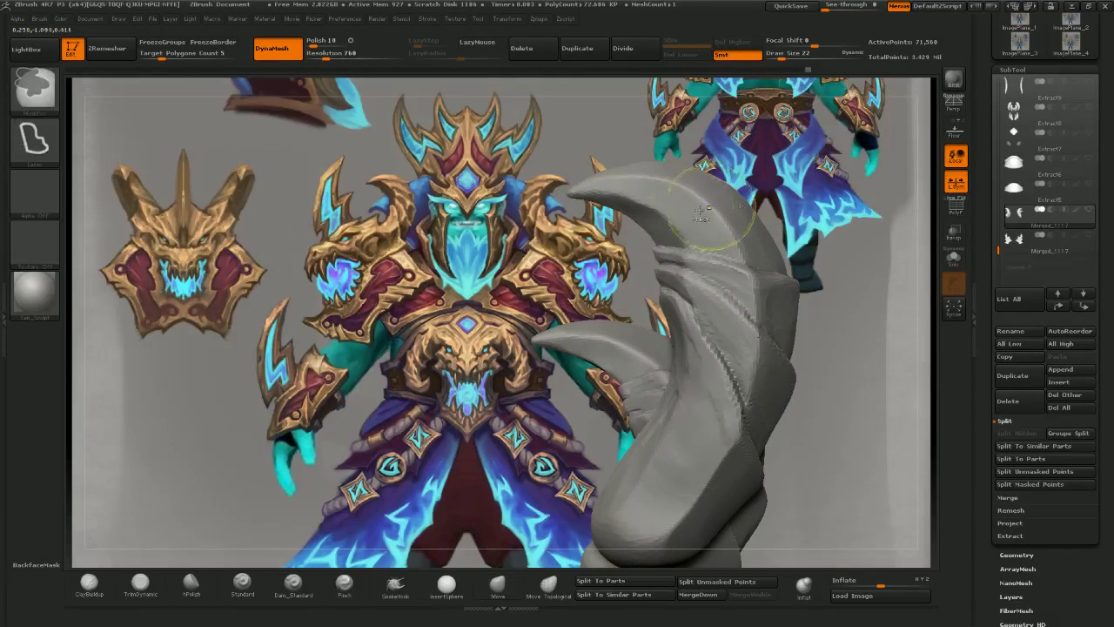
mouse_move(615, 224)
left_mouse_down("ctrl")
mouse_move(688, 210)
mouse_move(604, 400)
left_mouse_up("ctrl")
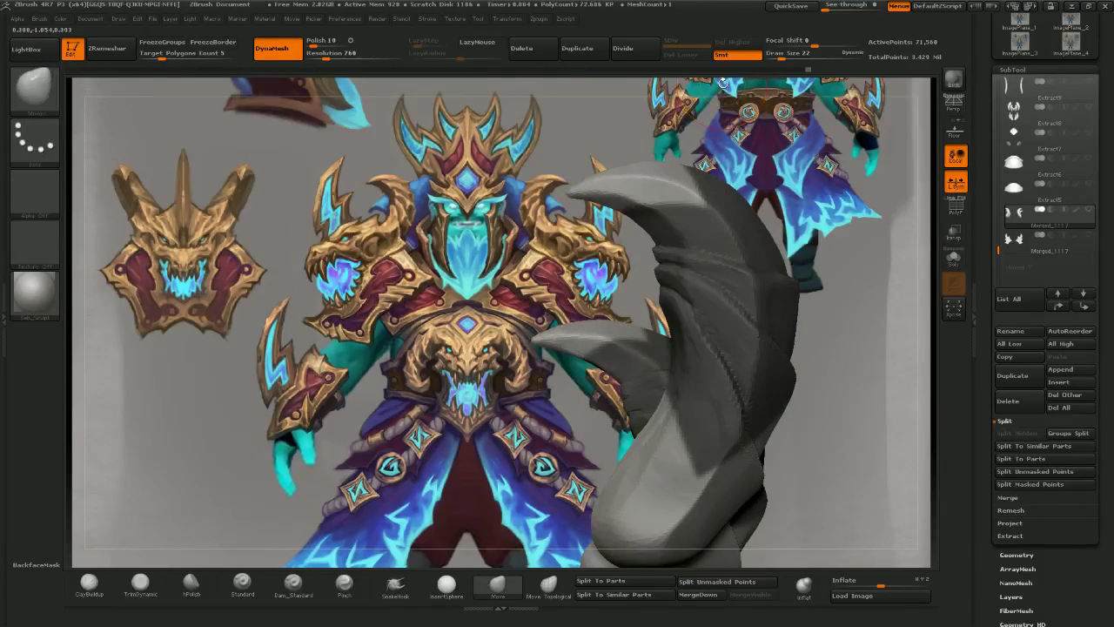
left_click_drag(723, 84, 736, 99, "ctrl")
right_click_drag(547, 202, 514, 206)
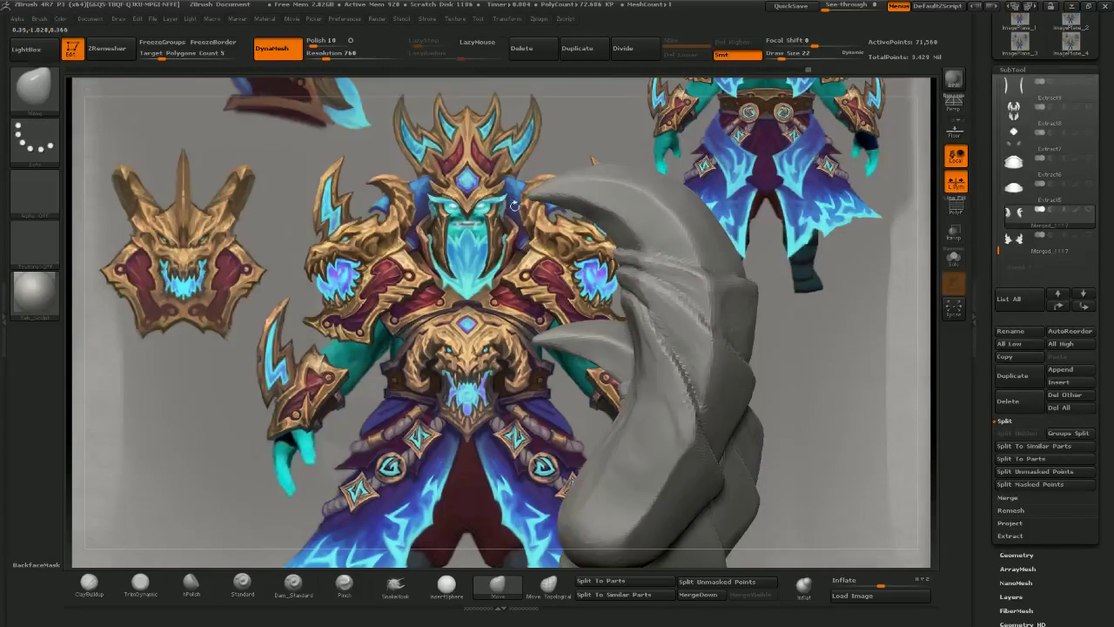
mouse_move(600, 243)
left_mouse_down("ctrl")
mouse_move(626, 315)
mouse_move(574, 224)
left_mouse_up("ctrl")
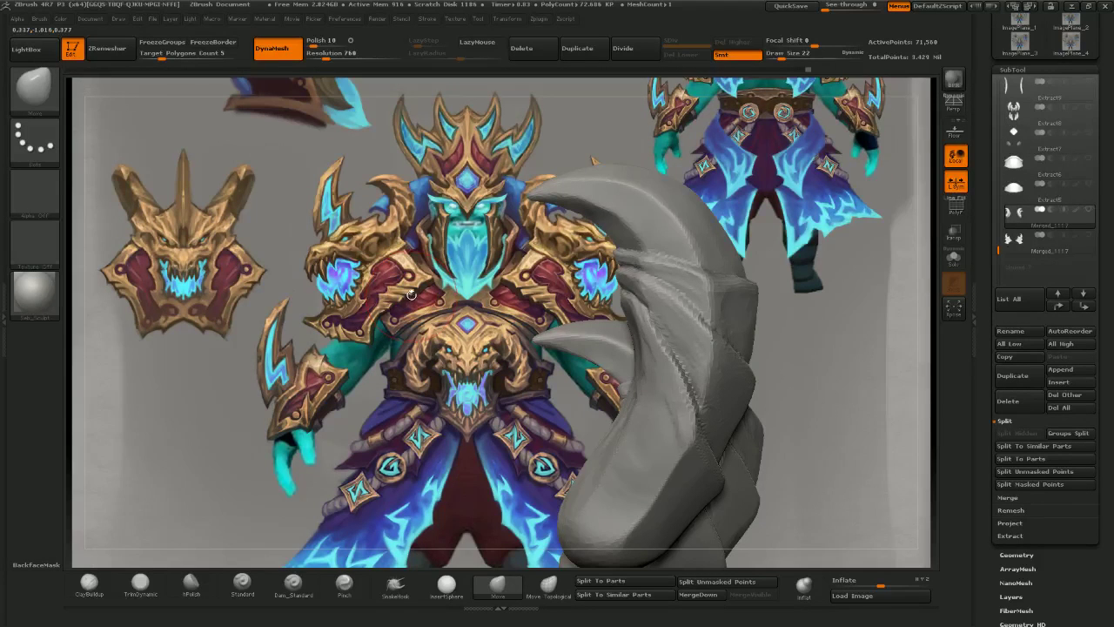
- Pull the inner ridge ends beneath the large horn's tip outward with the Move brush at draw sizes between 22 and 34
key("]")
left_click_drag(628, 252, 615, 246)
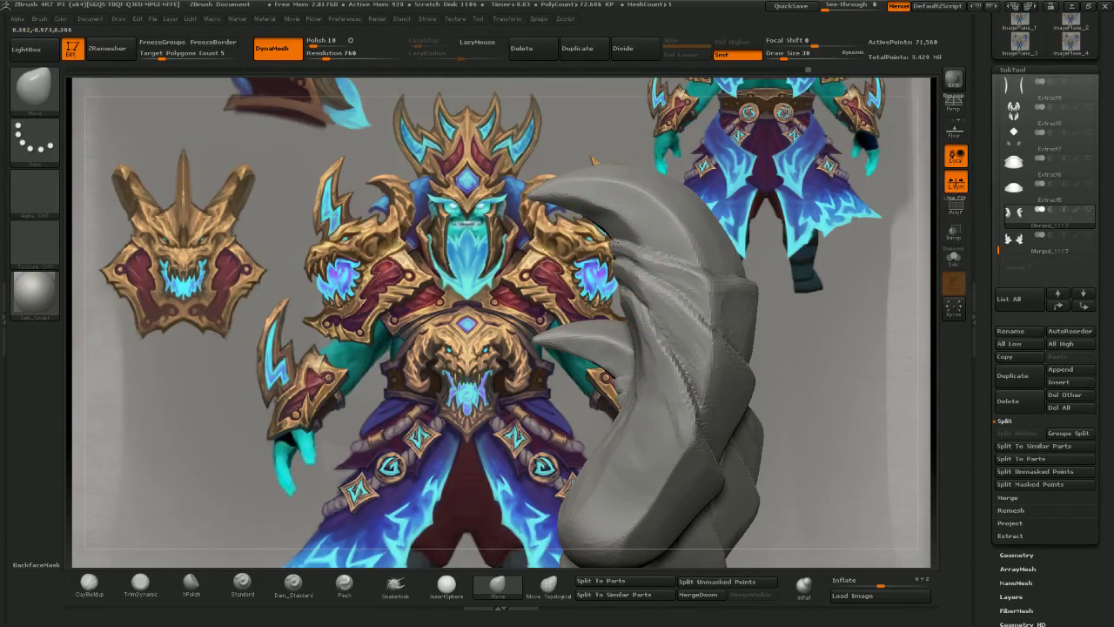
key("[")
key("[")
left_click_drag(589, 210, 588, 208)
key("]")
key("]")
left_click_drag(619, 246, 609, 245)
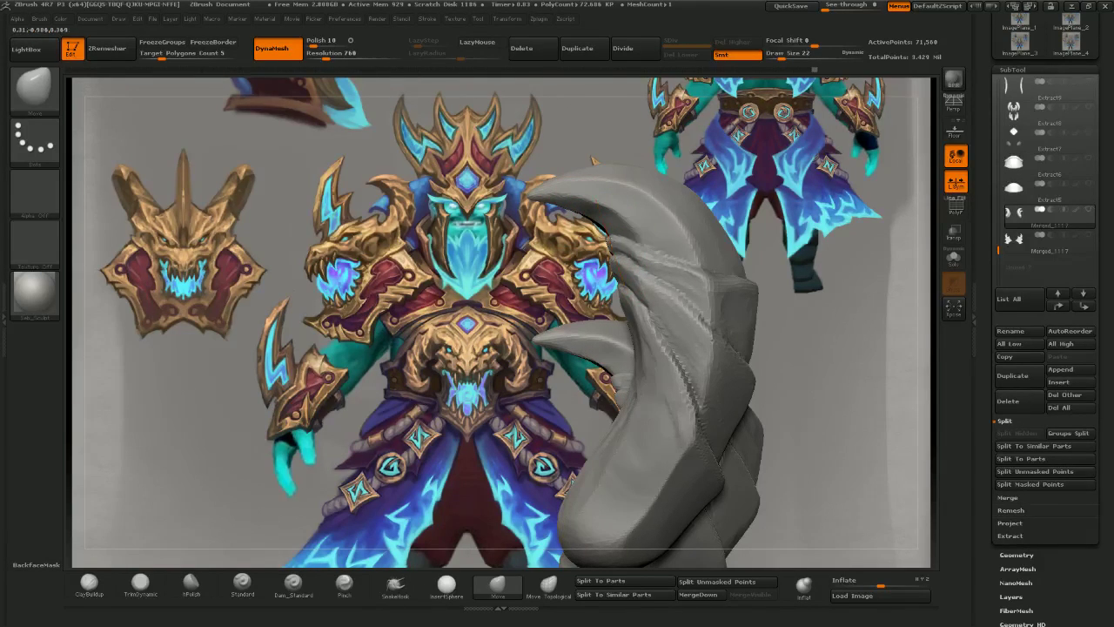
key("]")
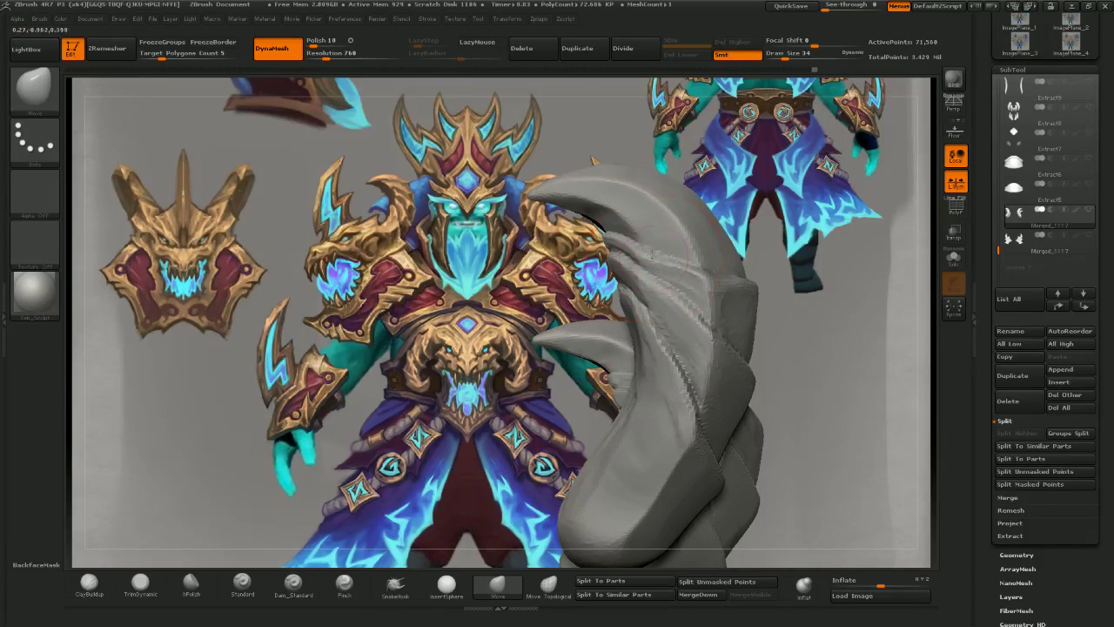
- Adjust the curves of the large and small horn tips with a smaller Move brush from several sides
left_click_drag(818, 453, 844, 448)
key("[")
key("[")
left_click_drag(826, 522, 922, 461)
mouse_move(533, 262)
left_mouse_down()
mouse_move(557, 275)
mouse_move(544, 261)
mouse_move(565, 267)
left_mouse_up()
key("]")
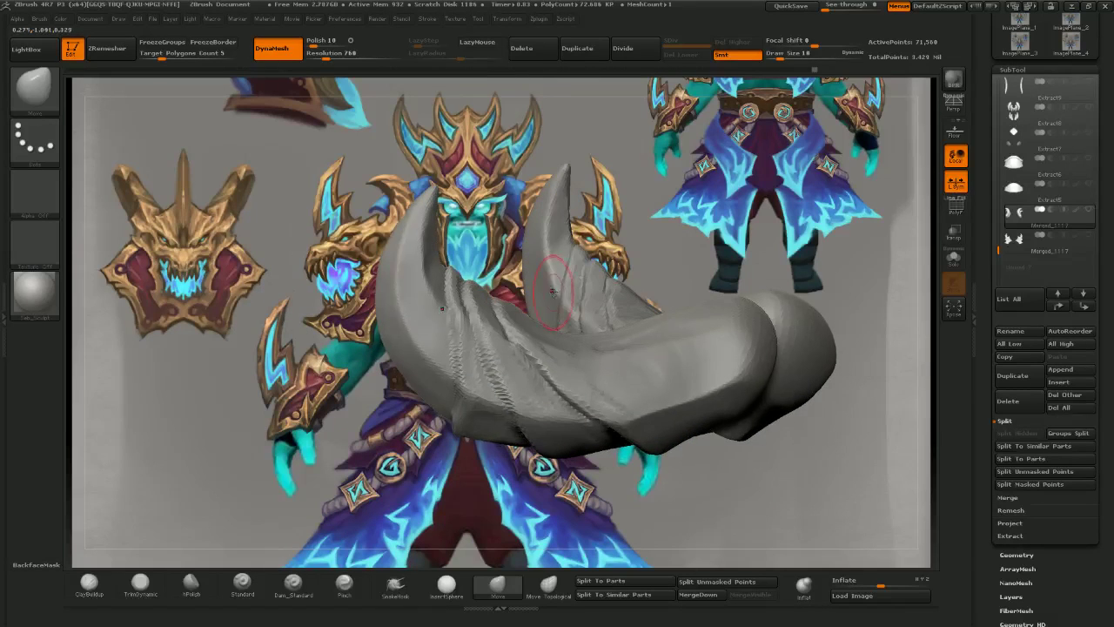
key("]")
left_click_drag(496, 253, 535, 267)
key("[")
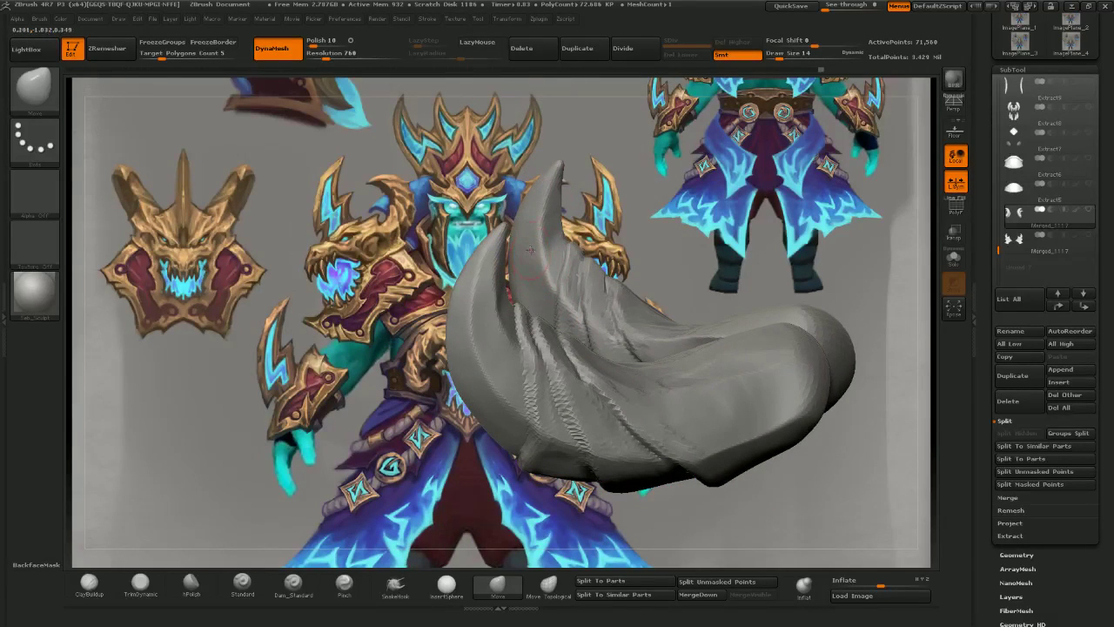
- Flatten the side of the horn's pointed tip with TrimDynamic and enable BackfaceMask
left_click(140, 581)
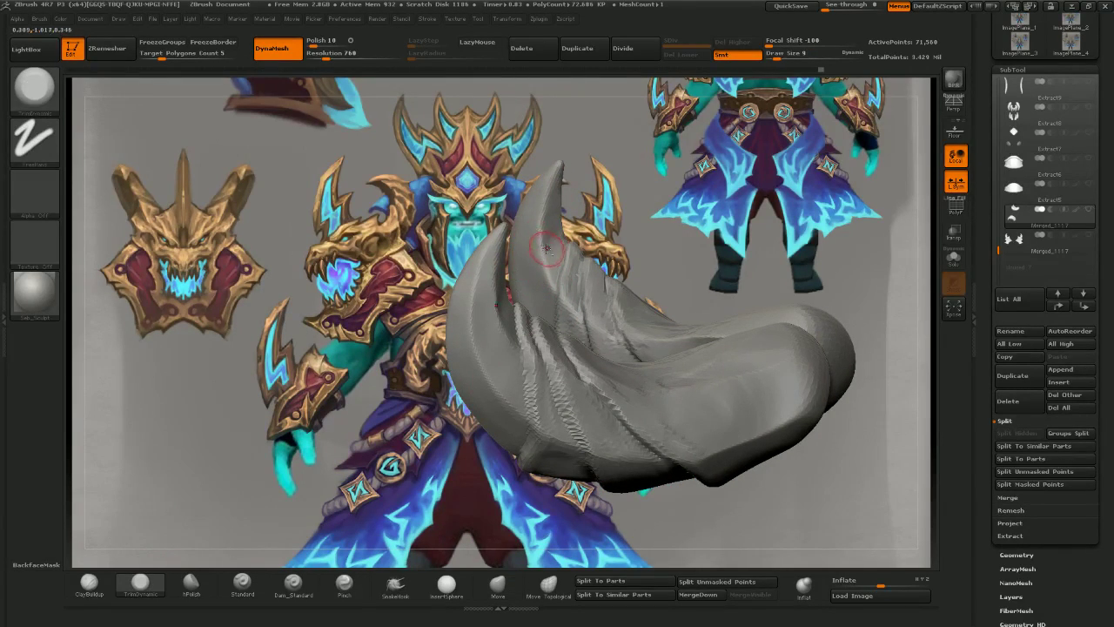
left_click_drag(553, 236, 559, 183)
left_click(36, 564)
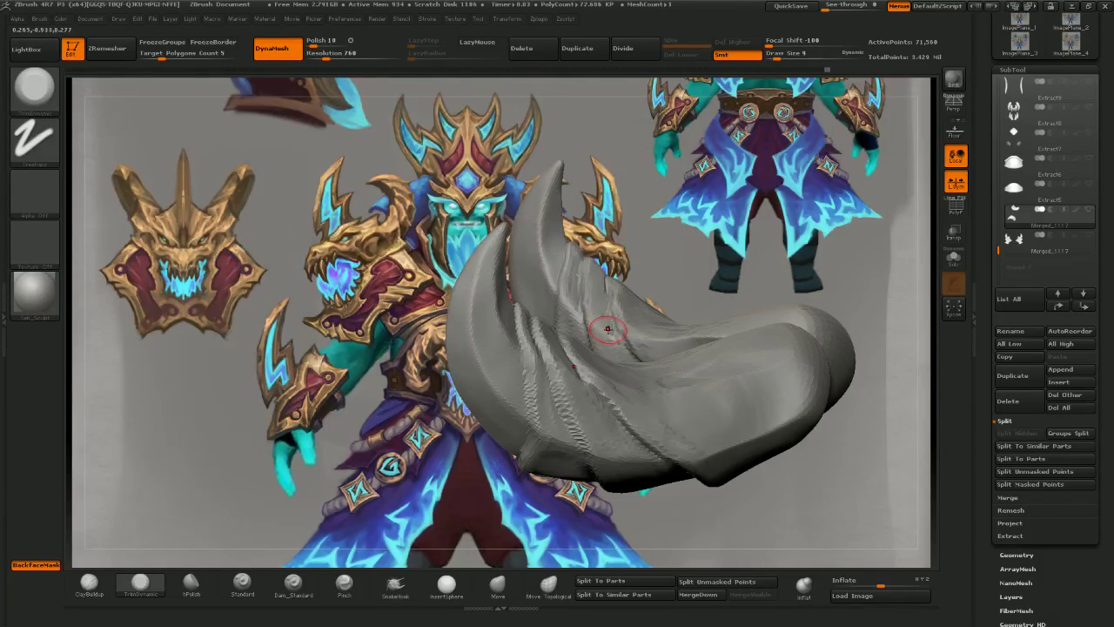
- Switch to YouTube in the browser, play TheFatRat 1 Million Subscriber Mega Mix, and return to ZBrush
key("alt+Tab")
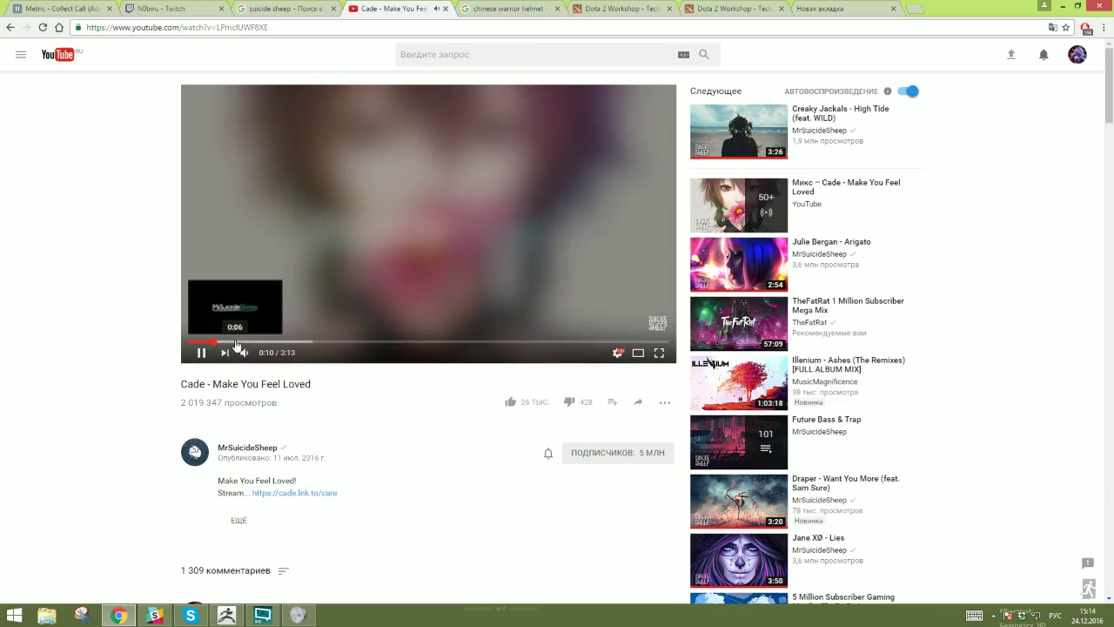
left_click(225, 352)
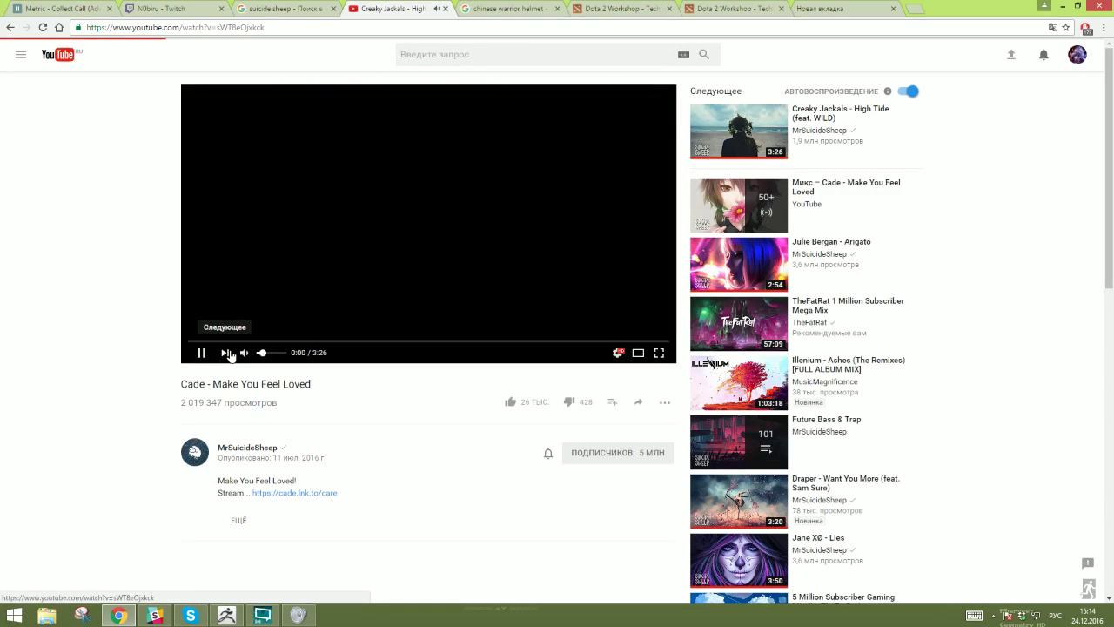
left_click(226, 353)
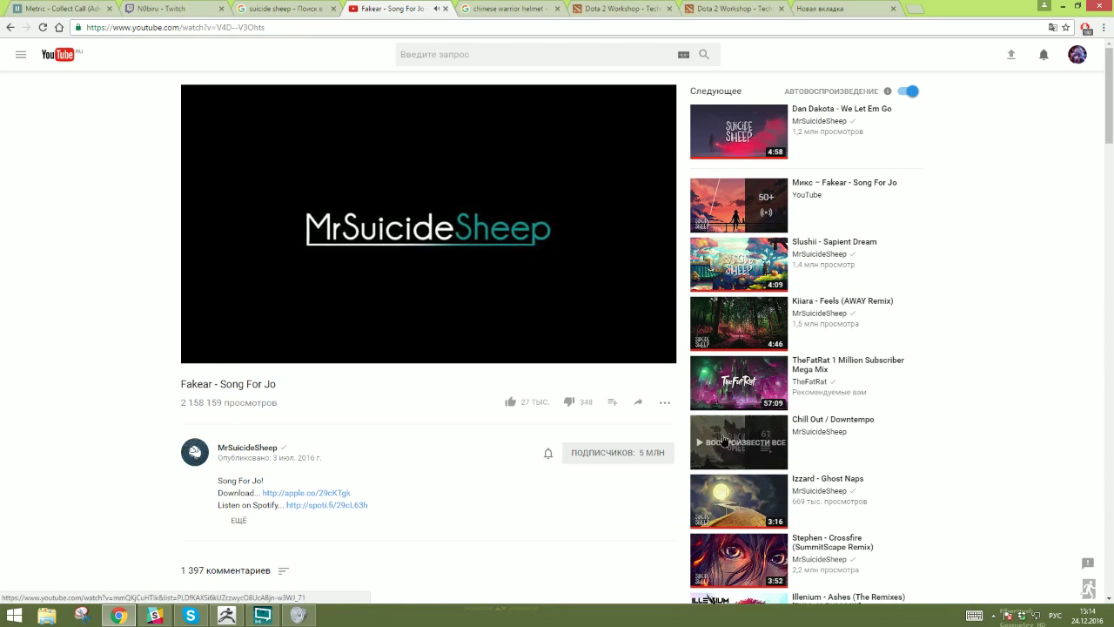
left_click(725, 439)
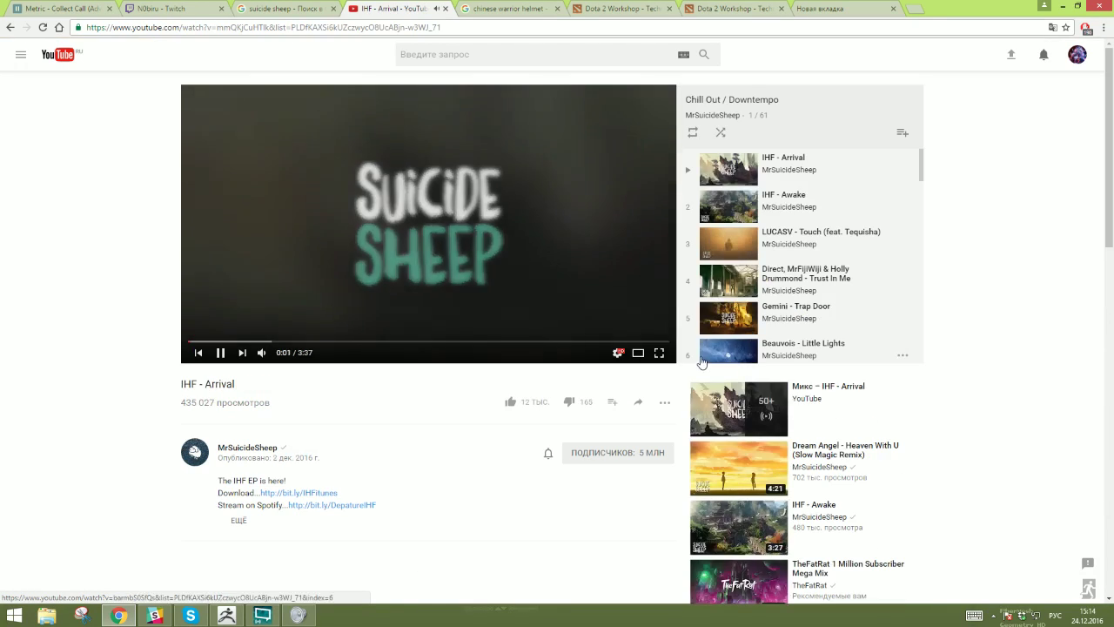
left_click(732, 578)
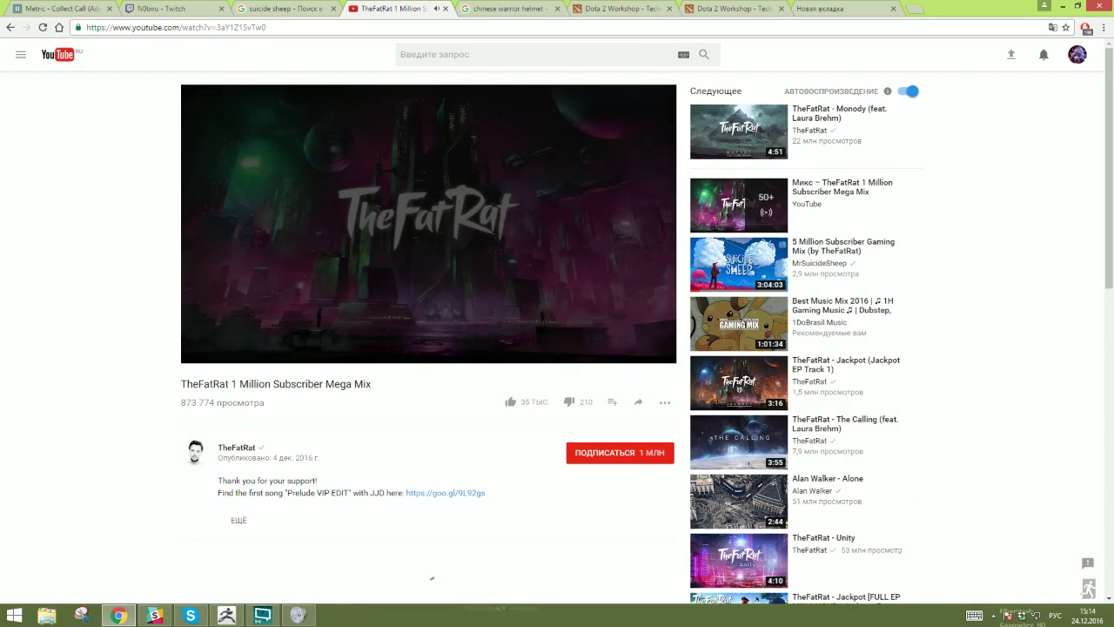
key("alt+Tab")
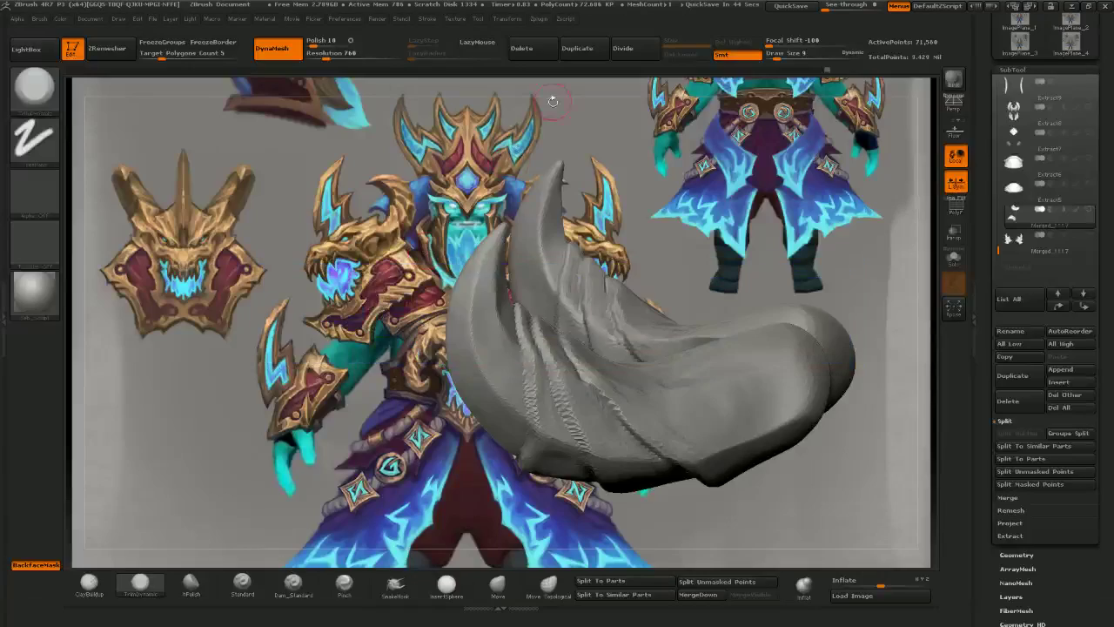
- Reshape the horn's outline and tip segment with the Move brush at draw sizes 22 and 14
mouse_move(835, 235)
left_mouse_down()
mouse_move(696, 261)
mouse_move(630, 328)
left_mouse_up()
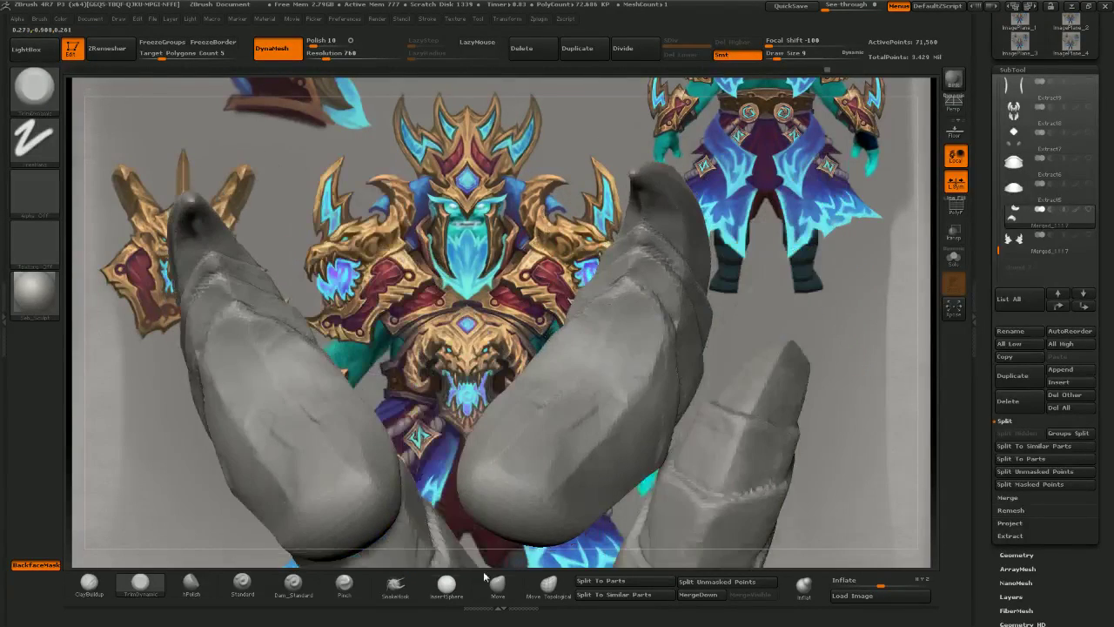
key("b")
key("m")
key("v")
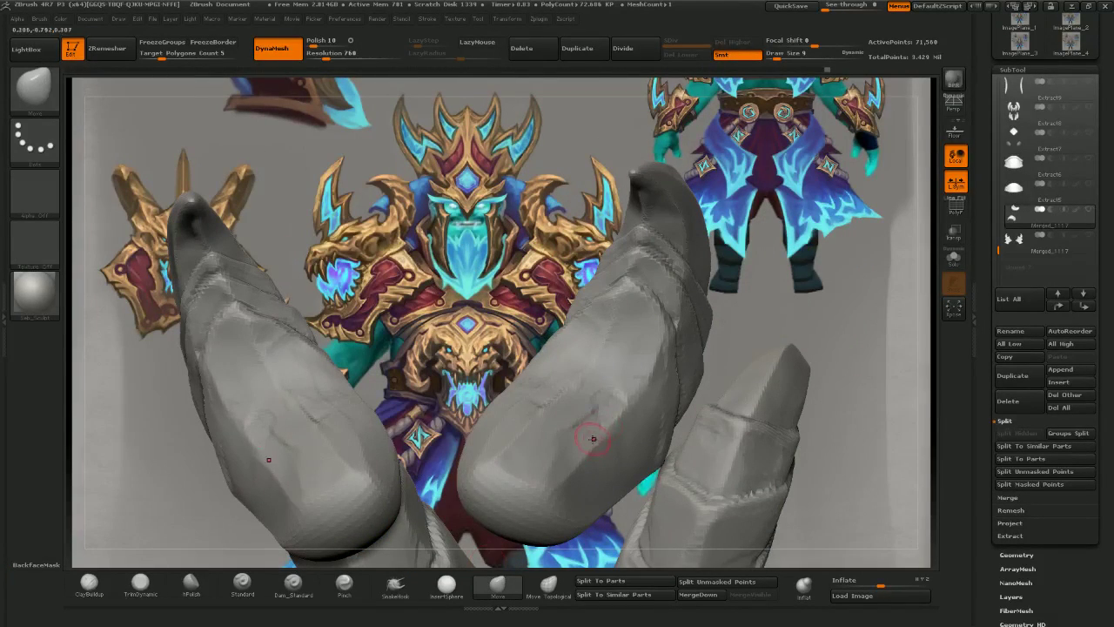
key("bracketright")
right_click_drag(653, 324, 639, 328)
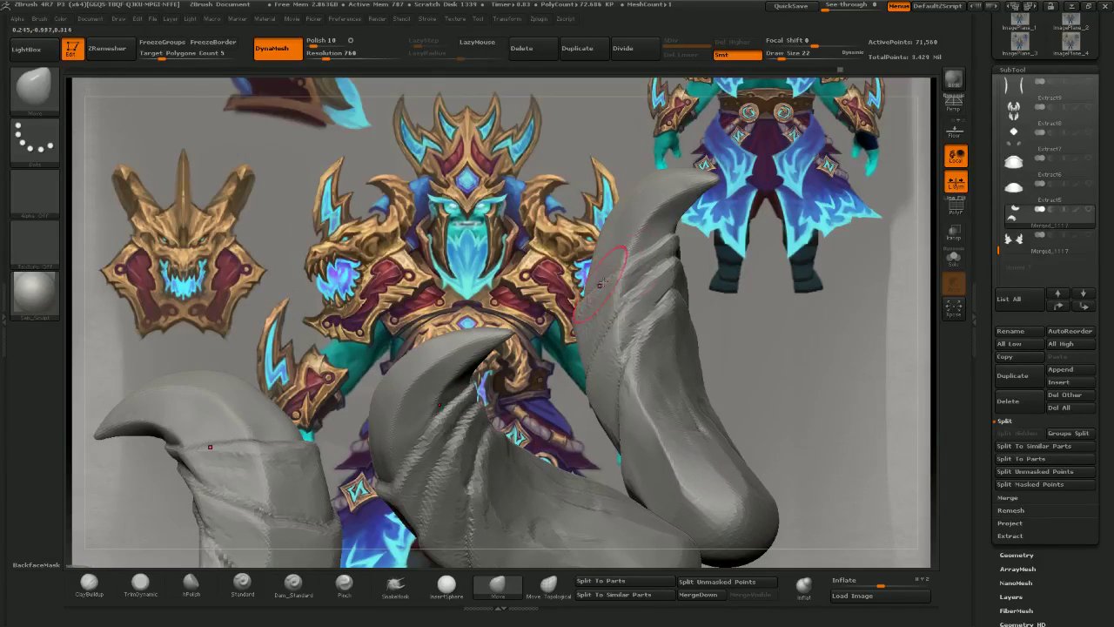
key("bracketleft")
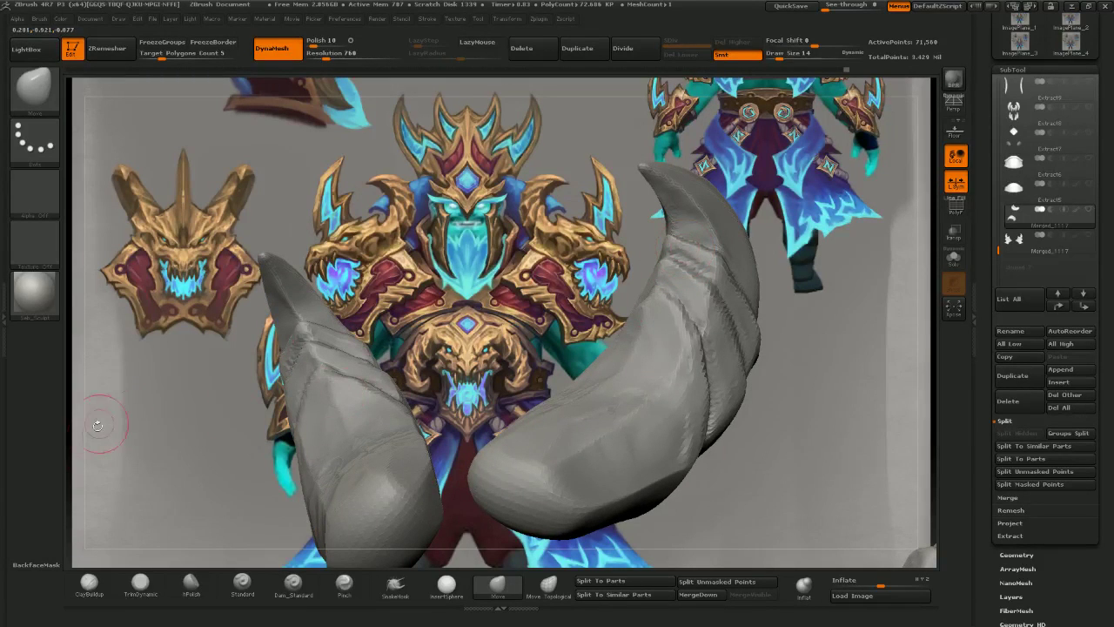
- Flatten the tip segment with TrimDynamic, and mask the horn segments beneath the tips so only the tips stay editable
left_click(140, 585)
mouse_move(791, 277)
left_mouse_down()
mouse_move(699, 261)
mouse_move(706, 266)
left_mouse_up()
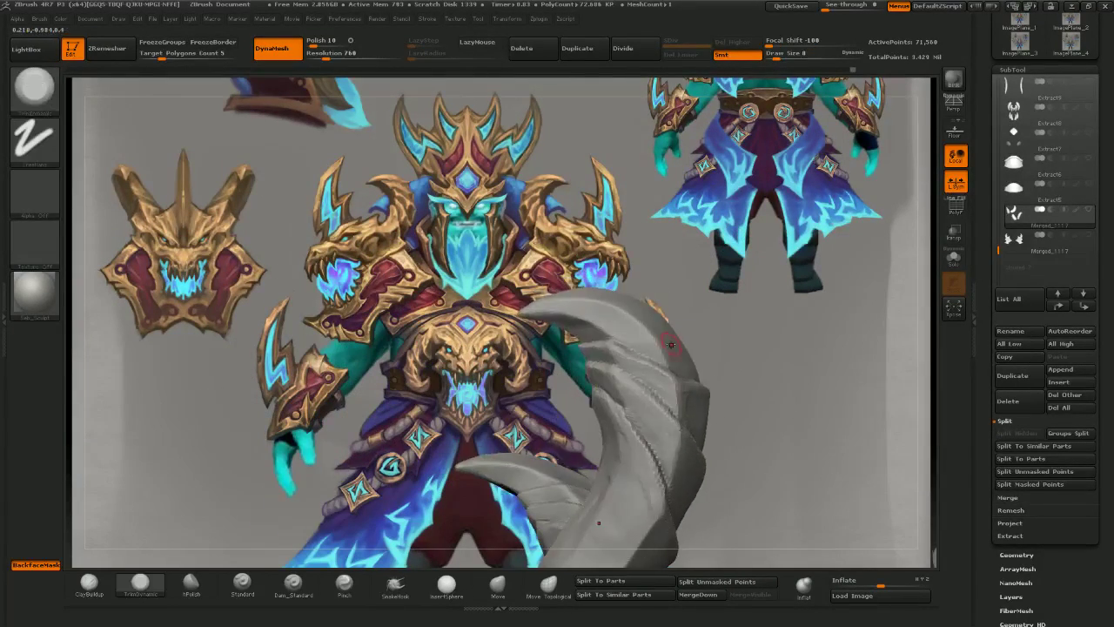
key("ctrl")
key("ctrl")
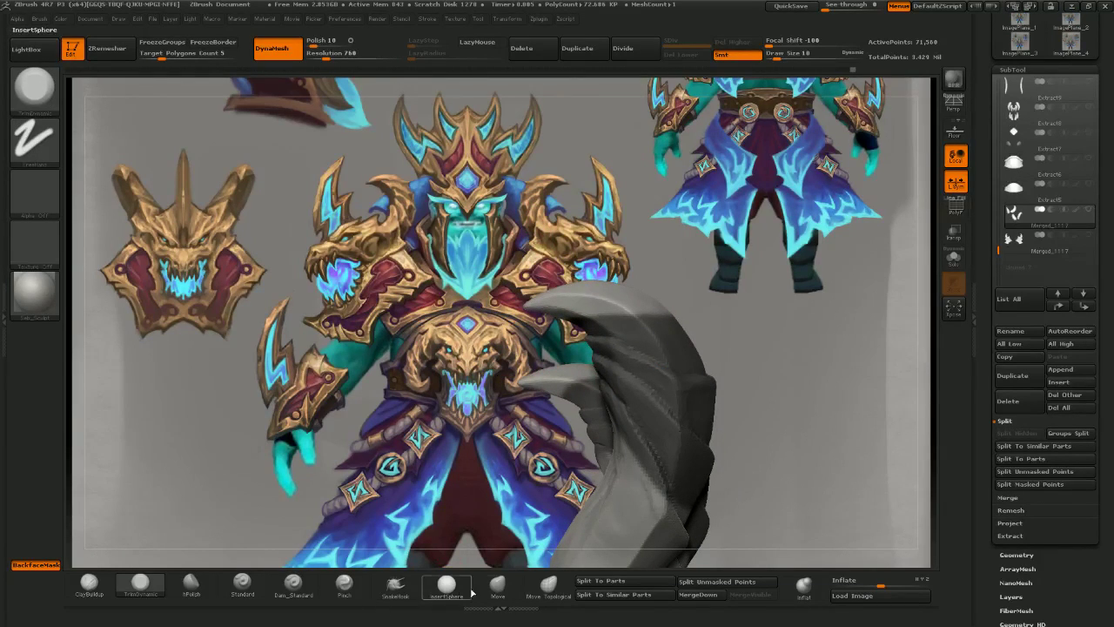
- Pull the unmasked horn tips outward over the masked segments with a large Move brush and SnakeHook
left_click(491, 587)
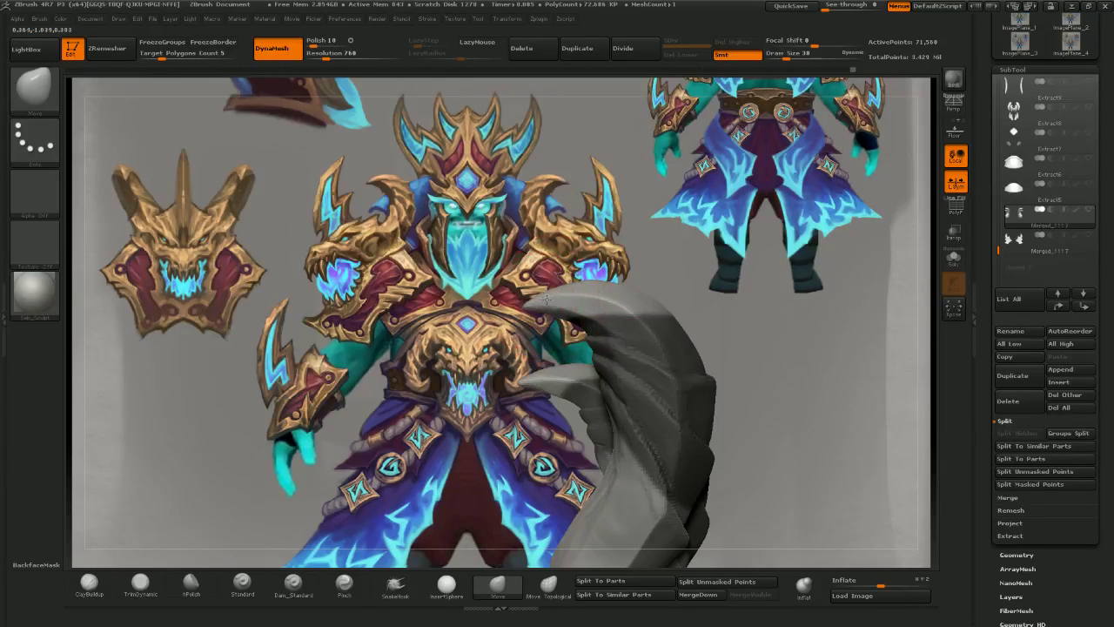
left_click_drag(546, 299, 564, 294)
left_click_drag(757, 383, 732, 261)
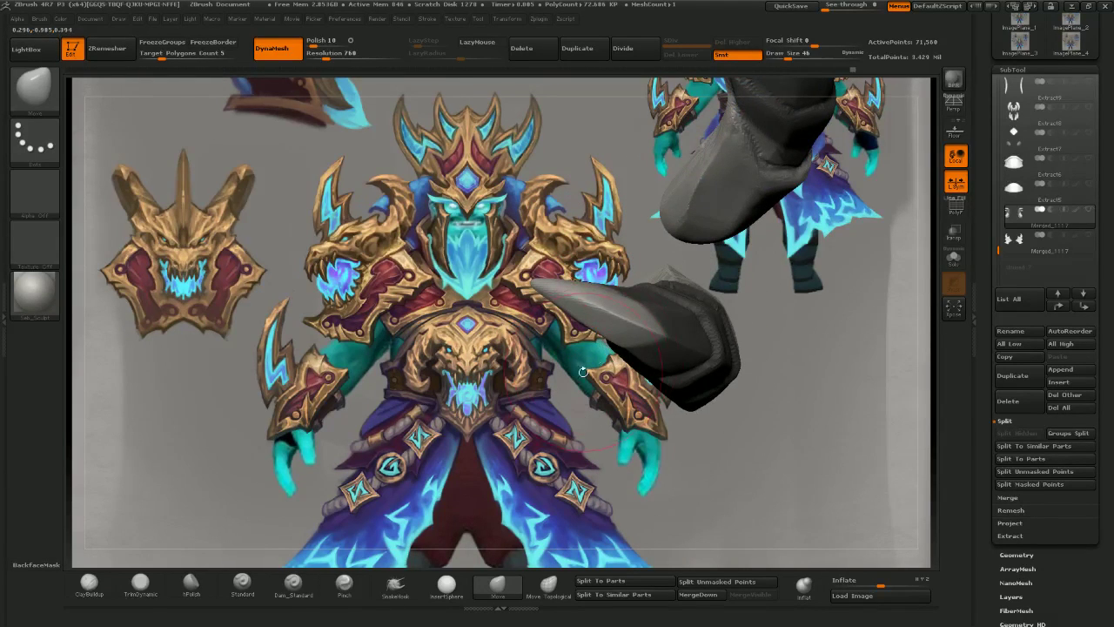
mouse_move(583, 371)
left_mouse_down()
mouse_move(609, 452)
mouse_move(670, 470)
mouse_move(699, 235)
mouse_move(683, 300)
left_mouse_up()
mouse_move(611, 320)
left_mouse_down()
mouse_move(607, 345)
mouse_move(704, 429)
mouse_move(650, 328)
mouse_move(614, 341)
mouse_move(665, 312)
left_mouse_up()
left_click_drag(654, 343, 673, 344)
mouse_move(739, 288)
left_mouse_down()
mouse_move(716, 279)
mouse_move(727, 278)
left_mouse_up()
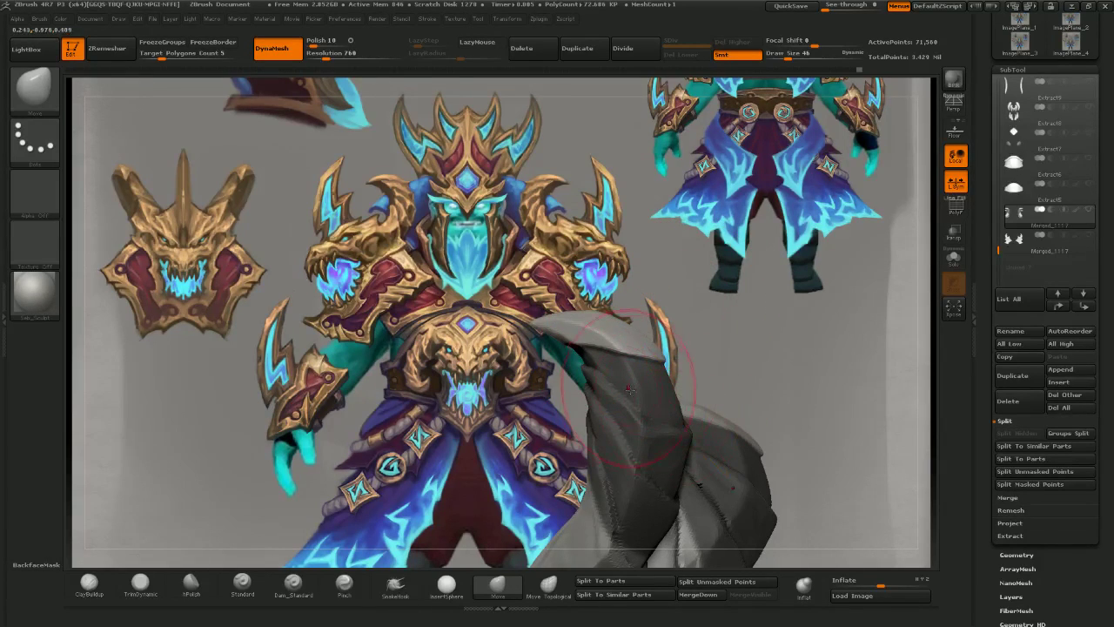
left_click_drag(648, 281, 669, 276)
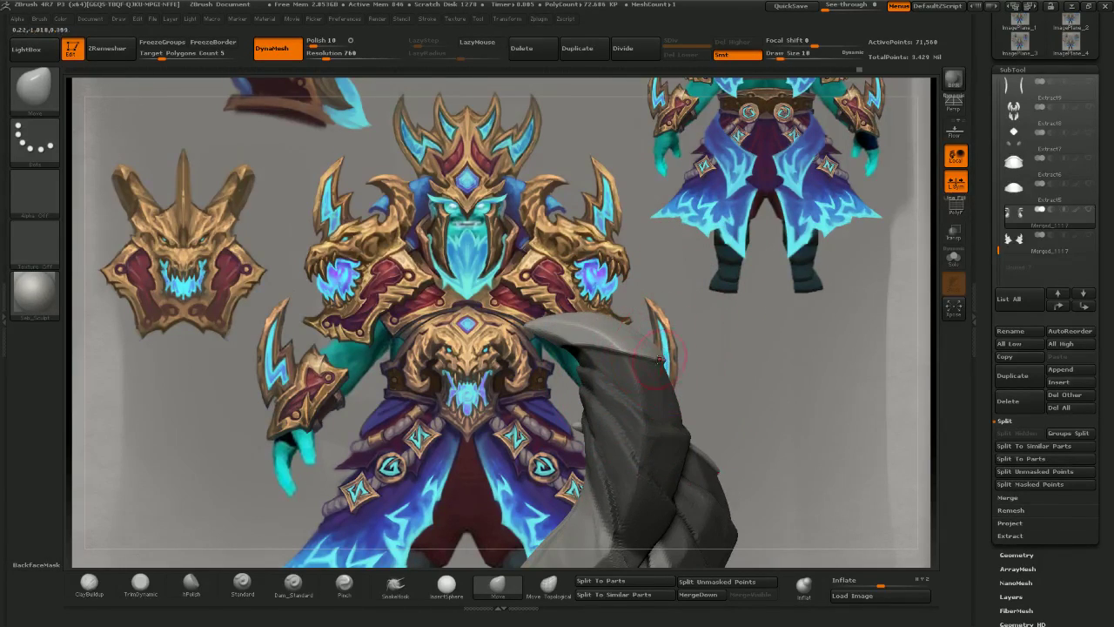
left_click(396, 585)
mouse_move(650, 353)
left_mouse_down()
mouse_move(672, 361)
mouse_move(696, 338)
mouse_move(831, 346)
left_mouse_up()
- Thicken the overhanging base edge of the unmasked horn tips with the ClayBuildup brush
left_click(90, 586)
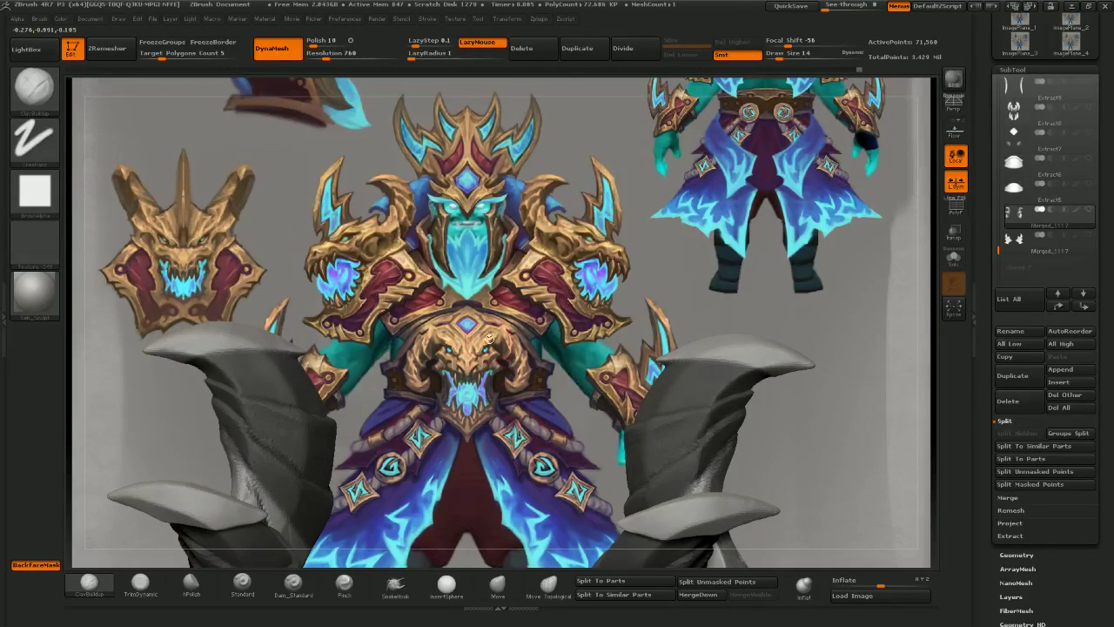
left_click_drag(489, 340, 557, 344)
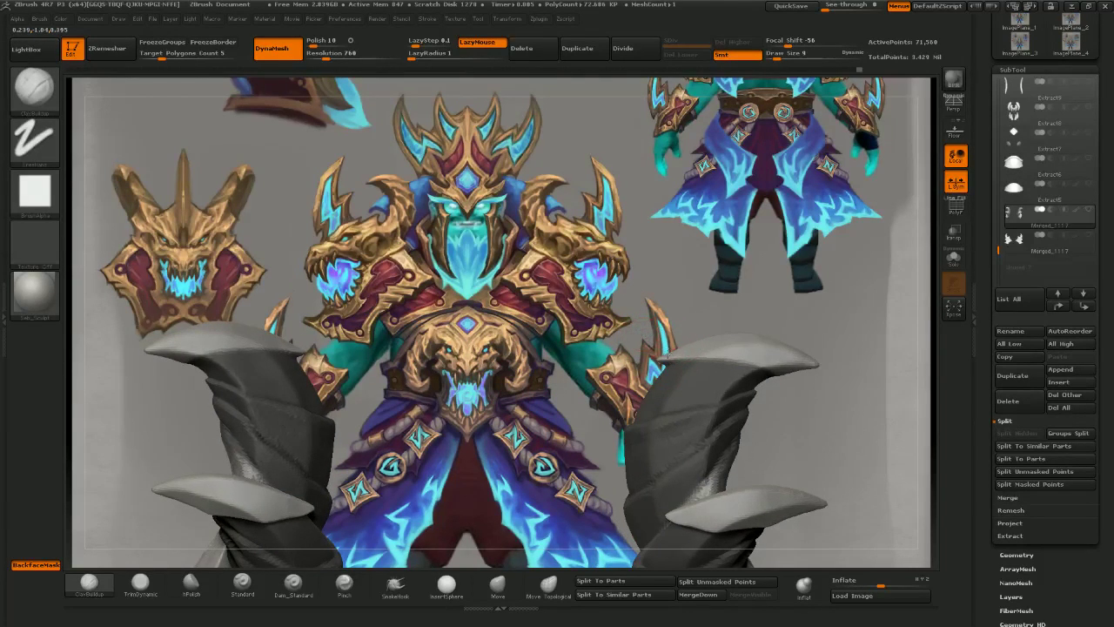
left_click_drag(657, 350, 631, 356)
right_click_drag(611, 361, 621, 356)
right_click_drag(561, 383, 620, 350)
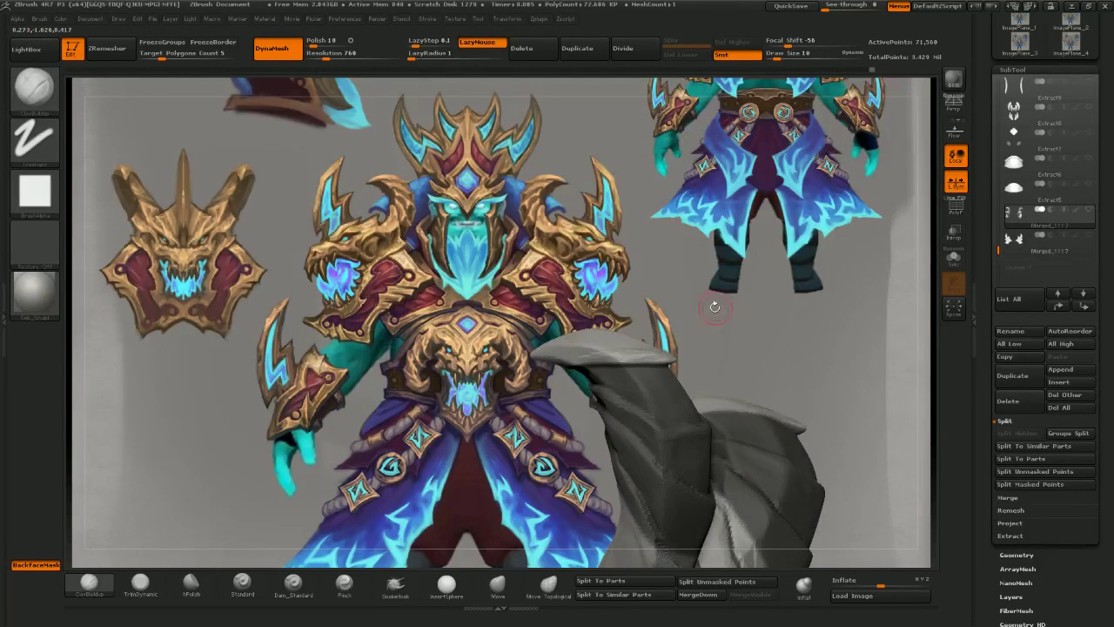
left_click_drag(714, 304, 624, 368)
right_click_drag(625, 368, 621, 362)
key("[")
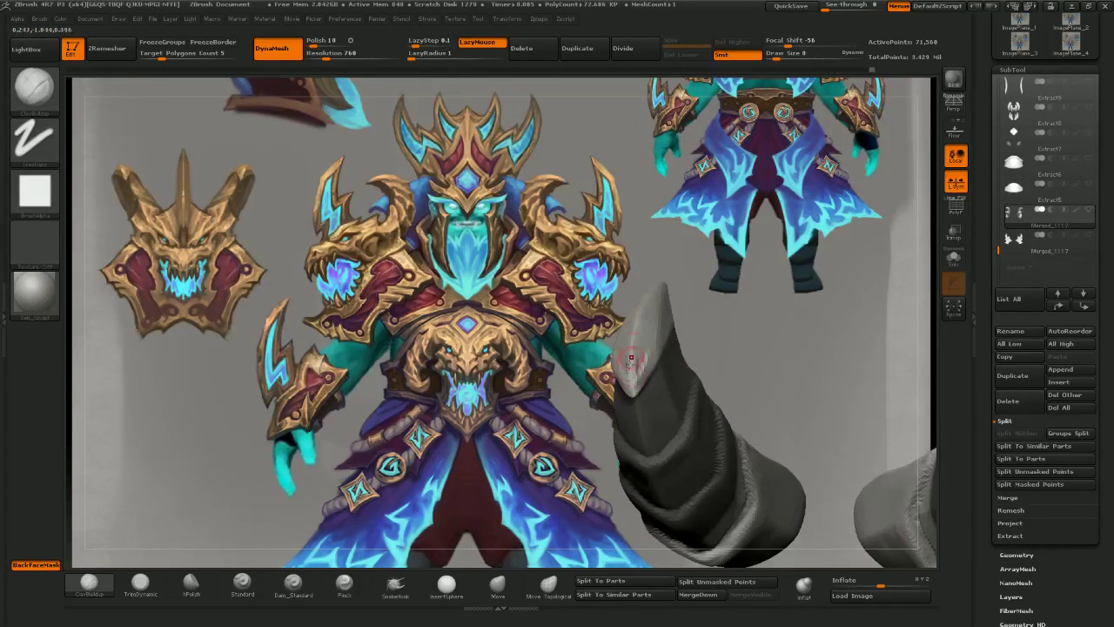
- Build up the outer face and sides of the horn tips with ClayBuildup at draw sizes 7 and 8
left_click_drag(637, 303, 629, 350)
right_click_drag(639, 291, 653, 317)
right_click_drag(656, 270, 662, 329)
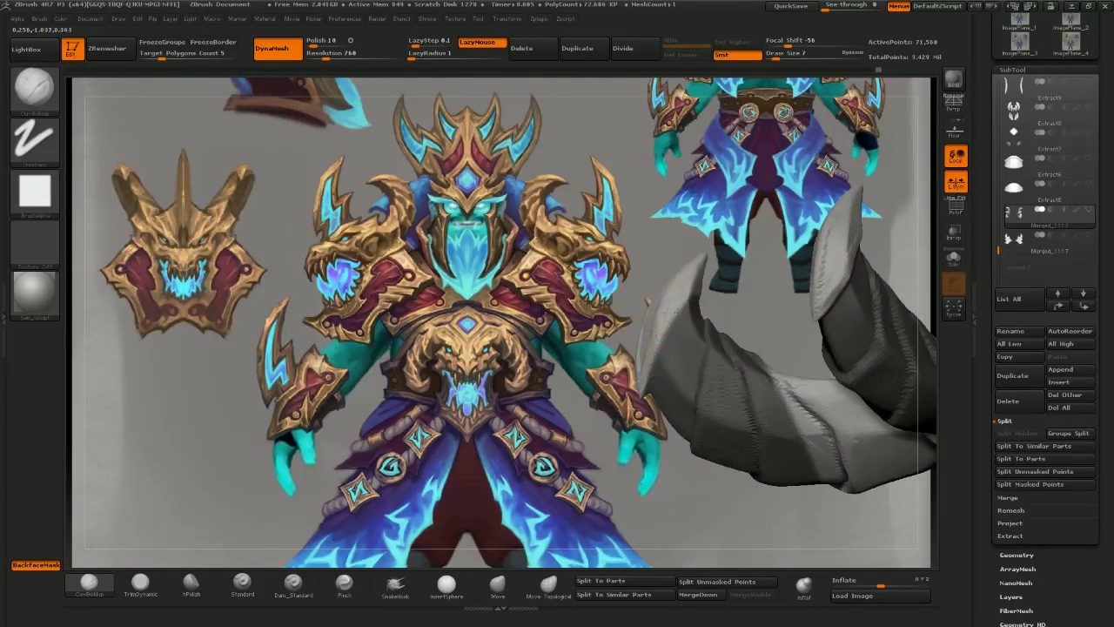
left_click_drag(733, 268, 682, 304)
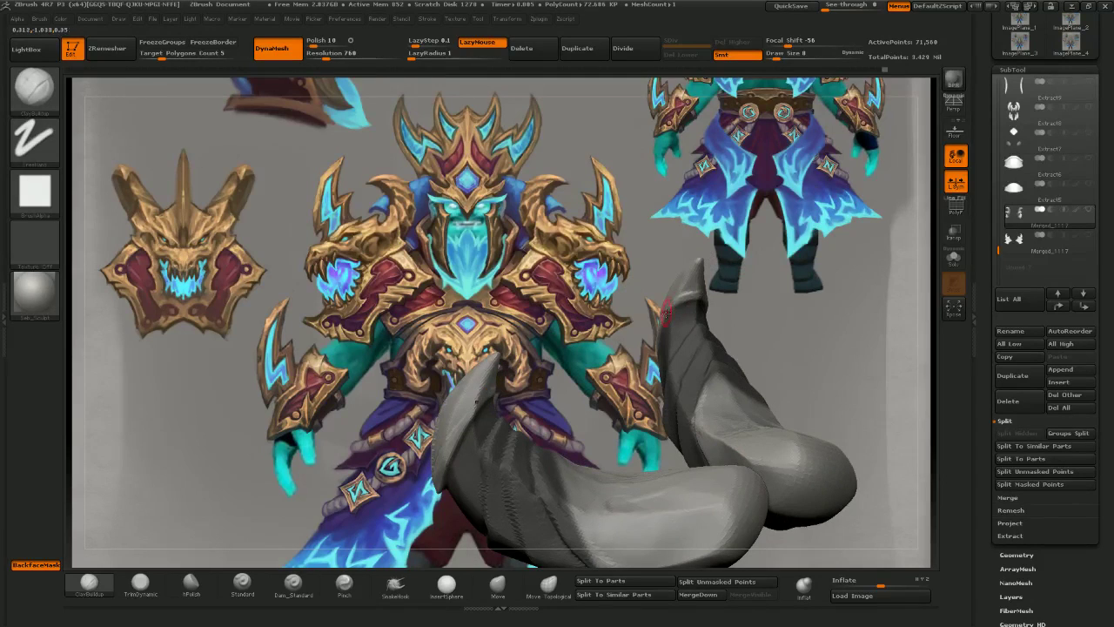
left_click_drag(624, 326, 661, 304)
left_click_drag(770, 282, 724, 294)
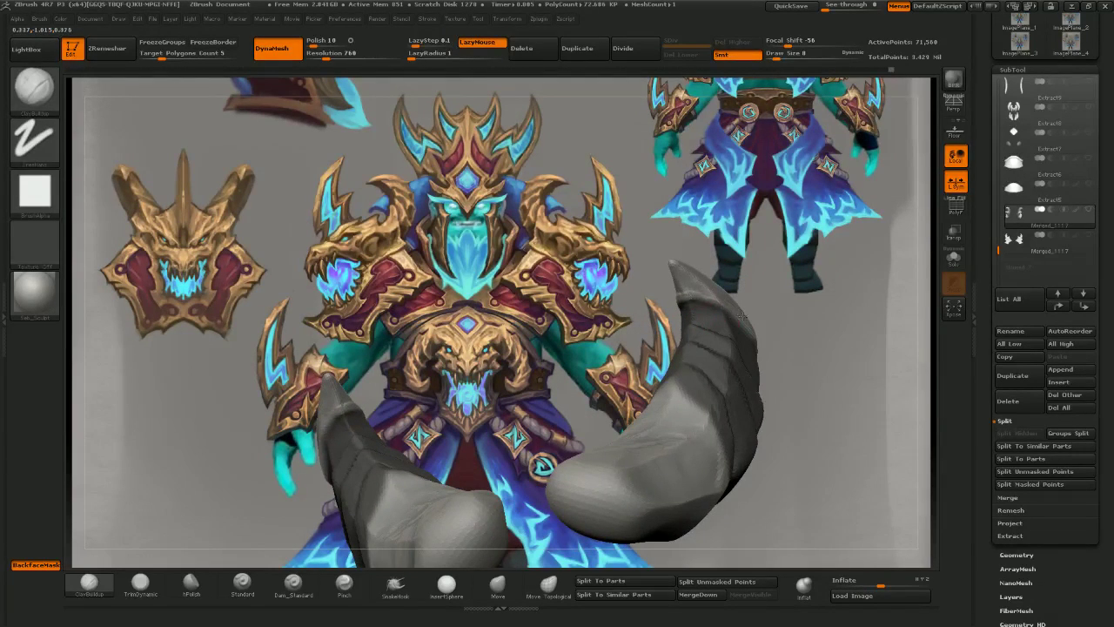
left_click_drag(796, 309, 696, 285)
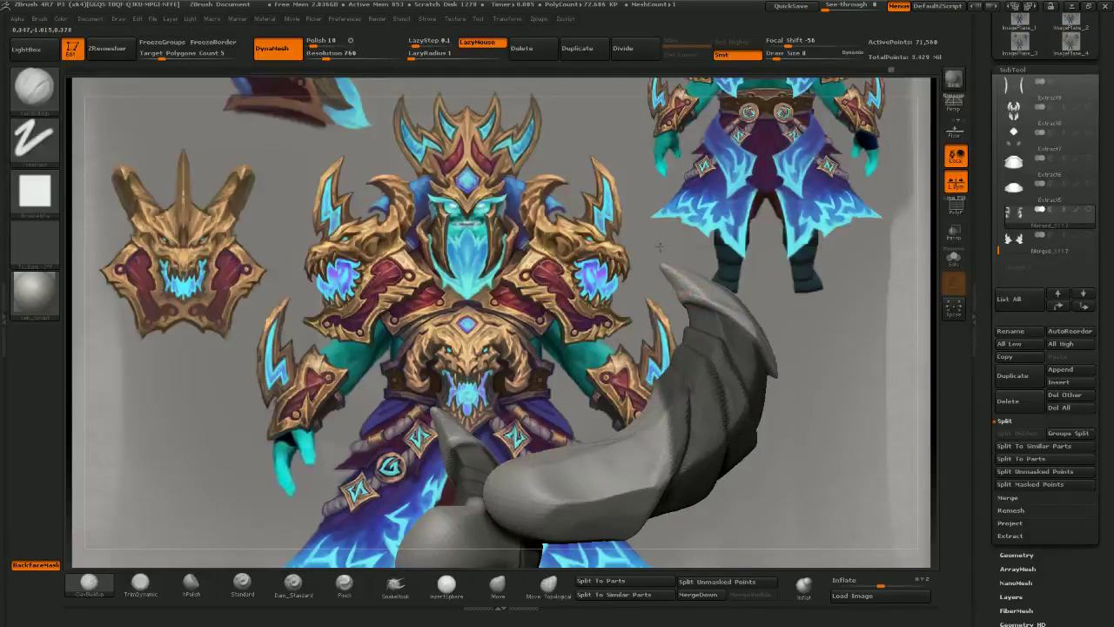
left_click_drag(659, 247, 698, 299)
left_click_drag(780, 336, 721, 322)
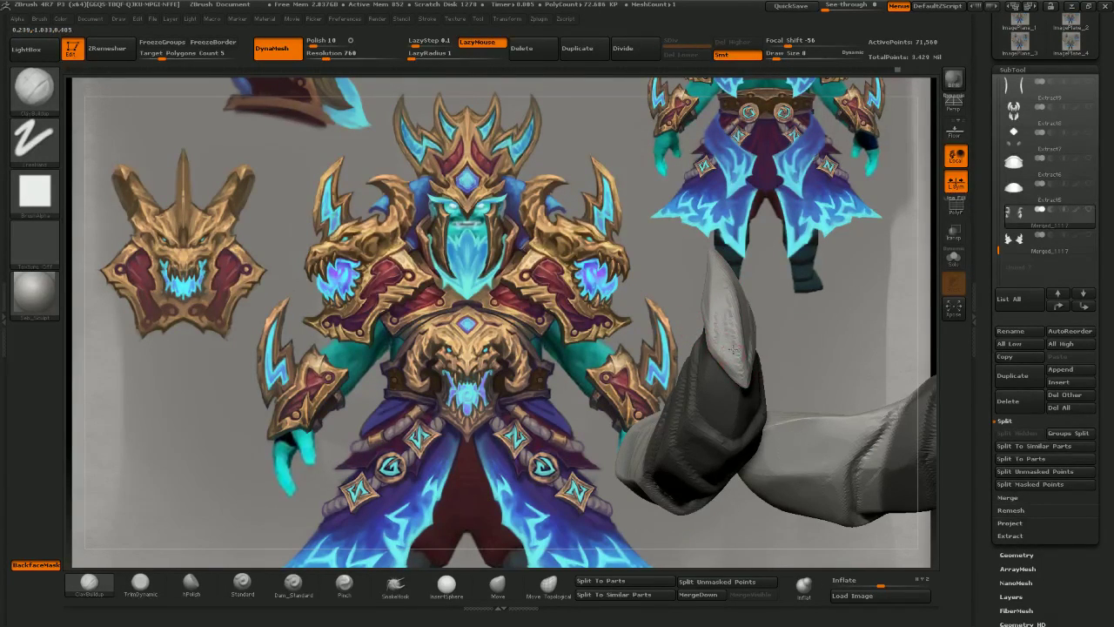
- Build up the rear edge of the horn tip with ClayBuildup at draw size 8, and clear the horn's mask
mouse_move(760, 234)
left_mouse_down()
mouse_move(738, 330)
mouse_move(752, 316)
mouse_move(759, 334)
mouse_move(739, 253)
mouse_move(797, 241)
left_mouse_up()
left_click_drag(787, 316, 804, 301)
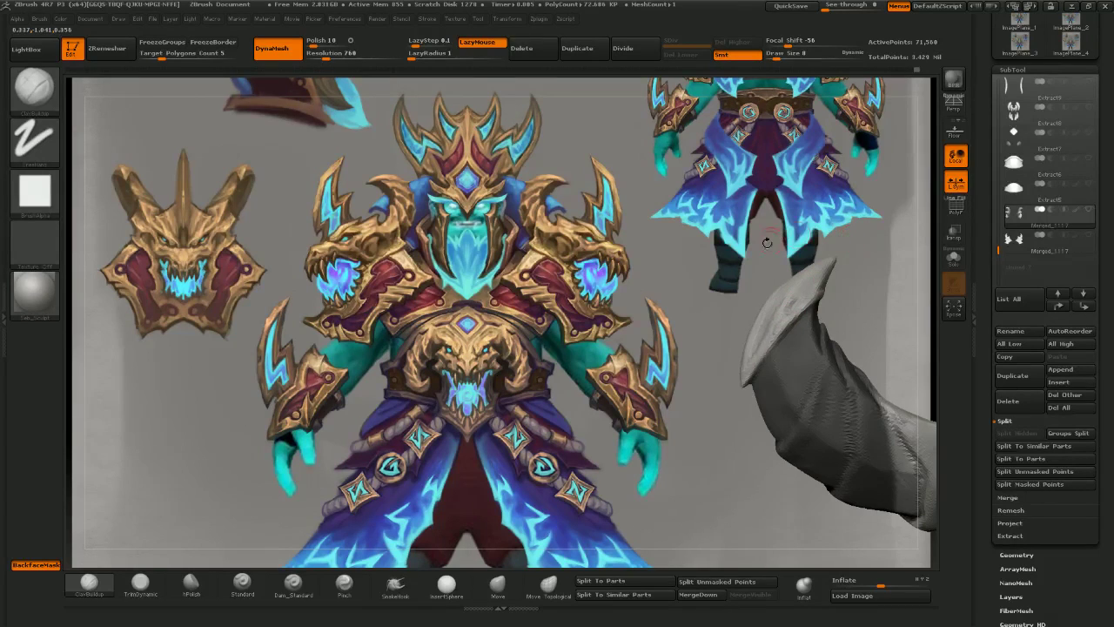
left_click_drag(767, 243, 687, 261)
left_click_drag(749, 296, 814, 423, "alt")
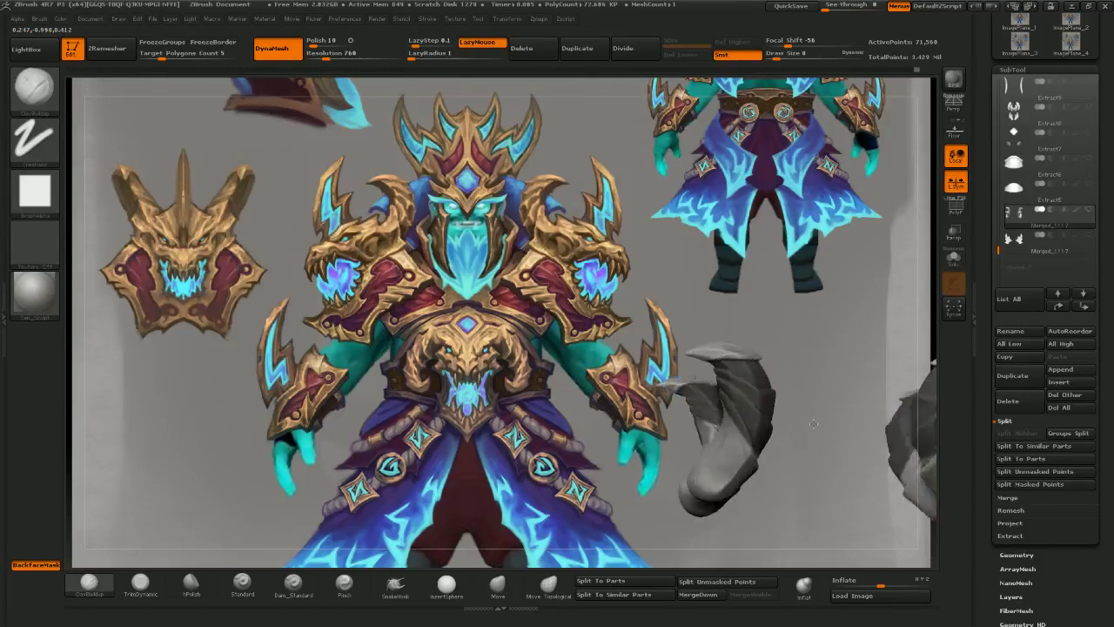
mouse_move(813, 423)
right_mouse_down("ctrl")
mouse_move(822, 387)
mouse_move(794, 351)
mouse_move(756, 344)
mouse_move(735, 378)
mouse_move(778, 398)
mouse_move(820, 322)
mouse_move(764, 343)
mouse_move(756, 375)
mouse_move(711, 323)
right_mouse_up("ctrl")
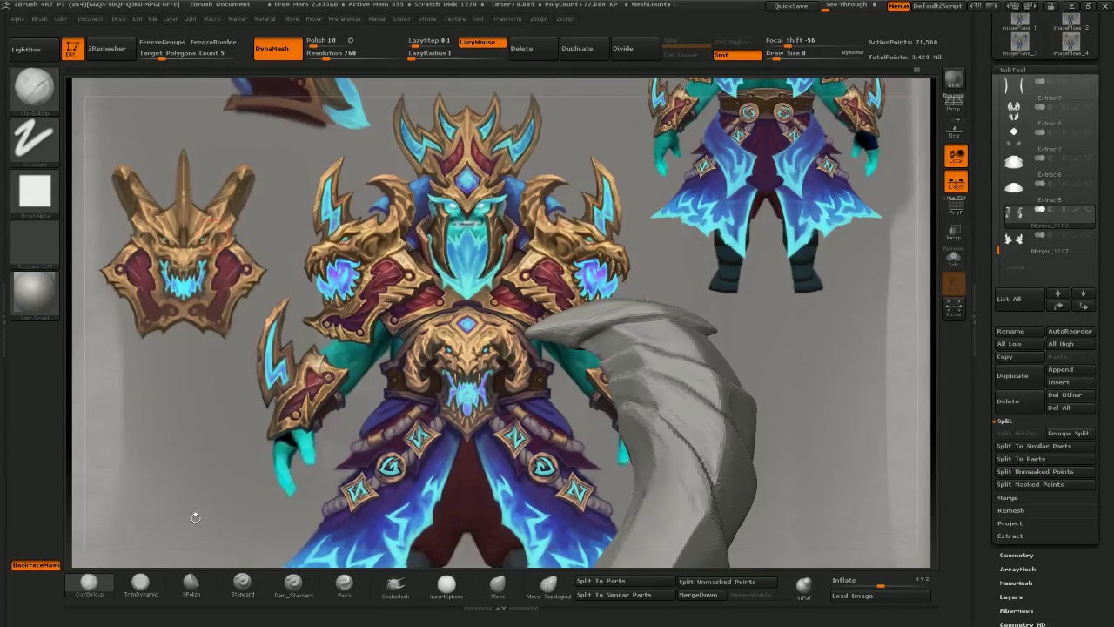
- Flatten the built-up surfaces of the horn tips with TrimDynamic from several angles
left_click(144, 587)
right_click_drag(548, 248, 568, 216)
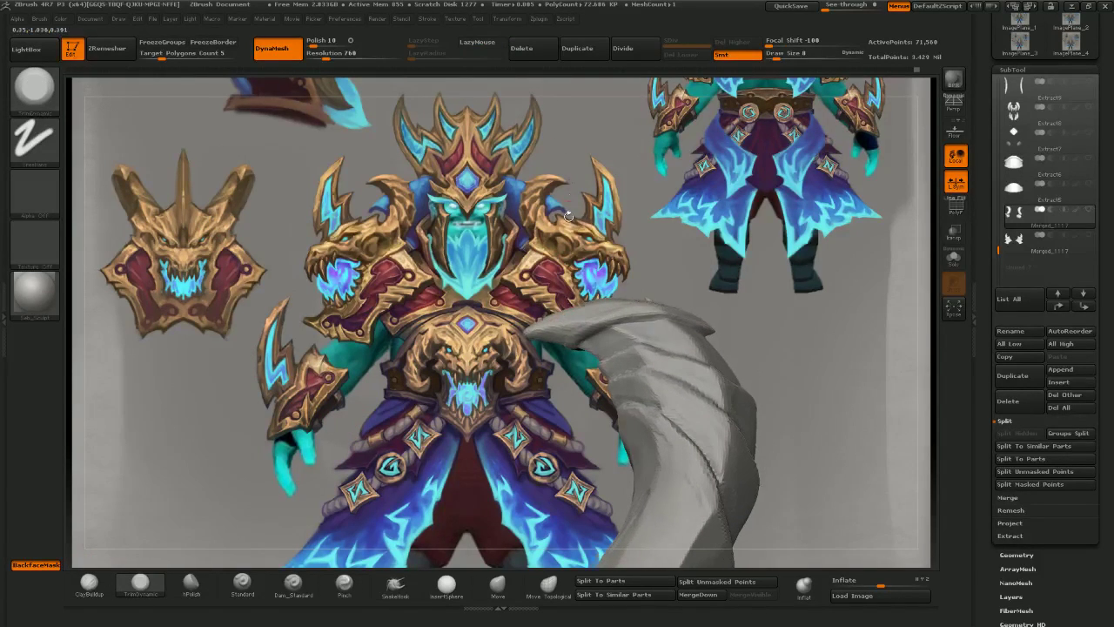
left_click_drag(568, 216, 564, 228)
mouse_move(508, 298)
left_mouse_down()
mouse_move(606, 209)
mouse_move(545, 254)
mouse_move(592, 268)
left_mouse_up()
left_click_drag(632, 194, 615, 261)
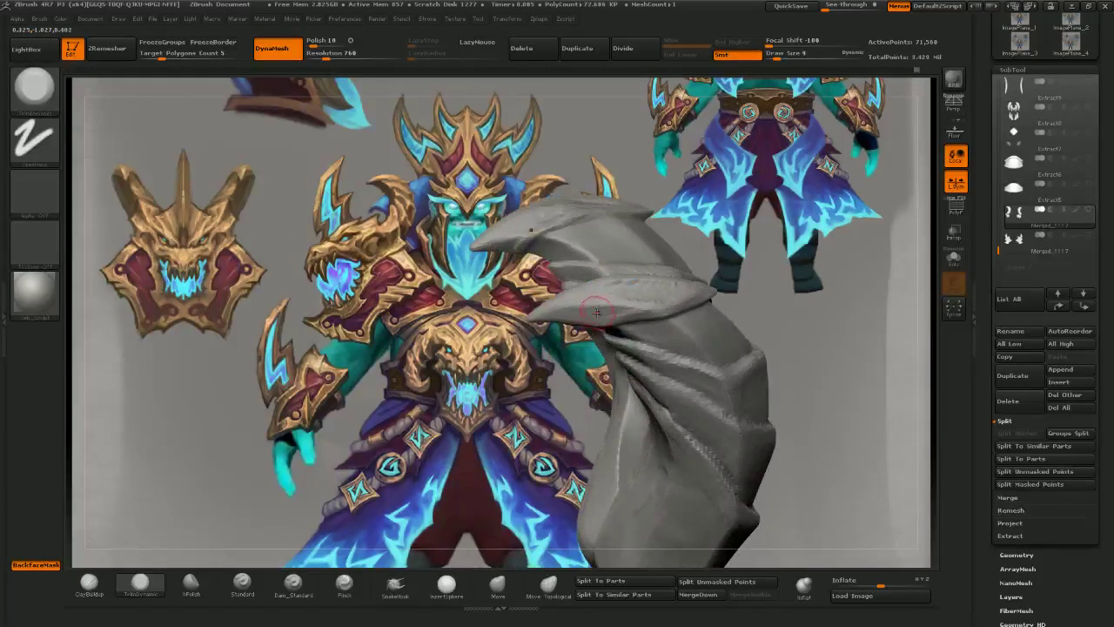
left_click_drag(538, 352, 585, 161)
left_click_drag(589, 278, 614, 276)
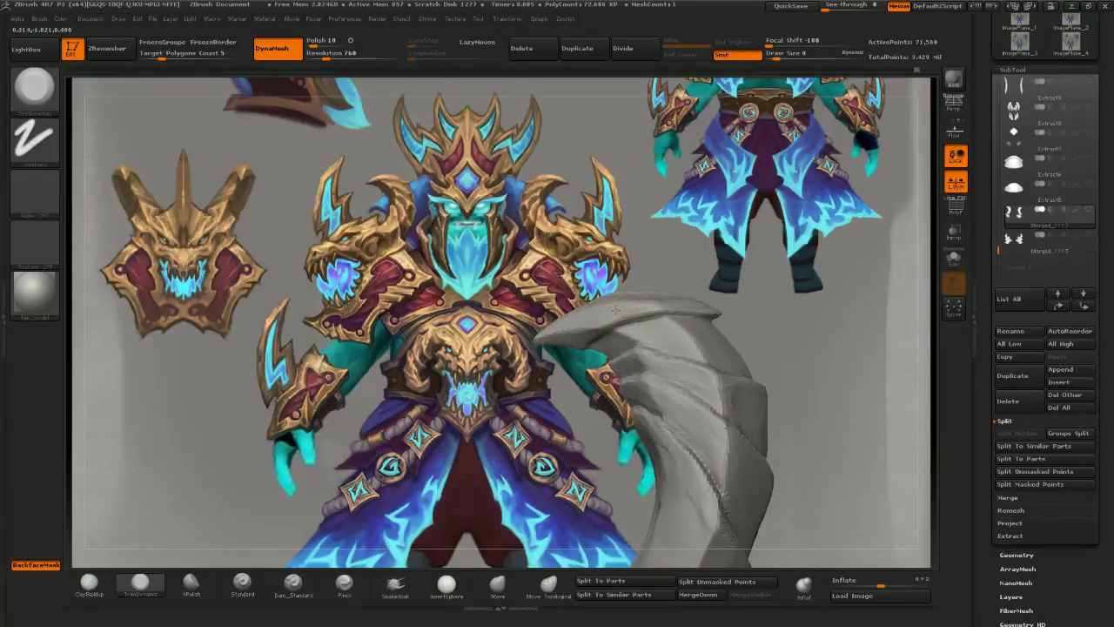
- Flatten the upper and side surfaces of the overhanging horn tip with TrimDynamic at draw sizes 8 and 9
mouse_move(640, 315)
left_mouse_down()
mouse_move(629, 257)
mouse_move(645, 291)
mouse_move(654, 288)
left_mouse_up()
mouse_move(575, 282)
left_mouse_down()
mouse_move(553, 312)
mouse_move(574, 311)
left_mouse_up()
left_click_drag(566, 353, 574, 426)
left_click_drag(550, 322, 574, 314)
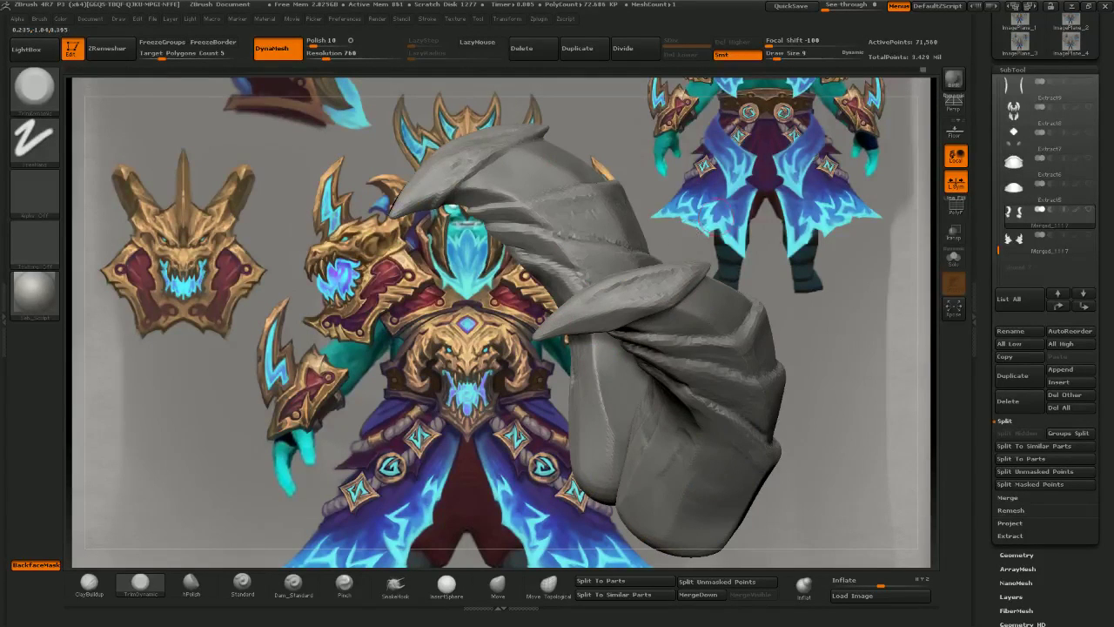
key("ctrl+z")
left_click_drag(716, 218, 635, 285)
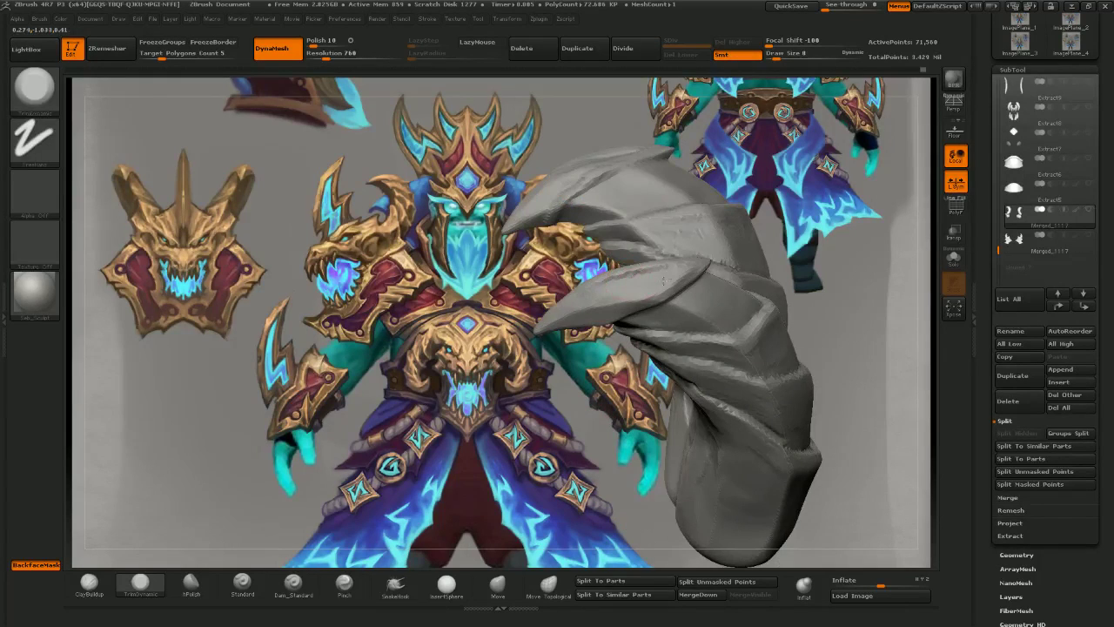
left_click_drag(148, 392, 140, 536)
left_click(91, 584)
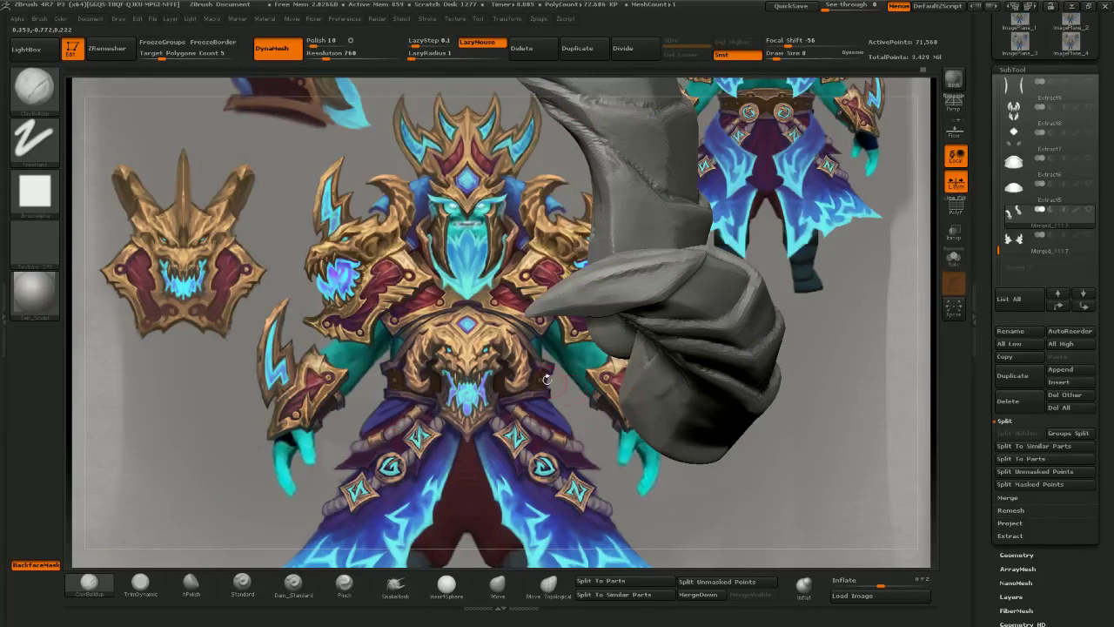
key("ctrl+z")
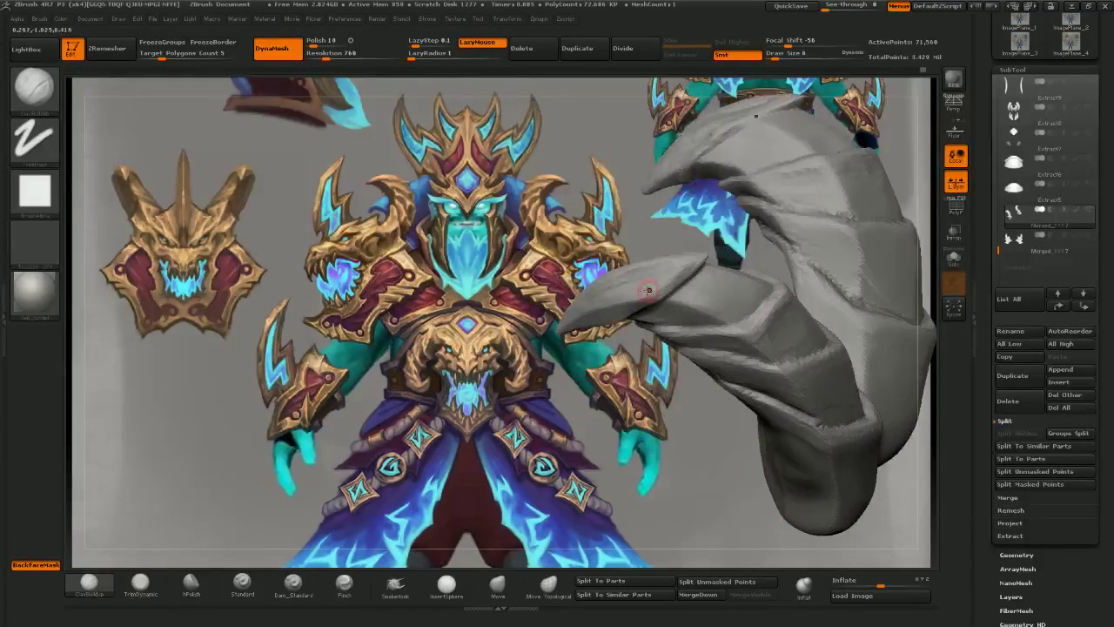
mouse_move(728, 237)
left_mouse_down()
mouse_move(686, 267)
mouse_move(651, 263)
mouse_move(689, 267)
left_mouse_up()
- Pull the rear corner of the overhanging horn tip into shape with the Move brush at a small draw size
left_click(499, 585)
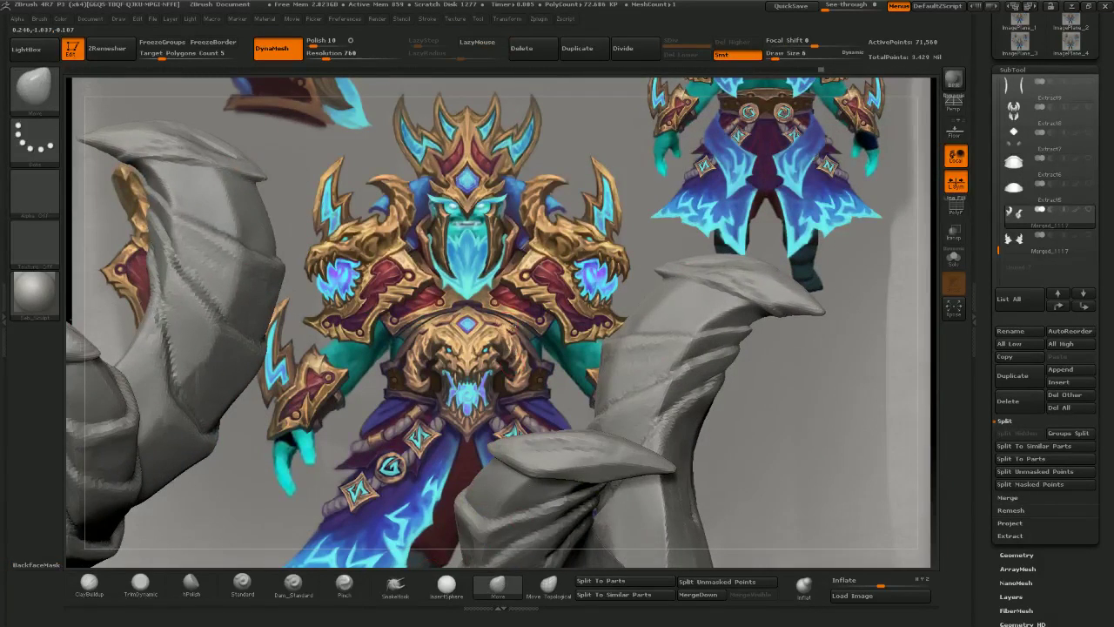
left_click_drag(609, 352, 648, 344)
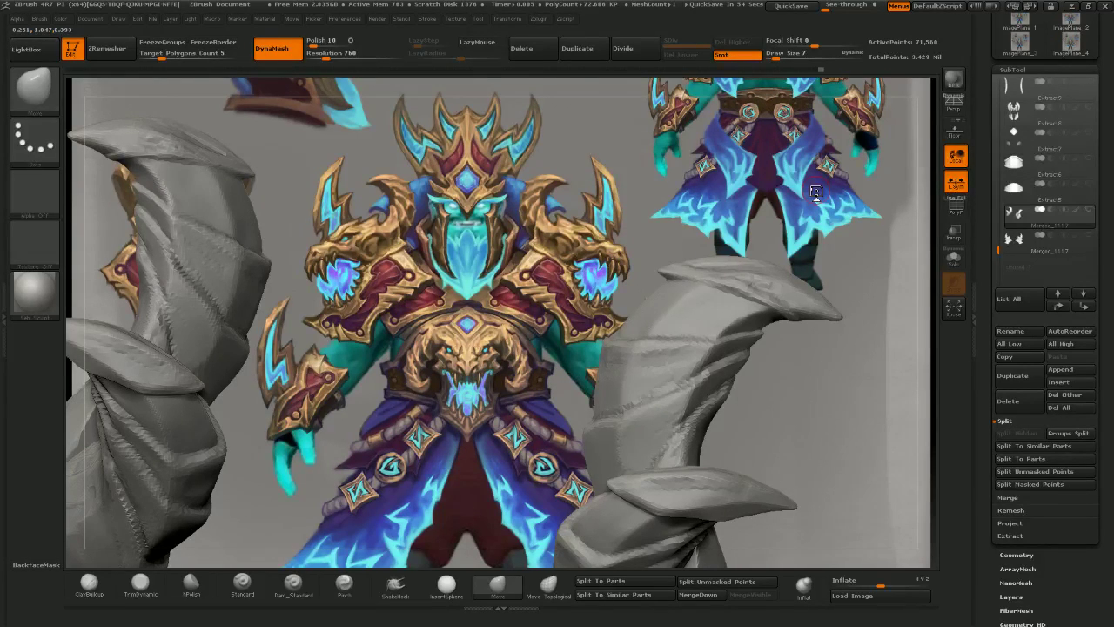
left_click_drag(578, 85, 634, 182)
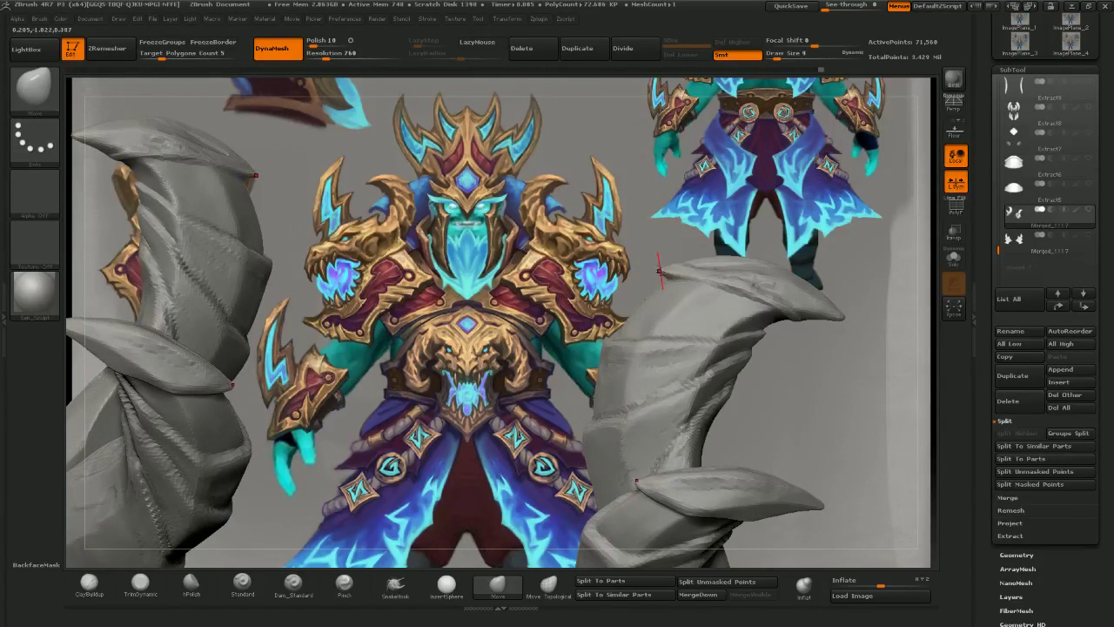
key("]")
mouse_move(665, 271)
left_mouse_down()
mouse_move(651, 268)
mouse_move(703, 251)
mouse_move(792, 258)
left_mouse_up()
- Adjust the back edge and outline of the horn tip with the Move brush at draw sizes 14 to 22
key("[")
key("[")
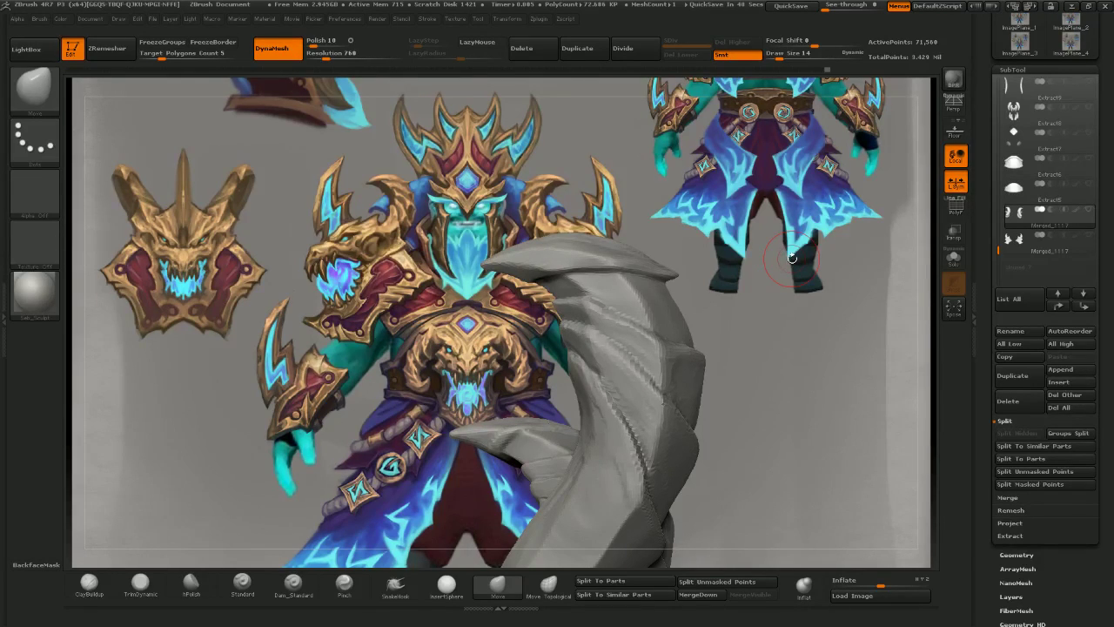
left_click_drag(631, 163, 651, 174)
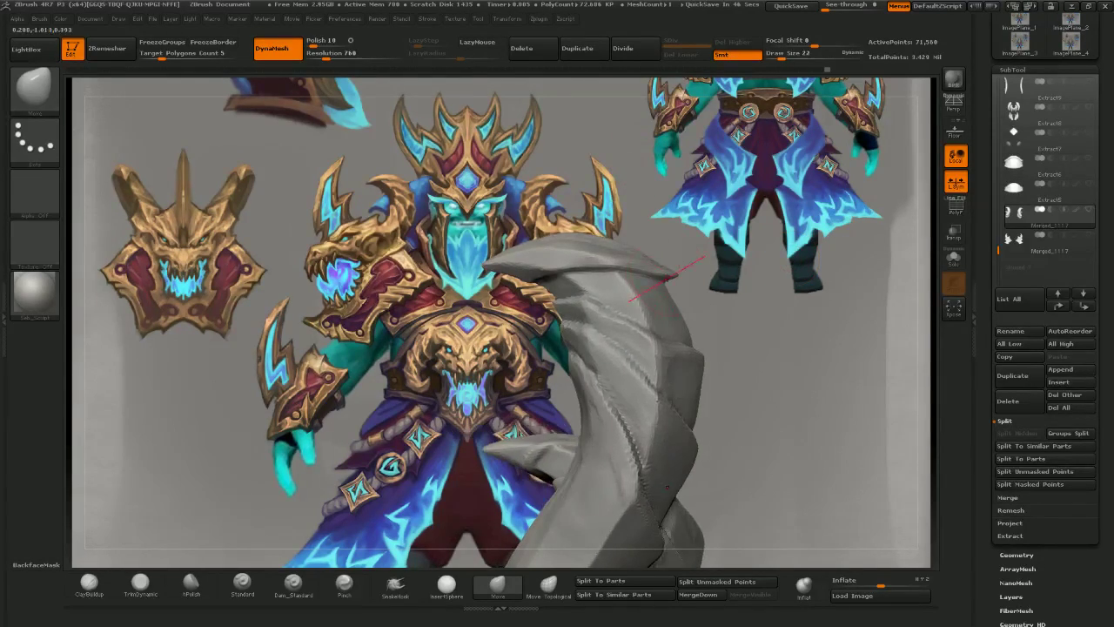
mouse_move(669, 250)
left_mouse_down()
mouse_move(659, 351)
mouse_move(640, 296)
mouse_move(661, 251)
left_mouse_up()
left_click_drag(628, 126, 659, 137)
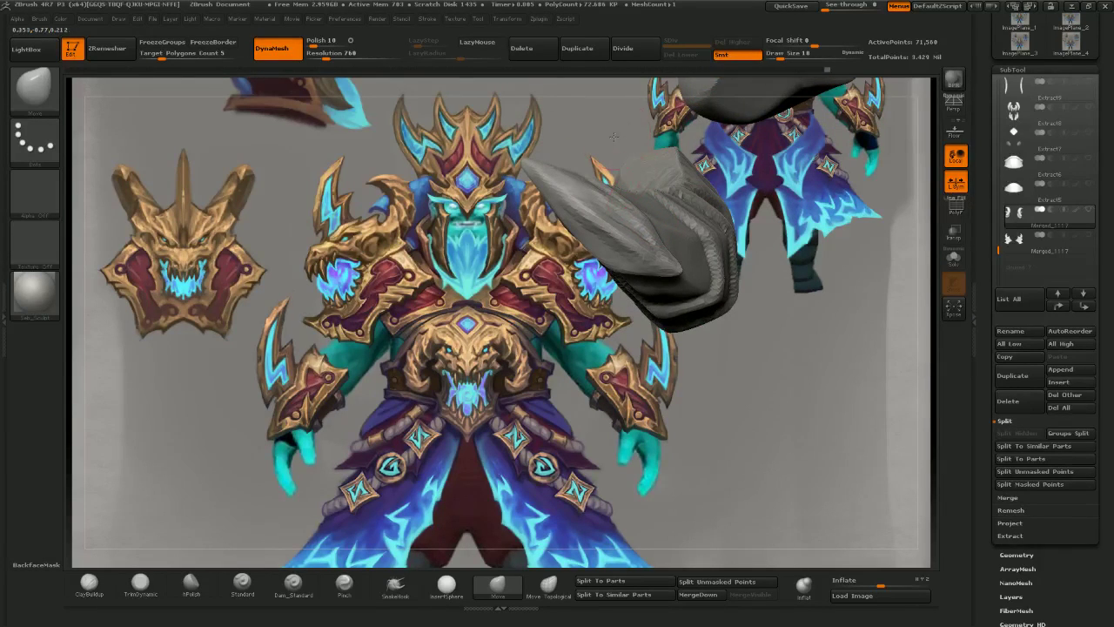
- Reshape the broad silhouette of the horn tip from above and the side with the Move brush at draw size 34
mouse_move(648, 219)
left_mouse_down()
mouse_move(570, 213)
mouse_move(576, 191)
mouse_move(606, 190)
mouse_move(596, 109)
mouse_move(580, 130)
mouse_move(585, 148)
left_mouse_up()
key("bracketright")
key("bracketright")
left_click_drag(552, 192, 543, 196)
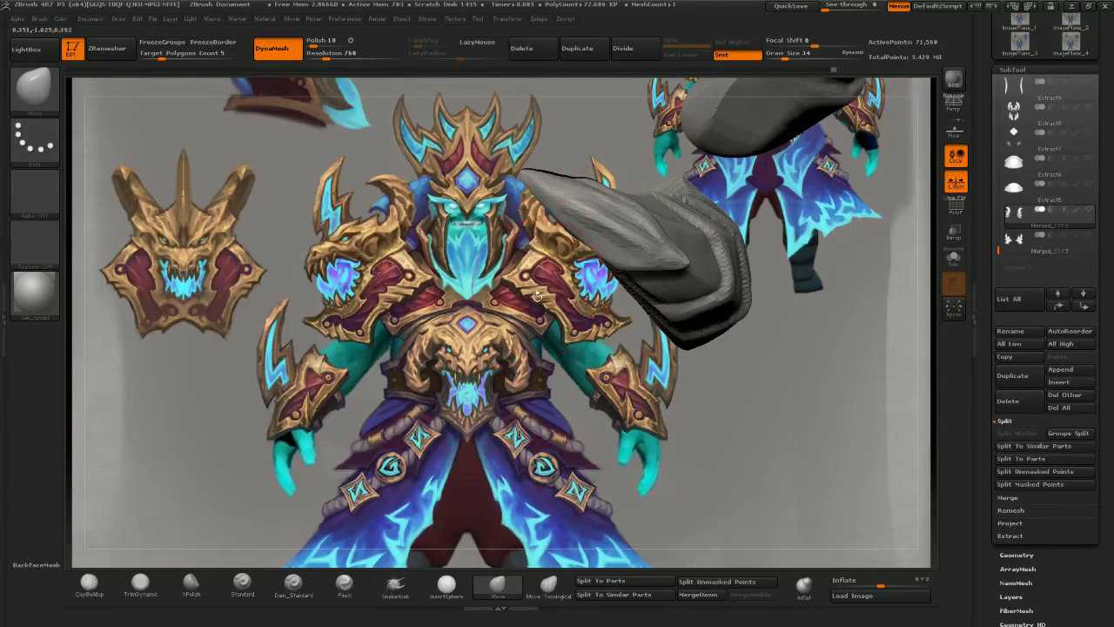
left_click_drag(538, 275, 574, 73)
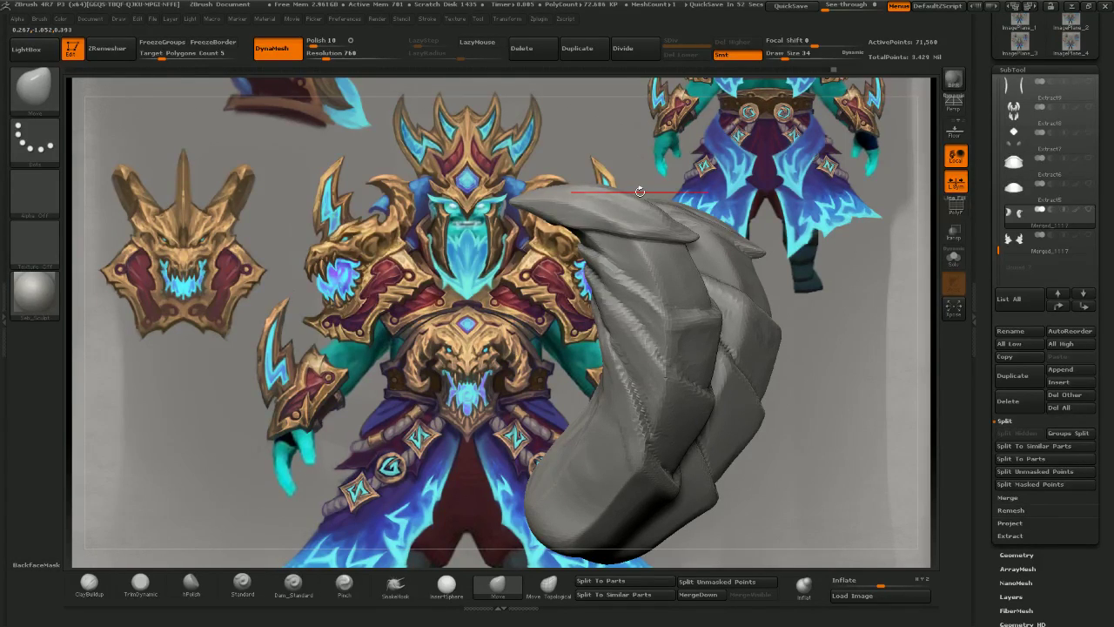
left_click_drag(641, 188, 621, 263)
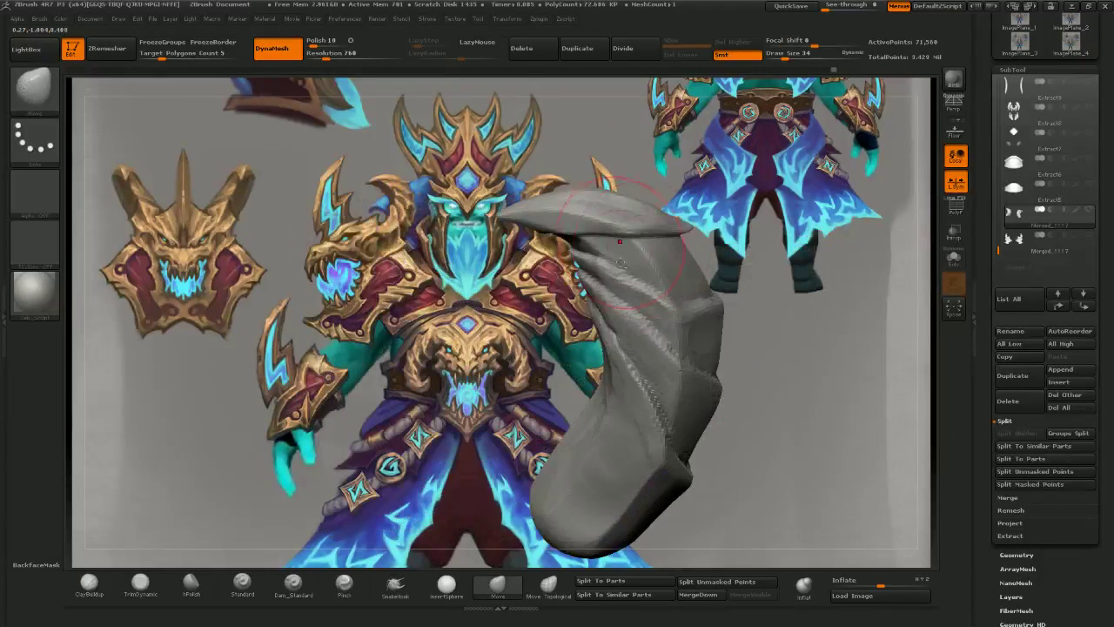
right_click_drag(620, 264, 620, 292, "alt")
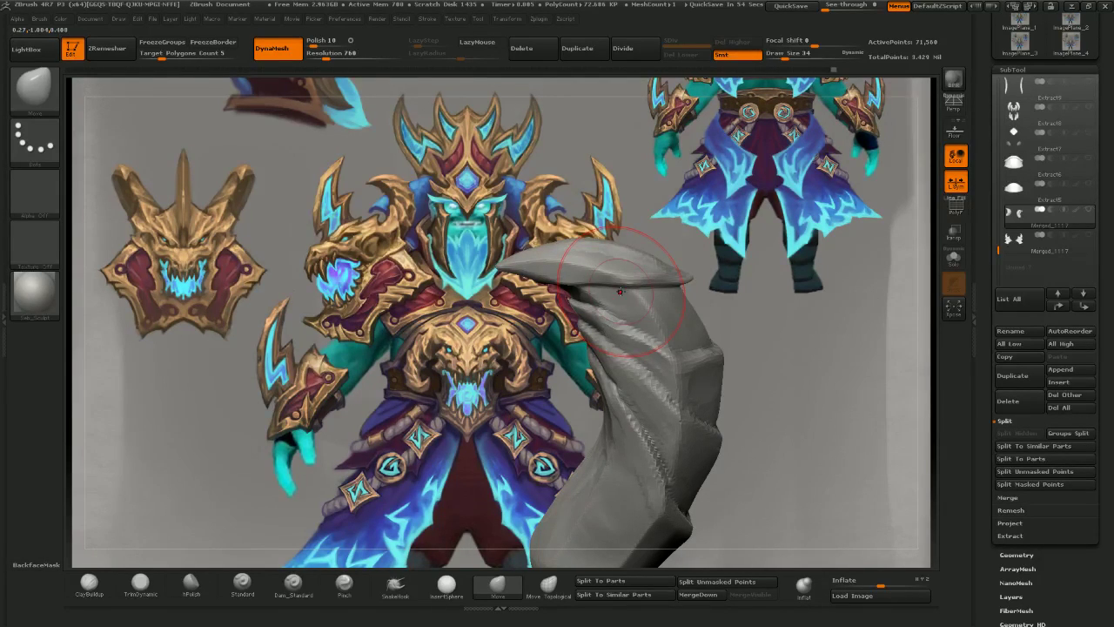
mouse_move(630, 277)
right_mouse_down()
mouse_move(651, 265)
mouse_move(555, 248)
right_mouse_up()
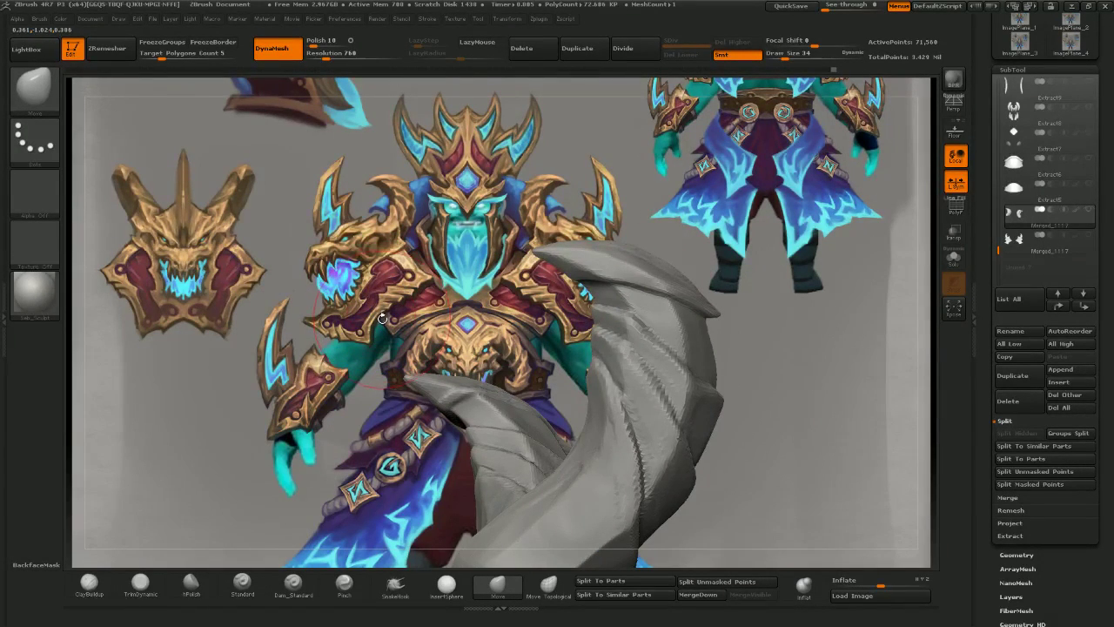
- Try to shift the underside of the horn tip near its front point with the Move brush at draw size 14
right_click_drag(380, 303, 408, 301)
key("bracketleft")
key("bracketleft")
key("bracketleft")
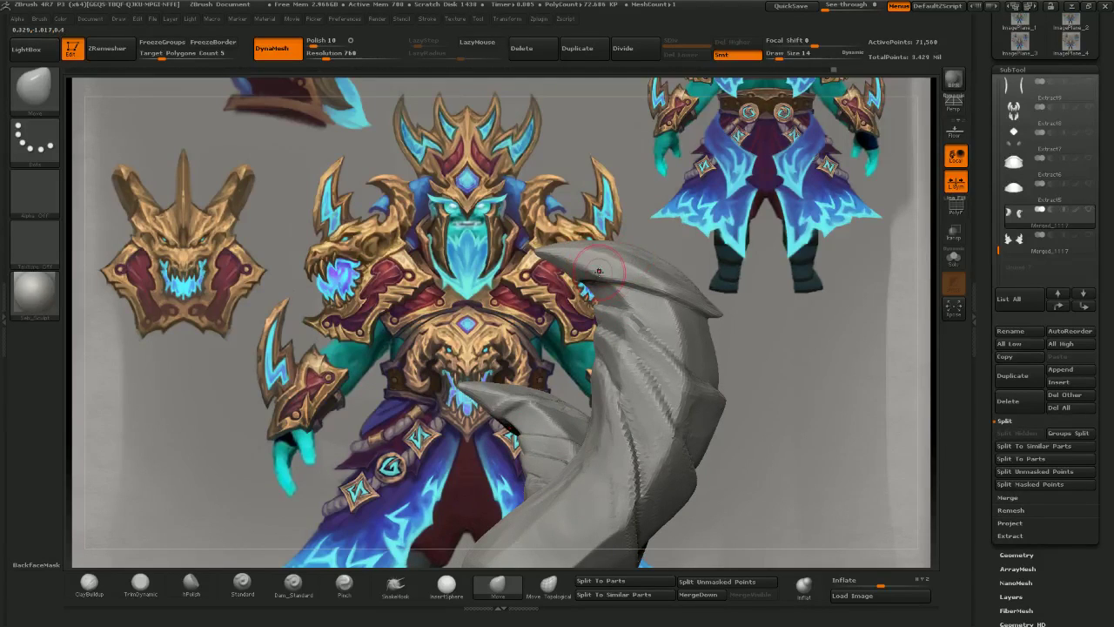
left_click_drag(598, 268, 592, 268)
key("ctrl+z")
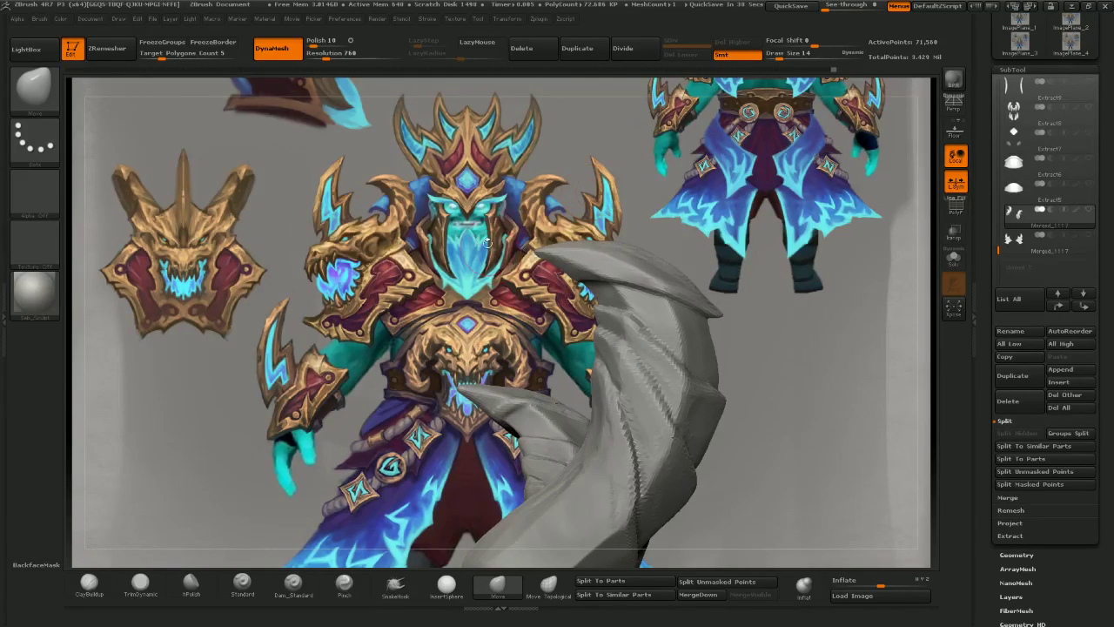
left_click_drag(487, 244, 587, 258)
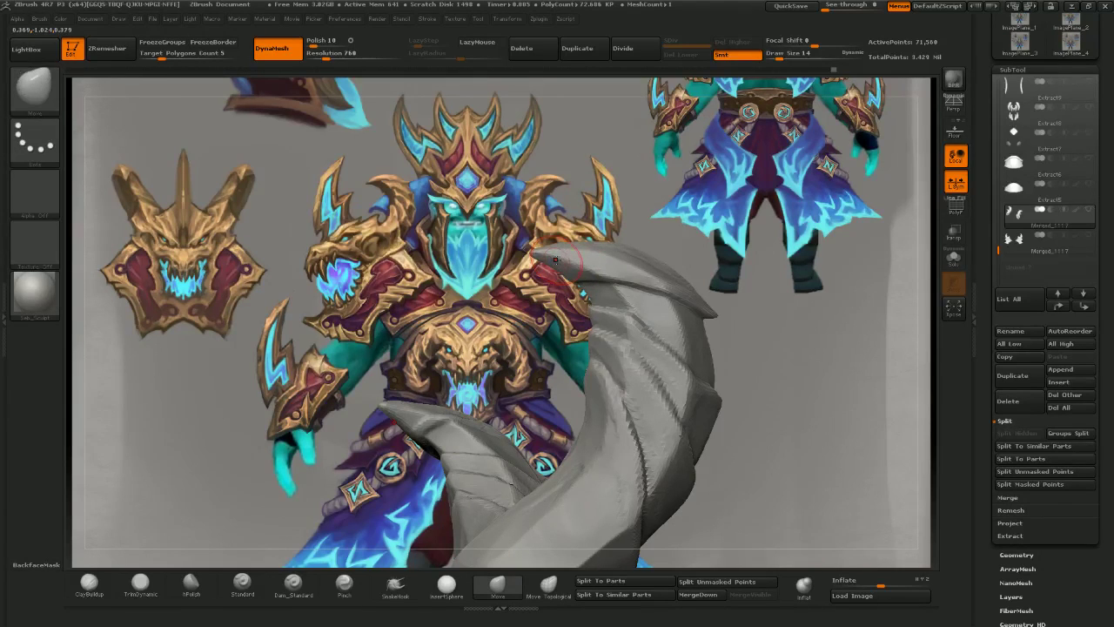
- Flatten the sides and rear of the reshaped horn tip with TrimDynamic at draw size 9
left_click(142, 584)
left_click_drag(601, 175, 599, 268)
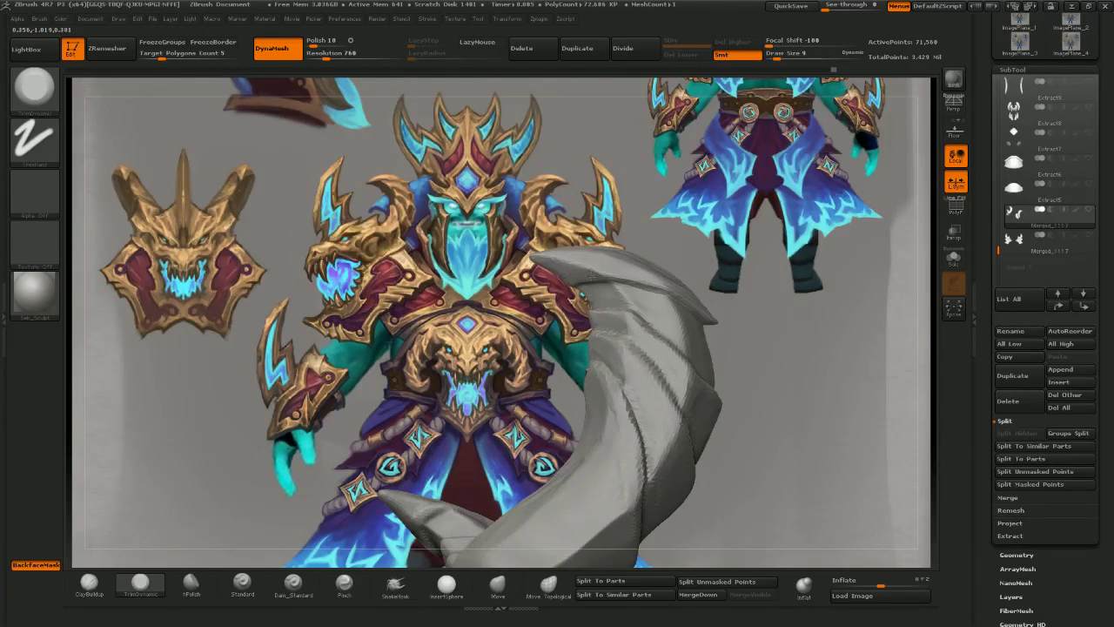
mouse_move(561, 180)
left_mouse_down()
mouse_move(677, 244)
mouse_move(639, 229)
left_mouse_up()
mouse_move(724, 300)
left_mouse_down()
mouse_move(683, 291)
mouse_move(633, 304)
left_mouse_up()
left_click_drag(729, 276, 687, 284)
left_click_drag(766, 251, 745, 222)
mouse_move(559, 331)
left_mouse_down()
mouse_move(600, 297)
mouse_move(607, 275)
left_mouse_up()
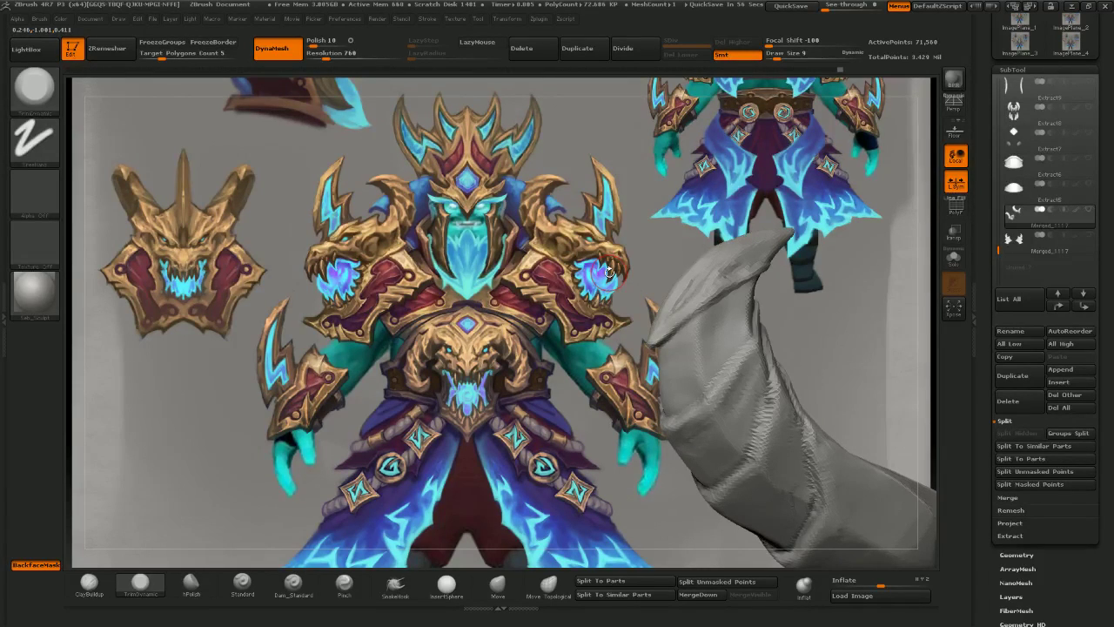
left_click_drag(609, 272, 599, 294)
- Refine the planes along the horn tip's crest and lower edge with TrimDynamic at draw sizes 8 and 6
left_click_drag(723, 282, 752, 261)
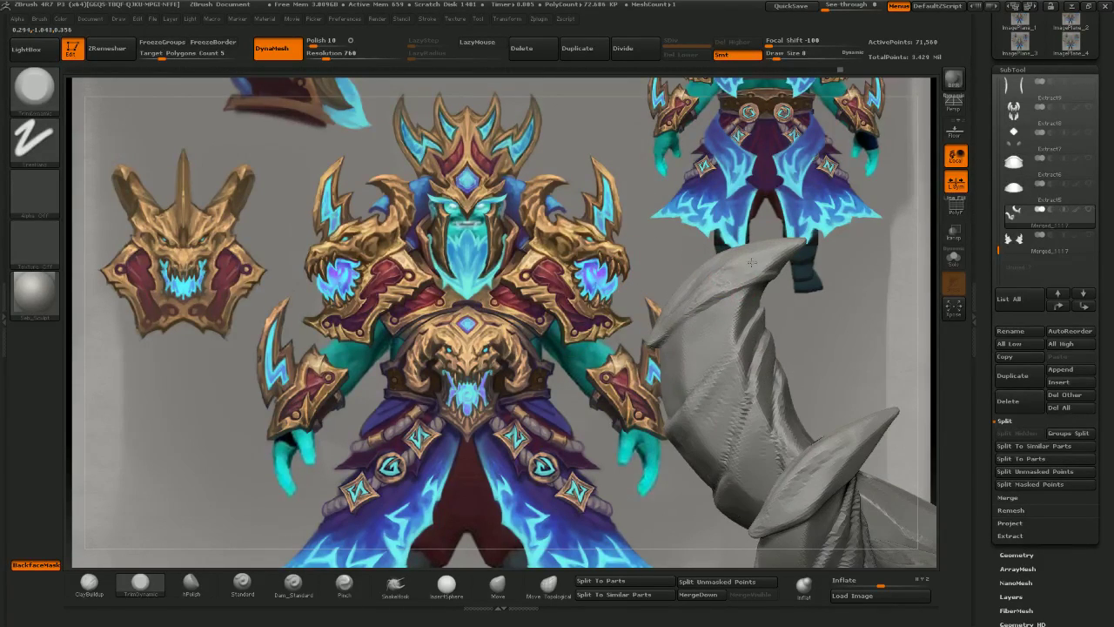
key("ctrl+z")
left_click_drag(646, 288, 672, 285)
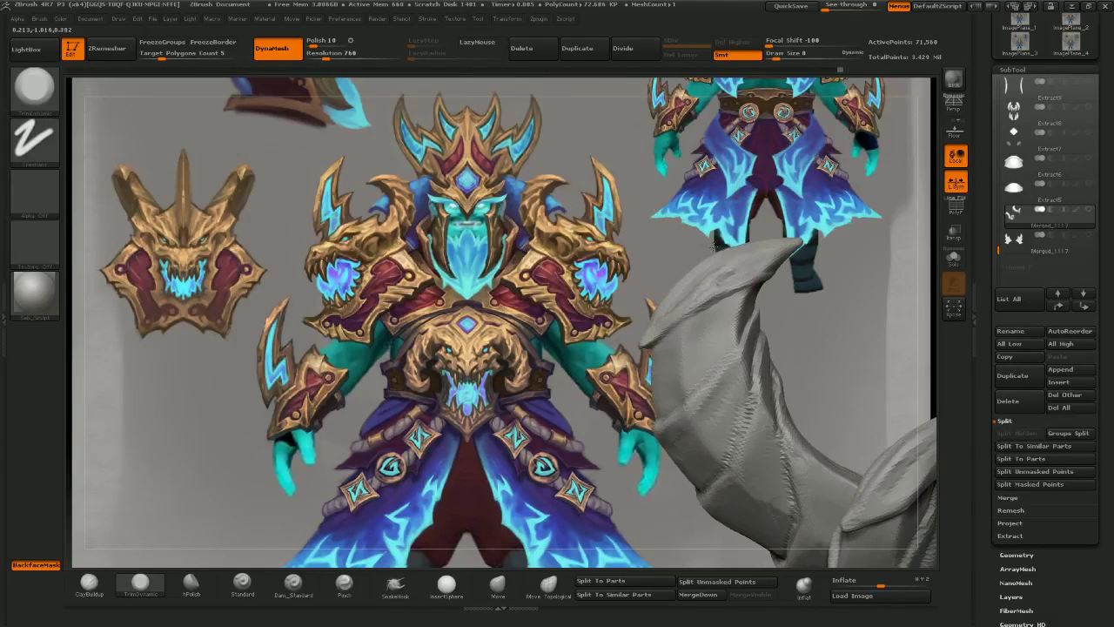
left_click_drag(811, 190, 807, 231)
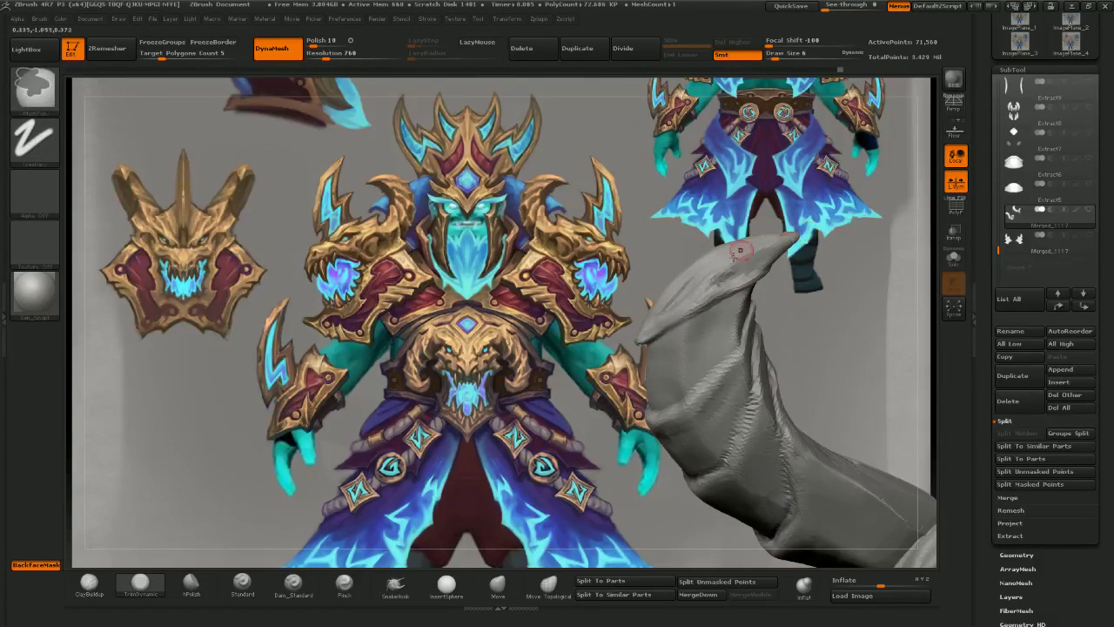
mouse_move(852, 304)
left_mouse_down()
mouse_move(724, 325)
mouse_move(699, 291)
left_mouse_up()
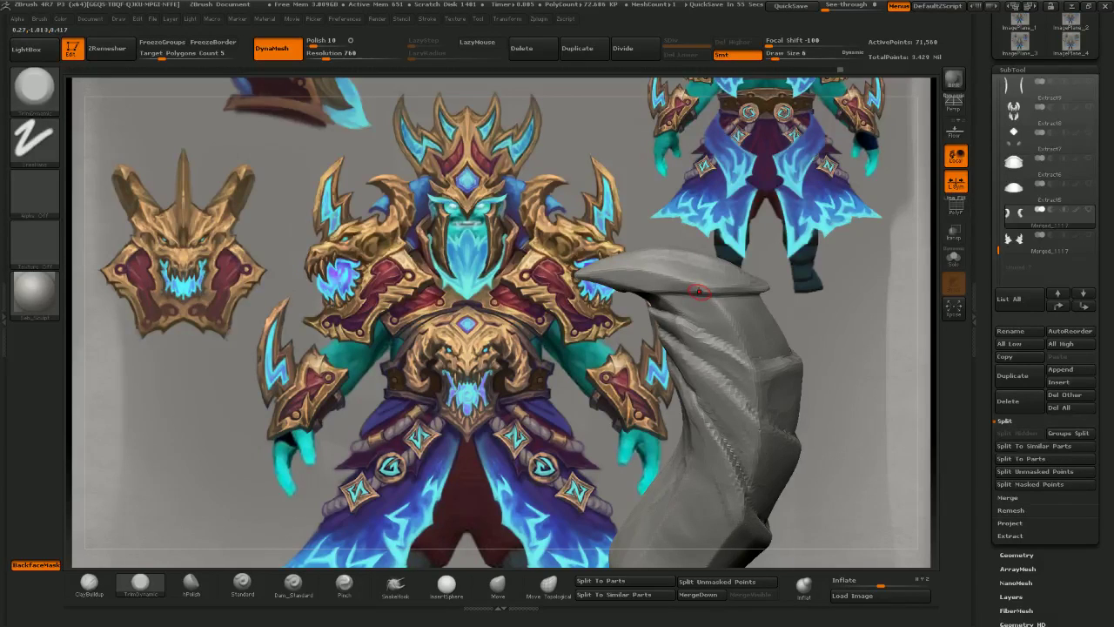
left_click_drag(827, 283, 733, 231)
left_click_drag(389, 290, 251, 322)
- Build up the horn segment just below the overhanging tip with ClayBuildup at draw size 8
left_click(88, 585)
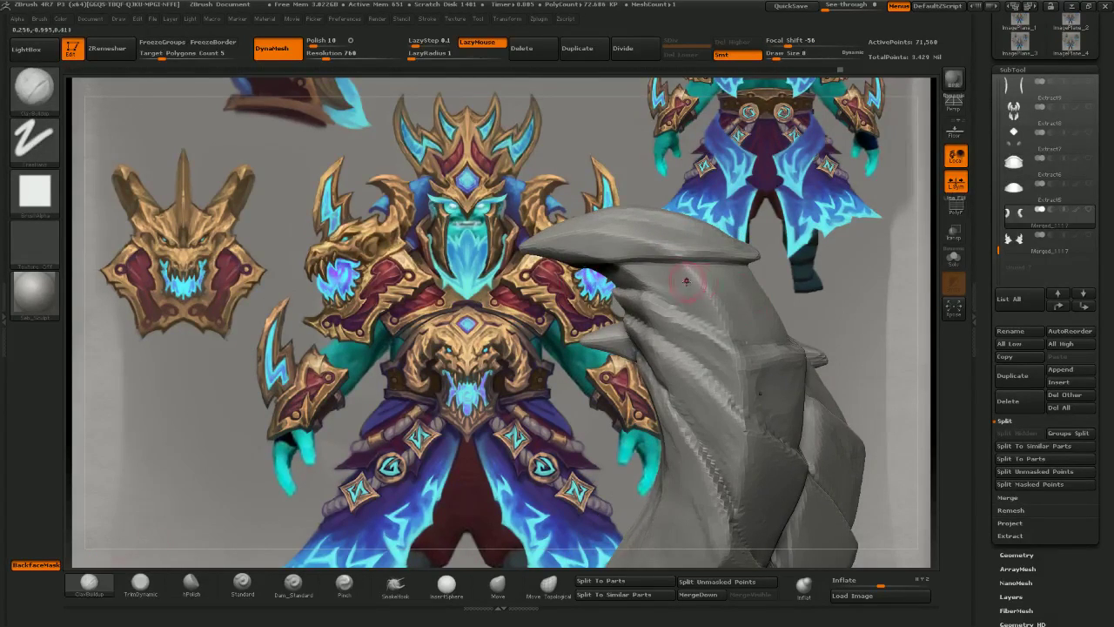
left_click_drag(826, 261, 875, 270)
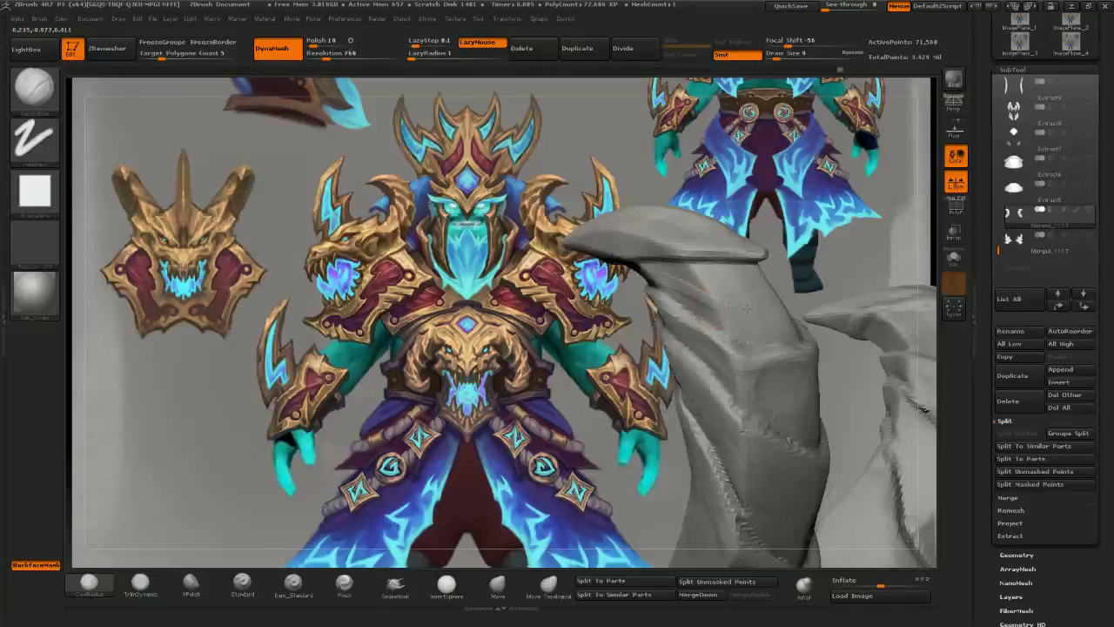
left_click_drag(715, 311, 776, 307)
left_click_drag(820, 266, 870, 274)
left_click_drag(632, 290, 659, 256)
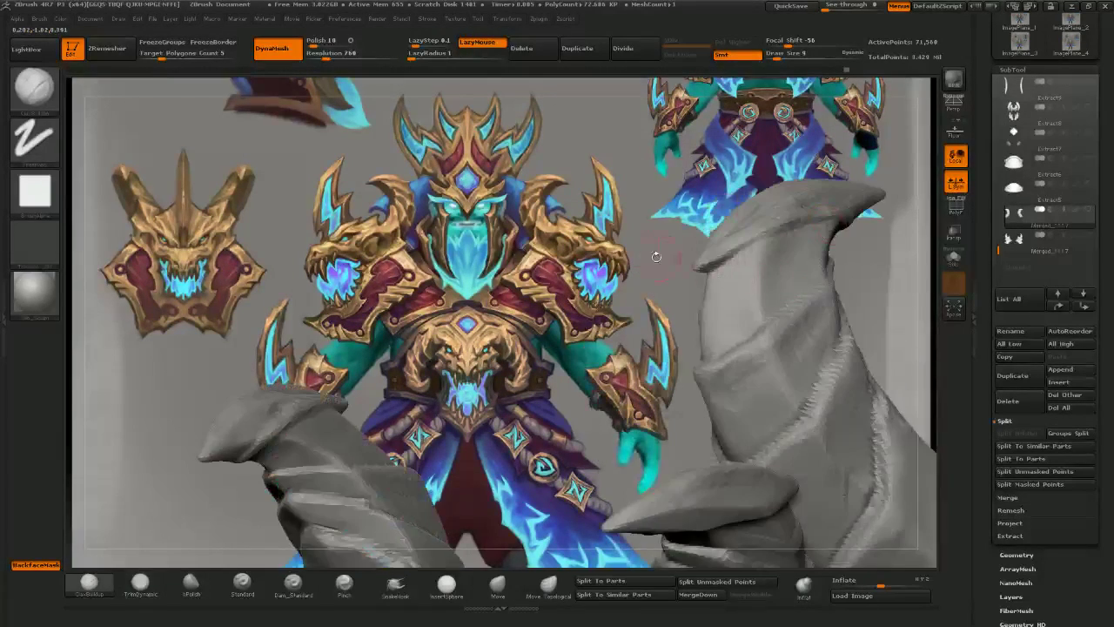
- Add diagonal ridges to the outer face of the segment below the tip with ClayBuildup at draw size 9
left_click_drag(697, 314, 766, 289)
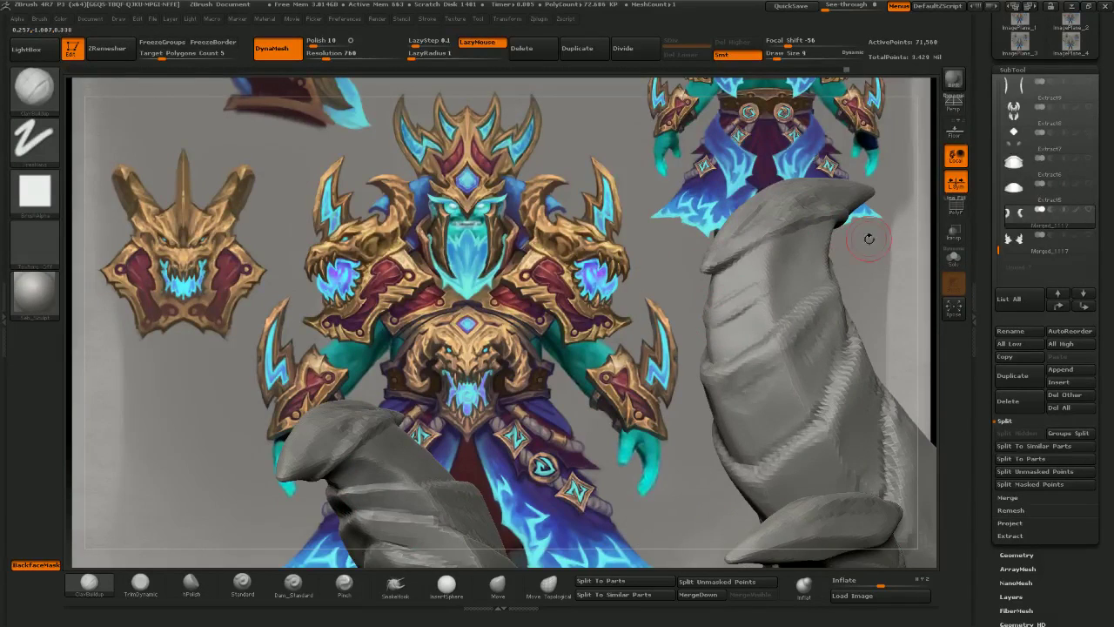
left_click_drag(868, 237, 896, 241)
left_click_drag(710, 316, 771, 287)
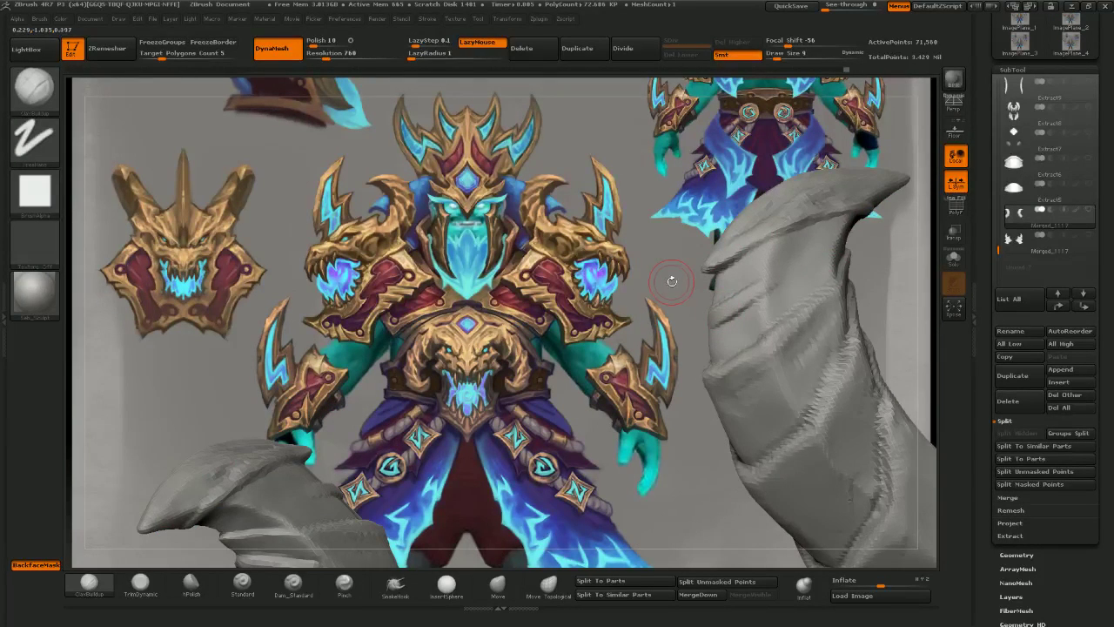
mouse_move(628, 311)
left_mouse_down()
mouse_move(632, 344)
mouse_move(717, 314)
left_mouse_up()
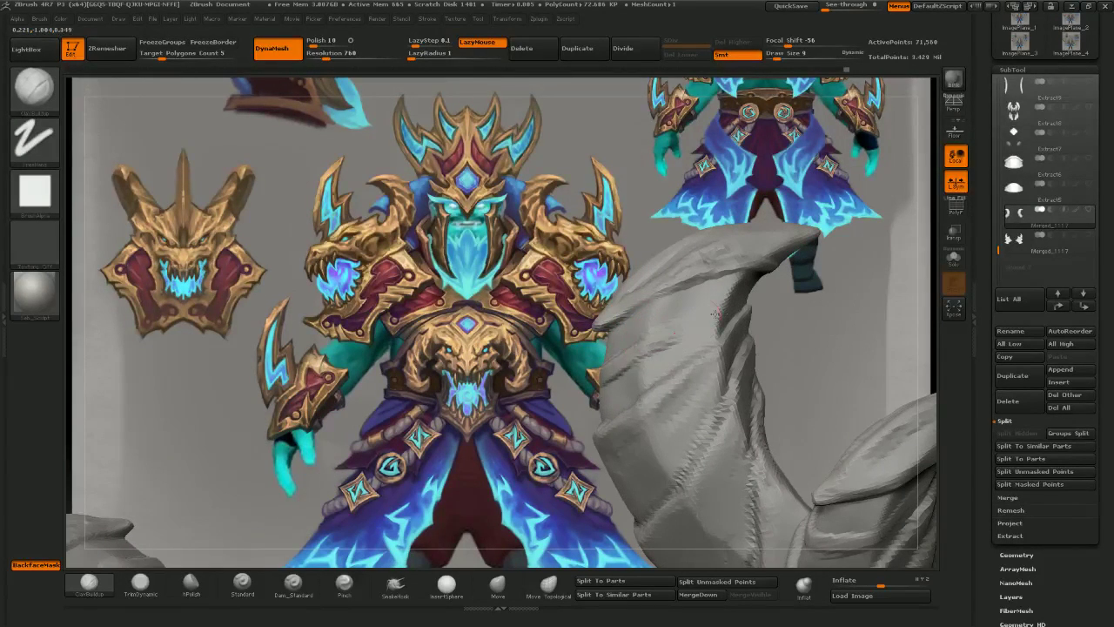
- Strengthen the diagonal ridges across the inner side of the segment below the tip with repeated ClayBuildup strokes
left_click_drag(630, 344, 715, 311)
left_click_drag(794, 320, 839, 326)
mouse_move(703, 325)
left_mouse_down()
mouse_move(666, 331)
mouse_move(703, 324)
left_mouse_up()
left_click_drag(792, 324, 857, 329)
mouse_move(643, 329)
left_mouse_down()
mouse_move(715, 301)
mouse_move(698, 301)
left_mouse_up()
left_click_drag(760, 324, 727, 326)
left_click_drag(659, 348, 700, 330)
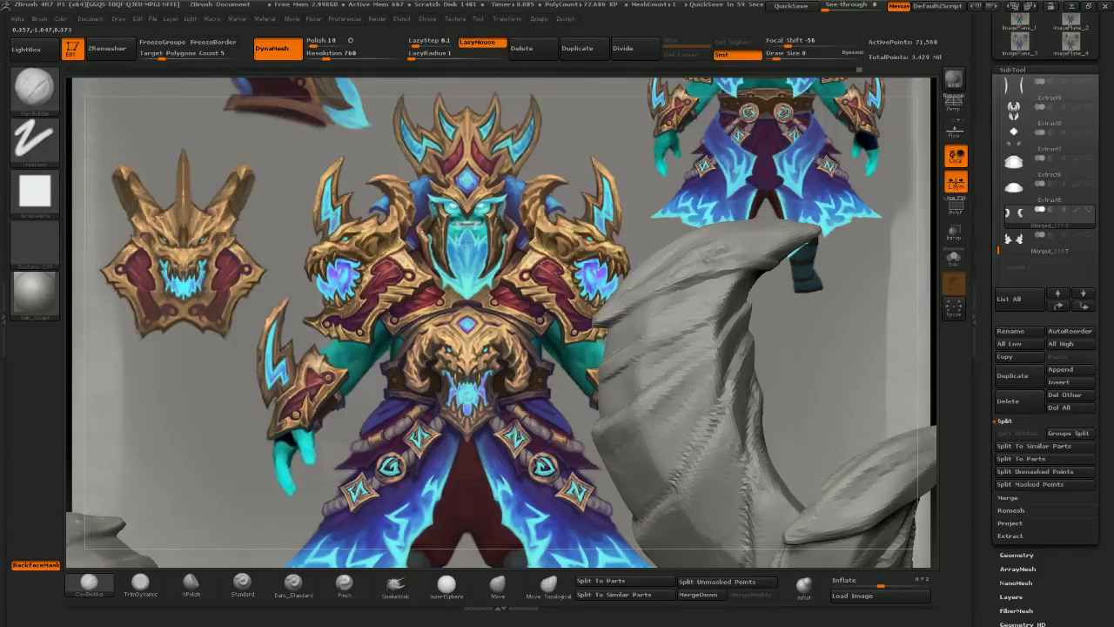
- Extend the ridges around the segment's outer edge with ClayBuildup, comparing the latest strokes through undo and redo
left_click_drag(490, 247, 591, 256)
left_click_drag(577, 358, 698, 306)
key("ctrl+shift+z")
key("ctrl+shift+z")
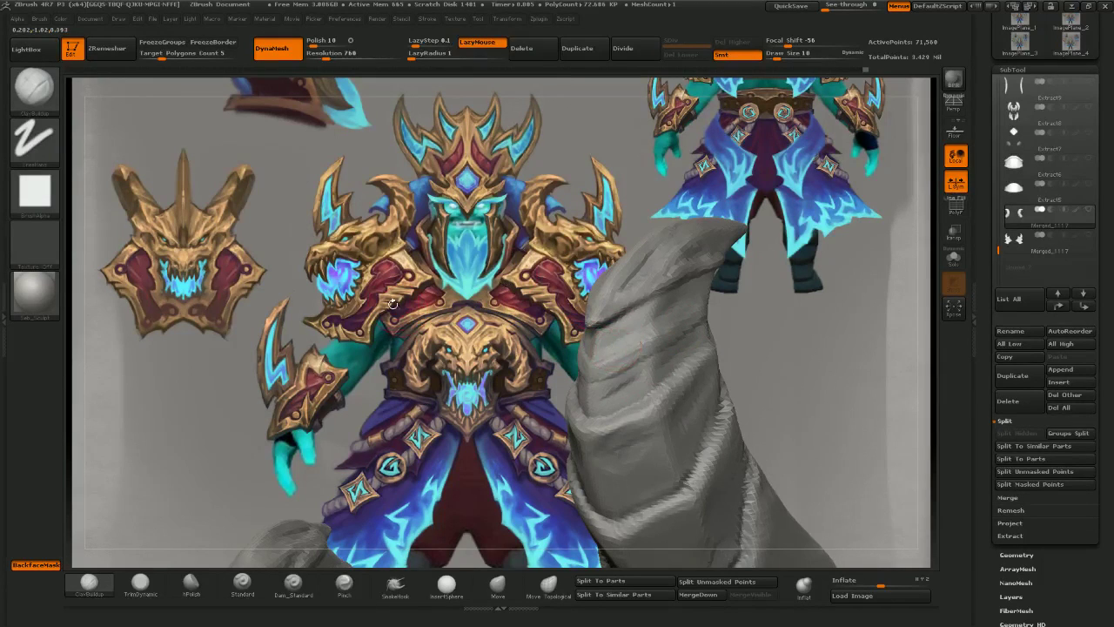
key("ctrl+z")
key("ctrl+z")
left_click_drag(477, 265, 578, 268)
left_click_drag(578, 379, 559, 360)
key("ctrl+shift+z")
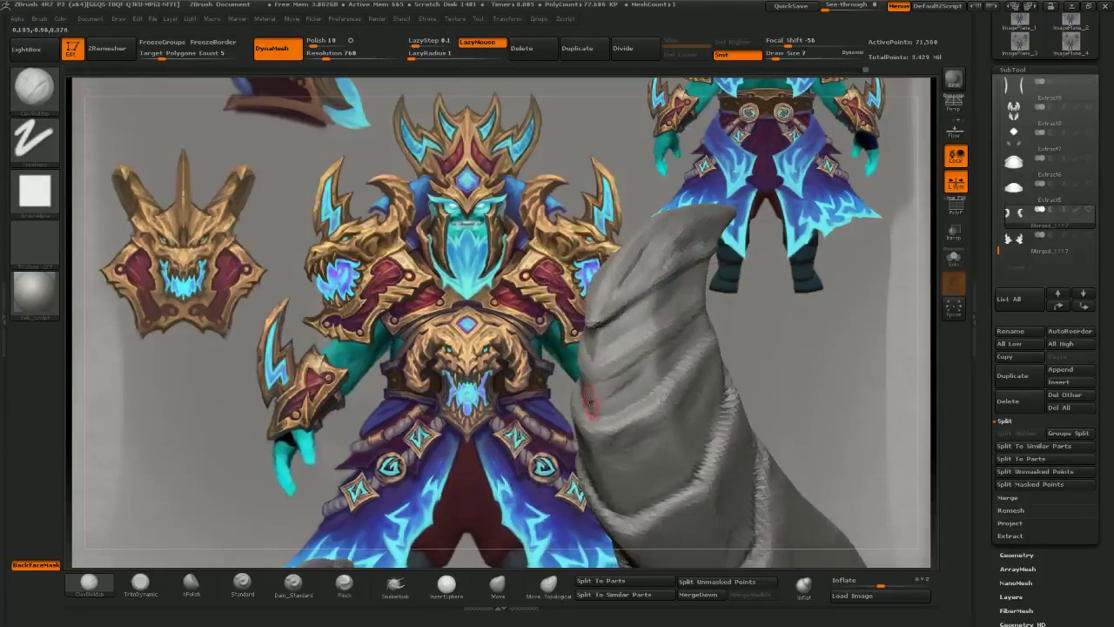
- Show all subtools and render the full armored character with BPR
mouse_move(683, 330)
right_mouse_down("ctrl")
mouse_move(783, 385)
mouse_move(813, 362)
mouse_move(753, 308)
mouse_move(740, 276)
mouse_move(609, 305)
mouse_move(711, 330)
mouse_move(588, 313)
mouse_move(696, 335)
mouse_move(574, 328)
mouse_move(664, 335)
mouse_move(598, 331)
mouse_move(551, 273)
right_mouse_up("ctrl")
left_click(1090, 210, "shift")
right_click_drag(762, 386, 752, 352, "alt")
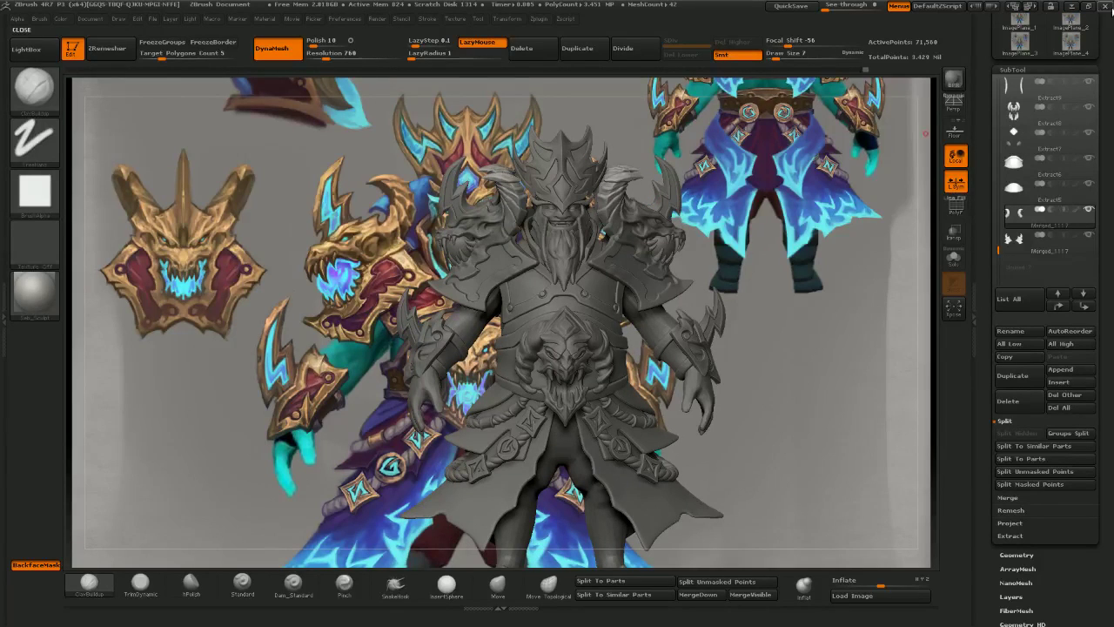
left_click(954, 80)
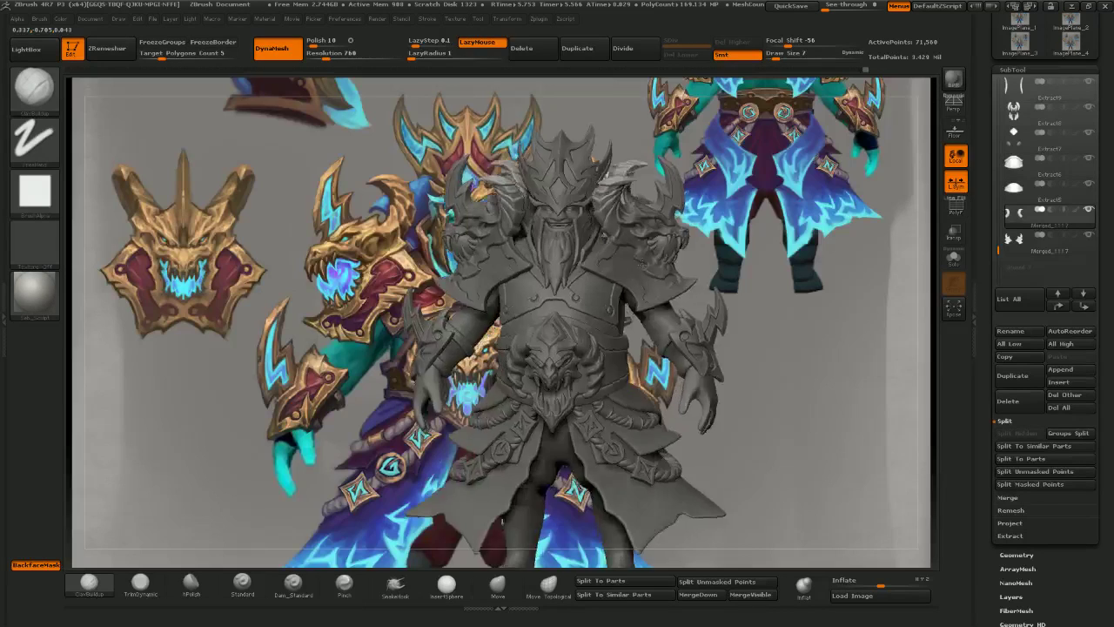
- Inspect the full armored character from the side and front against the concept art
mouse_move(534, 298)
left_mouse_down()
mouse_move(667, 439)
mouse_move(693, 253)
mouse_move(661, 250)
left_mouse_up()
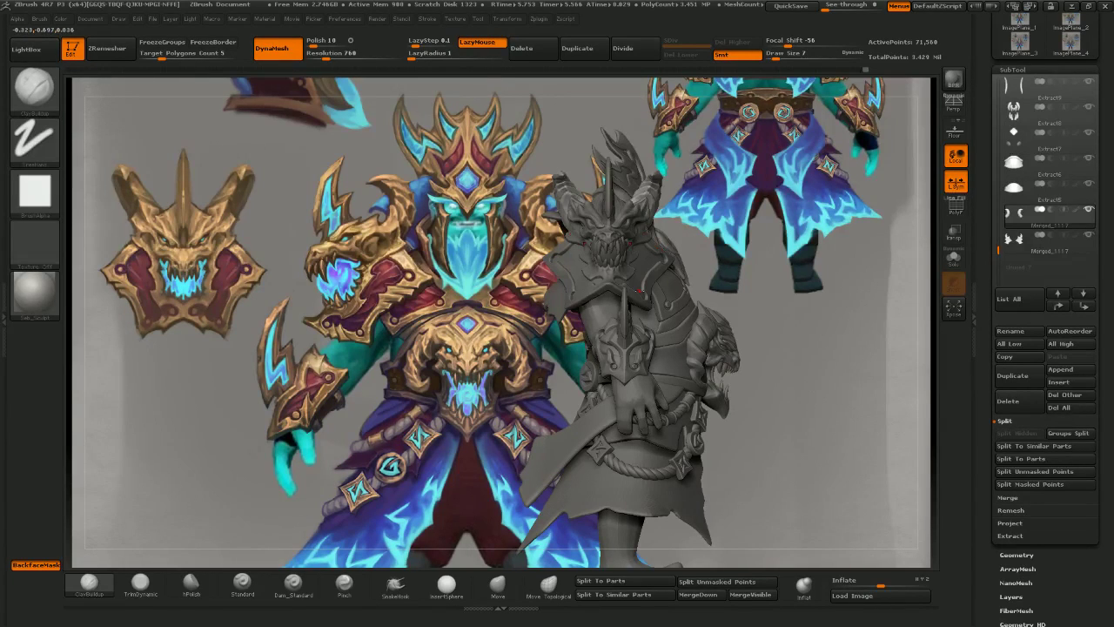
mouse_move(638, 289)
left_mouse_down()
mouse_move(677, 287)
mouse_move(579, 273)
left_mouse_up()
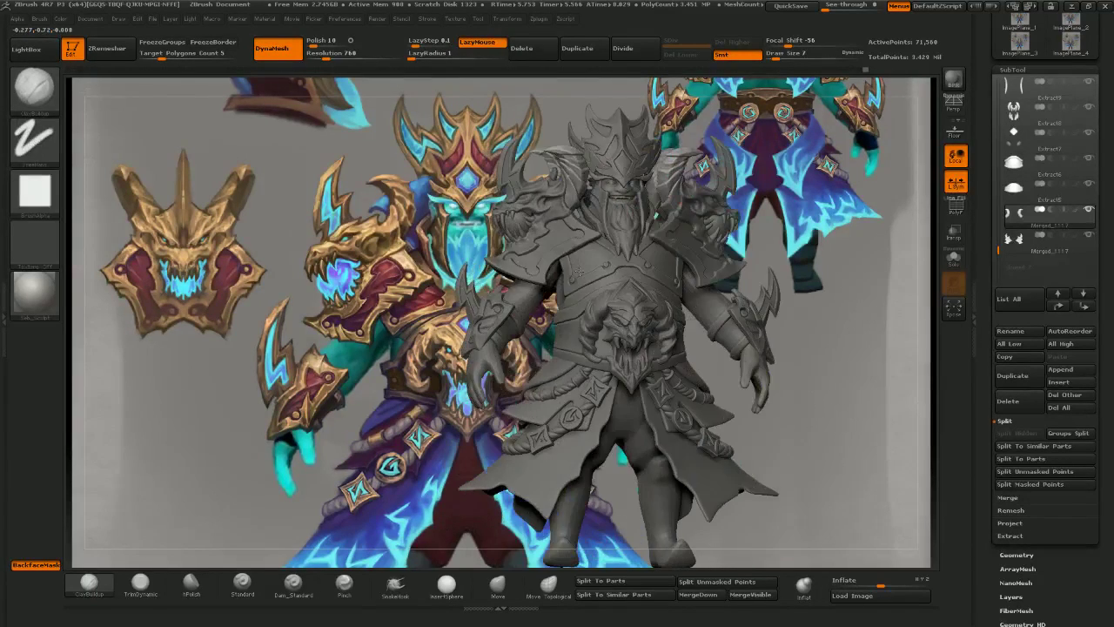
- Leave the sculpt, open Battle.net from the desktop and launch Hearthstone
key("alt+Tab")
left_click(808, 318)
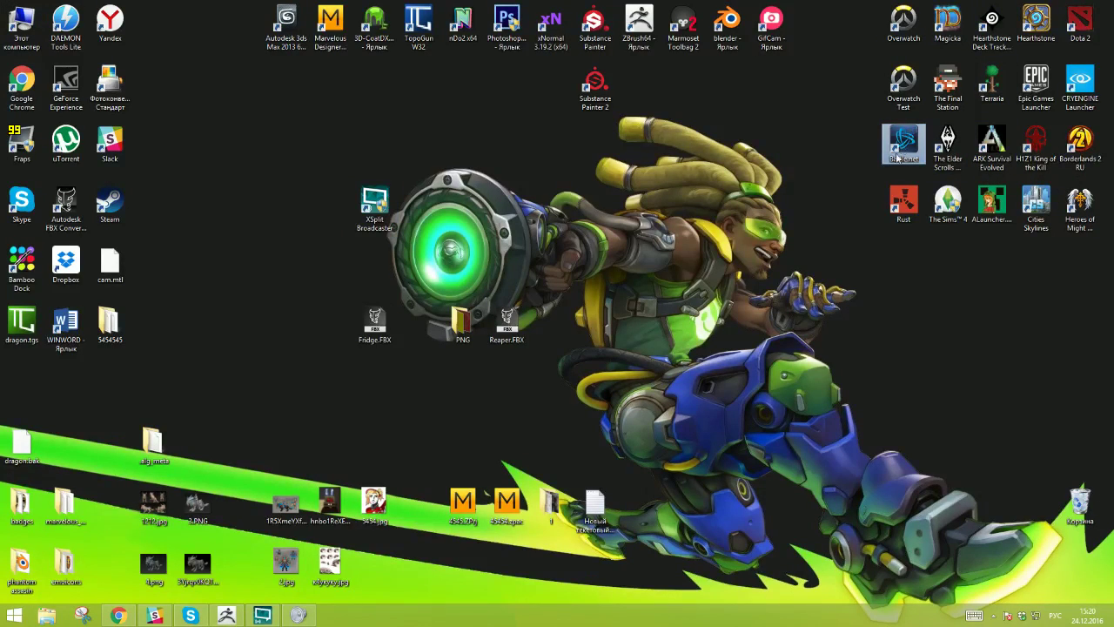
key("alt+Tab")
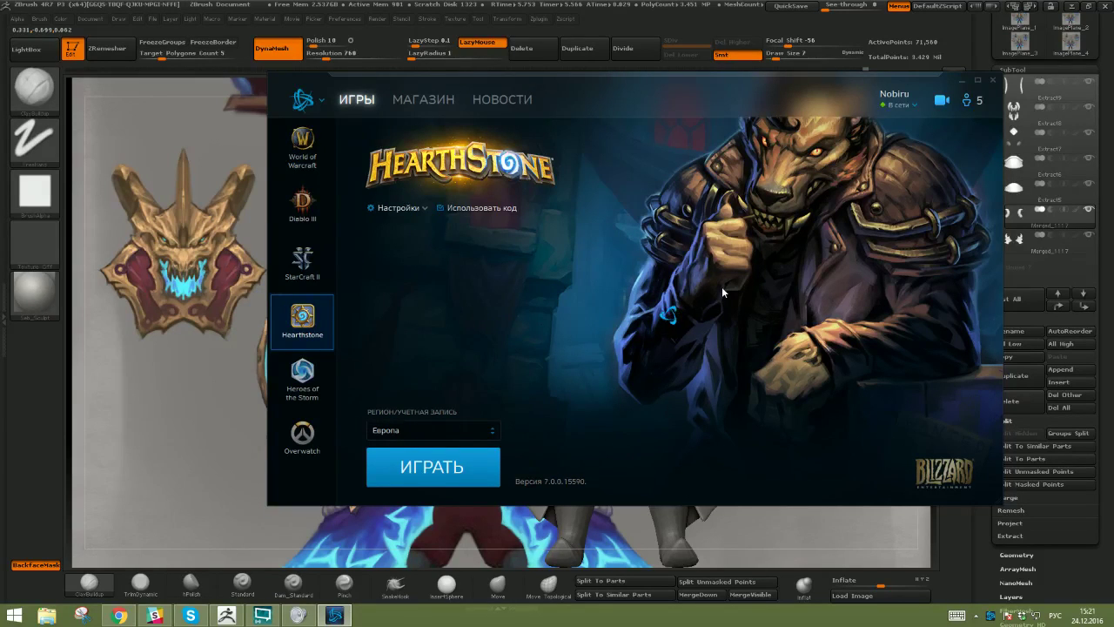
left_click(465, 482)
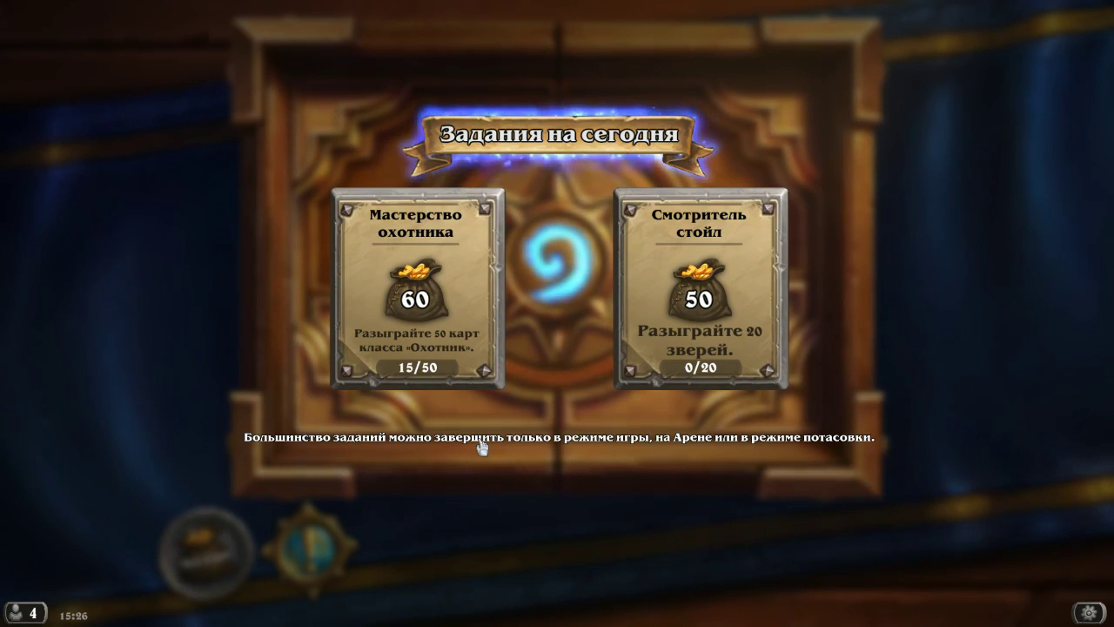
- Dismiss the daily quests, enter the Arena and start searching for an opponent with the existing warlock deck
left_click(481, 446)
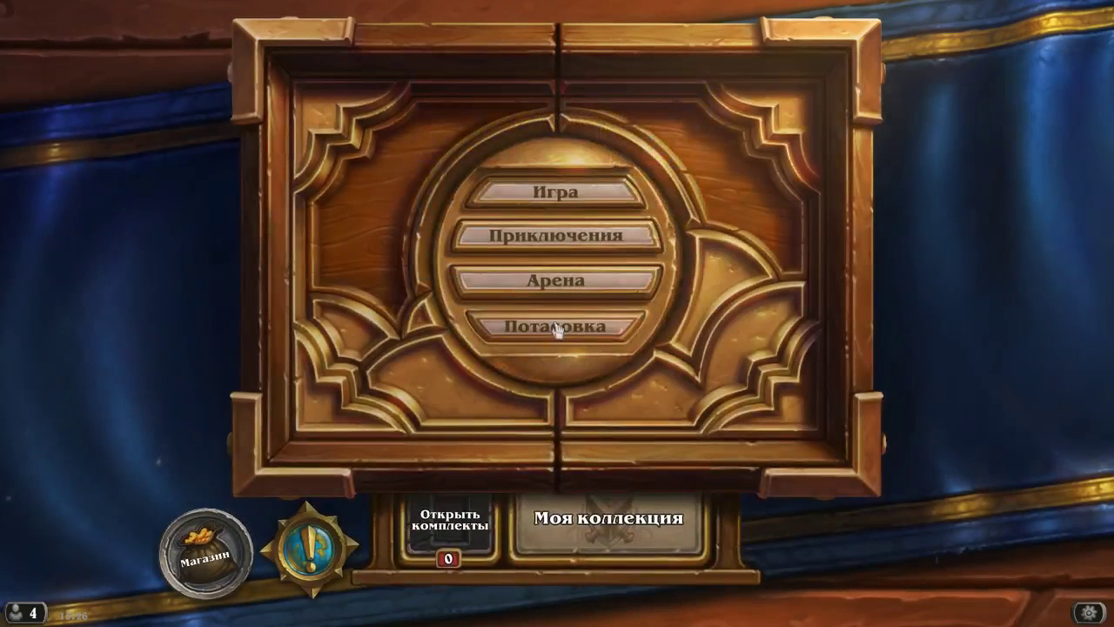
left_click(557, 293)
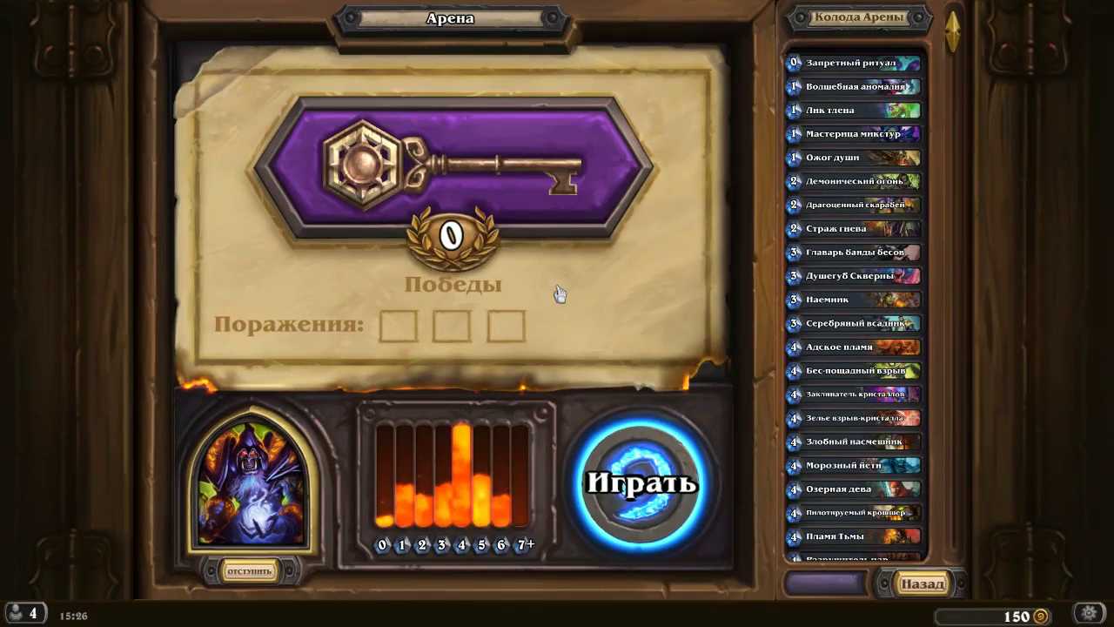
left_click(644, 445)
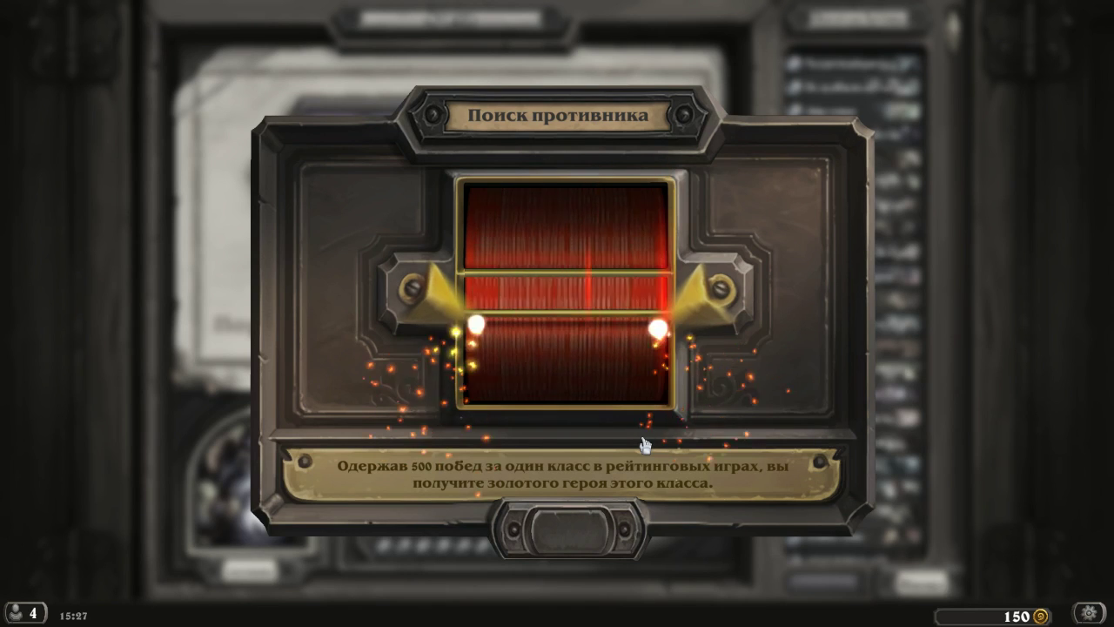
- Switch out of the game to the desktop and launch Hearthstone Deck Tracker
key("alt+Tab")
key("alt+Tab")
key("alt+Tab")
key("alt+Tab")
key("alt+Tab")
key("alt+Tab")
key("alt+Tab")
key("alt+Tab")
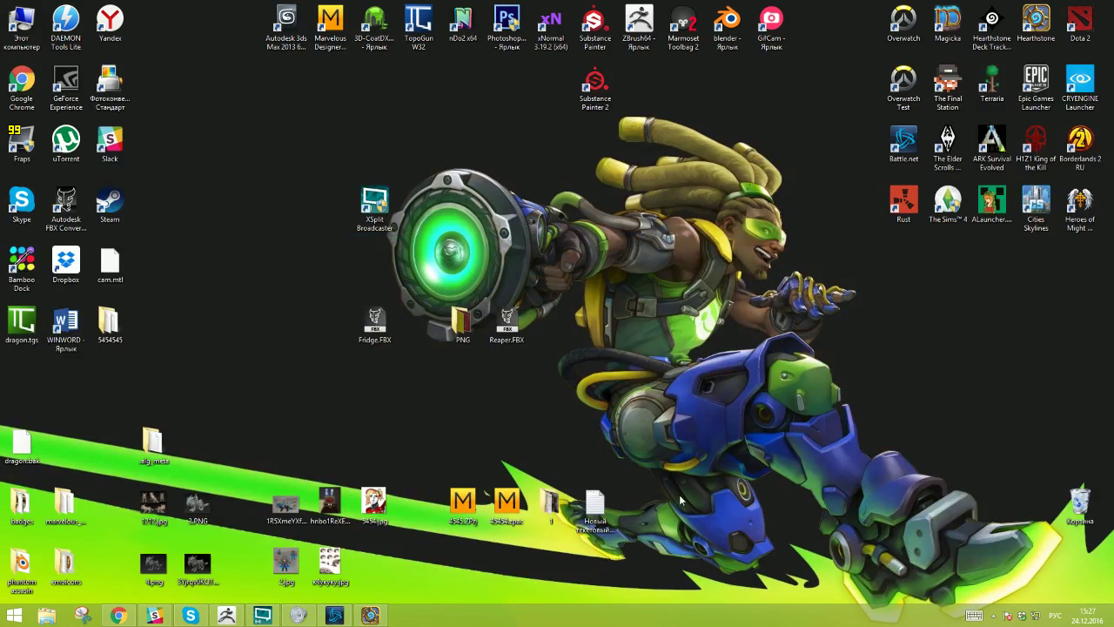
left_click(991, 19)
double_click(992, 18)
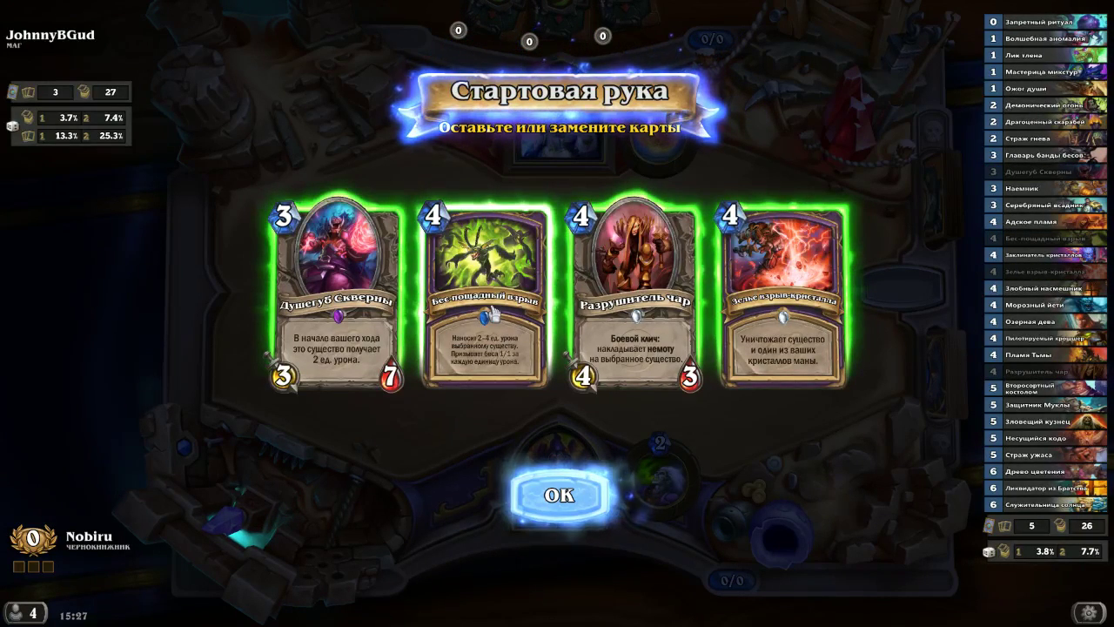
- Mark the three 4-mana cards in the starting hand for replacement, keeping Душегуб Скверны
left_click(458, 280)
left_click(635, 279)
left_click(783, 279)
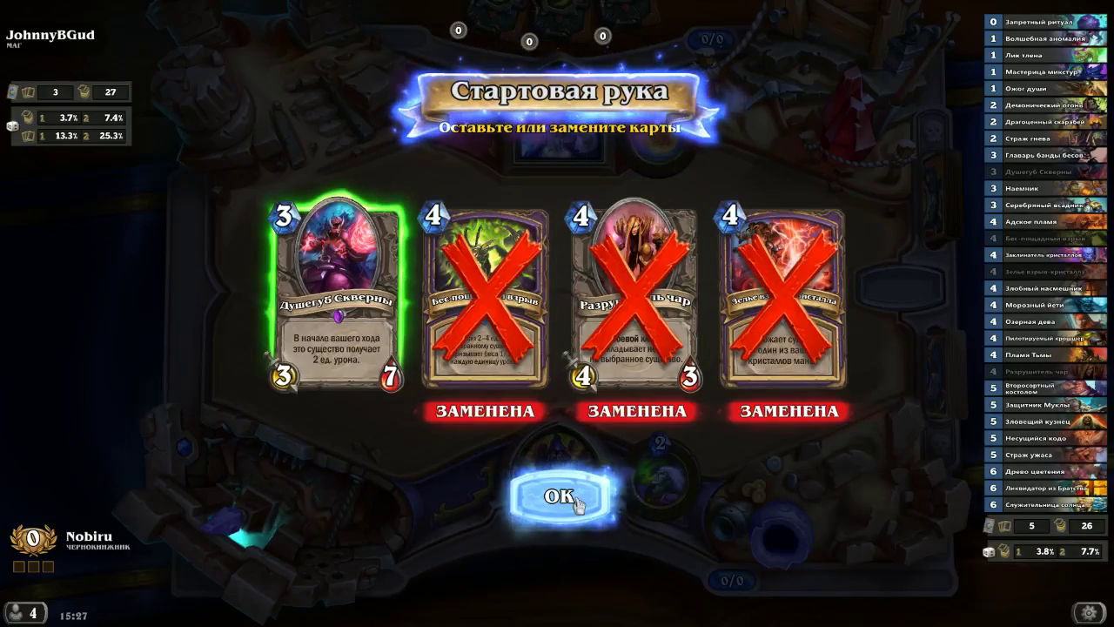
- Switch to Hearthstone Deck Tracker, decline its update and minimize it to return to the match
key("alt+Tab")
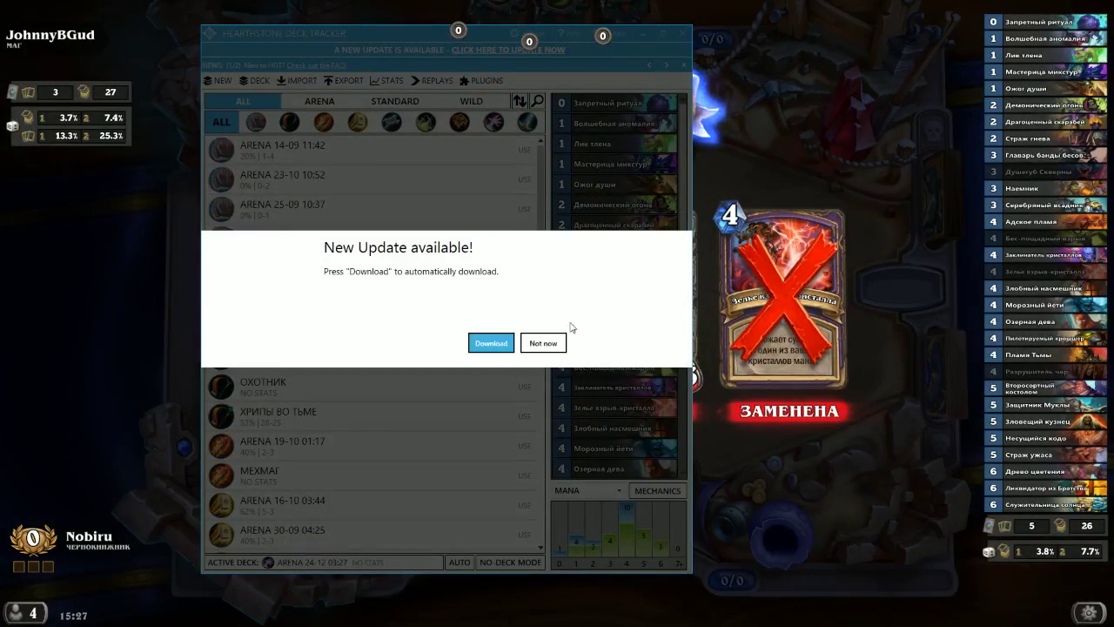
left_click(543, 342)
left_click(640, 34)
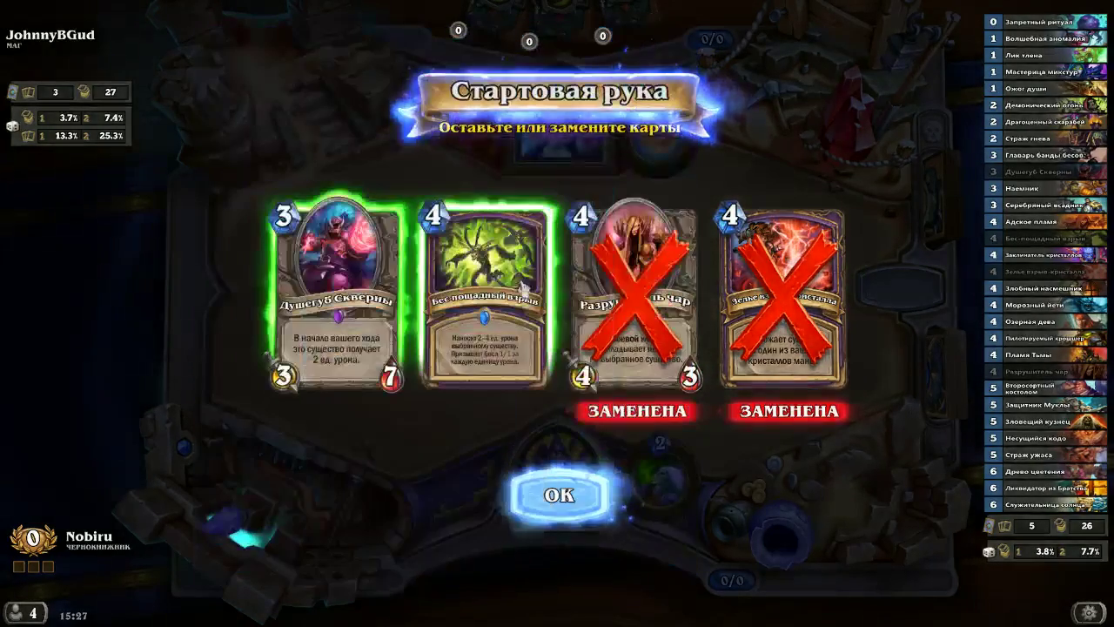
- Mark Бес-пощадный взрыв for replacement again and confirm the starting hand
left_click(522, 287)
left_click(545, 478)
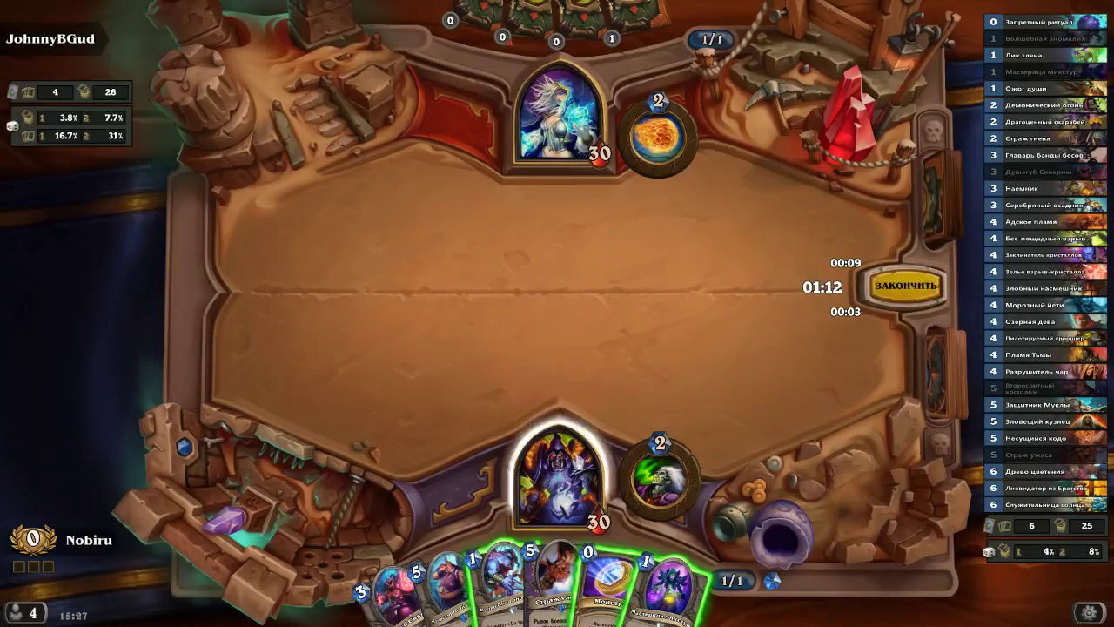
- Play Волшебная аномалия, use Монетка to also play Мастерица микстур, and end the turn
left_click_drag(472, 527, 404, 379)
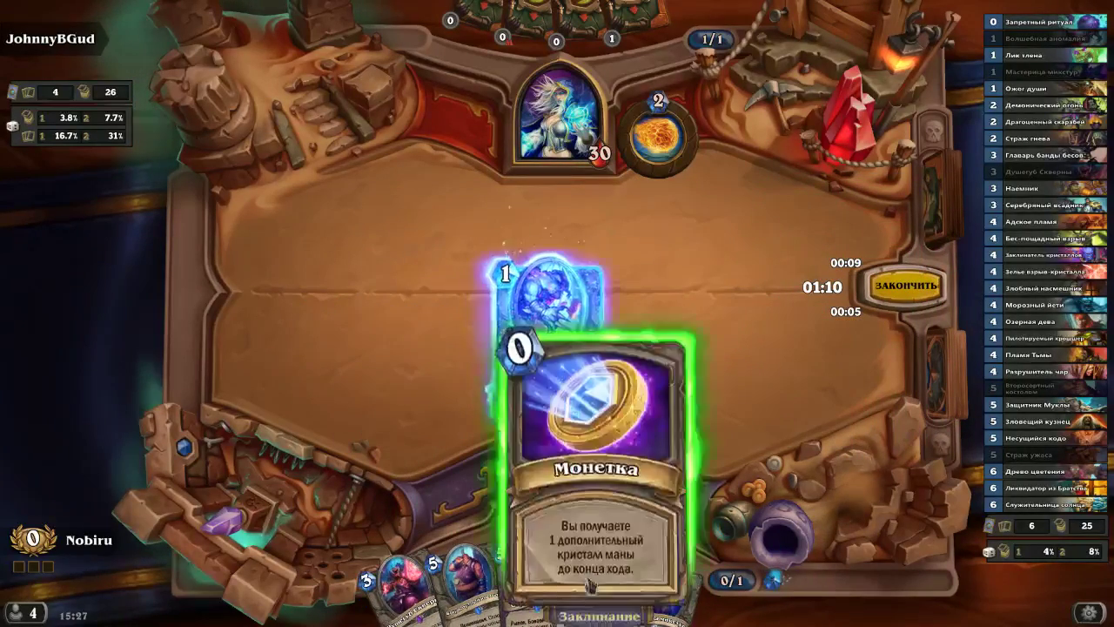
left_click_drag(602, 562, 677, 309)
left_click_drag(684, 562, 635, 339)
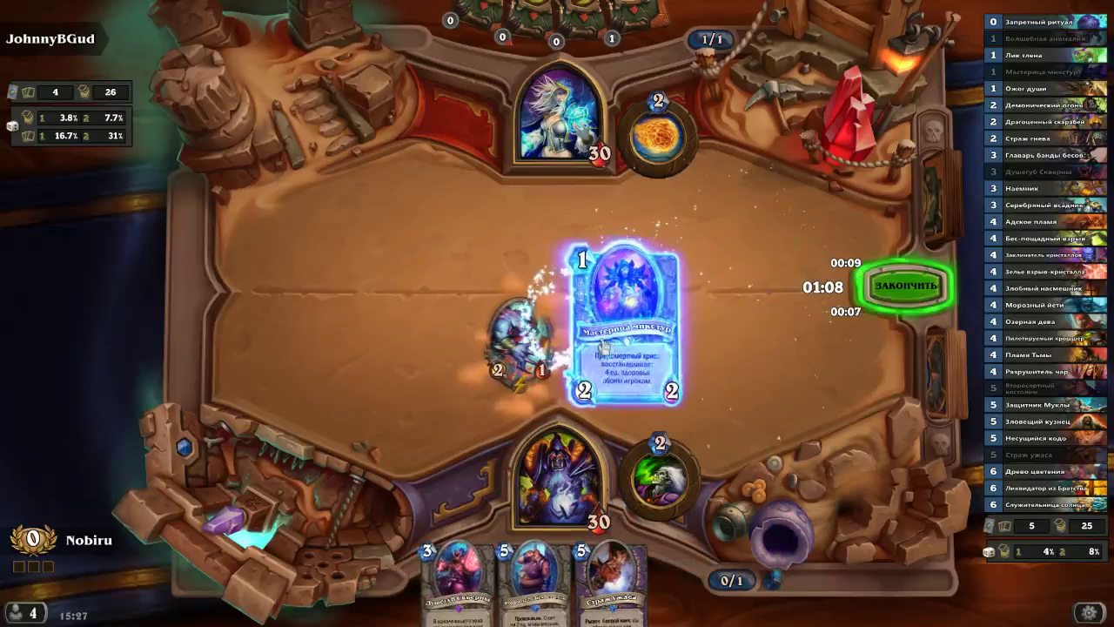
left_click(879, 299)
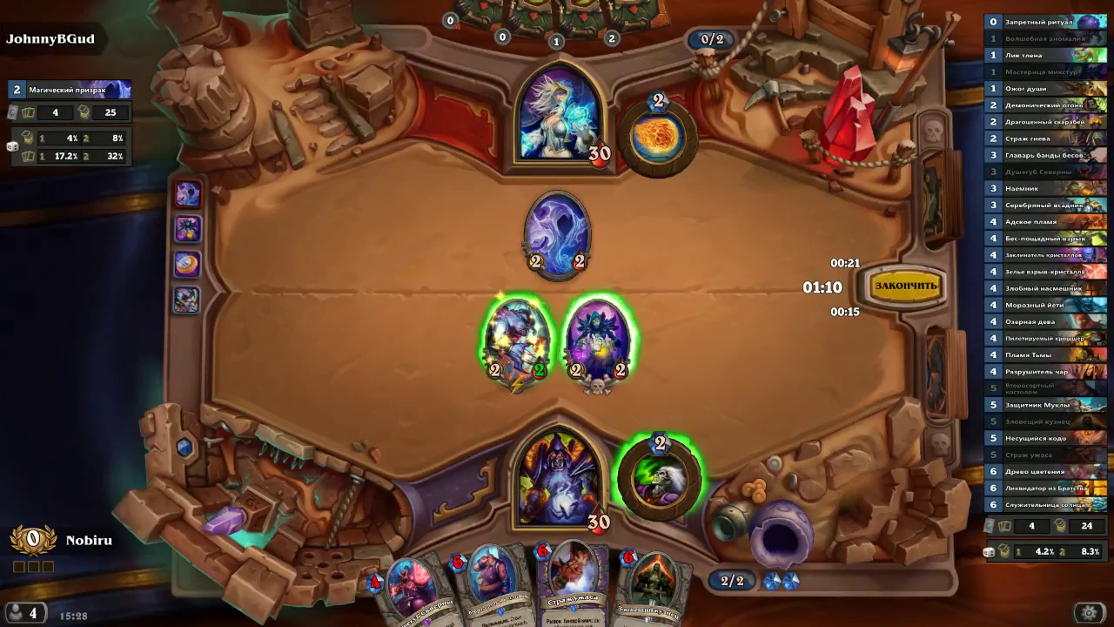
- Attack the enemy Магический призрак with Мастерица микстур, use the warlock hero power, and end the turn
left_click_drag(598, 339, 566, 248)
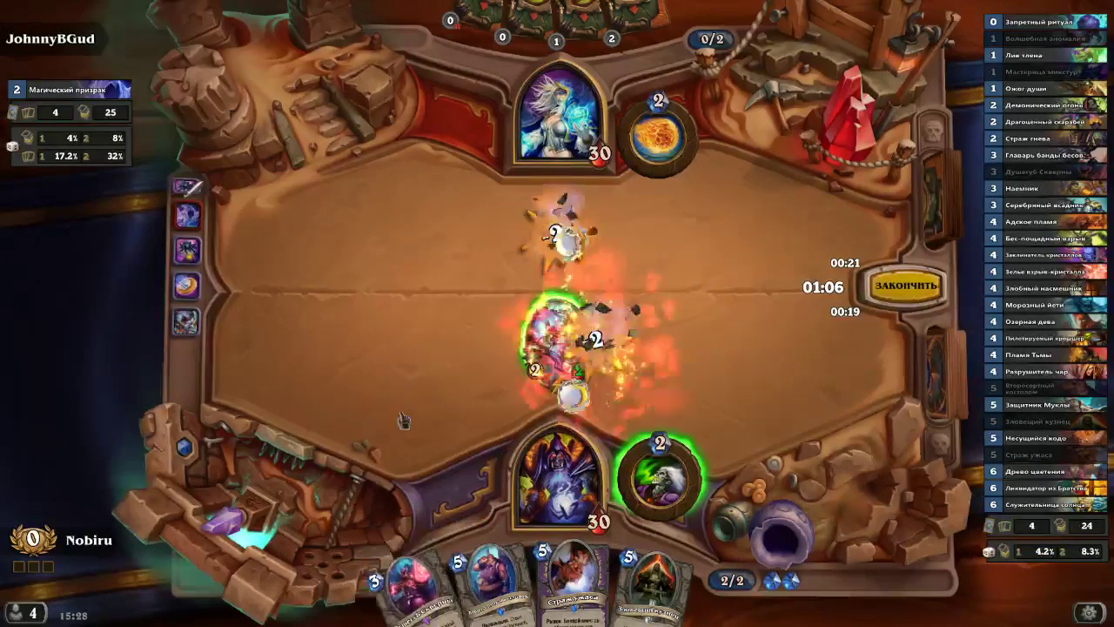
left_click(415, 599)
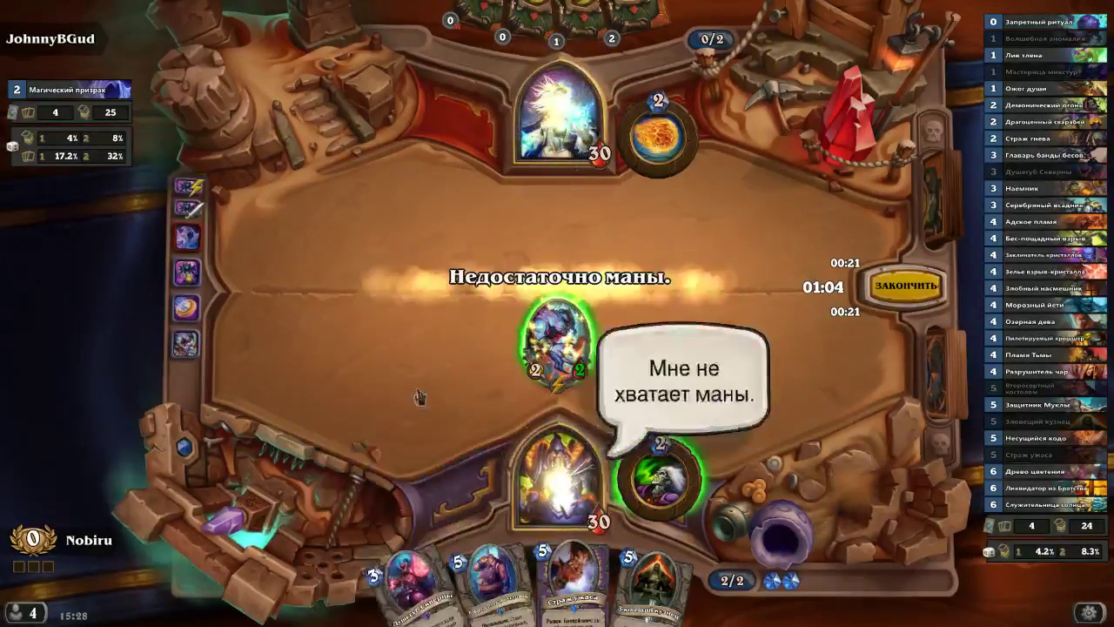
left_click(659, 470)
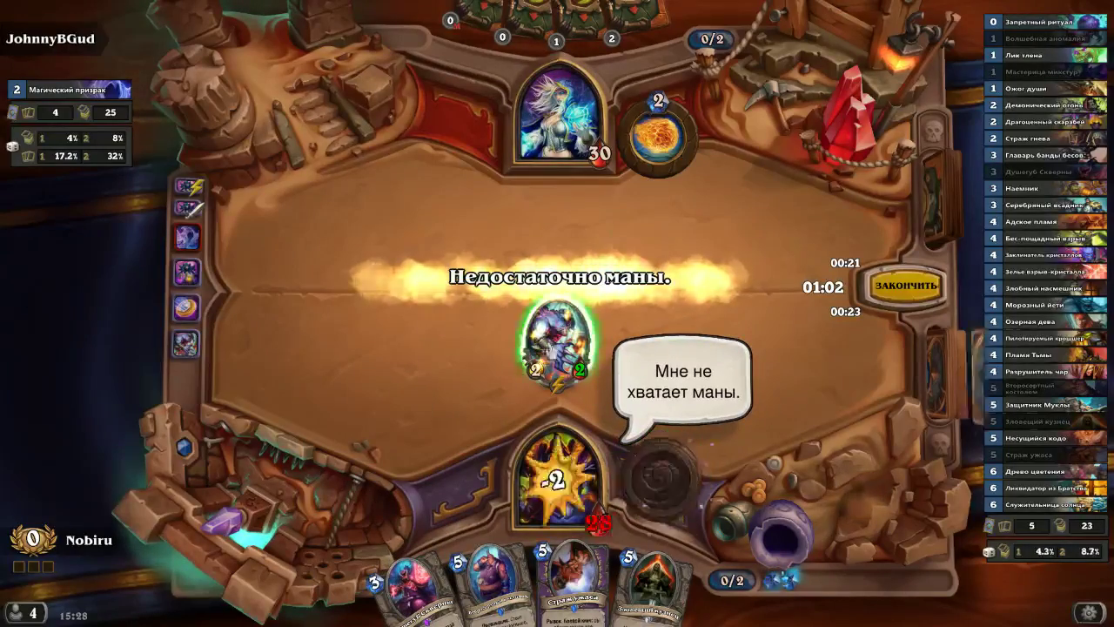
left_click(907, 289)
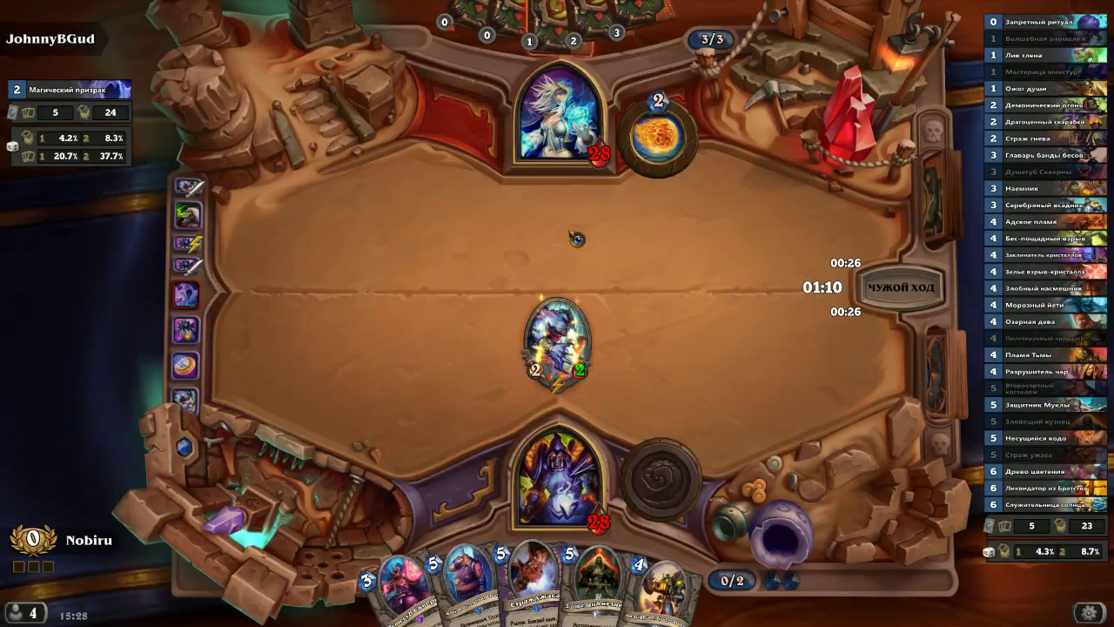
- Switch to Hearthstone Deck Tracker, make ARENA 14-09 11:42 the active deck and close the tracker
key("alt+Tab")
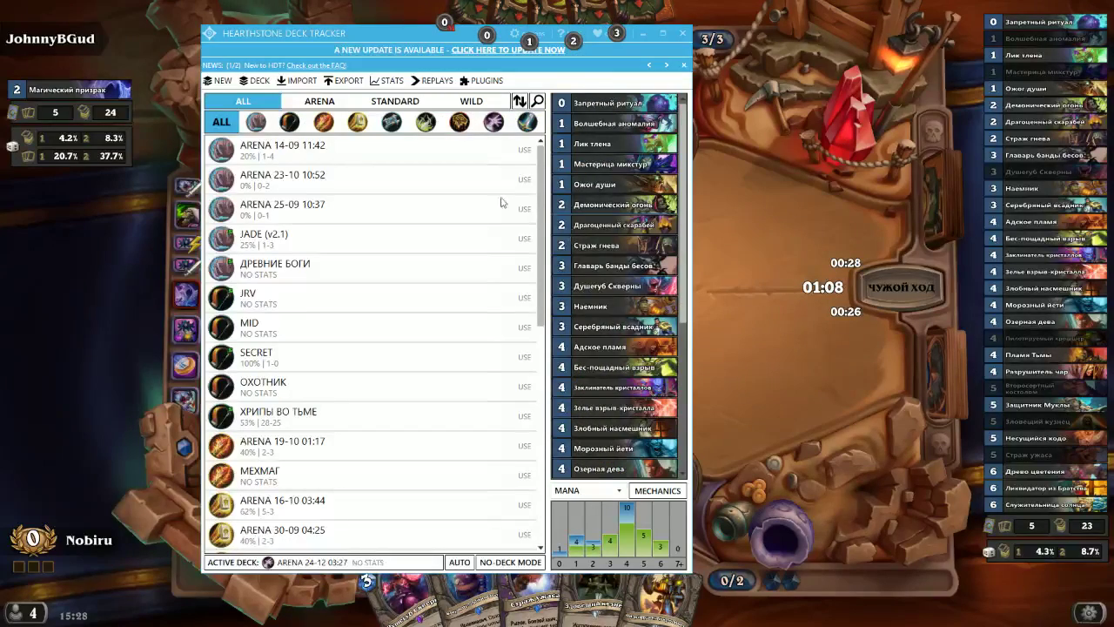
left_click(305, 153)
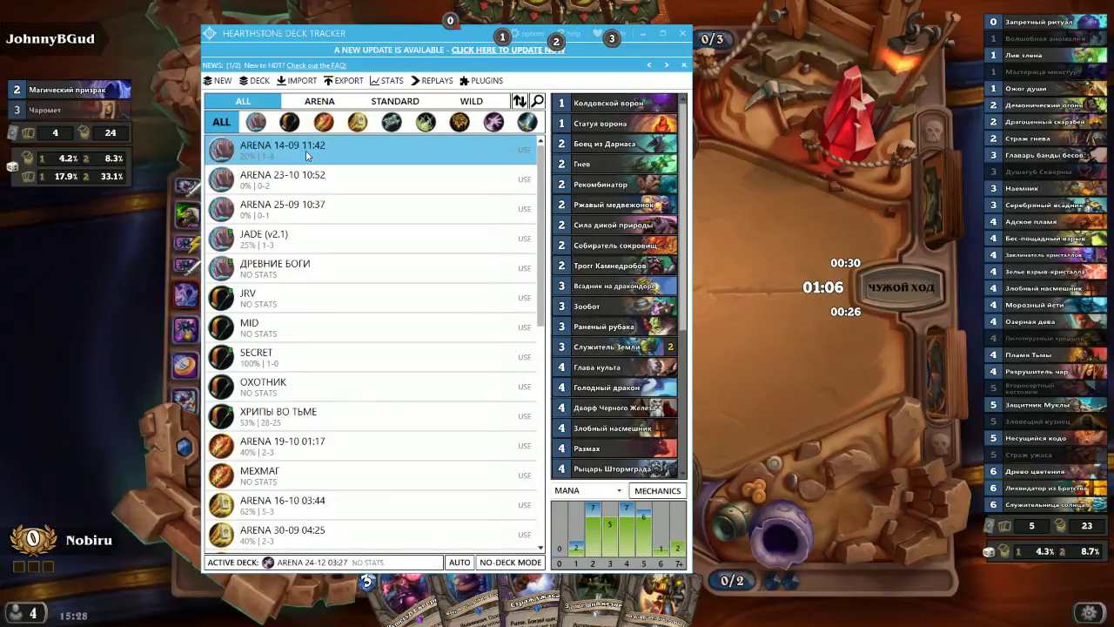
double_click(306, 156)
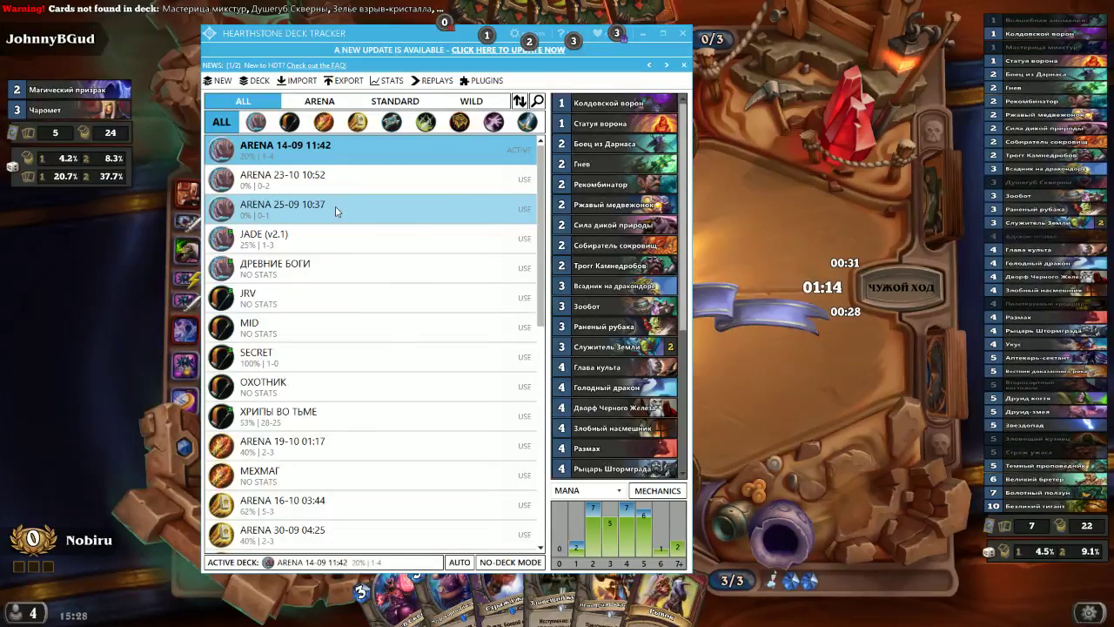
left_click(683, 34)
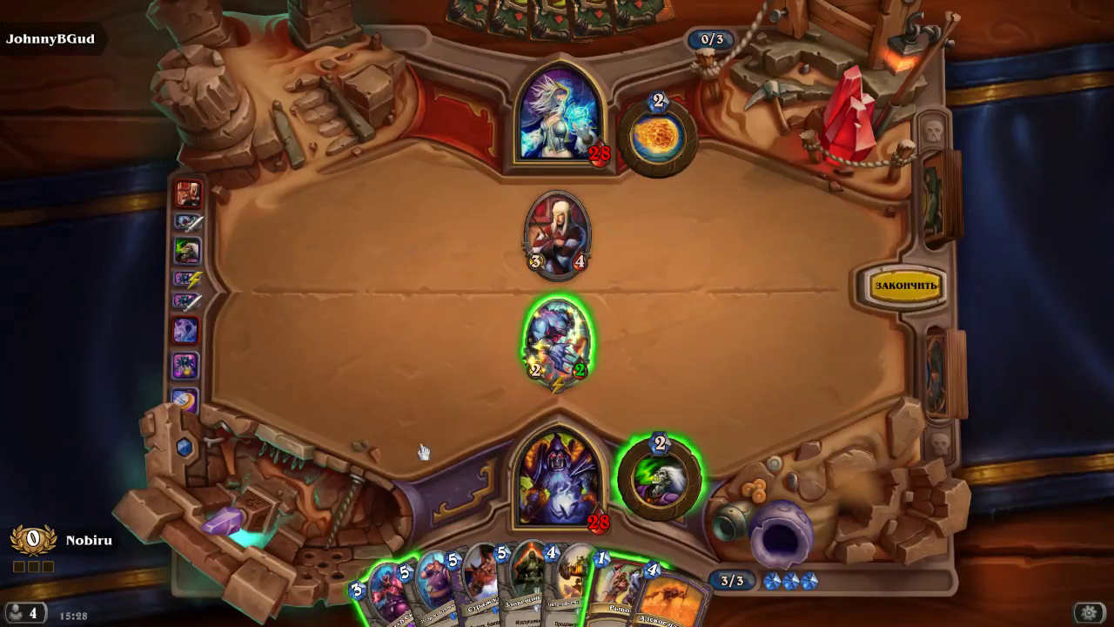
- Play Душегуб Скверны, attack the enemy hero with Волшебная аномалия, and end the turn
left_click_drag(388, 594, 407, 441)
right_click(405, 442)
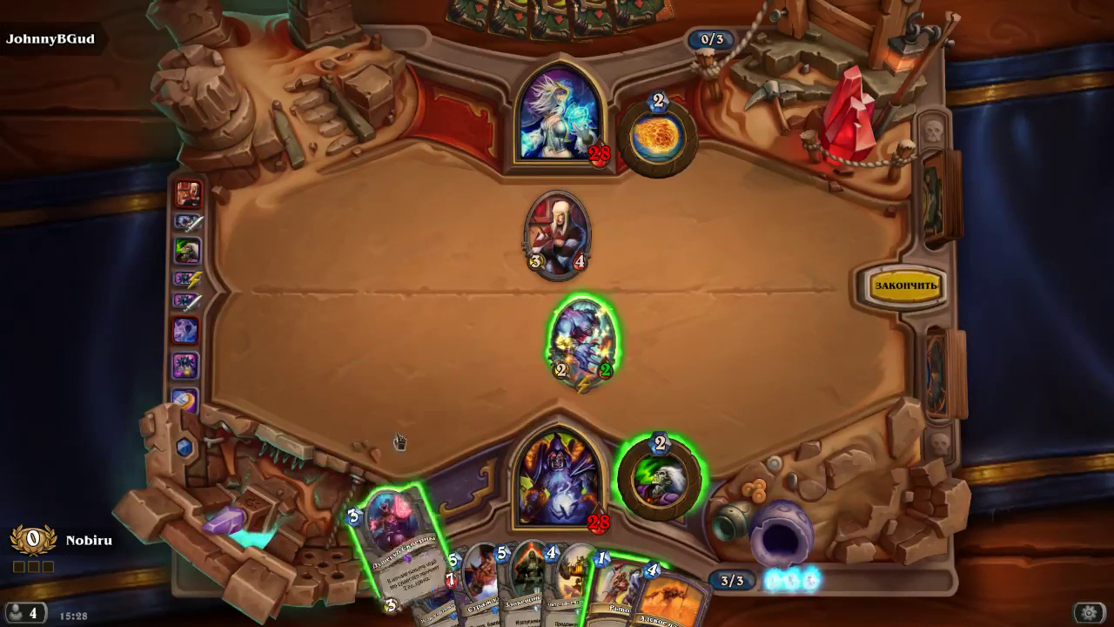
mouse_move(616, 596)
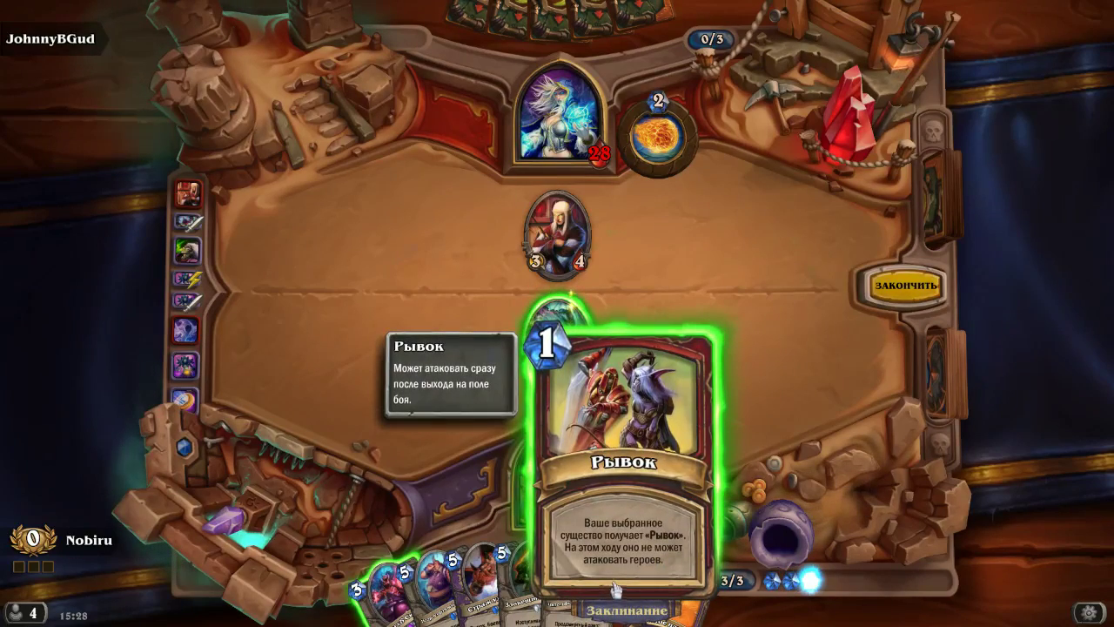
left_click_drag(376, 593, 422, 352)
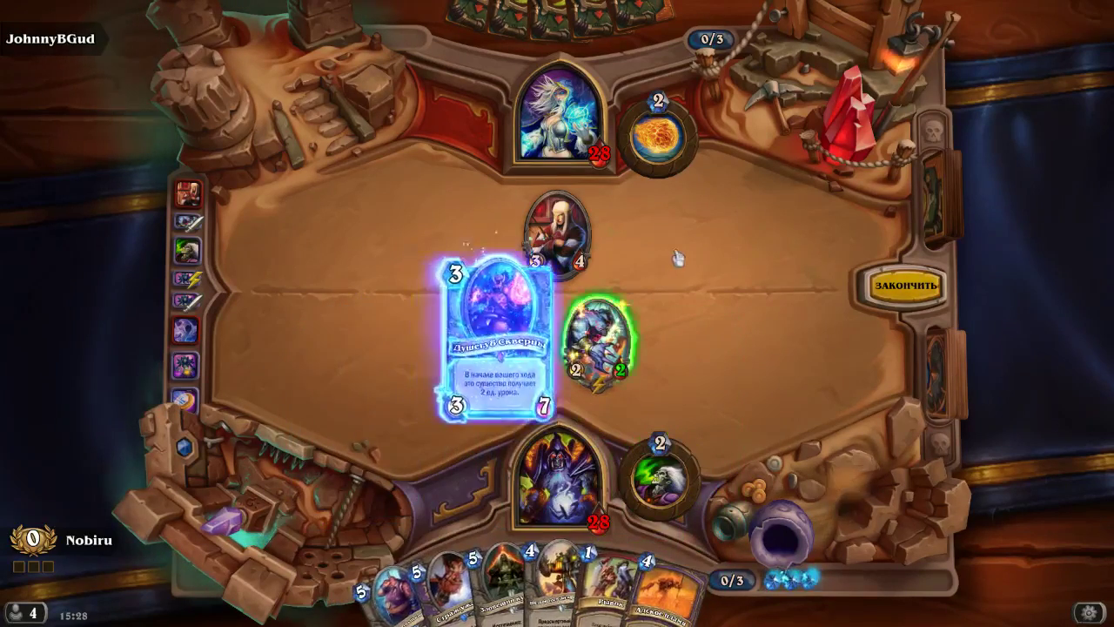
left_click_drag(599, 341, 566, 112)
left_click(897, 285)
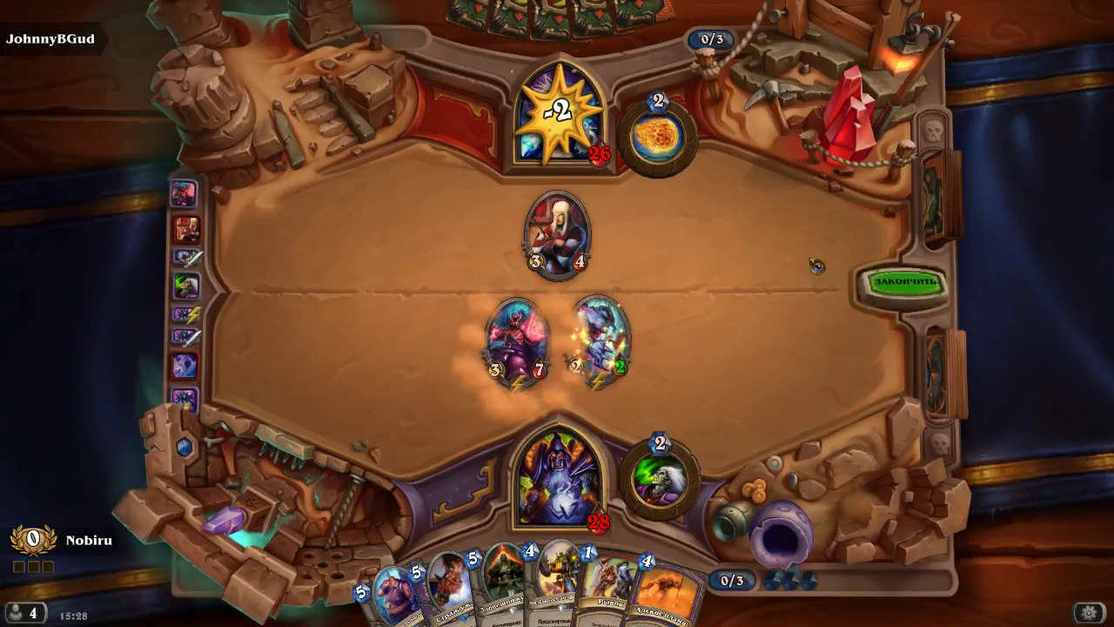
- Switch to the desktop, relaunch Hearthstone Deck Tracker and return to the Hearthstone match
key("alt+Tab")
key("alt+Tab")
key("alt+Tab")
key("alt+Tab")
key("alt+Tab")
key("alt+Tab")
key("alt+Tab")
key("alt+Tab")
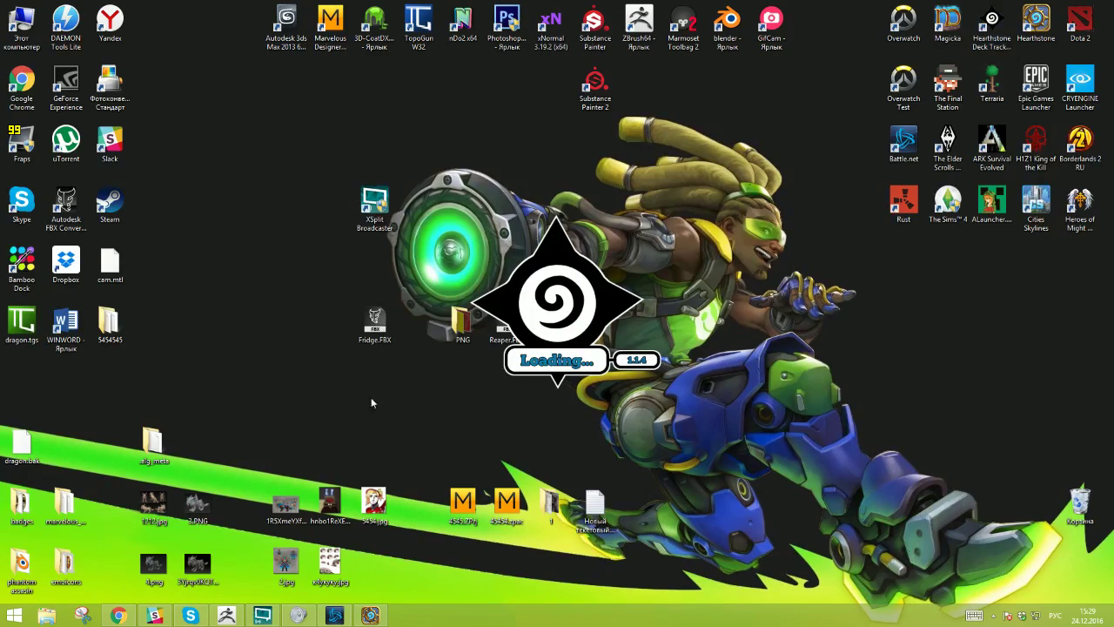
left_click(364, 612)
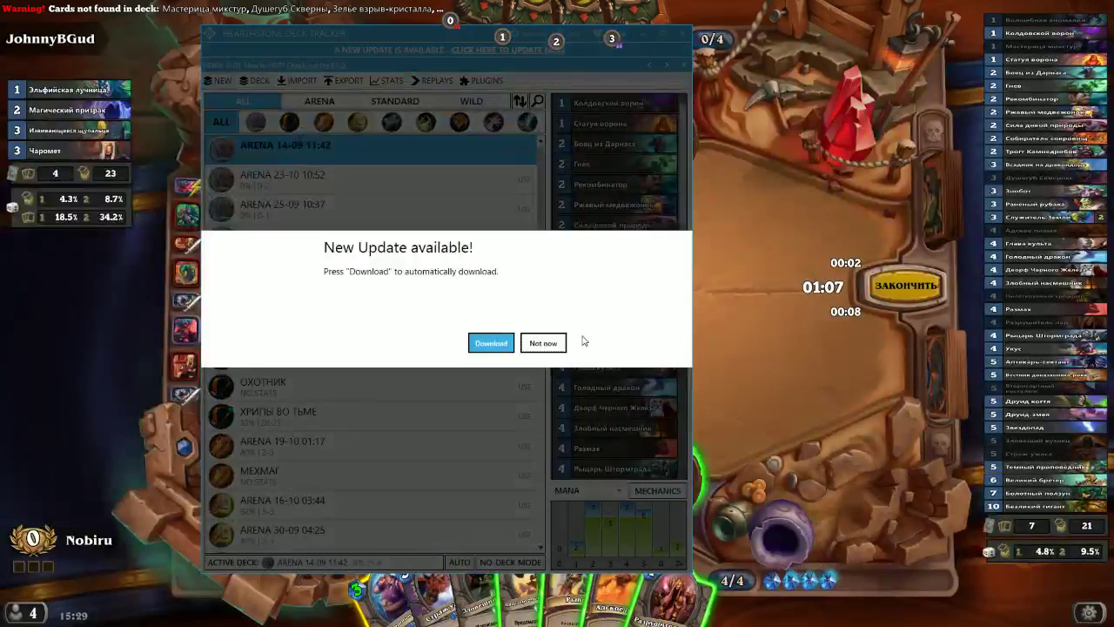
- Decline the tracker update, make the Arena deck ARENA 24-12 03:27 active and return to the match
left_click(550, 343)
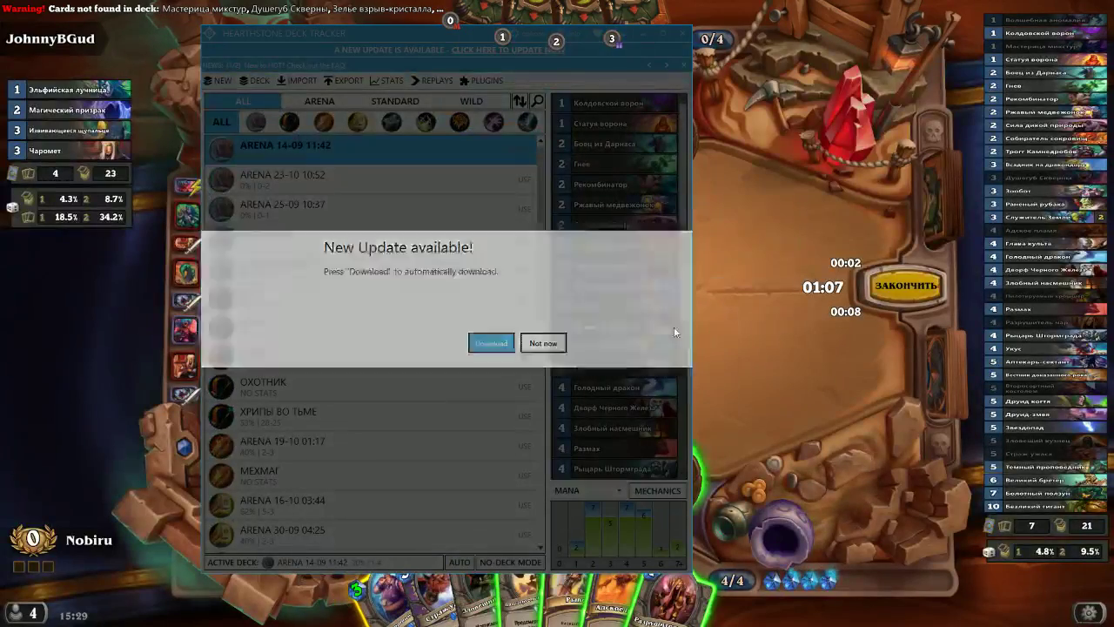
left_click(320, 101)
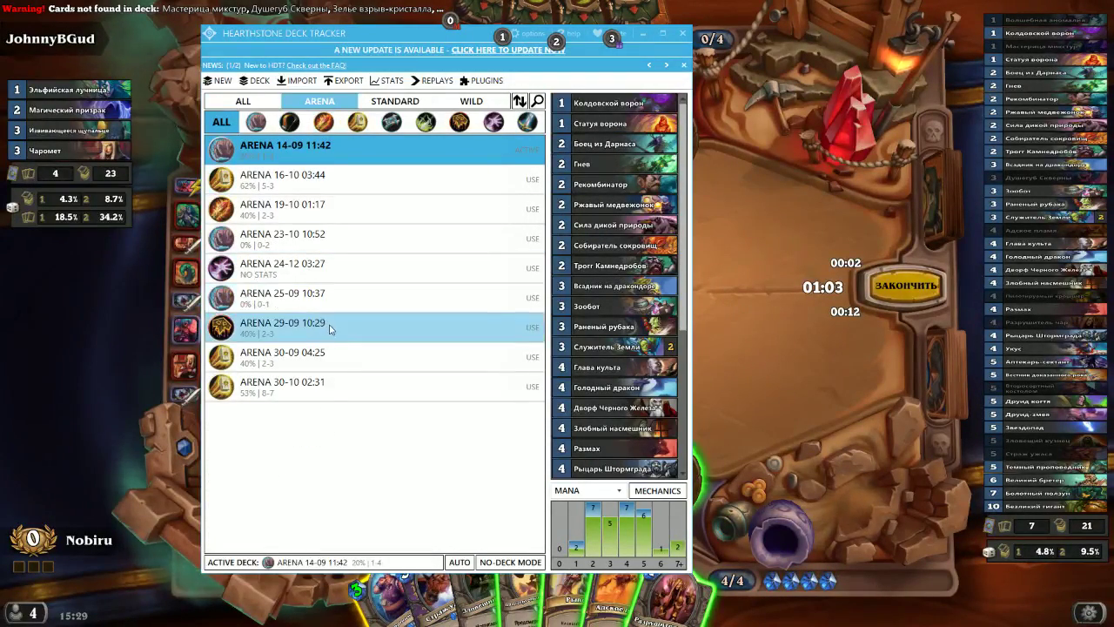
left_click(339, 271)
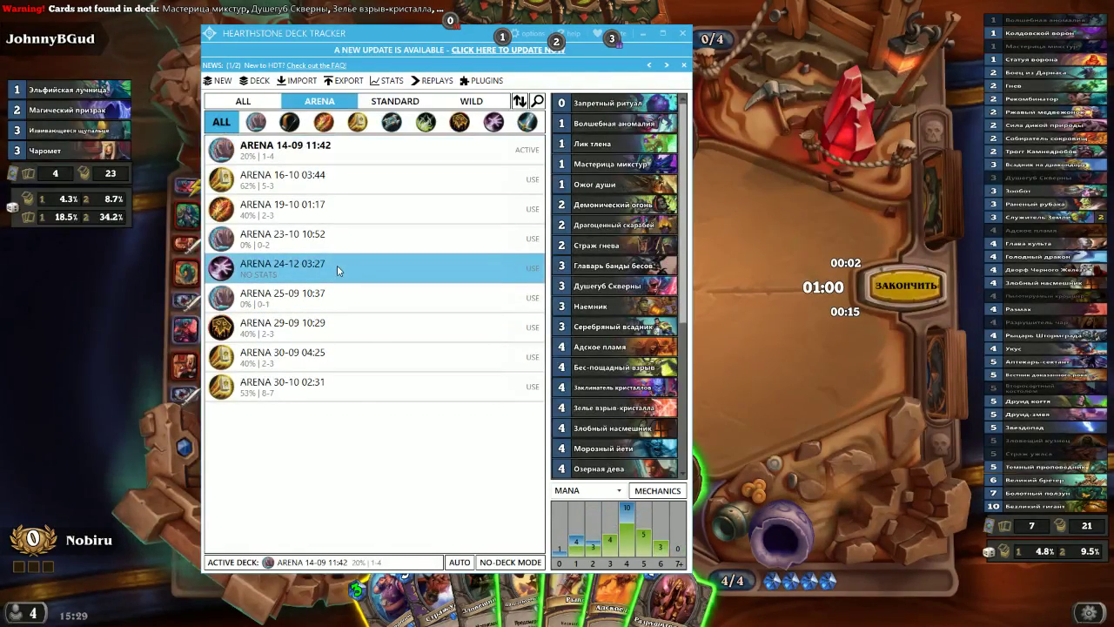
double_click(338, 266)
left_click(760, 204)
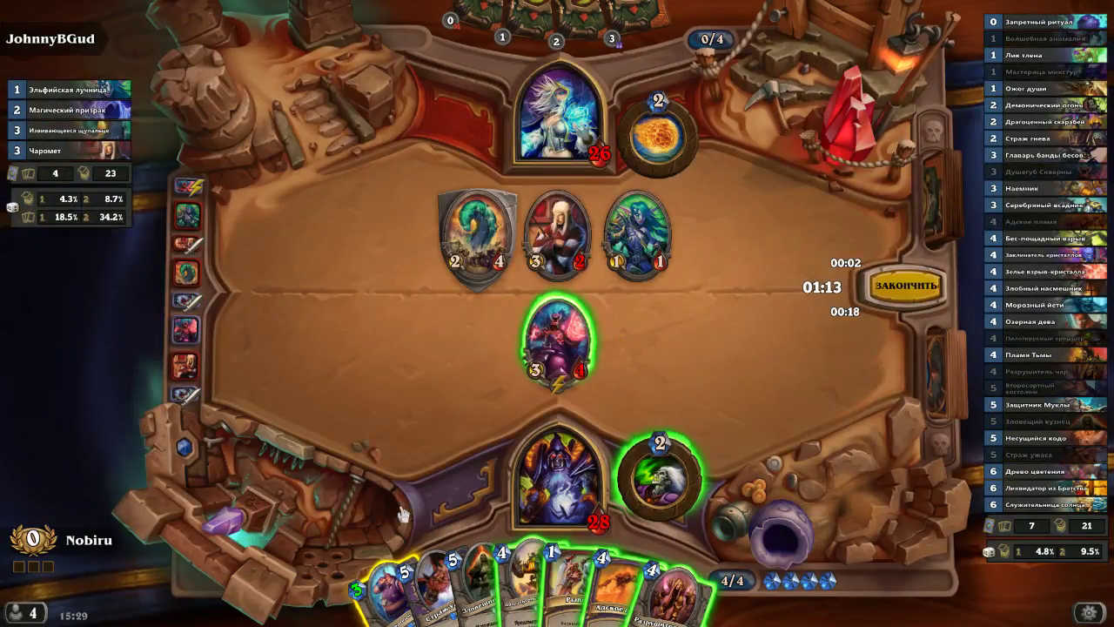
- Play Второсортный костолом and the 1-mana card, attack Извивающиеся щупальца and Чаромет with the two friendly minions, and end the turn
left_click_drag(383, 593, 402, 403)
right_click(399, 402)
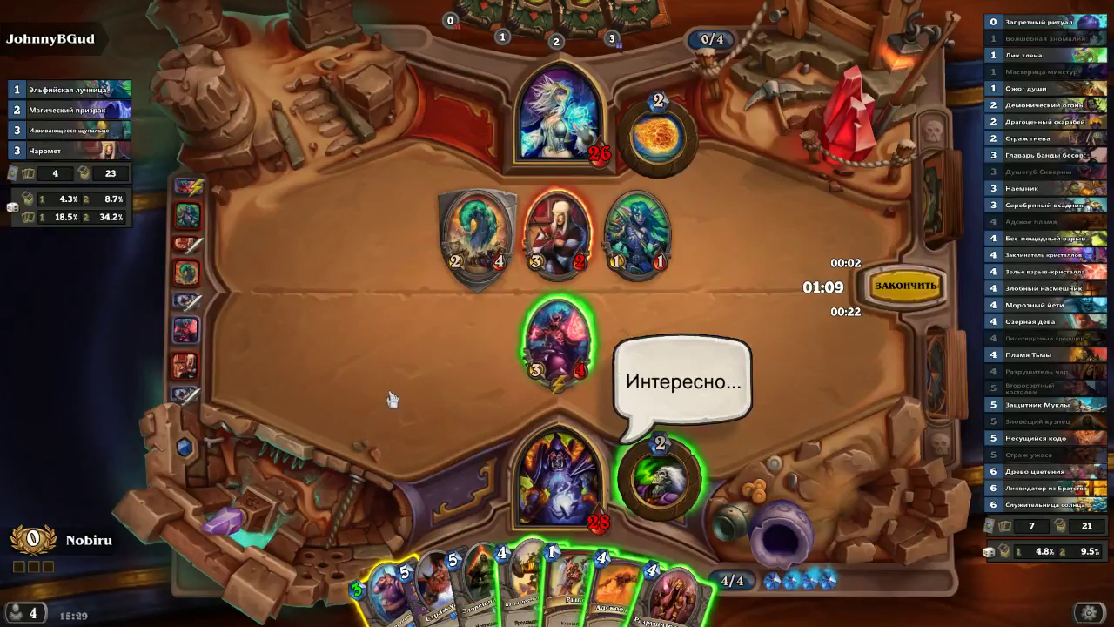
left_click_drag(385, 595, 426, 402)
left_click_drag(561, 592, 477, 244)
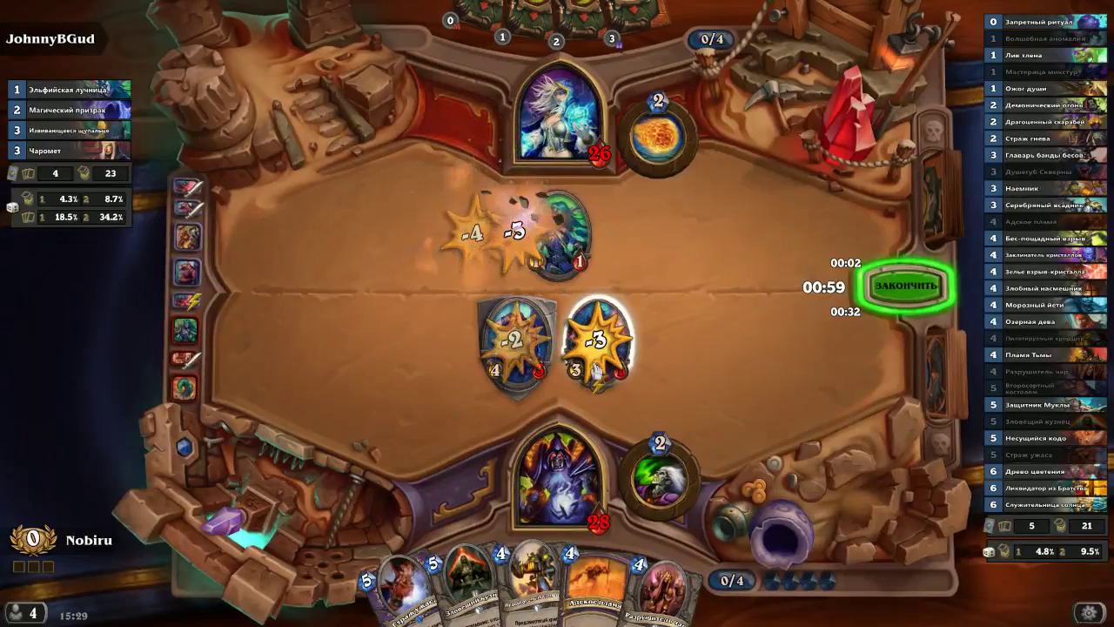
left_click(901, 300)
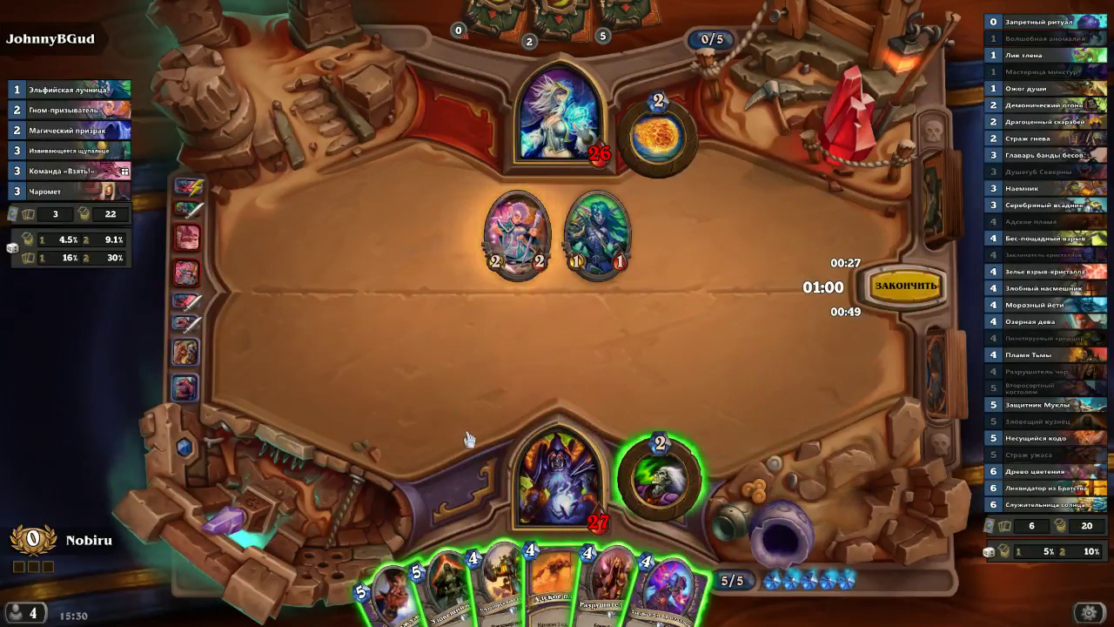
- Play Зловещий кузнец onto the empty friendly side of the board and end the turn
left_click_drag(449, 570, 449, 474)
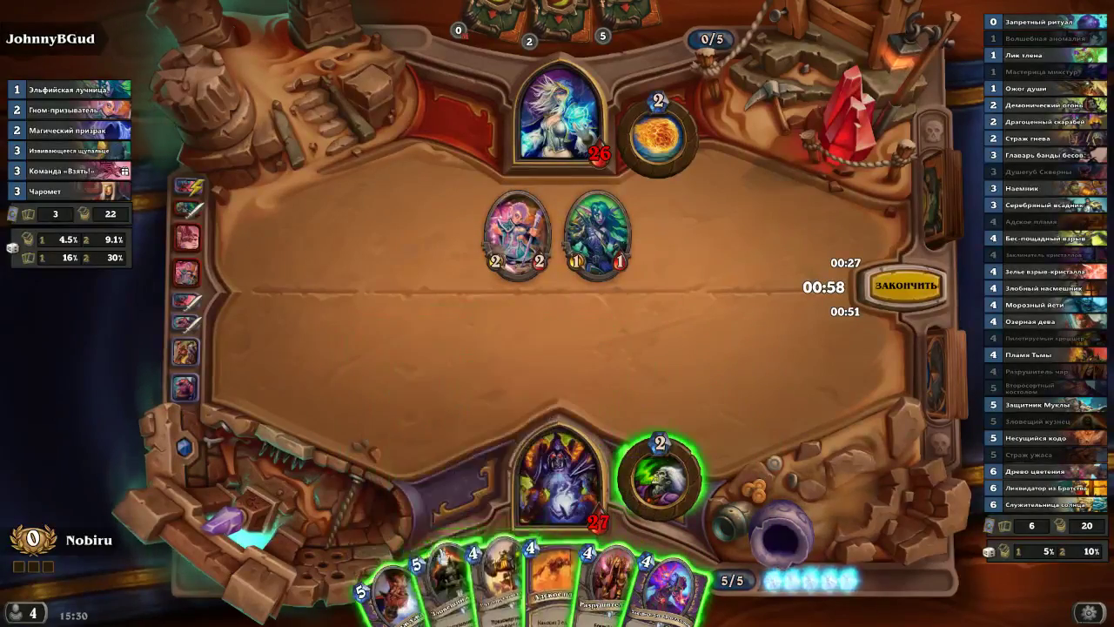
left_click_drag(445, 581, 488, 369)
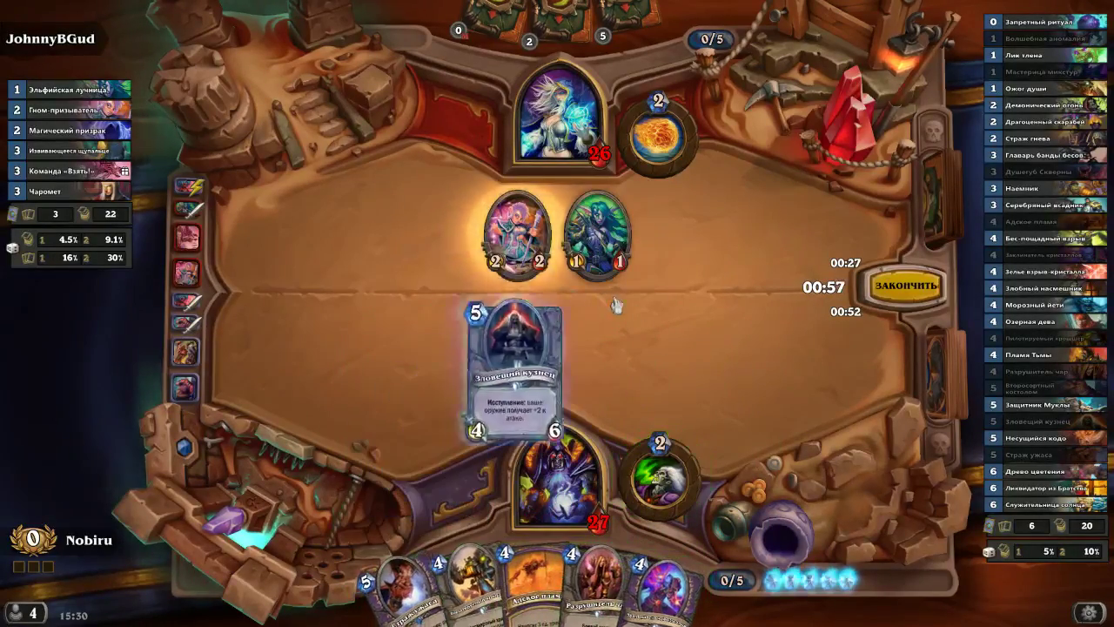
left_click(893, 288)
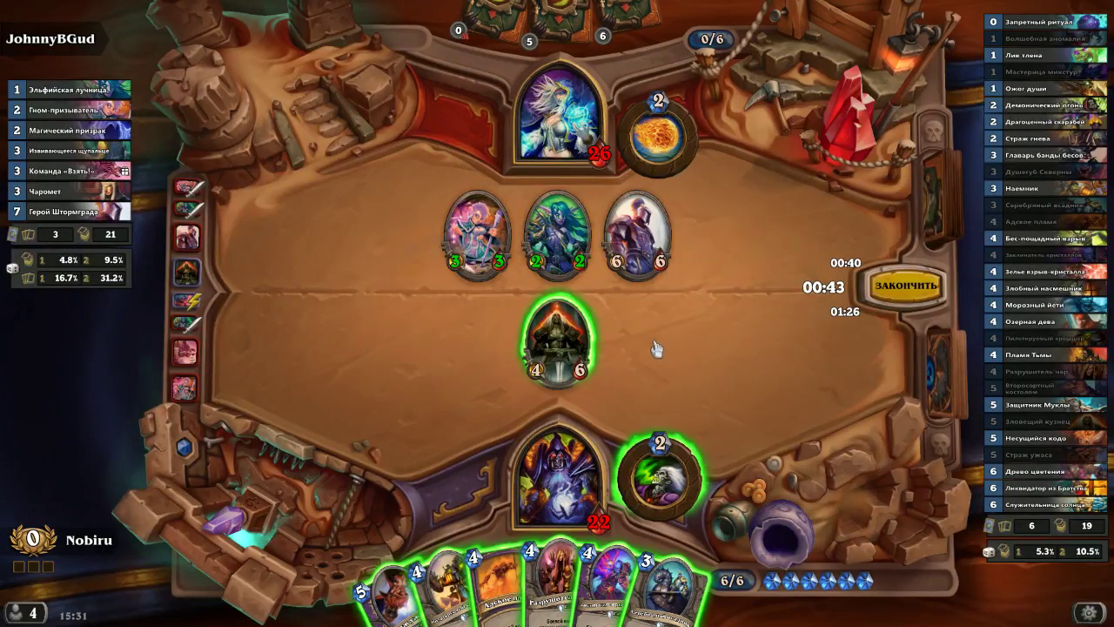
- Use the warlock's 2-mana hero power to draw a card, holding back the attack with Зловещий кузнец
mouse_move(572, 359)
left_mouse_down()
mouse_move(609, 280)
mouse_move(620, 296)
left_mouse_up()
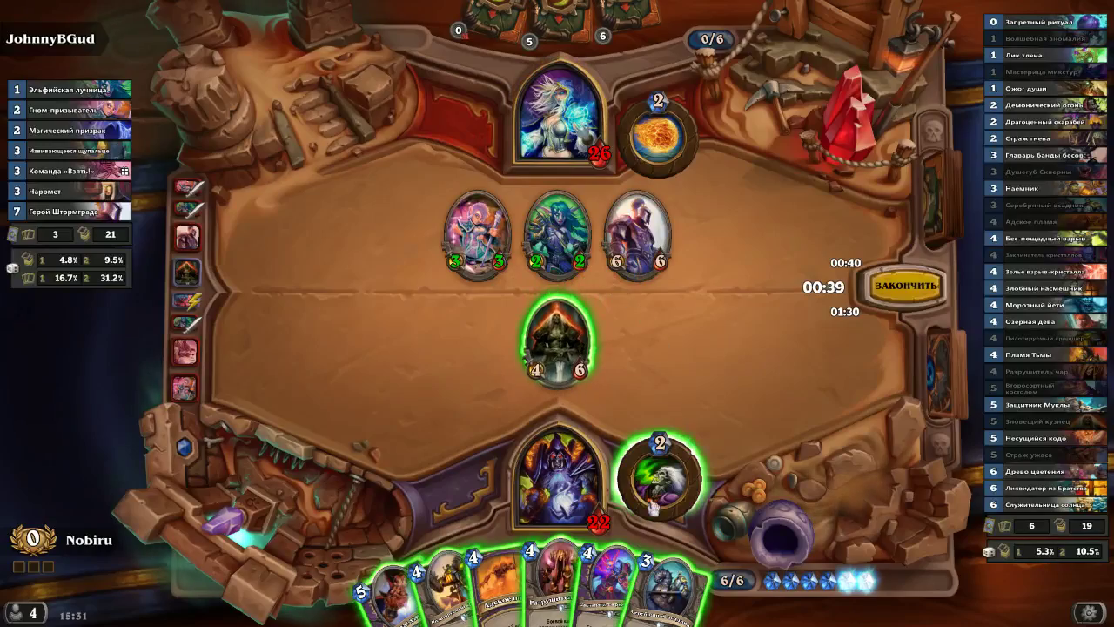
left_click(659, 474)
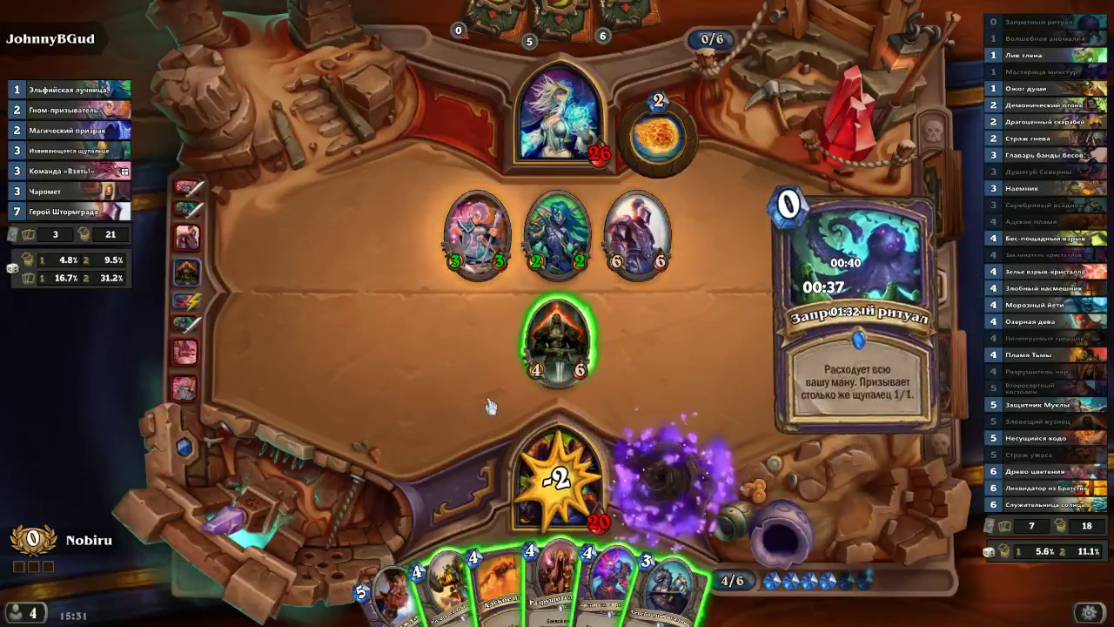
- Attack the enemy 6/6 minion with the 4/6 minion and cast Адское пламя to finish the turn
left_click_drag(557, 344, 620, 277)
left_click_drag(474, 592, 432, 422)
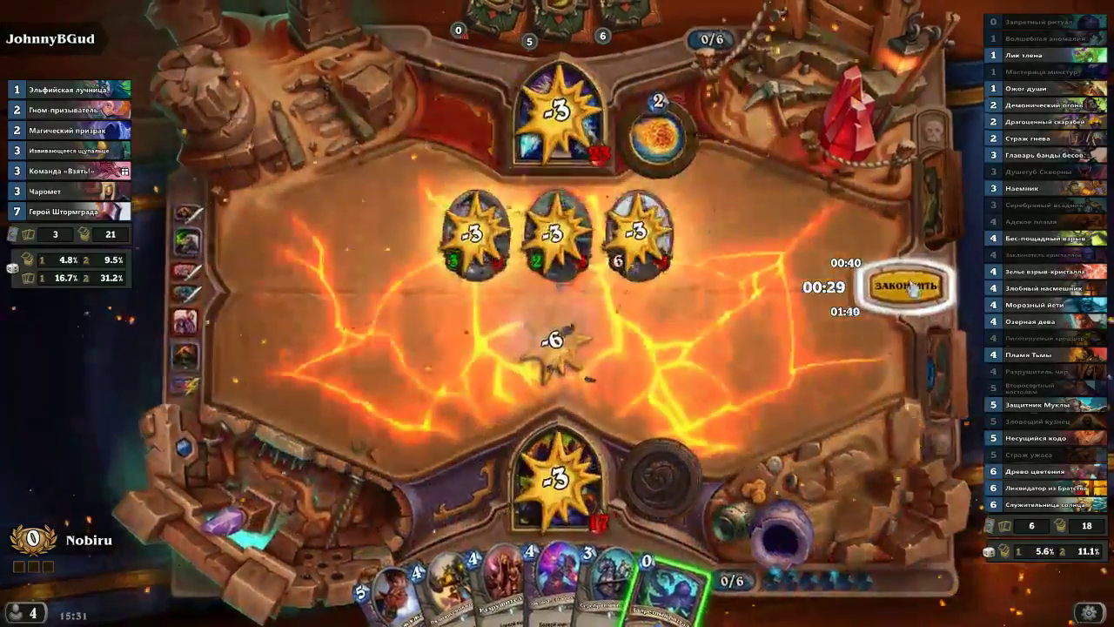
left_click(906, 287)
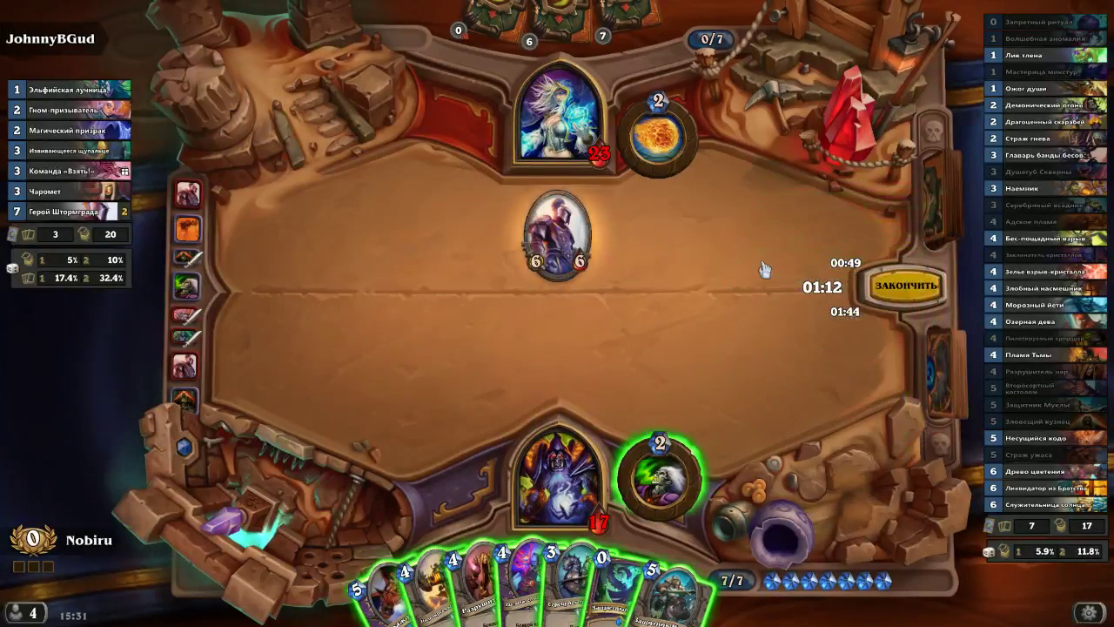
mouse_move(624, 599)
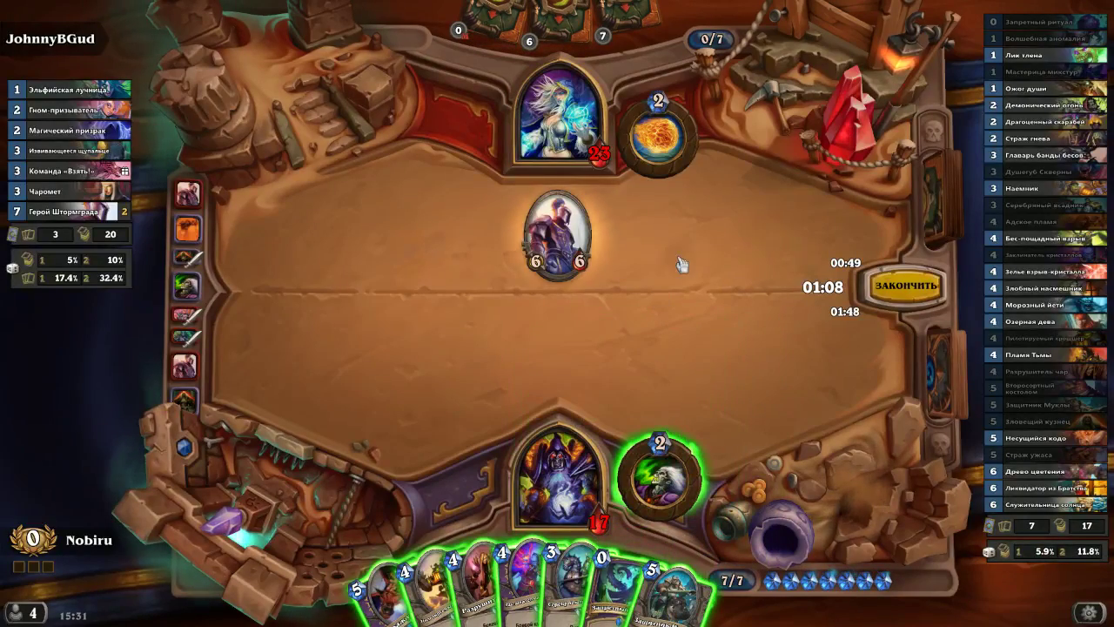
left_click_drag(570, 585, 435, 355)
right_click(435, 355)
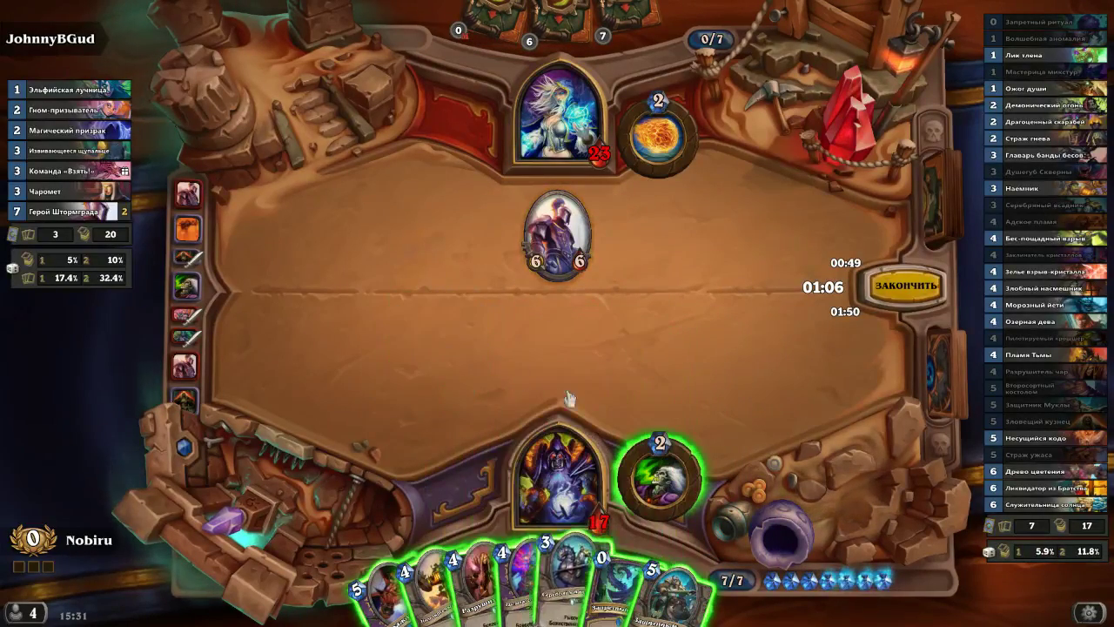
left_click_drag(477, 596, 474, 433)
right_click(474, 433)
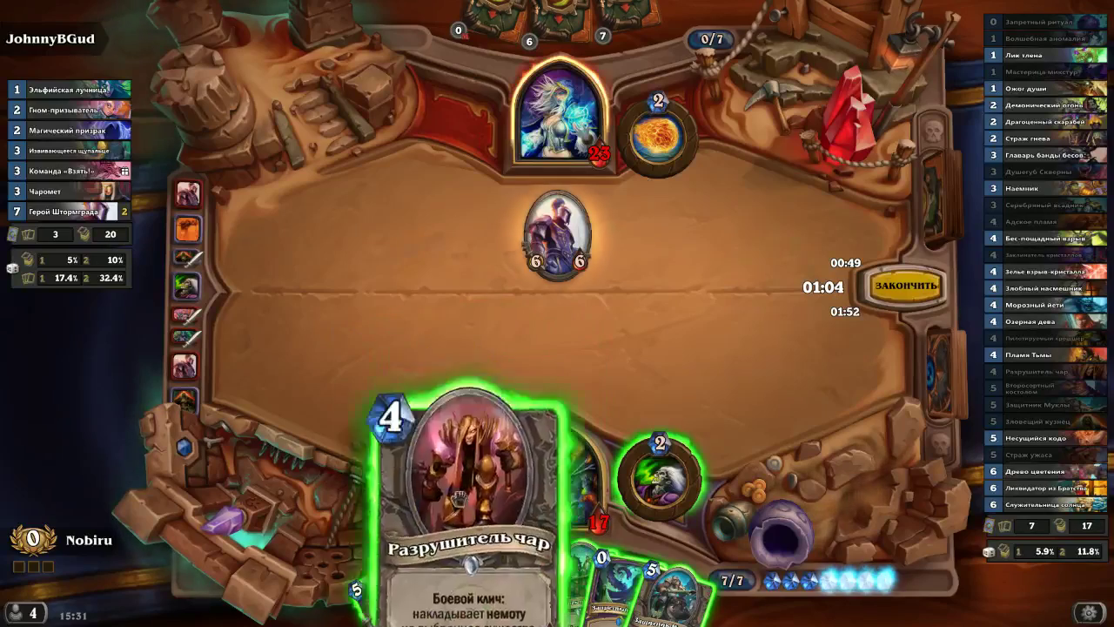
left_click_drag(366, 598, 423, 398)
right_click(423, 397)
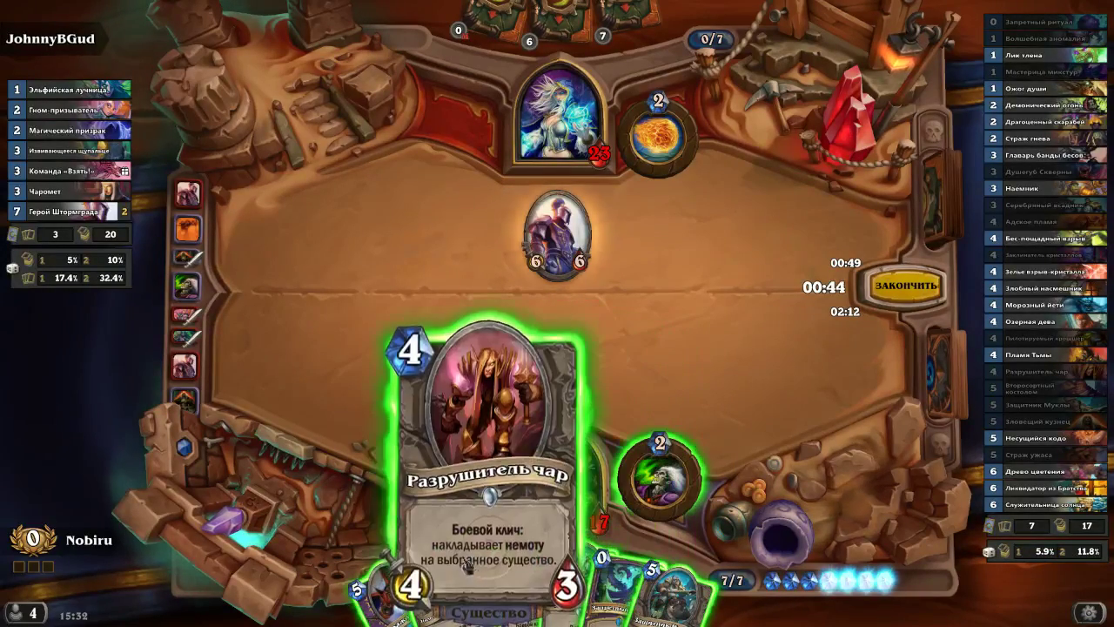
left_click_drag(467, 569, 449, 467)
left_click_drag(465, 567, 443, 474)
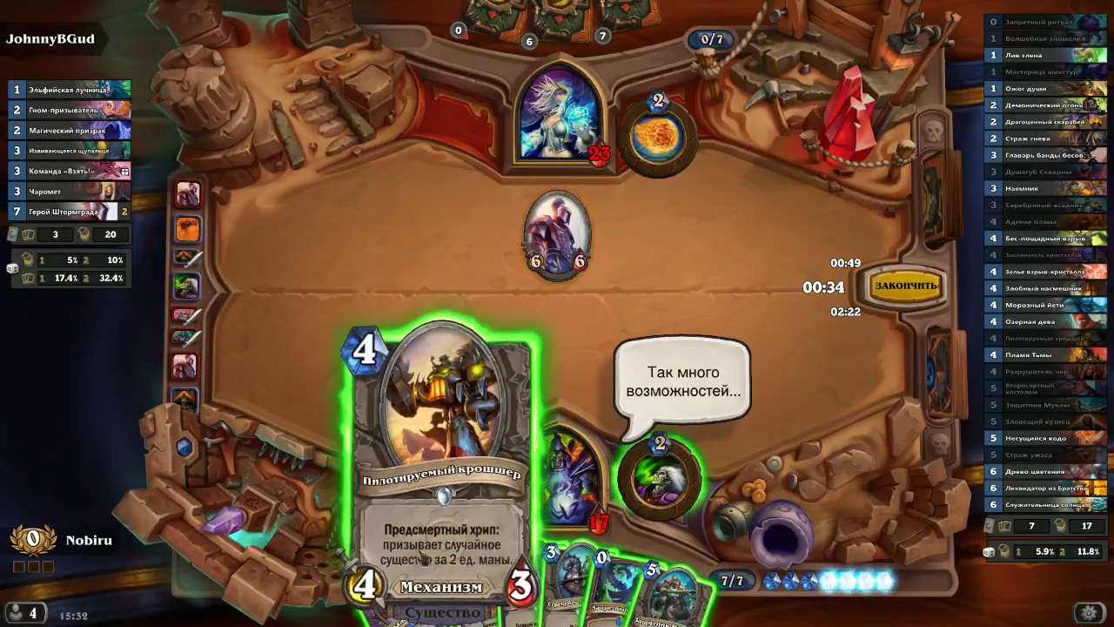
- Play Пилотируемый крошшер onto the empty friendly side of the board and end the turn
left_click_drag(426, 570, 406, 485)
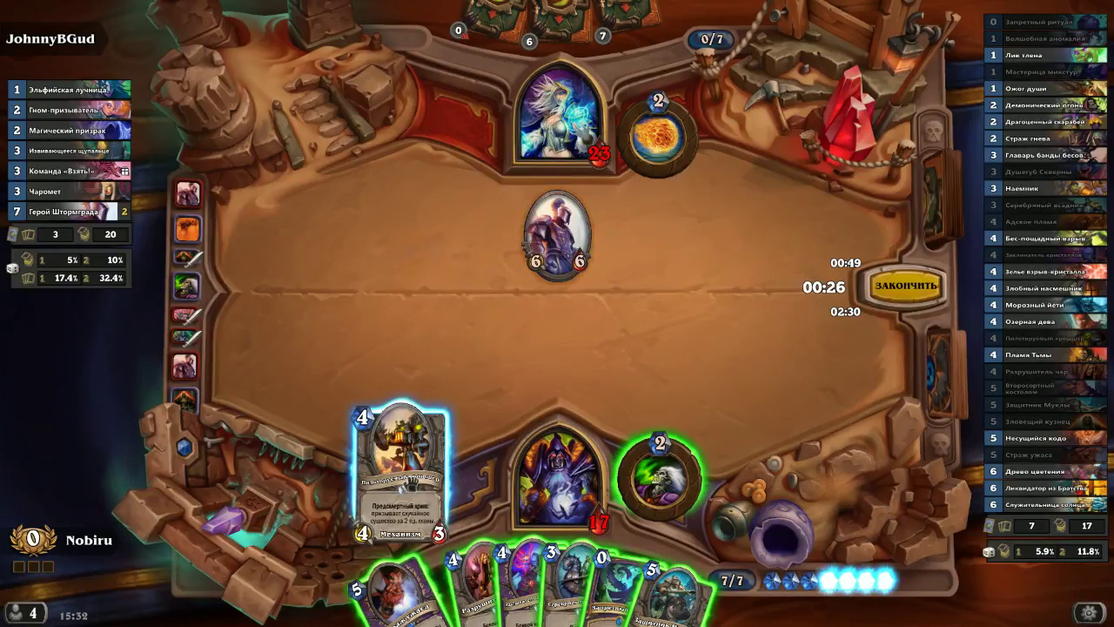
left_click_drag(406, 481, 406, 428)
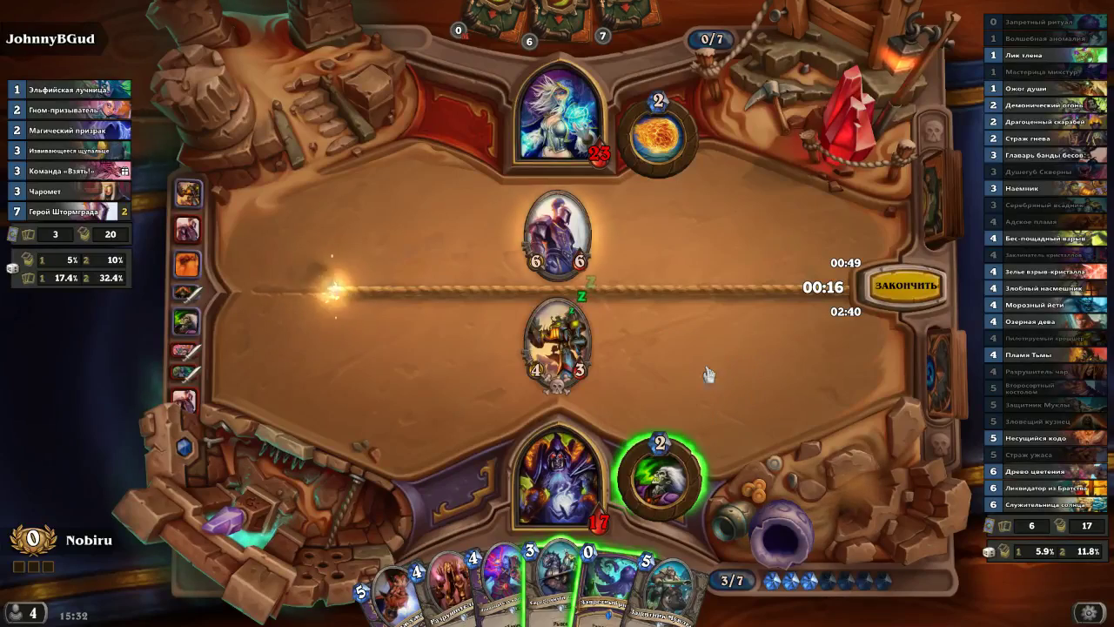
left_click_drag(558, 577, 638, 396)
right_click(651, 365)
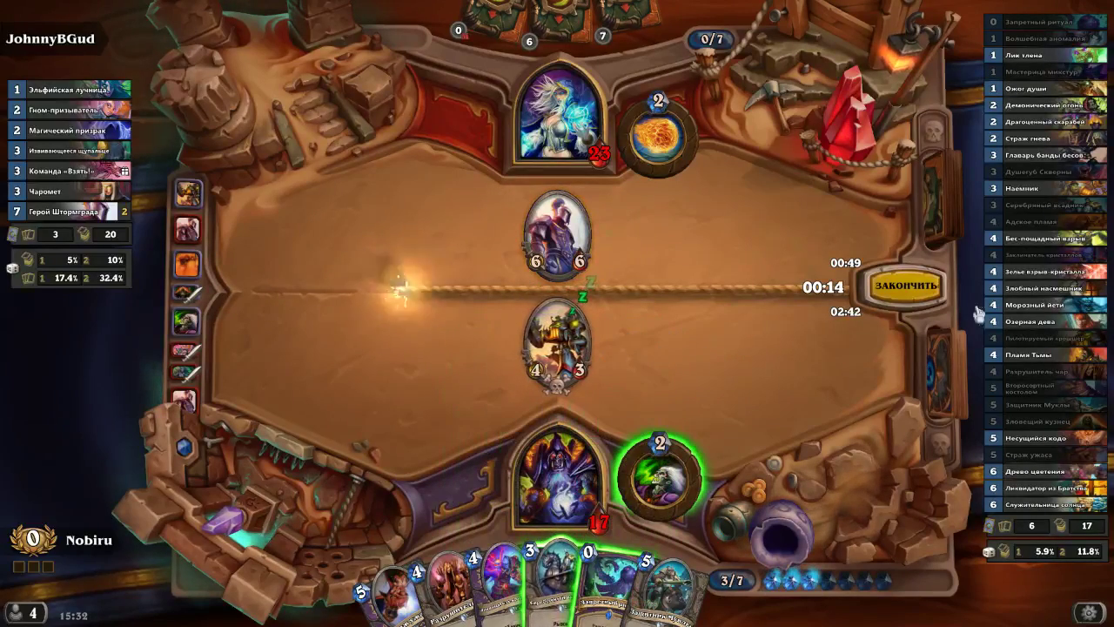
left_click(905, 285)
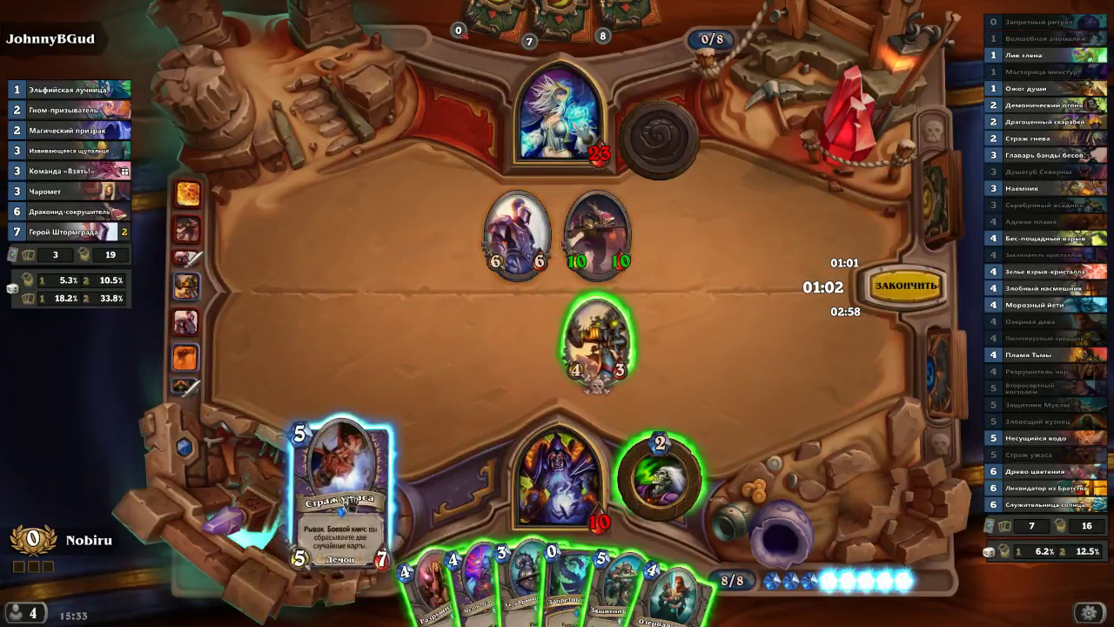
- Play Серебряный всадник and Страж ужаса, and spend all friendly attacks on the enemy 10/10 minion before ending the turn
left_click_drag(507, 547, 465, 370)
left_click_drag(383, 588, 265, 393)
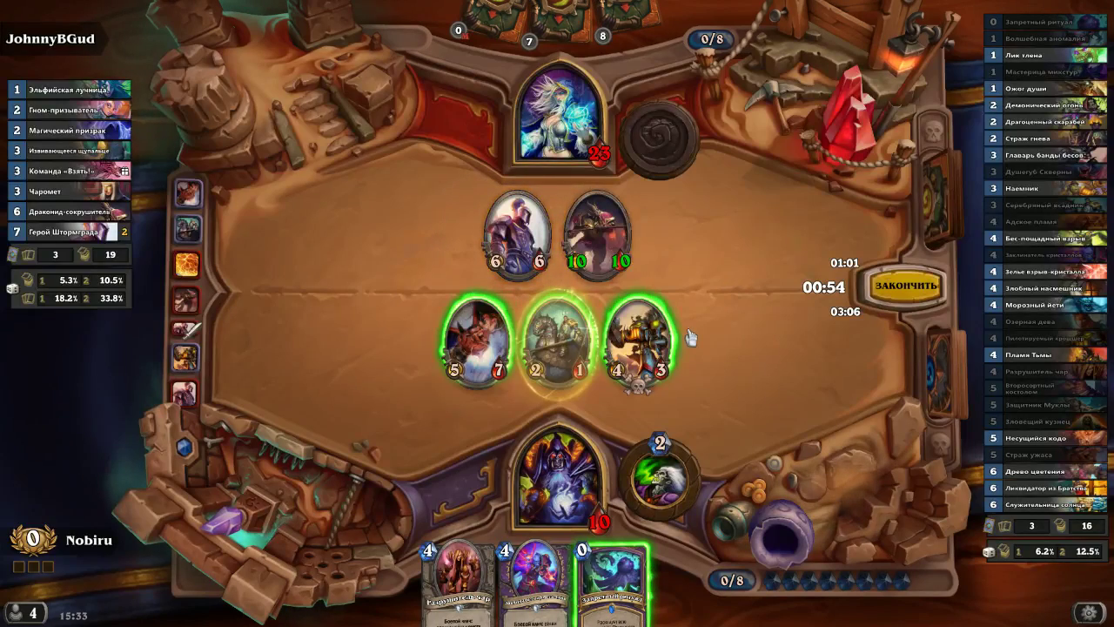
left_click_drag(491, 346, 570, 254)
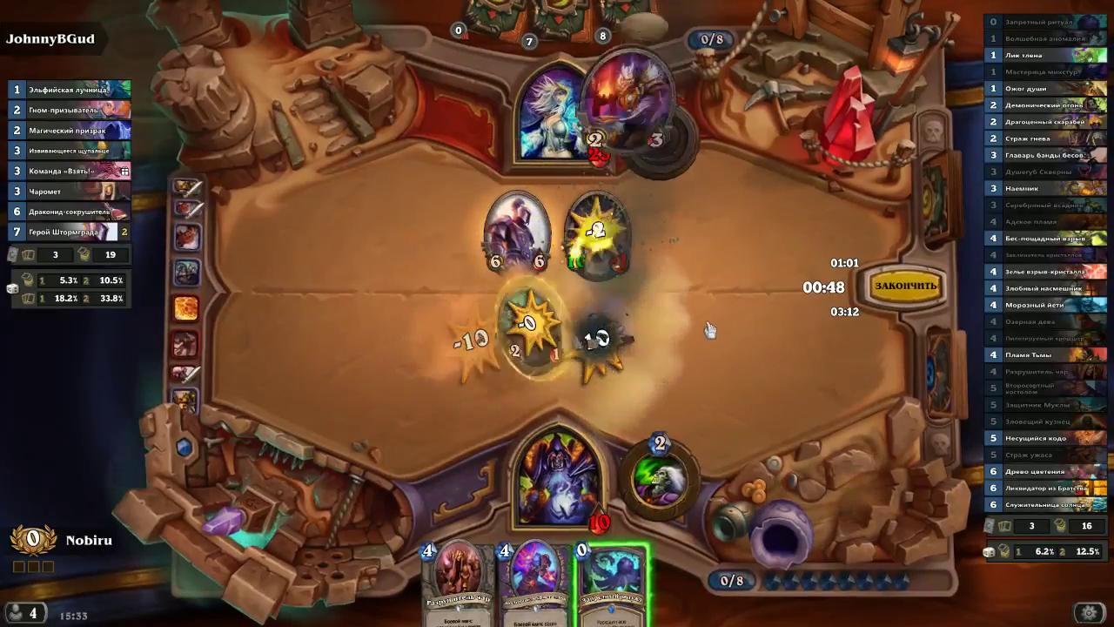
left_click(881, 285)
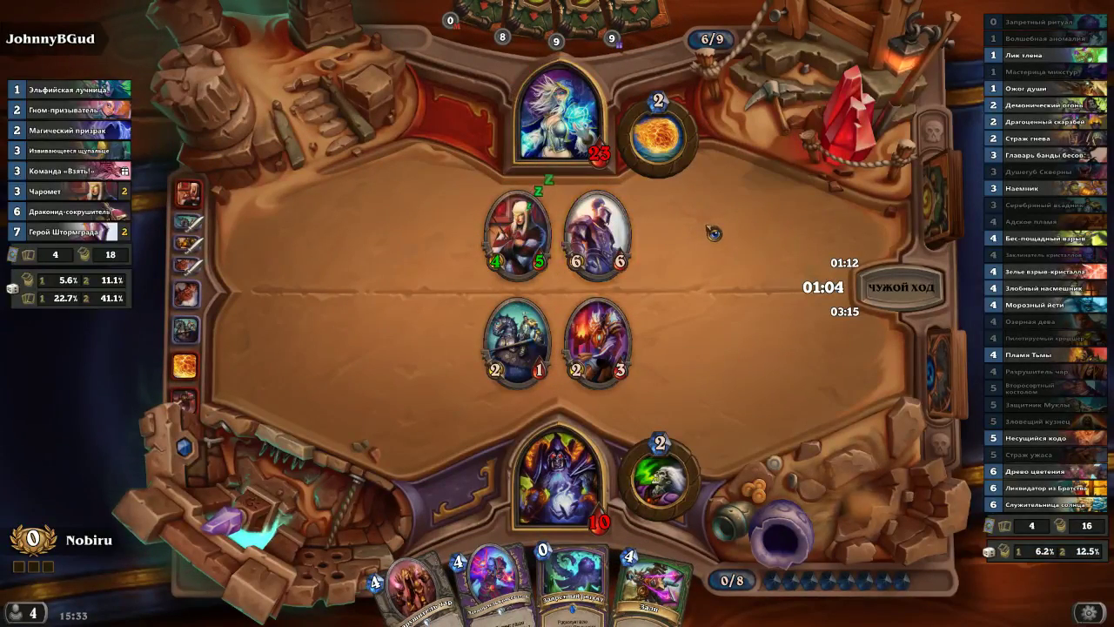
key("alt+Tab")
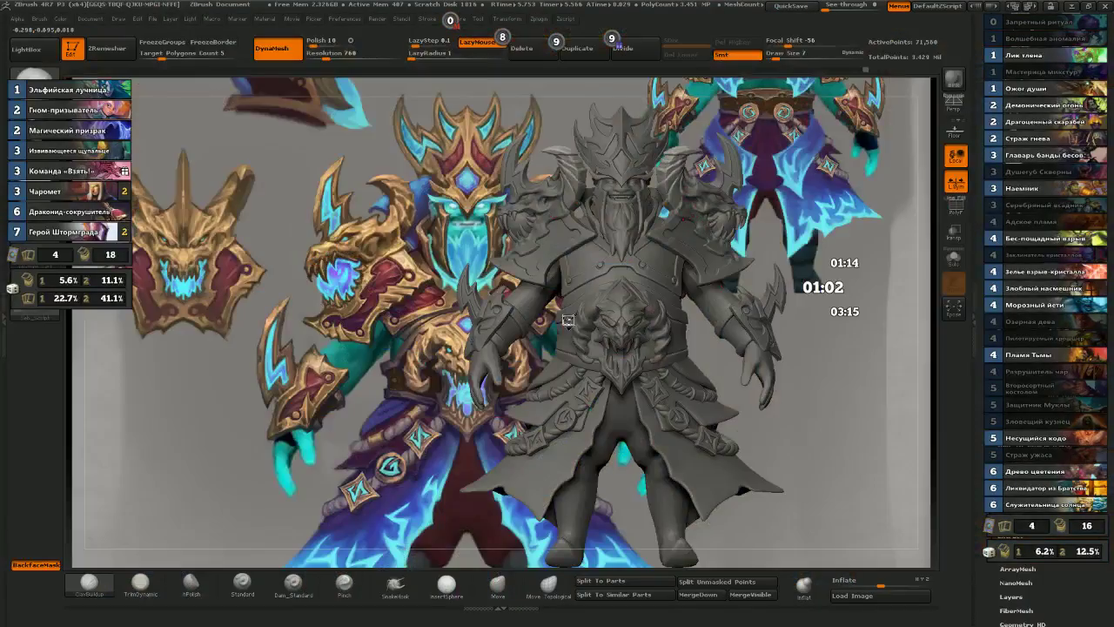
mouse_move(582, 318)
right_mouse_down()
mouse_move(561, 323)
mouse_move(573, 321)
right_mouse_up()
key("alt+Tab")
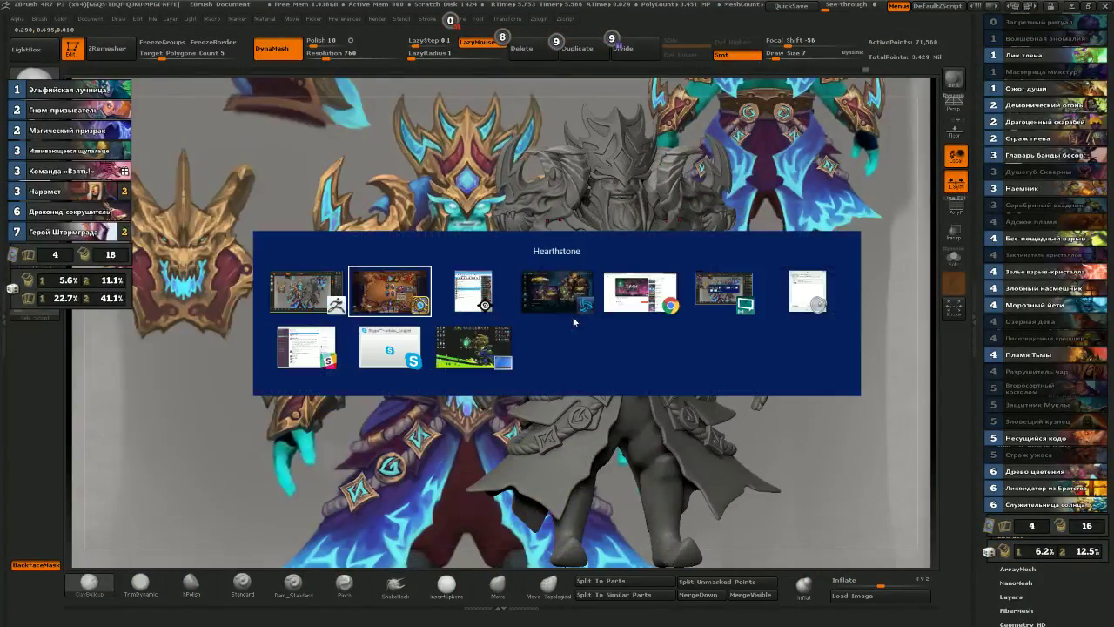
key("Tab")
key("Tab")
key("Tab")
key("Tab")
key("Tab")
key("Tab")
key("Tab")
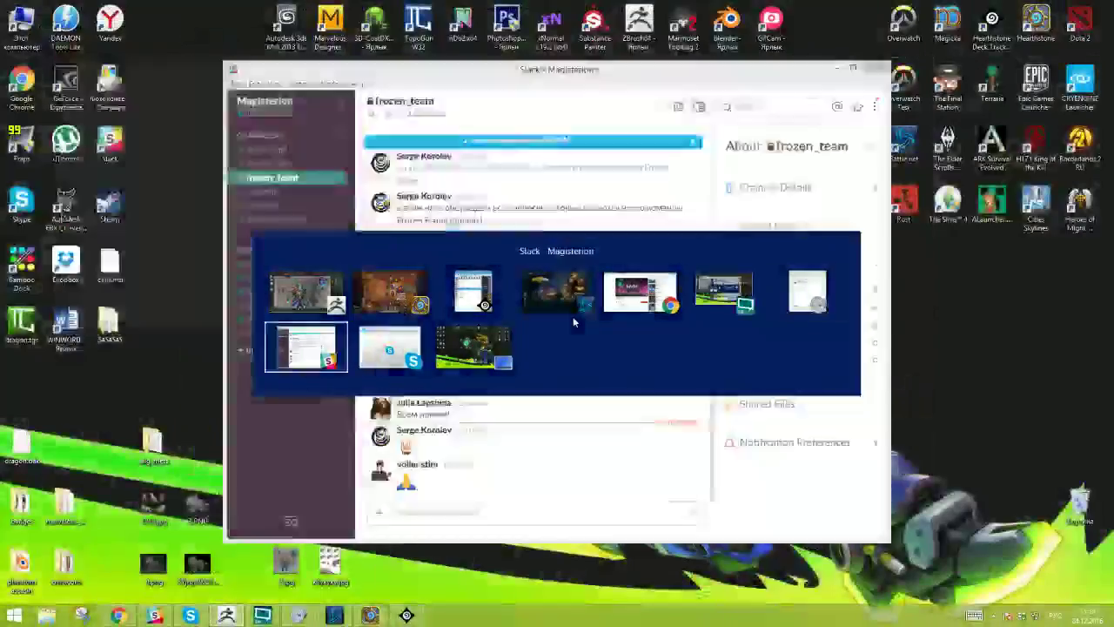
key("alt+Tab")
key("alt+Tab")
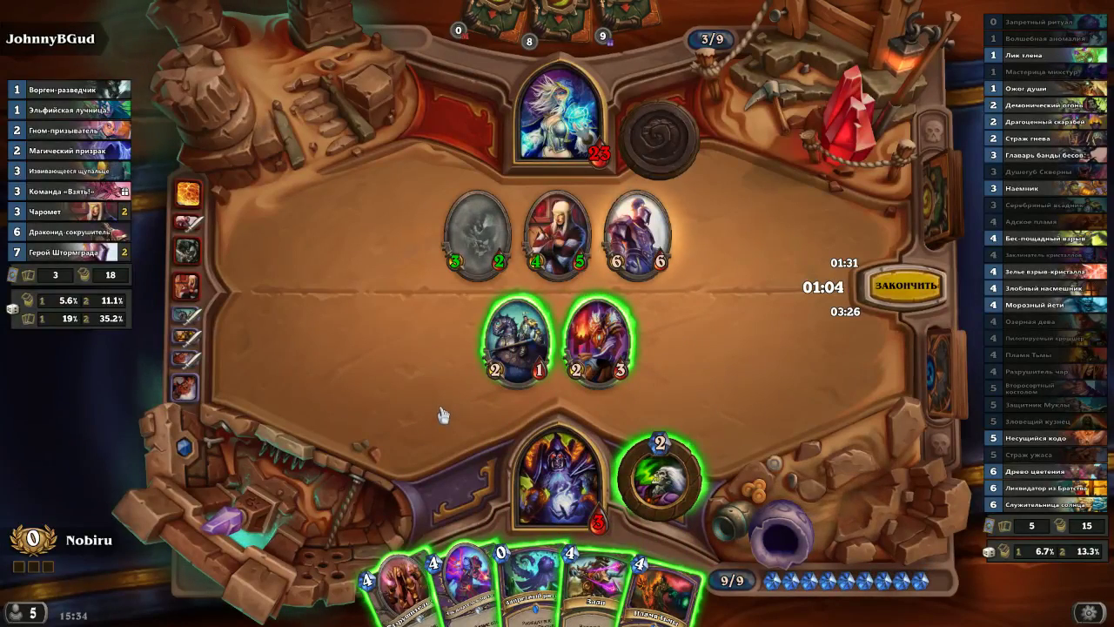
mouse_move(476, 578)
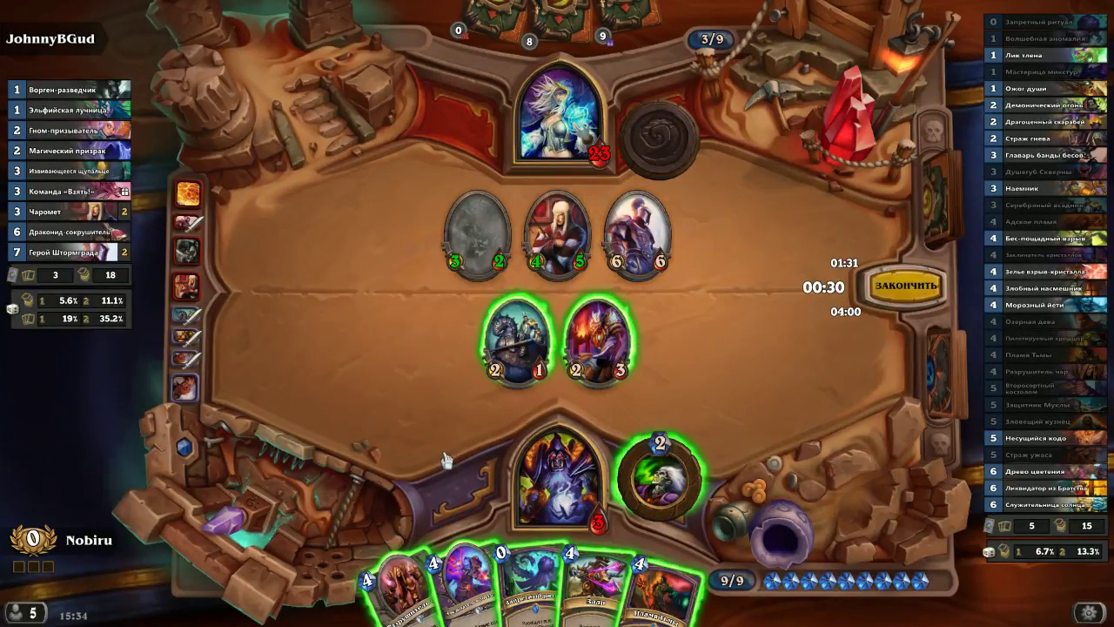
left_click_drag(402, 581, 420, 430)
right_click(416, 435)
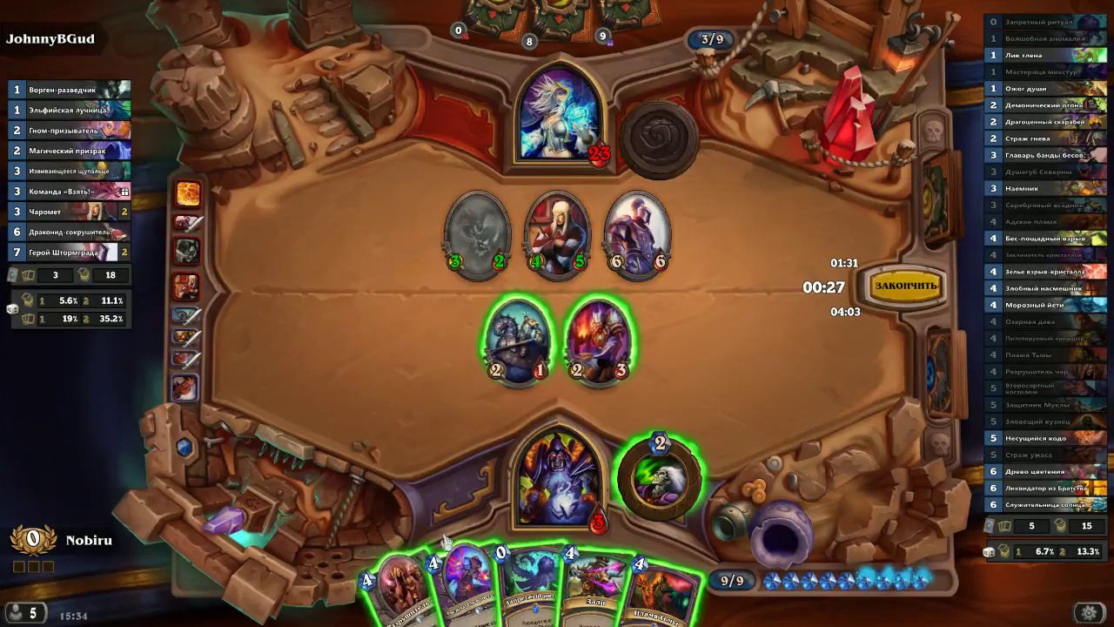
- Play the 4-mana 5/4 minion as the target for Пламя Тьмы, and attack the enemy hero with the 2/3 minion before ending the turn
left_click_drag(463, 577, 677, 388)
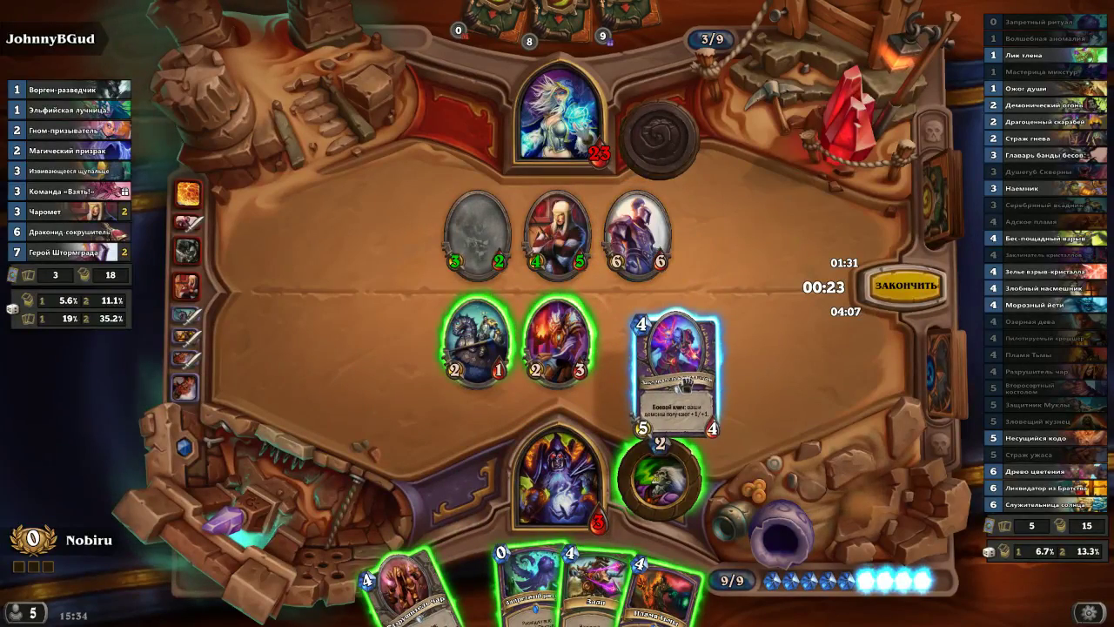
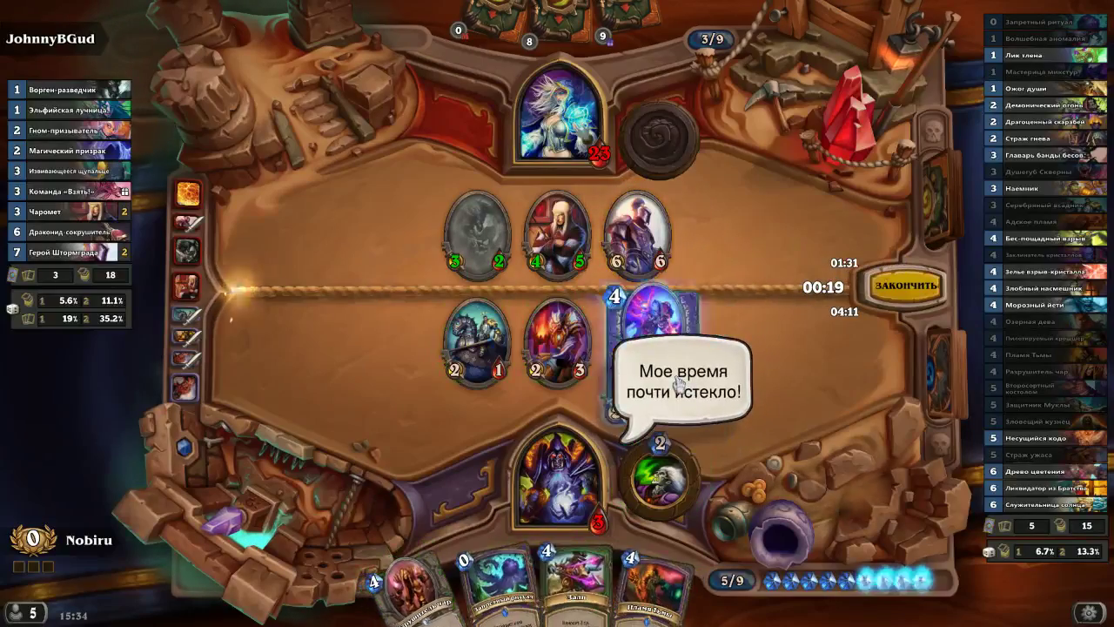
left_click_drag(673, 591, 642, 355)
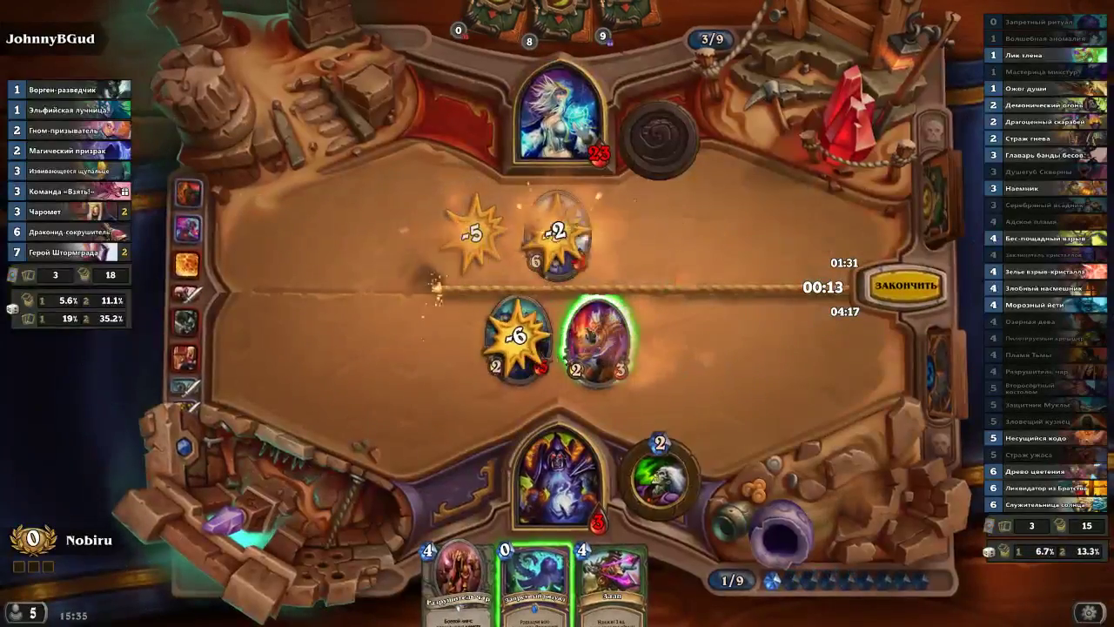
left_click_drag(598, 339, 559, 118)
left_click(905, 285)
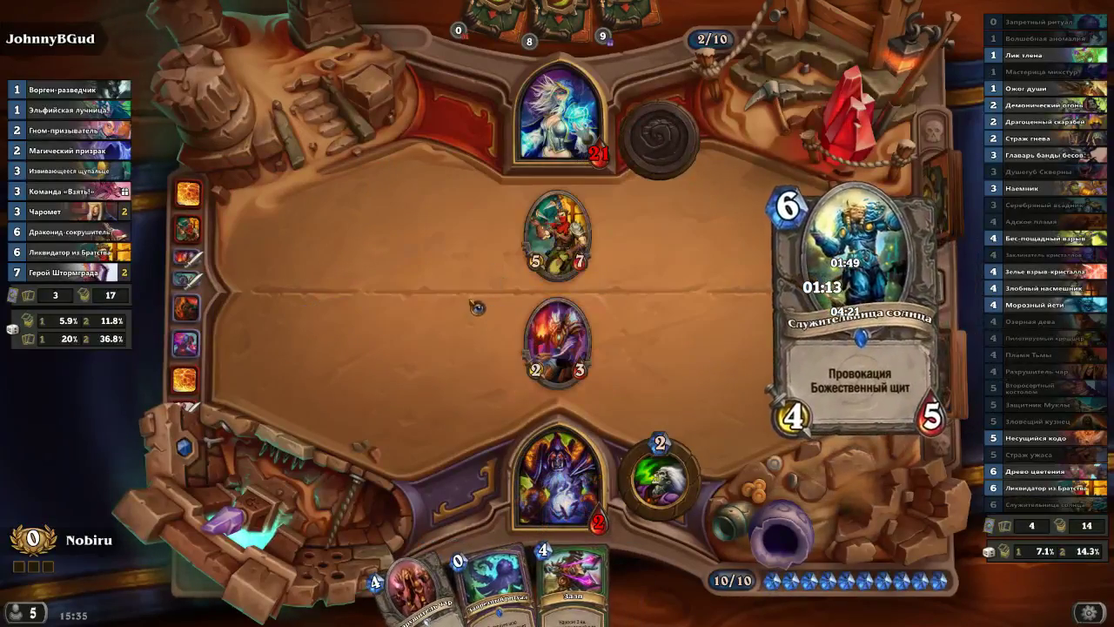
- Play Служительница солнца and attack the enemy hero with the 2/3 minion to finish the turn
left_click_drag(653, 587, 667, 384)
left_click_drag(518, 341, 546, 135)
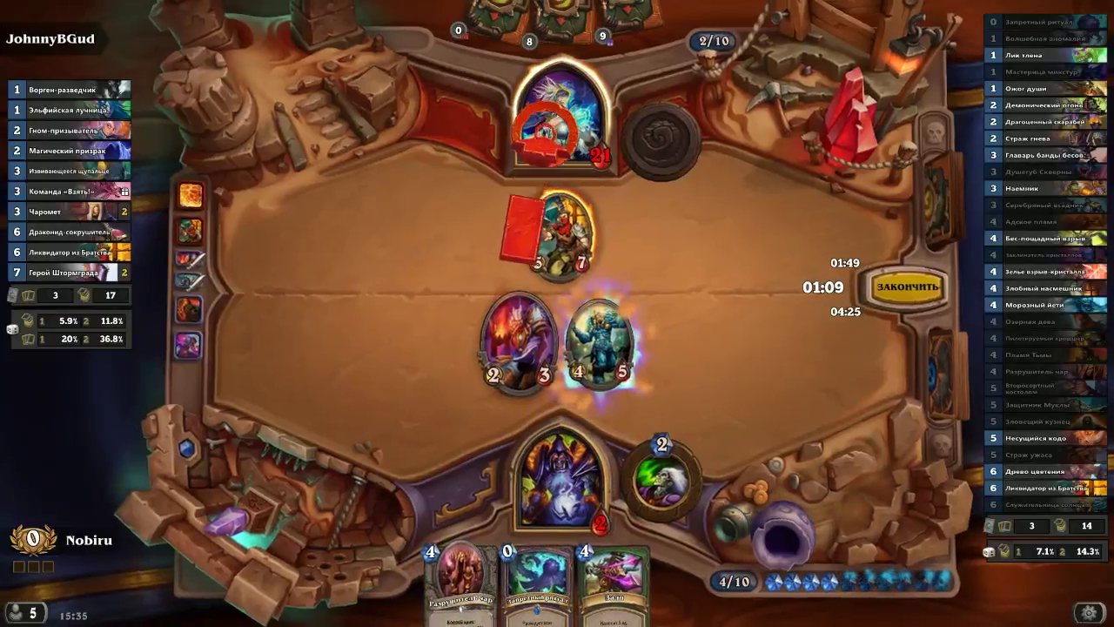
left_click(914, 301)
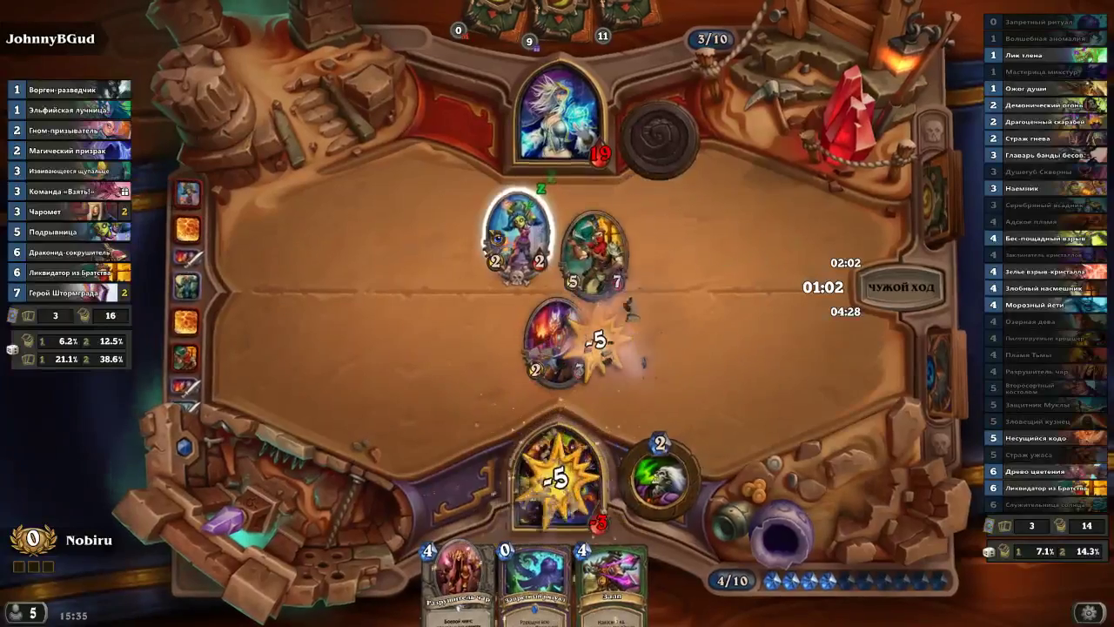
- Dismiss the finished match's result screen and switch to the character sculpt in ZBrush
mouse_move(490, 239)
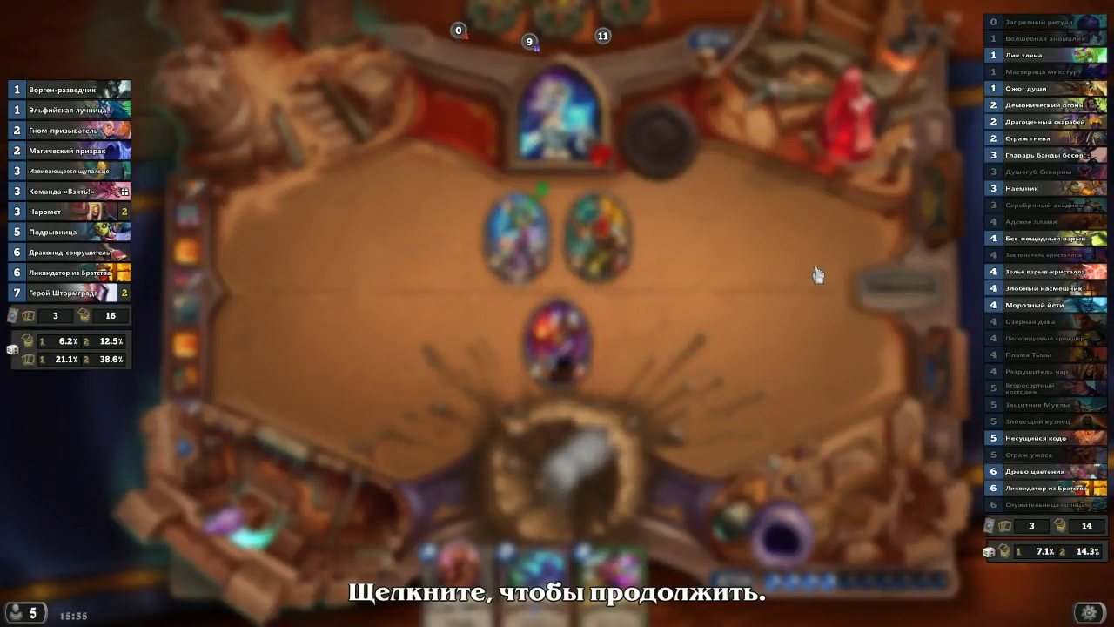
left_click(730, 278)
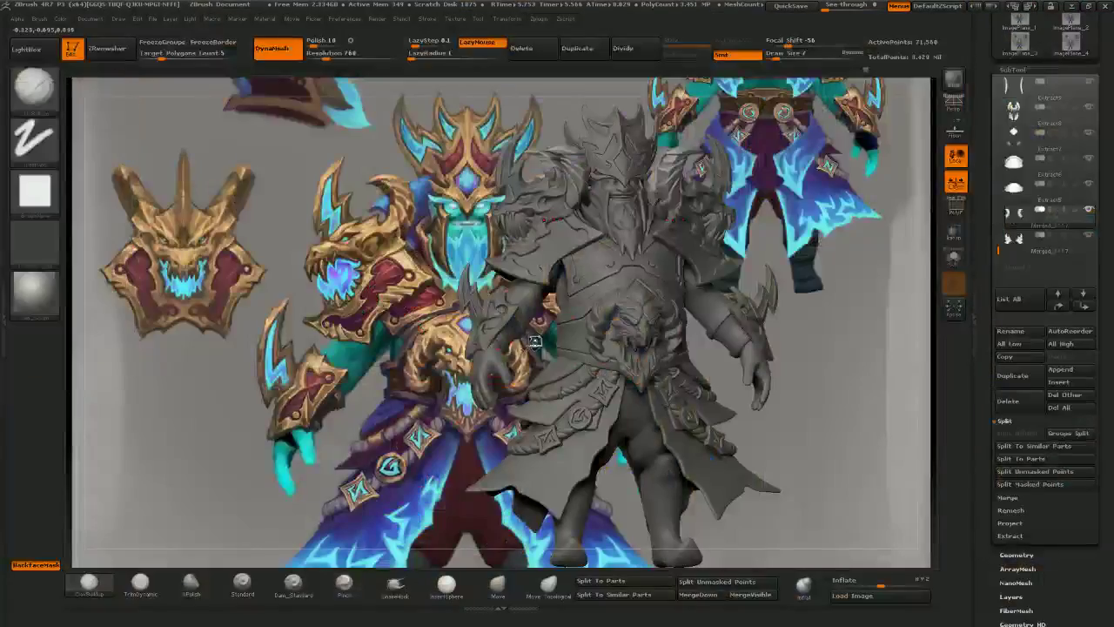
- Isolate the selected curved horn subtool by hiding the other parts of the armoured character
left_click_drag(592, 341, 503, 343)
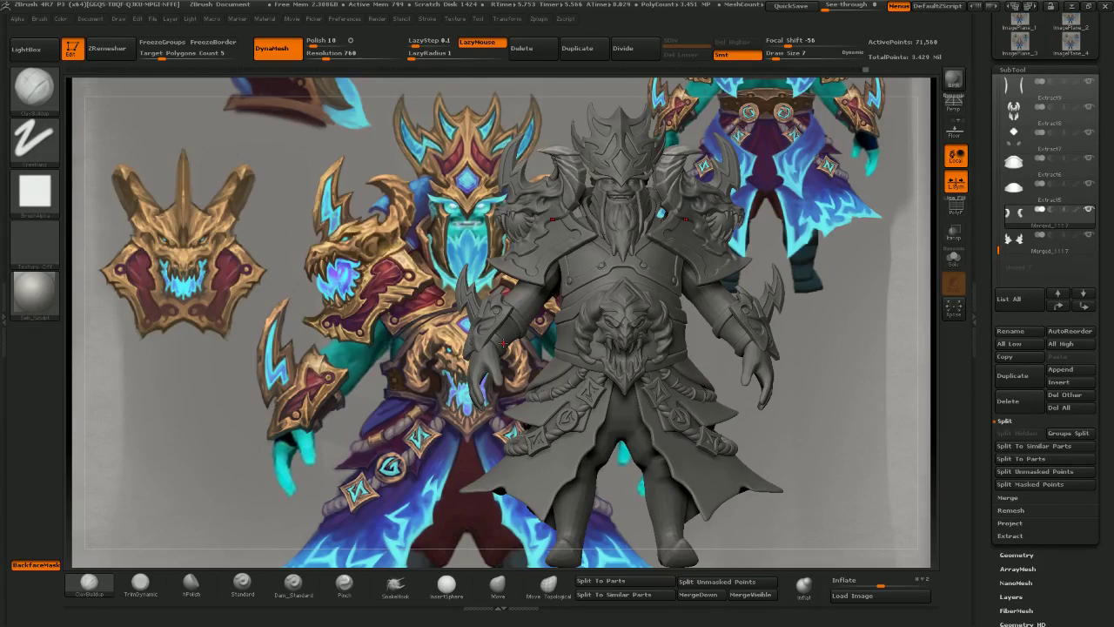
mouse_move(508, 322)
right_mouse_down()
mouse_move(482, 310)
mouse_move(492, 307)
right_mouse_up()
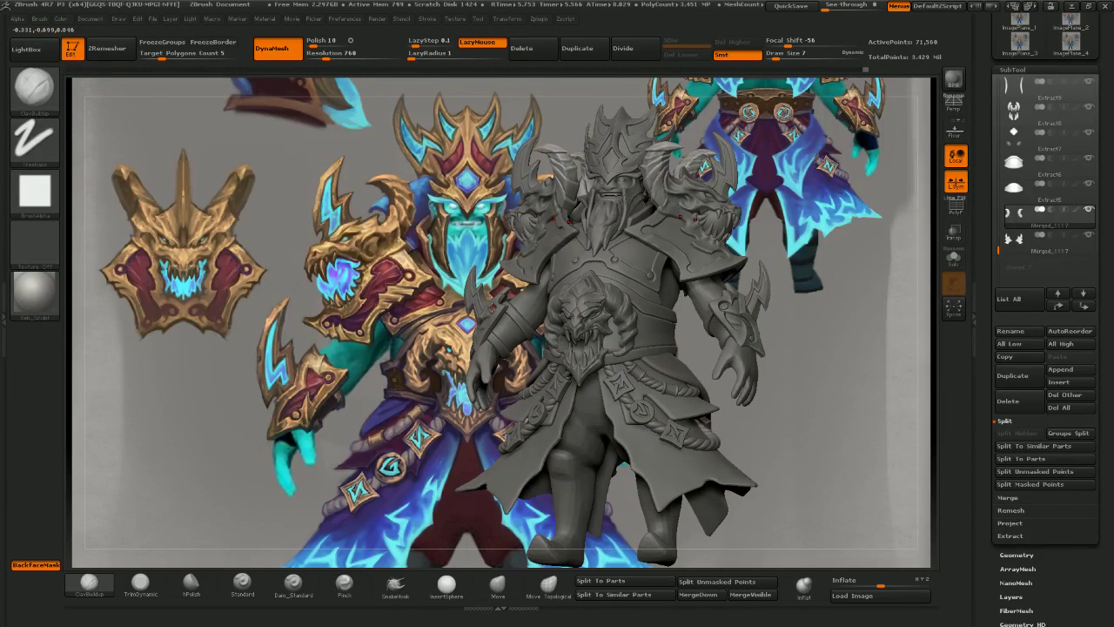
right_click_drag(492, 306, 508, 309)
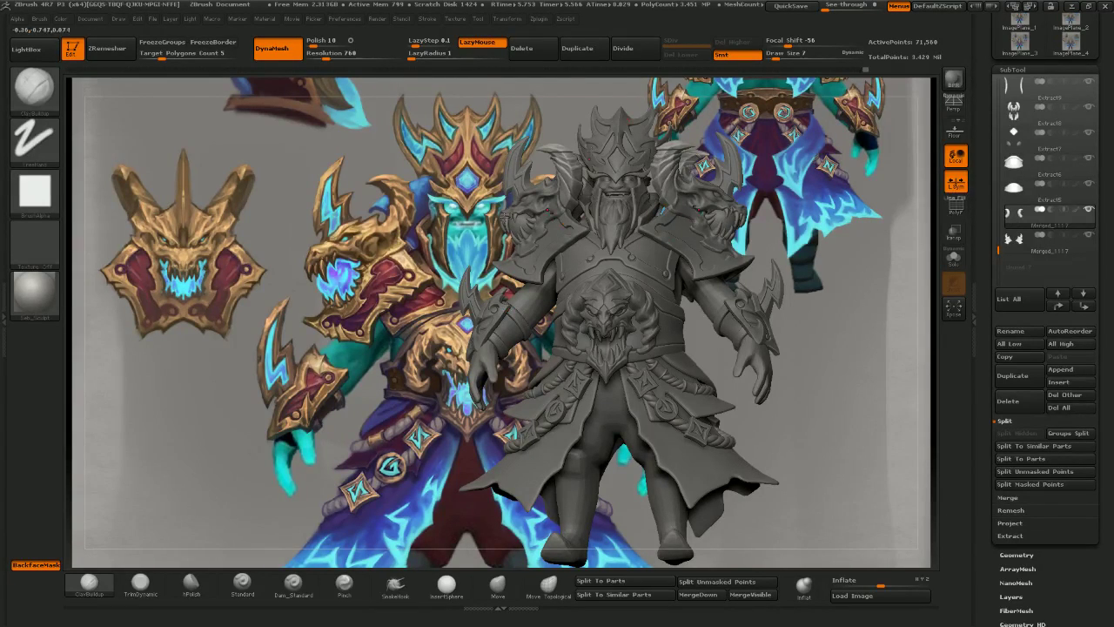
right_click_drag(575, 260, 579, 261)
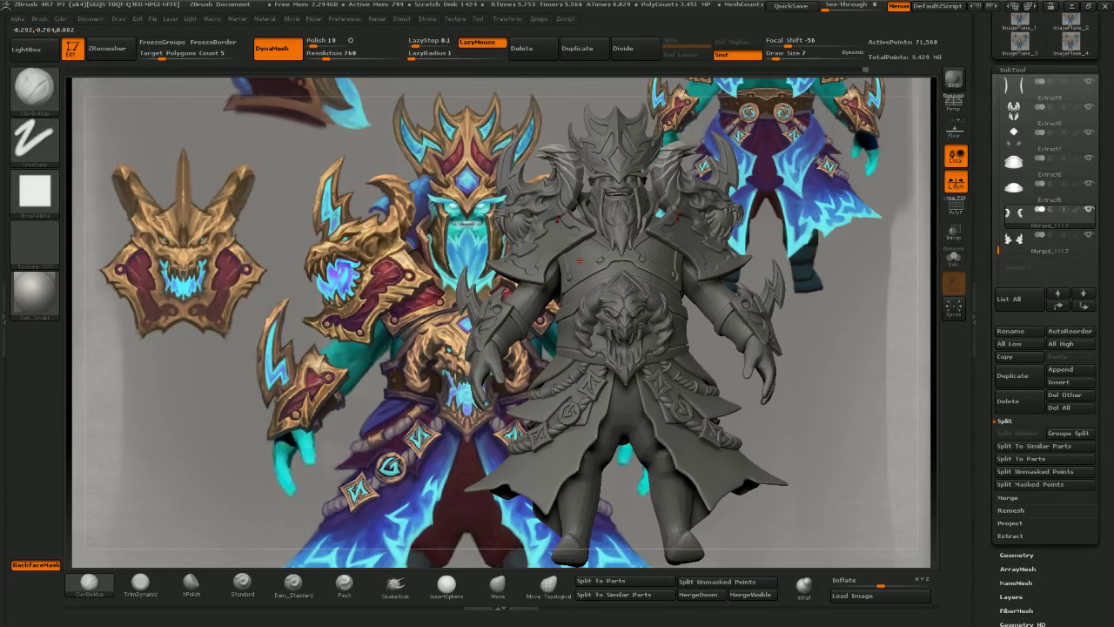
mouse_move(572, 266)
right_mouse_down()
mouse_move(513, 268)
mouse_move(607, 278)
mouse_move(584, 277)
mouse_move(683, 383)
mouse_move(701, 254)
right_mouse_up()
left_click(1088, 210)
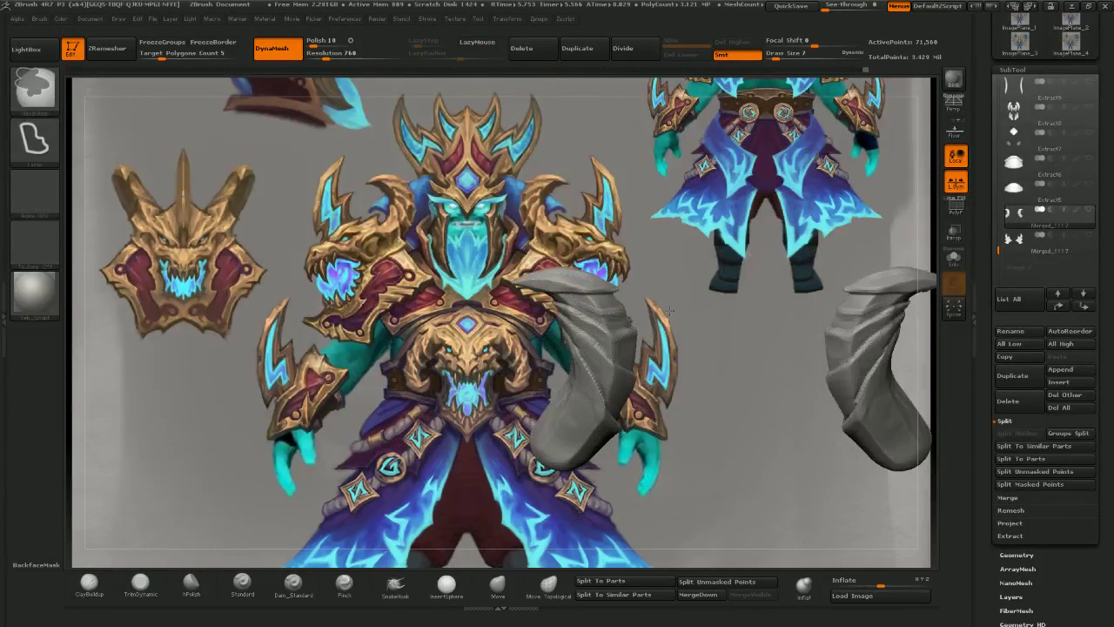
- Build up the ridges on the horn's outer curve just below the pointed tip with the ClayBuildup brush
right_click_drag(748, 348, 750, 318, "ctrl")
right_click_drag(750, 318, 674, 292)
right_click_drag(674, 292, 648, 291)
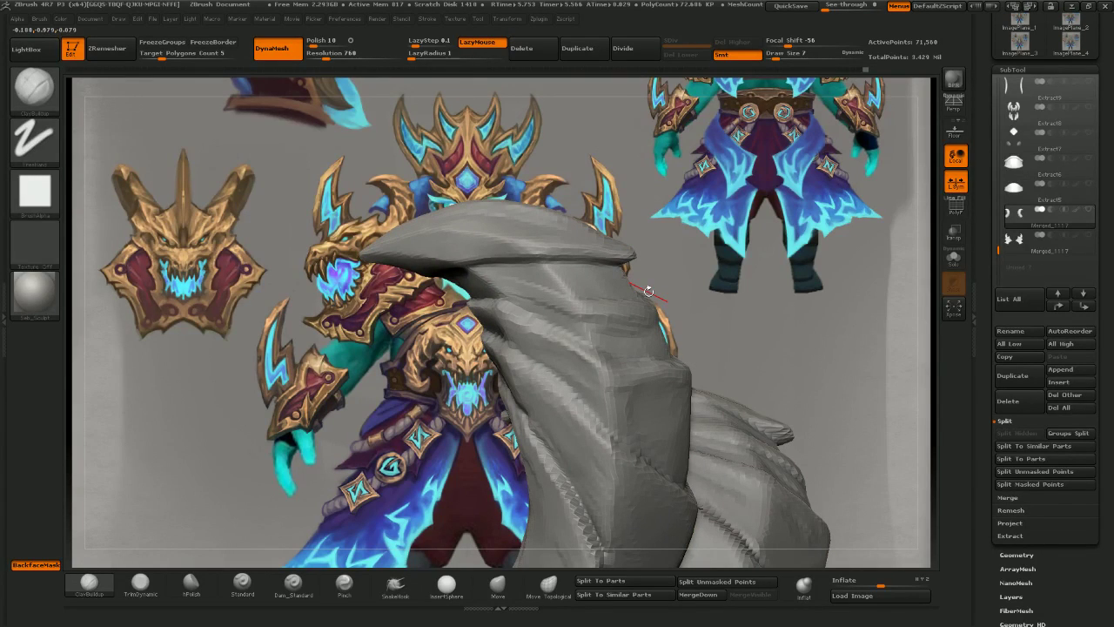
right_click_drag(648, 291, 701, 247)
left_click_drag(580, 293, 628, 283)
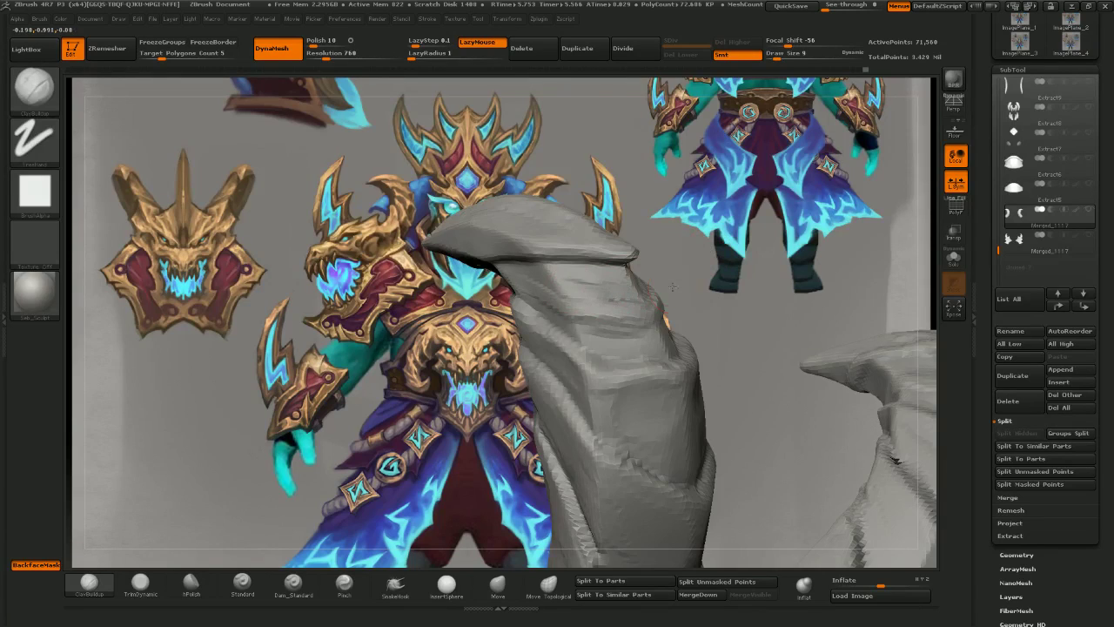
right_click_drag(673, 286, 640, 294)
left_click_drag(590, 290, 612, 288)
right_click_drag(696, 300, 605, 312)
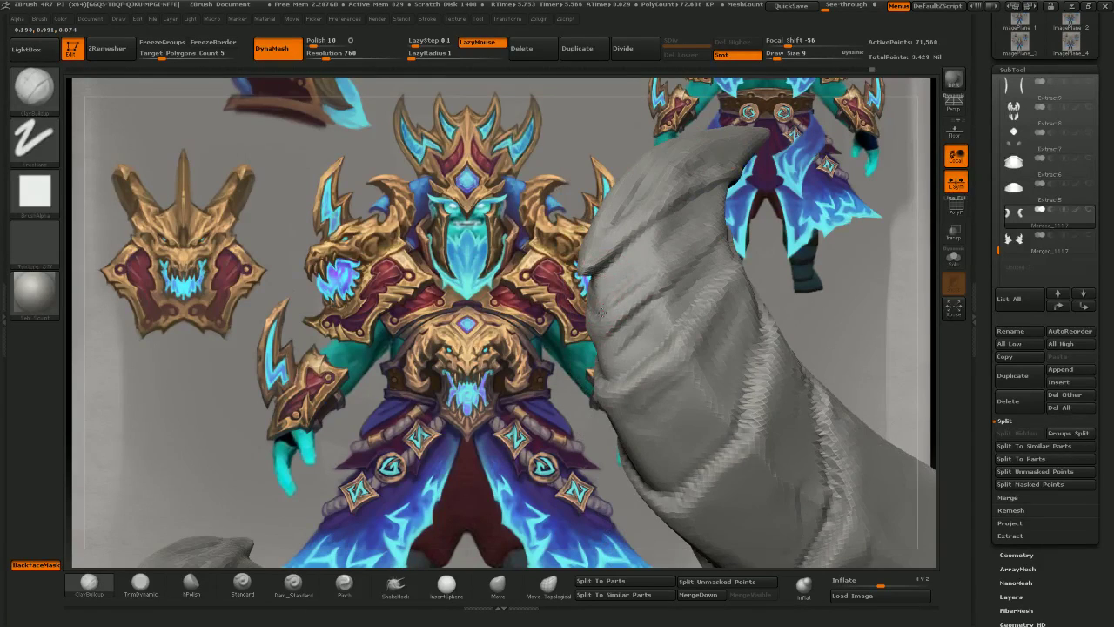
- Add ClayBuildup strokes along the side of the upper horn to shape the slanted ridges beneath the tip segment
left_click_drag(559, 323, 644, 271)
right_click_drag(756, 204, 646, 274)
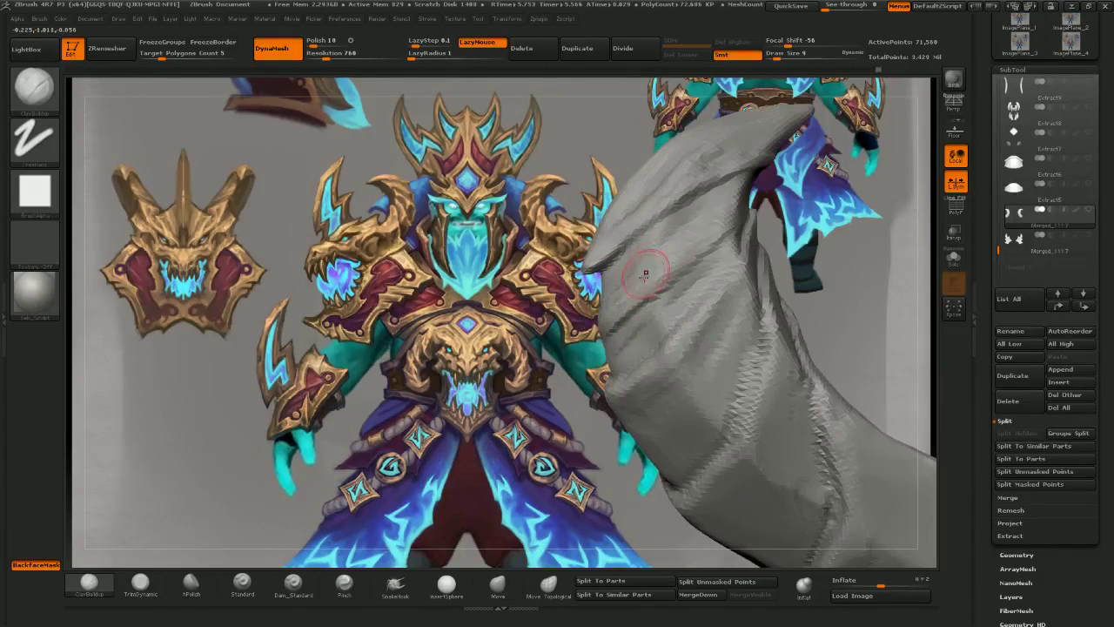
left_click_drag(661, 260, 701, 248)
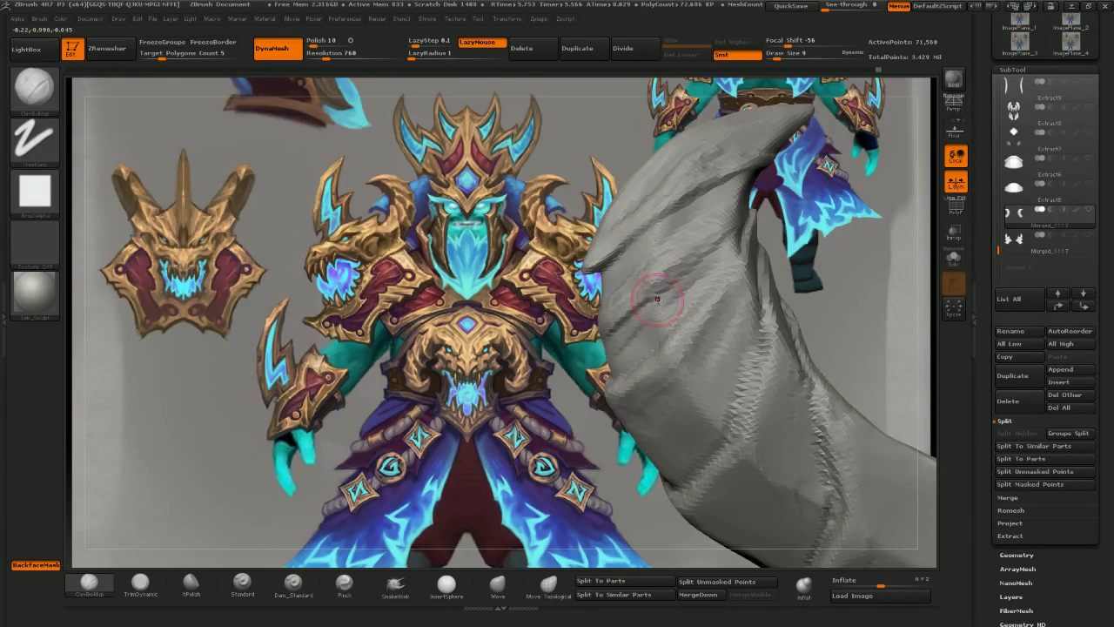
left_click_drag(659, 300, 711, 246)
right_click_drag(692, 270, 634, 322)
mouse_move(616, 336)
left_mouse_down()
mouse_move(640, 311)
mouse_move(642, 324)
left_mouse_up()
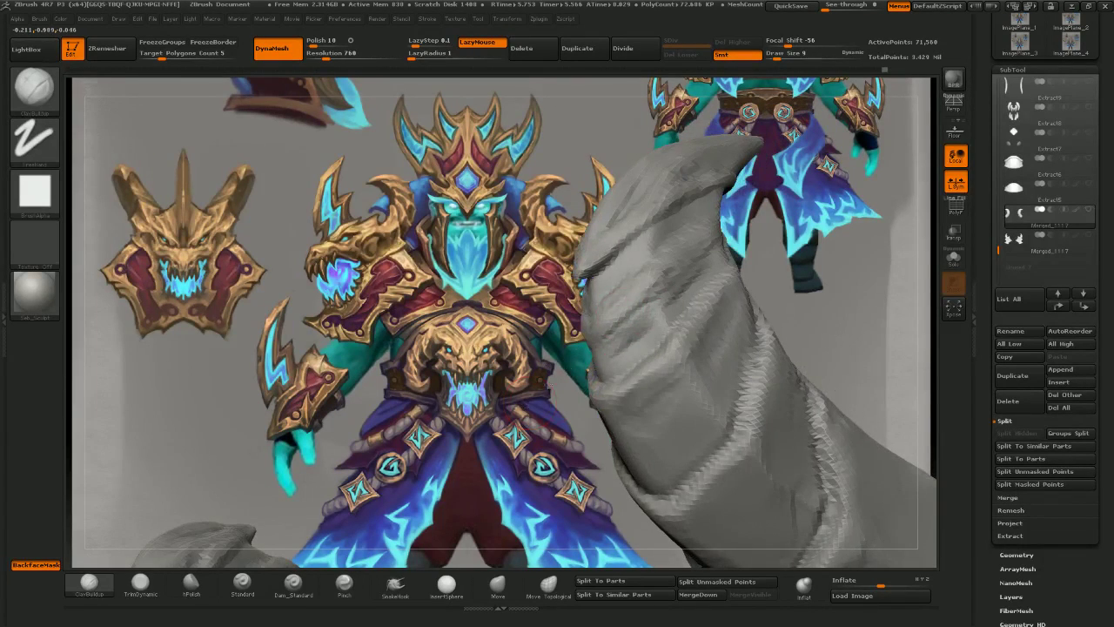
right_click_drag(645, 329, 599, 345)
left_click_drag(600, 345, 566, 347)
right_click_drag(450, 345, 518, 316)
mouse_move(433, 281)
left_mouse_down()
mouse_move(484, 316)
mouse_move(526, 310)
left_mouse_up()
- Carve creases between the upper ridges on the horn's outer curve with the Dam_Standard brush, undoing the first stroke
left_click(294, 585)
right_click_drag(635, 291, 518, 317)
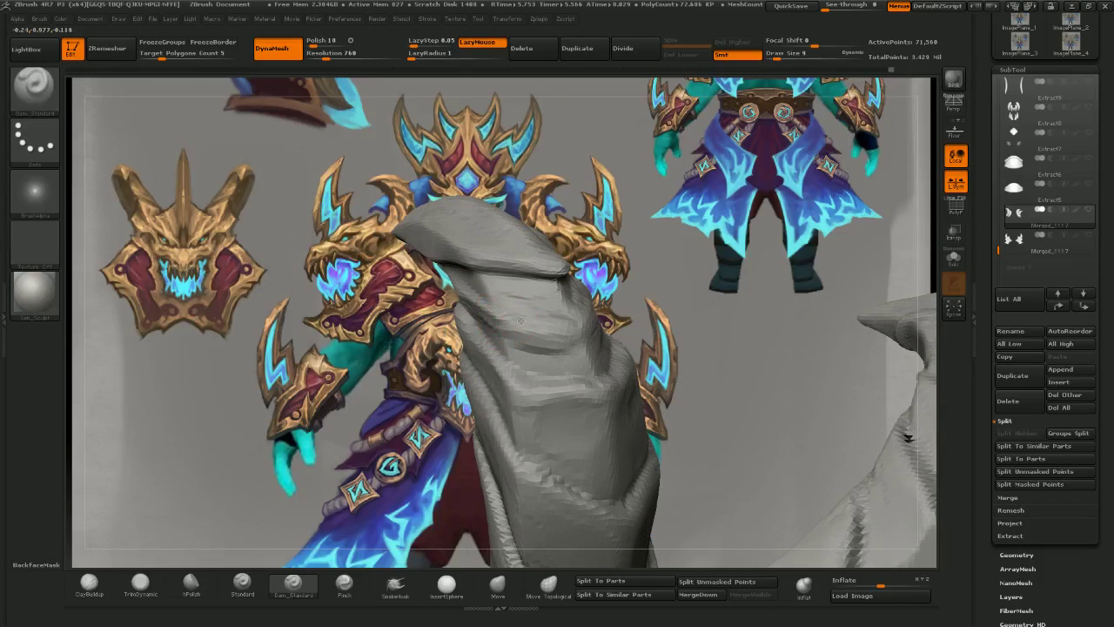
mouse_move(500, 314)
left_mouse_down()
mouse_move(585, 323)
mouse_move(624, 295)
left_mouse_up()
key("ctrl+z")
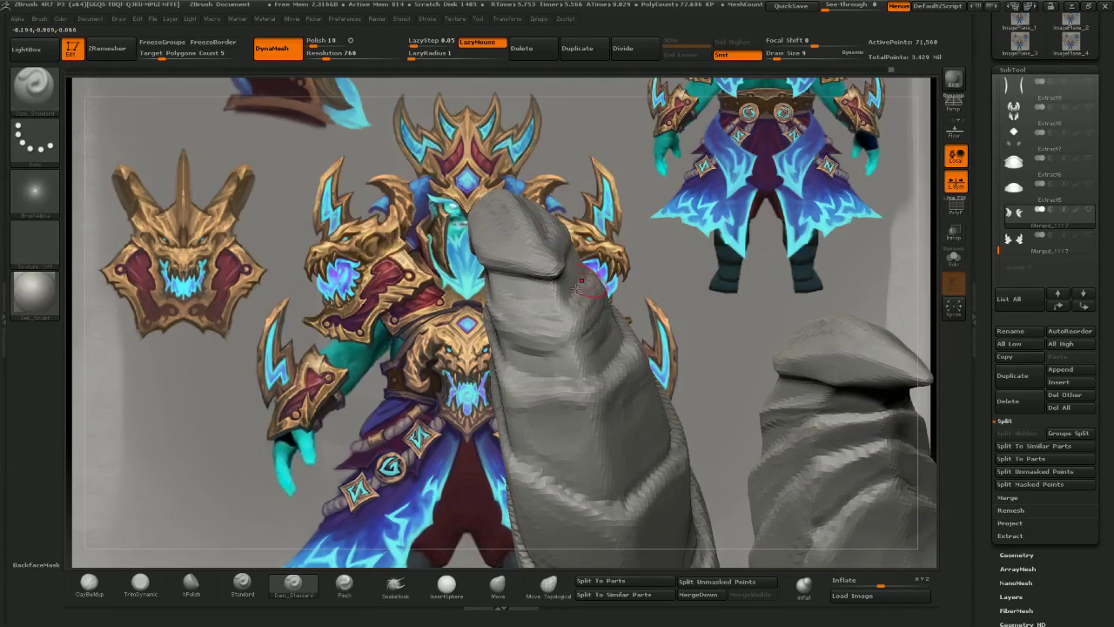
left_click_drag(500, 325, 569, 338)
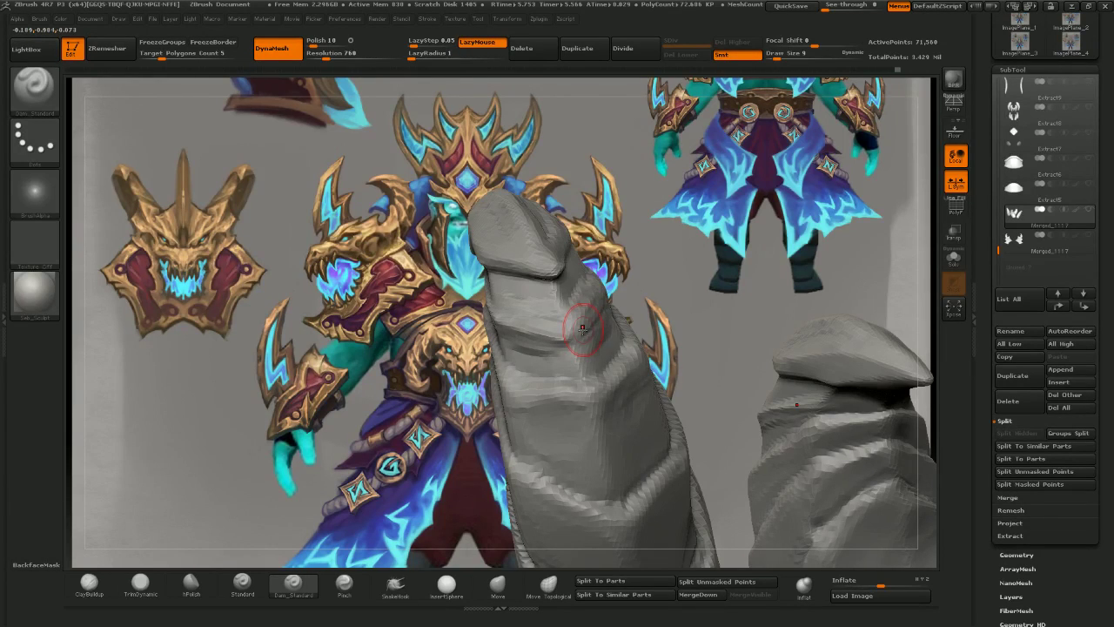
right_click_drag(582, 329, 540, 333)
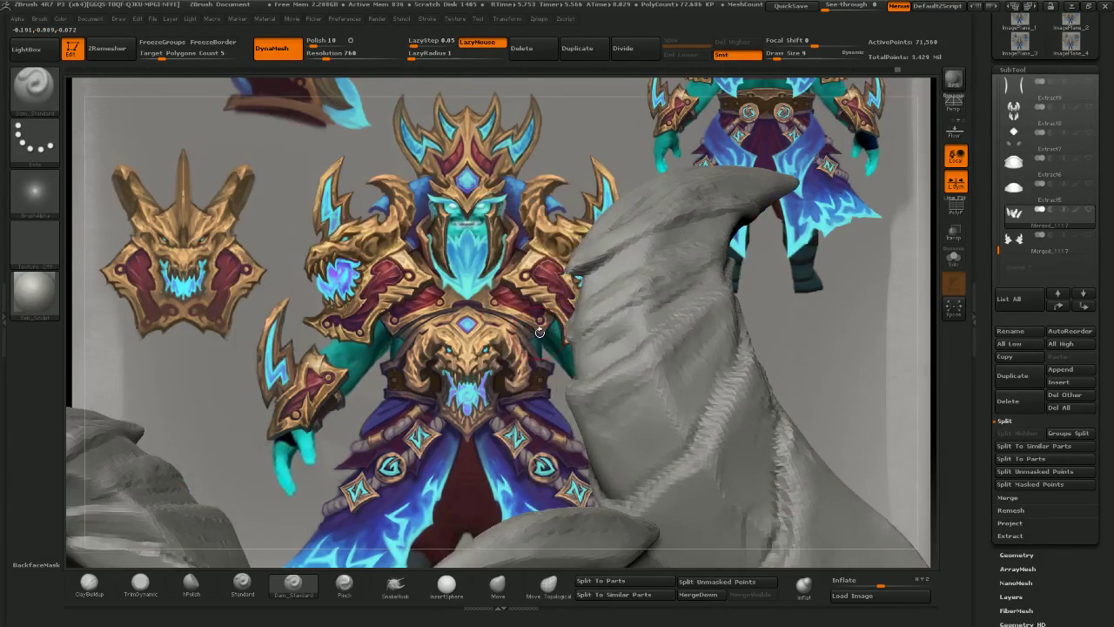
left_click_drag(624, 319, 575, 331)
- Continue the Dam_Standard creases around the horn's side toward the inner edge beneath the tip segment
mouse_move(590, 325)
right_mouse_down("alt")
mouse_move(675, 268)
mouse_move(646, 268)
right_mouse_up("alt")
mouse_move(665, 272)
left_mouse_down()
mouse_move(780, 197)
mouse_move(844, 206)
mouse_move(783, 223)
mouse_move(633, 313)
left_mouse_up()
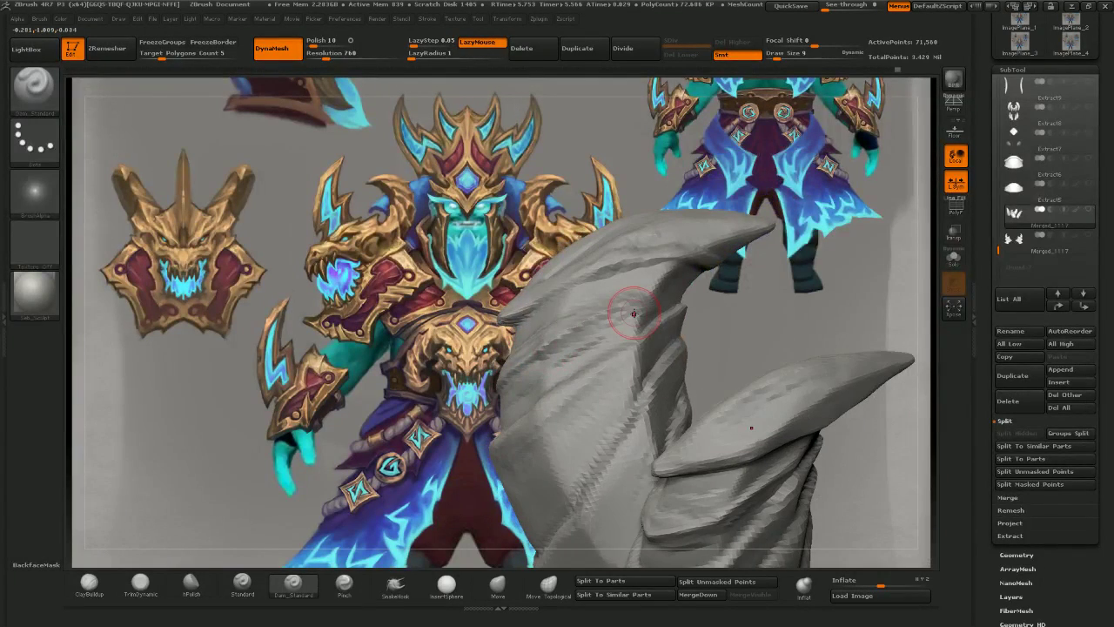
left_click_drag(584, 122, 555, 130)
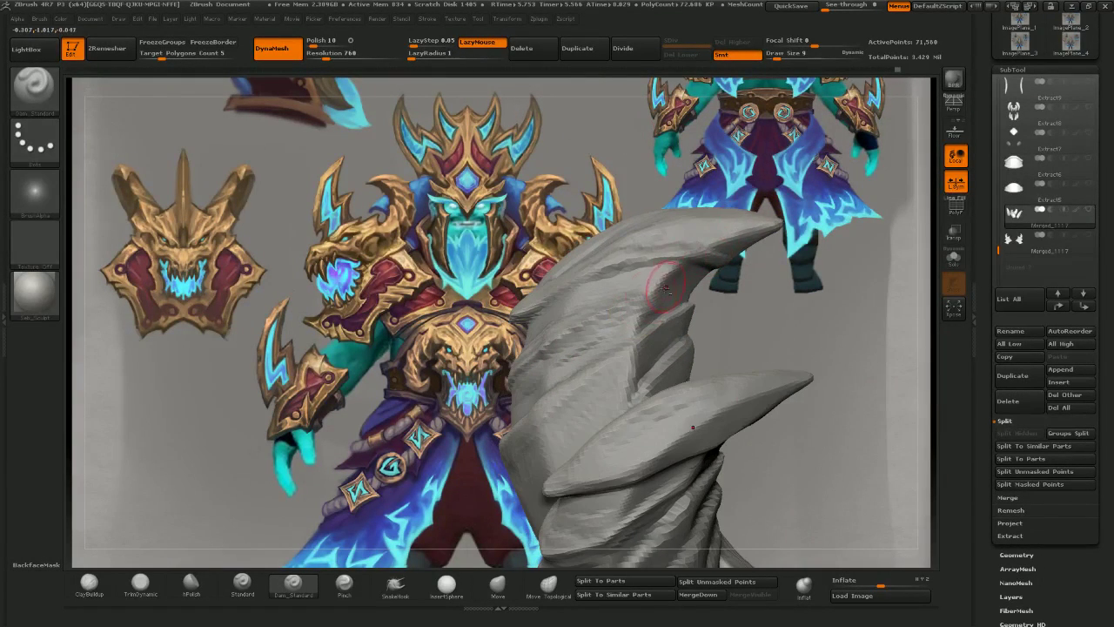
mouse_move(707, 285)
left_mouse_down()
mouse_move(680, 287)
mouse_move(689, 293)
left_mouse_up()
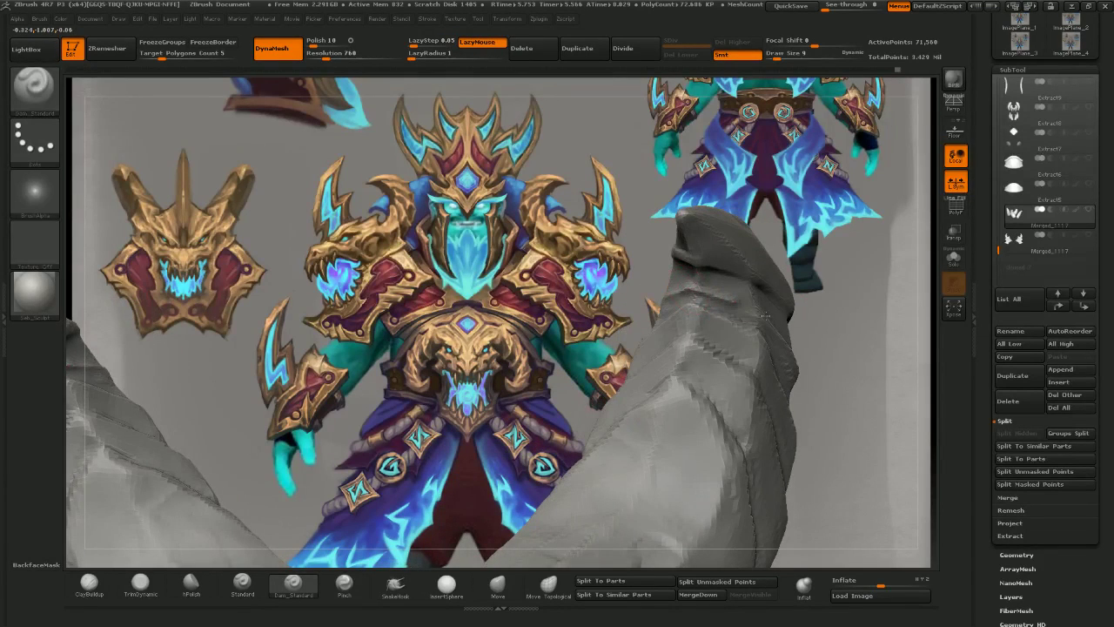
mouse_move(770, 403)
right_mouse_down("ctrl")
mouse_move(768, 326)
mouse_move(806, 381)
mouse_move(663, 353)
mouse_move(701, 360)
mouse_move(653, 313)
mouse_move(654, 348)
mouse_move(642, 332)
right_mouse_up("ctrl")
right_click_drag(314, 379, 188, 435)
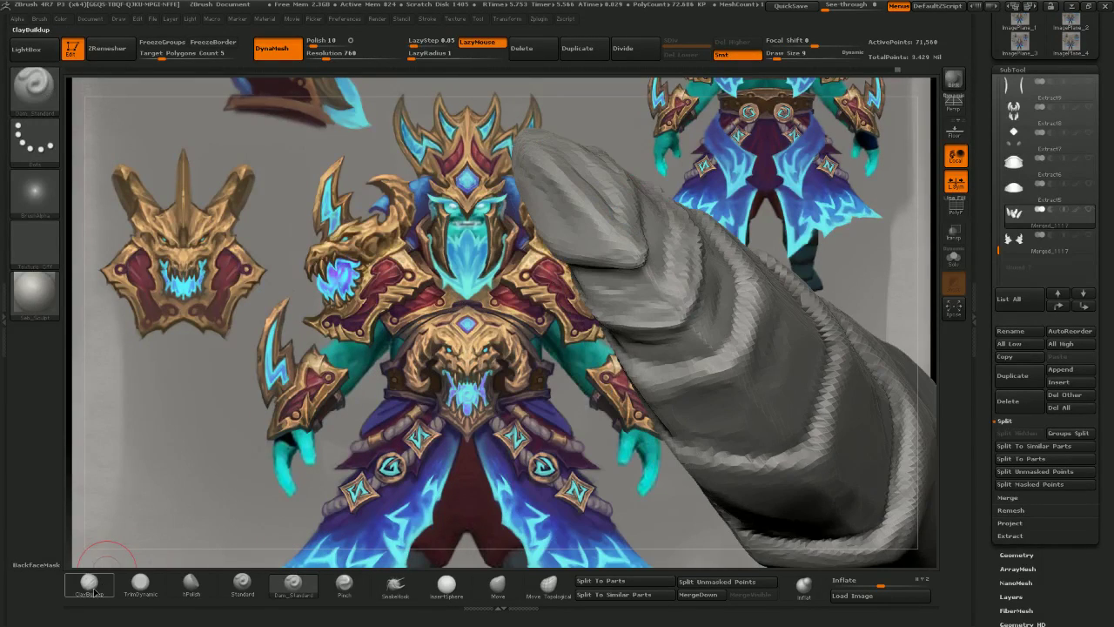
- Thicken the ridge segments below the overhanging tip around the horn with the ClayBuildup brush
left_click(90, 583)
mouse_move(399, 255)
left_mouse_down()
mouse_move(435, 282)
mouse_move(448, 266)
left_mouse_up()
left_click_drag(702, 284, 693, 296)
left_click_drag(744, 164, 762, 206)
mouse_move(532, 328)
left_mouse_down()
mouse_move(514, 301)
mouse_move(502, 315)
mouse_move(513, 335)
left_mouse_up()
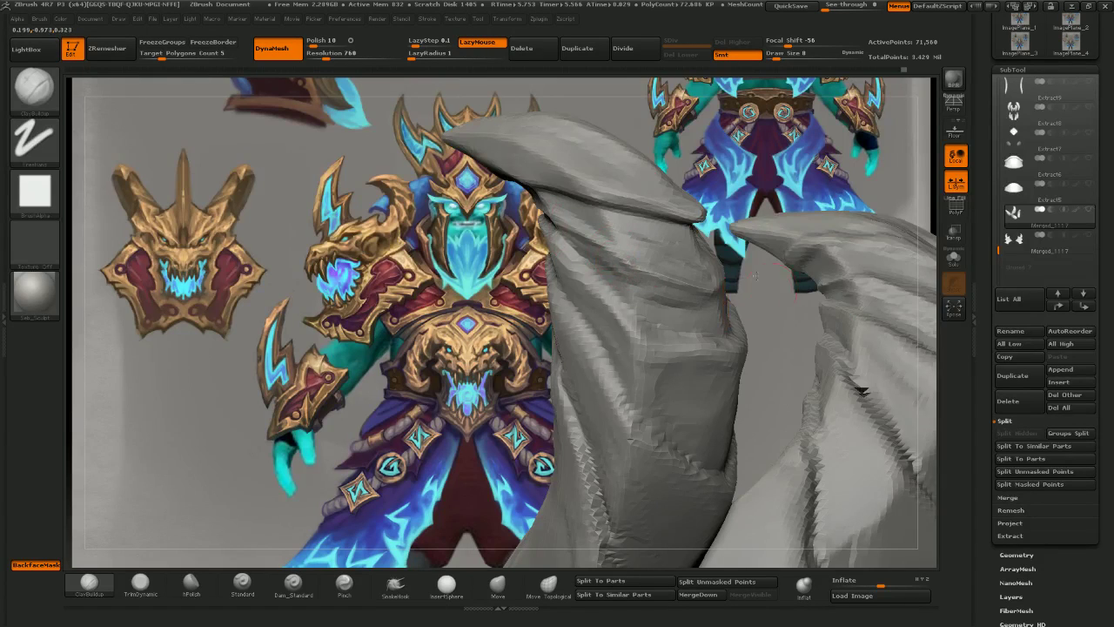
left_click_drag(755, 275, 785, 277)
left_click_drag(642, 280, 712, 300)
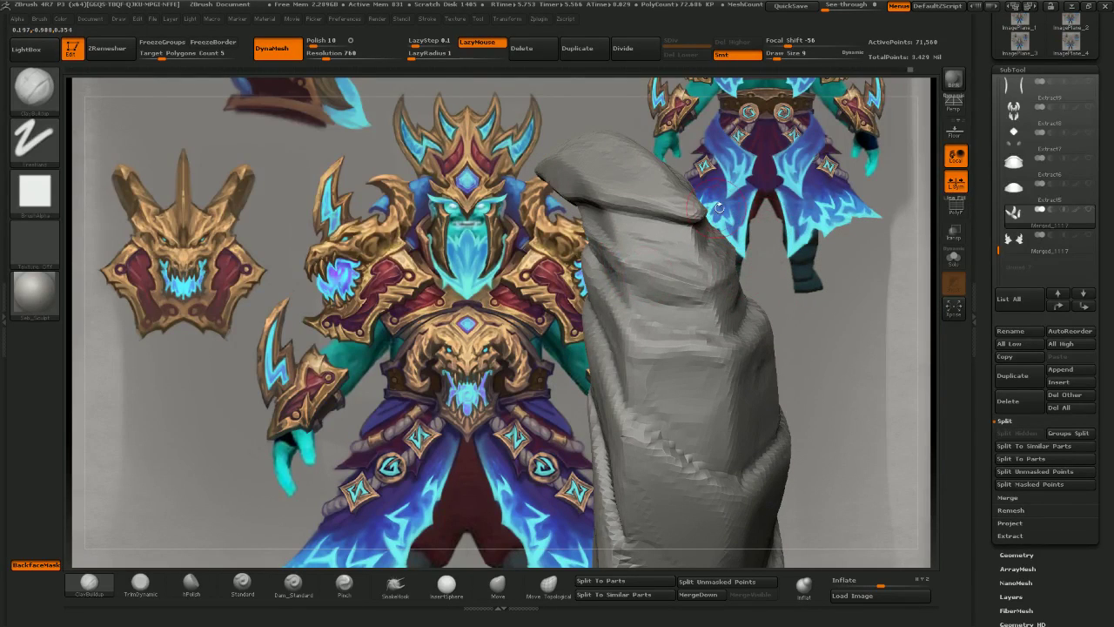
left_click_drag(718, 207, 736, 212)
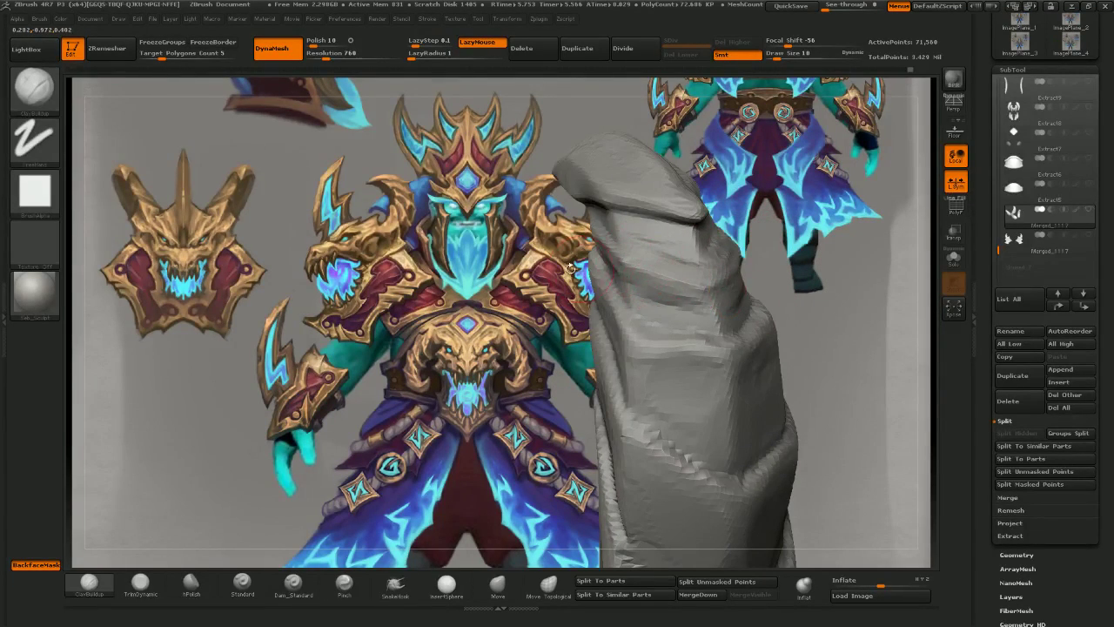
- Flatten the ridge surfaces just below the horn's tip with the TrimDynamic brush
left_click(191, 583)
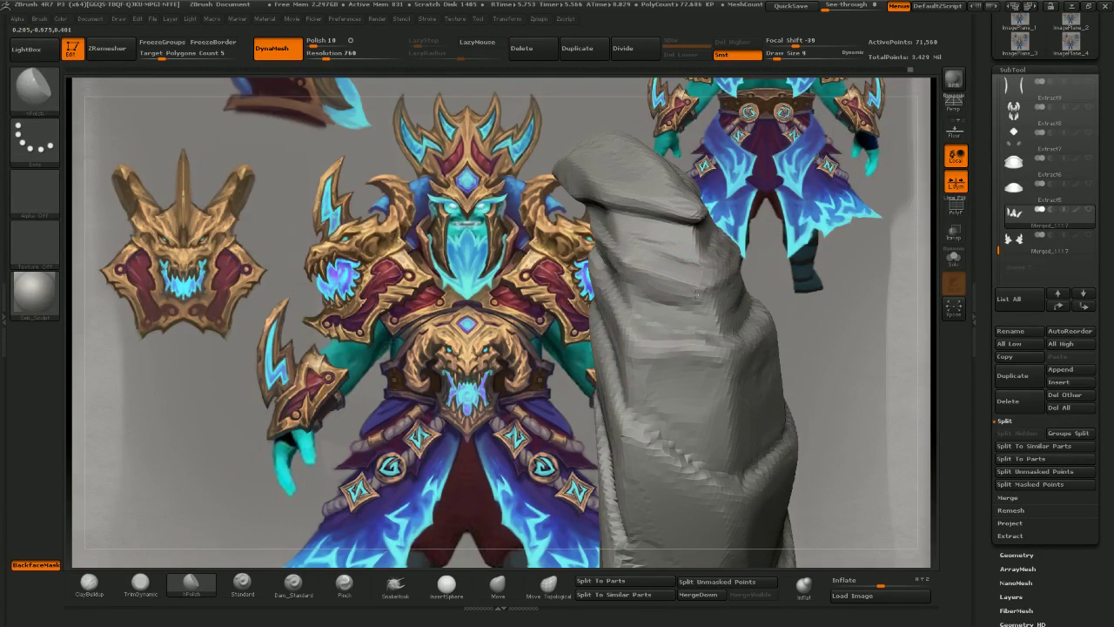
left_click(139, 594)
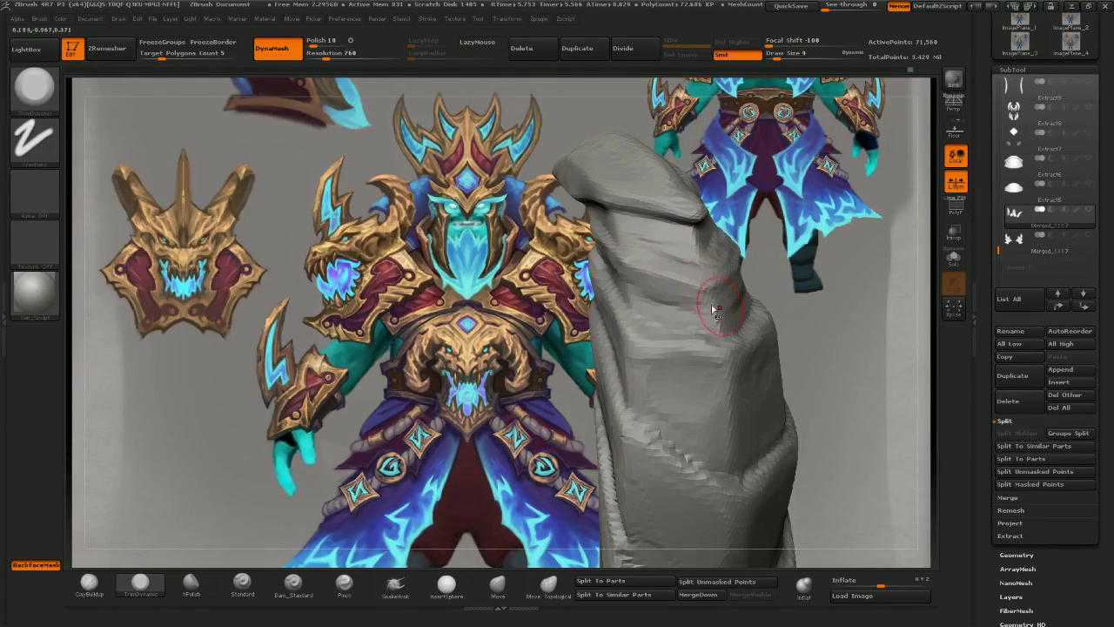
key("[")
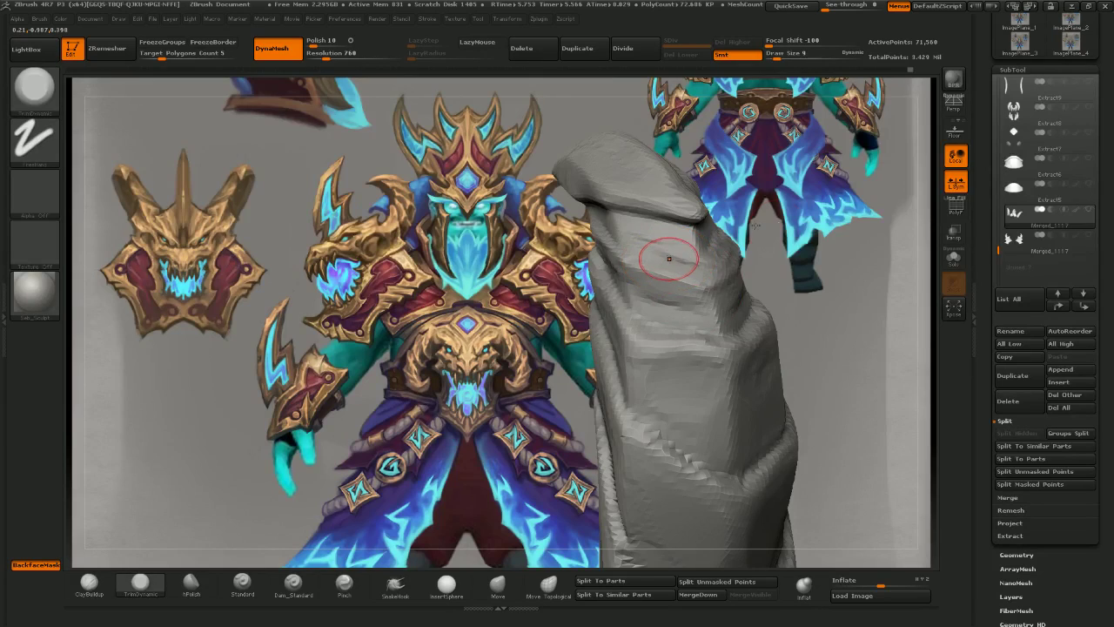
left_click_drag(669, 258, 719, 277)
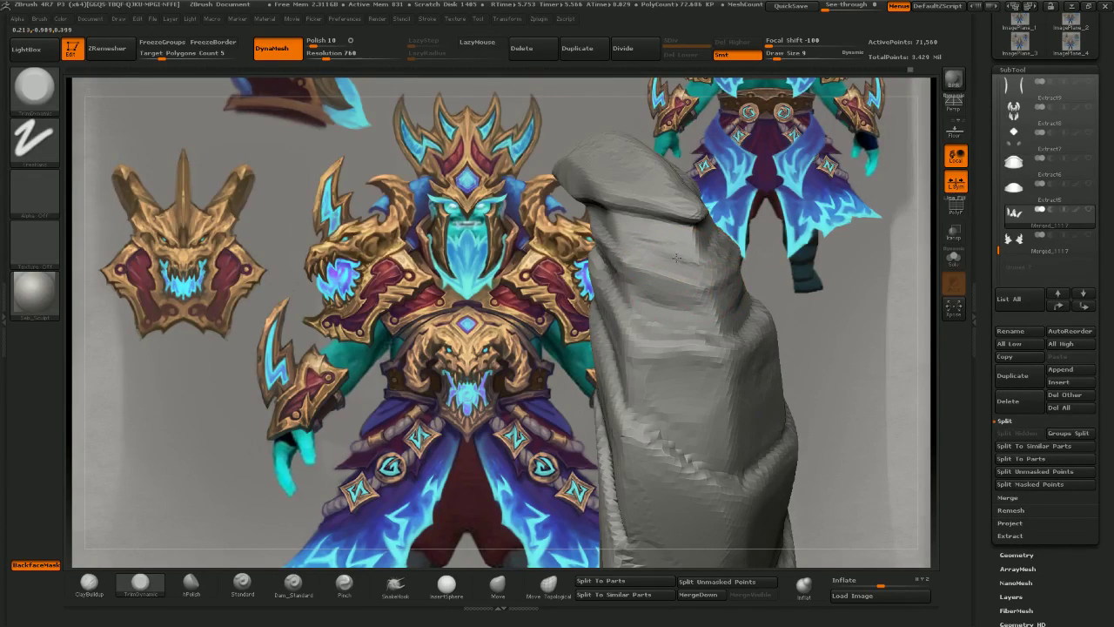
left_click_drag(772, 224, 718, 231)
mouse_move(806, 202)
left_mouse_down()
mouse_move(727, 220)
mouse_move(693, 251)
left_mouse_up()
left_click_drag(648, 247, 576, 233)
left_click_drag(770, 228, 785, 193)
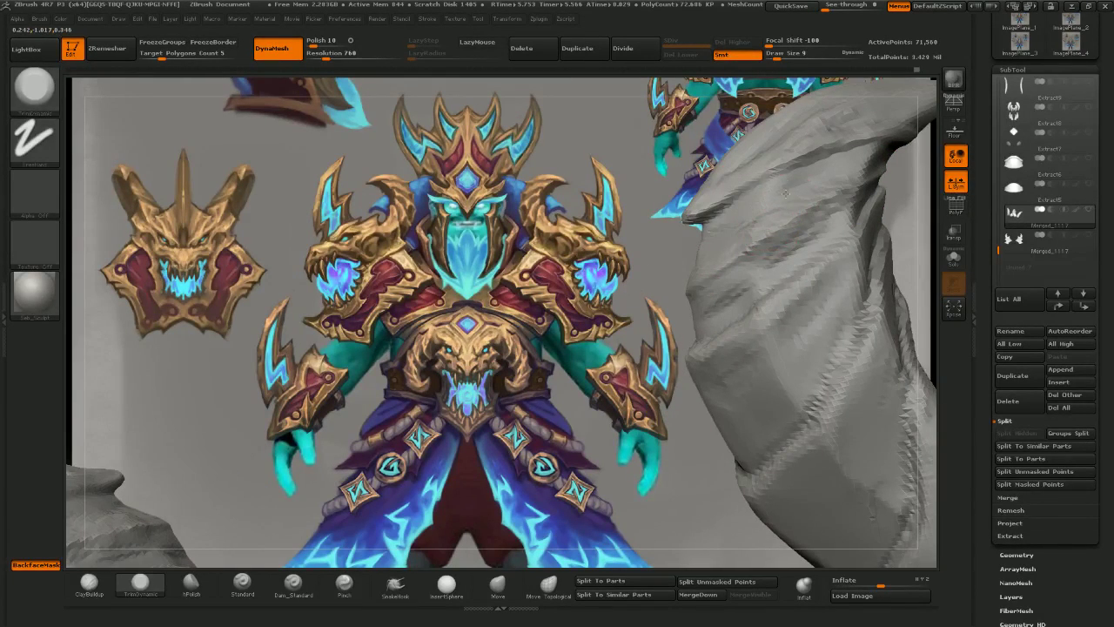
- Trim the ridges directly under the tip's overhang with TrimDynamic at draw size 6
mouse_move(907, 172)
right_mouse_down("ctrl")
mouse_move(888, 122)
mouse_move(818, 252)
mouse_move(757, 291)
right_mouse_up("ctrl")
right_click_drag(659, 234, 619, 263, "ctrl")
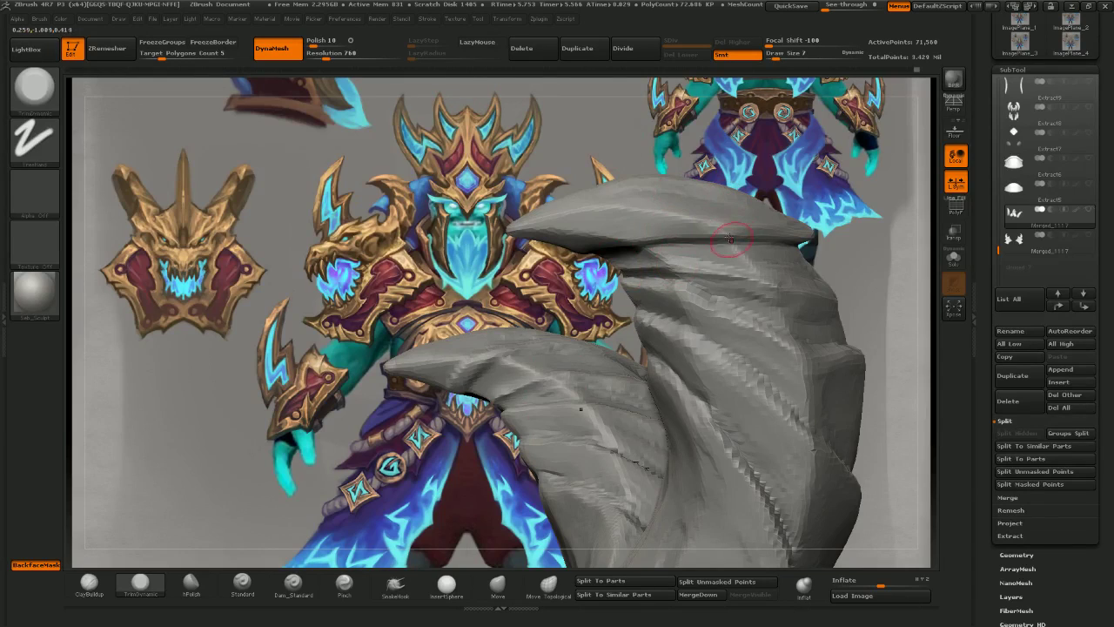
key("[")
left_click_drag(719, 263, 669, 259)
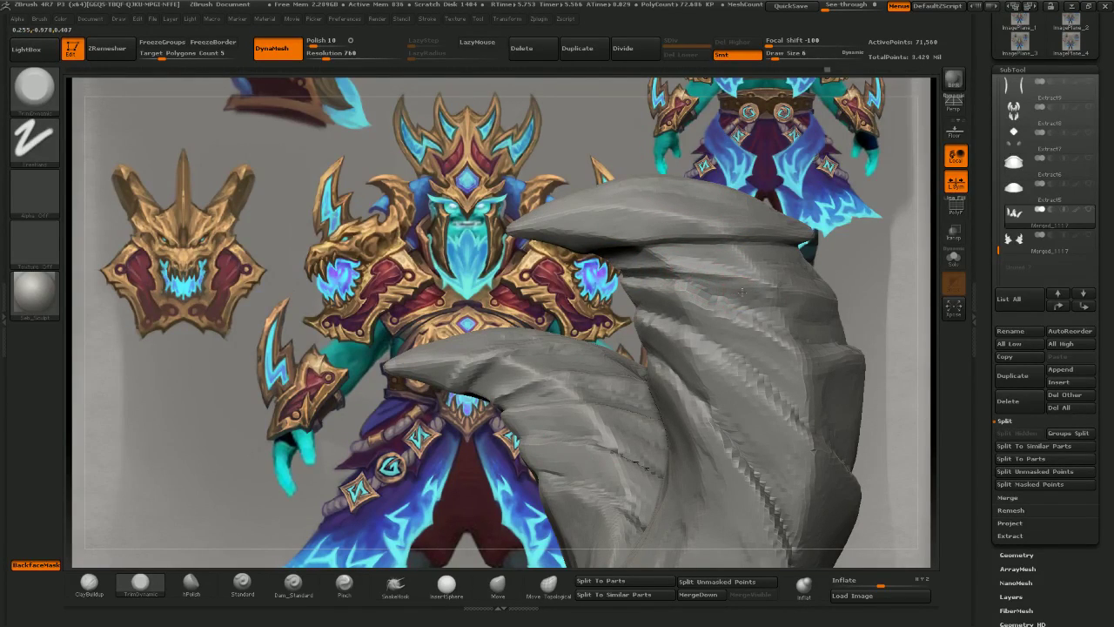
right_click_drag(701, 284, 574, 298)
- Build up the ridges on the horn's inner curve below the tip with the ClayBuildup brush
left_click(96, 588)
key("[")
right_click_drag(656, 232, 608, 284)
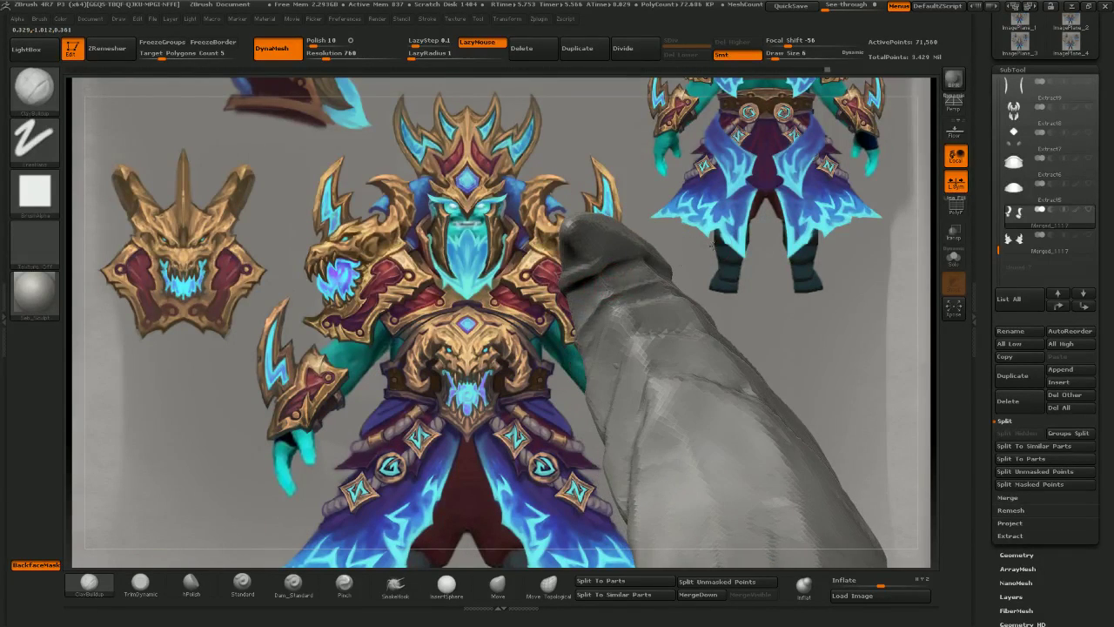
right_click_drag(712, 247, 591, 302)
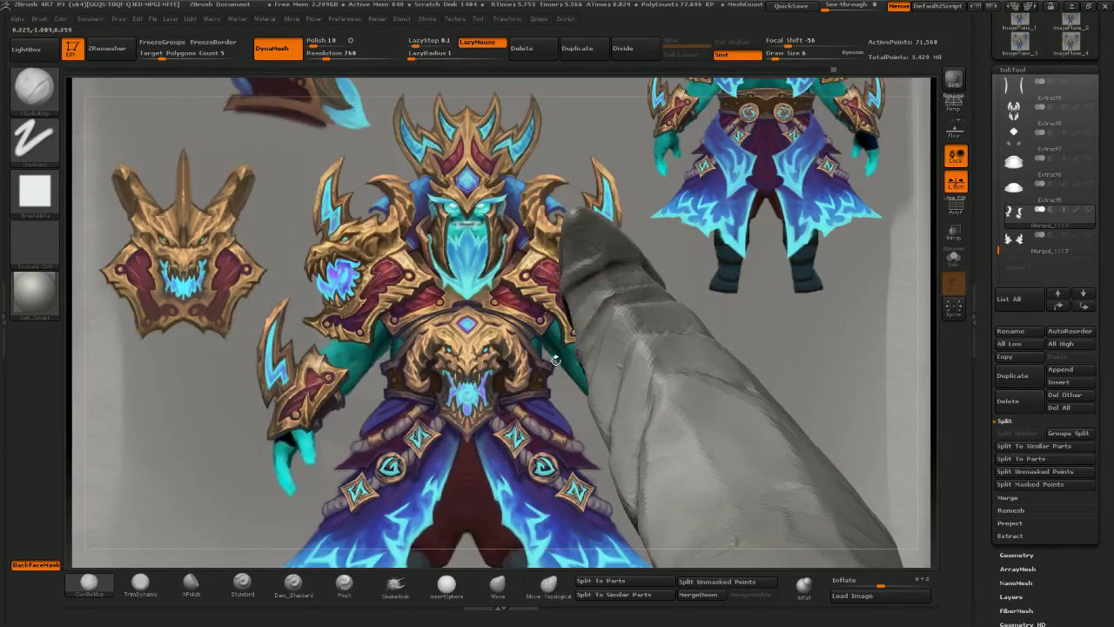
right_click_drag(555, 359, 581, 313)
right_click_drag(568, 357, 644, 322)
right_click_drag(166, 443, 160, 444)
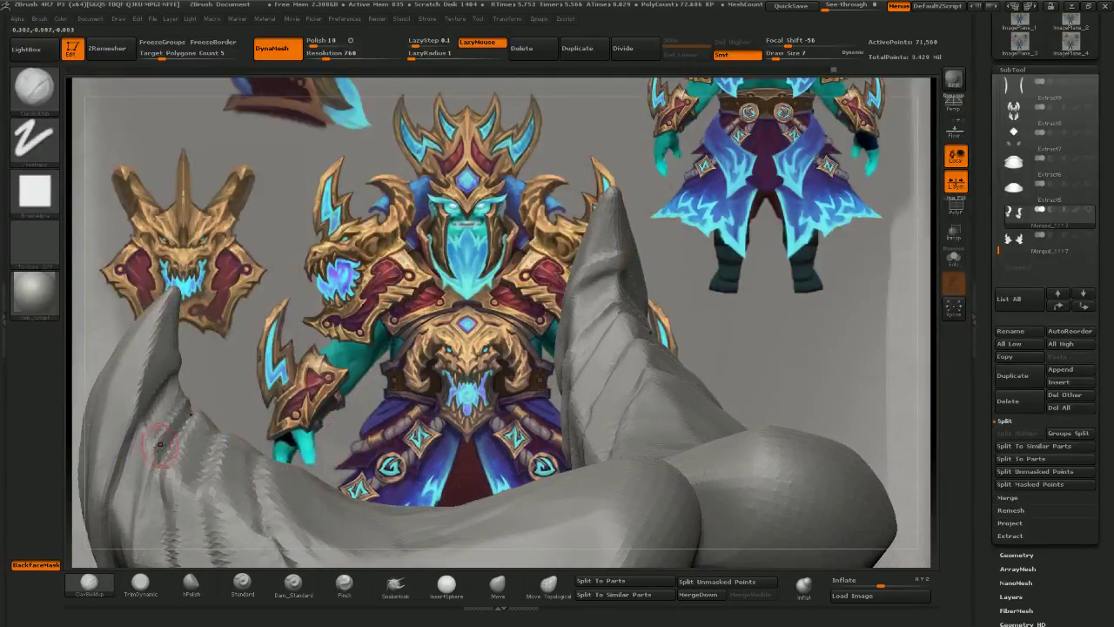
- Add a ClayBuildup stroke to the ridged side of the horn below its tip and redo the recent sculpting strokes
left_click_drag(159, 446, 176, 397)
mouse_move(231, 358)
right_mouse_down("ctrl")
mouse_move(228, 306)
mouse_move(195, 336)
mouse_move(483, 329)
mouse_move(519, 305)
mouse_move(594, 335)
mouse_move(614, 363)
mouse_move(592, 290)
right_mouse_up("ctrl")
key("ctrl+shift+z")
key("ctrl+shift+z")
key("ctrl+shift+z")
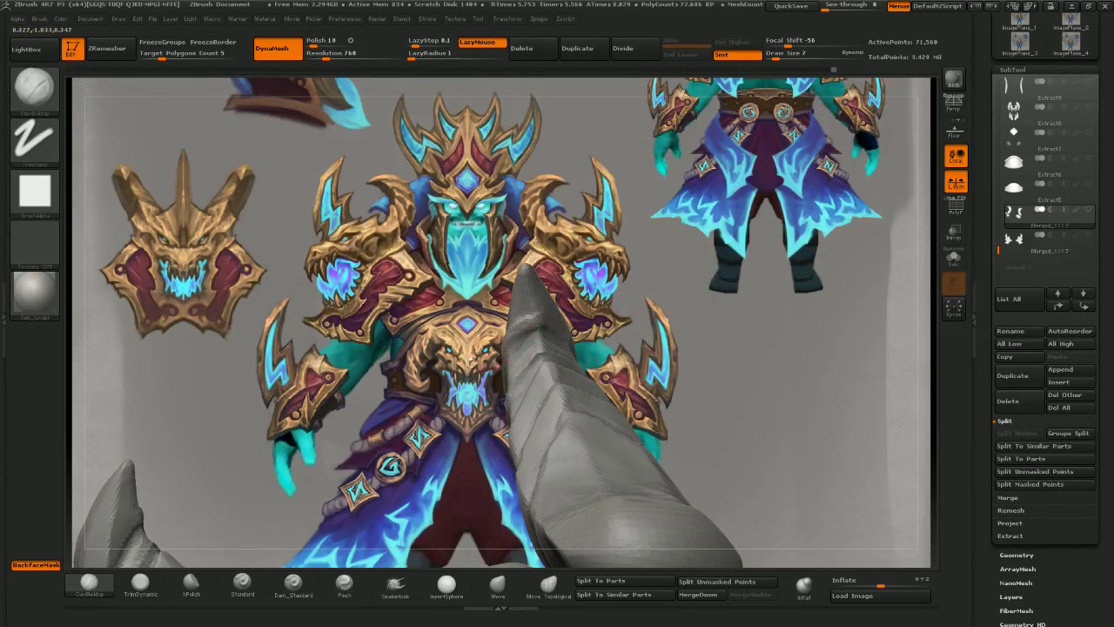
- Flatten the surfaces around the horn's pointed tip with the TrimDynamic brush at a larger draw size
left_click(140, 581)
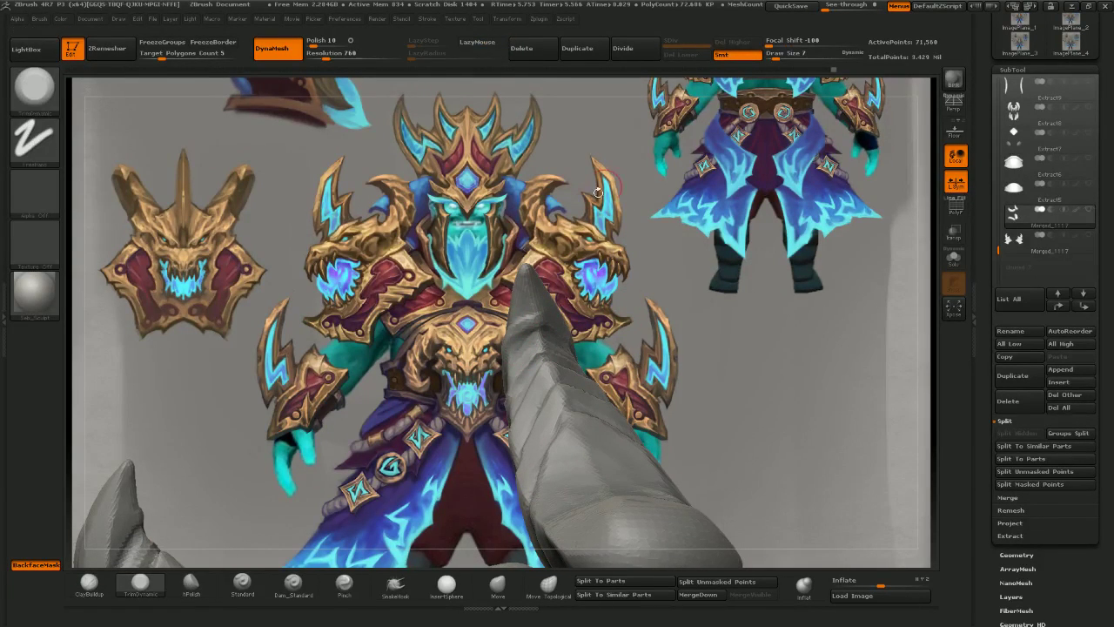
key("]")
right_click_drag(523, 285, 543, 318)
right_click_drag(526, 248, 553, 314)
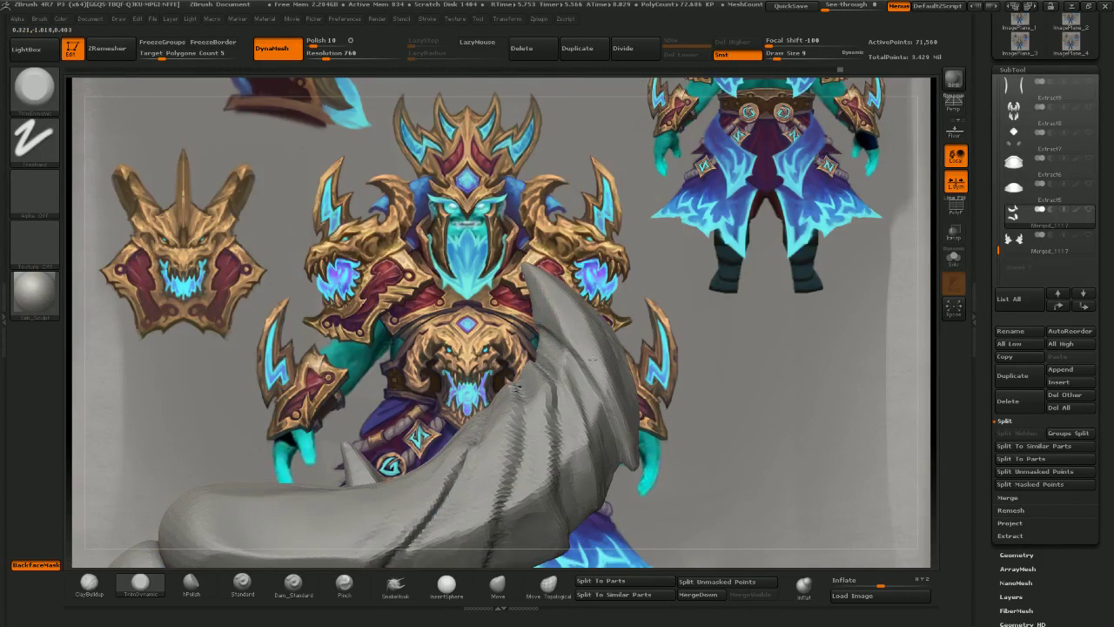
mouse_move(683, 351)
right_mouse_down()
mouse_move(588, 388)
mouse_move(556, 417)
mouse_move(264, 531)
right_mouse_up()
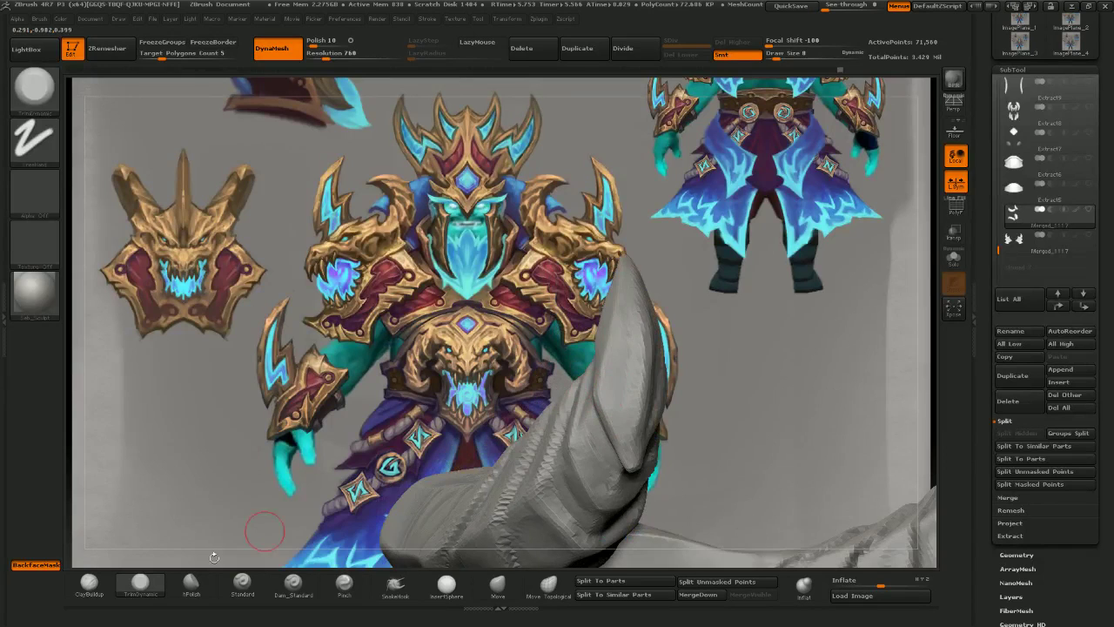
- Sculpt lengthwise streaks on the horn's pointed tip segment with the ClayBuildup brush at draw size 7
left_click(94, 585)
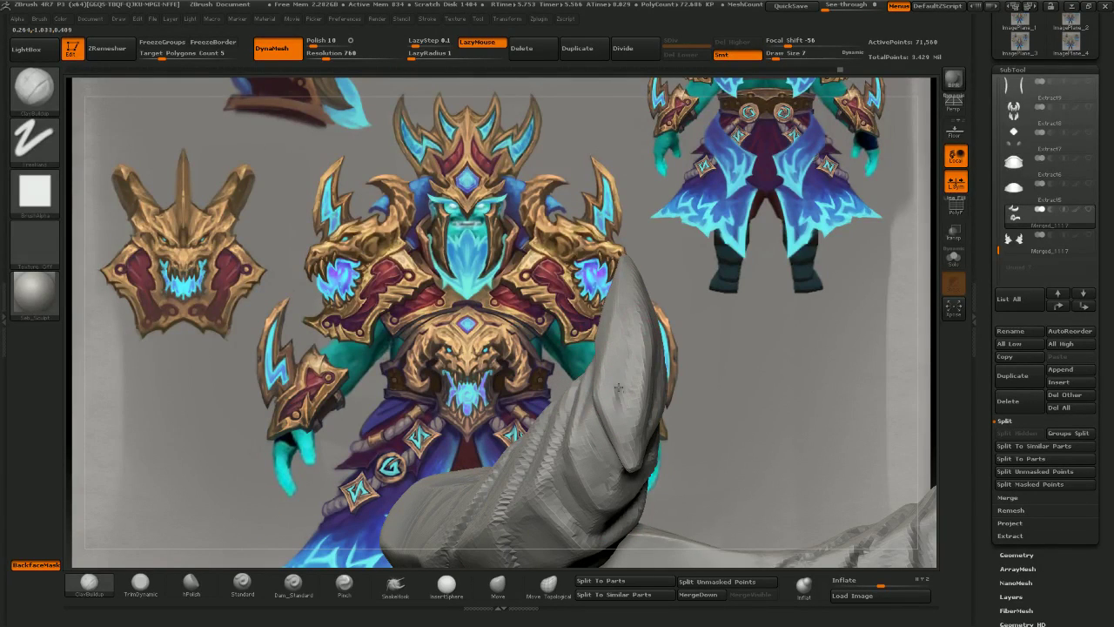
left_click_drag(698, 286, 601, 339)
left_click_drag(648, 376, 636, 429)
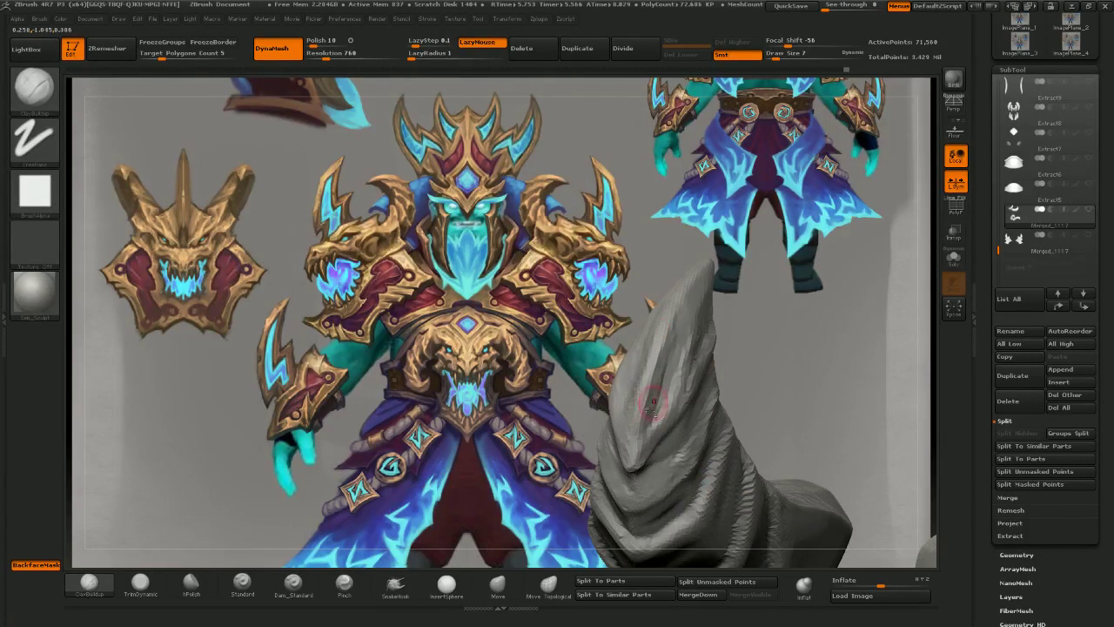
left_click_drag(701, 300, 627, 348)
left_click_drag(668, 381, 660, 411)
left_click_drag(677, 343, 664, 371)
left_click_drag(765, 269, 736, 303)
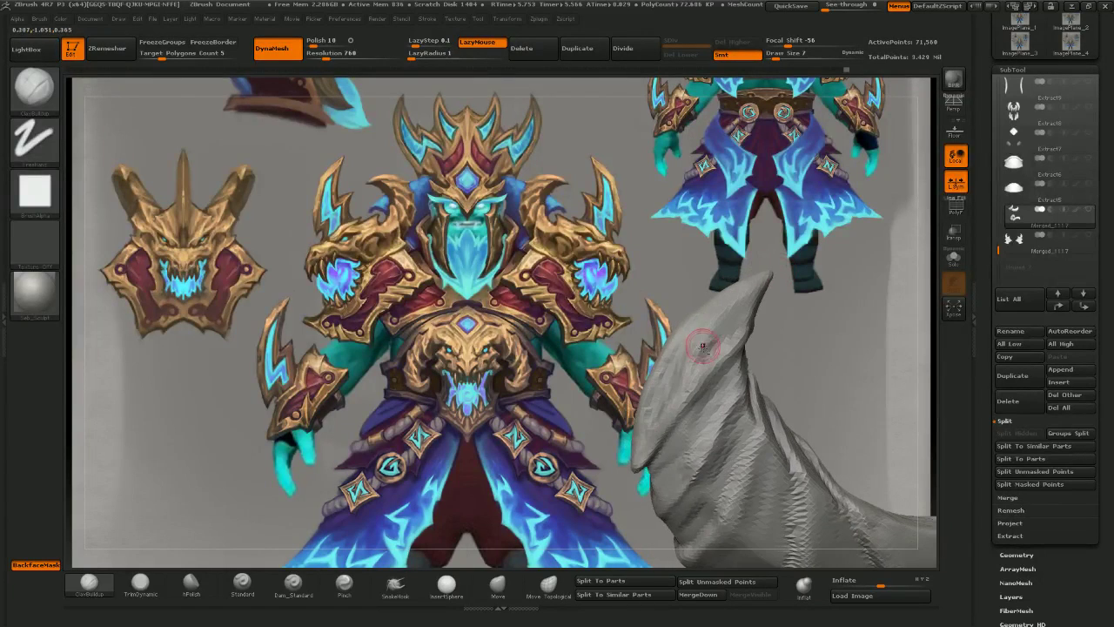
left_click_drag(704, 341, 710, 354)
left_click_drag(690, 234, 730, 182)
right_click_drag(731, 183, 755, 287, "ctrl")
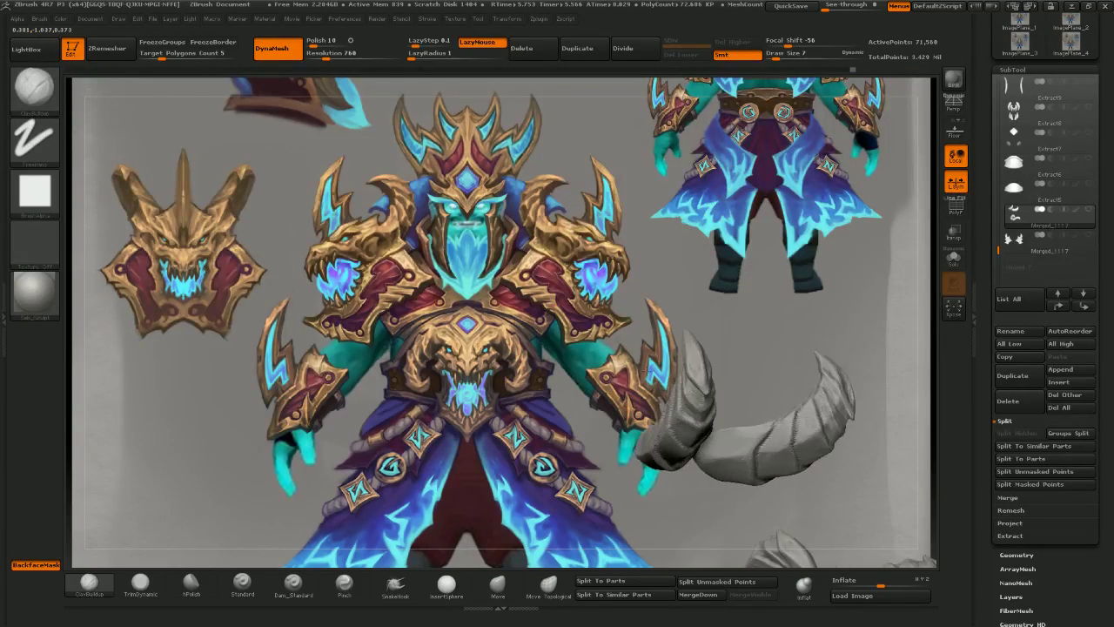
- Show the shoulder dragon heads and all the other character parts around the isolated horns
left_click_drag(788, 296, 709, 317)
left_click_drag(690, 366, 622, 383)
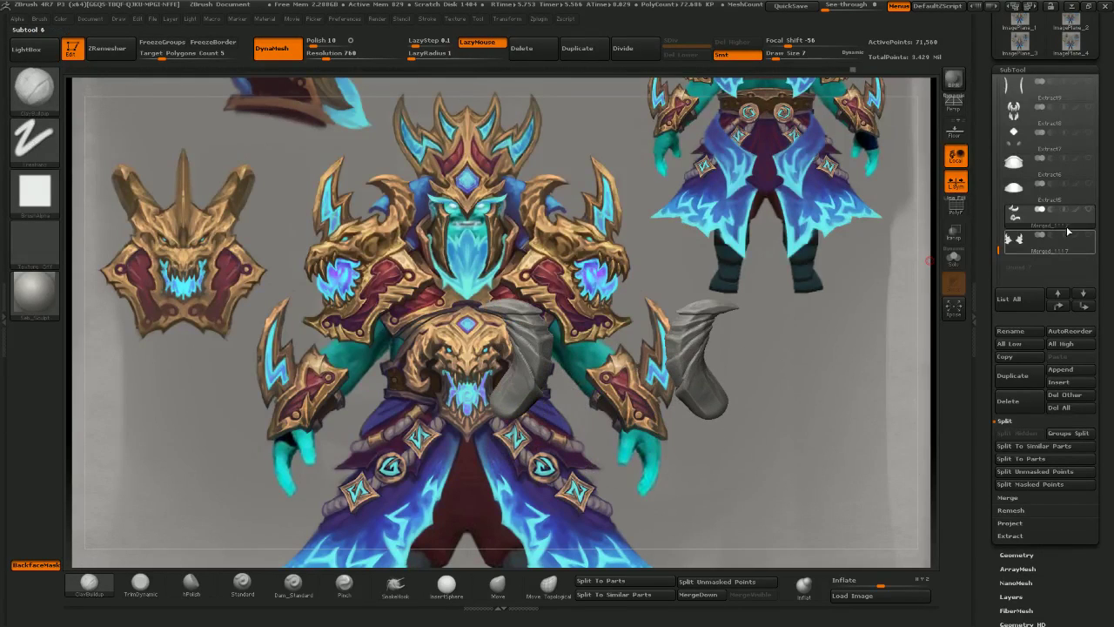
left_click(1089, 236)
right_click_drag(682, 375, 653, 315, "alt")
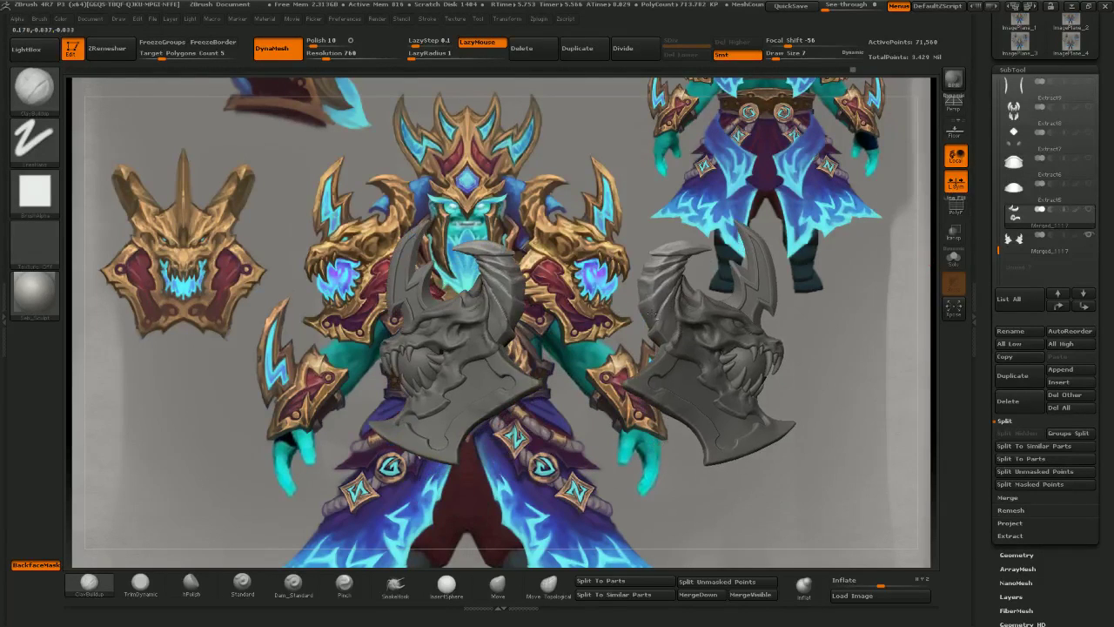
left_click(1088, 210)
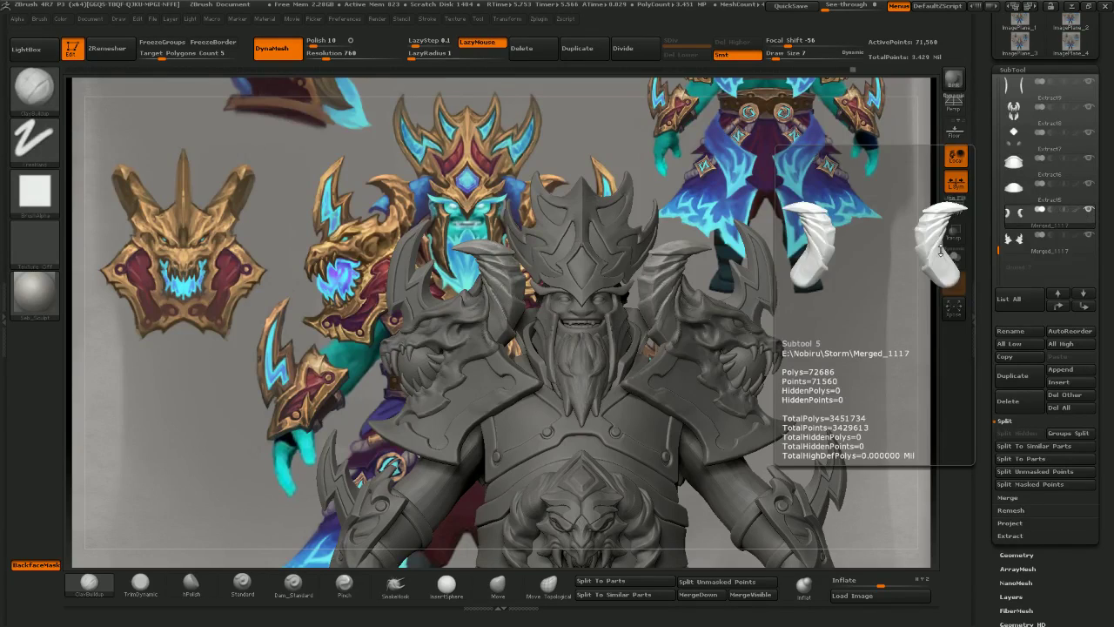
right_click_drag(679, 404, 656, 319, "ctrl")
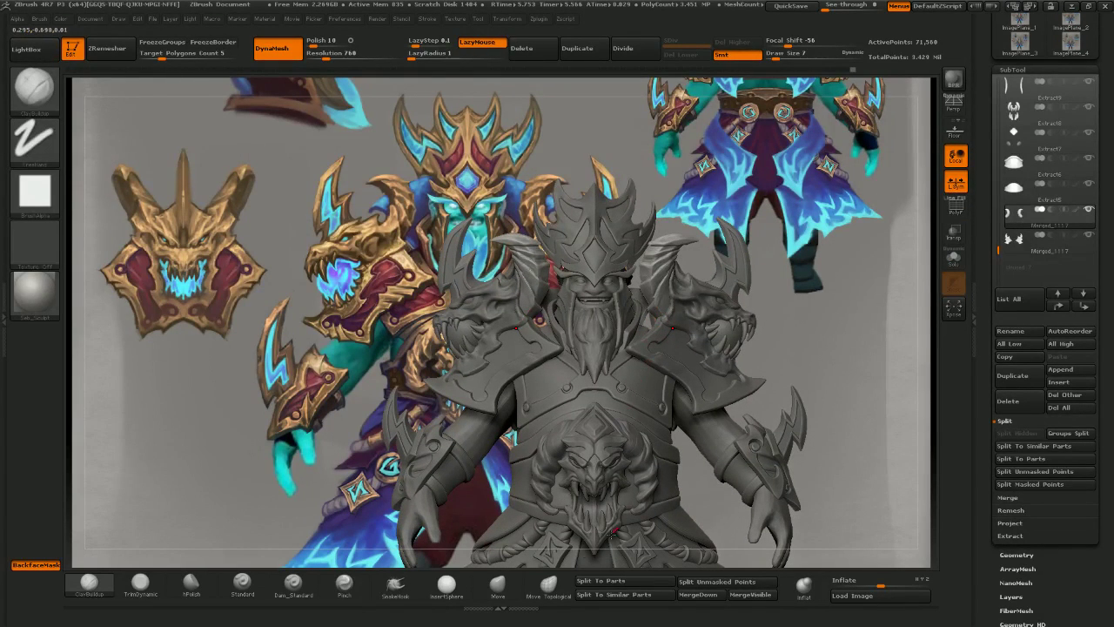
- Adjust the curve of the shoulder horns beside the head with the Move brush at draw size 98
left_click(497, 583)
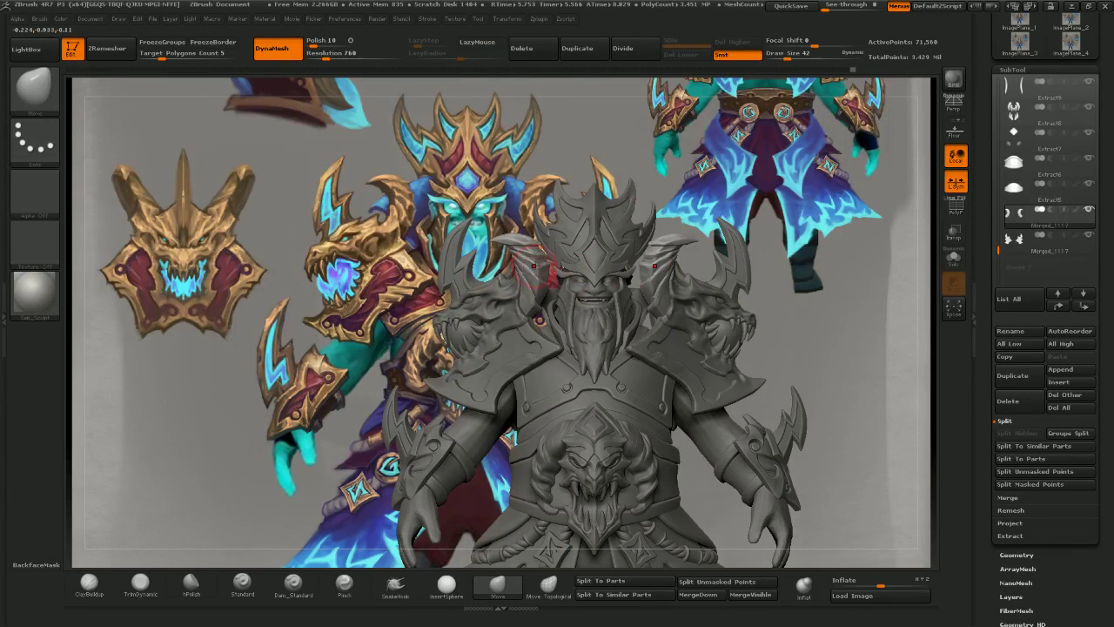
key("s")
mouse_move(534, 266)
left_mouse_down()
mouse_move(543, 265)
mouse_move(530, 241)
left_mouse_up()
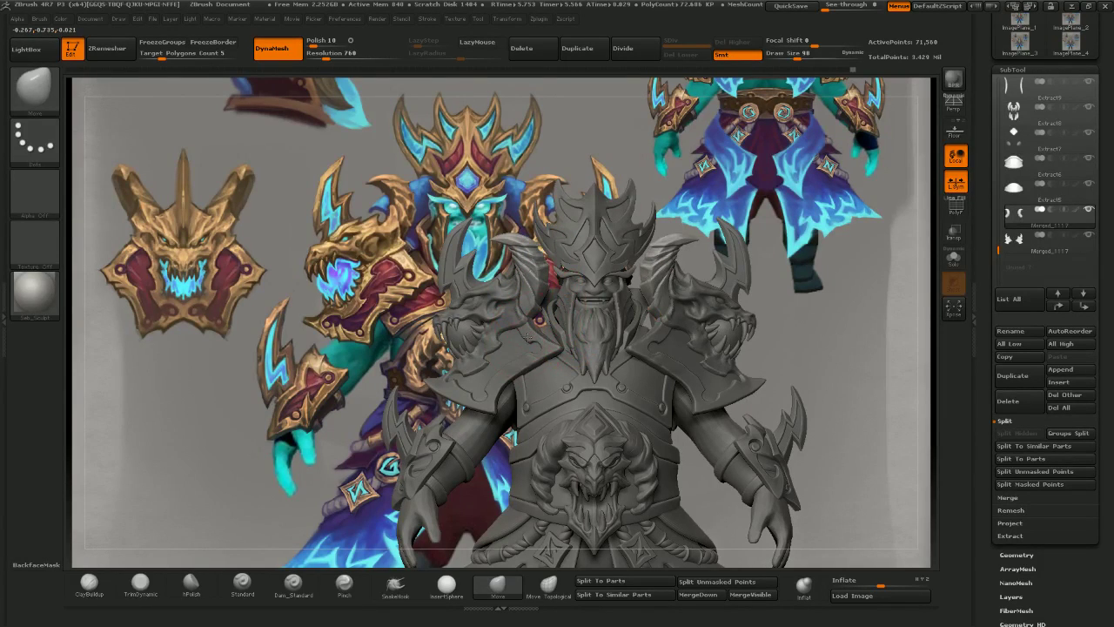
- Reduce the Dam_Standard brush to draw size 22 for the horns and turn on transparency for the surrounding parts
right_click_drag(705, 346, 661, 322, "ctrl")
mouse_move(488, 322)
right_mouse_down()
mouse_move(570, 314)
mouse_move(533, 311)
mouse_move(609, 329)
right_mouse_up()
mouse_move(609, 329)
right_mouse_down("alt")
mouse_move(686, 337)
mouse_move(699, 402)
mouse_move(674, 391)
right_mouse_up("alt")
left_click_drag(683, 392, 679, 381)
mouse_move(679, 374)
right_mouse_down()
mouse_move(657, 372)
mouse_move(701, 418)
mouse_move(750, 407)
right_mouse_up()
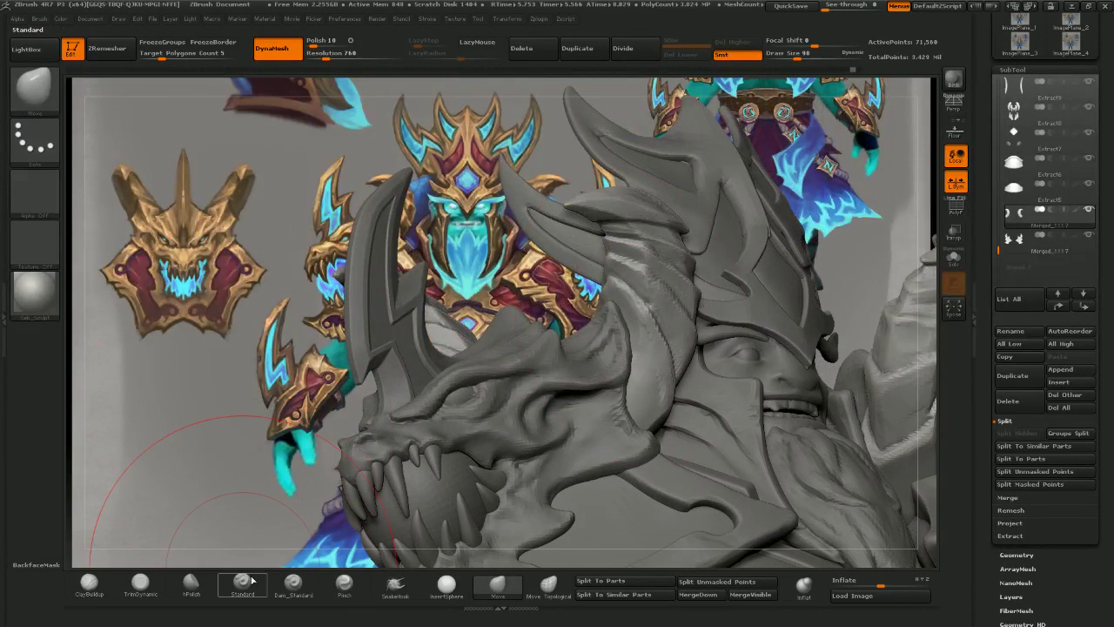
left_click(293, 581)
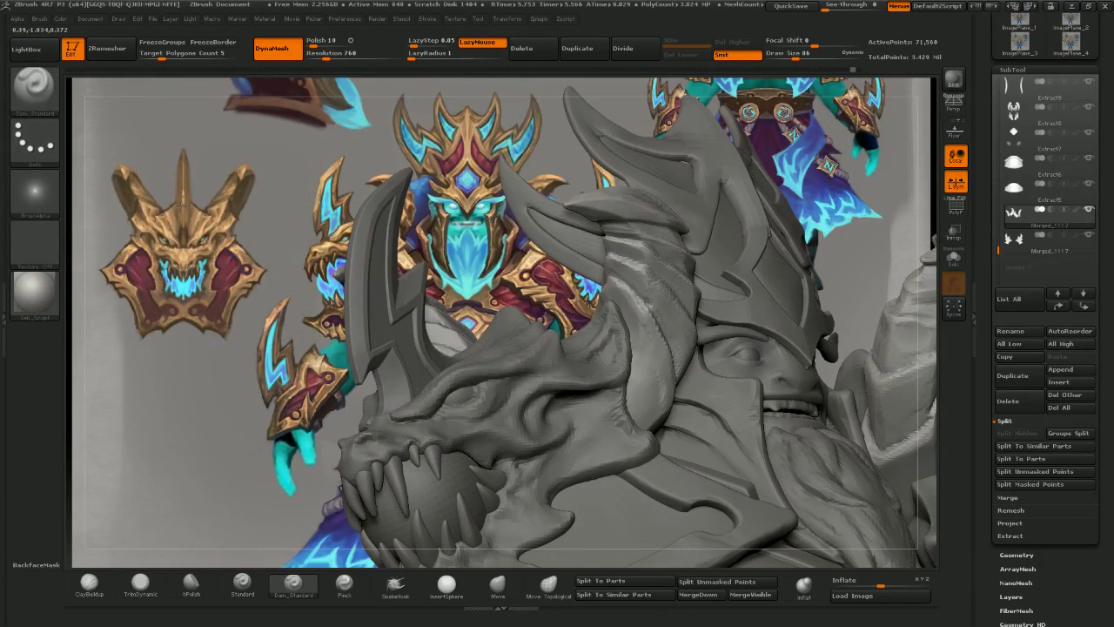
mouse_move(192, 89)
left_mouse_down()
mouse_move(182, 92)
mouse_move(191, 74)
left_mouse_up()
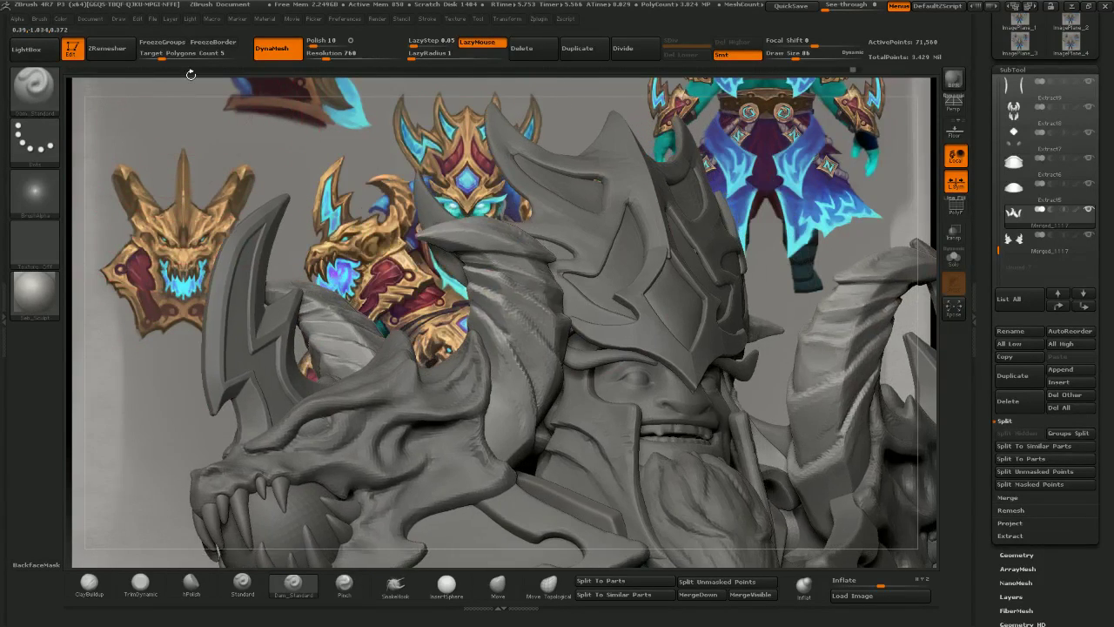
key("bracketleft")
key("bracketleft")
key("bracketleft")
key("bracketleft")
key("bracketleft")
key("bracketleft")
key("bracketleft")
key("bracketleft")
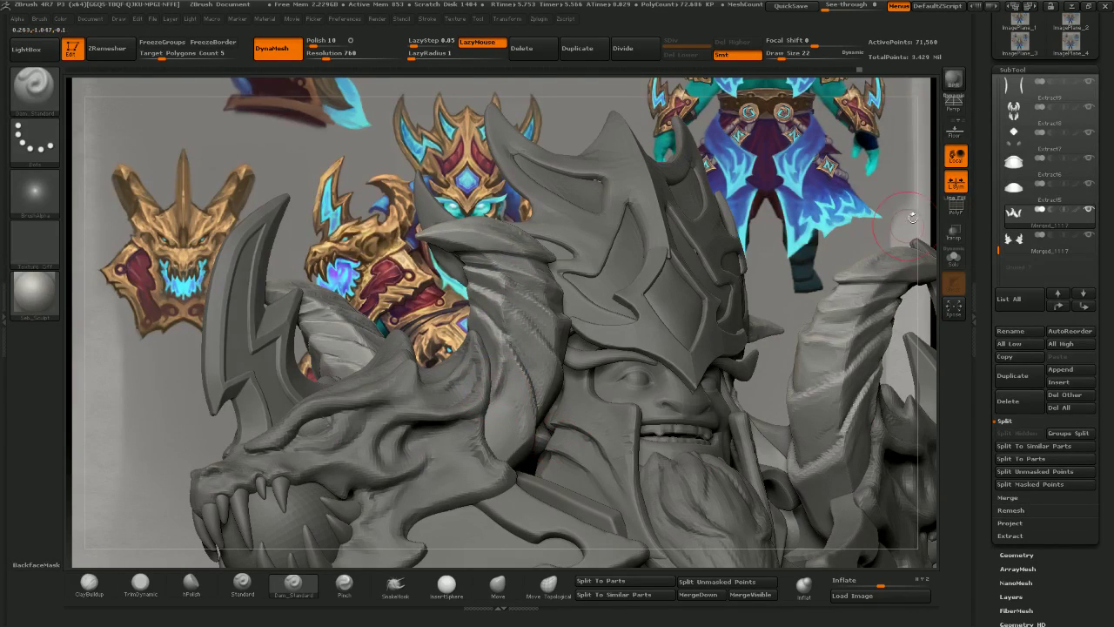
left_click(957, 234)
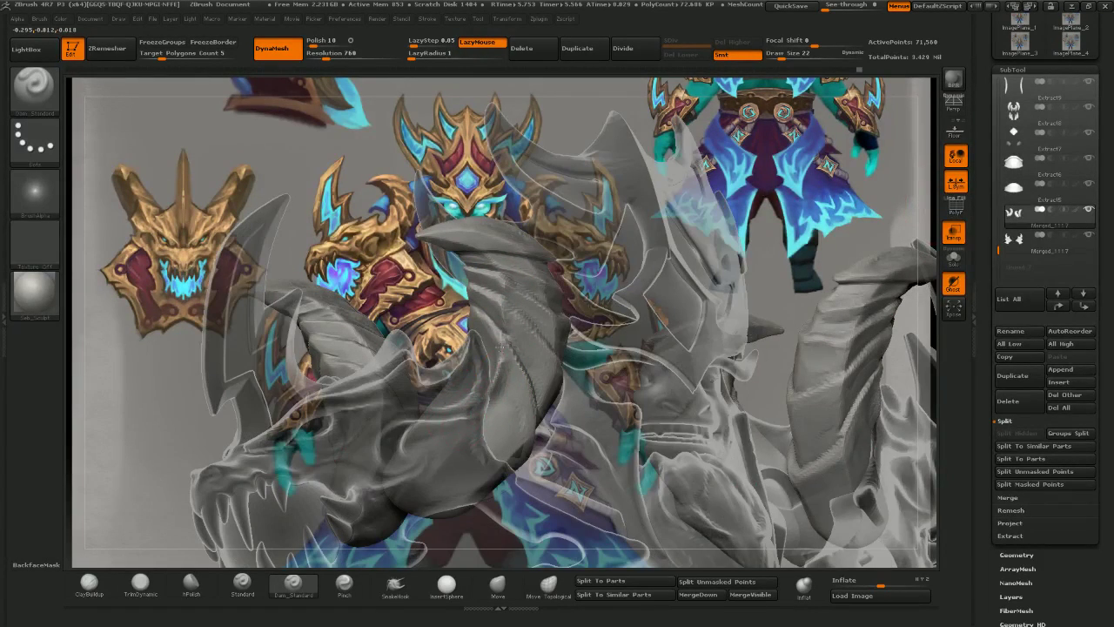
- Build up and smooth the lower surface of the horn with ClayBuildup at small draw sizes, then turn transparency off
left_click(89, 581)
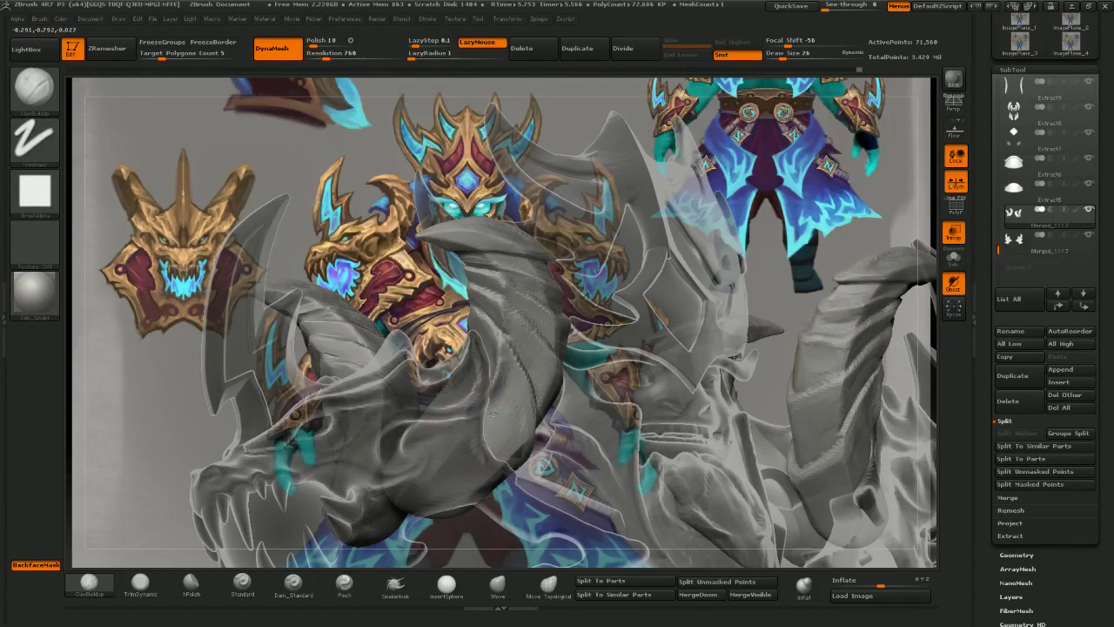
left_click_drag(495, 416, 506, 369)
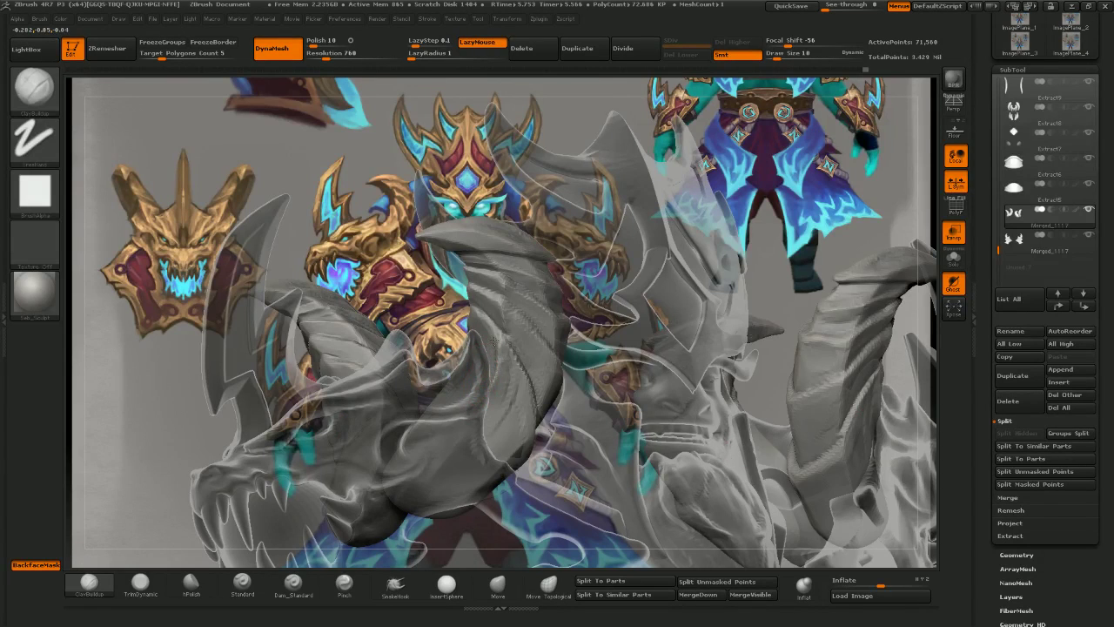
key("shift")
left_click_drag(498, 404, 477, 441, "shift")
right_click_drag(464, 392, 485, 386)
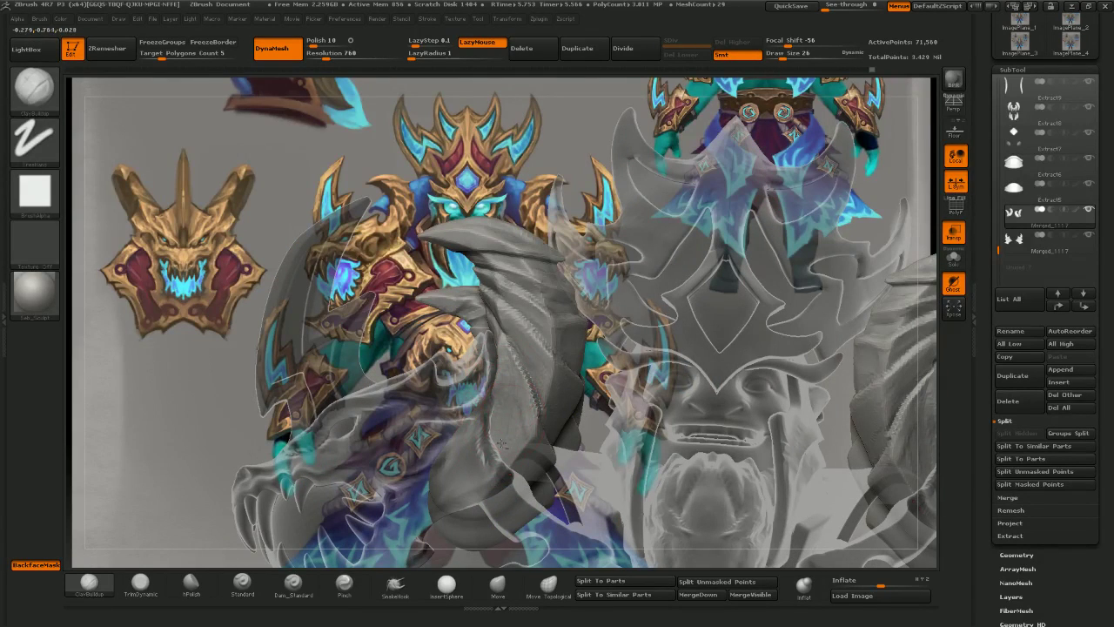
left_click_drag(509, 424, 506, 463)
right_click_drag(529, 413, 521, 456)
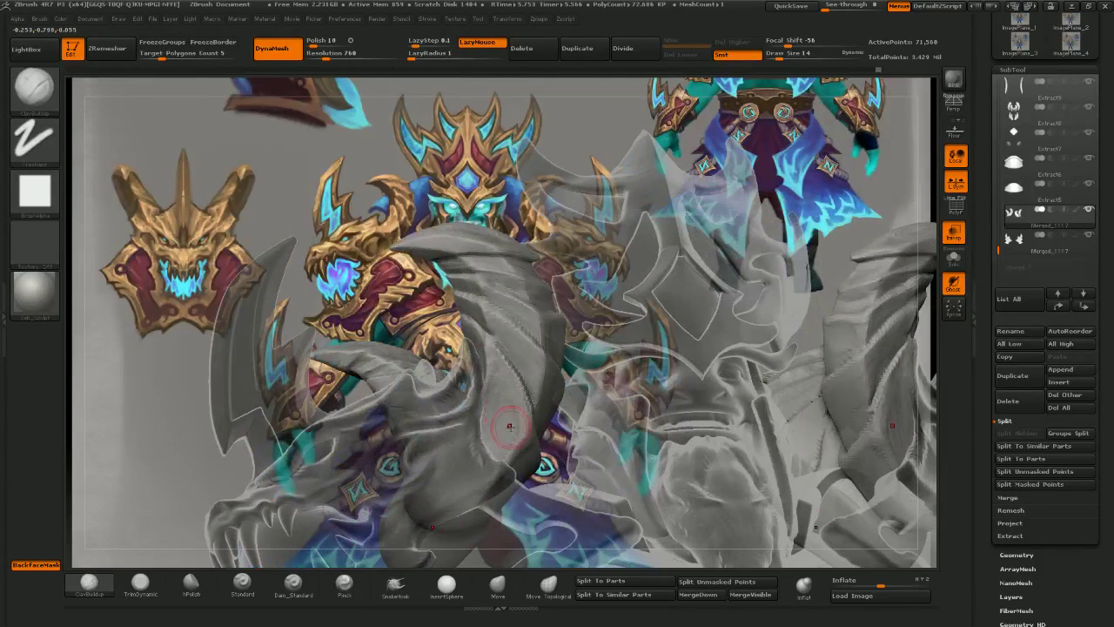
left_click(956, 235)
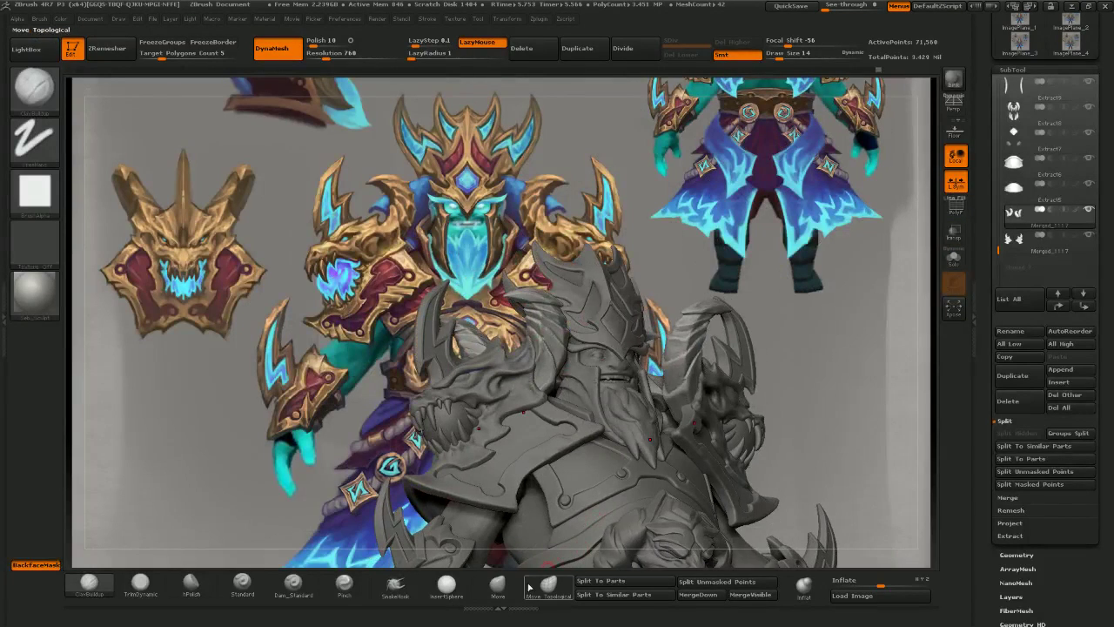
left_click(497, 583)
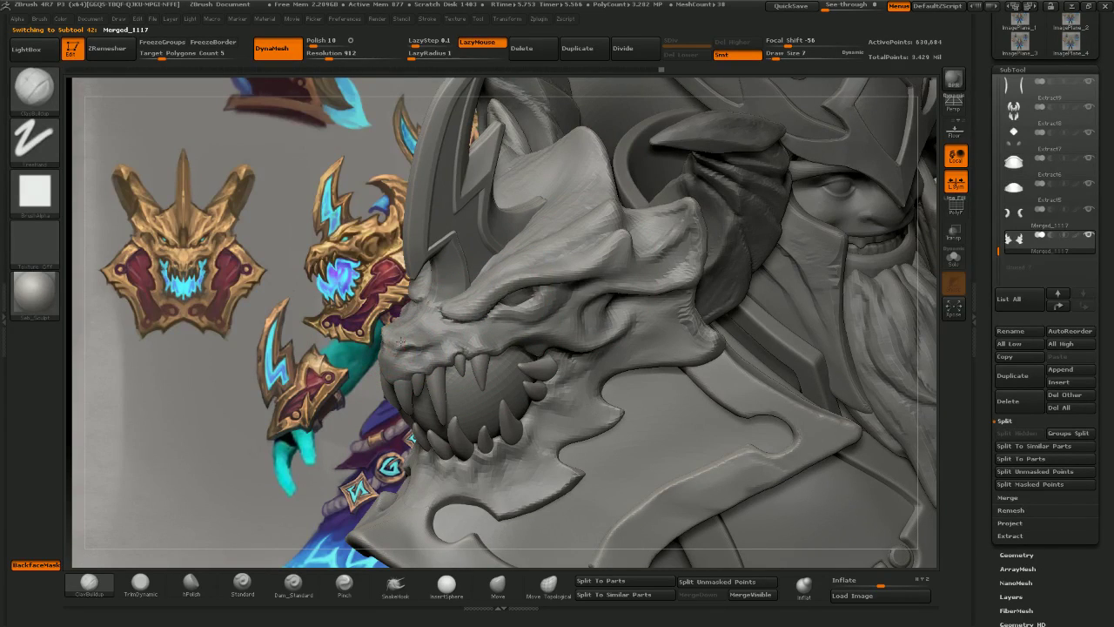
- Build up the nostril area at the tip of the shoulder dragon's snout with the ClayBuildup brush
mouse_move(404, 347)
left_mouse_down()
mouse_move(437, 343)
mouse_move(402, 337)
left_mouse_up()
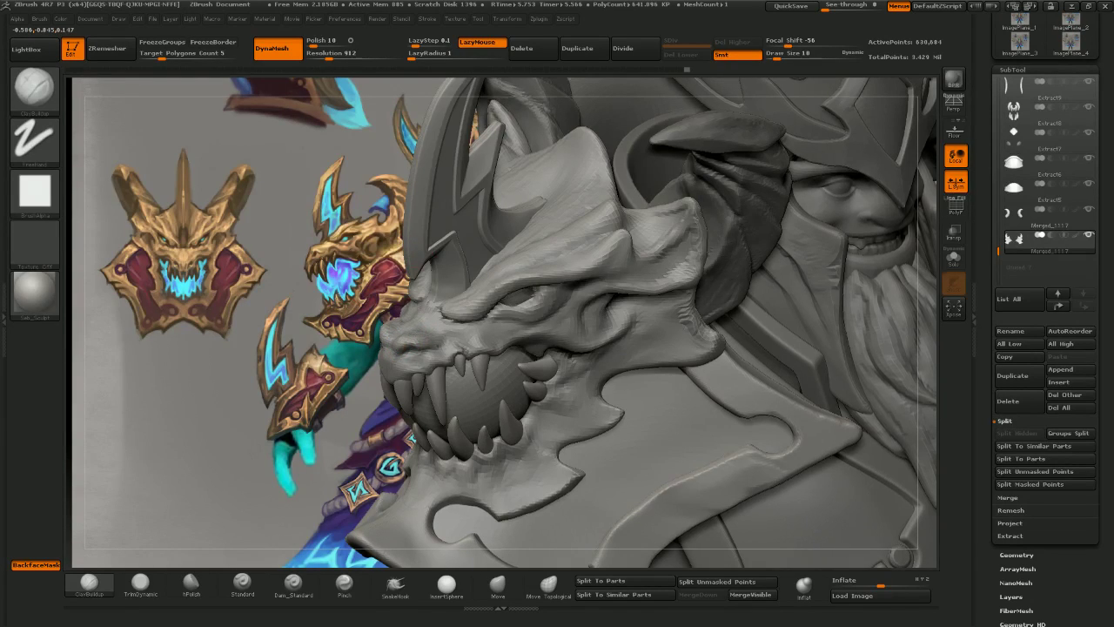
left_click_drag(363, 298, 381, 347)
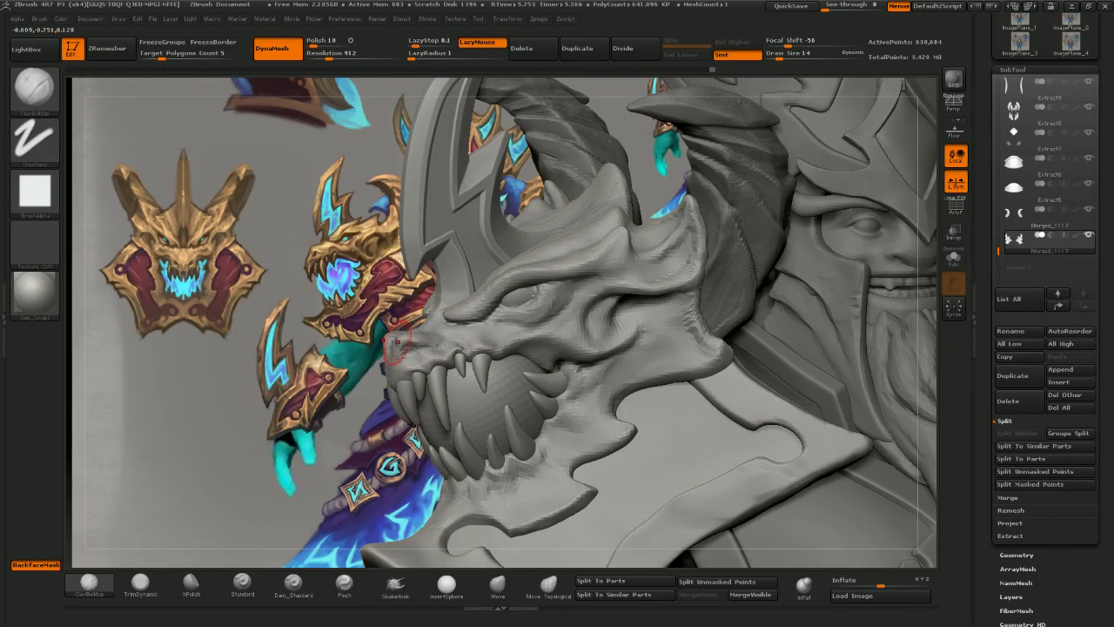
key("bracketleft")
- Adjust the front of the dragon's snout with the Move brush at draw size 38
left_click(497, 584)
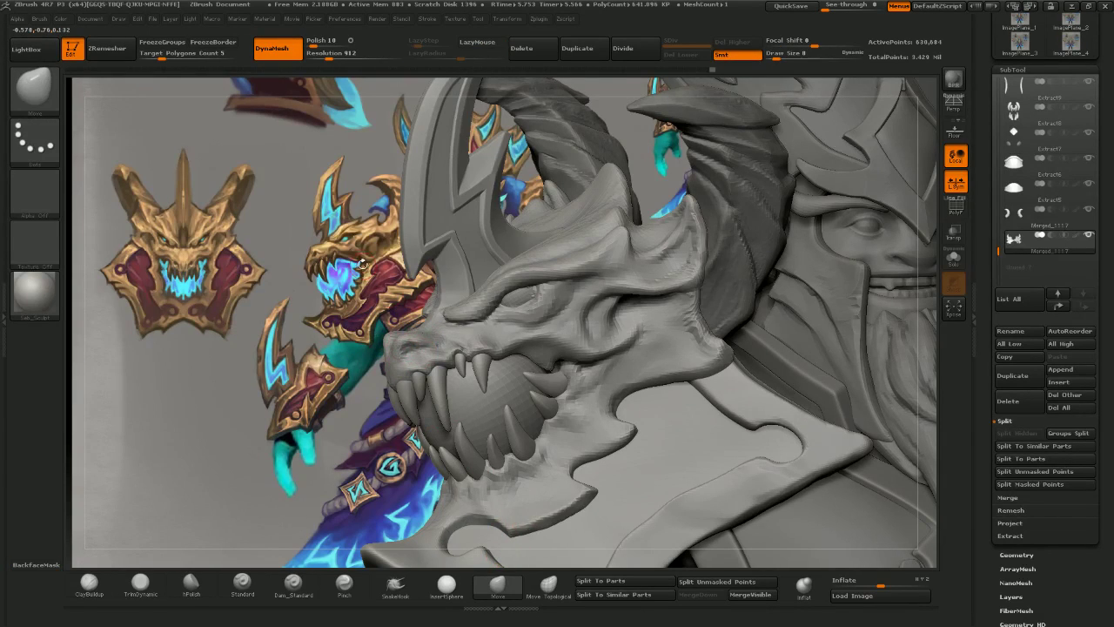
mouse_move(362, 265)
left_mouse_down()
mouse_move(381, 271)
mouse_move(407, 252)
mouse_move(462, 248)
mouse_move(442, 239)
left_mouse_up()
key("bracketright")
key("bracketright")
key("bracketright")
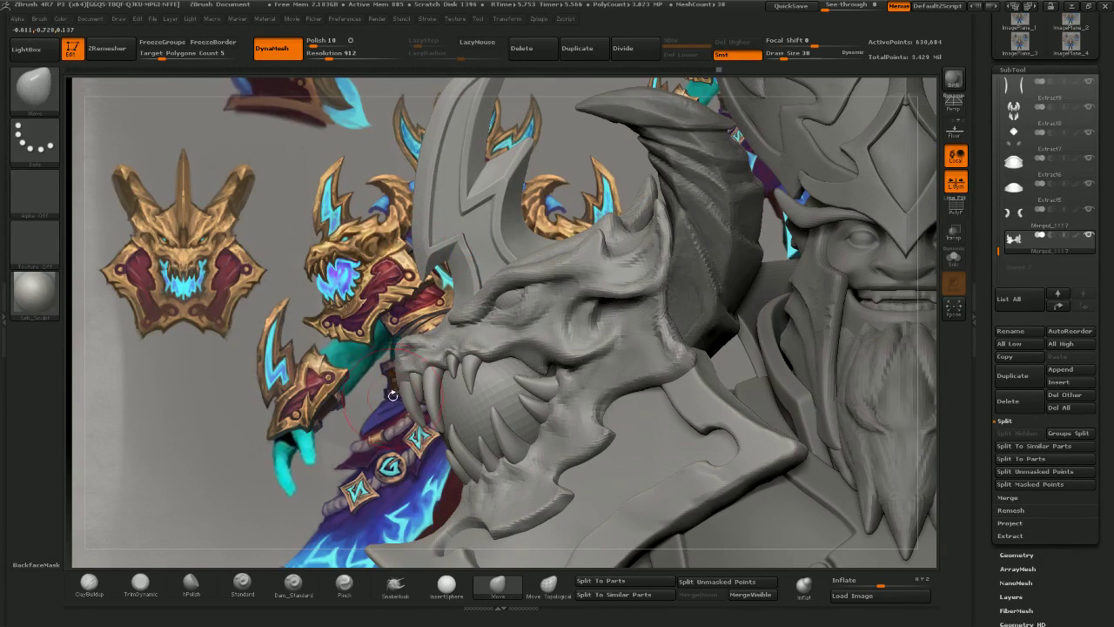
- Reshape the dragon's front fangs and snout tip with the Move Topological brush at draw size 54
left_click(549, 585)
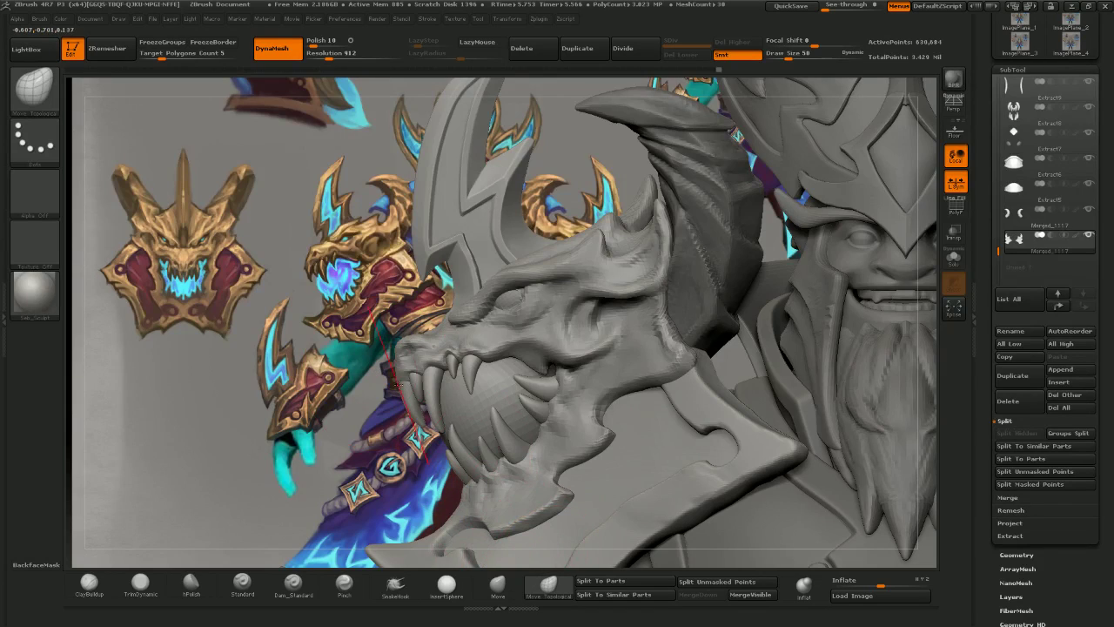
left_click_drag(407, 397, 403, 397)
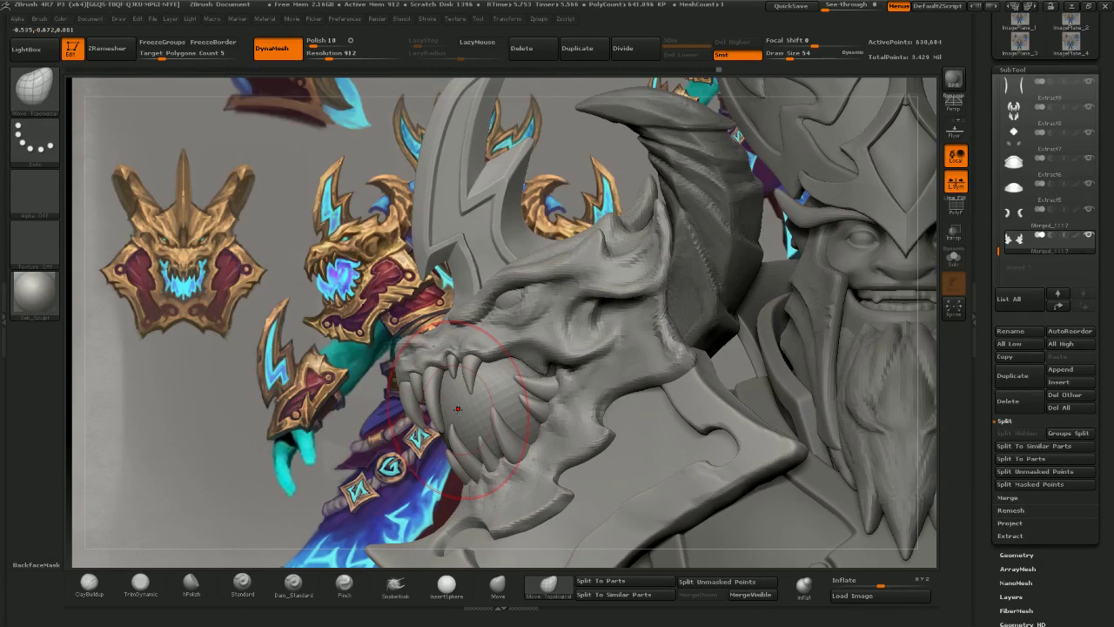
right_click_drag(458, 411, 498, 411)
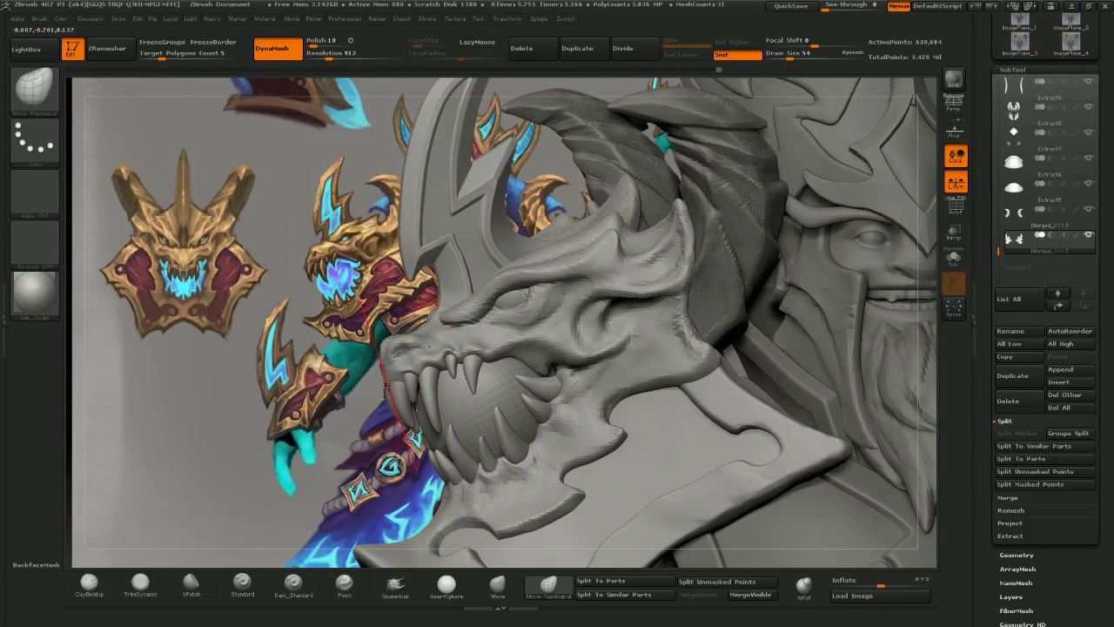
mouse_move(389, 387)
left_mouse_down()
mouse_move(375, 389)
mouse_move(386, 384)
left_mouse_up()
mouse_move(566, 375)
right_mouse_down()
mouse_move(527, 375)
mouse_move(667, 360)
right_mouse_up()
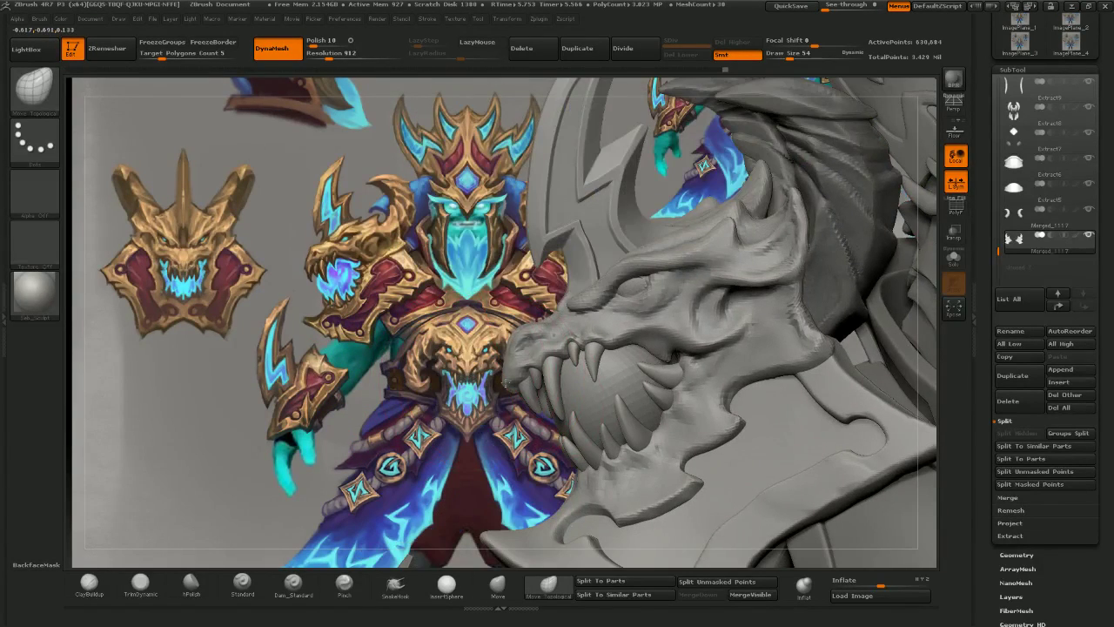
left_click_drag(514, 334, 516, 329)
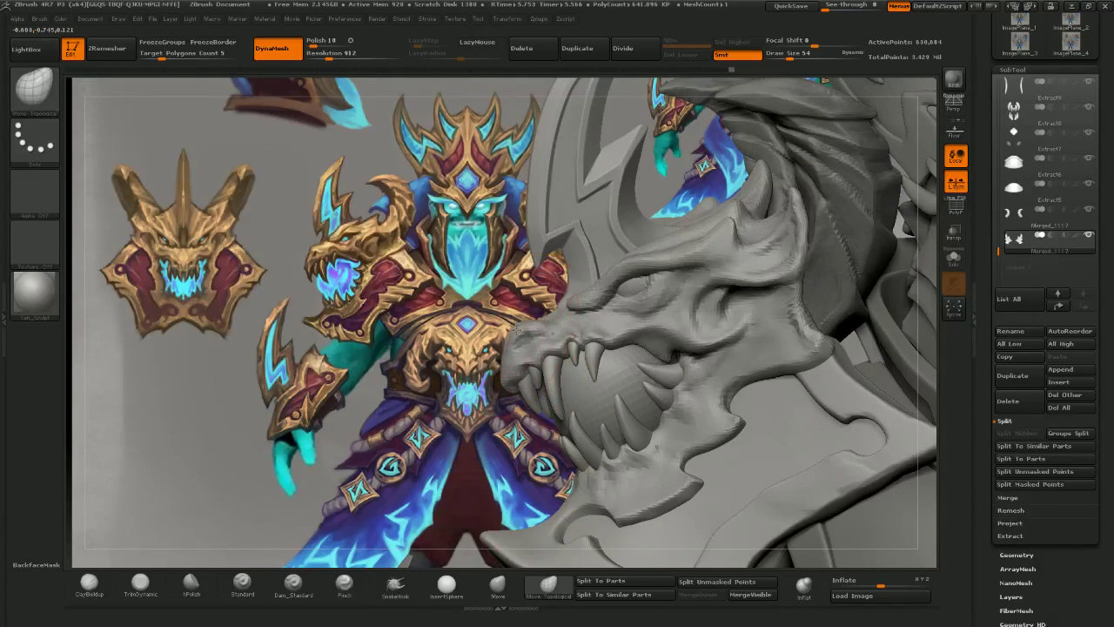
- Carve fine creases around the dragon's nostril with the Dam_Standard brush at draw size 4
left_click(295, 584)
key("b")
key("s")
left_click_drag(551, 284, 533, 286)
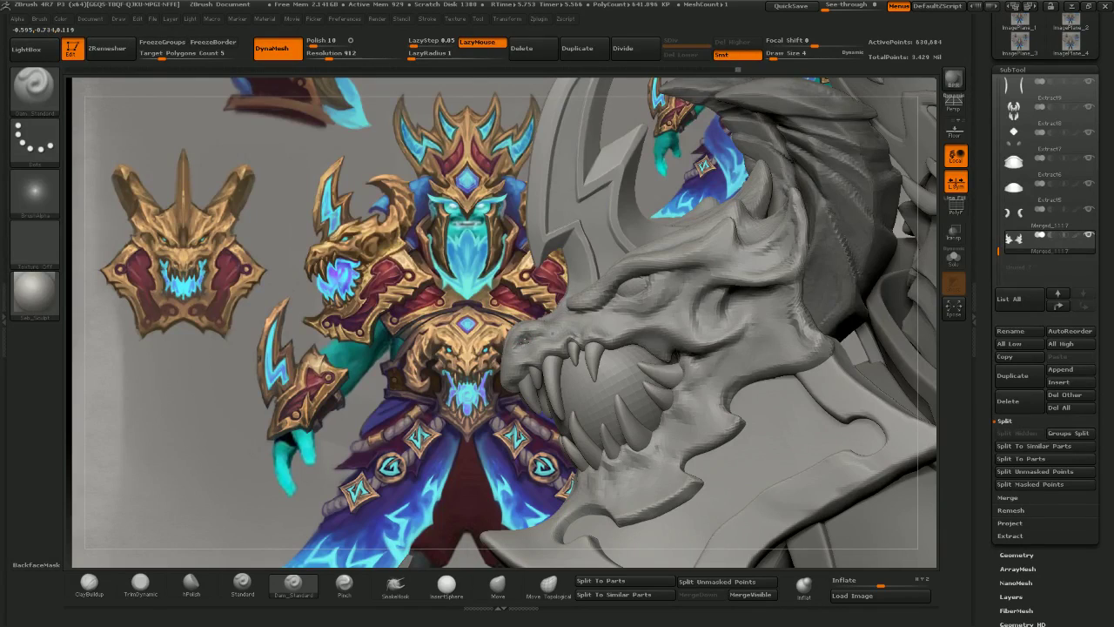
- Build up the bridge and nostril rim of the dragon's snout with ClayBuildup at draw sizes 7 to 9
left_click_drag(479, 258, 493, 296)
left_click(98, 584)
key("]")
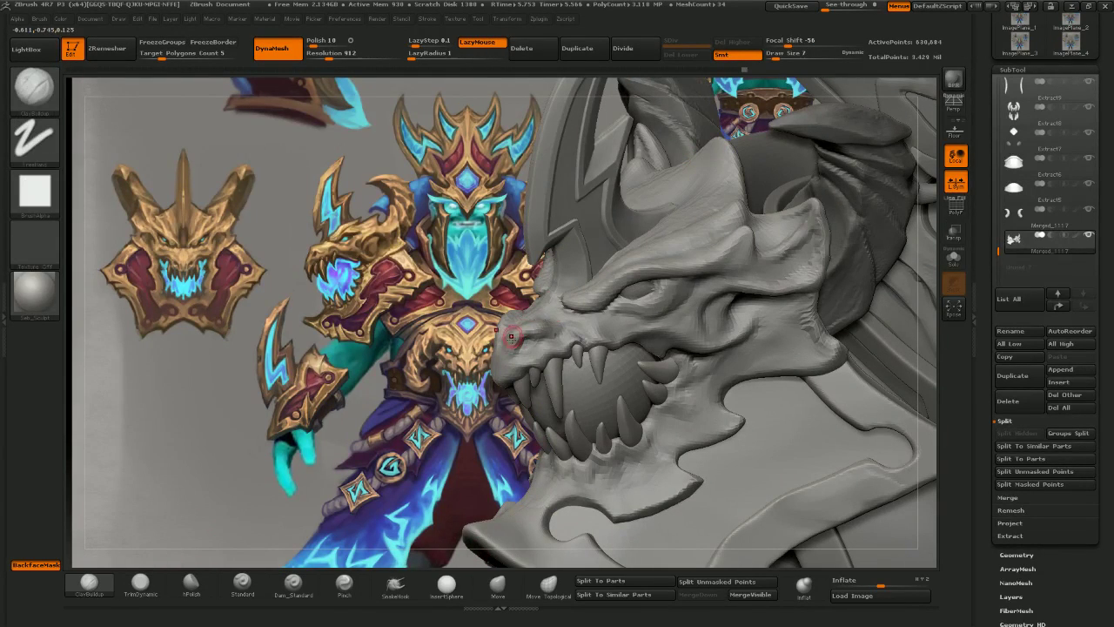
mouse_move(456, 287)
left_mouse_down()
mouse_move(466, 324)
mouse_move(520, 322)
mouse_move(507, 309)
left_mouse_up()
key("]")
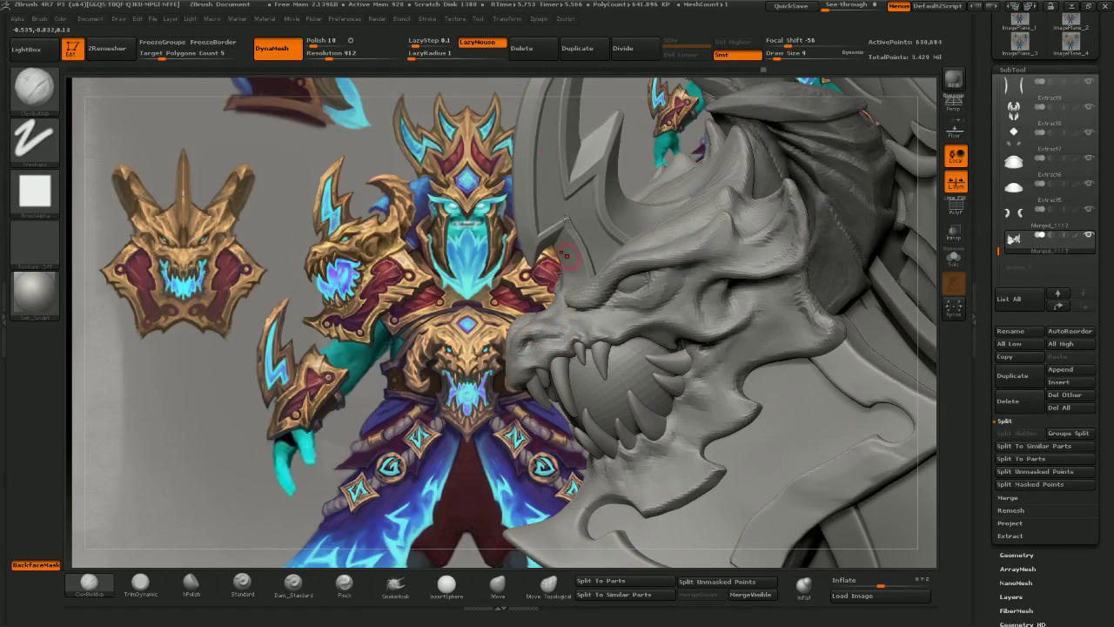
left_click_drag(558, 337, 555, 331)
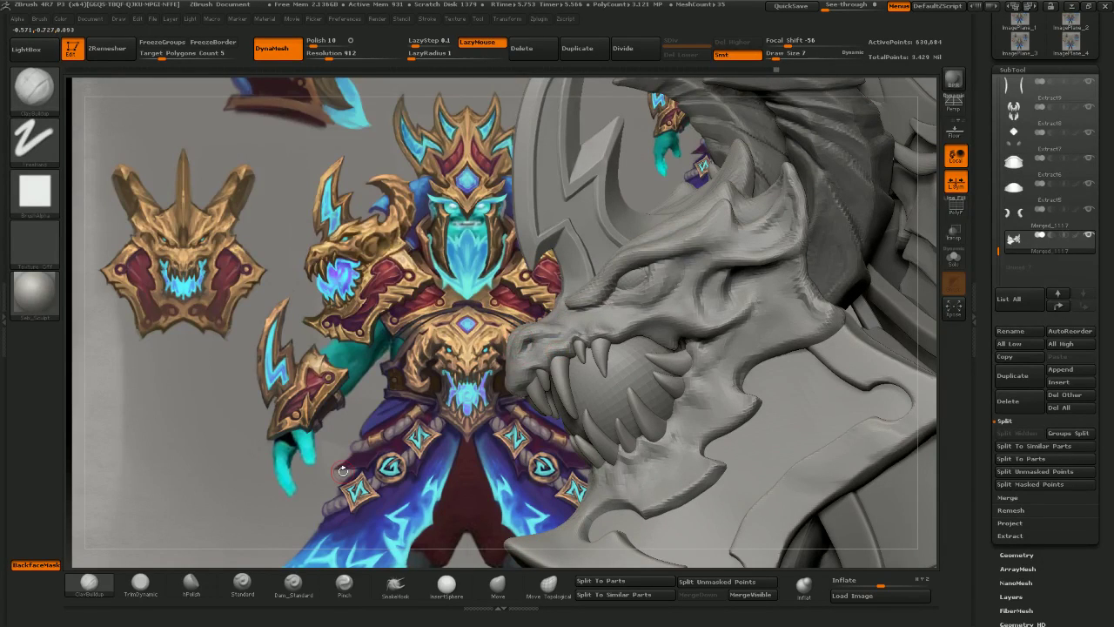
- Sharpen and smooth the creases on the dragon's snout with the Dam_Standard brush at draw size 7
left_click(294, 584)
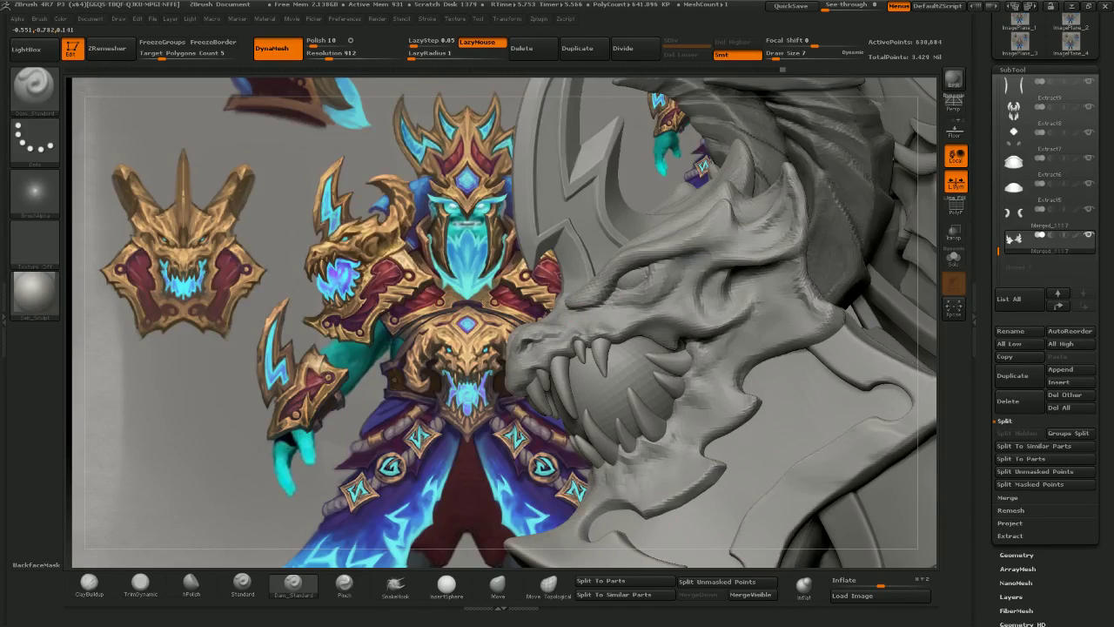
mouse_move(486, 302)
left_mouse_down()
mouse_move(532, 311)
mouse_move(513, 293)
mouse_move(468, 301)
mouse_move(477, 297)
mouse_move(473, 312)
left_mouse_up()
mouse_move(520, 347)
left_mouse_down("shift")
mouse_move(529, 337)
mouse_move(503, 302)
left_mouse_up("shift")
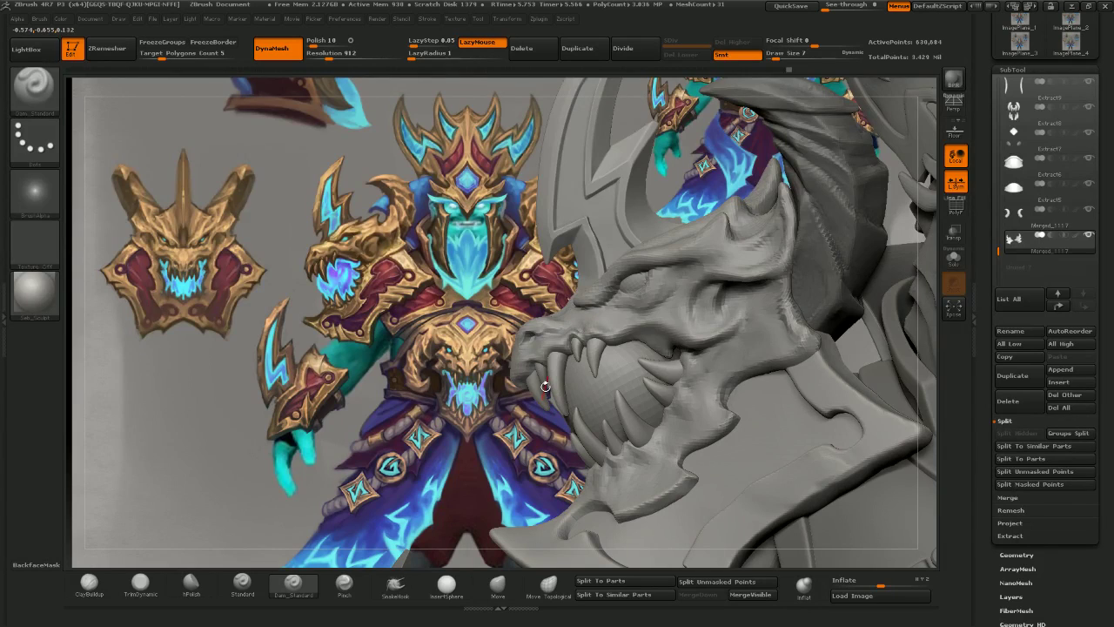
- Refine the outline of the dragon's nose tip with the Move brush, ending at draw size 18
left_click(498, 585)
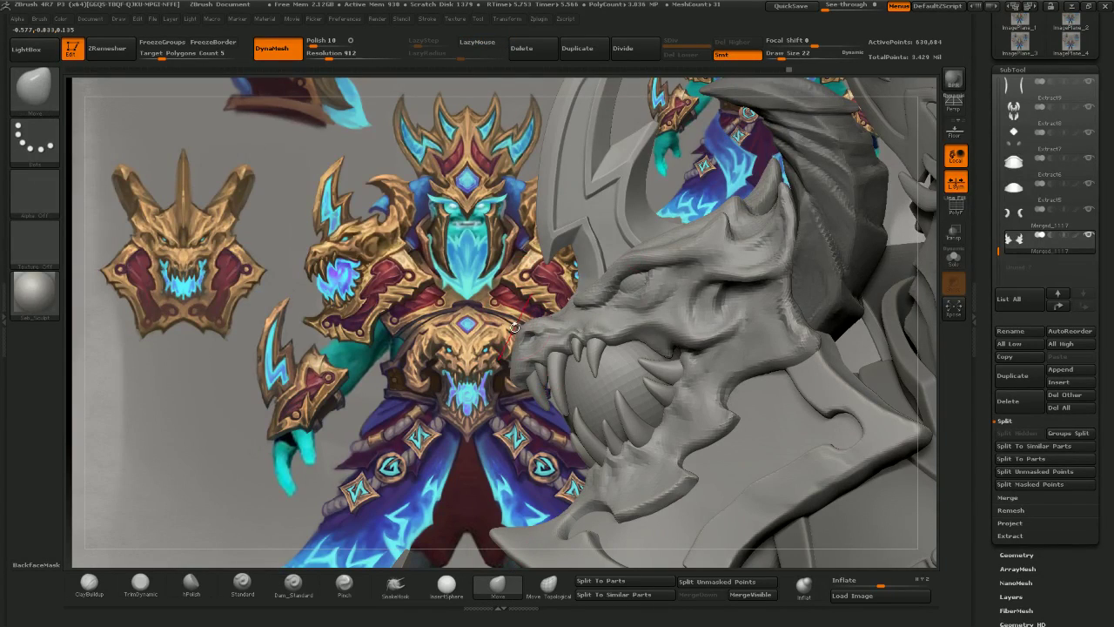
key("bracketright")
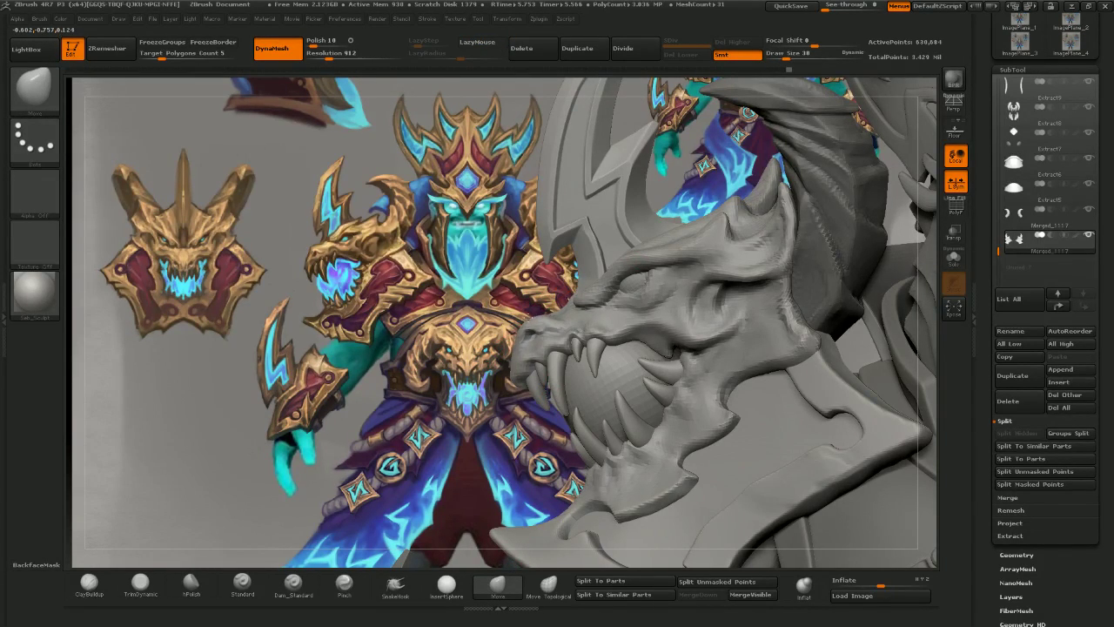
key("[")
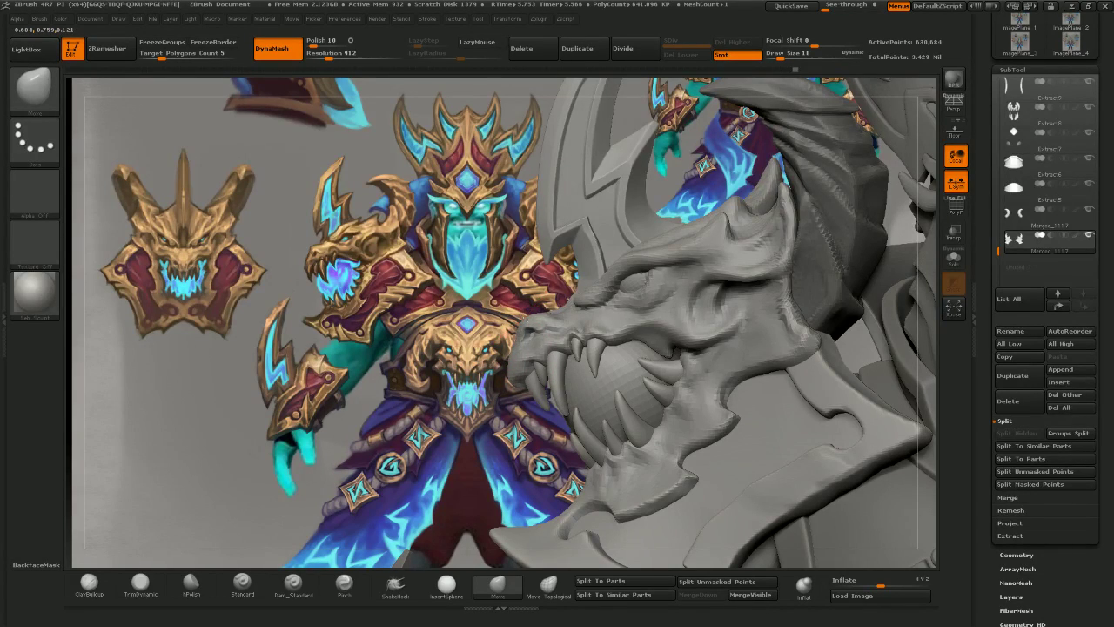
- Reshape the dragon's nose tip and brow ridge with the Move brush, raising the draw size to 94
left_click_drag(525, 317, 528, 314)
key("bracketright")
key("bracketright")
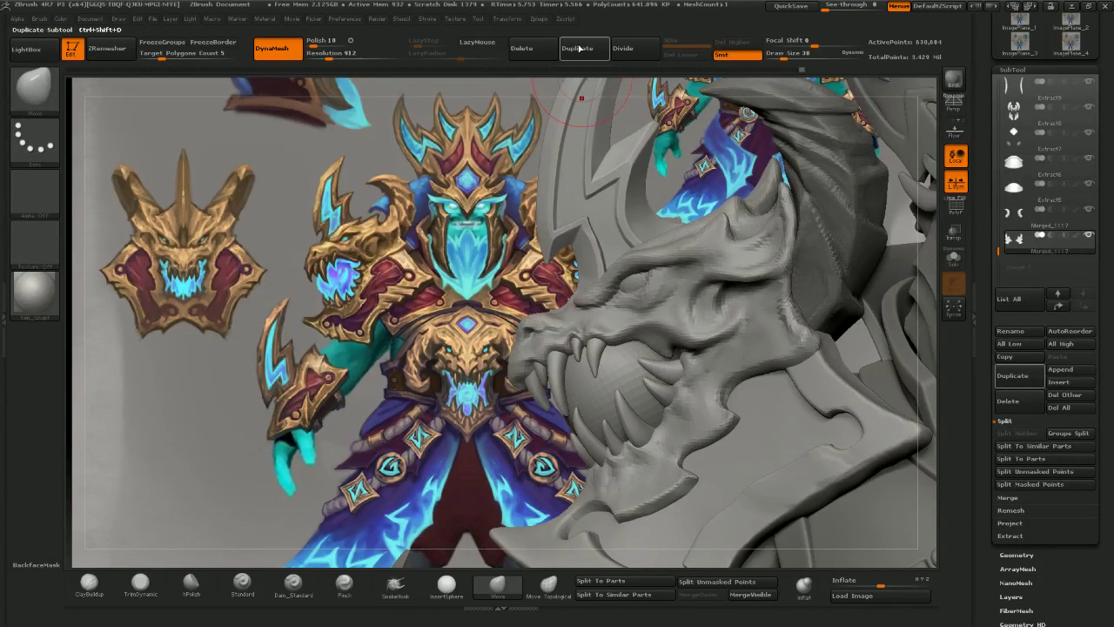
key("bracketright")
key("bracketright")
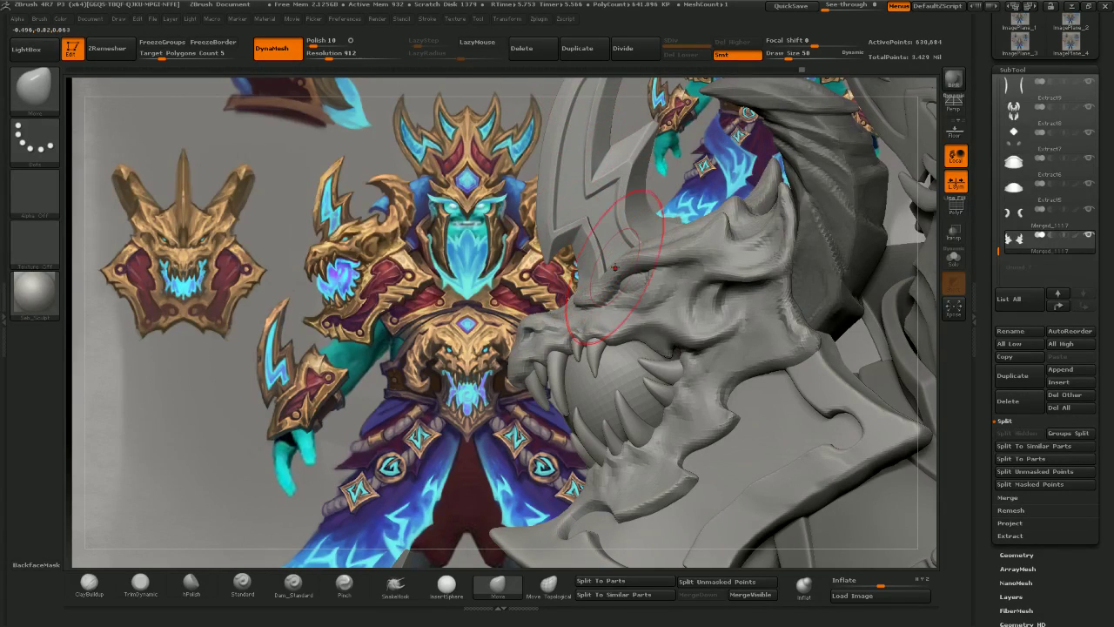
left_click_drag(622, 264, 616, 255)
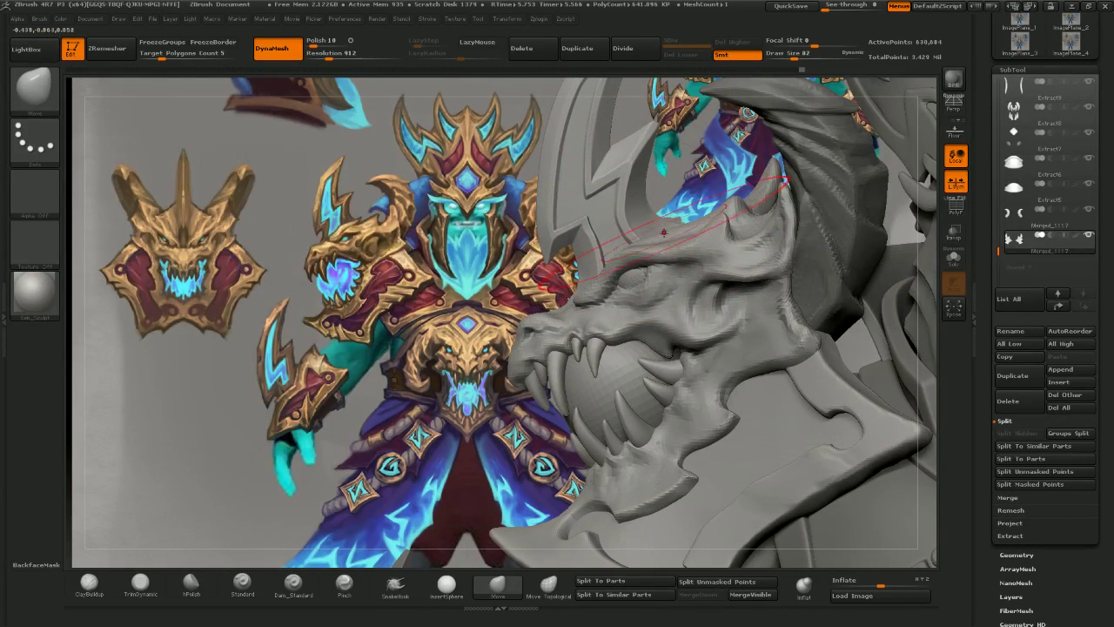
key("bracketright")
key("bracketright")
left_click_drag(692, 238, 691, 227)
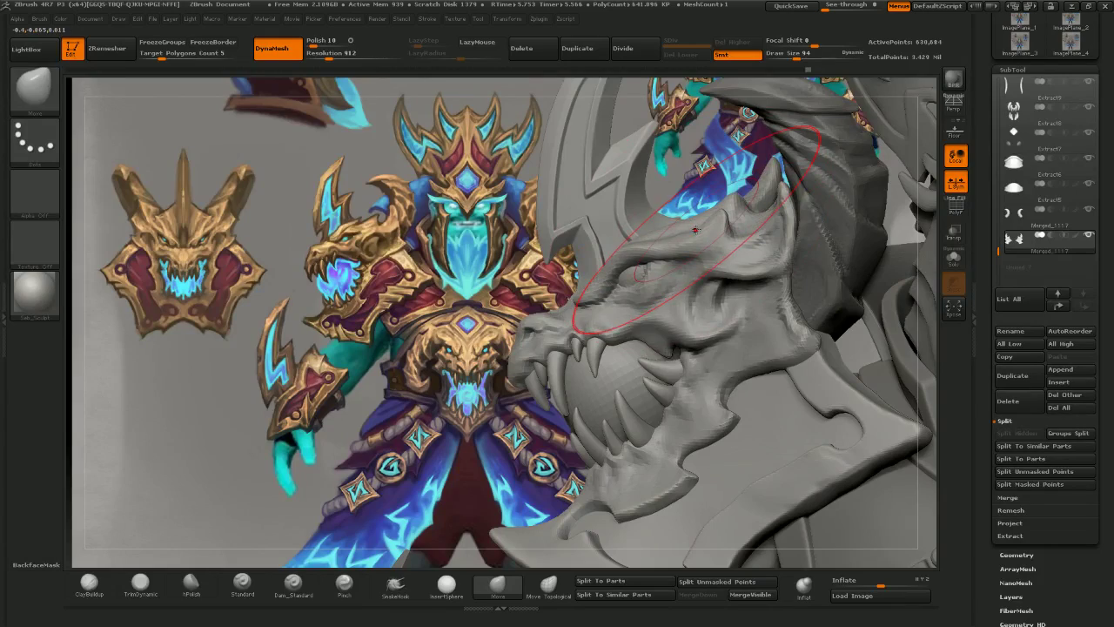
right_click_drag(692, 228, 721, 253, "ctrl")
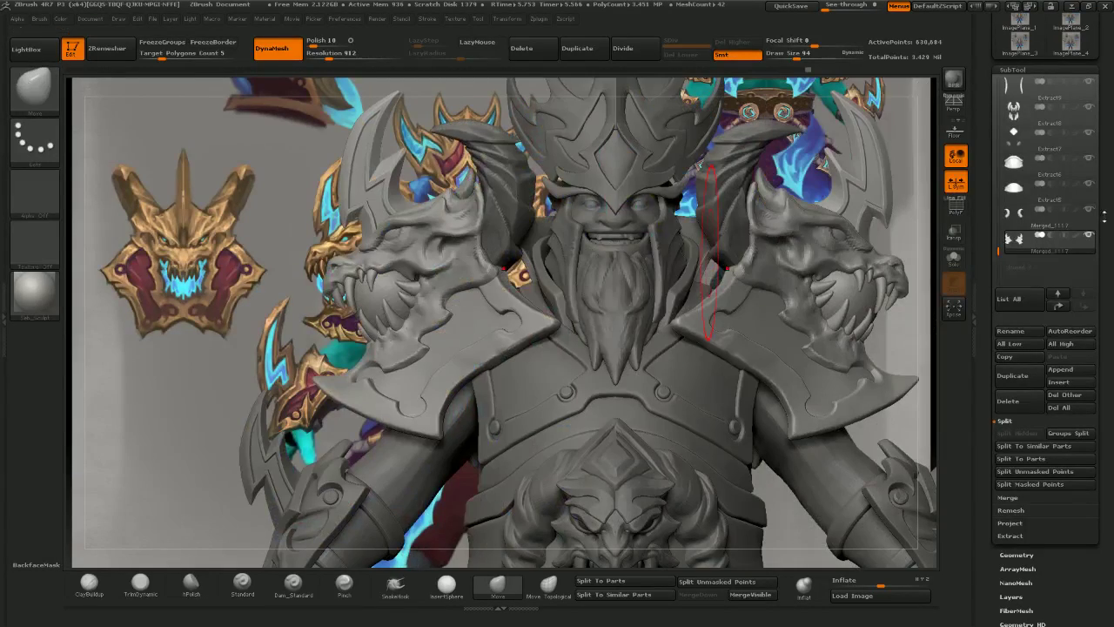
- Isolate the shoulder dragon armour with its horns, and make the model semi-transparent over the front reference
left_click(1089, 234)
left_click(1088, 209)
mouse_move(557, 294)
right_mouse_down("ctrl")
mouse_move(573, 310)
mouse_move(479, 300)
mouse_move(512, 294)
mouse_move(496, 289)
right_mouse_up("ctrl")
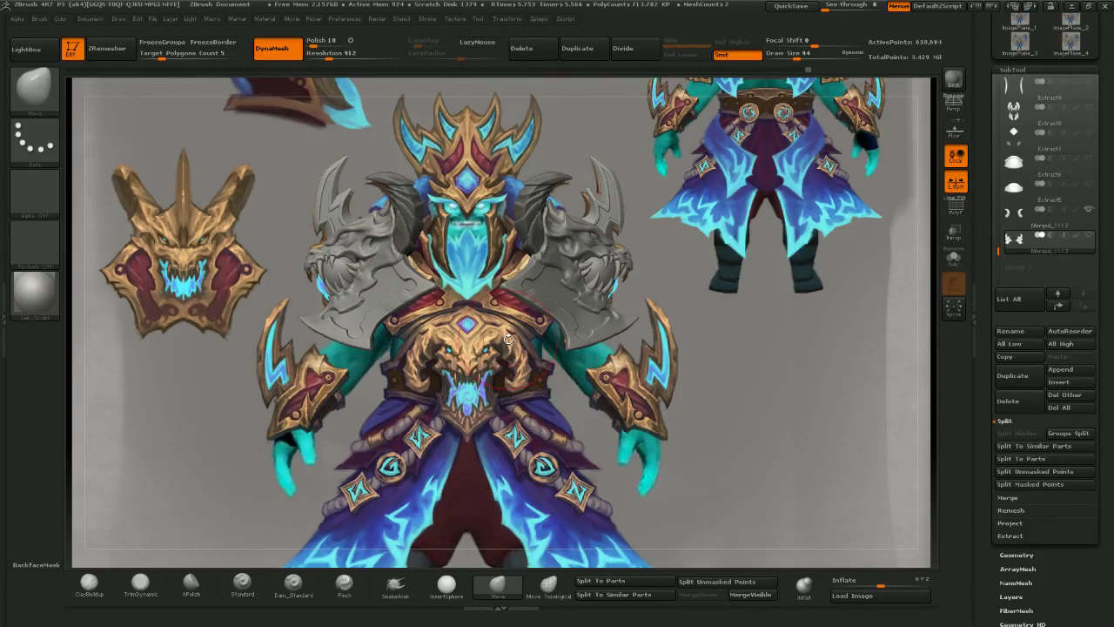
left_click(456, 20)
left_click_drag(525, 510, 513, 511)
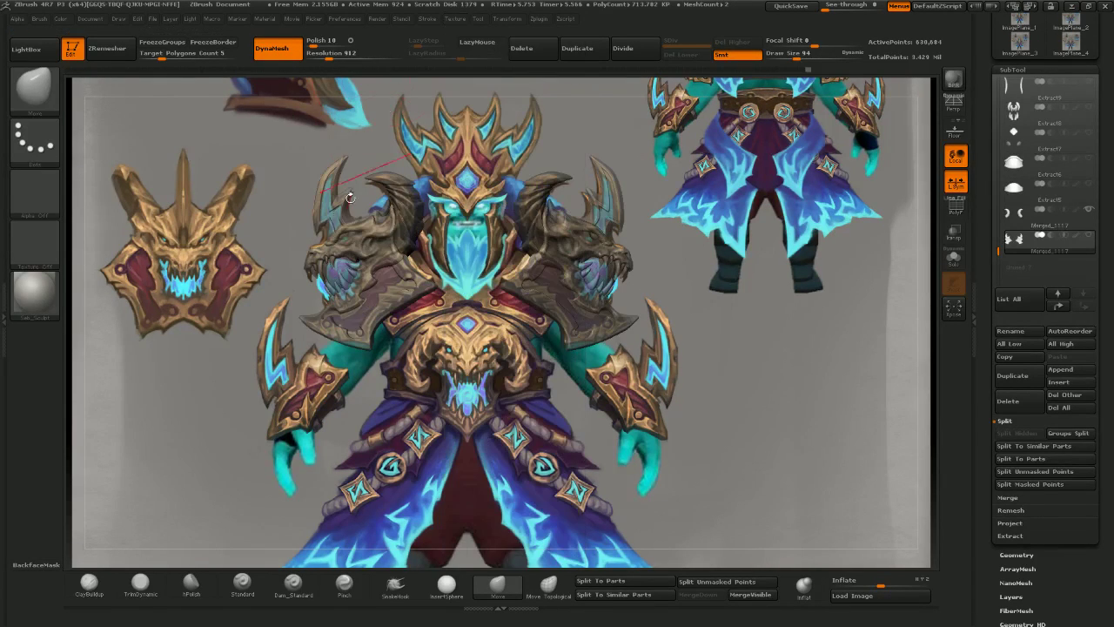
- Adjust the shoulder dragon heads' silhouette to the front reference with the Move Topological brush at draw sizes 106 to 126
left_click(549, 584)
key("bracketleft")
left_click_drag(315, 252, 352, 235)
key("bracketright")
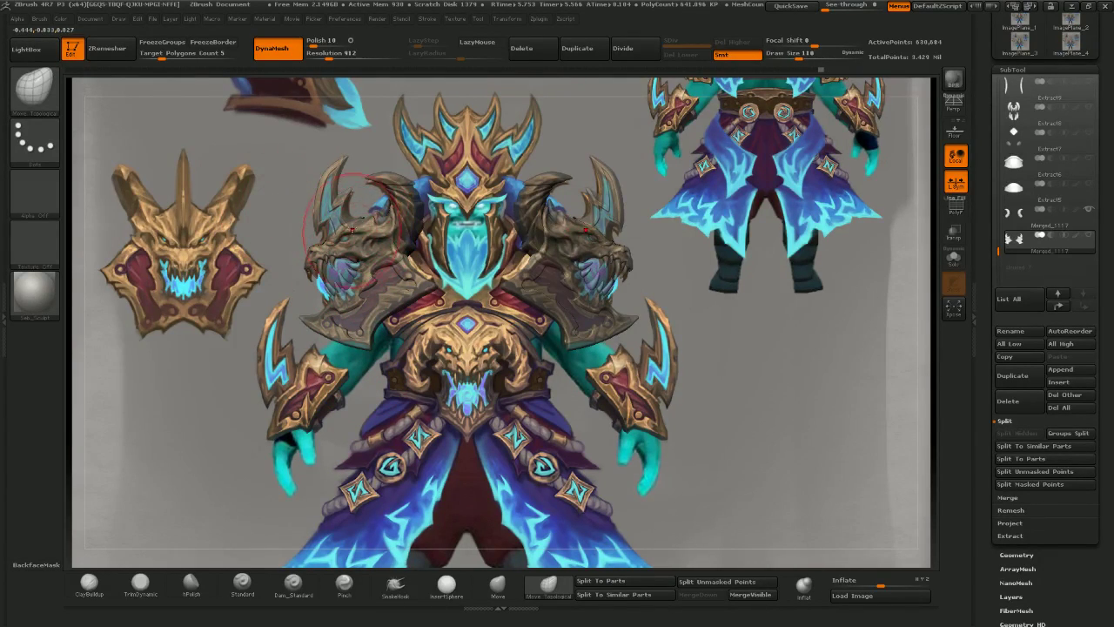
left_click_drag(352, 230, 354, 232)
key("[")
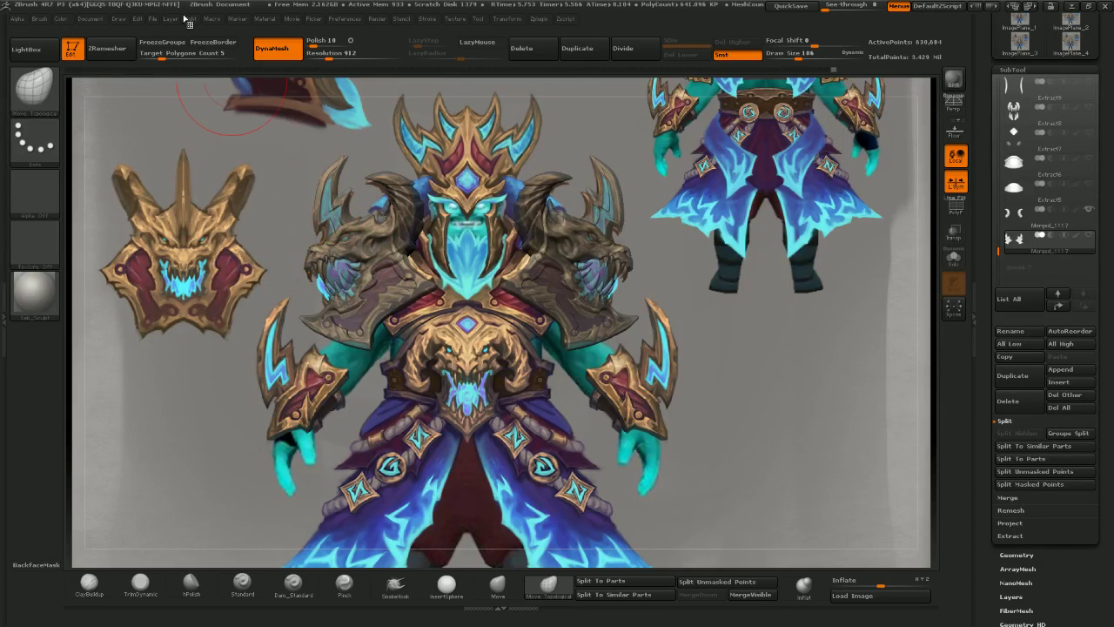
key("]")
key("]")
left_click_drag(418, 286, 433, 283)
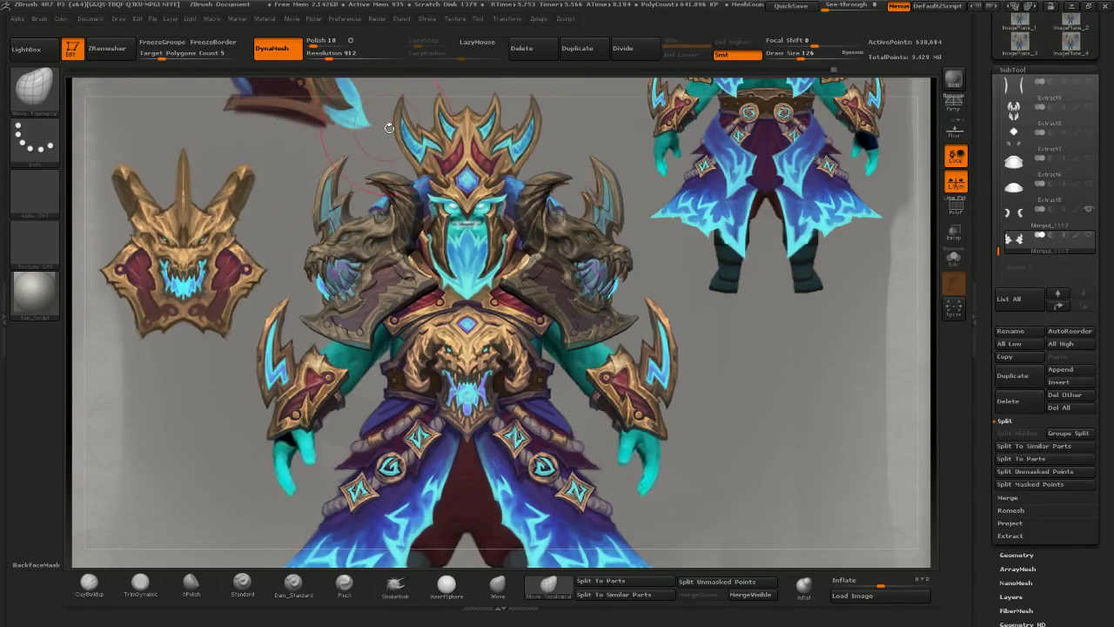
key("[")
key("[")
mouse_move(314, 271)
left_mouse_down()
mouse_move(291, 253)
mouse_move(356, 242)
mouse_move(297, 259)
mouse_move(287, 235)
left_mouse_up()
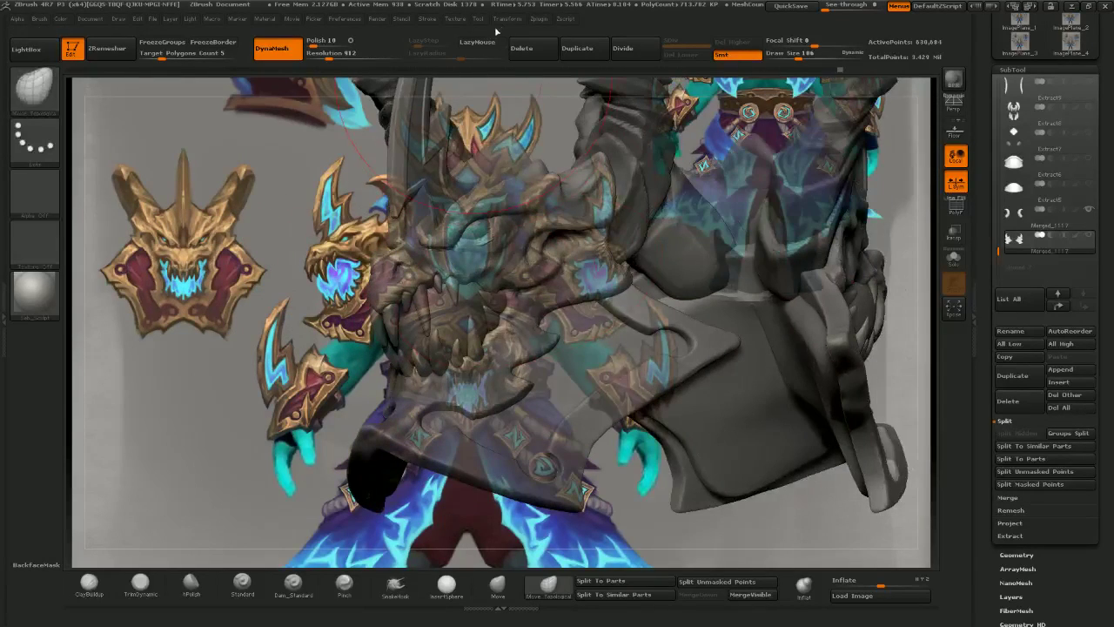
- Restore the model opacity to 100 for the reference view
left_click(505, 20)
left_click(453, 21)
left_click_drag(513, 508, 564, 504)
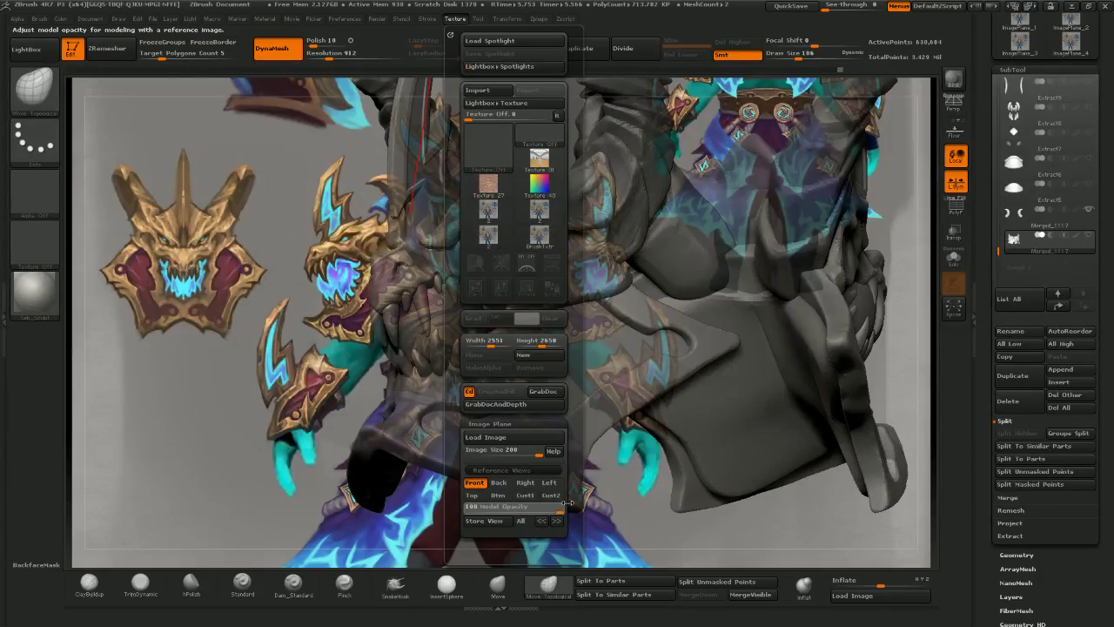
- Switch to the ClayBuildup brush, undo the last two snout edits, and isolate the dragon head's polygroup without teeth and armour
left_click_drag(334, 308, 376, 313, "shift")
right_click_drag(377, 314, 572, 234, "alt")
right_click_drag(566, 315, 383, 315)
right_click_drag(383, 315, 557, 324, "alt")
right_click_drag(556, 253, 605, 289, "ctrl")
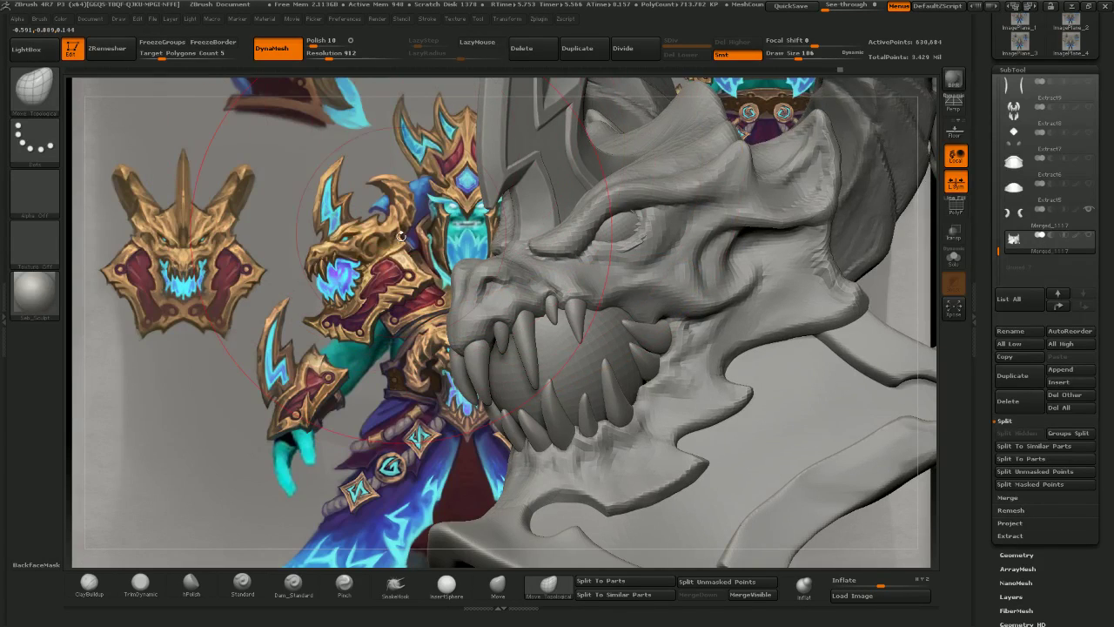
left_click(88, 582)
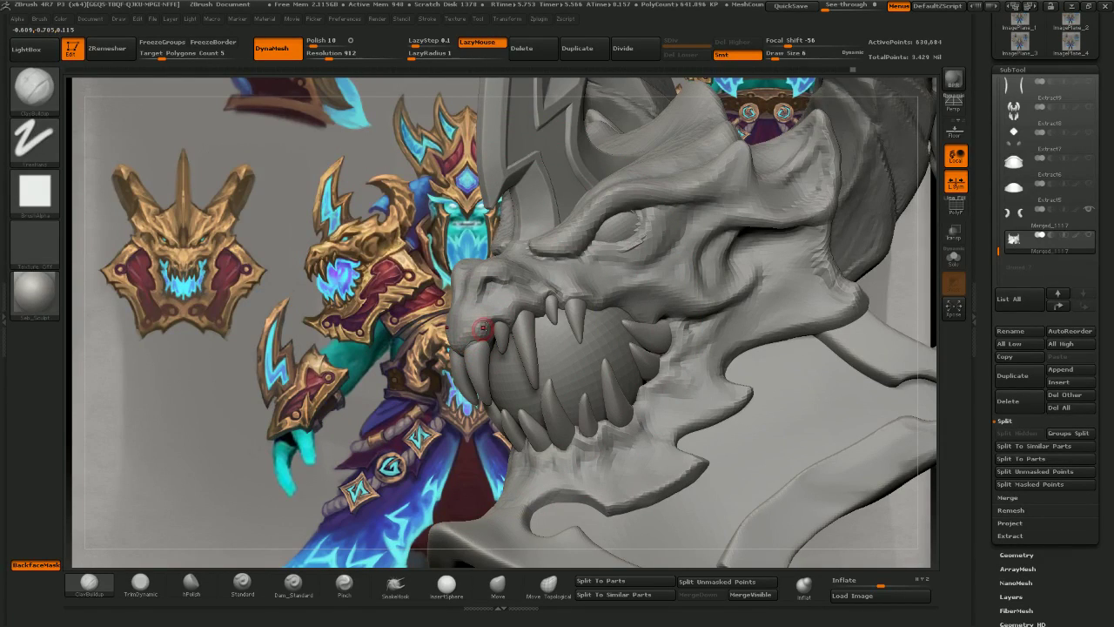
key("ctrl+z")
key("ctrl+z")
key("bracketleft")
left_click(503, 304, "ctrl+shift")
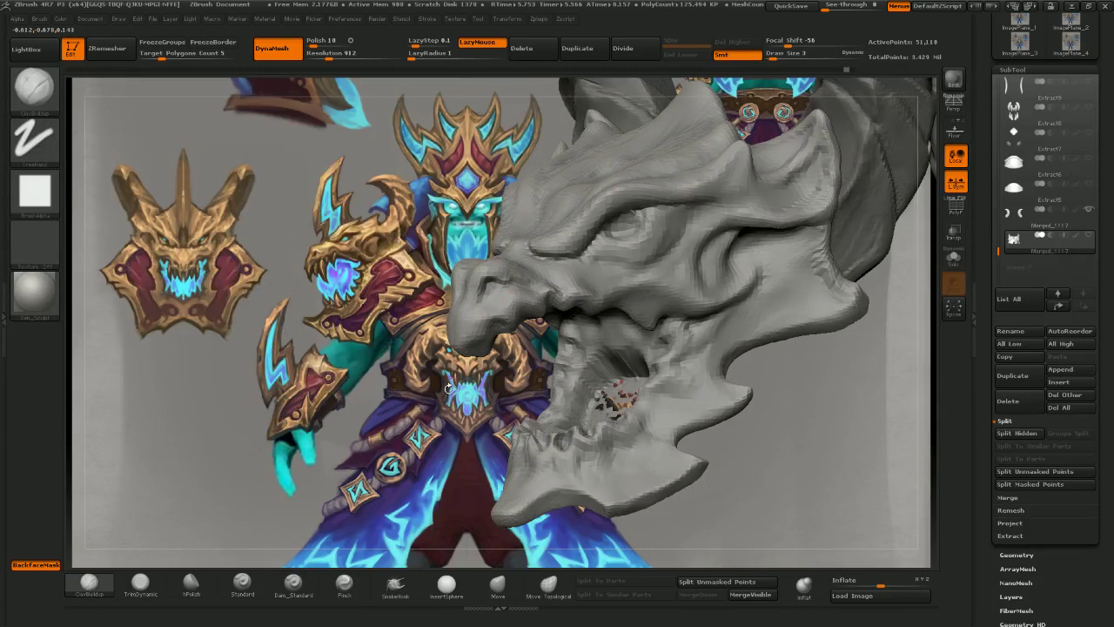
- Build up the nostril rim and the snout around it with the ClayBuildup brush at draw size 7
left_click_drag(448, 389, 454, 350)
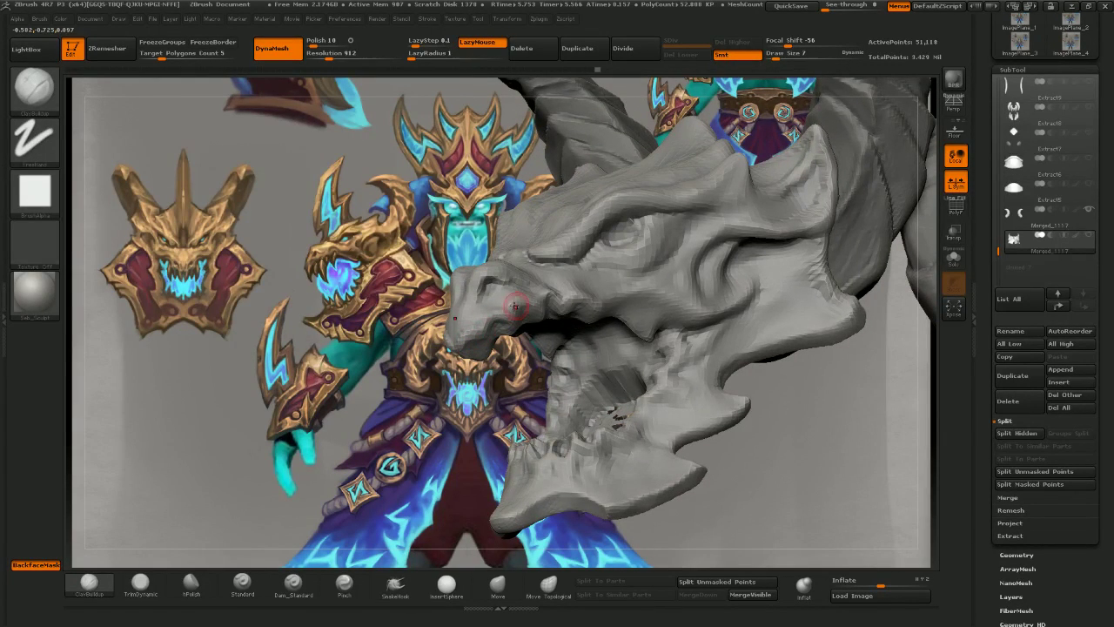
left_click_drag(391, 276, 402, 312)
left_click_drag(483, 290, 492, 293)
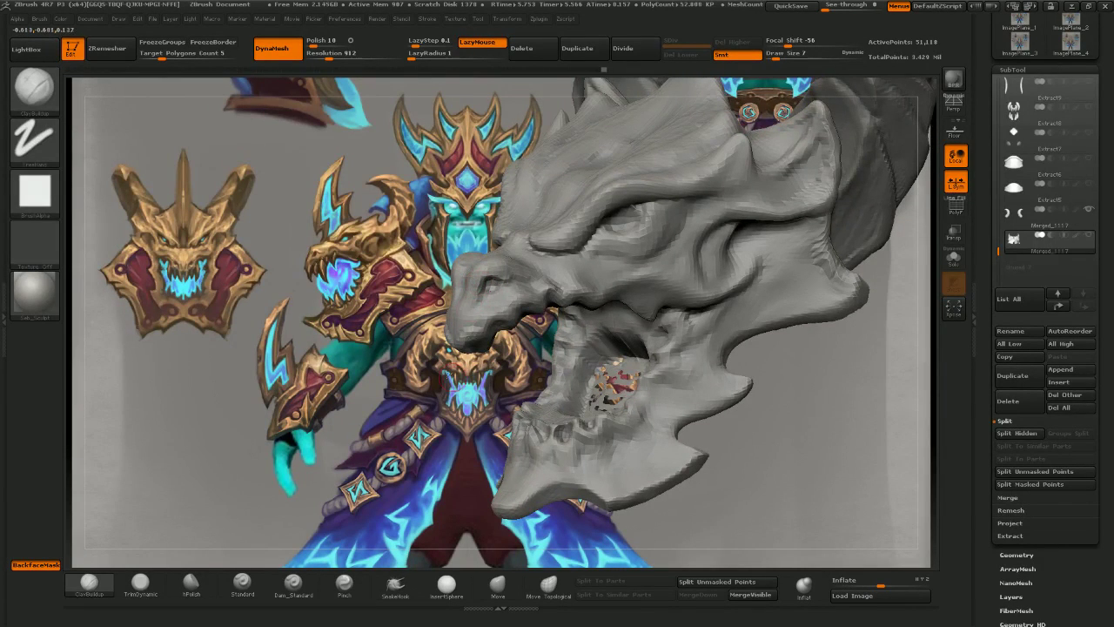
left_click_drag(411, 261, 427, 254)
left_click_drag(484, 282, 497, 274)
mouse_move(445, 219)
left_mouse_down()
mouse_move(464, 225)
mouse_move(452, 230)
left_mouse_up()
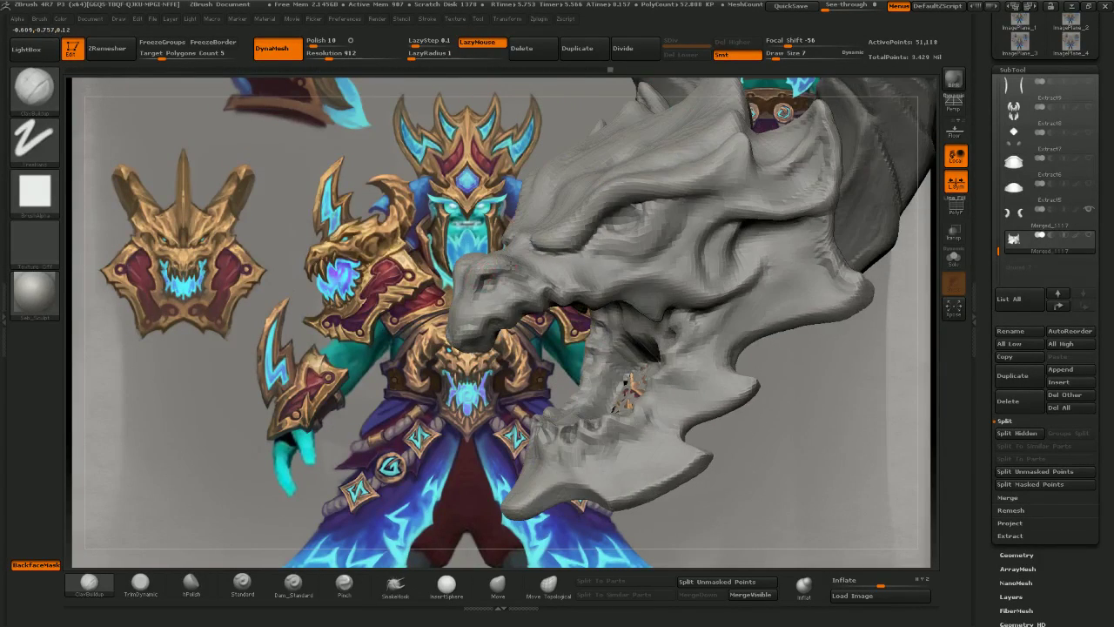
left_click_drag(513, 264, 532, 271)
- Examine the isolated dragon head from the front against the separate dragon armour reference
mouse_move(420, 198)
left_mouse_down()
mouse_move(653, 235)
mouse_move(555, 301)
left_mouse_up()
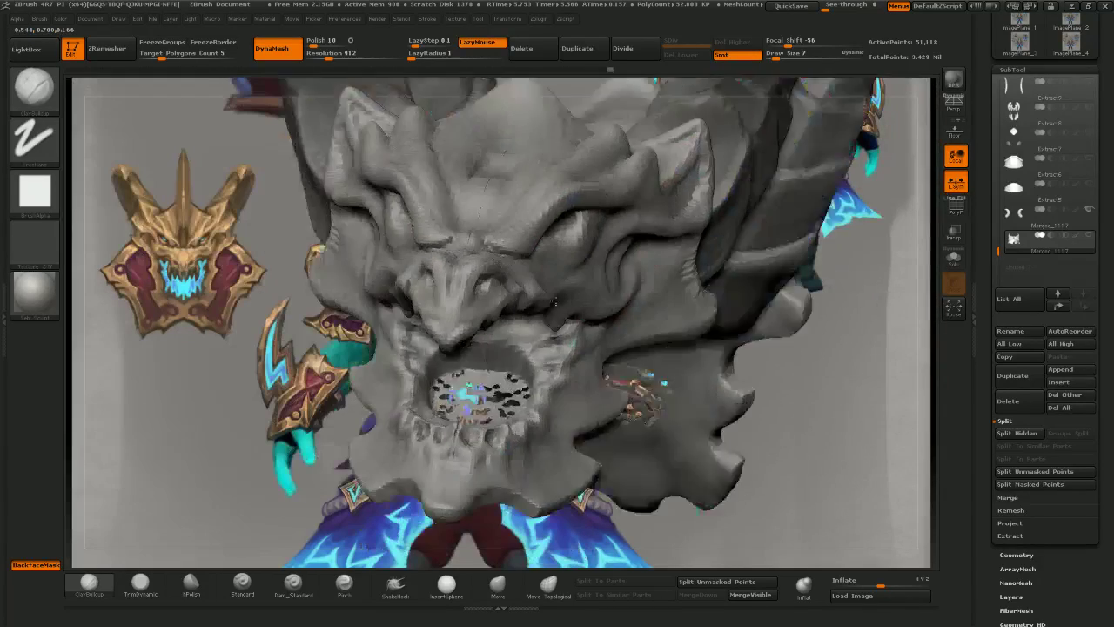
right_click_drag(555, 301, 455, 295)
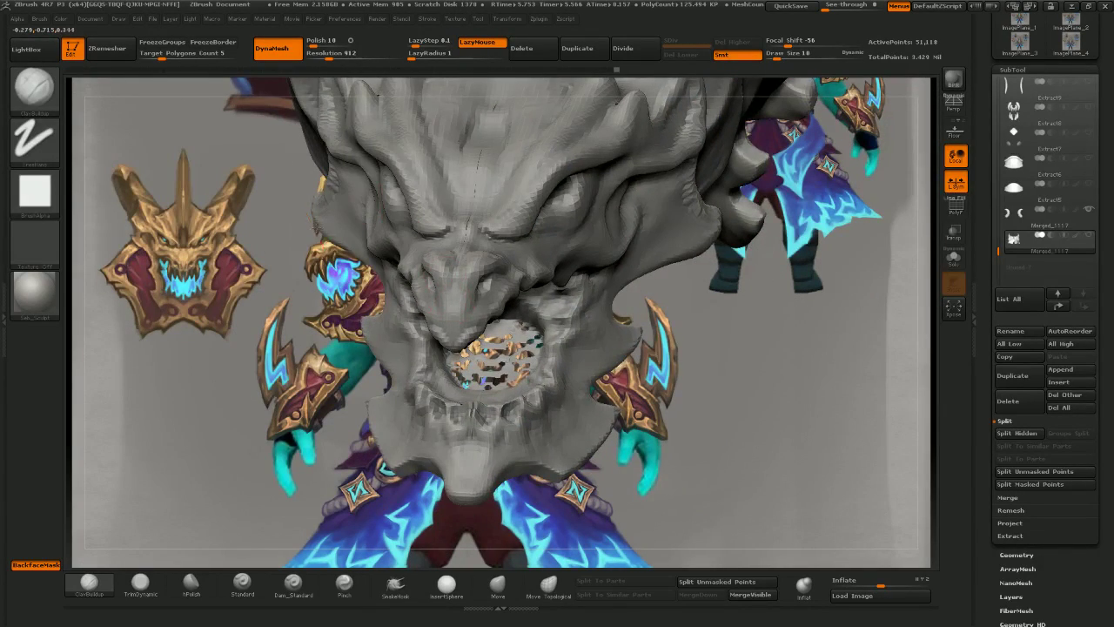
left_click_drag(233, 164, 280, 166)
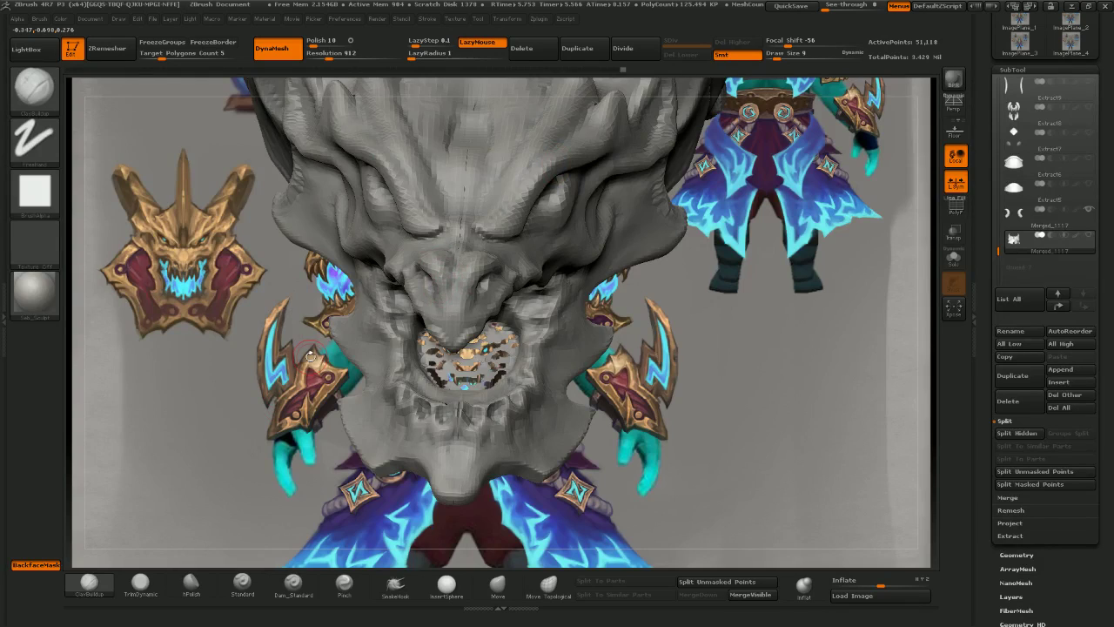
right_click_drag(311, 356, 311, 326, "shift")
right_click_drag(539, 348, 553, 268, "ctrl")
right_click_drag(554, 268, 305, 287, "alt")
mouse_move(304, 287)
right_mouse_down("ctrl")
mouse_move(263, 260)
mouse_move(299, 253)
right_mouse_up("ctrl")
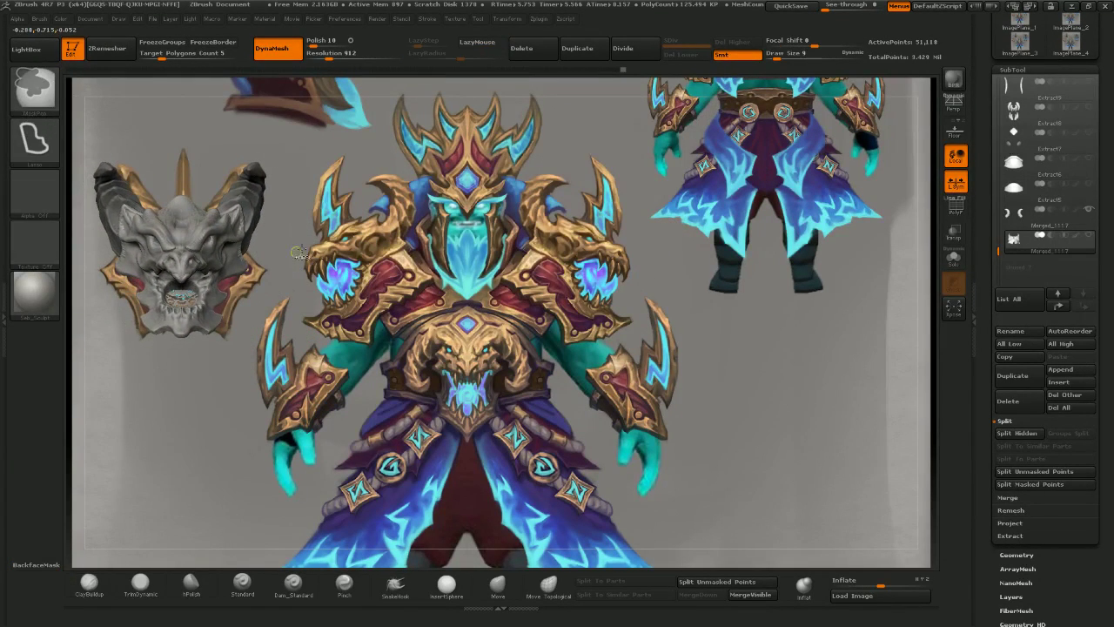
- Isolate the dragon shoulder armour subtool and unhide all of its parts
left_click(1090, 235)
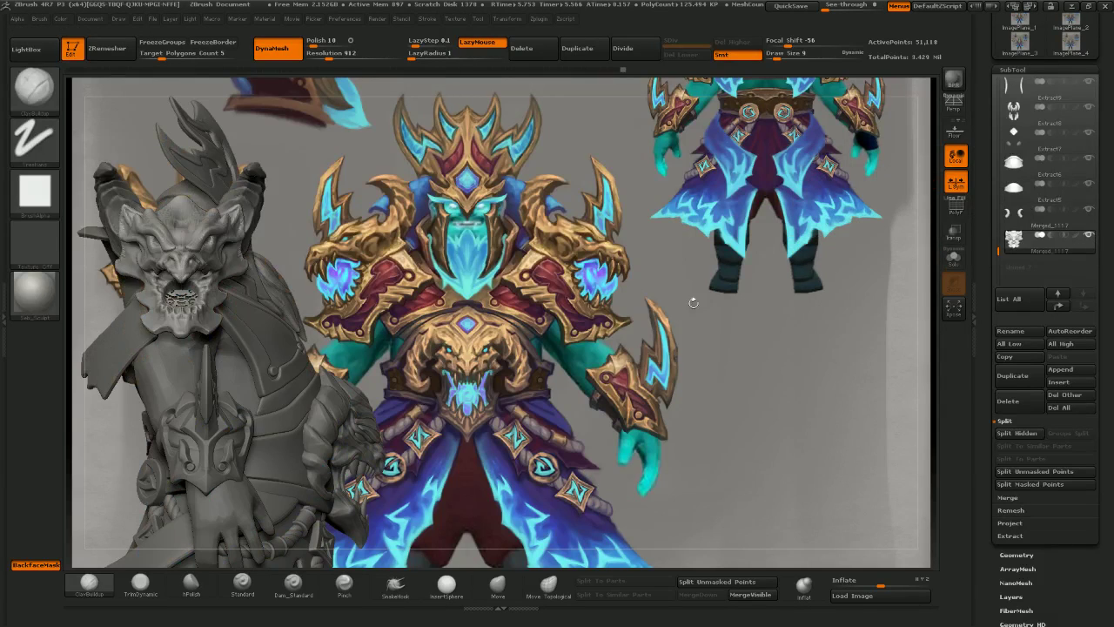
left_click(1089, 235)
left_click(490, 275, "ctrl+shift")
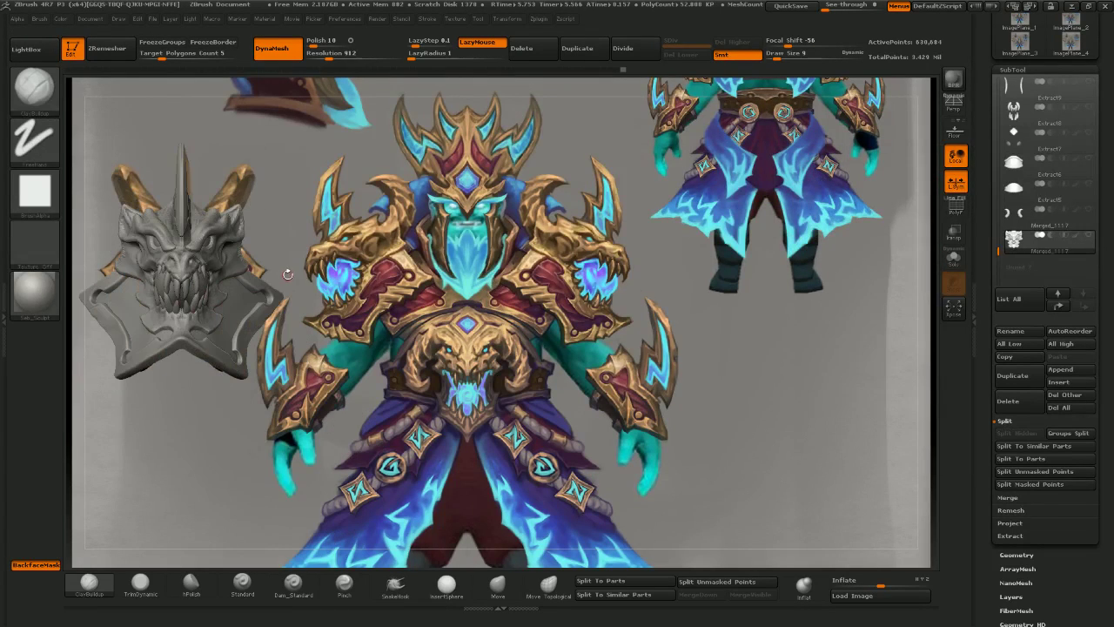
- Align the dragon armour over its separate front-view reference and lower the model opacity
mouse_move(288, 275)
right_mouse_down("alt")
mouse_move(288, 261)
mouse_move(350, 323)
mouse_move(349, 311)
right_mouse_up("alt")
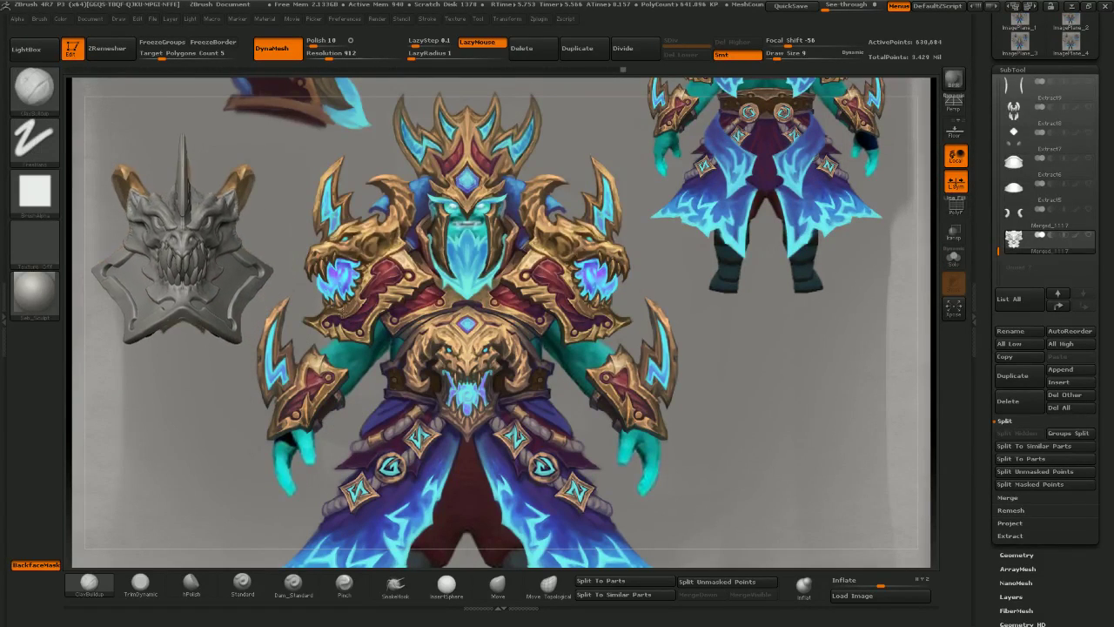
right_click_drag(278, 305, 265, 314, "ctrl")
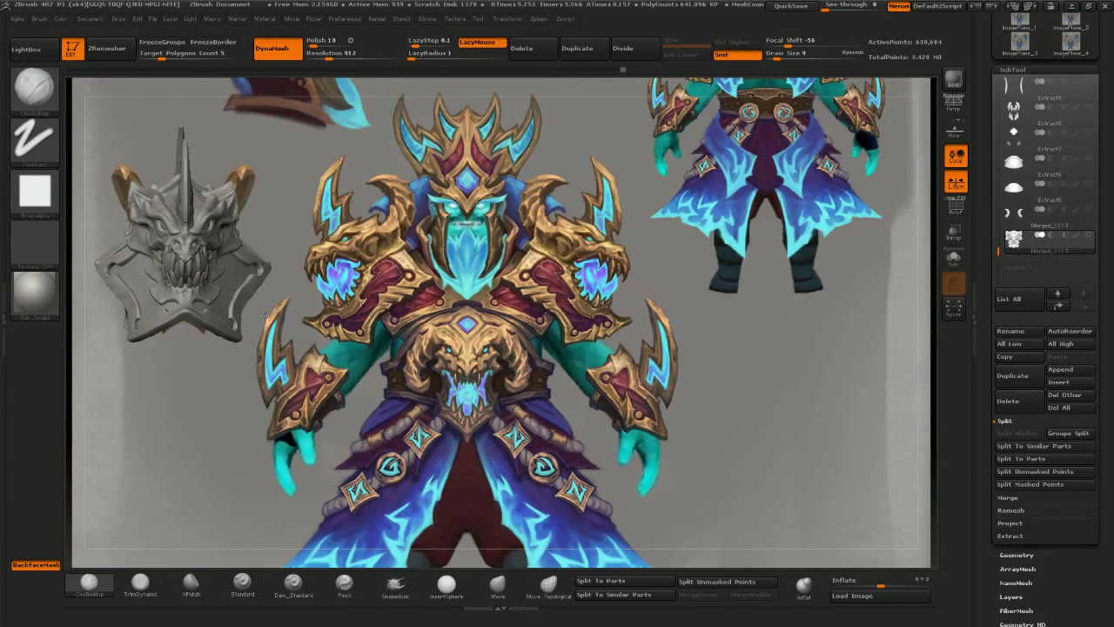
left_click_drag(263, 315, 261, 315)
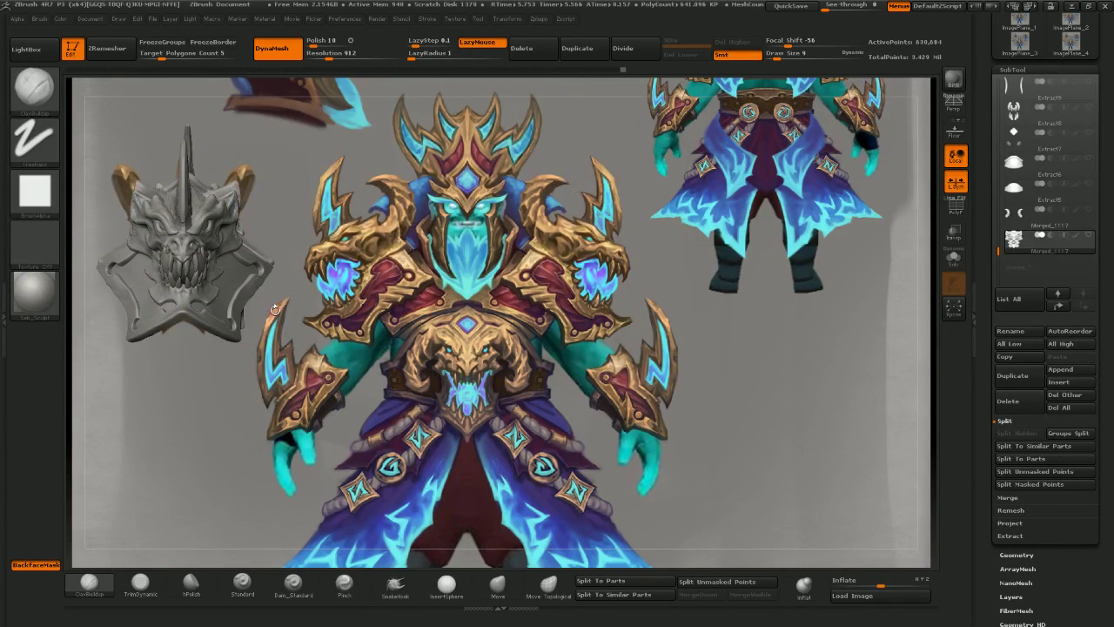
right_click_drag(275, 310, 345, 279)
right_click(274, 317)
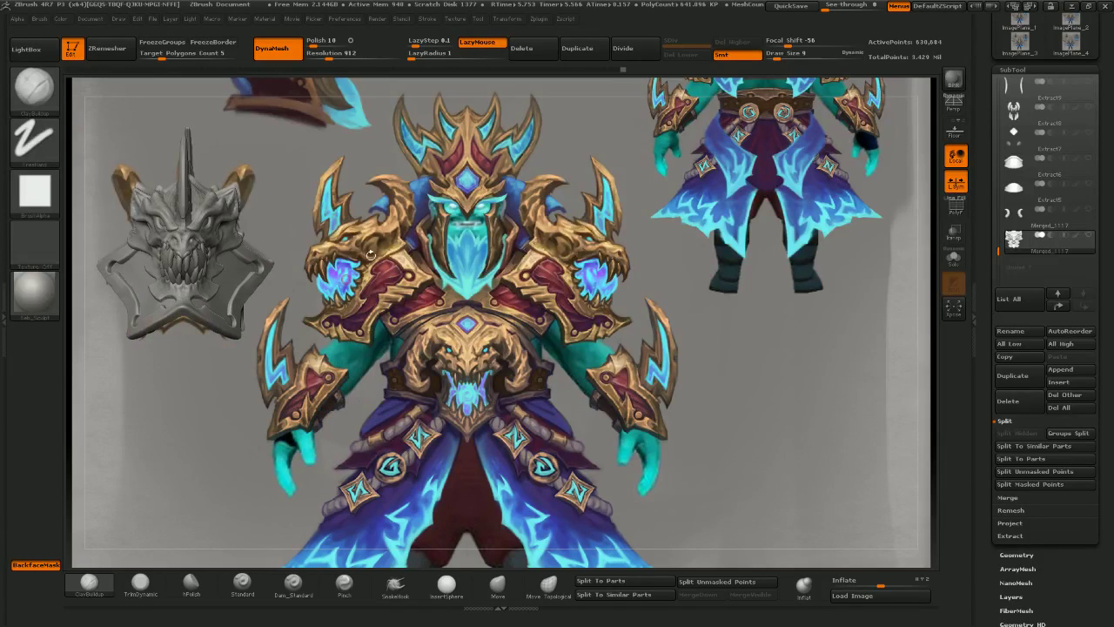
left_click(454, 19)
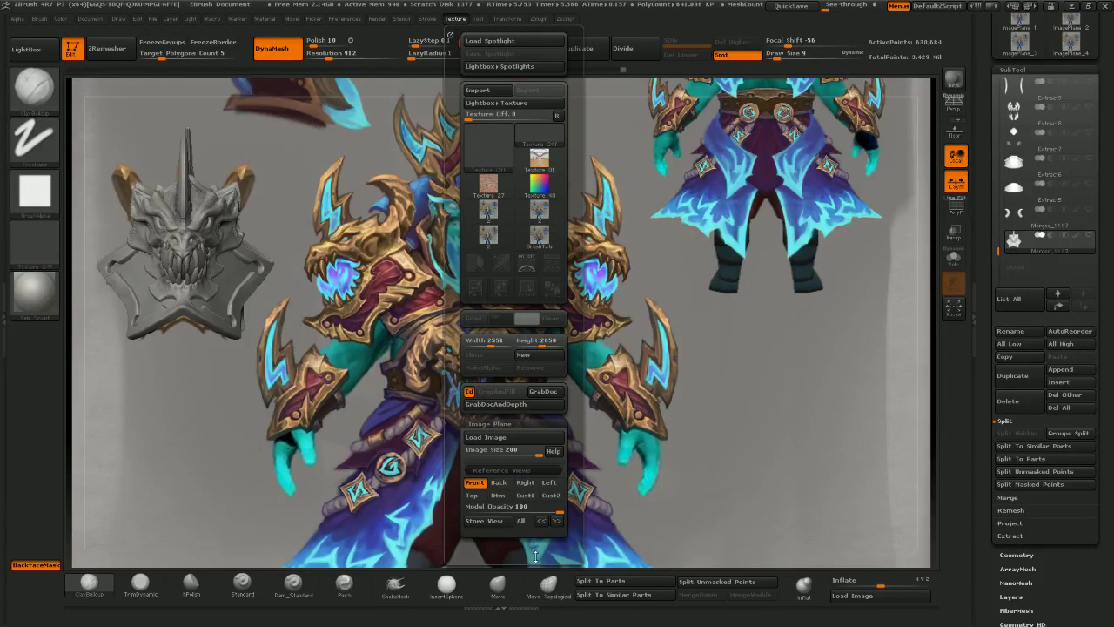
left_click(517, 508)
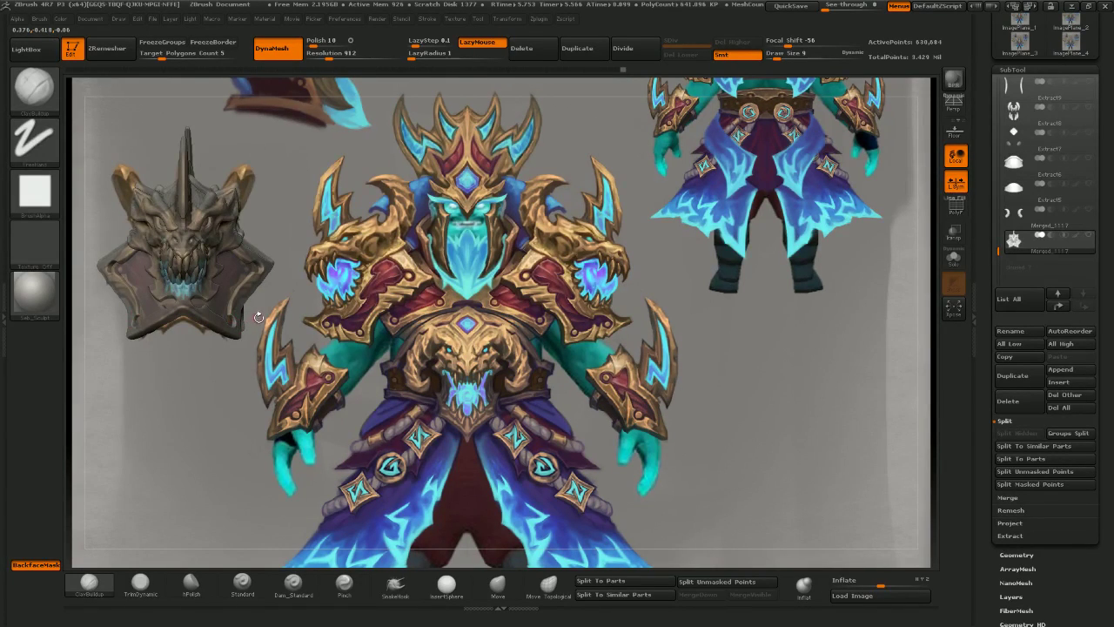
- Move the semi-transparent dragon armour off its reference, enlarge it and nudge the lower jaw with the Move Topological brush
left_click_drag(258, 317, 394, 318, "alt")
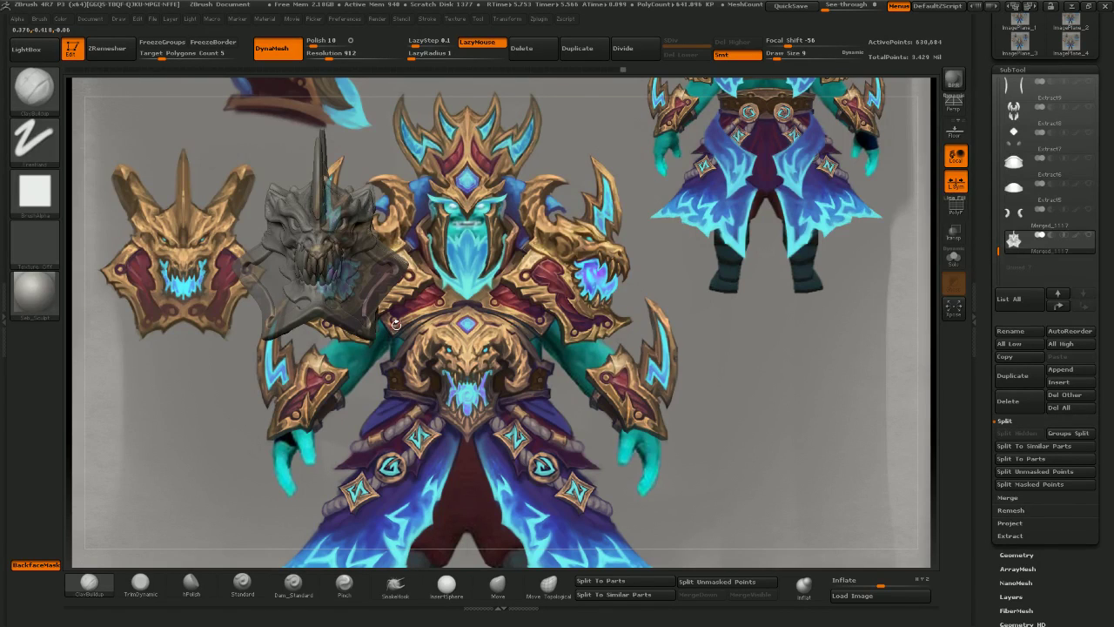
mouse_move(389, 342)
left_mouse_down()
mouse_move(302, 304)
mouse_move(440, 377)
left_mouse_up()
mouse_move(440, 378)
right_mouse_down("ctrl")
mouse_move(437, 429)
mouse_move(495, 339)
mouse_move(450, 337)
mouse_move(541, 341)
mouse_move(548, 353)
mouse_move(564, 345)
mouse_move(446, 341)
mouse_move(577, 341)
right_mouse_up("ctrl")
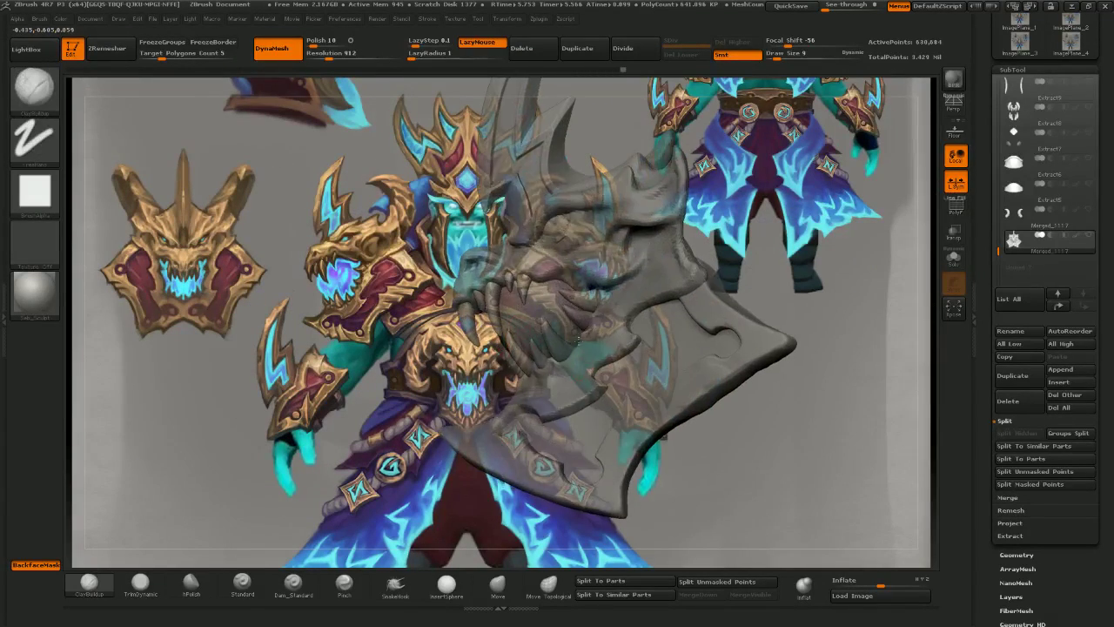
left_click_drag(577, 340, 568, 353)
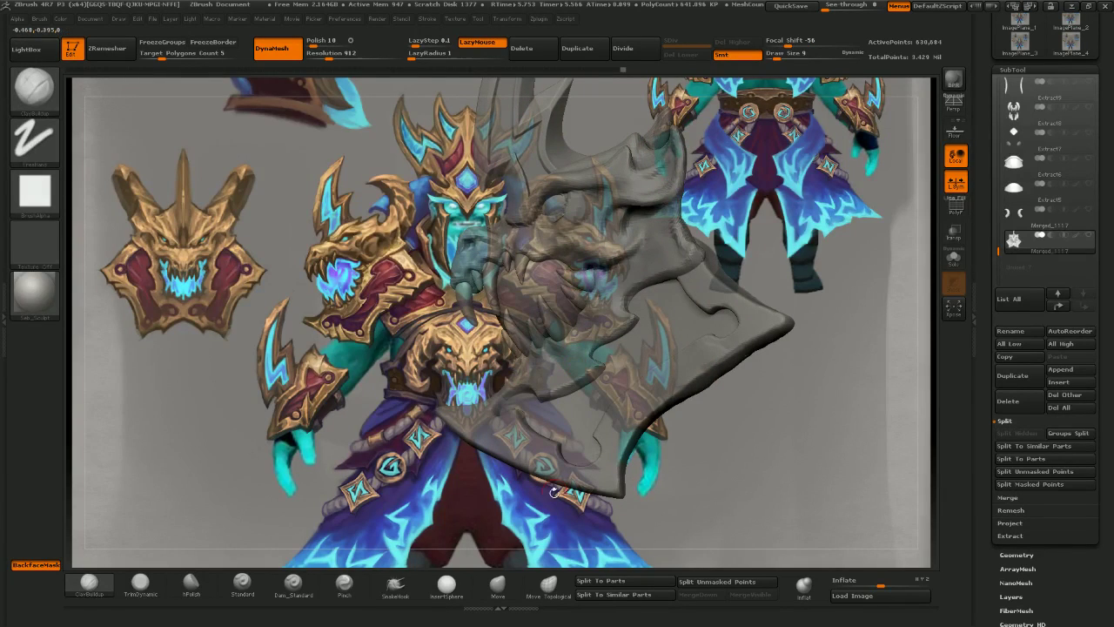
left_click(548, 583)
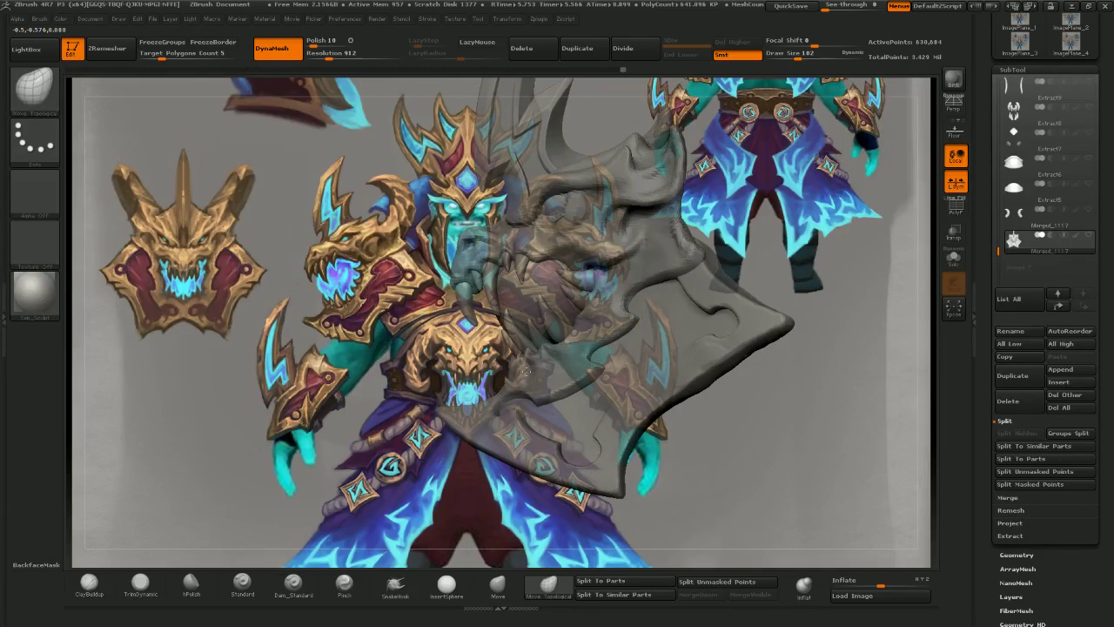
left_click_drag(526, 371, 520, 368)
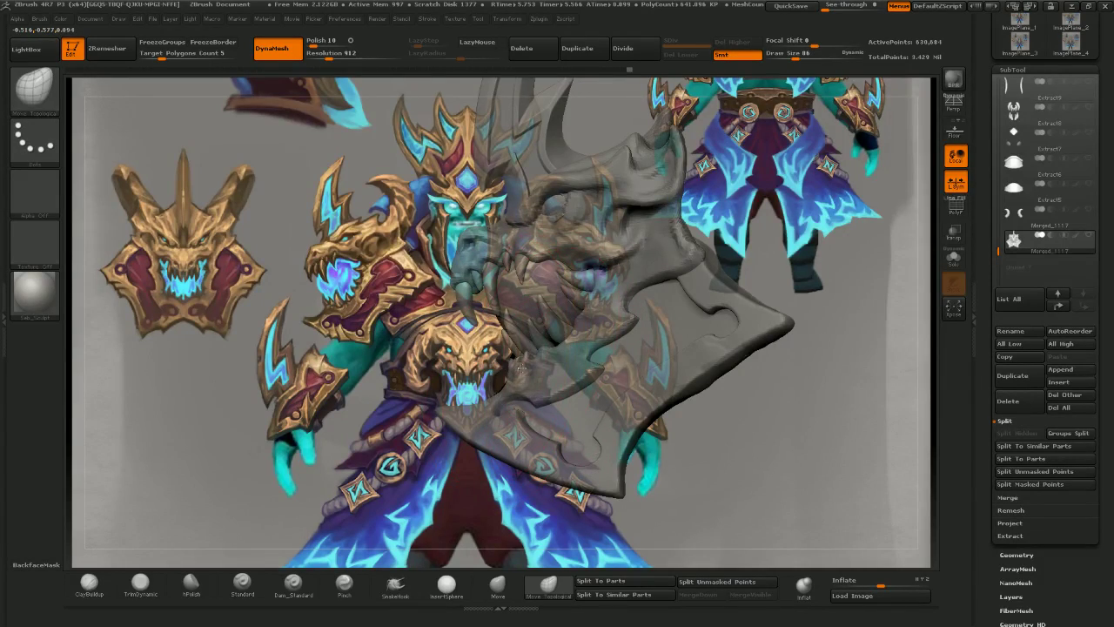
- Adjust the dragon's lower jaw and mouth edge from several angles with the Move Topological brush at smaller draw sizes
mouse_move(521, 368)
right_mouse_down()
mouse_move(731, 364)
mouse_move(500, 366)
mouse_move(604, 362)
right_mouse_up()
right_click_drag(478, 361, 545, 359)
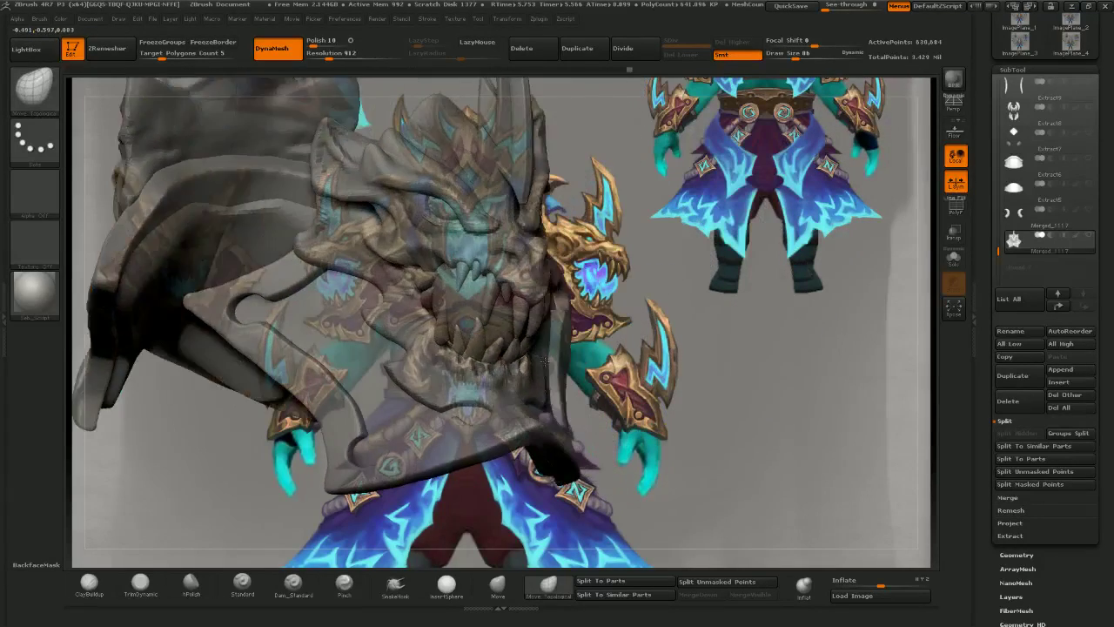
mouse_move(544, 360)
left_mouse_down()
mouse_move(507, 407)
mouse_move(492, 457)
left_mouse_up()
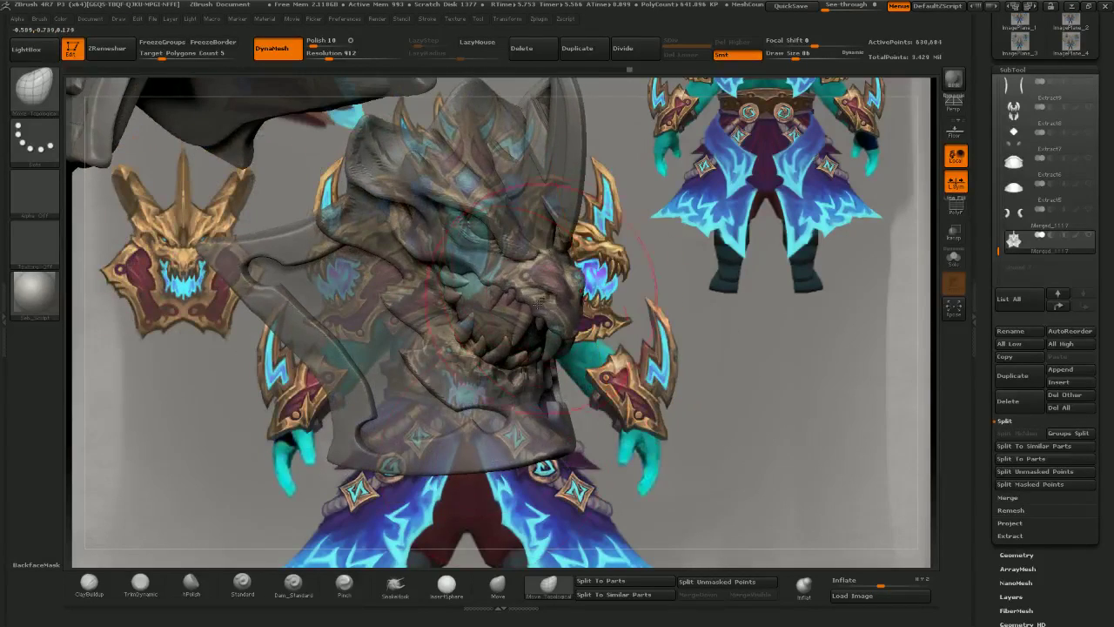
left_click_drag(529, 489, 490, 477)
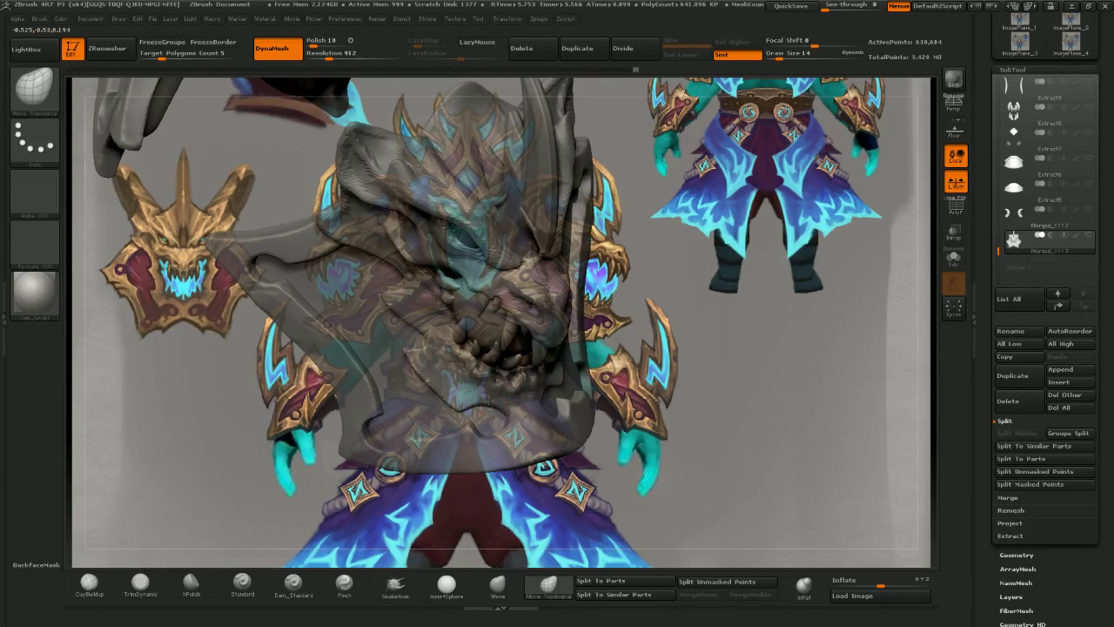
mouse_move(630, 348)
left_mouse_down()
mouse_move(687, 376)
mouse_move(637, 404)
left_mouse_up()
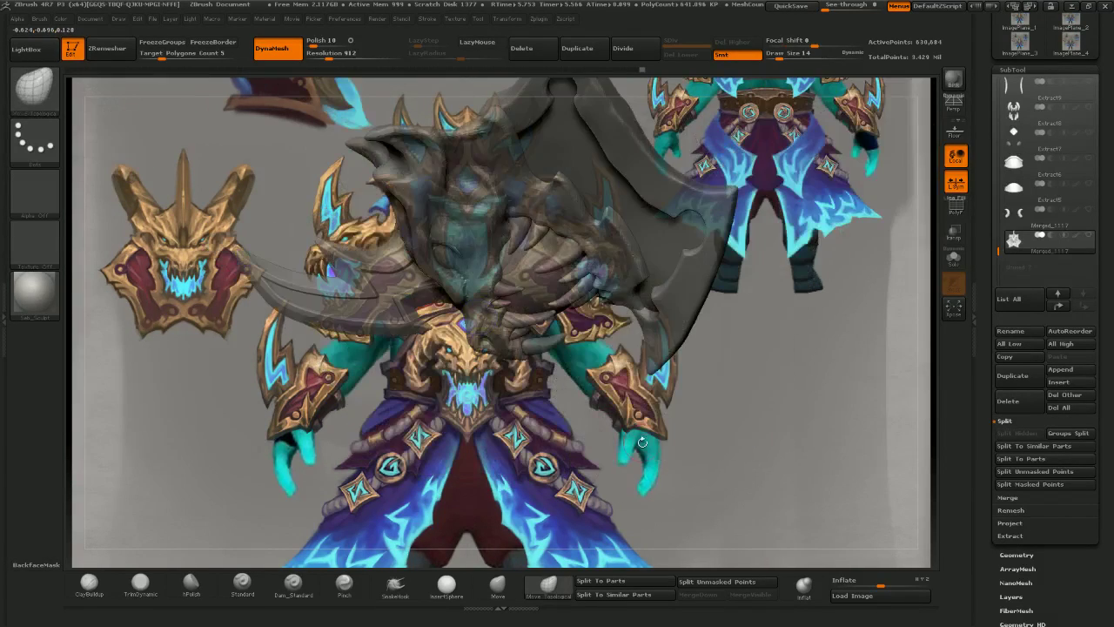
mouse_move(642, 442)
left_mouse_down()
mouse_move(703, 247)
mouse_move(740, 383)
mouse_move(770, 413)
mouse_move(591, 447)
mouse_move(731, 429)
mouse_move(683, 448)
left_mouse_up()
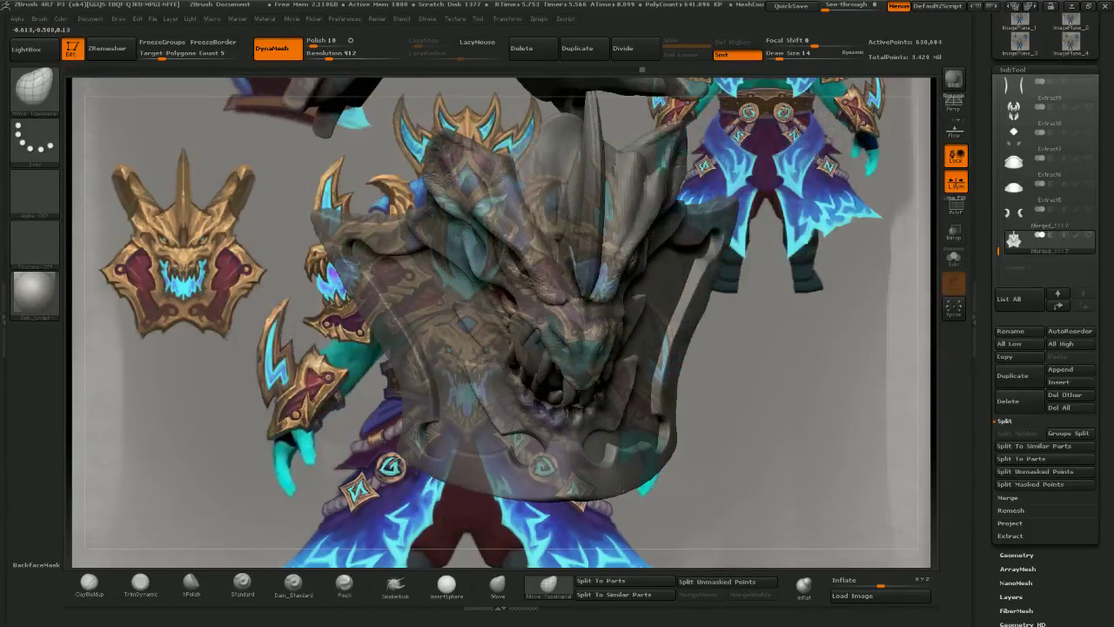
left_click_drag(482, 542, 539, 466)
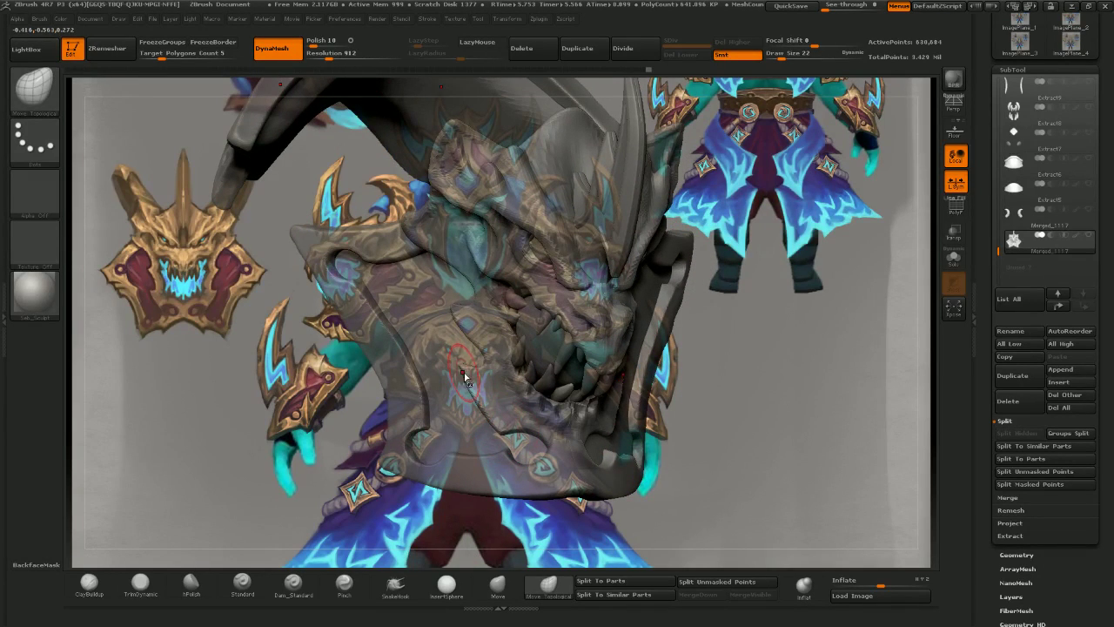
key("[")
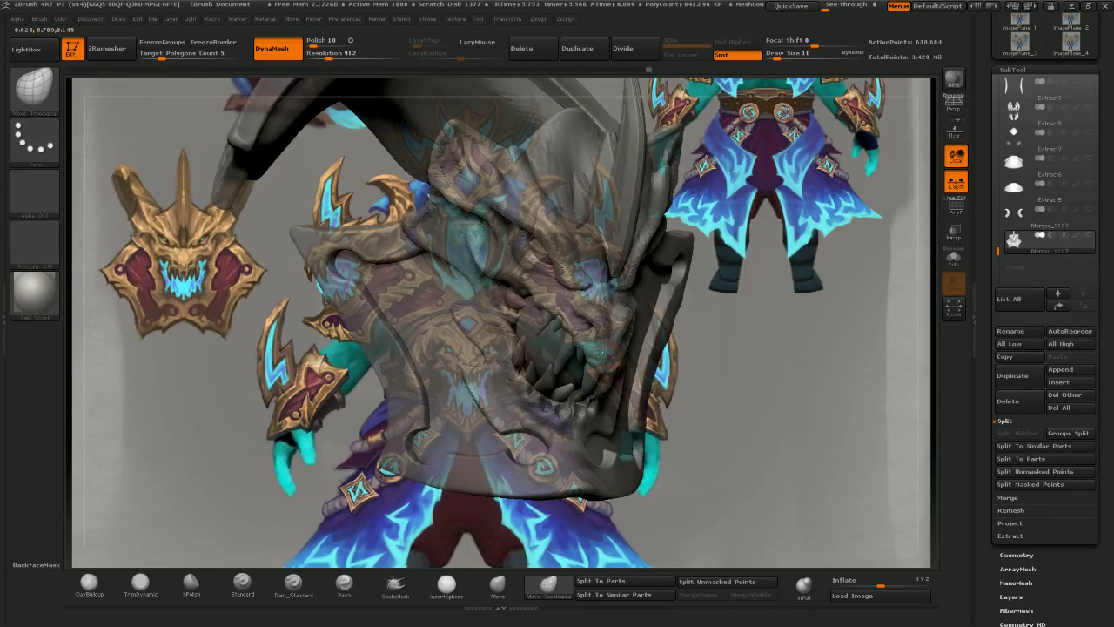
right_click_drag(602, 352, 513, 392, "shift")
right_click_drag(731, 382, 638, 389)
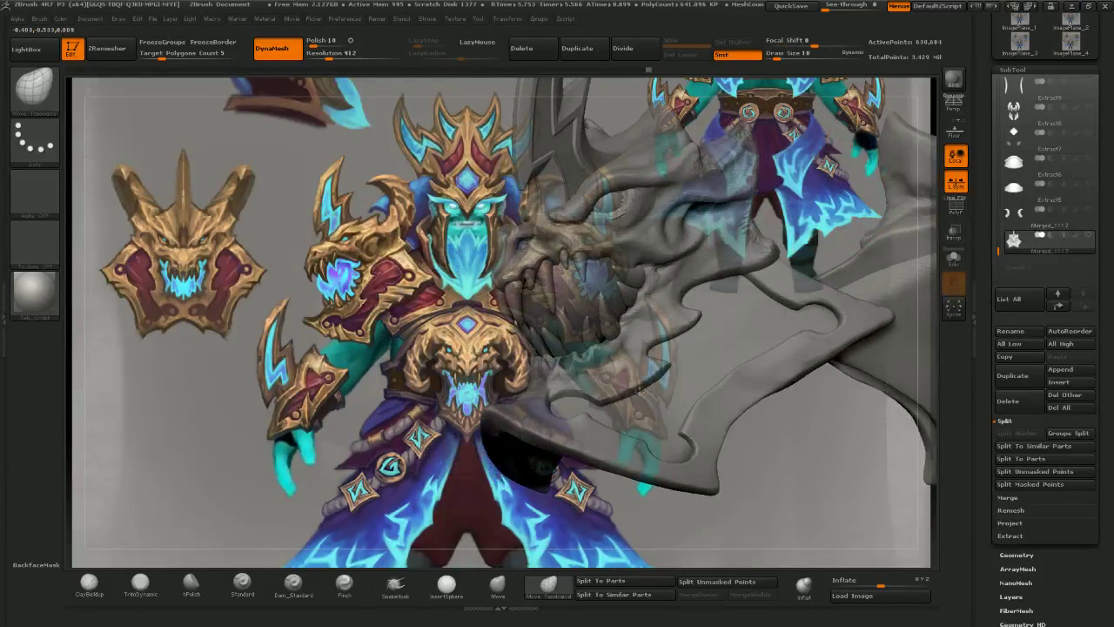
- Check the Custom 1 reference view, return to the Front view and set the image plane's model opacity to 100
left_click(455, 19)
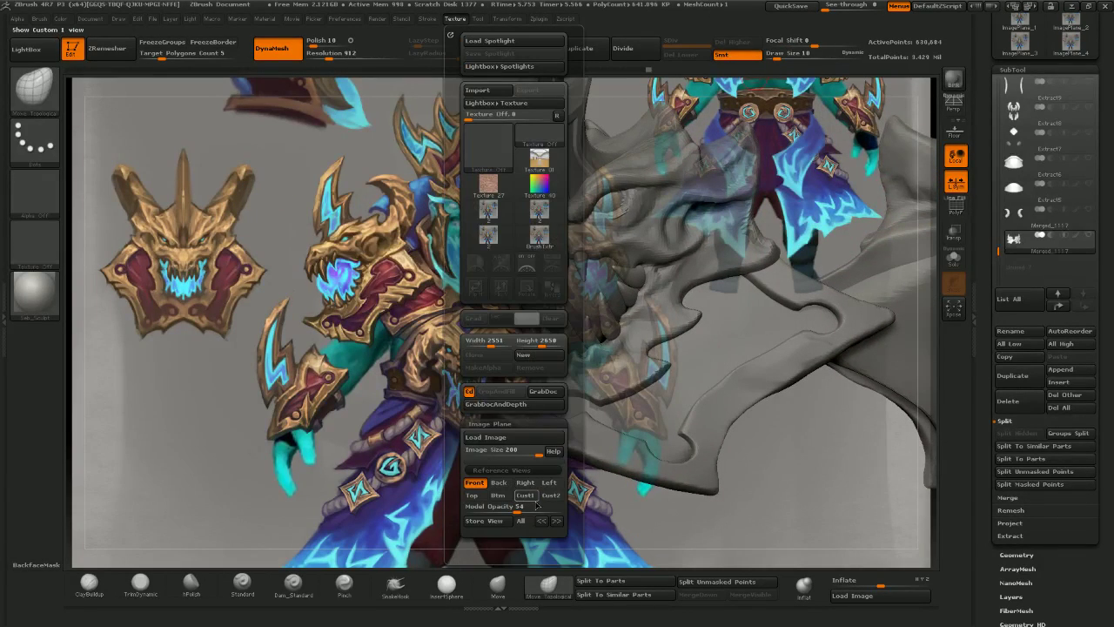
left_click(525, 495)
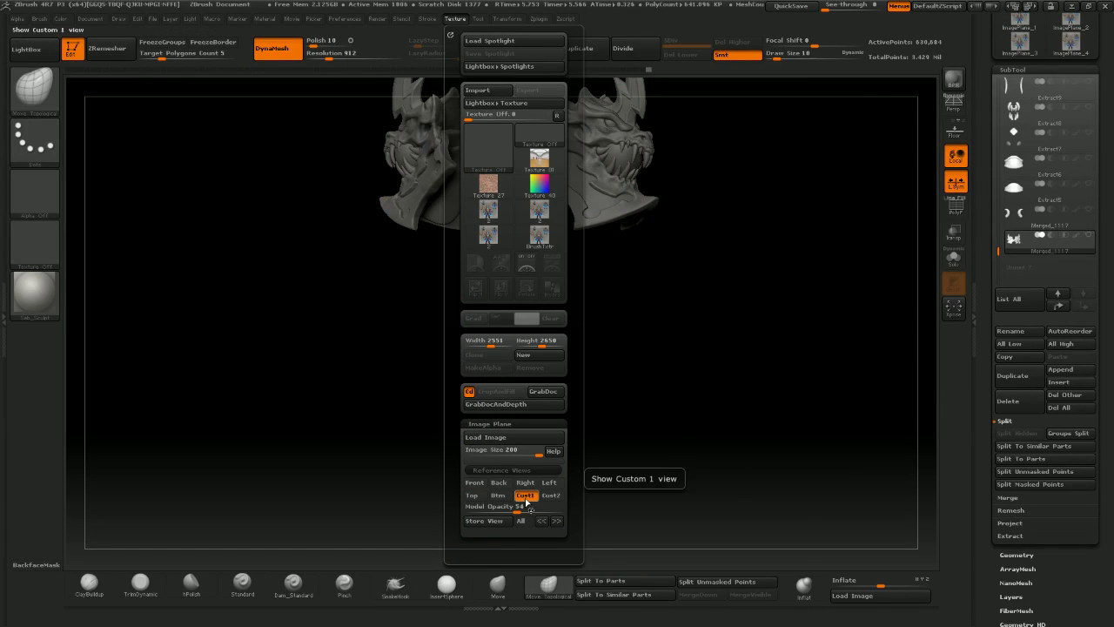
left_click(478, 484)
left_click_drag(522, 508, 581, 507)
left_click_drag(671, 282, 665, 342)
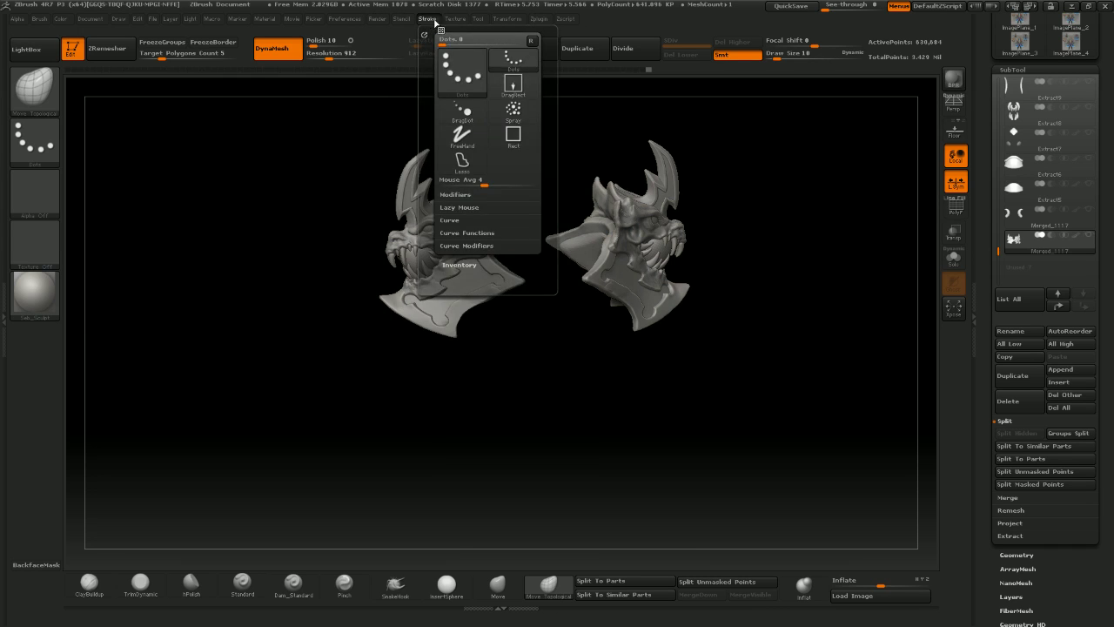
- Set the image size to about 87 and load the character reference JPG from the desktop as the image plane
mouse_move(454, 18)
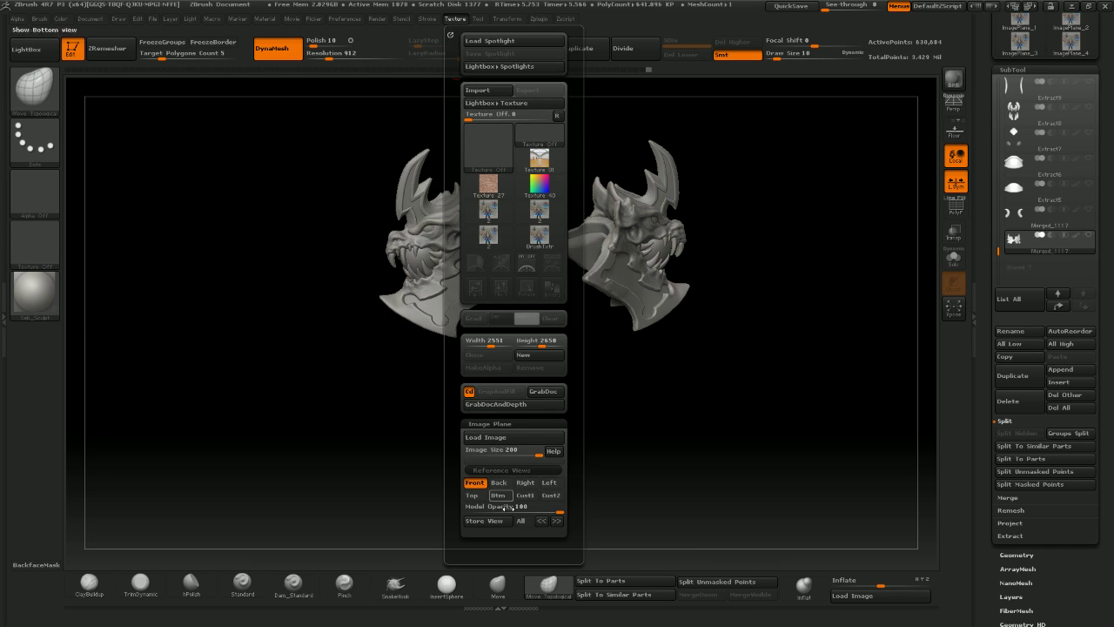
left_click(498, 451)
left_click(499, 438)
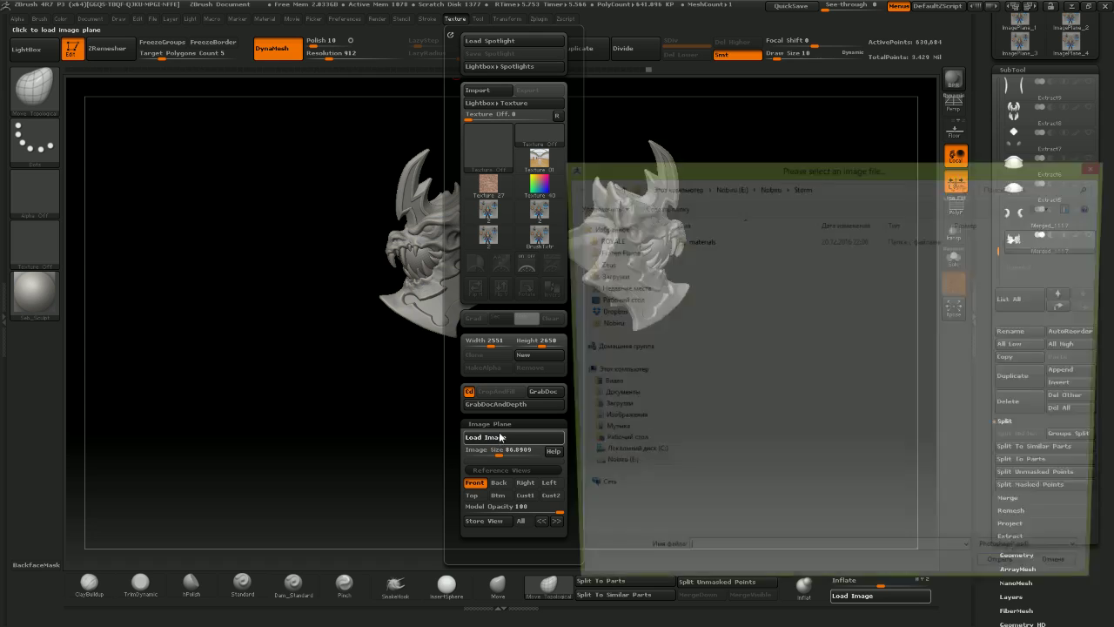
left_click(623, 300)
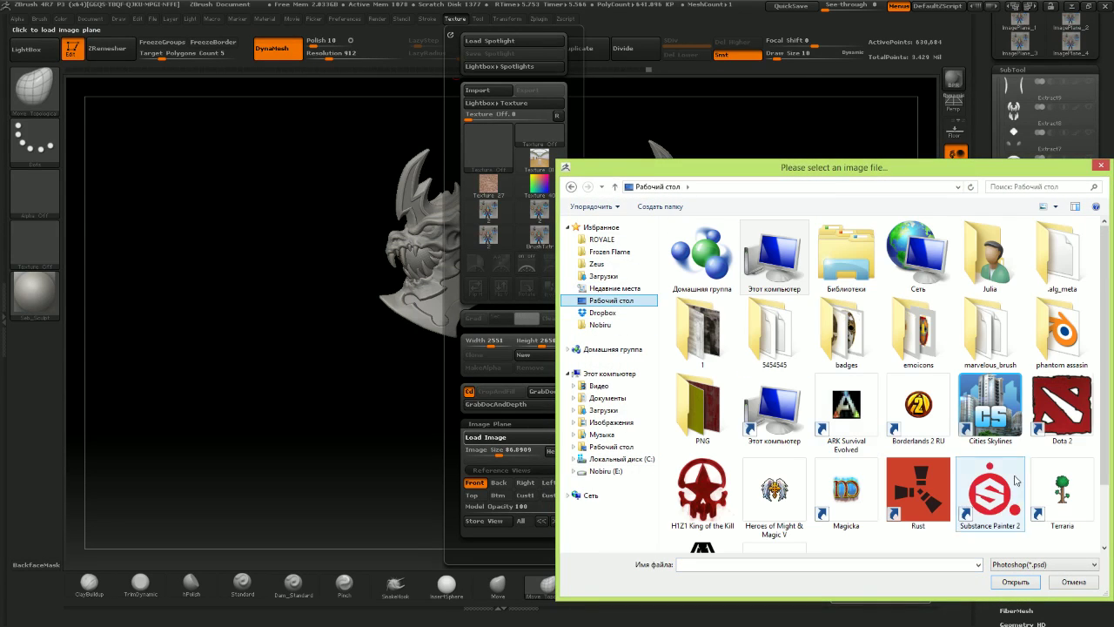
left_click_drag(1106, 406, 1095, 476)
left_click(1040, 564)
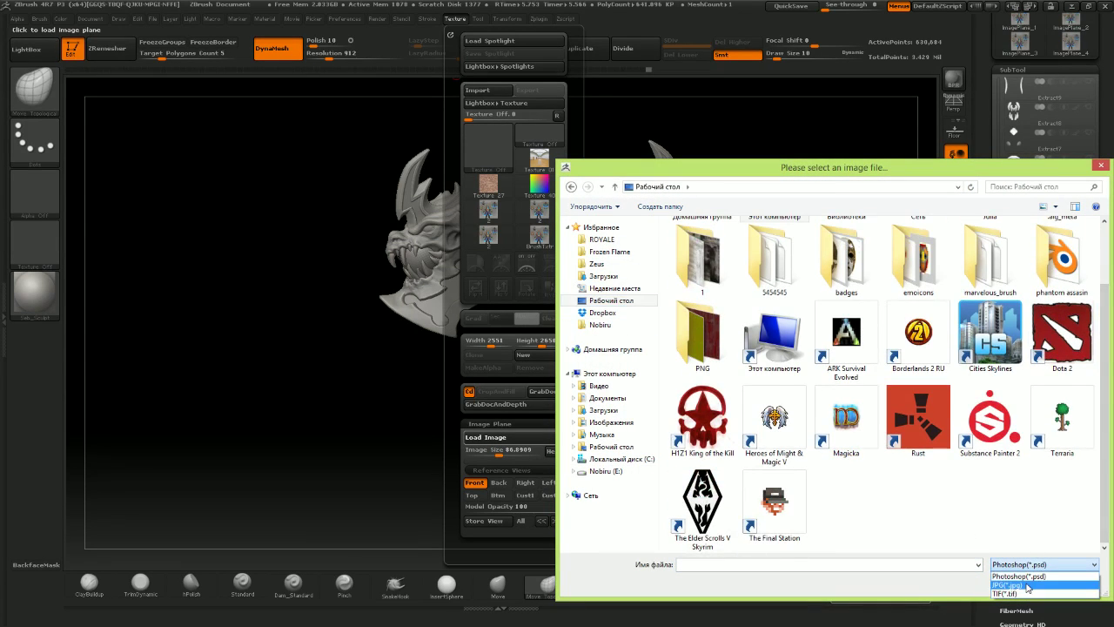
left_click(1020, 589)
double_click(845, 402)
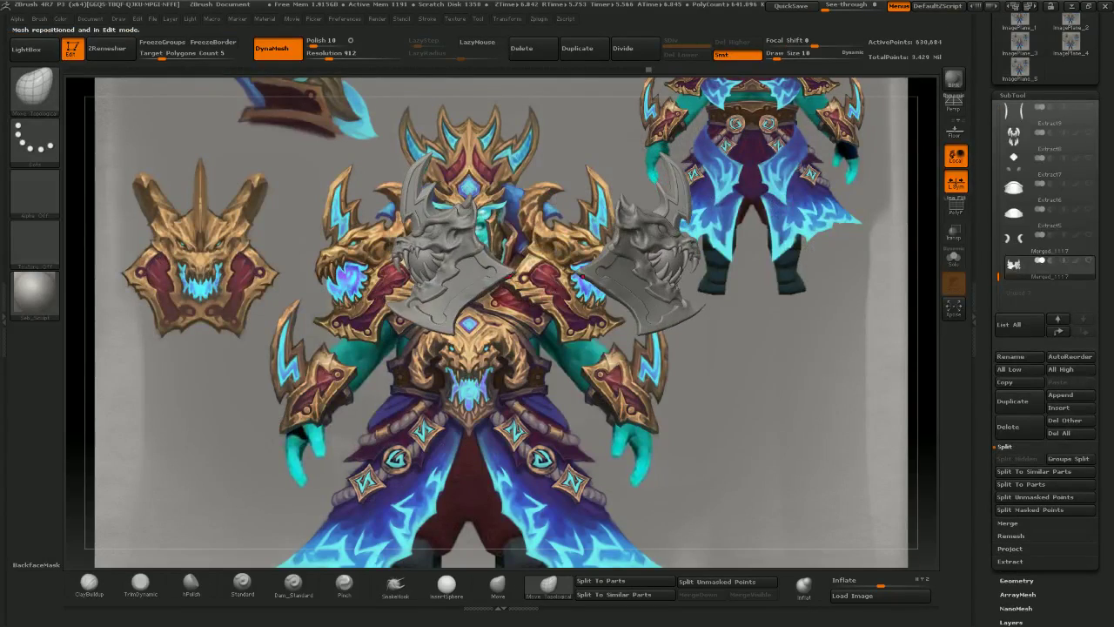
- Reshape the front of the dragon's lower jaw with the Move Topological brush, starting at draw size 34 and enlarging it
mouse_move(606, 304)
right_mouse_down("ctrl")
mouse_move(611, 352)
mouse_move(644, 331)
mouse_move(574, 293)
mouse_move(505, 300)
mouse_move(501, 402)
mouse_move(558, 357)
right_mouse_up("ctrl")
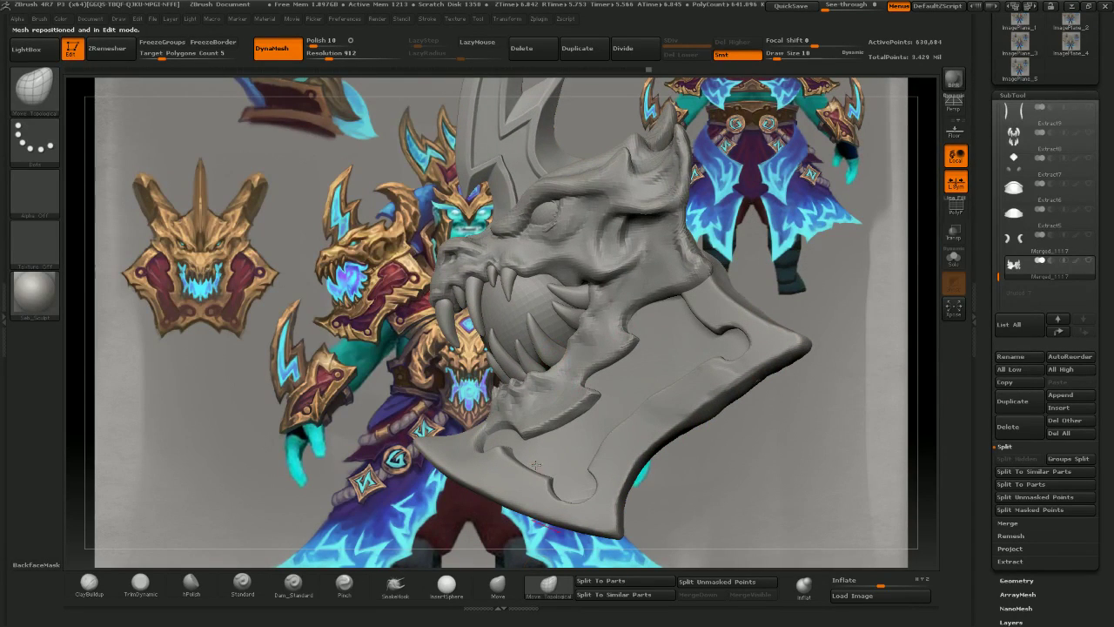
key("bracketright")
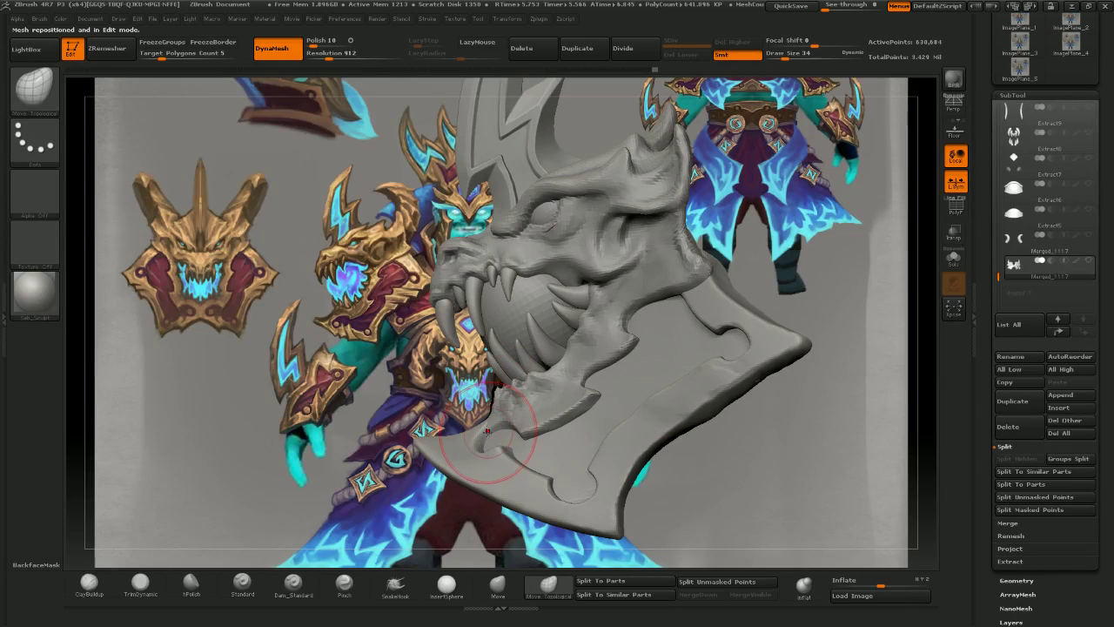
left_click_drag(490, 413, 485, 423)
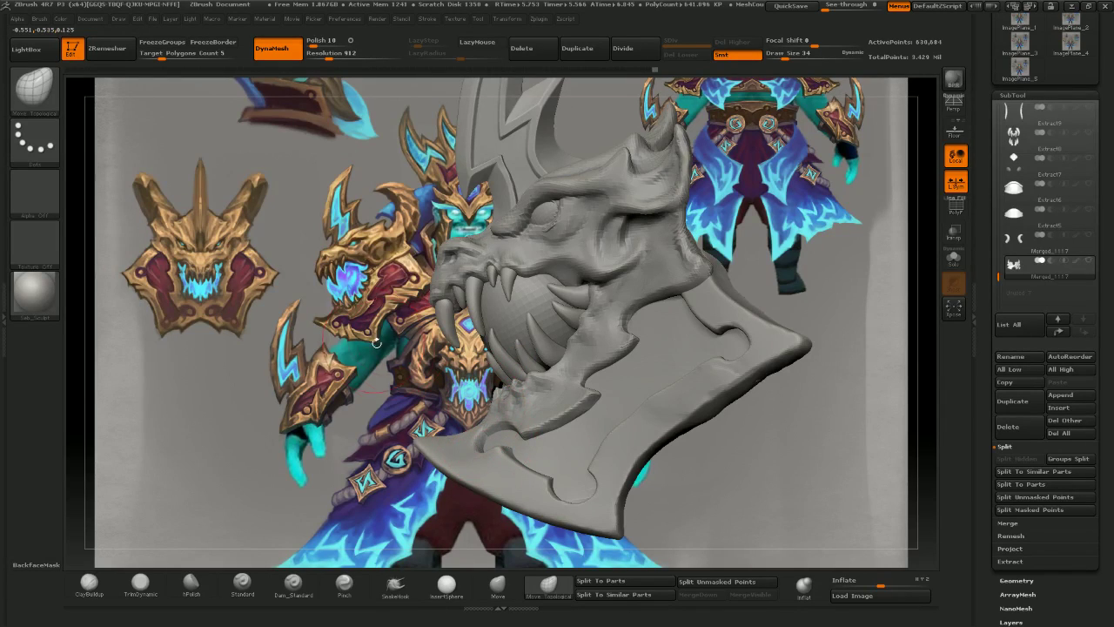
key("bracketright")
mouse_move(475, 394)
left_mouse_down()
mouse_move(461, 397)
mouse_move(516, 383)
mouse_move(476, 379)
left_mouse_up()
key("bracketright")
left_click_drag(361, 380, 485, 375)
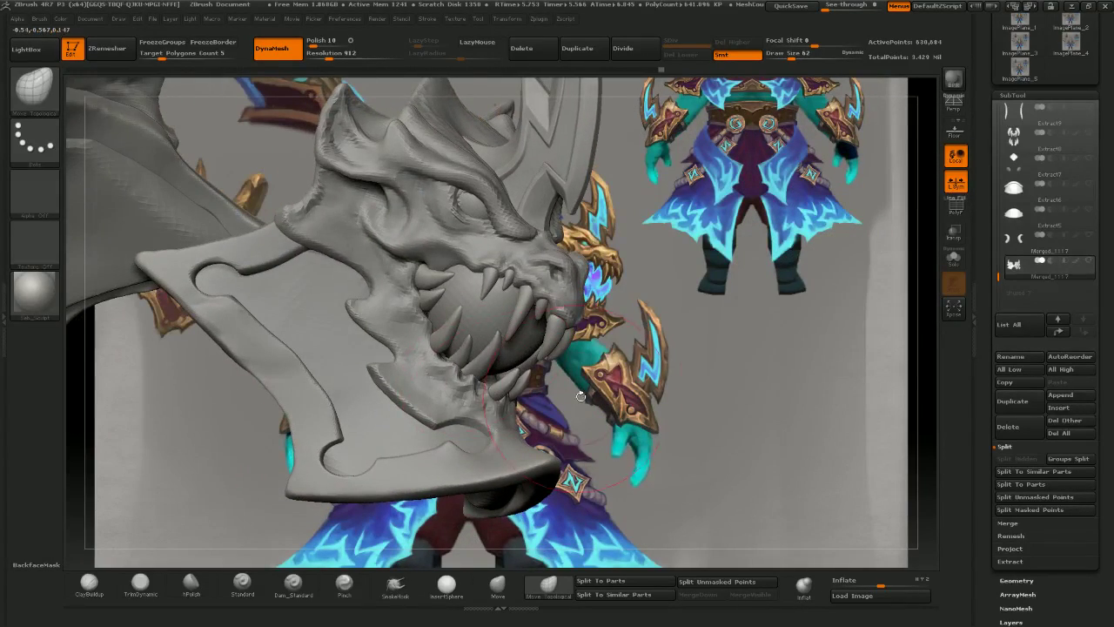
- Refine the lower jaw and mouth proportions from the front and from below with Move Topological at draw sizes 70 to 74
mouse_move(580, 396)
left_mouse_down()
mouse_move(466, 392)
mouse_move(538, 393)
left_mouse_up()
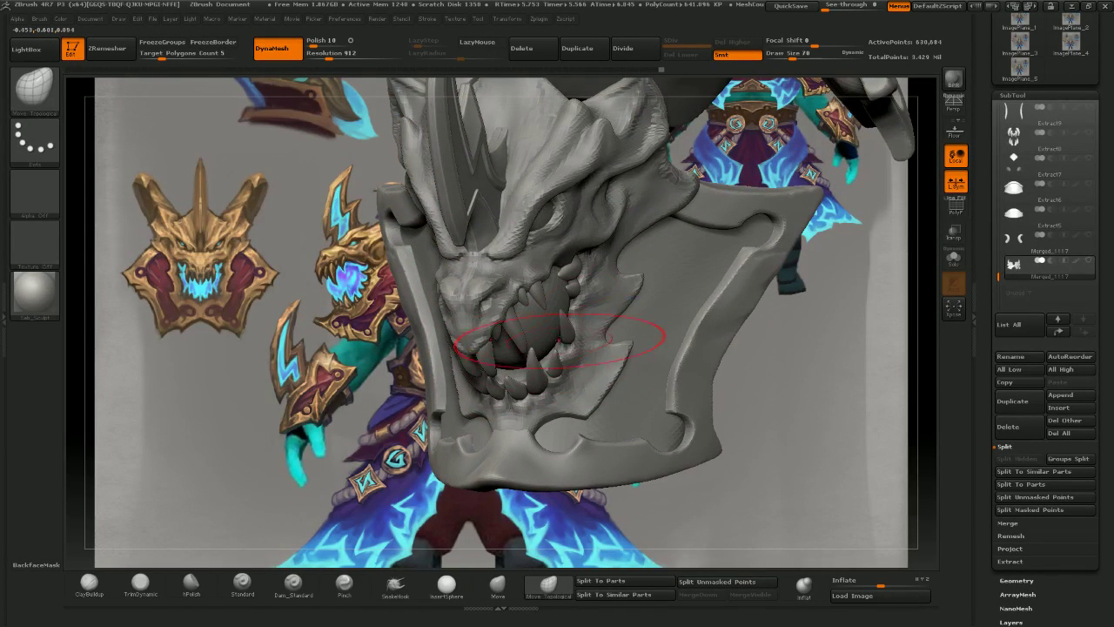
mouse_move(571, 365)
right_mouse_down()
mouse_move(523, 369)
mouse_move(587, 354)
right_mouse_up()
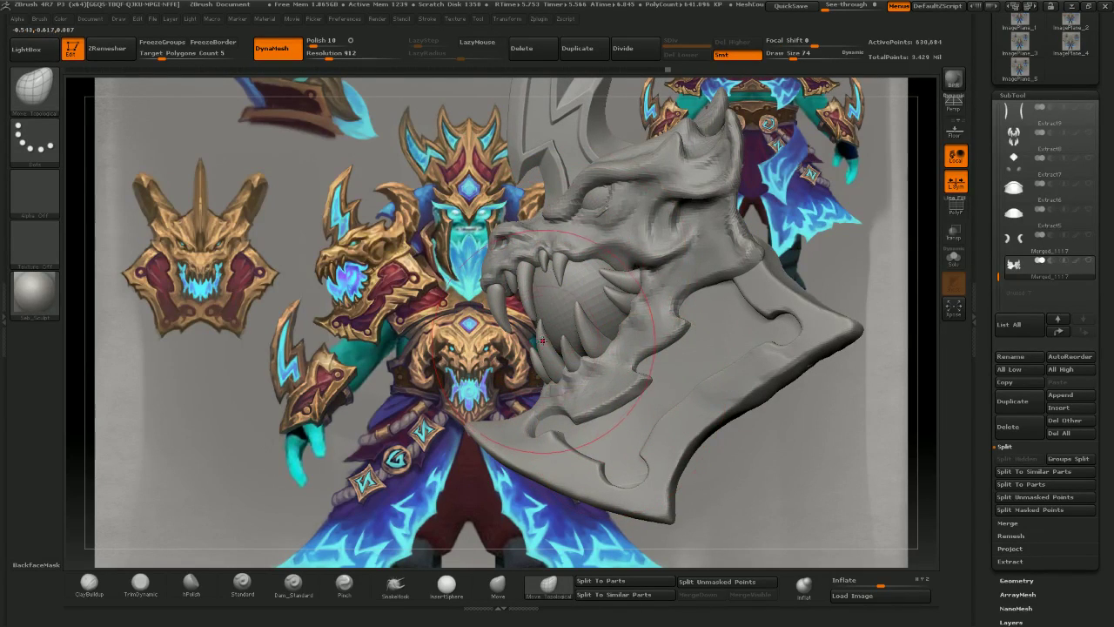
right_click_drag(498, 367, 545, 361)
left_click_drag(385, 410, 393, 364)
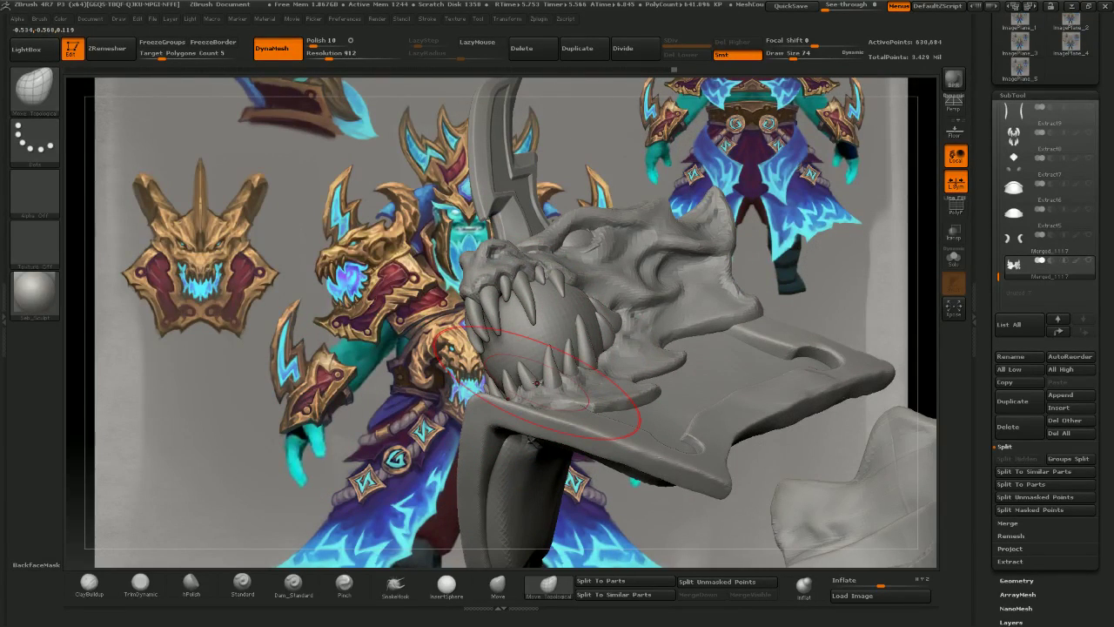
mouse_move(536, 383)
right_mouse_down("shift")
mouse_move(640, 364)
mouse_move(564, 333)
mouse_move(567, 359)
mouse_move(548, 349)
mouse_move(590, 319)
mouse_move(425, 347)
right_mouse_up("shift")
- Isolate the orb in the dragon's mouth, show the other character subtools around it and bring back the whole dragon head
left_click(491, 344, "ctrl+shift")
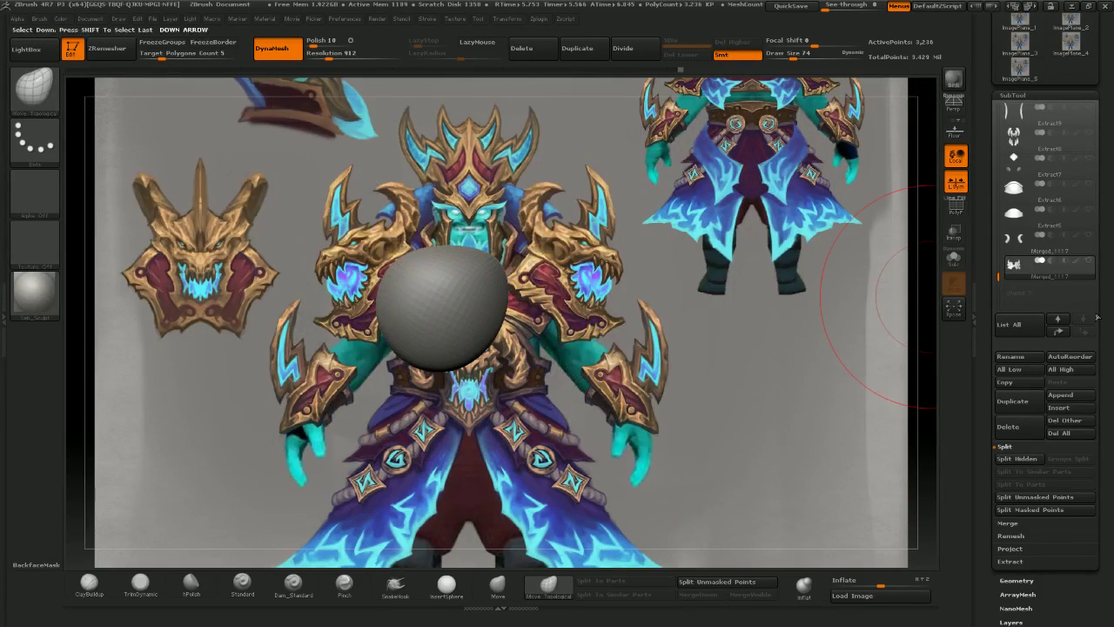
left_click(1087, 260)
right_click_drag(593, 352, 543, 309)
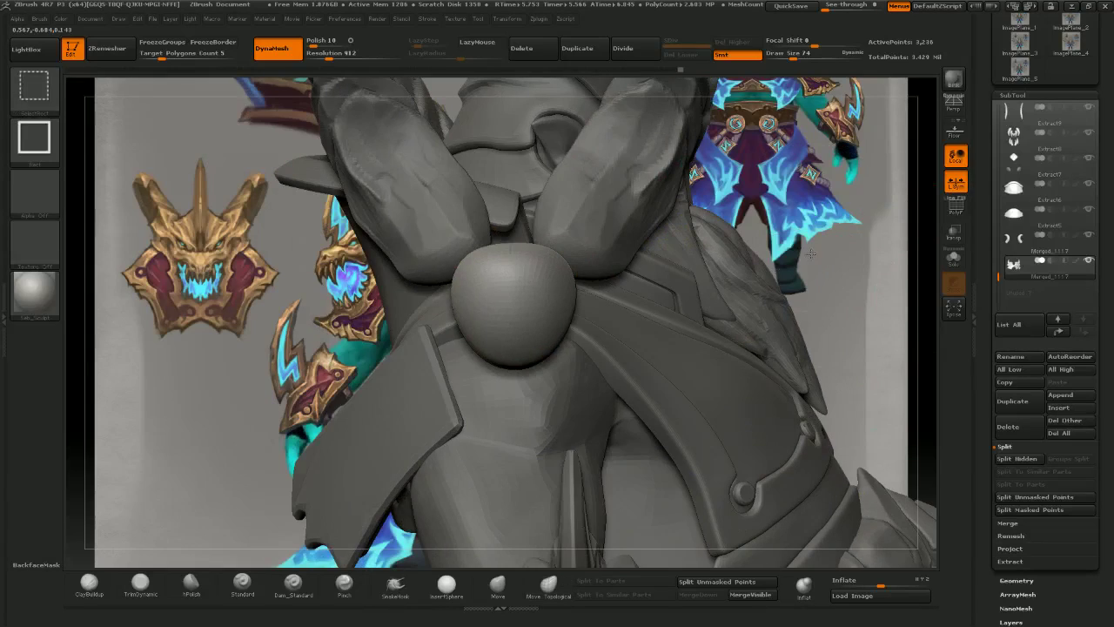
left_click(543, 308, "ctrl+shift")
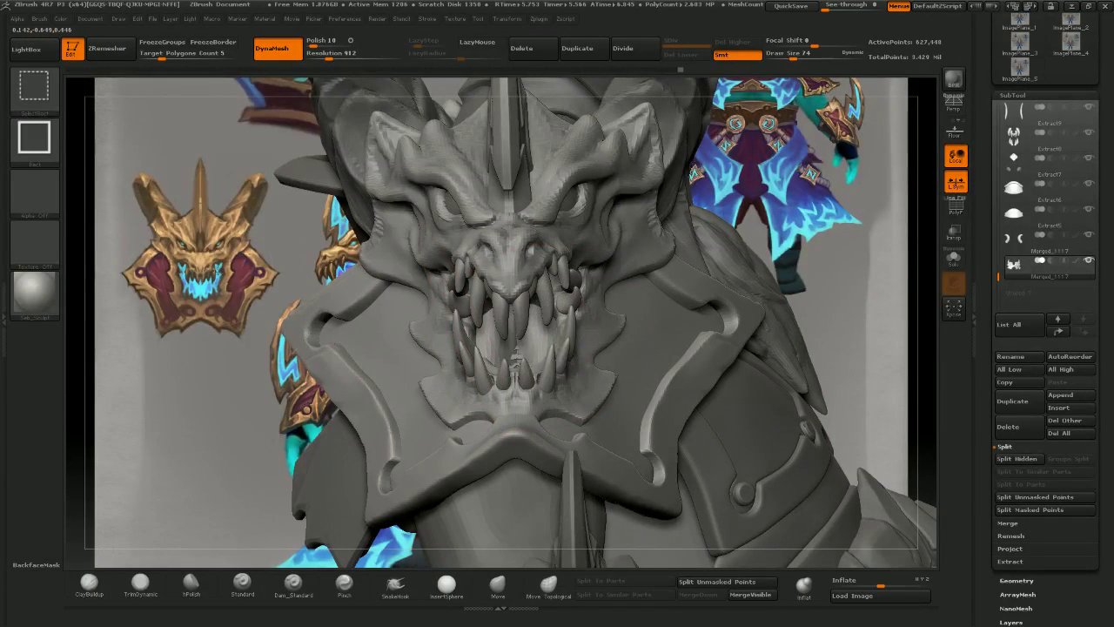
left_click(217, 272, "ctrl+shift")
- Isolate the mouth orb again within the visible character and turn it to a frontal view
right_click_drag(452, 336, 477, 336)
right_click_drag(556, 337, 503, 329)
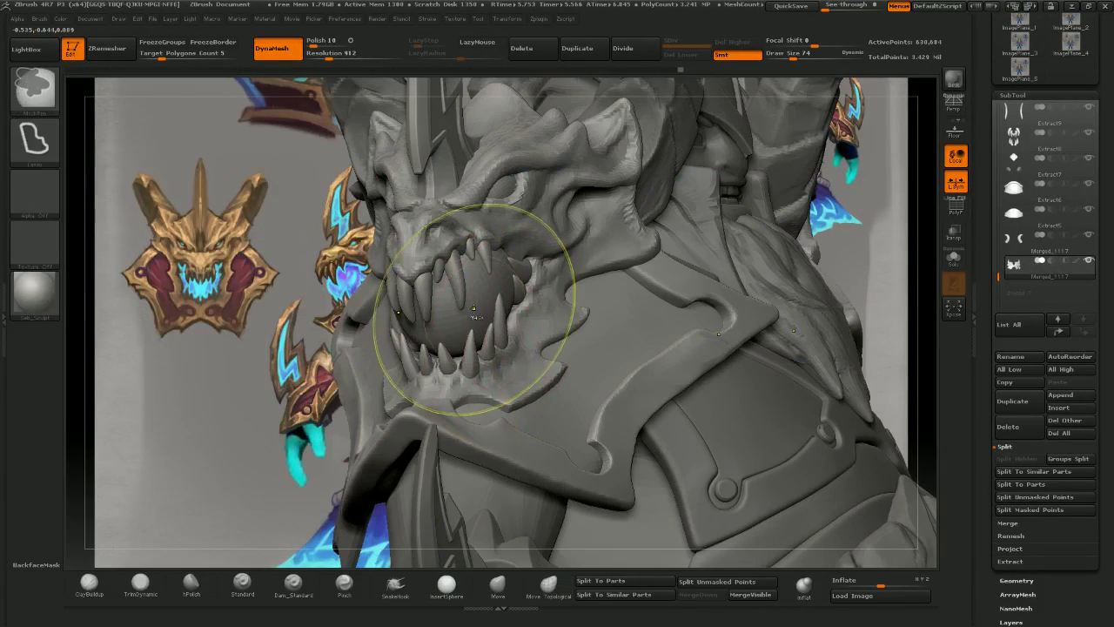
left_click(474, 309, "ctrl+shift")
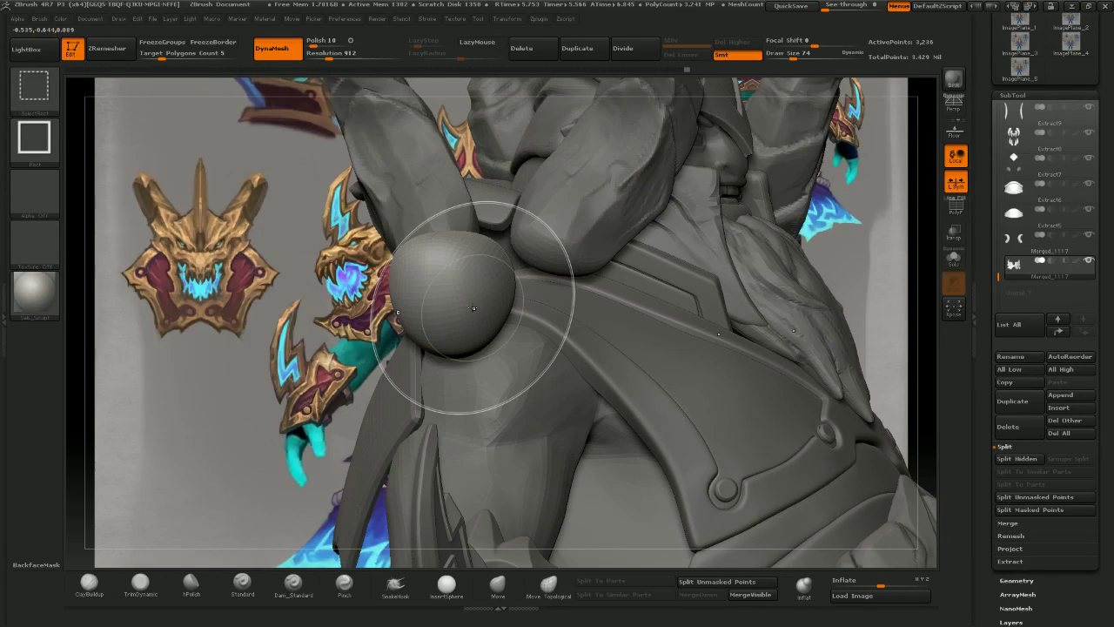
right_click_drag(473, 308, 489, 308)
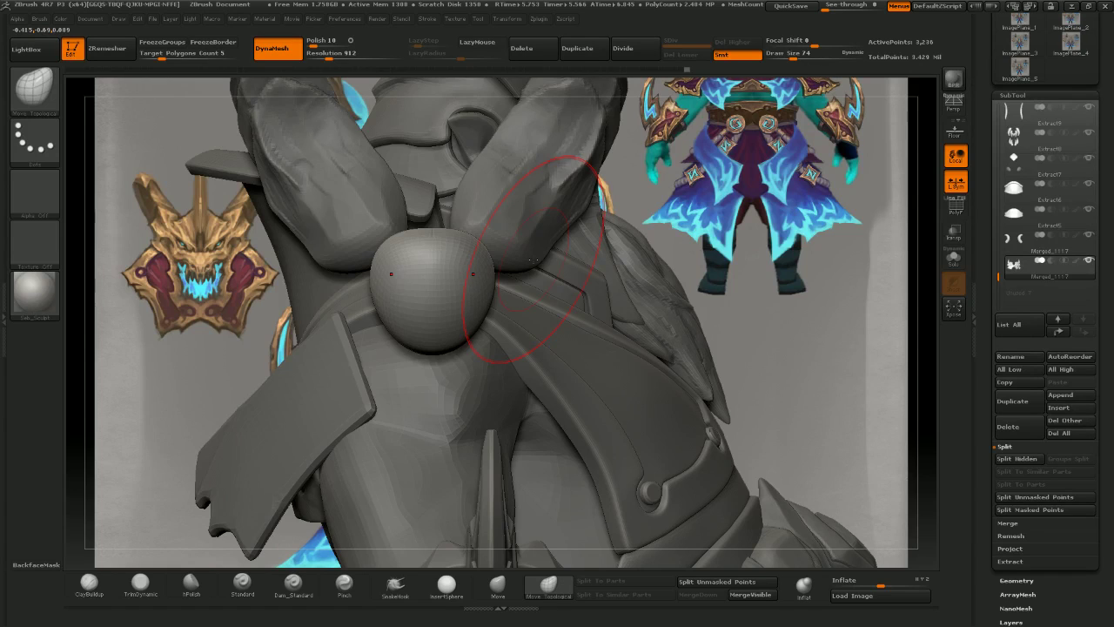
- Switch to the YouTube page in the Chrome browser
key("alt+Tab")
left_click(562, 303)
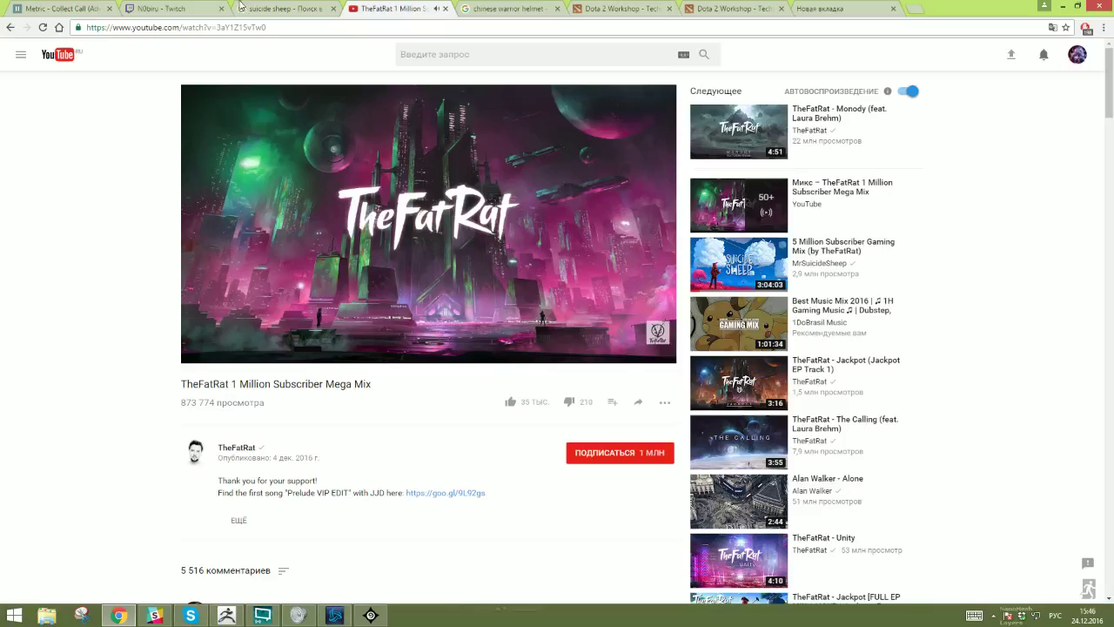
- Open the marked-up dragon mouth sketch linked in the Twitch chat, look at it and return to ZBrush
left_click(178, 7)
left_click(1009, 526)
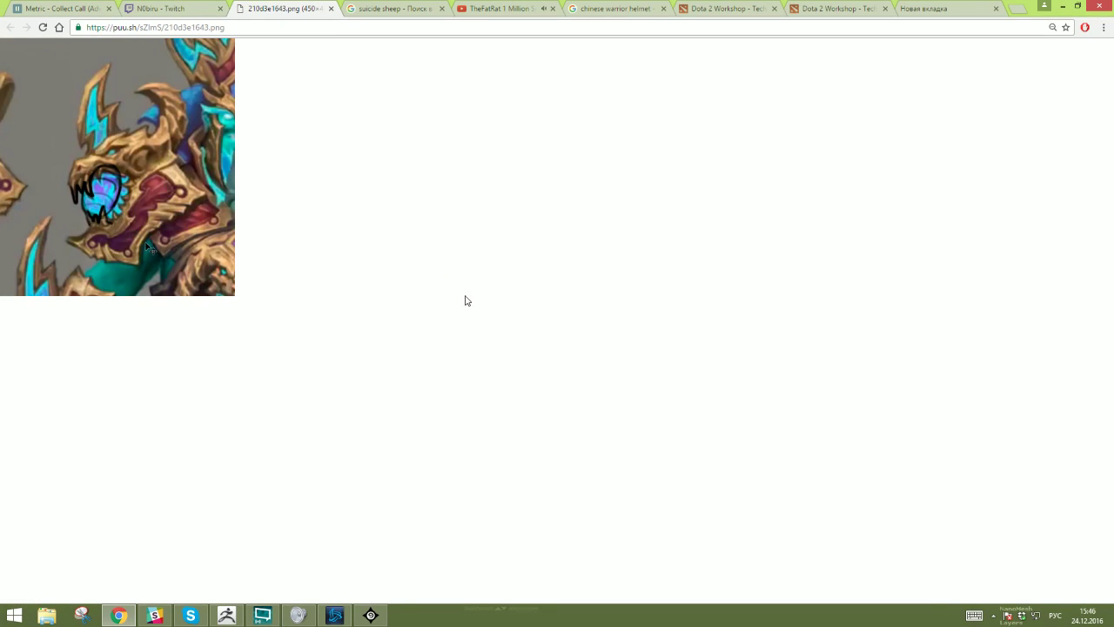
key("alt+Tab")
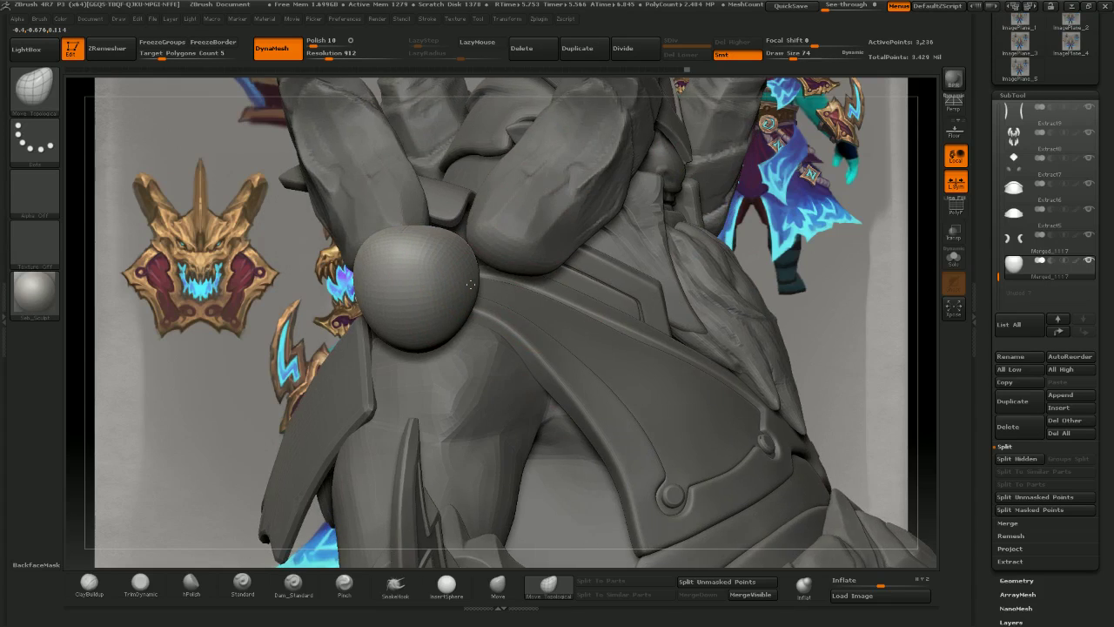
- Reshape the dragon's mouth orb and the jaw around it from several sides with Move Topological at draw sizes 182 to 186
right_click_drag(471, 284, 271, 261)
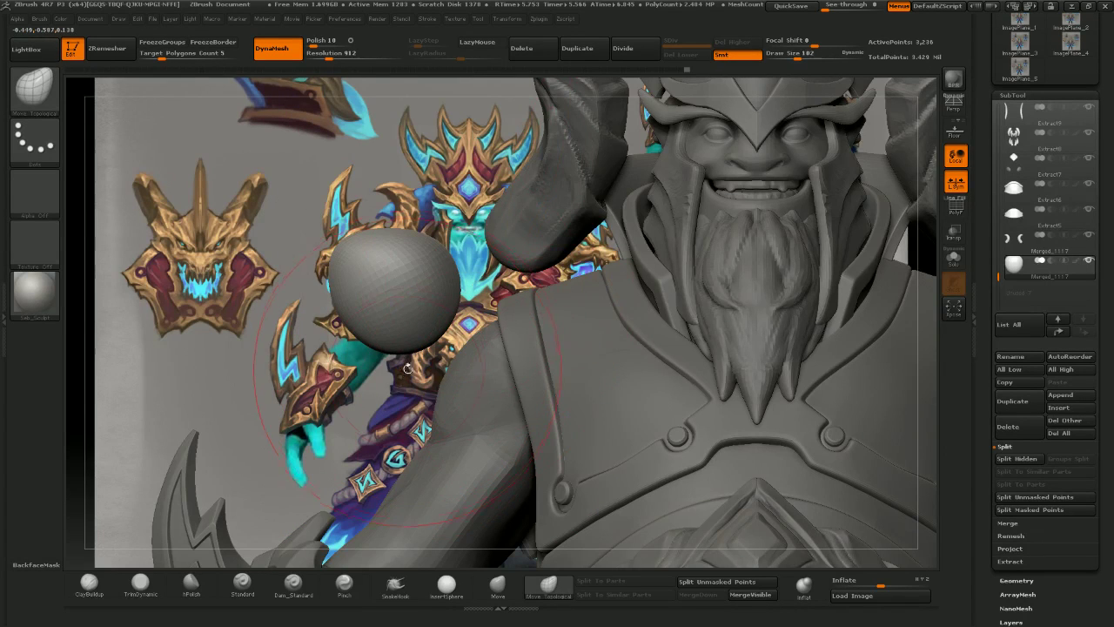
left_click_drag(402, 354, 398, 395)
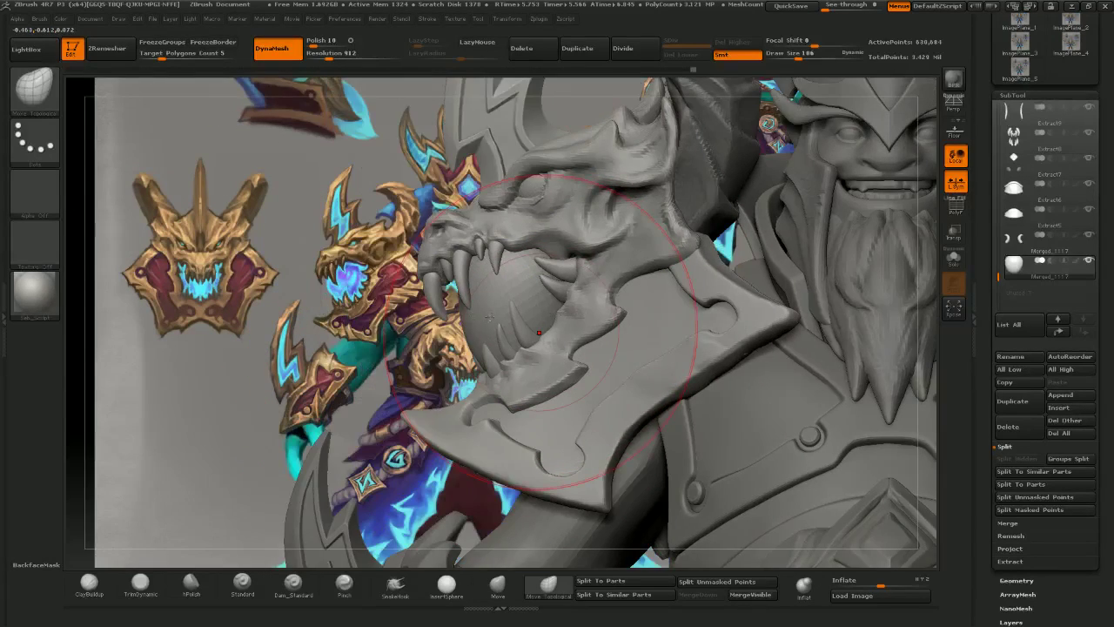
mouse_move(489, 318)
right_mouse_down()
mouse_move(536, 312)
mouse_move(534, 277)
mouse_move(486, 280)
mouse_move(522, 285)
right_mouse_up()
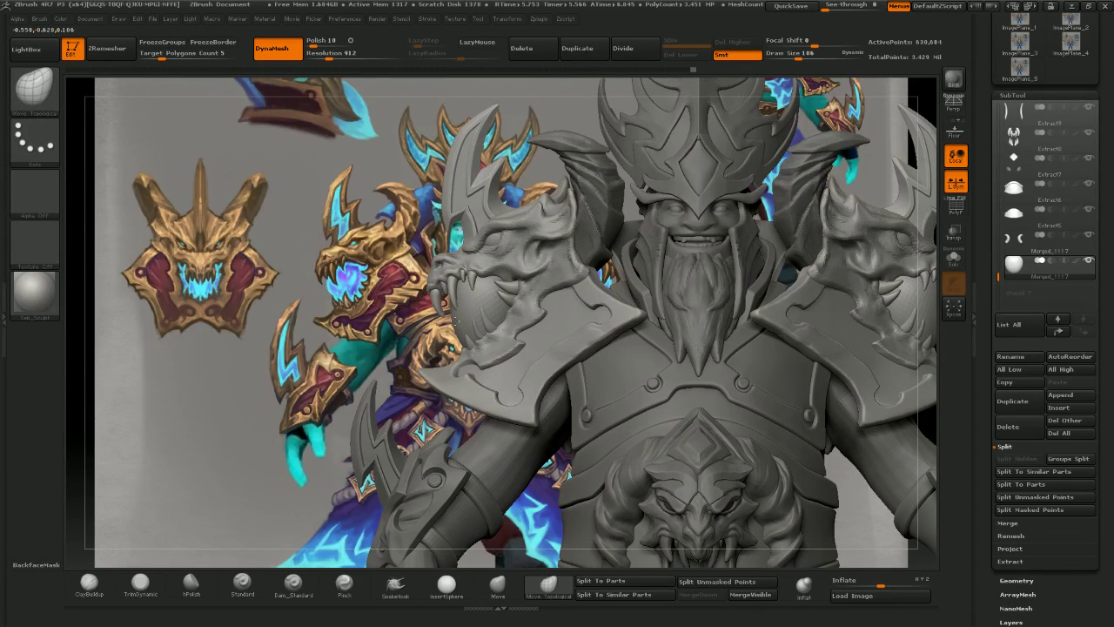
left_click_drag(455, 321, 463, 335)
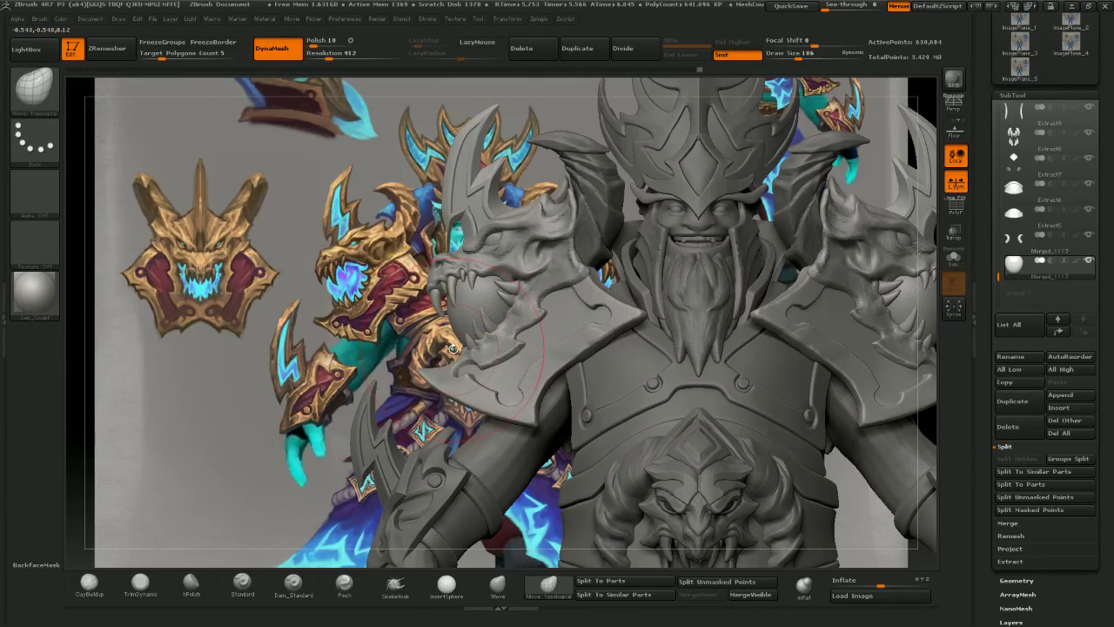
mouse_move(462, 326)
right_mouse_down()
mouse_move(541, 352)
mouse_move(512, 348)
right_mouse_up()
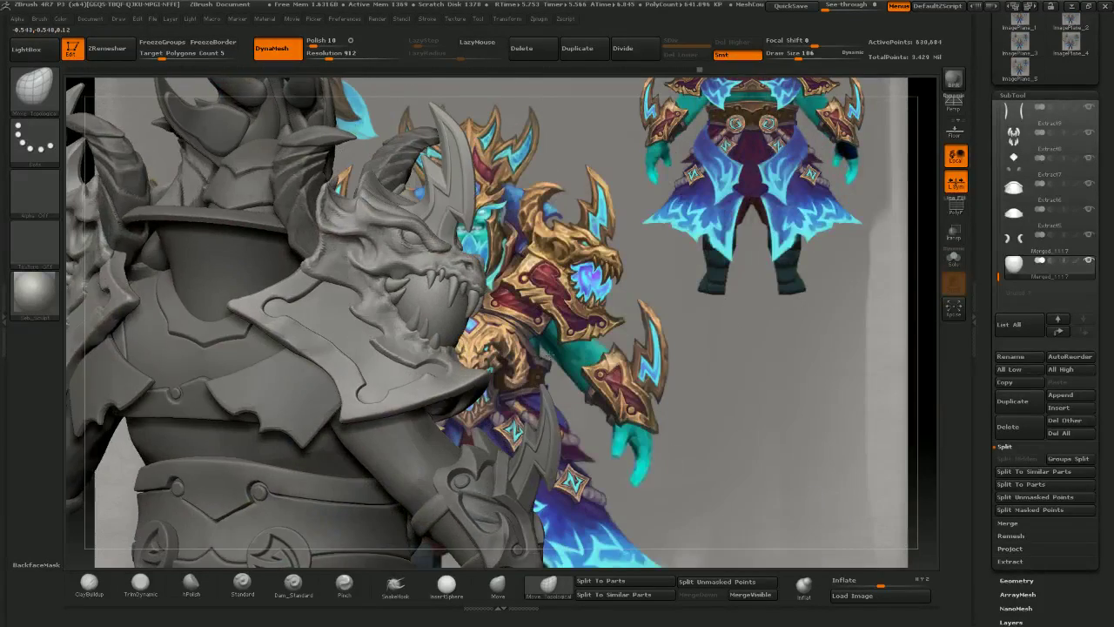
left_click_drag(401, 296, 399, 297)
mouse_move(389, 284)
right_mouse_down()
mouse_move(332, 290)
mouse_move(538, 358)
right_mouse_up()
- Refine the dragon head's forms around the eyes and cheeks with Move Topological at draw size 42
right_click_drag(642, 381, 626, 361, "alt")
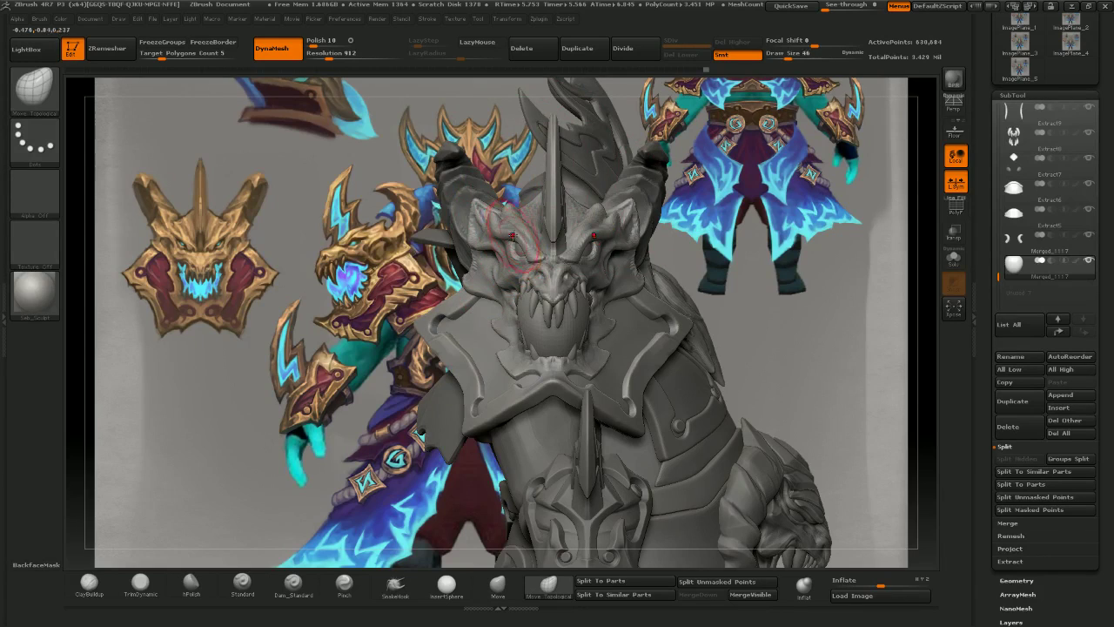
key("[")
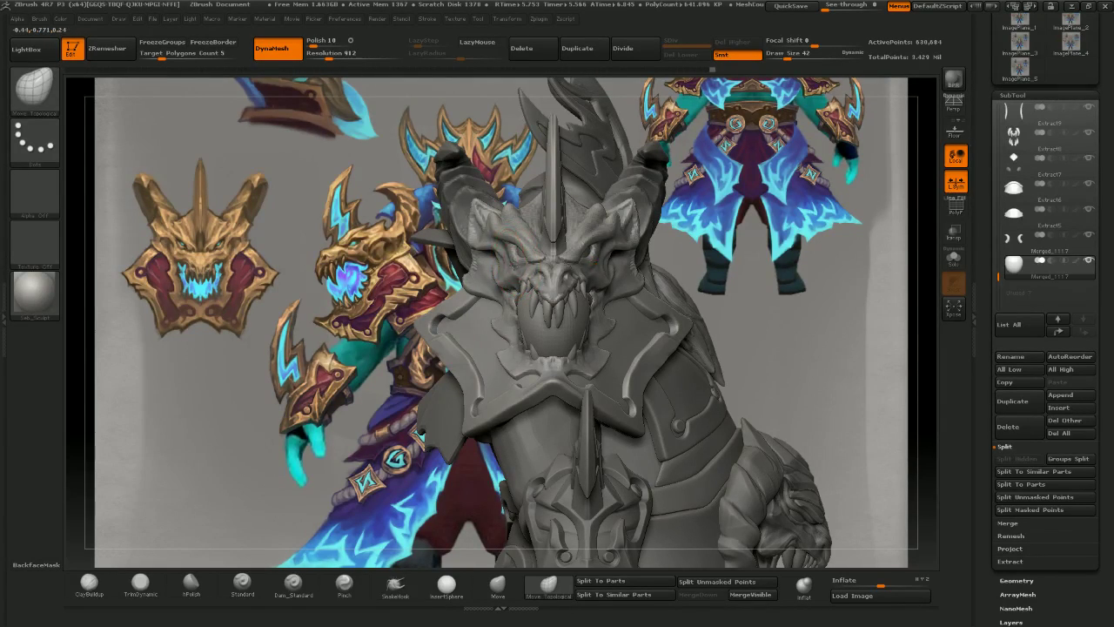
right_click_drag(518, 272, 644, 274)
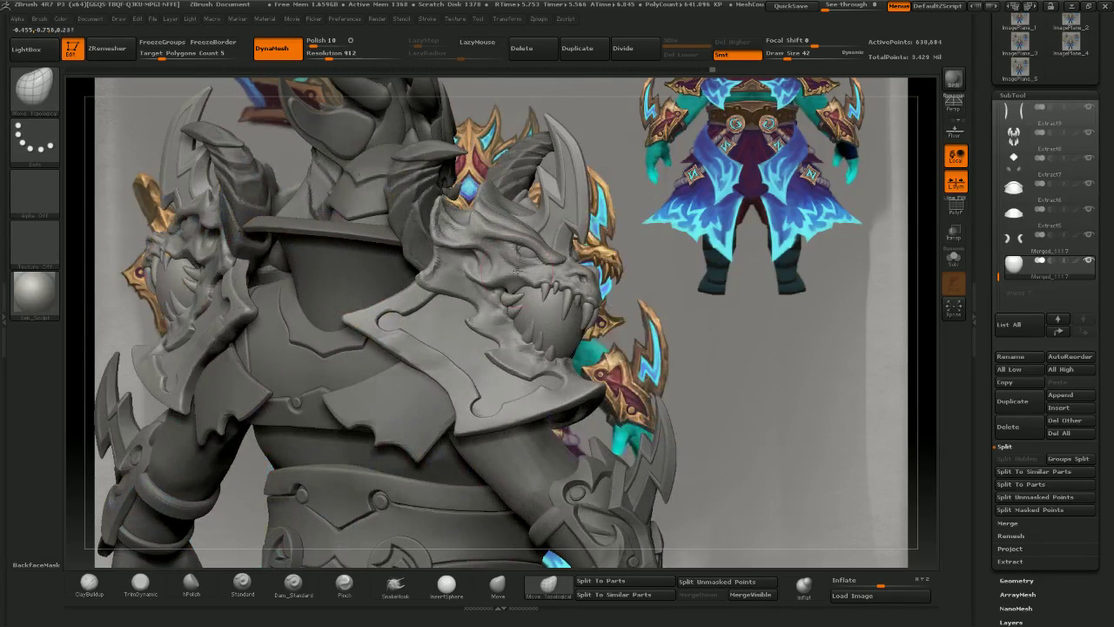
left_click_drag(516, 270, 524, 270)
right_click_drag(523, 270, 396, 275)
right_click_drag(585, 278, 514, 280)
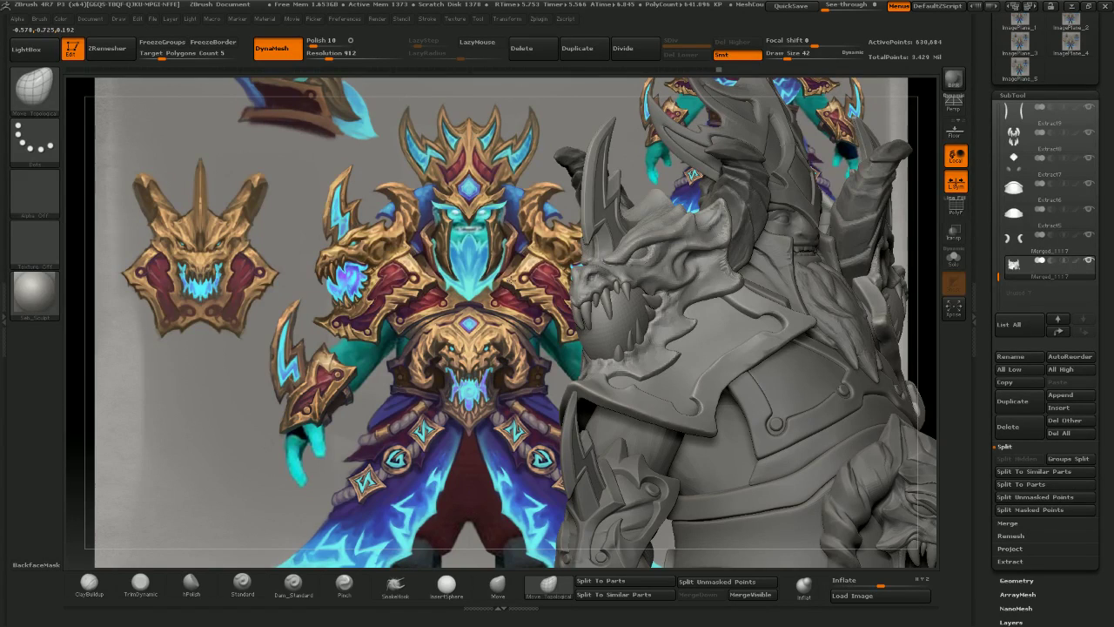
right_click_drag(513, 283, 461, 286)
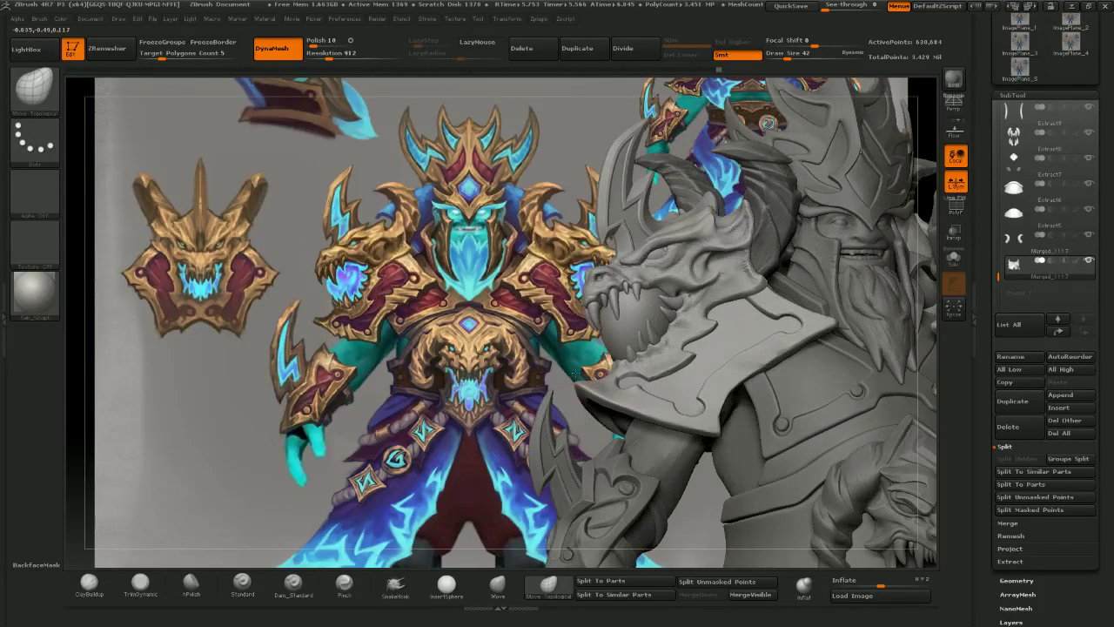
- Isolate the shoulder dragon head and split its mesh into subtools by similar parts
mouse_move(679, 359)
right_mouse_down("ctrl")
mouse_move(679, 378)
mouse_move(682, 366)
right_mouse_up("ctrl")
right_click_drag(745, 344, 510, 378, "alt")
left_click(1088, 260)
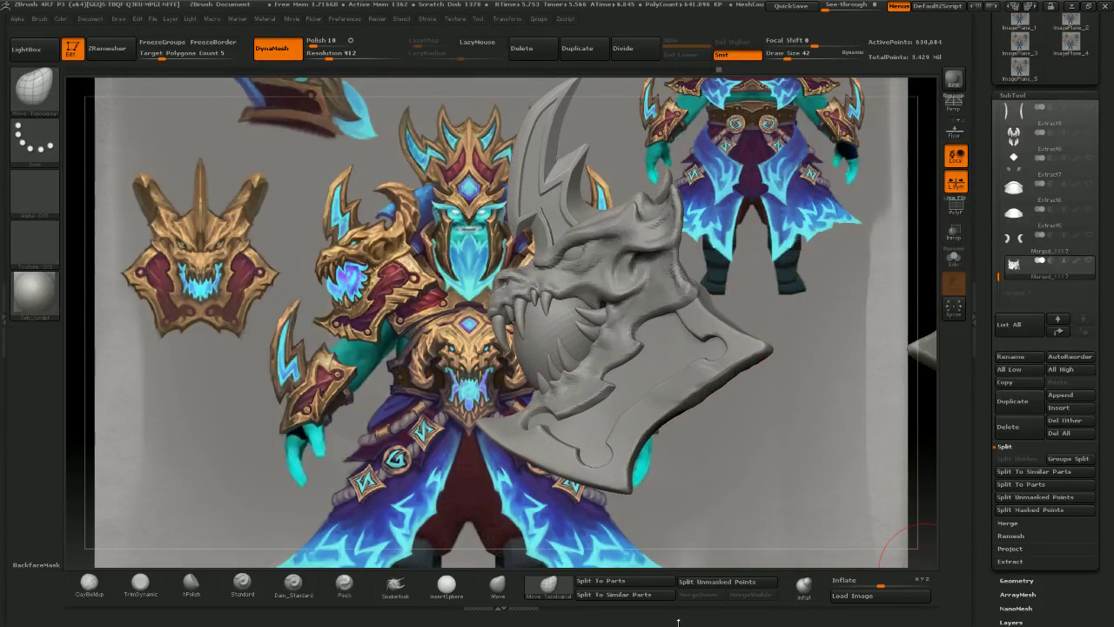
left_click(626, 595)
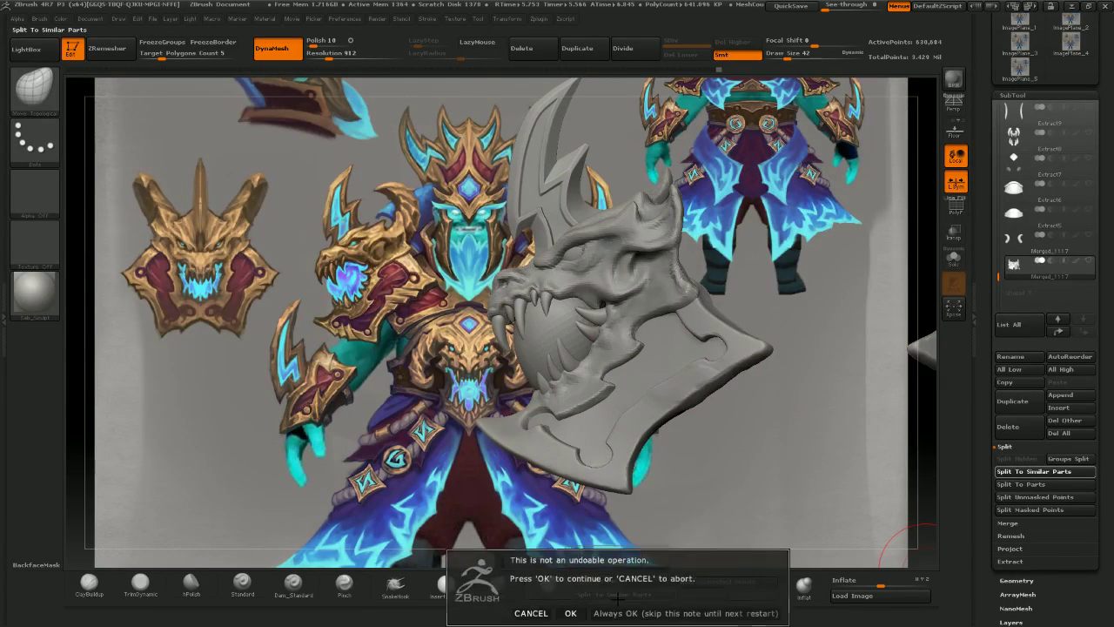
left_click(628, 609)
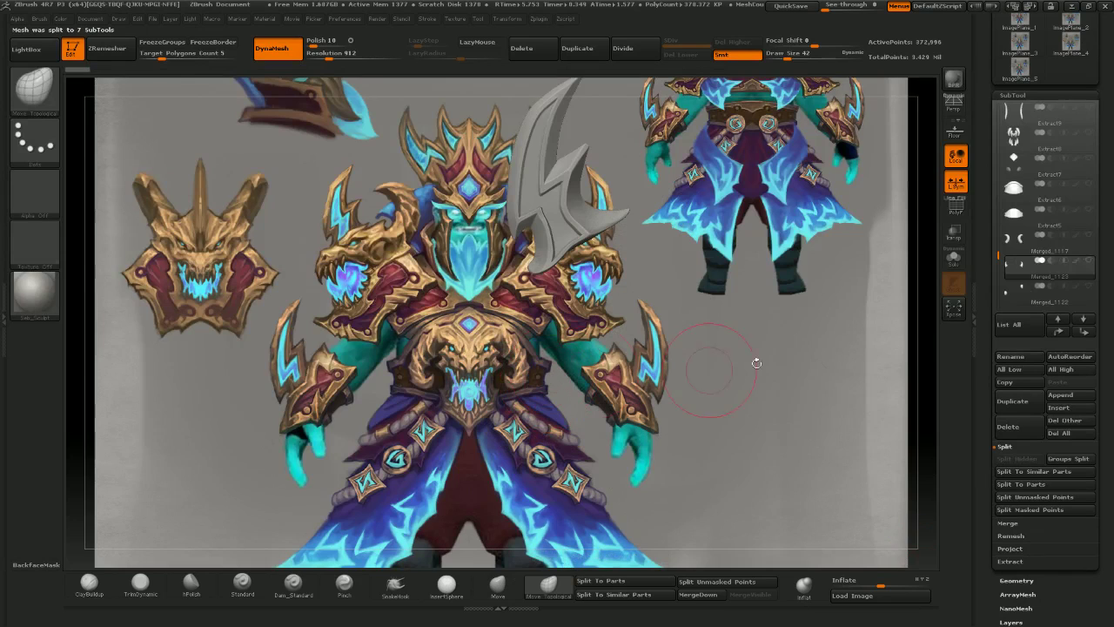
- Show the other character subtools around the split pieces and make the dragon's teeth the active subtool
left_click(1088, 260)
mouse_move(555, 327)
right_mouse_down()
mouse_move(604, 337)
mouse_move(595, 353)
mouse_move(611, 353)
right_mouse_up()
left_click(578, 363, "alt")
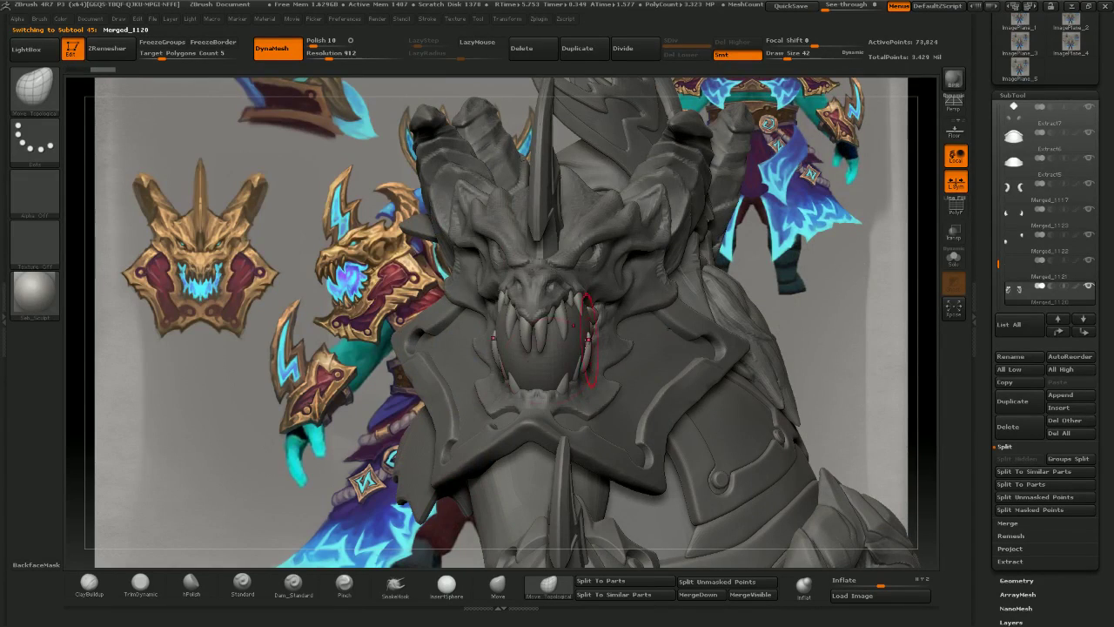
- Adjust the dragon's lower teeth with Move Topological while the surrounding subtools are temporarily transparent
right_click_drag(513, 396, 365, 381)
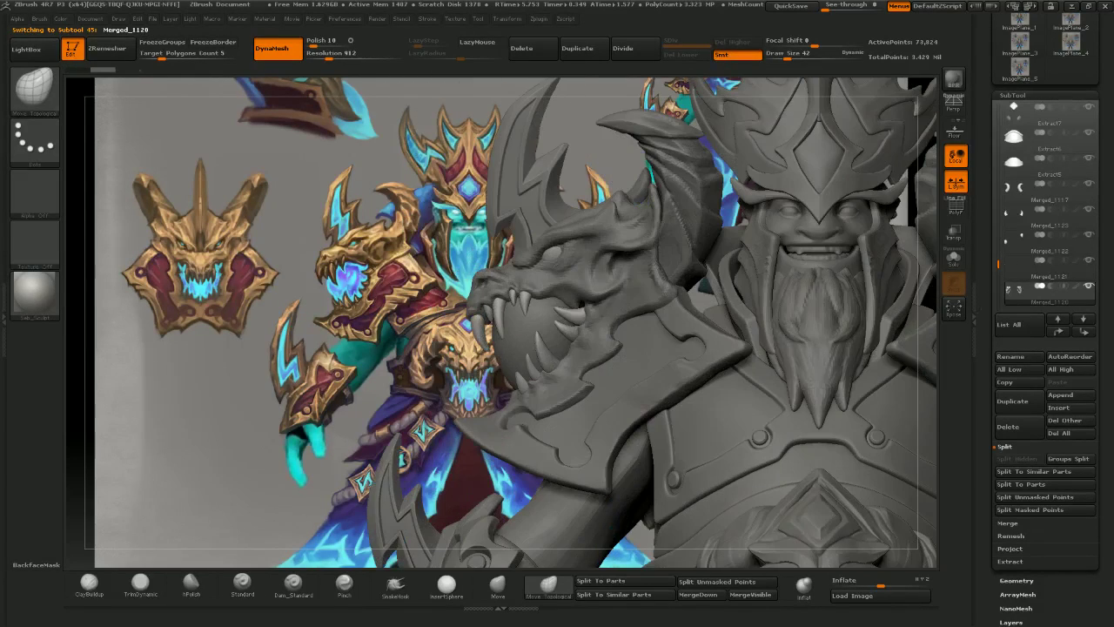
left_click(955, 235)
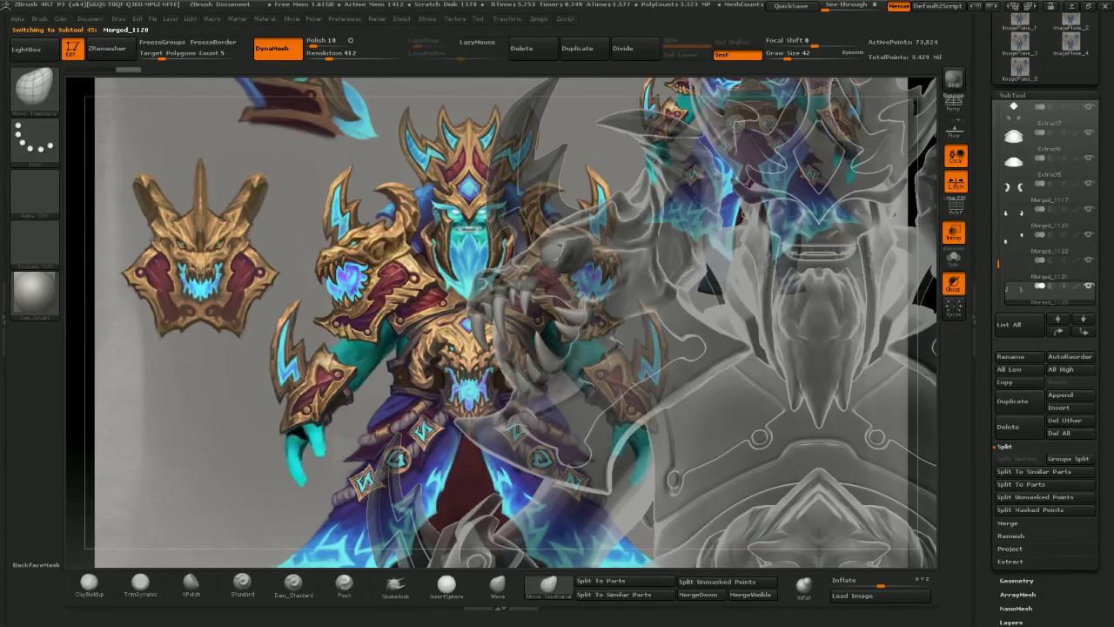
mouse_move(500, 365)
right_mouse_down()
mouse_move(566, 370)
mouse_move(485, 379)
right_mouse_up()
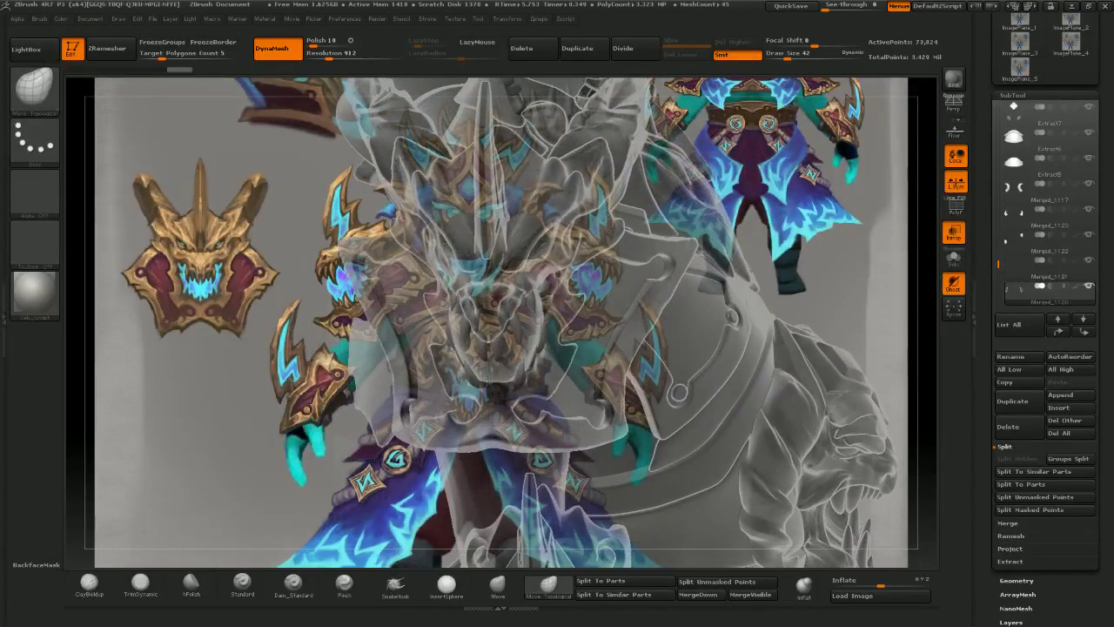
left_click_drag(486, 377, 491, 383)
right_click_drag(482, 377, 522, 375)
left_click(954, 234)
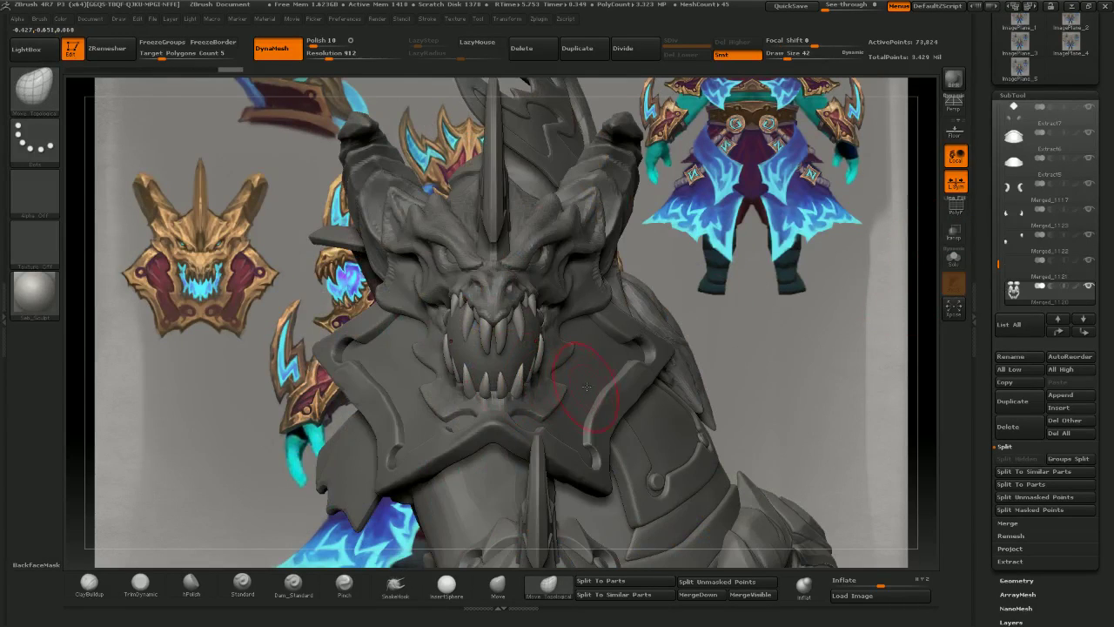
- Reposition the lower fangs around the mouth orb from front, below and side with Move Topological at draw size 42
right_click_drag(586, 360, 653, 353, "alt")
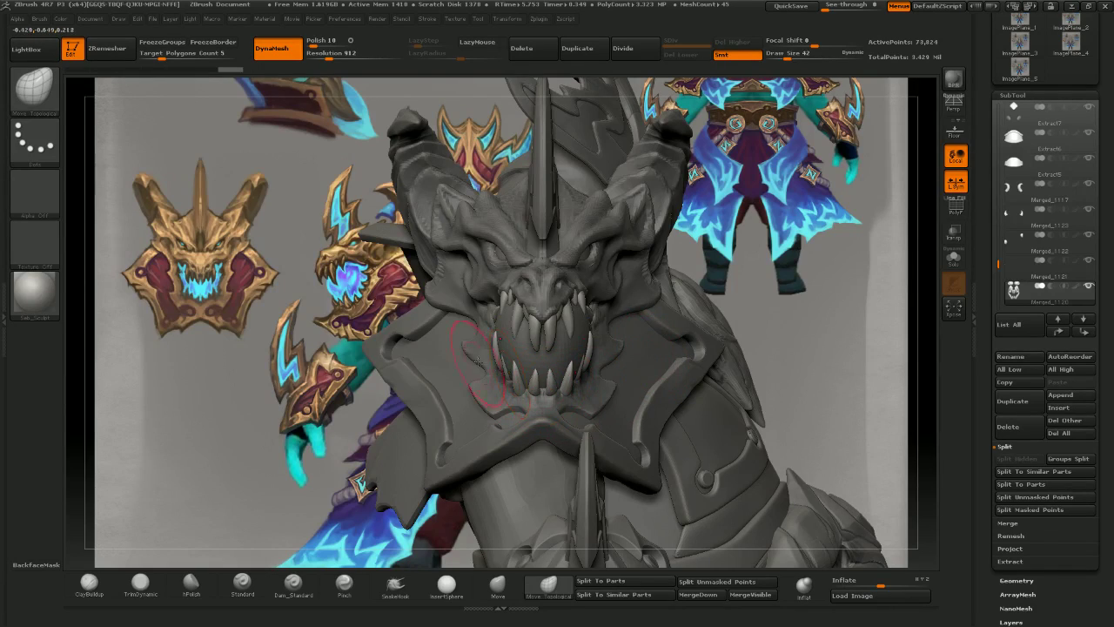
mouse_move(478, 361)
right_mouse_down()
mouse_move(531, 358)
mouse_move(442, 351)
right_mouse_up()
right_click_drag(536, 320, 568, 307, "alt")
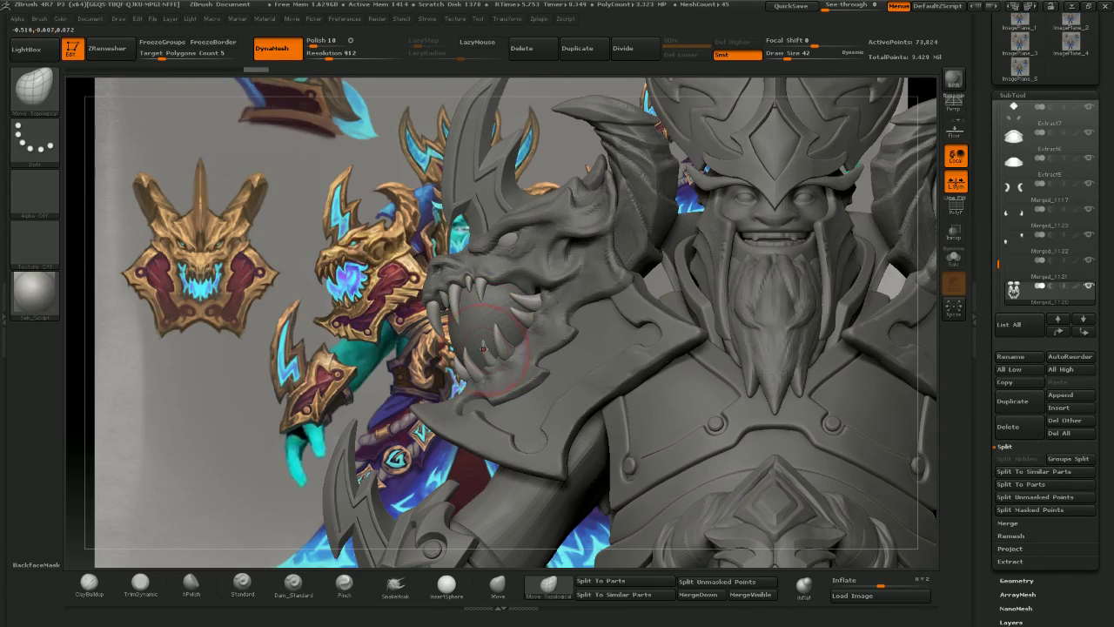
left_click_drag(483, 356, 484, 356)
right_click_drag(495, 377, 492, 351)
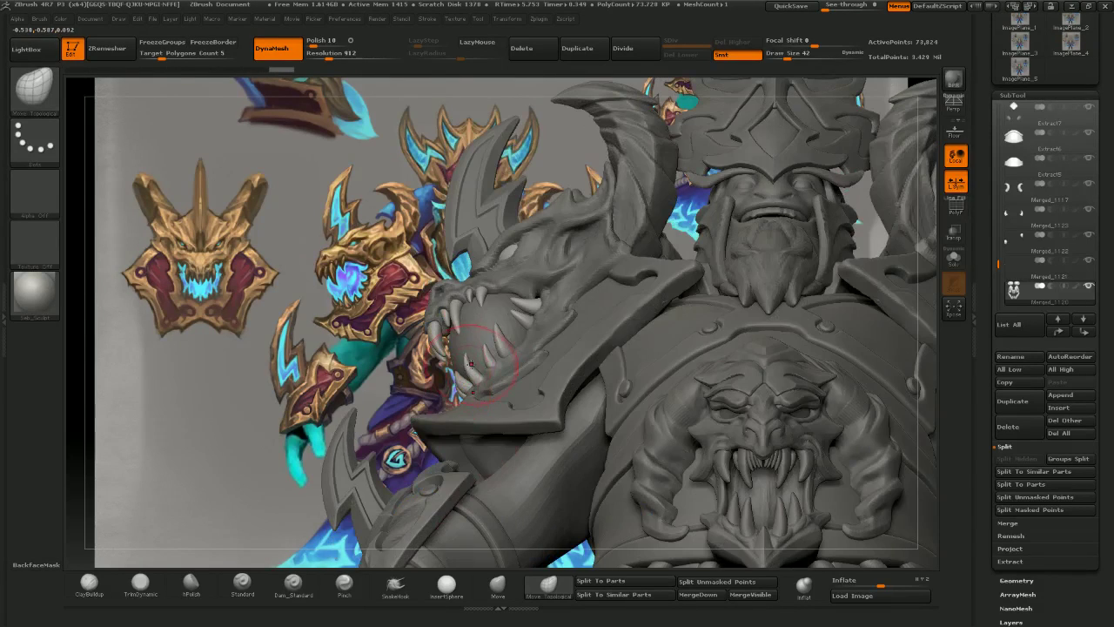
left_click_drag(475, 371, 476, 370)
right_click_drag(468, 369, 482, 383)
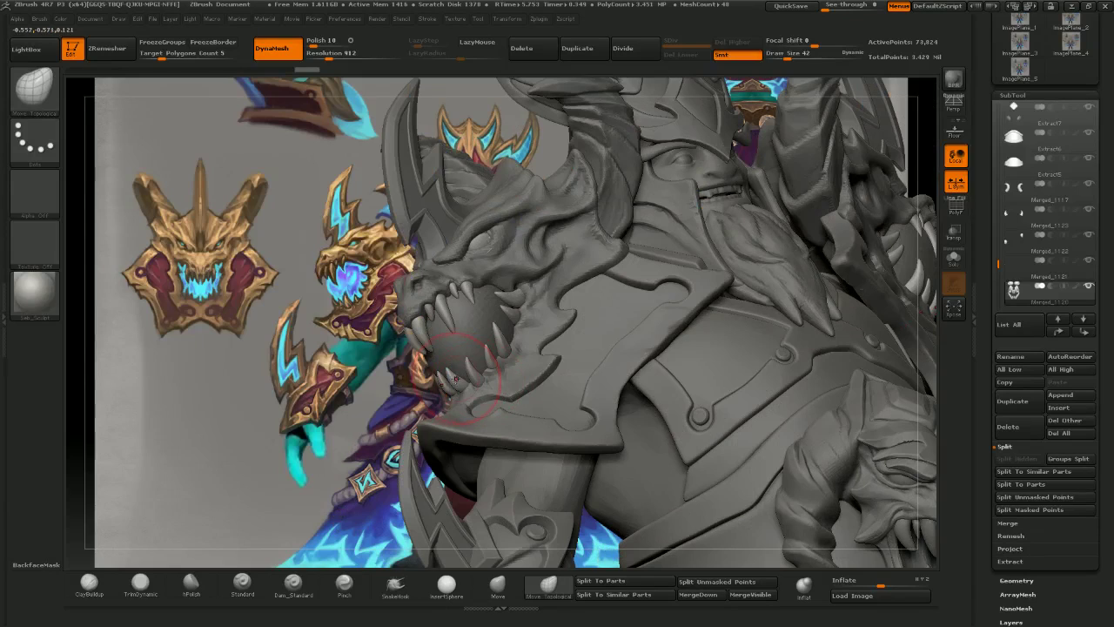
left_click_drag(462, 387, 458, 384)
mouse_move(458, 383)
right_mouse_down()
mouse_move(513, 383)
mouse_move(451, 377)
mouse_move(498, 359)
right_mouse_up()
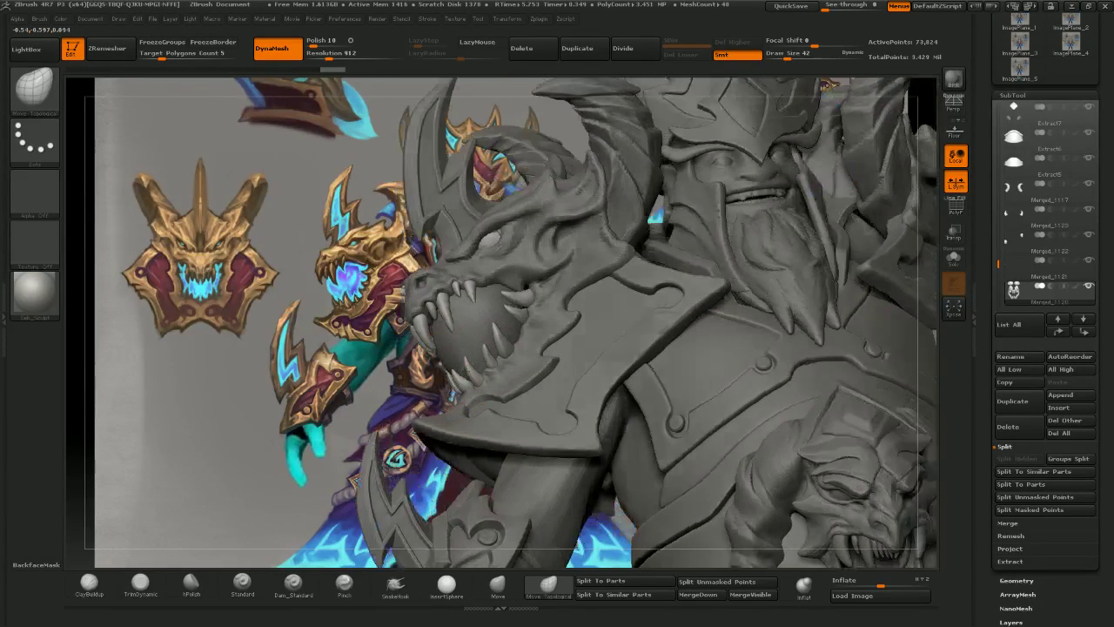
left_click_drag(499, 358, 499, 355)
right_click_drag(531, 379, 543, 406)
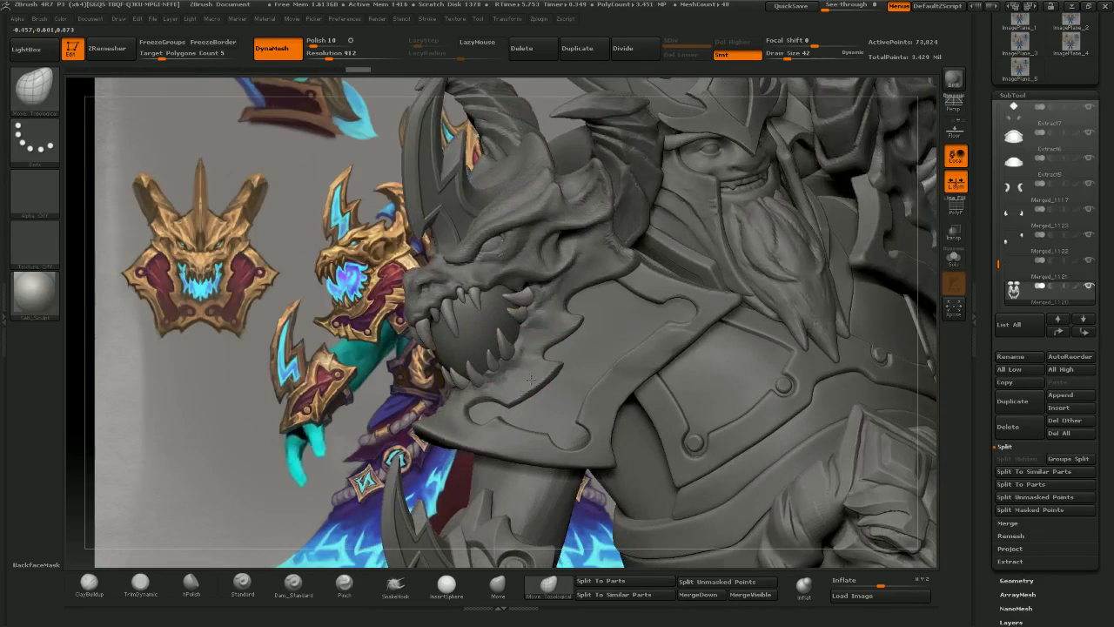
- Fit the side fangs at the corner of the dragon's mouth around the orb with Move Topological
left_click_drag(531, 381, 537, 380)
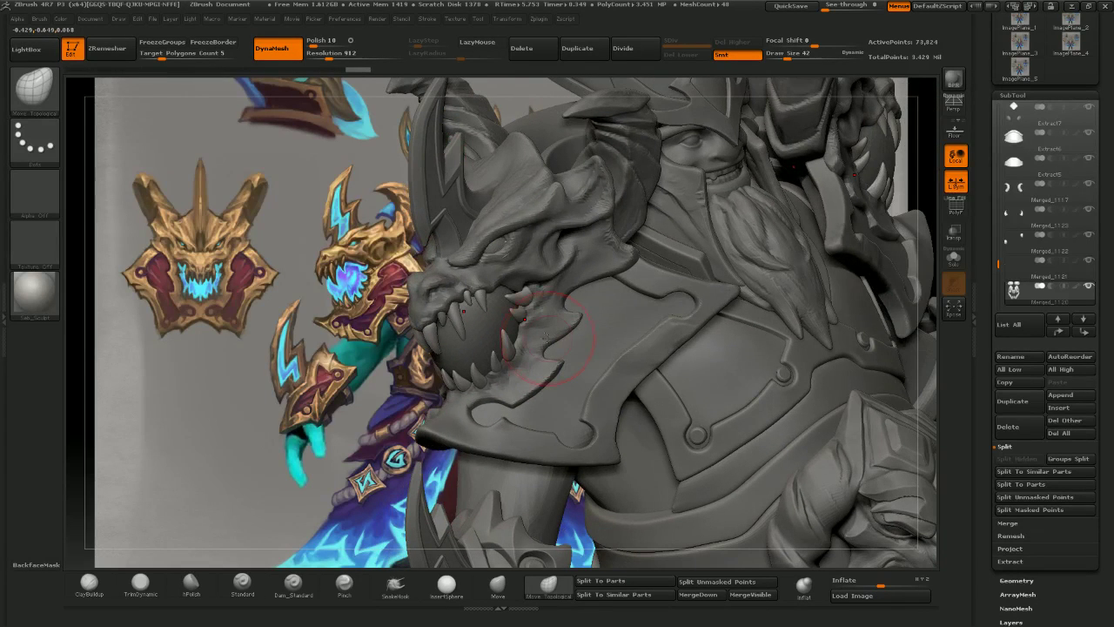
left_click_drag(523, 316, 519, 315)
right_click_drag(522, 316, 550, 316)
left_click_drag(523, 300, 520, 299)
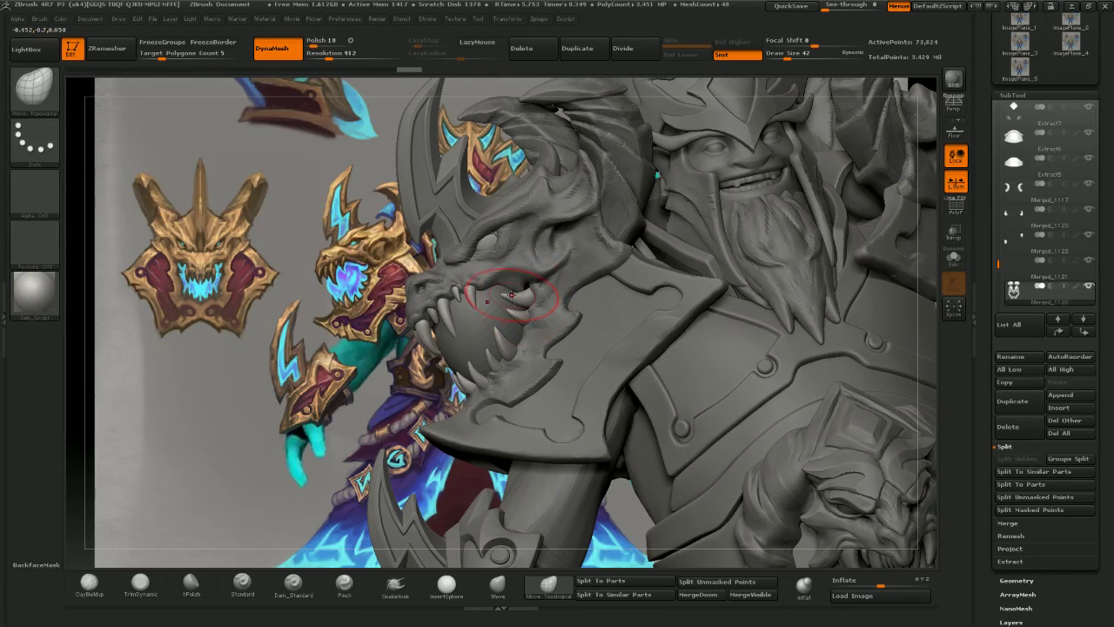
right_click_drag(512, 295, 570, 305)
left_click_drag(516, 350, 513, 349)
right_click_drag(419, 361, 588, 353, "alt")
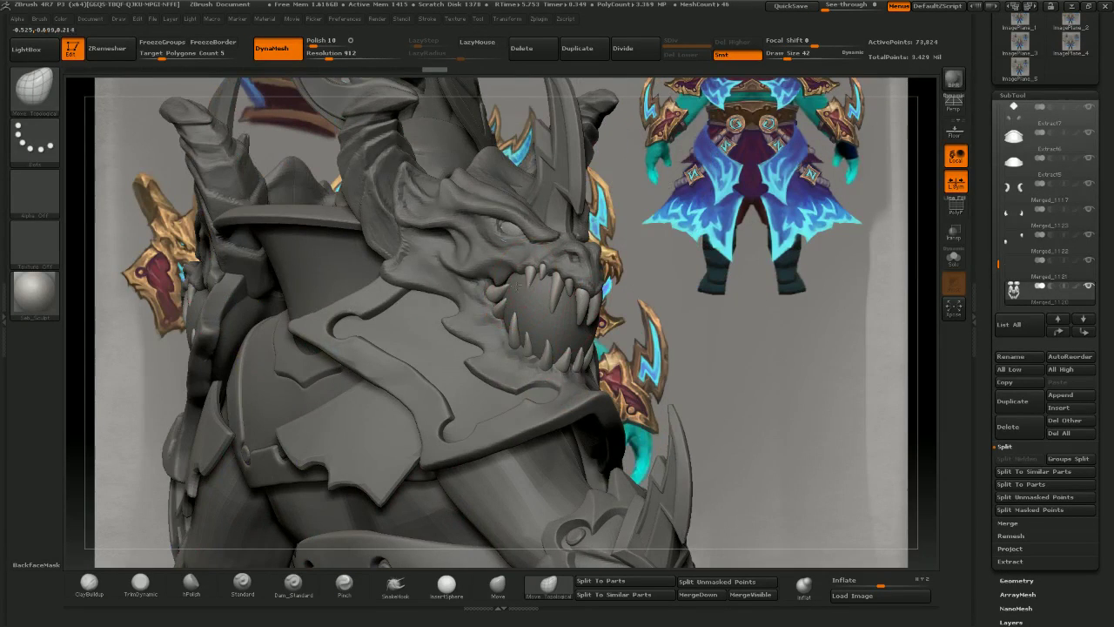
- Reshape the upper front fangs over the orb from the front and side with Move Topological at draw size 42
right_click_drag(520, 285, 570, 287)
left_click_drag(537, 286, 542, 288)
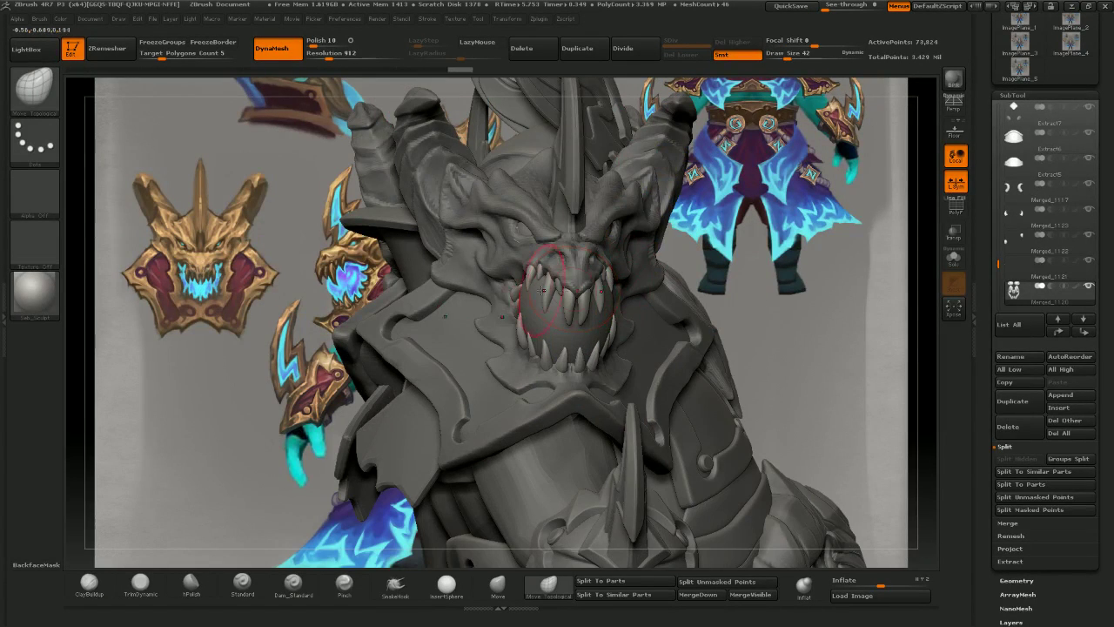
right_click_drag(544, 288, 587, 294)
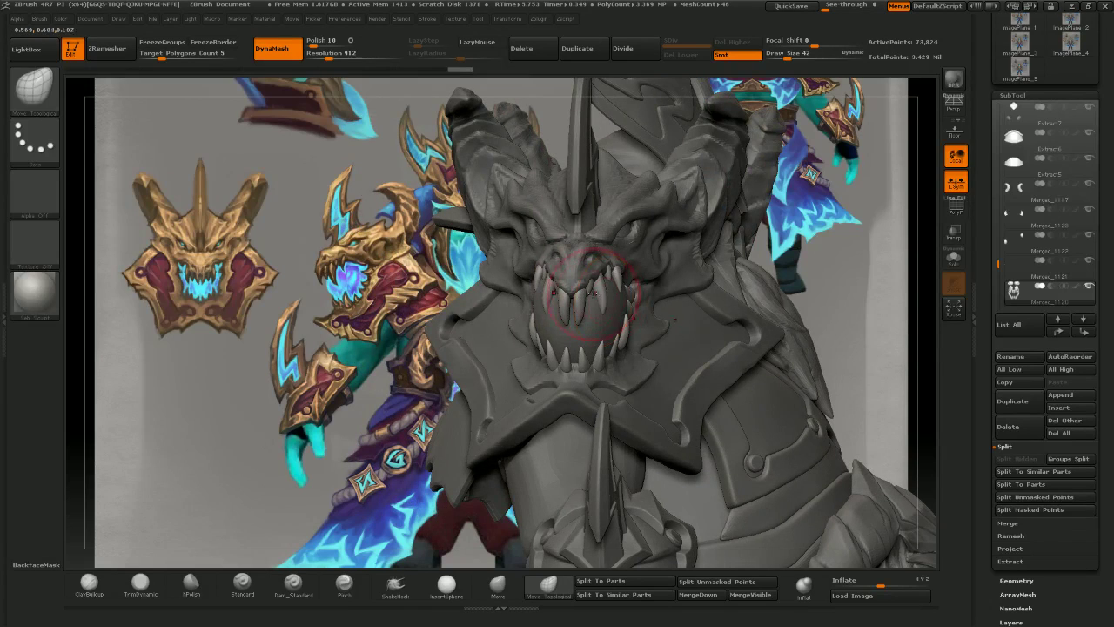
left_click_drag(593, 295, 596, 298)
mouse_move(596, 296)
right_mouse_down()
mouse_move(562, 277)
mouse_move(574, 308)
right_mouse_up()
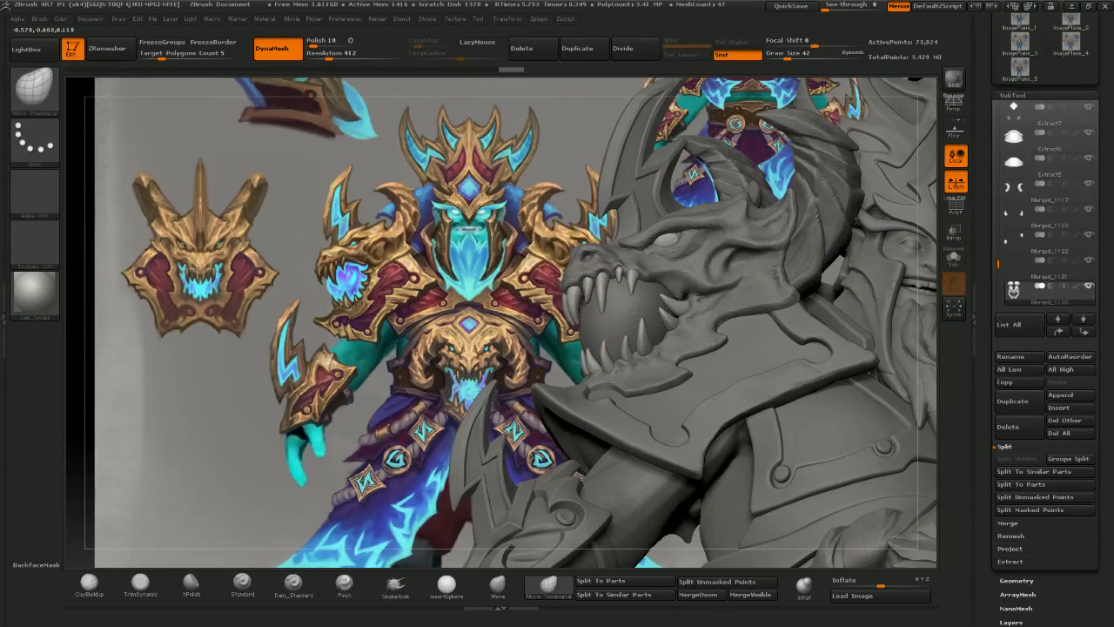
left_click_drag(594, 274, 591, 278)
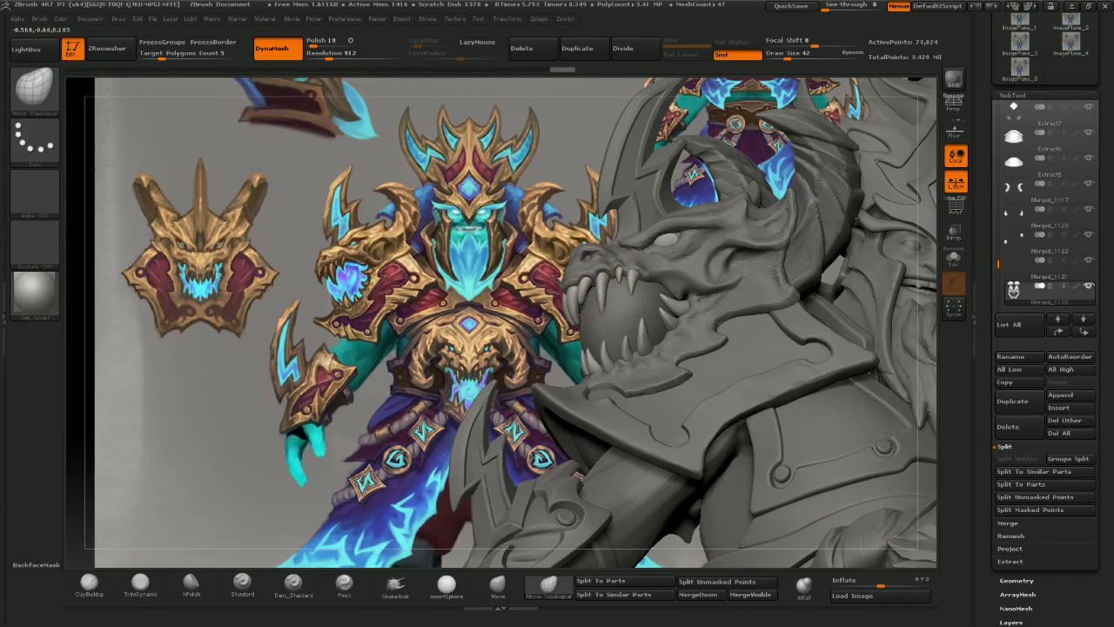
right_click_drag(581, 305, 594, 315)
left_click_drag(593, 315, 590, 320)
right_click_drag(591, 320, 593, 334)
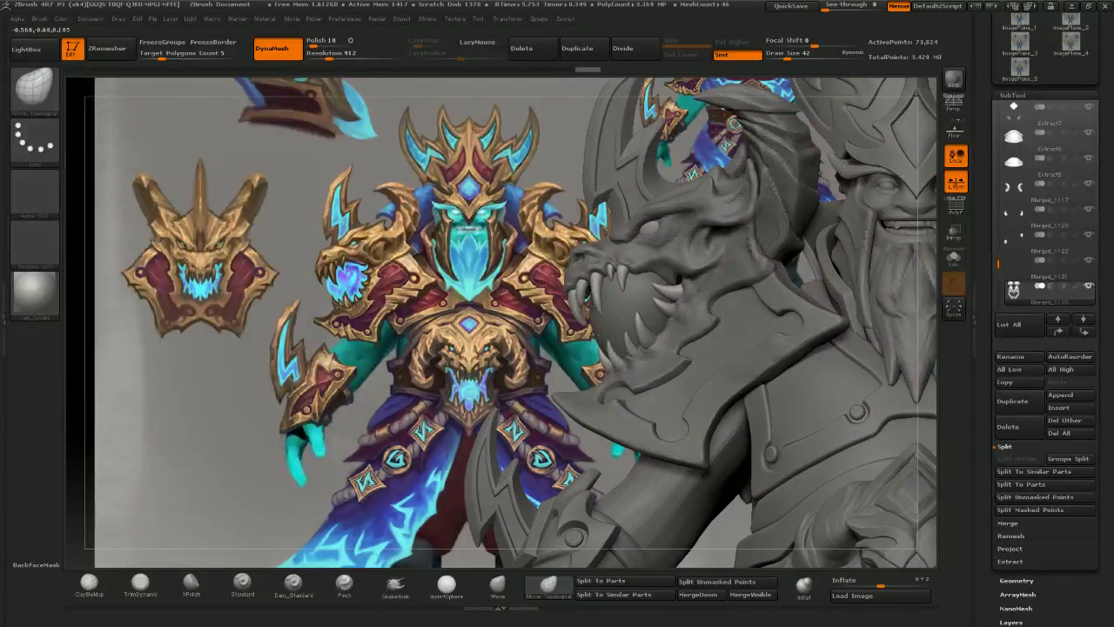
- Sharpen the front fangs of the shoulder dragon with the Pinch brush at draw sizes 22 and 26
left_click(344, 583)
left_click_drag(575, 294, 581, 308)
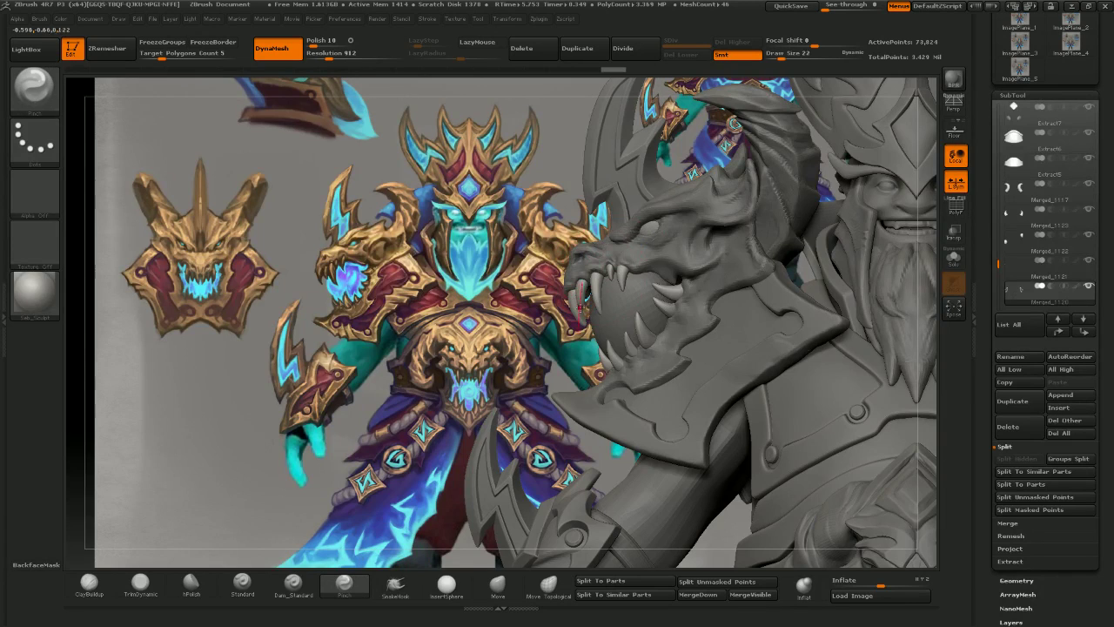
left_click_drag(583, 263, 578, 277)
mouse_move(581, 316)
right_mouse_down()
mouse_move(586, 326)
mouse_move(576, 319)
right_mouse_up()
left_click_drag(582, 314, 585, 321)
right_click_drag(585, 321, 615, 318)
left_click_drag(616, 306, 624, 350)
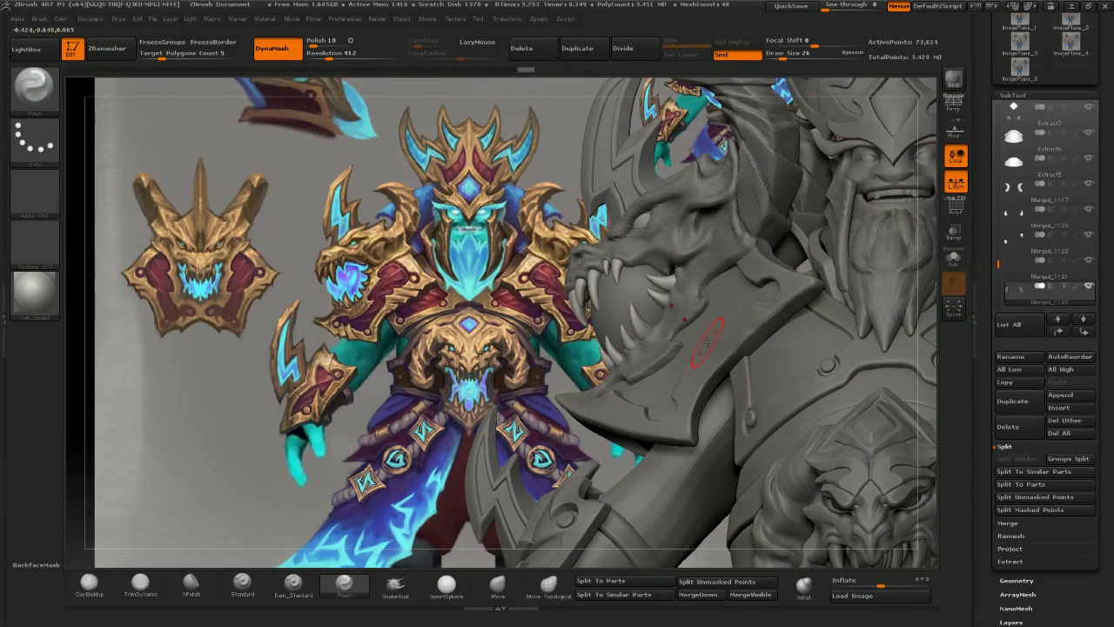
left_click_drag(581, 289, 585, 302)
right_click_drag(557, 300, 617, 319)
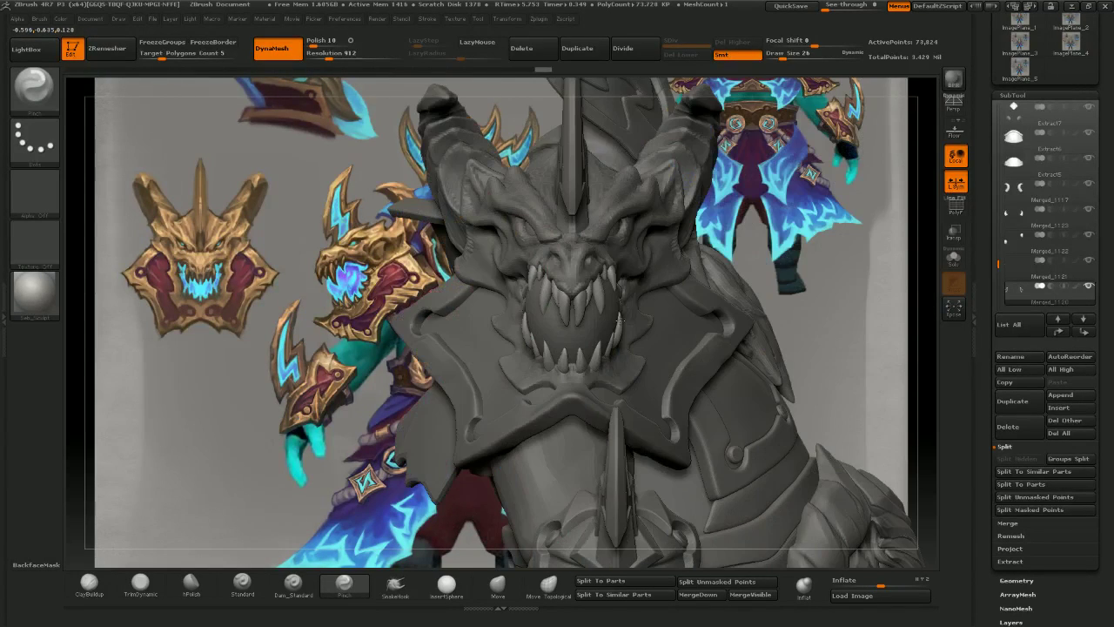
- Adjust the upper front fangs over the mouth orb with Move and Move Topological at draw size 38
left_click(501, 587)
right_click_drag(557, 296, 614, 308)
left_click_drag(614, 306, 540, 301)
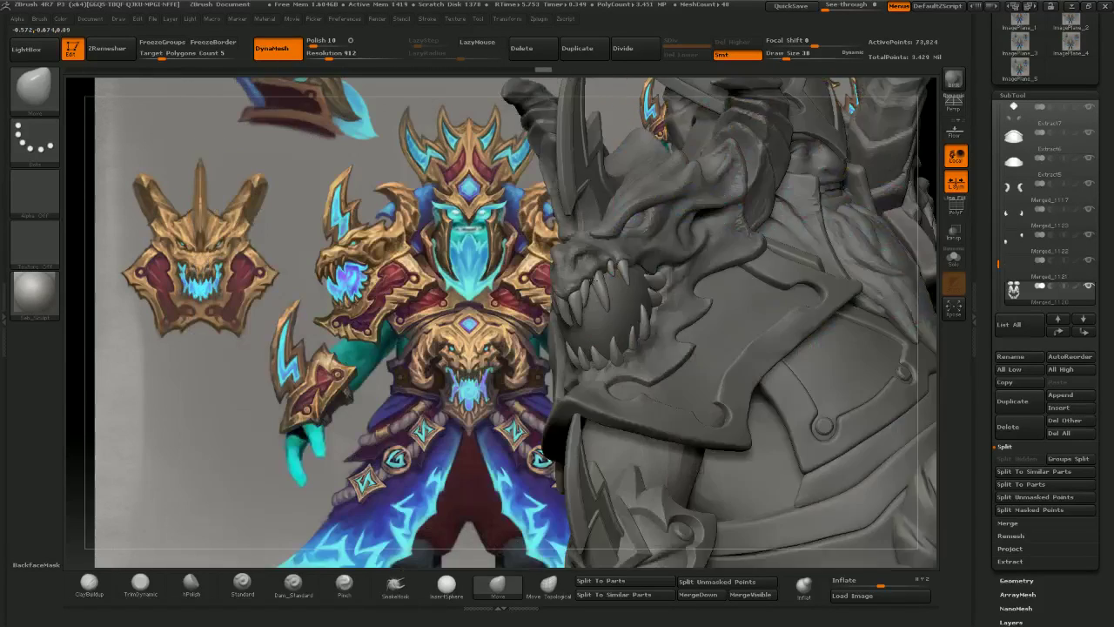
left_click_drag(557, 296, 644, 291)
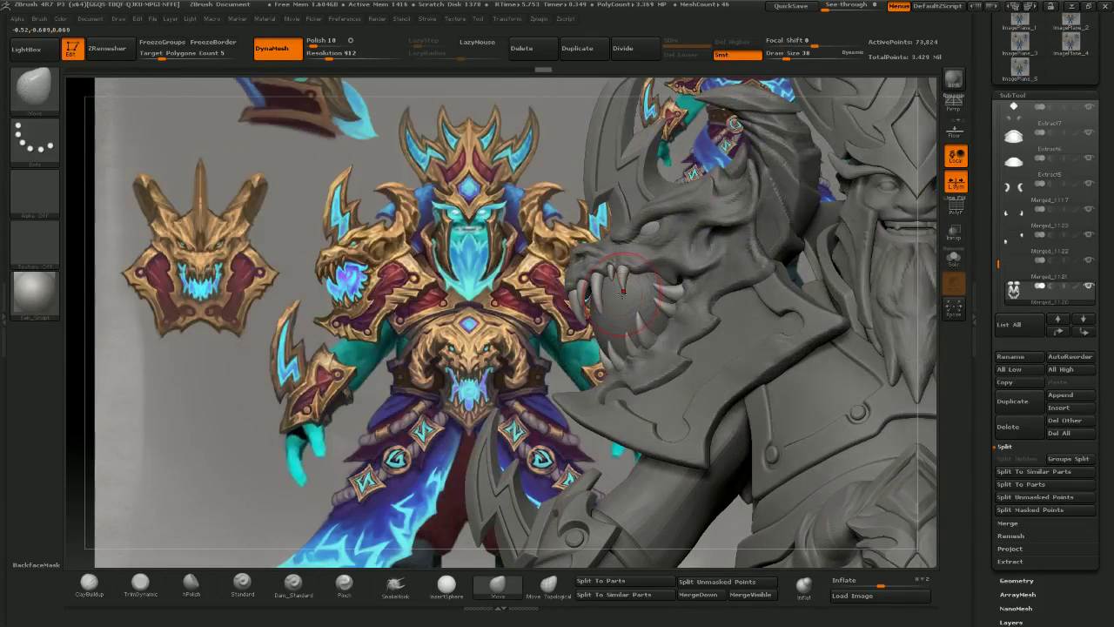
left_click(548, 581)
left_click_drag(602, 301, 596, 302)
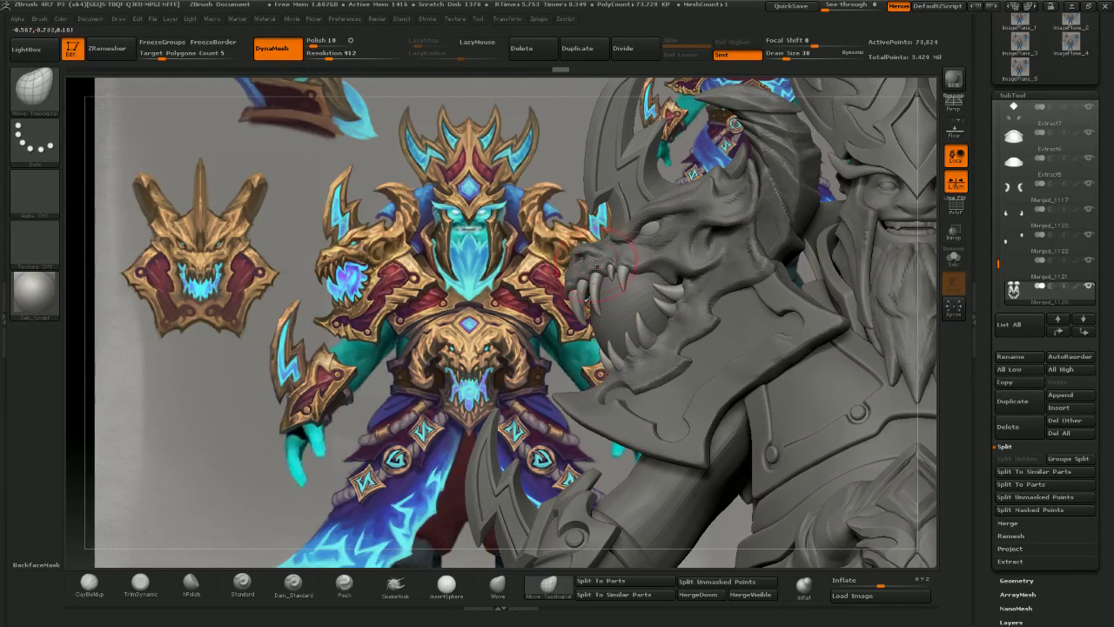
- Thicken and refine the dragon's fangs with the Inflate and Pinch brushes, using Inflate at draw size 46
left_click(804, 583)
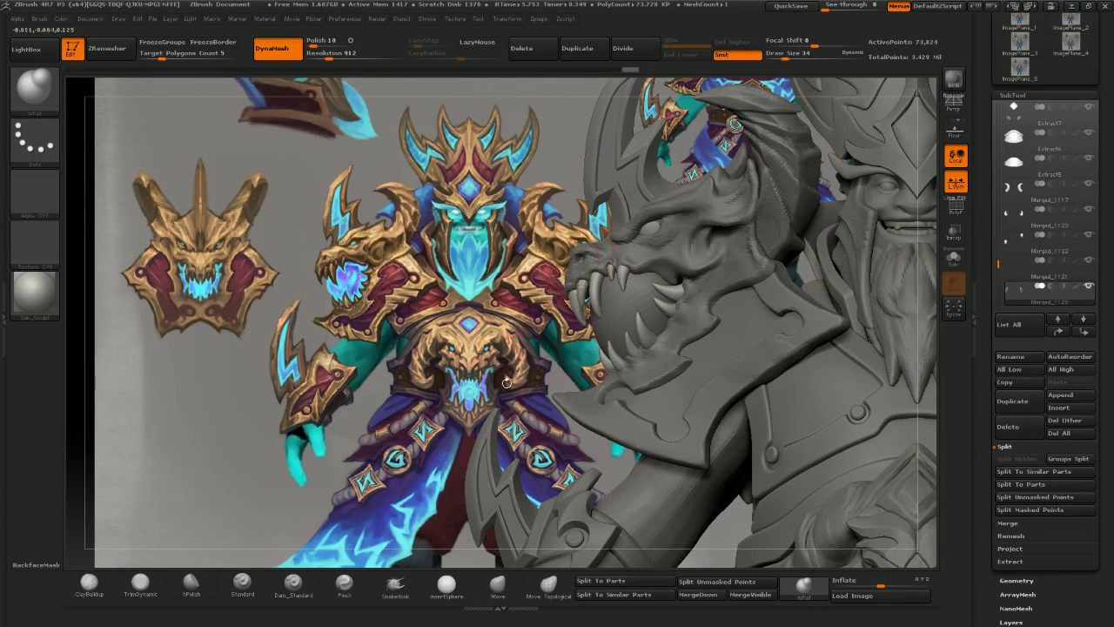
left_click(345, 584)
mouse_move(588, 289)
left_mouse_down("shift")
mouse_move(593, 307)
mouse_move(593, 292)
left_mouse_up("shift")
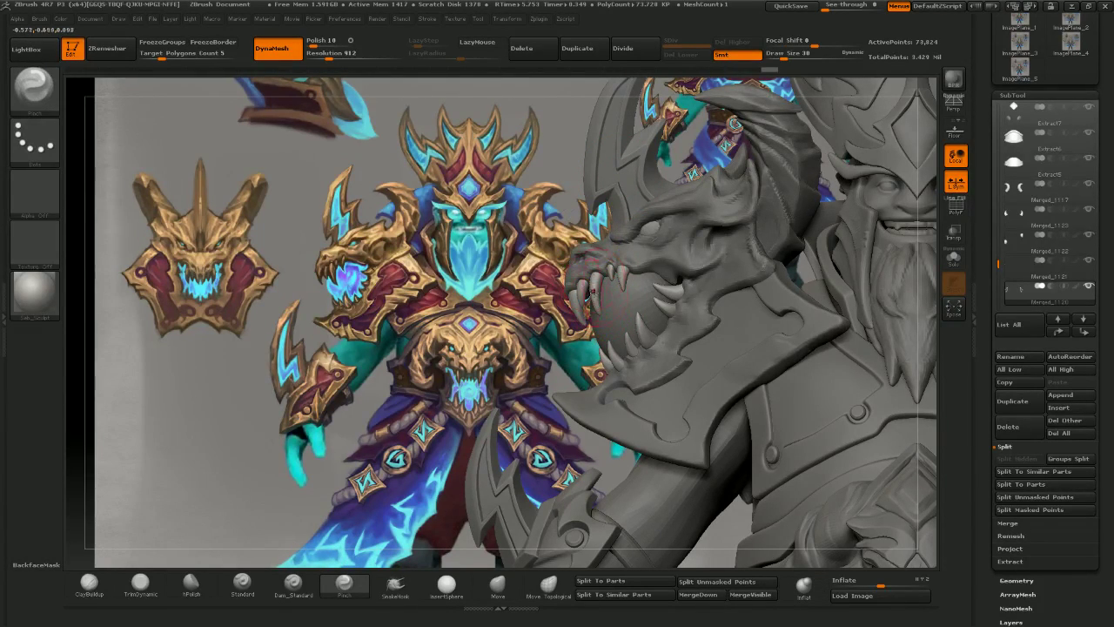
left_click(803, 585)
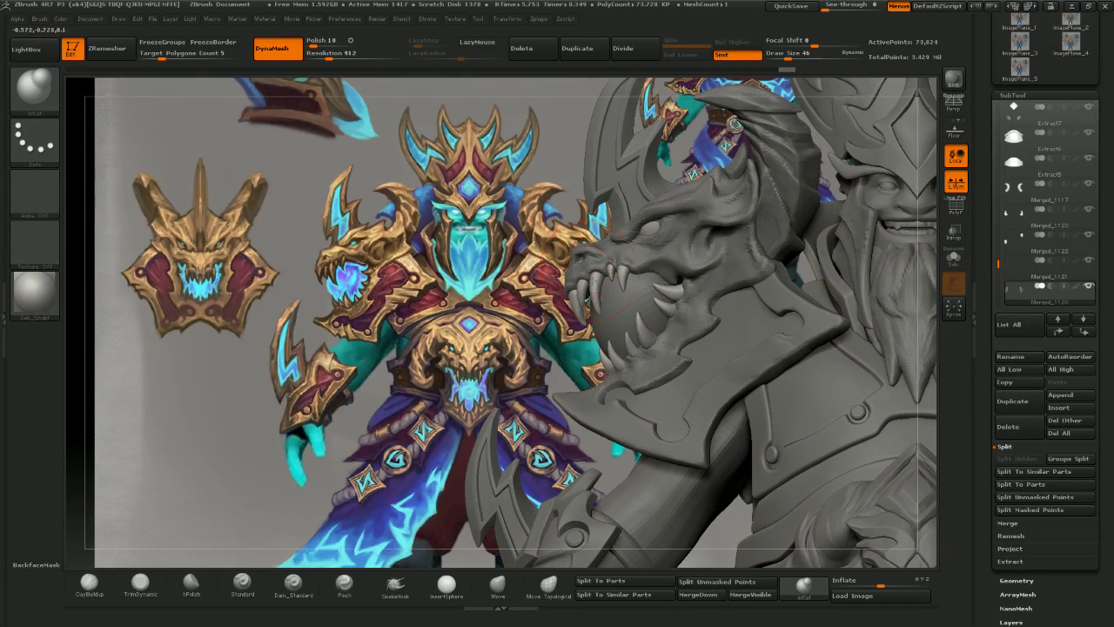
mouse_move(649, 330)
left_mouse_down("shift")
mouse_move(636, 374)
mouse_move(615, 355)
left_mouse_up("shift")
left_click_drag(535, 310, 589, 362)
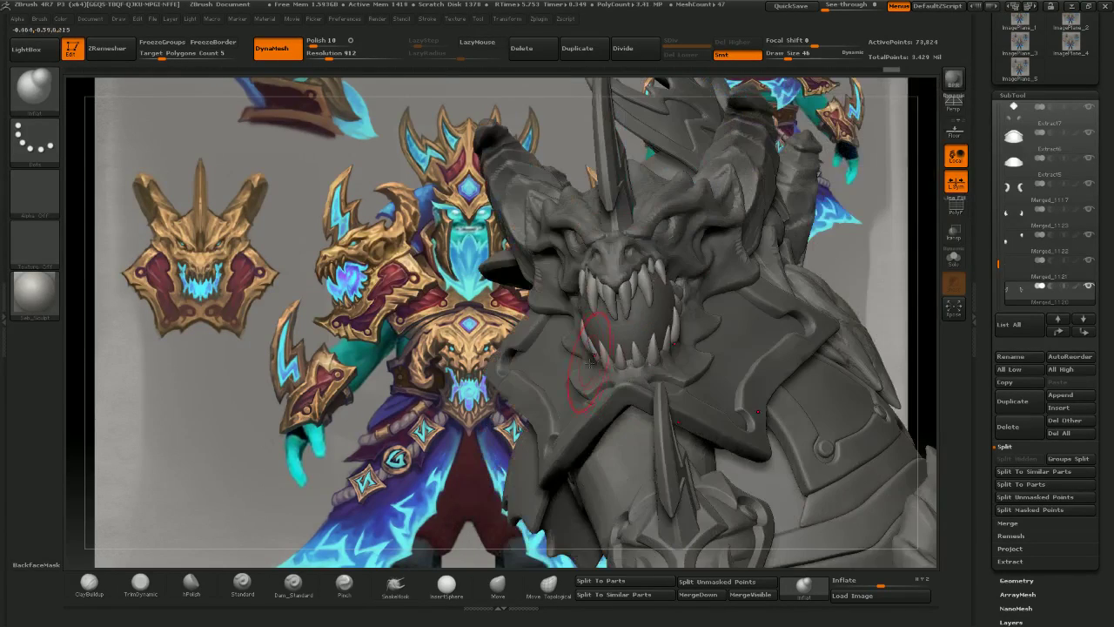
right_click_drag(670, 336, 665, 521)
right_click_drag(626, 355, 519, 241)
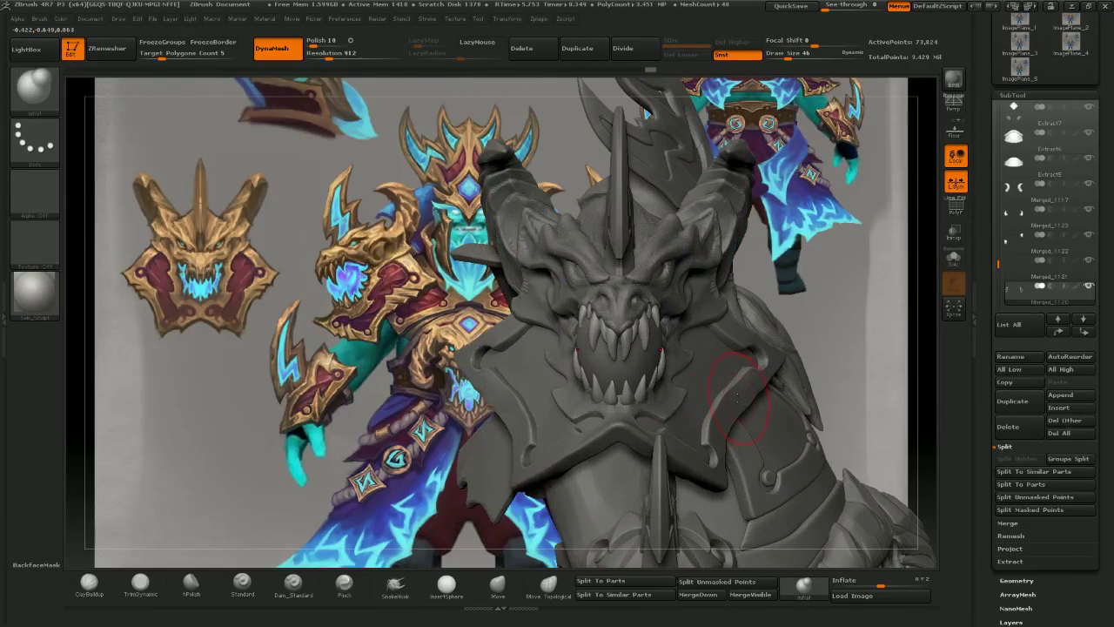
right_click_drag(624, 377, 625, 383)
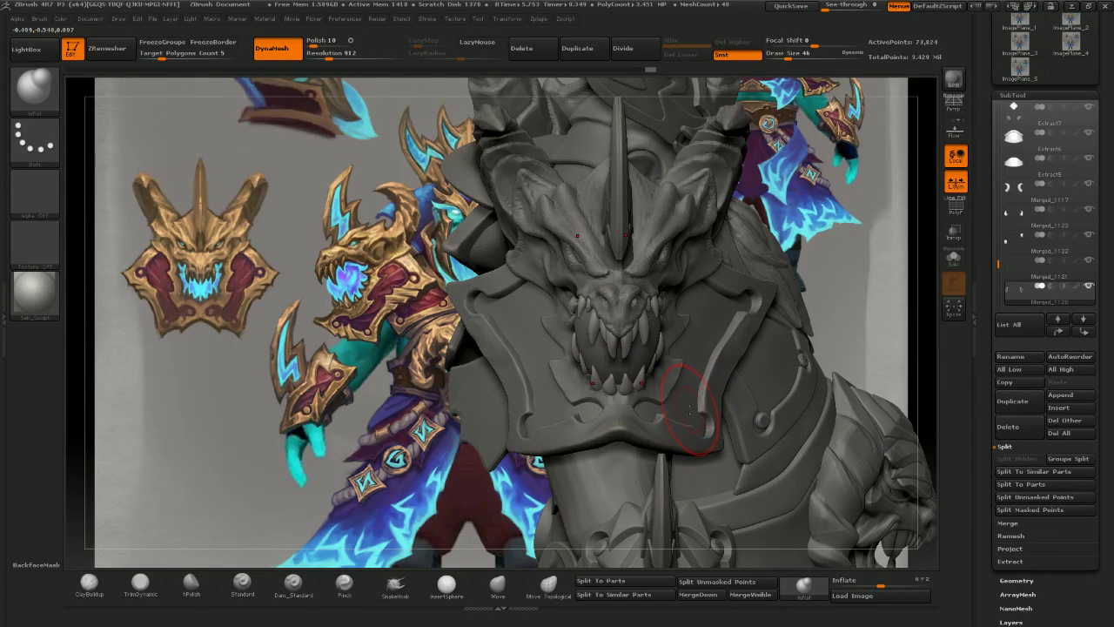
right_click_drag(629, 475, 614, 412)
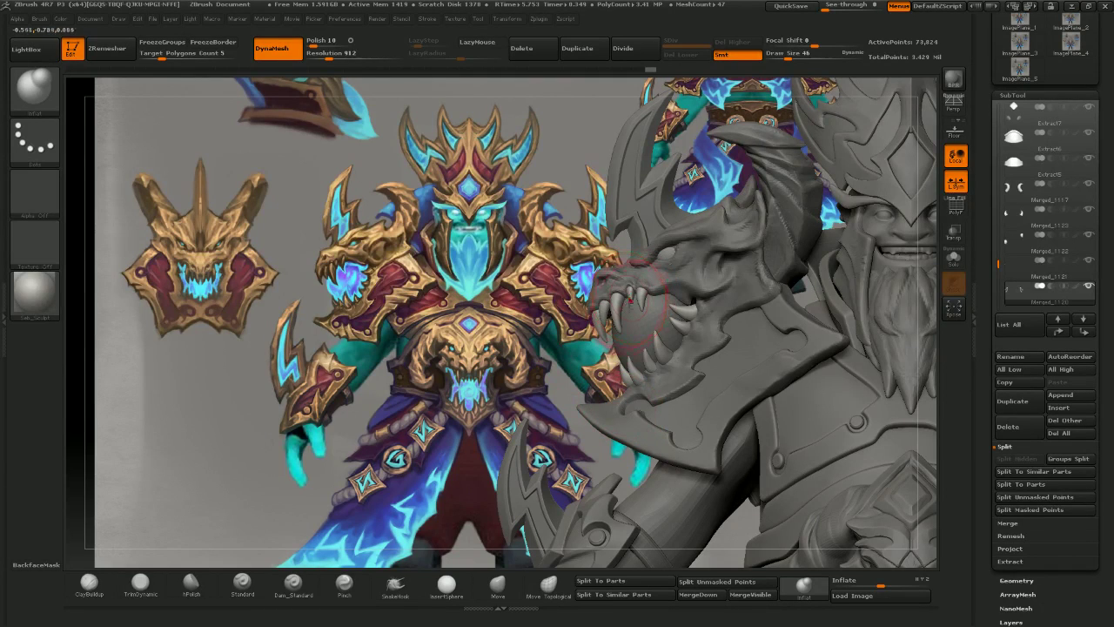
- Adjust the dragon's jaw behind the lower fangs with the Move brush at draw size 62, then reselect the fang subtool
left_click(499, 587)
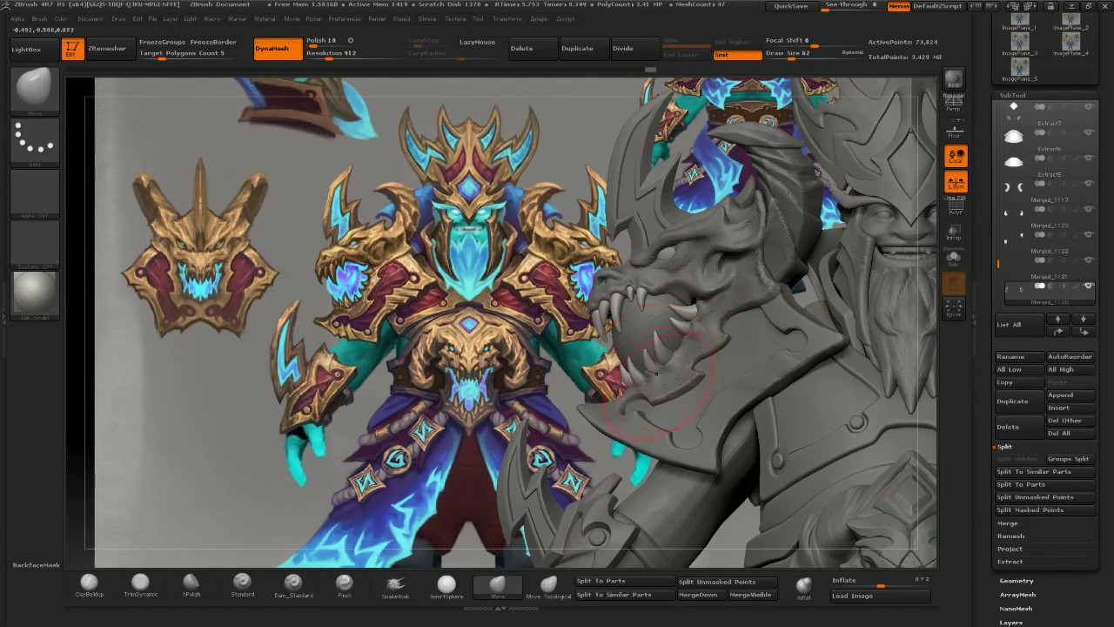
left_click(710, 338, "alt")
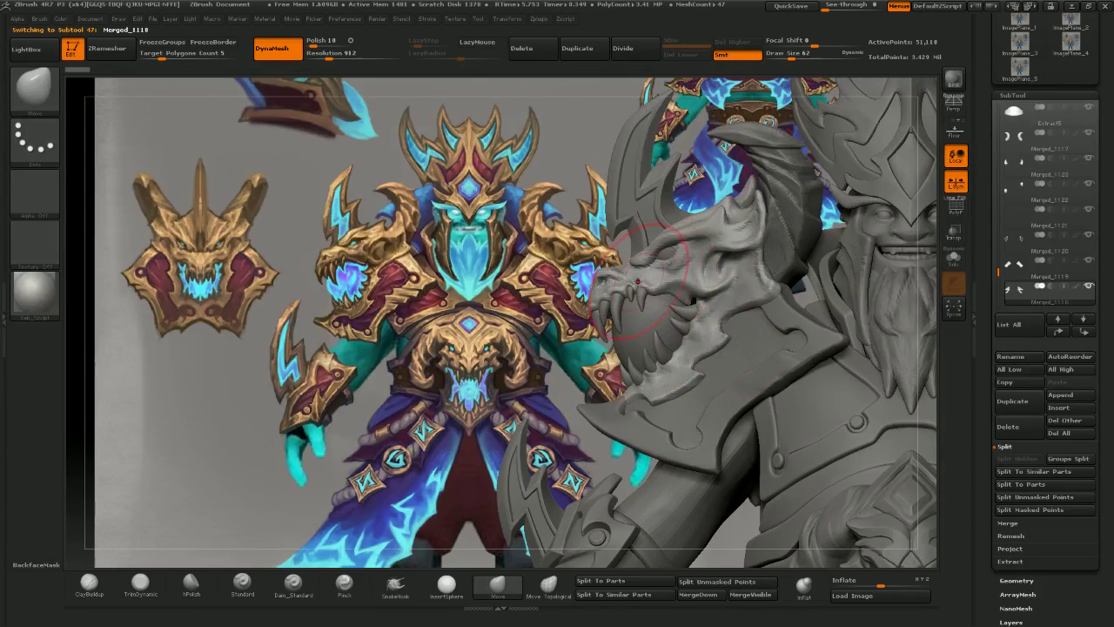
mouse_move(654, 367)
left_mouse_down()
mouse_move(666, 383)
mouse_move(685, 382)
mouse_move(667, 401)
mouse_move(691, 370)
left_mouse_up()
left_click(673, 401, "alt")
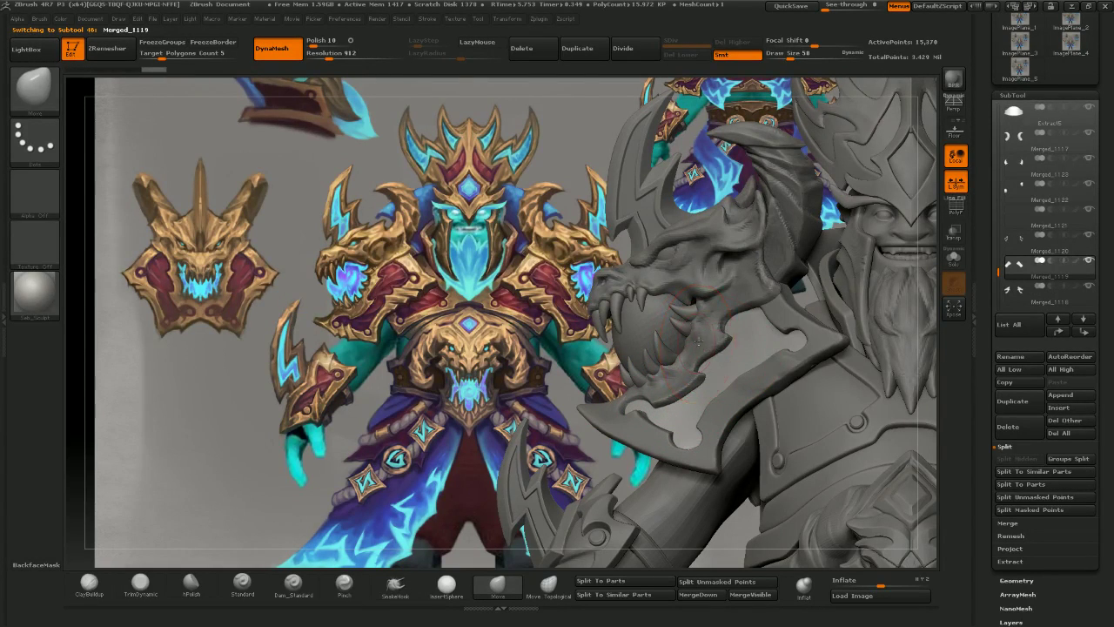
left_click(671, 367, "alt")
left_click(670, 361, "alt")
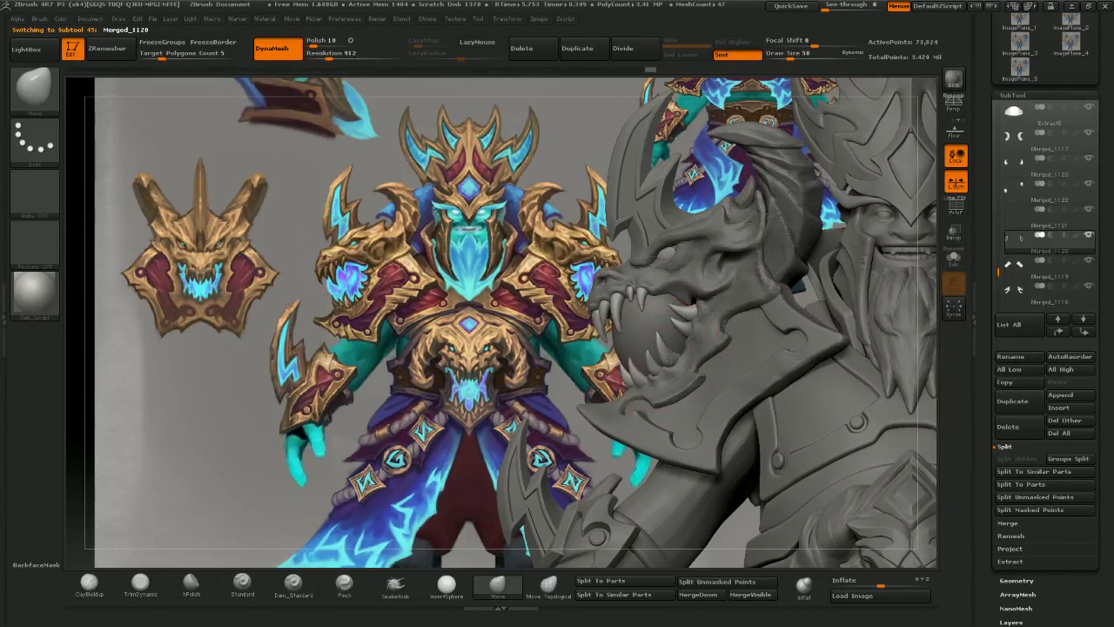
- Select the shoulder dragon's head and reshape its brow ridge with Move Topological at draw sizes 18 and 26
mouse_move(670, 361)
right_mouse_down()
mouse_move(654, 363)
mouse_move(734, 361)
mouse_move(712, 354)
mouse_move(709, 324)
mouse_move(732, 328)
mouse_move(720, 379)
mouse_move(708, 369)
mouse_move(724, 365)
right_mouse_up()
right_click_drag(654, 375, 861, 365)
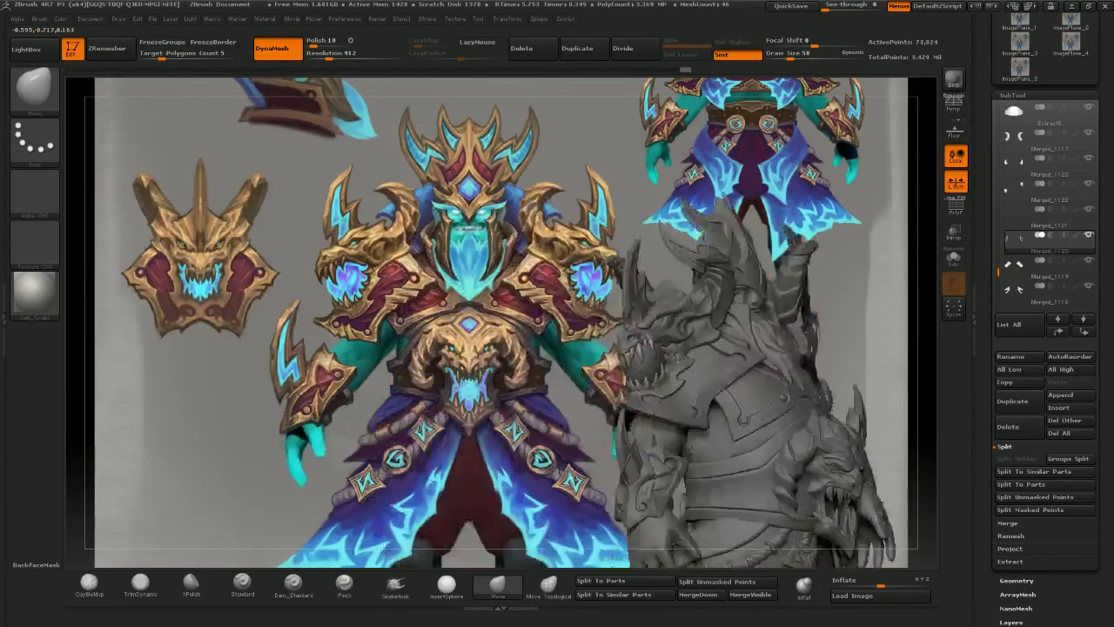
mouse_move(670, 404)
right_mouse_down()
mouse_move(715, 419)
mouse_move(696, 383)
right_mouse_up()
mouse_move(696, 383)
right_mouse_down("alt")
mouse_move(726, 435)
mouse_move(710, 411)
mouse_move(702, 442)
mouse_move(743, 396)
mouse_move(721, 380)
mouse_move(707, 397)
mouse_move(727, 421)
right_mouse_up("alt")
left_click(738, 395, "alt")
left_click(704, 391, "alt")
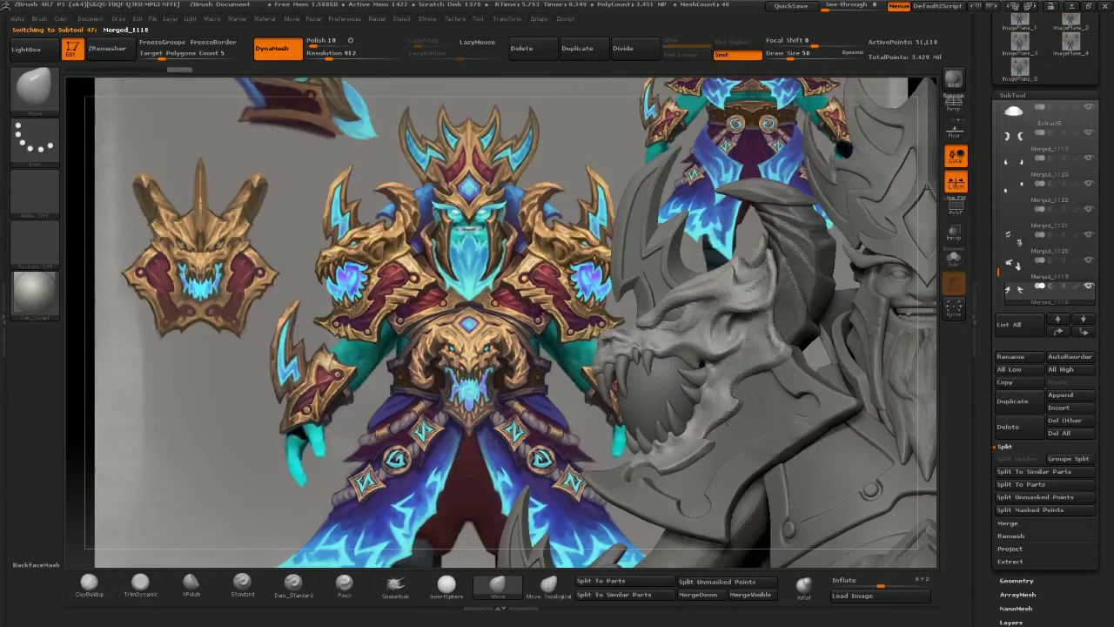
mouse_move(658, 396)
right_mouse_down()
mouse_move(802, 391)
mouse_move(645, 366)
mouse_move(637, 354)
mouse_move(670, 372)
right_mouse_up()
right_click_drag(616, 342, 690, 385, "ctrl")
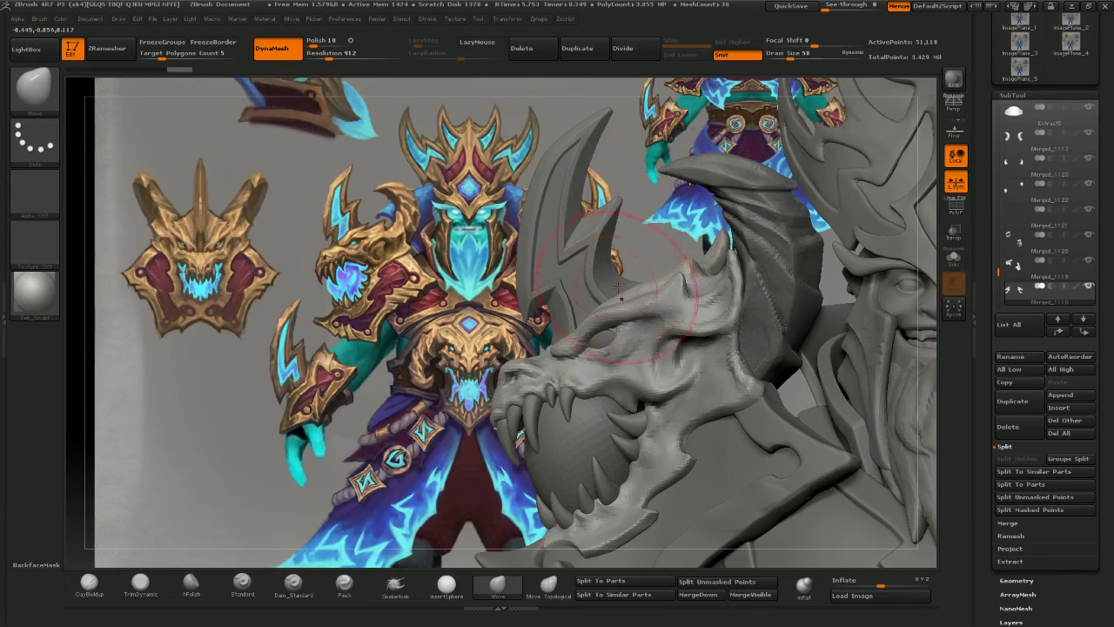
left_click(548, 586)
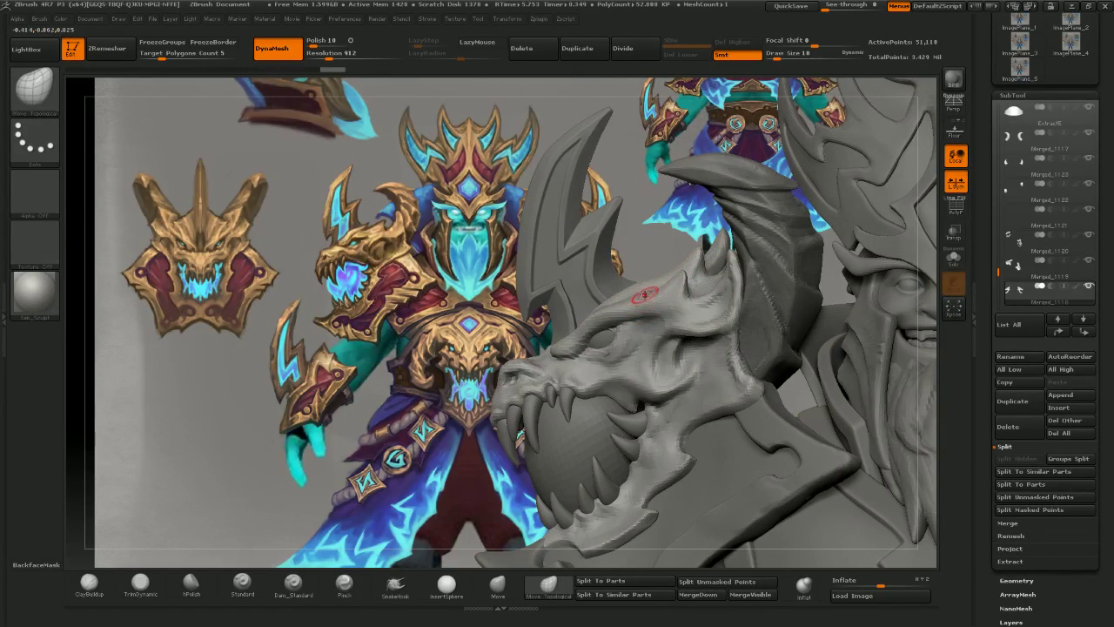
mouse_move(645, 261)
left_mouse_down()
mouse_move(658, 286)
mouse_move(681, 282)
left_mouse_up()
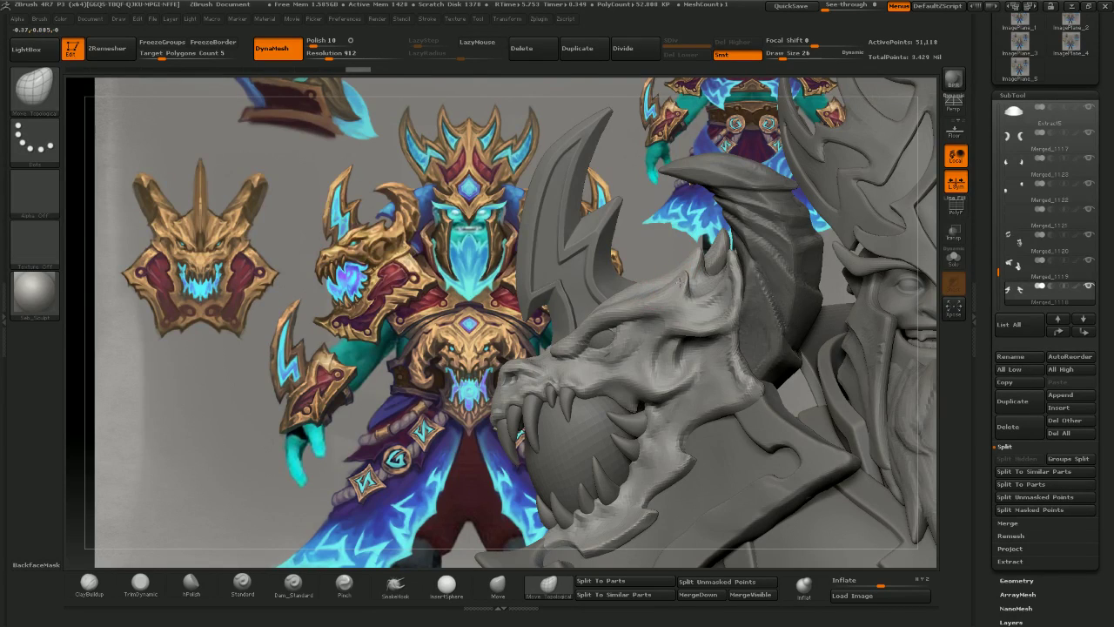
mouse_move(755, 227)
left_mouse_down()
mouse_move(621, 207)
mouse_move(681, 273)
mouse_move(707, 183)
mouse_move(753, 293)
mouse_move(827, 296)
mouse_move(654, 291)
left_mouse_up()
left_click_drag(726, 291, 670, 294)
- Select the character's beard and adjust its strands with Move Topological at draw size 22
left_click_drag(584, 301, 620, 301, "alt")
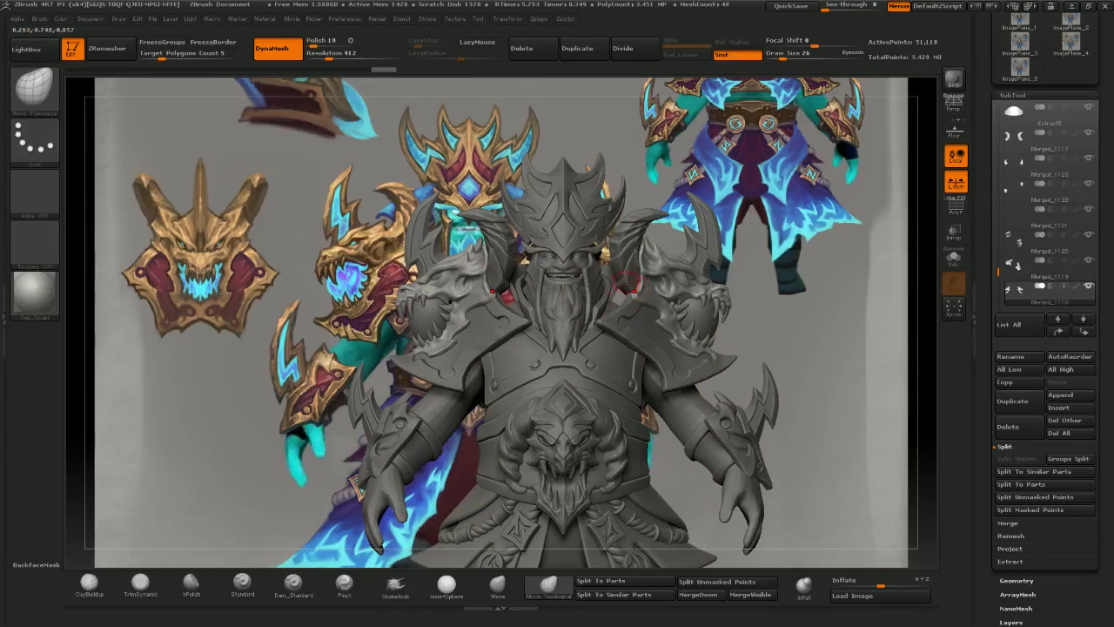
right_click_drag(671, 343, 703, 275, "alt")
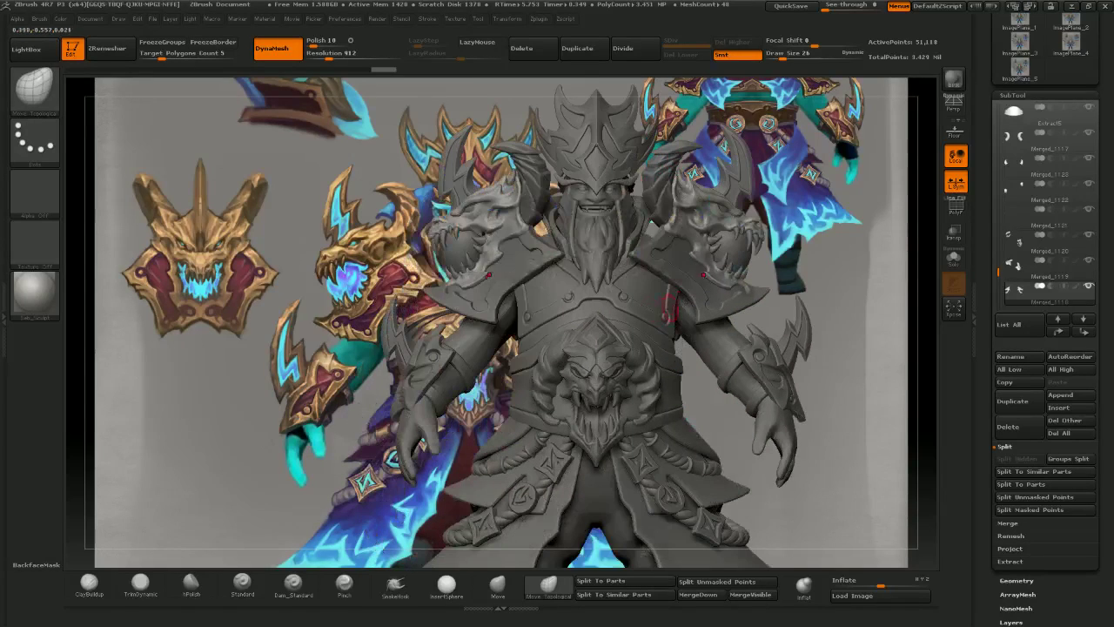
left_click(593, 257, "alt")
mouse_move(622, 224)
right_mouse_down("ctrl")
mouse_move(612, 272)
mouse_move(579, 264)
right_mouse_up("ctrl")
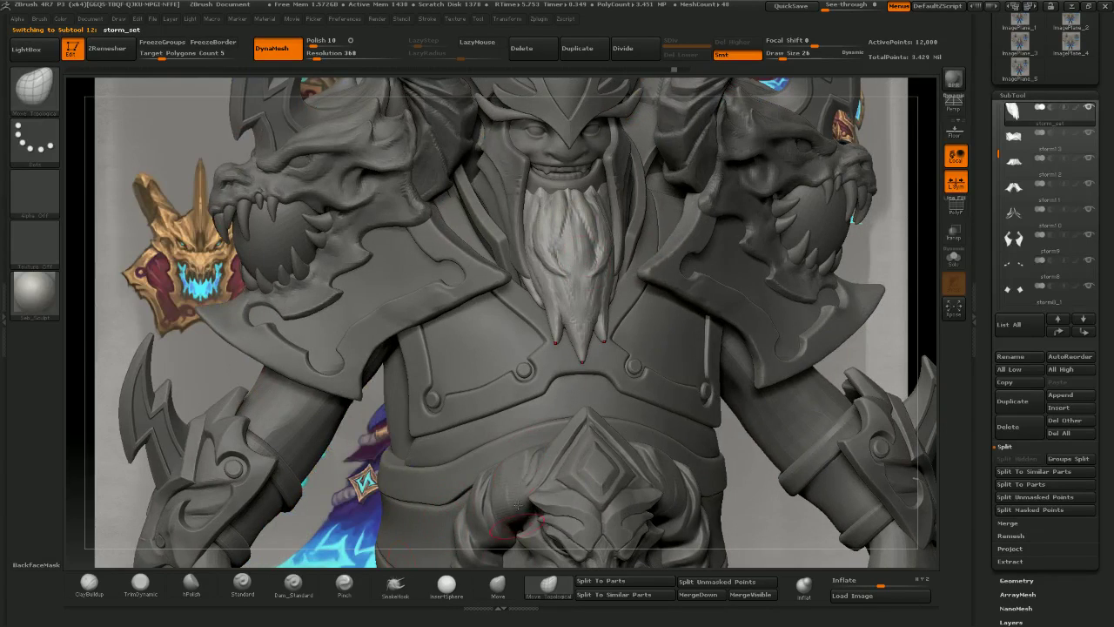
mouse_move(562, 269)
left_mouse_down()
mouse_move(563, 290)
mouse_move(566, 281)
left_mouse_up()
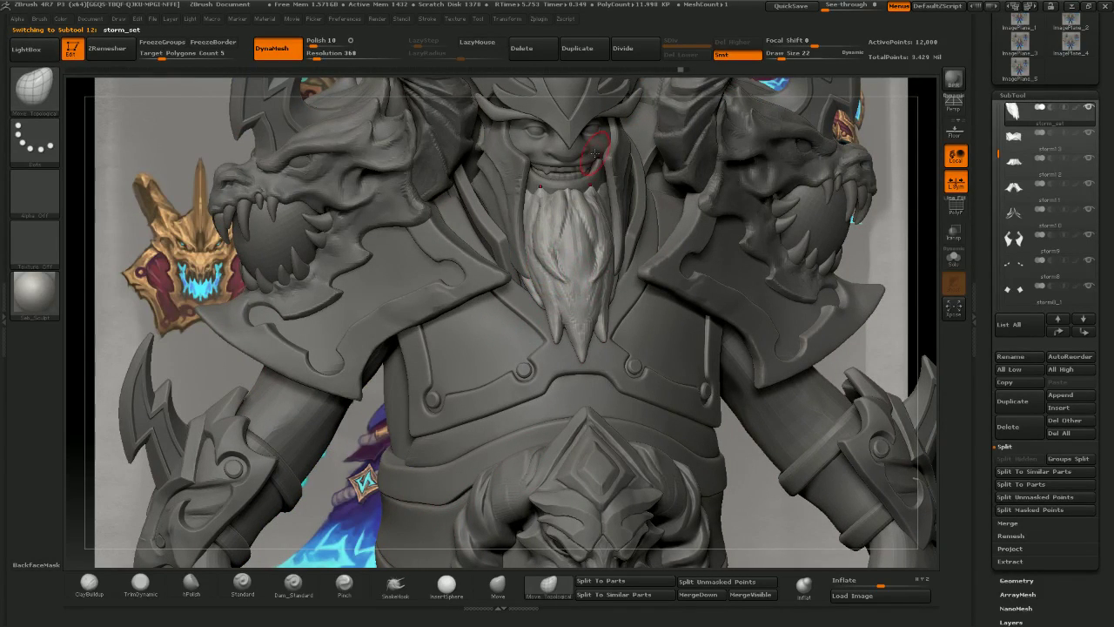
right_click_drag(595, 154, 600, 87, "ctrl")
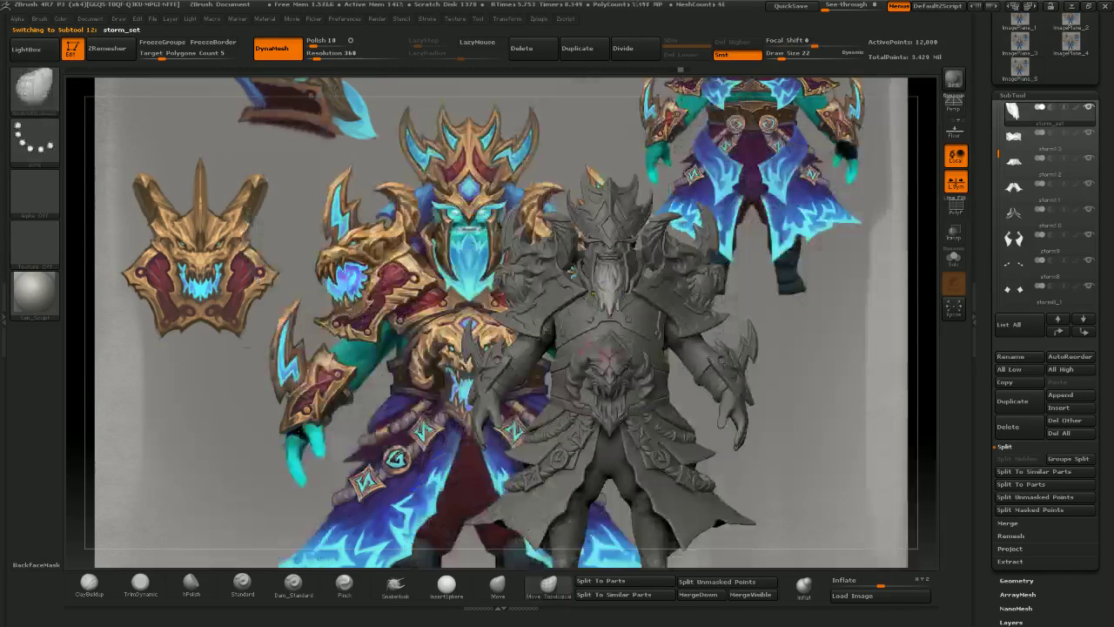
- Select the belt dragon face and reshape its brow and eye area with the Move brush at draw sizes 22 and 18
mouse_move(644, 374)
right_mouse_down("alt")
mouse_move(632, 325)
mouse_move(616, 385)
mouse_move(660, 345)
mouse_move(675, 389)
mouse_move(666, 383)
right_mouse_up("alt")
left_click(678, 310, "alt")
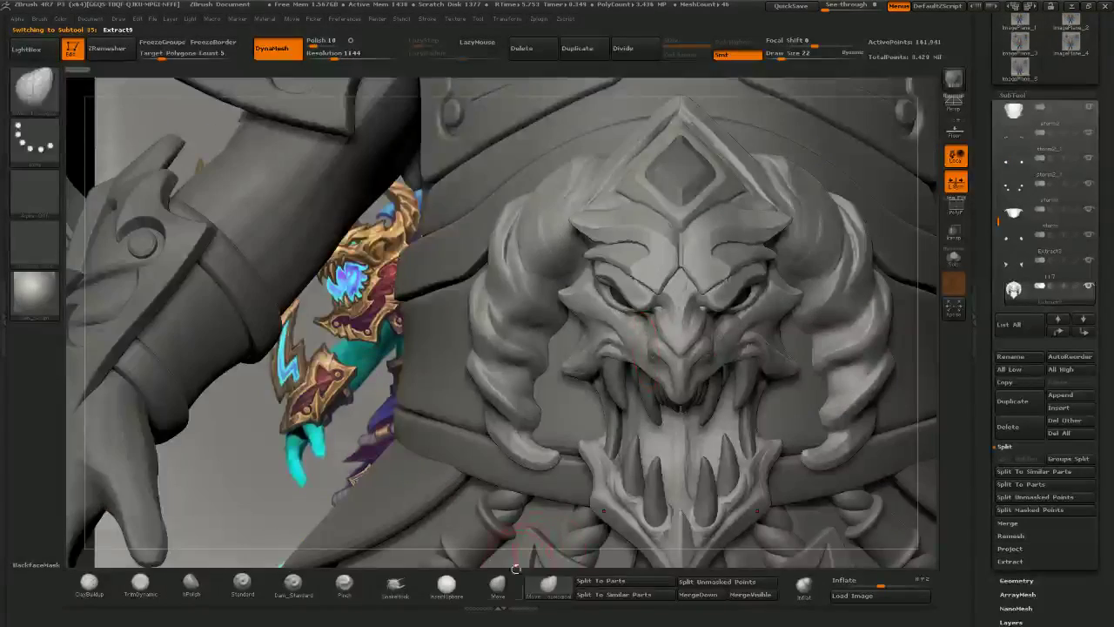
left_click(497, 584)
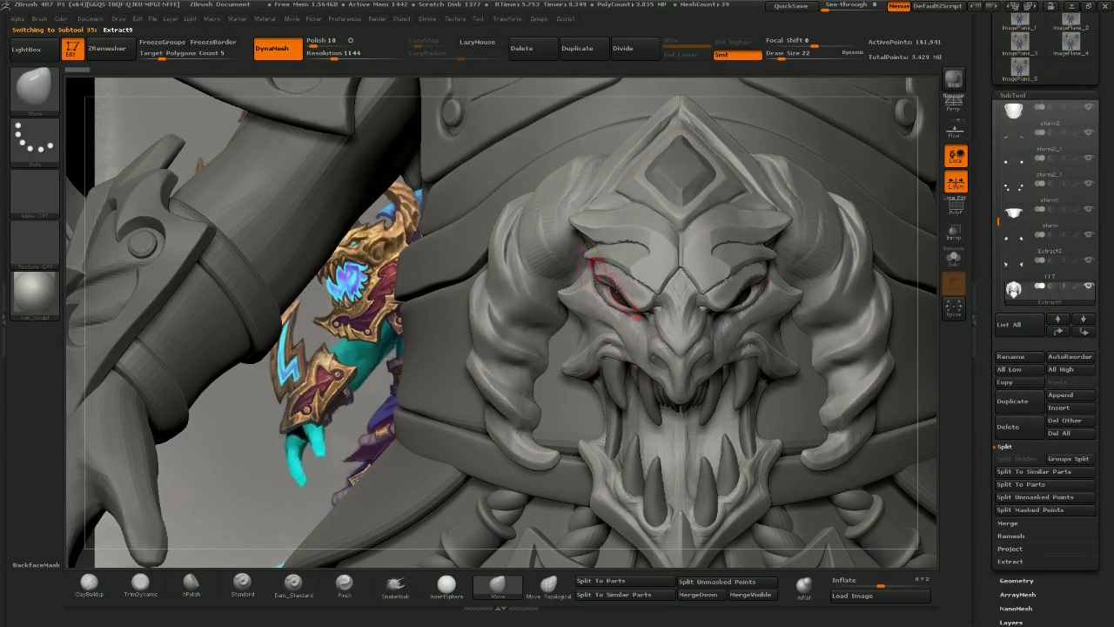
left_click_drag(640, 271, 634, 279)
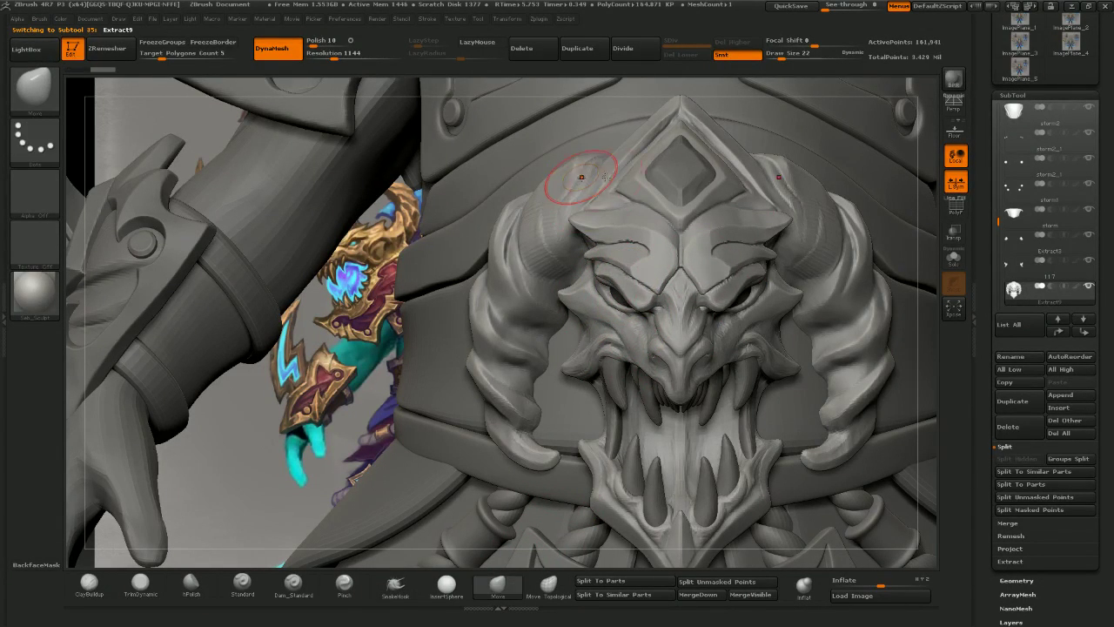
left_click_drag(570, 218, 602, 207)
left_click_drag(607, 210, 605, 208)
left_click_drag(594, 214, 594, 215)
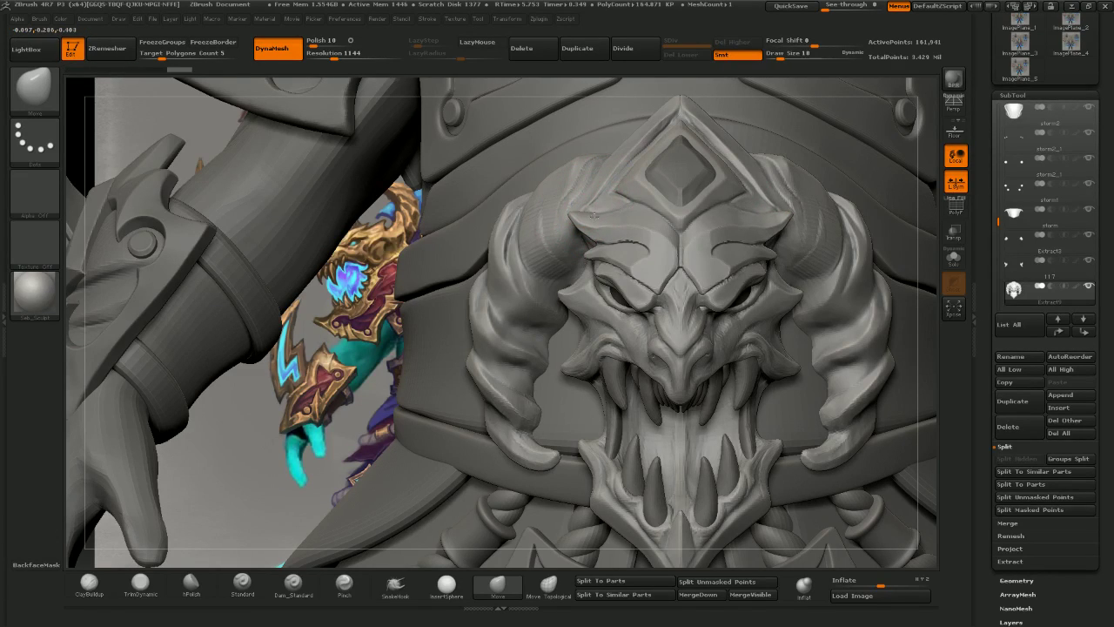
- Select the belt rope subtool and thicken the ropes with the Inflate deformation
right_click_drag(699, 249, 729, 254)
right_click_drag(723, 311, 664, 306, "ctrl")
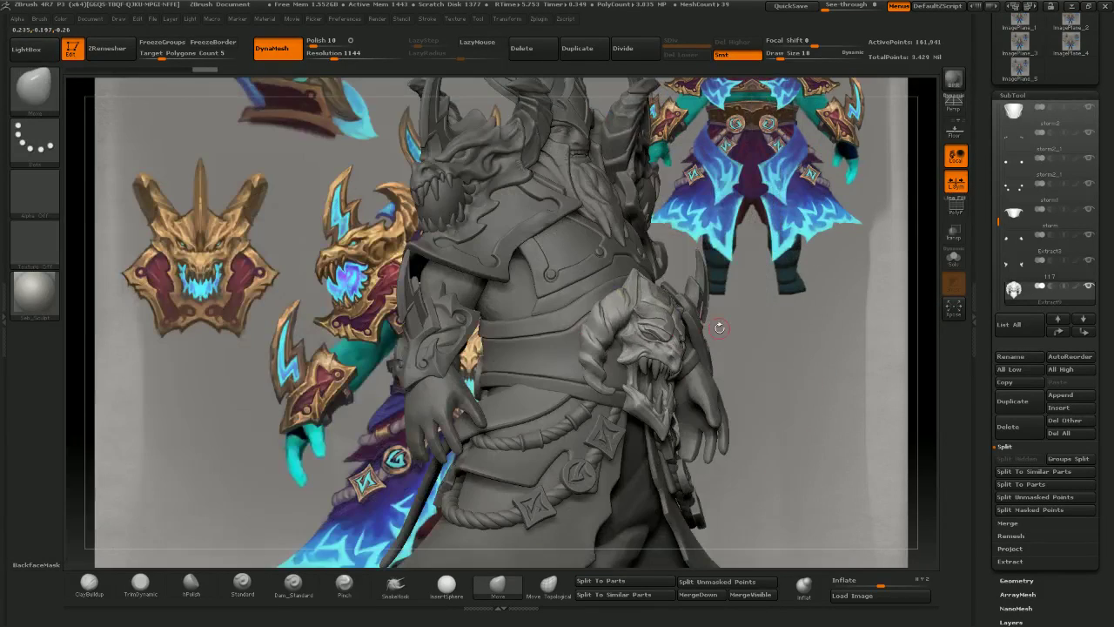
left_click_drag(719, 327, 701, 321)
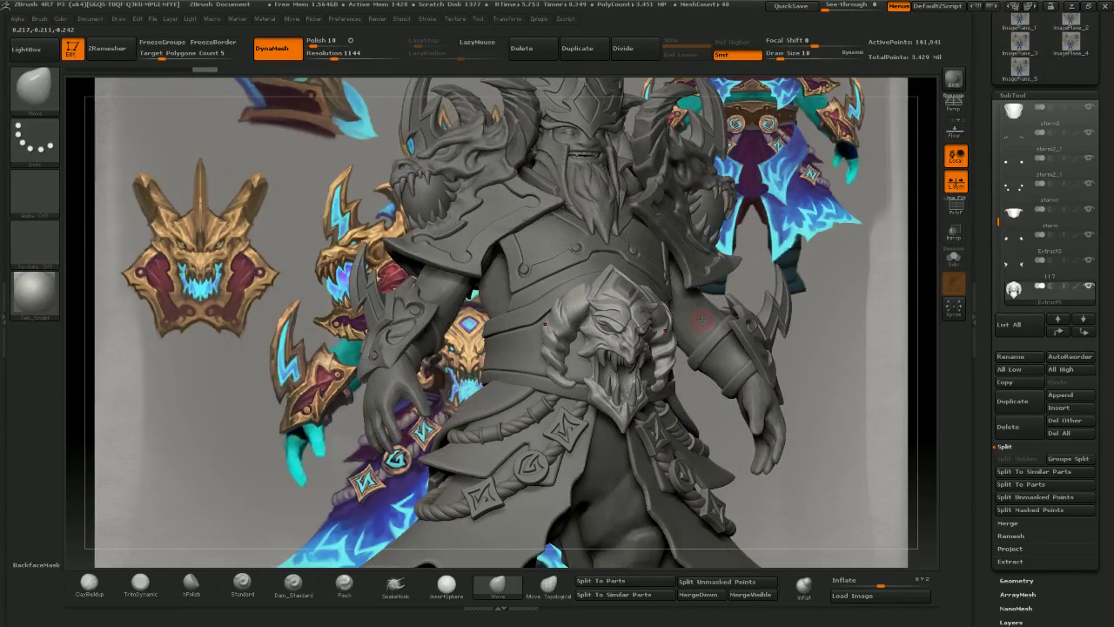
mouse_move(684, 318)
right_mouse_down("shift")
mouse_move(522, 370)
mouse_move(619, 361)
right_mouse_up("shift")
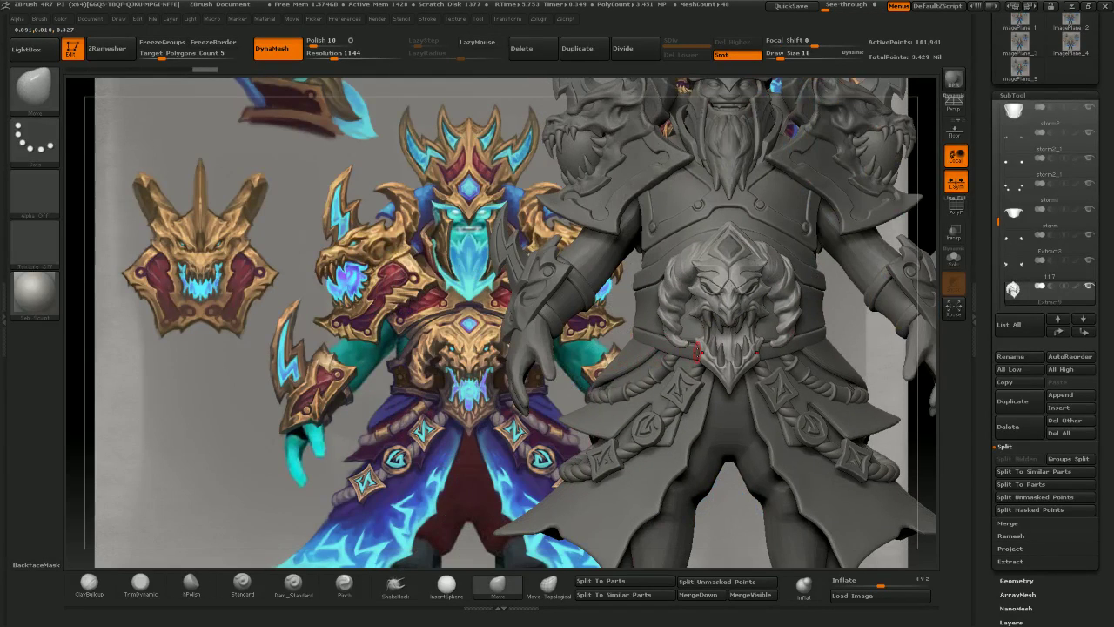
left_click(666, 419, "alt")
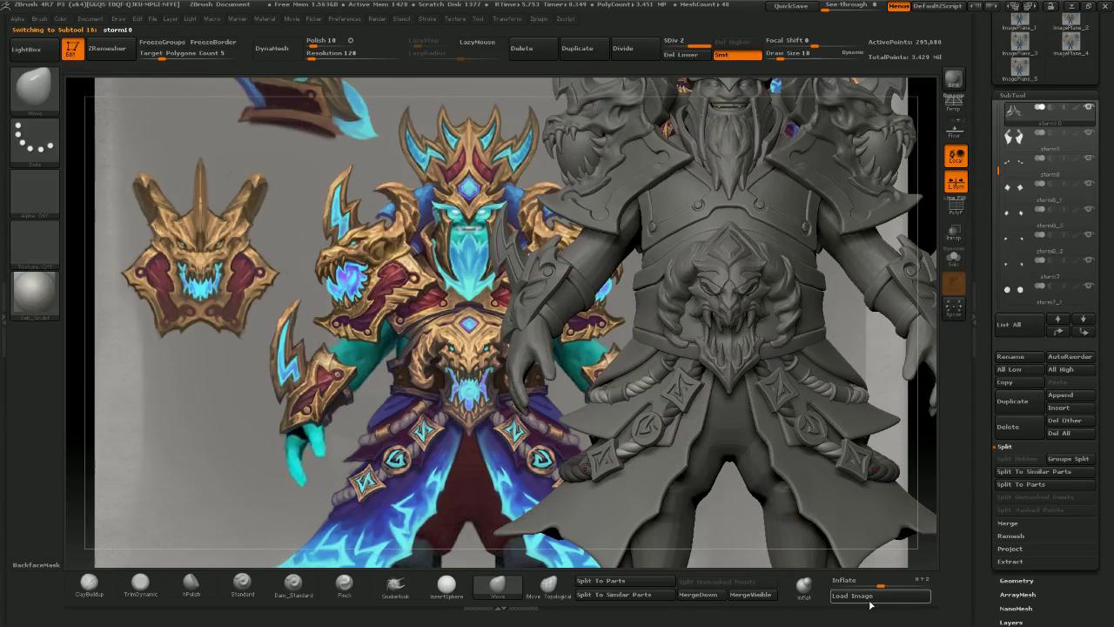
left_click_drag(155, 319, 246, 337, "ctrl")
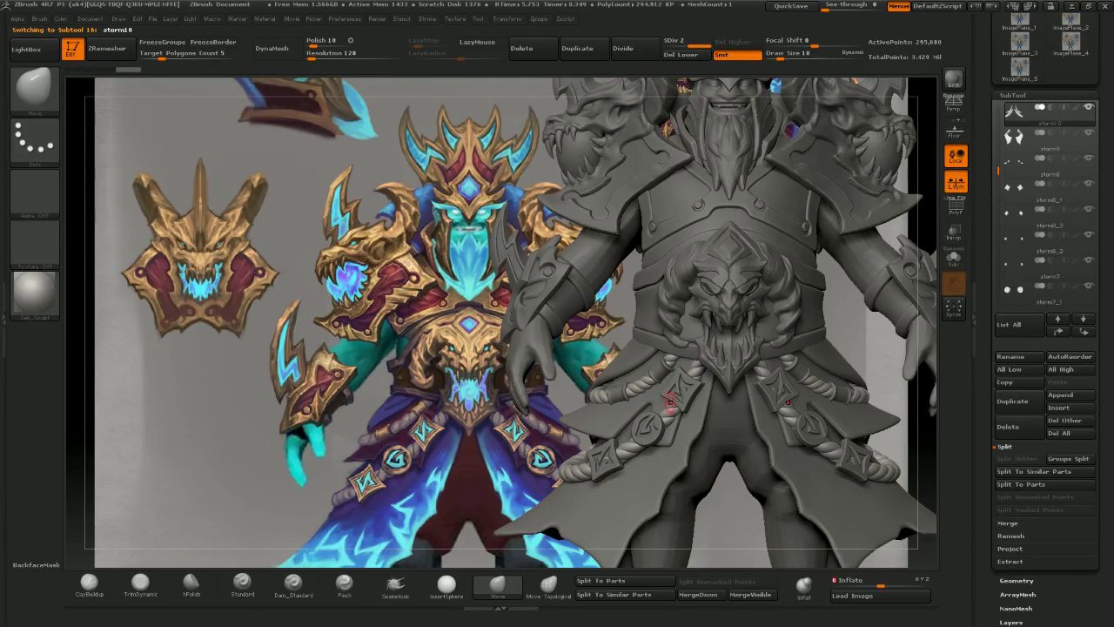
key("Return")
right_click_drag(731, 460, 651, 407, "alt")
left_click_drag(651, 407, 670, 413)
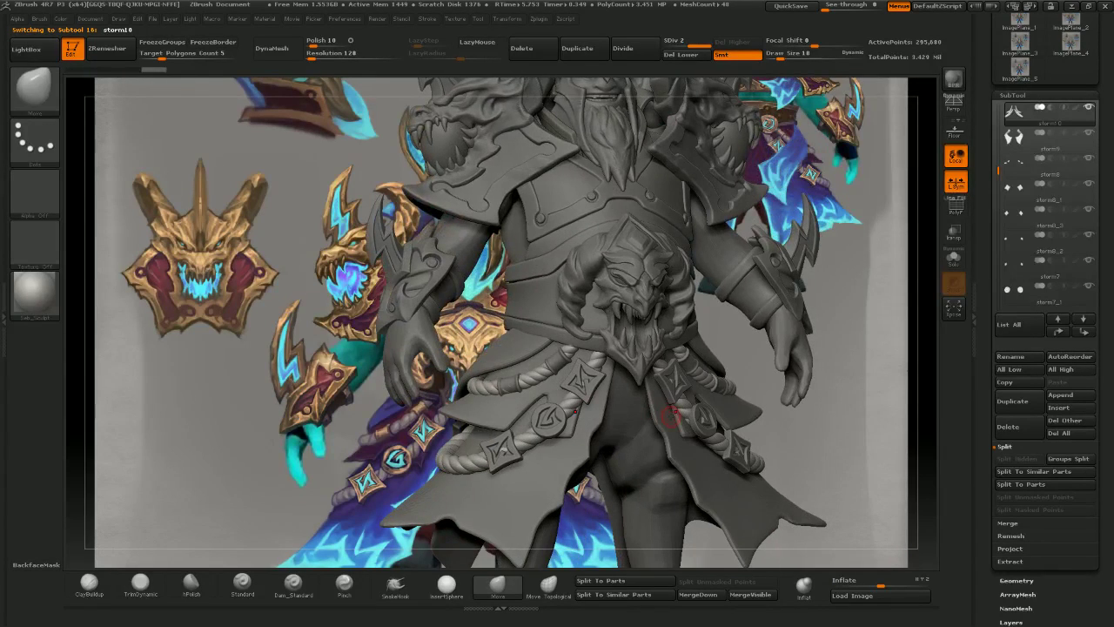
mouse_move(587, 391)
right_mouse_down("ctrl")
mouse_move(622, 300)
mouse_move(709, 283)
right_mouse_up("ctrl")
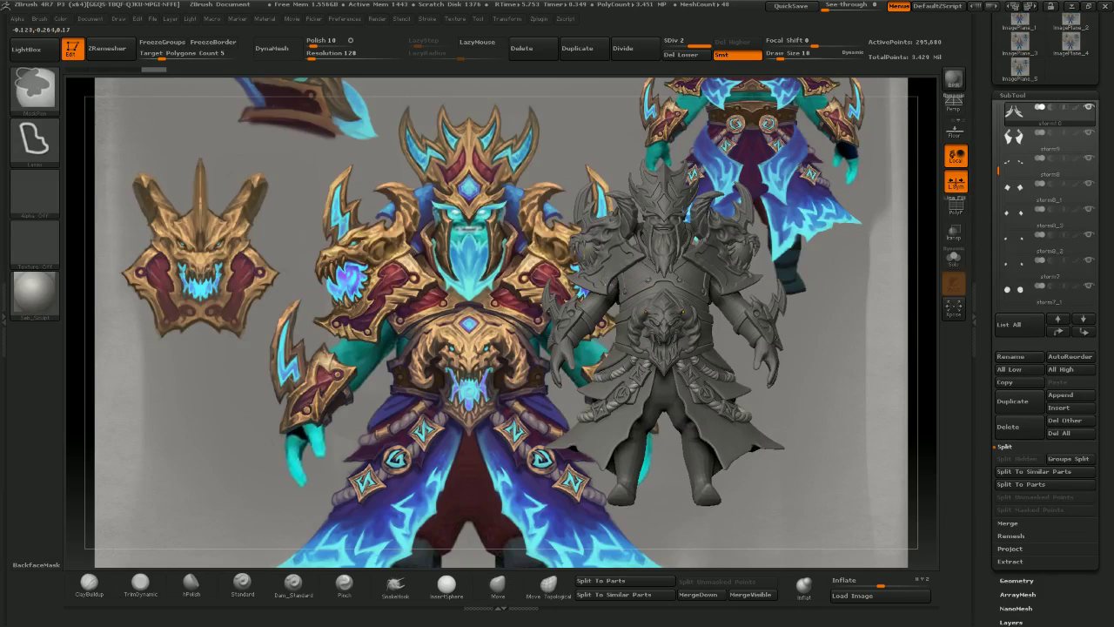
- Select the shoulder plate's metal trim and reshape its front edge with Move Topological at draw sizes 34 and 50
mouse_move(599, 268)
right_mouse_down("ctrl")
mouse_move(581, 256)
mouse_move(642, 280)
mouse_move(709, 356)
right_mouse_up("ctrl")
left_click(584, 254, "alt")
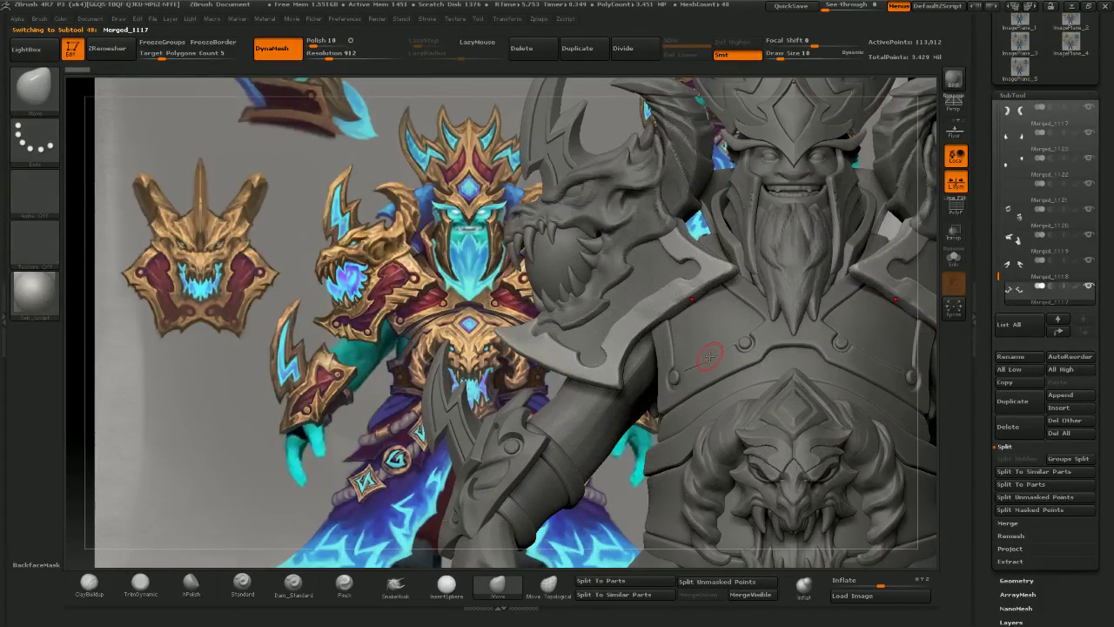
left_click(548, 582)
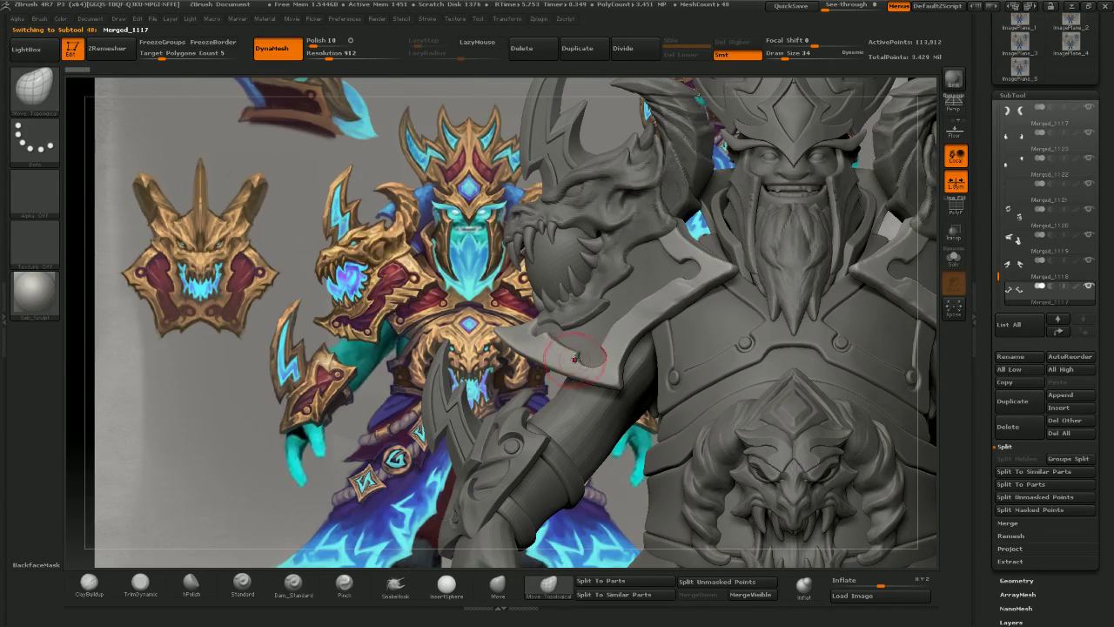
mouse_move(585, 367)
left_mouse_down()
mouse_move(586, 353)
mouse_move(599, 360)
mouse_move(627, 326)
left_mouse_up()
key("bracketleft")
key("bracketright")
right_click_drag(623, 329, 678, 327)
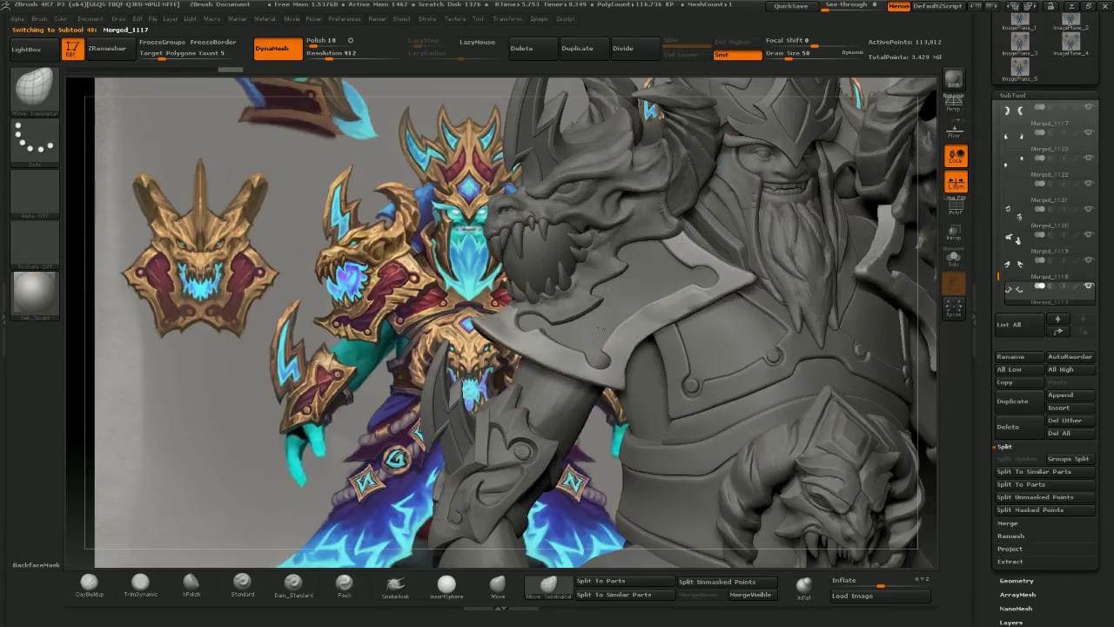
key("bracketright")
key("bracketright")
left_click_drag(630, 321, 658, 293)
mouse_move(607, 339)
left_mouse_down()
mouse_move(588, 354)
mouse_move(606, 344)
left_mouse_up()
- Refine the outer pointed tip of the shoulder trim with Move Topological at draw sizes 22 and 26
key("bracketleft")
key("bracketleft")
key("bracketleft")
key("bracketleft")
key("[")
key("[")
key("[")
left_click_drag(365, 436, 409, 435)
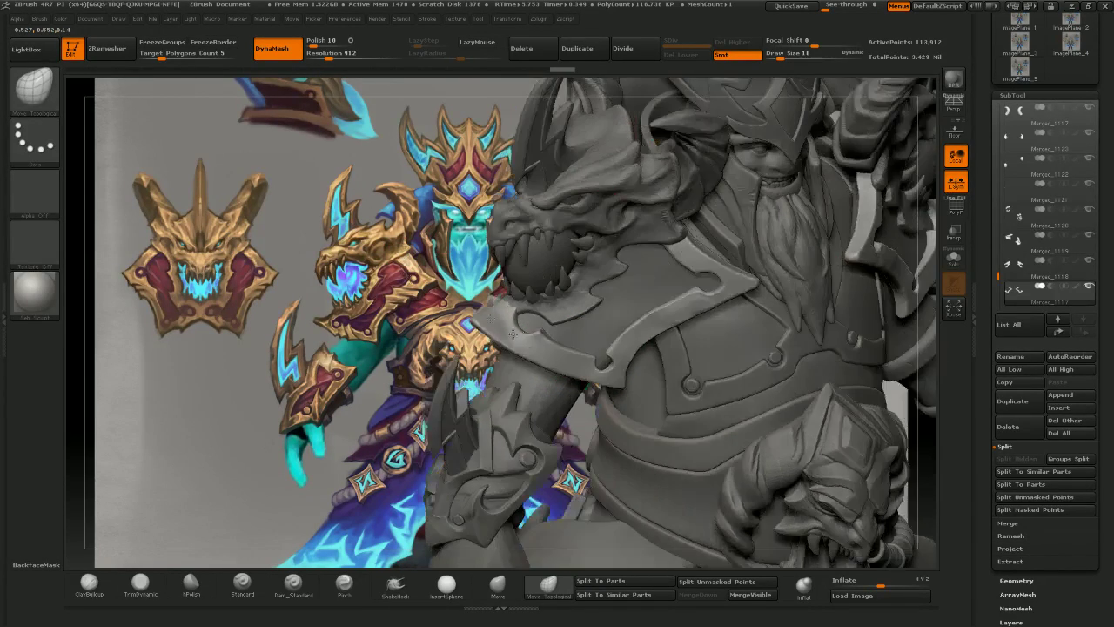
left_click_drag(513, 326, 520, 324)
key("bracketright")
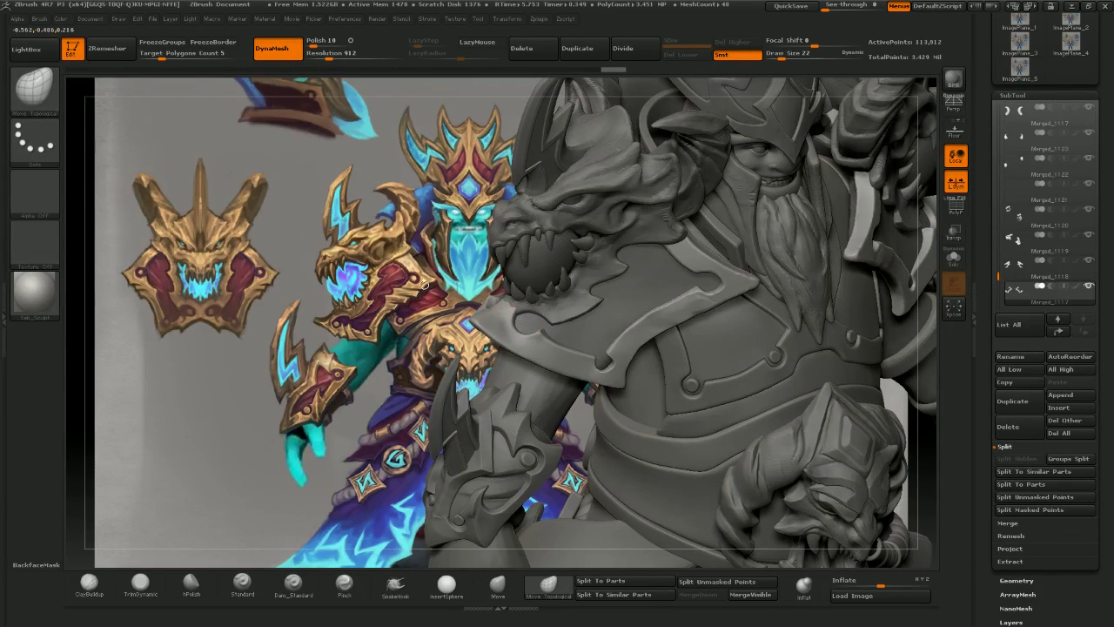
left_click_drag(425, 286, 364, 237)
left_click_drag(477, 330, 474, 326)
left_click_drag(409, 348, 394, 345)
key("bracketright")
left_click_drag(504, 325, 502, 317)
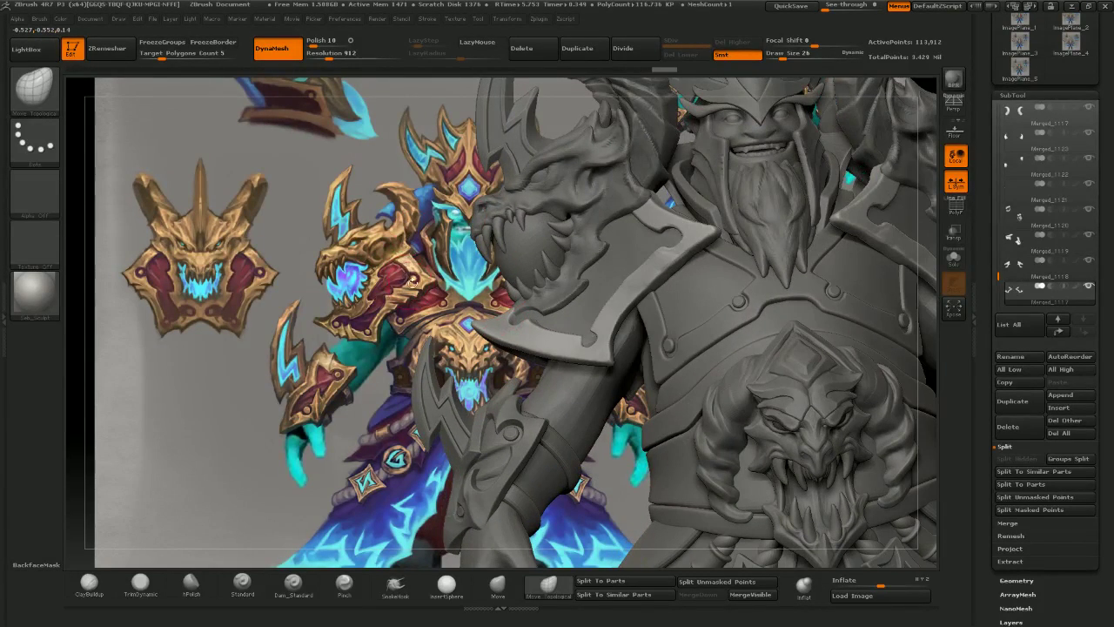
left_click_drag(384, 263, 388, 292)
left_click_drag(409, 335, 379, 365)
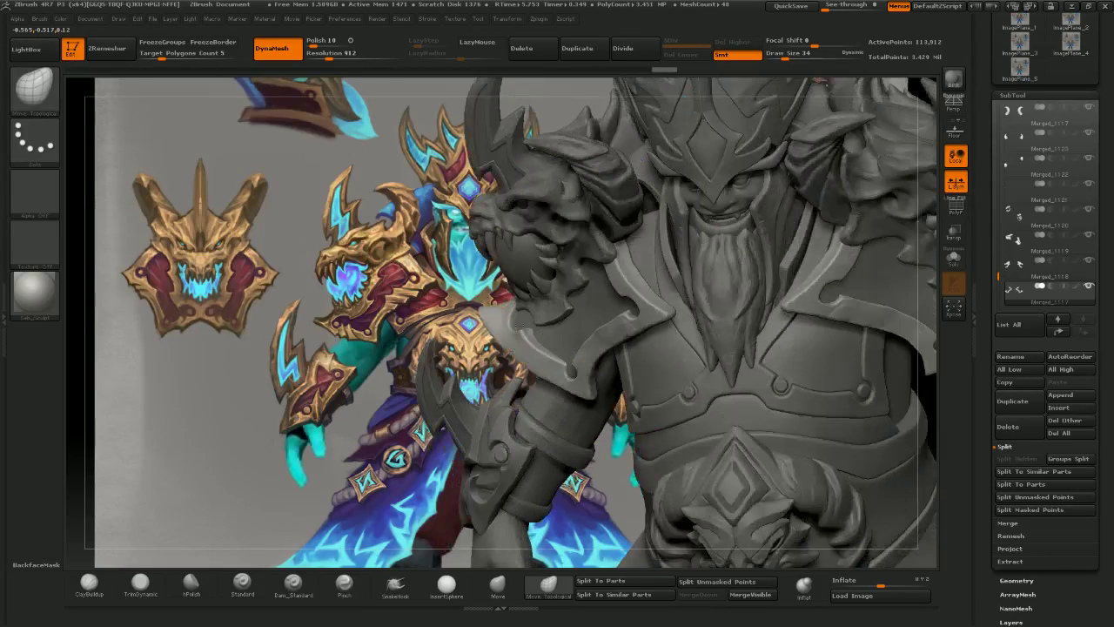
- Adjust the shoulder trim's outer edge and its upper end beside the beard with larger Move Topological strokes, including draw size 42
key("bracketright")
key("bracketright")
key("bracketright")
left_click_drag(528, 334, 529, 339)
left_click_drag(413, 348, 370, 338)
key("bracketleft")
left_click_drag(537, 330, 529, 332)
mouse_move(446, 292)
left_mouse_down()
mouse_move(494, 261)
mouse_move(493, 293)
left_mouse_up()
left_click_drag(427, 301, 475, 306)
right_click_drag(654, 272, 657, 272)
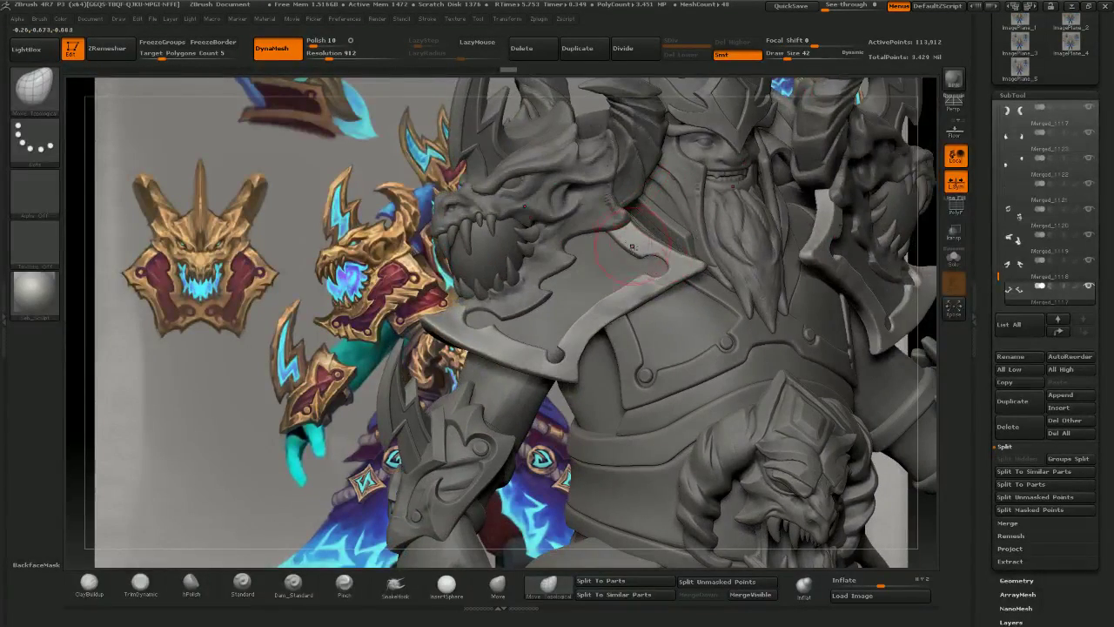
mouse_move(633, 247)
left_mouse_down()
mouse_move(665, 259)
mouse_move(642, 271)
mouse_move(658, 270)
mouse_move(655, 304)
left_mouse_up()
- Isolate the shoulder trim by hiding all other subtools and choose the ClayBuildup brush at draw size 22
key("[")
key("[")
key("]")
key("[")
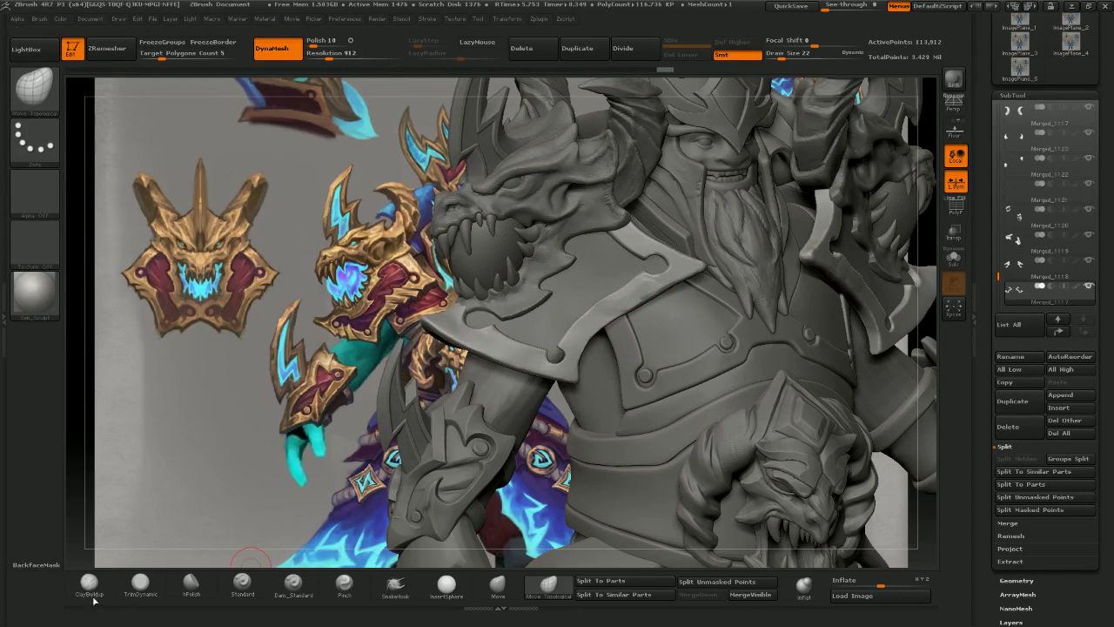
left_click(92, 592)
left_click(1088, 287)
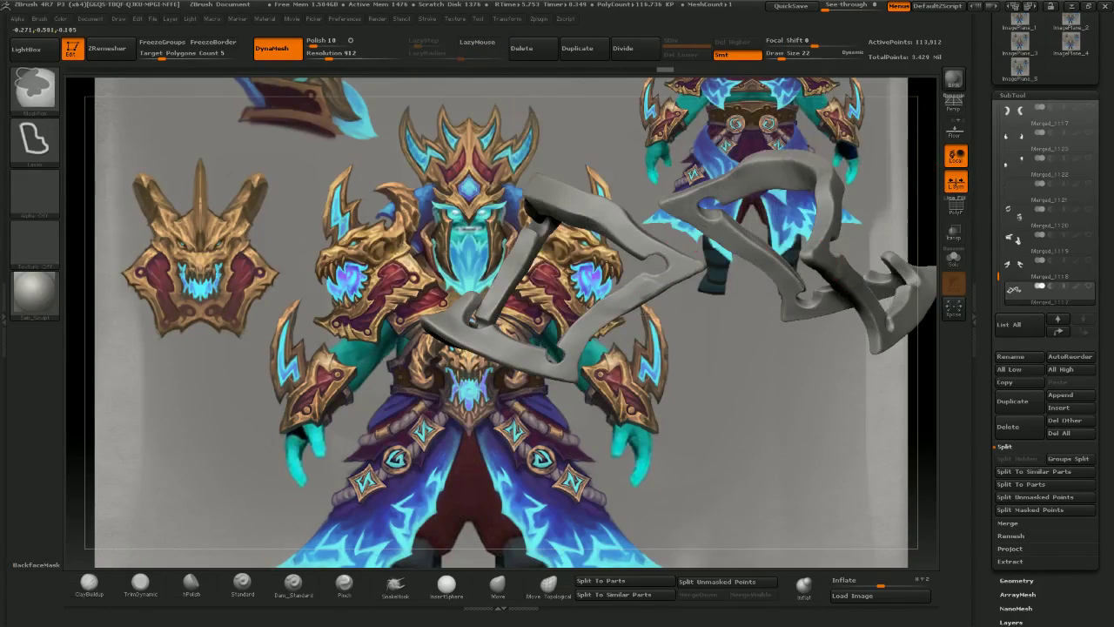
mouse_move(736, 287)
right_mouse_down("ctrl")
mouse_move(723, 383)
mouse_move(696, 353)
right_mouse_up("ctrl")
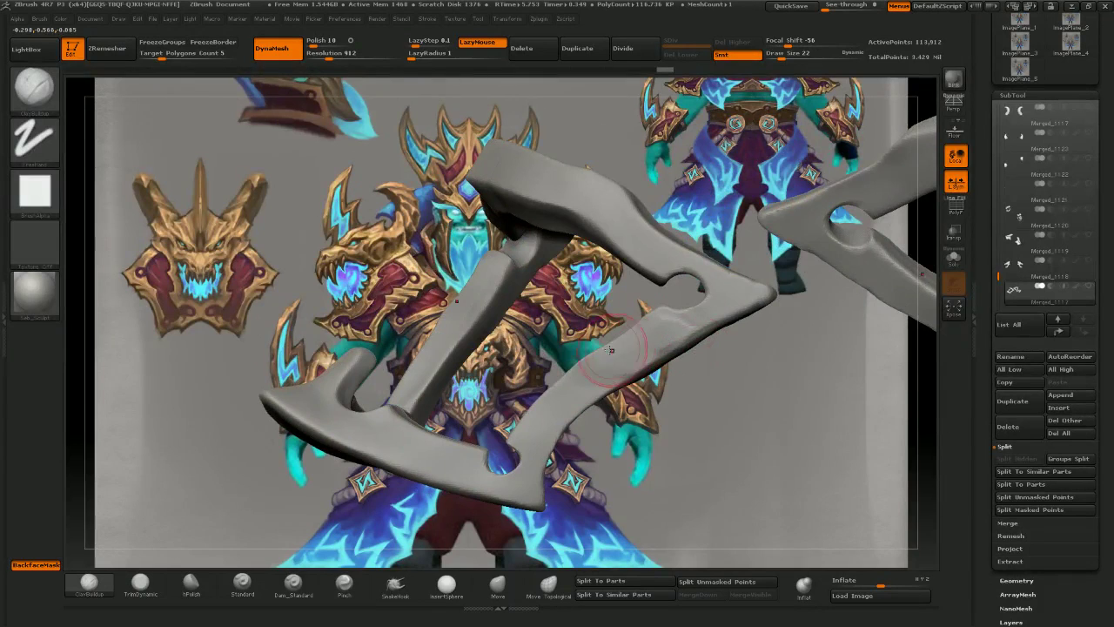
- Build up the surface of the trim's front bar between the round notches using ClayBuildup at draw sizes 14 and 18
right_click_drag(656, 414, 691, 447)
key("bracketleft")
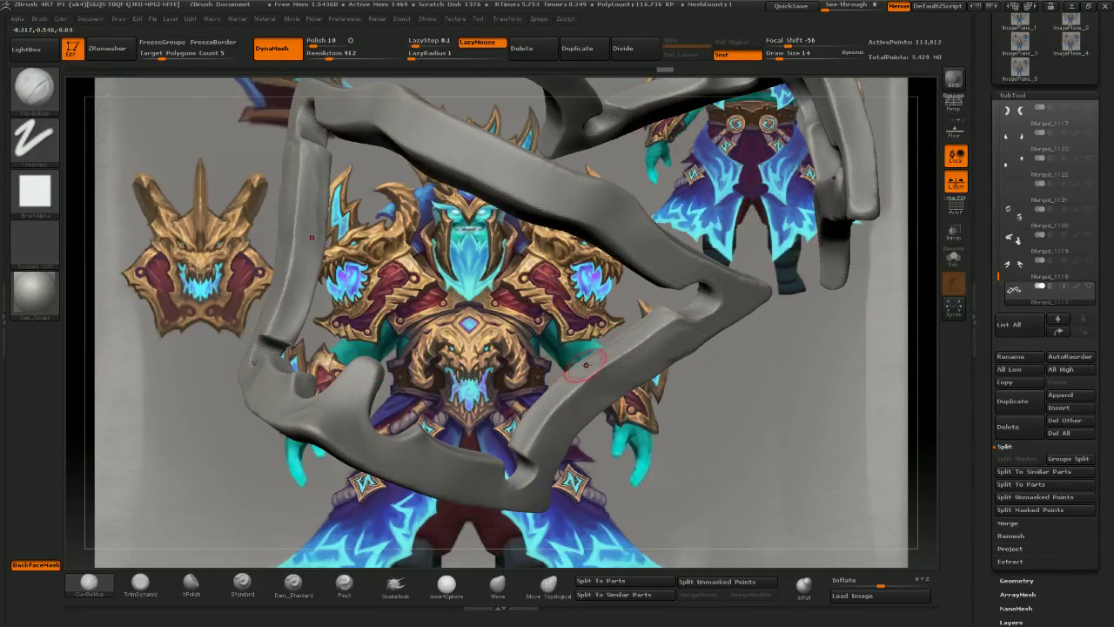
left_click_drag(588, 367, 615, 354)
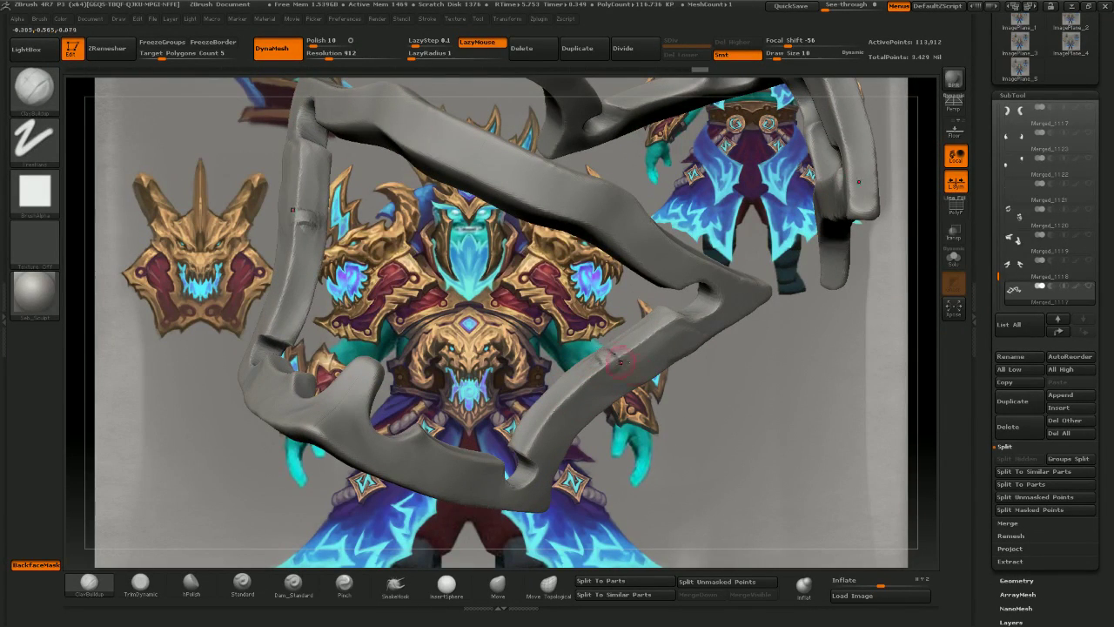
right_click_drag(623, 348, 641, 294)
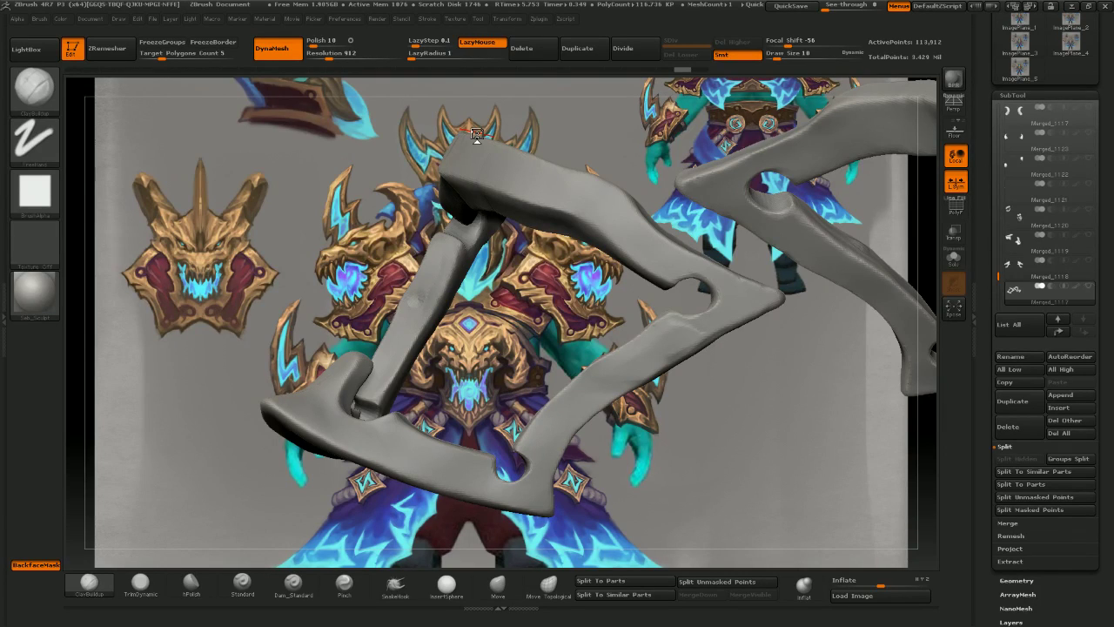
left_click_drag(509, 252, 582, 262)
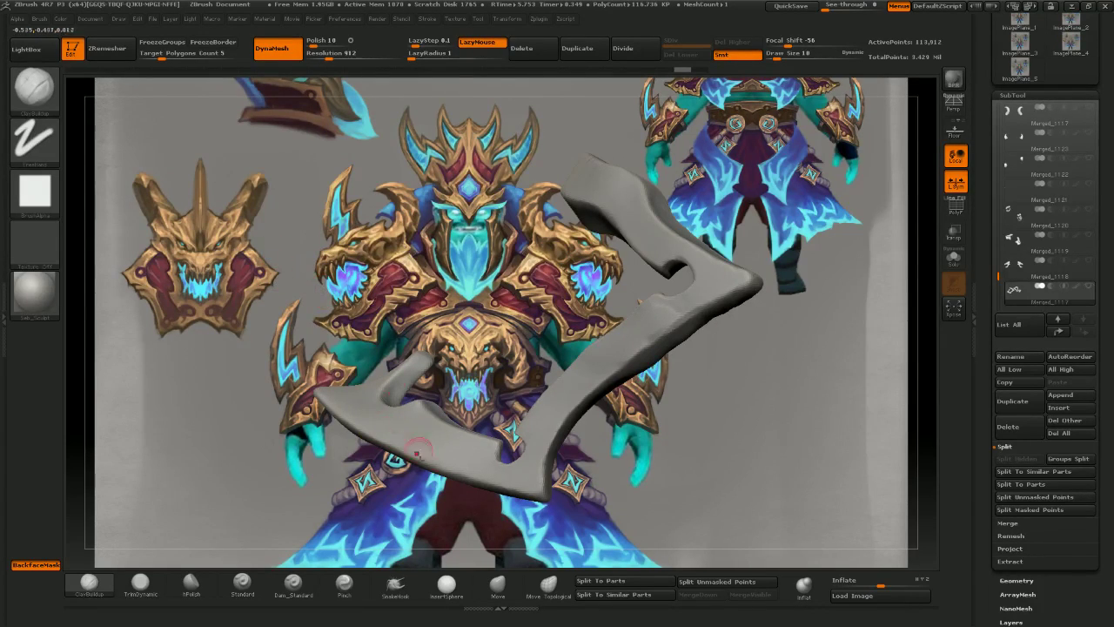
- Carve the first crosswise grooves into the trim's front bar with Dam_Standard at draw sizes 8 and 7
left_click(292, 583)
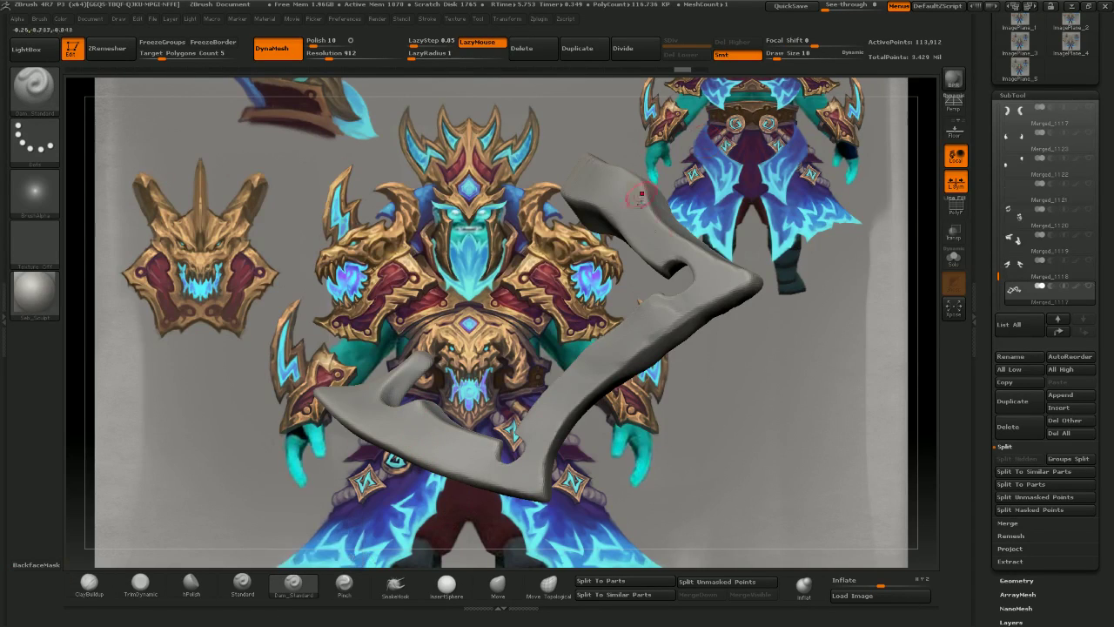
left_click_drag(558, 303, 582, 294)
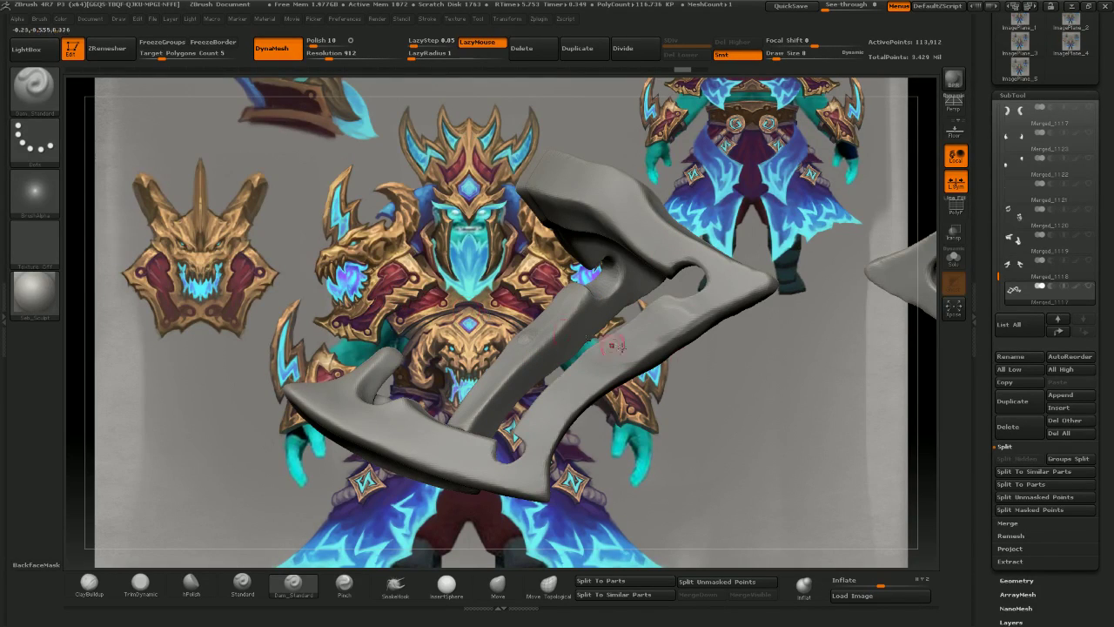
left_click_drag(588, 359, 646, 363)
mouse_move(604, 334)
left_mouse_down()
mouse_move(699, 355)
mouse_move(618, 339)
mouse_move(699, 336)
mouse_move(622, 336)
mouse_move(672, 314)
left_mouse_up()
mouse_move(916, 269)
left_mouse_down("shift")
mouse_move(849, 277)
mouse_move(814, 296)
left_mouse_up("shift")
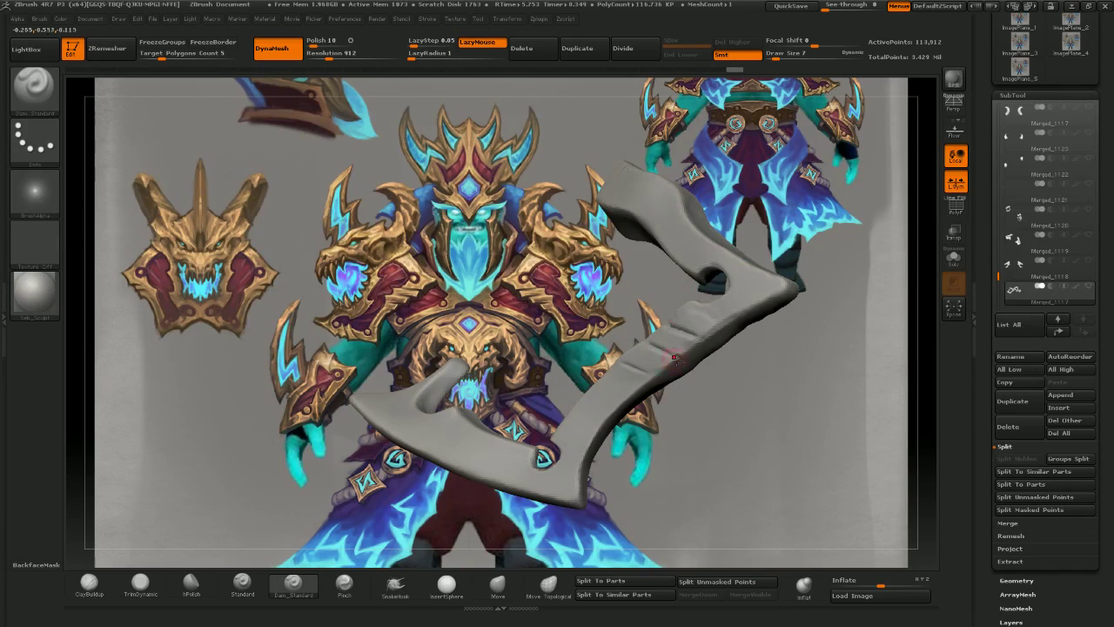
right_click_drag(674, 357, 678, 358)
mouse_move(678, 358)
left_mouse_down()
mouse_move(700, 368)
mouse_move(716, 339)
left_mouse_up()
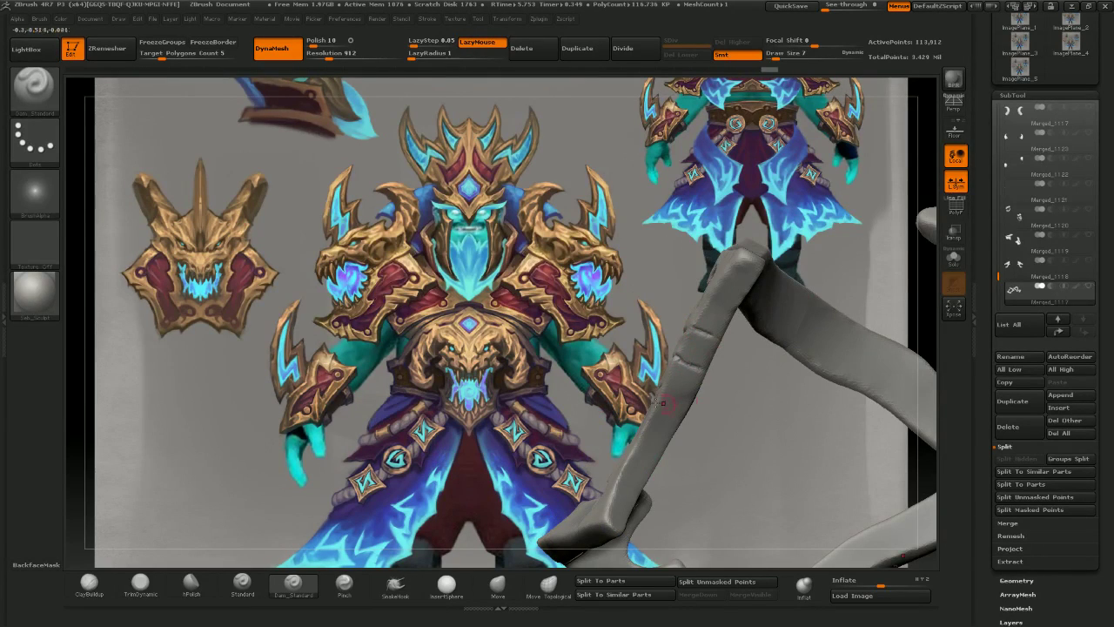
- Deepen the grooves and add more along the trim's front bar and side faces with Dam_Standard at draw size 7
right_click_drag(674, 390, 646, 385)
mouse_move(642, 383)
left_mouse_down()
mouse_move(660, 388)
mouse_move(694, 336)
mouse_move(691, 366)
mouse_move(661, 359)
left_mouse_up()
mouse_move(660, 318)
left_mouse_down()
mouse_move(626, 323)
mouse_move(678, 314)
mouse_move(607, 372)
left_mouse_up()
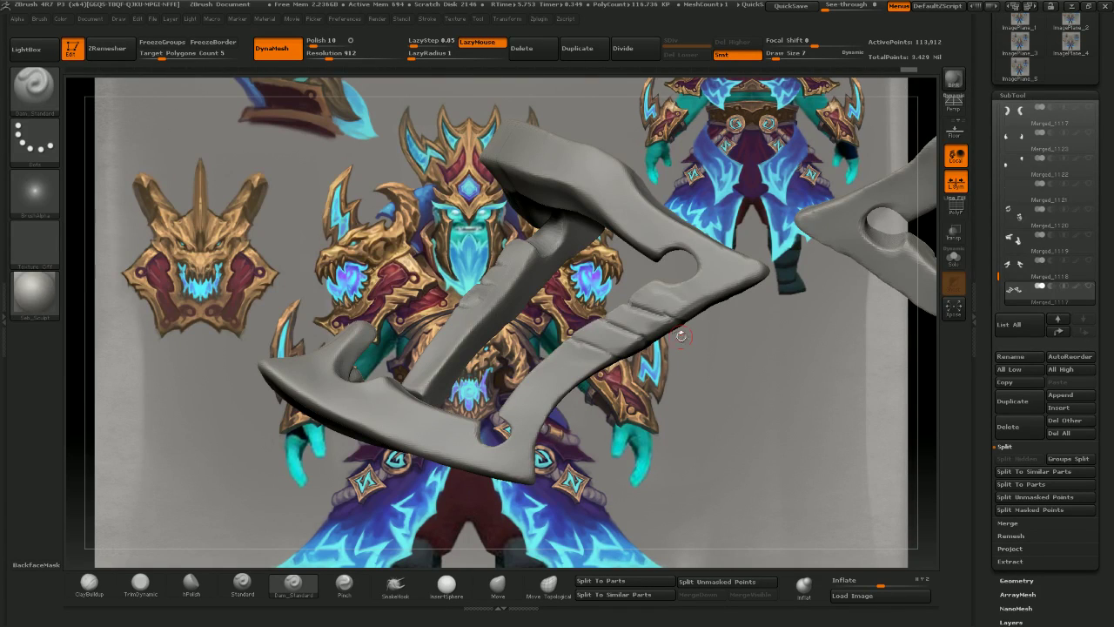
left_click_drag(680, 340, 646, 279)
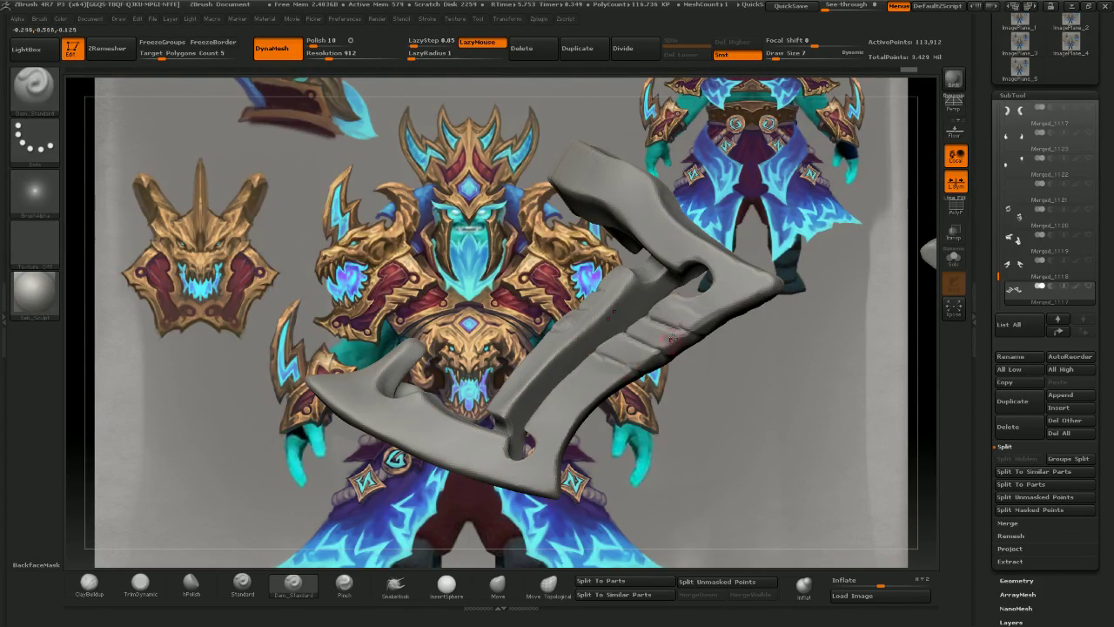
left_click_drag(715, 395, 700, 391, "shift")
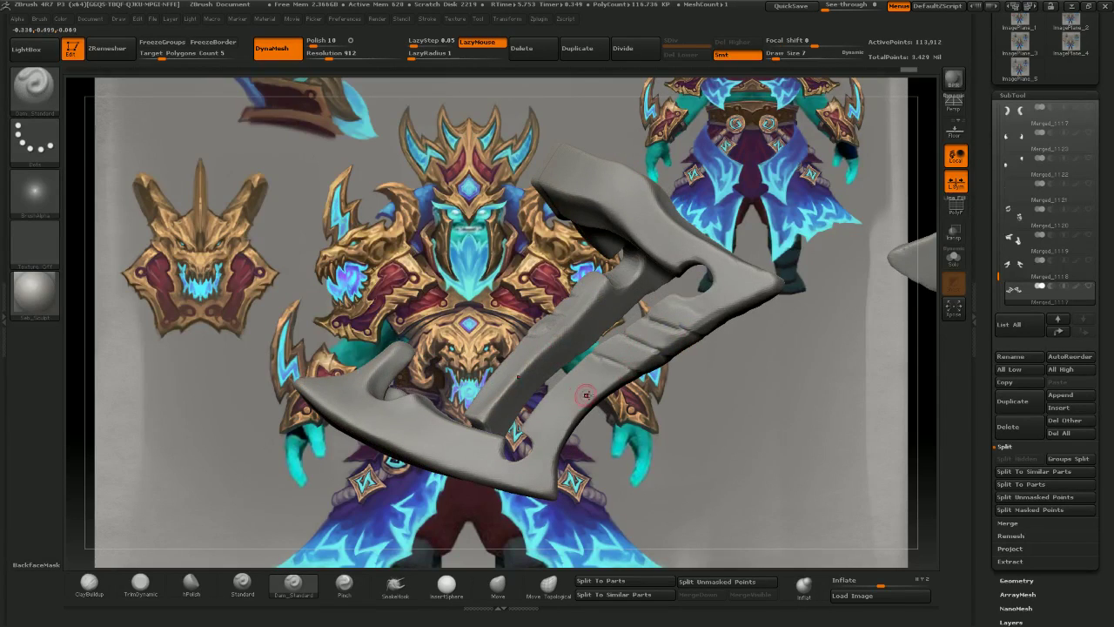
left_click_drag(632, 424, 616, 423)
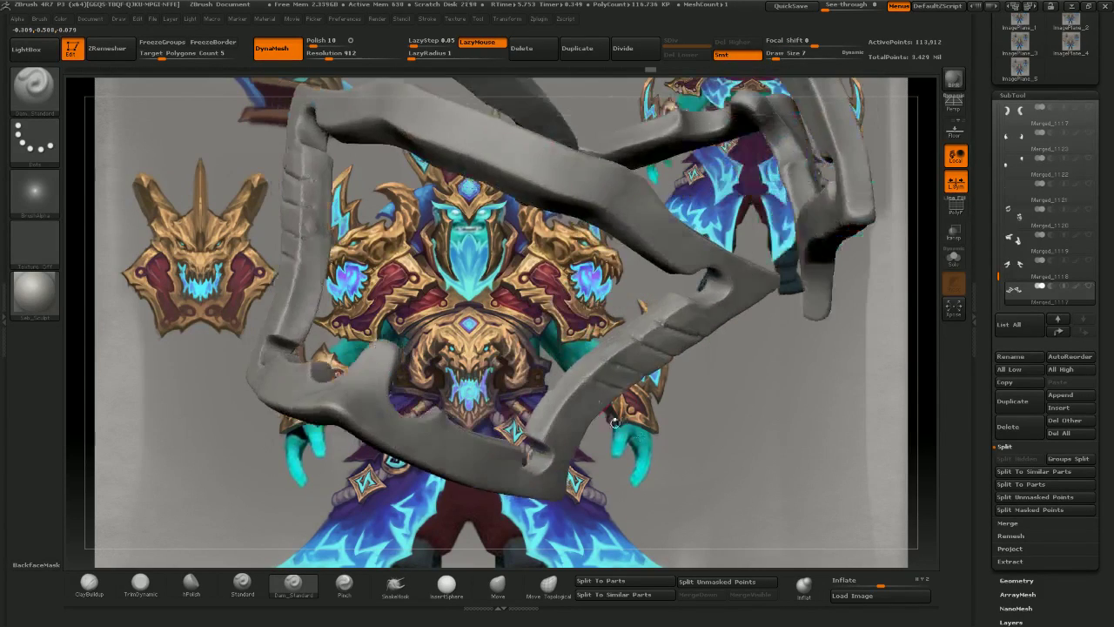
left_click_drag(565, 352, 582, 384)
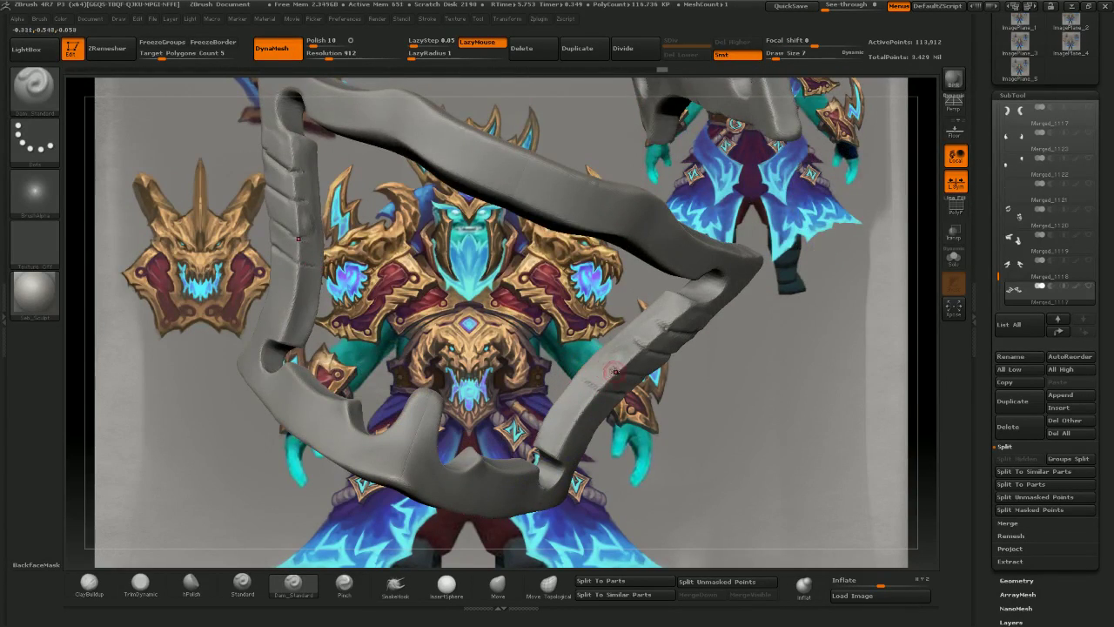
left_click_drag(679, 406, 541, 476)
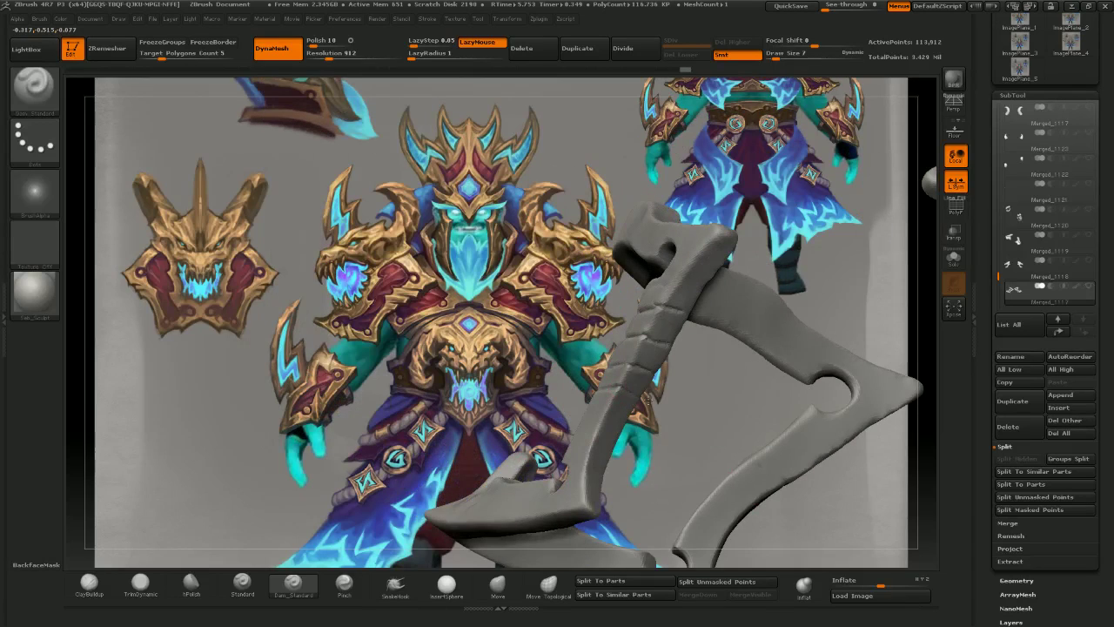
- Reshape the edges of the trim's grooved front bar with the Move brush at draw sizes 34 and 42
mouse_move(717, 420)
right_mouse_down()
mouse_move(639, 418)
mouse_move(661, 396)
mouse_move(706, 405)
mouse_move(702, 428)
mouse_move(675, 375)
right_mouse_up()
left_click(497, 586)
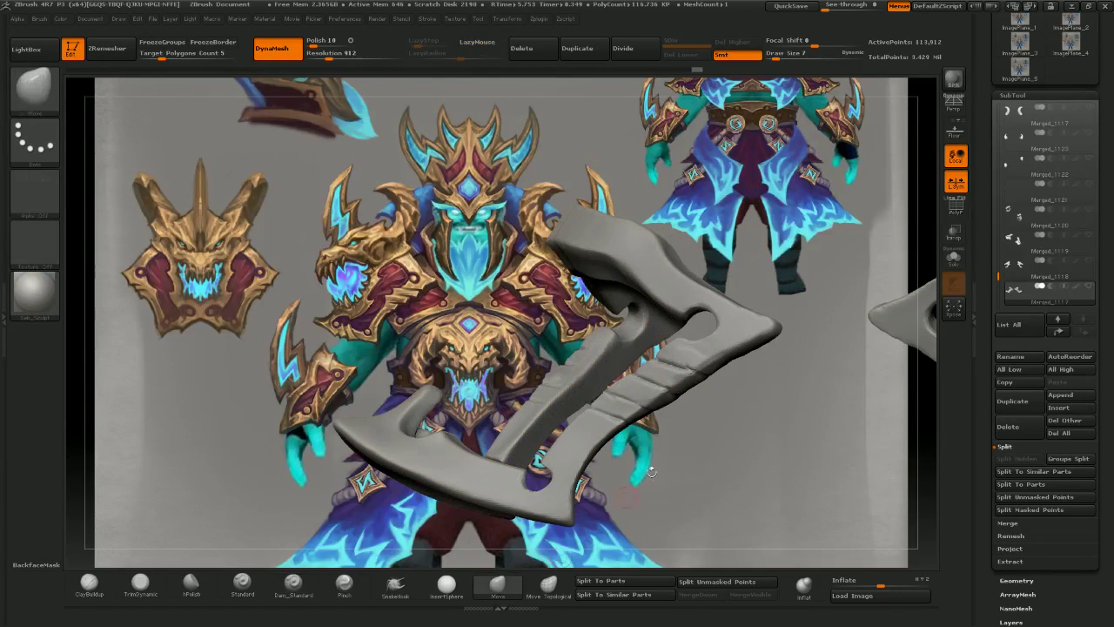
right_click_drag(651, 471, 652, 403)
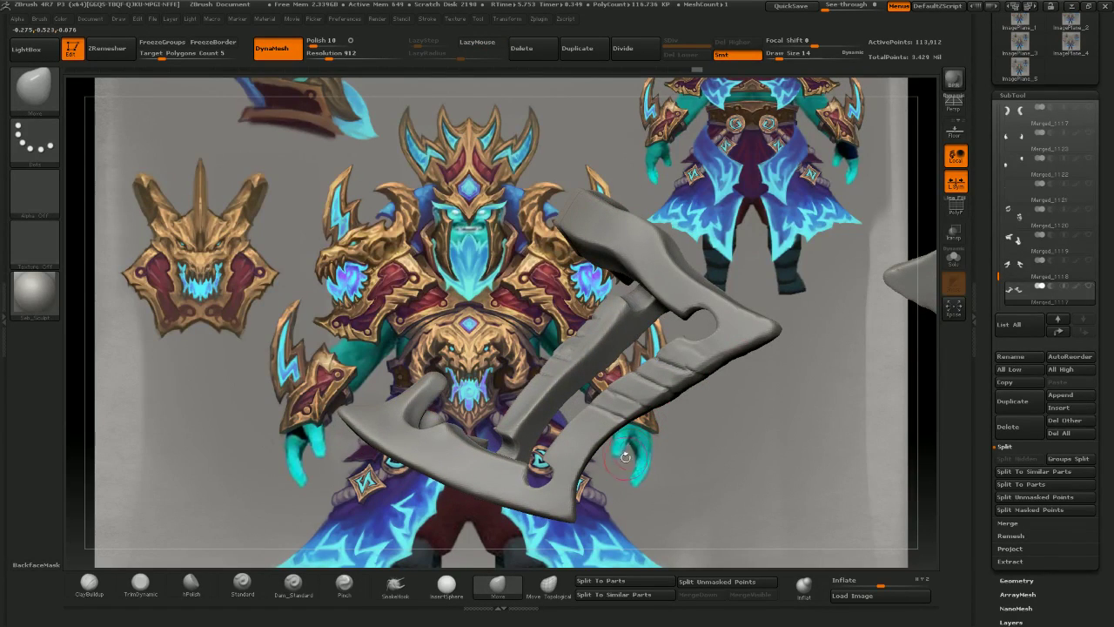
key("bracketright")
key("bracketright")
right_click_drag(633, 428, 622, 413)
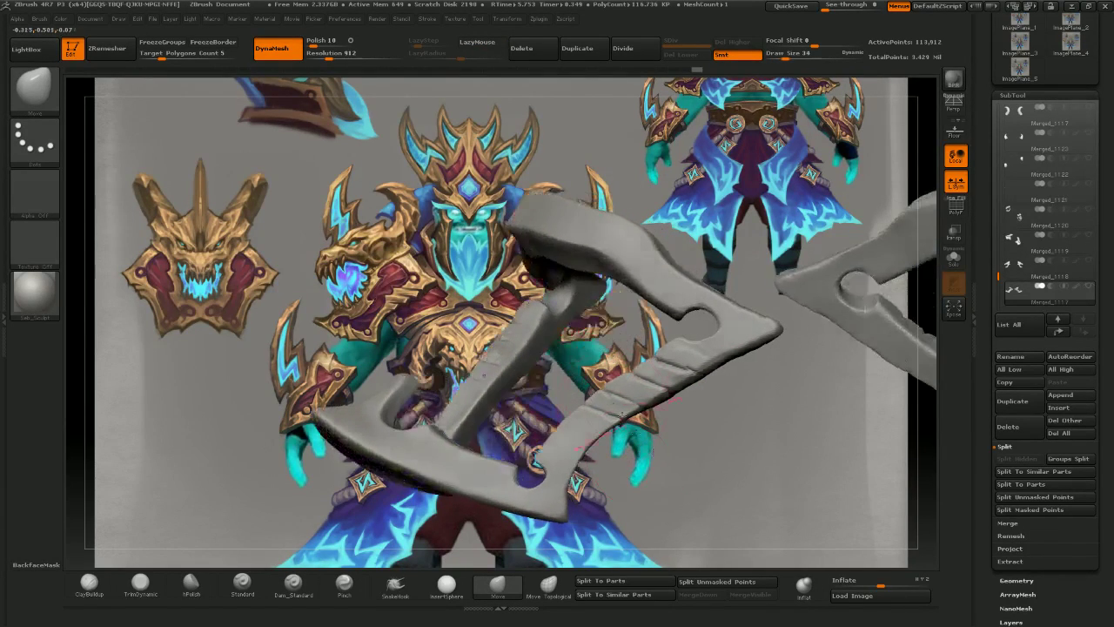
left_click_drag(620, 414, 609, 402)
key("bracketright")
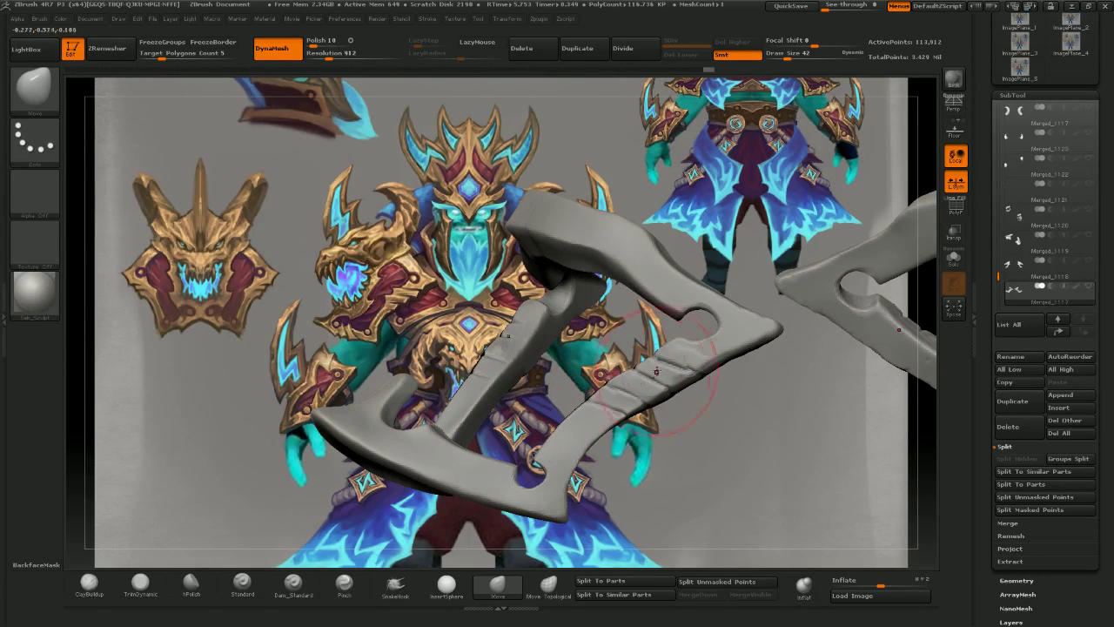
mouse_move(656, 372)
left_mouse_down()
mouse_move(678, 359)
mouse_move(683, 339)
mouse_move(713, 335)
left_mouse_up()
- Adjust the outline of the bands between the front bar's grooves with the Move brush at draw size 38
key("bracketleft")
key("bracketleft")
key("bracketleft")
right_click_drag(633, 422, 622, 422)
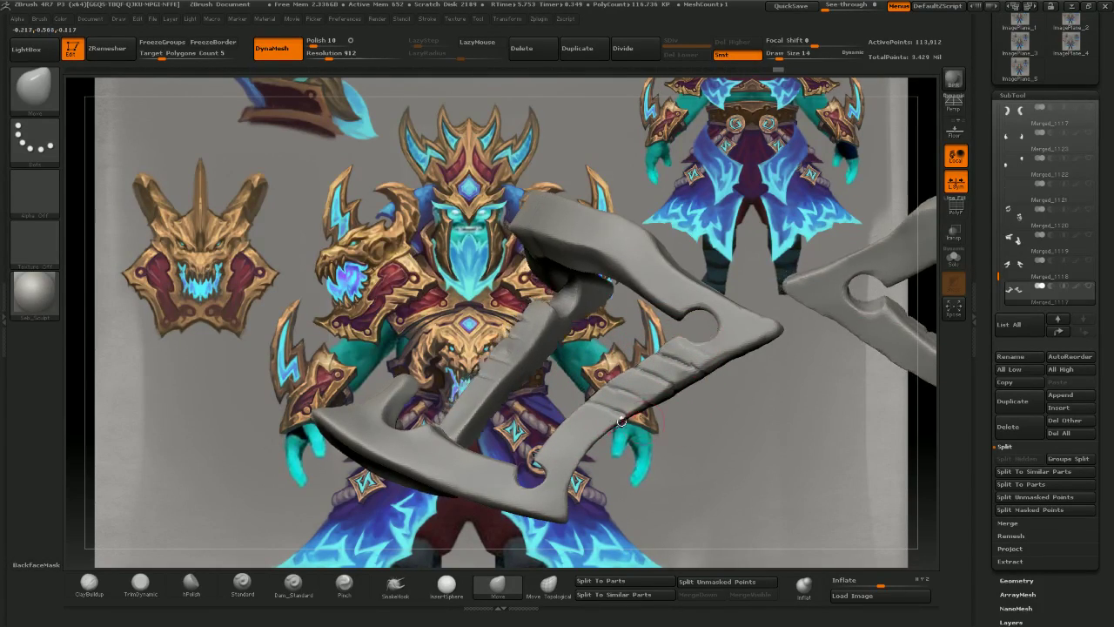
key("bracketright")
key("bracketright")
left_click_drag(616, 403, 621, 396)
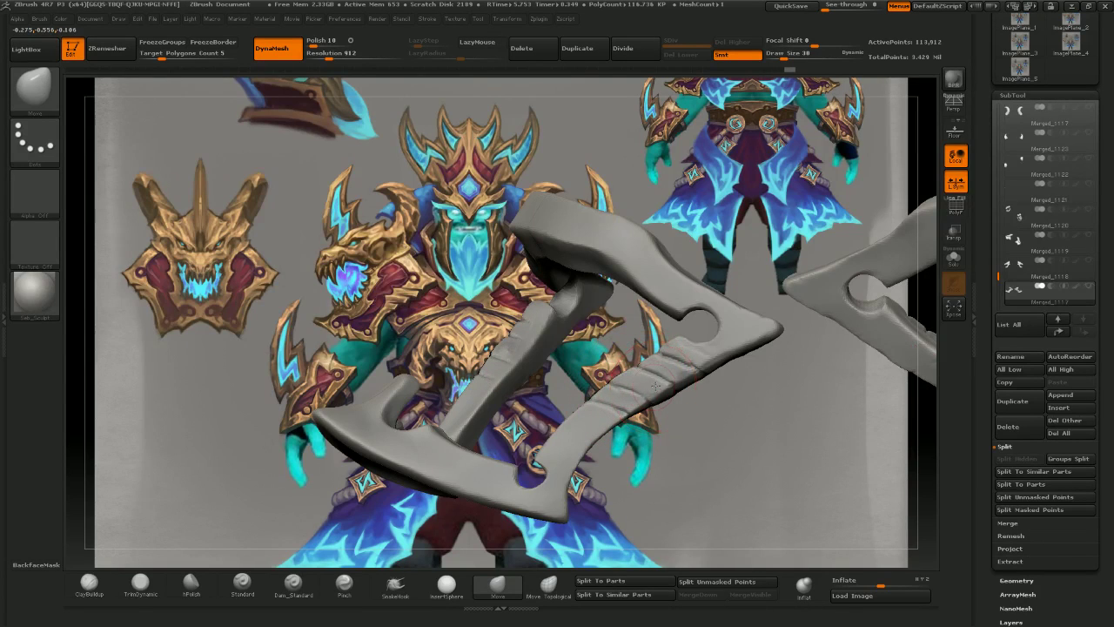
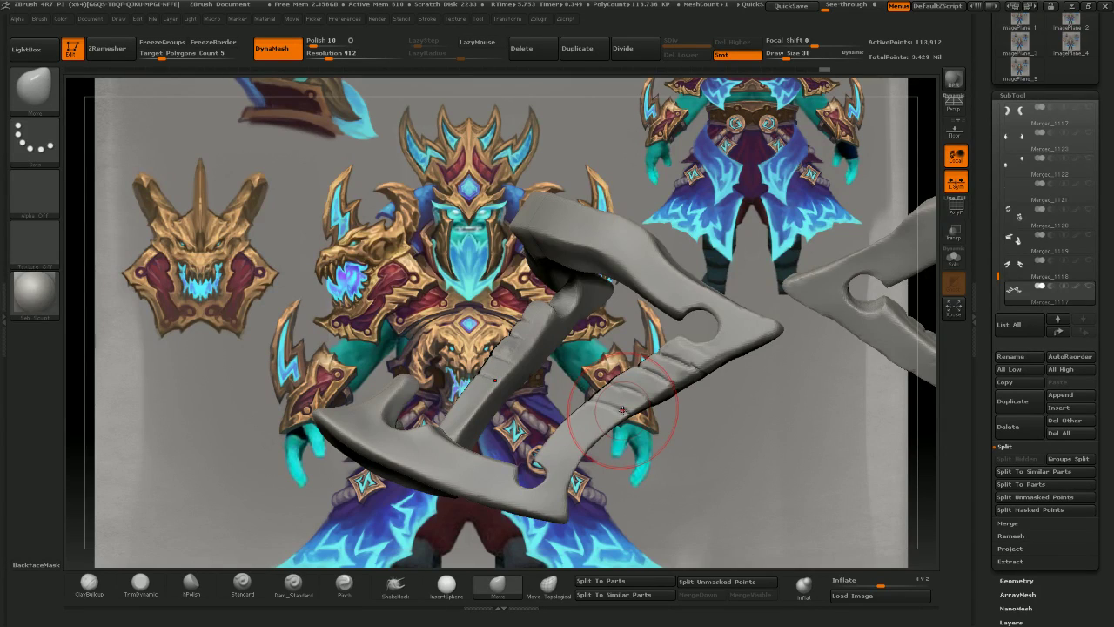
left_click(607, 412, "ctrl+shift")
left_click_drag(705, 413, 687, 395)
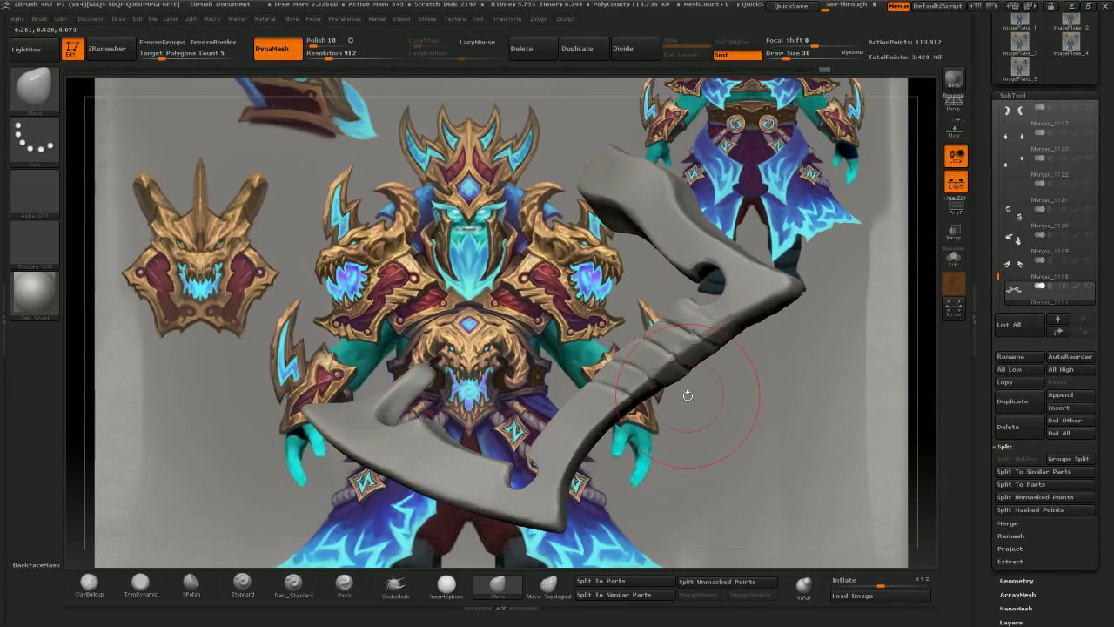
- Build up the bands between the front bar's grooves and along its side face with ClayBuildup at draw size 14
left_click(103, 591)
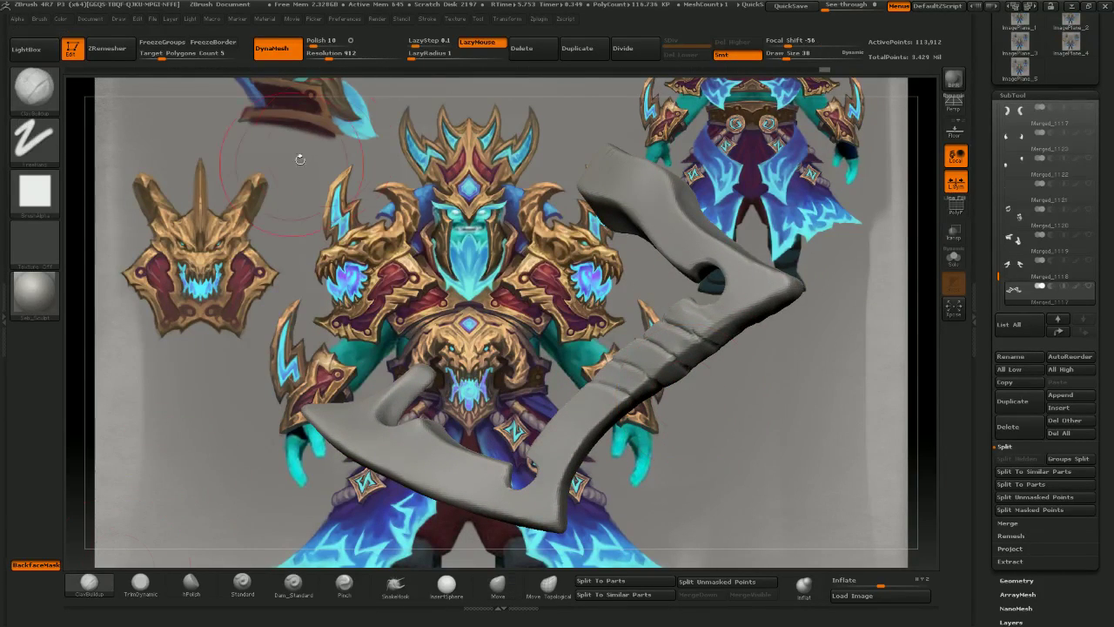
left_click(495, 595)
left_click(91, 588)
mouse_move(139, 466)
left_mouse_down()
mouse_move(206, 392)
mouse_move(228, 414)
left_mouse_up()
left_click_drag(574, 355, 608, 371)
mouse_move(622, 323)
left_mouse_down()
mouse_move(634, 352)
mouse_move(630, 329)
left_mouse_up()
left_click_drag(713, 383, 694, 396)
left_click_drag(641, 316, 659, 329)
left_click_drag(642, 283, 669, 301)
mouse_move(766, 374)
left_mouse_down()
mouse_move(689, 409)
mouse_move(613, 368)
left_mouse_up()
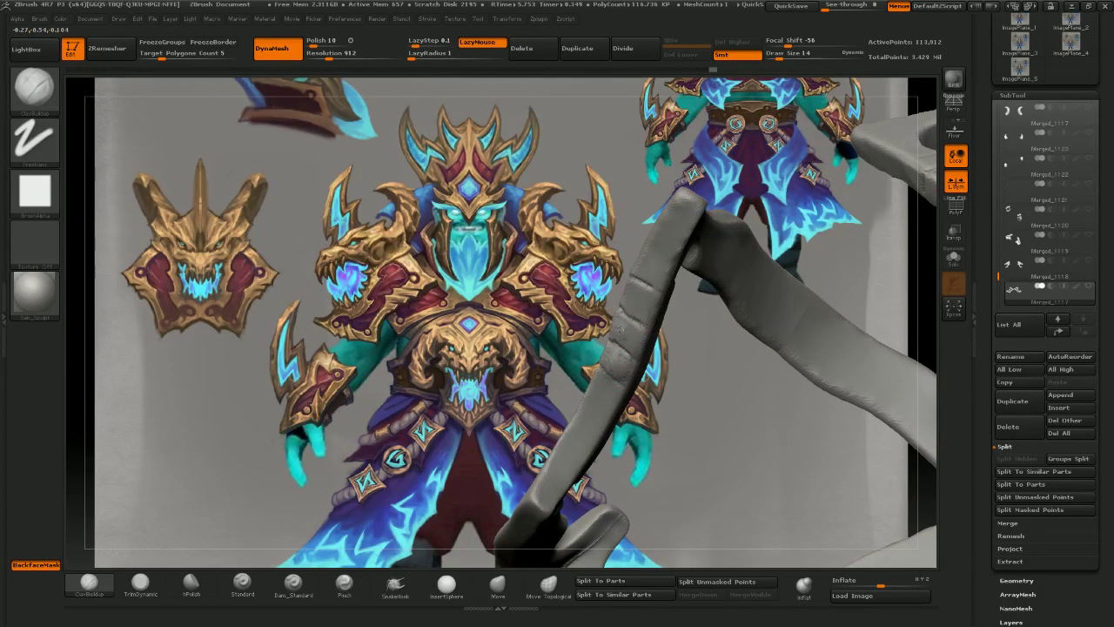
left_click_drag(645, 305, 645, 294)
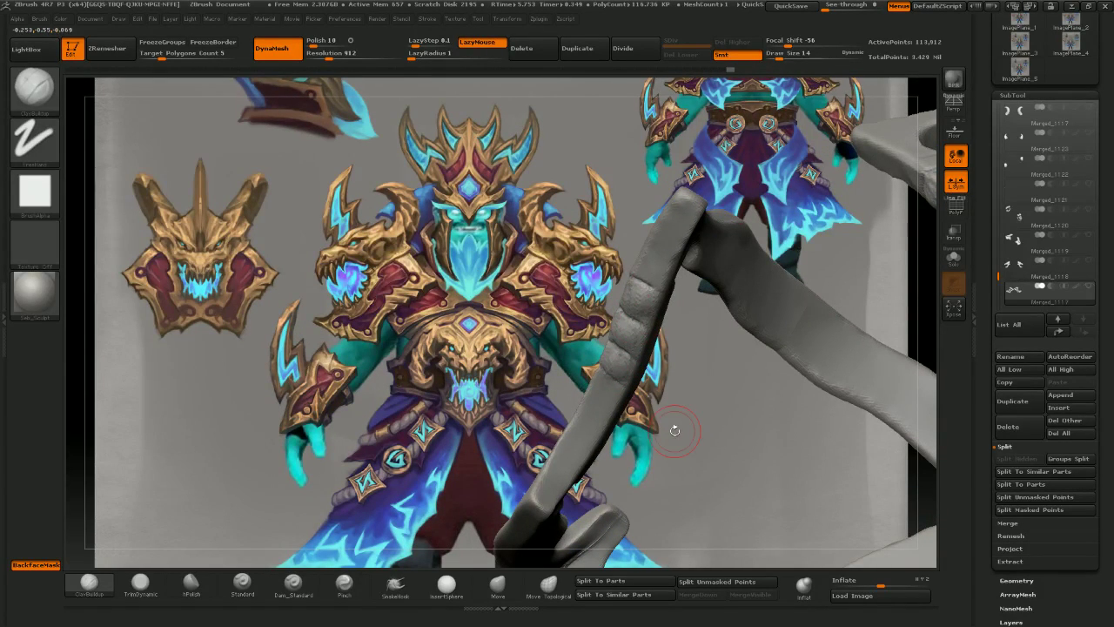
mouse_move(653, 399)
left_mouse_down()
mouse_move(548, 462)
mouse_move(644, 361)
mouse_move(679, 370)
left_mouse_up()
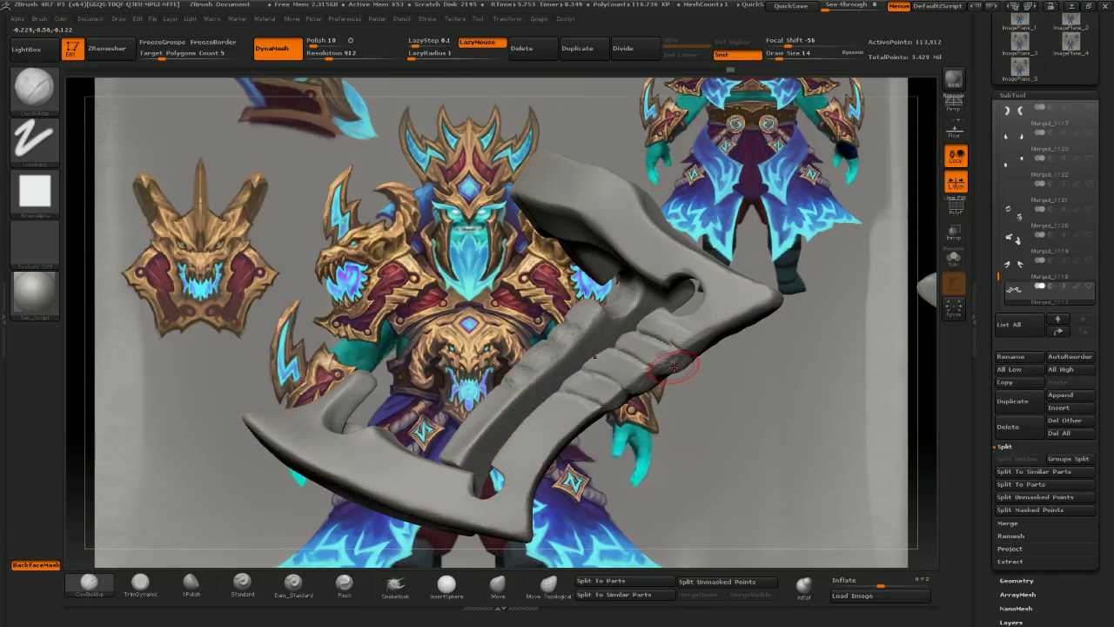
left_click_drag(657, 436, 528, 559)
- Undo the ClayBuildup strokes on the front bar's bands
left_click(498, 584)
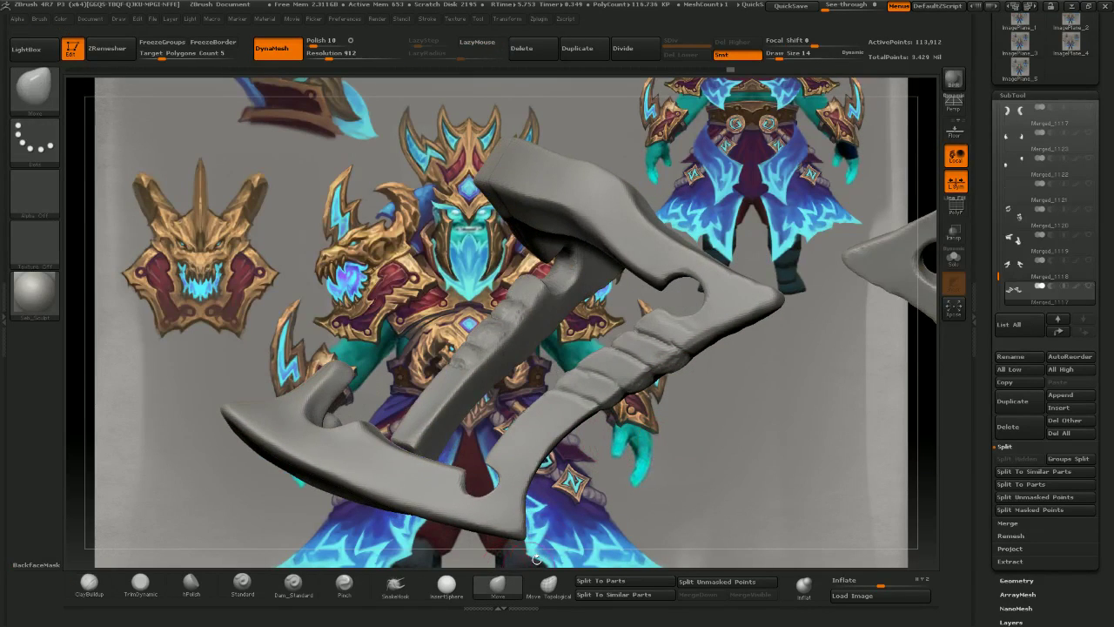
left_click_drag(614, 439, 644, 459)
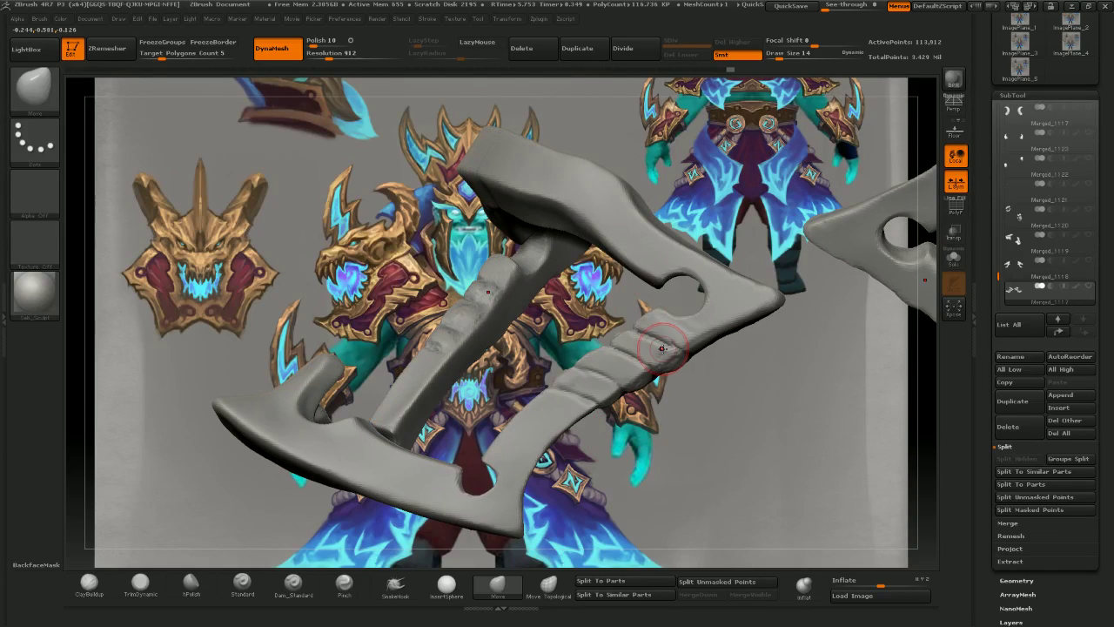
key("ctrl+z")
key("ctrl+z")
key("ctrl+z")
key("ctrl+z")
key("ctrl+z")
key("ctrl+z")
key("ctrl+z")
key("ctrl+z")
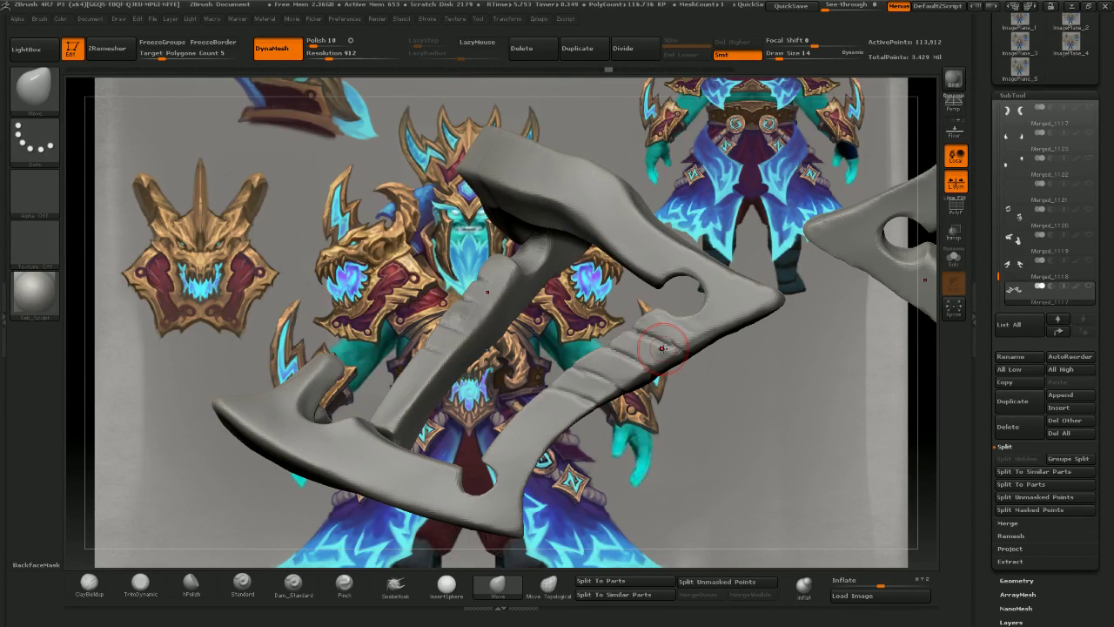
- Save the project
key("ctrl+s")
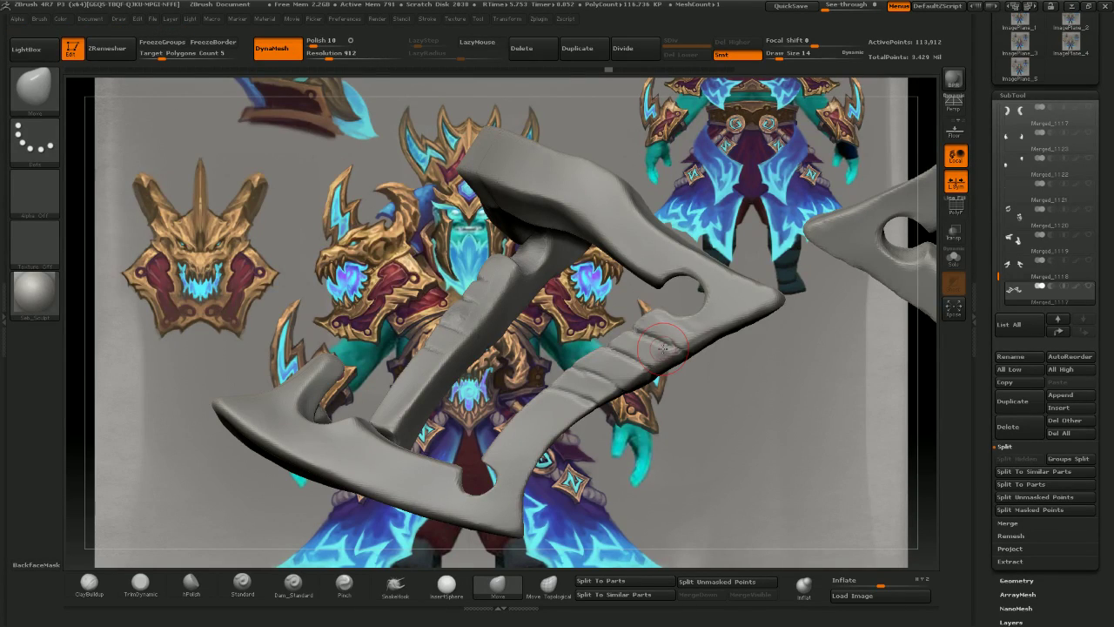
- Try to lasso-mask a band between the front bar's grooves, undoing the attempts
mouse_move(638, 308)
left_mouse_down()
mouse_move(565, 335)
mouse_move(513, 327)
mouse_move(557, 318)
mouse_move(498, 360)
mouse_move(557, 338)
mouse_move(564, 355)
left_mouse_up()
key("ctrl+z")
key("ctrl+z")
key("ctrl+z")
key("ctrl+z")
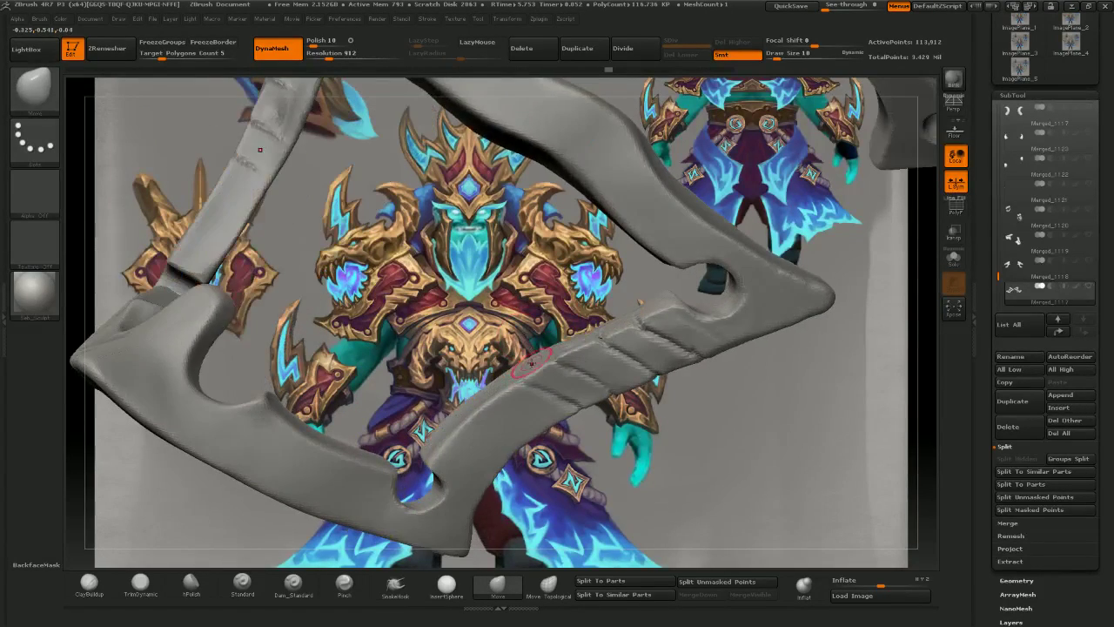
mouse_move(444, 380)
left_mouse_down("ctrl")
mouse_move(591, 433)
mouse_move(583, 408)
mouse_move(458, 335)
left_mouse_up("ctrl")
key("ctrl+z")
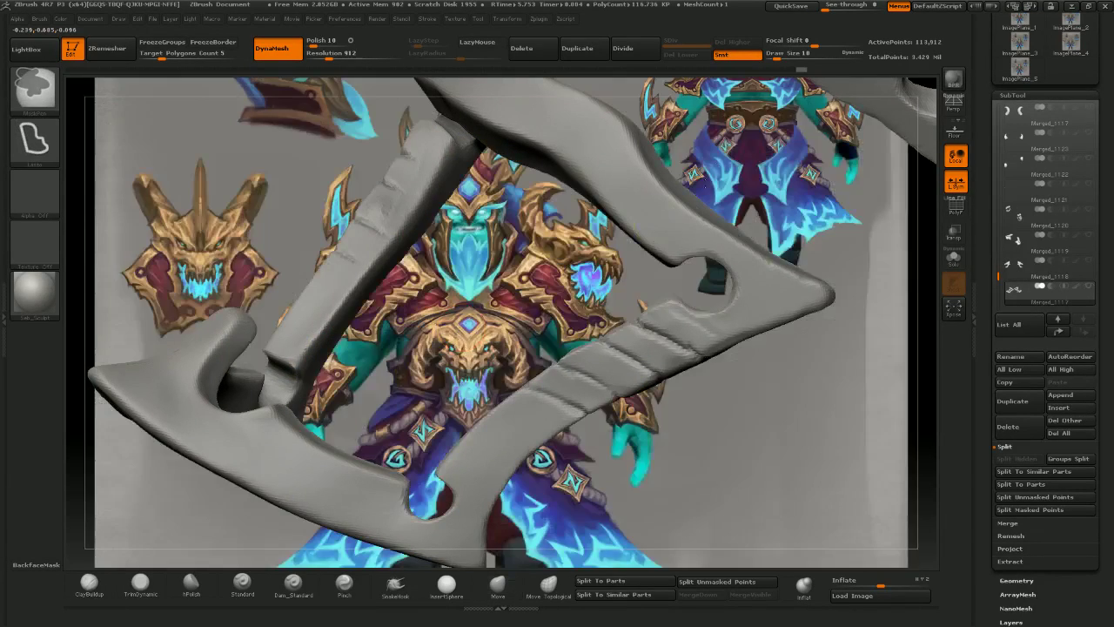
key("ctrl+z")
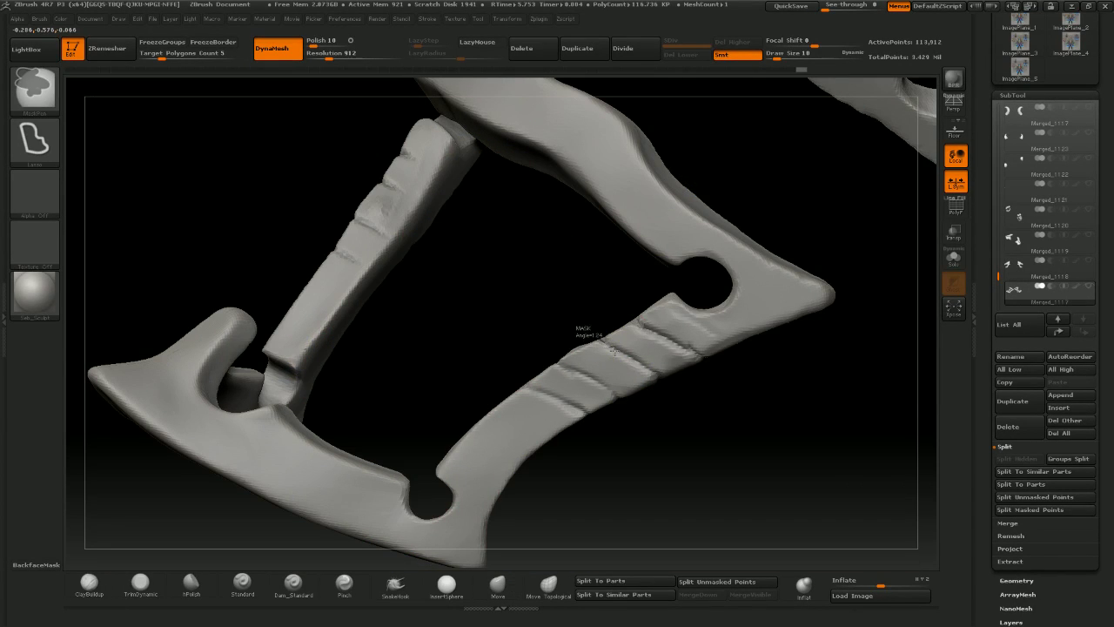
- Mask the whole trim except one crosswise band near the front bar's upper round notch and choose the Move brush
mouse_move(679, 393)
left_mouse_down("ctrl")
mouse_move(707, 361)
mouse_move(625, 318)
left_mouse_up("ctrl")
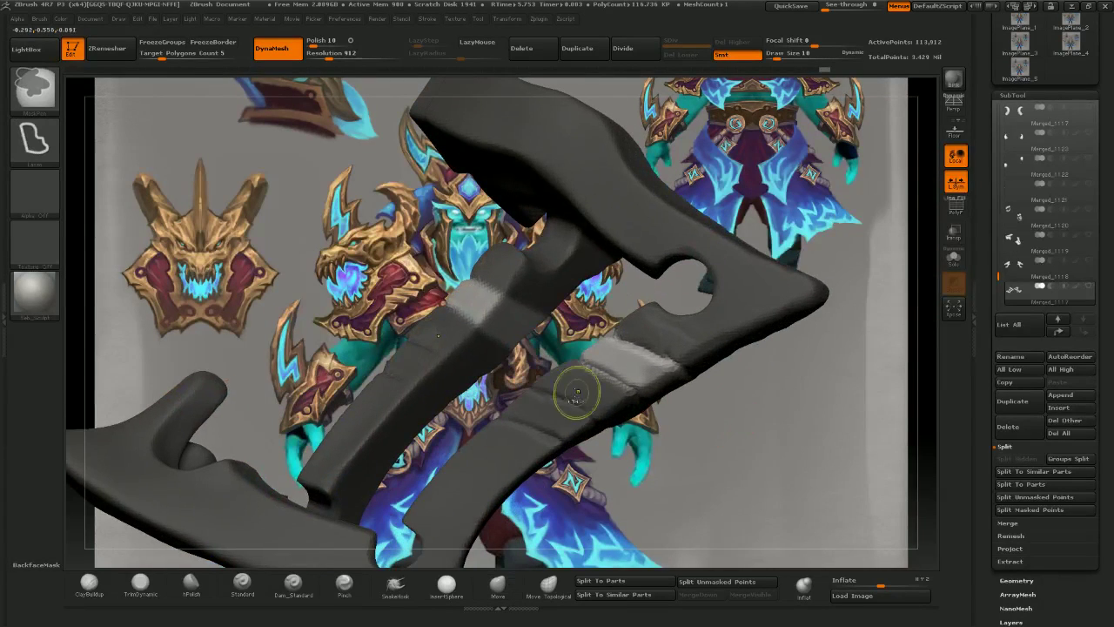
mouse_move(576, 386)
left_mouse_down("ctrl+shift")
mouse_move(548, 393)
mouse_move(522, 383)
mouse_move(518, 363)
left_mouse_up("ctrl+shift")
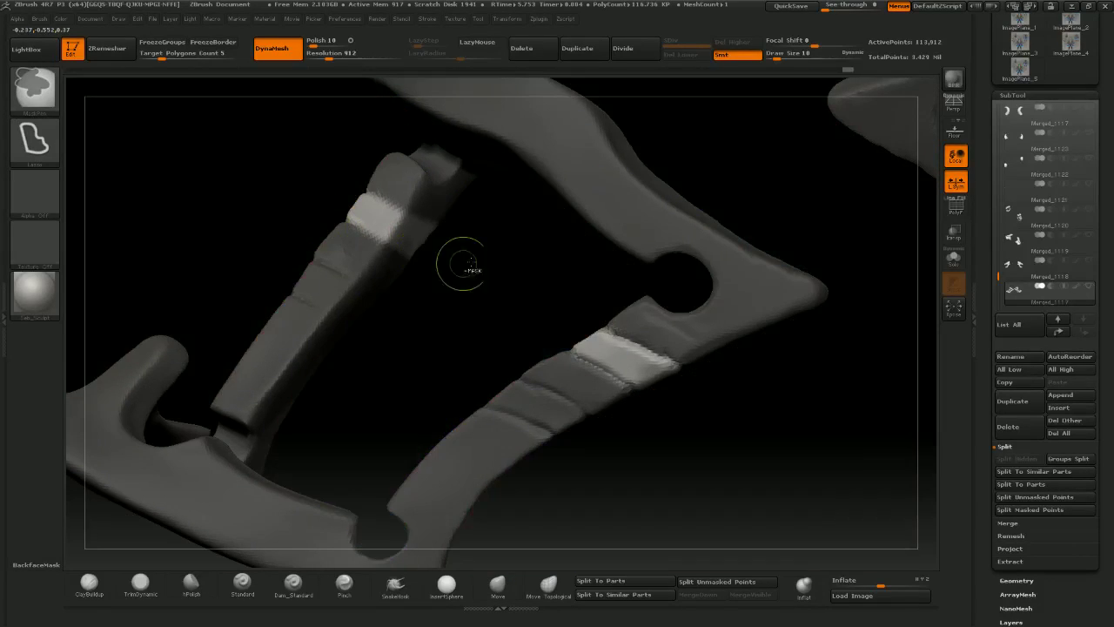
key("b")
key("m")
key("v")
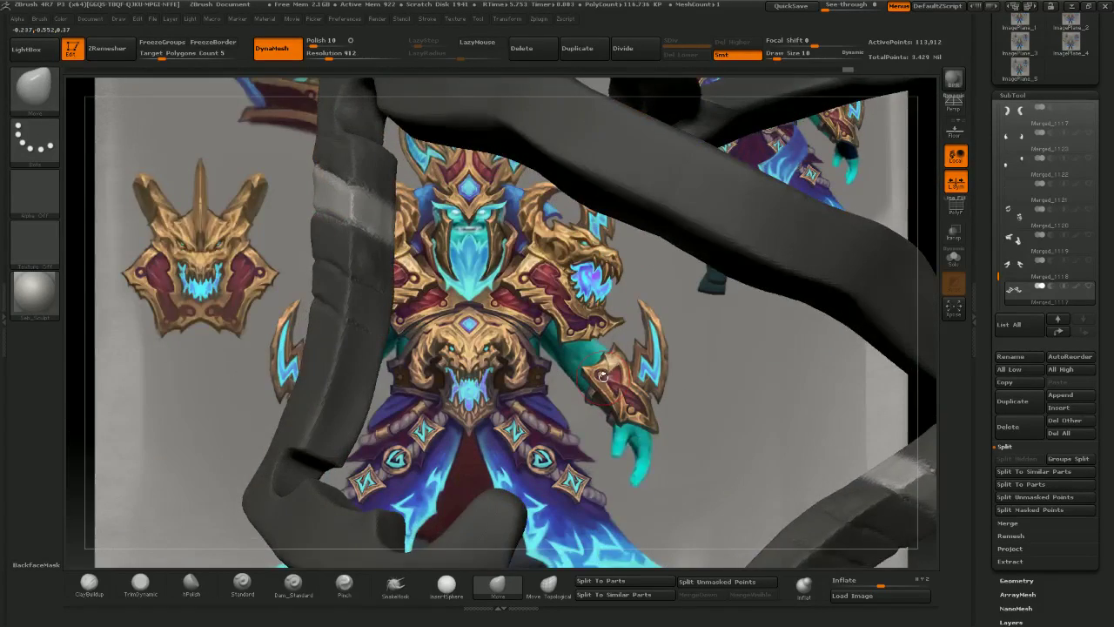
right_click_drag(607, 374, 575, 339, "ctrl")
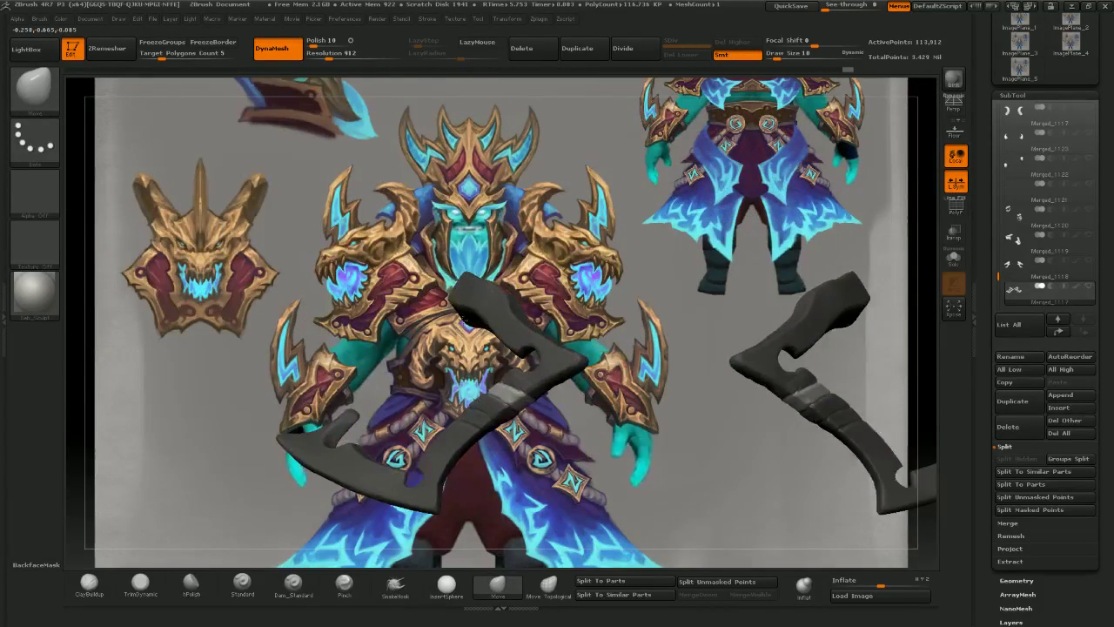
right_click_drag(531, 304, 537, 347, "ctrl")
right_click_drag(460, 361, 508, 573)
- Pull the unmasked band's inner edge out beyond the bar with the Move brush at draw size 22
key("bracketright")
key("bracketright")
right_click_drag(694, 519, 751, 465)
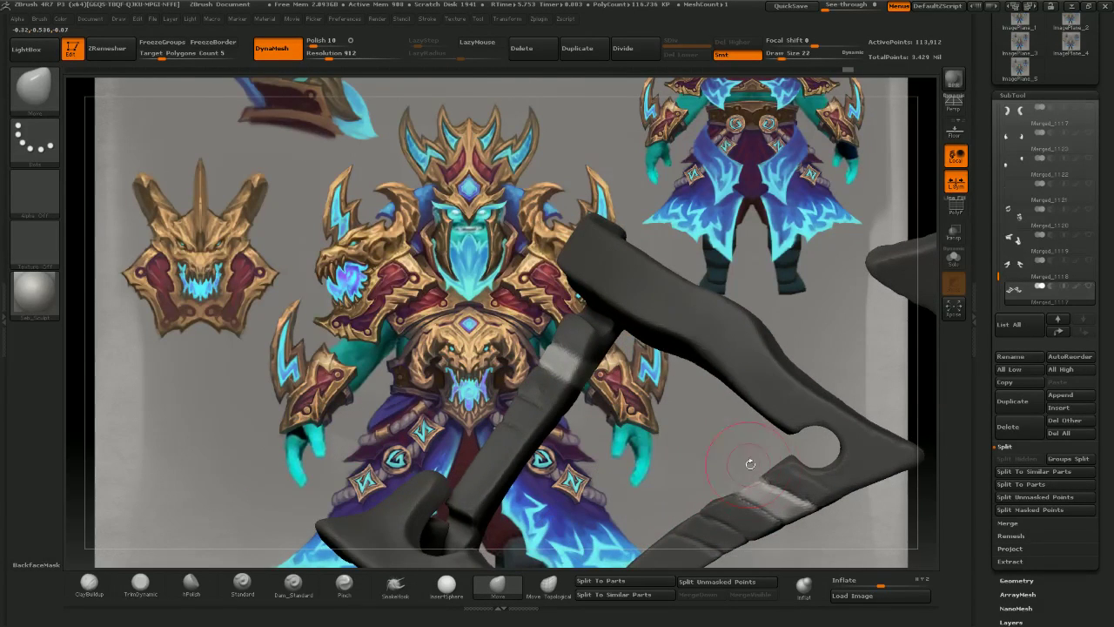
mouse_move(759, 484)
left_mouse_down()
mouse_move(745, 471)
mouse_move(729, 476)
mouse_move(735, 499)
mouse_move(731, 473)
mouse_move(752, 484)
left_mouse_up()
key("bracketleft")
key("bracketleft")
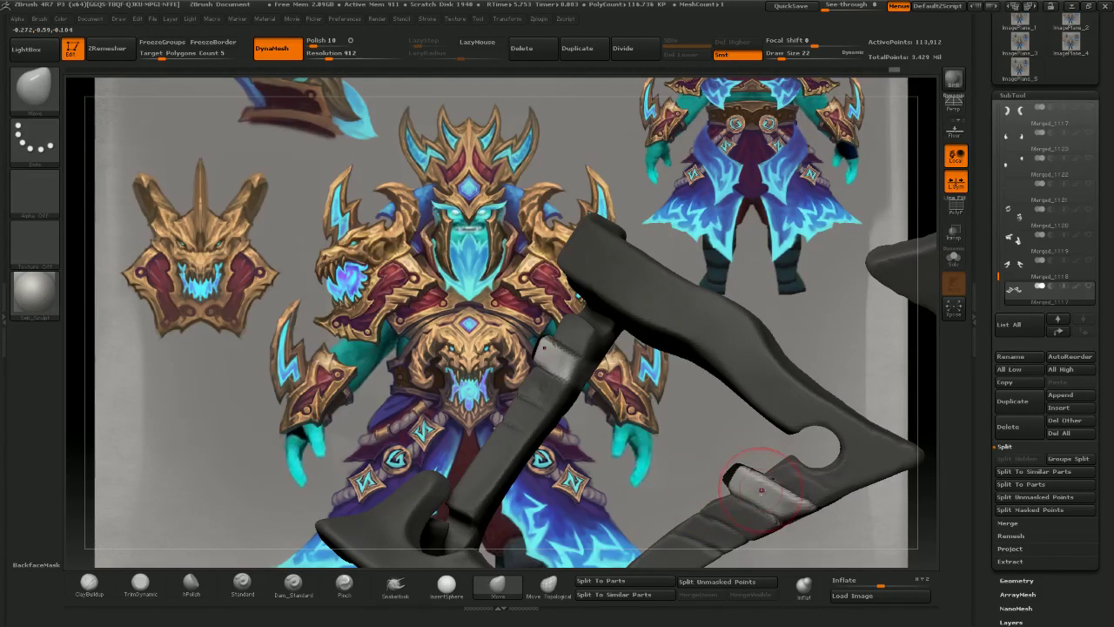
mouse_move(773, 477)
right_mouse_down()
mouse_move(649, 368)
mouse_move(700, 376)
right_mouse_up()
left_click_drag(727, 388, 734, 378)
right_click_drag(738, 382, 728, 402)
left_click_drag(728, 402, 733, 388)
key("bracketleft")
key("bracketleft")
- Extend the unmasked band's outer edge past the side of the bar with the Move brush at draw size 22
right_click_drag(783, 409, 678, 393)
key("bracketright")
key("bracketright")
left_click_drag(746, 388, 751, 387)
mouse_move(754, 385)
right_mouse_down()
mouse_move(617, 380)
mouse_move(538, 392)
mouse_move(686, 403)
right_mouse_up()
key("bracketleft")
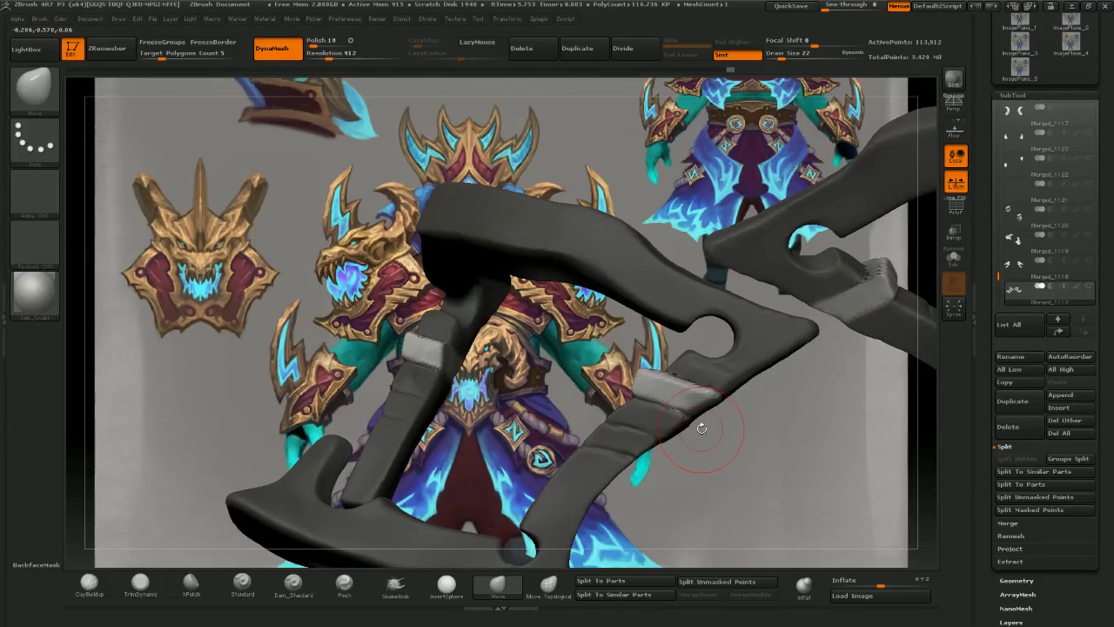
left_click_drag(699, 421, 695, 415)
key("bracketright")
key("bracketright")
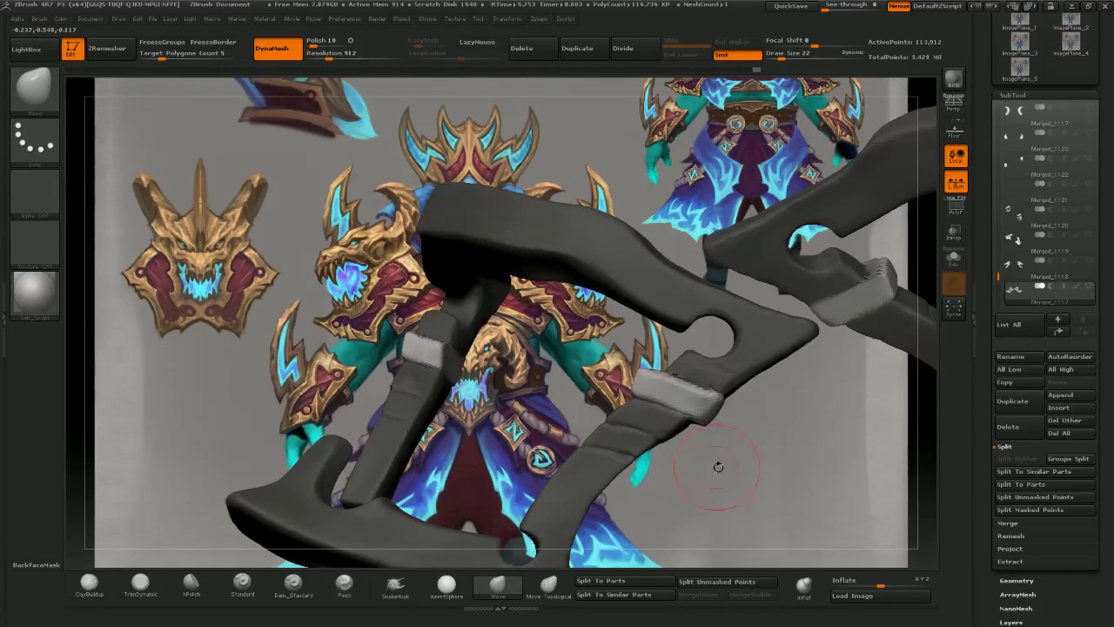
- Refine the raised band's outer corners and side face using the Move brush at draw sizes 22 and 9
left_click_drag(719, 464, 750, 468)
left_click_drag(698, 401, 701, 404)
left_click_drag(727, 468, 862, 468)
key("bracketleft")
key("bracketleft")
left_click_drag(699, 422, 700, 427)
left_click_drag(696, 466, 861, 470)
key("bracketleft")
left_click_drag(717, 435, 722, 407)
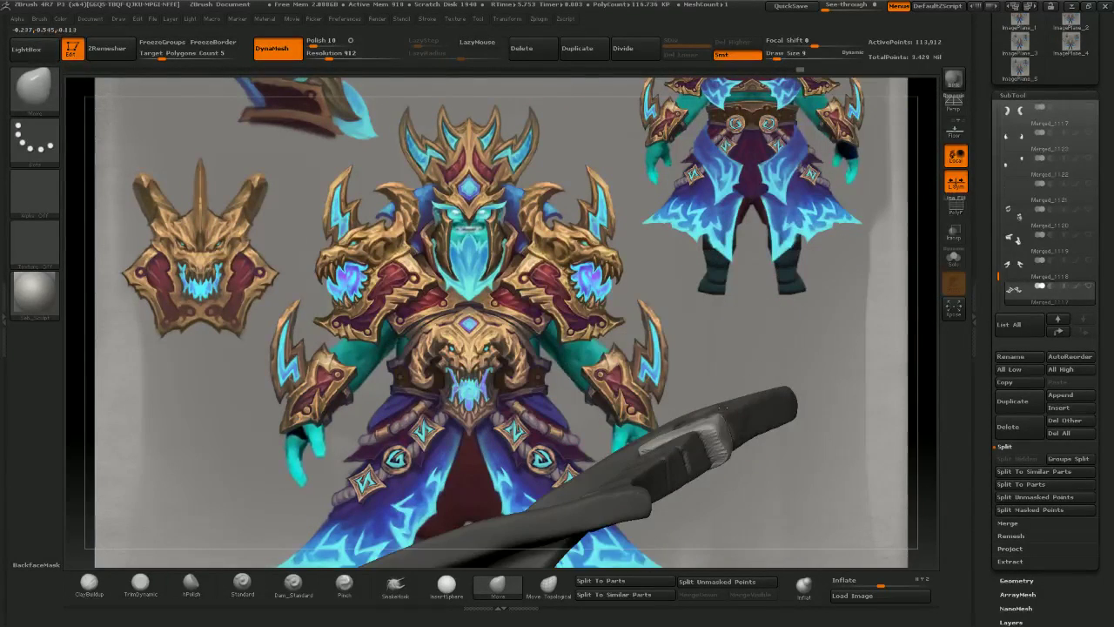
left_click_drag(809, 463, 690, 464)
left_click_drag(716, 401, 722, 398)
- Invert the mask to adjust the bar around the raised band with Move at draw size 22, and clear the mask
left_click(773, 401, "ctrl")
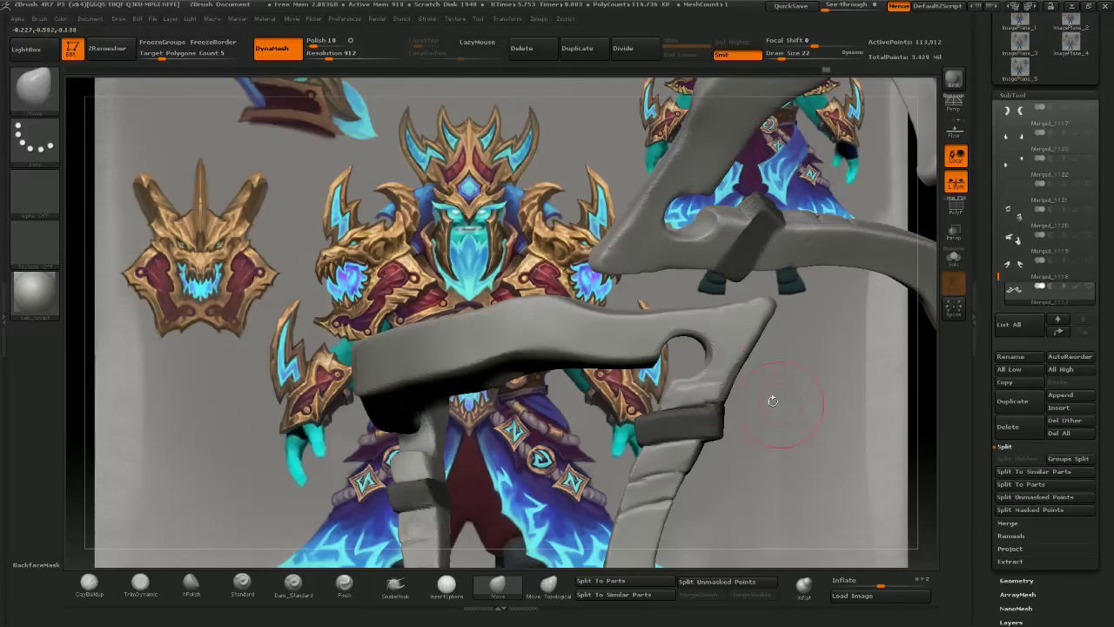
mouse_move(740, 409)
left_mouse_down()
mouse_move(644, 414)
mouse_move(735, 393)
mouse_move(731, 373)
left_mouse_up()
right_click_drag(731, 373, 556, 330)
left_click_drag(555, 331, 590, 396)
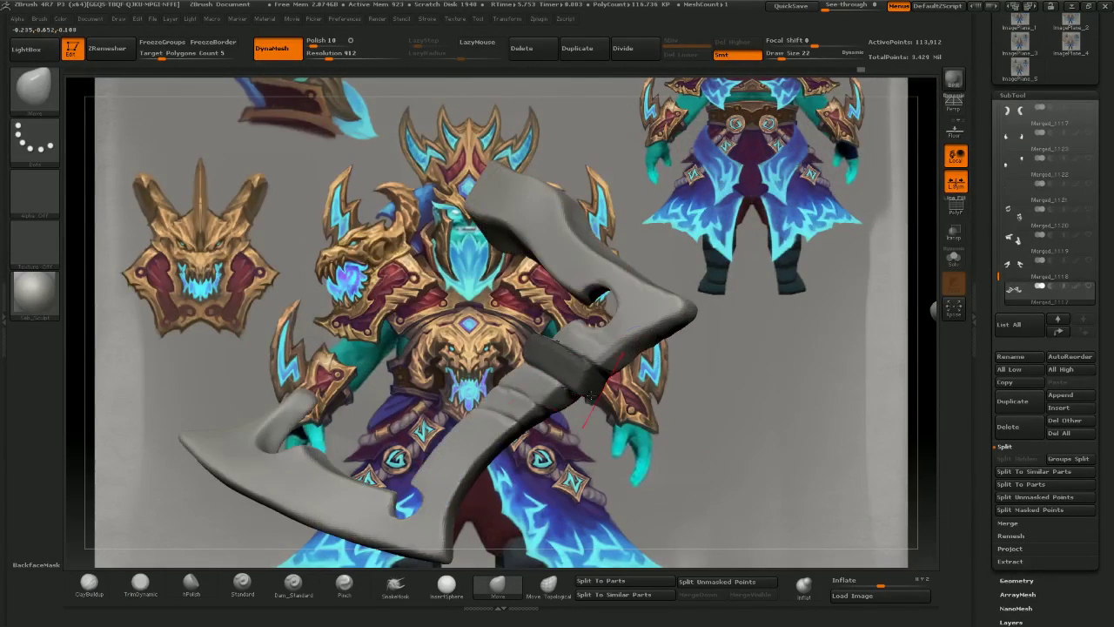
mouse_move(562, 353)
right_mouse_down()
mouse_move(676, 427)
mouse_move(577, 341)
mouse_move(847, 372)
right_mouse_up()
left_click_drag(847, 371, 854, 381, "ctrl")
right_click_drag(848, 378, 737, 383)
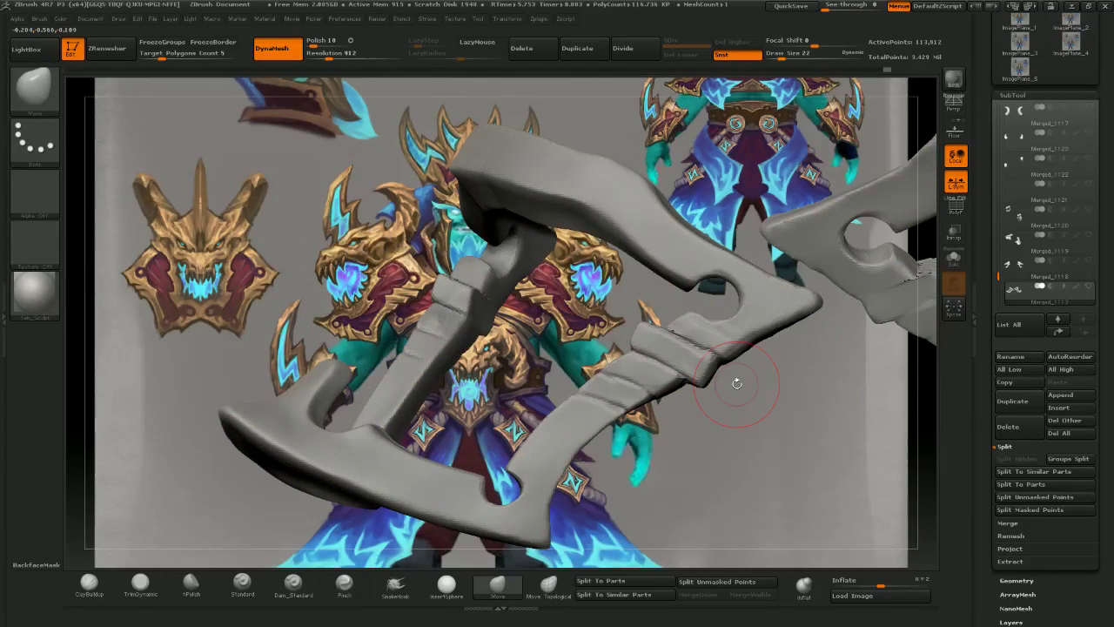
- Lasso-mask a second band on the front bar beside the raised one and invert the mask
key("ctrl")
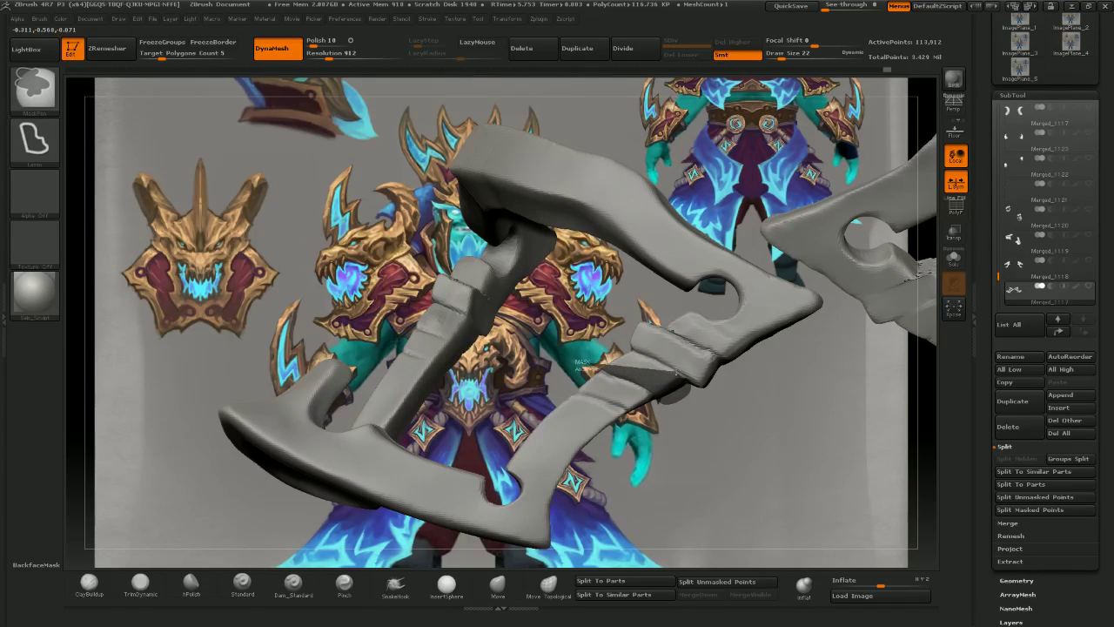
left_click_drag(571, 349, 571, 339, "ctrl")
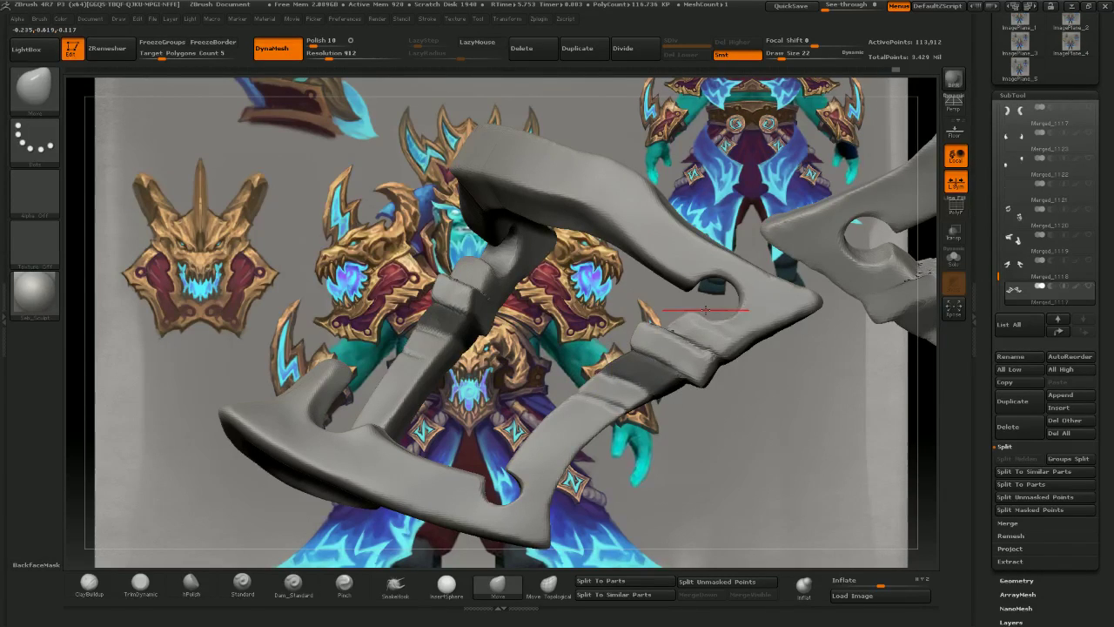
left_click(747, 412, "ctrl")
right_click_drag(566, 297, 578, 319)
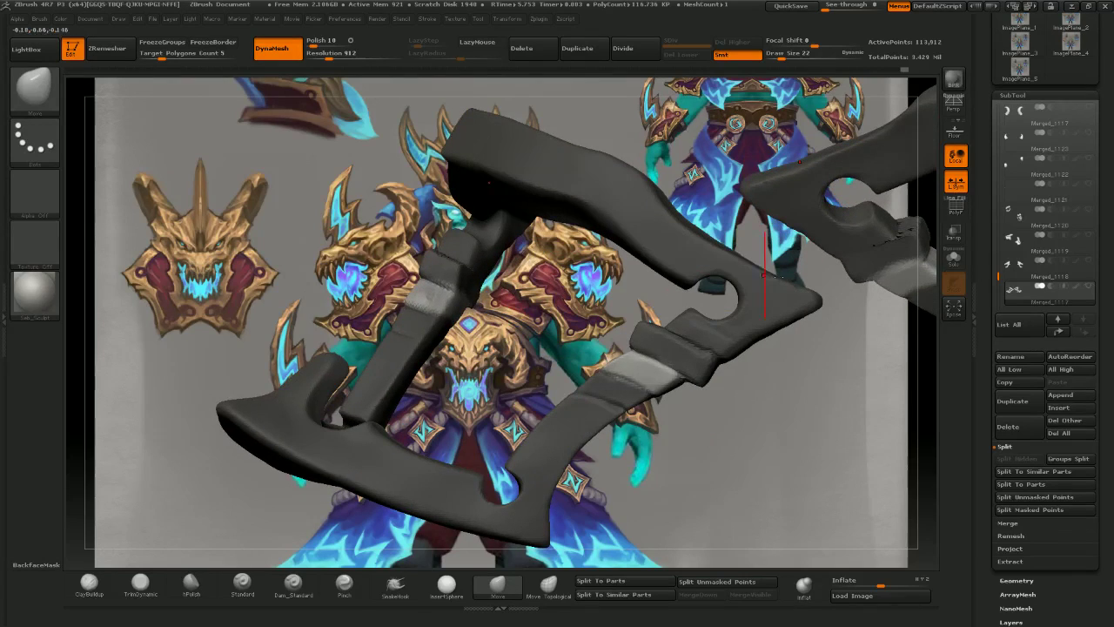
- Raise the unmasked second band's face above the bar with the Move brush at draw sizes 22 and 18
left_click_drag(617, 361, 603, 337)
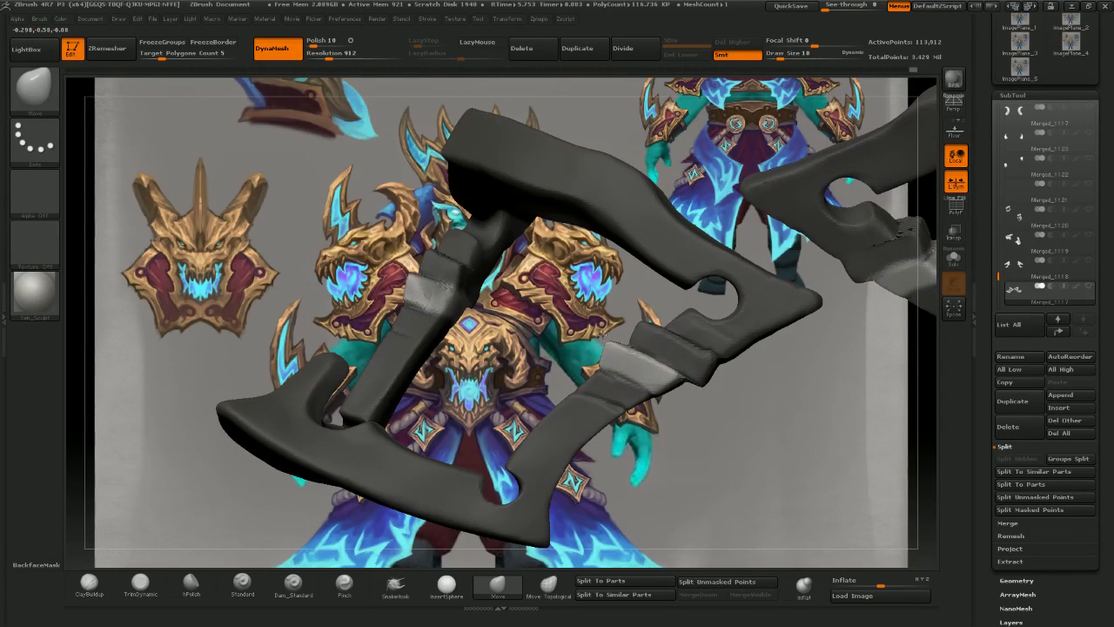
left_click_drag(663, 433, 621, 334)
key("]")
left_click_drag(626, 392, 642, 377)
left_click_drag(614, 335, 506, 282)
right_click_drag(506, 282, 467, 289)
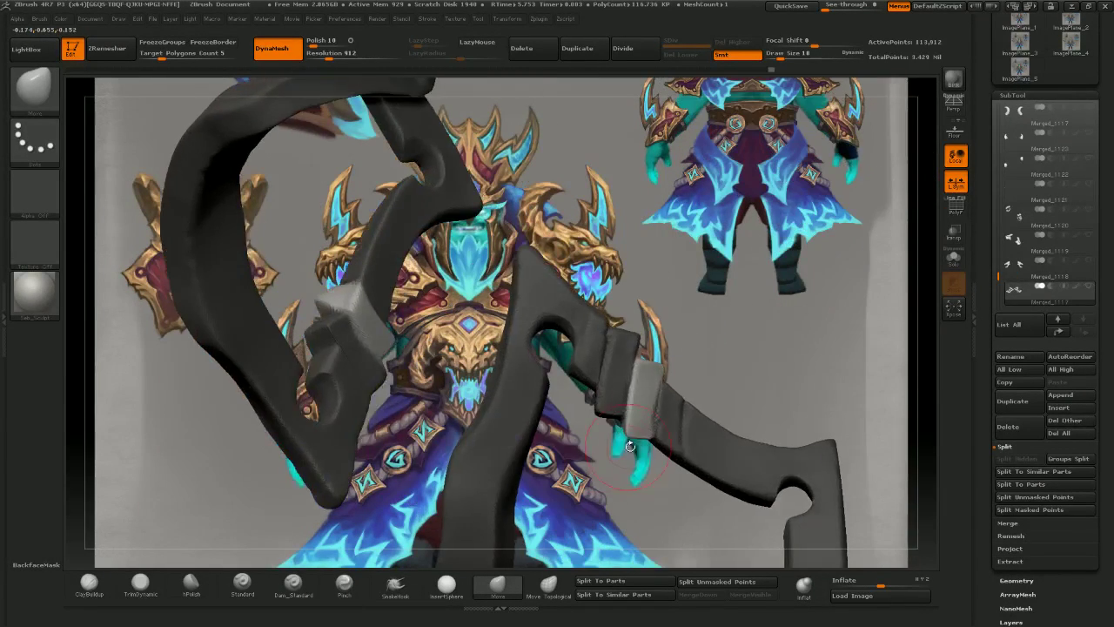
- Pull the second band's side edges out past the bar with Move at draw sizes 18 and 22, and clear the mask
right_click_drag(631, 447, 683, 418)
left_click_drag(627, 425, 629, 435)
right_click_drag(632, 382, 680, 340)
left_click_drag(680, 339, 632, 427)
right_click_drag(643, 436, 636, 418)
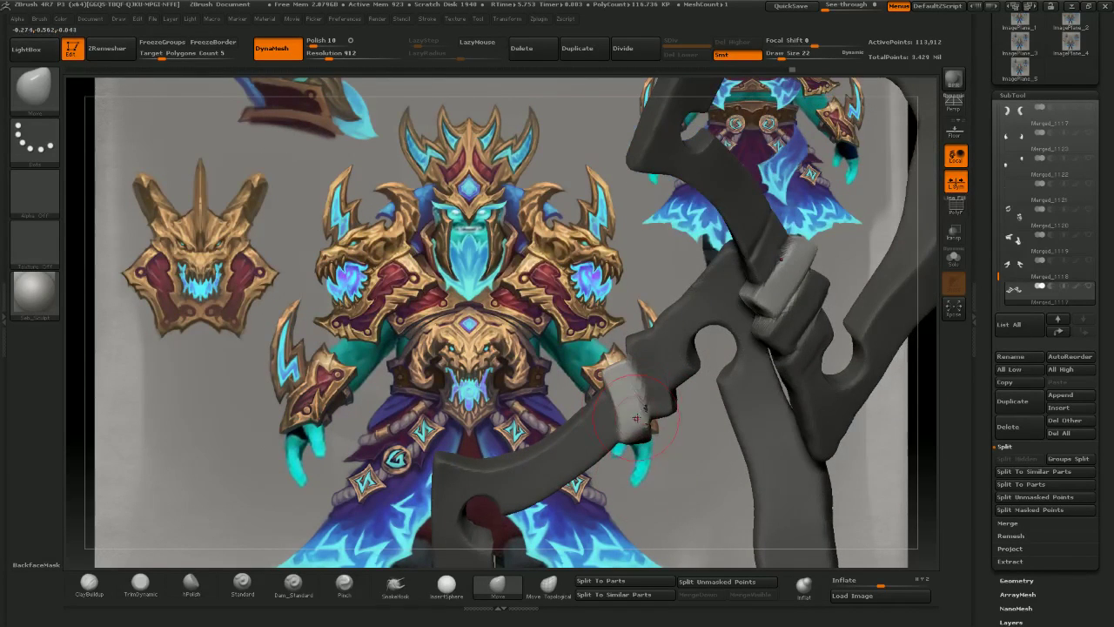
left_click_drag(627, 428, 628, 440)
mouse_move(632, 447)
right_mouse_down()
mouse_move(654, 428)
mouse_move(669, 383)
mouse_move(644, 409)
mouse_move(687, 452)
mouse_move(687, 409)
mouse_move(696, 461)
mouse_move(709, 411)
mouse_move(688, 333)
mouse_move(657, 344)
right_mouse_up()
left_click_drag(644, 348, 651, 370, "ctrl")
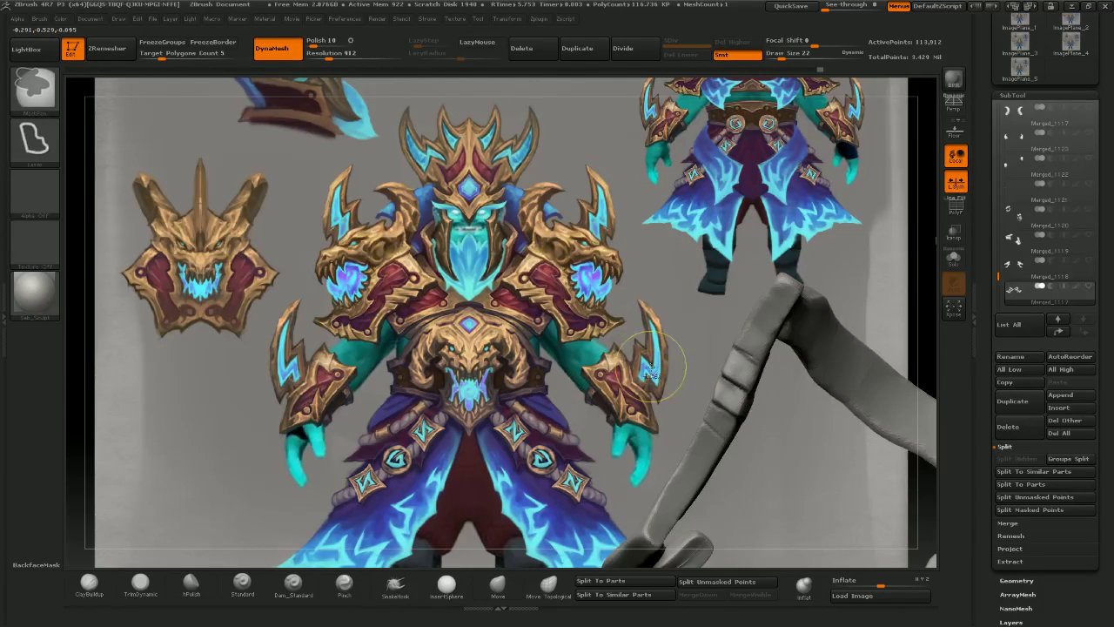
- Adjust the profile of the two raised bands with the Move brush at draw sizes 26 and 54
right_click_drag(639, 276, 661, 296)
mouse_move(728, 422)
right_mouse_down()
mouse_move(759, 414)
mouse_move(679, 402)
right_mouse_up()
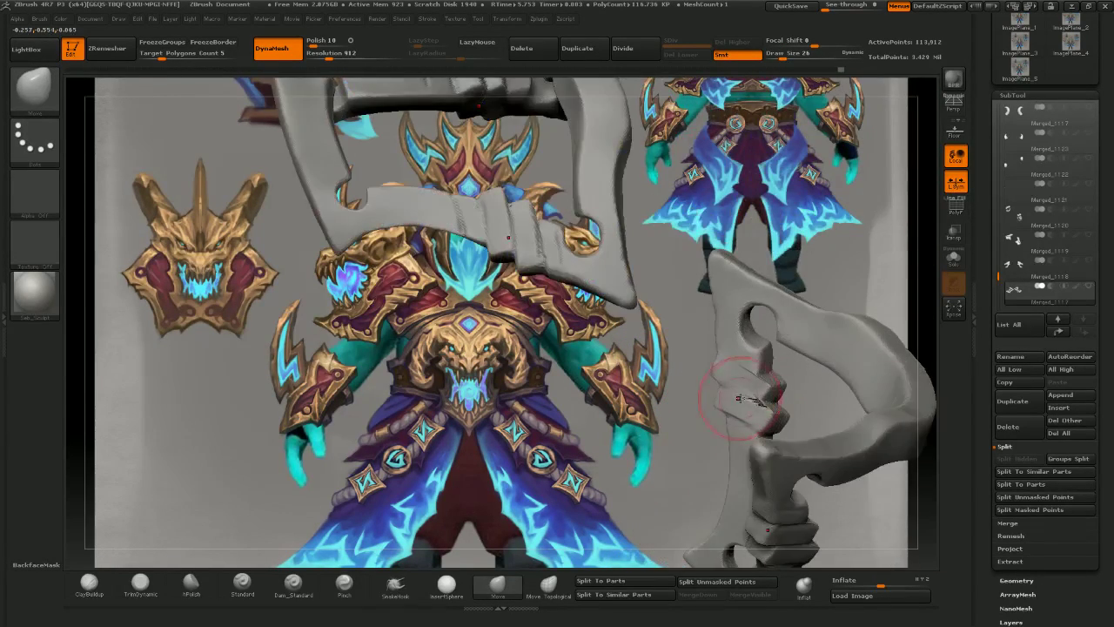
left_click_drag(670, 400, 664, 417, "ctrl")
right_click_drag(664, 418, 770, 446)
mouse_move(686, 398)
right_mouse_down()
mouse_move(739, 376)
mouse_move(683, 355)
right_mouse_up()
left_click_drag(684, 357, 706, 324)
right_click_drag(733, 325, 706, 359)
left_click_drag(696, 369, 700, 368)
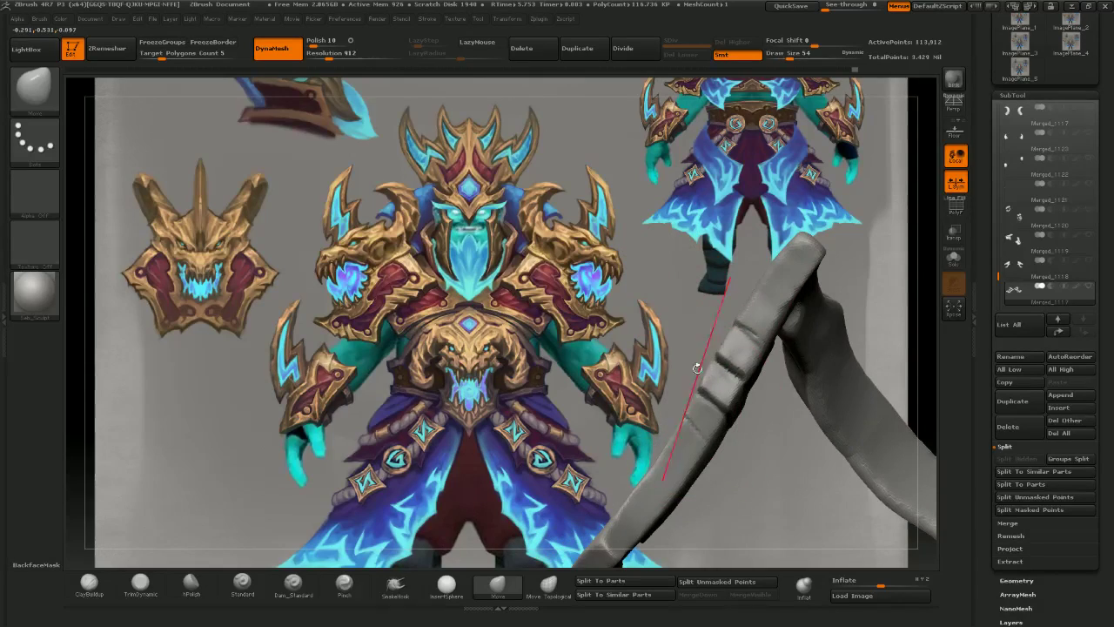
- Reshape the banded stretch of the front bar with the Move brush at draw size 66
key("bracketright")
key("bracketright")
right_click_drag(747, 324, 729, 336)
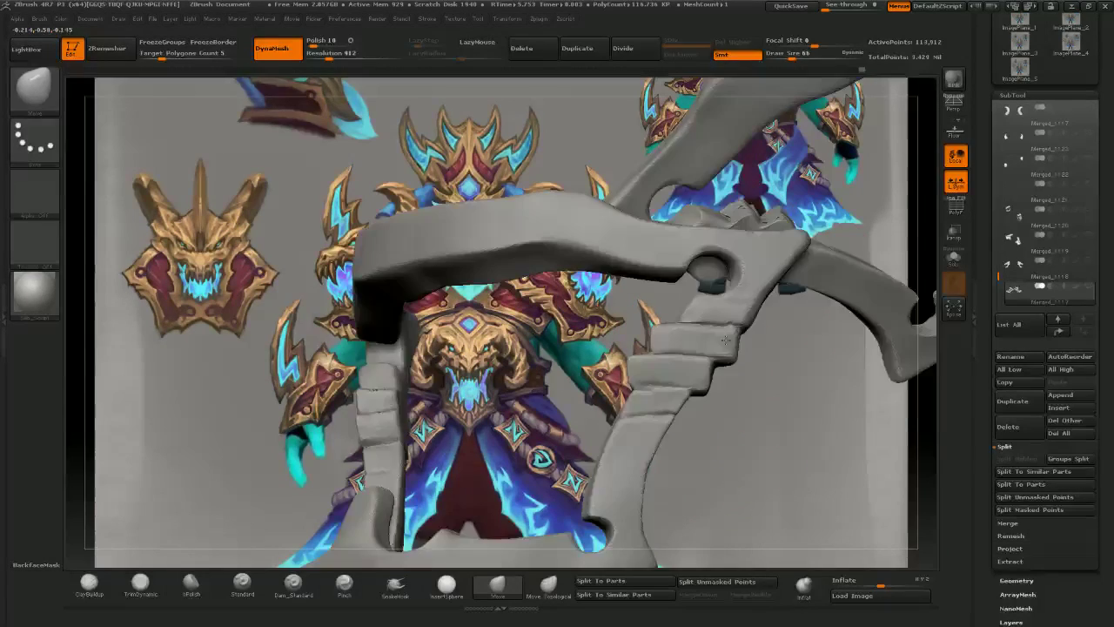
left_click_drag(729, 336, 719, 349)
right_click_drag(716, 351, 670, 350)
right_click_drag(670, 350, 606, 346, "ctrl")
- Lasso-mask a third band below the two raised ones on the front bar and invert the mask
mouse_move(721, 381)
right_mouse_down()
mouse_move(684, 372)
mouse_move(715, 380)
mouse_move(698, 389)
mouse_move(700, 375)
mouse_move(724, 374)
mouse_move(678, 375)
mouse_move(676, 416)
right_mouse_up()
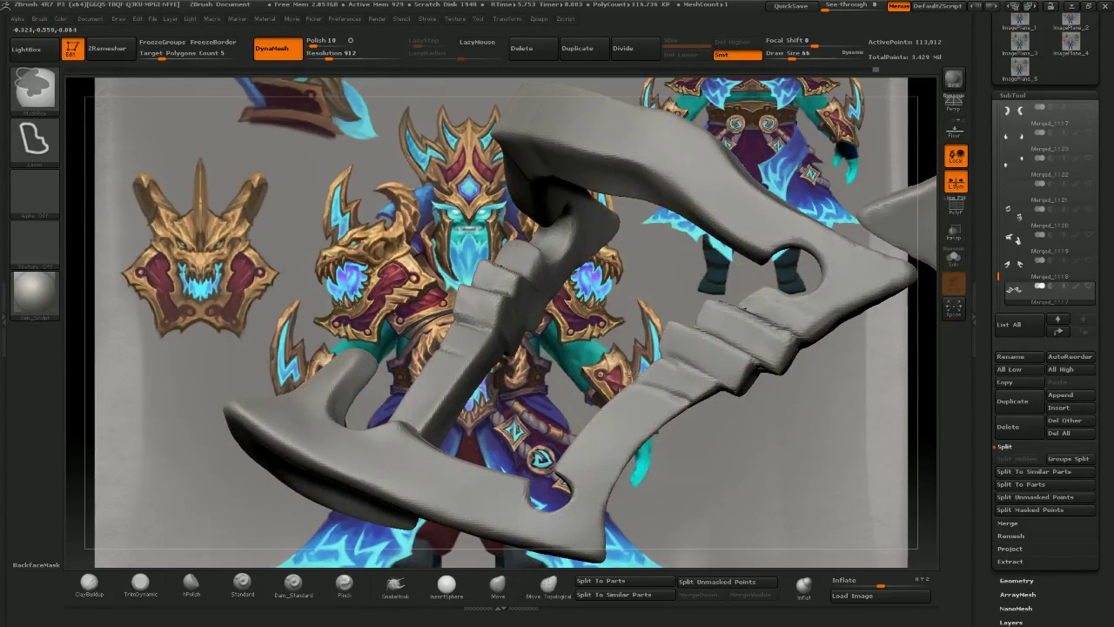
mouse_move(678, 396)
left_mouse_down("ctrl")
mouse_move(717, 396)
mouse_move(675, 362)
mouse_move(632, 378)
left_mouse_up("ctrl")
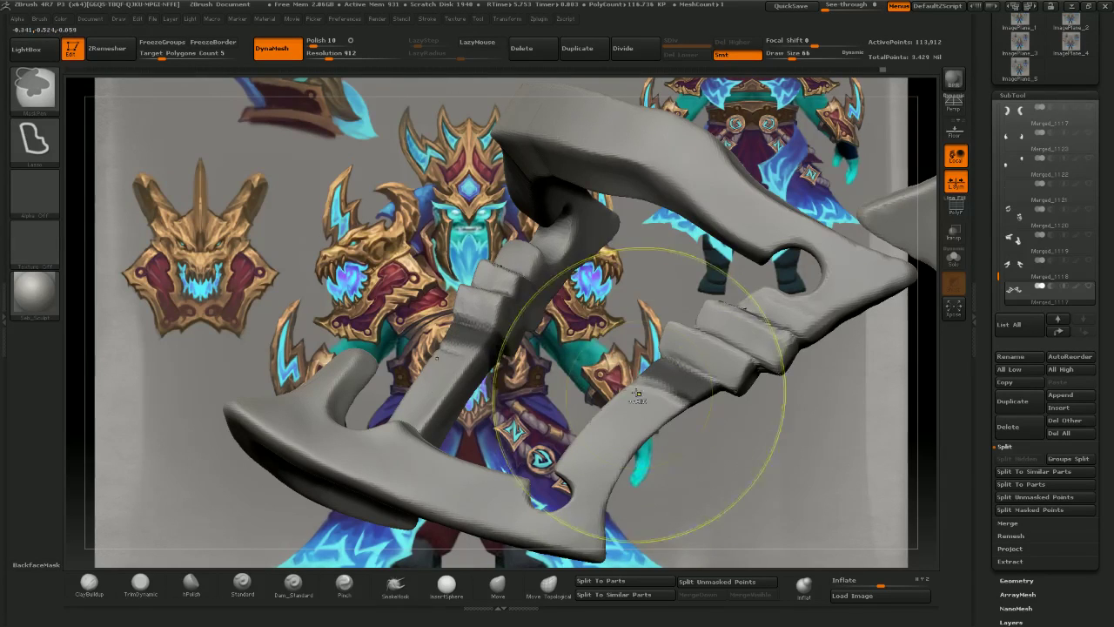
mouse_move(704, 414)
left_mouse_down("ctrl")
mouse_move(723, 394)
mouse_move(629, 355)
mouse_move(616, 363)
left_mouse_up("ctrl")
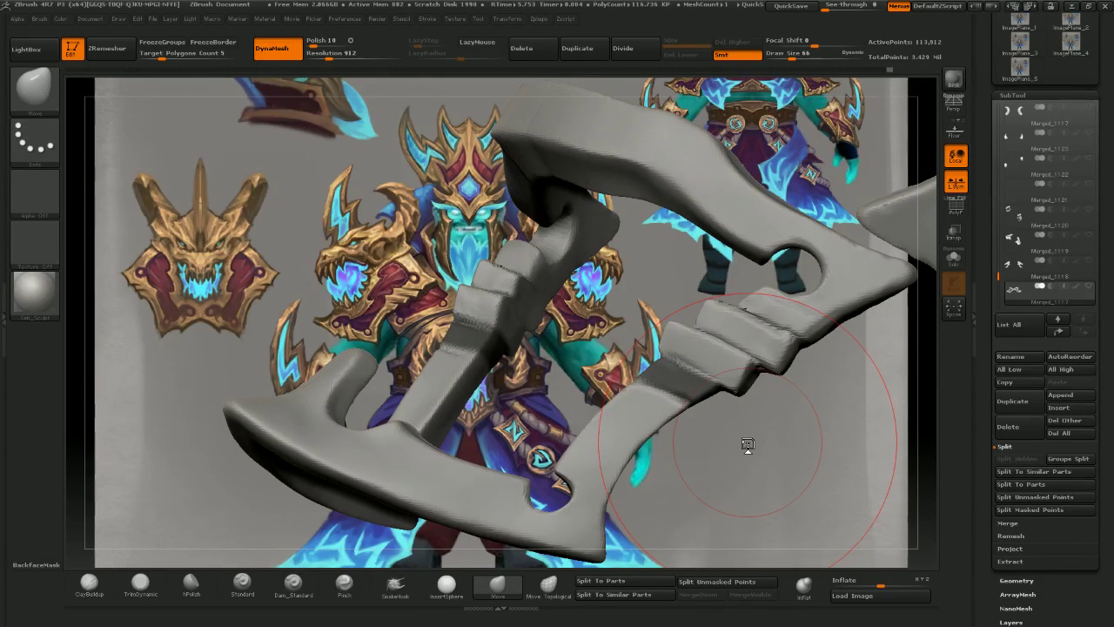
left_click(780, 459, "ctrl")
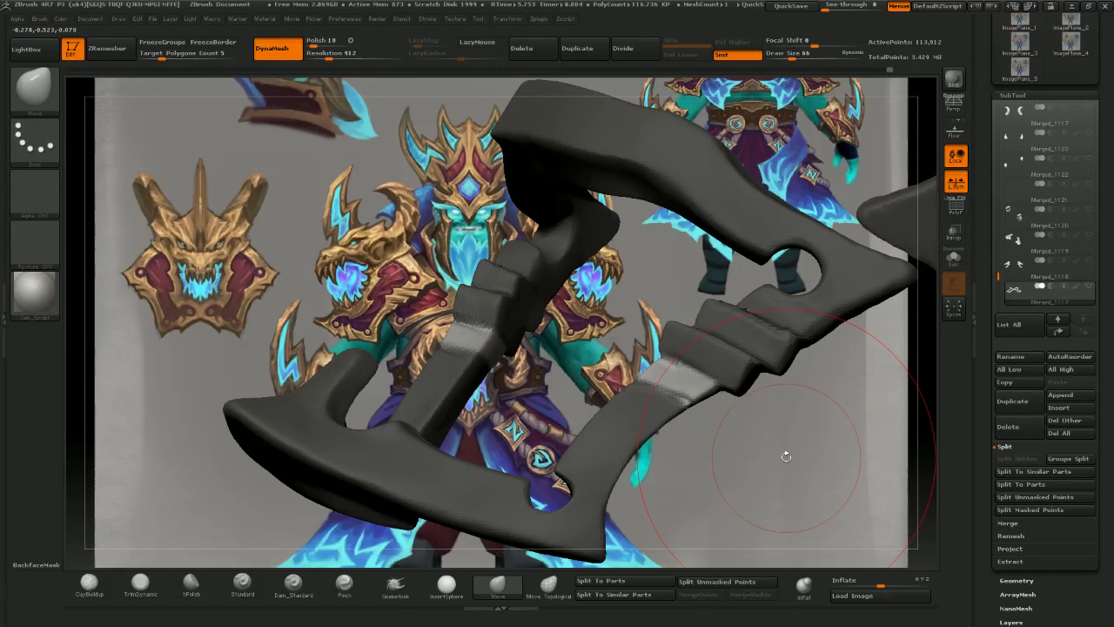
- Switch to Chrome to check the Twitch stream chat, close the Metric music tab, and return to ZBrush
key("bracketleft")
key("alt+Tab")
left_click(491, 7)
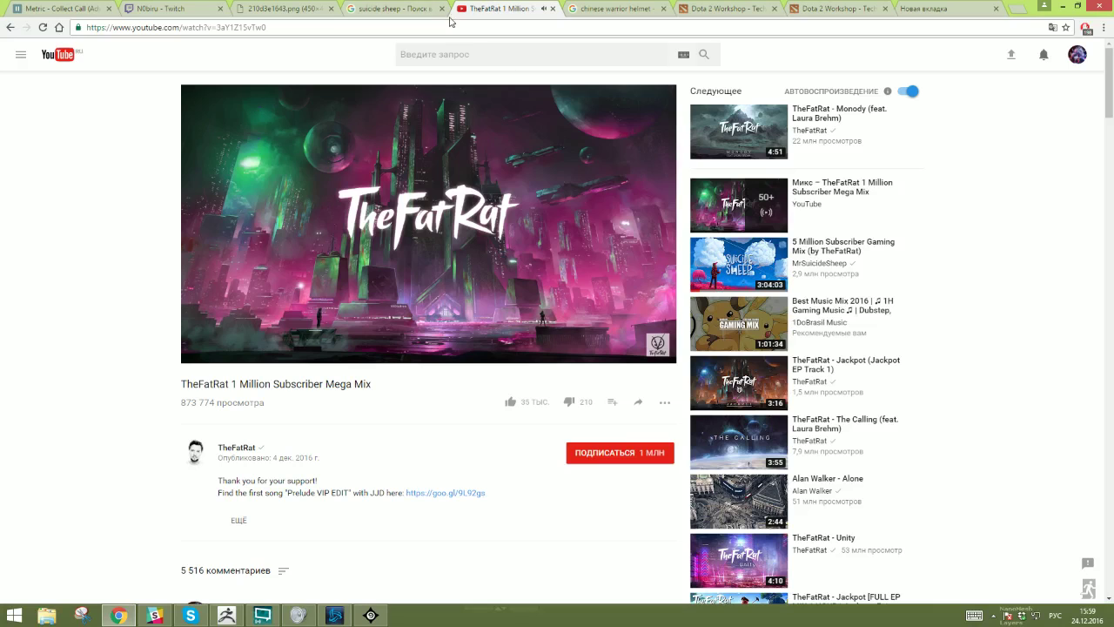
left_click(204, 7)
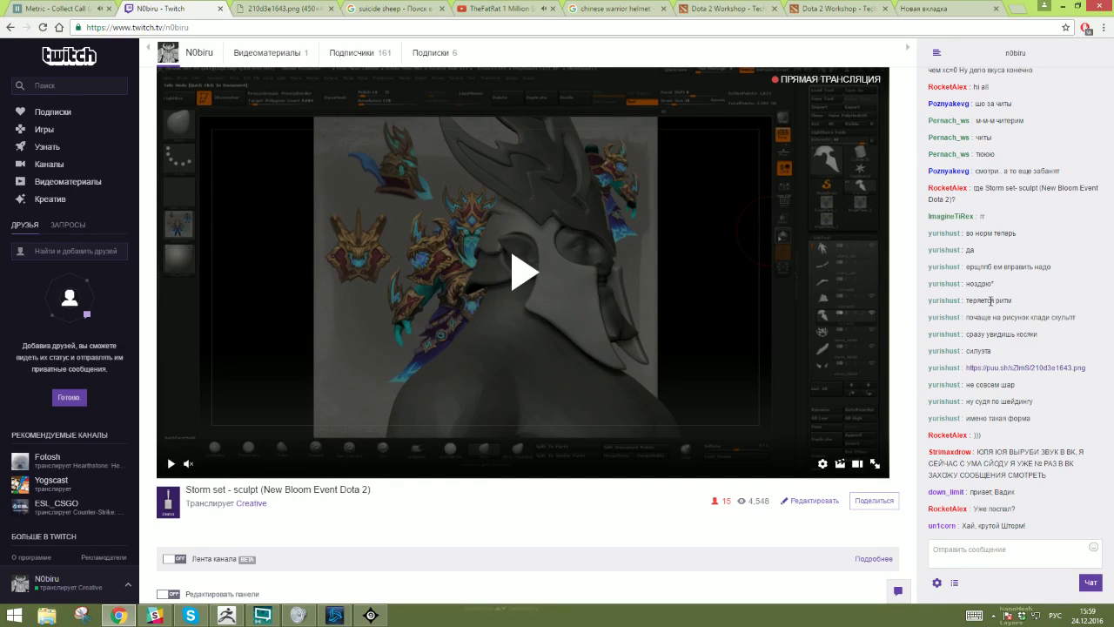
left_click(108, 8)
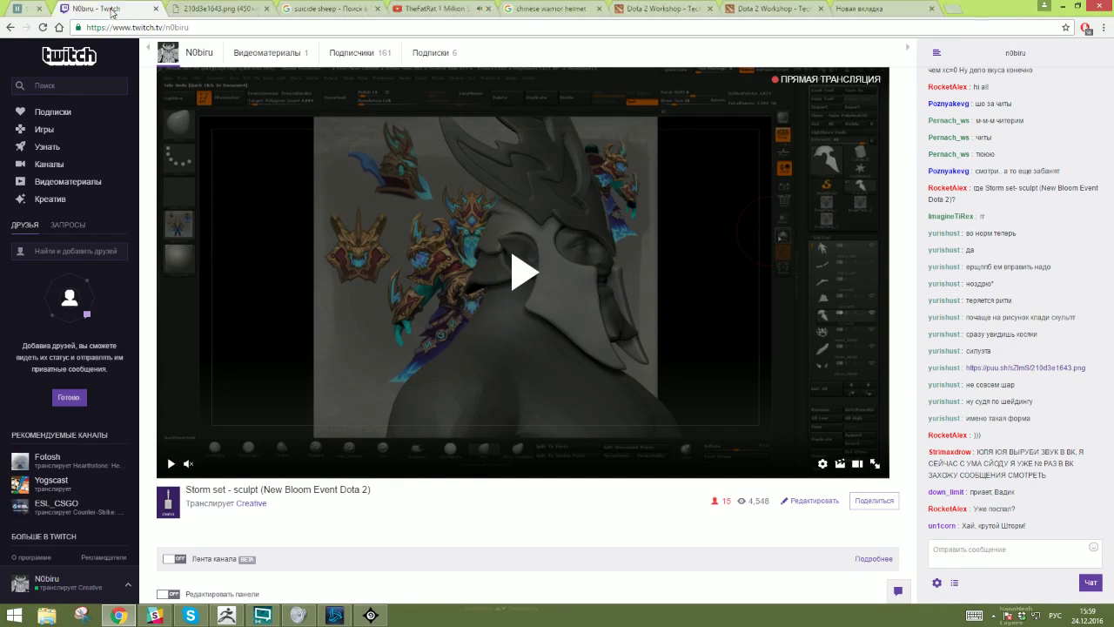
left_click(1064, 7)
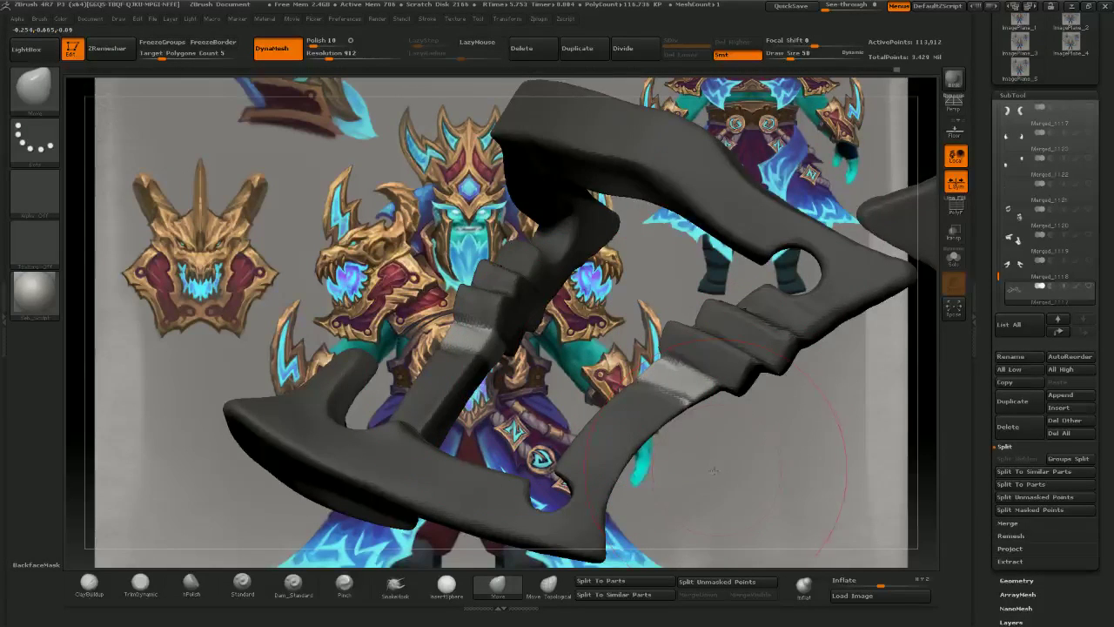
- Raise the unmasked third band above the bar with the Move brush at draw sizes 26 and 38
left_click_drag(714, 469, 703, 412)
key("bracketleft")
key("bracketleft")
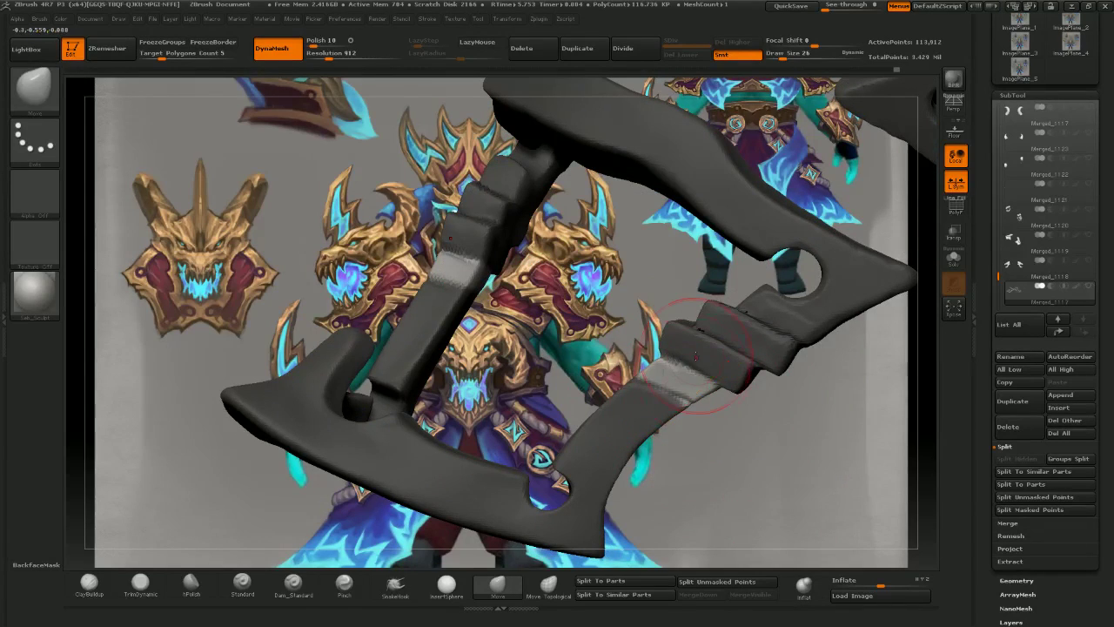
mouse_move(611, 388)
left_mouse_down("ctrl")
mouse_move(696, 414)
mouse_move(694, 401)
mouse_move(630, 377)
left_mouse_up("ctrl")
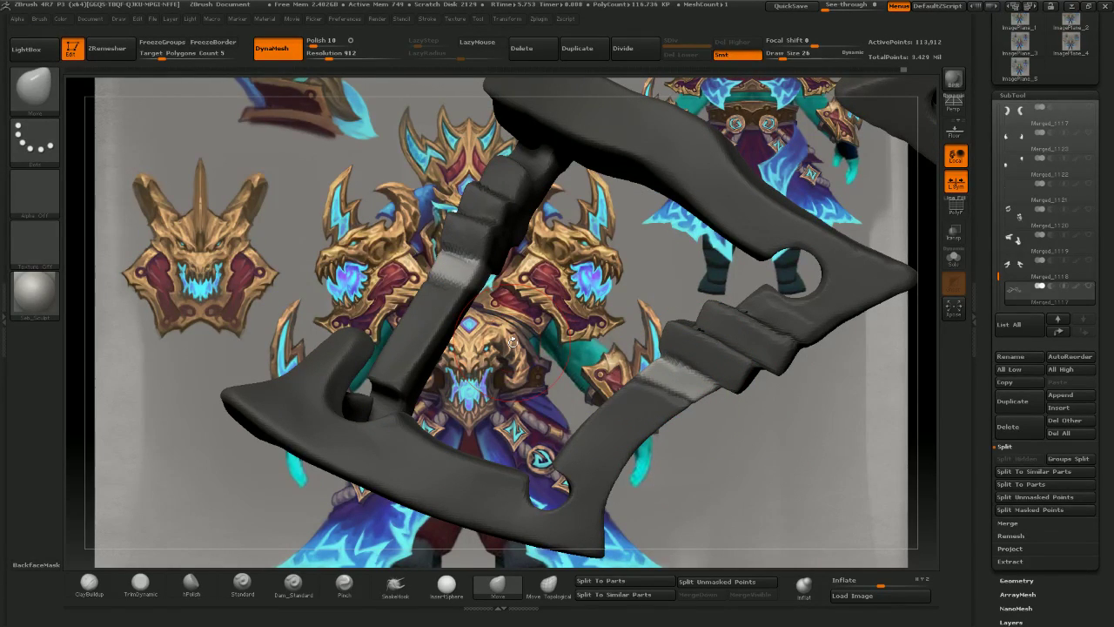
key("bracketright")
key("bracketright")
left_click_drag(667, 470, 682, 460)
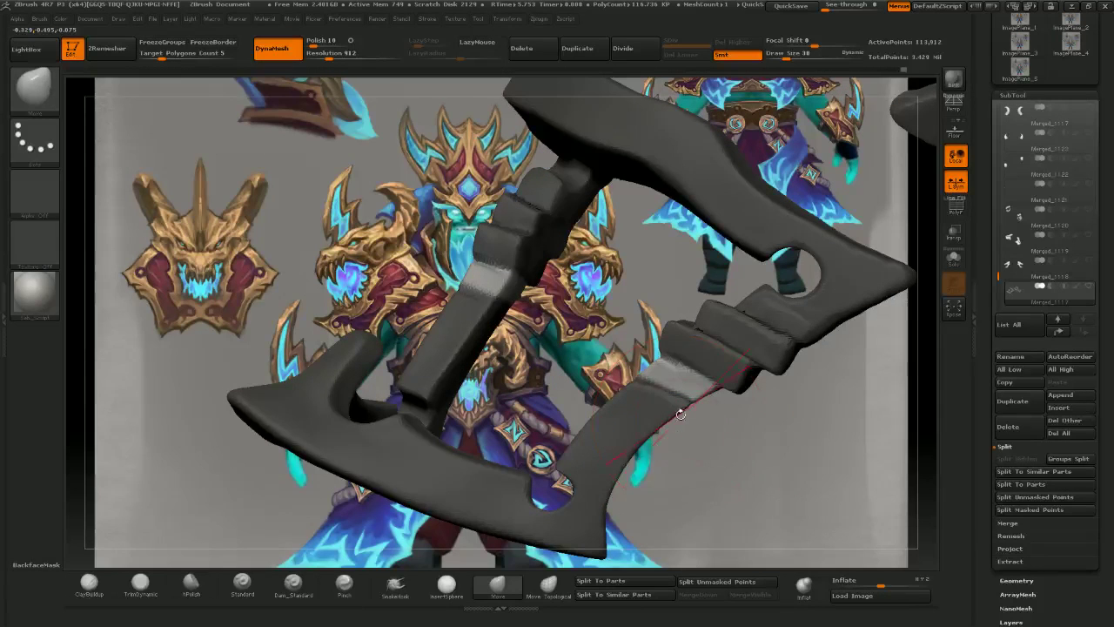
- Refine the third band's side edges with the Move brush at draw sizes 38 and 18, and clear the mask
left_click_drag(684, 410, 694, 407)
key("bracketleft")
key("ctrl+z")
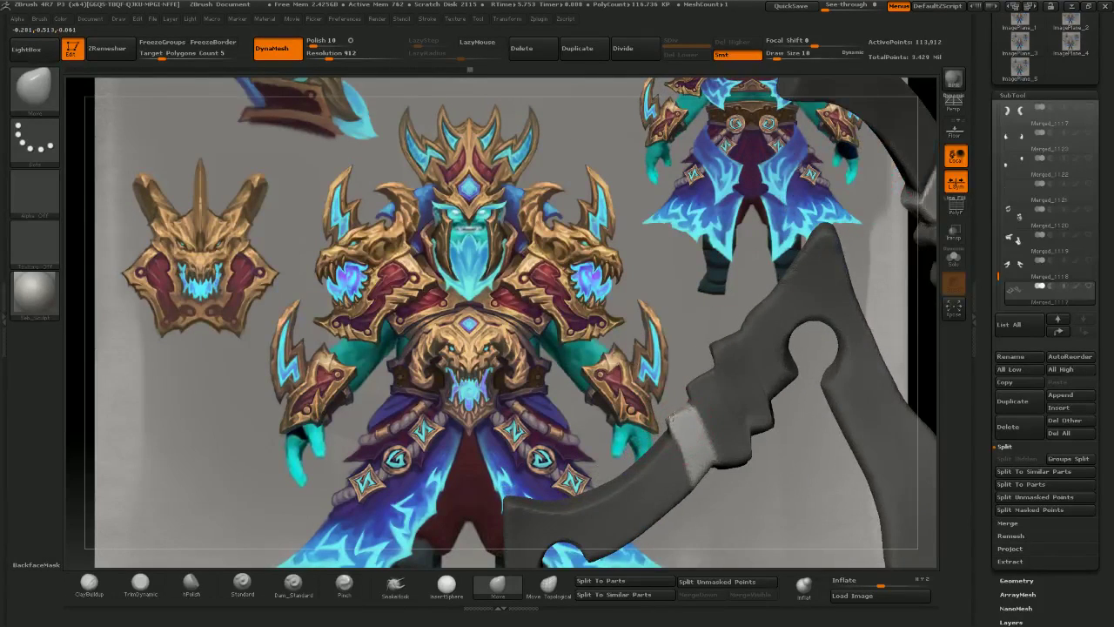
left_click_drag(625, 373, 637, 376)
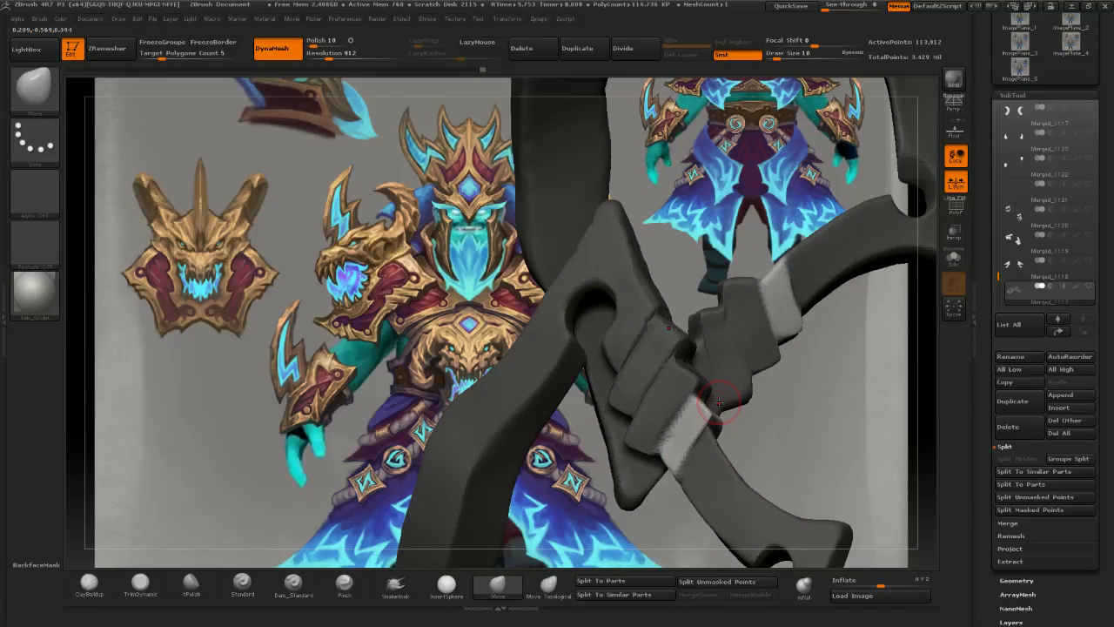
key("alt+Tab")
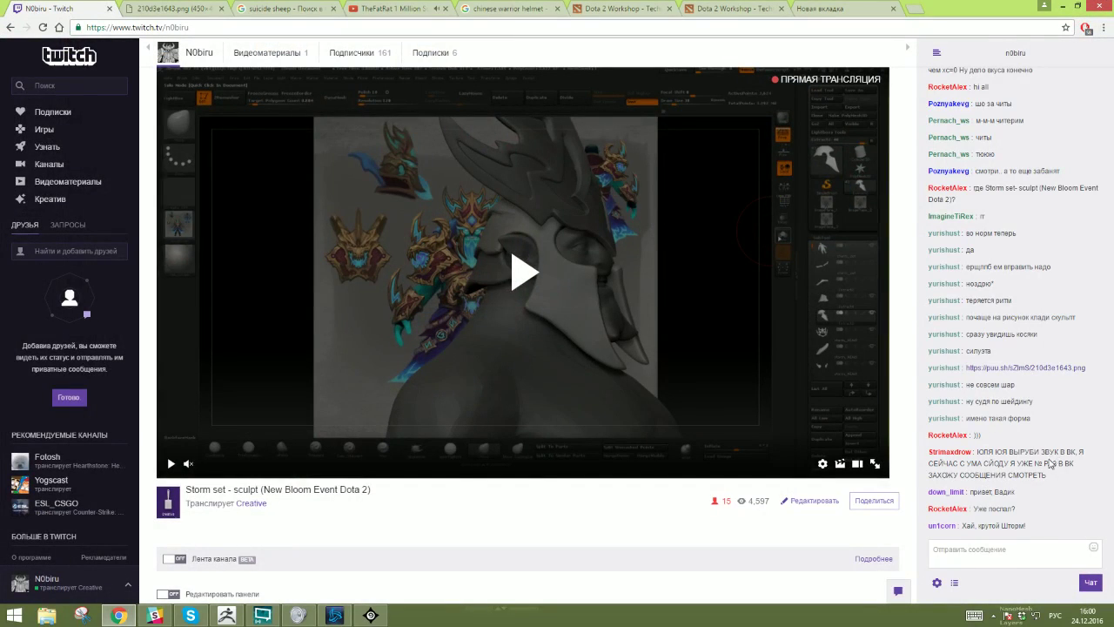
key("alt+Tab")
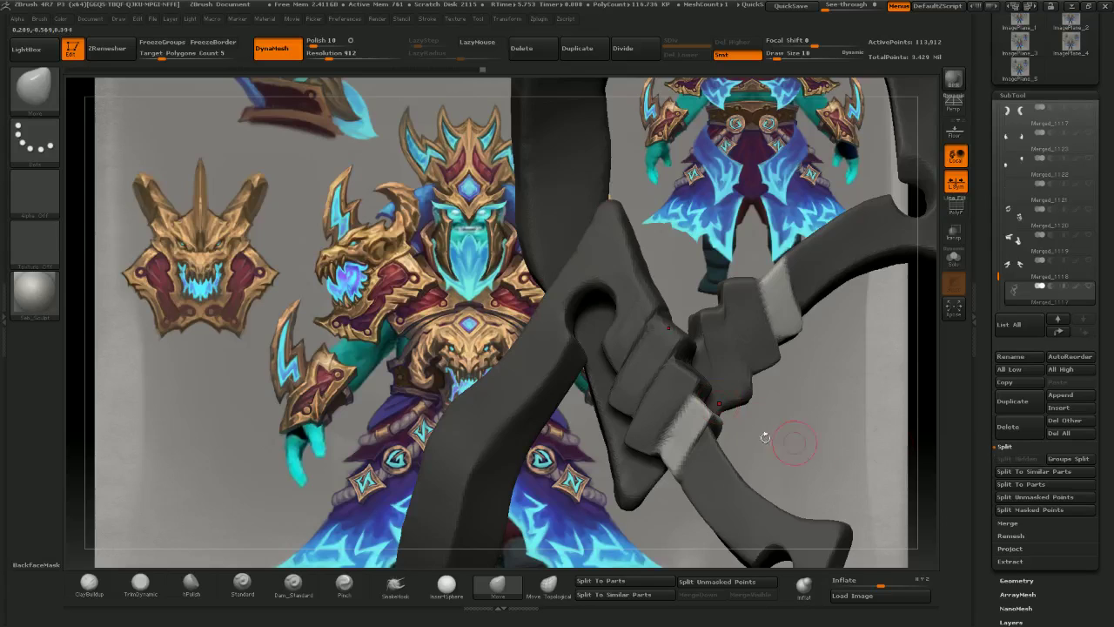
mouse_move(766, 437)
right_mouse_down()
mouse_move(733, 427)
mouse_move(729, 332)
mouse_move(759, 348)
mouse_move(730, 396)
mouse_move(723, 383)
mouse_move(644, 398)
mouse_move(754, 402)
mouse_move(752, 450)
right_mouse_up()
- Show the whole character and examine the banded shoulder trim against the reference art
left_click(1089, 287)
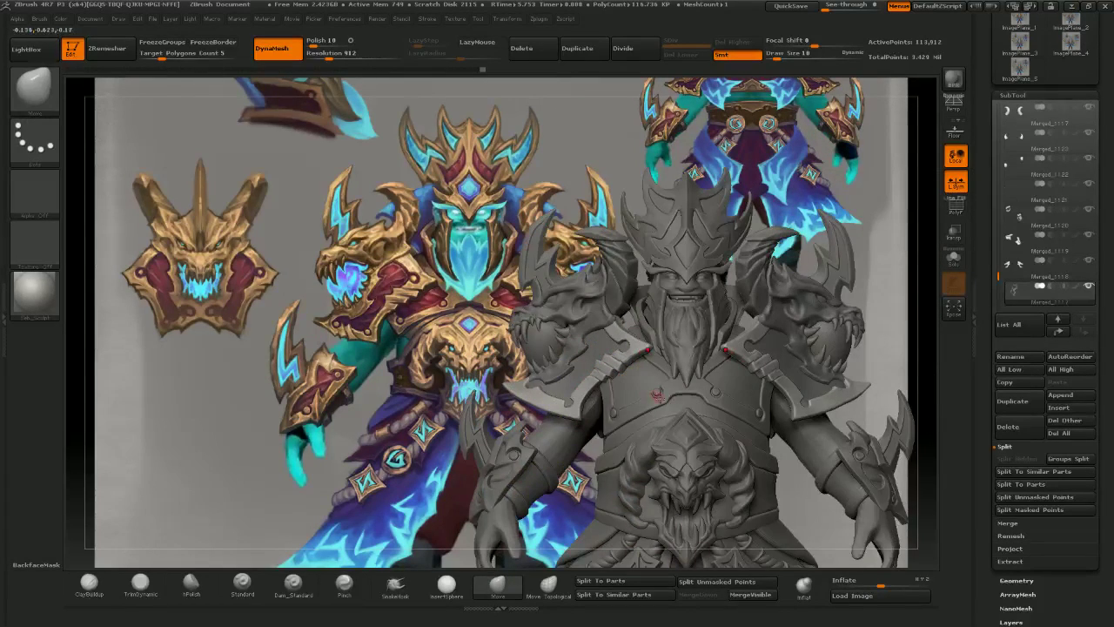
mouse_move(655, 395)
right_mouse_down("ctrl")
mouse_move(656, 419)
mouse_move(698, 414)
mouse_move(665, 381)
right_mouse_up("ctrl")
right_click_drag(731, 388, 695, 384)
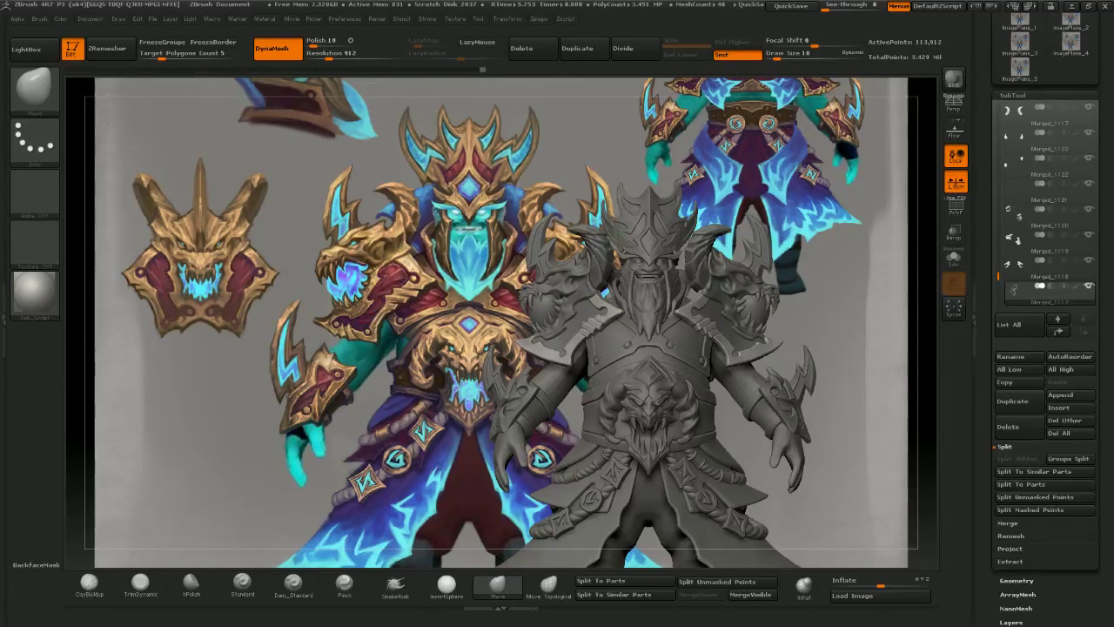
mouse_move(522, 291)
right_mouse_down()
mouse_move(568, 289)
mouse_move(608, 352)
mouse_move(593, 351)
mouse_move(588, 336)
mouse_move(602, 339)
right_mouse_up()
right_click_drag(857, 331, 926, 324)
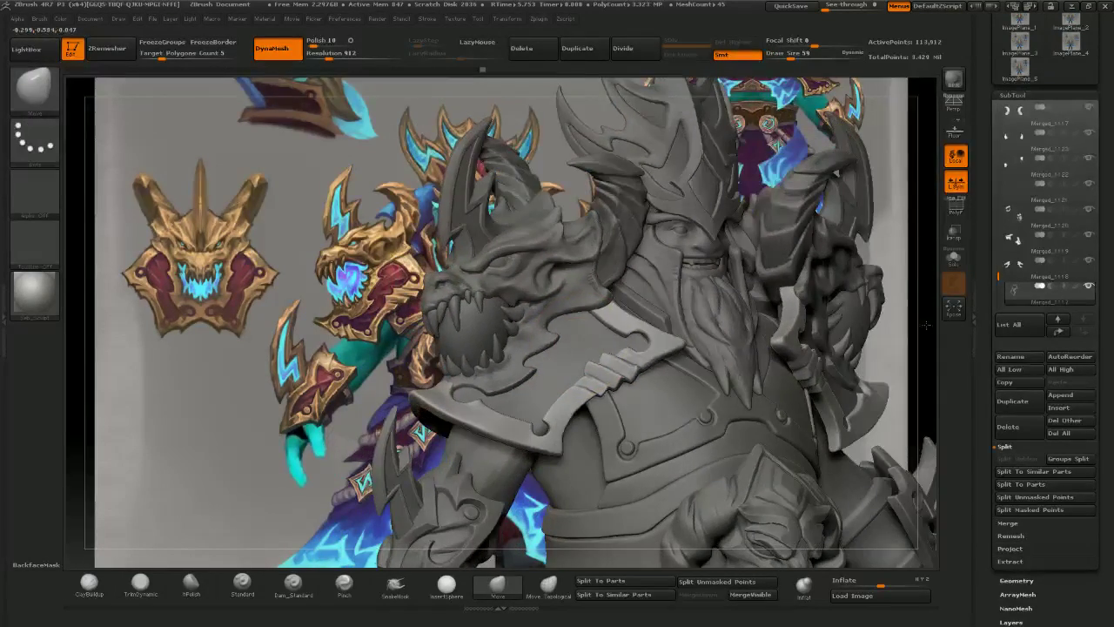
- Isolate the shoulder trim and adjust the raised bands' inner edges with the Move brush at draw size 14
left_click(1088, 286)
left_click(602, 369, "ctrl+shift")
mouse_move(576, 381)
right_mouse_down("ctrl")
mouse_move(642, 445)
mouse_move(588, 449)
right_mouse_up("ctrl")
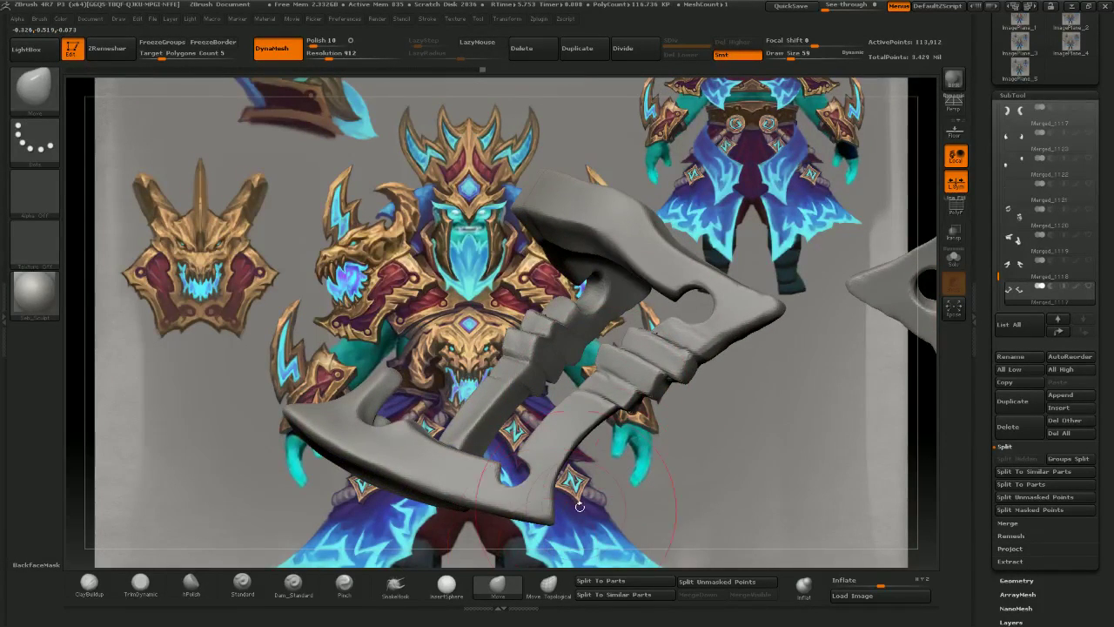
right_click_drag(579, 506, 596, 345)
key("[")
mouse_move(599, 358)
left_mouse_down()
mouse_move(606, 364)
mouse_move(595, 372)
left_mouse_up()
mouse_move(595, 373)
right_mouse_down()
mouse_move(583, 358)
mouse_move(496, 352)
right_mouse_up()
key("[")
mouse_move(570, 359)
right_mouse_down()
mouse_move(596, 355)
mouse_move(457, 357)
right_mouse_up()
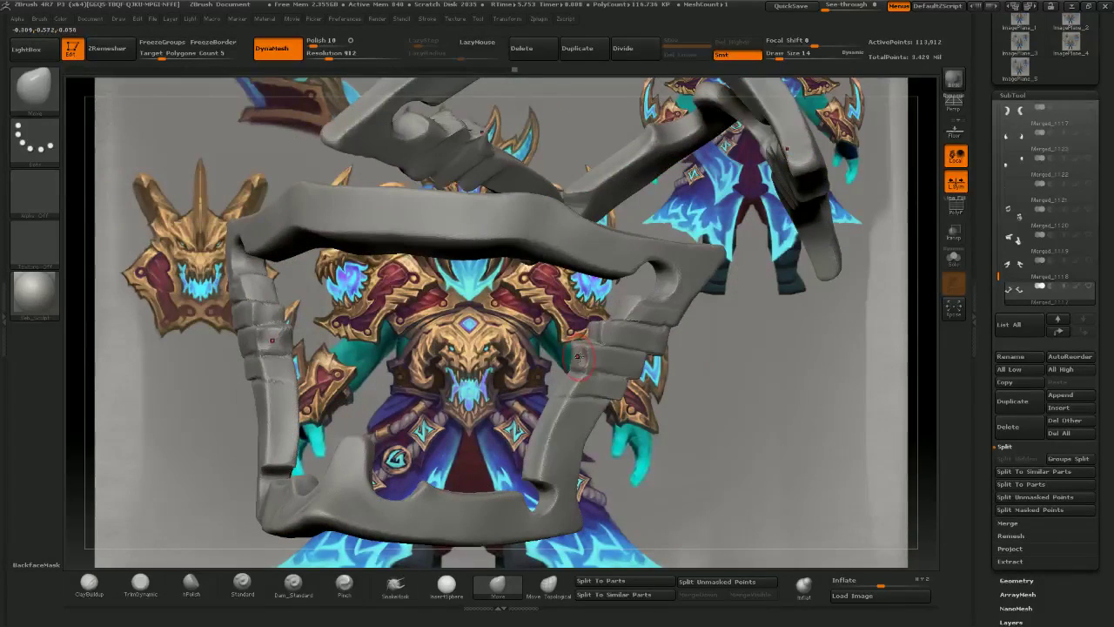
- Shape the edges of the raised bands from the side with the Move brush at draw size 18
mouse_move(528, 332)
right_mouse_down()
mouse_move(563, 358)
mouse_move(483, 361)
mouse_move(496, 362)
right_mouse_up()
mouse_move(565, 357)
right_mouse_down()
mouse_move(588, 340)
mouse_move(584, 324)
mouse_move(652, 325)
mouse_move(719, 356)
mouse_move(728, 422)
mouse_move(672, 418)
right_mouse_up()
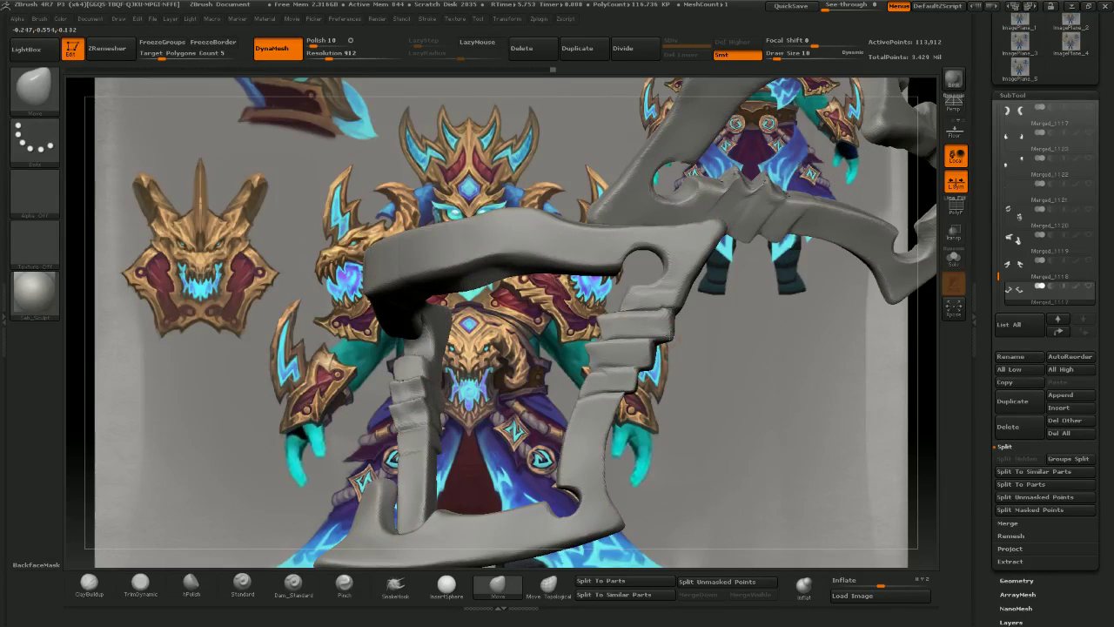
right_click_drag(689, 346, 775, 341)
left_click_drag(680, 341, 670, 339)
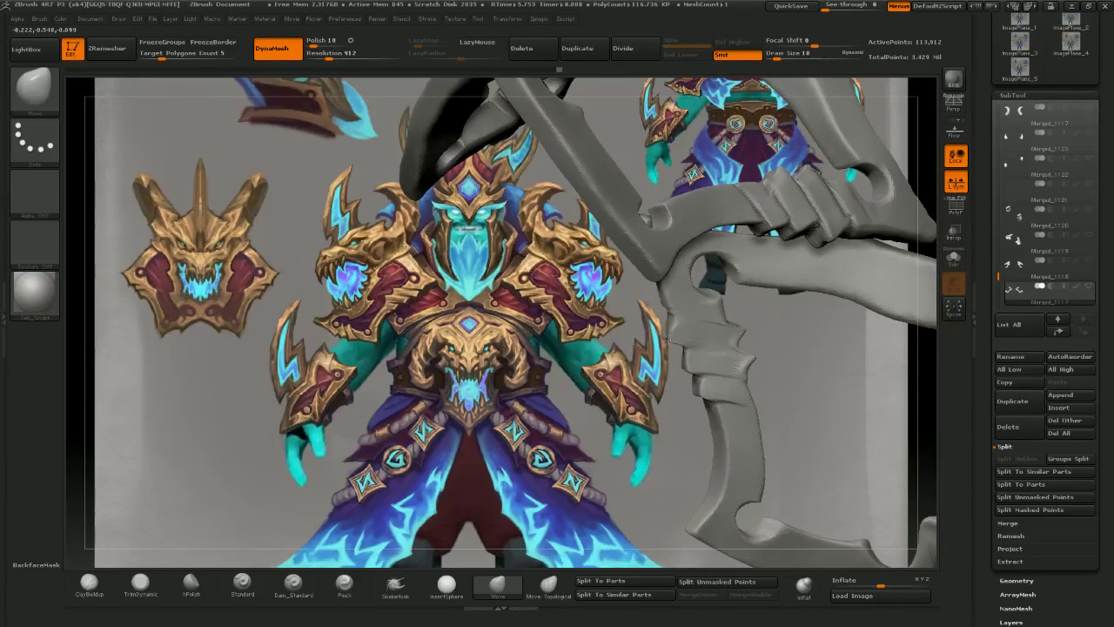
mouse_move(672, 337)
right_mouse_down()
mouse_move(600, 320)
mouse_move(609, 317)
right_mouse_up()
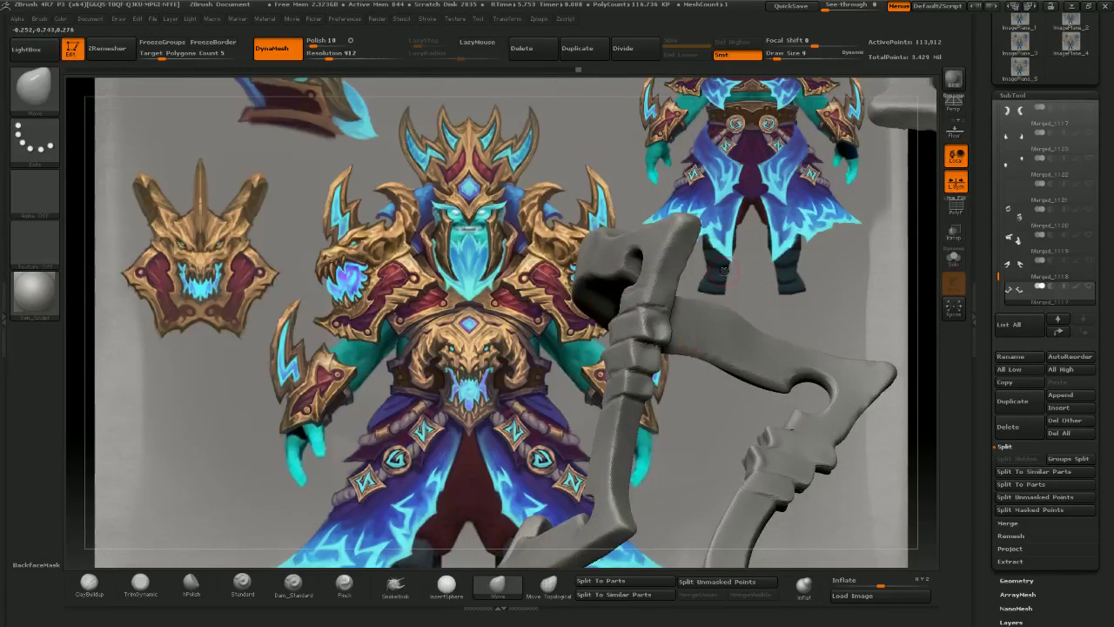
- Refine the uppermost band's outer corner where it meets the bar, using a small Move brush
mouse_move(724, 271)
right_mouse_down()
mouse_move(704, 256)
mouse_move(666, 283)
mouse_move(557, 307)
mouse_move(643, 313)
right_mouse_up()
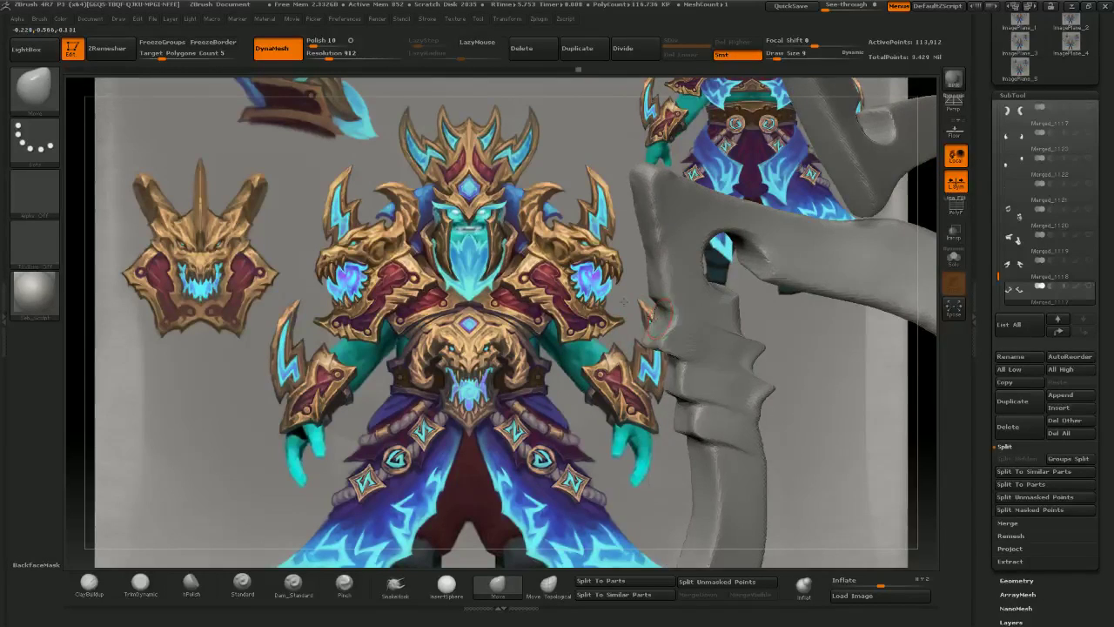
mouse_move(840, 382)
left_mouse_down()
mouse_move(634, 334)
mouse_move(649, 313)
left_mouse_up()
right_click_drag(649, 313, 809, 320)
left_click_drag(642, 317, 823, 355)
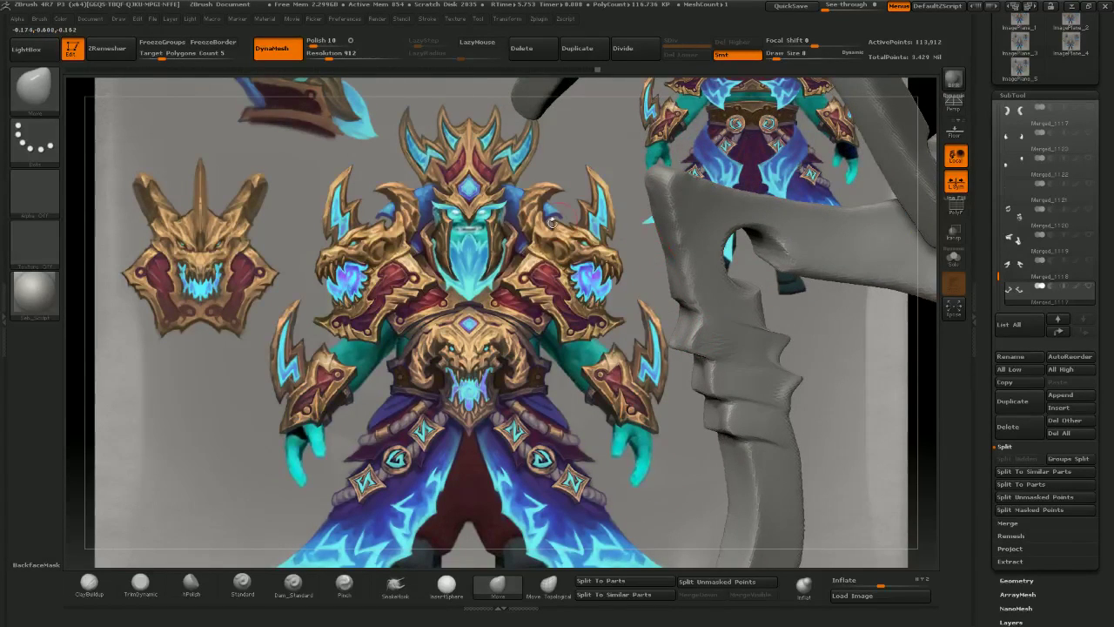
- Adjust the side profile of the raised bands and the bar's upper end with the Move brush at draw size 38
left_click_drag(551, 222, 600, 279)
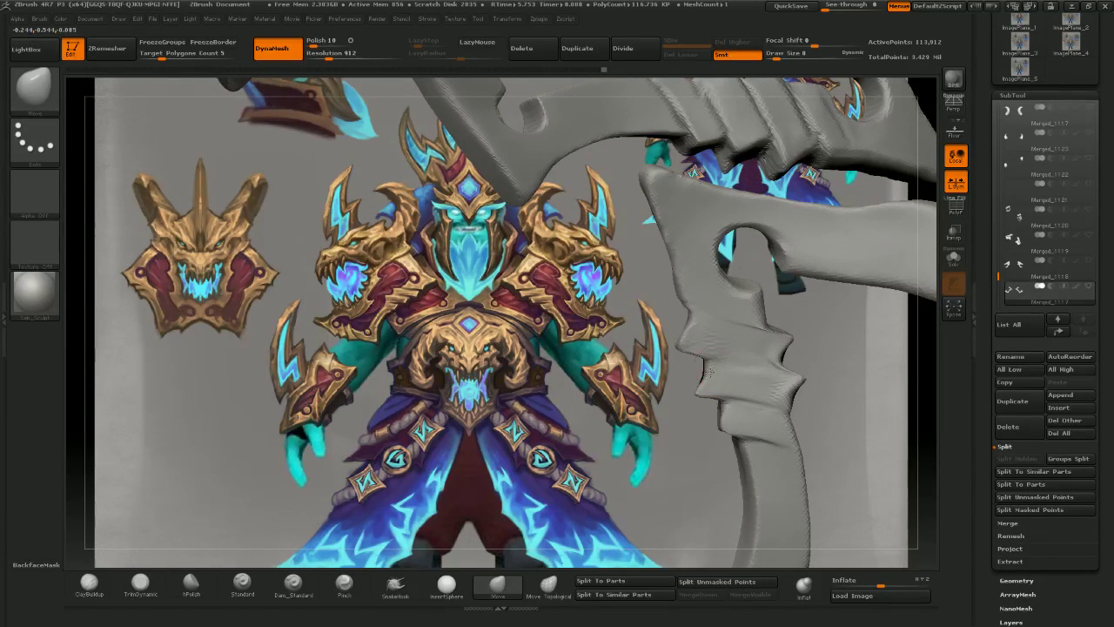
left_click_drag(709, 372, 703, 374)
mouse_move(861, 383)
left_mouse_down()
mouse_move(674, 396)
mouse_move(753, 345)
left_mouse_up()
right_click_drag(755, 343, 740, 329, "ctrl")
left_click_drag(740, 327, 697, 392)
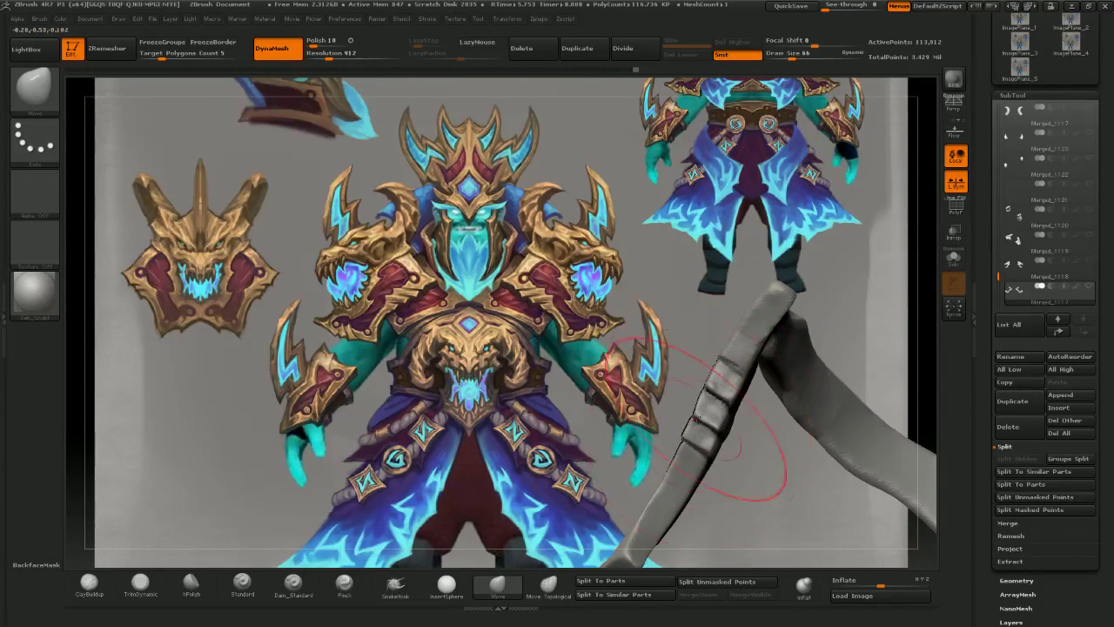
mouse_move(705, 429)
left_mouse_down()
mouse_move(713, 393)
mouse_move(733, 386)
left_mouse_up()
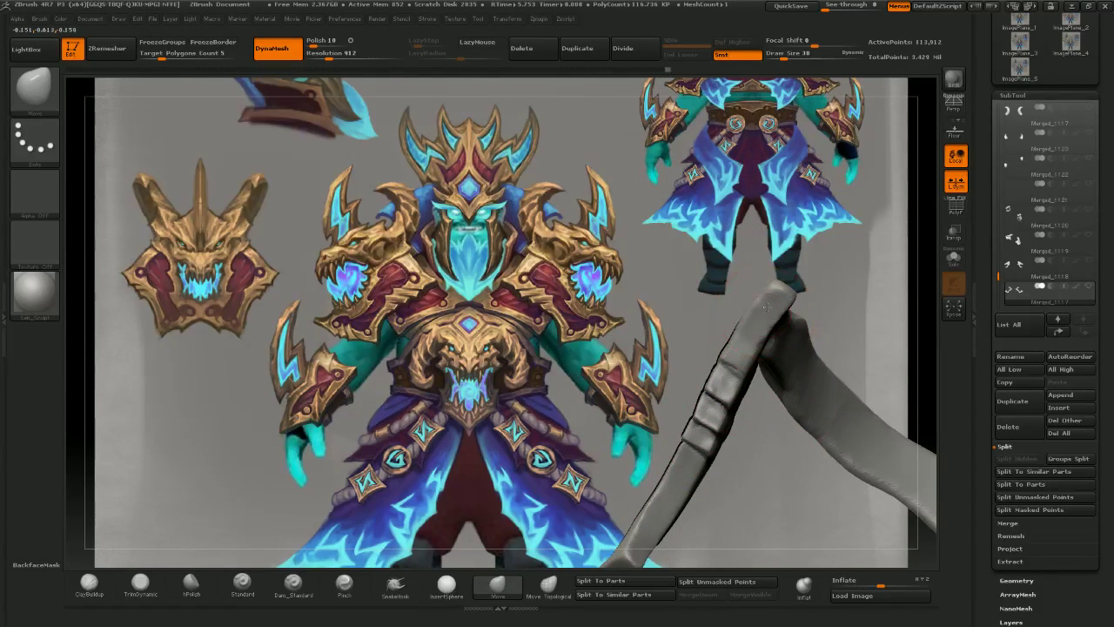
left_click_drag(766, 307, 769, 301)
mouse_move(857, 300)
left_mouse_down()
mouse_move(804, 315)
mouse_move(856, 310)
mouse_move(823, 313)
mouse_move(843, 323)
left_mouse_up()
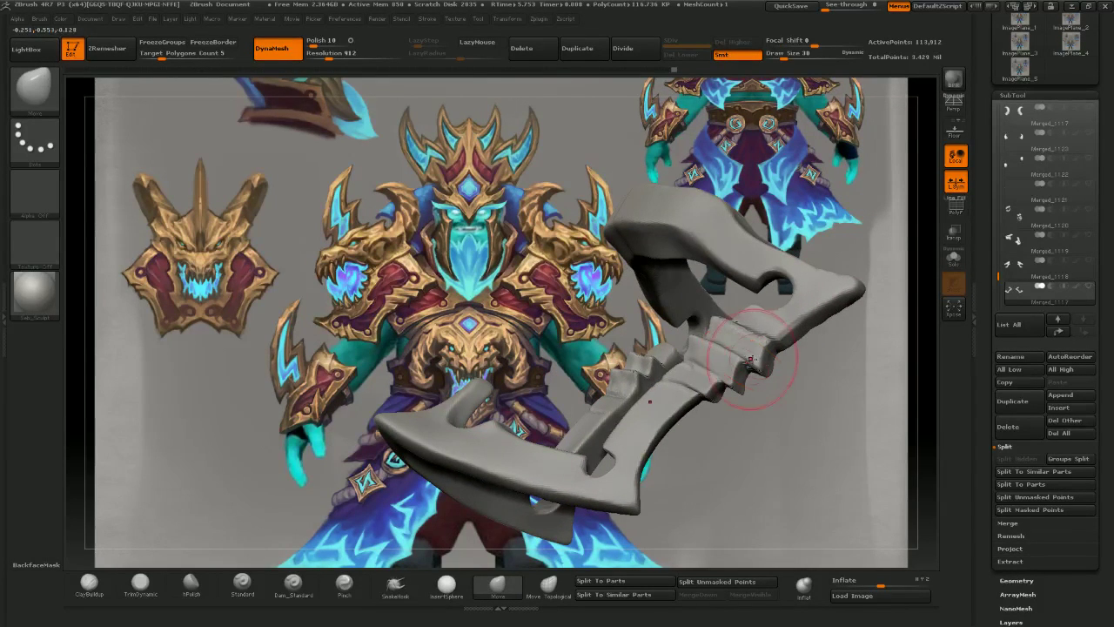
- Reshape the raised bands' surface and the bar just below them with the Move brush, reducing the draw size to 22
left_click_drag(799, 383, 783, 250)
key("bracketright")
key("bracketright")
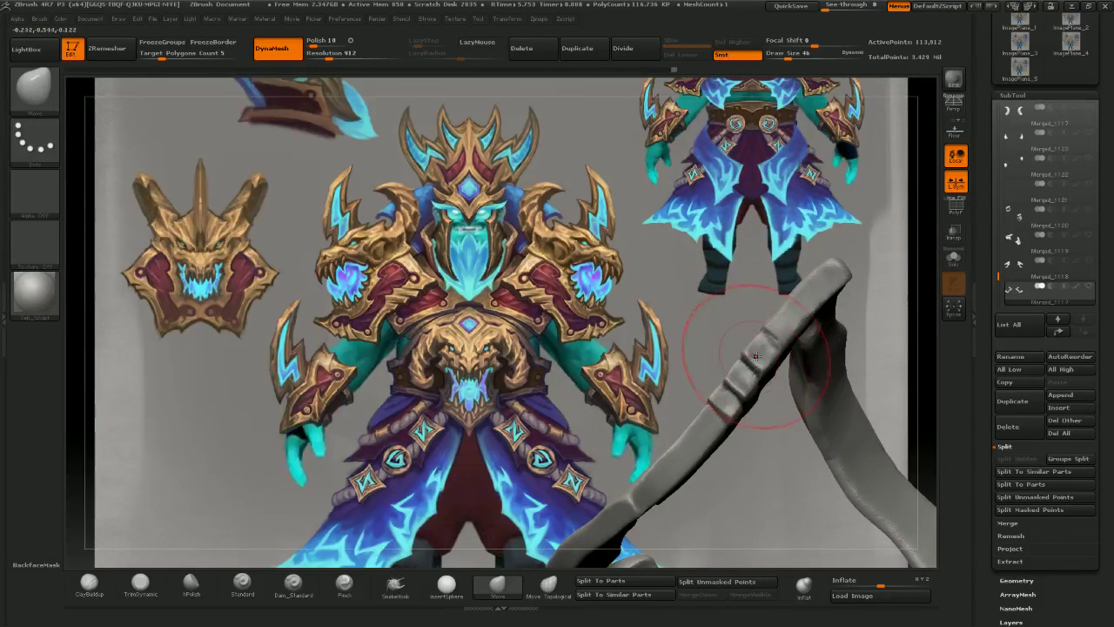
left_click_drag(762, 355, 774, 308)
left_click_drag(736, 264, 801, 325)
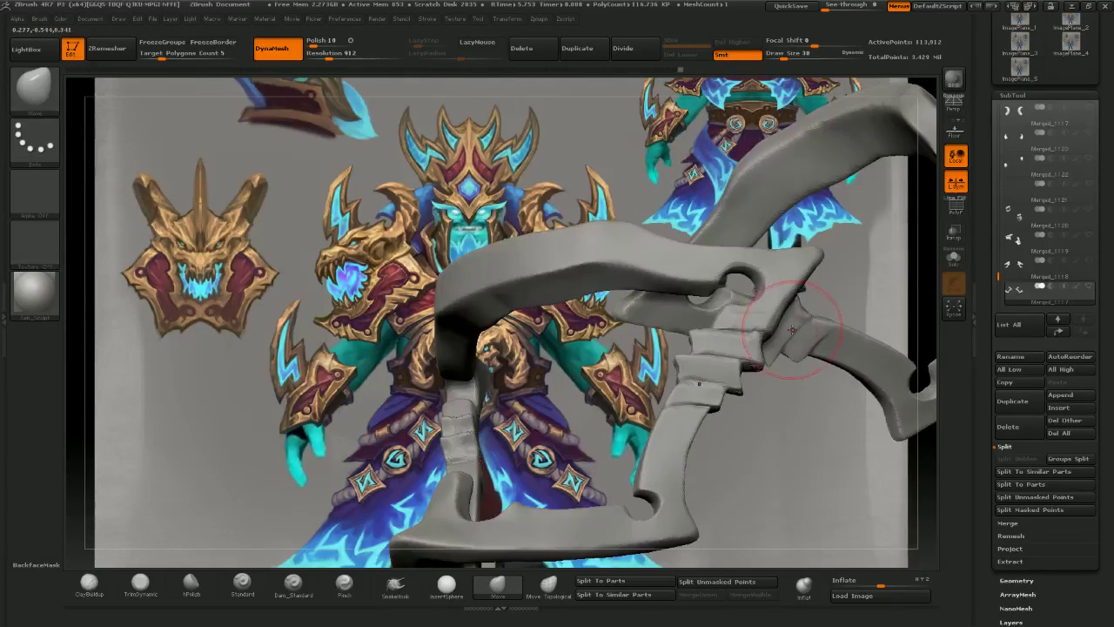
mouse_move(794, 366)
left_mouse_down("shift")
mouse_move(762, 389)
mouse_move(724, 307)
mouse_move(841, 355)
left_mouse_up("shift")
mouse_move(632, 396)
right_mouse_down("ctrl")
mouse_move(669, 423)
mouse_move(578, 426)
right_mouse_up("ctrl")
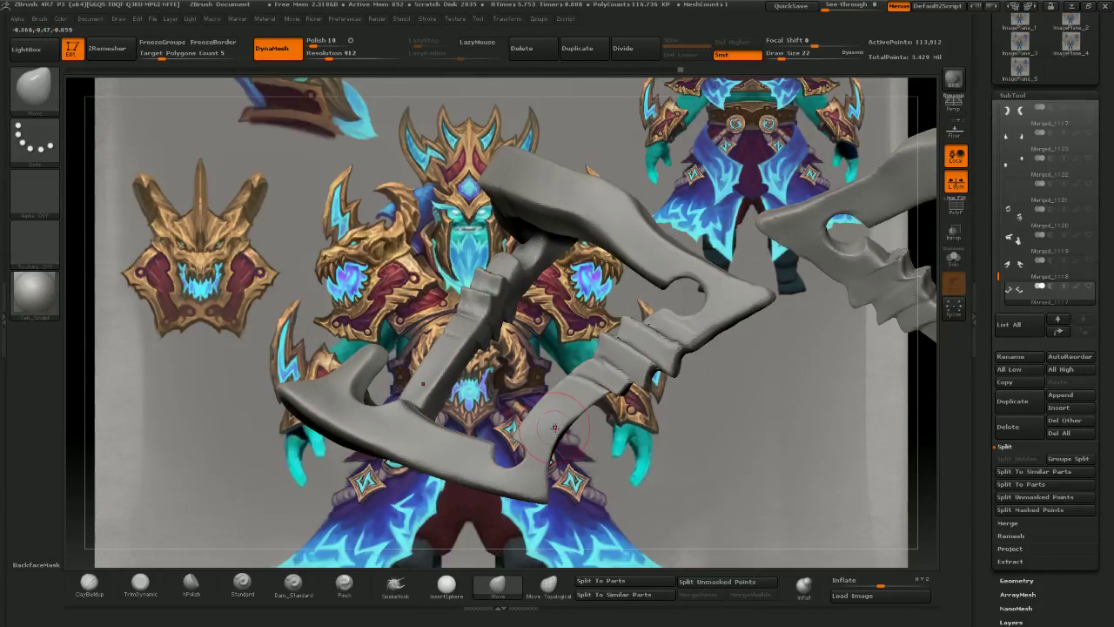
key("bracketright")
left_click_drag(568, 382, 560, 376)
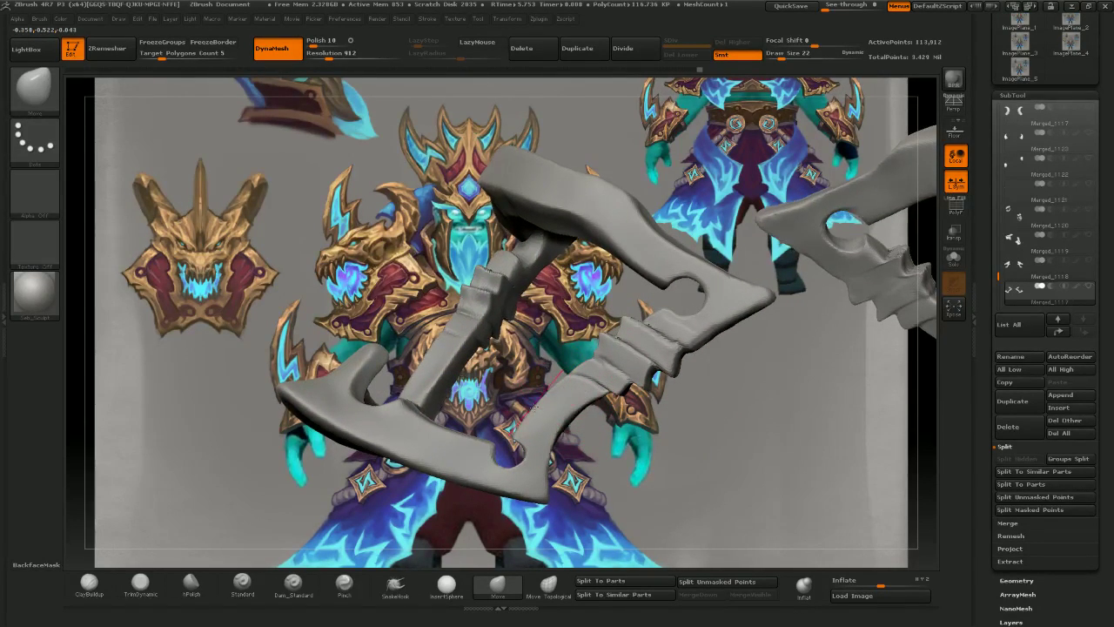
key("bracketleft")
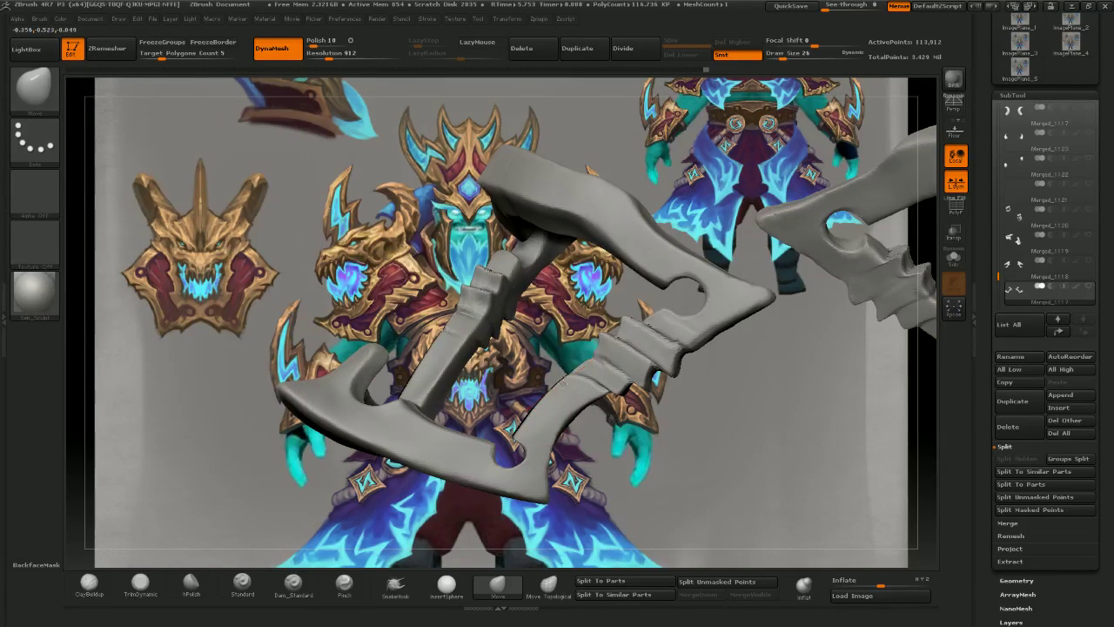
mouse_move(580, 360)
left_mouse_down()
mouse_move(568, 371)
mouse_move(590, 370)
left_mouse_up()
mouse_move(579, 357)
left_mouse_down()
mouse_move(628, 359)
mouse_move(584, 372)
mouse_move(601, 385)
mouse_move(617, 375)
mouse_move(604, 357)
mouse_move(611, 363)
left_mouse_up()
key("bracketleft")
key("bracketright")
key("ctrl+z")
key("ctrl+z")
- Refine the junction between the lowest raised band and the bar with the Move brush at draw size 18
key("bracketright")
left_click_drag(600, 364, 612, 374)
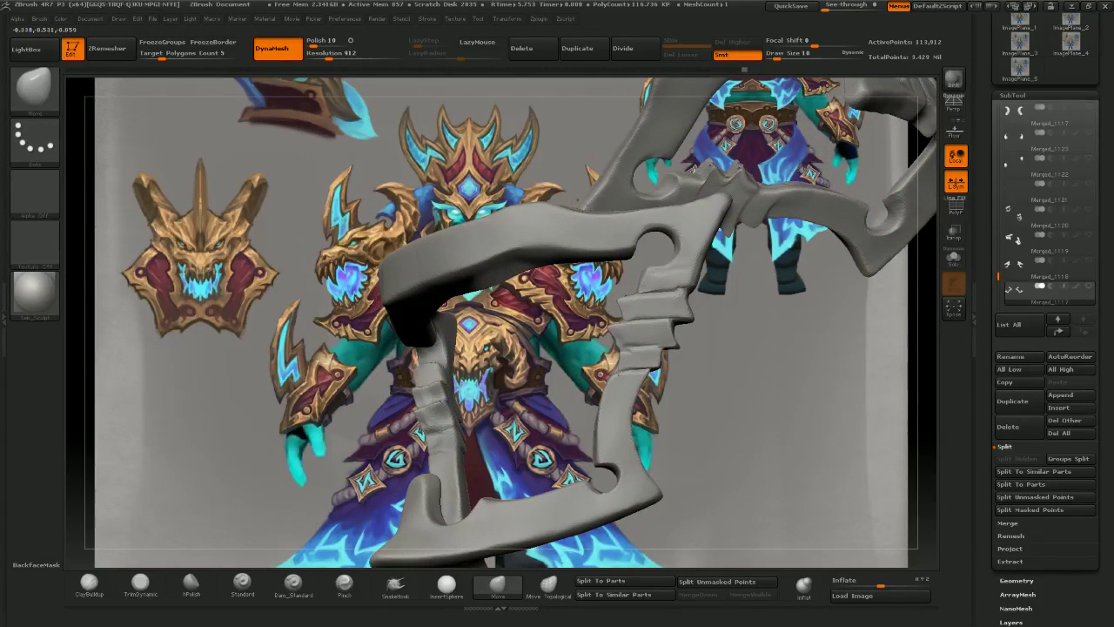
left_click_drag(551, 324, 588, 380)
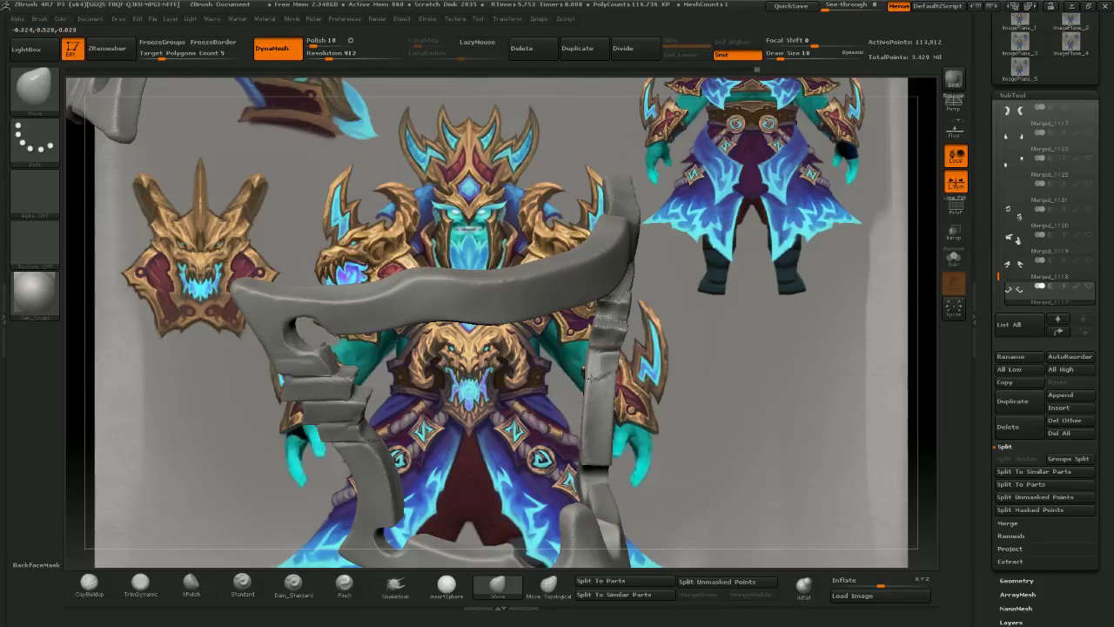
left_click_drag(536, 345, 570, 358)
mouse_move(522, 320)
left_mouse_down()
mouse_move(585, 366)
mouse_move(681, 381)
mouse_move(681, 427)
left_mouse_up()
left_click_drag(457, 305, 709, 352)
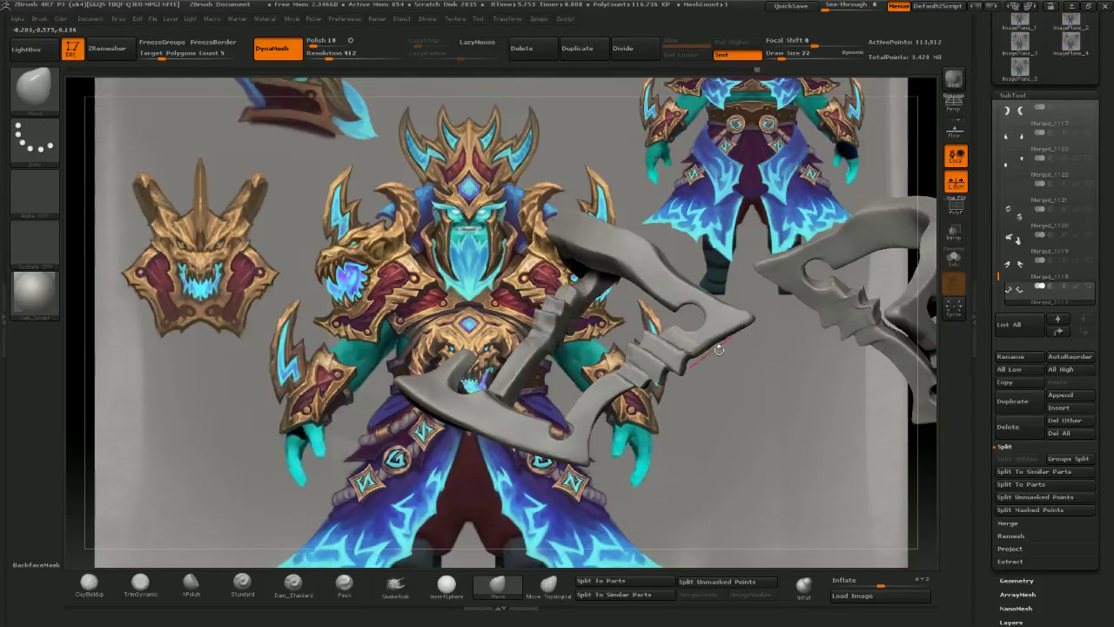
- Adjust the outer edges of the raised bands from both sides with the Move brush at draw size 26
mouse_move(672, 422)
left_mouse_down()
mouse_move(685, 392)
mouse_move(677, 361)
mouse_move(639, 351)
left_mouse_up()
key("bracketright")
key("bracketright")
left_click_drag(687, 424, 466, 451)
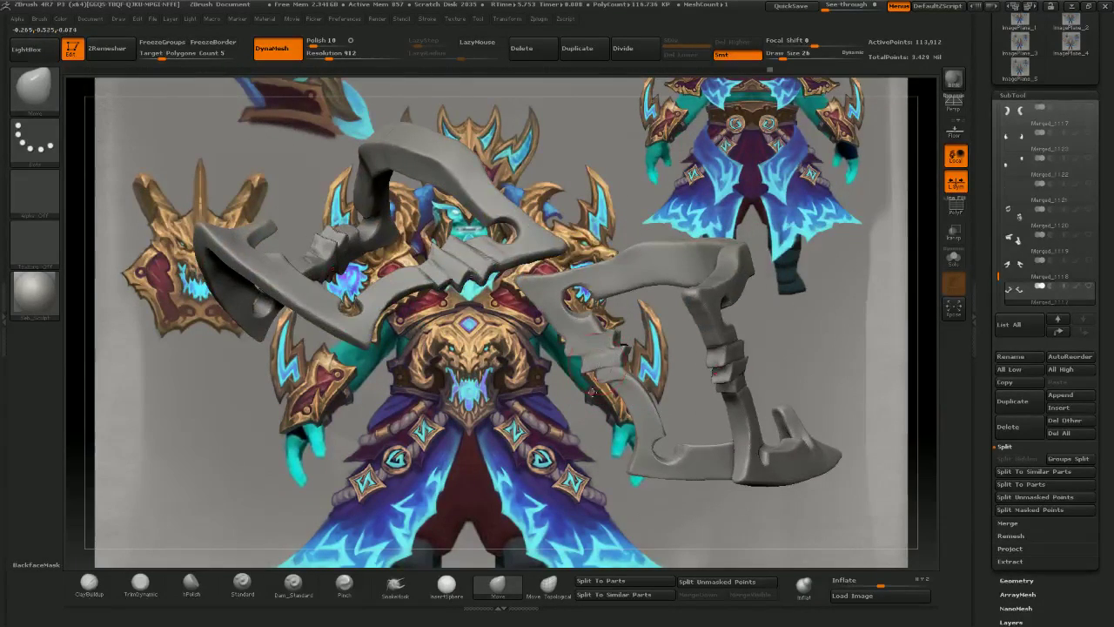
mouse_move(607, 355)
left_mouse_down()
mouse_move(614, 339)
mouse_move(592, 341)
mouse_move(809, 339)
mouse_move(703, 339)
left_mouse_up()
mouse_move(703, 338)
right_mouse_down()
mouse_move(635, 329)
mouse_move(773, 300)
mouse_move(285, 300)
mouse_move(469, 324)
right_mouse_up()
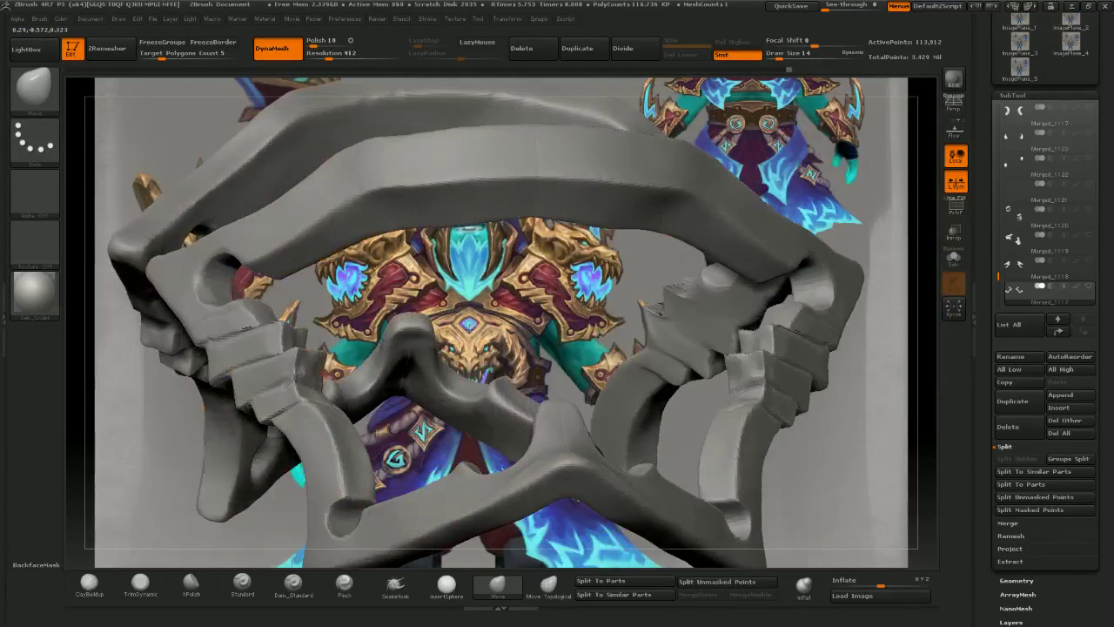
- Switch to the TrimDynamic brush and smooth the inner side of the raised bands at draw size 6
left_click(140, 581)
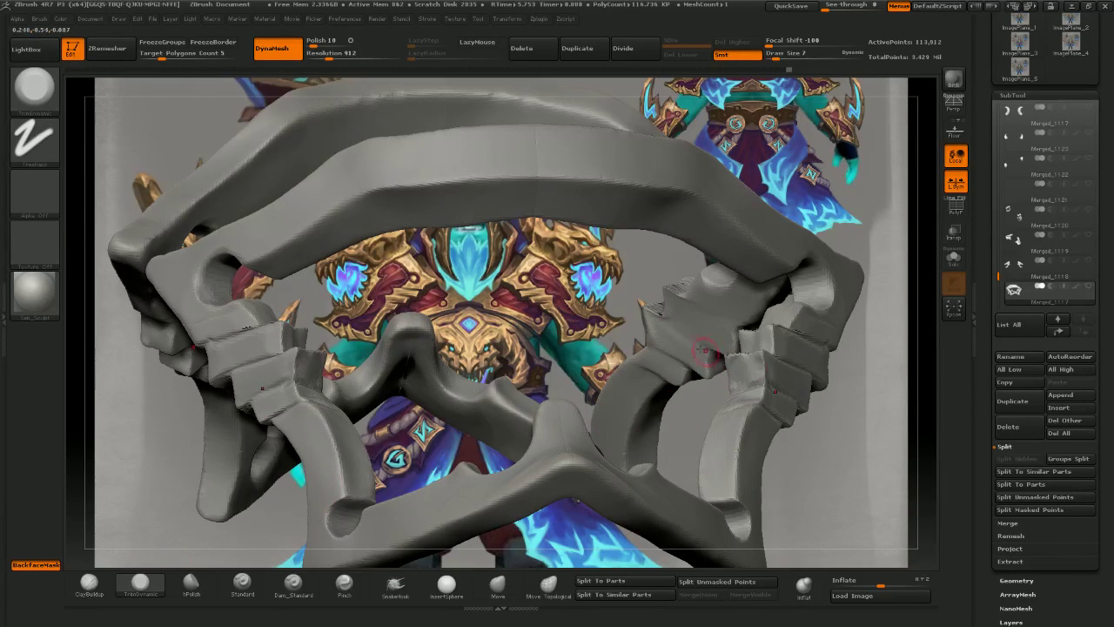
right_click_drag(704, 349, 732, 356)
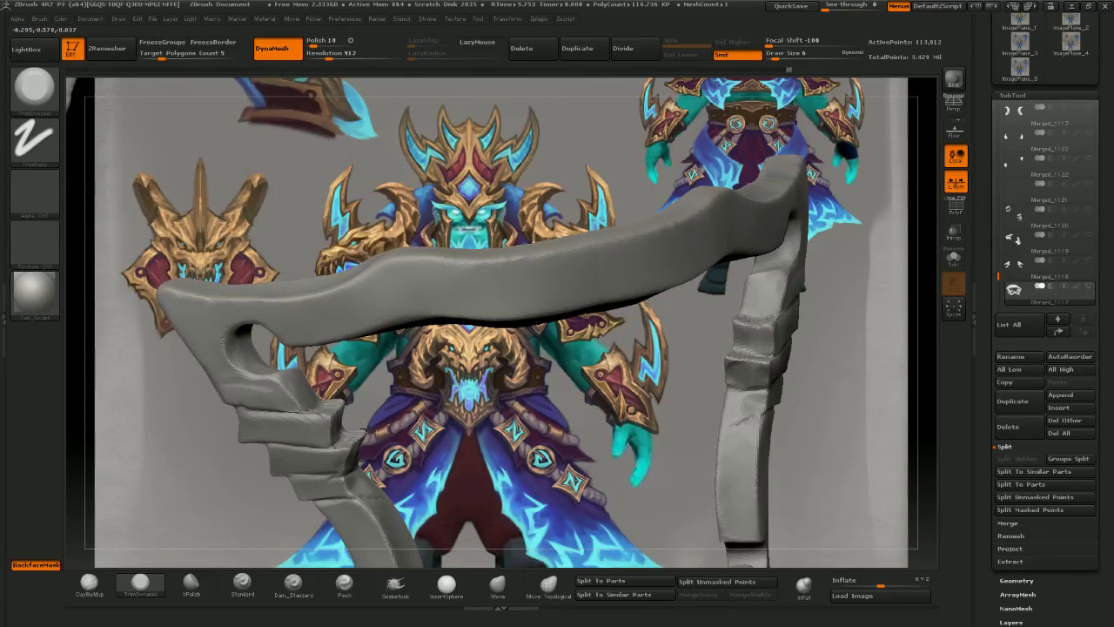
left_click_drag(729, 358, 754, 362, "shift")
left_click_drag(731, 320, 761, 328, "shift")
right_click_drag(761, 328, 765, 316)
left_click_drag(762, 316, 783, 315, "shift")
mouse_move(883, 264)
right_mouse_down()
mouse_move(809, 259)
mouse_move(787, 200)
mouse_move(768, 332)
mouse_move(561, 283)
mouse_move(586, 262)
right_mouse_up()
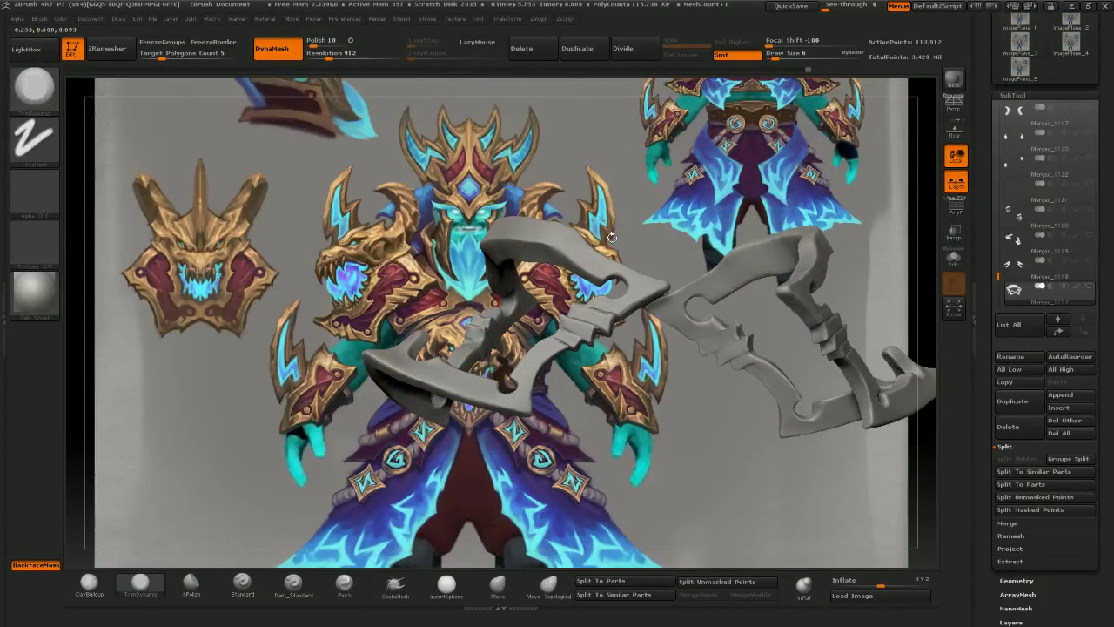
- Remesh the shoulder trim with DynaMesh at resolution 912
left_click_drag(642, 139, 734, 243, "ctrl")
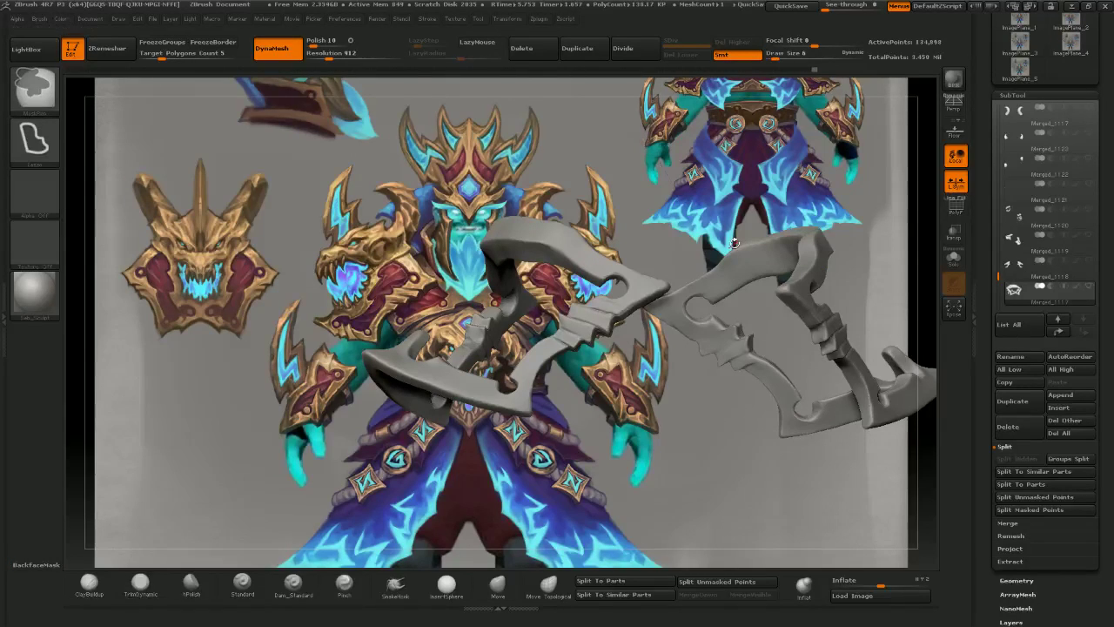
mouse_move(711, 258)
right_mouse_down()
mouse_move(666, 228)
mouse_move(662, 304)
mouse_move(532, 452)
mouse_move(609, 422)
mouse_move(612, 369)
right_mouse_up()
left_click(613, 369, "ctrl+shift")
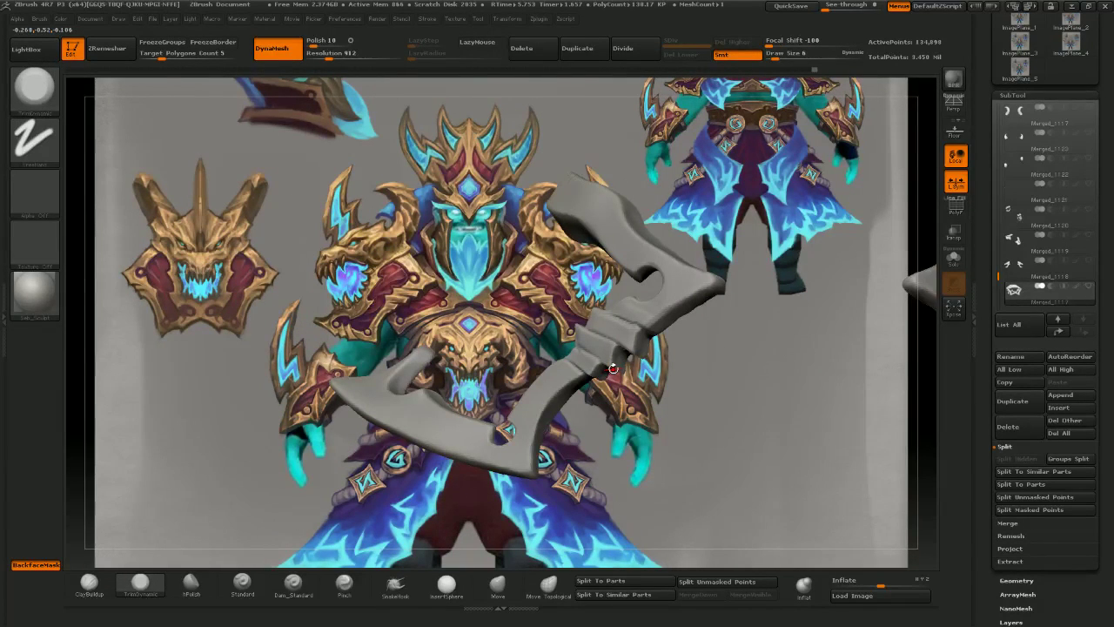
right_click_drag(680, 454, 589, 380)
- Build up the bar below the raised bands with ClayBuildup and flatten its side with the TrimDynamic brush
left_click(90, 584)
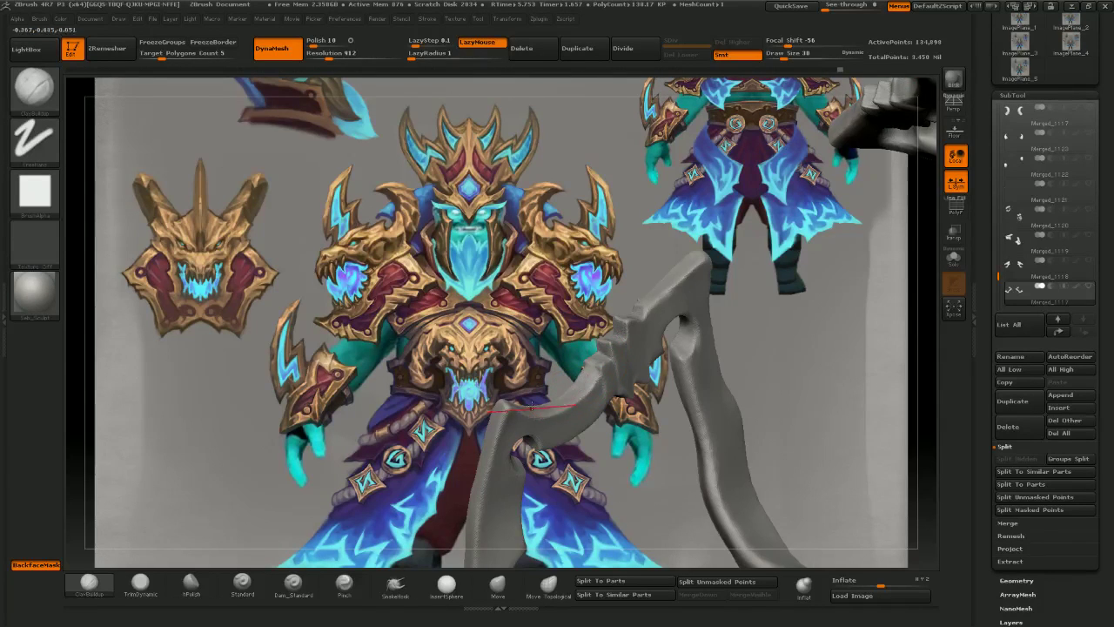
mouse_move(532, 406)
right_mouse_down()
mouse_move(591, 368)
mouse_move(580, 373)
mouse_move(659, 382)
right_mouse_up()
left_click(148, 583)
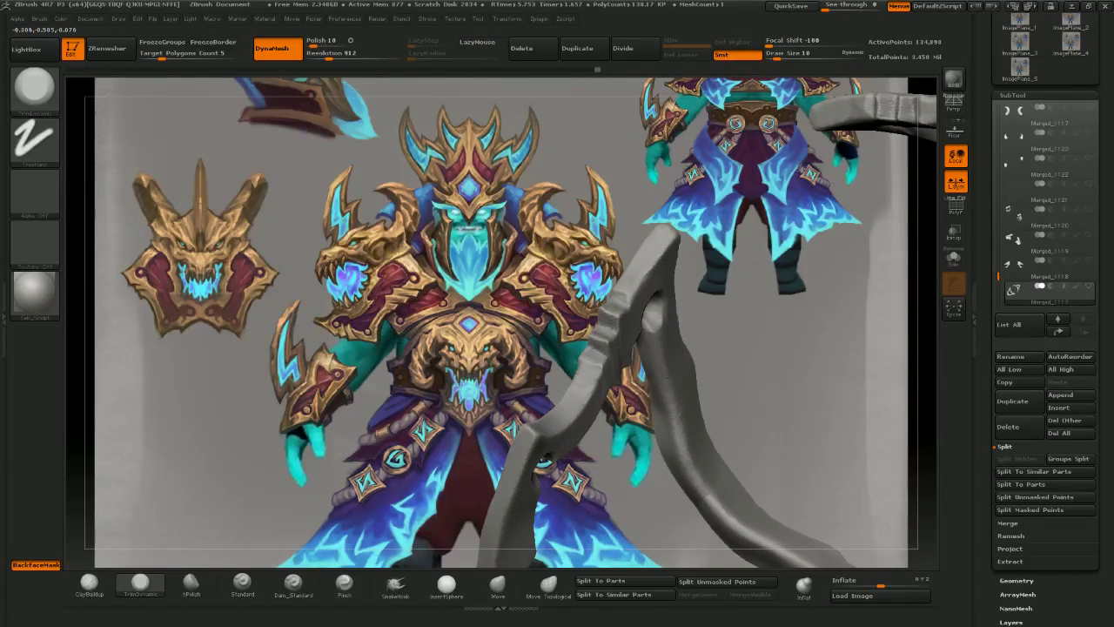
mouse_move(576, 385)
right_mouse_down()
mouse_move(580, 372)
mouse_move(642, 355)
right_mouse_up()
left_click_drag(601, 369, 592, 379)
mouse_move(593, 376)
right_mouse_down()
mouse_move(577, 369)
mouse_move(586, 358)
right_mouse_up()
left_click_drag(533, 336, 572, 359)
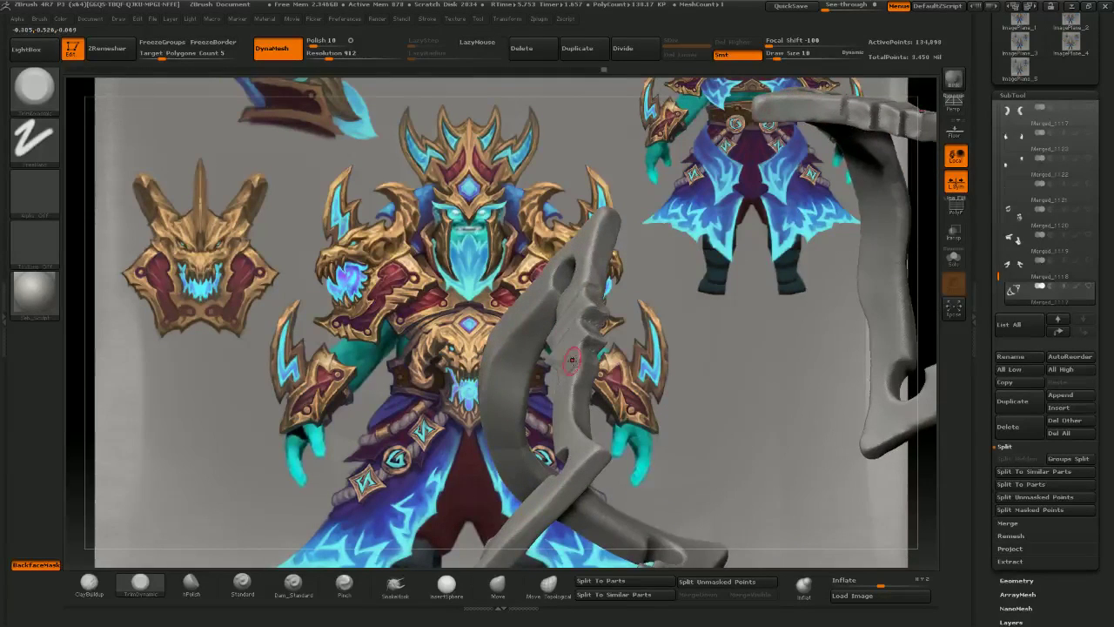
left_click_drag(687, 305, 581, 374)
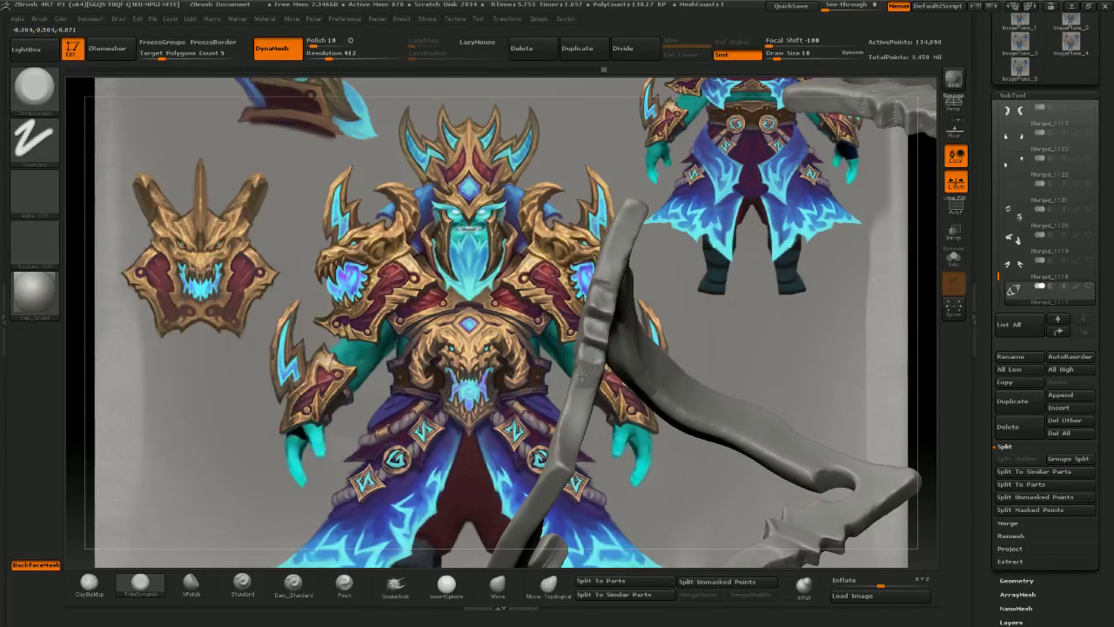
mouse_move(609, 444)
left_mouse_down()
mouse_move(584, 367)
mouse_move(550, 392)
mouse_move(527, 433)
mouse_move(574, 435)
mouse_move(532, 452)
mouse_move(557, 444)
left_mouse_up()
left_click_drag(537, 355, 514, 400)
- Adjust the lower edge of the lowest raised band with the Move brush at draw size 22
left_click(497, 595)
mouse_move(559, 449)
left_mouse_down()
mouse_move(631, 418)
mouse_move(684, 413)
left_mouse_up()
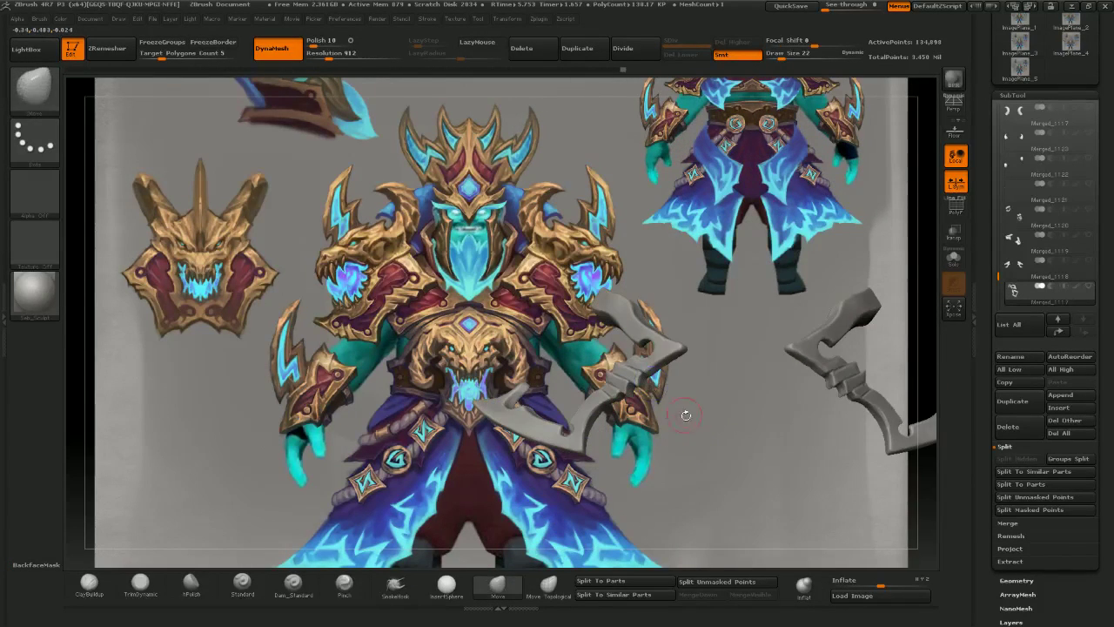
key("ctrl")
mouse_move(613, 367)
right_mouse_down("ctrl")
mouse_move(616, 402)
mouse_move(654, 412)
mouse_move(632, 420)
right_mouse_up("ctrl")
mouse_move(623, 369)
left_mouse_down()
mouse_move(612, 372)
mouse_move(616, 355)
left_mouse_up()
mouse_move(616, 357)
right_mouse_down()
mouse_move(639, 376)
mouse_move(603, 392)
right_mouse_up()
- Refine the bar's inner edge just beneath the lowest band with small Move brush strokes
key("]")
key("[")
left_click_drag(592, 381, 587, 426)
key("]")
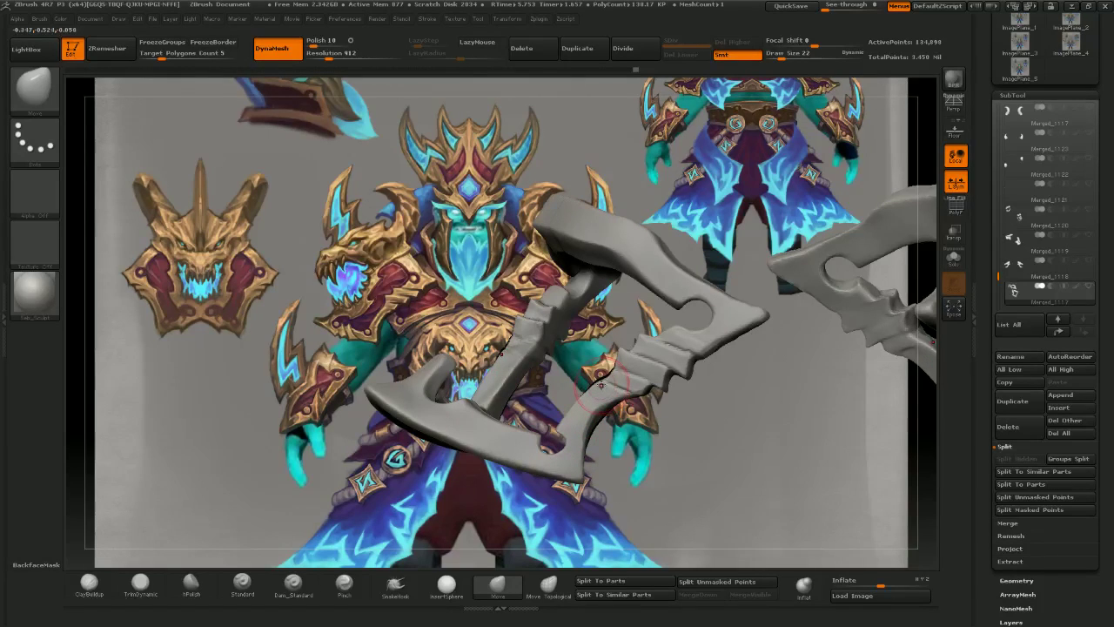
left_click_drag(599, 386, 600, 391)
mouse_move(604, 395)
right_mouse_down()
mouse_move(621, 394)
mouse_move(605, 388)
mouse_move(617, 383)
right_mouse_up()
key("]")
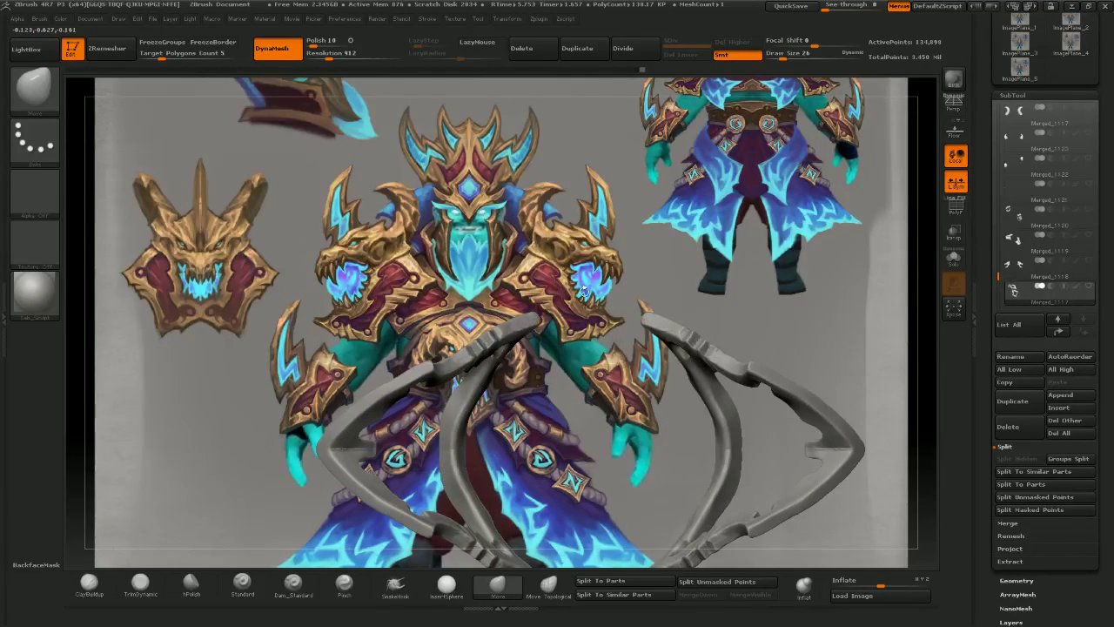
- Show the whole character and pull the shoulder trim's upper corners inward with the Move brush
left_click(1088, 285)
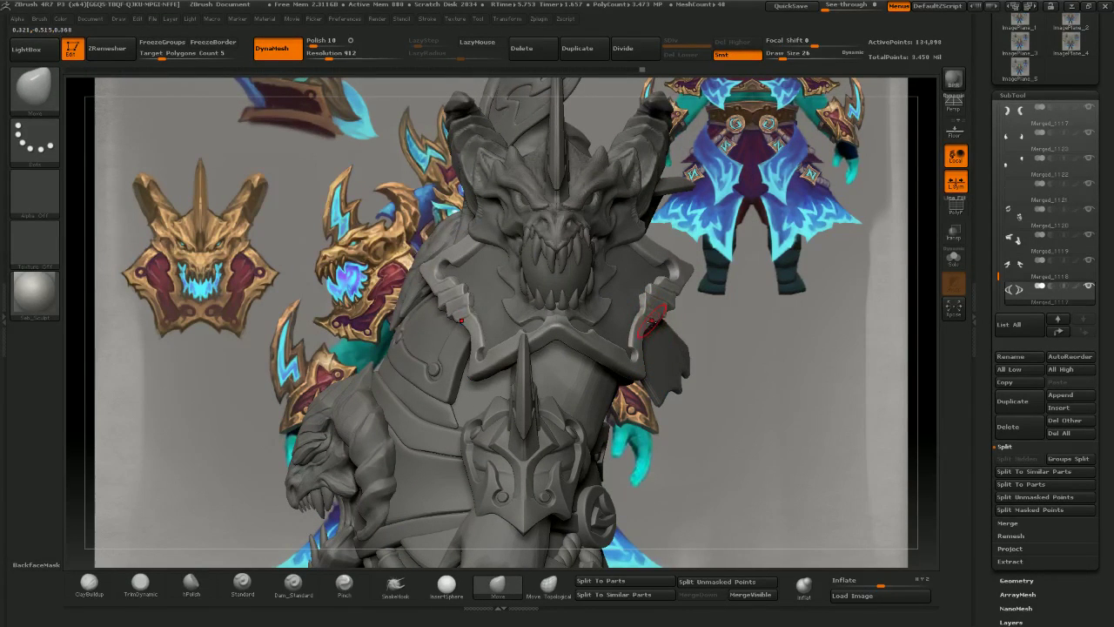
left_click_drag(428, 267, 443, 273)
key("bracketright")
key("bracketright")
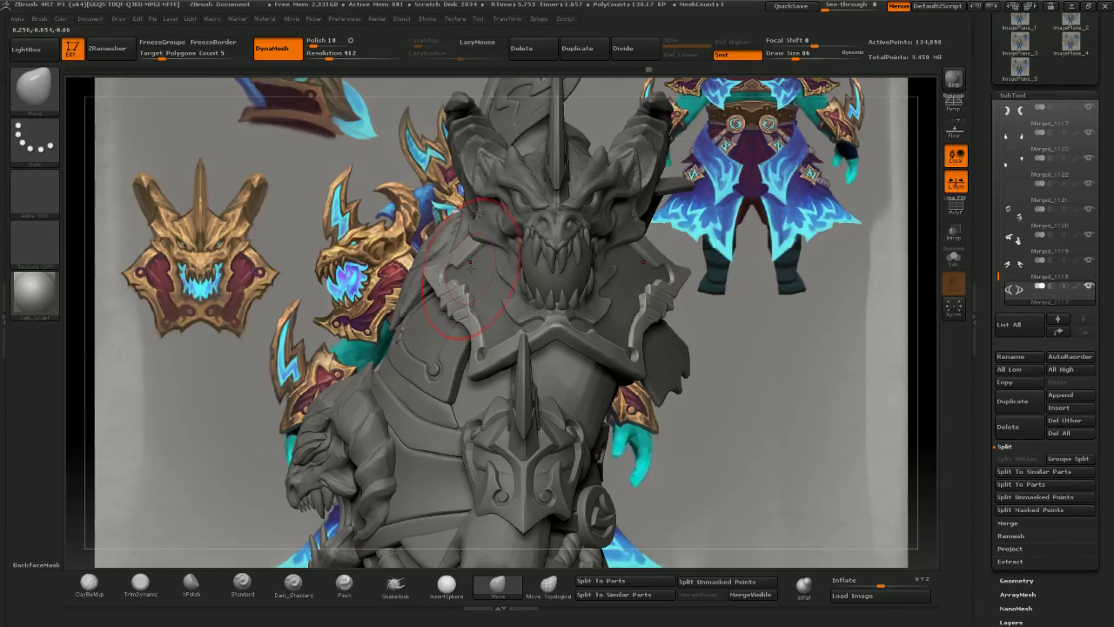
- Select the shoulder plate subtool Merged_1119 and fit its lower edge to the banded trim with a large Move brush
left_click(444, 275, "alt")
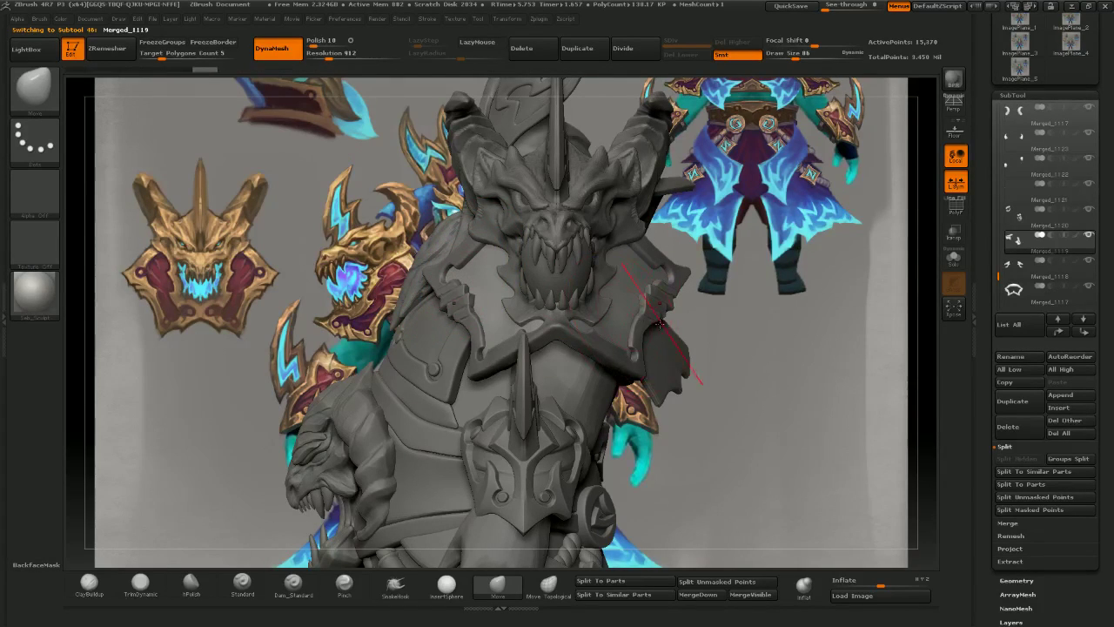
mouse_move(624, 352)
right_mouse_down()
mouse_move(548, 360)
mouse_move(611, 355)
right_mouse_up()
left_click_drag(610, 354, 625, 355)
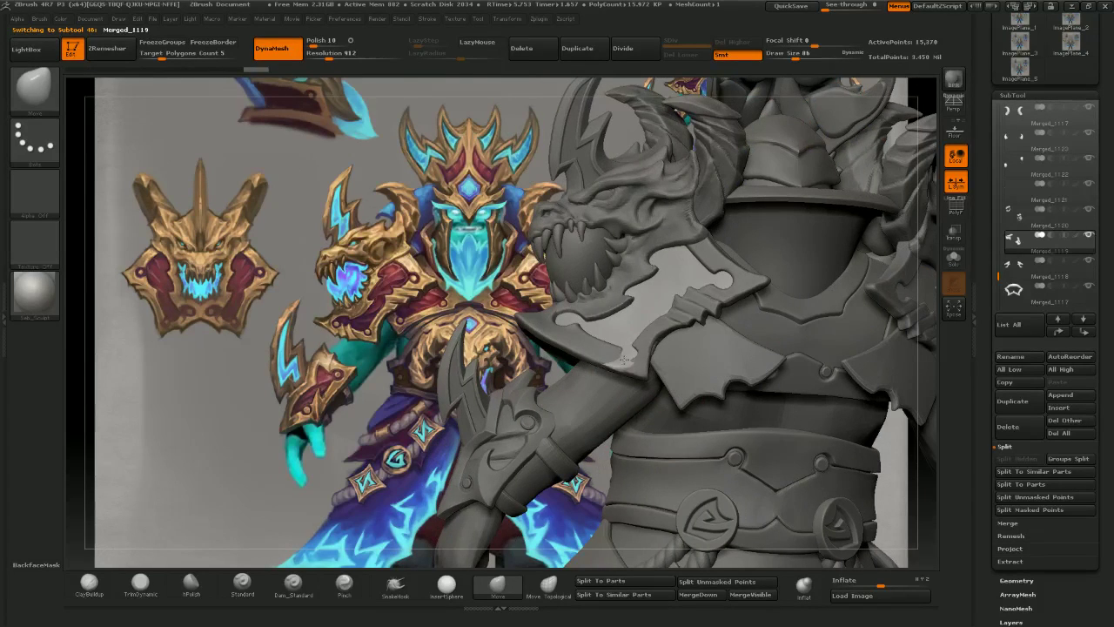
mouse_move(648, 361)
right_mouse_down()
mouse_move(602, 365)
mouse_move(653, 372)
right_mouse_up()
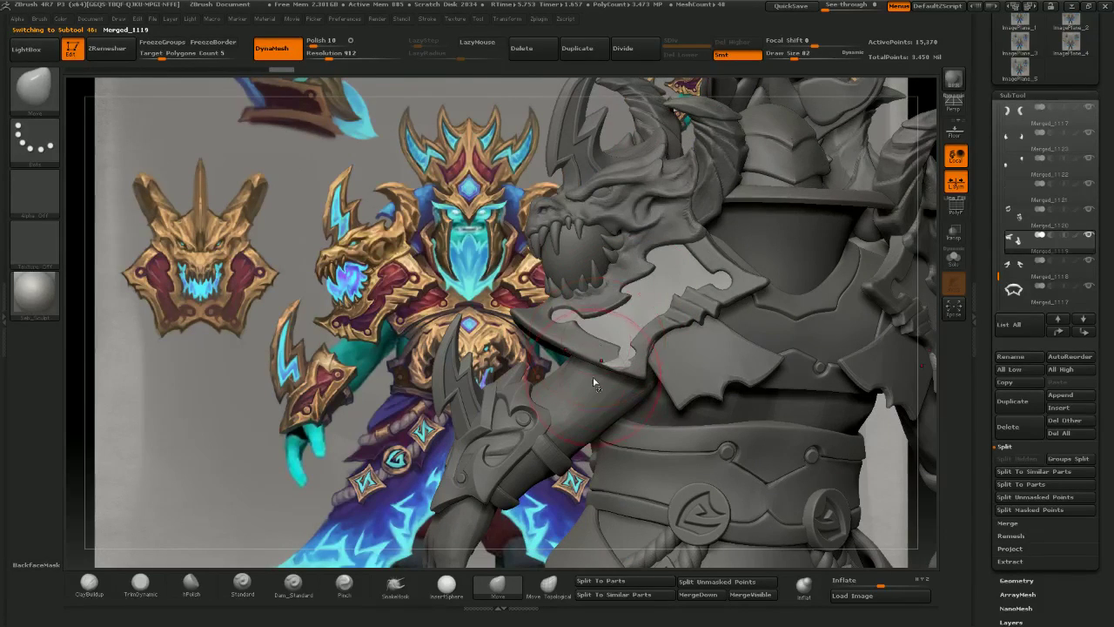
left_click_drag(640, 349, 647, 349)
right_click_drag(669, 360, 619, 366)
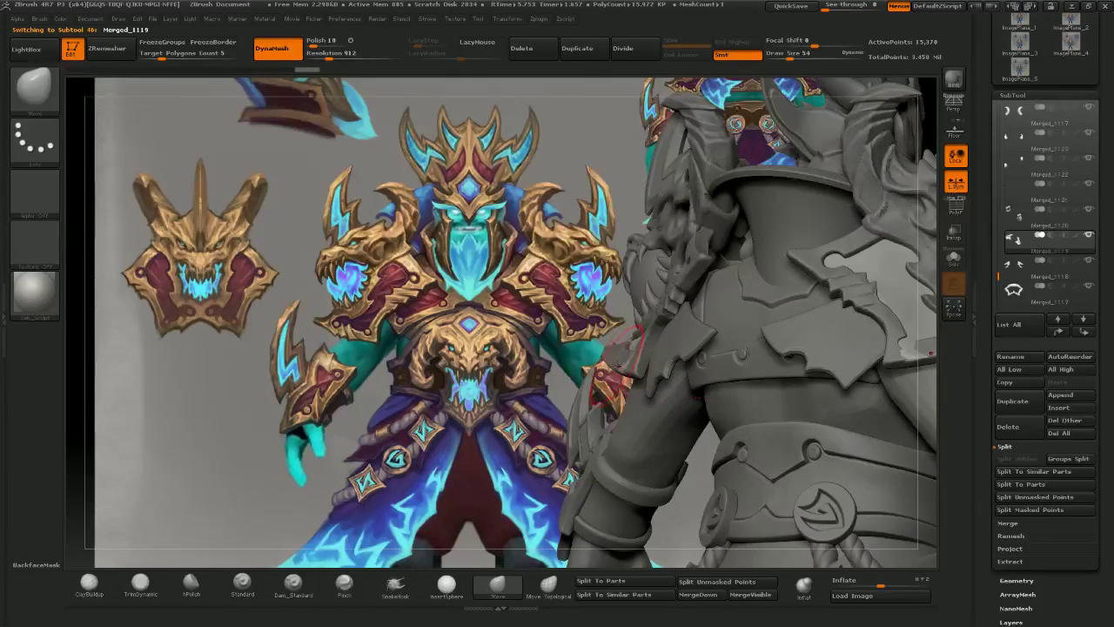
left_click_drag(624, 368, 630, 366)
- Examine the whole character from the front and switch to the Twitch stream page in Google Chrome
mouse_move(633, 373)
right_mouse_down()
mouse_move(722, 382)
mouse_move(697, 383)
mouse_move(699, 334)
mouse_move(653, 337)
mouse_move(685, 339)
right_mouse_up()
left_click_drag(684, 336, 758, 345)
key("alt+Tab")
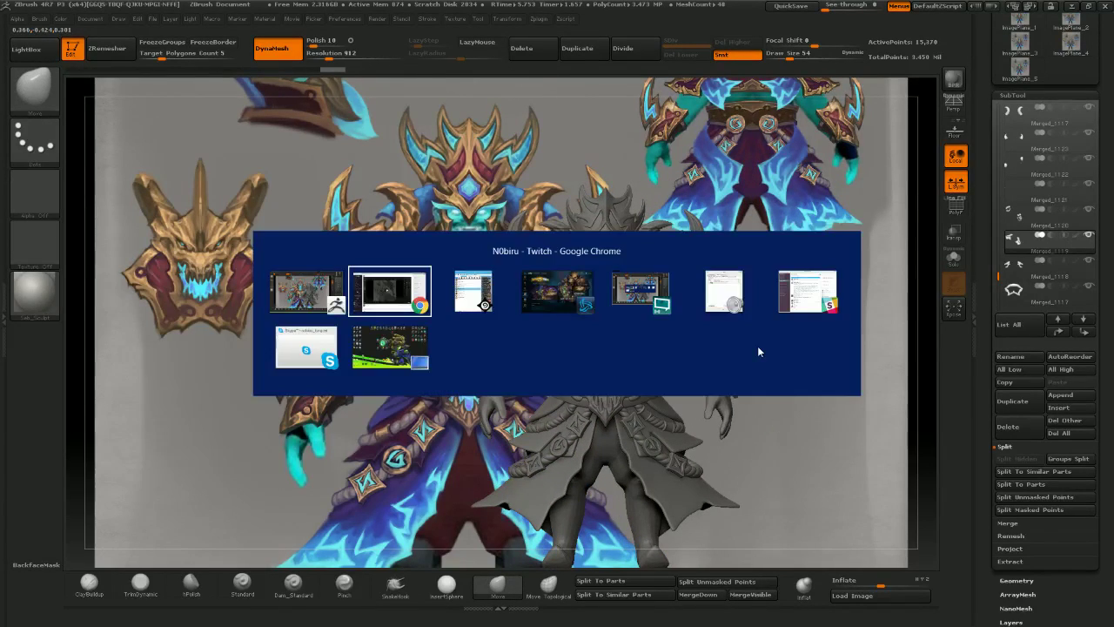
key("alt+Tab")
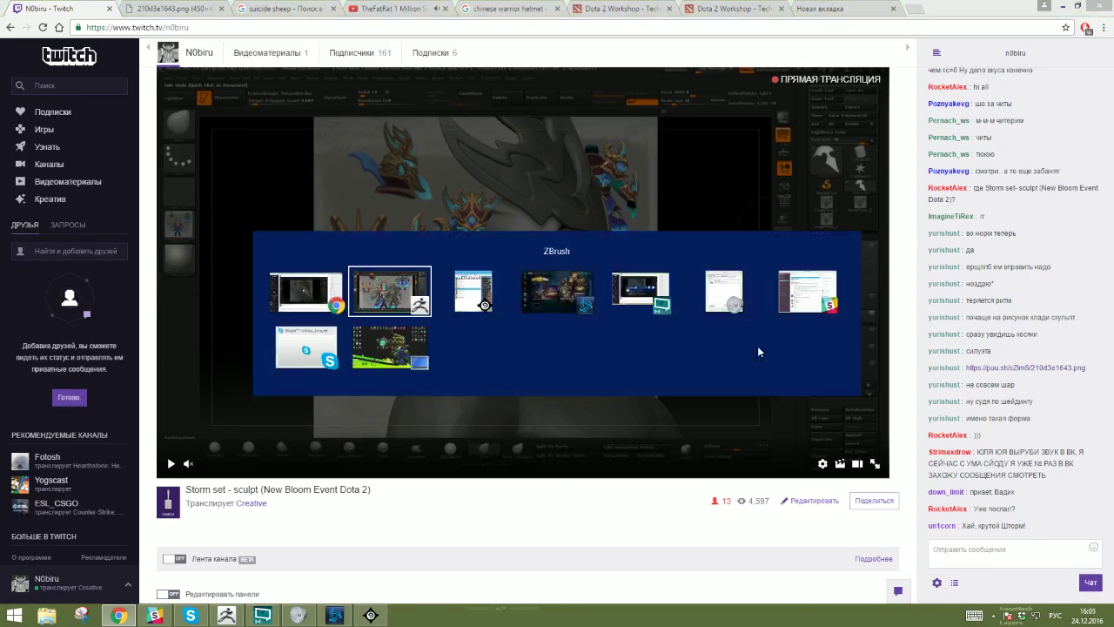
key("alt+Tab")
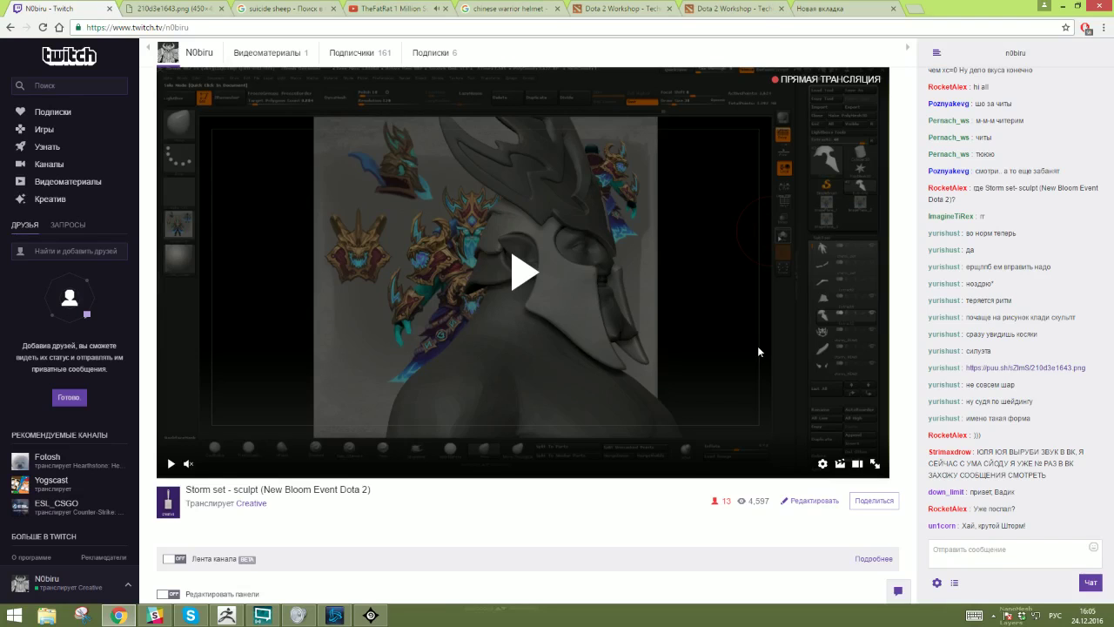
- Switch back to ZBrush, select the shoulder dragon head subtool Merged_1118 and reshape its lower jaw with the Move brush
key("alt+Tab")
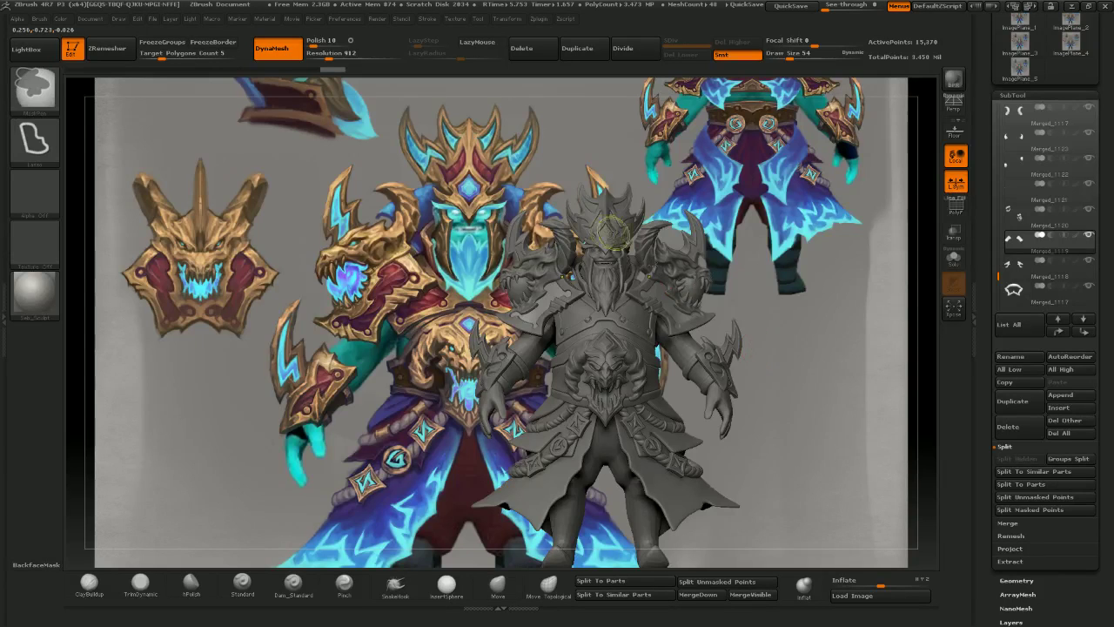
mouse_move(665, 313)
right_mouse_down("ctrl")
mouse_move(662, 374)
mouse_move(722, 335)
right_mouse_up("ctrl")
right_click_drag(421, 278, 619, 294, "alt")
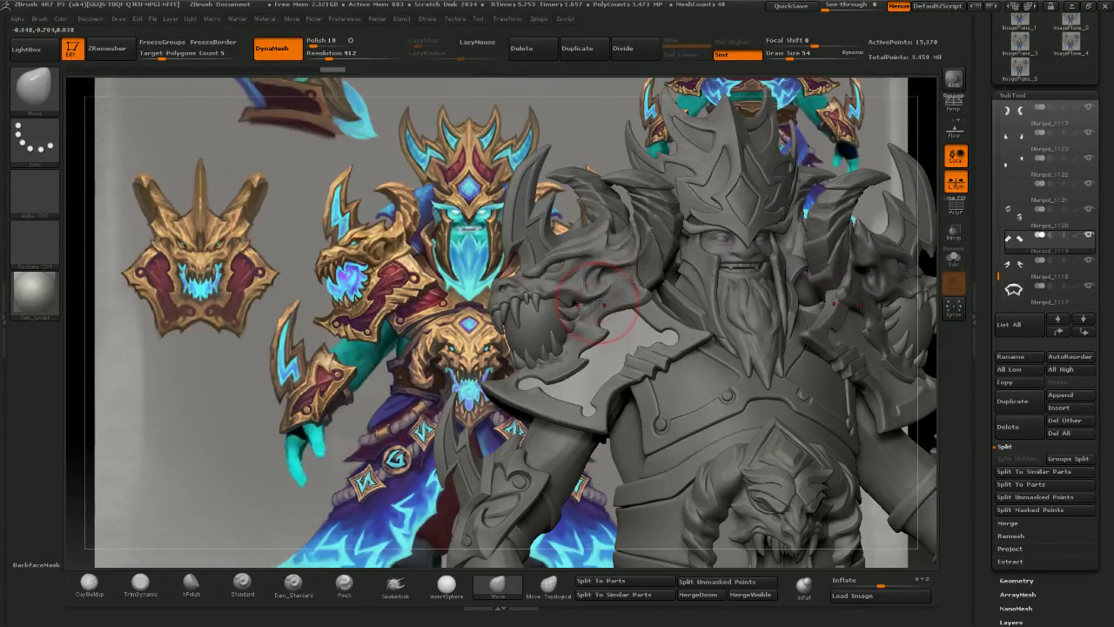
right_click_drag(639, 301, 642, 252, "ctrl")
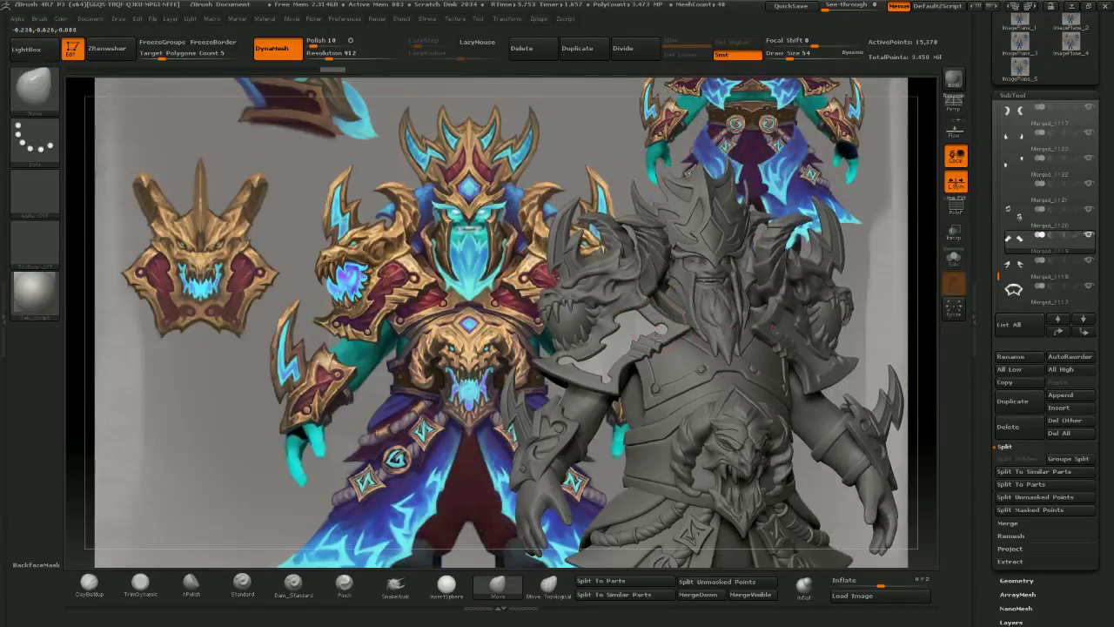
mouse_move(647, 337)
right_mouse_down()
mouse_move(614, 326)
mouse_move(696, 395)
mouse_move(702, 376)
right_mouse_up()
left_click(604, 317, "alt")
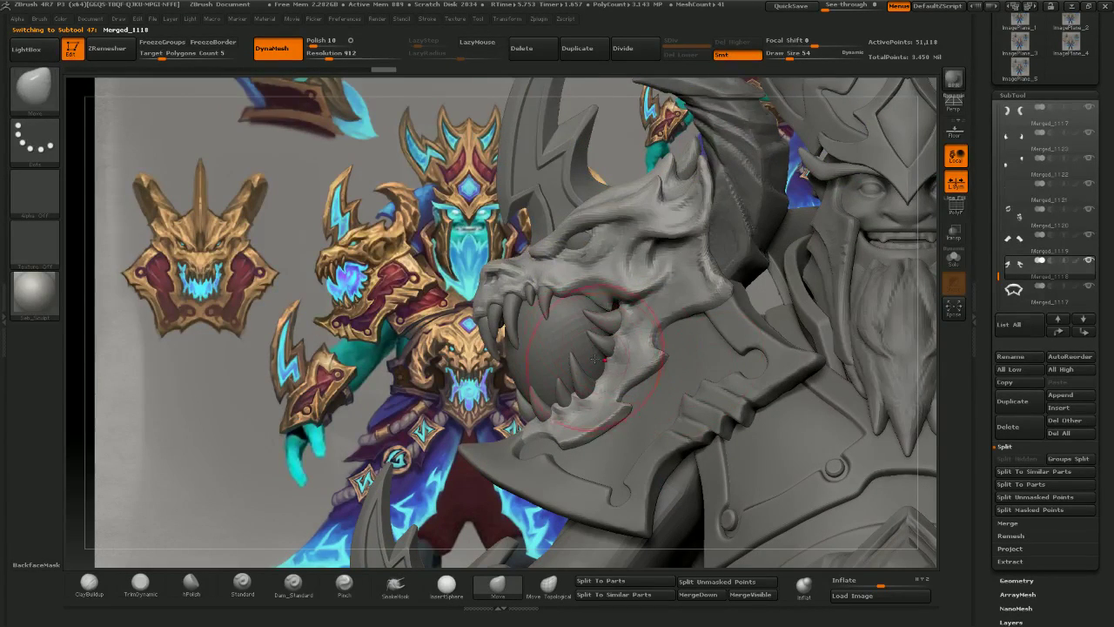
left_click_drag(595, 359, 558, 413)
right_click_drag(433, 361, 562, 390)
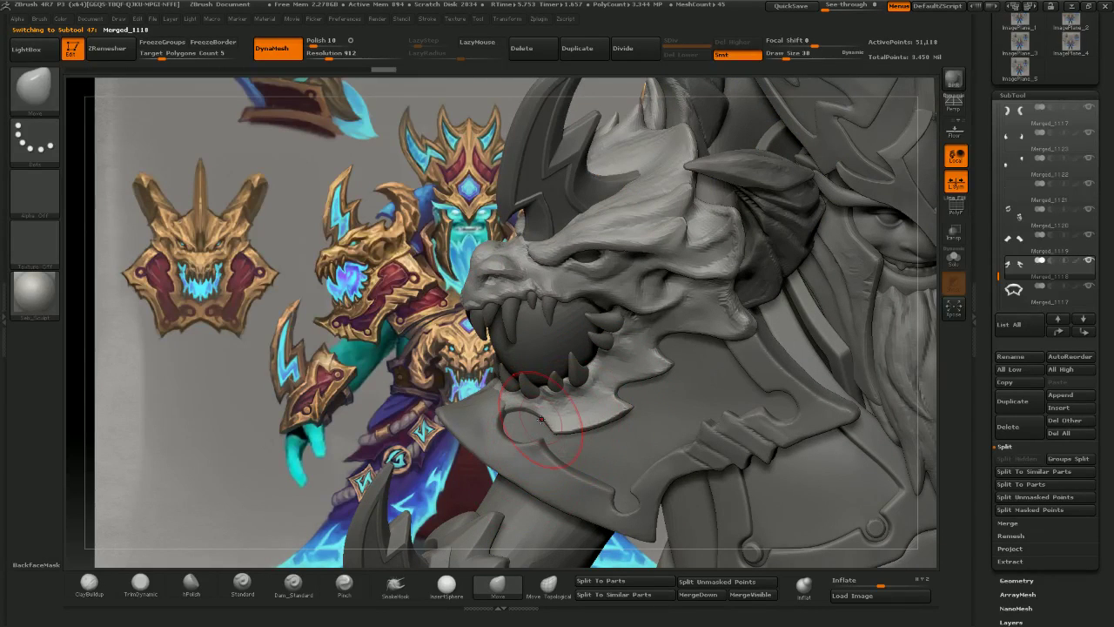
mouse_move(555, 423)
left_mouse_down()
mouse_move(544, 415)
mouse_move(557, 432)
left_mouse_up()
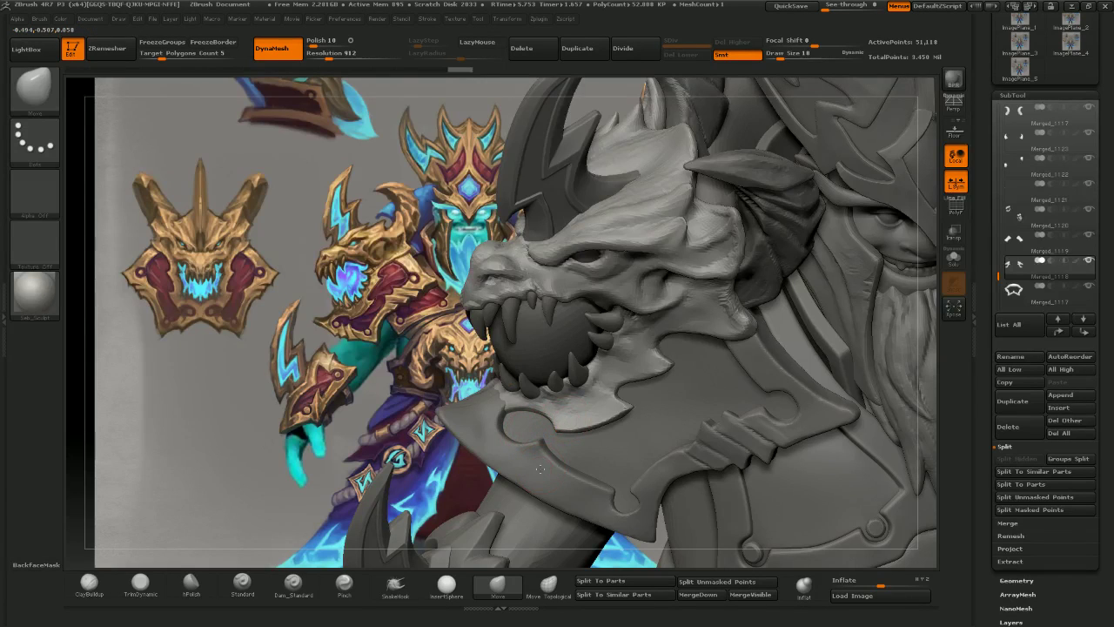
- Select the banded trim subtool Merged_1117 and adjust its front bar beneath the dragon's jaw with a small Move brush
left_click(540, 468, "alt")
right_click_drag(523, 442, 534, 456)
mouse_move(543, 443)
left_mouse_down()
mouse_move(534, 425)
mouse_move(521, 431)
left_mouse_up()
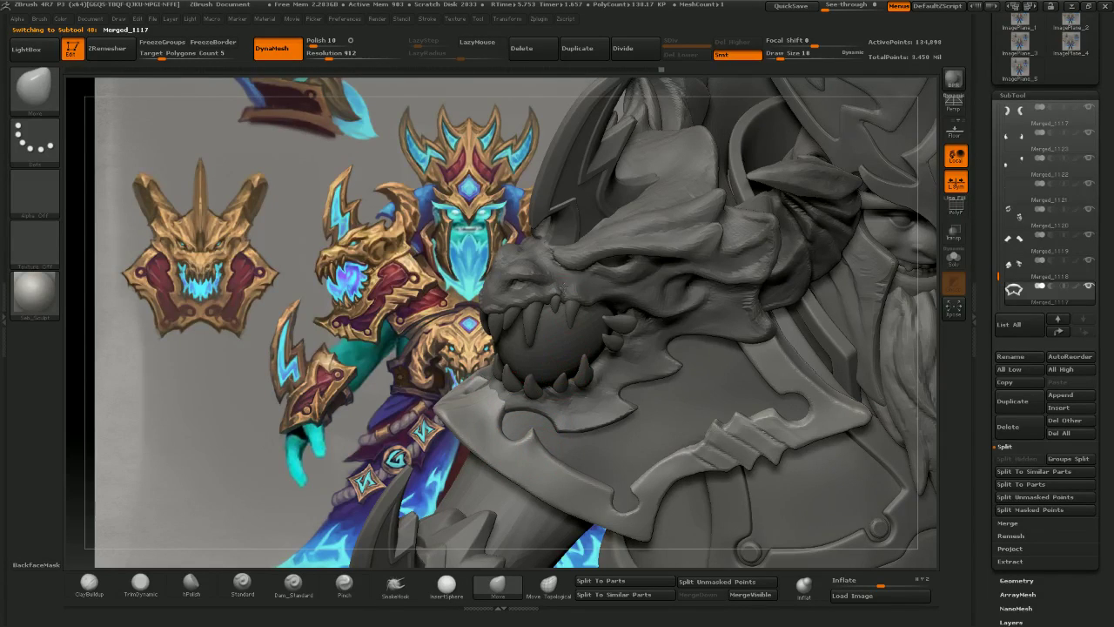
mouse_move(563, 289)
right_mouse_down()
mouse_move(558, 280)
mouse_move(613, 369)
right_mouse_up()
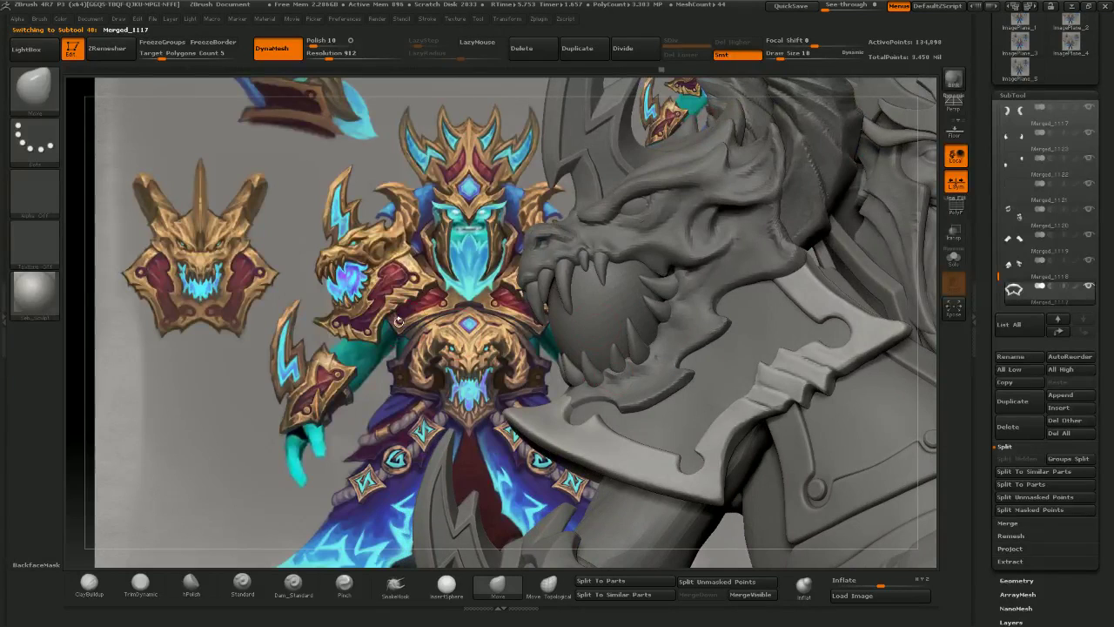
left_click_drag(364, 360, 362, 394)
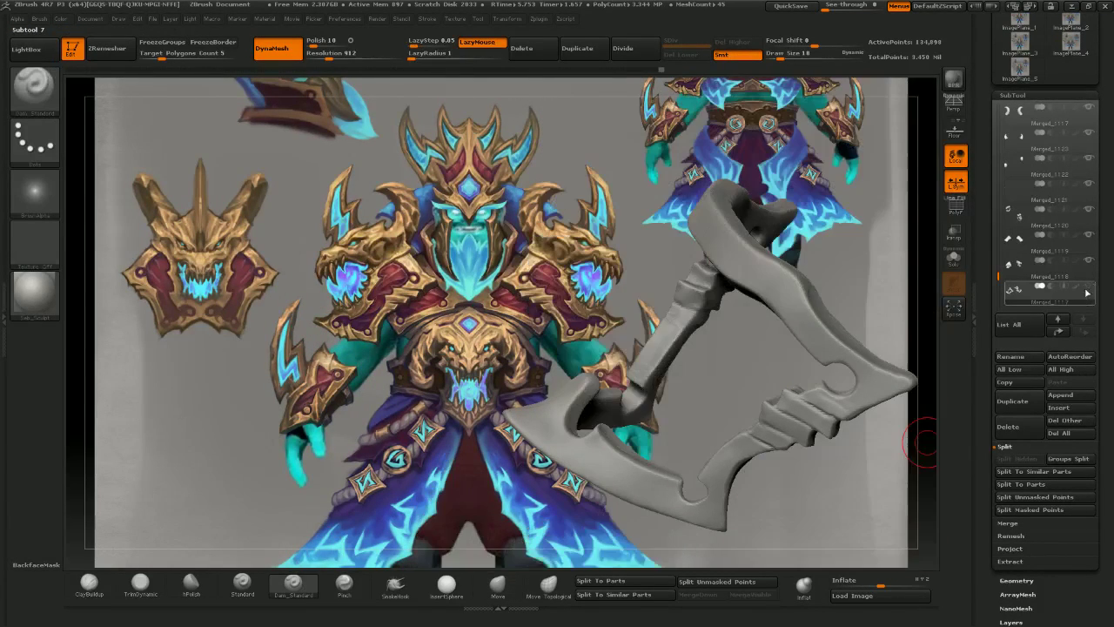
- Isolate the banded trim and carve crease lines across its lower front bar with the Dam_Standard brush
left_click(1086, 292)
left_click_drag(431, 393, 362, 334)
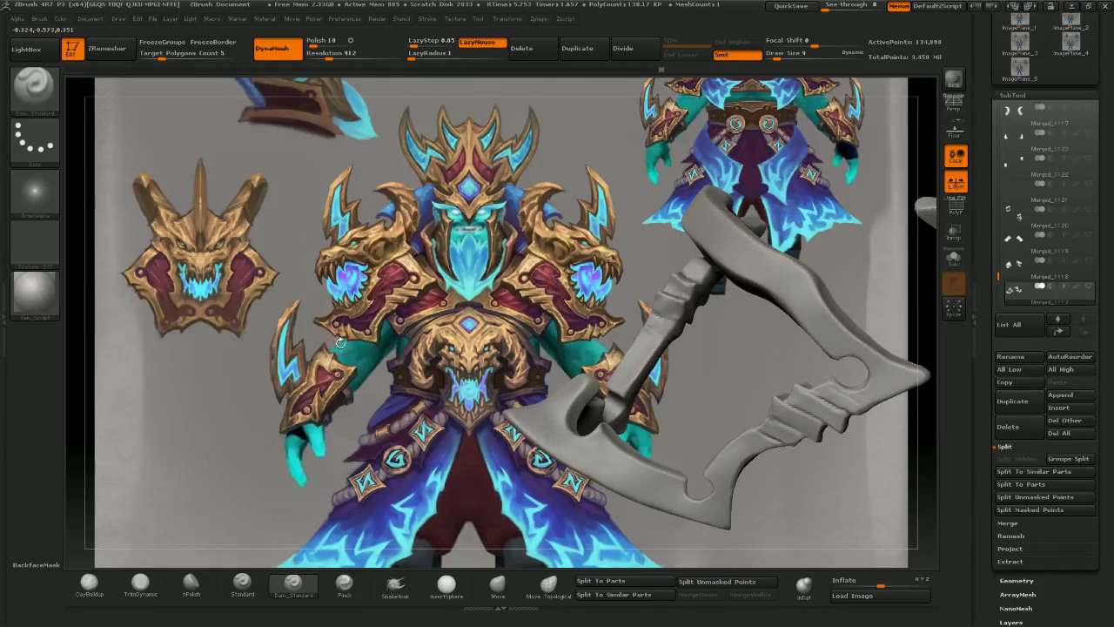
left_click_drag(514, 464, 589, 479)
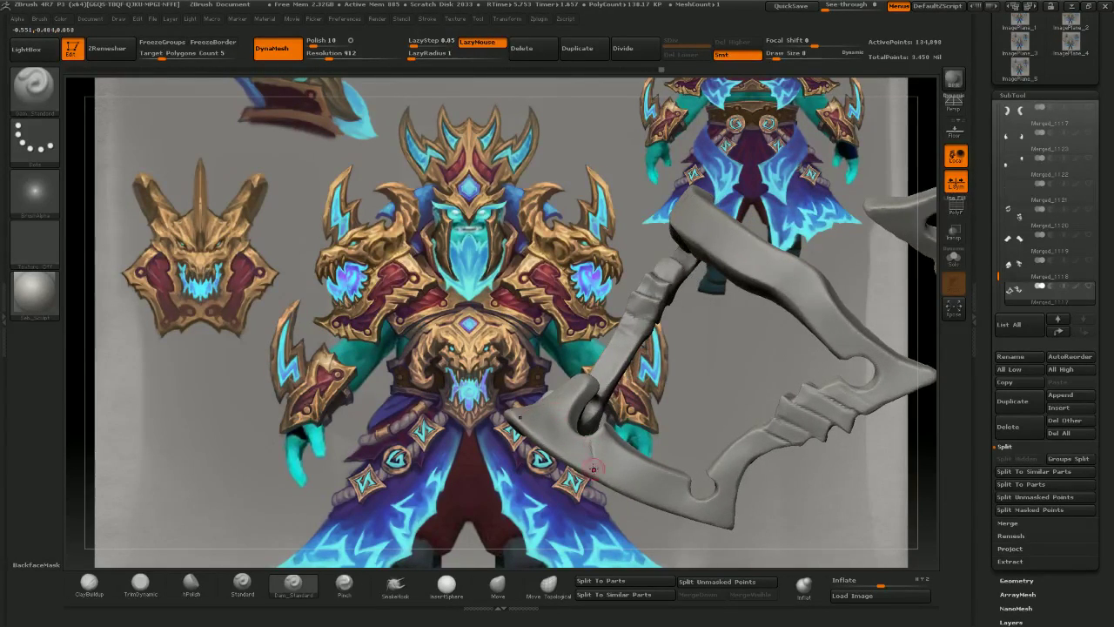
right_click_drag(596, 496, 586, 431)
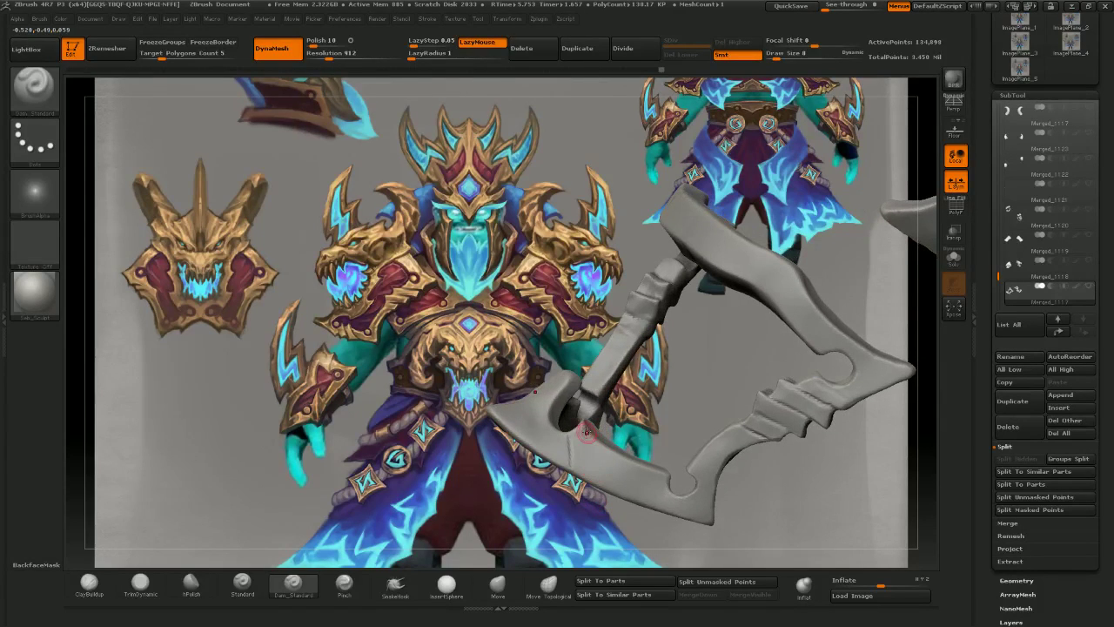
left_click_drag(585, 435, 592, 475)
left_click_drag(604, 524, 600, 462)
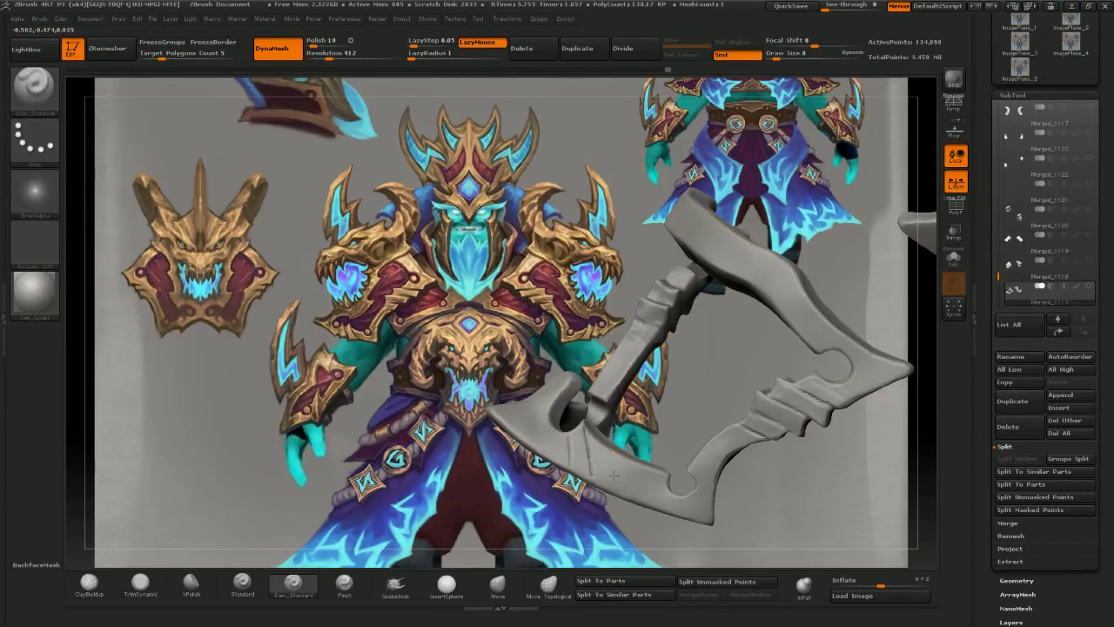
- Undo the last crease stroke and refine the creases along the trim's front bar with Dam_Standard, checking them from several angles
mouse_move(611, 503)
right_mouse_down()
mouse_move(614, 474)
mouse_move(622, 495)
mouse_move(605, 505)
mouse_move(570, 482)
mouse_move(586, 475)
mouse_move(590, 496)
mouse_move(583, 483)
mouse_move(609, 442)
mouse_move(583, 483)
mouse_move(566, 463)
right_mouse_up()
key("ctrl+z")
right_click_drag(554, 511, 579, 456)
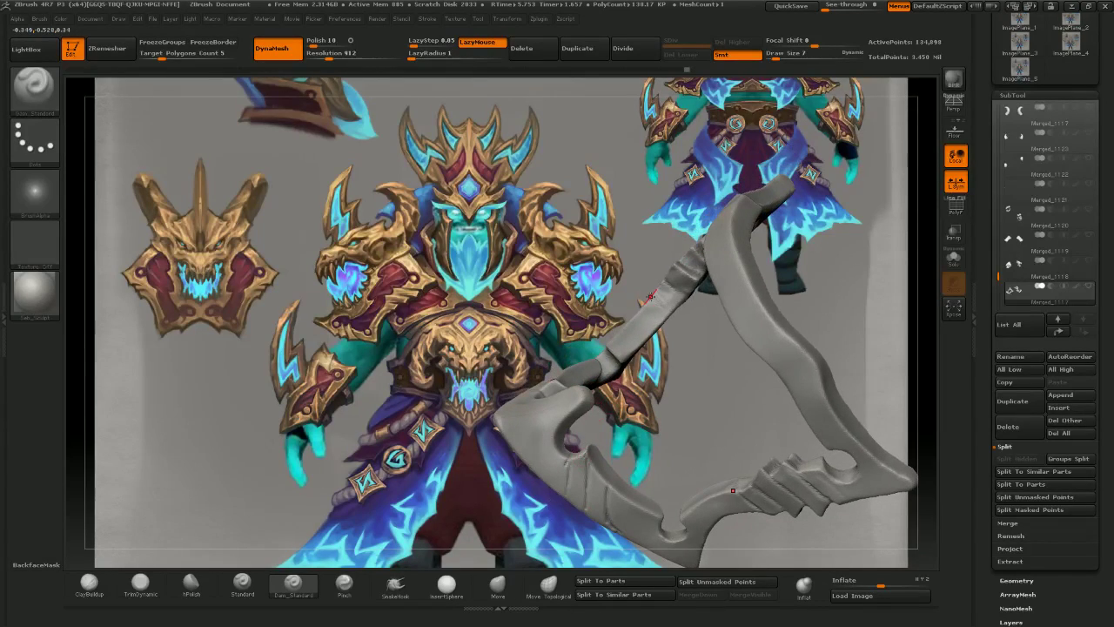
right_click_drag(680, 302, 622, 215)
right_click_drag(682, 410, 627, 343)
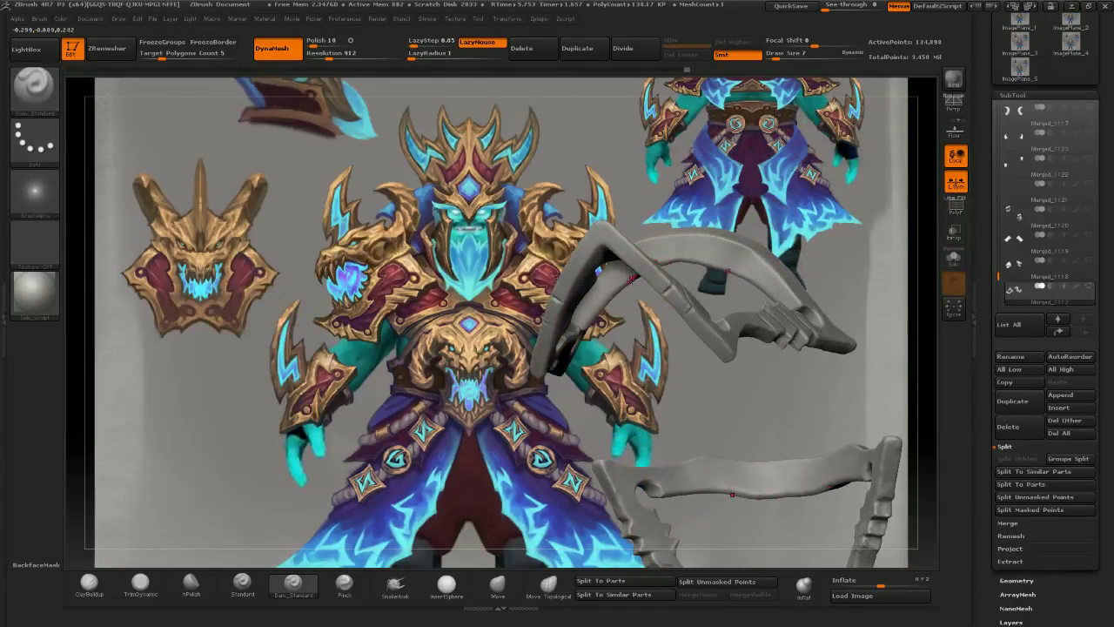
right_click_drag(633, 278, 606, 304)
mouse_move(646, 273)
right_mouse_down()
mouse_move(646, 362)
mouse_move(668, 413)
mouse_move(681, 386)
mouse_move(636, 370)
mouse_move(636, 392)
mouse_move(617, 388)
right_mouse_up()
right_click_drag(545, 264, 484, 253)
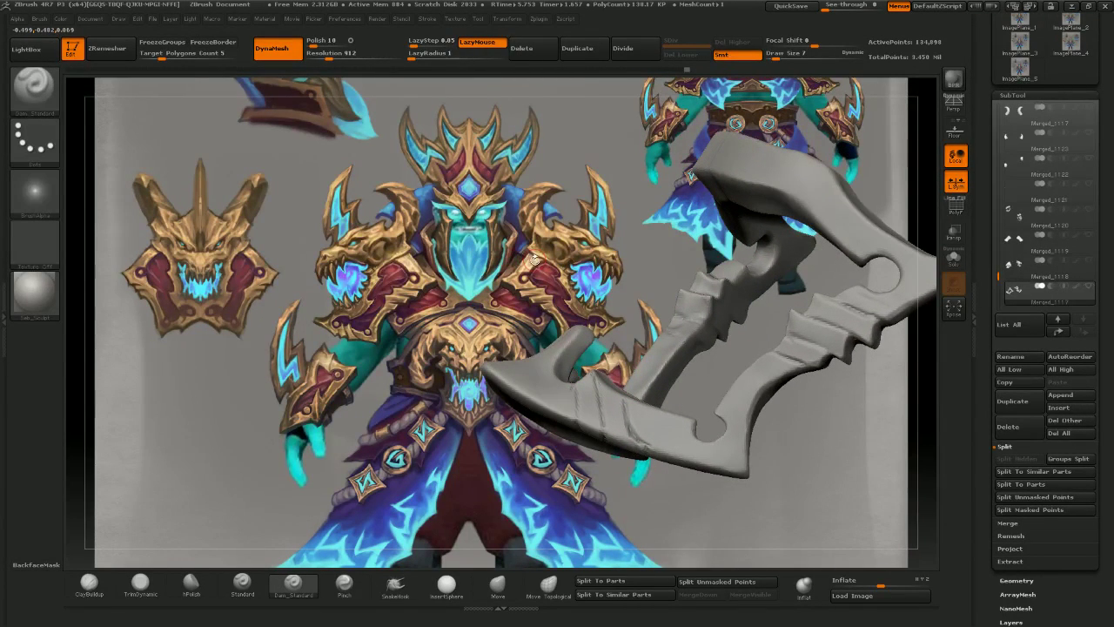
right_click_drag(455, 197, 479, 206)
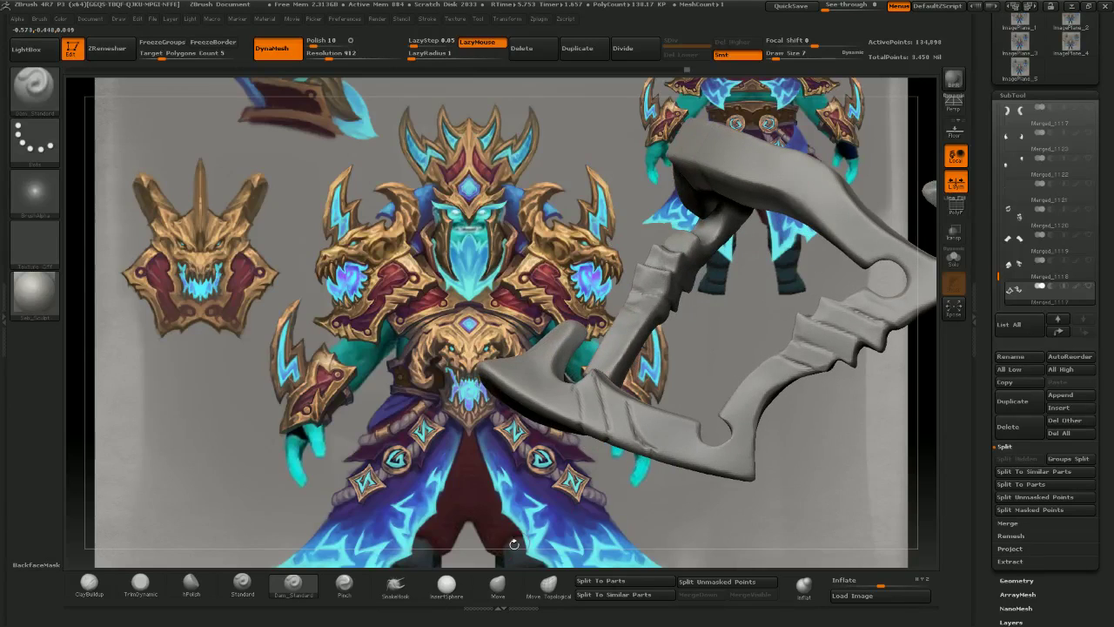
- Nudge the edge of the uppermost band on the trim's side bar with a small Move brush, redoing the first attempt
left_click(498, 585)
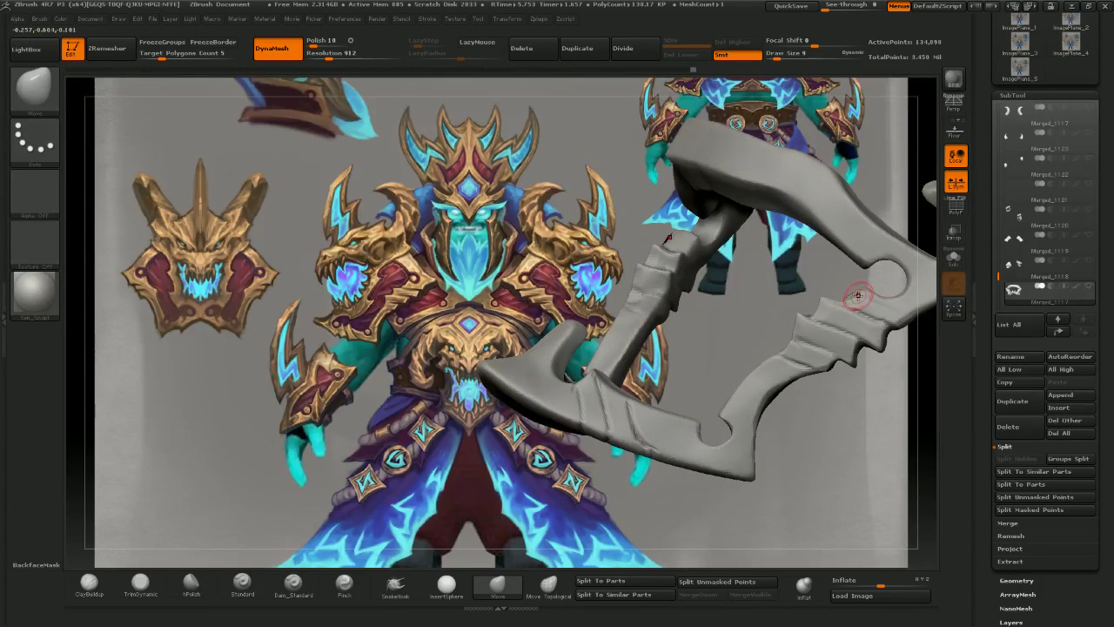
mouse_move(852, 298)
right_mouse_down()
mouse_move(842, 293)
mouse_move(928, 342)
mouse_move(836, 295)
mouse_move(861, 298)
mouse_move(825, 295)
mouse_move(851, 296)
mouse_move(827, 305)
right_mouse_up()
key("ctrl+z")
left_click_drag(833, 306, 830, 311)
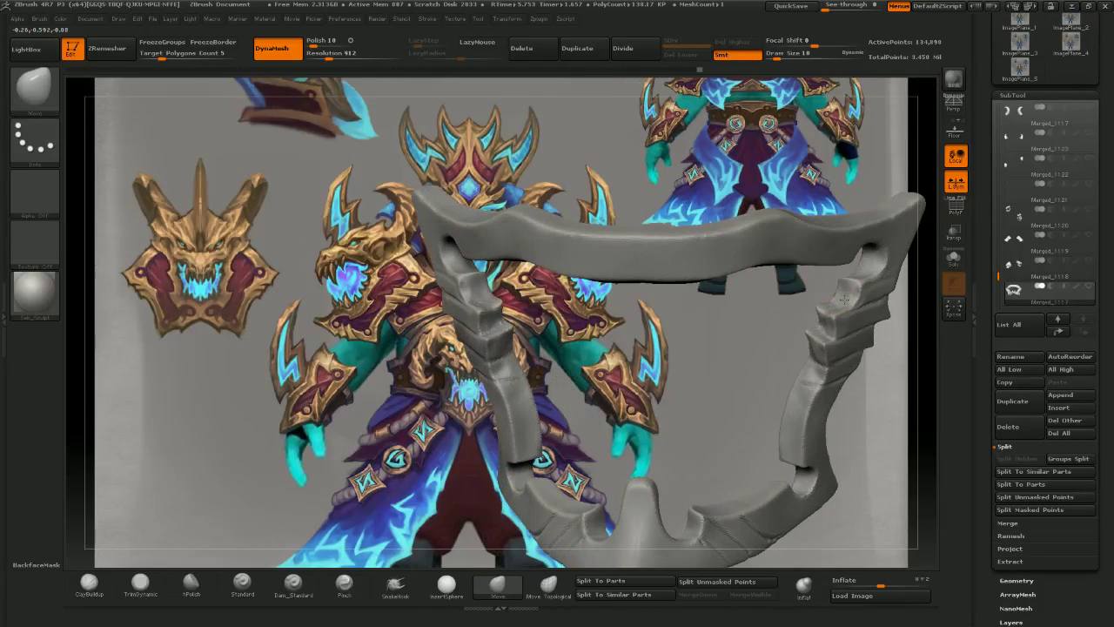
- Refine the trim's long upper bar near the round corner notch with a small Move brush
mouse_move(829, 310)
right_mouse_down()
mouse_move(852, 294)
mouse_move(828, 291)
mouse_move(827, 255)
mouse_move(800, 264)
right_mouse_up()
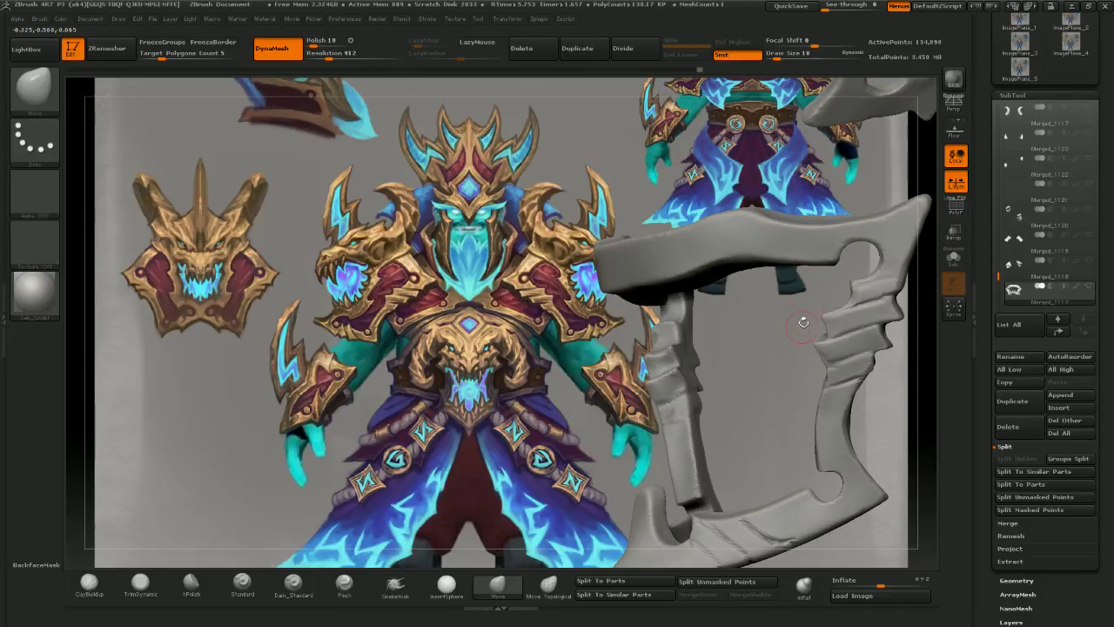
mouse_move(802, 262)
left_mouse_down()
mouse_move(766, 259)
mouse_move(823, 251)
left_mouse_up()
key("bracketleft")
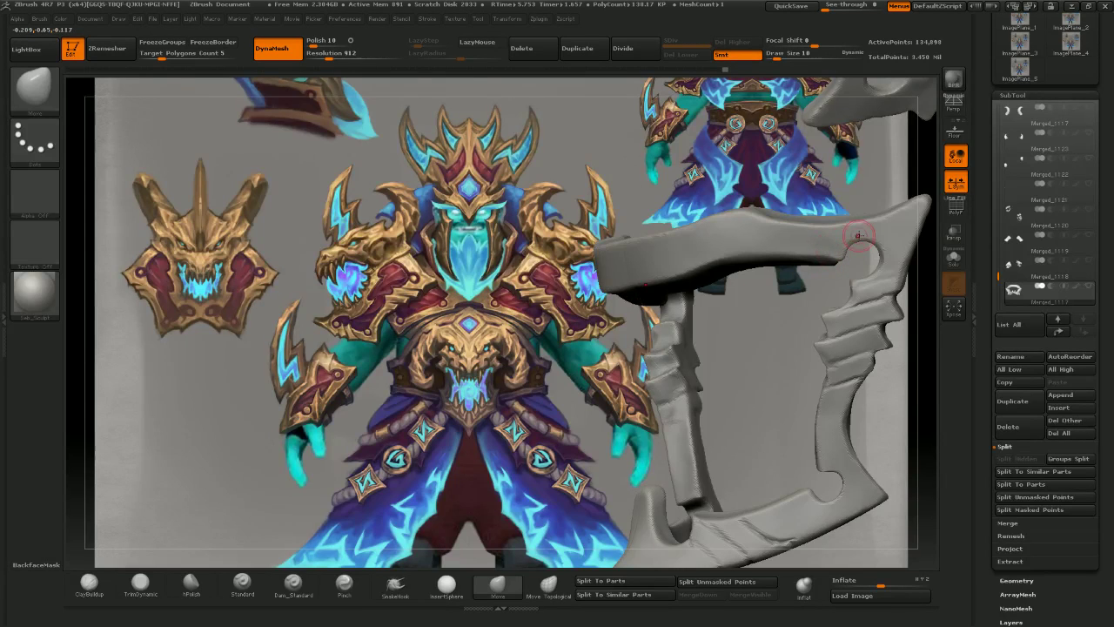
right_click_drag(837, 252, 678, 317)
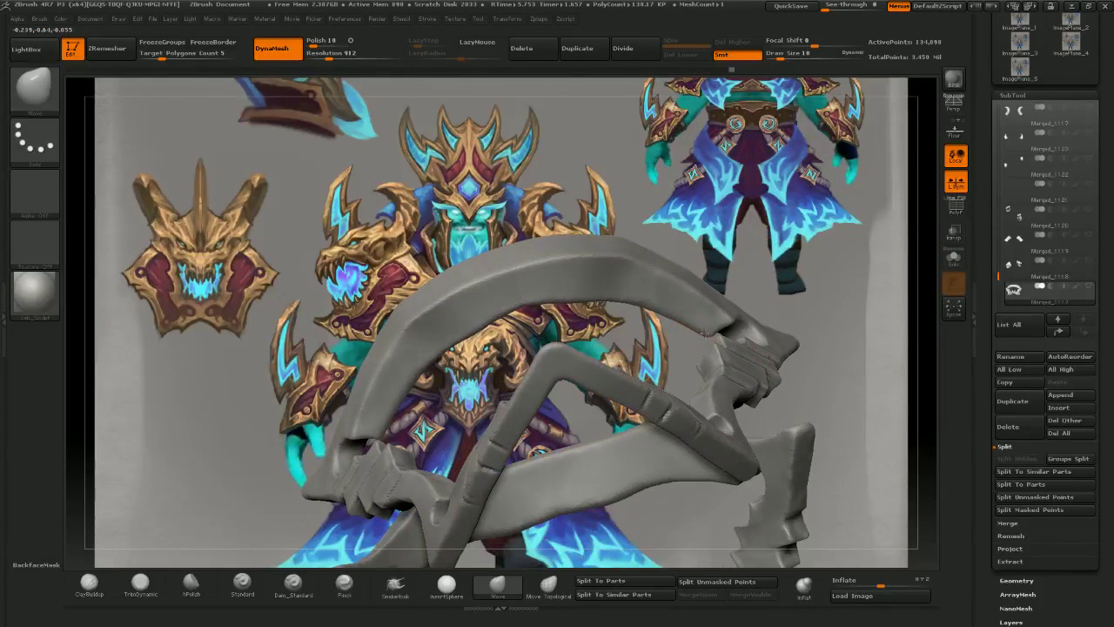
- Reshape the edge of the frame's broad upper bar with small Move brush strokes at Draw Size 18
mouse_move(733, 286)
right_mouse_down()
mouse_move(723, 268)
mouse_move(702, 318)
mouse_move(711, 333)
right_mouse_up()
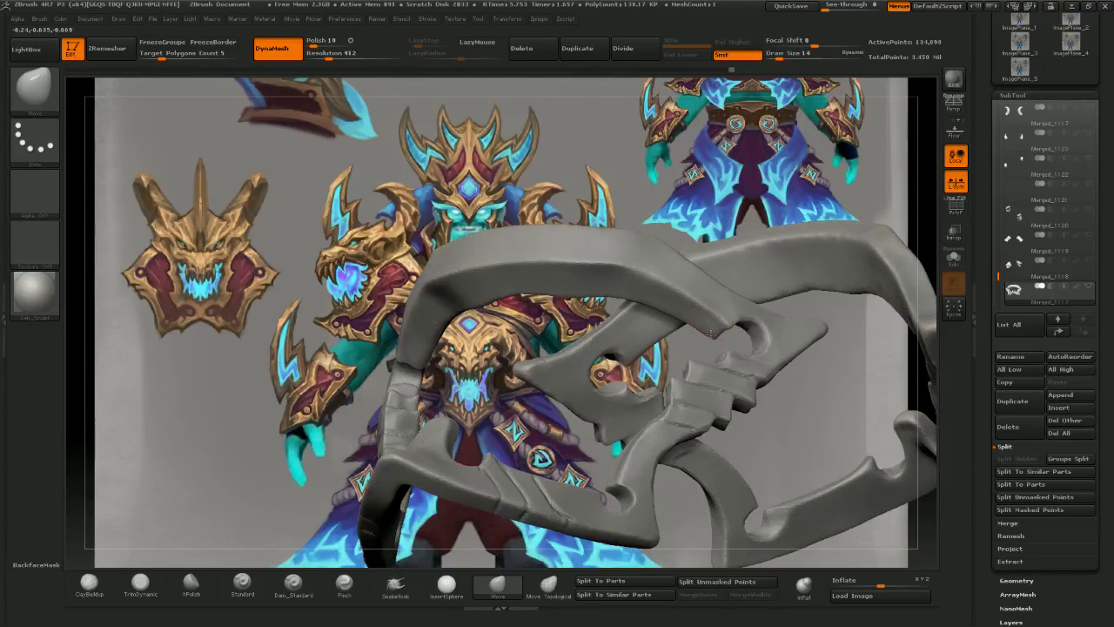
mouse_move(752, 238)
right_mouse_down()
mouse_move(672, 261)
mouse_move(745, 250)
mouse_move(670, 277)
right_mouse_up()
left_click_drag(657, 293, 654, 284)
right_click_drag(665, 291, 725, 316)
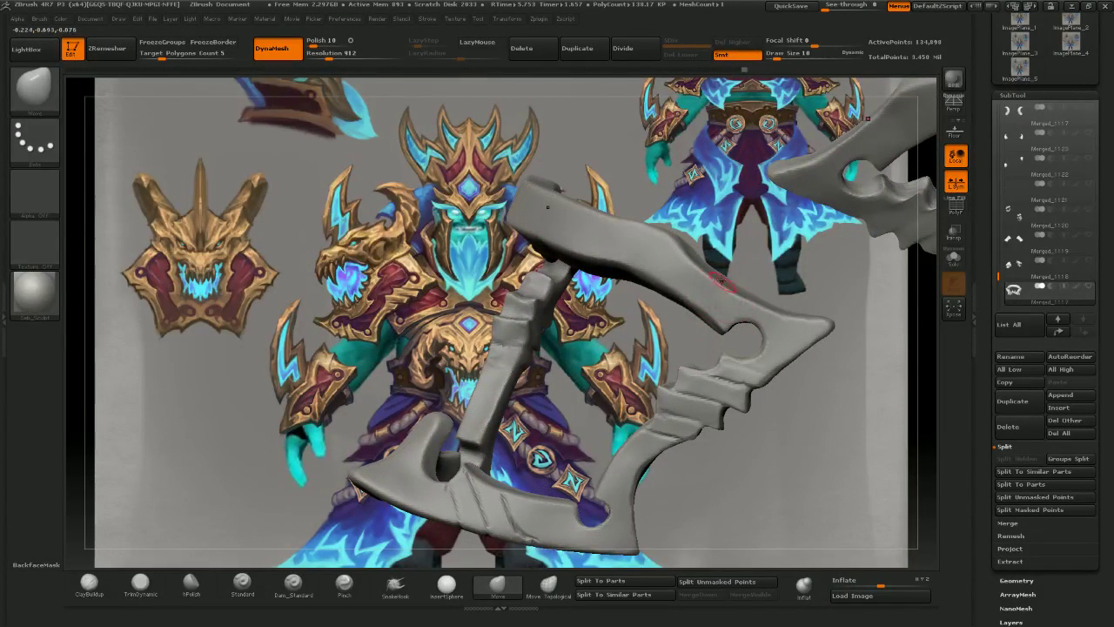
left_click_drag(708, 285, 705, 275)
mouse_move(682, 275)
right_mouse_down()
mouse_move(748, 311)
mouse_move(722, 281)
mouse_move(735, 333)
right_mouse_up()
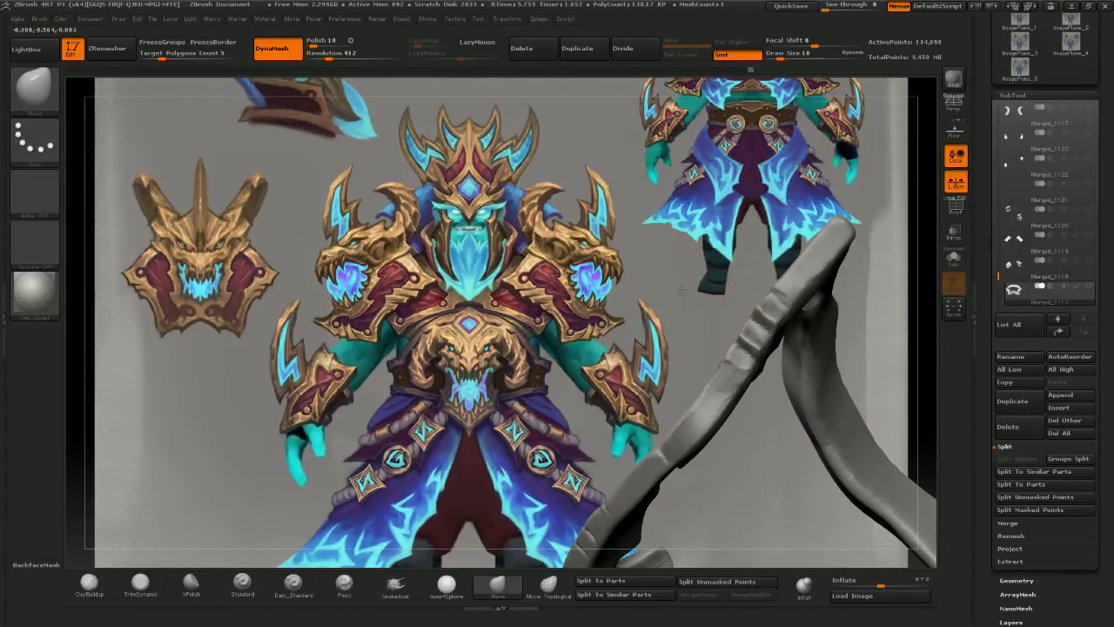
key("bracketright")
key("bracketright")
key("bracketright")
key("bracketright")
key("bracketright")
key("bracketright")
left_click_drag(721, 393, 721, 388)
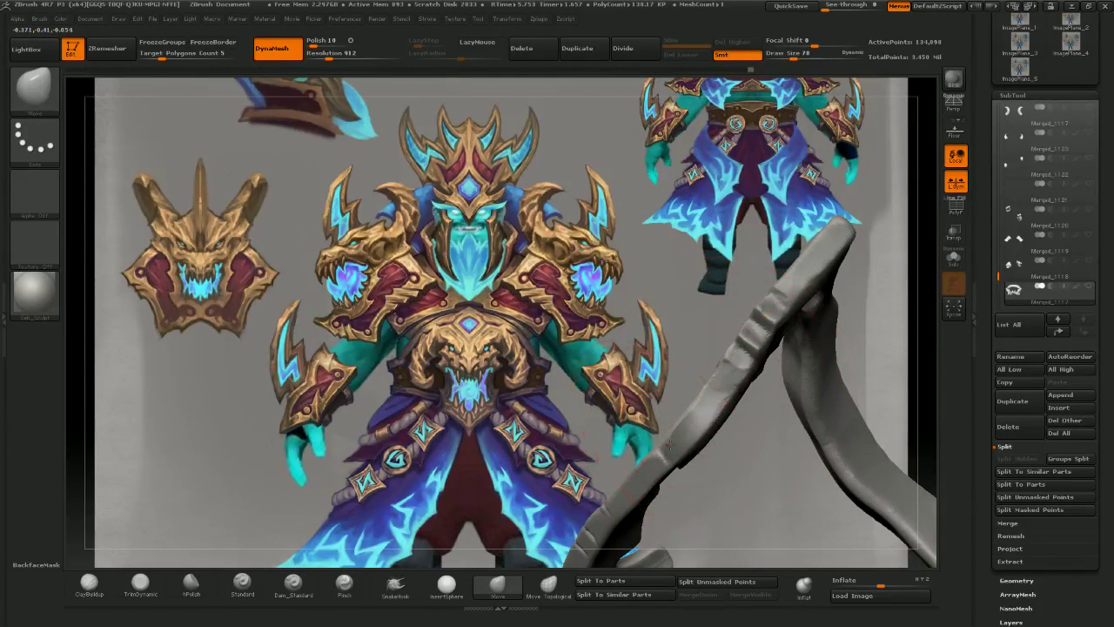
left_click_drag(669, 445, 675, 441)
key("ctrl+z")
key("bracketleft")
key("bracketleft")
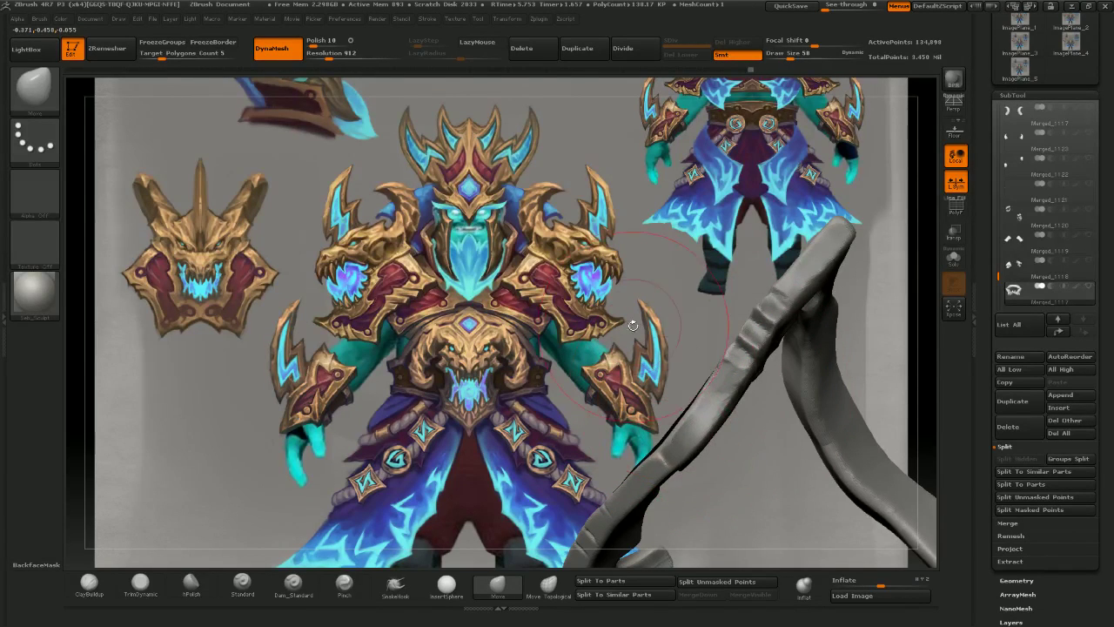
mouse_move(633, 325)
right_mouse_down()
mouse_move(656, 451)
mouse_move(731, 424)
right_mouse_up()
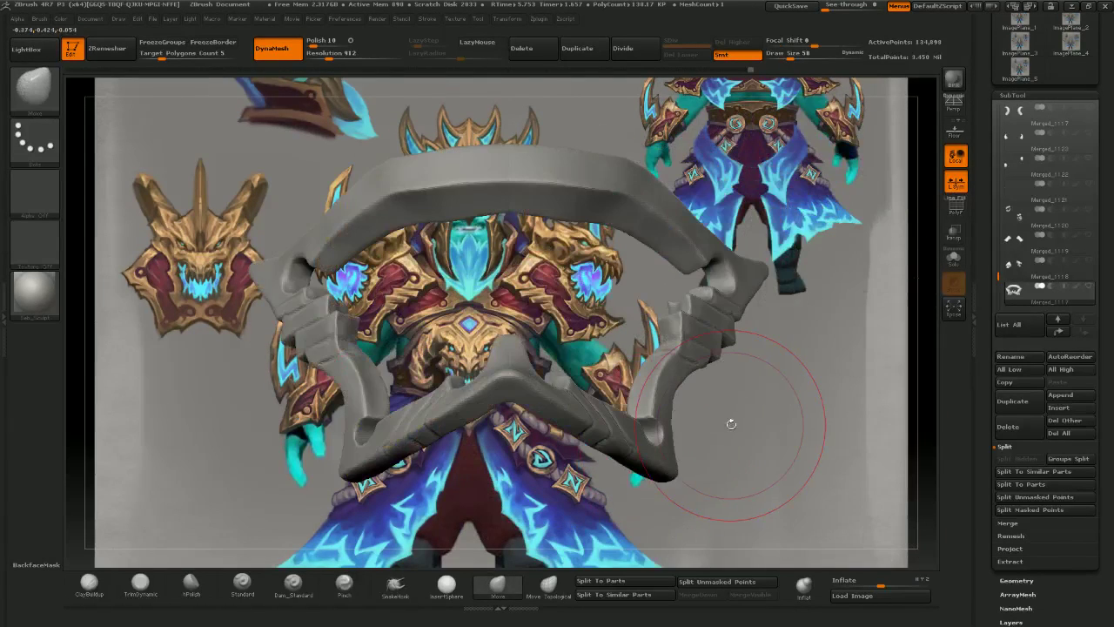
key("ctrl+z")
- Adjust the outline of the frame's stepped side bars symmetrically with the Move brush at Draw Size 62
key("bracketright")
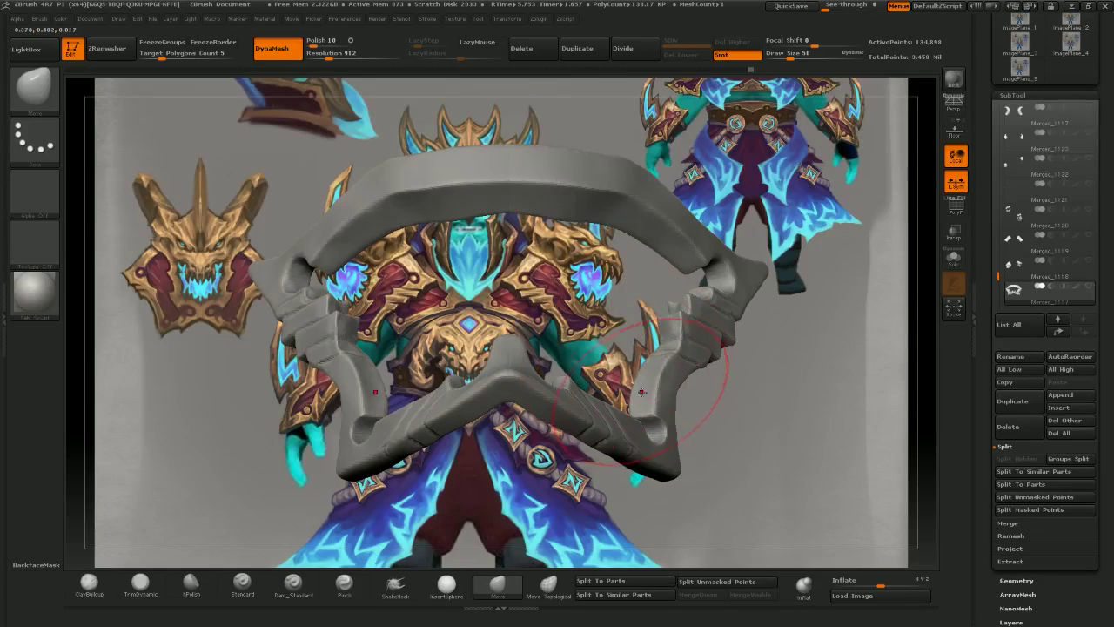
mouse_move(659, 370)
left_mouse_down()
mouse_move(681, 371)
mouse_move(741, 451)
mouse_move(742, 396)
left_mouse_up()
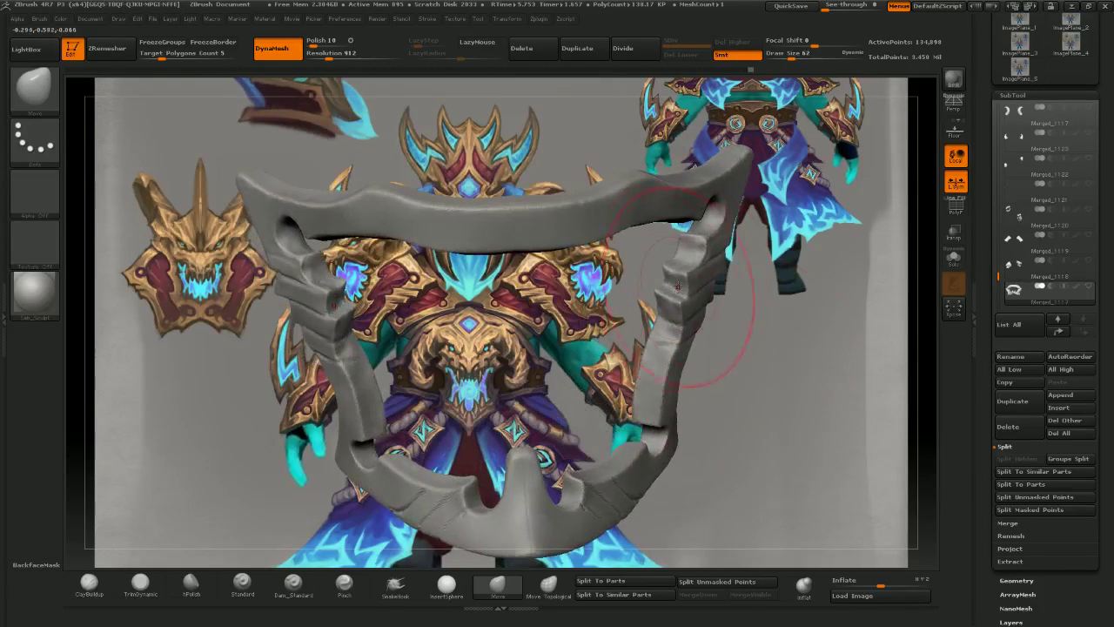
left_click_drag(678, 288, 689, 291)
left_click_drag(758, 328, 657, 312)
- Refine the side bar's profile along its length, using the Move brush at Draw Size 54 and then 34
key("bracketleft")
left_click_drag(667, 365, 659, 367)
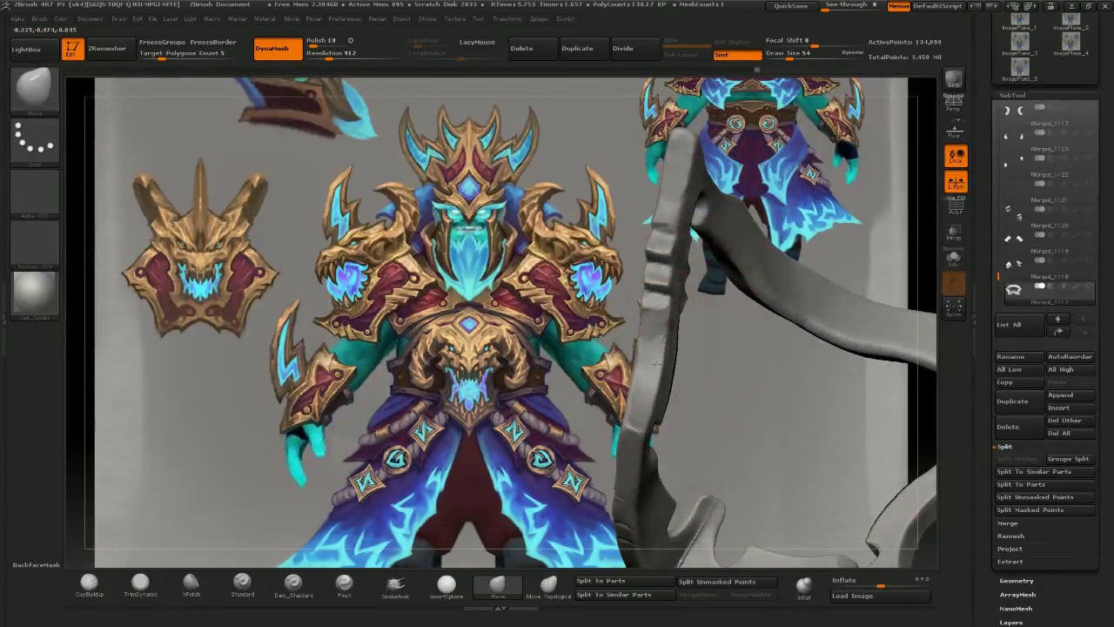
left_click_drag(740, 392, 728, 409)
key("bracketleft")
left_click_drag(640, 427, 629, 425)
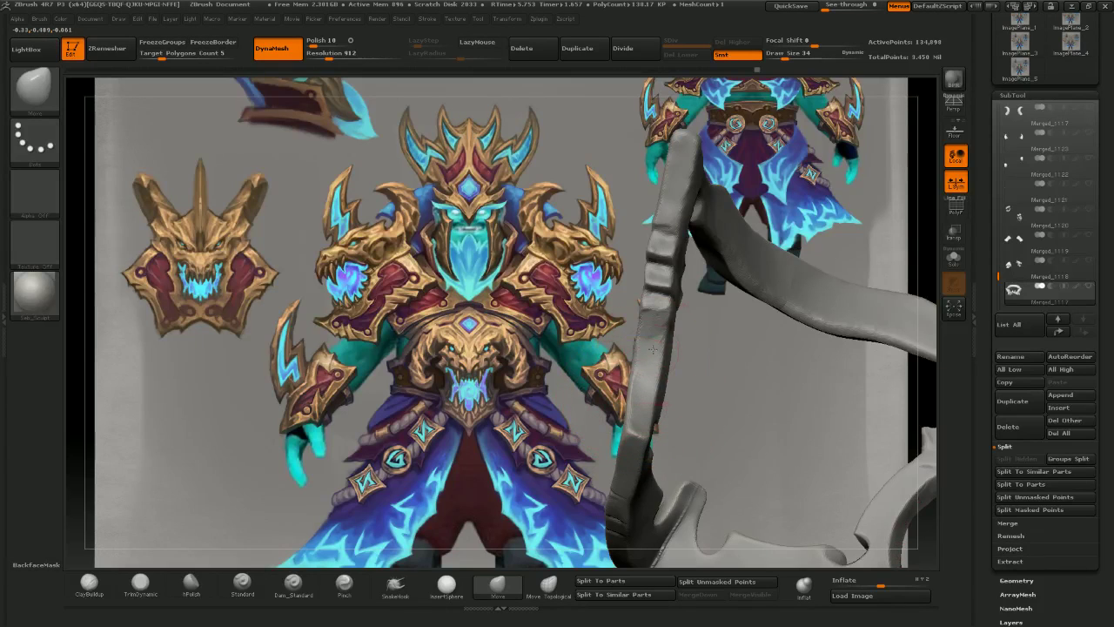
left_click_drag(663, 225, 659, 223)
key("bracketleft")
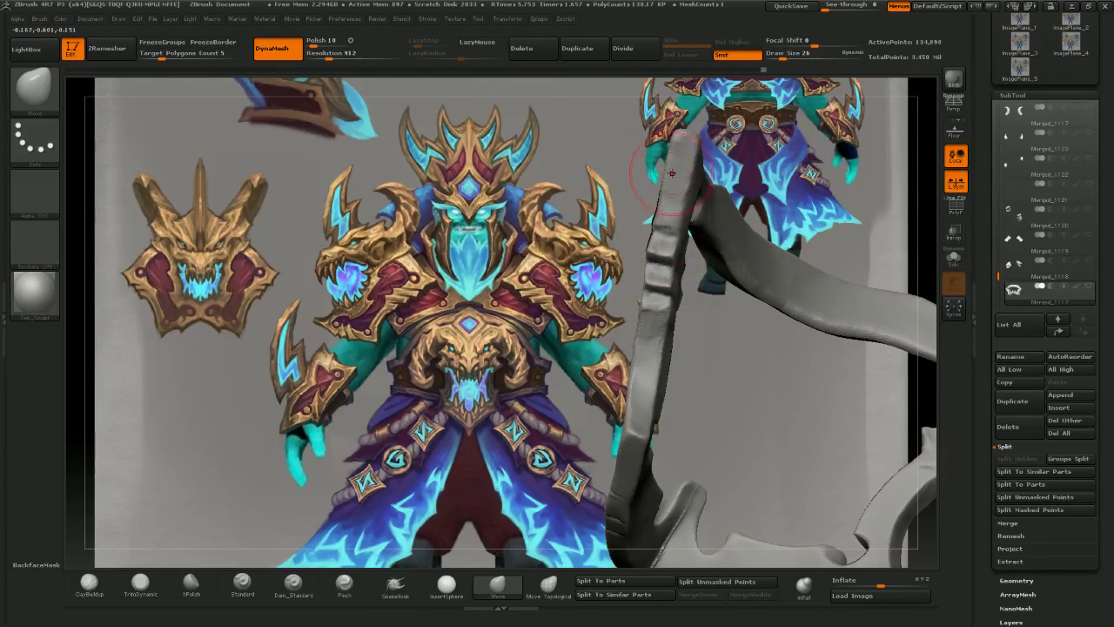
- Lasso-mask the narrow band beside the lower center piece and invert the mask so only that band stays editable
right_click_drag(616, 164, 623, 196)
mouse_move(615, 238)
right_mouse_down()
mouse_move(656, 264)
mouse_move(689, 265)
right_mouse_up()
key("bracketright")
key("bracketright")
mouse_move(649, 308)
right_mouse_down()
mouse_move(651, 330)
mouse_move(698, 244)
mouse_move(698, 296)
right_mouse_up()
mouse_move(698, 296)
right_mouse_down("ctrl")
mouse_move(697, 261)
mouse_move(689, 308)
mouse_move(756, 360)
mouse_move(710, 350)
mouse_move(722, 346)
mouse_move(648, 405)
mouse_move(599, 397)
mouse_move(564, 457)
mouse_move(548, 446)
right_mouse_up("ctrl")
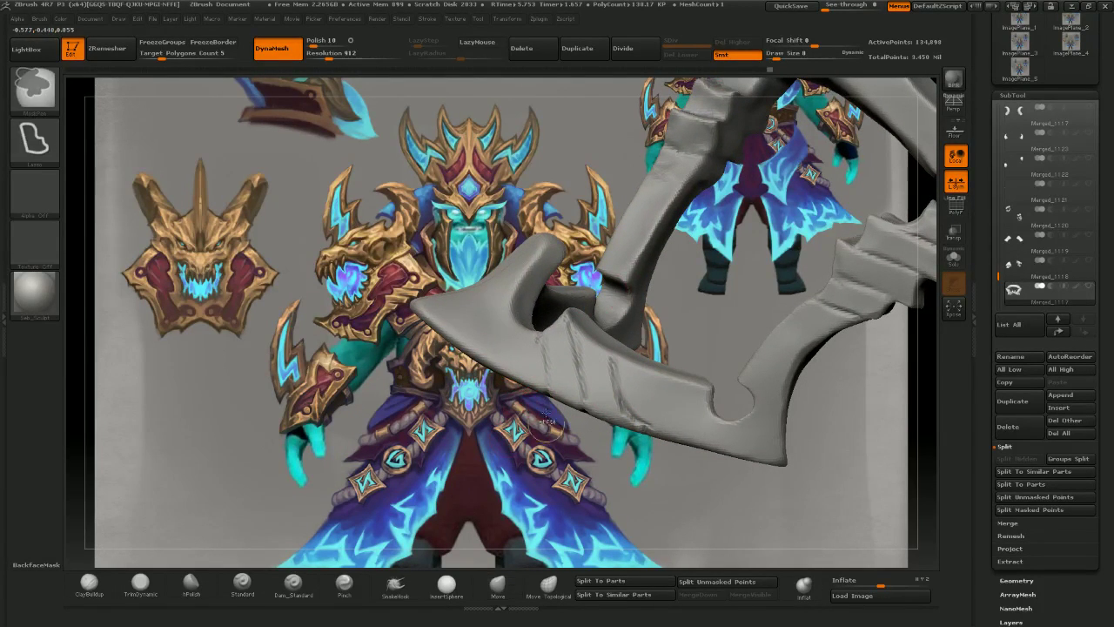
right_click_drag(549, 452, 550, 392)
mouse_move(537, 318)
left_mouse_down("ctrl")
mouse_move(595, 538)
mouse_move(581, 541)
left_mouse_up("ctrl")
left_click(383, 425, "ctrl")
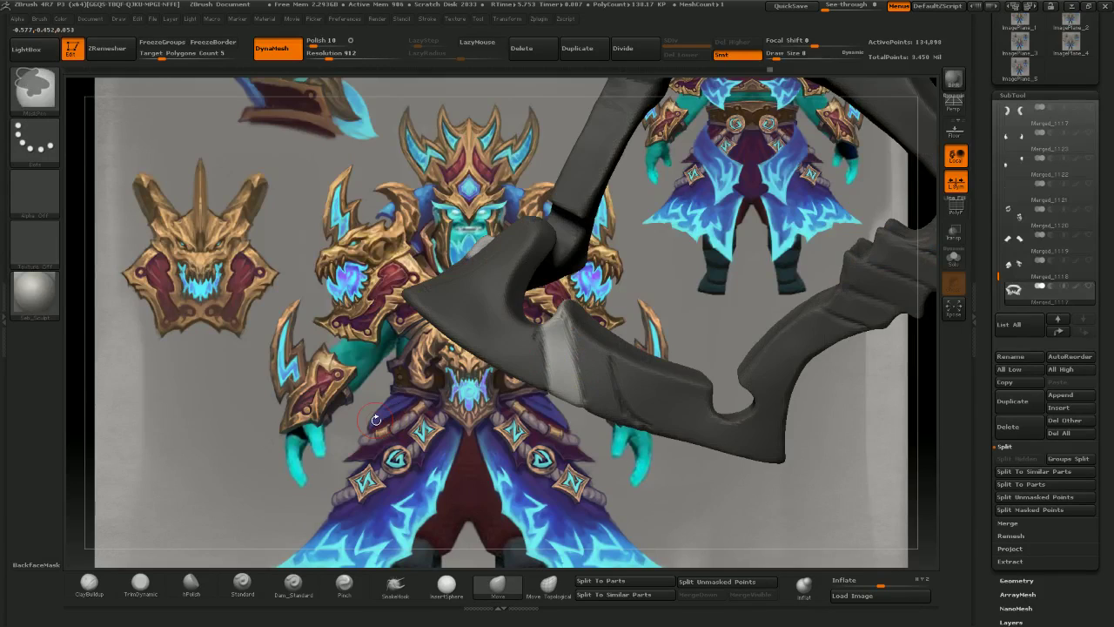
- Pull the unmasked band's lower end outward past the frame's edge and adjust its thickness with the Move brush
left_click(503, 587)
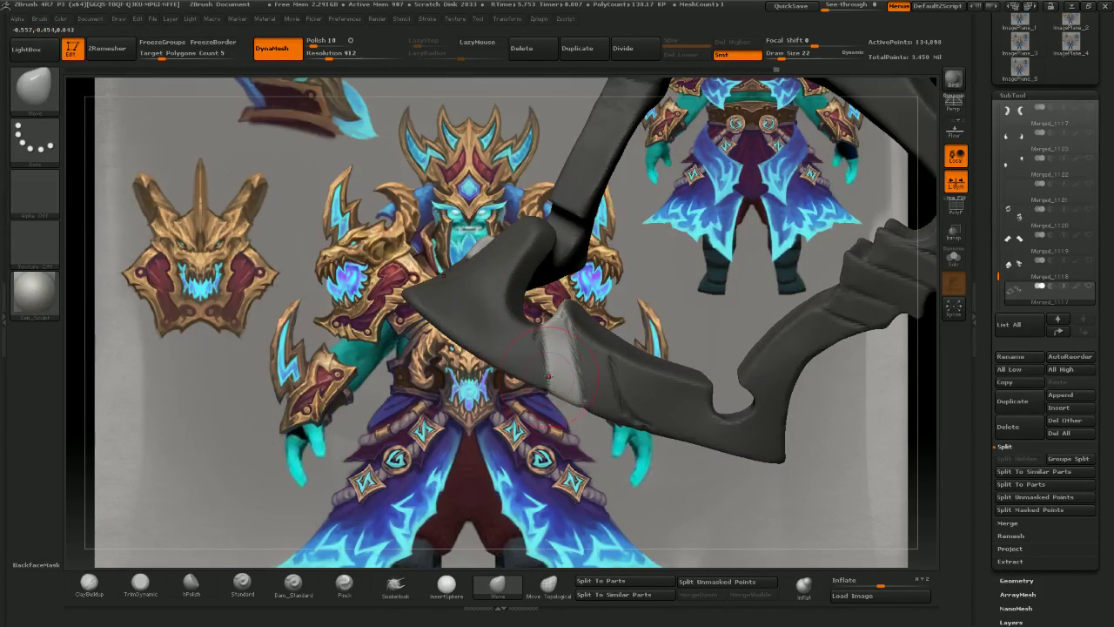
left_click_drag(548, 376, 551, 416)
left_click_drag(547, 473, 339, 444)
mouse_move(542, 403)
left_mouse_down()
mouse_move(553, 440)
mouse_move(601, 439)
left_mouse_up()
left_click_drag(599, 283, 600, 296)
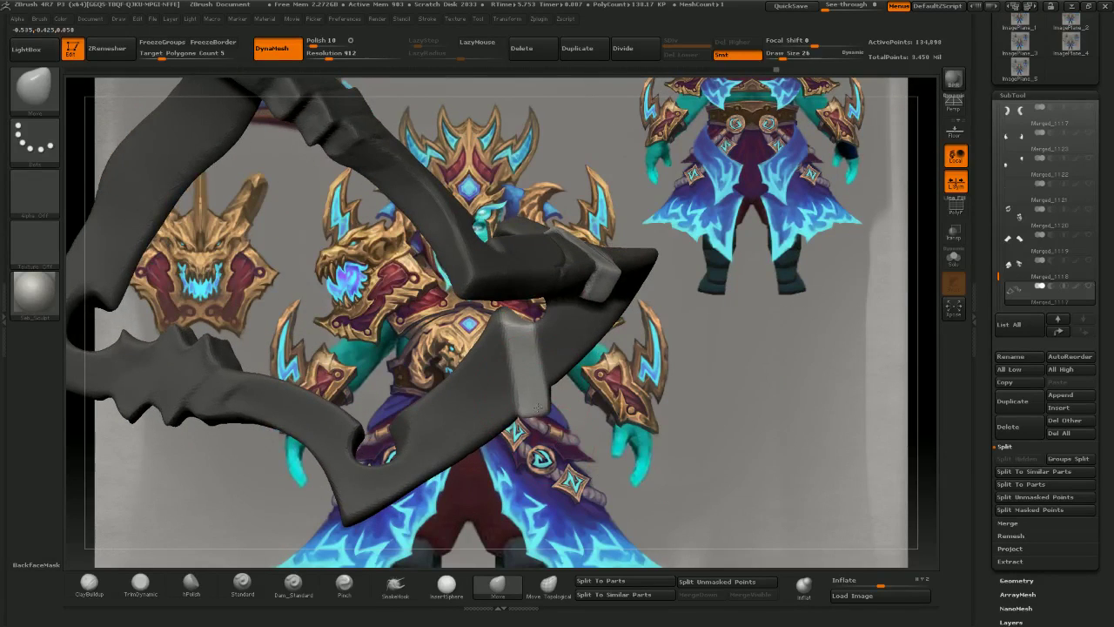
left_click_drag(582, 444, 544, 446)
left_click_drag(520, 409, 517, 408)
left_click_drag(609, 450, 561, 446)
left_click_drag(543, 405, 462, 415)
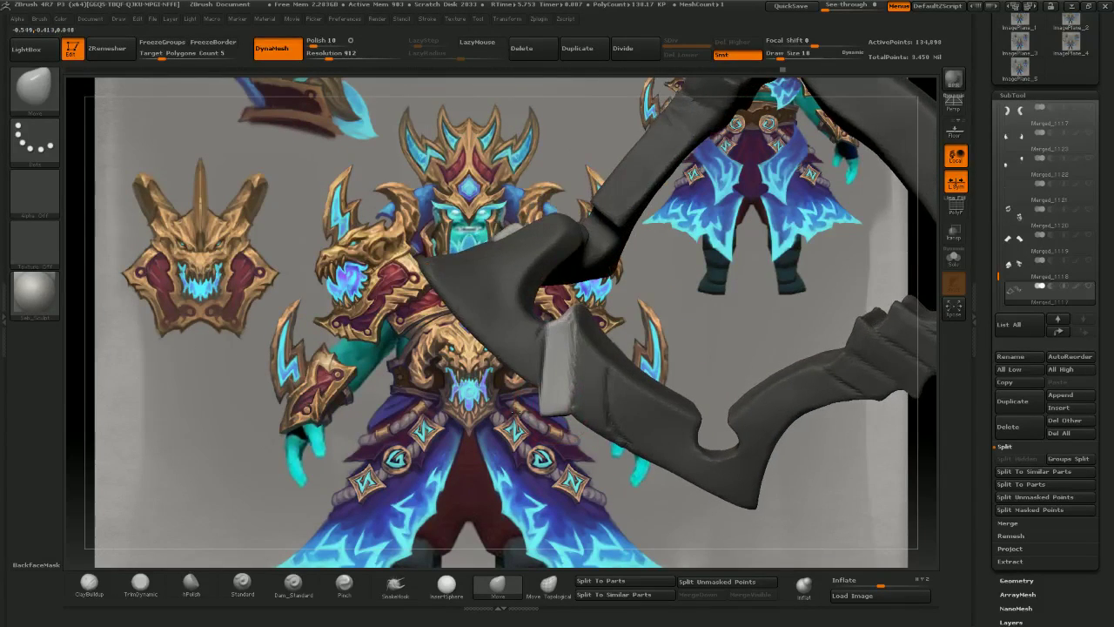
- Invert the mask so the band is protected and the rest of the frame is editable with the Move brush
left_click(388, 391, "ctrl")
key("space")
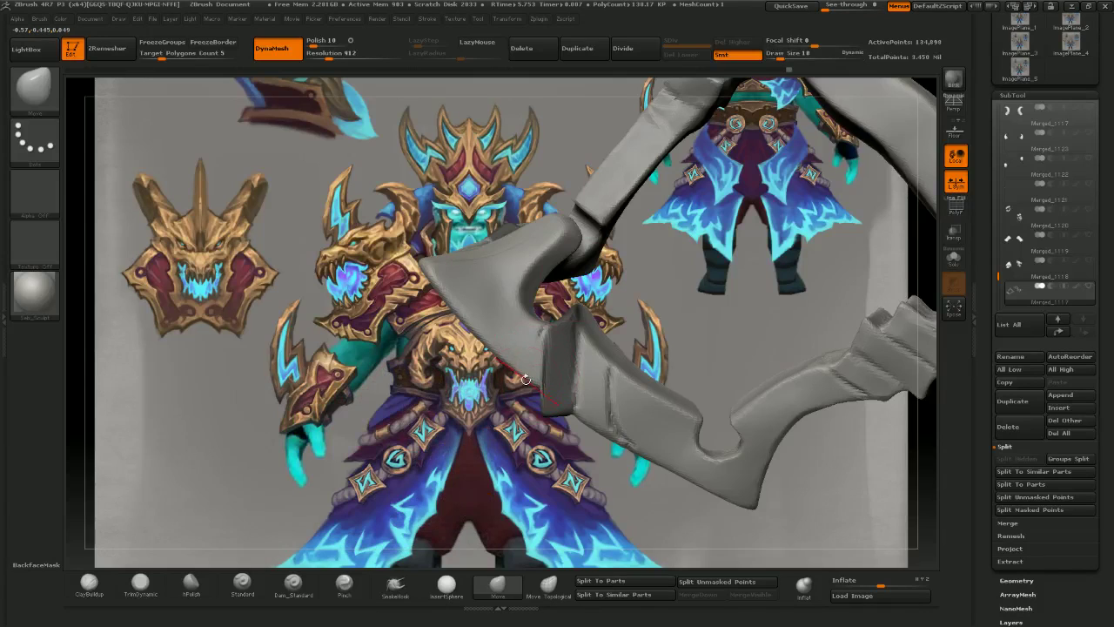
key("p")
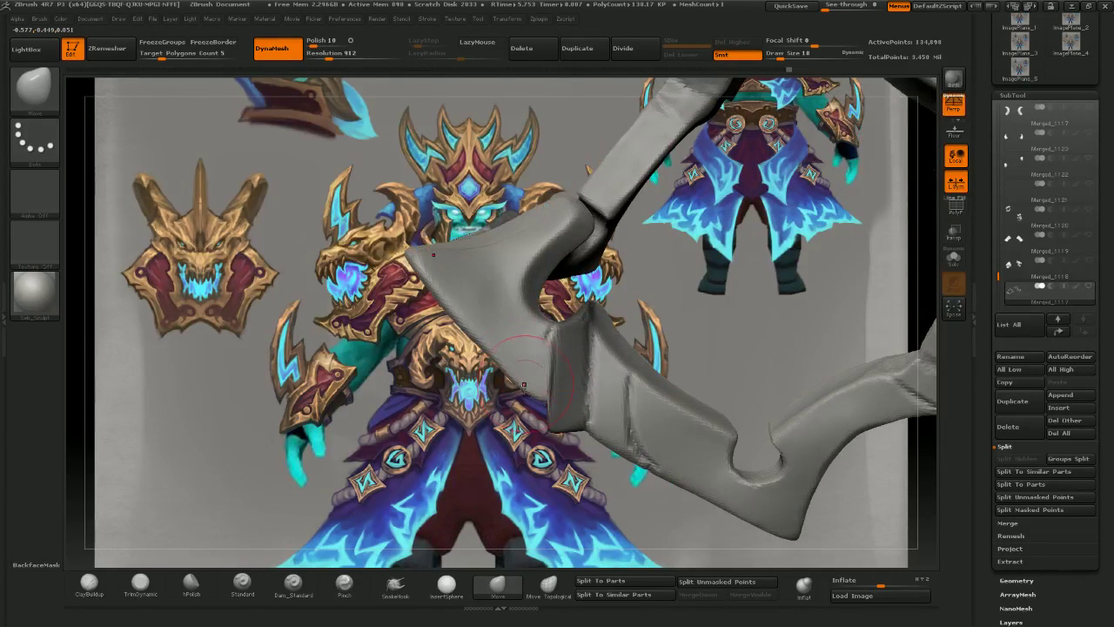
key("p")
left_click(568, 352)
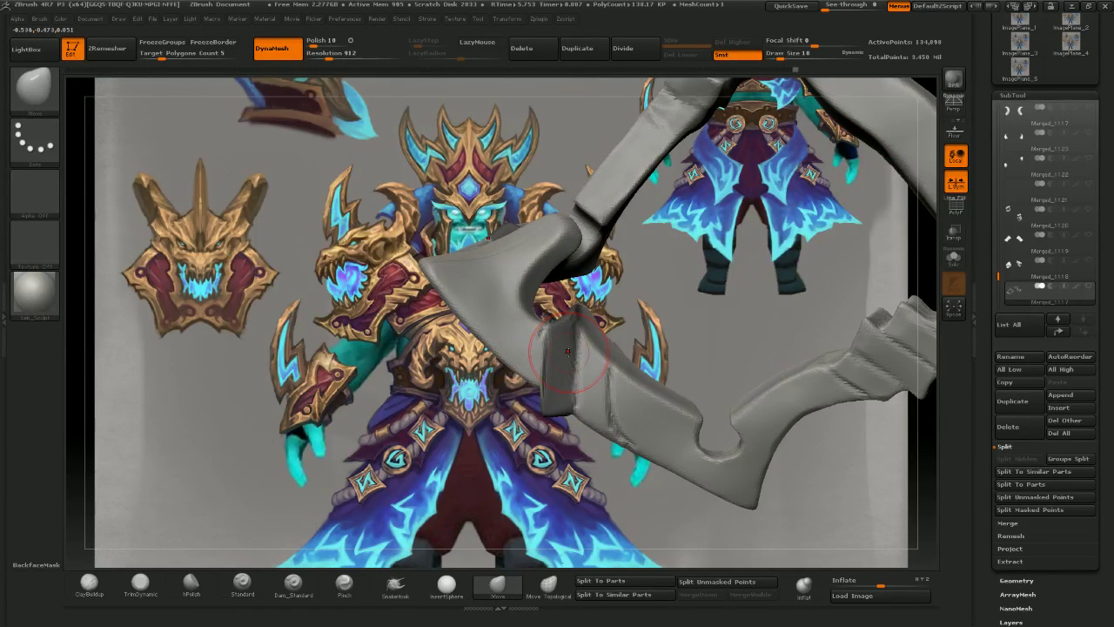
key("ctrl+z")
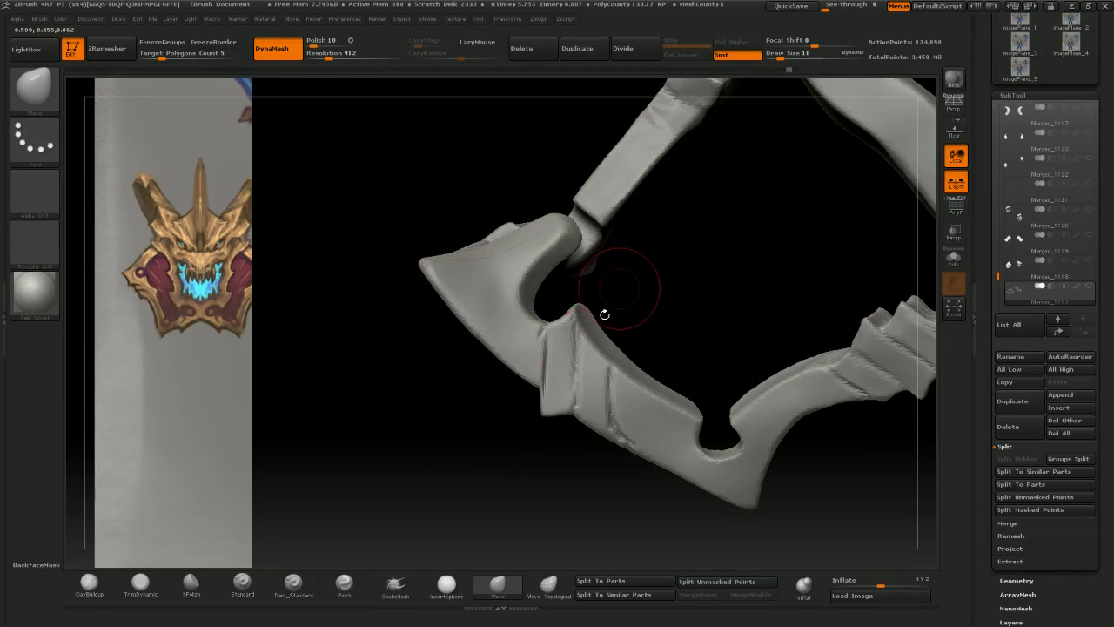
mouse_move(517, 391)
left_mouse_down("ctrl")
mouse_move(527, 351)
mouse_move(564, 427)
left_mouse_up("ctrl")
left_click(498, 586)
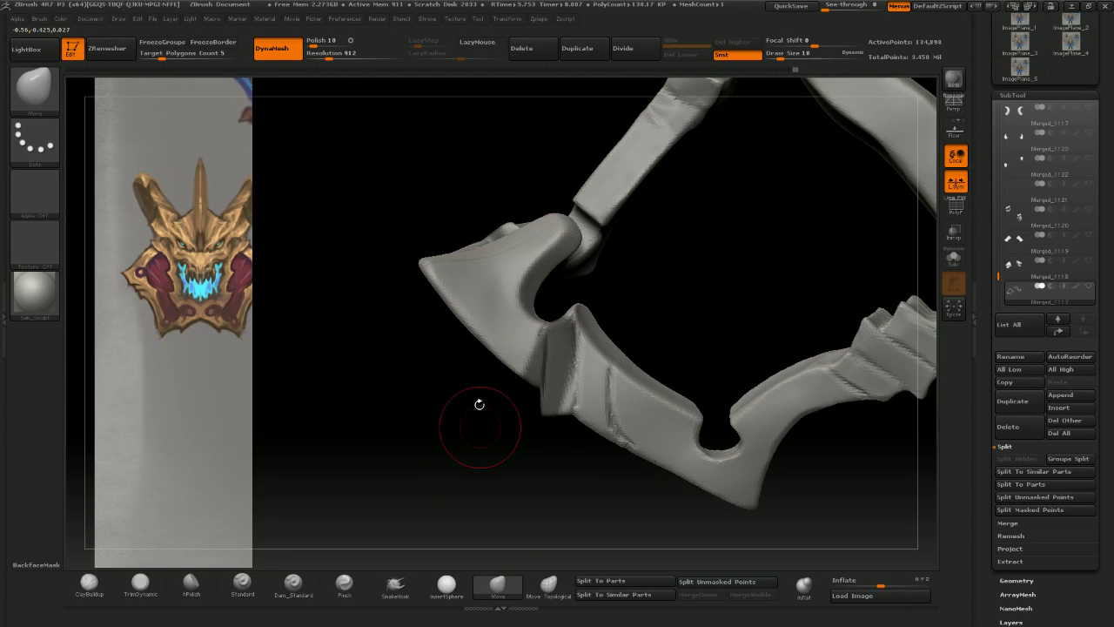
- Reshape the lower edge of the pointed center piece beside the masked band, using Move at Draw Size 26 and 18
mouse_move(520, 371)
left_mouse_down()
mouse_move(514, 384)
mouse_move(490, 364)
left_mouse_up()
left_click_drag(379, 352, 407, 352)
key("[")
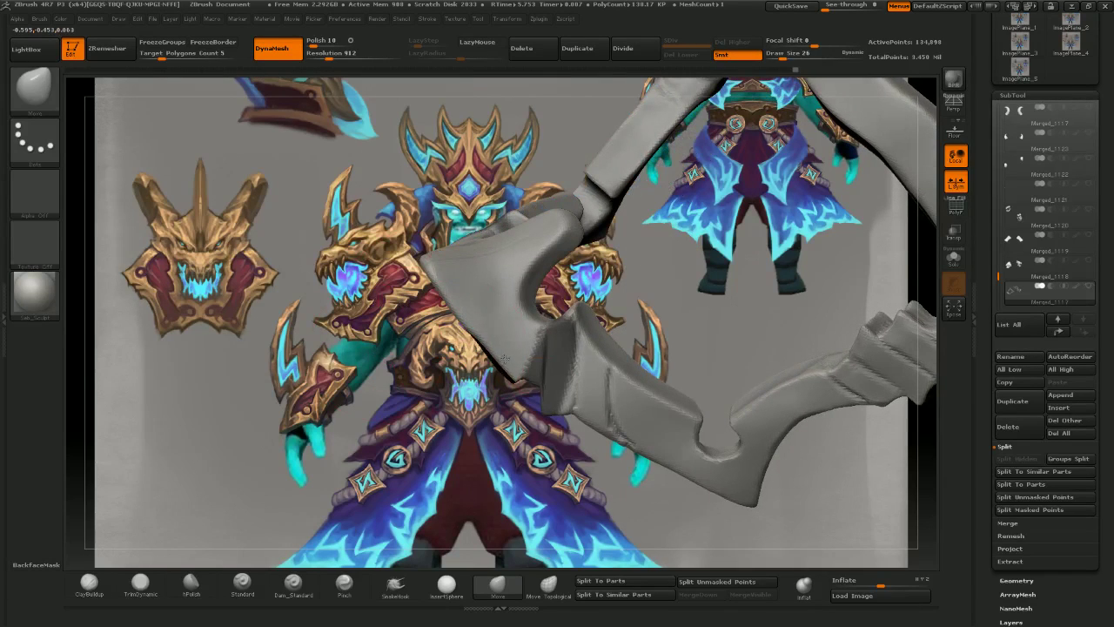
key("[")
left_click_drag(468, 331, 457, 300)
mouse_move(409, 344)
left_mouse_down()
mouse_move(437, 331)
mouse_move(461, 366)
mouse_move(565, 369)
mouse_move(346, 393)
mouse_move(369, 387)
left_mouse_up()
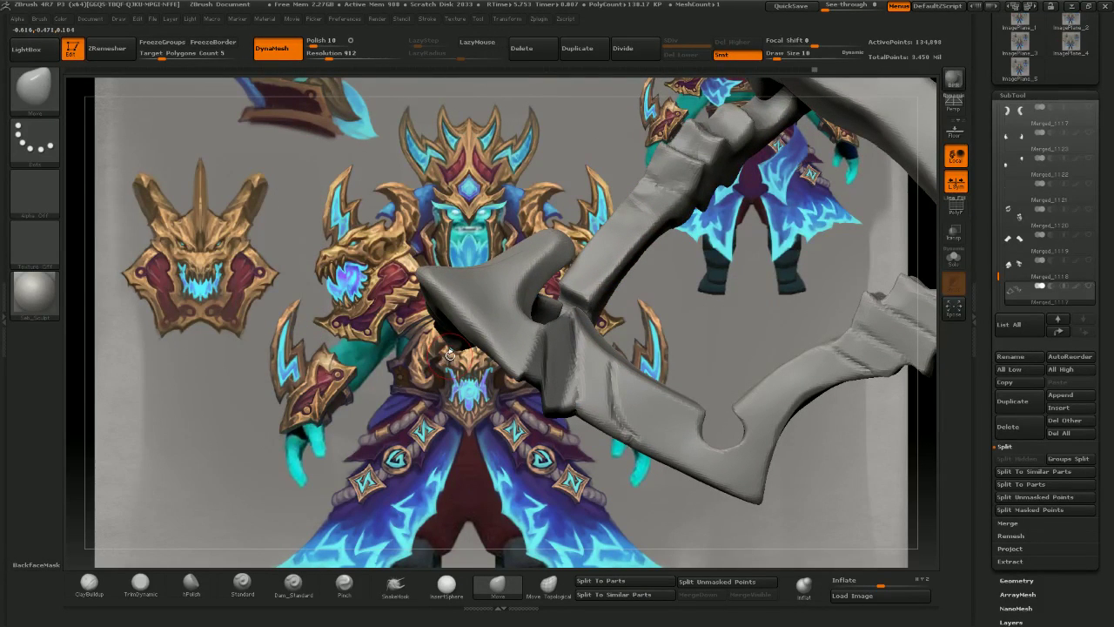
left_click_drag(441, 383, 437, 382)
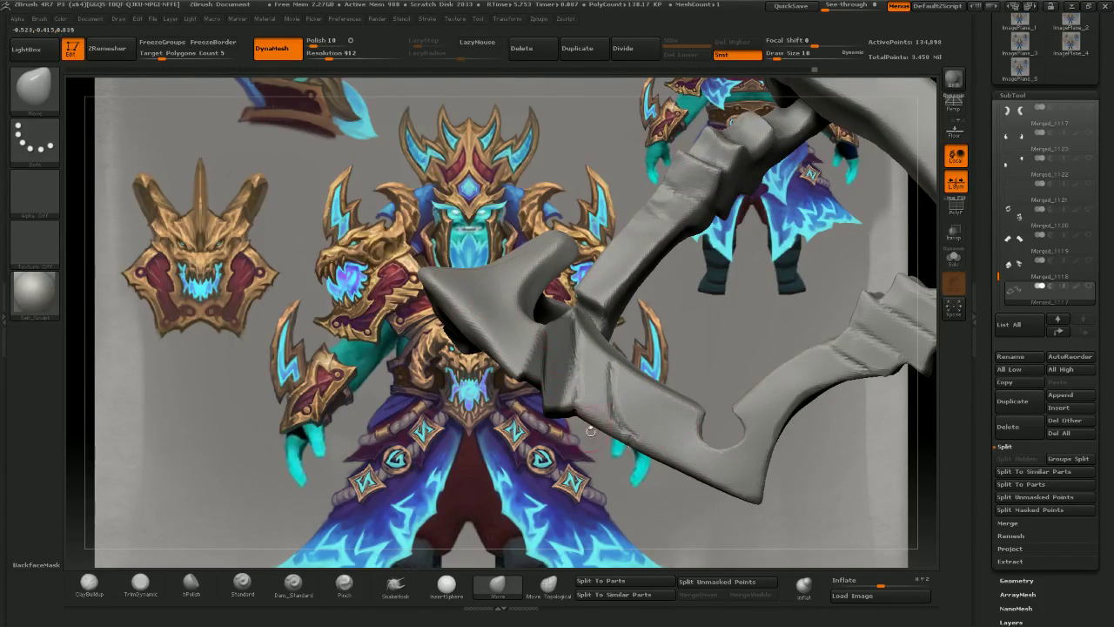
- Adjust the center piece's front contour near the masked band with the Move brush at Draw Size 22
mouse_move(524, 452)
left_mouse_down()
mouse_move(519, 371)
mouse_move(390, 414)
left_mouse_up()
key("bracketright")
left_click_drag(509, 360, 519, 357)
mouse_move(520, 369)
right_mouse_down()
mouse_move(490, 319)
mouse_move(565, 296)
mouse_move(510, 300)
right_mouse_up()
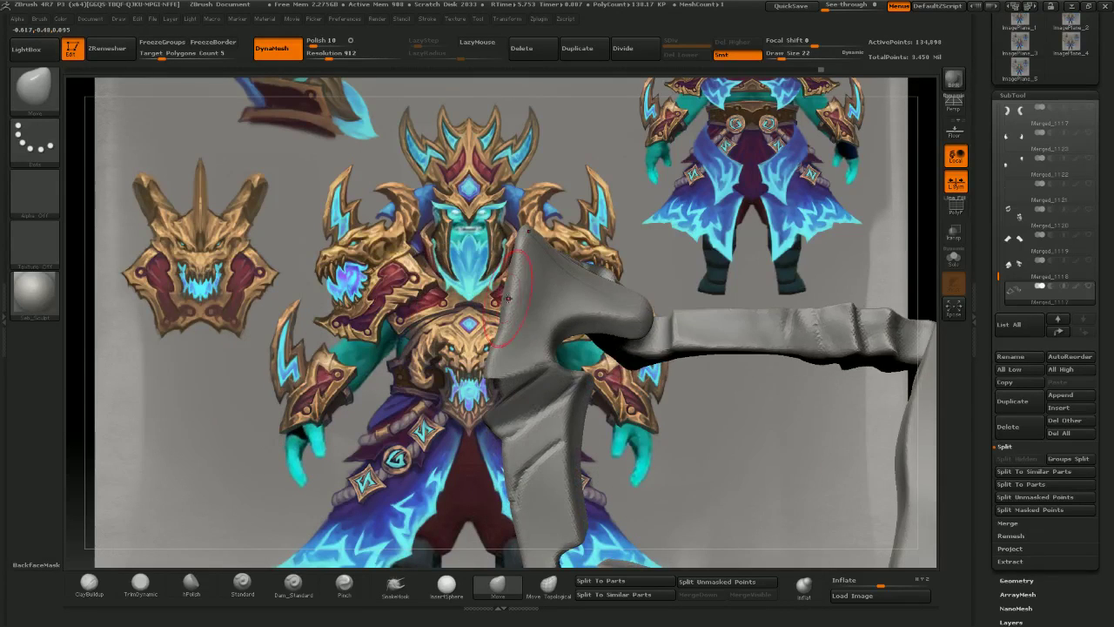
left_click_drag(508, 297, 482, 304)
mouse_move(477, 302)
right_mouse_down()
mouse_move(510, 301)
mouse_move(500, 292)
right_mouse_up()
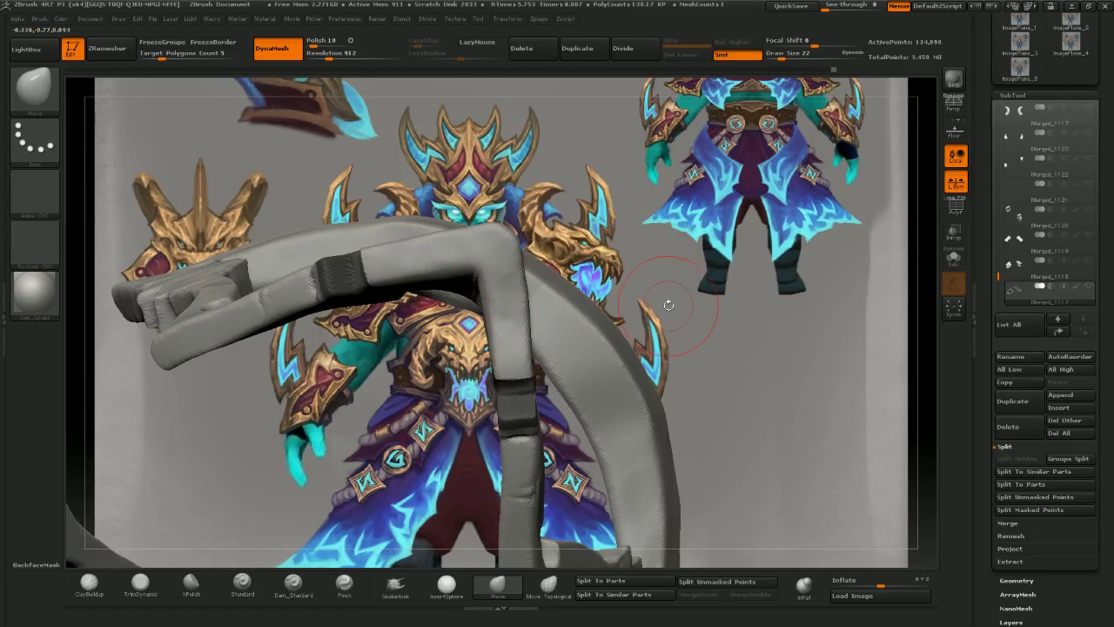
- Clear the mask from the frame's bands
left_click_drag(668, 305, 609, 335)
mouse_move(487, 261)
left_mouse_down("alt")
mouse_move(452, 304)
mouse_move(538, 240)
left_mouse_up("alt")
mouse_move(375, 275)
left_mouse_down("ctrl")
mouse_move(421, 342)
mouse_move(448, 435)
left_mouse_up("ctrl")
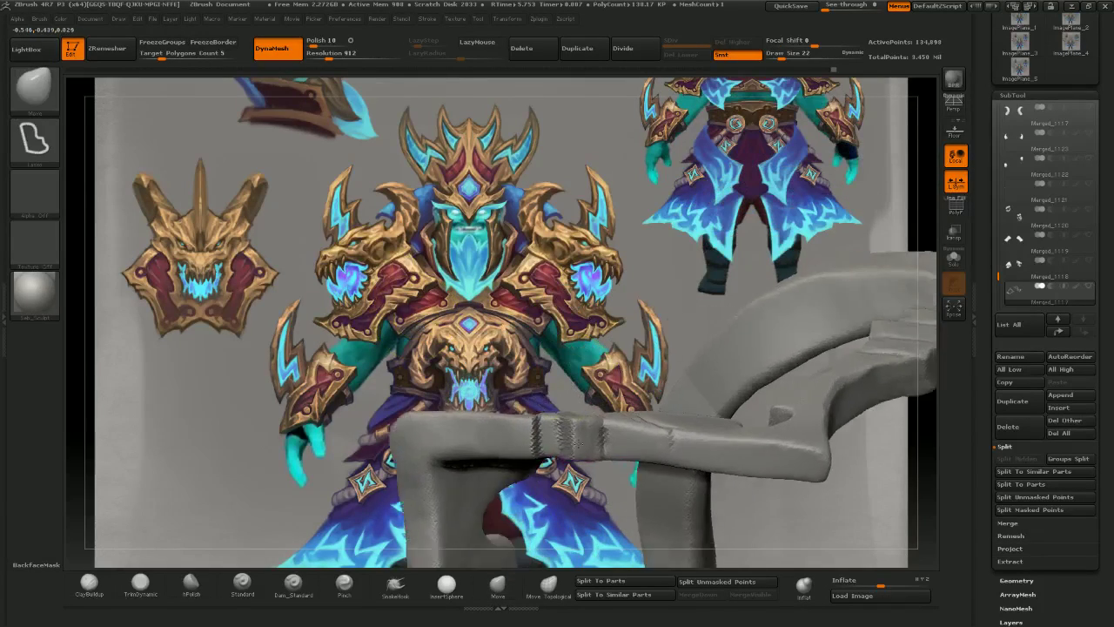
right_click_drag(579, 443, 608, 365)
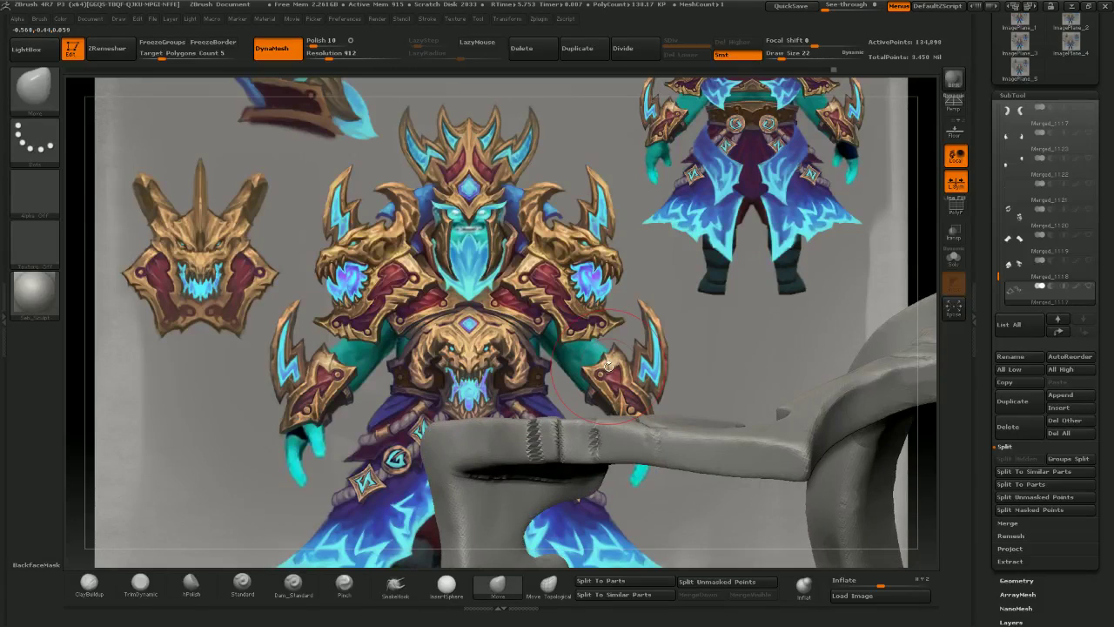
- Build up the jagged seam between the band and the center piece with ClayBuildup at Draw Size 7 and 5
left_click(92, 585)
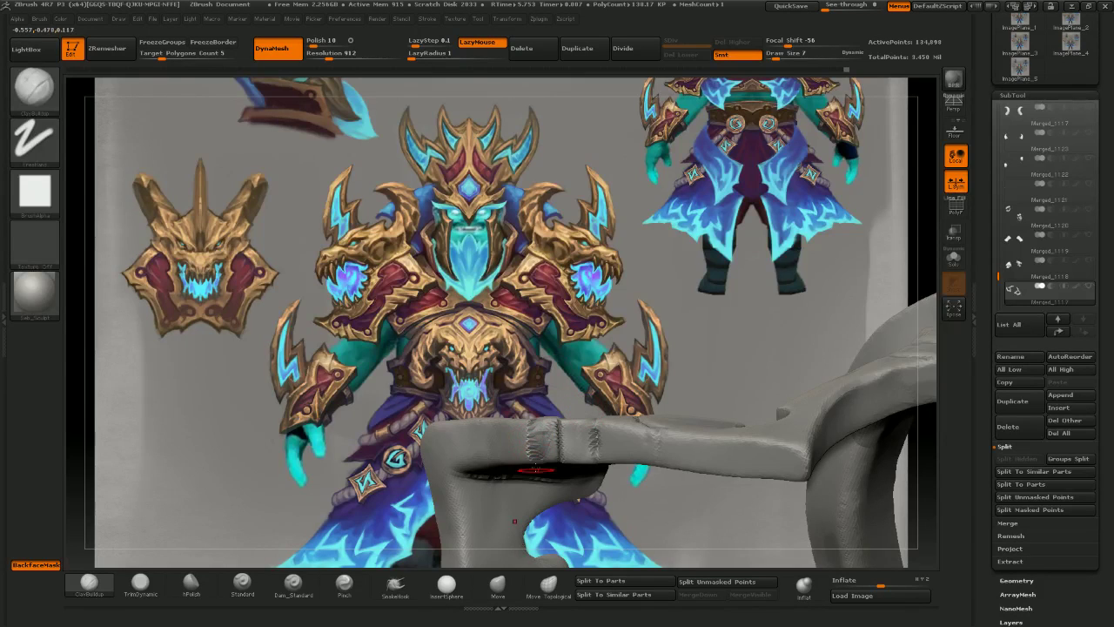
right_click_drag(499, 344, 498, 405)
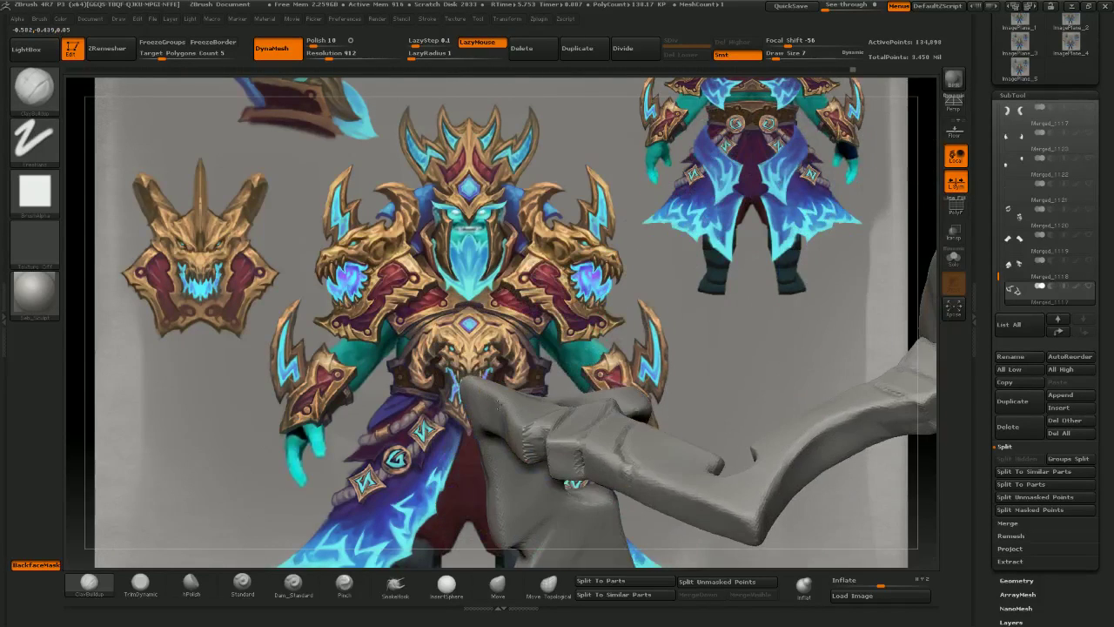
mouse_move(515, 289)
right_mouse_down()
mouse_move(474, 272)
mouse_move(484, 295)
mouse_move(487, 276)
mouse_move(513, 305)
right_mouse_up()
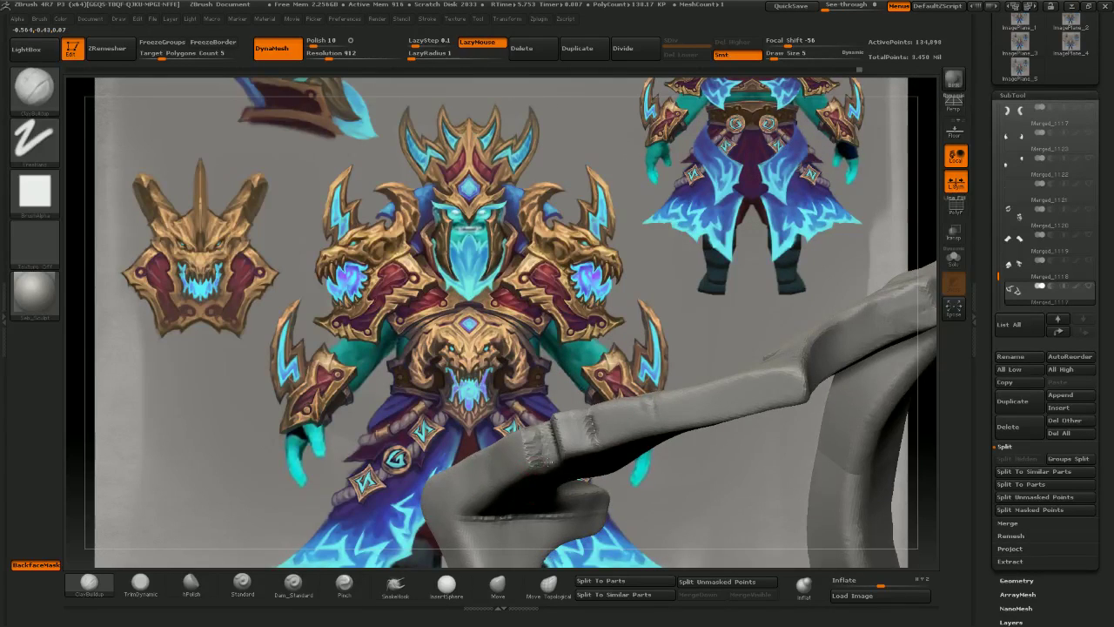
left_click_drag(554, 399, 541, 445)
- Smooth the seam between the band and the center piece with the Smooth brush at Draw Size 6
mouse_move(543, 444)
right_mouse_down()
mouse_move(550, 426)
mouse_move(555, 447)
mouse_move(528, 449)
right_mouse_up()
left_click_drag(528, 449, 519, 451, "shift")
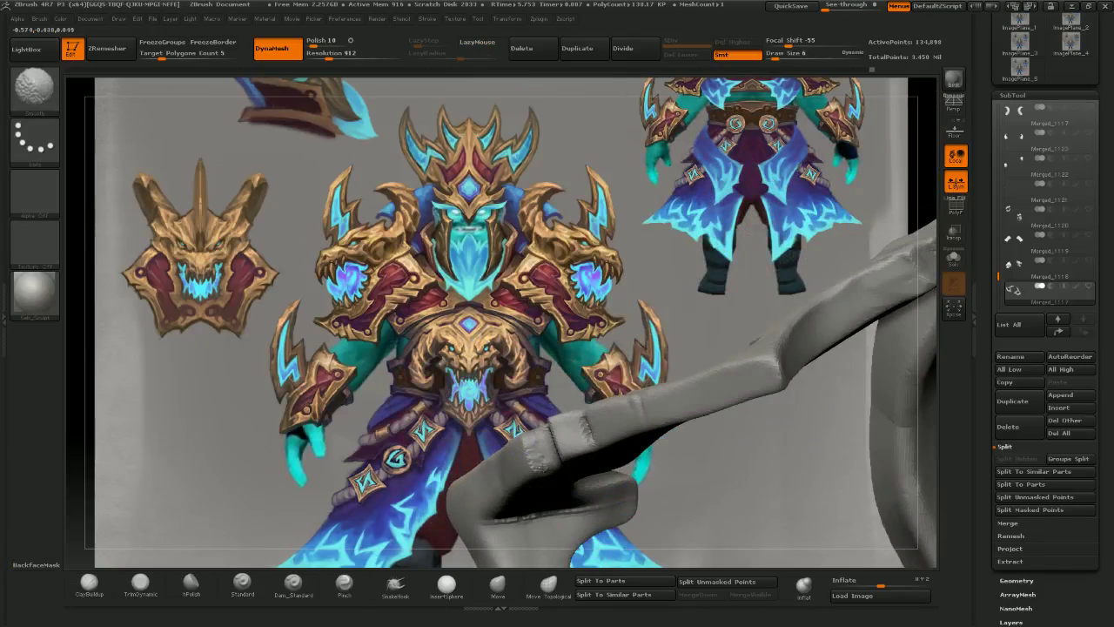
mouse_move(520, 451)
right_mouse_down()
mouse_move(531, 444)
mouse_move(522, 452)
right_mouse_up()
left_click_drag(523, 452, 534, 457, "shift")
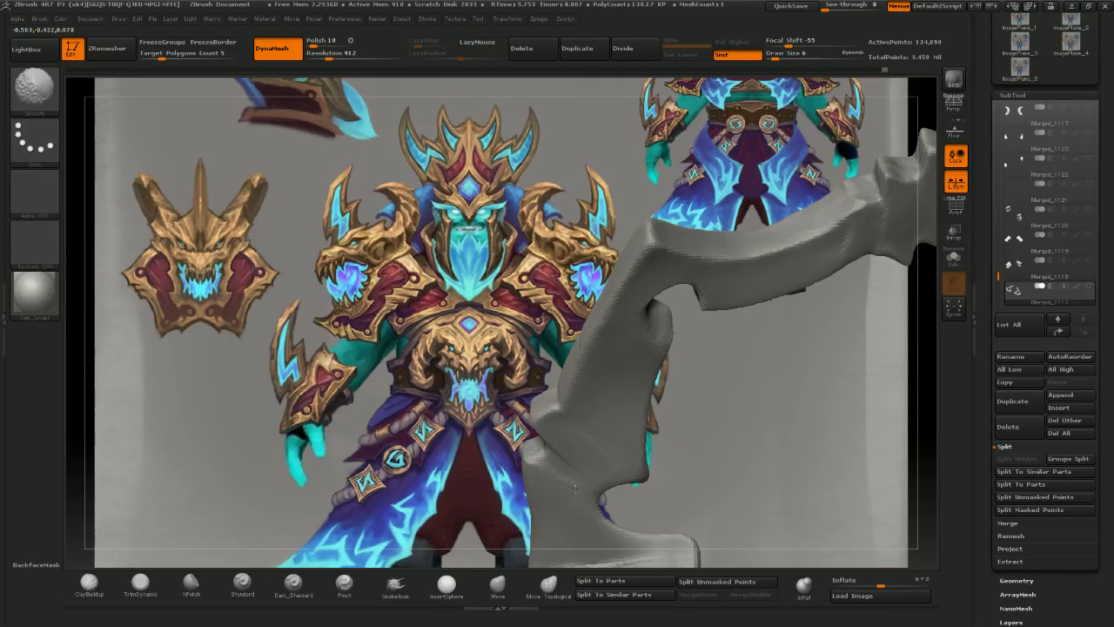
mouse_move(574, 493)
right_mouse_down()
mouse_move(471, 358)
mouse_move(640, 303)
mouse_move(659, 283)
mouse_move(626, 413)
mouse_move(542, 455)
mouse_move(512, 438)
right_mouse_up()
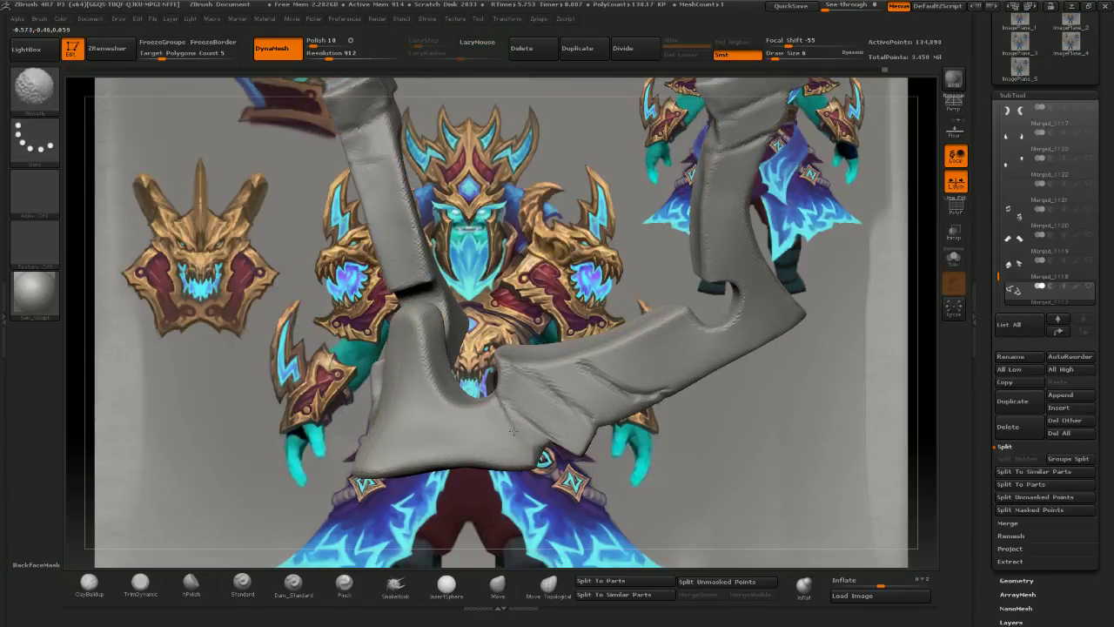
left_click_drag(519, 436, 527, 443, "shift")
mouse_move(572, 498)
right_mouse_down()
mouse_move(615, 467)
mouse_move(523, 409)
mouse_move(427, 435)
mouse_move(529, 451)
mouse_move(467, 465)
right_mouse_up()
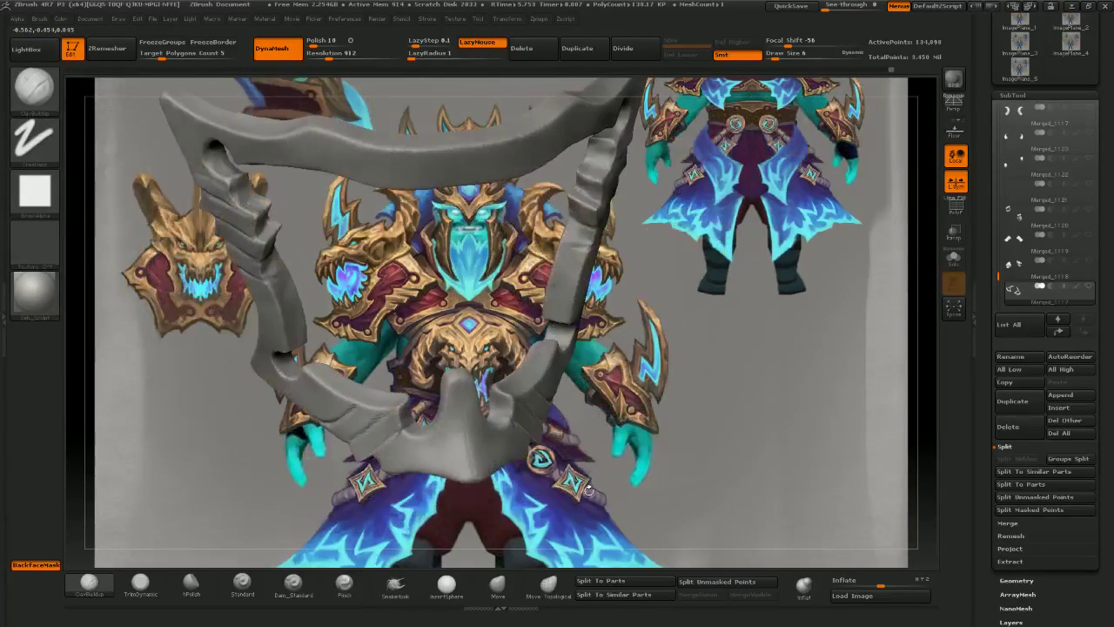
- Smooth the center piece's lower edge and nudge the contour beside the band with the Move brush at Draw Size 26
left_click_drag(483, 473, 471, 472, "shift")
left_click_drag(501, 521, 494, 517)
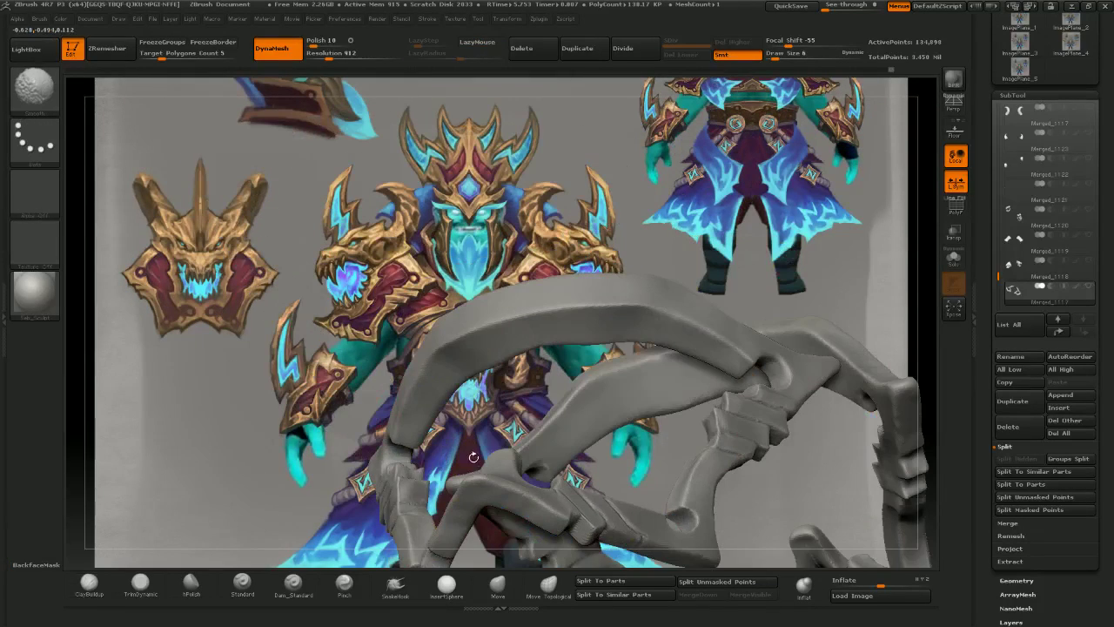
mouse_move(541, 492)
right_mouse_down()
mouse_move(533, 502)
mouse_move(614, 380)
mouse_move(631, 429)
right_mouse_up()
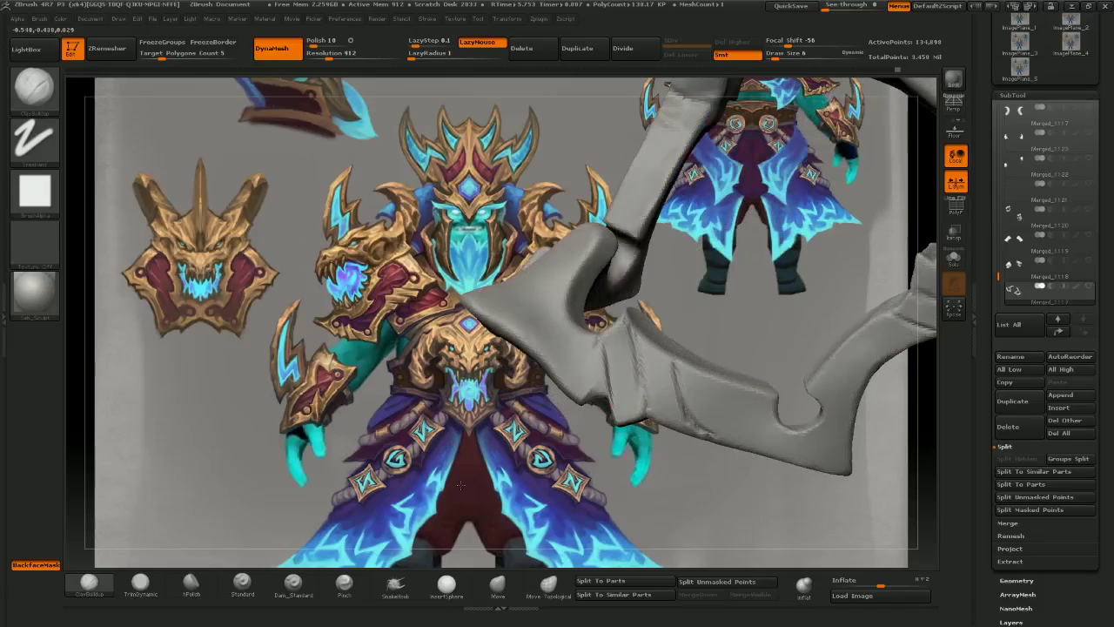
left_click(493, 587)
left_click_drag(577, 380, 575, 383)
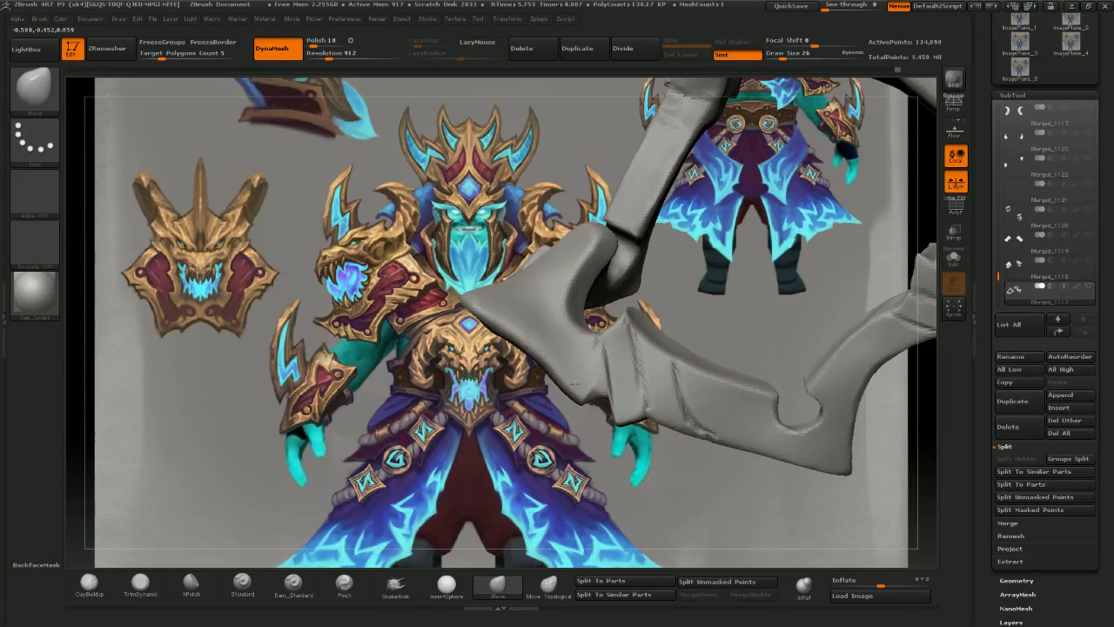
right_click_drag(531, 338, 699, 293)
- Refine the small notch where the band meets the center piece's lower edge with the Move brush at Draw Size 9
key("bracketleft")
right_click_drag(576, 424, 562, 448)
key("bracketleft")
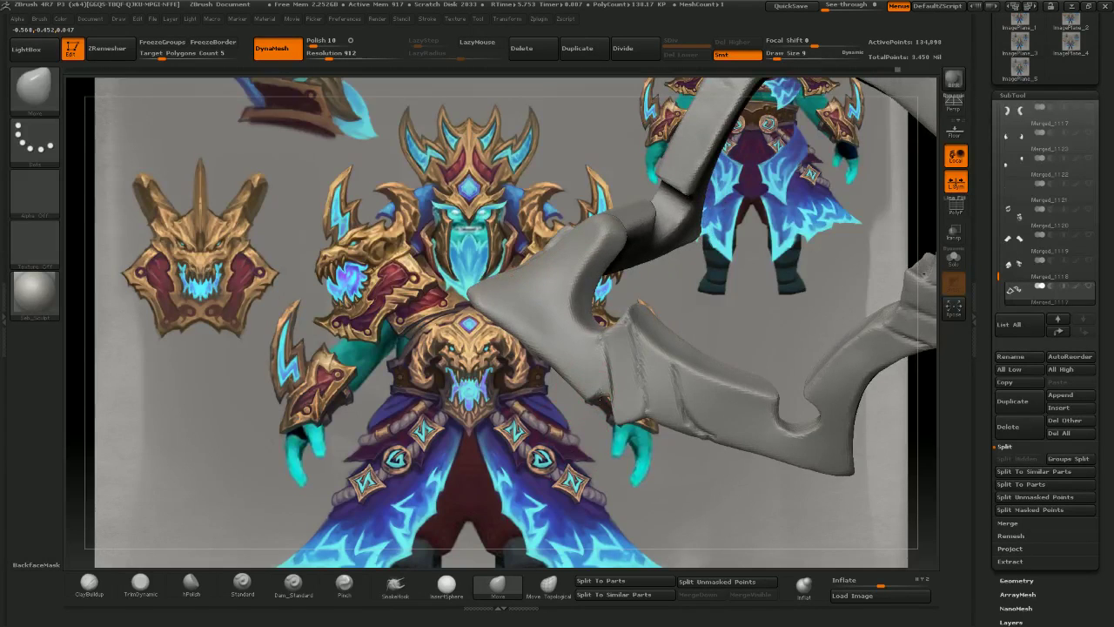
mouse_move(603, 398)
right_mouse_down()
mouse_move(595, 304)
mouse_move(592, 321)
right_mouse_up()
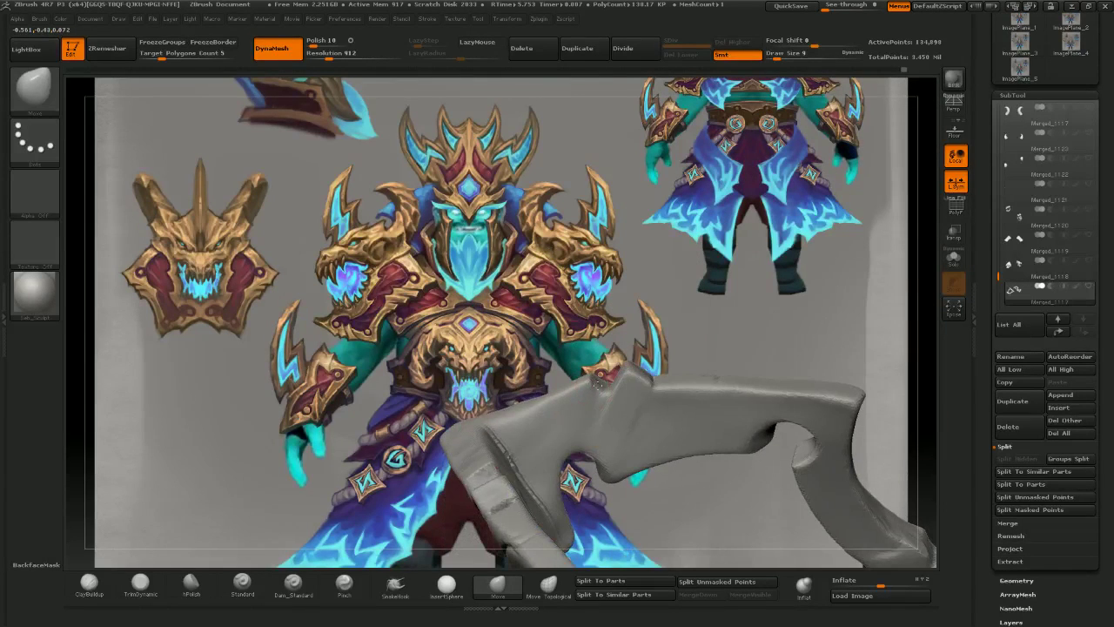
left_click_drag(597, 383, 592, 406)
right_click_drag(596, 320, 591, 330)
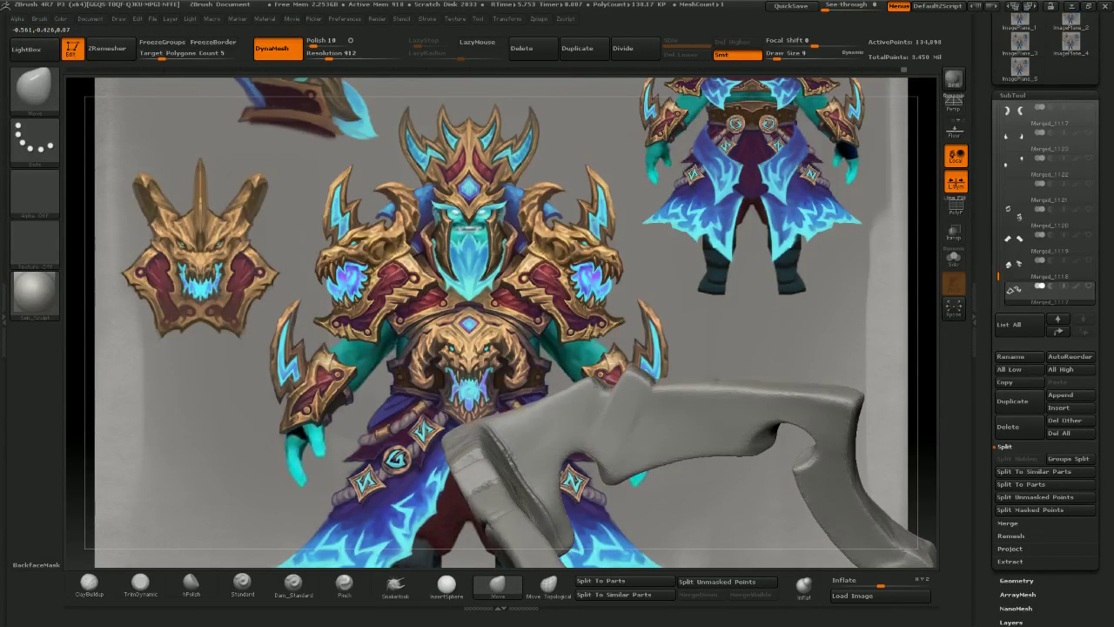
left_click_drag(582, 389, 577, 385)
- Adjust the thickness and bend of the center piece's pointed tip with the Move brush at Draw Size 22 and 18
right_click_drag(581, 385, 595, 318)
right_click_drag(550, 385, 604, 318)
right_click_drag(511, 287, 503, 280)
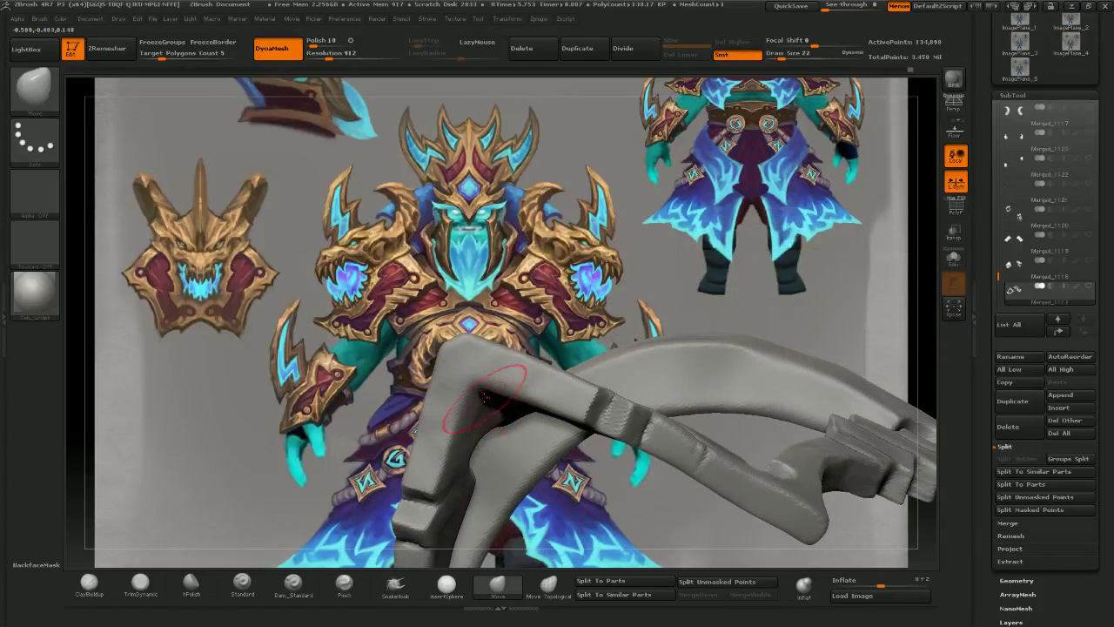
left_click_drag(440, 421, 415, 409)
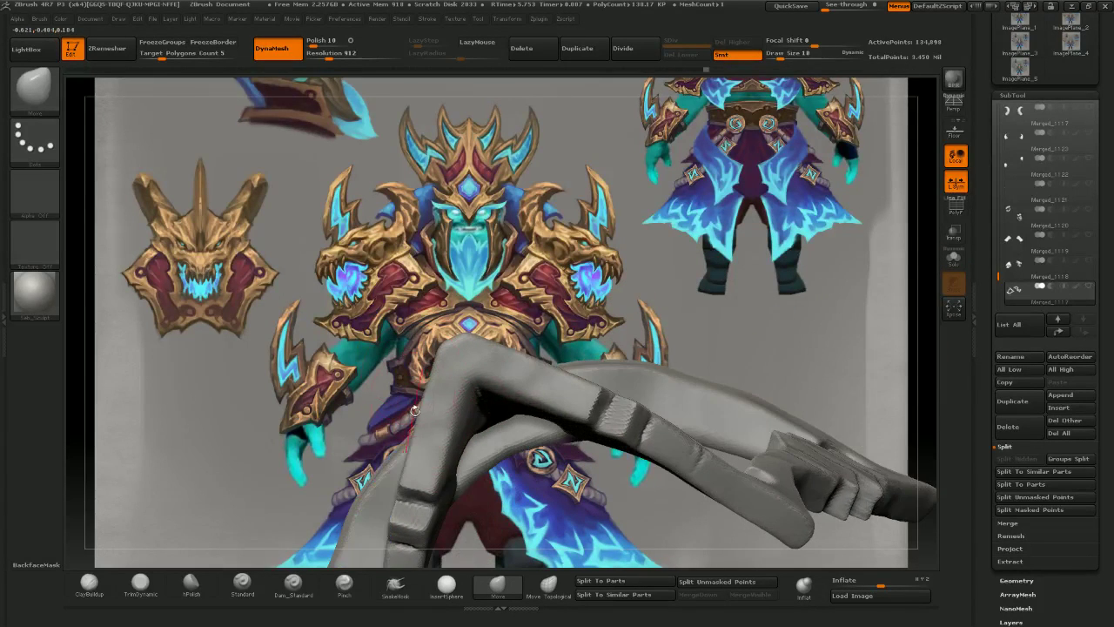
left_click_drag(470, 288, 523, 405)
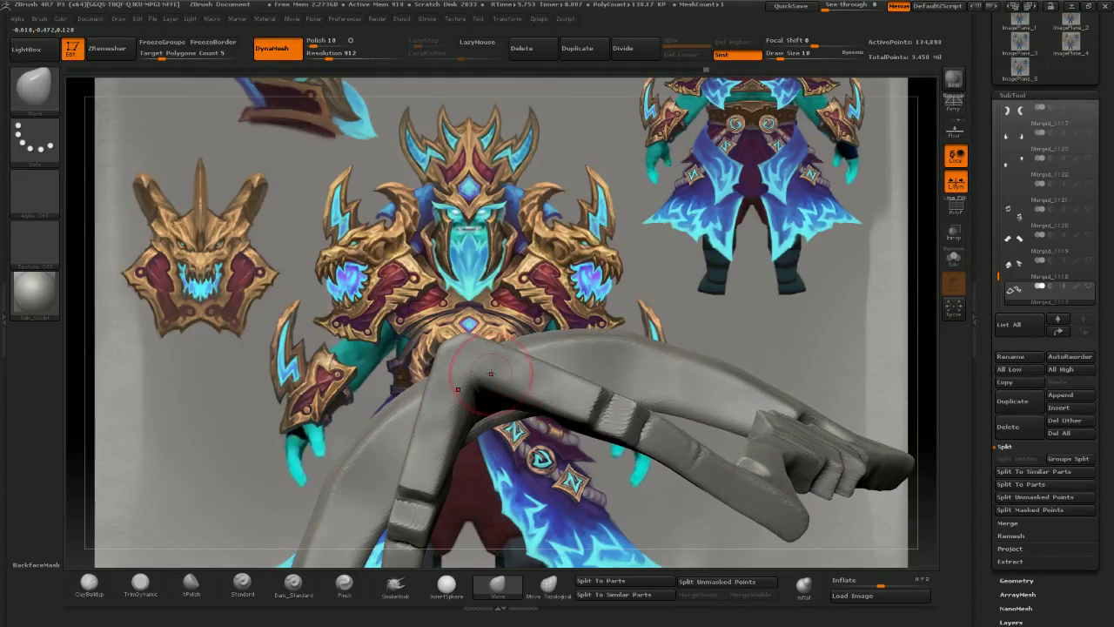
mouse_move(523, 250)
left_mouse_down()
mouse_move(645, 310)
mouse_move(644, 357)
mouse_move(625, 362)
left_mouse_up()
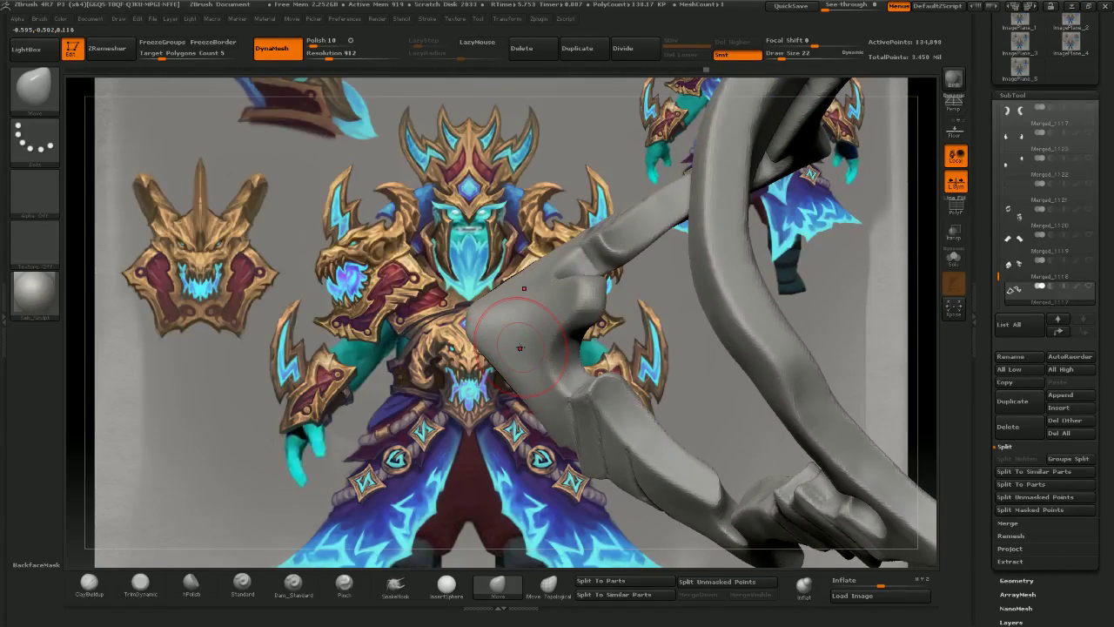
mouse_move(519, 348)
right_mouse_down()
mouse_move(599, 396)
mouse_move(593, 358)
mouse_move(604, 369)
right_mouse_up()
- Smooth the front face of the band beside the center piece
left_click_drag(582, 366, 576, 397, "shift")
right_click_drag(576, 397, 601, 383)
left_click_drag(574, 366, 582, 393, "shift")
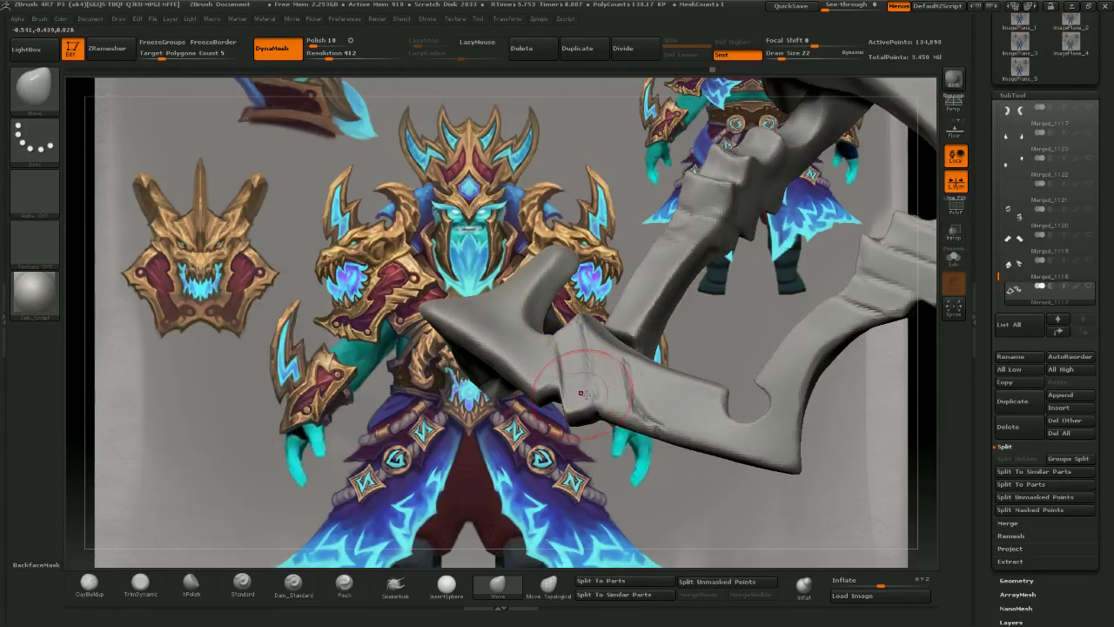
right_click_drag(603, 386, 636, 408)
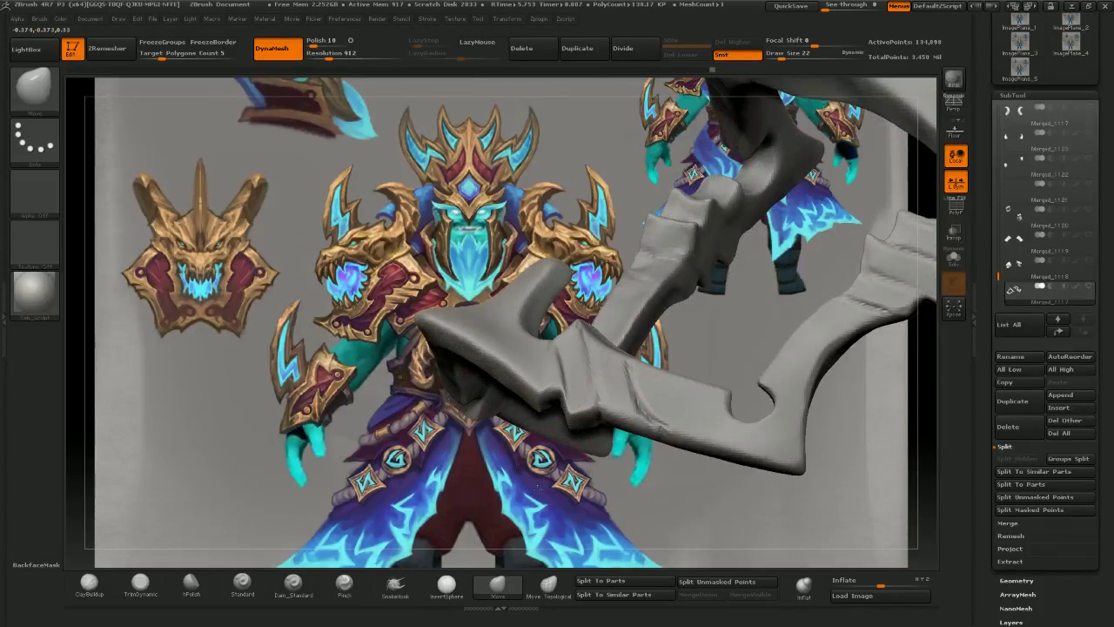
right_click_drag(536, 488, 526, 495)
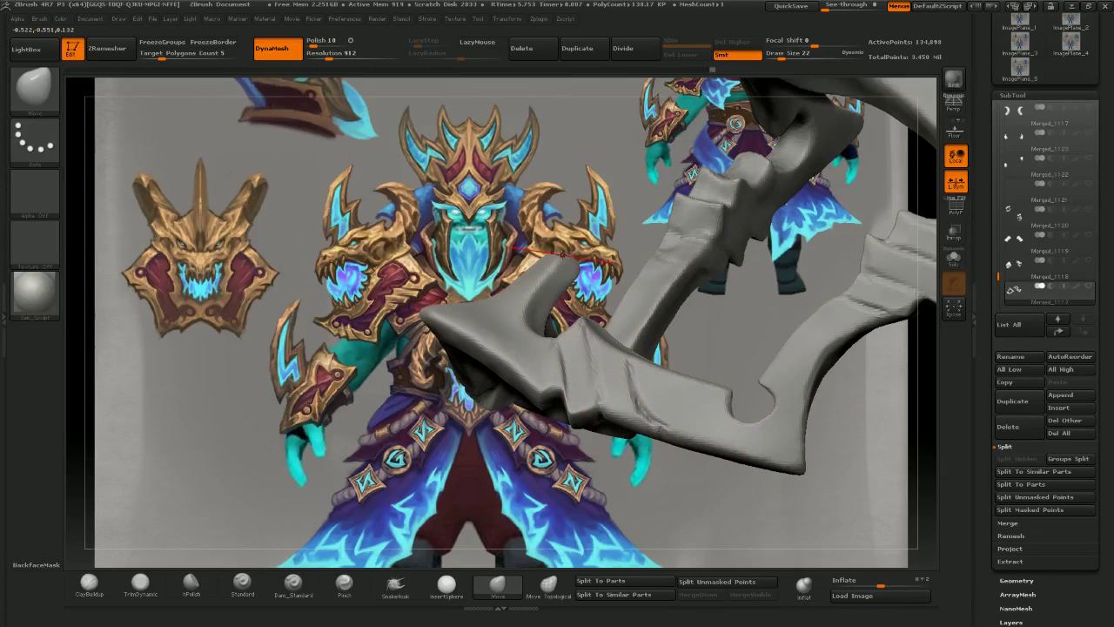
left_click_drag(410, 405, 487, 478)
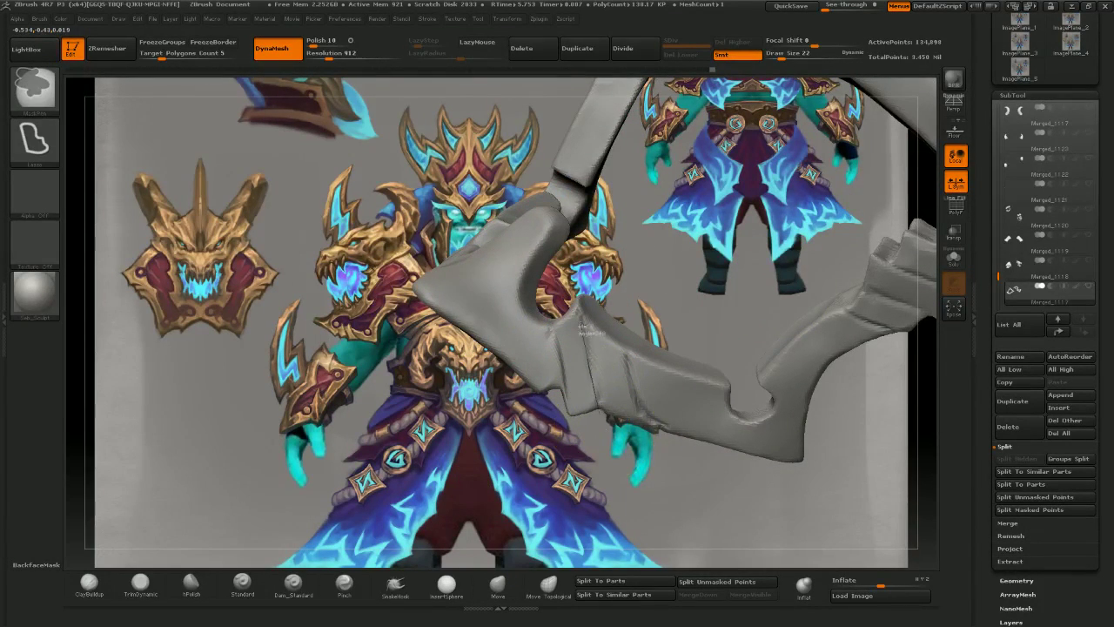
- Lasso-mask a strip of the frame next to the first band, blur the mask and invert it
mouse_move(580, 301)
left_mouse_down("ctrl")
mouse_move(591, 285)
mouse_move(630, 306)
mouse_move(666, 474)
mouse_move(652, 489)
left_mouse_up("ctrl")
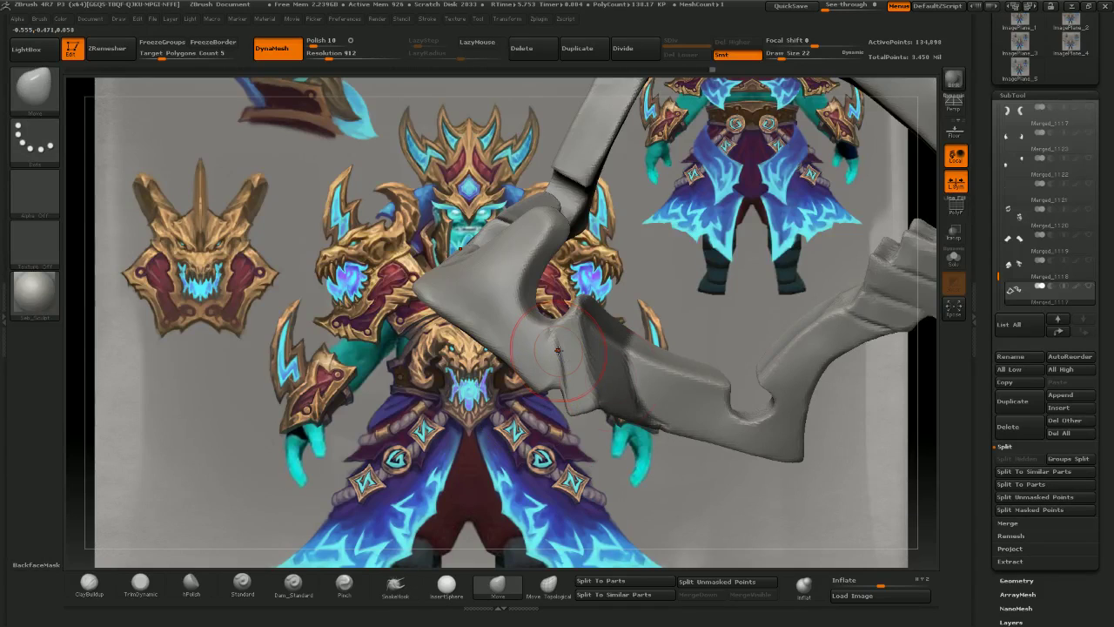
left_click(599, 379, "ctrl")
left_click(529, 447, "ctrl")
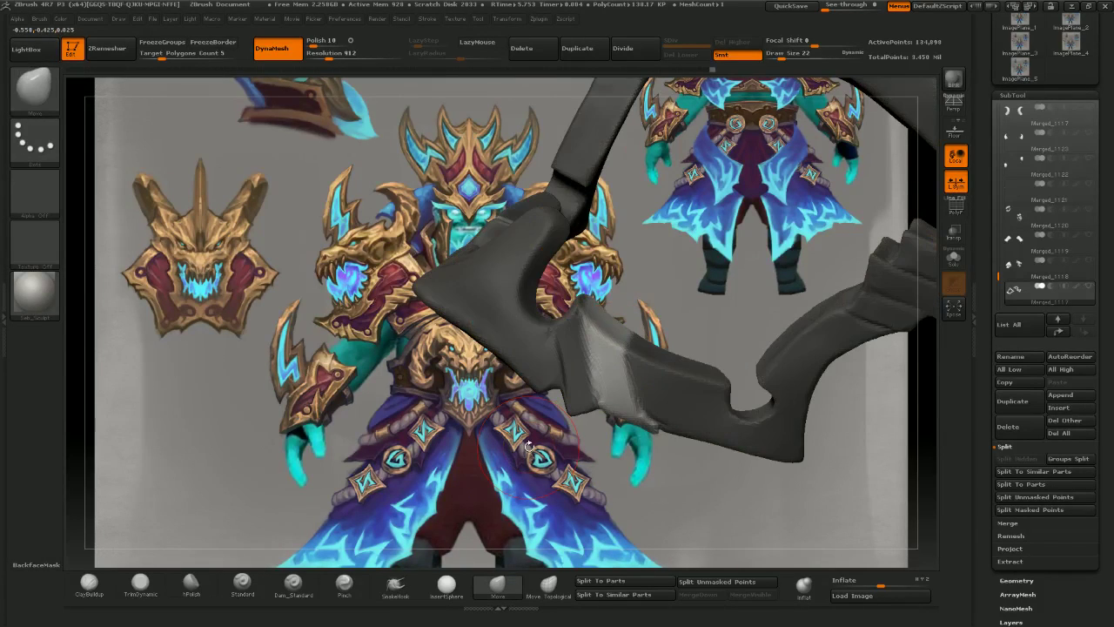
- Pull the unmasked strip's upper edge outward into a second raised band with the Move brush at Draw Size 22 and 18
left_click_drag(438, 477, 475, 474)
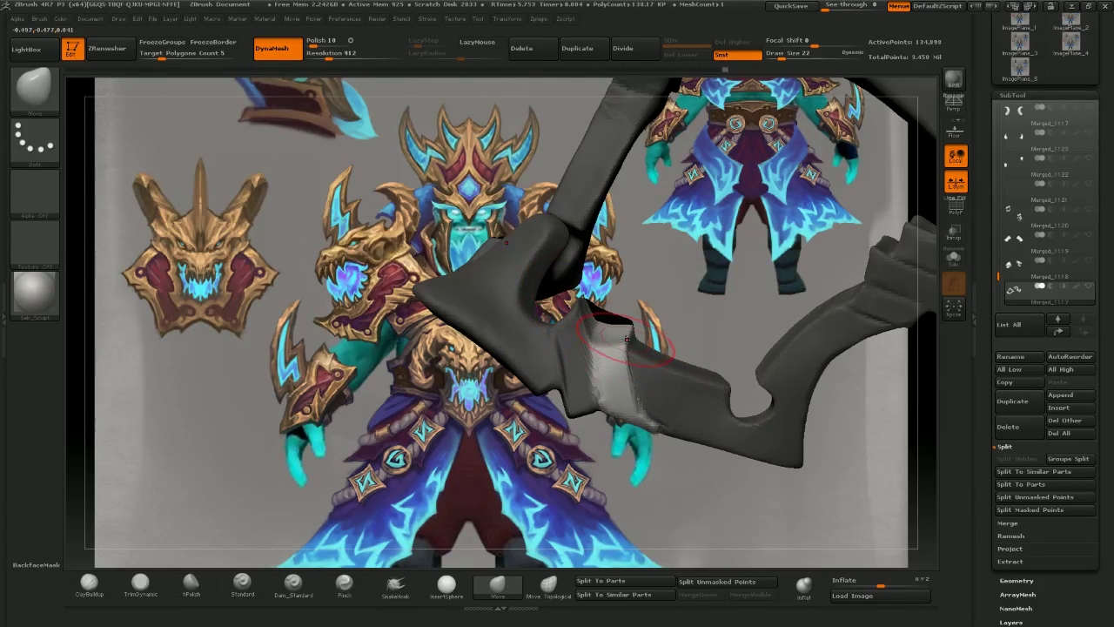
left_click_drag(653, 298, 646, 311)
left_click_drag(675, 274, 589, 295)
mouse_move(590, 295)
right_mouse_down()
mouse_move(668, 332)
mouse_move(617, 335)
mouse_move(591, 350)
right_mouse_up()
mouse_move(522, 399)
left_mouse_down()
mouse_move(570, 389)
mouse_move(586, 331)
left_mouse_up()
key("]")
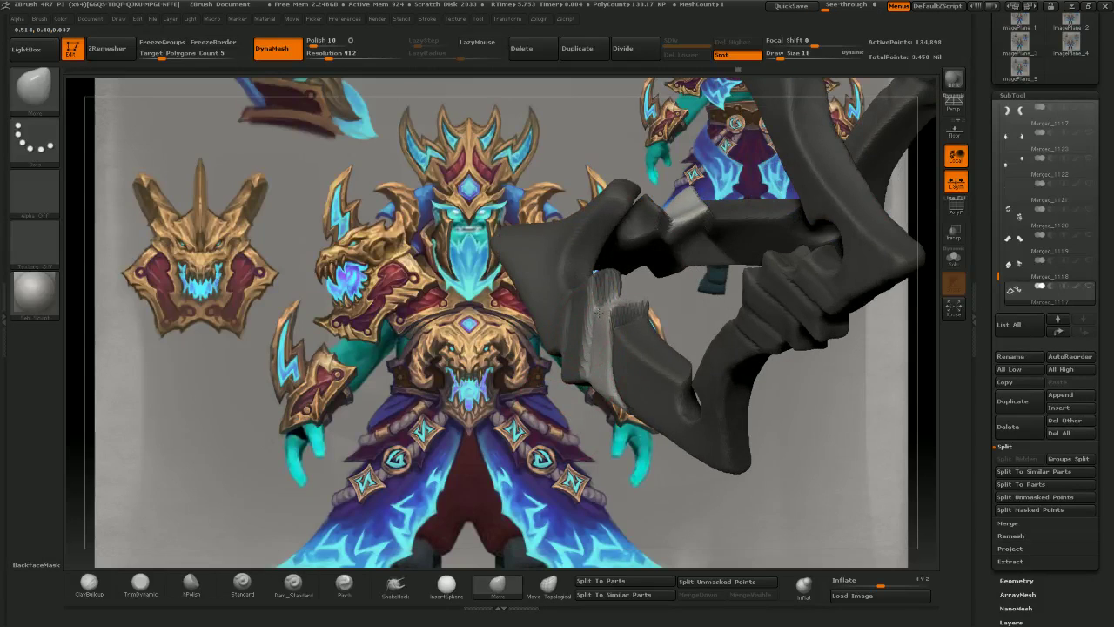
- Undo the last Move stroke and reshape the unmasked strip's lower part with the Move brush at Draw Size 26
mouse_move(567, 447)
left_mouse_down()
mouse_move(692, 418)
mouse_move(690, 446)
left_mouse_up()
key("ctrl+z")
key("bracketright")
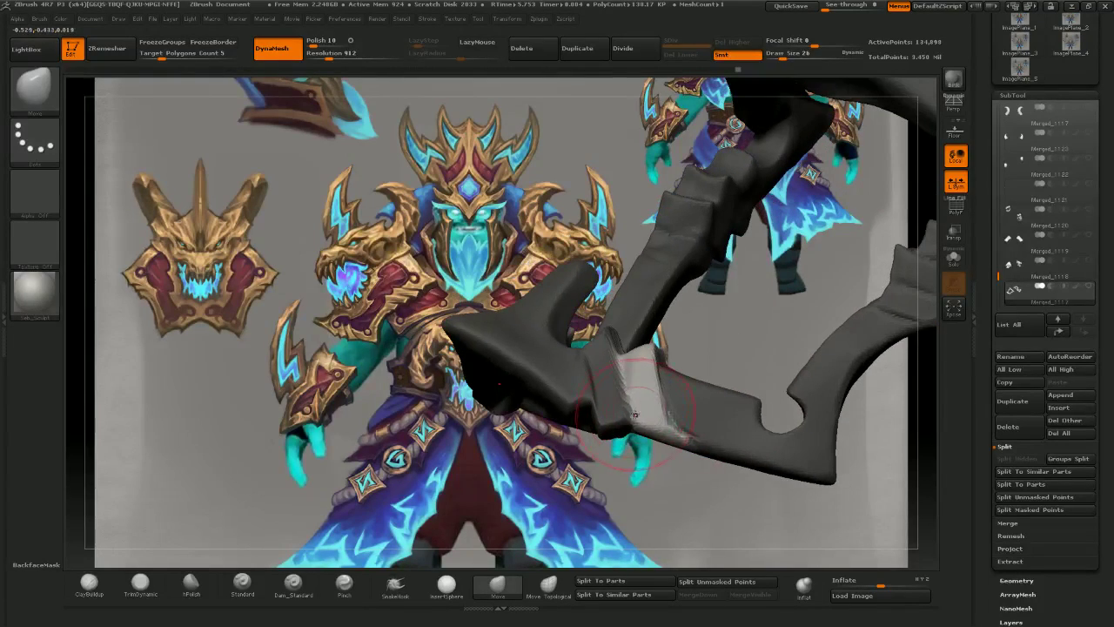
left_click_drag(635, 415, 643, 395)
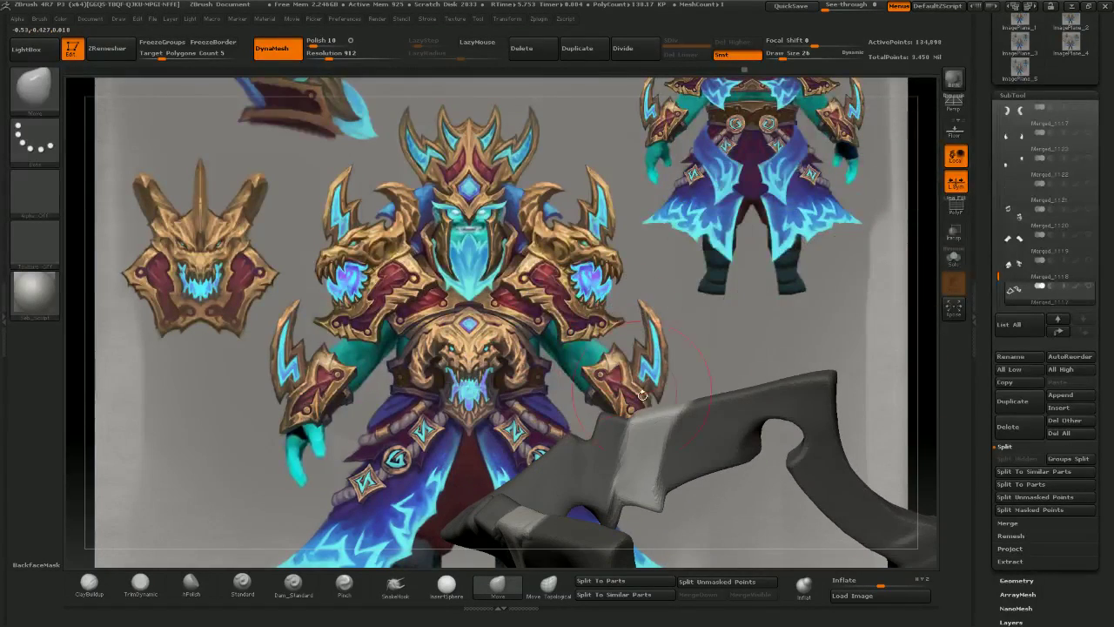
- Pull out the second band's lower corner and square its edges with the Move brush at Draw Size 10 and 22
key("bracketleft")
key("bracketleft")
key("bracketleft")
right_click_drag(637, 407, 649, 515)
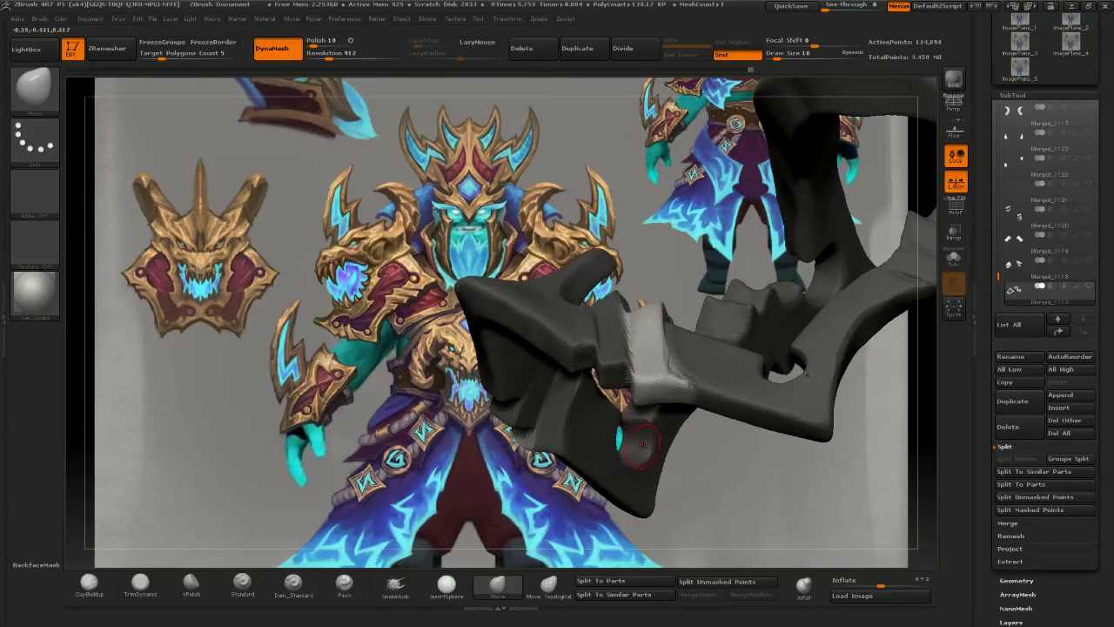
mouse_move(669, 453)
right_mouse_down()
mouse_move(695, 512)
mouse_move(716, 450)
mouse_move(672, 409)
mouse_move(694, 381)
mouse_move(621, 302)
mouse_move(681, 411)
mouse_move(683, 396)
mouse_move(652, 372)
mouse_move(716, 351)
mouse_move(663, 339)
mouse_move(736, 404)
mouse_move(613, 409)
mouse_move(662, 407)
mouse_move(628, 392)
mouse_move(669, 385)
mouse_move(658, 389)
mouse_move(665, 359)
mouse_move(701, 365)
mouse_move(670, 383)
mouse_move(701, 388)
mouse_move(757, 450)
mouse_move(699, 422)
mouse_move(655, 442)
right_mouse_up()
right_click_drag(627, 492, 627, 476)
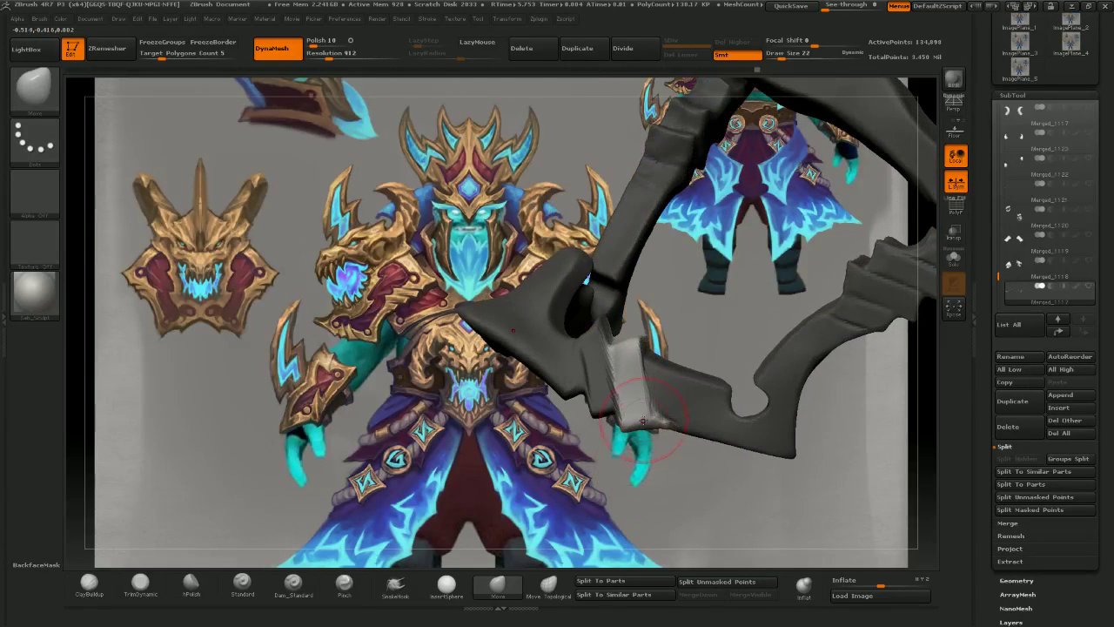
right_click_drag(674, 422, 659, 392)
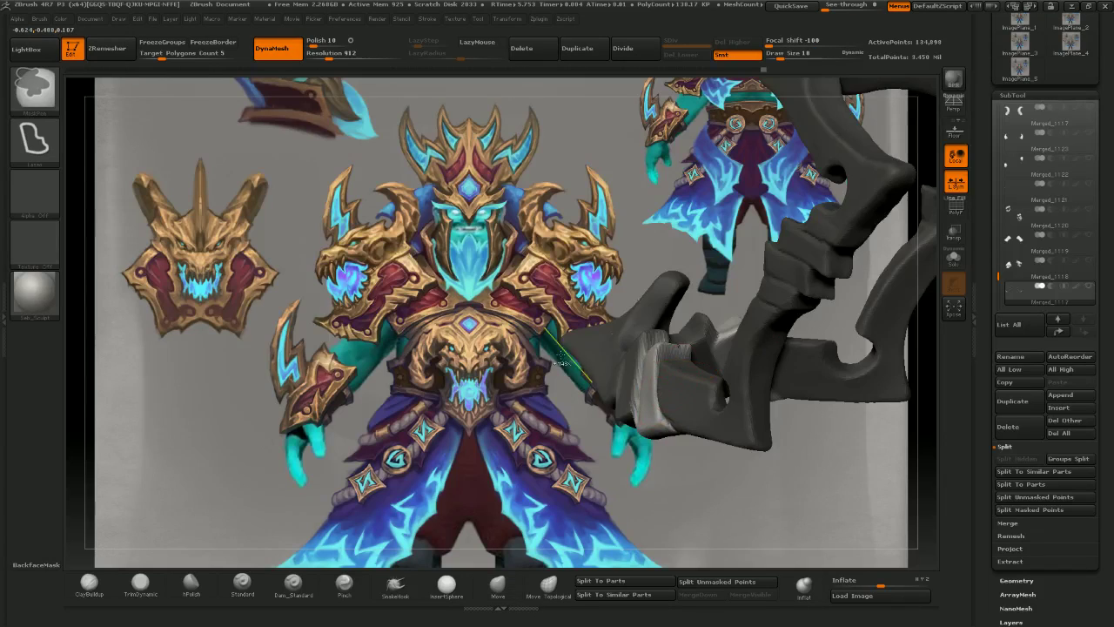
- Clear the mask from the frame and remesh it with DynaMesh
left_click_drag(665, 466, 681, 474, "ctrl")
mouse_move(680, 470)
right_mouse_down()
mouse_move(662, 426)
mouse_move(665, 400)
right_mouse_up()
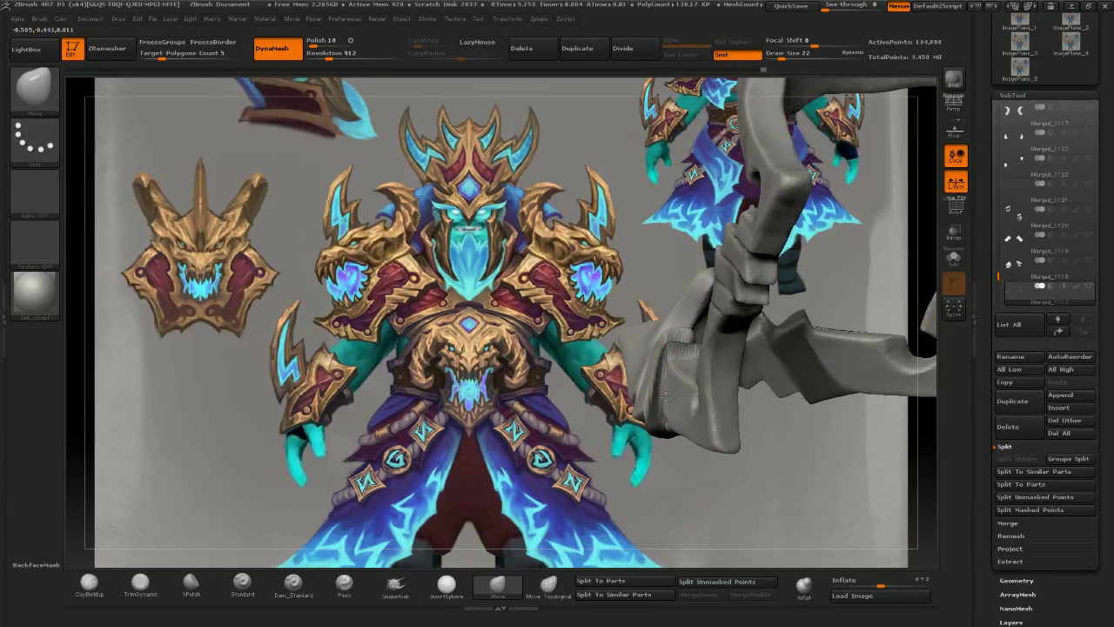
right_click_drag(656, 483, 721, 474)
left_click_drag(704, 477, 746, 519, "ctrl")
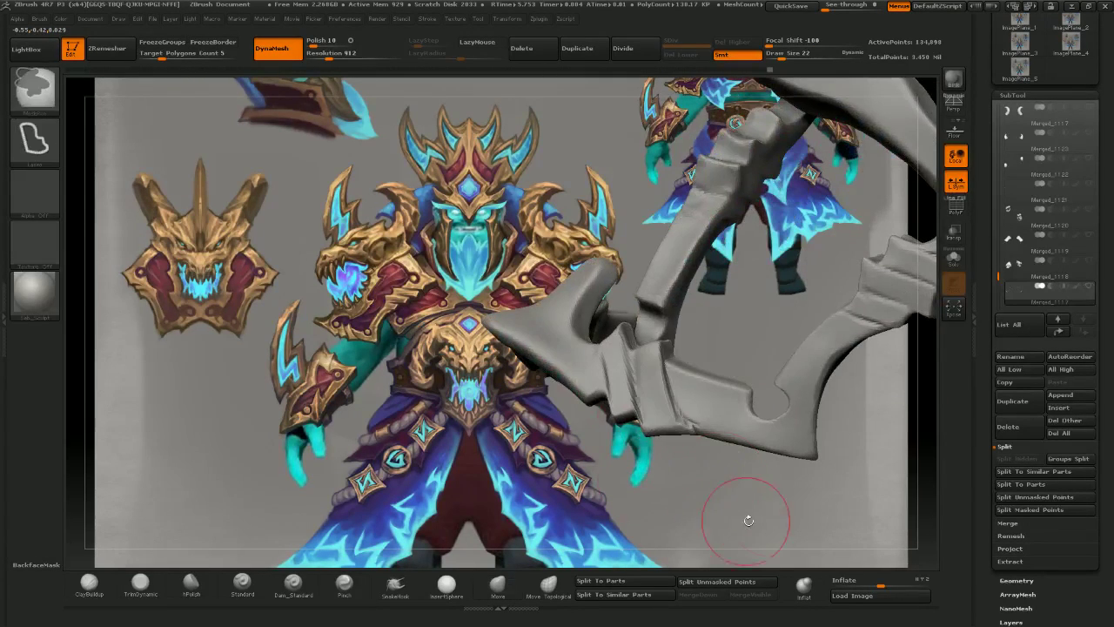
right_click_drag(746, 519, 623, 457, "ctrl")
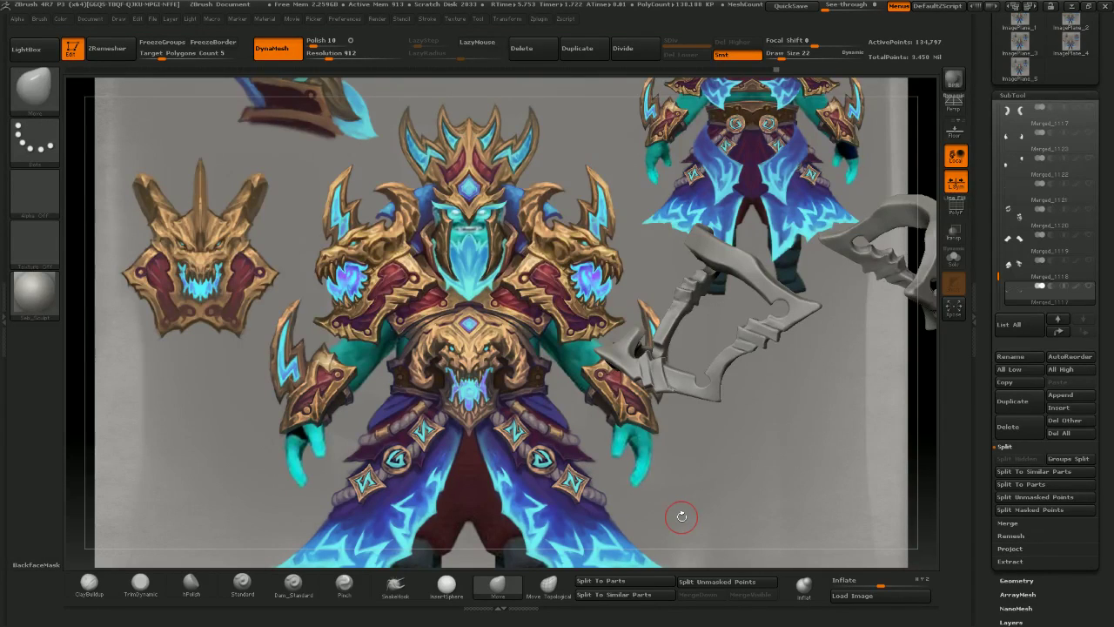
- Straighten the edge between the two bands with the Move brush at Draw Size 14 and 10
mouse_move(681, 516)
right_mouse_down("ctrl")
mouse_move(742, 522)
mouse_move(736, 447)
mouse_move(605, 396)
mouse_move(503, 451)
right_mouse_up("ctrl")
key("bracketleft")
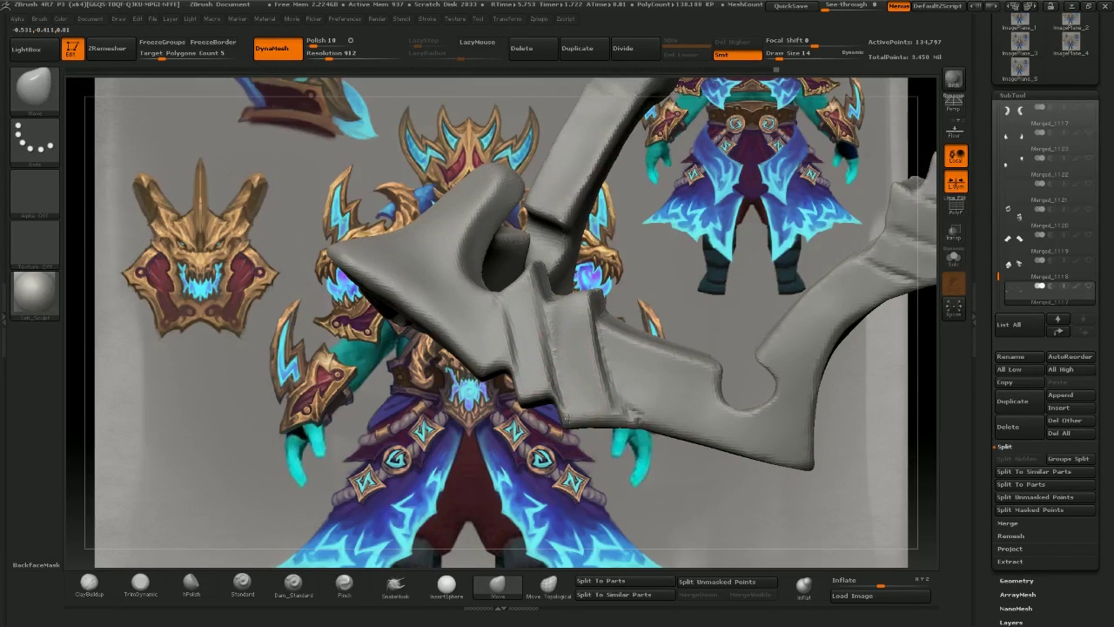
left_click_drag(558, 390, 550, 384)
key("bracketleft")
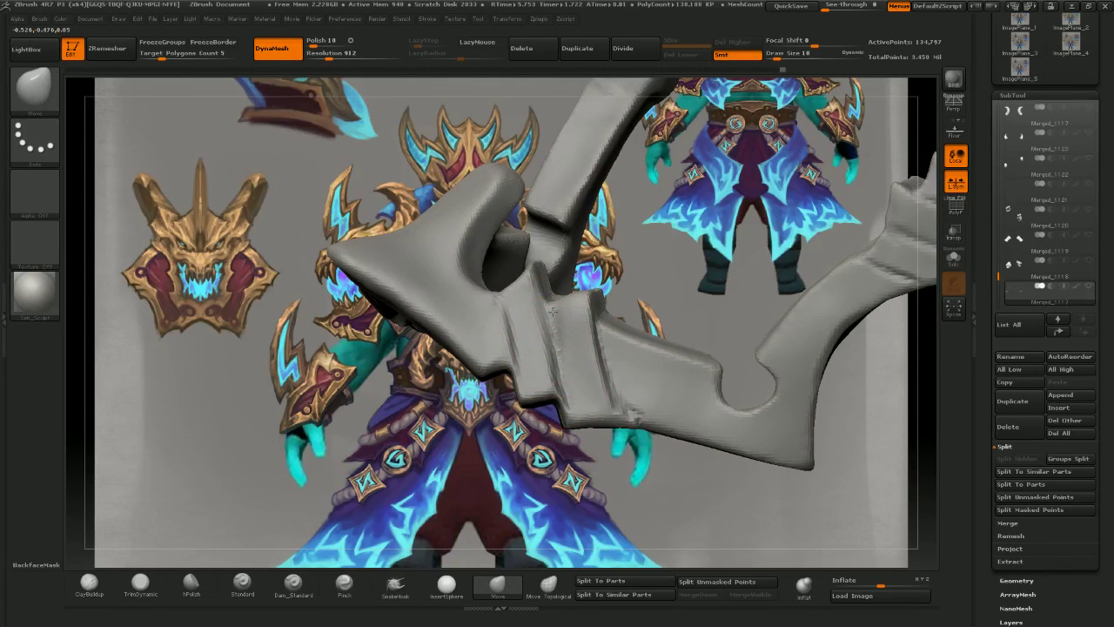
right_click_drag(562, 359, 518, 298)
key("bracketright")
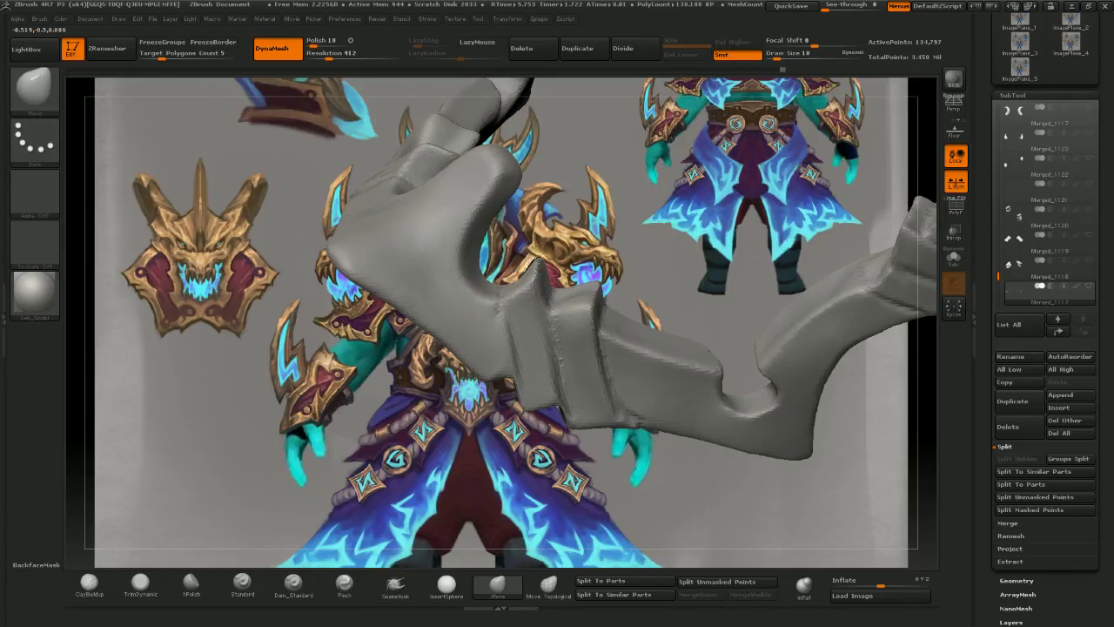
- Refine the first band's upper corner at Draw Size 10 and the center piece's side edge at Draw Size 14 with the Move brush
left_click_drag(533, 261, 537, 268)
right_click_drag(537, 268, 533, 202)
left_click_drag(534, 265, 539, 271)
mouse_move(541, 273)
right_mouse_down()
mouse_move(548, 383)
mouse_move(527, 276)
mouse_move(505, 284)
mouse_move(455, 251)
right_mouse_up()
key("bracketright")
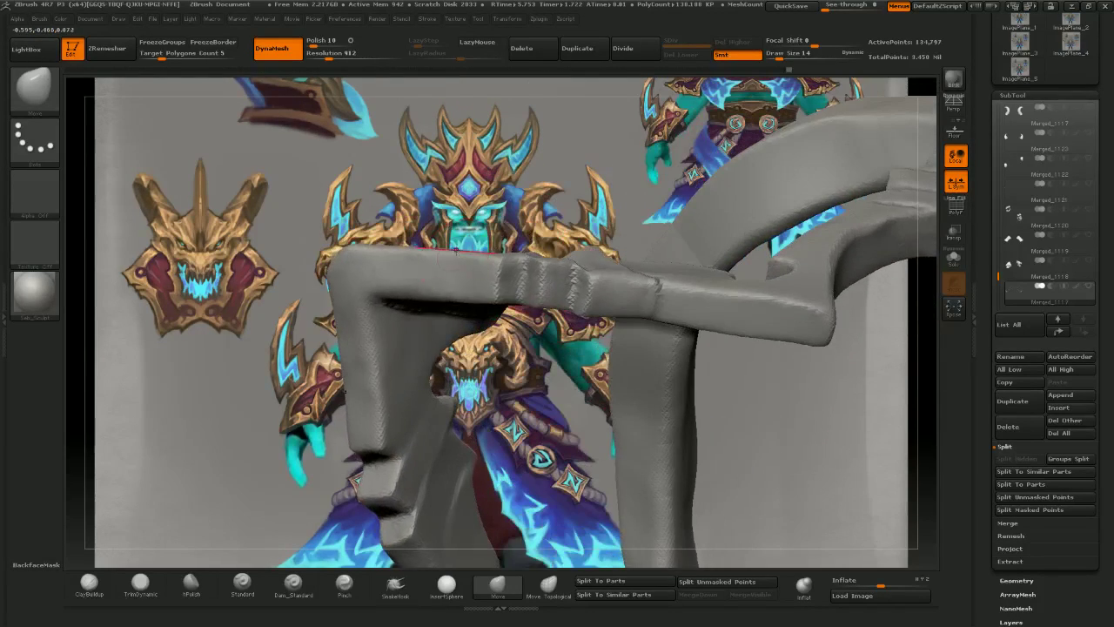
left_click_drag(456, 250, 456, 257)
mouse_move(456, 257)
right_mouse_down()
mouse_move(440, 350)
mouse_move(574, 318)
mouse_move(580, 296)
right_mouse_up()
- Polish the second band's front face with the hPolish brush at Draw Size 8 and 9, undoing an unwanted stroke
left_click(200, 587)
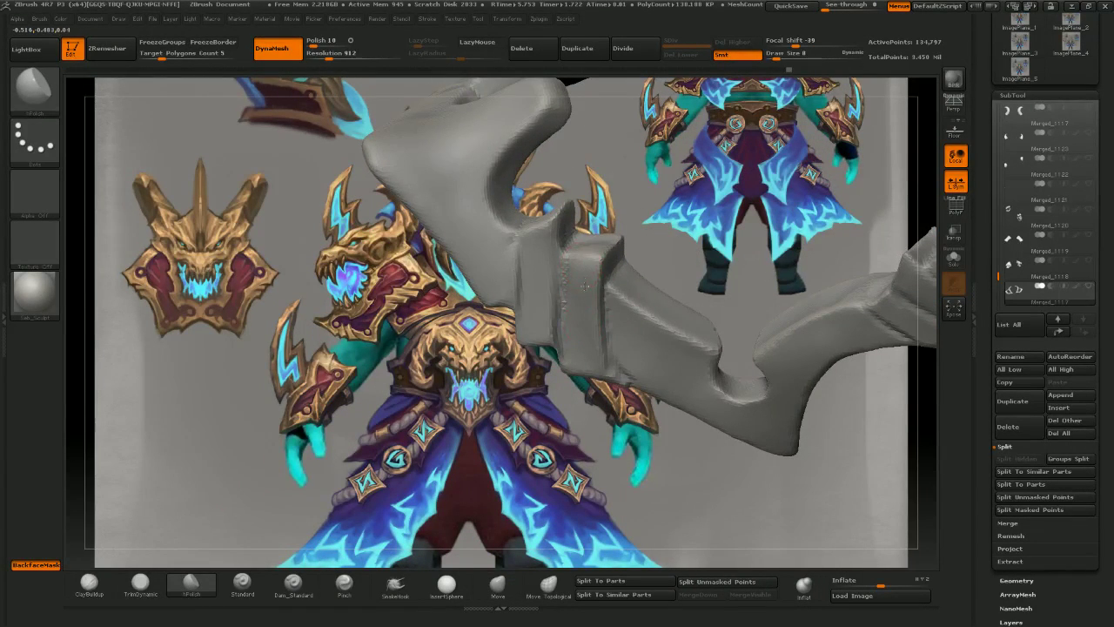
key("ctrl+z")
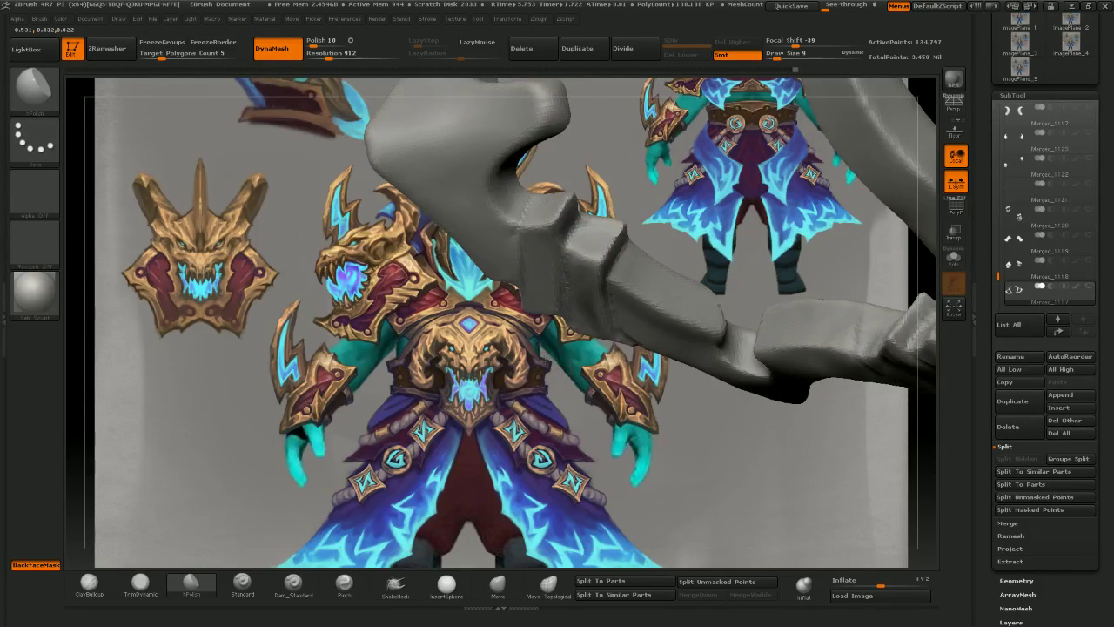
right_click_drag(581, 228, 588, 279)
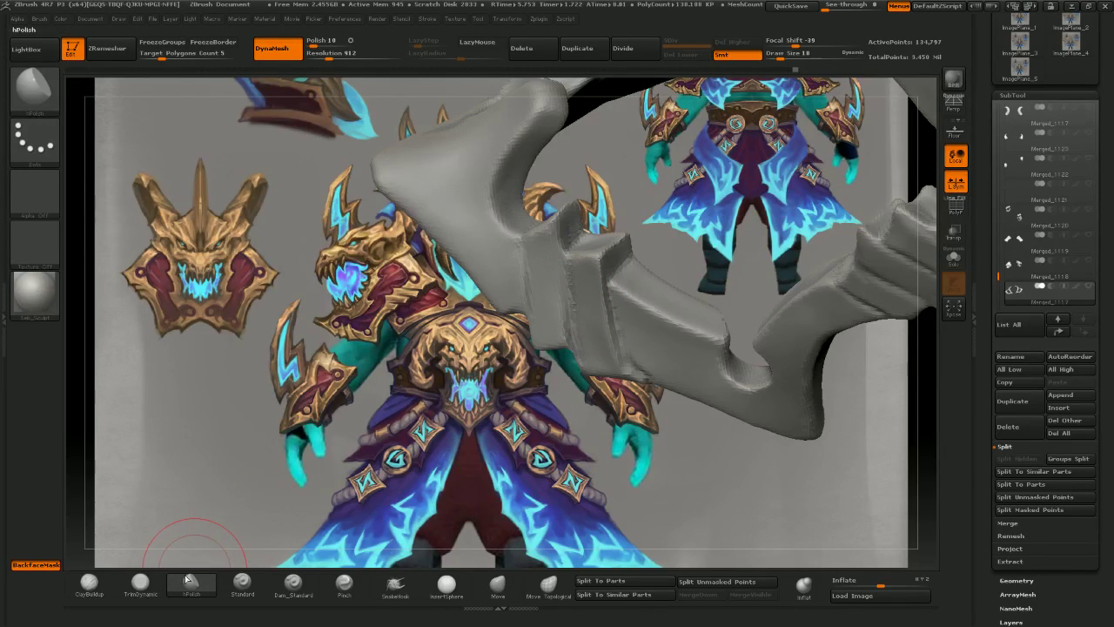
- Flatten the second band's front face and upper edge with the TrimDynamic brush at Draw Size 14 and 8, and select the Move brush
left_click(140, 581)
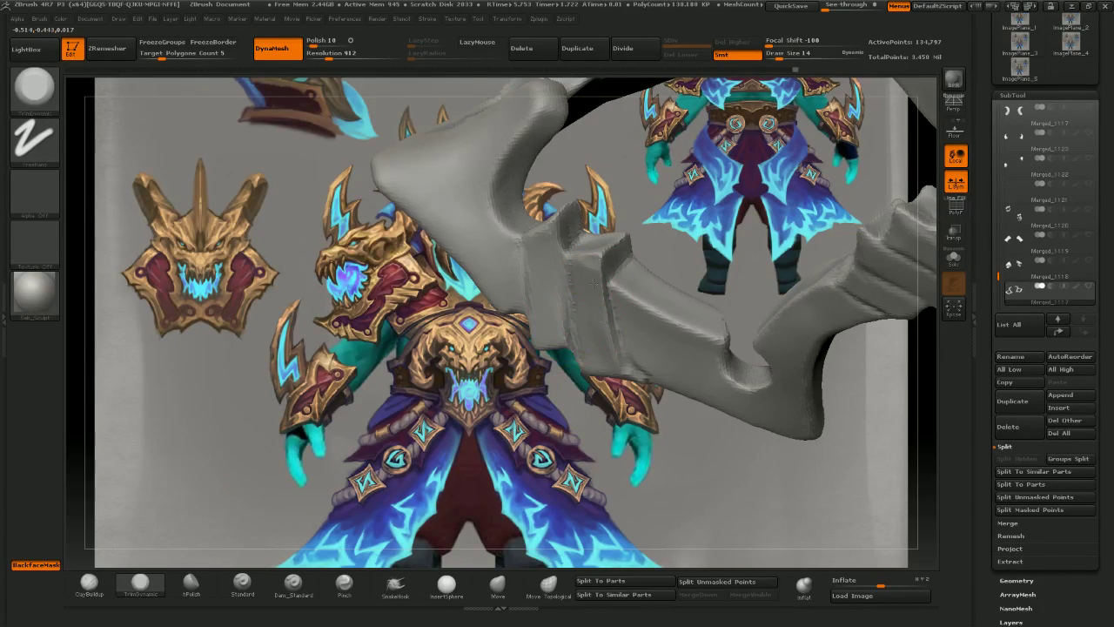
left_click_drag(594, 283, 597, 261)
right_click_drag(594, 280, 584, 248)
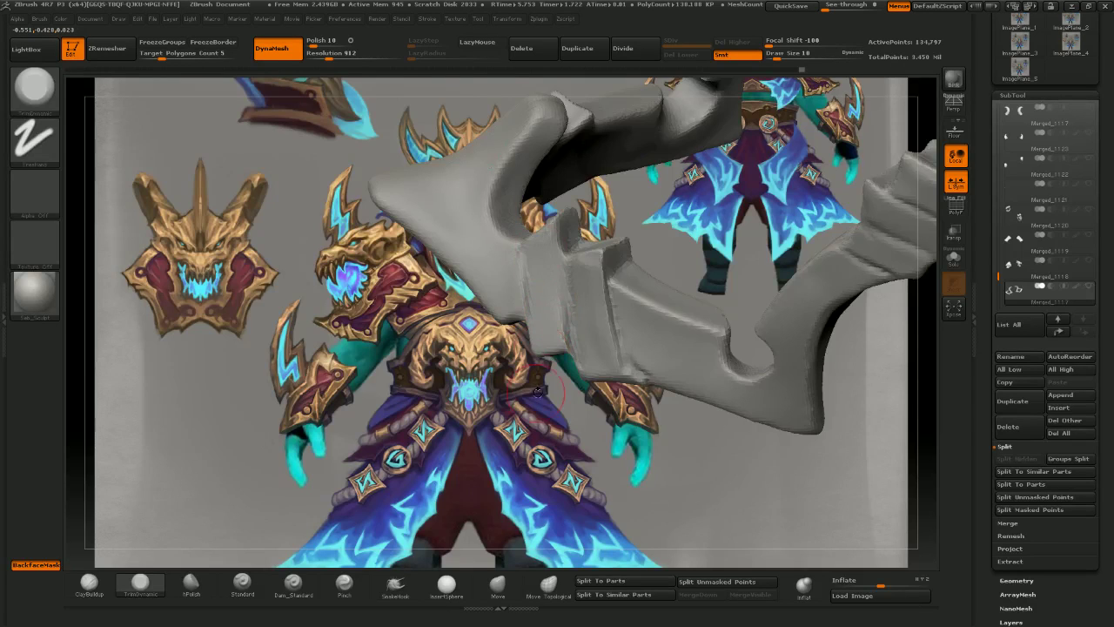
mouse_move(537, 393)
right_mouse_down()
mouse_move(622, 192)
mouse_move(609, 144)
right_mouse_up()
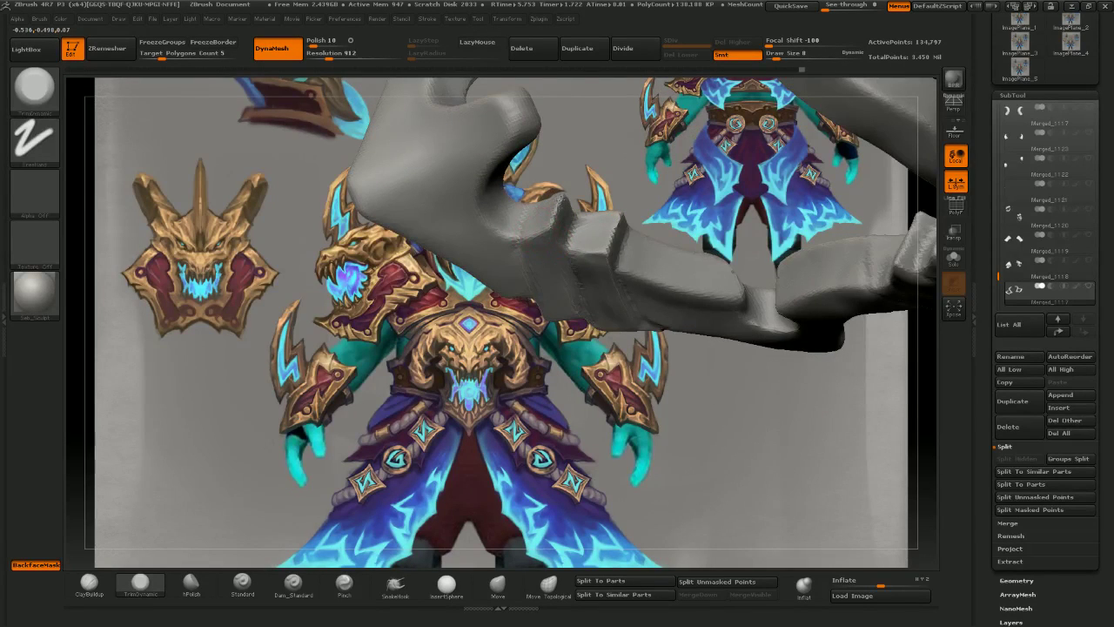
left_click_drag(571, 190, 608, 238)
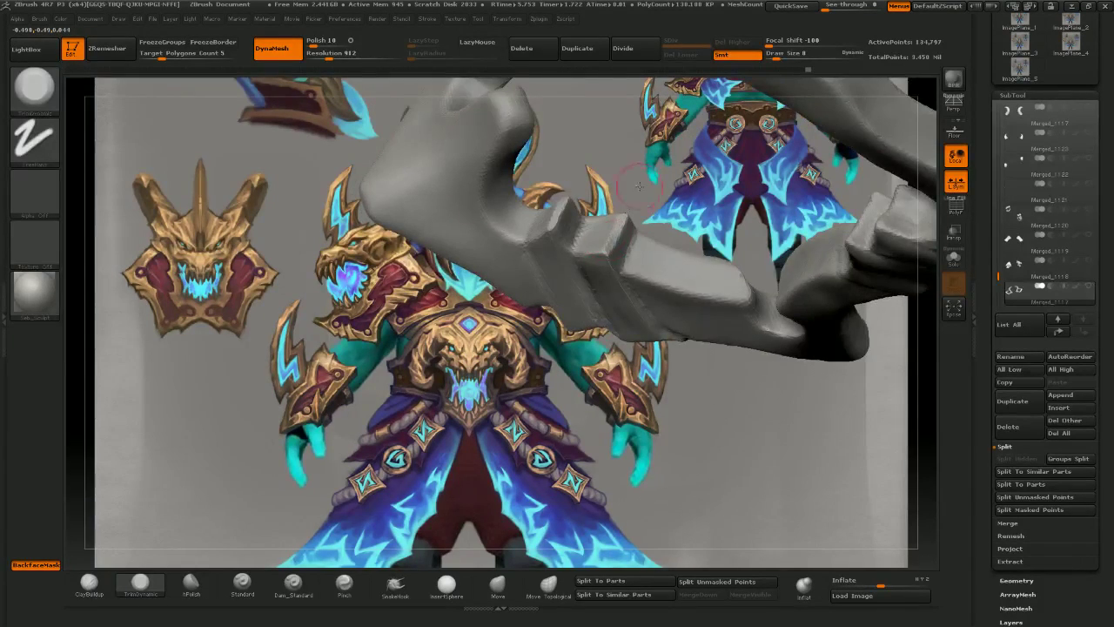
right_click_drag(639, 186, 659, 302)
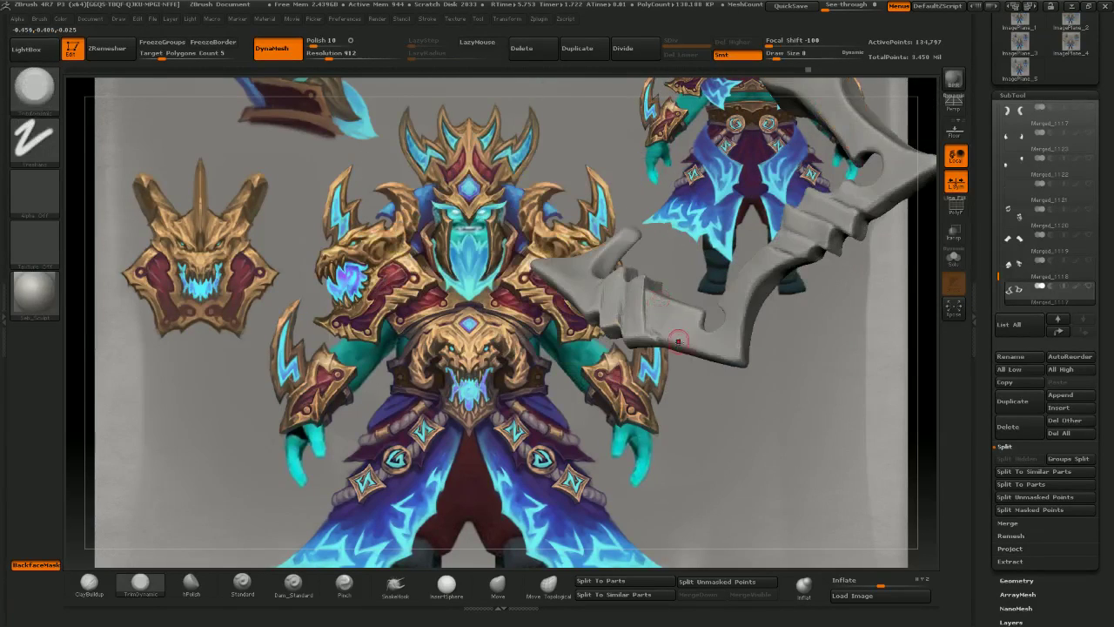
mouse_move(678, 341)
right_mouse_down()
mouse_move(665, 292)
mouse_move(693, 376)
right_mouse_up()
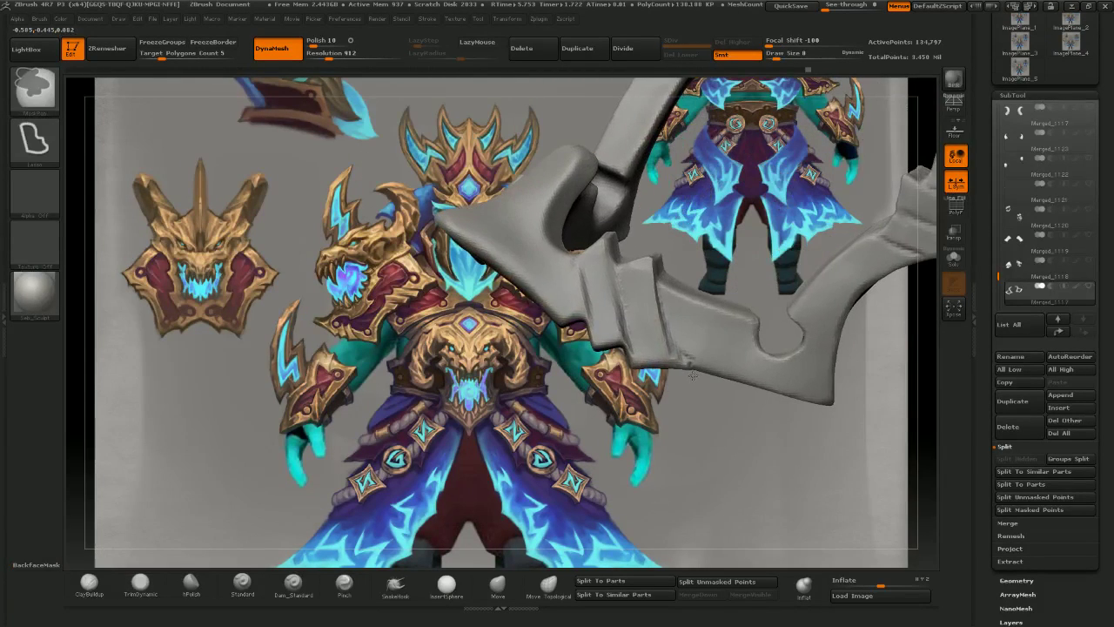
mouse_move(604, 321)
right_mouse_down("alt")
mouse_move(666, 365)
mouse_move(672, 351)
right_mouse_up("alt")
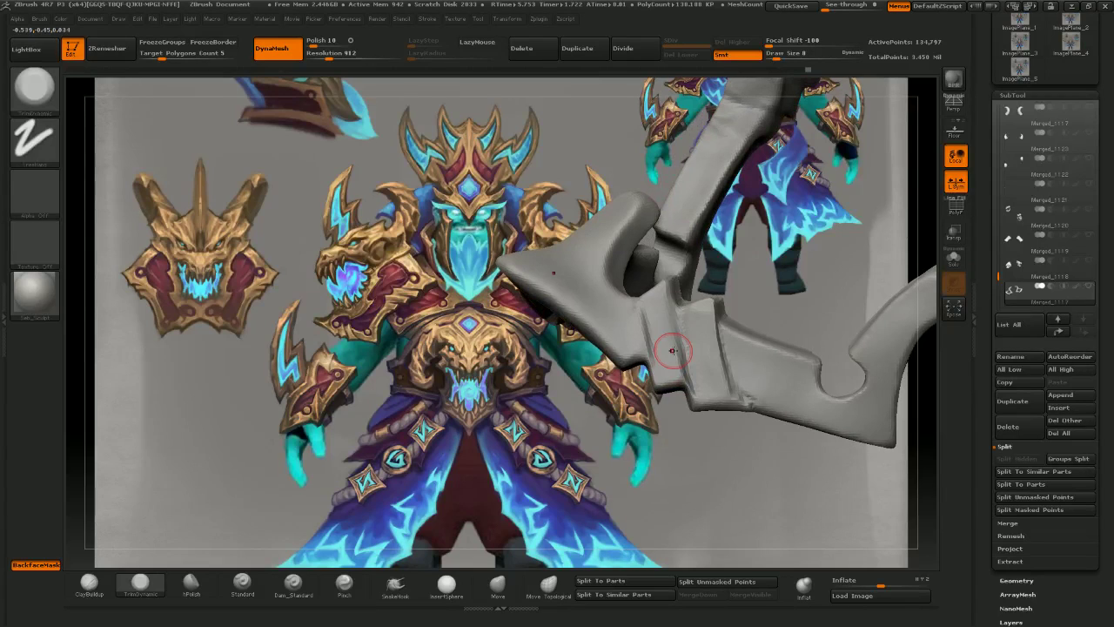
mouse_move(669, 482)
right_mouse_down()
mouse_move(666, 499)
mouse_move(669, 478)
mouse_move(559, 465)
right_mouse_up()
left_click(499, 581)
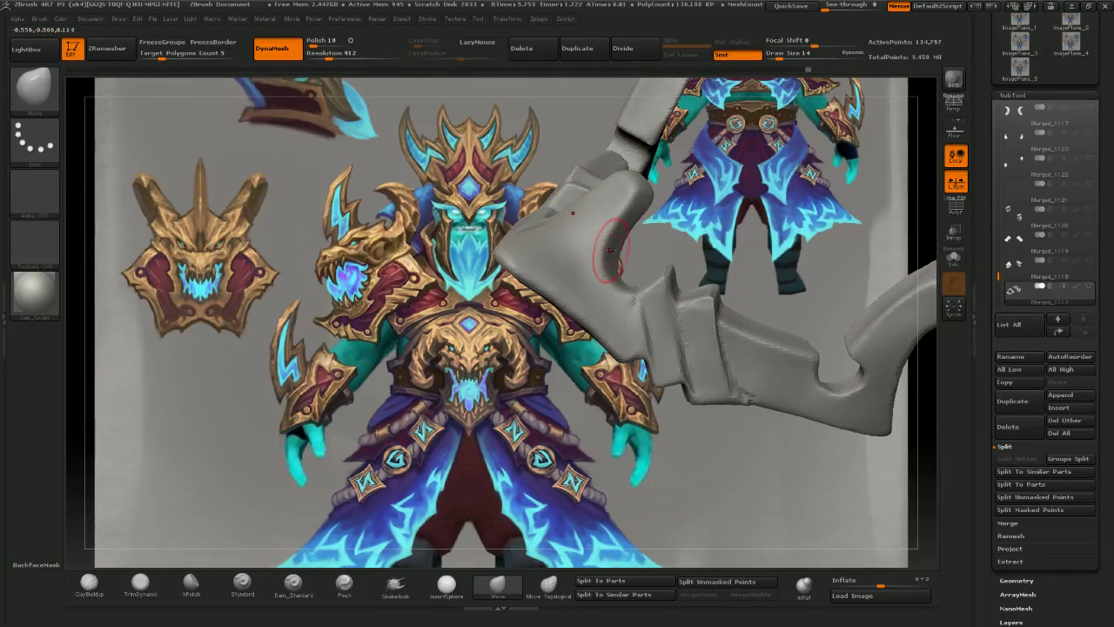
- Switch to the YouTube tab in Chrome and skip ahead two tracks to TheFatRat - Windfall
key("alt+Tab")
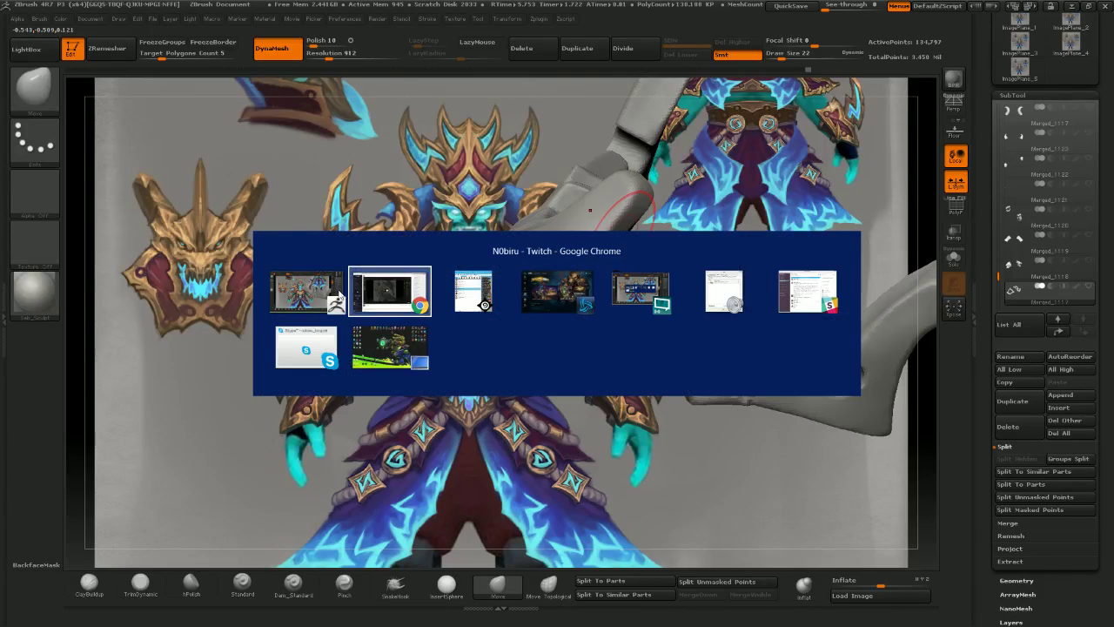
left_click(390, 297)
left_click(386, 8)
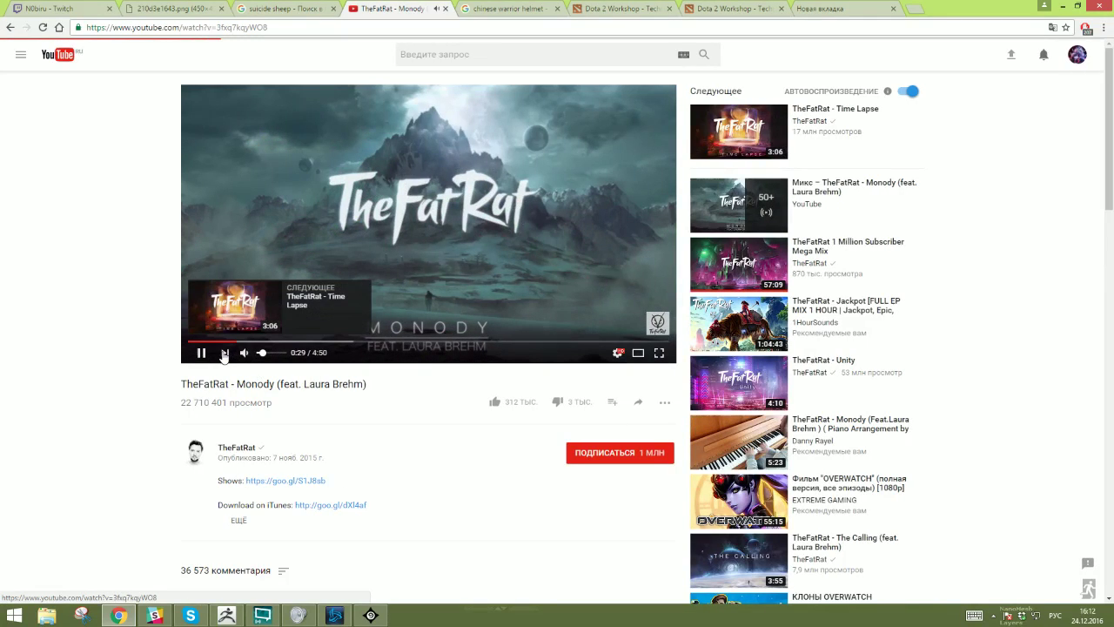
left_click(224, 353)
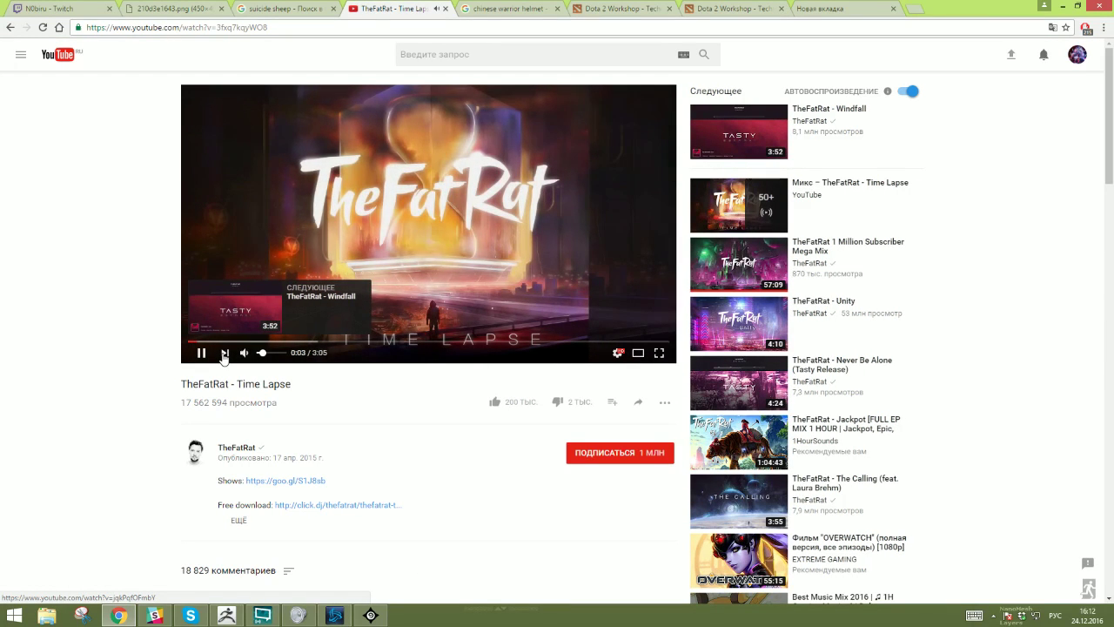
left_click(225, 353)
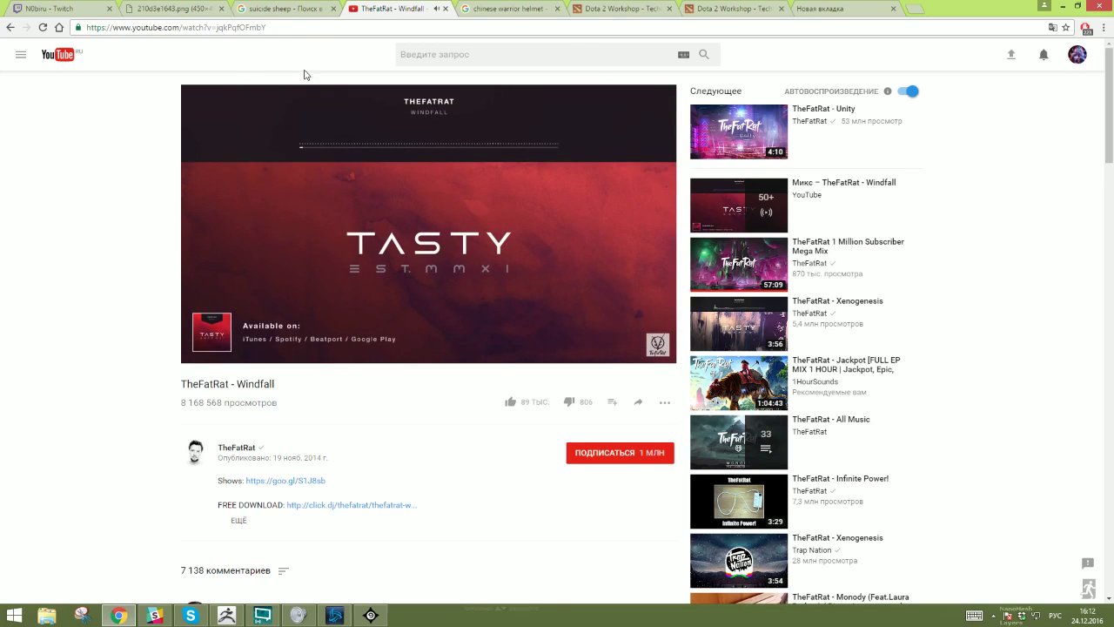
- Search YouTube for "suicide sheep"
left_click(200, 28)
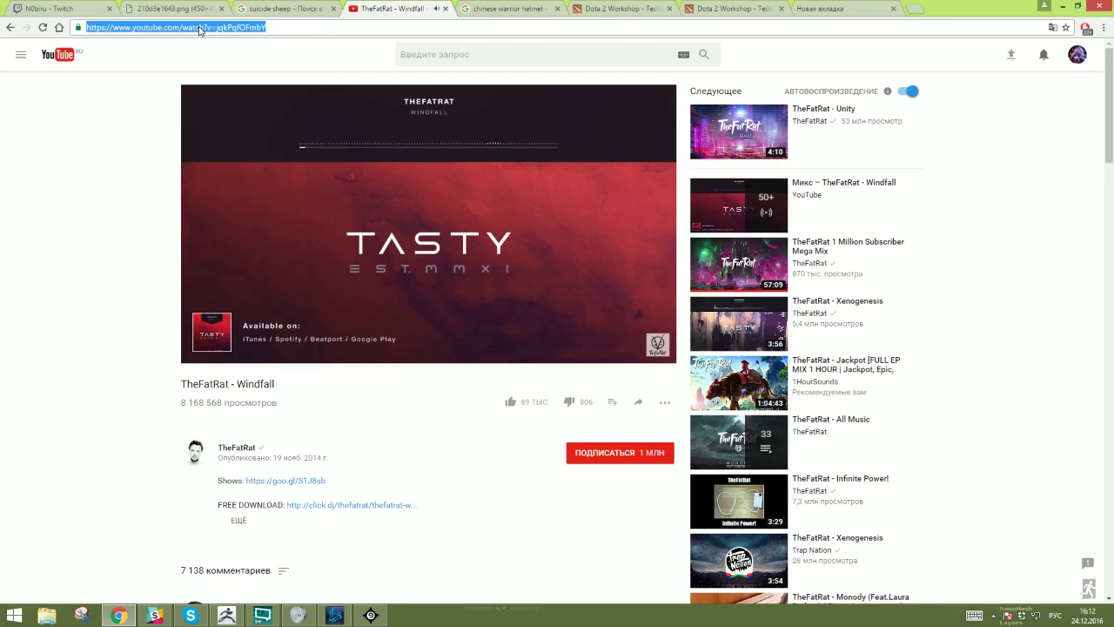
left_click(452, 54)
type("ы")
key("BackSpace")
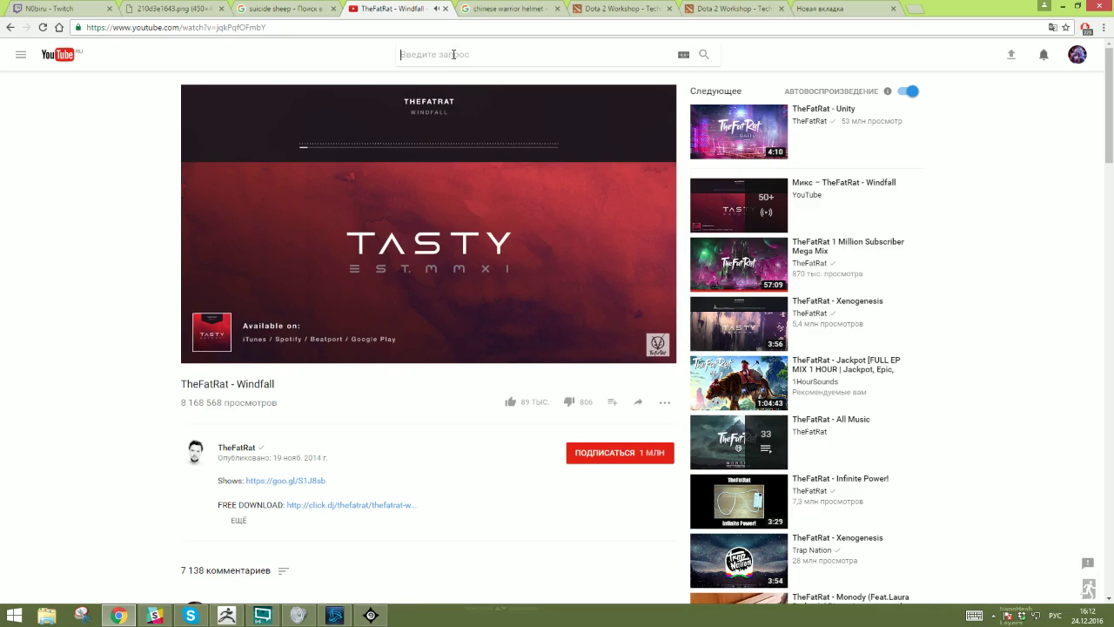
key("alt+shift")
type("sui")
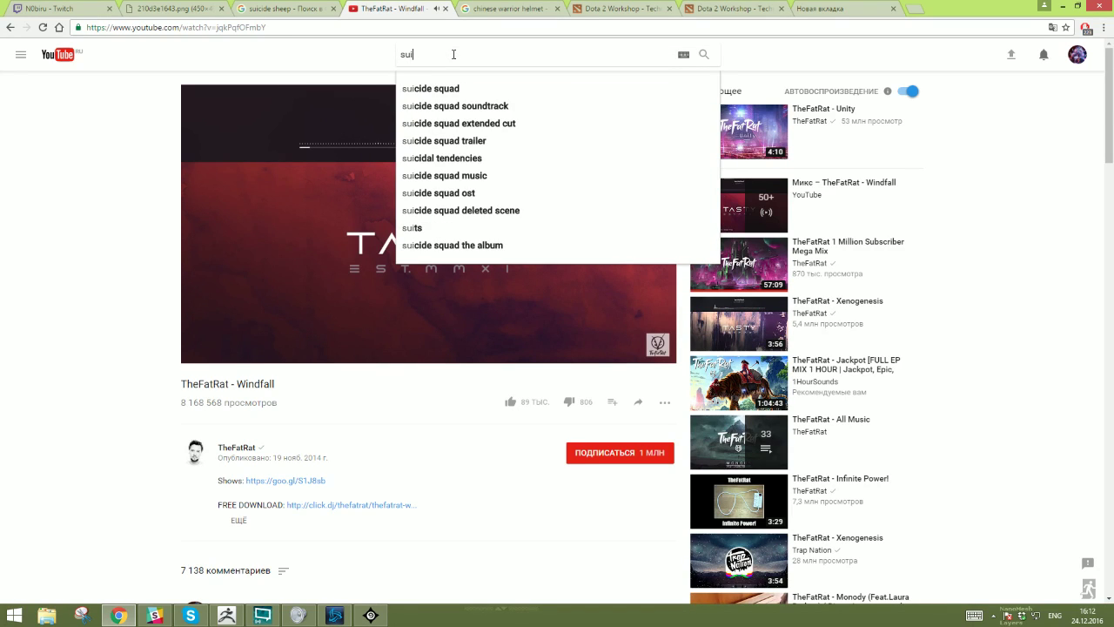
key("Down")
key("BackSpace")
key("BackSpace")
key("BackSpace")
key("BackSpace")
key("BackSpace")
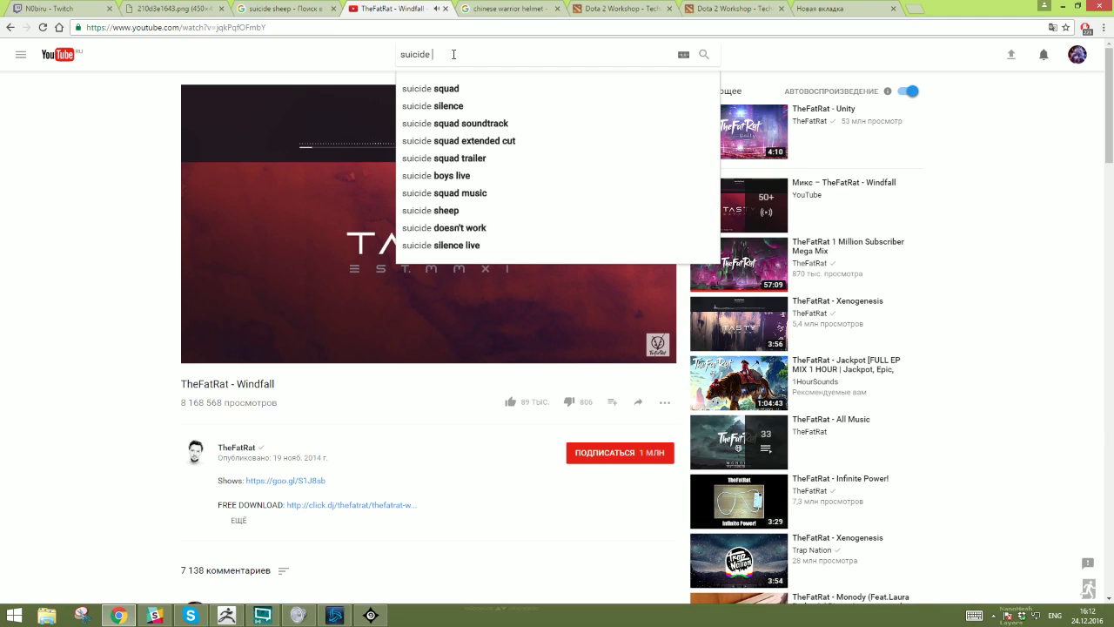
type("sg")
key("BackSpace")
type("h")
key("Down")
key("Return")
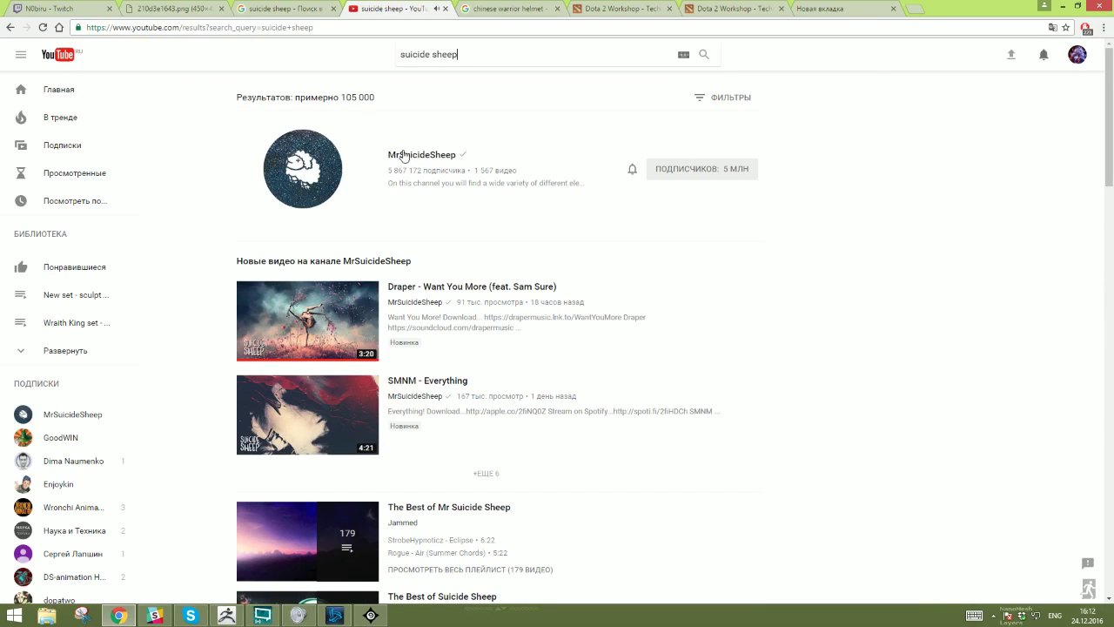
- Open the MrSuicideSheep channel's playlists and play the House playlist
left_click(415, 156)
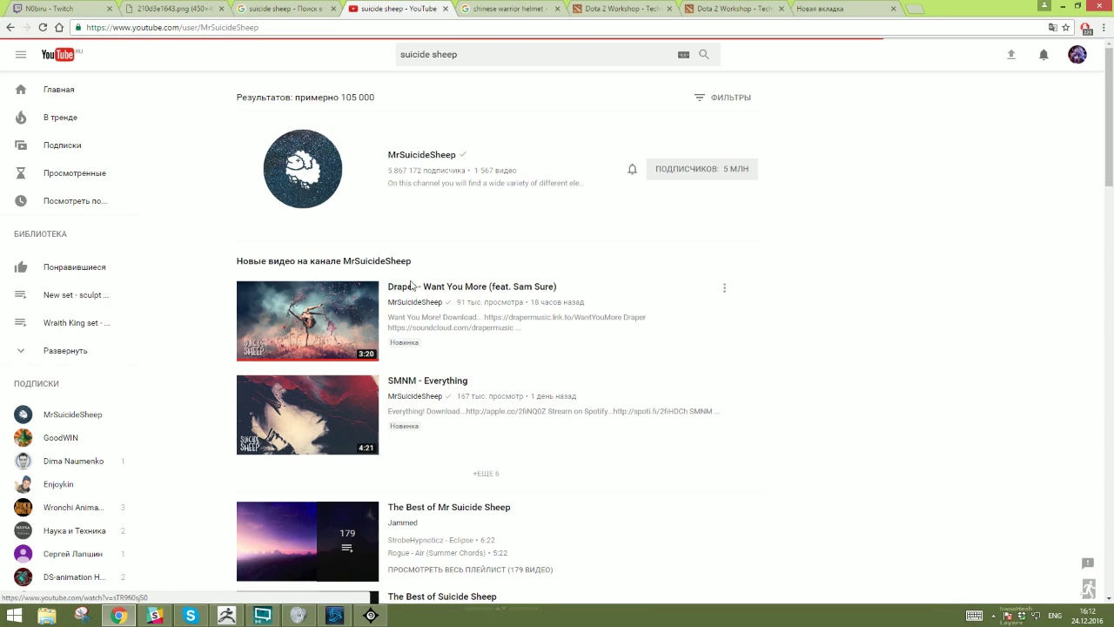
scroll(530, 311, "down", 5)
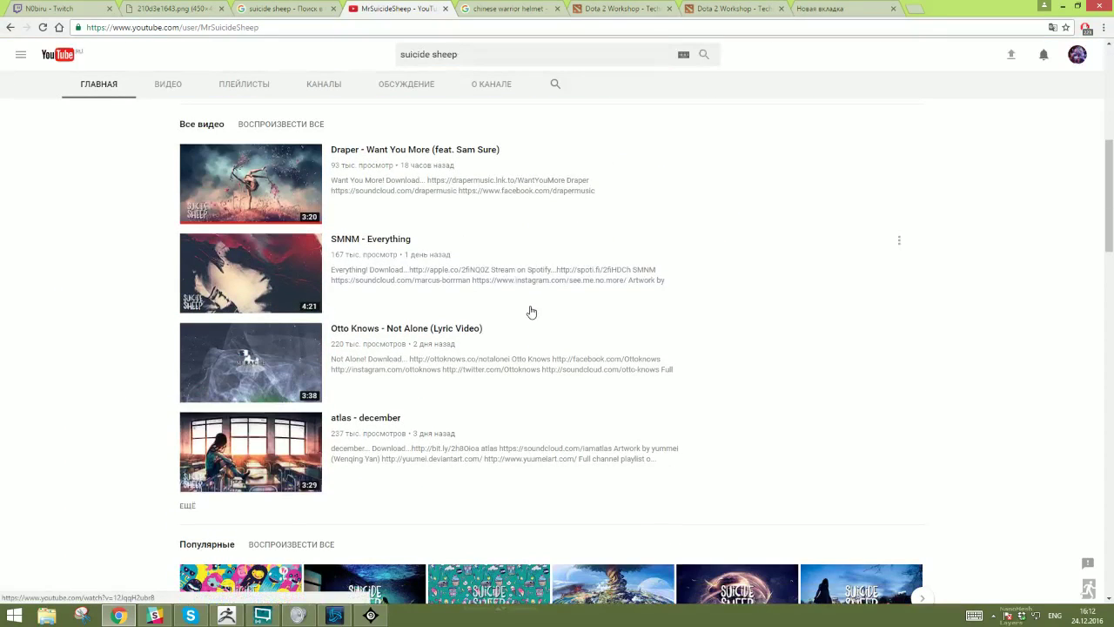
scroll(531, 312, "up", 4)
left_click(236, 155)
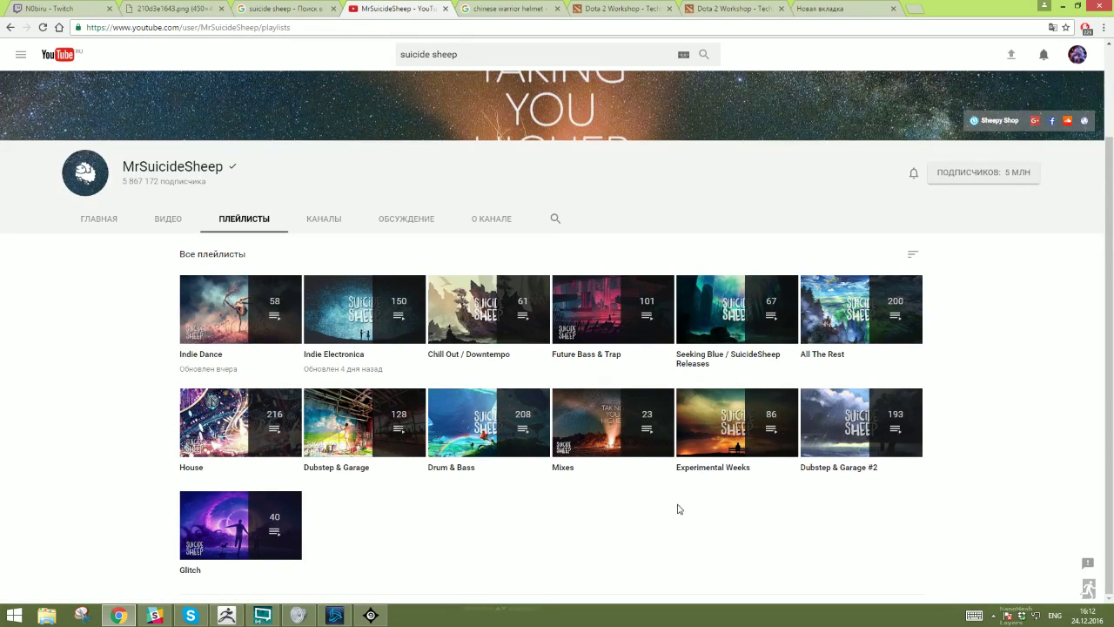
left_click(247, 426)
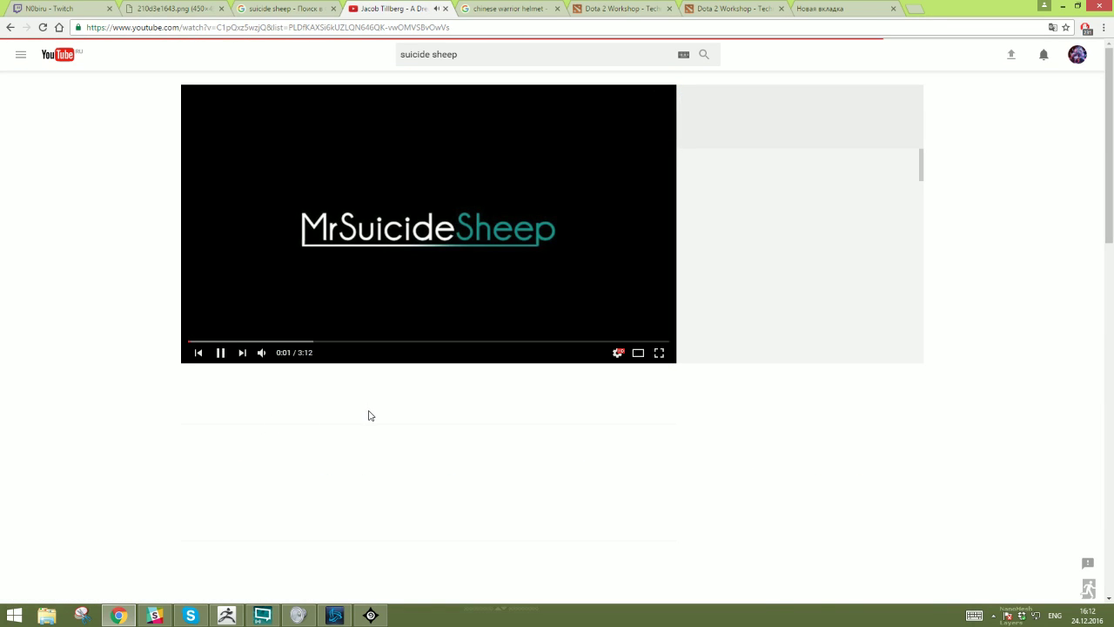
- Switch back to ZBrush and reshape the second band's upper corner with an enlarged Move brush
key("alt+Tab")
mouse_move(627, 398)
left_mouse_down()
mouse_move(625, 409)
mouse_move(696, 383)
mouse_move(599, 374)
mouse_move(603, 412)
mouse_move(628, 387)
left_mouse_up()
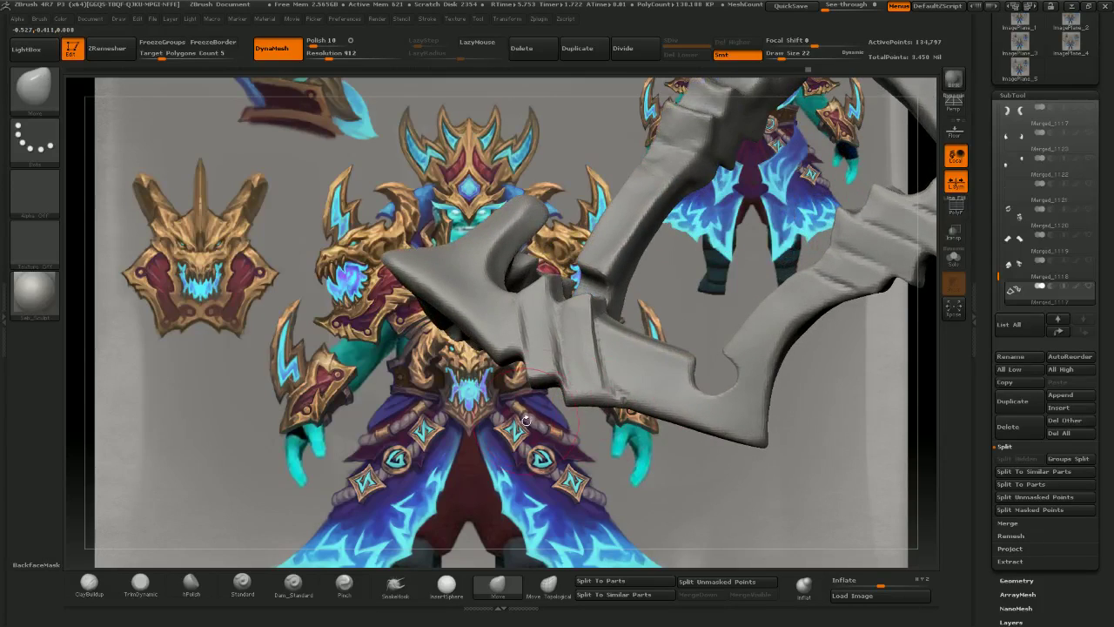
left_click_drag(527, 421, 576, 398)
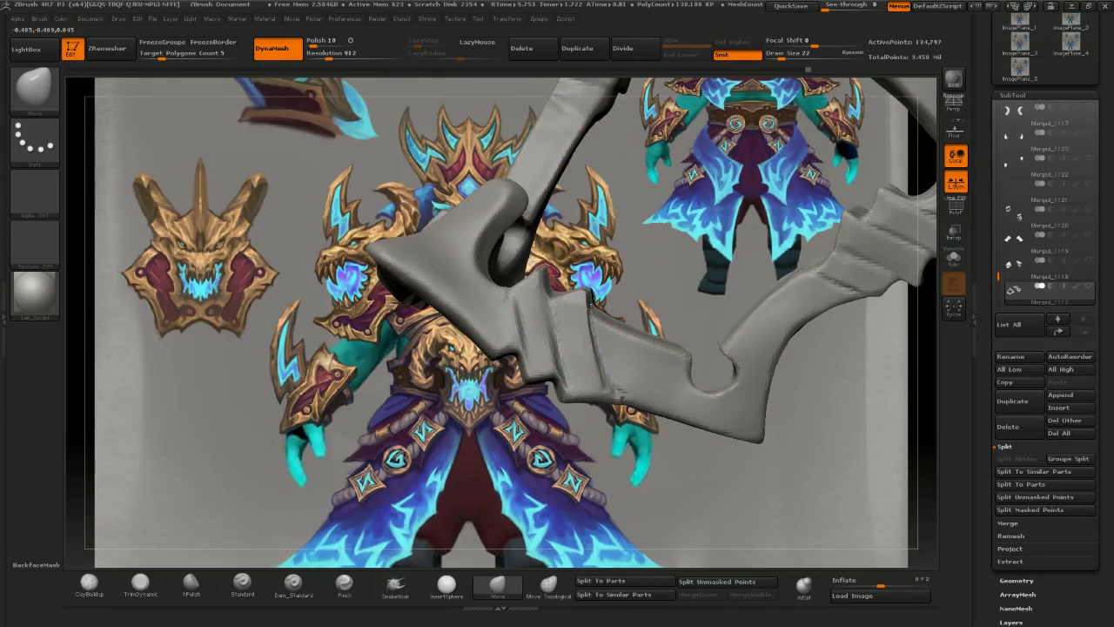
key("]")
left_click_drag(591, 303, 588, 308)
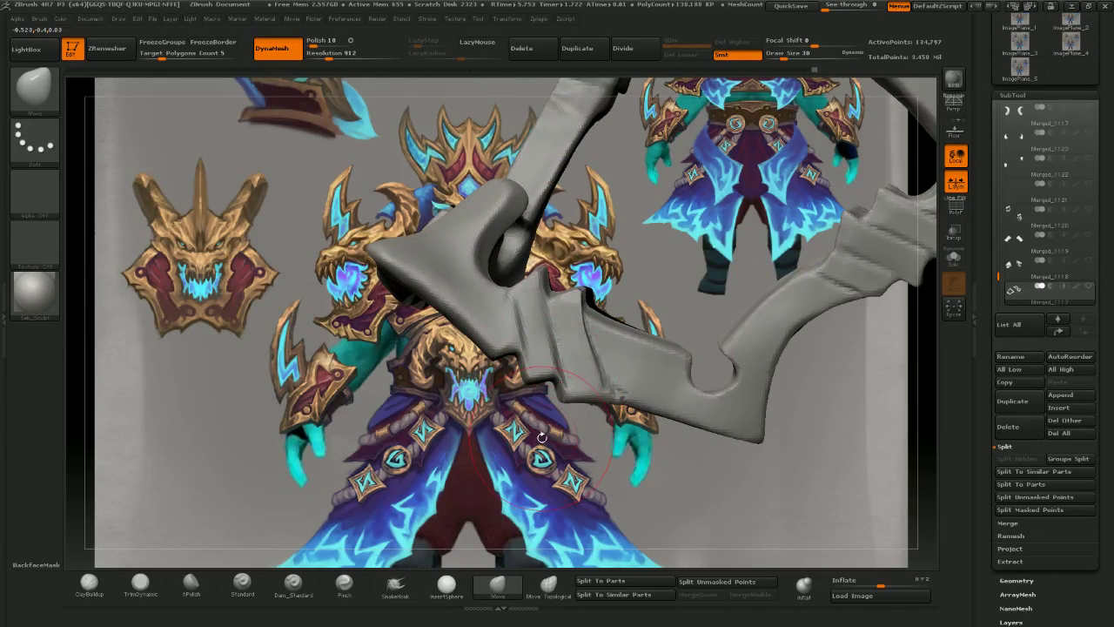
left_click_drag(524, 448, 548, 438)
key("[")
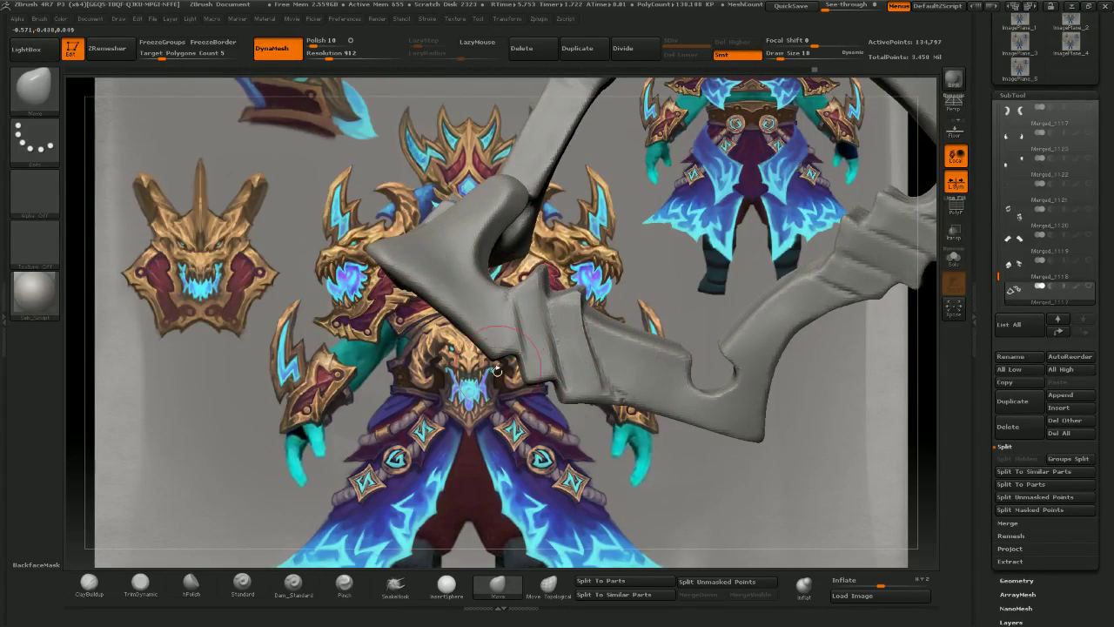
- Adjust the edge between the two bands with the Move brush at Draw Size 14 and smooth the second band's lower corner
mouse_move(482, 397)
left_mouse_down()
mouse_move(482, 322)
mouse_move(416, 325)
left_mouse_up()
key("]")
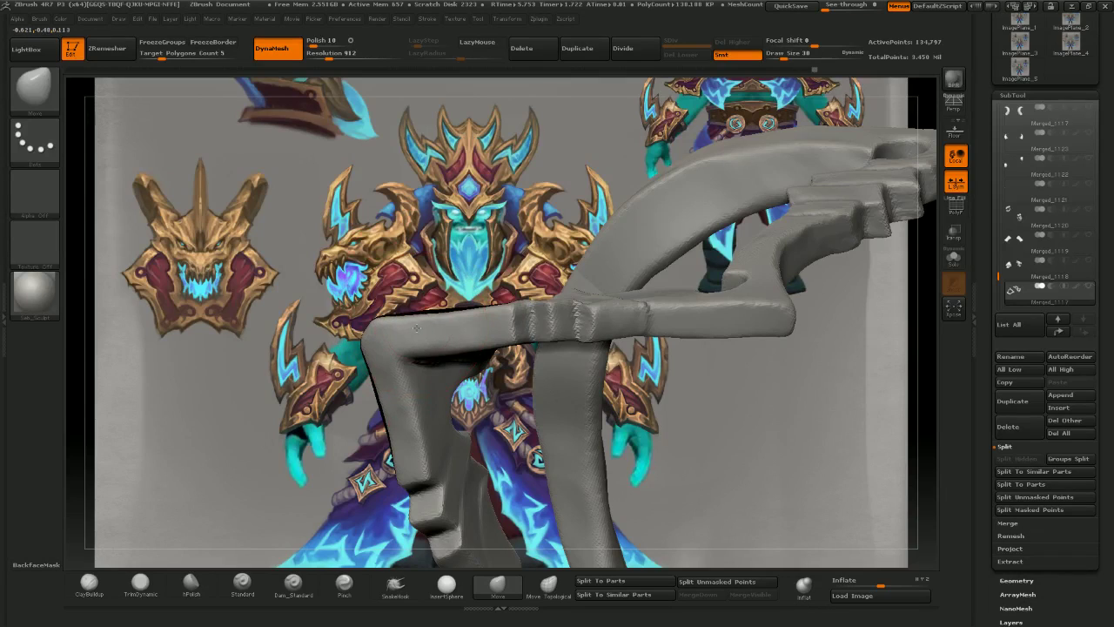
left_click_drag(493, 270, 525, 297)
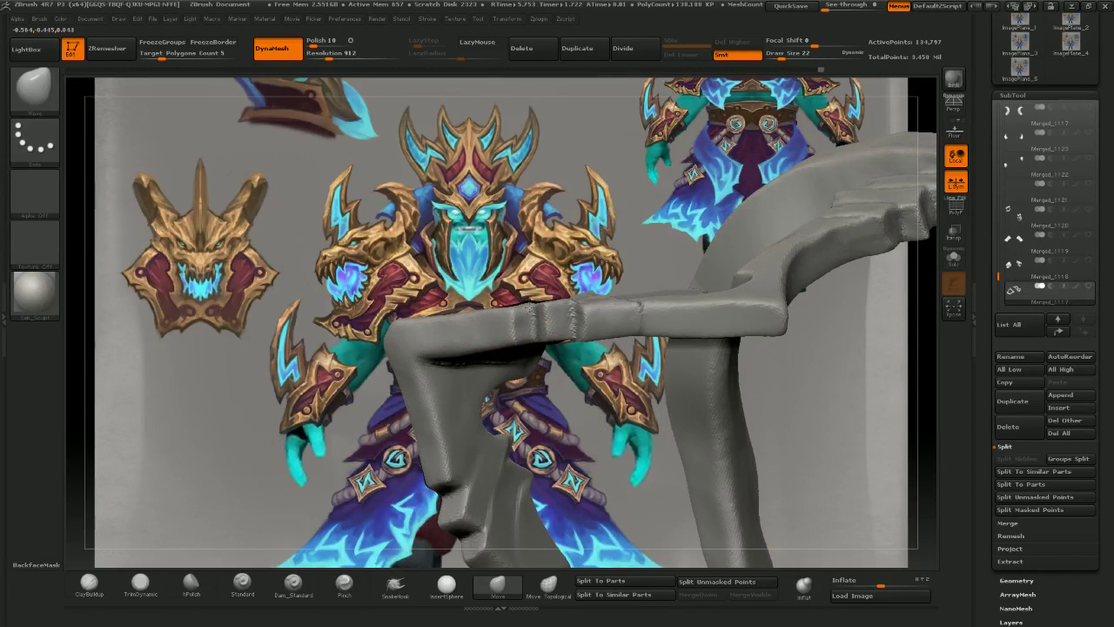
mouse_move(530, 308)
right_mouse_down()
mouse_move(600, 315)
mouse_move(570, 310)
mouse_move(624, 300)
right_mouse_up()
key("[")
key("[")
mouse_move(615, 359)
right_mouse_down()
mouse_move(593, 390)
mouse_move(593, 422)
mouse_move(612, 444)
mouse_move(591, 338)
right_mouse_up()
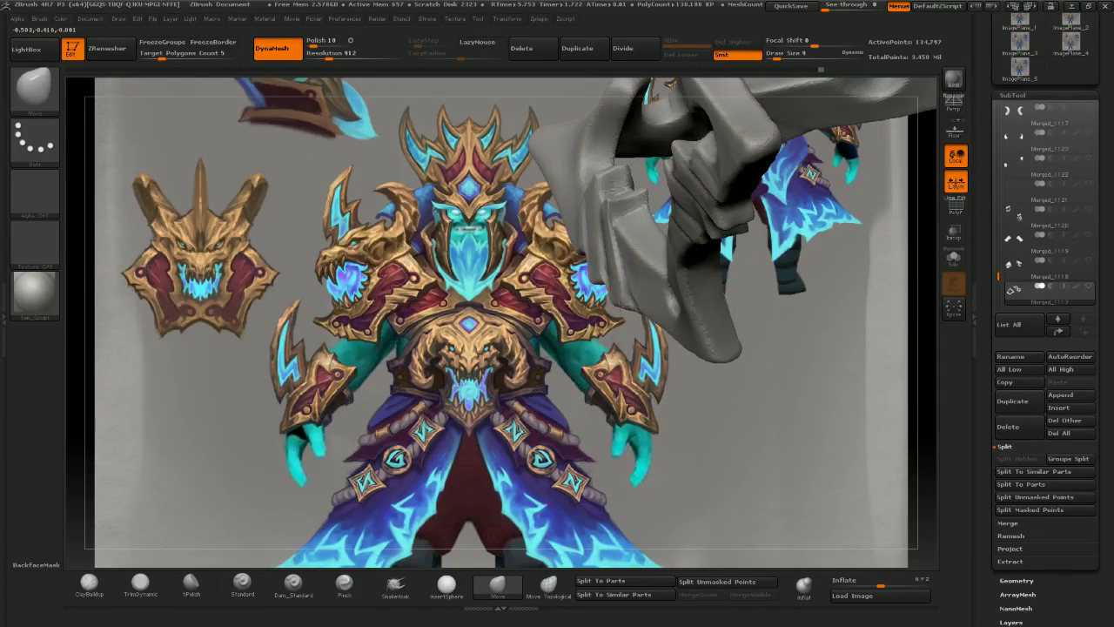
mouse_move(614, 344)
left_mouse_down()
mouse_move(618, 360)
mouse_move(622, 266)
mouse_move(620, 299)
left_mouse_up()
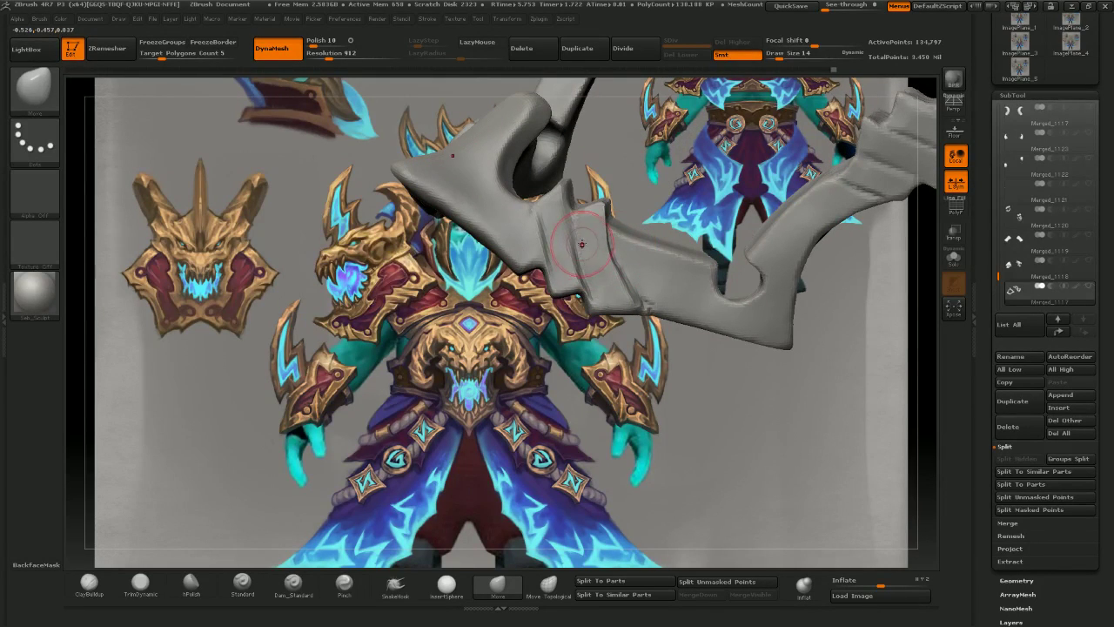
left_click_drag(572, 224, 569, 230)
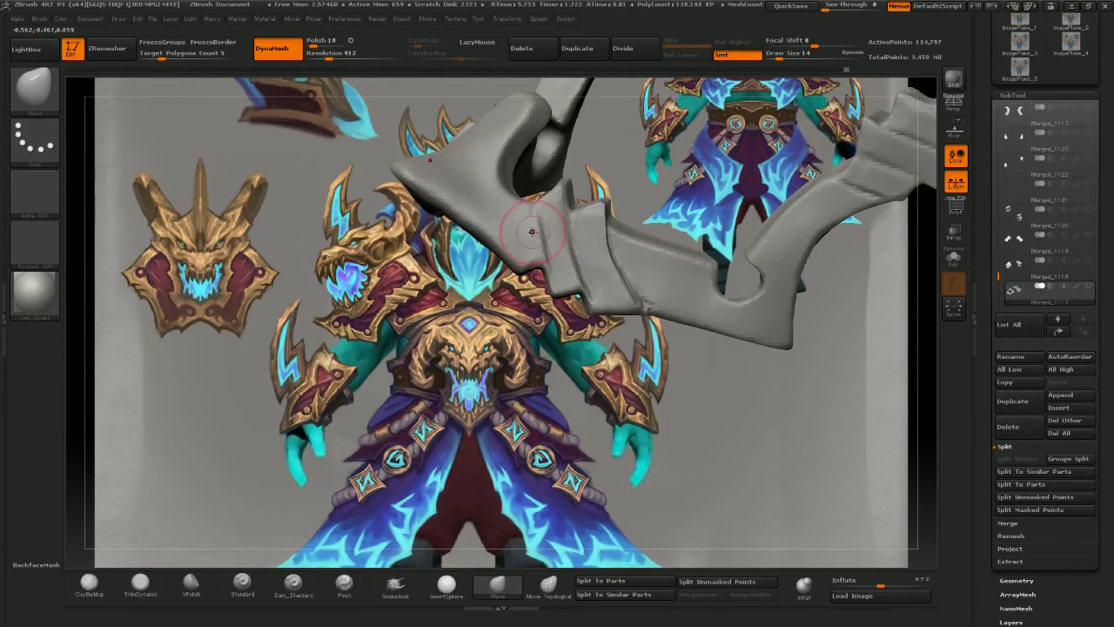
mouse_move(538, 307)
left_mouse_down()
mouse_move(486, 299)
mouse_move(497, 298)
left_mouse_up()
left_click_drag(220, 345, 297, 337)
left_click_drag(636, 278, 620, 312, "shift")
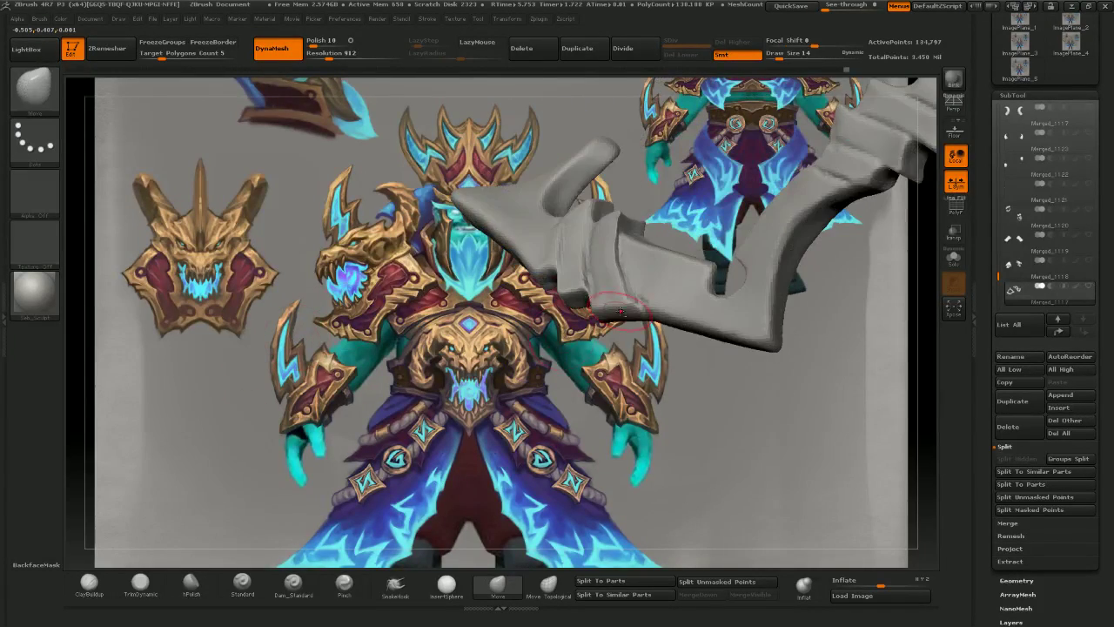
- Reshape the stepped bands on the opposite arm of the frame with the Move brush, starting at Draw Size 14
mouse_move(620, 312)
right_mouse_down("ctrl")
mouse_move(607, 261)
mouse_move(504, 401)
mouse_move(526, 403)
mouse_move(471, 433)
mouse_move(452, 406)
right_mouse_up("ctrl")
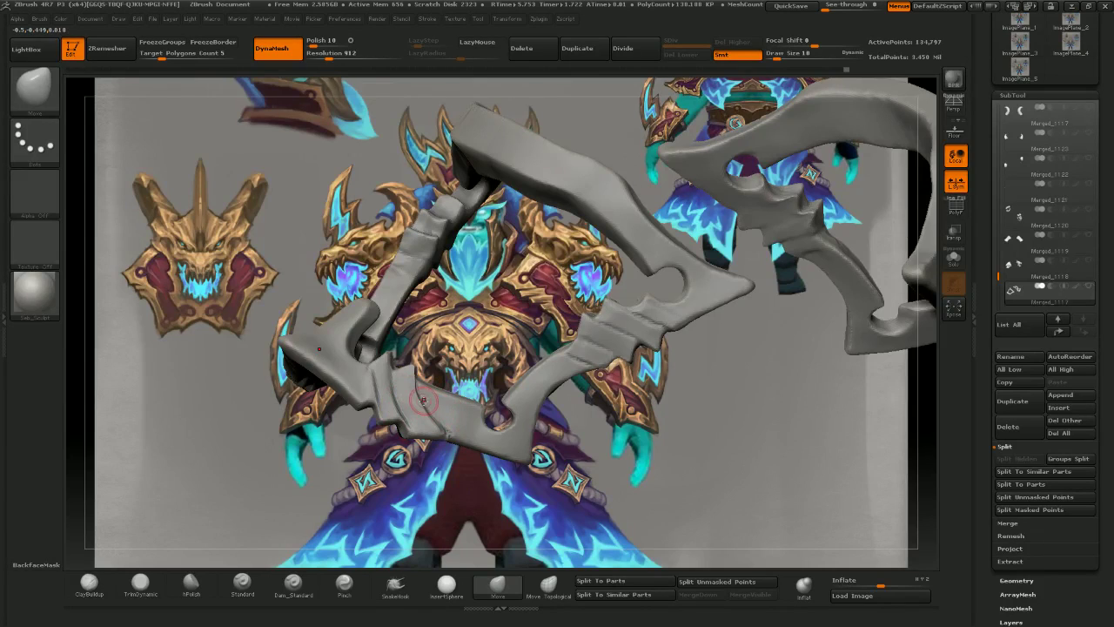
mouse_move(432, 422)
right_mouse_down()
mouse_move(453, 425)
mouse_move(395, 440)
mouse_move(514, 365)
right_mouse_up()
key("[")
mouse_move(513, 365)
right_mouse_down()
mouse_move(676, 484)
mouse_move(676, 375)
mouse_move(609, 418)
mouse_move(622, 374)
mouse_move(603, 454)
mouse_move(583, 435)
mouse_move(587, 488)
mouse_move(600, 461)
mouse_move(589, 445)
mouse_move(589, 474)
mouse_move(612, 448)
right_mouse_up()
mouse_move(620, 378)
right_mouse_down("ctrl")
mouse_move(619, 409)
mouse_move(659, 341)
right_mouse_up("ctrl")
right_click_drag(639, 470, 638, 455)
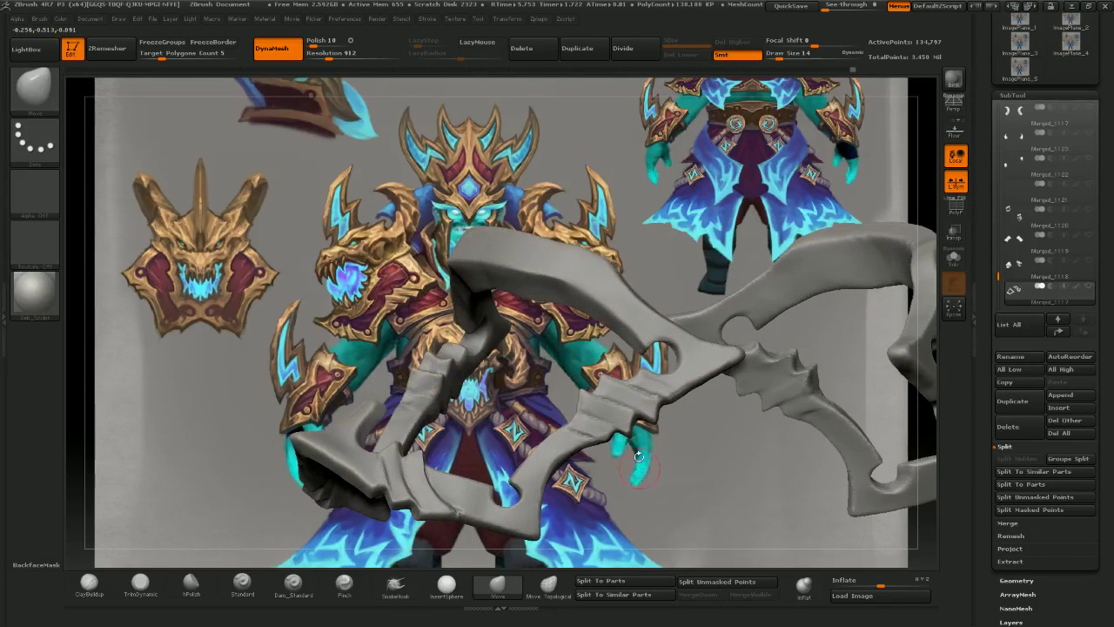
left_click_drag(612, 383, 616, 391)
right_click_drag(626, 462, 654, 465)
mouse_move(631, 379)
left_mouse_down()
mouse_move(613, 394)
mouse_move(648, 404)
mouse_move(601, 394)
left_mouse_up()
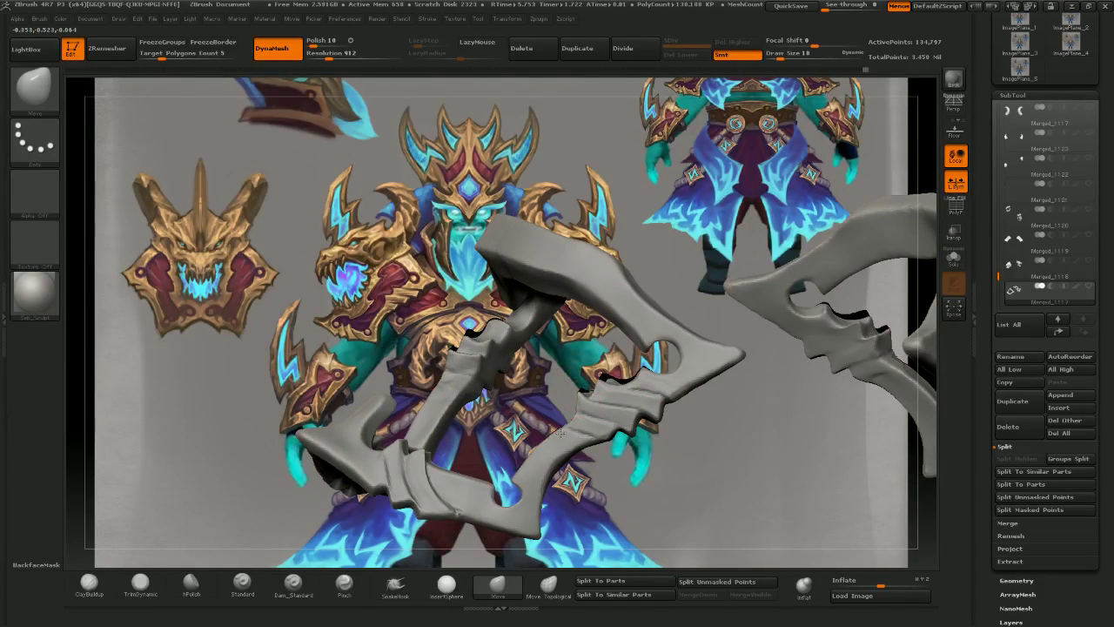
left_click_drag(561, 454, 539, 479)
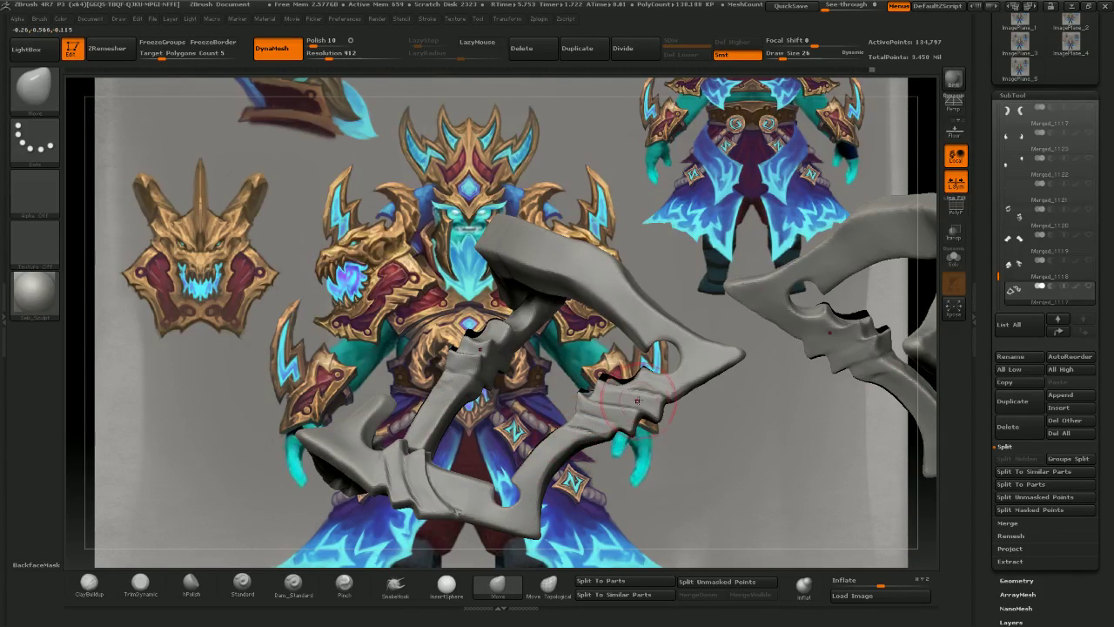
- Adjust the frame's outer edge between the stepped bands and the pointed tip with the Move brush, reducing Draw Size to 22
mouse_move(703, 376)
left_mouse_down()
mouse_move(705, 366)
mouse_move(680, 400)
mouse_move(678, 370)
left_mouse_up()
key("bracketleft")
key("bracketleft")
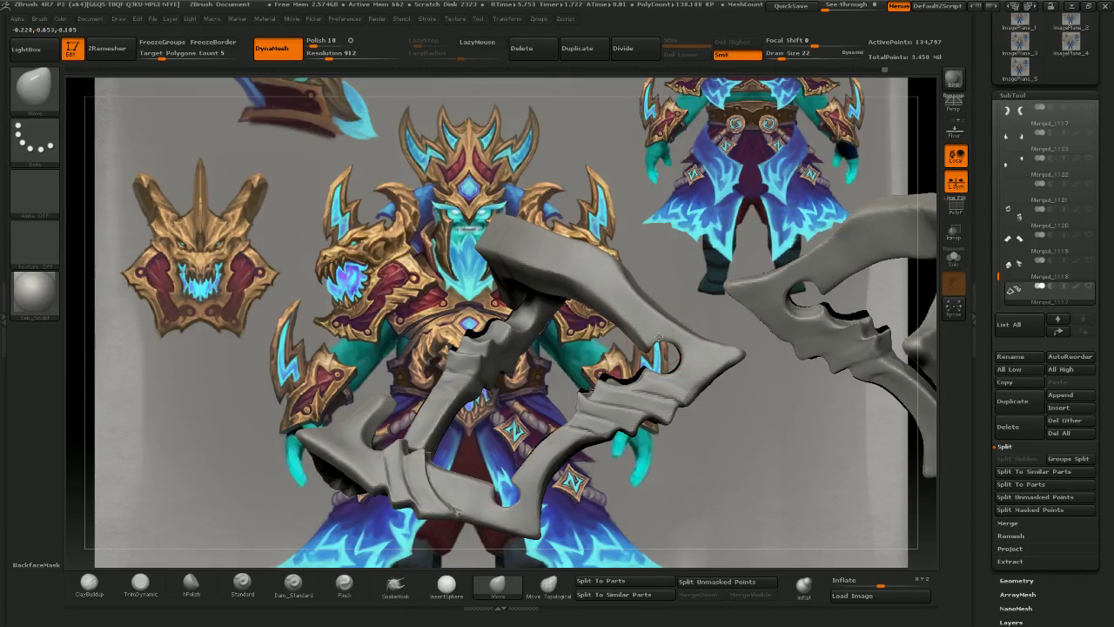
left_click_drag(703, 376, 705, 376)
mouse_move(726, 422)
left_mouse_down()
mouse_move(689, 305)
mouse_move(734, 413)
mouse_move(707, 176)
left_mouse_up()
key("bracketright")
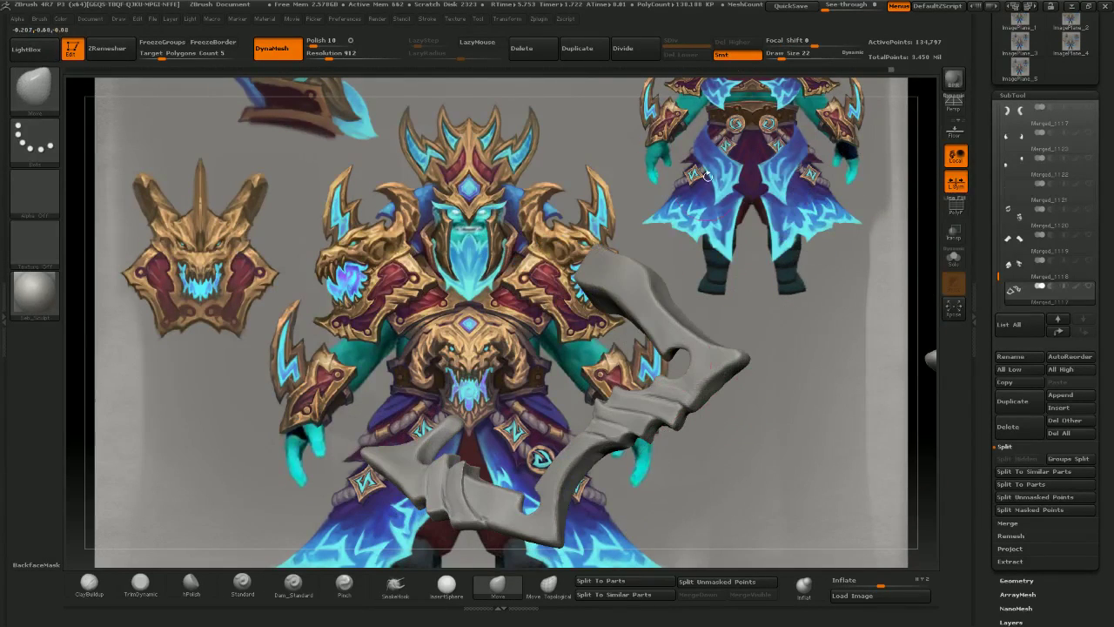
- Quick-save the project and save the tool as a ZTool file in the Storm project folder on drive E
left_click(788, 5)
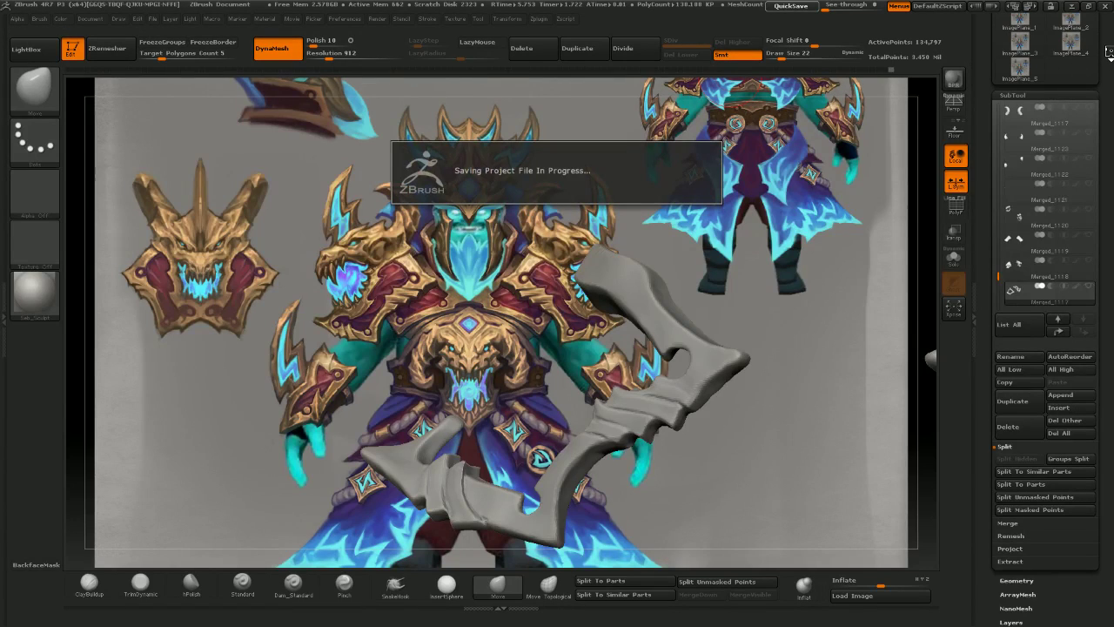
left_click_drag(1109, 54, 1107, 246)
left_click(1063, 37)
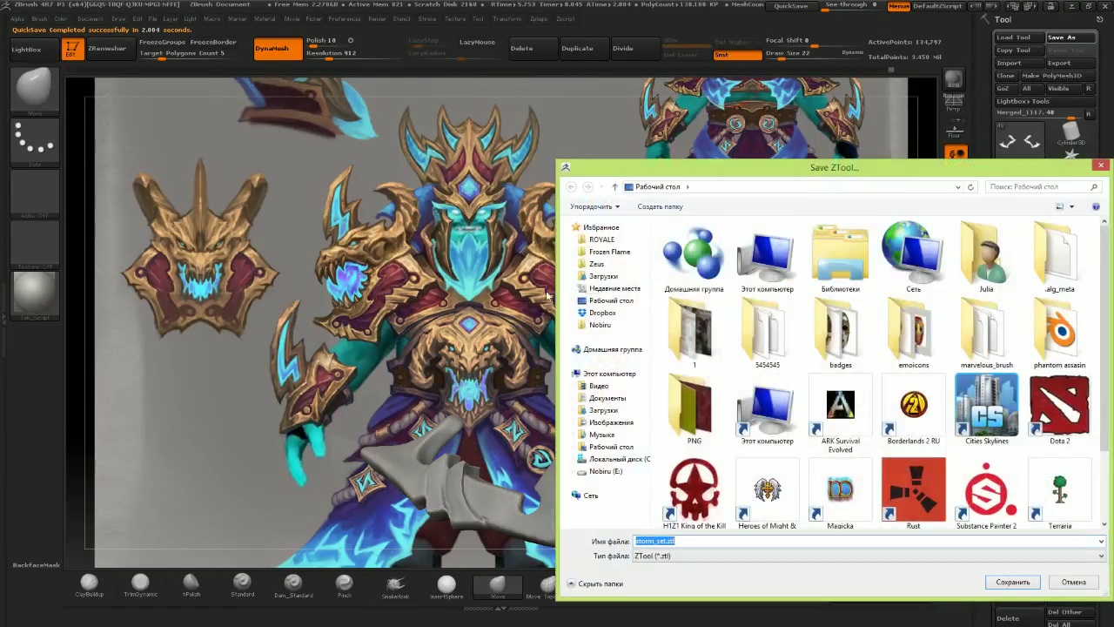
double_click(767, 261)
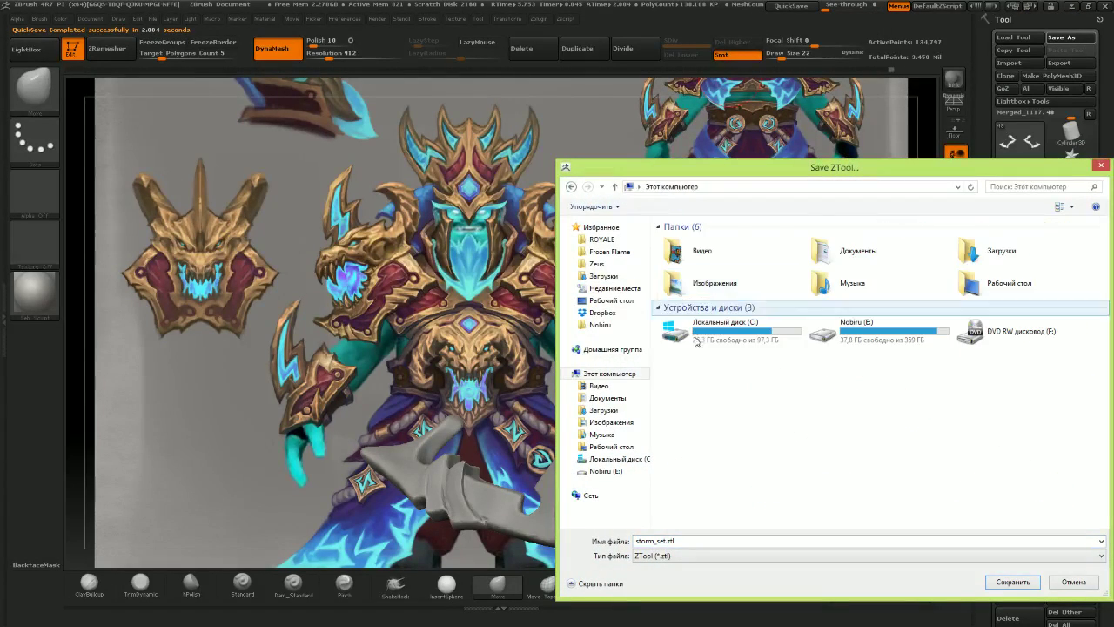
double_click(862, 337)
double_click(684, 277)
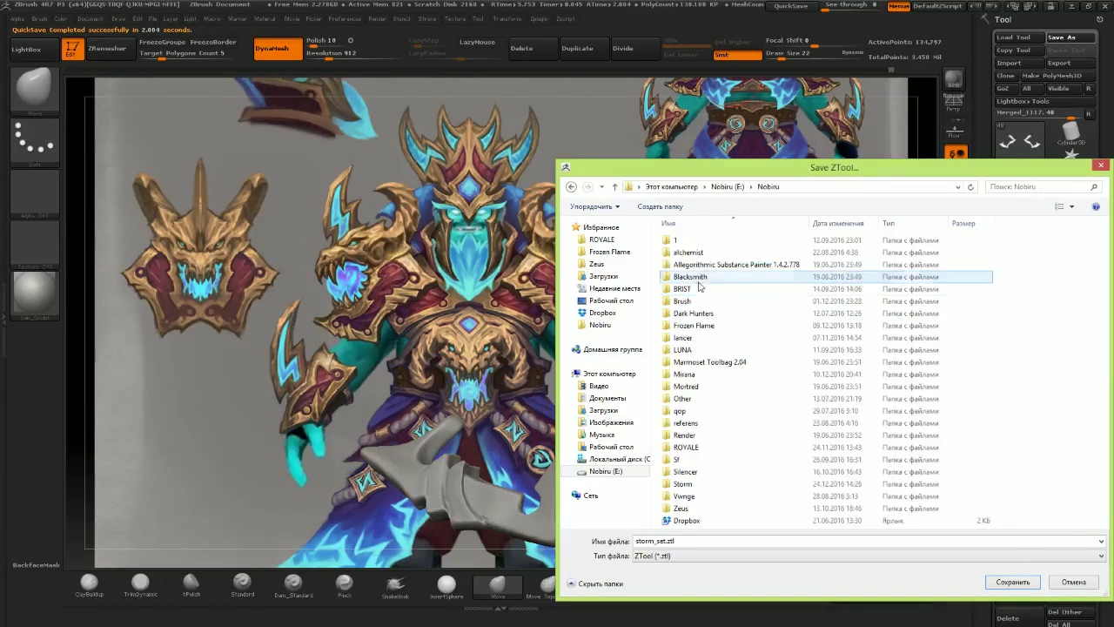
double_click(688, 485)
double_click(695, 265)
left_click(587, 312)
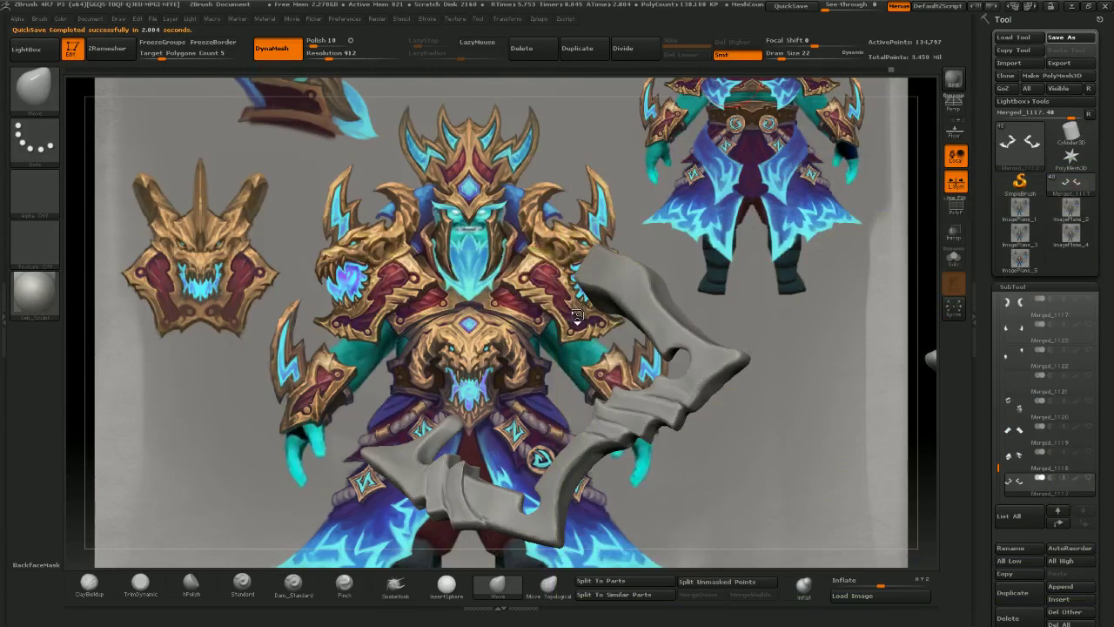
- Reshape the inner edge of the stepped bands with the Move brush at Draw Size 38, then reduce the brush to 18
mouse_move(572, 322)
right_mouse_down()
mouse_move(624, 383)
mouse_move(639, 357)
mouse_move(656, 409)
mouse_move(640, 388)
mouse_move(649, 400)
right_mouse_up()
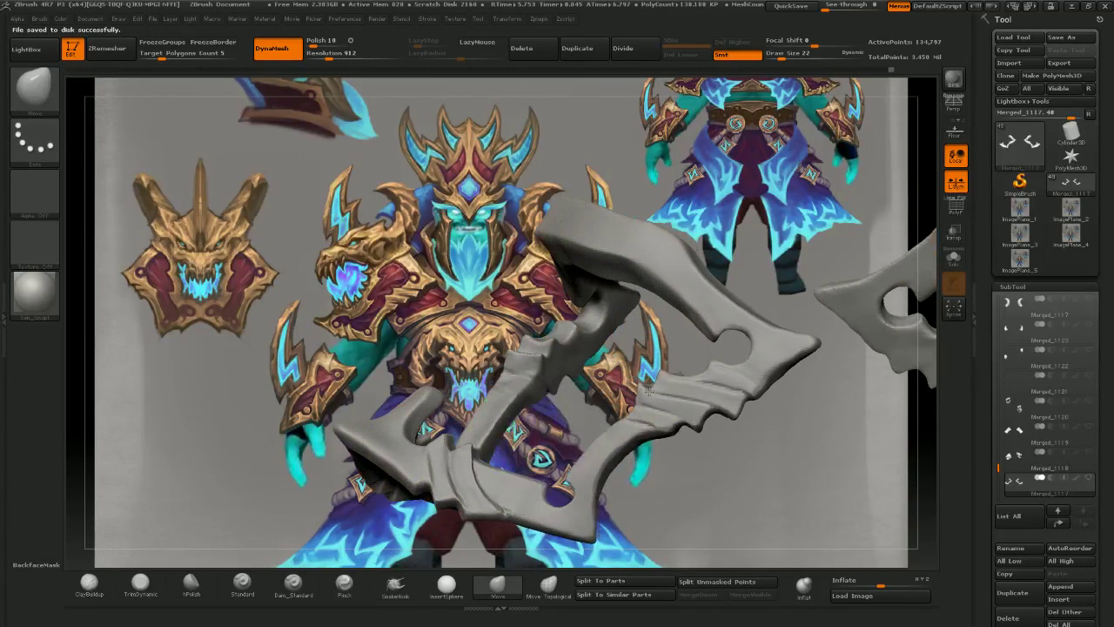
right_click(648, 392)
key("bracketright")
left_click_drag(652, 383, 661, 373)
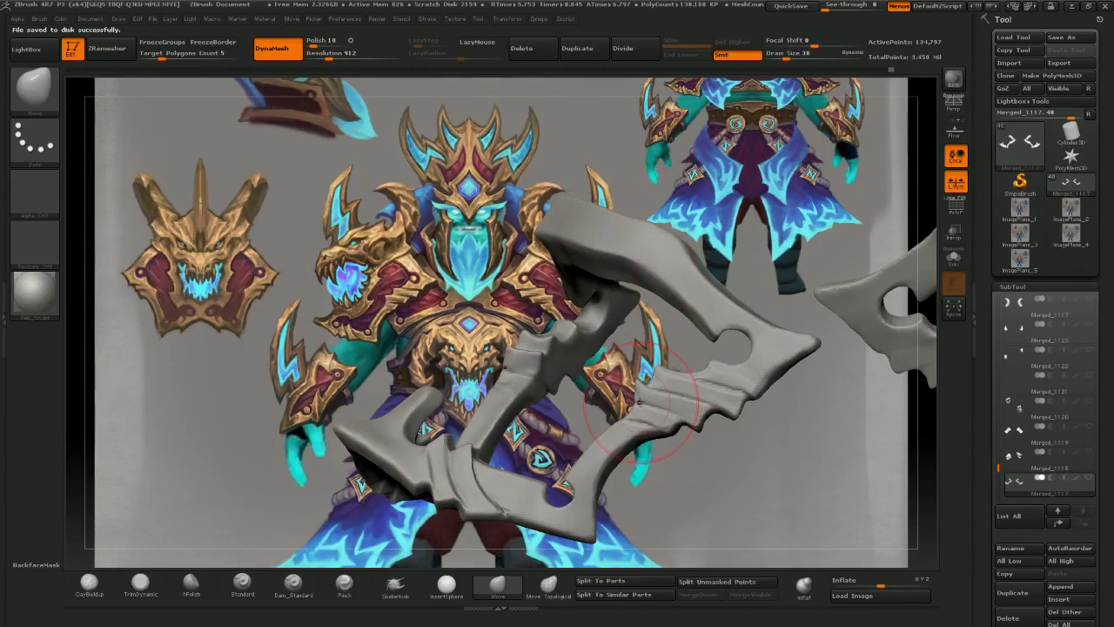
key("bracketleft")
right_click_drag(648, 478, 696, 417)
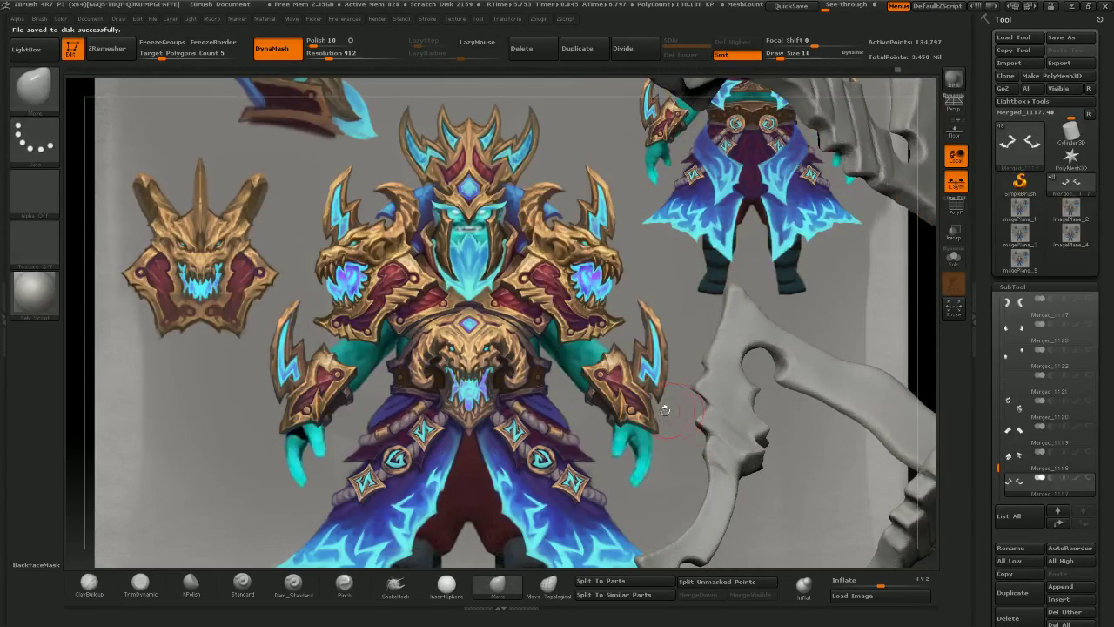
- Try to adjust the stepped bands' profile with a smaller Move brush from several angles, undoing the unwanted strokes
left_click_drag(664, 410, 677, 411)
key("bracketleft")
key("ctrl+z")
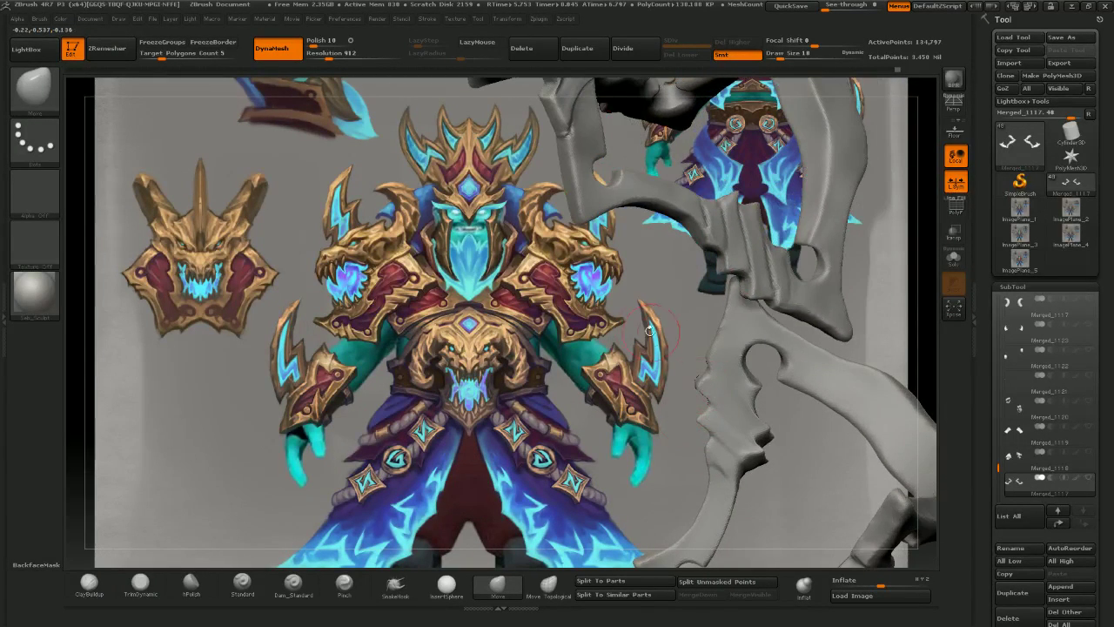
left_click_drag(650, 330, 688, 409)
left_click_drag(684, 357, 670, 275)
key("ctrl+z")
key("ctrl+z")
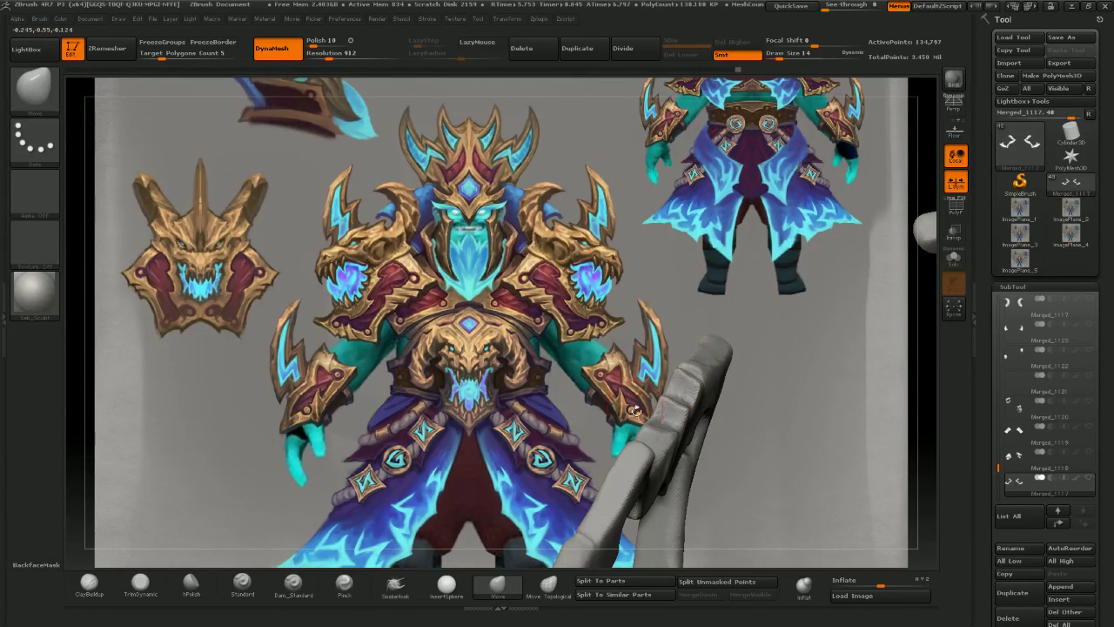
left_click_drag(647, 421, 714, 405)
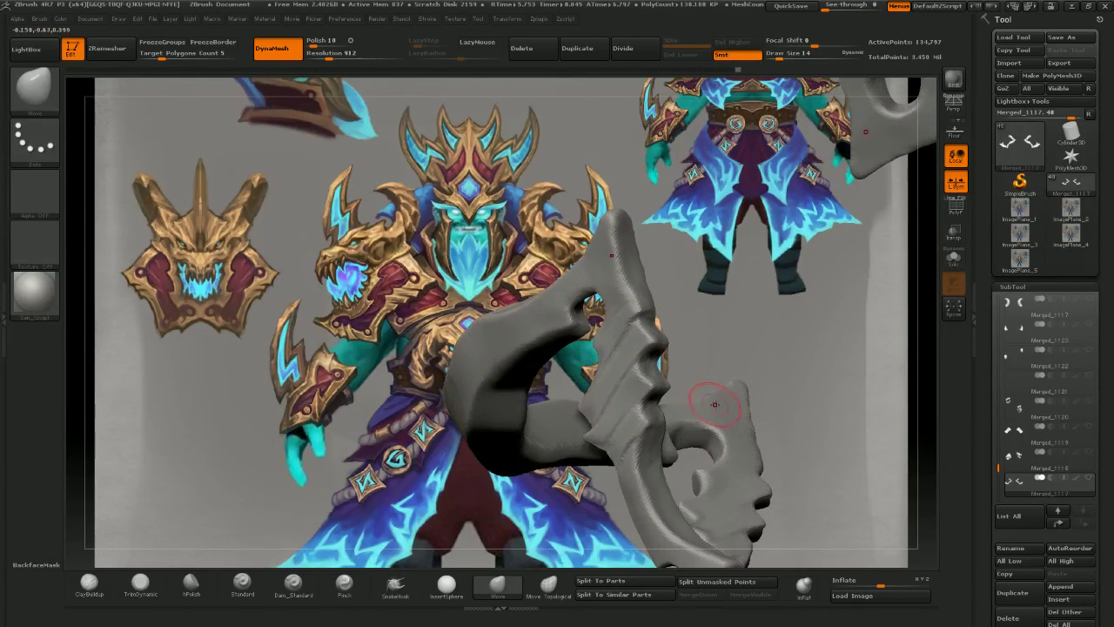
key("ctrl+z")
left_click_drag(711, 343, 819, 381)
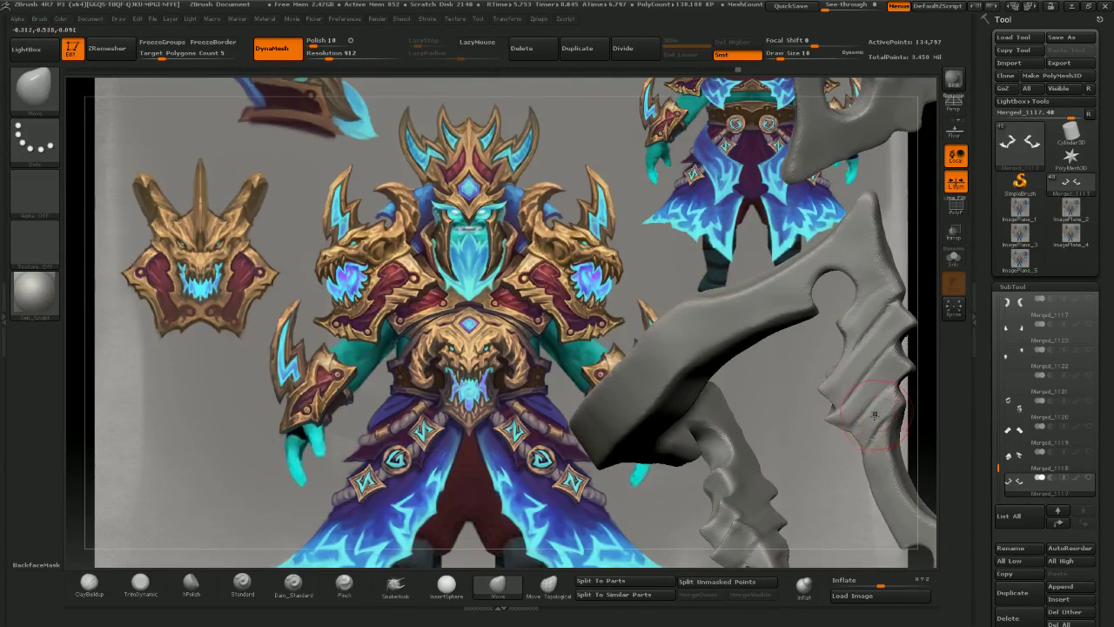
- Undo the latest Move brush strokes on the stepped bands while comparing the frame from several angles
key("ctrl+z")
key("ctrl+z")
key("ctrl+z")
key("ctrl+z")
left_click_drag(709, 368, 621, 388)
key("ctrl+z")
key("ctrl+z")
key("ctrl+z")
key("ctrl+z")
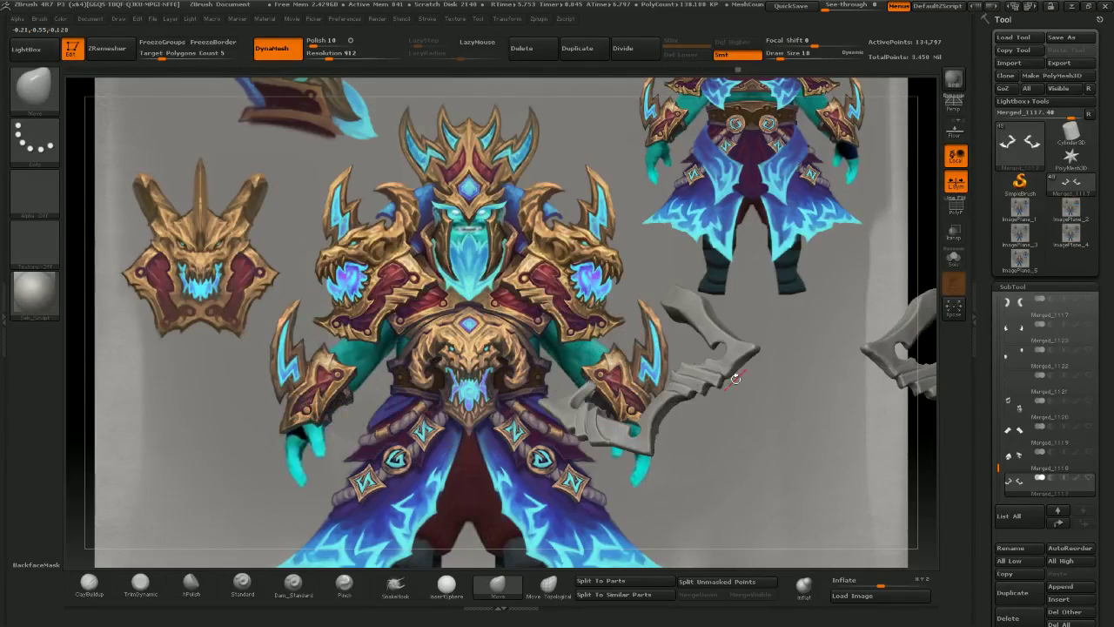
key("ctrl+z")
key("ctrl+z")
key("ctrl+z")
key("ctrl+z")
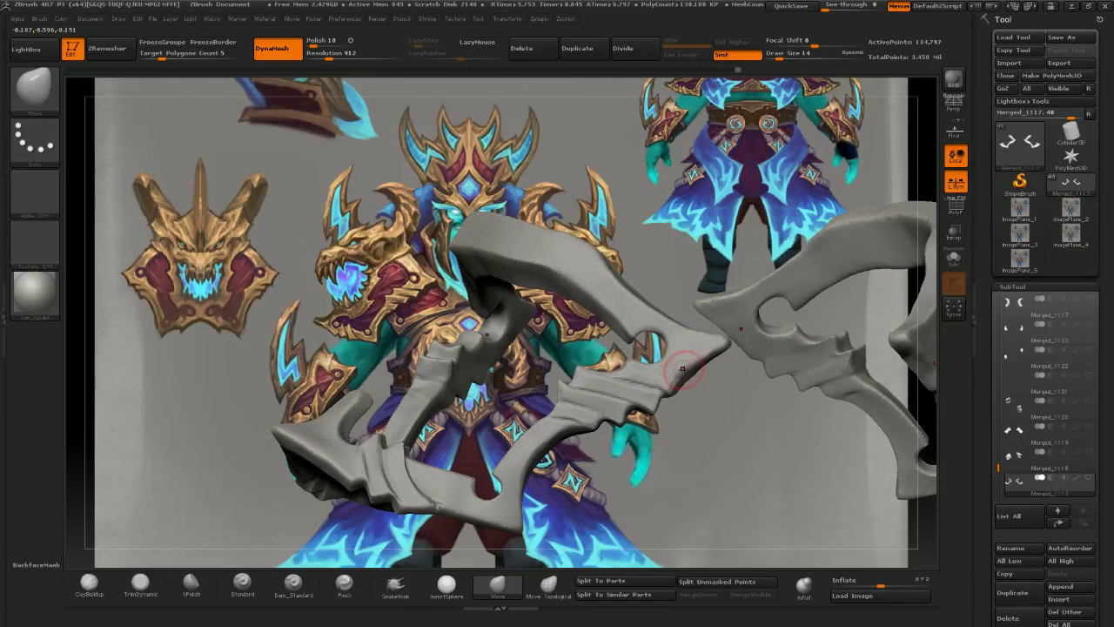
key("ctrl+z")
key("ctrl+z")
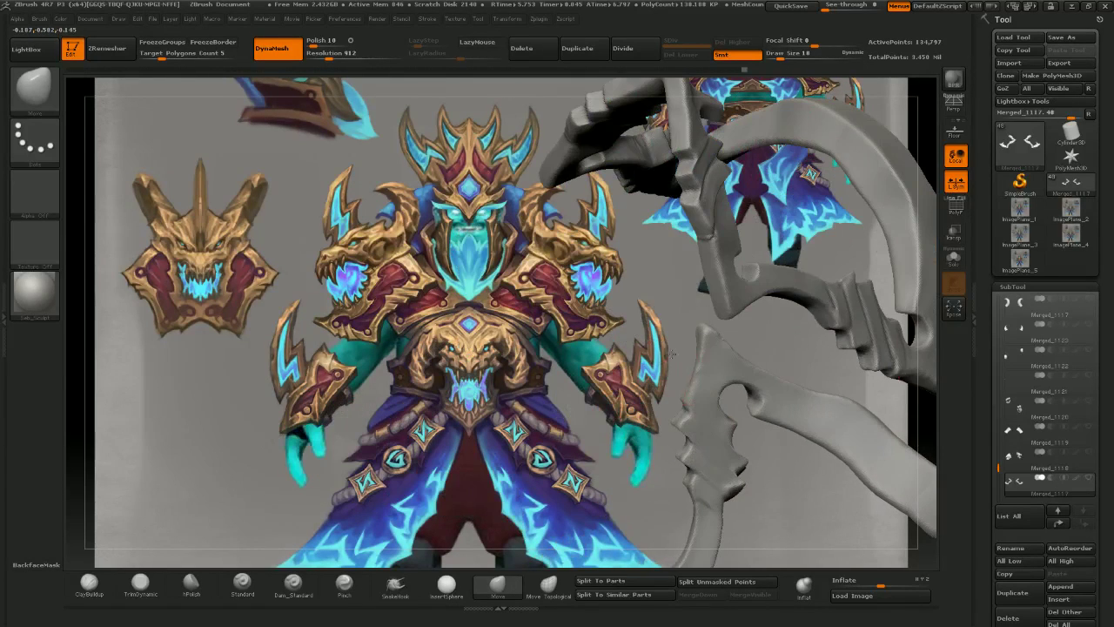
key("ctrl+z")
key("ctrl+z")
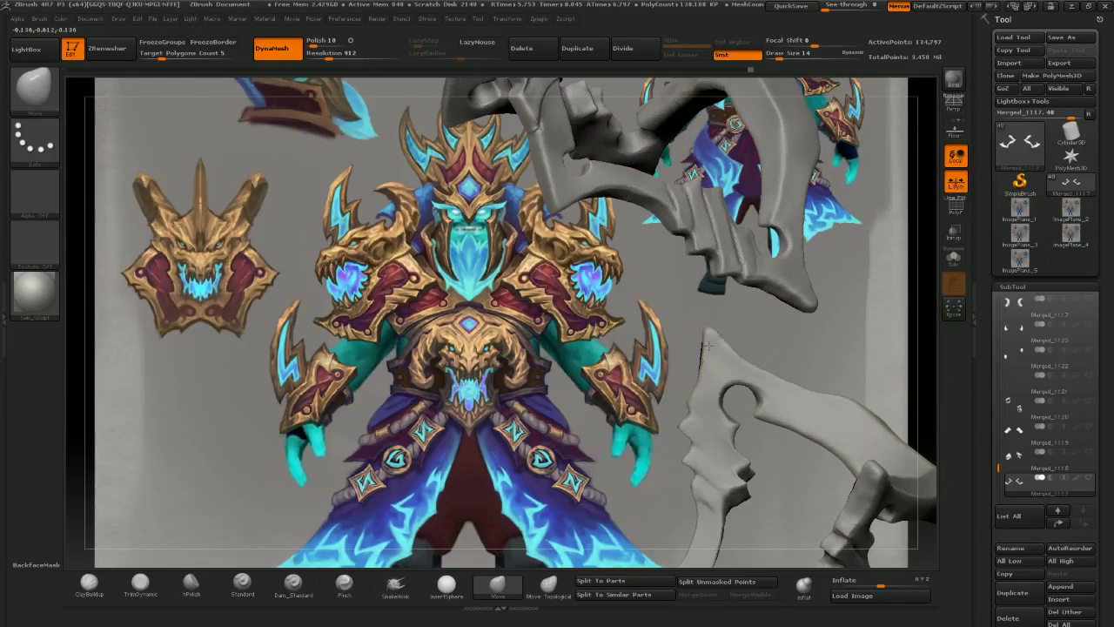
- Nudge the frame's pointed tip with the Move brush and flatten its narrow side face with TrimDynamic at Draw Size 14
left_click_drag(710, 342, 714, 346)
left_click_drag(648, 348, 496, 362)
left_click(191, 583)
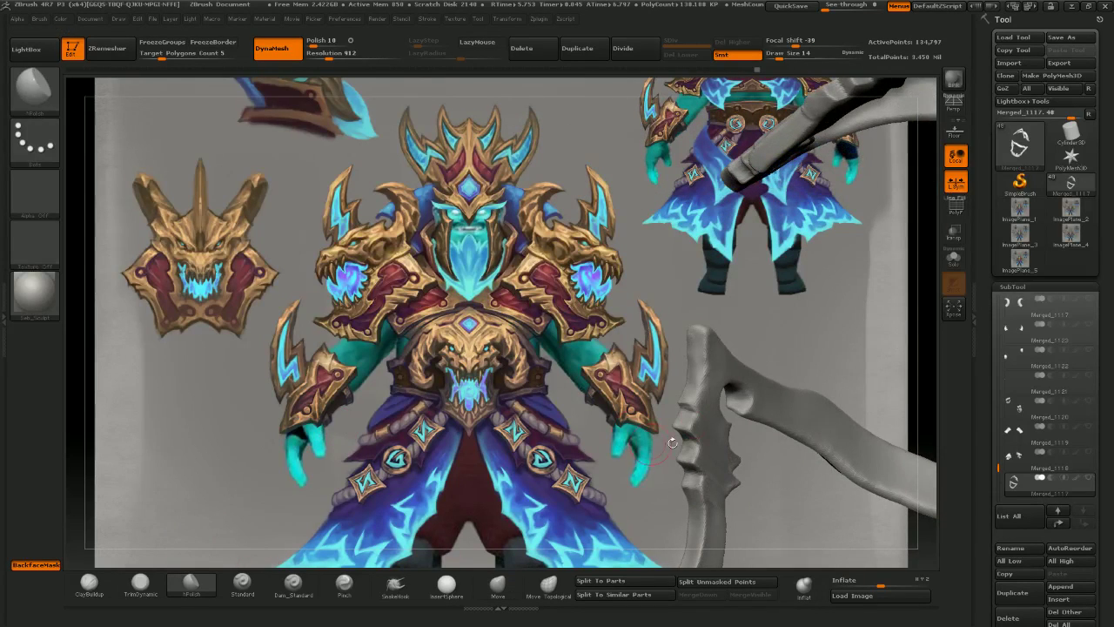
left_click(140, 583)
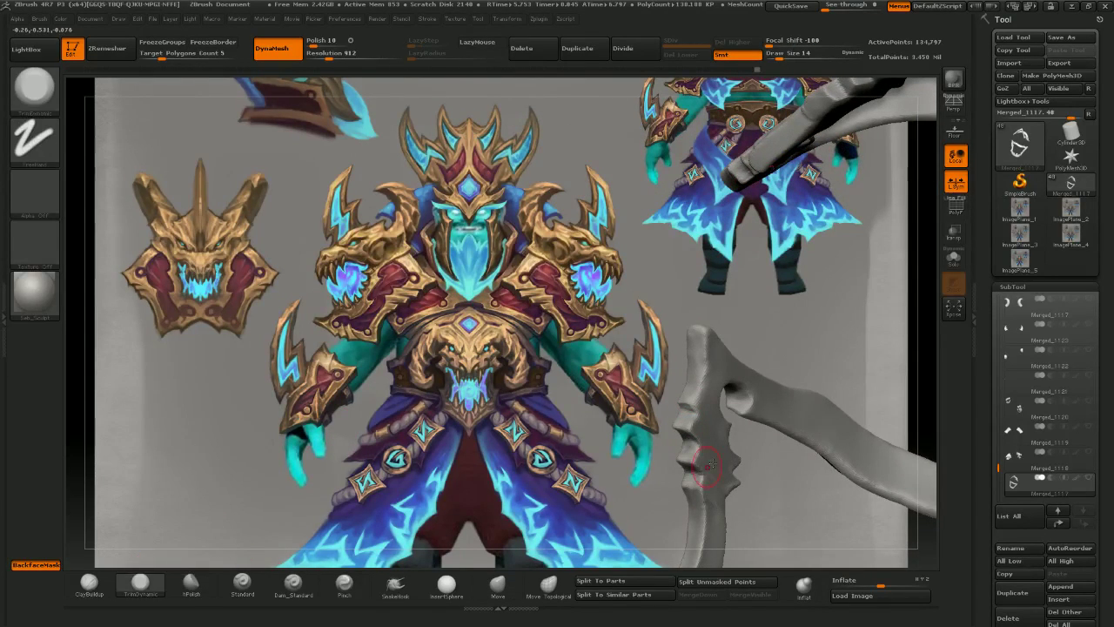
left_click_drag(692, 361, 692, 346)
left_click_drag(661, 357, 583, 392)
left_click_drag(690, 334, 694, 325)
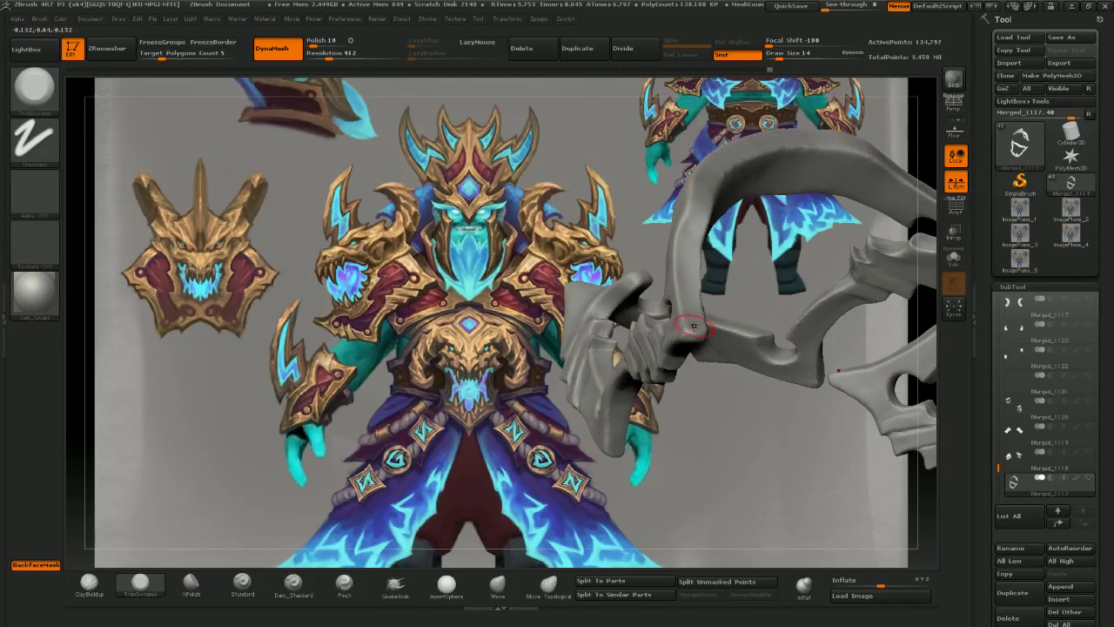
left_click_drag(589, 191, 609, 291)
mouse_move(662, 348)
left_mouse_down()
mouse_move(627, 287)
mouse_move(640, 300)
left_mouse_up()
mouse_move(778, 345)
left_mouse_down("shift")
mouse_move(676, 338)
mouse_move(705, 367)
left_mouse_up("shift")
right_click_drag(705, 368, 688, 330, "ctrl")
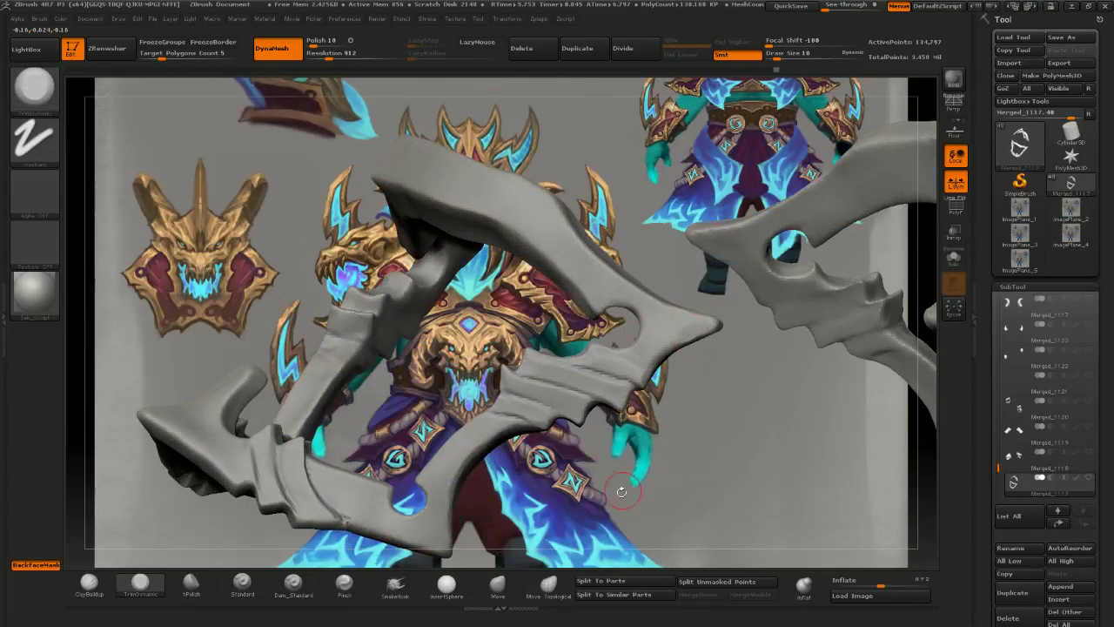
- Reshape the rim of the round hole beside the pointed tip with the Move brush at Draw Sizes 14 and 18
left_click_drag(619, 506, 600, 518)
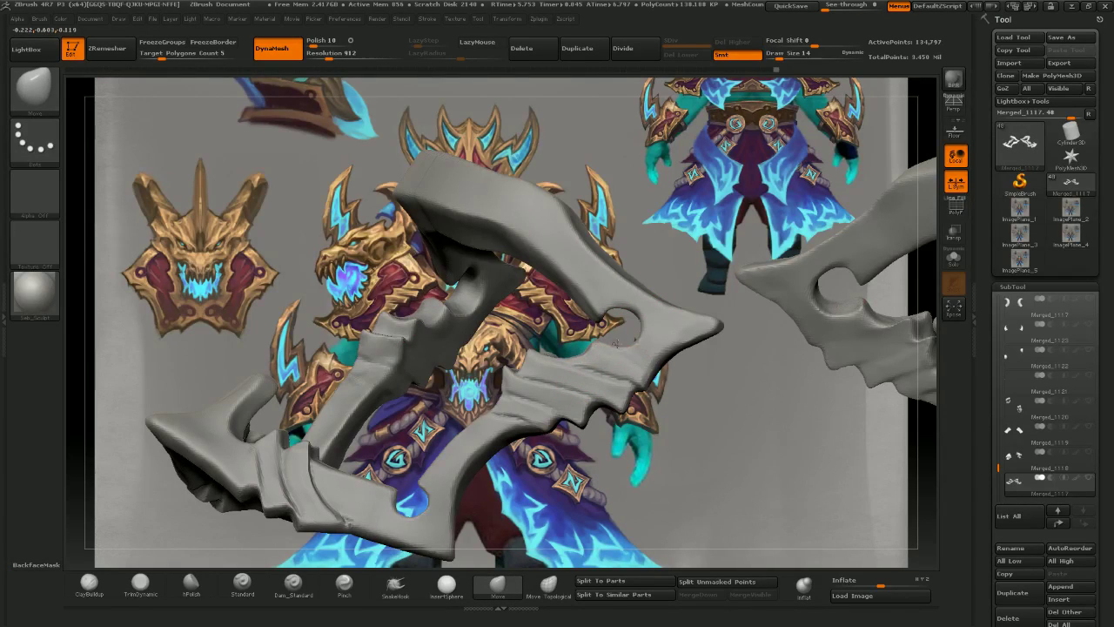
left_click_drag(646, 319, 627, 346)
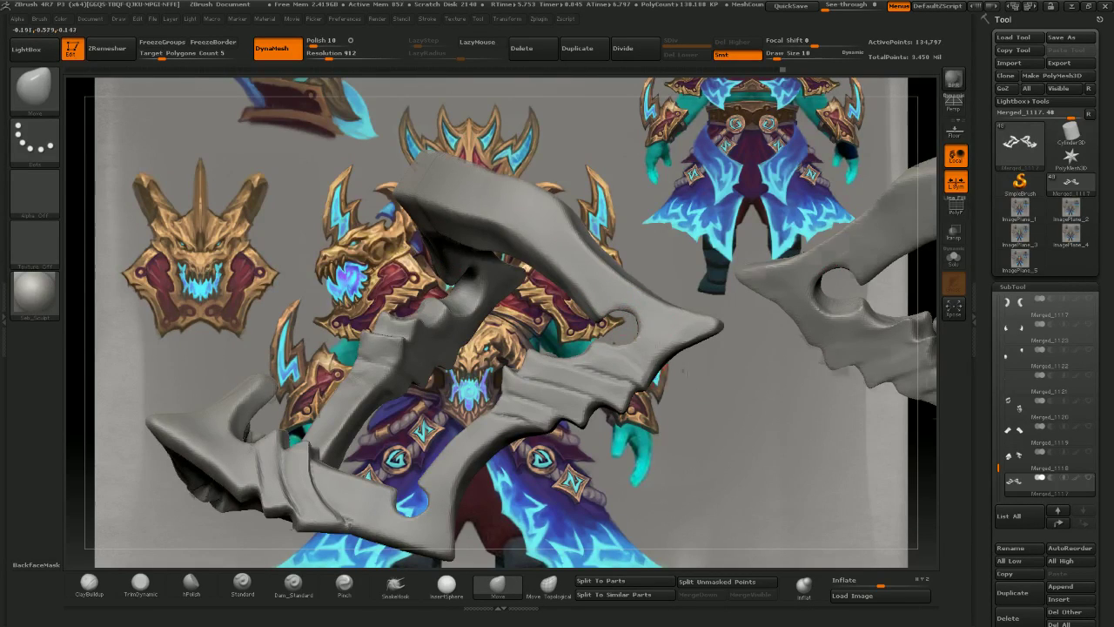
right_click_drag(602, 350, 573, 341)
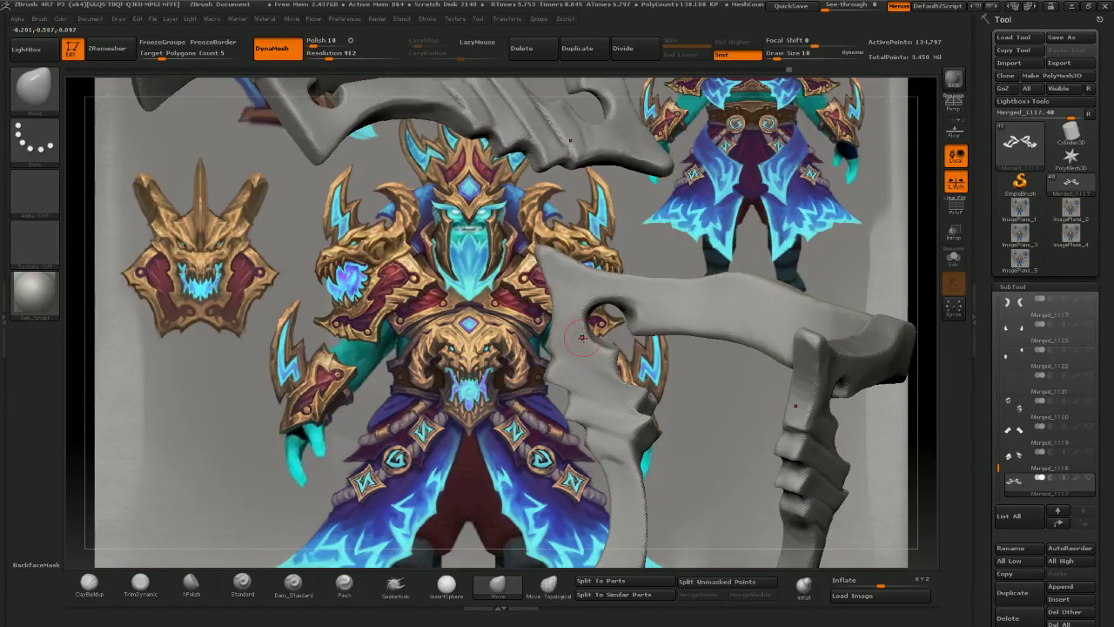
left_click_drag(620, 297, 627, 304)
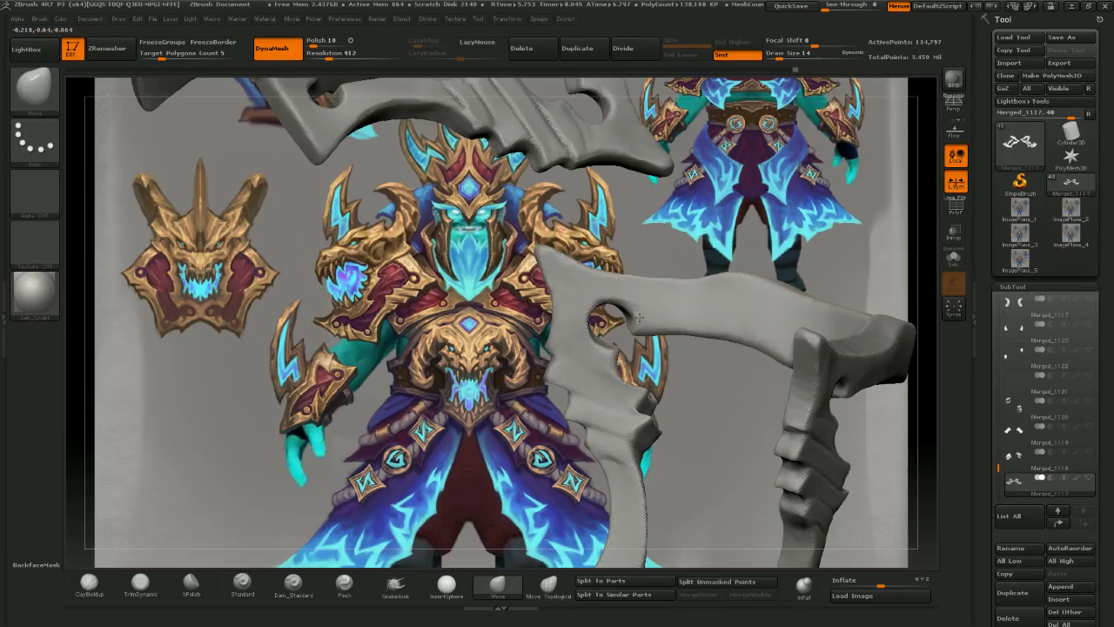
right_click_drag(642, 322, 656, 323)
left_click_drag(637, 324, 633, 327)
key("bracketleft")
right_click_drag(630, 337, 609, 351)
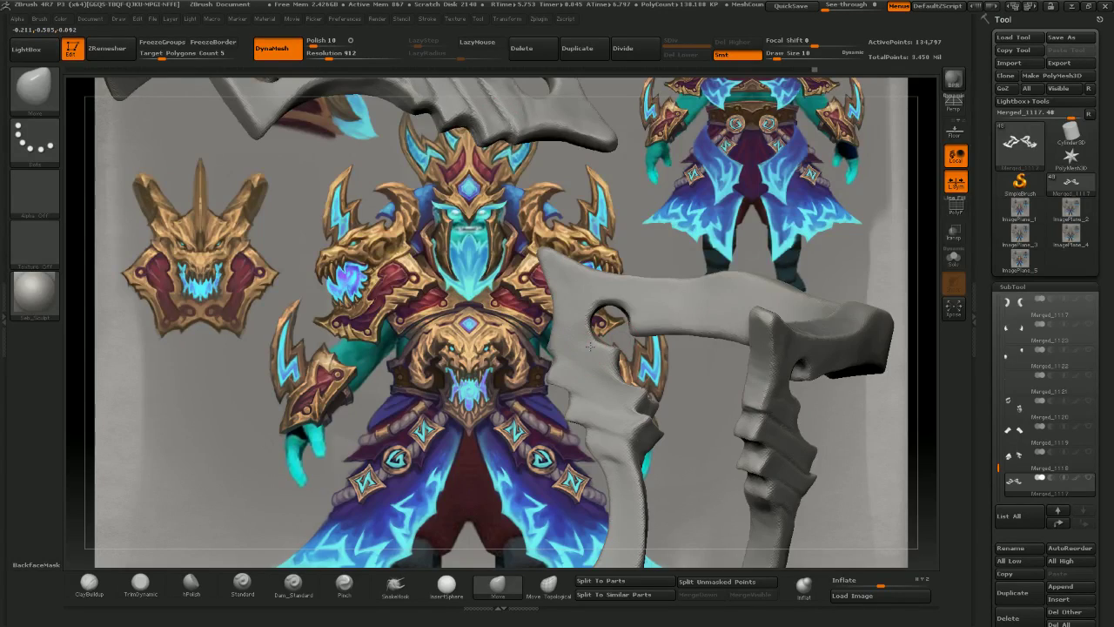
mouse_move(579, 279)
right_mouse_down()
mouse_move(669, 338)
mouse_move(655, 315)
mouse_move(614, 325)
mouse_move(654, 320)
mouse_move(708, 363)
mouse_move(684, 335)
mouse_move(694, 385)
mouse_move(654, 383)
mouse_move(633, 355)
mouse_move(600, 376)
mouse_move(639, 373)
mouse_move(628, 359)
right_mouse_up()
mouse_move(628, 358)
right_mouse_down("ctrl")
mouse_move(670, 402)
mouse_move(612, 374)
mouse_move(679, 428)
right_mouse_up("ctrl")
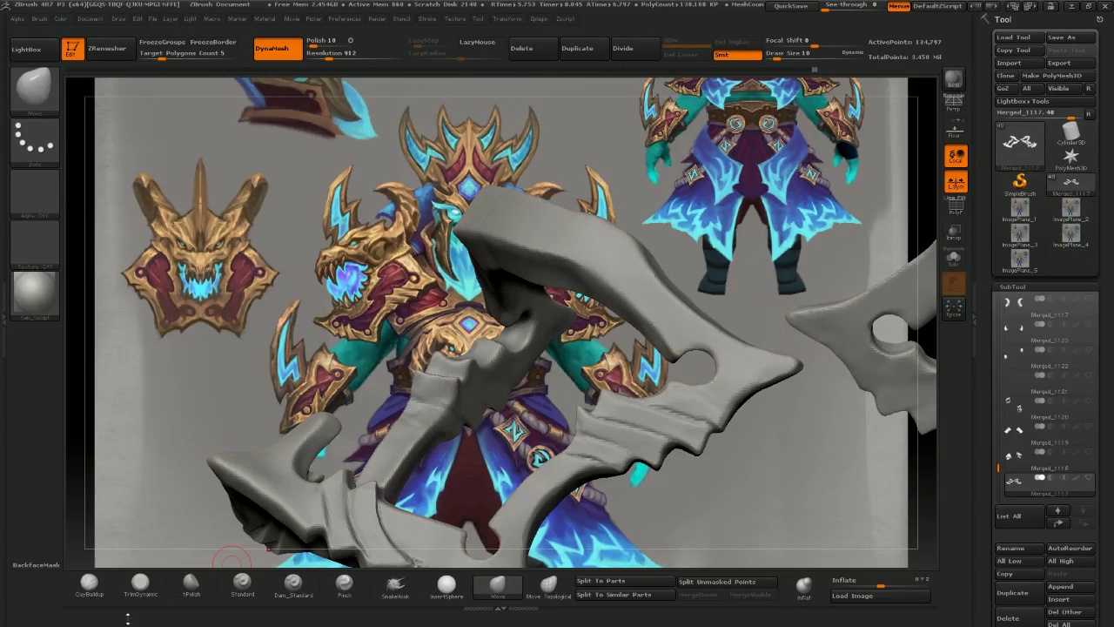
- Build up the edge of the band nearest the round hole with a small ClayBuildup brush and flatten it with hPolish
left_click(140, 580)
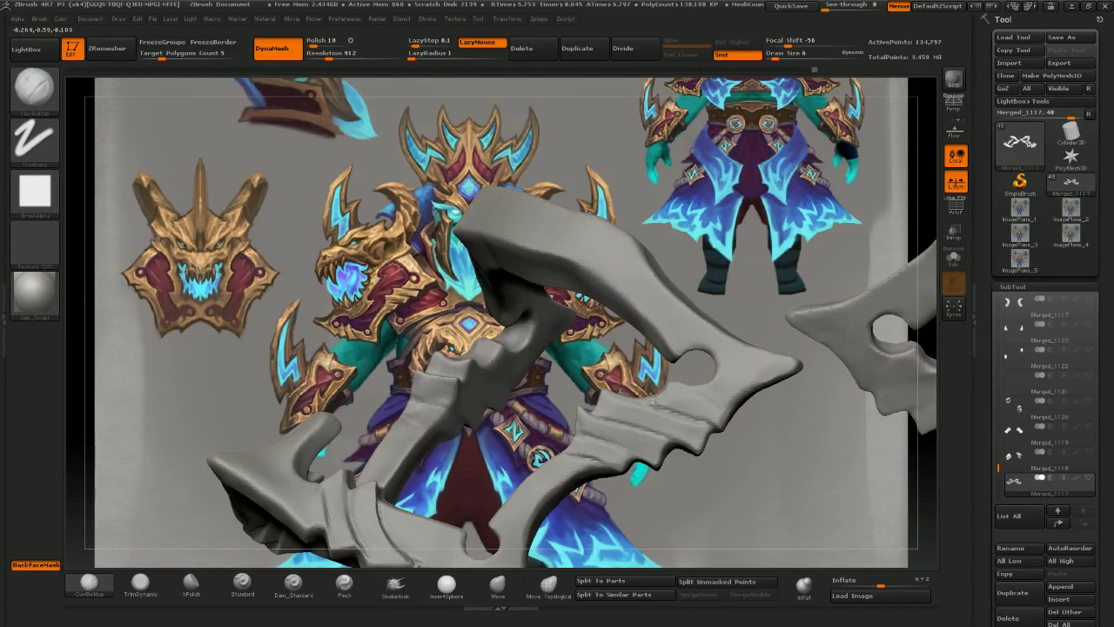
left_click_drag(654, 401, 717, 420)
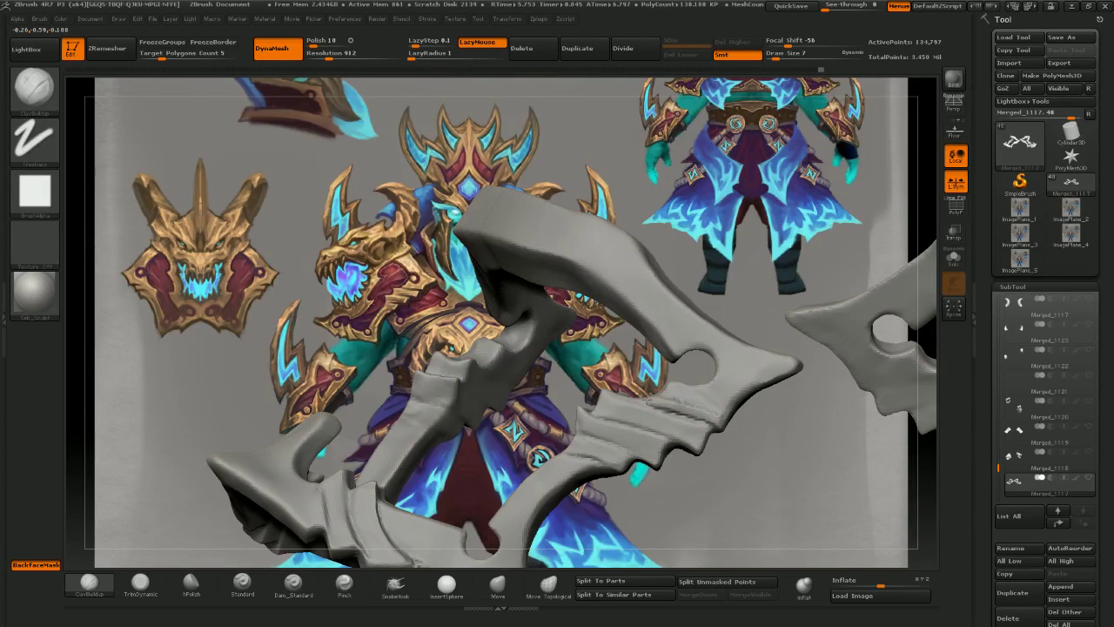
left_click_drag(649, 401, 719, 415)
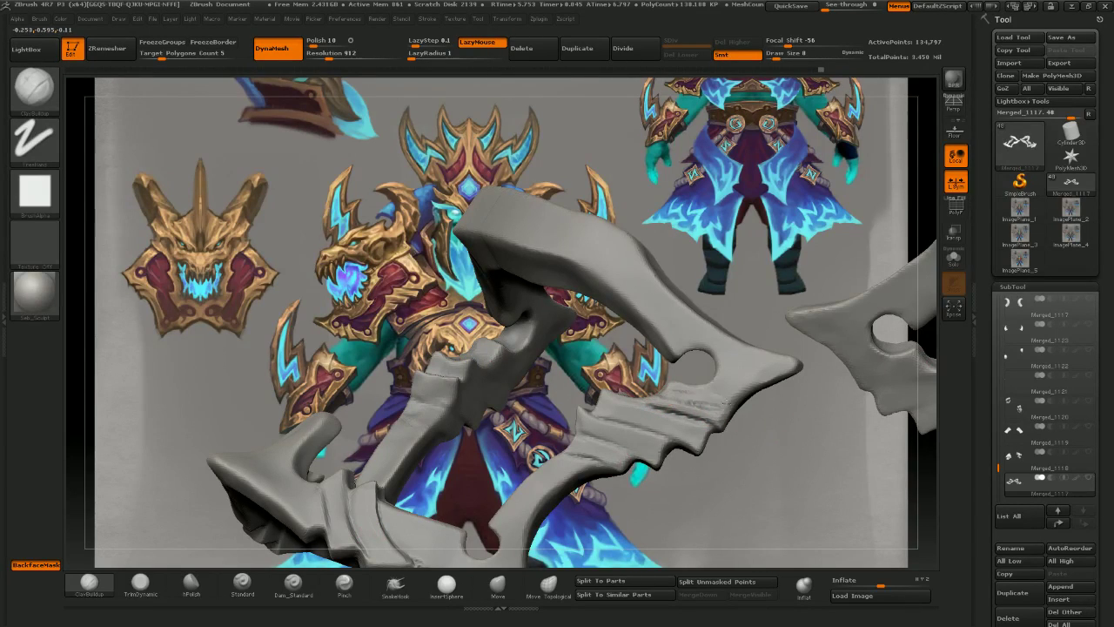
left_click(180, 586)
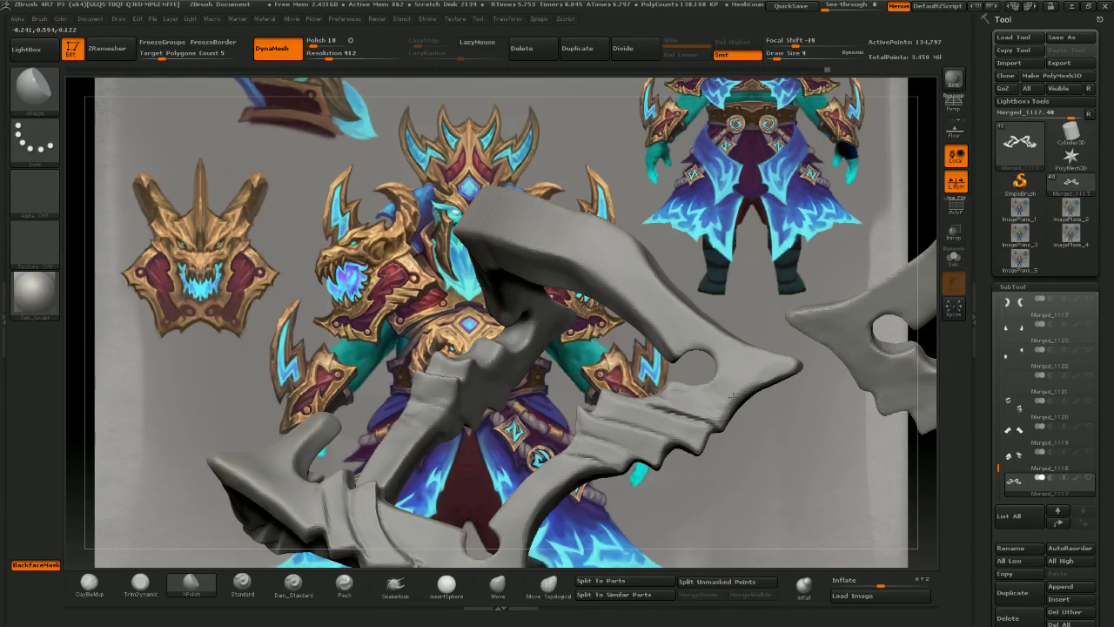
- Build up ridges across the remaining stepped bands with ClayBuildup, reducing Draw Size from 14 to 8
left_click(90, 583)
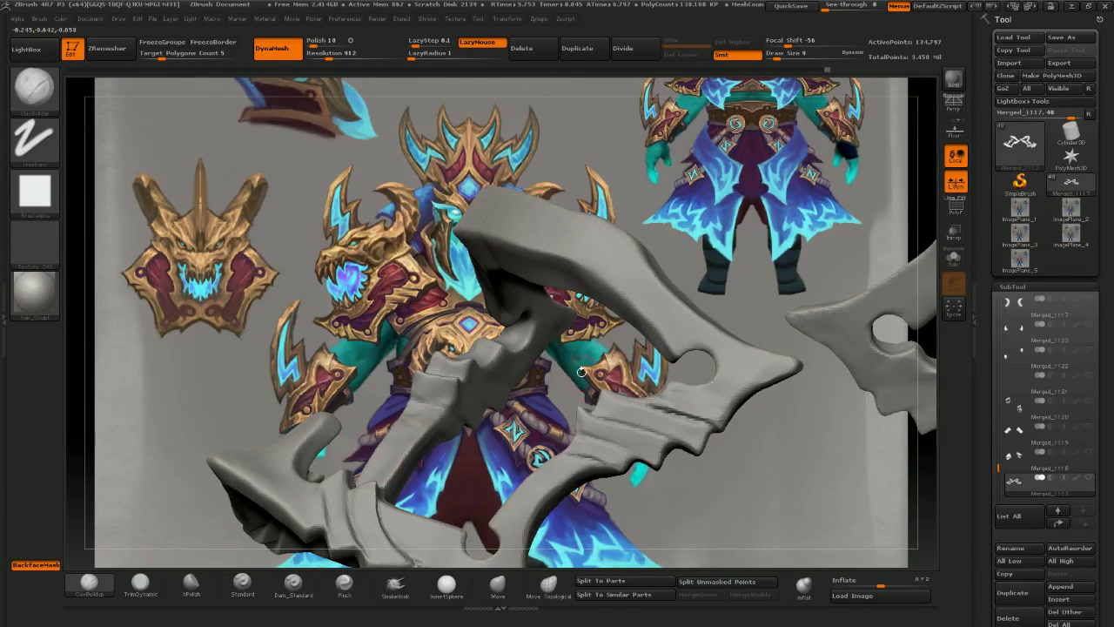
mouse_move(685, 433)
left_mouse_down()
mouse_move(668, 425)
mouse_move(676, 427)
left_mouse_up()
left_click_drag(581, 424, 636, 435)
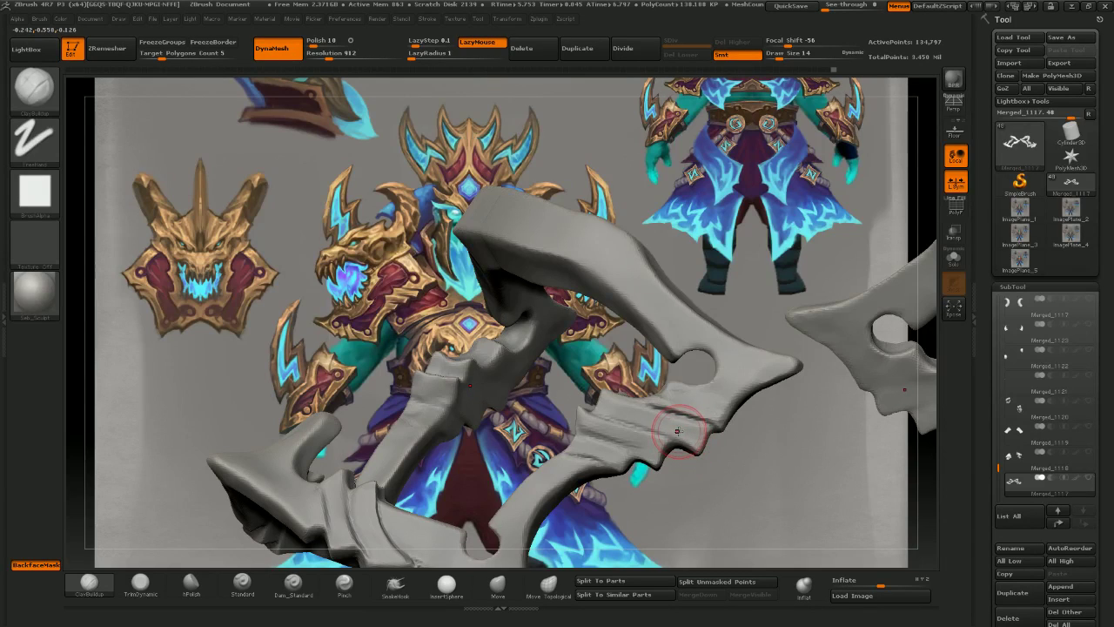
key("[")
mouse_move(696, 440)
left_mouse_down()
mouse_move(625, 412)
mouse_move(604, 413)
mouse_move(600, 426)
left_mouse_up()
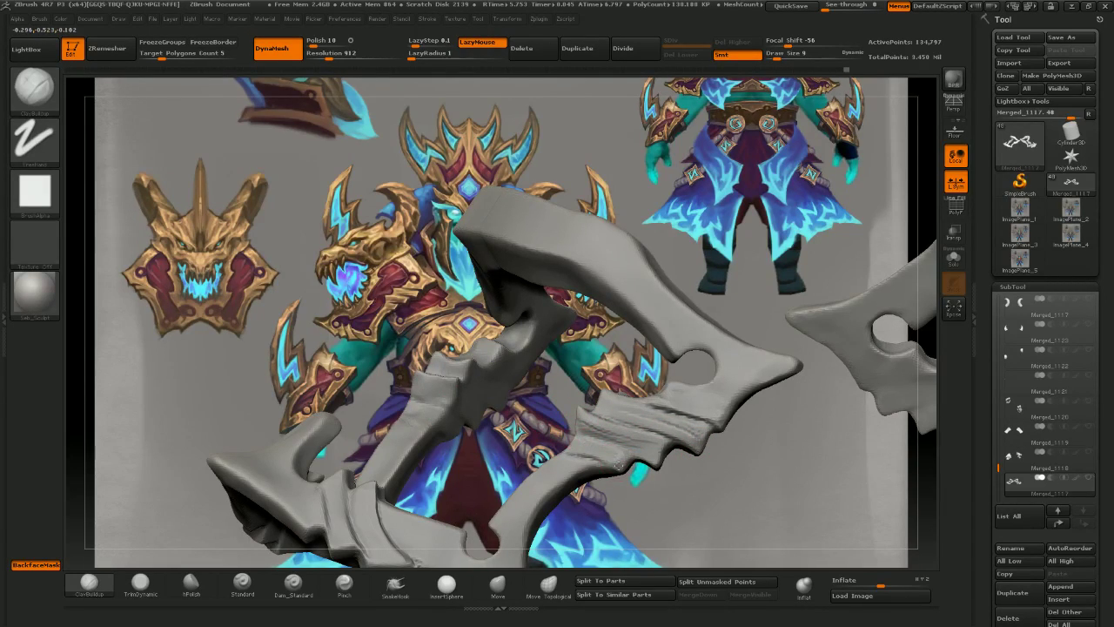
- Build up the innermost ridge of the stepped bands with ClayBuildup and flatten it with TrimDynamic
left_click_drag(618, 466, 592, 452)
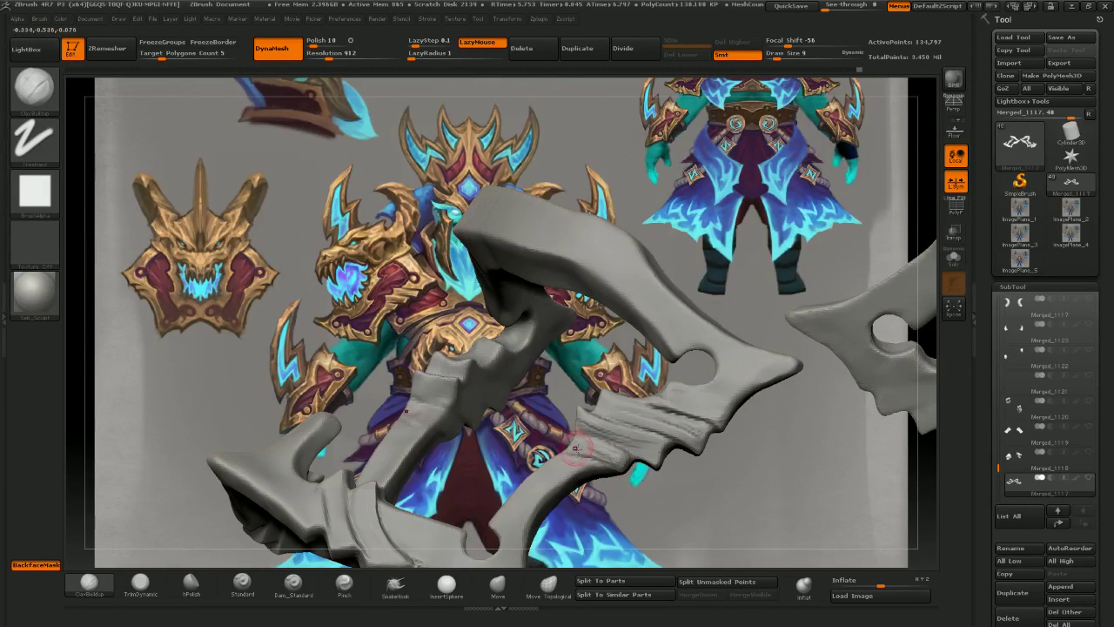
left_click(140, 583)
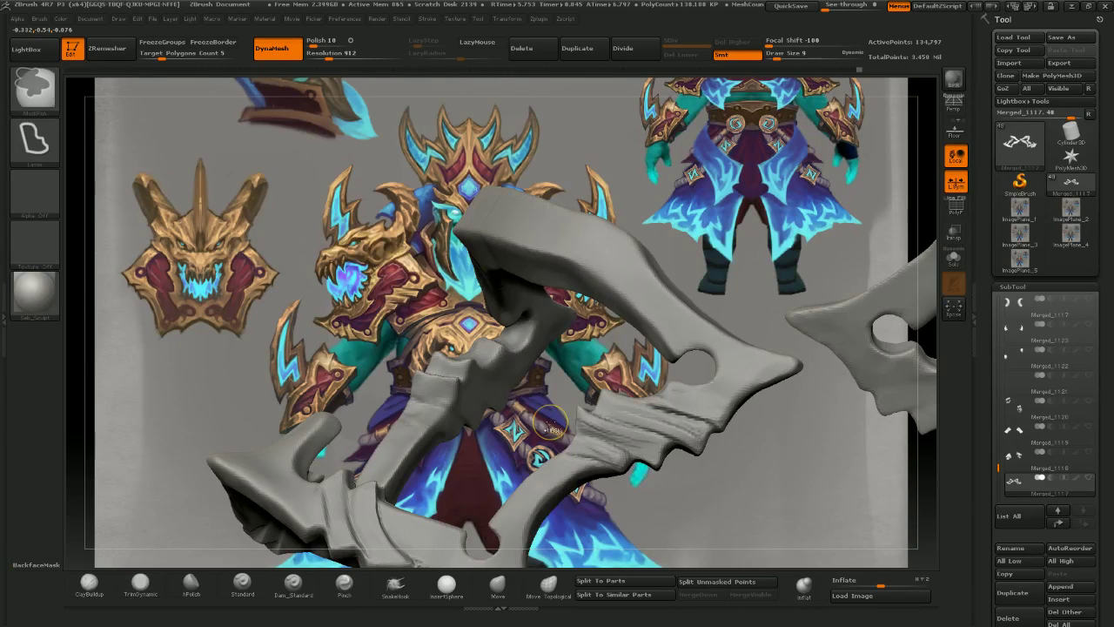
mouse_move(592, 455)
left_mouse_down()
mouse_move(610, 452)
mouse_move(688, 498)
mouse_move(637, 484)
left_mouse_up()
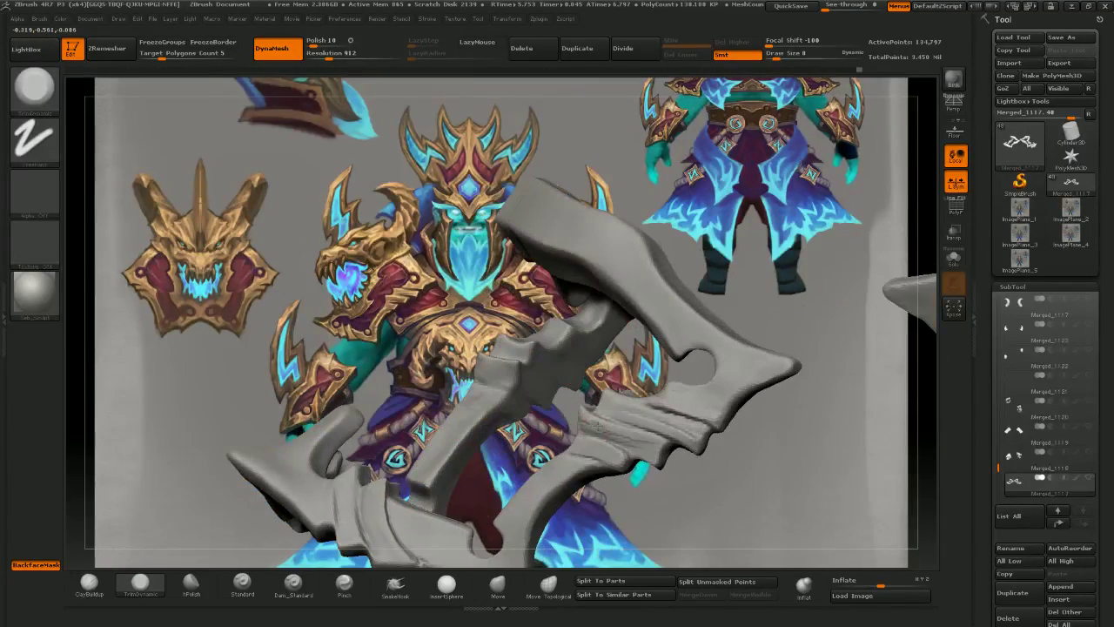
left_click_drag(773, 463, 739, 465)
mouse_move(672, 426)
left_mouse_down()
mouse_move(705, 438)
mouse_move(694, 453)
mouse_move(703, 414)
mouse_move(703, 484)
mouse_move(727, 498)
left_mouse_up()
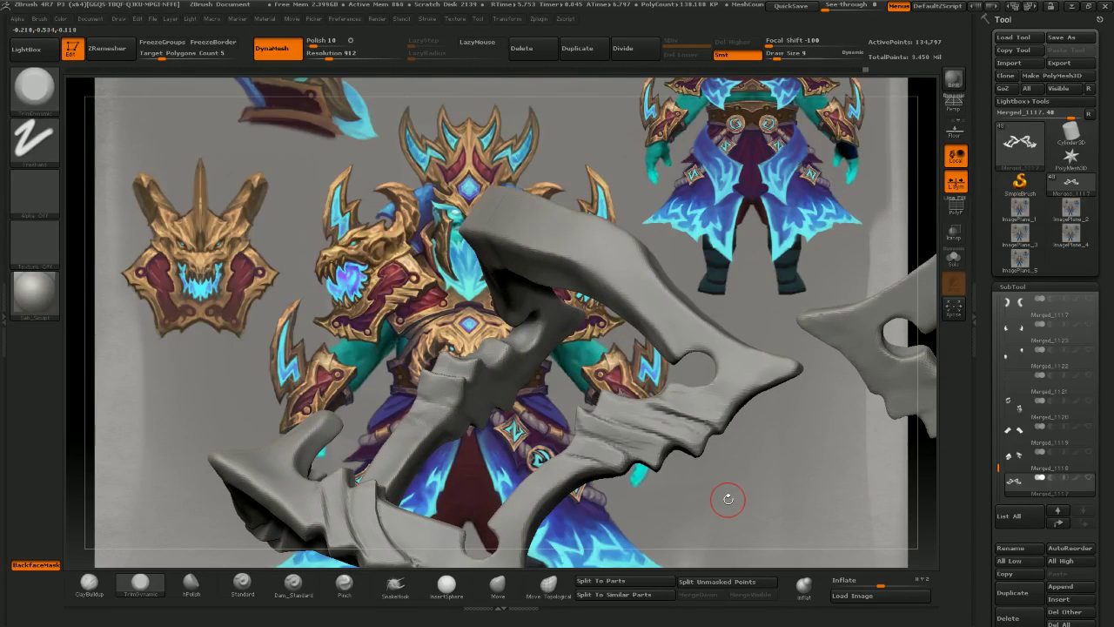
- Show all subtools and examine the full armored character from the front and back
mouse_move(754, 452)
right_mouse_down("ctrl")
mouse_move(755, 435)
mouse_move(695, 372)
right_mouse_up("ctrl")
right_click_drag(694, 373, 699, 391)
left_click(1087, 477)
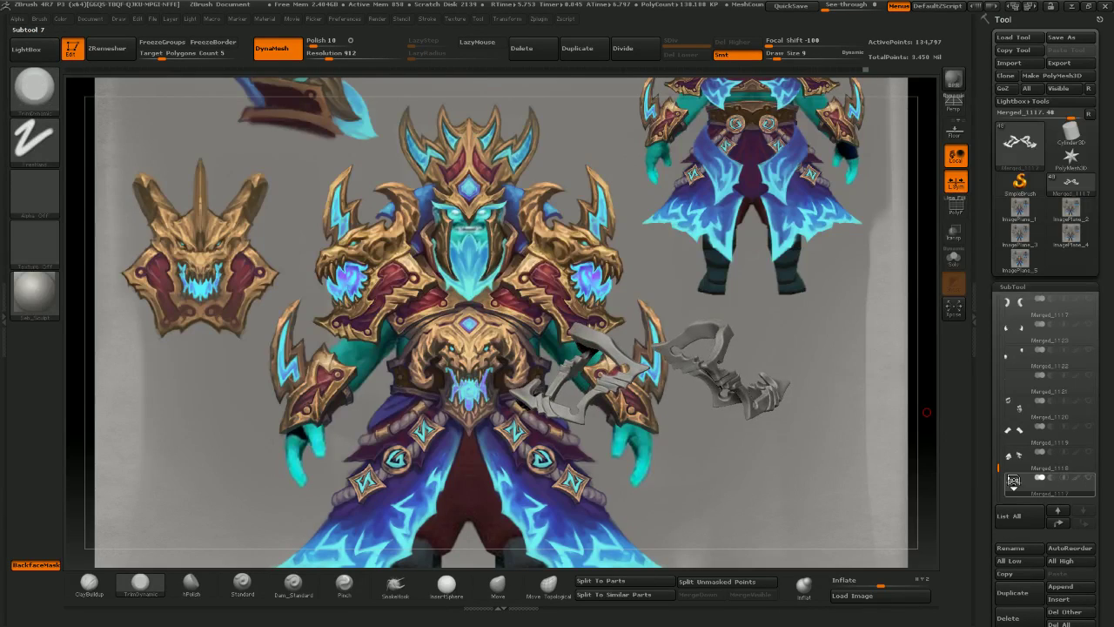
mouse_move(748, 423)
right_mouse_down()
mouse_move(718, 422)
mouse_move(740, 420)
mouse_move(684, 371)
mouse_move(683, 346)
mouse_move(735, 370)
right_mouse_up()
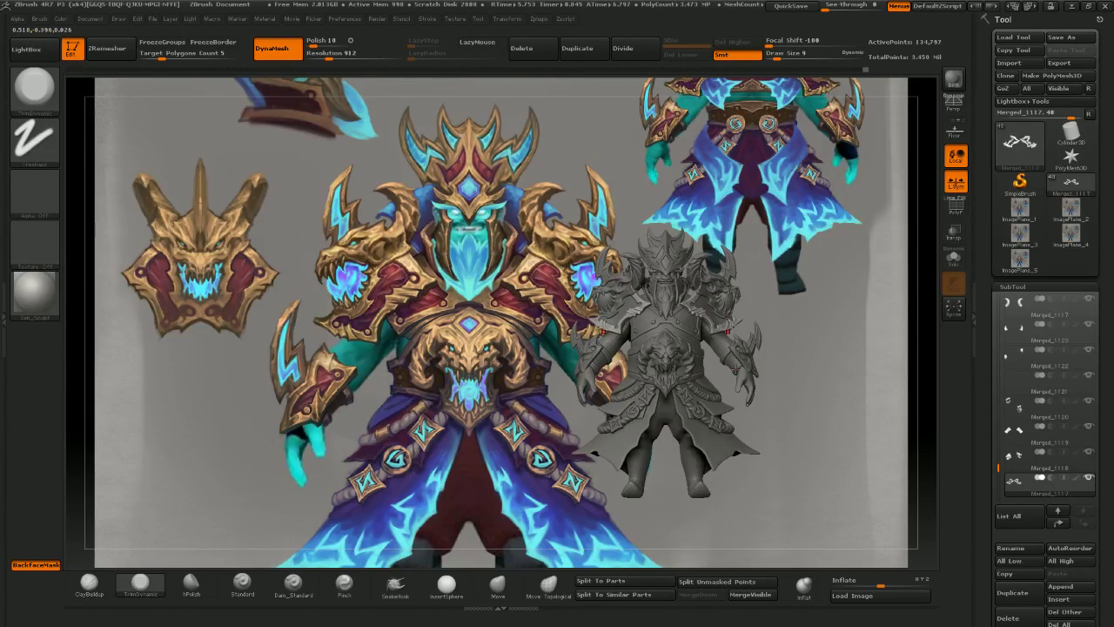
mouse_move(736, 373)
right_mouse_down("ctrl")
mouse_move(783, 389)
mouse_move(707, 311)
mouse_move(720, 318)
right_mouse_up("ctrl")
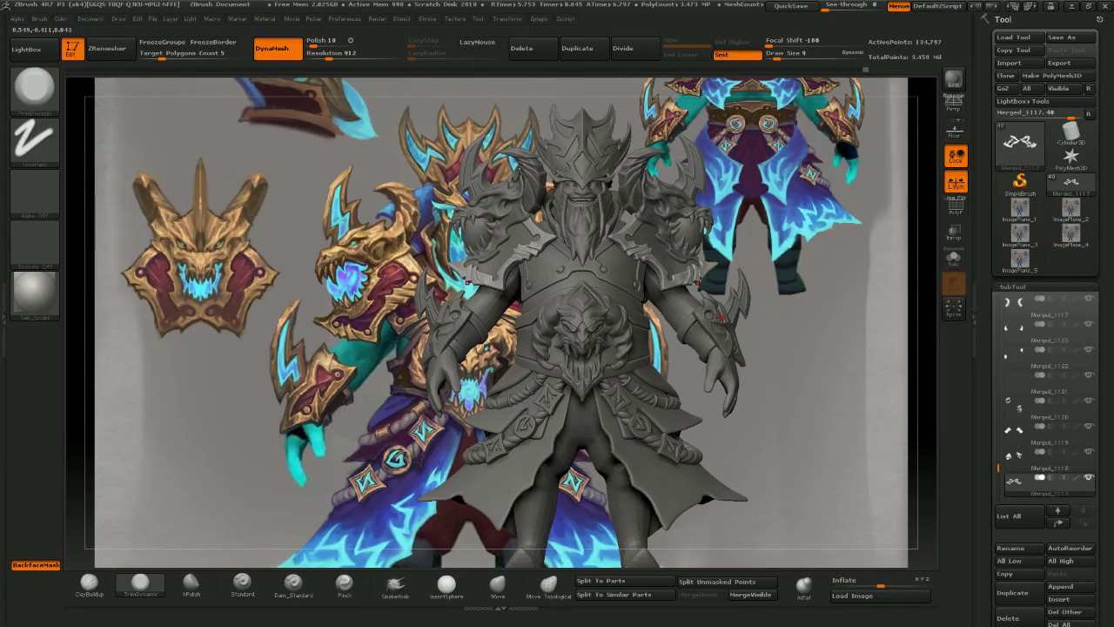
left_click_drag(770, 348, 929, 402)
left_click_drag(496, 306, 710, 307)
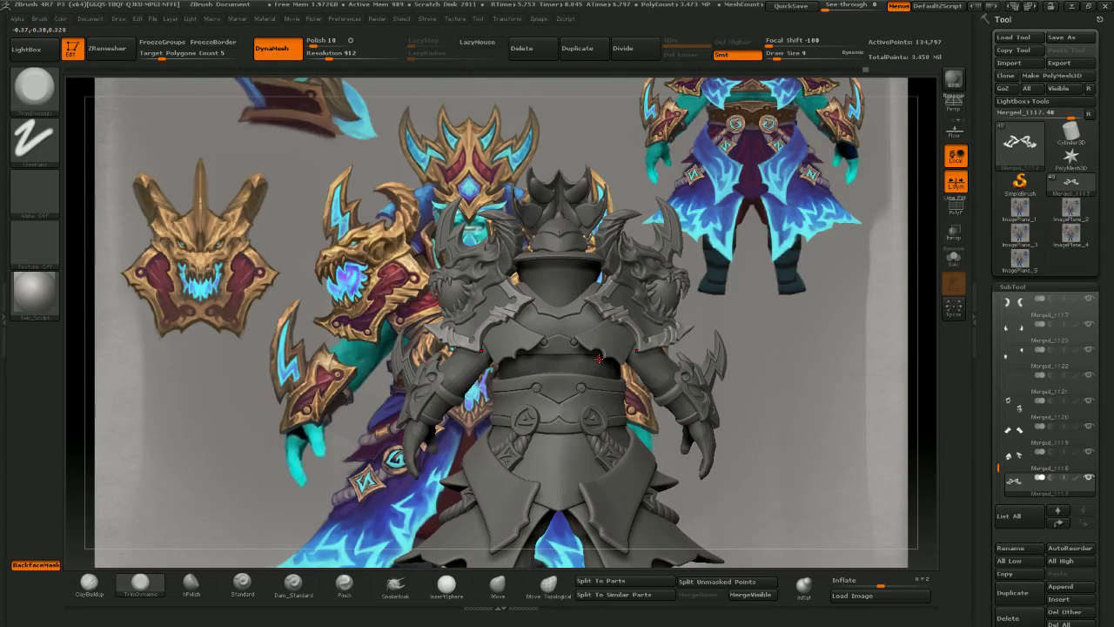
left_click_drag(677, 358, 481, 364)
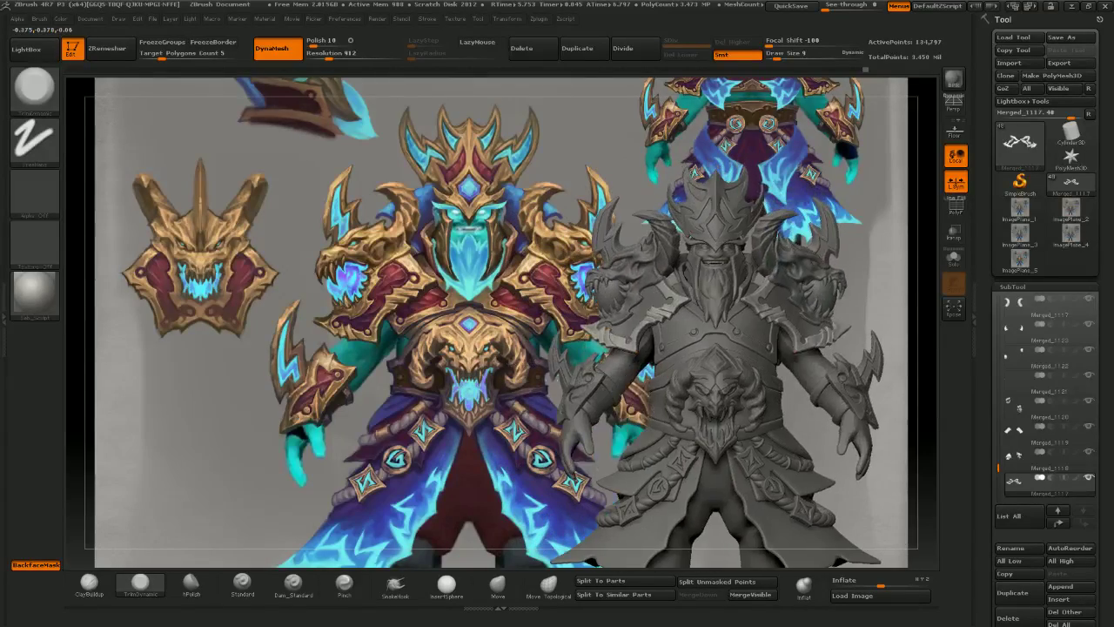
mouse_move(668, 376)
left_mouse_down("alt")
mouse_move(484, 382)
mouse_move(582, 380)
mouse_move(554, 380)
left_mouse_up("alt")
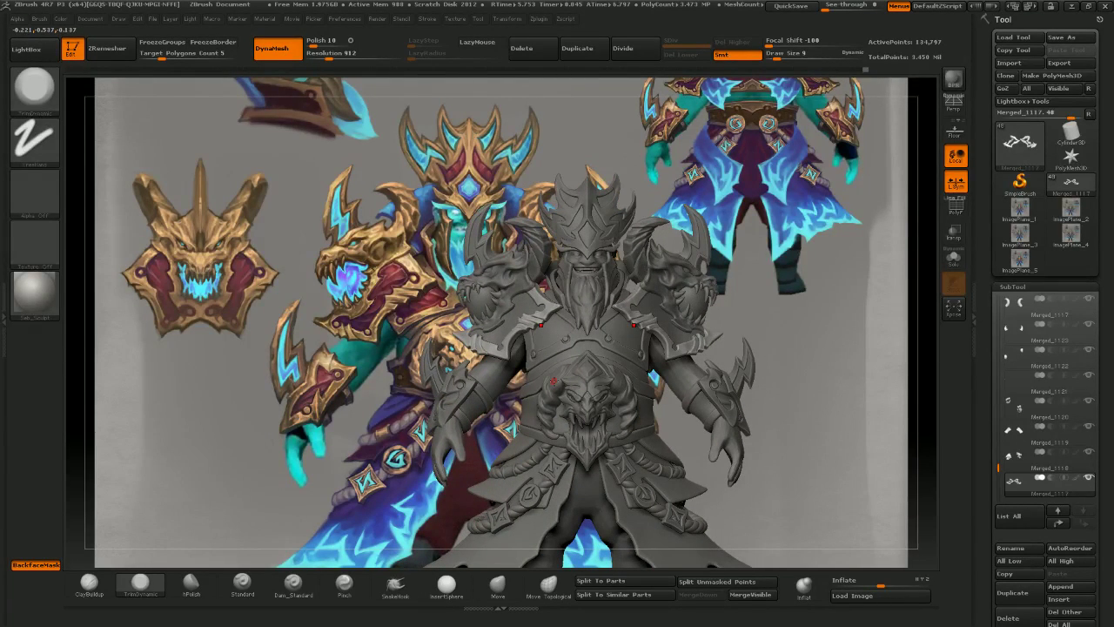
- Select the lightning-blade forearm bracer, hide the other subtools and show the body mesh again for reference
left_click(627, 379, "alt")
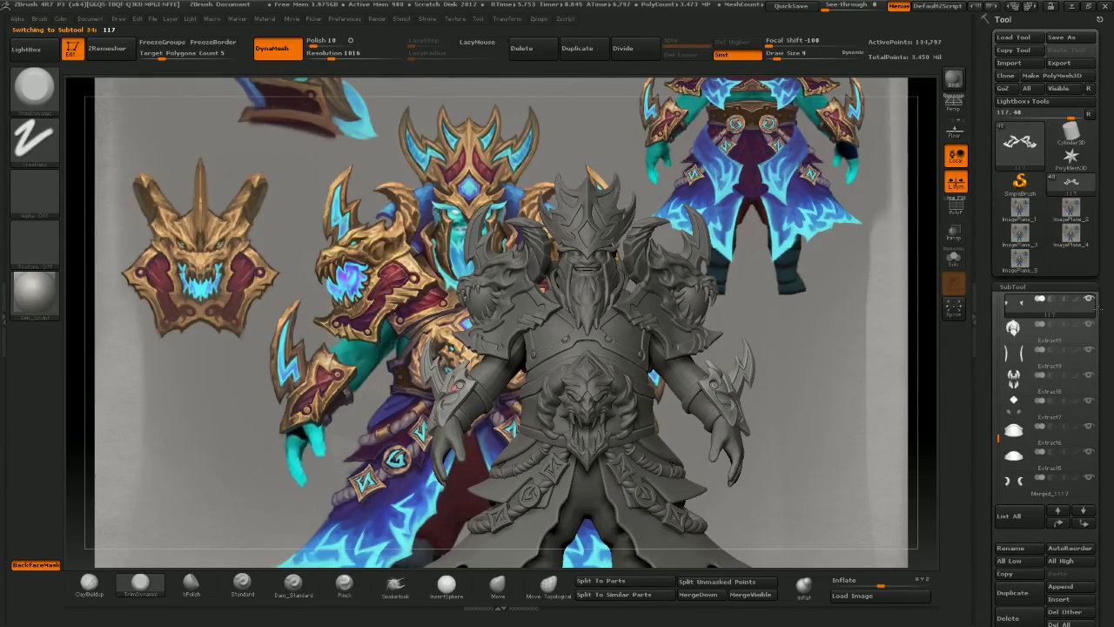
left_click(1089, 300)
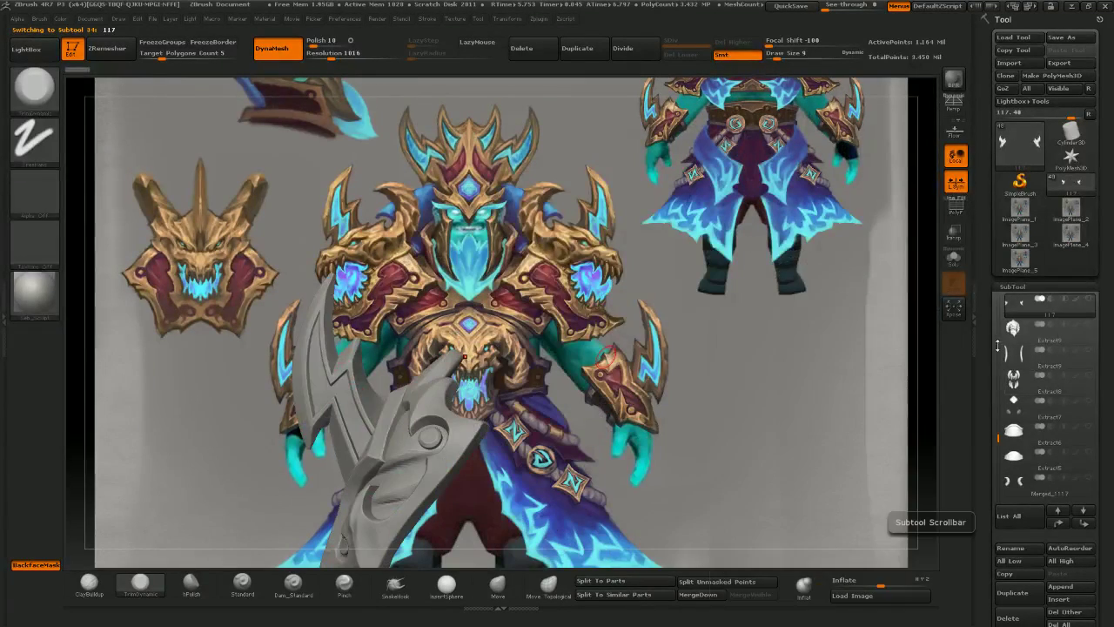
left_click_drag(998, 438, 999, 298)
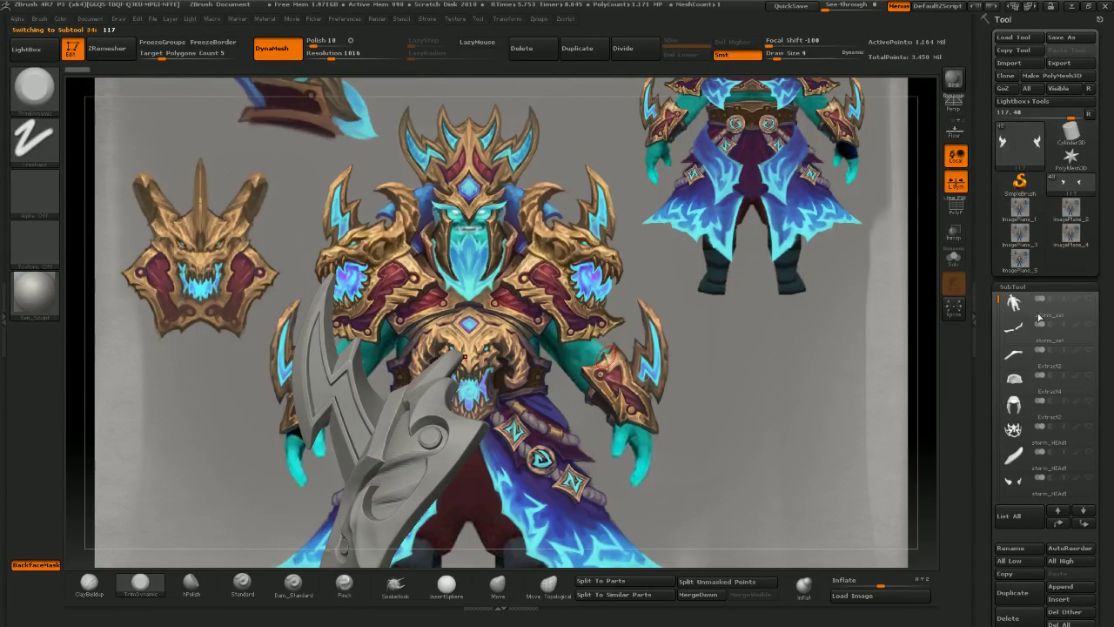
left_click(1089, 300)
- Isolate the lightning blade's polygroup on the bracer and split the hidden bracer plate into its own subtool
left_click_drag(626, 397, 811, 275, "alt")
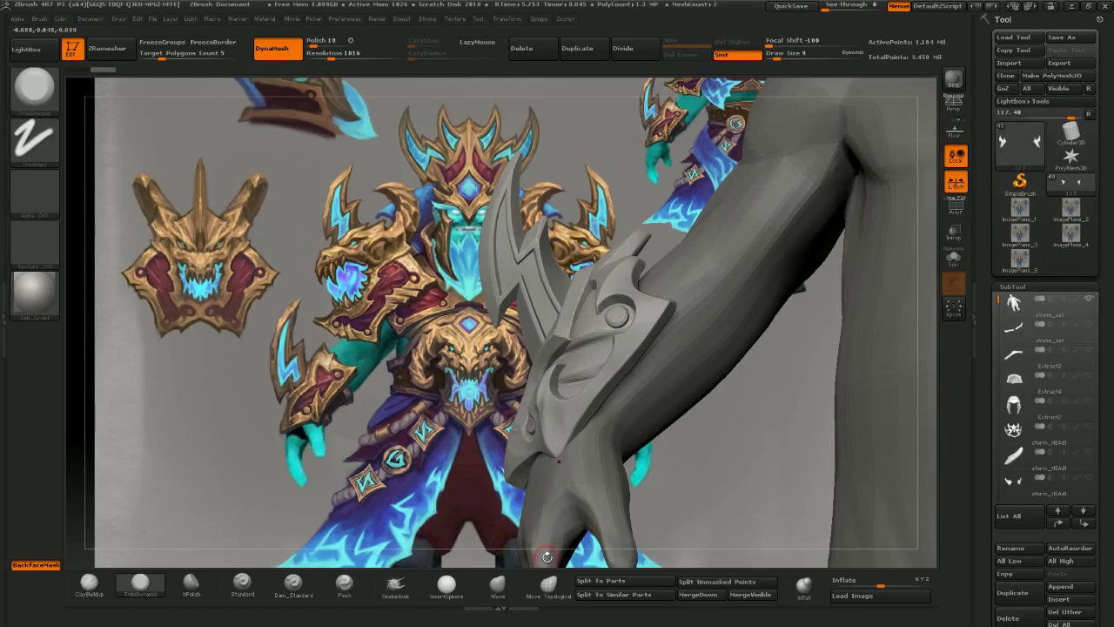
left_click(497, 585)
left_click_drag(445, 378, 514, 374)
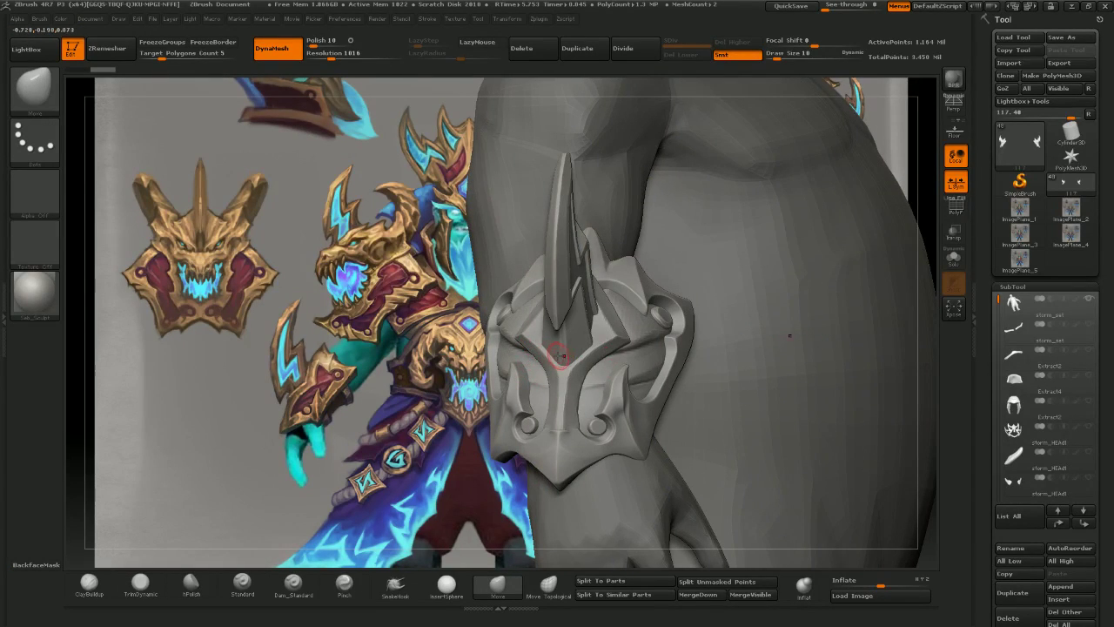
left_click_drag(490, 338, 461, 334)
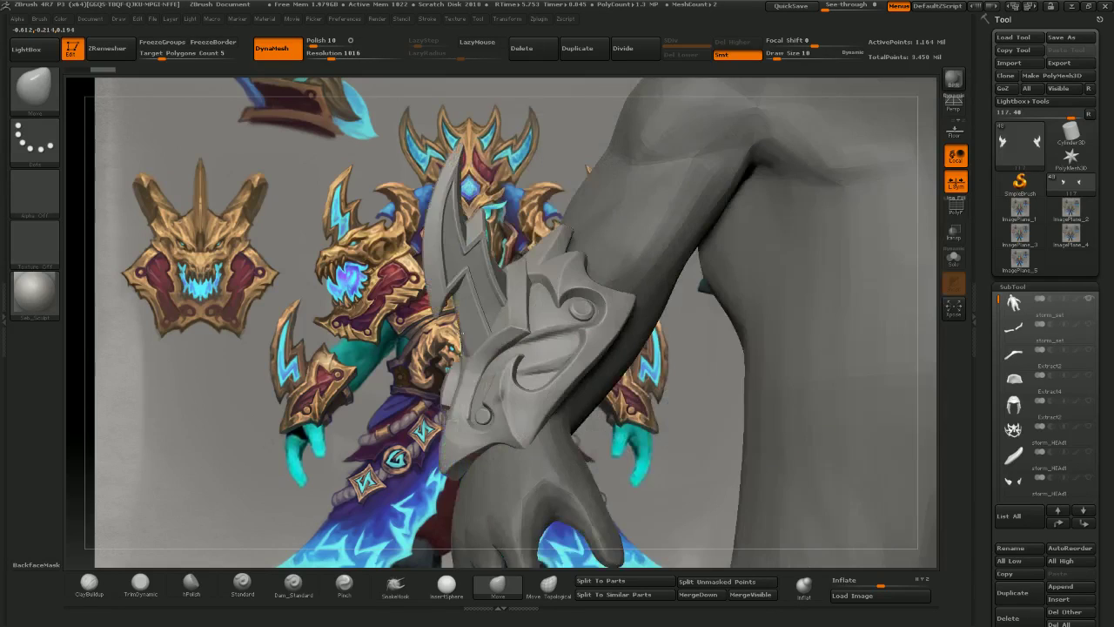
right_click_drag(461, 334, 459, 334)
right_click_drag(596, 343, 663, 350, "alt")
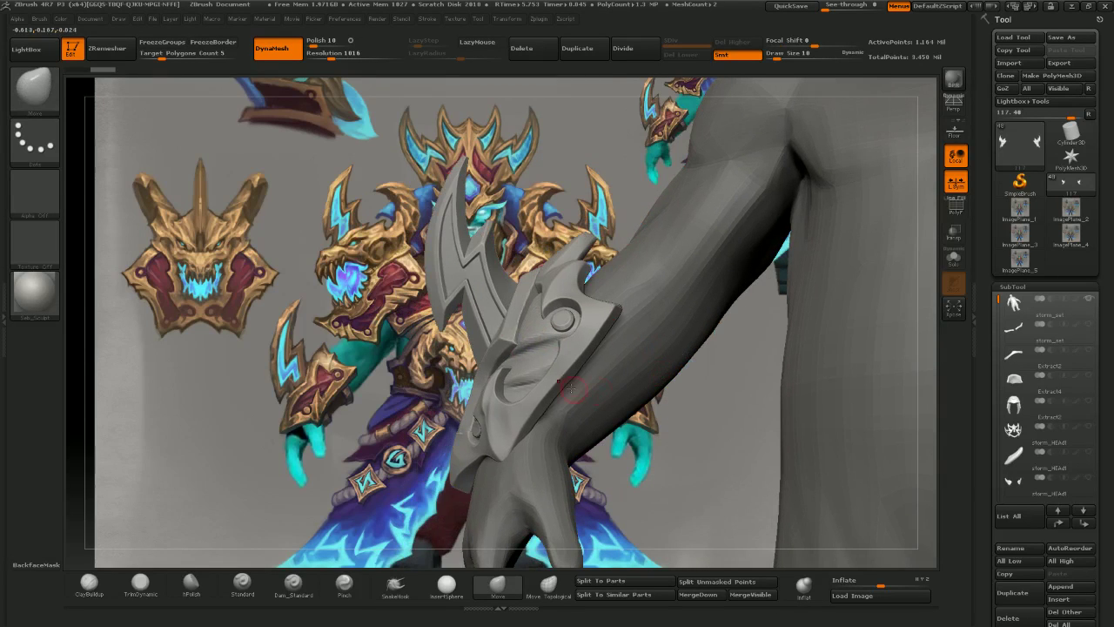
left_click(480, 265, "ctrl+shift")
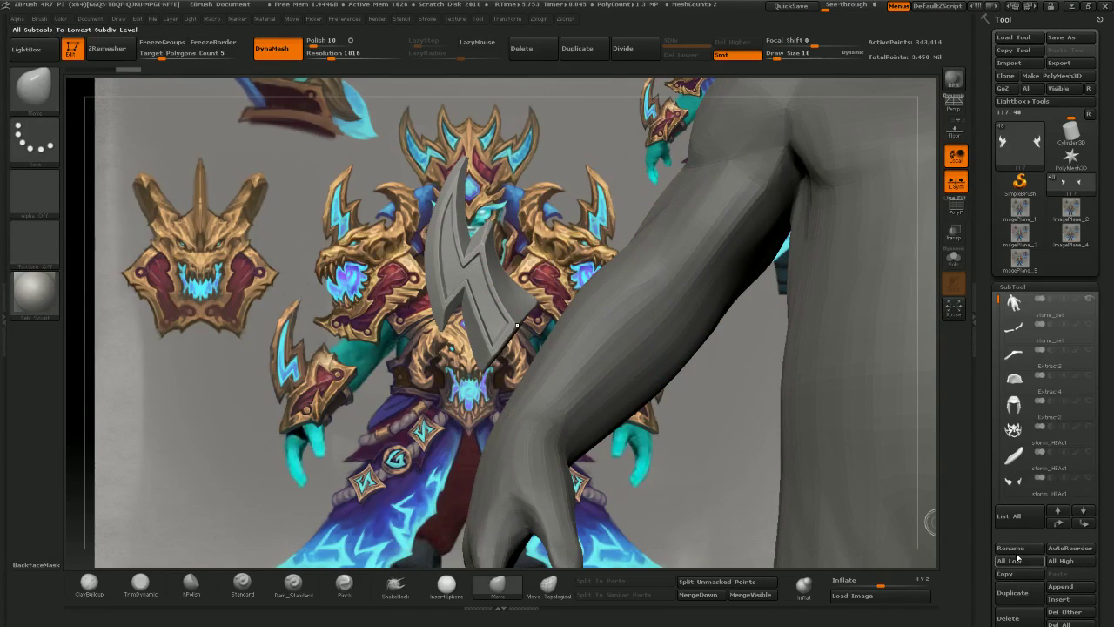
left_click_drag(1109, 574, 1110, 549)
scroll(1110, 548, "down", 2)
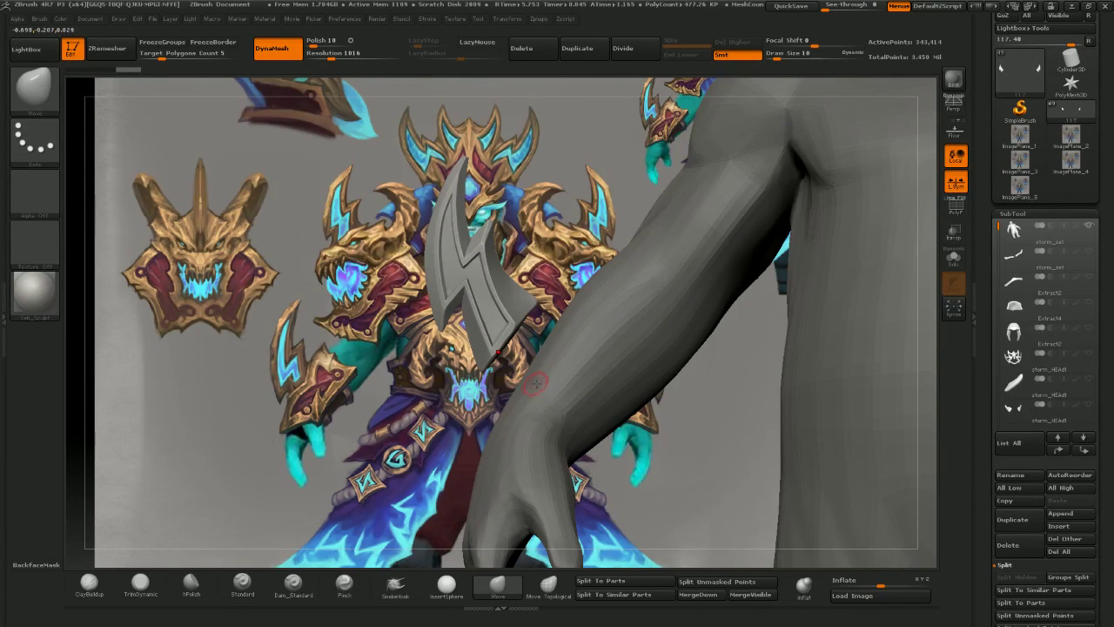
- Show the split-off bracer plate and make it the active subtool in place of the lightning blade
left_click_drag(999, 228, 1000, 340)
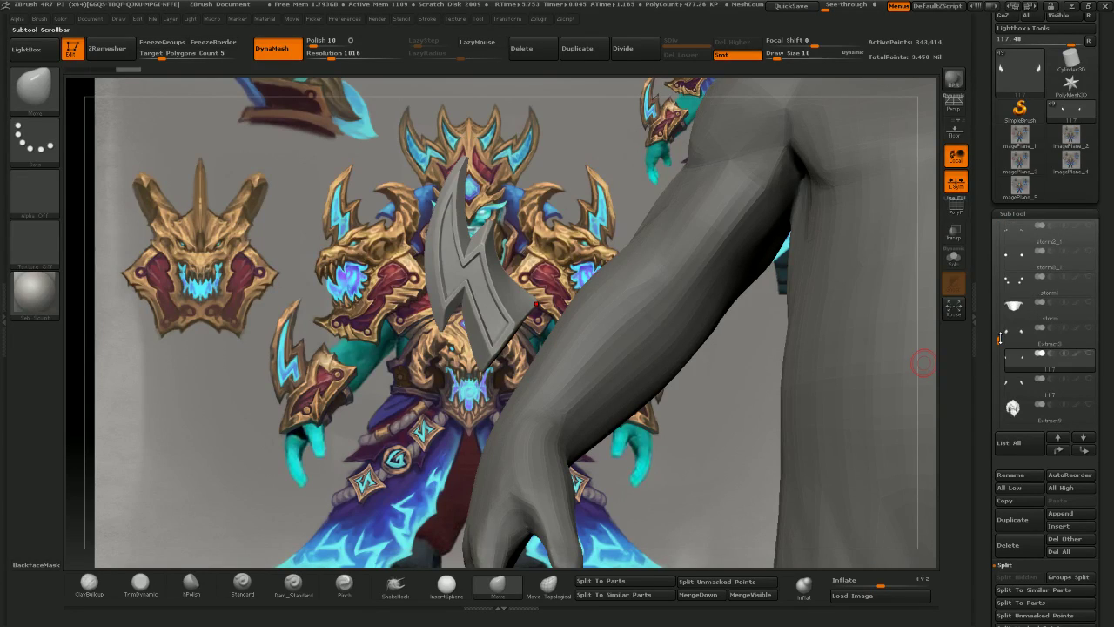
left_click(1089, 380)
left_click(554, 326, "alt")
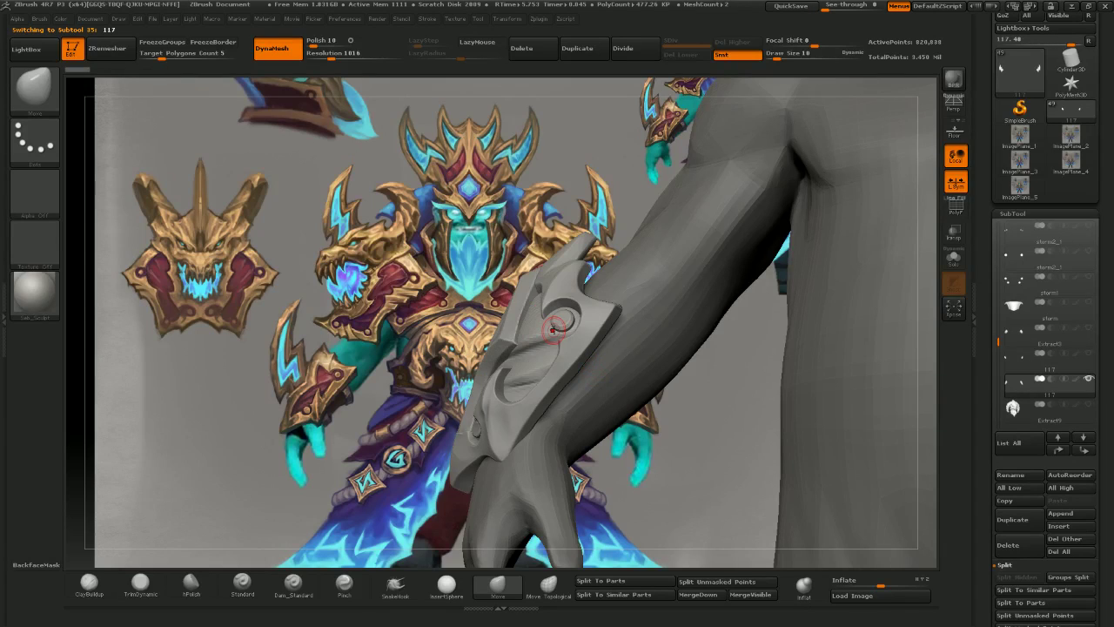
- Reshape the upper ridge of the bracer plate with the Move brush, starting at Draw Size 34
key("bracketright")
key("bracketright")
key("bracketright")
right_click_drag(498, 341, 515, 341)
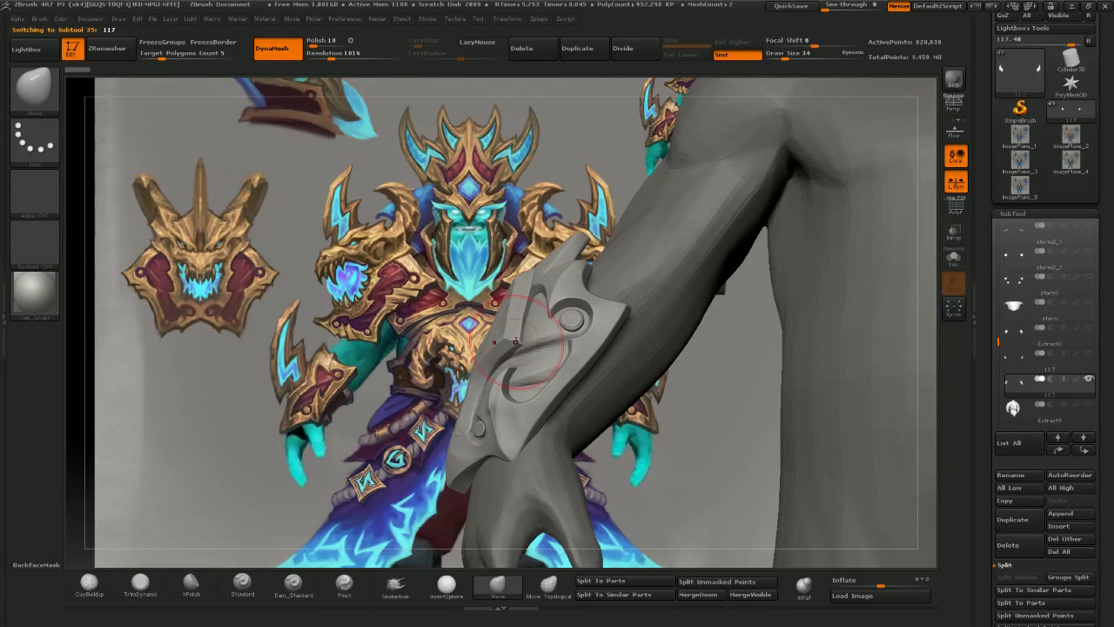
left_click_drag(515, 341, 520, 341)
right_click_drag(514, 316, 522, 314)
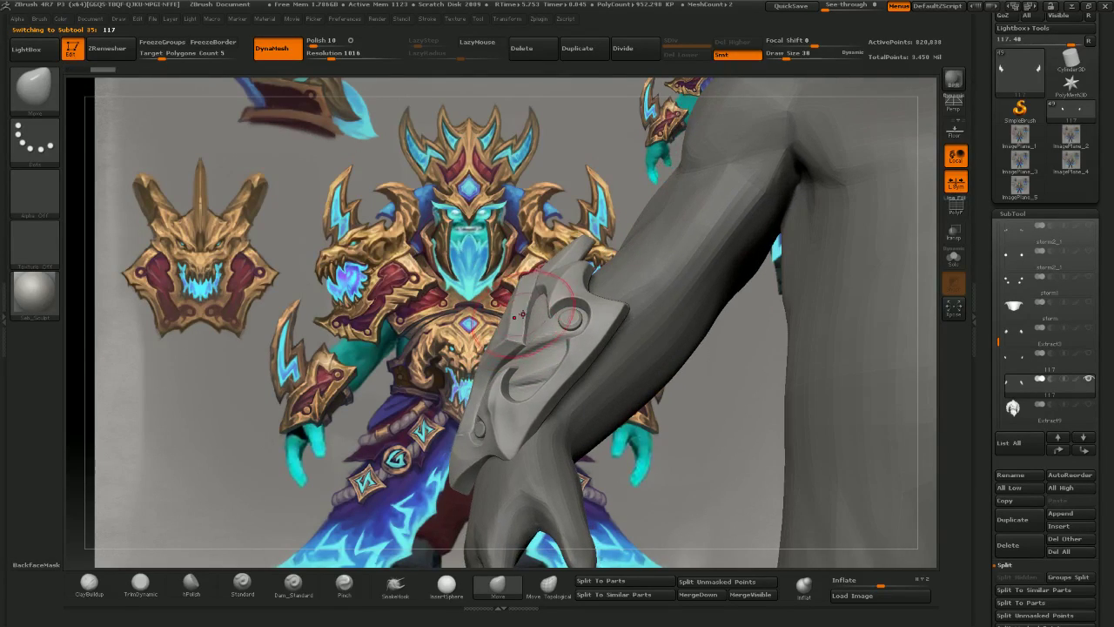
key("bracketright")
left_click_drag(532, 311, 548, 304)
- Push the bracer's ornamented side outward around the forearm with the Move brush at Draw Sizes 54 and 66
mouse_move(548, 304)
right_mouse_down()
mouse_move(479, 307)
mouse_move(535, 319)
right_mouse_up()
key("bracketright")
key("bracketright")
key("bracketright")
left_click_drag(546, 322, 551, 336)
right_click_drag(544, 327, 553, 322)
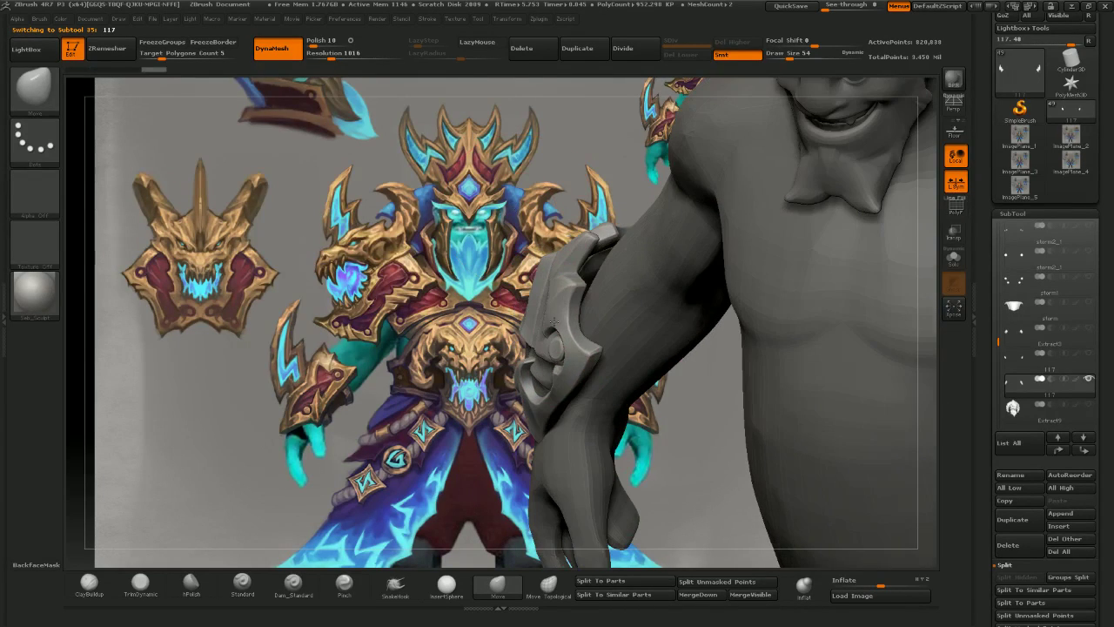
key("bracketright")
key("bracketright")
key("bracketright")
left_click_drag(567, 363, 576, 362)
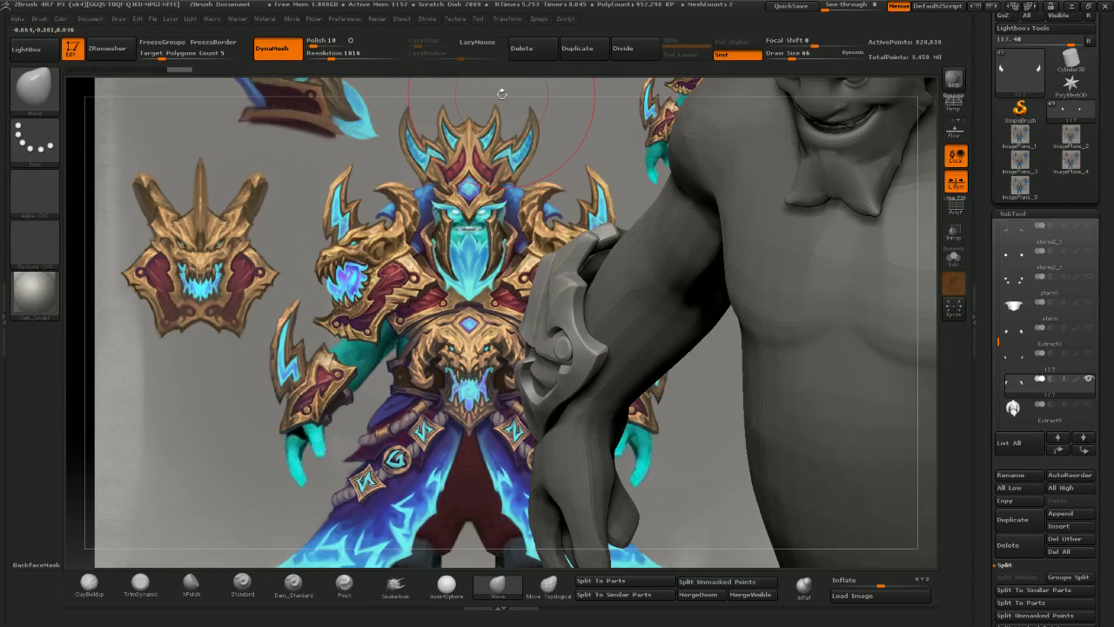
- Adjust the bracer's side edges near the wrist with the Move brush at Draw Sizes 66 and 54
left_click_drag(497, 216, 601, 233)
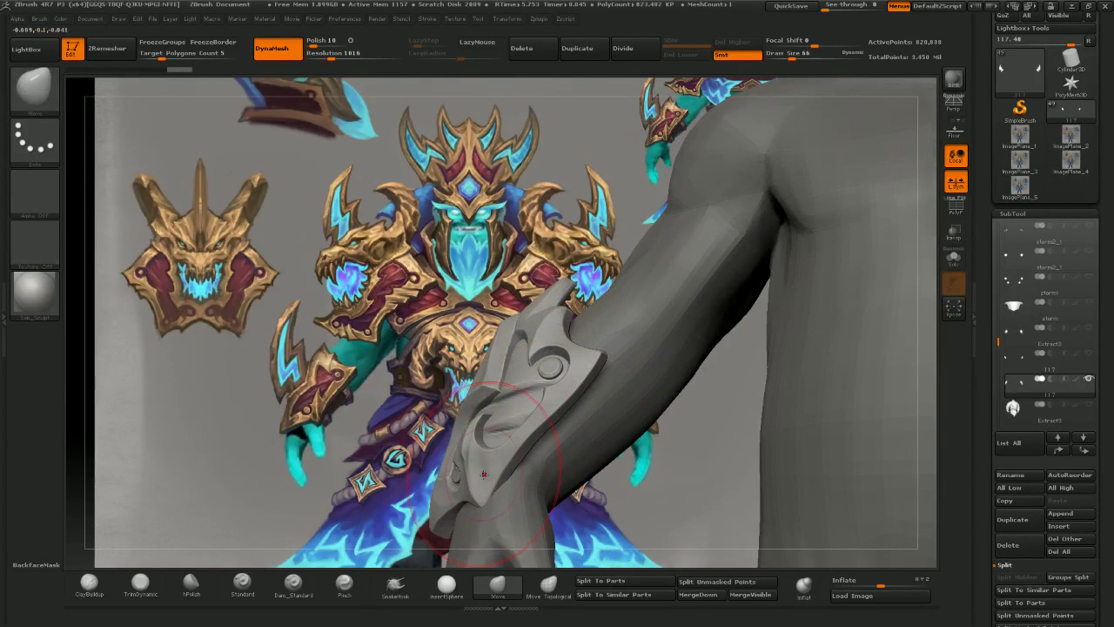
right_click_drag(494, 521, 612, 386)
left_click_drag(612, 386, 604, 380)
right_click_drag(563, 383, 619, 376)
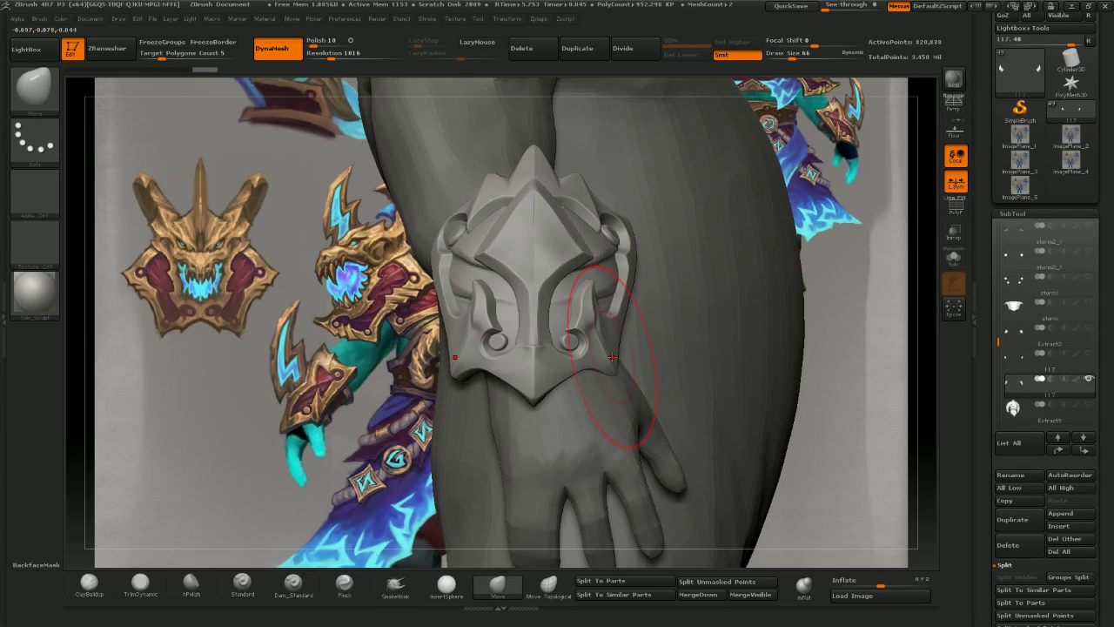
key("[")
left_click_drag(448, 345, 454, 341)
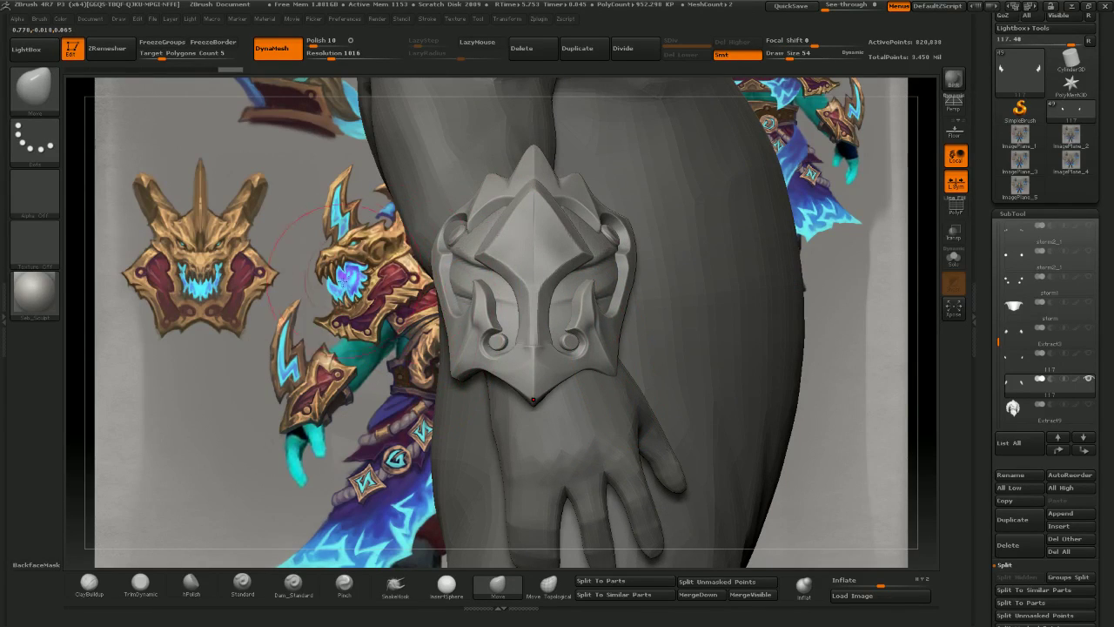
- Reposition the bracer's elbow-side edges along the forearm with the Move brush at Draw Sizes 54 and 58
mouse_move(684, 194)
right_mouse_down()
mouse_move(613, 233)
mouse_move(581, 231)
right_mouse_up()
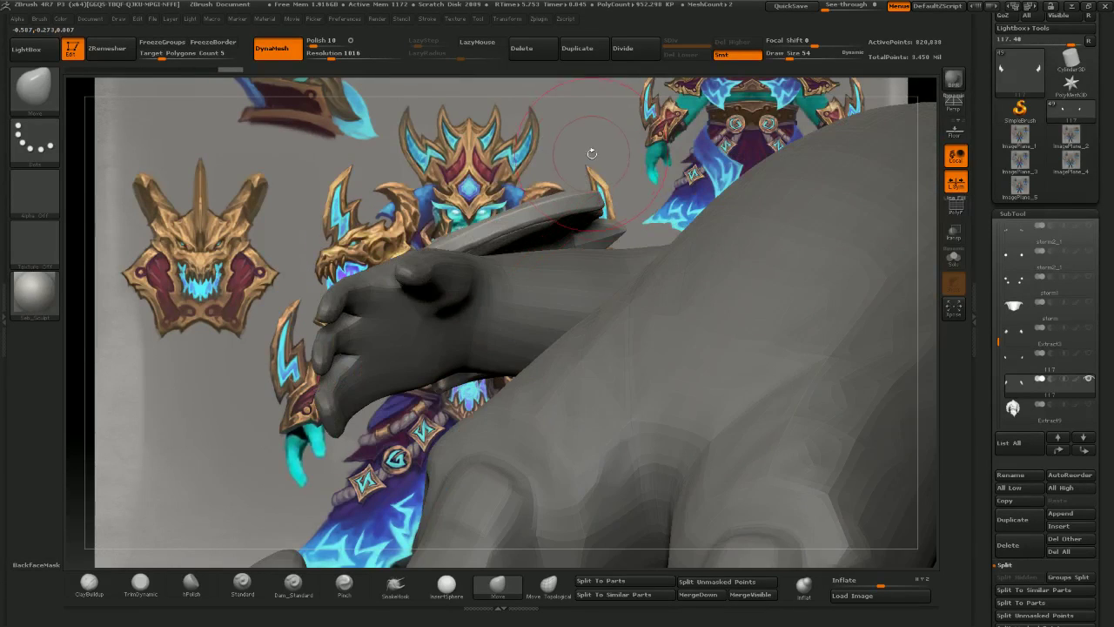
mouse_move(576, 205)
left_mouse_down()
mouse_move(551, 200)
mouse_move(596, 192)
mouse_move(561, 201)
left_mouse_up()
right_click_drag(578, 202, 588, 233)
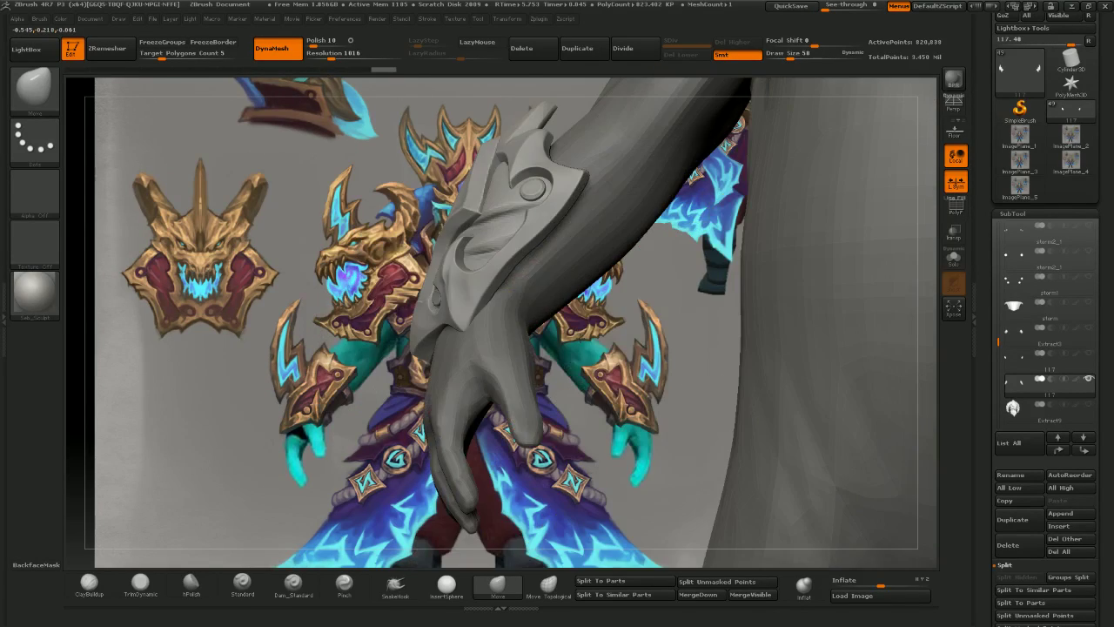
left_click_drag(580, 192, 576, 190)
right_click_drag(577, 190, 541, 158)
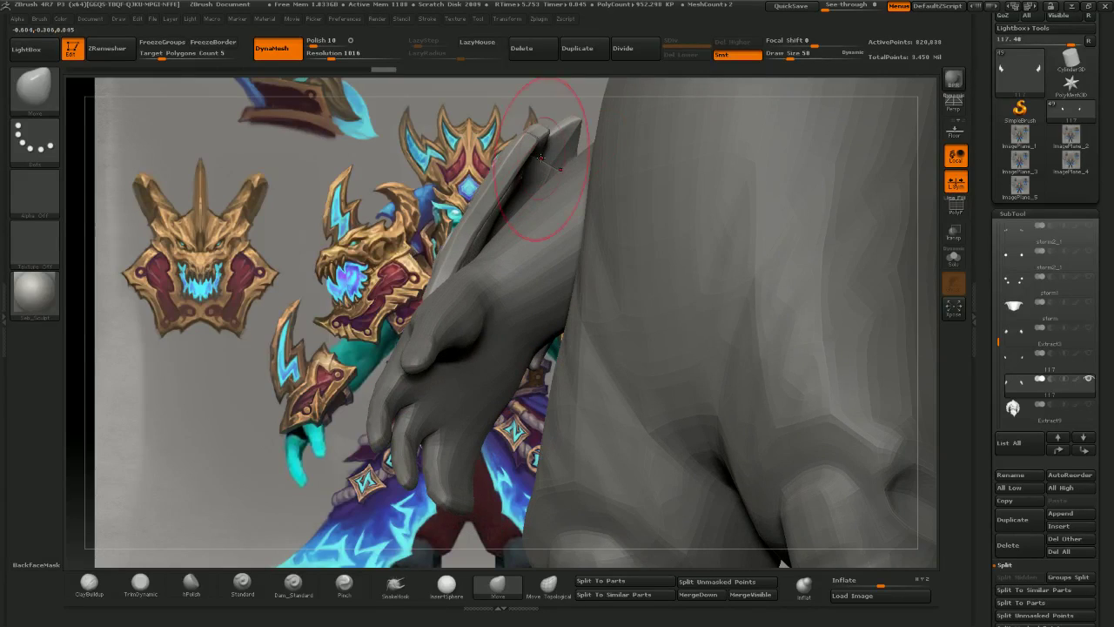
left_click_drag(524, 138, 515, 148)
left_click_drag(498, 186, 489, 183)
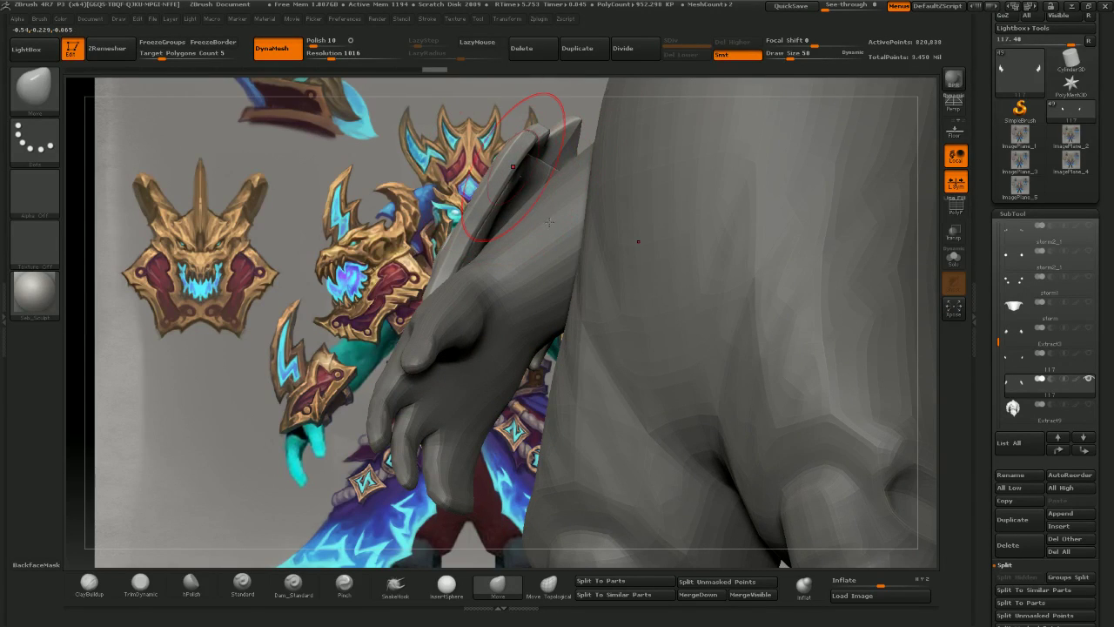
- Pull the bracer's pointed side corner outward with the Move brush at Draw Size 38
mouse_move(492, 193)
right_mouse_down()
mouse_move(551, 228)
mouse_move(564, 209)
mouse_move(643, 350)
right_mouse_up()
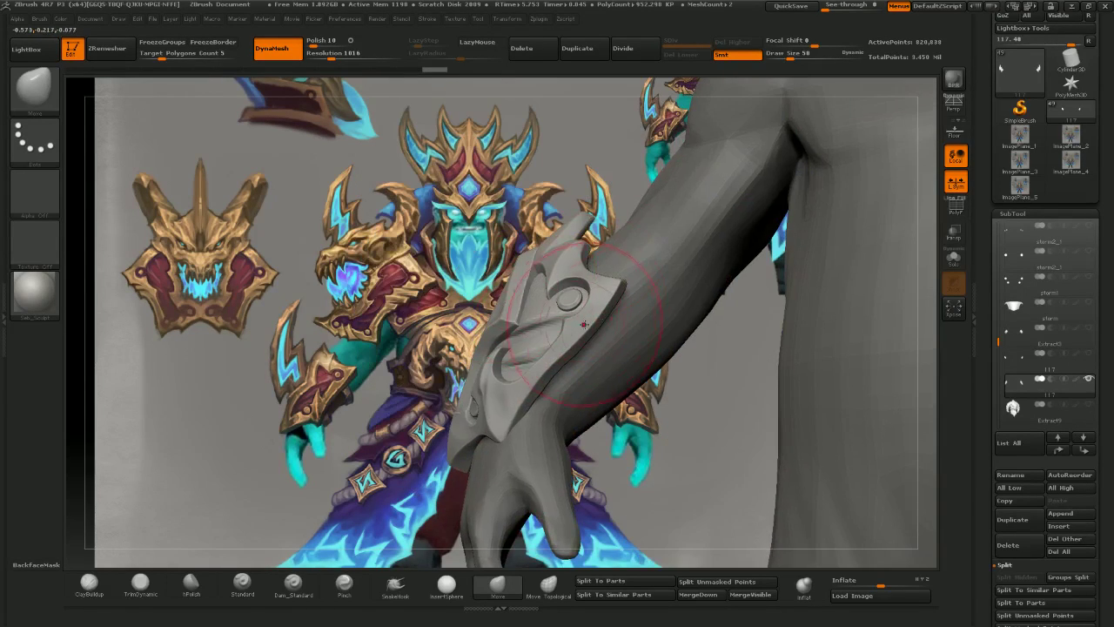
right_click_drag(615, 285, 642, 311)
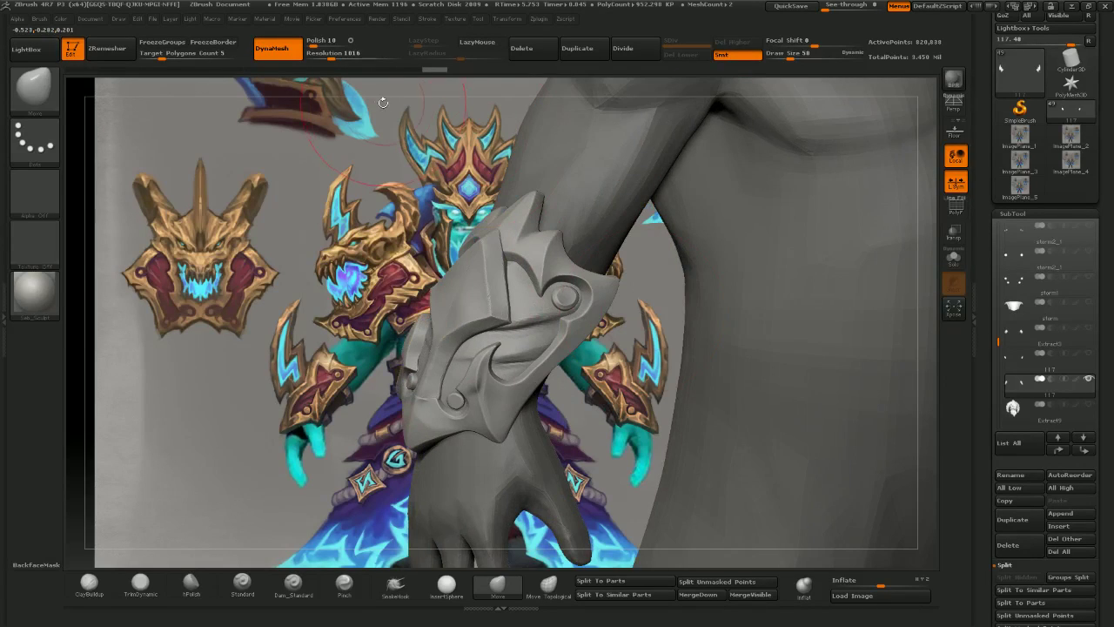
right_click_drag(383, 103, 365, 104)
key("bracketleft")
key("bracketleft")
left_click_drag(613, 282, 621, 278)
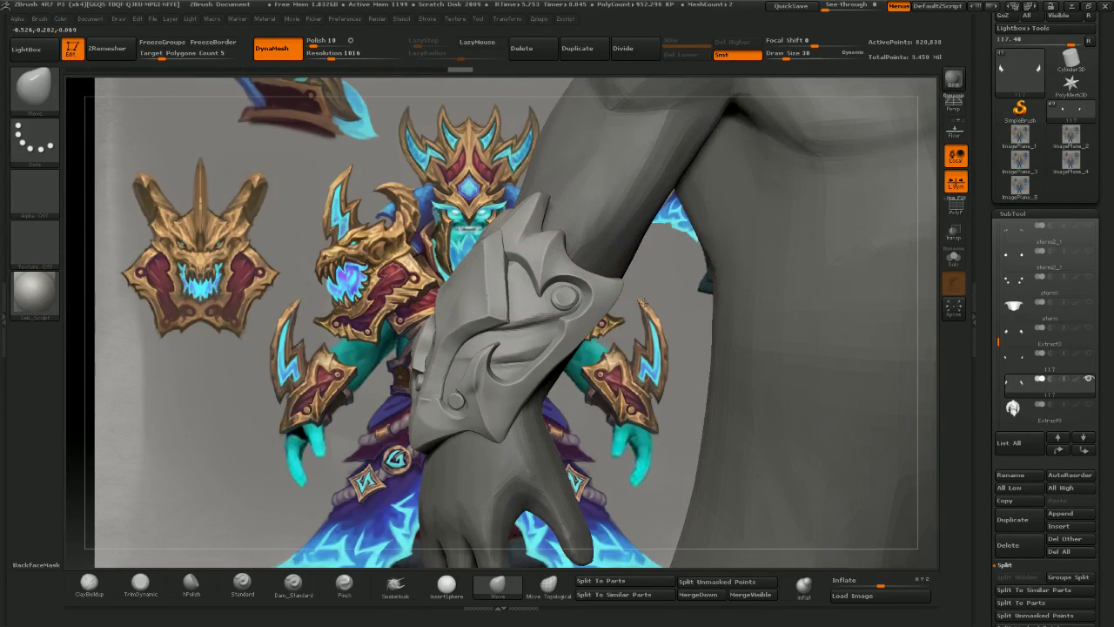
- Push the bracer's pointed side corner inward beside the round stud with the Move brush at Draw Size 26
right_click_drag(642, 302, 661, 303)
key("bracketleft")
left_click_drag(597, 307, 592, 301)
right_click_drag(619, 301, 592, 289)
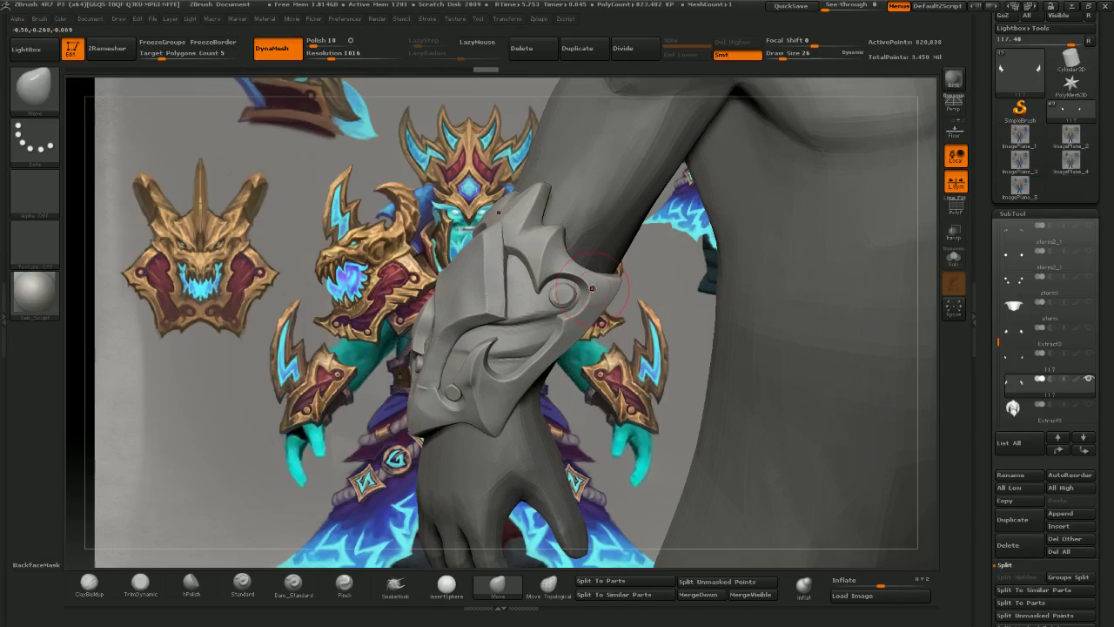
left_click_drag(592, 288, 585, 294)
- Shift the tip of the bracer's tallest elbow-side spike with the Move brush at Draw Size 38
mouse_move(614, 300)
right_mouse_down()
mouse_move(522, 250)
mouse_move(444, 186)
mouse_move(494, 223)
right_mouse_up()
key("bracketright")
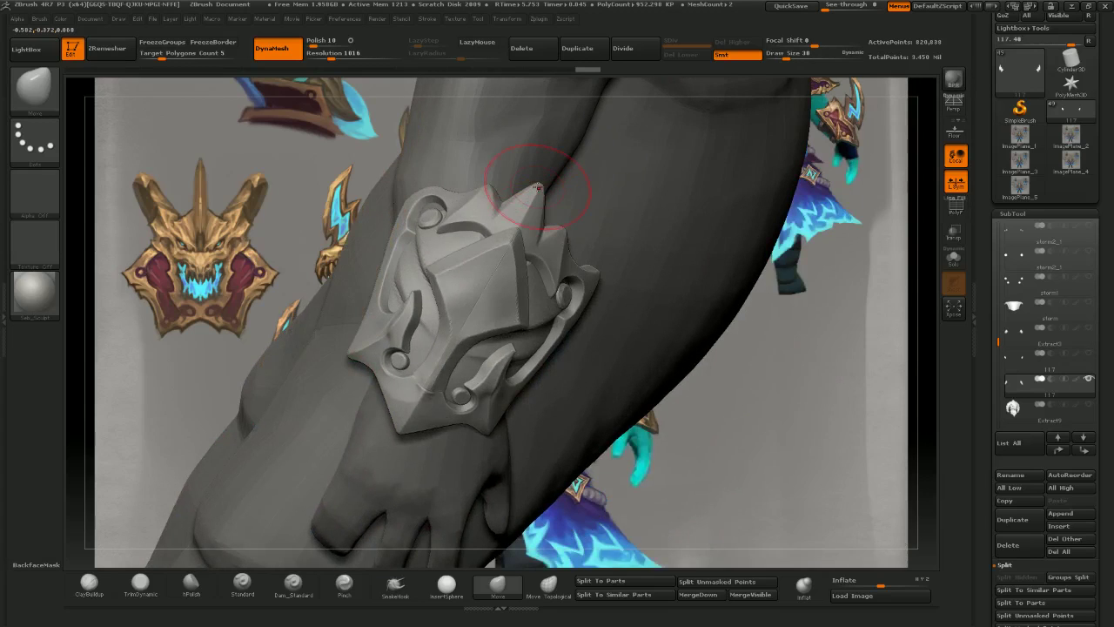
left_click_drag(534, 186, 524, 182)
mouse_move(366, 105)
right_mouse_down()
mouse_move(340, 88)
mouse_move(389, 159)
mouse_move(367, 145)
mouse_move(375, 161)
mouse_move(392, 153)
right_mouse_up()
mouse_move(496, 249)
left_mouse_down("ctrl")
mouse_move(528, 293)
mouse_move(563, 237)
mouse_move(452, 174)
mouse_move(465, 196)
left_mouse_up("ctrl")
key("ctrl+z")
mouse_move(559, 191)
left_mouse_down("ctrl")
mouse_move(526, 248)
mouse_move(538, 301)
left_mouse_up("ctrl")
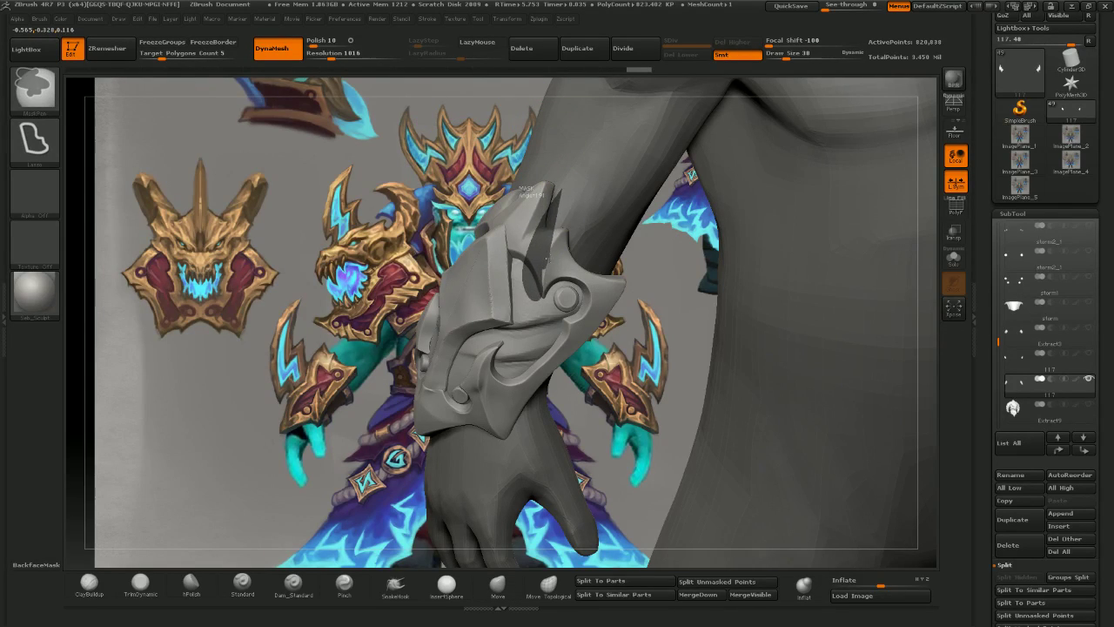
key("ctrl+z")
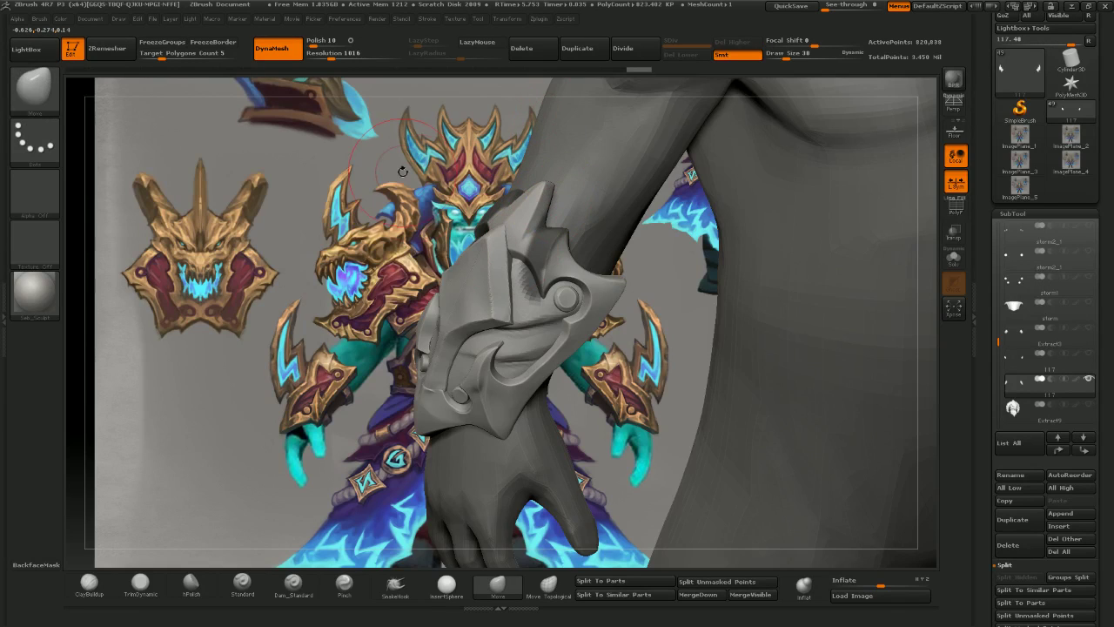
- Lasso-mask around the bracer's elbow-side spikes and shift the smaller spike's edge with the Move Topological brush
right_click_drag(403, 172, 427, 175)
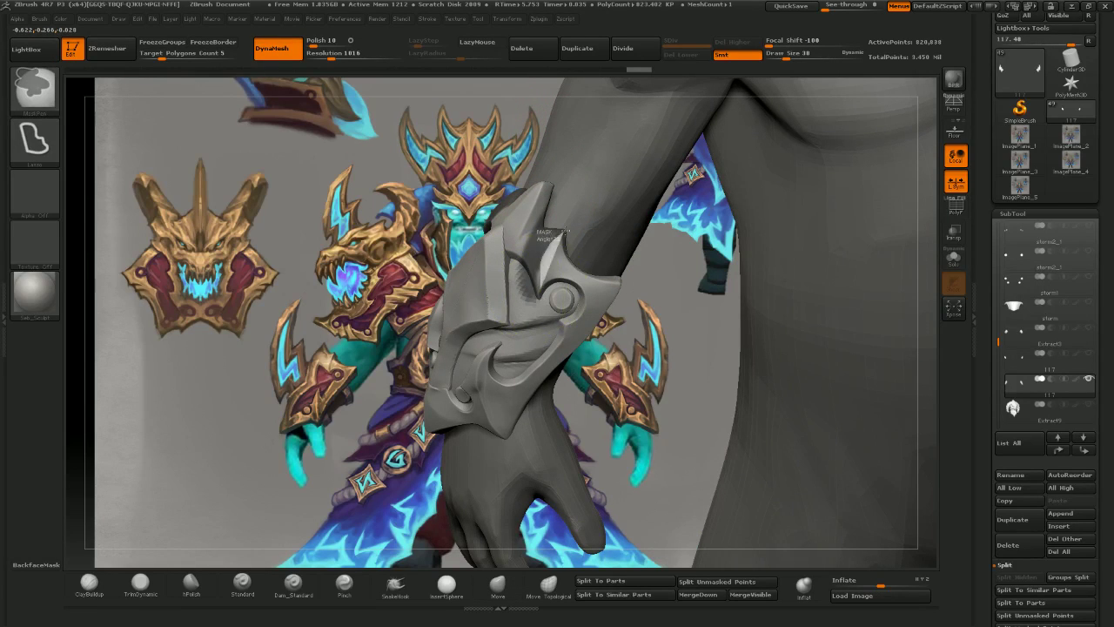
left_click_drag(568, 231, 574, 470, "ctrl+alt")
mouse_move(522, 551)
left_mouse_down()
mouse_move(604, 527)
mouse_move(576, 522)
left_mouse_up()
left_click(548, 585)
left_click_drag(561, 249, 556, 249)
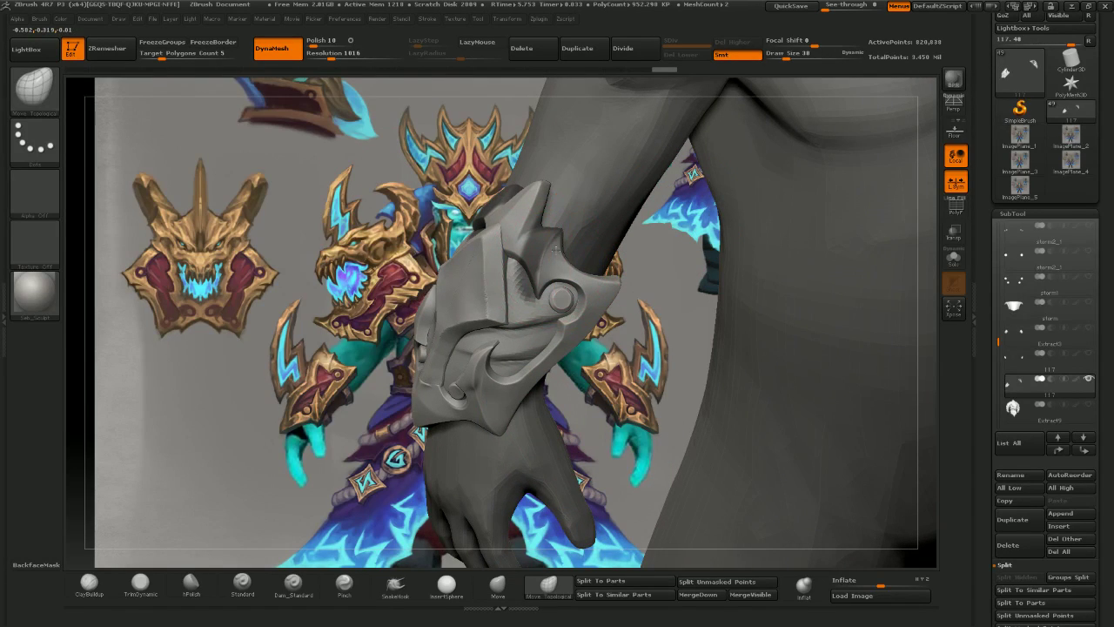
left_click_drag(650, 391, 600, 388)
left_click_drag(568, 250, 565, 247)
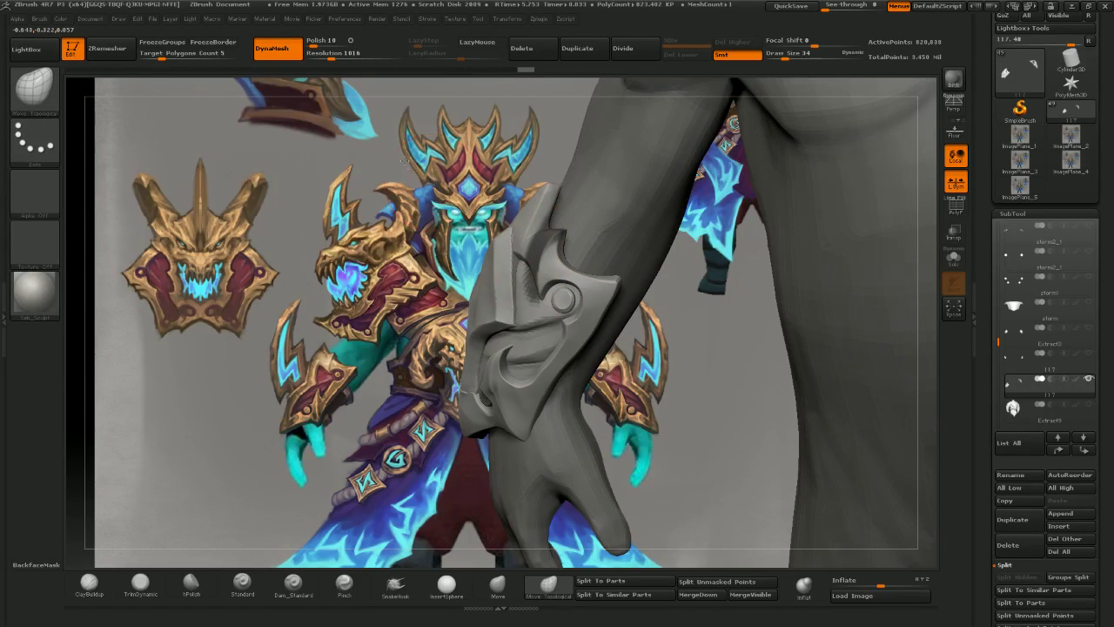
- Reshape the notch beside the smaller elbow-side spike with Move Topological at Draw Size 34 and clear the mask
left_click_drag(404, 162, 334, 166)
left_click_drag(539, 259, 558, 242)
mouse_move(488, 233)
left_mouse_down()
mouse_move(574, 234)
mouse_move(619, 207)
left_mouse_up()
left_click_drag(470, 166, 421, 167)
left_click_drag(571, 264, 564, 270)
left_click_drag(310, 216, 329, 237, "ctrl")
- Trim and smooth the surface between the elbow-side spikes with TrimDynamic at Draw Size 9
mouse_move(487, 322)
right_mouse_down()
mouse_move(553, 290)
mouse_move(584, 375)
mouse_move(628, 402)
mouse_move(618, 414)
mouse_move(574, 316)
mouse_move(613, 359)
mouse_move(597, 431)
right_mouse_up()
left_click(98, 593)
left_click(140, 583)
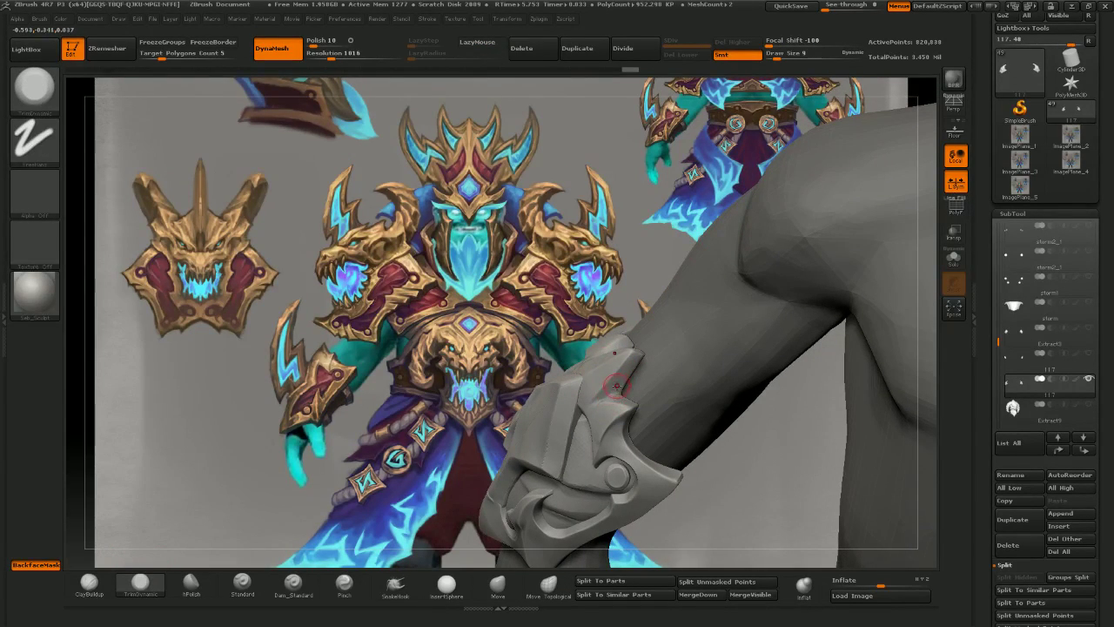
key("shift")
left_click_drag(610, 396, 617, 388, "shift")
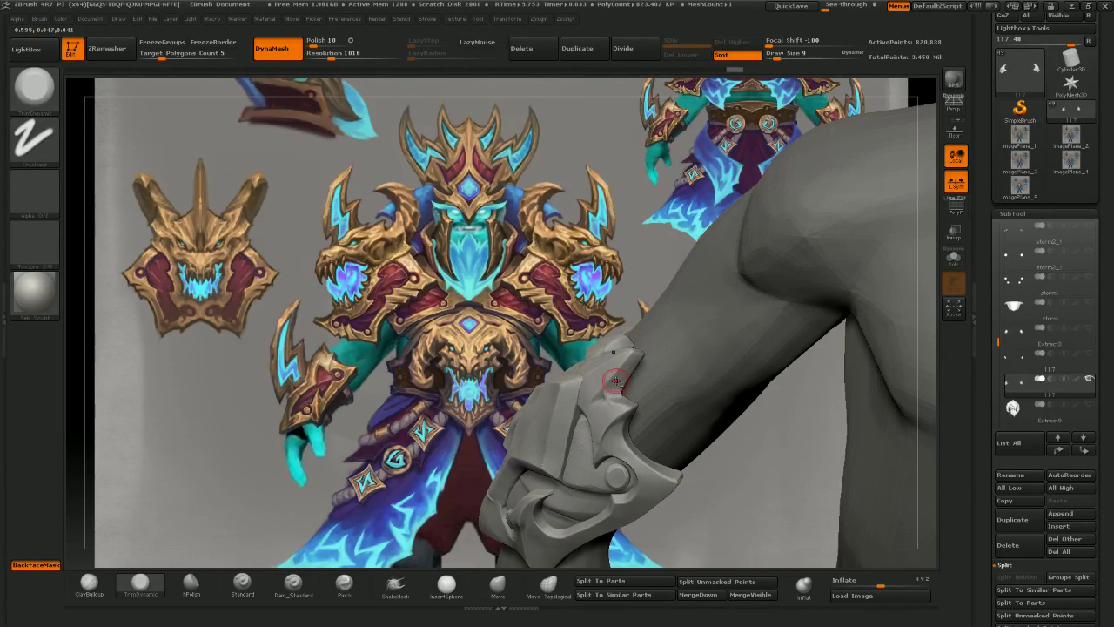
mouse_move(757, 487)
left_mouse_down()
mouse_move(687, 487)
mouse_move(780, 492)
left_mouse_up()
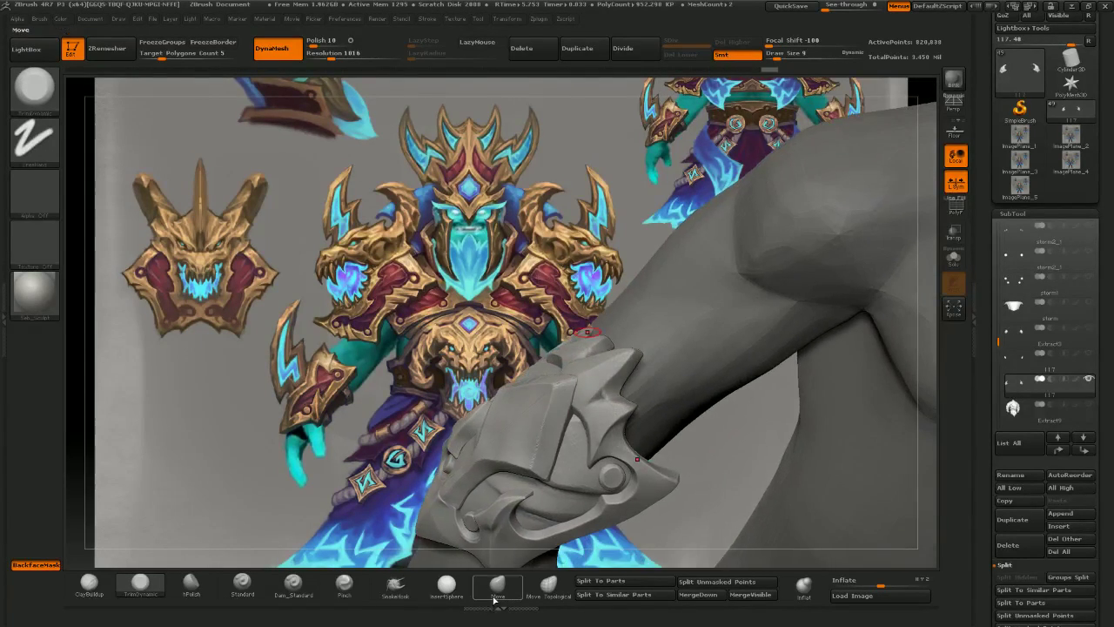
- Adjust the notch edge between the elbow-side spikes with Move, and refine the spike bases with TrimDynamic at Draw Size 9 and Smooth
left_click(495, 592)
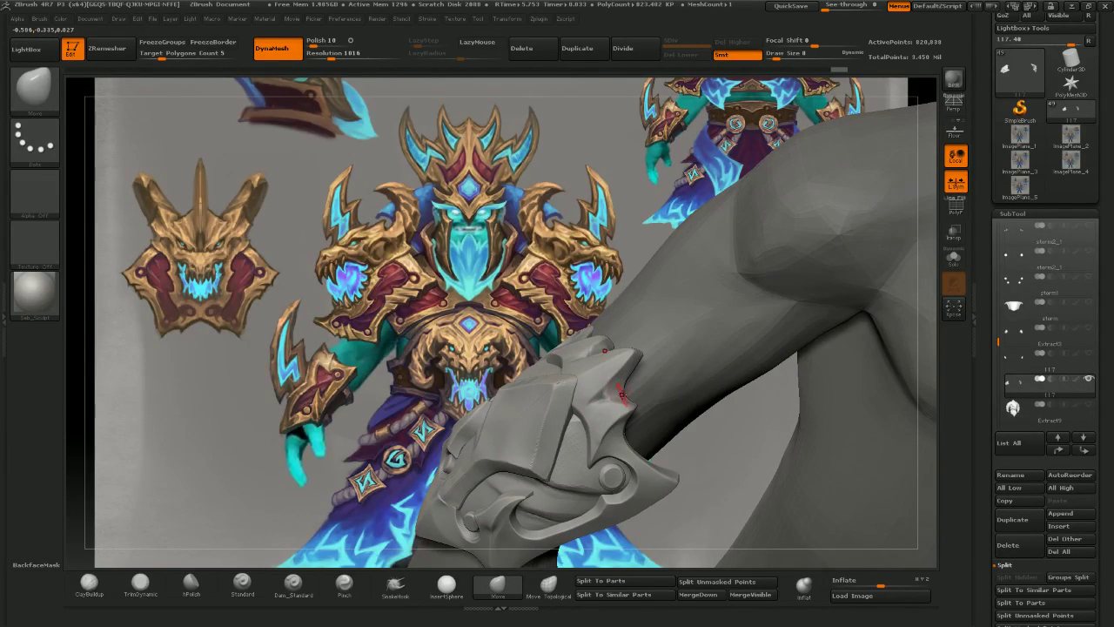
left_click_drag(481, 229, 473, 228)
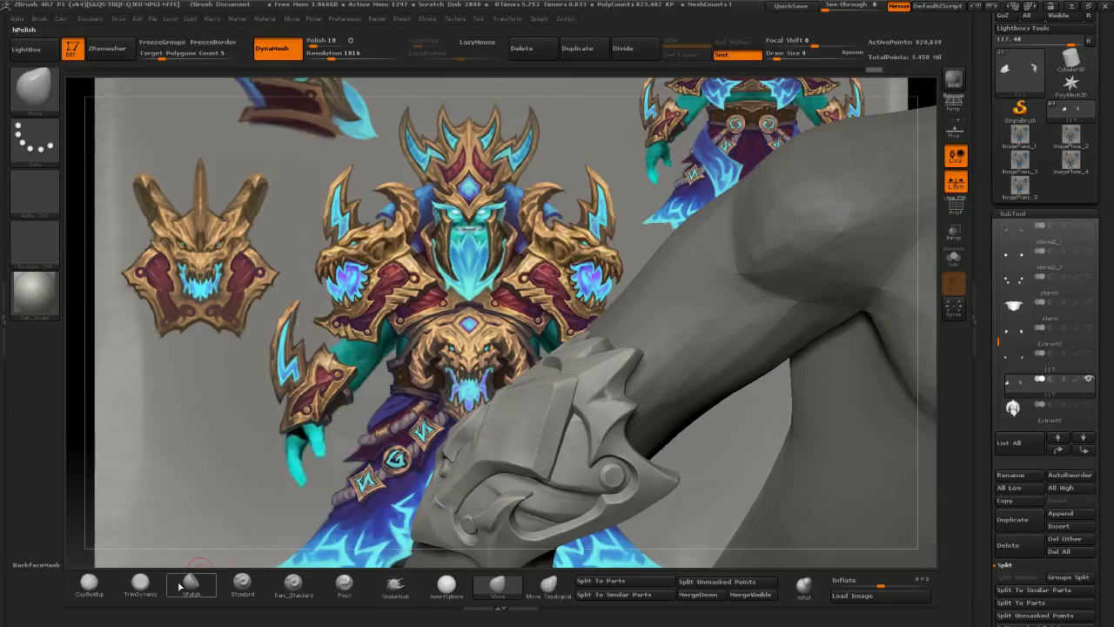
left_click(142, 585)
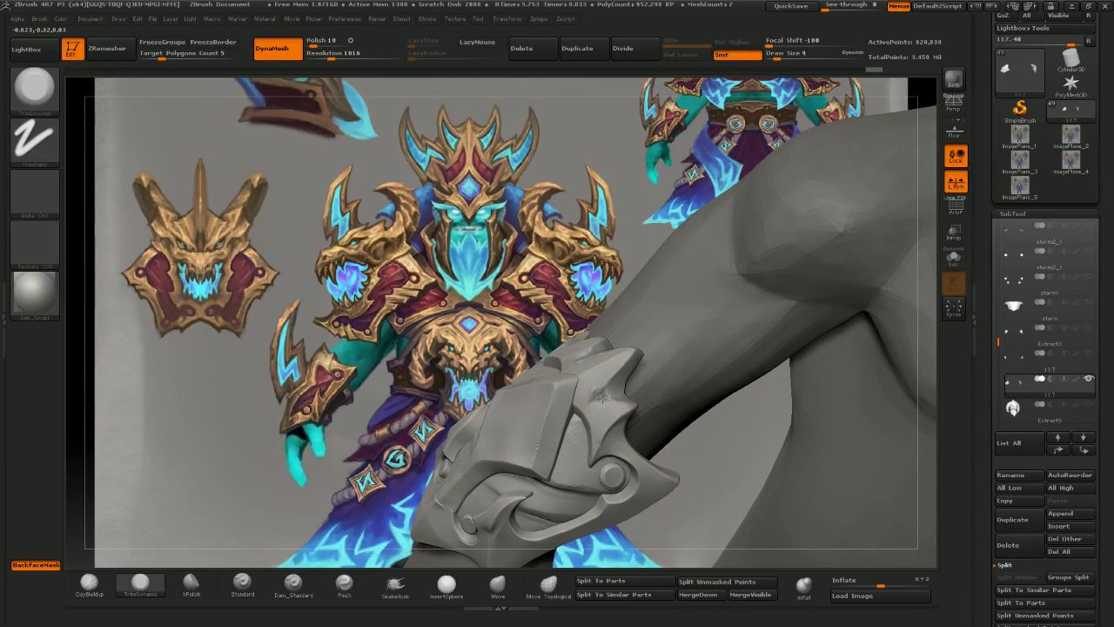
mouse_move(600, 393)
left_mouse_down()
mouse_move(599, 381)
mouse_move(606, 420)
left_mouse_up()
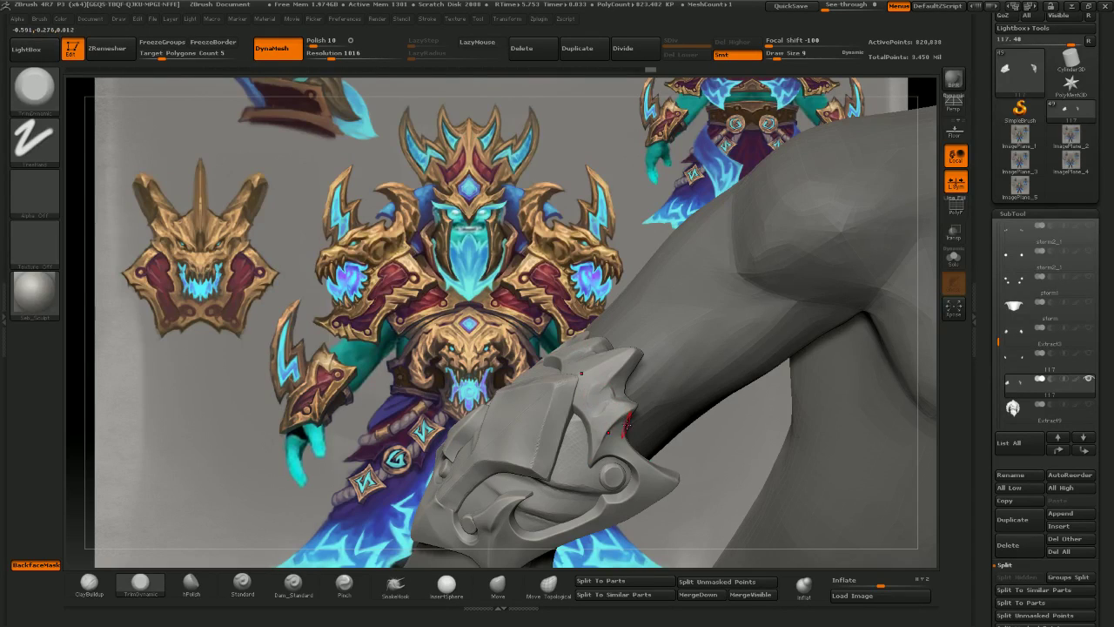
left_click_drag(598, 389, 600, 409, "shift")
left_click_drag(180, 367, 166, 403)
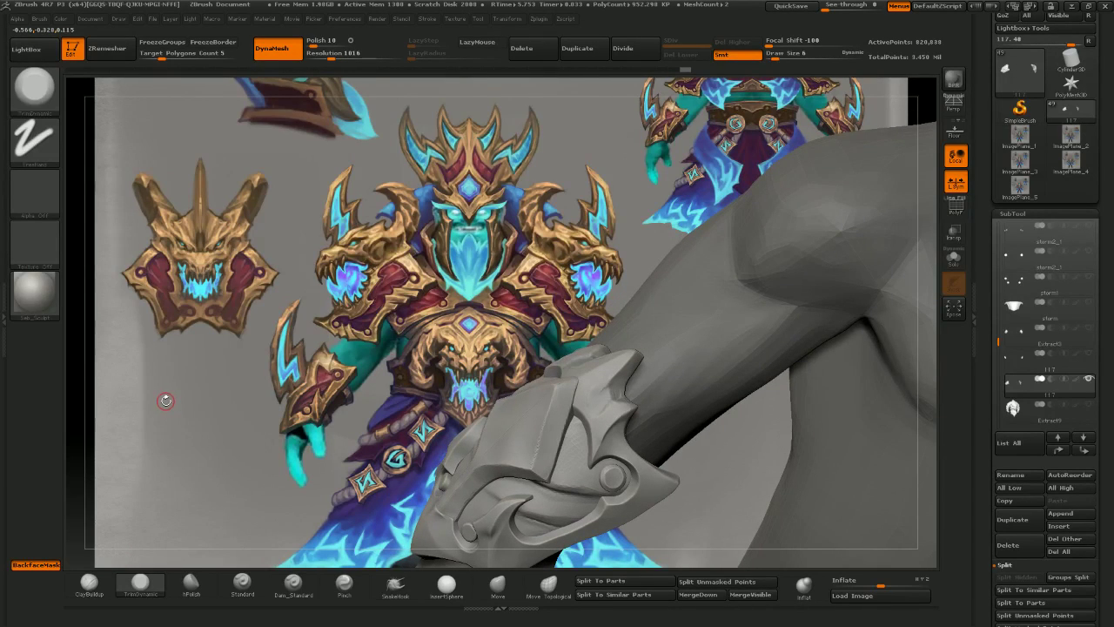
- Flatten the plate surface below the elbow-side spikes with TrimDynamic and hPolish at Draw Size 14
left_click(140, 585)
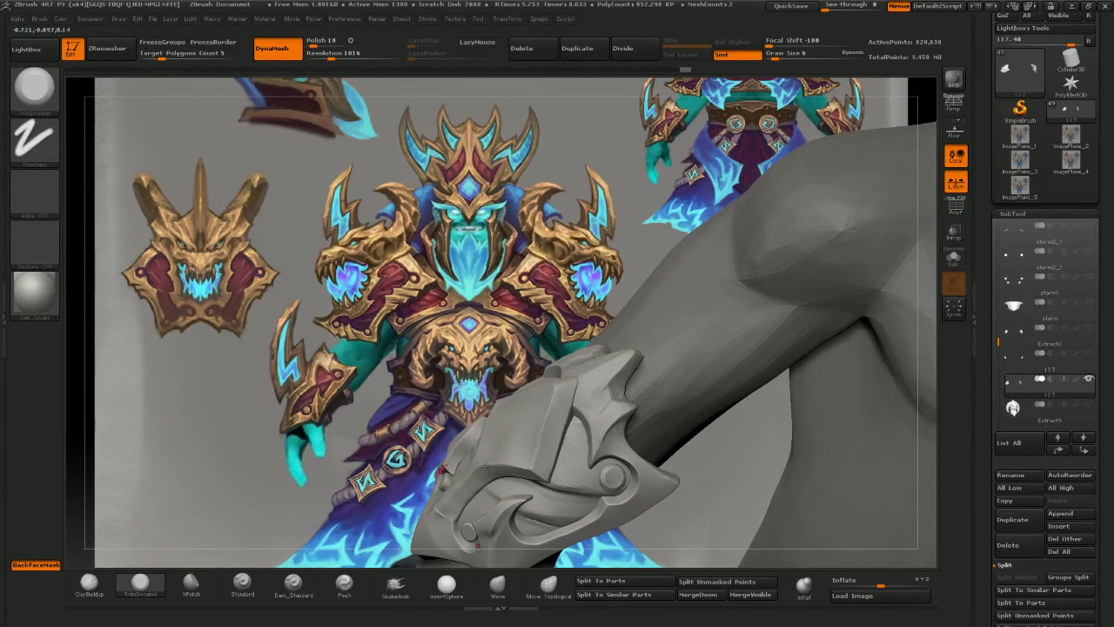
left_click_drag(541, 314, 550, 330)
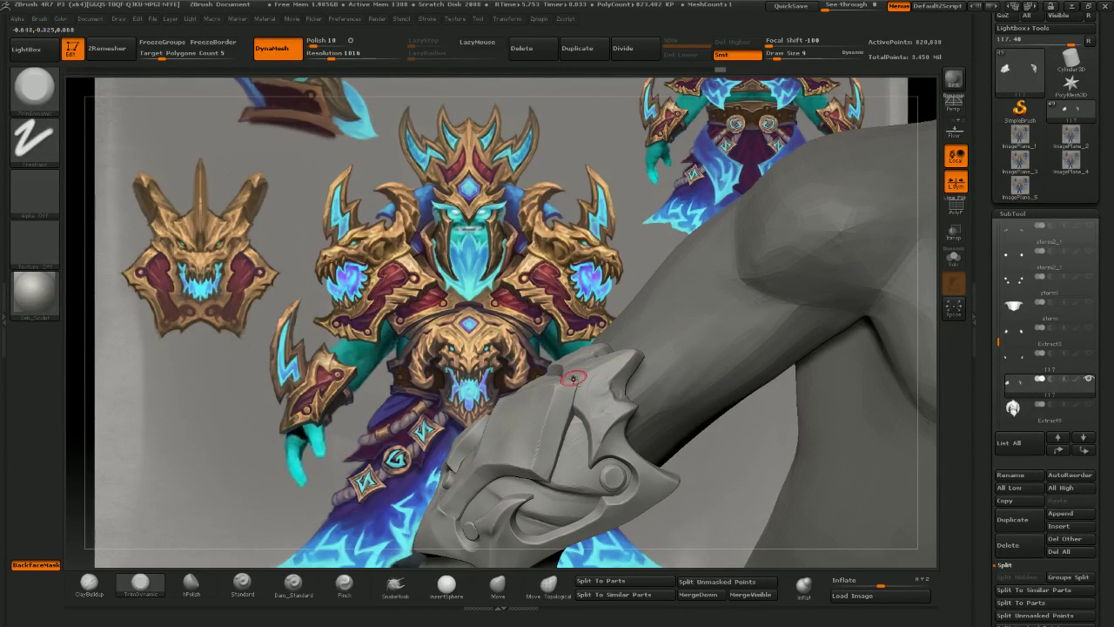
left_click(190, 583)
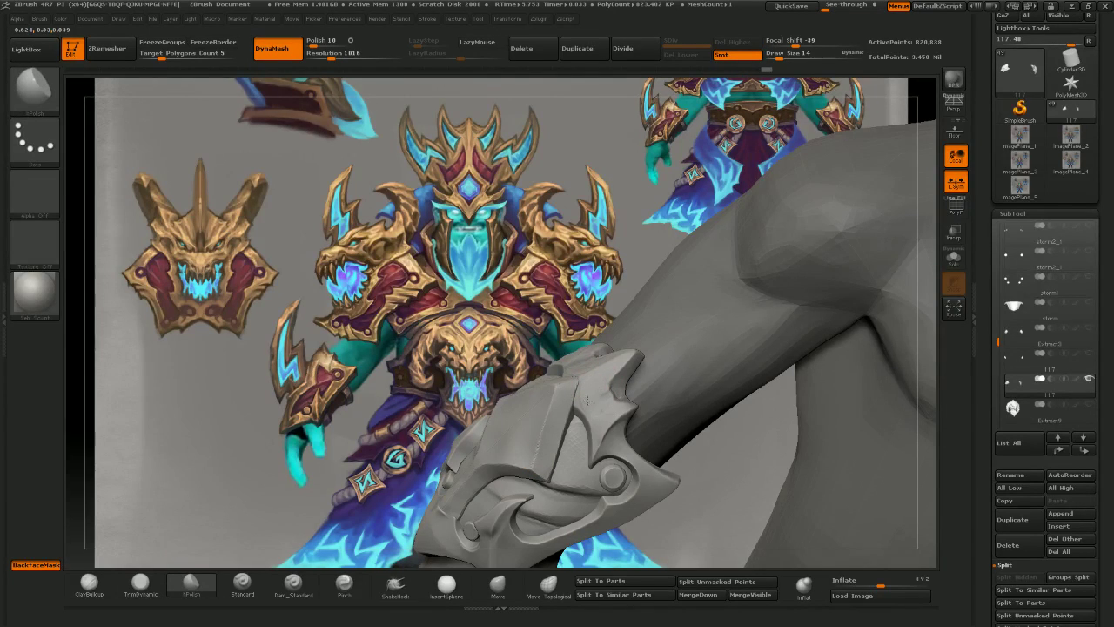
left_click_drag(595, 385, 596, 372)
left_click_drag(610, 407, 607, 393)
mouse_move(515, 294)
left_mouse_down()
mouse_move(533, 278)
mouse_move(528, 267)
left_mouse_up()
- Trim the planes at the base of the elbow-side spikes with TrimDynamic at Draw Size 5
left_click(140, 588)
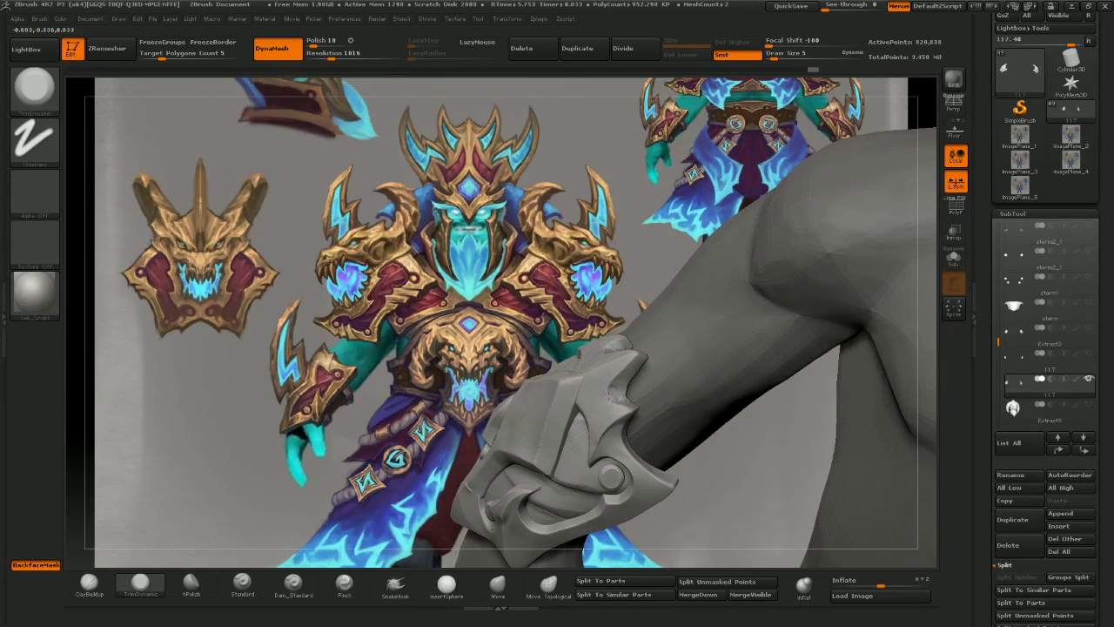
left_click_drag(609, 396, 604, 379)
left_click_drag(560, 306, 585, 258)
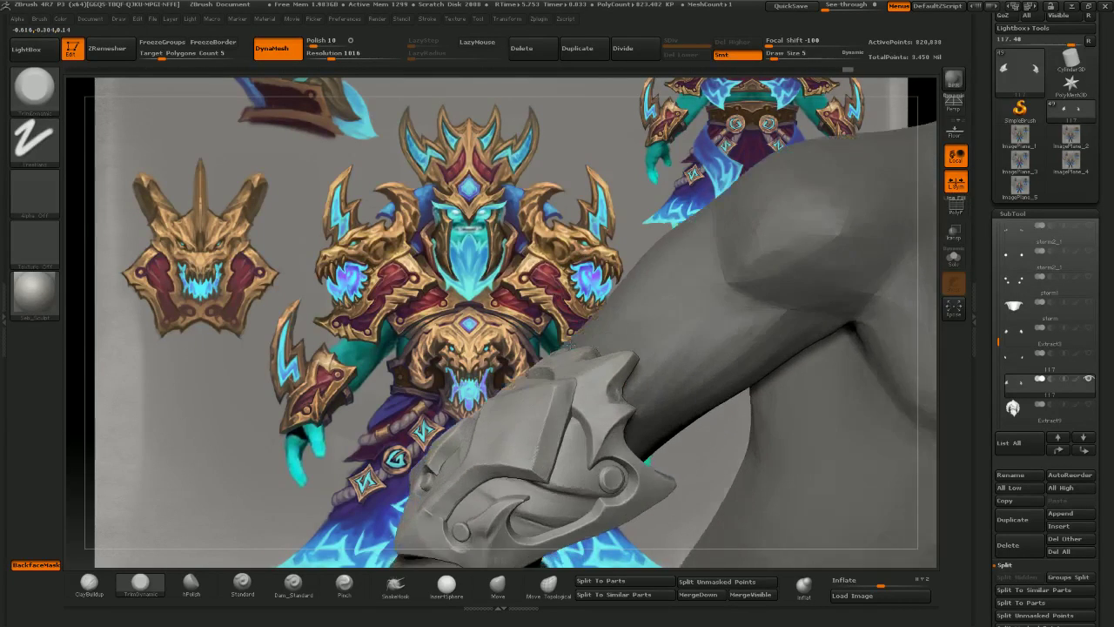
mouse_move(570, 345)
left_mouse_down()
mouse_move(449, 223)
mouse_move(335, 222)
mouse_move(453, 235)
mouse_move(438, 232)
left_mouse_up()
- Reshape the tallest elbow-side spike and its notch with the Move brush at Draw Sizes 22 and 18
left_click(497, 585)
left_click_drag(640, 383, 619, 393)
key("]")
mouse_move(620, 380)
right_mouse_down()
mouse_move(623, 342)
mouse_move(610, 361)
mouse_move(619, 378)
right_mouse_up()
key("bracketleft")
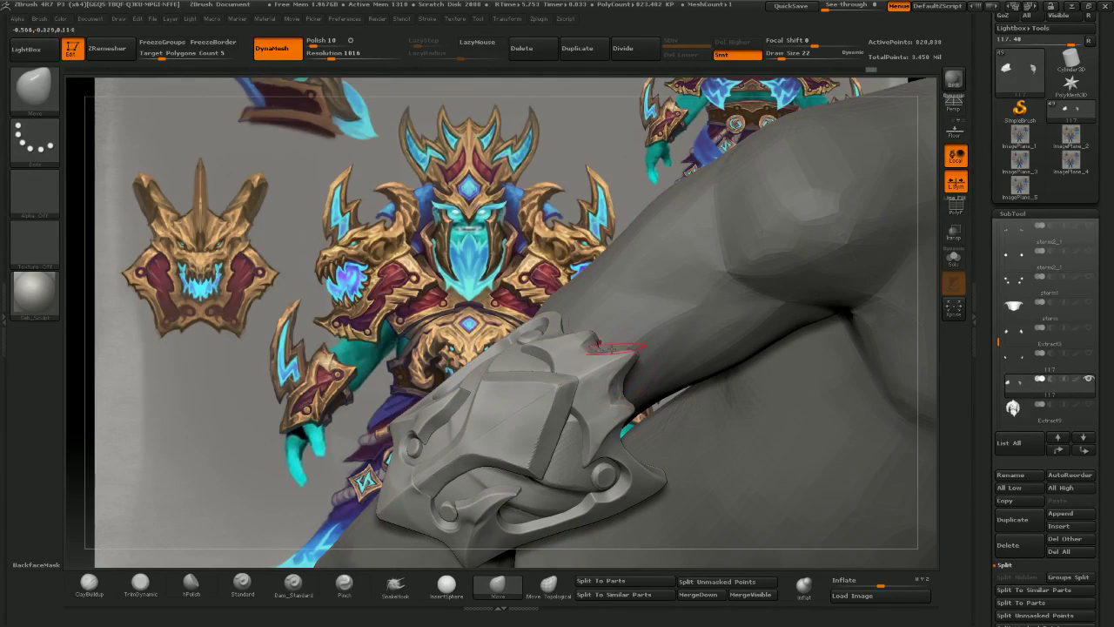
left_click_drag(613, 348, 616, 347)
right_click_drag(616, 347, 615, 345)
key("bracketleft")
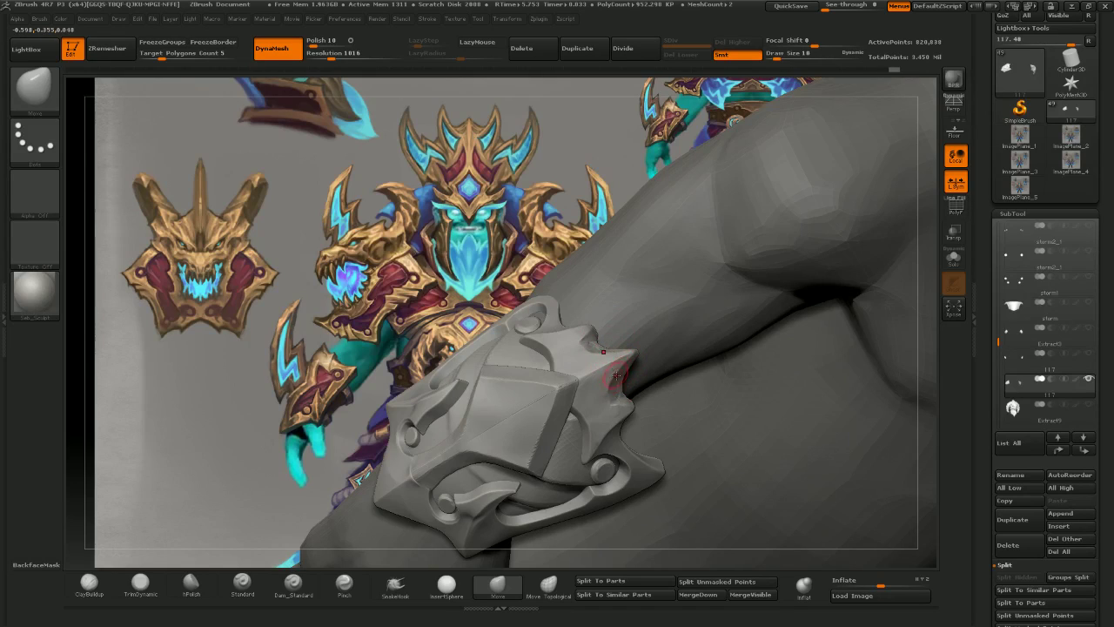
- Nudge the small elbow-side point near the round stud with the Move brush
key("bracketright")
mouse_move(489, 206)
right_mouse_down()
mouse_move(474, 339)
mouse_move(411, 380)
mouse_move(426, 381)
right_mouse_up()
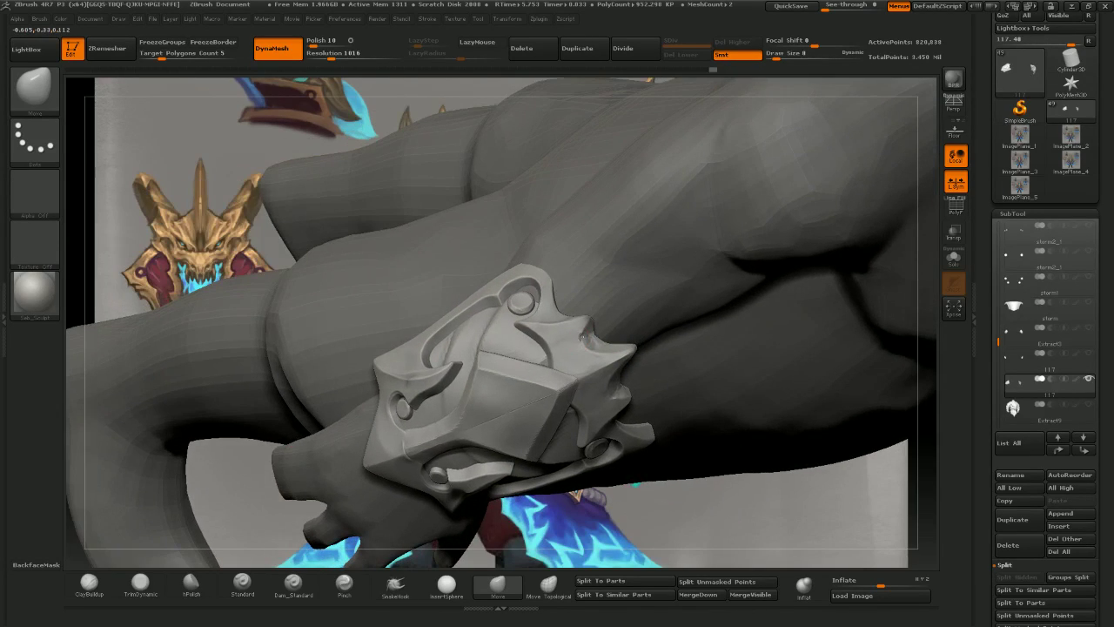
left_click_drag(630, 425, 633, 420)
left_click_drag(209, 115, 360, 344)
- Polish the surface beside the elbow-side spikes with hPolish at Draw Size 18 and smooth the notch edge
left_click(140, 581)
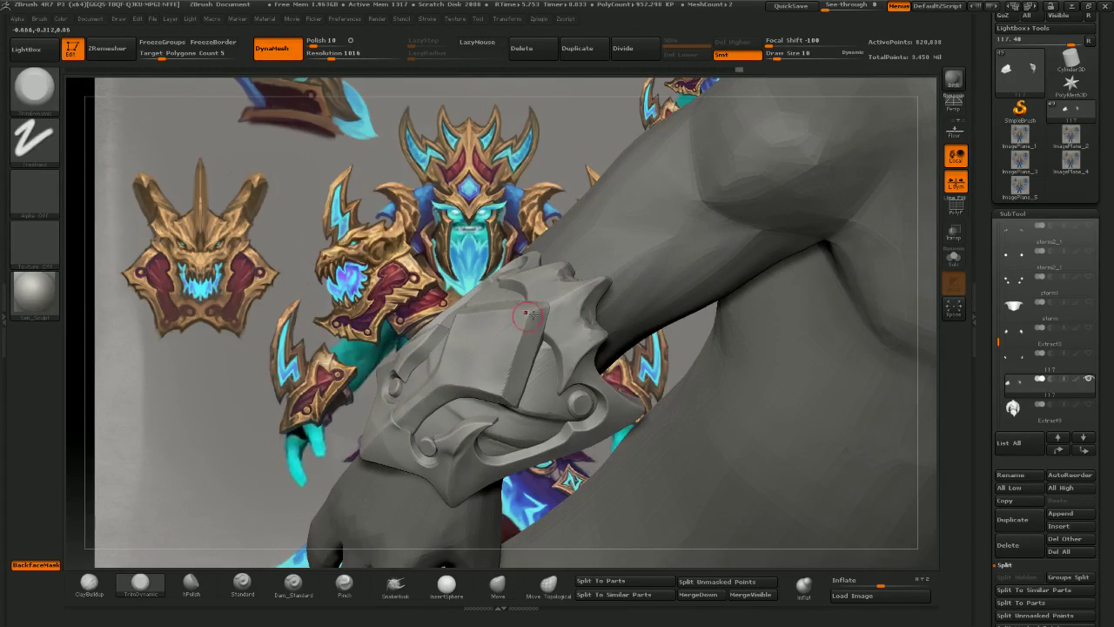
left_click(191, 581)
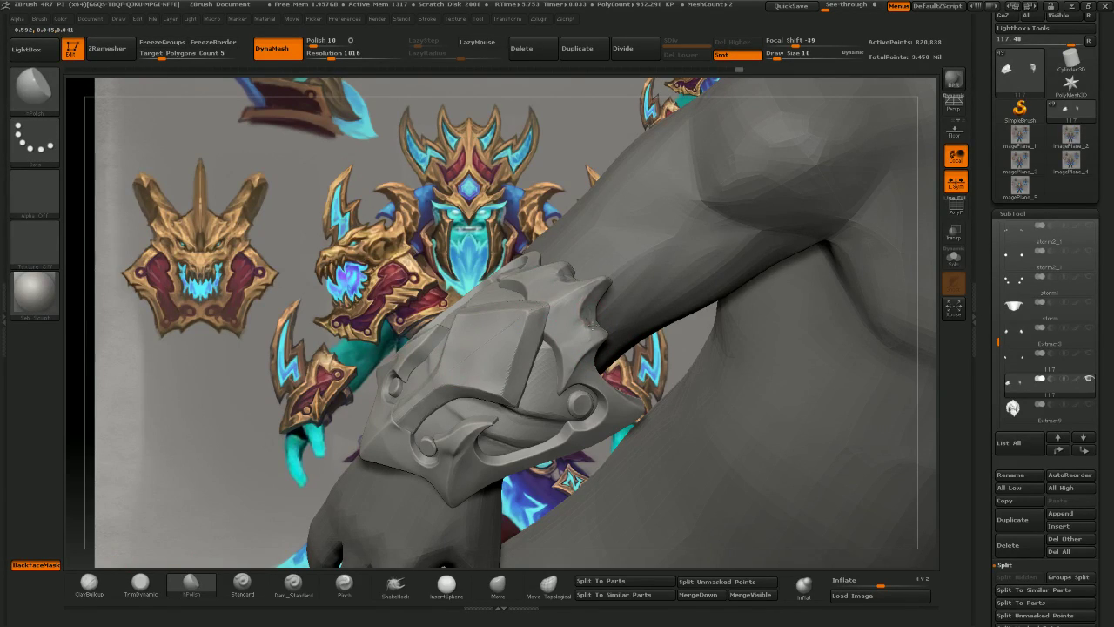
key("shift")
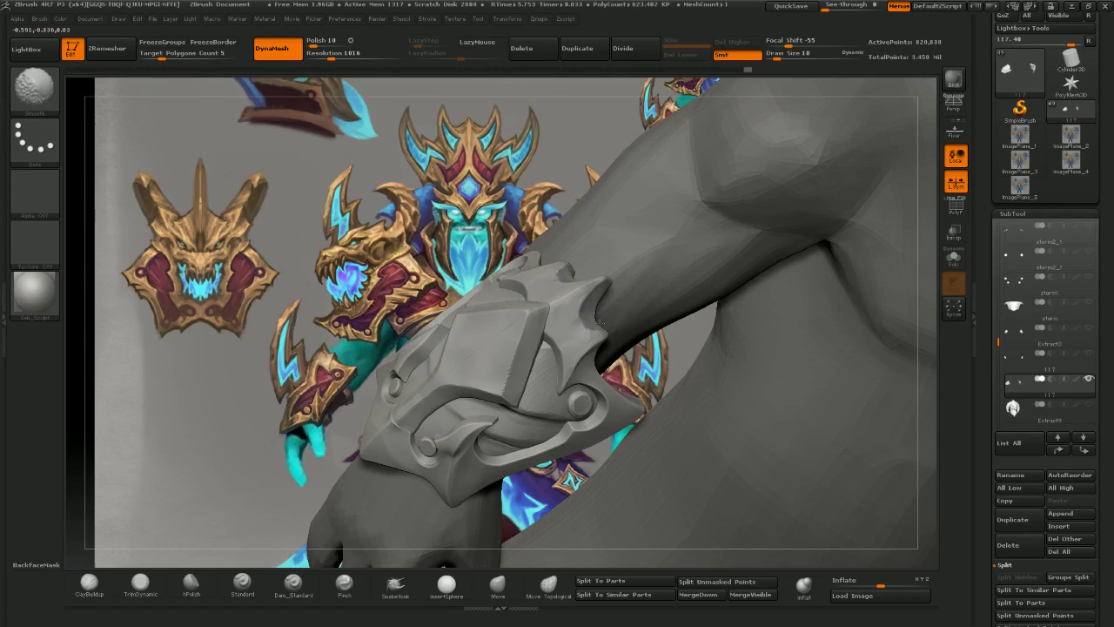
right_click_drag(599, 322, 783, 335)
- Isolate the bracer from the body and refine the curved recess beside the round stud with the Move brush
left_click(1088, 381)
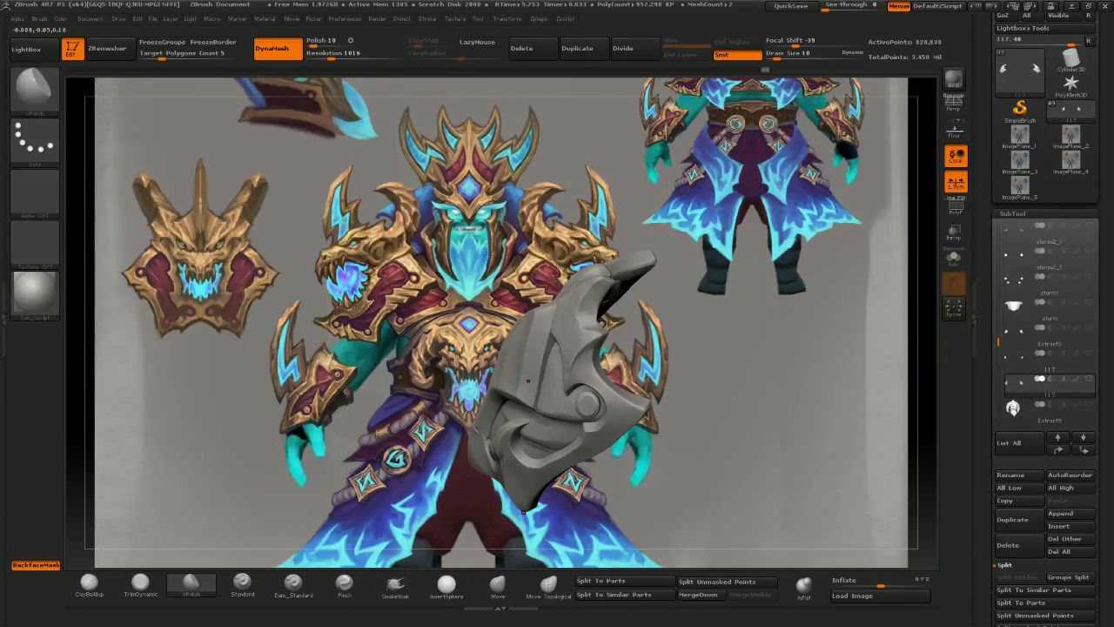
right_click_drag(508, 170, 596, 356)
left_click(496, 585)
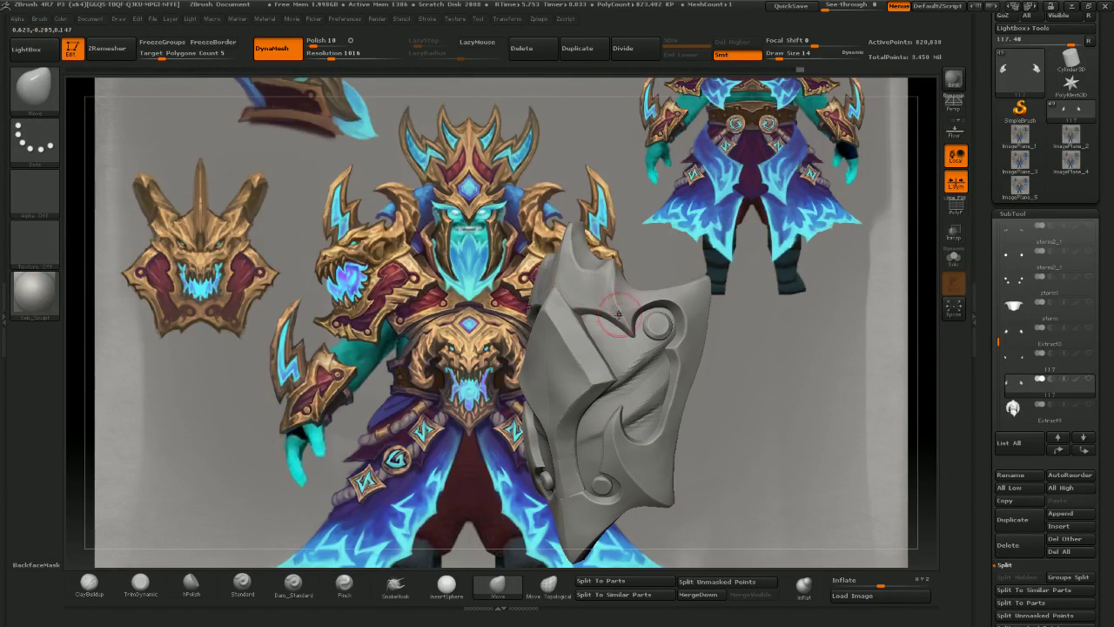
key("bracketleft")
mouse_move(637, 237)
left_mouse_down()
mouse_move(600, 257)
mouse_move(605, 277)
mouse_move(637, 261)
mouse_move(513, 327)
left_mouse_up()
- Polish the rim on the bracer's inner side with hPolish at Draw Size 8
left_click(175, 579)
mouse_move(380, 366)
left_mouse_down()
mouse_move(500, 292)
mouse_move(414, 337)
left_mouse_up()
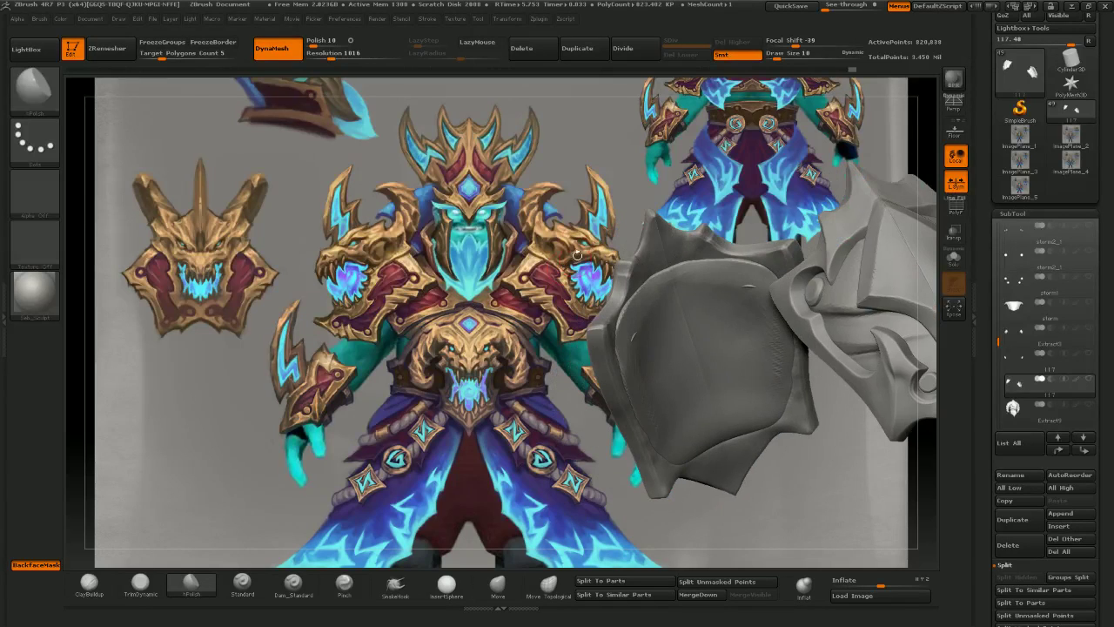
key("bracketleft")
mouse_move(578, 285)
left_mouse_down()
mouse_move(651, 265)
mouse_move(616, 272)
mouse_move(710, 209)
mouse_move(646, 297)
mouse_move(642, 268)
left_mouse_up()
right_click_drag(642, 268, 631, 320, "ctrl")
left_click_drag(480, 107, 520, 120)
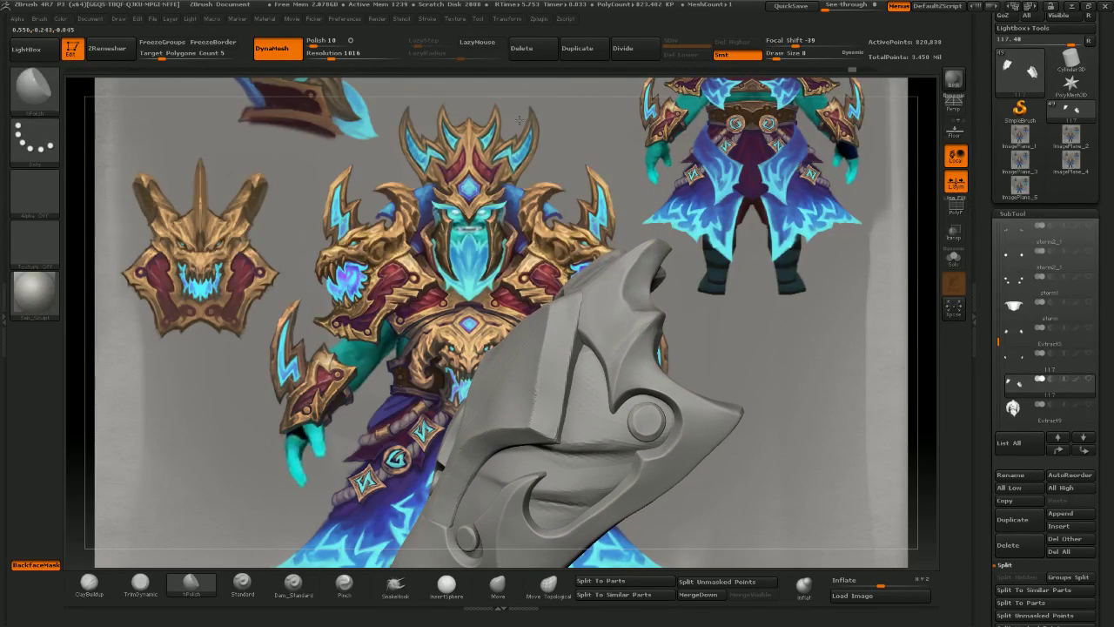
- Lasso-mask the bracer's stud and pointed side corner, and invert the mask to leave that area editable
key("ctrl")
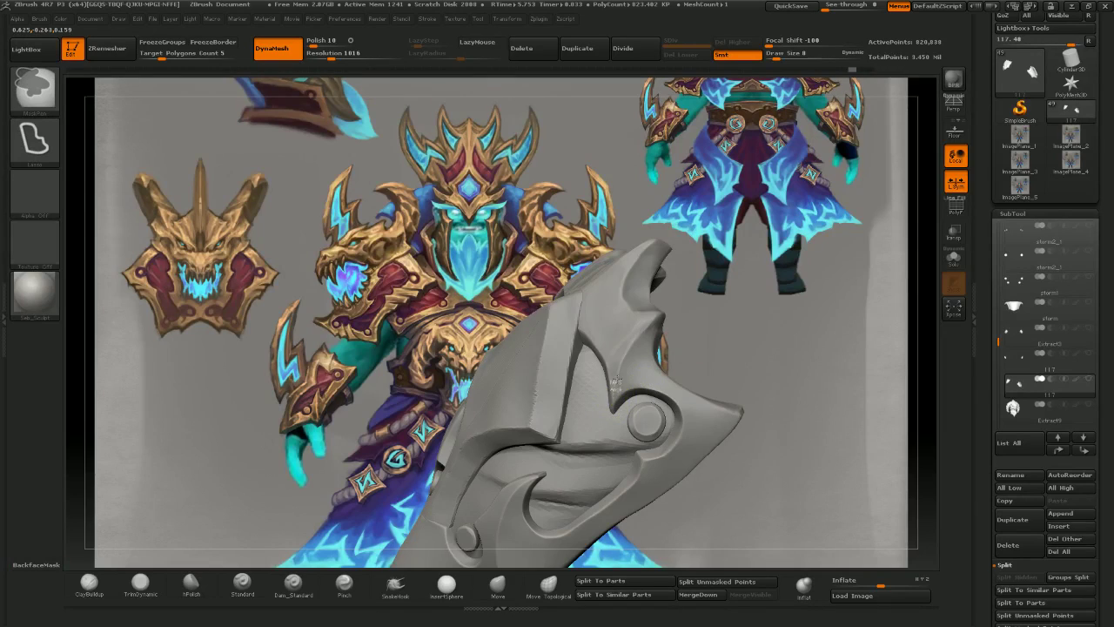
mouse_move(697, 336)
left_mouse_down("ctrl")
mouse_move(566, 526)
mouse_move(585, 452)
left_mouse_up("ctrl")
left_click(779, 291, "ctrl")
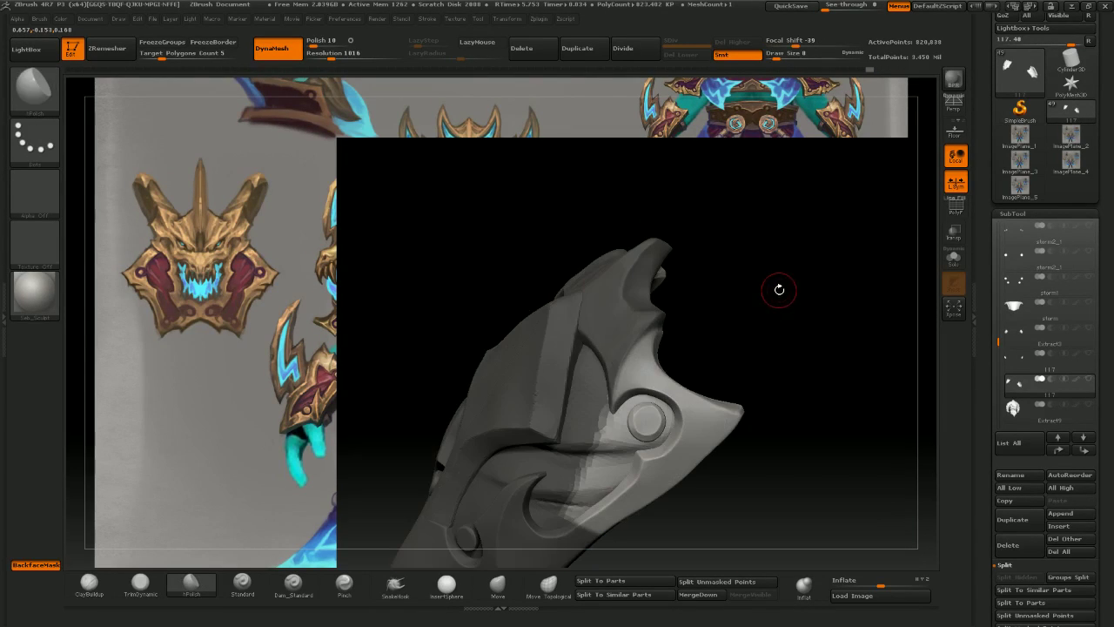
- Reposition the unmasked elbow-side edge near the small spike with the Move brush, undoing one unwanted change
left_click(498, 583)
left_click_drag(772, 339, 755, 345)
mouse_move(658, 331)
left_mouse_down()
mouse_move(613, 335)
mouse_move(631, 318)
mouse_move(644, 326)
mouse_move(620, 336)
mouse_move(657, 335)
mouse_move(663, 328)
mouse_move(636, 356)
mouse_move(661, 286)
mouse_move(631, 326)
left_mouse_up()
key("bracketleft")
key("bracketleft")
right_click_drag(648, 341, 633, 348)
key("ctrl+z")
left_click_drag(619, 346, 513, 274)
left_click_drag(628, 320, 639, 330)
mouse_move(642, 331)
left_mouse_down()
mouse_move(595, 330)
mouse_move(613, 332)
mouse_move(660, 279)
mouse_move(719, 308)
mouse_move(677, 306)
left_mouse_up()
- Build up the curved recess beside the round stud with ClayBuildup at Draw Size 6
left_click(138, 588)
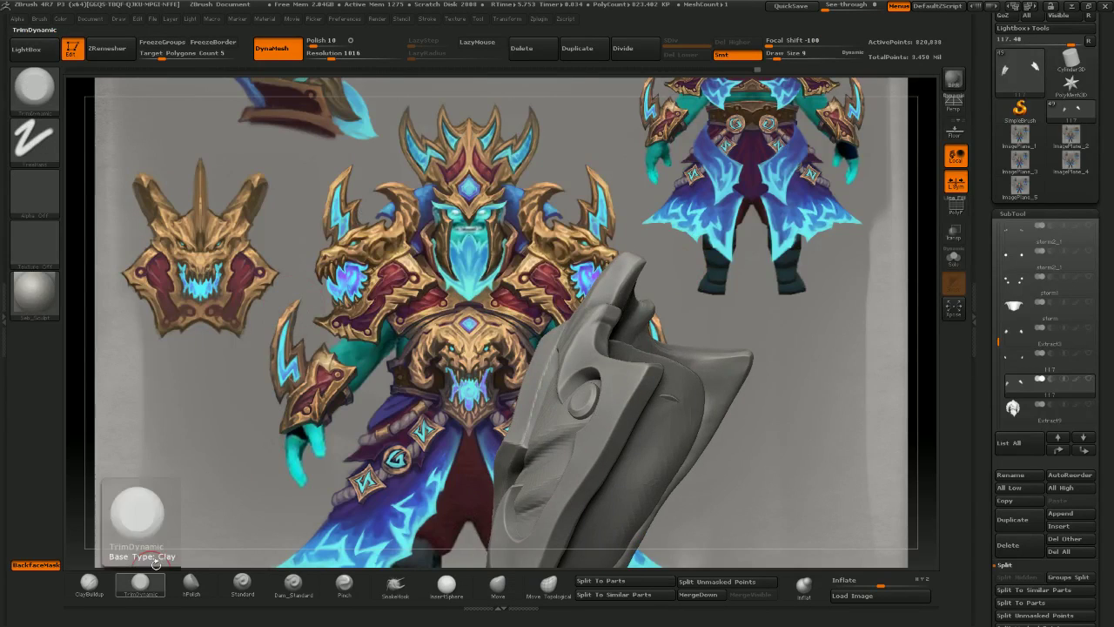
left_click_drag(301, 355, 488, 300)
left_click(91, 587)
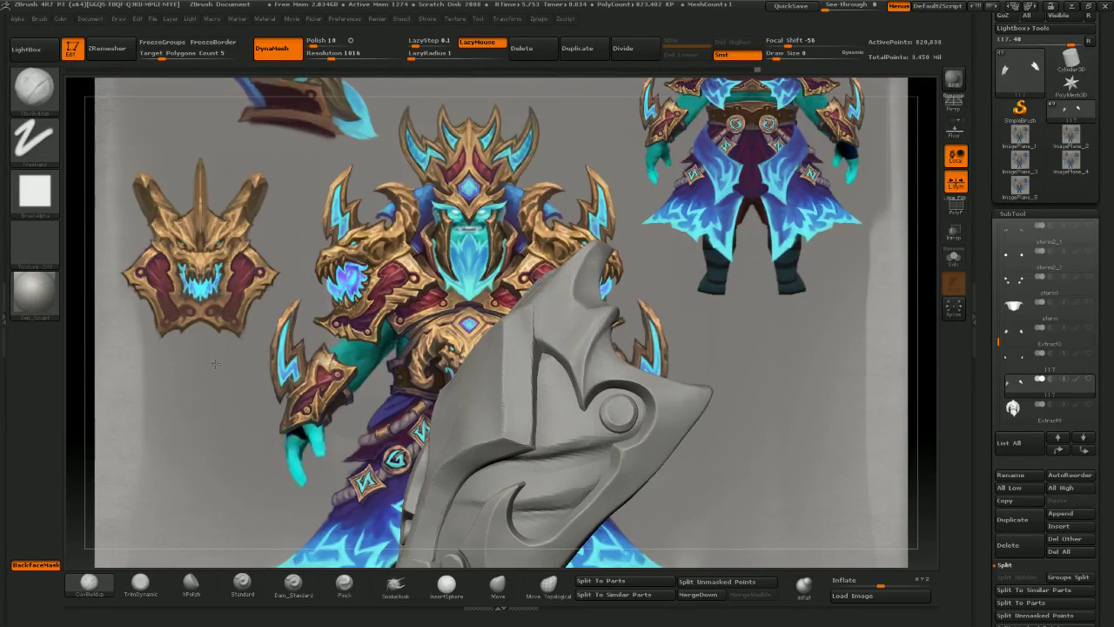
left_click_drag(348, 417, 313, 411)
mouse_move(560, 393)
left_mouse_down()
mouse_move(582, 344)
mouse_move(588, 357)
left_mouse_up()
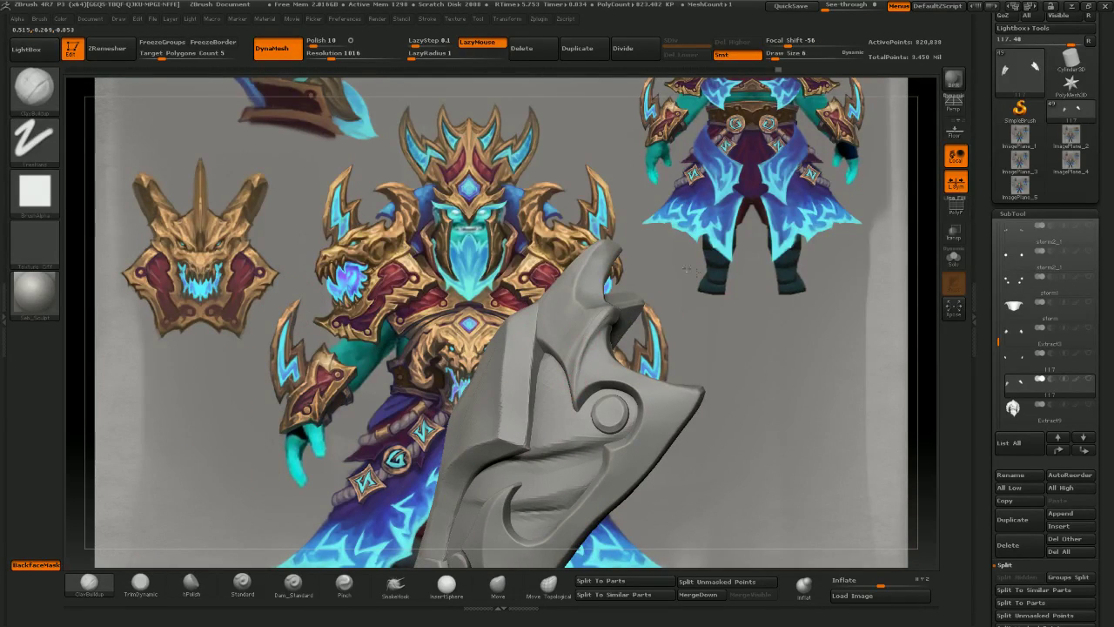
- Build up the surface between the bracer's spike and the pointed recess beside the stud with ClayBuildup
left_click_drag(639, 307, 592, 310)
mouse_move(572, 262)
left_mouse_down()
mouse_move(619, 305)
mouse_move(597, 340)
left_mouse_up()
left_click_drag(616, 287, 565, 370)
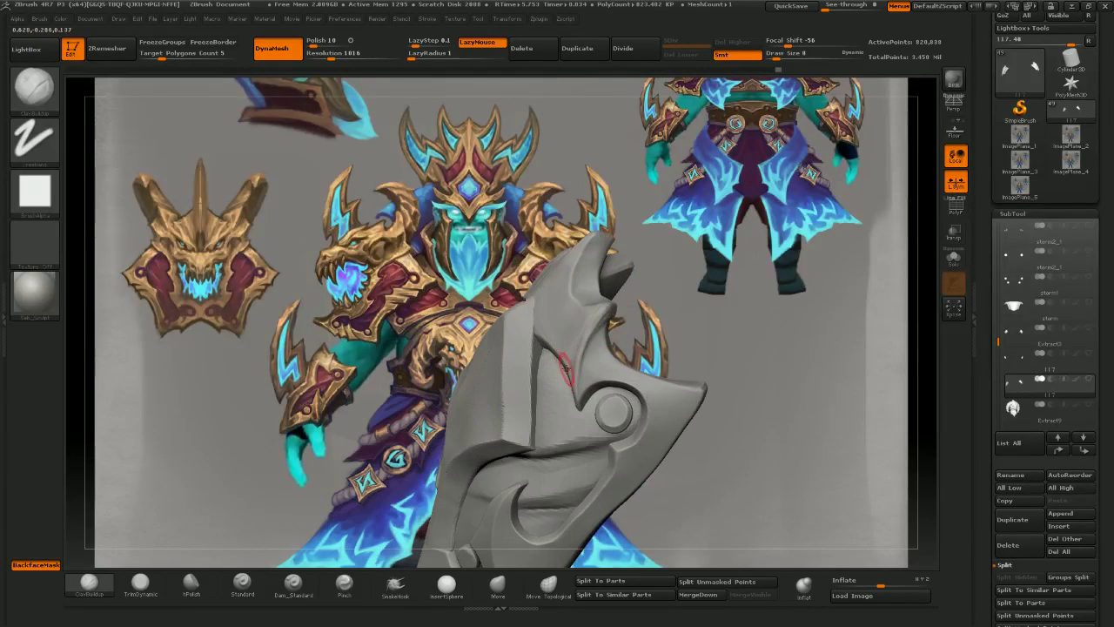
left_click_drag(653, 277, 705, 292)
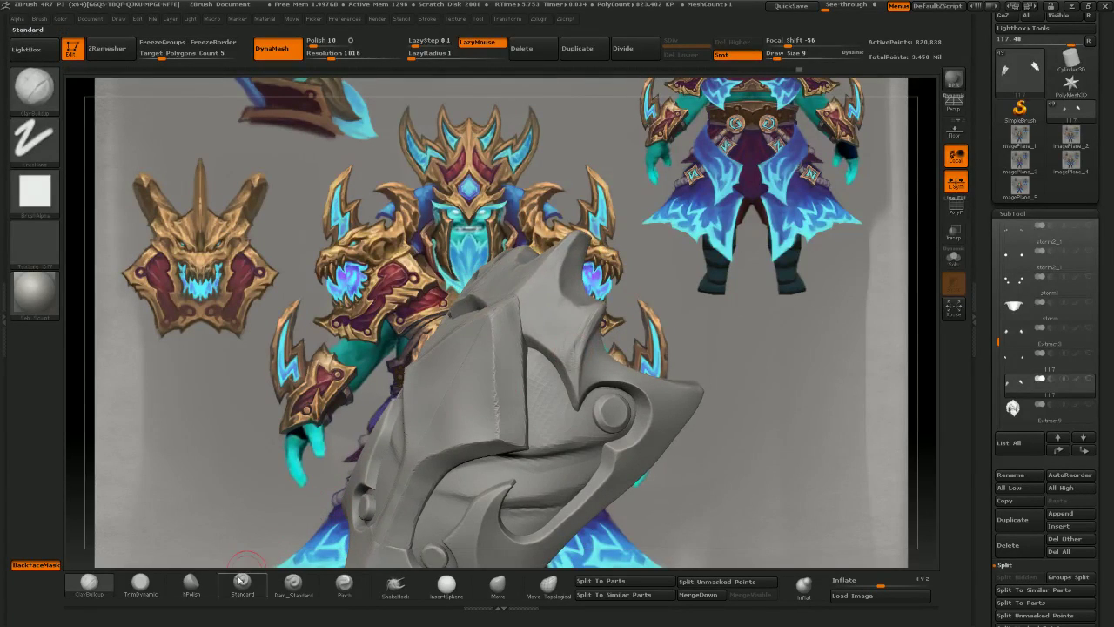
- Polish the raised plate between the spike and the round stud with hPolish
left_click(193, 585)
left_click_drag(560, 365, 573, 352)
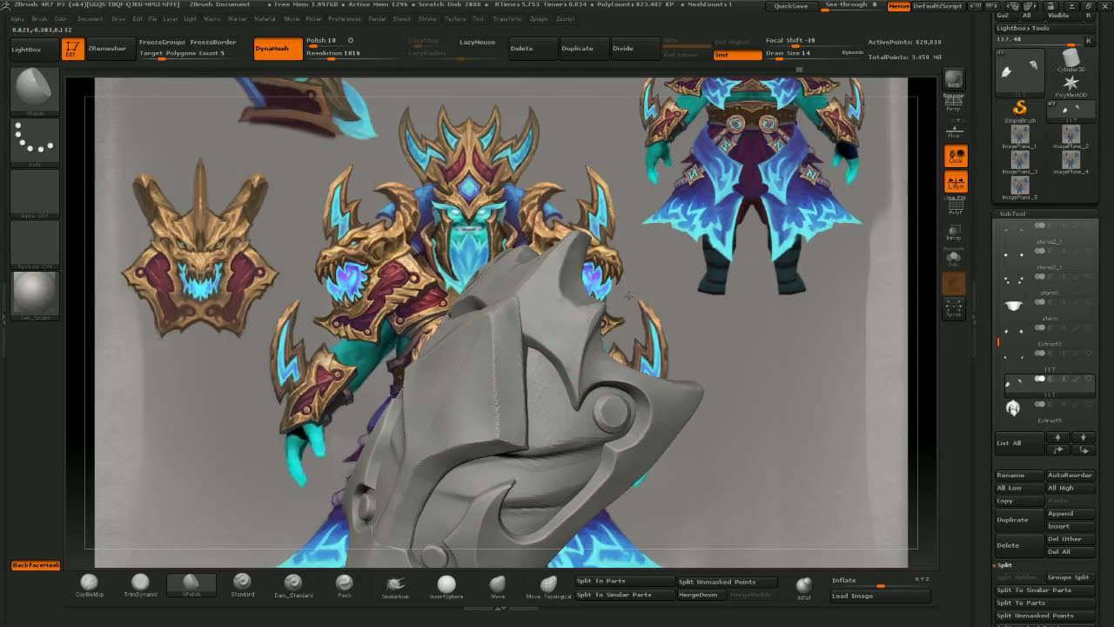
left_click_drag(628, 296, 572, 338)
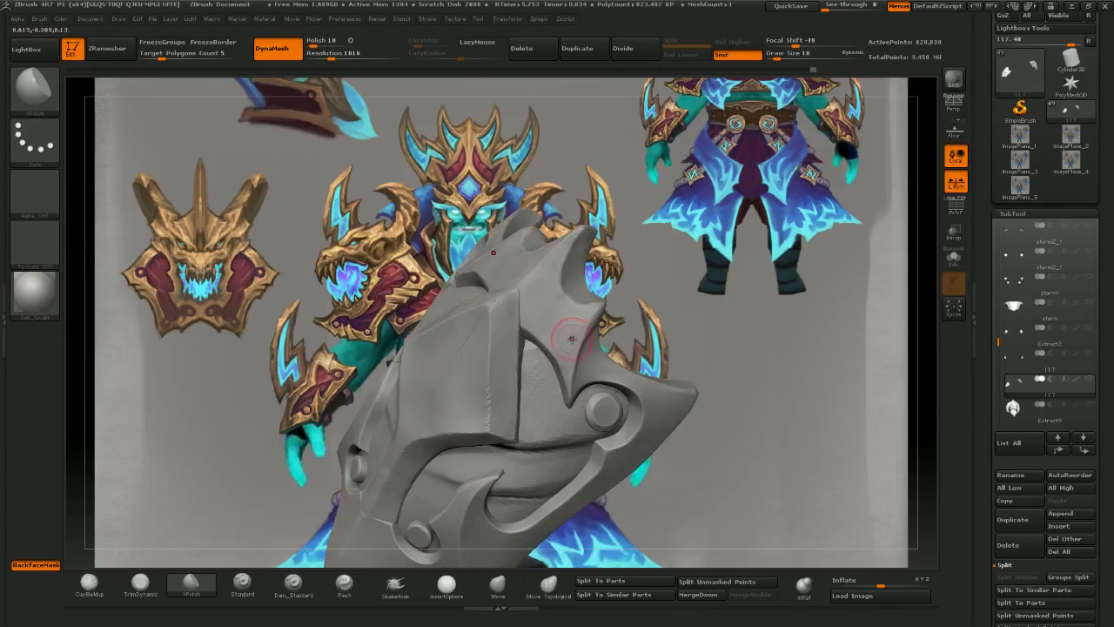
mouse_move(383, 365)
left_mouse_down()
mouse_move(327, 409)
mouse_move(407, 411)
left_mouse_up()
- Flatten the edge at the base of the bracer's spike with TrimDynamic at Draw Size 5
left_click(142, 586)
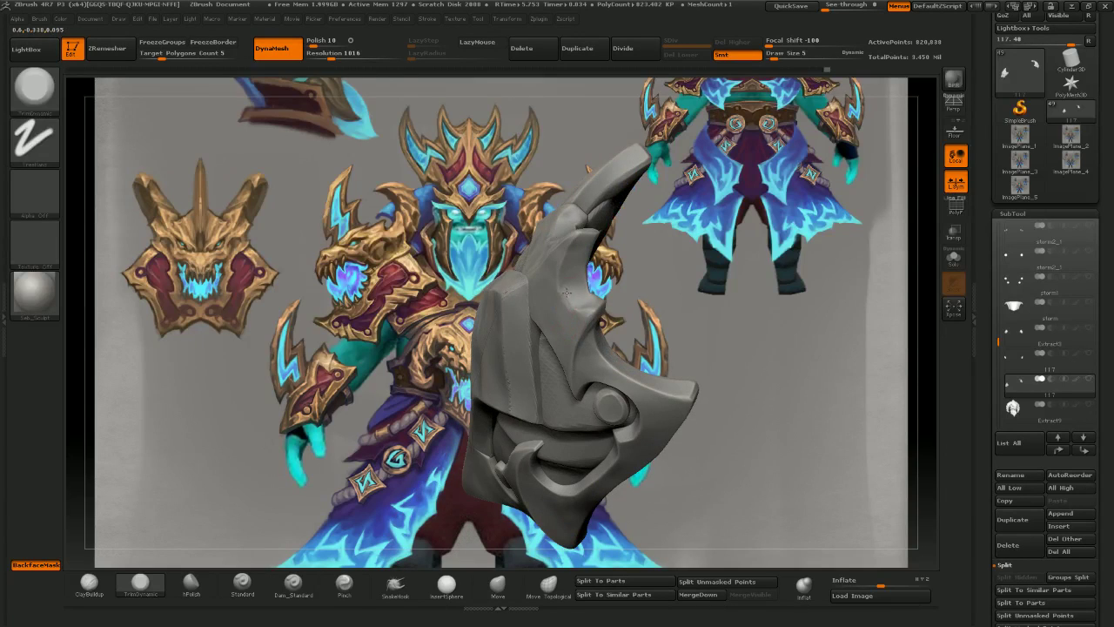
left_click_drag(566, 293, 581, 299)
left_click_drag(628, 284, 585, 305)
mouse_move(572, 294)
left_mouse_down()
mouse_move(574, 276)
mouse_move(561, 292)
mouse_move(575, 304)
left_mouse_up()
mouse_move(604, 261)
left_mouse_down()
mouse_move(666, 277)
mouse_move(619, 268)
mouse_move(612, 252)
left_mouse_up()
left_click_drag(576, 306, 599, 298)
- Undo the last change and trim the small notch on the side rim above the stud with TrimDynamic at Draw Size 5
left_click(631, 209, "ctrl+shift")
mouse_move(711, 237)
left_mouse_down()
mouse_move(670, 175)
mouse_move(619, 228)
left_mouse_up()
key("ctrl+z")
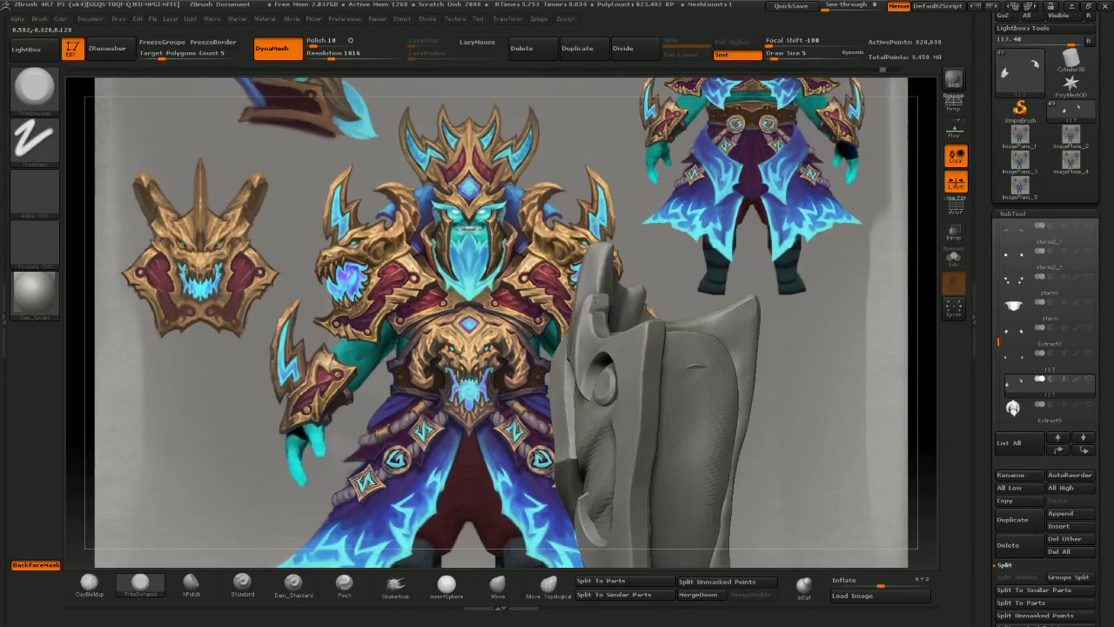
left_click_drag(594, 300, 597, 315)
mouse_move(570, 264)
left_mouse_down()
mouse_move(696, 265)
mouse_move(605, 274)
left_mouse_up()
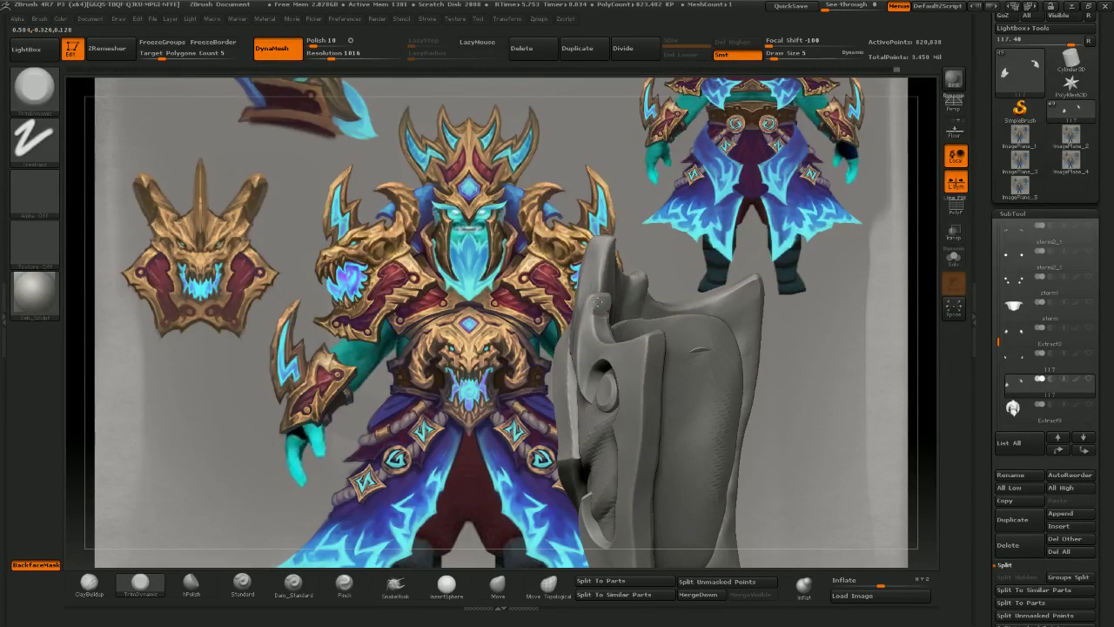
left_click_drag(663, 221, 671, 218)
left_click_drag(595, 302, 597, 313)
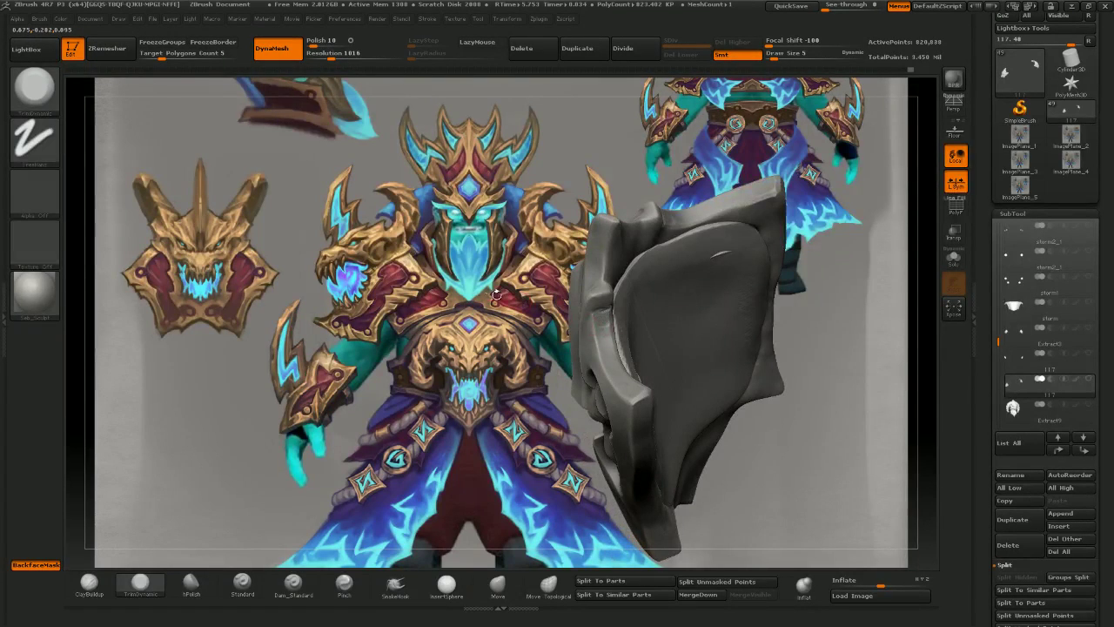
- Reshape the elbow-side edge beside the spike with the Move brush at Draw Size 9
mouse_move(674, 274)
left_mouse_down()
mouse_move(594, 313)
mouse_move(639, 197)
mouse_move(594, 336)
left_mouse_up()
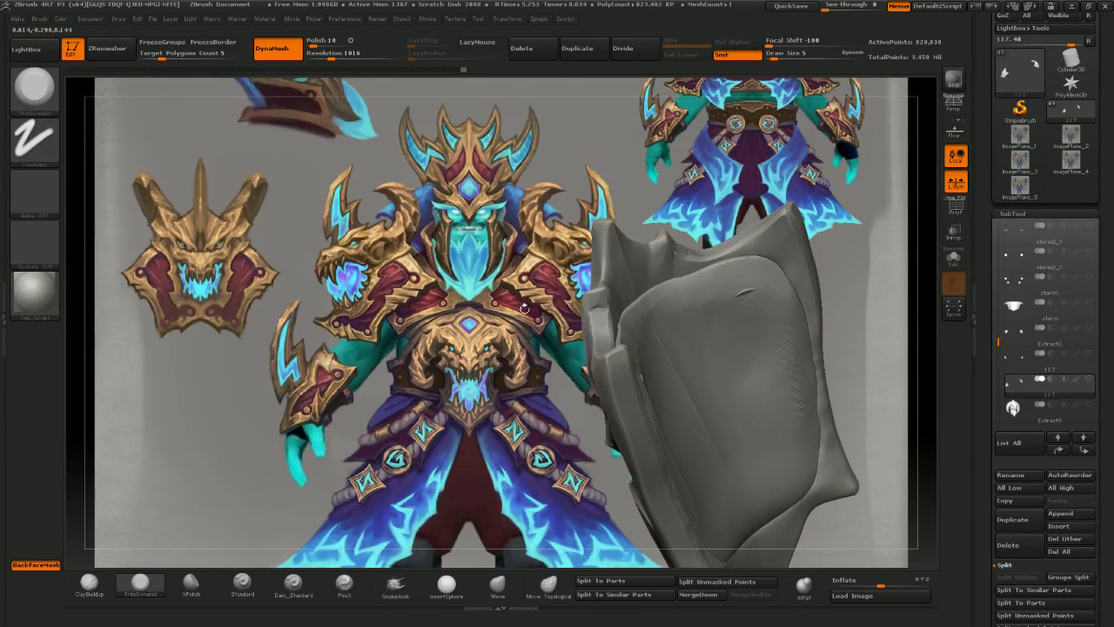
left_click_drag(525, 308, 593, 306)
mouse_move(548, 307)
left_mouse_down()
mouse_move(524, 311)
mouse_move(534, 330)
mouse_move(566, 320)
left_mouse_up()
left_click_drag(712, 300, 777, 228)
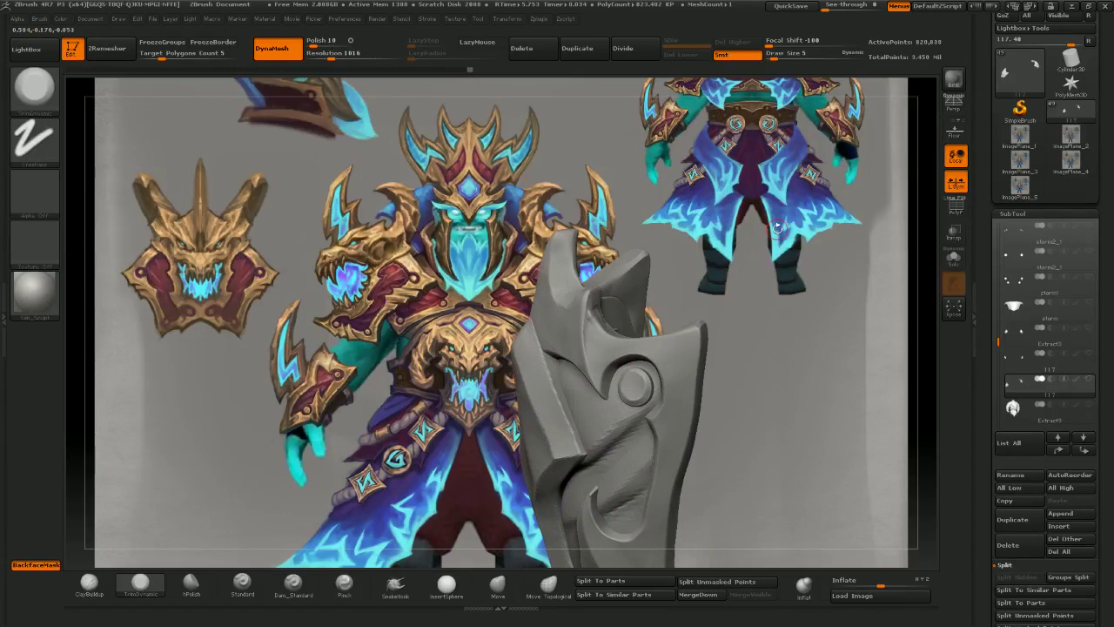
left_click_drag(592, 155, 640, 163)
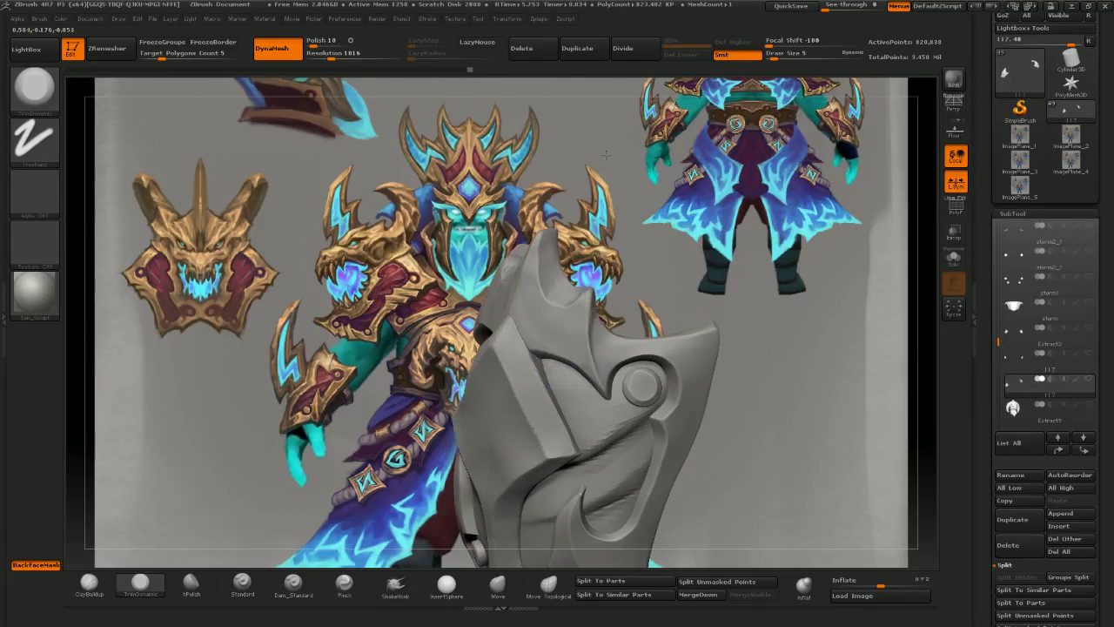
mouse_move(642, 209)
left_mouse_down()
mouse_move(658, 214)
mouse_move(646, 161)
mouse_move(613, 241)
left_mouse_up()
left_click(497, 583)
left_click_drag(584, 298, 594, 286)
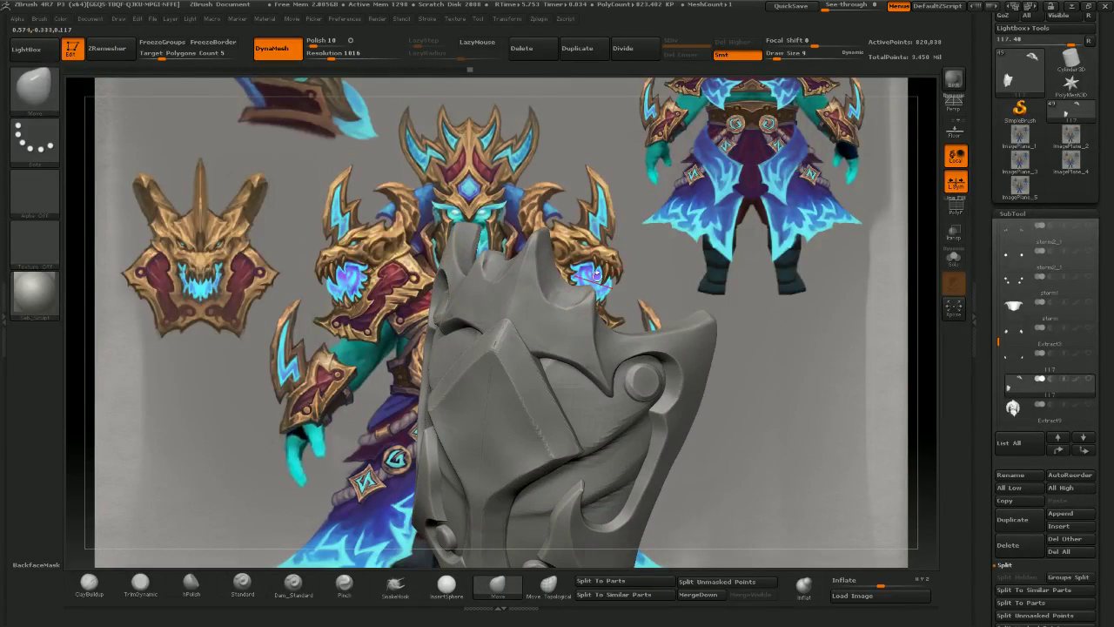
- Try reshaping the bracer's upper plate from the front with Move Topological, enlarging the brush and undoing the attempts
left_click_drag(619, 228, 651, 140)
right_click_drag(650, 140, 648, 96)
right_click_drag(645, 383, 644, 335, "ctrl")
right_click_drag(645, 335, 642, 449)
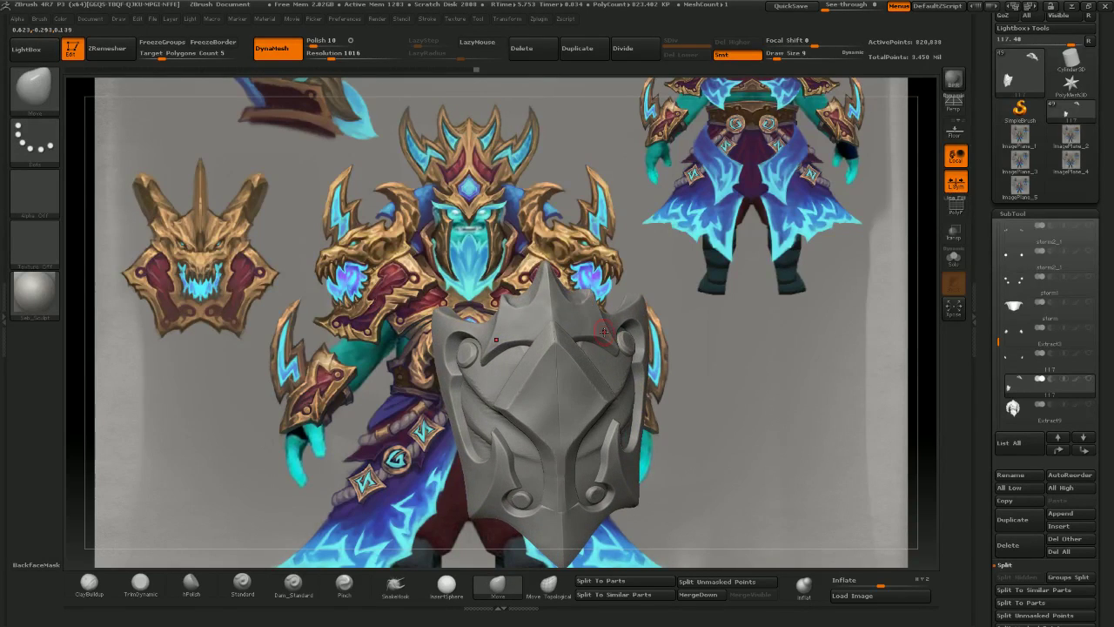
left_click(547, 583)
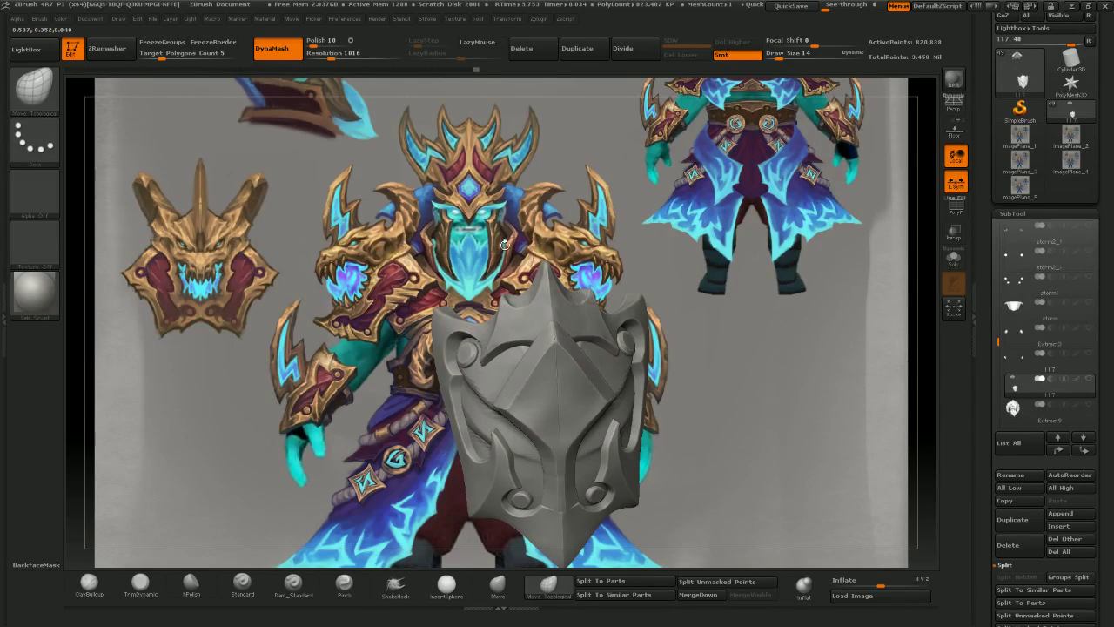
key("ctrl+z")
key("]")
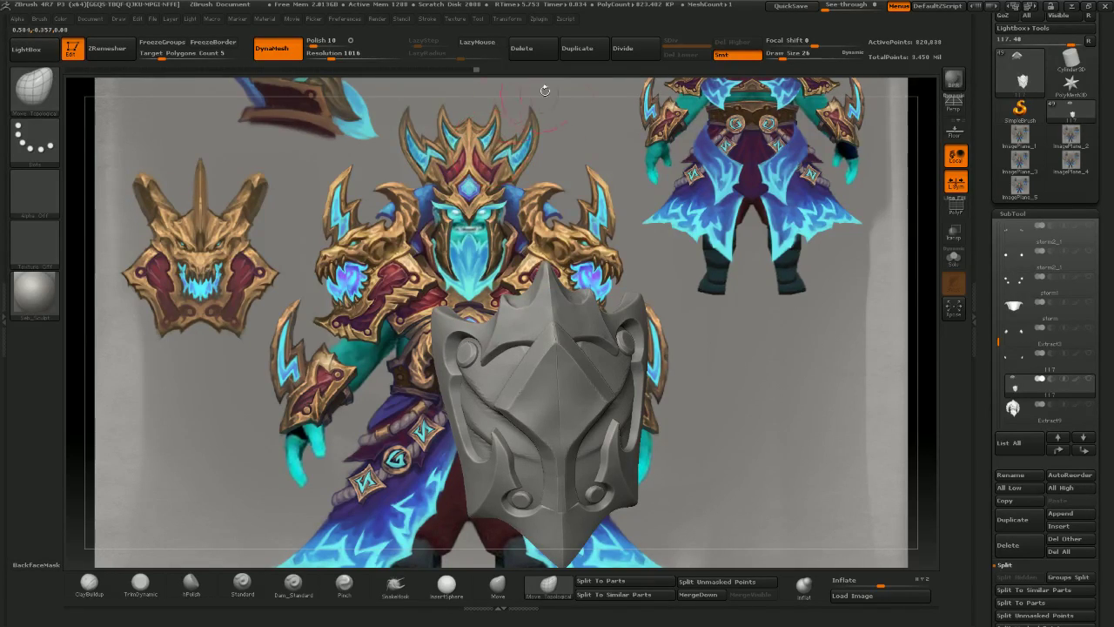
key("ctrl+z")
key("ctrl+z")
key("]")
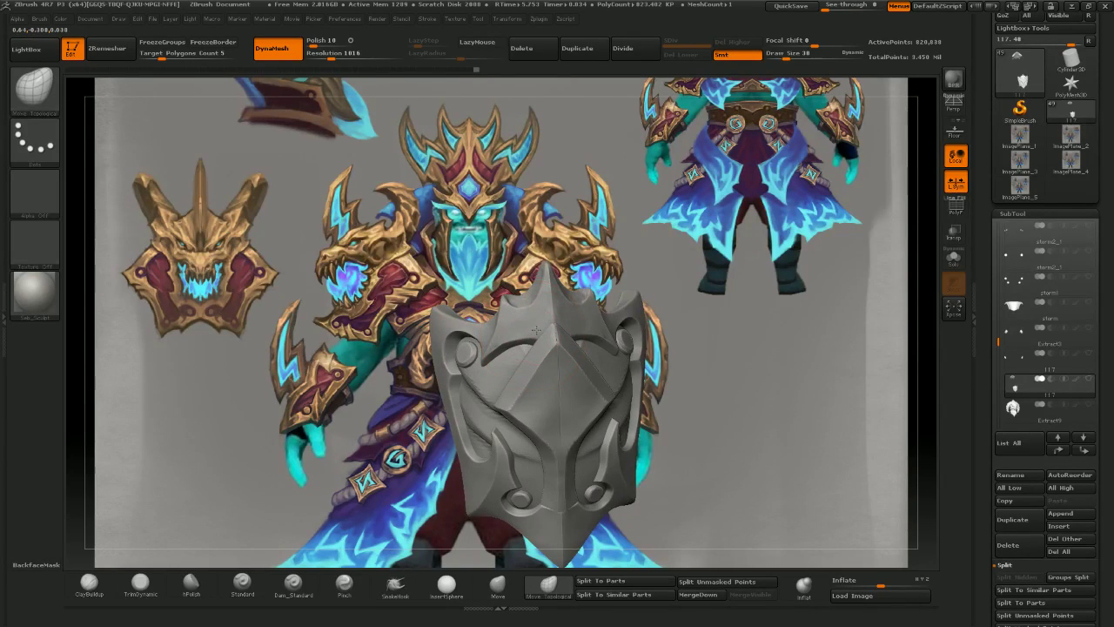
- Adjust the shape of the upper plate around the centre spike with a large Move Topological brush
left_click_drag(536, 330, 536, 326)
mouse_move(536, 329)
right_mouse_down()
mouse_move(448, 333)
mouse_move(509, 337)
mouse_move(534, 322)
mouse_move(544, 338)
mouse_move(586, 339)
mouse_move(507, 338)
mouse_move(510, 358)
mouse_move(577, 350)
mouse_move(564, 337)
right_mouse_up()
mouse_move(489, 170)
right_mouse_down()
mouse_move(439, 184)
mouse_move(425, 209)
mouse_move(471, 241)
mouse_move(489, 234)
mouse_move(515, 161)
mouse_move(512, 146)
mouse_move(486, 142)
mouse_move(438, 154)
mouse_move(471, 158)
right_mouse_up()
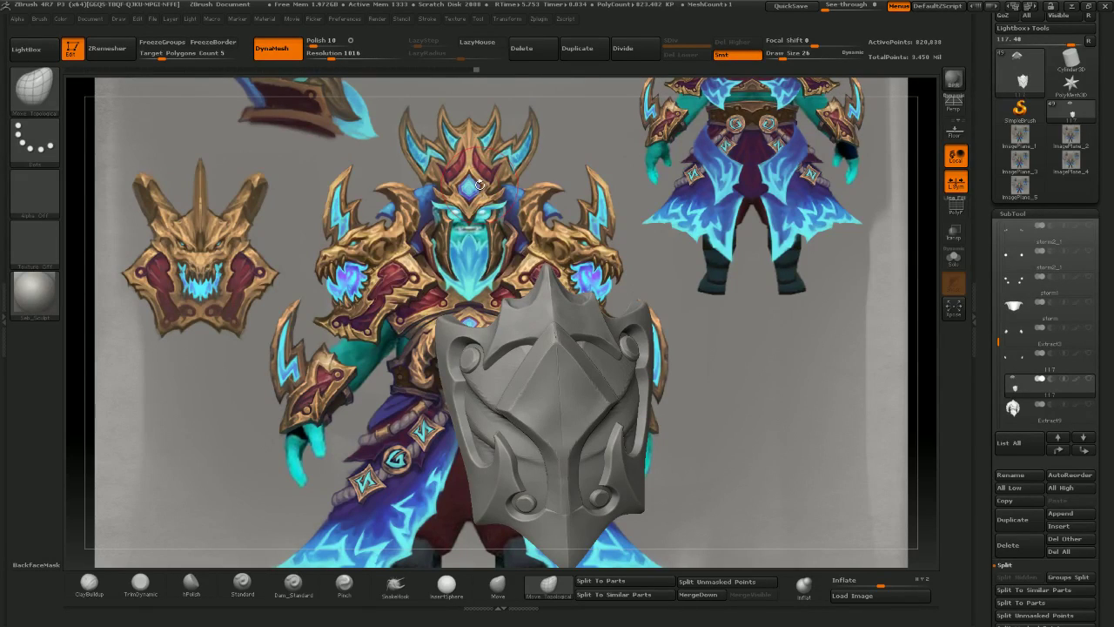
left_click_drag(686, 383, 674, 379)
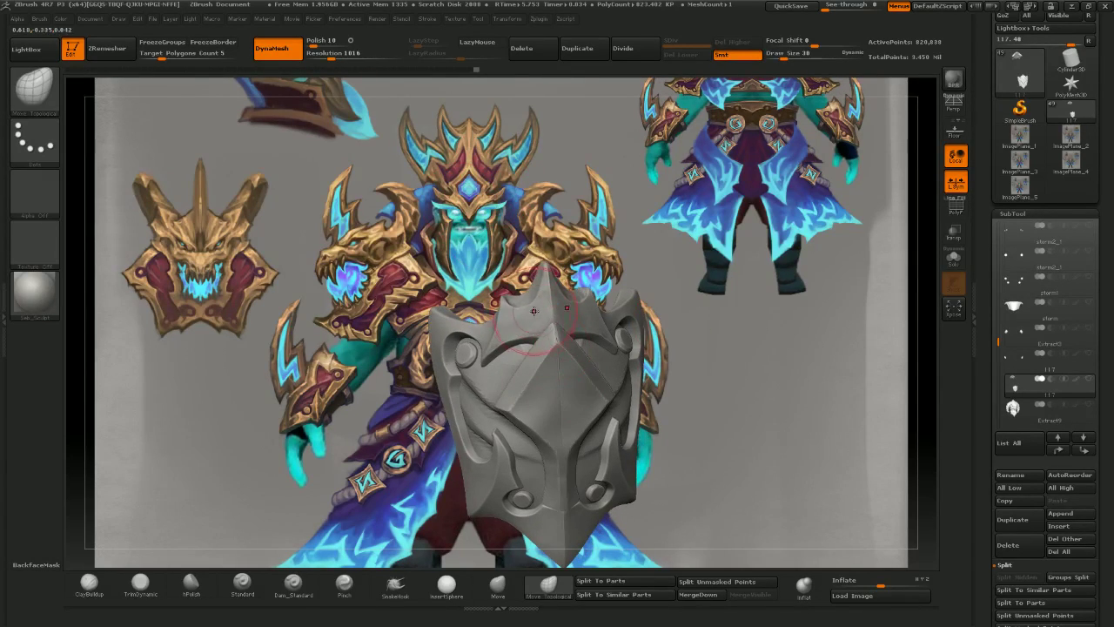
mouse_move(574, 236)
left_mouse_down()
mouse_move(644, 231)
mouse_move(529, 218)
mouse_move(568, 214)
mouse_move(545, 294)
mouse_move(607, 274)
mouse_move(488, 258)
mouse_move(527, 273)
left_mouse_up()
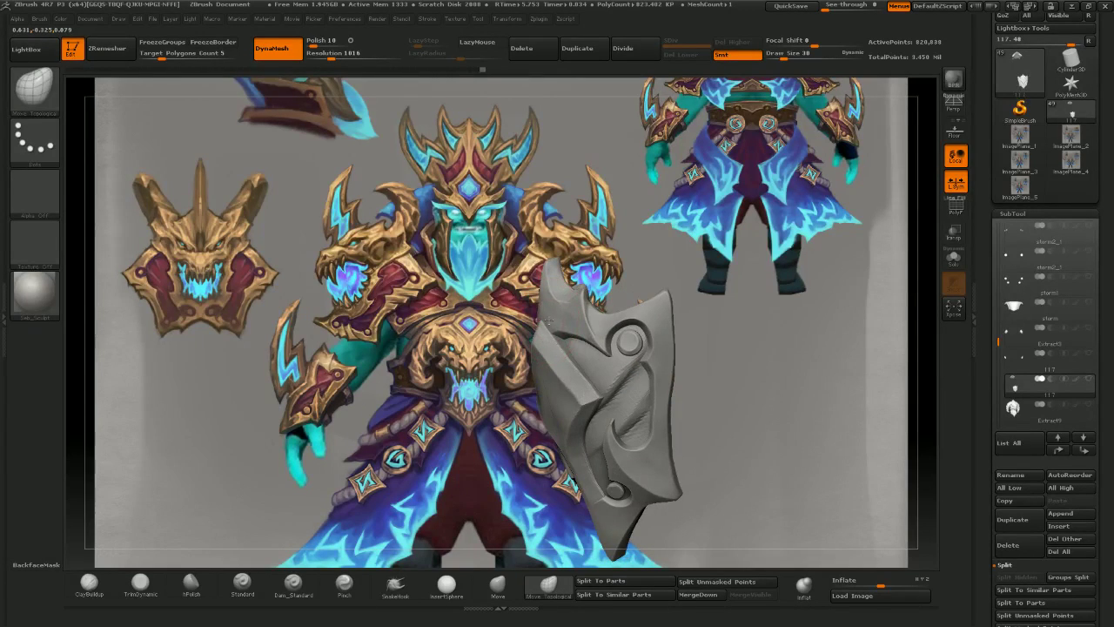
right_click_drag(548, 321, 603, 329)
- Trim the front lip of the hollow beside the centre spike with TrimDynamic at Draw Sizes 3 to 4
mouse_move(470, 178)
left_mouse_down()
mouse_move(483, 211)
mouse_move(512, 186)
left_mouse_up()
right_click_drag(514, 206, 480, 404, "ctrl")
right_click_drag(470, 202, 485, 201)
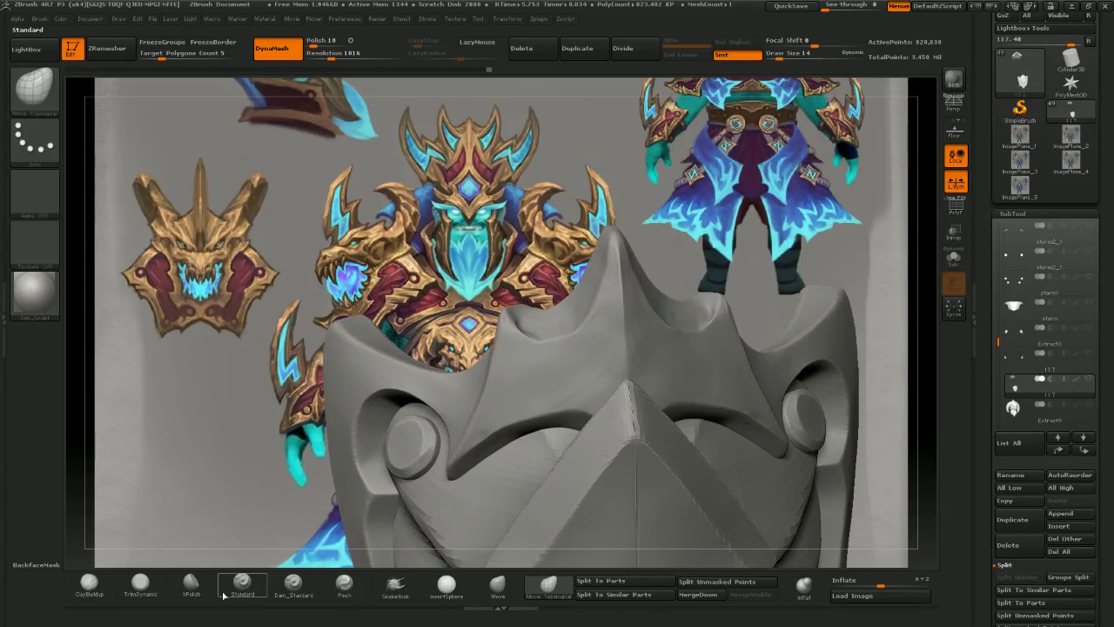
left_click(141, 585)
right_click_drag(487, 303, 525, 322)
right_click_drag(500, 217, 567, 212)
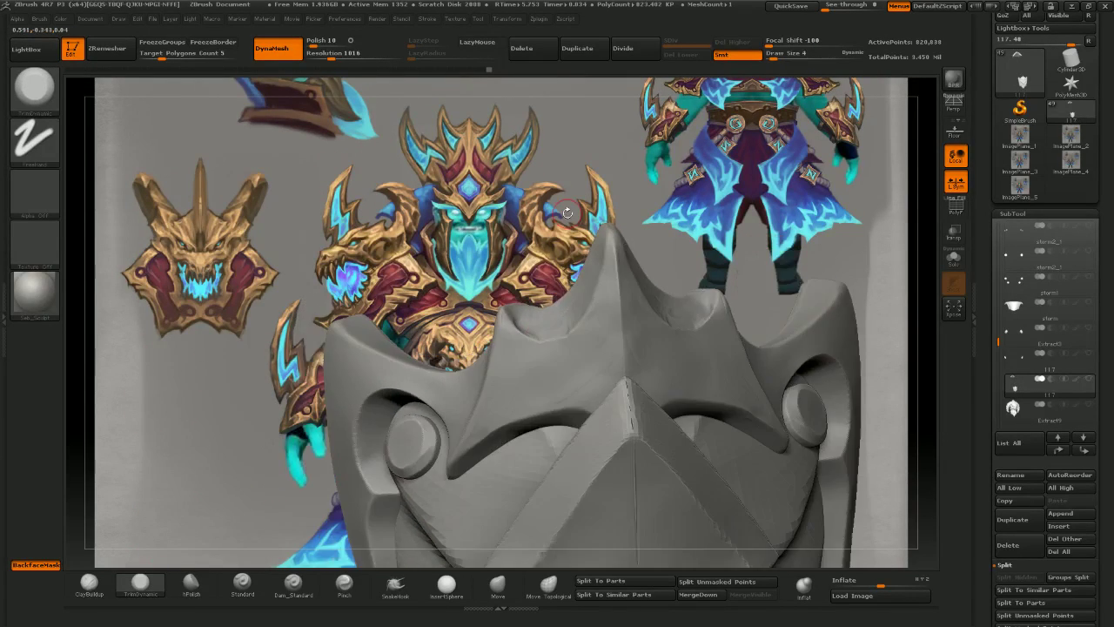
left_click_drag(513, 217, 552, 342)
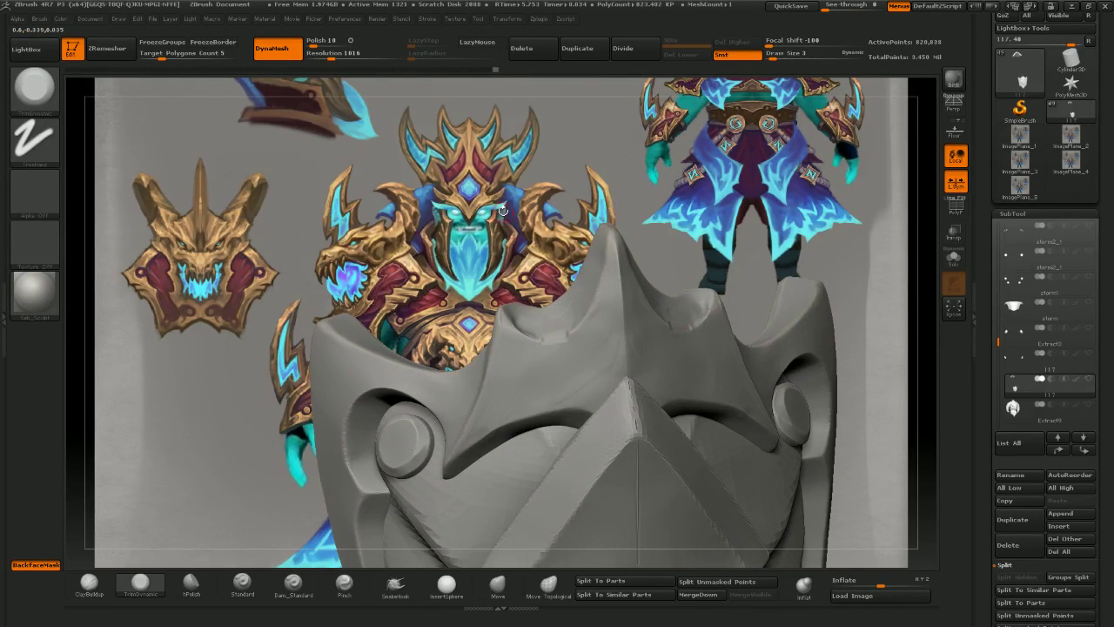
right_click_drag(523, 333, 560, 336)
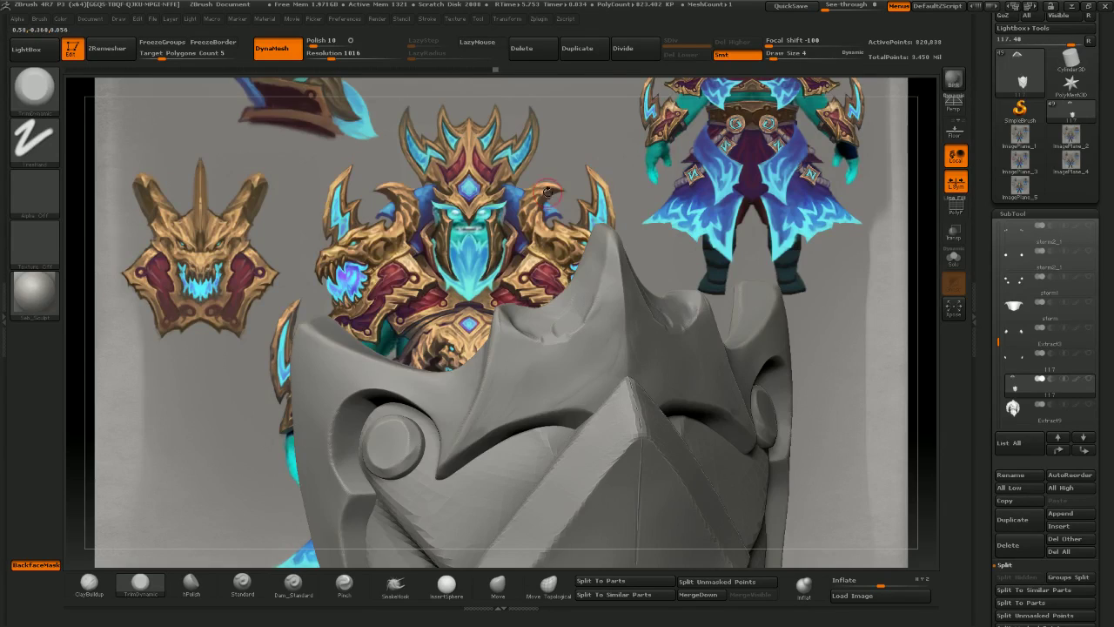
- Flatten the inside of the hollow beside the centre spike with TrimDynamic at Draw Size 4
left_click_drag(544, 186, 535, 340)
left_click_drag(500, 216, 545, 142)
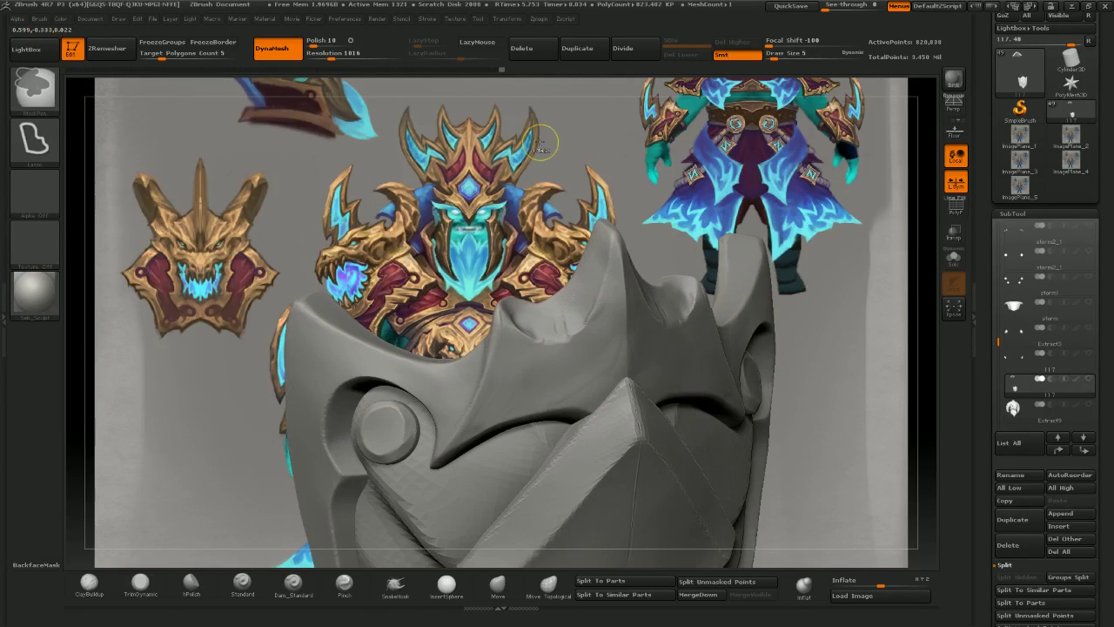
left_click_drag(519, 311, 553, 331)
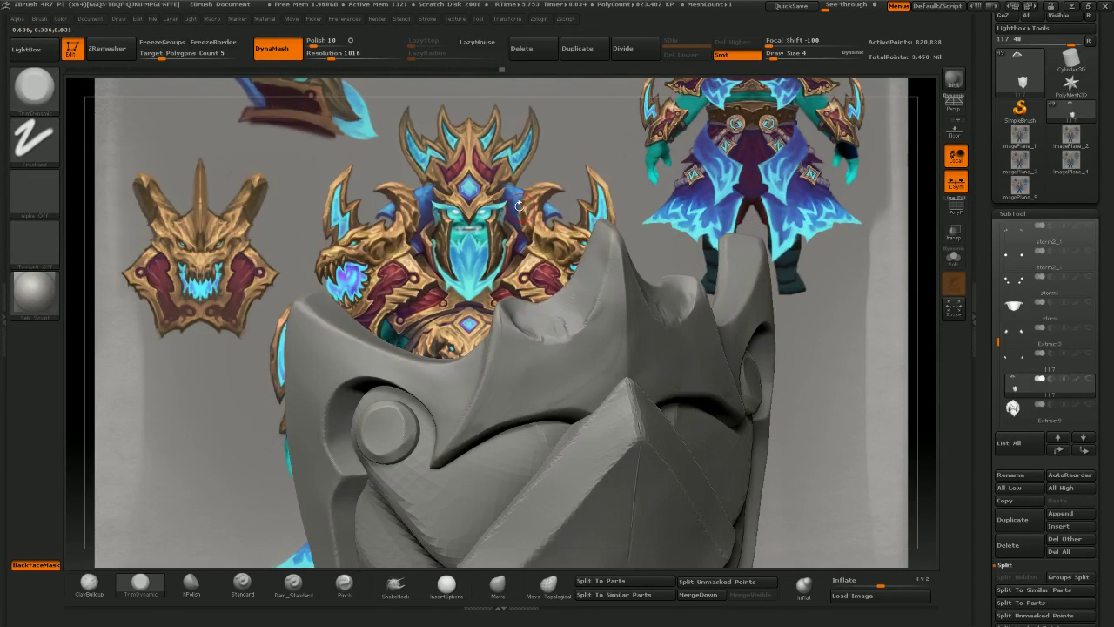
left_click_drag(518, 206, 548, 209)
left_click_drag(551, 316, 554, 329)
left_click_drag(557, 270, 536, 322)
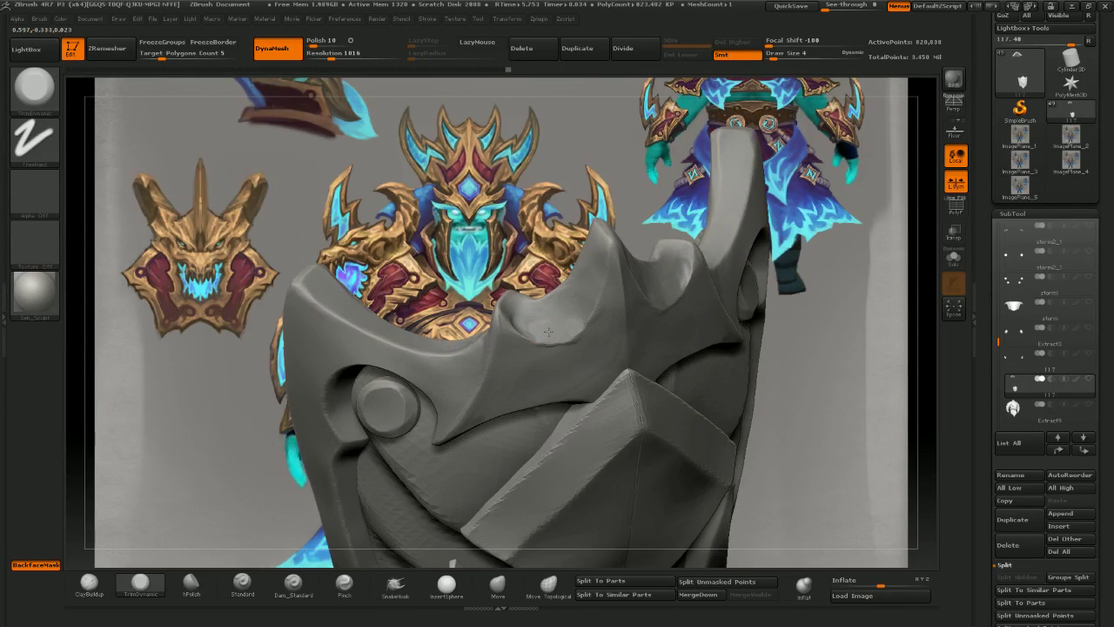
- Even out the plate surface just below the hollow with TrimDynamic, varying the brush size
left_click_drag(510, 239, 479, 259)
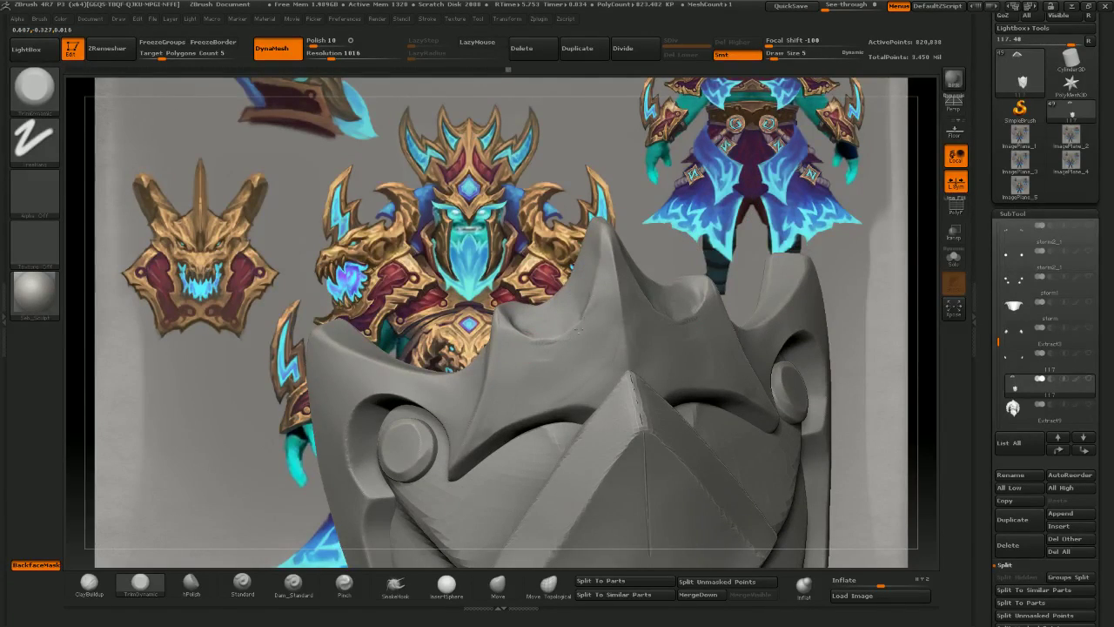
left_click_drag(524, 348, 538, 343)
left_click_drag(475, 288, 482, 312)
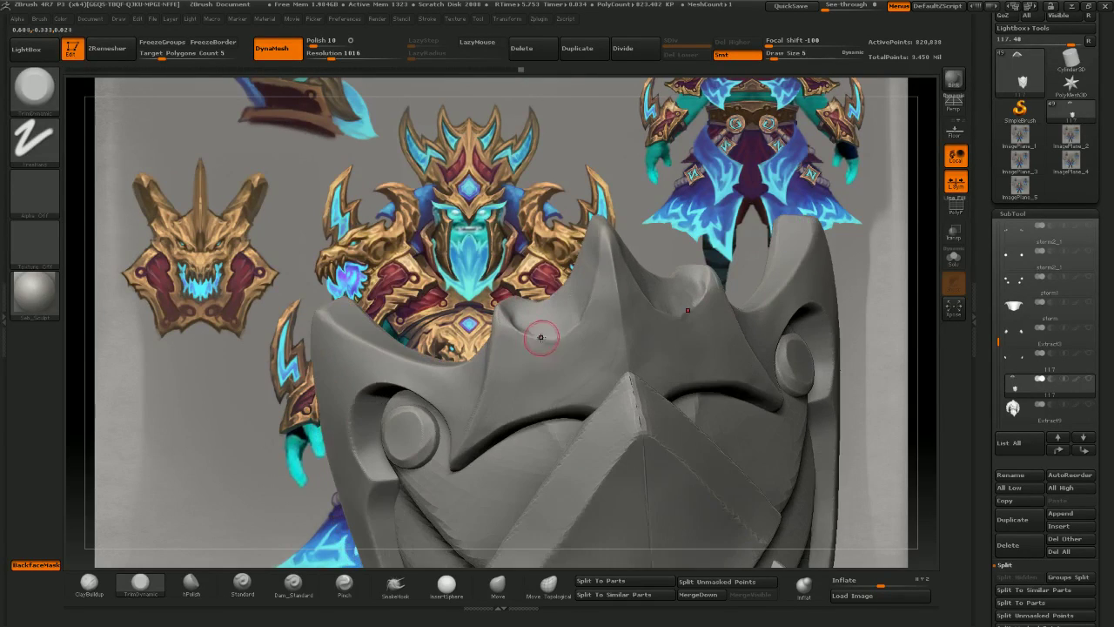
key("bracketleft")
mouse_move(520, 229)
left_mouse_down()
mouse_move(572, 326)
mouse_move(555, 337)
left_mouse_up()
key("bracketright")
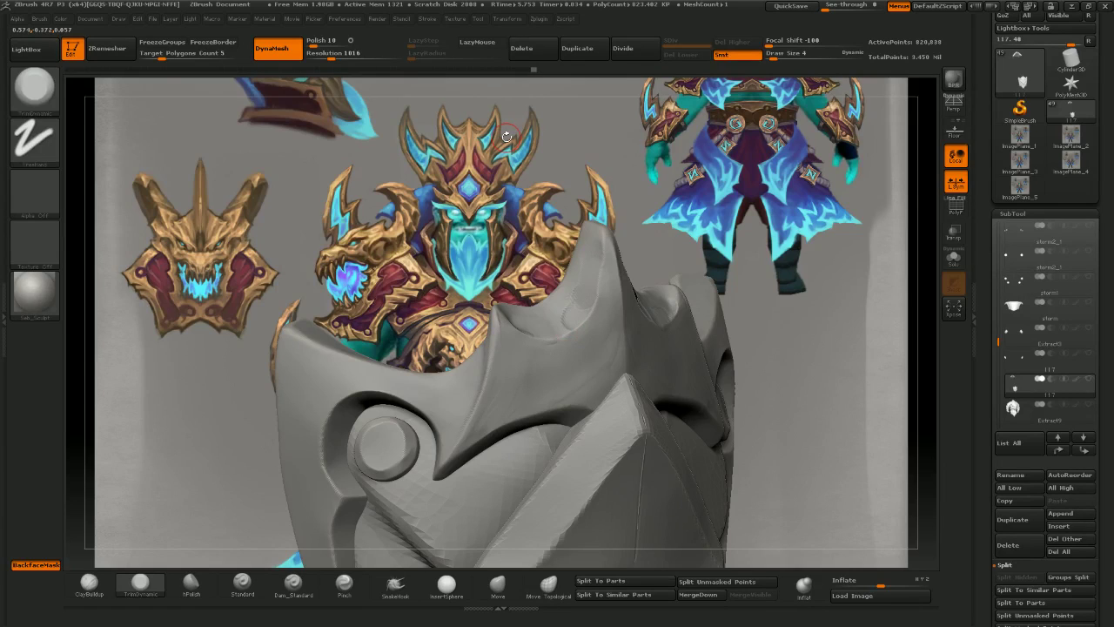
- Undo the last trim and refine the hollow's rim and corner with TrimDynamic at Draw Size 3
key("ctrl+z")
left_click_drag(512, 198, 442, 229)
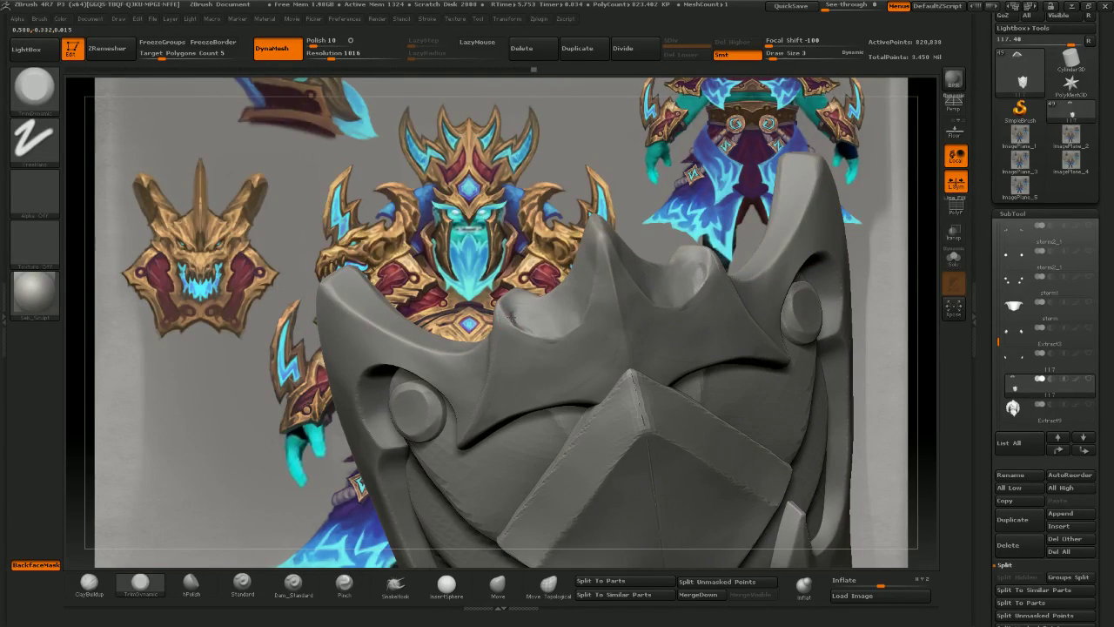
left_click_drag(523, 279, 521, 232)
left_click_drag(508, 323, 518, 329)
left_click_drag(483, 282, 542, 344)
left_click_drag(639, 327, 646, 346)
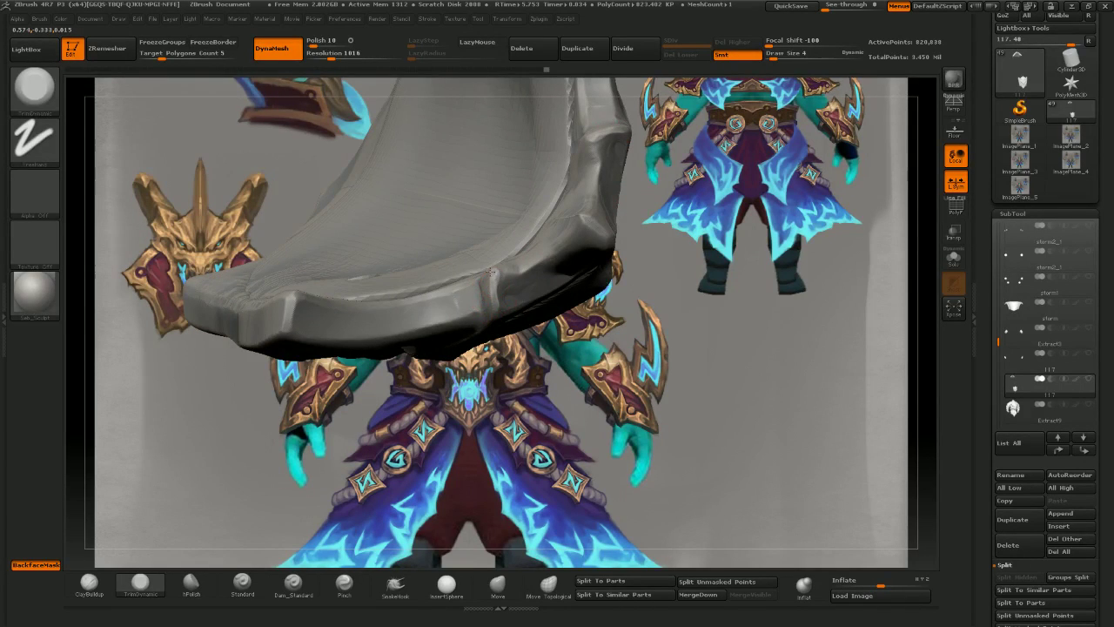
- Trim the elbow-side rim from the bracer's underside with TrimDynamic at Draw Size 4
right_click_drag(490, 271, 495, 267)
mouse_move(504, 350)
left_mouse_down()
mouse_move(516, 320)
mouse_move(537, 325)
left_mouse_up()
right_click_drag(537, 325, 563, 383)
mouse_move(448, 170)
right_mouse_down()
mouse_move(430, 177)
mouse_move(427, 167)
mouse_move(434, 195)
right_mouse_up()
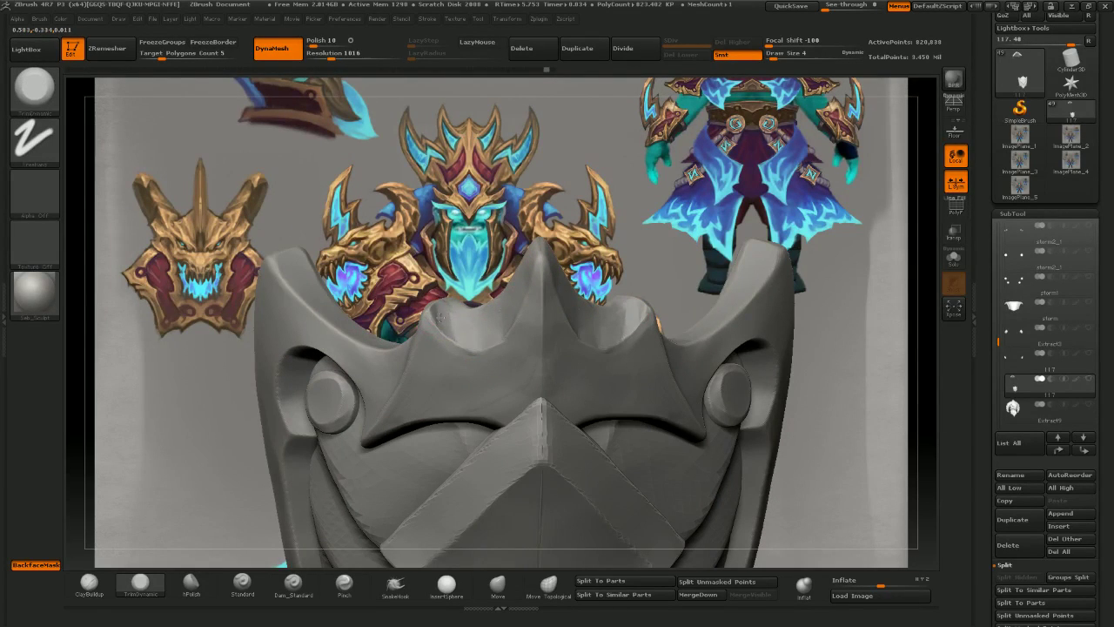
- Smooth the hollow's lower lip and trim toward the centre spike's flank at Draw Size 4, undoing the last change
key("shift")
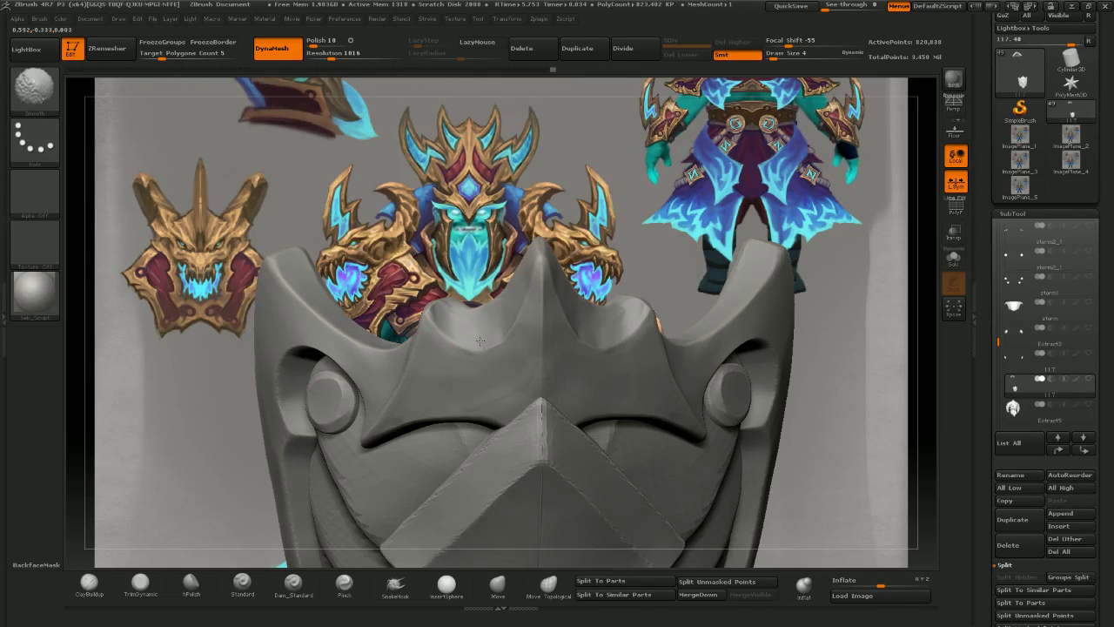
right_click_drag(470, 343, 491, 349)
left_click_drag(498, 327, 519, 315)
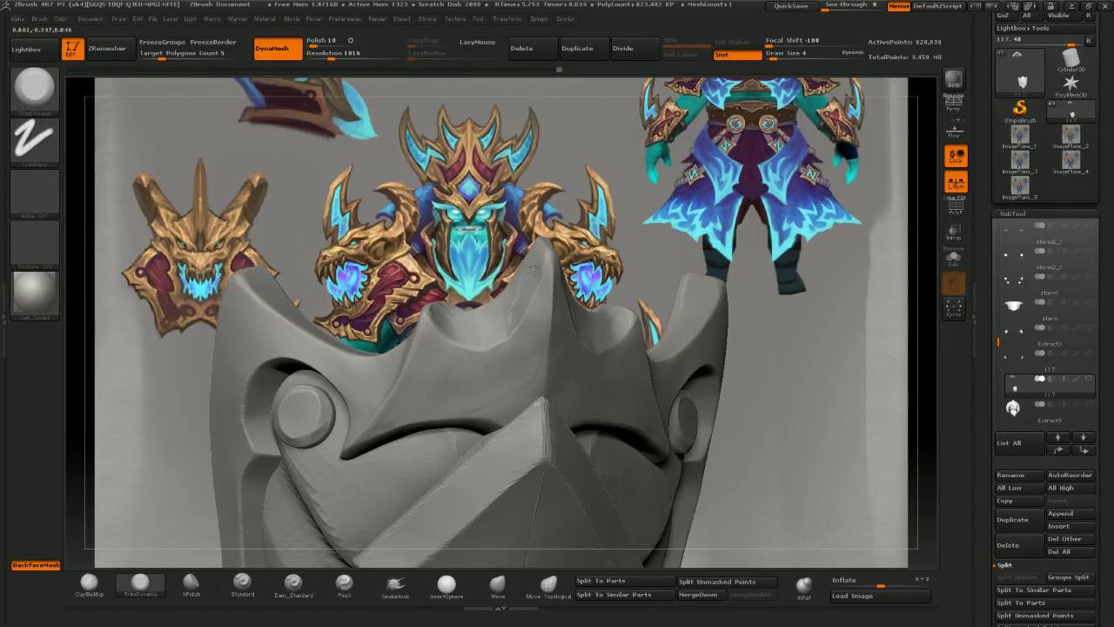
left_click_drag(515, 167, 564, 164)
key("ctrl+z")
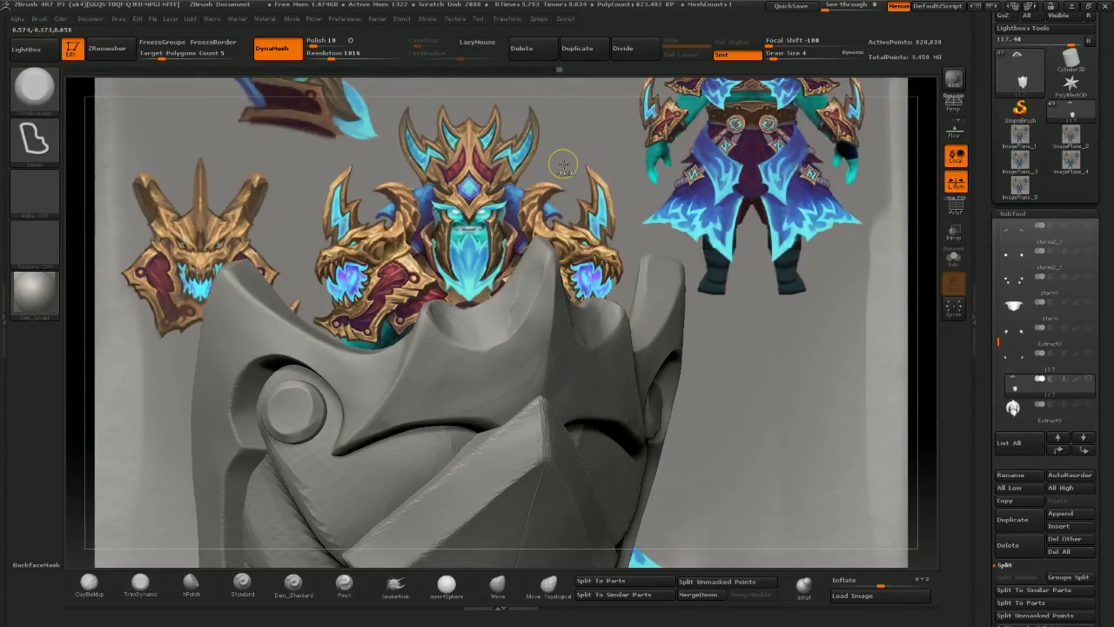
- Trim the upper plate beside the centre spike and hollows with TrimDynamic, varying Draw Size between 4 and 6
left_click_drag(497, 331, 519, 311)
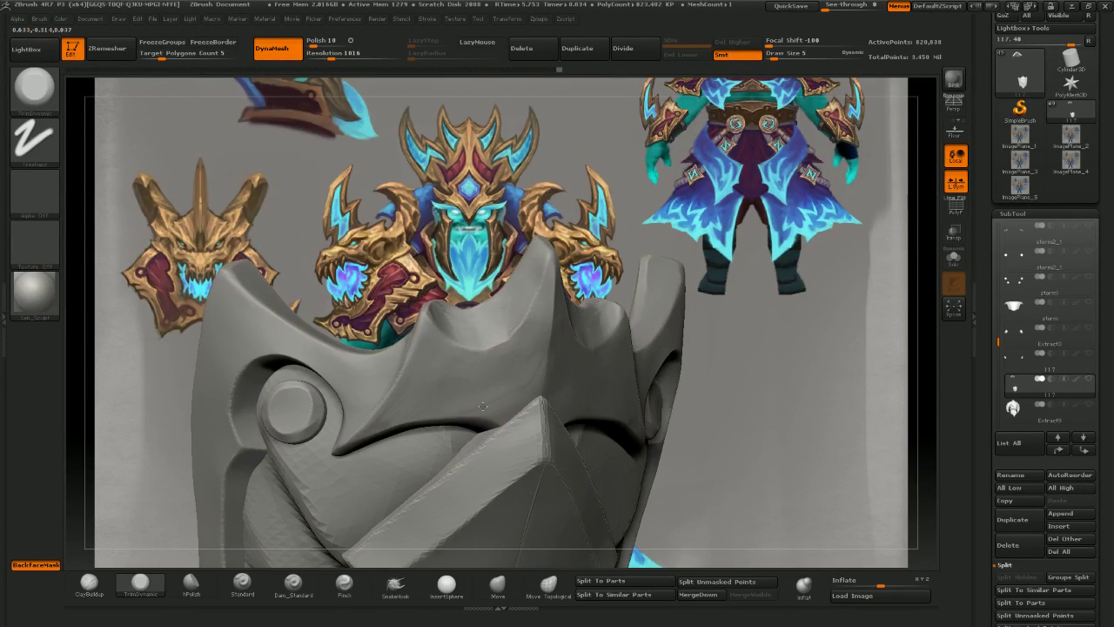
mouse_move(398, 359)
left_mouse_down()
mouse_move(388, 399)
mouse_move(365, 418)
left_mouse_up()
mouse_move(466, 166)
left_mouse_down()
mouse_move(335, 170)
mouse_move(318, 187)
left_mouse_up()
left_click_drag(560, 234, 620, 181)
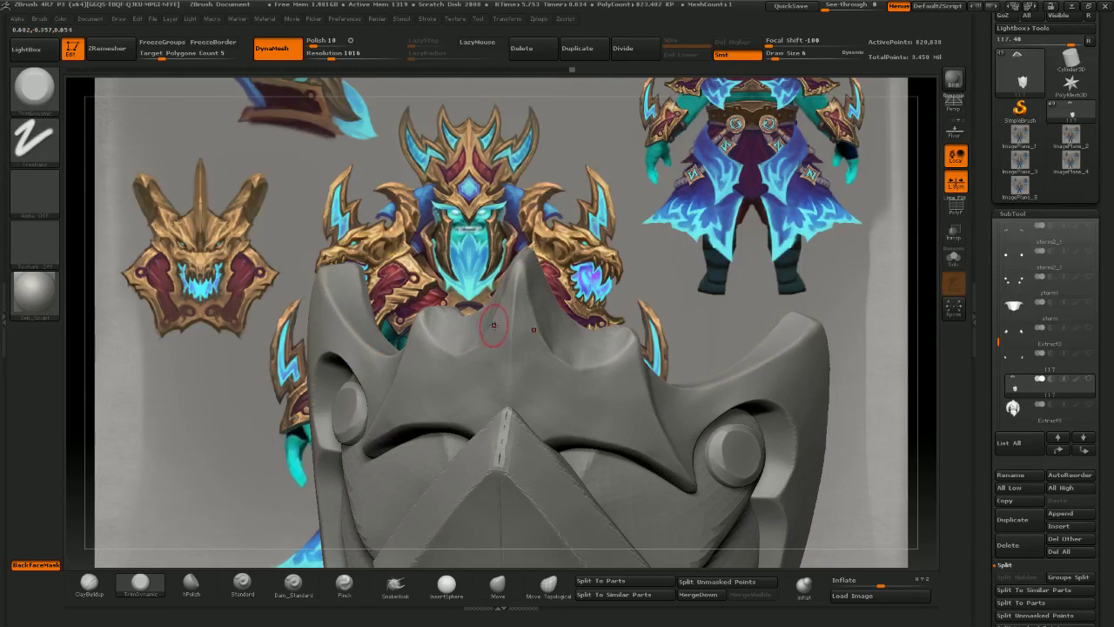
left_click_drag(266, 390, 300, 396)
left_click_drag(380, 366, 326, 358)
mouse_move(371, 206)
left_mouse_down()
mouse_move(394, 187)
mouse_move(518, 205)
left_mouse_up()
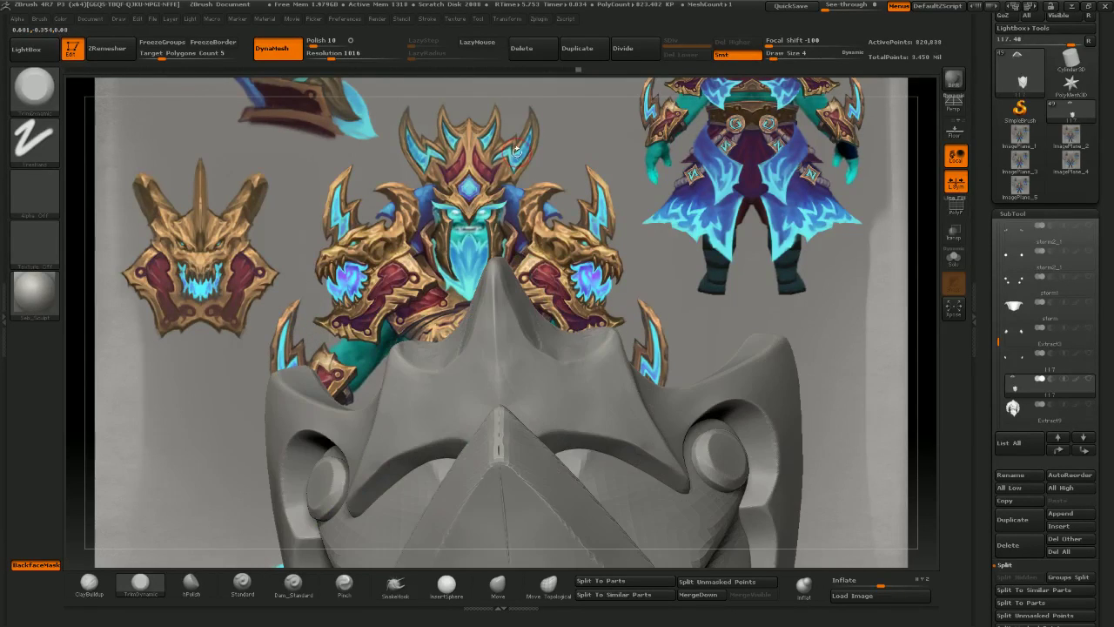
- Flatten the centre spike's flank down into the adjoining hollow with TrimDynamic at Draw Sizes 3 to 5
mouse_move(417, 287)
left_mouse_down()
mouse_move(477, 290)
mouse_move(472, 275)
left_mouse_up()
key("bracketright")
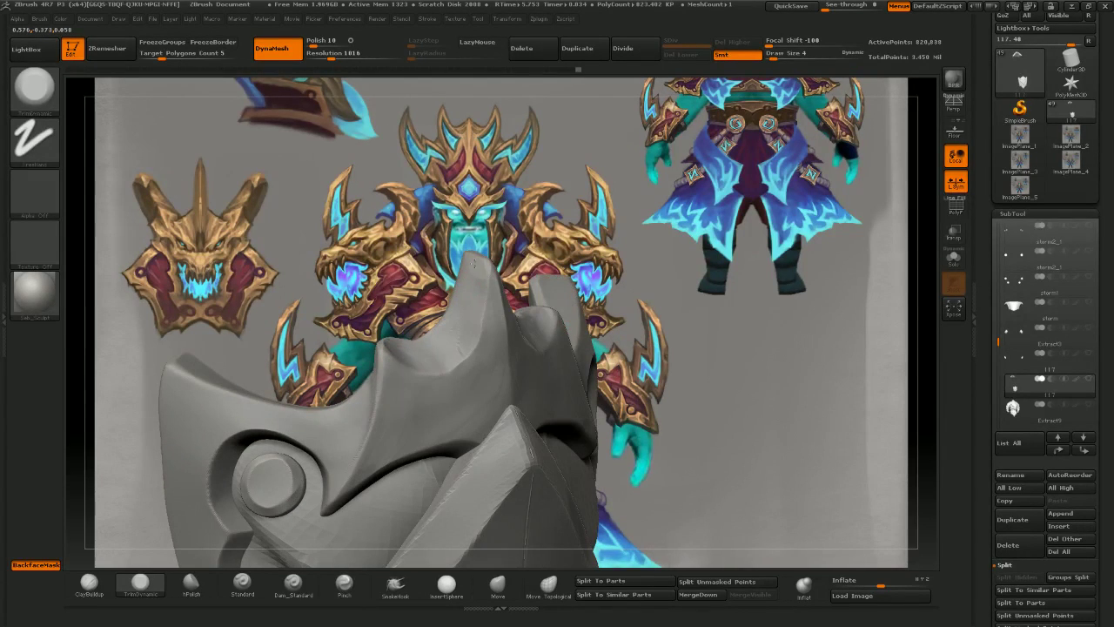
left_click_drag(467, 201, 400, 214)
left_click_drag(496, 303, 509, 315)
key("bracketleft")
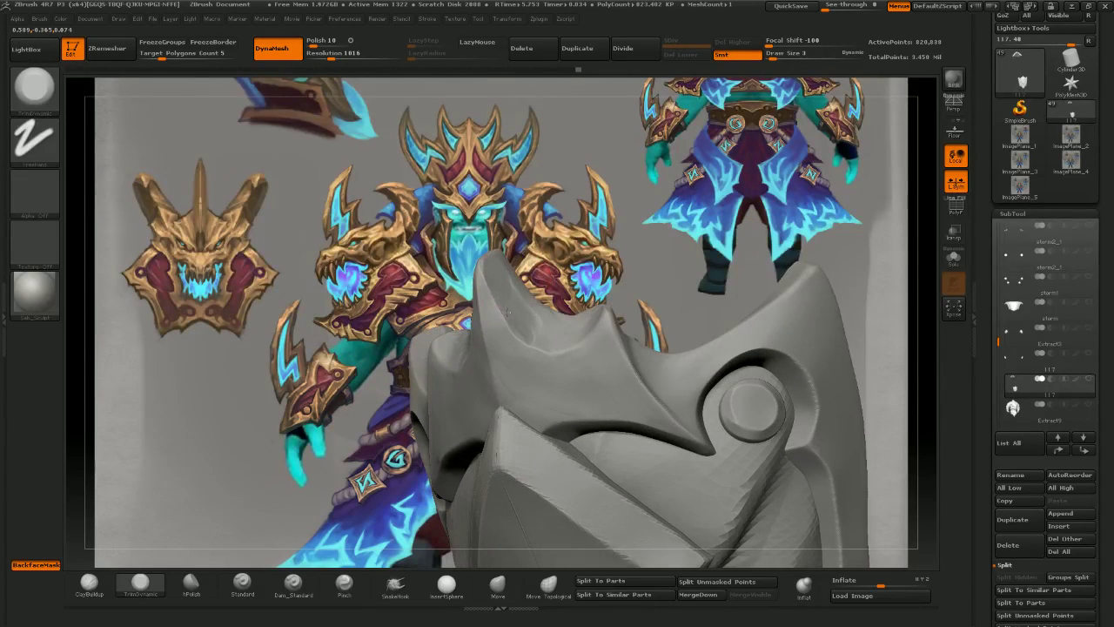
left_click_drag(496, 255, 484, 264)
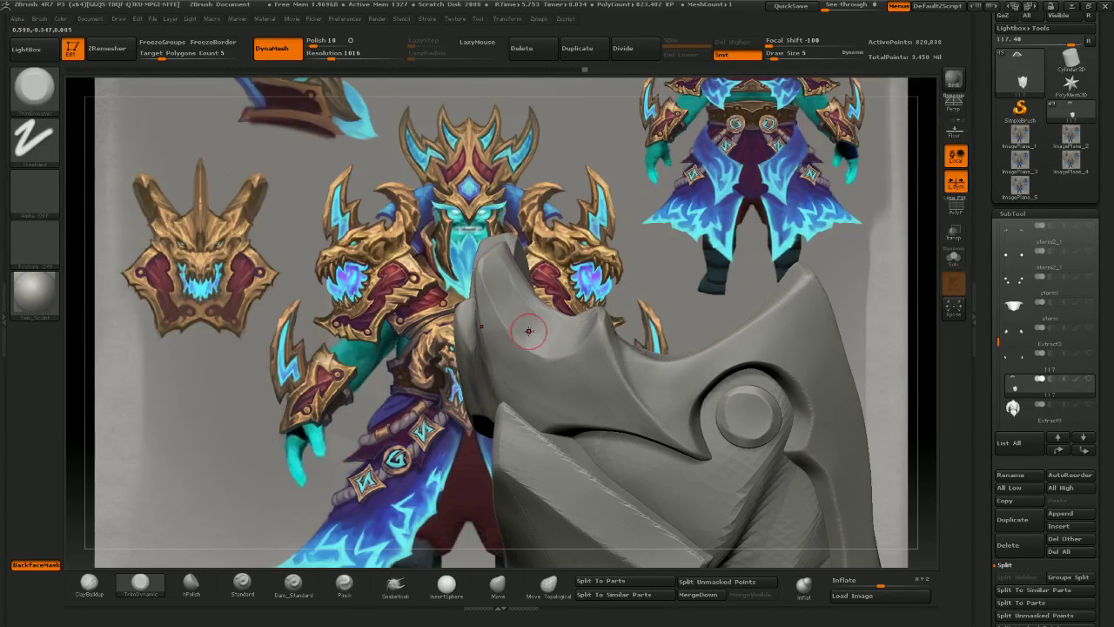
left_click_drag(527, 328, 537, 330)
left_click_drag(552, 218, 539, 219)
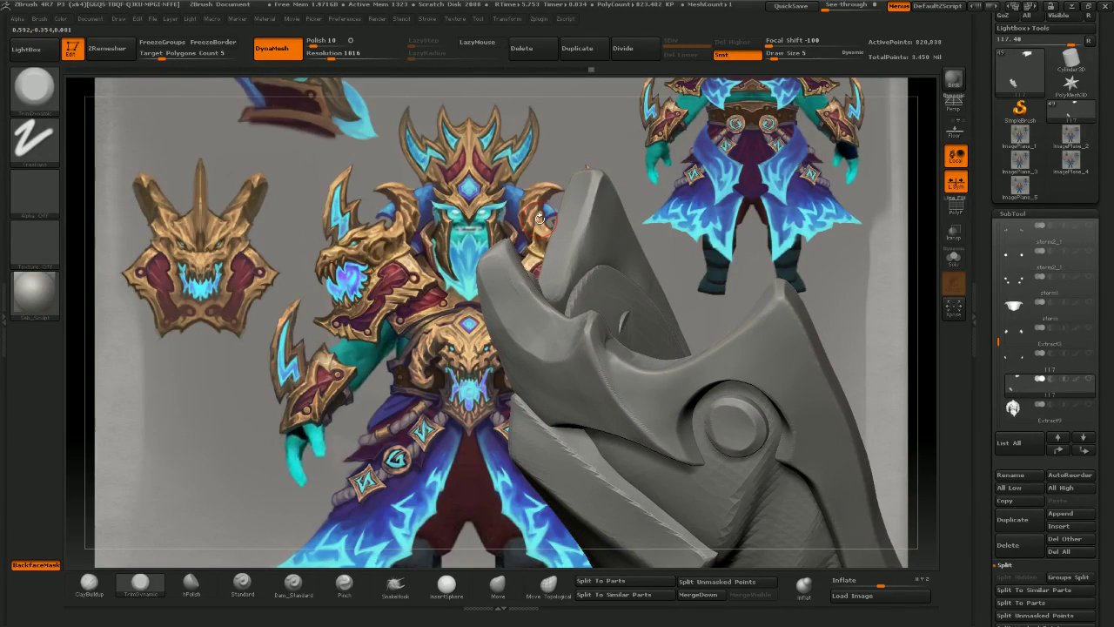
- Reshape the hollow's rim beside the centre spike with the Move brush, using Draw Sizes around 5 to 7
mouse_move(540, 218)
left_mouse_down()
mouse_move(550, 228)
mouse_move(536, 276)
mouse_move(549, 304)
mouse_move(541, 324)
left_mouse_up()
key("b")
key("m")
key("v")
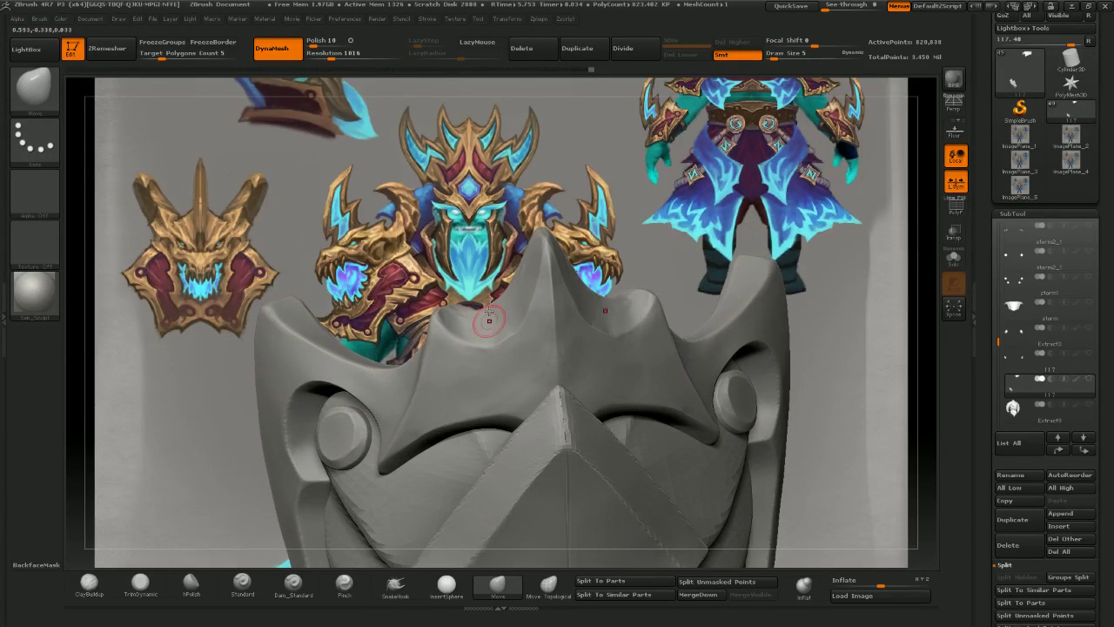
left_click_drag(476, 192, 529, 181)
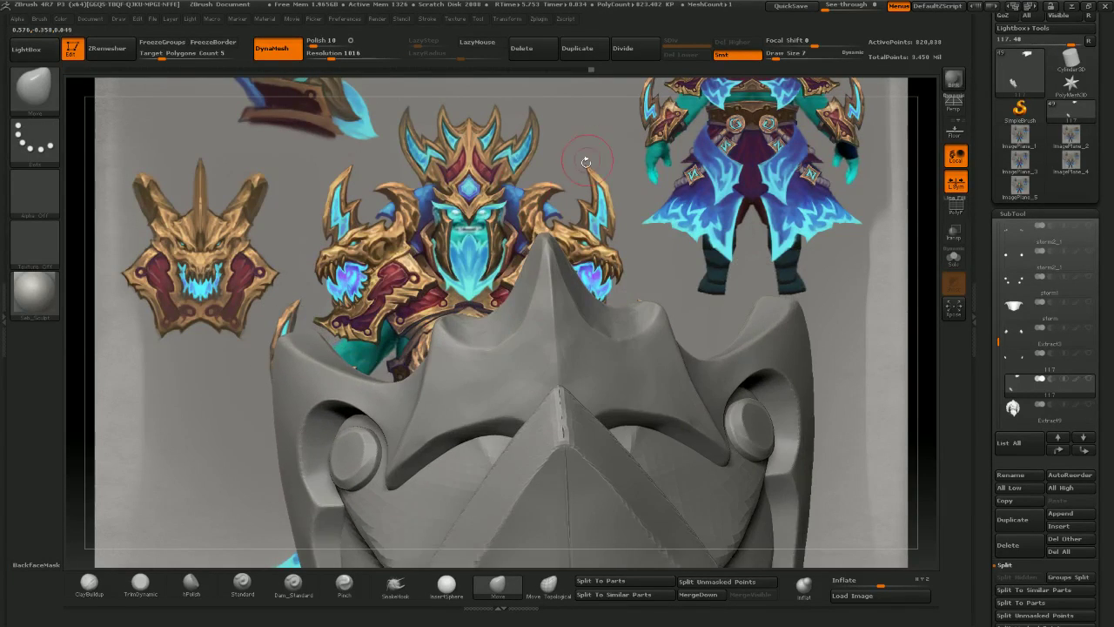
key("]")
left_click_drag(458, 351, 485, 355)
key("[")
key("[")
right_click_drag(511, 352, 521, 332)
mouse_move(456, 327)
right_mouse_down()
mouse_move(527, 315)
mouse_move(571, 327)
mouse_move(564, 307)
mouse_move(619, 348)
mouse_move(600, 361)
right_mouse_up()
mouse_move(601, 361)
right_mouse_down()
mouse_move(582, 376)
mouse_move(685, 385)
mouse_move(675, 361)
mouse_move(662, 379)
mouse_move(649, 348)
right_mouse_up()
left_click_drag(647, 347, 708, 409)
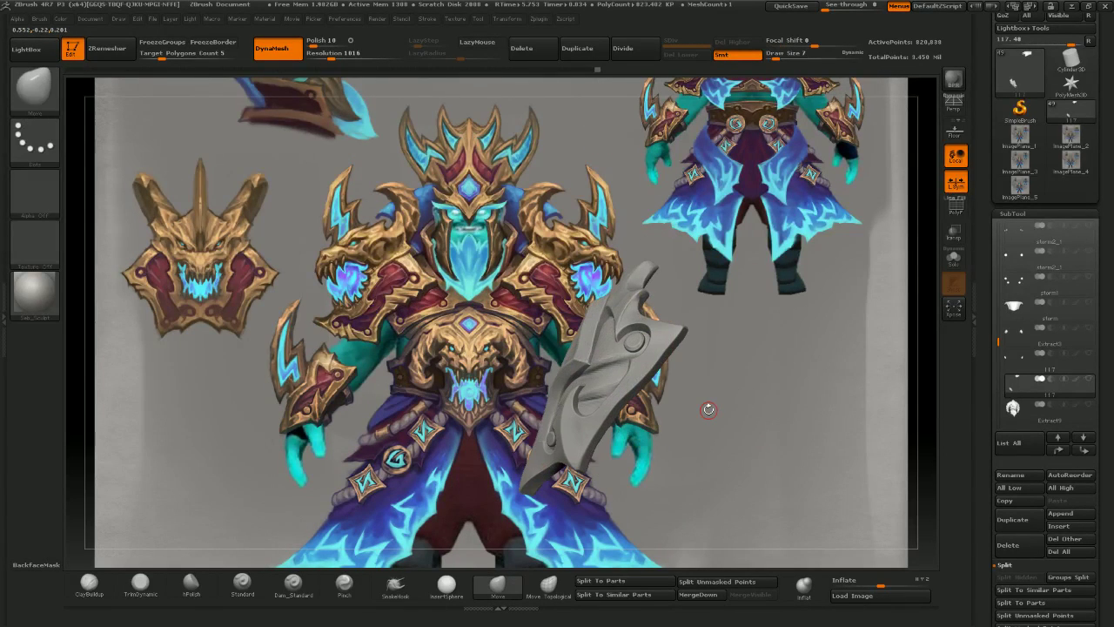
- Adjust the outline of the bracer's lower side with the Move brush, enlarging Draw Size up to 66
key("bracketright")
key("bracketright")
key("bracketright")
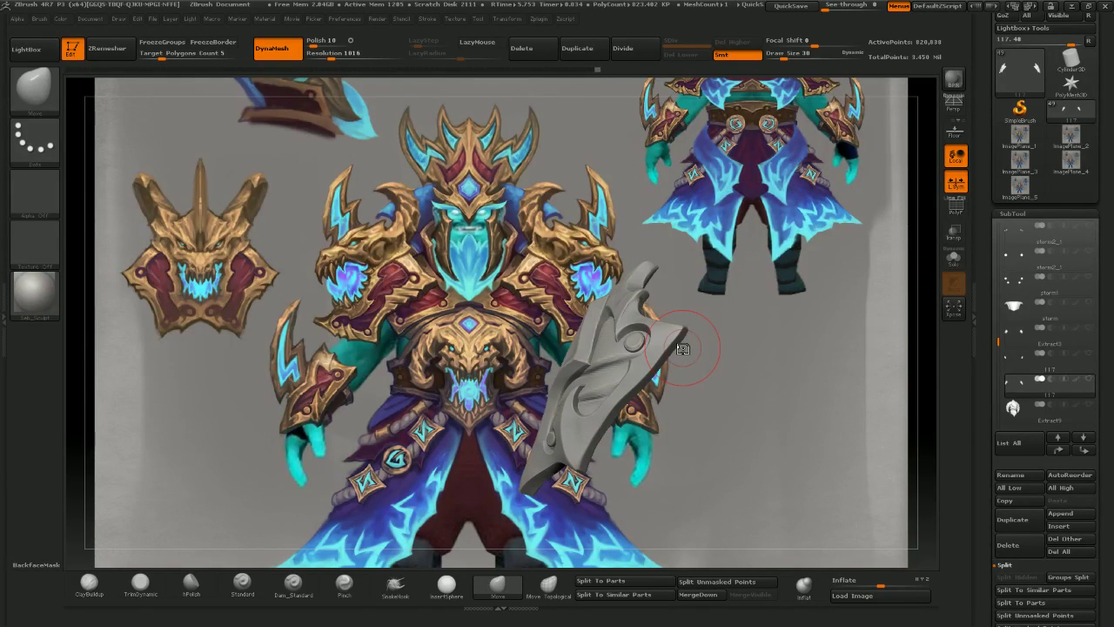
left_click_drag(552, 422, 542, 429)
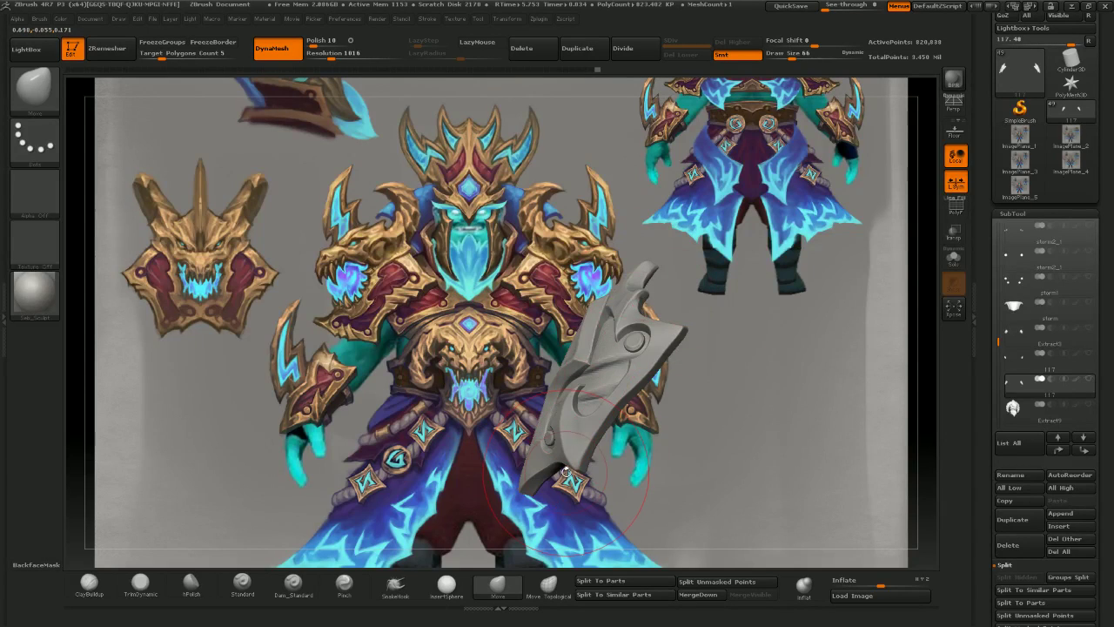
left_click_drag(567, 519, 682, 422)
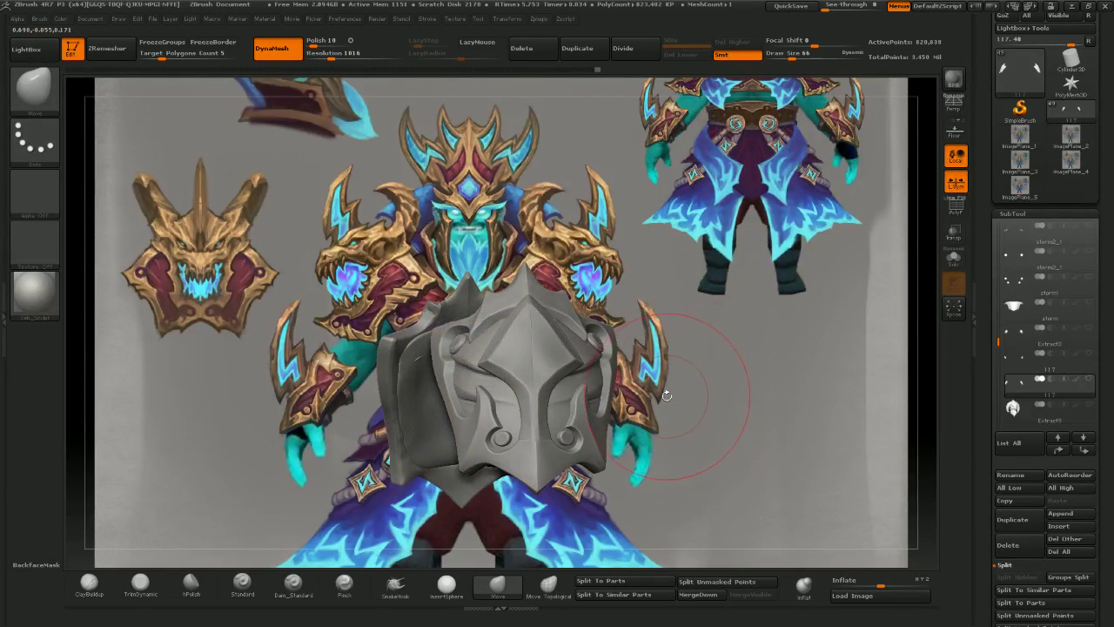
- Refine the bracer's lower rim around its bottom point with the Move brush at Draw Size 34
mouse_move(614, 434)
left_mouse_down()
mouse_move(522, 494)
mouse_move(460, 504)
left_mouse_up()
key("bracketleft")
key("bracketleft")
left_click_drag(460, 464, 469, 461)
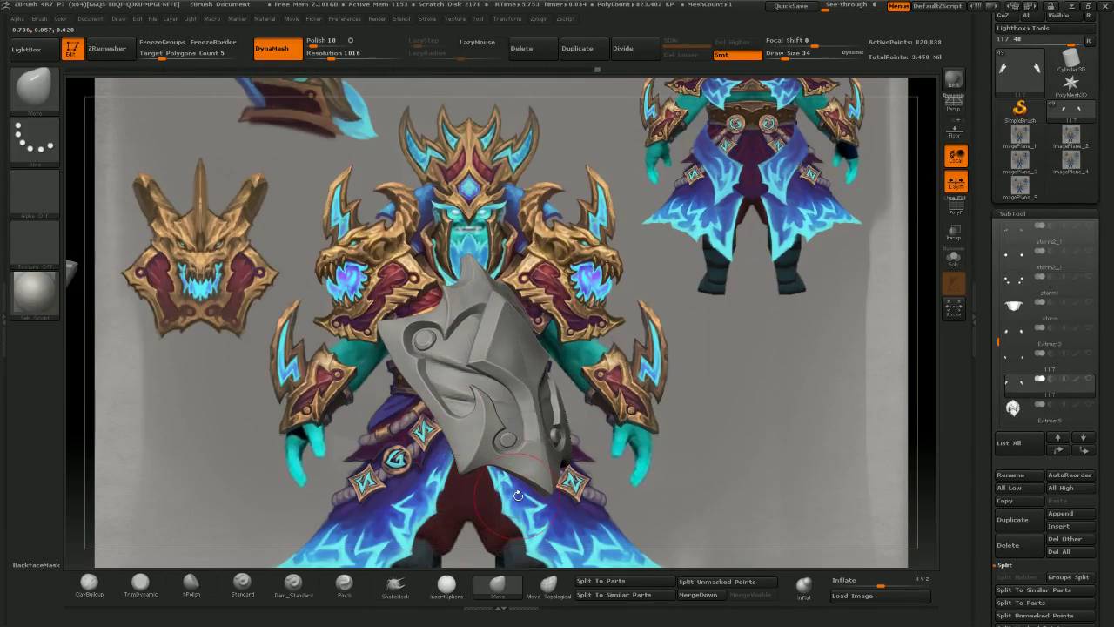
mouse_move(494, 500)
left_mouse_down()
mouse_move(511, 506)
mouse_move(397, 500)
left_mouse_up()
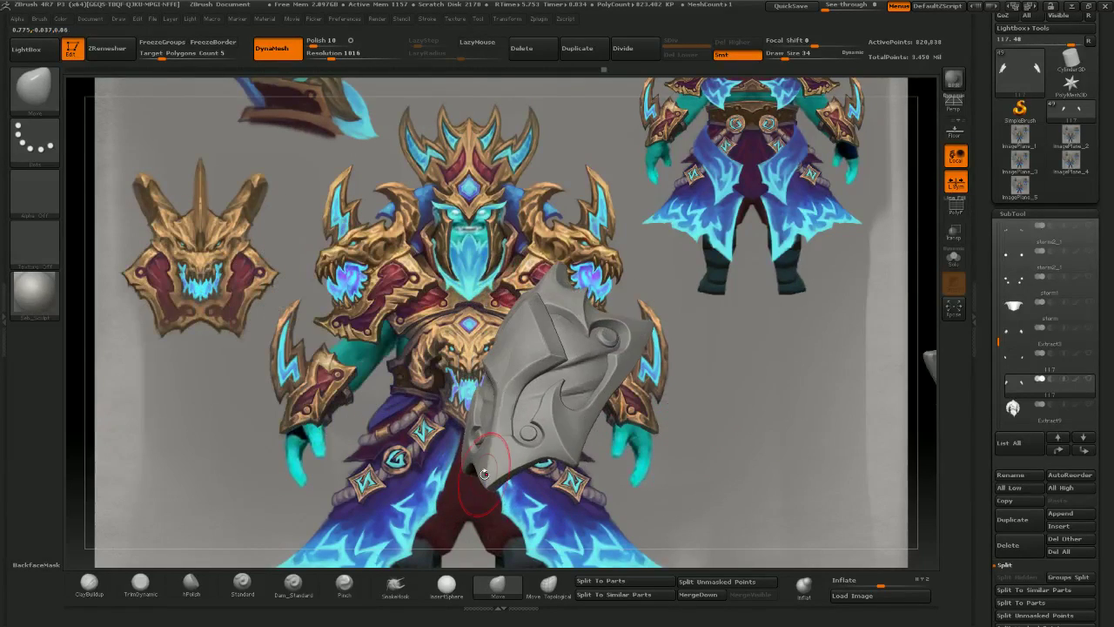
left_click_drag(600, 428, 568, 372)
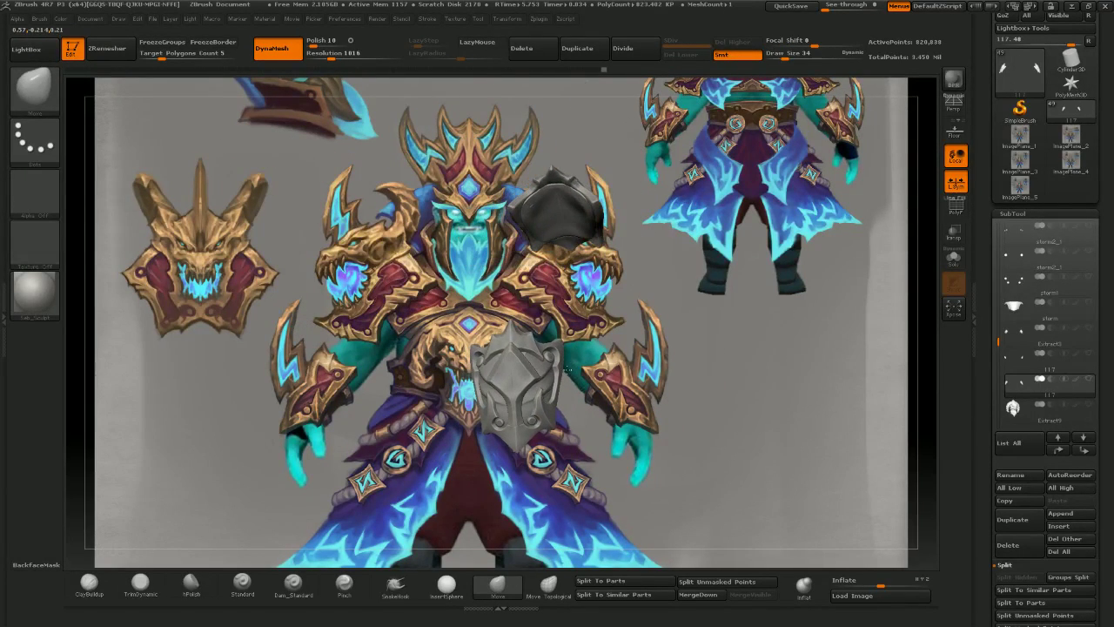
- Change to the Move Topological brush at Draw Size 34 for adjusting the bracer
key("alt+Tab")
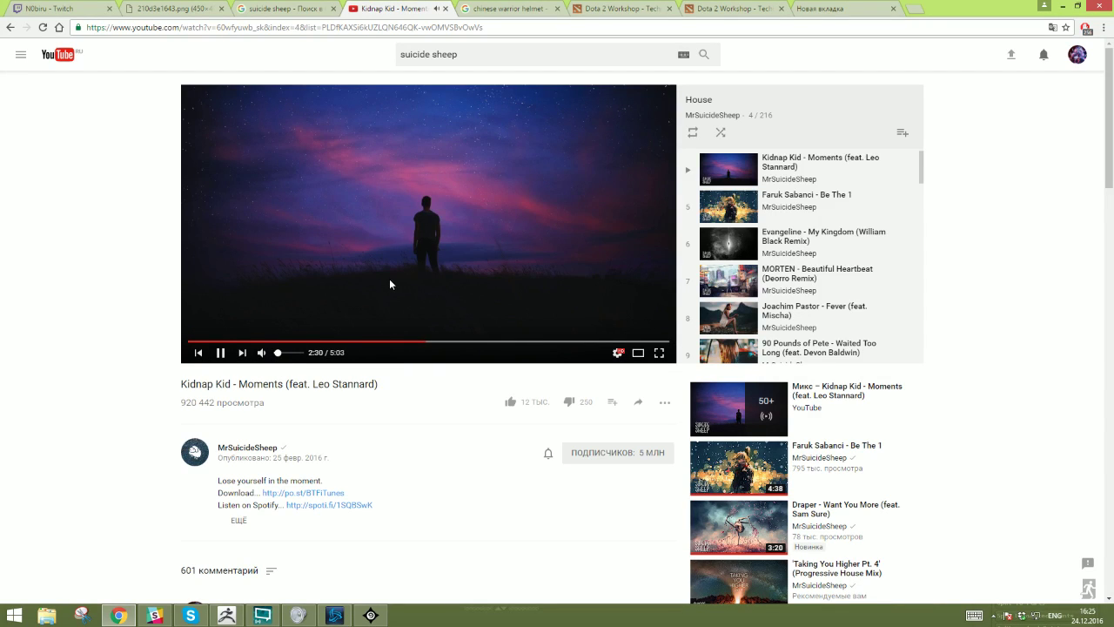
key("alt+Tab")
mouse_move(510, 354)
right_mouse_down()
mouse_move(546, 358)
mouse_move(552, 430)
mouse_move(576, 409)
mouse_move(619, 317)
mouse_move(539, 343)
mouse_move(576, 372)
mouse_move(639, 373)
mouse_move(515, 371)
mouse_move(534, 345)
mouse_move(531, 365)
right_mouse_up()
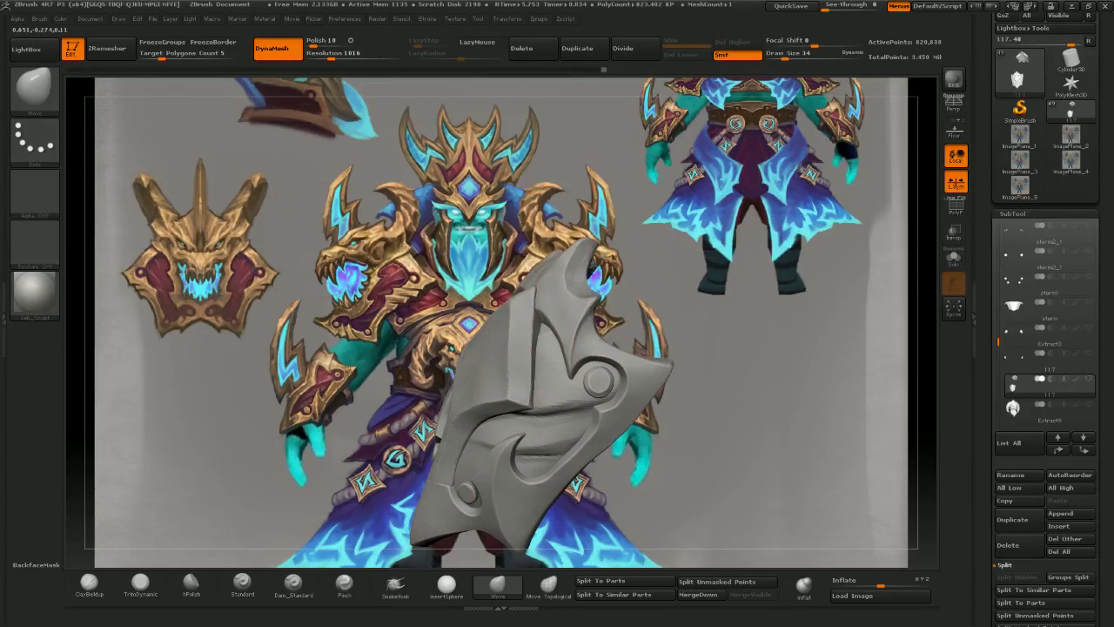
left_click(548, 586)
right_click_drag(709, 373, 710, 380)
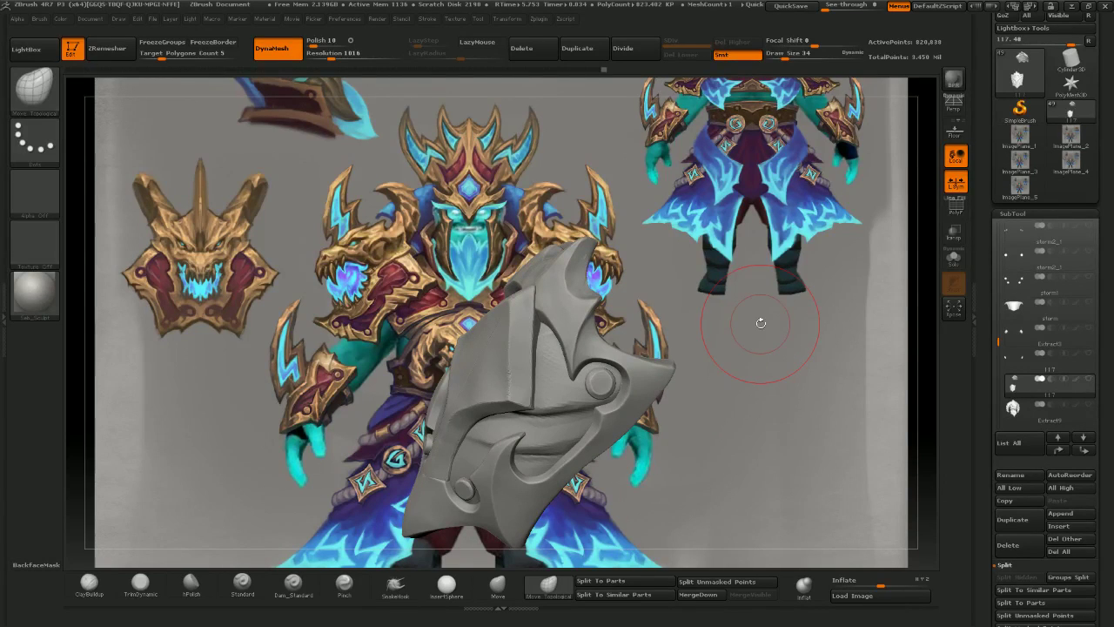
- Switch to the Windows sound settings, lower the microphone boost to 0.0 dB, and return to ZBrush
key("alt+Tab")
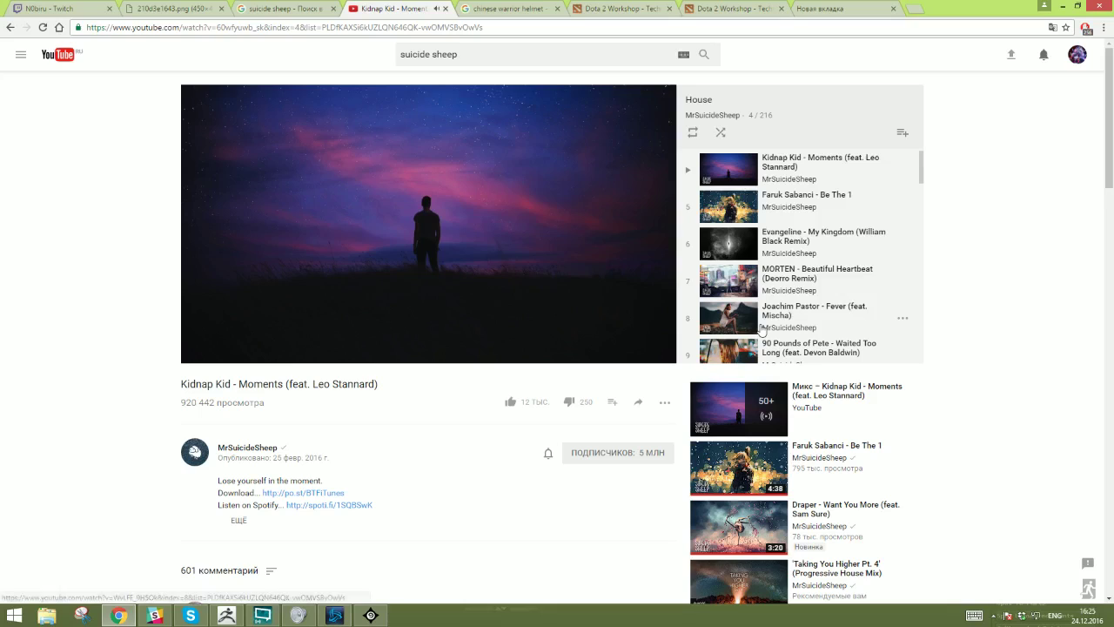
left_click(311, 614)
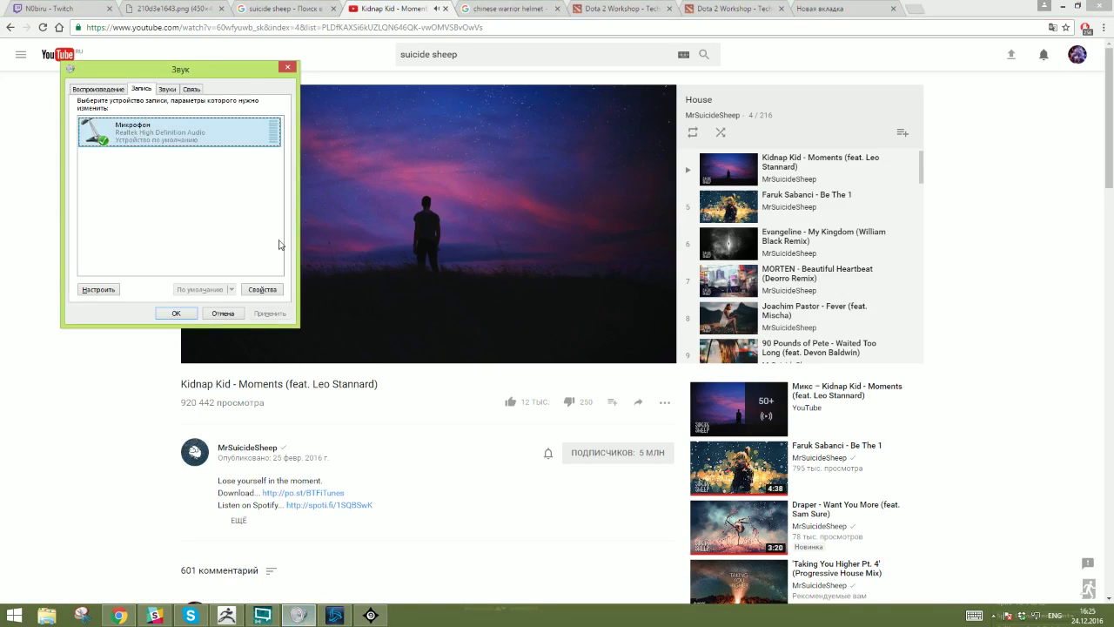
right_click(137, 135)
left_click(171, 201)
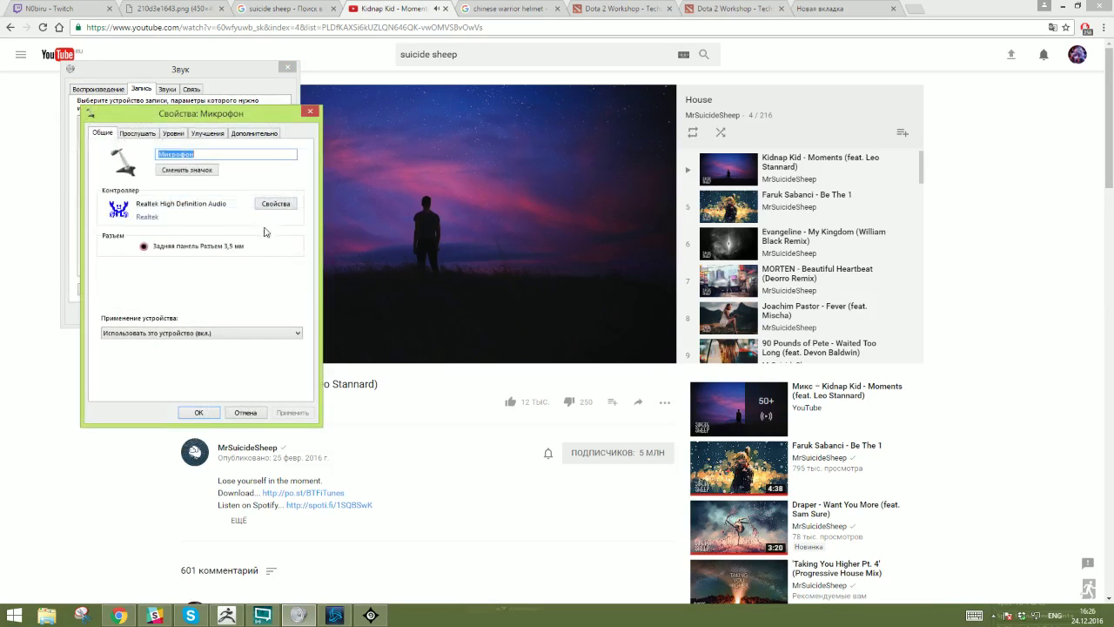
left_click(155, 135)
left_click(173, 133)
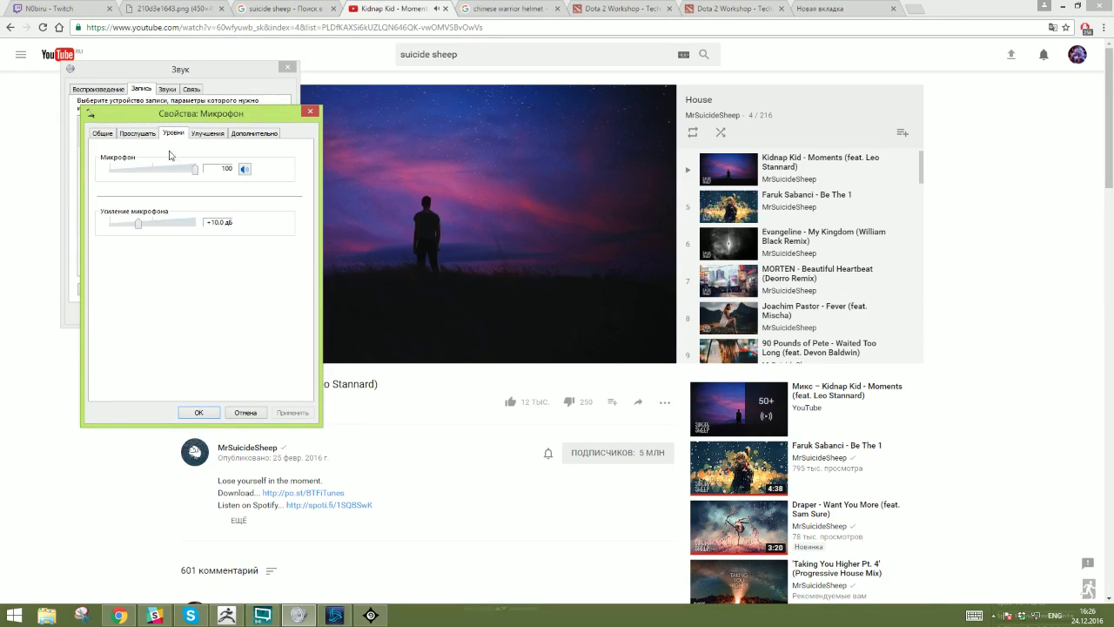
left_click_drag(139, 226, 107, 244)
left_click(227, 615)
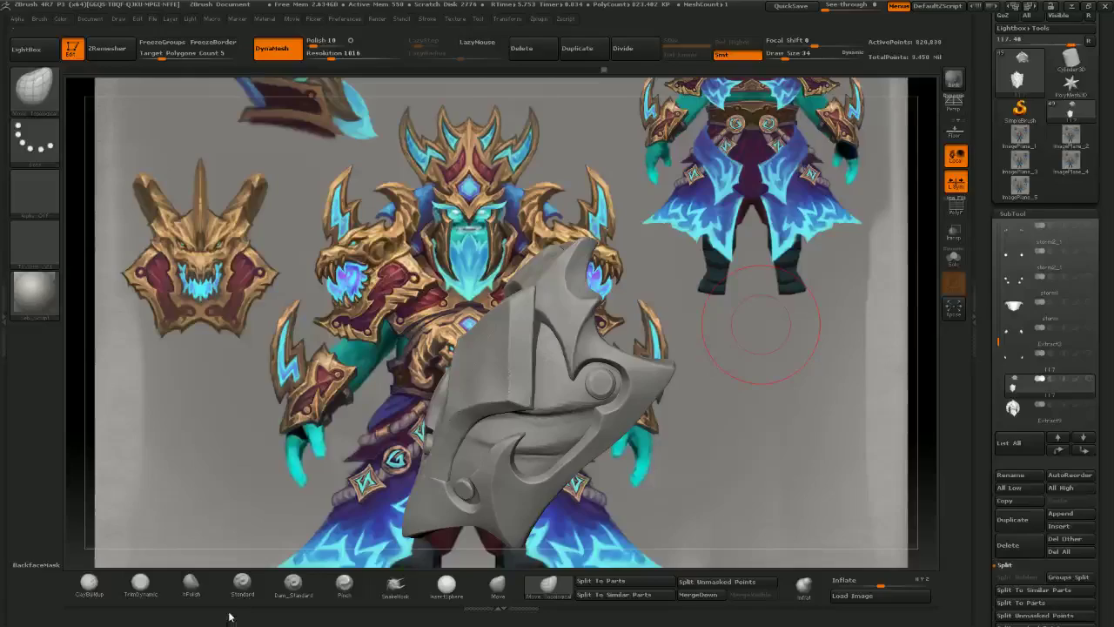
- Adjust the bracer's side forms around the central ridge with Move Topological at Draw Size 34
left_click_drag(435, 357, 328, 300)
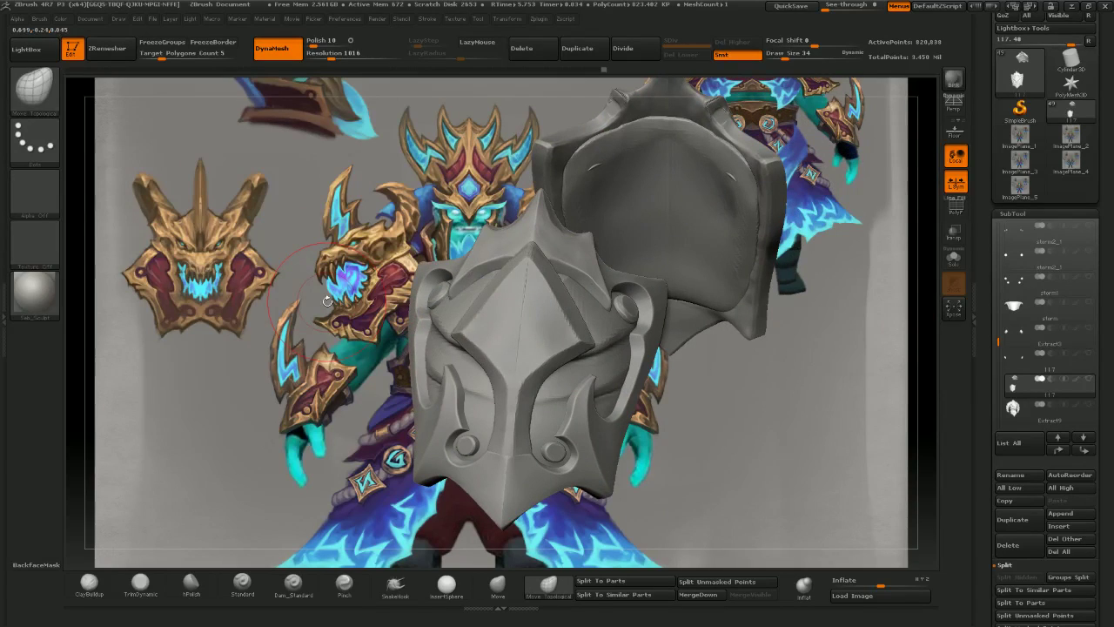
left_click(439, 315, "ctrl+shift")
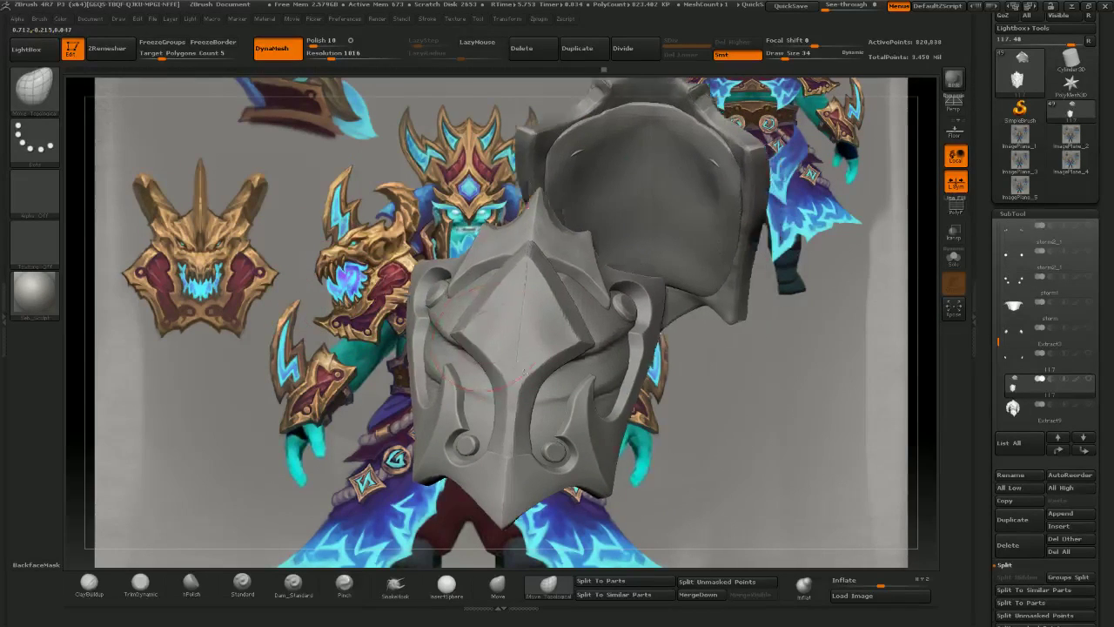
left_click_drag(435, 326, 469, 355)
right_click_drag(469, 355, 487, 356)
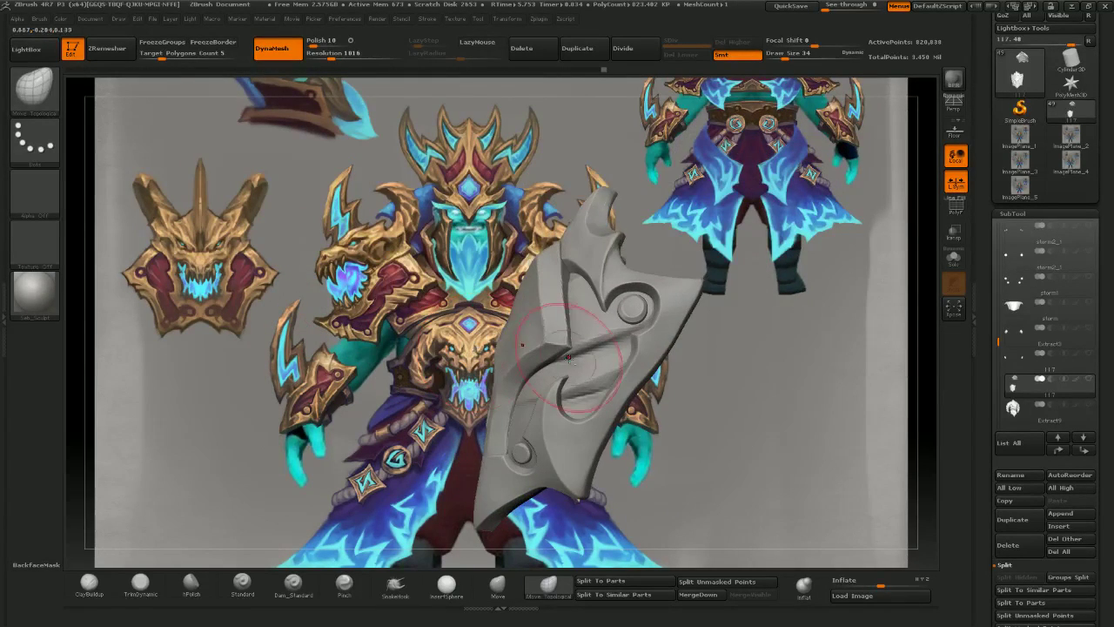
right_click_drag(587, 362, 579, 409, "ctrl")
right_click_drag(501, 391, 558, 393)
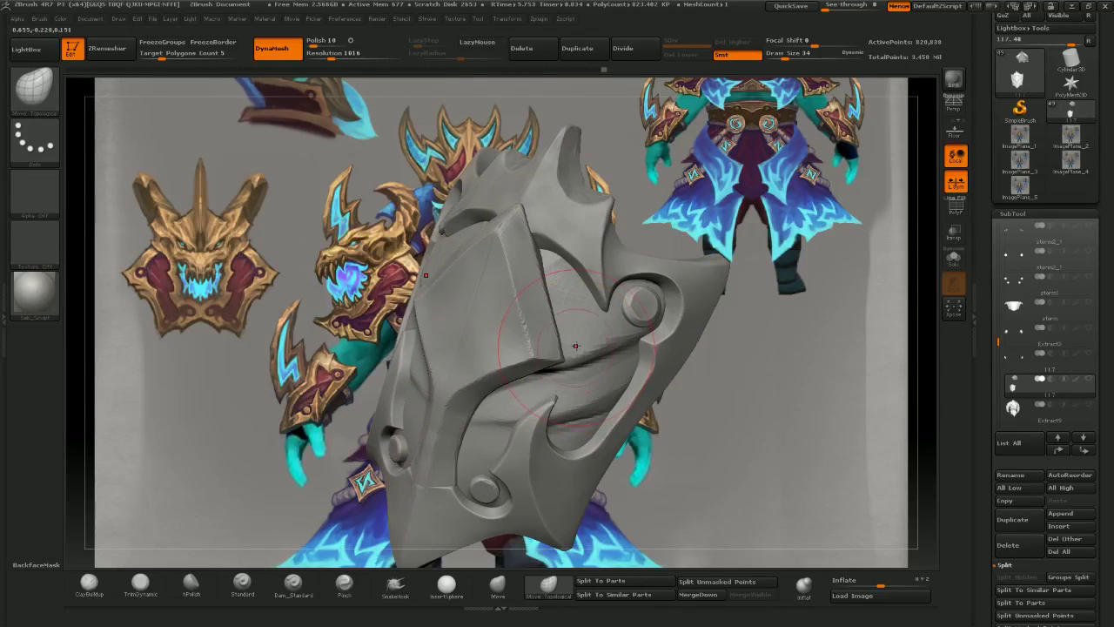
left_click_drag(573, 360, 583, 346)
mouse_move(614, 350)
right_mouse_down()
mouse_move(565, 357)
mouse_move(589, 356)
right_mouse_up()
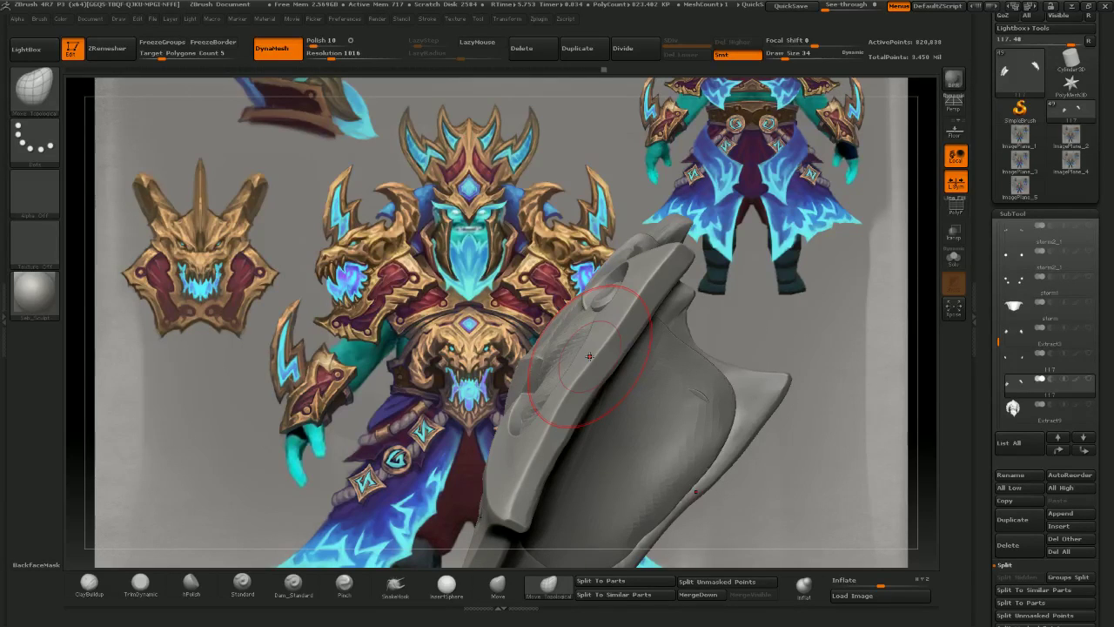
- Switch to the microphone properties, set the boost to +10.0 dB, and cancel the dialog
key("alt+Tab")
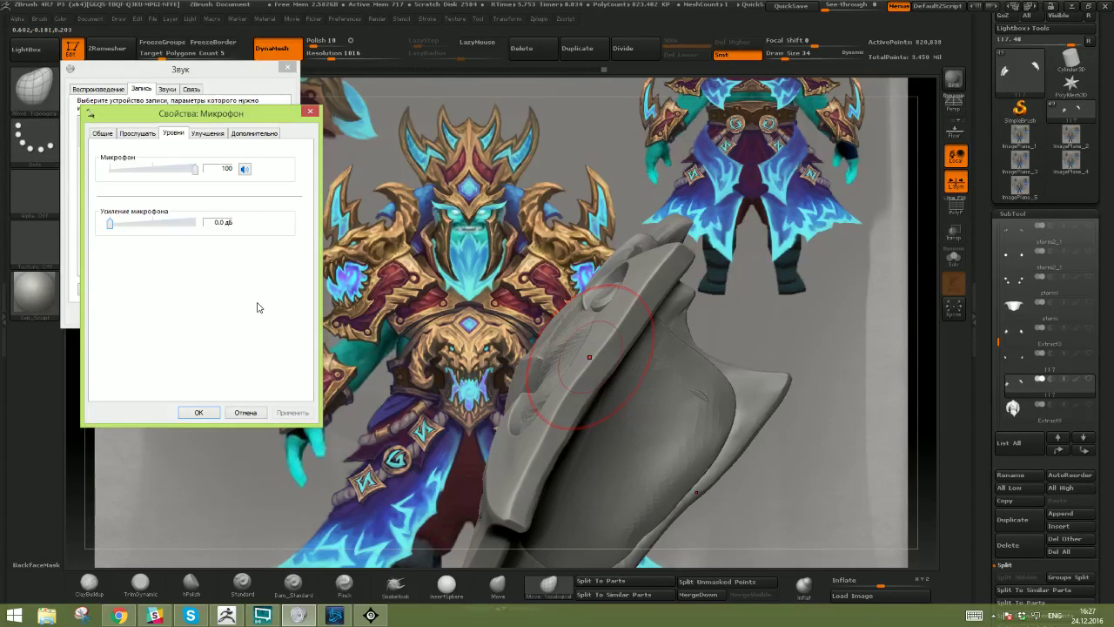
left_click_drag(111, 230, 145, 237)
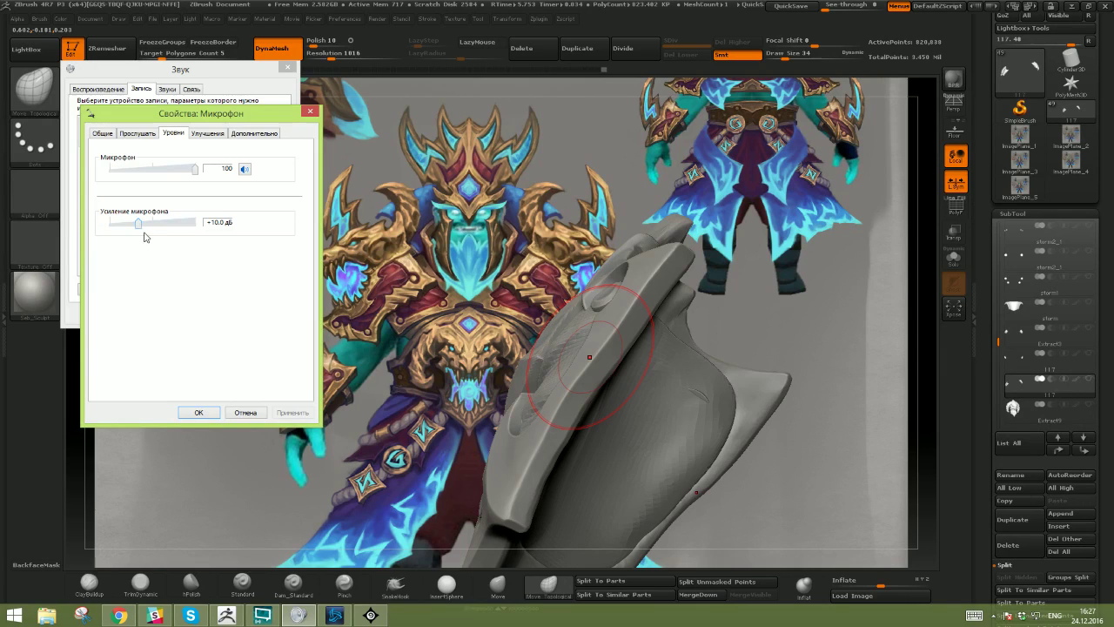
left_click(244, 412)
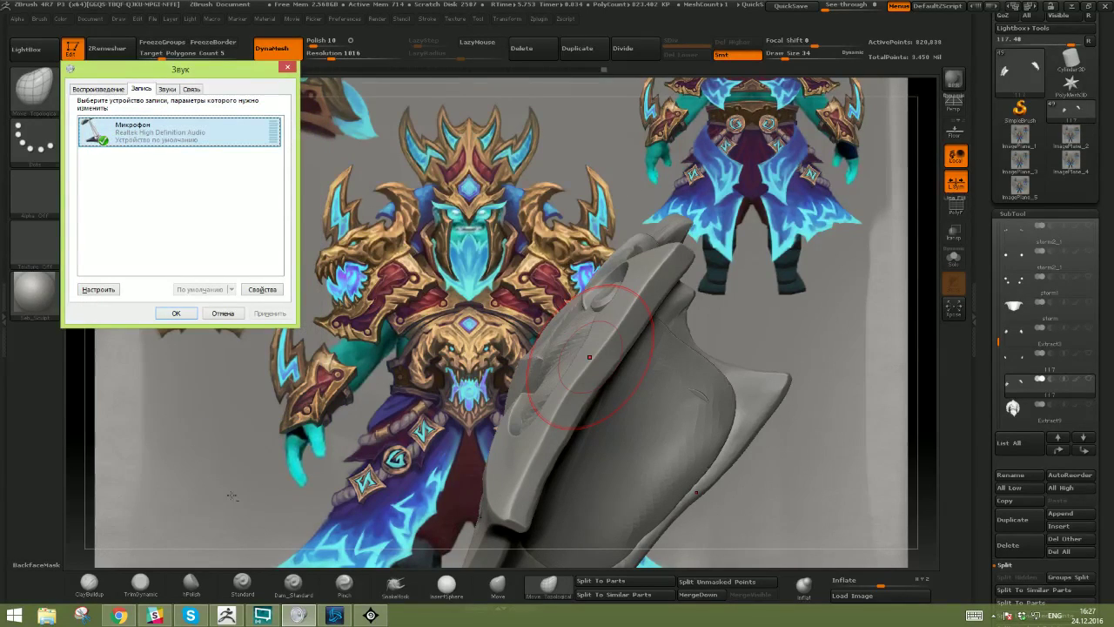
- Switch to the YouTube player to check its volume, and inspect the audio levels in the streaming program
left_click(119, 615)
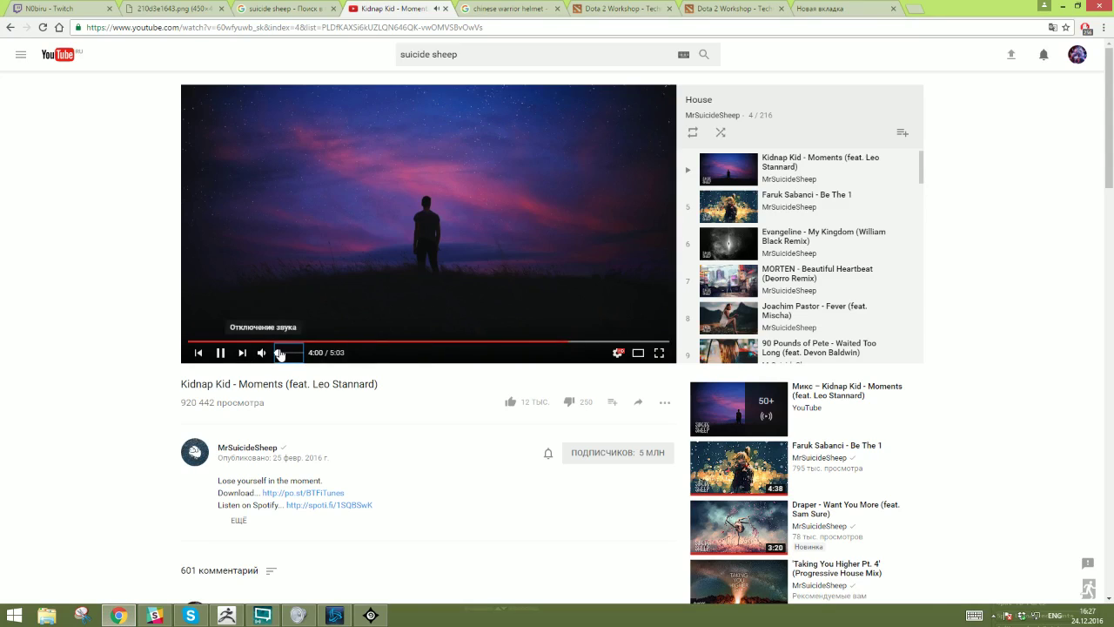
left_click(263, 615)
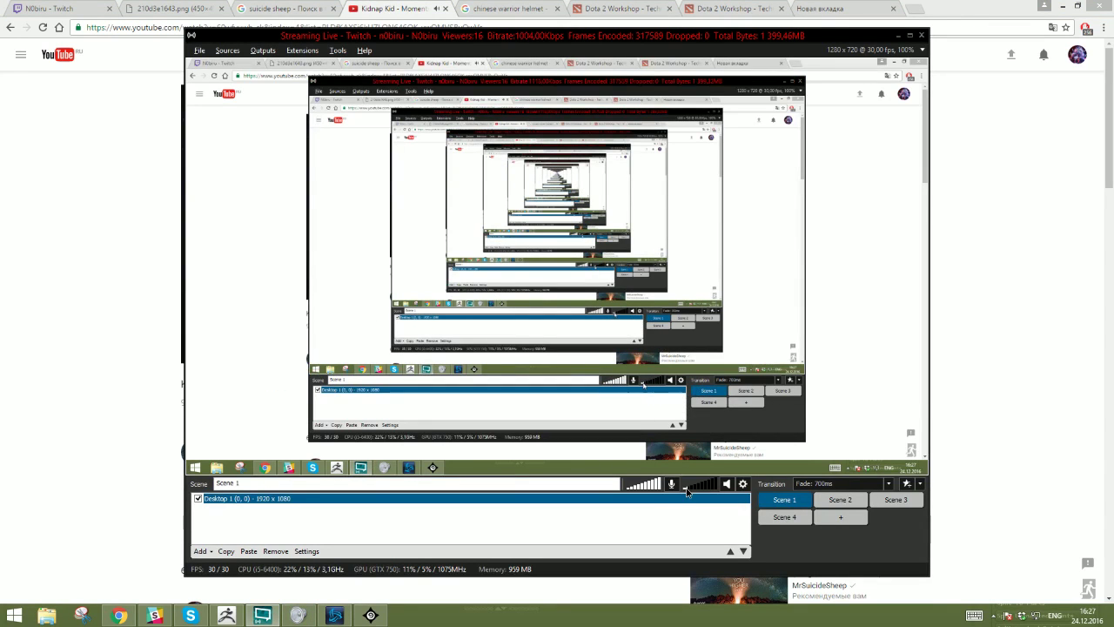
left_click(542, 485)
left_click(1075, 245)
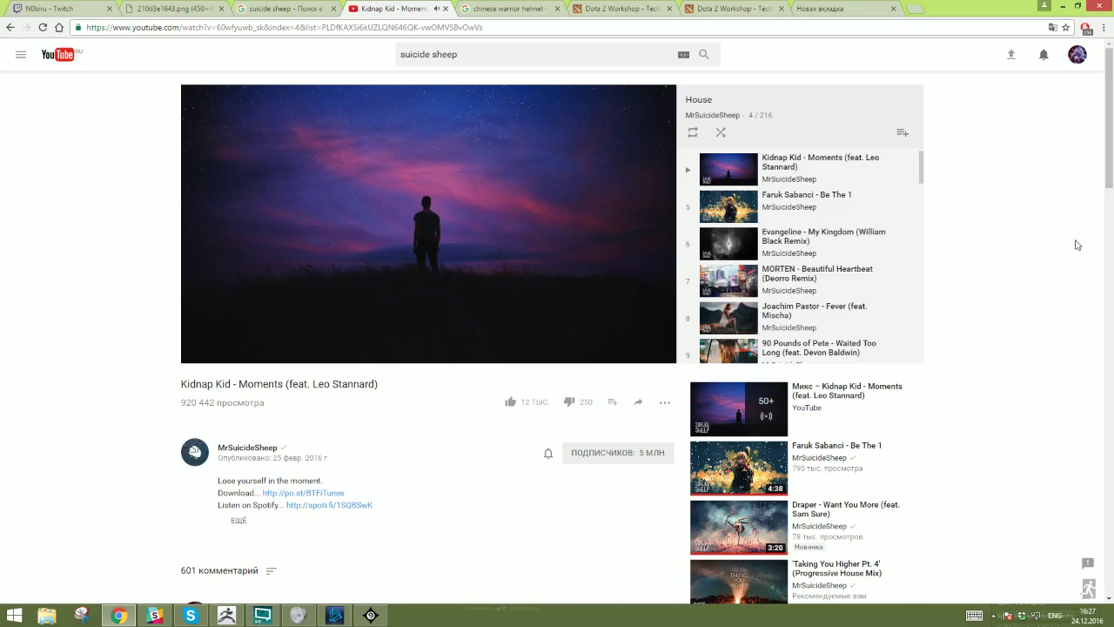
- Return to ZBrush and nudge the bracer's side surface below the ridge edge with Move Topological at Draw Size 30
mouse_move(267, 355)
key("alt+Tab")
key("alt+Tab")
key("alt+Tab")
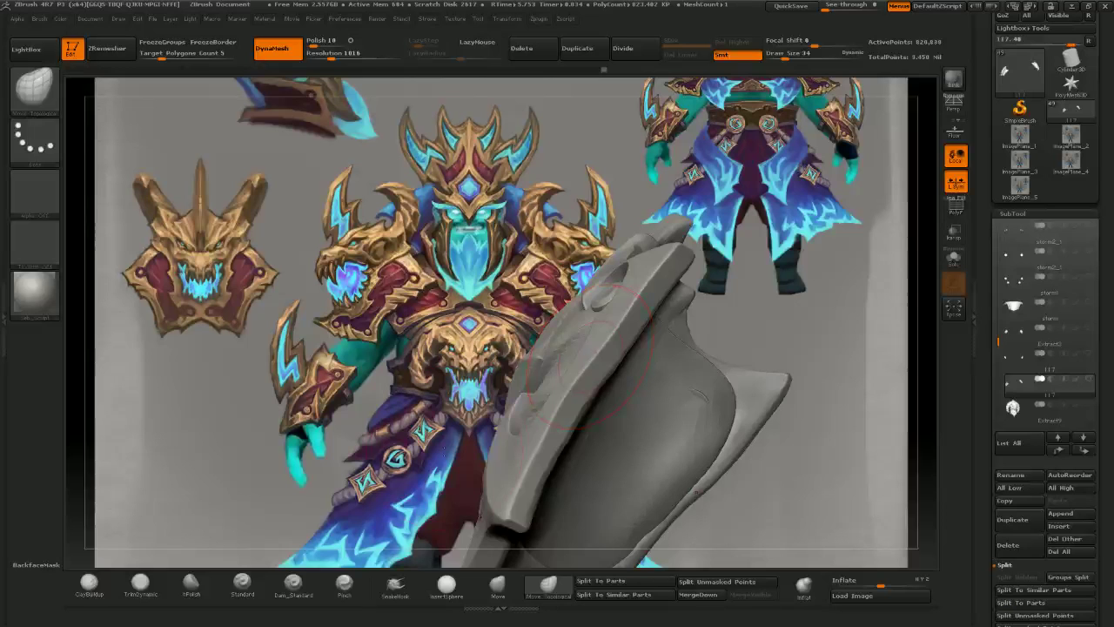
right_click_drag(536, 363, 657, 381)
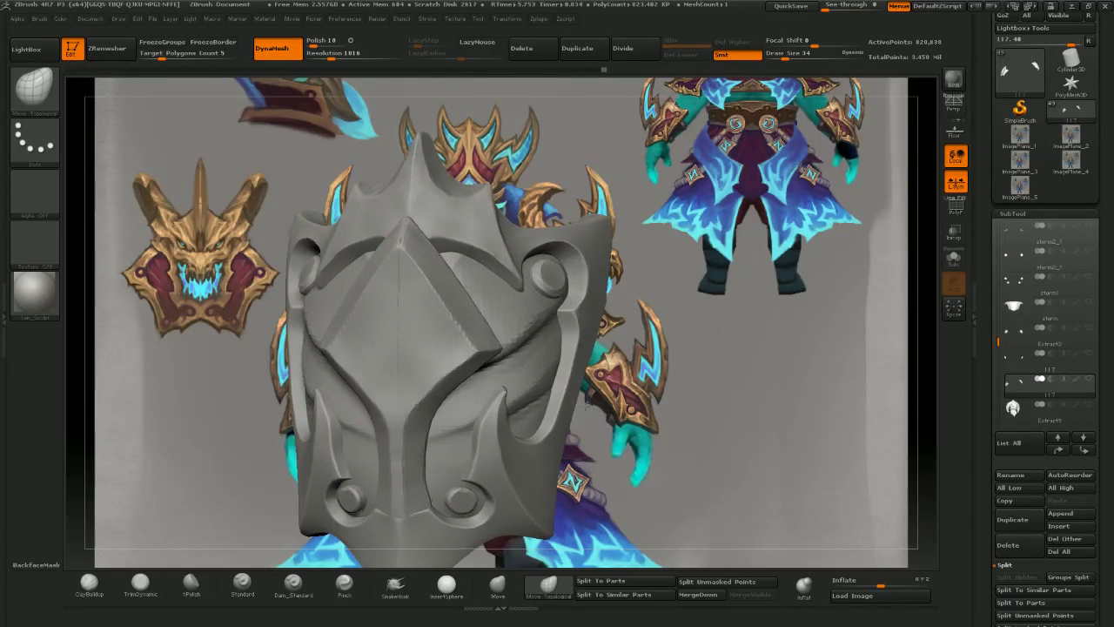
mouse_move(522, 407)
right_mouse_down()
mouse_move(543, 388)
mouse_move(628, 390)
mouse_move(663, 405)
right_mouse_up()
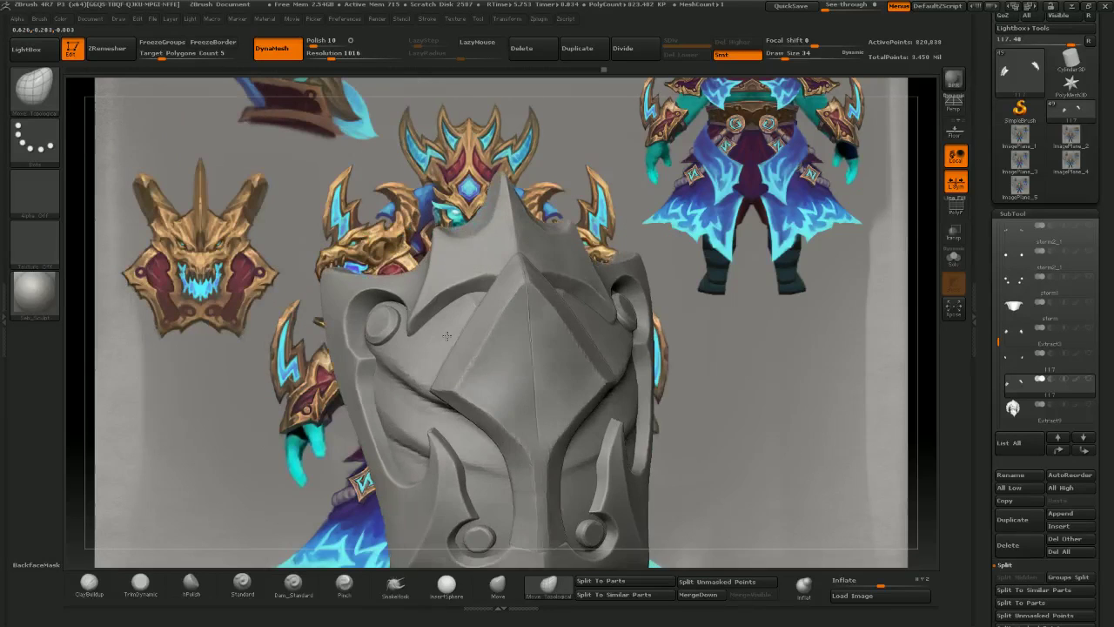
right_click_drag(405, 321, 417, 373)
key("[")
left_click_drag(418, 380, 424, 371)
right_click_drag(541, 339, 600, 296)
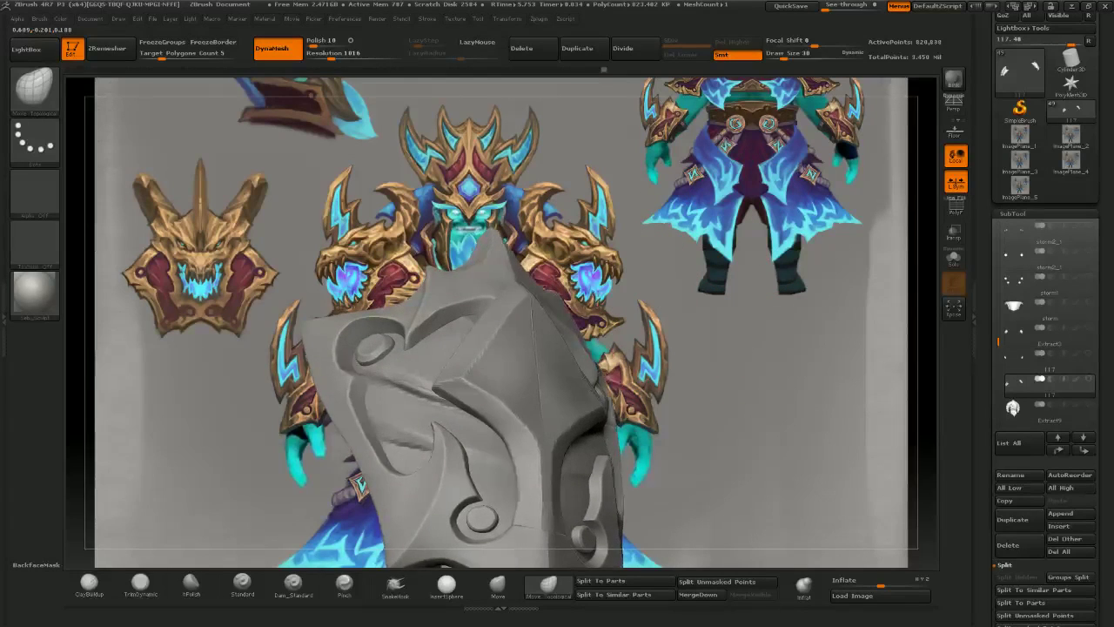
right_click_drag(396, 391, 428, 387)
left_click_drag(427, 386, 424, 398)
- Reshape the hollow between the bracer's central ridge and its upper round stud with small Move Topological strokes
mouse_move(533, 402)
right_mouse_down()
mouse_move(619, 336)
mouse_move(589, 292)
mouse_move(591, 235)
right_mouse_up()
mouse_move(530, 363)
right_mouse_down()
mouse_move(527, 470)
mouse_move(540, 374)
mouse_move(527, 437)
right_mouse_up()
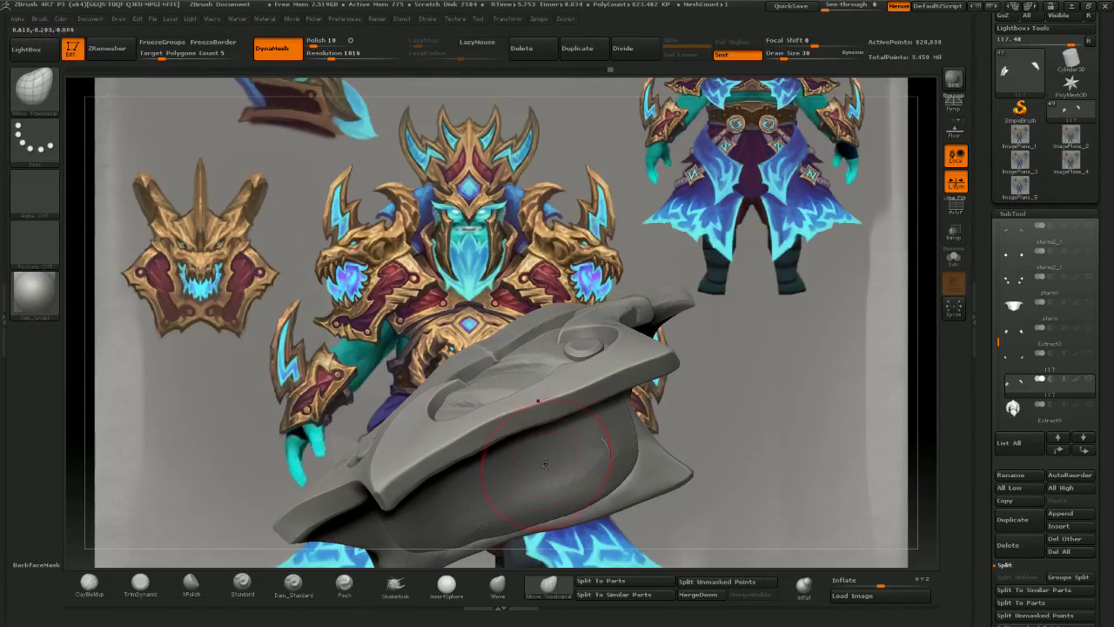
right_click_drag(505, 368, 520, 402)
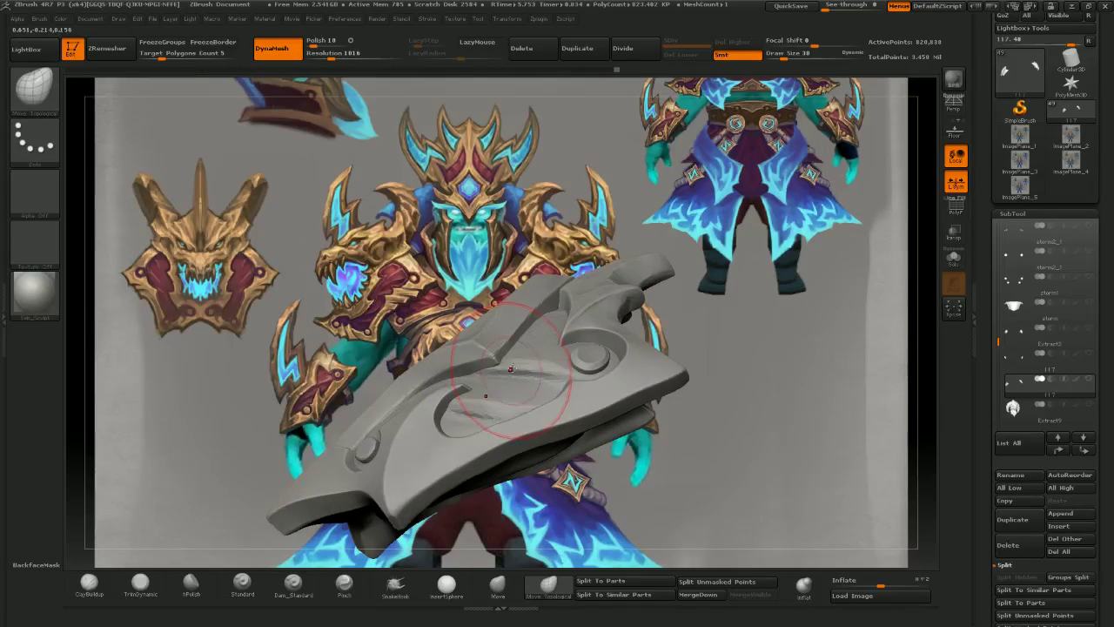
left_click_drag(516, 374, 533, 373)
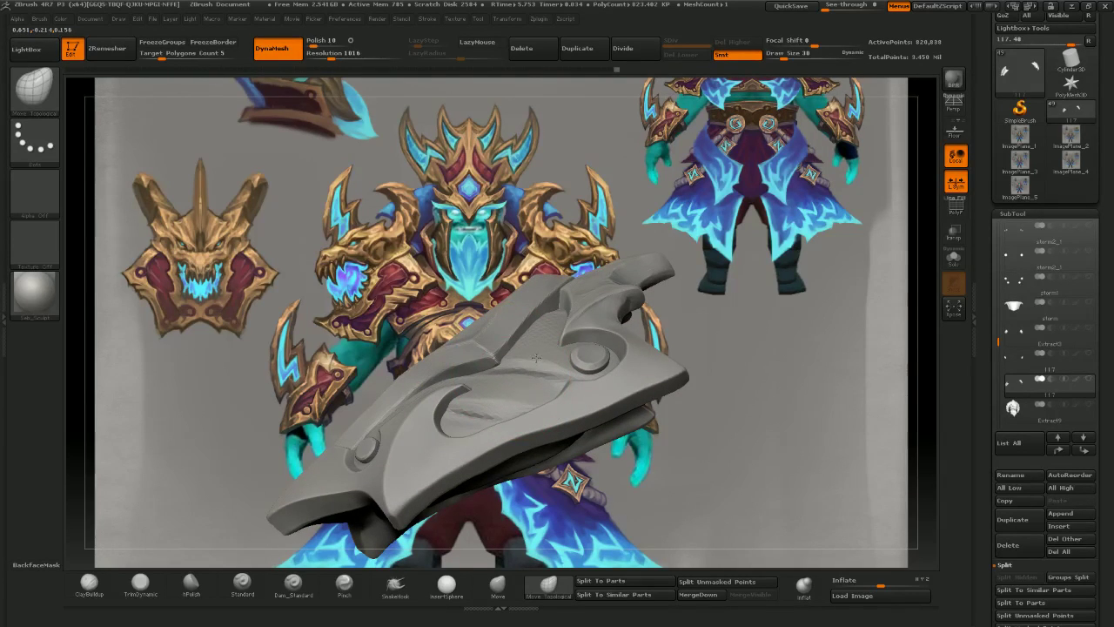
mouse_move(536, 357)
right_mouse_down()
mouse_move(546, 384)
mouse_move(522, 368)
right_mouse_up()
mouse_move(522, 368)
left_mouse_down()
mouse_move(533, 373)
mouse_move(514, 368)
left_mouse_up()
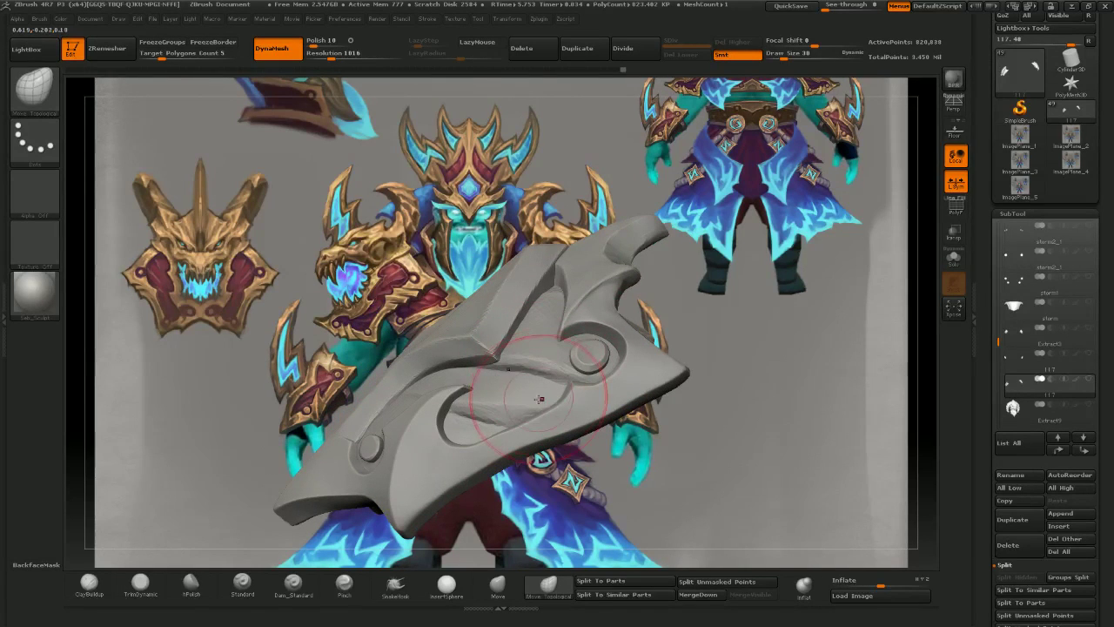
left_click_drag(534, 404, 529, 399)
mouse_move(529, 399)
right_mouse_down()
mouse_move(477, 388)
mouse_move(489, 409)
right_mouse_up()
- Split the bracer mesh into similar parts and delete the separate outer frame subtool 119
mouse_move(489, 408)
right_mouse_down("ctrl")
mouse_move(503, 383)
mouse_move(553, 367)
mouse_move(578, 417)
mouse_move(560, 418)
right_mouse_up("ctrl")
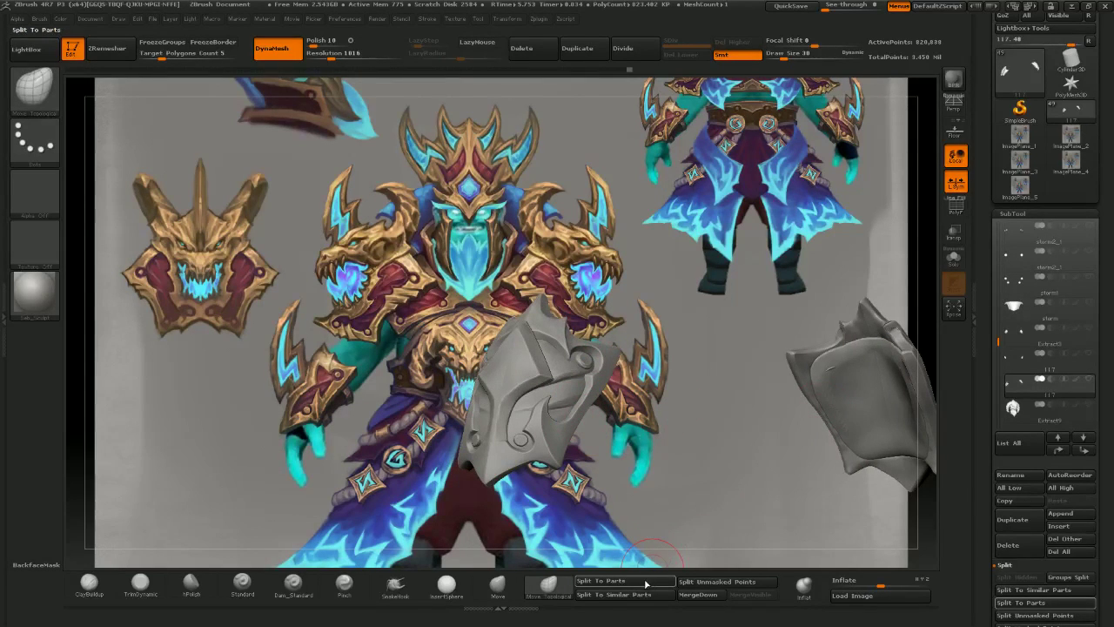
left_click(619, 596)
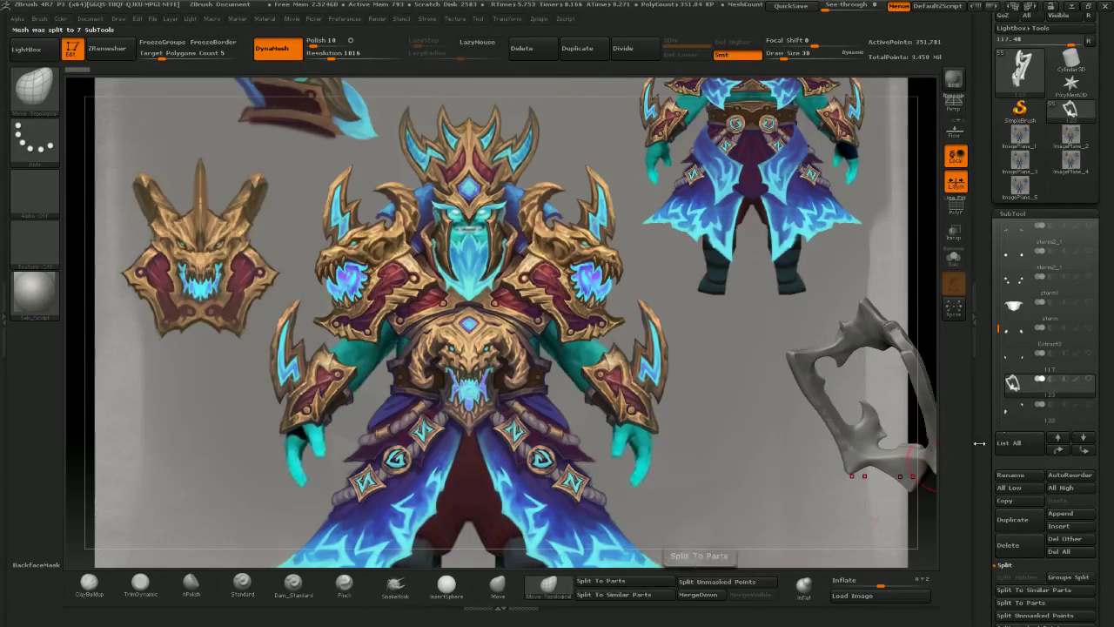
left_click_drag(993, 344, 1000, 357)
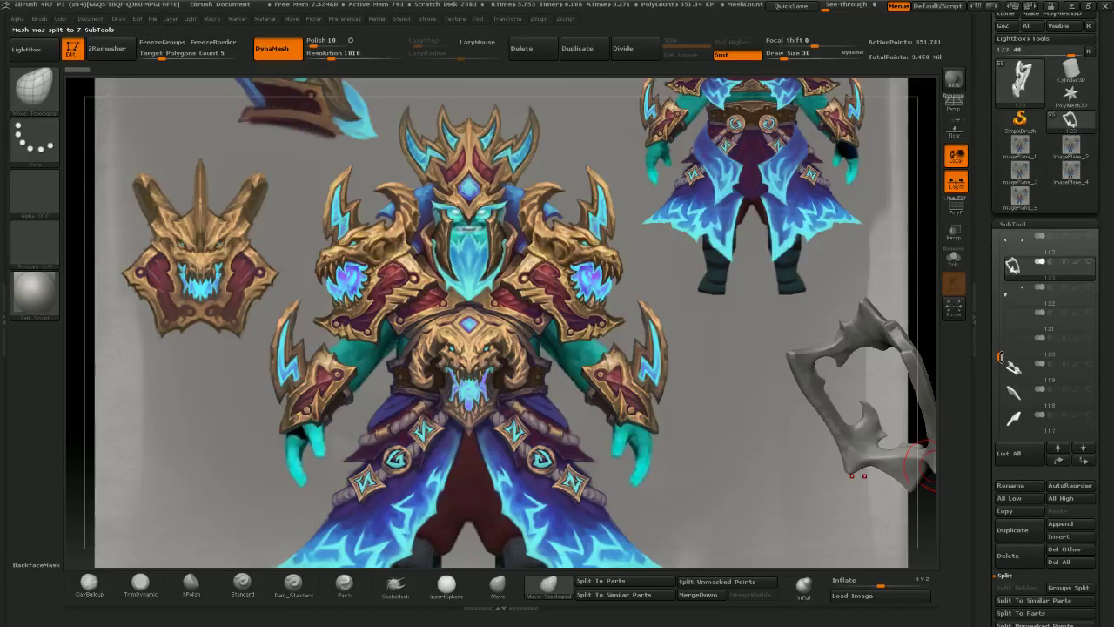
left_click(1023, 376)
left_click(1008, 554)
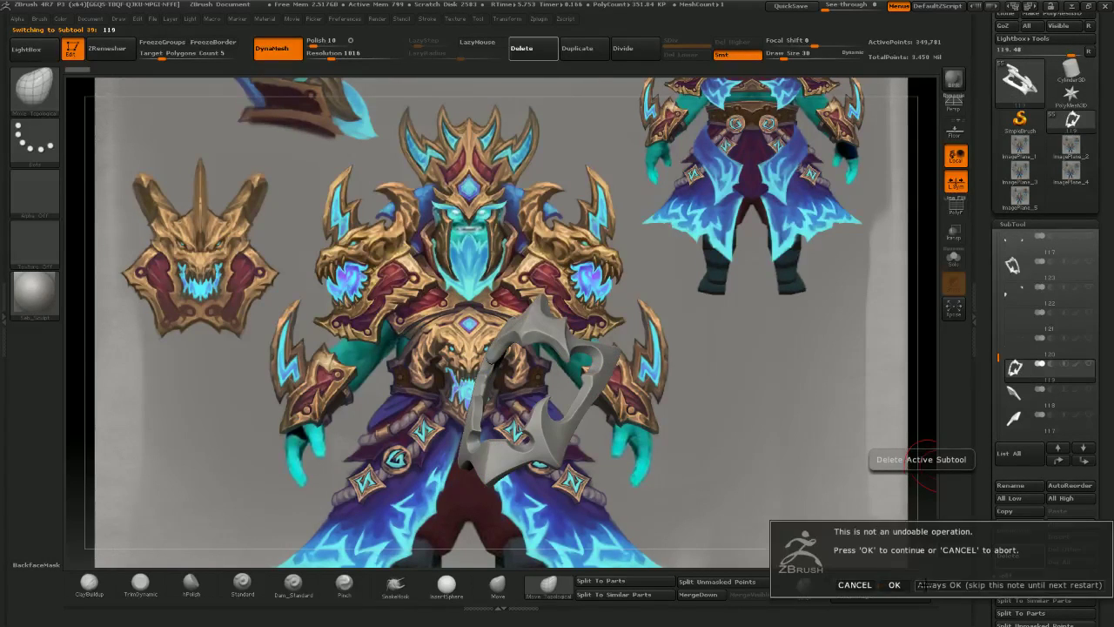
left_click(895, 583)
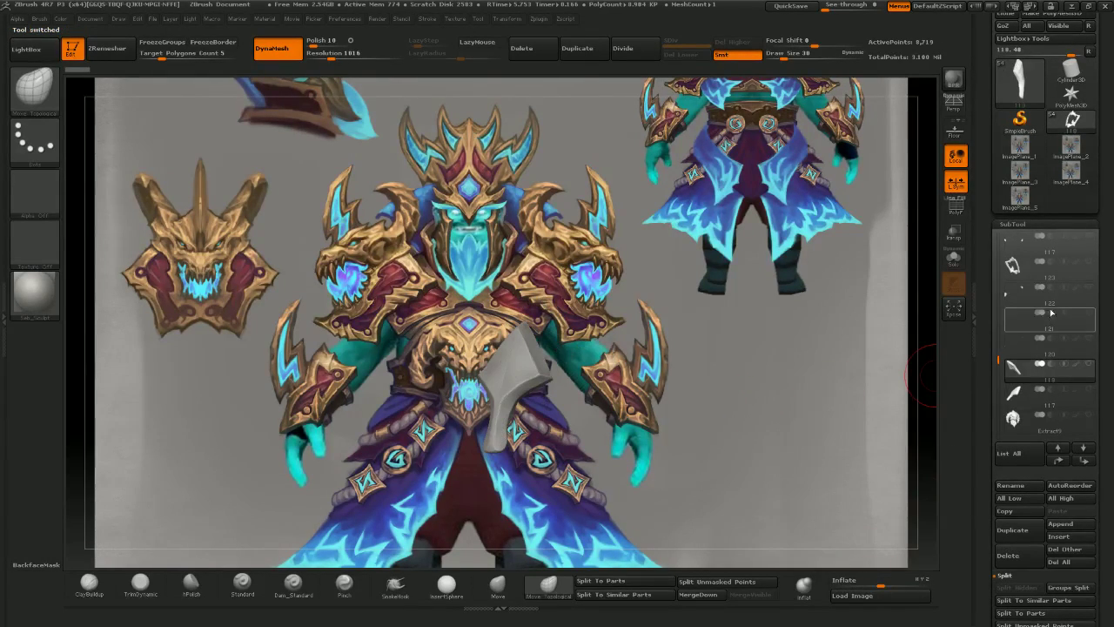
- Go through the split bracer subtools one by one to check which part each contains
left_click(1027, 299)
left_click(1028, 304)
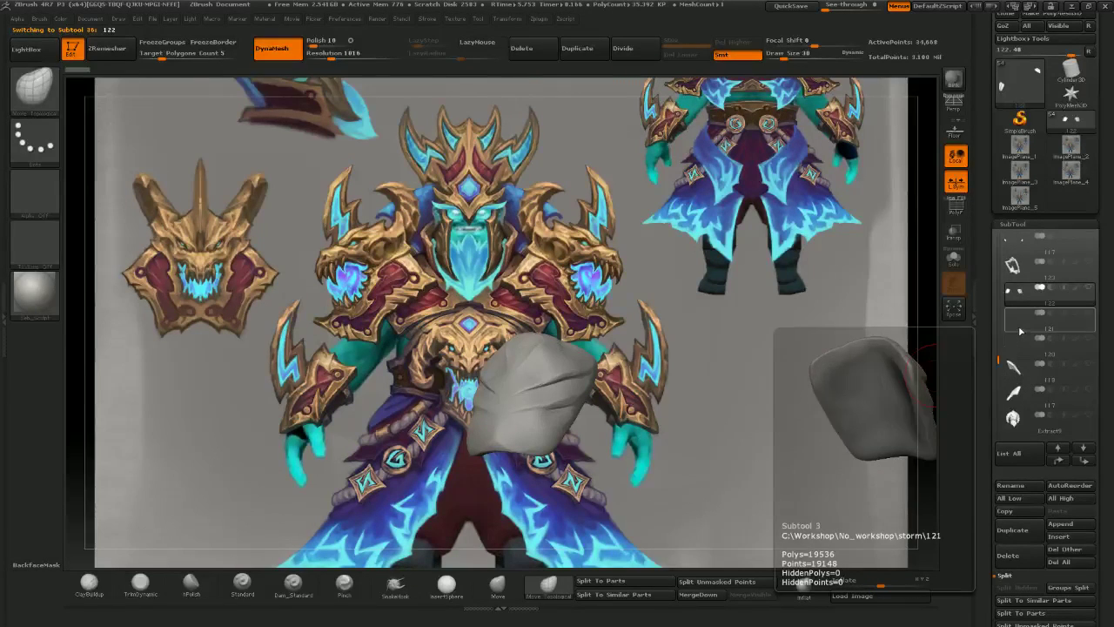
left_click(1020, 330)
left_click(1023, 360)
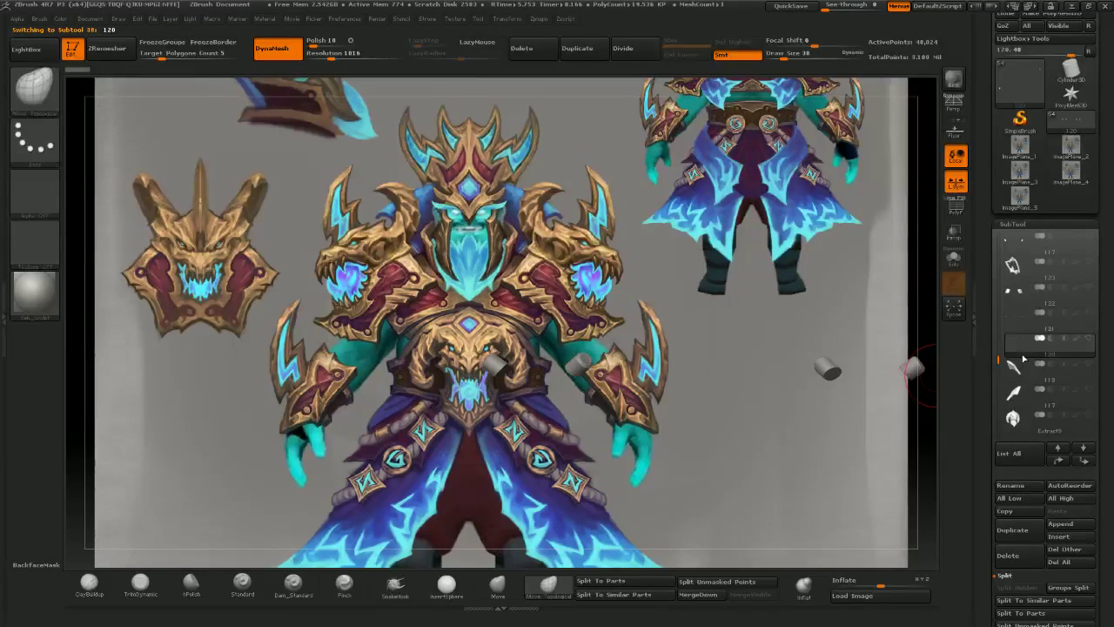
left_click(1022, 381)
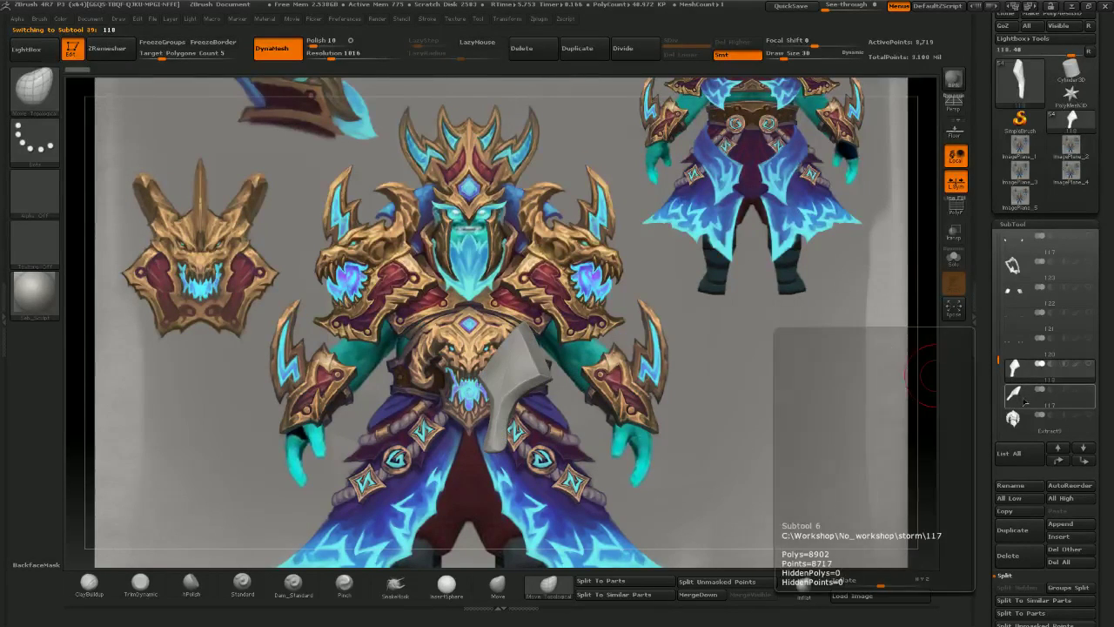
left_click(1022, 401)
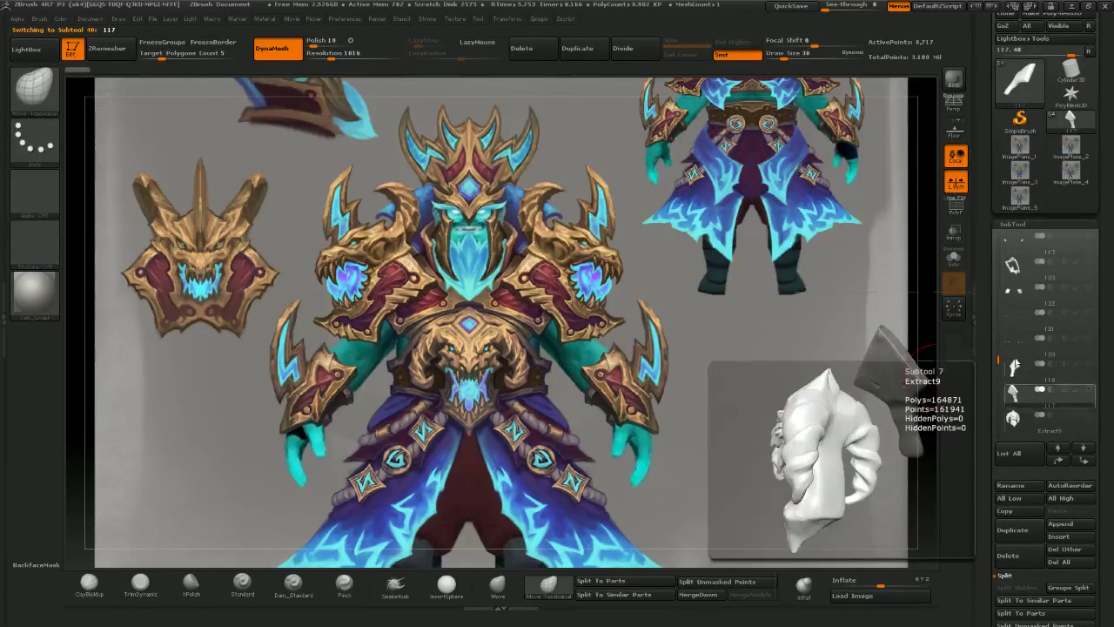
- Mirror and weld the remaining bracer frame, subtool 123, onto the other arm with local symmetry turned off
left_click(1042, 275)
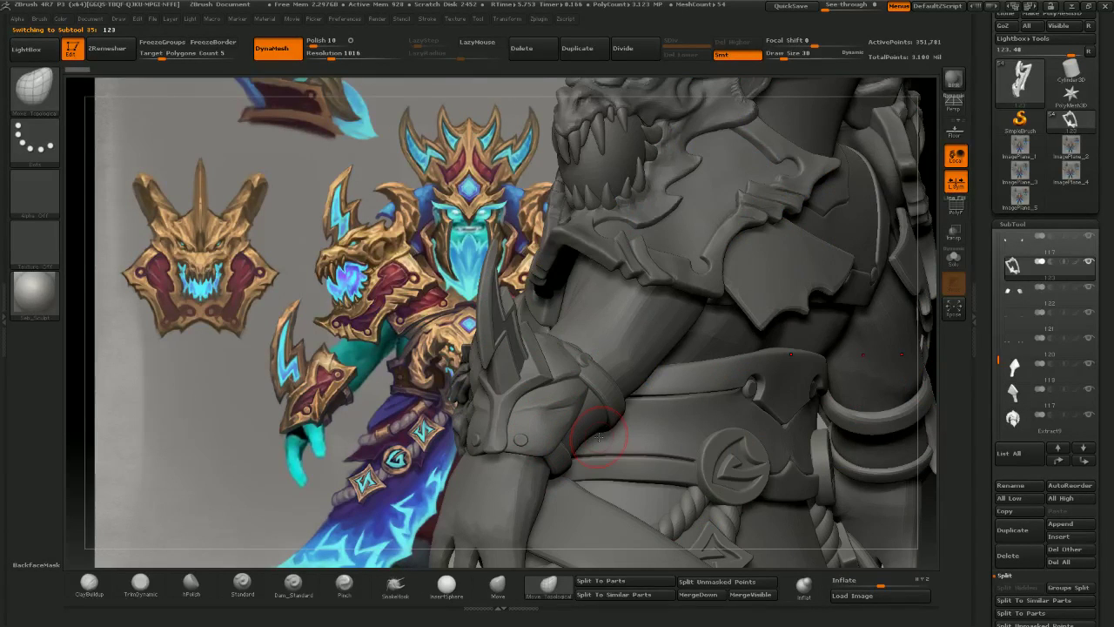
mouse_move(600, 402)
right_mouse_down()
mouse_move(735, 400)
mouse_move(587, 400)
right_mouse_up()
left_click_drag(587, 399, 594, 402)
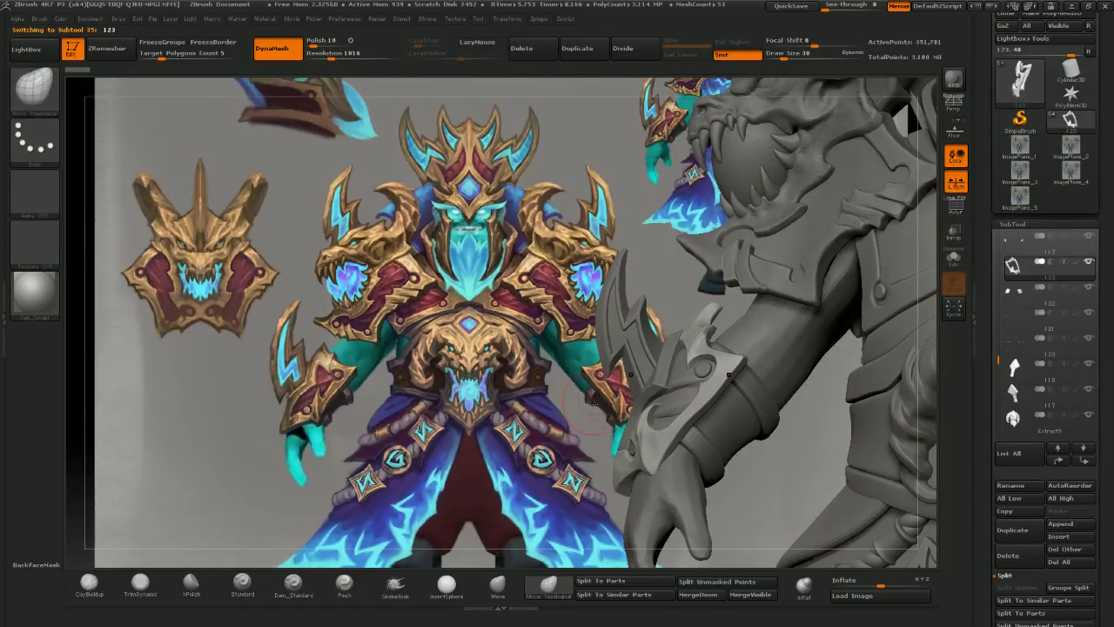
left_click(632, 334, "alt")
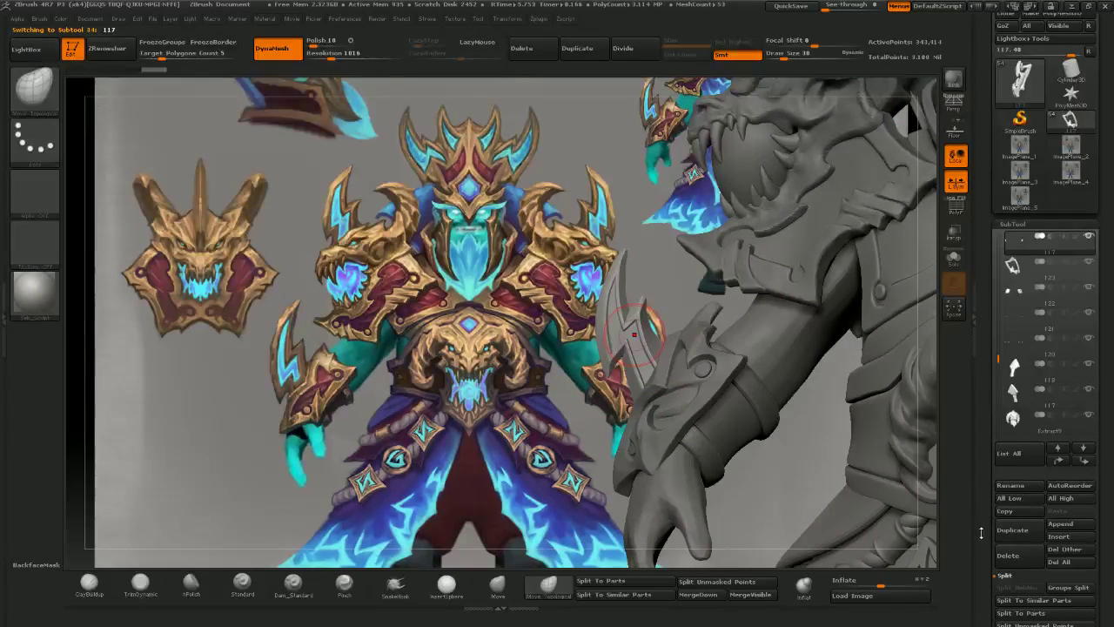
left_click_drag(1103, 575, 1101, 467)
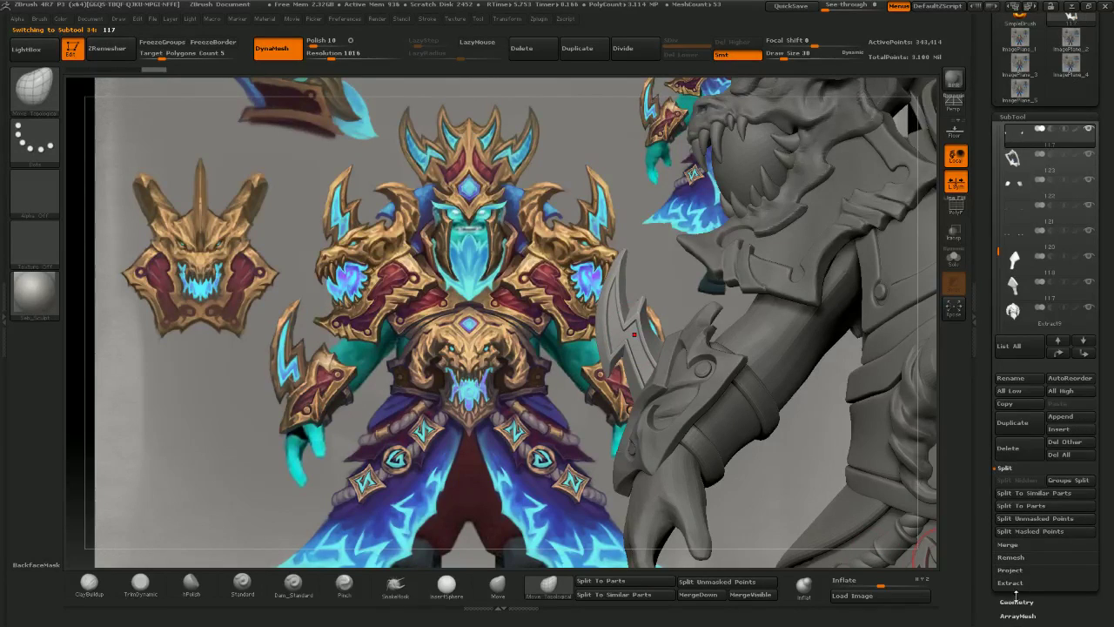
left_click(1016, 600)
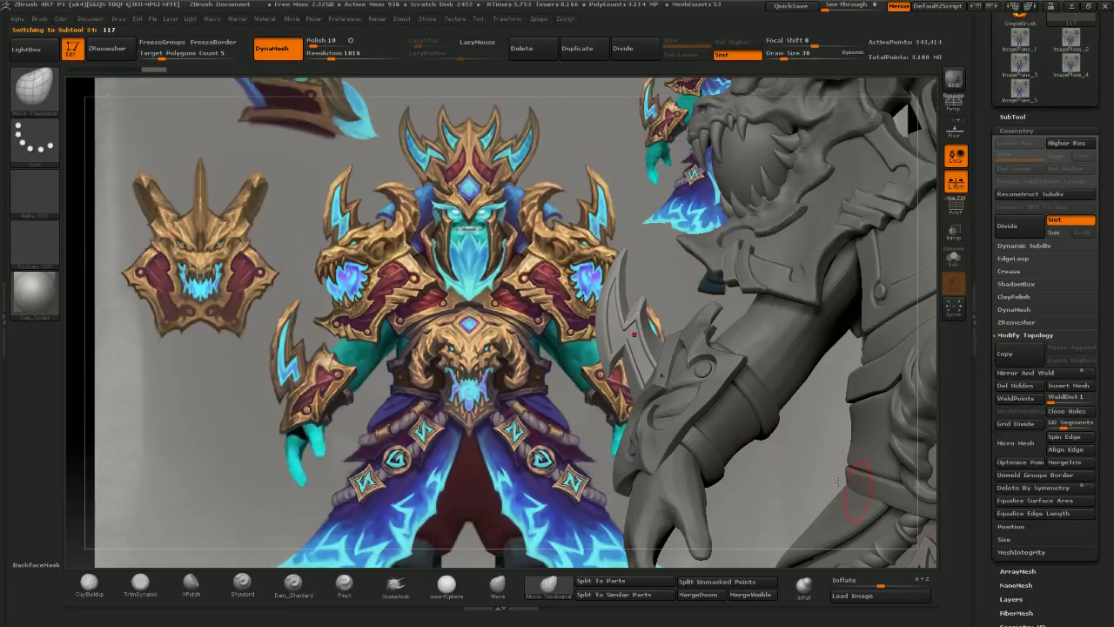
left_click(1048, 374)
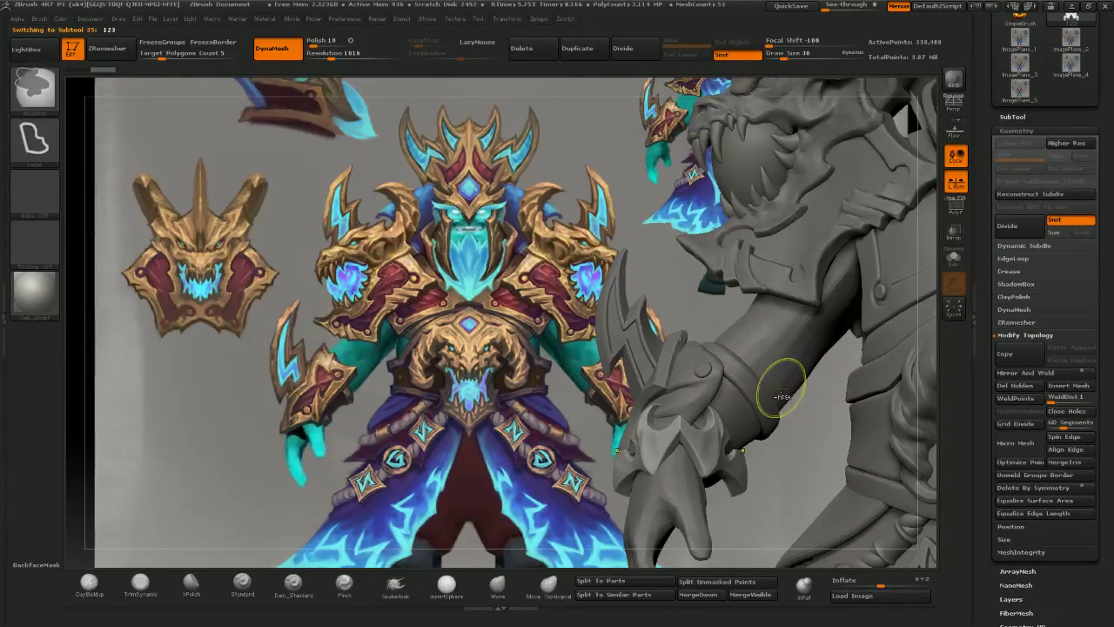
key("ctrl+z")
left_click(955, 183)
left_click(1035, 377)
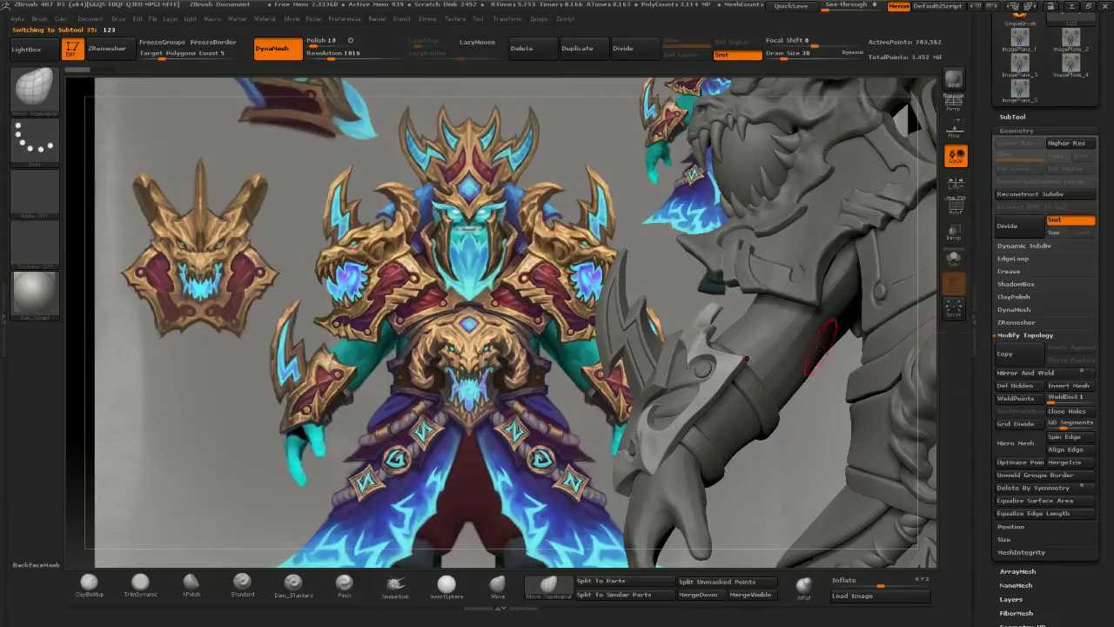
- Inspect the mirrored bracers on both arms from several angles, toggling the visibility of the inner plate subtool 122
mouse_move(740, 334)
right_mouse_down("alt")
mouse_move(459, 333)
mouse_move(707, 342)
mouse_move(827, 374)
mouse_move(583, 370)
mouse_move(606, 383)
right_mouse_up("alt")
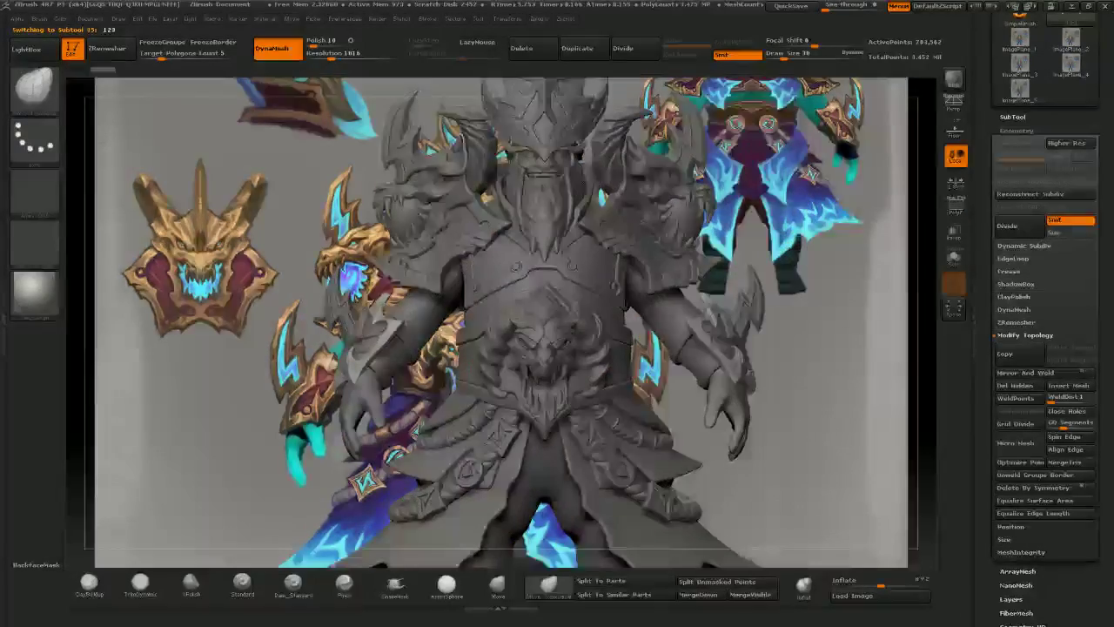
right_click_drag(292, 371, 518, 404, "alt")
right_click_drag(585, 376, 472, 377, "alt")
left_click(872, 333, "alt")
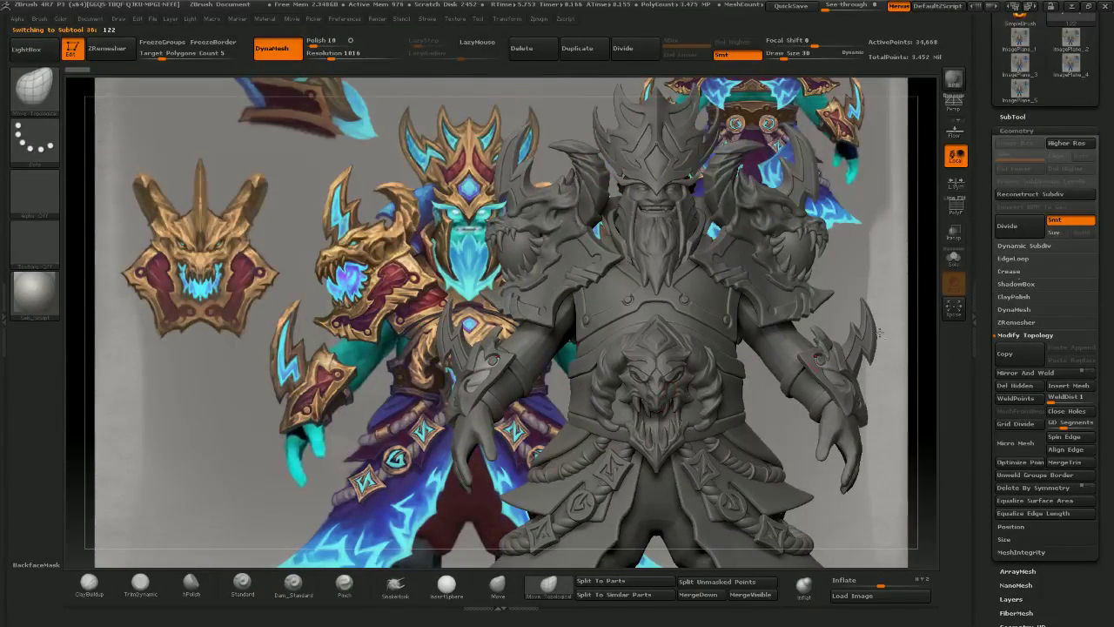
left_click(1013, 116)
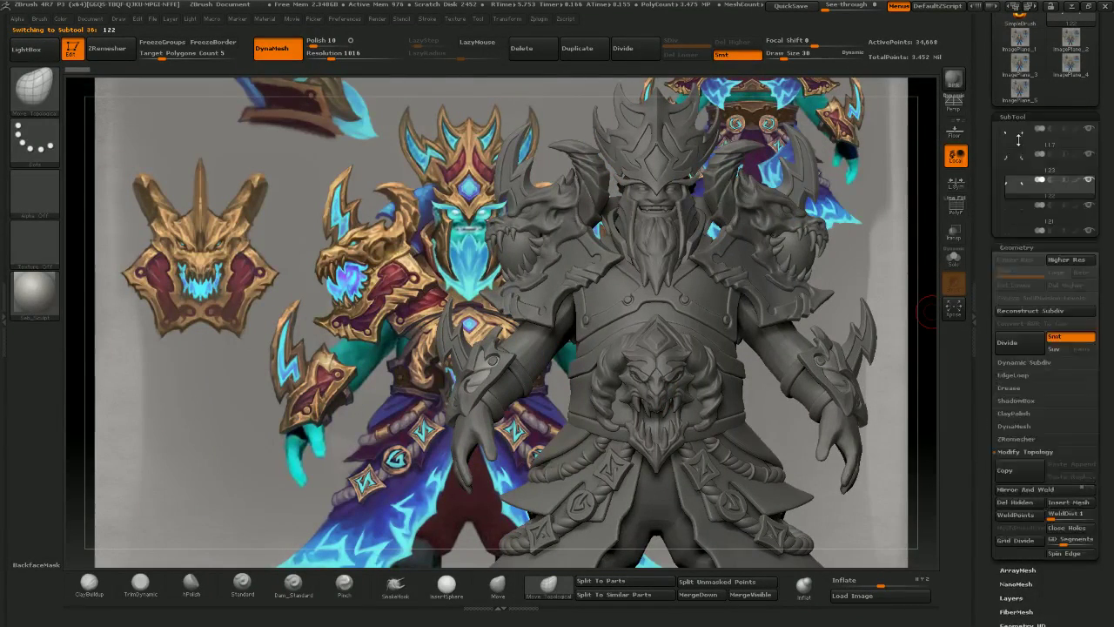
left_click(1091, 182)
left_click(1092, 184)
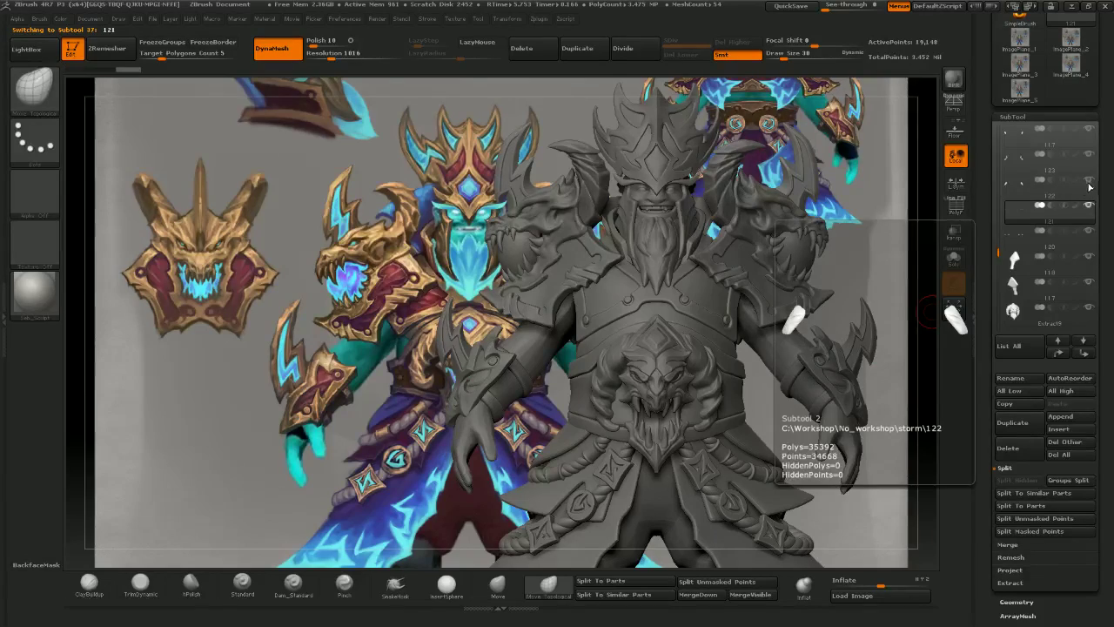
right_click_drag(462, 341, 592, 348)
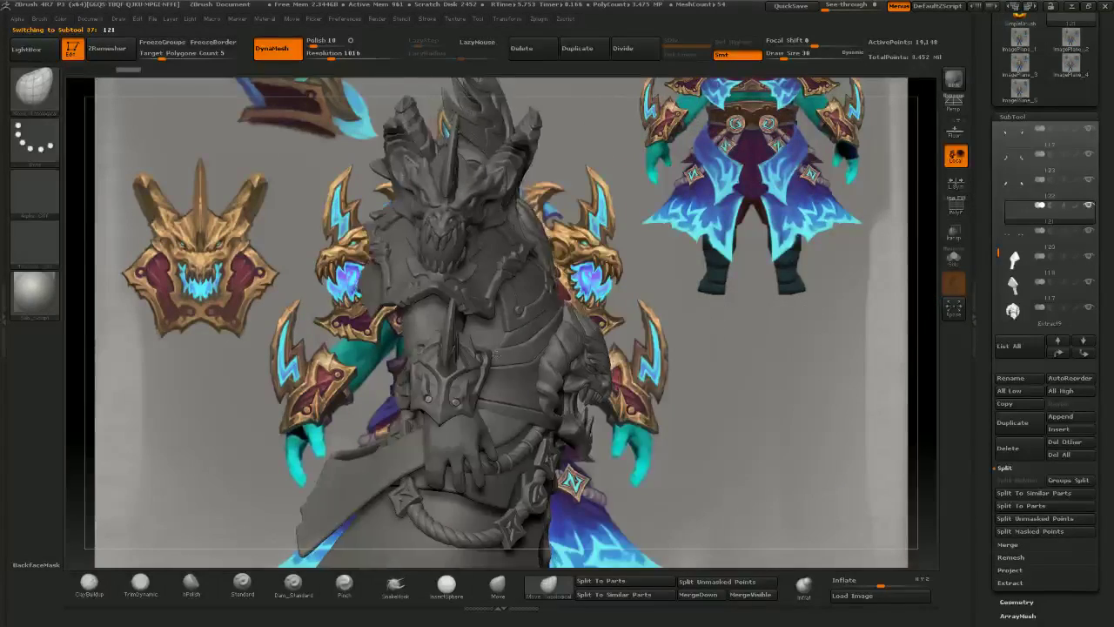
mouse_move(423, 364)
right_mouse_down("ctrl")
mouse_move(467, 411)
mouse_move(475, 394)
mouse_move(512, 402)
right_mouse_up("ctrl")
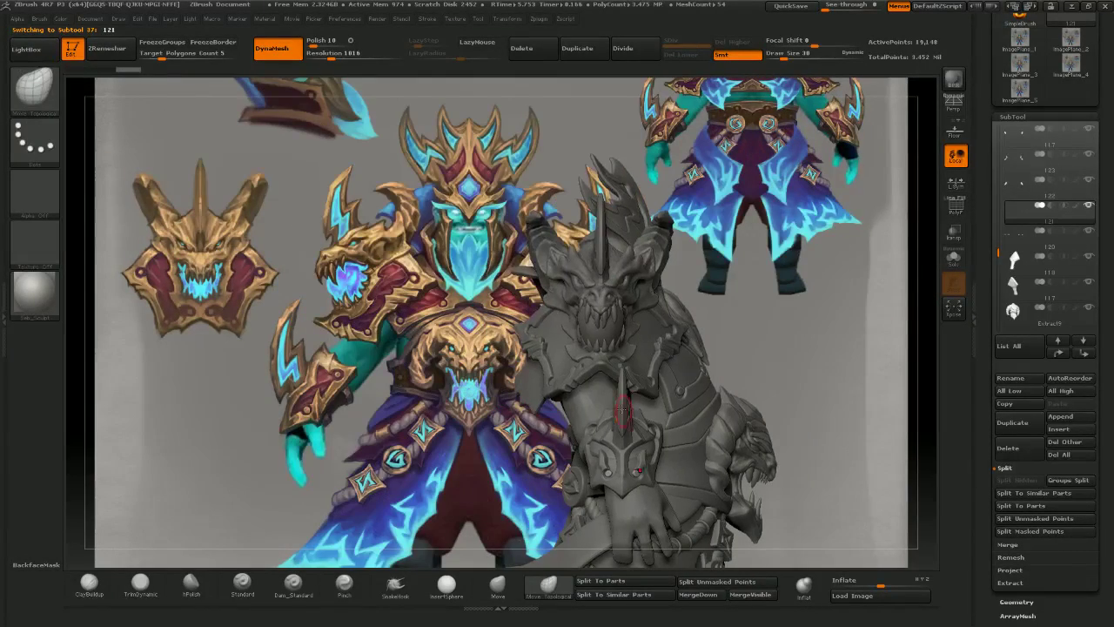
right_click_drag(609, 401, 633, 435, "ctrl")
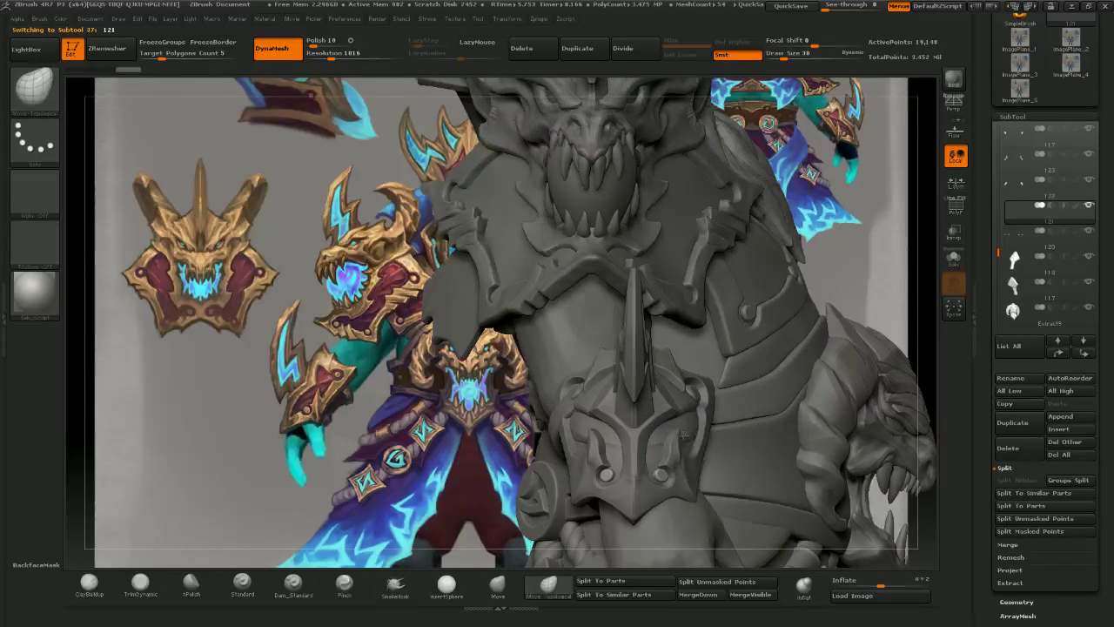
right_click_drag(684, 434, 604, 420)
mouse_move(674, 383)
right_mouse_down()
mouse_move(646, 370)
mouse_move(687, 372)
mouse_move(746, 414)
right_mouse_up()
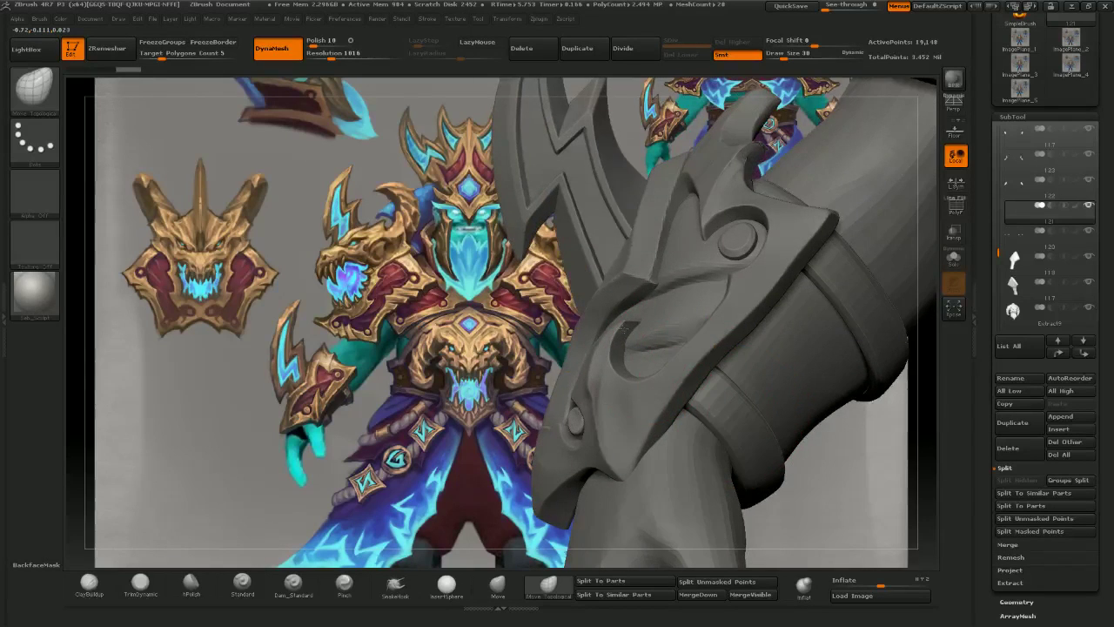
mouse_move(774, 281)
right_mouse_down()
mouse_move(636, 416)
mouse_move(585, 422)
mouse_move(529, 404)
right_mouse_up()
- Select the bracer frame and compare its shape before and after mirroring through the undo history
left_click(642, 425, "alt")
right_click_drag(213, 219, 205, 209)
right_click_drag(564, 237, 461, 316, "alt")
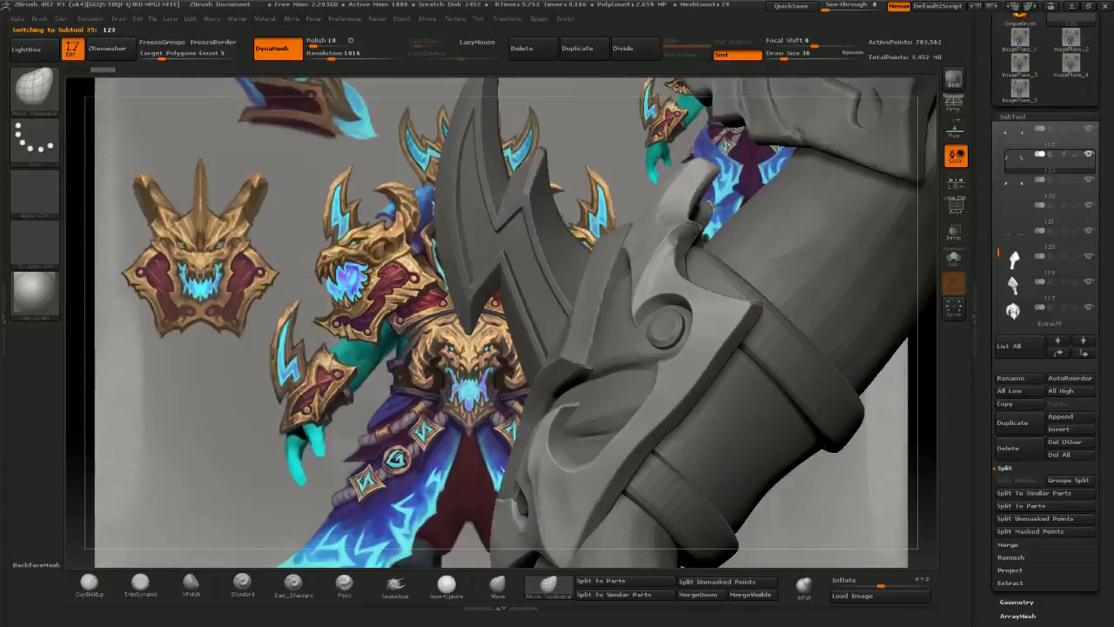
left_click(74, 72)
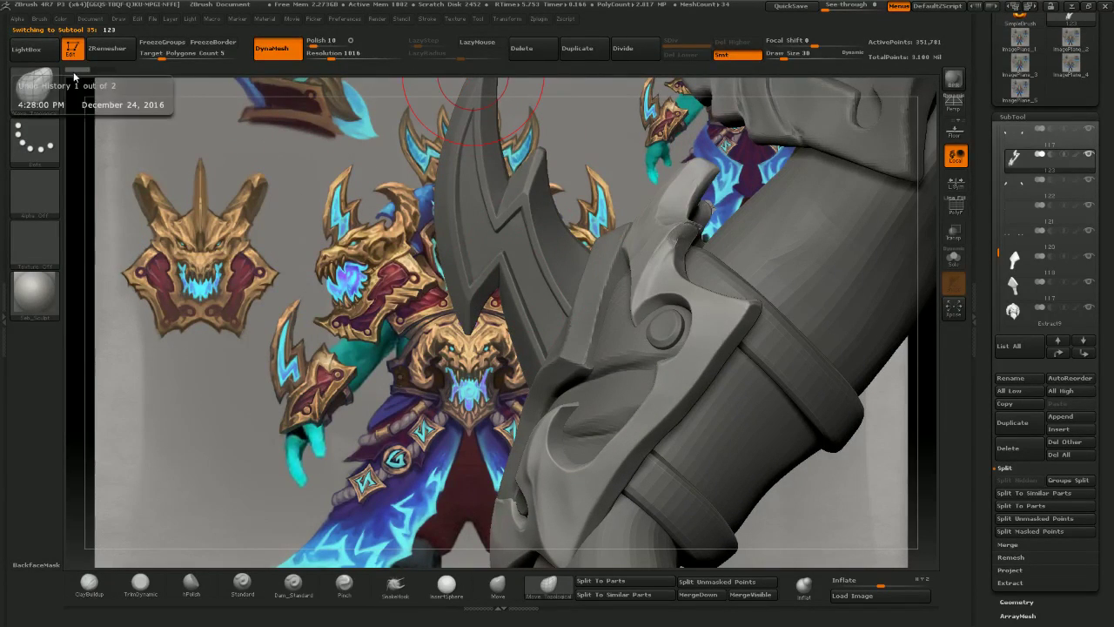
left_click(101, 71)
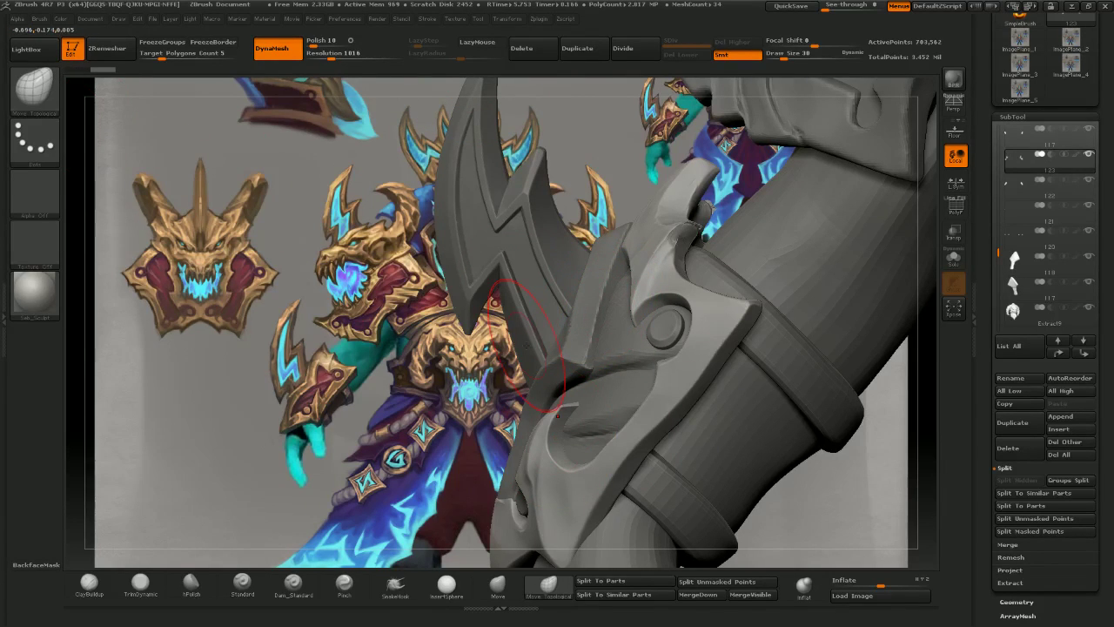
- Isolate the bracer frame, subtool 123, and turn local symmetry back on
mouse_move(597, 391)
right_mouse_down()
mouse_move(657, 394)
mouse_move(593, 390)
right_mouse_up()
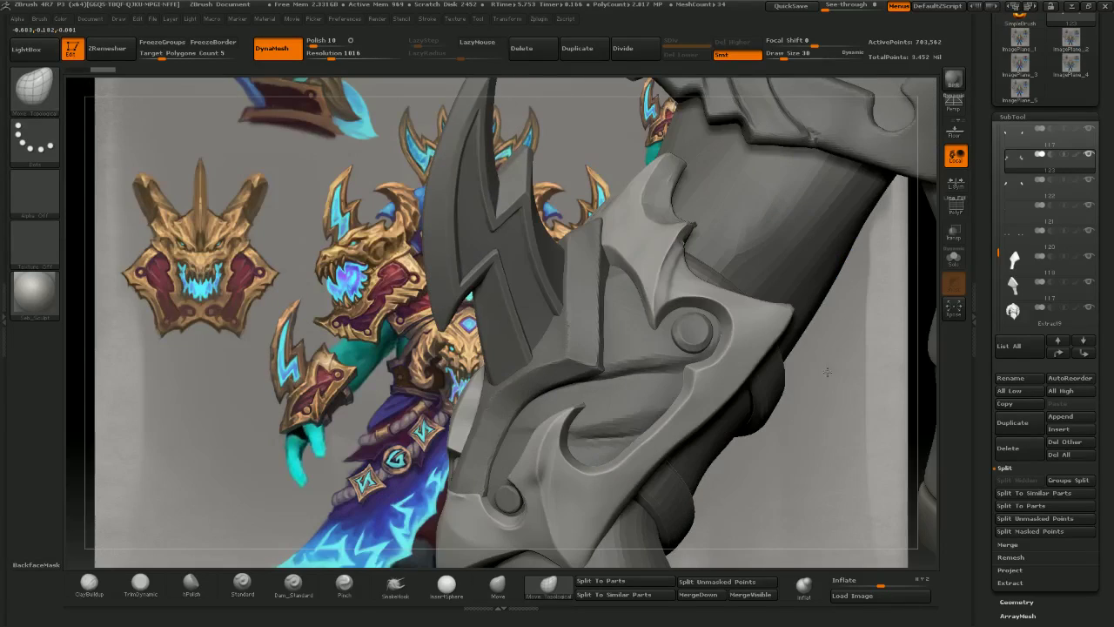
left_click(1089, 155)
mouse_move(765, 300)
right_mouse_down()
mouse_move(656, 318)
mouse_move(729, 327)
mouse_move(683, 335)
mouse_move(693, 400)
right_mouse_up()
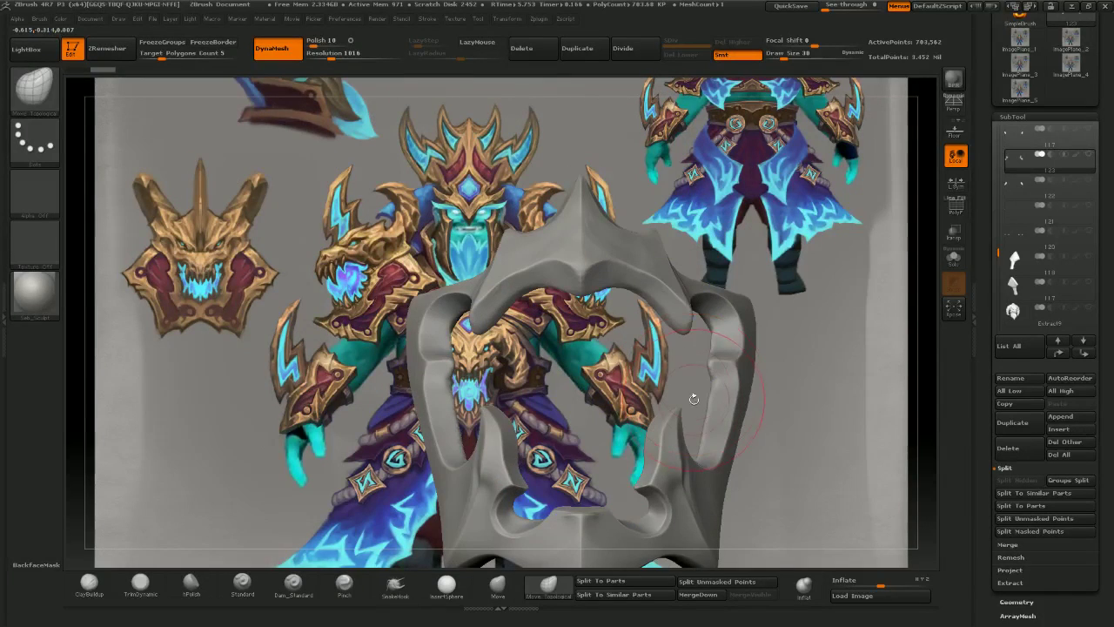
left_click(956, 181)
right_click_drag(505, 452, 557, 419)
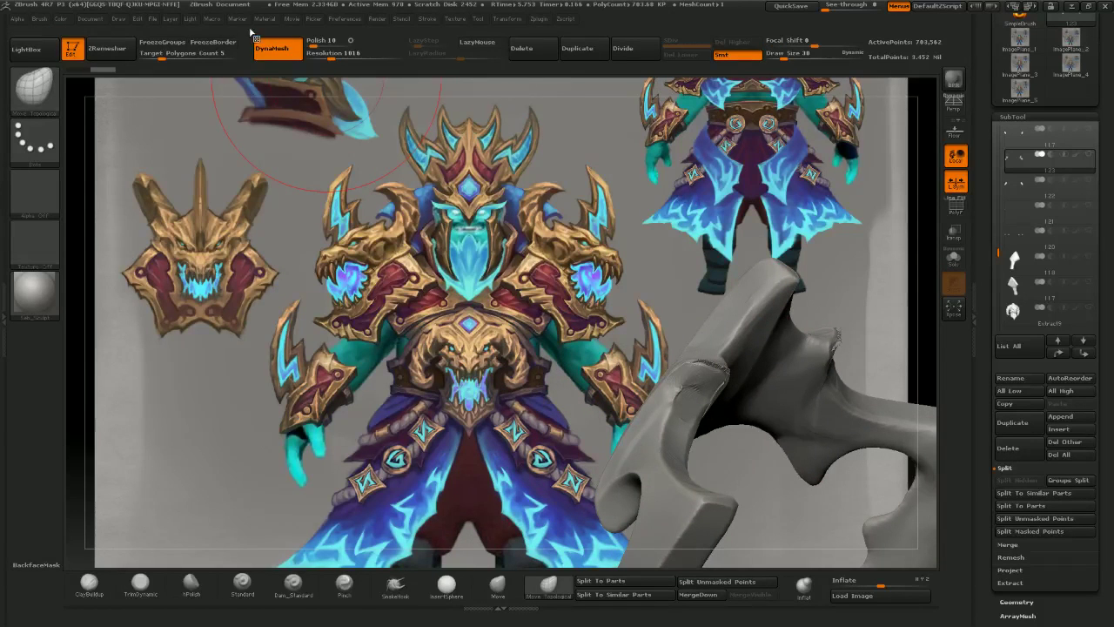
left_click(323, 55)
left_click(269, 51)
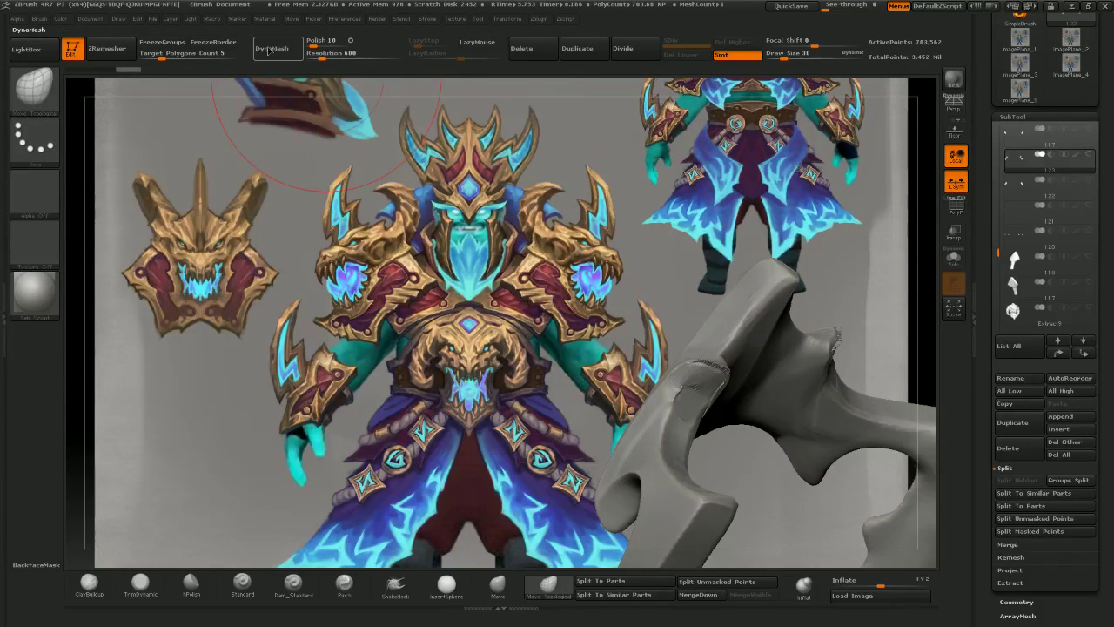
key("ctrl+z")
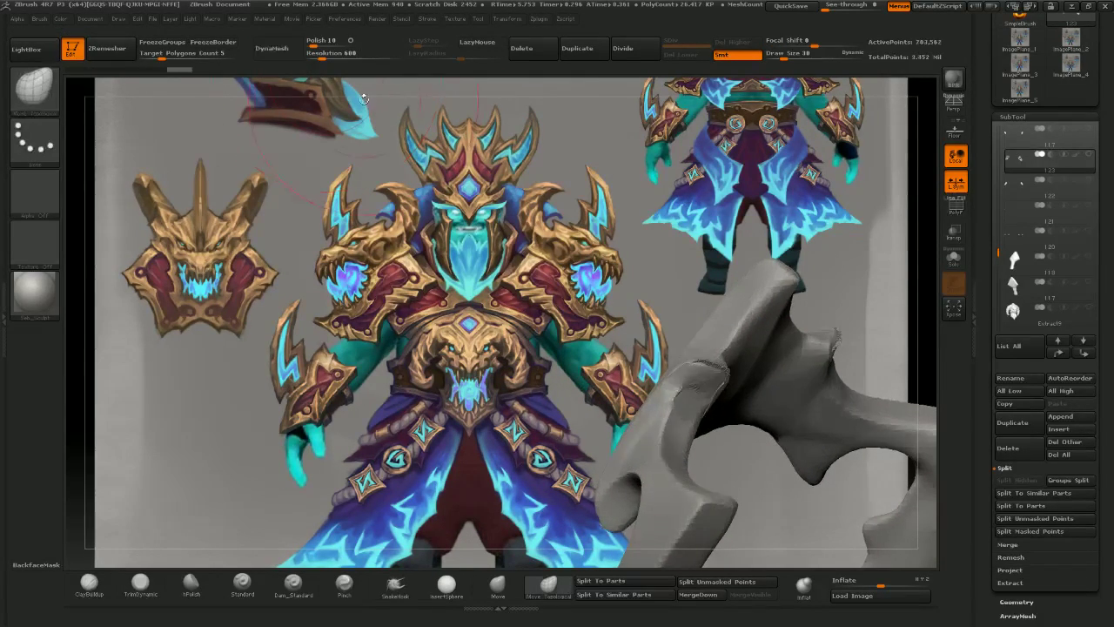
- Remesh the bracer frame with DynaMesh at resolution 1248
left_click(336, 56)
left_click(288, 49)
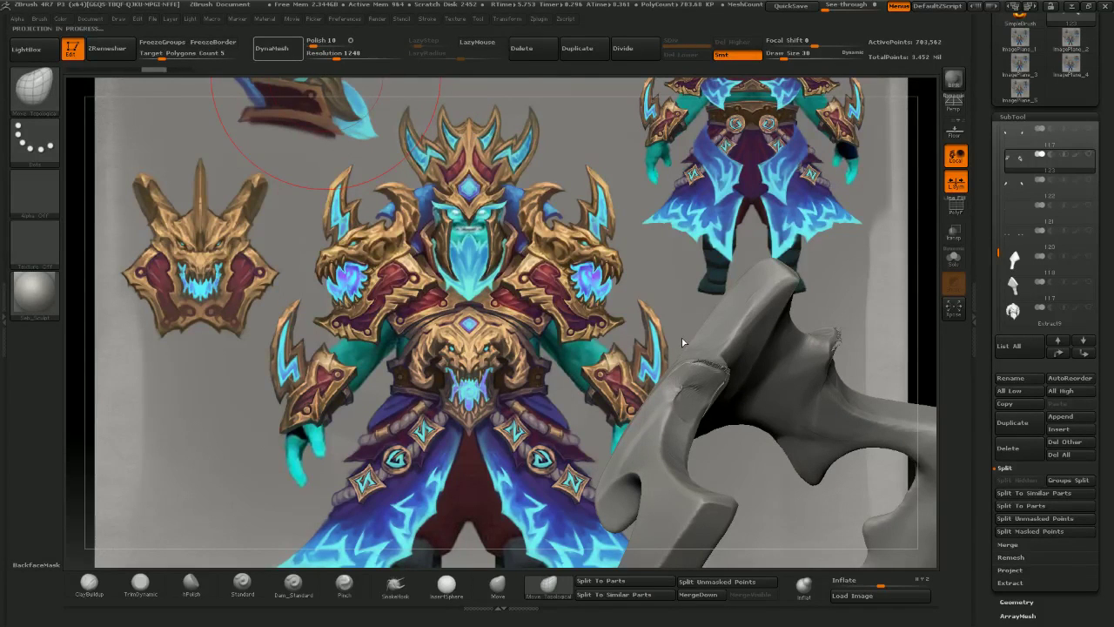
left_click_drag(686, 343, 665, 332)
right_click_drag(665, 332, 531, 322)
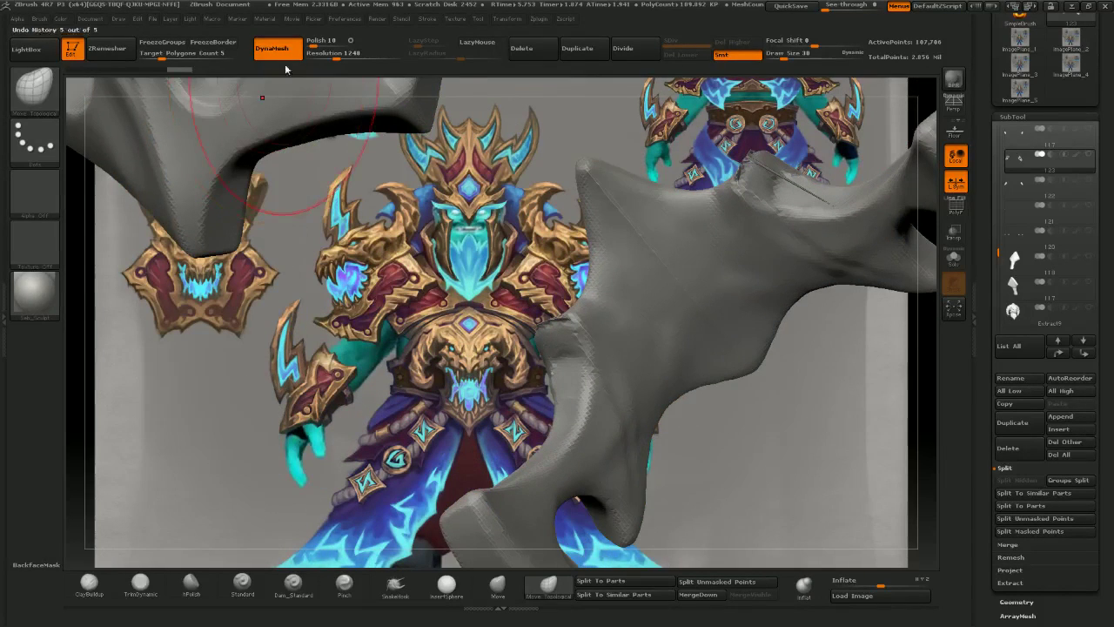
left_click(281, 54)
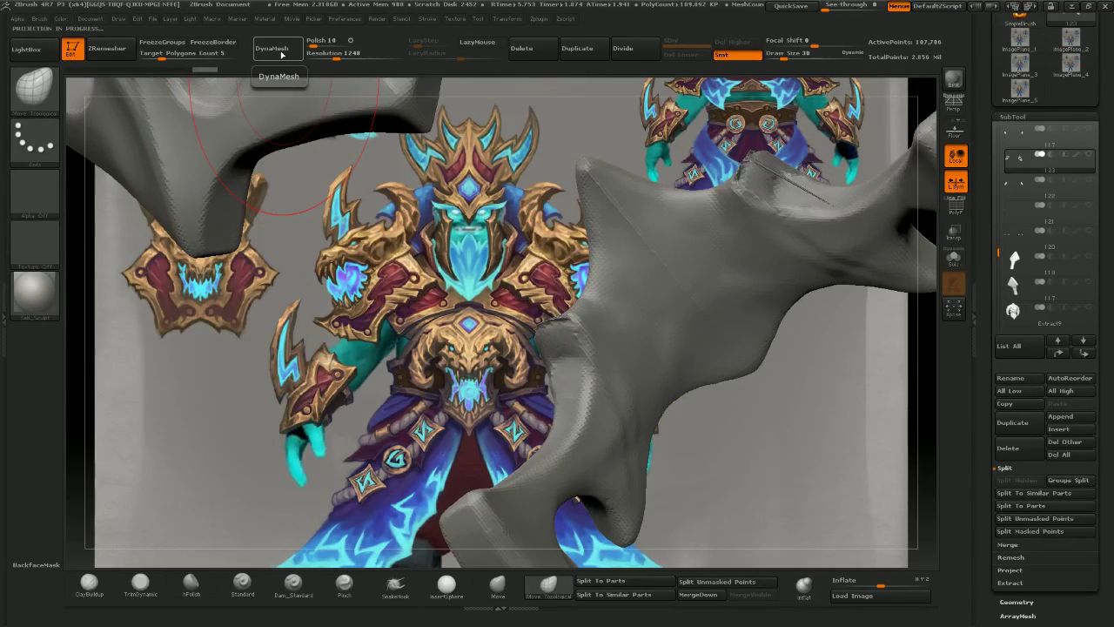
- Smooth the rough seam at the notch on the frame's side strut with a small brush
mouse_move(396, 217)
right_mouse_down()
mouse_move(551, 341)
mouse_move(639, 275)
right_mouse_up()
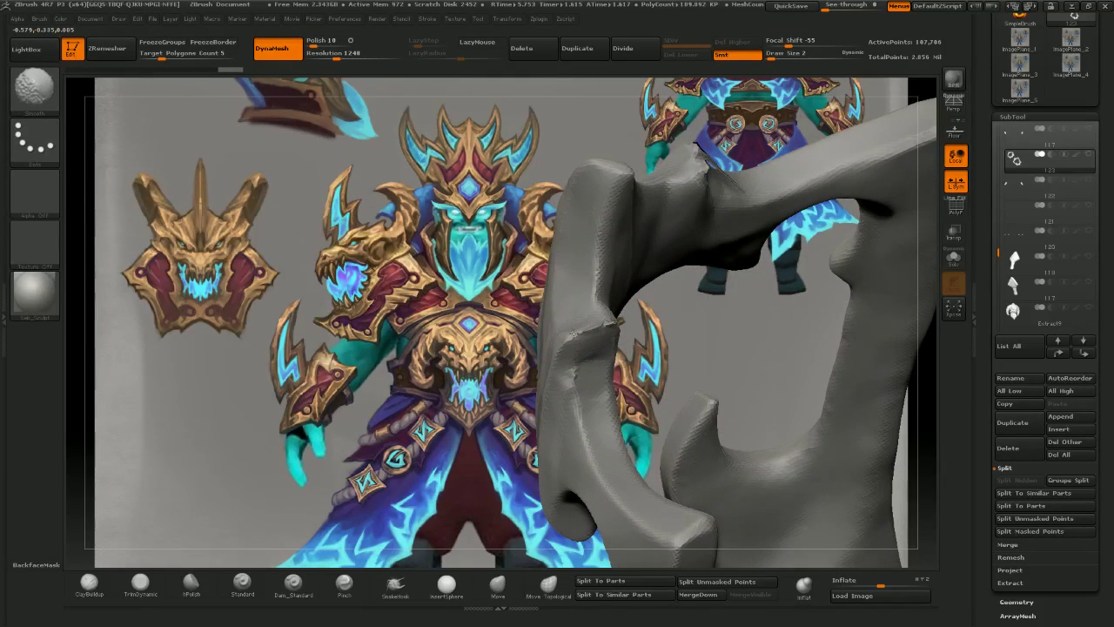
left_click_drag(617, 321, 608, 323, "shift")
right_click_drag(608, 323, 544, 348)
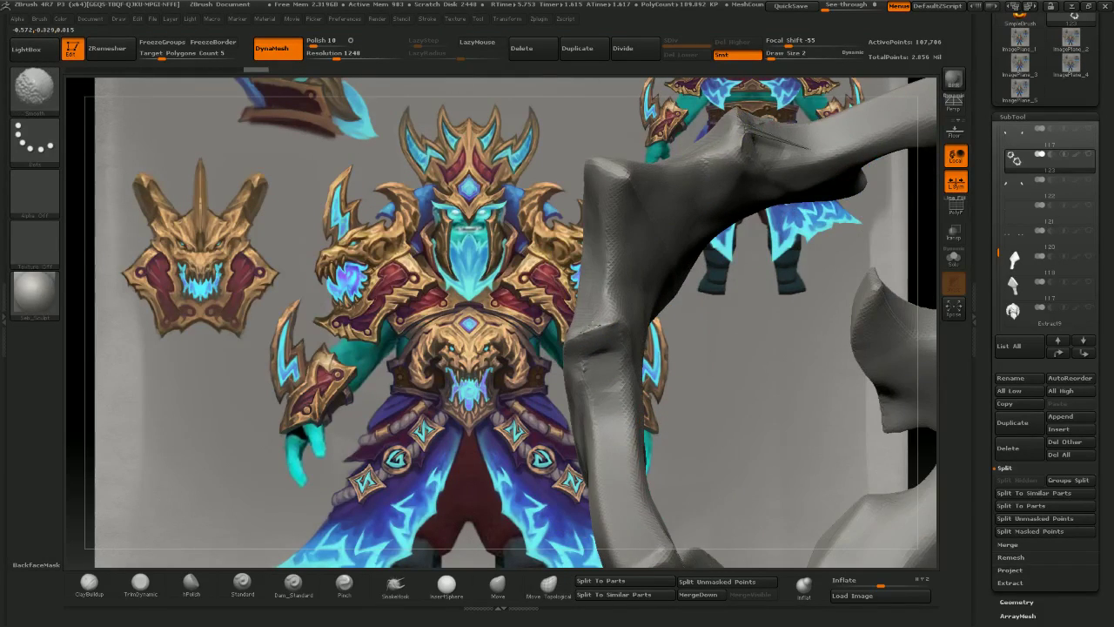
mouse_move(447, 476)
left_mouse_down()
mouse_move(513, 356)
mouse_move(696, 314)
mouse_move(428, 343)
mouse_move(590, 505)
mouse_move(548, 393)
mouse_move(567, 440)
left_mouse_up()
mouse_move(613, 512)
left_mouse_down()
mouse_move(557, 489)
mouse_move(568, 466)
left_mouse_up()
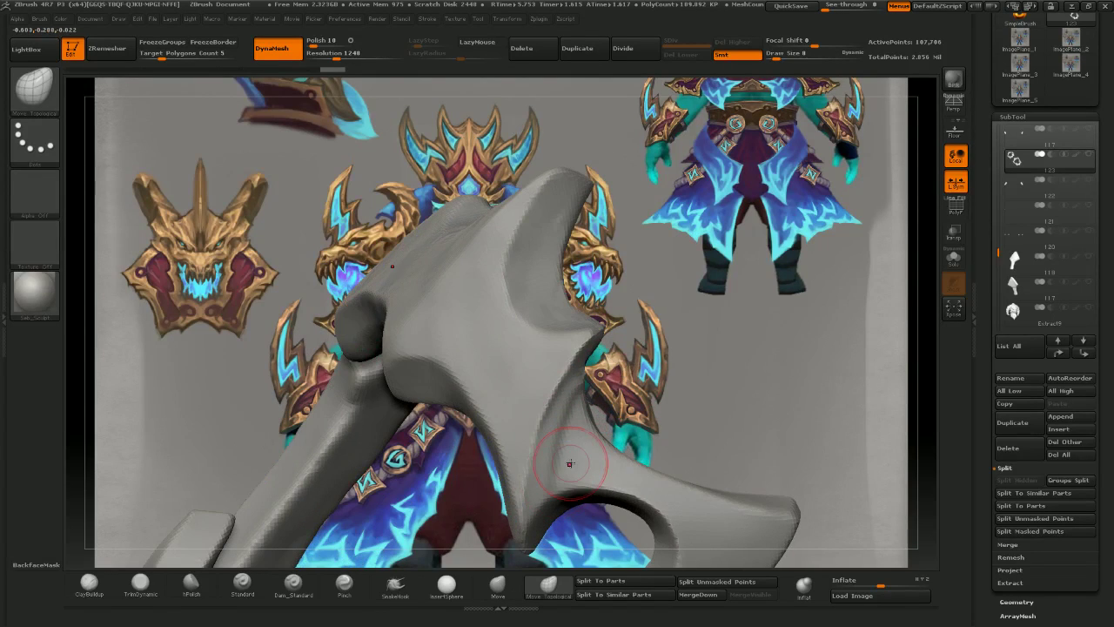
- Flatten the frame's side strut around the notch and below the upper horn with the TrimDynamic brush
left_click(144, 596)
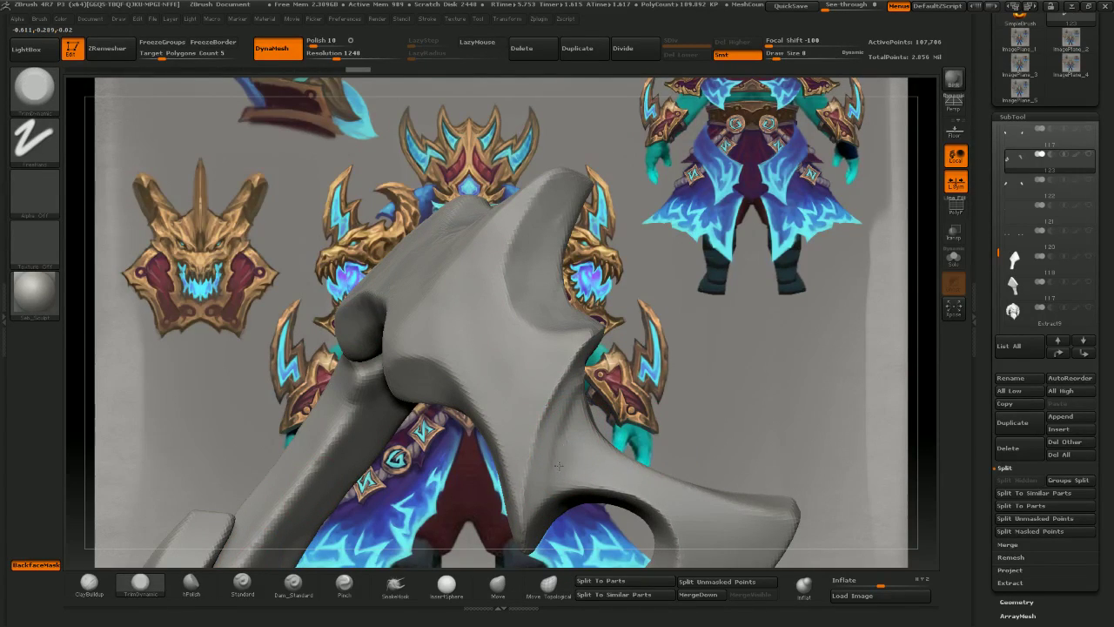
left_click_drag(572, 394, 572, 402)
mouse_move(628, 397)
left_mouse_down()
mouse_move(554, 393)
mouse_move(567, 418)
mouse_move(582, 397)
left_mouse_up()
mouse_move(662, 402)
left_mouse_down()
mouse_move(589, 388)
mouse_move(585, 403)
left_mouse_up()
mouse_move(659, 397)
left_mouse_down()
mouse_move(596, 375)
mouse_move(617, 322)
mouse_move(570, 356)
mouse_move(561, 306)
mouse_move(574, 374)
left_mouse_up()
mouse_move(611, 315)
left_mouse_down()
mouse_move(622, 279)
mouse_move(549, 326)
mouse_move(547, 348)
mouse_move(531, 304)
mouse_move(542, 331)
mouse_move(556, 326)
left_mouse_up()
- Adjust the outline of the notched corner on the frame's side strut with the Move brush
key("b")
key("m")
key("v")
key("bracketright")
left_click_drag(626, 286, 635, 294)
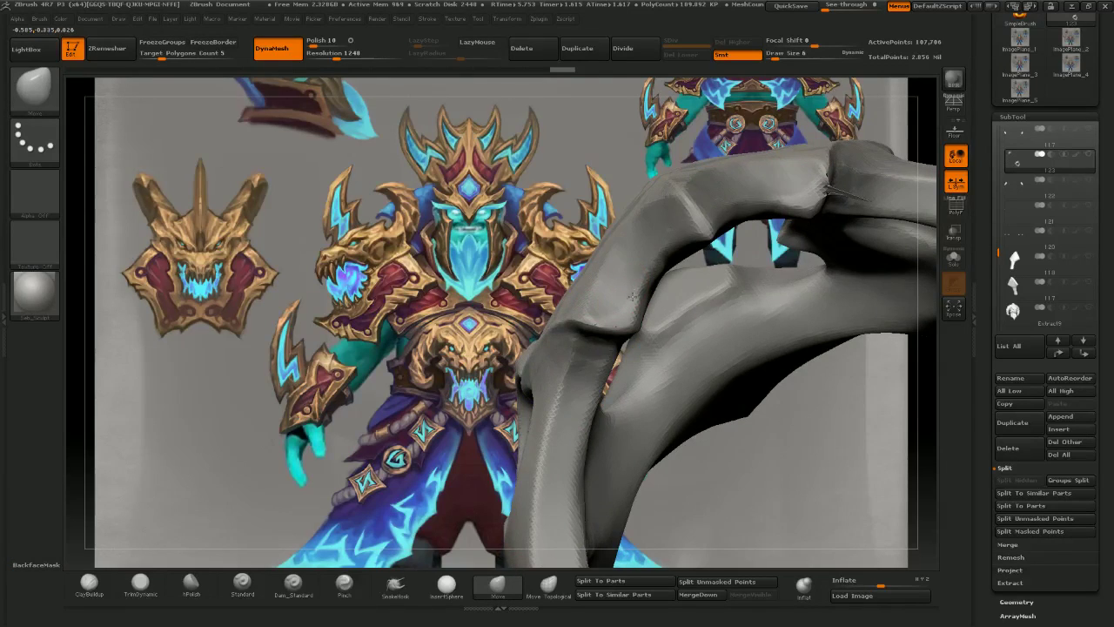
mouse_move(559, 300)
left_mouse_down()
mouse_move(544, 335)
mouse_move(548, 322)
left_mouse_up()
left_click_drag(636, 287, 642, 291)
left_click_drag(557, 305, 437, 371)
- Build up the surface between the notch and the upper horn of the frame with the ClayBuildup brush
left_click(139, 594)
left_click(89, 581)
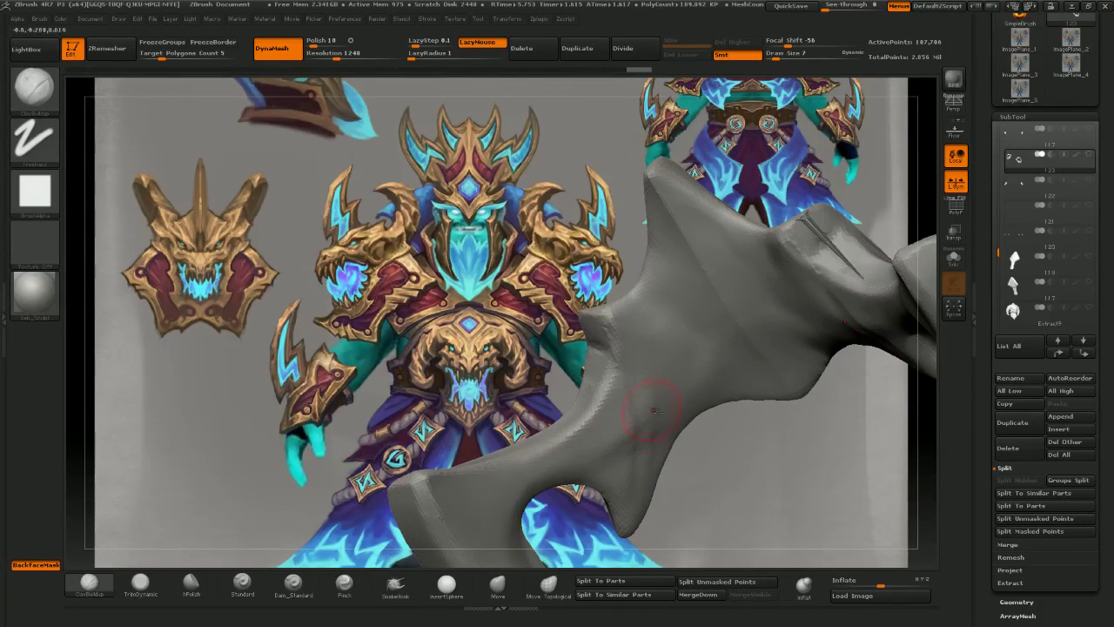
mouse_move(604, 327)
left_mouse_down()
mouse_move(655, 308)
mouse_move(640, 293)
left_mouse_up()
mouse_move(758, 452)
left_mouse_down()
mouse_move(677, 355)
mouse_move(665, 286)
mouse_move(644, 304)
mouse_move(667, 248)
left_mouse_up()
mouse_move(649, 206)
left_mouse_down()
mouse_move(578, 195)
mouse_move(622, 228)
left_mouse_up()
- Flatten the built-up surface and the edge of the frame's upper horn with the TrimDynamic brush
left_click(140, 583)
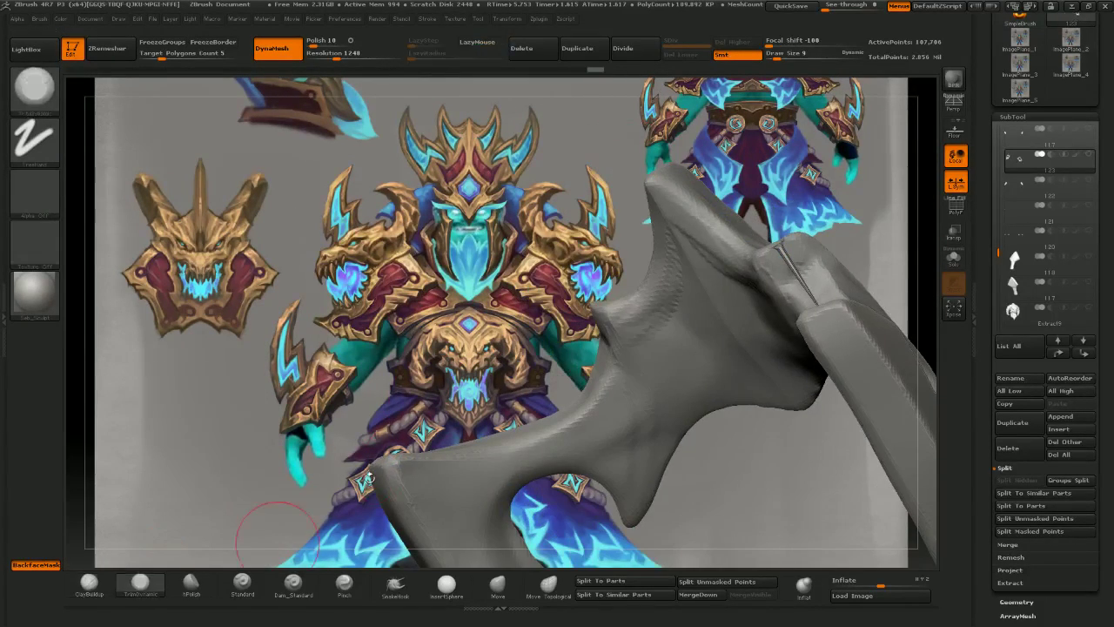
left_click_drag(524, 376, 565, 364)
mouse_move(636, 318)
left_mouse_down()
mouse_move(672, 305)
mouse_move(668, 294)
left_mouse_up()
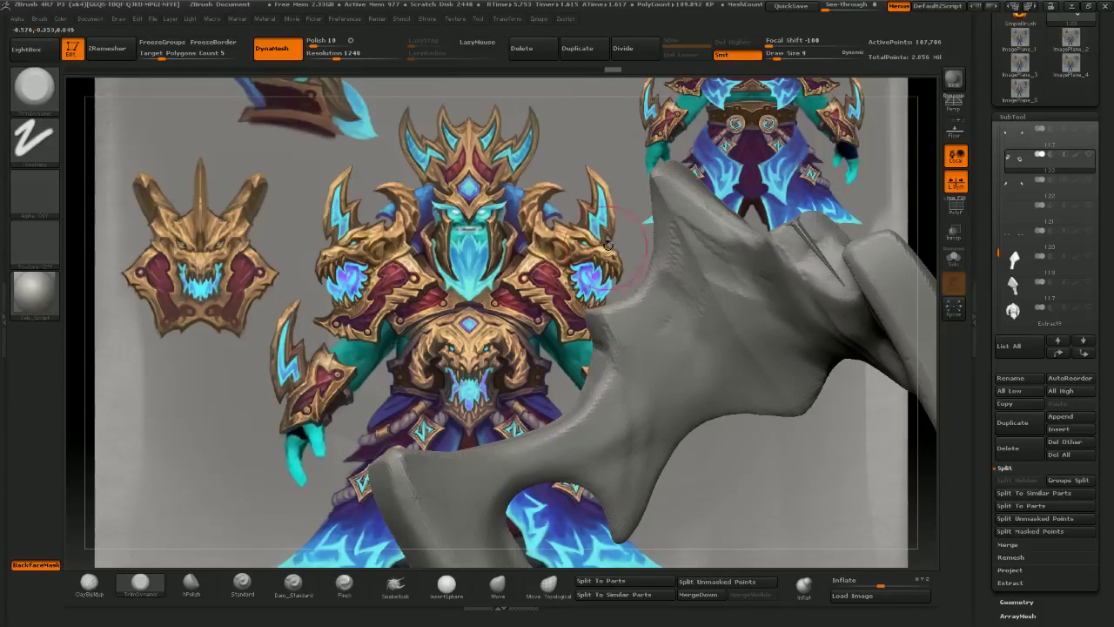
left_click_drag(608, 246, 651, 252)
left_click_drag(694, 312, 680, 251)
left_click_drag(667, 203, 678, 245)
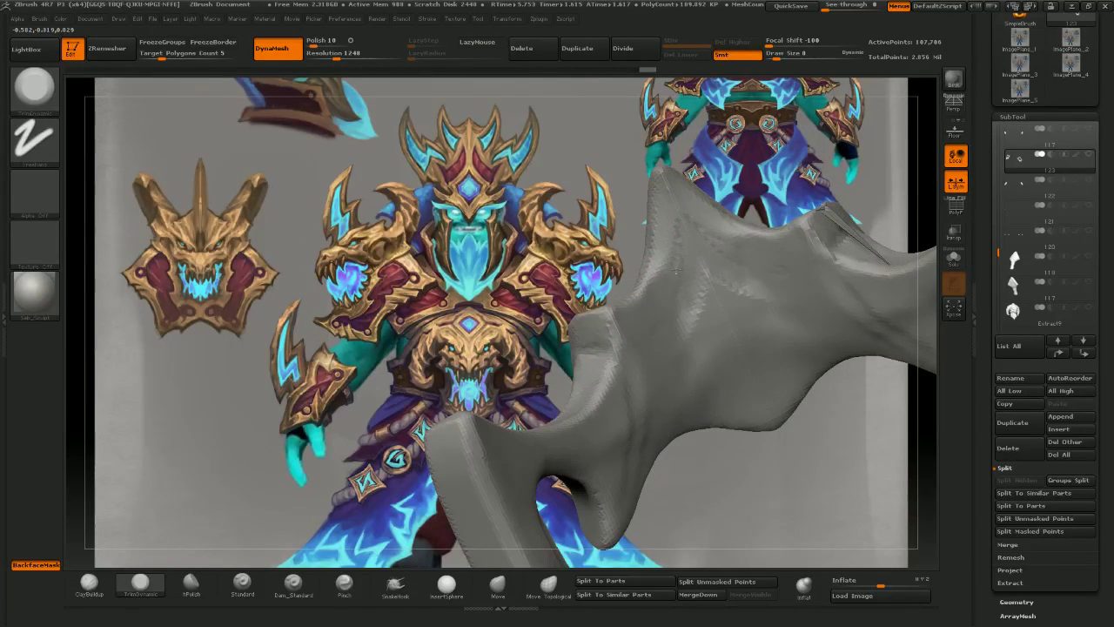
mouse_move(636, 164)
left_mouse_down()
mouse_move(541, 193)
mouse_move(619, 193)
left_mouse_up()
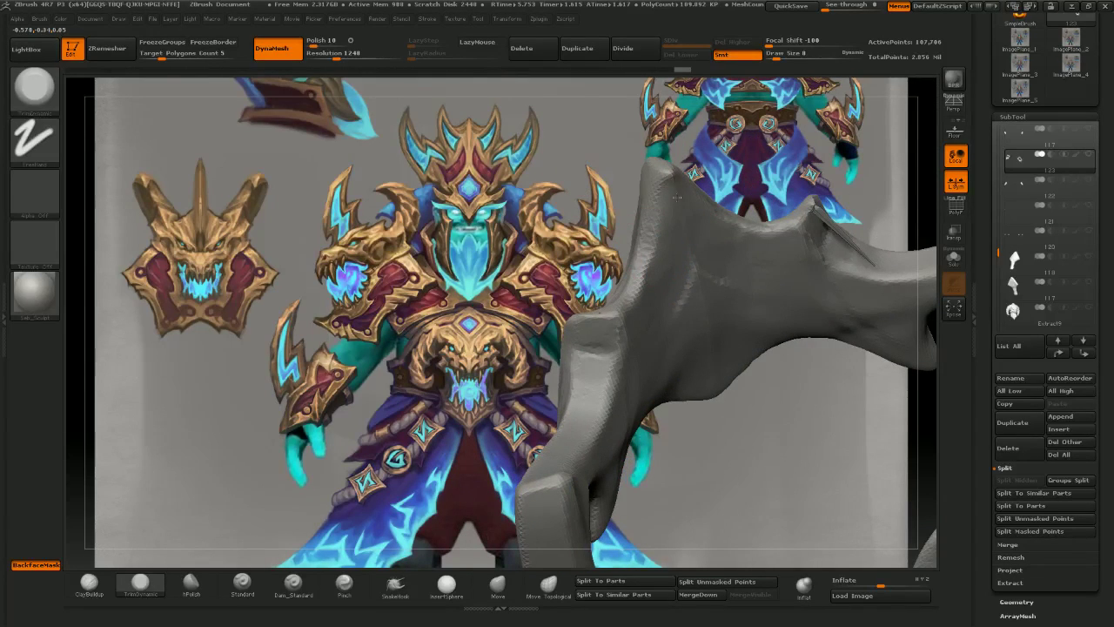
left_click_drag(670, 285, 657, 287)
mouse_move(612, 261)
left_mouse_down()
mouse_move(541, 250)
mouse_move(616, 266)
mouse_move(553, 317)
mouse_move(567, 371)
left_mouse_up()
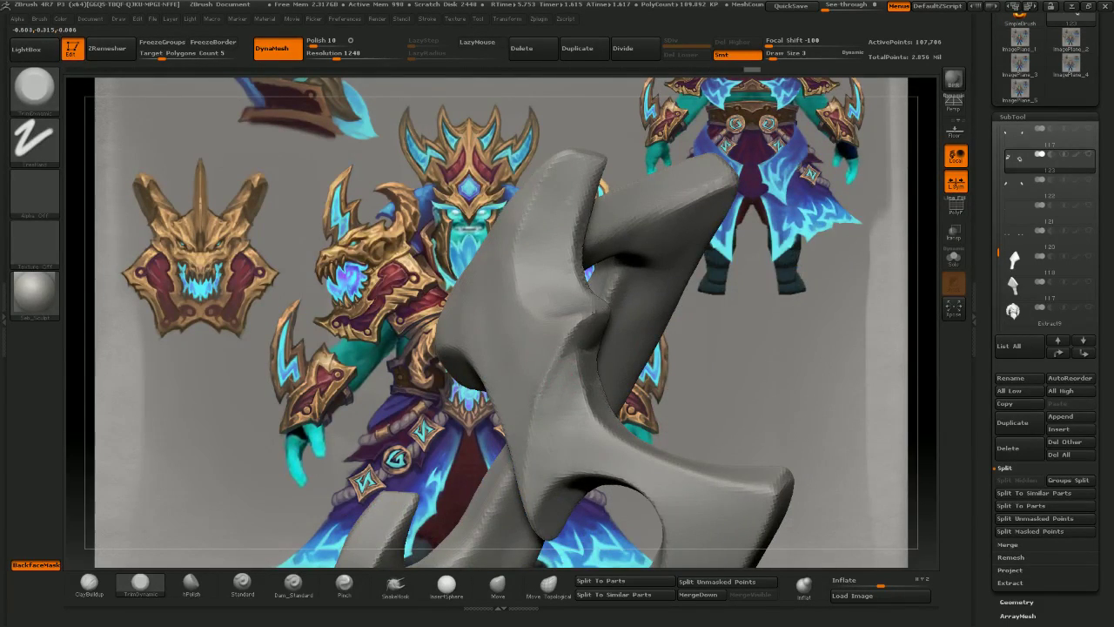
- Refine the planes and edges around the frame's side notch with a small TrimDynamic brush and light smoothing
left_click_drag(680, 352, 705, 334)
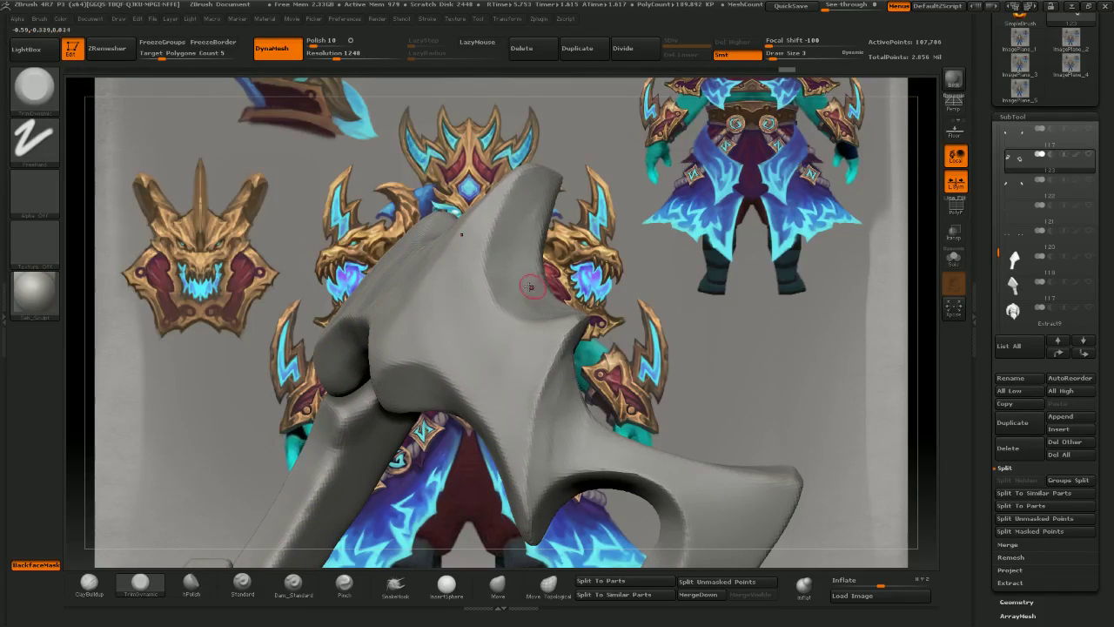
mouse_move(627, 200)
left_mouse_down()
mouse_move(475, 231)
mouse_move(655, 190)
mouse_move(680, 124)
left_mouse_up()
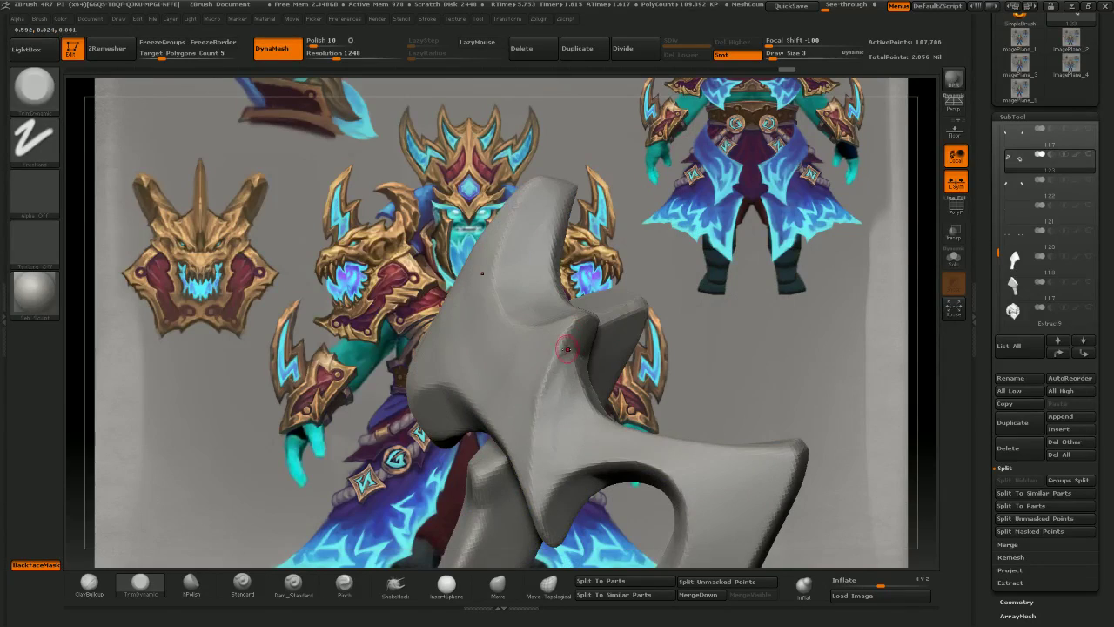
mouse_move(667, 245)
left_mouse_down()
mouse_move(715, 251)
mouse_move(682, 254)
mouse_move(691, 274)
mouse_move(592, 277)
mouse_move(727, 261)
mouse_move(596, 258)
mouse_move(671, 277)
mouse_move(600, 320)
mouse_move(624, 359)
mouse_move(677, 383)
mouse_move(555, 350)
left_mouse_up()
mouse_move(462, 238)
left_mouse_down()
mouse_move(631, 350)
mouse_move(544, 301)
mouse_move(557, 337)
mouse_move(573, 321)
left_mouse_up()
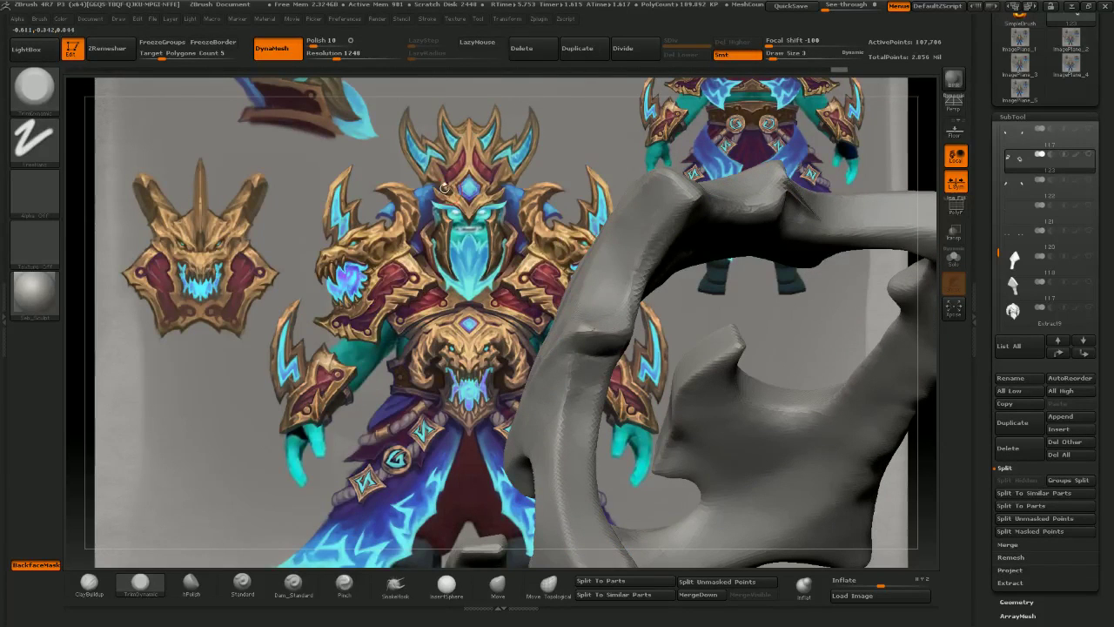
mouse_move(447, 212)
left_mouse_down()
mouse_move(569, 203)
mouse_move(581, 331)
left_mouse_up()
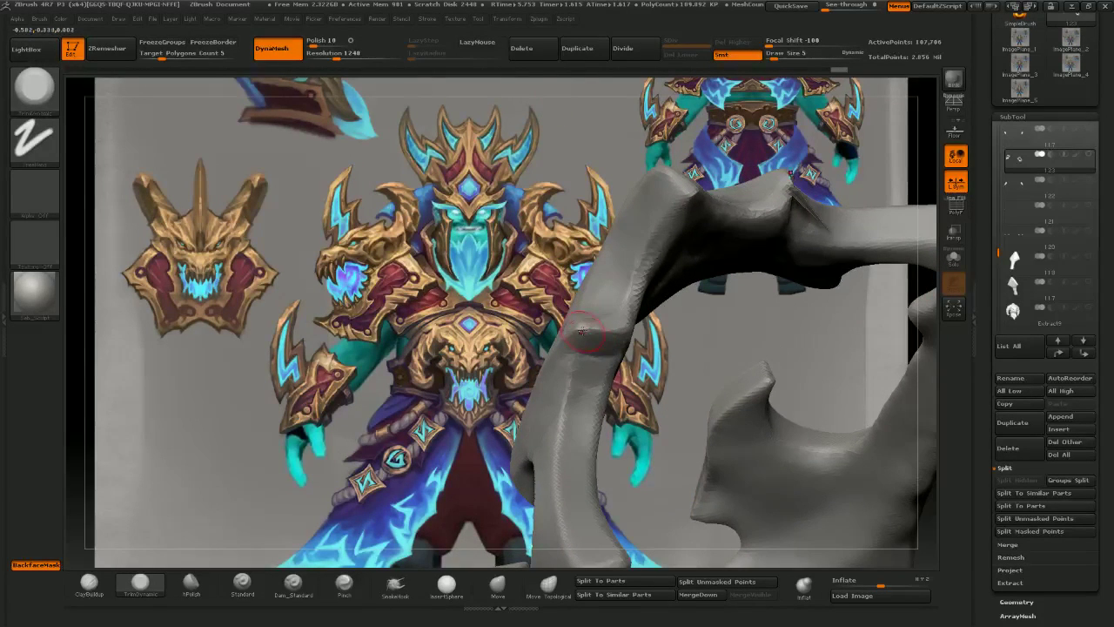
left_click_drag(665, 402, 654, 394)
left_click_drag(593, 325, 630, 312, "shift")
left_click_drag(666, 365, 717, 269)
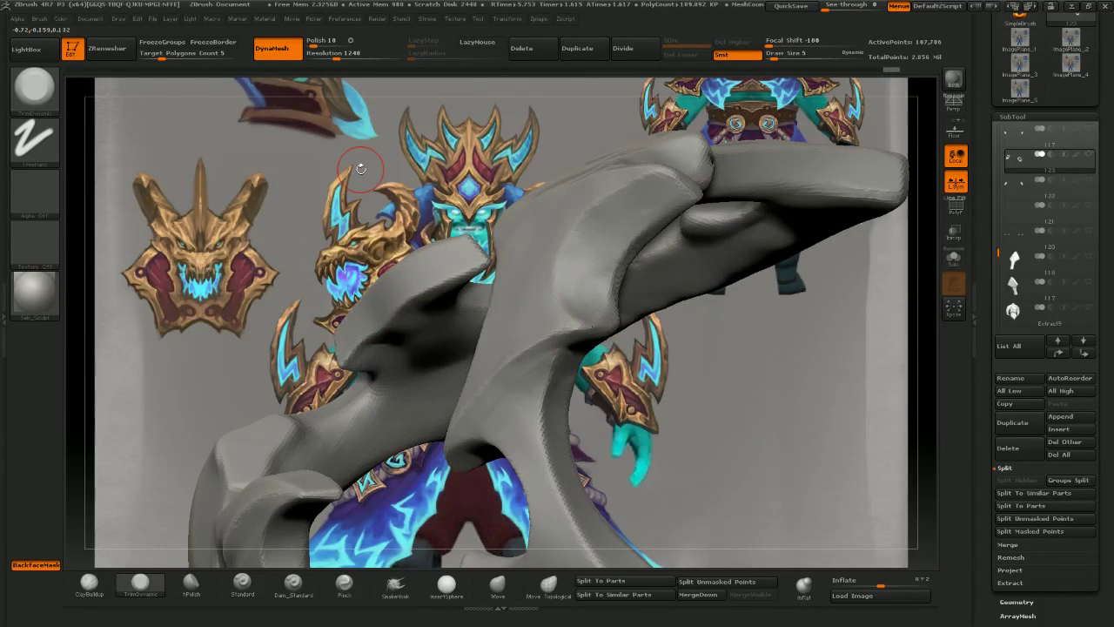
mouse_move(361, 168)
left_mouse_down()
mouse_move(364, 179)
mouse_move(475, 187)
mouse_move(483, 217)
mouse_move(374, 224)
mouse_move(370, 166)
left_mouse_up()
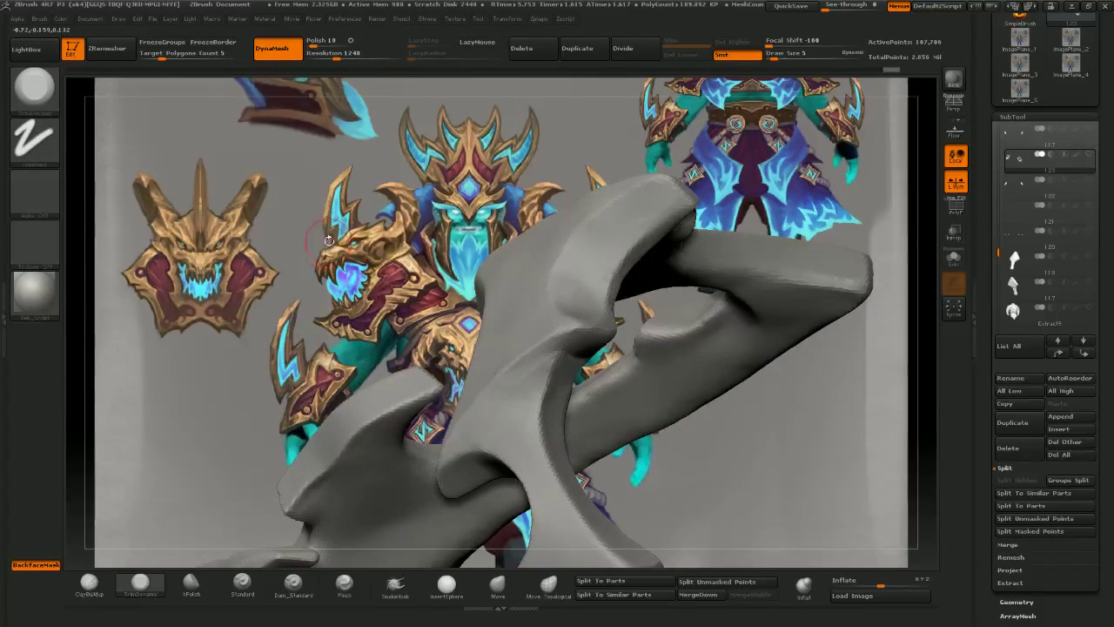
mouse_move(329, 243)
left_mouse_down()
mouse_move(627, 278)
mouse_move(659, 303)
mouse_move(669, 263)
mouse_move(446, 279)
mouse_move(172, 534)
left_mouse_up()
- Carve a crease running from the frame's side notch with Dam_Standard and flatten its edges with TrimDynamic
left_click(292, 584)
left_click_drag(237, 337, 365, 341)
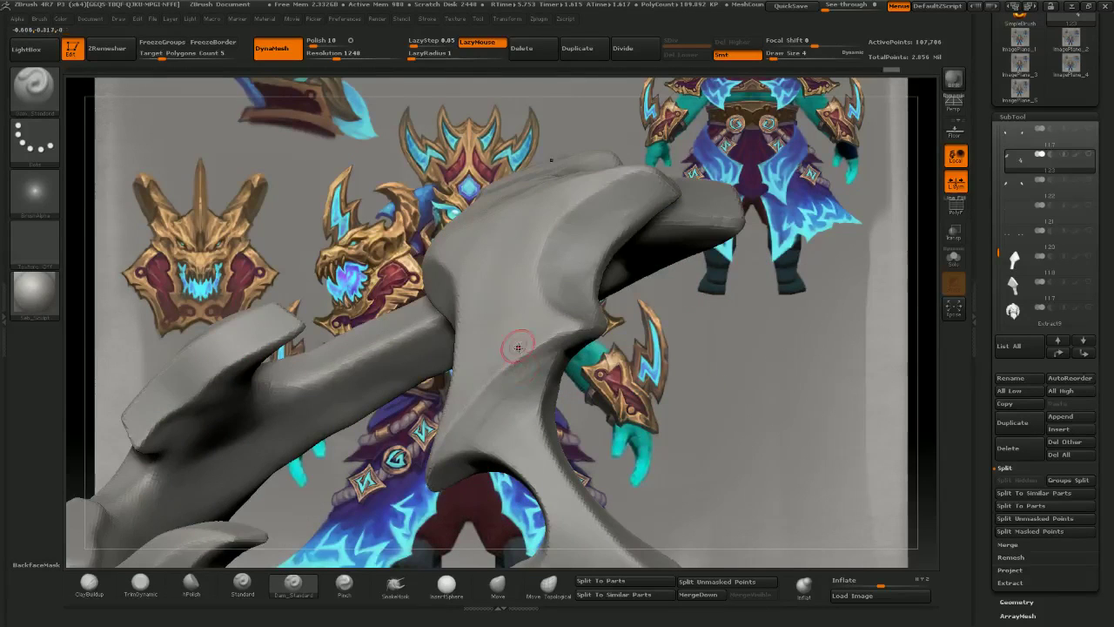
key("bracketleft")
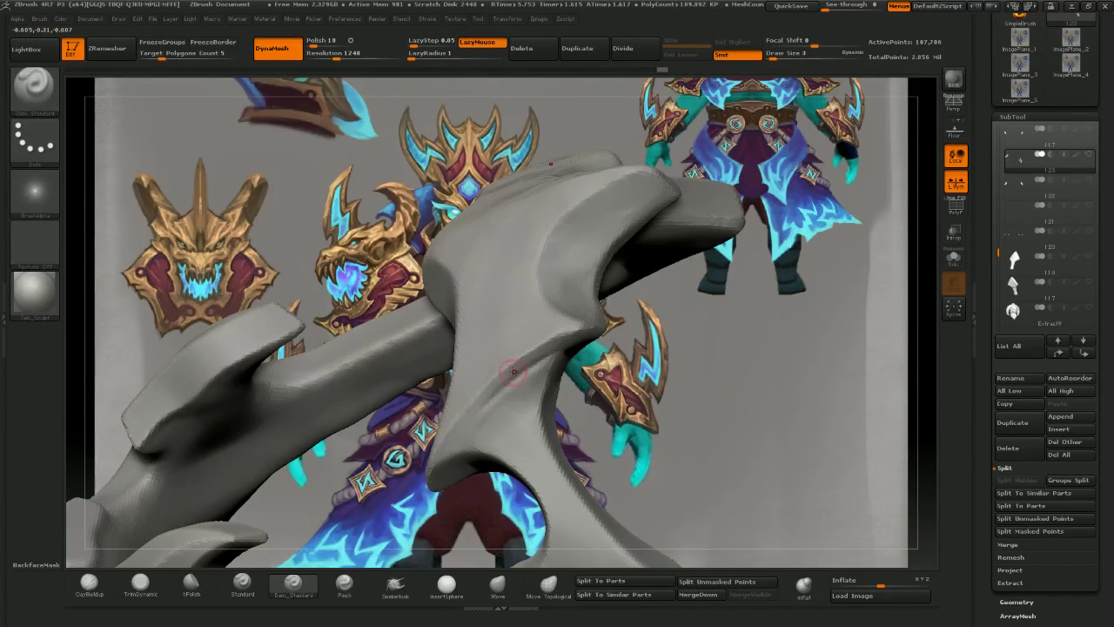
left_click(140, 585)
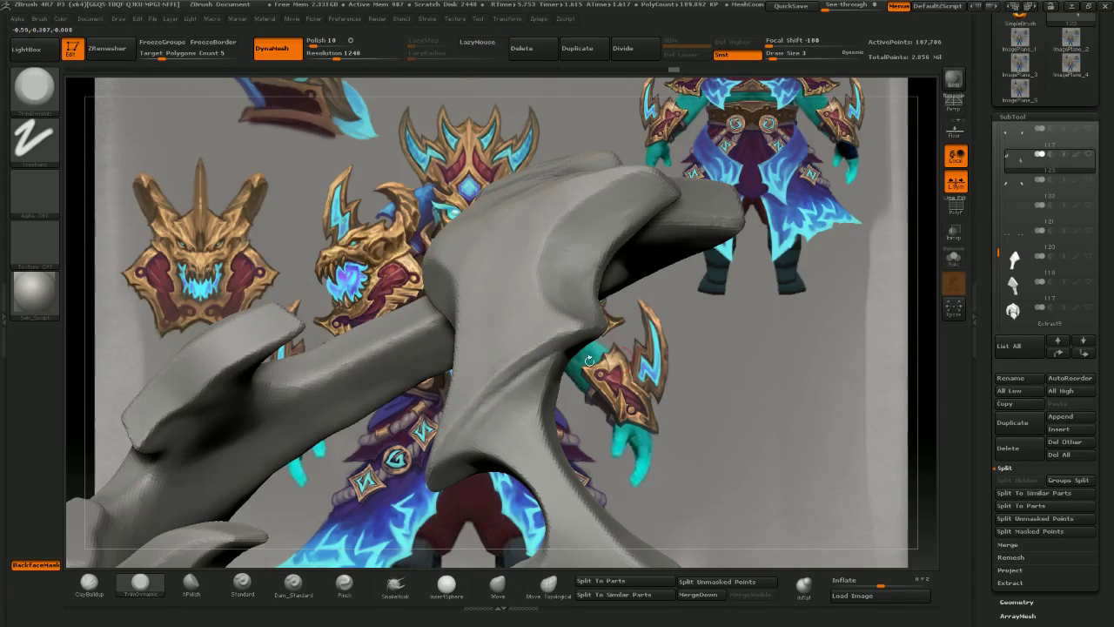
key("bracketright")
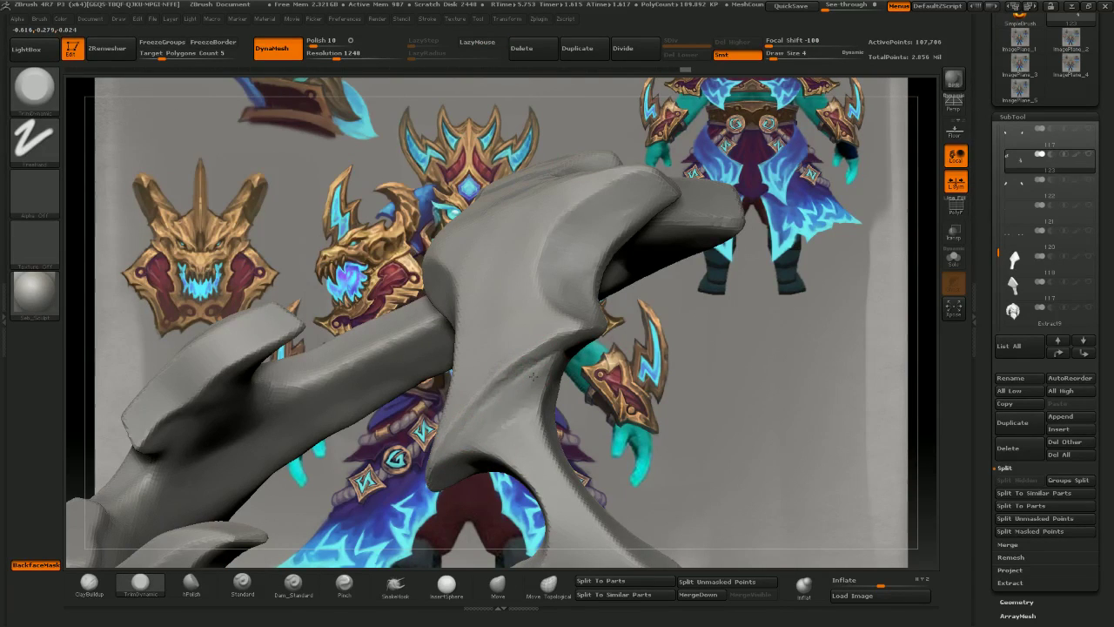
right_click_drag(520, 388, 627, 435)
right_click_drag(506, 413, 472, 353)
mouse_move(509, 439)
right_mouse_down()
mouse_move(550, 380)
mouse_move(557, 416)
mouse_move(594, 365)
right_mouse_up()
- Trim the notch tip and the adjoining strut surface with TrimDynamic at draw size 3
left_click_drag(596, 338, 587, 384)
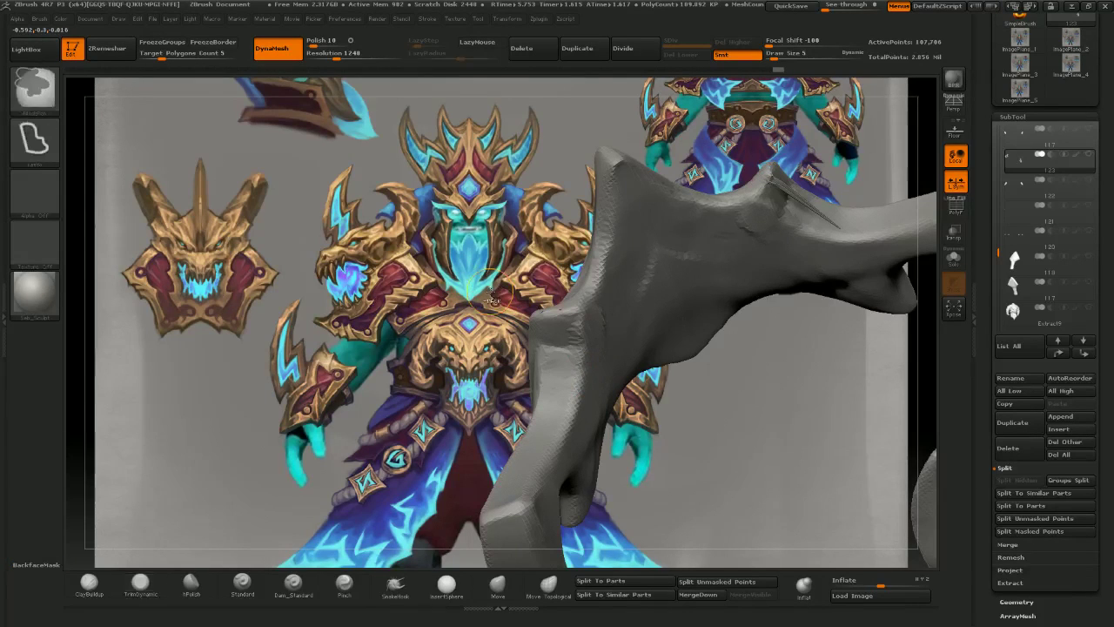
left_click_drag(488, 287, 582, 376)
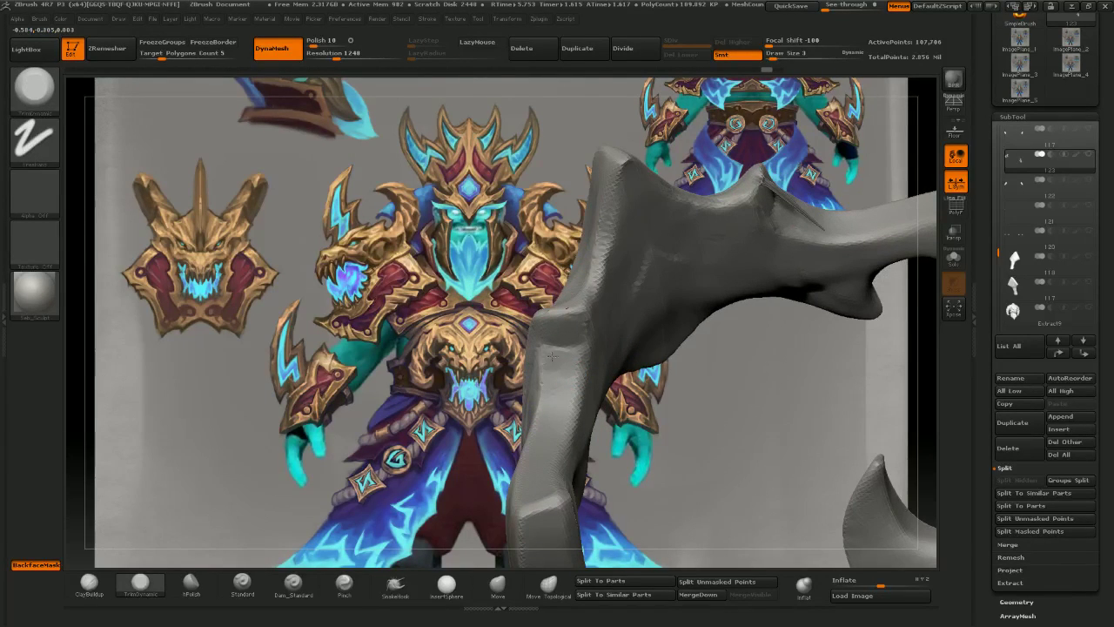
right_click_drag(536, 366, 537, 373)
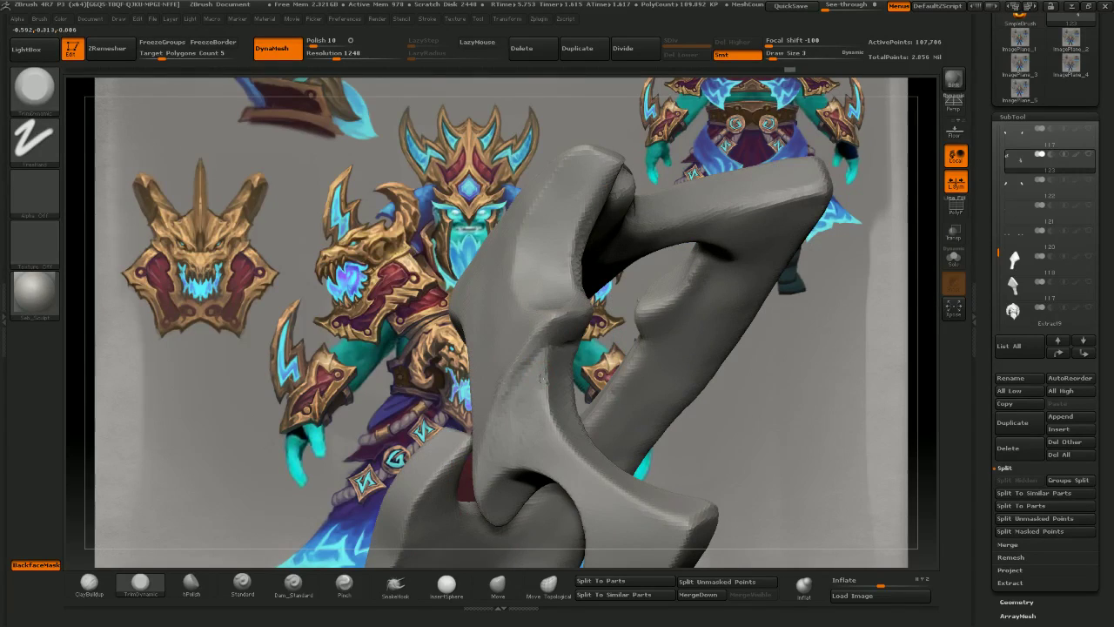
left_click_drag(390, 294, 482, 399)
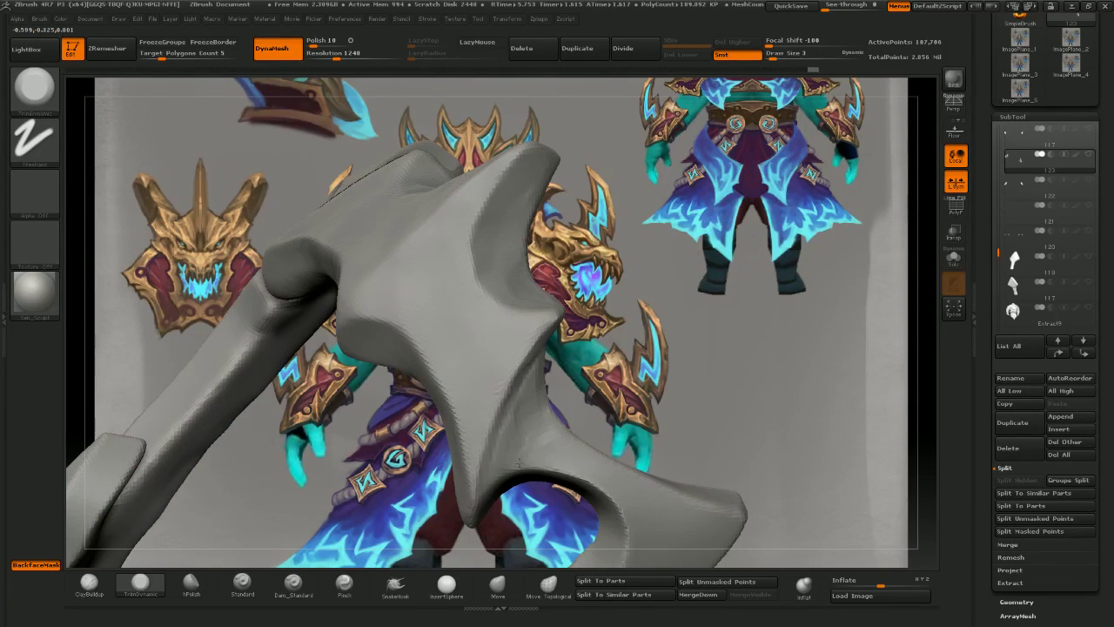
left_click_drag(601, 353, 594, 331)
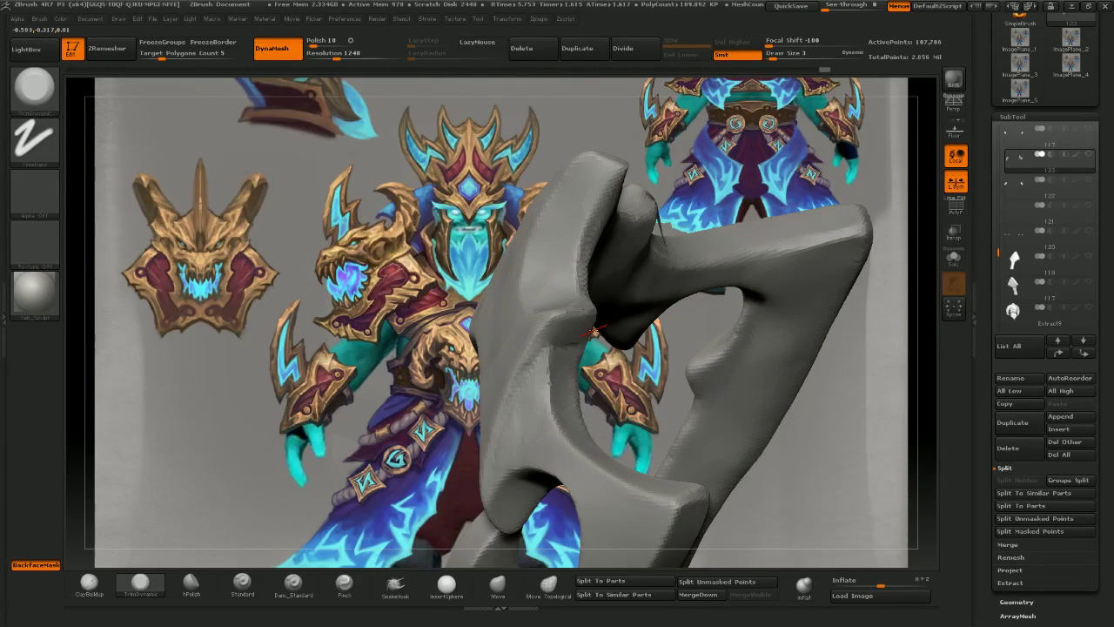
key("alt+Tab")
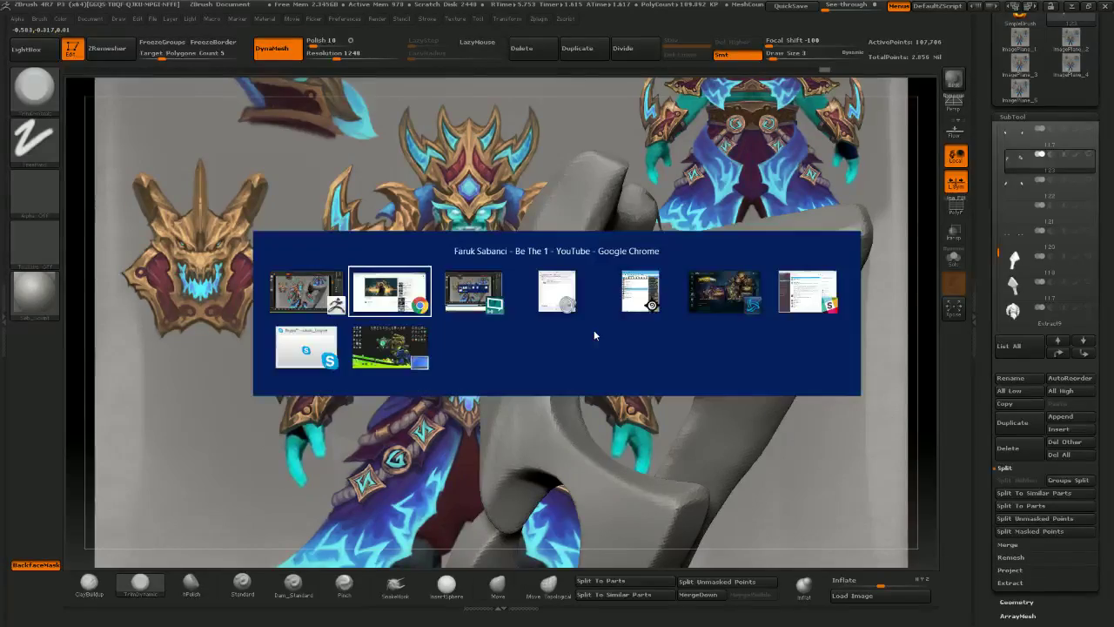
key("alt+Tab")
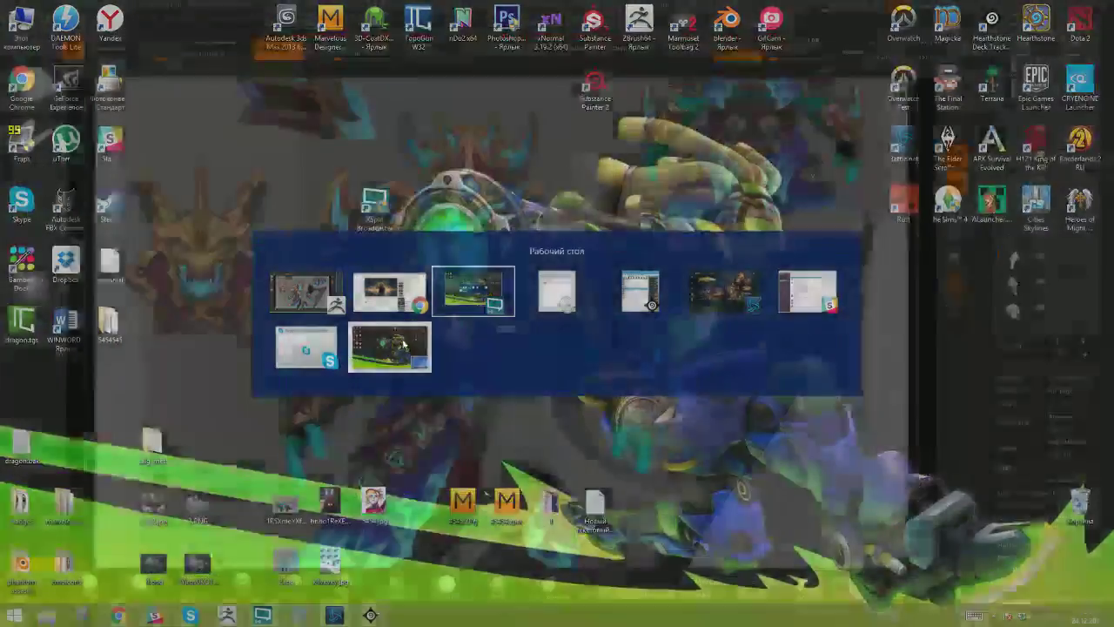
left_click(393, 352)
left_click(266, 615)
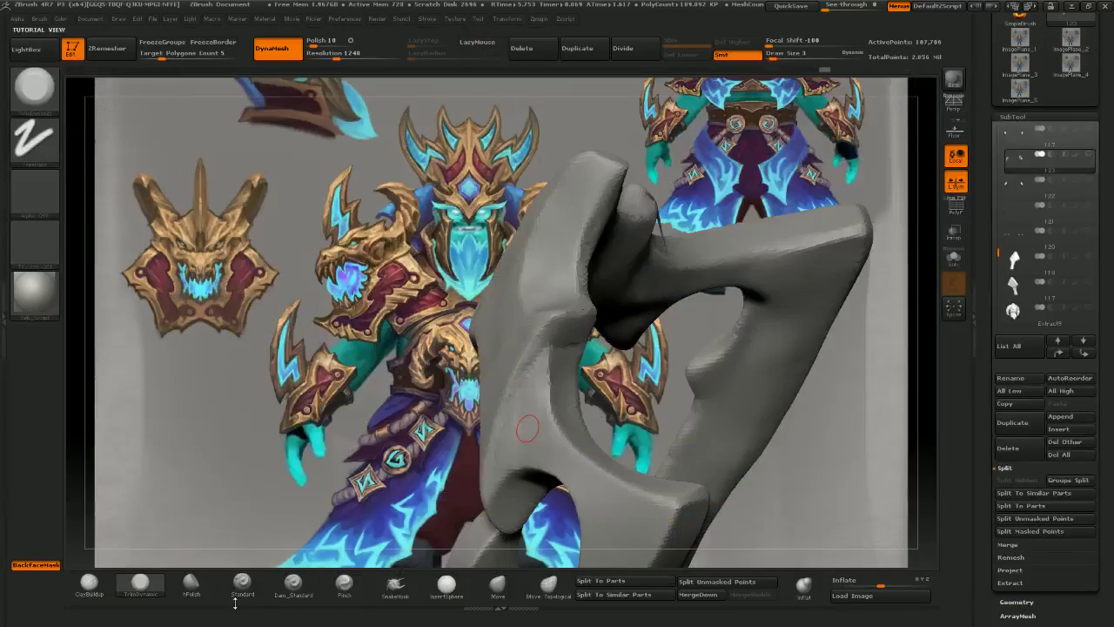
- Flatten the surfaces and edges around the frame's side notch below the upper horn with a small TrimDynamic brush
mouse_move(572, 343)
right_mouse_down()
mouse_move(281, 330)
mouse_move(447, 351)
mouse_move(607, 306)
right_mouse_up()
left_click_drag(608, 306, 561, 313)
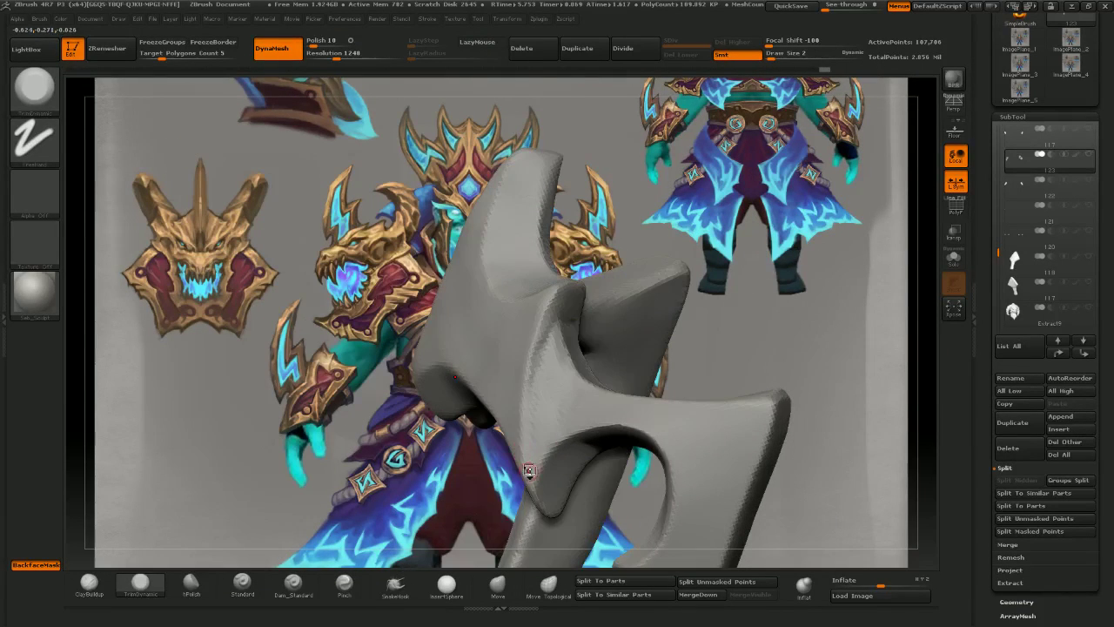
left_click_drag(348, 257, 252, 262)
mouse_move(546, 334)
left_mouse_down()
mouse_move(547, 344)
mouse_move(563, 300)
left_mouse_up()
mouse_move(383, 286)
right_mouse_down()
mouse_move(544, 276)
mouse_move(644, 294)
right_mouse_up()
left_click_drag(571, 294, 570, 315)
right_click_drag(441, 377, 575, 302)
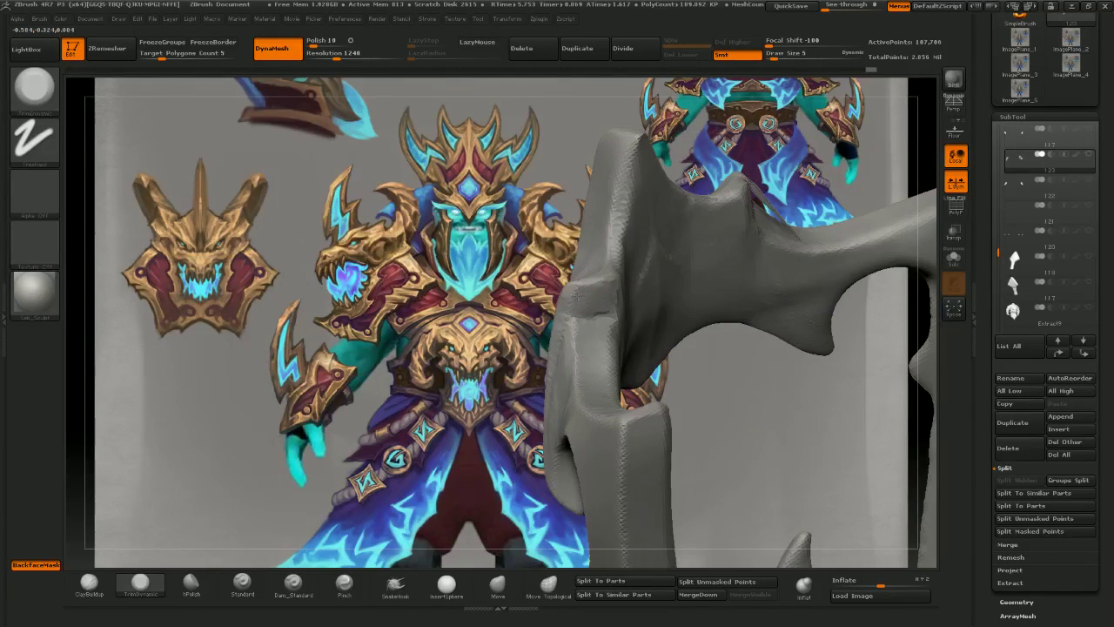
left_click_drag(585, 286, 583, 296)
mouse_move(574, 301)
right_mouse_down()
mouse_move(639, 193)
mouse_move(557, 280)
right_mouse_up()
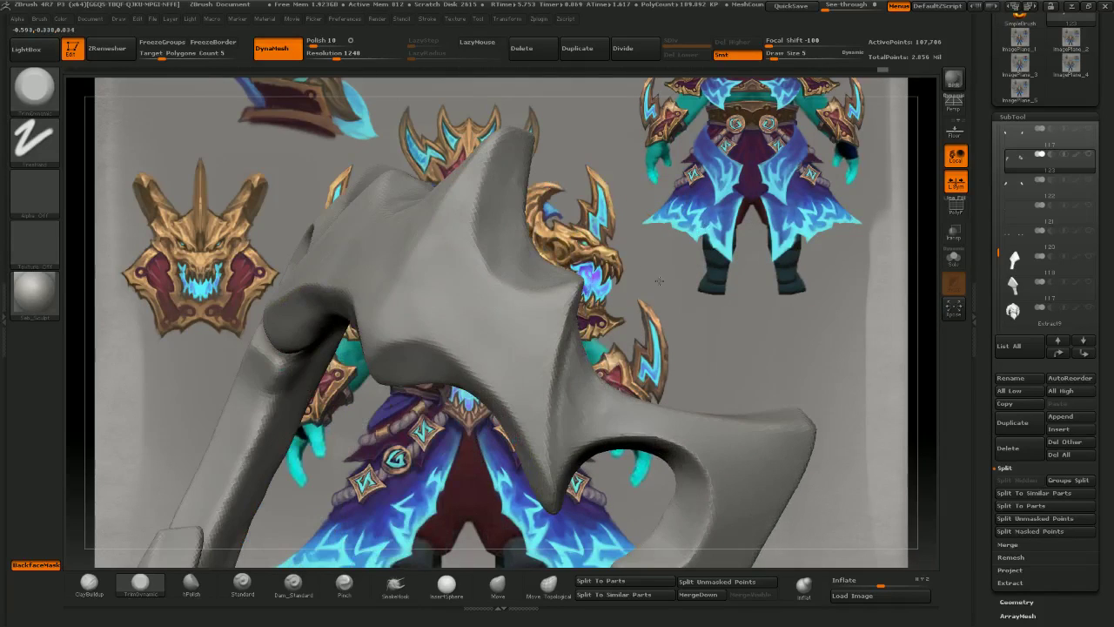
- Reshape the side notch and its spike beside the frame's upper horn with the Move brush at draw size 4
left_click(498, 587)
right_click_drag(523, 339, 600, 291)
key("bracketright")
left_click_drag(581, 283, 587, 275)
right_click_drag(639, 287, 587, 281)
left_click_drag(584, 280, 581, 288)
mouse_move(581, 288)
right_mouse_down()
mouse_move(614, 298)
mouse_move(561, 298)
right_mouse_up()
mouse_move(562, 298)
left_mouse_down()
mouse_move(582, 306)
mouse_move(559, 316)
mouse_move(565, 308)
left_mouse_up()
mouse_move(585, 306)
right_mouse_down()
mouse_move(601, 346)
mouse_move(581, 340)
right_mouse_up()
left_click_drag(557, 336, 562, 346)
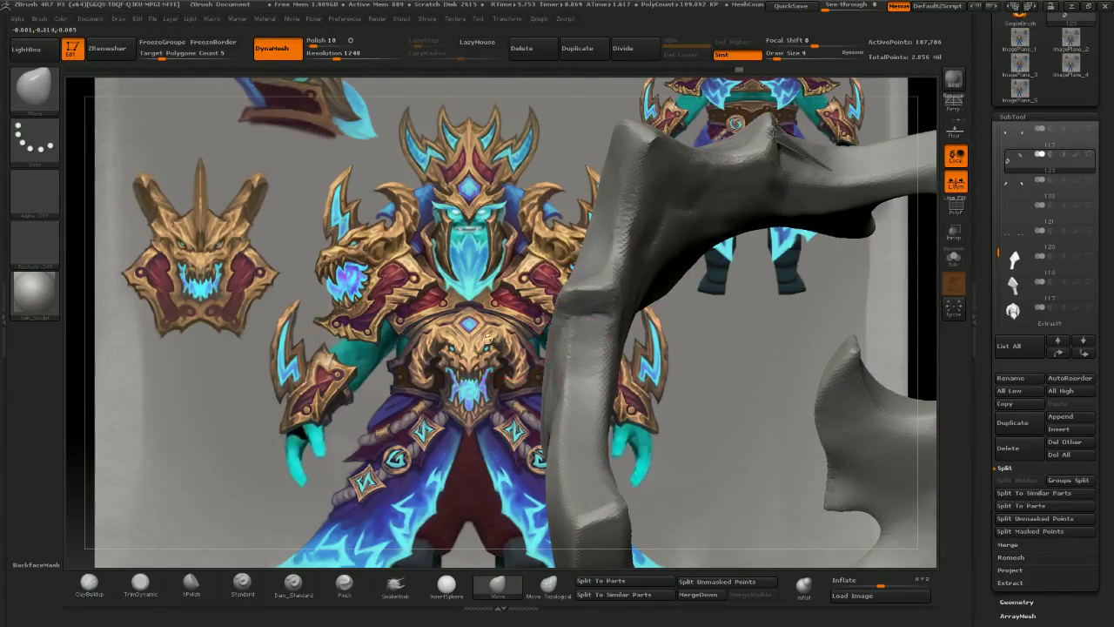
- Adjust the front plate's lower edge and the curve between its upper horn and side spike with the Move brush
right_click_drag(567, 352, 546, 391)
left_click_drag(545, 386, 550, 390)
mouse_move(557, 388)
right_mouse_down()
mouse_move(649, 358)
mouse_move(636, 369)
mouse_move(305, 355)
mouse_move(446, 346)
right_mouse_up()
left_click_drag(475, 322, 483, 312)
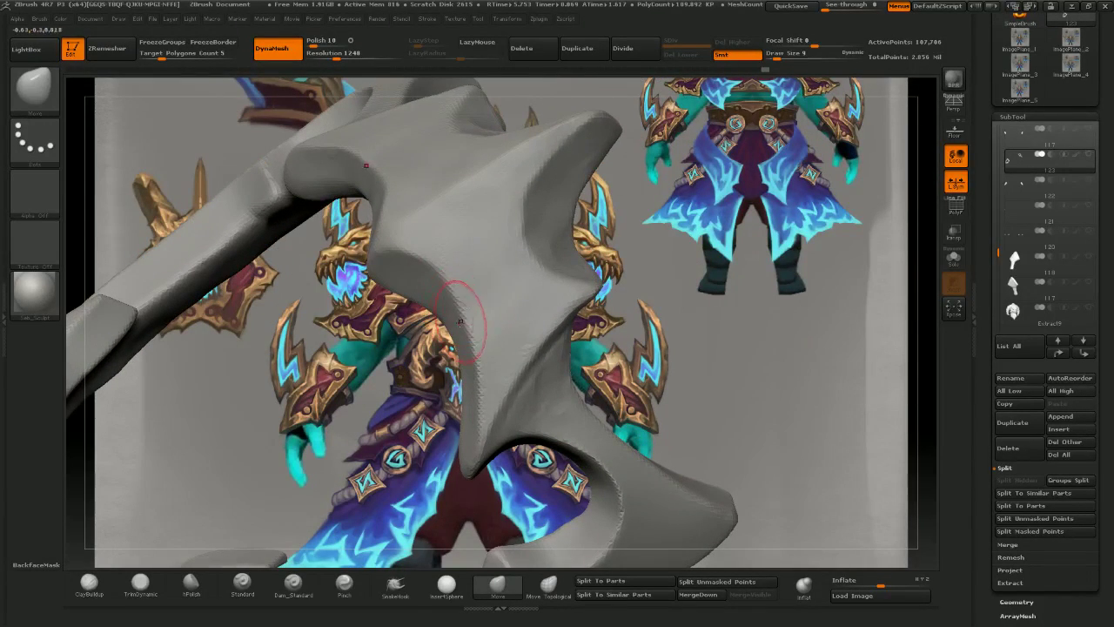
mouse_move(436, 343)
right_mouse_down()
mouse_move(359, 402)
mouse_move(376, 378)
right_mouse_up()
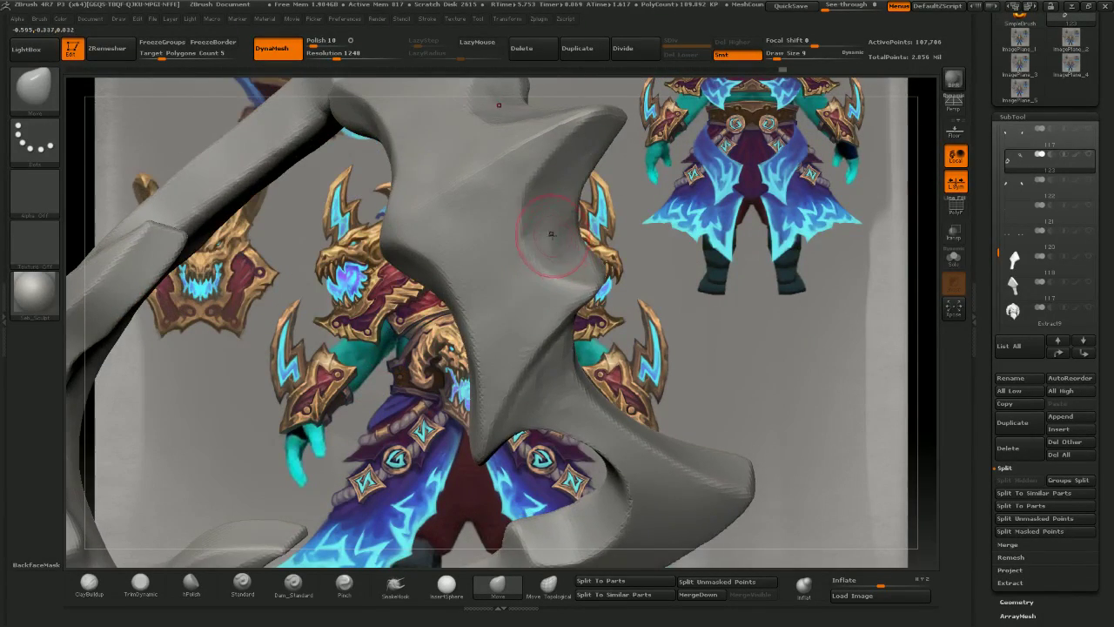
left_click_drag(553, 237, 565, 242)
mouse_move(632, 246)
right_mouse_down()
mouse_move(589, 217)
mouse_move(626, 205)
mouse_move(557, 228)
right_mouse_up()
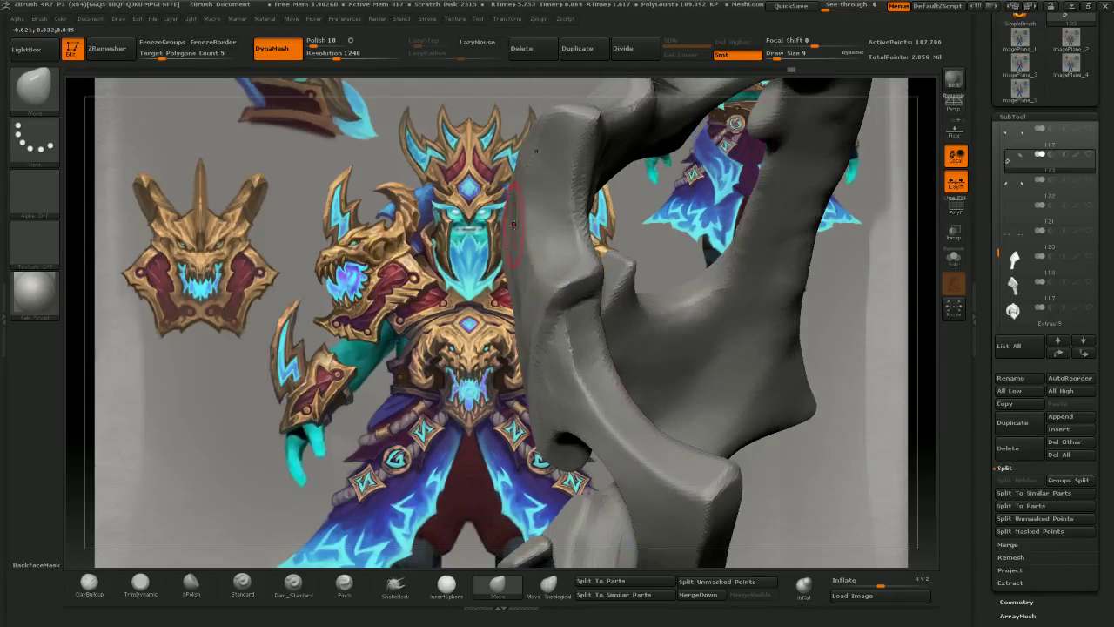
left_click_drag(527, 219, 535, 223)
right_click_drag(549, 330, 574, 348)
left_click_drag(574, 348, 604, 339)
left_click_drag(497, 221, 501, 220)
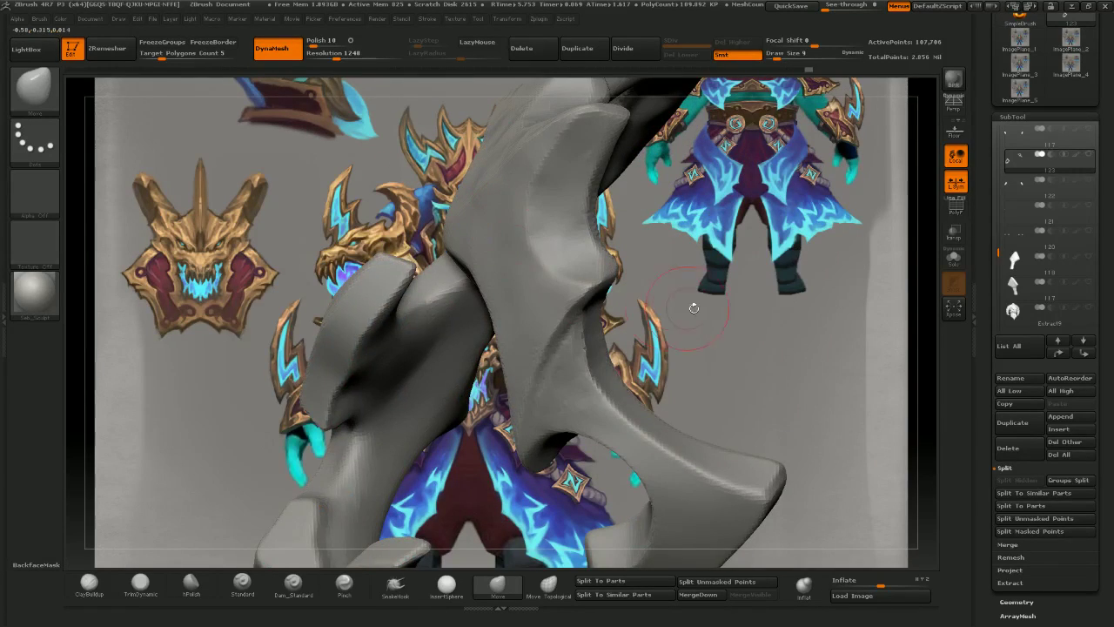
mouse_move(691, 305)
left_mouse_down()
mouse_move(669, 247)
mouse_move(642, 294)
mouse_move(670, 277)
mouse_move(674, 259)
left_mouse_up()
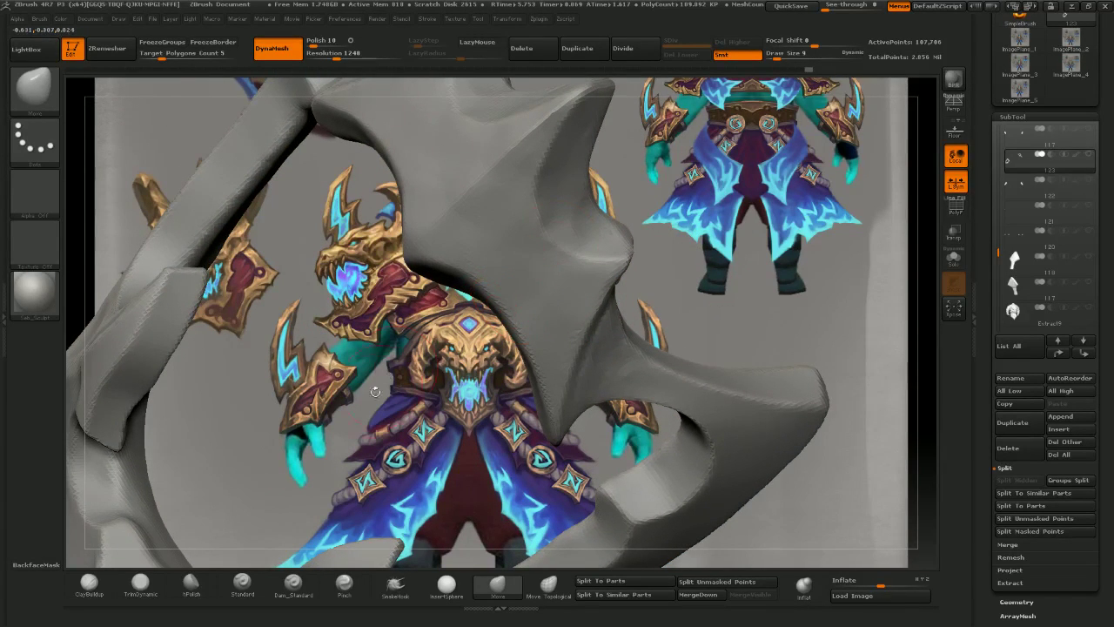
- Flatten the front plate's face along its curved lower edge with TrimDynamic at draw size 6
left_click_drag(375, 392, 366, 426)
left_click(146, 584)
mouse_move(414, 381)
left_mouse_down()
mouse_move(461, 335)
mouse_move(465, 350)
left_mouse_up()
left_click_drag(370, 214, 391, 209)
left_click_drag(477, 328, 526, 254)
key("[")
left_click_drag(487, 326, 516, 358)
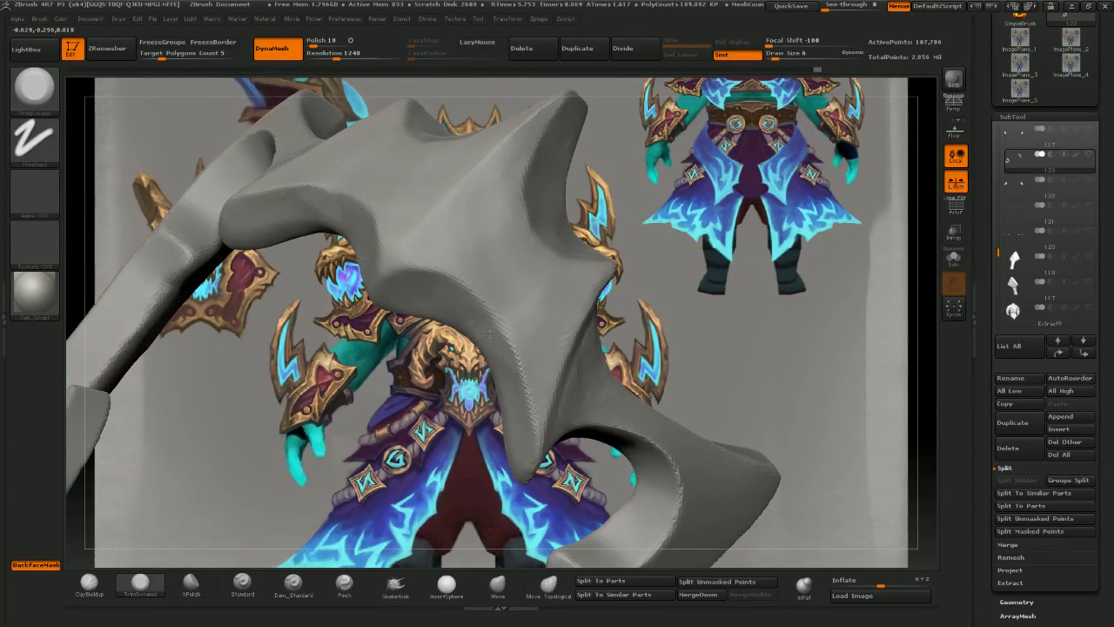
mouse_move(491, 318)
left_mouse_down()
mouse_move(514, 351)
mouse_move(525, 455)
mouse_move(520, 428)
left_mouse_up()
left_click_drag(512, 343, 550, 371)
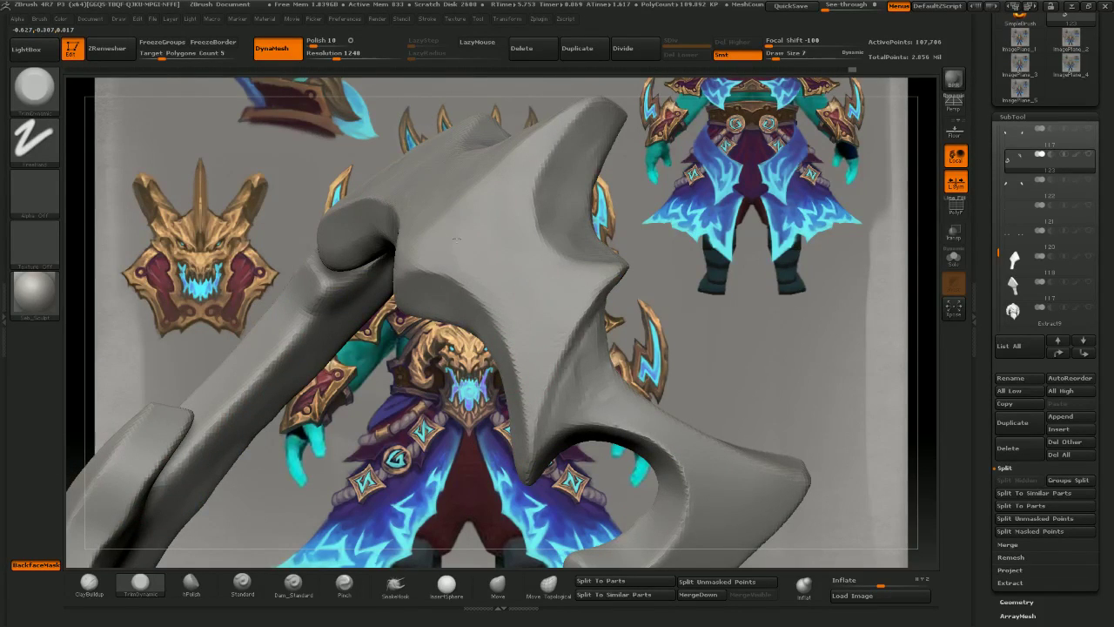
- Even out the planes of the front plate and its upper horn with TrimDynamic at draw size 8
key("ctrl+shift+z")
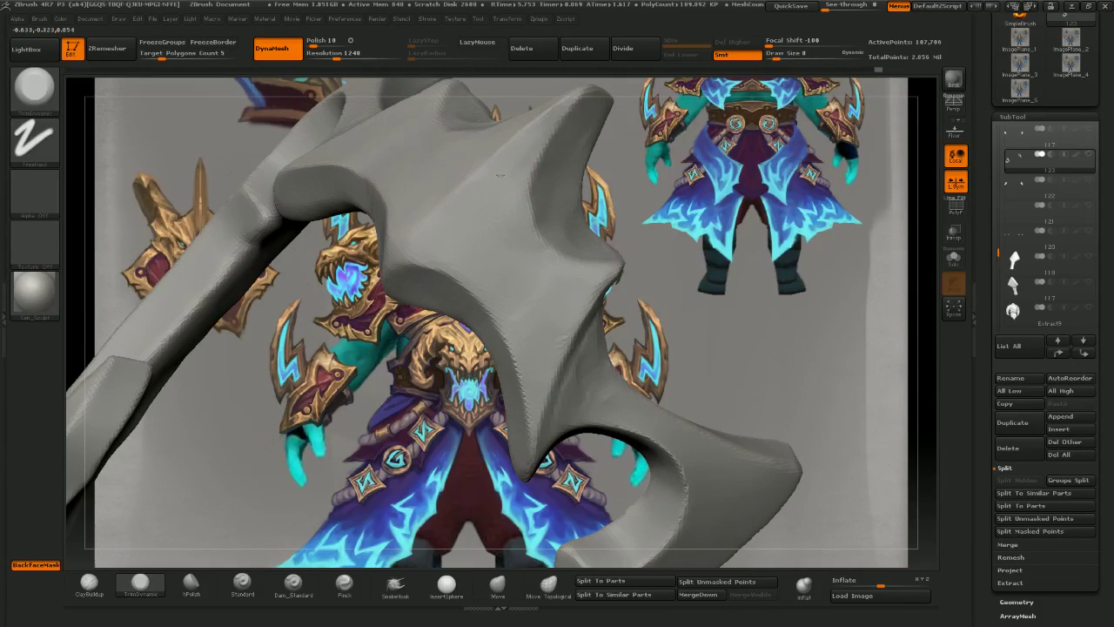
left_click_drag(546, 115, 618, 81)
left_click_drag(636, 131, 580, 239)
right_click_drag(580, 239, 568, 190, "ctrl")
mouse_move(568, 190)
right_mouse_down()
mouse_move(581, 217)
mouse_move(609, 231)
mouse_move(598, 295)
right_mouse_up()
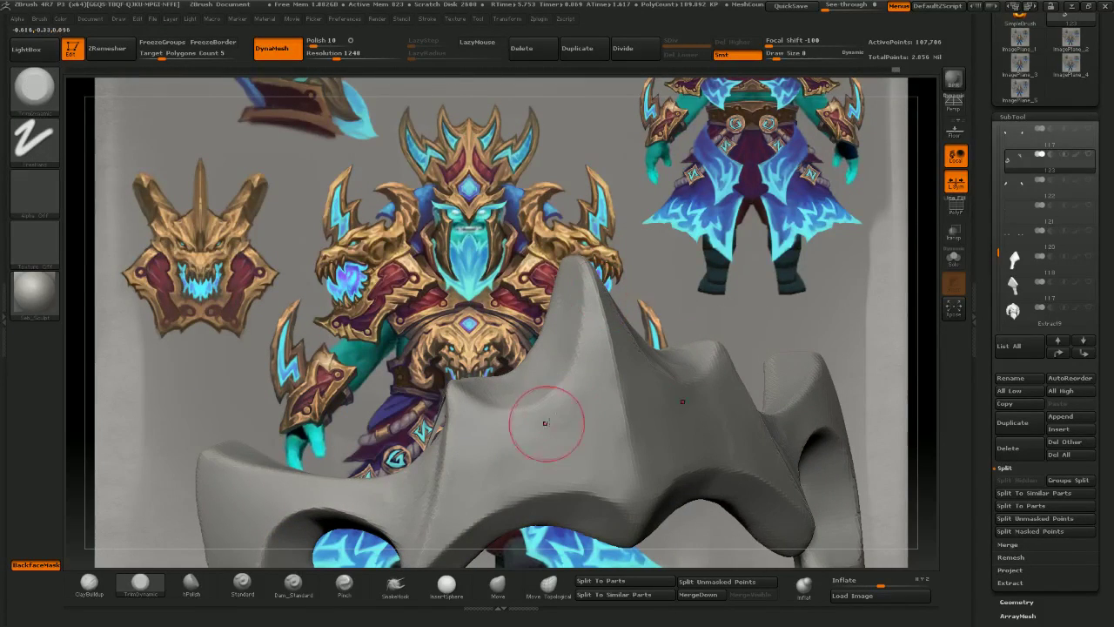
key("ctrl+shift+z")
right_click_drag(502, 275, 521, 283)
left_click_drag(573, 372, 552, 321)
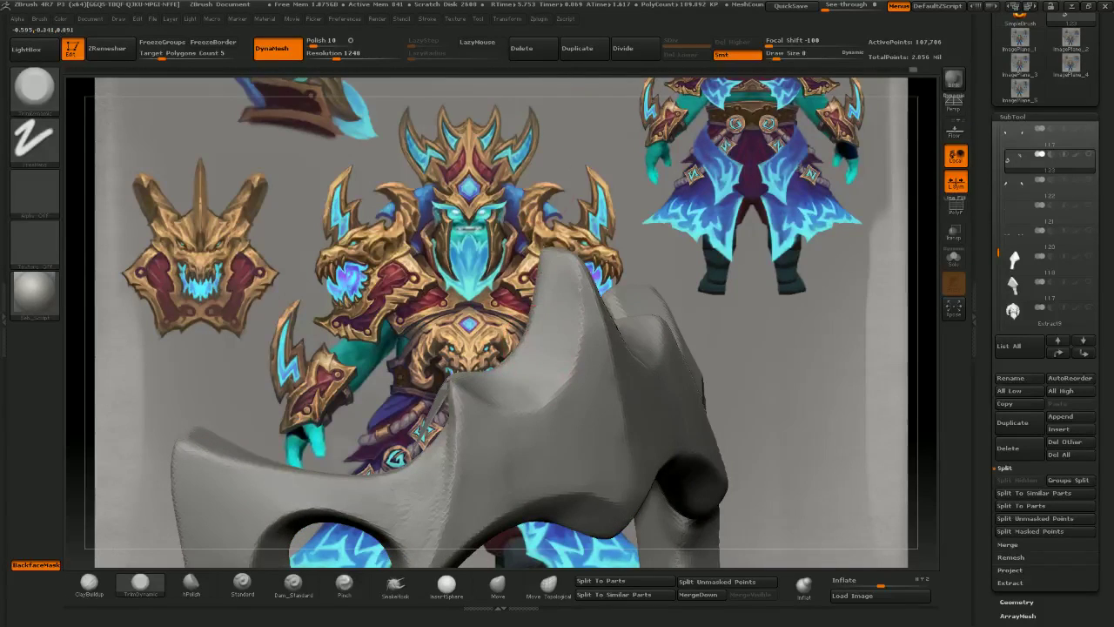
left_click_drag(597, 289, 597, 328)
- Trim the ridge running down from the frame's side spike with TrimDynamic at draw size 3
right_click_drag(597, 327, 583, 278, "ctrl")
mouse_move(583, 278)
right_mouse_down()
mouse_move(589, 350)
mouse_move(625, 356)
mouse_move(570, 335)
mouse_move(591, 266)
mouse_move(614, 373)
mouse_move(600, 453)
mouse_move(549, 374)
mouse_move(535, 256)
right_mouse_up()
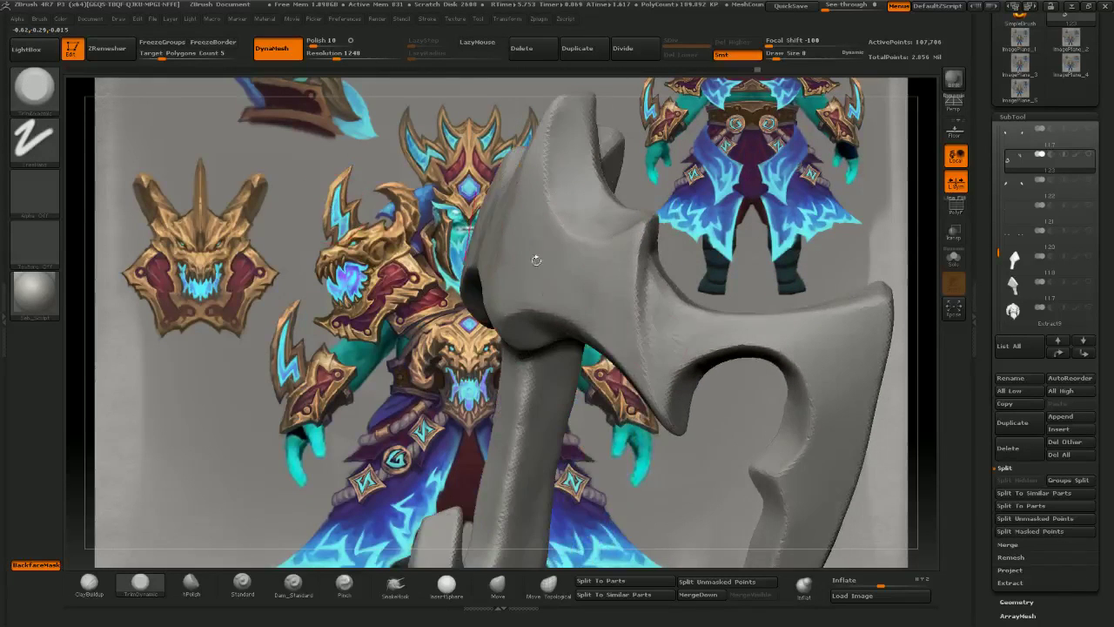
mouse_move(660, 306)
left_mouse_down()
mouse_move(666, 332)
mouse_move(662, 277)
left_mouse_up()
right_click_drag(722, 265, 657, 274)
left_click_drag(651, 283, 647, 253)
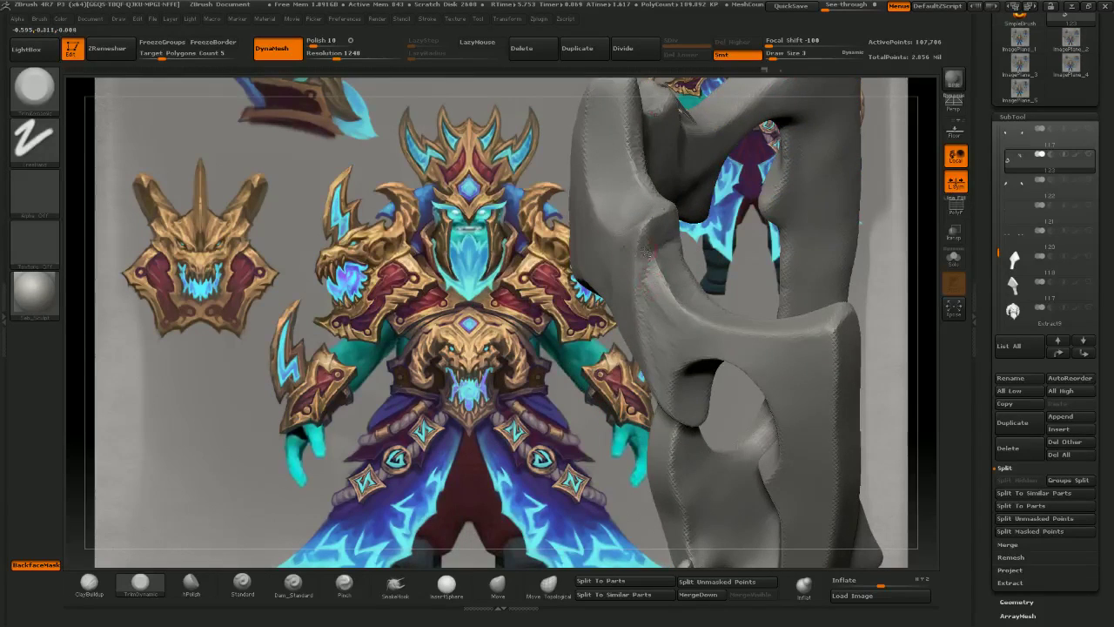
left_click_drag(478, 272, 504, 263)
mouse_move(645, 303)
left_mouse_down()
mouse_move(659, 280)
mouse_move(663, 343)
left_mouse_up()
right_click_drag(664, 343, 679, 351)
left_click_drag(666, 350, 673, 335)
left_click_drag(588, 442, 619, 437)
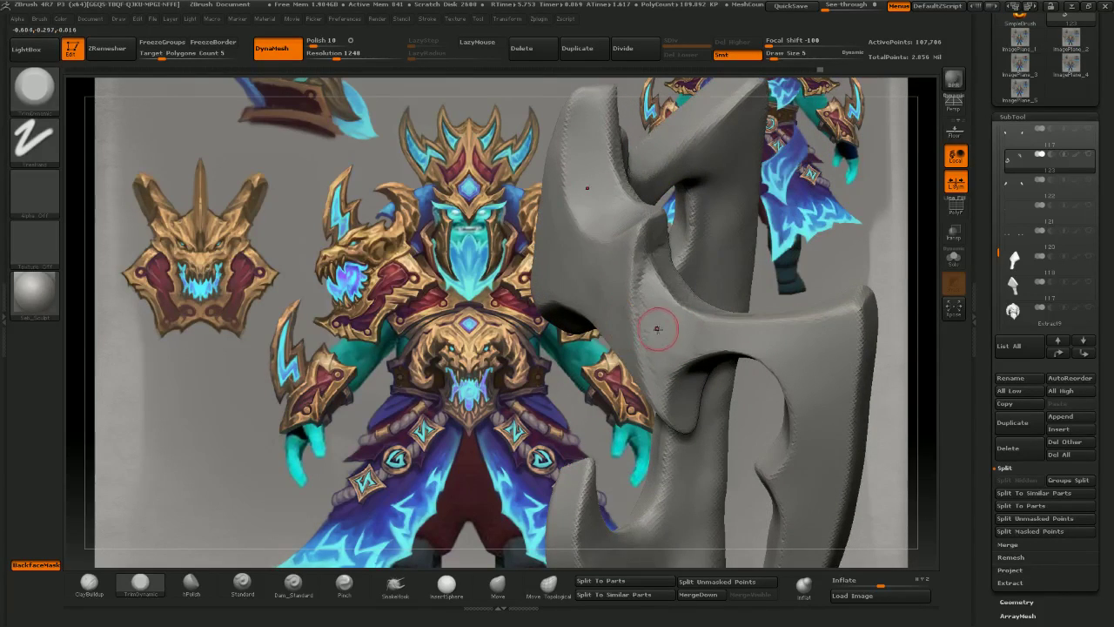
- Refine the side spike's ridge with TrimDynamic at draw sizes 5 and 2, and undo the last stroke
left_click_drag(630, 271, 623, 292)
mouse_move(600, 400)
left_mouse_down()
mouse_move(620, 324)
mouse_move(642, 314)
left_mouse_up()
left_click_drag(644, 266, 643, 274)
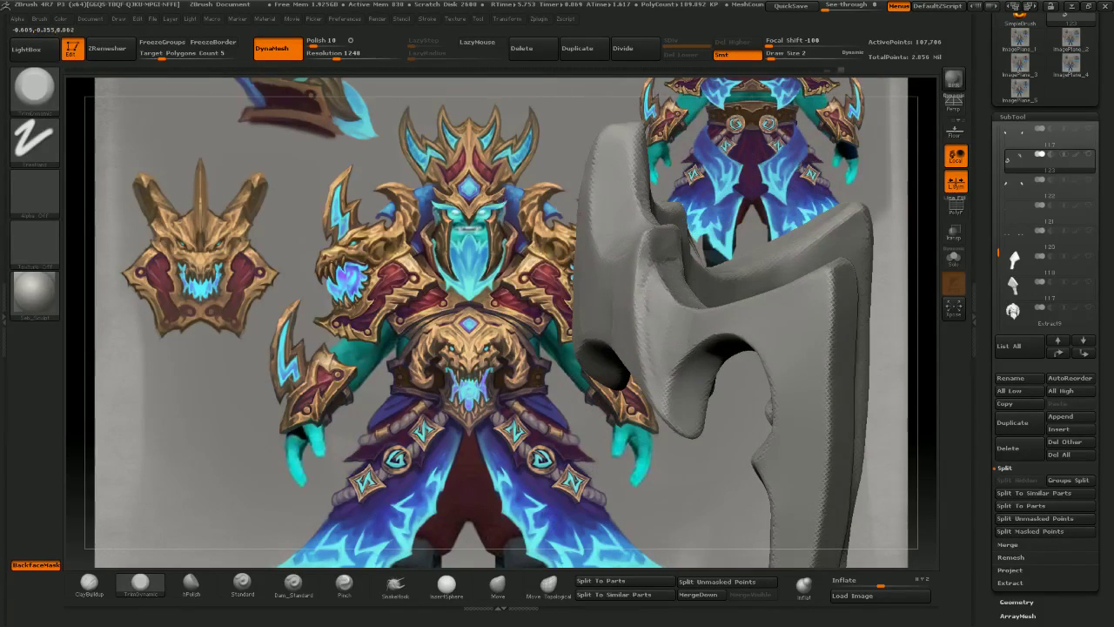
left_click_drag(606, 416, 613, 477)
mouse_move(687, 244)
left_mouse_down()
mouse_move(665, 247)
mouse_move(689, 253)
mouse_move(624, 291)
mouse_move(650, 310)
left_mouse_up()
key("ctrl+z")
mouse_move(650, 309)
right_mouse_down()
mouse_move(616, 317)
mouse_move(629, 321)
right_mouse_up()
- Nudge the side spike and the contour of the adjoining front plate with the Move brush
left_click(510, 593)
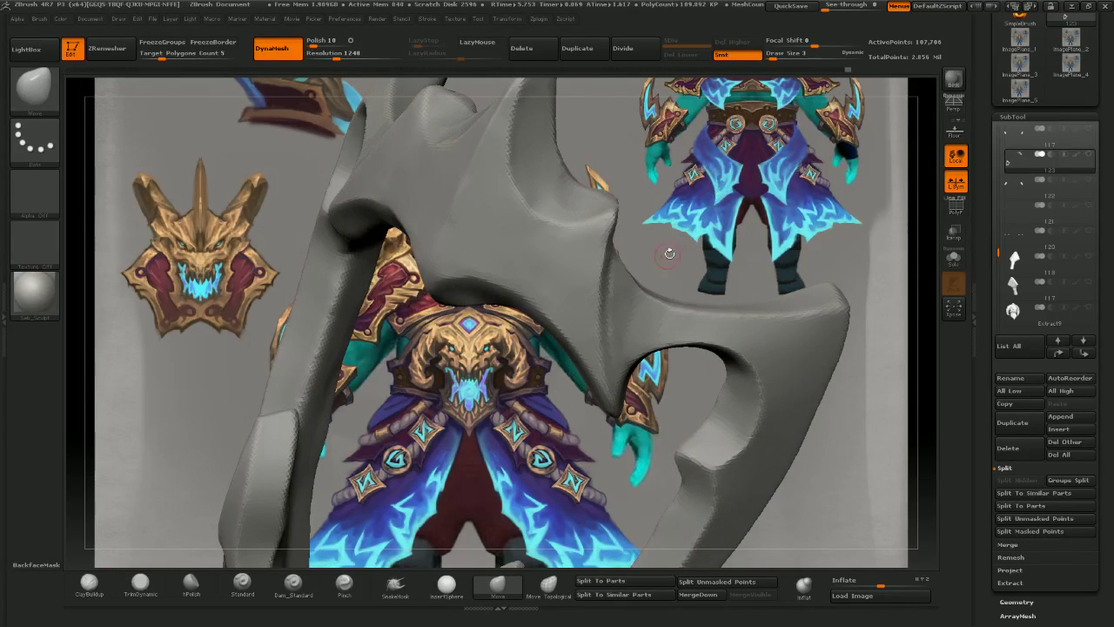
key("bracketright")
left_click_drag(590, 241, 595, 235)
mouse_move(668, 206)
left_mouse_down()
mouse_move(693, 208)
mouse_move(635, 212)
left_mouse_up()
key("bracketright")
left_click_drag(624, 222, 635, 138)
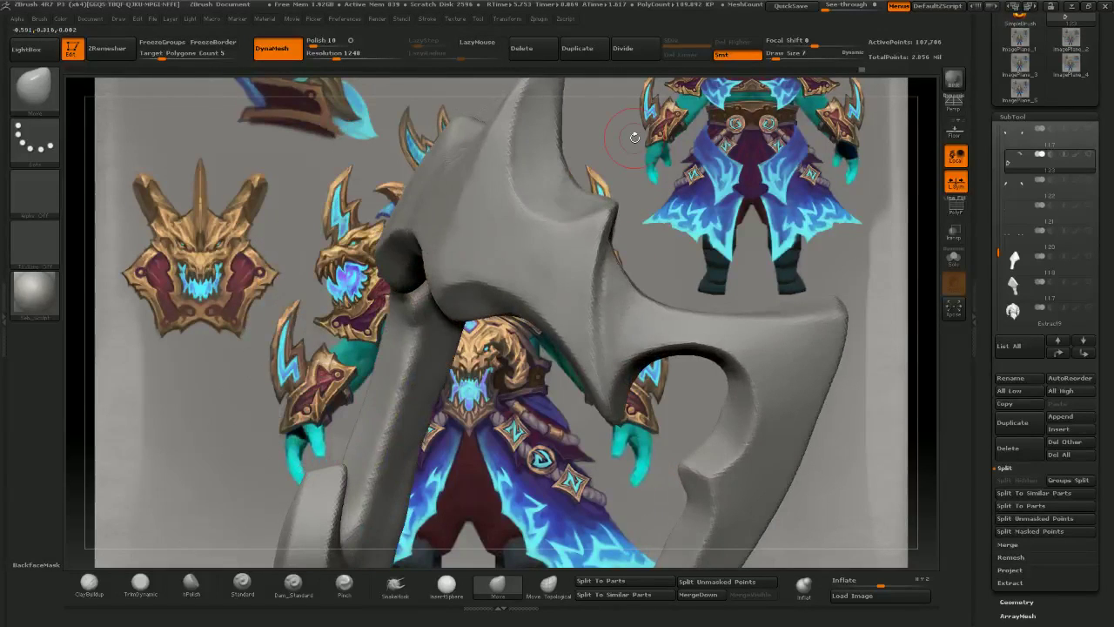
left_click_drag(205, 217, 236, 223)
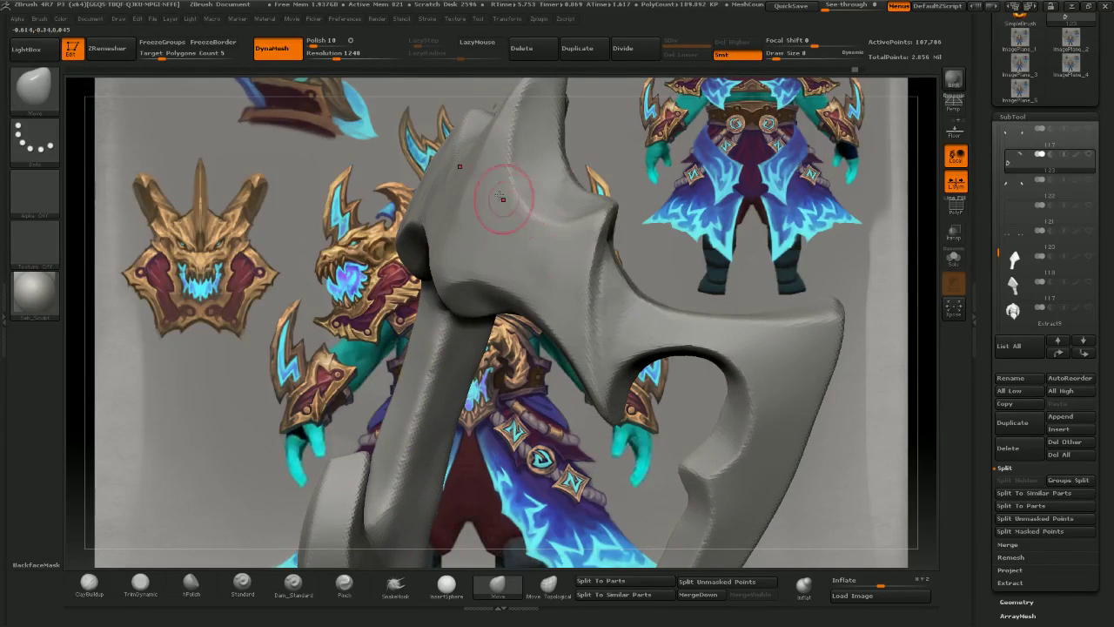
right_click_drag(635, 180, 525, 217)
left_click_drag(606, 151, 683, 155)
- Flatten the concave hollow between the upper horn and the side spike with TrimDynamic at draw size 7
left_click(140, 584)
left_click_drag(548, 155, 555, 204)
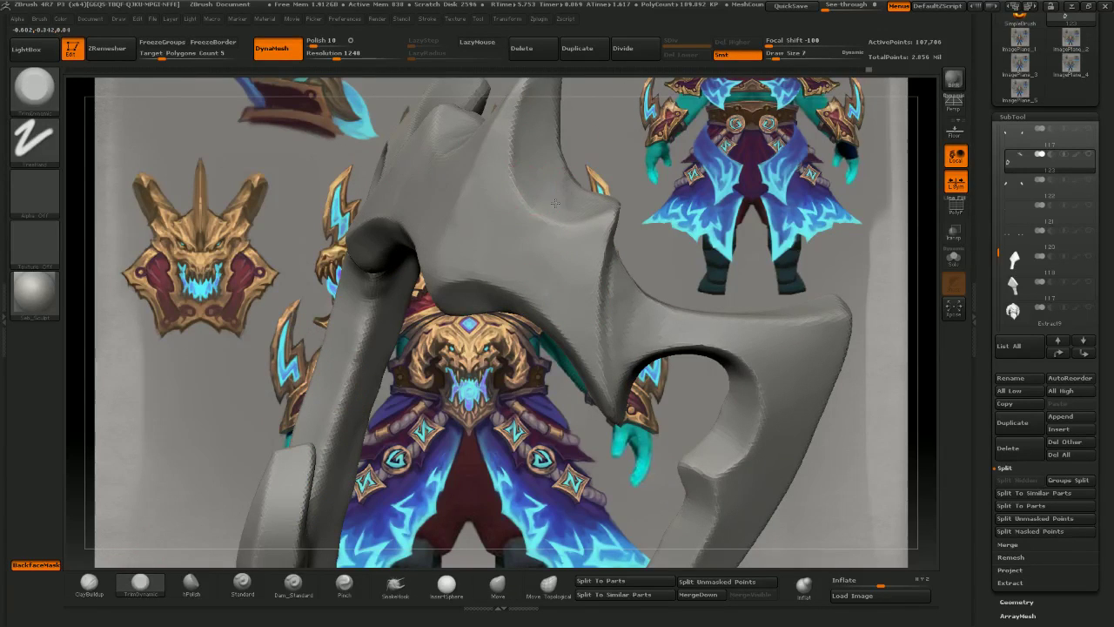
left_click_drag(644, 162, 607, 143)
left_click_drag(569, 223, 684, 244)
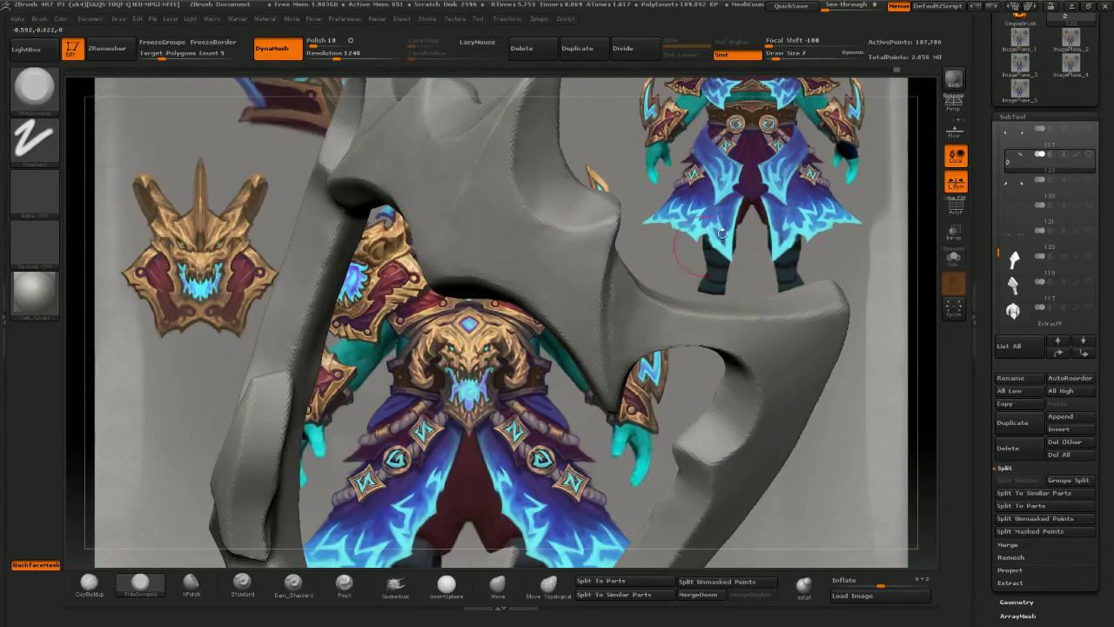
mouse_move(580, 226)
left_mouse_down()
mouse_move(516, 214)
mouse_move(526, 223)
left_mouse_up()
right_click_drag(592, 276, 585, 222, "ctrl")
mouse_move(585, 222)
right_mouse_down()
mouse_move(557, 228)
mouse_move(620, 261)
mouse_move(609, 335)
mouse_move(638, 194)
right_mouse_up()
right_click_drag(516, 318, 524, 297)
- Refine the hollow's lower edge and the side spike's tip with TrimDynamic at draw size 3, and undo the last stroke
key("bracketleft")
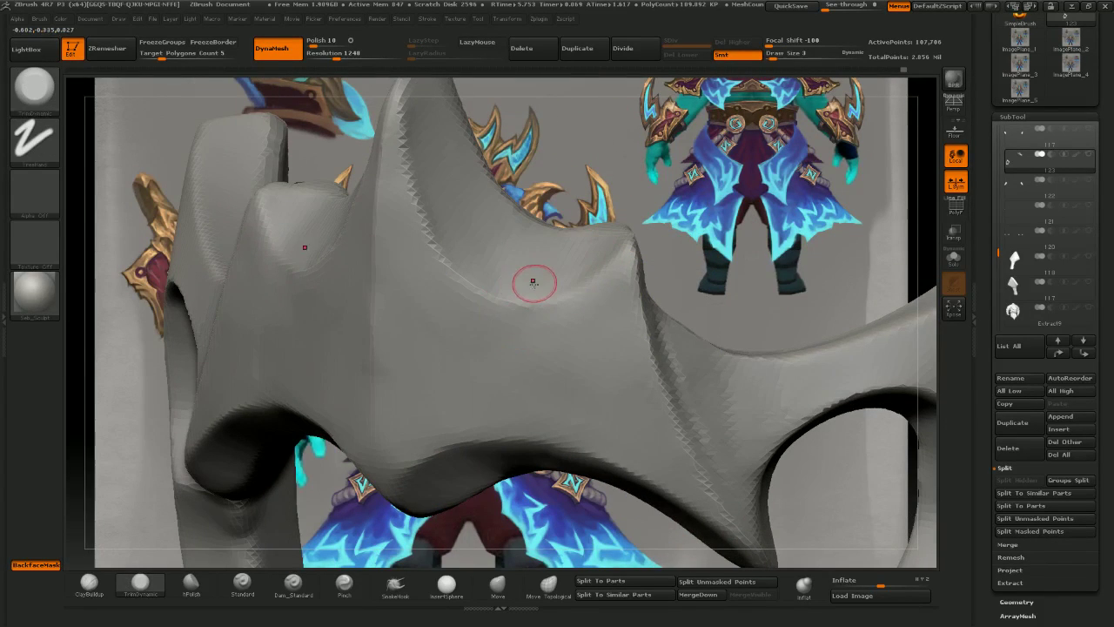
left_click_drag(532, 283, 543, 293)
left_click_drag(610, 253, 614, 242)
right_click_drag(618, 191, 557, 259)
key("bracketright")
mouse_move(452, 292)
left_mouse_down()
mouse_move(456, 275)
mouse_move(477, 303)
left_mouse_up()
key("ctrl+z")
key("bracketright")
key("bracketright")
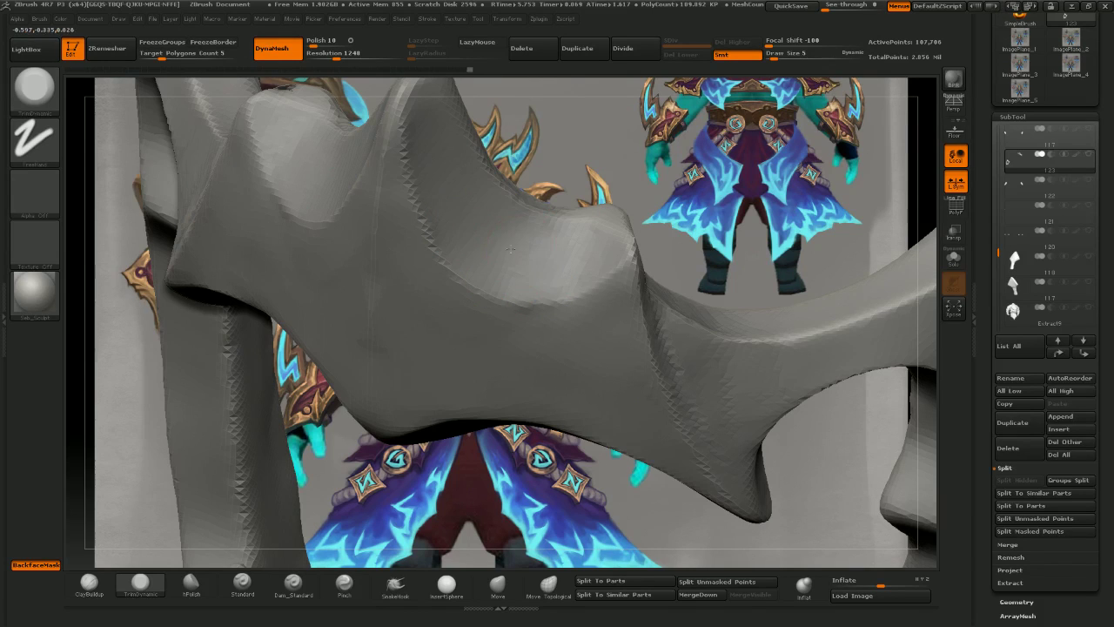
mouse_move(559, 106)
right_mouse_down()
mouse_move(569, 74)
mouse_move(575, 278)
right_mouse_up()
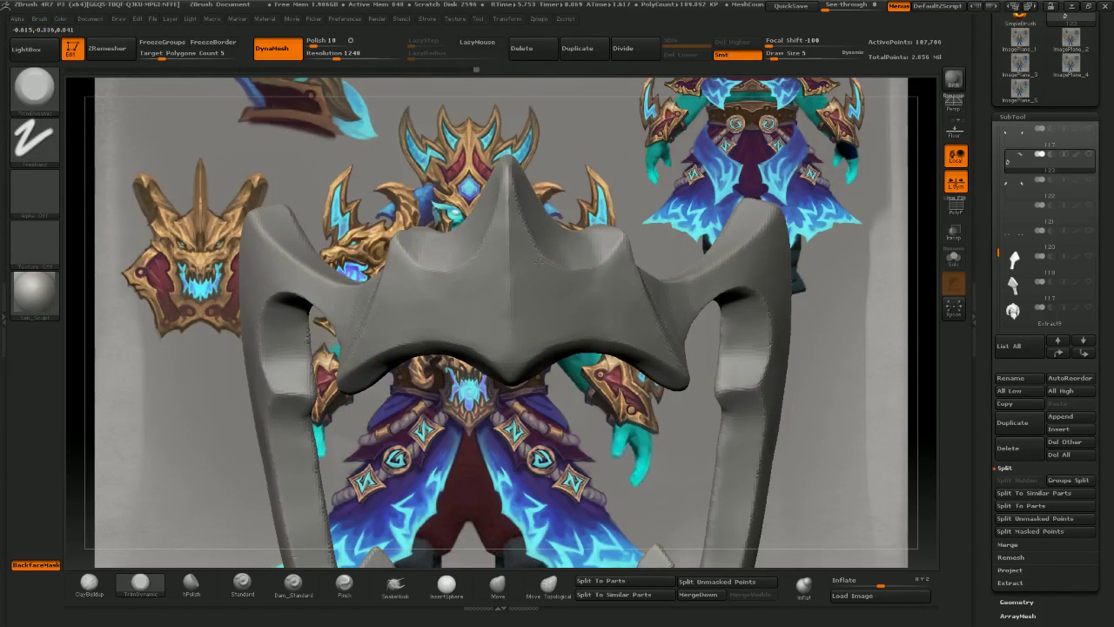
right_click_drag(701, 278, 555, 277)
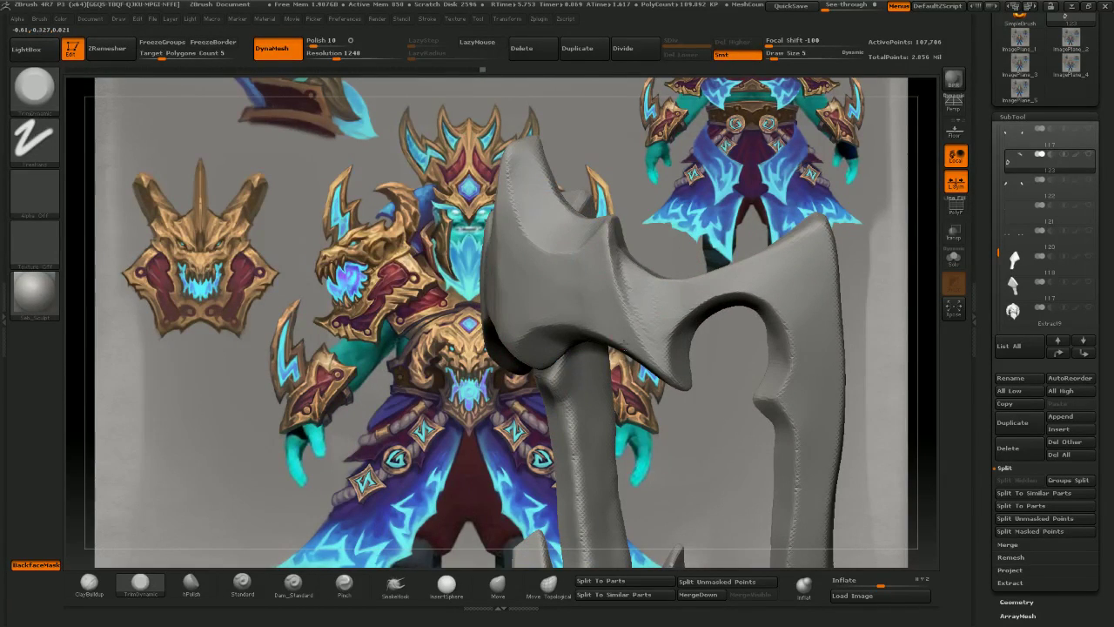
mouse_move(625, 329)
right_mouse_down()
mouse_move(738, 313)
mouse_move(597, 311)
mouse_move(657, 310)
mouse_move(601, 278)
right_mouse_up()
mouse_move(600, 287)
right_mouse_down()
mouse_move(661, 313)
mouse_move(665, 280)
mouse_move(693, 340)
right_mouse_up()
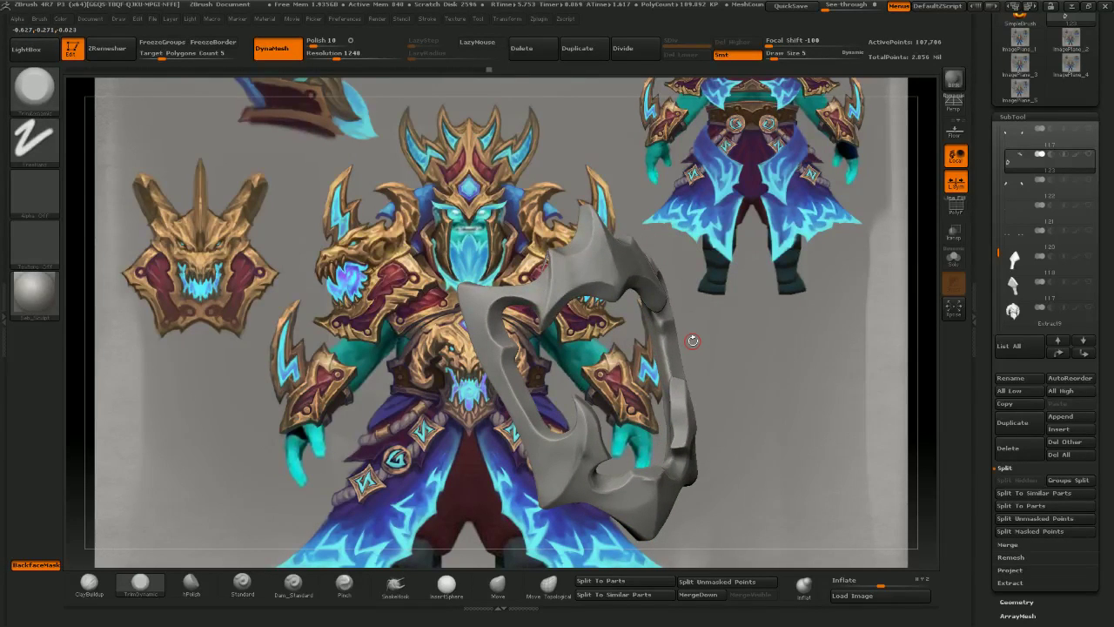
right_click_drag(609, 491, 602, 426)
key("alt+Tab")
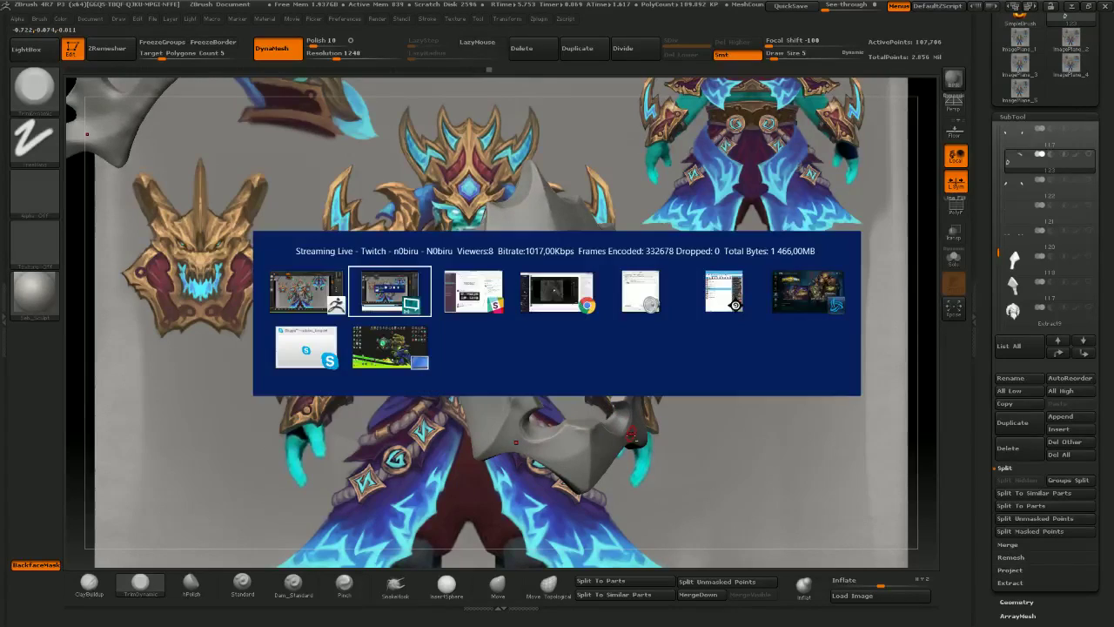
key("alt+Tab")
left_click(277, 616)
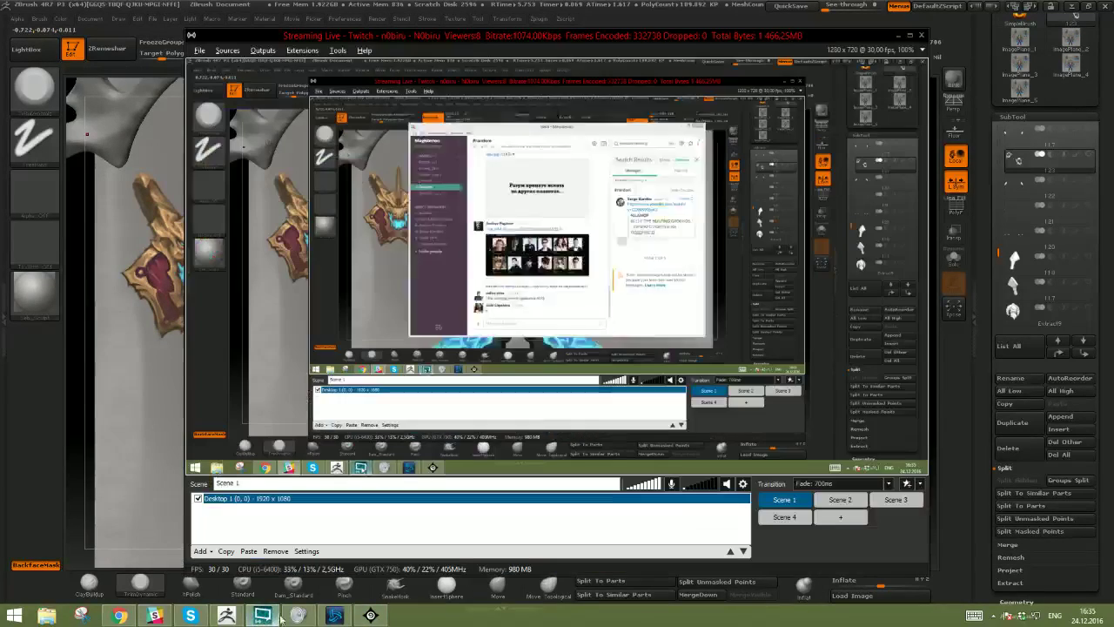
key("alt+Tab")
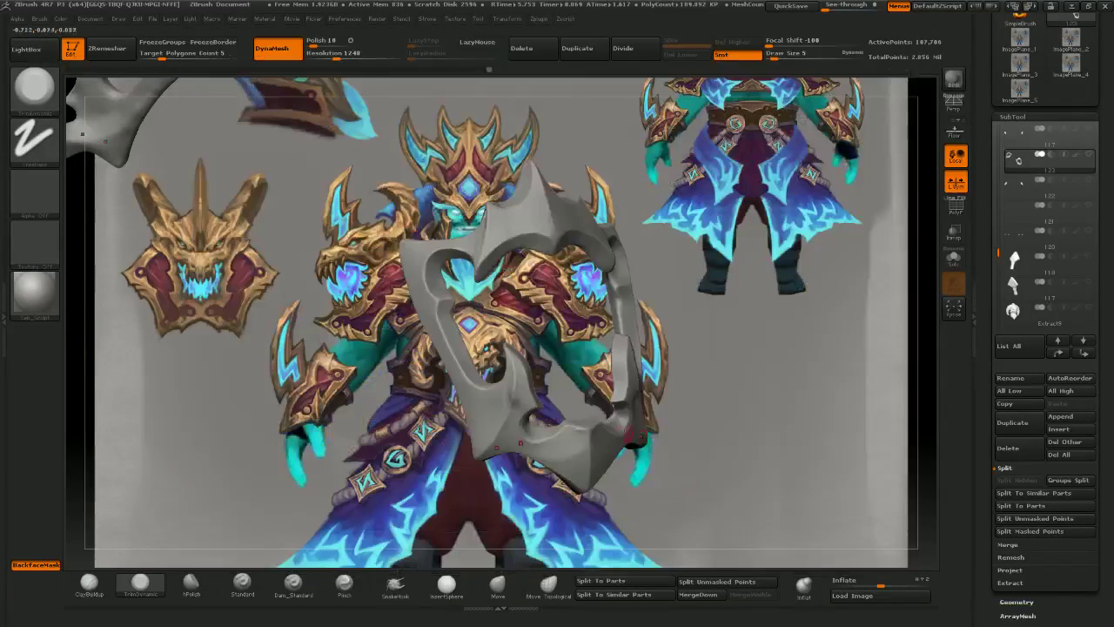
right_click_drag(634, 435, 505, 261)
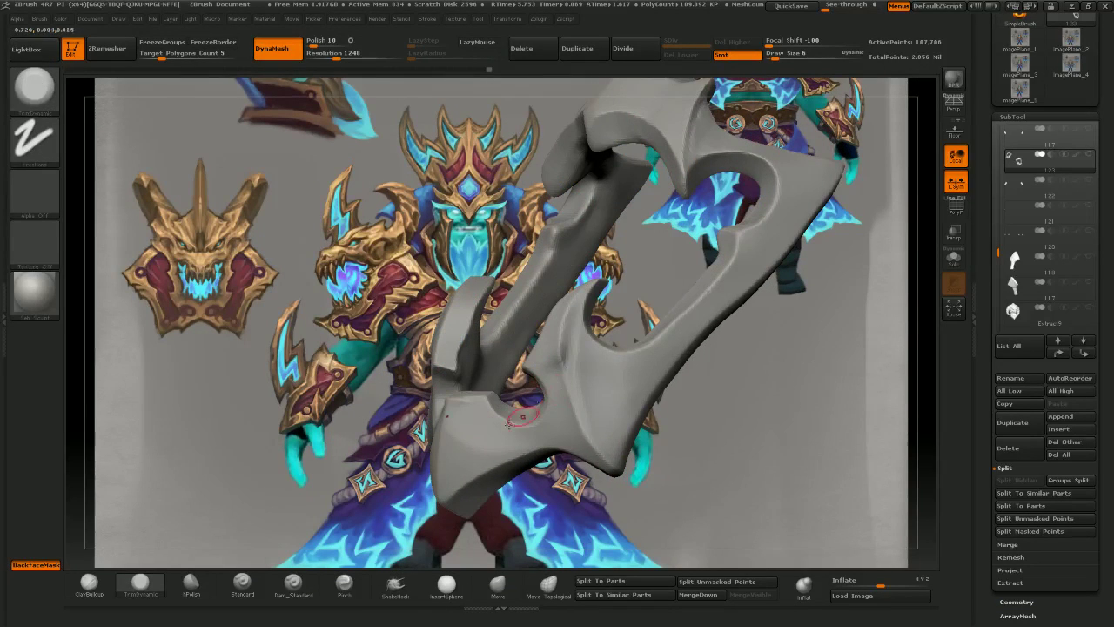
left_click(89, 583)
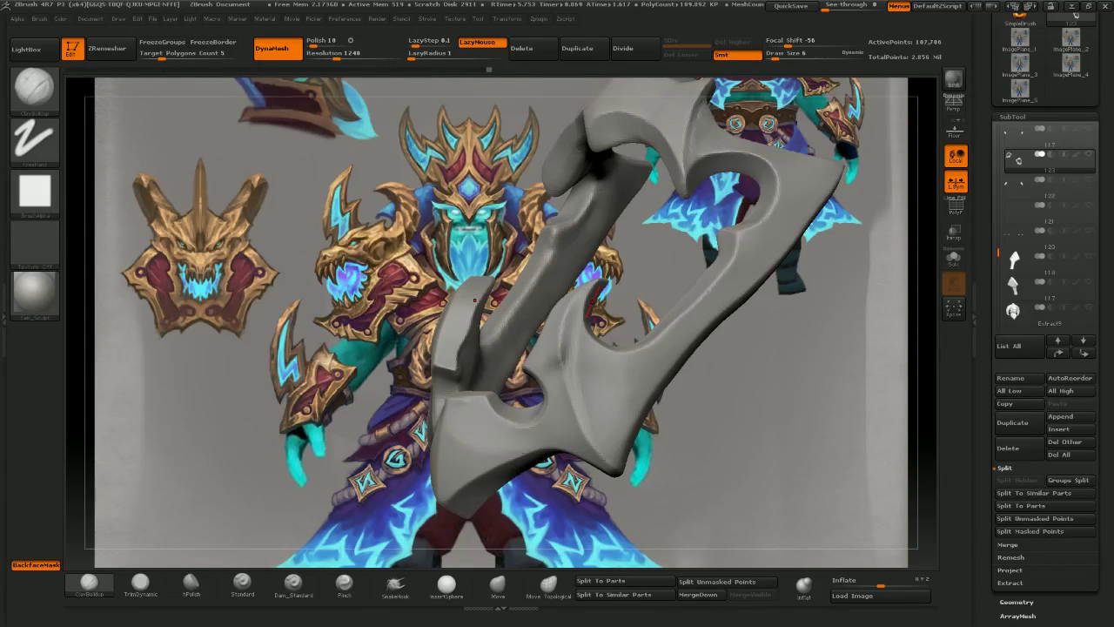
key("alt+Tab")
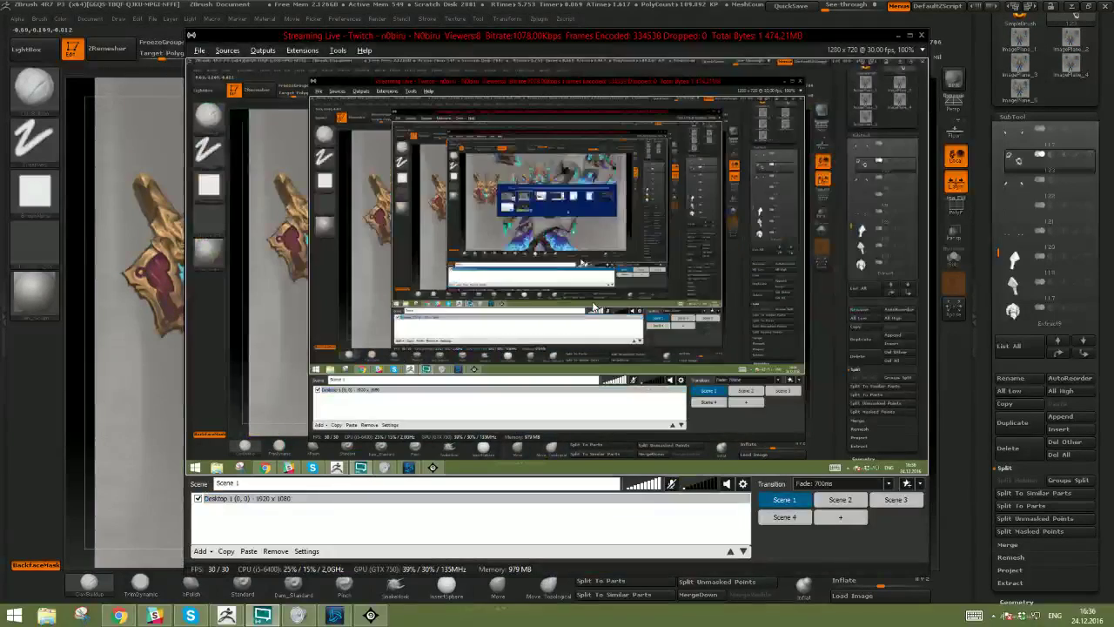
key("alt+Tab")
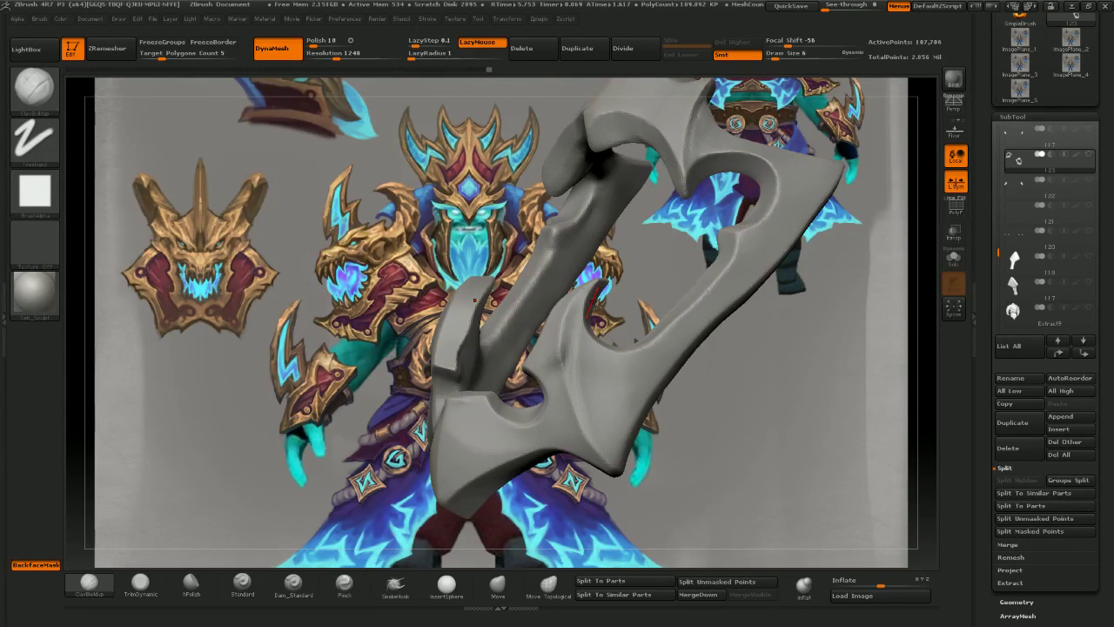
mouse_move(559, 339)
right_mouse_down()
mouse_move(541, 341)
mouse_move(580, 341)
right_mouse_up()
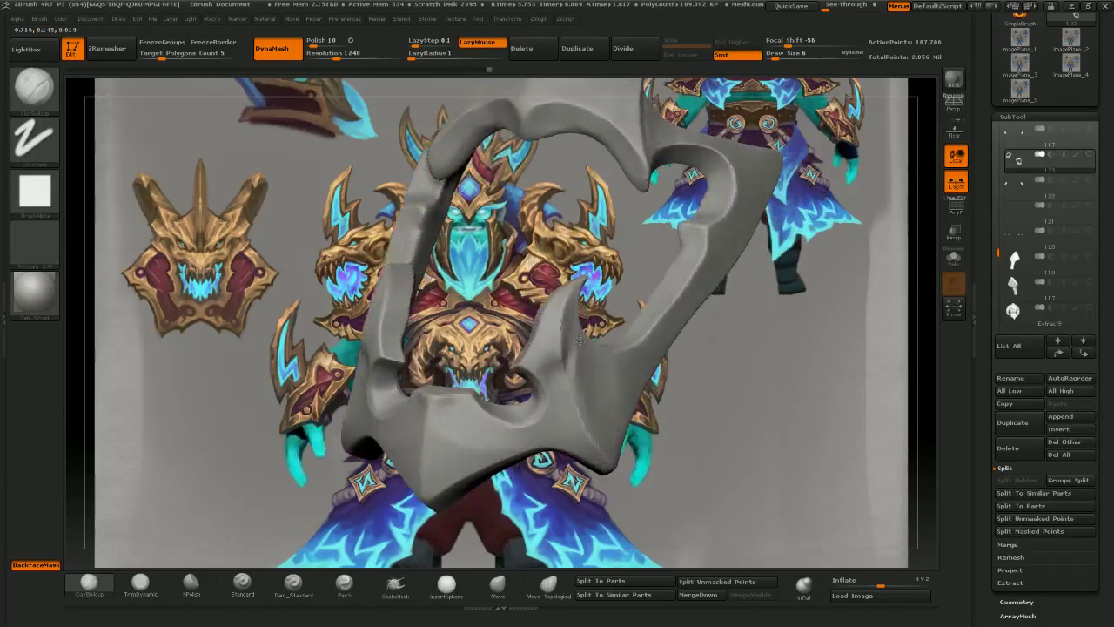
left_click_drag(580, 340, 583, 340)
- Flatten the surface beside the central ridge of the bracer frame's lower front plate with TrimDynamic at draw size 14
left_click(140, 584)
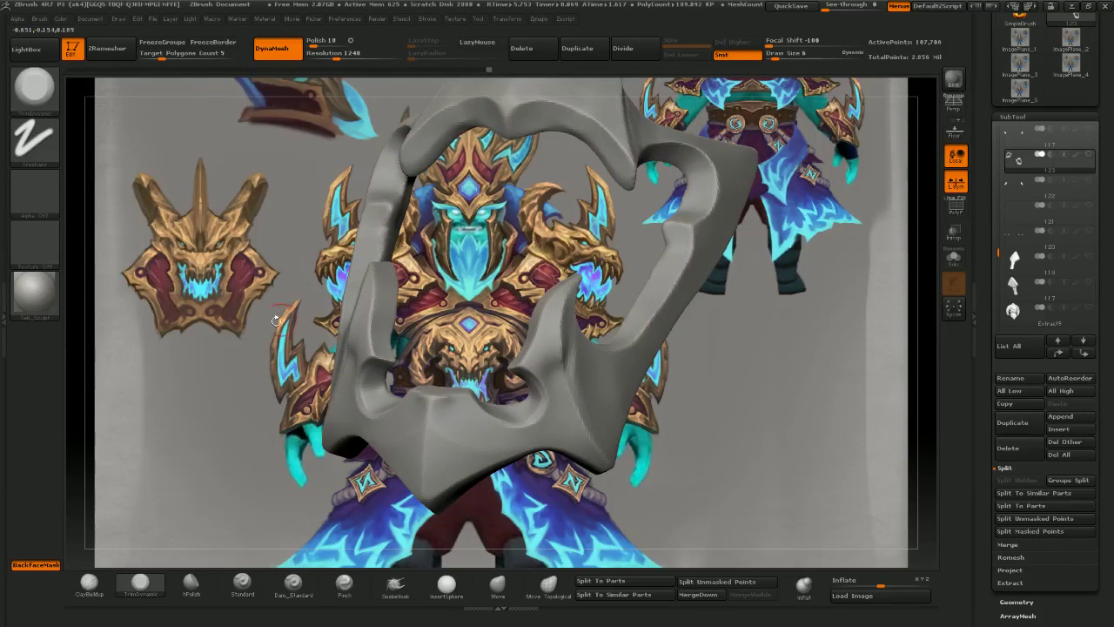
right_click_drag(522, 396, 489, 426)
left_click_drag(448, 426, 447, 424)
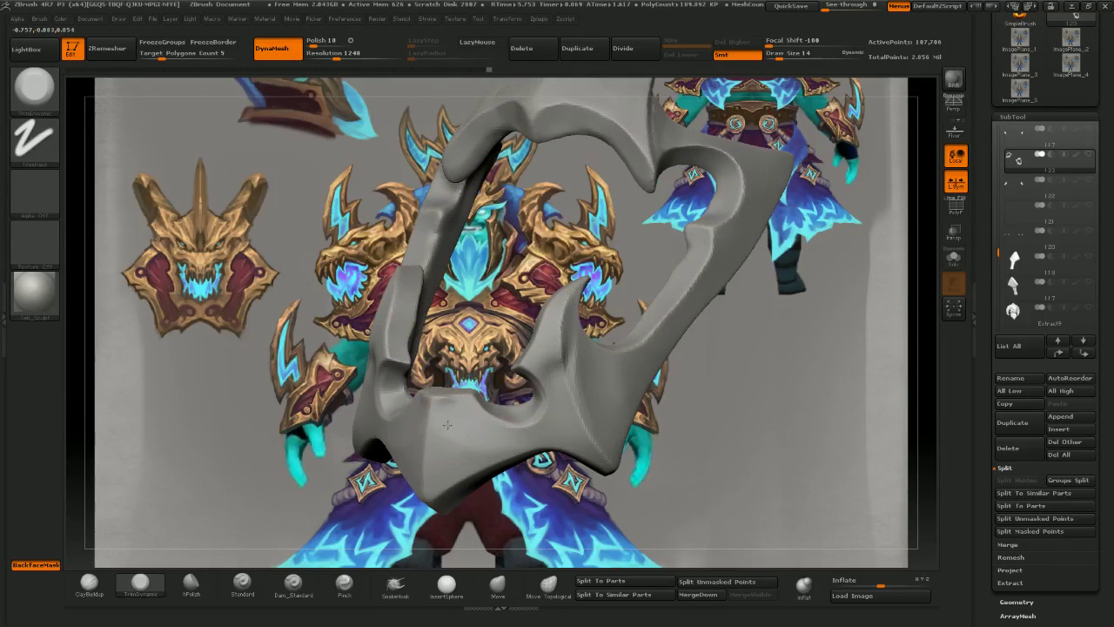
right_click_drag(409, 467, 439, 442)
left_click_drag(440, 439, 439, 455)
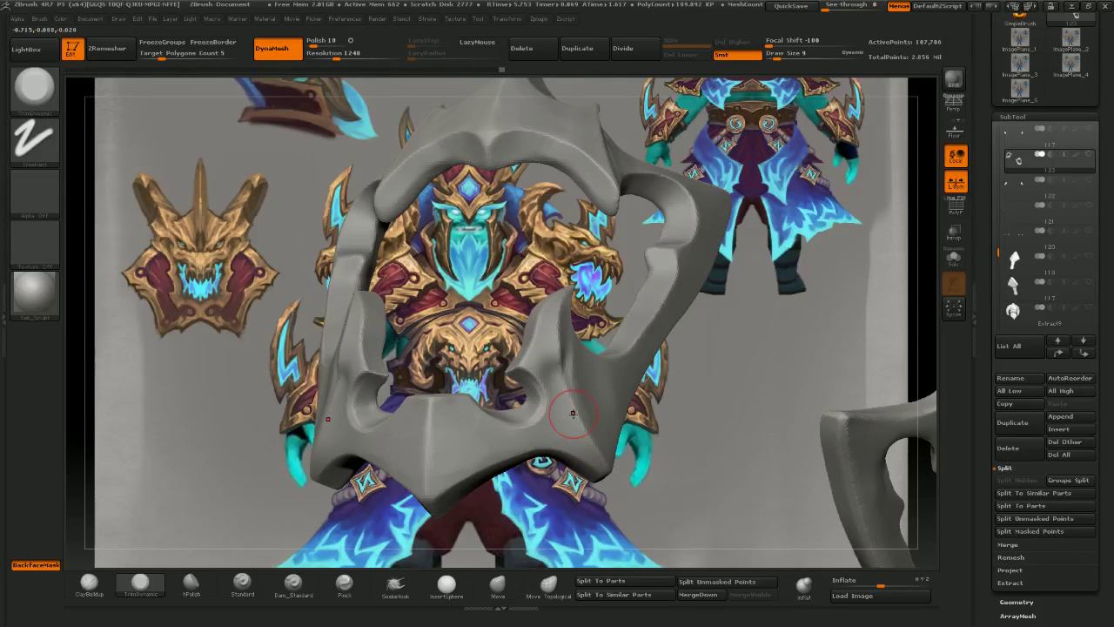
- Flatten the lower front faces of the isolated bracer around its central ridge with the TrimDynamic brush
key("alt+Tab")
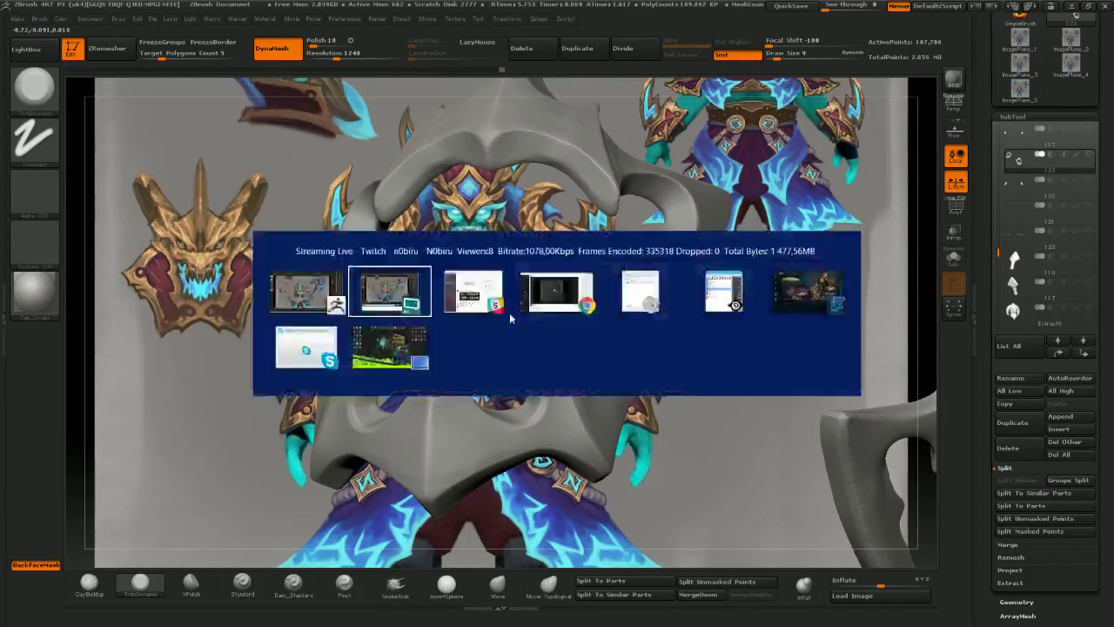
key("alt+Tab")
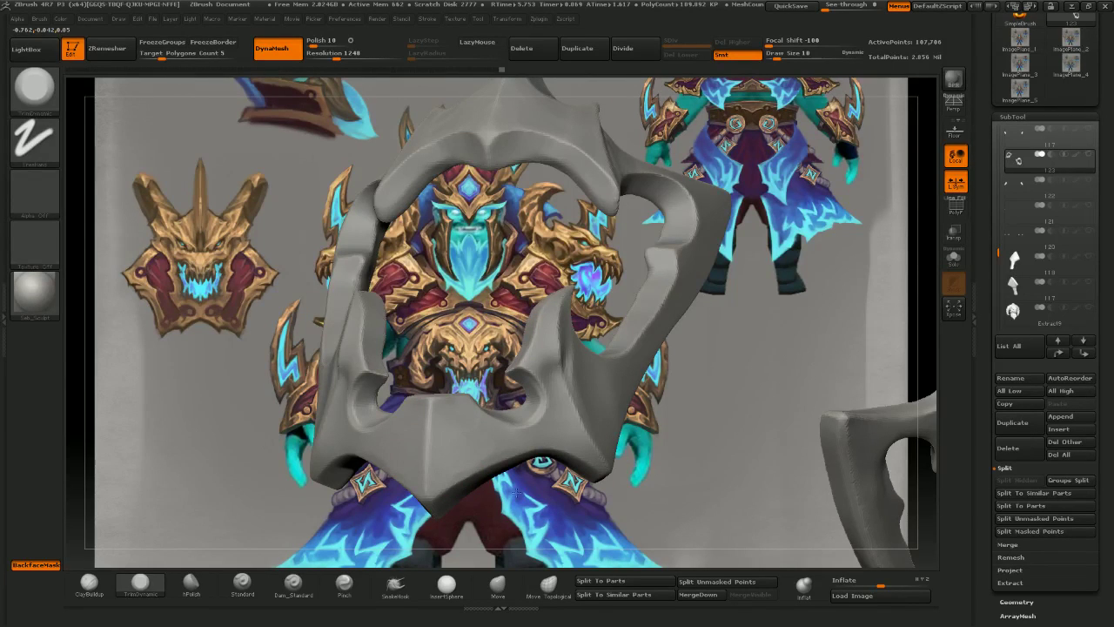
left_click_drag(516, 493, 459, 463)
mouse_move(416, 529)
left_mouse_down()
mouse_move(473, 529)
mouse_move(441, 495)
mouse_move(424, 449)
left_mouse_up()
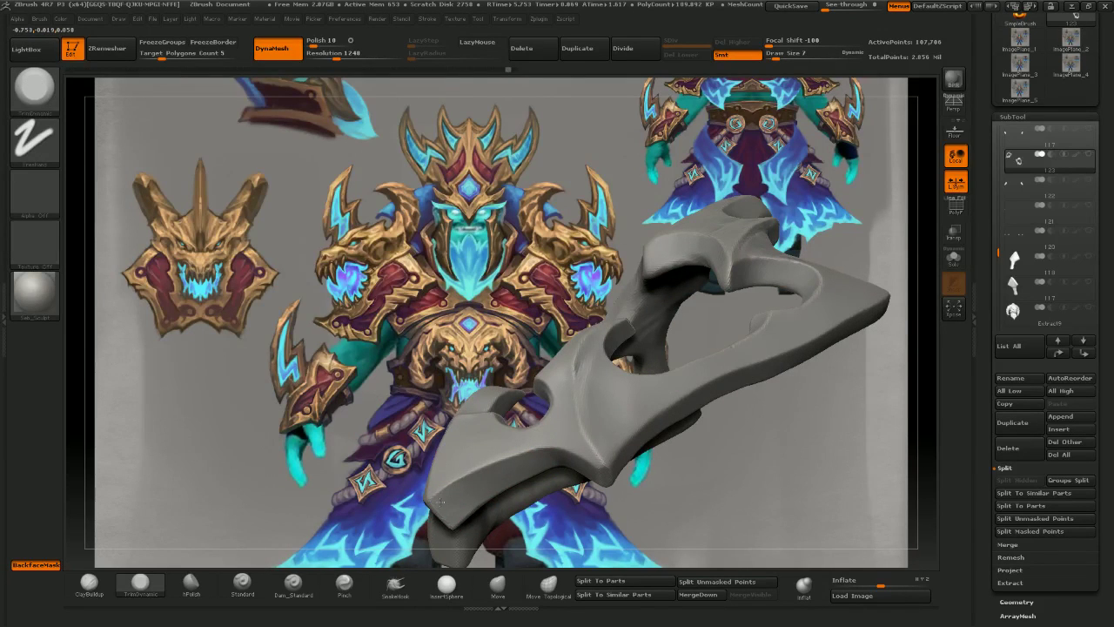
left_click_drag(419, 520, 496, 505)
mouse_move(402, 490)
left_mouse_down()
mouse_move(427, 483)
mouse_move(445, 455)
mouse_move(414, 437)
left_mouse_up()
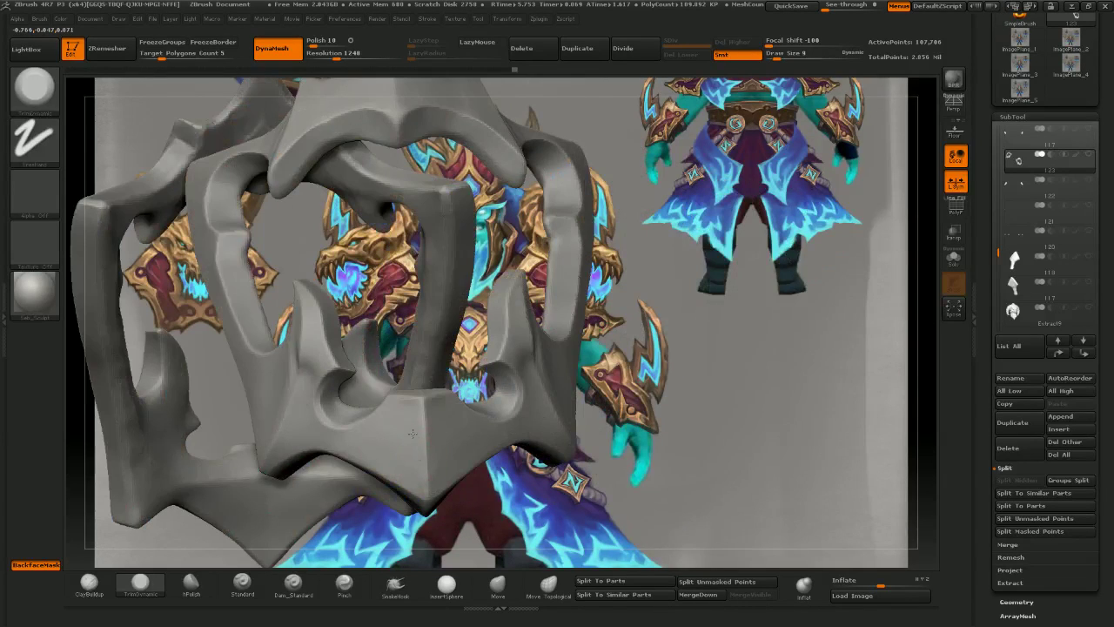
mouse_move(709, 464)
left_mouse_down()
mouse_move(674, 480)
mouse_move(722, 478)
left_mouse_up()
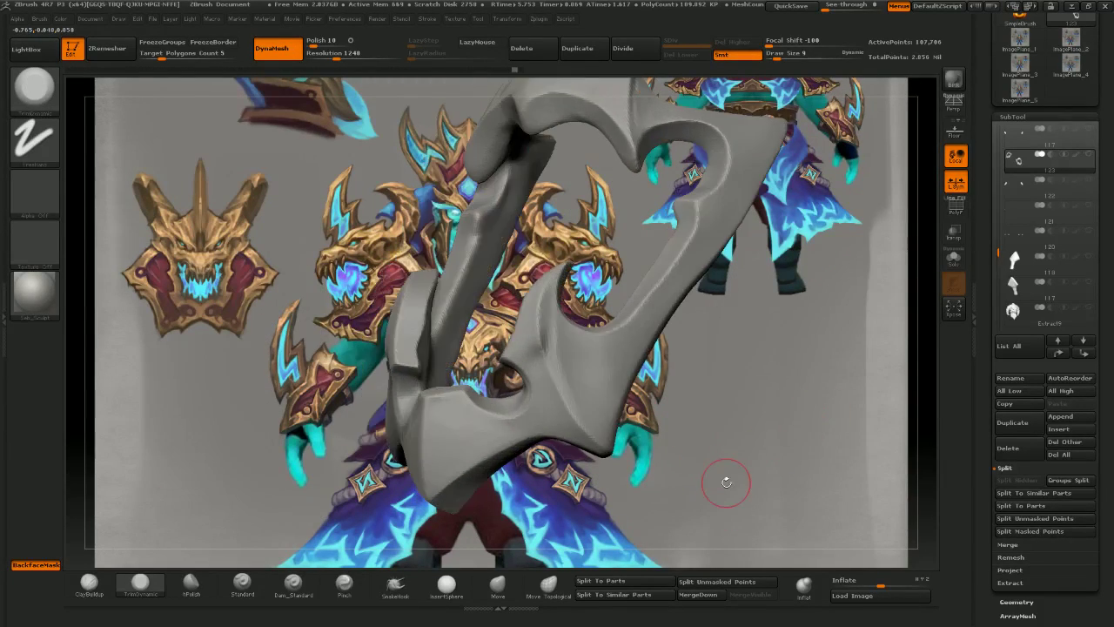
- Build up clay at the base of the bracer's curved prong with the ClayBuildup brush
left_click(89, 581)
mouse_move(545, 378)
left_mouse_down()
mouse_move(528, 353)
mouse_move(536, 374)
left_mouse_up()
left_click_drag(704, 471, 721, 475)
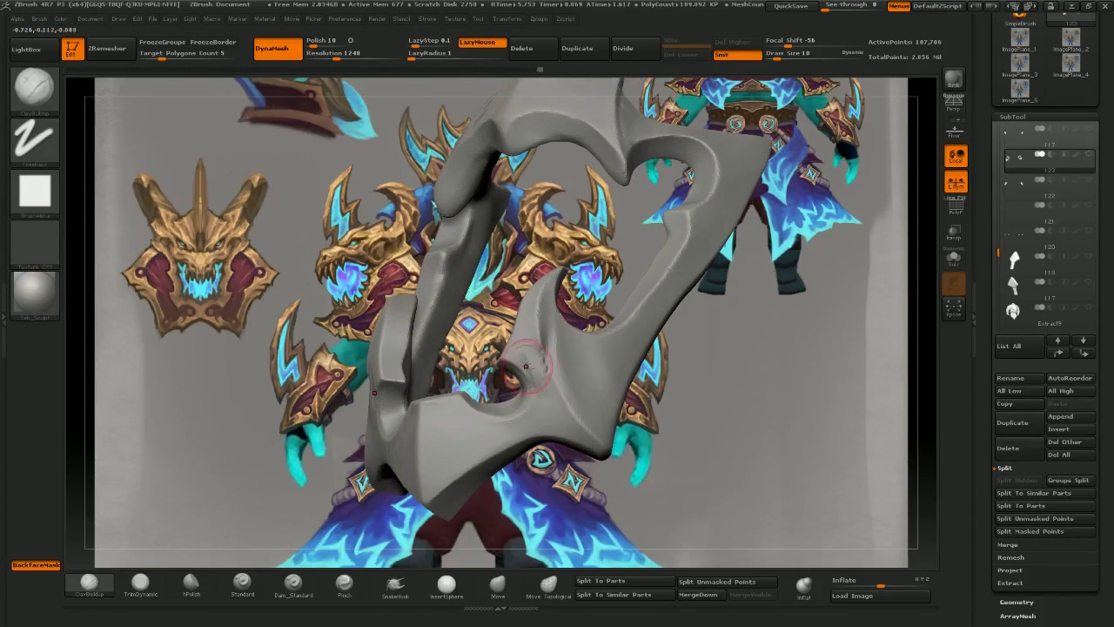
left_click_drag(529, 357, 545, 372)
left_click_drag(722, 475, 670, 479)
left_click_drag(548, 366, 551, 357)
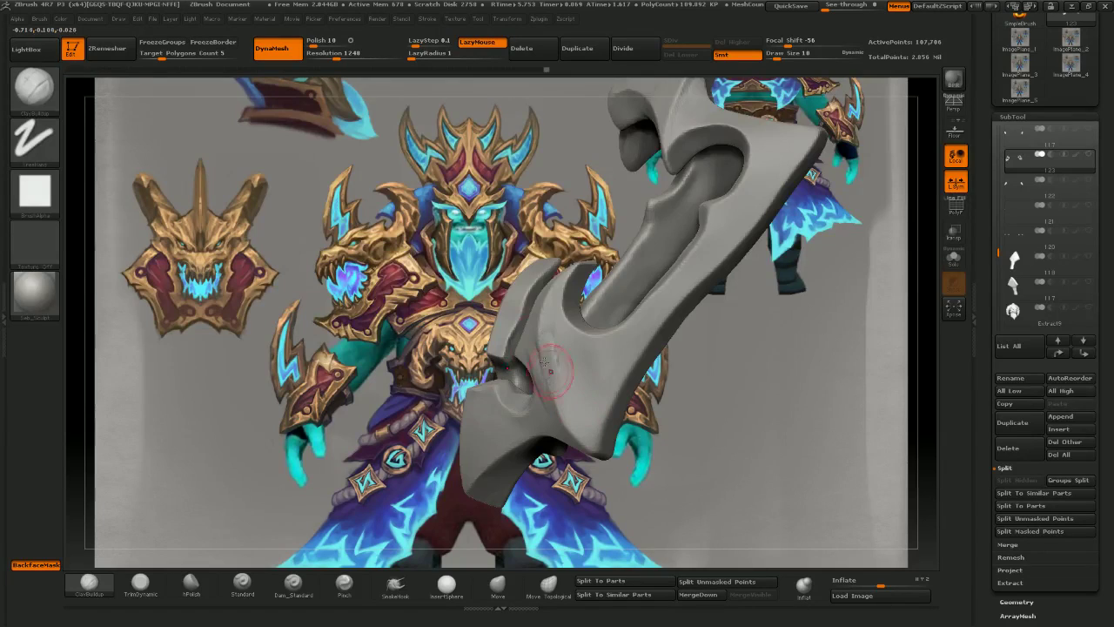
left_click_drag(670, 487, 709, 486)
mouse_move(552, 335)
left_mouse_down()
mouse_move(562, 382)
mouse_move(547, 325)
left_mouse_up()
- Flatten the added clay below the curved prong into clean planes with the TrimDynamic brush
left_click(140, 582)
mouse_move(541, 381)
left_mouse_down()
mouse_move(559, 402)
mouse_move(576, 381)
left_mouse_up()
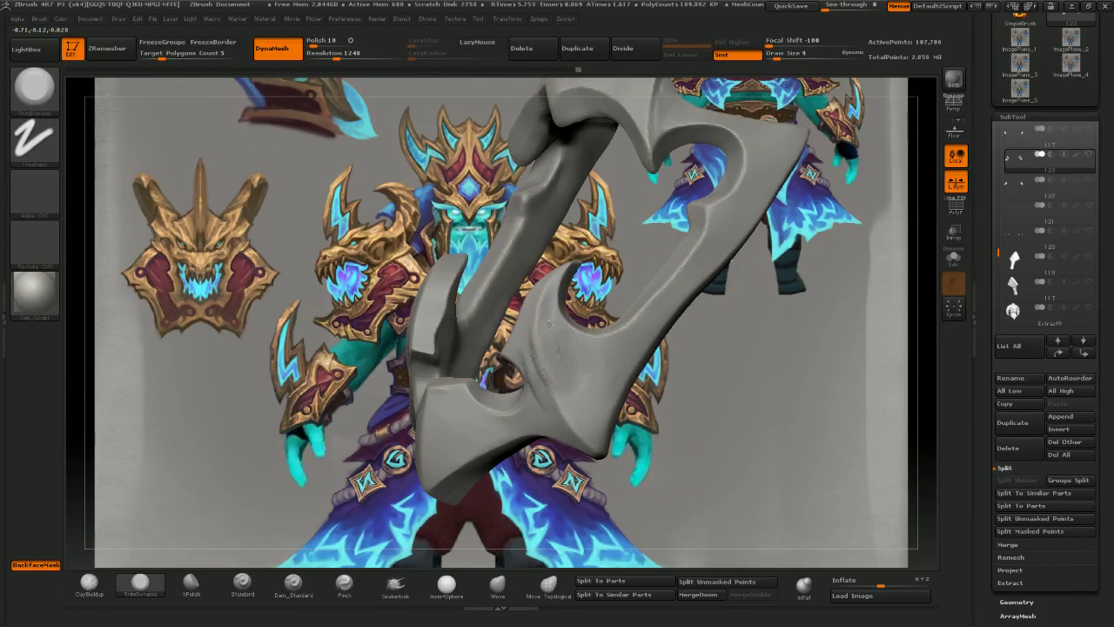
left_click_drag(549, 325, 572, 385)
left_click_drag(570, 383, 574, 372)
left_click_drag(651, 444, 611, 442)
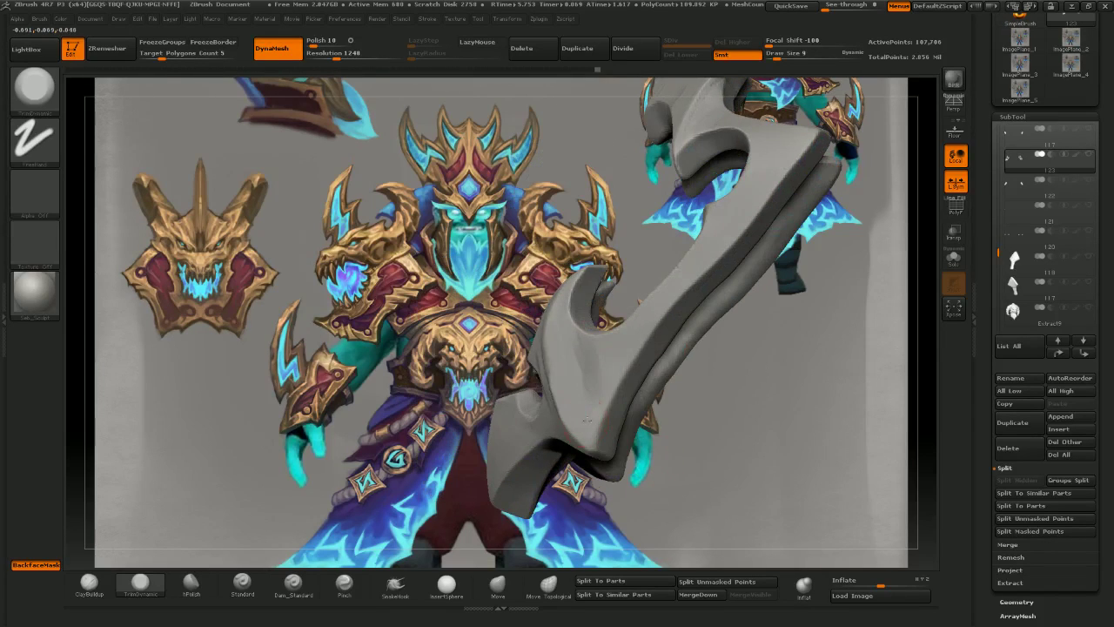
left_click_drag(566, 376, 573, 367)
left_click_drag(492, 268, 540, 266)
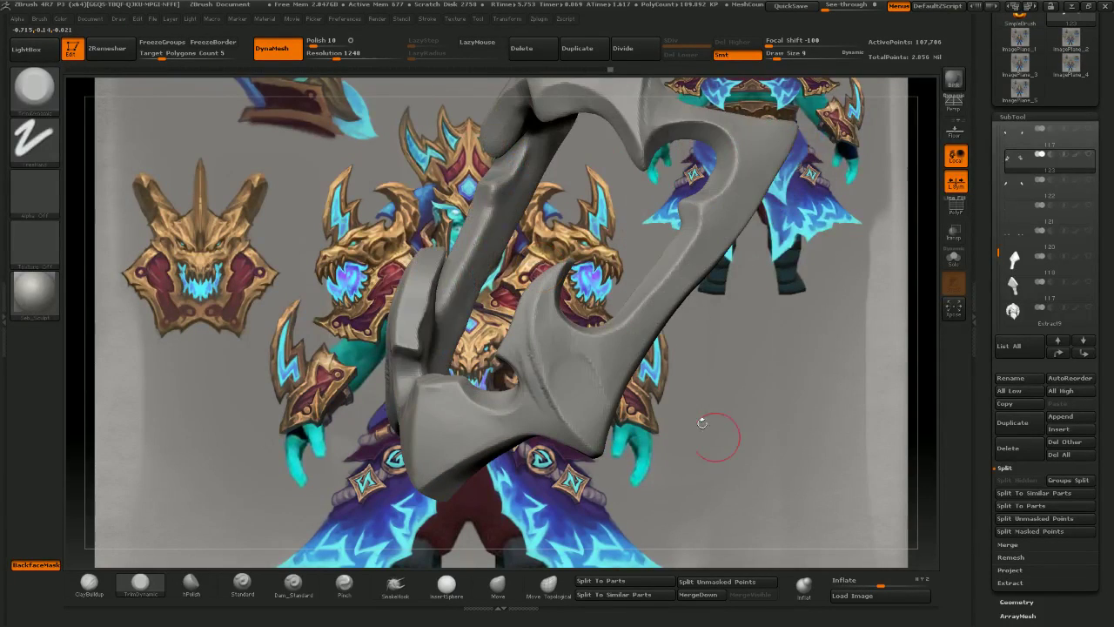
- Trim the bracer's broad side face, from below the prong up toward the long side strip
left_click_drag(761, 503, 712, 500)
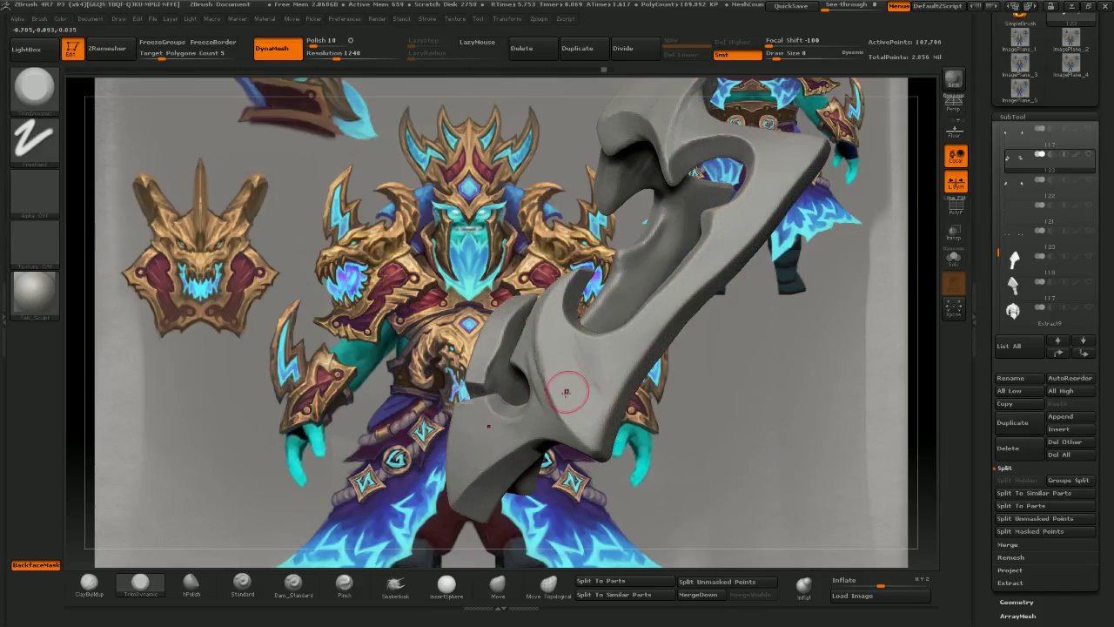
left_click_drag(566, 391, 600, 381)
left_click_drag(670, 444, 640, 440)
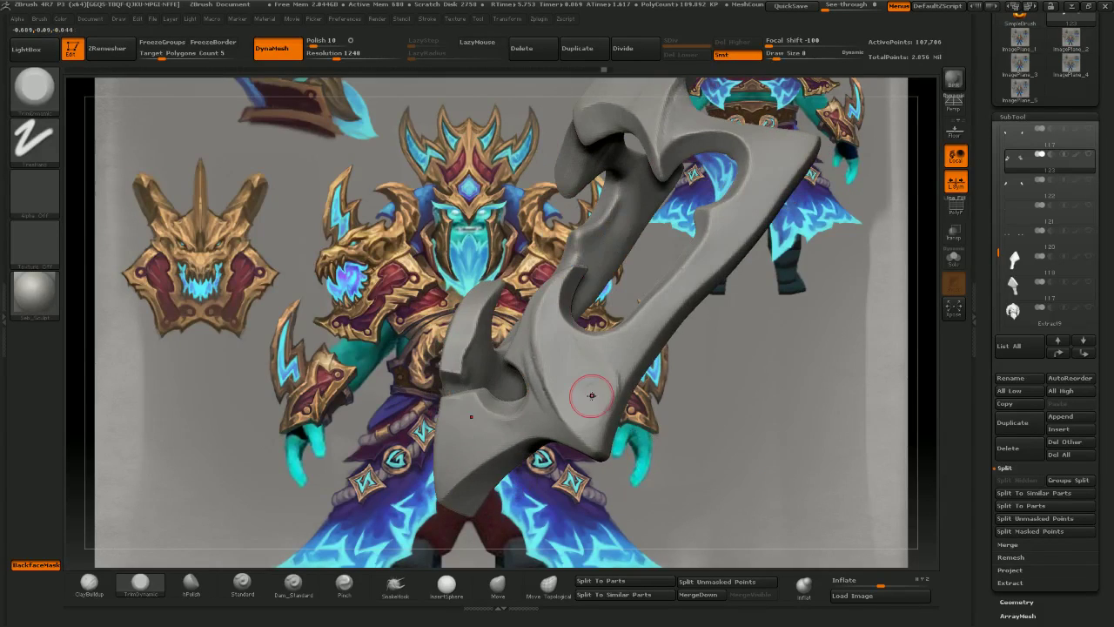
left_click_drag(591, 402, 630, 331)
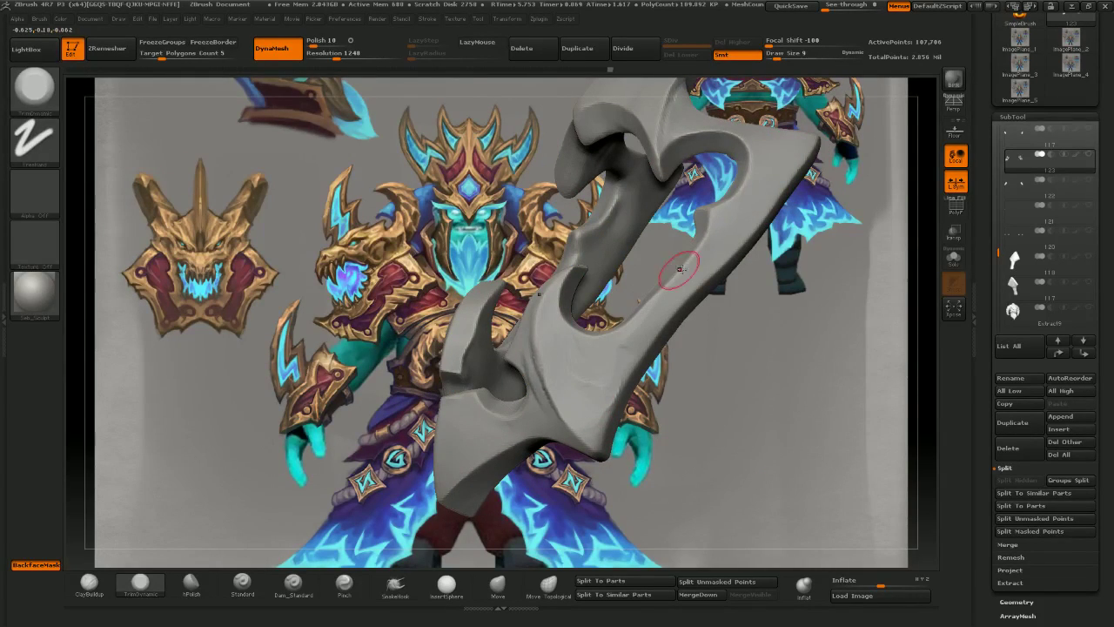
left_click_drag(731, 304, 826, 287)
left_click_drag(739, 418, 635, 409)
left_click_drag(538, 329, 577, 390)
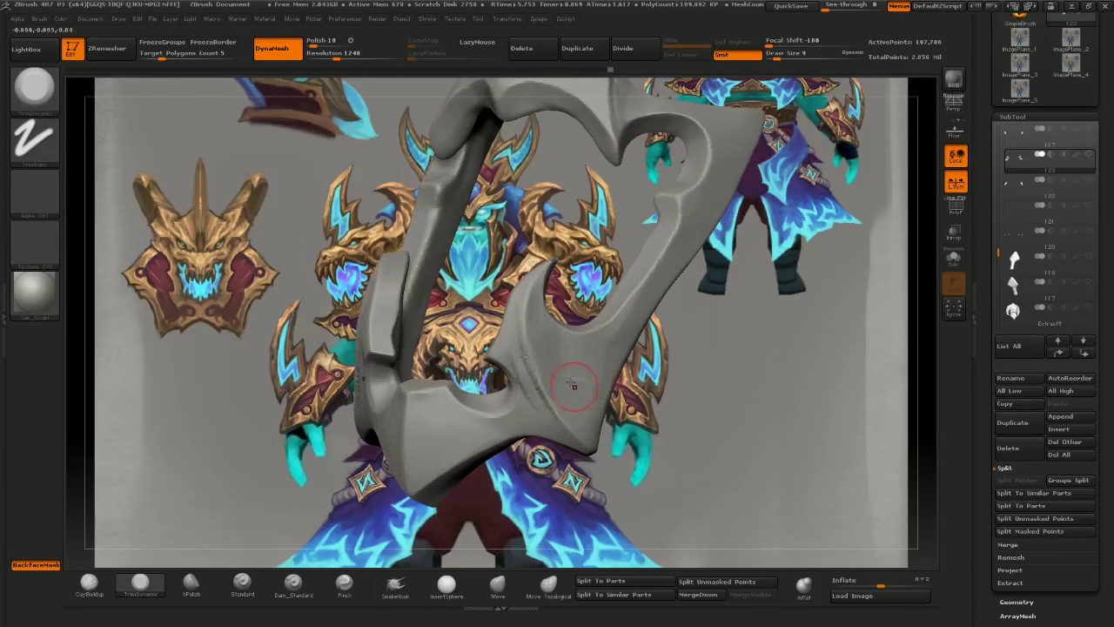
- Trim the surfaces along the lower rim of the bracer's large side opening and around the prong
mouse_move(667, 394)
left_mouse_down()
mouse_move(732, 388)
mouse_move(669, 390)
mouse_move(724, 409)
left_mouse_up()
left_click_drag(581, 326, 638, 292)
mouse_move(710, 383)
left_mouse_down()
mouse_move(640, 388)
mouse_move(666, 383)
left_mouse_up()
mouse_move(604, 318)
left_mouse_down()
mouse_move(585, 329)
mouse_move(602, 331)
left_mouse_up()
left_click_drag(679, 383, 640, 388)
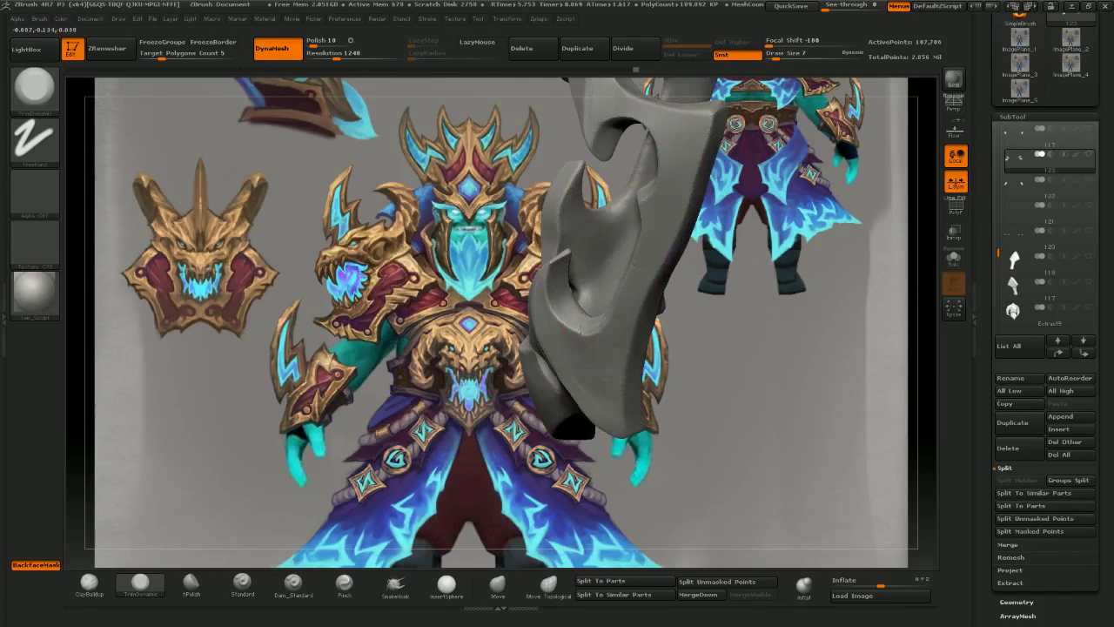
left_click_drag(579, 329, 564, 315)
mouse_move(653, 389)
left_mouse_down()
mouse_move(711, 392)
mouse_move(682, 386)
left_mouse_up()
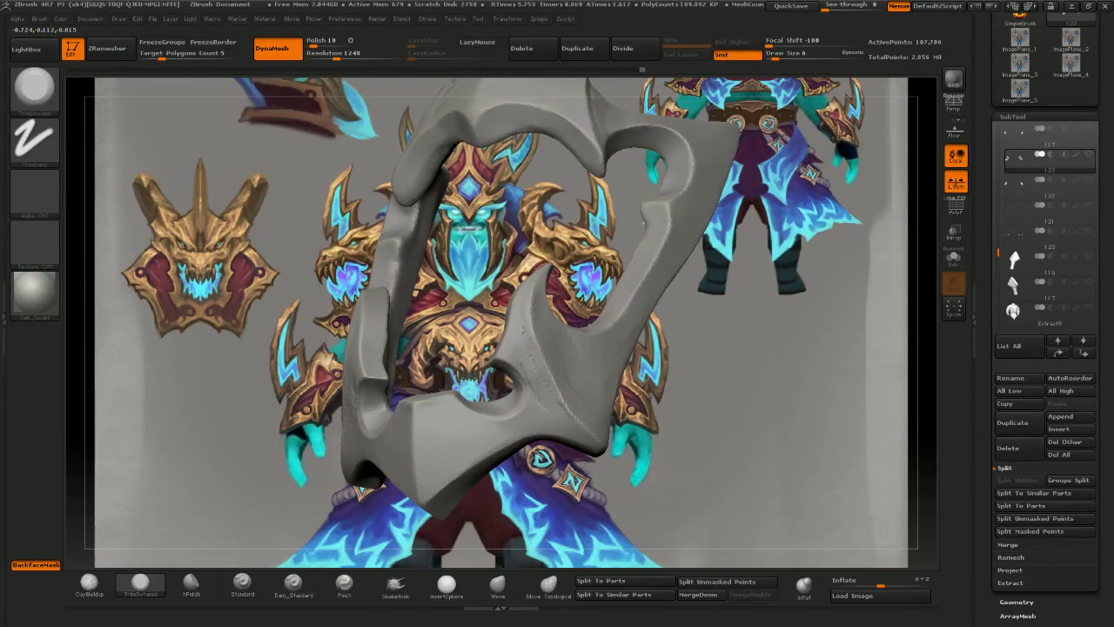
- Refine the planes beside the small round notch at the foot of the prong with the TrimDynamic brush
left_click_drag(583, 484, 562, 482)
left_click_drag(550, 402, 533, 374)
left_click_drag(634, 481, 682, 477)
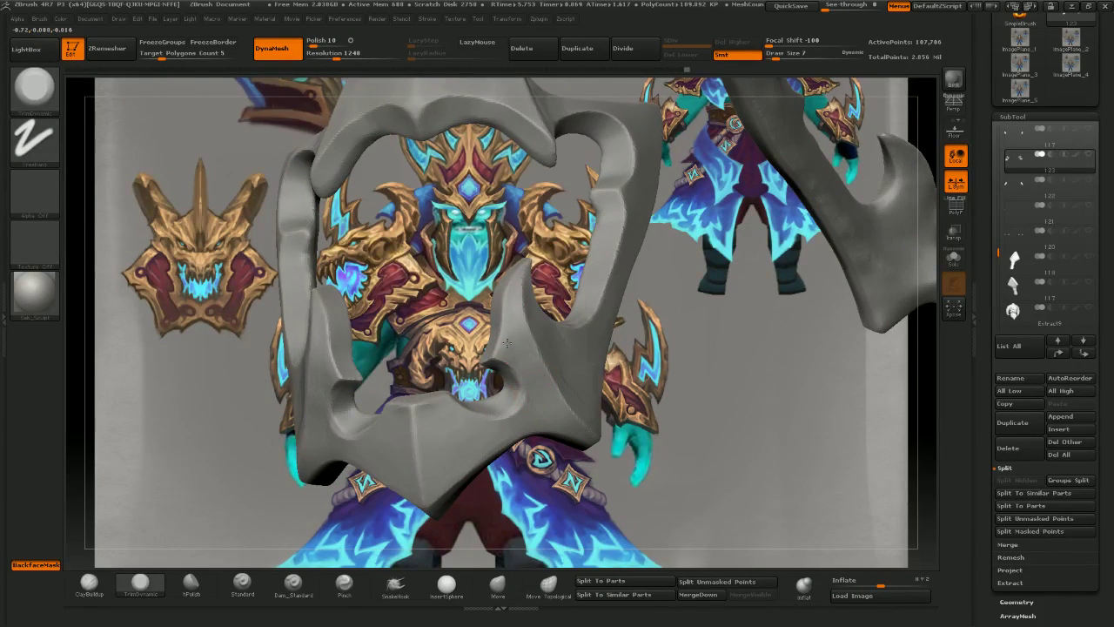
left_click_drag(552, 404, 531, 393)
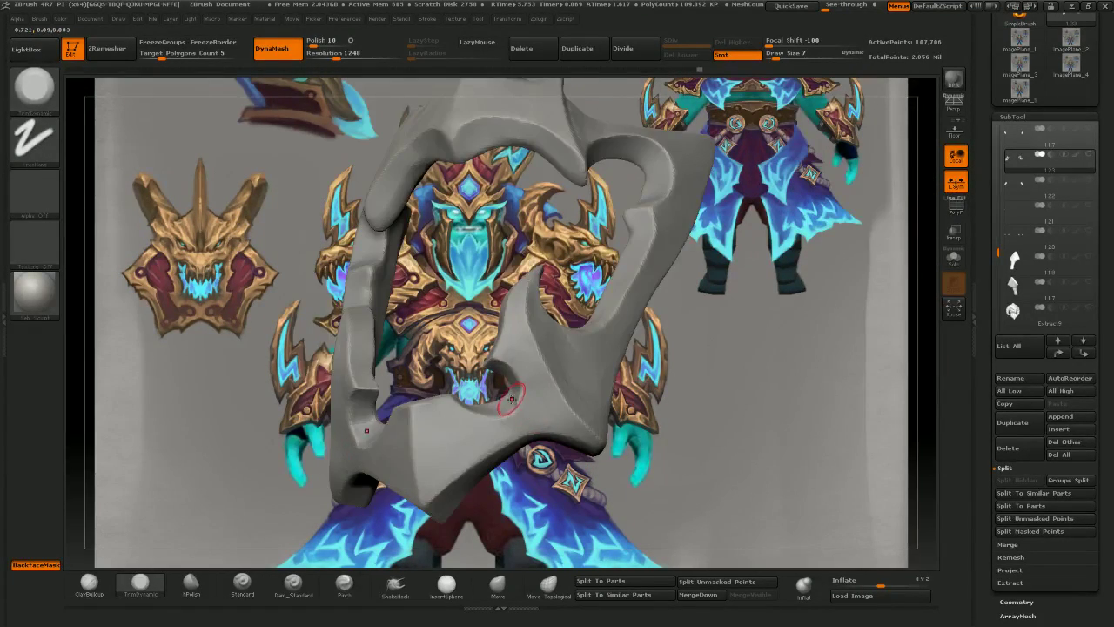
mouse_move(466, 354)
left_mouse_down()
mouse_move(516, 405)
mouse_move(503, 383)
left_mouse_up()
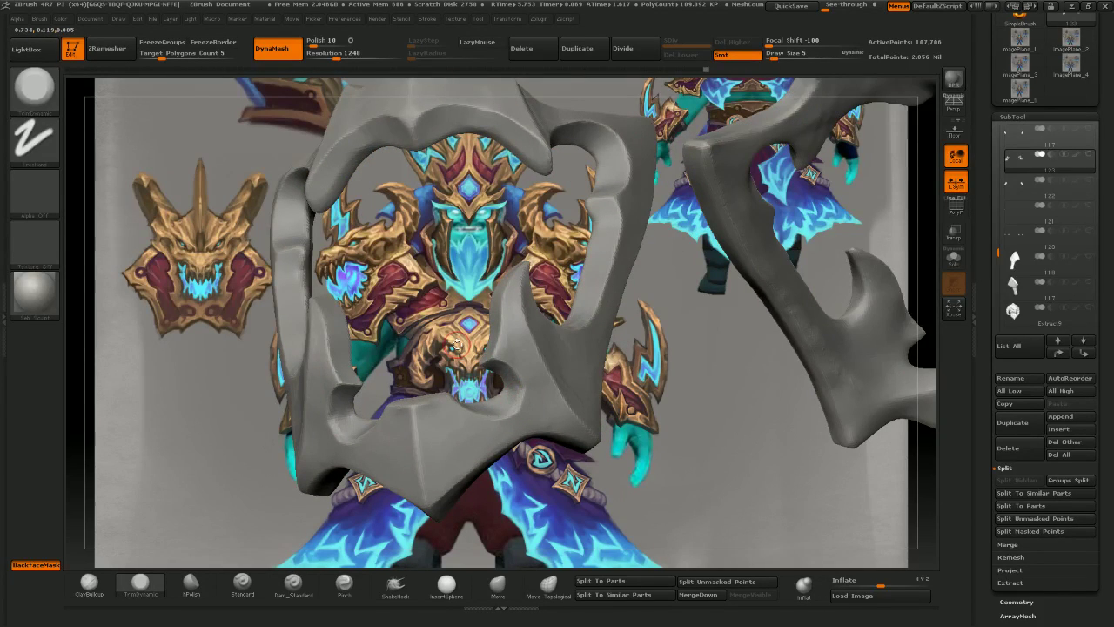
- Bring the full character back into view and adjust the bracer's lower edge on the forearm with the Move brush
left_click_drag(462, 351, 590, 446)
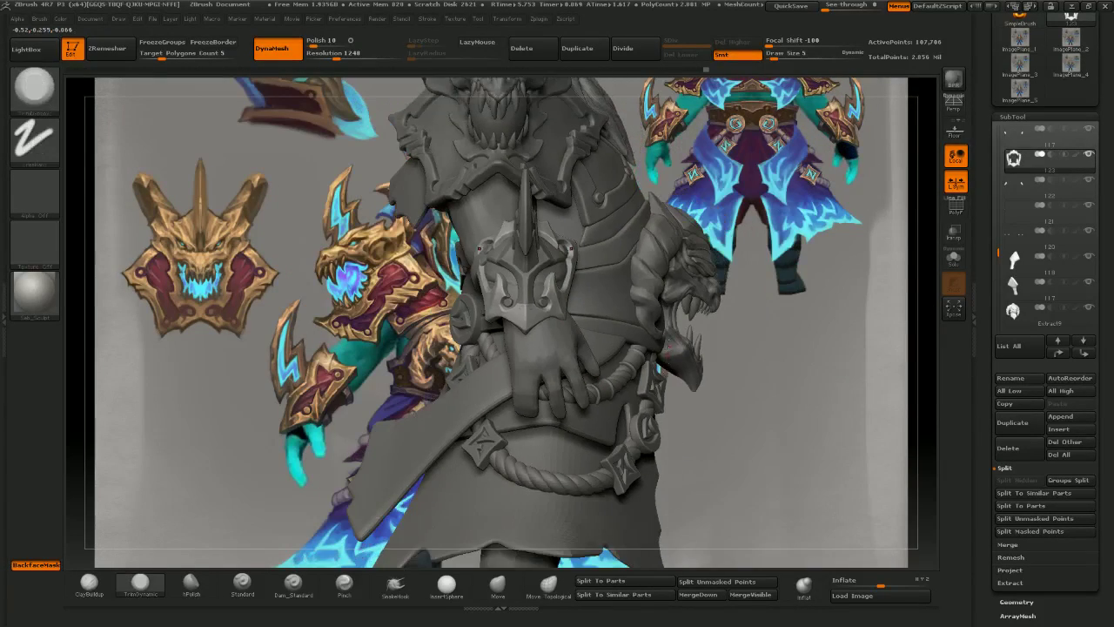
right_click_drag(668, 344, 514, 344)
right_click_drag(713, 331, 685, 462, "alt")
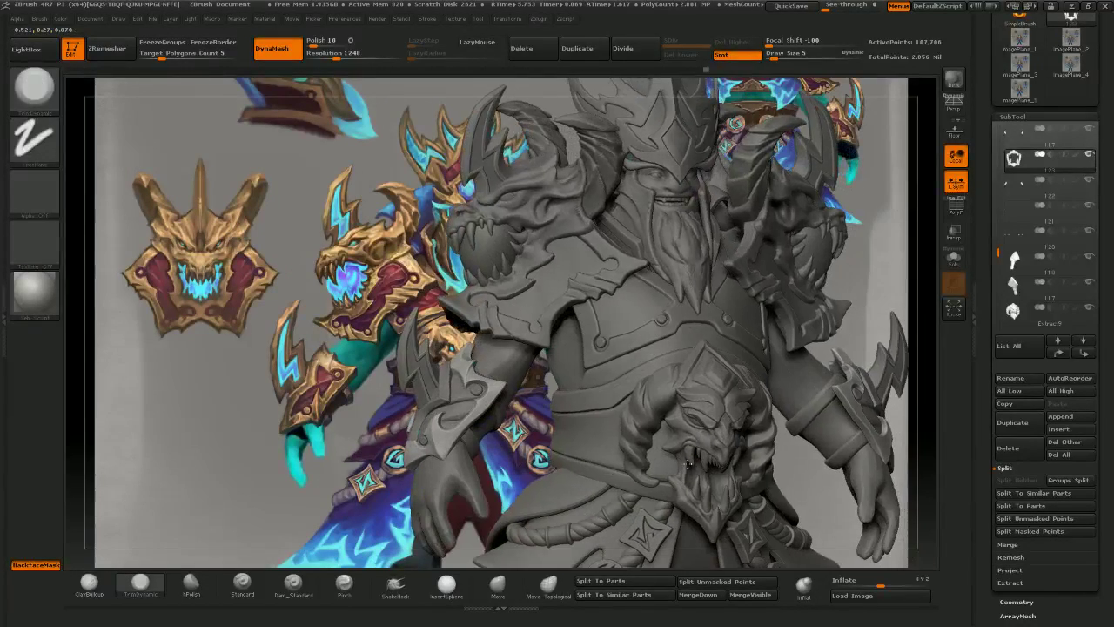
key("alt+Tab")
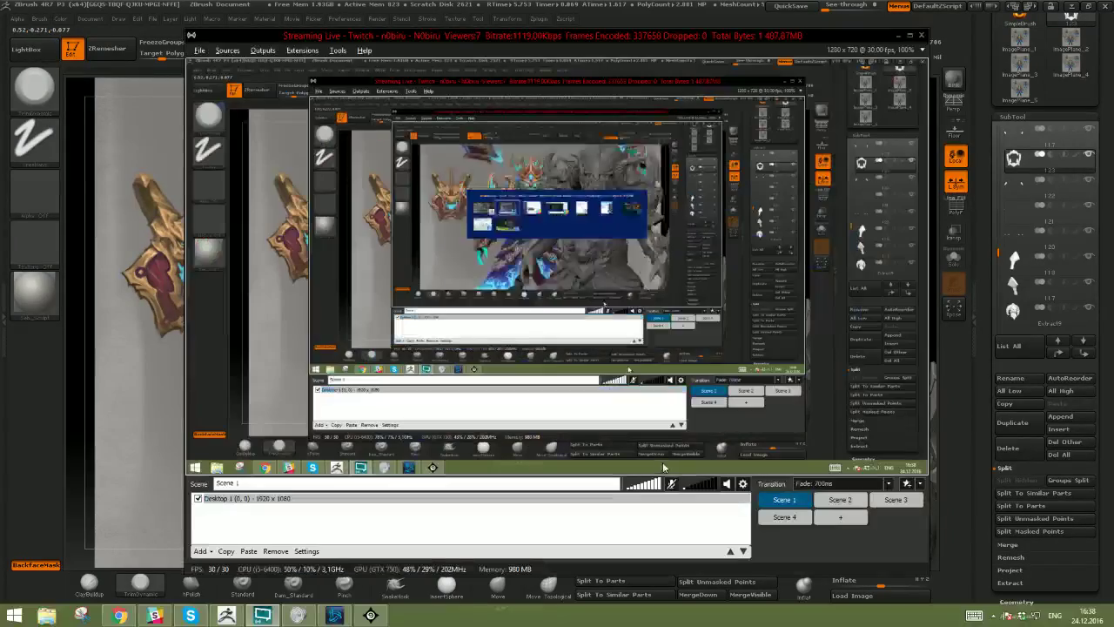
key("alt+Tab")
mouse_move(570, 335)
right_mouse_down()
mouse_move(674, 359)
mouse_move(609, 365)
right_mouse_up()
right_click_drag(510, 419, 494, 544)
left_click(496, 583)
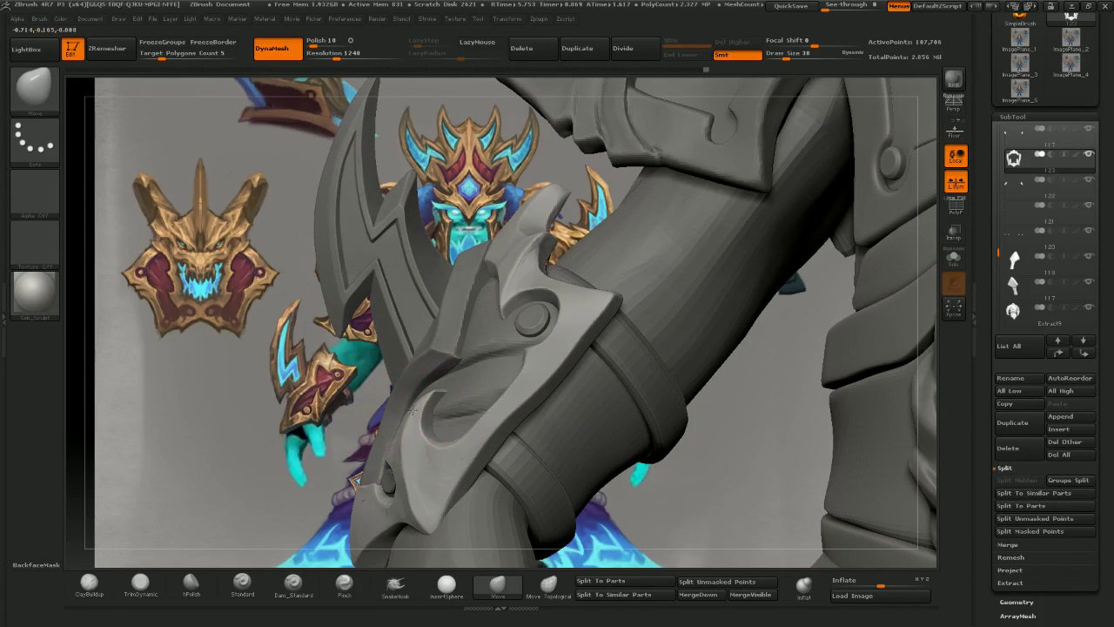
left_click_drag(413, 410, 424, 415)
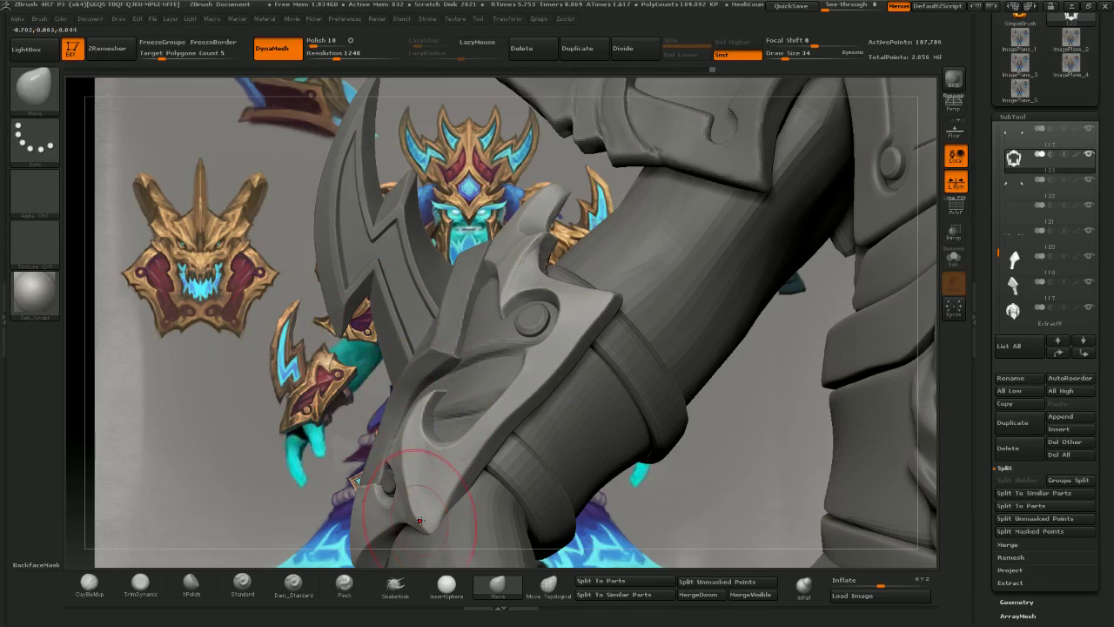
key("bracketleft")
key("bracketleft")
key("bracketleft")
- Examine the whole character's armor and proportions from the front and at an angle against the reference art
right_click_drag(470, 286, 654, 261)
mouse_move(654, 332)
right_mouse_down()
mouse_move(685, 332)
mouse_move(562, 340)
mouse_move(582, 320)
mouse_move(571, 300)
mouse_move(566, 315)
right_mouse_up()
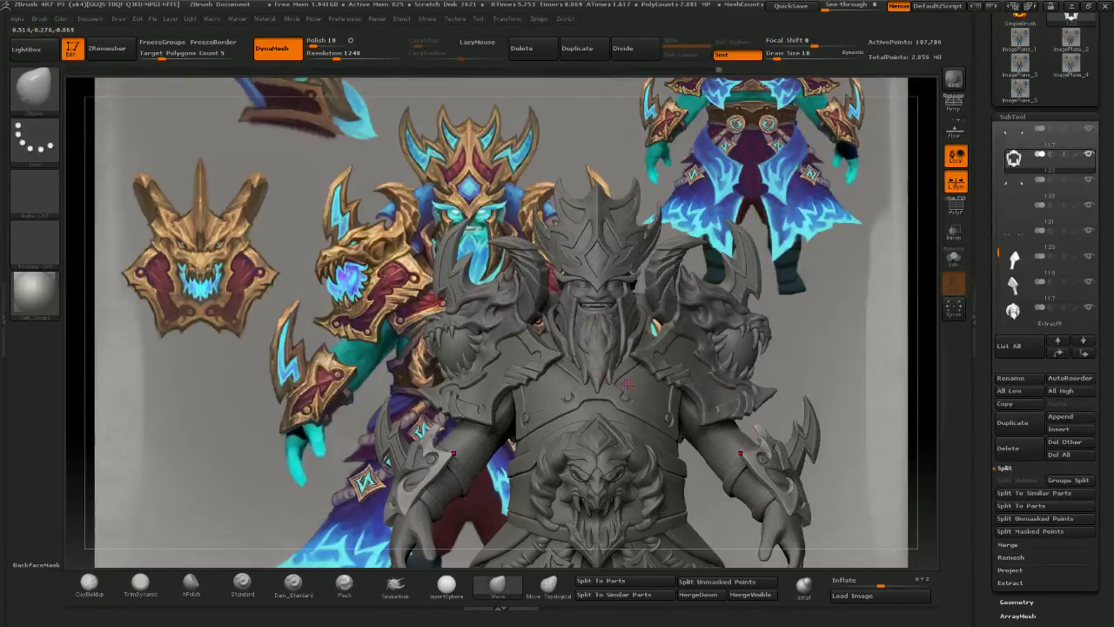
mouse_move(581, 370)
right_mouse_down()
mouse_move(628, 392)
mouse_move(611, 319)
mouse_move(615, 334)
mouse_move(655, 342)
right_mouse_up()
mouse_move(571, 320)
right_mouse_down()
mouse_move(597, 404)
mouse_move(566, 305)
mouse_move(557, 379)
mouse_move(546, 318)
mouse_move(518, 333)
mouse_move(559, 308)
right_mouse_up()
right_click_drag(554, 428, 560, 425)
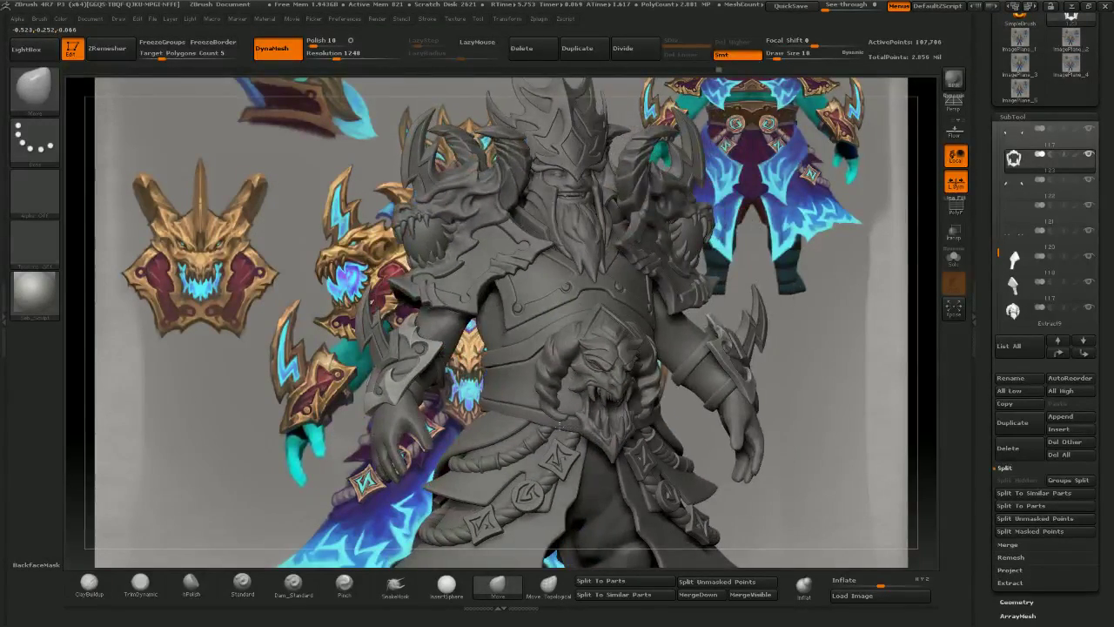
mouse_move(609, 390)
right_mouse_down("alt")
mouse_move(595, 427)
mouse_move(669, 396)
mouse_move(679, 421)
mouse_move(639, 356)
right_mouse_up("alt")
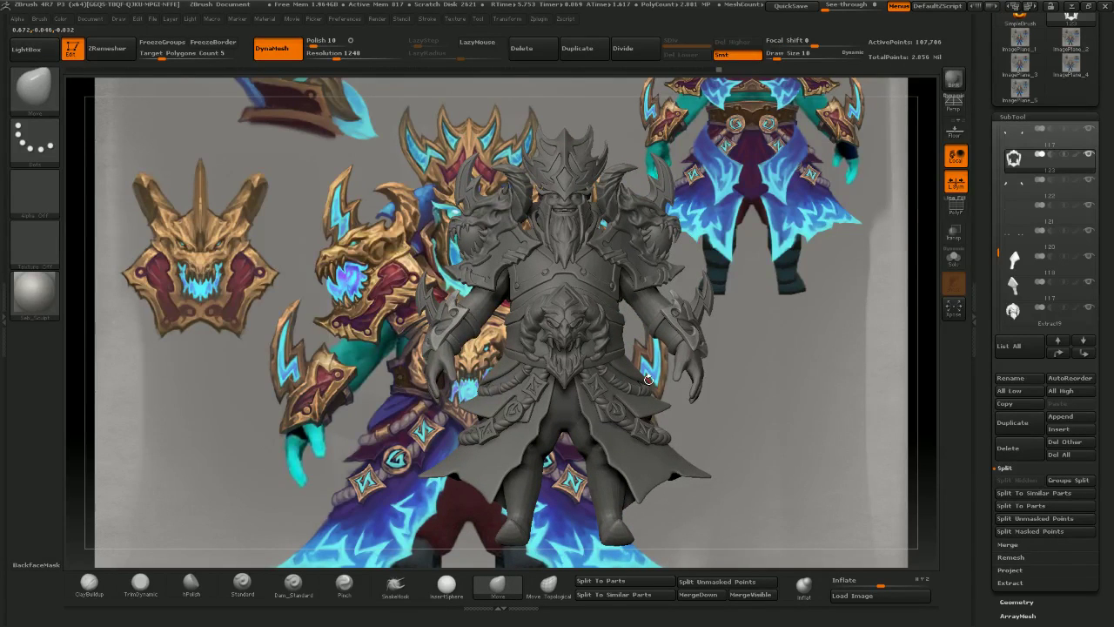
mouse_move(647, 379)
right_mouse_down("alt")
mouse_move(748, 383)
mouse_move(691, 392)
right_mouse_up("alt")
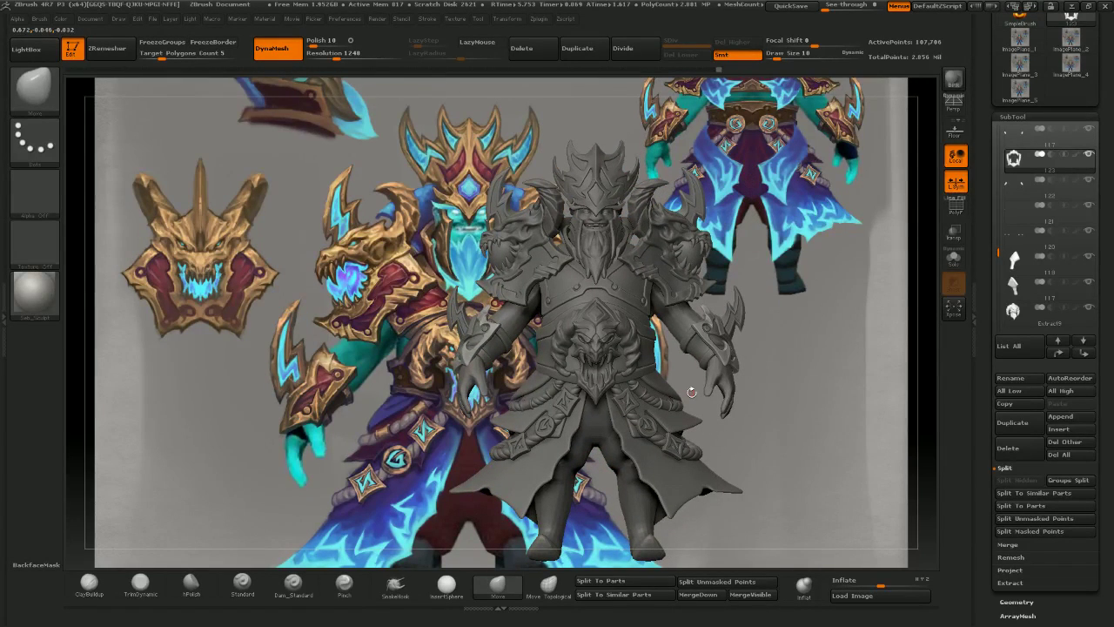
- Select the horned dragon head on the belt and isolate it from the other subtools
left_click(569, 329, "alt")
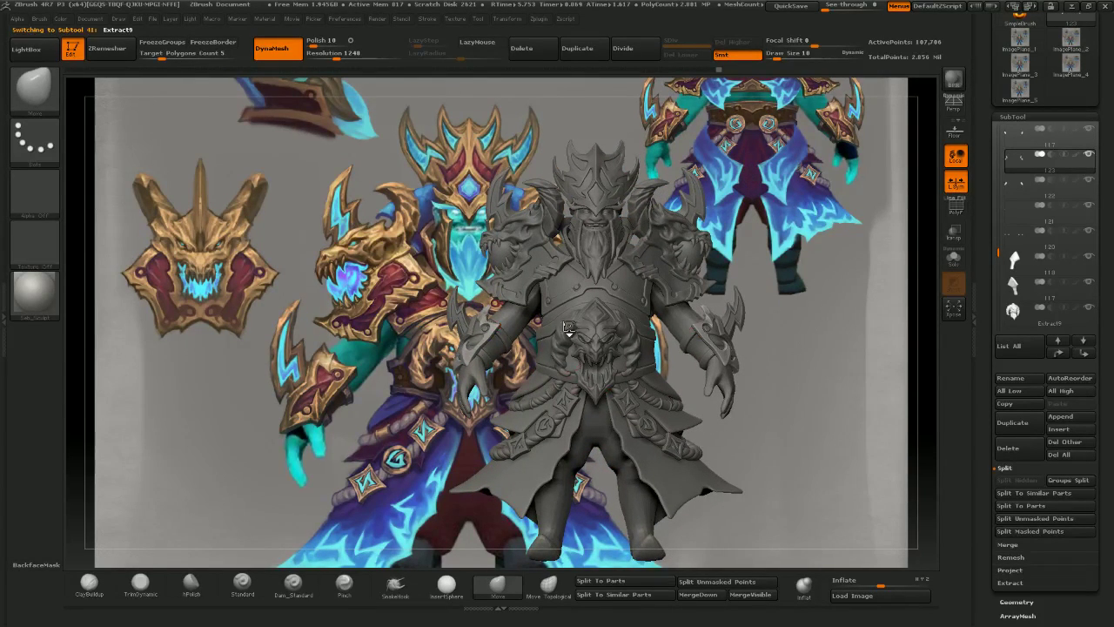
mouse_move(736, 401)
right_mouse_down("ctrl")
mouse_move(744, 416)
mouse_move(714, 433)
right_mouse_up("ctrl")
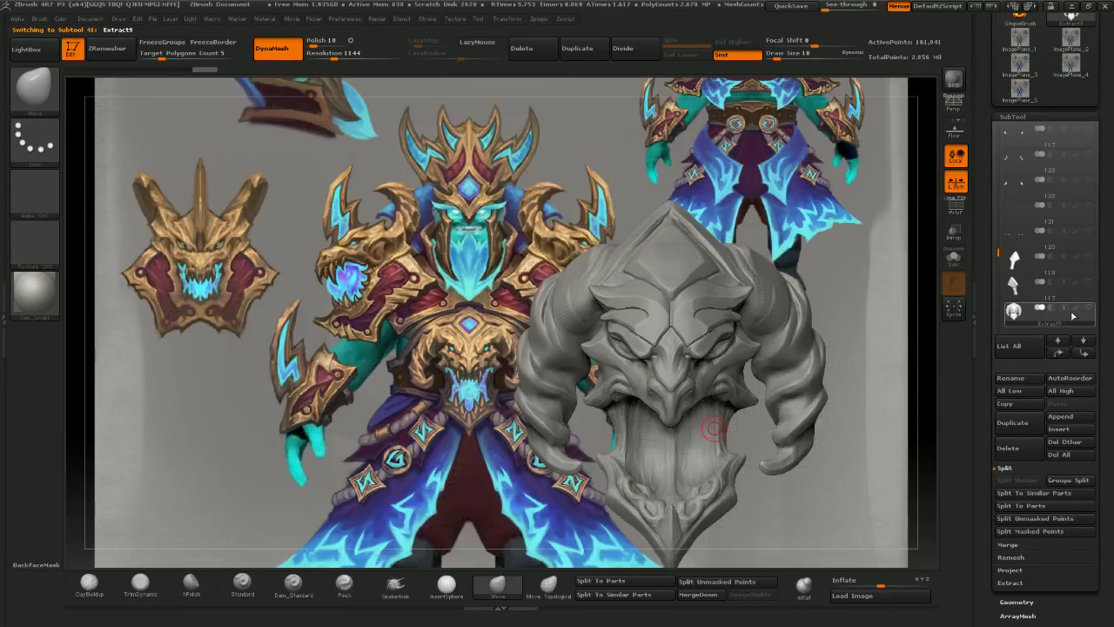
right_click_drag(644, 331, 679, 345)
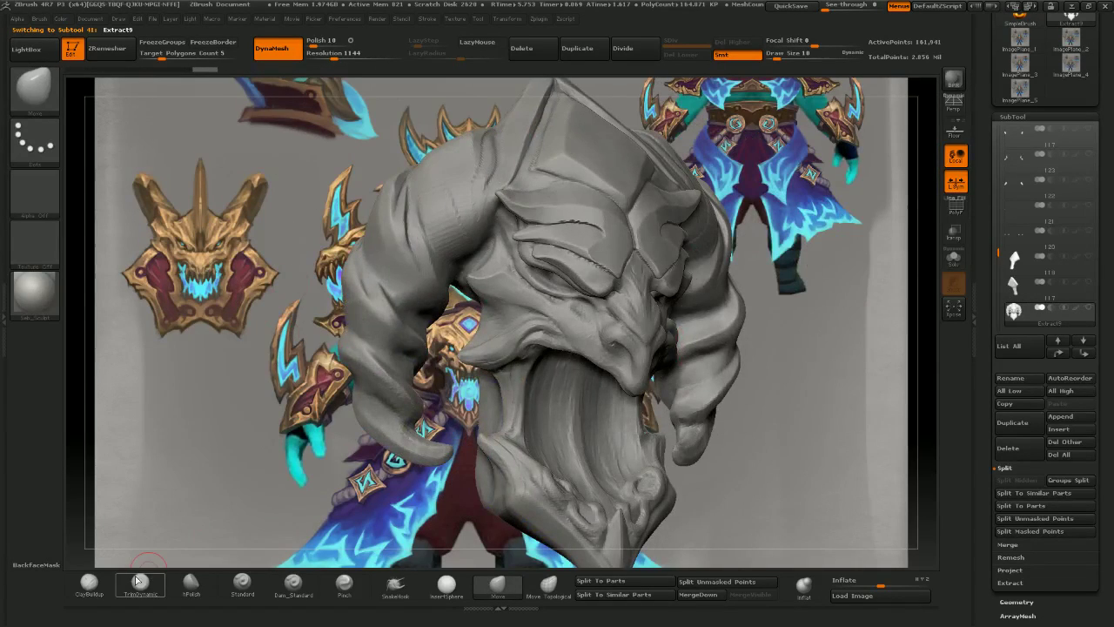
- Build up clay on the upper part of the dragon's horn with the ClayBuildup brush, undoing the unwanted strokes
left_click(90, 584)
right_click_drag(166, 423, 131, 420)
mouse_move(431, 289)
left_mouse_down()
mouse_move(402, 227)
mouse_move(395, 240)
mouse_move(418, 226)
mouse_move(416, 209)
left_mouse_up()
mouse_move(381, 154)
left_mouse_down()
mouse_move(366, 145)
mouse_move(384, 163)
left_mouse_up()
key("ctrl+shift+z")
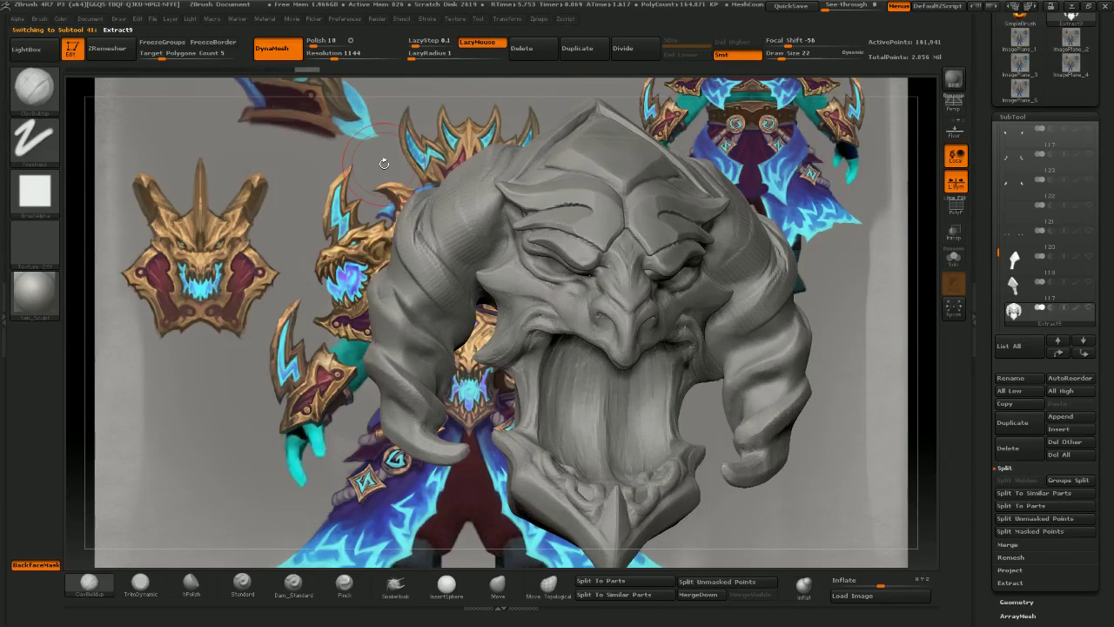
key("ctrl+z")
key("ctrl+z")
left_click_drag(303, 195, 292, 209)
key("ctrl+z")
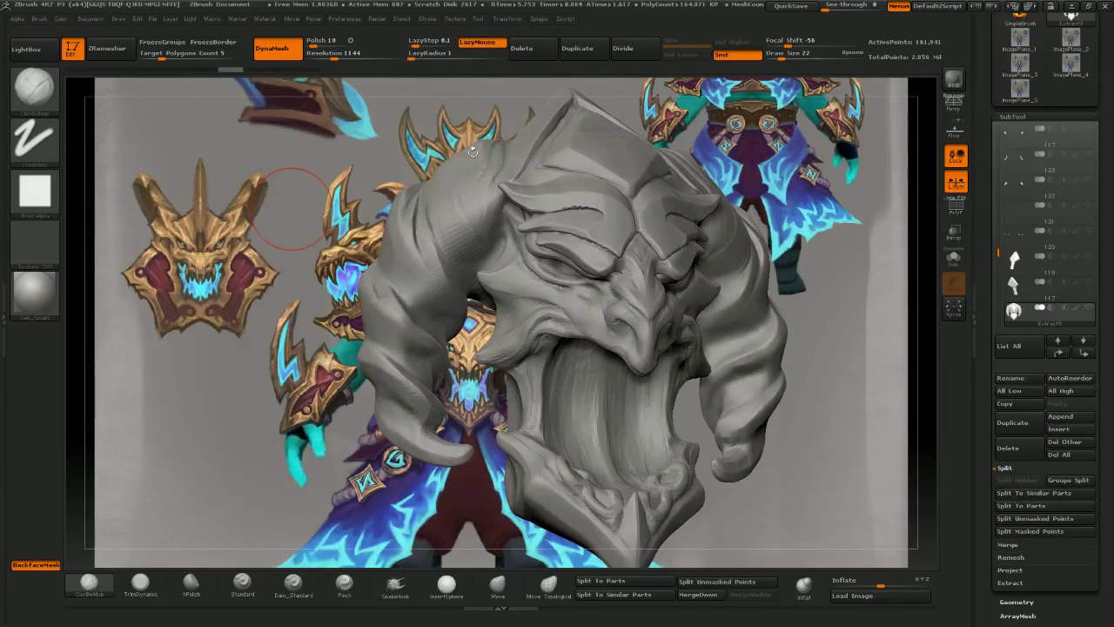
- Build up the twisted ridges along the upper and outer sides of the horn with ClayBuildup strokes
left_click_drag(405, 232, 434, 292)
left_click_drag(348, 196, 319, 183)
mouse_move(417, 236)
left_mouse_down()
mouse_move(446, 301)
mouse_move(422, 296)
left_mouse_up()
mouse_move(323, 195)
left_mouse_down()
mouse_move(370, 200)
mouse_move(406, 278)
left_mouse_up()
left_click_drag(323, 209, 352, 213)
left_click_drag(383, 247, 364, 262)
mouse_move(363, 263)
left_mouse_down()
mouse_move(379, 157)
mouse_move(345, 174)
mouse_move(374, 207)
left_mouse_up()
mouse_move(261, 209)
left_mouse_down()
mouse_move(335, 209)
mouse_move(406, 239)
left_mouse_up()
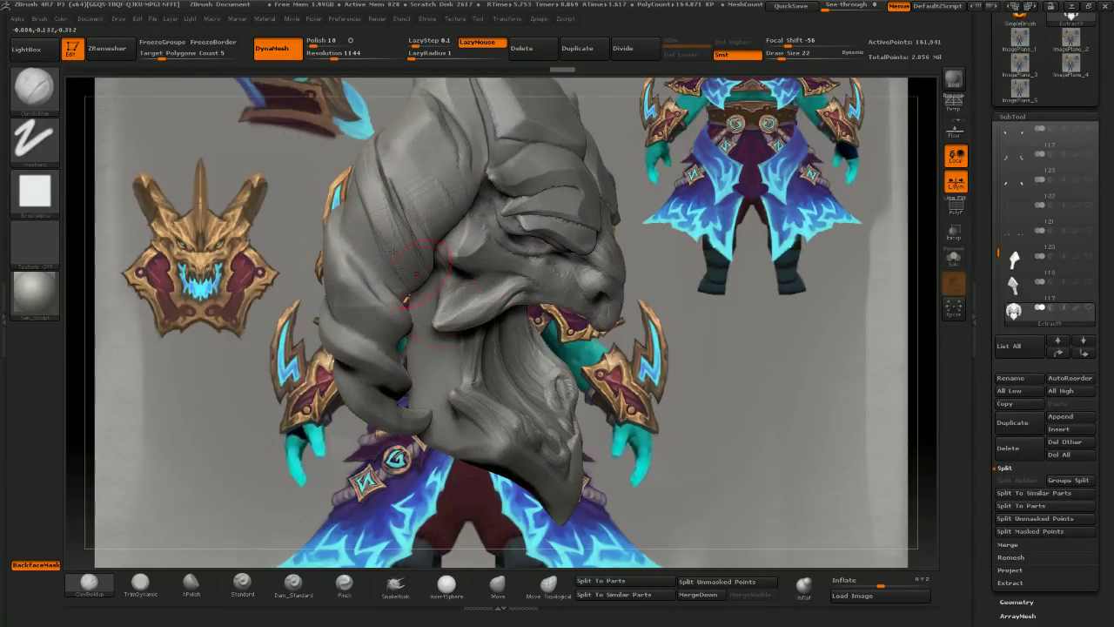
left_click_drag(324, 204, 375, 233)
mouse_move(320, 207)
left_mouse_down()
mouse_move(346, 178)
mouse_move(369, 209)
mouse_move(319, 210)
left_mouse_up()
right_click_drag(320, 209, 334, 283)
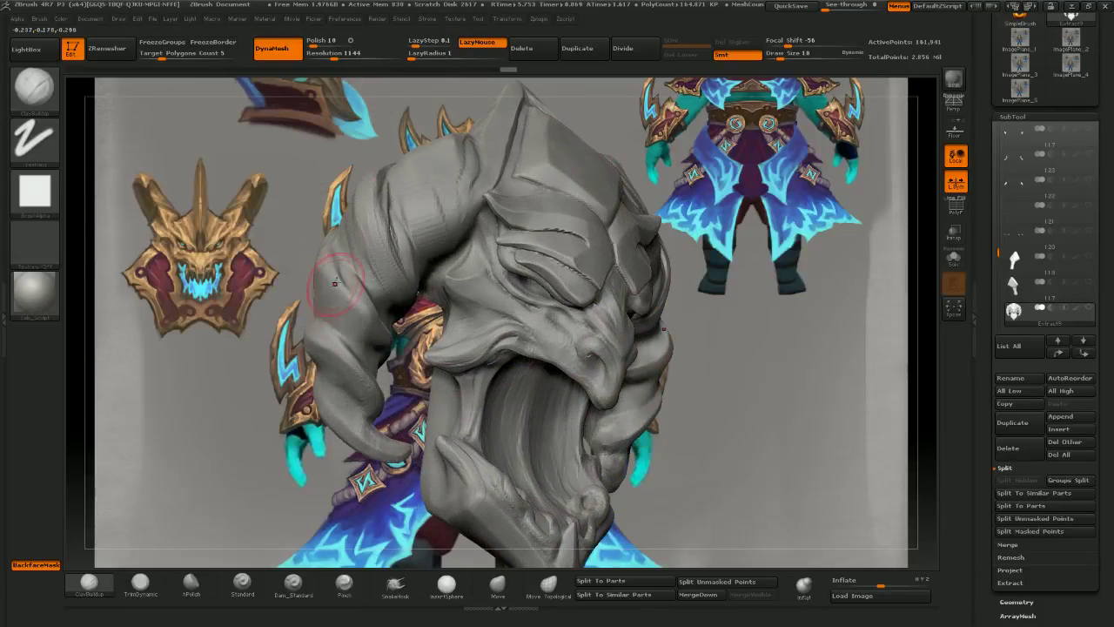
- Build up the middle twists along the outer side of the dragon's horn with ClayBuildup strokes at draw size 18
left_click_drag(283, 230, 208, 225)
left_click_drag(329, 326, 353, 336)
left_click_drag(315, 279, 327, 290)
left_click_drag(298, 252, 311, 252)
right_click_drag(310, 251, 282, 234)
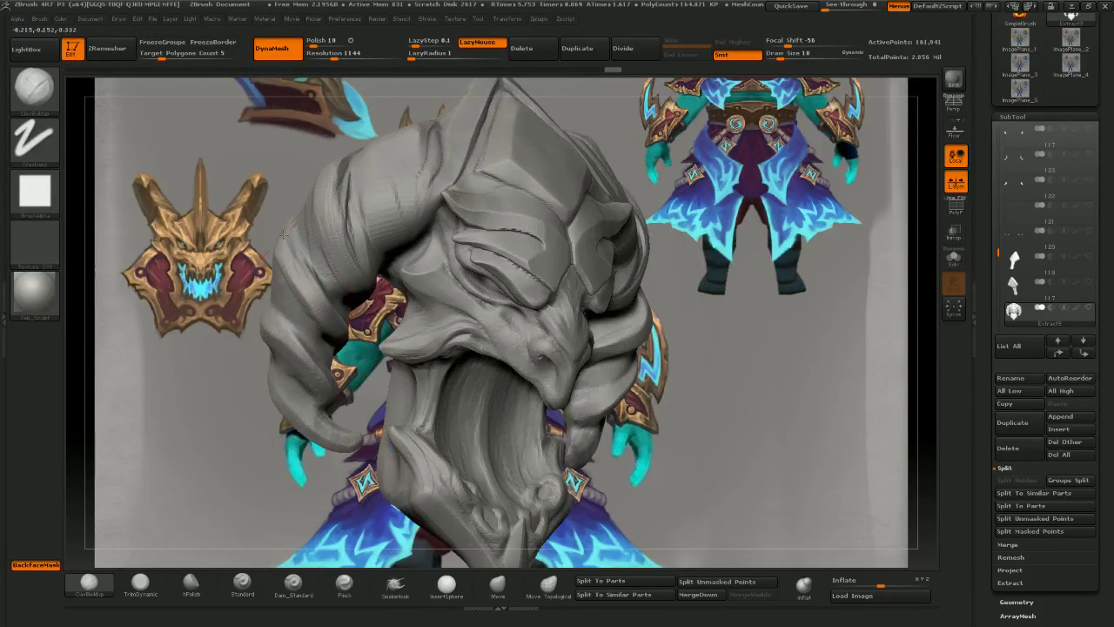
left_click_drag(263, 189, 263, 212)
right_click_drag(228, 159, 254, 235)
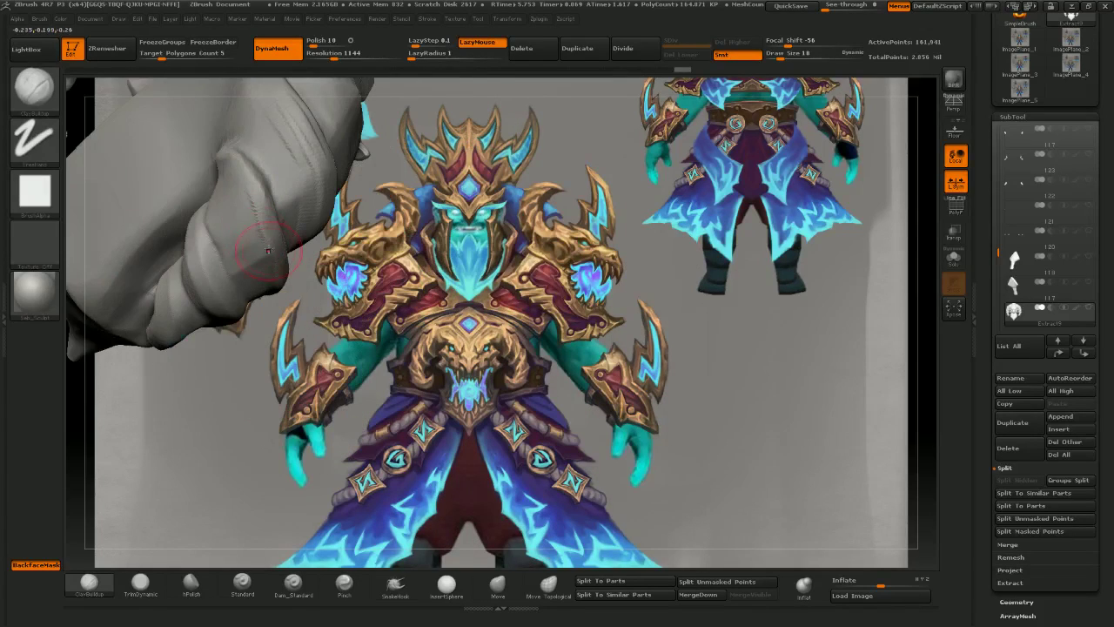
mouse_move(252, 212)
left_mouse_down()
mouse_move(237, 165)
mouse_move(257, 186)
left_mouse_up()
right_click_drag(253, 200, 250, 268)
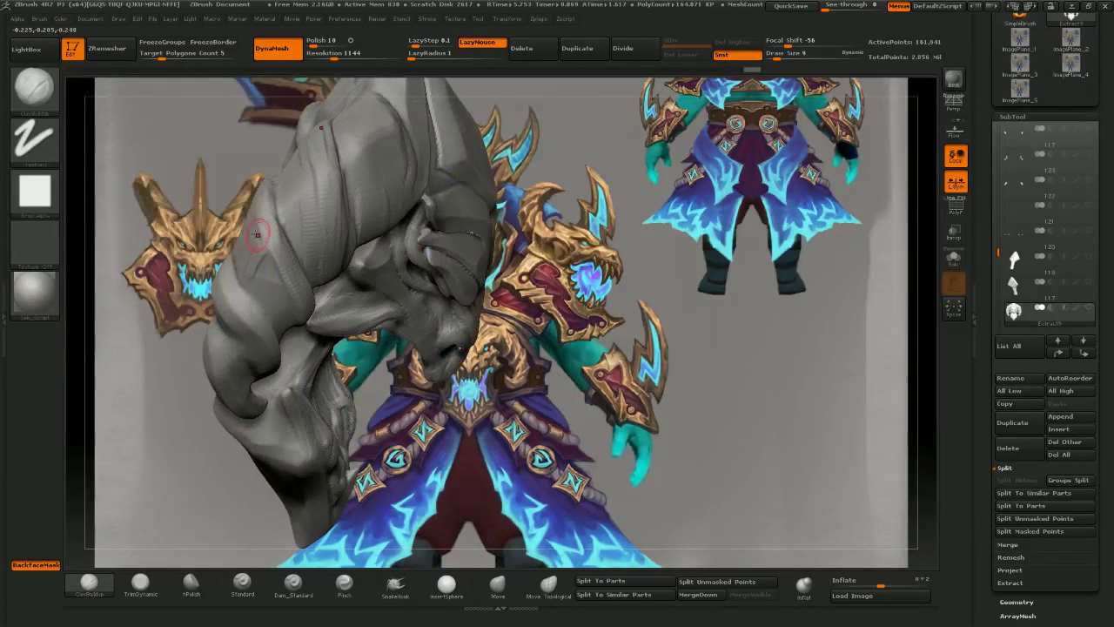
- Add ClayBuildup strokes along the grooves between the upper twists of the horn, varying the brush size
key("bracketright")
mouse_move(263, 224)
right_mouse_down()
mouse_move(318, 181)
mouse_move(294, 200)
right_mouse_up()
left_click_drag(304, 154, 310, 127)
right_click_drag(261, 148, 188, 161)
left_click_drag(296, 179, 306, 212)
left_click_drag(334, 175, 323, 214)
key("bracketright")
right_click_drag(435, 355, 382, 366)
- Reshape the outer contour of the horn's upper and middle twists with the Move brush, enlarging it to draw size 38
left_click(497, 586)
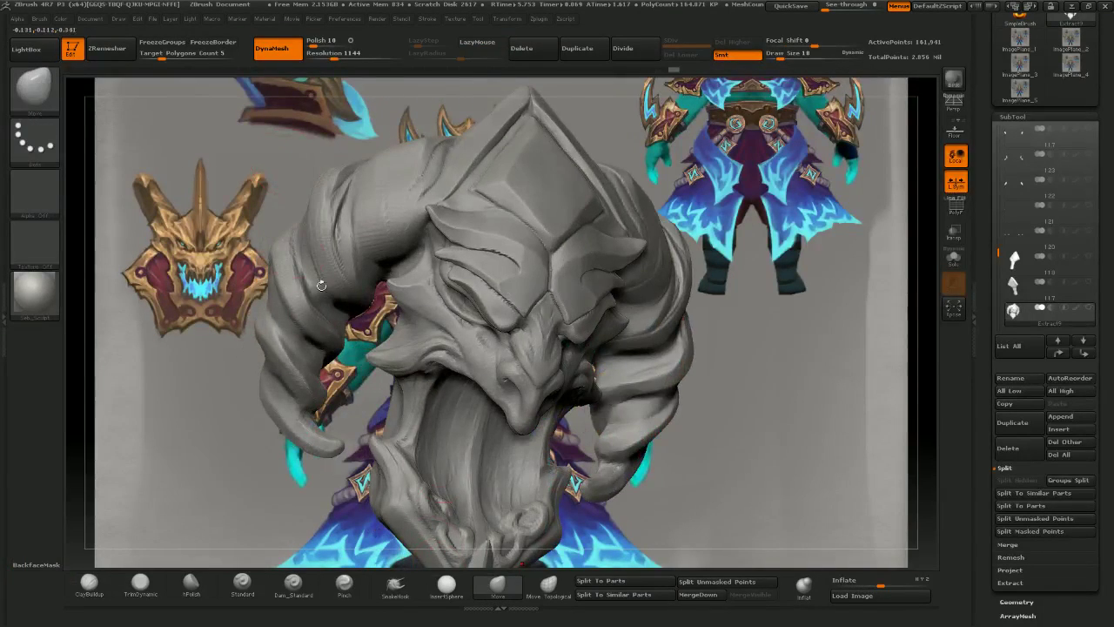
left_click_drag(306, 230, 318, 233)
right_click_drag(318, 233, 252, 227)
left_click_drag(315, 235, 327, 230)
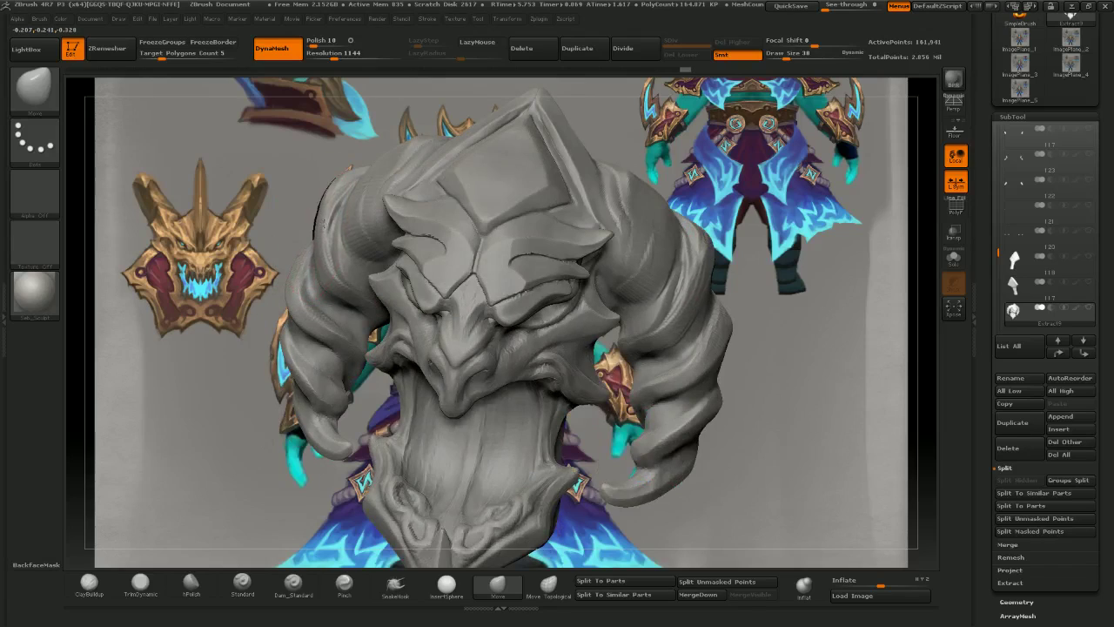
right_click_drag(252, 228, 279, 223)
left_click_drag(292, 281, 303, 277)
right_click_drag(200, 224, 271, 219)
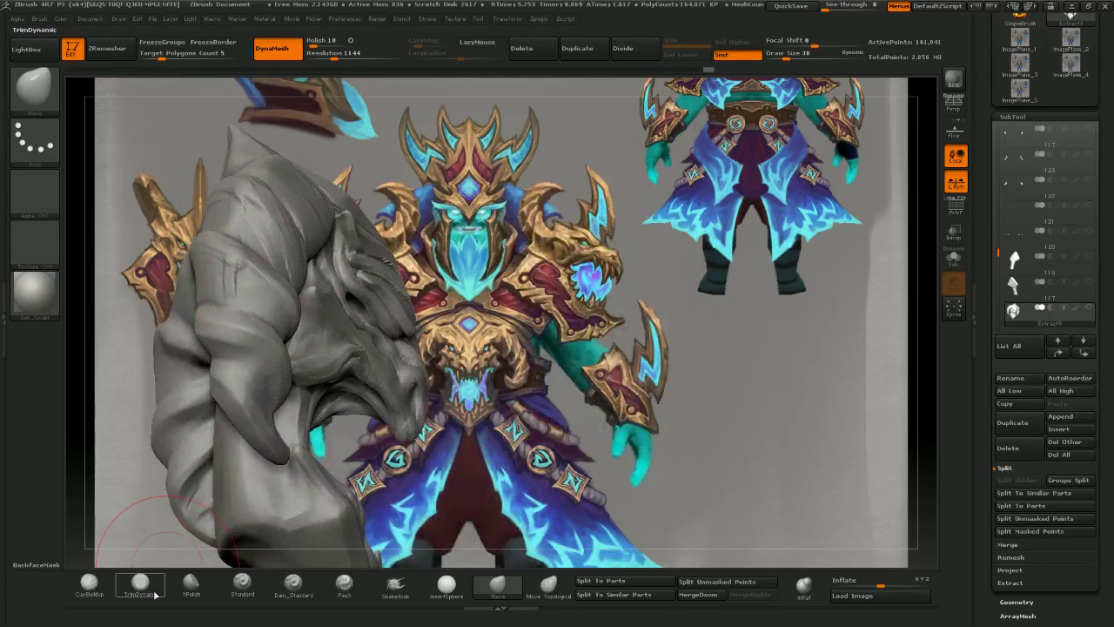
- Return to the ClayBuildup brush and add volume to the outer side of the horn's lower twists
left_click(92, 588)
mouse_move(137, 238)
right_mouse_down()
mouse_move(265, 288)
mouse_move(184, 284)
mouse_move(194, 280)
right_mouse_up()
mouse_move(291, 494)
right_mouse_down()
mouse_move(267, 322)
mouse_move(283, 352)
mouse_move(284, 294)
right_mouse_up()
left_click_drag(217, 423, 179, 413)
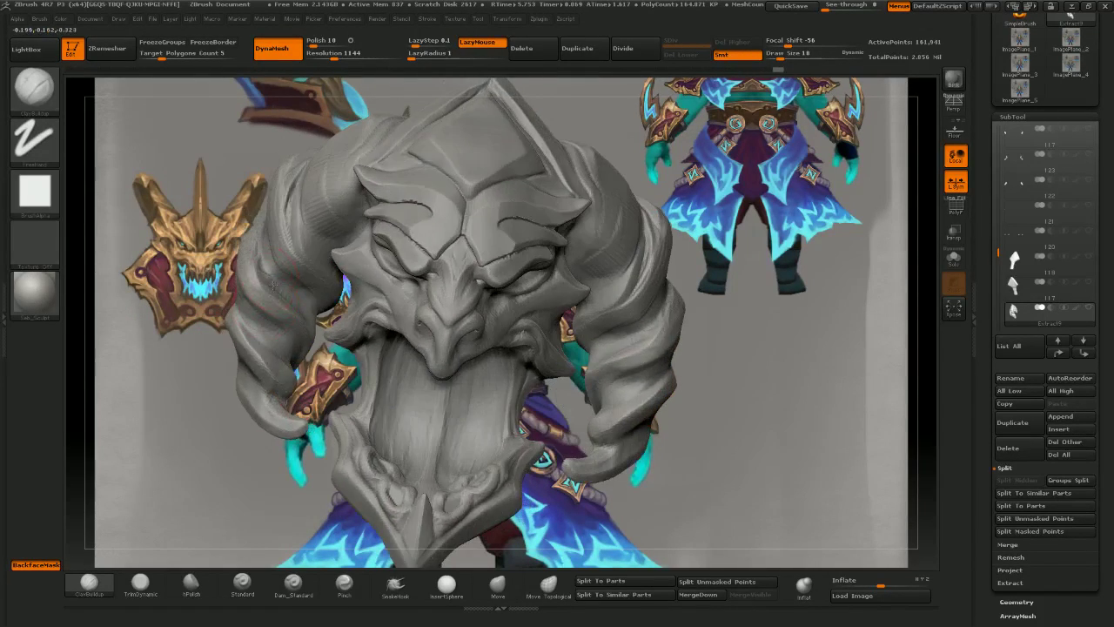
- Set the ClayBuildup draw size to 14 and sharpen the ridges on the horn's lower-middle twists
mouse_move(320, 366)
right_mouse_down()
mouse_move(301, 365)
mouse_move(509, 356)
mouse_move(492, 321)
mouse_move(541, 317)
mouse_move(527, 346)
mouse_move(543, 344)
right_mouse_up()
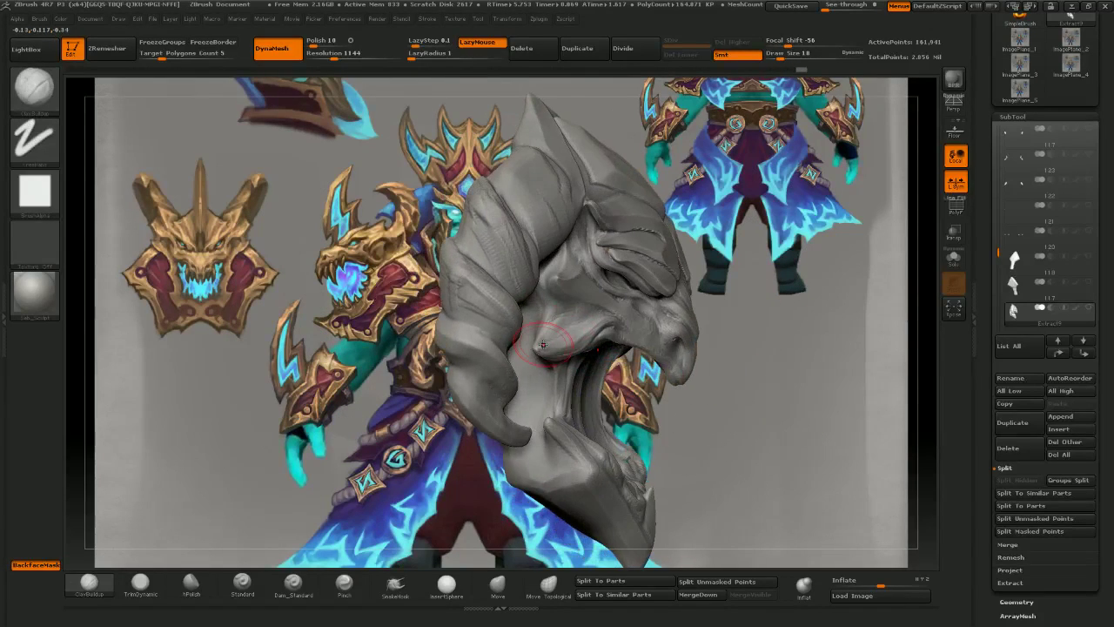
mouse_move(412, 332)
right_mouse_down()
mouse_move(442, 294)
mouse_move(468, 366)
right_mouse_up()
right_click_drag(455, 311, 455, 294)
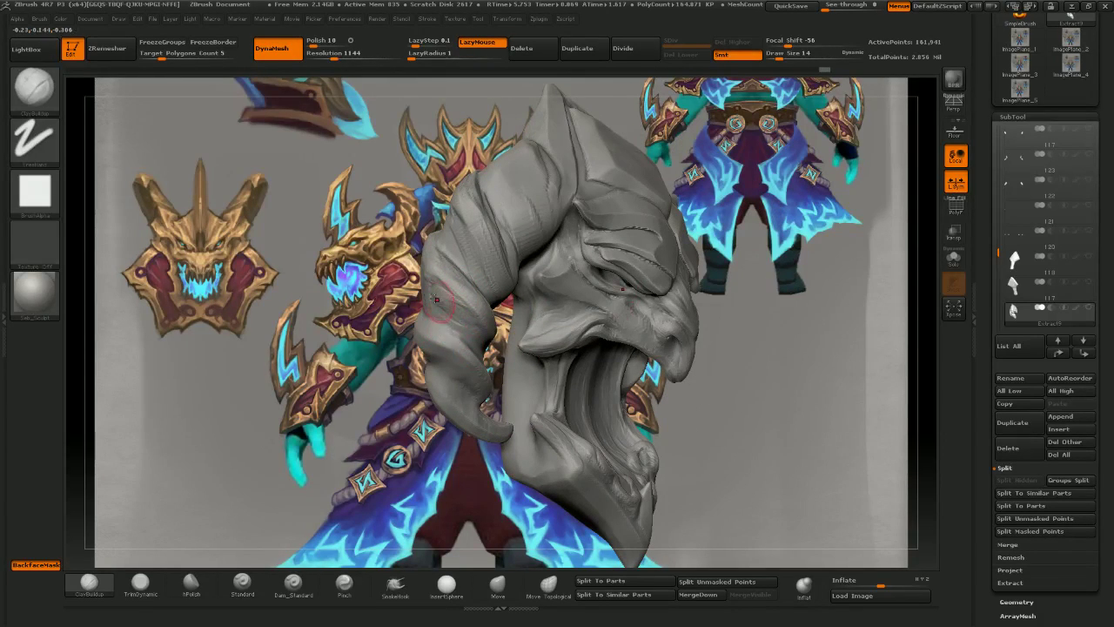
right_click_drag(467, 308, 441, 300)
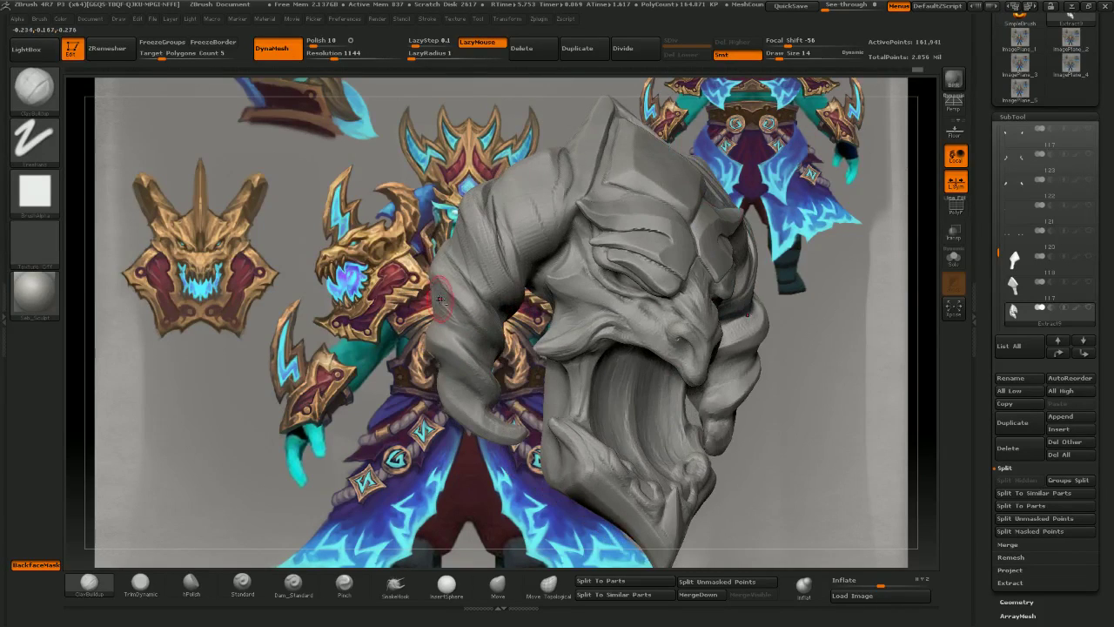
mouse_move(400, 261)
right_mouse_down()
mouse_move(440, 276)
mouse_move(344, 259)
mouse_move(414, 280)
right_mouse_up()
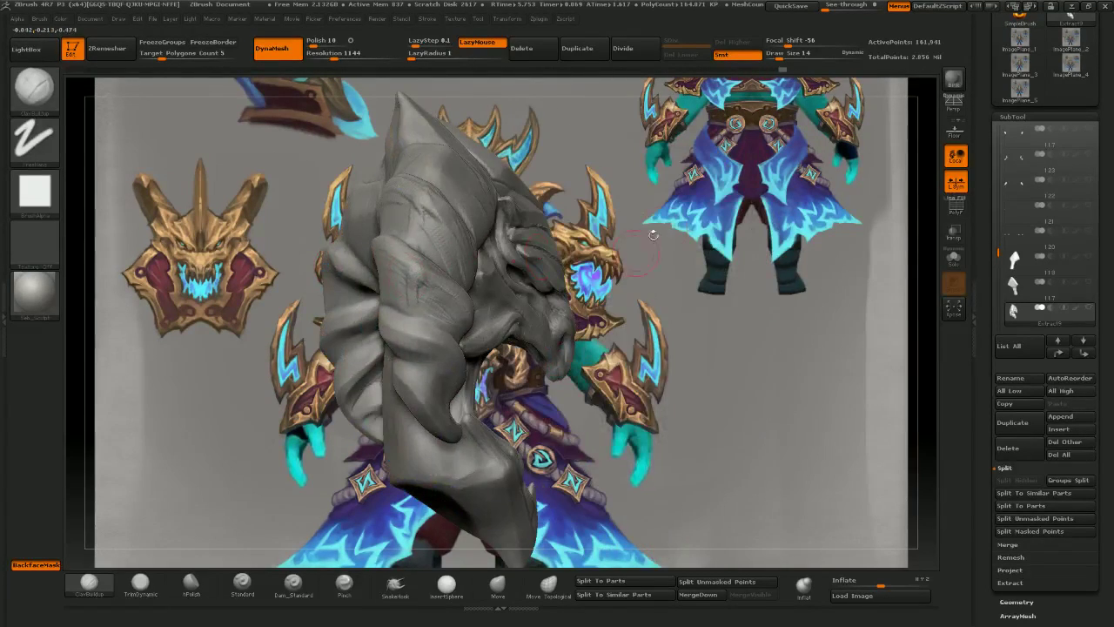
right_click_drag(652, 234, 439, 304)
right_click_drag(507, 443, 443, 324)
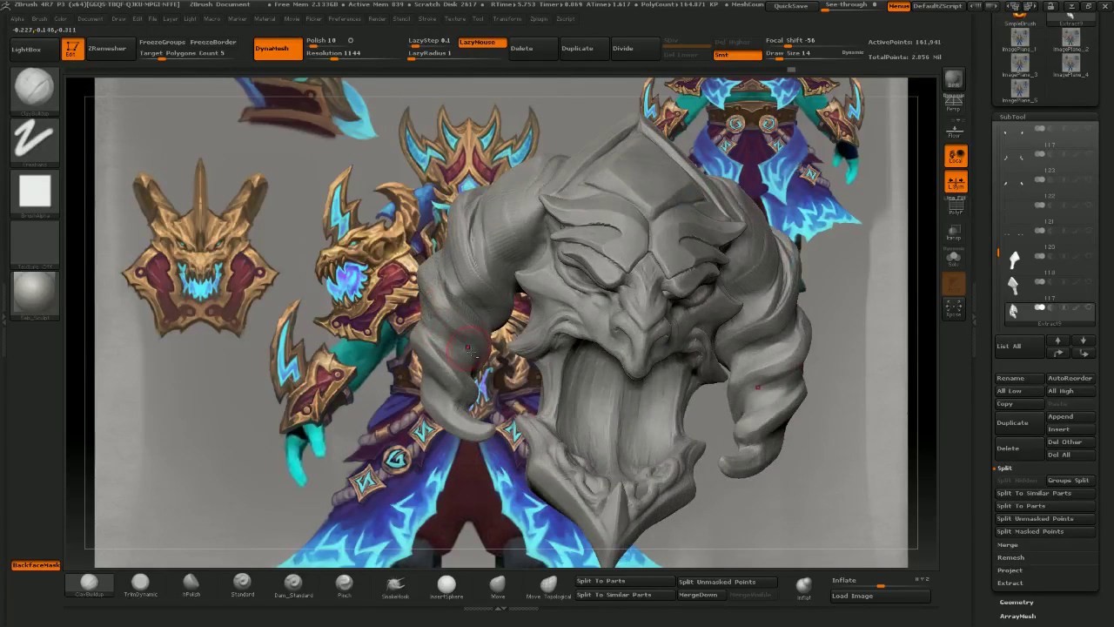
left_click_drag(437, 315, 469, 327)
mouse_move(441, 318)
right_mouse_down()
mouse_move(409, 313)
mouse_move(434, 316)
right_mouse_up()
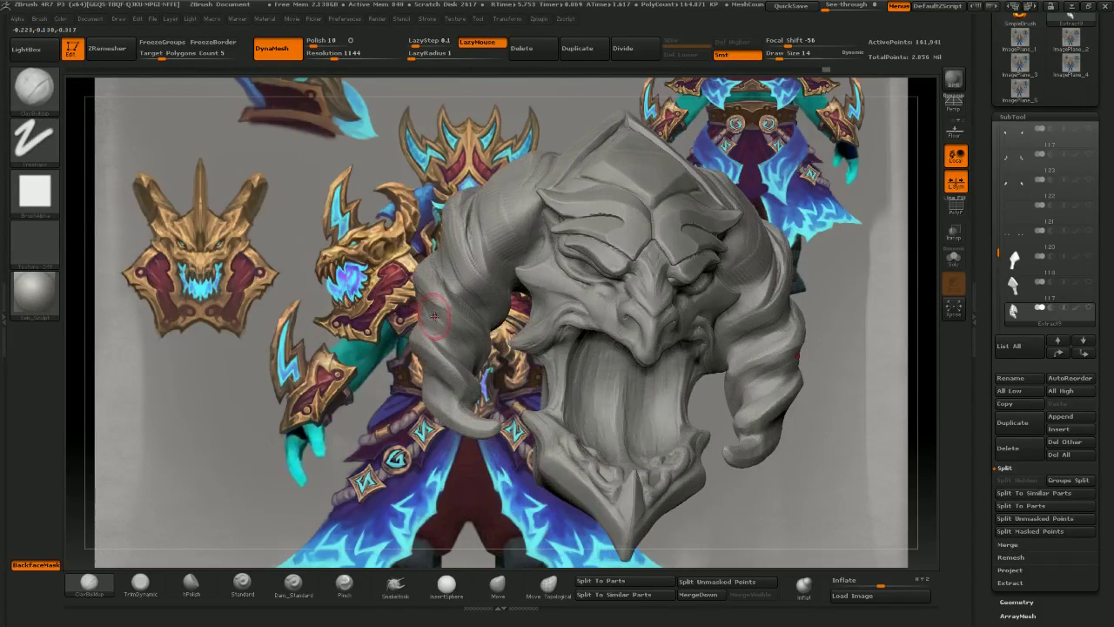
left_click_drag(451, 309, 472, 325)
right_click_drag(461, 318, 426, 332)
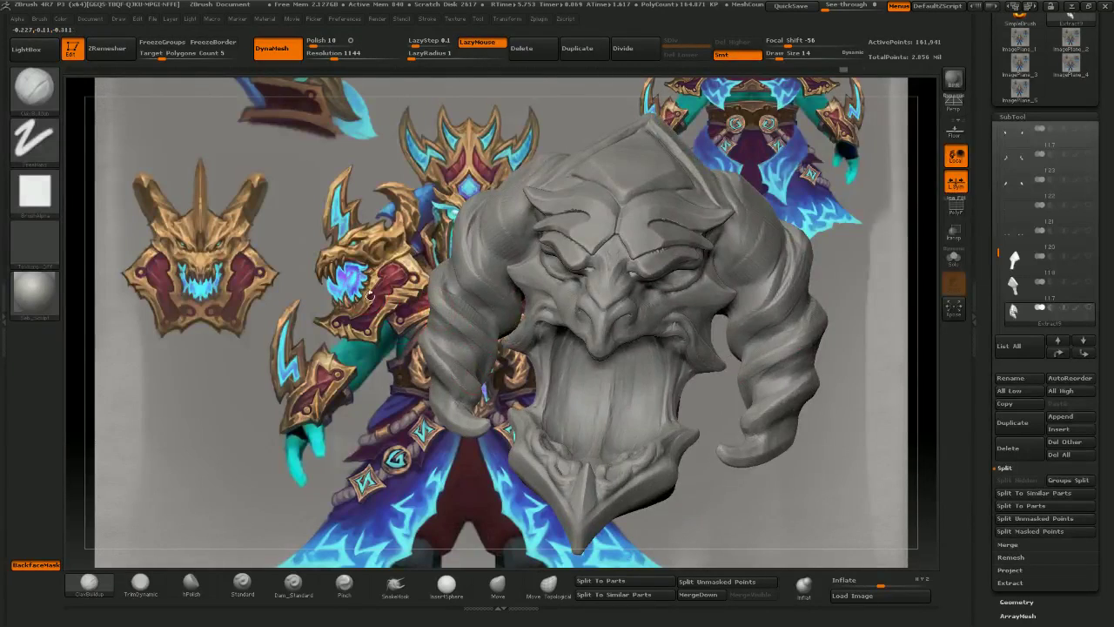
- Build up the ridge of the horn's middle twist and continue it upward along the outer edge
right_click_drag(370, 296, 440, 280)
left_click_drag(442, 279, 462, 286)
right_click_drag(425, 261, 452, 277)
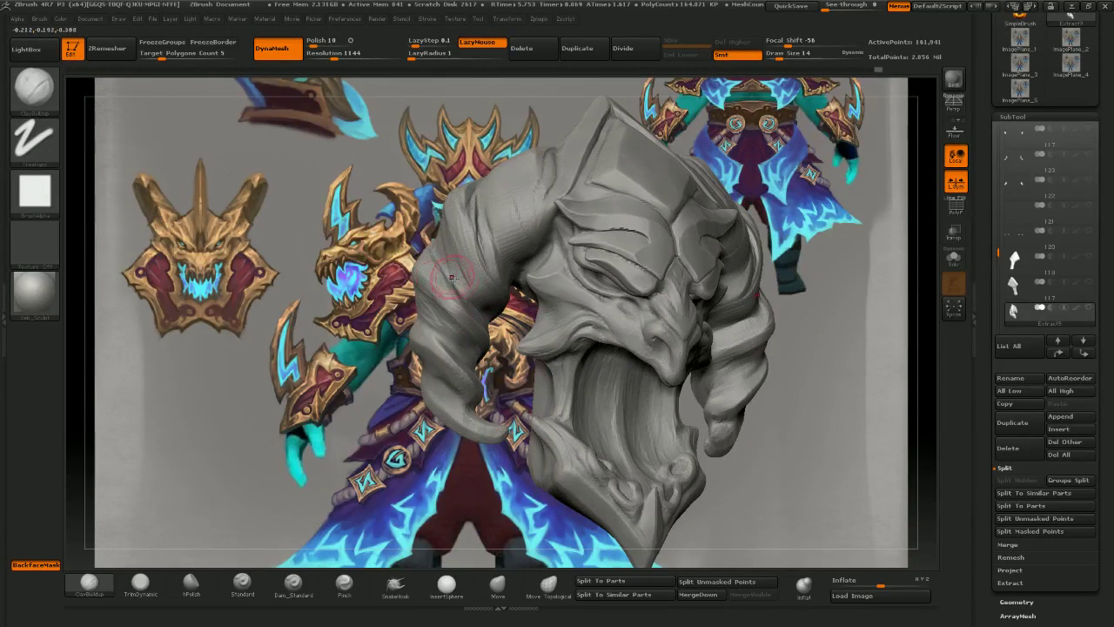
mouse_move(448, 157)
right_mouse_down()
mouse_move(425, 161)
mouse_move(475, 170)
right_mouse_up()
left_click_drag(445, 228, 462, 245)
right_click_drag(357, 134, 357, 154)
right_click_drag(445, 231, 477, 242)
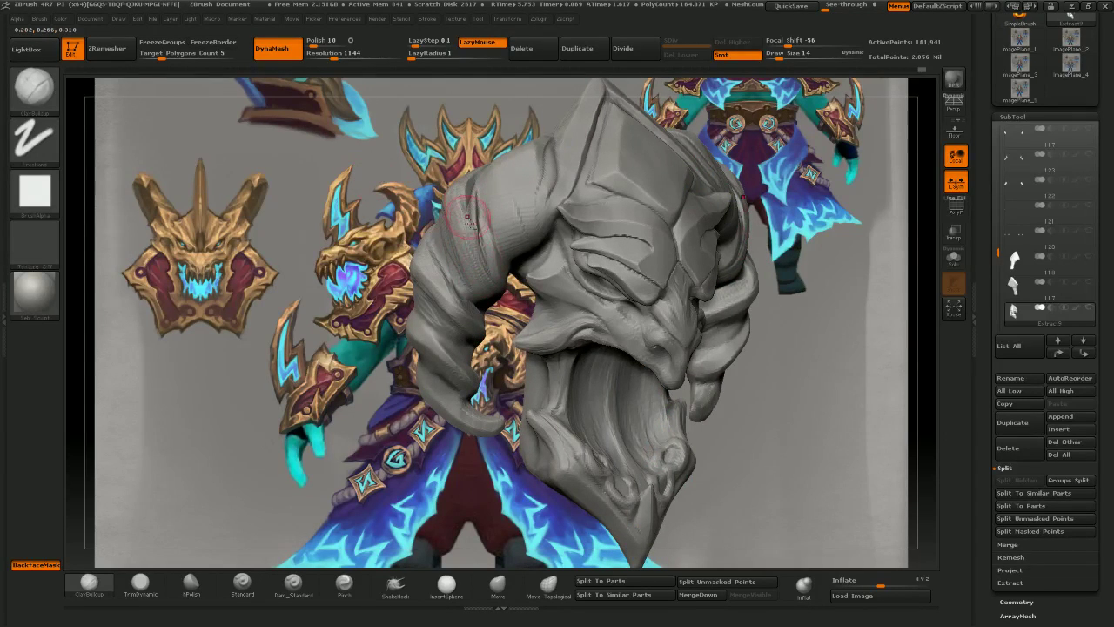
- Strengthen the spiral ridges across the horn's upper bend with short ClayBuildup strokes
right_click_drag(402, 159, 487, 252)
left_click_drag(485, 251, 493, 271)
right_click_drag(392, 206, 455, 209)
right_click_drag(396, 139, 480, 165)
mouse_move(409, 179)
left_mouse_down()
mouse_move(435, 196)
mouse_move(426, 224)
left_mouse_up()
mouse_move(562, 165)
left_mouse_down()
mouse_move(461, 181)
mouse_move(540, 193)
left_mouse_up()
left_click_drag(413, 261, 426, 280)
mouse_move(659, 307)
left_mouse_down()
mouse_move(570, 324)
mouse_move(561, 298)
left_mouse_up()
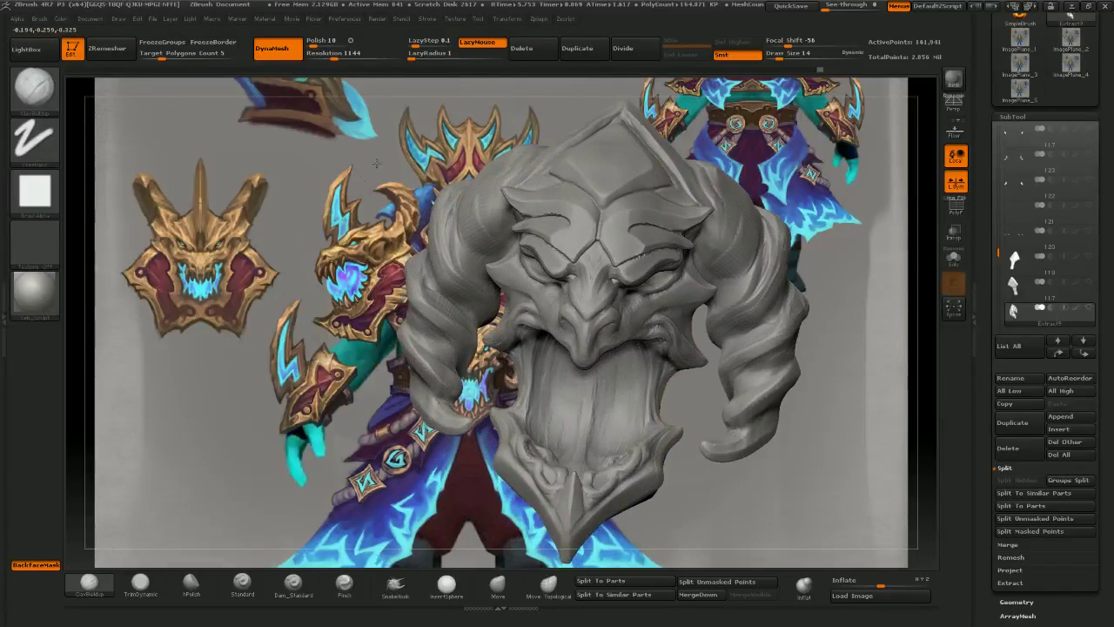
- Layer ClayBuildup strokes along the front of the horn, from the lower twists up to the upper bend
left_click_drag(416, 336, 422, 343)
left_click_drag(386, 307, 470, 318)
mouse_move(392, 314)
left_mouse_down()
mouse_move(407, 324)
mouse_move(336, 319)
mouse_move(402, 322)
left_mouse_up()
left_click_drag(360, 324, 311, 327)
left_click_drag(391, 315, 405, 336)
left_click_drag(369, 331, 312, 336)
left_click_drag(398, 315, 406, 340)
mouse_move(470, 416)
left_mouse_down()
mouse_move(516, 379)
mouse_move(477, 374)
left_mouse_up()
mouse_move(422, 306)
left_mouse_down()
mouse_move(420, 324)
mouse_move(362, 369)
left_mouse_up()
left_click_drag(410, 276, 418, 289)
left_click_drag(451, 227, 456, 247)
left_click_drag(492, 185, 493, 205)
left_click_drag(379, 202, 359, 195)
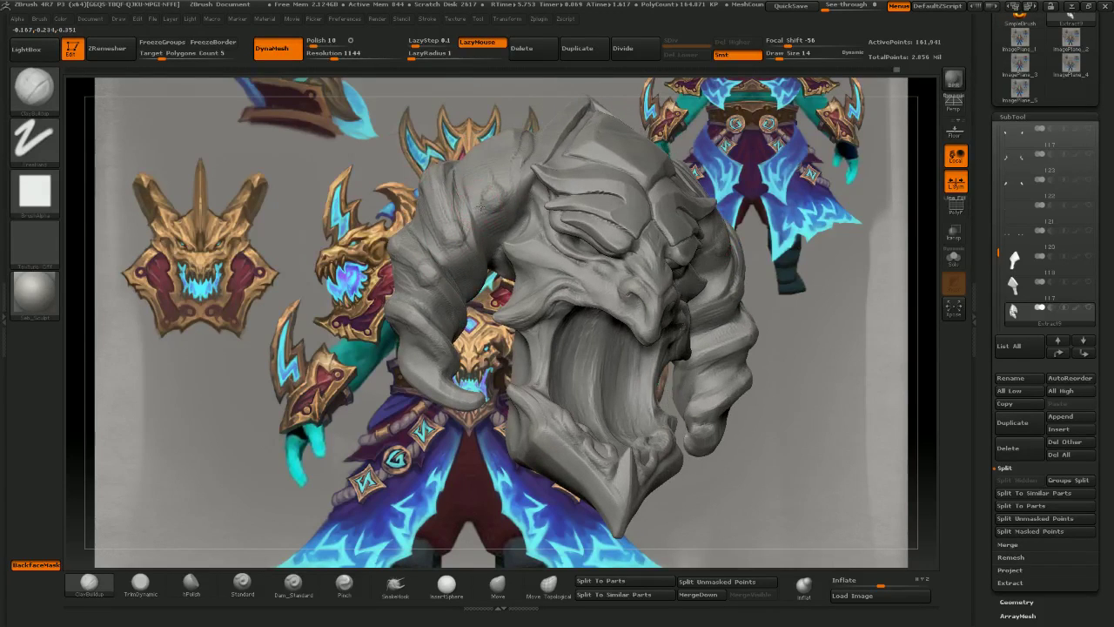
- Build up the horn's inner upper surface near the brow and refine the adjoining twist grooves
left_click_drag(425, 113, 410, 120)
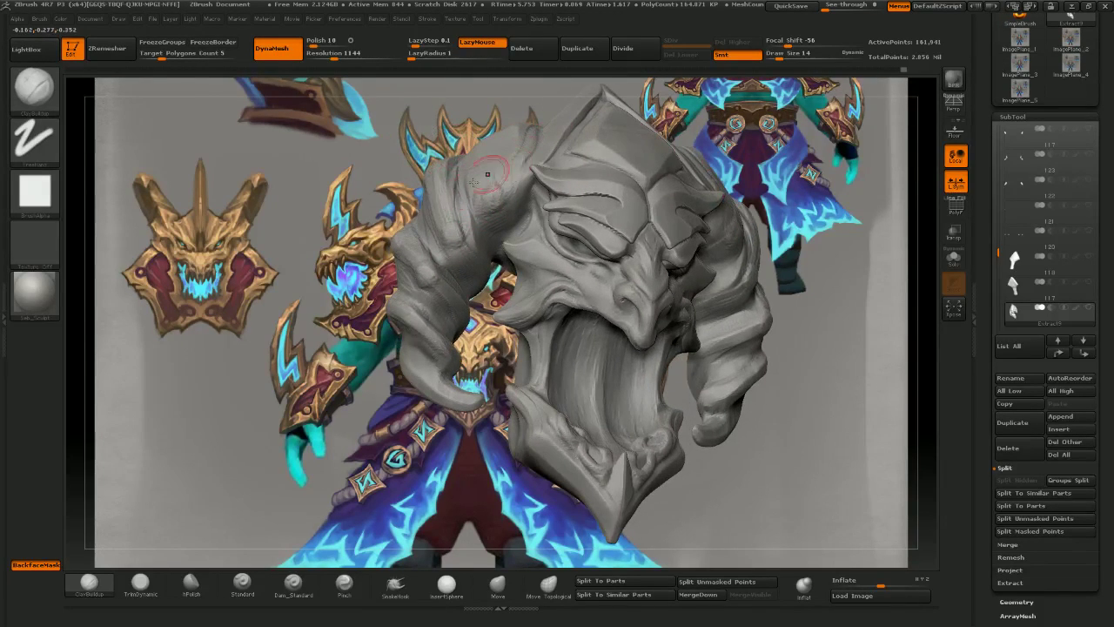
left_click_drag(492, 172, 484, 202)
left_click_drag(503, 240, 500, 251)
left_click_drag(494, 268, 471, 259)
left_click_drag(442, 185, 453, 228)
left_click_drag(499, 268, 461, 249)
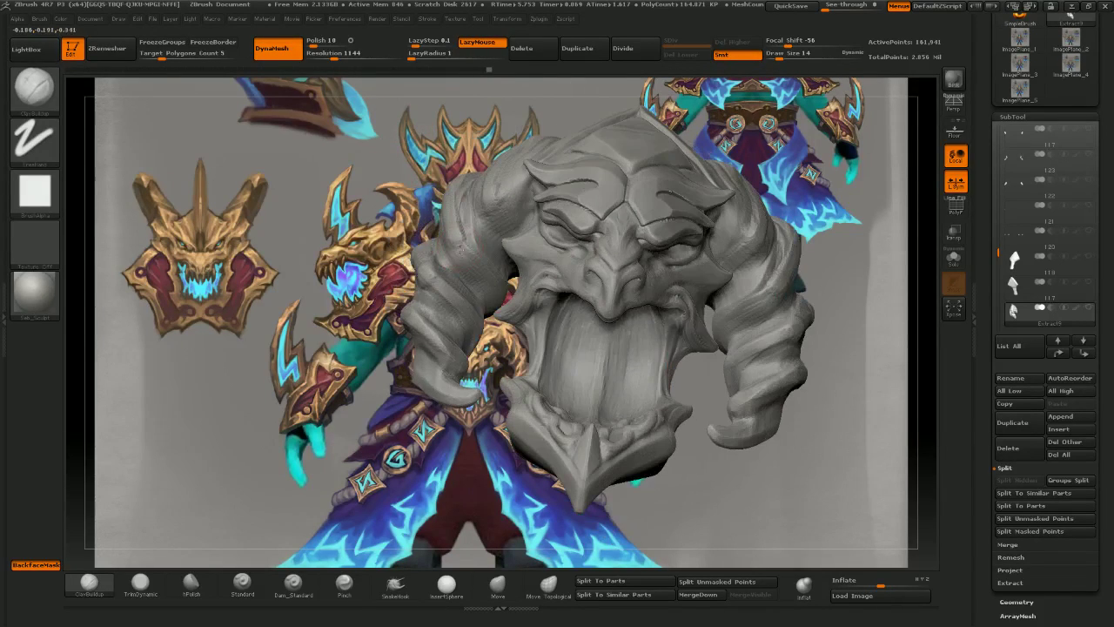
mouse_move(395, 223)
left_mouse_down()
mouse_move(404, 228)
mouse_move(392, 233)
mouse_move(431, 257)
left_mouse_up()
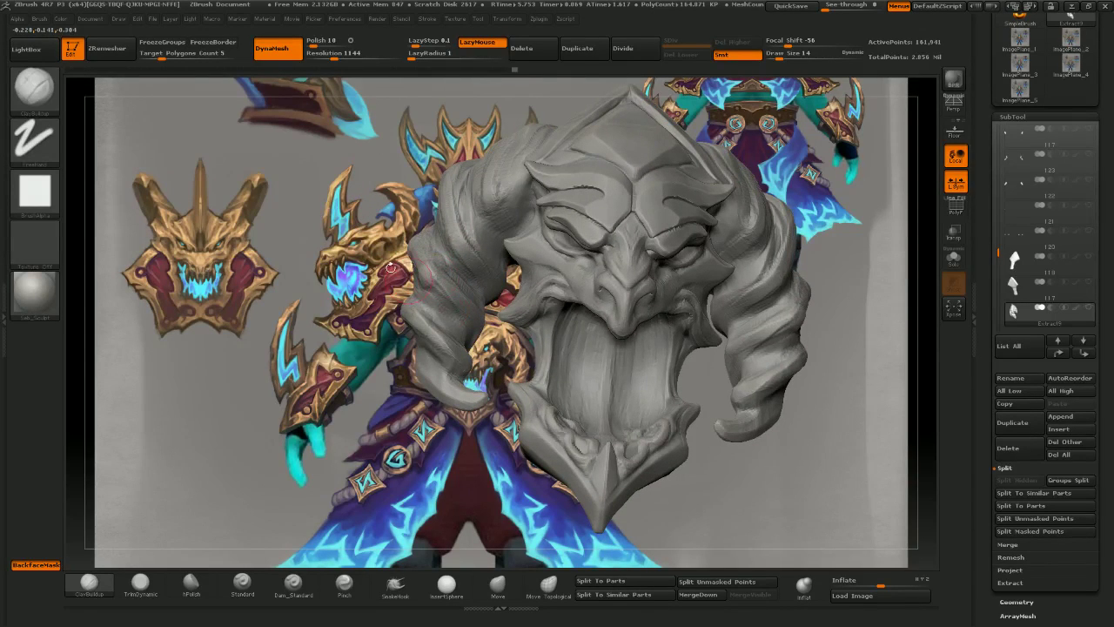
- Extend the curved ClayBuildup ridges from the horn's middle twists toward its upper outer edge
right_click_drag(391, 268, 448, 243)
left_click_drag(455, 236, 439, 202)
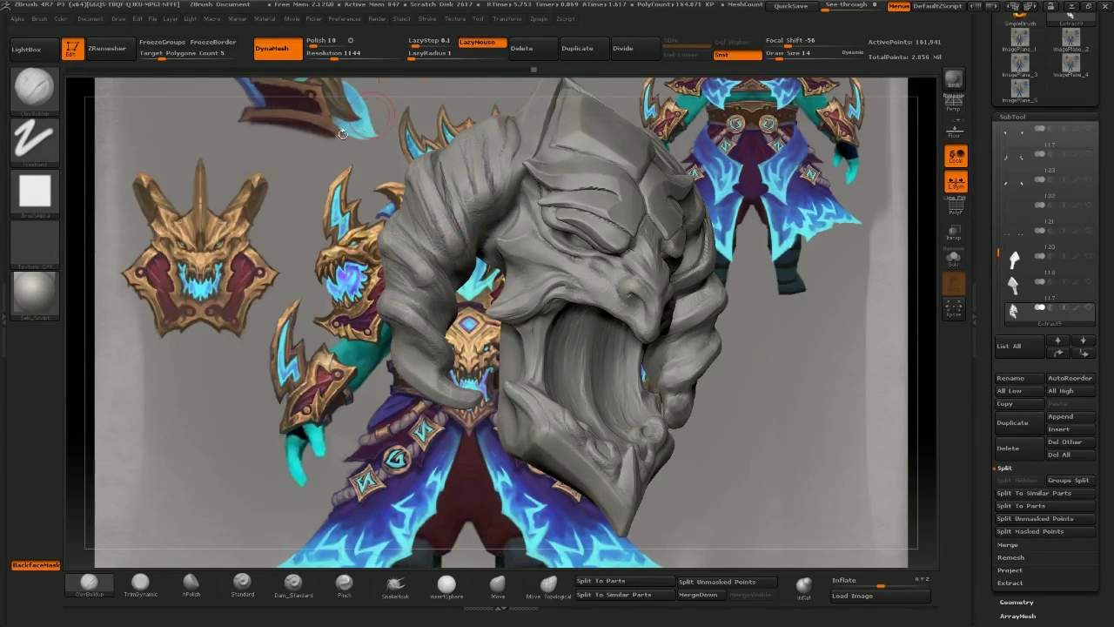
mouse_move(438, 228)
right_mouse_down()
mouse_move(470, 230)
mouse_move(420, 261)
right_mouse_up()
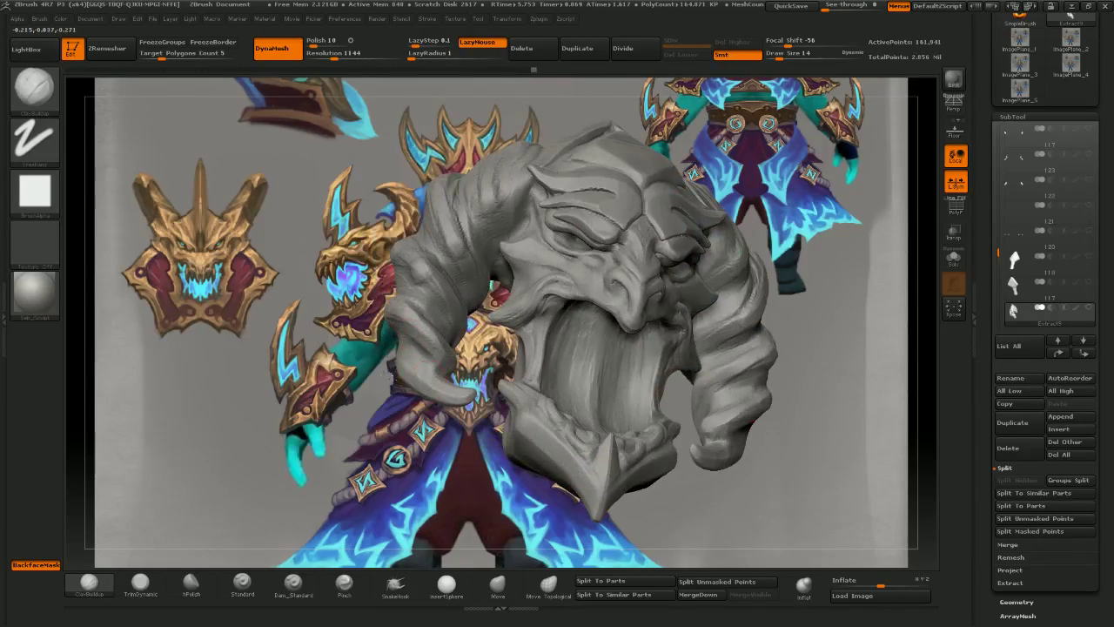
right_click_drag(413, 323, 477, 315)
left_click_drag(432, 207, 390, 174)
- Add ClayBuildup strokes at draw size 22 to the back of the horn where it joins the head
mouse_move(294, 305)
right_mouse_down()
mouse_move(360, 312)
mouse_move(343, 284)
right_mouse_up()
right_click_drag(261, 249, 320, 268)
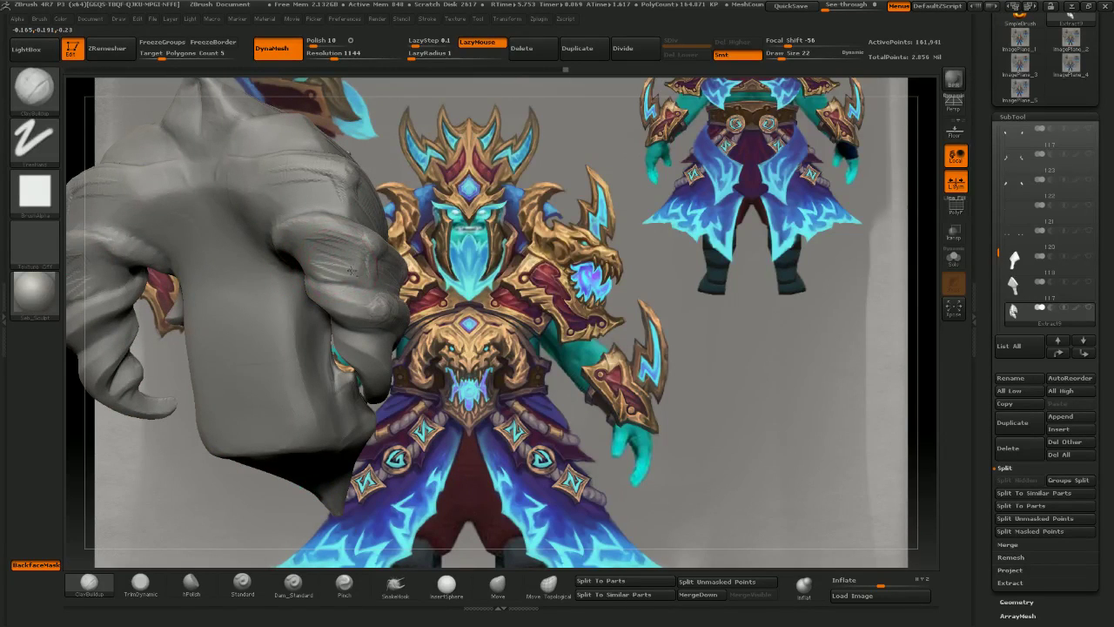
right_click_drag(349, 153, 339, 126)
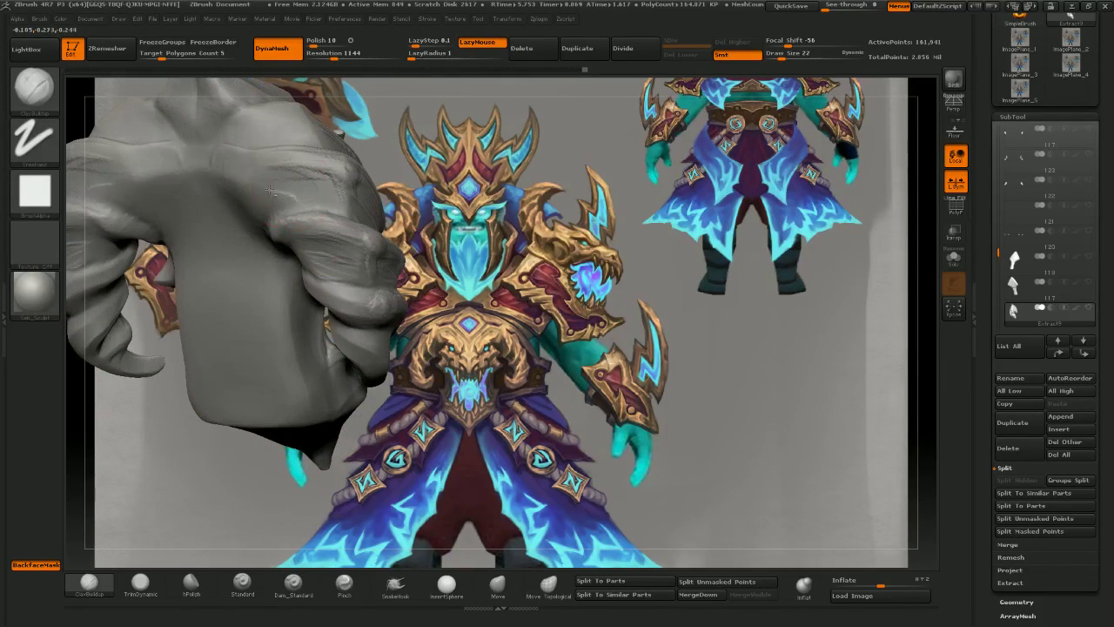
mouse_move(269, 181)
left_mouse_down()
mouse_move(331, 166)
mouse_move(265, 189)
left_mouse_up()
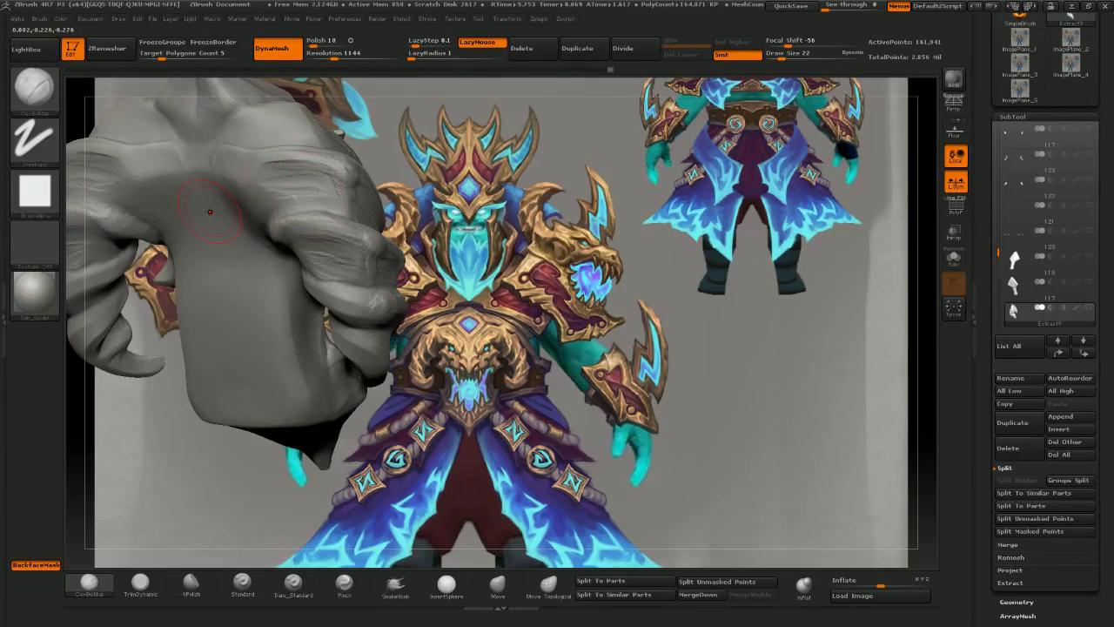
- Try a small ClayBuildup stroke at draw size 14 on the horn's upper-middle twist and undo it
mouse_move(210, 211)
right_mouse_down()
mouse_move(144, 318)
mouse_move(416, 337)
mouse_move(415, 300)
mouse_move(396, 315)
mouse_move(504, 333)
mouse_move(494, 375)
mouse_move(522, 369)
right_mouse_up()
mouse_move(426, 271)
right_mouse_down()
mouse_move(407, 263)
mouse_move(465, 312)
right_mouse_up()
key("[")
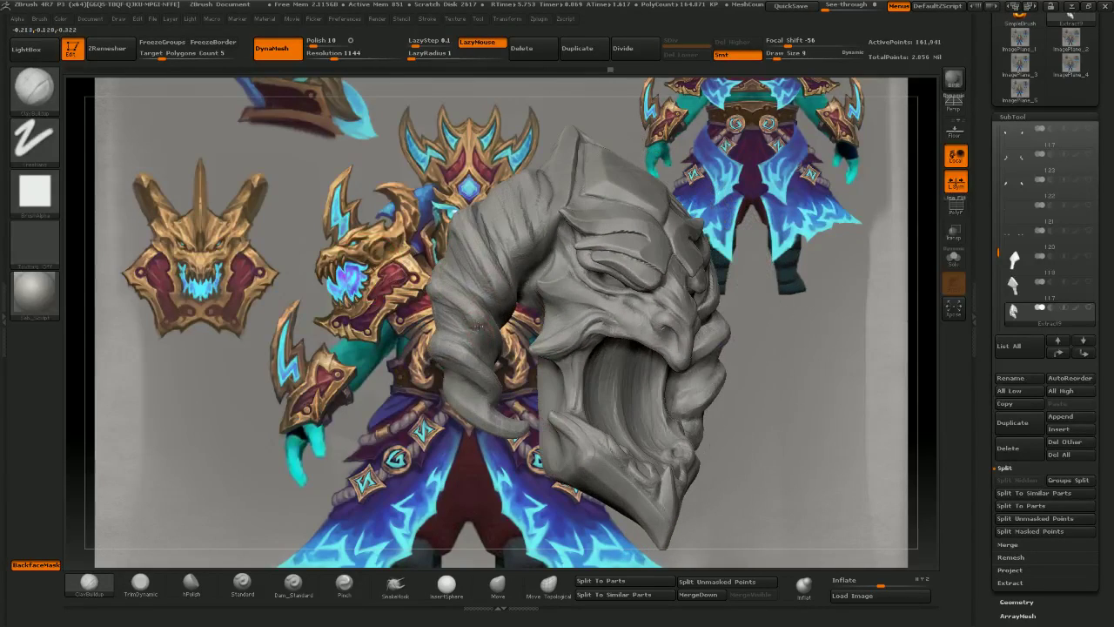
right_click_drag(406, 264, 466, 333)
right_click_drag(399, 250, 414, 233)
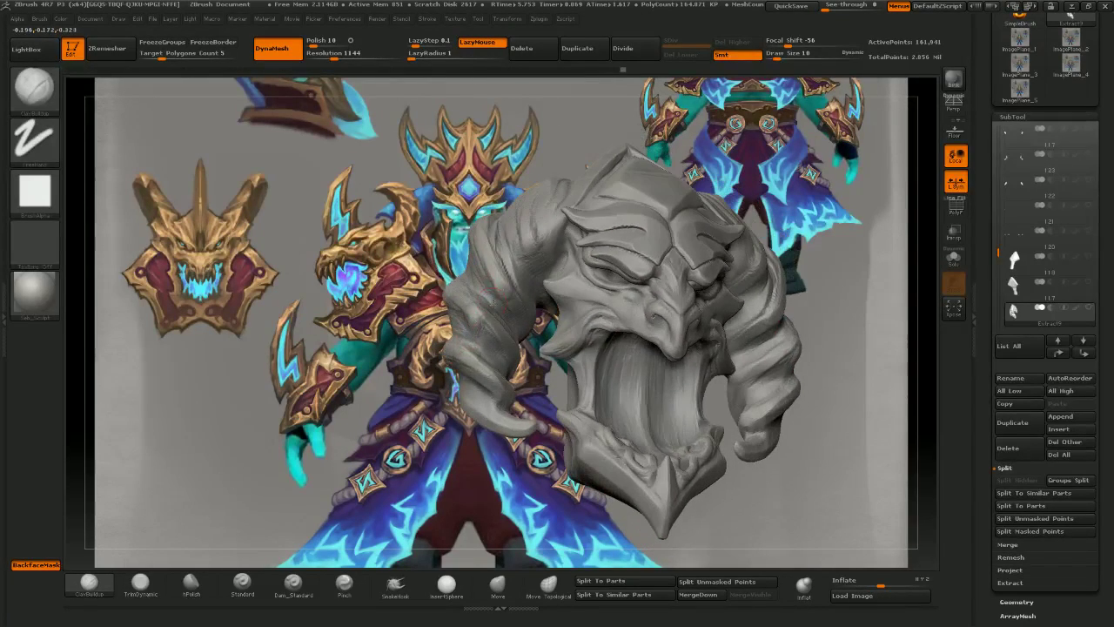
right_click_drag(394, 193, 381, 197)
mouse_move(435, 248)
right_mouse_down()
mouse_move(483, 291)
mouse_move(435, 292)
right_mouse_up()
left_click_drag(514, 293, 500, 259)
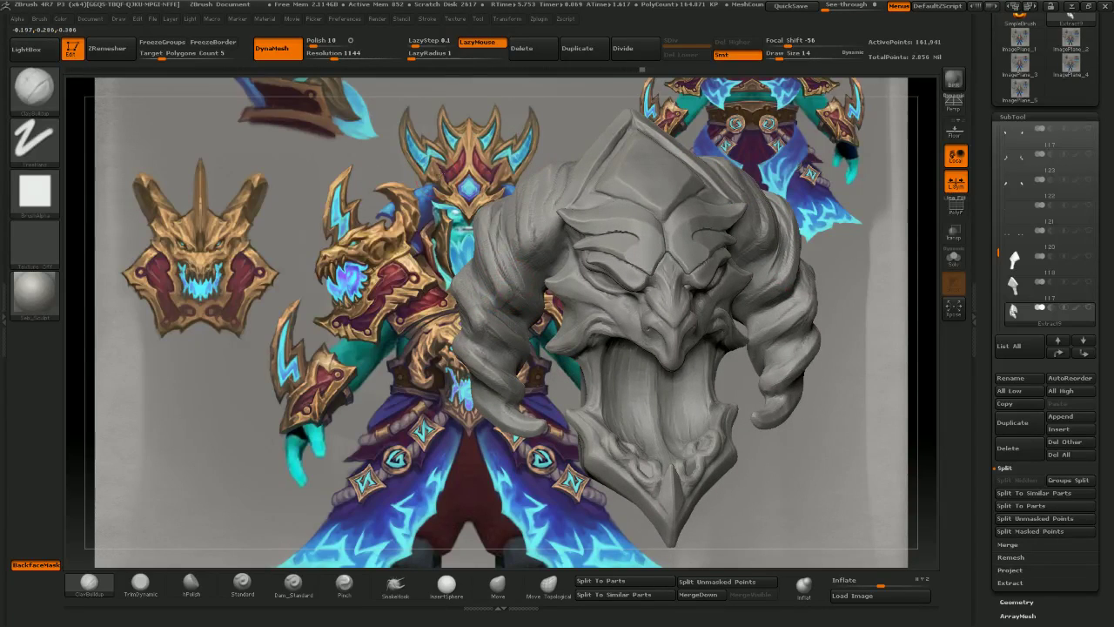
mouse_move(501, 250)
right_mouse_down()
mouse_move(435, 95)
mouse_move(475, 126)
right_mouse_up()
key("ctrl+z")
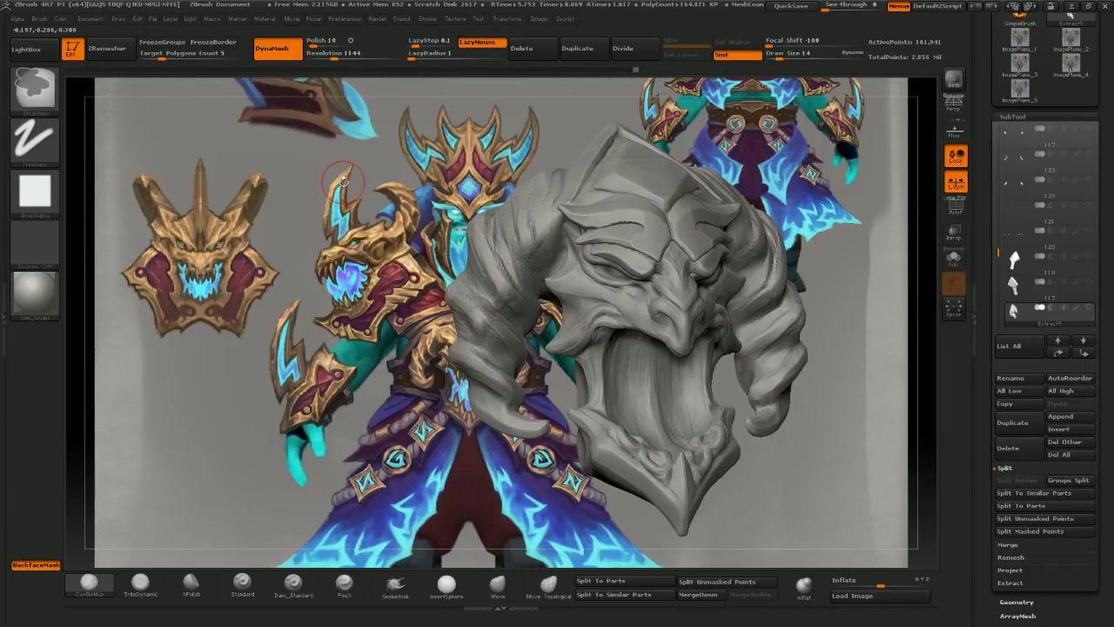
- Build up the horn's middle and lower twists with ClayBuildup strokes at draw size 18, following the spiral
right_click_drag(322, 248, 355, 277)
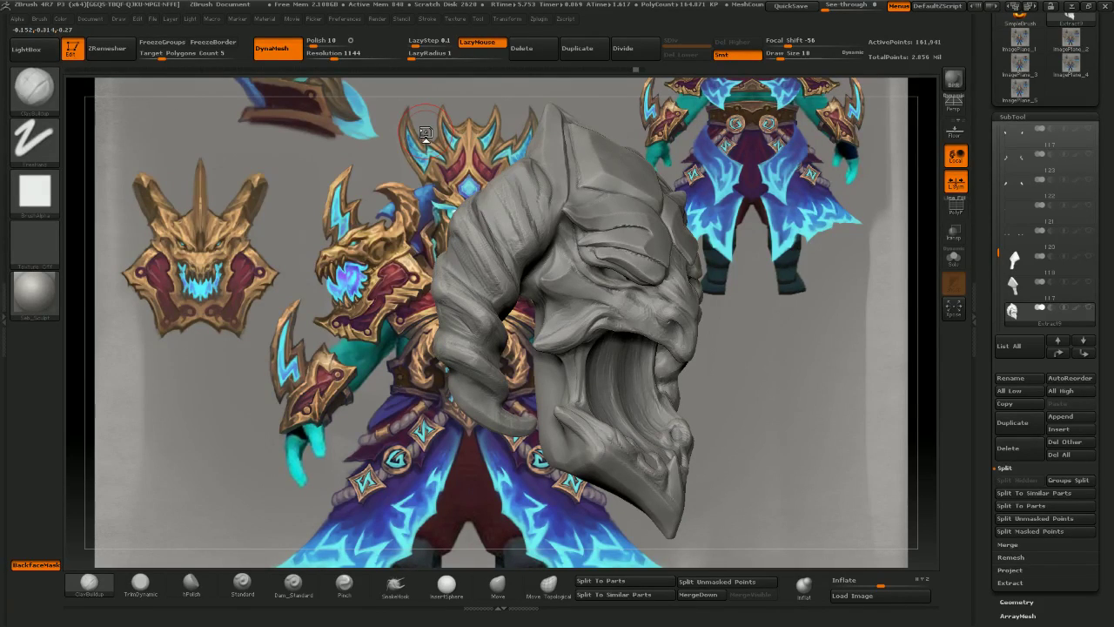
left_click_drag(425, 132, 533, 298)
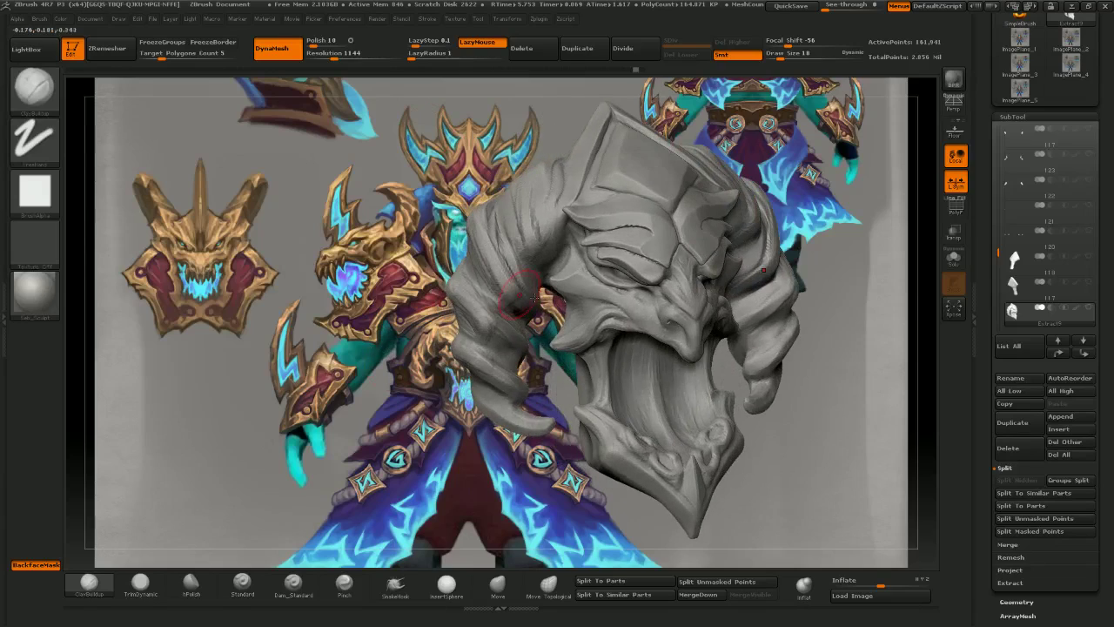
right_click_drag(491, 329, 431, 318)
left_click_drag(496, 333, 556, 364)
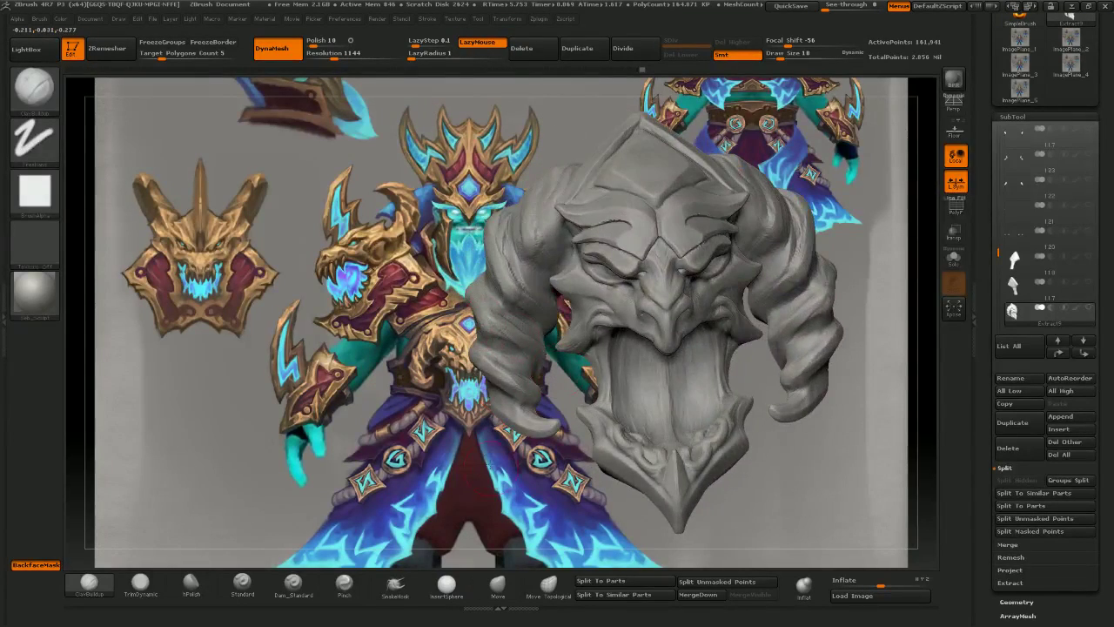
mouse_move(488, 348)
right_mouse_down()
mouse_move(401, 329)
mouse_move(484, 362)
mouse_move(463, 306)
mouse_move(470, 341)
mouse_move(522, 370)
right_mouse_up()
left_click_drag(492, 370, 477, 387)
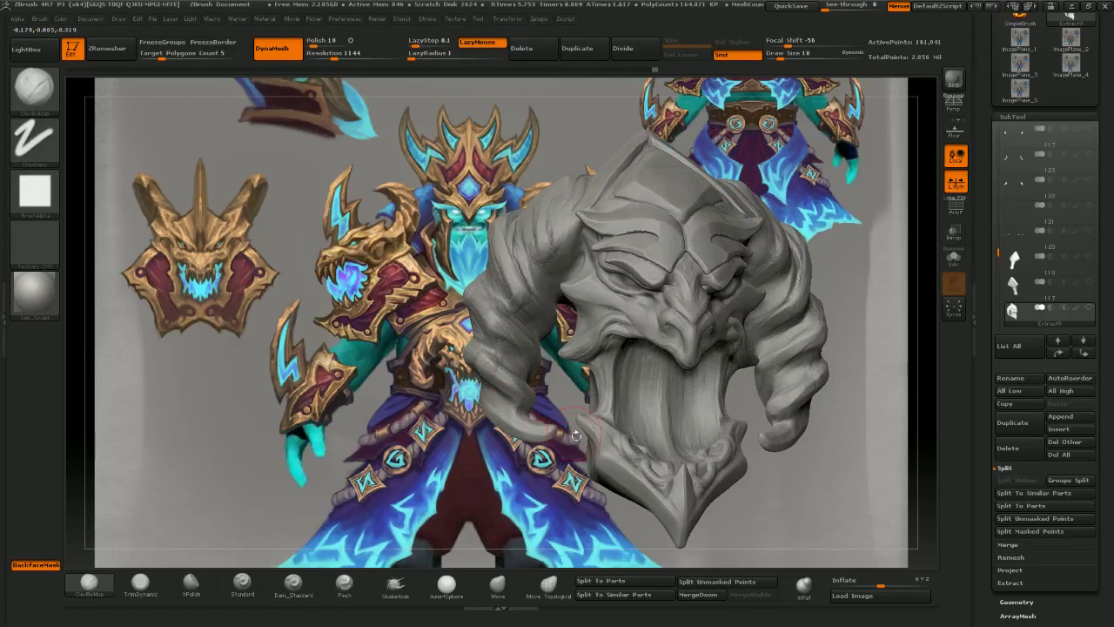
- Refine the outer side of the horn's lower twists with ClayBuildup at draw size 18
right_click_drag(479, 369, 416, 352)
right_click_drag(358, 331, 444, 357)
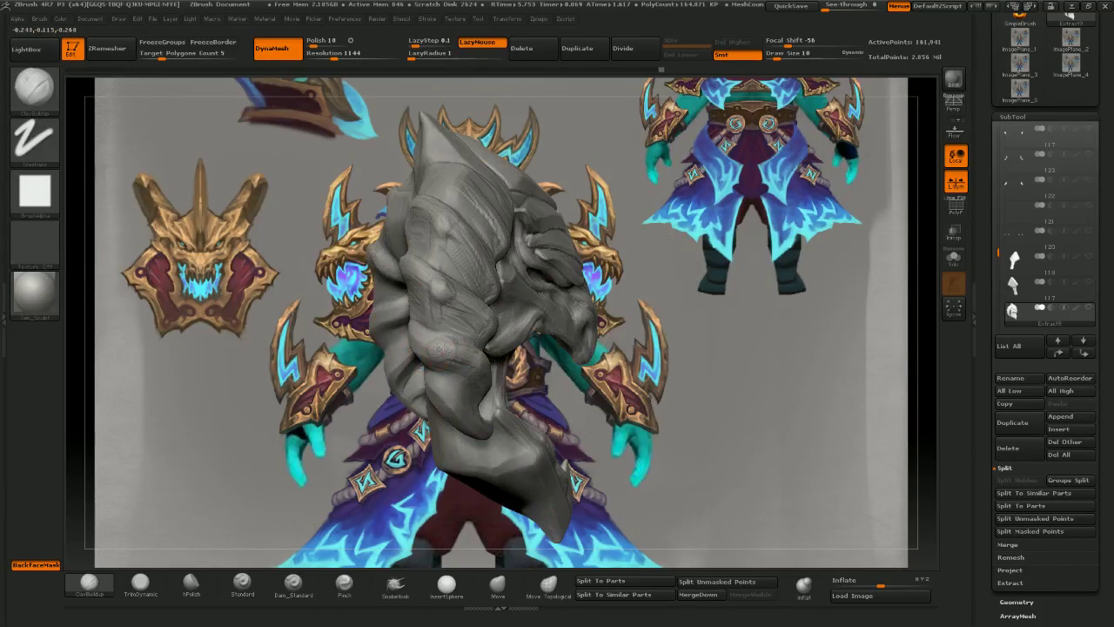
left_click_drag(478, 348, 489, 366)
mouse_move(409, 348)
right_mouse_down()
mouse_move(266, 314)
mouse_move(311, 244)
mouse_move(248, 291)
right_mouse_up()
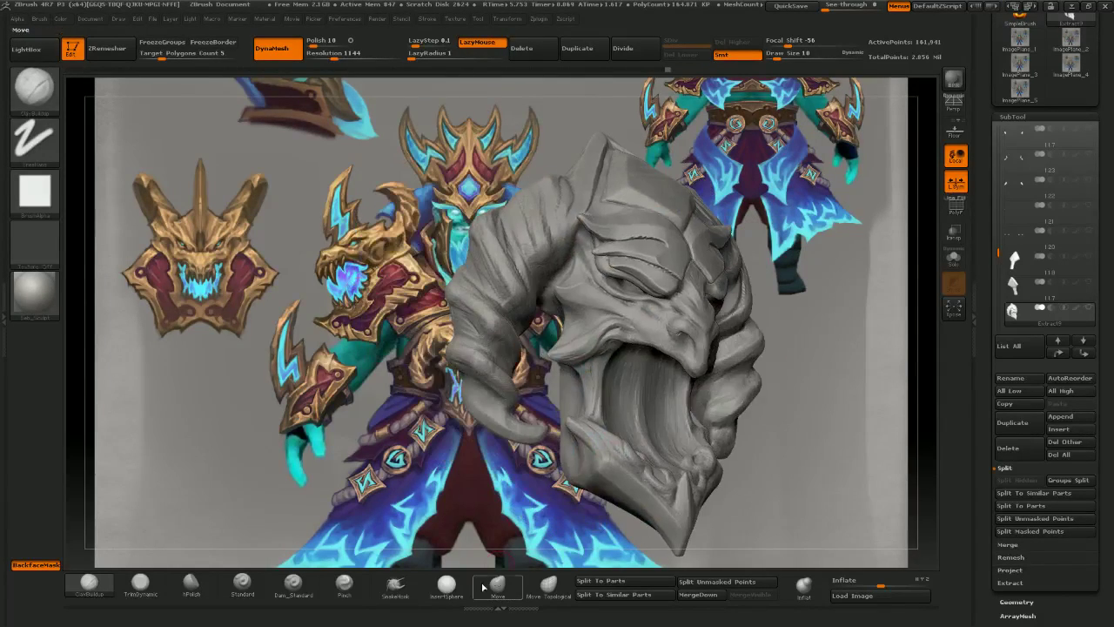
- Adjust the outer contour of the horn's middle twists with the Move brush at draw size 18
left_click(497, 585)
right_click_drag(435, 383, 427, 376)
left_click_drag(469, 352, 459, 327)
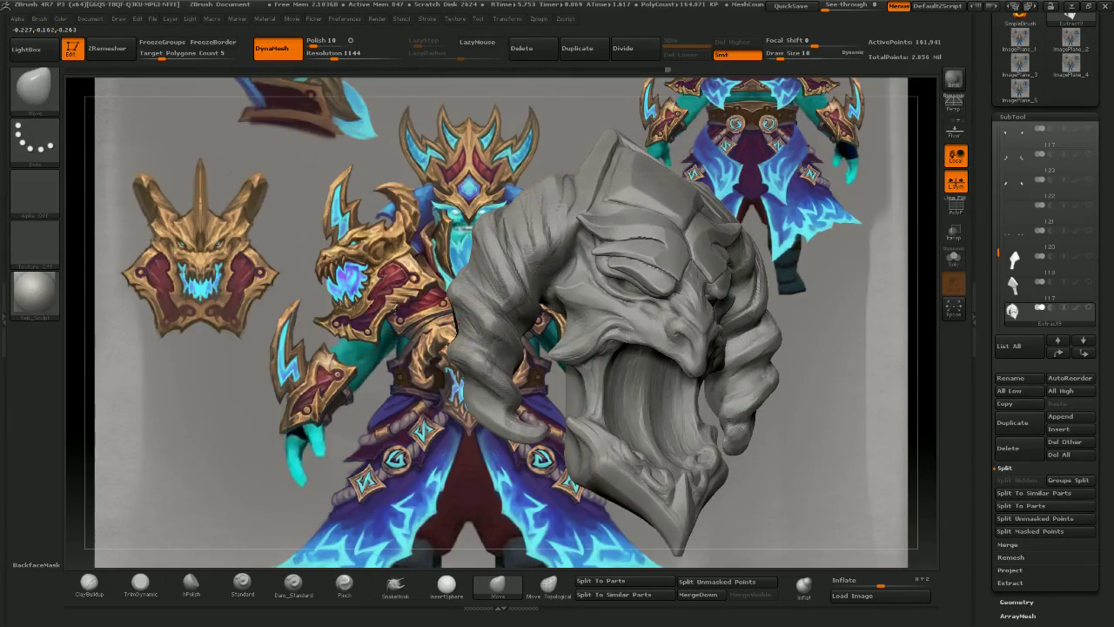
mouse_move(394, 308)
right_mouse_down()
mouse_move(557, 252)
mouse_move(381, 203)
mouse_move(425, 193)
right_mouse_up()
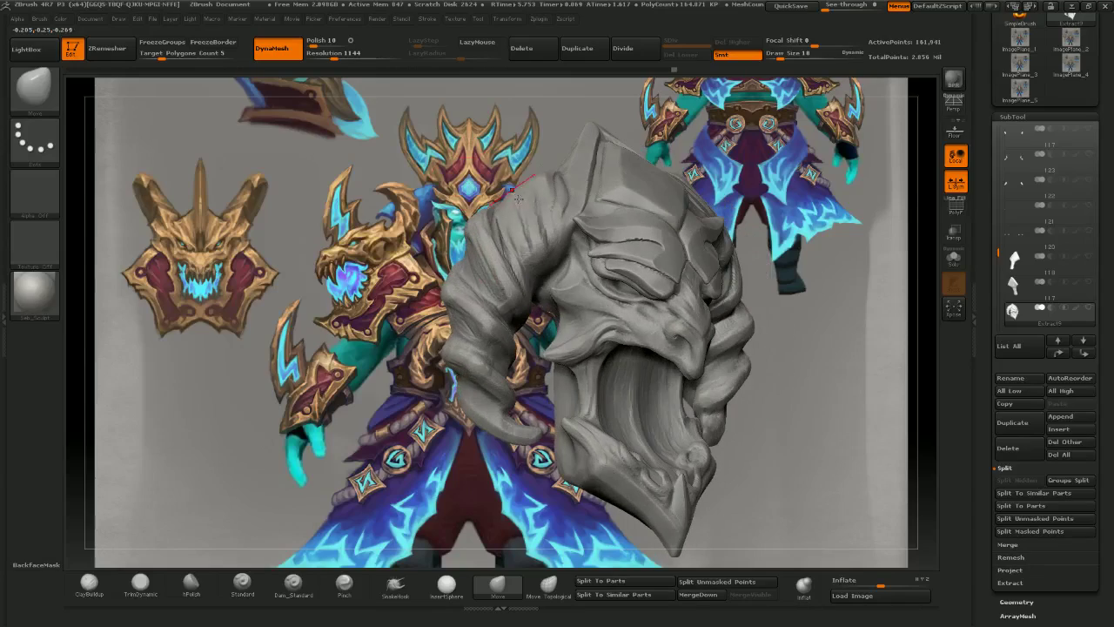
mouse_move(515, 189)
right_mouse_down()
mouse_move(477, 205)
mouse_move(527, 321)
mouse_move(576, 322)
mouse_move(571, 244)
mouse_move(575, 339)
mouse_move(642, 369)
mouse_move(644, 331)
mouse_move(591, 336)
right_mouse_up()
- Build up the base of the opposite horn beside the brow with ClayBuildup at draw size 22
key("alt+Tab")
key("alt+Tab")
left_click_drag(841, 333, 673, 312)
mouse_move(673, 311)
right_mouse_down()
mouse_move(726, 316)
mouse_move(722, 261)
mouse_move(716, 283)
right_mouse_up()
left_click(139, 581)
left_click(89, 581)
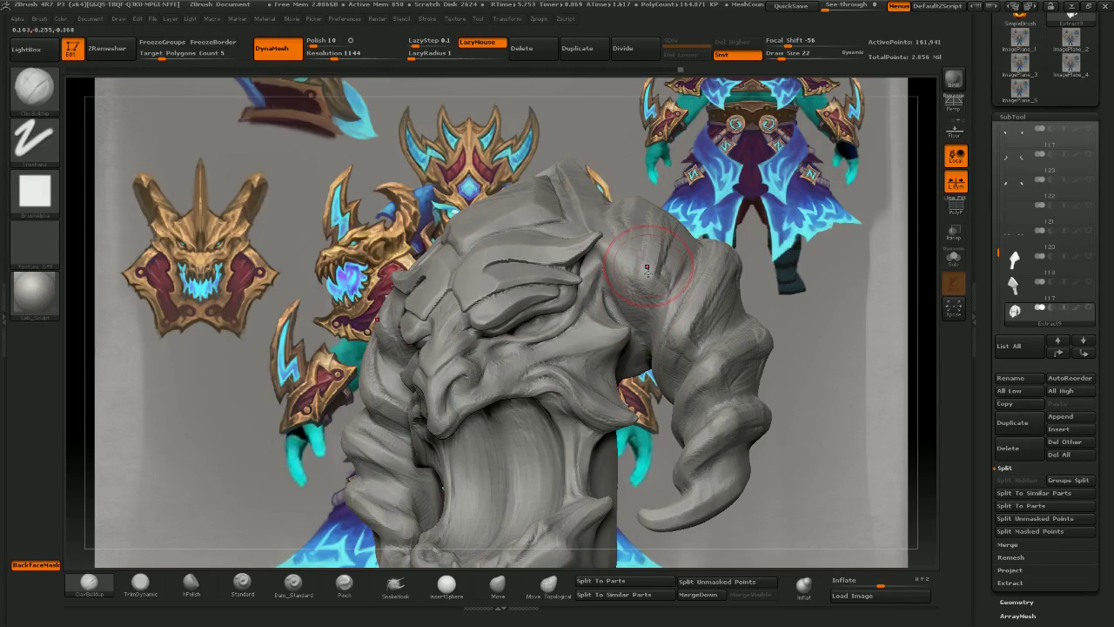
left_click_drag(646, 268, 674, 226)
right_click_drag(640, 395, 620, 322)
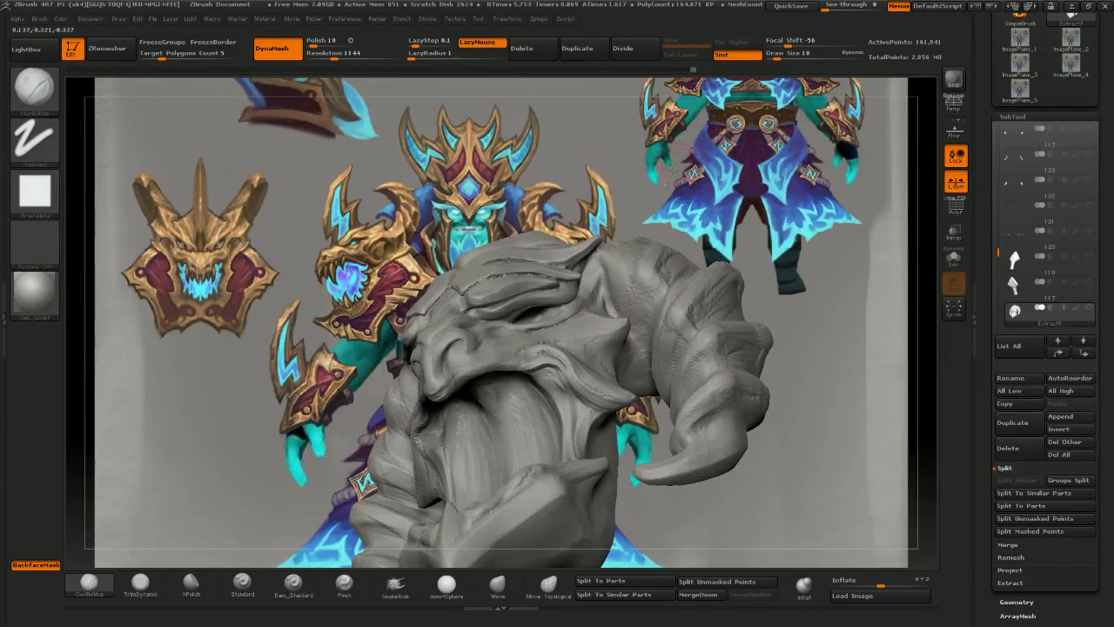
- Smooth the horn's inner side beside the brow and cheek at draw size 18
right_click_drag(671, 171, 634, 304)
mouse_move(623, 112)
left_mouse_down()
mouse_move(800, 143)
mouse_move(809, 130)
left_mouse_up()
mouse_move(381, 302)
left_mouse_down()
mouse_move(396, 295)
mouse_move(313, 320)
left_mouse_up()
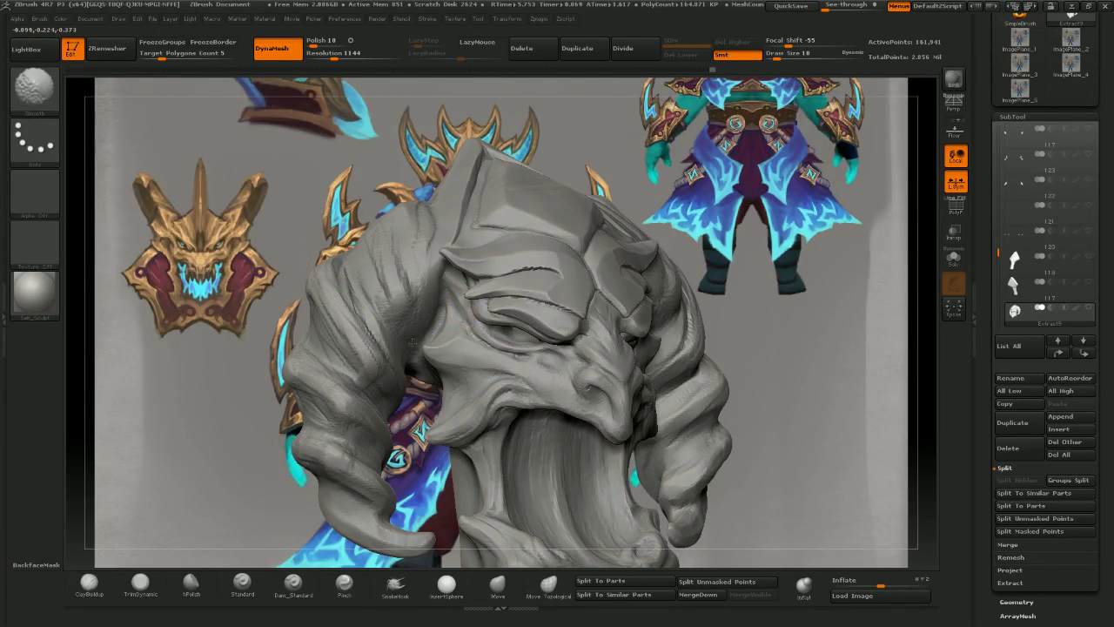
right_click_drag(458, 306, 402, 310, "shift")
mouse_move(556, 374)
right_mouse_down("ctrl")
mouse_move(557, 311)
mouse_move(578, 308)
right_mouse_up("ctrl")
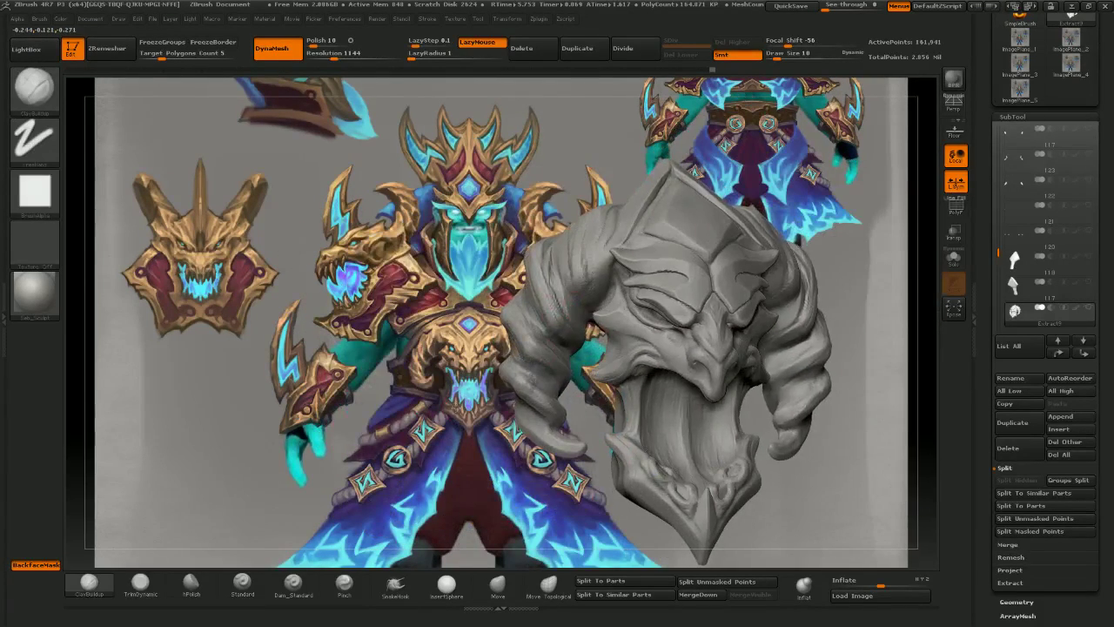
- Refine the curled horn tip with small ClayBuildup strokes, lowering the draw size to 14
right_click_drag(487, 411, 515, 418)
left_click_drag(547, 437, 562, 452)
right_click_drag(561, 451, 538, 457)
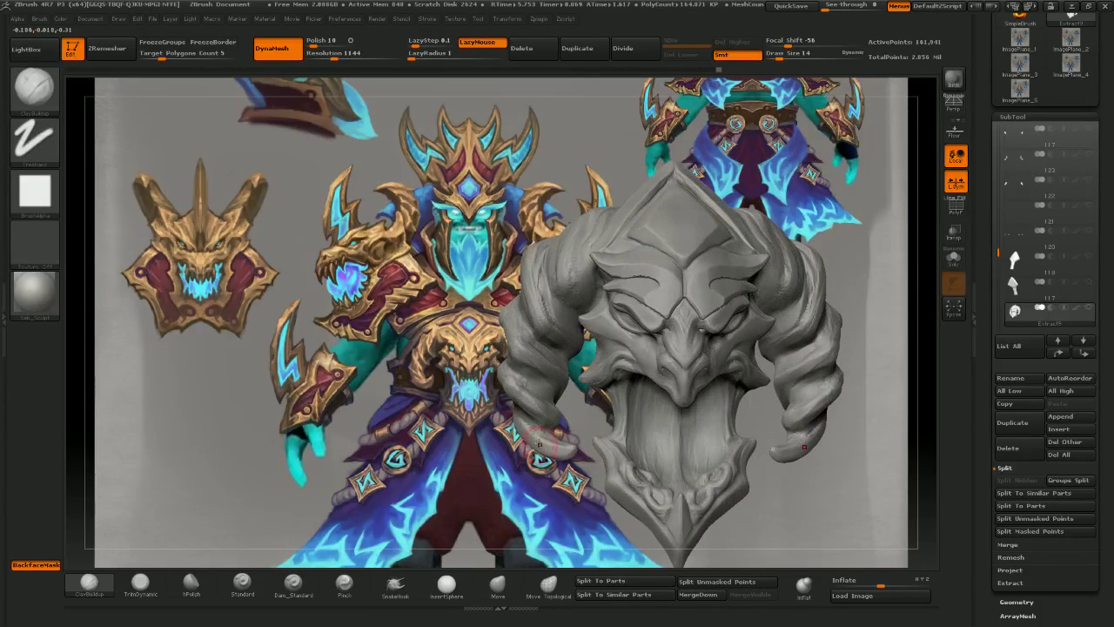
left_click_drag(537, 458, 557, 446)
right_click_drag(514, 446, 550, 448)
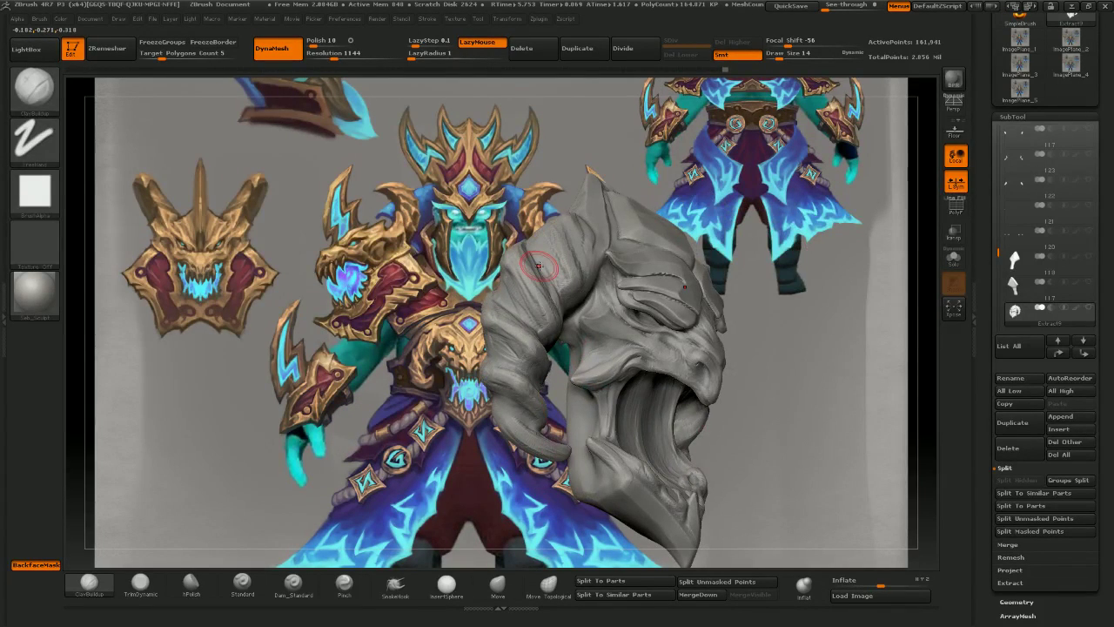
- Add ClayBuildup strokes at draw size 14 to the ridges along the horn's outer upper bend
mouse_move(412, 401)
left_mouse_down()
mouse_move(541, 405)
mouse_move(546, 474)
left_mouse_up()
mouse_move(636, 415)
left_mouse_down()
mouse_move(723, 416)
mouse_move(535, 427)
left_mouse_up()
left_click_drag(462, 404, 484, 404)
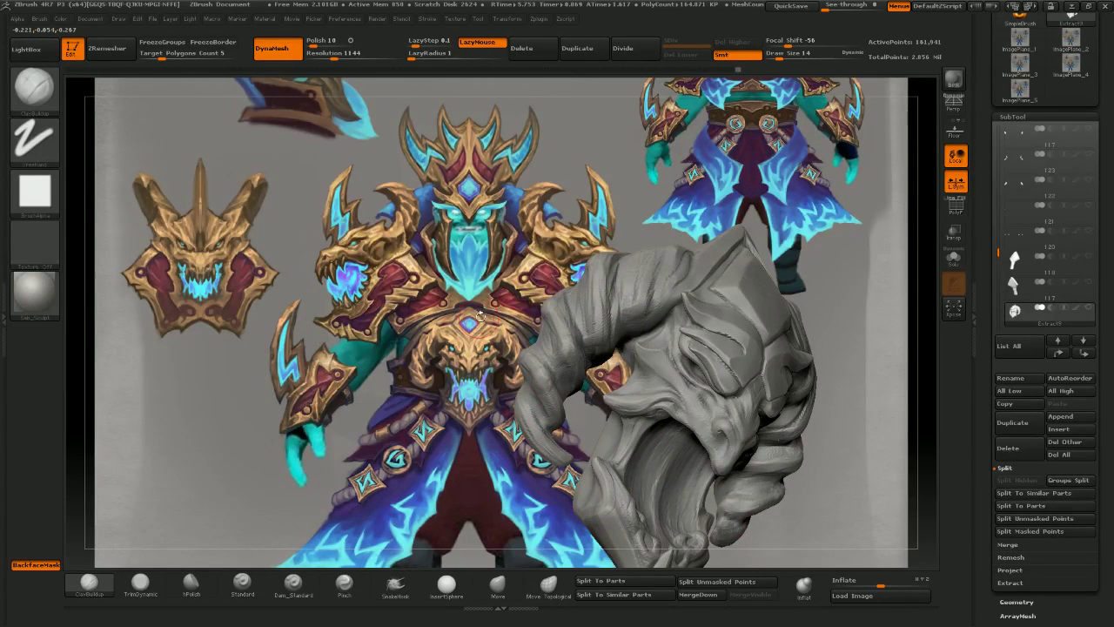
left_click_drag(456, 382, 468, 399)
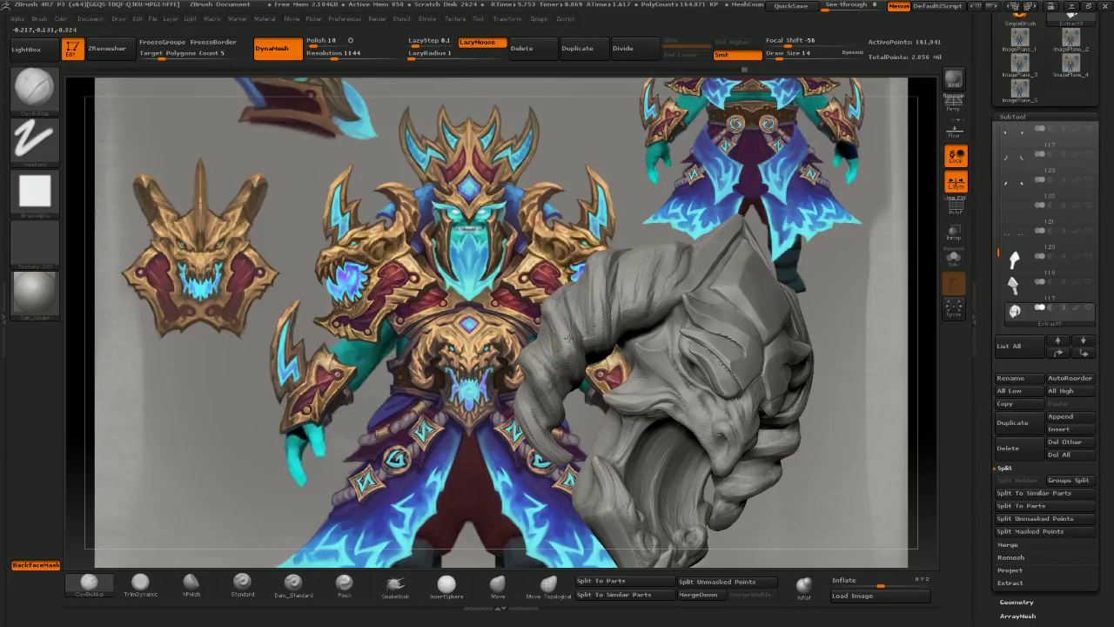
left_click_drag(568, 338, 586, 311)
left_click_drag(542, 219, 567, 283)
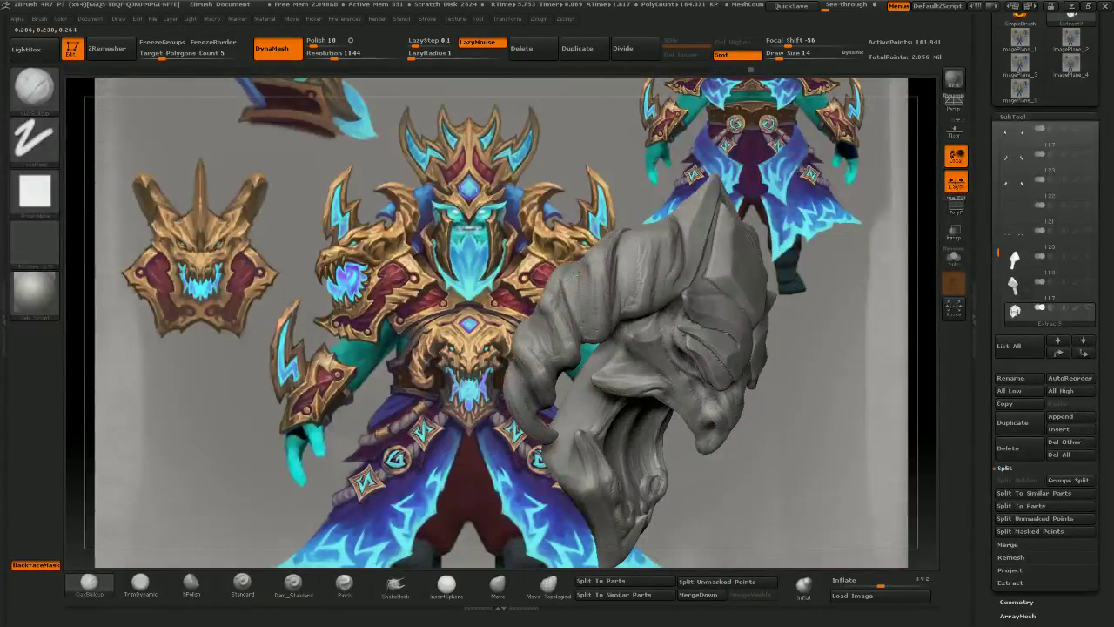
- Strengthen the ridges across the top of the horn toward its base with ClayBuildup at draw size 14
mouse_move(470, 270)
left_mouse_down()
mouse_move(510, 254)
mouse_move(538, 325)
left_mouse_up()
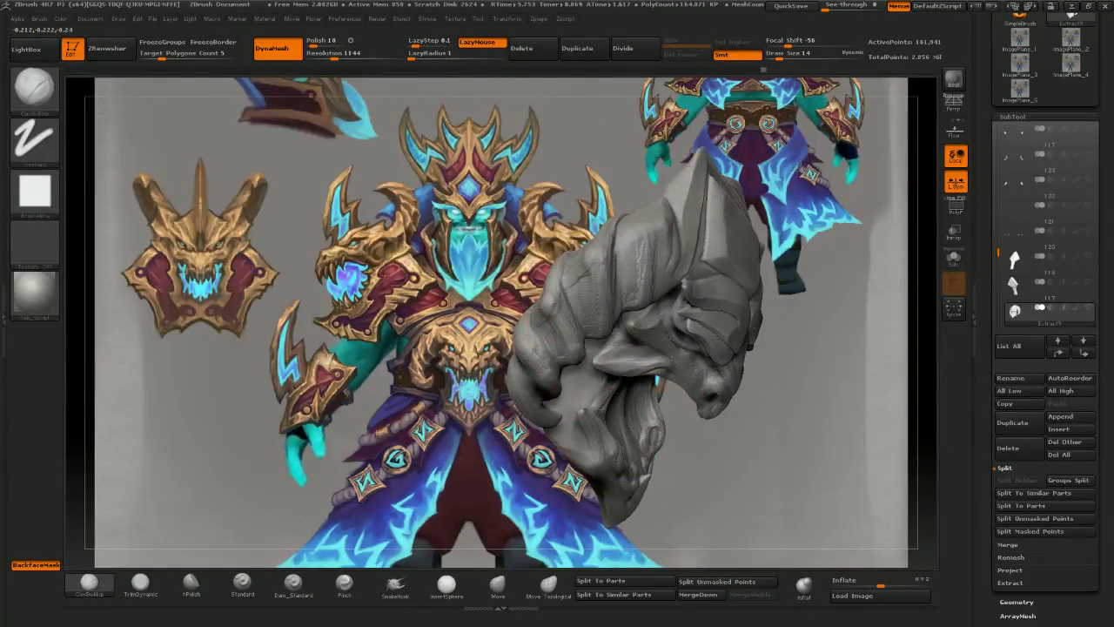
mouse_move(565, 194)
left_mouse_down()
mouse_move(557, 202)
mouse_move(581, 209)
left_mouse_up()
left_click_drag(622, 249, 644, 235)
left_click_drag(641, 186, 643, 161)
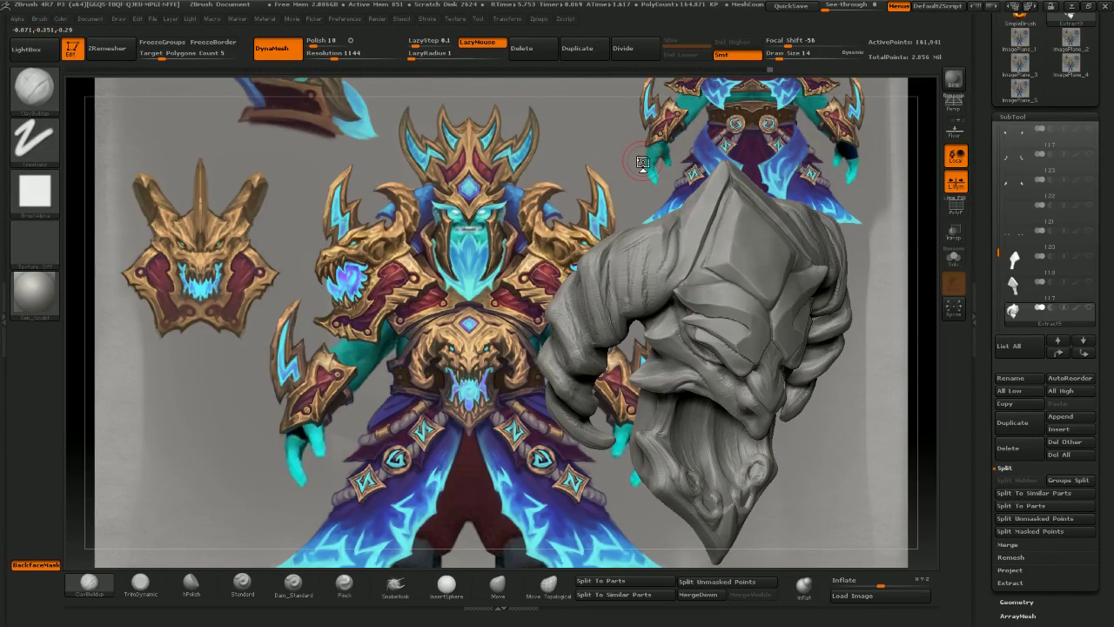
left_click_drag(447, 231, 389, 214)
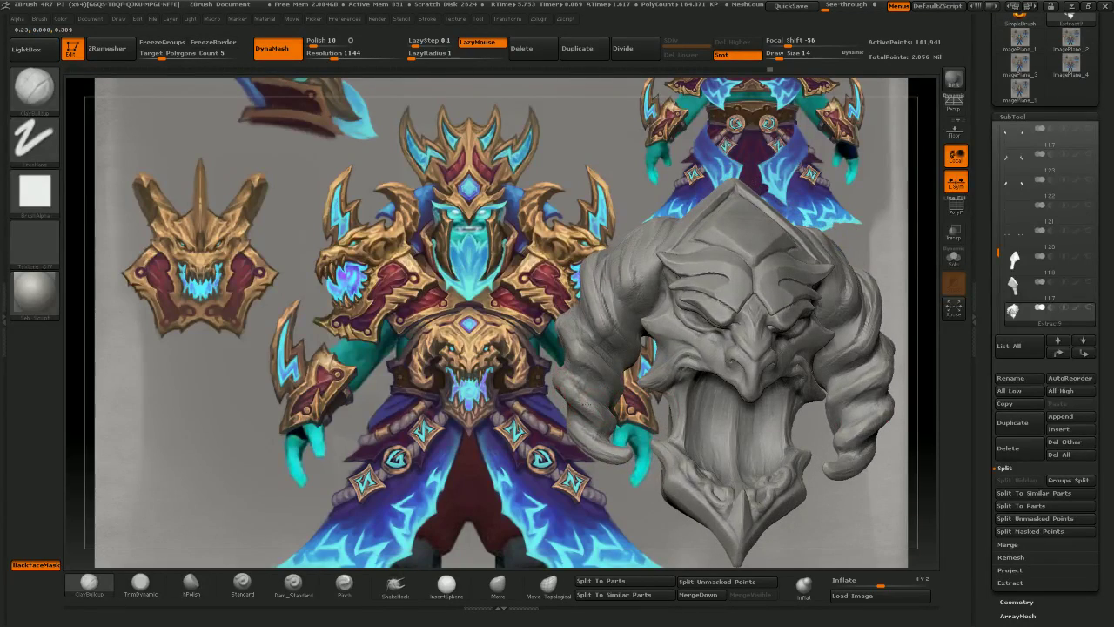
- Work ClayBuildup strokes at draw size 14 into the outer edges of the horn's middle and upper twists
mouse_move(514, 374)
left_mouse_down()
mouse_move(559, 388)
mouse_move(584, 380)
left_mouse_up()
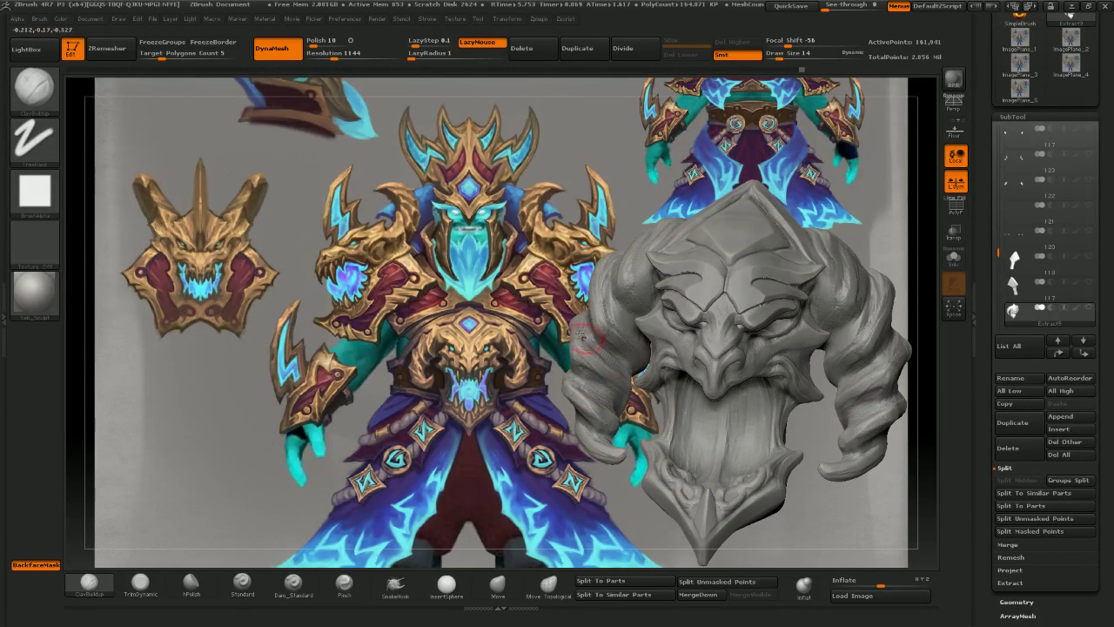
left_click_drag(575, 291, 621, 301)
left_click_drag(582, 232, 613, 238)
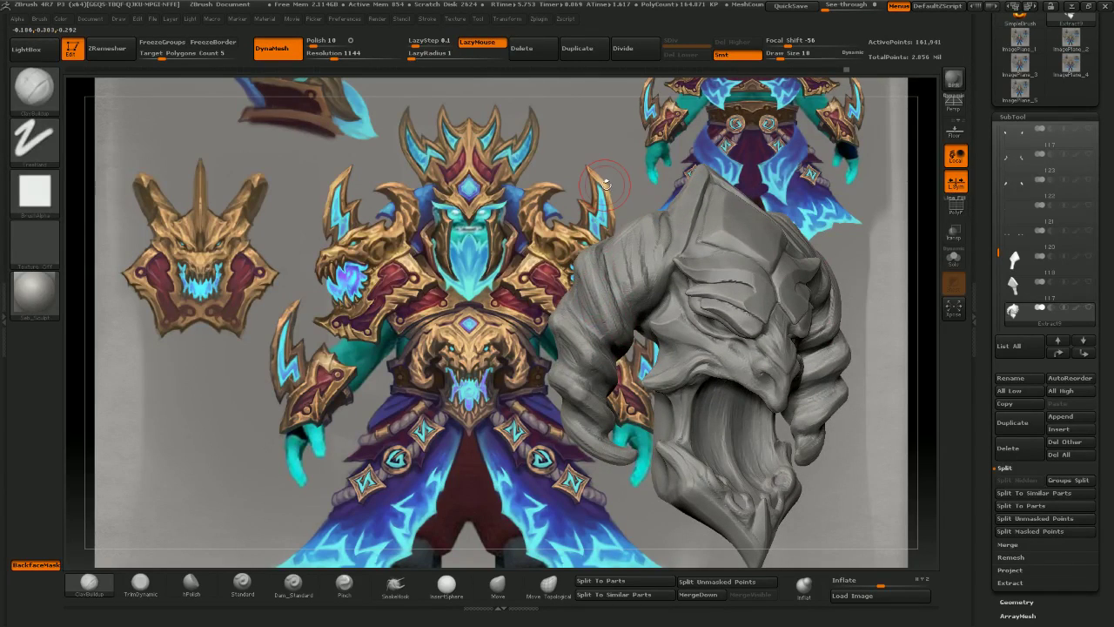
- Sharpen the ridges of the horn's upper and middle twists with the Pinch brush at draw size 18
right_click_drag(607, 184, 592, 130, "shift")
right_click_drag(663, 343, 728, 352)
right_click_drag(727, 353, 654, 308, "alt")
right_click_drag(655, 308, 641, 363, "ctrl")
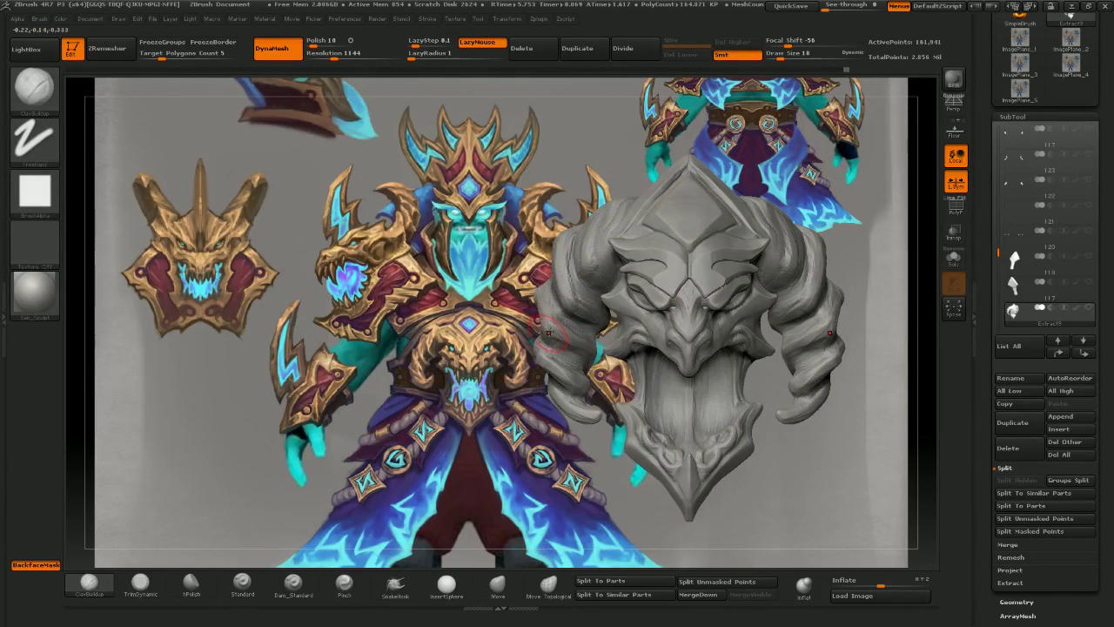
left_click(344, 583)
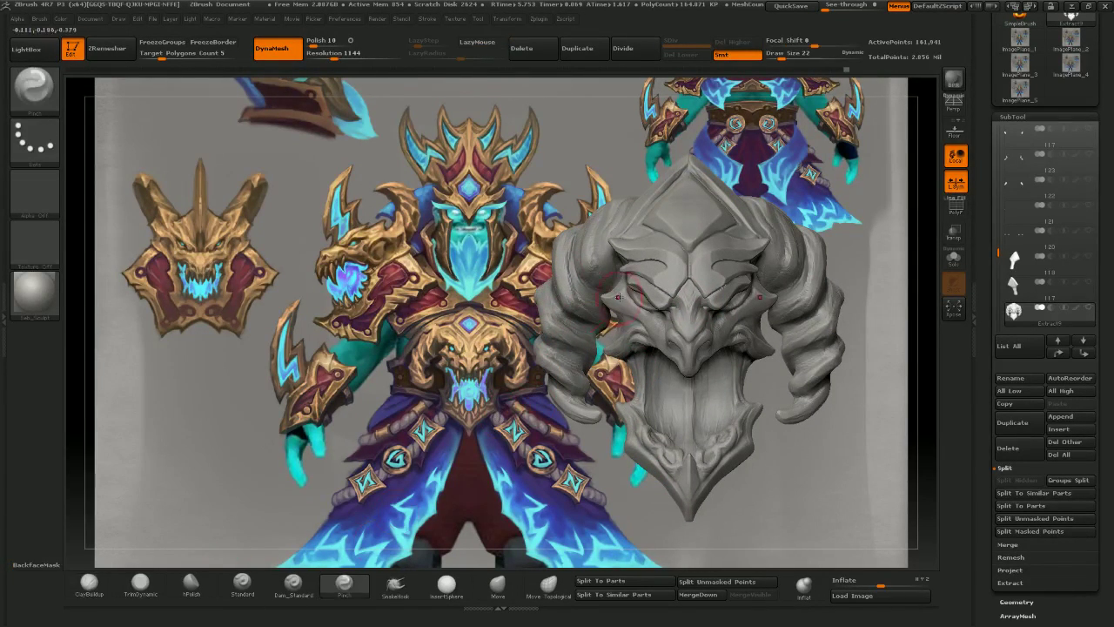
mouse_move(570, 270)
right_mouse_down()
mouse_move(531, 230)
mouse_move(569, 258)
right_mouse_up()
left_click_drag(566, 245, 561, 275)
left_click_drag(520, 217, 570, 304)
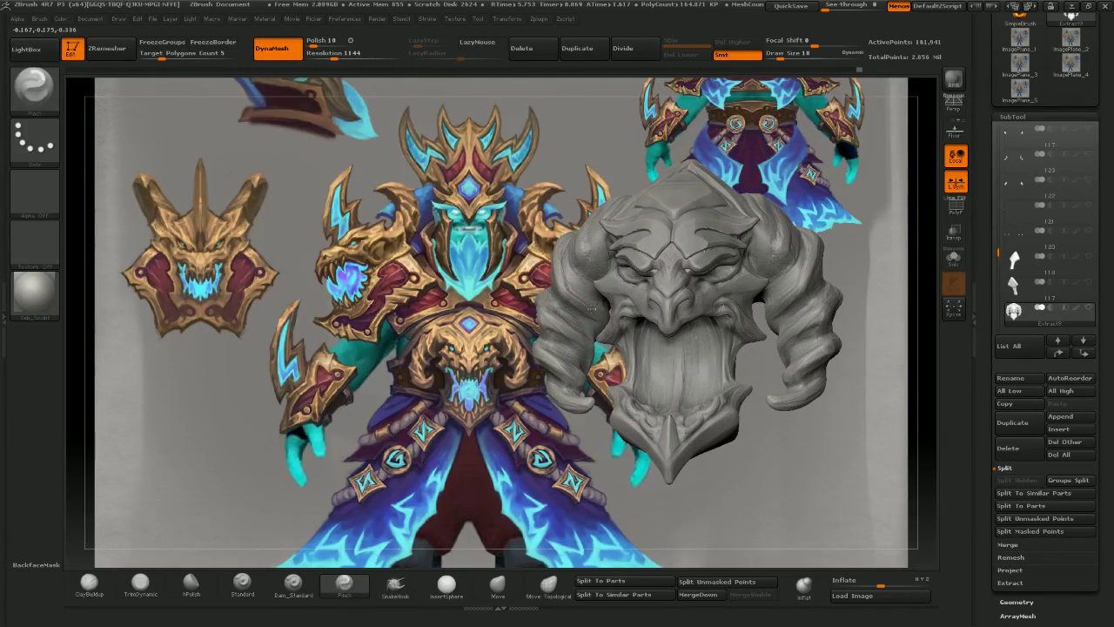
left_click_drag(533, 213, 534, 297)
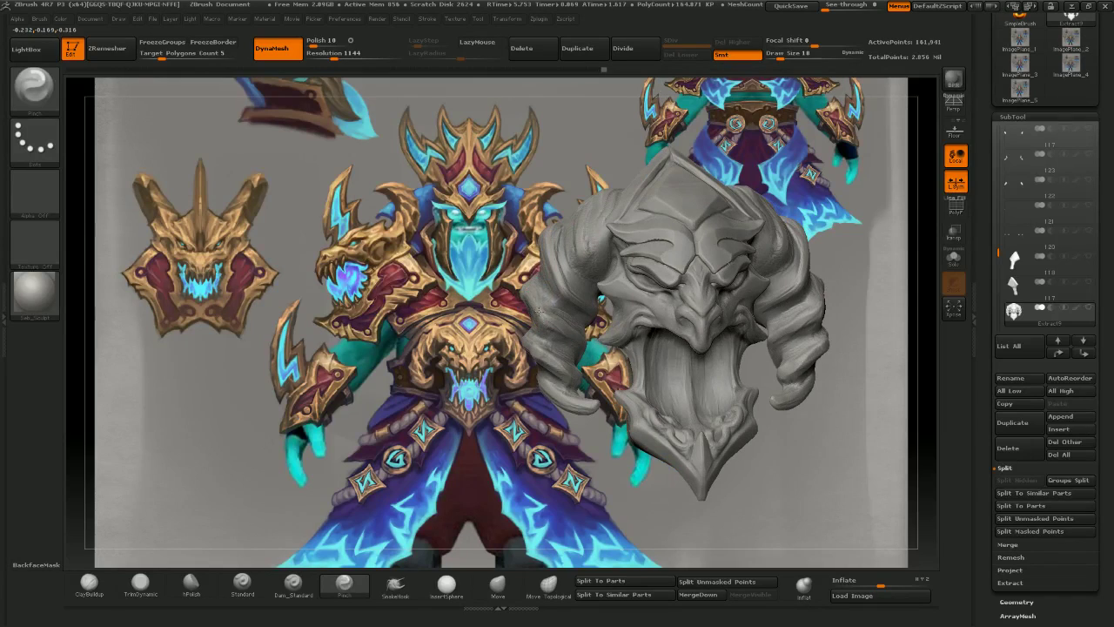
- Pinch the ridge edges of the horn's lower twists toward the tip at draw size 18
mouse_move(582, 336)
left_mouse_down()
mouse_move(573, 350)
mouse_move(511, 336)
left_mouse_up()
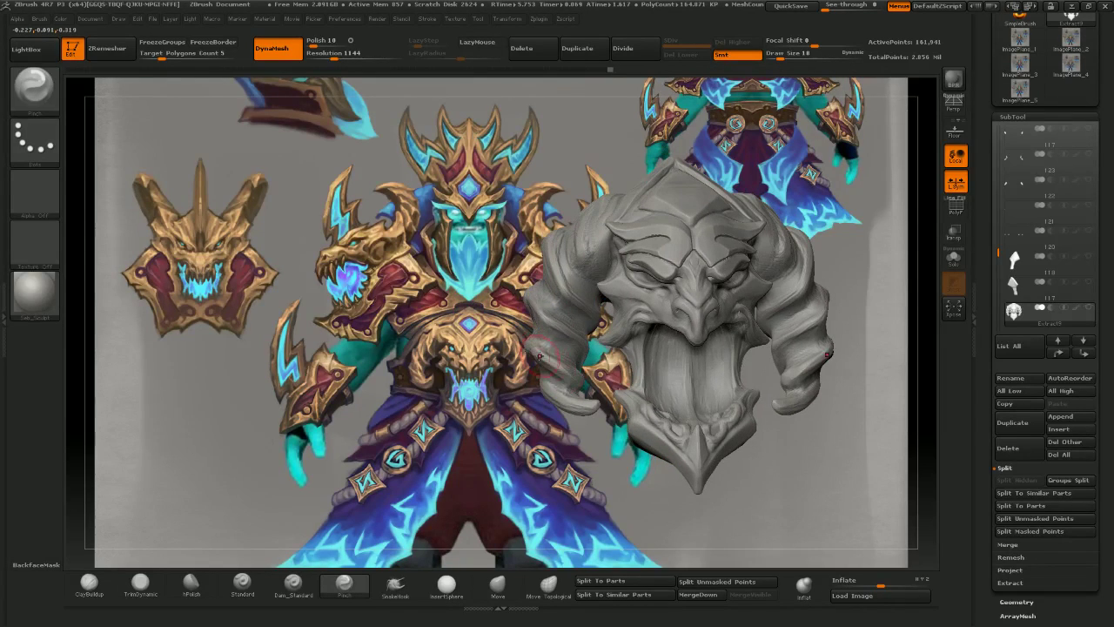
left_click_drag(532, 409, 548, 410)
left_click_drag(496, 384, 556, 343)
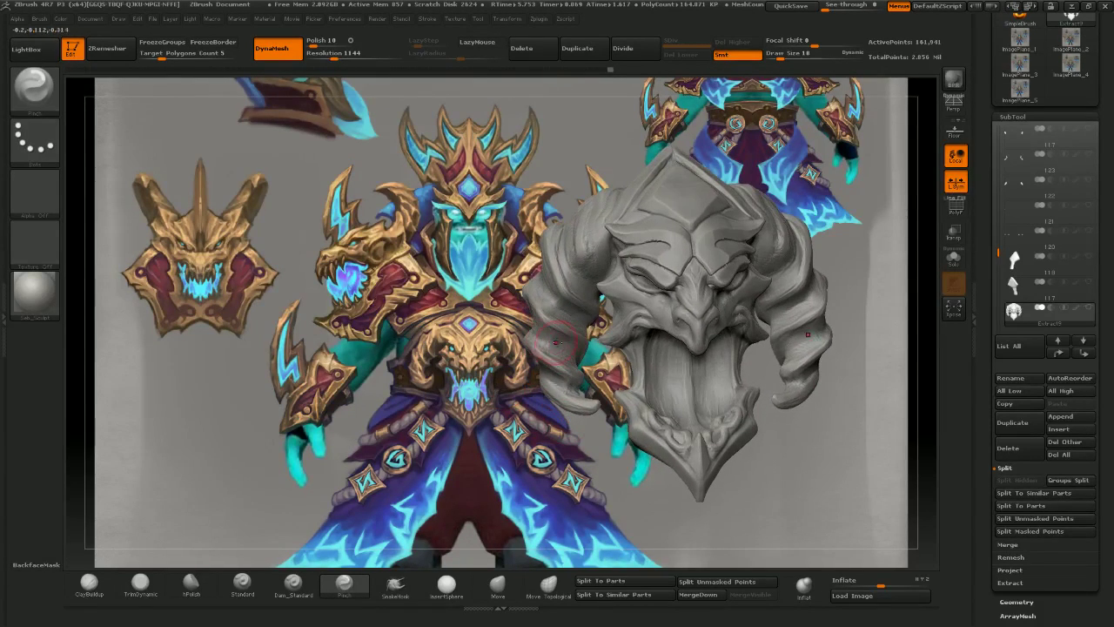
- Pinch the ridges around the horn's upper bend and base, raising the draw size to 22
left_click_drag(555, 285, 565, 242)
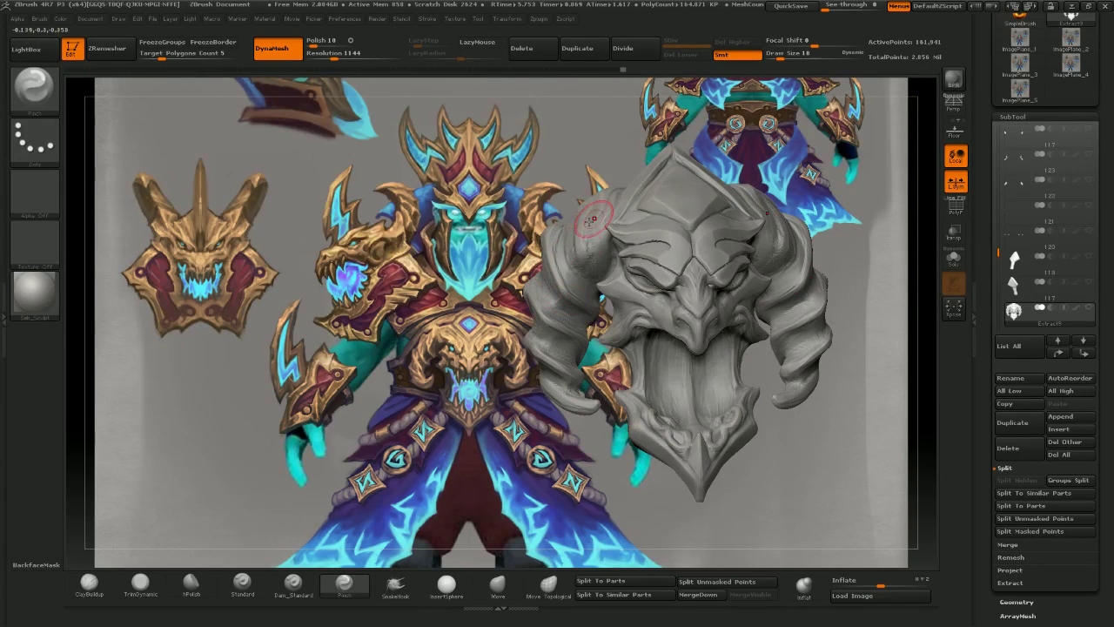
key("bracketright")
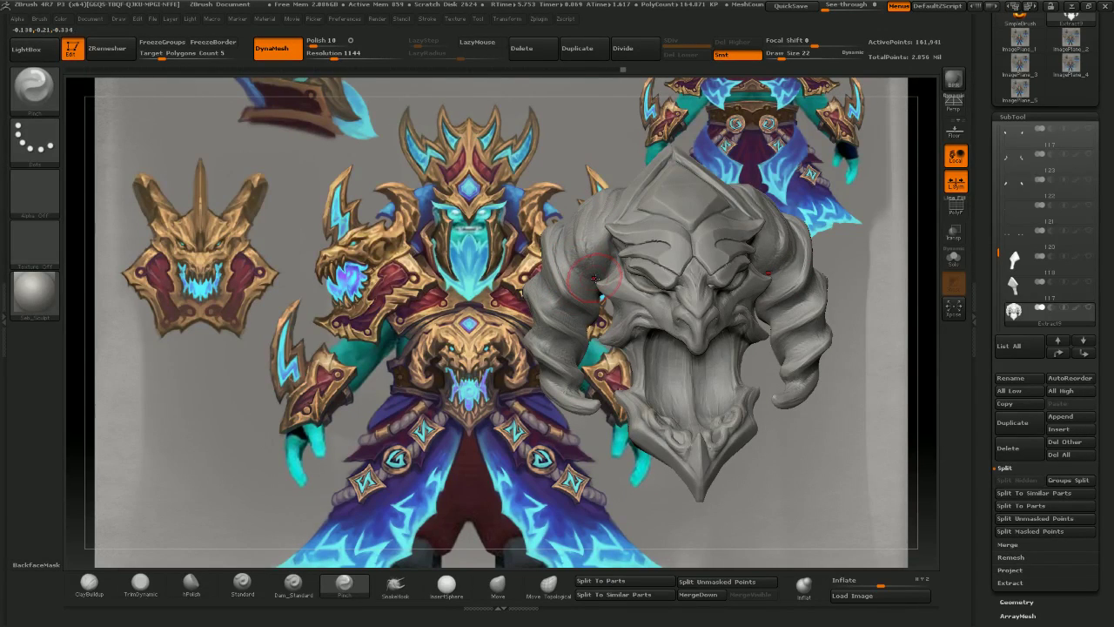
left_click_drag(599, 179, 556, 209)
- Reshape the silhouette of the horn's upper bend near the crown with the Move brush
left_click(497, 586)
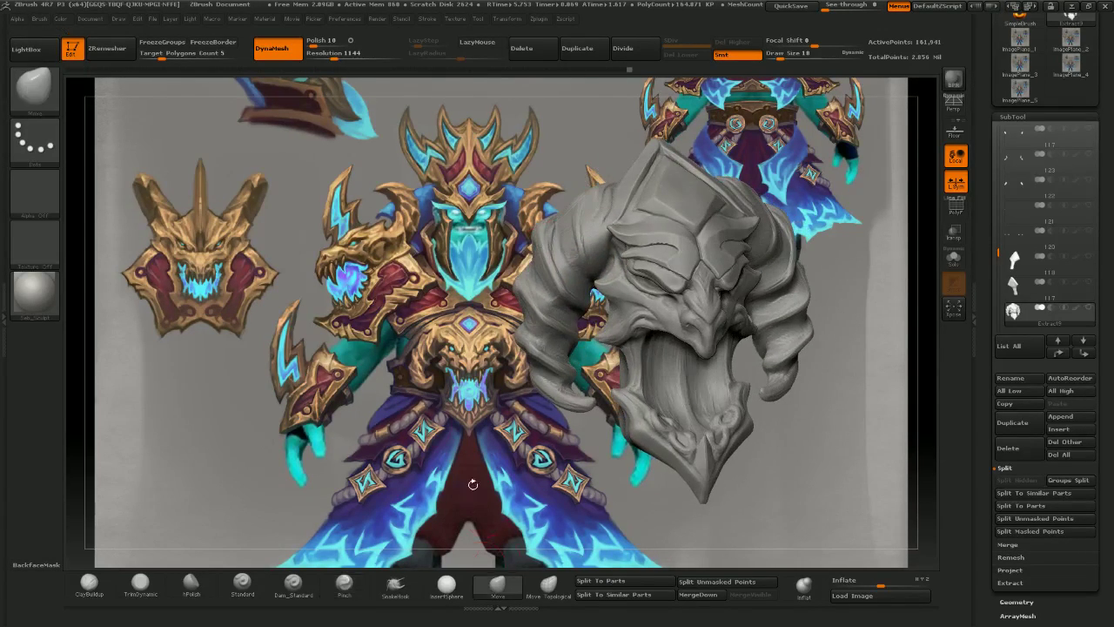
left_click_drag(477, 462, 523, 418)
mouse_move(588, 210)
left_mouse_down()
mouse_move(582, 199)
mouse_move(595, 192)
mouse_move(564, 161)
mouse_move(597, 209)
mouse_move(600, 183)
mouse_move(566, 172)
left_mouse_up()
key("bracketleft")
key("bracketleft")
key("bracketleft")
left_click_drag(594, 183, 598, 177)
key("bracketleft")
mouse_move(574, 143)
left_mouse_down()
mouse_move(549, 134)
mouse_move(543, 205)
mouse_move(566, 174)
mouse_move(602, 177)
left_mouse_up()
mouse_move(585, 185)
left_mouse_down()
mouse_move(573, 184)
mouse_move(586, 174)
left_mouse_up()
mouse_move(561, 170)
left_mouse_down()
mouse_move(586, 165)
mouse_move(563, 169)
mouse_move(589, 152)
left_mouse_up()
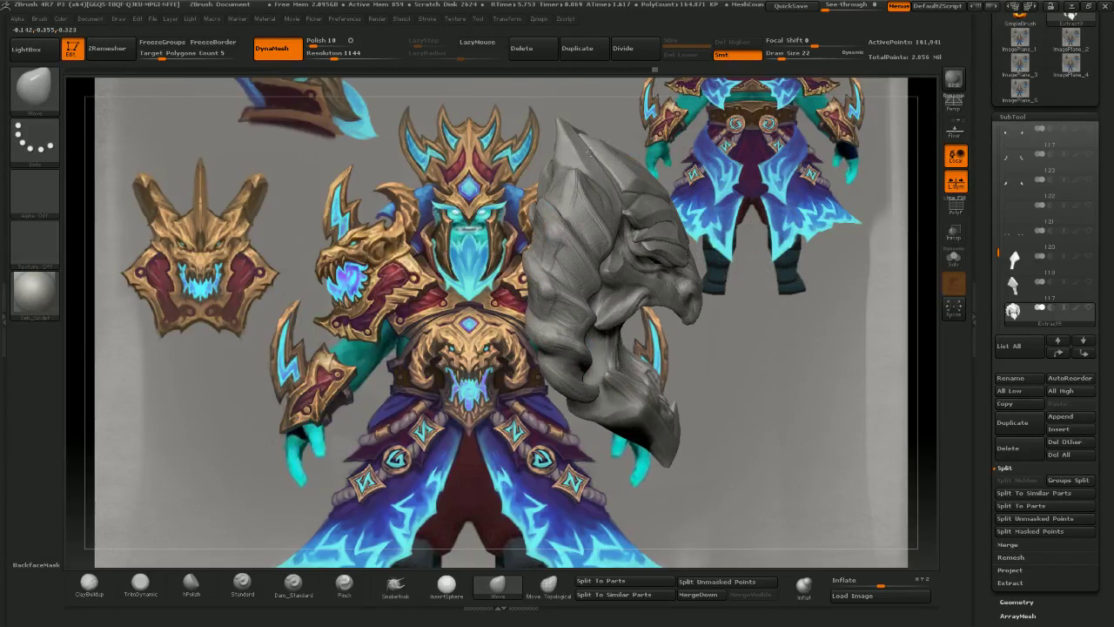
- Adjust the top and back of the horn's base with the Move brush at draw sizes 26 and 22
mouse_move(506, 164)
left_mouse_down()
mouse_move(550, 176)
mouse_move(526, 183)
mouse_move(560, 193)
mouse_move(527, 195)
mouse_move(590, 230)
left_mouse_up()
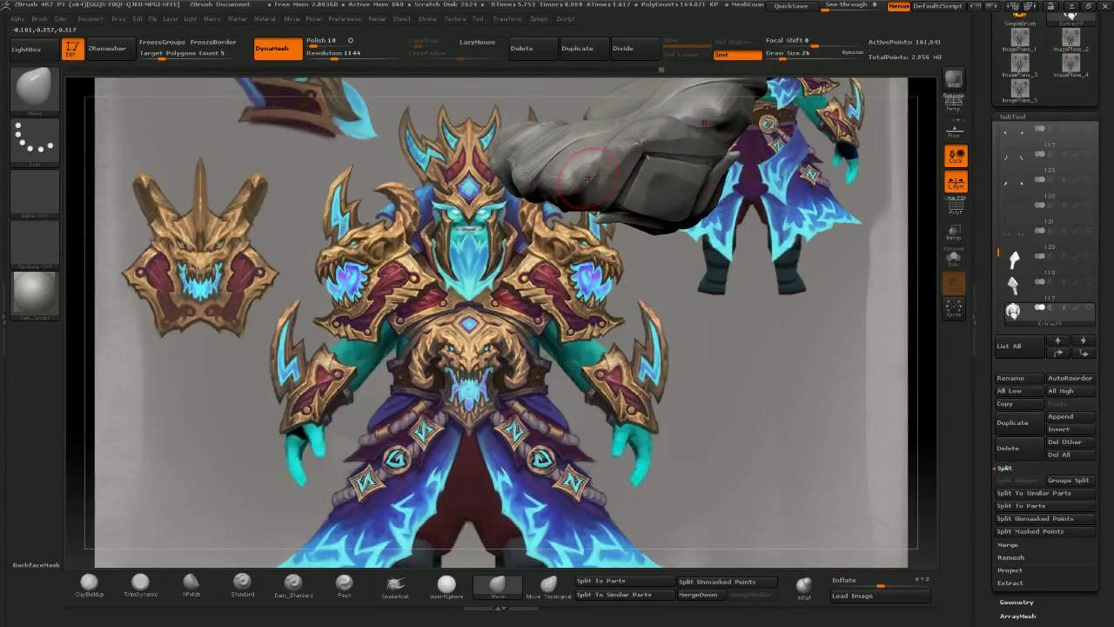
left_click_drag(588, 179, 580, 178)
mouse_move(580, 178)
right_mouse_down()
mouse_move(563, 125)
mouse_move(585, 157)
mouse_move(539, 180)
right_mouse_up()
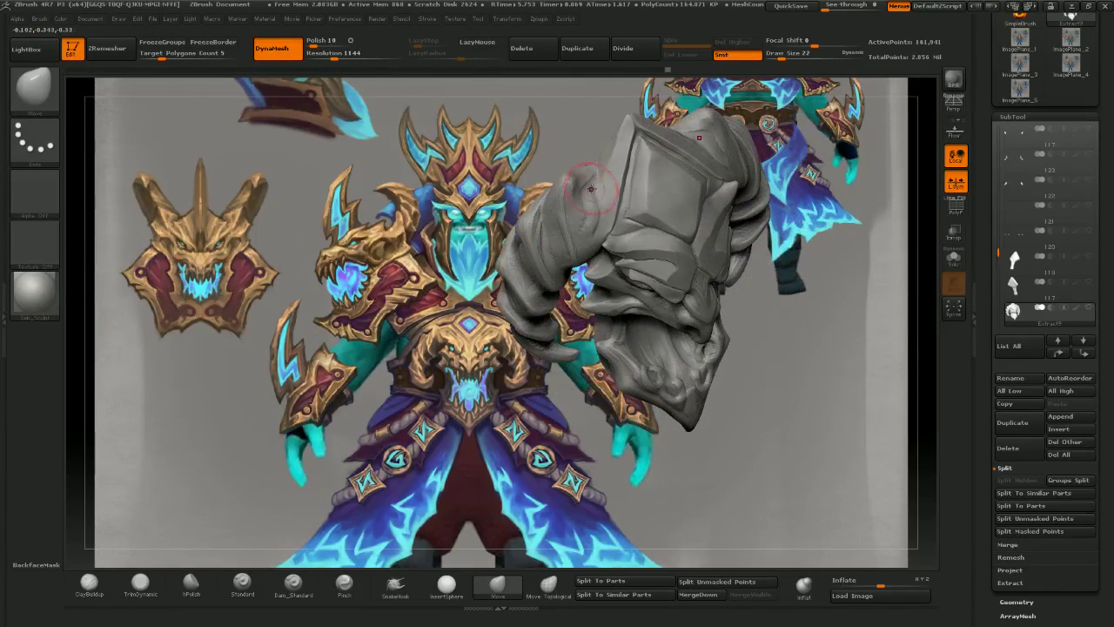
right_click_drag(605, 189, 547, 333, "shift")
left_click_drag(654, 307, 654, 299)
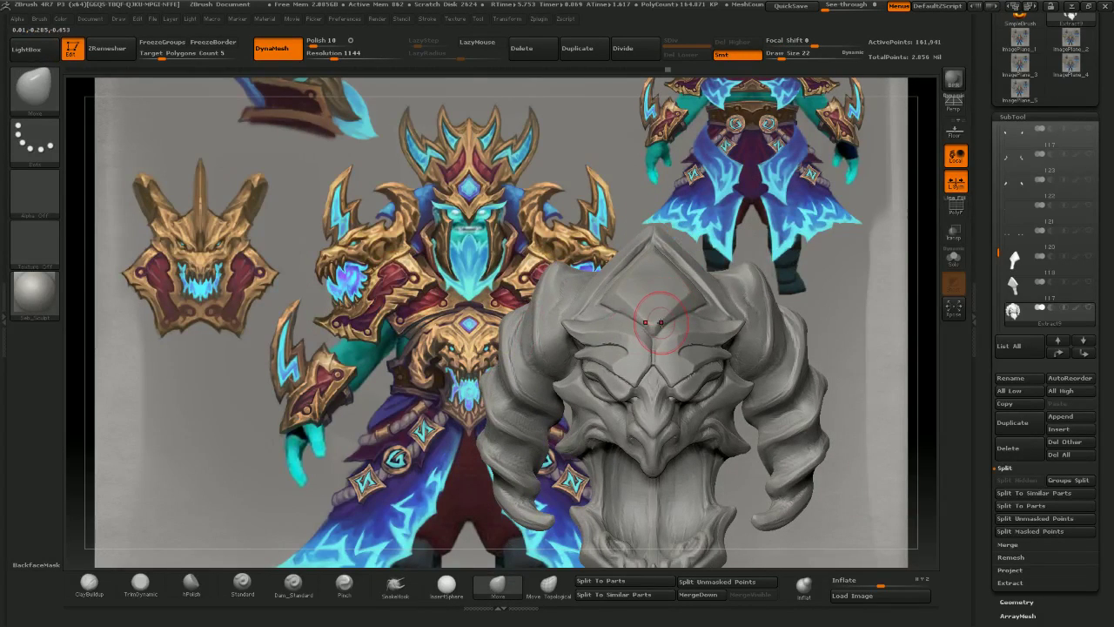
- Build up ridge strokes on the horn's upper bend and outer side with the ClayBuildup brush, raising the draw size to 14
right_click_drag(639, 345, 651, 347, "alt")
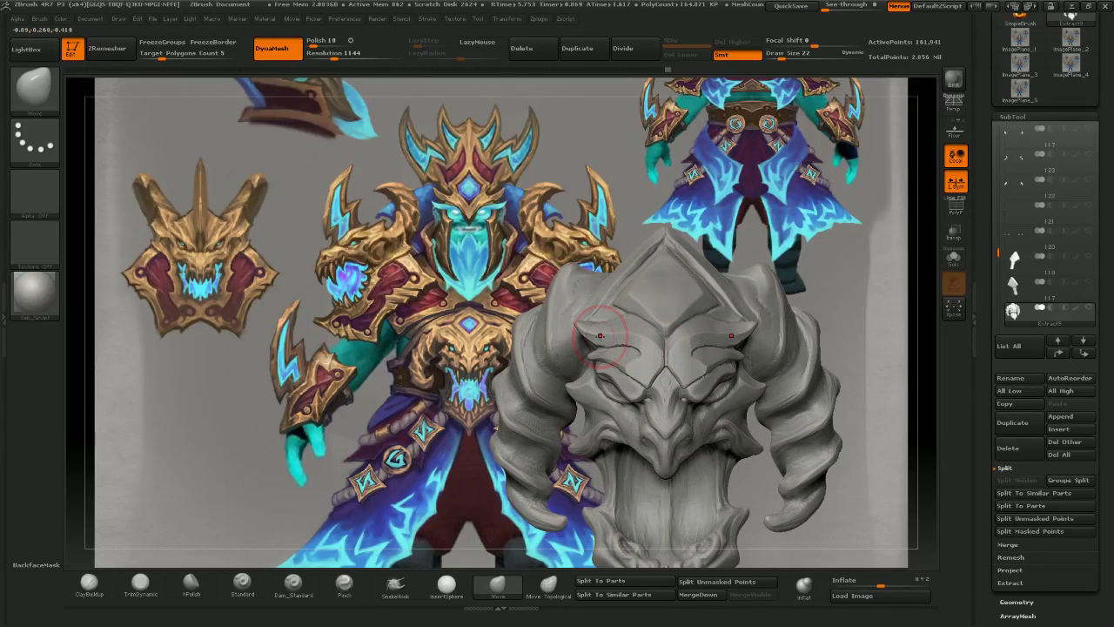
right_click_drag(544, 331, 587, 305, "alt")
mouse_move(373, 212)
right_mouse_down()
mouse_move(470, 209)
mouse_move(371, 207)
right_mouse_up()
mouse_move(366, 304)
right_mouse_down()
mouse_move(374, 271)
mouse_move(378, 301)
right_mouse_up()
left_click(114, 581)
key("[")
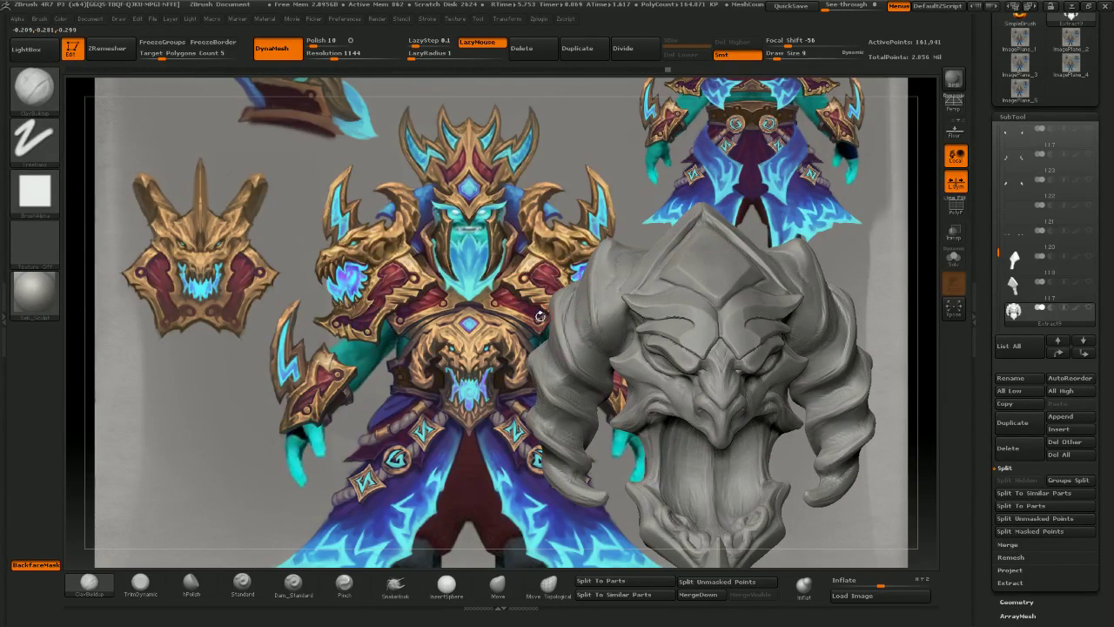
mouse_move(568, 319)
left_mouse_down()
mouse_move(576, 348)
mouse_move(594, 326)
mouse_move(592, 342)
left_mouse_up()
right_click_drag(527, 338, 545, 344)
key("]")
mouse_move(546, 348)
left_mouse_down()
mouse_move(573, 404)
mouse_move(553, 427)
mouse_move(573, 440)
mouse_move(555, 473)
mouse_move(581, 493)
left_mouse_up()
left_click_drag(474, 435, 523, 433)
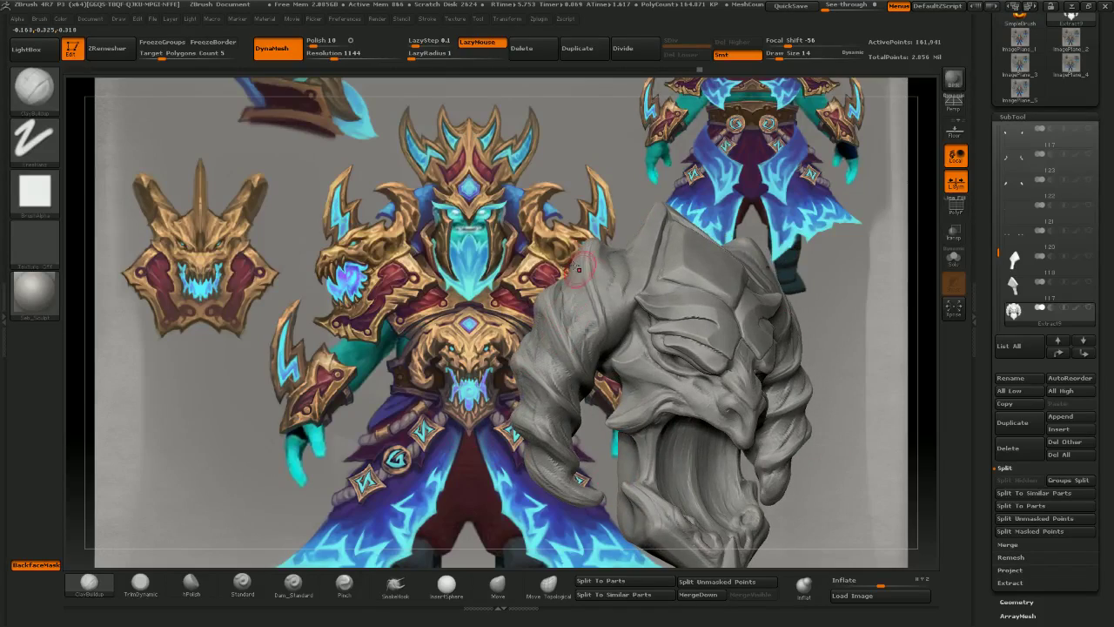
- Add more ClayBuildup strokes along the twists on the horn's outer curve, seen from the side and three-quarter views
mouse_move(504, 231)
left_mouse_down()
mouse_move(467, 227)
mouse_move(517, 224)
mouse_move(471, 228)
left_mouse_up()
left_click_drag(526, 337, 541, 350)
left_click_drag(471, 230, 519, 228)
left_click_drag(536, 309, 524, 348)
left_click_drag(502, 230, 479, 229)
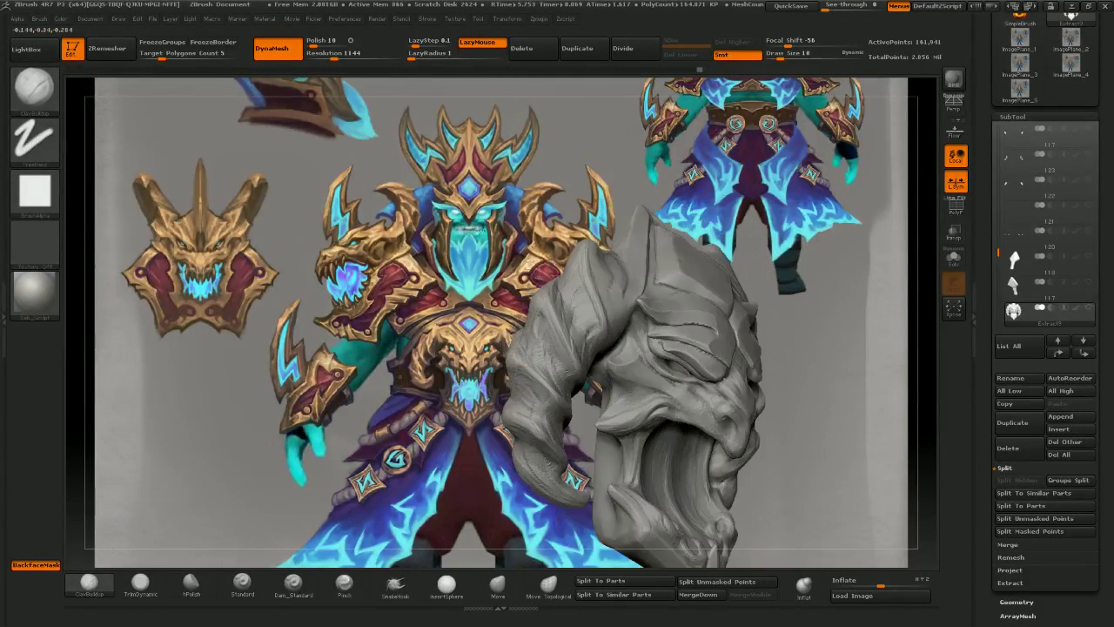
mouse_move(535, 268)
left_mouse_down()
mouse_move(561, 229)
mouse_move(547, 216)
mouse_move(582, 193)
mouse_move(590, 208)
left_mouse_up()
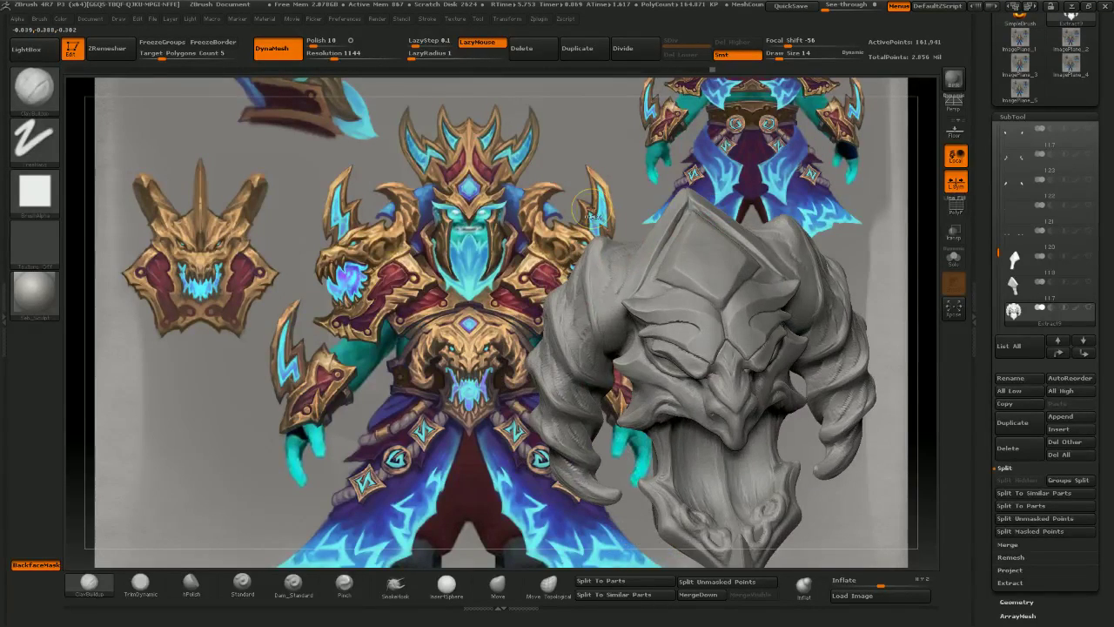
right_click_drag(591, 207, 696, 296, "ctrl")
mouse_move(766, 283)
right_mouse_down("alt")
mouse_move(700, 261)
mouse_move(756, 271)
mouse_move(417, 315)
mouse_move(322, 228)
mouse_move(353, 228)
right_mouse_up("alt")
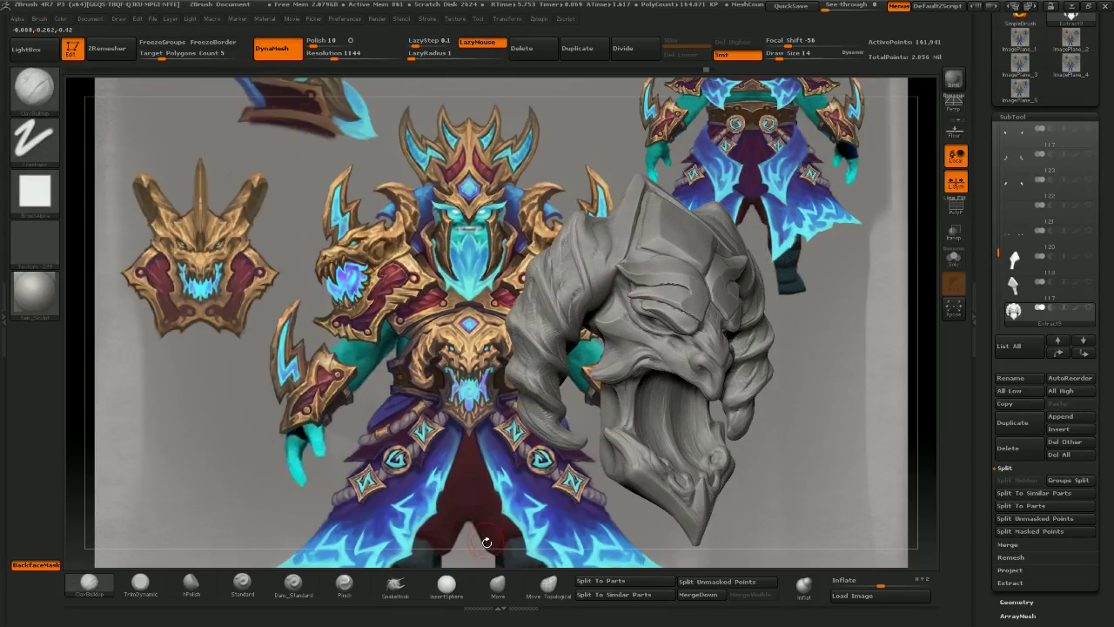
- Adjust the twists on the horn's upper side with the Move brush at draw sizes 22 and 18
left_click(497, 585)
mouse_move(483, 160)
right_mouse_down()
mouse_move(501, 114)
mouse_move(568, 183)
right_mouse_up()
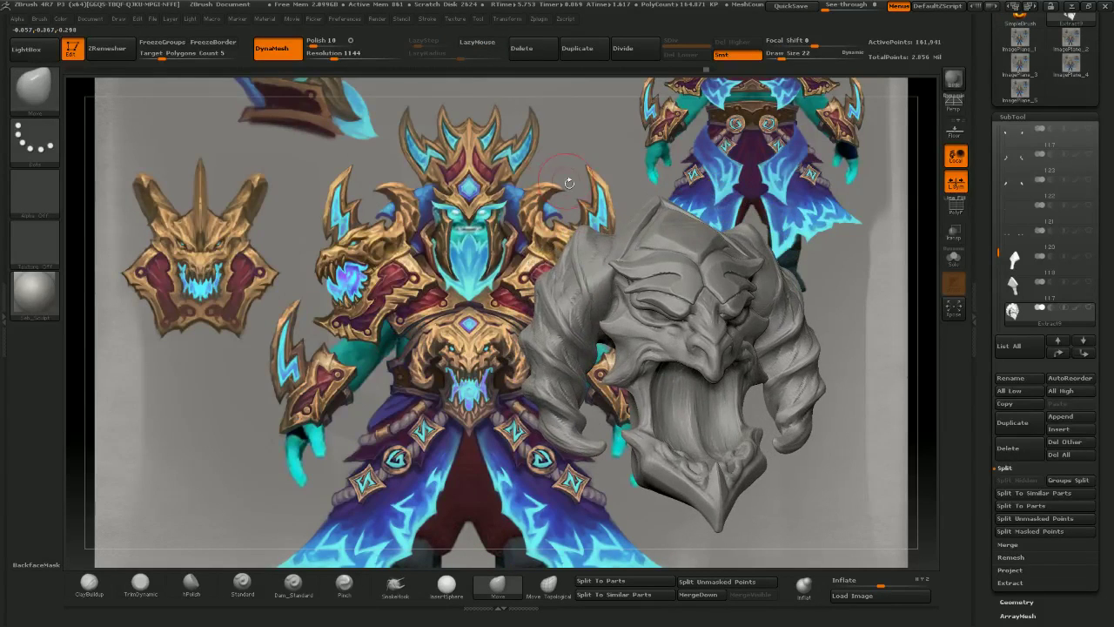
right_click_drag(578, 126, 571, 251)
left_click_drag(562, 329, 577, 335)
mouse_move(557, 287)
right_mouse_down()
mouse_move(541, 329)
mouse_move(605, 269)
mouse_move(546, 338)
mouse_move(554, 271)
mouse_move(553, 291)
right_mouse_up()
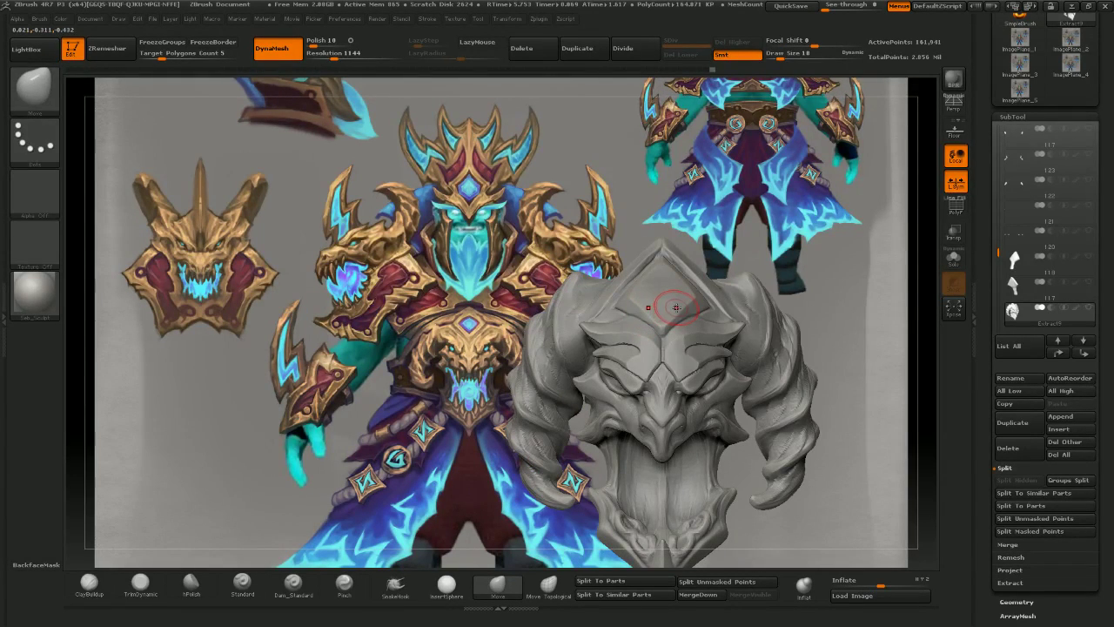
key("alt+Tab")
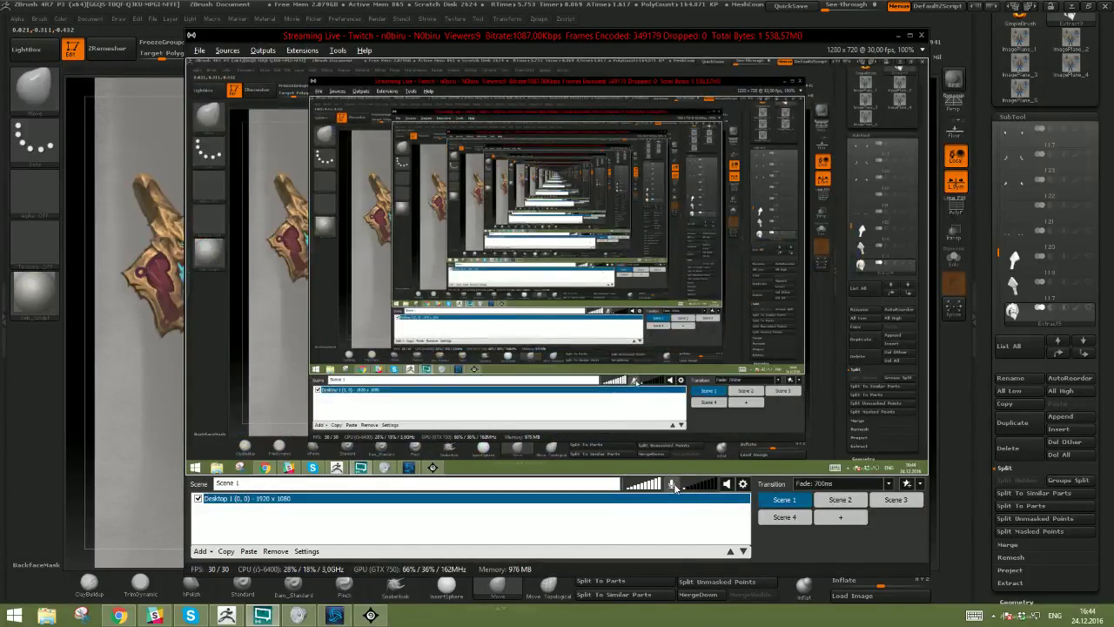
key("alt+Tab")
- Reshape the horn's outer silhouette in front view with the Move brush, raising the draw size to 46
right_click_drag(665, 383, 642, 354)
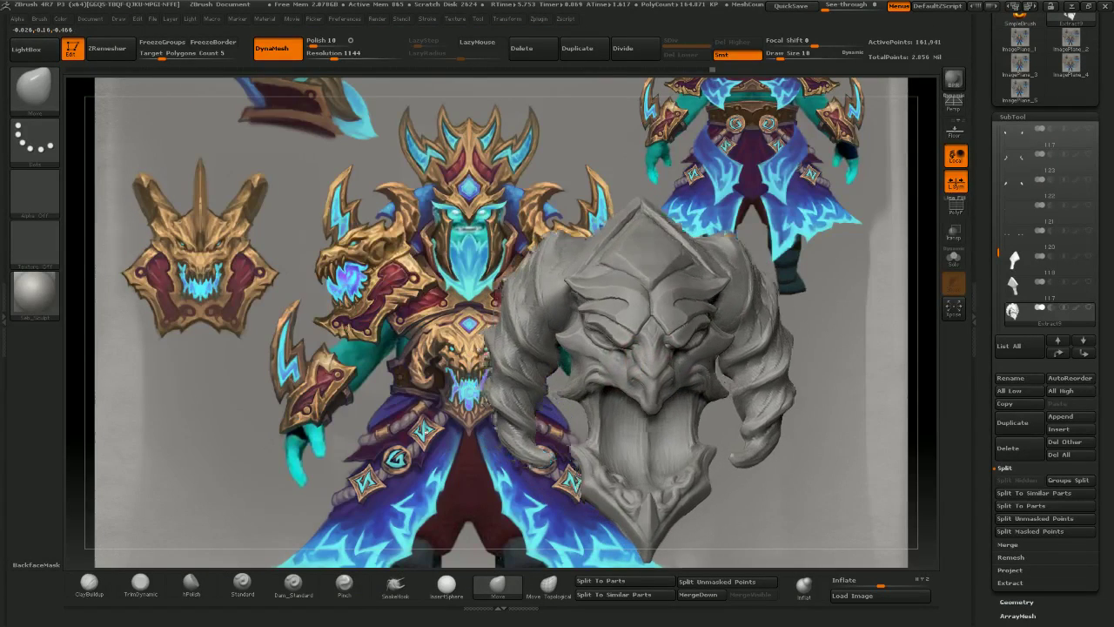
right_click_drag(498, 352, 491, 355)
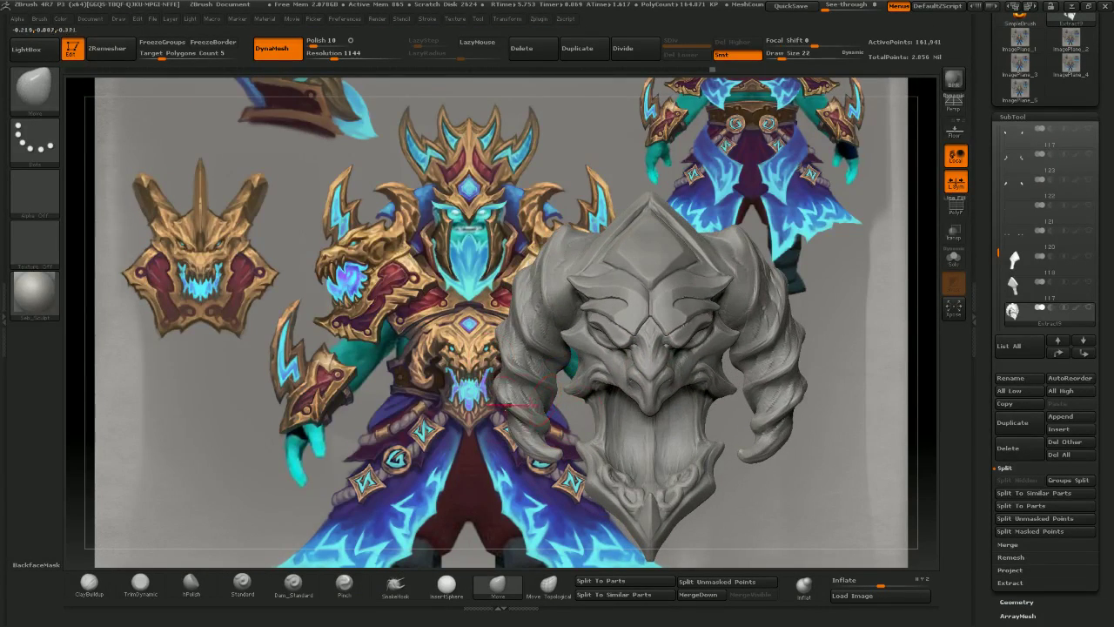
key("bracketright")
left_click_drag(507, 412, 507, 419)
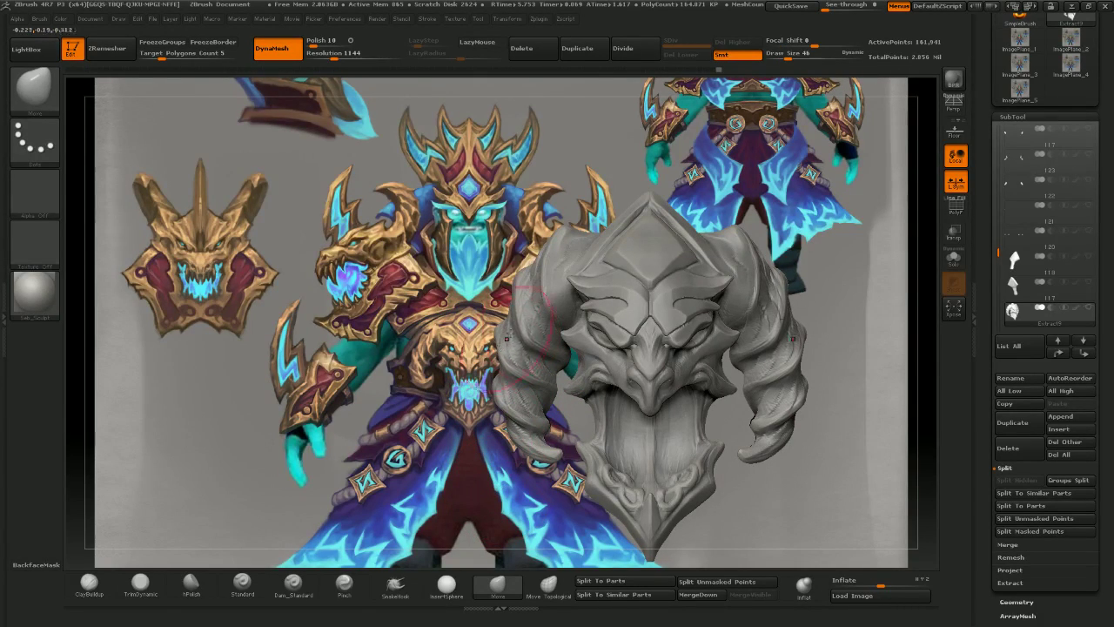
left_click_drag(506, 327, 510, 288)
left_click_drag(502, 348, 493, 341)
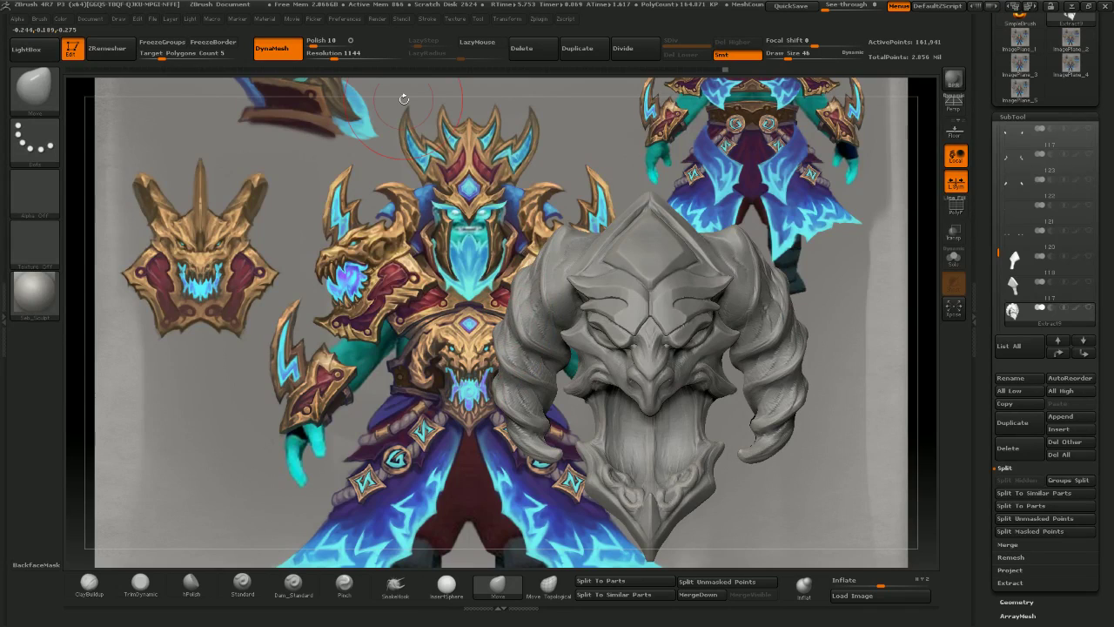
- Show all the subtools again so the dragon head sits on the full character
right_click_drag(404, 99, 402, 166, "ctrl")
mouse_move(435, 227)
right_mouse_down()
mouse_move(671, 260)
mouse_move(897, 268)
right_mouse_up()
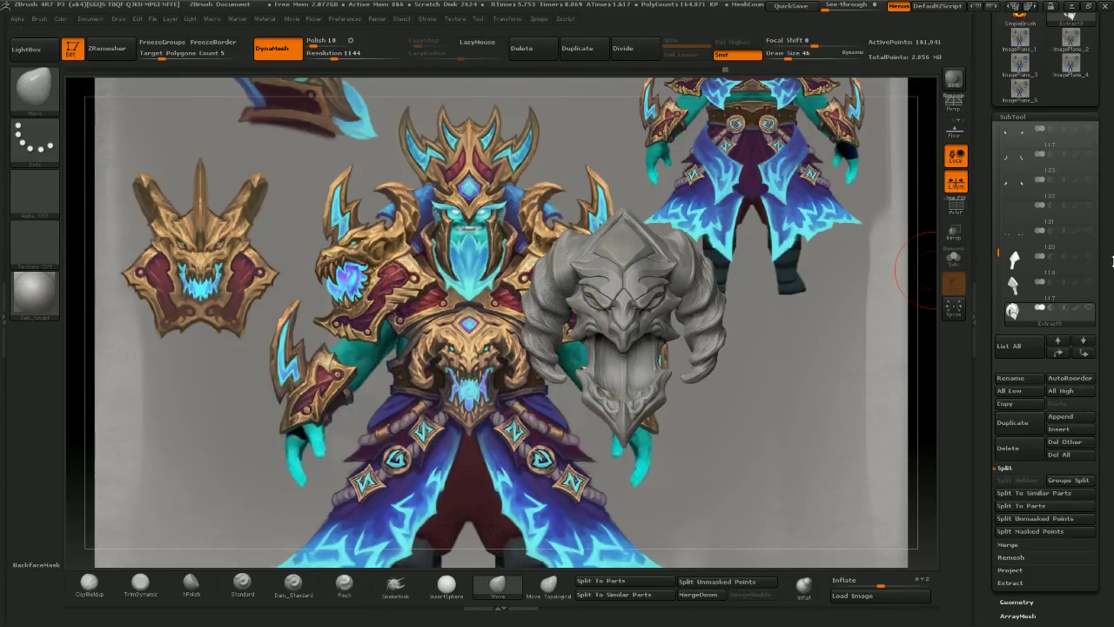
left_click(1089, 308)
right_click_drag(718, 261, 779, 257)
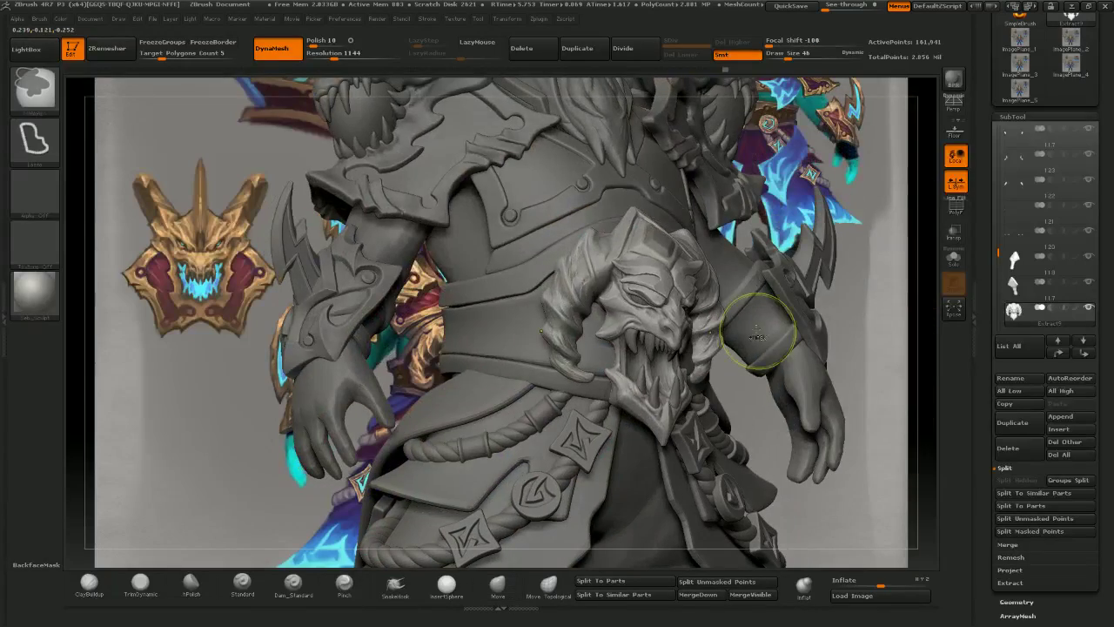
mouse_move(759, 326)
right_mouse_down("ctrl")
mouse_move(675, 301)
mouse_move(612, 315)
right_mouse_up("ctrl")
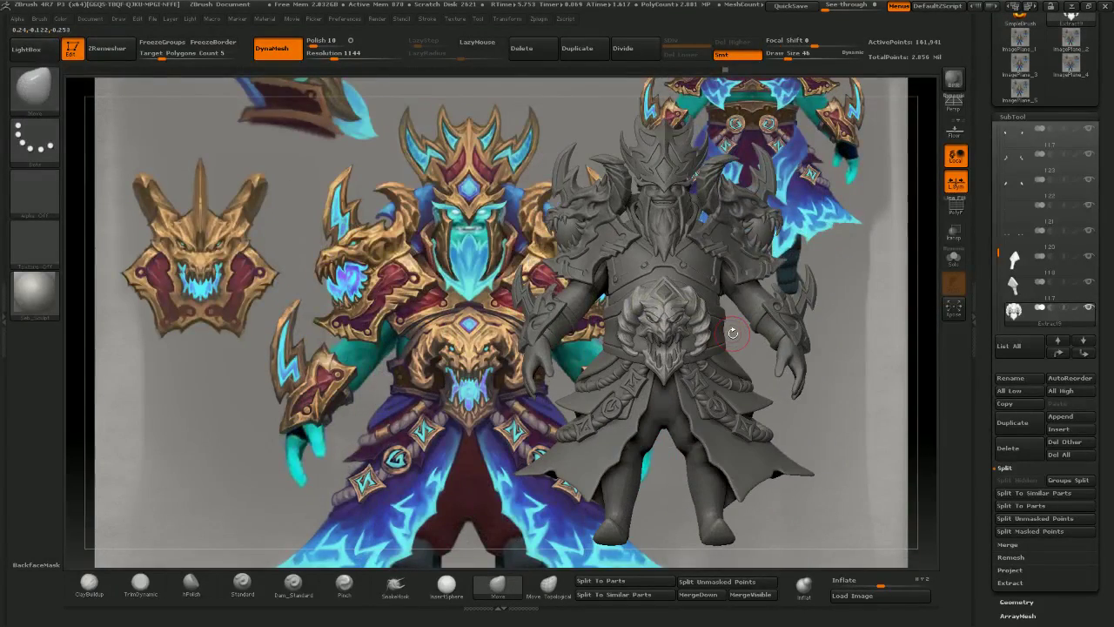
- Examine the belt's dragon head on the full character from the front, side and above against the reference art
mouse_move(735, 355)
right_mouse_down()
mouse_move(677, 356)
mouse_move(719, 356)
right_mouse_up()
left_click_drag(719, 356, 771, 355)
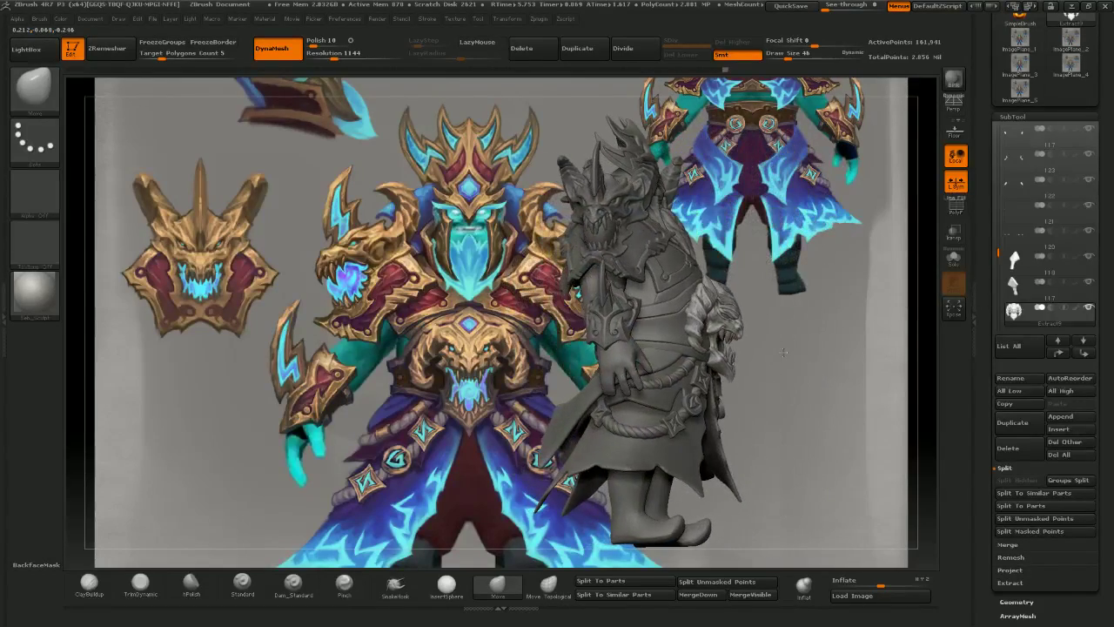
mouse_move(771, 356)
right_mouse_down()
mouse_move(741, 356)
mouse_move(870, 396)
right_mouse_up()
mouse_move(656, 378)
right_mouse_down("ctrl")
mouse_move(670, 392)
mouse_move(644, 331)
mouse_move(621, 370)
mouse_move(605, 372)
mouse_move(785, 338)
mouse_move(801, 346)
right_mouse_up("ctrl")
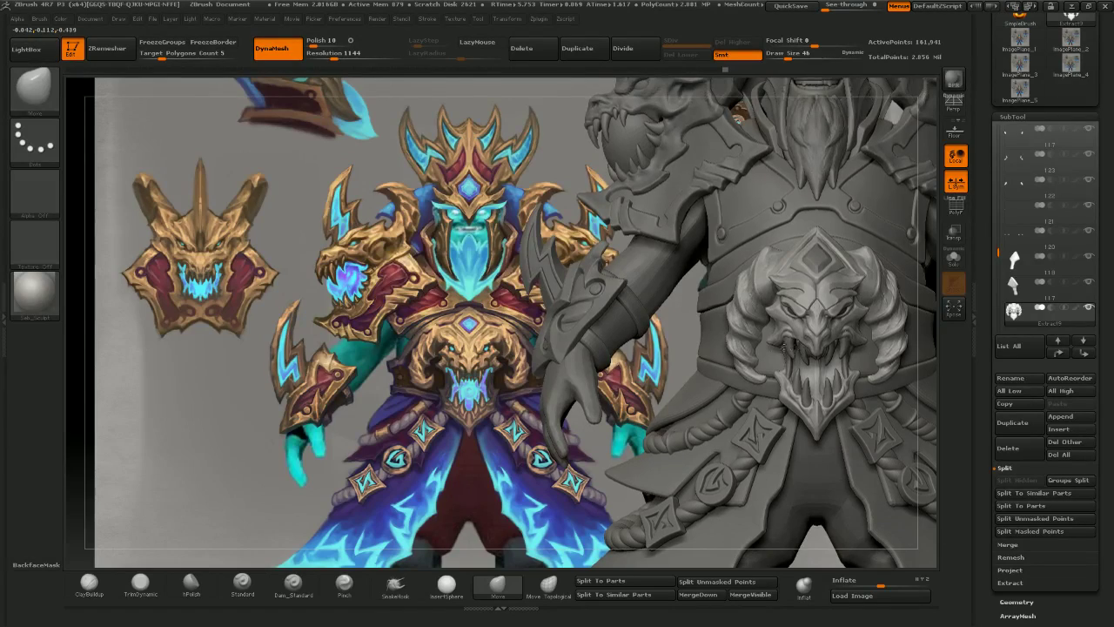
right_click_drag(802, 345, 791, 348, "alt")
right_click_drag(700, 342, 516, 330, "alt")
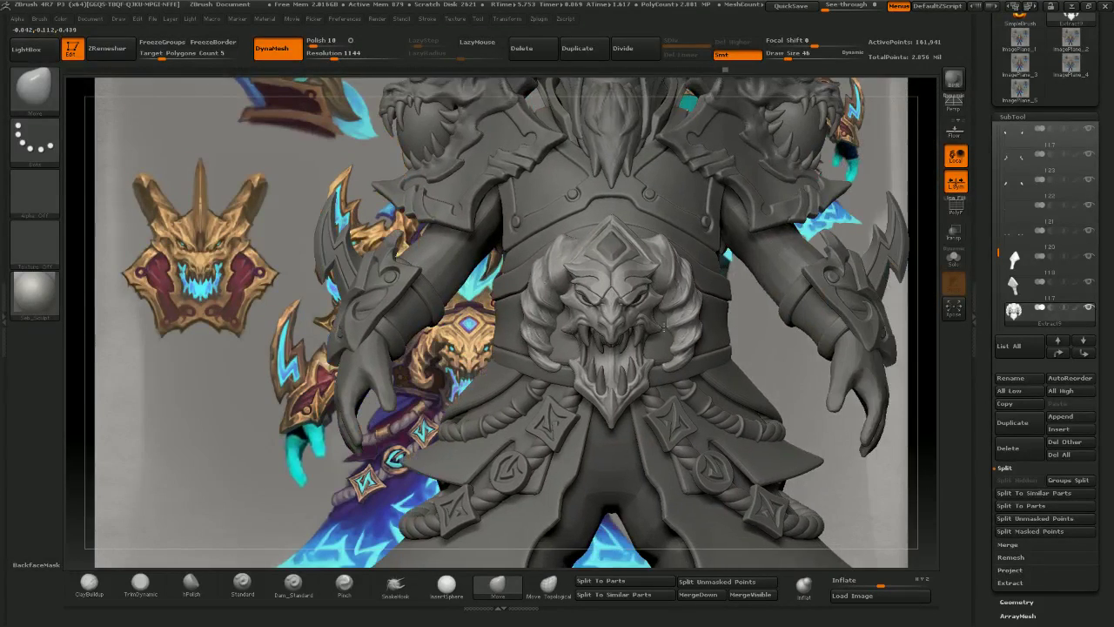
mouse_move(621, 335)
right_mouse_down("alt")
mouse_move(714, 330)
mouse_move(668, 364)
mouse_move(664, 387)
mouse_move(711, 405)
mouse_move(721, 382)
mouse_move(770, 387)
right_mouse_up("alt")
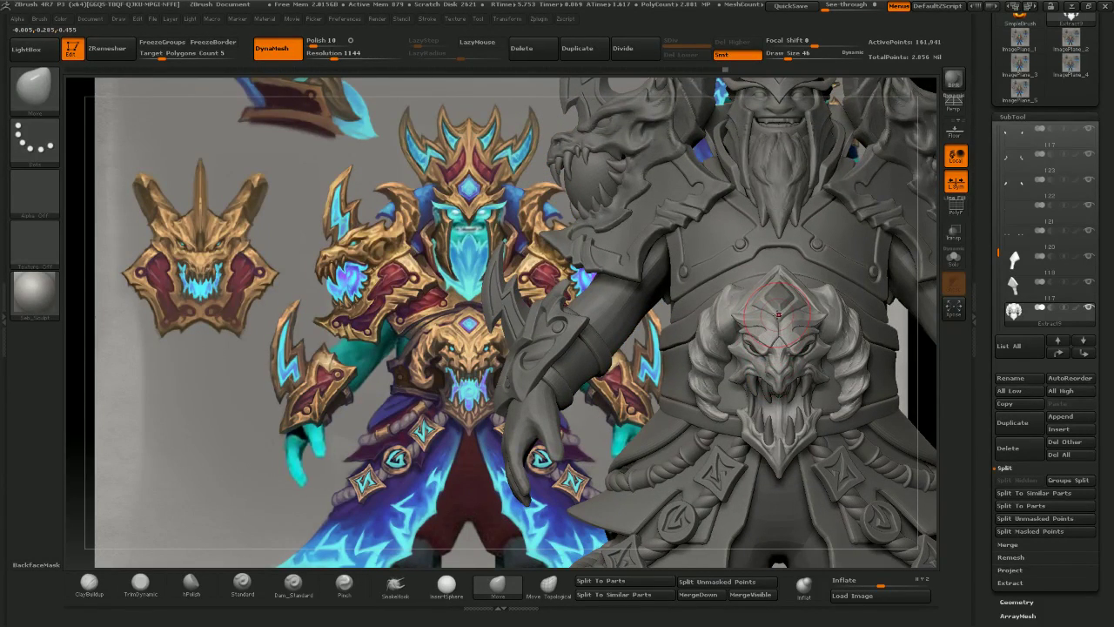
mouse_move(769, 325)
right_mouse_down()
mouse_move(774, 363)
mouse_move(763, 368)
mouse_move(773, 352)
right_mouse_up()
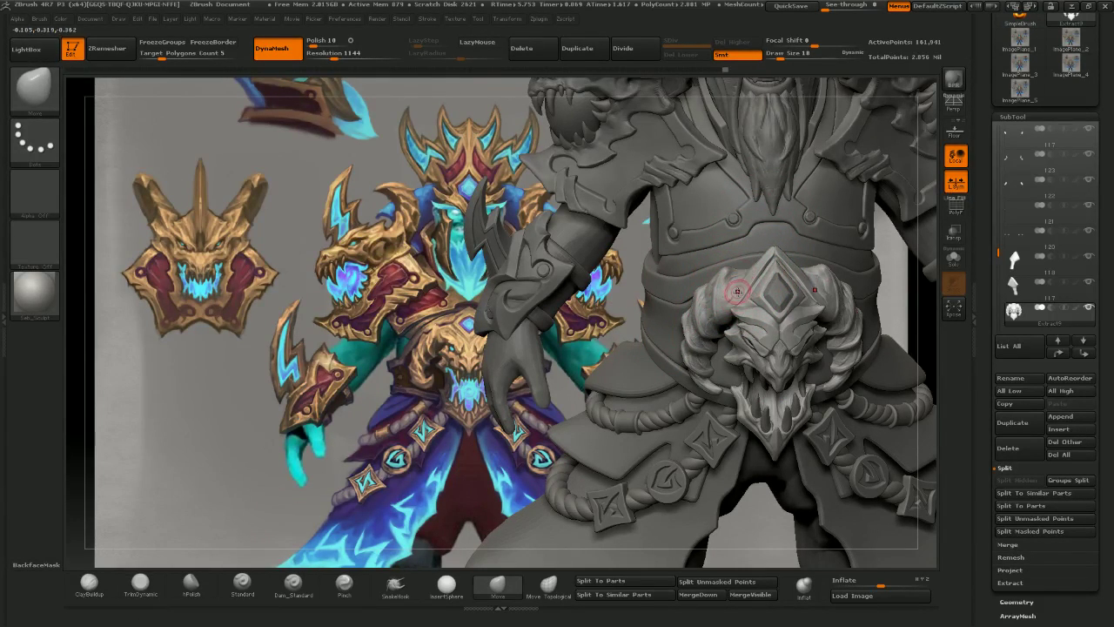
- Adjust the horn's base beside the diamond crest with the Move brush while the full body is shown
key("shift")
left_click(496, 586)
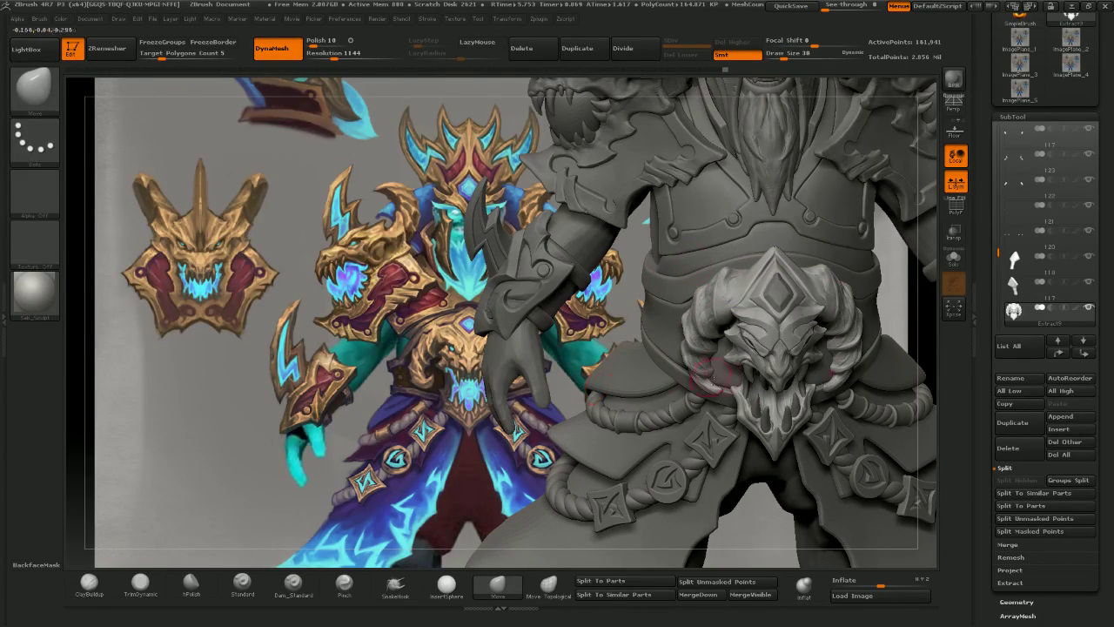
key("bracketleft")
left_click_drag(748, 284, 746, 287)
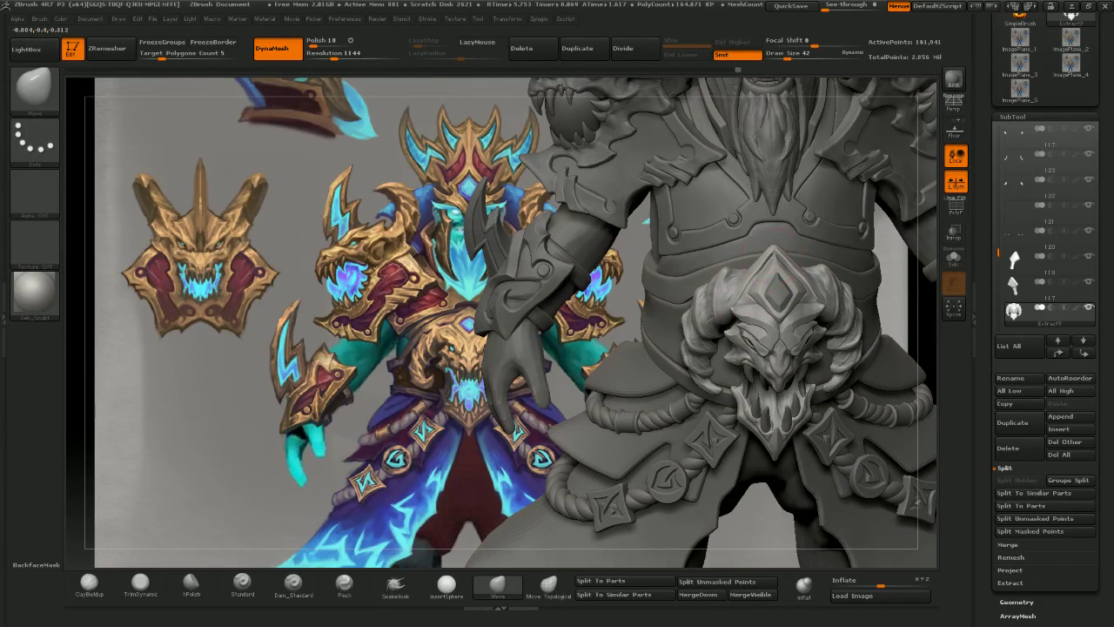
- Select the belt's dragon head subtool Extract9 and hide all other subtools
left_click(96, 588)
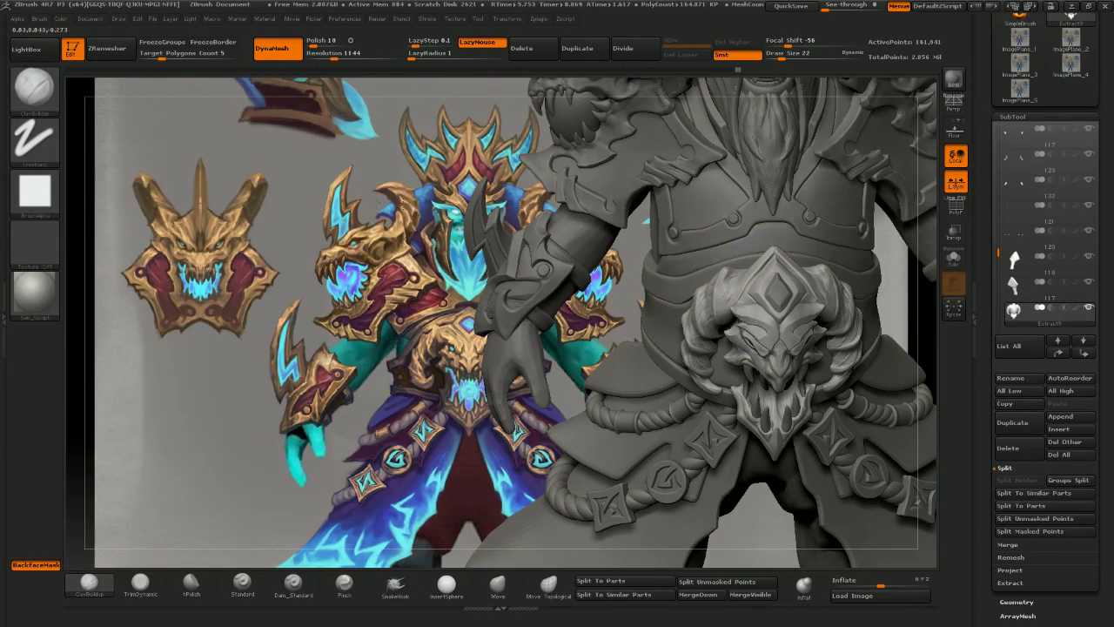
left_click(735, 273, "alt")
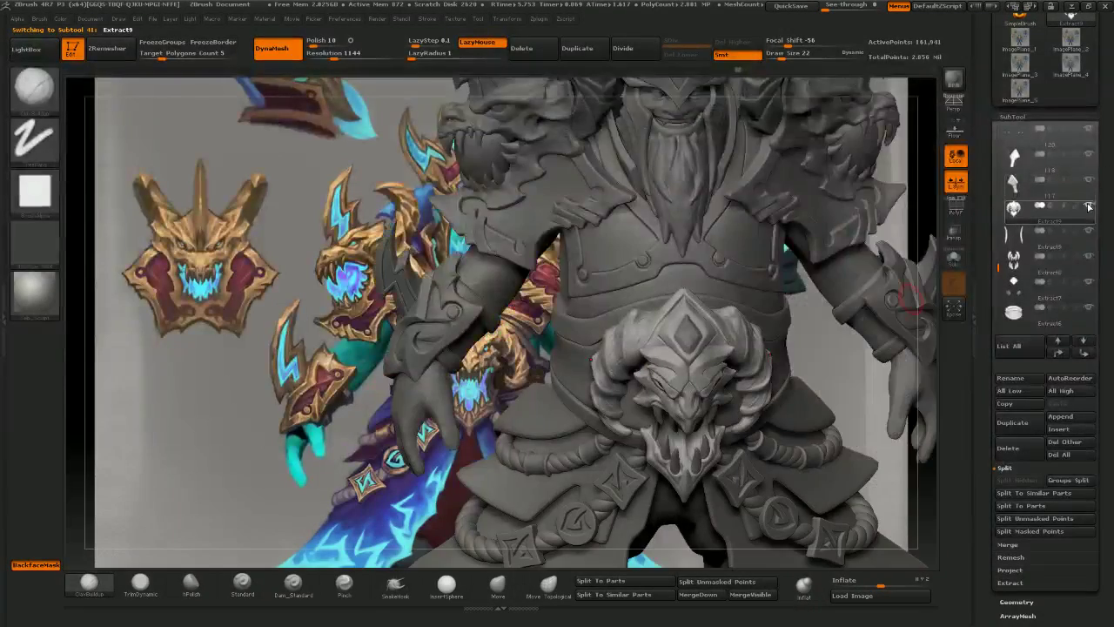
left_click(1088, 206, "shift")
right_click_drag(896, 270, 692, 285, "ctrl")
- Build up and smooth the area between the crest's edge and the horn's base with ClayBuildup at draw size 18
key("bracketleft")
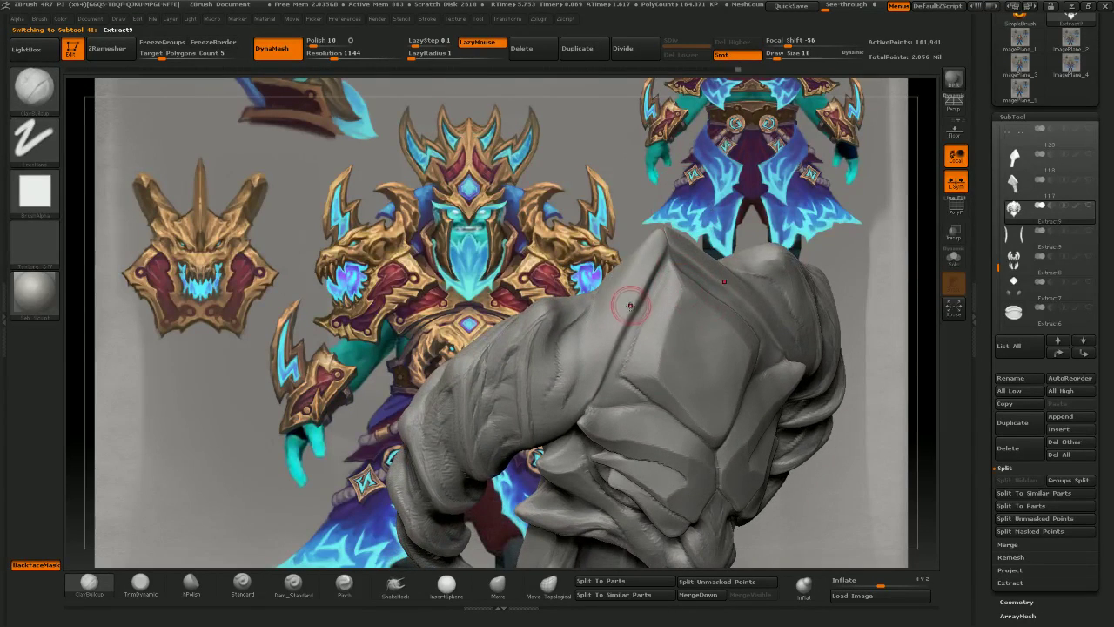
mouse_move(630, 312)
left_mouse_down()
mouse_move(609, 366)
mouse_move(662, 243)
left_mouse_up()
mouse_move(658, 231)
right_mouse_down()
mouse_move(653, 247)
mouse_move(656, 237)
right_mouse_up()
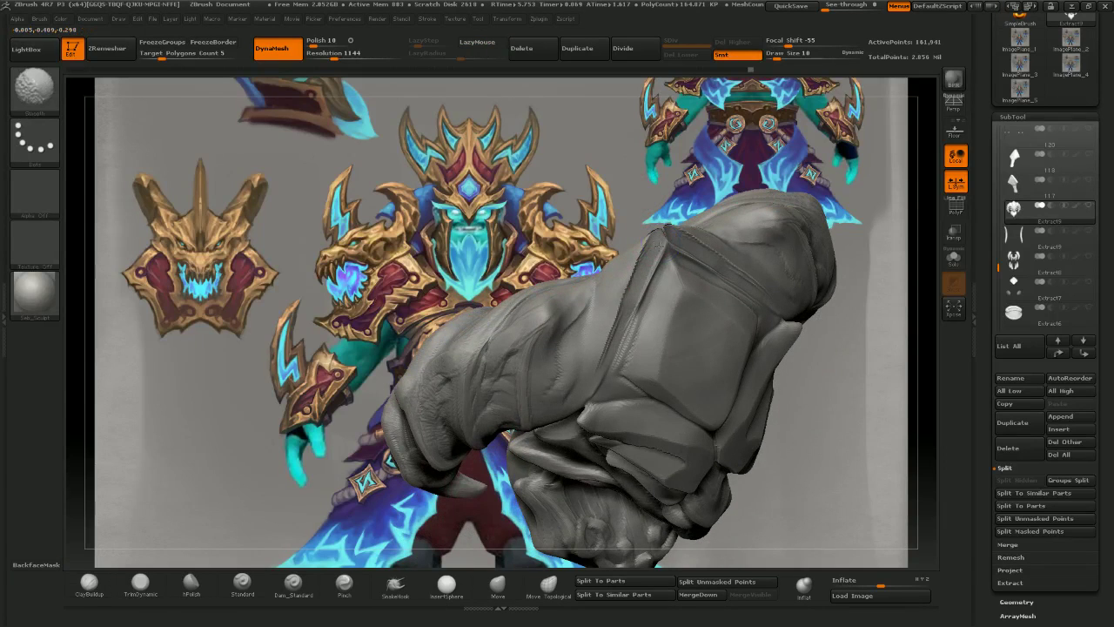
left_click_drag(638, 274, 614, 331, "shift")
right_click_drag(620, 287, 602, 300)
mouse_move(606, 298)
left_mouse_down()
mouse_move(590, 346)
mouse_move(638, 253)
left_mouse_up()
right_click_drag(627, 176, 643, 260)
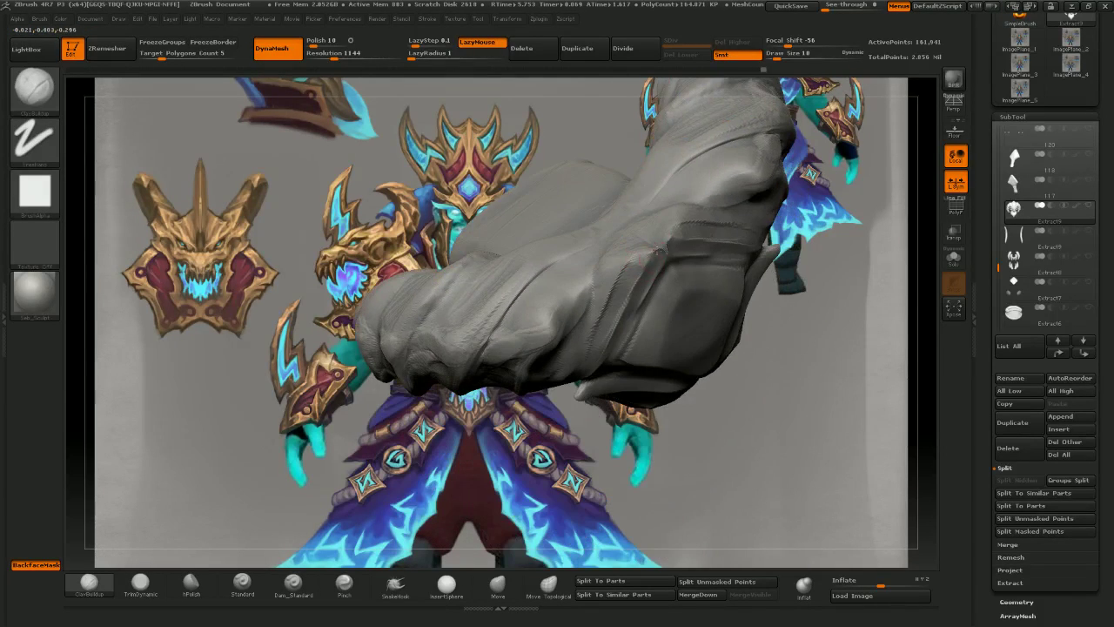
- Flatten the built-up surface behind the crest's tip with the TrimDynamic brush at draw size 18
left_click(140, 581)
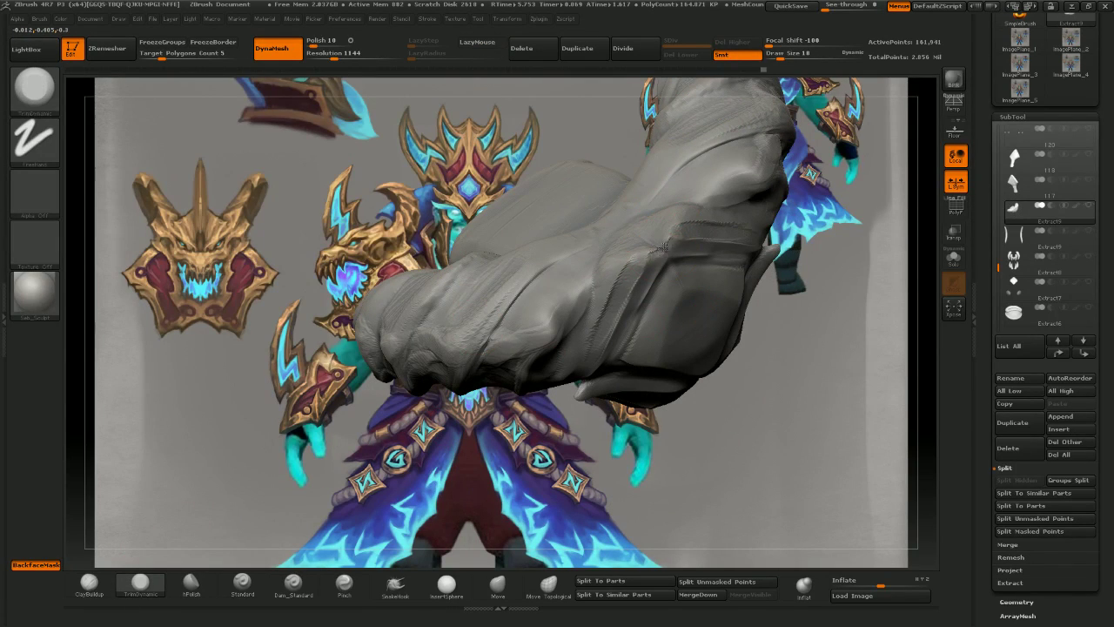
left_click_drag(664, 247, 650, 268)
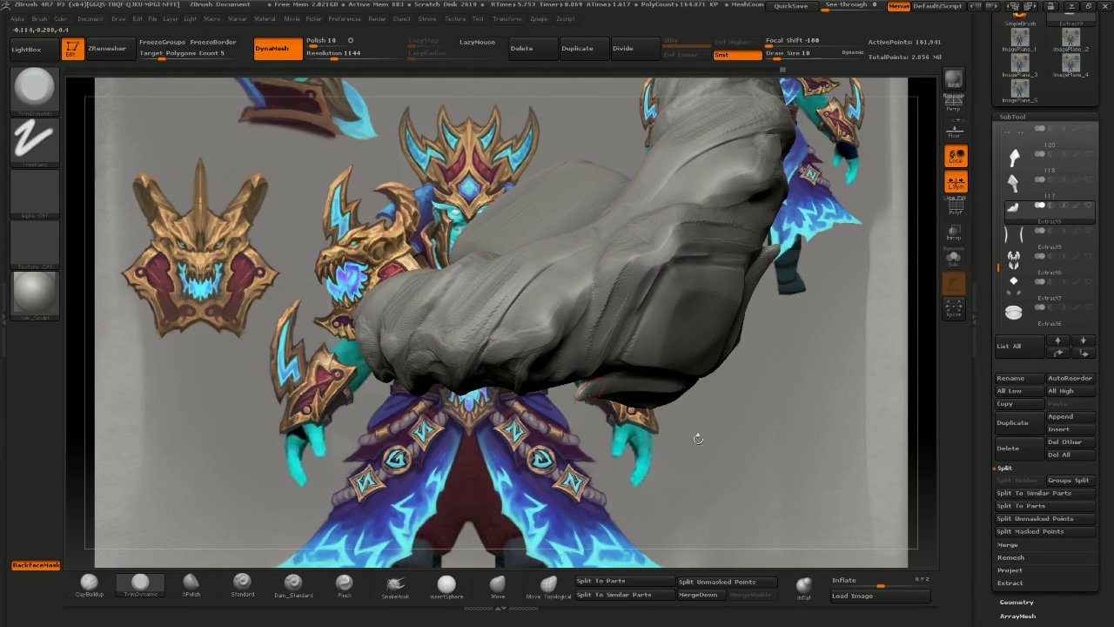
left_click_drag(696, 435, 739, 282)
mouse_move(739, 282)
right_mouse_down("shift")
mouse_move(706, 296)
mouse_move(701, 368)
mouse_move(670, 339)
right_mouse_up("shift")
right_click_drag(670, 340, 680, 369)
mouse_move(388, 326)
right_mouse_down()
mouse_move(352, 413)
mouse_move(365, 409)
right_mouse_up()
- Reshape the horn's base beside the crest and the crest's upper tip with the Move brush at draw sizes 26 and 18
left_click(497, 586)
right_click_drag(676, 376, 609, 387)
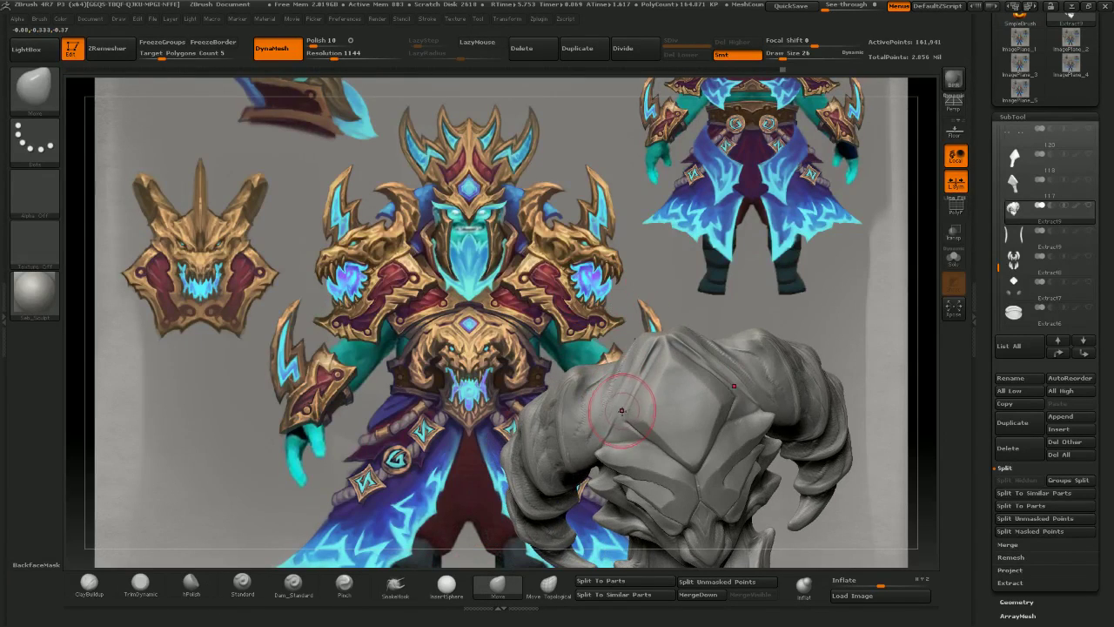
key("bracketright")
left_click_drag(622, 415, 628, 380)
key("bracketright")
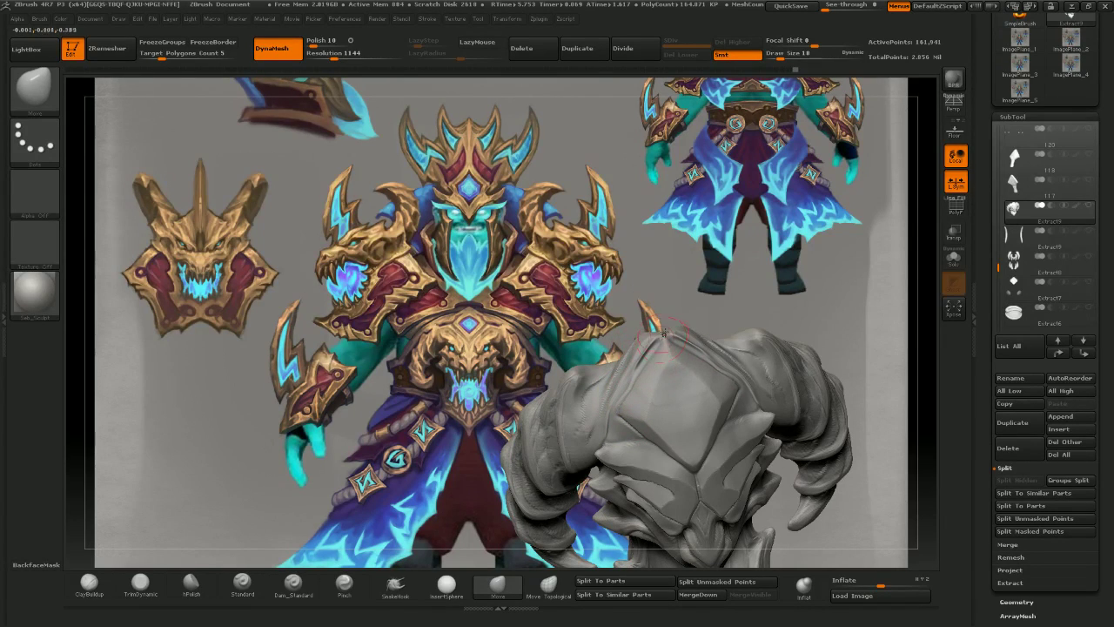
left_click_drag(626, 374, 643, 414)
left_click_drag(623, 342, 668, 305)
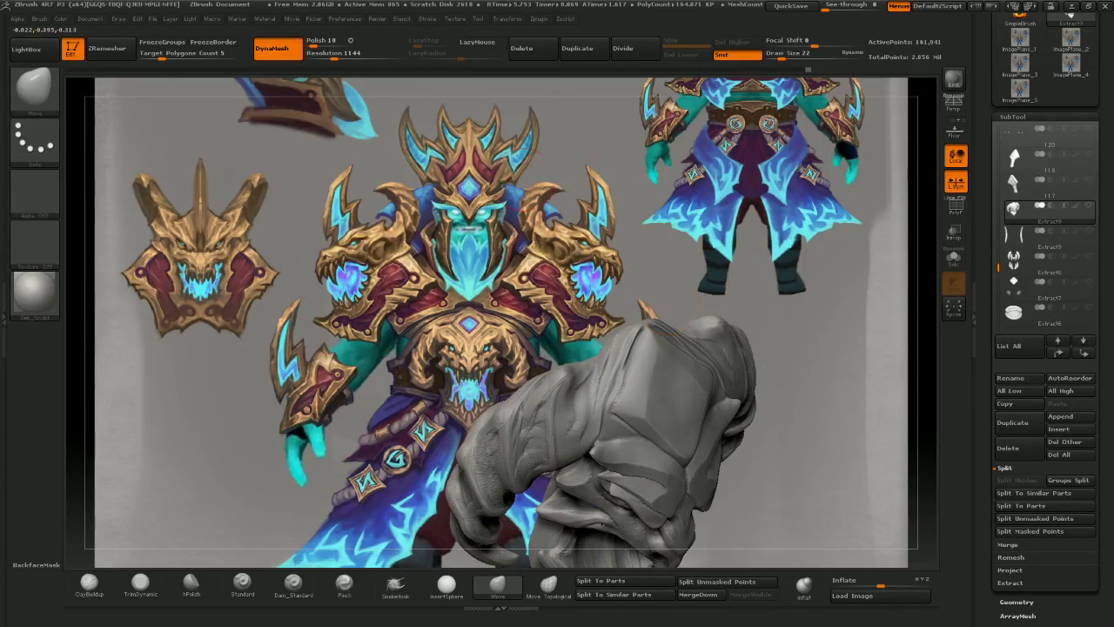
- Adjust the horn's base beside the crest's upper tip from several angles with the Move brush at draw sizes 22 and 18
mouse_move(759, 320)
left_mouse_down()
mouse_move(705, 361)
mouse_move(720, 383)
left_mouse_up()
key("bracketleft")
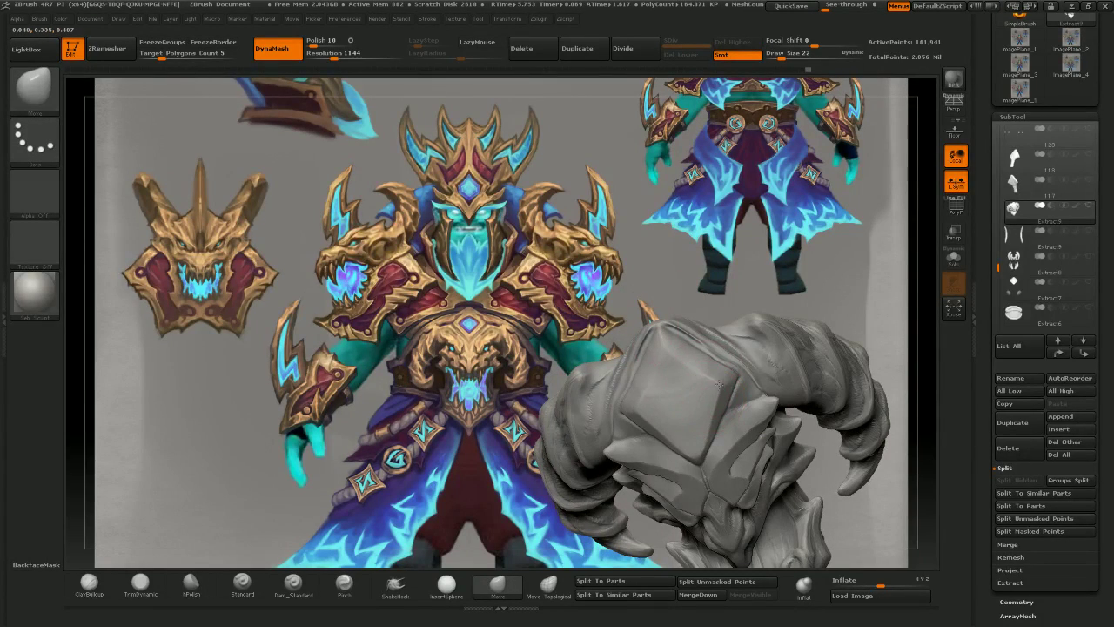
mouse_move(588, 329)
left_mouse_down()
mouse_move(640, 322)
mouse_move(636, 375)
left_mouse_up()
key("bracketright")
key("bracketright")
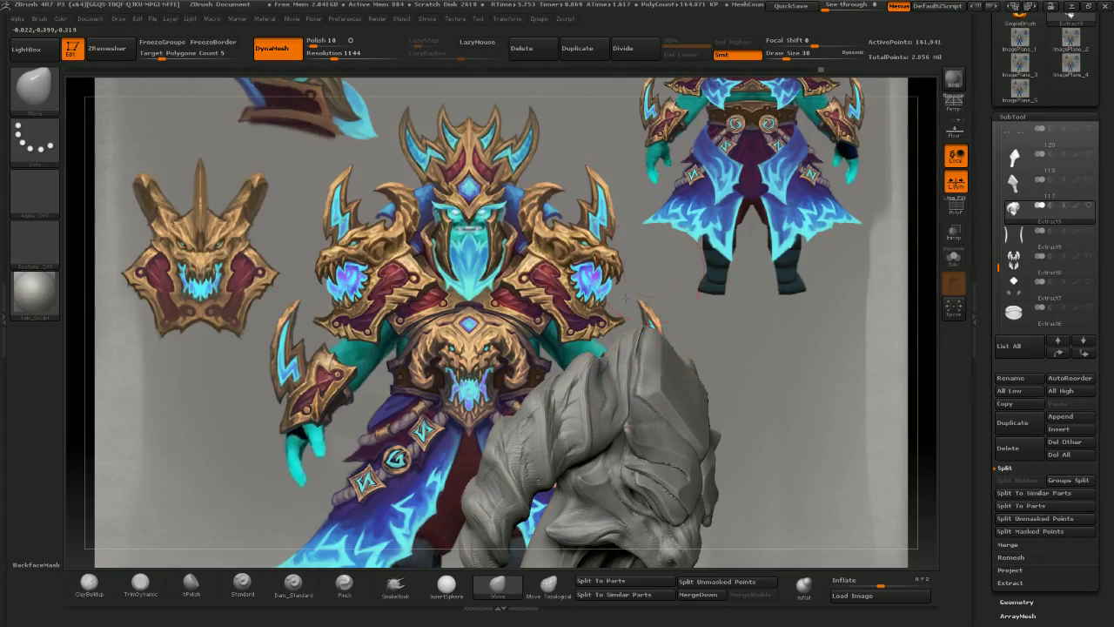
mouse_move(735, 329)
left_mouse_down()
mouse_move(678, 332)
mouse_move(655, 312)
mouse_move(657, 328)
left_mouse_up()
mouse_move(597, 339)
left_mouse_down()
mouse_move(612, 359)
mouse_move(637, 361)
left_mouse_up()
key("bracketleft")
key("bracketleft")
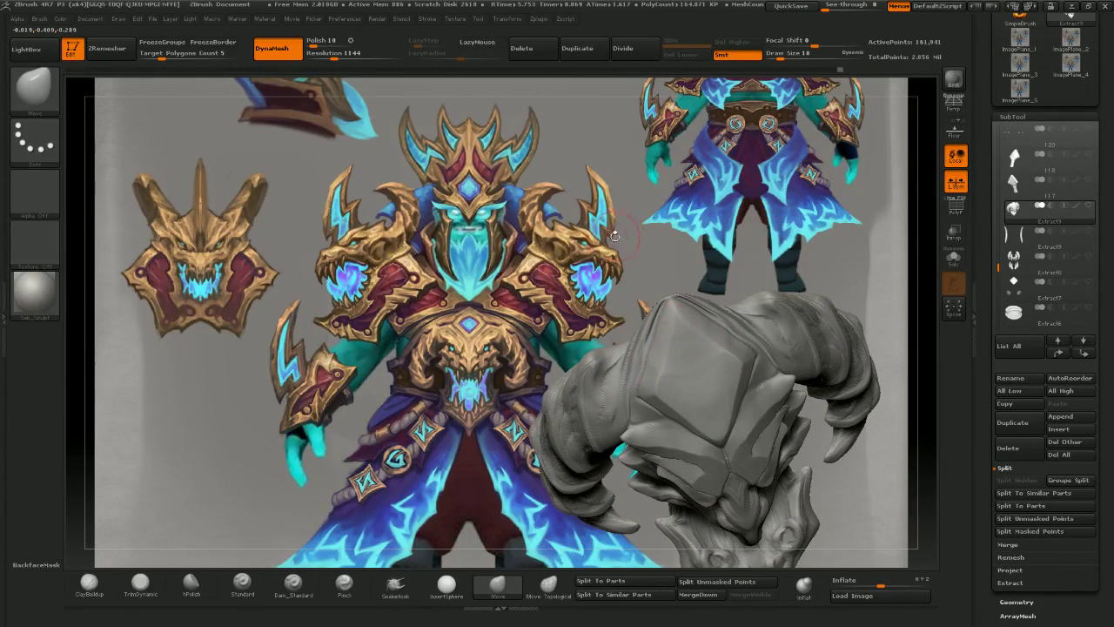
mouse_move(663, 237)
left_mouse_down()
mouse_move(611, 228)
mouse_move(645, 213)
left_mouse_up()
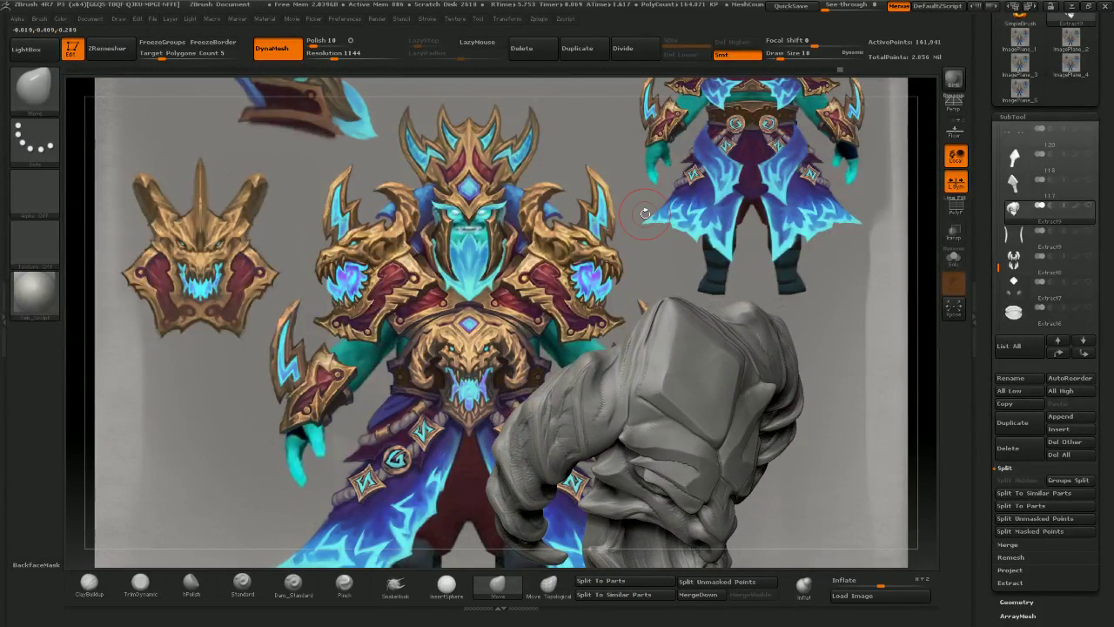
mouse_move(462, 224)
left_mouse_down()
mouse_move(430, 170)
mouse_move(450, 78)
left_mouse_up()
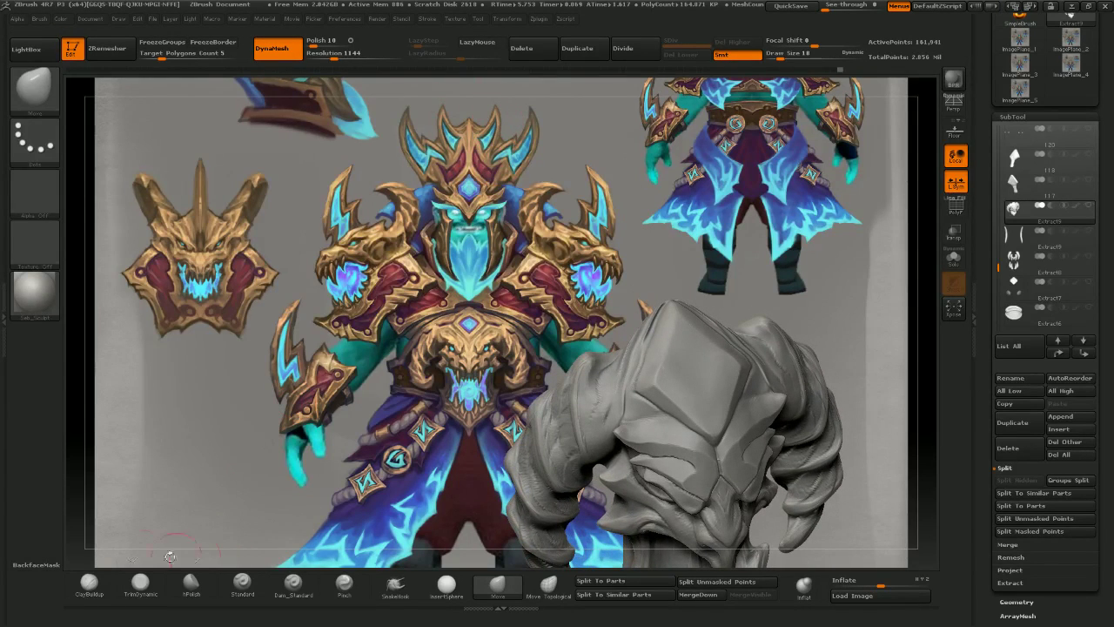
- Build up and smooth the seam between the horn's base and the crest's edge, starting with ClayBuildup at draw size 18
left_click(91, 583)
left_click_drag(472, 245, 575, 304)
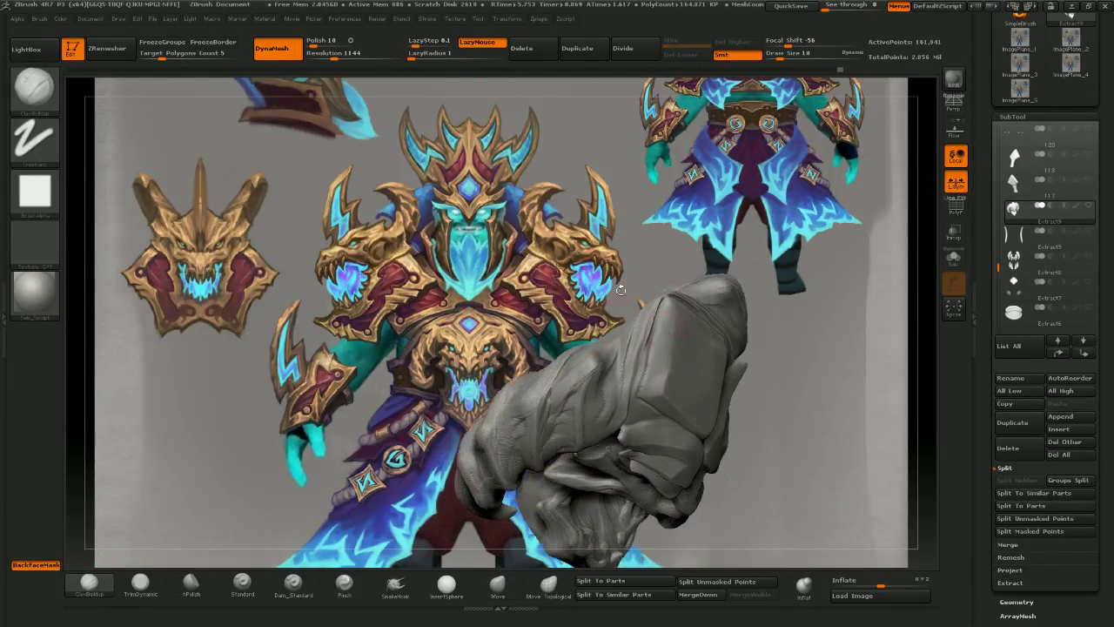
key("bracketleft")
key("shift")
left_click_drag(651, 319, 663, 301, "shift")
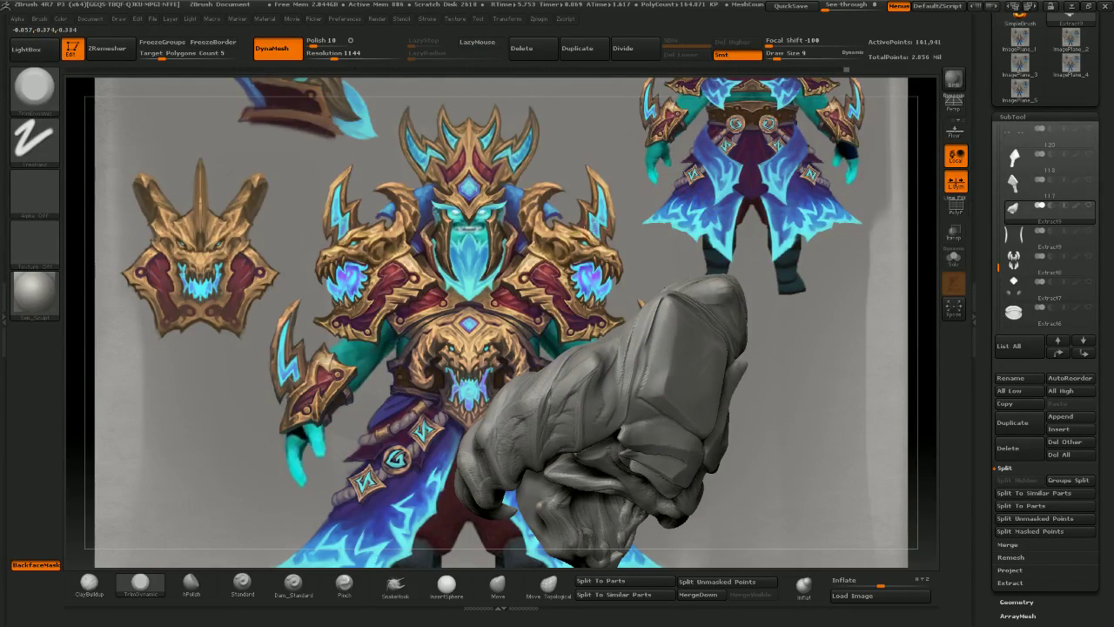
- Flatten the transition from the crest's side edge into the horn's base with the TrimDynamic brush at draw sizes 8 and 14
right_click_drag(642, 368, 644, 350)
left_click_drag(616, 268, 626, 273)
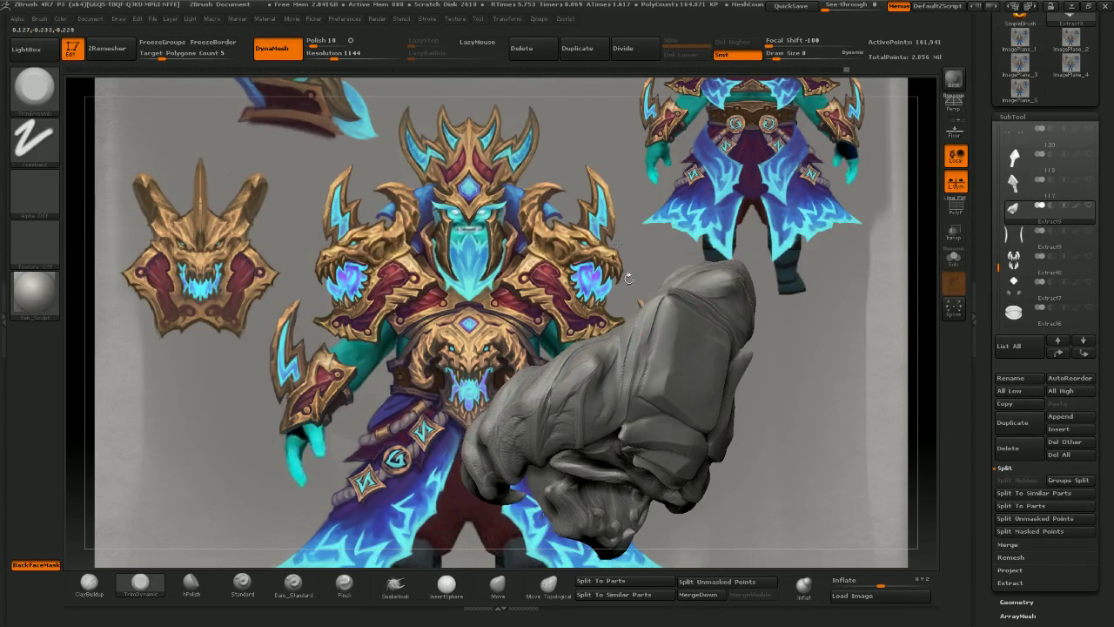
key("shift")
right_click_drag(650, 280, 641, 343)
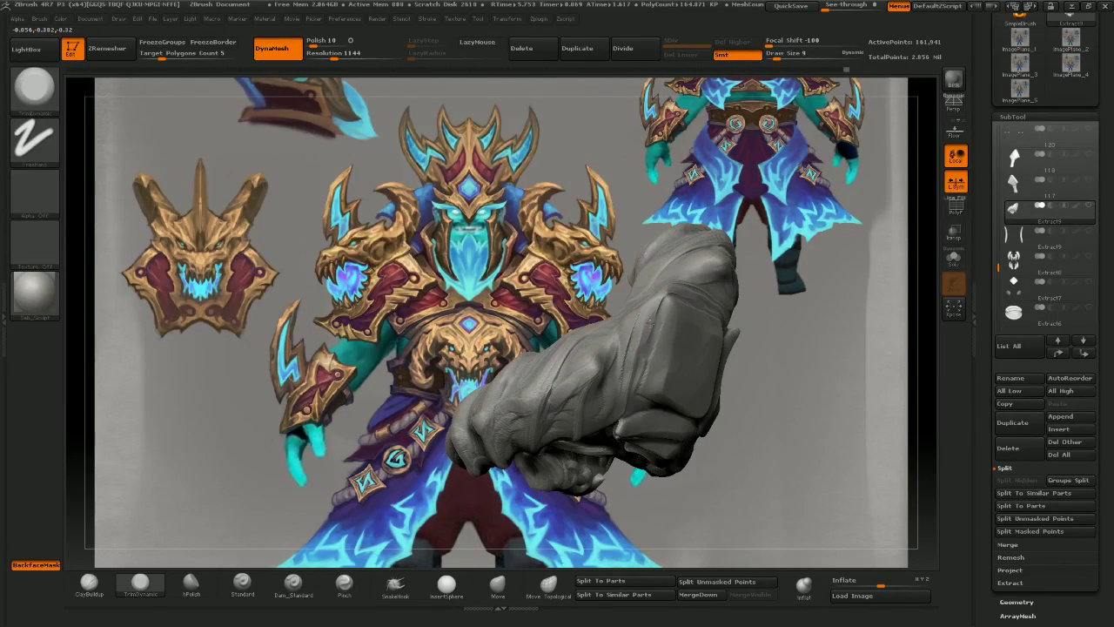
left_click_drag(652, 307, 669, 285)
mouse_move(667, 278)
right_mouse_down()
mouse_move(629, 307)
mouse_move(653, 320)
mouse_move(646, 333)
right_mouse_up()
left_click_drag(645, 331, 647, 355)
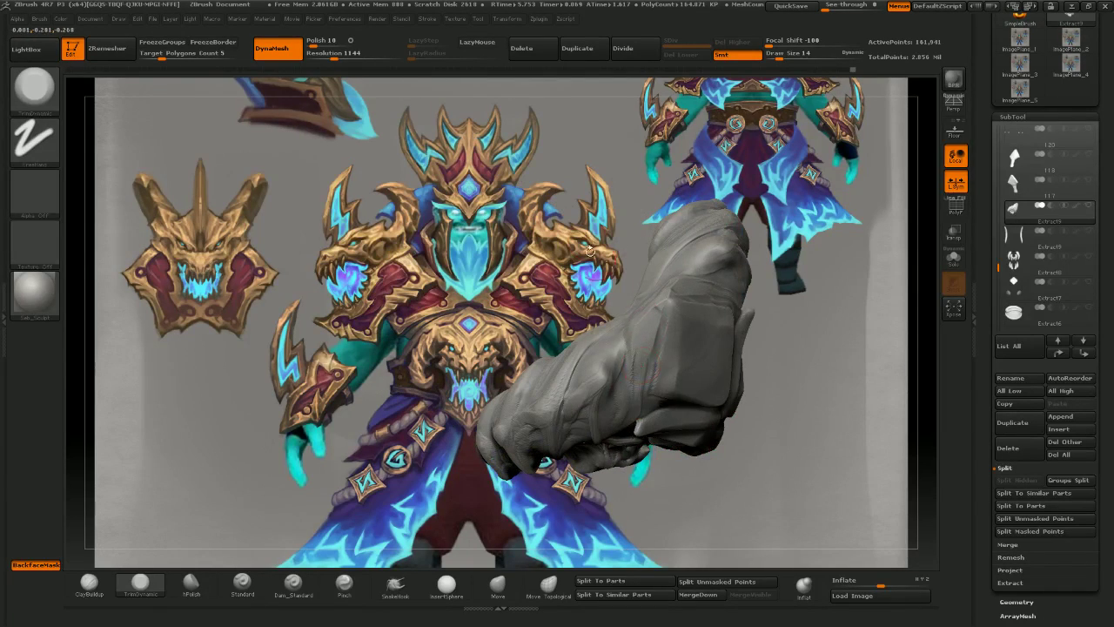
right_click_drag(647, 351, 655, 318)
left_click_drag(642, 302, 665, 294)
mouse_move(665, 294)
right_mouse_down()
mouse_move(633, 298)
mouse_move(643, 333)
right_mouse_up()
left_click_drag(650, 322, 649, 349)
mouse_move(737, 299)
left_mouse_down()
mouse_move(676, 305)
mouse_move(575, 214)
mouse_move(594, 244)
mouse_move(588, 253)
mouse_move(569, 235)
left_mouse_up()
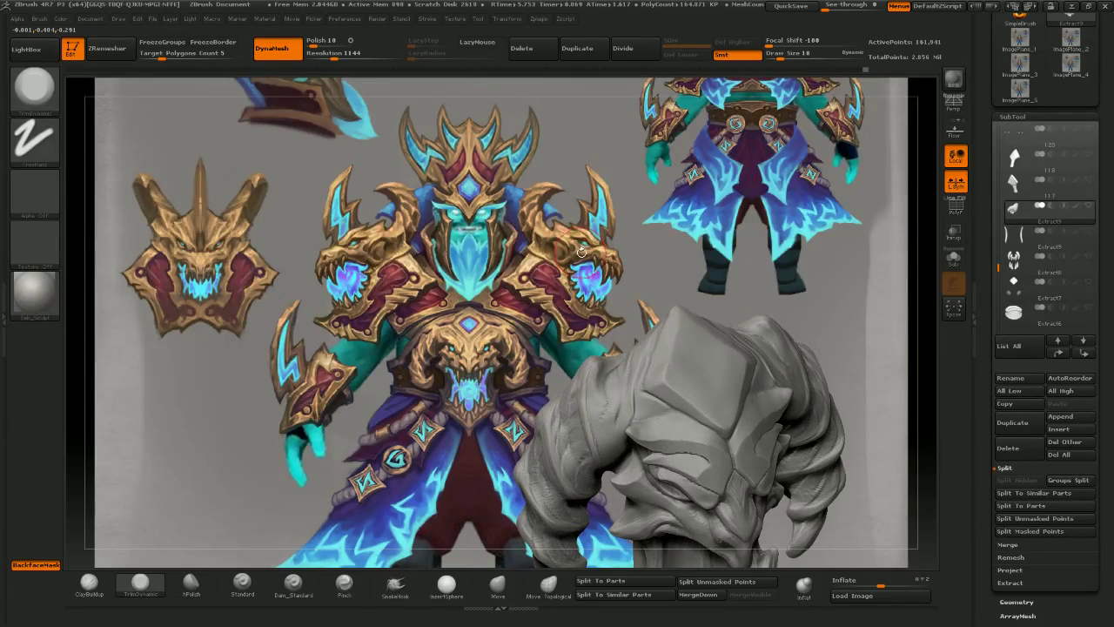
- Show all subtools again and compare the belt's dragon head with the rest of the character
left_click(1091, 207)
mouse_move(702, 381)
right_mouse_down()
mouse_move(666, 375)
mouse_move(687, 381)
right_mouse_up()
key("alt+Tab")
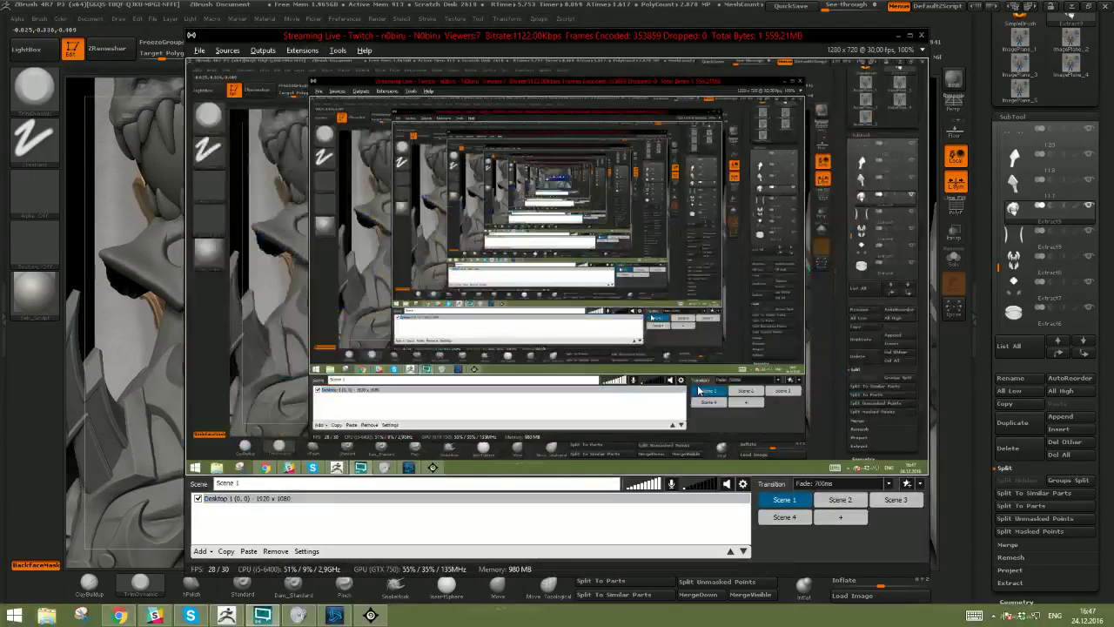
key("alt+Tab")
right_click_drag(714, 346, 710, 261, "ctrl")
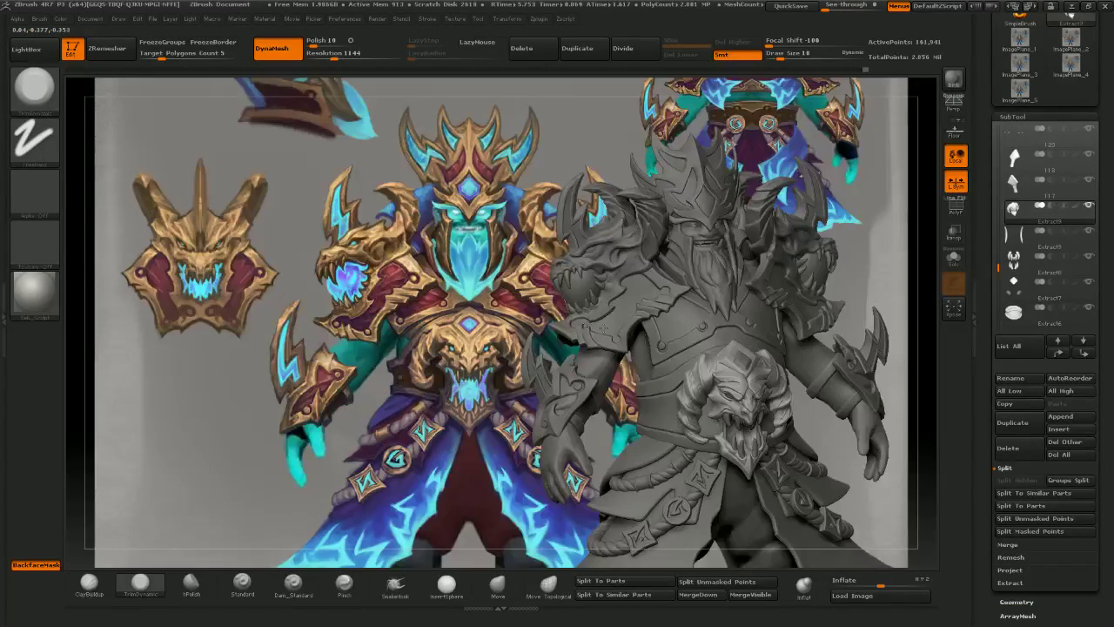
mouse_move(764, 370)
right_mouse_down("shift")
mouse_move(772, 365)
mouse_move(672, 377)
mouse_move(673, 404)
mouse_move(656, 404)
mouse_move(653, 427)
right_mouse_up("shift")
- Select the crest's diamond gem subtool Extract7 and reshape its upper point with the Move brush at draw sizes 50 and 46
left_click(650, 400, "alt")
right_click_drag(668, 385, 664, 397)
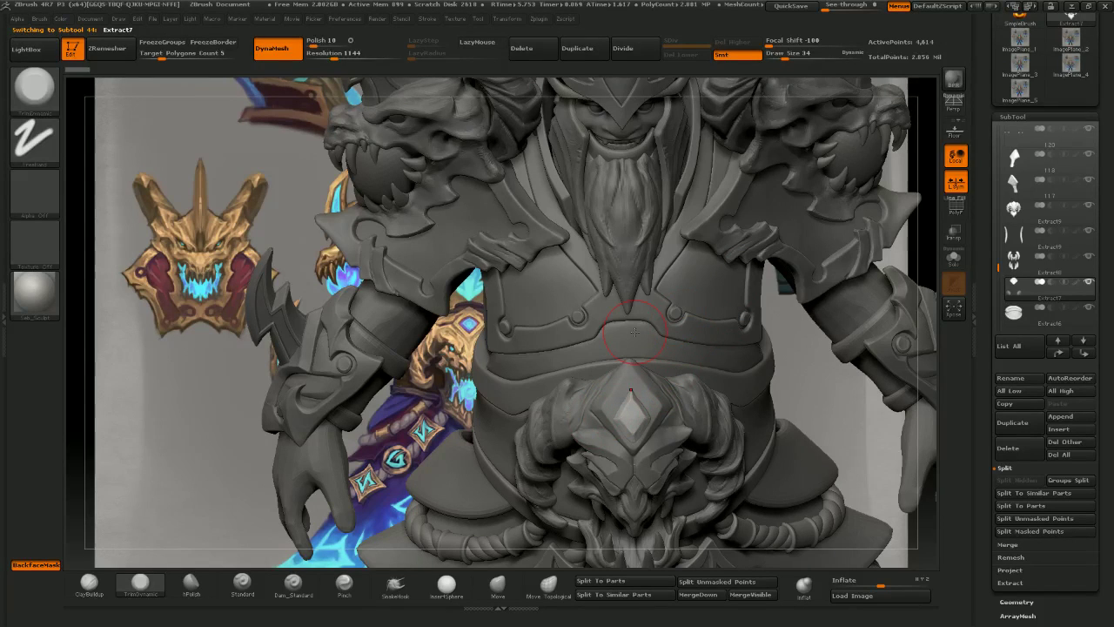
left_click(496, 583)
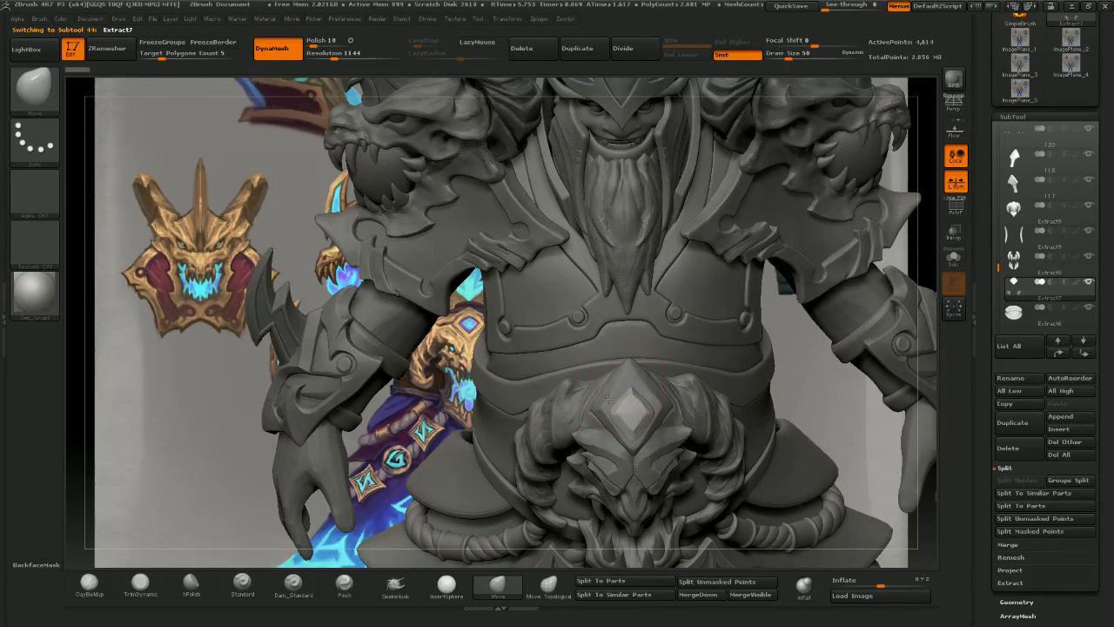
left_click_drag(632, 360, 631, 355)
key("]")
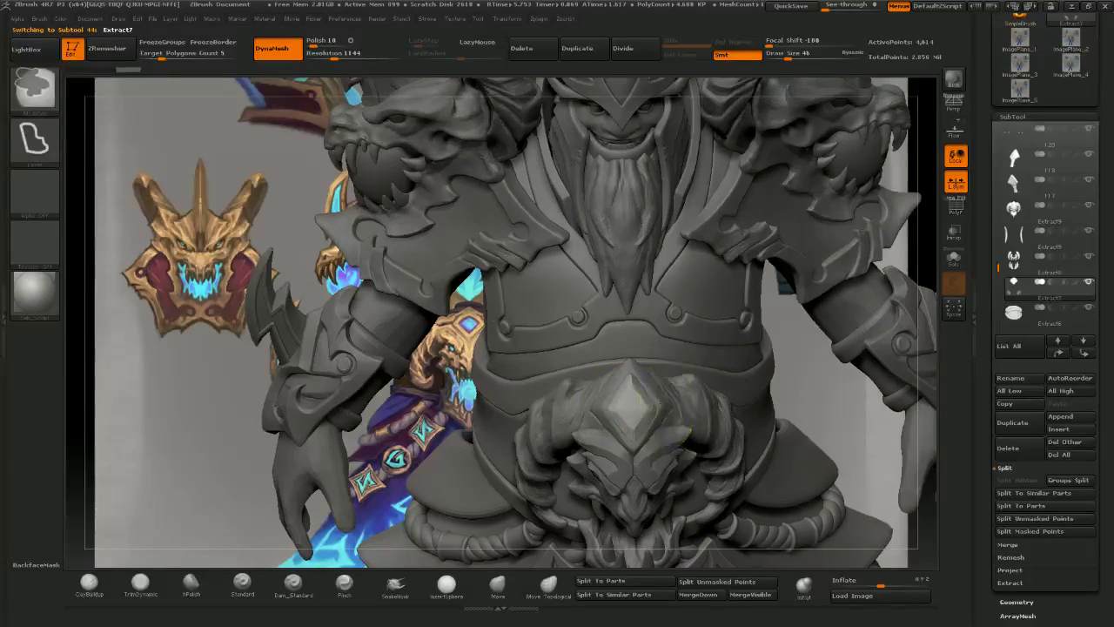
mouse_move(616, 397)
right_mouse_down("ctrl")
mouse_move(623, 347)
mouse_move(642, 402)
mouse_move(677, 394)
right_mouse_up("ctrl")
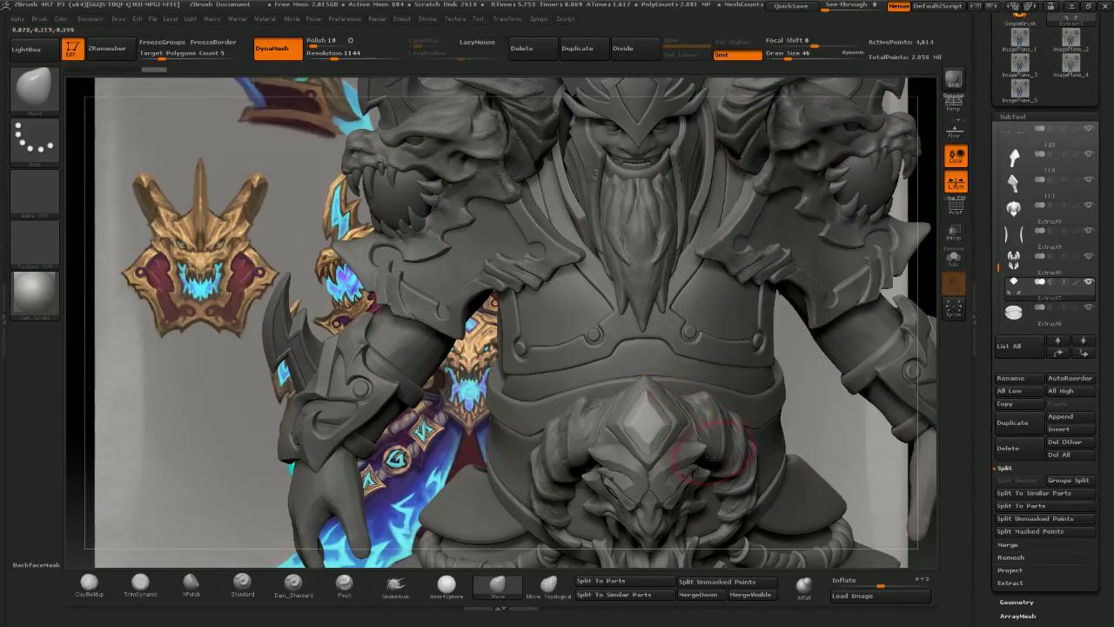
key("[")
left_click_drag(638, 390, 649, 405)
- Fit the gem's upper tip and side corner to the crest's surface with the Move brush, reducing the draw size from 42 to 18
mouse_move(740, 416)
right_mouse_down()
mouse_move(669, 453)
mouse_move(694, 478)
mouse_move(503, 251)
right_mouse_up()
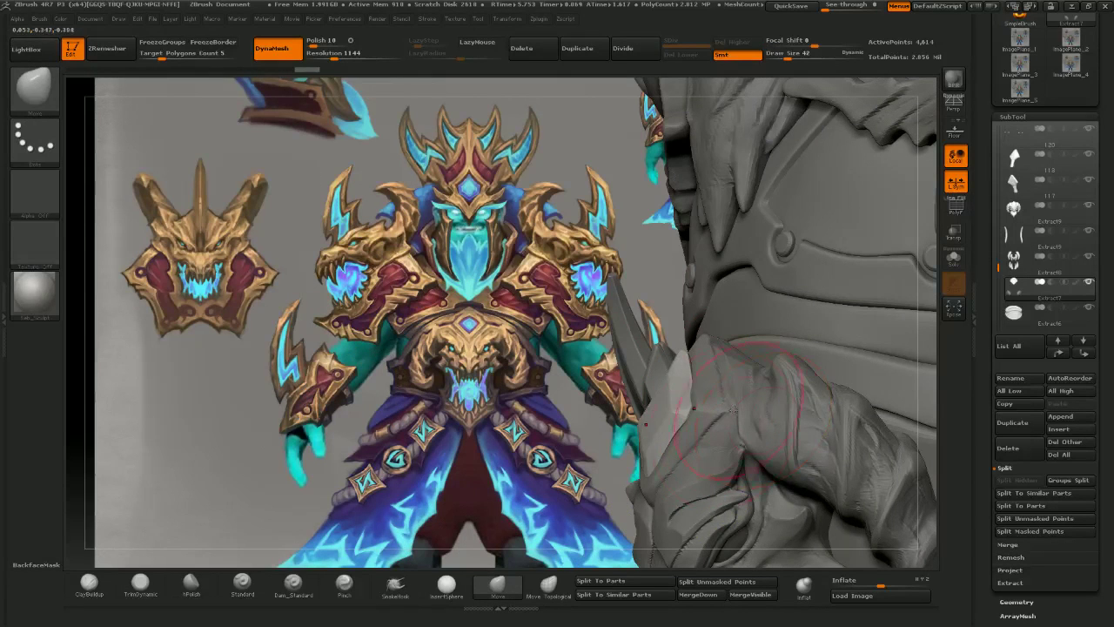
left_click_drag(694, 409, 686, 421)
key("bracketright")
left_click_drag(696, 350, 695, 353)
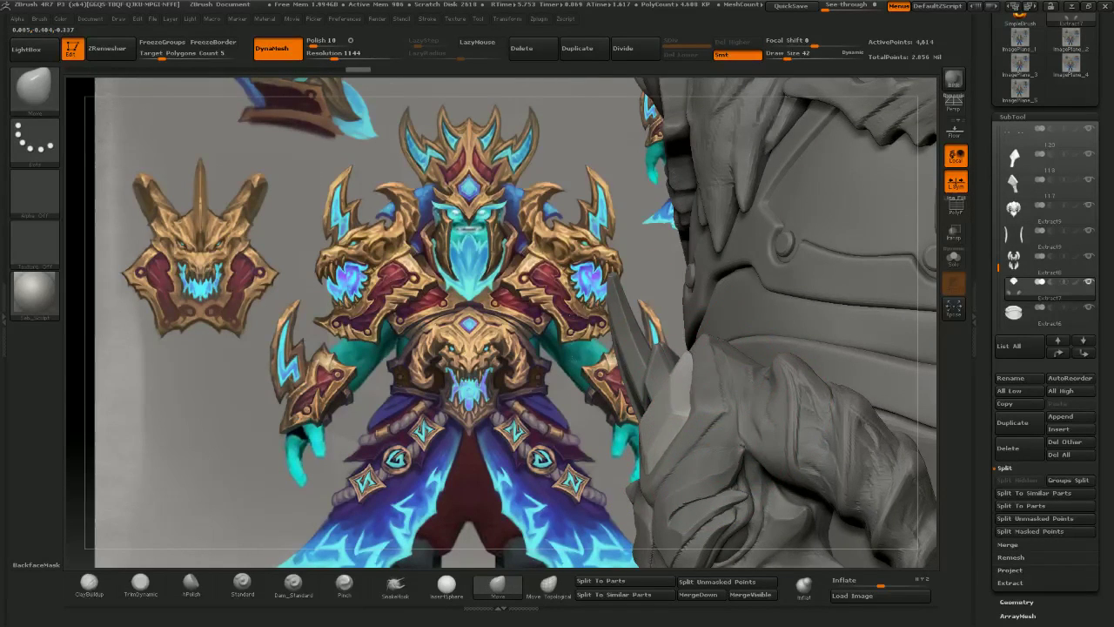
right_click_drag(664, 294, 686, 351)
key("bracketleft")
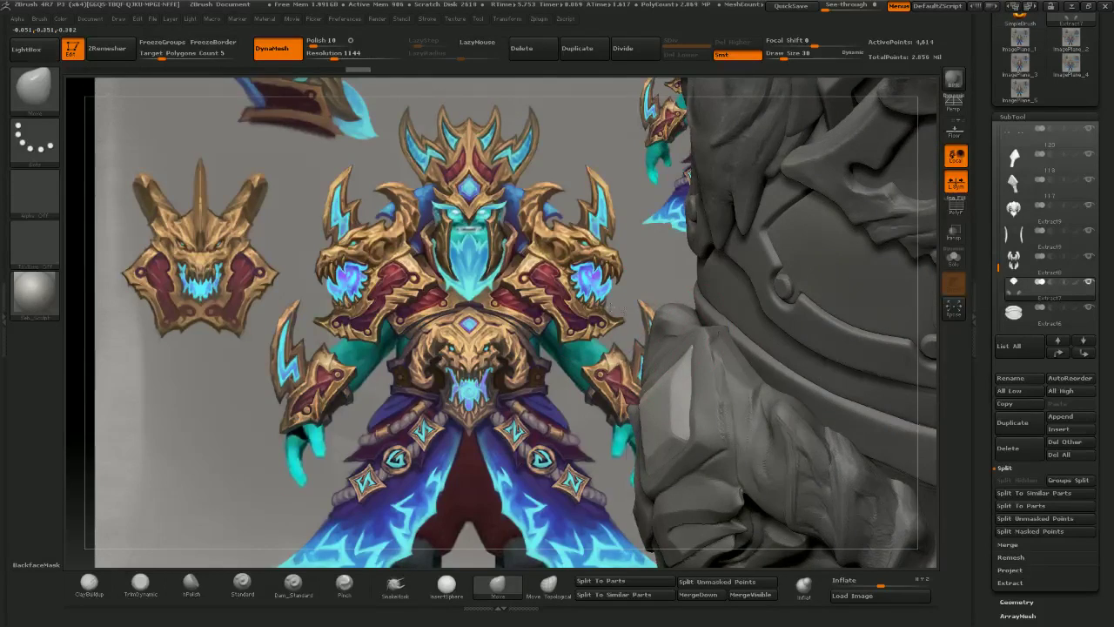
right_click_drag(563, 306, 673, 340)
left_click_drag(686, 348, 689, 344)
key("bracketleft")
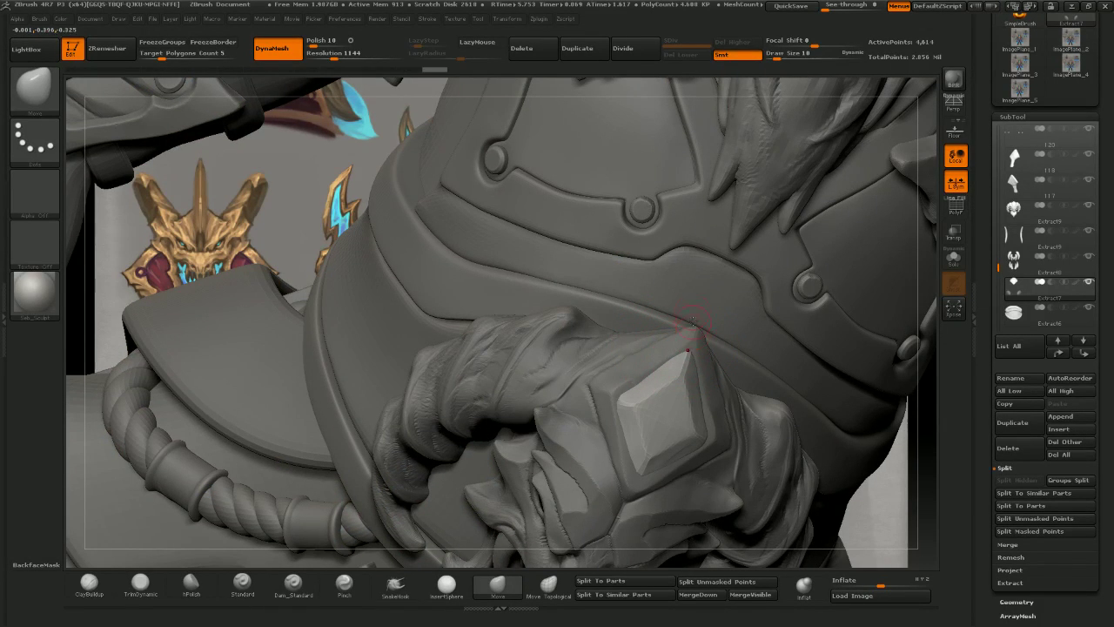
- Refine the gem's side corner and upper edges so its outline follows the crest, using the Move brush down to draw size 18
key("]")
left_click_drag(639, 360, 637, 357)
key("]")
left_click_drag(616, 417, 624, 444)
left_click_drag(618, 396, 620, 391)
key("[")
key("[")
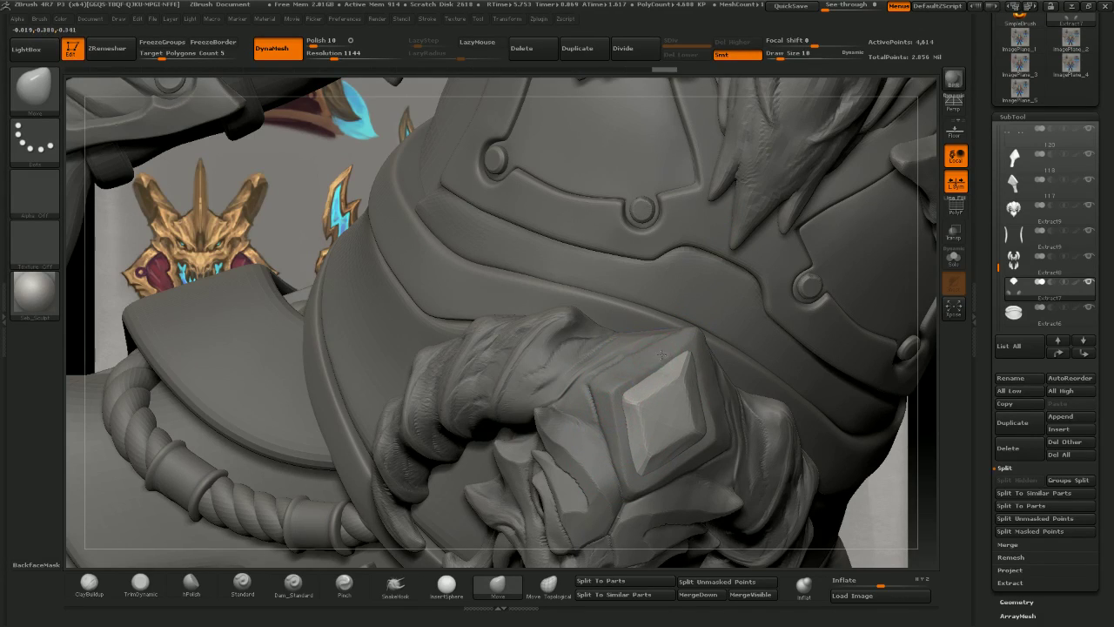
left_click_drag(661, 355, 659, 351)
left_click_drag(392, 133, 392, 127)
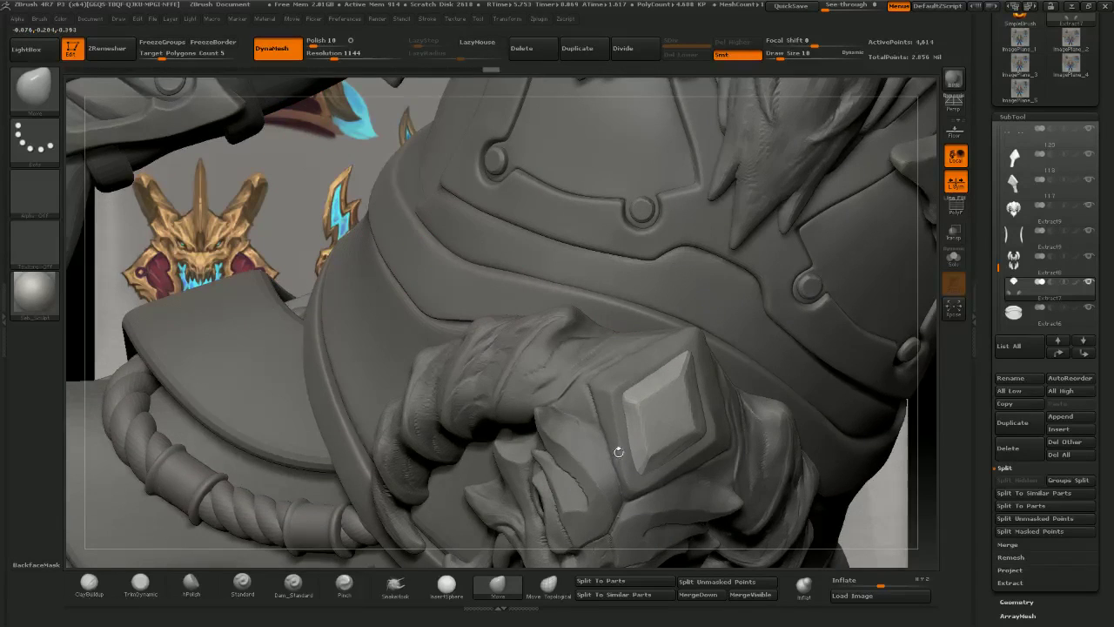
right_click_drag(619, 451, 615, 451)
left_click_drag(598, 442, 604, 442)
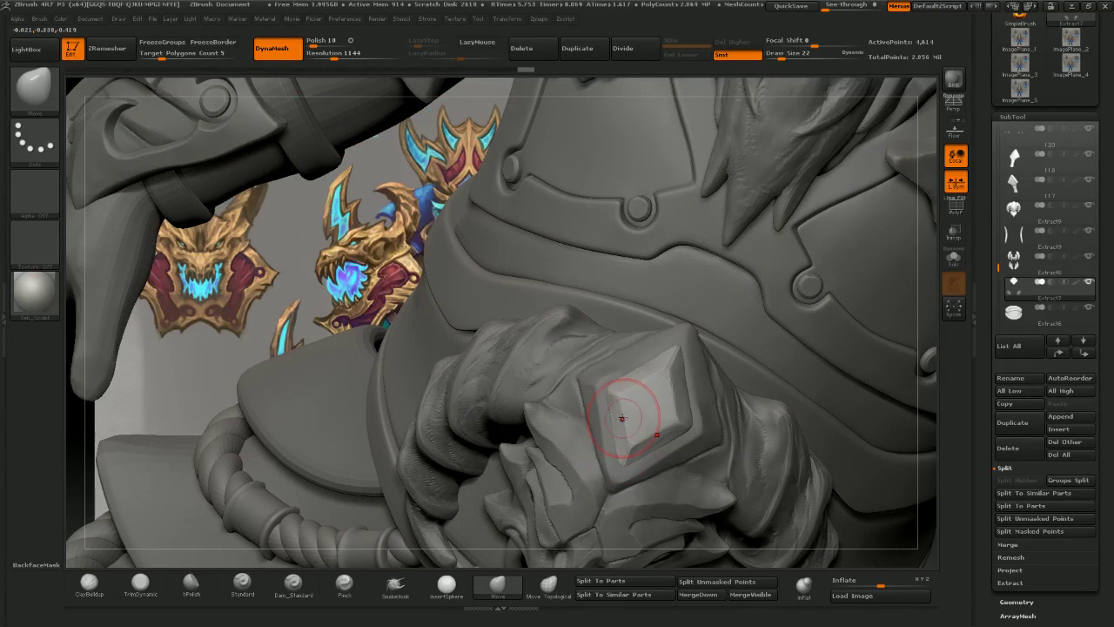
- Select the dragon head subtool Extract9, isolate it and examine its crest and horns from the front
mouse_move(622, 418)
right_mouse_down("shift")
mouse_move(736, 393)
mouse_move(698, 340)
mouse_move(732, 343)
mouse_move(717, 355)
mouse_move(662, 296)
mouse_move(648, 335)
mouse_move(699, 398)
mouse_move(680, 370)
mouse_move(706, 385)
right_mouse_up("shift")
right_click_drag(661, 335, 670, 329)
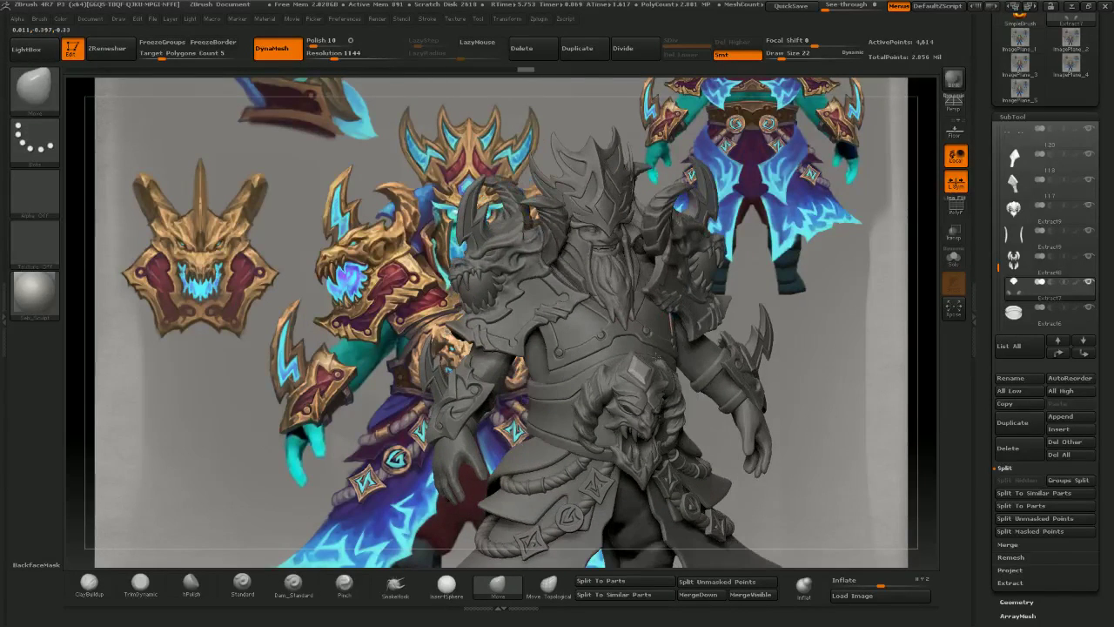
left_click(633, 375, "alt")
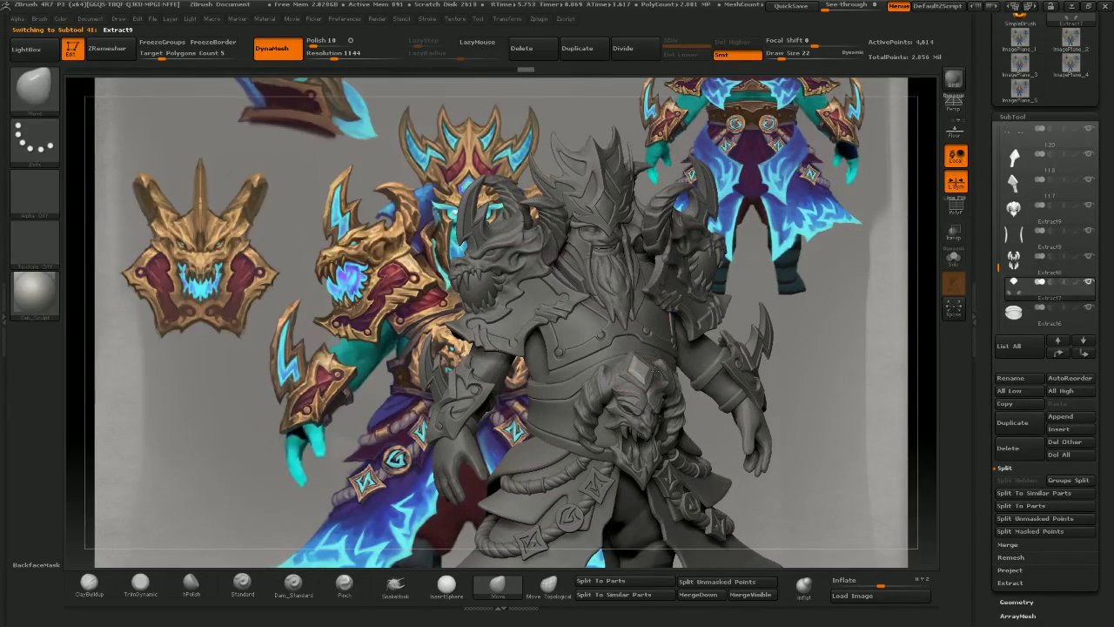
left_click(1088, 205, "shift")
right_click_drag(818, 307, 748, 322, "shift")
mouse_move(670, 343)
right_mouse_down("ctrl")
mouse_move(601, 374)
mouse_move(696, 423)
right_mouse_up("ctrl")
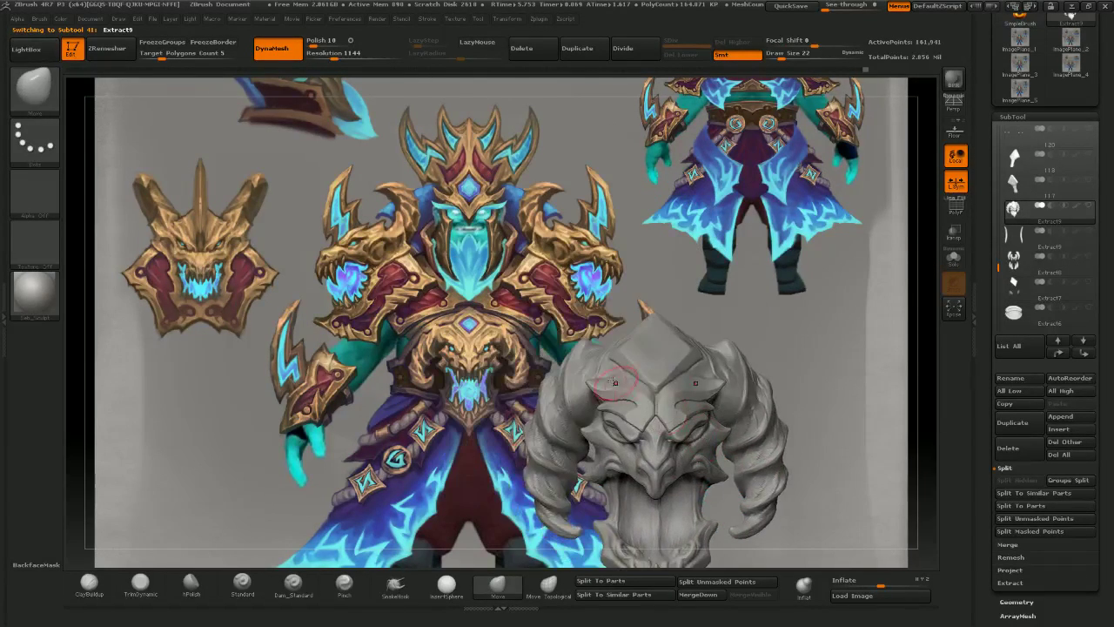
right_click_drag(677, 380, 628, 390, "ctrl")
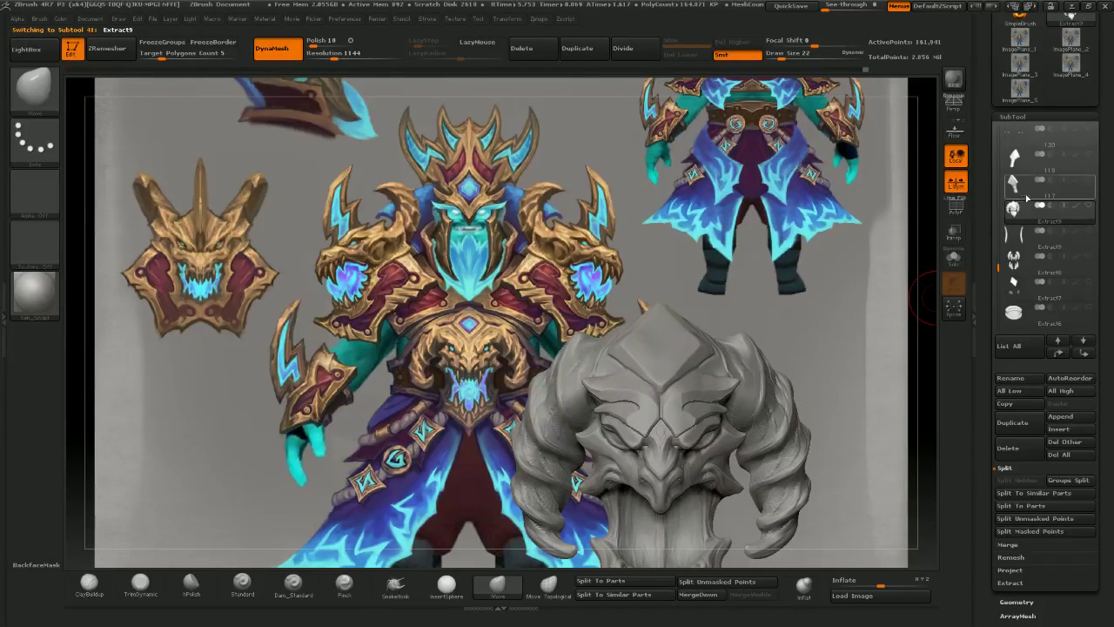
- Select the belt subtool Extract6 and display only it together with the dragon head Extract9
left_click(1089, 206, "shift")
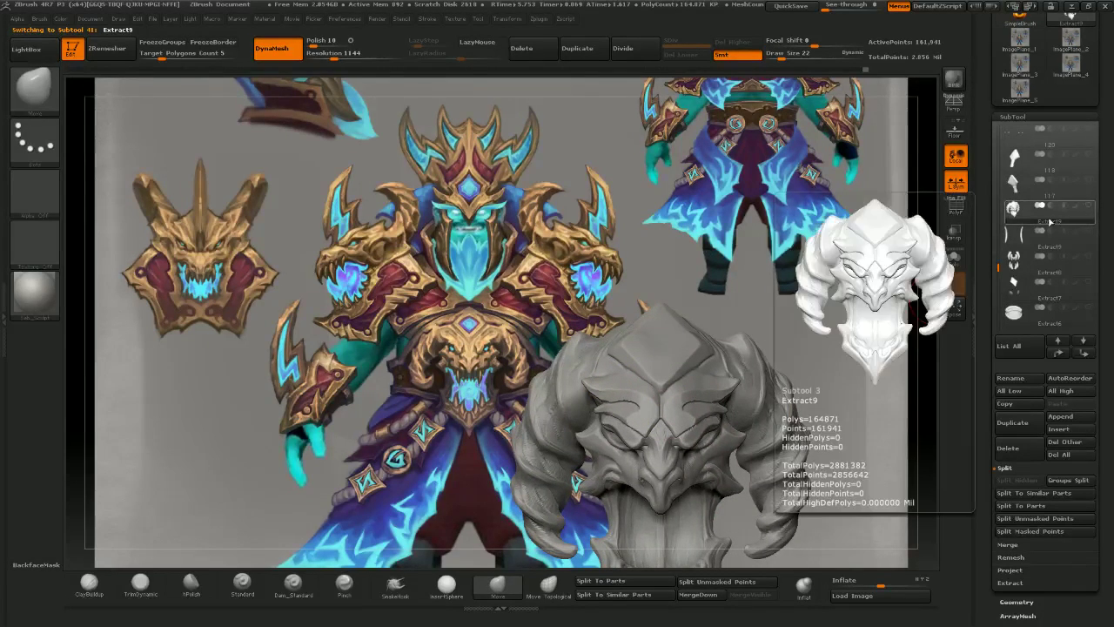
left_click(515, 400, "alt")
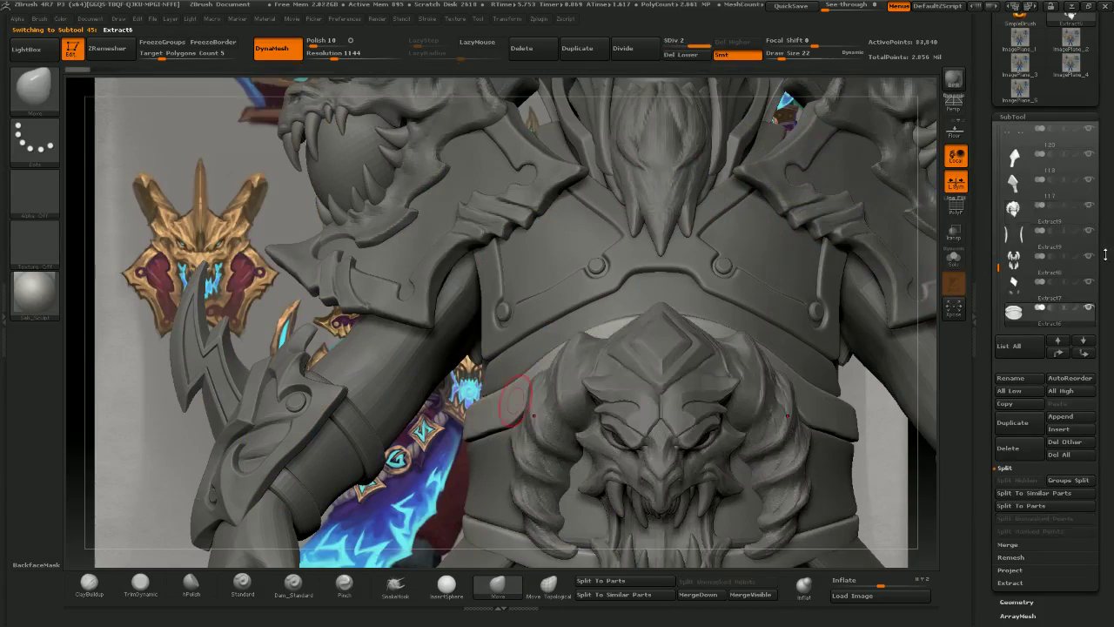
left_click(1088, 308, "shift")
left_click(1088, 206)
mouse_move(728, 286)
left_mouse_down()
mouse_move(783, 305)
mouse_move(794, 355)
mouse_move(783, 338)
mouse_move(672, 283)
left_mouse_up()
right_click_drag(678, 298, 663, 368, "alt")
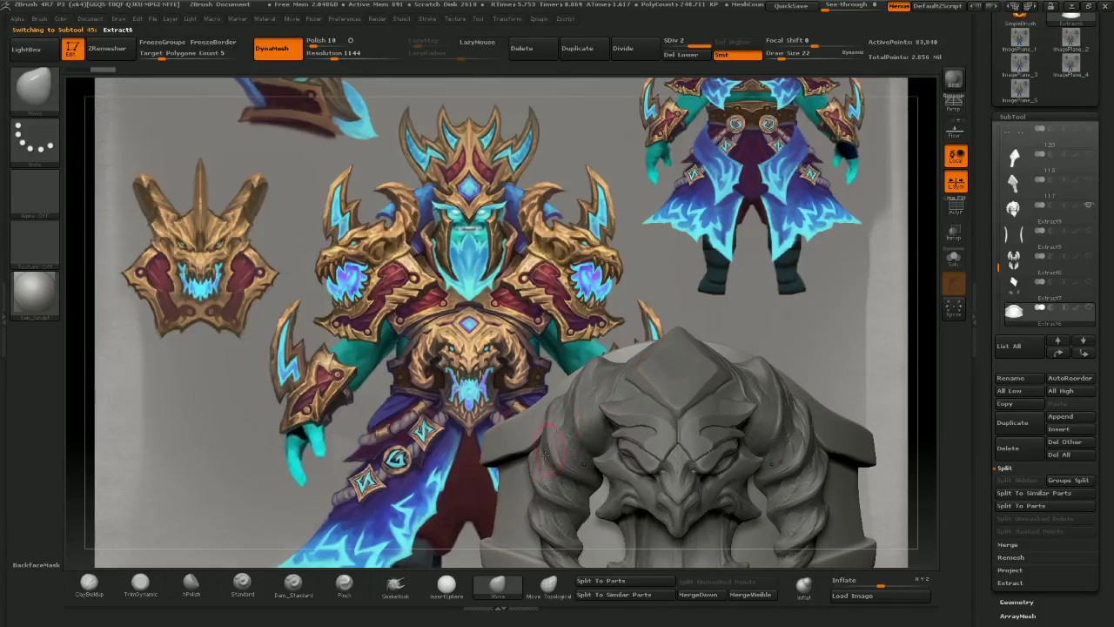
- Reshape the front peak of the belt's upper rim behind the dragon head's crest with the Move brush
left_click_drag(663, 297, 662, 341)
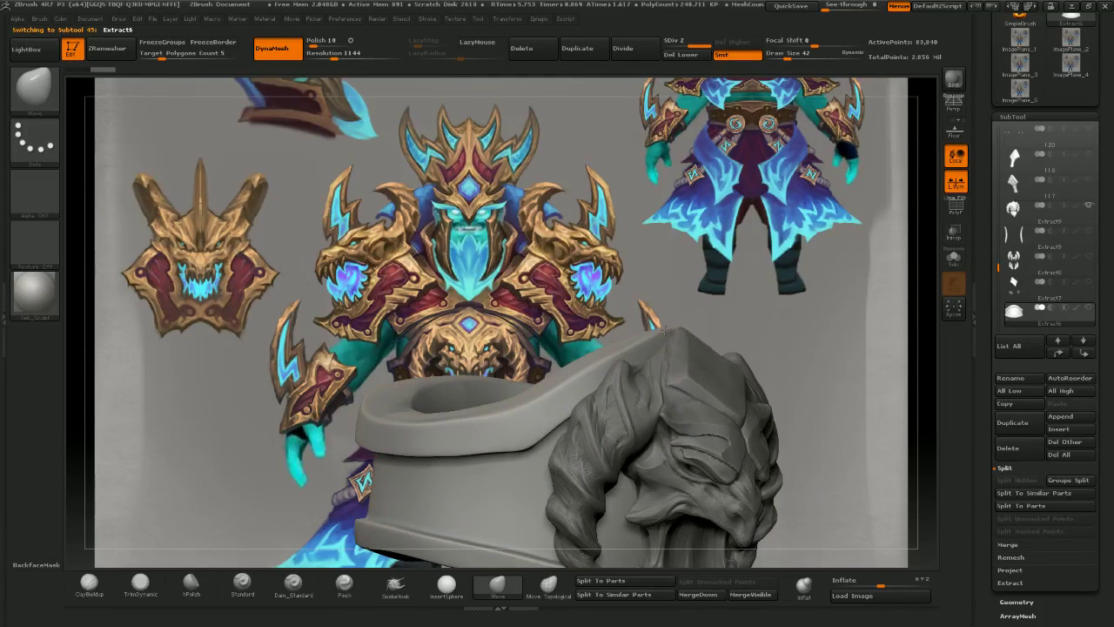
mouse_move(557, 261)
left_mouse_down()
mouse_move(652, 241)
mouse_move(640, 300)
mouse_move(596, 292)
left_mouse_up()
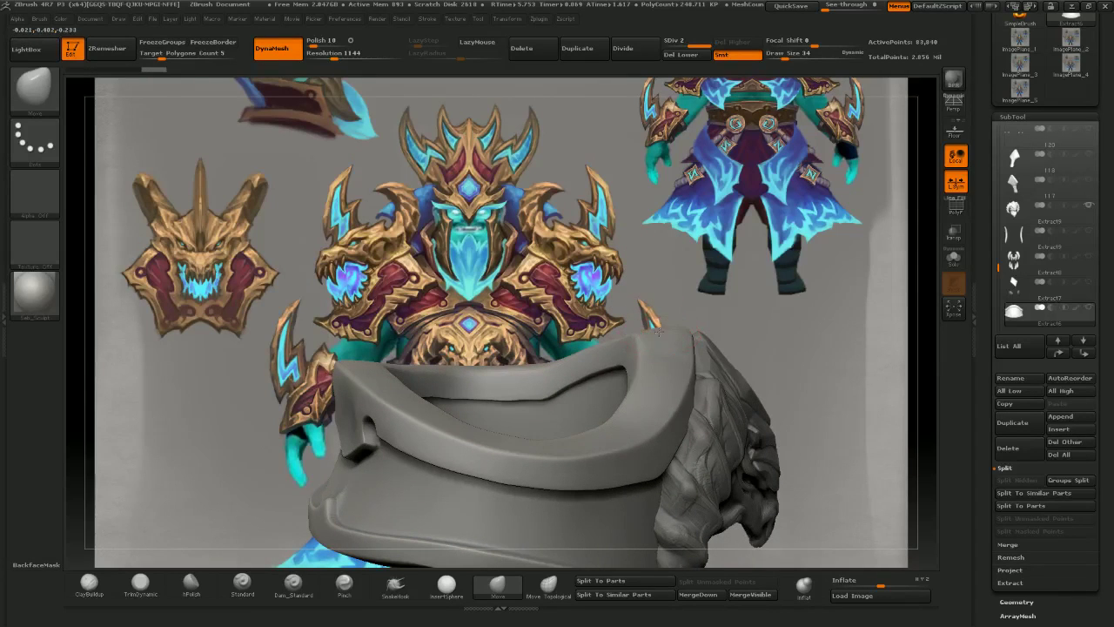
mouse_move(659, 332)
left_mouse_down()
mouse_move(633, 295)
mouse_move(687, 309)
left_mouse_up()
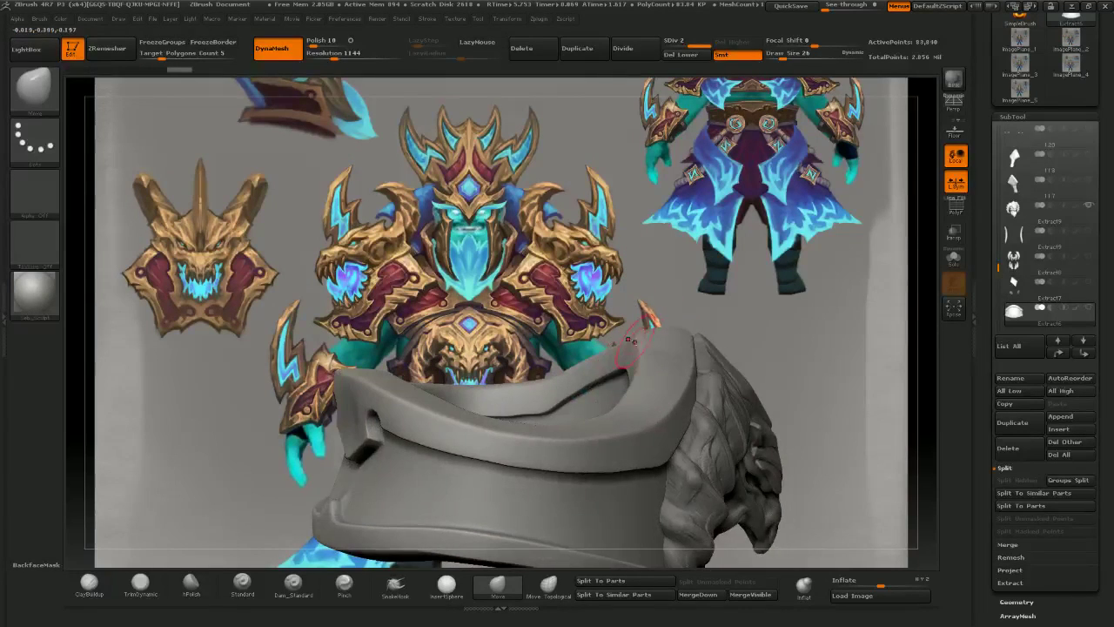
left_click_drag(634, 332, 699, 318)
mouse_move(674, 296)
right_mouse_down()
mouse_move(664, 318)
mouse_move(672, 344)
right_mouse_up()
key("bracketright")
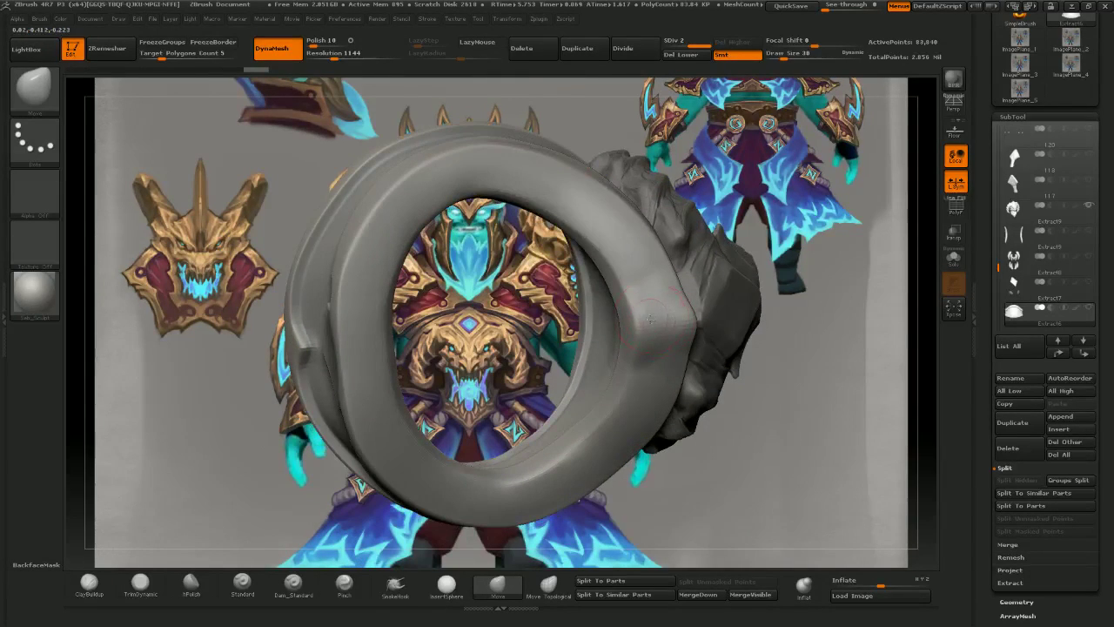
left_click_drag(676, 312, 642, 318)
key("bracketleft")
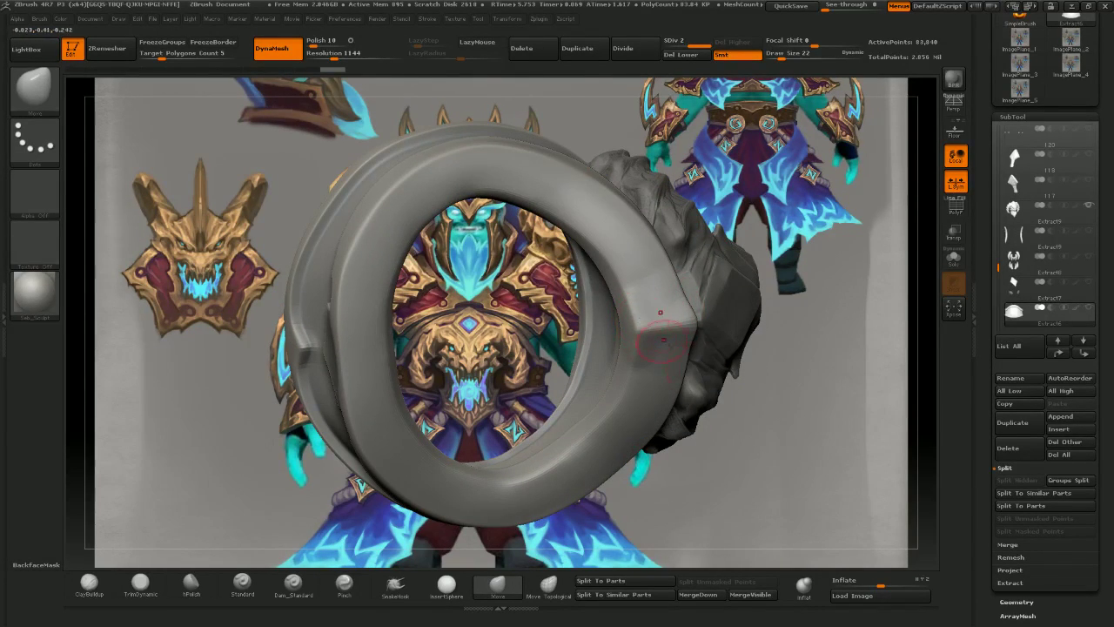
- Smooth the top surface and crease of the belt rim's front peak
mouse_move(663, 340)
right_mouse_down()
mouse_move(643, 287)
mouse_move(652, 335)
right_mouse_up()
mouse_move(655, 338)
left_mouse_down("shift")
mouse_move(670, 368)
mouse_move(669, 320)
left_mouse_up("shift")
right_click_drag(666, 297, 659, 343)
left_click_drag(657, 320, 654, 297, "shift")
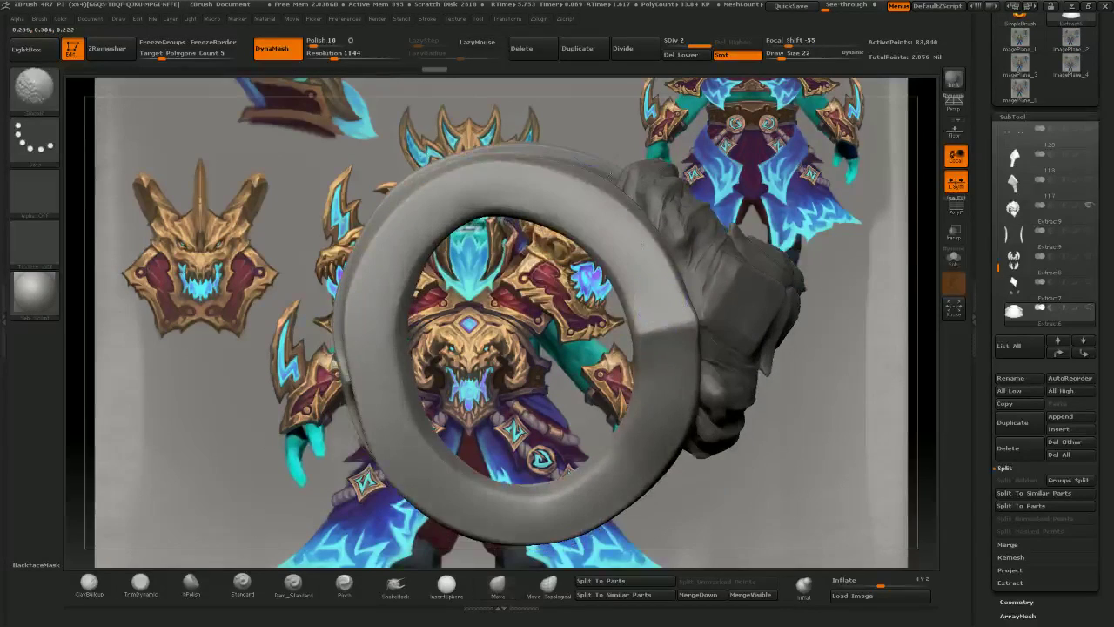
right_click_drag(564, 262, 562, 184)
right_click_drag(661, 359, 581, 364)
left_click_drag(580, 364, 635, 362)
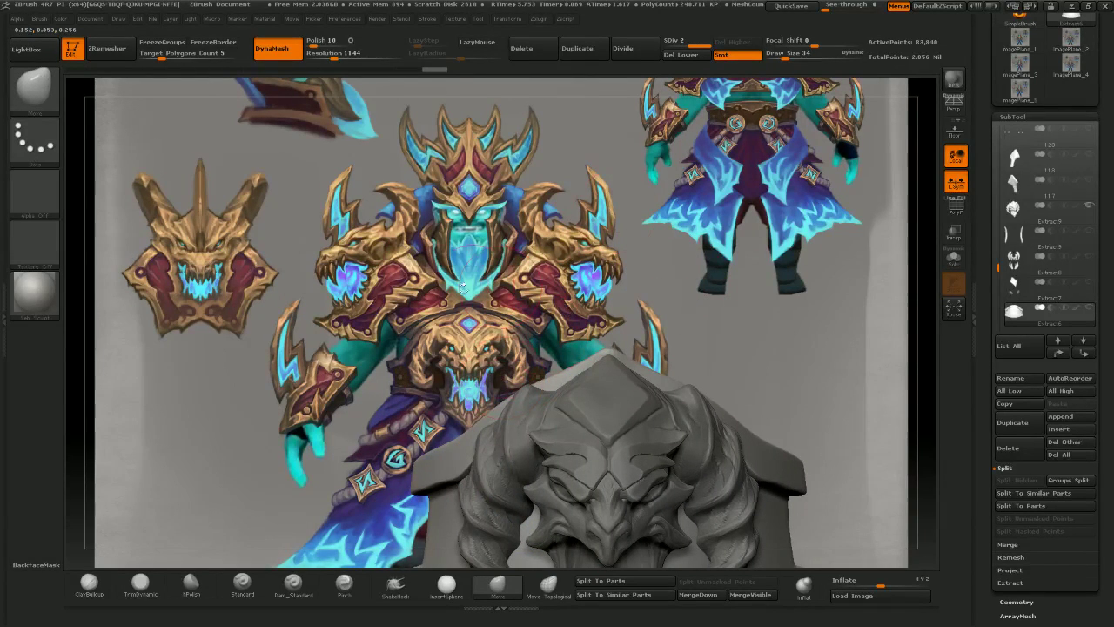
- Adjust the belt rim's front edge against the back of the dragon head with the Move brush, raising the draw size from 26 to 46
mouse_move(439, 326)
right_mouse_down()
mouse_move(457, 338)
mouse_move(471, 404)
mouse_move(538, 380)
right_mouse_up()
left_click_drag(602, 355, 601, 361)
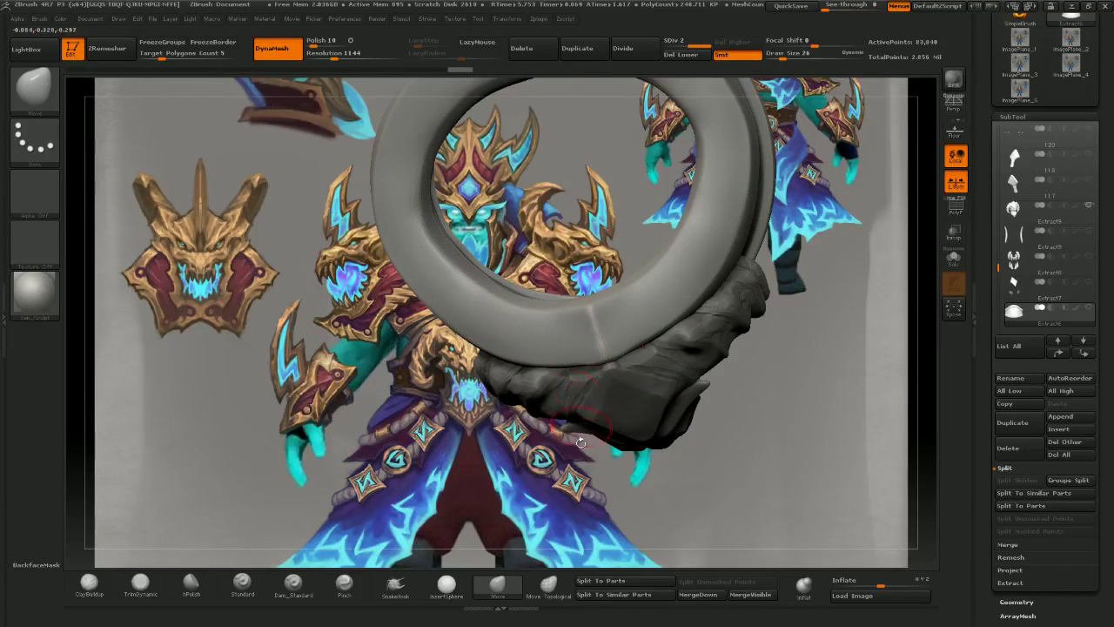
right_click_drag(581, 390, 565, 369)
left_click_drag(566, 361, 570, 368)
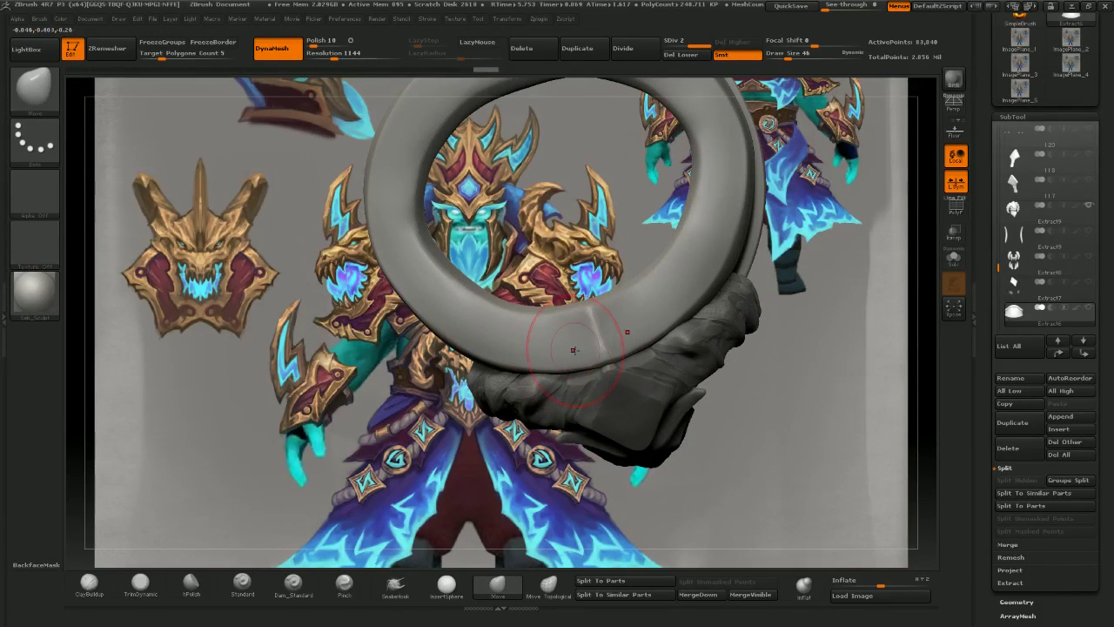
right_click_drag(578, 351, 633, 335)
left_click_drag(633, 334, 548, 259)
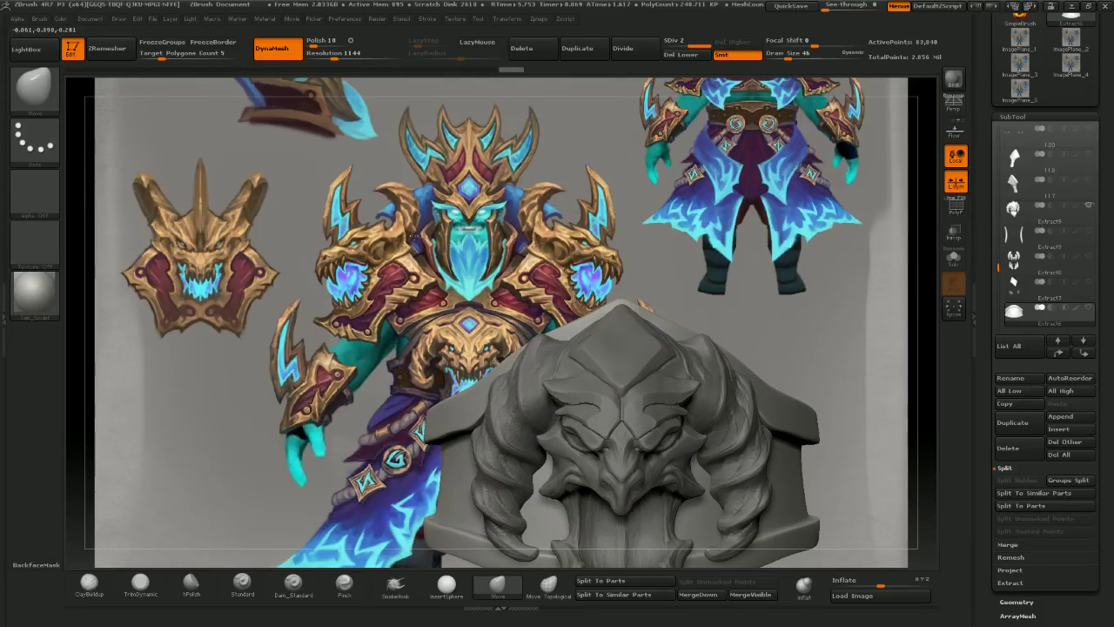
- Raise the belt rim's upper contour on both sides of the crest with short Move brush strokes
left_click_drag(414, 235, 458, 195)
left_click_drag(581, 330, 583, 324)
right_click_drag(582, 327, 654, 348)
left_click_drag(574, 329, 575, 323)
right_click_drag(553, 338, 577, 345)
left_click_drag(569, 338, 569, 332)
mouse_move(634, 244)
left_mouse_down()
mouse_move(568, 238)
mouse_move(611, 228)
mouse_move(533, 232)
mouse_move(620, 259)
mouse_move(577, 264)
left_mouse_up()
left_click_drag(593, 325, 593, 321)
right_click_drag(594, 322, 529, 321)
left_click_drag(607, 313, 587, 304)
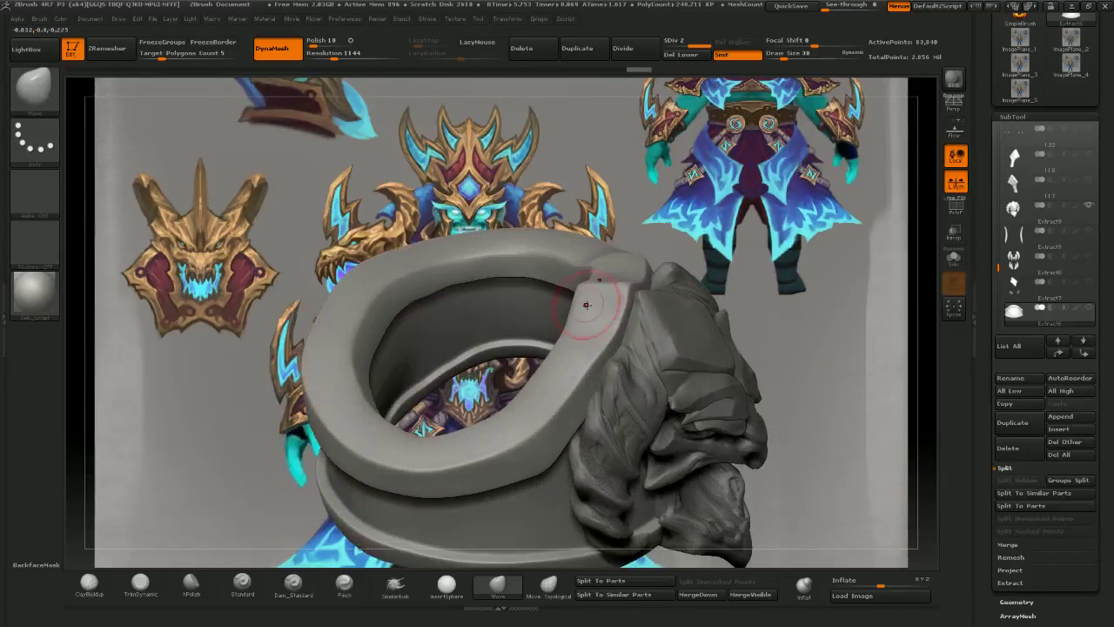
- Refine the inner edge and tip of the belt rim's front peak with a smaller Move brush
left_click_drag(545, 176, 575, 290)
mouse_move(588, 304)
right_mouse_down()
mouse_move(528, 348)
mouse_move(644, 305)
right_mouse_up()
right_click_drag(581, 356, 569, 293)
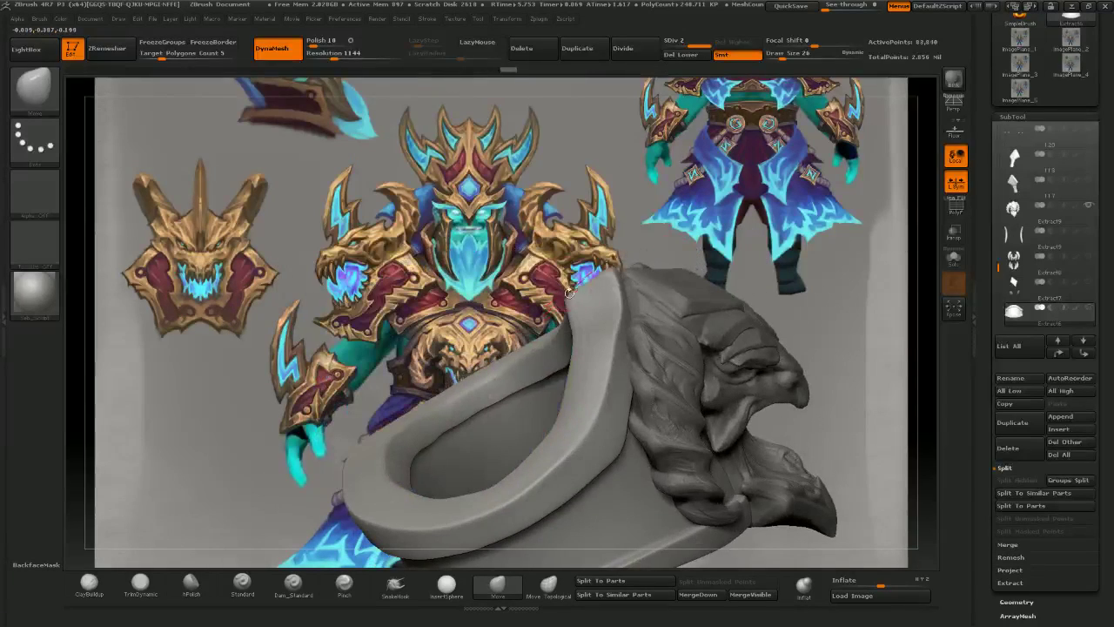
left_click_drag(588, 285, 599, 288)
mouse_move(609, 293)
right_mouse_down()
mouse_move(653, 347)
mouse_move(607, 350)
mouse_move(602, 322)
mouse_move(659, 368)
mouse_move(642, 376)
right_mouse_up()
right_click_drag(642, 376, 590, 409)
- Select the dragon head Extract9, show the belt Extract6 with it, and adjust the upper horns using the Move brush at draw size 102
left_click(589, 414, "alt")
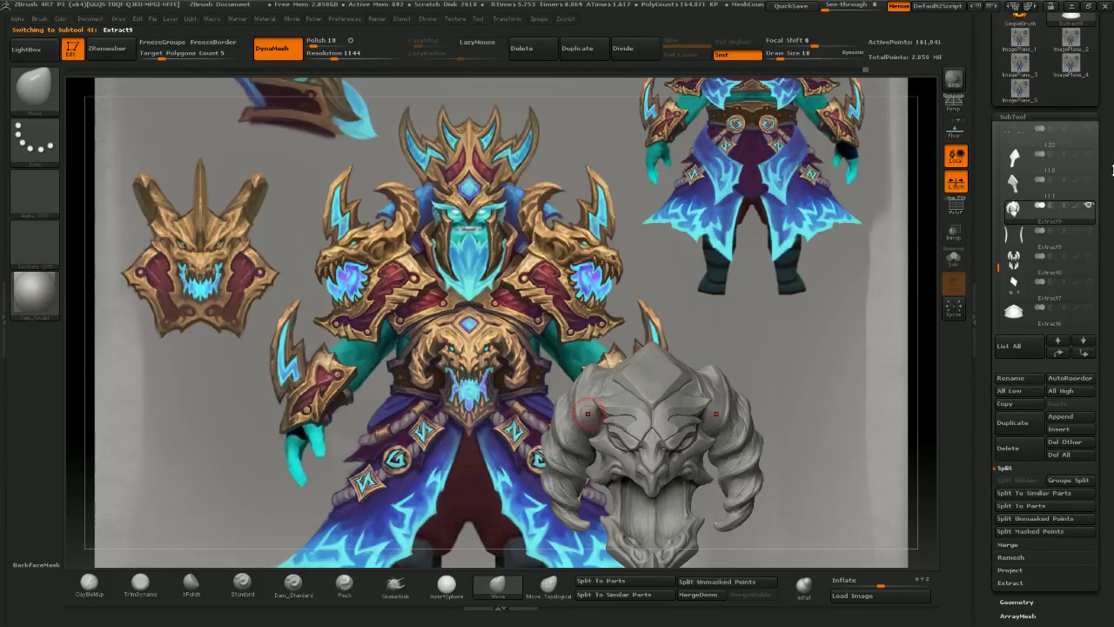
left_click(1089, 308)
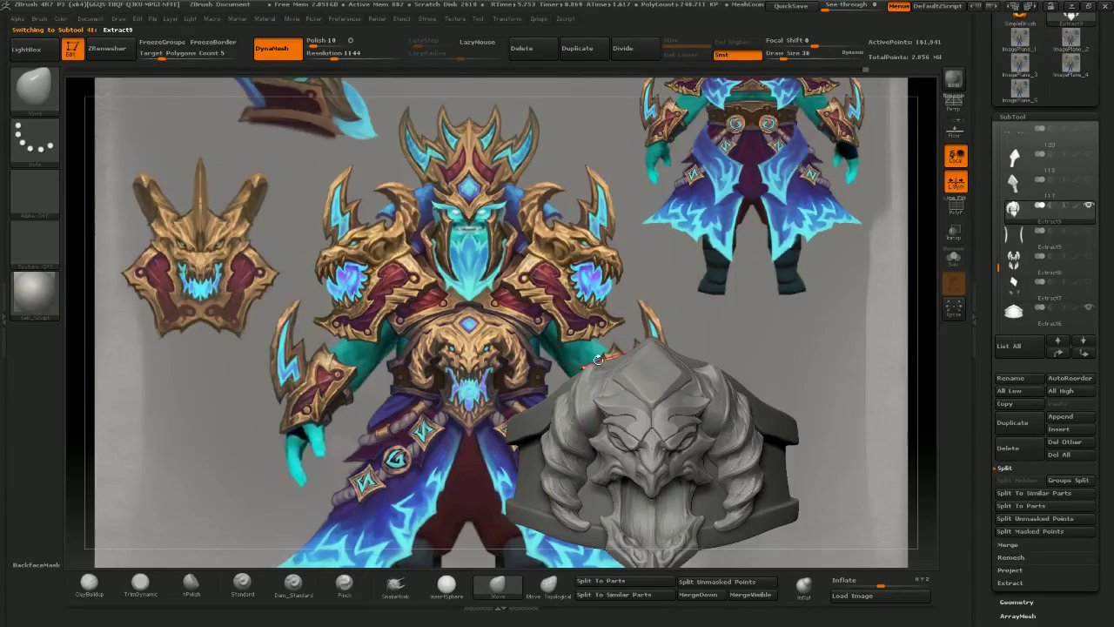
key("bracketright")
left_click_drag(583, 378, 574, 382)
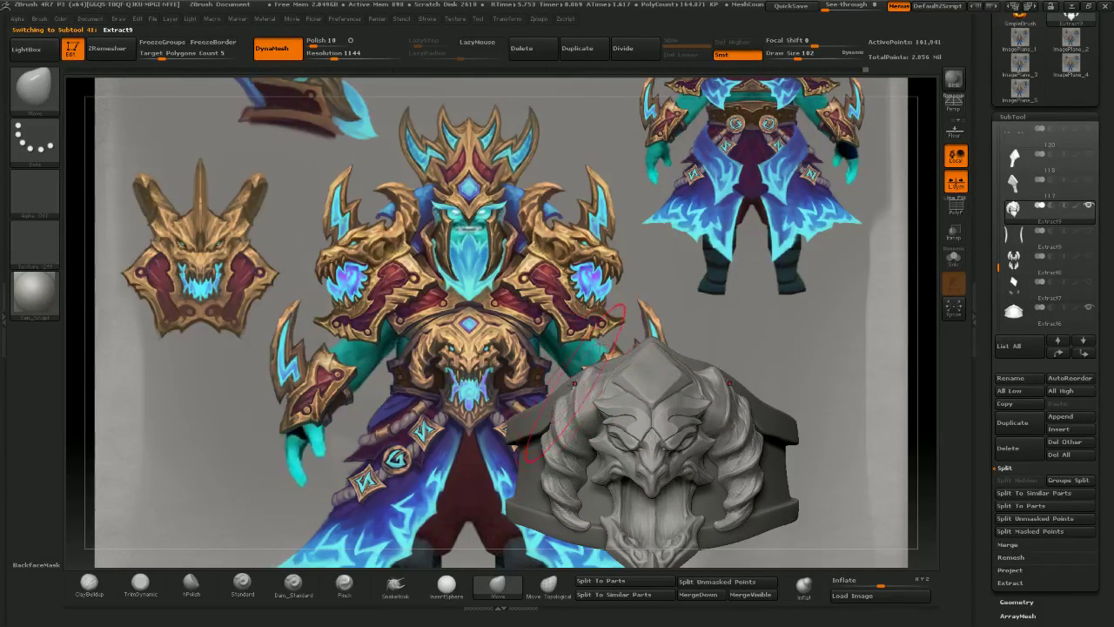
right_click_drag(559, 404, 643, 413)
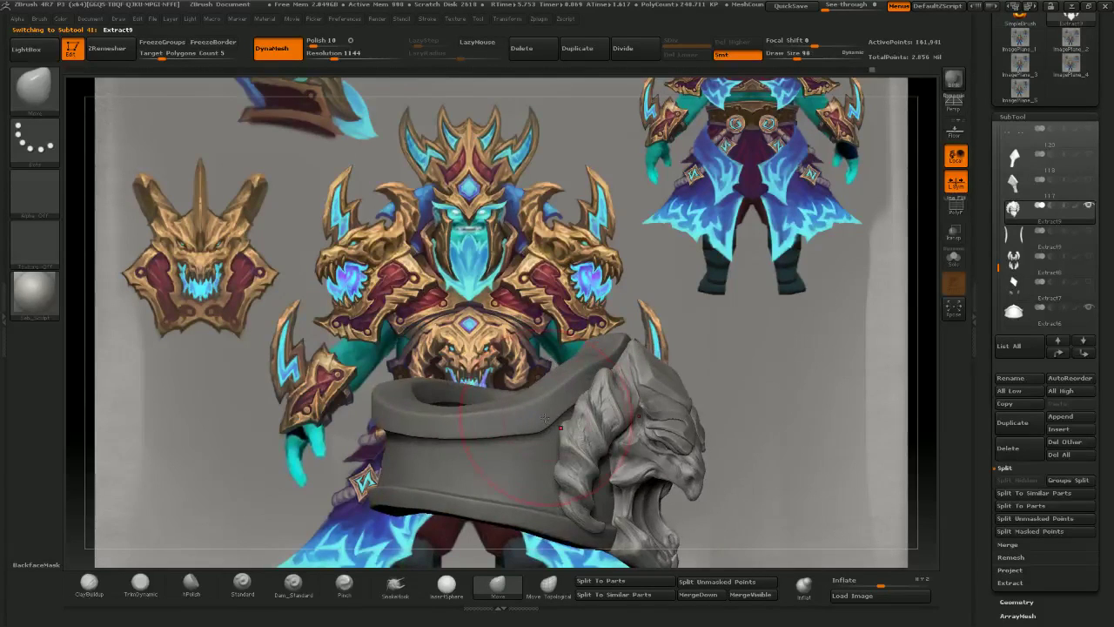
- Fit the curled horns against the belt's side with a smaller Move brush
right_click_drag(539, 425, 577, 419)
key("bracketleft")
key("bracketleft")
left_click_drag(577, 418, 578, 423)
mouse_move(576, 370)
right_mouse_down()
mouse_move(574, 347)
mouse_move(575, 383)
right_mouse_up()
mouse_move(682, 341)
right_mouse_down()
mouse_move(627, 247)
mouse_move(596, 254)
right_mouse_up()
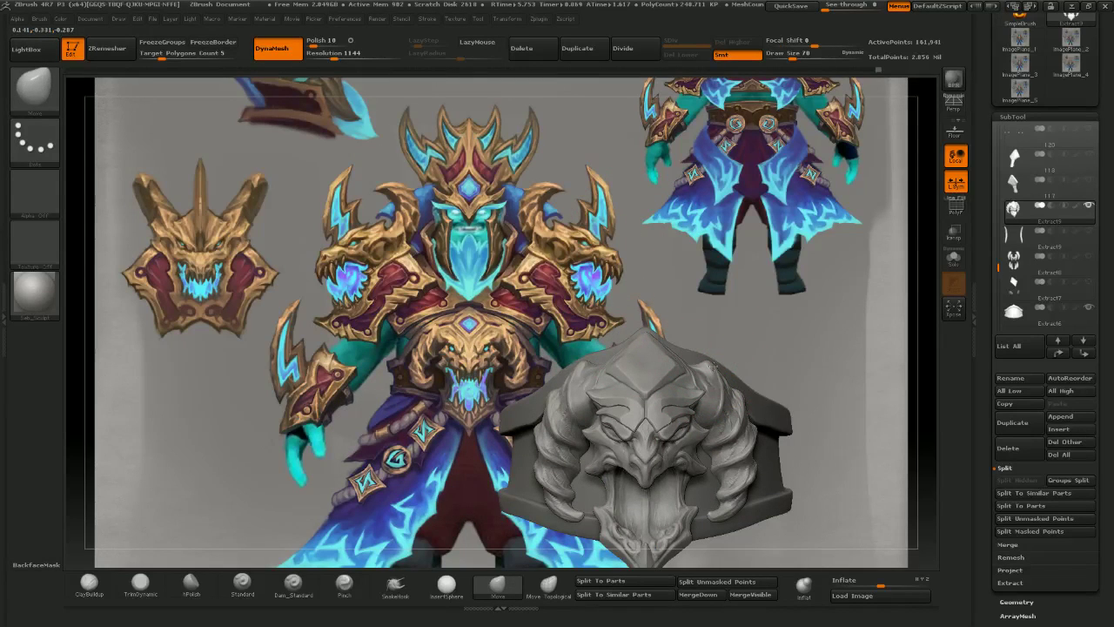
- Adjust the dragon head's forehead crest with the Move brush and inspect its fit to the belt from above
left_click_drag(636, 361, 637, 379)
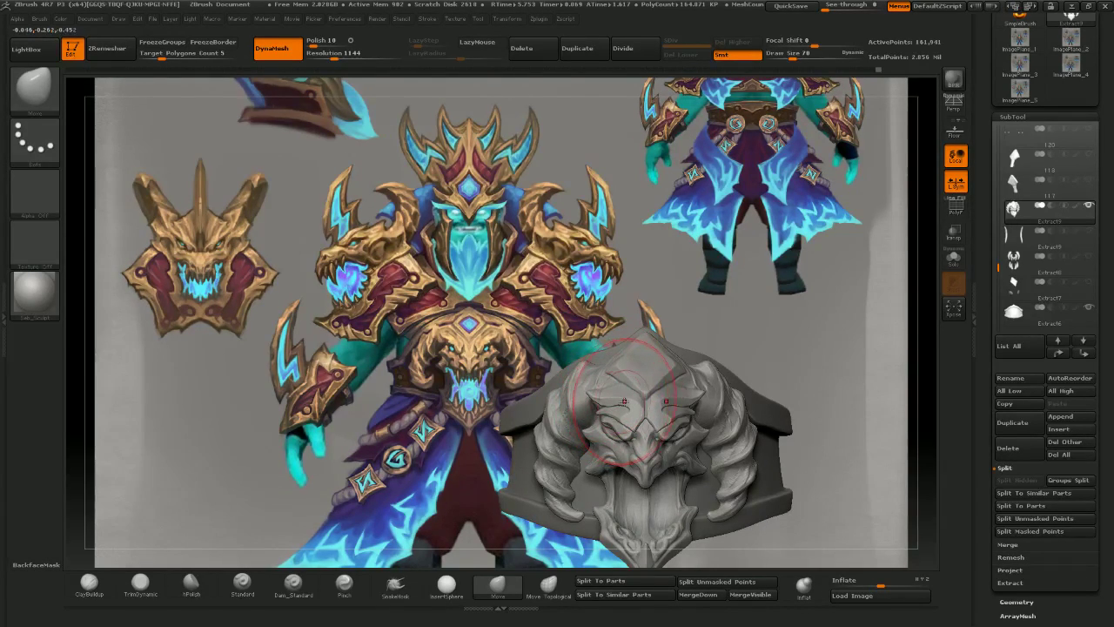
mouse_move(617, 401)
right_mouse_down()
mouse_move(692, 383)
mouse_move(592, 374)
mouse_move(669, 373)
mouse_move(632, 385)
right_mouse_up()
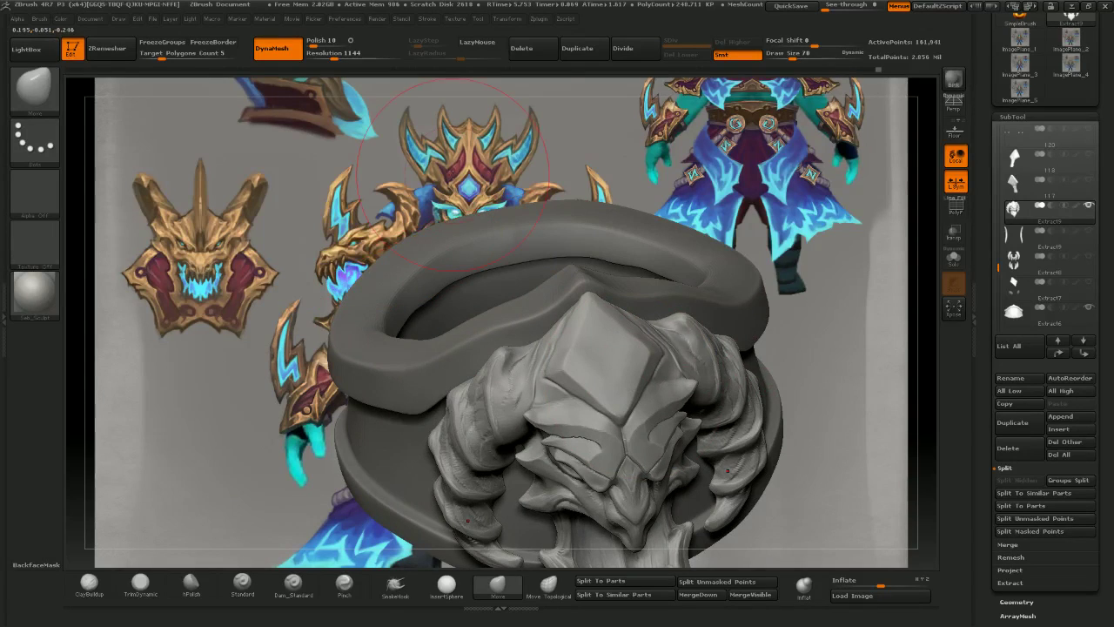
right_click_drag(446, 184, 523, 209, "alt")
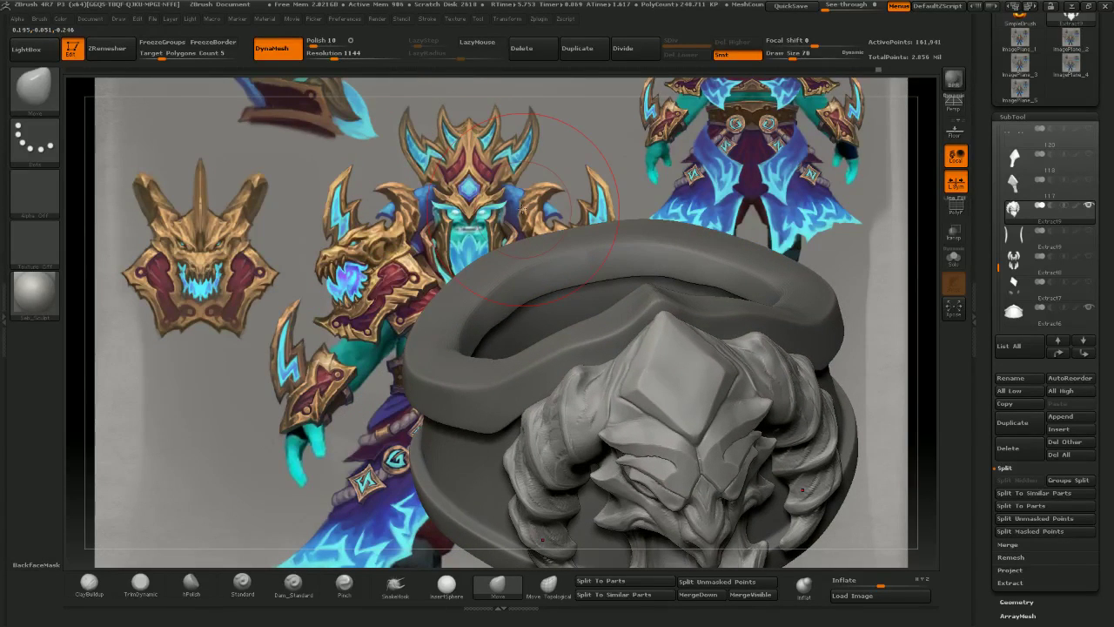
mouse_move(524, 215)
right_mouse_down("alt")
mouse_move(526, 393)
mouse_move(574, 474)
mouse_move(582, 314)
mouse_move(579, 344)
mouse_move(593, 364)
right_mouse_up("alt")
- Reshape the bases and outer curves of the dragon head's horns beside the belt rim with the Move brush
left_click(650, 398, "alt")
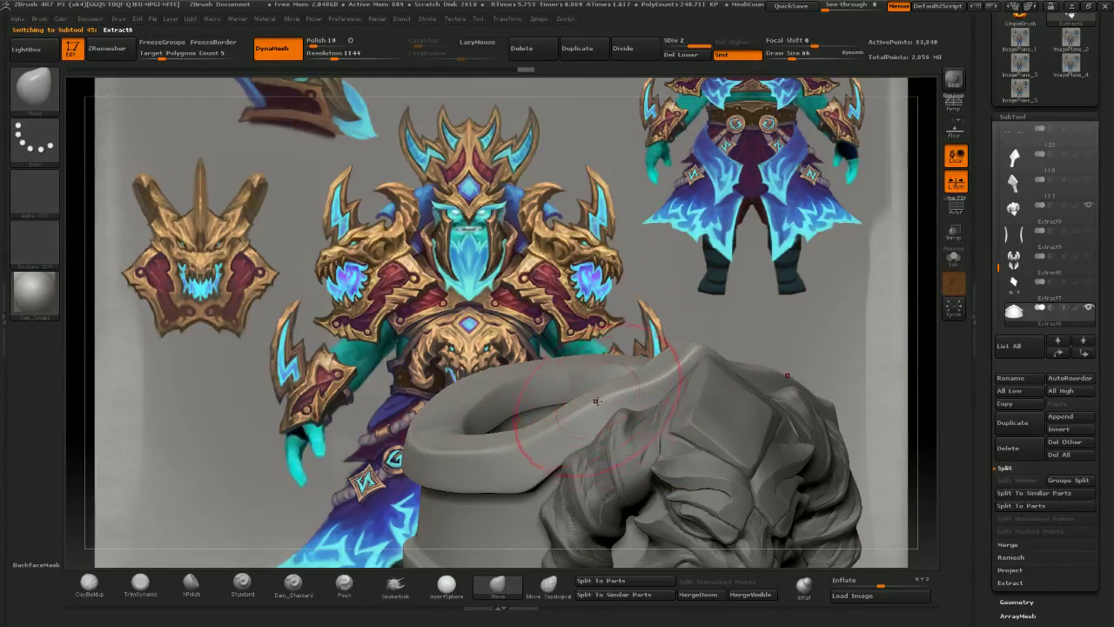
left_click(635, 456, "alt")
right_click_drag(635, 457, 646, 442)
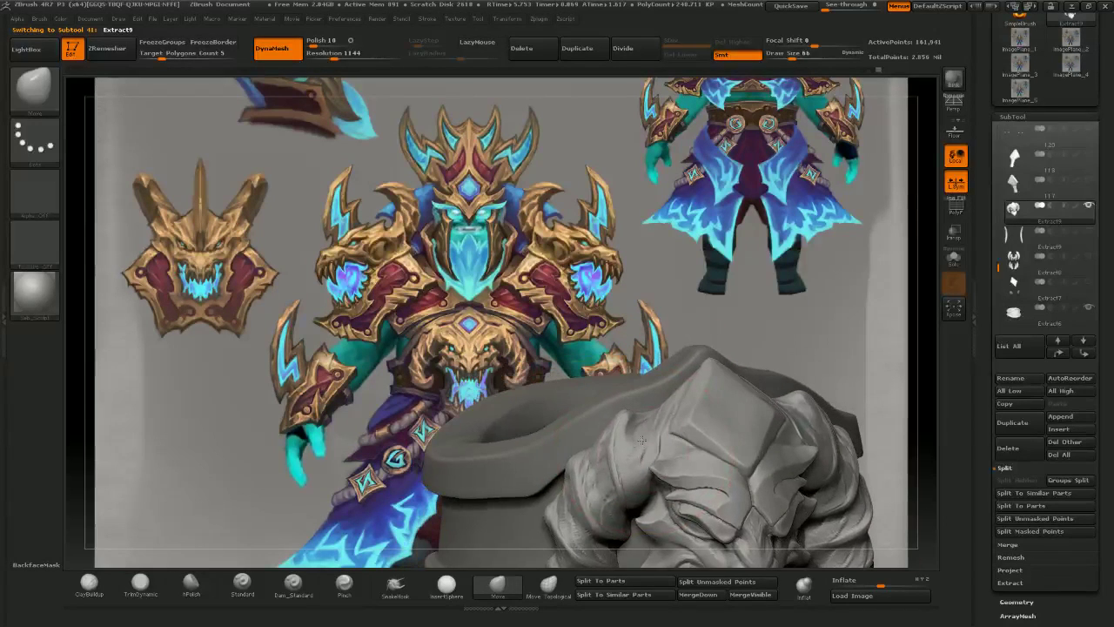
right_click(591, 503)
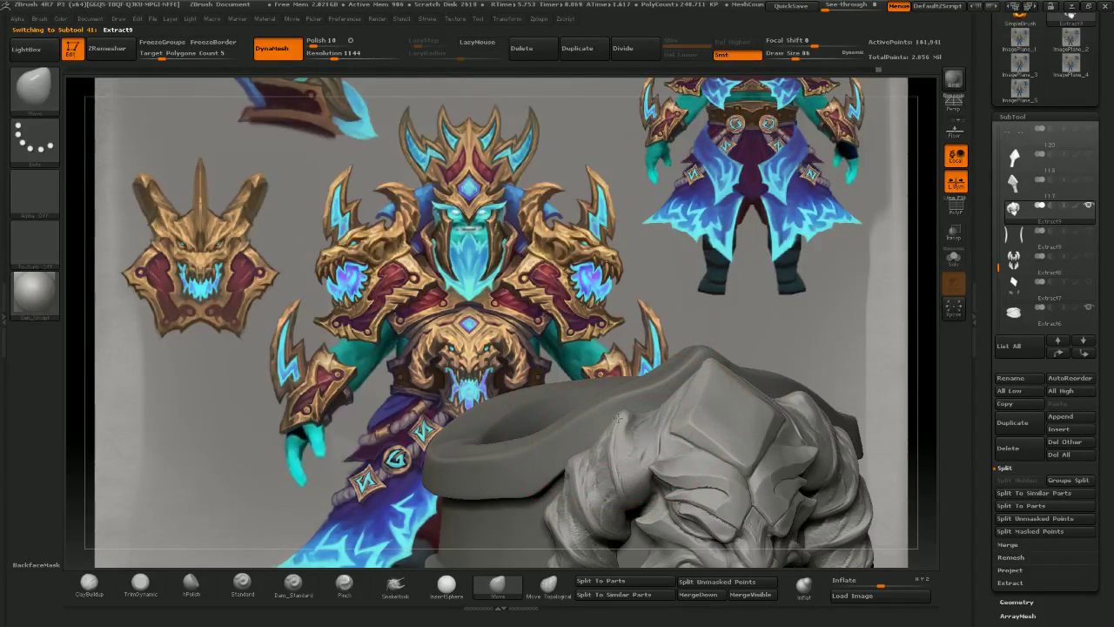
left_click_drag(631, 427, 614, 436)
key("bracketright")
left_click_drag(565, 495, 561, 501)
key("bracketleft")
key("bracketleft")
left_click_drag(624, 401, 623, 406)
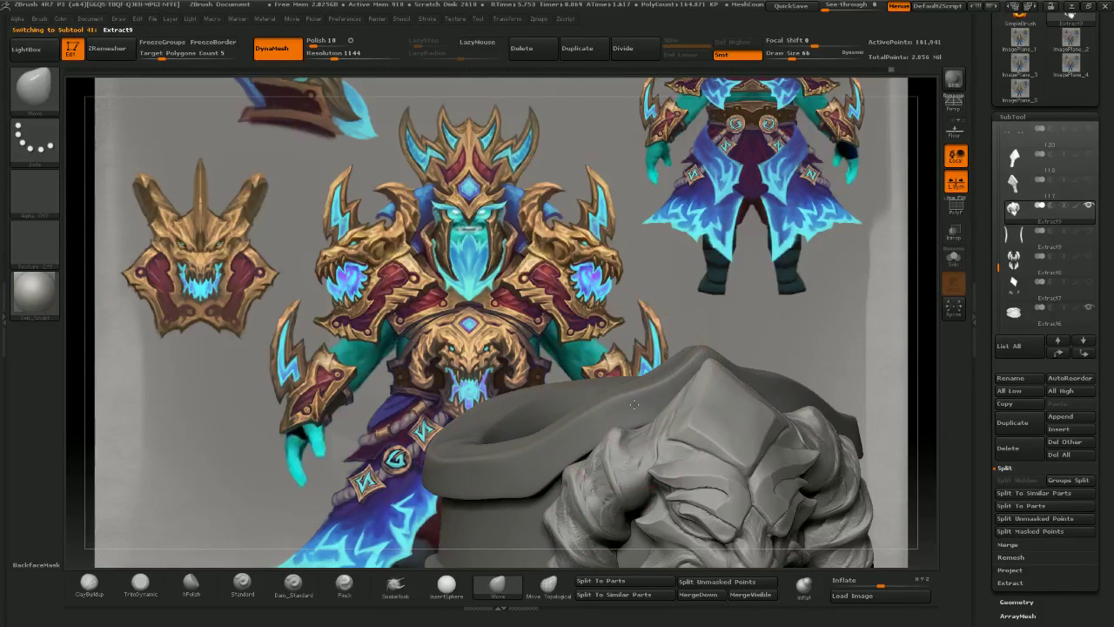
- Build up the belt Extract6's rim along the crest and horn base with ClayBuildup strokes, using draw sizes up to 22
left_click(636, 409, "alt")
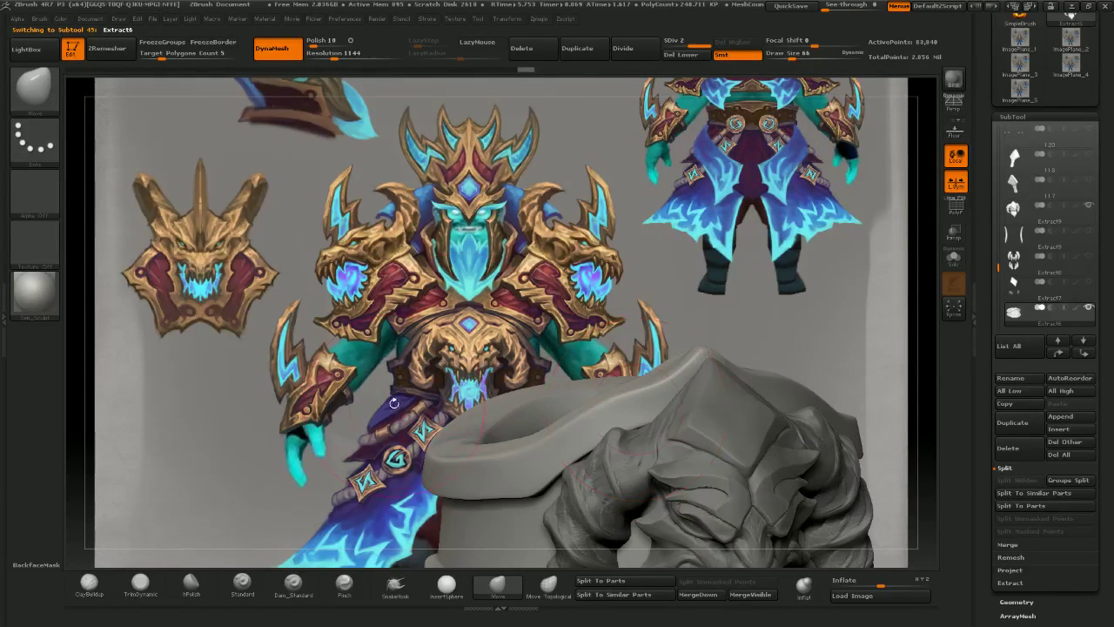
left_click(95, 585)
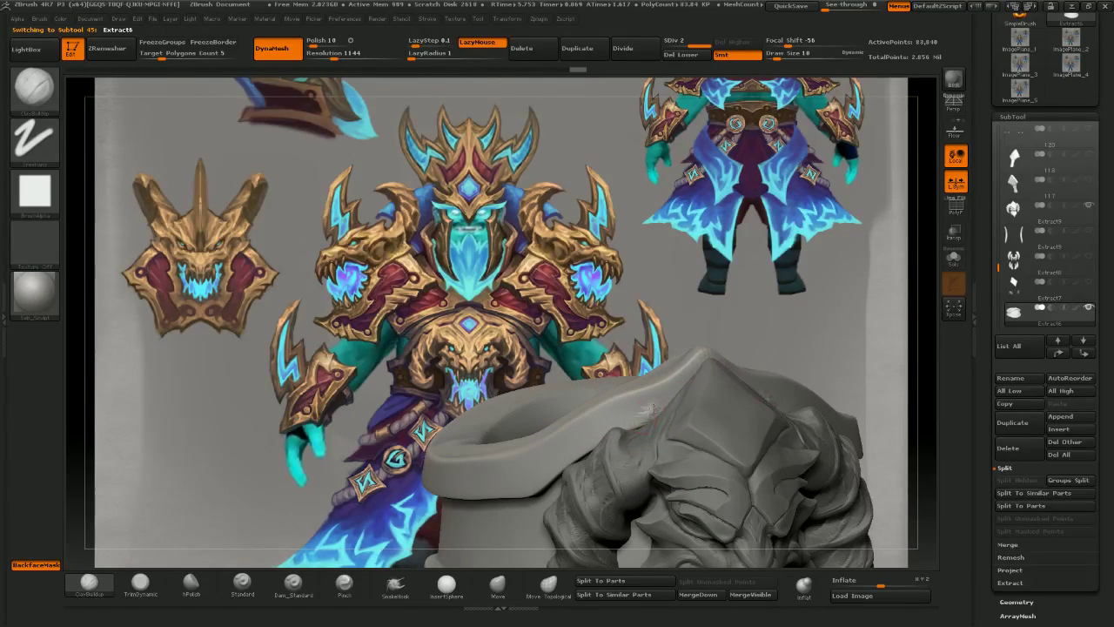
left_click_drag(645, 410, 674, 385)
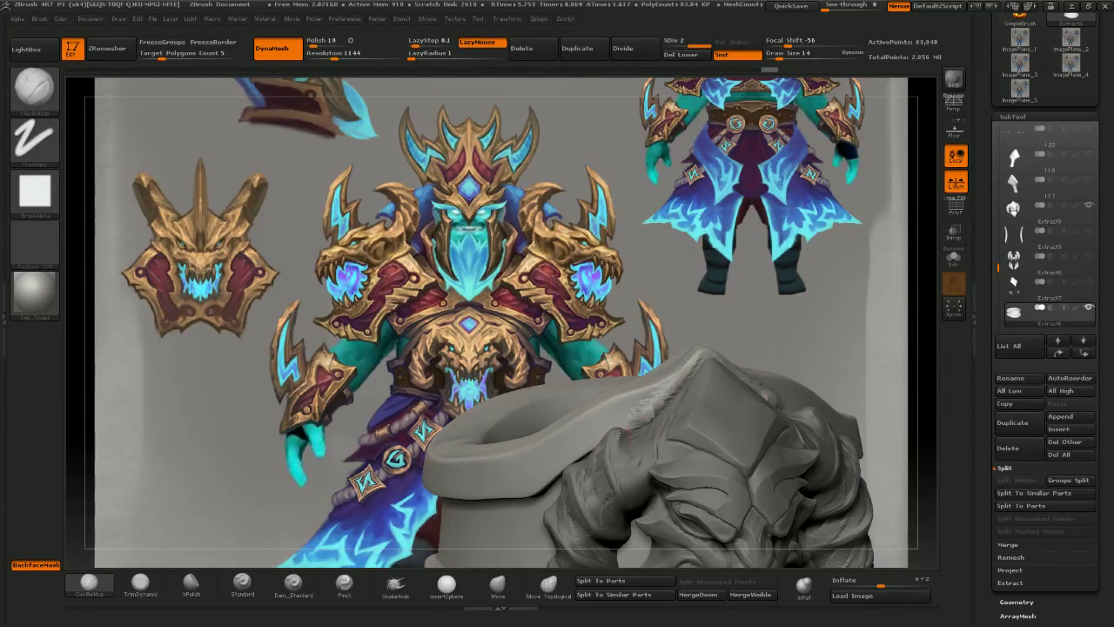
left_click_drag(619, 432, 640, 413)
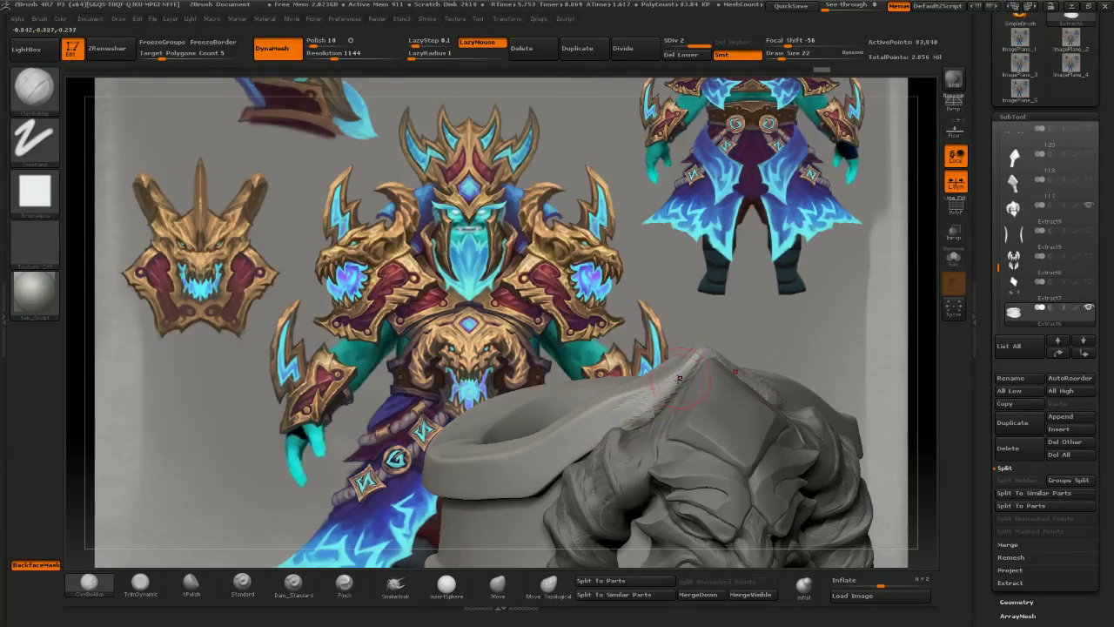
left_click_drag(680, 377, 647, 385)
left_click_drag(590, 424, 611, 406)
- Pull the belt's built-up rim against the side of the crest with the Move brush at draw sizes 34 to 38
mouse_move(713, 214)
right_mouse_down("ctrl")
mouse_move(698, 400)
mouse_move(662, 370)
mouse_move(682, 420)
mouse_move(663, 429)
mouse_move(708, 417)
mouse_move(680, 448)
mouse_move(660, 404)
mouse_move(664, 419)
right_mouse_up("ctrl")
left_click(498, 584)
left_click_drag(664, 420, 671, 396)
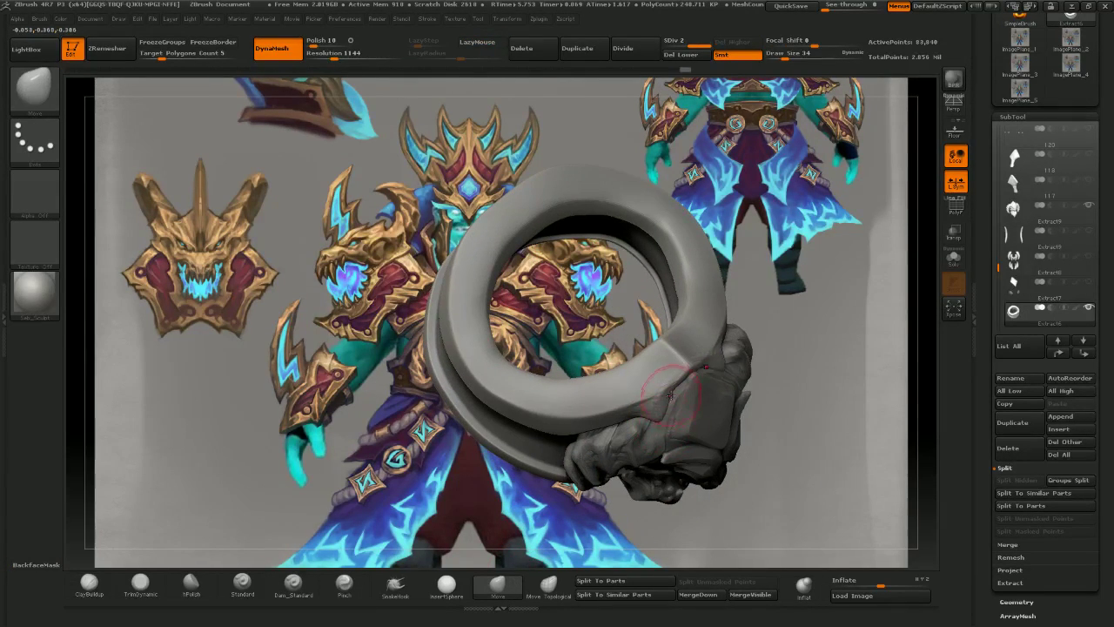
right_click_drag(670, 414, 656, 439)
key("bracketright")
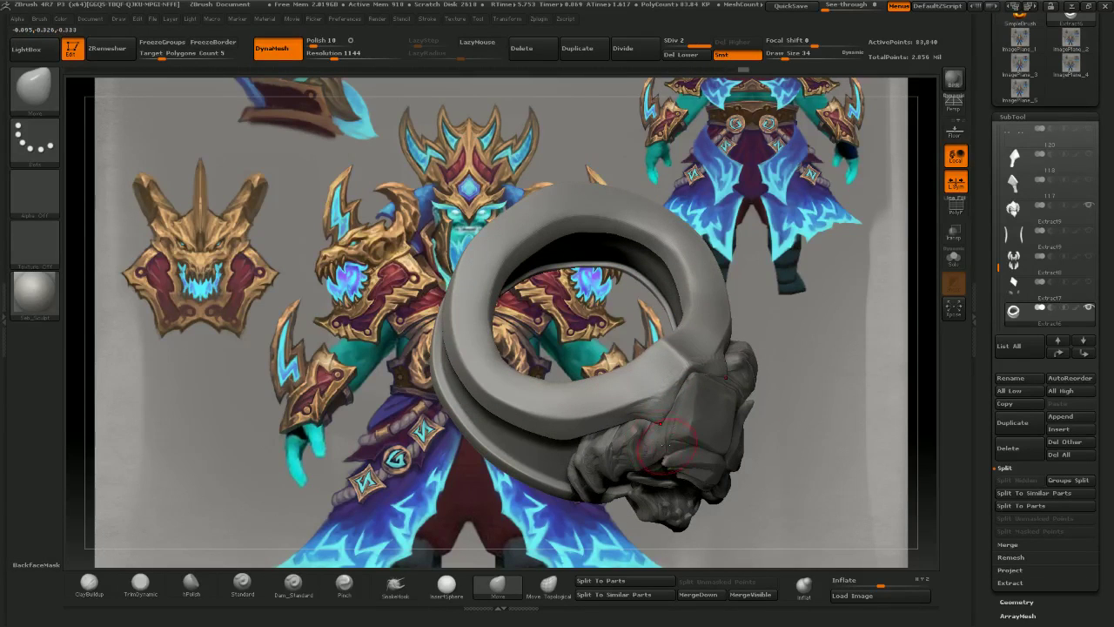
right_click_drag(800, 390, 788, 300)
right_click_drag(676, 447, 723, 466)
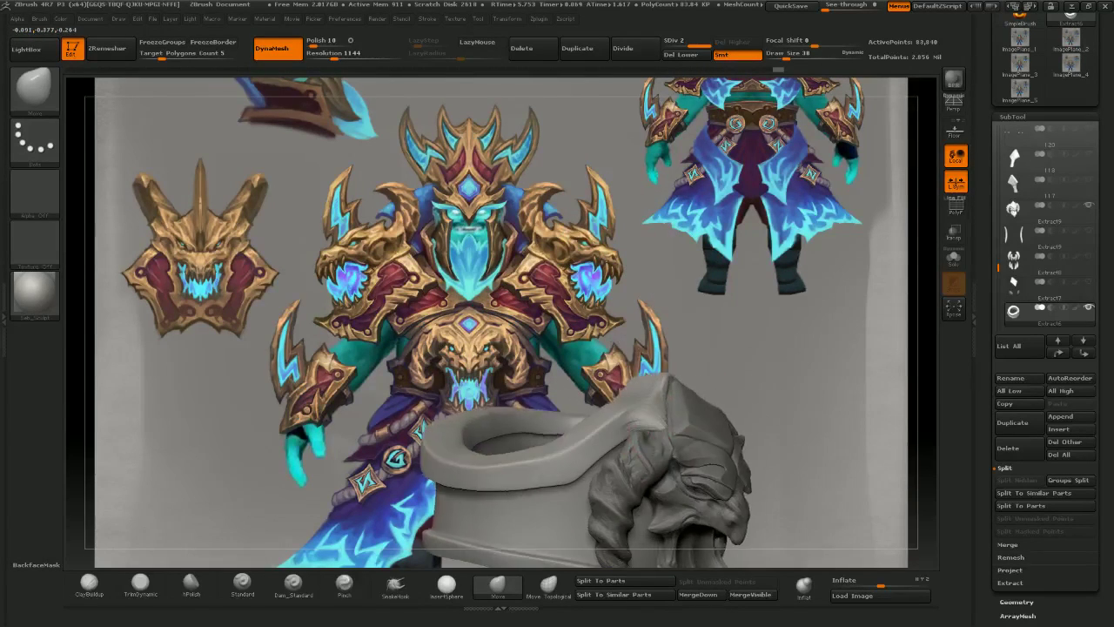
left_click_drag(646, 409, 651, 396)
mouse_move(652, 383)
right_mouse_down()
mouse_move(654, 435)
mouse_move(649, 394)
right_mouse_up()
- Shape the belt rim's ridge where it meets the crest and horn base, checking it from several angles with the Move brush
mouse_move(737, 488)
right_mouse_down()
mouse_move(742, 427)
mouse_move(654, 437)
right_mouse_up()
left_click_drag(653, 428, 645, 414)
right_click_drag(640, 402, 651, 385)
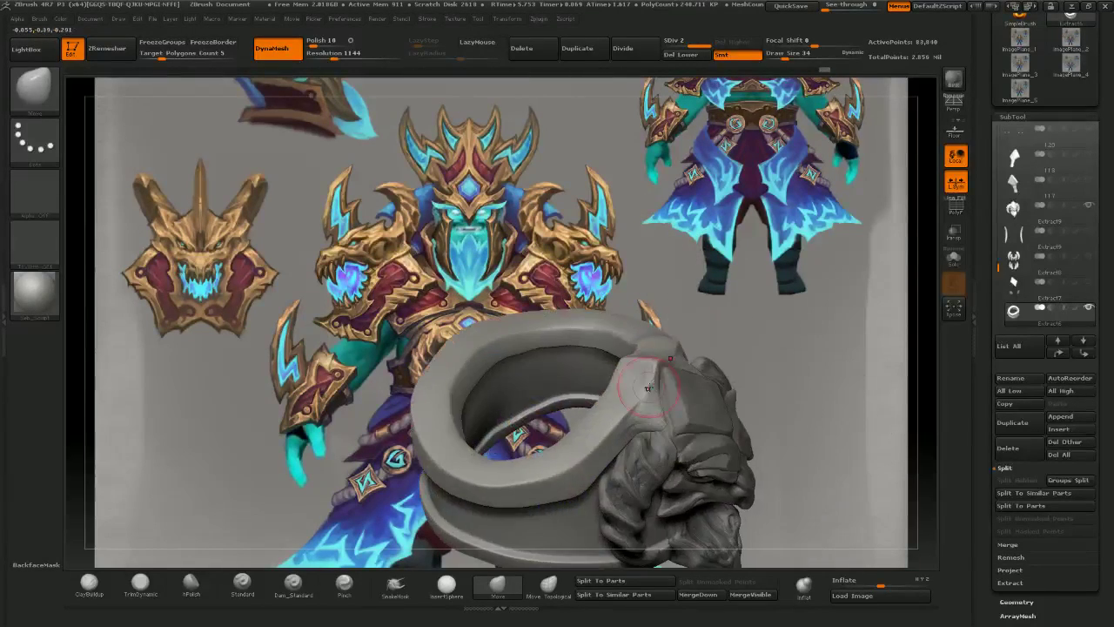
left_click_drag(651, 386, 649, 393)
right_click_drag(649, 393, 645, 408)
key("bracketleft")
mouse_move(619, 363)
right_mouse_down()
mouse_move(648, 383)
mouse_move(671, 380)
right_mouse_up()
key("bracketright")
mouse_move(675, 370)
left_mouse_down()
mouse_move(630, 448)
mouse_move(640, 421)
left_mouse_up()
mouse_move(658, 398)
right_mouse_down()
mouse_move(652, 374)
mouse_move(666, 417)
mouse_move(709, 448)
mouse_move(715, 488)
mouse_move(674, 531)
mouse_move(435, 201)
mouse_move(379, 164)
mouse_move(388, 87)
right_mouse_up()
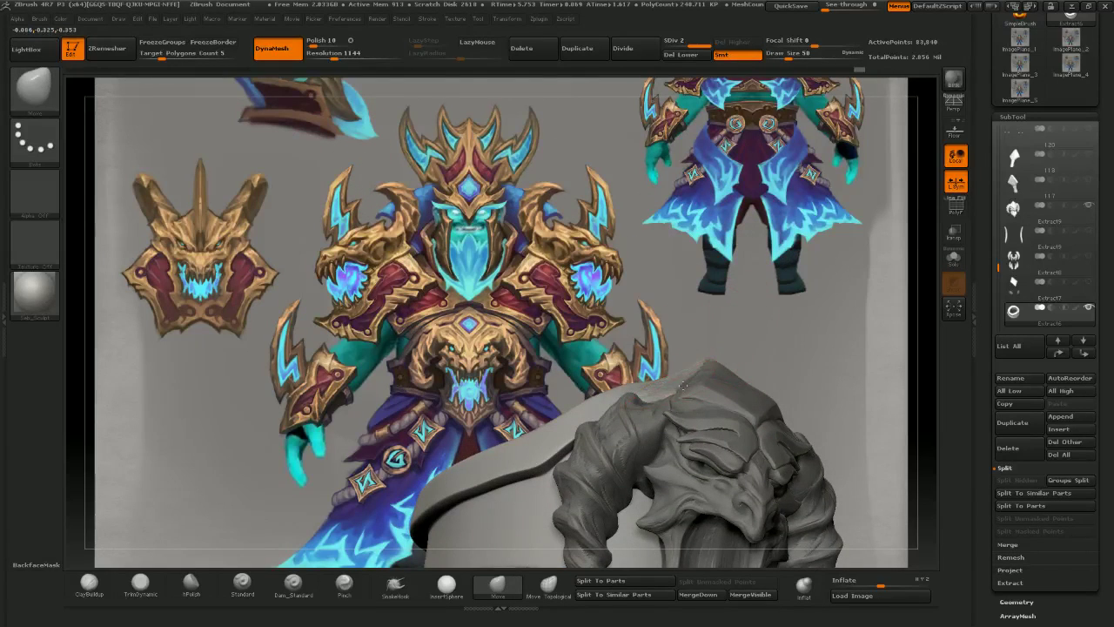
- Lift the belt rim's contour beside the crest's tip with the Move brush, reducing the draw size to 42
left_click_drag(683, 385, 686, 378)
right_click_drag(696, 374, 701, 418, "ctrl")
right_click_drag(701, 418, 694, 479)
left_click_drag(675, 357, 676, 348)
right_click_drag(836, 339, 866, 329)
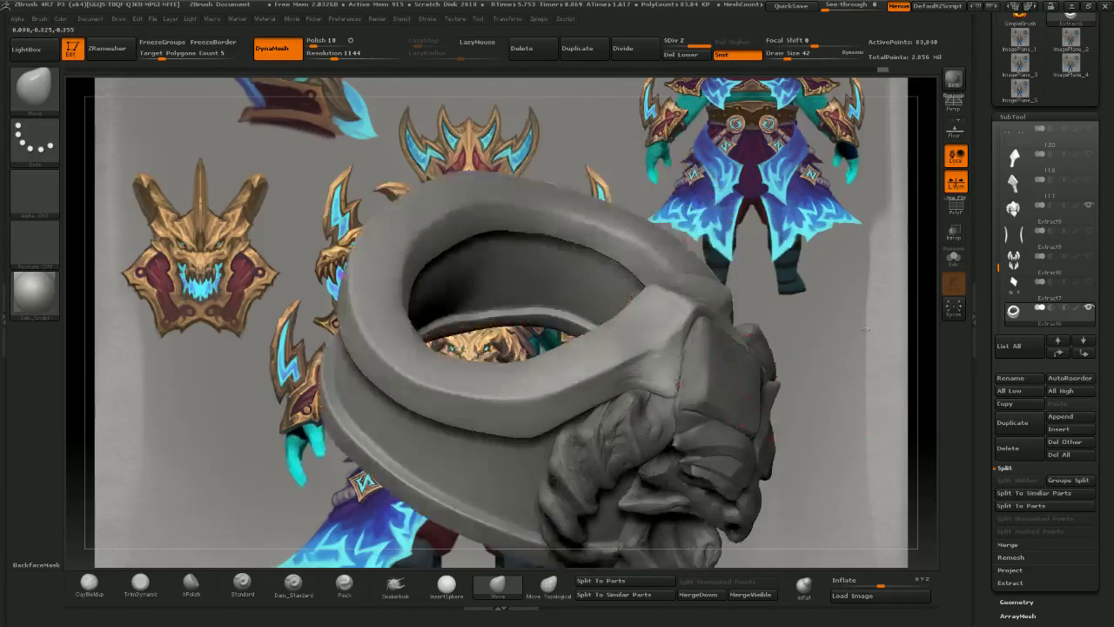
- Build up the dragon head's crest edge where it meets the belt rim, using ClayBuildup at draw size 8
left_click_drag(866, 328, 876, 280)
left_click(724, 358, "alt")
left_click_drag(277, 476, 267, 502)
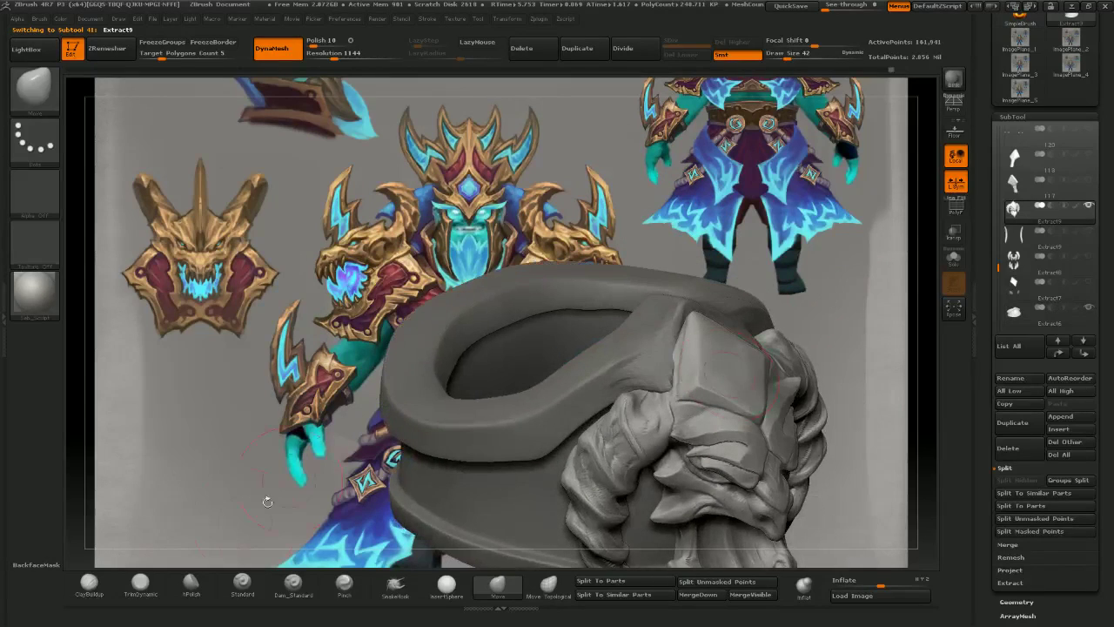
left_click(89, 583)
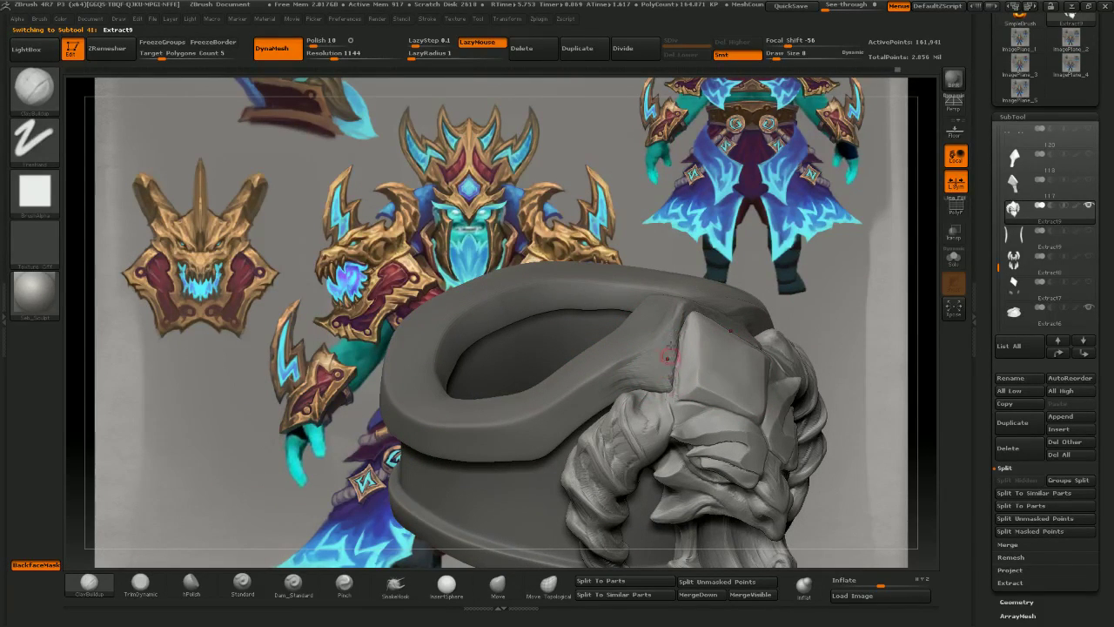
mouse_move(732, 228)
right_mouse_down()
mouse_move(712, 237)
mouse_move(715, 350)
mouse_move(683, 386)
mouse_move(623, 352)
mouse_move(724, 338)
mouse_move(726, 355)
right_mouse_up()
left_click(590, 354, "alt")
right_click_drag(672, 379, 689, 325, "ctrl")
left_click(679, 393, "alt")
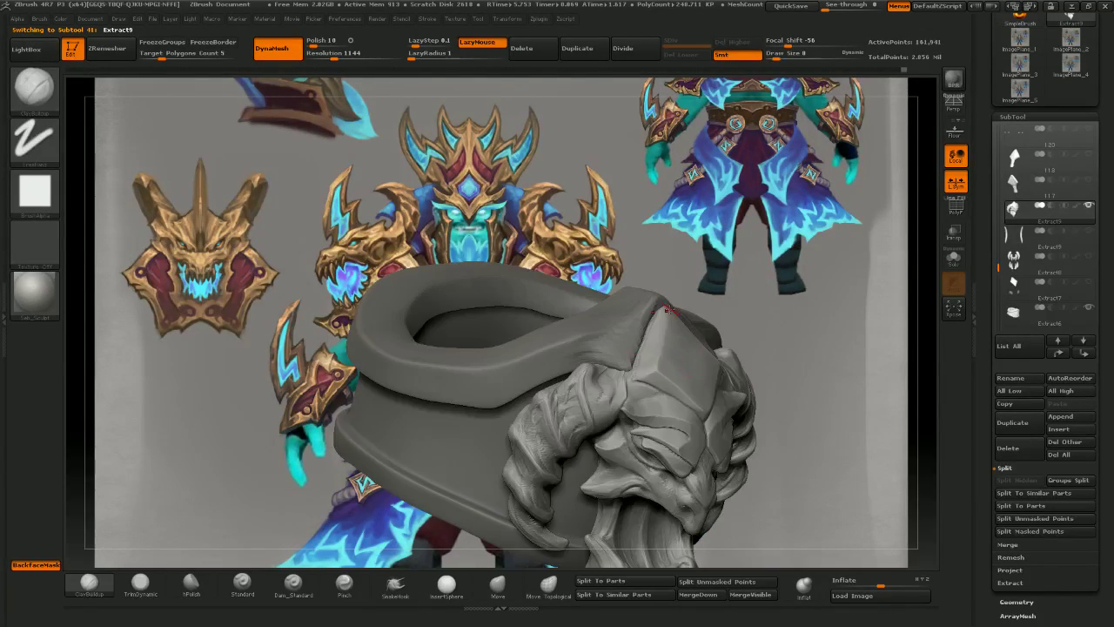
right_click_drag(697, 374, 628, 365, "shift")
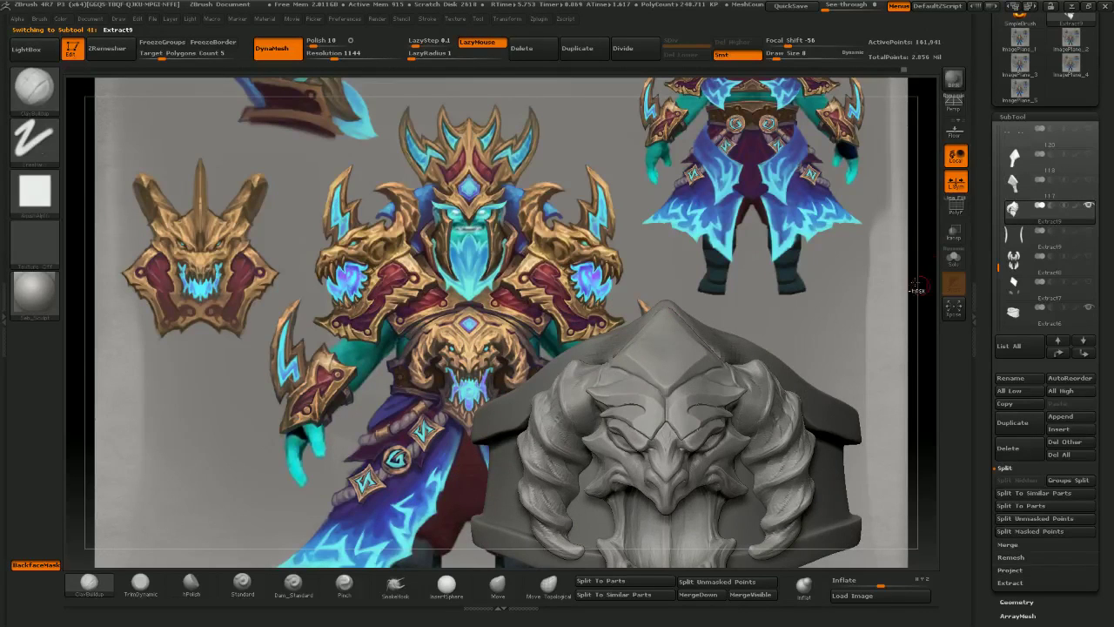
right_click_drag(803, 197, 798, 242, "ctrl")
mouse_move(794, 343)
right_mouse_down()
mouse_move(892, 348)
mouse_move(866, 390)
mouse_move(758, 438)
mouse_move(823, 409)
mouse_move(770, 369)
mouse_move(766, 405)
right_mouse_up()
mouse_move(765, 404)
right_mouse_down()
mouse_move(755, 459)
mouse_move(780, 432)
mouse_move(738, 411)
mouse_move(801, 416)
right_mouse_up()
- Select the belt Extract6 and nudge its rim between the crest and horn base with the Move brush at draw size 18
left_click(614, 348, "alt")
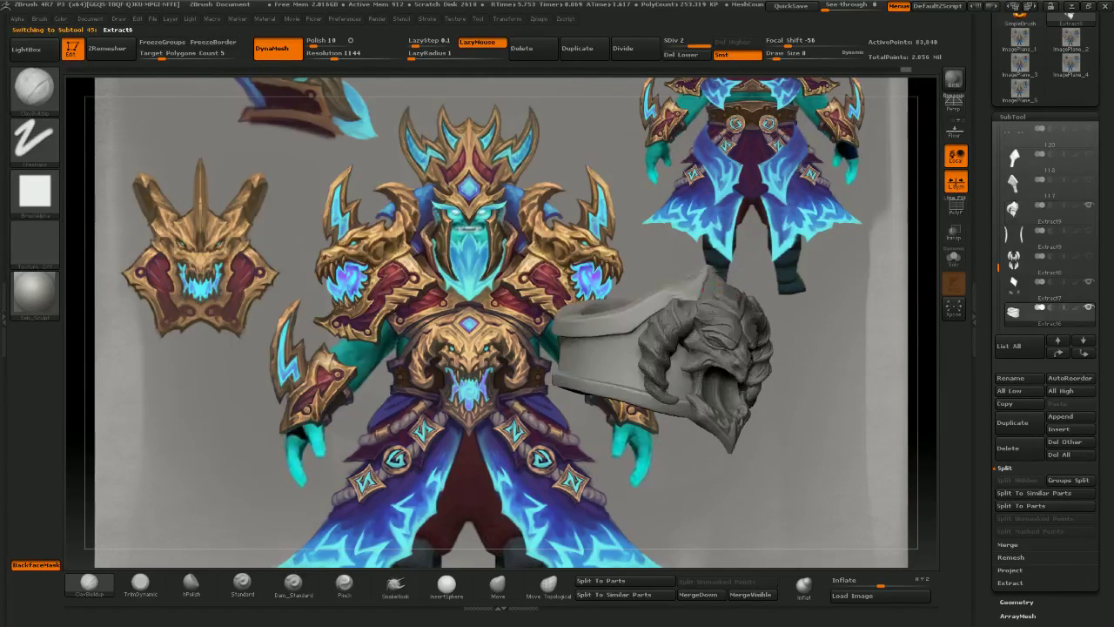
right_click_drag(636, 383, 631, 417)
right_click_drag(630, 418, 687, 400, "ctrl")
right_click_drag(687, 400, 727, 441)
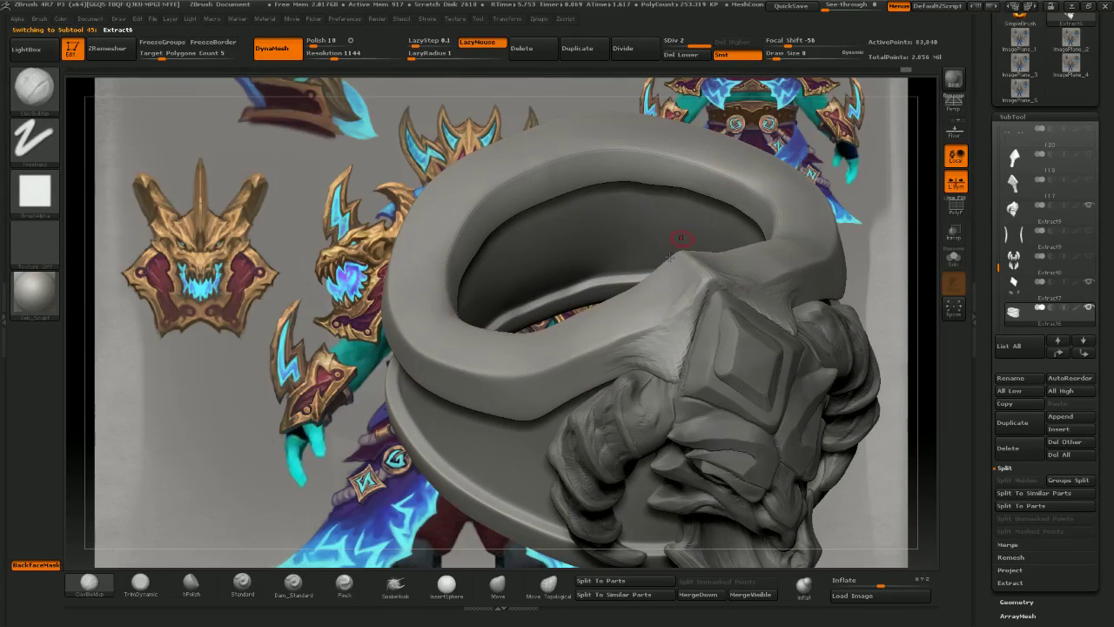
left_click(499, 600)
right_click_drag(654, 346, 665, 386)
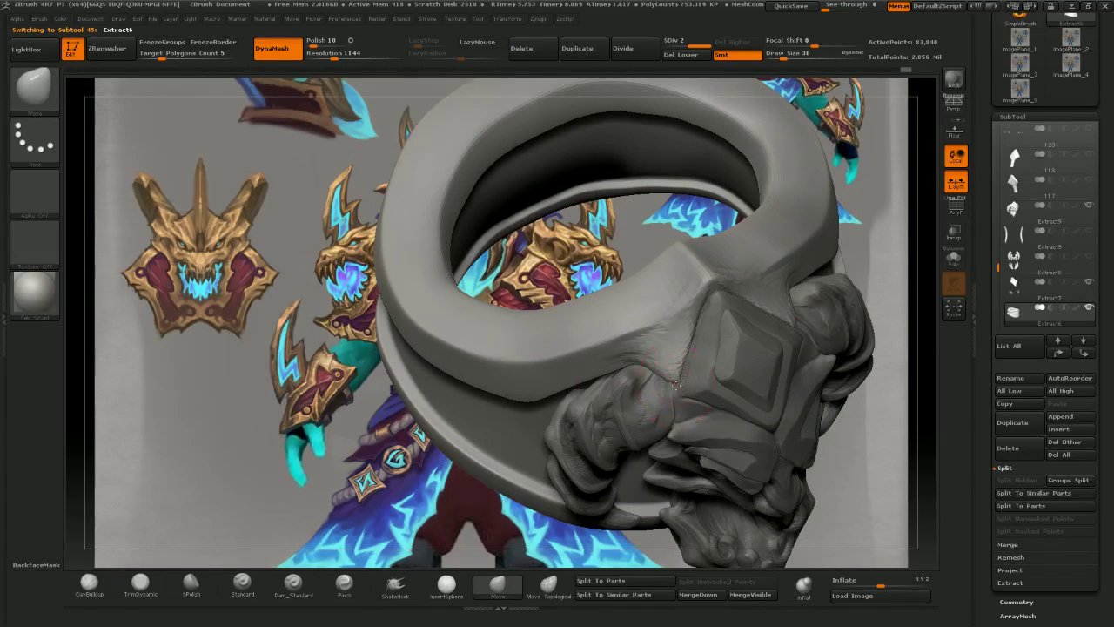
key("bracketleft")
left_click_drag(651, 388, 659, 386)
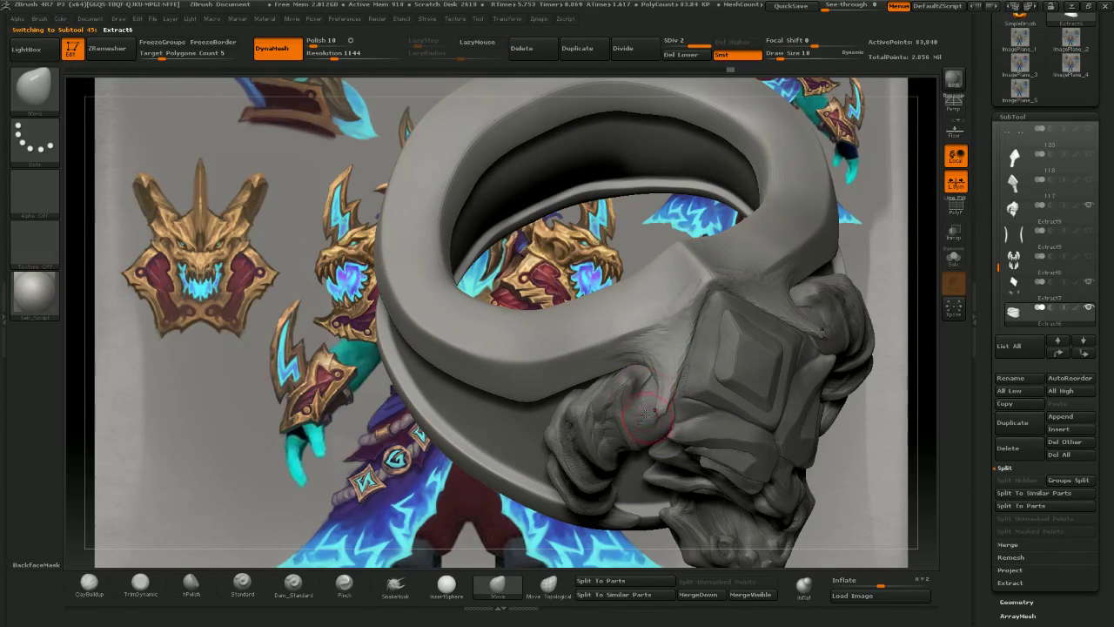
- Adjust the belt rim's outline beside the crest and above the horn with the Move brush at draw sizes 34 to 38
right_click_drag(528, 511, 655, 408)
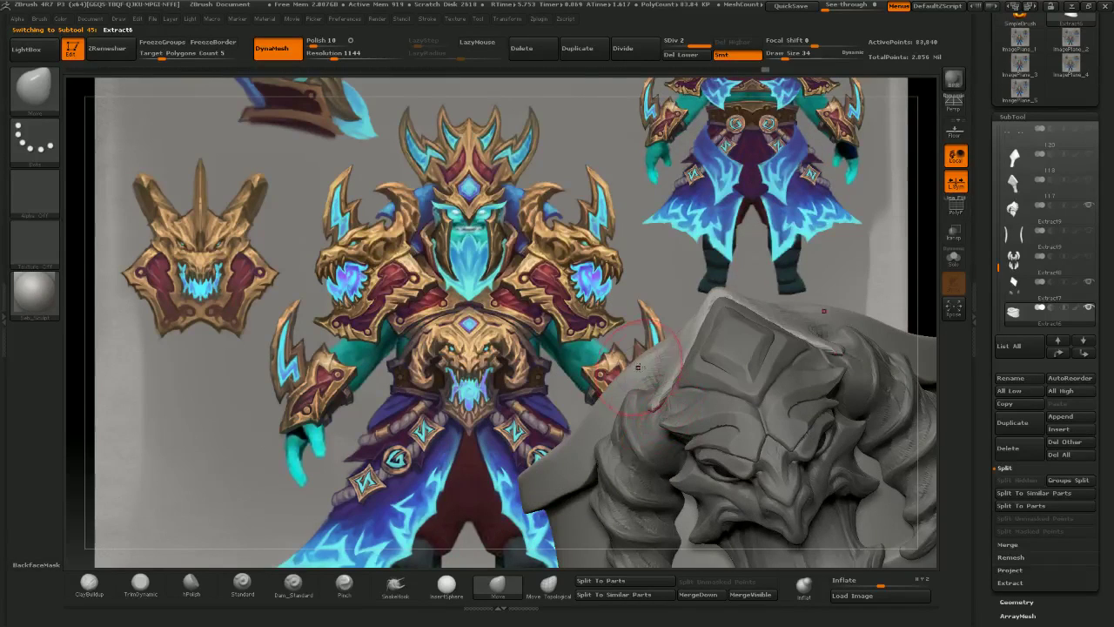
left_click_drag(649, 371, 659, 409)
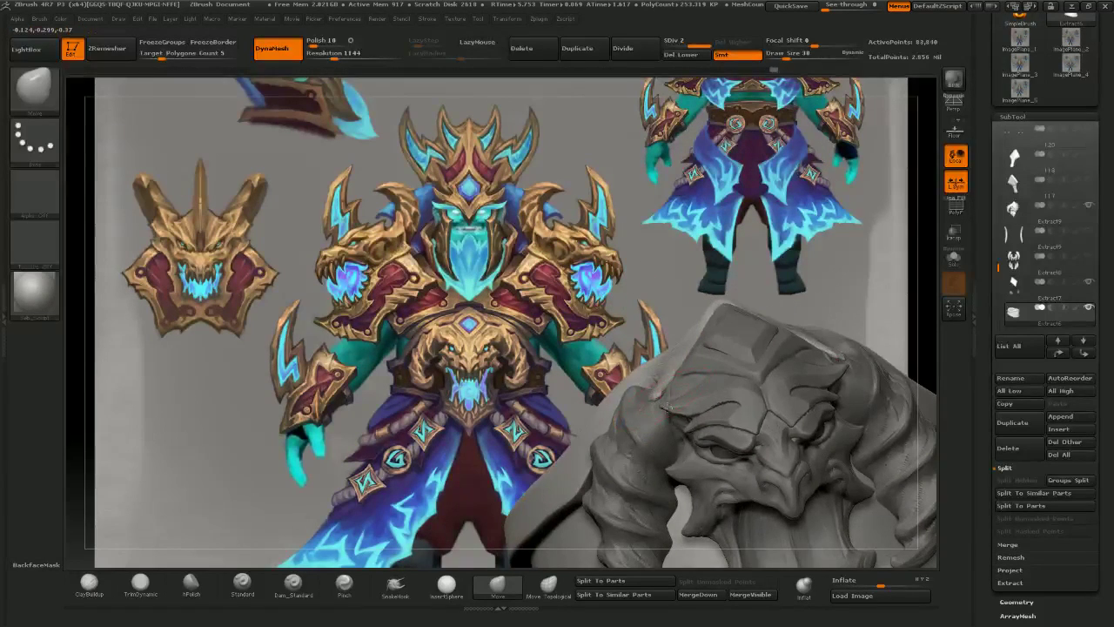
left_click_drag(572, 262, 599, 256)
left_click_drag(651, 365, 644, 397, "shift")
left_click_drag(600, 200, 541, 162)
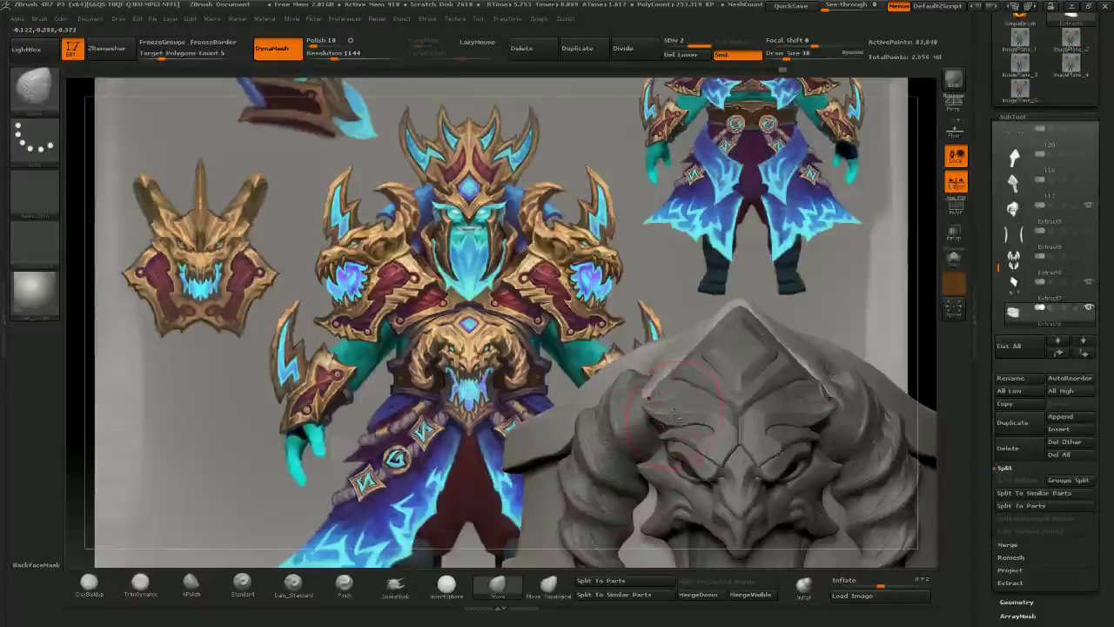
- Select the dragon head and pull its crest edge toward the horn base with the Move brush, reducing the draw size to 14
left_click(710, 383, "alt")
mouse_move(644, 202)
left_mouse_down("alt")
mouse_move(596, 170)
mouse_move(731, 187)
left_mouse_up("alt")
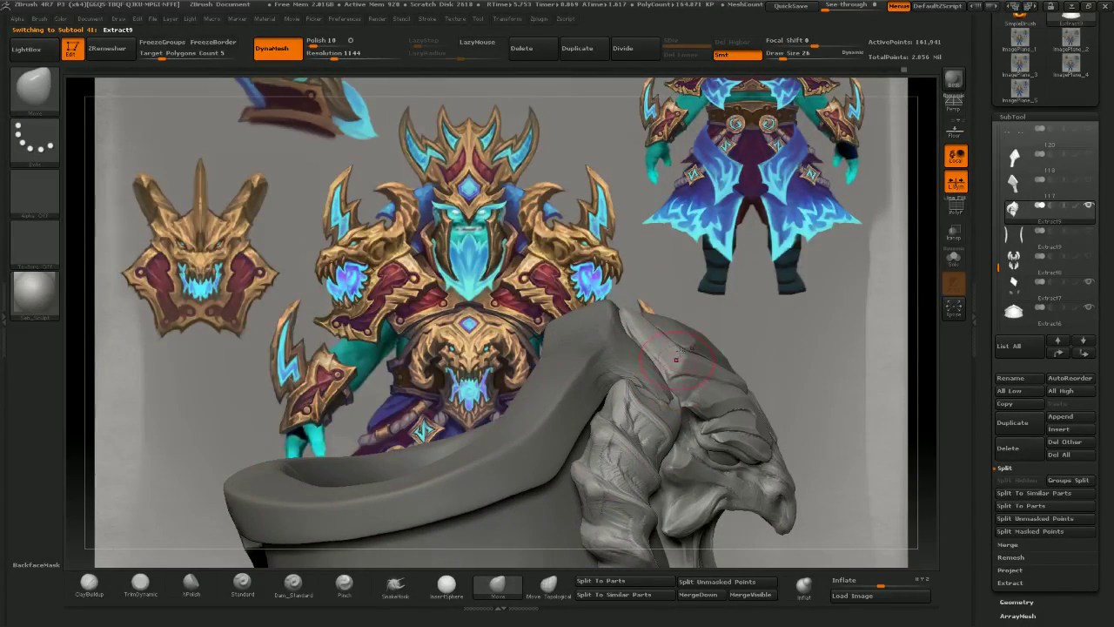
mouse_move(703, 258)
left_mouse_down()
mouse_move(719, 256)
mouse_move(693, 235)
left_mouse_up()
key("]")
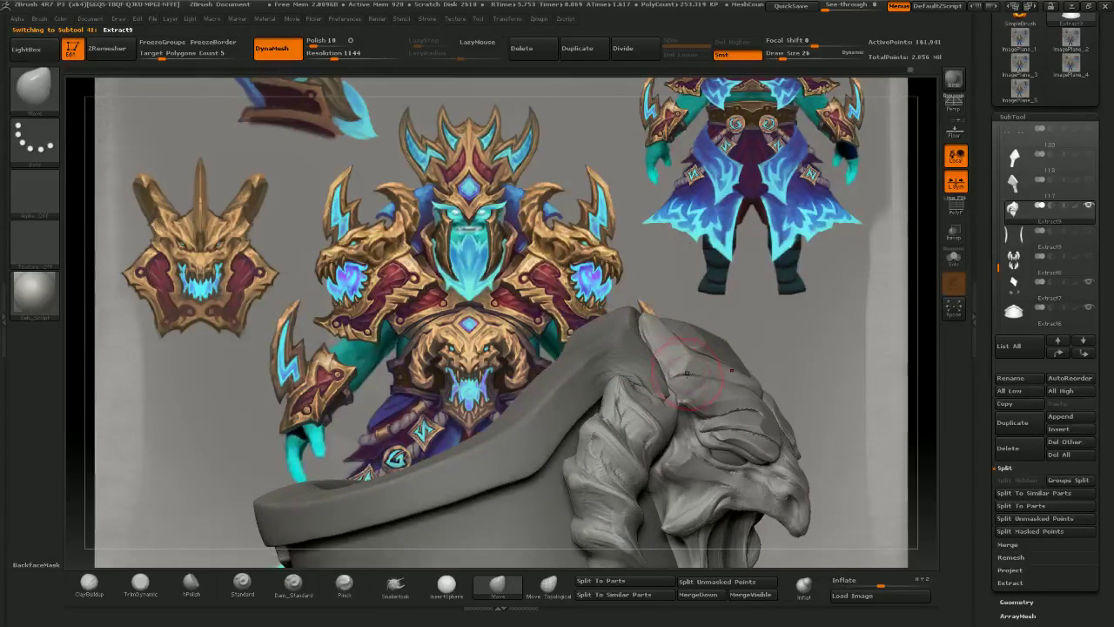
right_click_drag(717, 380, 756, 379)
key("[")
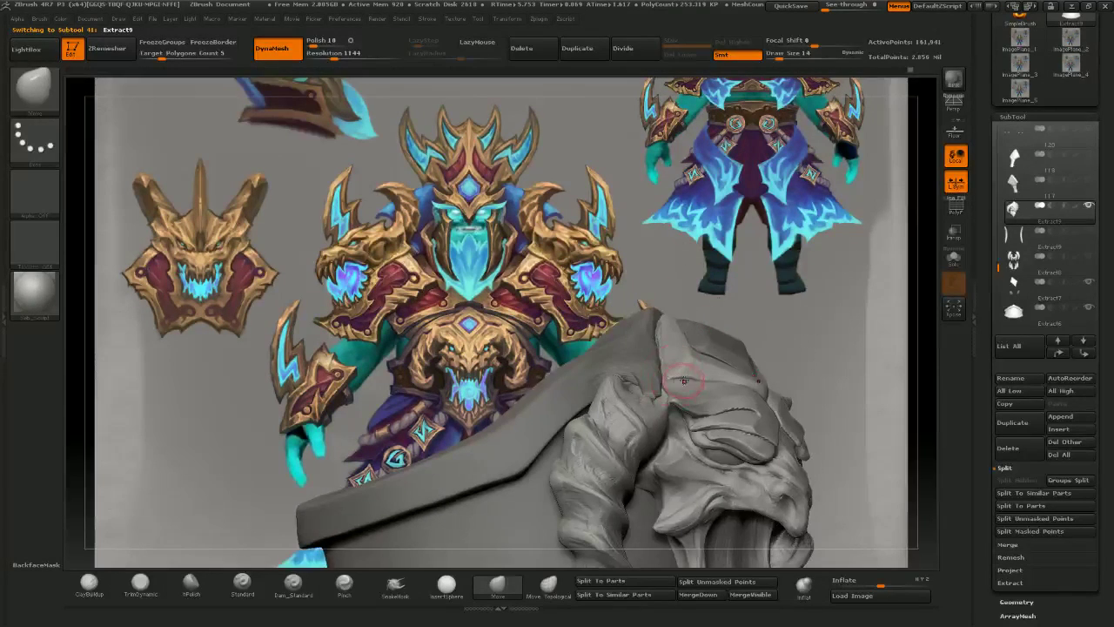
left_click_drag(675, 378, 665, 379)
mouse_move(774, 203)
right_mouse_down()
mouse_move(766, 247)
mouse_move(733, 212)
mouse_move(753, 192)
mouse_move(729, 218)
mouse_move(650, 198)
mouse_move(673, 221)
mouse_move(636, 215)
right_mouse_up()
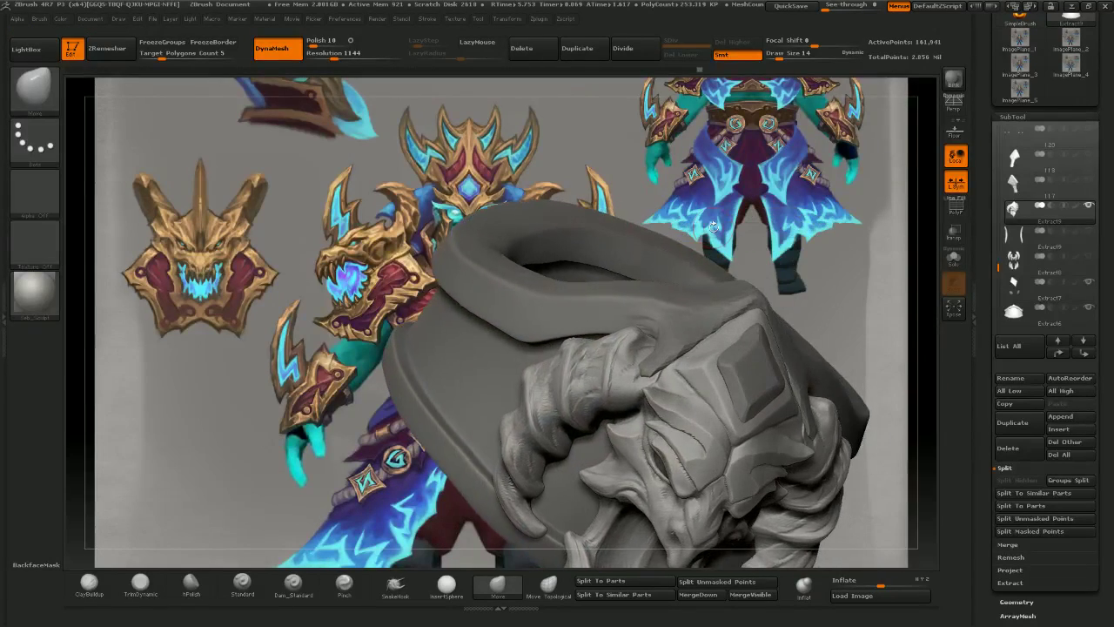
- Build up the dragon head's crest border around the diamond gem with ClayBuildup strokes at draw size 18
left_click(144, 595)
left_click(90, 587)
left_click_drag(148, 373, 146, 412)
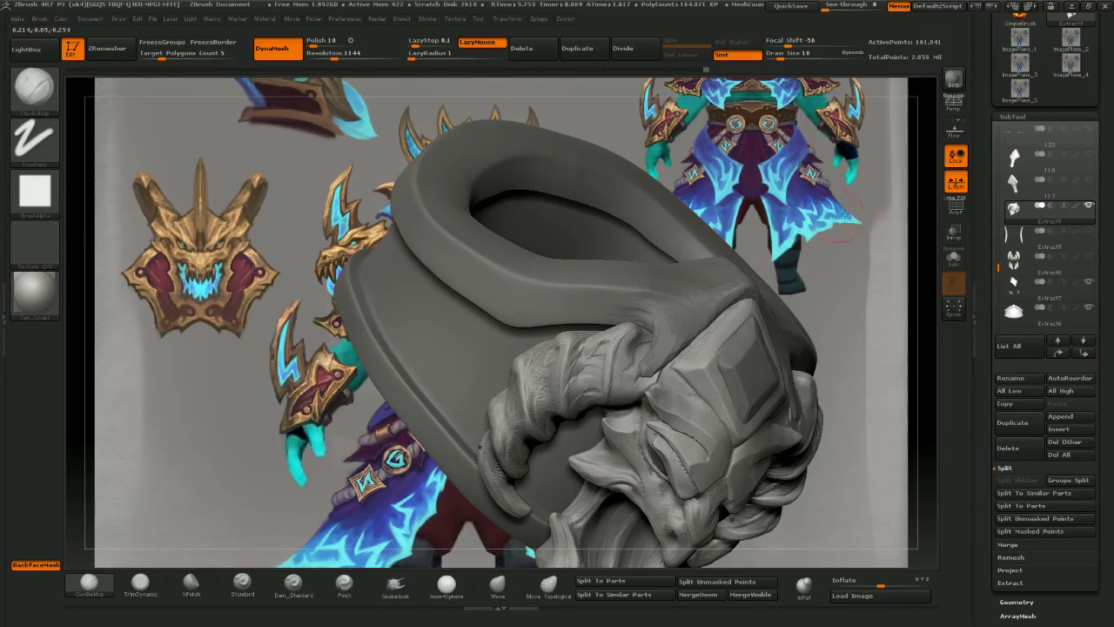
left_click_drag(889, 217, 740, 225)
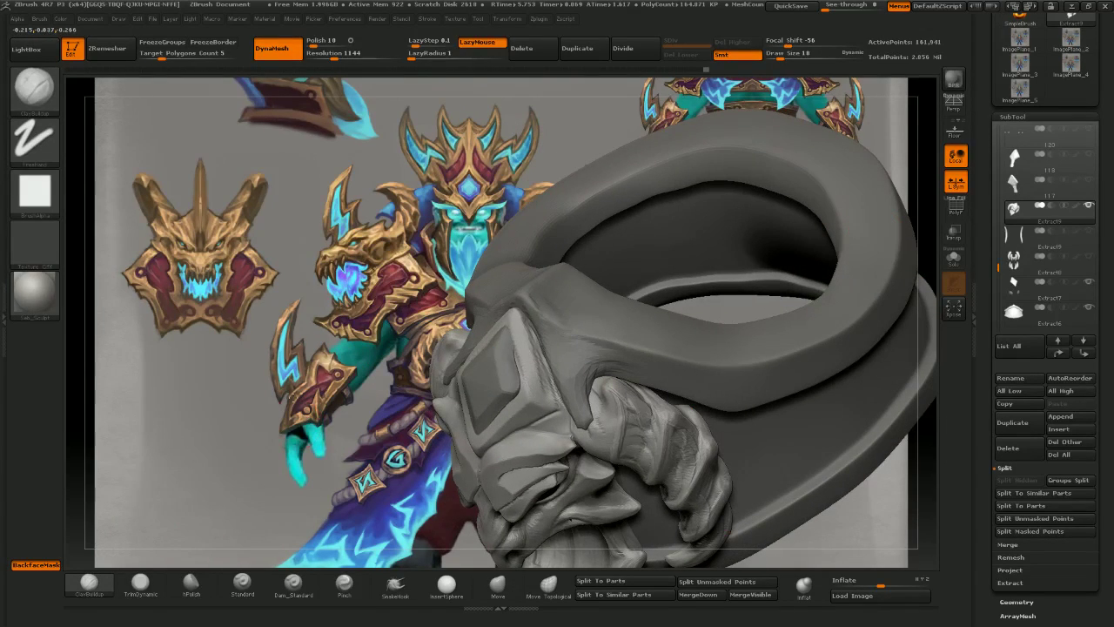
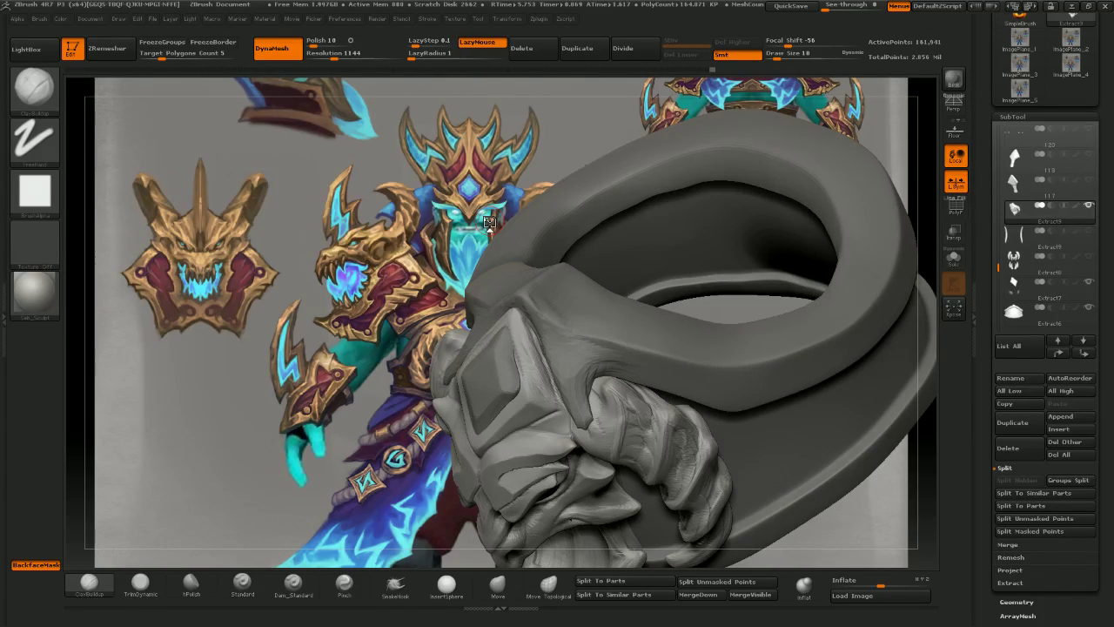
mouse_move(489, 223)
left_mouse_down()
mouse_move(583, 240)
mouse_move(591, 261)
left_mouse_up()
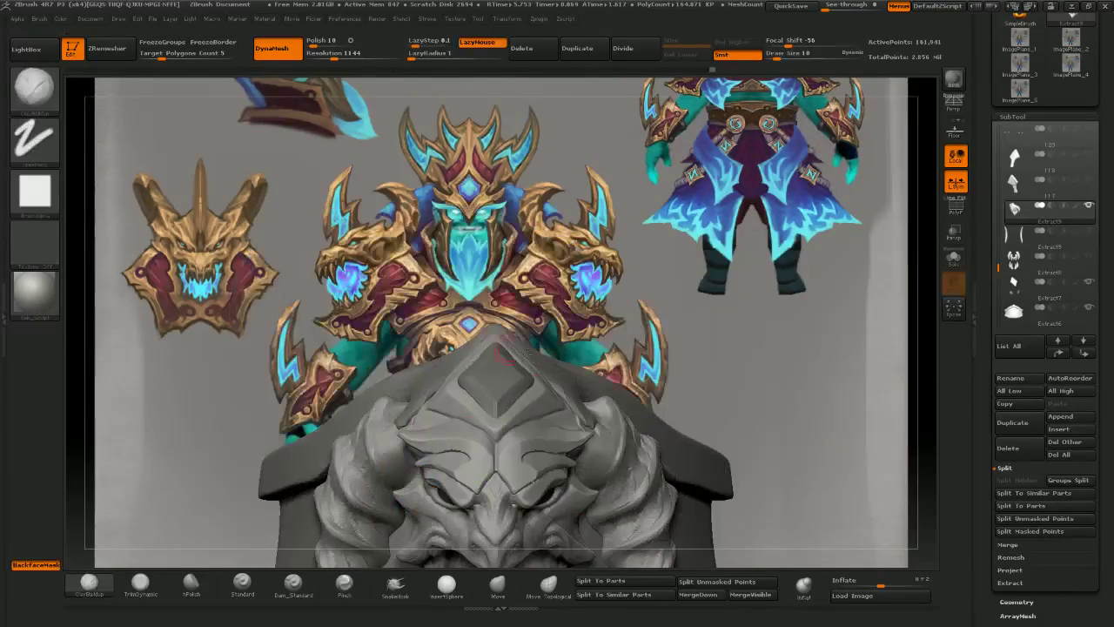
left_click_drag(528, 350, 745, 244, "alt")
left_click_drag(557, 191, 639, 243)
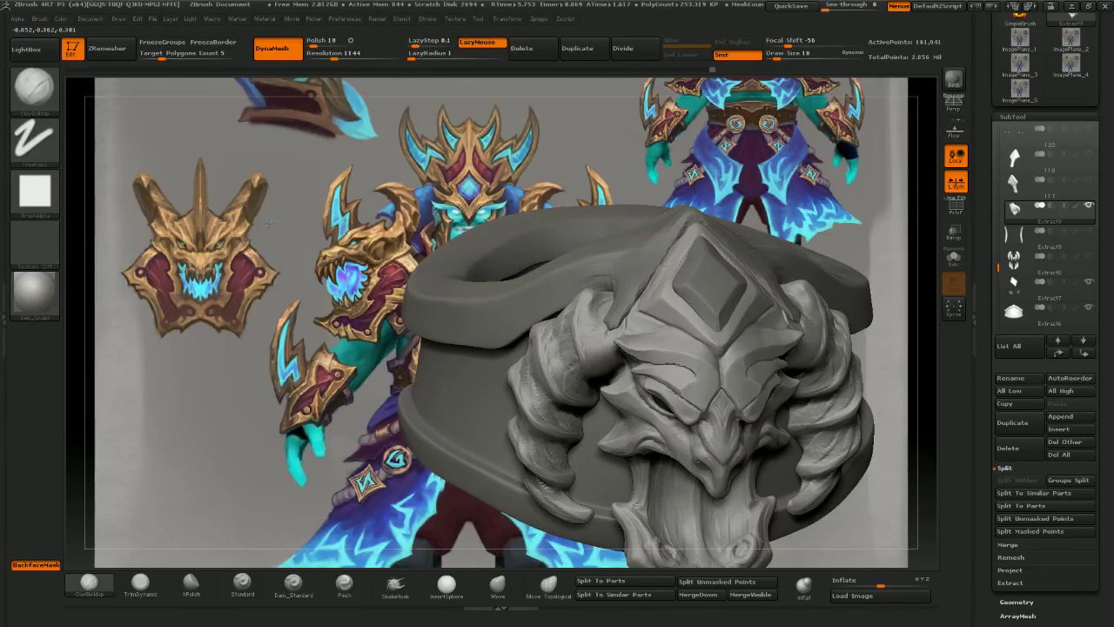
left_click_drag(268, 223, 296, 238)
- Refine the crest border's shape around the diamond gem with the Move brush, raising the draw size to 26
left_click(497, 586)
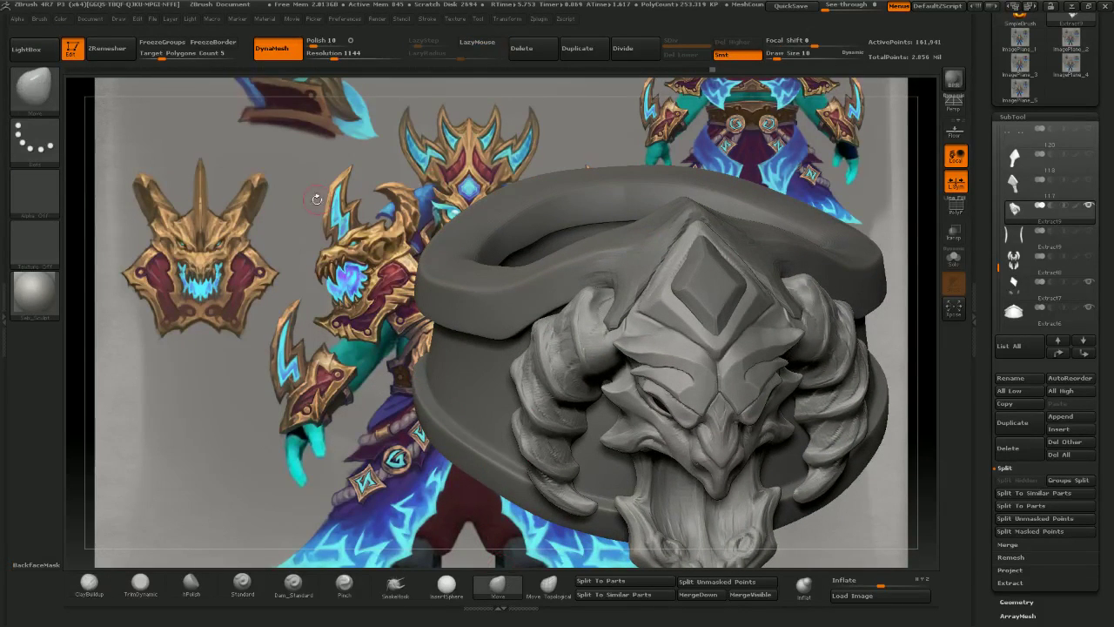
left_click_drag(316, 197, 324, 242)
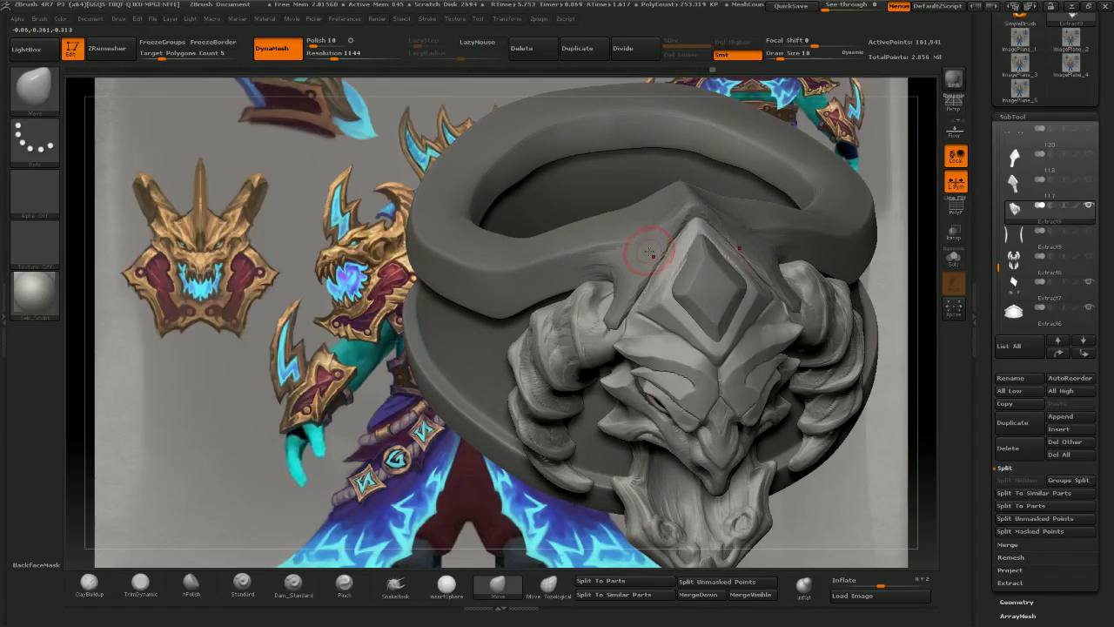
key("]")
left_click_drag(326, 192, 354, 194)
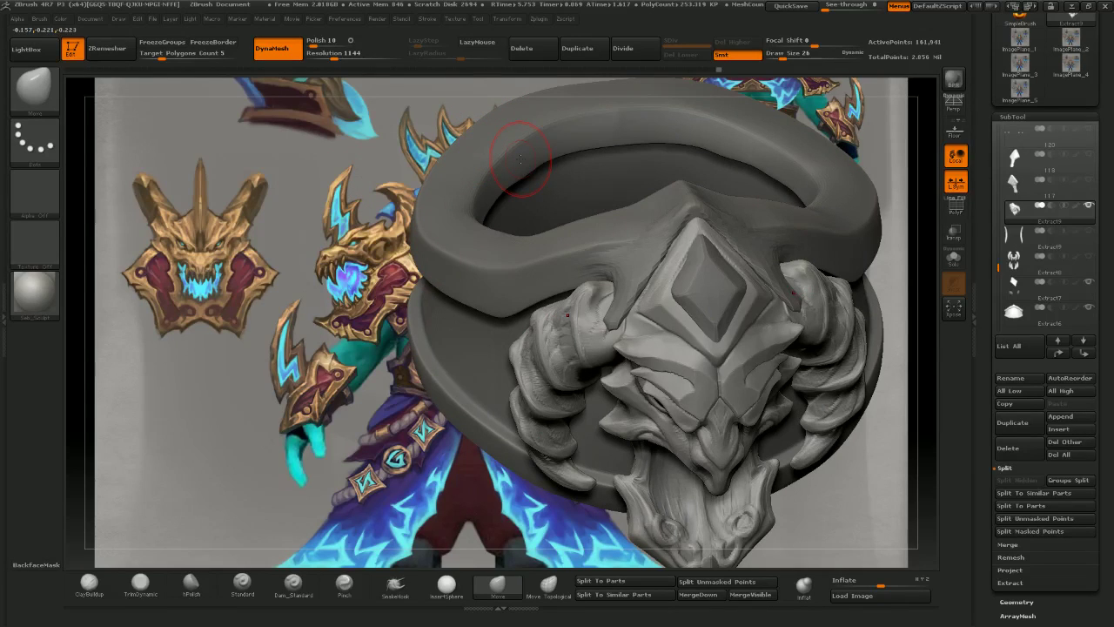
left_click_drag(269, 199, 260, 257)
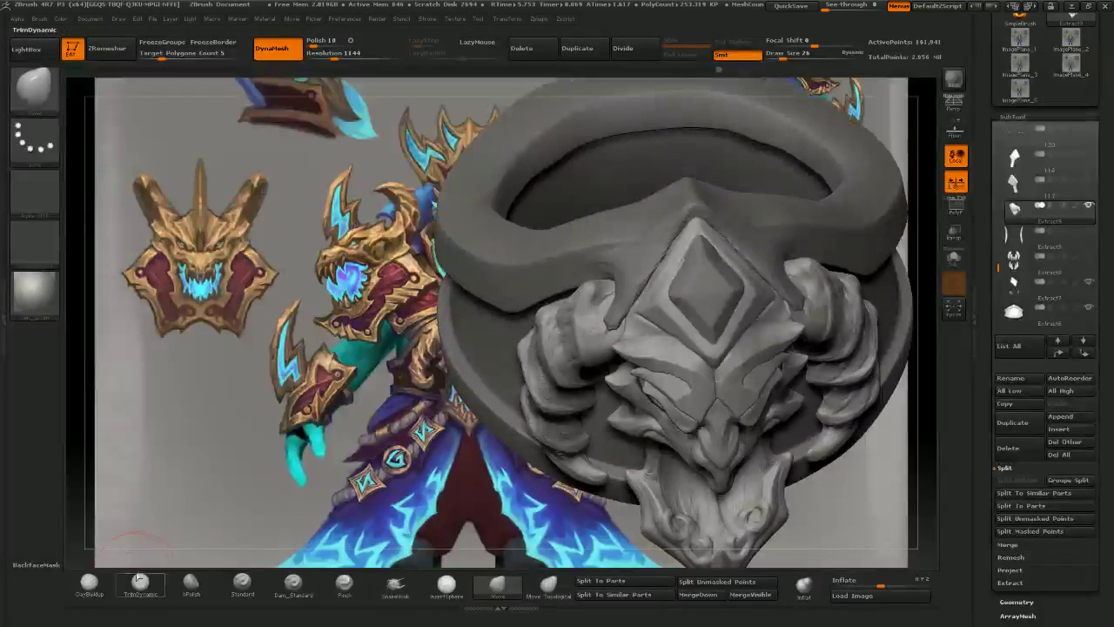
- Flatten the crest's bevel around the gem with the TrimDynamic and hPolish brushes, using hPolish at draw size 18
left_click(141, 584)
left_click_drag(134, 424, 168, 545)
left_click(191, 581)
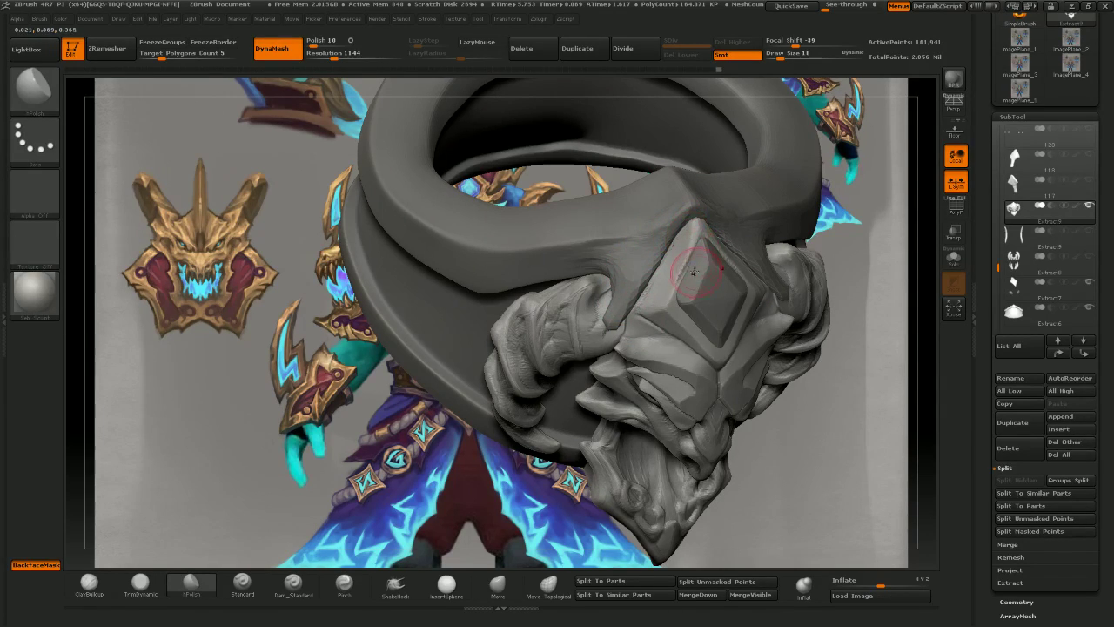
left_click_drag(689, 261, 688, 241)
left_click_drag(862, 391, 783, 305)
- Select the belt Extract6 and pull its rim between the crest and horn with the Move brush at draw size 38
left_click(632, 295, "alt")
right_click_drag(633, 294, 642, 336)
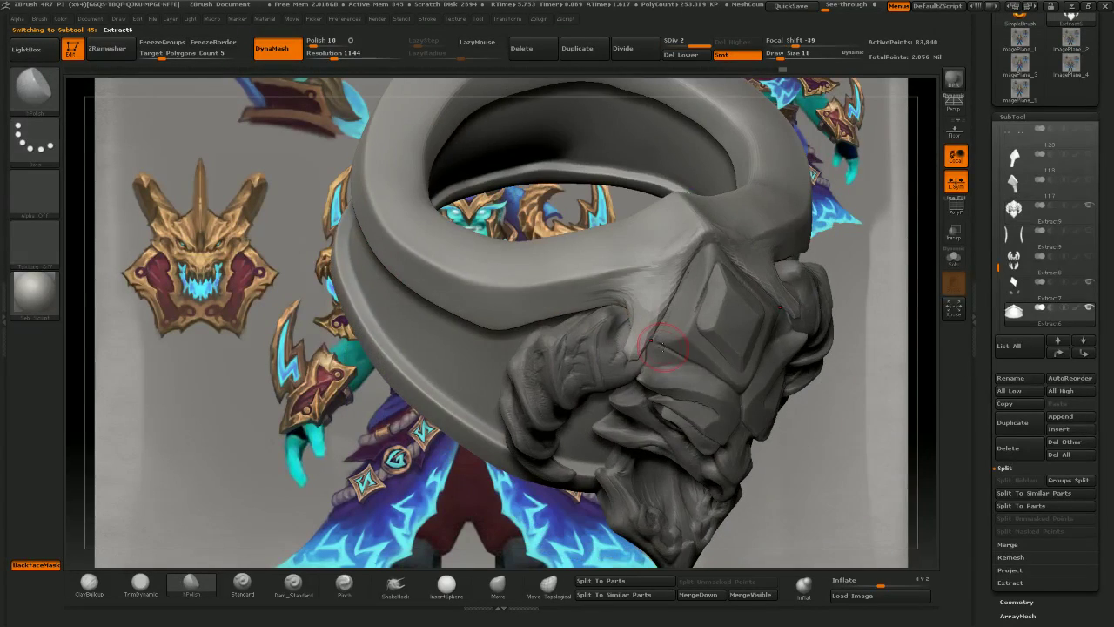
left_click(496, 586)
left_click_drag(633, 336, 621, 346)
key("bracketleft")
mouse_move(642, 306)
right_mouse_down()
mouse_move(657, 283)
mouse_move(583, 287)
mouse_move(539, 327)
mouse_move(579, 387)
mouse_move(584, 358)
mouse_move(575, 383)
right_mouse_up()
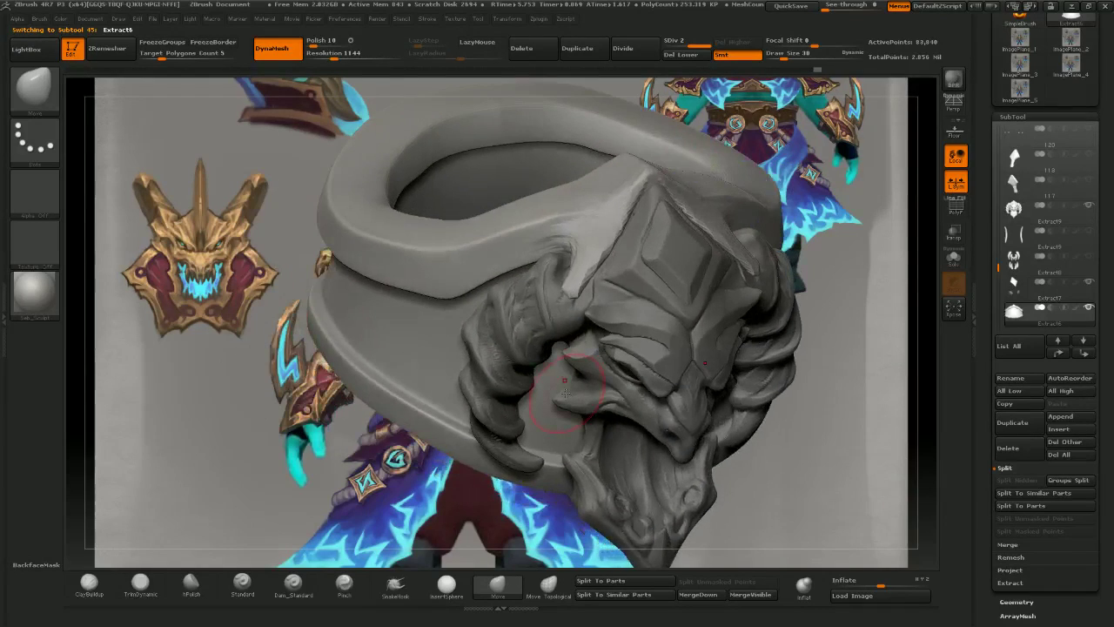
- Try to shape the belt rim's pointed end between the horn base and crest with the Move brush at draw size 18
key("bracketleft")
left_click_drag(575, 291, 567, 287)
right_click_drag(568, 287, 564, 357)
key("bracketleft")
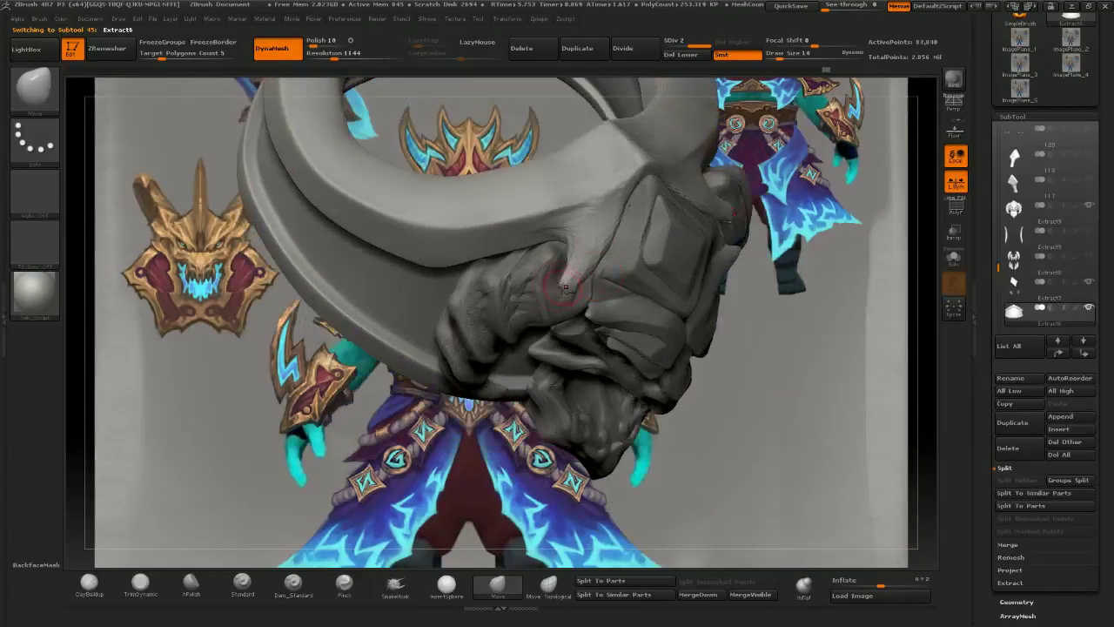
key("bracketleft")
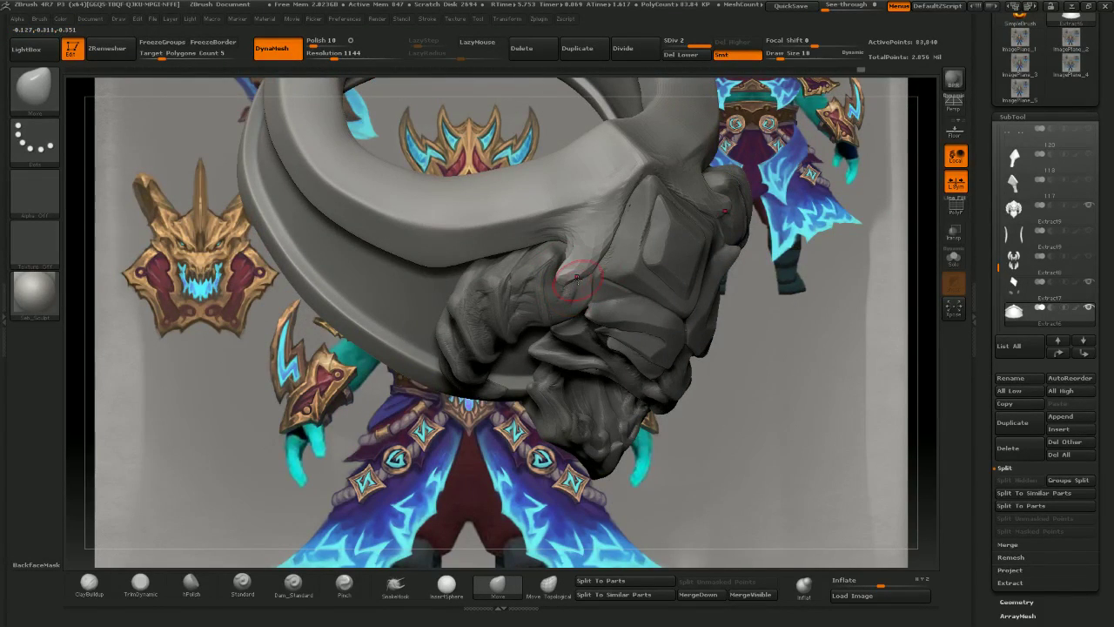
left_click_drag(578, 278, 581, 273)
mouse_move(582, 273)
right_mouse_down()
mouse_move(598, 235)
mouse_move(607, 252)
right_mouse_up()
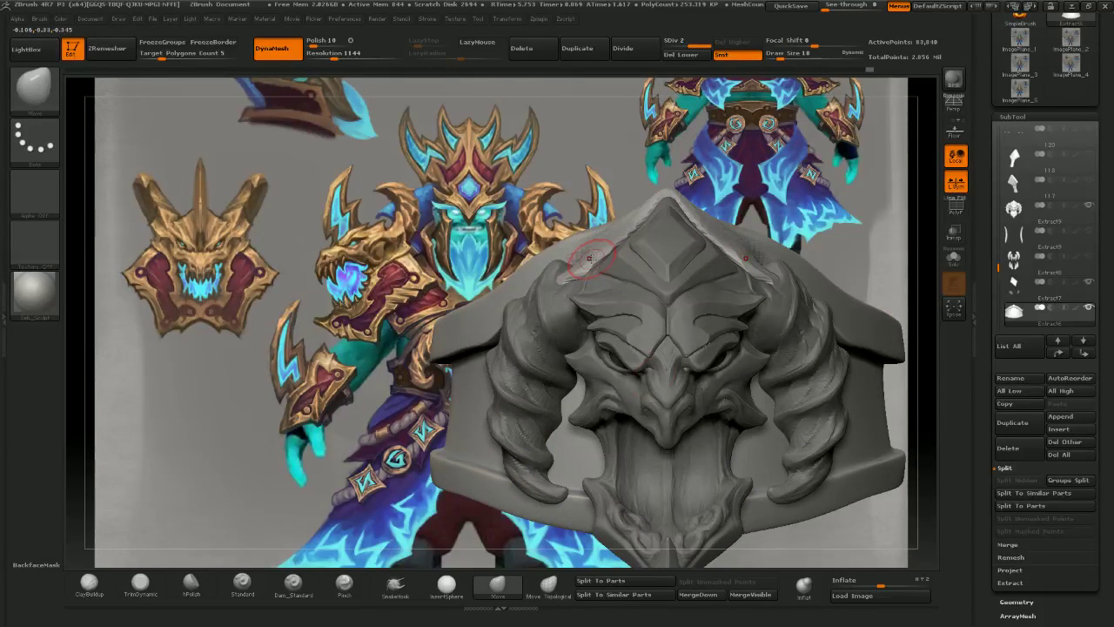
left_click_drag(594, 250, 601, 257)
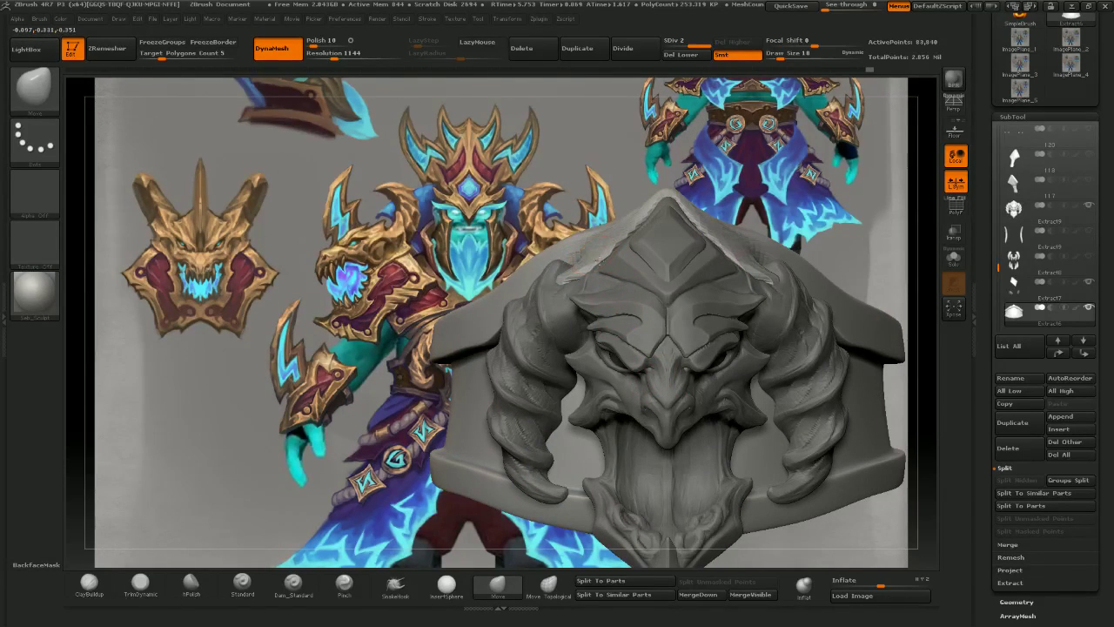
- Try to fit the belt rim's contour more closely to the crest and horn with the Move brush at draw sizes 42 and 34
left_click_drag(540, 152, 576, 151)
key("bracketright")
key("bracketright")
left_click_drag(584, 253, 591, 260)
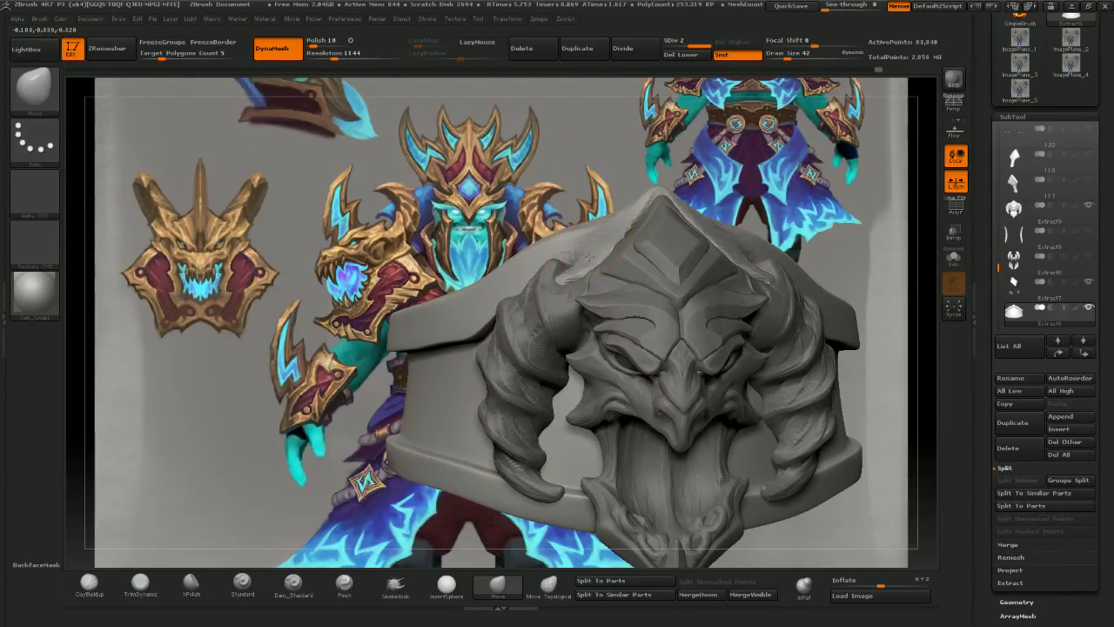
mouse_move(537, 154)
left_mouse_down()
mouse_move(552, 161)
mouse_move(575, 282)
left_mouse_up()
key("bracketleft")
right_click_drag(575, 282, 554, 287)
left_click_drag(578, 277, 574, 285)
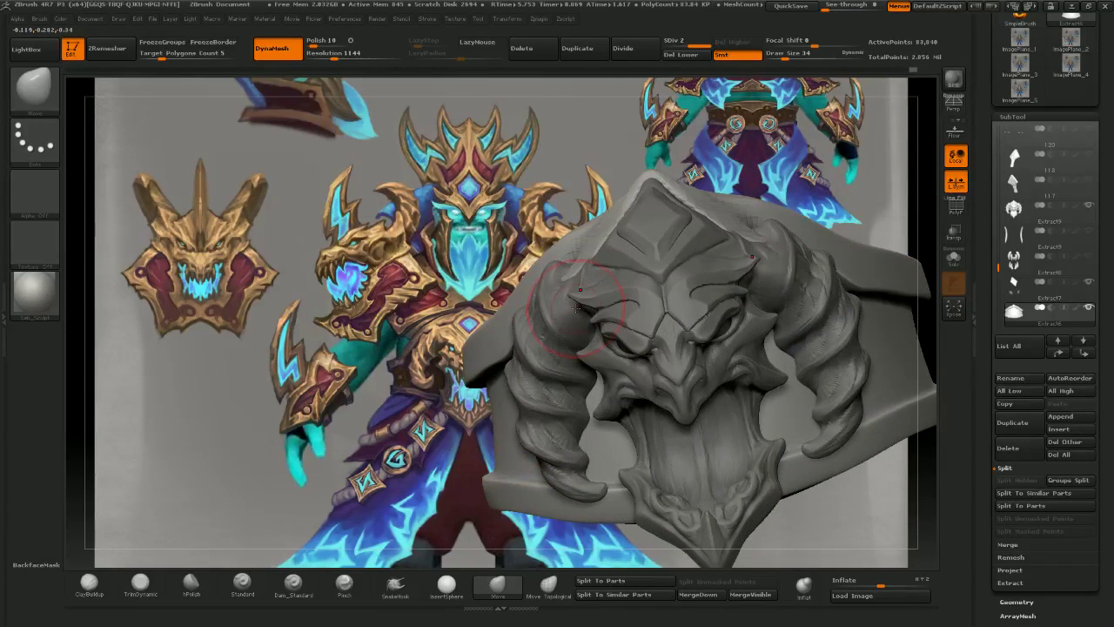
mouse_move(574, 287)
right_mouse_down()
mouse_move(645, 366)
mouse_move(645, 335)
mouse_move(655, 393)
mouse_move(655, 306)
right_mouse_up()
- Undo the latest series of Move brush strokes on the belt rim
key("ctrl+z")
key("ctrl+z")
key("ctrl+z")
key("ctrl+z")
key("ctrl+z")
key("ctrl+z")
key("ctrl+z")
key("ctrl+z")
key("ctrl+z")
key("ctrl+z")
key("ctrl+z")
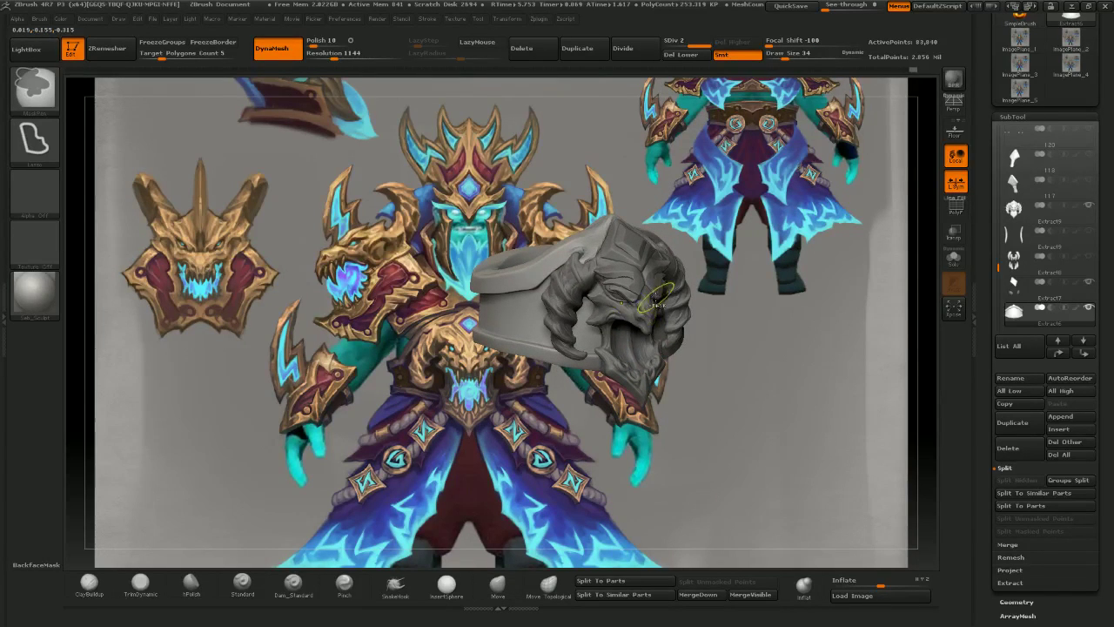
key("ctrl+z")
key("ctrl+z")
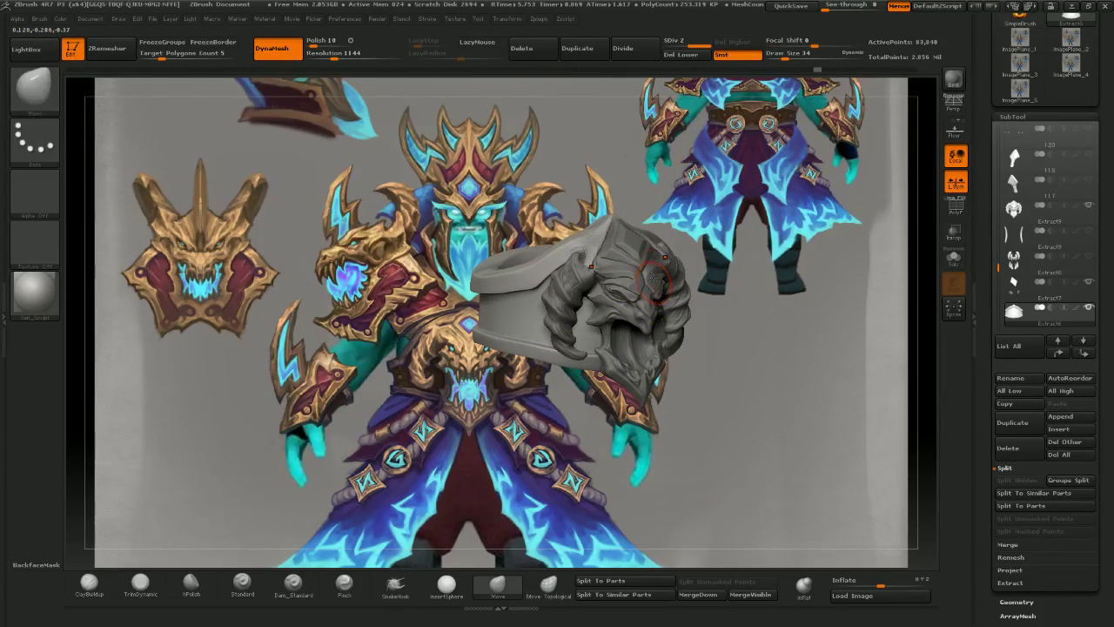
- Quick-save the project after a brief look at the streaming software
mouse_move(655, 286)
right_mouse_down("alt")
mouse_move(638, 353)
mouse_move(685, 345)
mouse_move(667, 369)
mouse_move(693, 372)
right_mouse_up("alt")
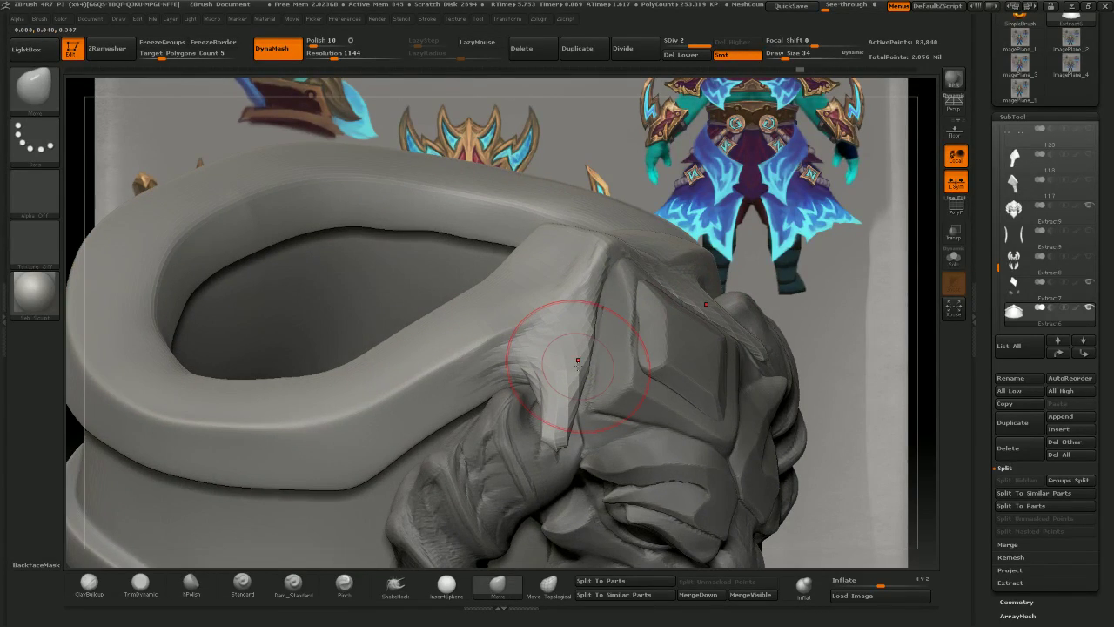
key("alt+Tab")
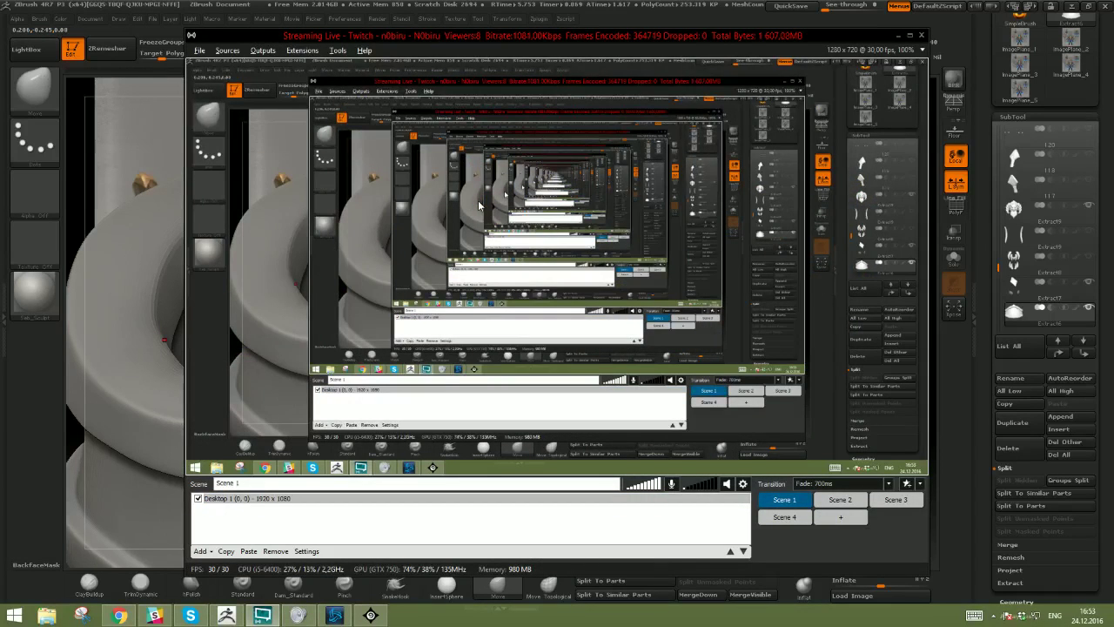
key("alt+Tab")
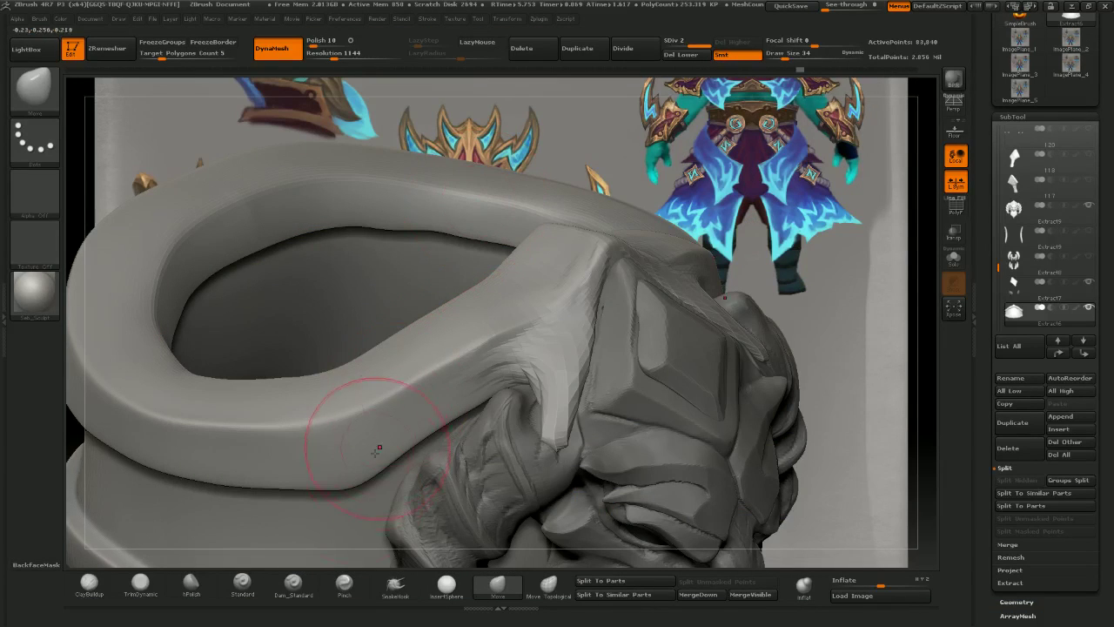
key("ctrl+s")
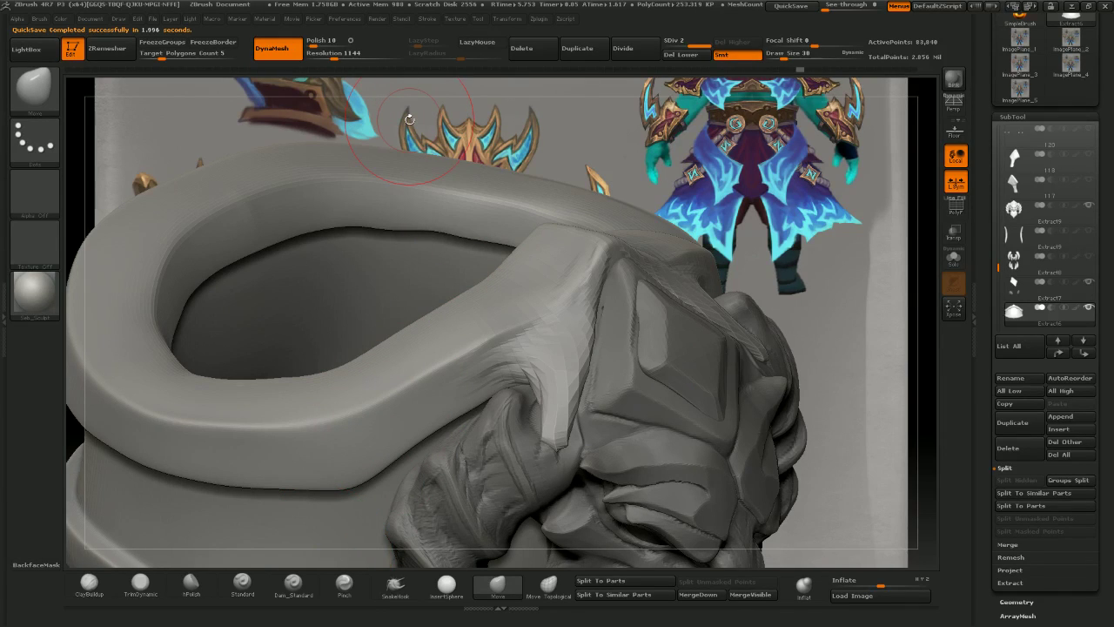
- Smooth the belt rim beside the horn base and rebuild the belt mesh with ZRemesher
key("[")
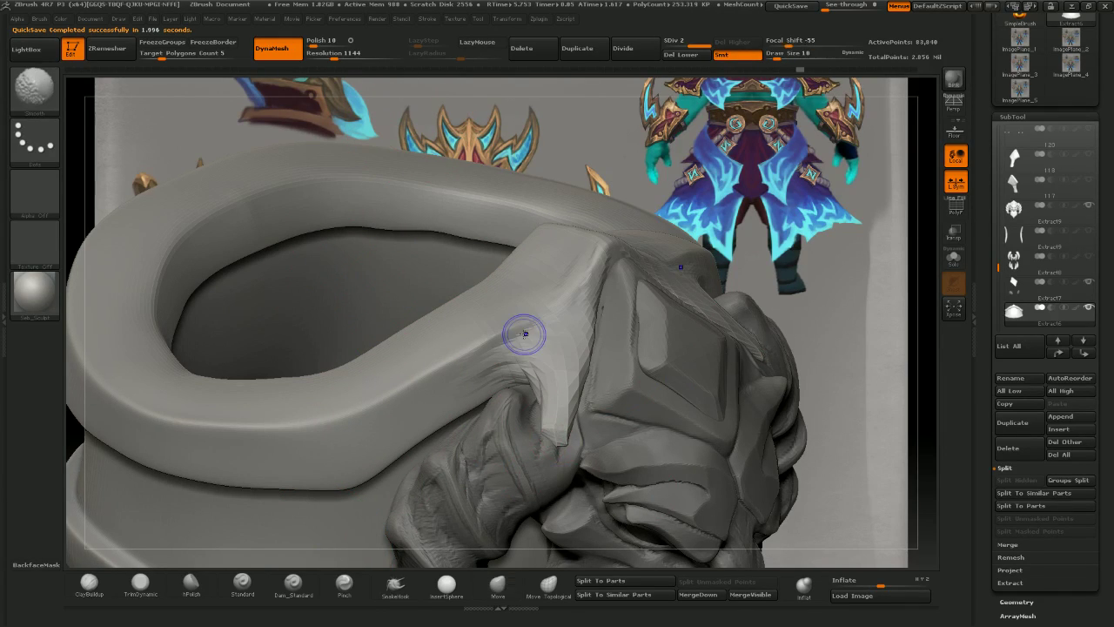
left_click_drag(522, 334, 524, 334, "shift")
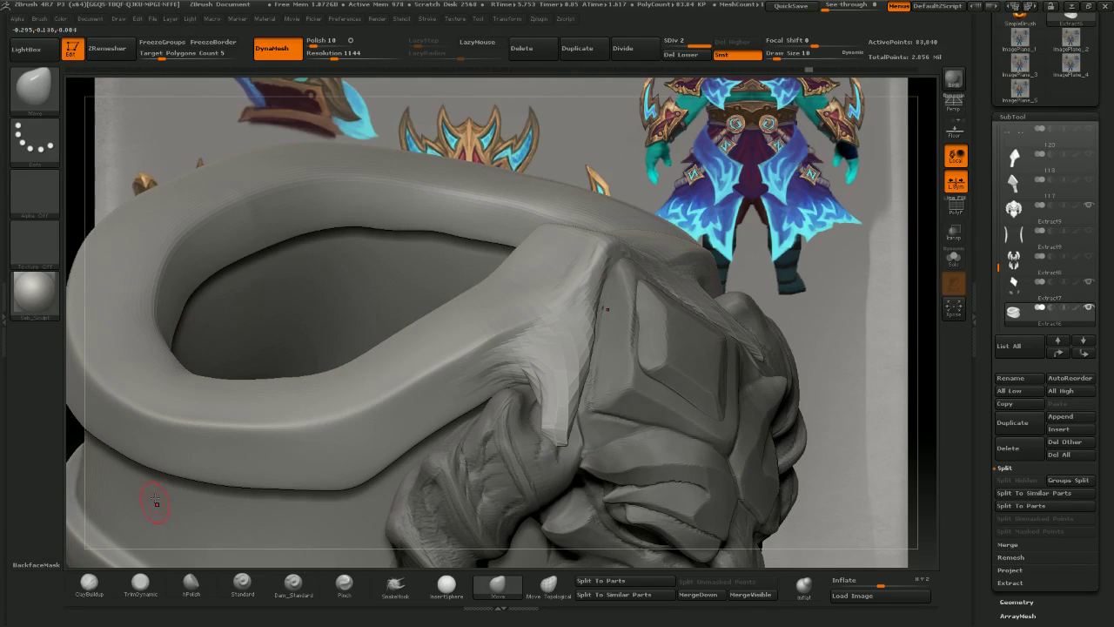
left_click(110, 53)
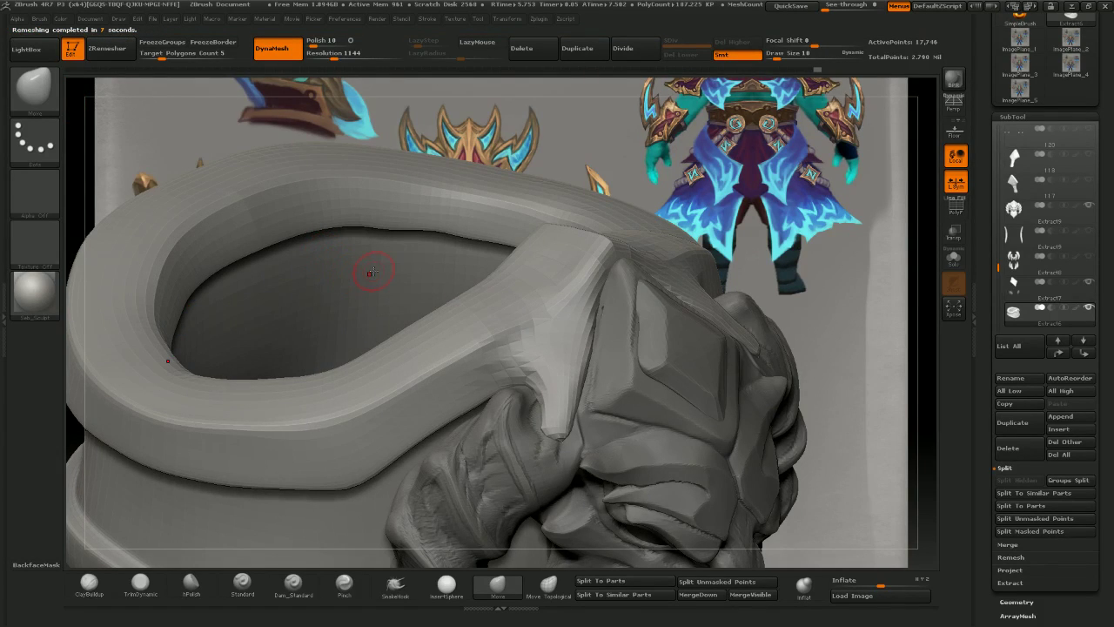
- Pull the belt rim's pointed ends outward onto the horn bases with the Move brush at draw size 34
right_click_drag(443, 328, 405, 315)
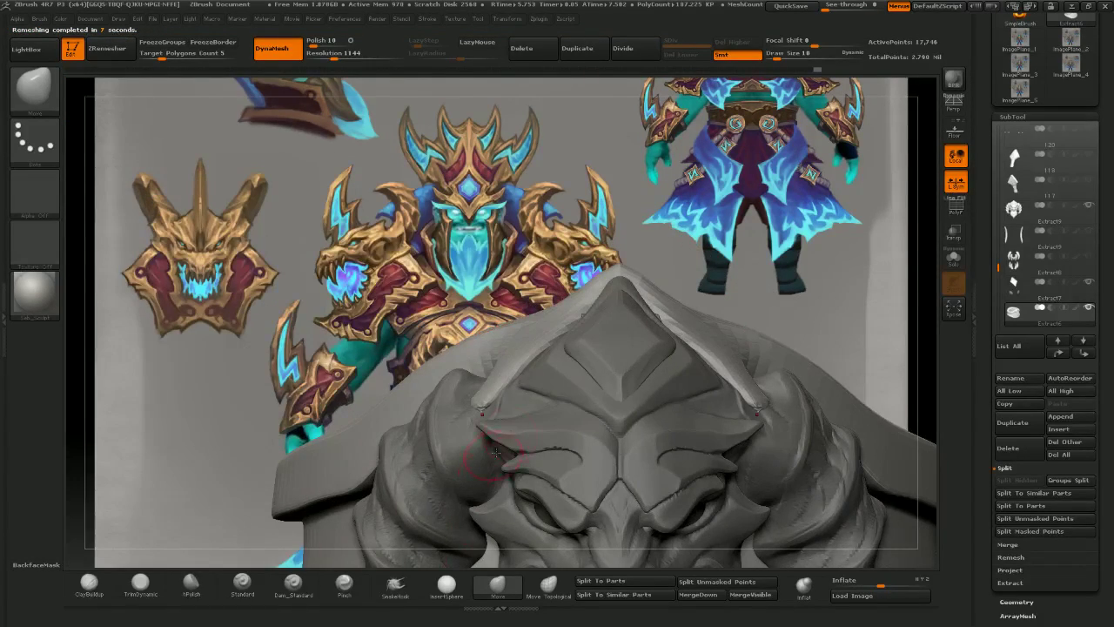
key("]")
left_click_drag(523, 369, 516, 360)
left_click_drag(484, 407, 474, 406)
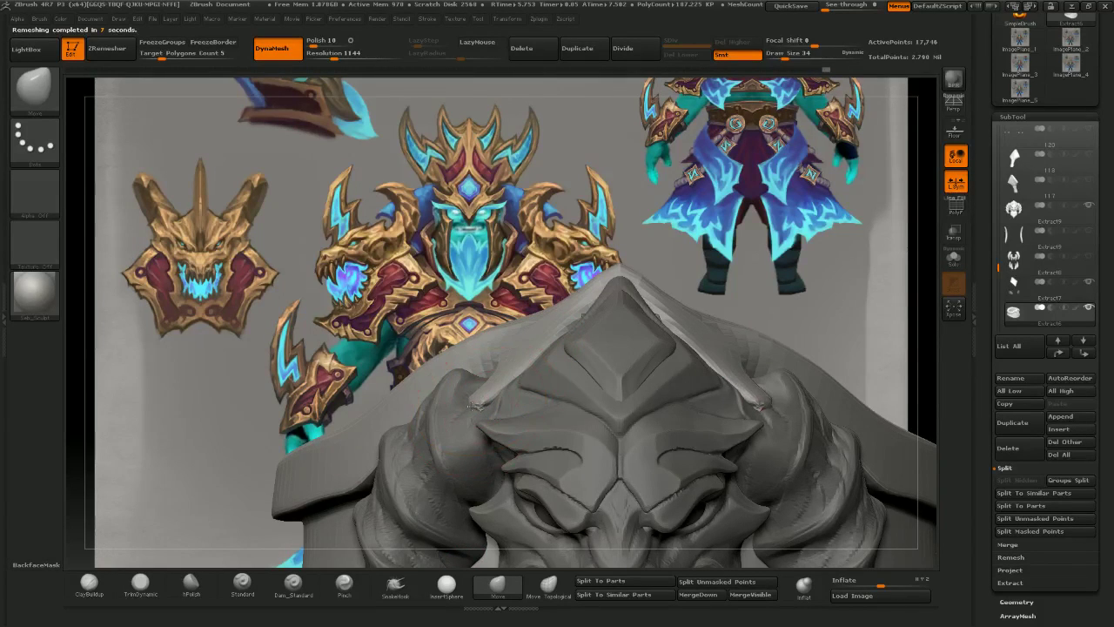
right_click_drag(461, 209, 494, 271)
key("[")
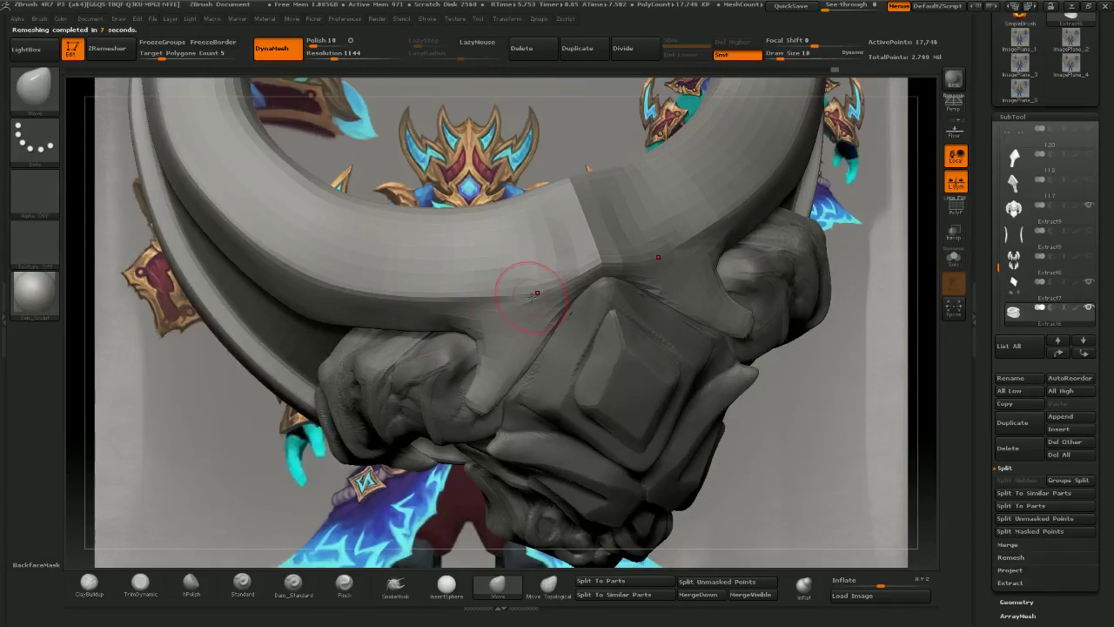
key("]")
right_click_drag(755, 439, 747, 369)
right_click_drag(536, 324, 520, 313)
key("[")
key("[")
right_click_drag(484, 269, 556, 284)
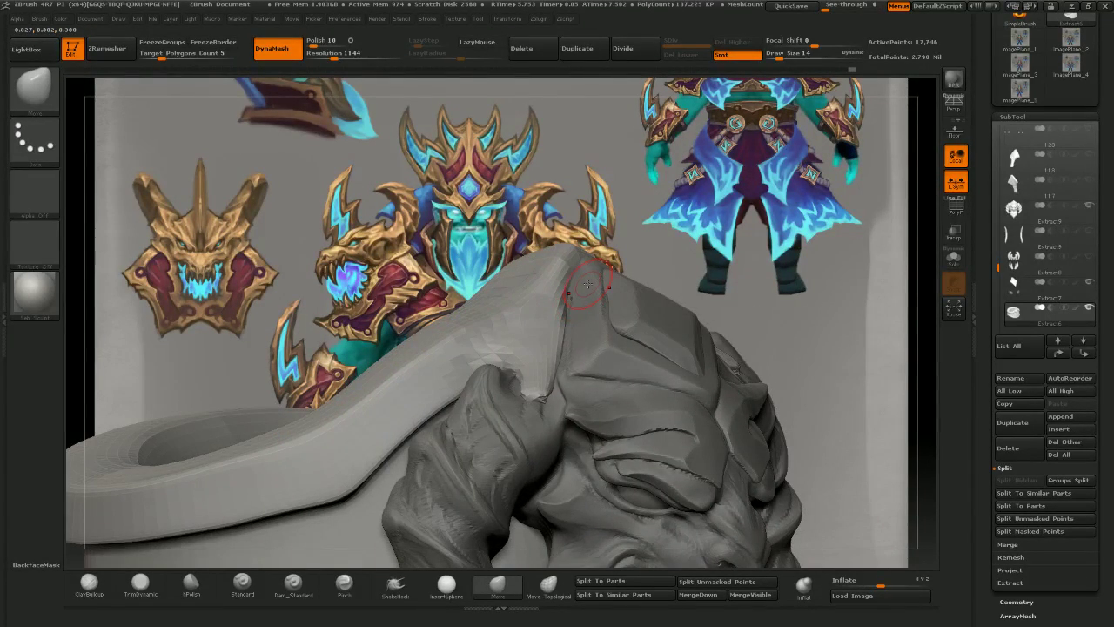
- Try a higher microphone boost in the Windows recording device properties
key("alt+Tab")
left_click(304, 499)
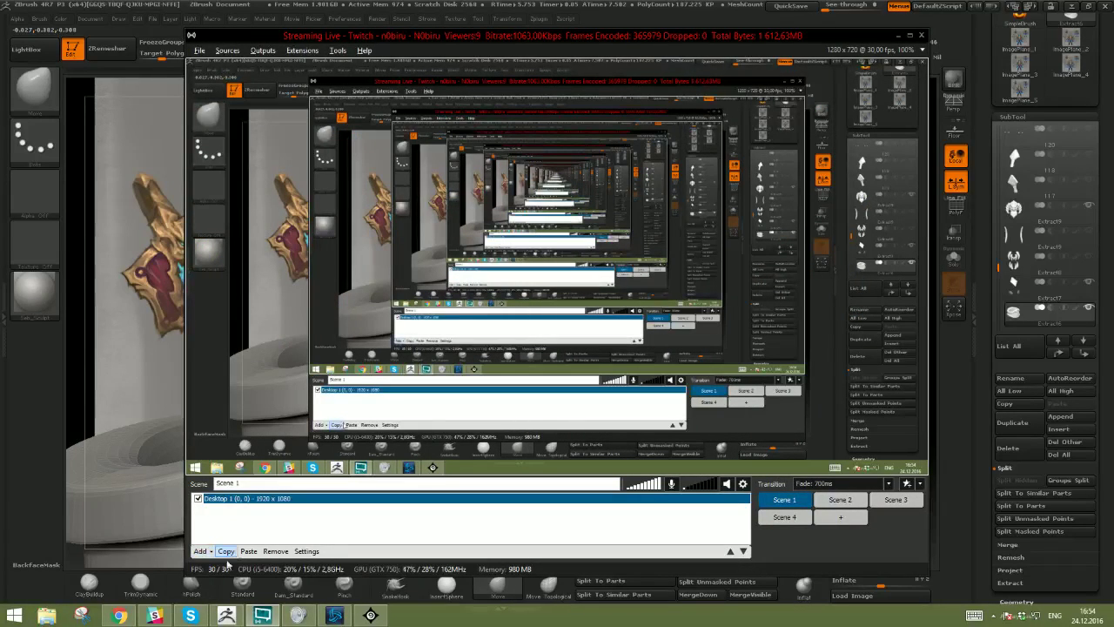
left_click(298, 615)
right_click(127, 134)
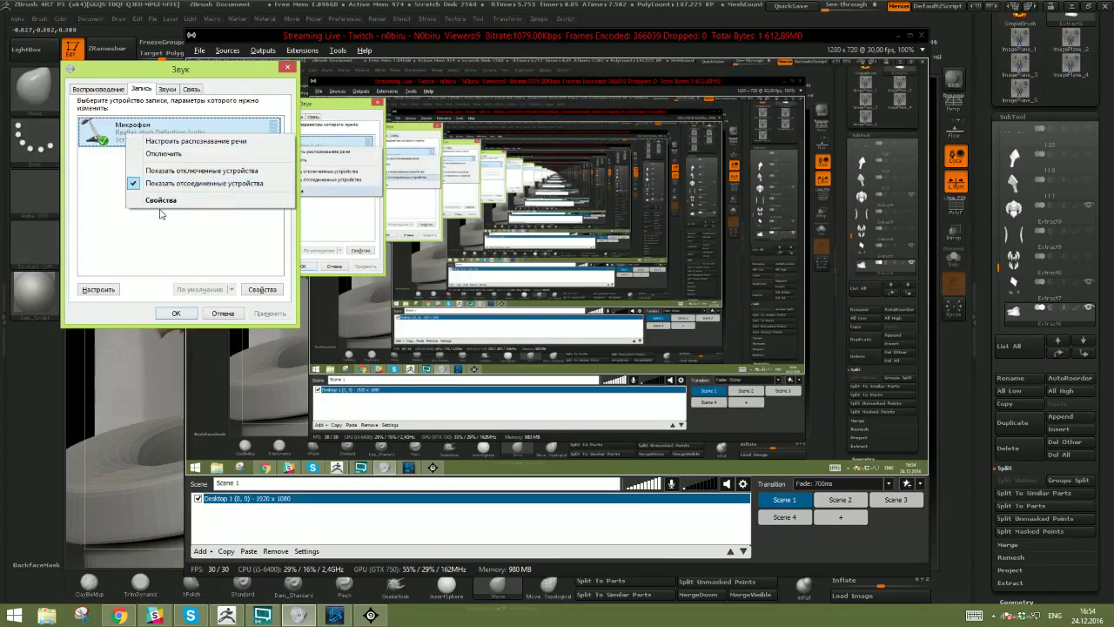
left_click(160, 202)
left_click(145, 133)
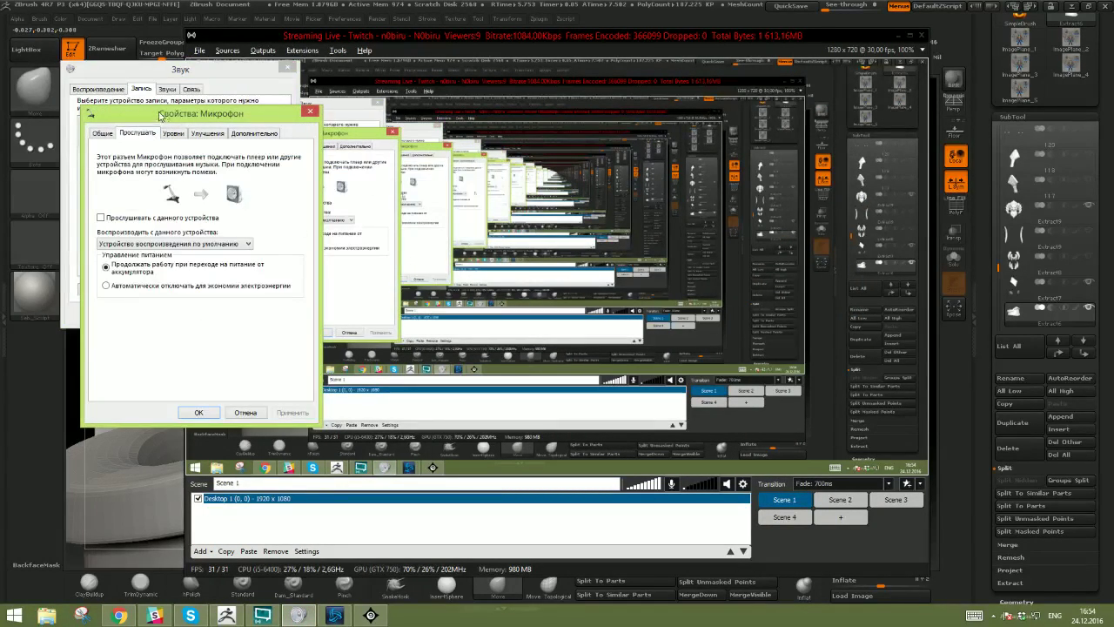
left_click(173, 133)
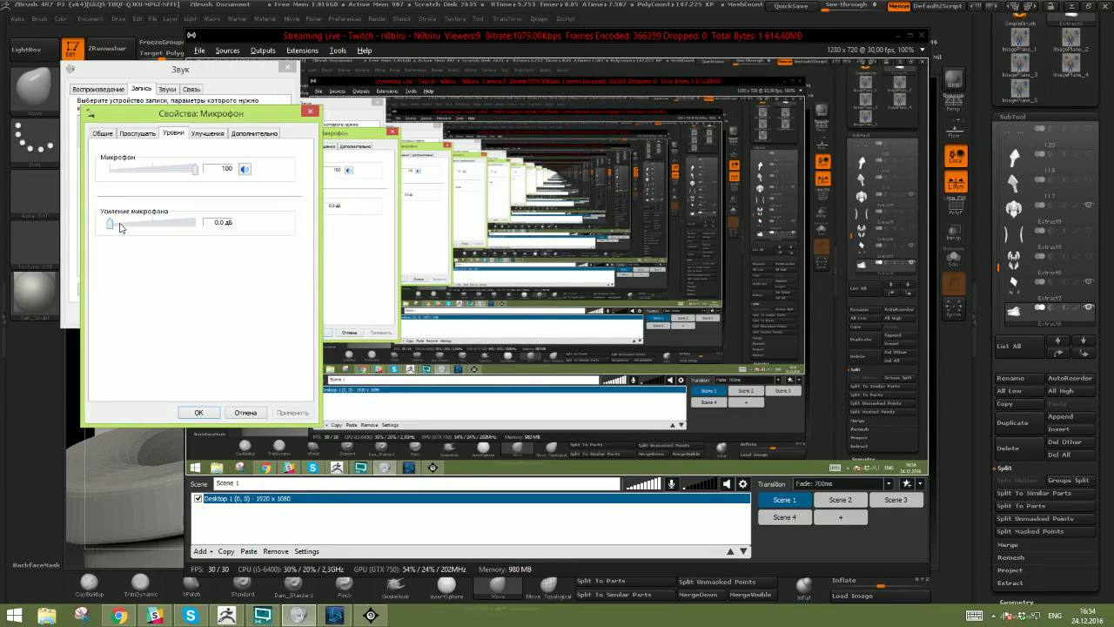
left_click_drag(112, 224, 139, 224)
left_click_drag(137, 226, 95, 230)
left_click(259, 412)
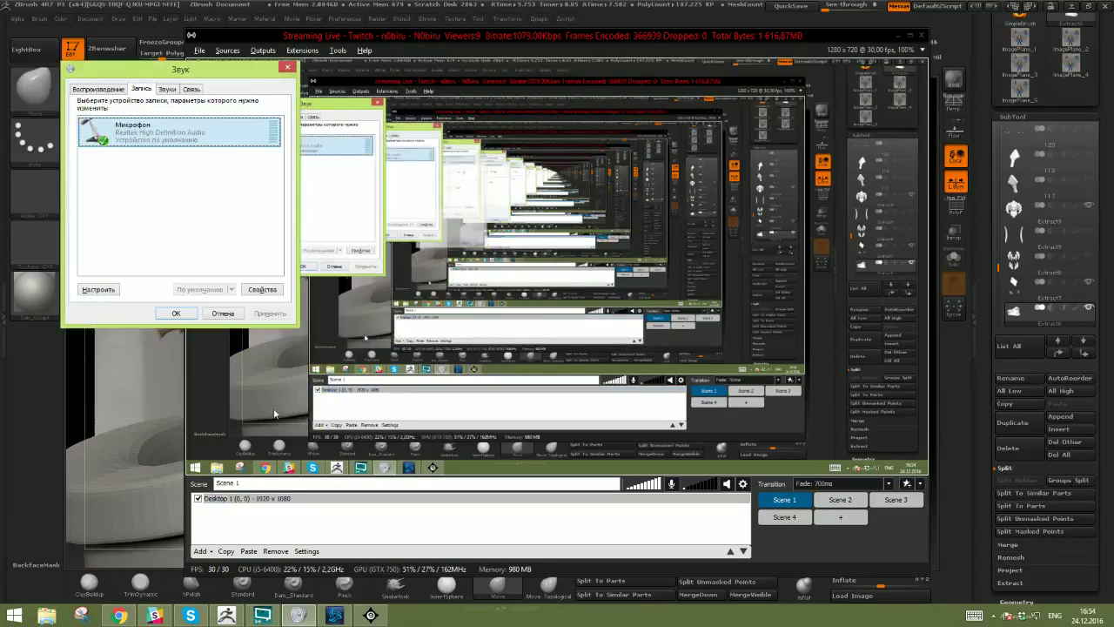
key("alt+Tab")
key("alt+Tab")
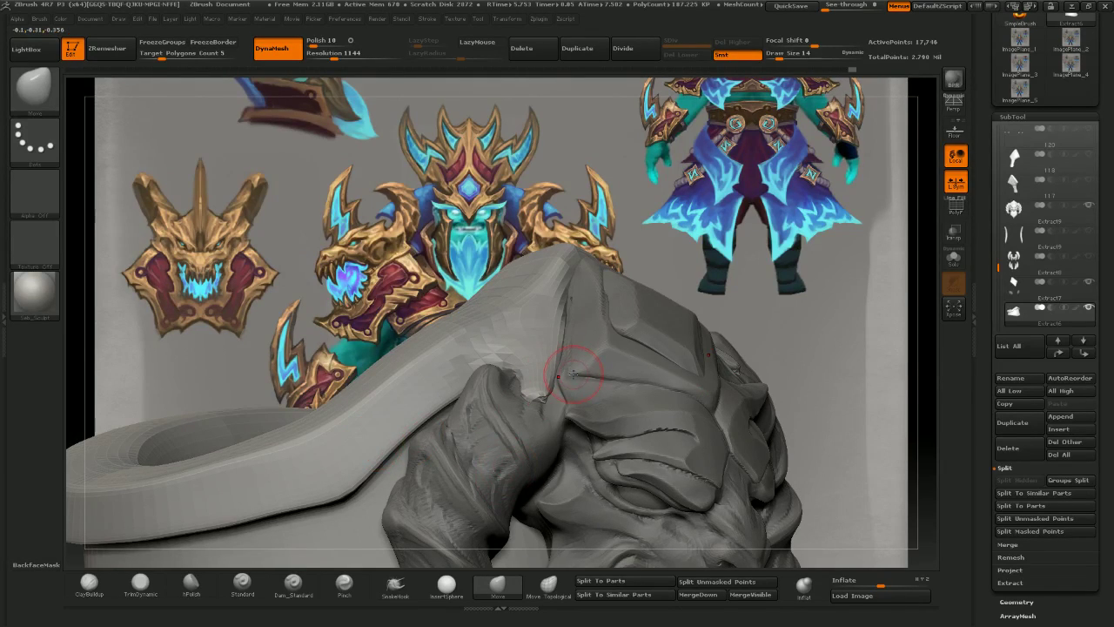
- Lengthen the belt rim's pointed end down between the horn base and crest with the Move brush, starting at draw size 38
left_click_drag(511, 427, 528, 402, "shift")
mouse_move(526, 410)
right_mouse_down()
mouse_move(503, 520)
mouse_move(477, 561)
right_mouse_up()
key("bracketright")
key("bracketright")
key("bracketright")
key("bracketright")
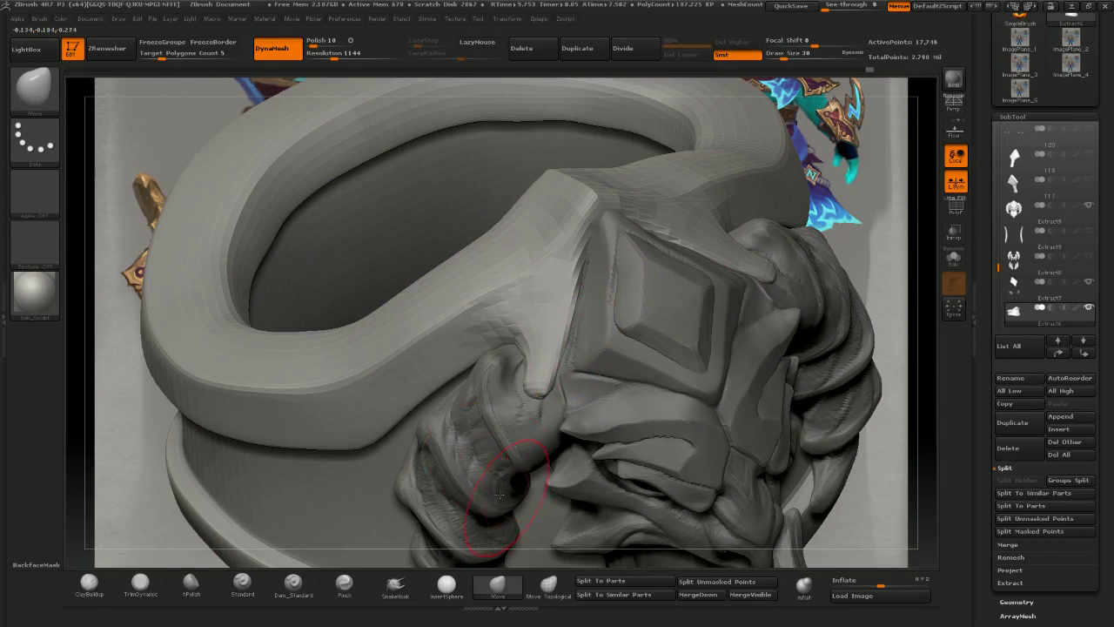
mouse_move(536, 384)
left_mouse_down()
mouse_move(525, 378)
mouse_move(536, 411)
left_mouse_up()
key("bracketleft")
key("bracketleft")
key("bracketleft")
left_click_drag(525, 407, 540, 392)
- Refine the contour of the rim's lengthened tip against the crest and horn with larger and smaller Move brush strokes
key("]")
mouse_move(572, 333)
left_mouse_down()
mouse_move(577, 289)
mouse_move(550, 343)
mouse_move(553, 363)
left_mouse_up()
key("[")
key("[")
key("[")
key("[")
left_click_drag(541, 418, 515, 392)
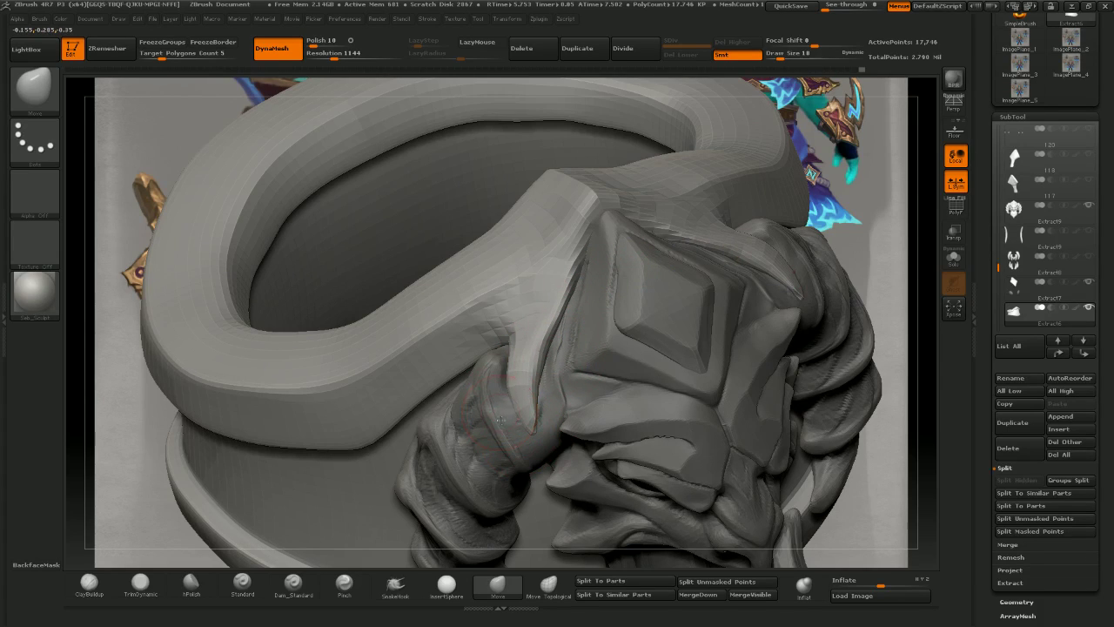
left_click_drag(519, 343, 524, 335)
key("]")
key("]")
key("]")
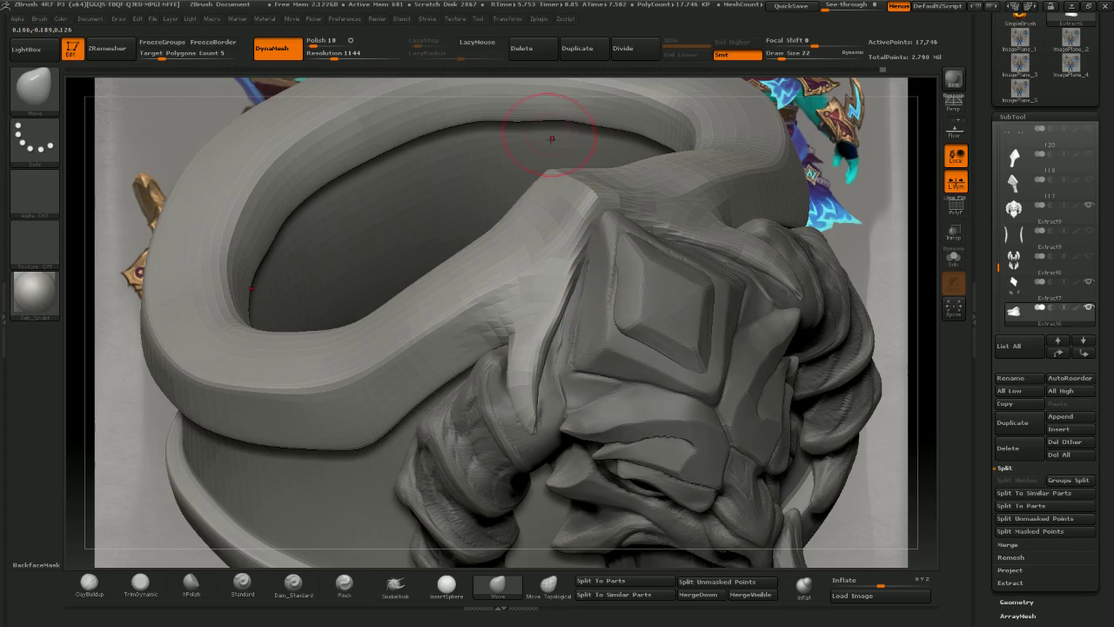
key("d")
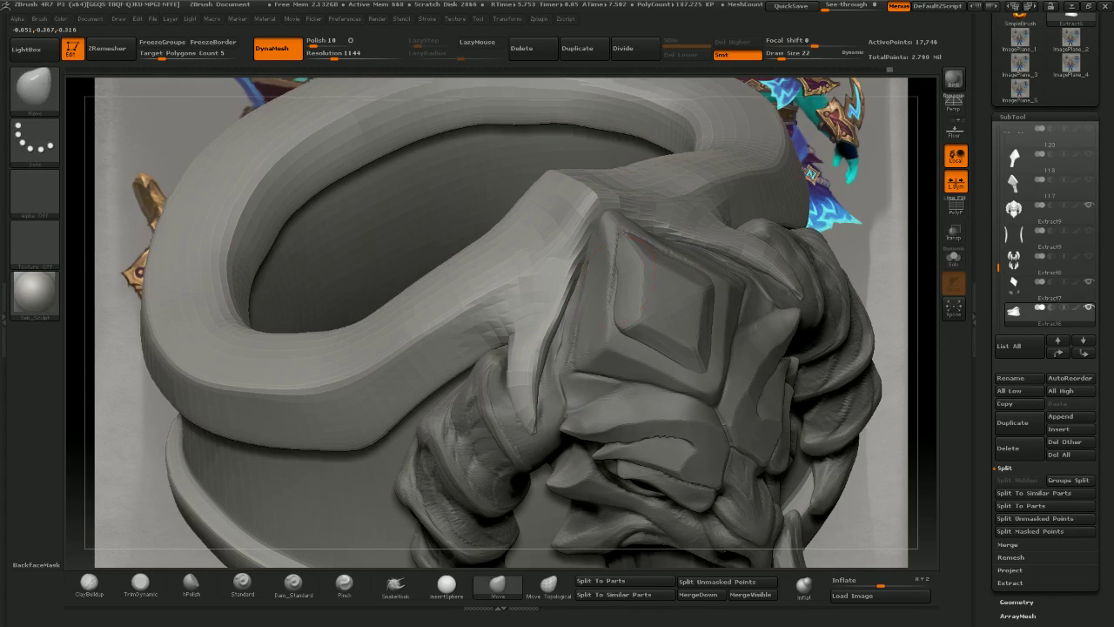
right_click_drag(601, 396, 600, 361)
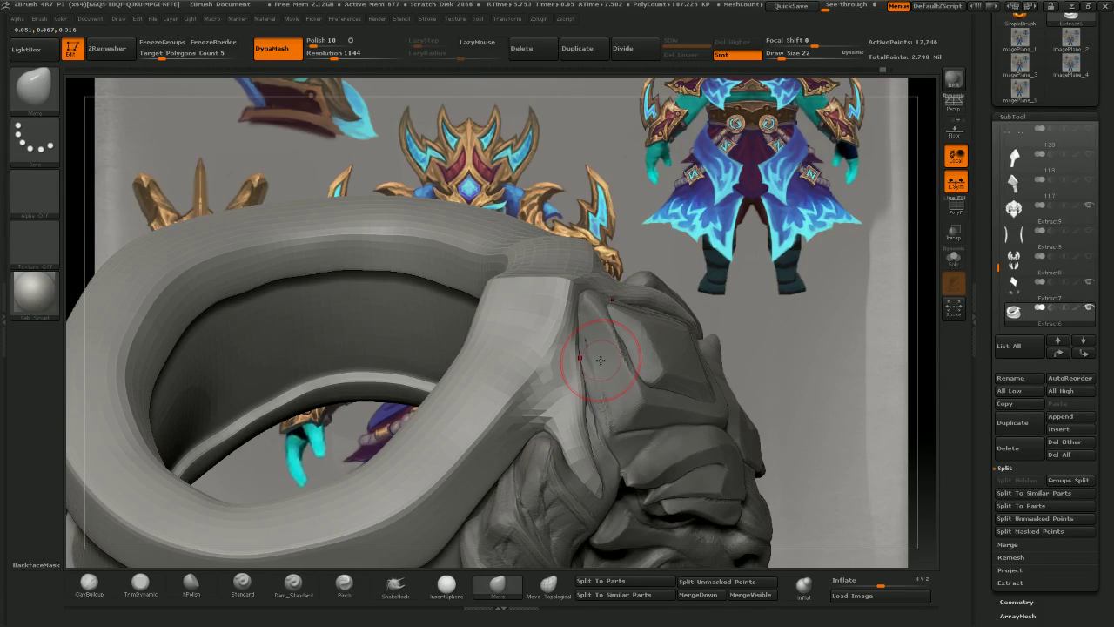
- Check the microphone's volume and boost levels in the Windows recording device properties
key("alt+Tab")
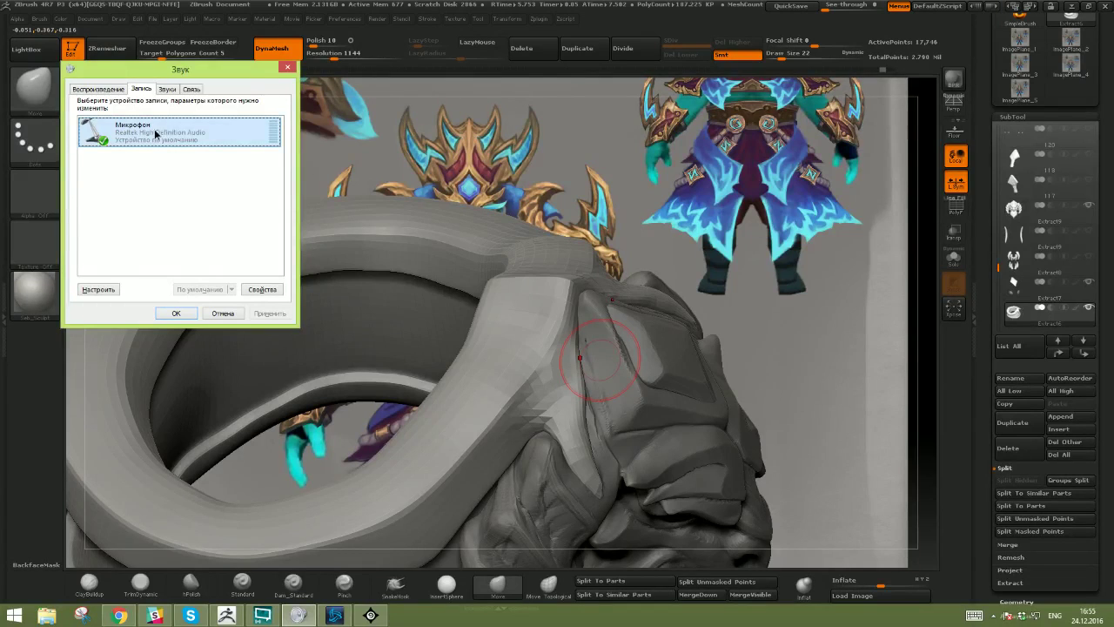
right_click(156, 133)
left_click(164, 199)
left_click(172, 133)
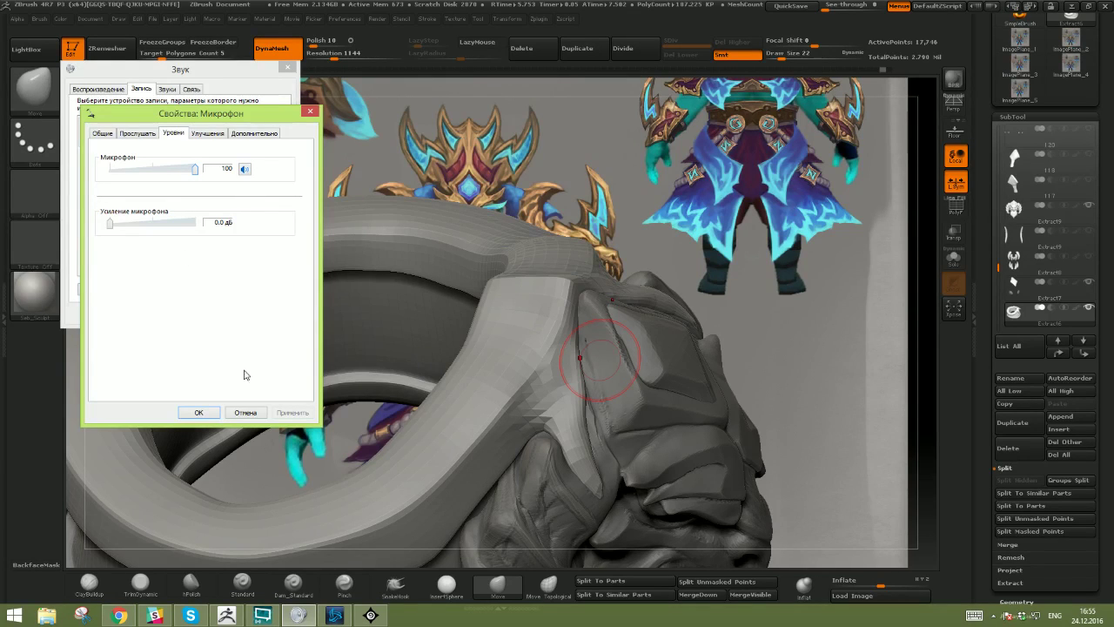
left_click(199, 414)
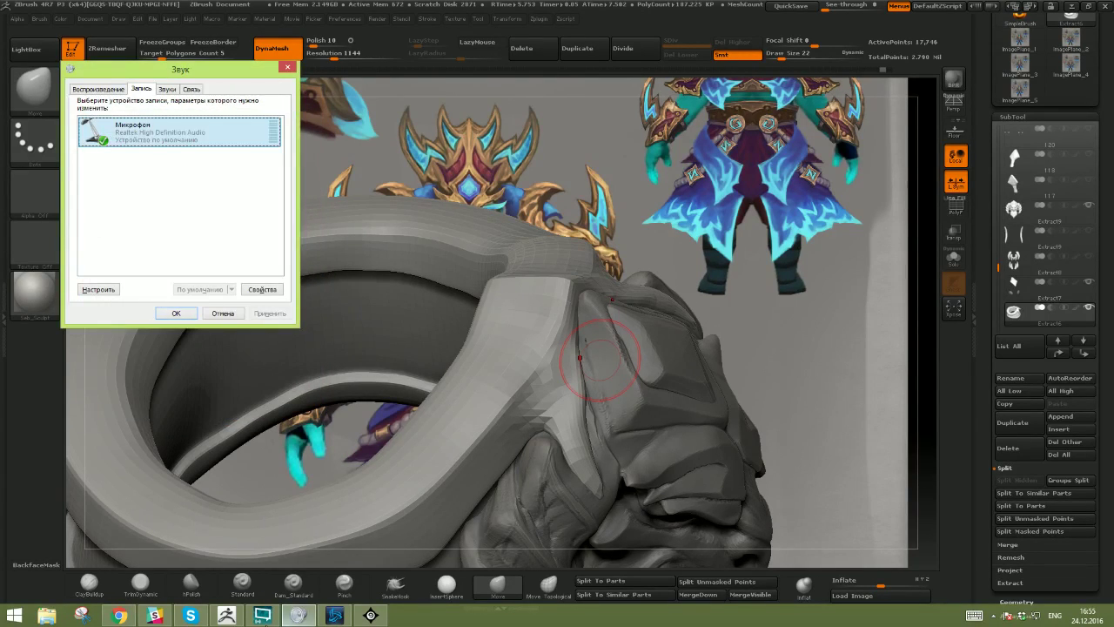
- Switch back to ZBrush and pull the rim's tip closer to the crest with the Move brush at draw size 38
left_click(225, 617)
mouse_move(787, 353)
left_mouse_down()
mouse_move(714, 305)
mouse_move(641, 333)
mouse_move(617, 396)
left_mouse_up()
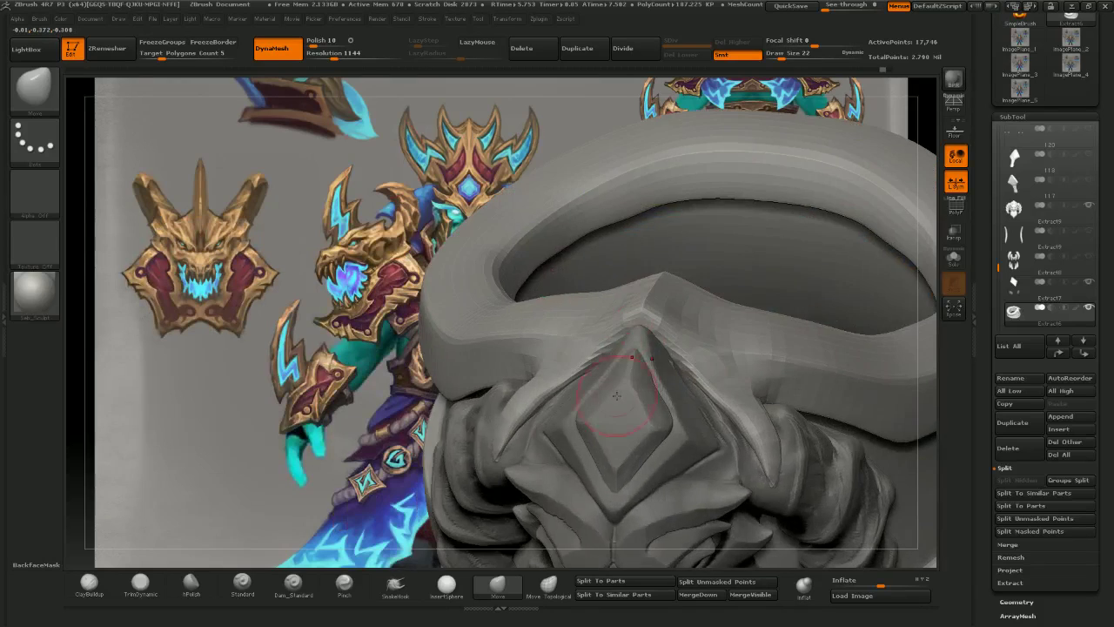
mouse_move(616, 396)
right_mouse_down()
mouse_move(609, 470)
mouse_move(640, 479)
right_mouse_up()
key("bracketright")
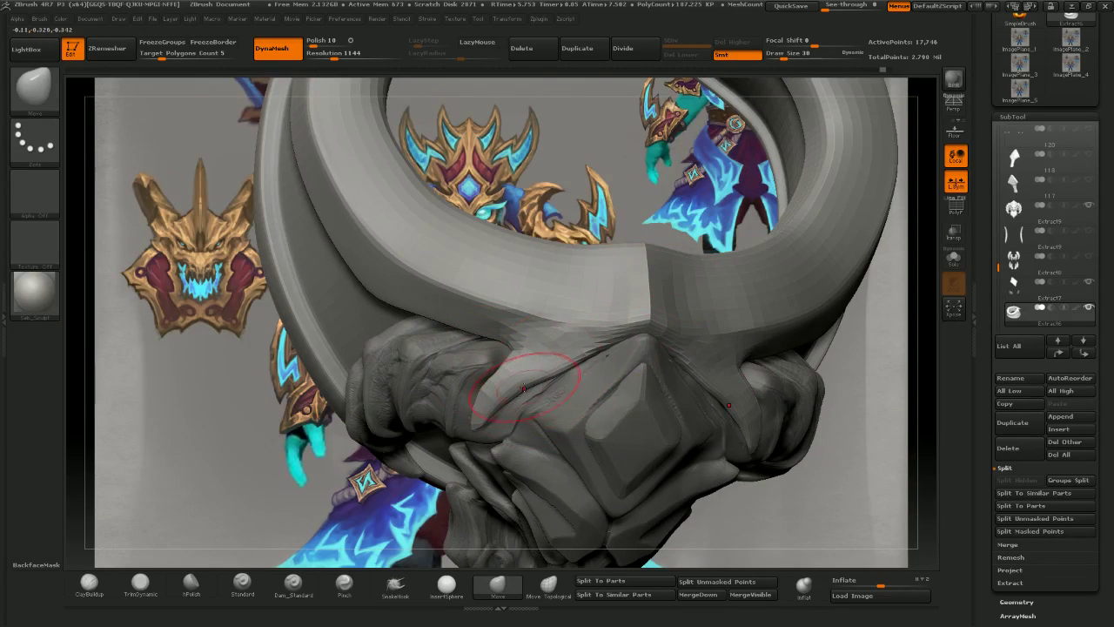
left_click_drag(524, 388, 560, 370)
key("bracketleft")
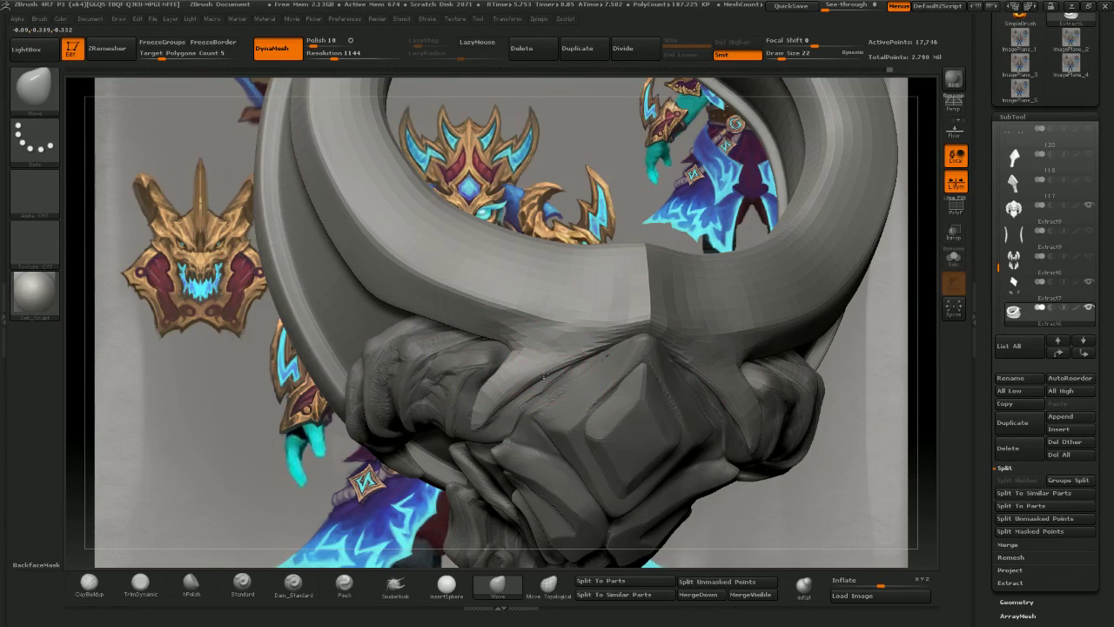
mouse_move(576, 383)
right_mouse_down()
mouse_move(639, 348)
mouse_move(679, 366)
mouse_move(596, 409)
right_mouse_up()
mouse_move(596, 409)
right_mouse_down()
mouse_move(629, 429)
mouse_move(788, 426)
mouse_move(688, 409)
mouse_move(718, 435)
mouse_move(739, 427)
right_mouse_up()
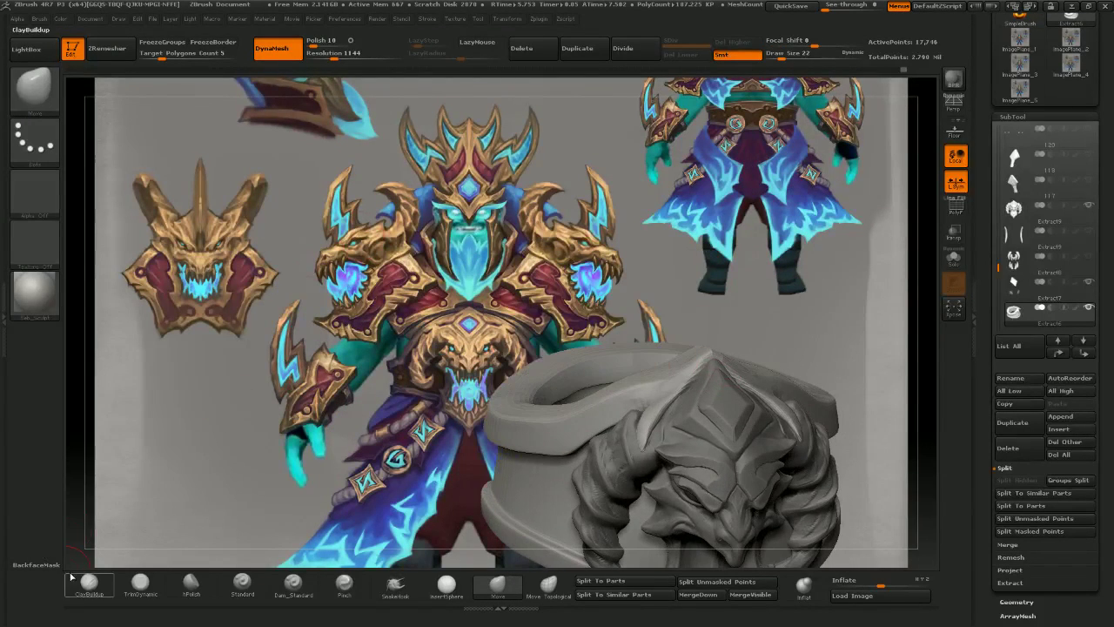
- Build up the belt rim's surface beside the horn base with the ClayBuildup brush
left_click(74, 578)
right_click_drag(80, 413, 92, 482)
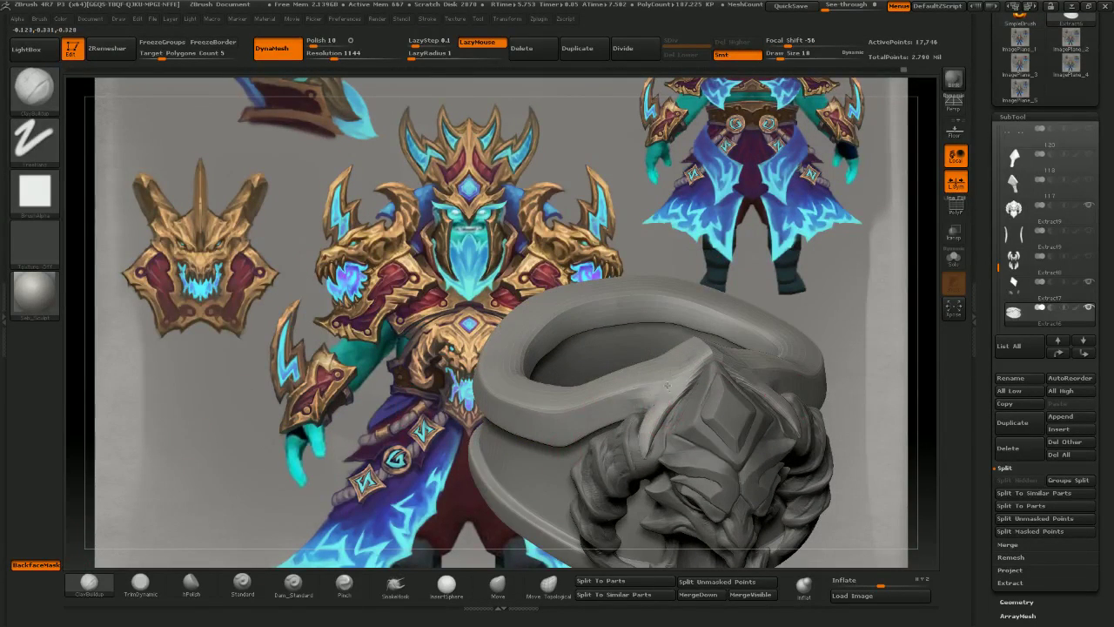
left_click_drag(667, 391, 643, 403)
mouse_move(643, 394)
right_mouse_down()
mouse_move(635, 374)
mouse_move(604, 364)
mouse_move(644, 398)
right_mouse_up()
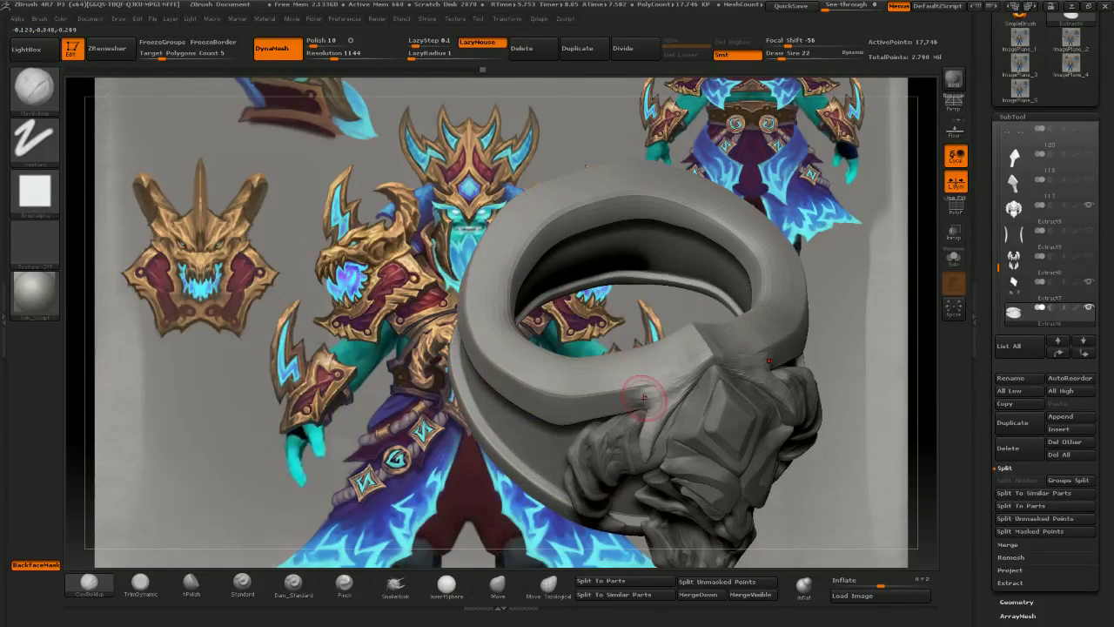
right_click_drag(753, 281, 720, 209)
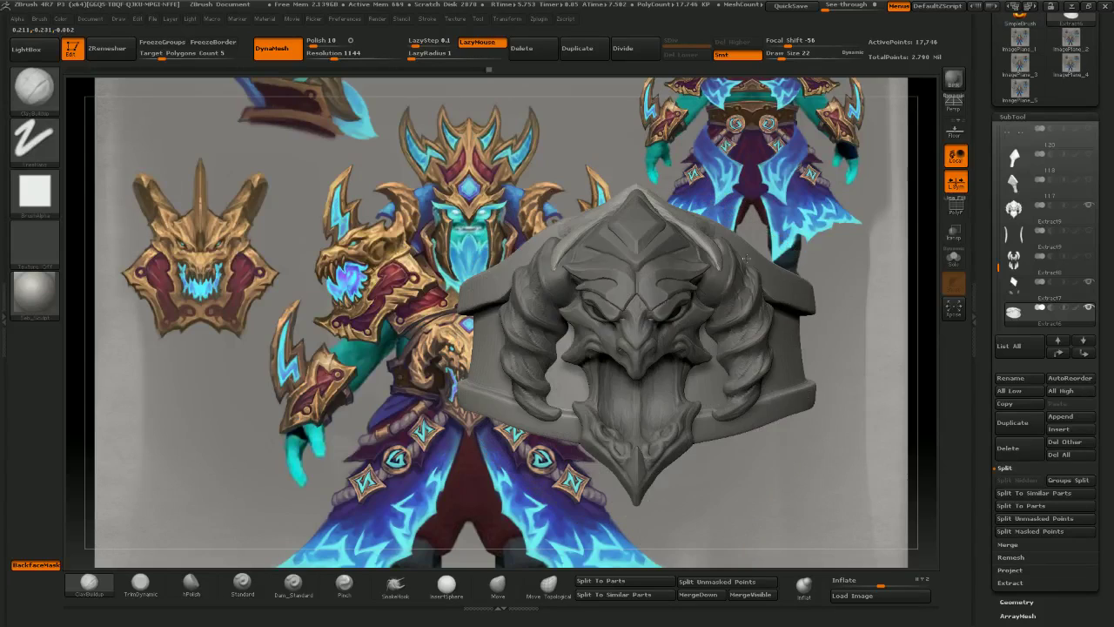
- Select the dragon head piece and nudge its edge beside the horn base with the Move brush, reduced to draw size 18
right_click_drag(774, 306, 342, 388, "ctrl")
left_click(512, 382, "alt")
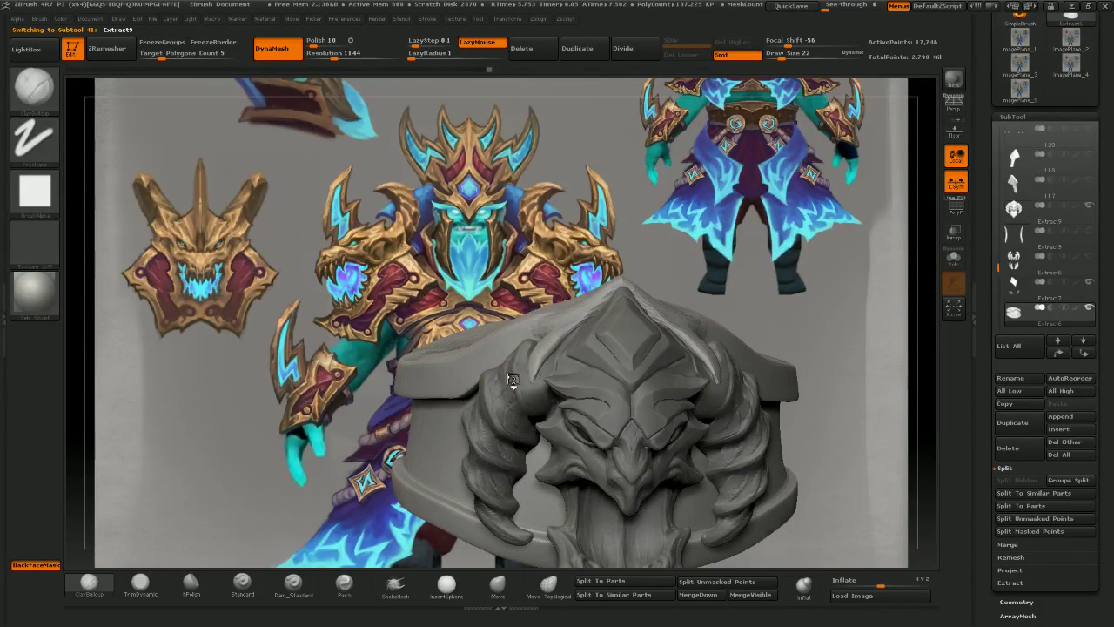
right_click_drag(512, 383, 553, 475, "ctrl")
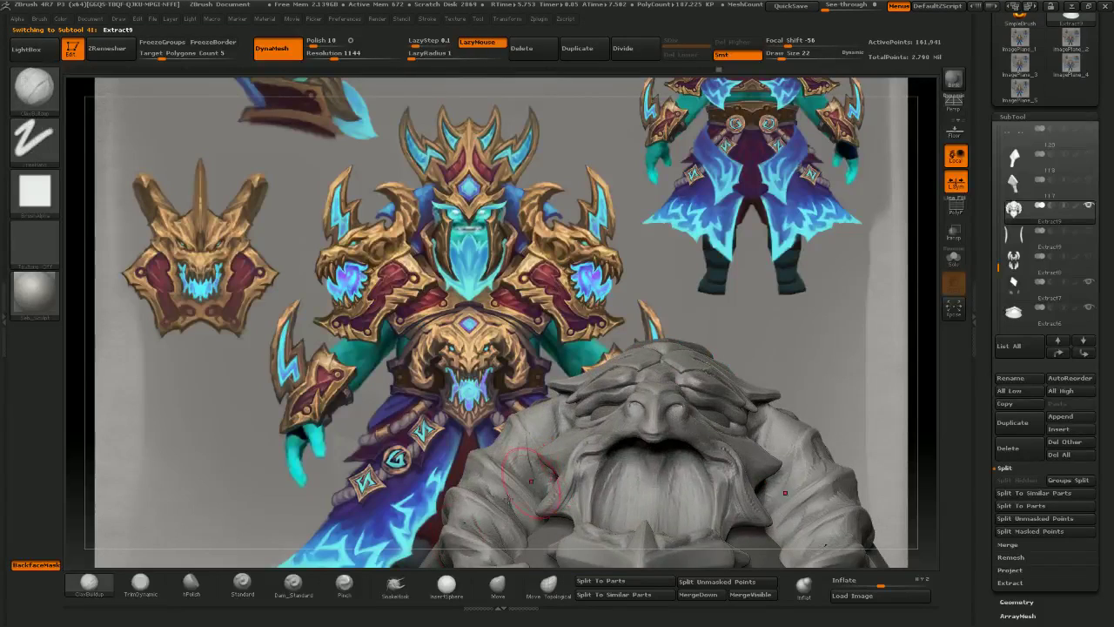
left_click(498, 585)
left_click_drag(541, 409, 548, 414)
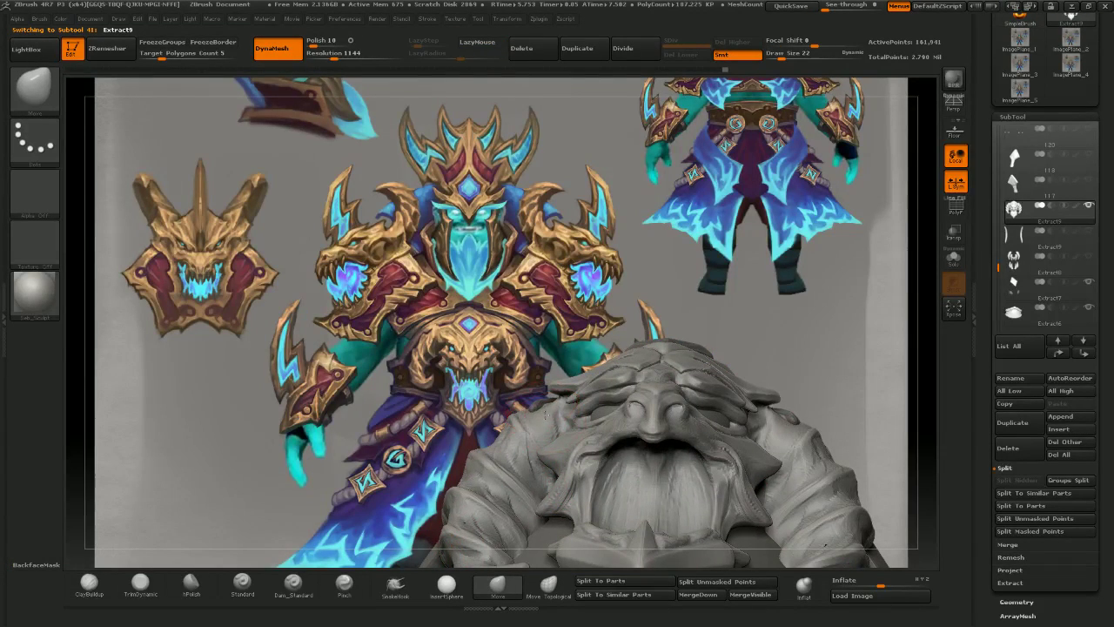
mouse_move(545, 409)
right_mouse_down()
mouse_move(526, 460)
mouse_move(541, 412)
mouse_move(519, 387)
right_mouse_up()
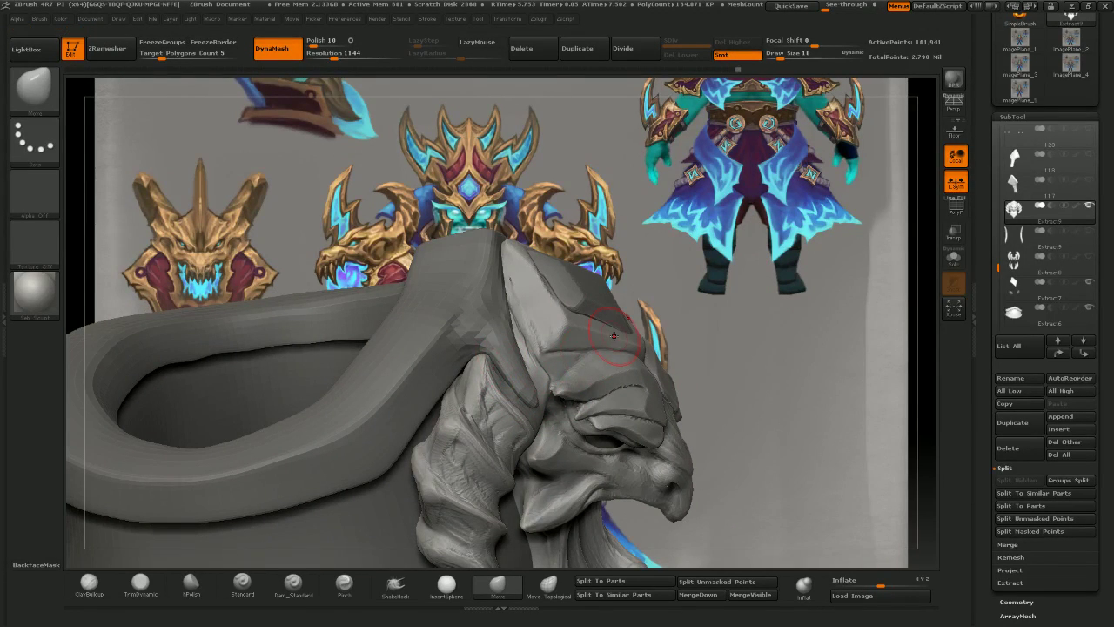
mouse_move(555, 356)
right_mouse_down()
mouse_move(526, 376)
mouse_move(522, 408)
right_mouse_up()
mouse_move(522, 407)
left_mouse_down()
mouse_move(503, 398)
mouse_move(515, 406)
left_mouse_up()
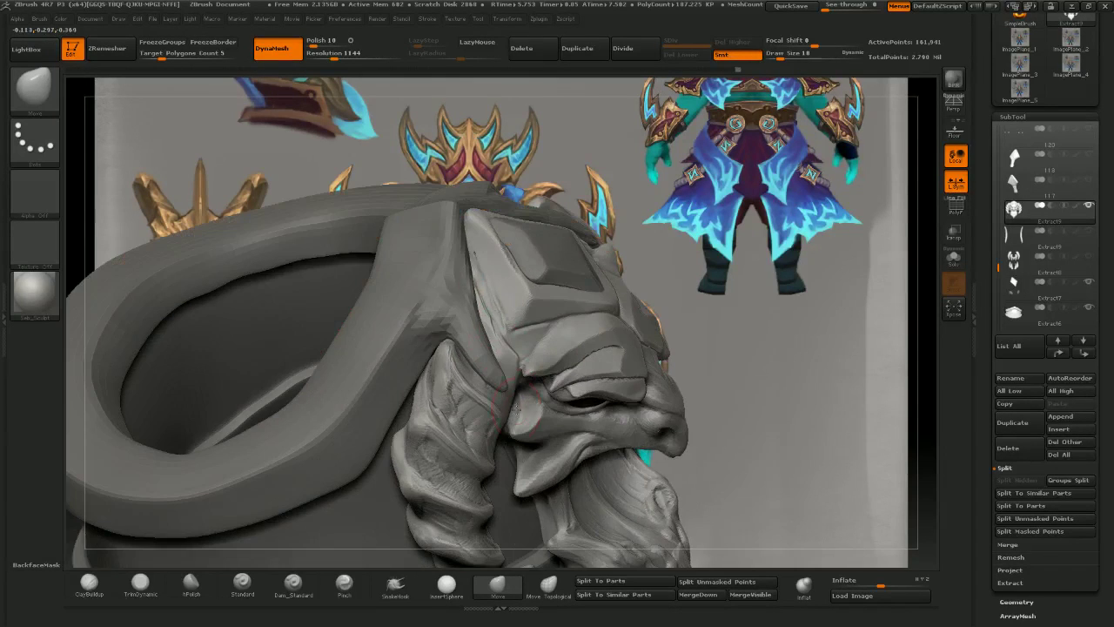
- Select the belt rim and try to refit its pointed tip between the crest and horn with Move brush strokes of varying size
right_click_drag(499, 391, 510, 418)
left_click(502, 377, "alt")
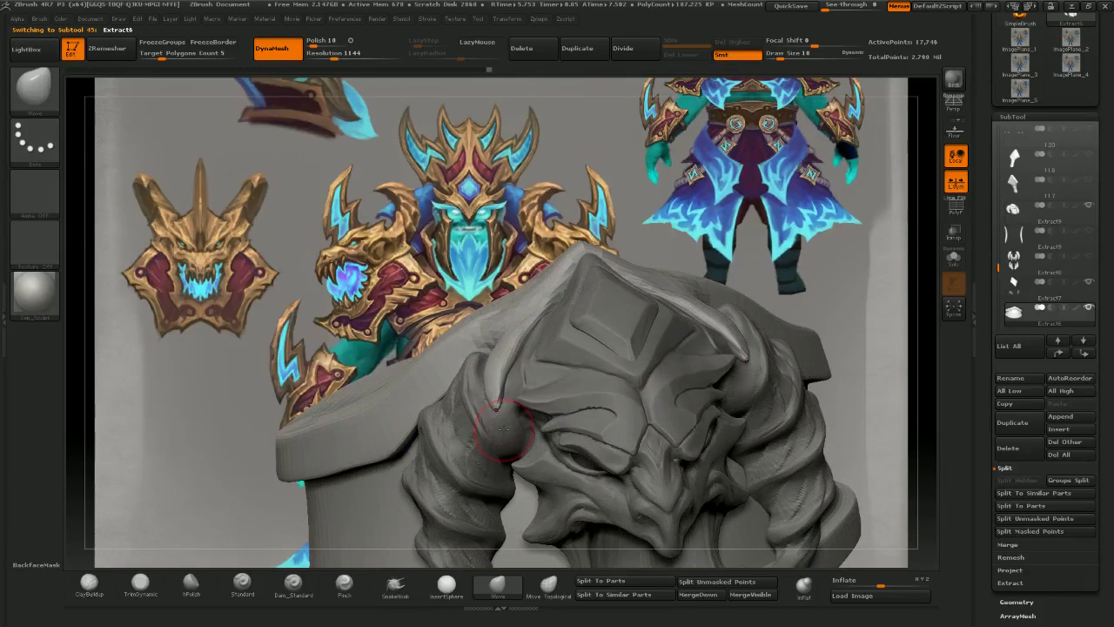
right_click_drag(503, 326, 513, 349)
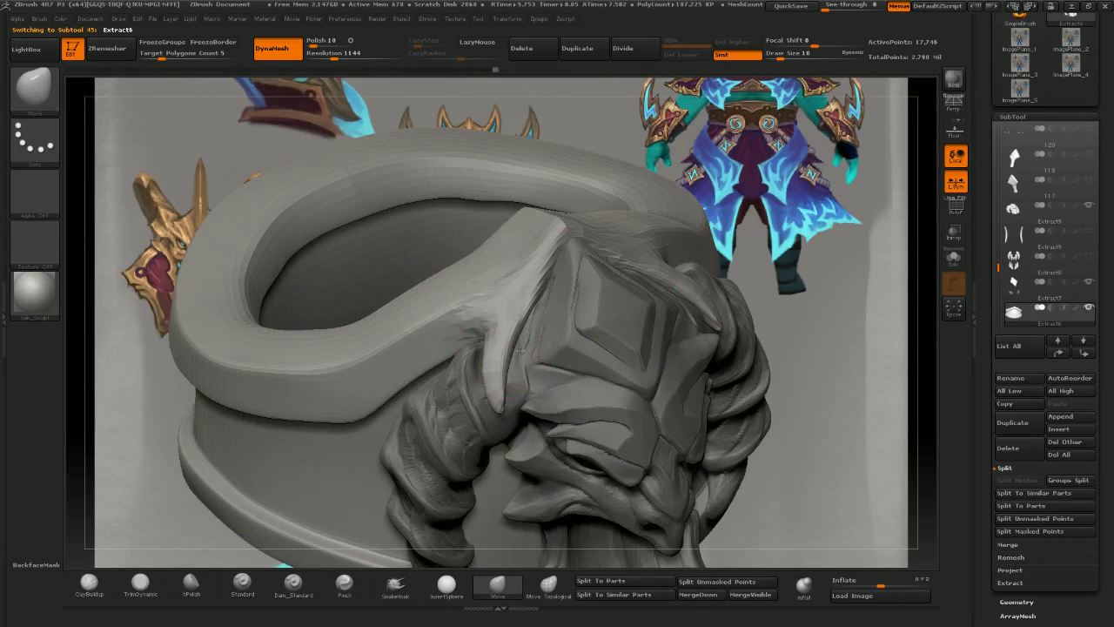
right_click_drag(772, 401, 483, 383)
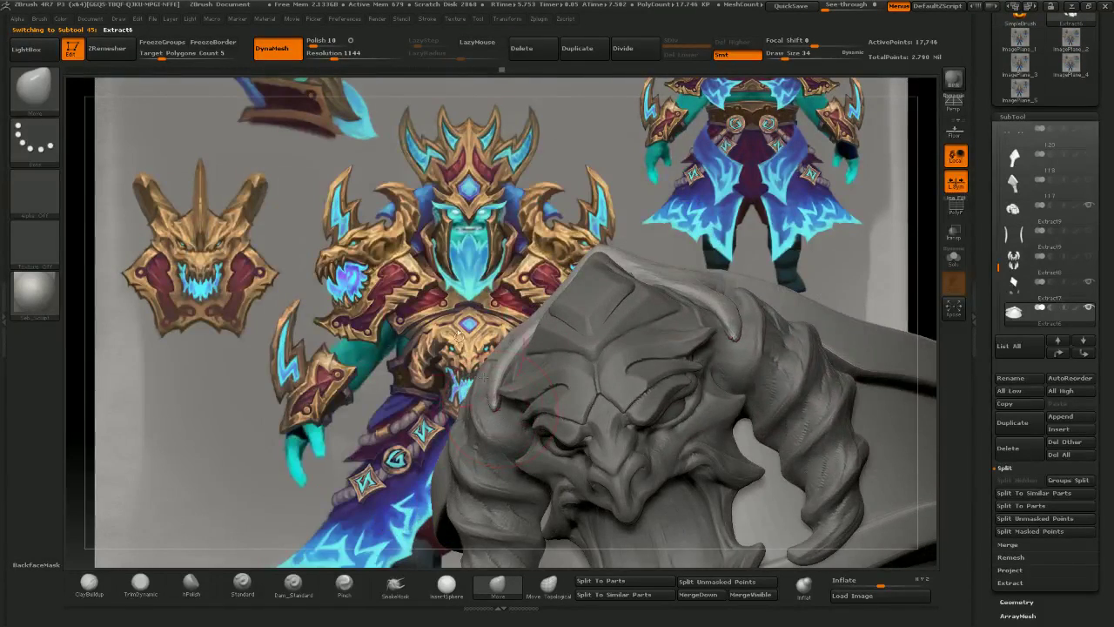
left_click_drag(458, 338, 489, 392)
right_click_drag(489, 390, 523, 361)
key("bracketright")
left_click_drag(449, 389, 451, 390)
right_click_drag(451, 389, 454, 420)
left_click_drag(463, 315, 465, 317)
mouse_move(496, 403)
right_mouse_down()
mouse_move(517, 355)
mouse_move(497, 400)
right_mouse_up()
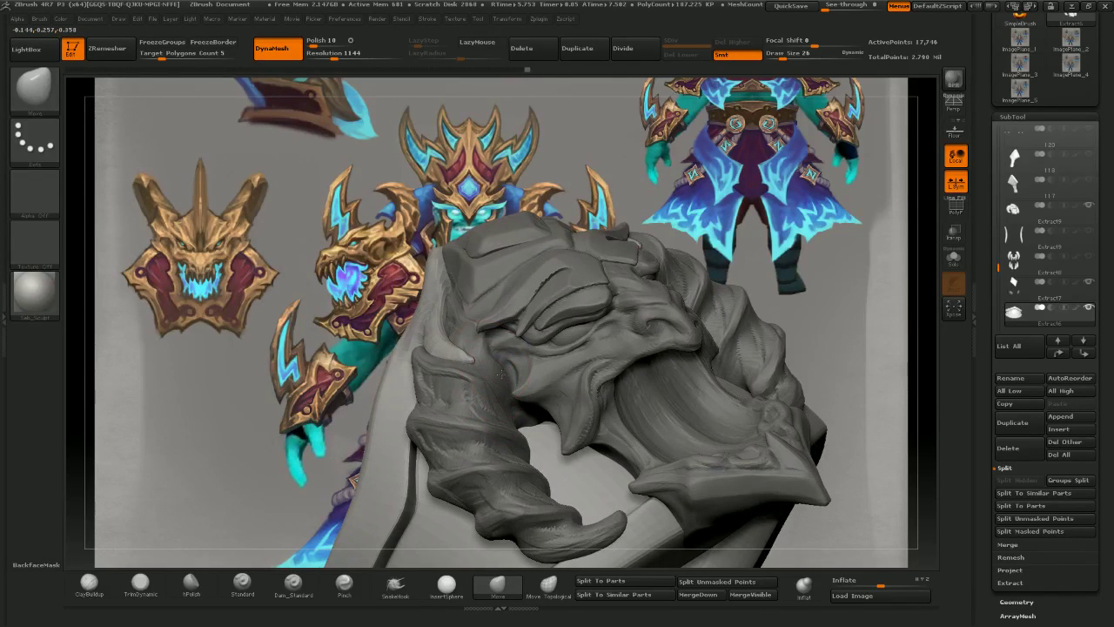
- Return the belt rim to its earlier two-level subdivision state, before the pointed tips, through the undo history
left_click_drag(544, 367, 580, 322)
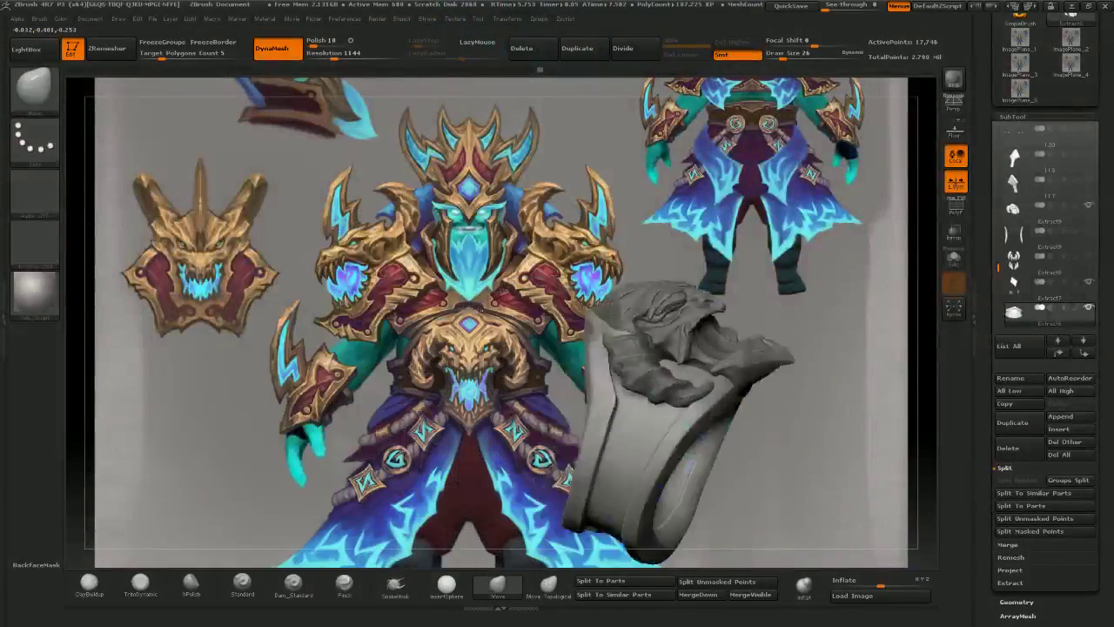
left_click_drag(661, 409, 694, 345)
mouse_move(694, 345)
right_mouse_down("ctrl")
mouse_move(687, 370)
mouse_move(607, 346)
mouse_move(709, 435)
mouse_move(709, 400)
mouse_move(623, 349)
right_mouse_up("ctrl")
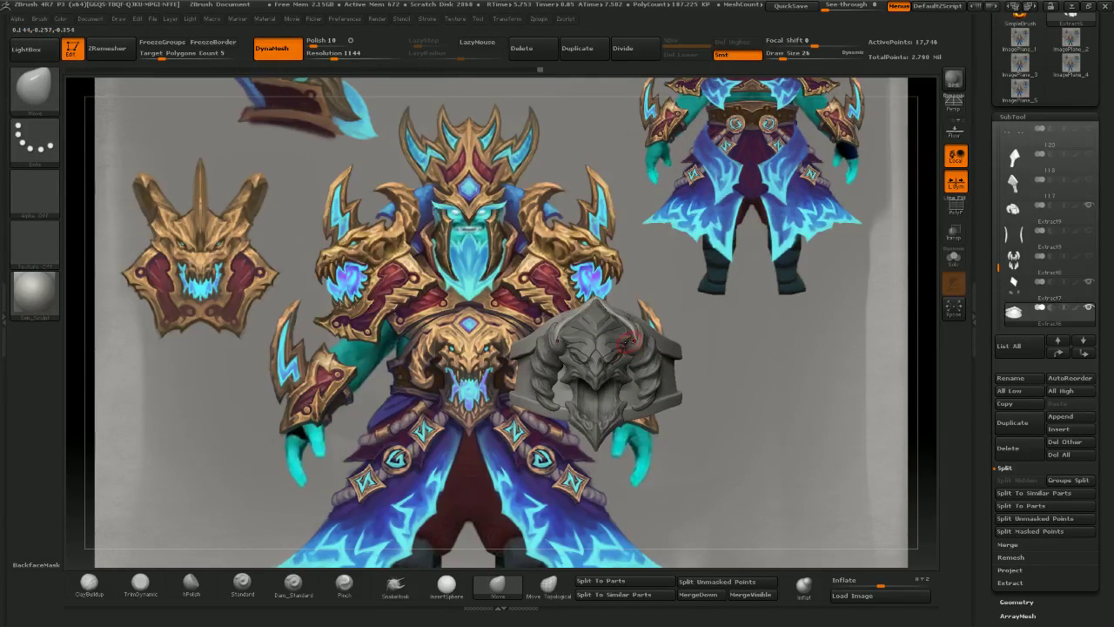
mouse_move(631, 337)
right_mouse_down()
mouse_move(712, 388)
mouse_move(644, 331)
mouse_move(585, 364)
right_mouse_up()
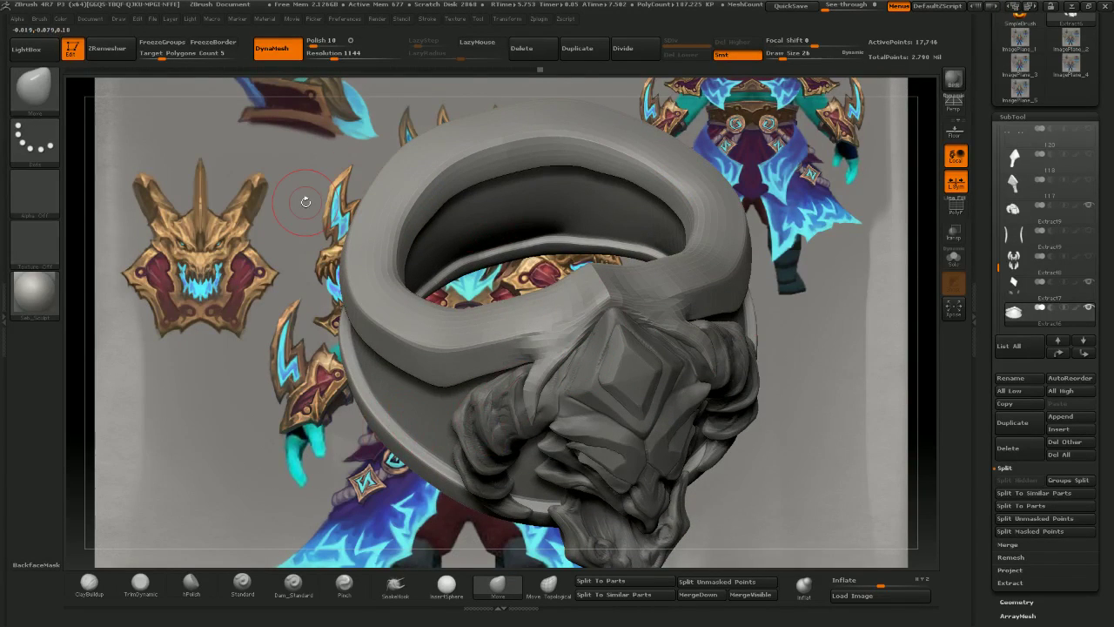
left_click(501, 70)
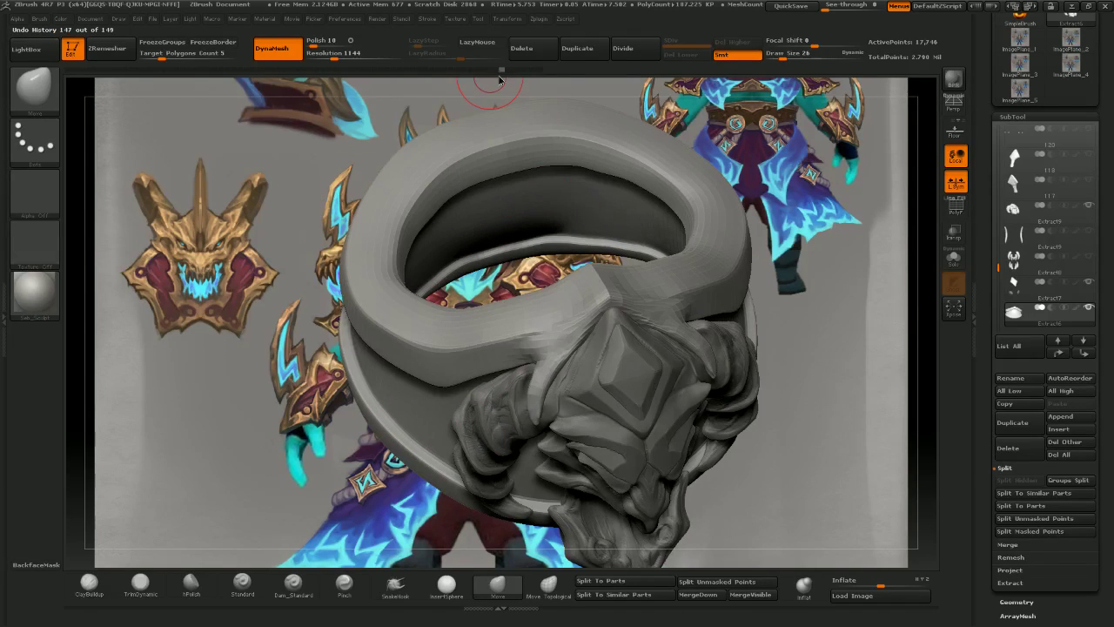
left_click(463, 69)
mouse_move(463, 84)
left_mouse_down()
mouse_move(381, 93)
mouse_move(283, 72)
left_mouse_up()
left_click_drag(184, 443, 188, 385)
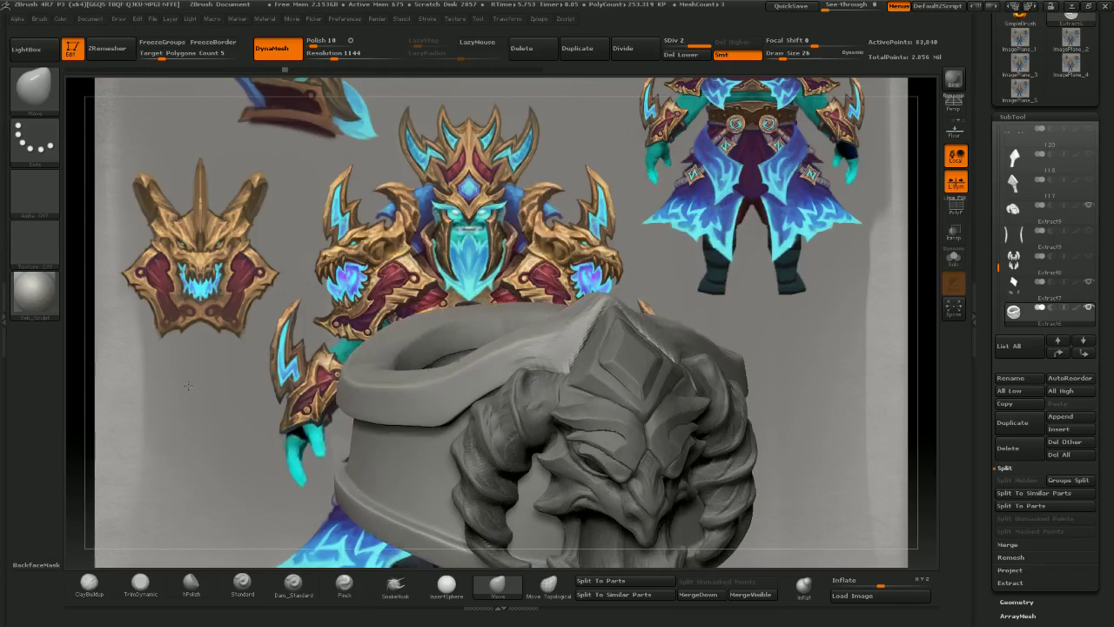
- Flatten the belt rim's surface beside the crest with the TrimDynamic brush at draw size 14
left_click(140, 585)
left_click_drag(313, 329, 318, 394)
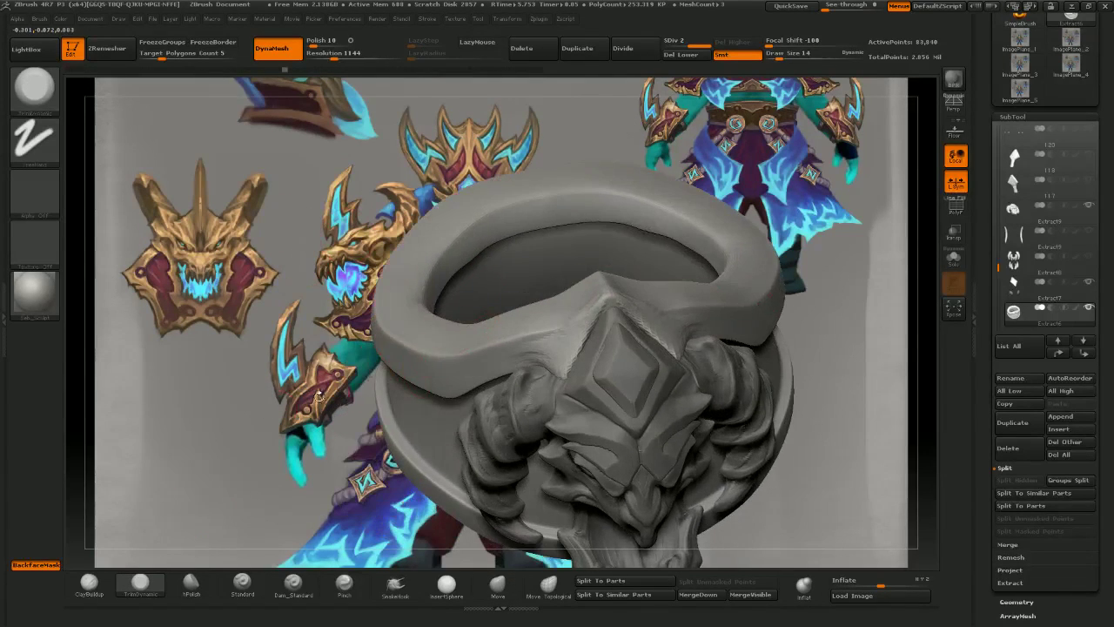
left_click_drag(214, 439, 251, 460)
left_click_drag(287, 418, 259, 435)
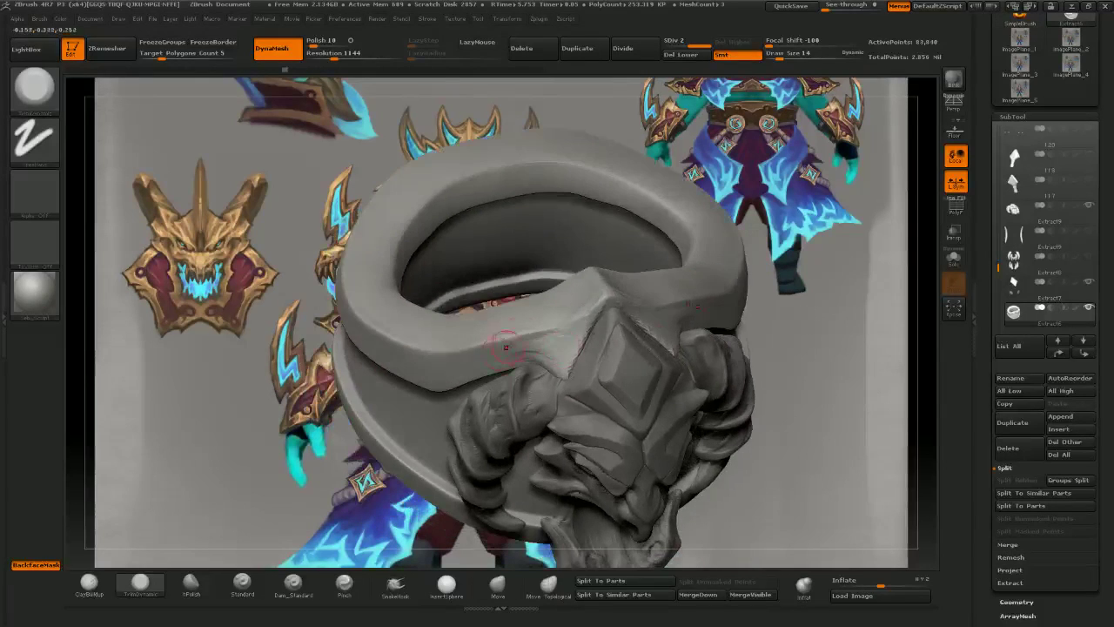
left_click(578, 330)
left_click(581, 361)
mouse_move(513, 357)
left_mouse_down()
mouse_move(555, 331)
mouse_move(511, 342)
mouse_move(550, 339)
left_mouse_up()
left_click_drag(806, 365, 811, 320)
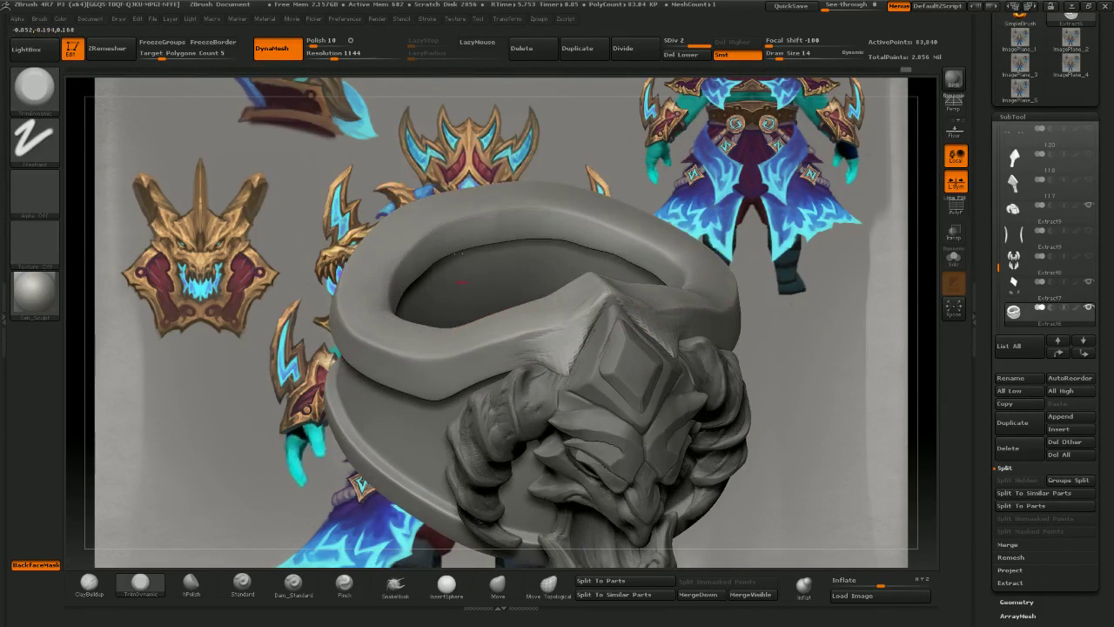
- Plane the rim's upper face toward its central ridge with larger TrimDynamic strokes at draw sizes 18 and 22
left_click_drag(371, 129, 374, 169)
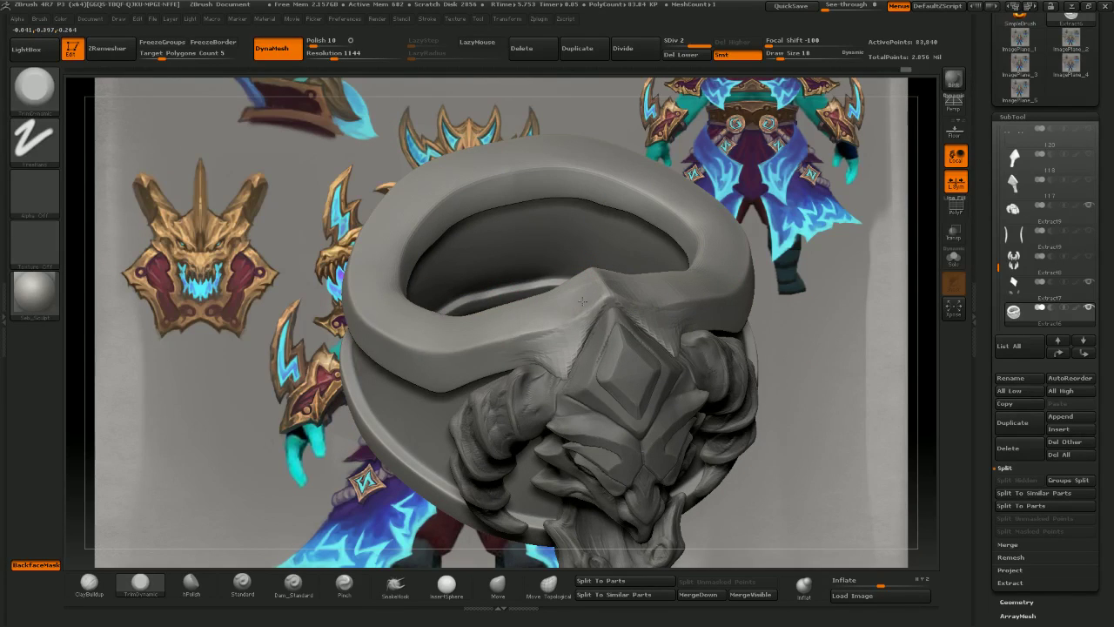
left_click_drag(583, 301, 531, 330)
left_click_drag(810, 264, 815, 308)
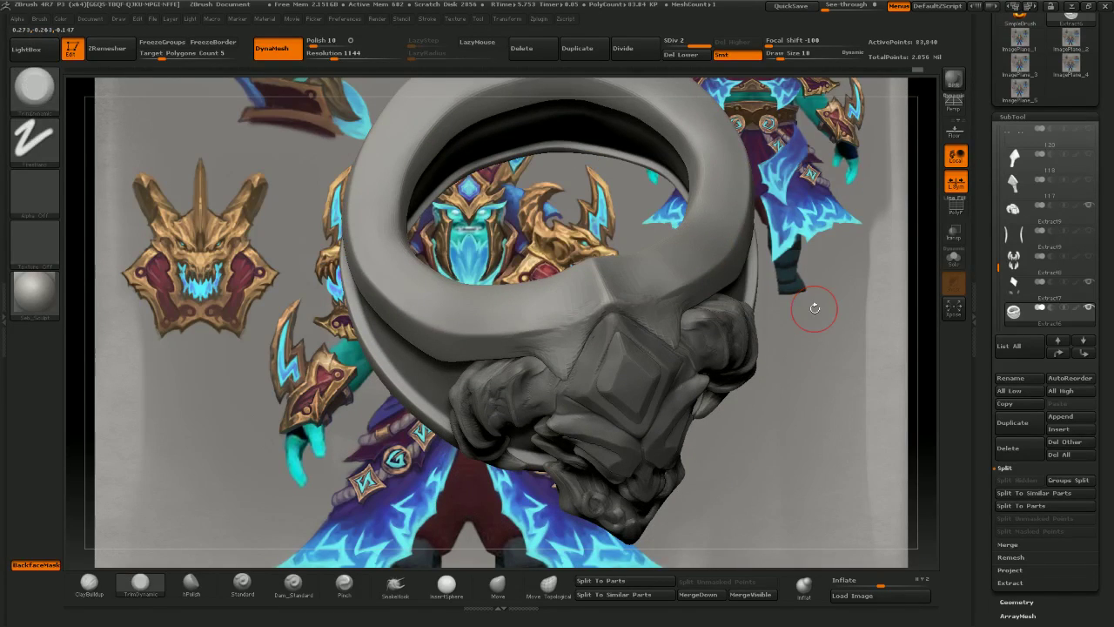
left_click_drag(596, 301, 592, 281)
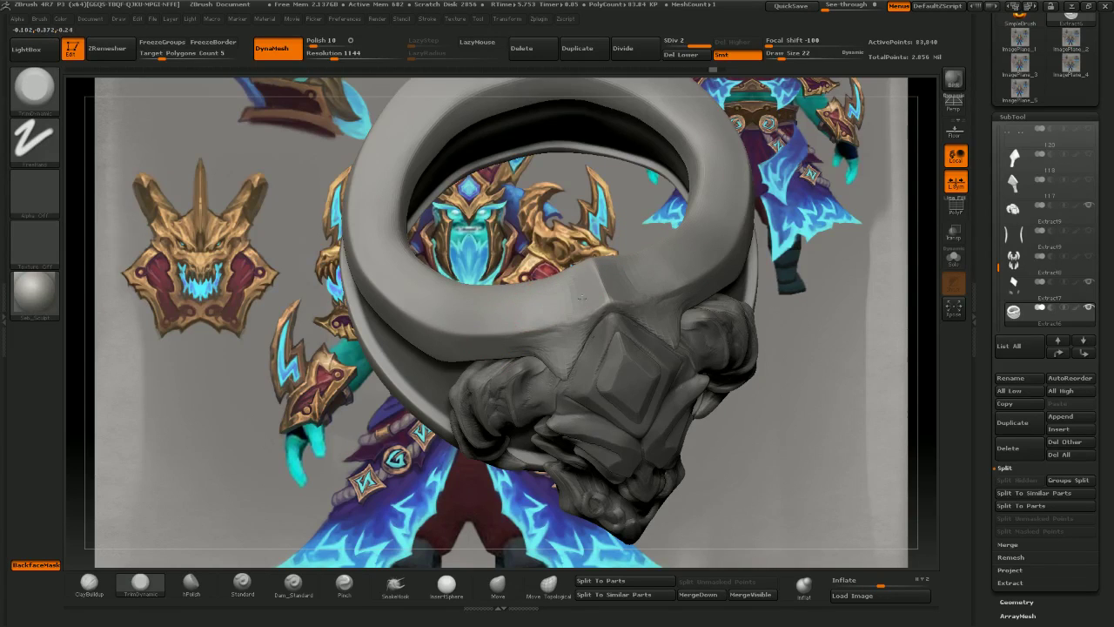
left_click_drag(777, 305, 732, 300)
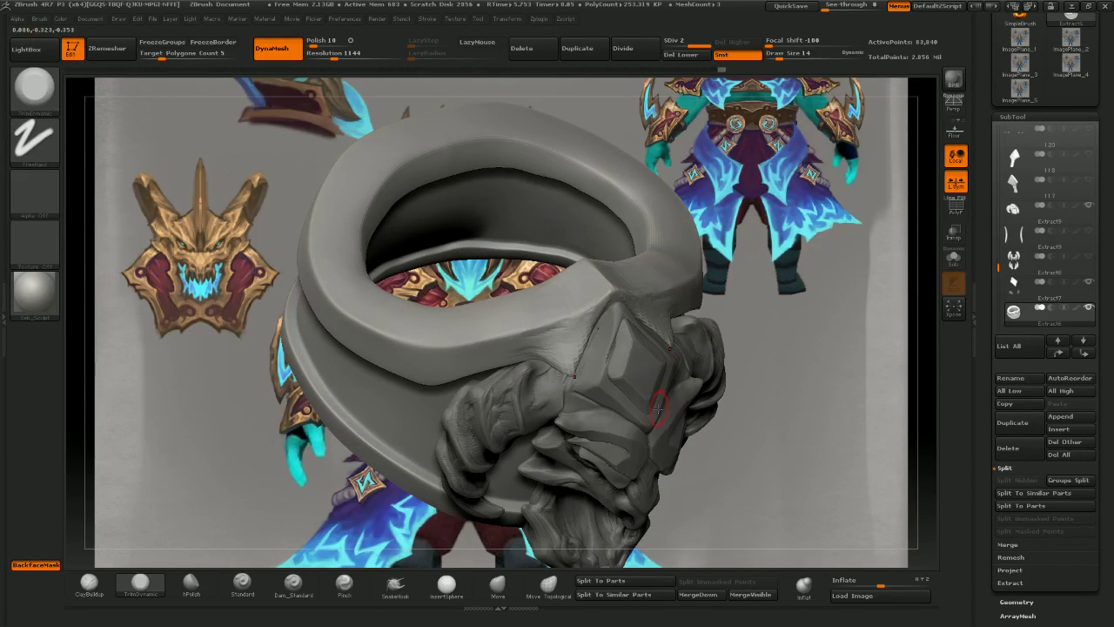
mouse_move(744, 266)
left_mouse_down()
mouse_move(660, 228)
mouse_move(749, 195)
mouse_move(642, 211)
mouse_move(661, 237)
left_mouse_up()
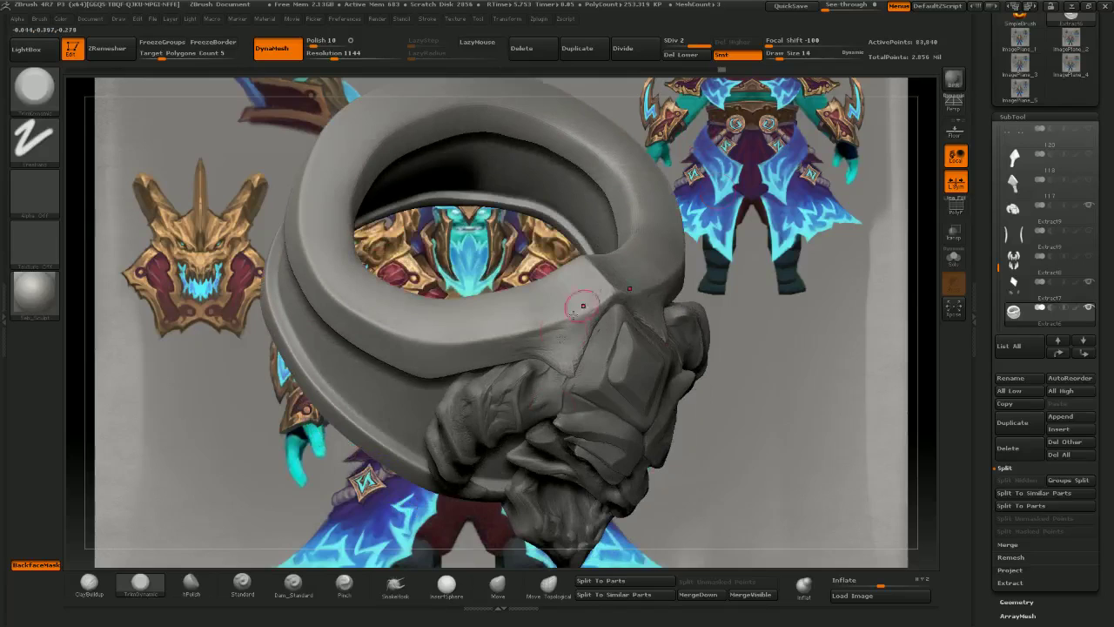
- Reshape the rim's lower edge between the horn and crest with the Move brush at draw sizes 34 and 38
left_click(497, 587)
left_click_drag(750, 489, 753, 376)
left_click_drag(514, 325, 520, 315)
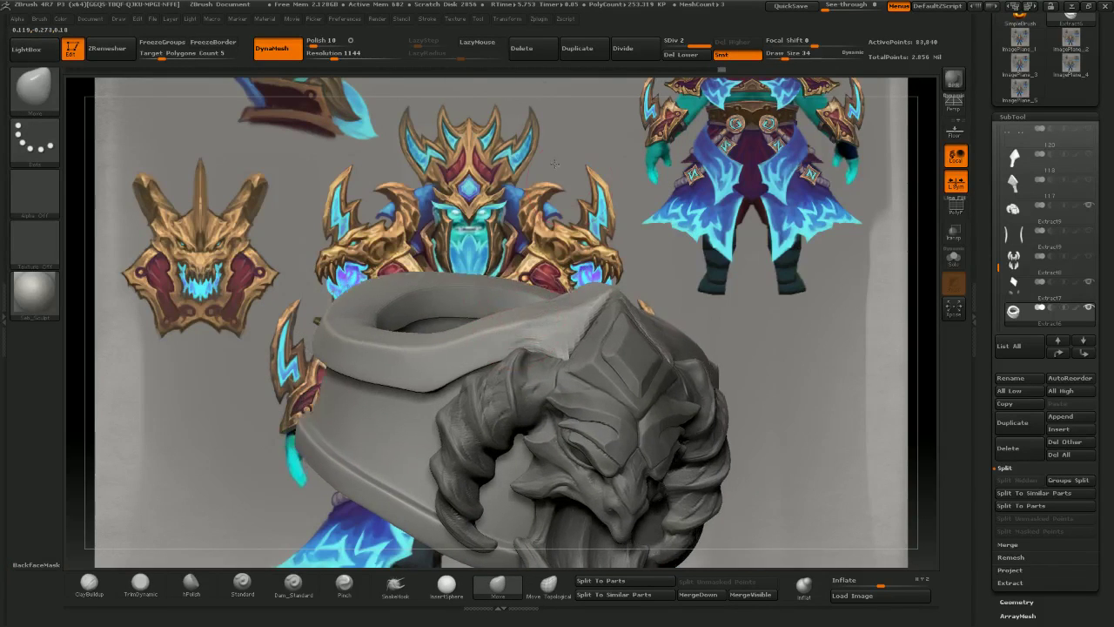
mouse_move(609, 207)
left_mouse_down()
mouse_move(547, 194)
mouse_move(567, 372)
left_mouse_up()
left_click_drag(727, 533, 754, 502)
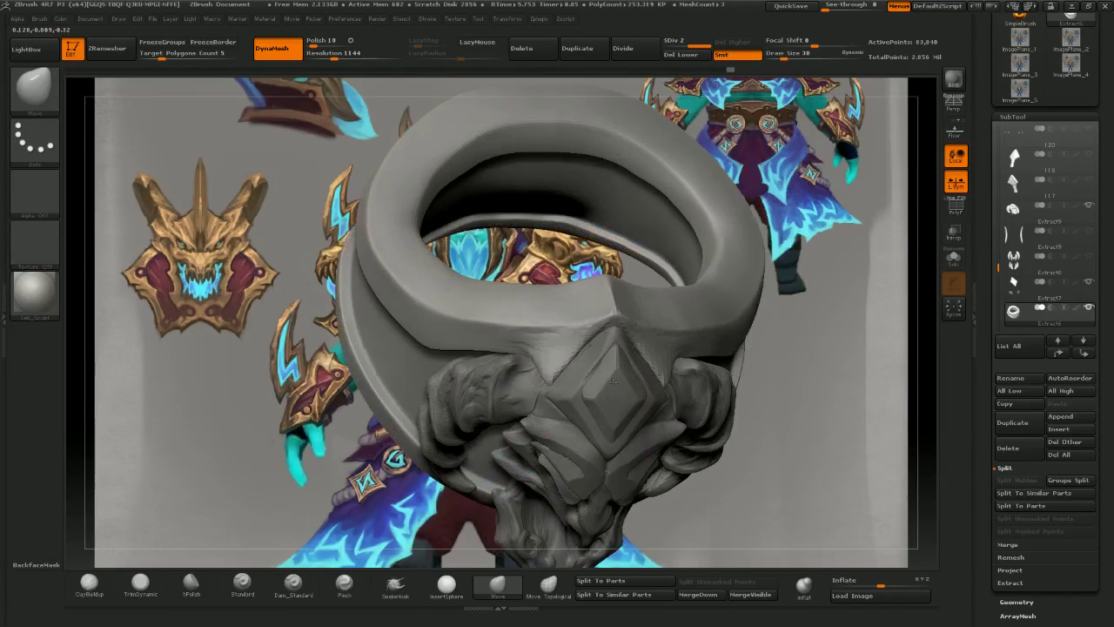
left_click_drag(538, 355, 529, 358)
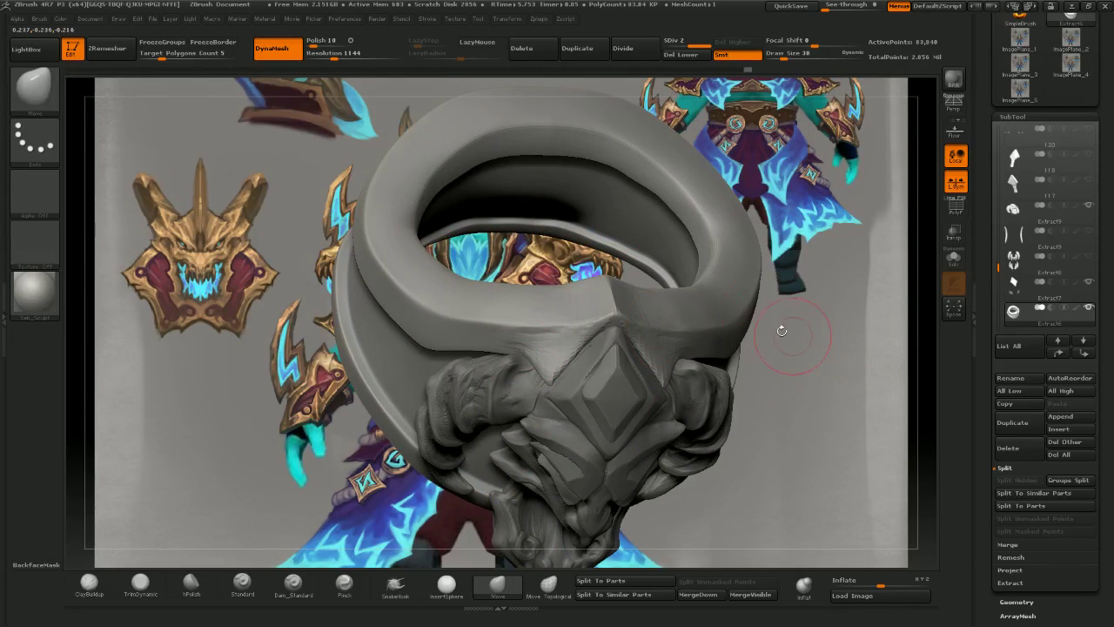
mouse_move(781, 328)
left_mouse_down("shift")
mouse_move(755, 287)
mouse_move(685, 316)
mouse_move(616, 426)
mouse_move(633, 466)
mouse_move(642, 334)
mouse_move(648, 392)
left_mouse_up("shift")
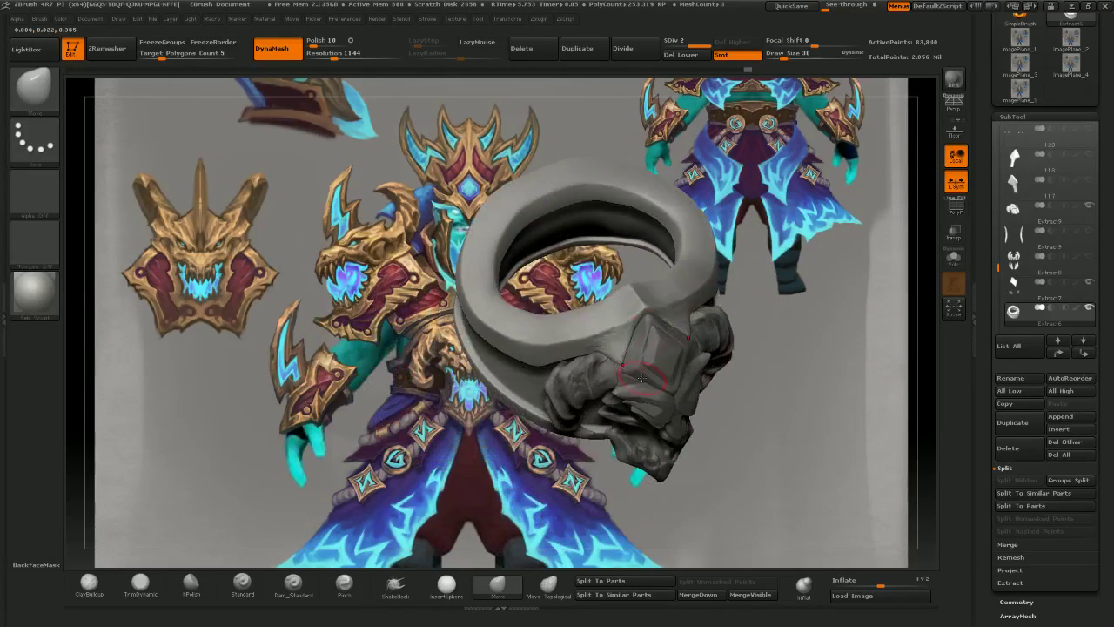
- Polish the rim's top and front faces with the hPolish brush at draw sizes 34 and 38
left_click(191, 584)
left_click_drag(563, 333, 595, 323)
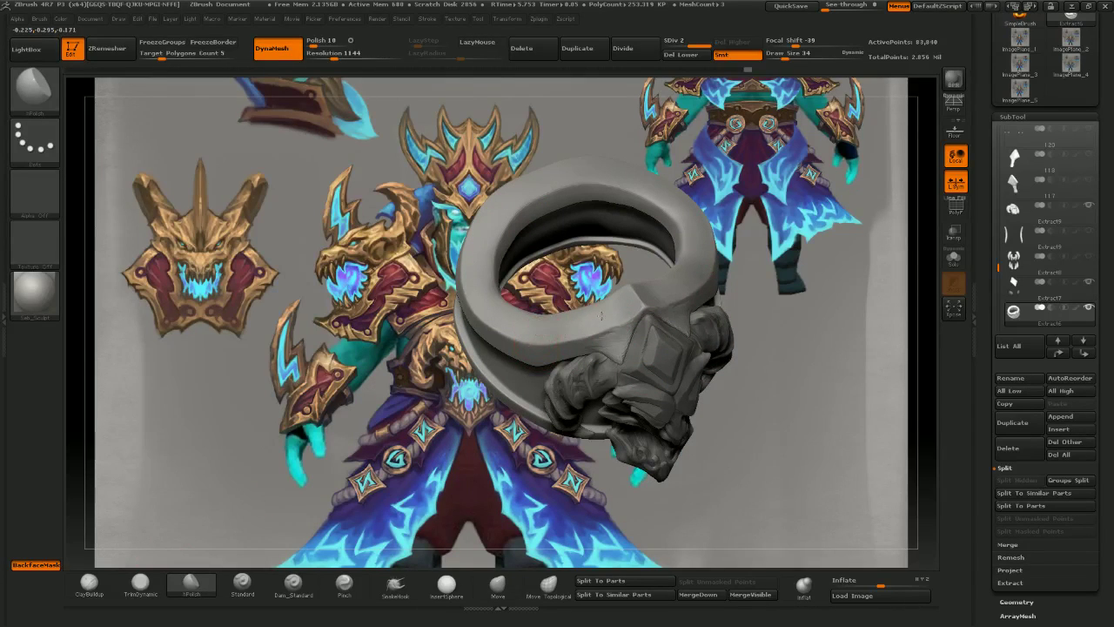
left_click_drag(764, 348, 745, 409)
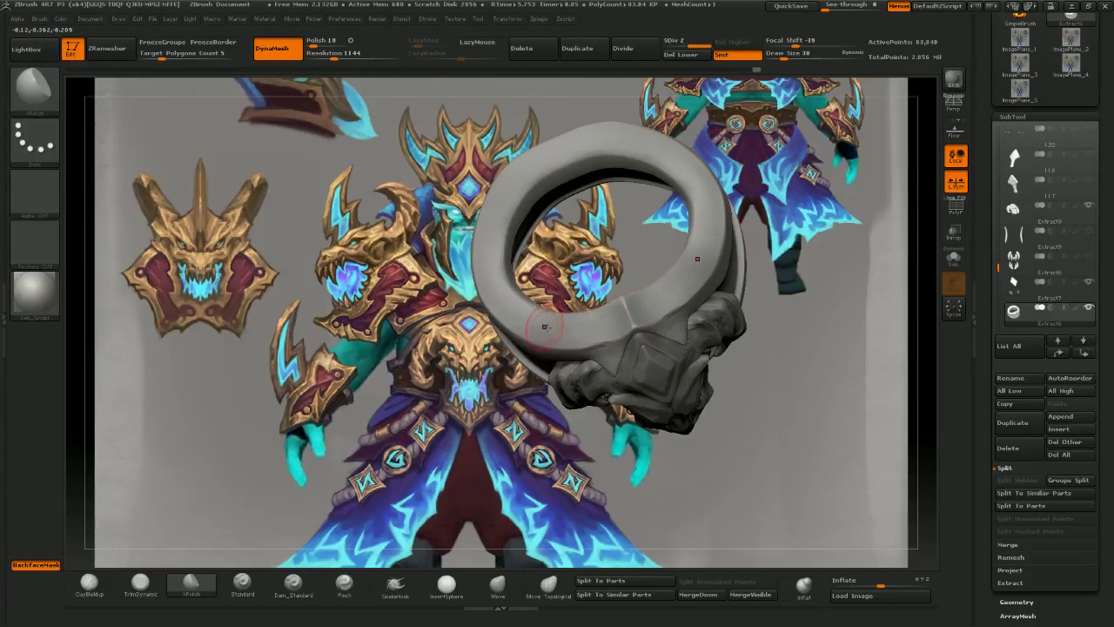
left_click_drag(440, 202, 431, 233)
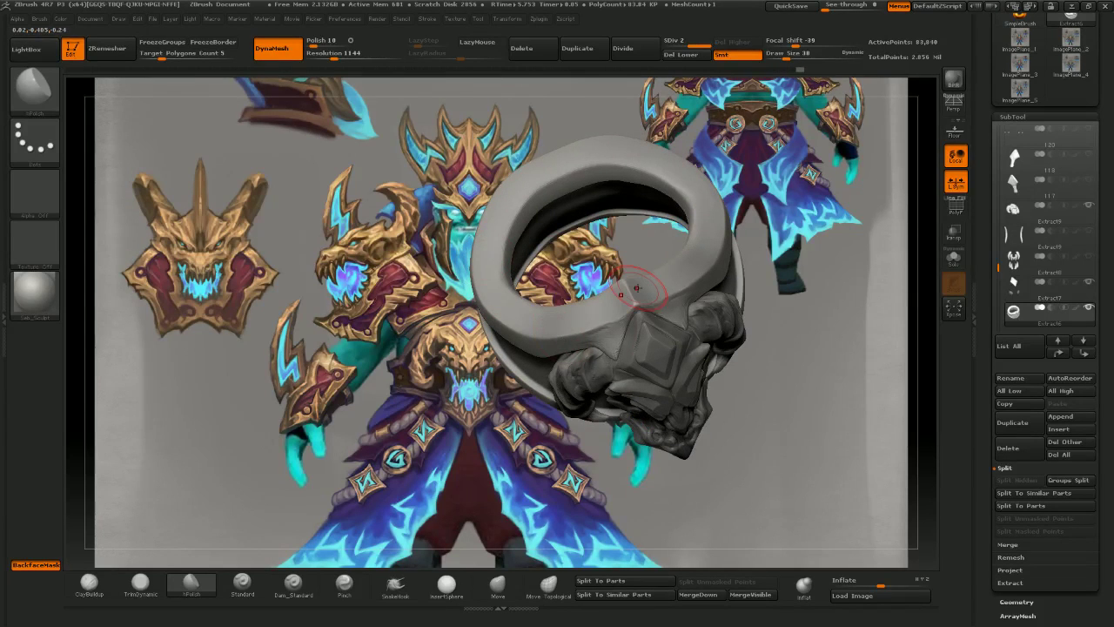
mouse_move(637, 288)
right_mouse_down()
mouse_move(623, 217)
mouse_move(628, 279)
right_mouse_up()
right_click_drag(629, 279, 658, 335)
left_click_drag(831, 274, 825, 239)
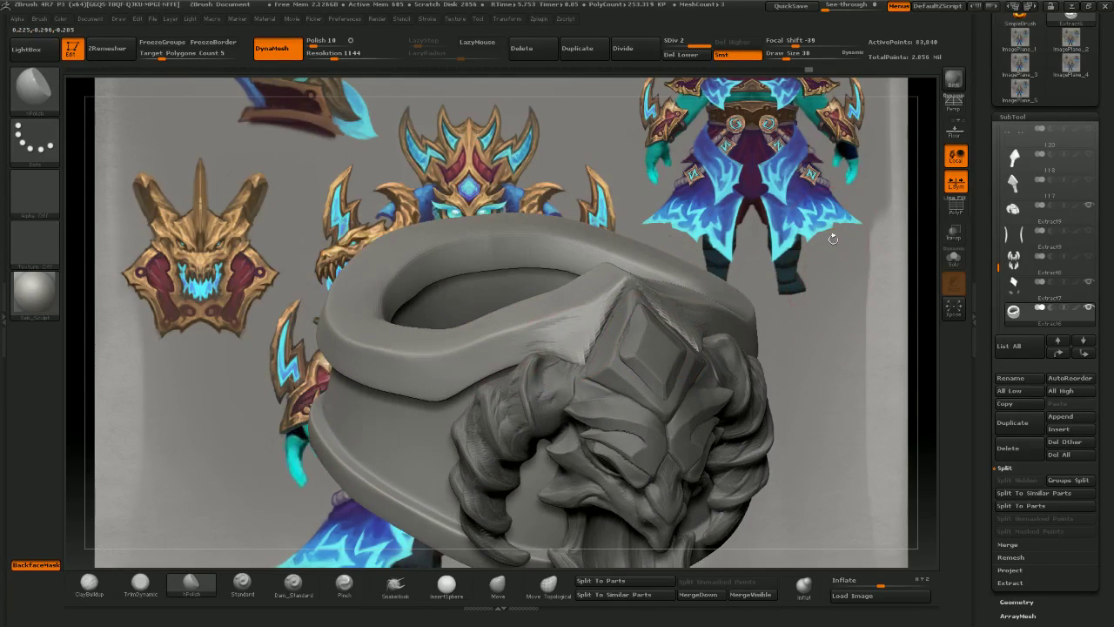
- Rebuild the belt rim's topology with ZRemesher
left_click(107, 48)
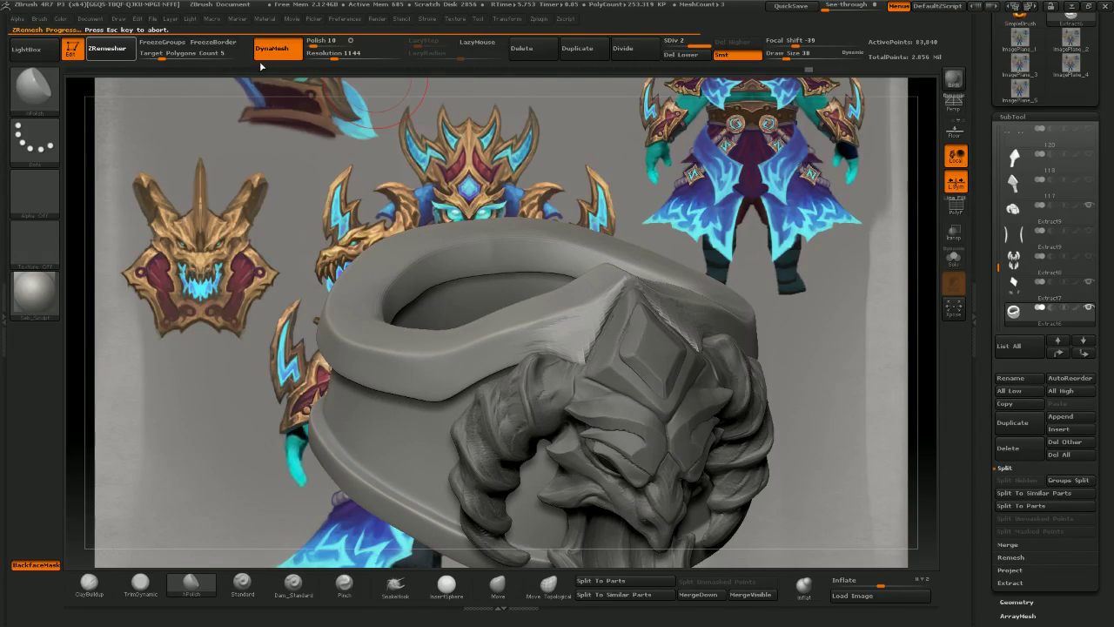
right_click_drag(545, 256, 507, 324, "ctrl")
right_click_drag(596, 358, 576, 321, "alt")
- Select the belt rim and adjust its front edge beside the dragon head's crest with the Move brush at draw size 34
left_click(623, 359, "alt")
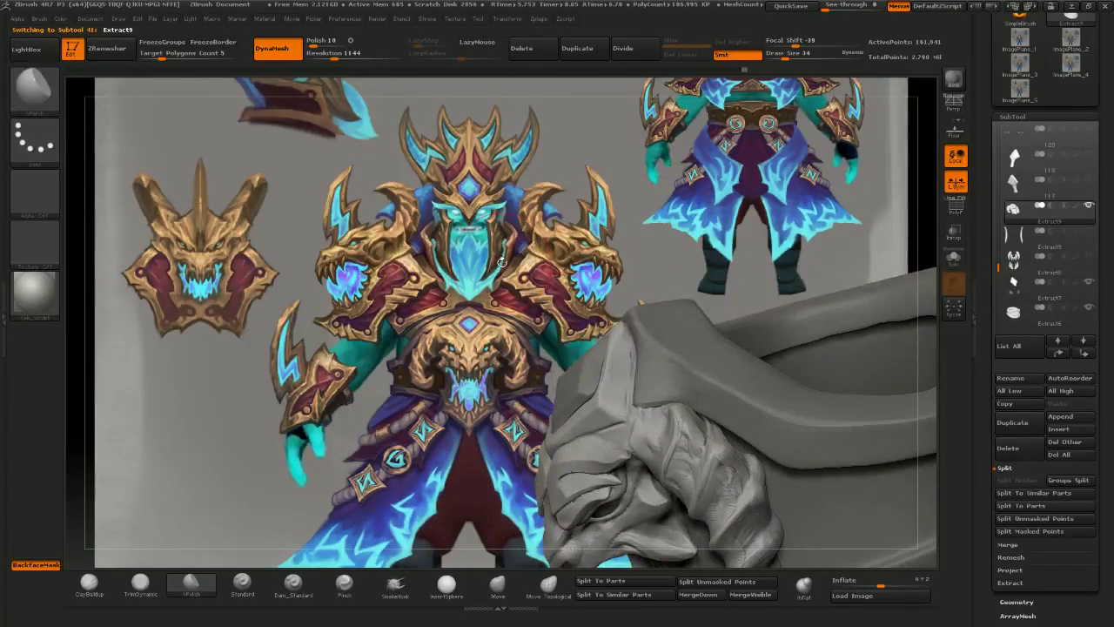
left_click(675, 377, "alt")
left_click(497, 585)
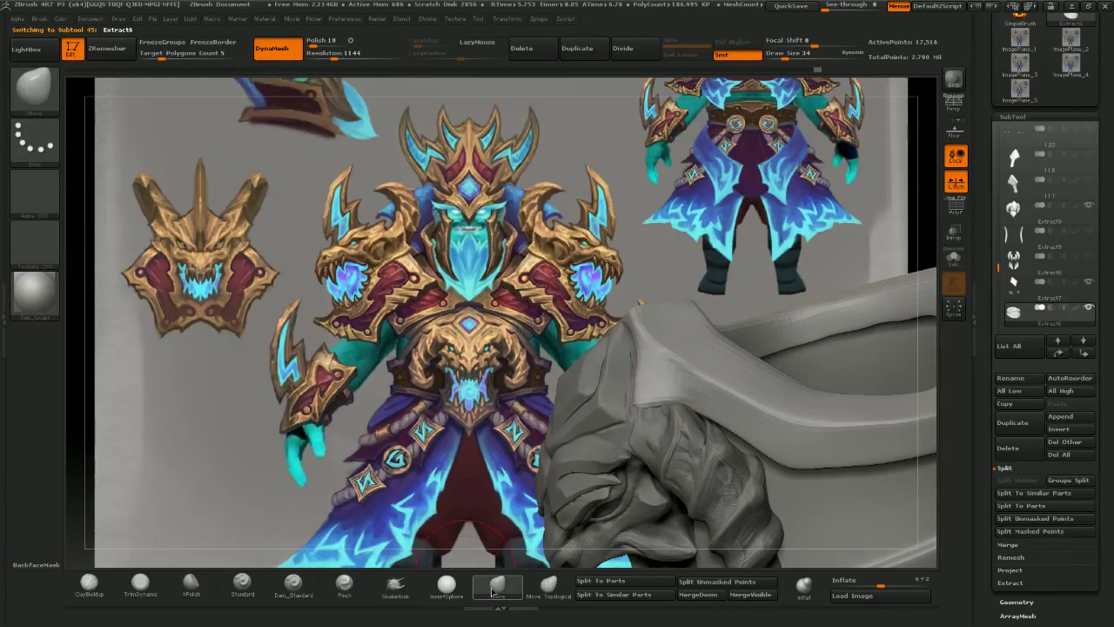
right_click_drag(418, 374, 428, 365)
left_click(427, 366)
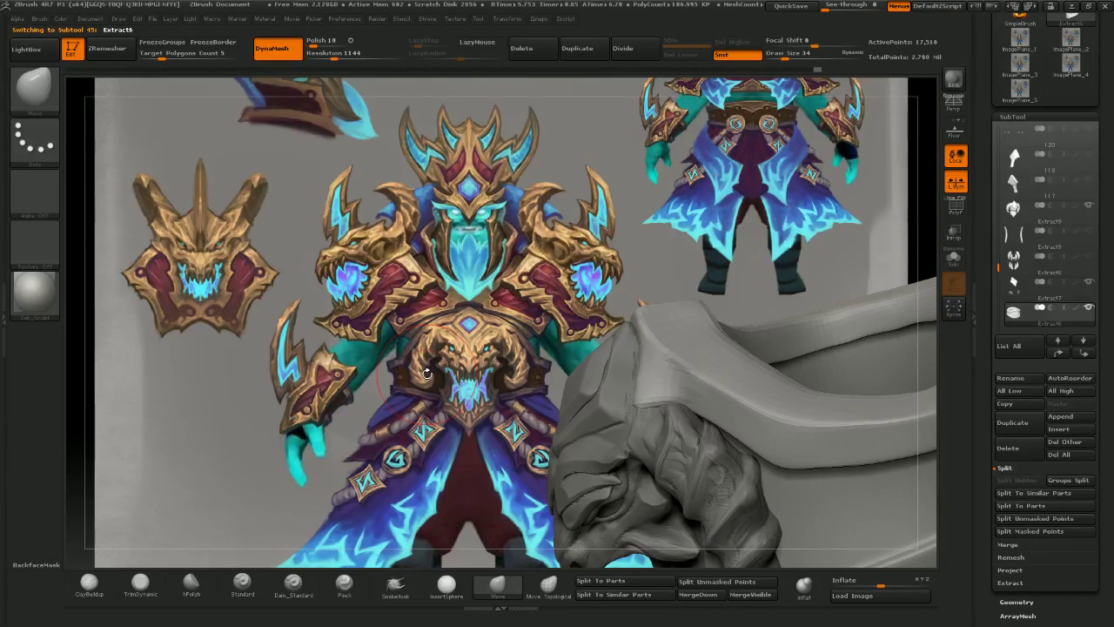
left_click_drag(468, 320, 478, 322)
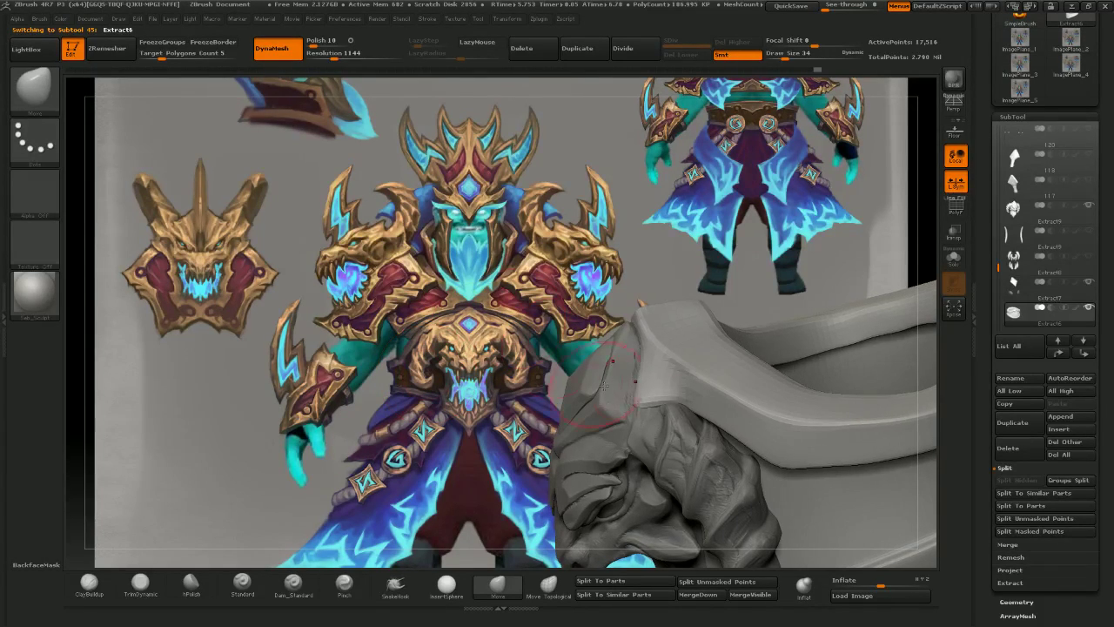
left_click_drag(635, 343, 634, 359)
- Refine the rim's pointed corner against the dragon head's crest with the Move brush at draw sizes 18 and 14
mouse_move(631, 329)
right_mouse_down()
mouse_move(635, 340)
mouse_move(649, 315)
right_mouse_up()
left_click_drag(649, 314, 642, 310)
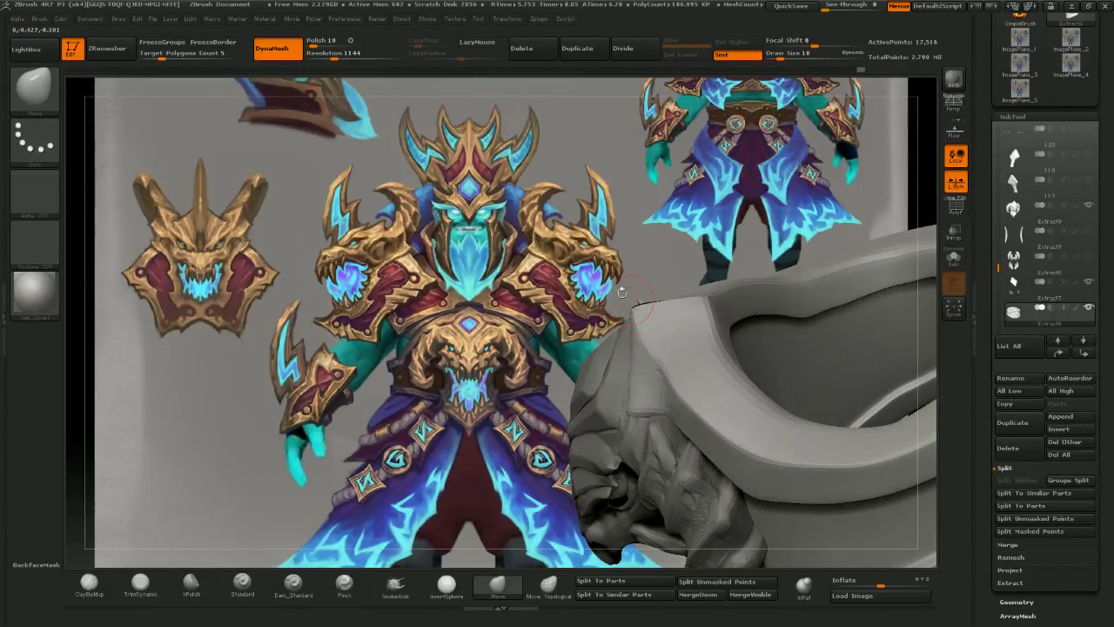
right_click_drag(642, 310, 660, 303)
key("]")
left_click_drag(666, 302, 665, 312)
right_click_drag(661, 317, 636, 339)
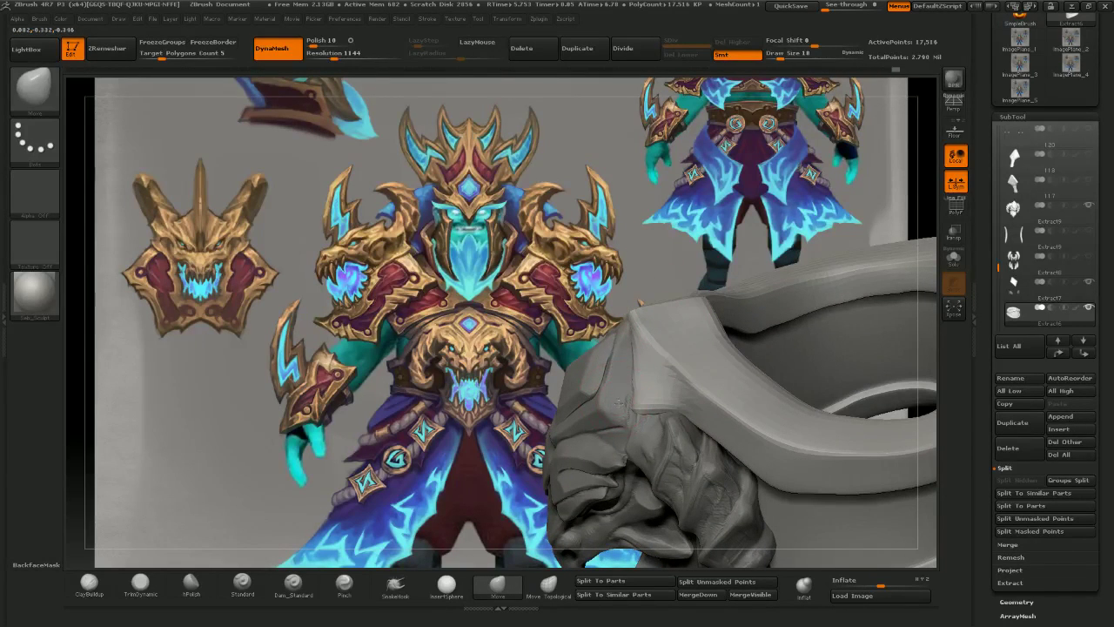
key("]")
left_click_drag(625, 375, 619, 374)
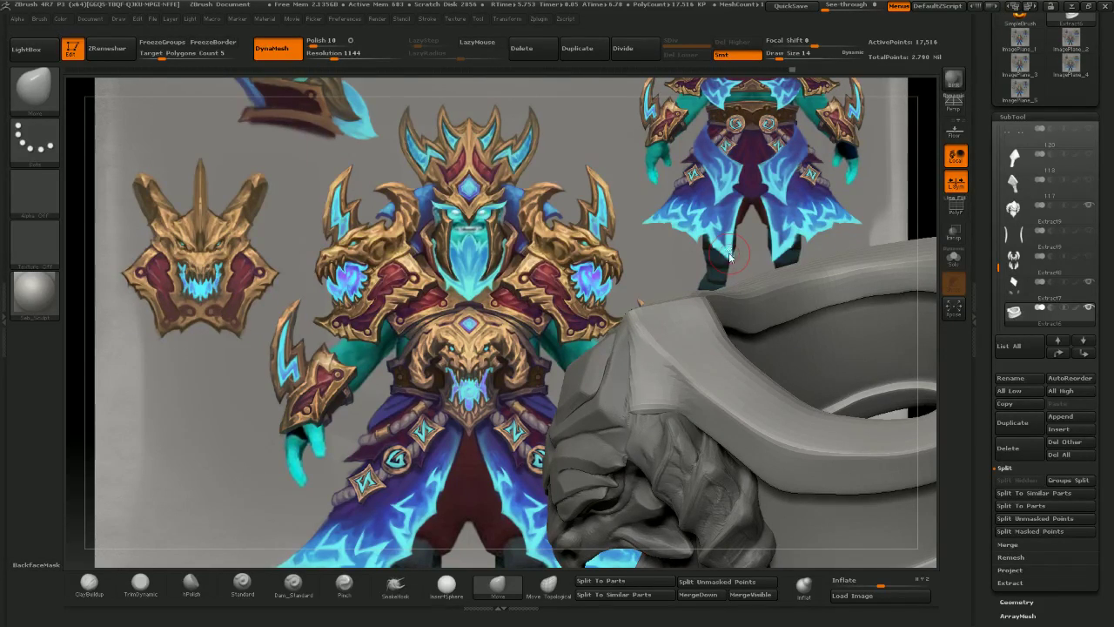
- Check the microphone in the sound recording settings and the YouTube playlist in Chrome, and return to ZBrush
key("alt+Tab")
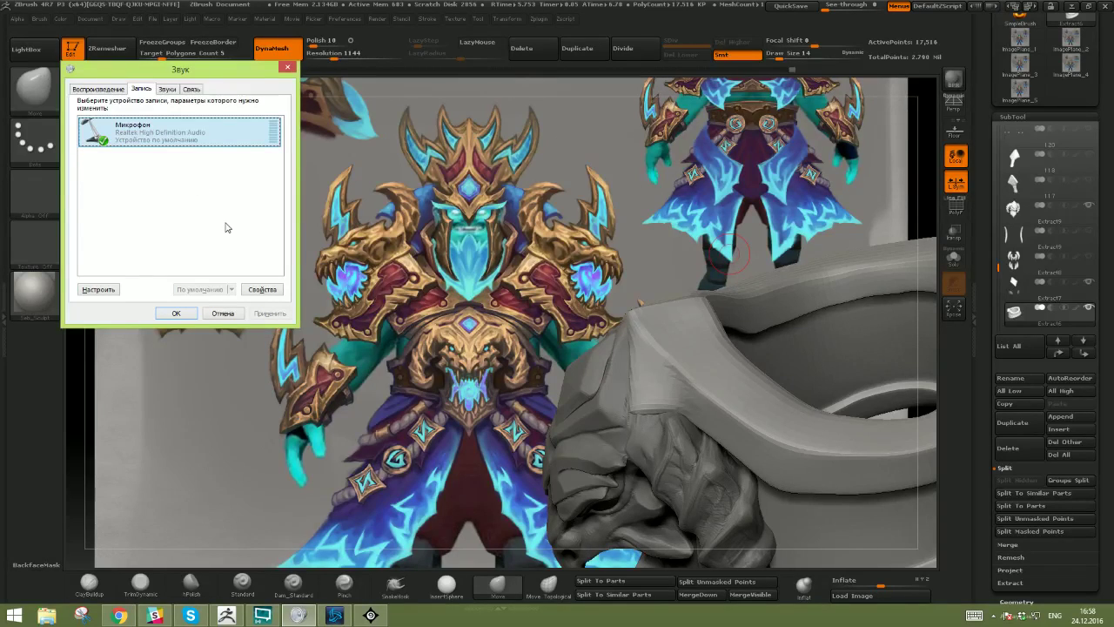
mouse_move(457, 342)
left_mouse_down()
mouse_move(587, 376)
mouse_move(541, 281)
left_mouse_up()
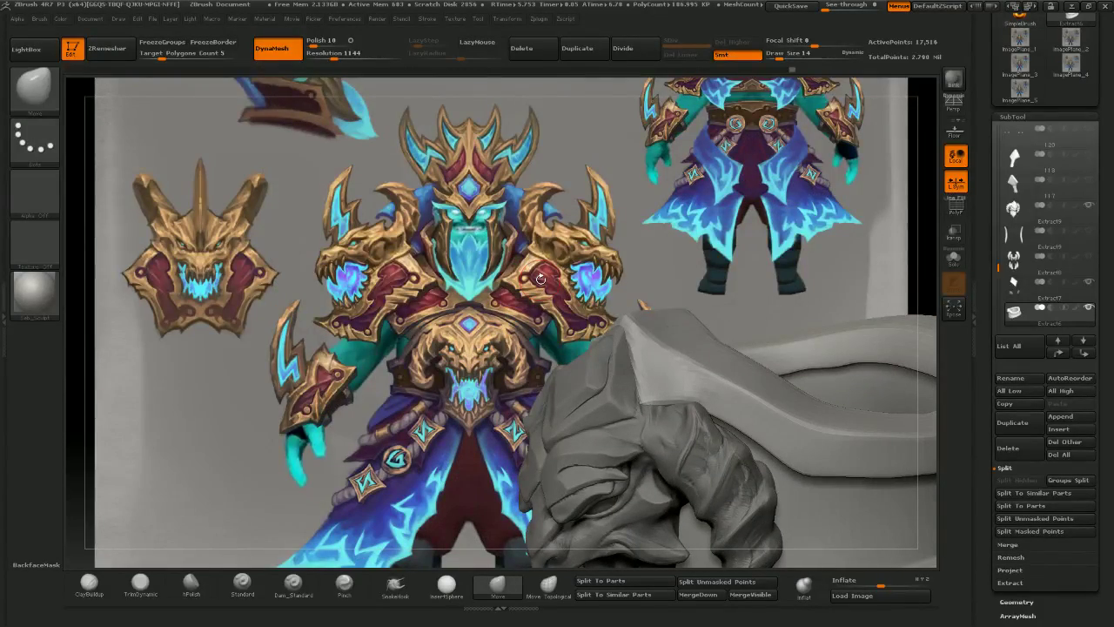
key("alt+Tab")
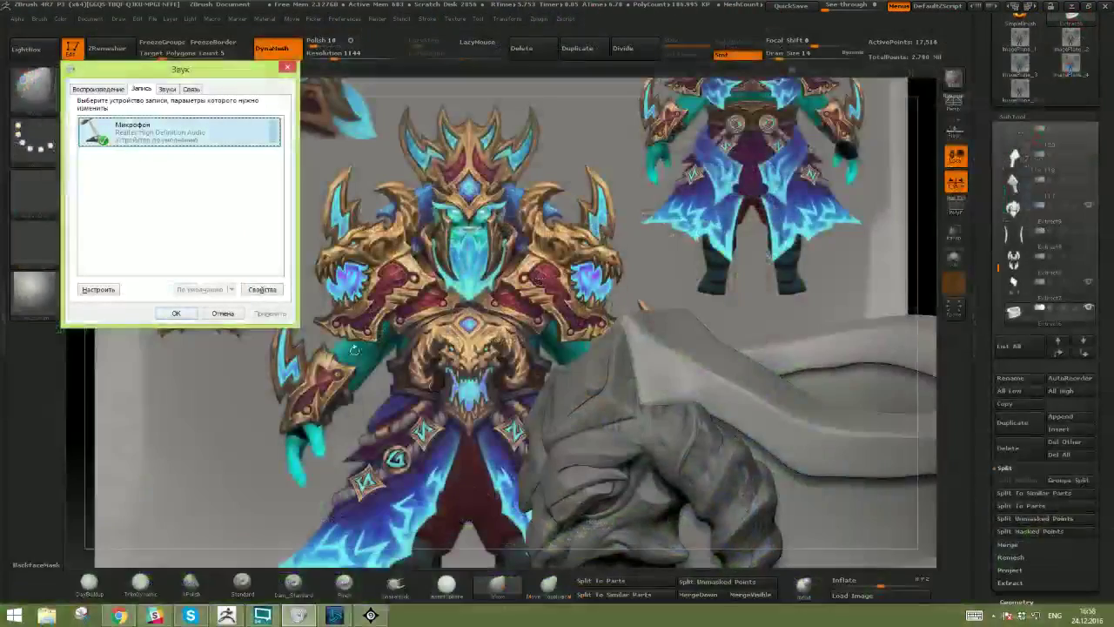
left_click(119, 615)
left_click(416, 11)
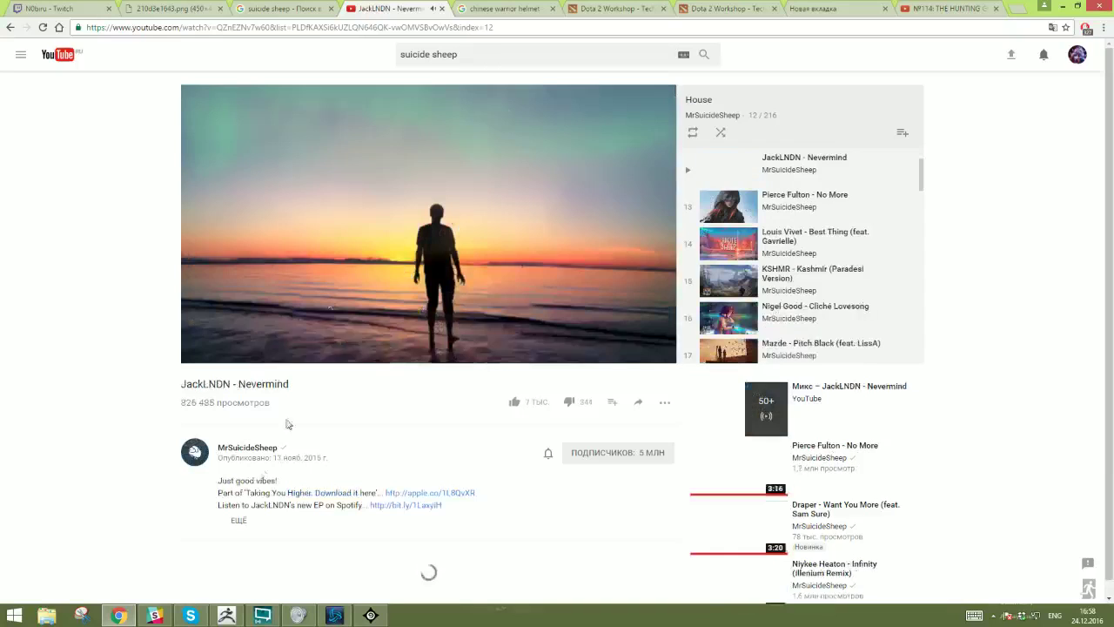
mouse_move(262, 357)
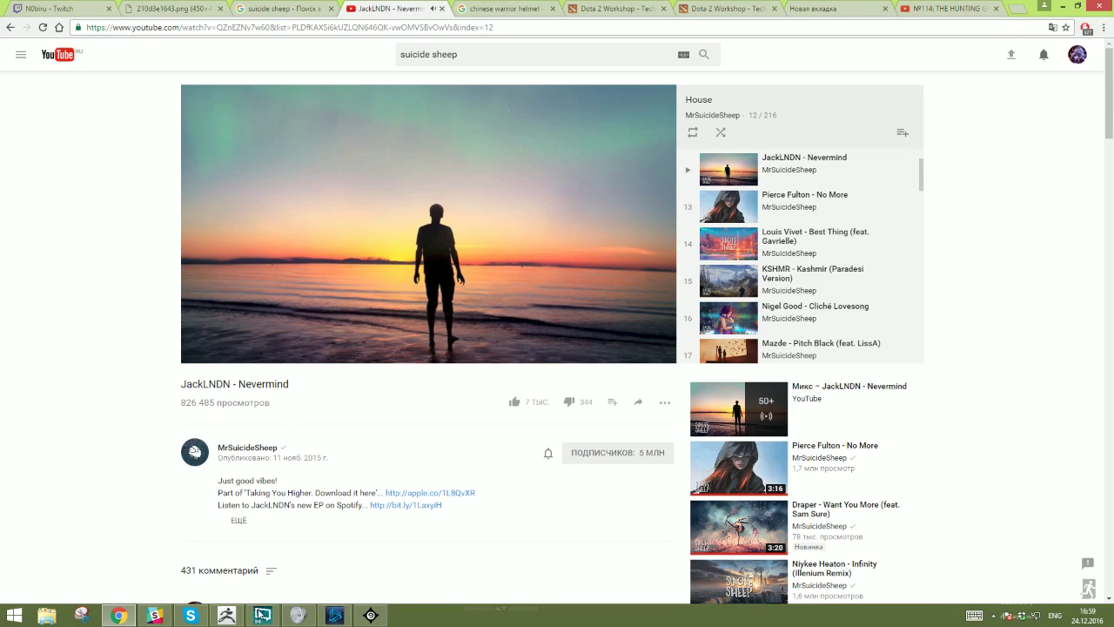
left_click(226, 615)
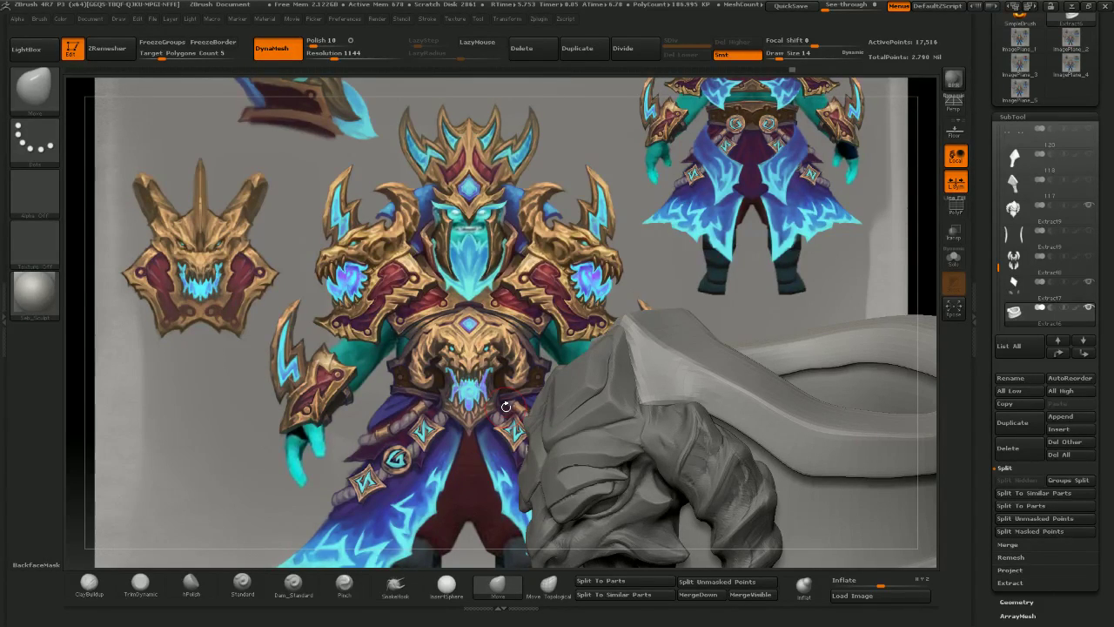
- Adjust where the belt rim's central peak meets the dragon head's crest with the Move brush at draw sizes 26 and 22
right_click_drag(538, 407, 686, 390)
right_click_drag(628, 370, 651, 410)
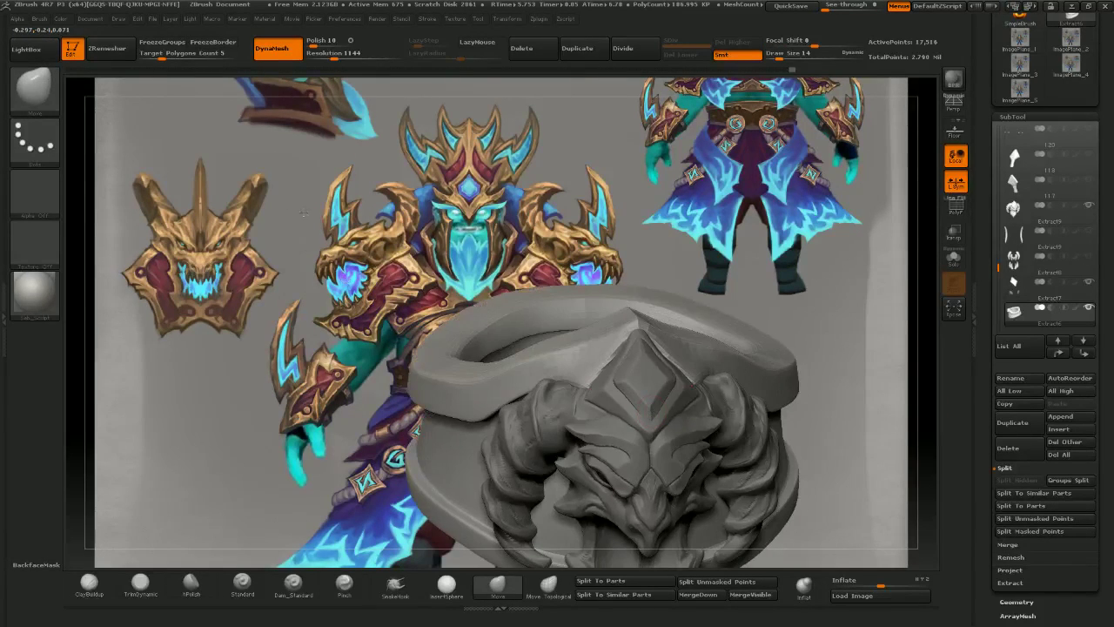
right_click_drag(303, 213, 291, 159)
key("]")
right_click_drag(615, 292, 634, 280)
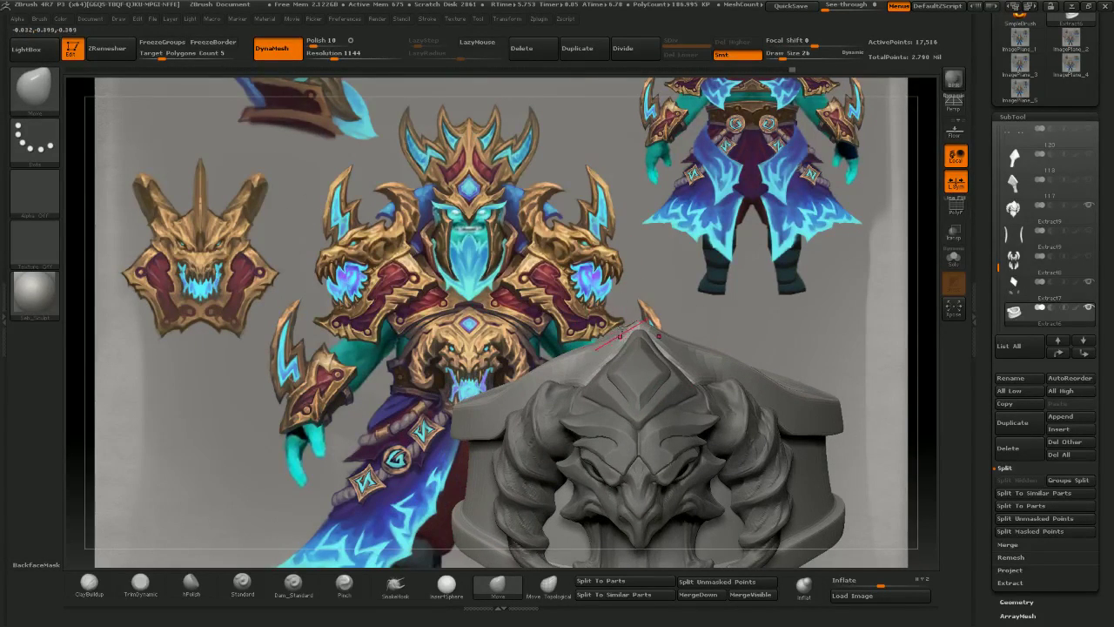
right_click_drag(619, 335, 626, 279)
right_click_drag(673, 351, 683, 442, "ctrl")
left_click(684, 439, "alt")
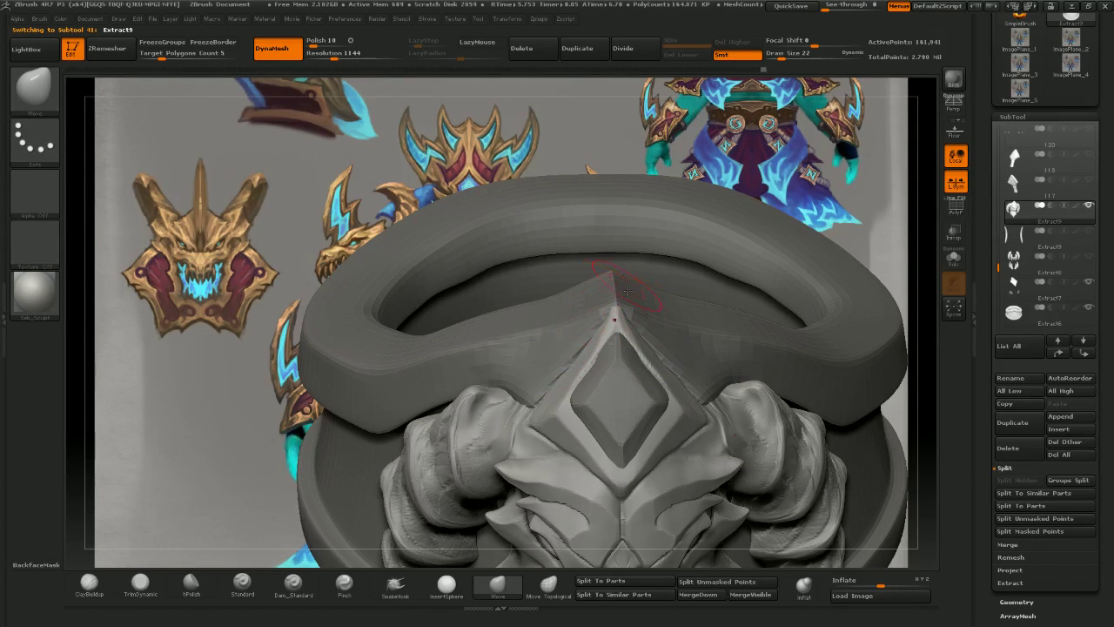
right_click_drag(628, 291, 614, 253, "ctrl")
right_click_drag(570, 348, 623, 362)
right_click_drag(679, 383, 639, 396)
right_click_drag(697, 426, 688, 402)
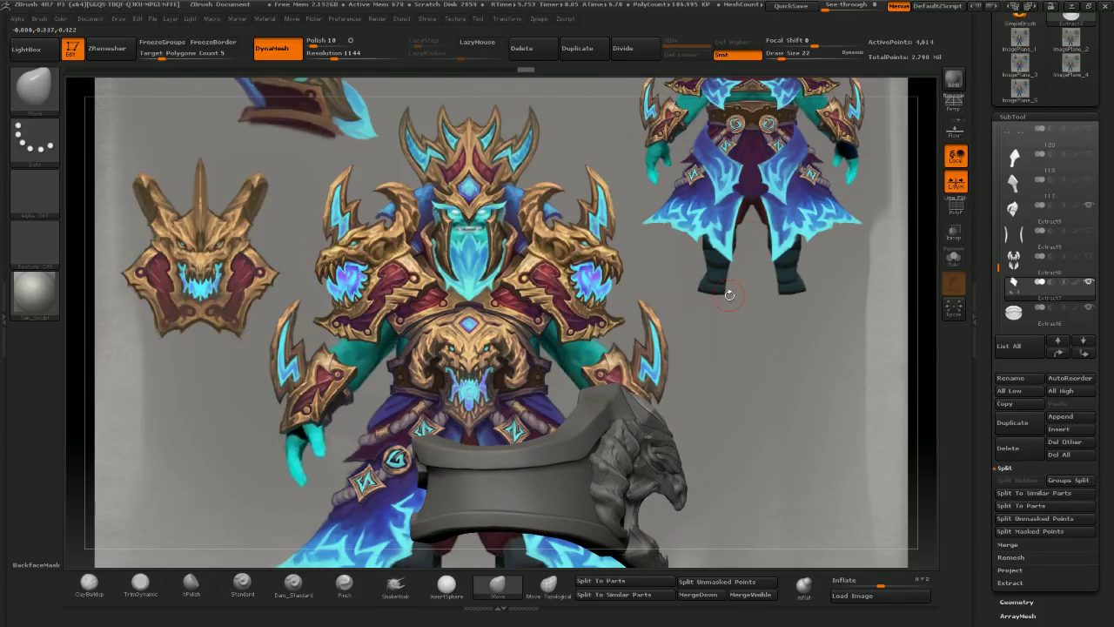
- Reveal the full character and isolate the chest armor subtool to work on the corner of its raised trim
left_click(1088, 283)
left_click(1093, 284)
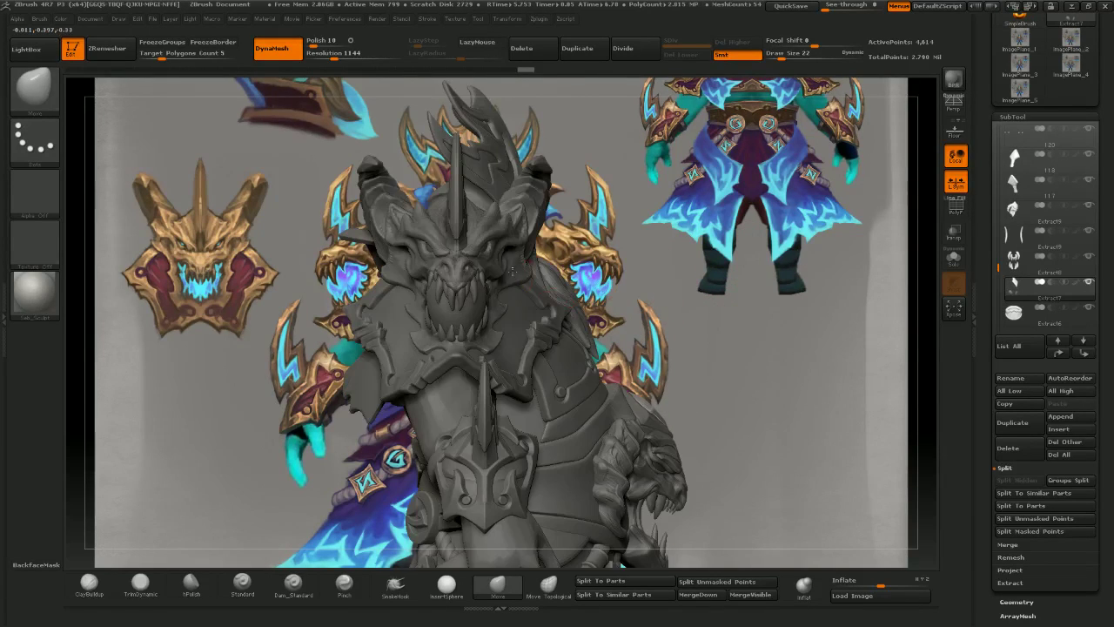
mouse_move(601, 286)
right_mouse_down()
mouse_move(535, 258)
mouse_move(560, 246)
mouse_move(559, 281)
mouse_move(529, 313)
right_mouse_up()
left_click(564, 323, "alt")
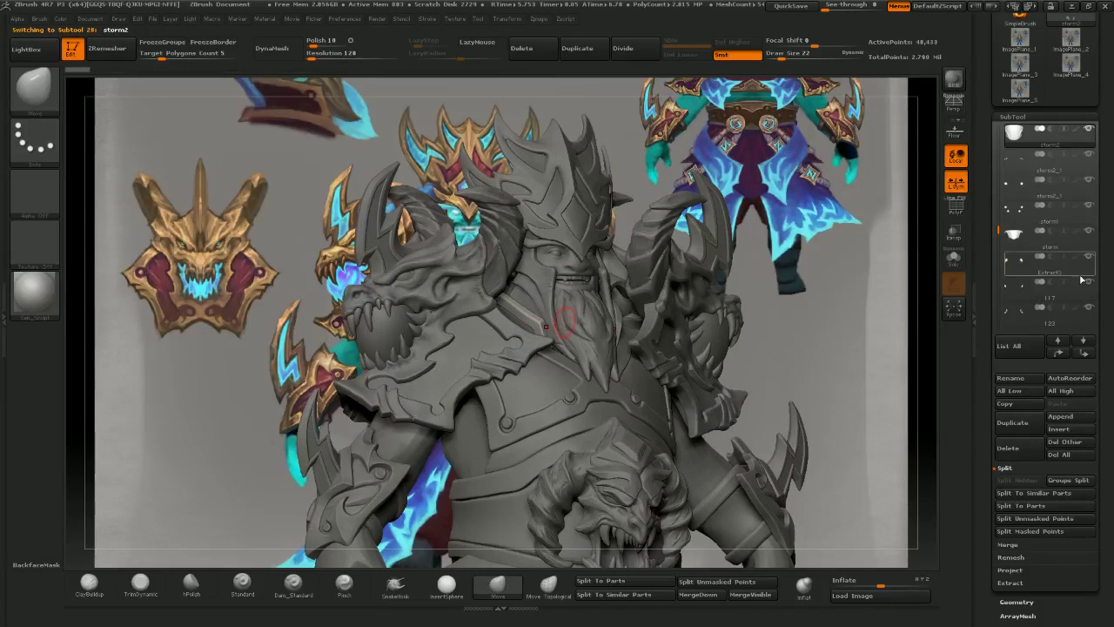
left_click(1088, 130)
right_click_drag(679, 335, 557, 287)
right_click_drag(383, 209, 625, 325, "alt")
mouse_move(625, 326)
right_mouse_down("alt")
mouse_move(594, 412)
mouse_move(614, 415)
mouse_move(623, 448)
mouse_move(624, 405)
mouse_move(572, 465)
right_mouse_up("alt")
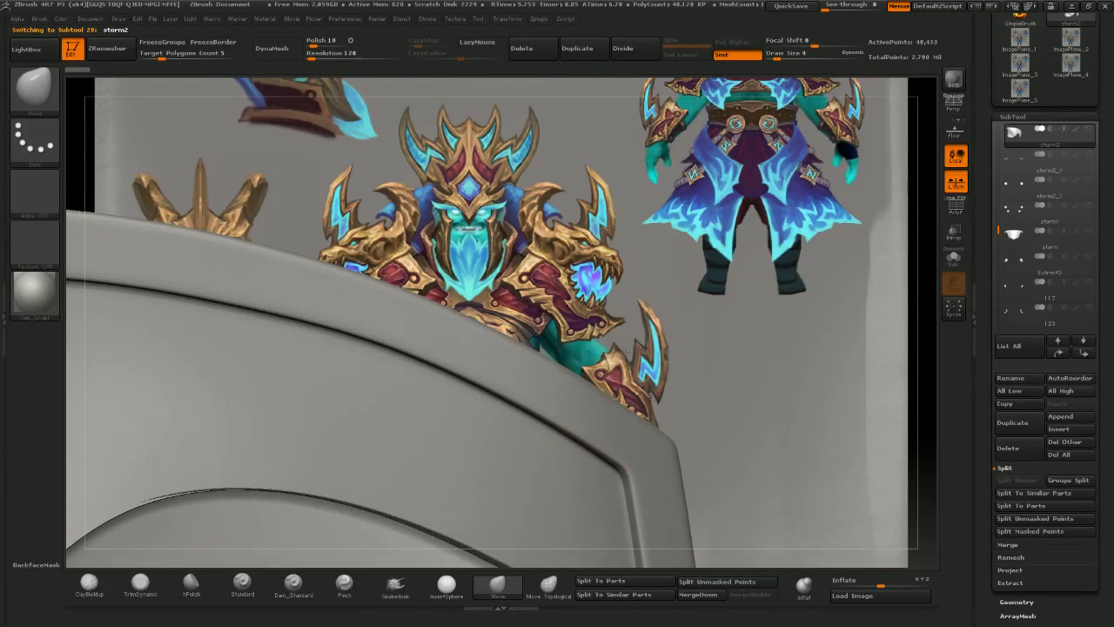
right_click_drag(625, 352, 628, 349)
mouse_move(597, 455)
left_mouse_down()
mouse_move(584, 469)
mouse_move(566, 436)
left_mouse_up()
mouse_move(647, 346)
right_mouse_down()
mouse_move(684, 310)
mouse_move(670, 329)
right_mouse_up()
key("ctrl+z")
key("ctrl+z")
key("ctrl+z")
- Push the inner corner of the chest armor's trim into a curled notch with short Move brush strokes
right_click_drag(657, 373, 668, 365)
mouse_move(608, 462)
left_mouse_down()
mouse_move(631, 455)
mouse_move(645, 462)
mouse_move(639, 481)
mouse_move(640, 451)
left_mouse_up()
left_click_drag(619, 451, 655, 467)
mouse_move(635, 454)
left_mouse_down()
mouse_move(651, 453)
mouse_move(663, 488)
mouse_move(649, 485)
left_mouse_up()
key("[")
mouse_move(633, 468)
left_mouse_down()
mouse_move(621, 459)
mouse_move(647, 481)
left_mouse_up()
key("[")
left_click_drag(642, 475, 630, 459)
mouse_move(615, 464)
left_mouse_down()
mouse_move(643, 475)
mouse_move(633, 499)
left_mouse_up()
left_click_drag(641, 493, 651, 500)
- Tighten the two ends of the curled notch in the trim with the Move brush at draw sizes 7 and 6
key("]")
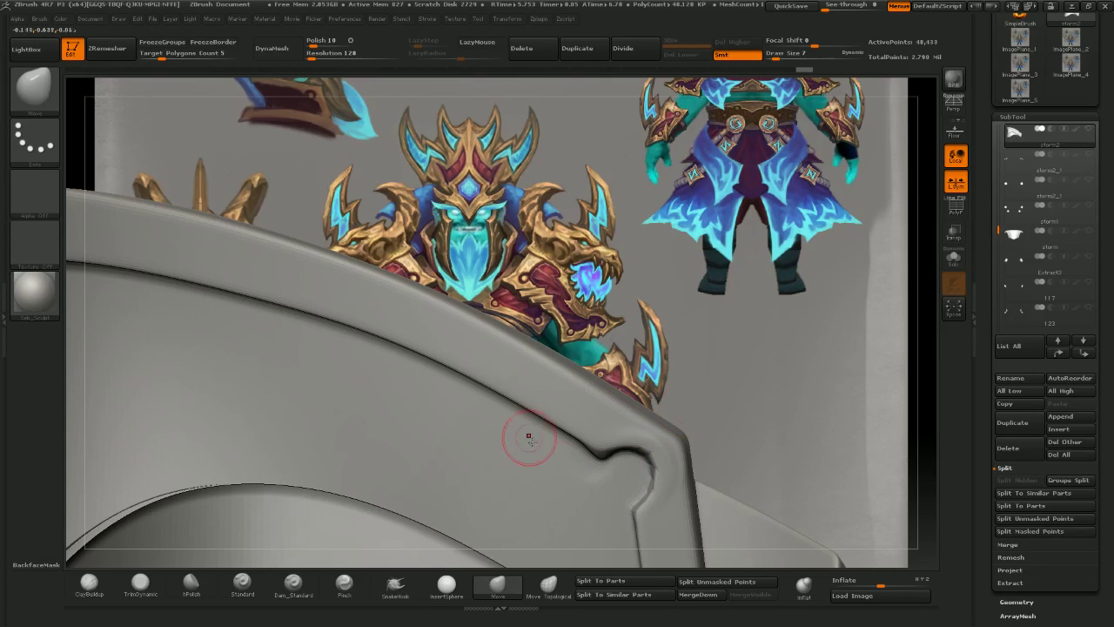
left_click_drag(593, 428, 597, 439)
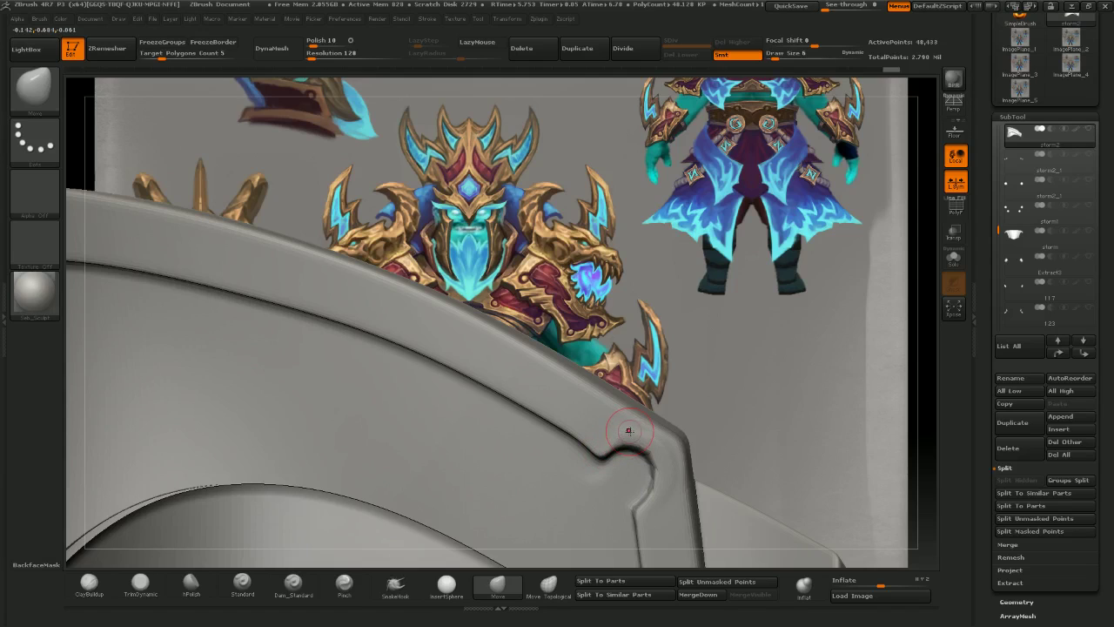
mouse_move(656, 511)
left_mouse_down()
mouse_move(651, 502)
mouse_move(632, 509)
mouse_move(656, 478)
left_mouse_up()
key("]")
key("]")
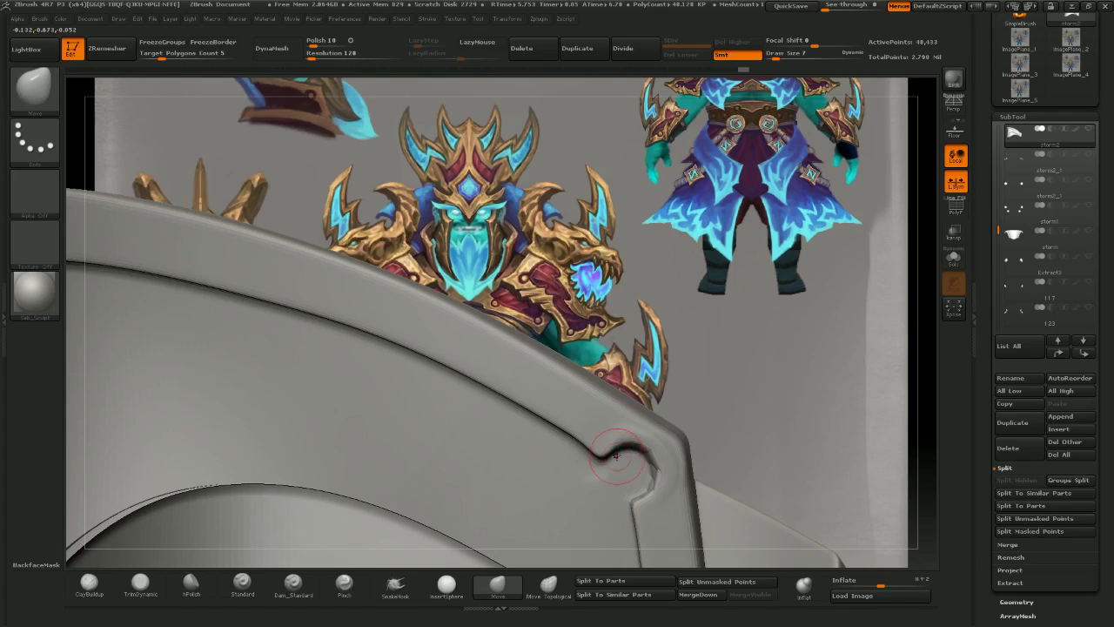
- Even out the trim's inner edge leading into the notch with the Move brush at draw sizes 7 and 9
left_click_drag(605, 447, 584, 427)
key("]")
mouse_move(583, 470)
left_mouse_down()
mouse_move(597, 464)
mouse_move(566, 442)
left_mouse_up()
left_click_drag(545, 423, 536, 433)
key("[")
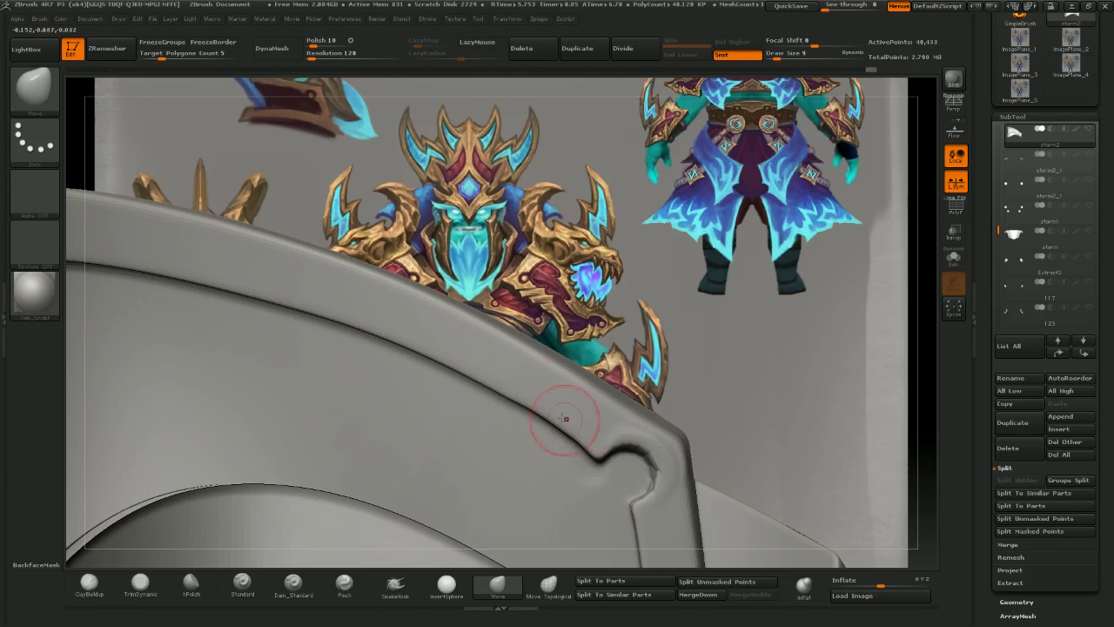
left_click_drag(688, 383, 665, 388)
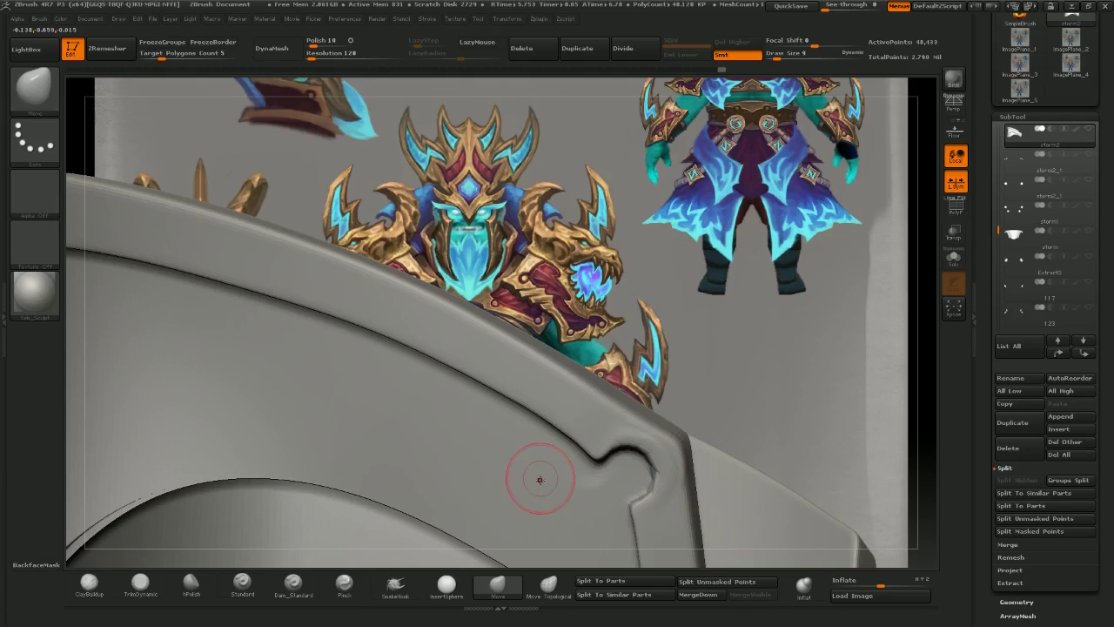
mouse_move(682, 297)
left_mouse_down()
mouse_move(693, 271)
mouse_move(664, 289)
mouse_move(685, 275)
mouse_move(658, 321)
left_mouse_up()
- Polish the curled notch's edge and the surrounding trim surface with the hPolish brush
left_click(191, 585)
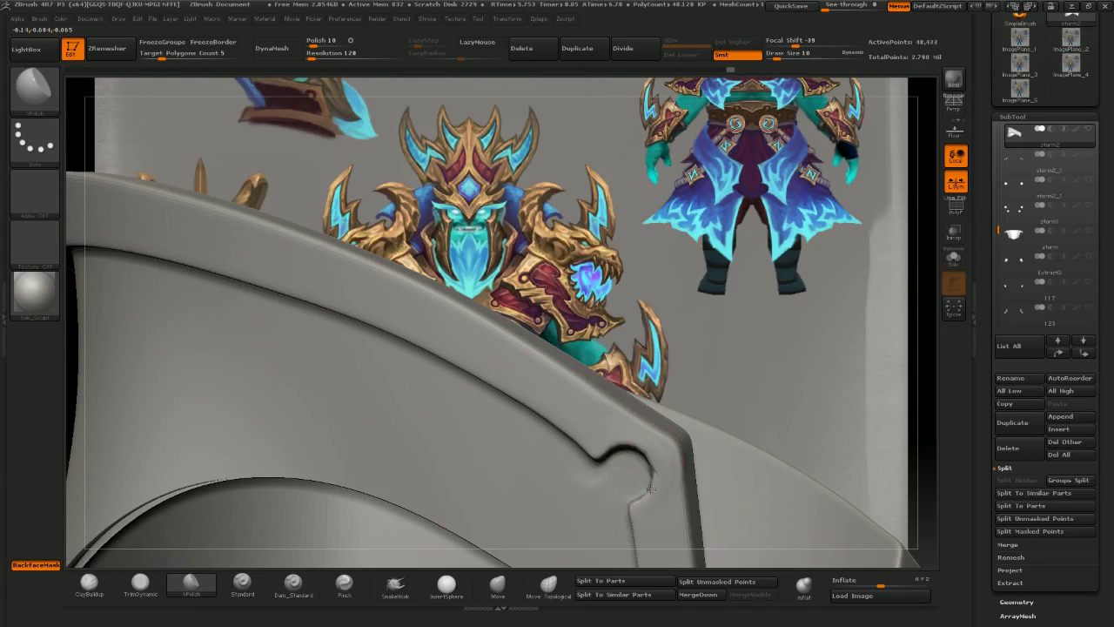
left_click_drag(660, 489, 648, 454)
mouse_move(702, 361)
left_mouse_down()
mouse_move(698, 315)
mouse_move(698, 338)
left_mouse_up()
mouse_move(645, 498)
left_mouse_down()
mouse_move(639, 478)
mouse_move(654, 468)
left_mouse_up()
mouse_move(701, 382)
left_mouse_down()
mouse_move(694, 364)
mouse_move(614, 371)
left_mouse_up()
left_click_drag(574, 446, 687, 408)
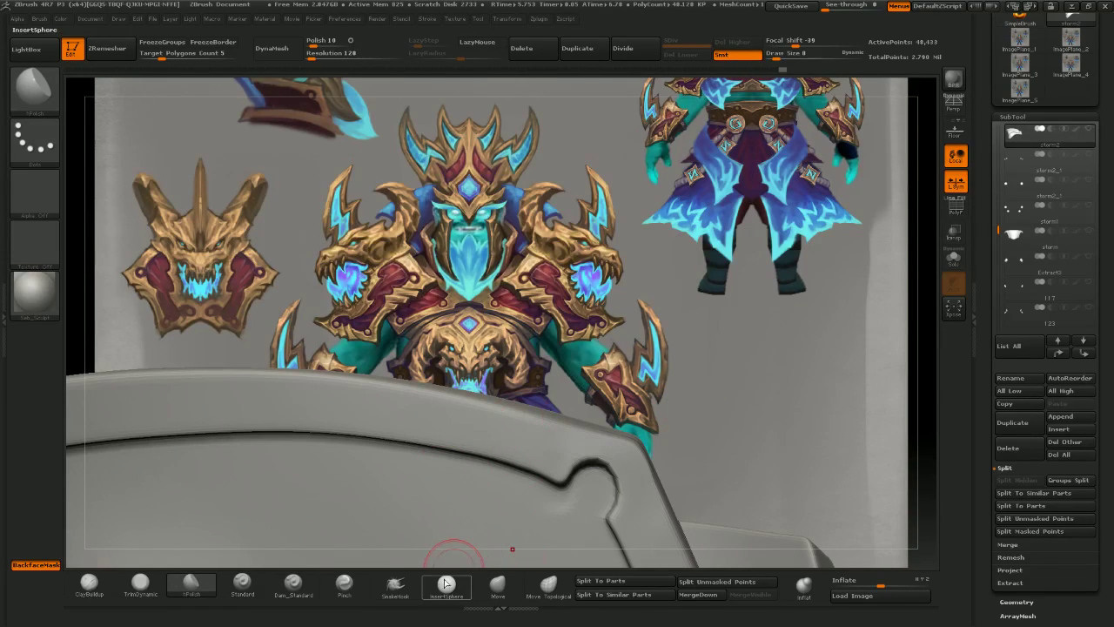
- Reshape the notch's outer curve and lower tip with the Move brush
left_click(497, 583)
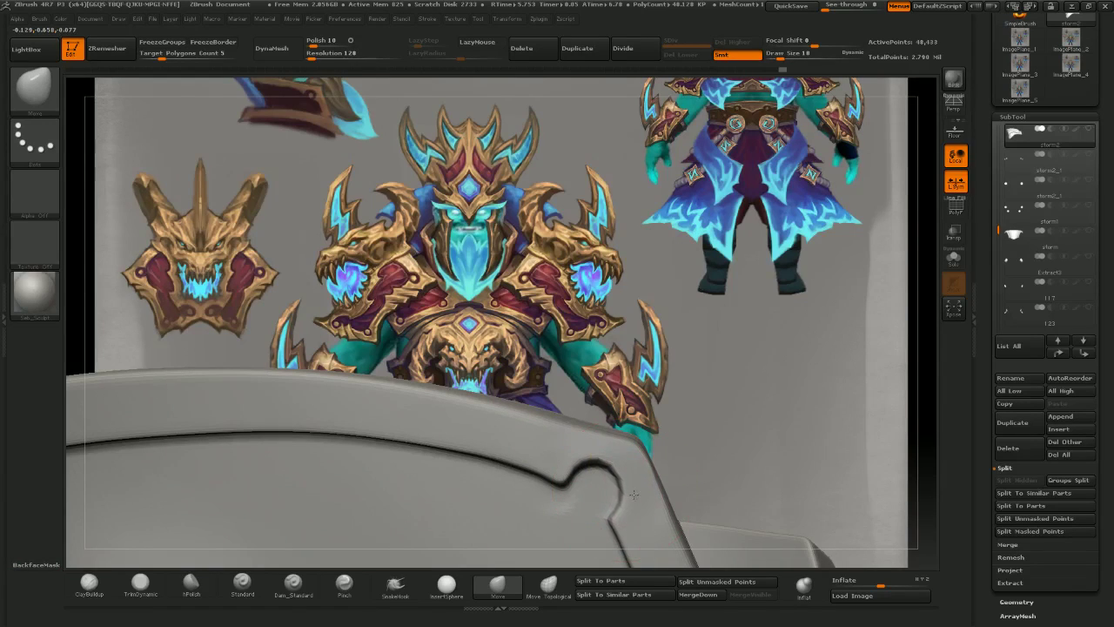
left_click_drag(633, 495, 624, 484)
left_click_drag(623, 482, 617, 492)
left_click_drag(613, 514, 598, 525)
mouse_move(601, 526)
left_mouse_down()
mouse_move(623, 493)
mouse_move(597, 469)
left_mouse_up()
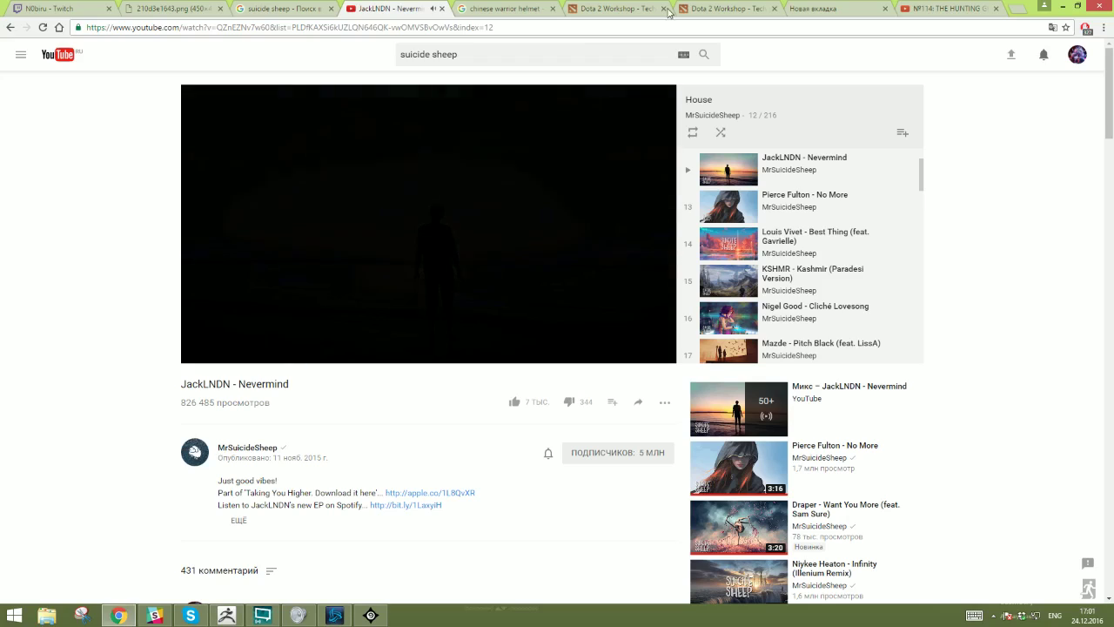
- Open the Nobiru's and Chameleon's Workshop community page on VK in a new browser tab
left_click(1014, 10)
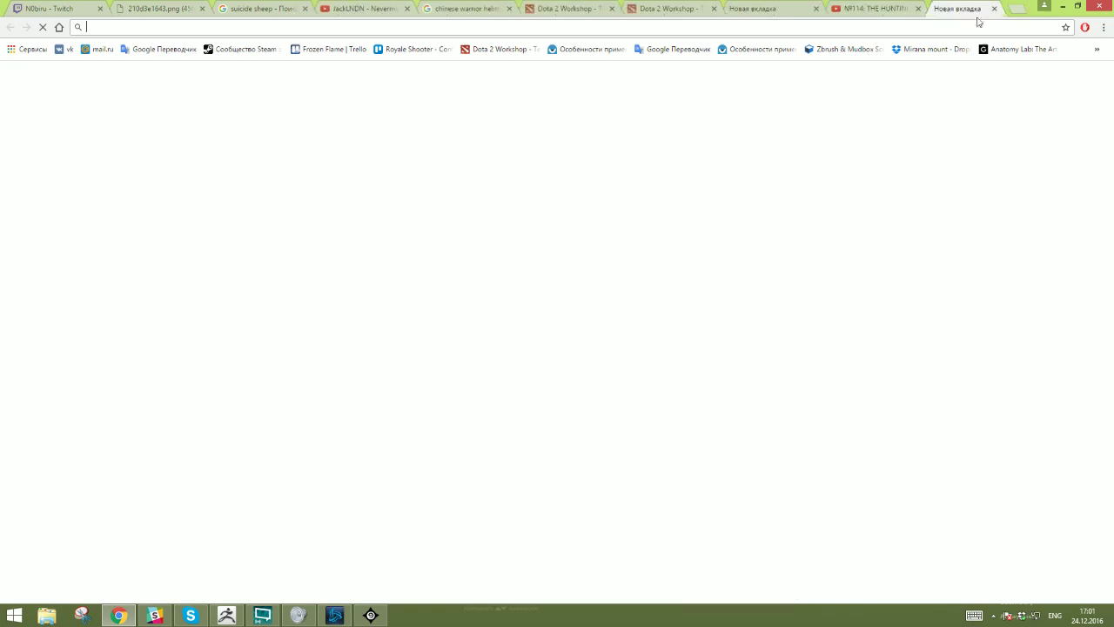
left_click(70, 50)
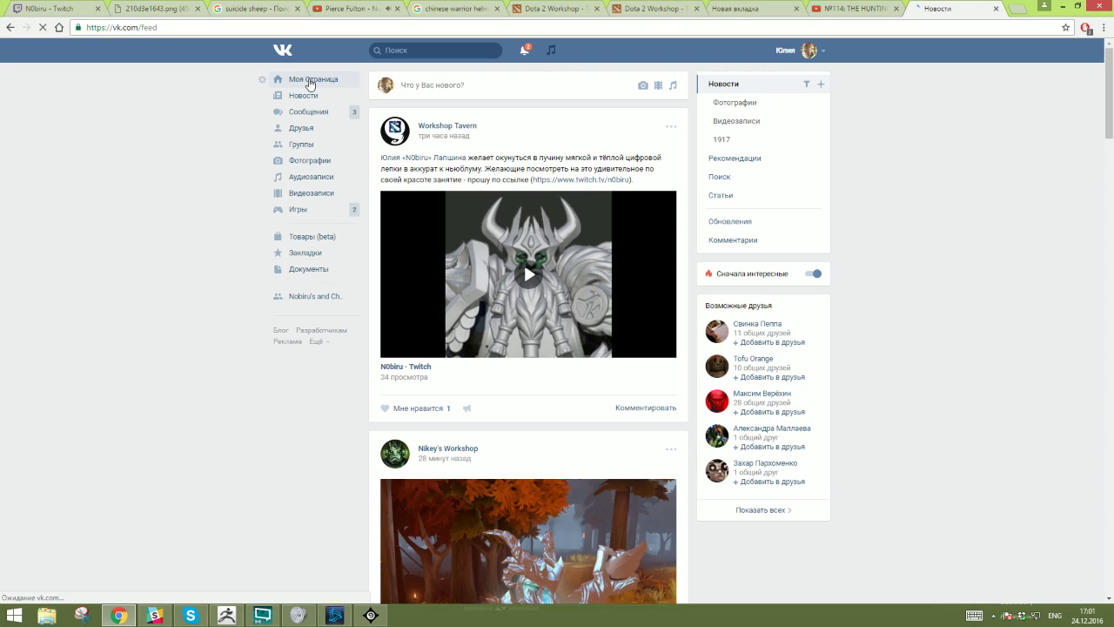
left_click(310, 81)
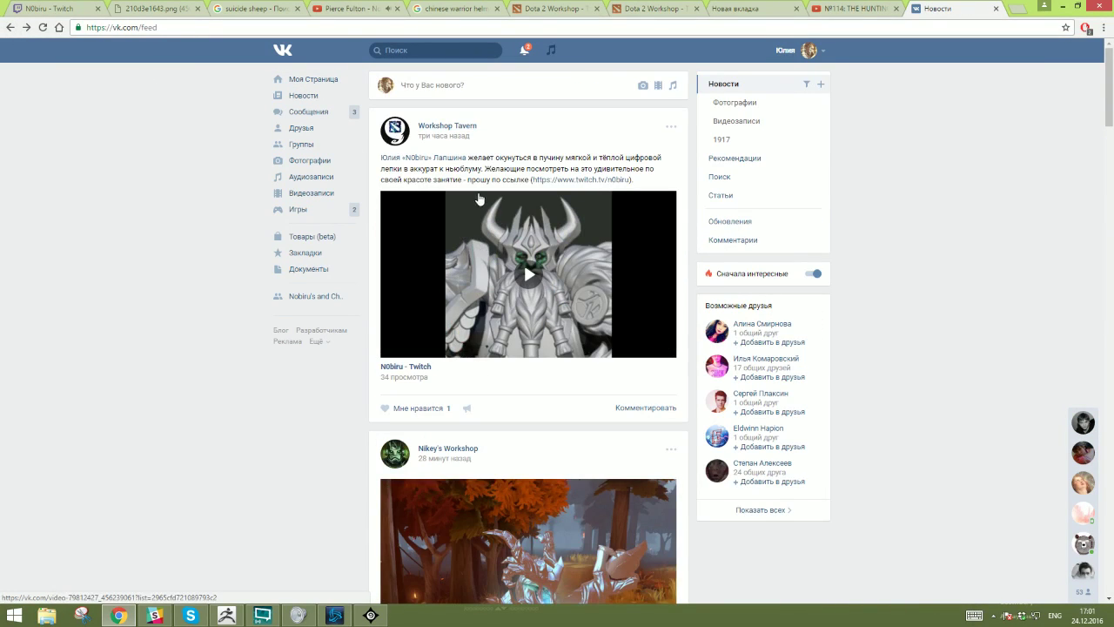
left_click(301, 144)
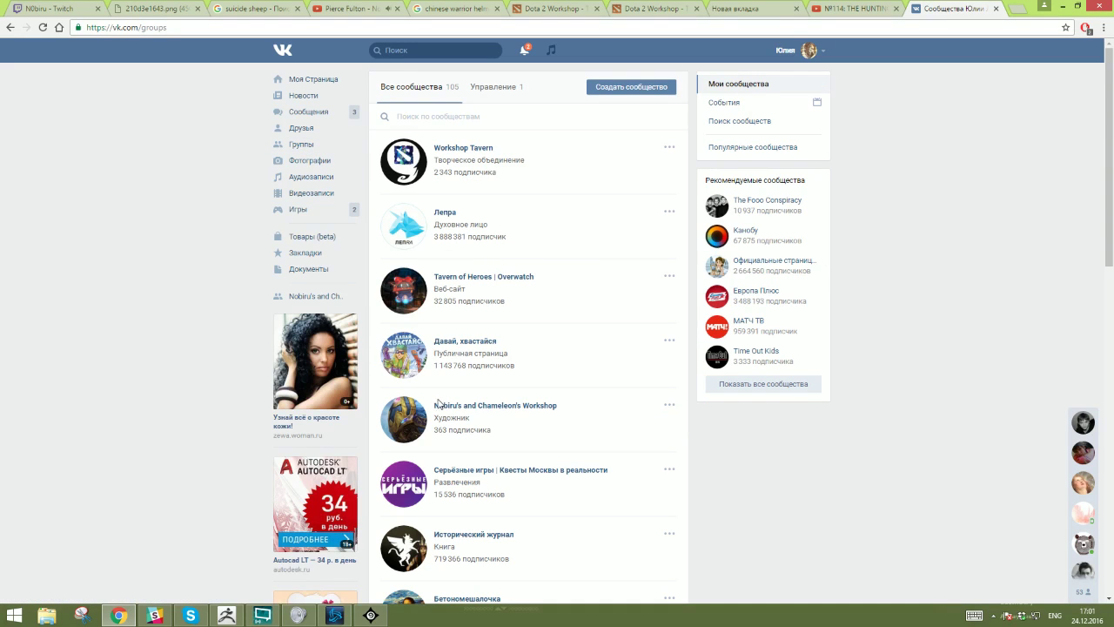
left_click(428, 404)
scroll(428, 402, "down", 4)
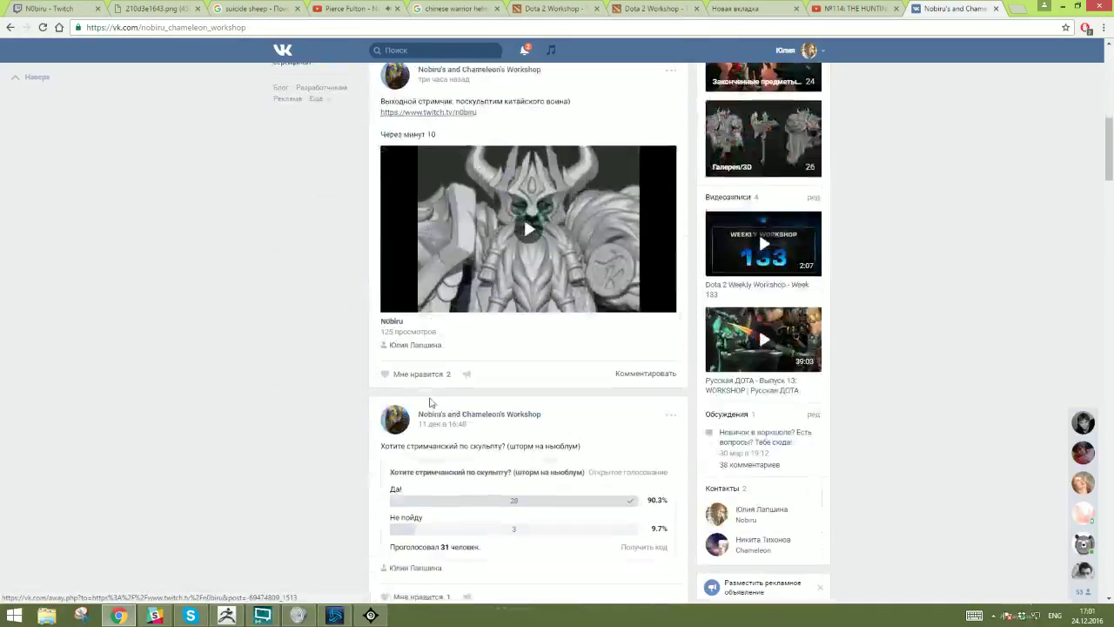
scroll(611, 329, "up", 4)
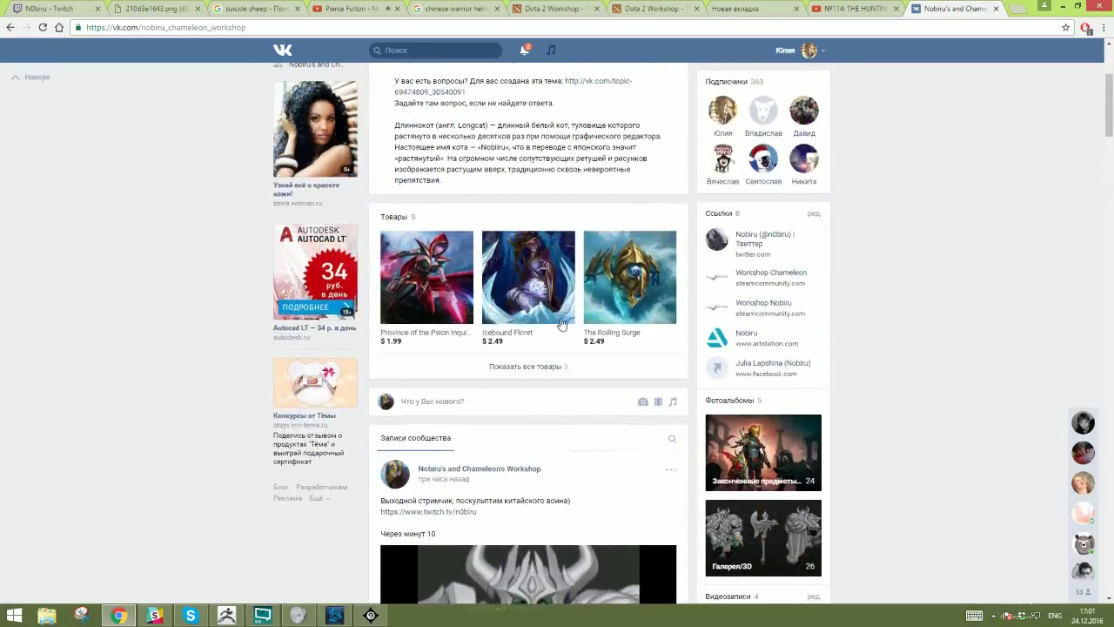
- Examine the workshop's product listings, including Gatekeeper and Stargazer's Curiosity, and the linked Dota 2 store page
left_click(533, 367)
middle_click(759, 237)
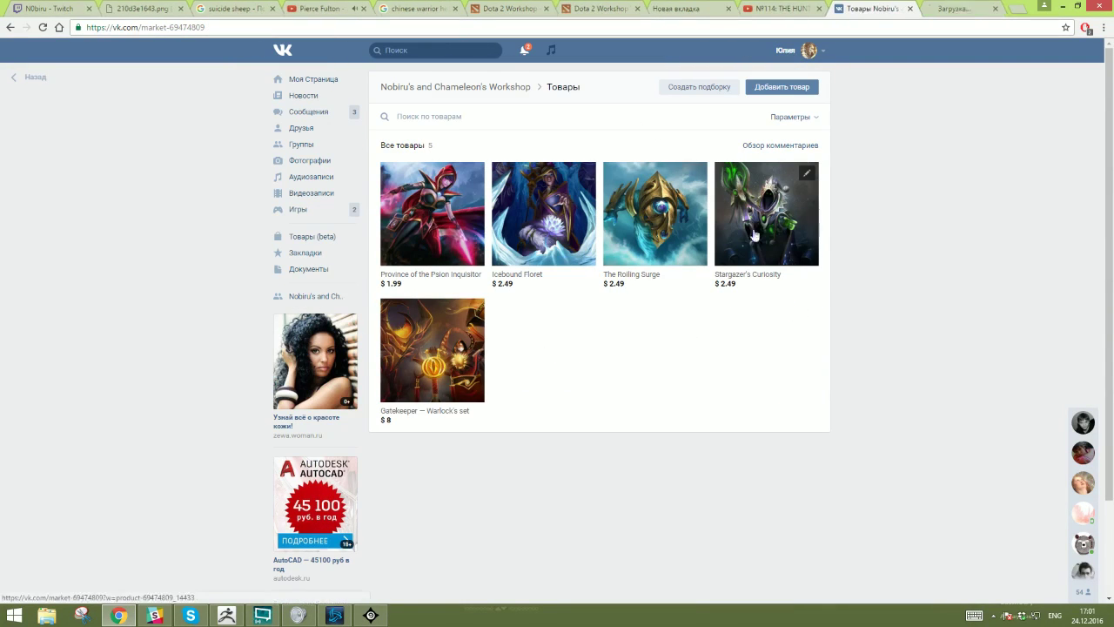
middle_click(470, 352)
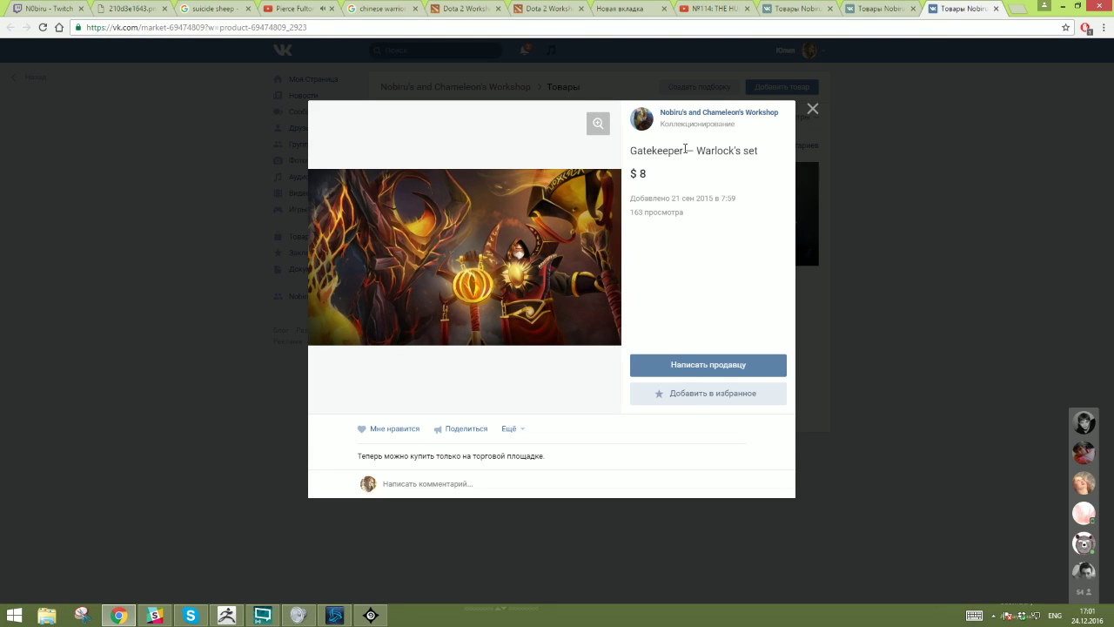
left_click_drag(682, 151, 632, 145)
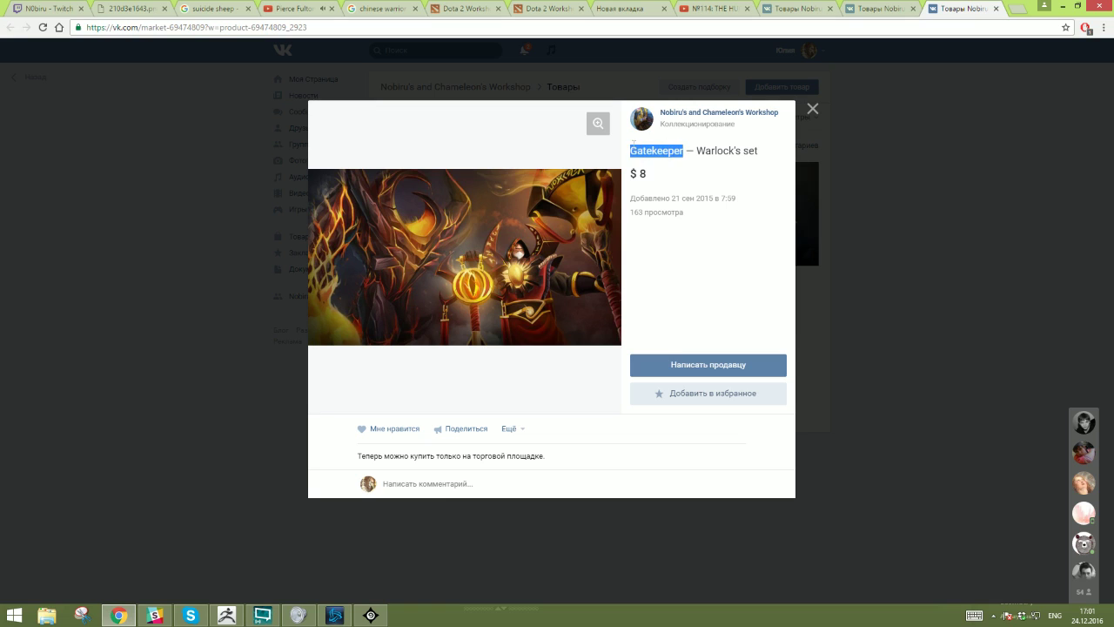
left_click(678, 146)
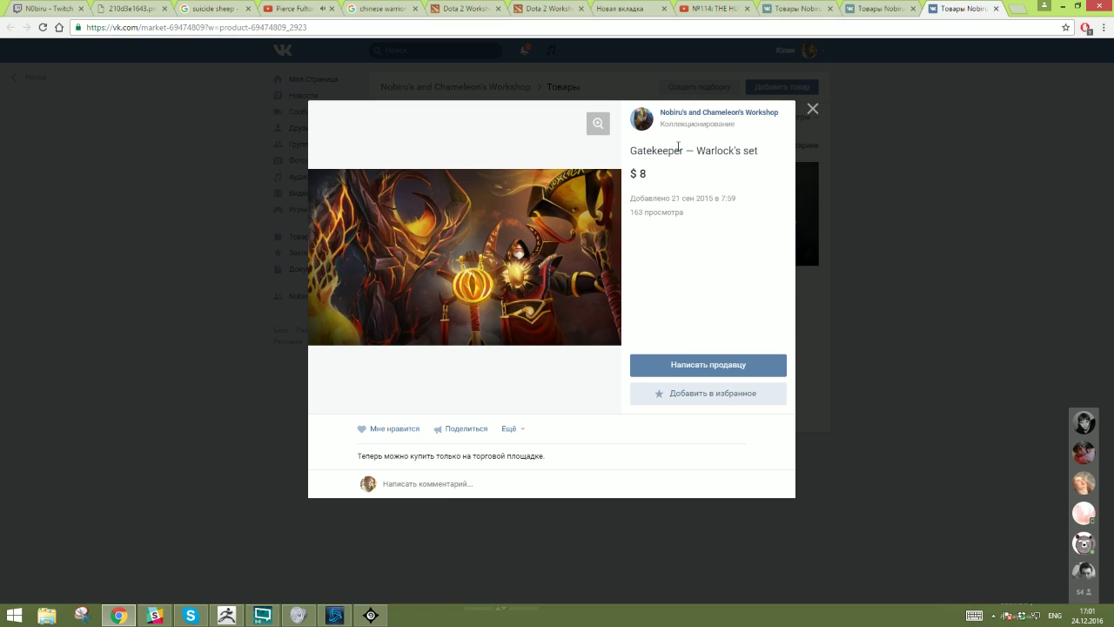
left_click(887, 9)
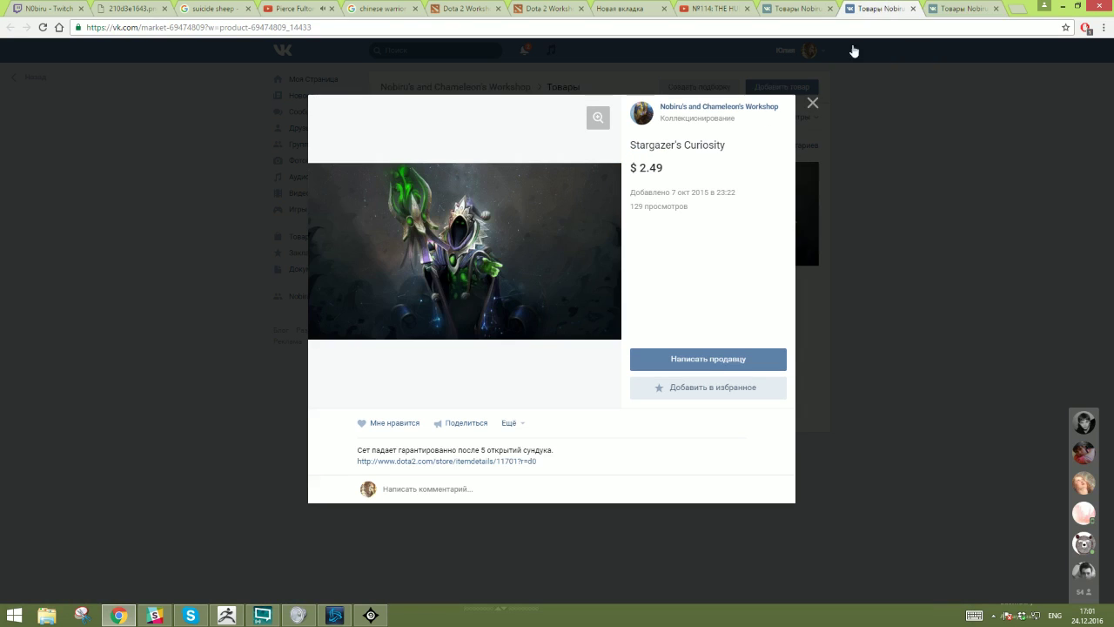
left_click(455, 461)
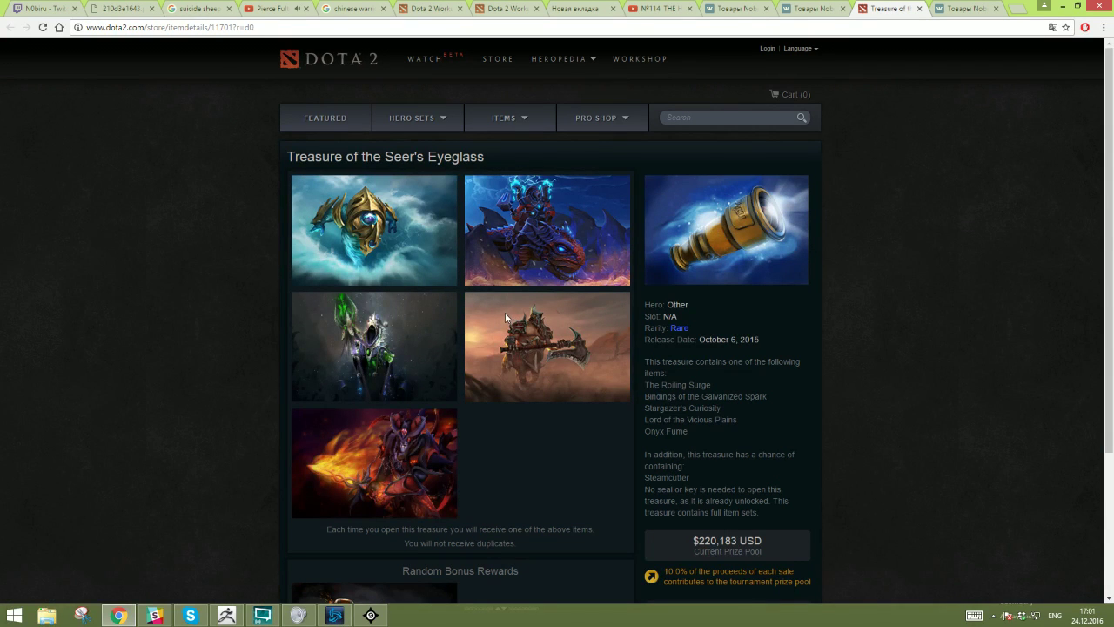
scroll(504, 314, "down", 1)
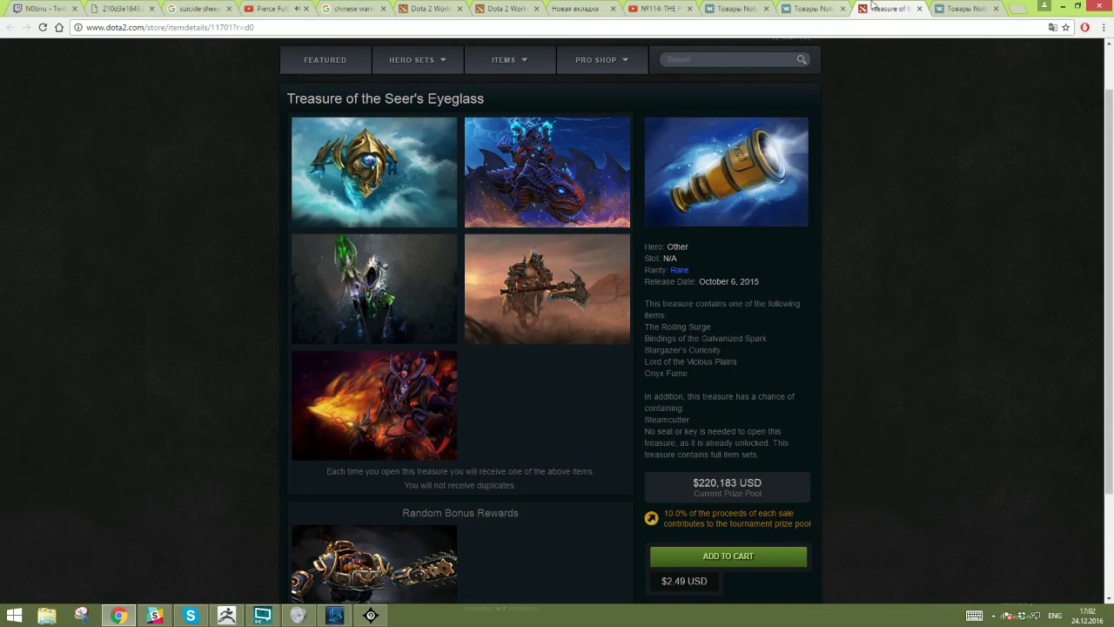
- Close the Gatekeeper product view, return to the workshop's community page and copy its web address
left_click(951, 7)
left_click(812, 110)
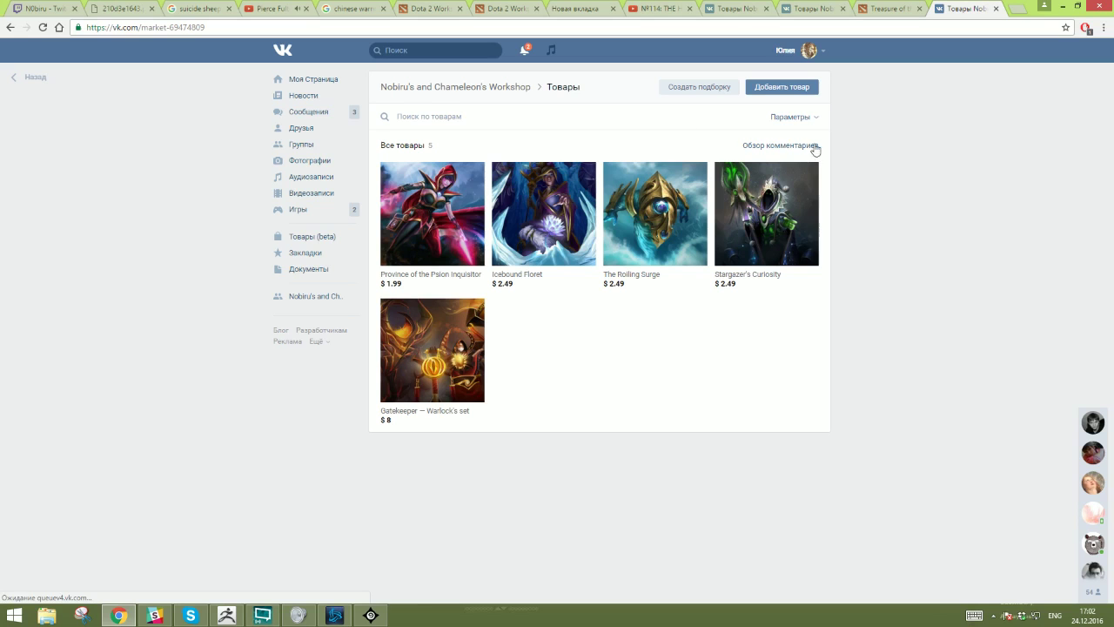
left_click(446, 90)
left_click(215, 29)
right_click(213, 29)
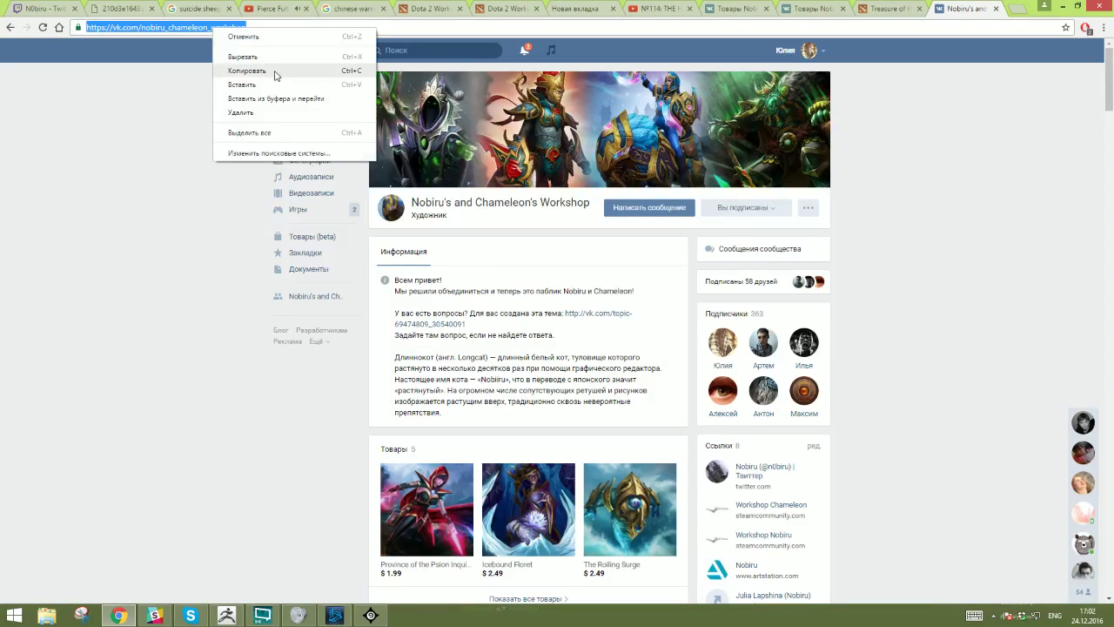
left_click(277, 72)
- Post the copied community page link in the Twitch stream's chat
left_click(732, 7)
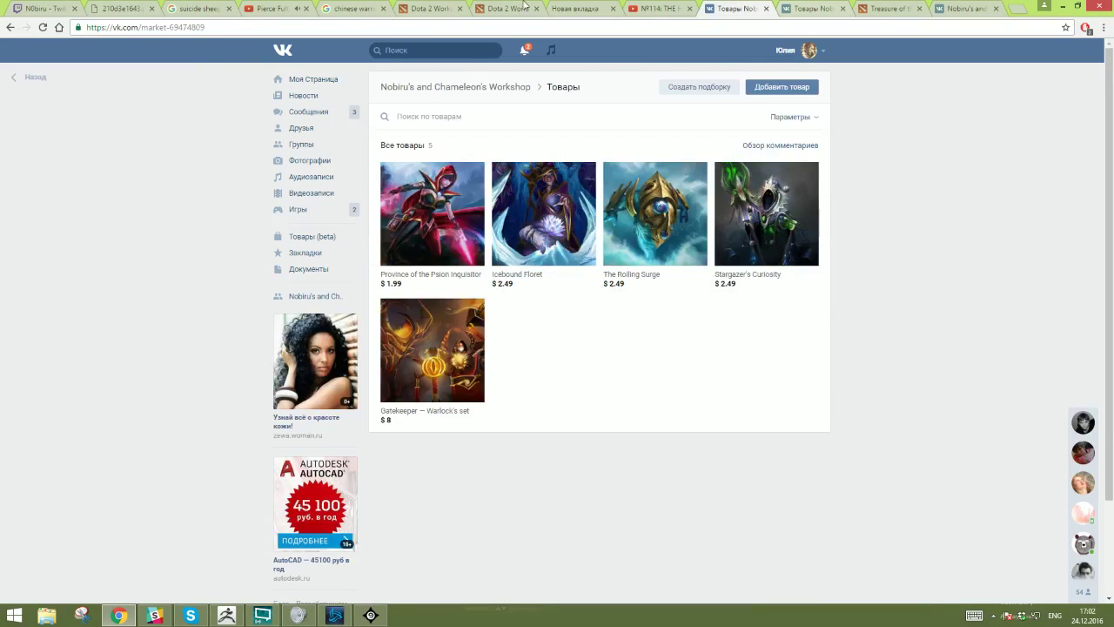
left_click(45, 7)
left_click(998, 557)
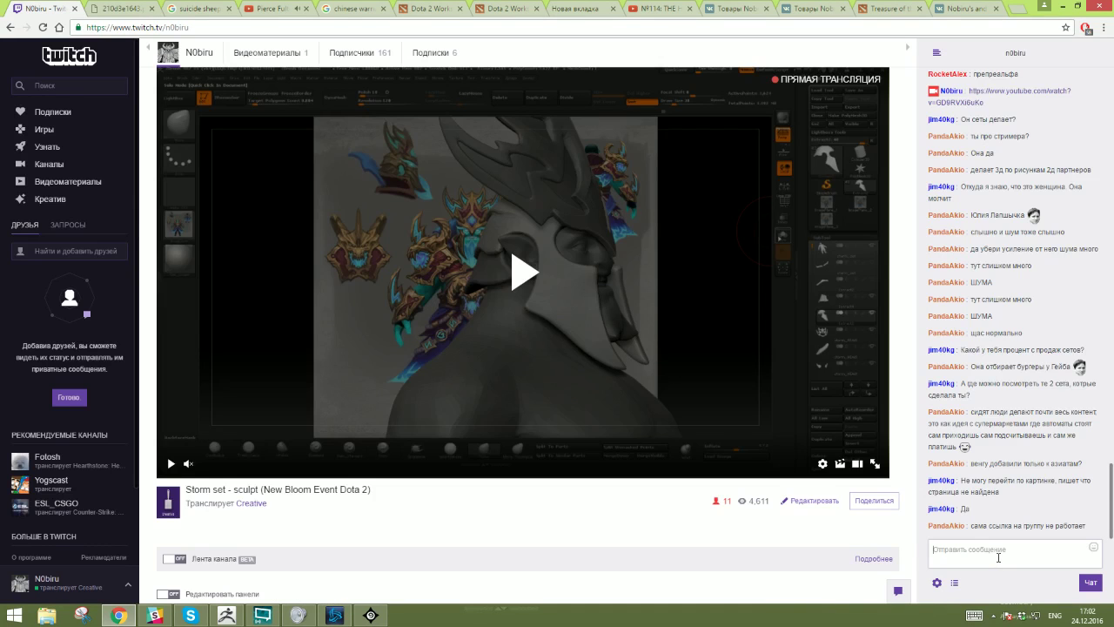
key("ctrl+v")
key("Return")
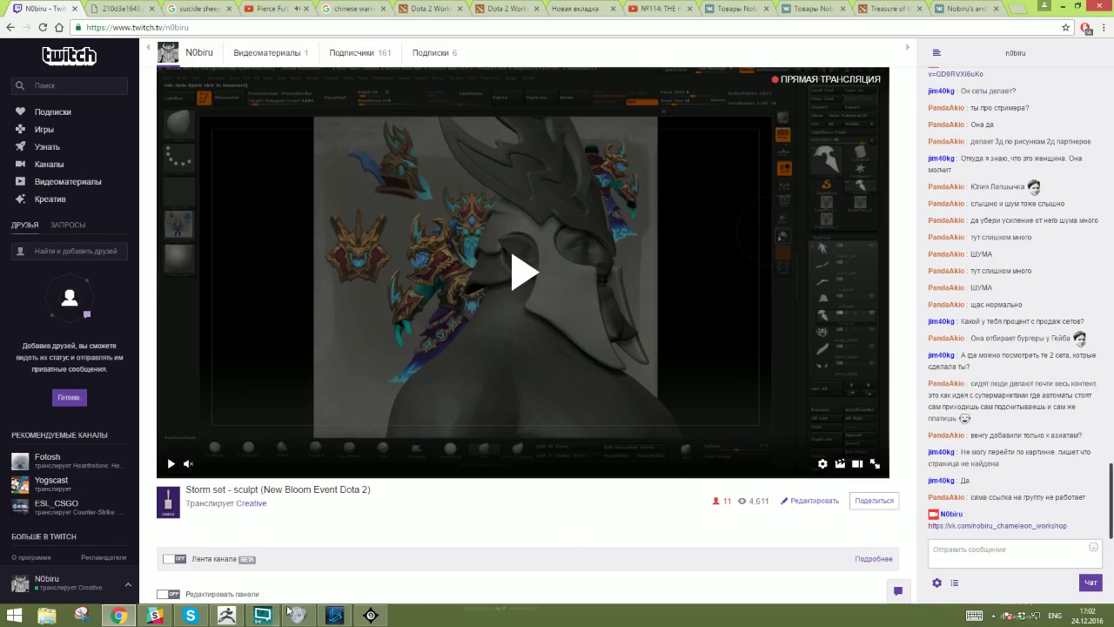
- Switch to ZBrush and refine the curled notch's edge with the Move brush at draw size 8, smoothing beside it
left_click(228, 614)
mouse_move(597, 309)
right_mouse_down()
mouse_move(612, 316)
mouse_move(611, 420)
mouse_move(607, 300)
mouse_move(588, 306)
mouse_move(581, 283)
right_mouse_up()
left_click(190, 584)
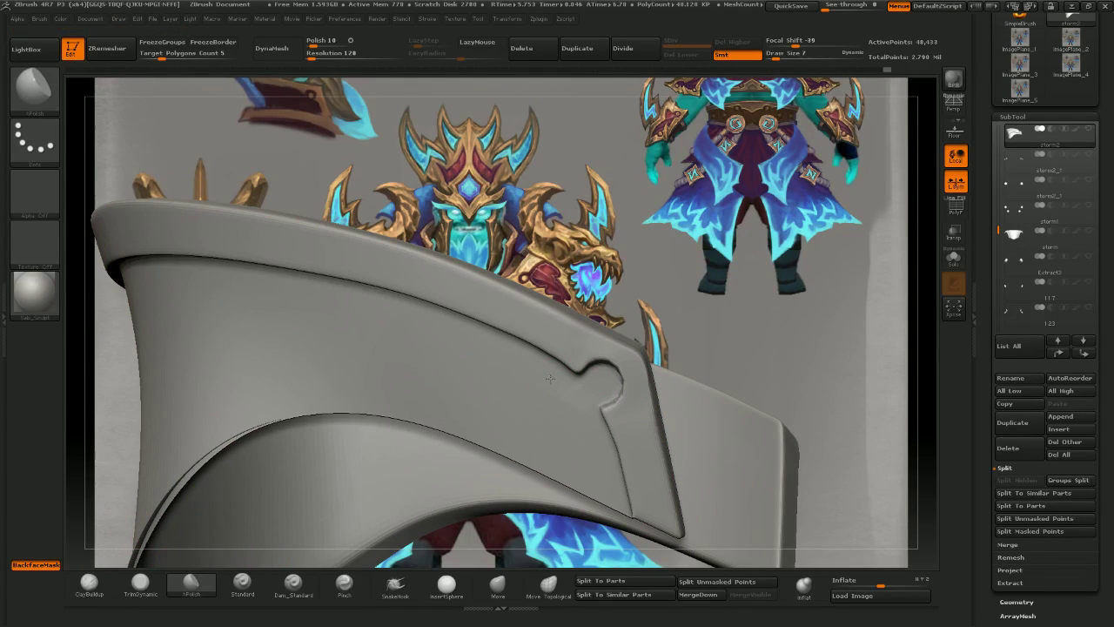
right_click_drag(474, 323, 509, 368)
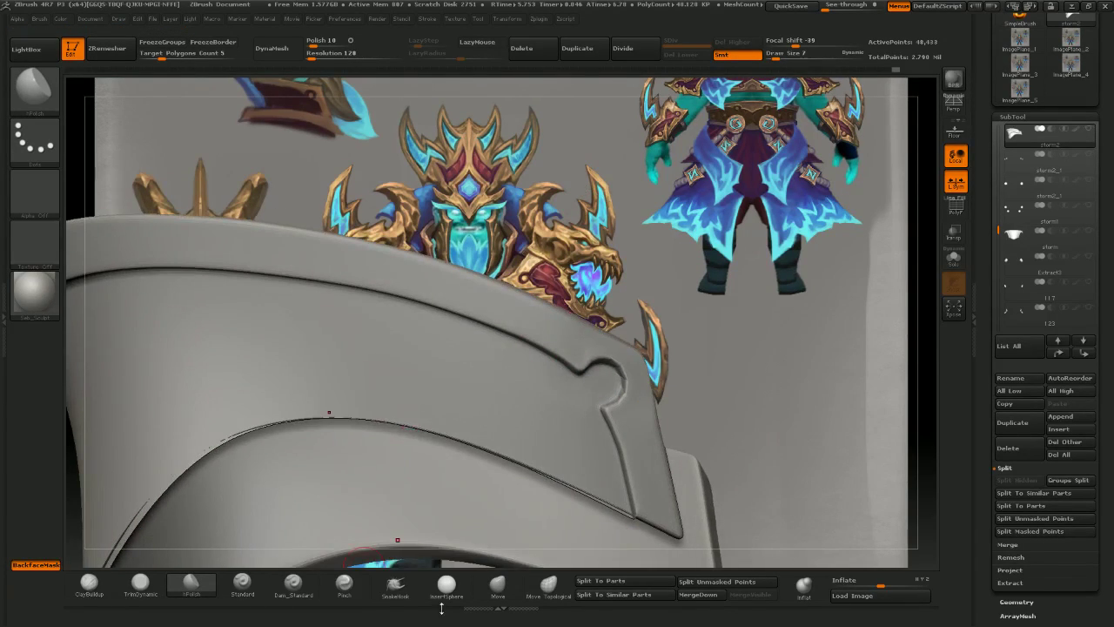
left_click(494, 589)
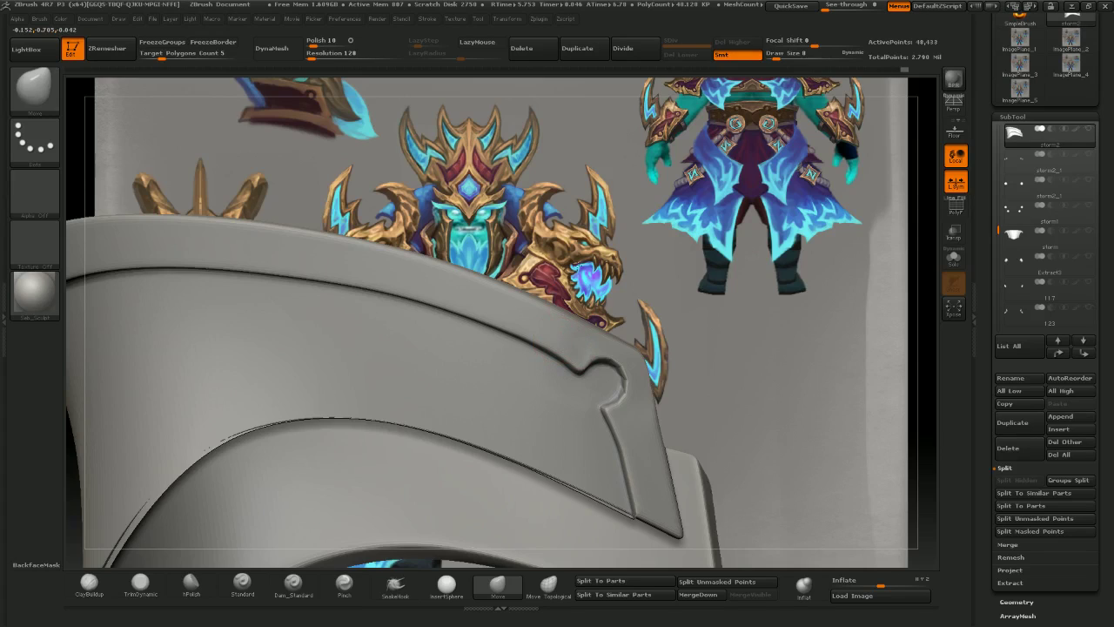
right_click_drag(602, 341, 586, 339)
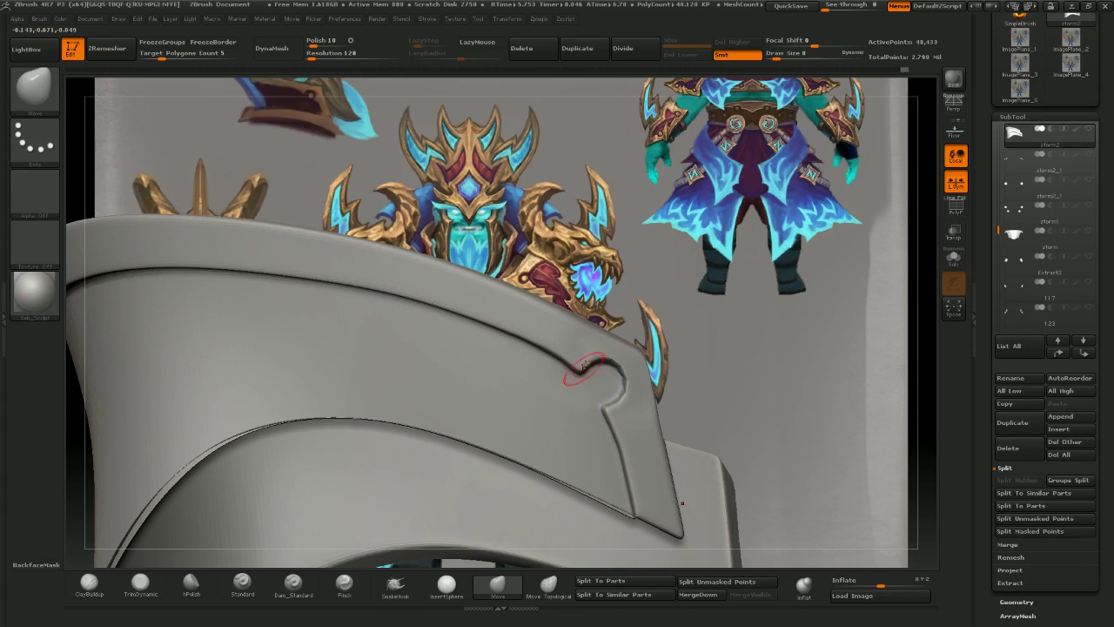
right_click_drag(577, 375, 561, 383)
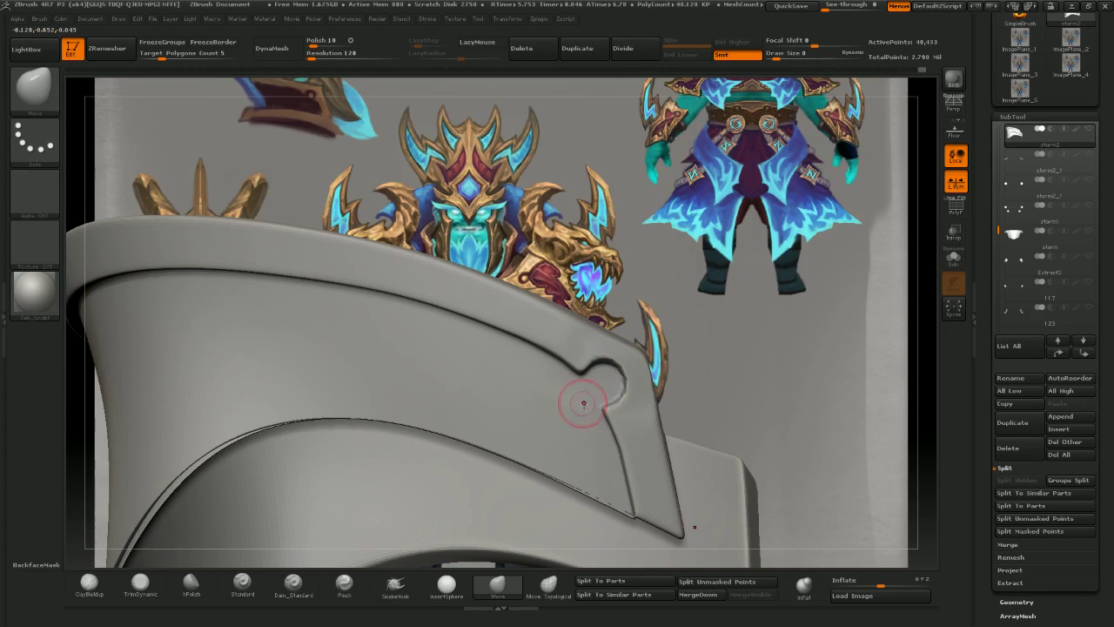
mouse_move(620, 341)
right_mouse_down()
mouse_move(681, 304)
mouse_move(601, 346)
right_mouse_up()
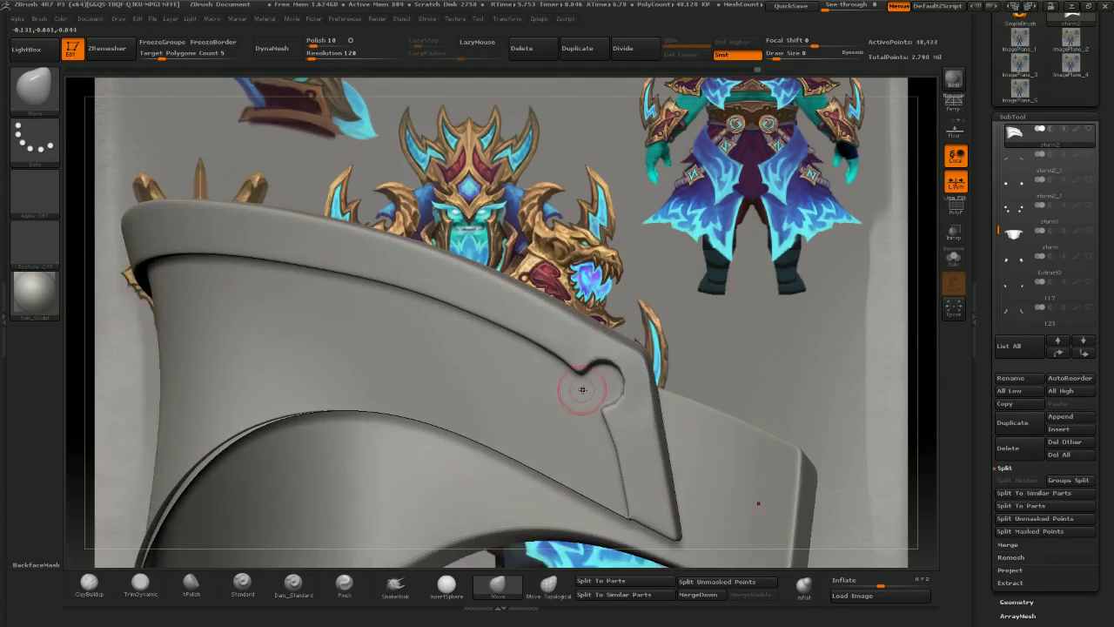
left_click_drag(588, 392, 607, 384, "shift")
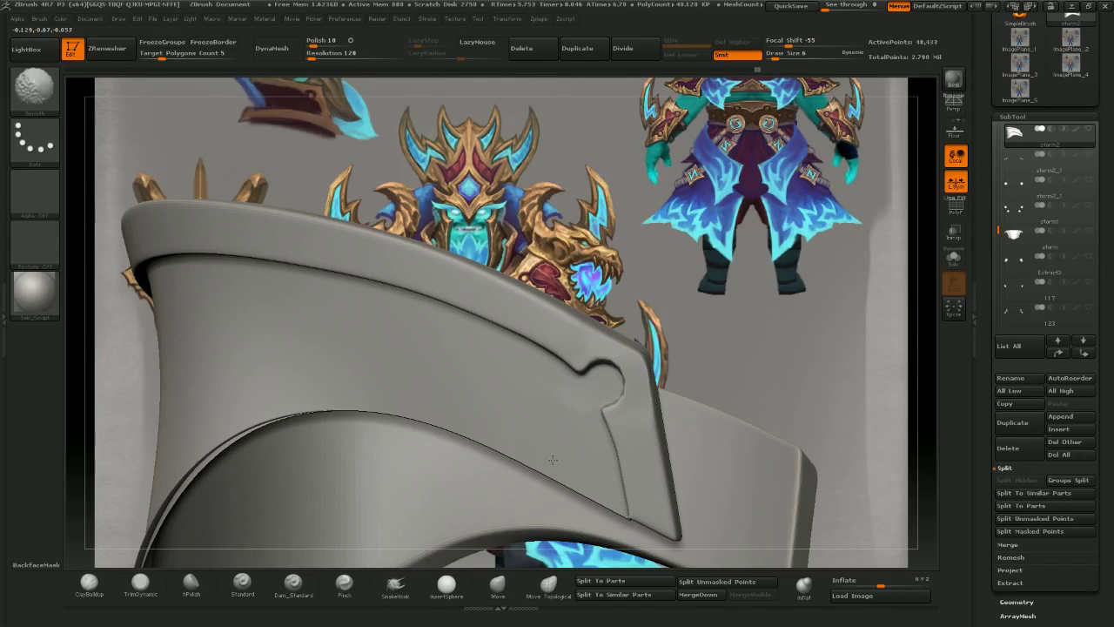
- Rebuild the armor trim piece's mesh with ZRemesher at target polygon count 5 and quick-save the project
mouse_move(662, 348)
right_mouse_down()
mouse_move(721, 268)
mouse_move(729, 287)
mouse_move(696, 217)
right_mouse_up()
left_click(602, 412, "ctrl+shift")
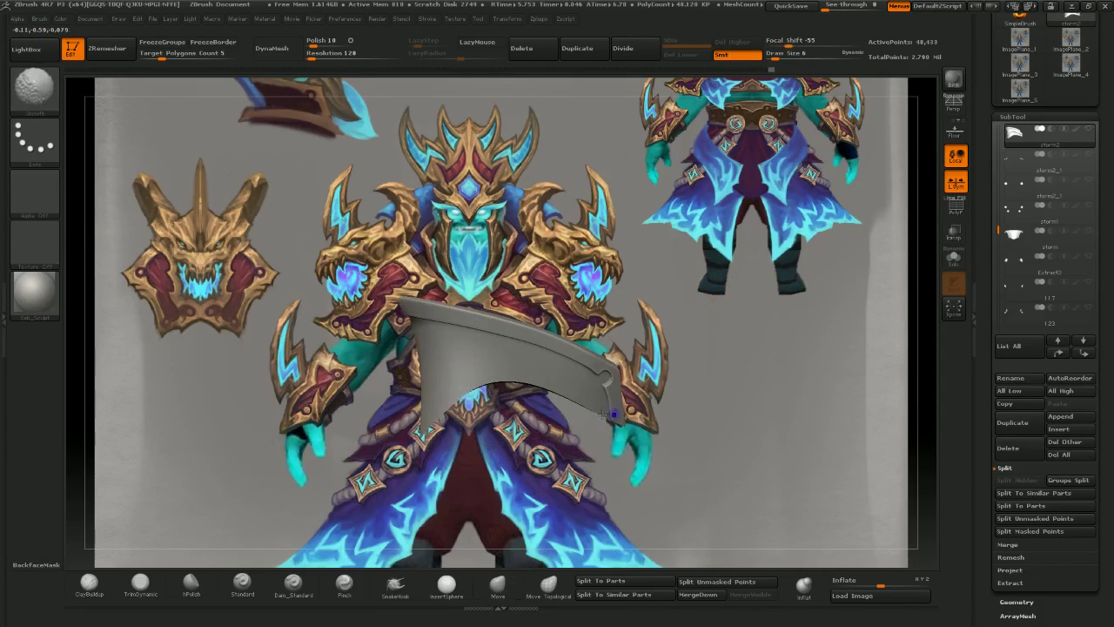
key("ctrl+shift+z")
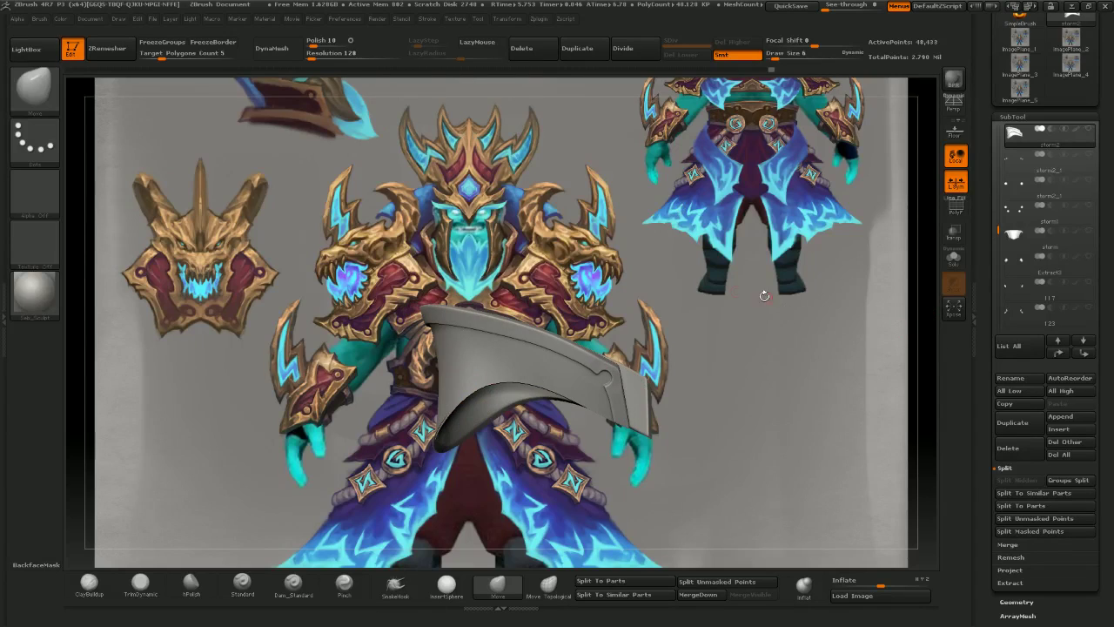
left_click(124, 70)
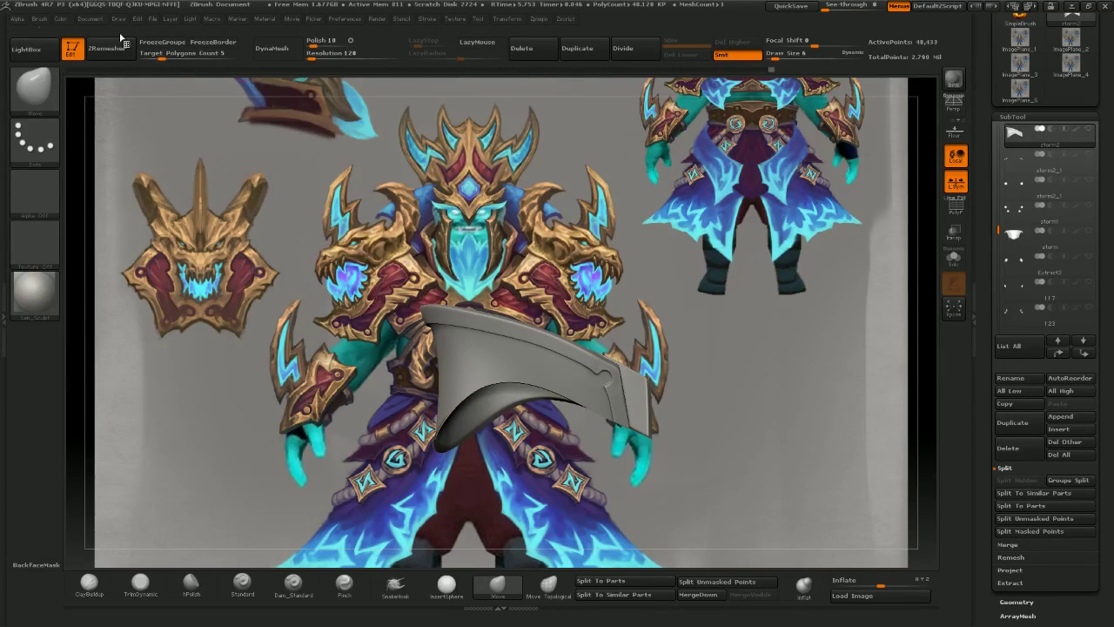
left_click(110, 48)
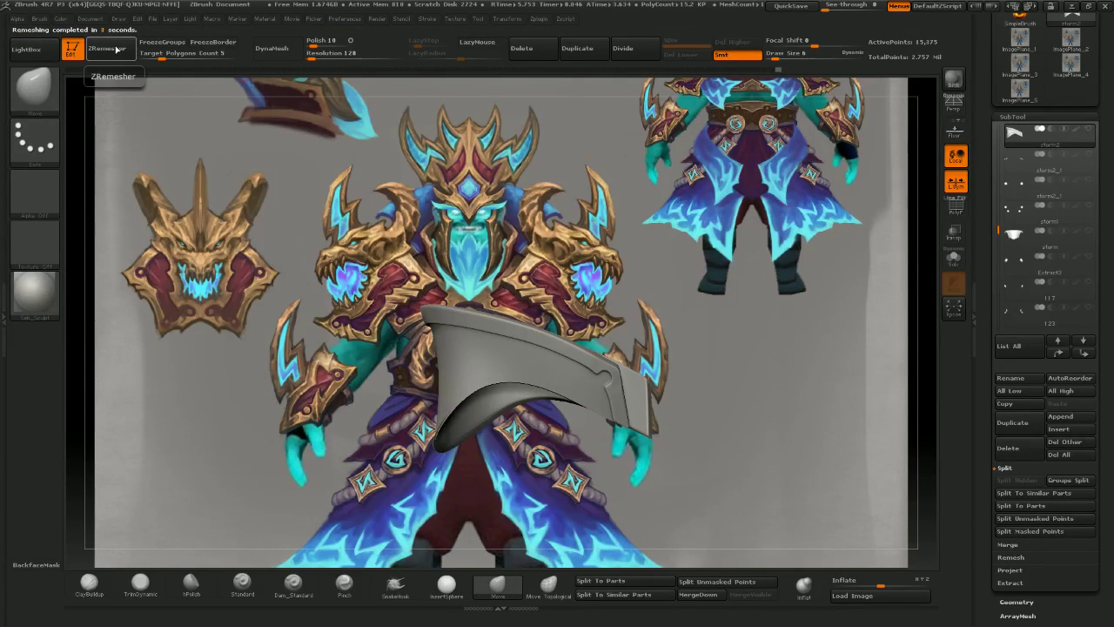
mouse_move(87, 252)
right_mouse_down("ctrl")
mouse_move(505, 377)
mouse_move(564, 319)
right_mouse_up("ctrl")
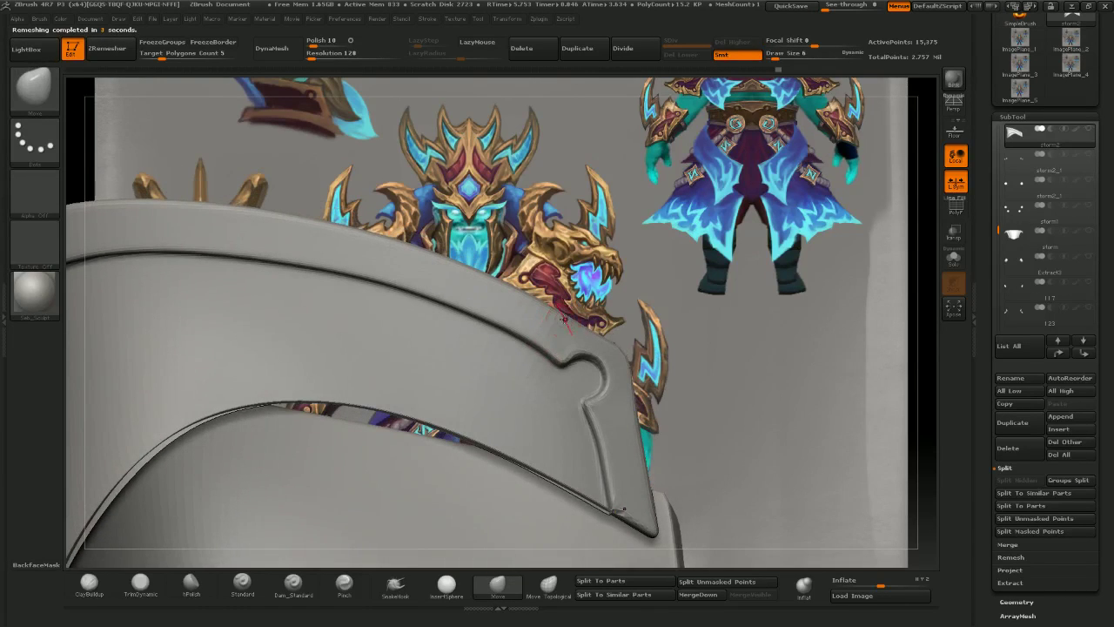
left_click(788, 6)
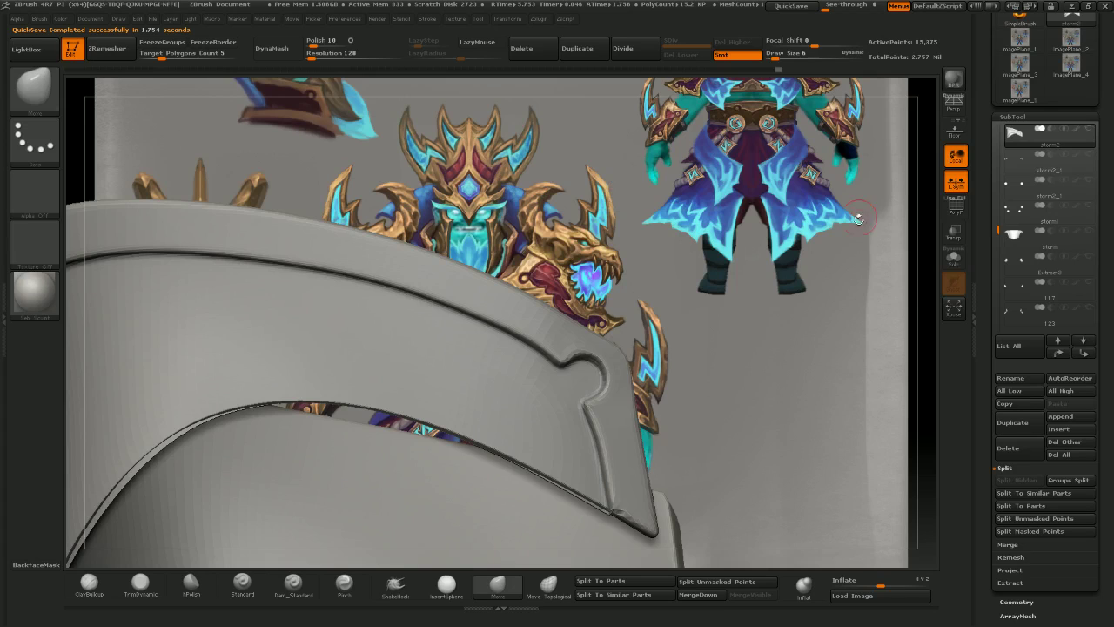
- Show the other armor parts and stretch the storm4 inlay strip's end into the curled notch with an enlarged Move brush
left_click(1088, 130)
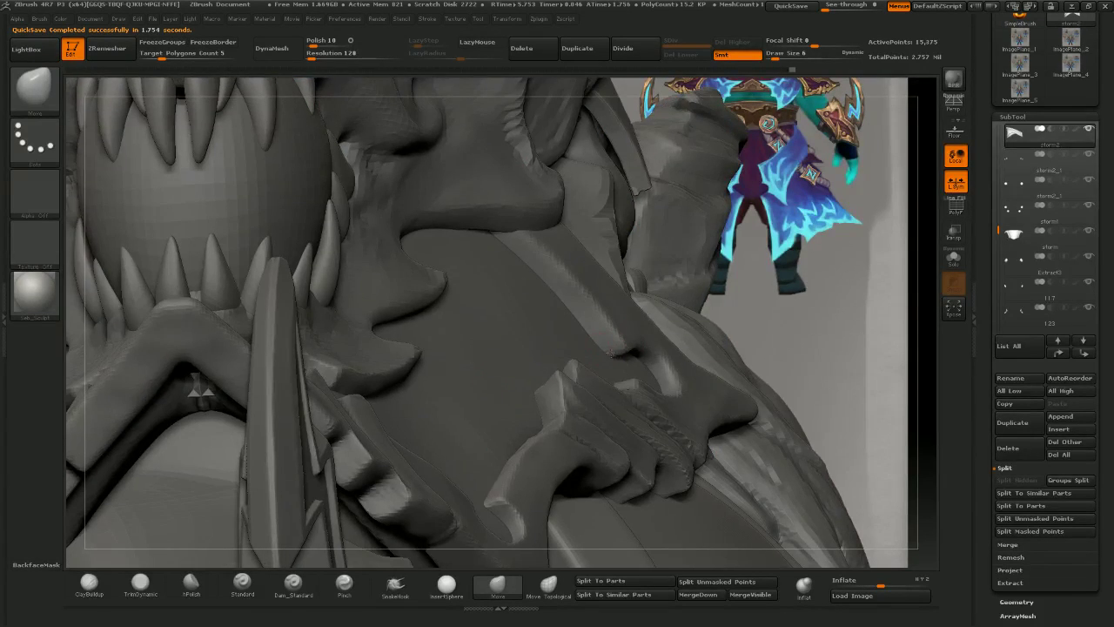
right_click_drag(614, 355, 618, 378)
left_click(592, 374, "alt")
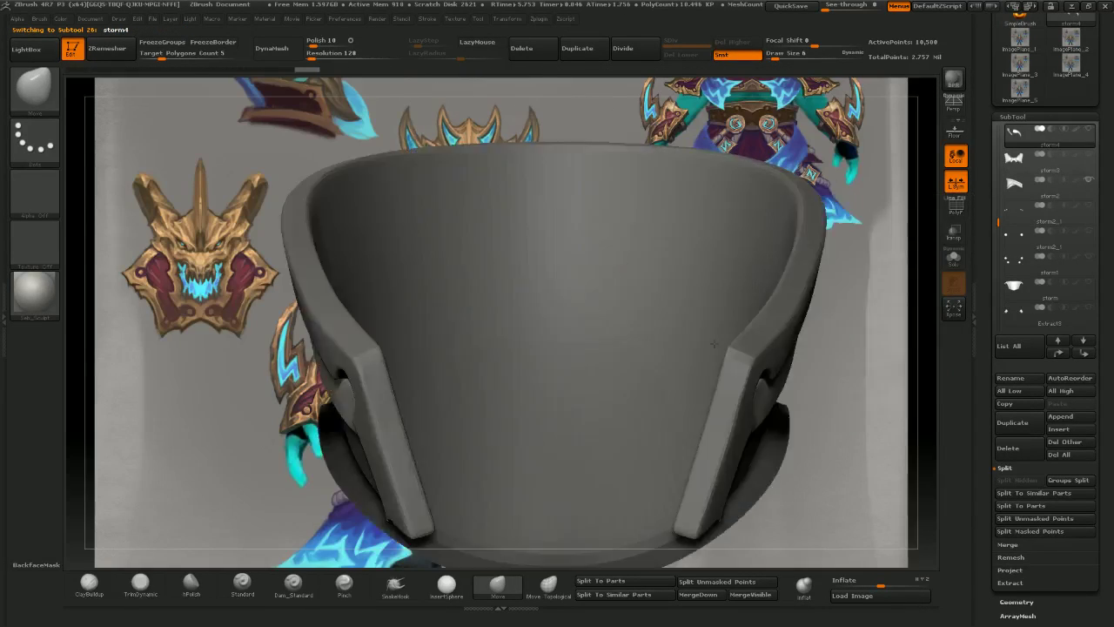
mouse_move(714, 344)
right_mouse_down()
mouse_move(896, 358)
mouse_move(710, 359)
right_mouse_up()
right_click_drag(908, 402, 633, 387, "alt")
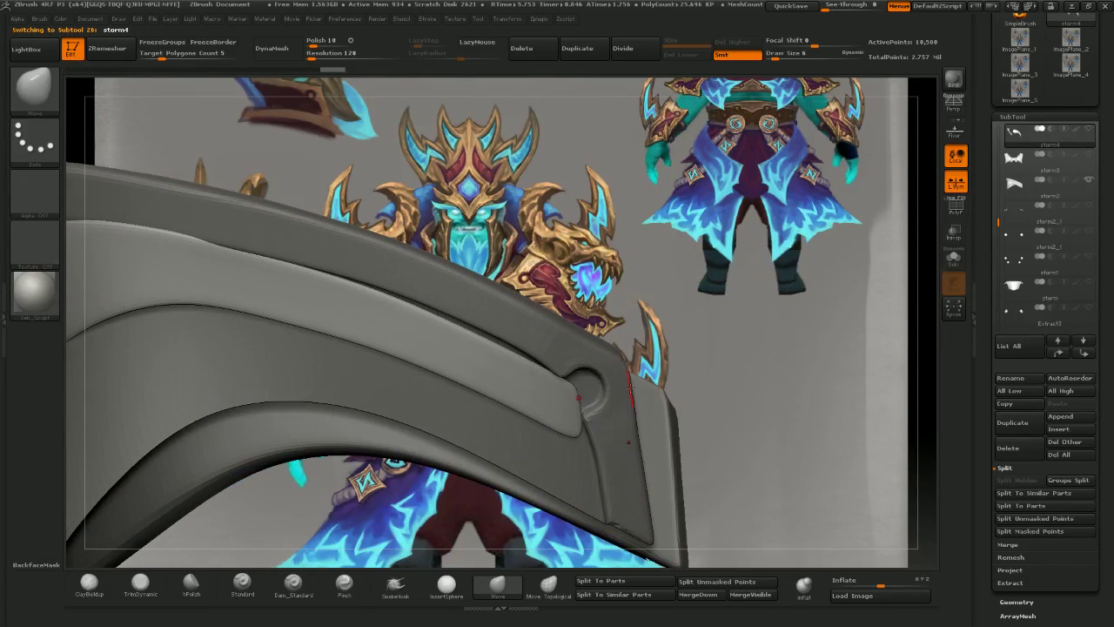
key("]")
mouse_move(572, 397)
left_mouse_down()
mouse_move(590, 383)
mouse_move(600, 401)
mouse_move(599, 383)
left_mouse_up()
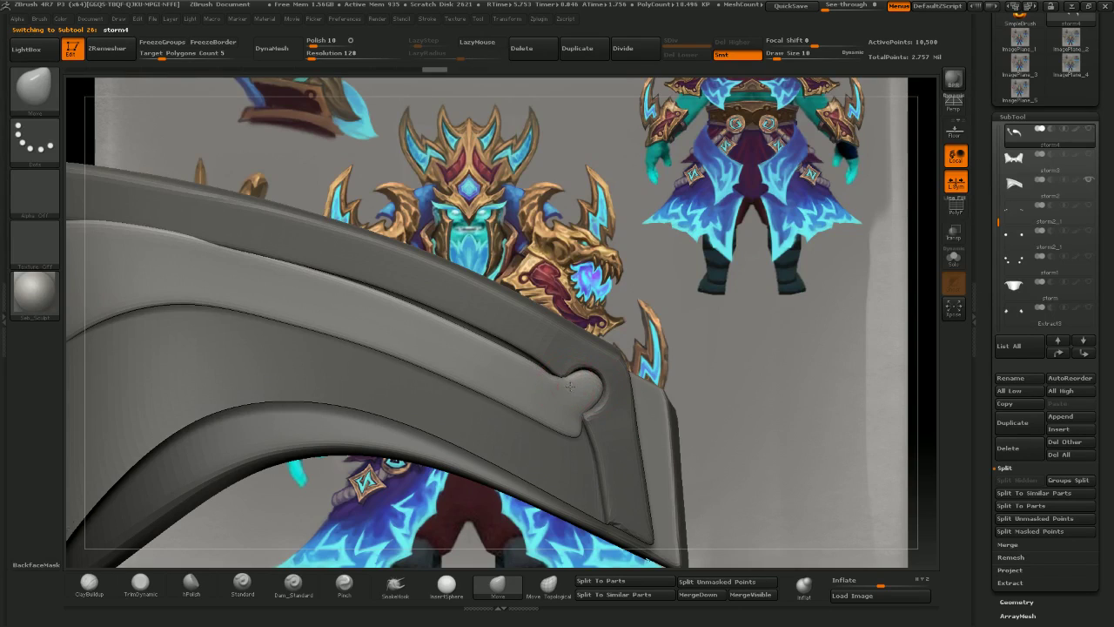
- Fit the storm4 inlay strip's edges along the trim groove with the Move brush, enlarging the brush to draw size 42
key("]")
key("]")
left_click_drag(518, 366, 521, 357)
left_click_drag(444, 333, 447, 322)
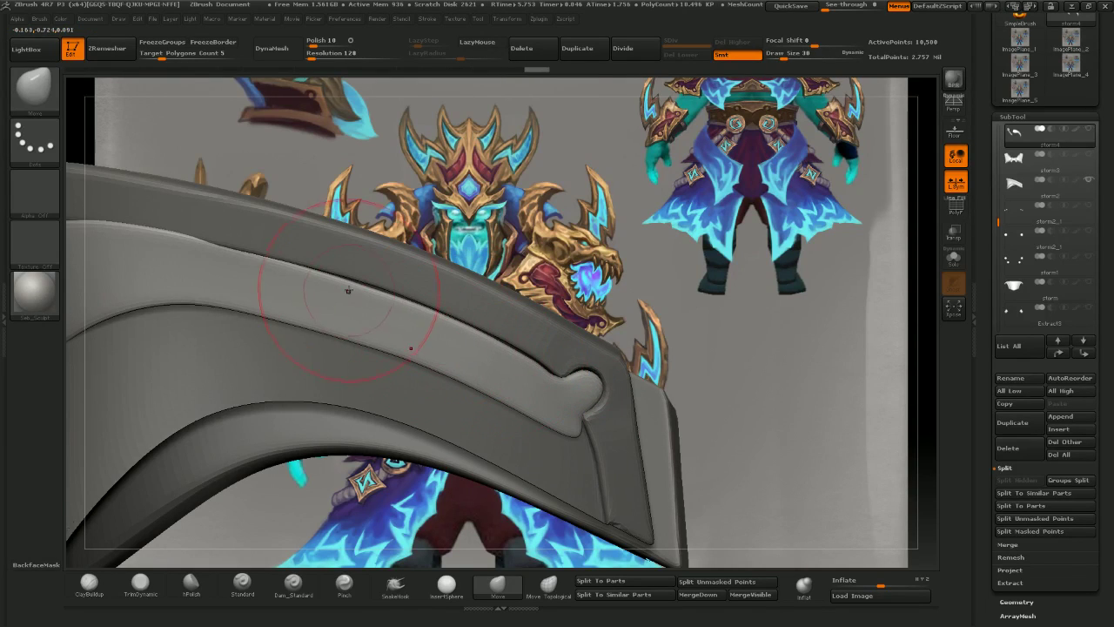
left_click_drag(348, 291, 347, 286)
right_click_drag(348, 286, 322, 280)
key("]")
left_click_drag(132, 249, 131, 254)
right_click_drag(132, 255, 87, 248)
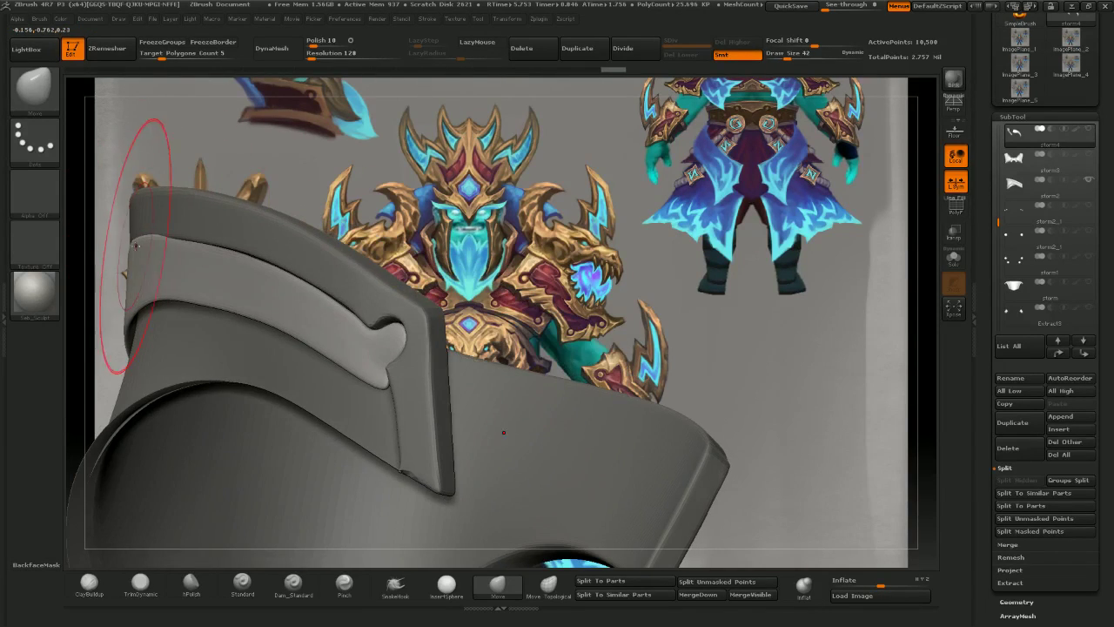
- Reshape the inlay strip's inner end toward the chest front with the Move brush
left_click_drag(136, 247, 148, 255)
right_click_drag(149, 253, 183, 235)
left_click_drag(183, 236, 187, 246)
mouse_move(467, 221)
right_mouse_down()
mouse_move(489, 228)
mouse_move(518, 335)
right_mouse_up()
- Push the inlay strip's rounded tip into the curled notch, reducing the Move brush to draw size 8
key("[")
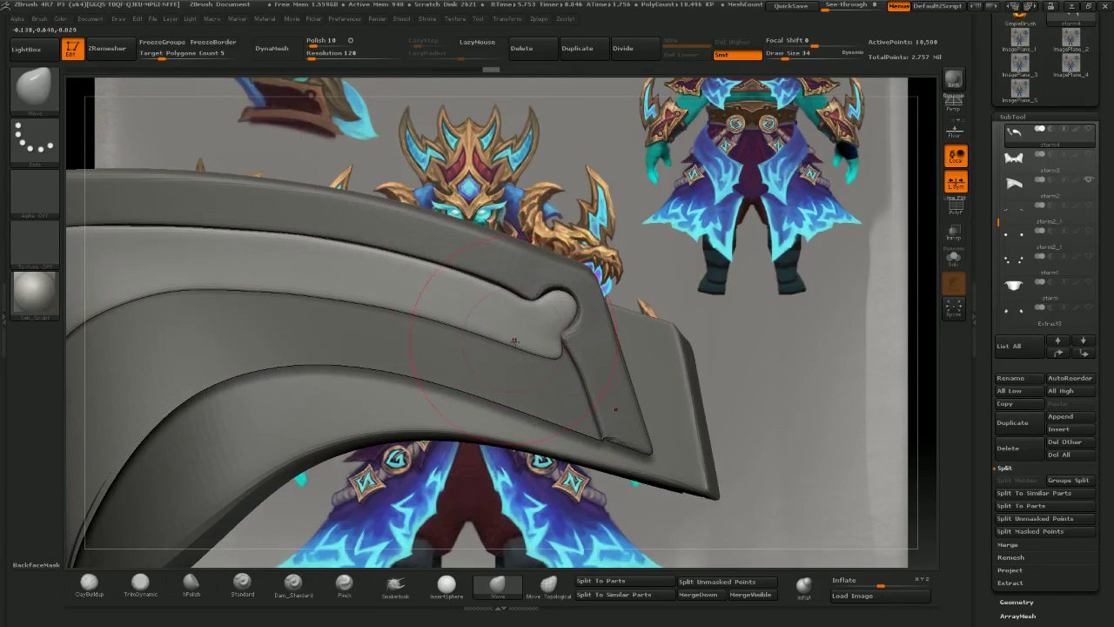
left_click_drag(561, 360, 553, 332)
key("[")
key("[")
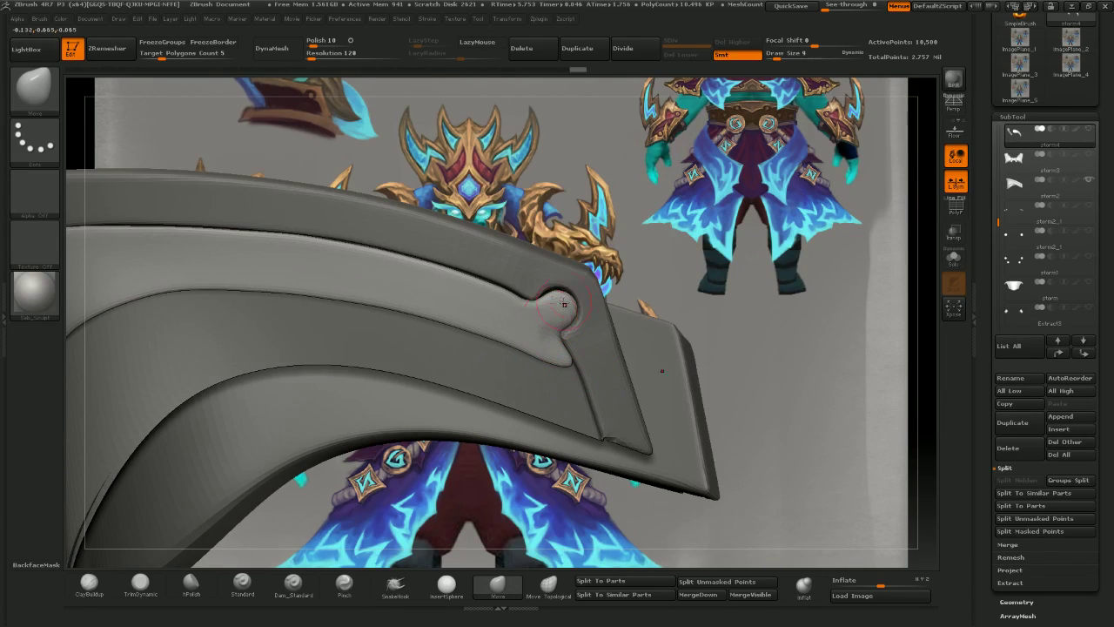
mouse_move(564, 304)
right_mouse_down()
mouse_move(644, 302)
mouse_move(555, 310)
right_mouse_up()
key("]")
left_click_drag(555, 309, 536, 308)
key("[")
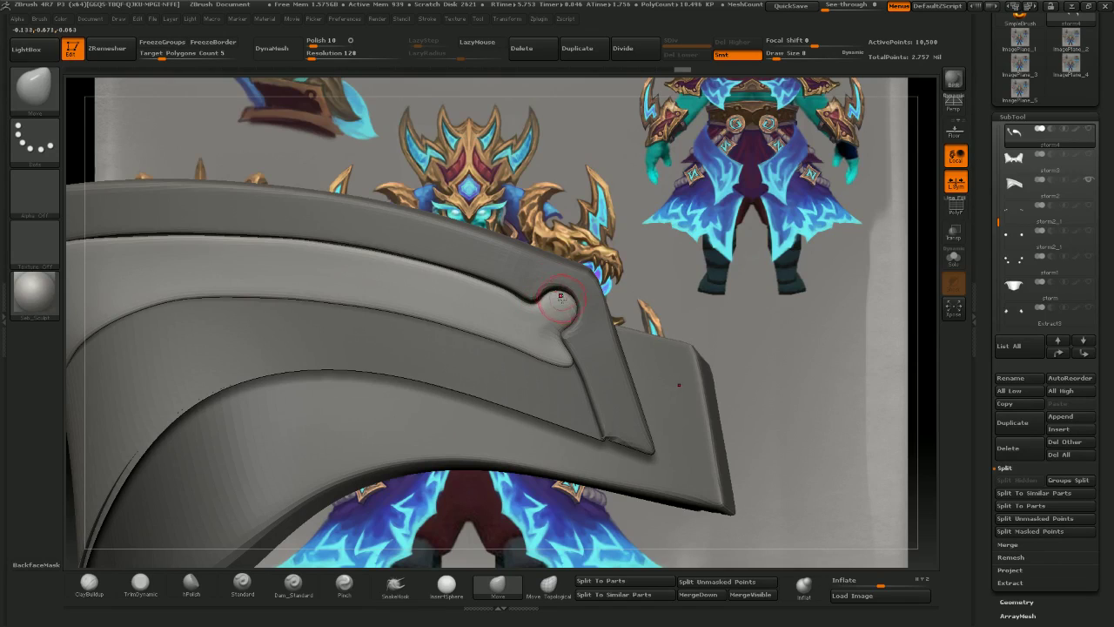
- Pull the inlay strip's lower corner below the curled notch into a point, straighten its lower edge, and undo the last stroke
key("bracketright")
left_click_drag(521, 306, 484, 288)
key("]")
right_click_drag(580, 230, 562, 257)
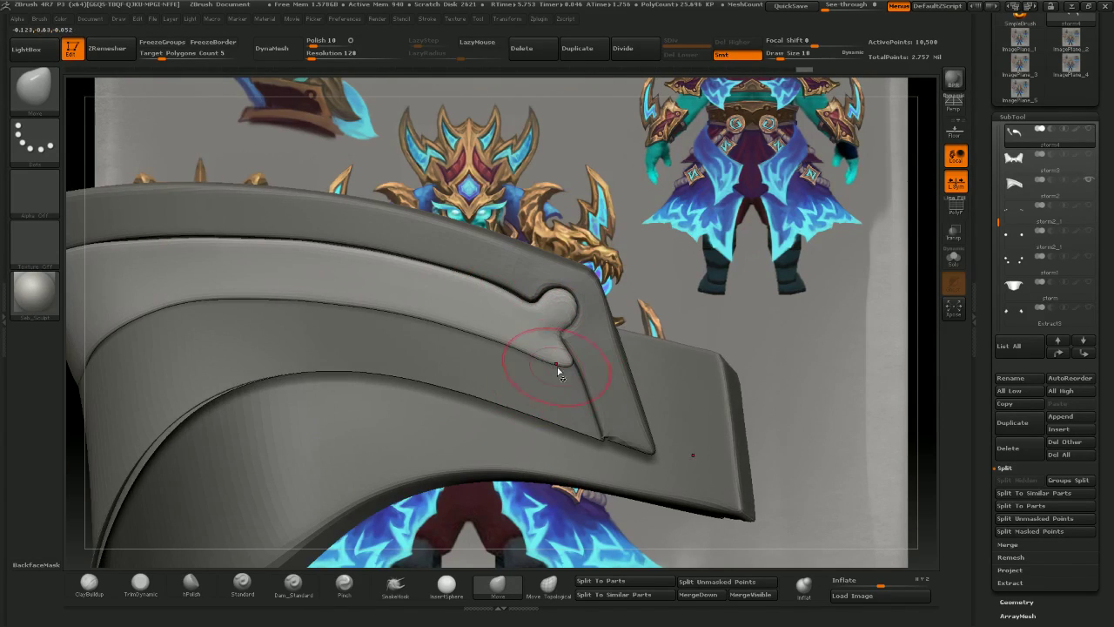
left_click_drag(527, 356, 526, 360)
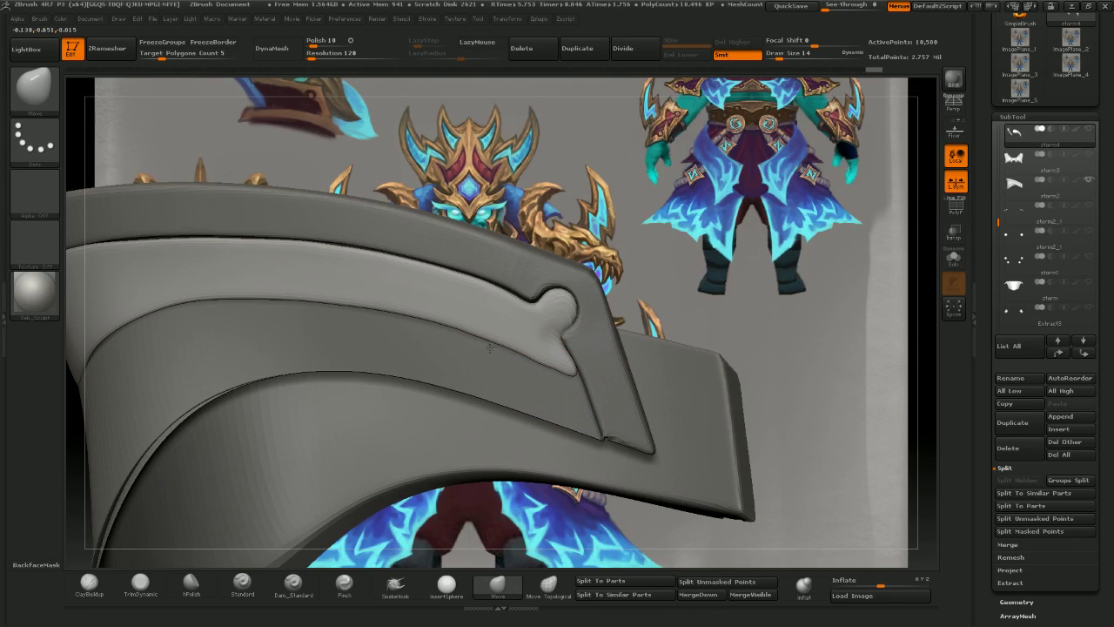
left_click_drag(471, 325, 469, 330)
right_click_drag(507, 301, 553, 333)
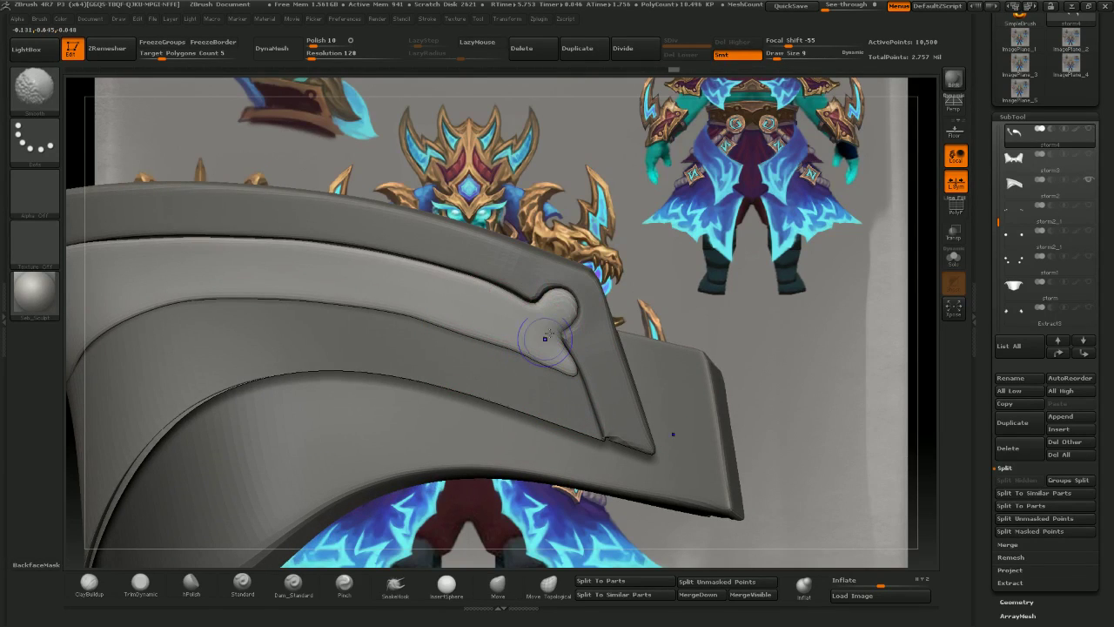
mouse_move(596, 212)
right_mouse_down()
mouse_move(597, 127)
mouse_move(595, 158)
right_mouse_up()
key("]")
key("ctrl+z")
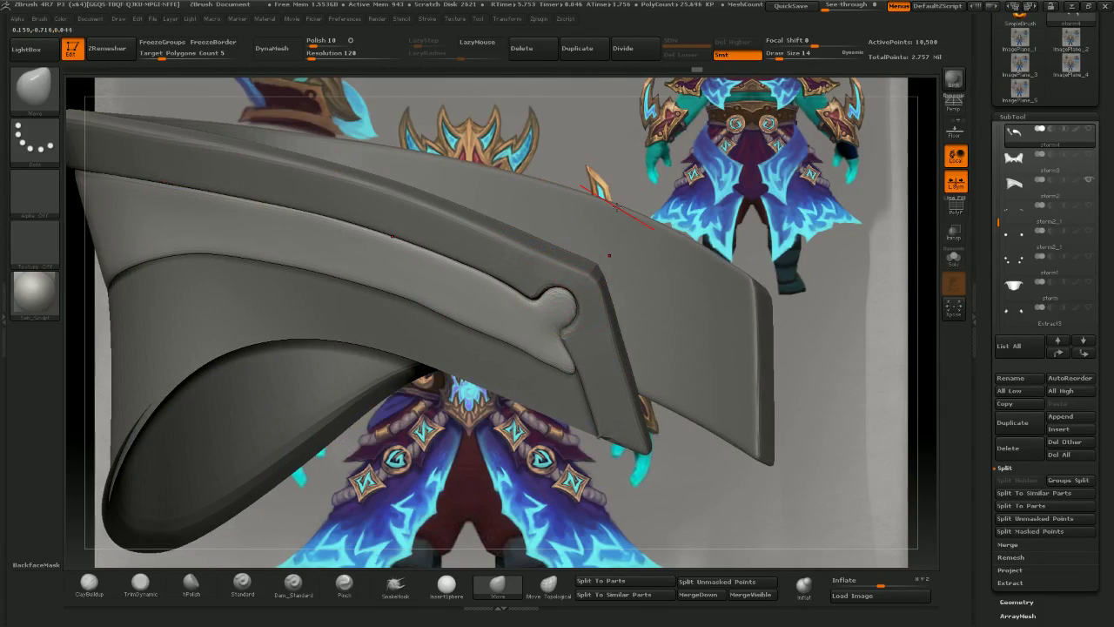
- Stretch the mirrored inlay strip's inner ends toward the chest's centre line with an enlarged Move brush
mouse_move(651, 260)
right_mouse_down()
mouse_move(663, 304)
mouse_move(677, 304)
mouse_move(653, 273)
mouse_move(682, 307)
right_mouse_up()
mouse_move(522, 292)
right_mouse_down("ctrl")
mouse_move(525, 306)
mouse_move(536, 289)
right_mouse_up("ctrl")
right_click_drag(465, 127, 475, 216)
left_click_drag(487, 262, 489, 257)
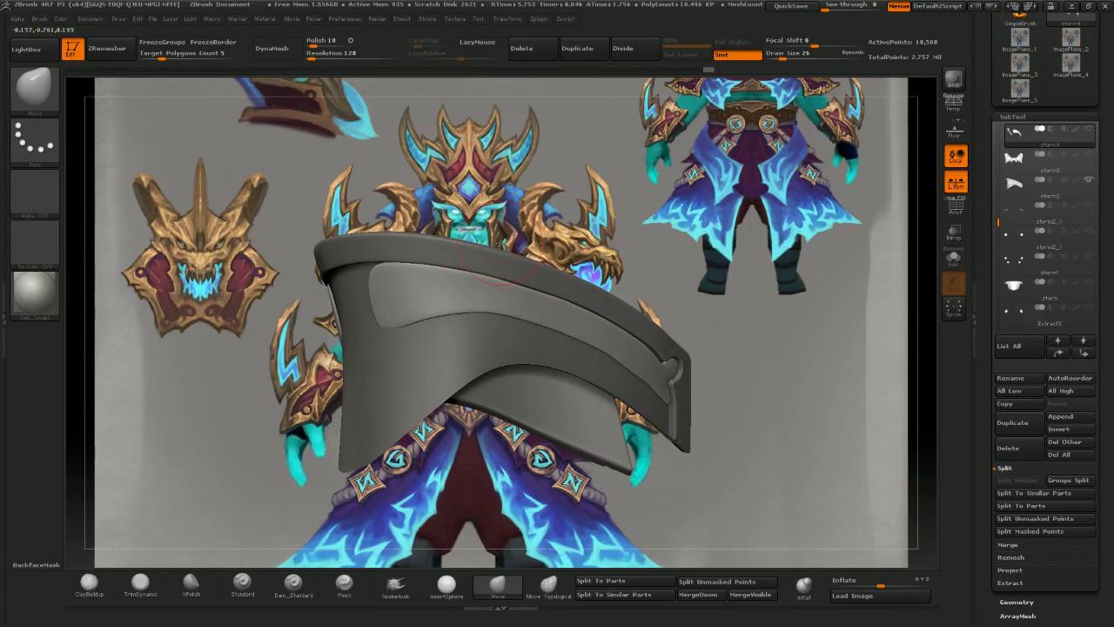
mouse_move(499, 243)
right_mouse_down()
mouse_move(509, 277)
mouse_move(487, 283)
mouse_move(495, 294)
mouse_move(427, 301)
right_mouse_up()
mouse_move(426, 301)
right_mouse_down("ctrl")
mouse_move(425, 268)
mouse_move(422, 283)
mouse_move(507, 341)
right_mouse_up("ctrl")
right_click_drag(506, 341, 510, 379, "ctrl")
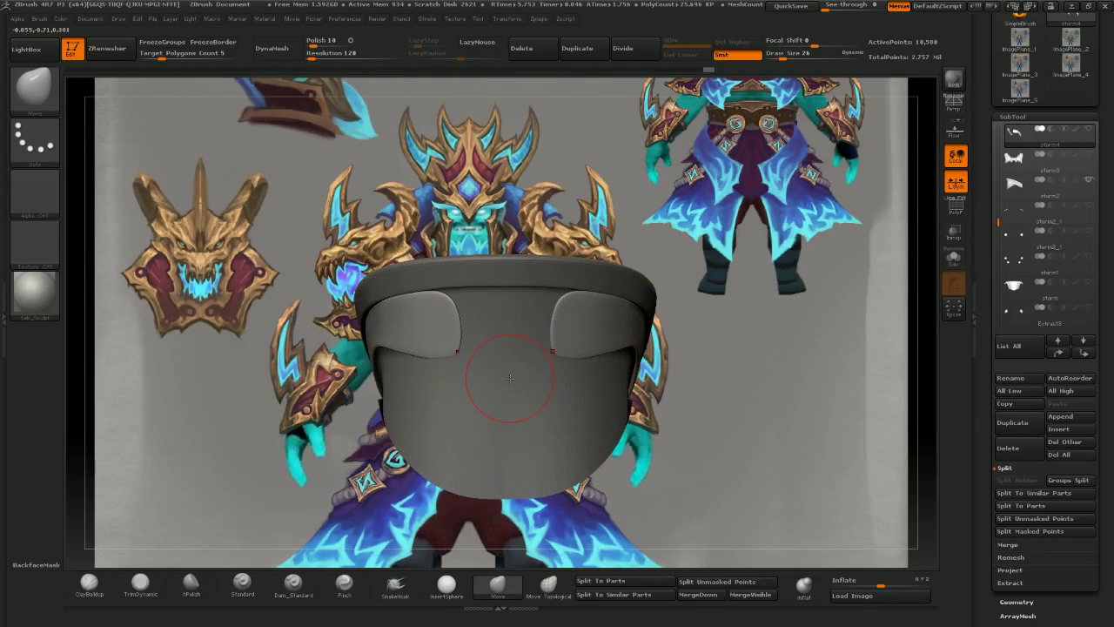
right_click_drag(330, 166, 435, 160)
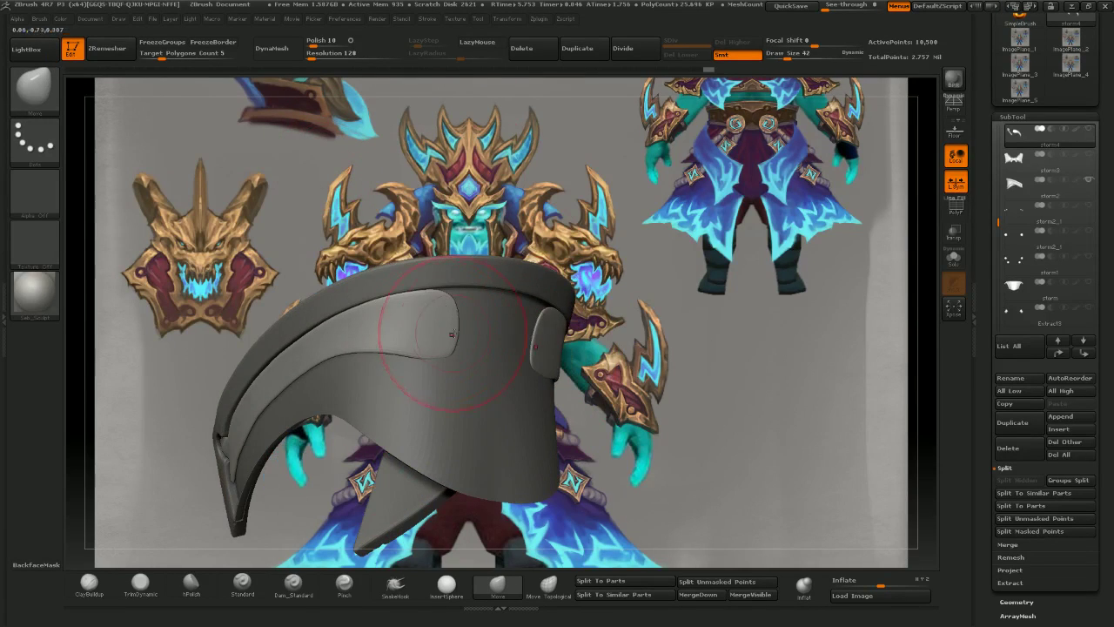
right_click_drag(523, 334, 464, 313)
left_click_drag(465, 313, 508, 299)
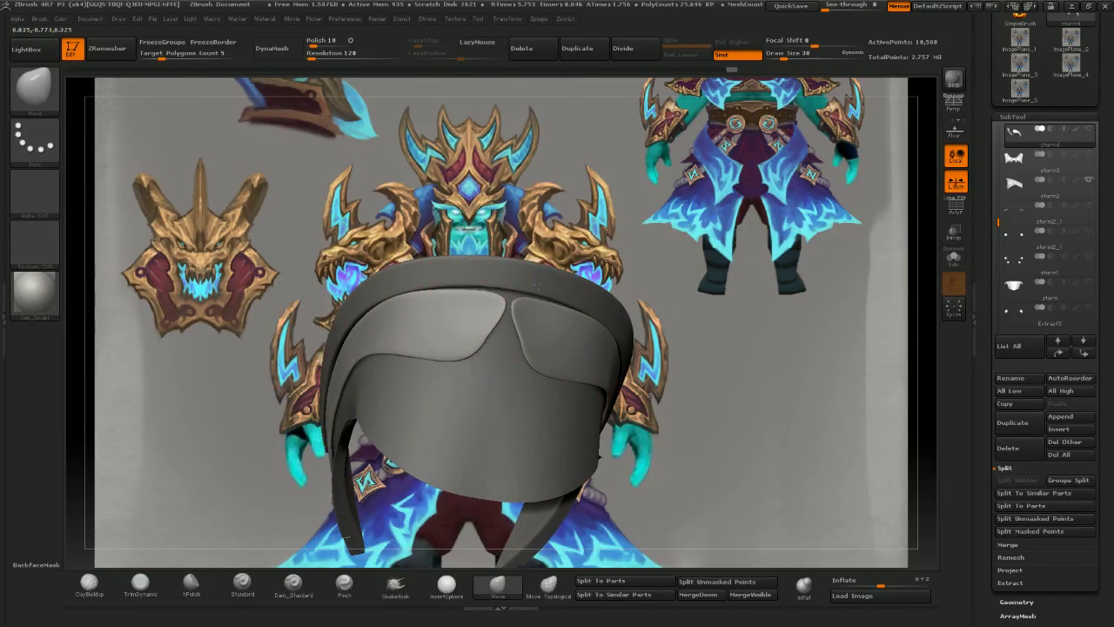
- Join the two inlay halves at the chest's centre line, shrinking the Move brush to draw size 14
key("bracketleft")
key("bracketleft")
key("bracketleft")
key("bracketleft")
mouse_move(485, 335)
left_mouse_down()
mouse_move(500, 348)
mouse_move(506, 311)
left_mouse_up()
key("bracketleft")
key("bracketleft")
key("bracketleft")
key("bracketleft")
left_click_drag(572, 174, 613, 180)
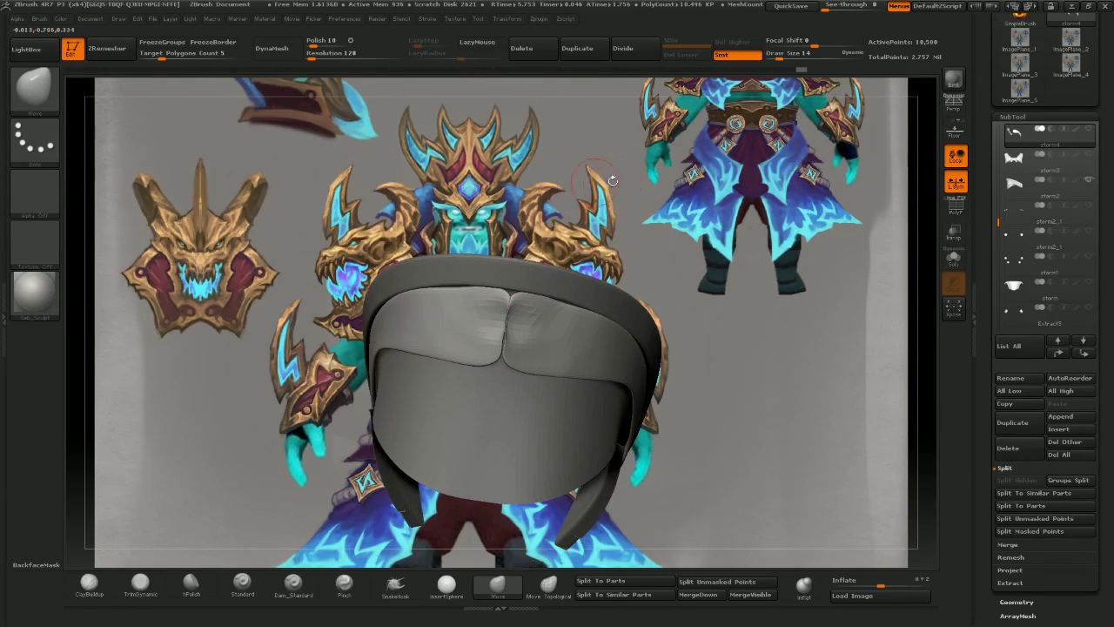
- Fuse the inlay halves with DynaMesh, trying resolution 448 and redoing it at resolution 1768
left_click(318, 56)
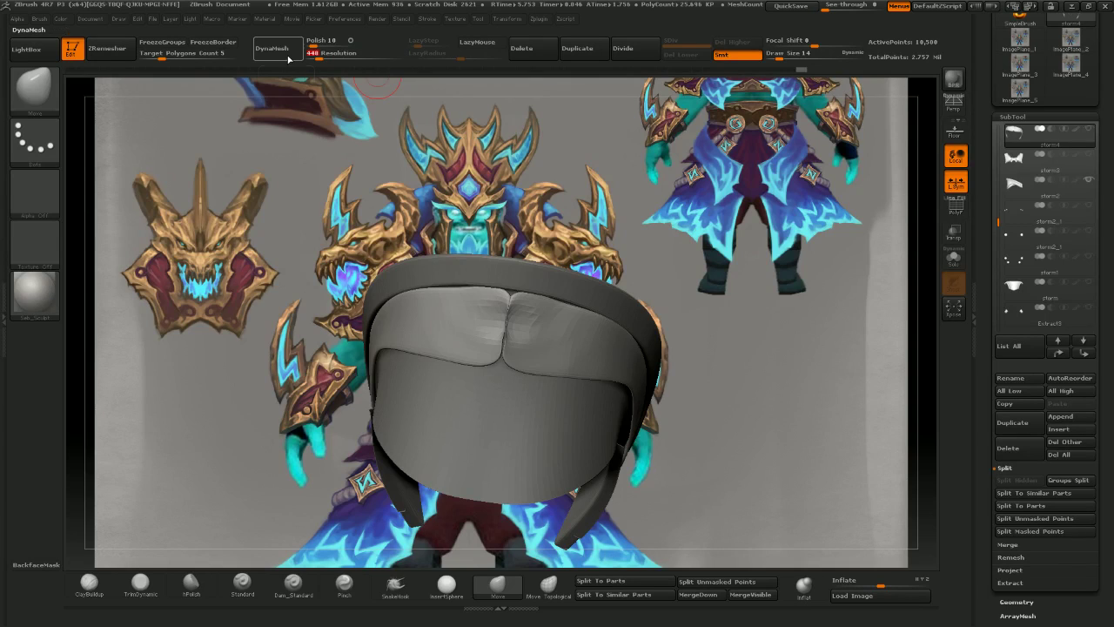
left_click(288, 58)
key("ctrl+z")
left_click(348, 55)
left_click(288, 54)
mouse_move(345, 293)
left_mouse_down()
mouse_move(526, 304)
mouse_move(350, 312)
left_mouse_up()
right_click_drag(535, 332, 545, 344, "ctrl")
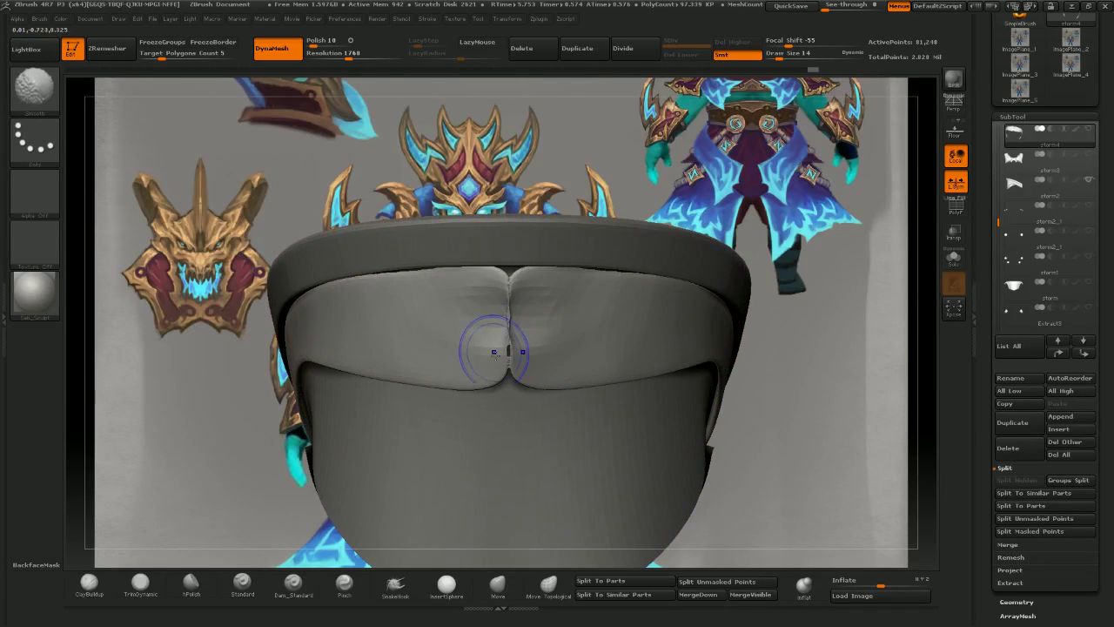
- Smooth the centre seam, fill its hole with the Inflat brush, and pull the lower edge's gap closed with Move
left_click_drag(496, 351, 502, 254, "shift")
key("bracketleft")
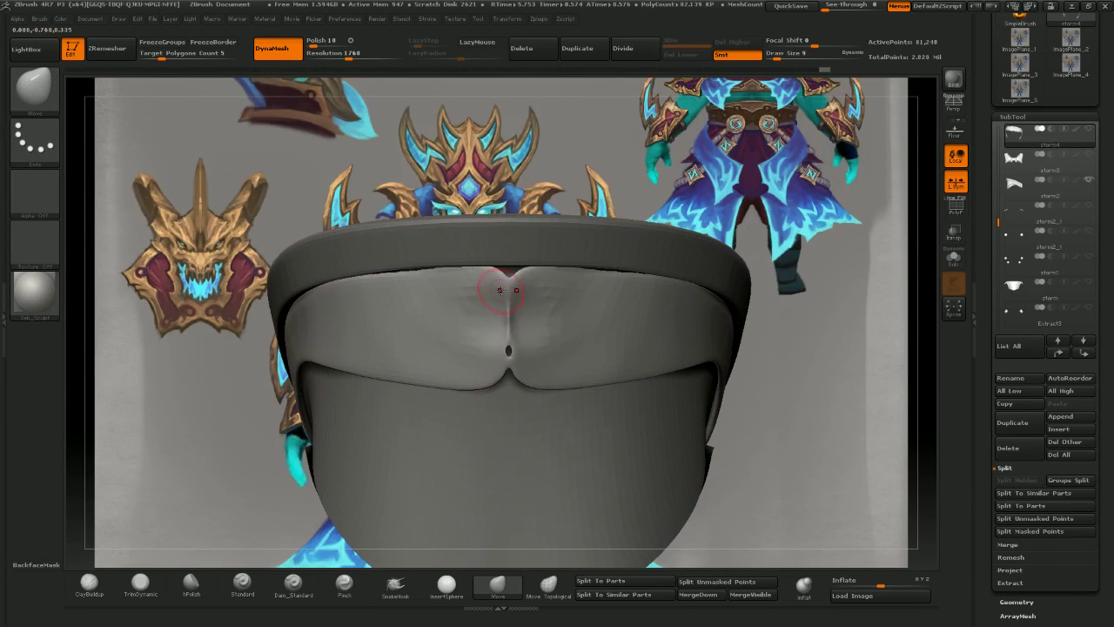
key("bracketright")
left_click(803, 584)
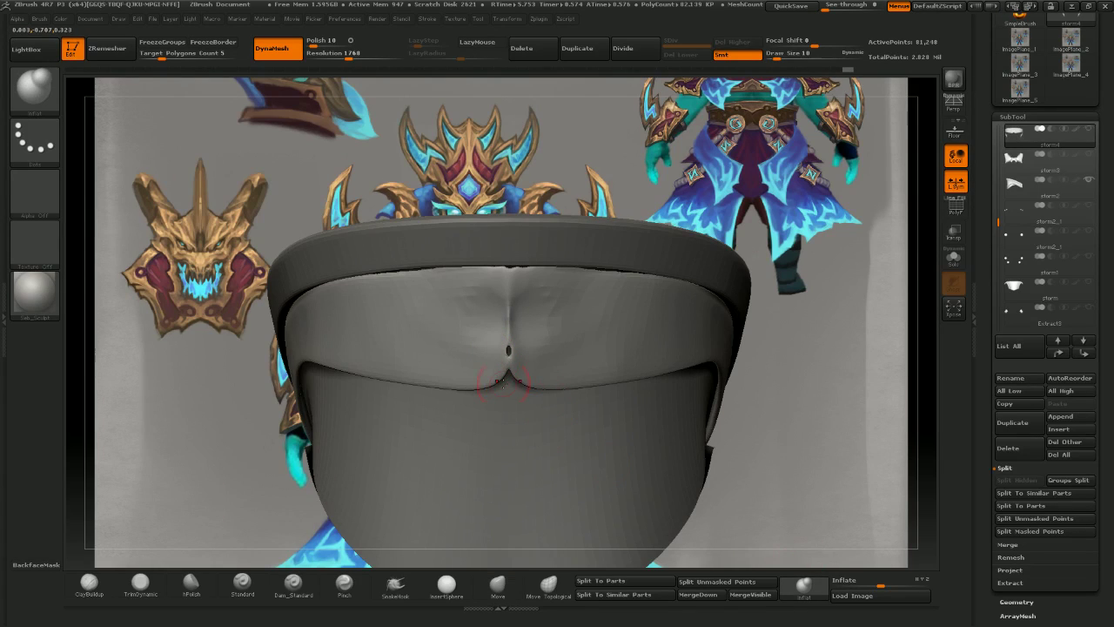
left_click_drag(505, 376, 509, 348)
left_click(497, 584)
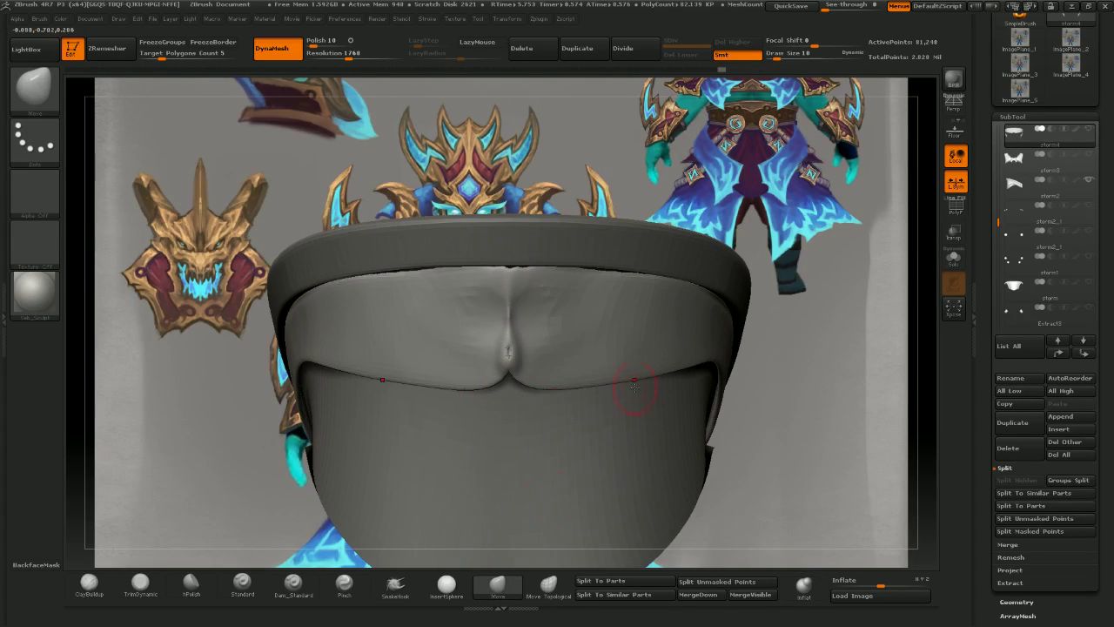
mouse_move(519, 377)
left_mouse_down()
mouse_move(515, 391)
mouse_move(472, 388)
left_mouse_up()
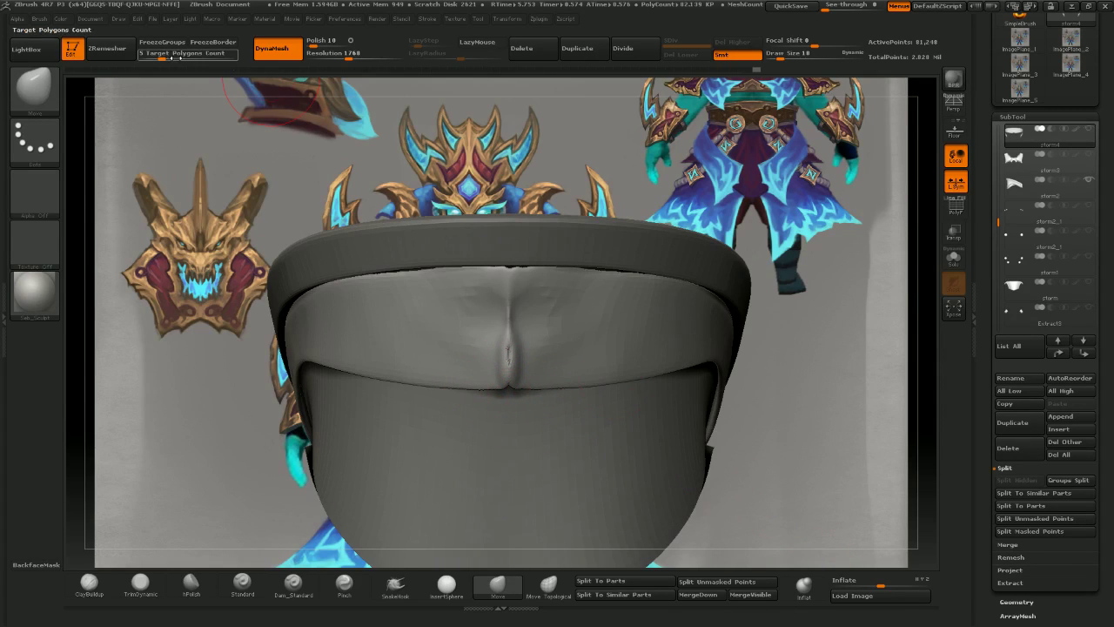
- Rebuild the inlay's DynaMesh at resolution 1768 and flatten its centre ridge with the hPolish brush
left_click(272, 50)
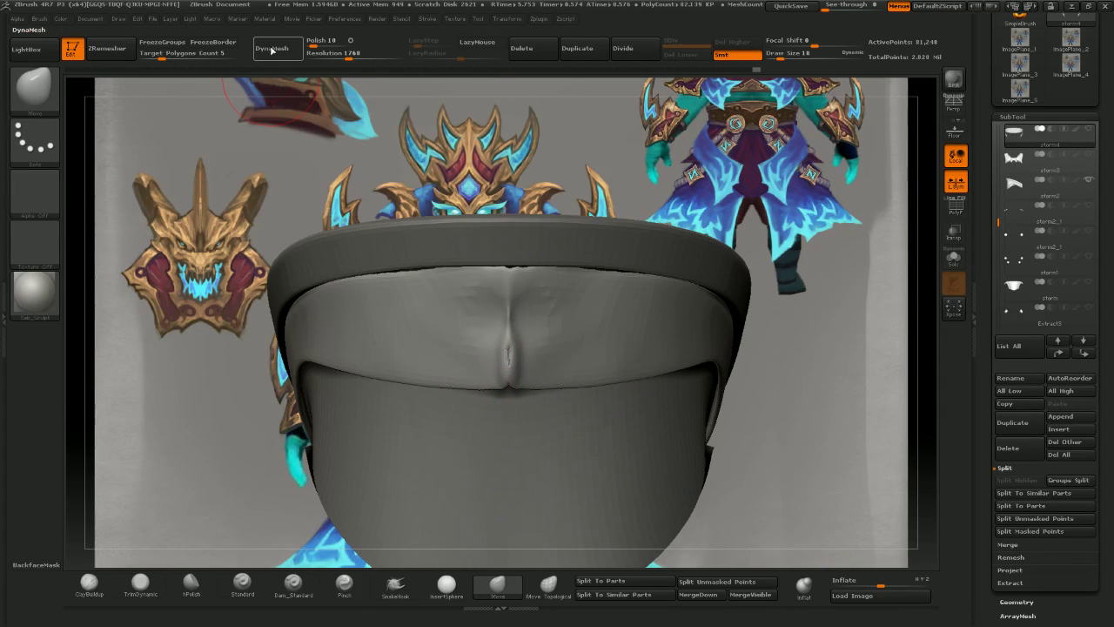
left_click(191, 584)
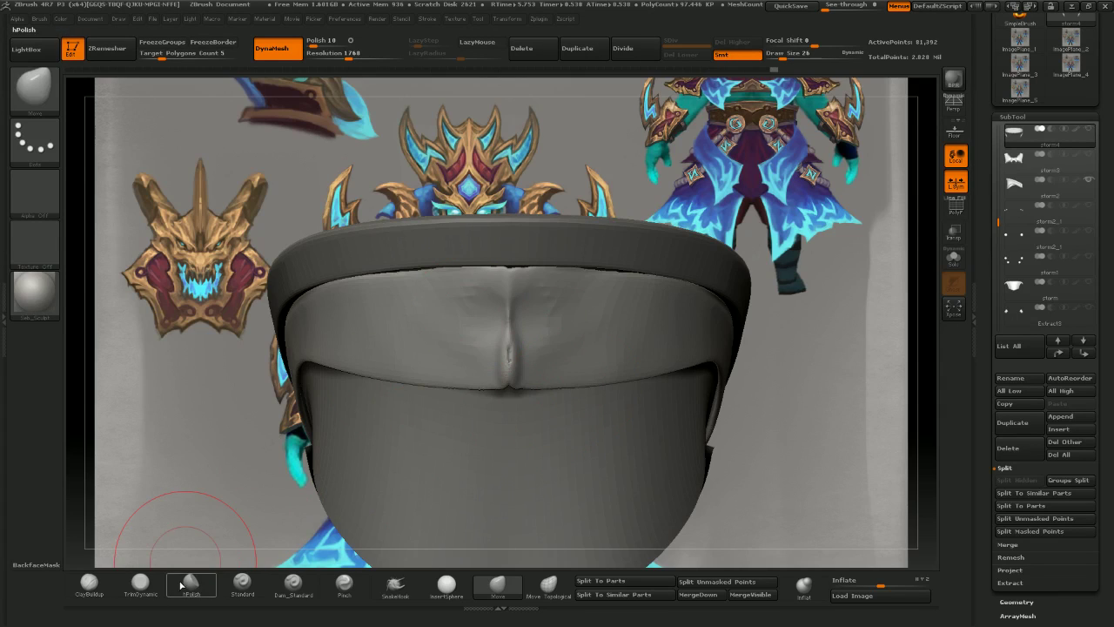
mouse_move(508, 365)
left_mouse_down()
mouse_move(506, 276)
mouse_move(490, 348)
mouse_move(508, 350)
left_mouse_up()
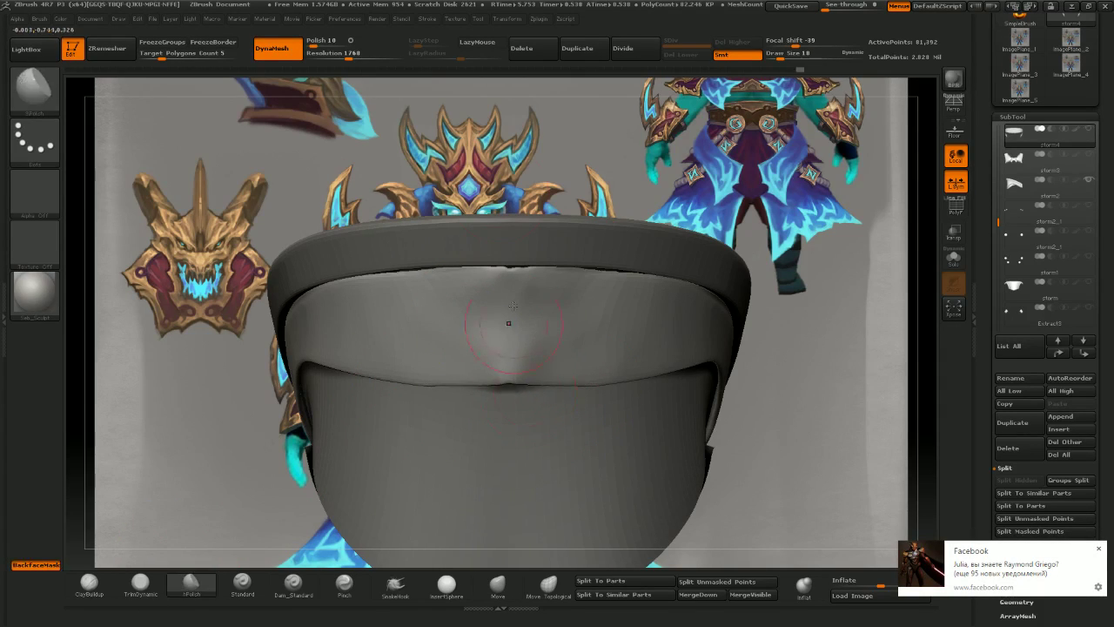
- Even out the inlay's lower edge at the centre line with the Move Topological brush
right_click_drag(510, 321, 479, 104)
left_click(548, 586)
right_click_drag(510, 357, 511, 369)
key("]")
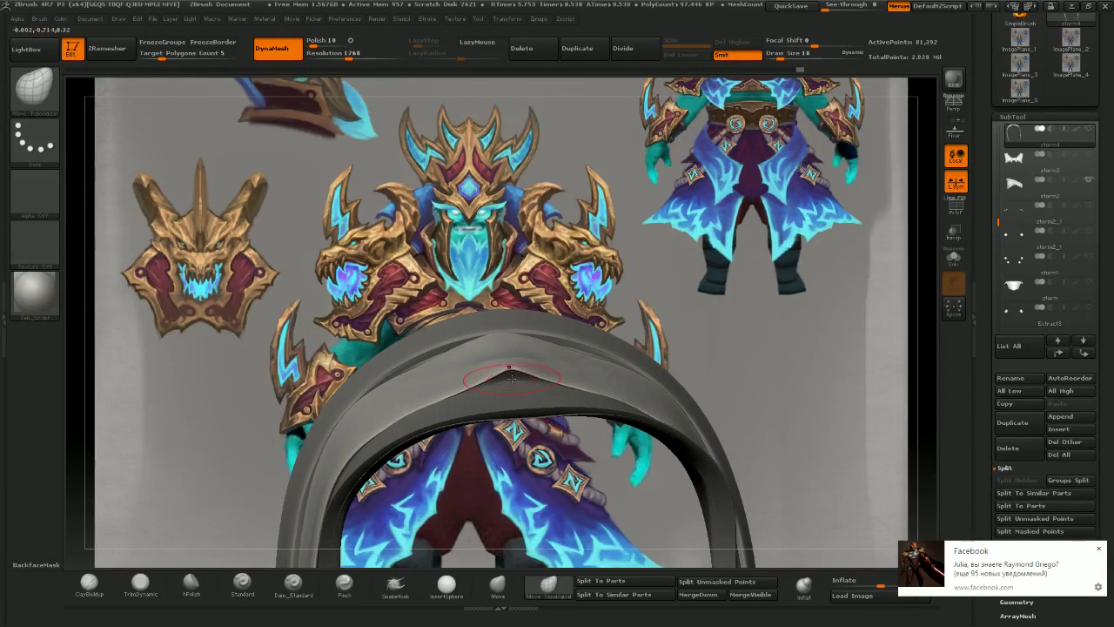
left_click_drag(511, 369, 512, 375)
key("ctrl+z")
right_click_drag(505, 300, 517, 337)
left_click_drag(510, 368, 487, 376)
key("]")
mouse_move(487, 374)
right_mouse_down()
mouse_move(474, 322)
mouse_move(506, 362)
mouse_move(515, 315)
right_mouse_up()
- Align the inlay's upper centre edge with the trim using Move Topological, smoothing the middle at a small brush size
key("]")
left_click_drag(548, 328, 545, 321)
mouse_move(532, 319)
right_mouse_down()
mouse_move(520, 294)
mouse_move(431, 328)
right_mouse_up()
left_click_drag(430, 328, 427, 321)
right_click_drag(427, 320, 489, 312)
key("[")
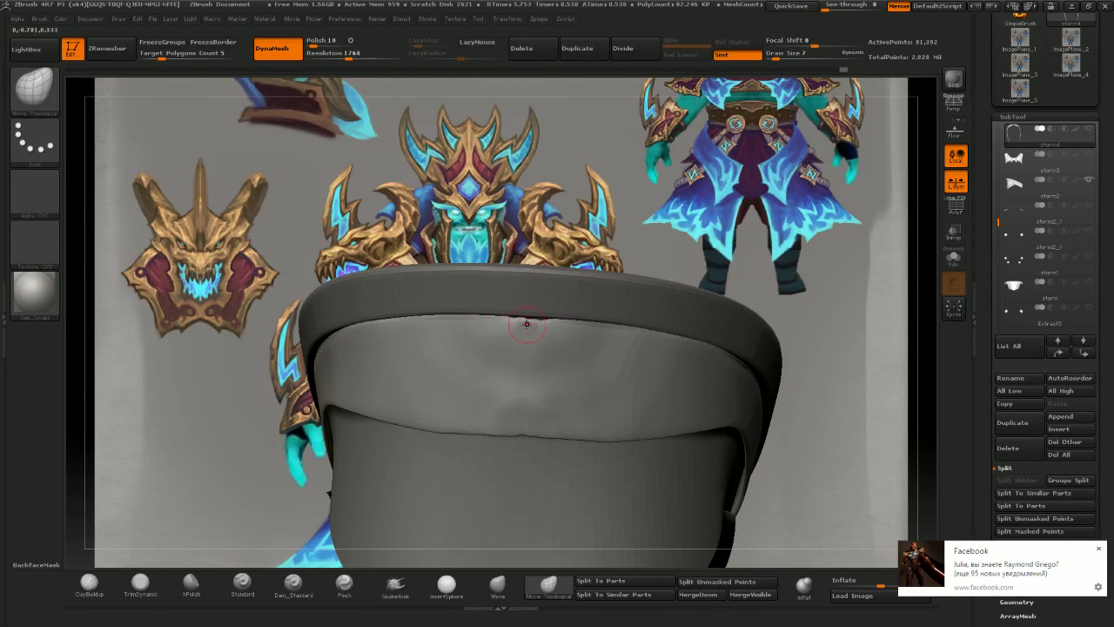
left_click_drag(526, 324, 532, 323, "shift")
mouse_move(553, 324)
right_mouse_down()
mouse_move(535, 328)
mouse_move(609, 299)
mouse_move(582, 295)
right_mouse_up()
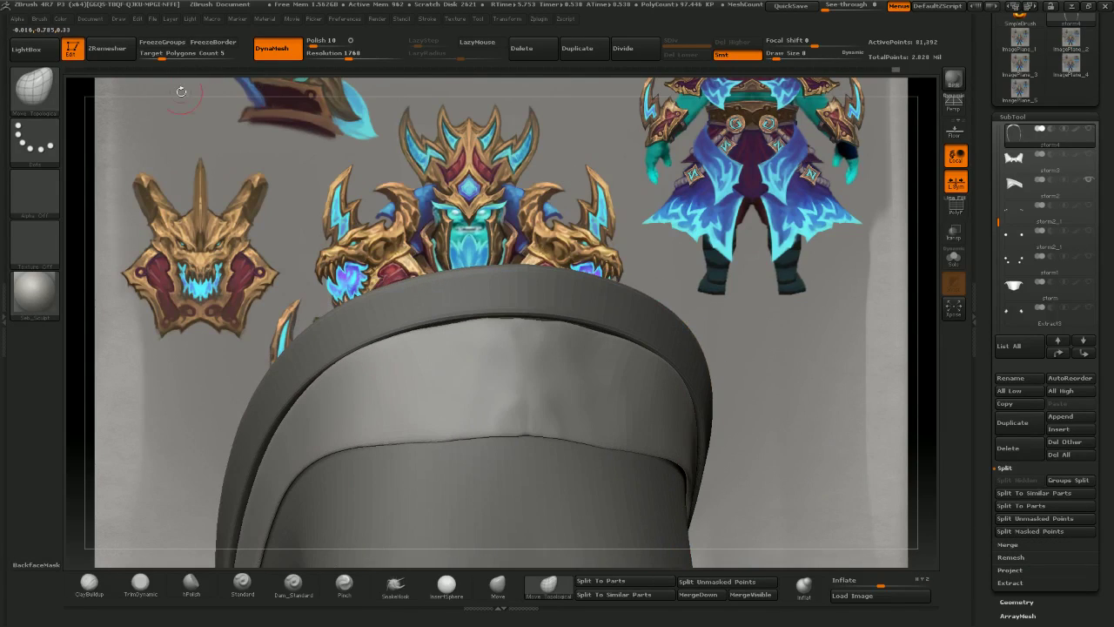
- Rebuild the joined inlay with ZRemesher at target polygon count 5 and inflate it slightly
left_click(111, 52)
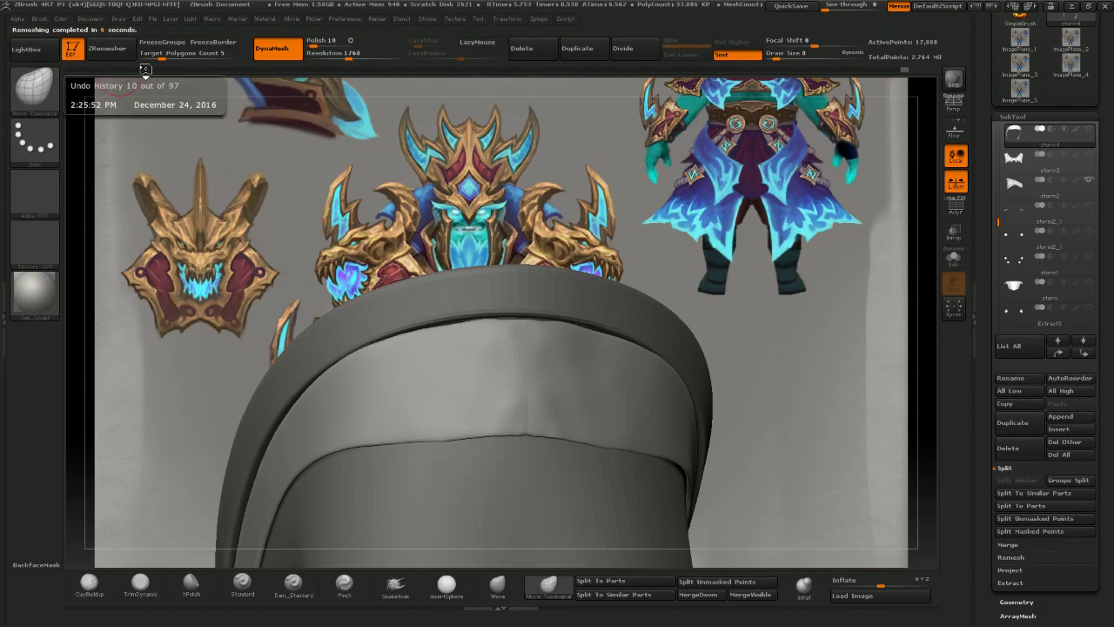
left_click_drag(218, 98, 215, 240)
left_click_drag(879, 580, 885, 579)
left_click_drag(443, 253, 585, 252)
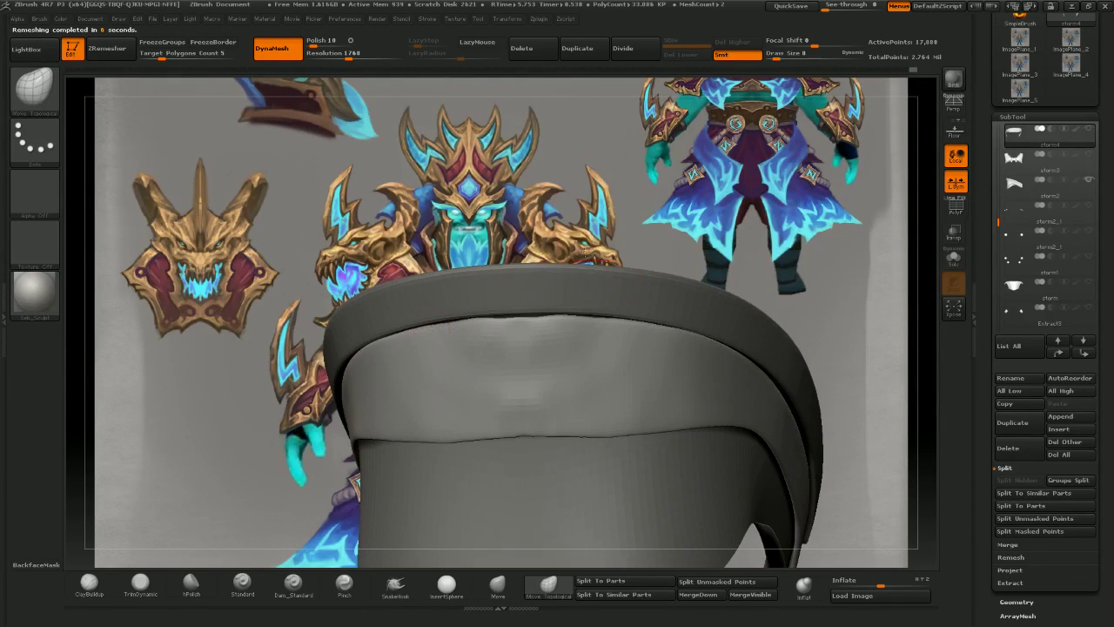
- Raise the remeshed inlay's upper centre edge toward the trim with Move Topological at draw size 18
key("bracketright")
left_click_drag(517, 333, 517, 326)
left_click_drag(601, 243, 531, 246)
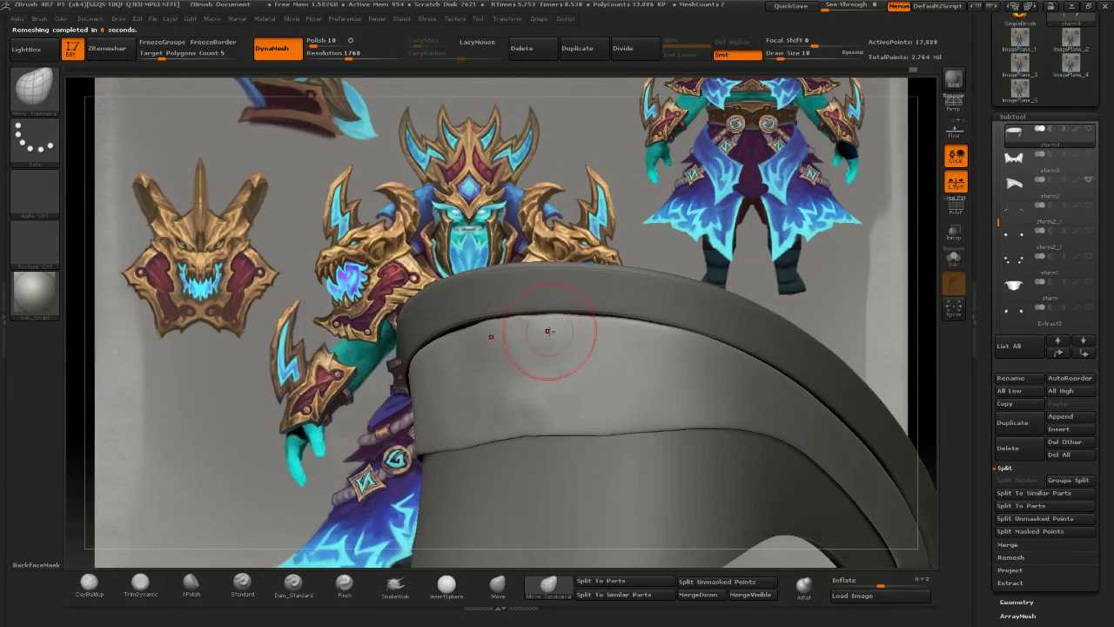
- Fit the inset panel's upper edge against the rim of the curved armour piece using Move Topological strokes, and smooth its surface
left_click_drag(435, 397, 430, 397)
left_click_drag(492, 359, 476, 358, "shift")
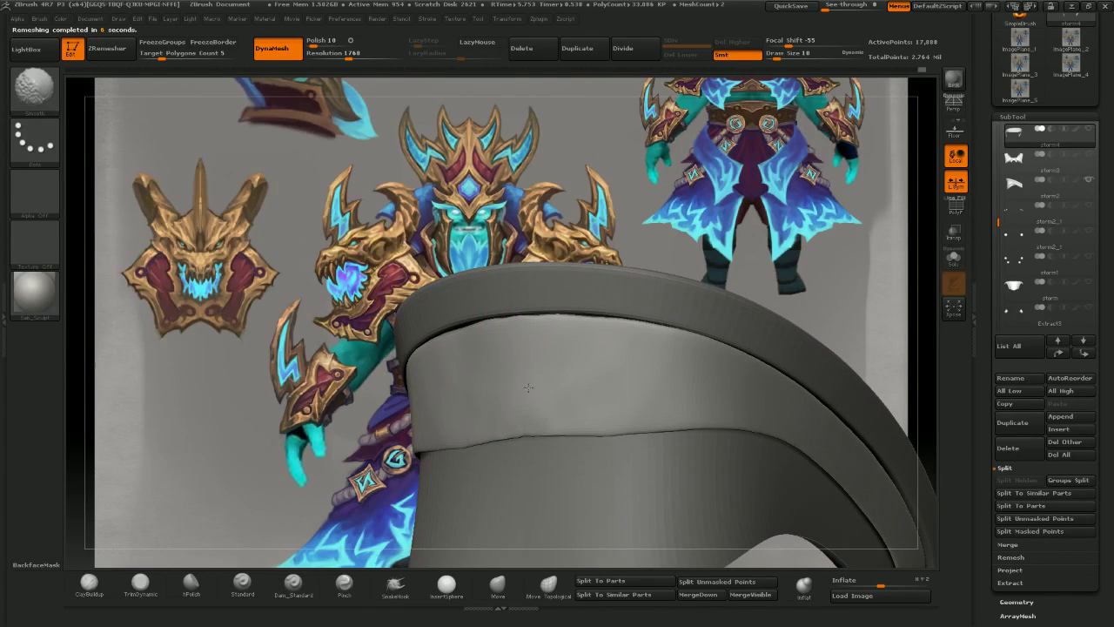
left_click_drag(394, 285, 458, 291)
left_click_drag(453, 344, 454, 334)
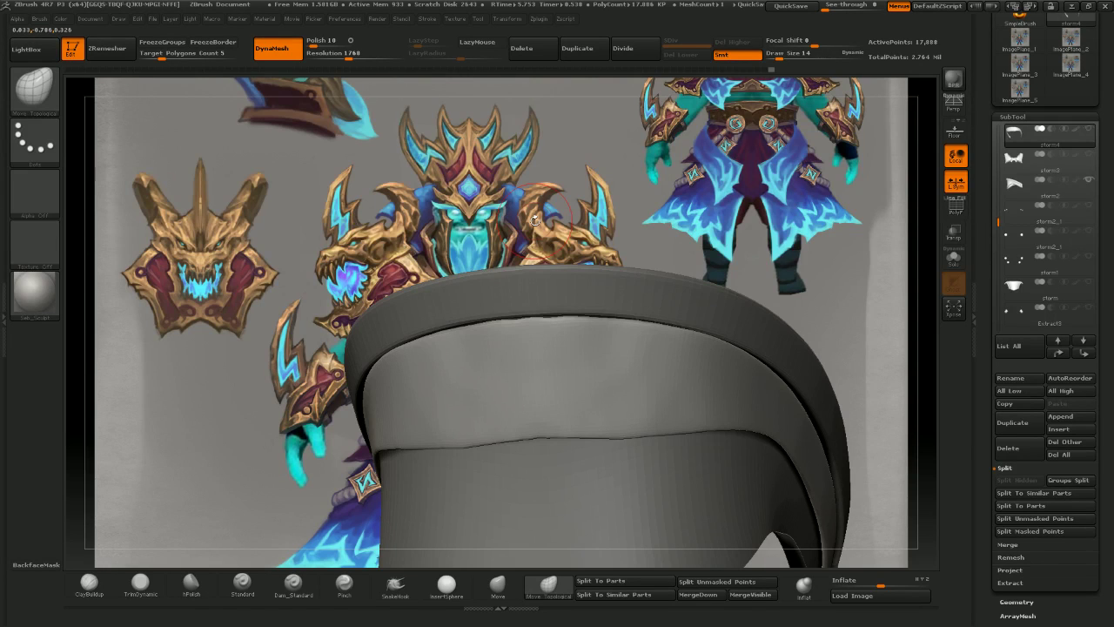
left_click_drag(534, 222, 557, 227)
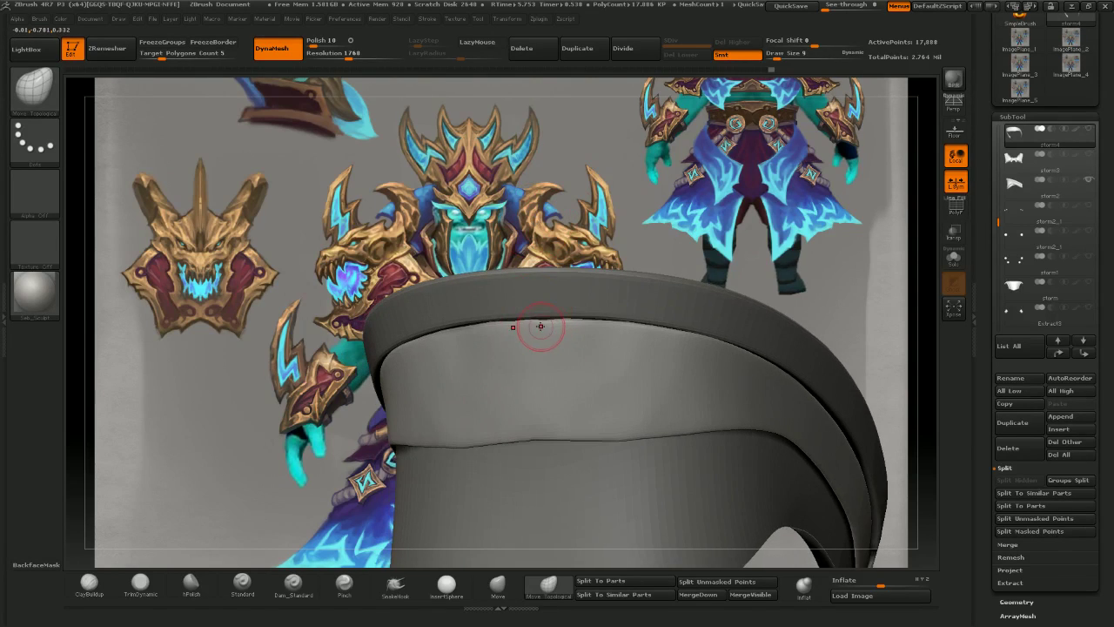
left_click_drag(539, 325, 539, 318)
left_click_drag(600, 248, 482, 268)
left_click_drag(480, 327, 481, 321)
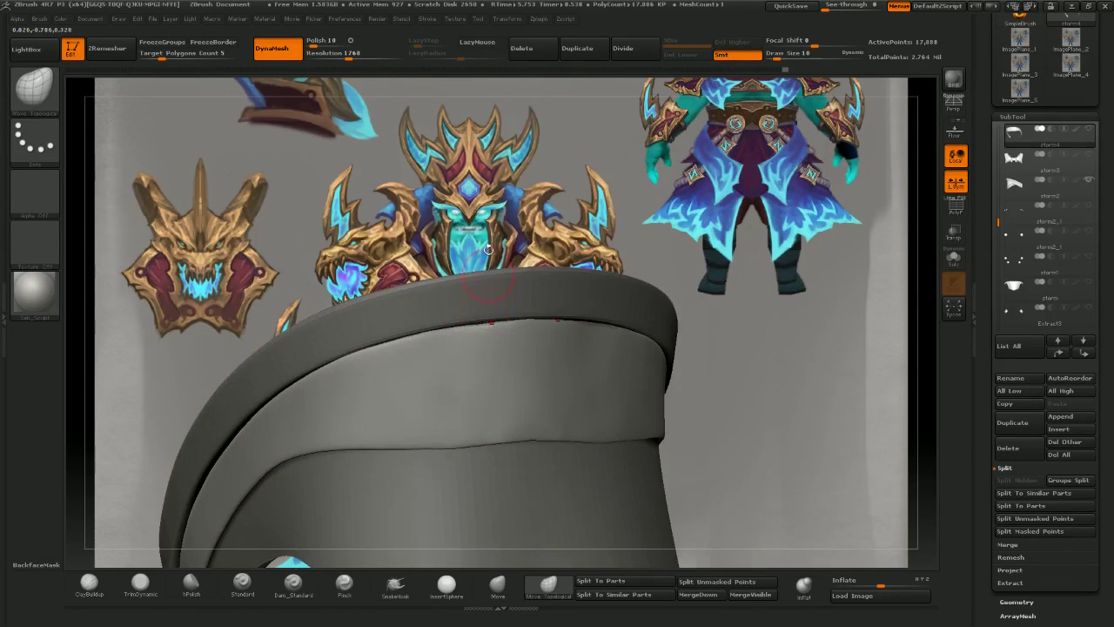
left_click_drag(483, 252, 549, 190)
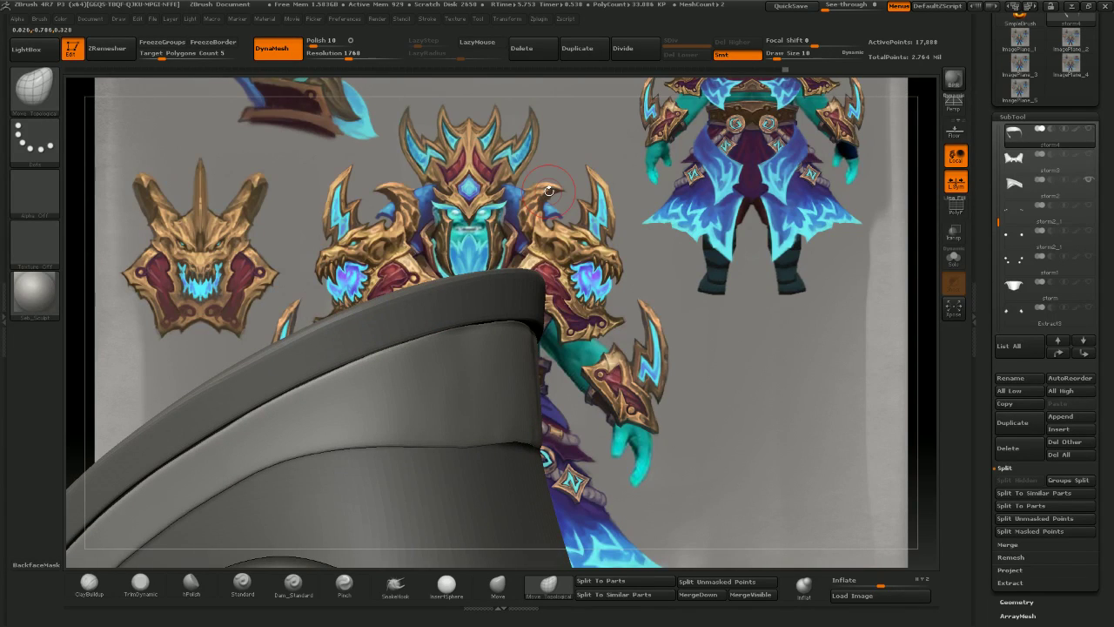
- Undo the last two strokes and reshape the panel's upper edge along the rim with a larger Move Topological brush
key("ctrl+z")
key("ctrl+z")
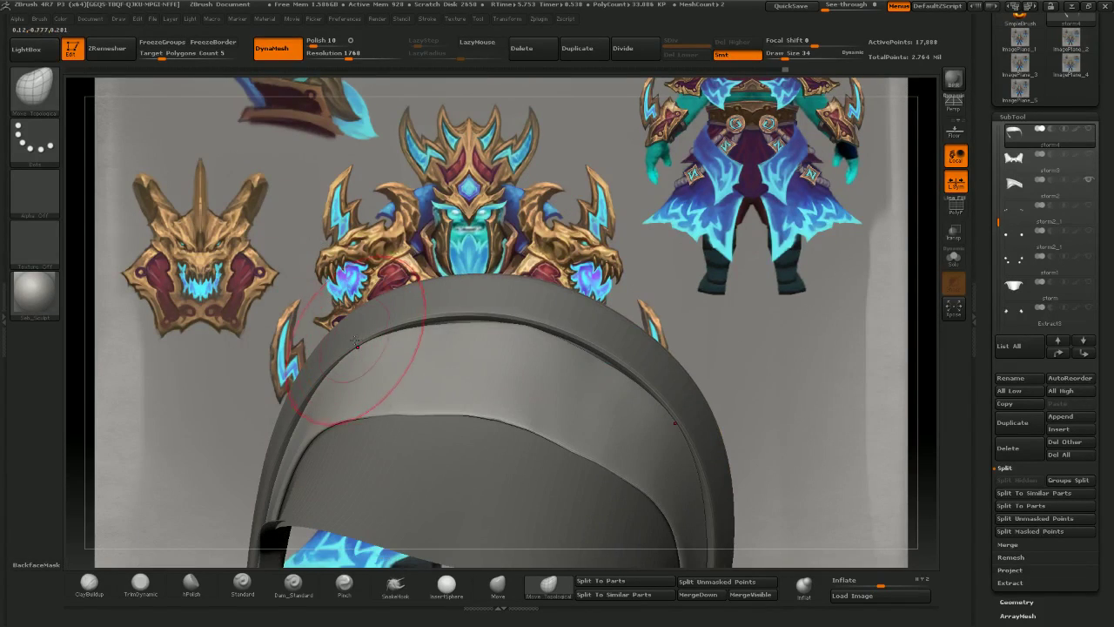
mouse_move(353, 343)
left_mouse_down()
mouse_move(340, 340)
mouse_move(378, 325)
left_mouse_up()
mouse_move(366, 243)
left_mouse_down()
mouse_move(269, 218)
mouse_move(305, 228)
left_mouse_up()
left_click_drag(442, 319, 442, 312)
right_click_drag(442, 311, 503, 306)
left_click_drag(503, 306, 505, 309)
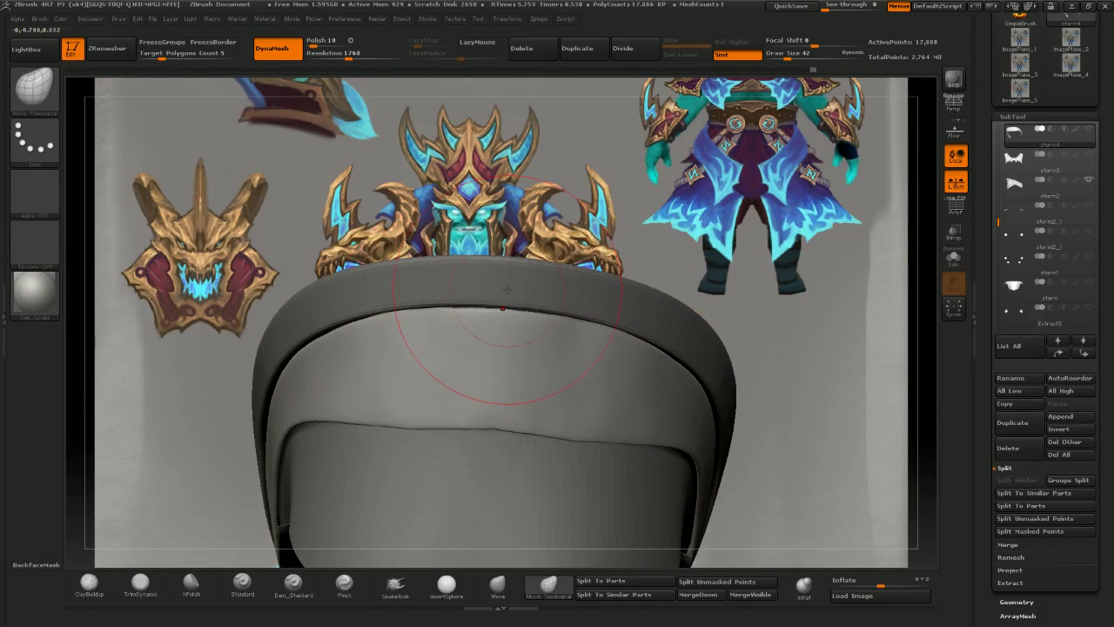
- Adjust the inset panel's end and upper edge in side view, and show all subtools of the character
right_click_drag(607, 333, 557, 253, "ctrl")
right_click_drag(557, 253, 435, 270)
right_click_drag(349, 287, 505, 365, "alt")
right_click_drag(504, 365, 452, 404)
left_click_drag(449, 400, 451, 406)
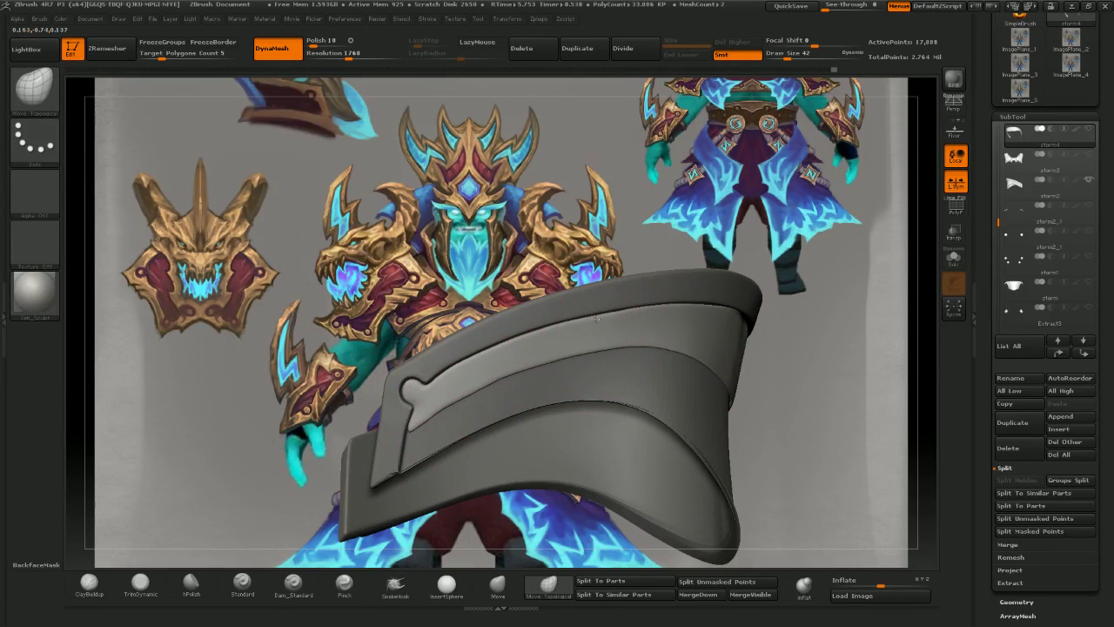
left_click_drag(637, 316, 634, 311)
right_click_drag(696, 319, 682, 326)
left_click_drag(721, 316, 663, 301)
right_click_drag(663, 300, 496, 400)
mouse_move(496, 400)
right_mouse_down("ctrl")
mouse_move(478, 348)
mouse_move(681, 368)
mouse_move(718, 320)
right_mouse_up("ctrl")
left_click(1089, 128)
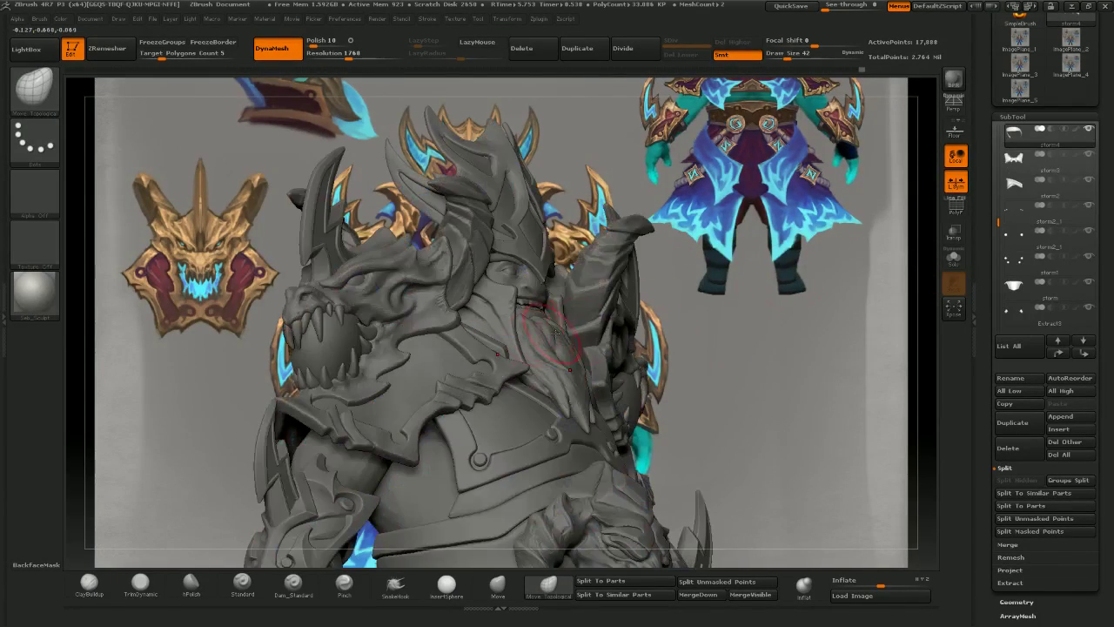
- Examine the whole character's proportions and armour from the front, side and above against the concept art
right_click_drag(644, 334, 534, 349)
mouse_move(531, 388)
right_mouse_down("ctrl")
mouse_move(517, 341)
mouse_move(551, 358)
mouse_move(545, 265)
right_mouse_up("ctrl")
right_click_drag(558, 305, 522, 315)
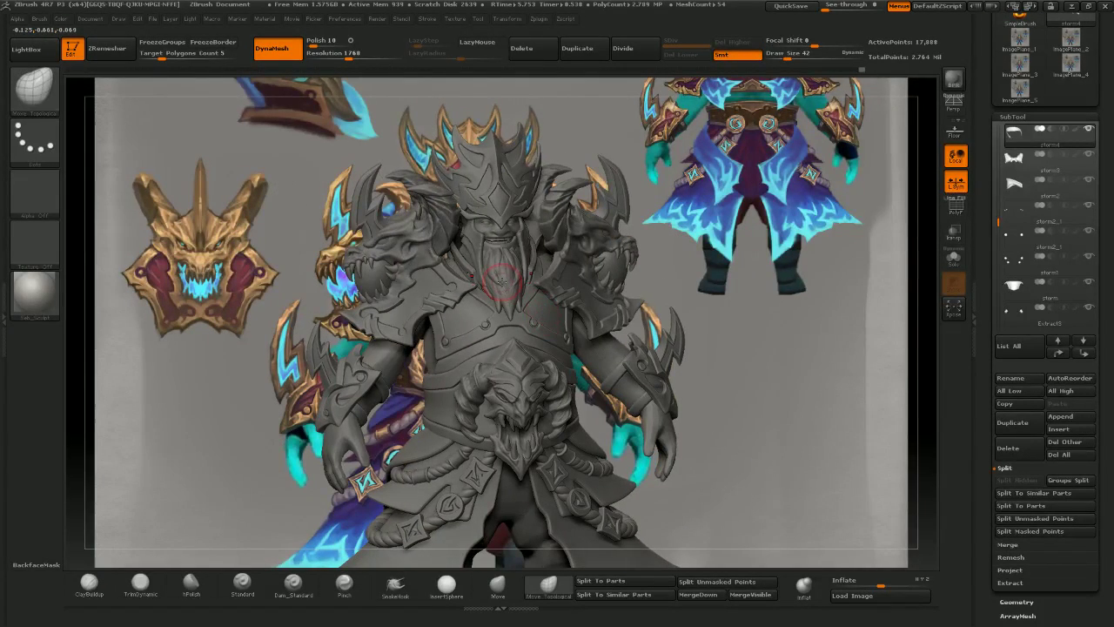
right_click_drag(583, 289, 641, 252)
right_click_drag(641, 296, 654, 301)
mouse_move(644, 356)
right_mouse_down("ctrl")
mouse_move(631, 319)
mouse_move(692, 318)
mouse_move(625, 315)
mouse_move(635, 314)
right_mouse_up("ctrl")
key("ctrl+shift+z")
key("ctrl+shift+z")
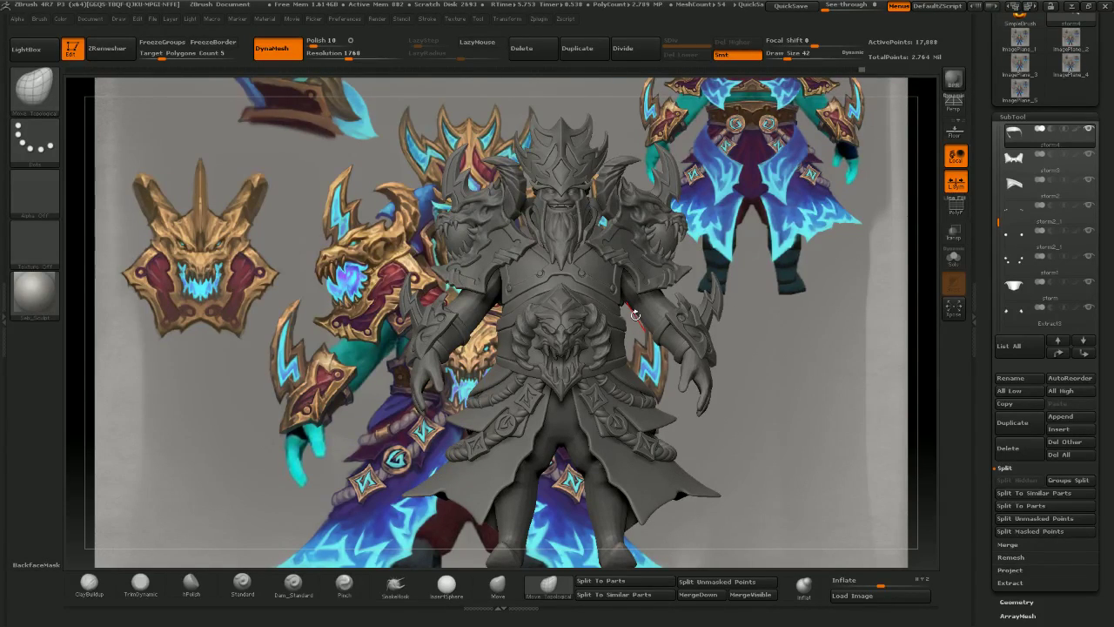
mouse_move(635, 315)
left_mouse_down()
mouse_move(676, 336)
mouse_move(668, 346)
left_mouse_up()
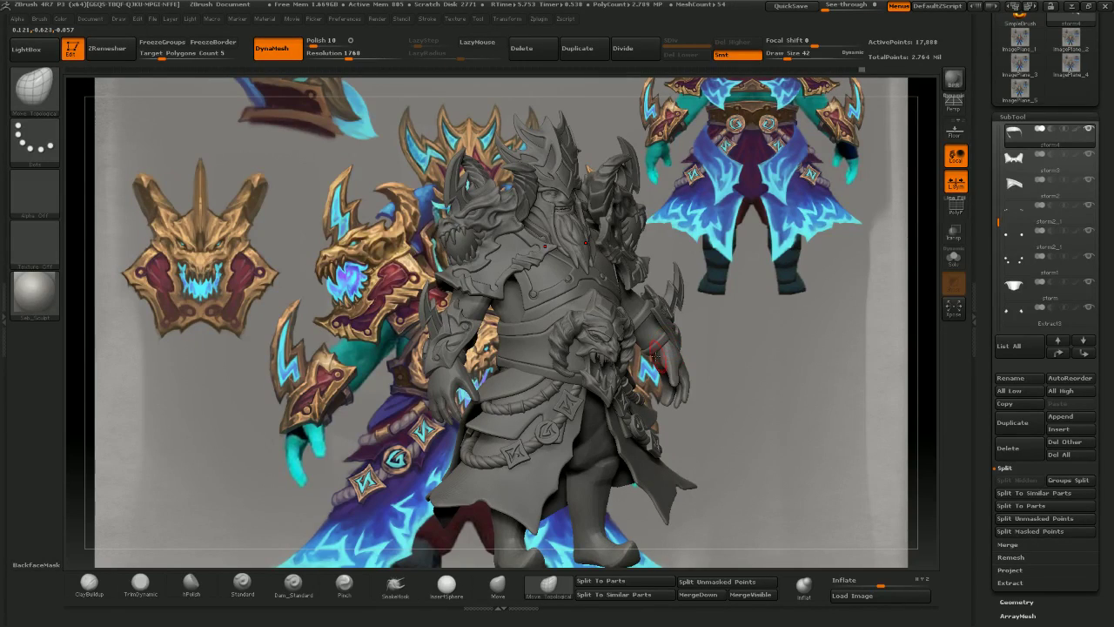
right_click_drag(684, 325, 672, 320, "shift")
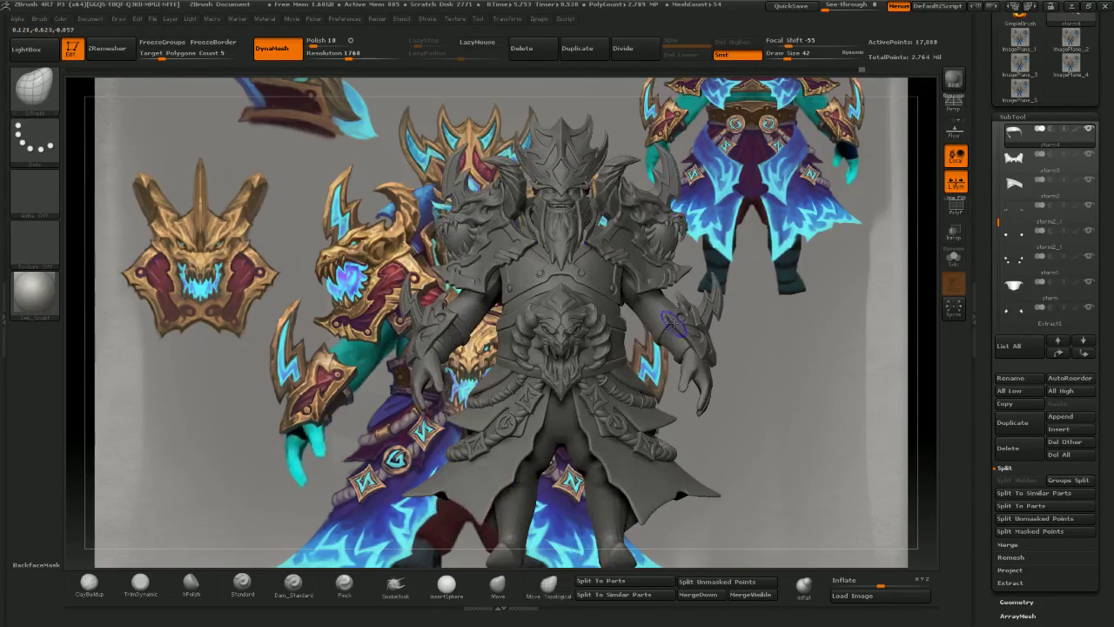
mouse_move(566, 278)
right_mouse_down("ctrl")
mouse_move(522, 327)
mouse_move(612, 323)
right_mouse_up("ctrl")
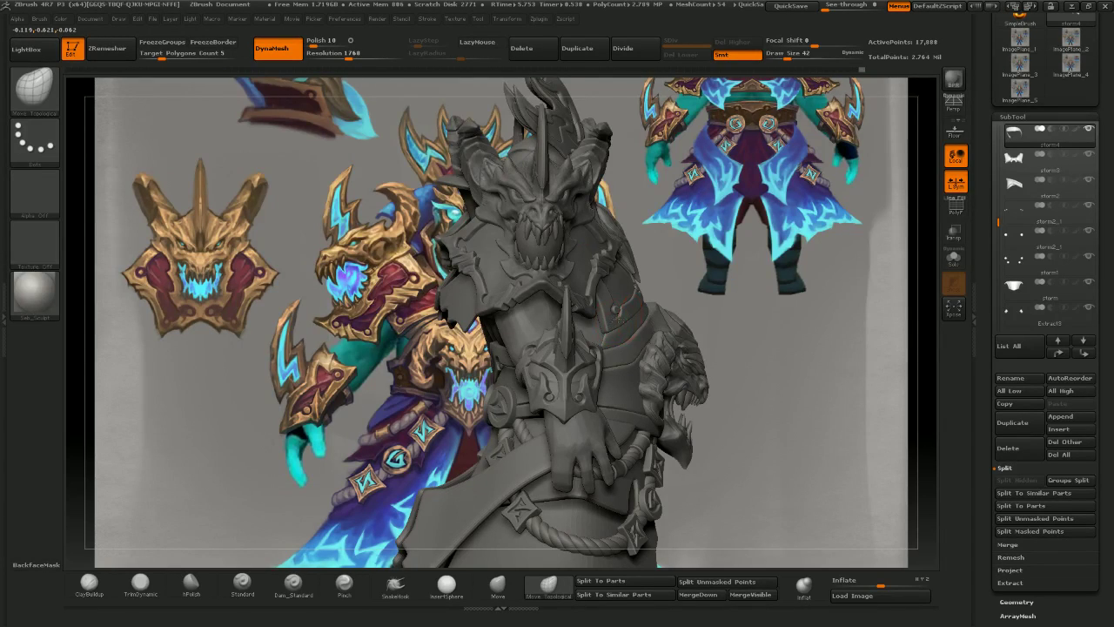
right_click_drag(616, 312, 566, 298)
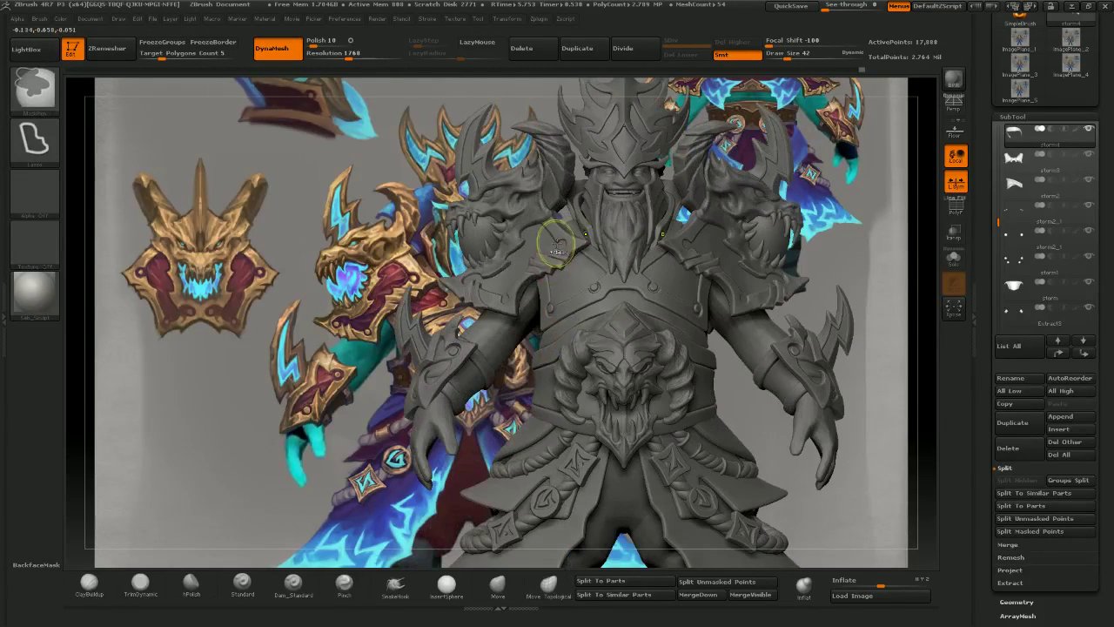
mouse_move(558, 249)
right_mouse_down("ctrl")
mouse_move(601, 305)
mouse_move(622, 240)
mouse_move(640, 303)
mouse_move(652, 228)
right_mouse_up("ctrl")
right_click_drag(735, 325, 666, 443, "alt")
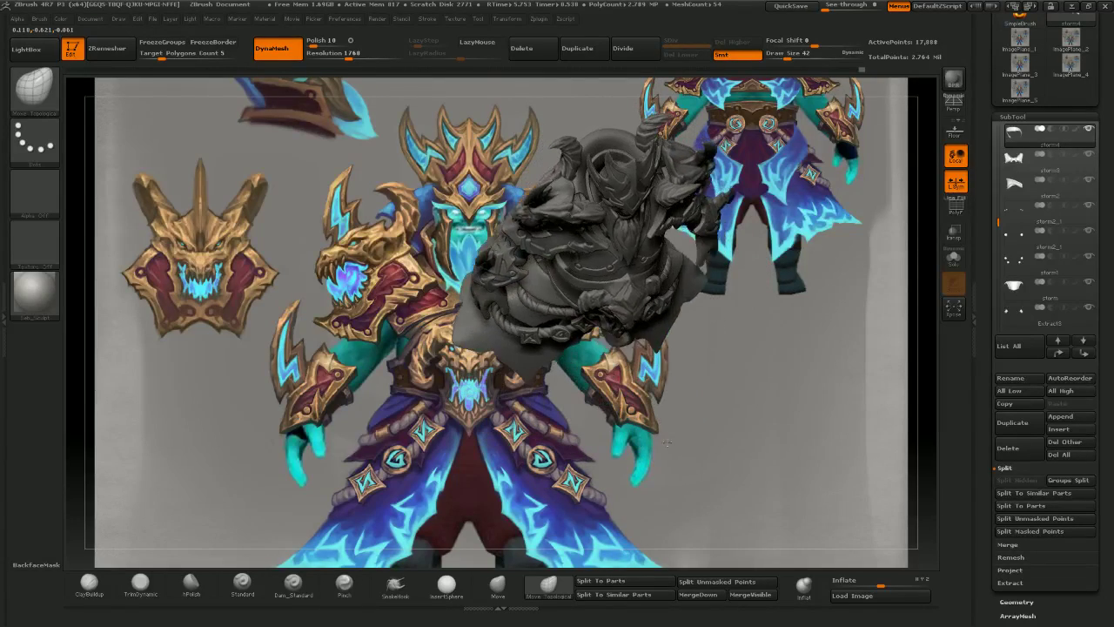
left_click_drag(666, 442, 683, 352)
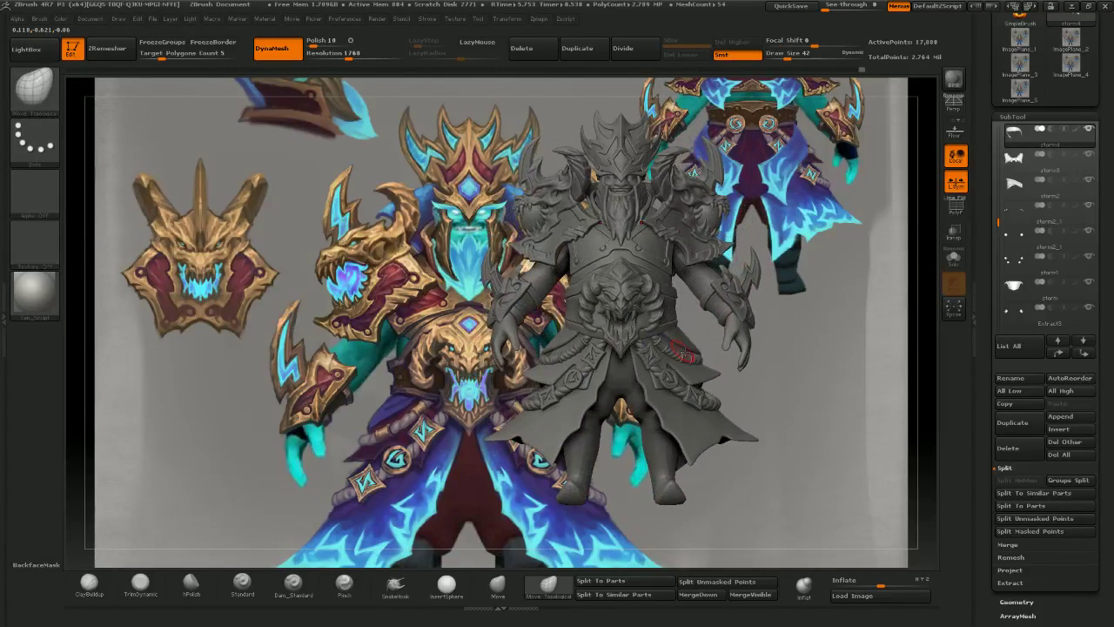
mouse_move(683, 353)
right_mouse_down()
mouse_move(608, 374)
mouse_move(678, 370)
right_mouse_up()
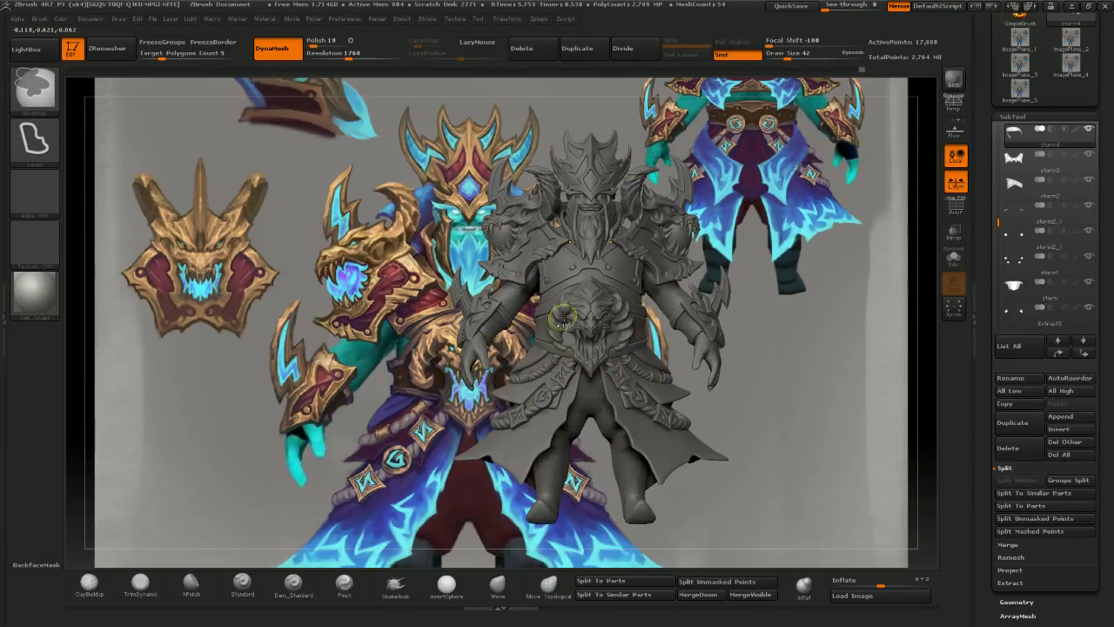
mouse_move(563, 317)
right_mouse_down("ctrl")
mouse_move(667, 396)
mouse_move(615, 360)
right_mouse_up("ctrl")
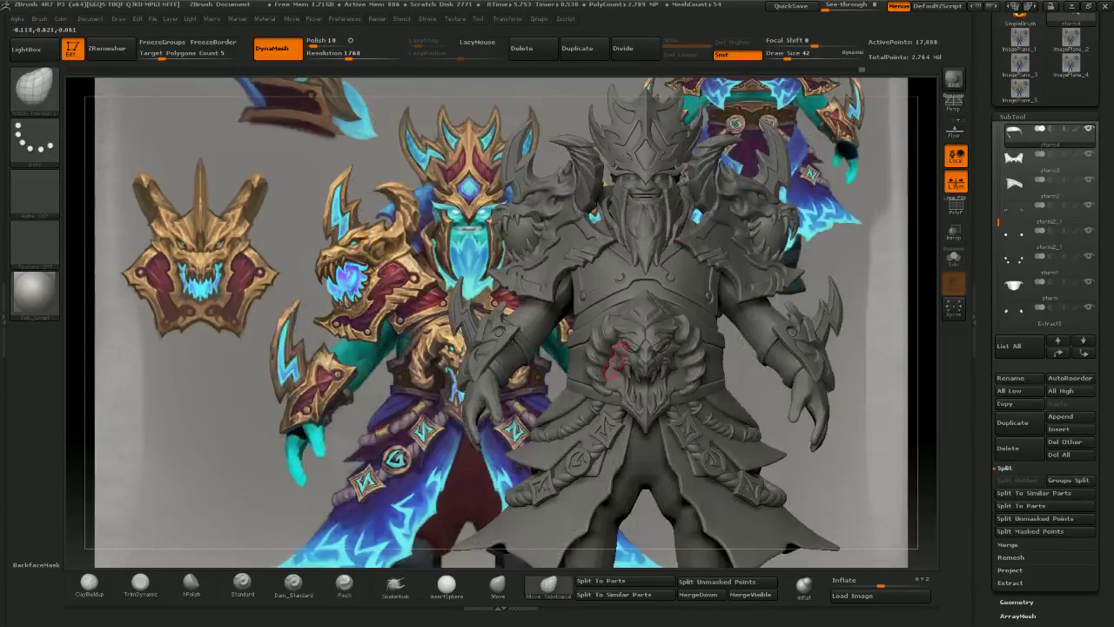
right_click_drag(637, 422, 649, 369, "alt")
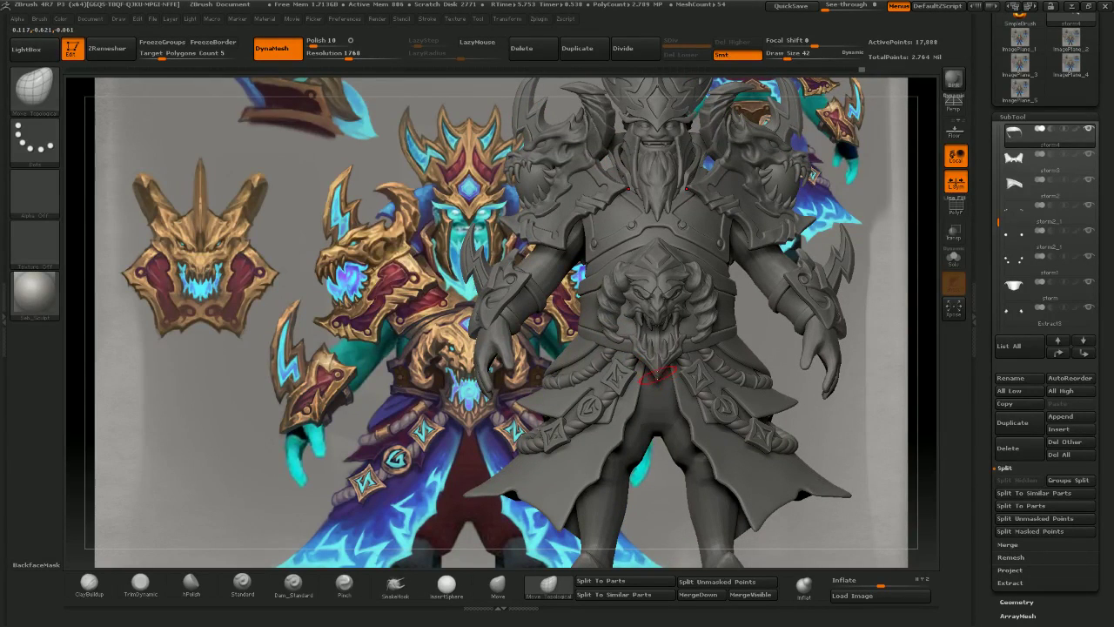
- Select the horned beast-head belt ornament and adjust the outer contour of its horns with the Move Topological brush
left_click(653, 370, "alt")
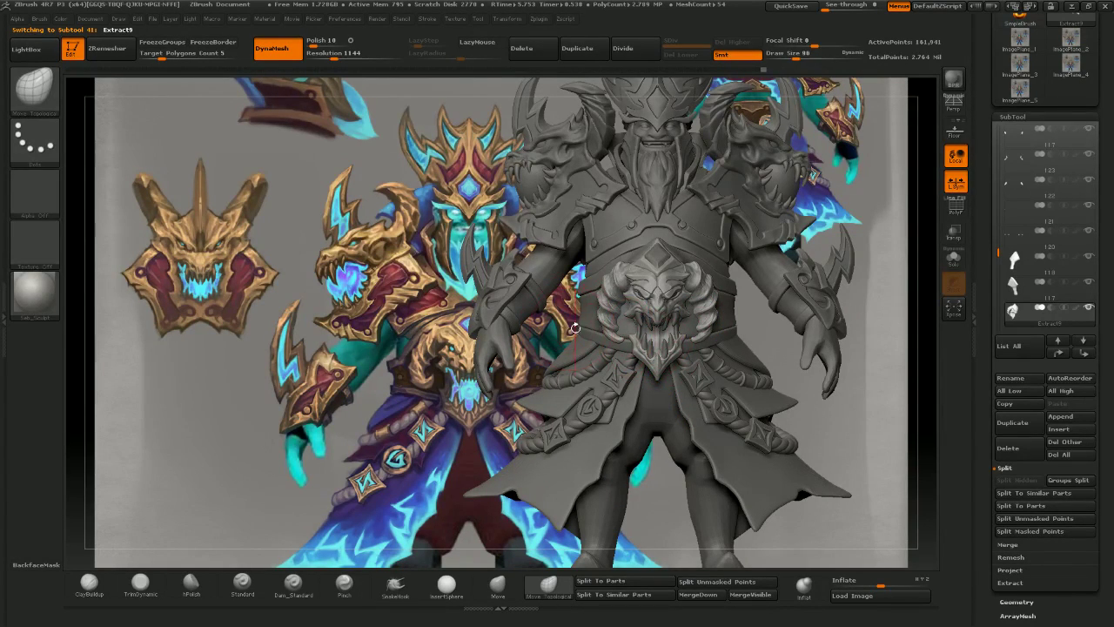
left_click_drag(602, 319, 585, 309)
key("bracketright")
key("bracketright")
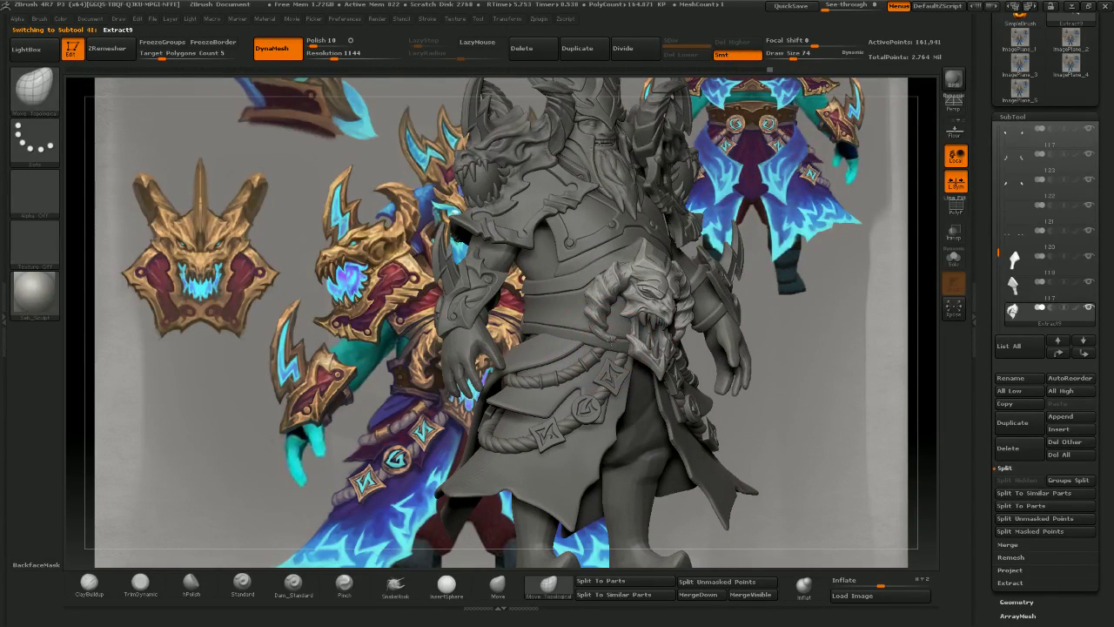
key("bracketleft")
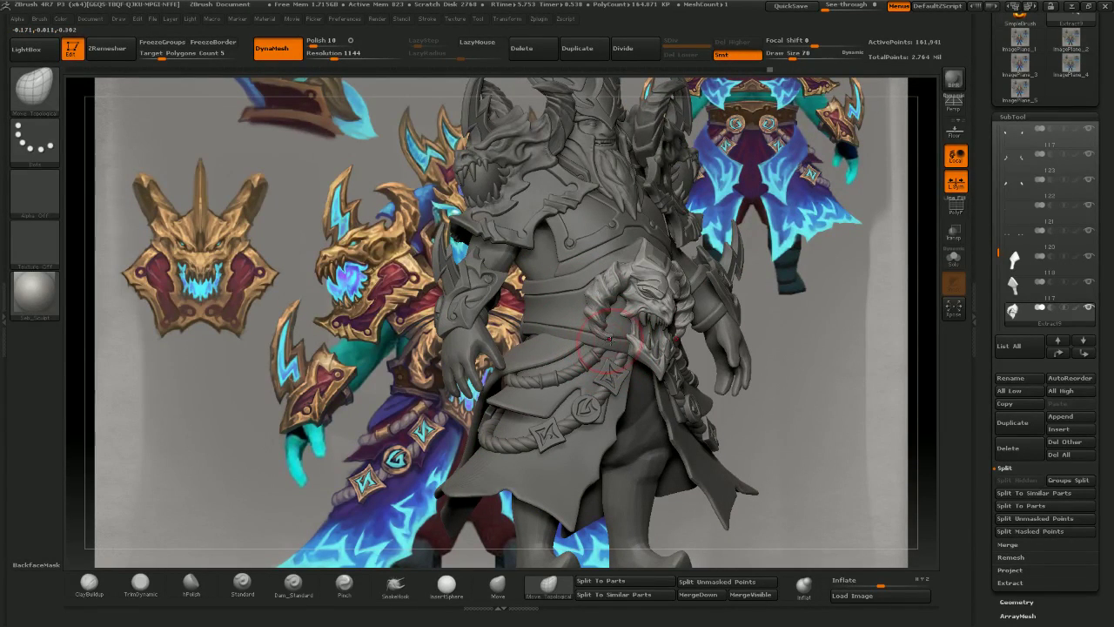
mouse_move(635, 305)
right_mouse_down("shift")
mouse_move(601, 318)
mouse_move(624, 374)
mouse_move(607, 334)
mouse_move(601, 341)
right_mouse_up("shift")
left_click_drag(582, 338, 577, 334)
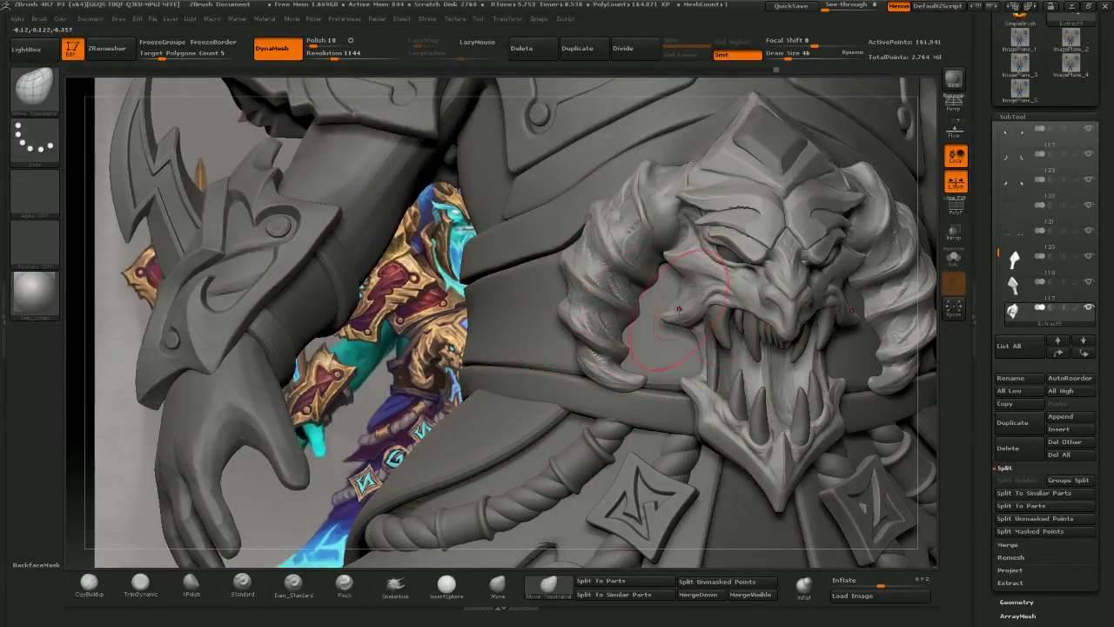
- Reduce the brush size and reshape the outer edge near the lower end of the belt ornament's horn
key("bracketleft")
key("bracketleft")
key("bracketleft")
key("bracketleft")
key("bracketright")
key("bracketright")
left_click_drag(587, 367, 581, 369)
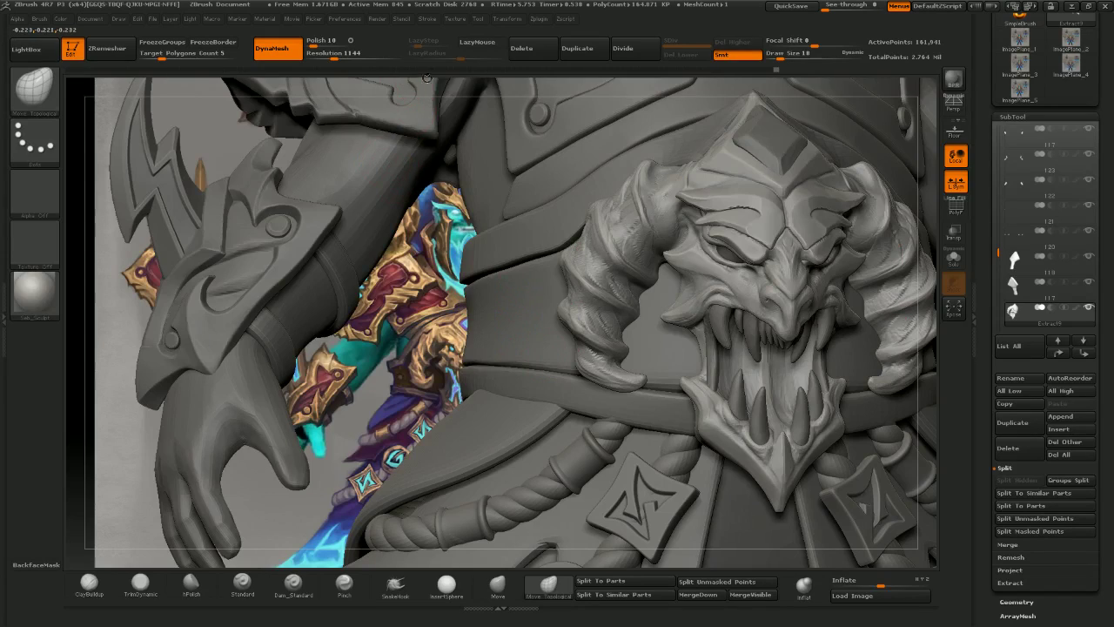
- Refine the lower ridge of the belt ornament's horn and curl the horn tip upward with Move Topological strokes
left_click_drag(426, 80, 553, 97)
left_click_drag(579, 367, 574, 350)
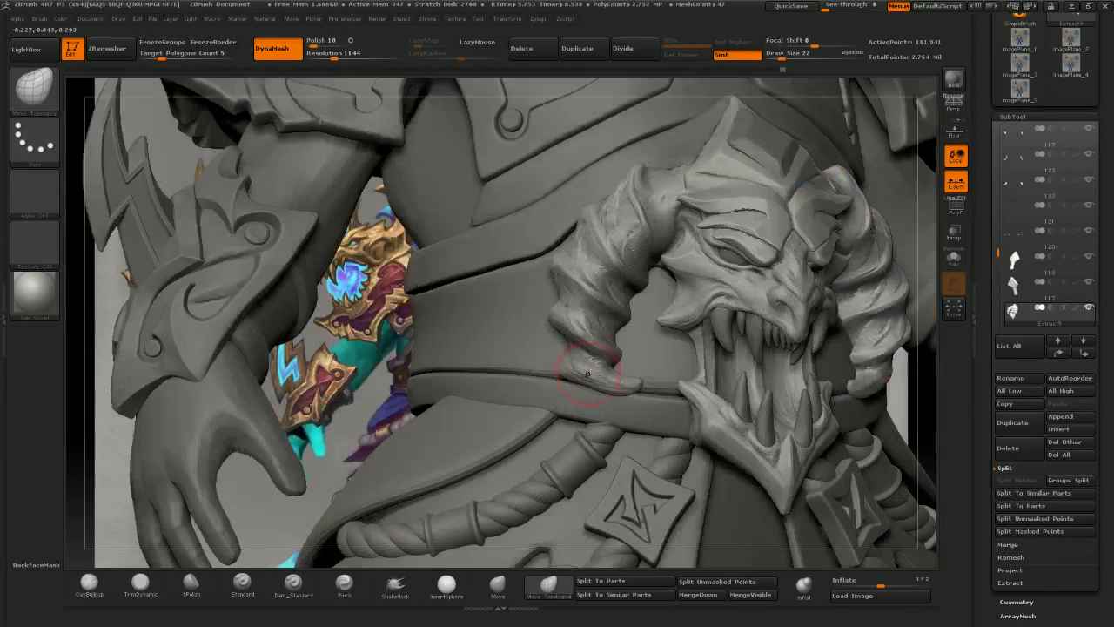
left_click_drag(567, 366, 574, 370)
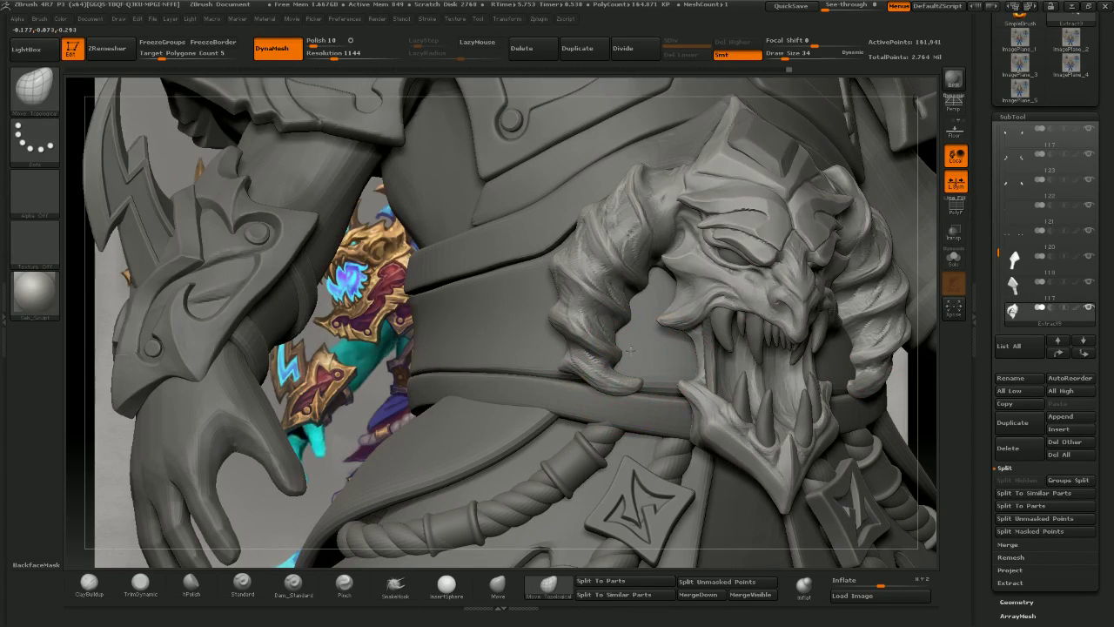
left_click_drag(630, 350, 648, 347, "alt")
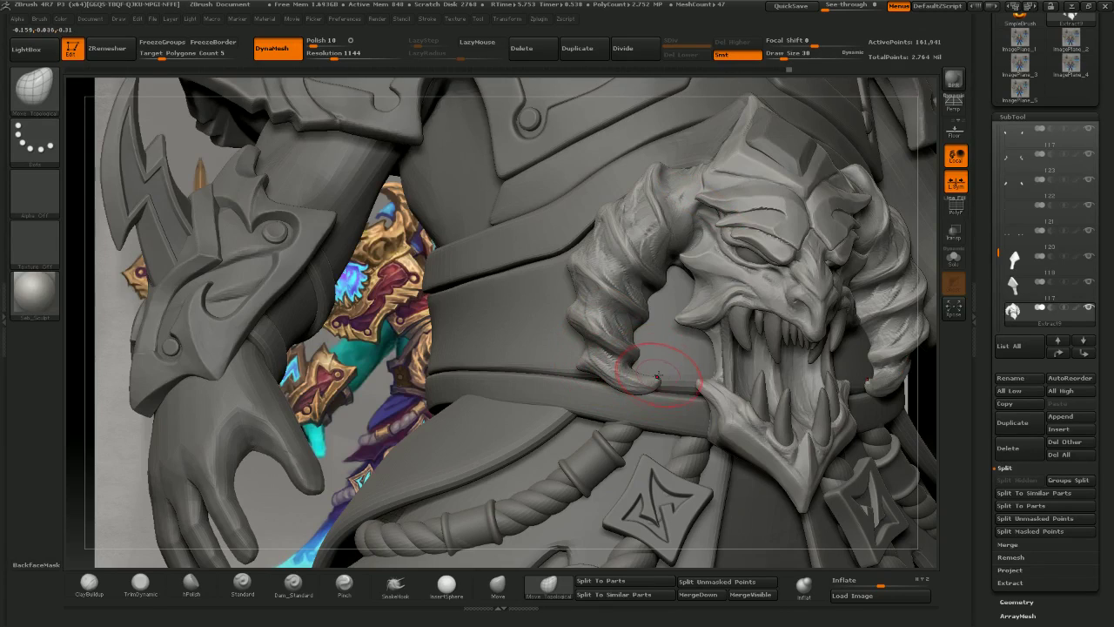
mouse_move(657, 376)
left_mouse_down()
mouse_move(676, 353)
mouse_move(631, 385)
left_mouse_up()
- Reshape the horn's outer ridge where it overlaps the upper belt band, using a brush size between 18 and 34
key("[")
key("[")
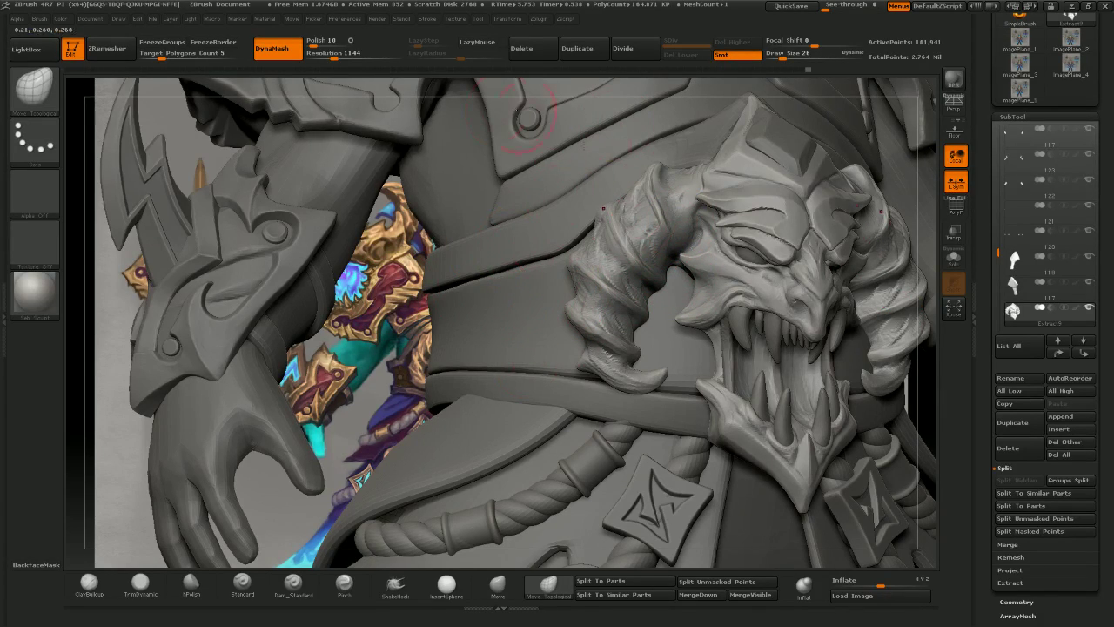
left_click_drag(490, 91, 516, 109)
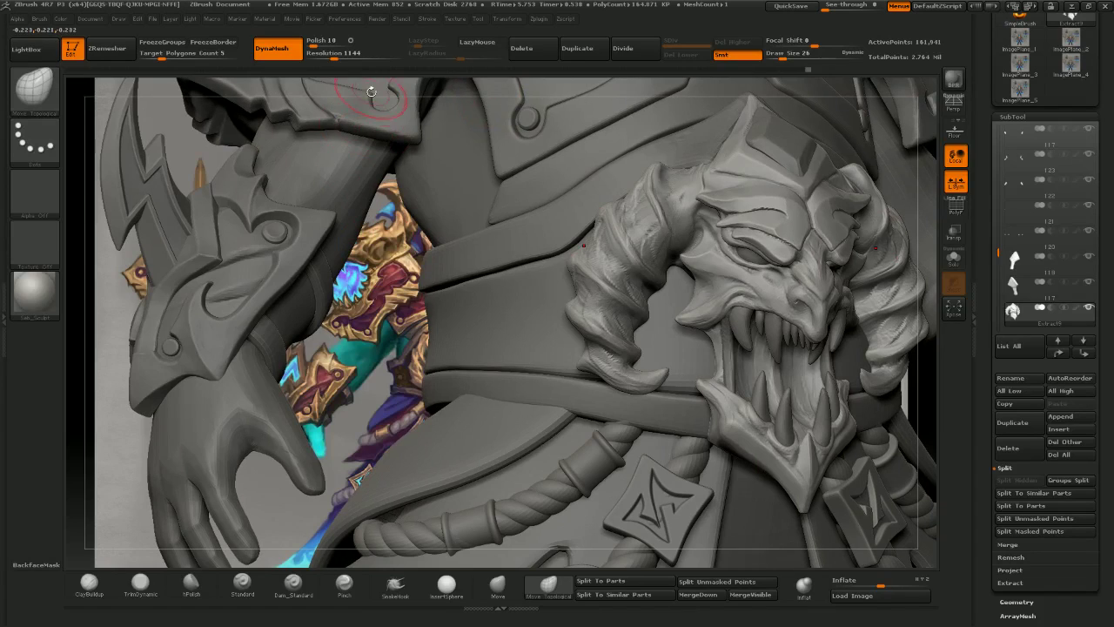
left_click_drag(371, 93, 397, 106)
mouse_move(549, 291)
left_mouse_down()
mouse_move(567, 289)
mouse_move(579, 258)
left_mouse_up()
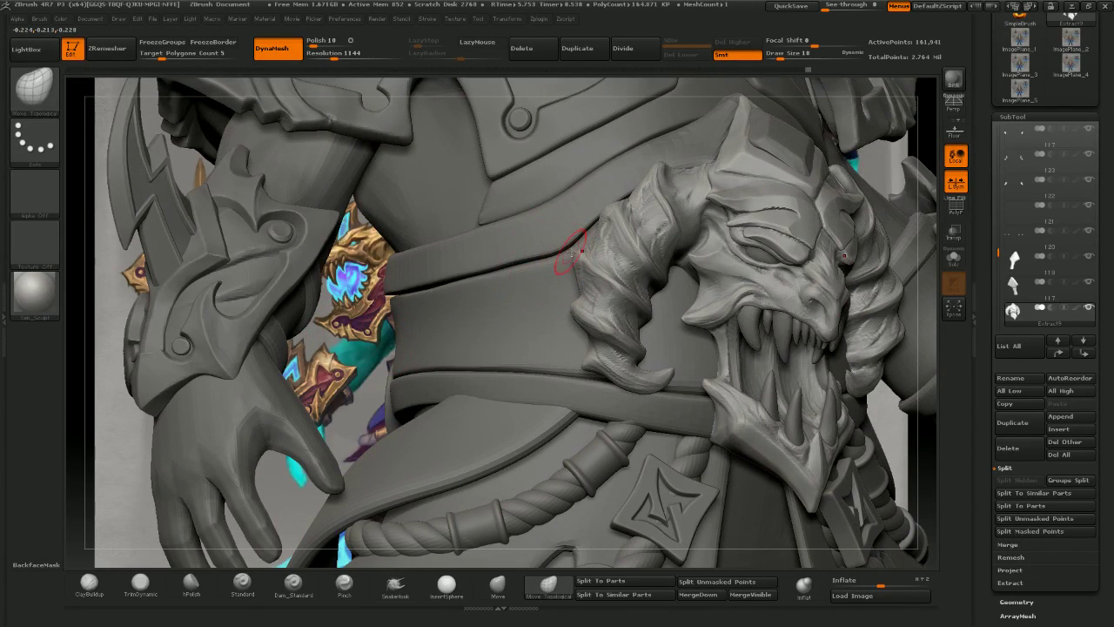
left_click(495, 70)
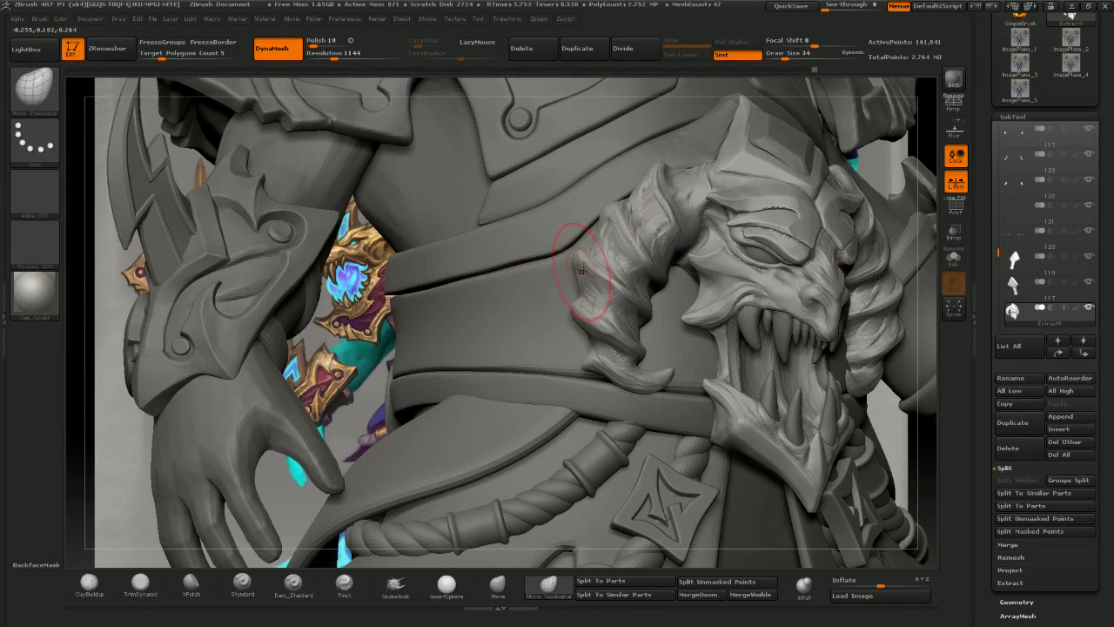
mouse_move(575, 262)
left_mouse_down()
mouse_move(594, 268)
mouse_move(586, 263)
left_mouse_up()
- Refine the spiral ridges along the upper and middle parts of the horn with a smaller Move Topological brush
key("bracketleft")
key("bracketleft")
key("bracketright")
left_click_drag(615, 216, 623, 247)
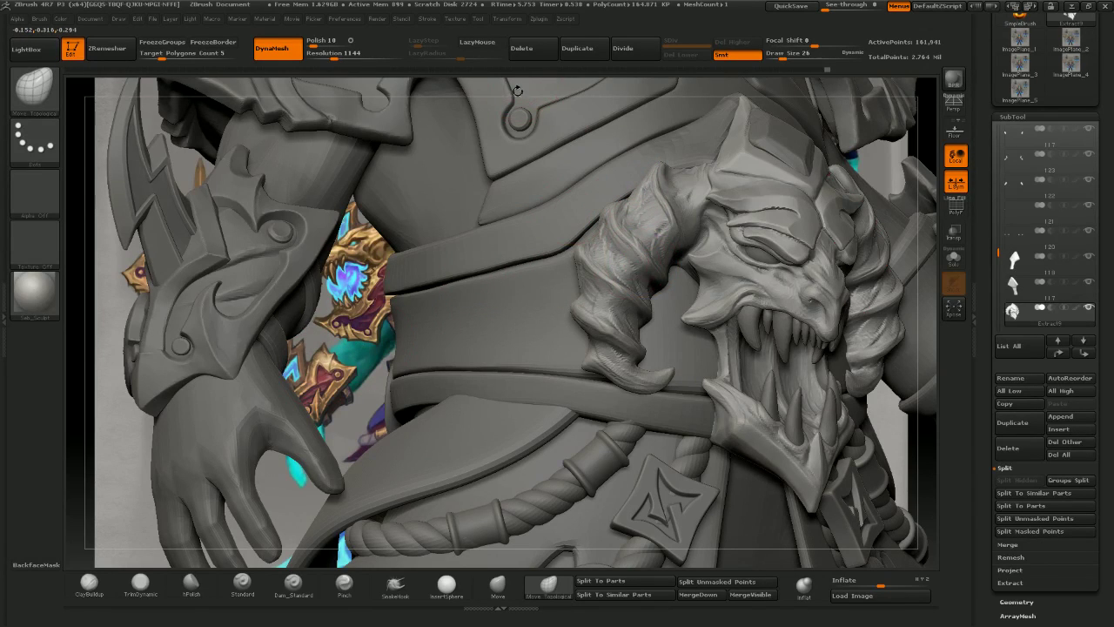
left_click_drag(517, 91, 535, 111)
key("bracketleft")
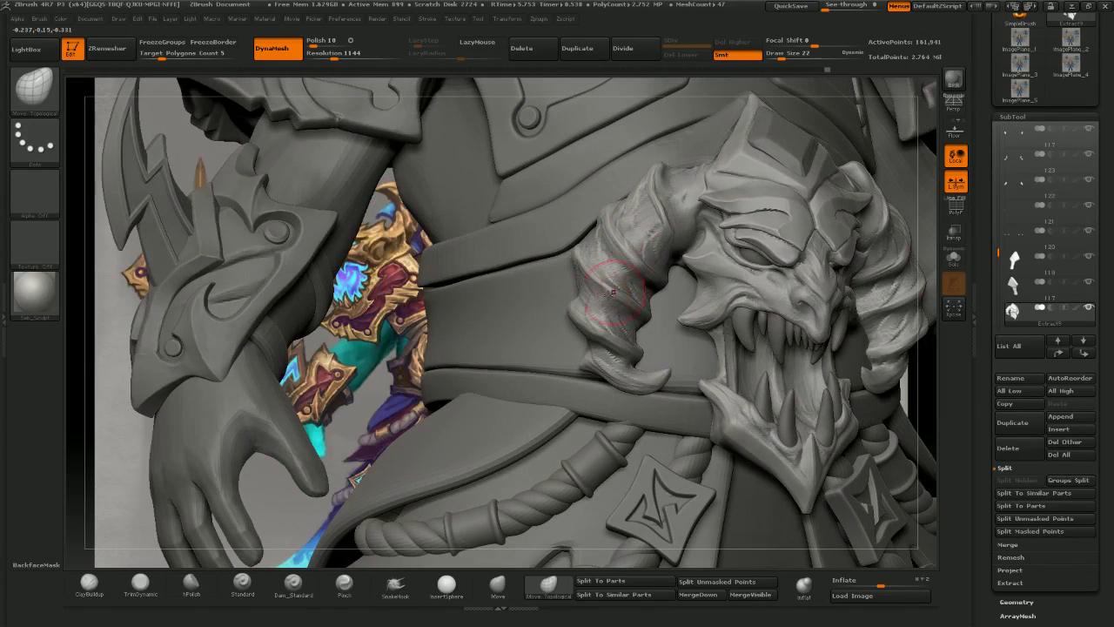
left_click_drag(619, 289, 608, 291)
left_click_drag(576, 321, 584, 318)
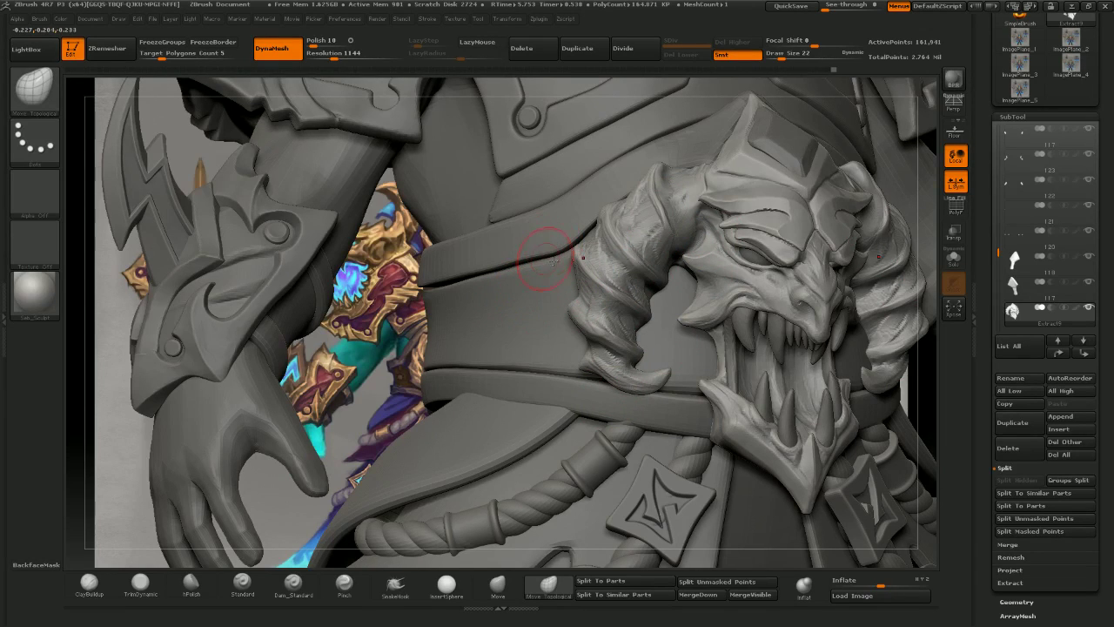
- Build up the lower curve of the belt ornament's horn toward its tip with ClayBuildup at brush size 18
right_click_drag(553, 262, 571, 266)
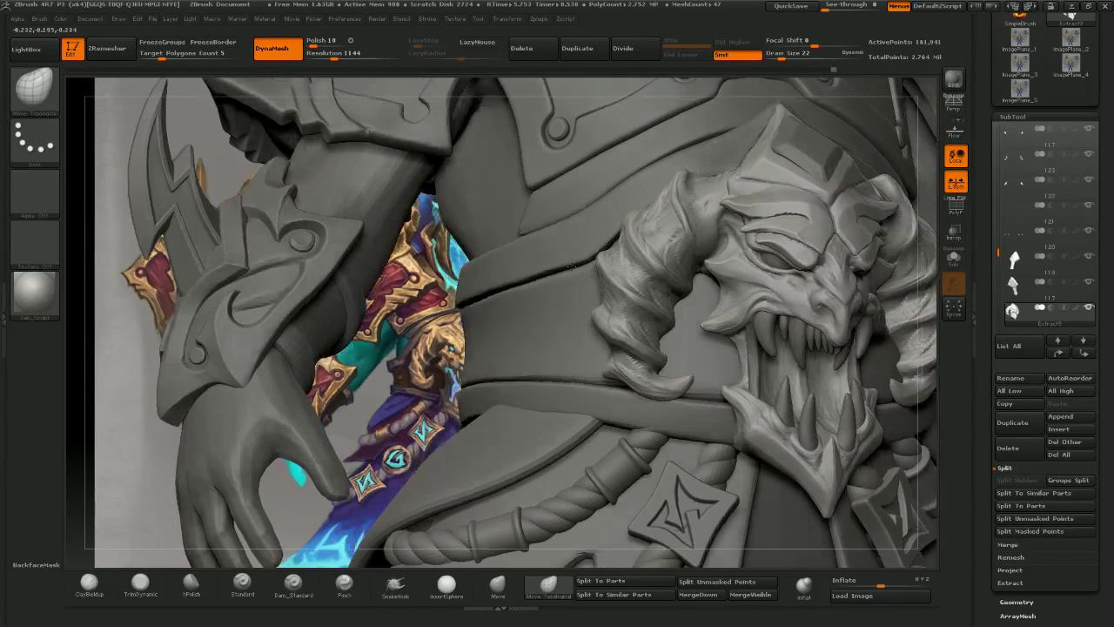
left_click(284, 596)
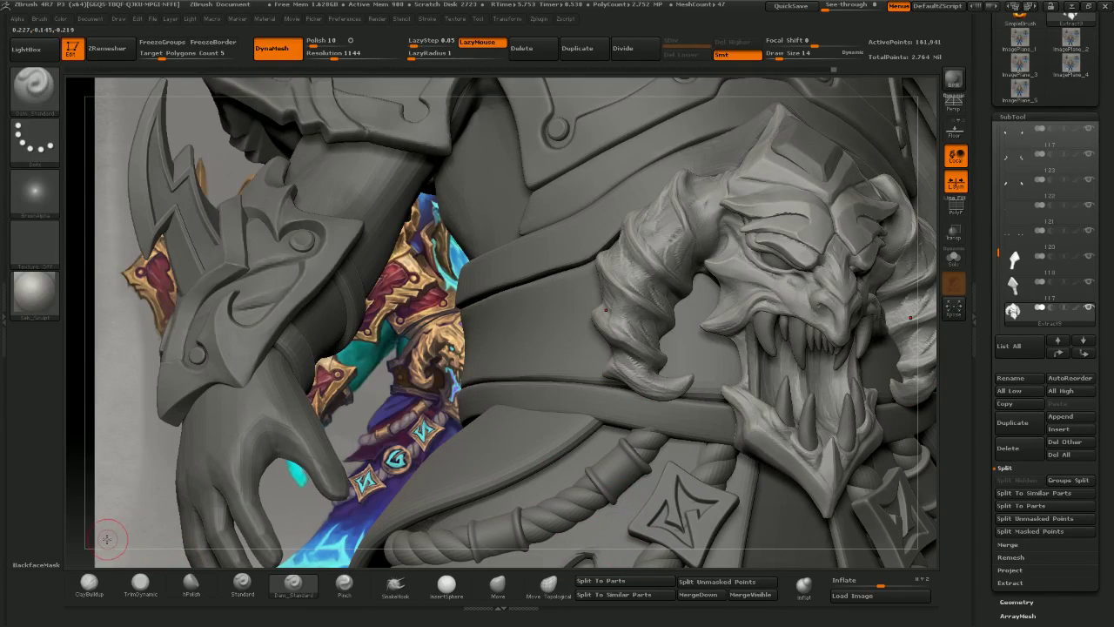
left_click(90, 587)
mouse_move(625, 371)
left_mouse_down()
mouse_move(684, 383)
mouse_move(693, 364)
mouse_move(684, 385)
left_mouse_up()
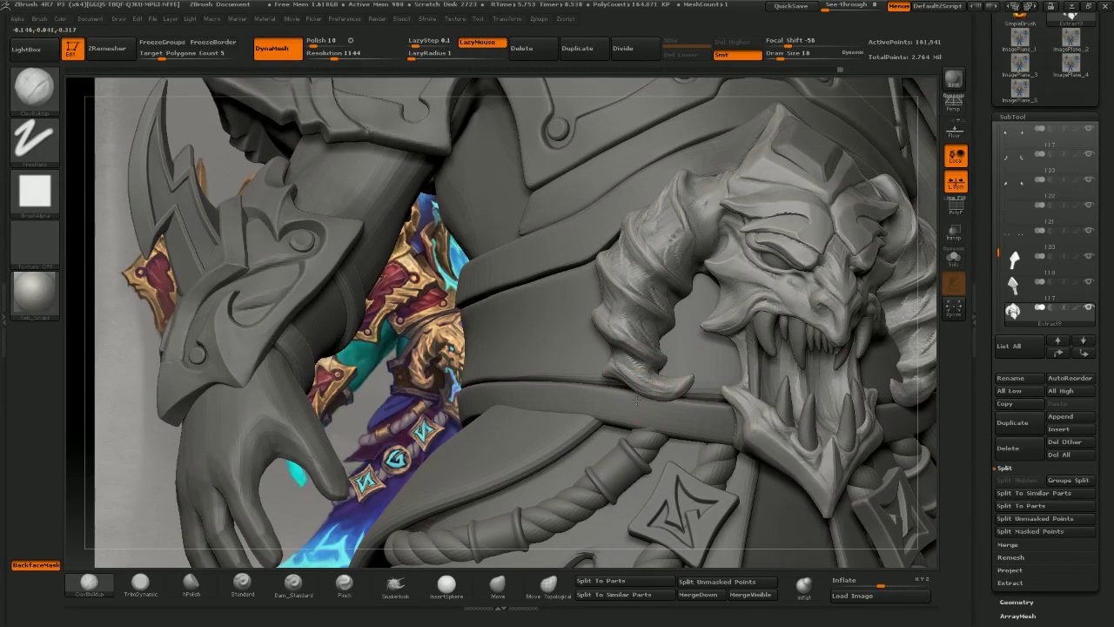
- Lift and curl the horn tip with the Move and Move Topological brushes
left_click(496, 583)
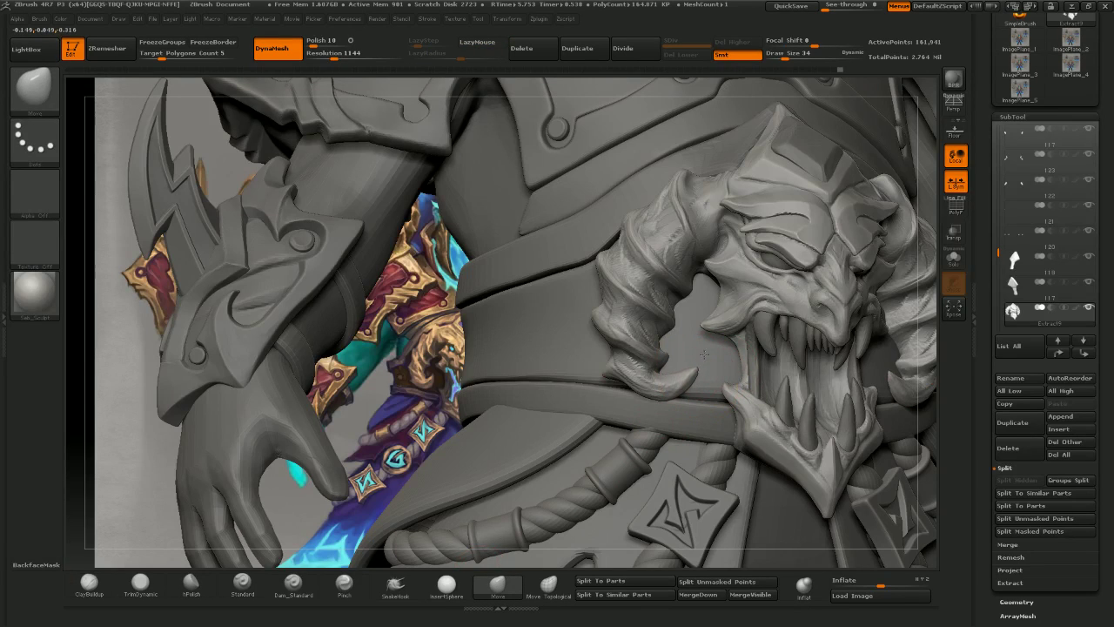
left_click(548, 585)
mouse_move(690, 372)
left_mouse_down()
mouse_move(697, 364)
mouse_move(668, 359)
left_mouse_up()
- Reshape the inner edge of the horn's spiral ridges with Move Topological strokes at brush sizes between 14 and 22
key("[")
key("[")
key("[")
key("[")
key("[")
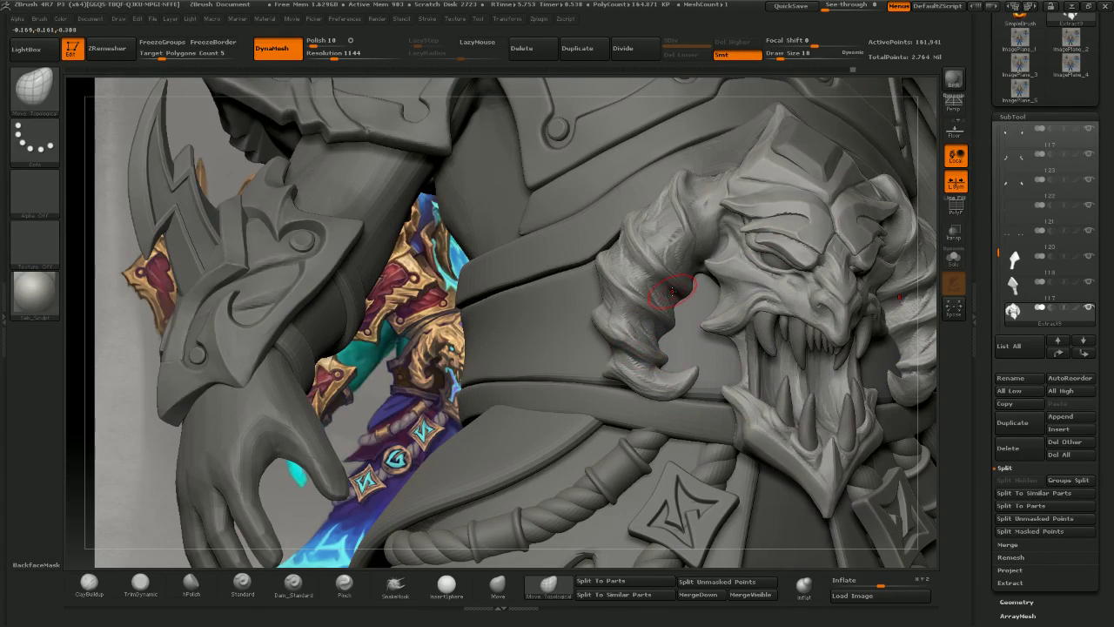
mouse_move(645, 338)
left_mouse_down()
mouse_move(619, 328)
mouse_move(657, 308)
mouse_move(645, 303)
left_mouse_up()
key("]")
key("[")
key("[")
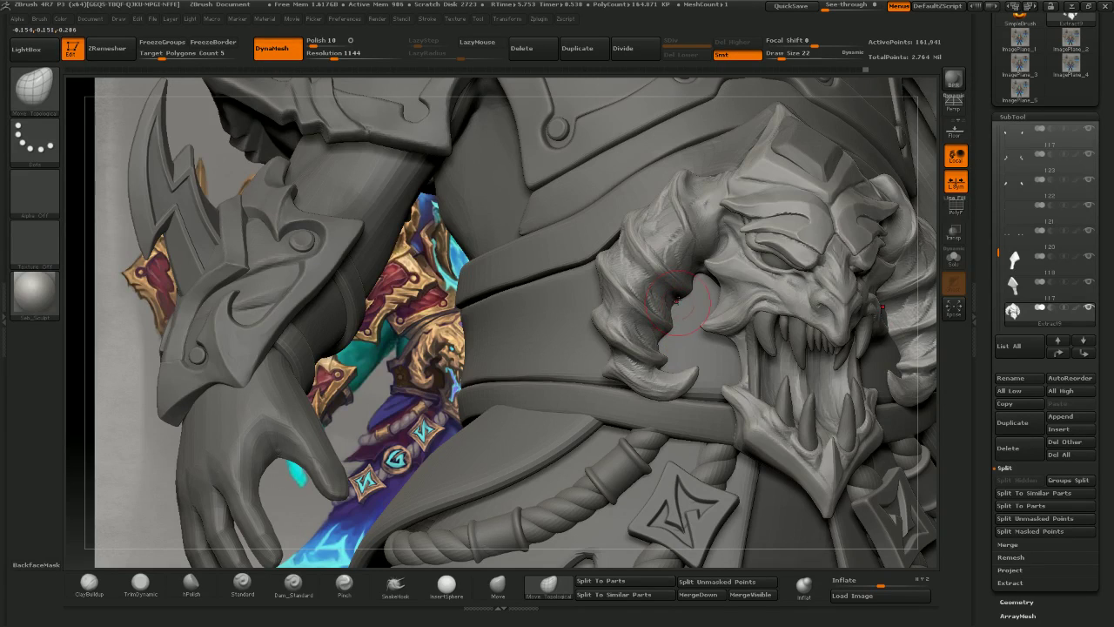
key("bracketleft")
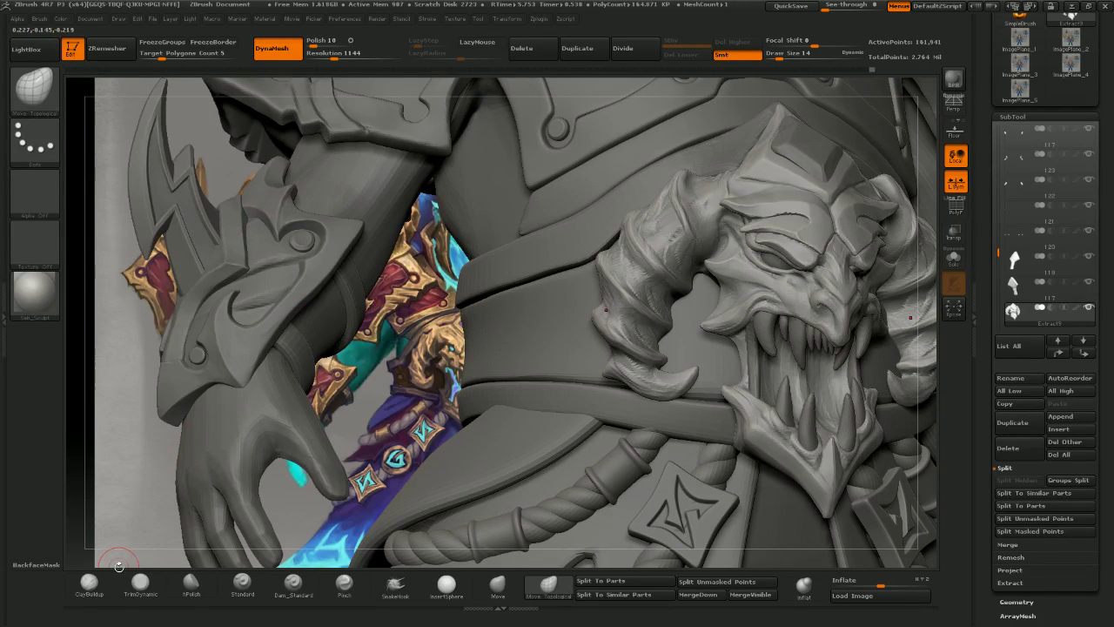
- Carve the groove above the horn tip with Dam_Standard at size 14 and add volume beside it with ClayBuildup
left_click(293, 585)
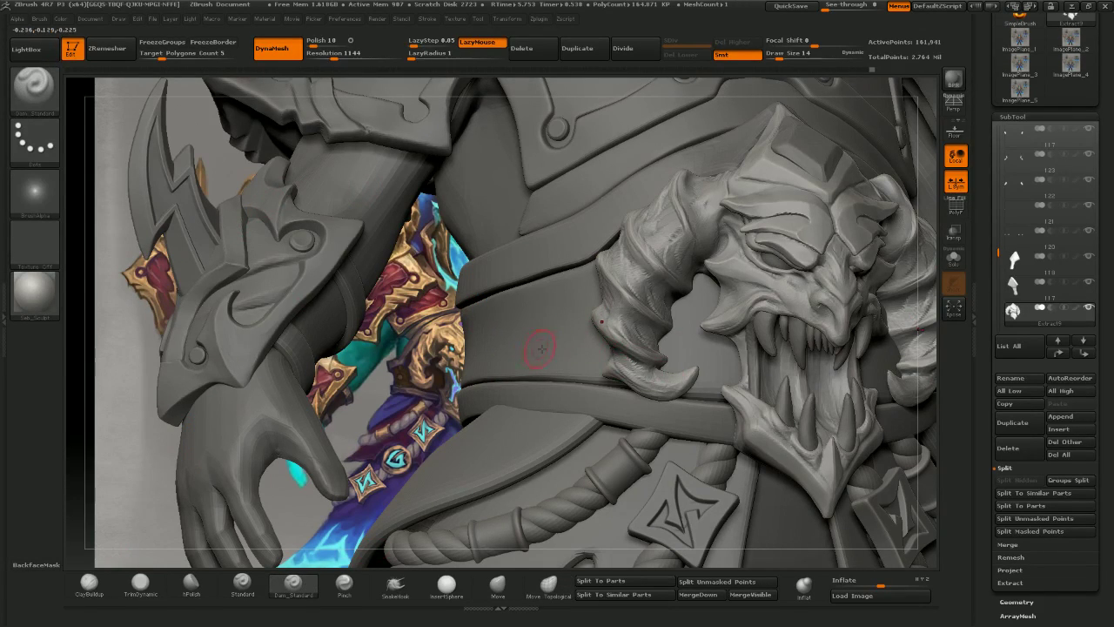
mouse_move(634, 379)
left_mouse_down()
mouse_move(691, 371)
mouse_move(661, 380)
mouse_move(672, 384)
left_mouse_up()
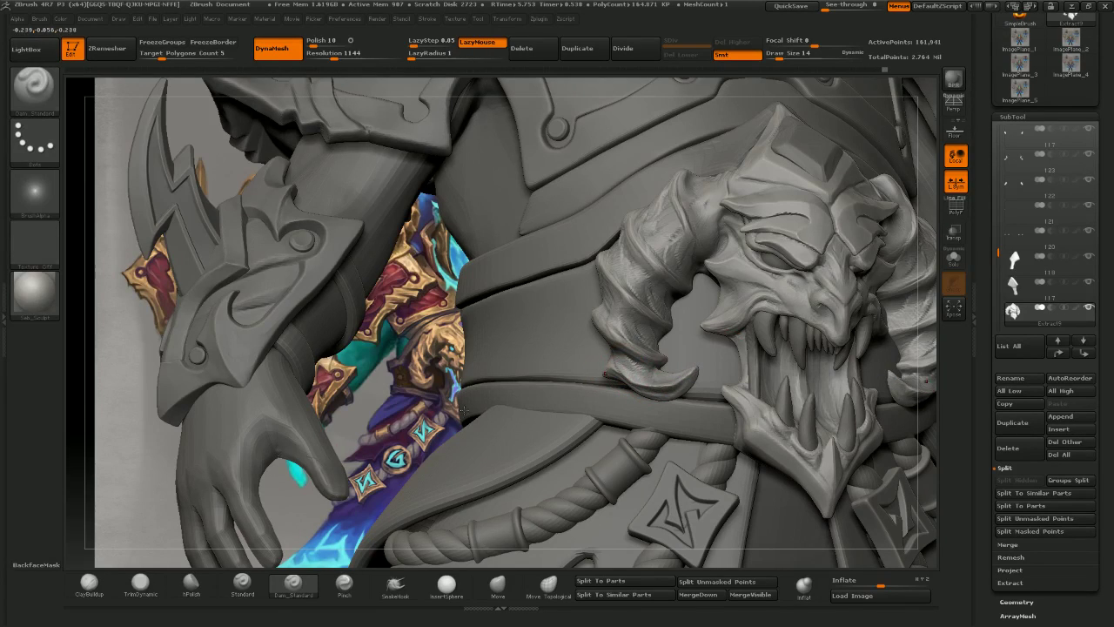
left_click(91, 579)
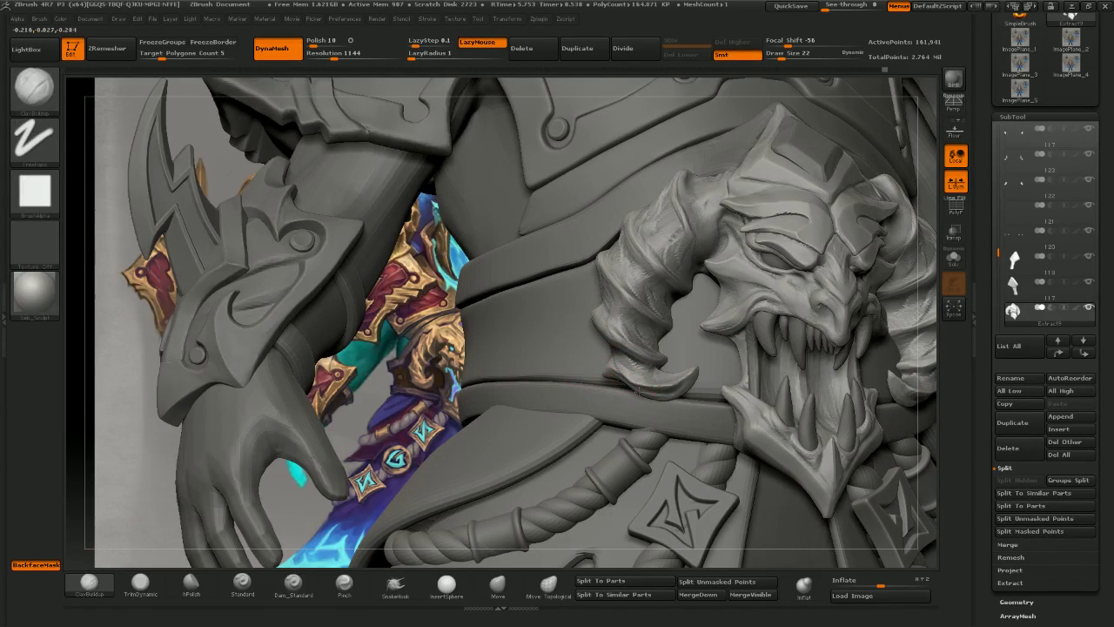
left_click_drag(635, 369, 667, 381)
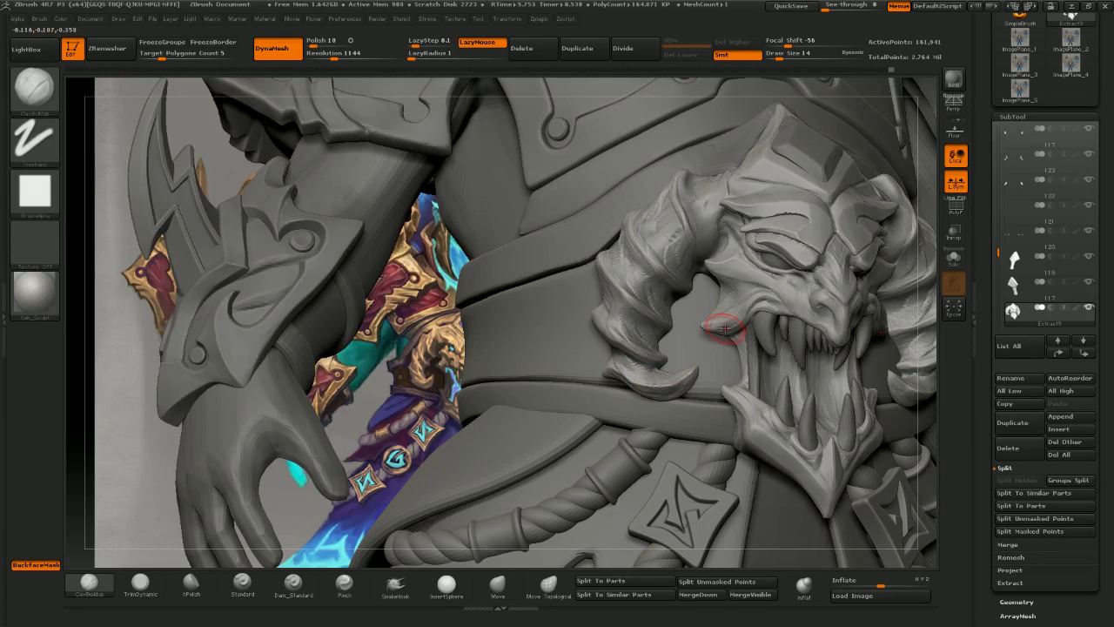
- Adjust the horn tip's thickness and outline from below and above with the Move brush
right_click_drag(684, 383, 678, 305)
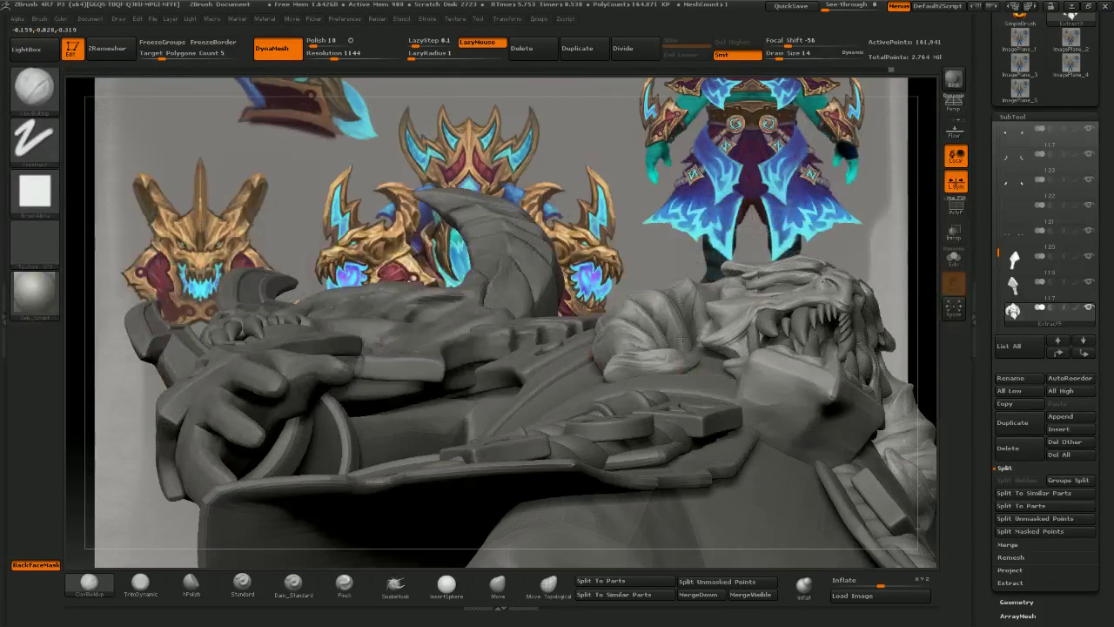
left_click(500, 586)
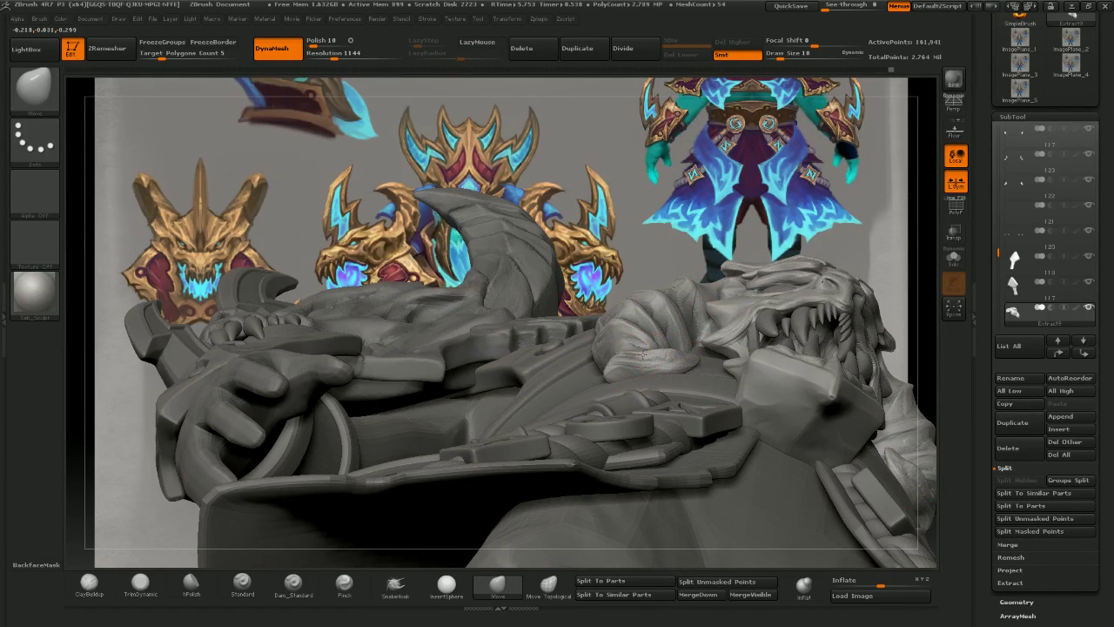
mouse_move(579, 90)
left_mouse_down()
mouse_move(563, 106)
mouse_move(658, 349)
left_mouse_up()
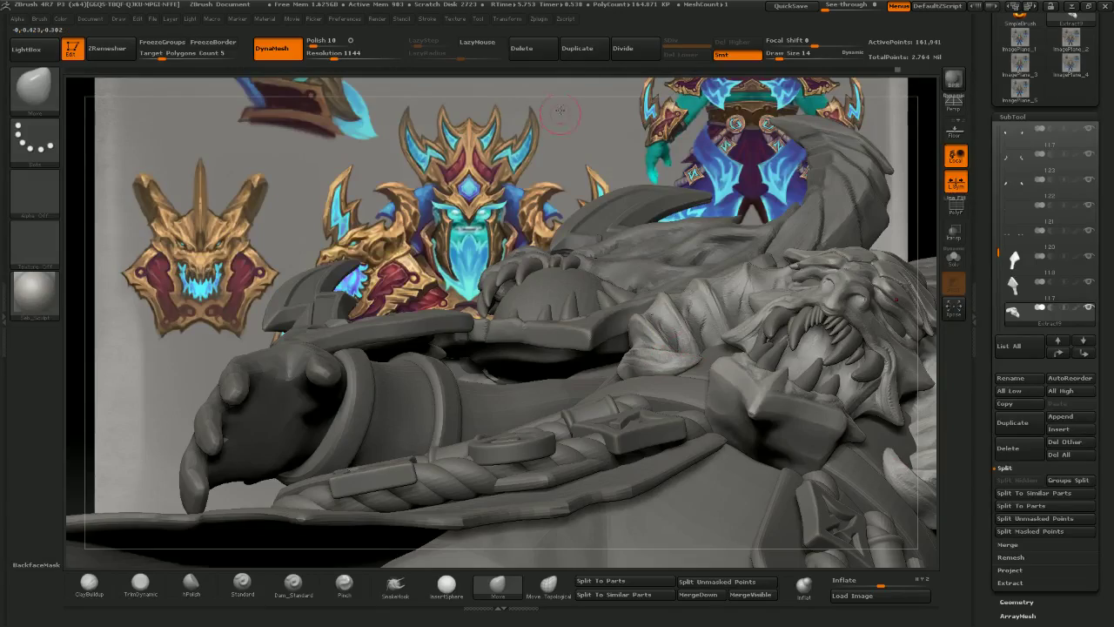
left_click_drag(560, 112, 589, 207)
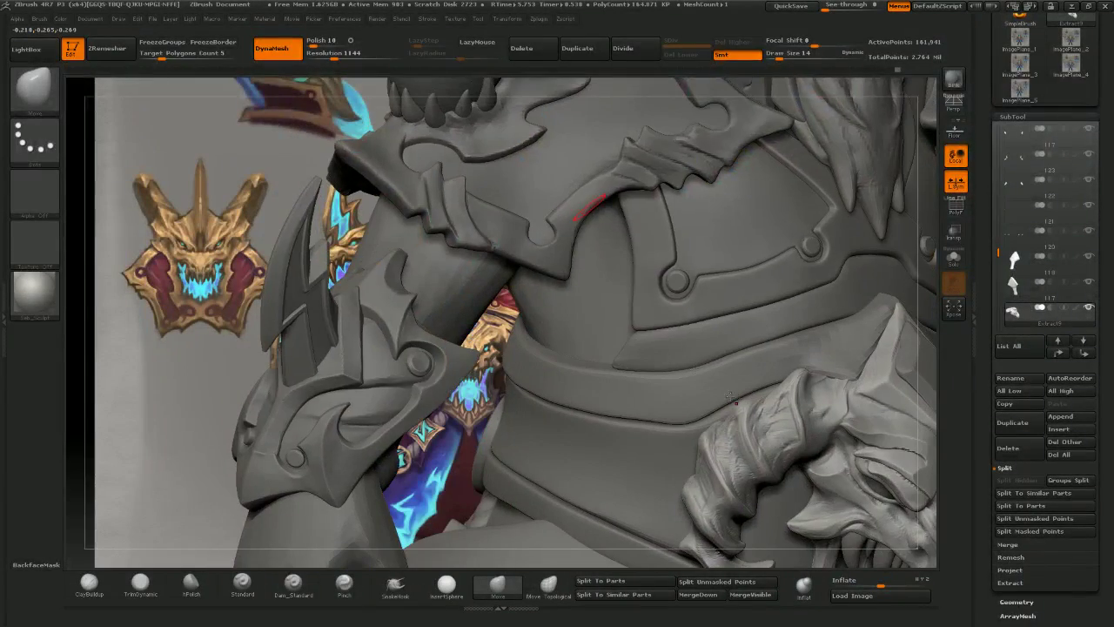
right_click_drag(736, 388, 564, 219)
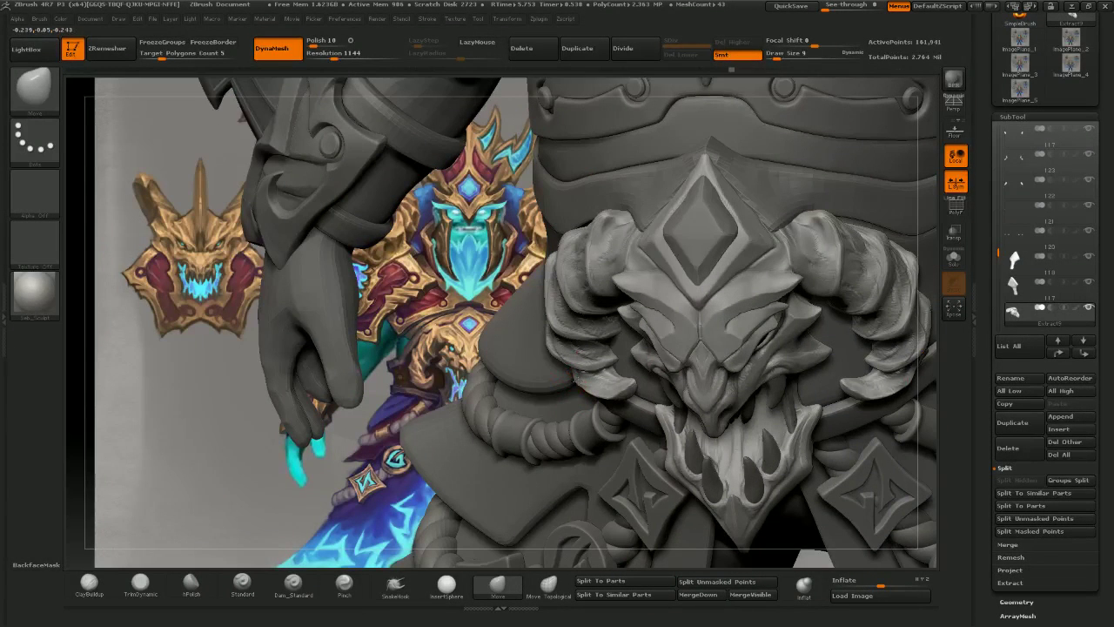
key("]")
left_click_drag(609, 386, 603, 384)
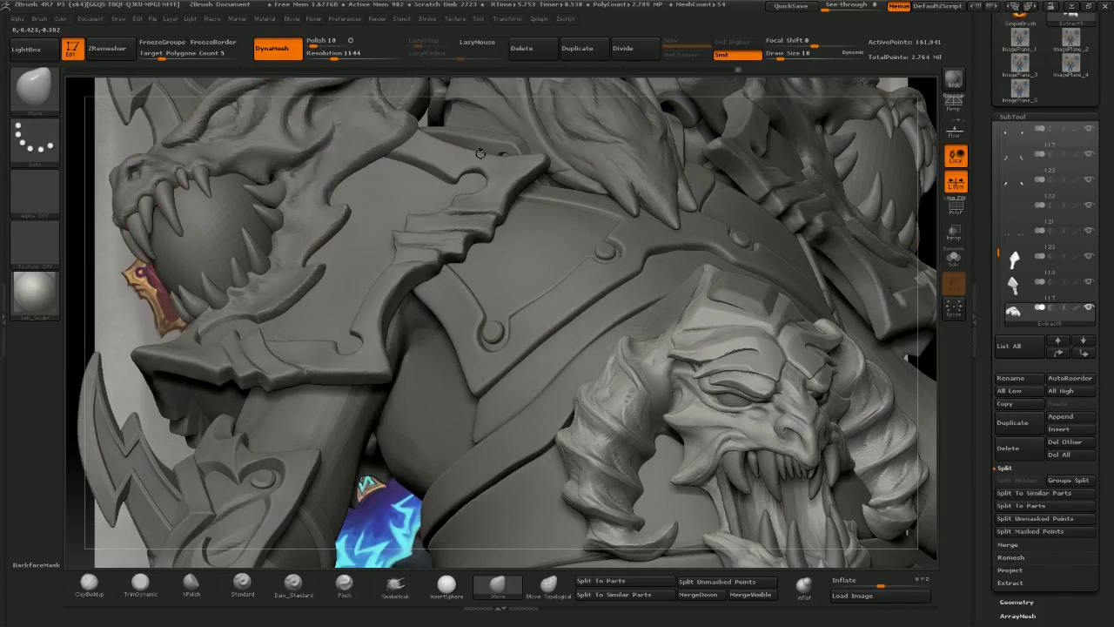
- Fine-tune the horn's lowest coil from side and front angles with the Move brush at size 18
right_click_drag(445, 205, 367, 111, "alt")
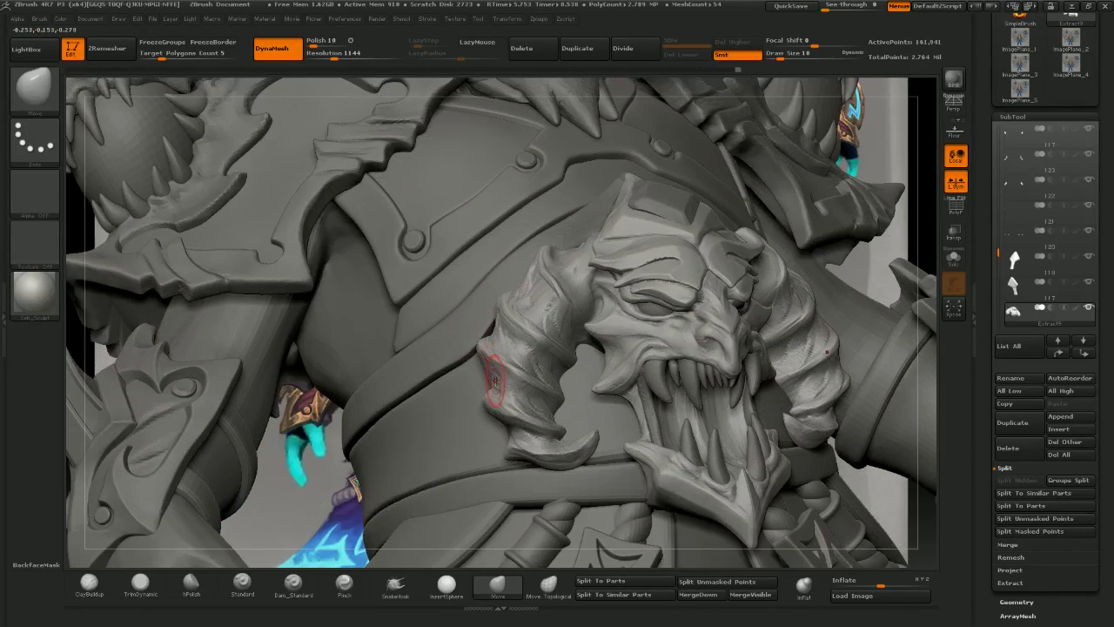
right_click_drag(525, 459, 566, 365)
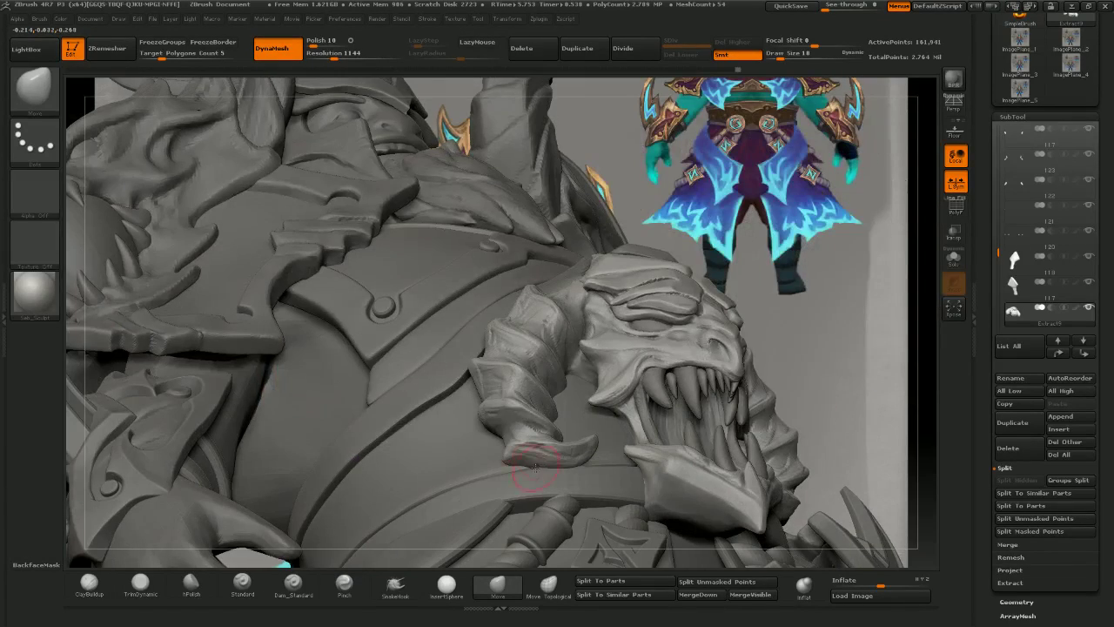
right_click_drag(570, 416, 534, 440)
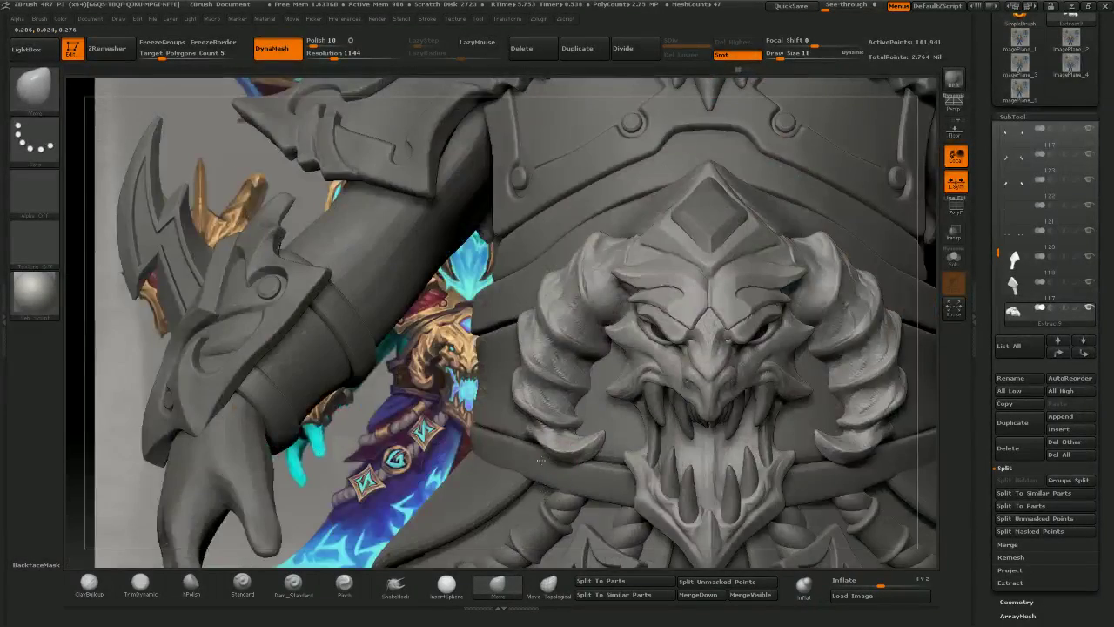
left_click_drag(539, 442, 543, 435)
mouse_move(541, 428)
right_mouse_down()
mouse_move(566, 434)
mouse_move(531, 426)
mouse_move(565, 429)
right_mouse_up()
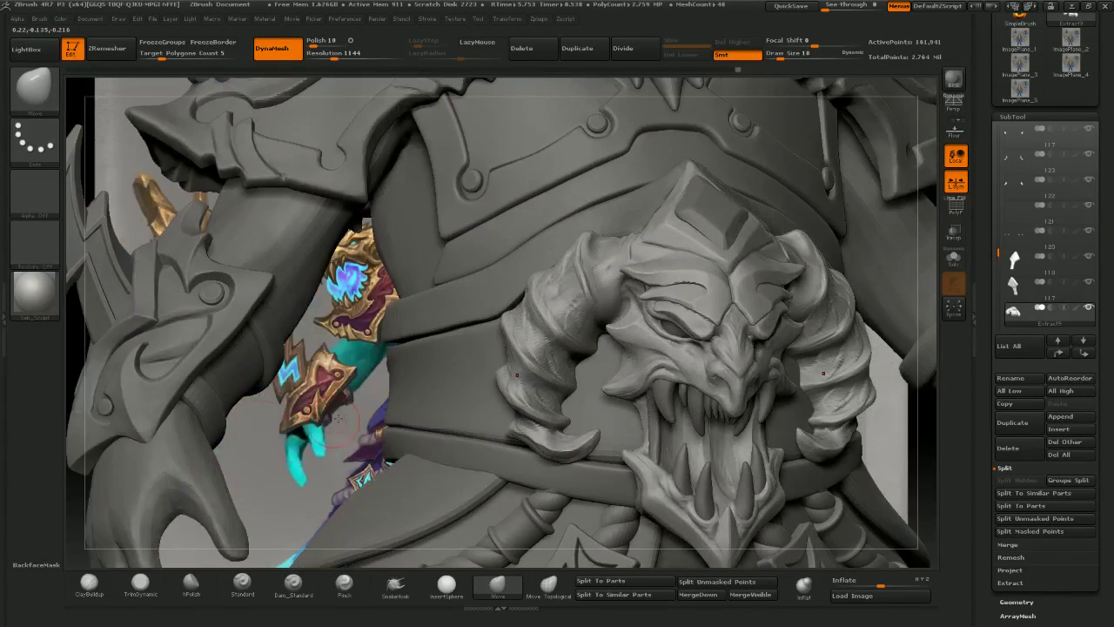
- Flatten the planes of the horn's curled tip with TrimDynamic at brush sizes between 8 and 14
left_click(140, 581)
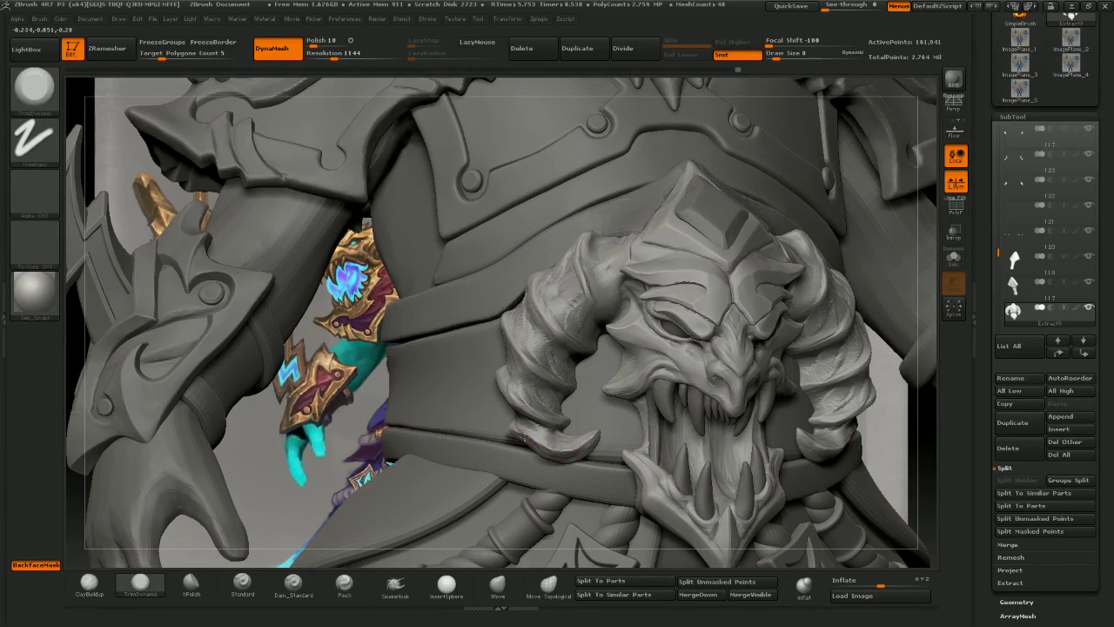
mouse_move(523, 436)
left_mouse_down()
mouse_move(579, 447)
mouse_move(602, 428)
left_mouse_up()
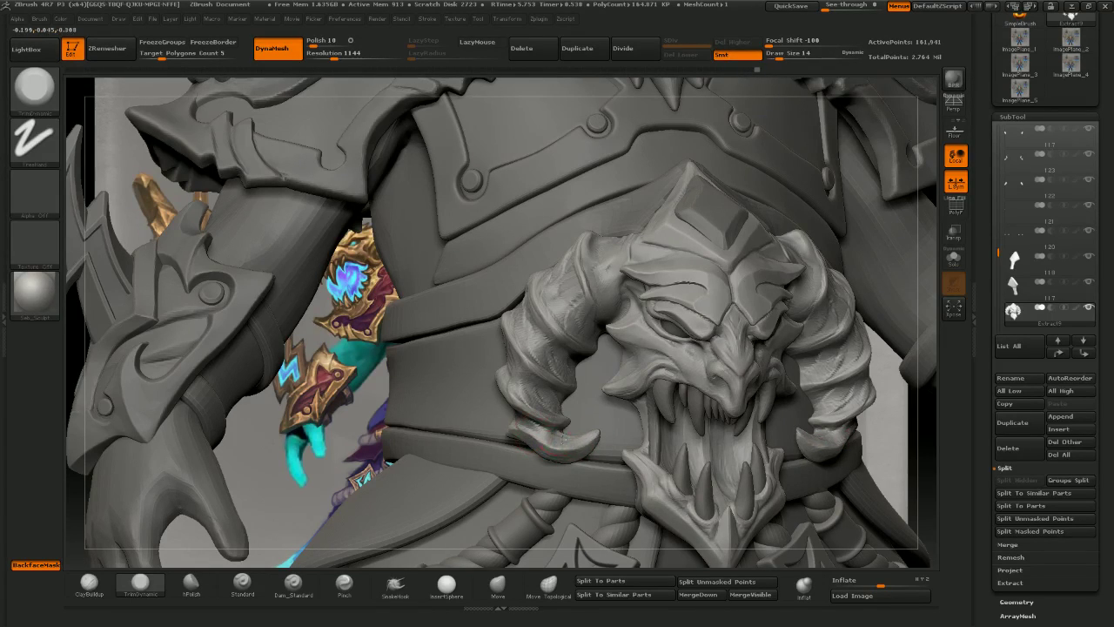
key("1")
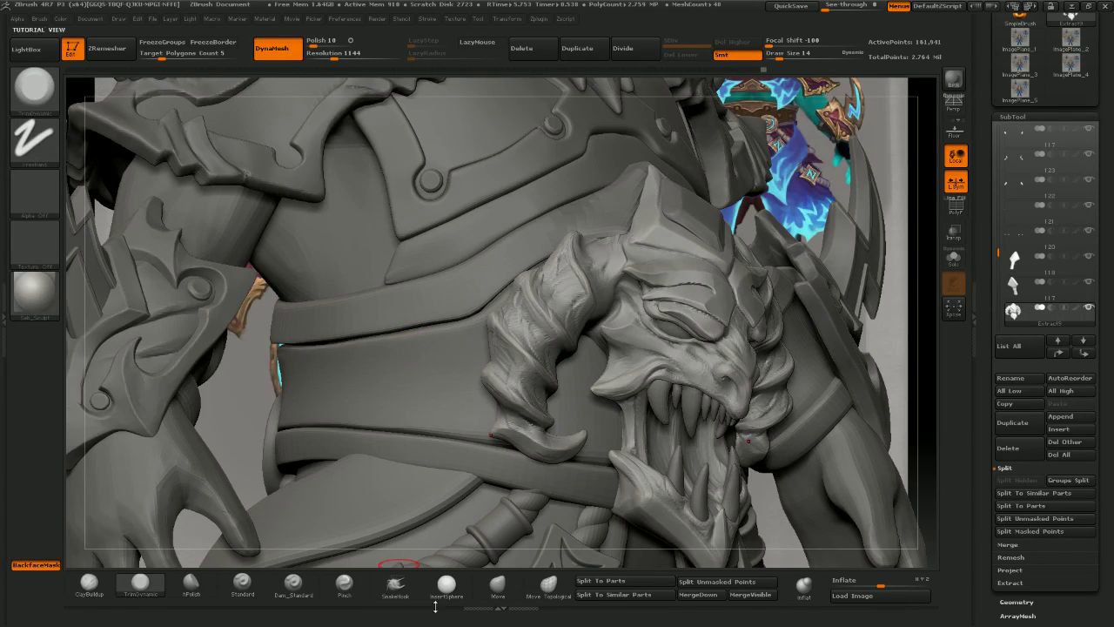
- Shift the middle of the horn with the Move brush at size 38 and build up its outer spiral ridges with ClayBuildup
left_click(497, 583)
left_click_drag(545, 406, 516, 388)
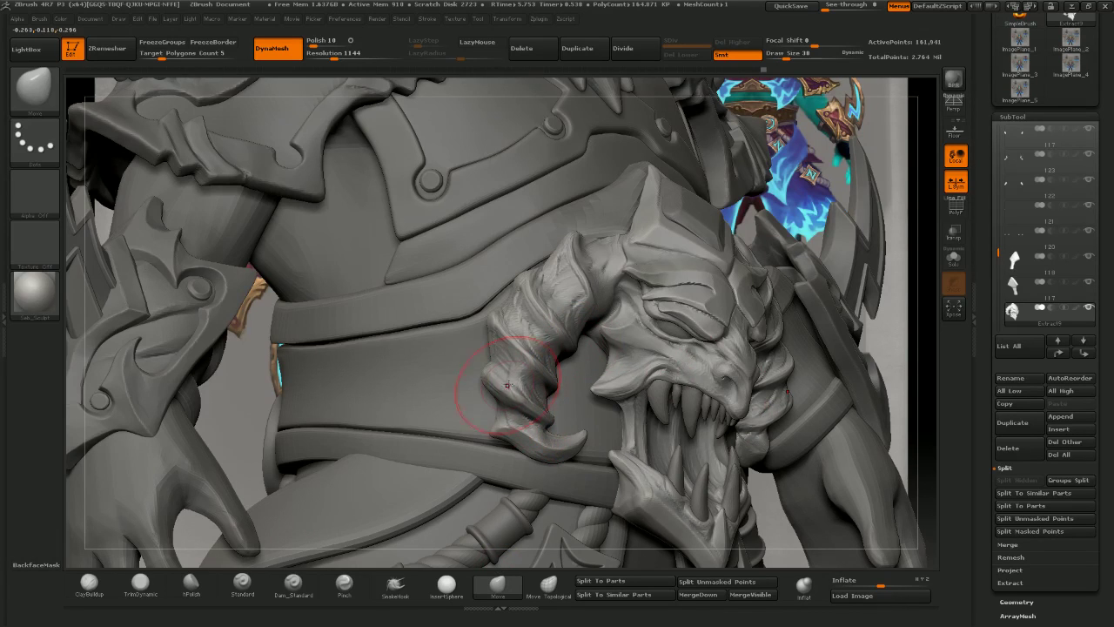
left_click(89, 582)
left_click_drag(376, 89, 697, 217)
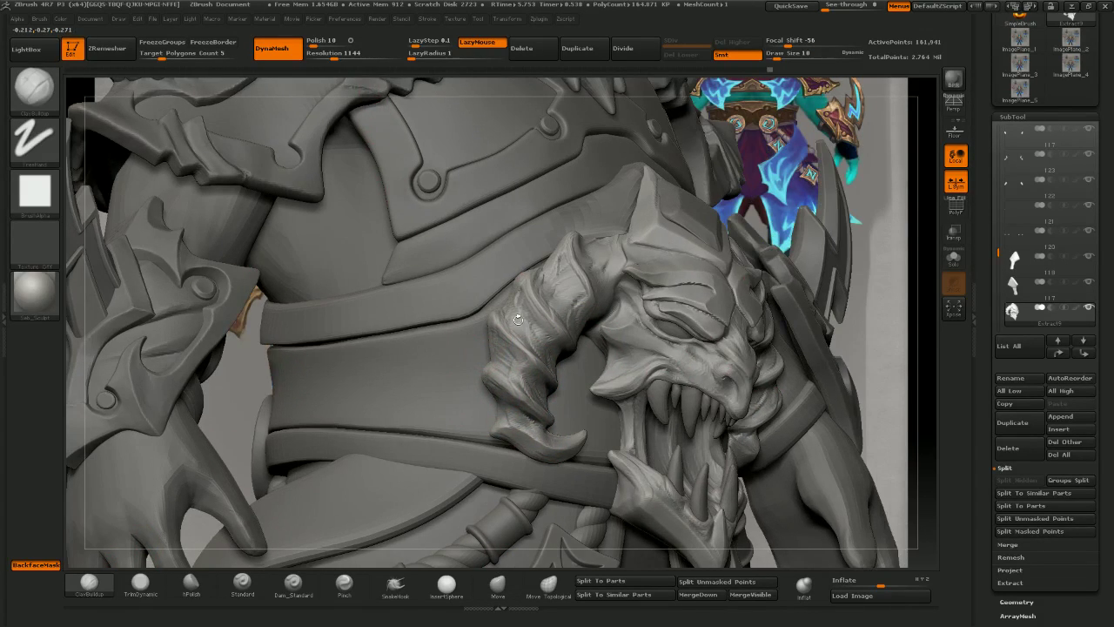
left_click_drag(518, 319, 535, 352)
mouse_move(497, 414)
left_mouse_down()
mouse_move(514, 411)
mouse_move(500, 425)
mouse_move(437, 388)
mouse_move(469, 424)
mouse_move(445, 343)
mouse_move(486, 342)
left_mouse_up()
key("bracketright")
mouse_move(497, 290)
left_mouse_down()
mouse_move(516, 260)
mouse_move(507, 315)
left_mouse_up()
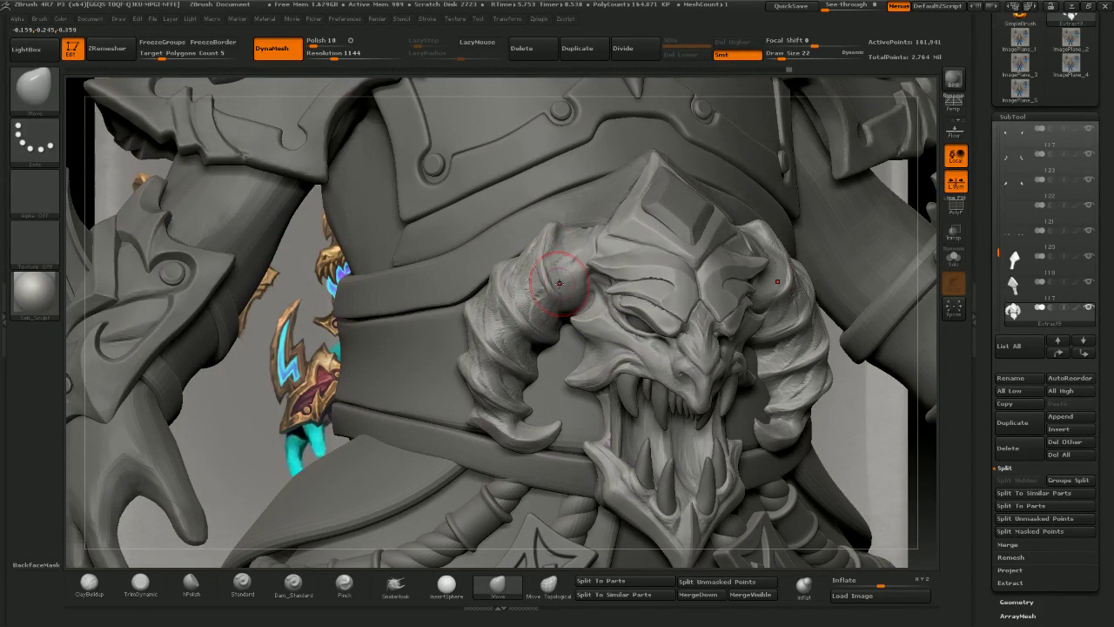
- Add ClayBuildup strokes to the upper bend of the horn near the brow at brush sizes between 8 and 18
key("shift")
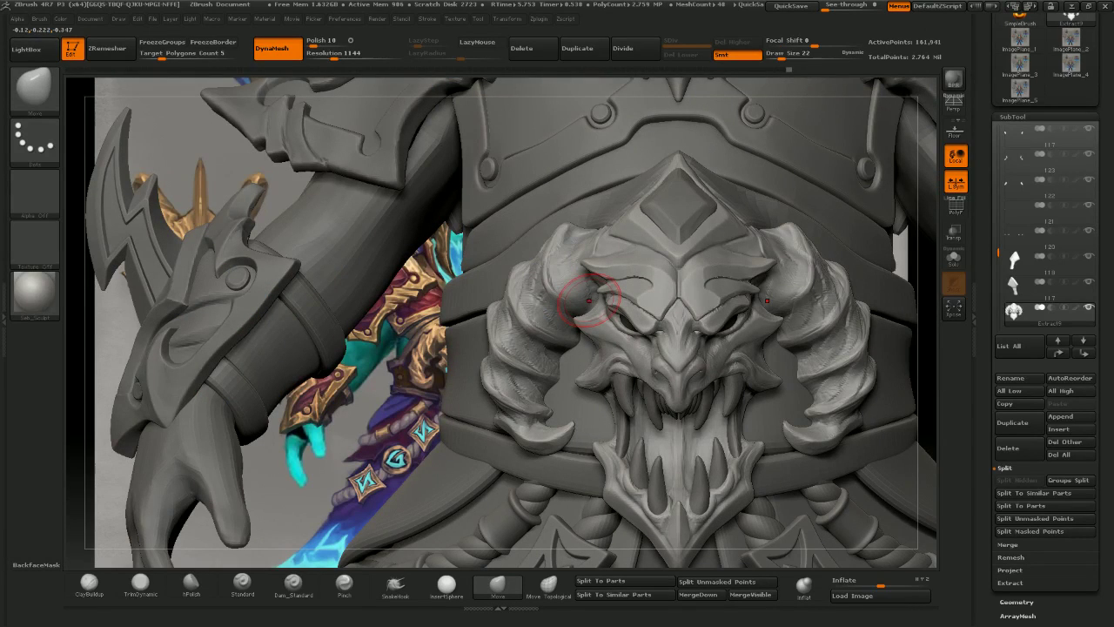
mouse_move(596, 286)
right_mouse_down()
mouse_move(624, 293)
mouse_move(602, 270)
mouse_move(610, 263)
right_mouse_up()
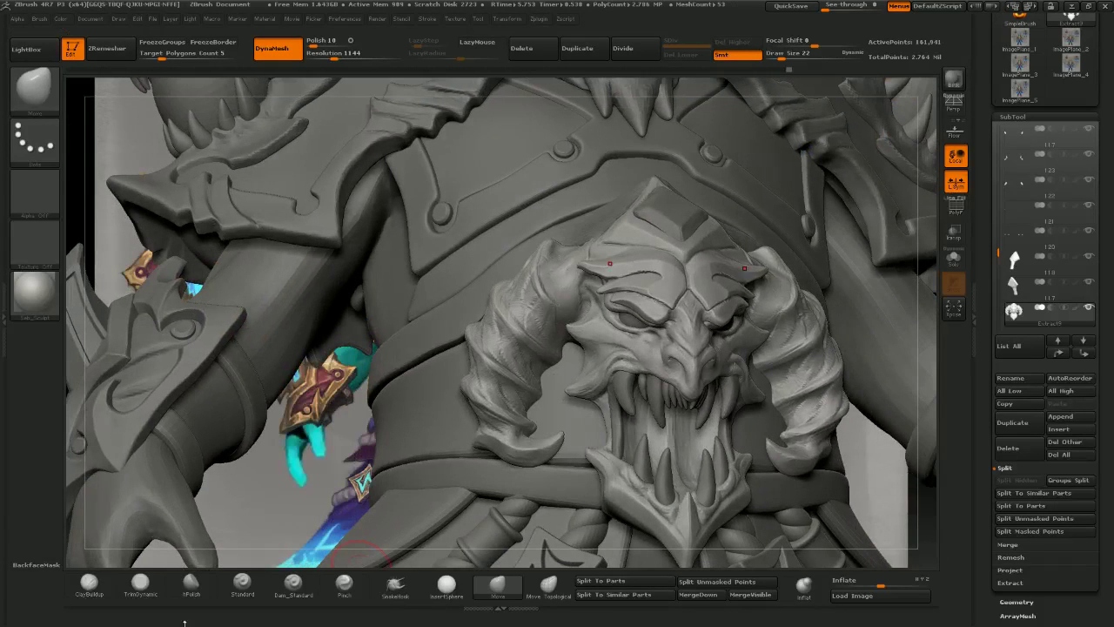
left_click(295, 585)
left_click(90, 585)
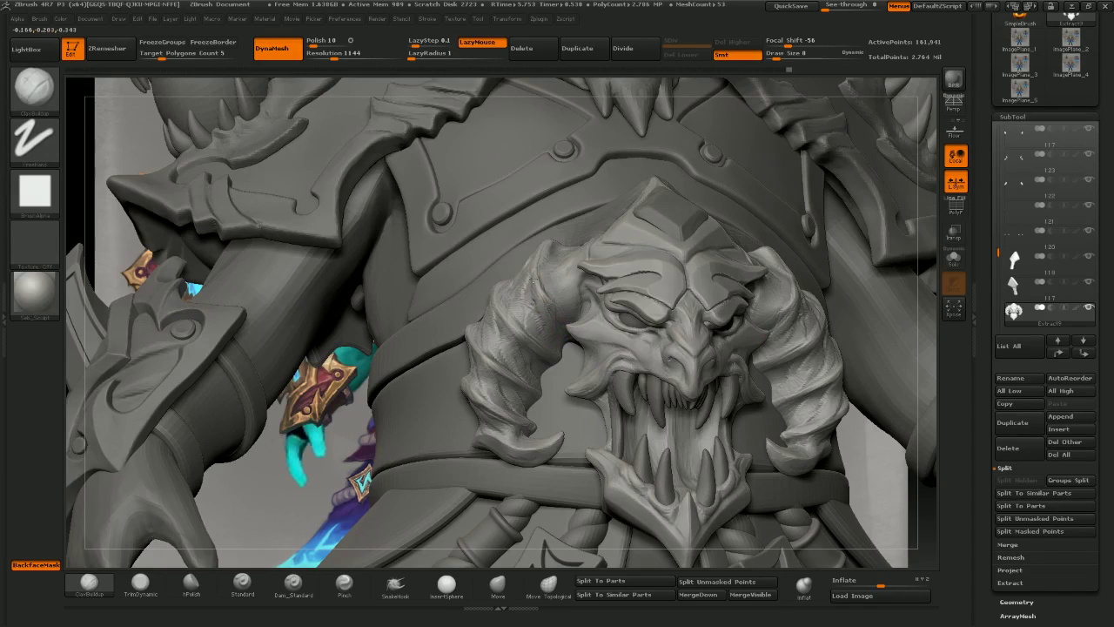
mouse_move(534, 280)
left_mouse_down()
mouse_move(545, 311)
mouse_move(533, 302)
mouse_move(541, 264)
mouse_move(536, 314)
mouse_move(550, 284)
left_mouse_up()
key("]")
key("[")
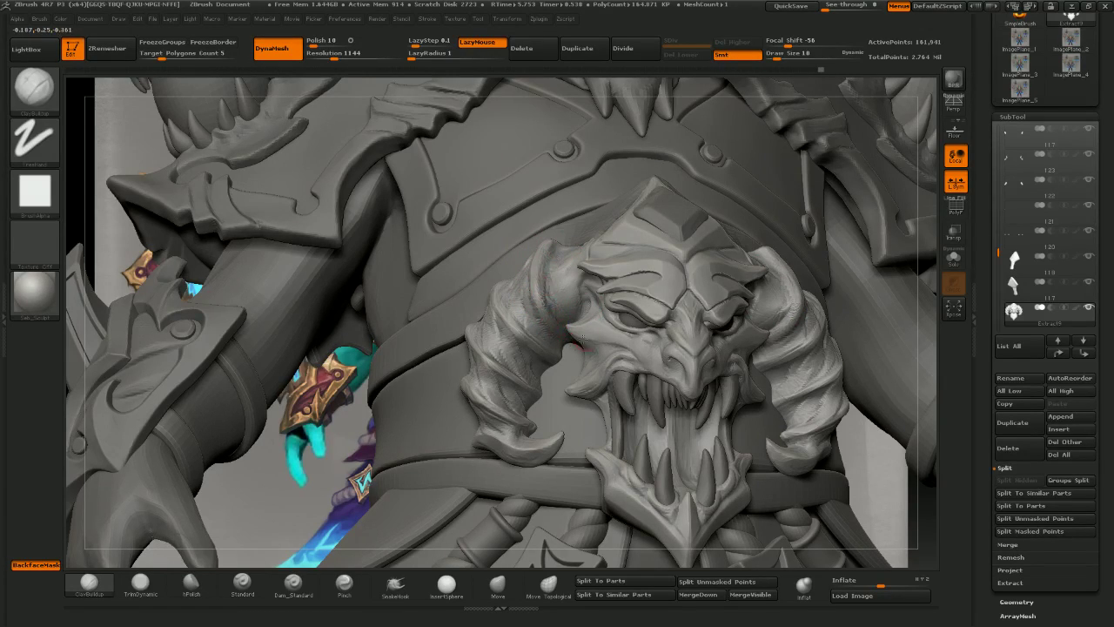
- Examine the belt ornament and the whole figure from front and side angles against the concept art
right_click_drag(494, 112, 409, 112)
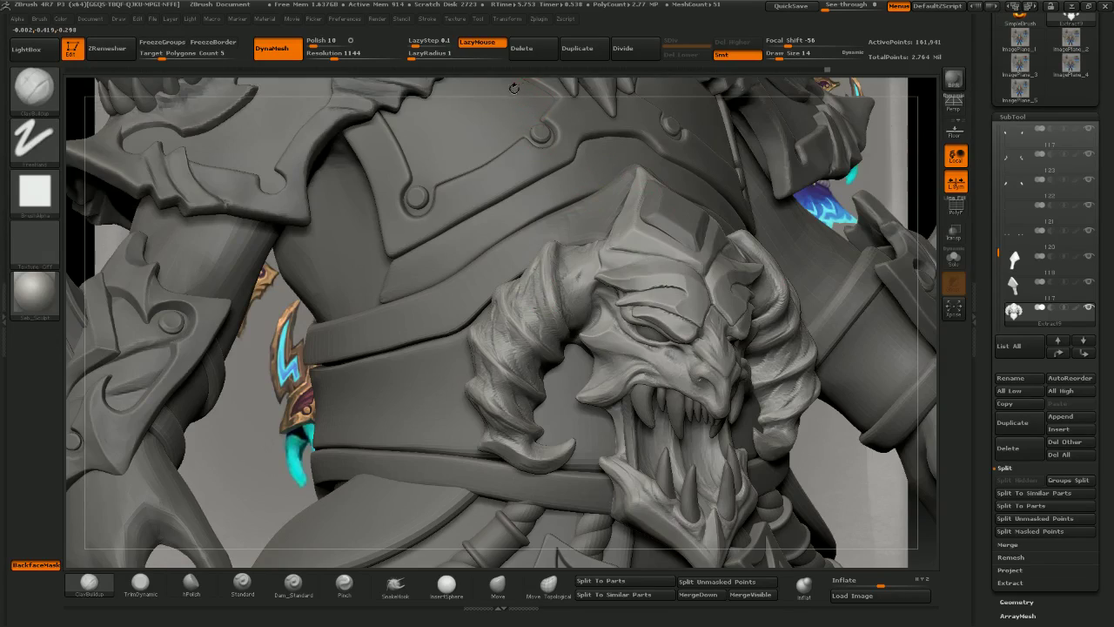
mouse_move(513, 88)
left_mouse_down()
mouse_move(599, 231)
mouse_move(581, 246)
left_mouse_up()
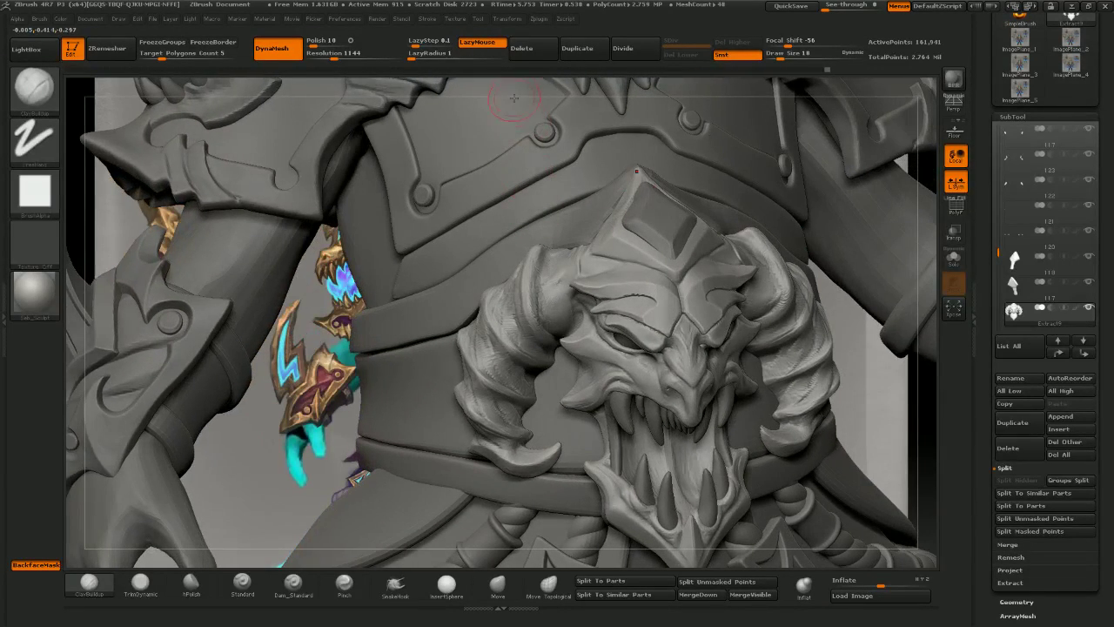
left_click_drag(521, 81, 540, 77)
right_click_drag(546, 225, 528, 243)
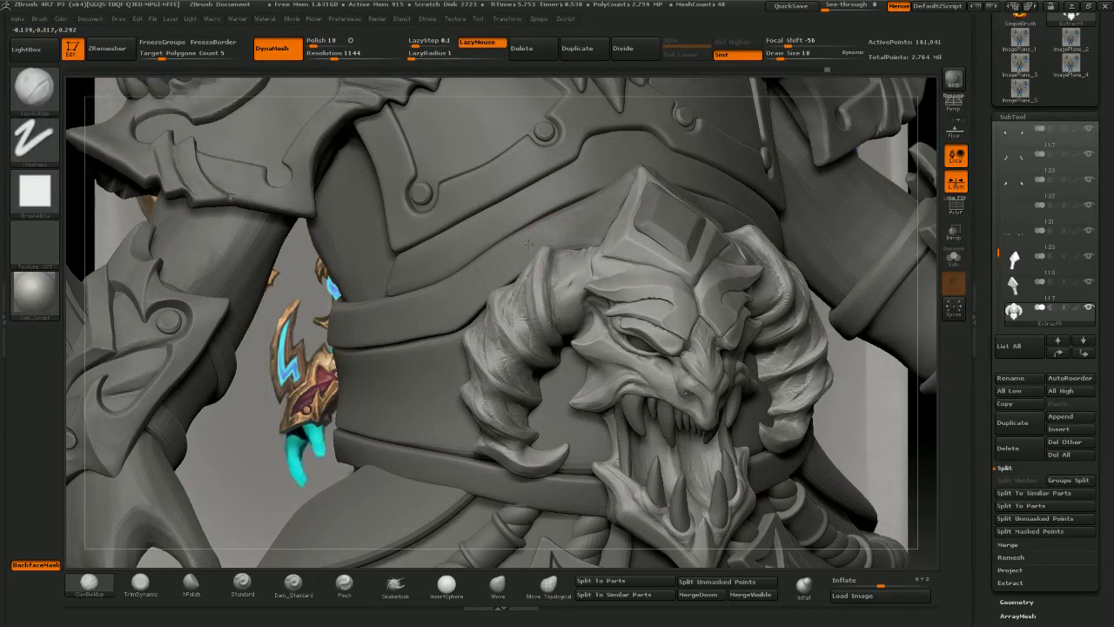
right_click_drag(618, 239, 601, 233, "shift")
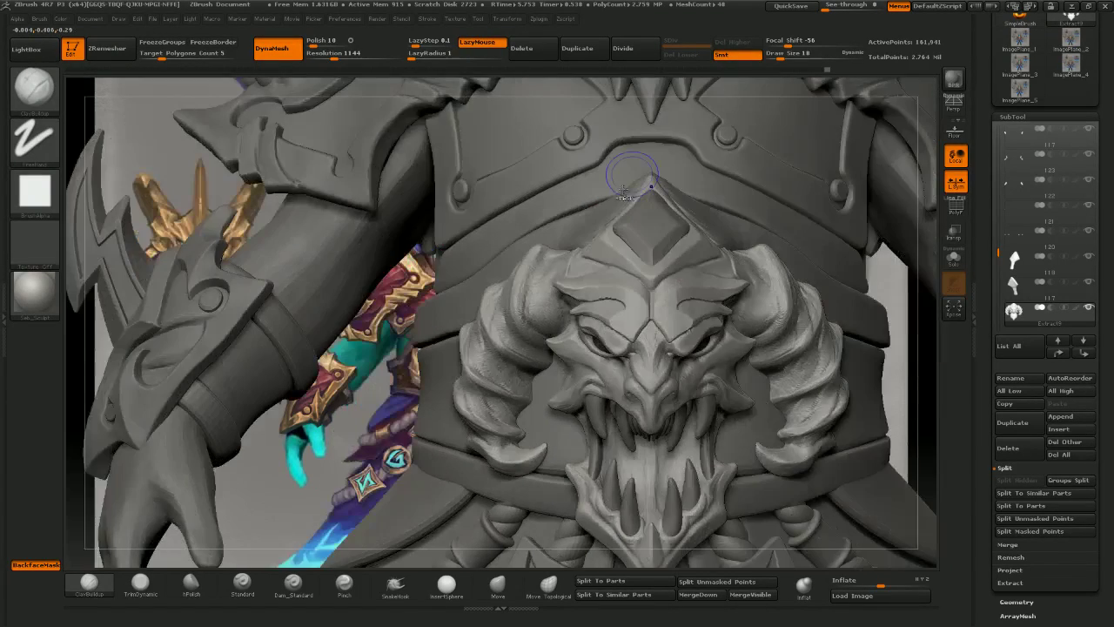
right_click_drag(759, 291, 699, 311, "ctrl")
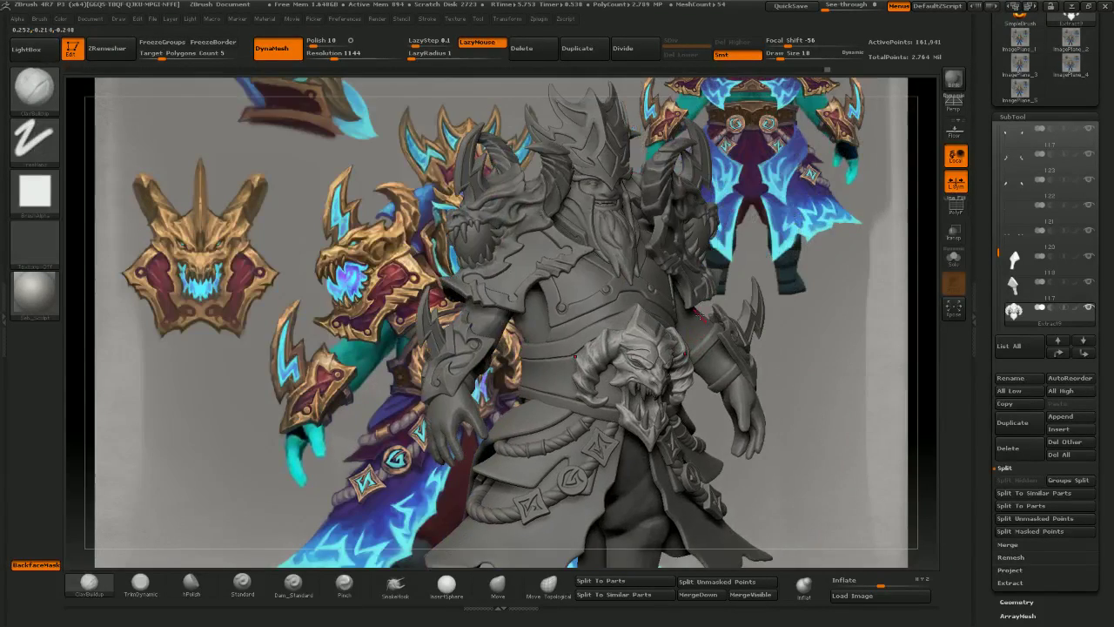
right_click_drag(755, 444, 553, 387)
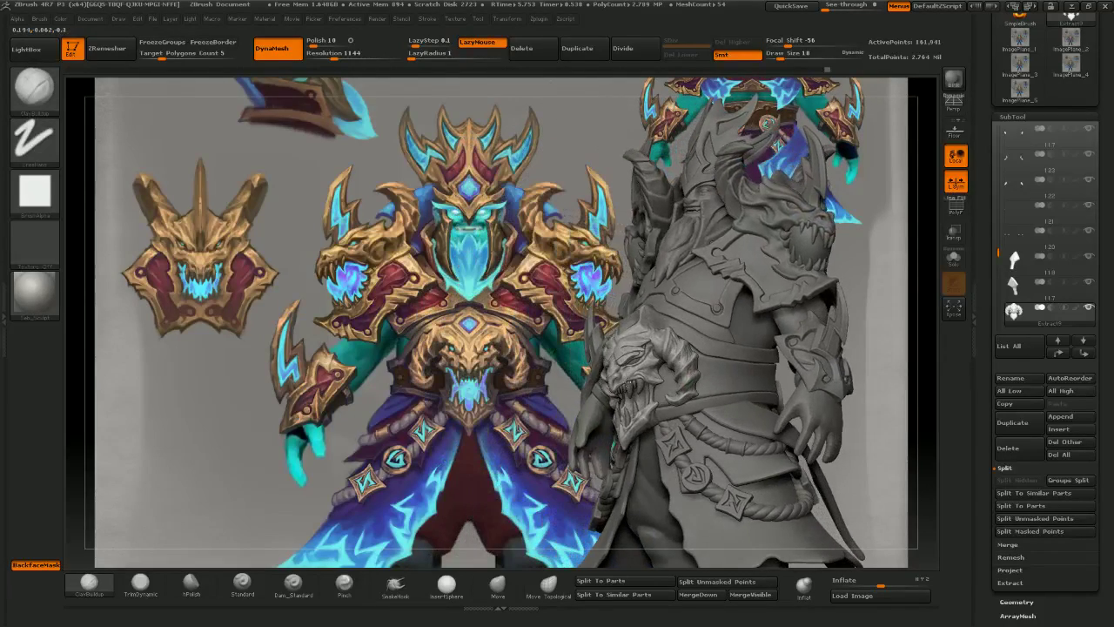
mouse_move(659, 418)
right_mouse_down()
mouse_move(563, 419)
mouse_move(591, 417)
right_mouse_up()
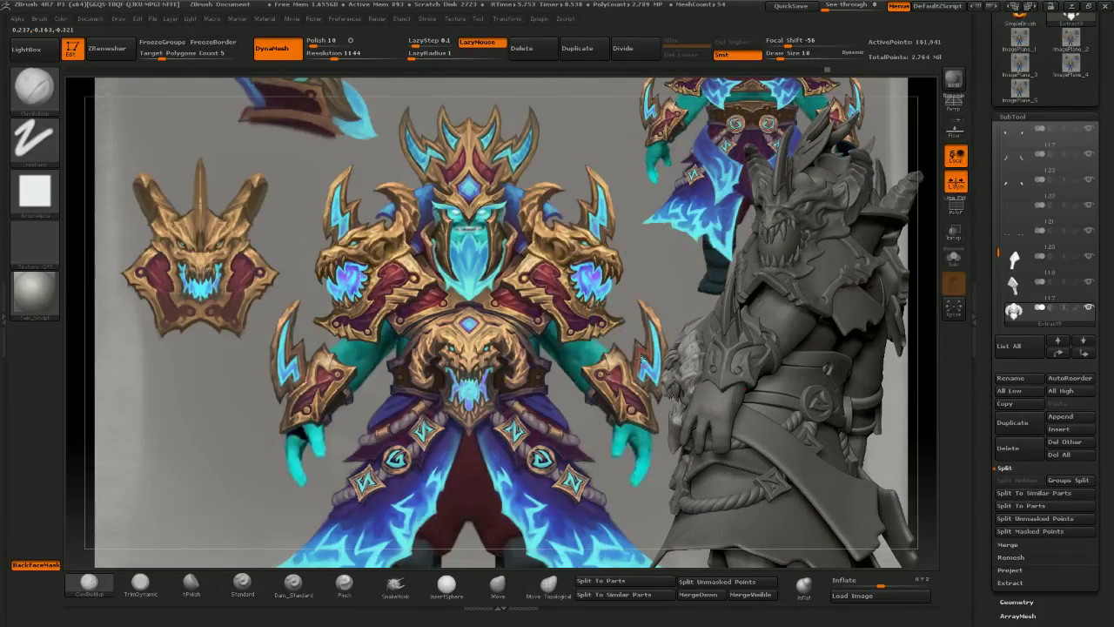
- Adjust the side profile of the demon head's horn with the Move Topological brush at size 62
left_click(549, 585)
right_click_drag(609, 374, 579, 372)
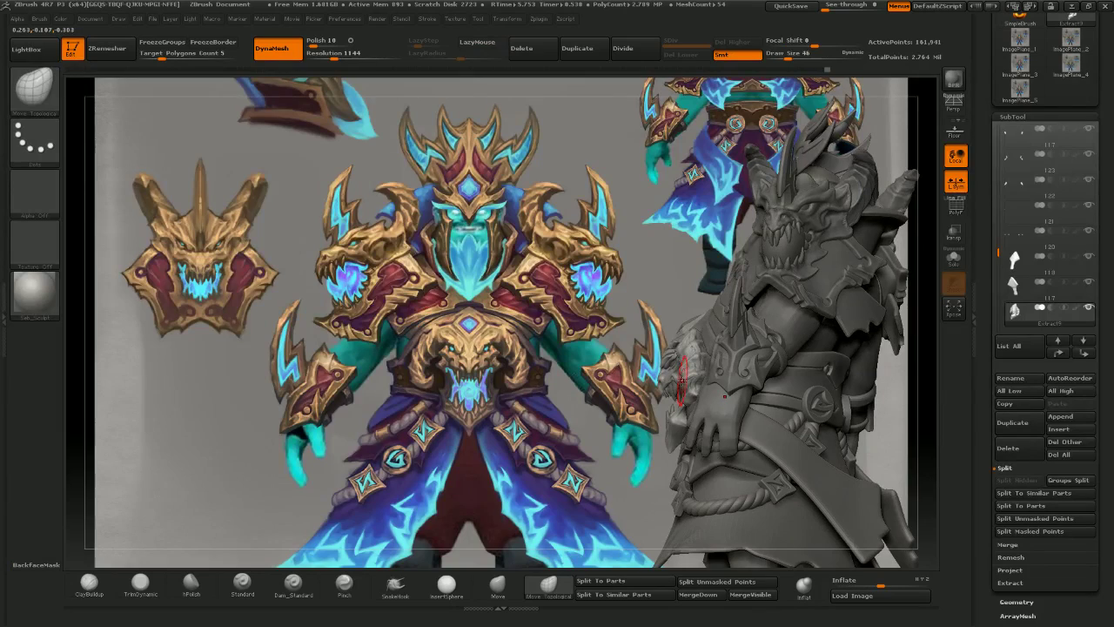
key("bracketright")
left_click_drag(682, 372, 687, 377)
mouse_move(701, 315)
right_mouse_down()
mouse_move(669, 309)
mouse_move(788, 383)
mouse_move(762, 389)
right_mouse_up()
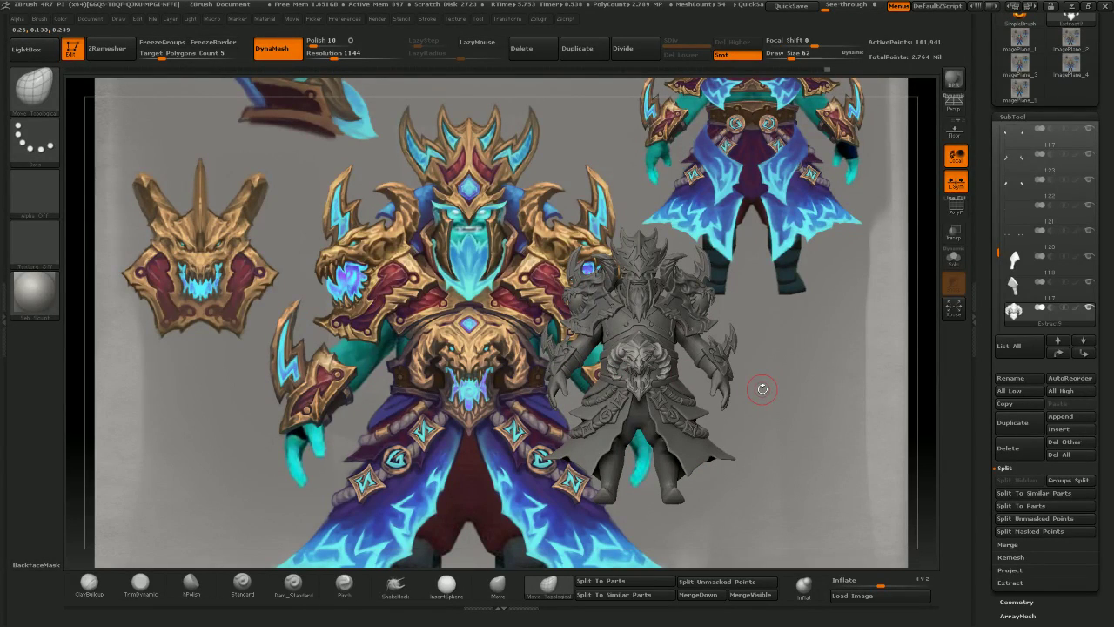
- Inflate the root of the horn where it meets the brow with the Inflate brush at size 42
mouse_move(641, 282)
right_mouse_down()
mouse_move(653, 324)
mouse_move(809, 462)
right_mouse_up()
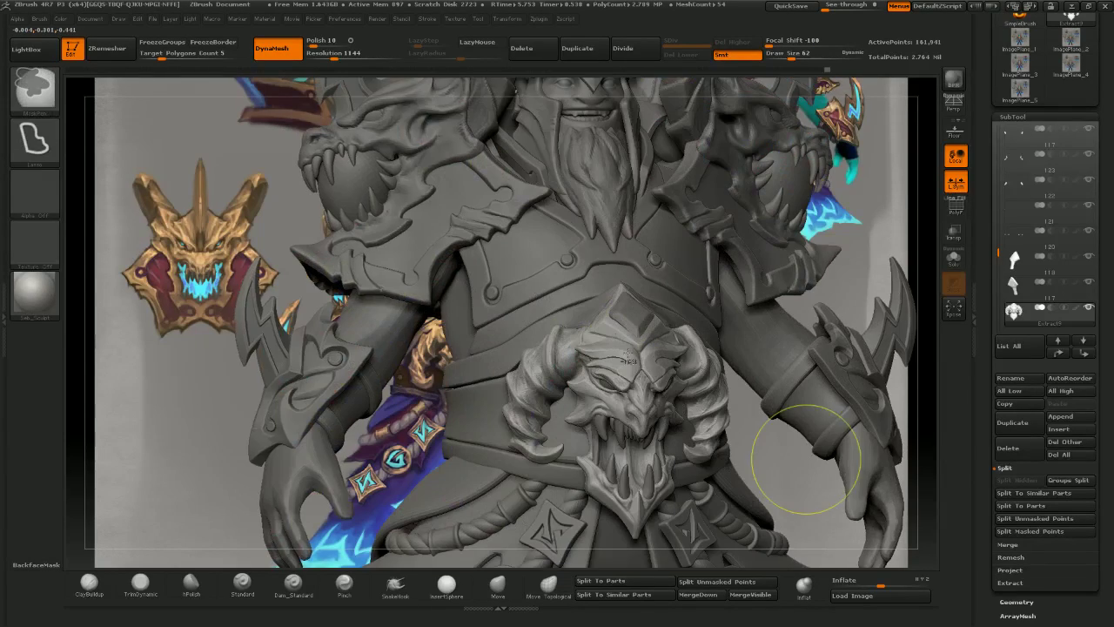
mouse_move(629, 357)
right_mouse_down("ctrl")
mouse_move(632, 379)
mouse_move(647, 375)
right_mouse_up("ctrl")
right_click_drag(580, 311, 705, 338)
left_click(804, 586)
key("bracketleft")
key("bracketleft")
key("bracketleft")
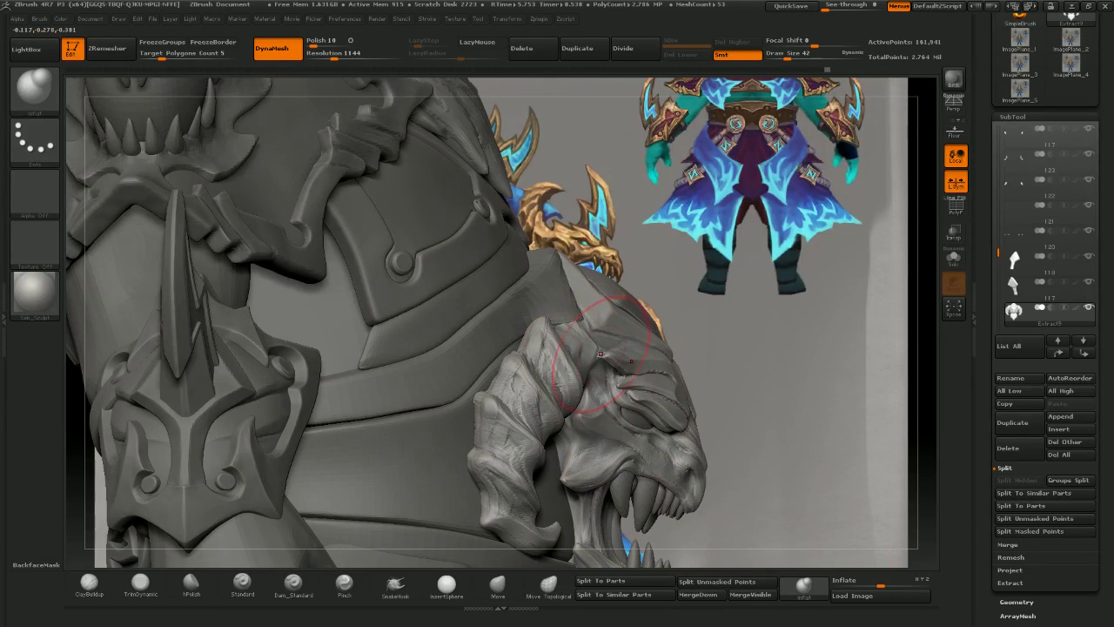
left_click_drag(602, 354, 611, 366)
right_click_drag(723, 320, 653, 323)
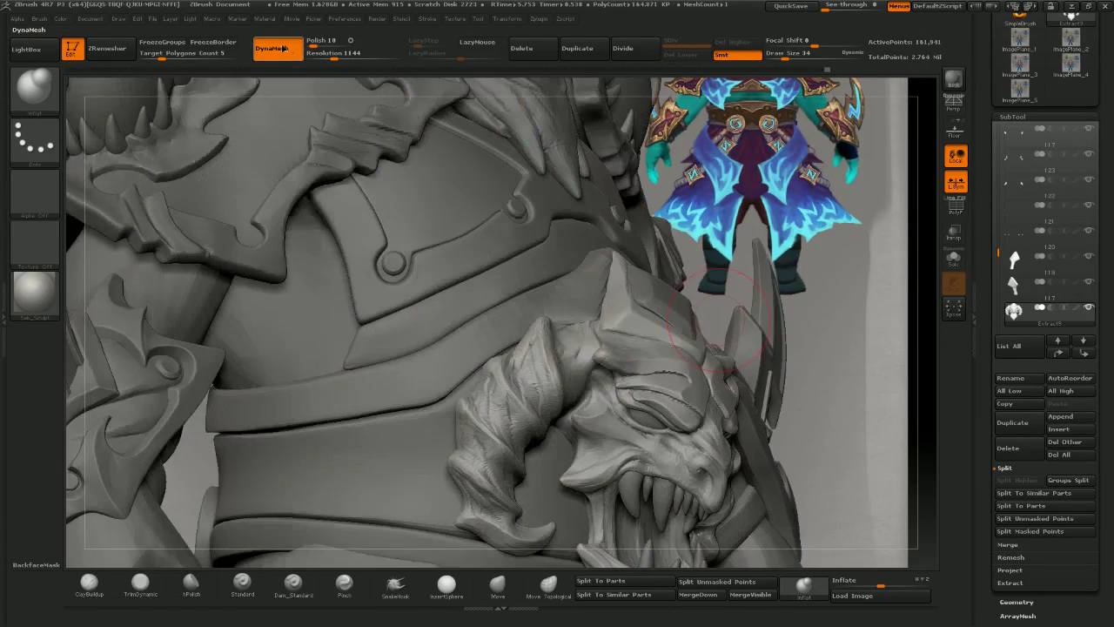
left_click(276, 49)
left_click(277, 50)
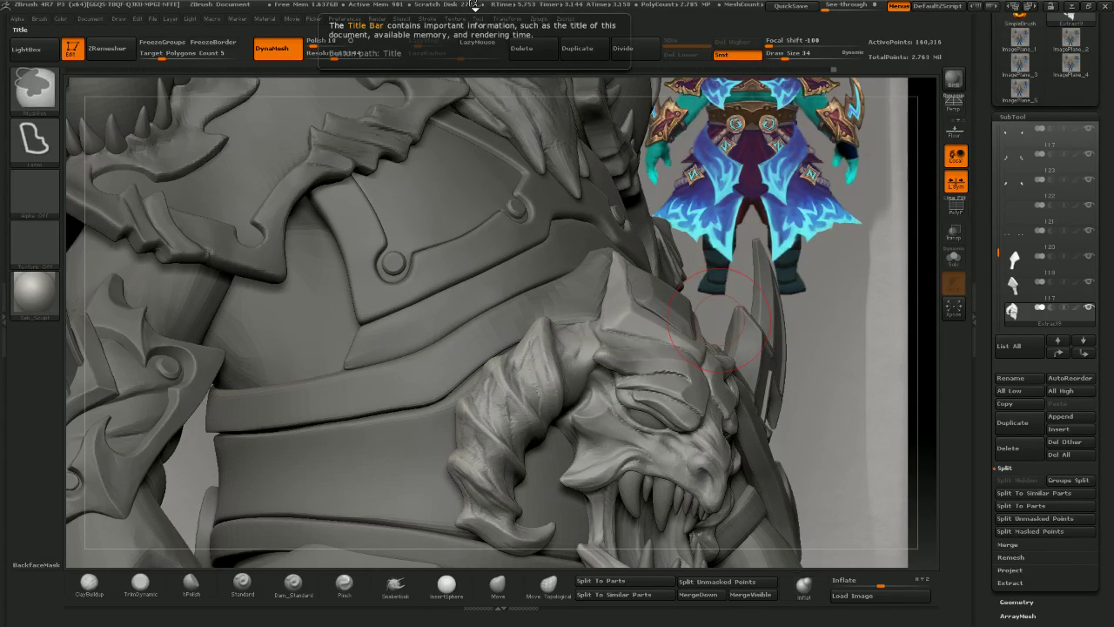
key("ctrl+z")
- Rebuild the demon head with DynaMesh at a resolution of 704
left_click(326, 56)
left_click_drag(326, 56, 324, 56)
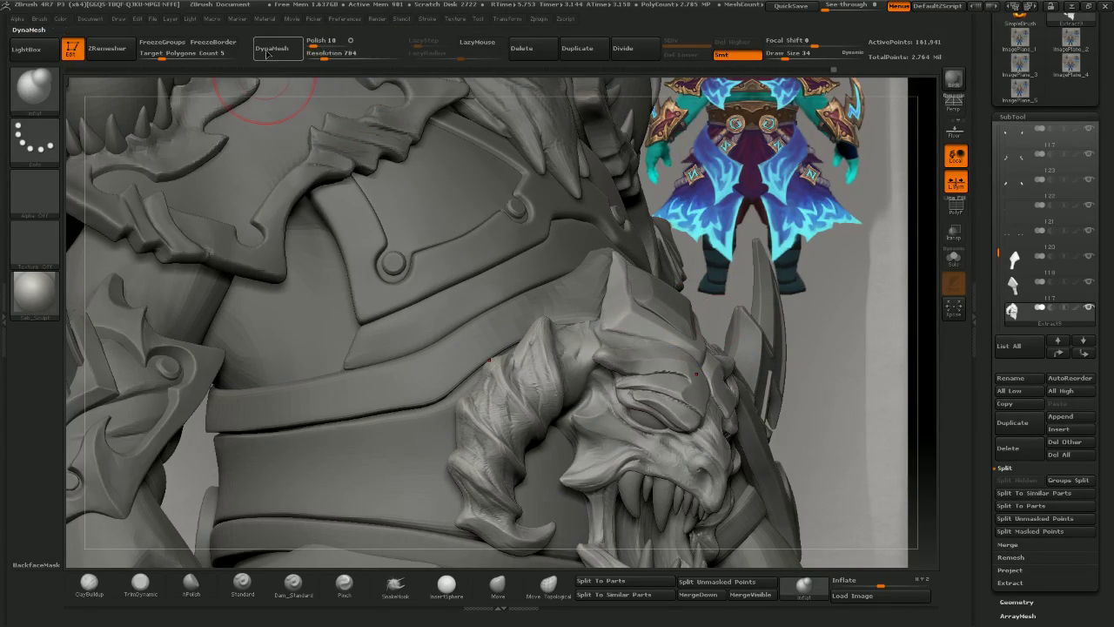
left_click(279, 45)
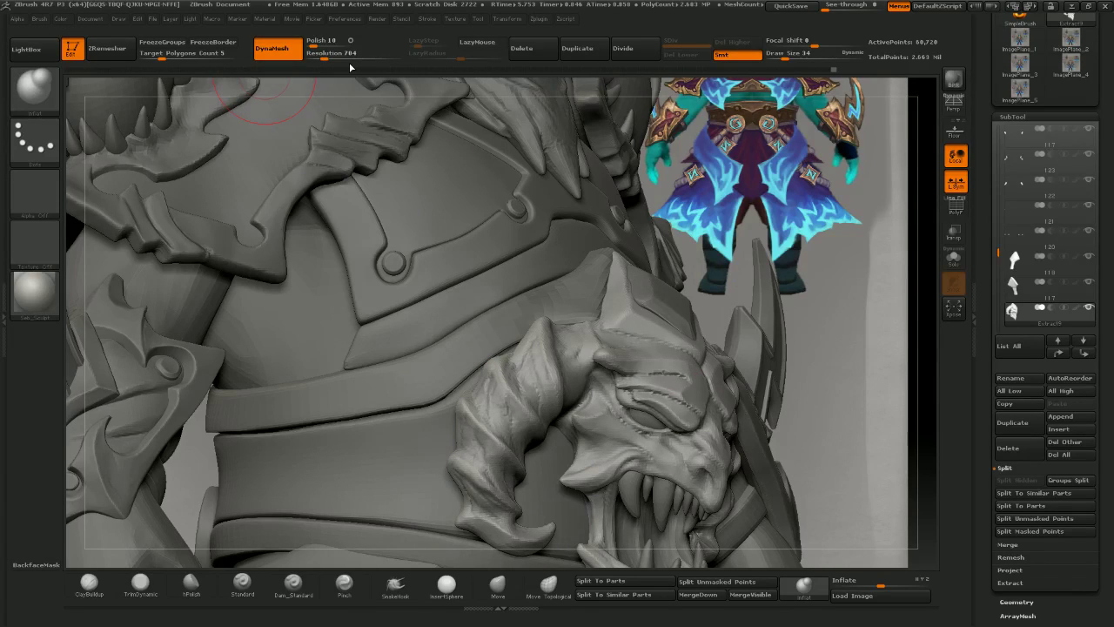
- Smooth the transition between the horn root, brow spike and eye corner at brush size 9
mouse_move(637, 384)
right_mouse_down()
mouse_move(639, 372)
mouse_move(653, 397)
right_mouse_up()
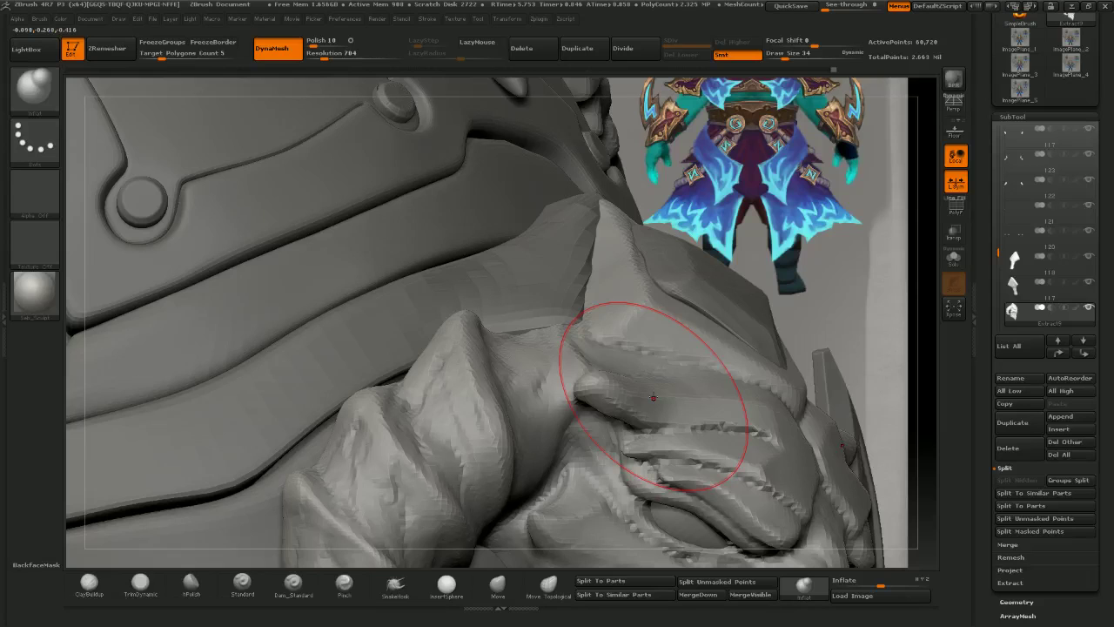
key("bracketleft")
key("bracketleft")
key("bracketleft")
mouse_move(856, 250)
right_mouse_down()
mouse_move(846, 313)
mouse_move(636, 342)
right_mouse_up()
right_click_drag(233, 506, 247, 489)
left_click_drag(581, 382, 587, 390, "shift")
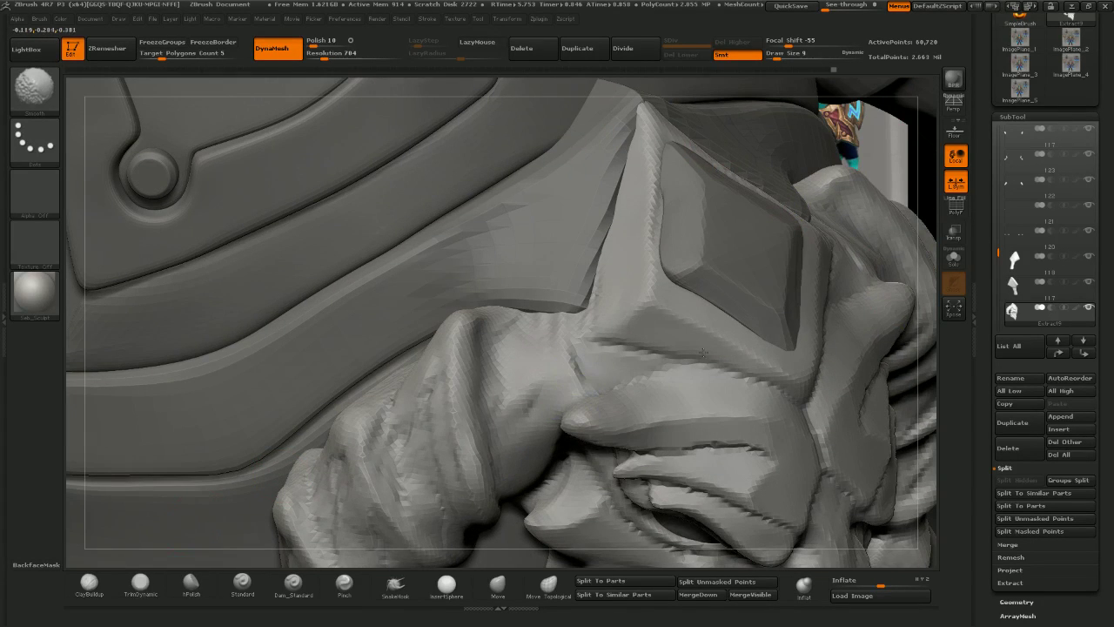
right_click_drag(592, 383, 594, 393)
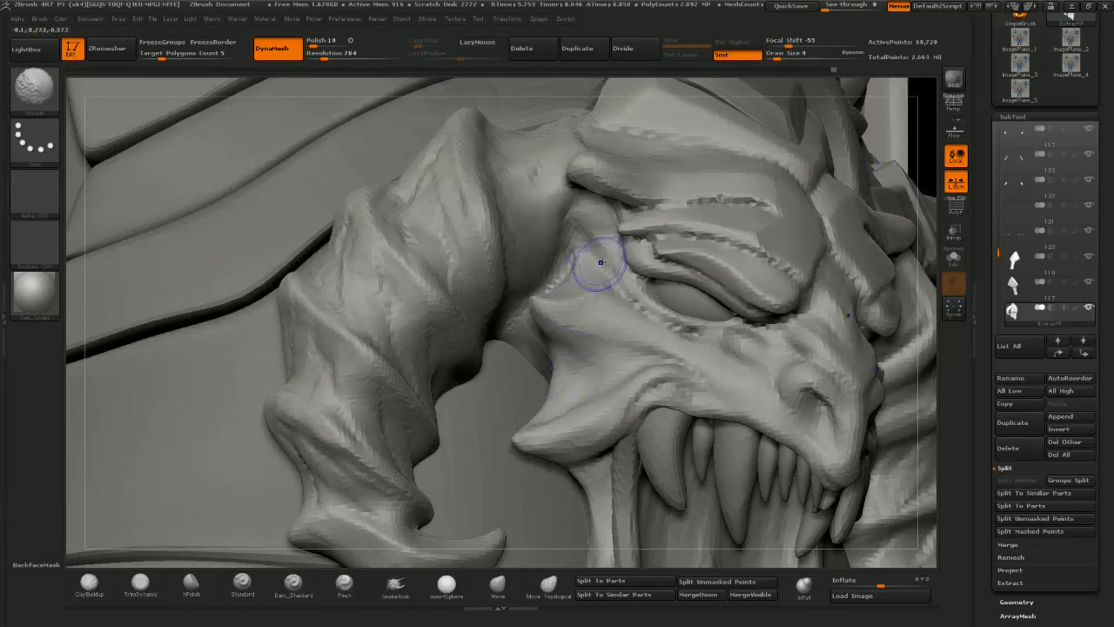
mouse_move(588, 170)
left_mouse_down("shift")
mouse_move(588, 190)
mouse_move(651, 198)
left_mouse_up("shift")
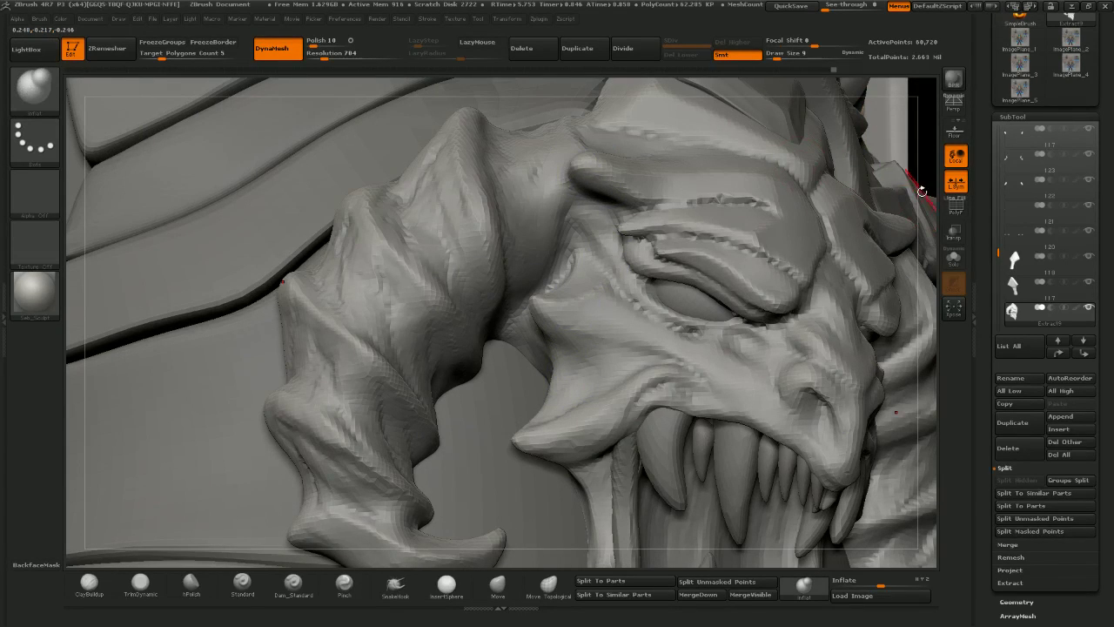
- Reshape the demon head's outer brow spike with the Move brush at size 22
right_click_drag(917, 187, 513, 543)
right_click_drag(497, 505, 496, 511)
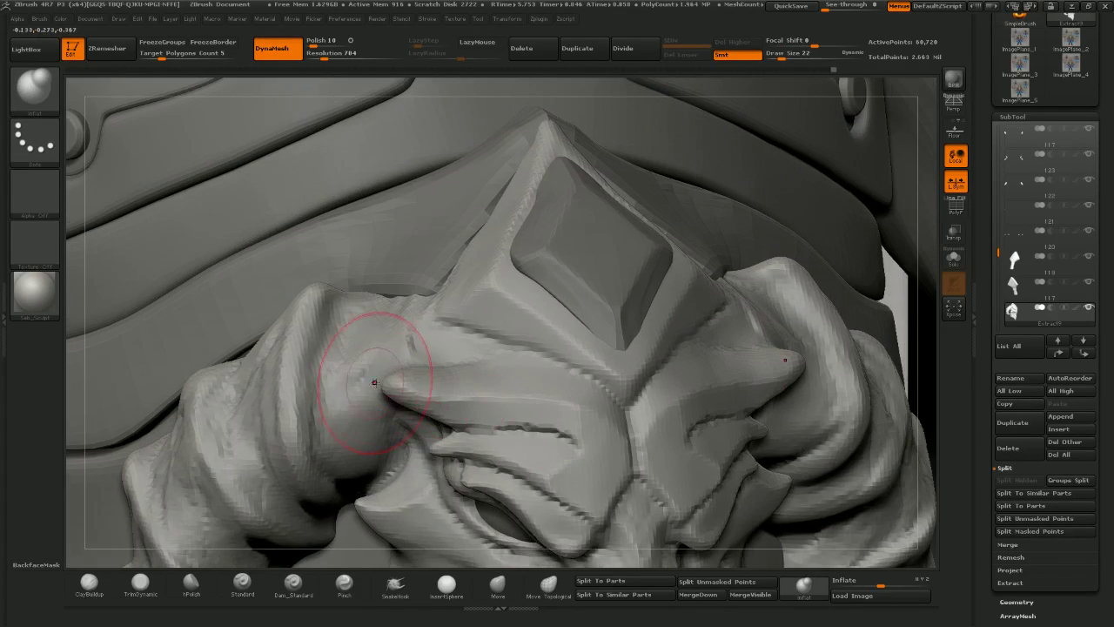
left_click(497, 586)
mouse_move(399, 385)
left_mouse_down()
mouse_move(413, 290)
mouse_move(461, 240)
left_mouse_up()
key("[")
key("]")
key("]")
key("bracketleft")
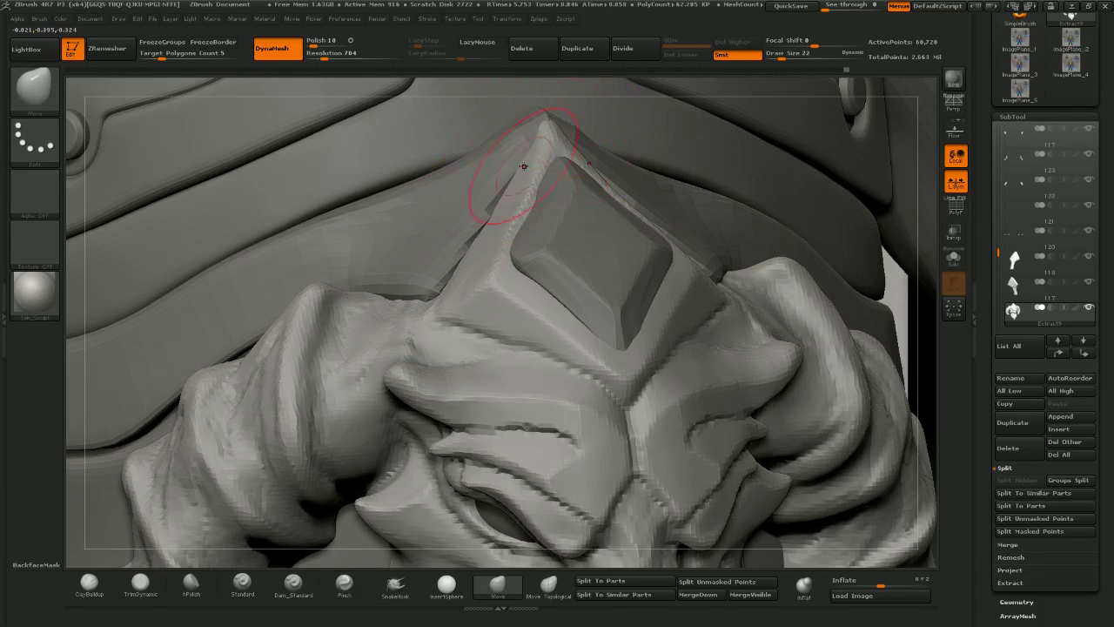
- Fine-tune the tip of the outer brow spike with the Move brush at size 9
key("bracketleft")
key("bracketleft")
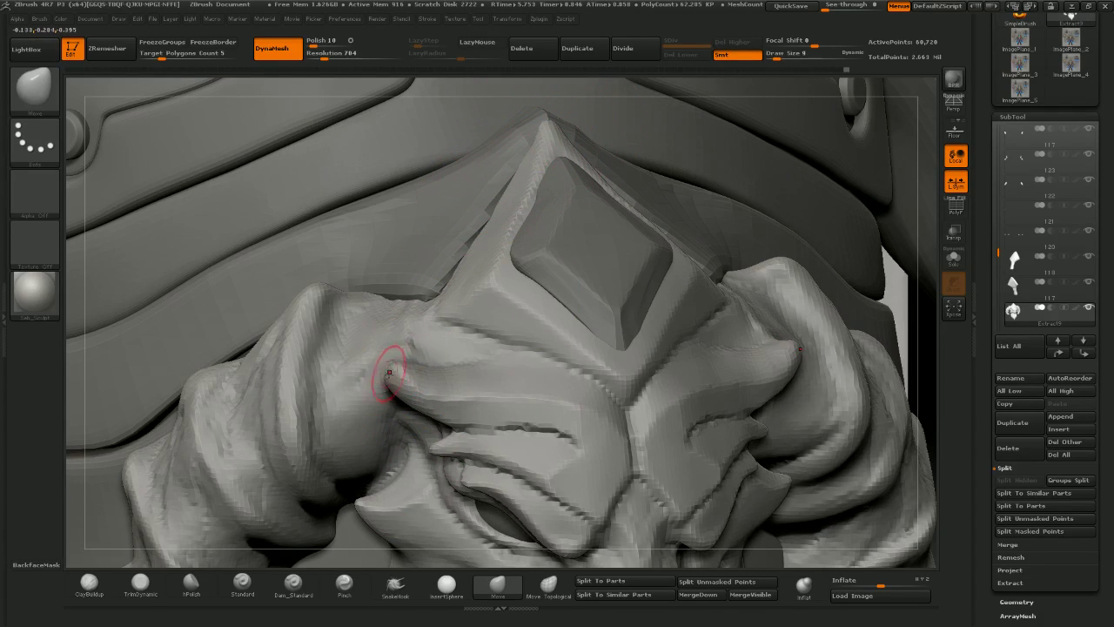
left_click_drag(391, 374, 403, 367)
key("bracketleft")
key("bracketright")
right_click_drag(426, 345, 428, 314)
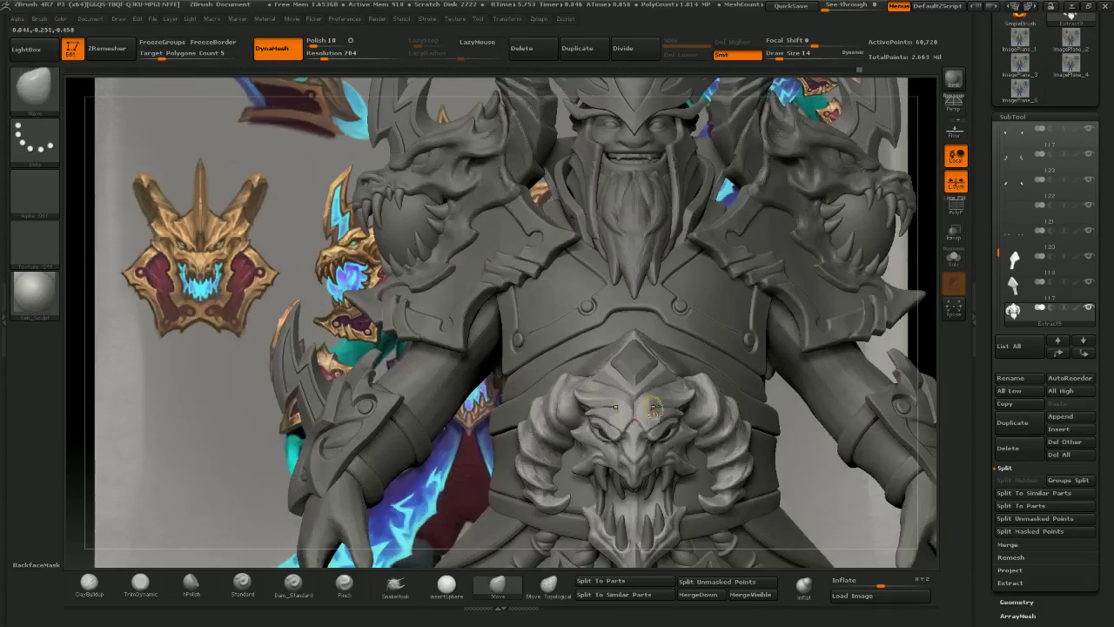
- Build up the area between the brow and the horn root with ClayBuildup at brush size 14
right_click_drag(653, 407, 616, 361, "ctrl")
mouse_move(616, 361)
right_mouse_down()
mouse_move(679, 405)
mouse_move(669, 385)
mouse_move(596, 384)
mouse_move(580, 384)
mouse_move(671, 396)
mouse_move(637, 402)
mouse_move(609, 428)
mouse_move(565, 409)
mouse_move(585, 361)
right_mouse_up()
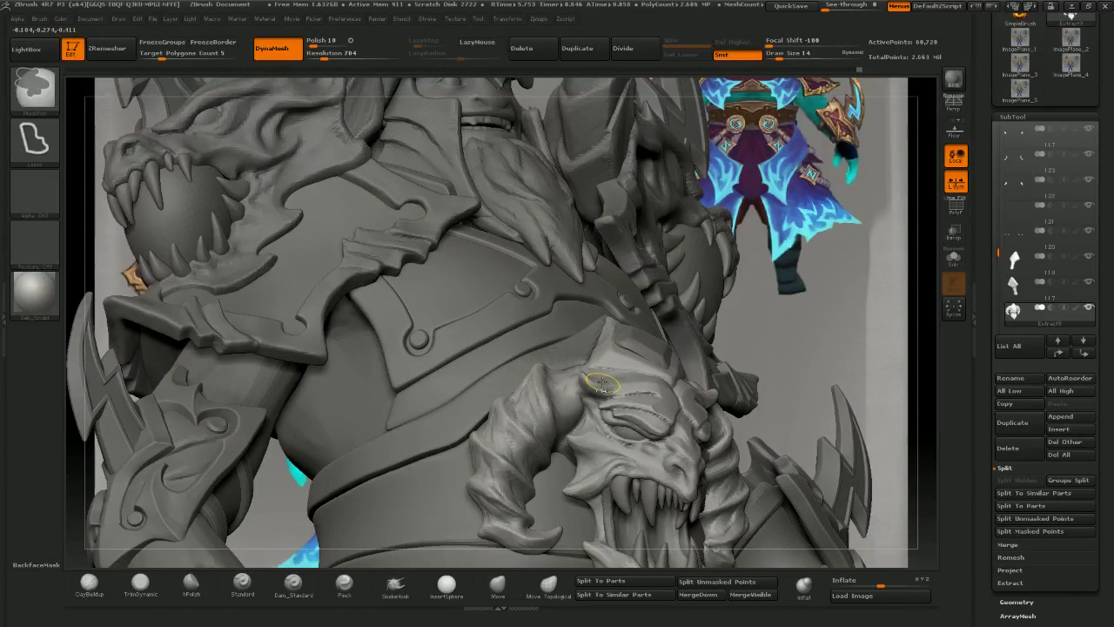
left_click(88, 584)
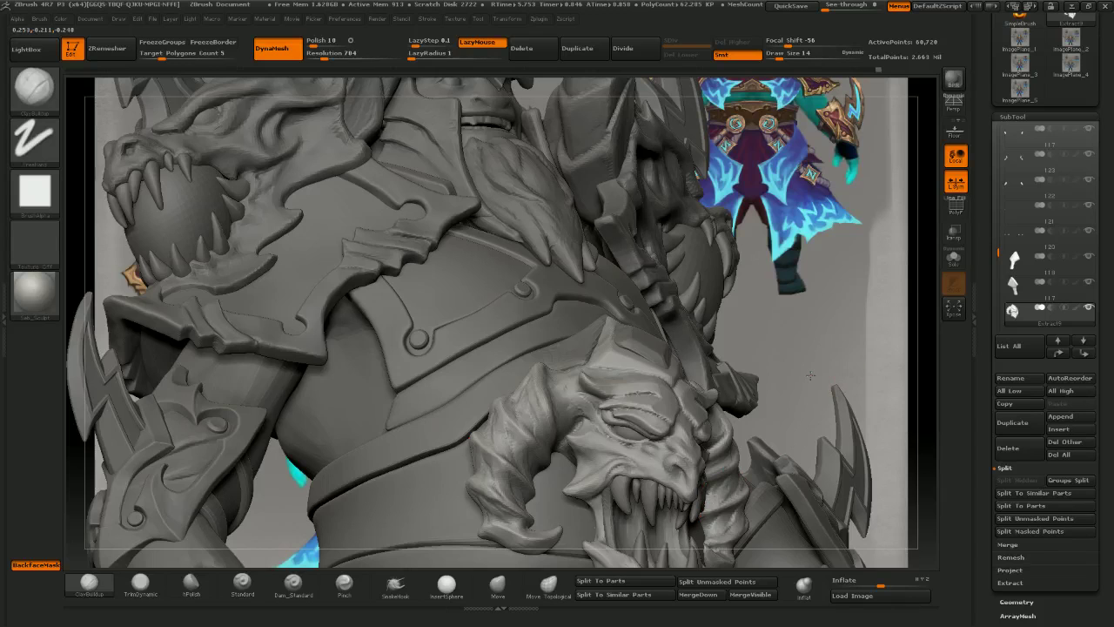
left_click_drag(861, 307, 588, 431)
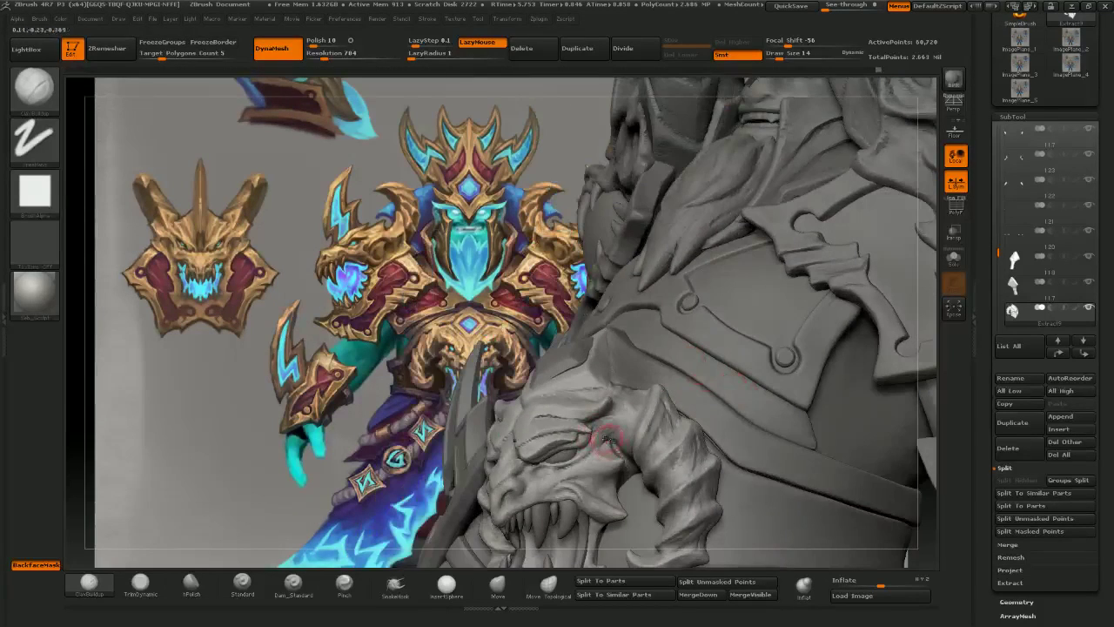
- Merge the demon head with the subtool directly below it and inspect the merged piece in isolation
left_click(703, 595)
left_click_drag(663, 559, 685, 581)
mouse_move(502, 554)
left_mouse_down()
mouse_move(604, 459)
mouse_move(665, 464)
left_mouse_up()
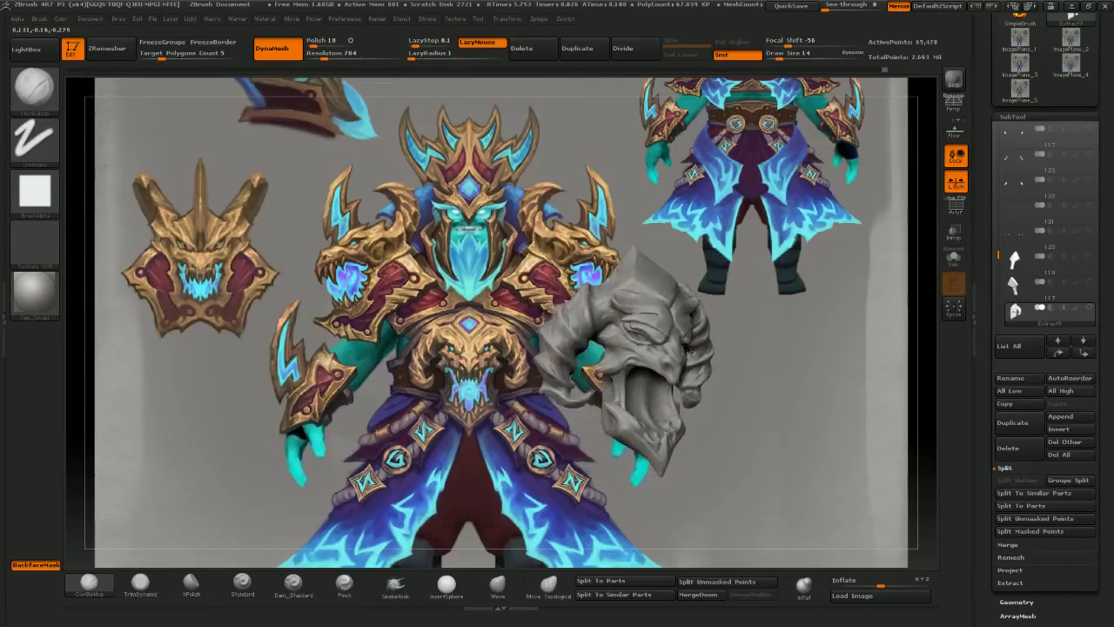
mouse_move(690, 351)
left_mouse_down()
mouse_move(724, 308)
mouse_move(660, 313)
mouse_move(671, 336)
mouse_move(703, 322)
left_mouse_up()
mouse_move(703, 322)
right_mouse_down()
mouse_move(659, 345)
mouse_move(657, 383)
mouse_move(614, 365)
mouse_move(658, 400)
mouse_move(713, 388)
mouse_move(675, 387)
right_mouse_up()
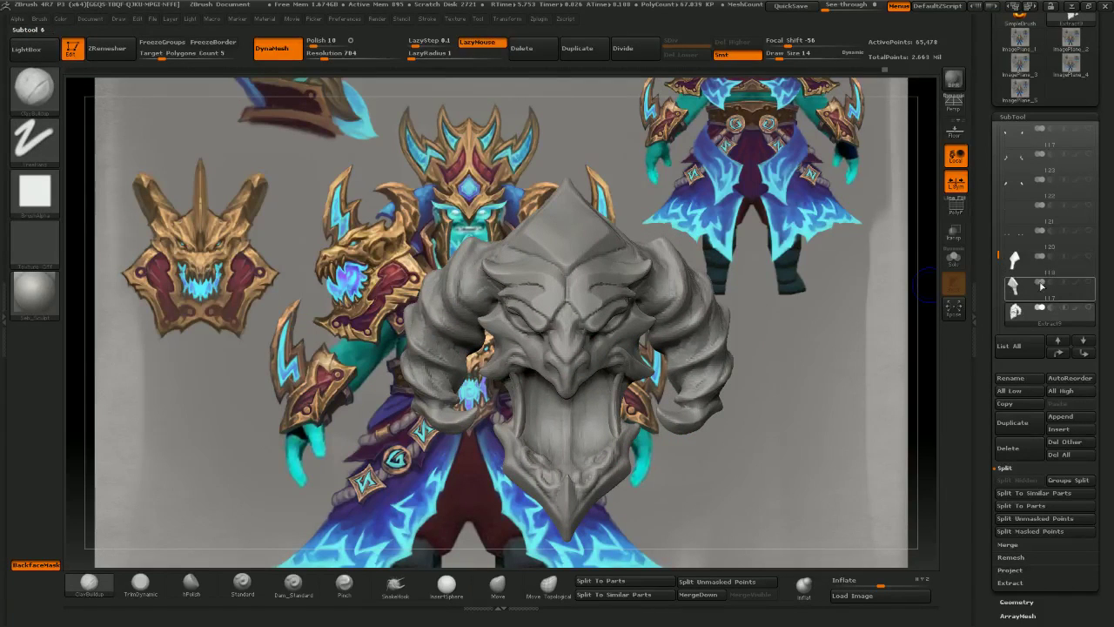
- Merge the next two subtools down into the demon head and show the whole figure again
left_click_drag(999, 256, 1000, 273)
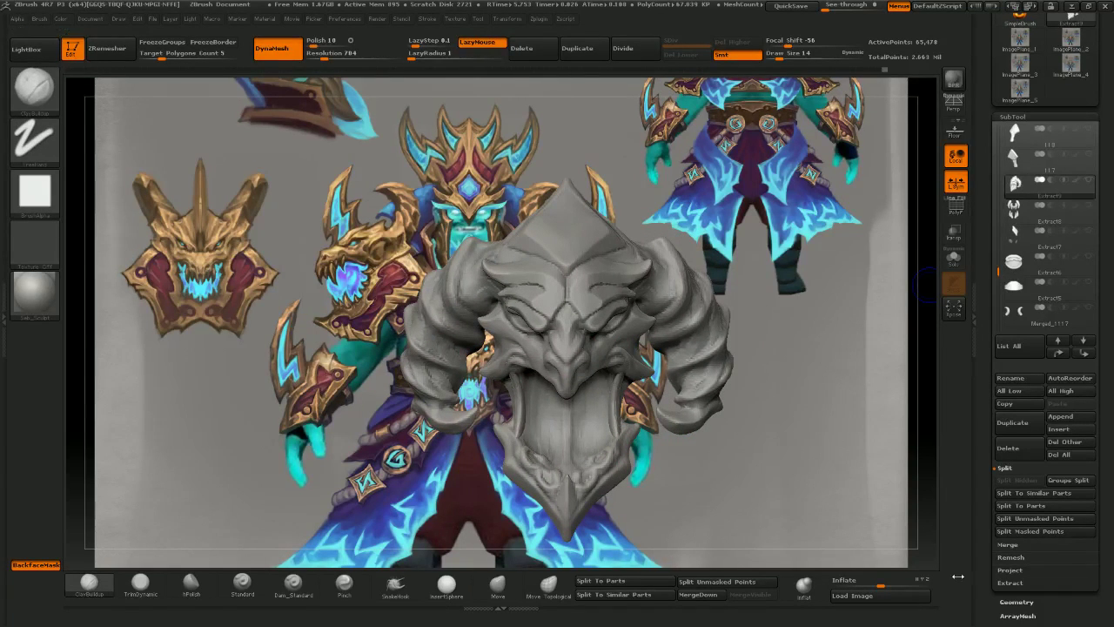
left_click(1015, 548)
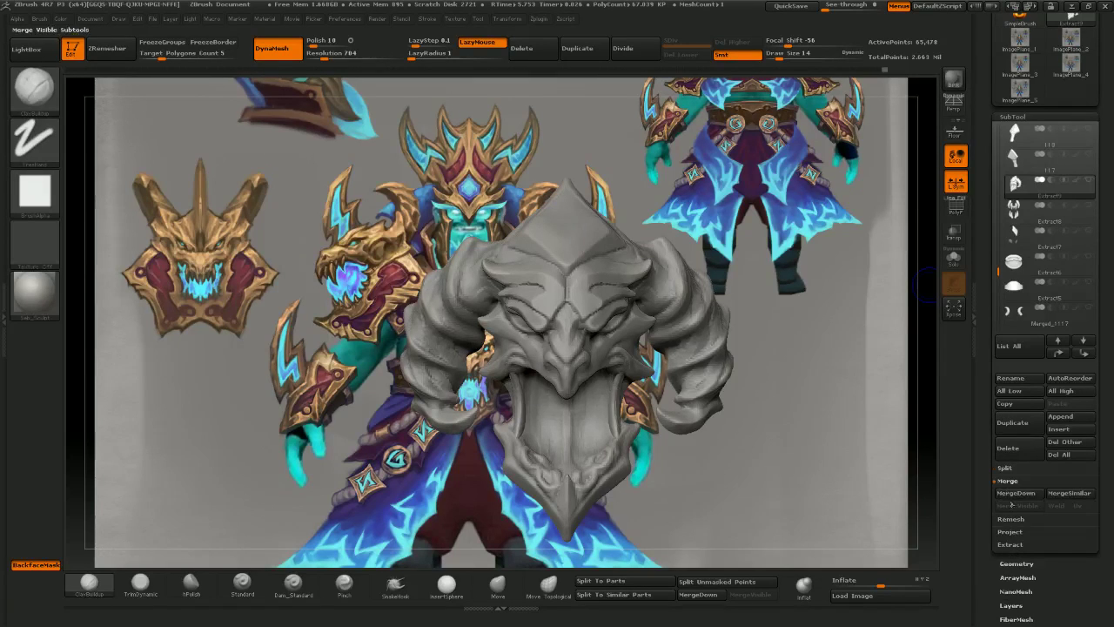
left_click(1013, 495)
left_click(1013, 496)
mouse_move(626, 504)
left_mouse_down()
mouse_move(738, 498)
mouse_move(617, 502)
left_mouse_up()
left_click_drag(765, 402, 714, 407)
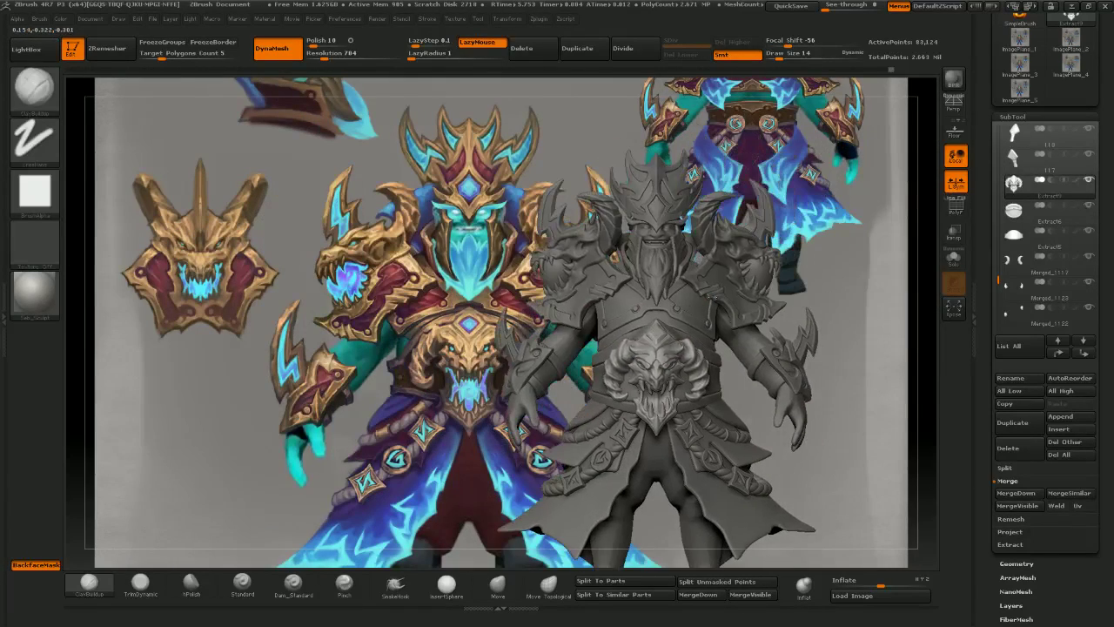
- Make the inner plate of the dragon-head shoulder armour, Merged_1119, the active subtool
left_click_drag(713, 297, 735, 297)
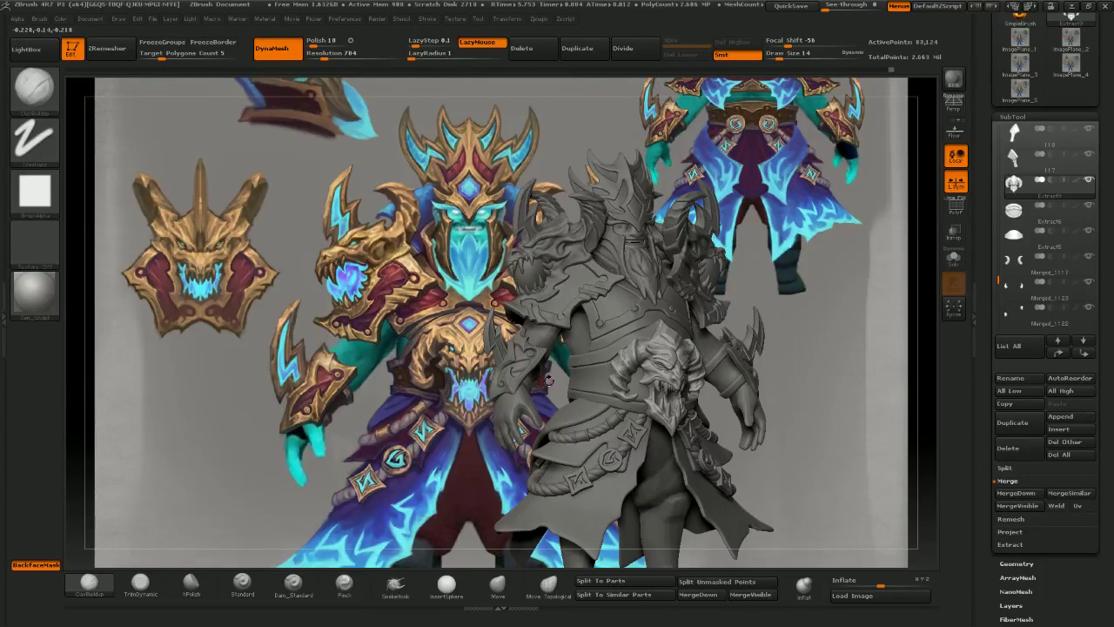
left_click_drag(547, 380, 555, 381)
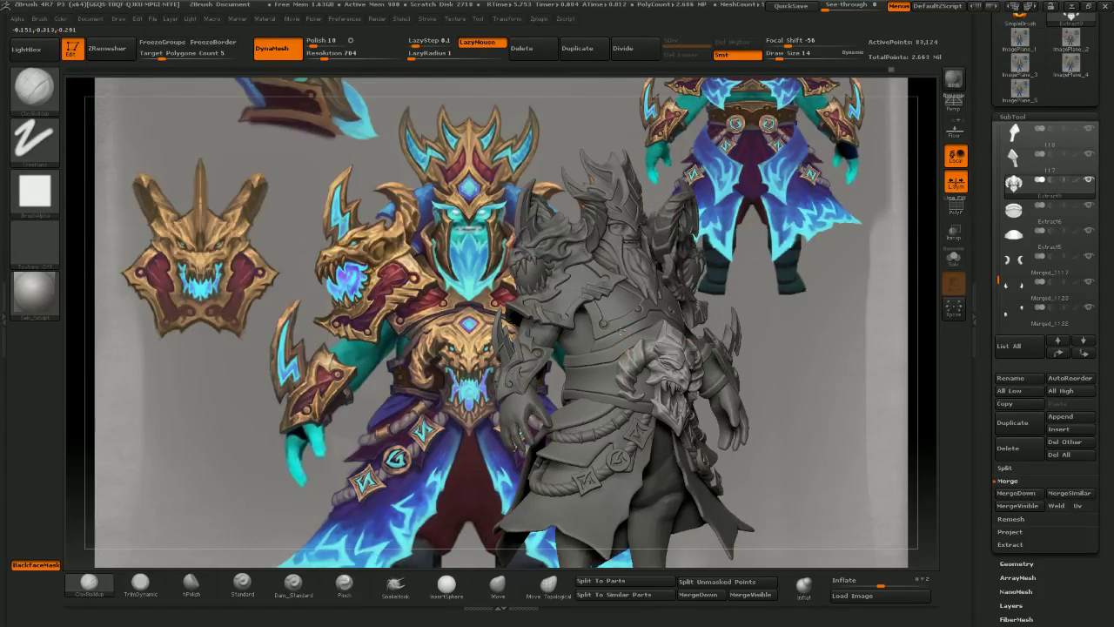
mouse_move(619, 300)
left_mouse_down()
mouse_move(597, 293)
mouse_move(623, 346)
left_mouse_up()
right_click_drag(624, 344, 658, 338, "ctrl")
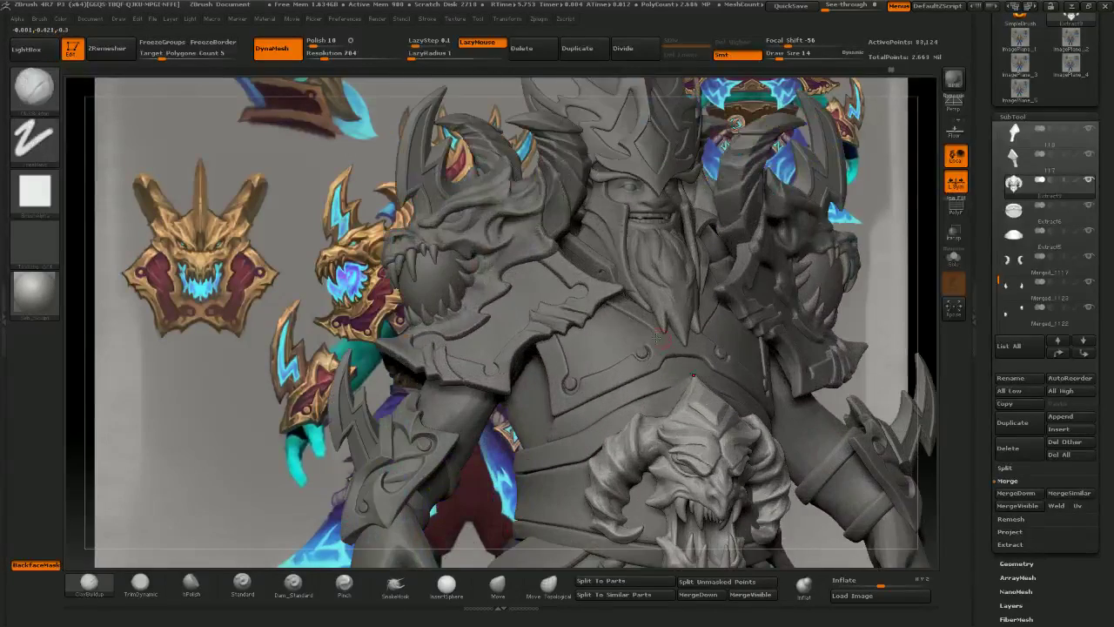
left_click(529, 275, "alt")
mouse_move(557, 274)
right_mouse_down("alt")
mouse_move(710, 345)
mouse_move(704, 367)
right_mouse_up("alt")
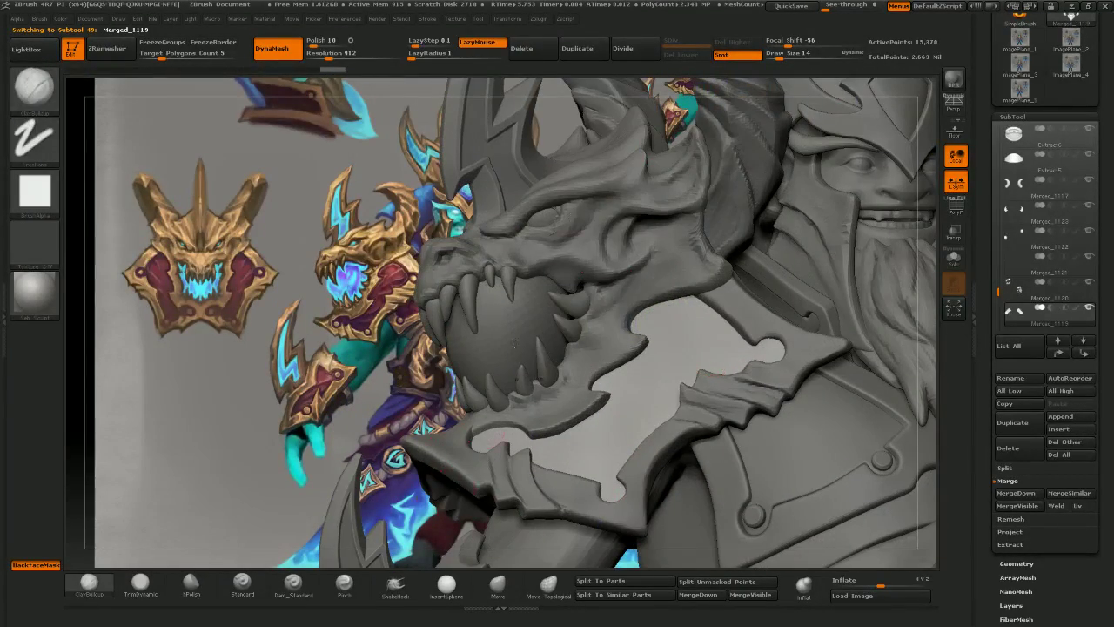
- Make the pieces around the shoulder armour's inner plate transparent and set the masking brush to the FreeHand stroke
left_click(955, 233)
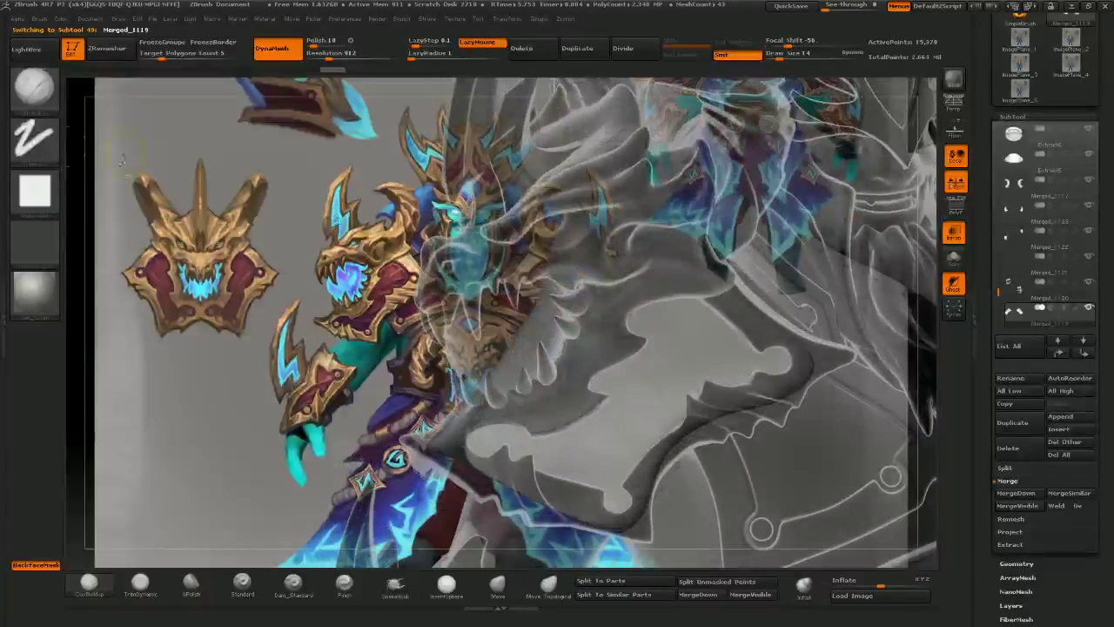
left_click(36, 94, "ctrl")
left_click(36, 143, "ctrl")
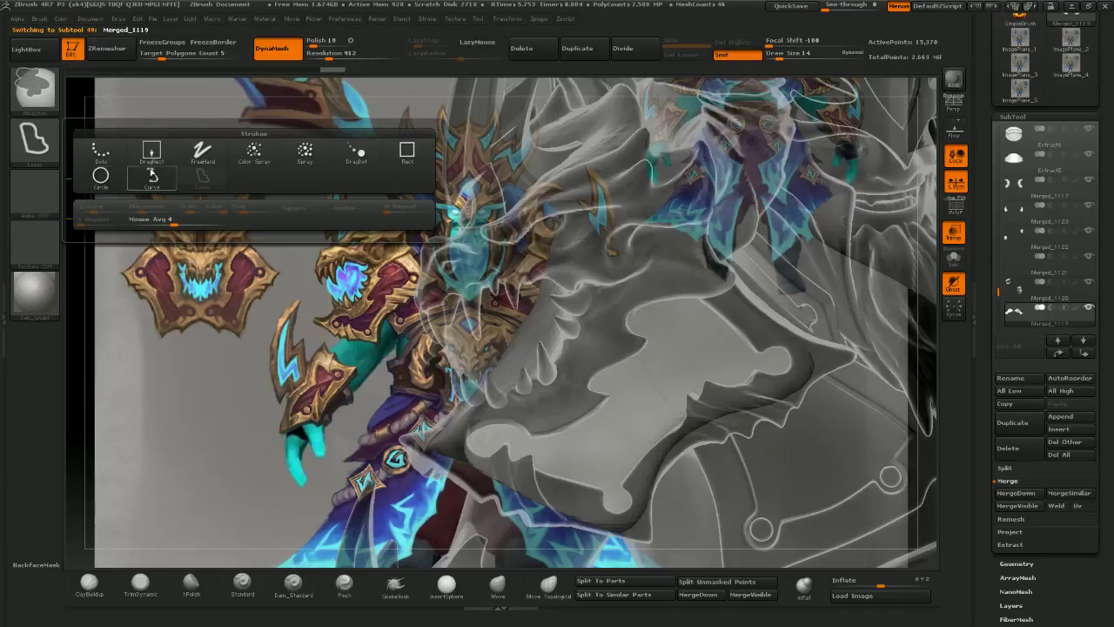
left_click(202, 151)
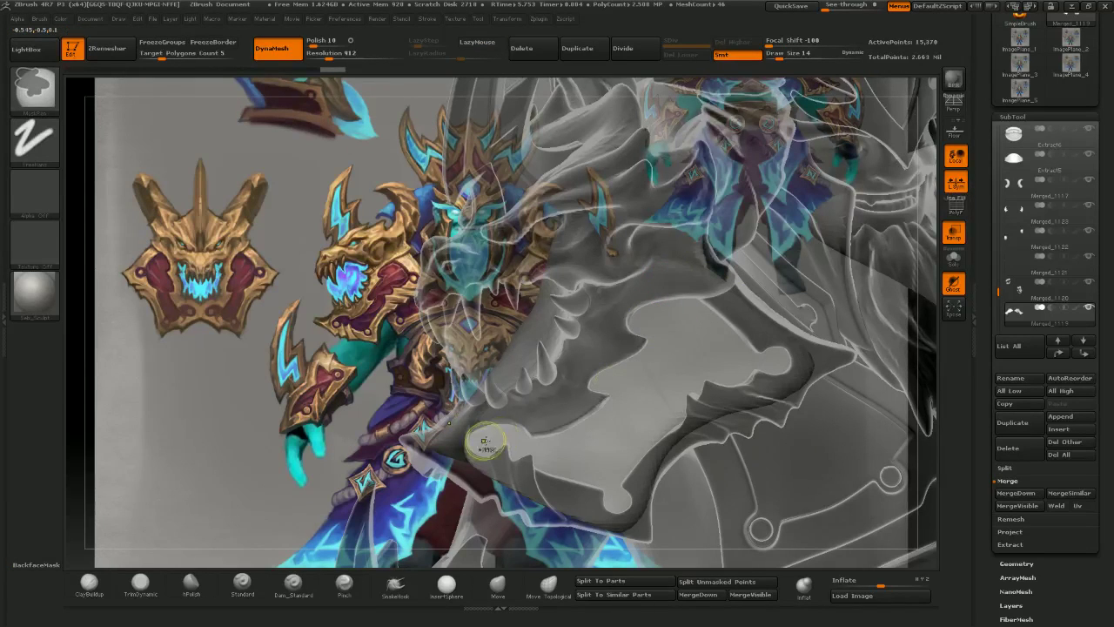
left_click_drag(485, 441, 505, 441, "ctrl")
key("ctrl+z")
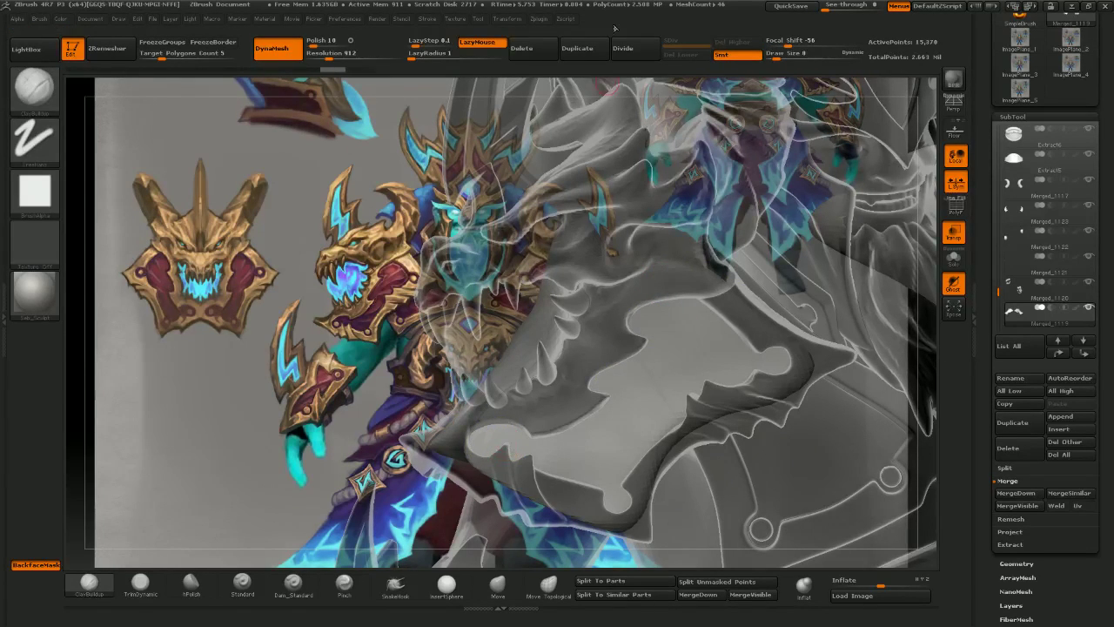
- Subdivide the inner plate once and mask its exposed area inside the frame's opening, from the lower end up along the jaw
left_click(625, 49)
mouse_move(497, 441)
left_mouse_down("ctrl")
mouse_move(555, 451)
mouse_move(500, 446)
mouse_move(498, 456)
mouse_move(489, 442)
mouse_move(524, 434)
mouse_move(626, 499)
mouse_move(609, 433)
mouse_move(578, 427)
left_mouse_up("ctrl")
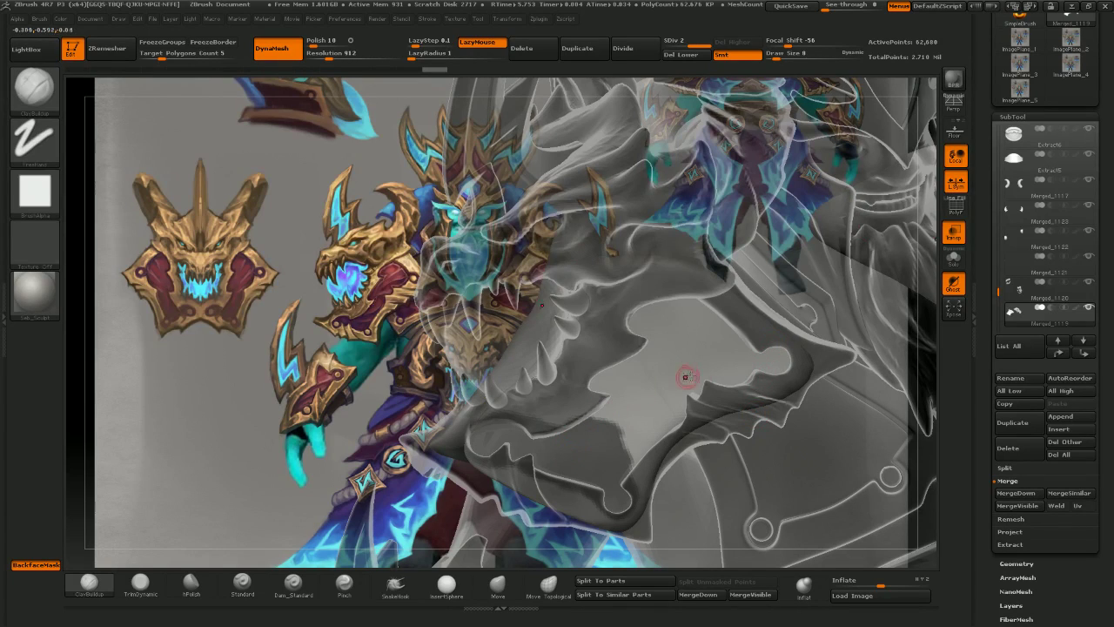
left_click_drag(597, 419, 636, 393, "ctrl")
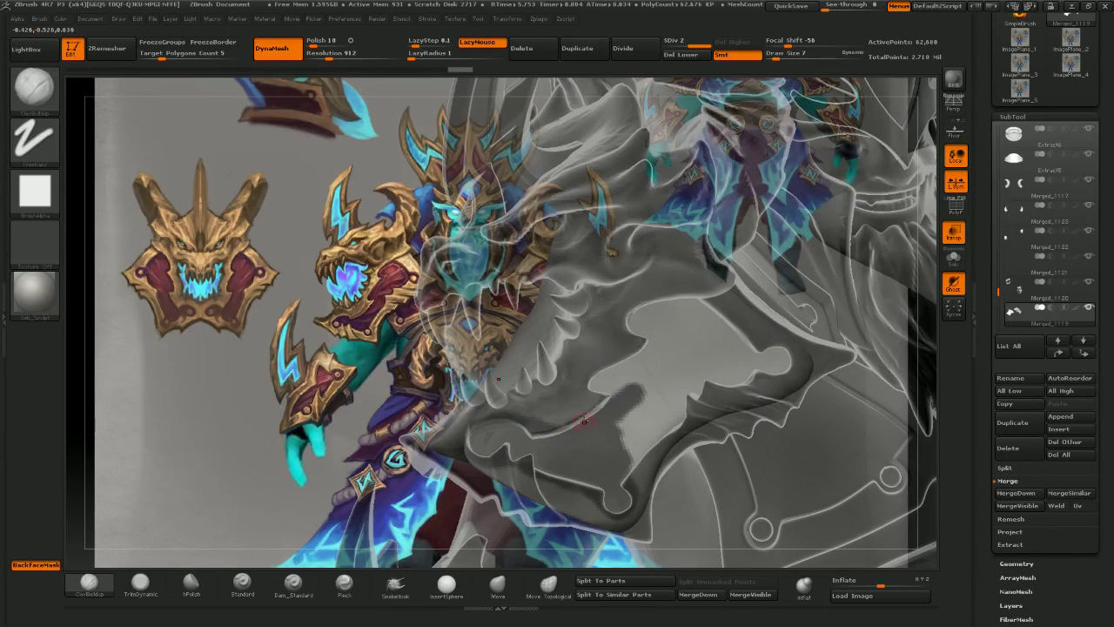
key("ctrl")
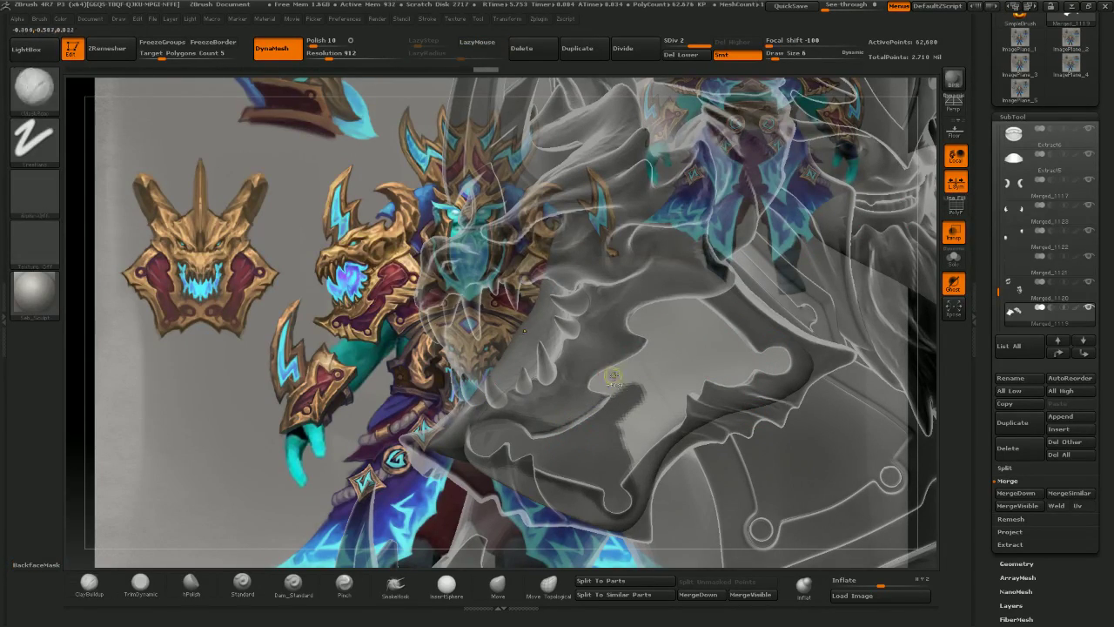
mouse_move(616, 377)
left_mouse_down("ctrl")
mouse_move(655, 350)
mouse_move(667, 317)
mouse_move(653, 325)
mouse_move(679, 309)
mouse_move(695, 308)
mouse_move(724, 334)
mouse_move(700, 331)
mouse_move(665, 353)
left_mouse_up("ctrl")
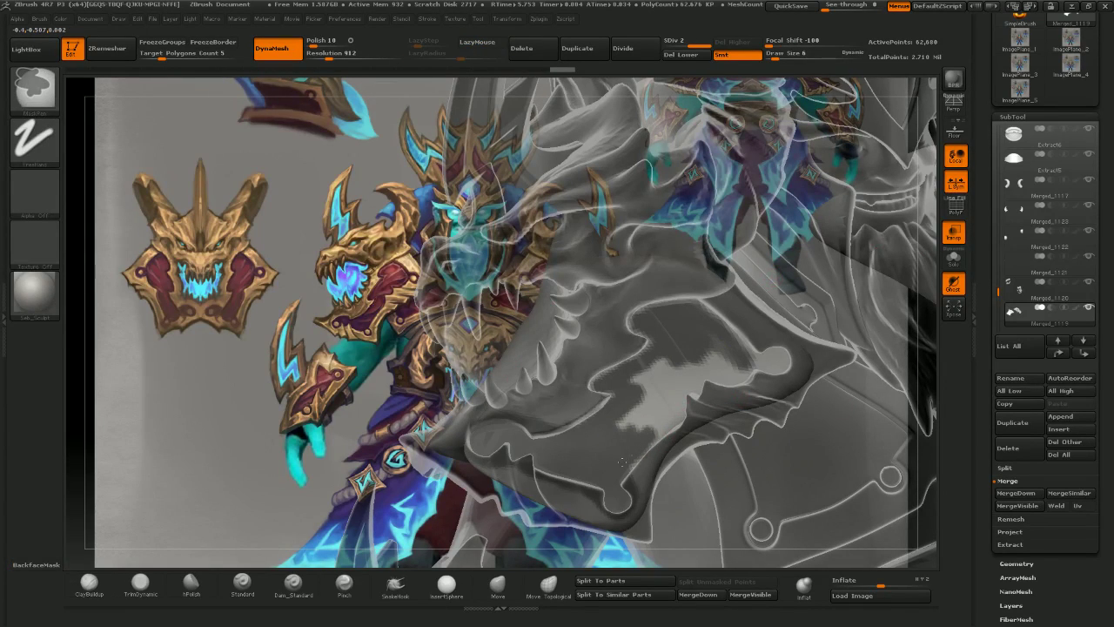
- Mask the remaining exposed centre of the plate out to the rounded tip nearest the chest, reducing the brush to size 4
left_click_drag(667, 416, 638, 464, "ctrl")
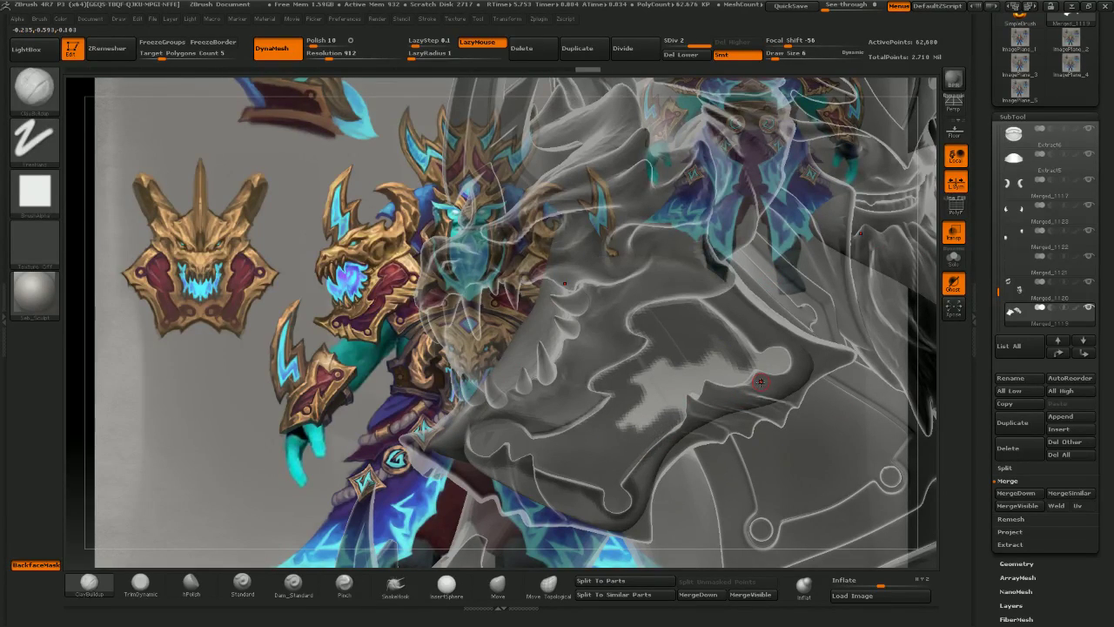
key("ctrl")
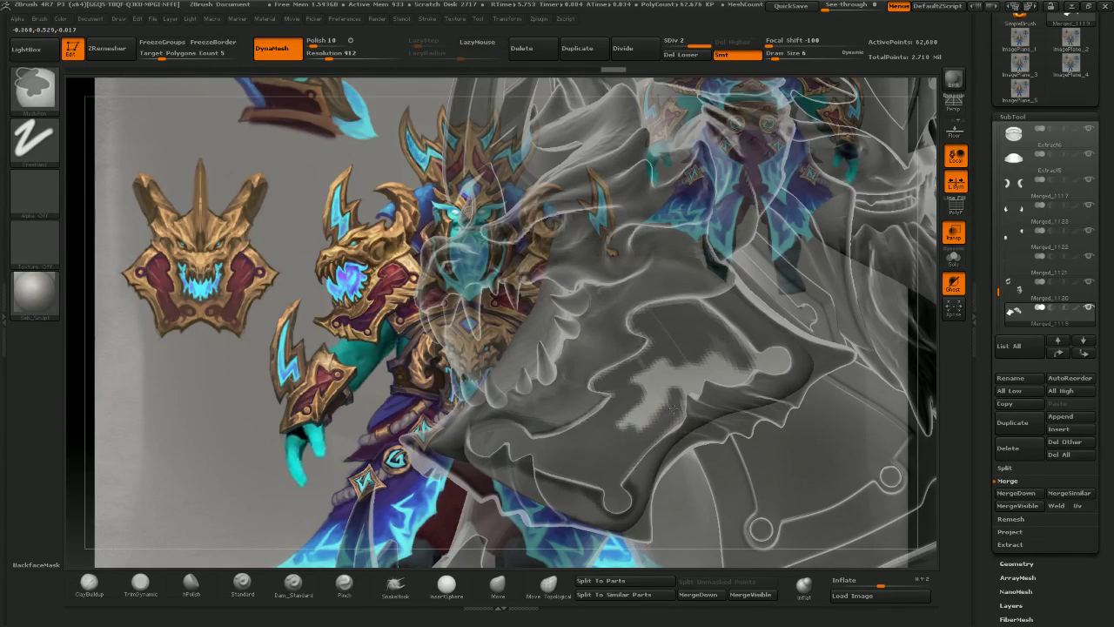
mouse_move(637, 394)
left_mouse_down("ctrl")
mouse_move(634, 377)
mouse_move(696, 386)
left_mouse_up("ctrl")
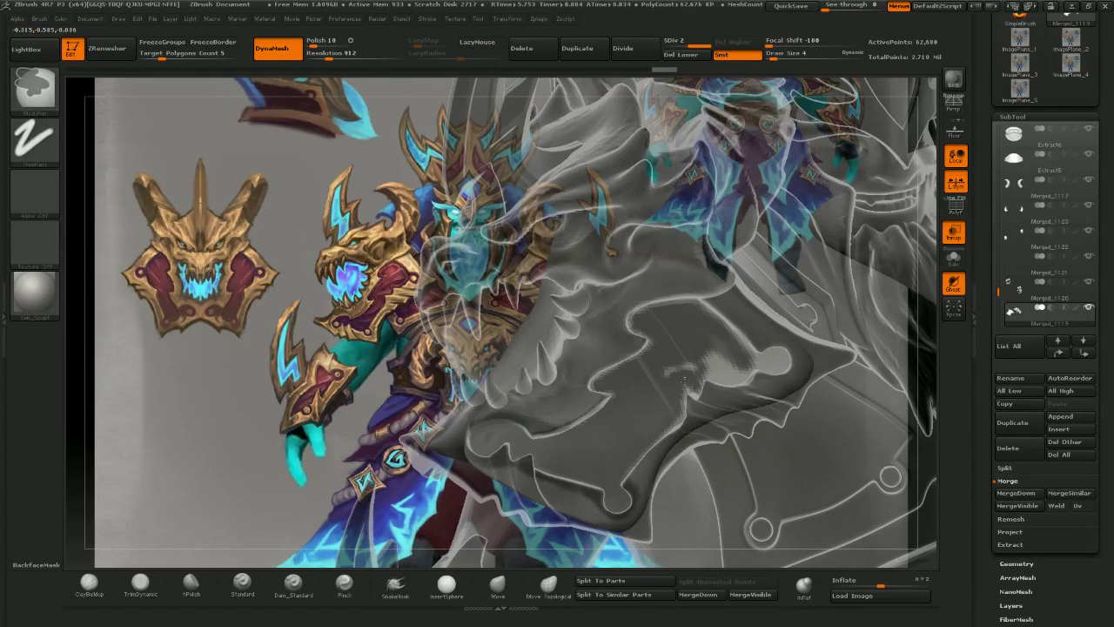
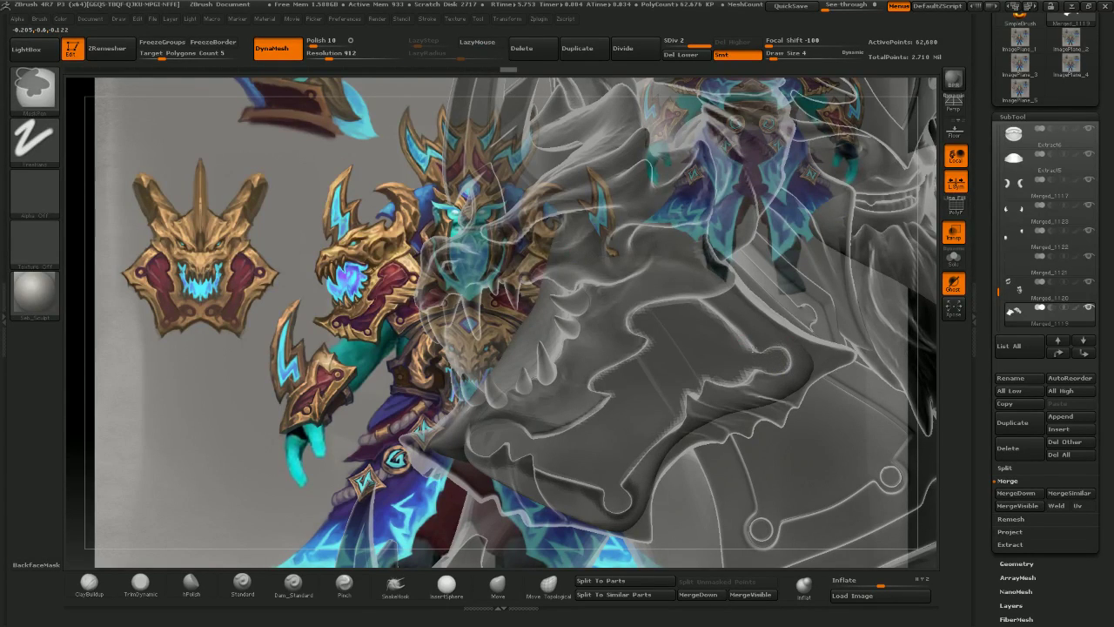
left_click(745, 353, "ctrl")
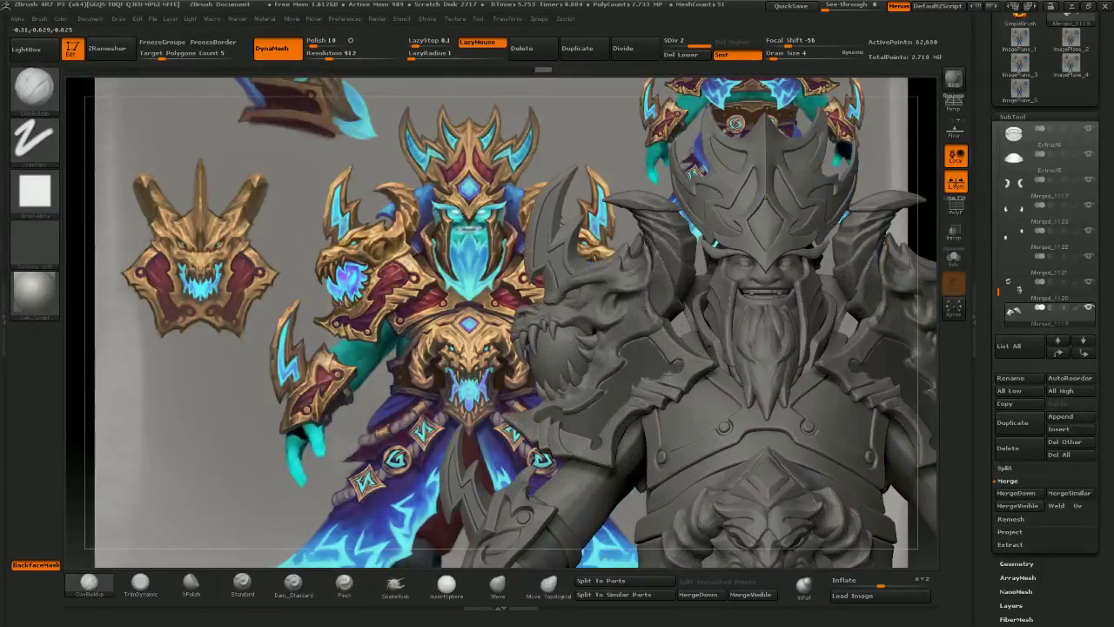
- Extract the masked area of the plate at thickness 0.02 and accept it as a separate subtool
right_click_drag(721, 387, 698, 404)
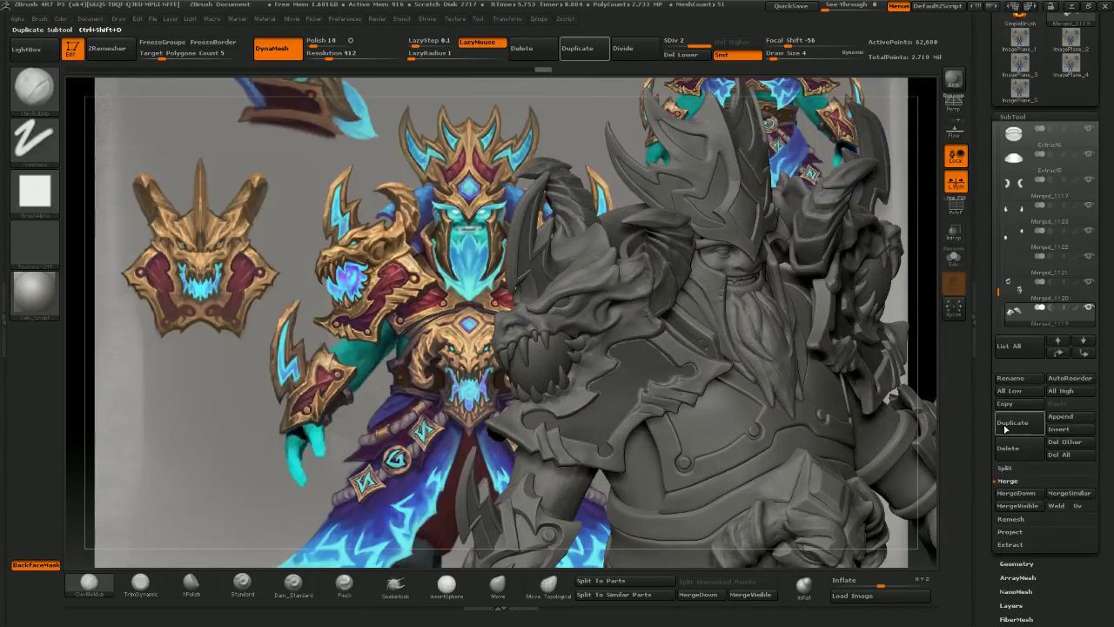
left_click(1021, 545)
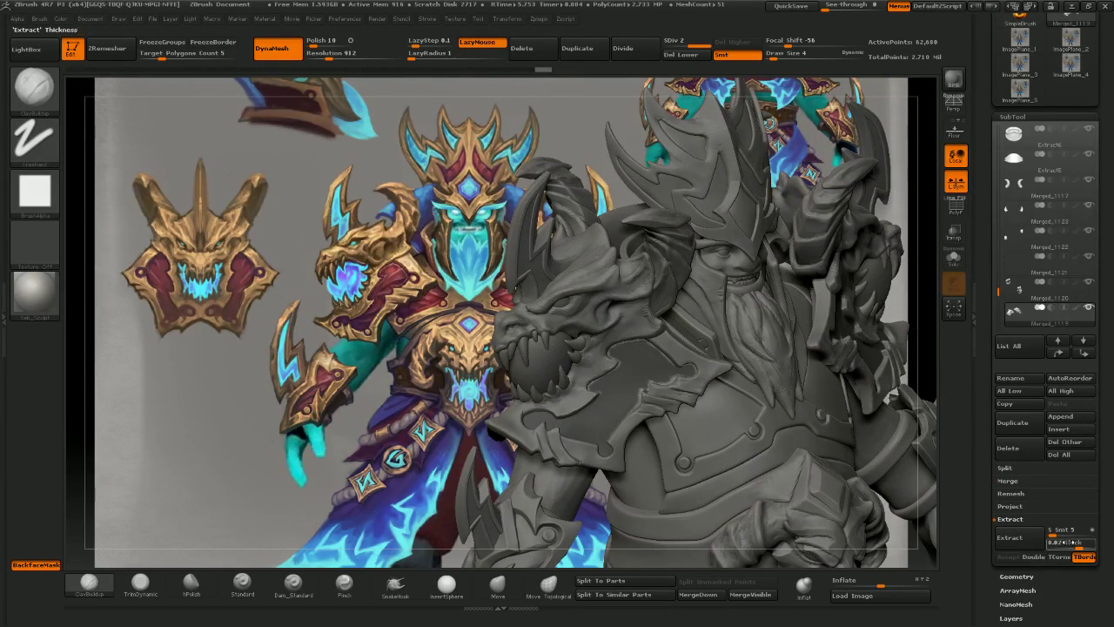
left_click(1032, 541)
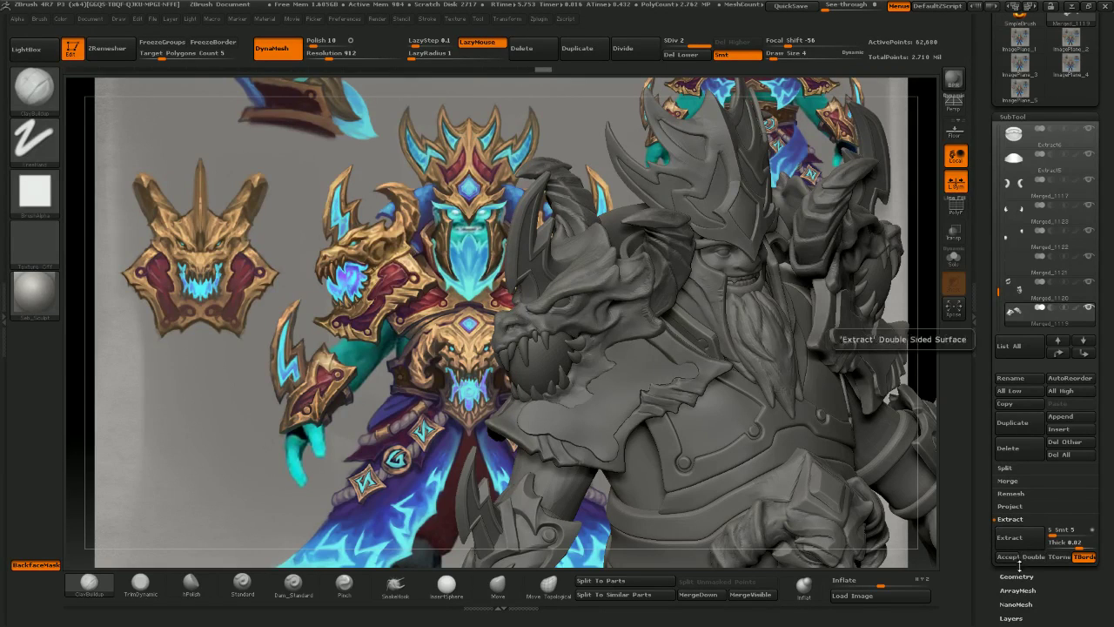
left_click(1007, 556)
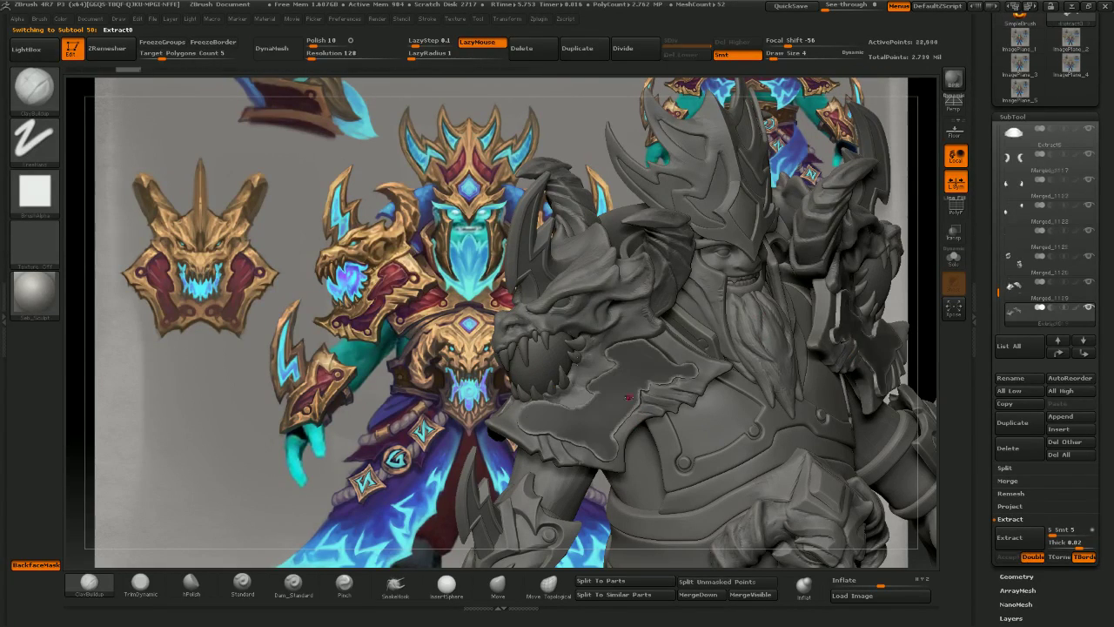
- Clear the mask, then rebuild the extracted inlay's topology with ZRemesher and smooth its surface and outline
left_click_drag(202, 240, 172, 179, "ctrl")
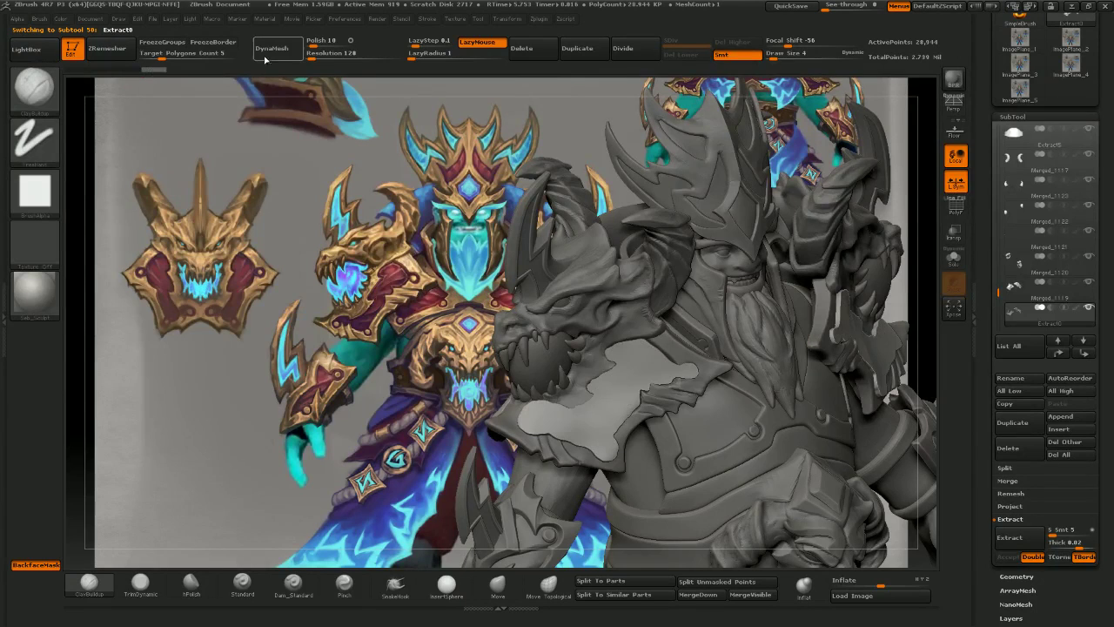
left_click(103, 52)
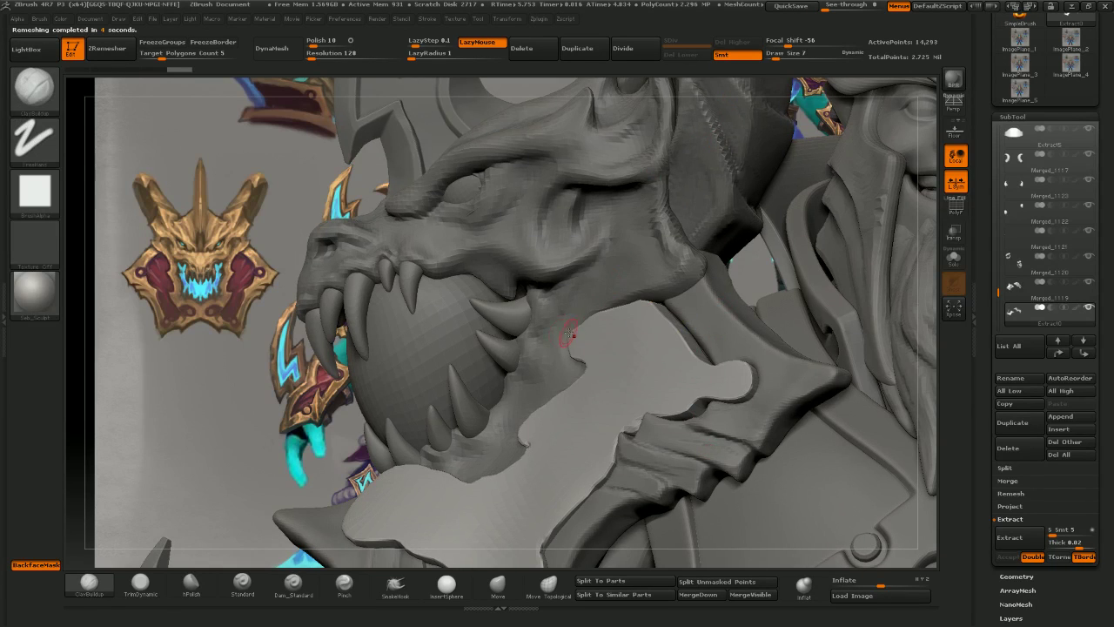
mouse_move(577, 340)
left_mouse_down("shift")
mouse_move(698, 356)
mouse_move(601, 412)
mouse_move(561, 501)
left_mouse_up("shift")
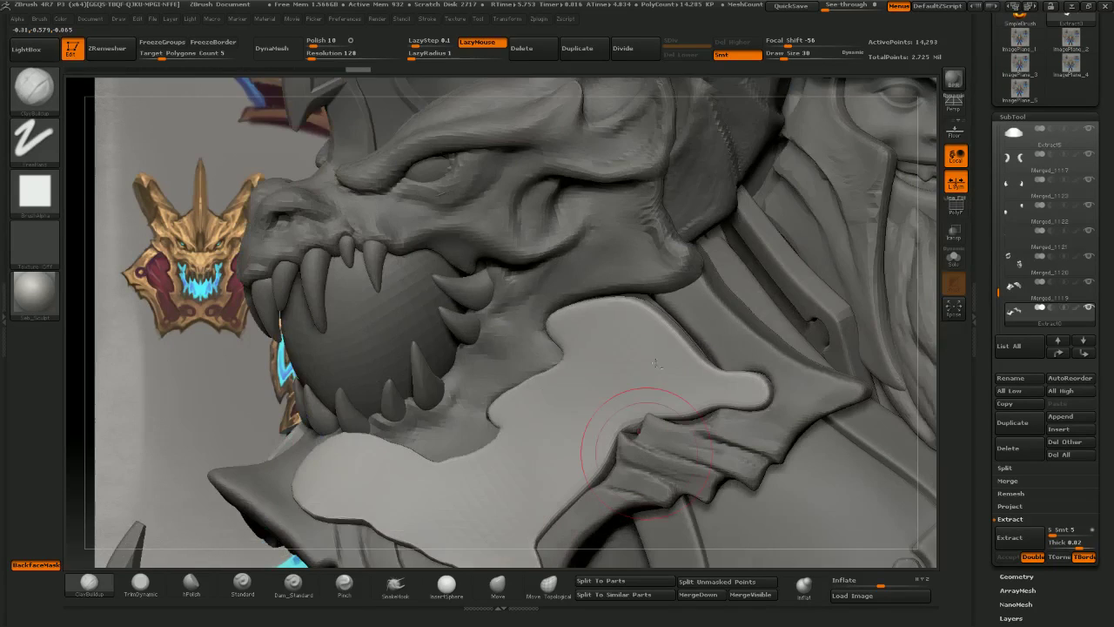
right_click_drag(647, 453, 675, 350, "alt")
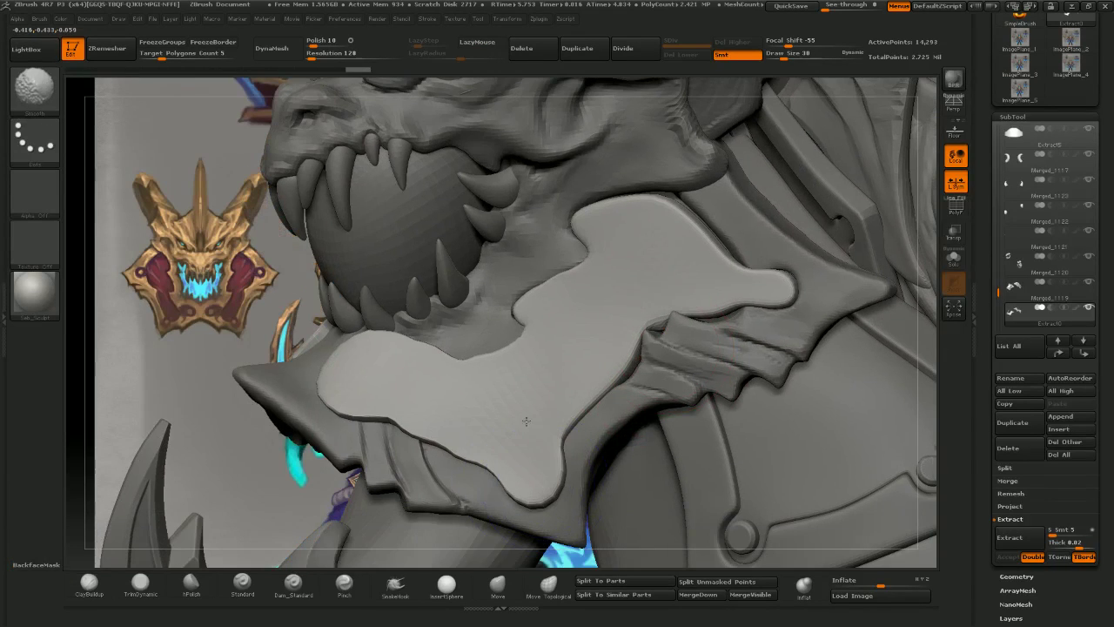
left_click_drag(344, 372, 497, 383, "shift")
- Push the inlay's protruding outer end back into the shoulder frame with a large Move brush
left_click(497, 585)
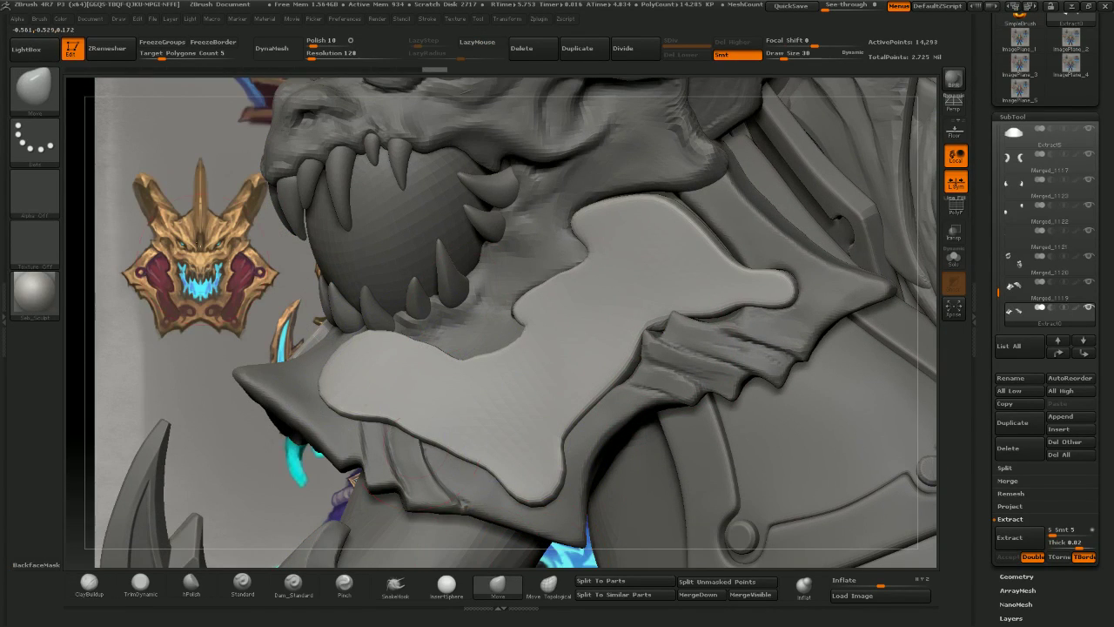
right_click_drag(474, 408, 483, 413)
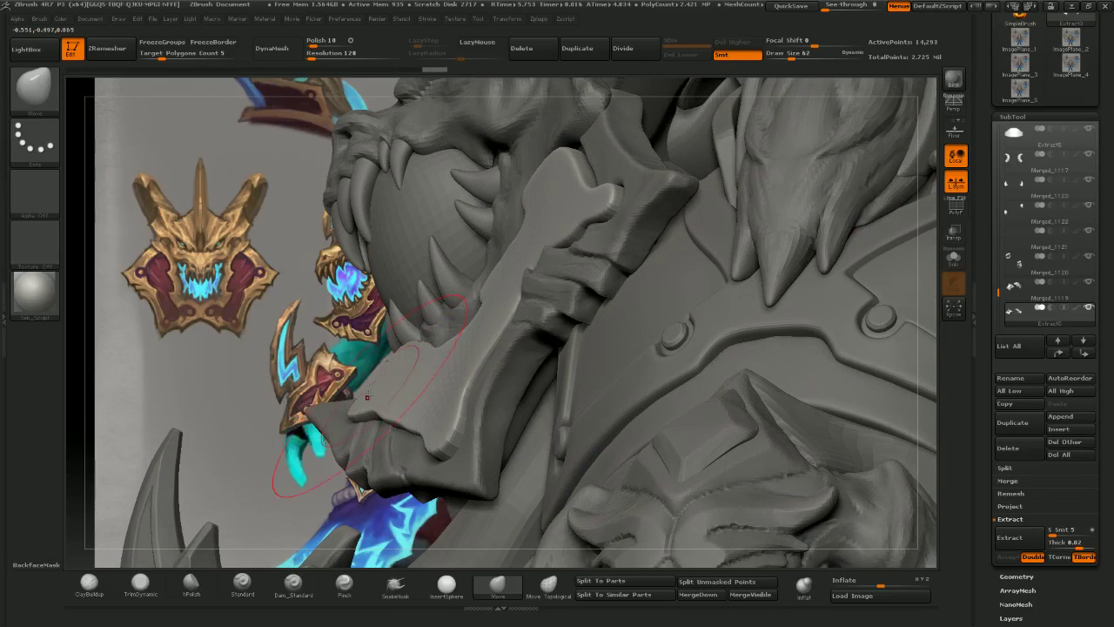
key("bracketright")
key("bracketright")
mouse_move(369, 400)
left_mouse_down()
mouse_move(412, 401)
mouse_move(396, 390)
left_mouse_up()
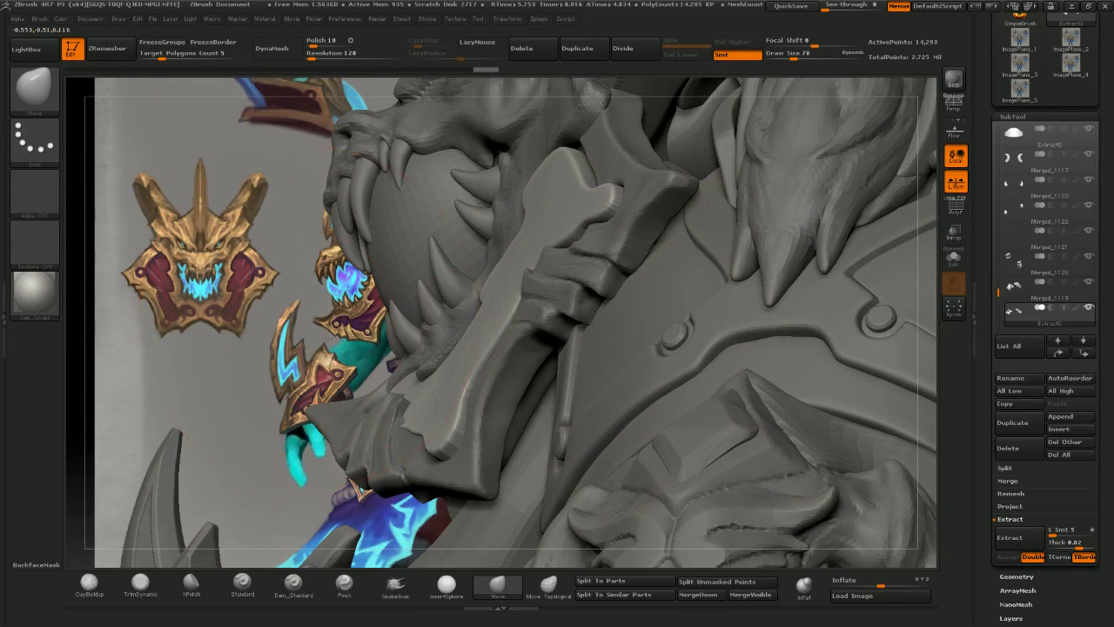
left_click_drag(214, 252, 276, 287)
left_click_drag(587, 398, 436, 383)
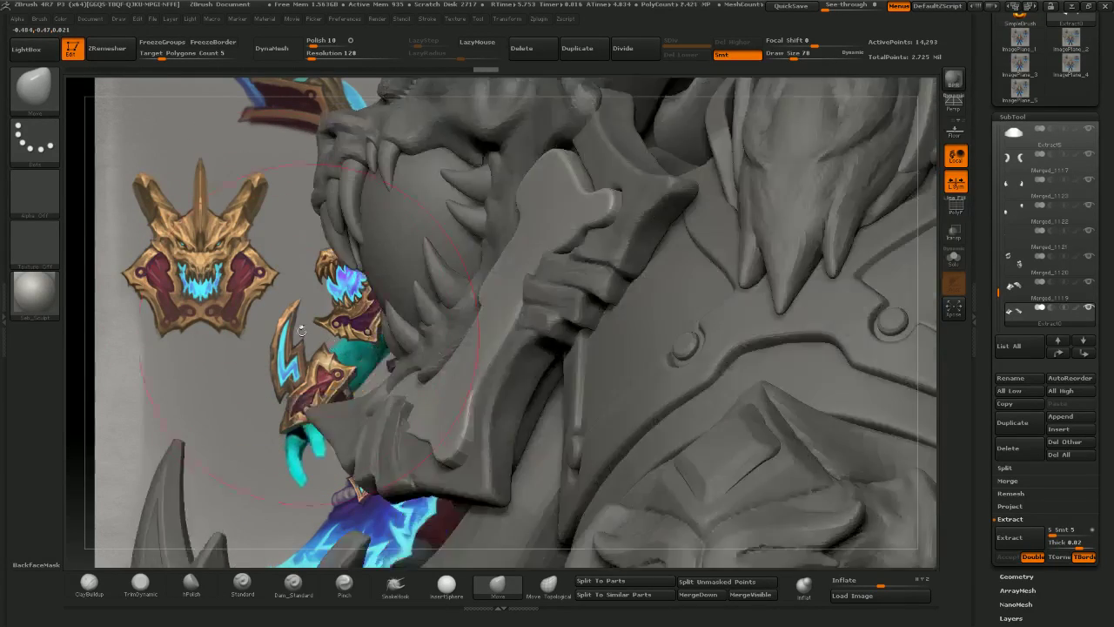
- Seat the inlay's lower tip inside the frame's corner opening, reducing the Move brush to size 54
mouse_move(513, 424)
left_mouse_down()
mouse_move(452, 444)
mouse_move(436, 468)
left_mouse_up()
key("bracketleft")
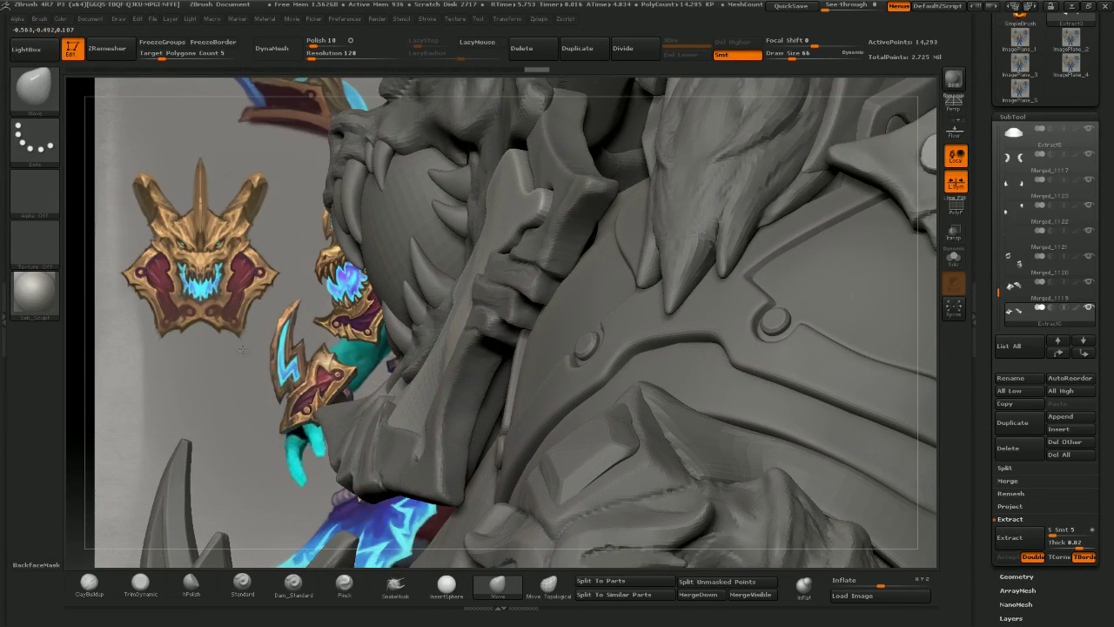
left_click_drag(226, 303, 374, 309)
key("bracketleft")
left_click_drag(407, 477, 410, 477)
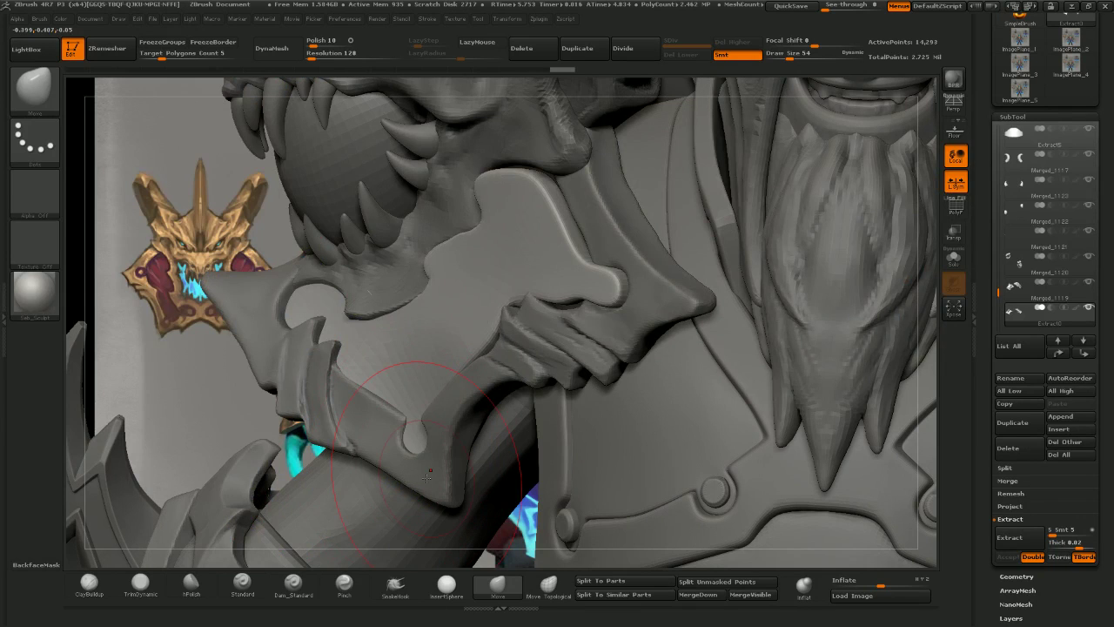
right_click_drag(407, 418, 346, 385)
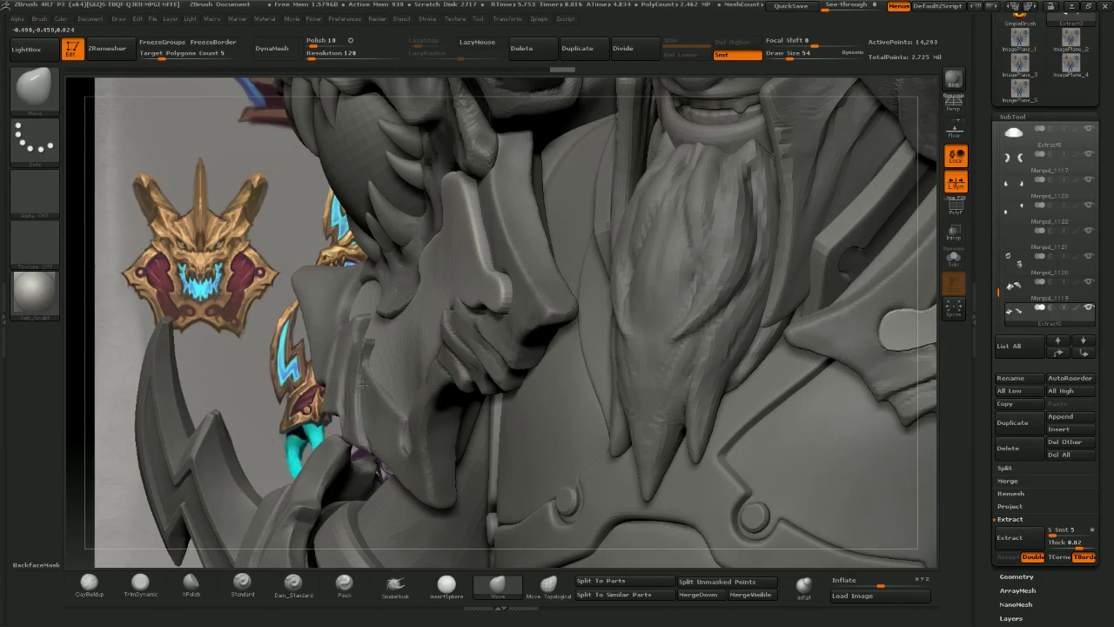
right_click_drag(437, 352, 514, 355)
key("alt+Tab")
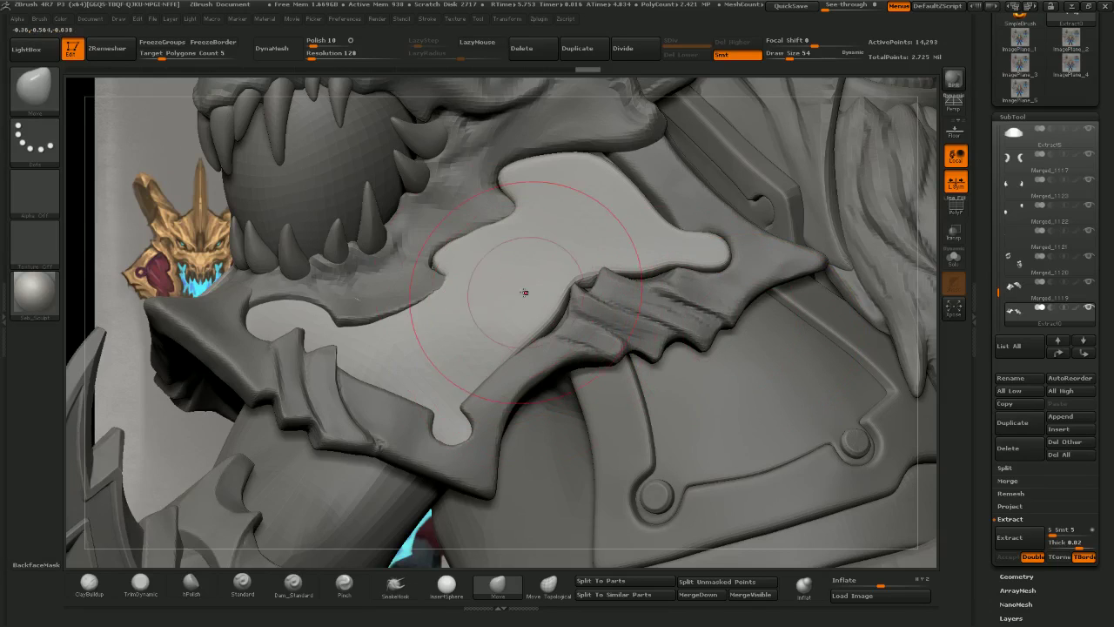
- Adjust the inlay's edge at the notch below the dragon's jaw with a smaller Move brush
right_click_drag(479, 287, 459, 302)
key("bracketleft")
key("bracketleft")
key("bracketleft")
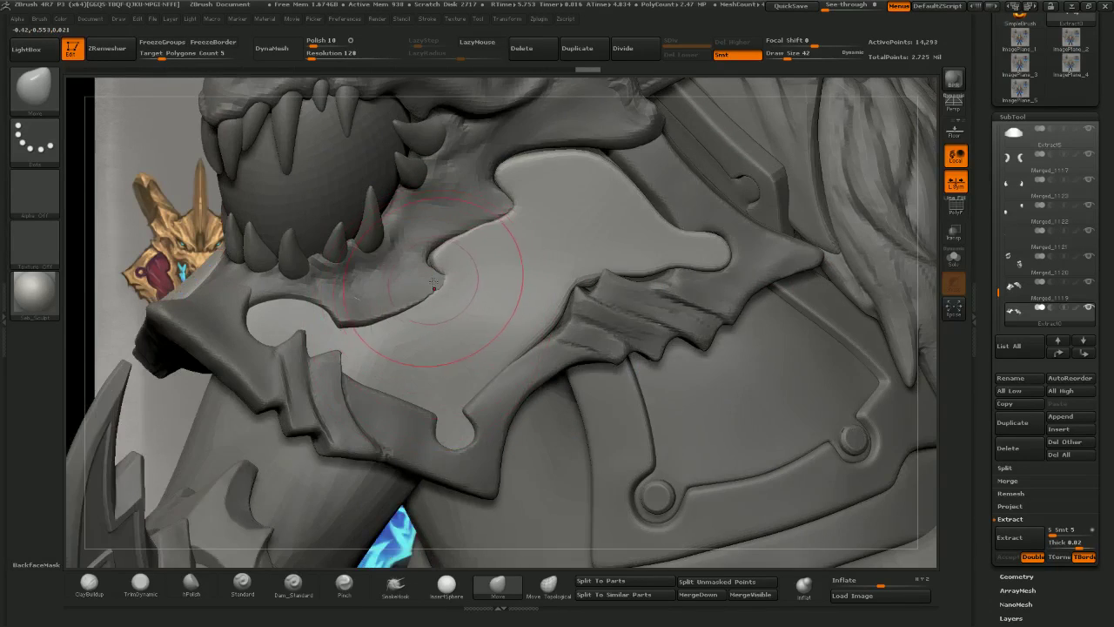
mouse_move(436, 280)
left_mouse_down()
mouse_move(450, 278)
mouse_move(435, 250)
left_mouse_up()
key("bracketleft")
mouse_move(207, 172)
left_mouse_down()
mouse_move(422, 119)
mouse_move(436, 131)
left_mouse_up()
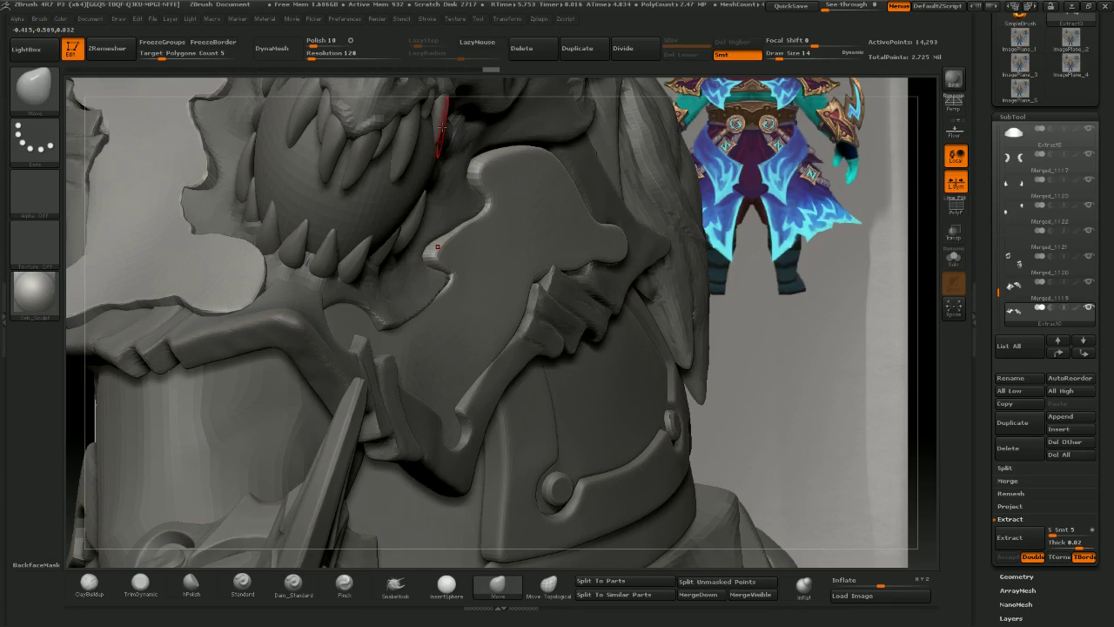
- Hide the rest of the figure and show only the dragon-head shoulder subtools, including Merged_1120, Merged_1119 and Extract0
left_click_drag(921, 296, 880, 259)
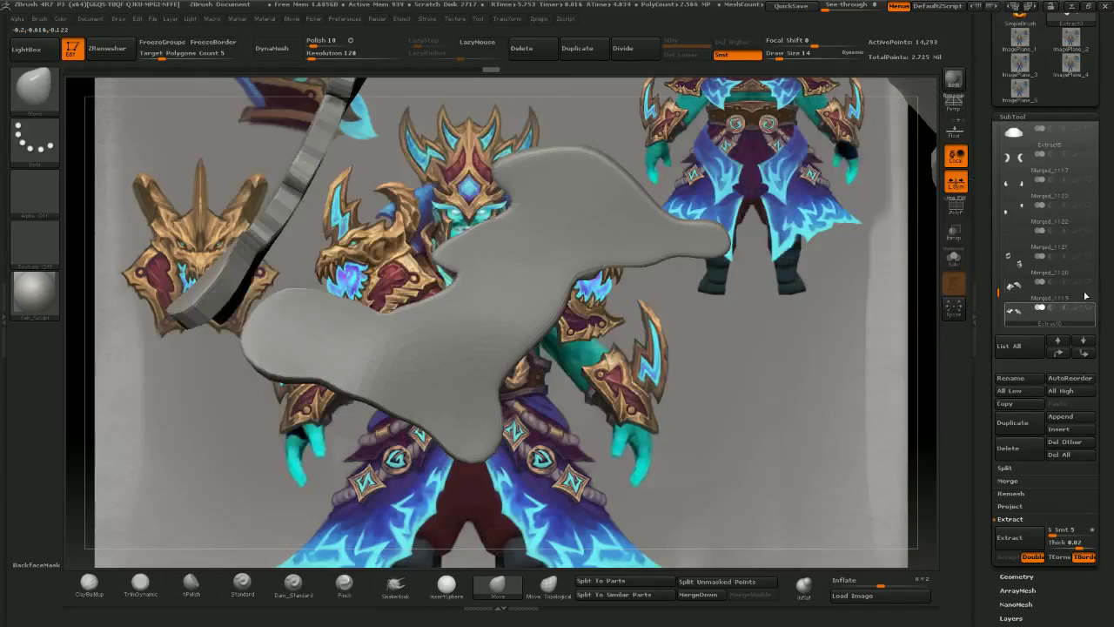
left_click(1081, 289)
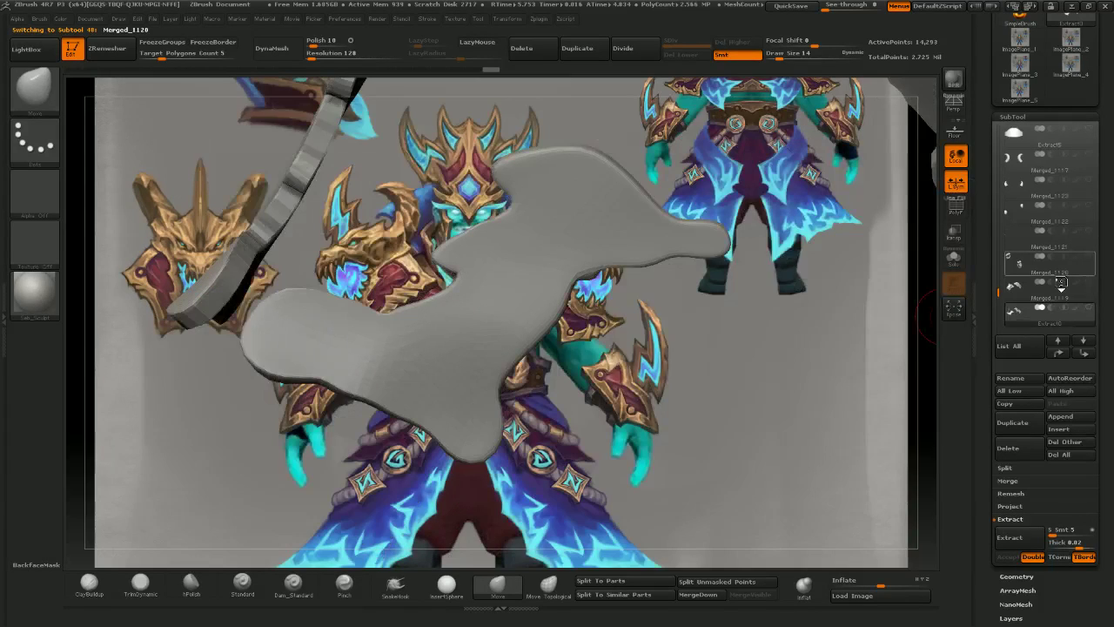
left_click(1087, 285)
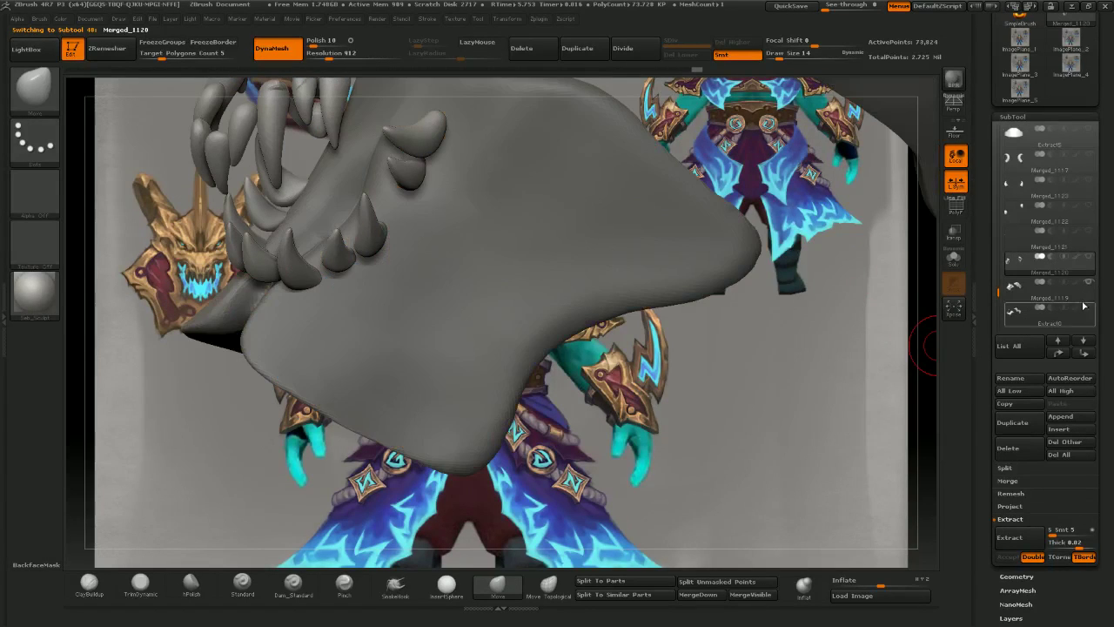
left_click(1088, 308)
left_click_drag(998, 291, 998, 301)
left_click(1086, 283)
left_click(1088, 257)
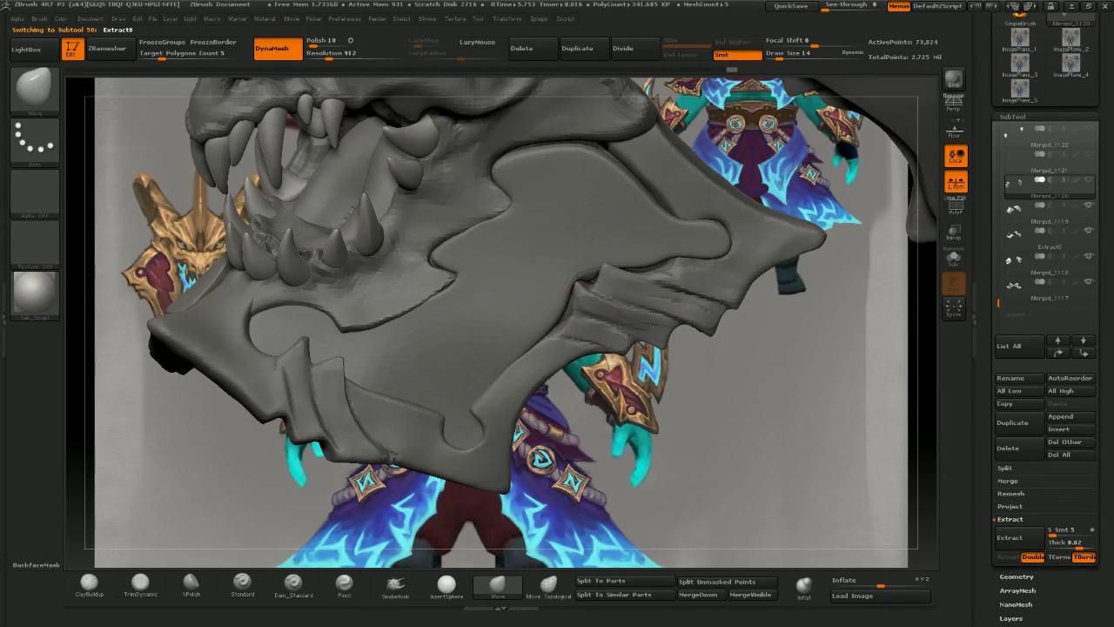
- Select the Extract0 inlay and adjust its edge beside the frame's ridged folds with a small Move brush
left_click(653, 244, "alt")
right_click_drag(654, 224, 645, 305)
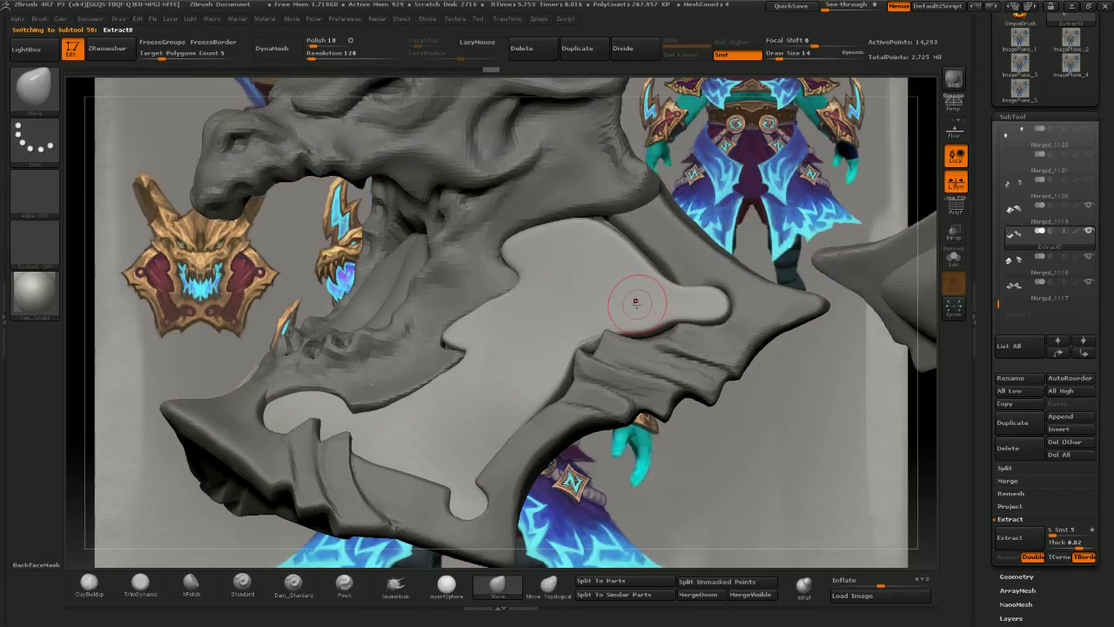
left_click_drag(667, 514, 646, 528)
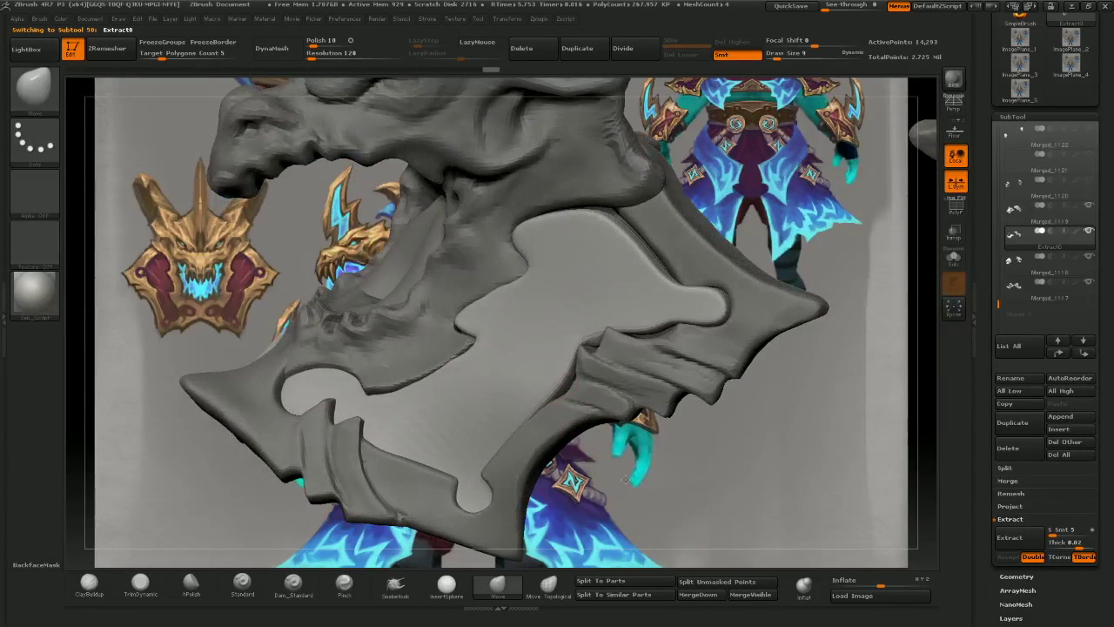
left_click_drag(624, 478, 557, 376)
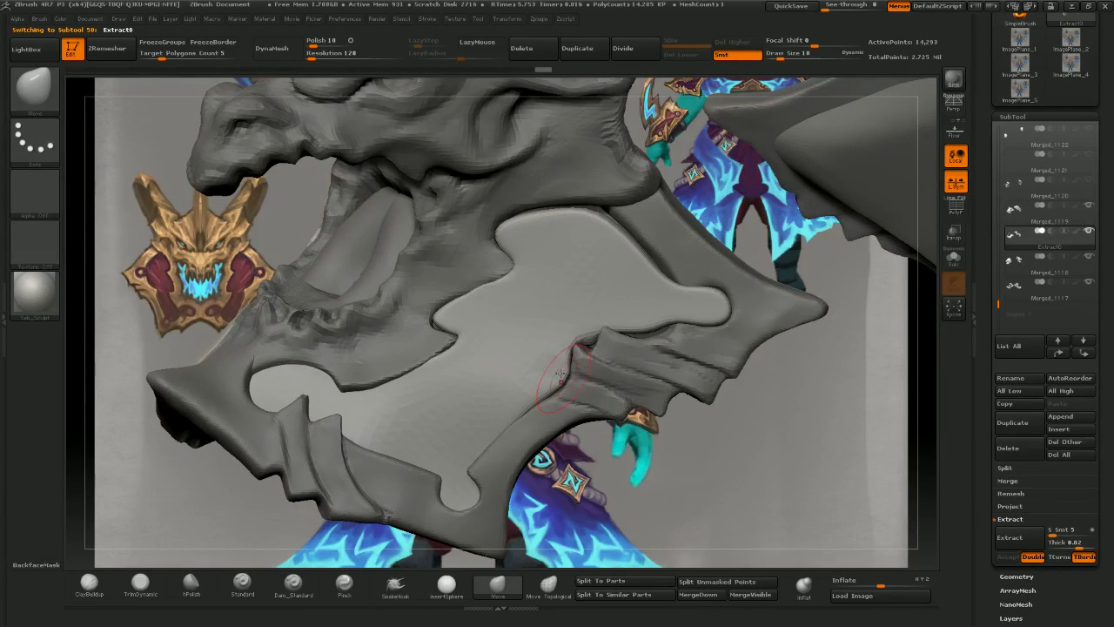
left_click_drag(586, 342, 850, 295)
right_click_drag(849, 295, 635, 358)
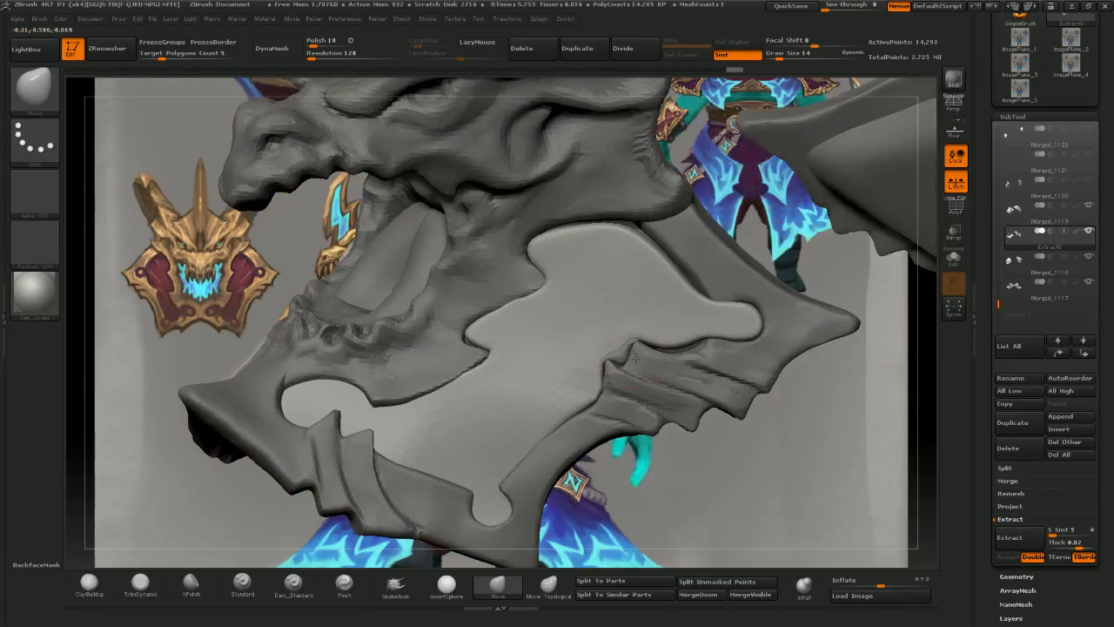
- Fit the inlay's edge around the top corner of the ridged folds and its round outer end with the Move brush
mouse_move(592, 363)
left_mouse_down()
mouse_move(594, 351)
mouse_move(616, 360)
mouse_move(605, 350)
mouse_move(635, 330)
mouse_move(634, 340)
mouse_move(636, 327)
mouse_move(679, 342)
left_mouse_up()
left_click_drag(716, 329, 714, 308)
left_click_drag(724, 303, 723, 309)
key("[")
mouse_move(633, 227)
left_mouse_down()
mouse_move(631, 214)
mouse_move(562, 224)
mouse_move(641, 231)
left_mouse_up()
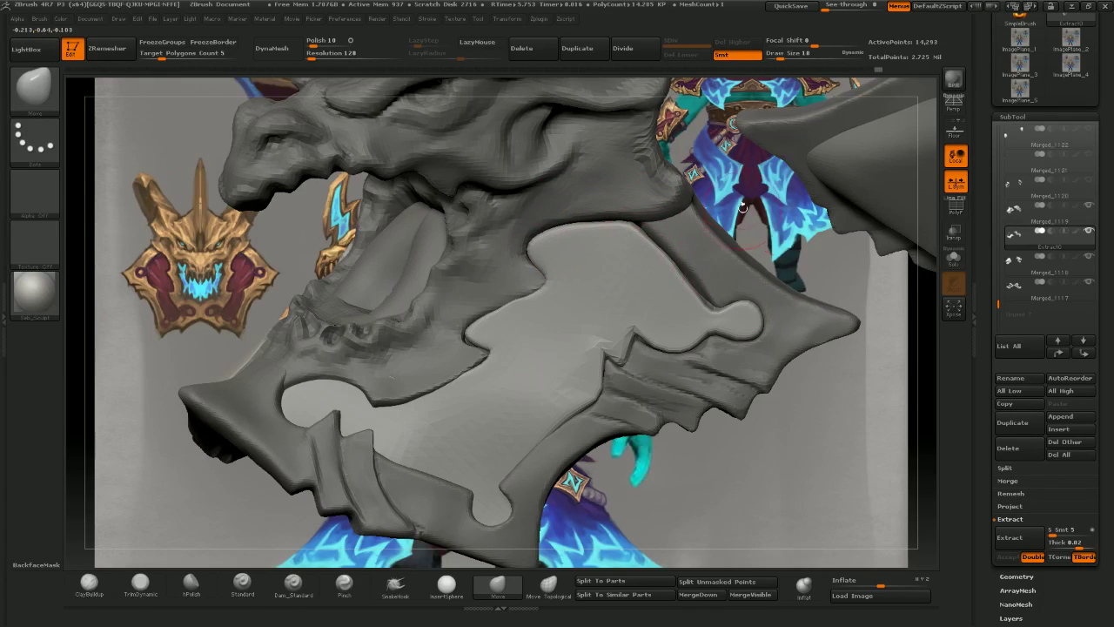
left_click_drag(742, 207, 770, 211)
left_click_drag(694, 307, 697, 302)
- Adjust how deep the inlay sits beside the ridged folds, working from the side with a larger Move brush
right_click_drag(679, 310, 658, 298)
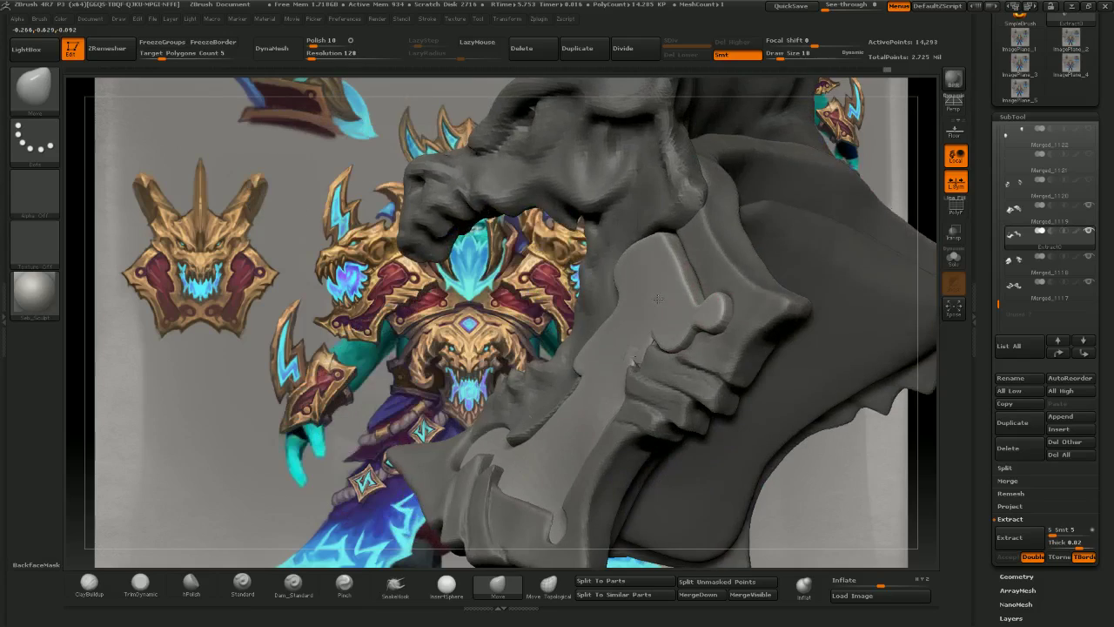
left_click_drag(535, 297, 696, 314)
left_click_drag(633, 327, 640, 330)
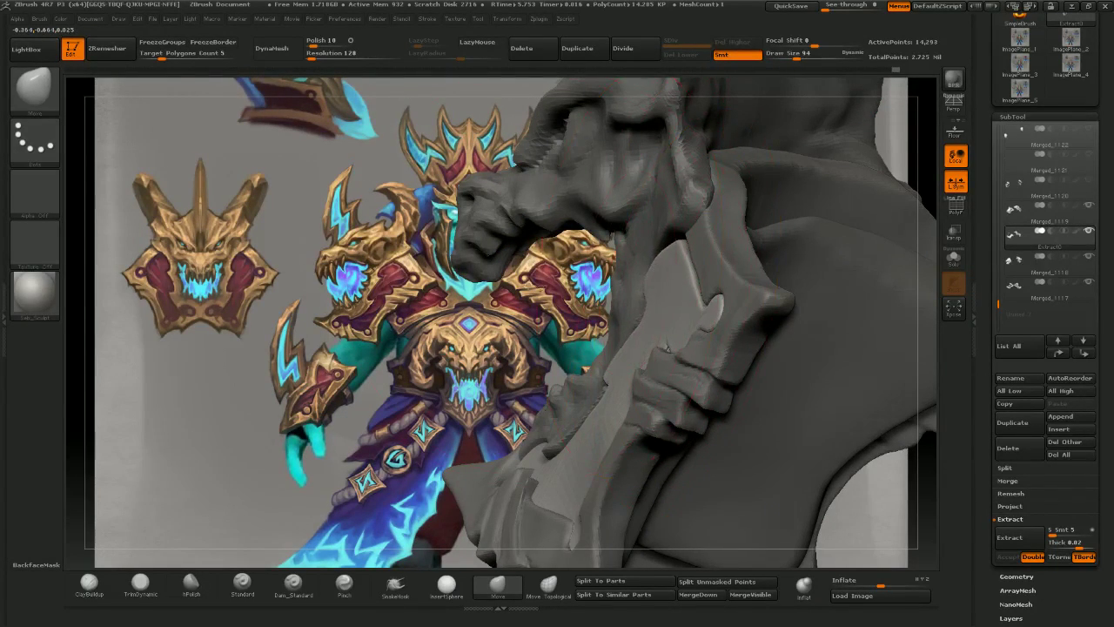
right_click_drag(667, 347, 783, 348)
left_click_drag(617, 377, 601, 378)
right_click_drag(825, 485, 658, 391)
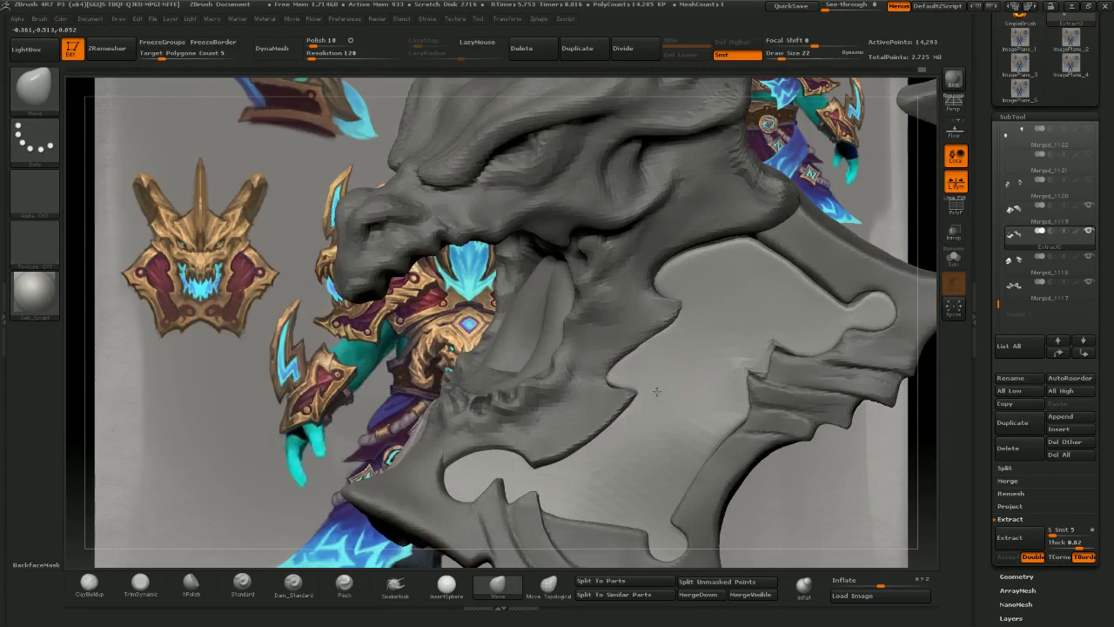
- Reshape the inlay's upper area below the dragon's cheek with the Move brush at sizes 42 and 50
left_click_drag(609, 378, 537, 341)
mouse_move(730, 287)
right_mouse_down()
mouse_move(696, 277)
mouse_move(783, 301)
right_mouse_up()
key("bracketright")
key("bracketright")
key("bracketleft")
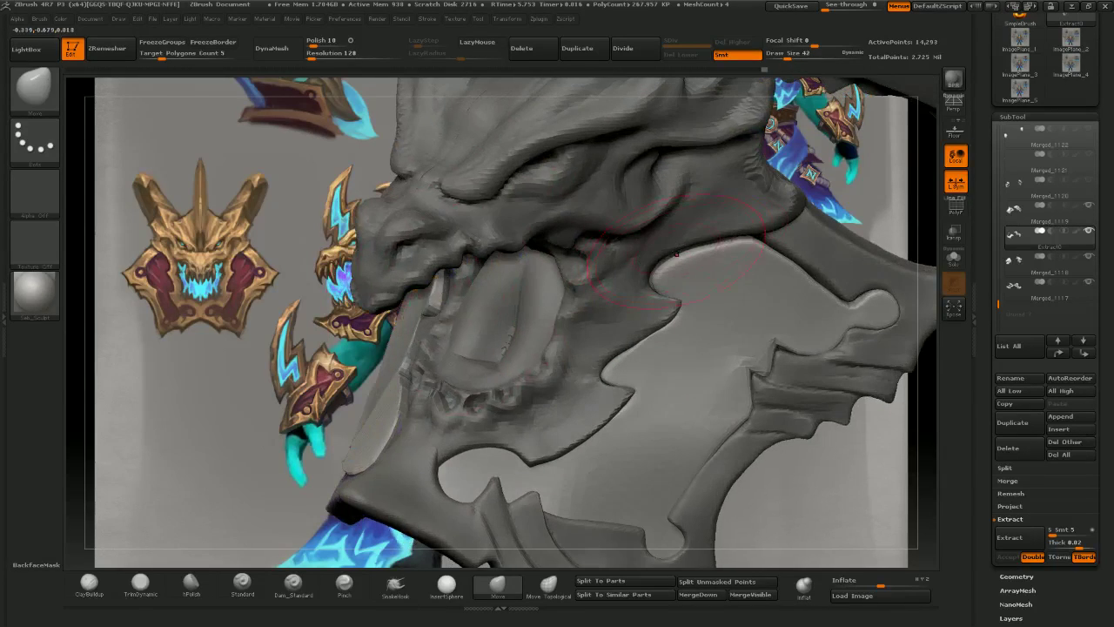
left_click_drag(672, 255, 651, 247)
right_click_drag(852, 455, 711, 282)
mouse_move(665, 257)
left_mouse_down()
mouse_move(659, 250)
mouse_move(693, 212)
left_mouse_up()
right_click_drag(698, 173, 717, 292)
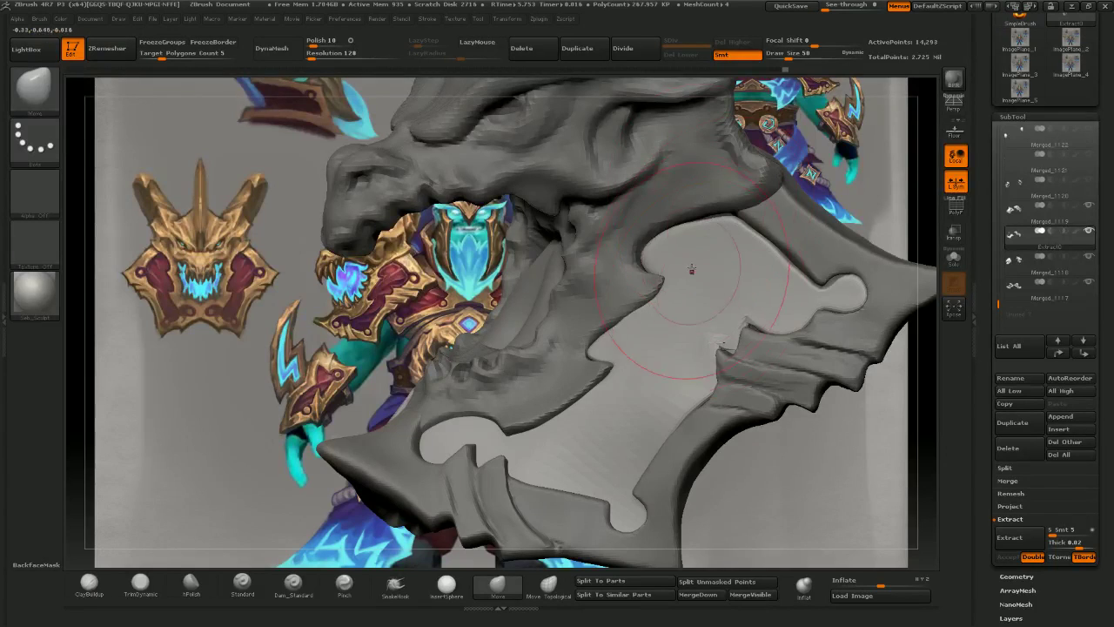
- Tuck the inlay's upper edge and jaw-side corner against the dragon's cheek, reducing the Move brush to size 22 and smaller
key("bracketleft")
key("bracketleft")
left_click_drag(726, 223, 722, 211)
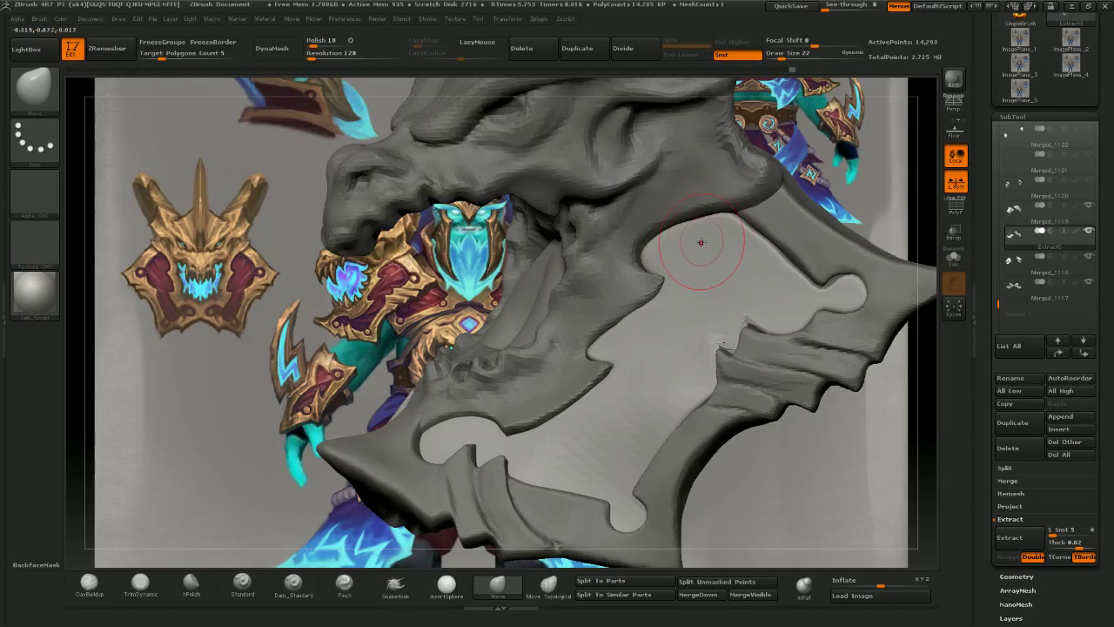
right_click_drag(701, 244, 723, 245)
key("bracketleft")
left_click_drag(662, 278, 672, 275)
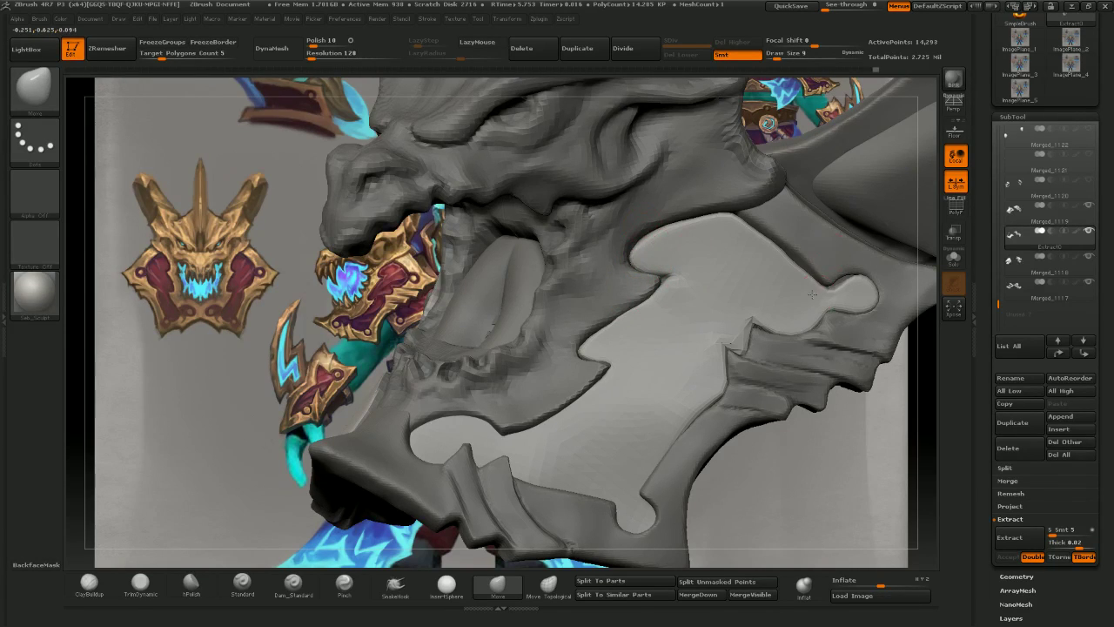
- Refine the inlay's round outer end with the Move brush at size 14 and remesh the inlay with ZRemesher
right_click_drag(811, 294, 791, 256)
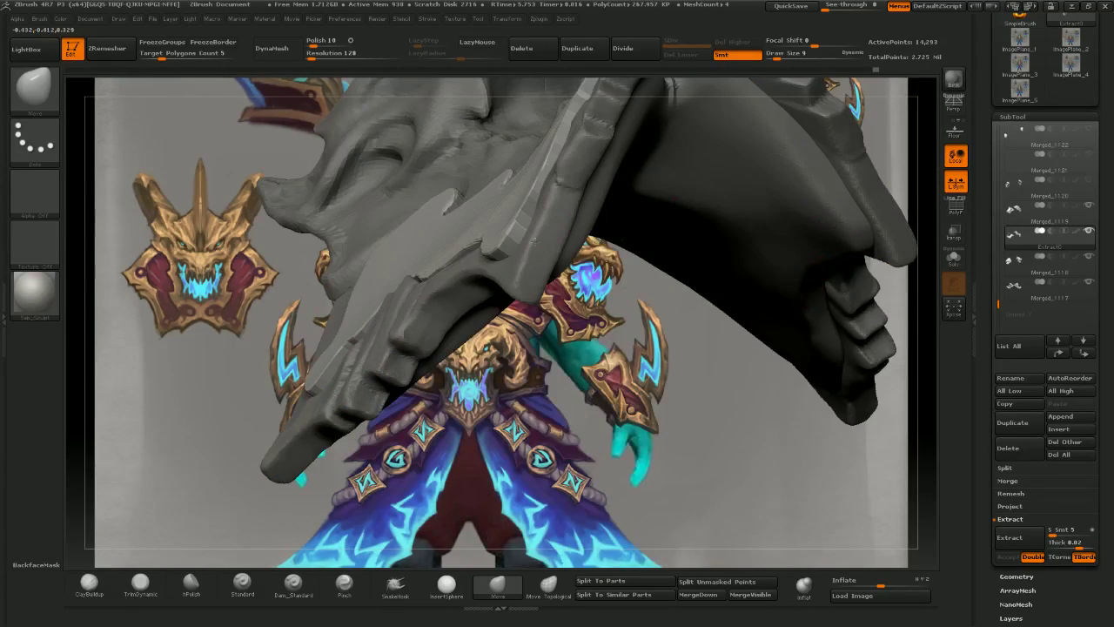
right_click_drag(534, 242, 676, 358)
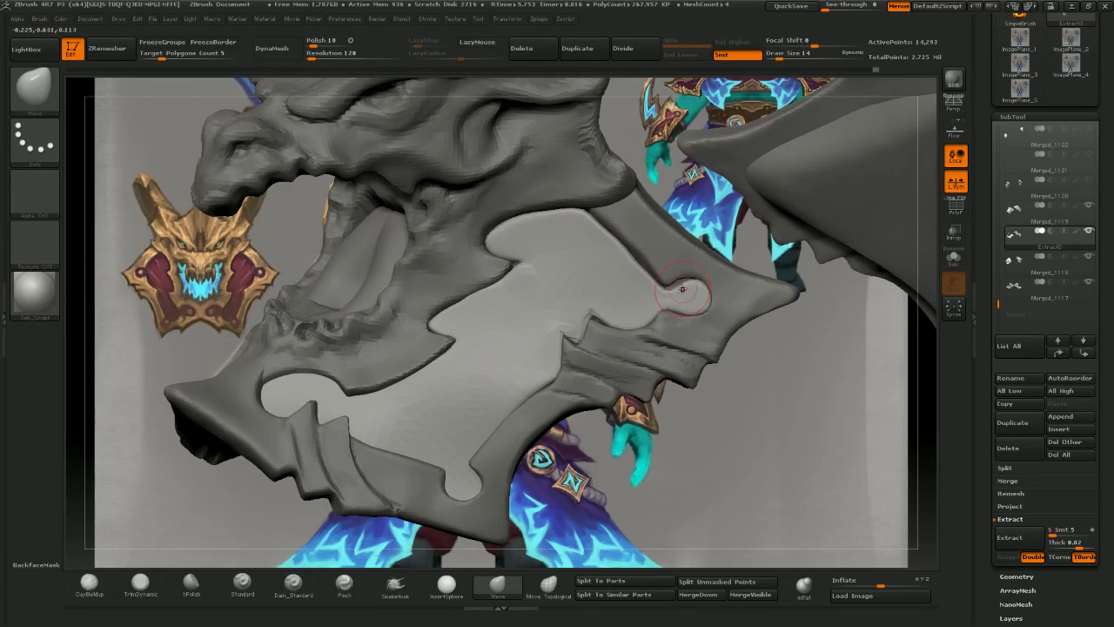
left_click_drag(682, 289, 660, 297)
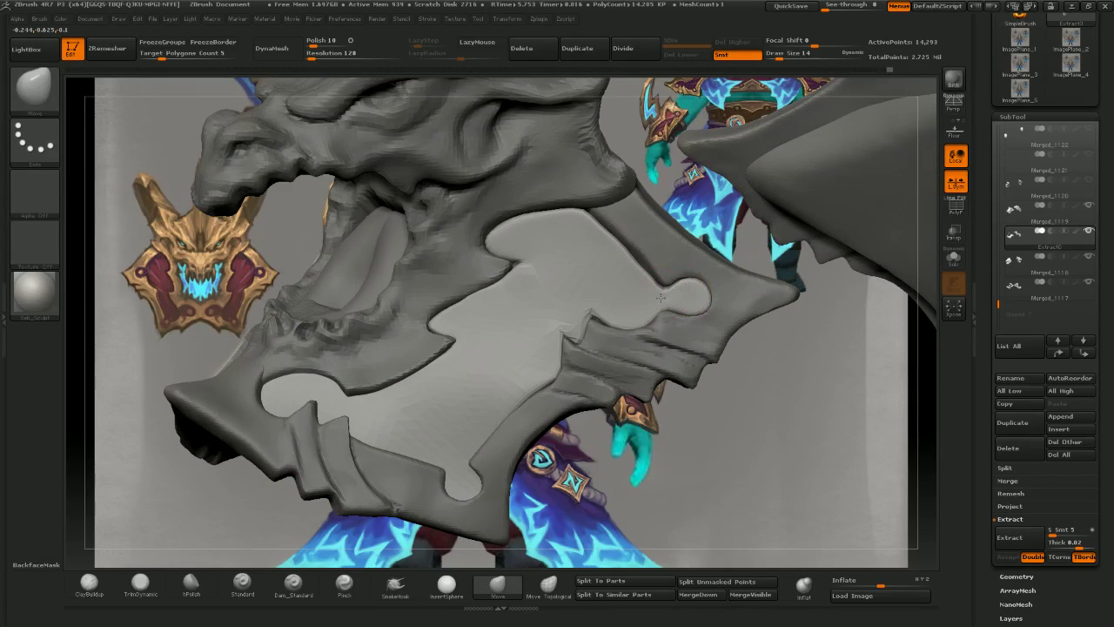
left_click(107, 48)
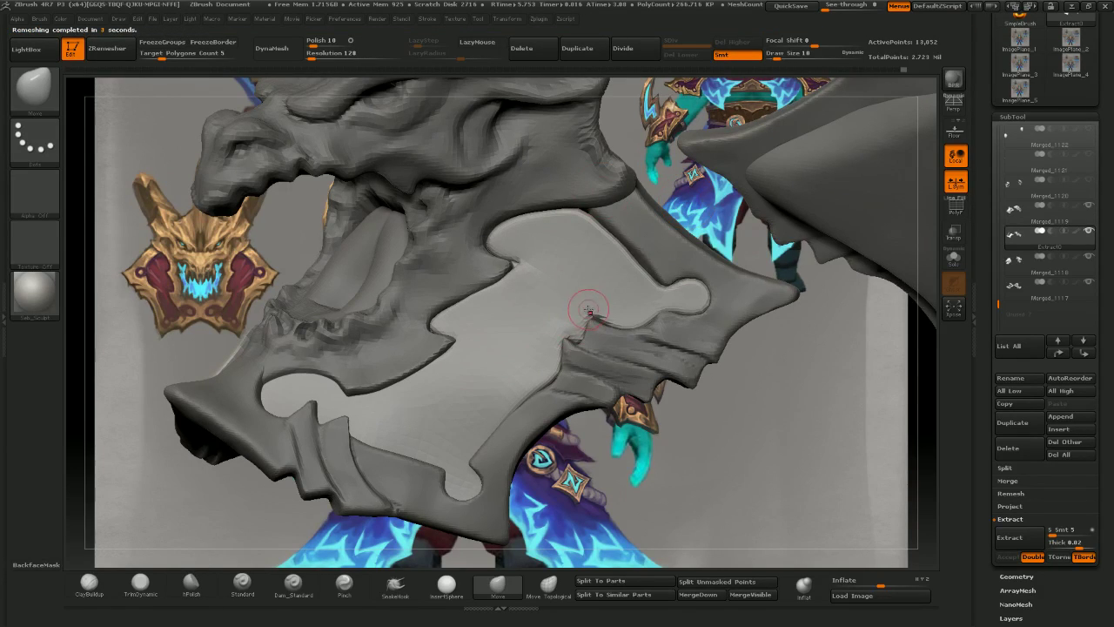
- Adjust the remeshed inlay's edge at the ridged corner and smooth the spot beside the jaw's upper notch
left_click_drag(589, 311, 601, 310)
key("bracketright")
left_click_drag(517, 261, 512, 264, "shift")
key("bracketleft")
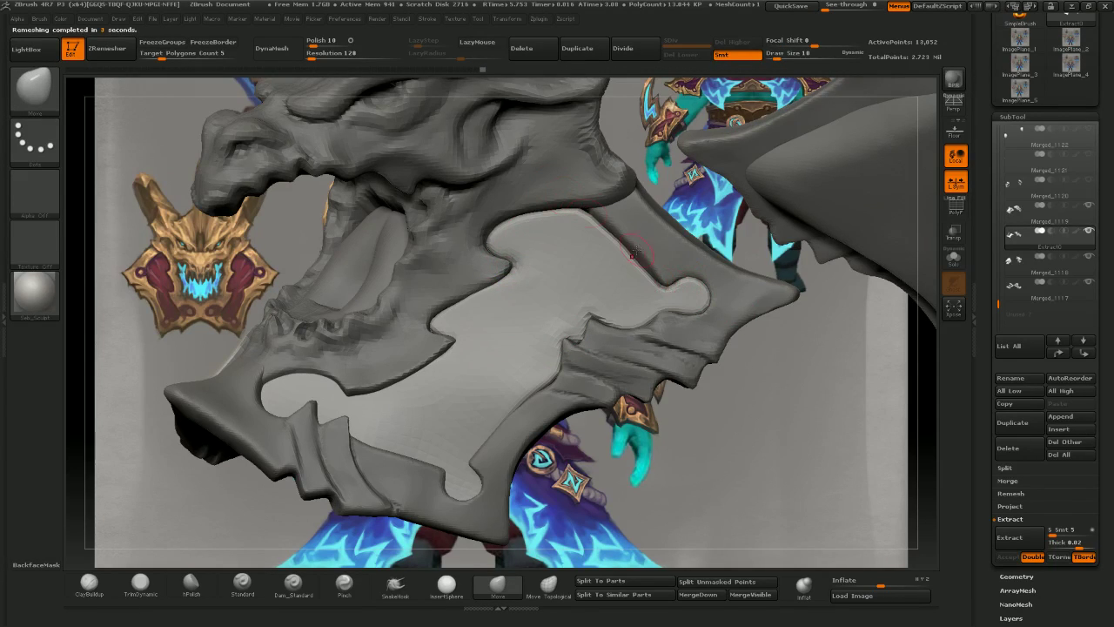
- Push the inlay's upper part into alignment with the shoulder frame using the Move brush at size 46
right_click_drag(632, 254, 553, 245)
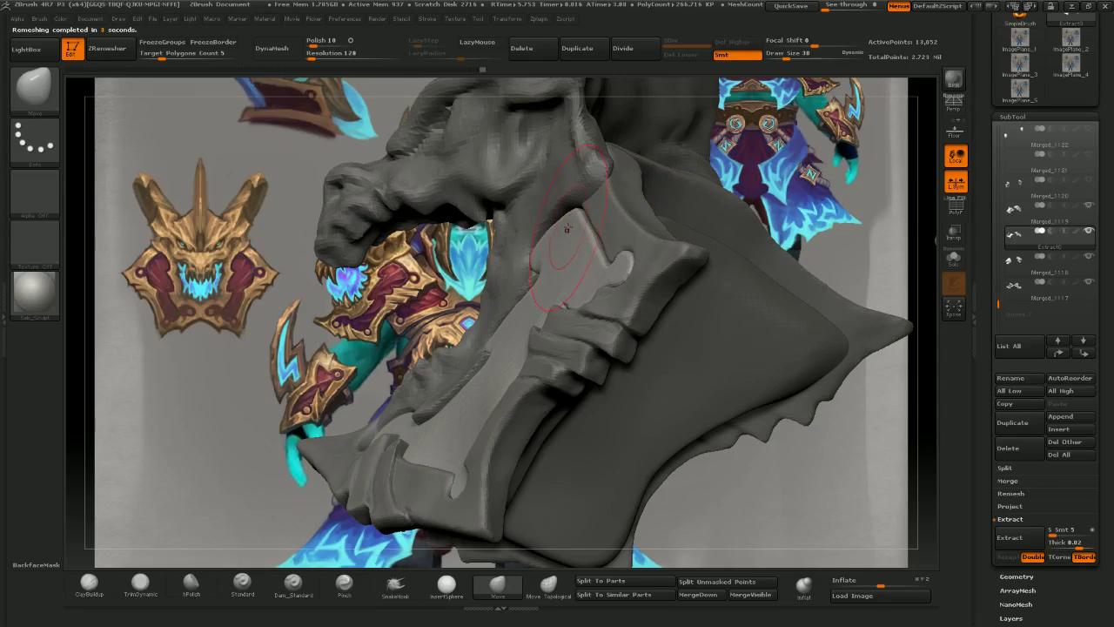
key("]")
left_click_drag(597, 228, 592, 232)
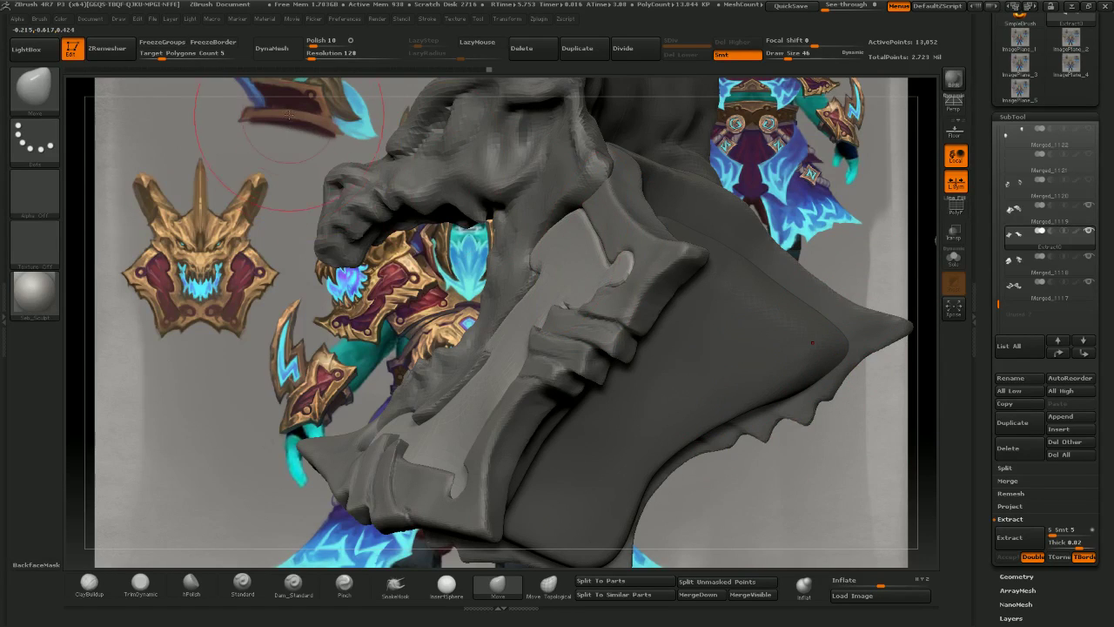
mouse_move(289, 115)
left_mouse_down()
mouse_move(308, 105)
mouse_move(319, 117)
left_mouse_up()
left_click_drag(842, 334, 839, 341)
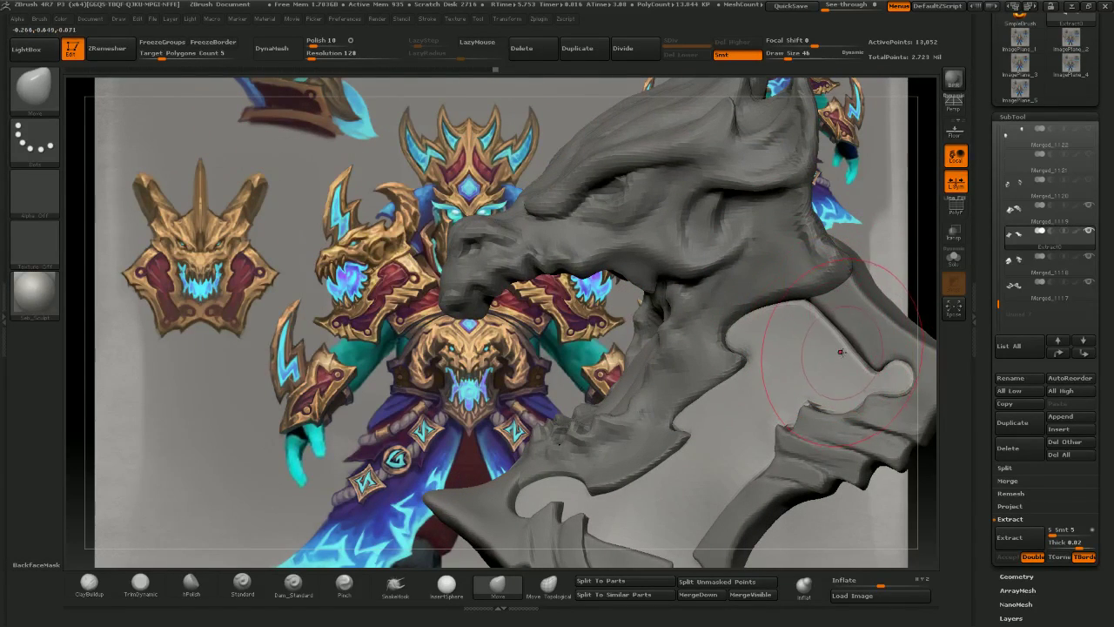
- Even out the inlay's middle section between the jaw and the ridged folds with the Move brush enlarged to size 50
key("[")
key("[")
key("[")
key("[")
key("bracketright")
key("bracketright")
mouse_move(829, 321)
right_mouse_down("ctrl")
mouse_move(818, 270)
mouse_move(776, 348)
mouse_move(770, 387)
mouse_move(689, 328)
mouse_move(343, 299)
mouse_move(564, 355)
right_mouse_up("ctrl")
key("bracketright")
key("bracketright")
key("bracketright")
key("bracketright")
key("bracketright")
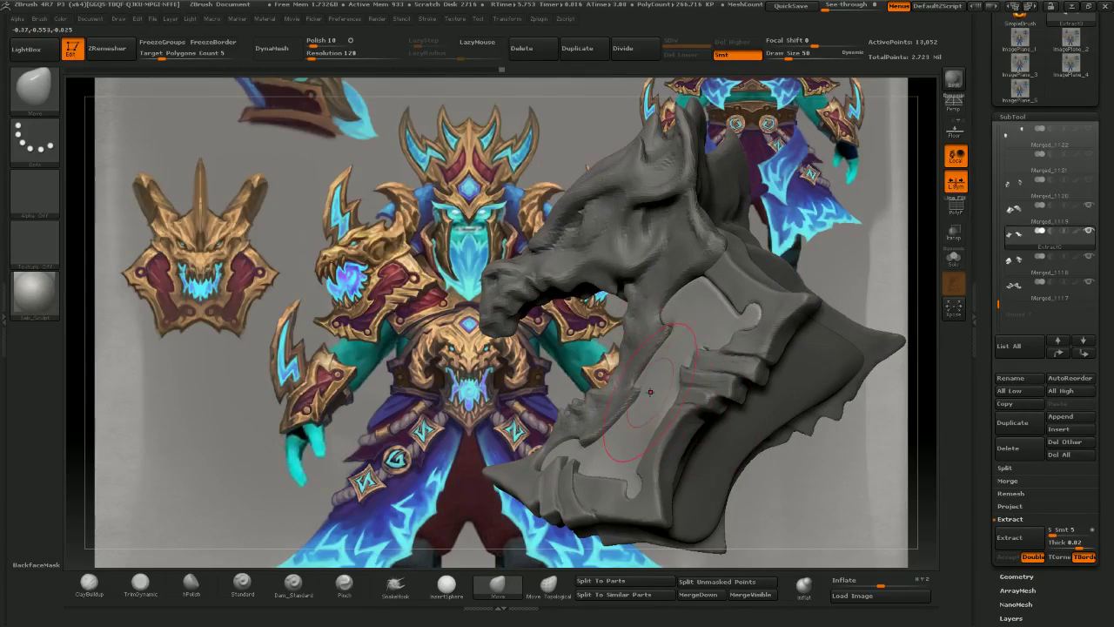
- Adjust the inlay's lower section above its bottom tip with the Move brush at sizes 38 and 46
right_click_drag(650, 392, 728, 356)
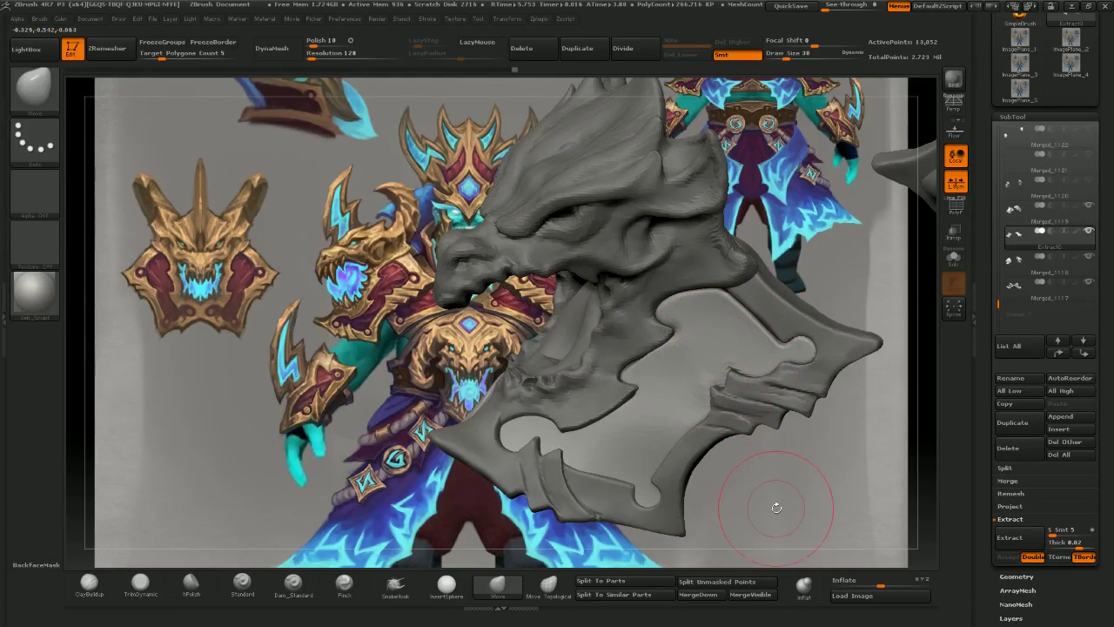
right_click_drag(777, 507, 815, 368)
key("bracketleft")
key("bracketleft")
key("bracketright")
key("bracketright")
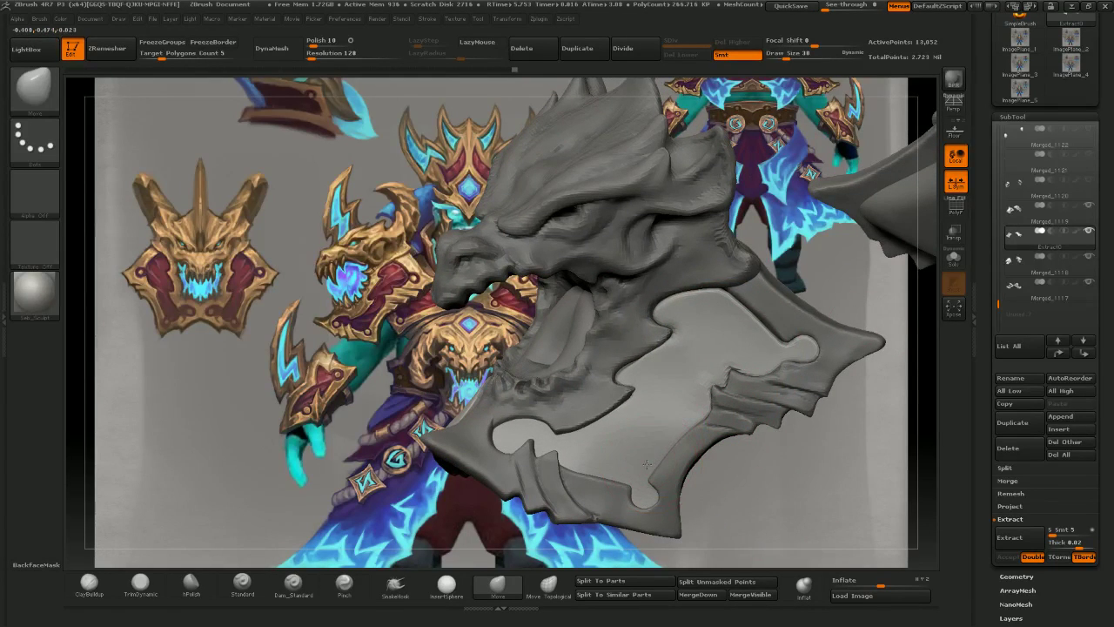
left_click_drag(718, 516, 628, 501)
key("bracketright")
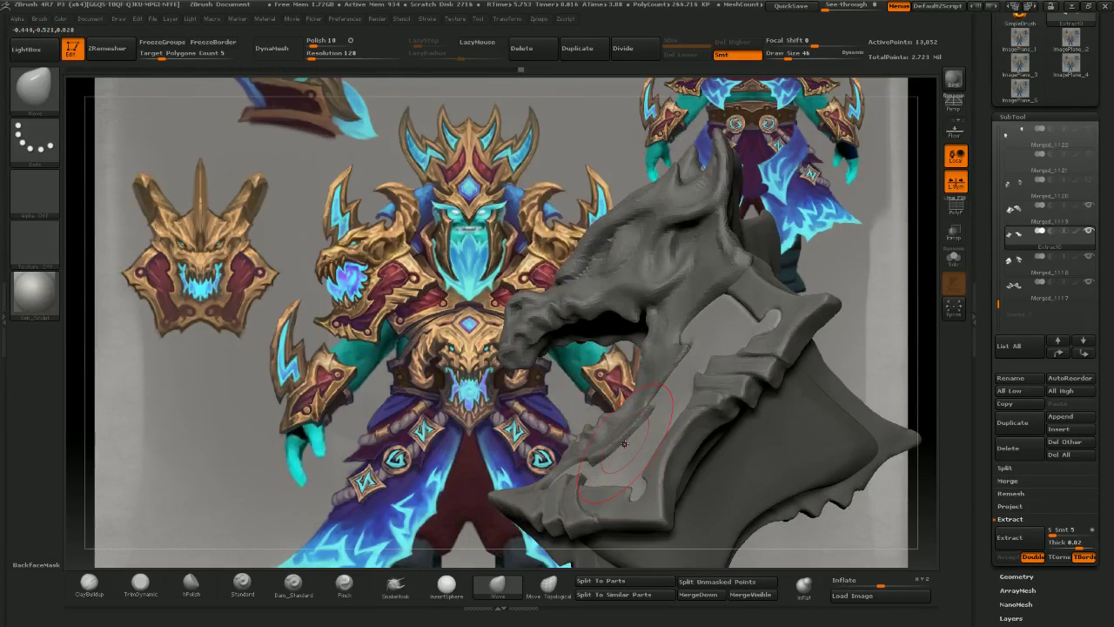
mouse_move(624, 443)
right_mouse_down()
mouse_move(722, 404)
mouse_move(658, 413)
mouse_move(609, 435)
mouse_move(748, 463)
mouse_move(659, 427)
mouse_move(585, 423)
mouse_move(685, 430)
mouse_move(715, 460)
right_mouse_up()
right_click_drag(715, 459, 766, 457)
- Mirror and weld the inlay onto the opposite shoulder and quick-save the project
left_click(1027, 576)
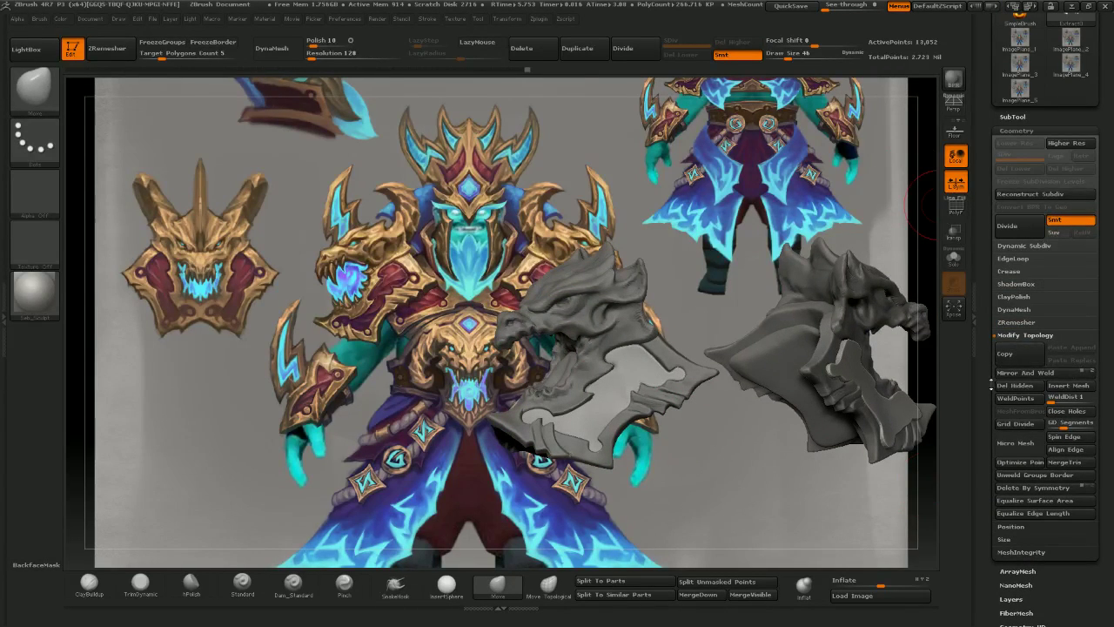
left_click(1035, 372)
right_click_drag(738, 434, 713, 411)
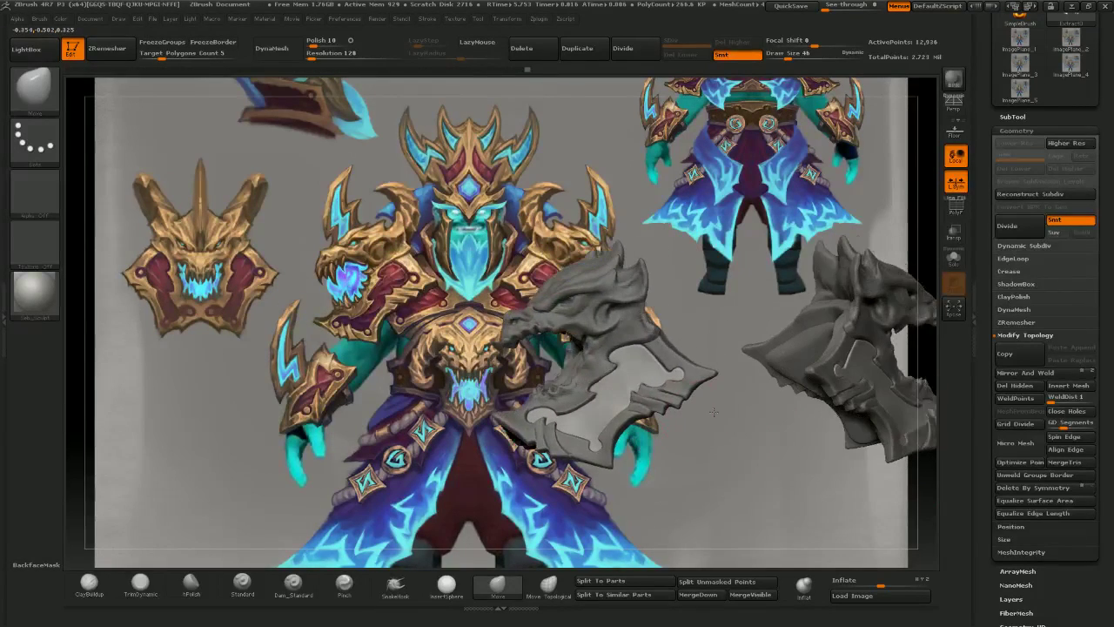
left_click_drag(713, 410, 719, 409)
left_click(778, 5)
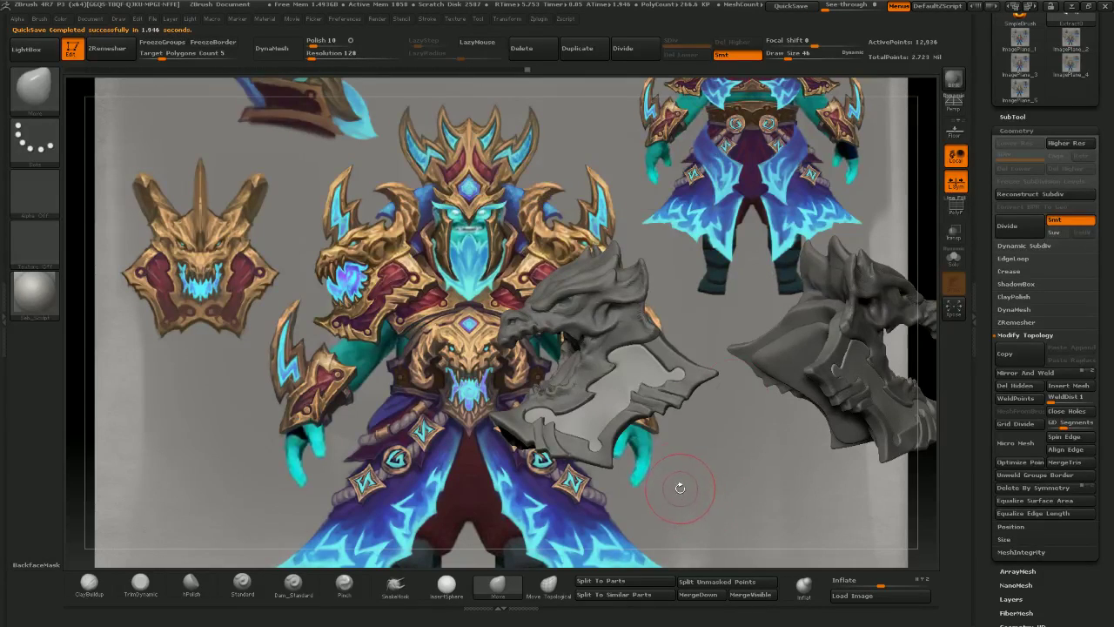
- Select the Merged_1117 frame and build up clay along its inner edge below the ridged folds with a small ClayBuildup brush
right_click_drag(680, 487, 677, 530)
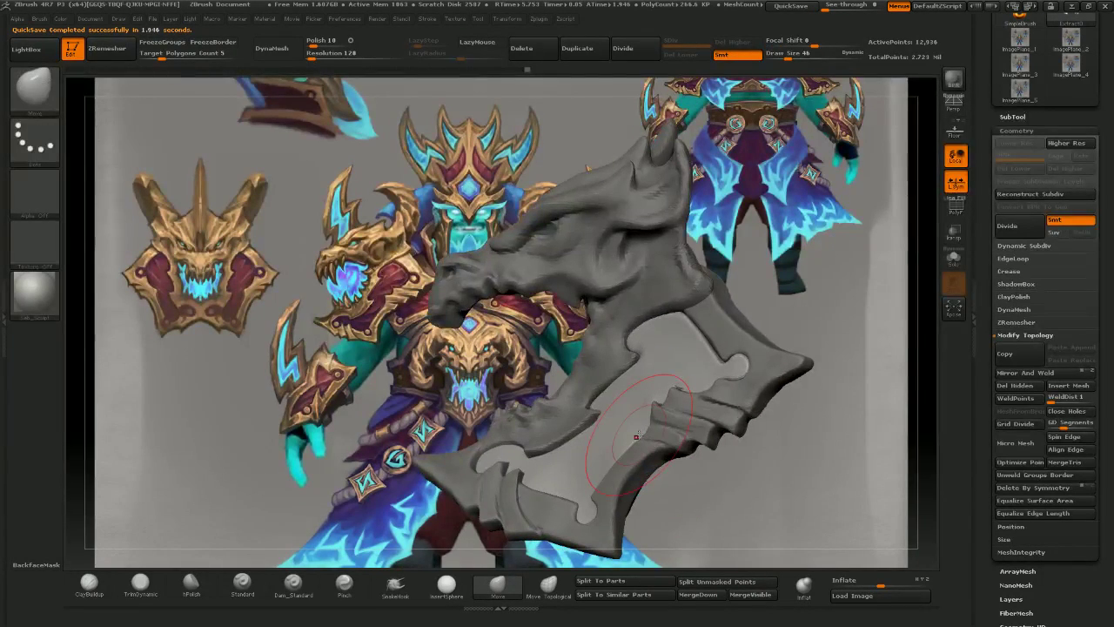
right_click_drag(636, 436, 630, 389)
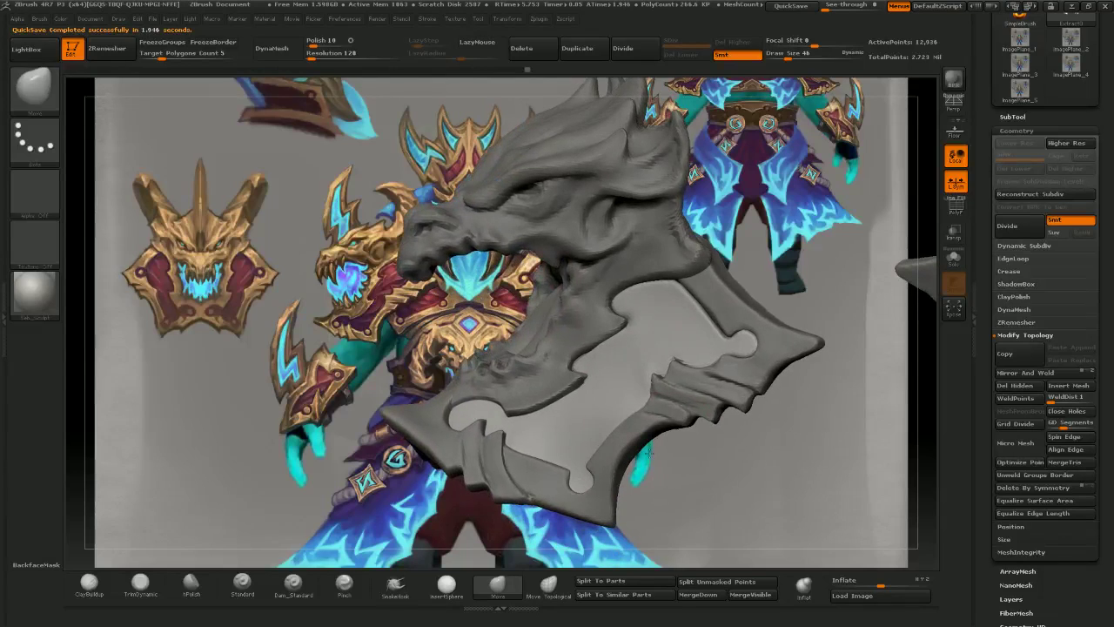
left_click(546, 495, "alt")
left_click(90, 584)
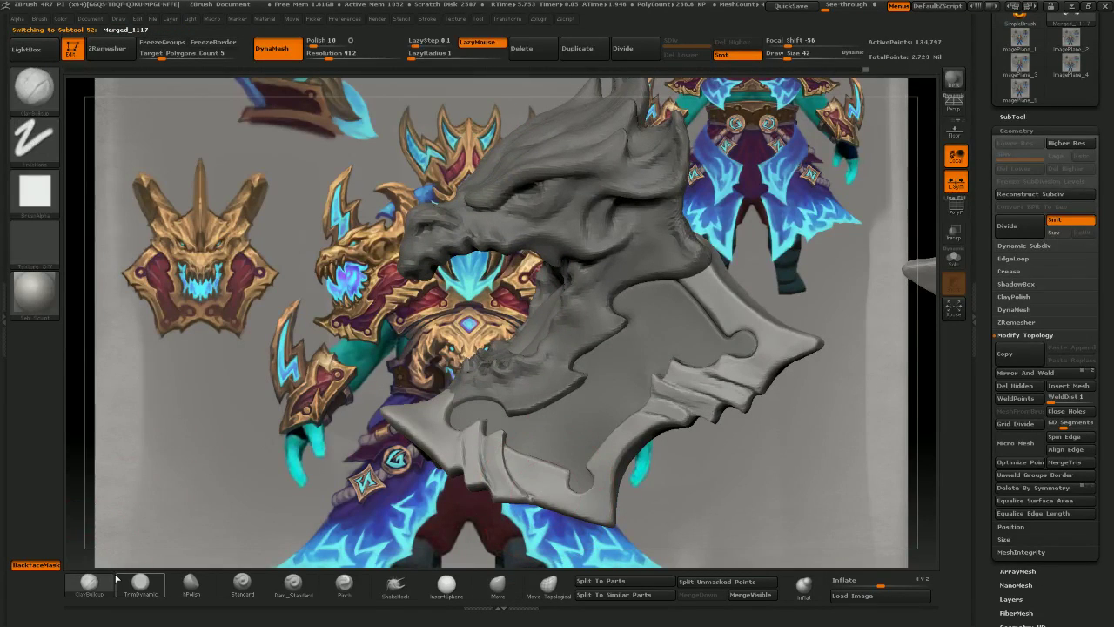
key("[")
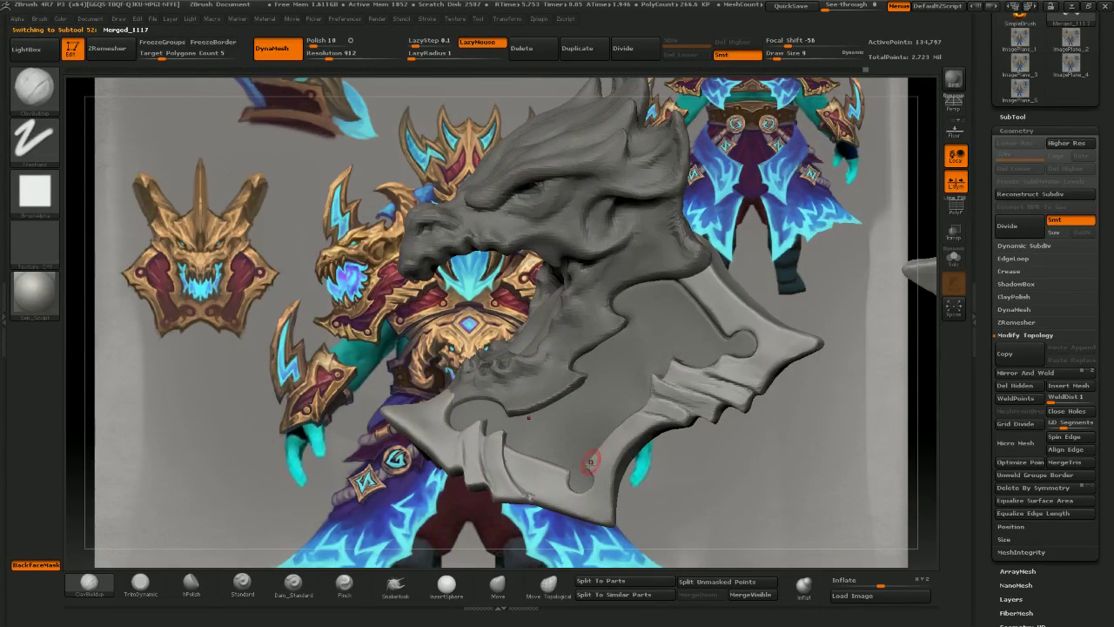
left_click_drag(589, 463, 642, 416)
left_click_drag(712, 469, 717, 465)
key("[")
key("[")
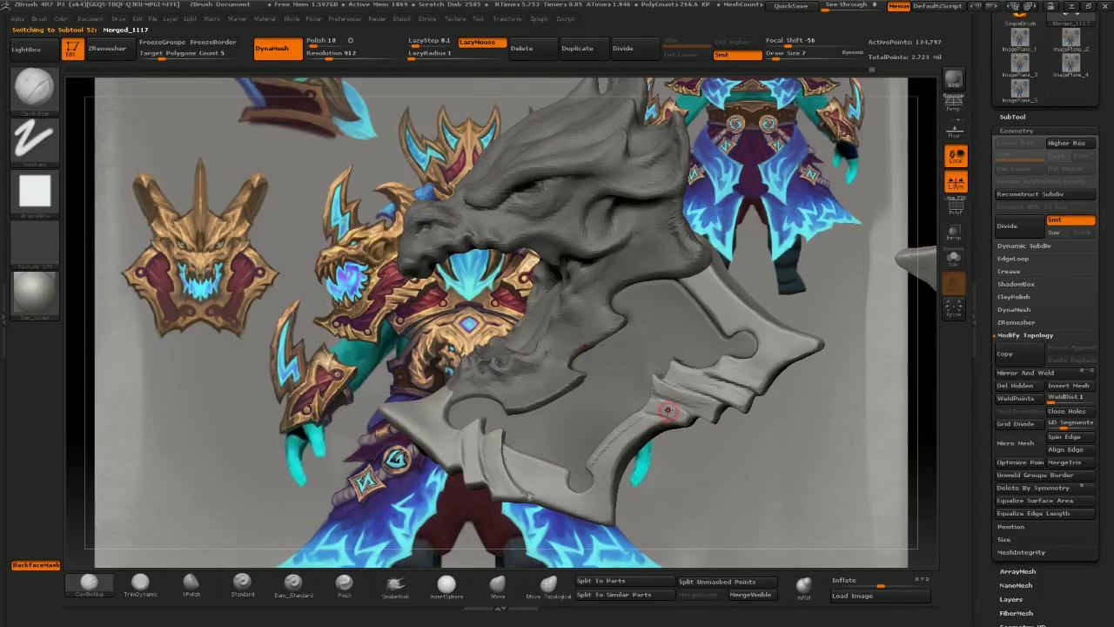
- Build up clay on the frame just below the side ridged folds with an enlarged ClayBuildup brush and flatten it with TrimDynamic
key("bracketright")
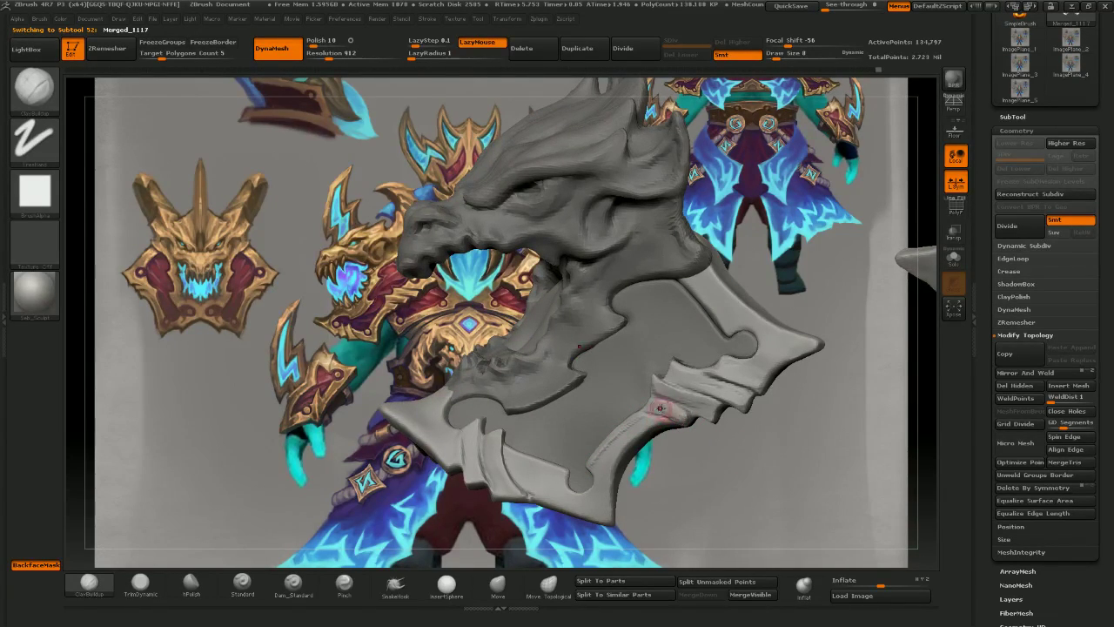
key("bracketright")
left_click_drag(667, 411, 682, 425)
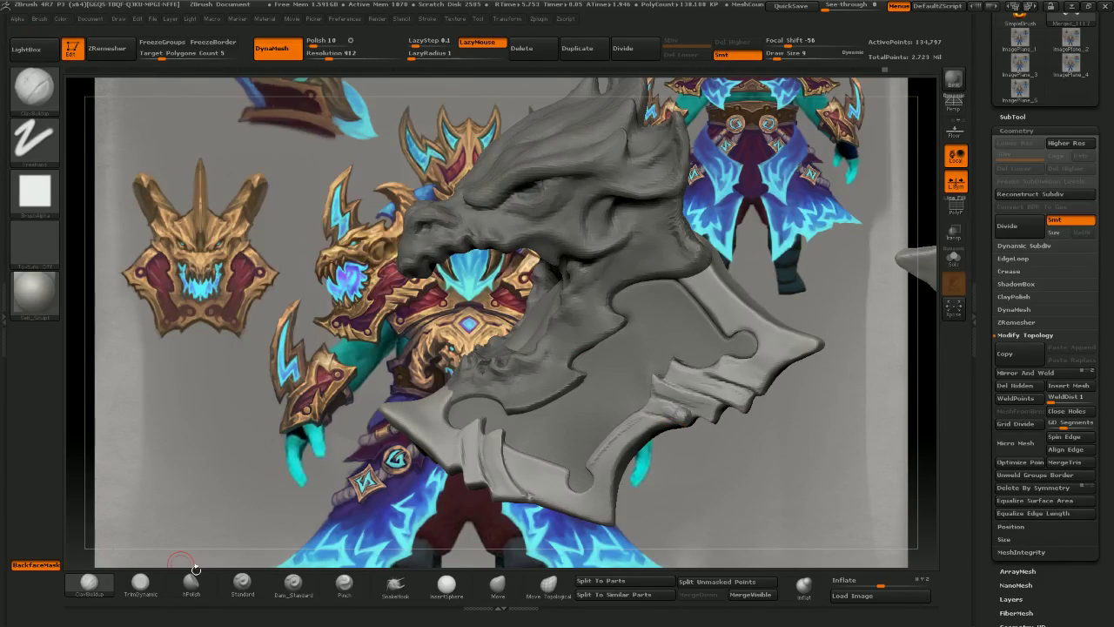
left_click(140, 582)
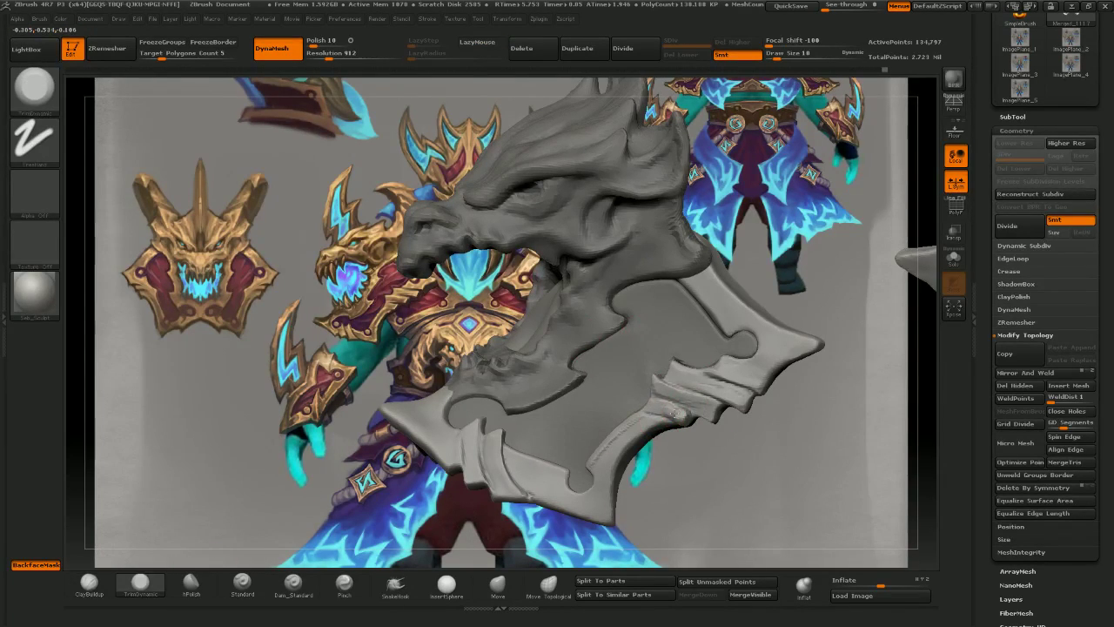
left_click_drag(724, 492, 671, 397)
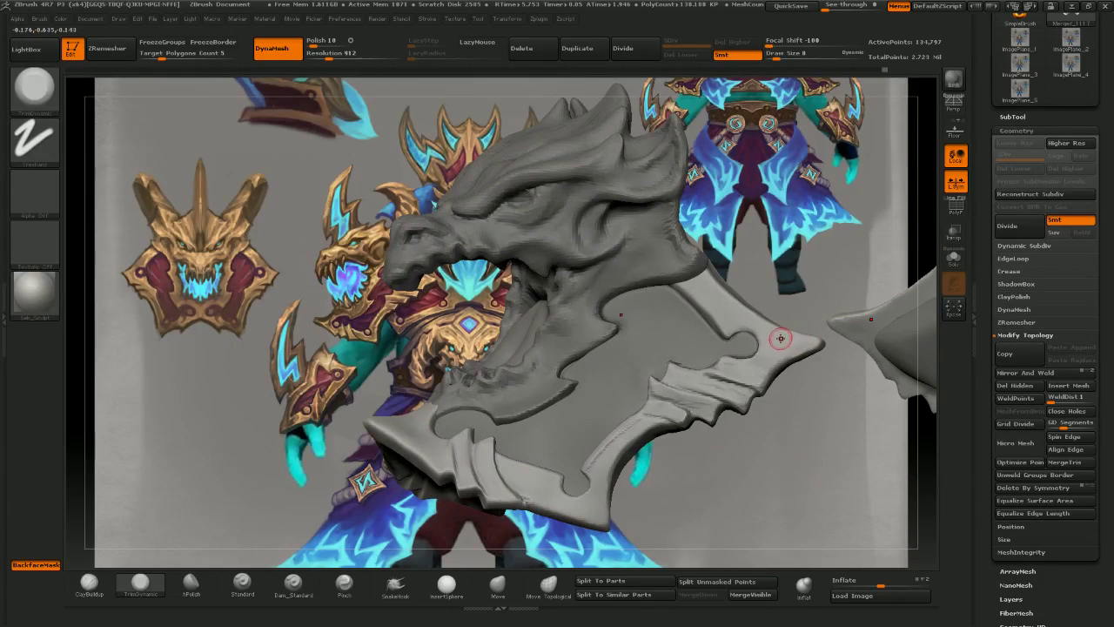
left_click_drag(786, 475, 797, 446)
left_click_drag(288, 328, 272, 355)
- Build up the frame's lower inner edge between the front folds and the bottom notch with ClayBuildup, and smooth the surface
left_click(89, 584)
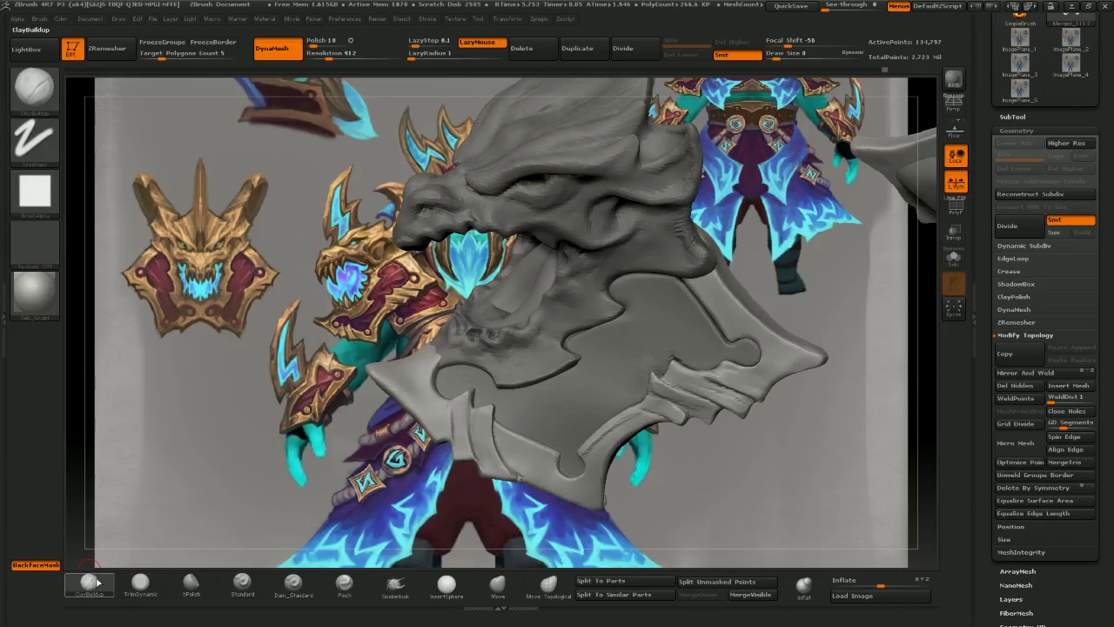
left_click_drag(438, 369, 568, 334)
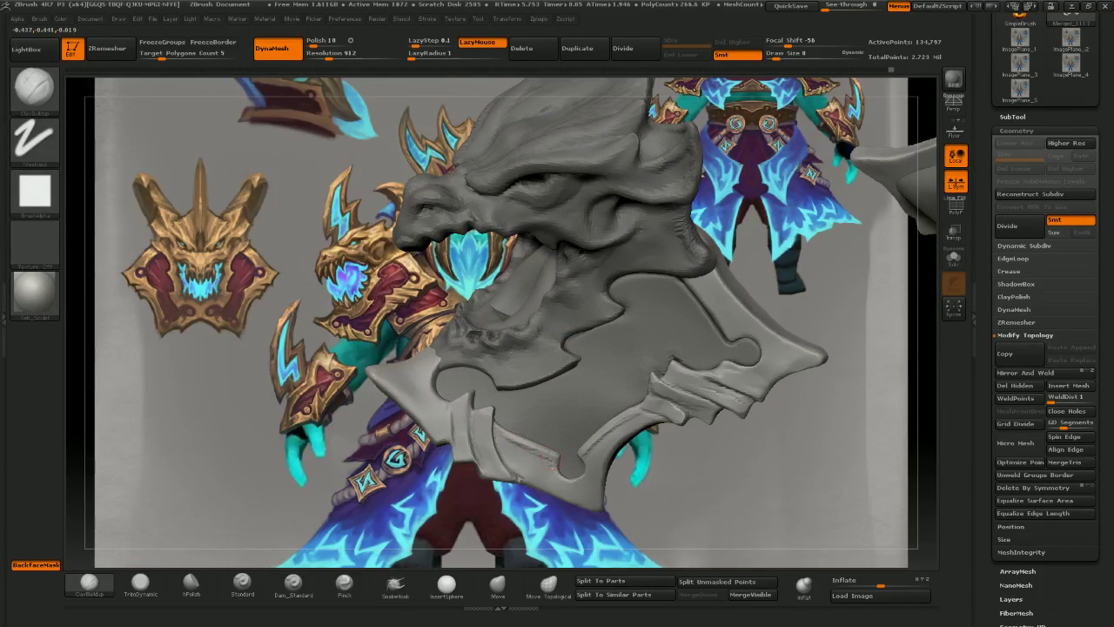
left_click_drag(545, 459, 561, 474)
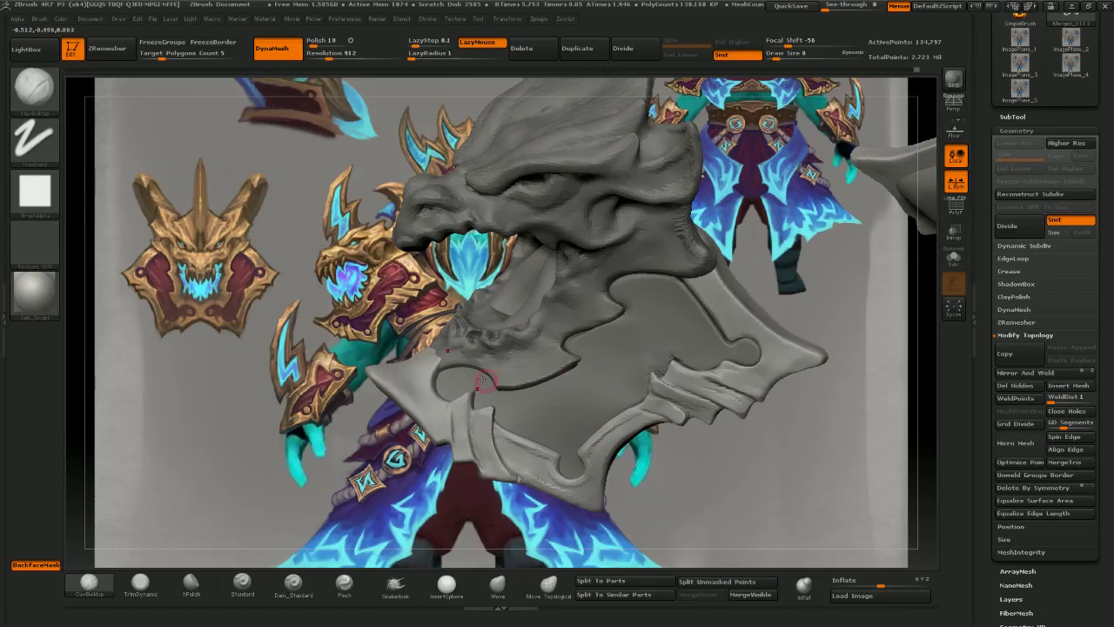
key("shift")
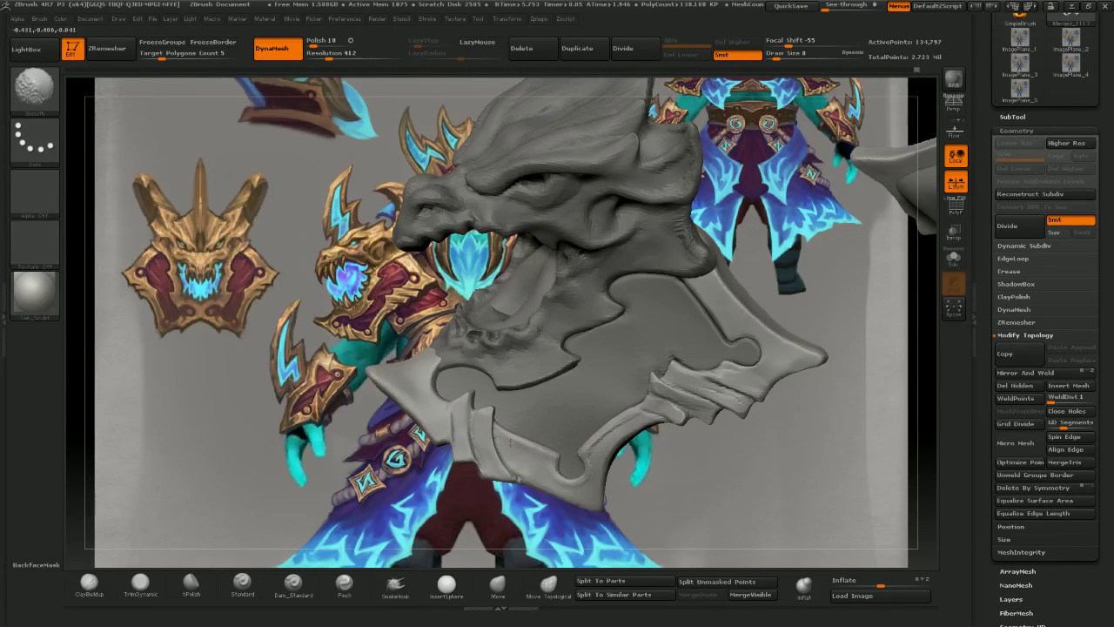
left_click_drag(587, 470, 597, 447, "shift")
left_click_drag(632, 493, 588, 499)
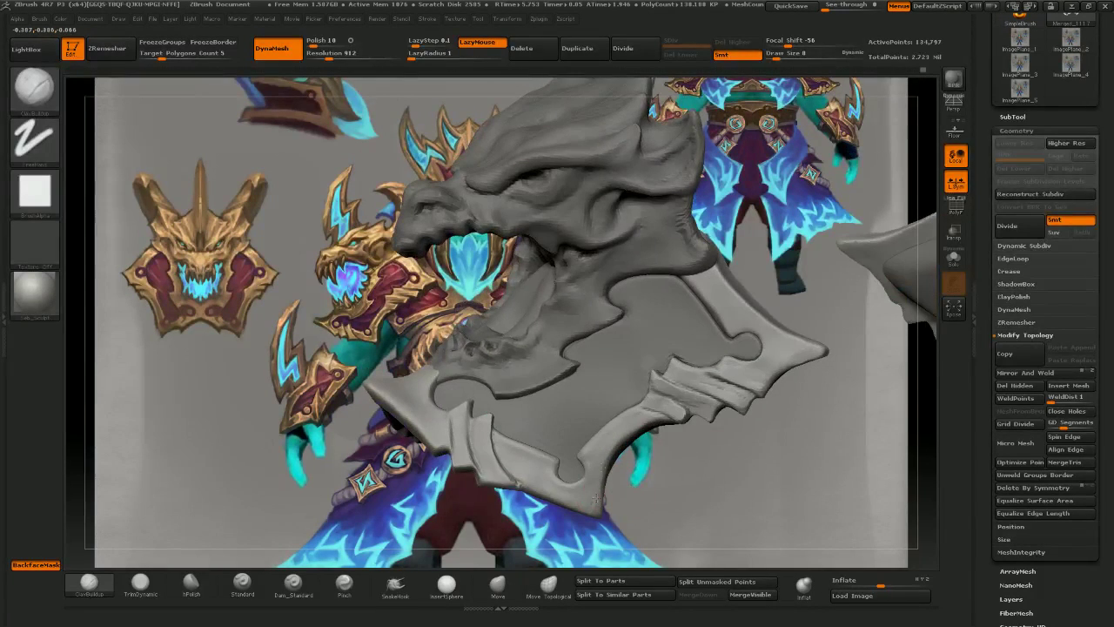
- Smooth the frame's bottom tip and refine the curved band rising to the side folds with ClayBuildup at size 10
key("shift")
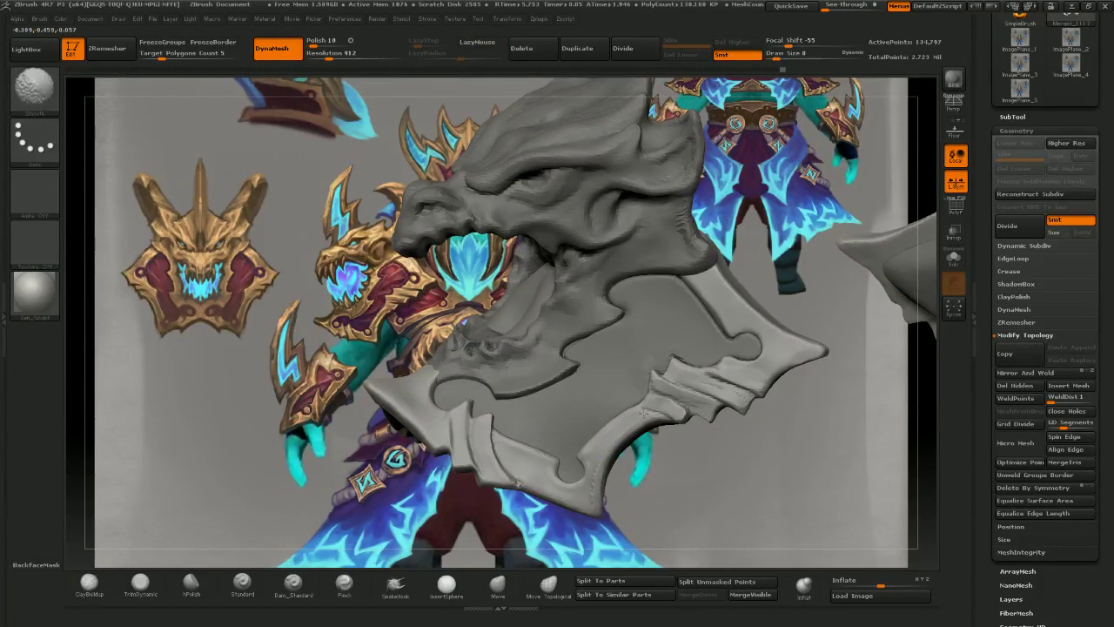
left_click_drag(600, 452, 591, 472, "shift")
mouse_move(687, 465)
left_mouse_down()
mouse_move(696, 448)
mouse_move(660, 416)
left_mouse_up()
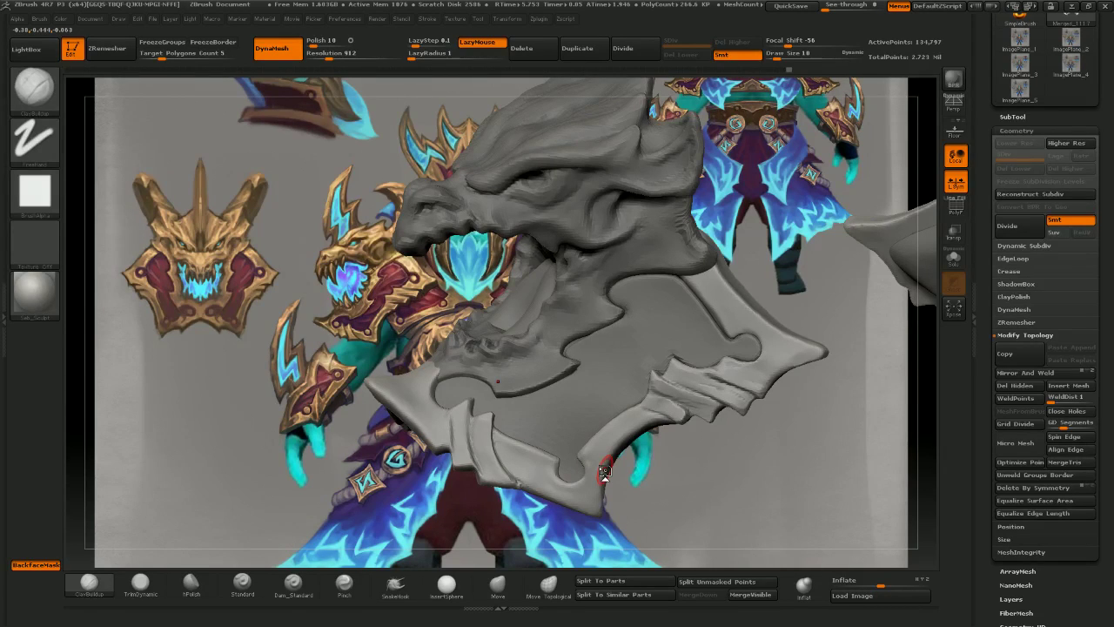
left_click_drag(688, 524, 654, 500)
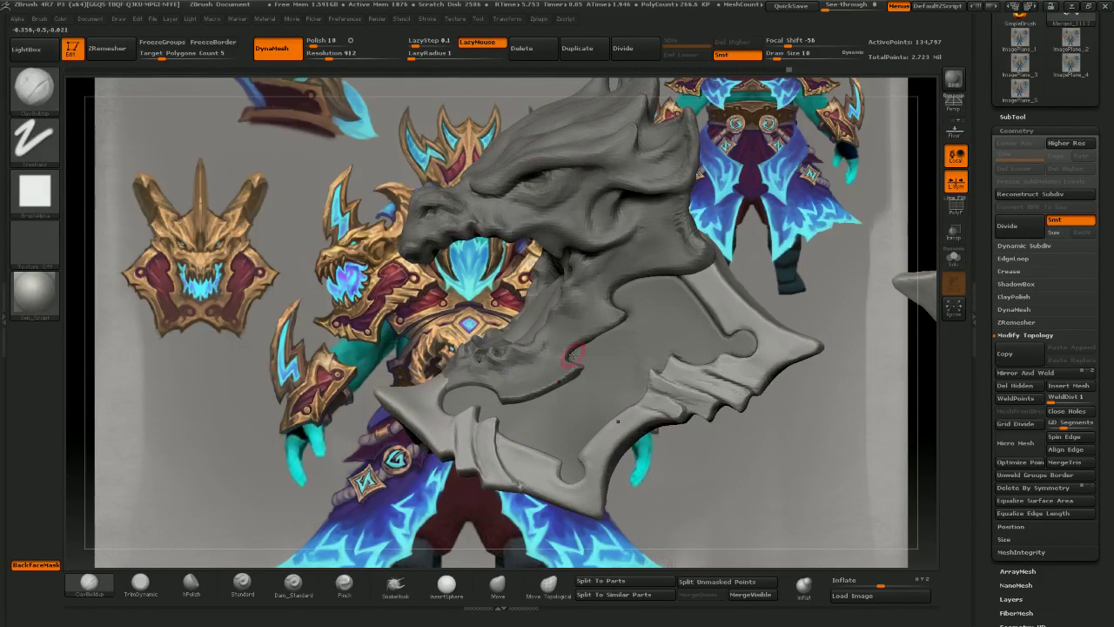
mouse_move(691, 467)
left_mouse_down()
mouse_move(737, 464)
mouse_move(668, 467)
left_mouse_up()
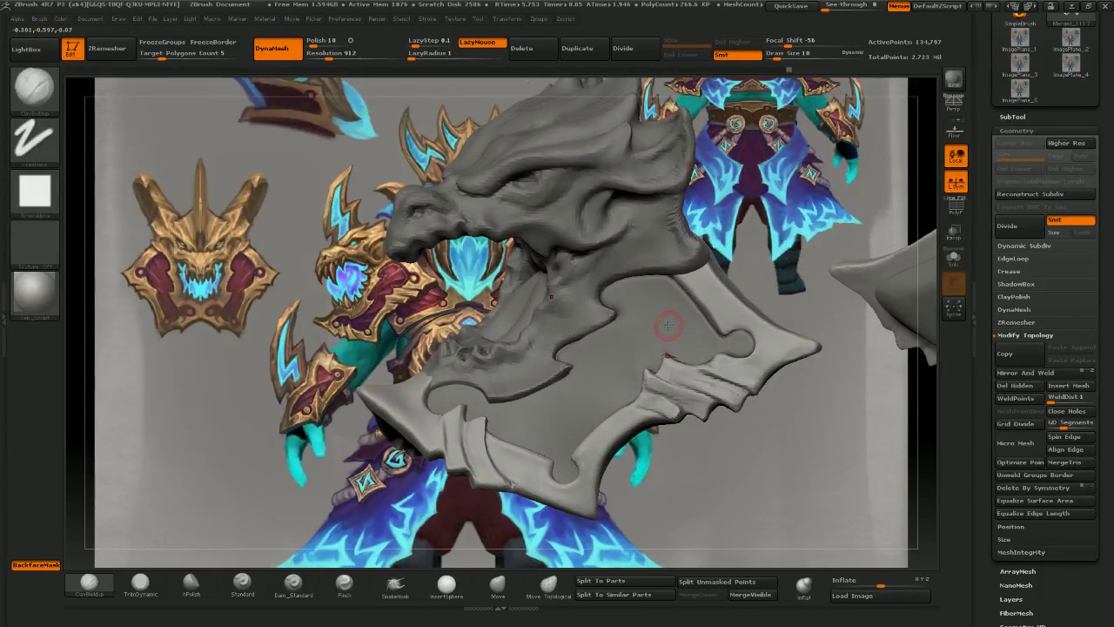
- Flatten the frame's front section and the front ridged folds with TrimDynamic, reducing the brush from size 10 to 7
left_click(142, 588)
mouse_move(374, 435)
left_mouse_down()
mouse_move(411, 439)
mouse_move(393, 437)
left_mouse_up()
mouse_move(359, 388)
left_mouse_down()
mouse_move(380, 397)
mouse_move(349, 381)
left_mouse_up()
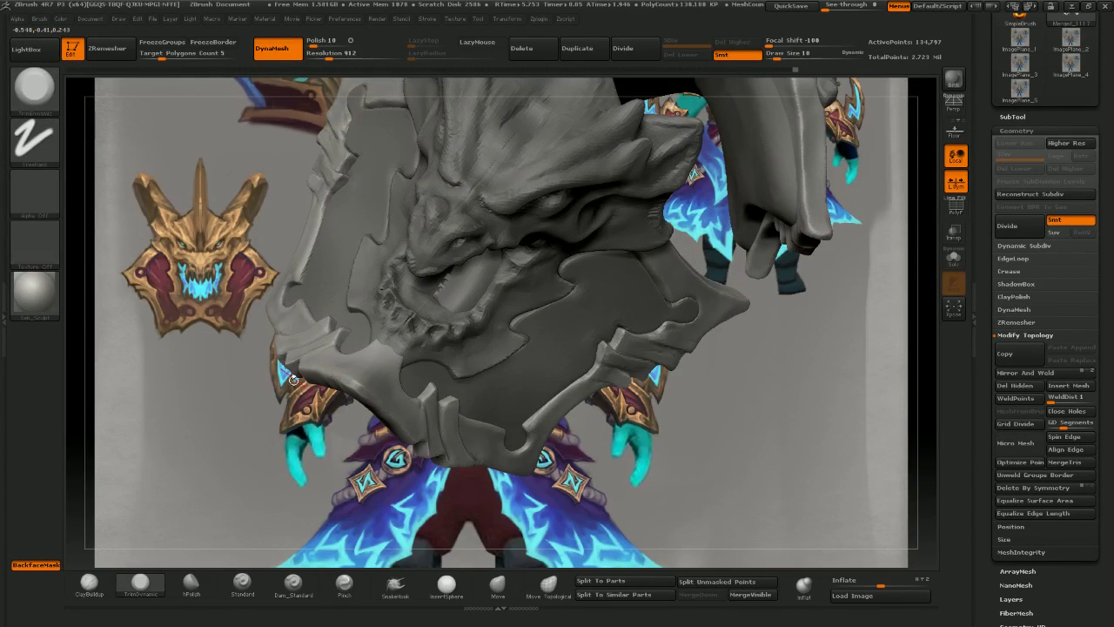
left_click_drag(346, 455, 360, 401)
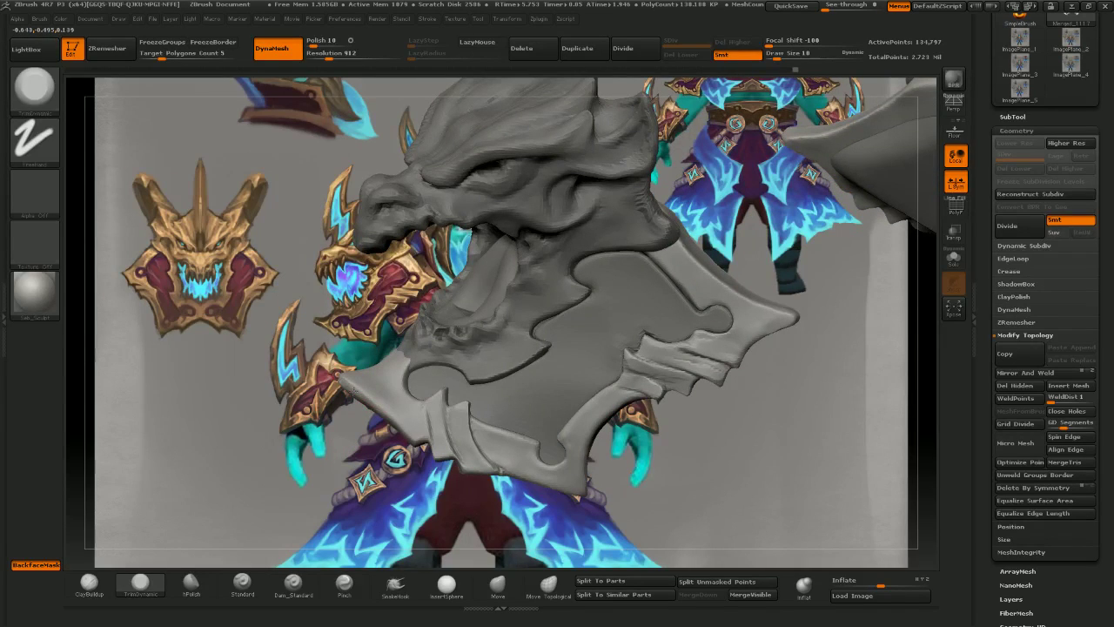
mouse_move(397, 445)
left_mouse_down()
mouse_move(371, 400)
mouse_move(415, 432)
mouse_move(394, 442)
mouse_move(407, 442)
left_mouse_up()
key("bracketleft")
key("bracketleft")
left_click_drag(442, 484, 435, 437)
left_click_drag(409, 423, 428, 434)
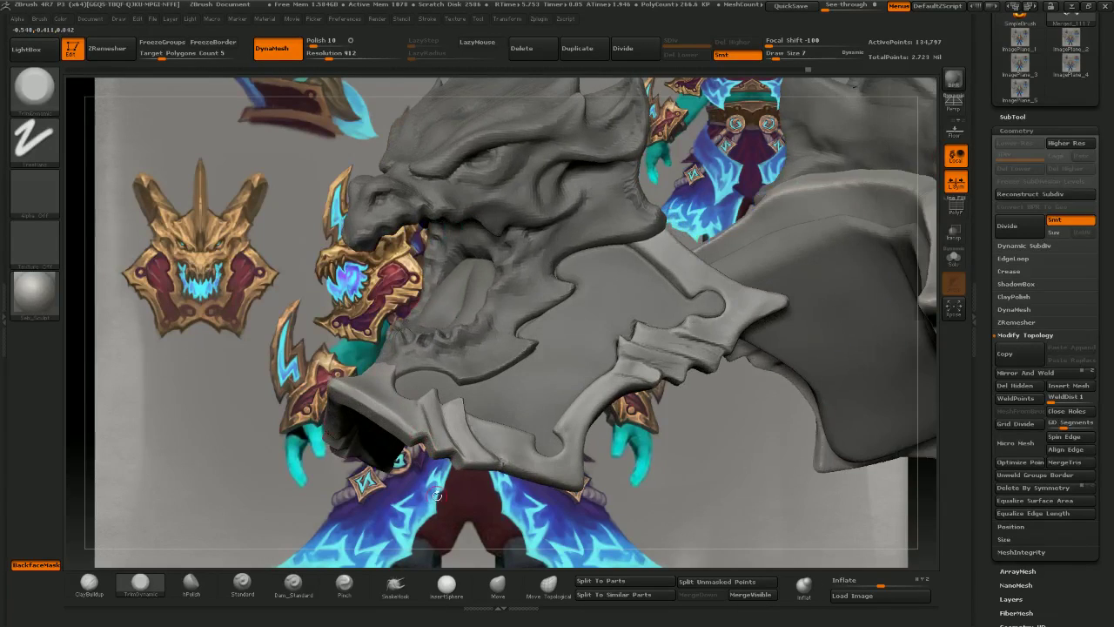
- Sharpen the front folds' planes and the adjoining lower edge of the frame with TrimDynamic at sizes 6 and 7
left_click_drag(437, 496, 423, 445)
key("bracketleft")
left_click_drag(436, 485, 431, 447)
mouse_move(436, 491)
left_mouse_down()
mouse_move(437, 453)
mouse_move(444, 503)
left_mouse_up()
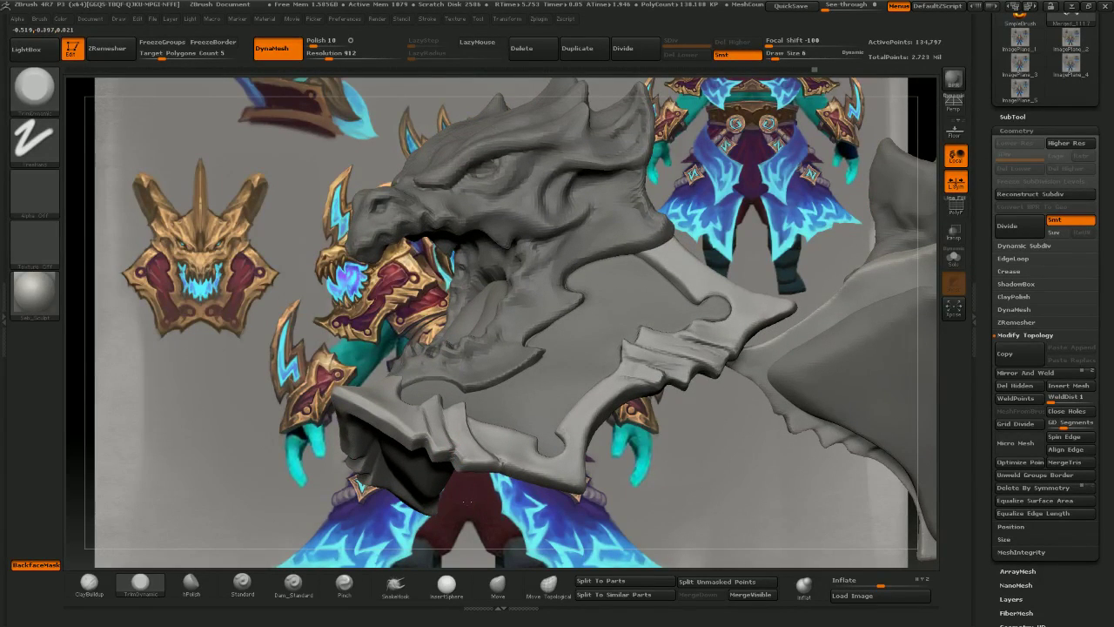
left_click_drag(458, 452, 459, 456)
left_click_drag(500, 505, 499, 534)
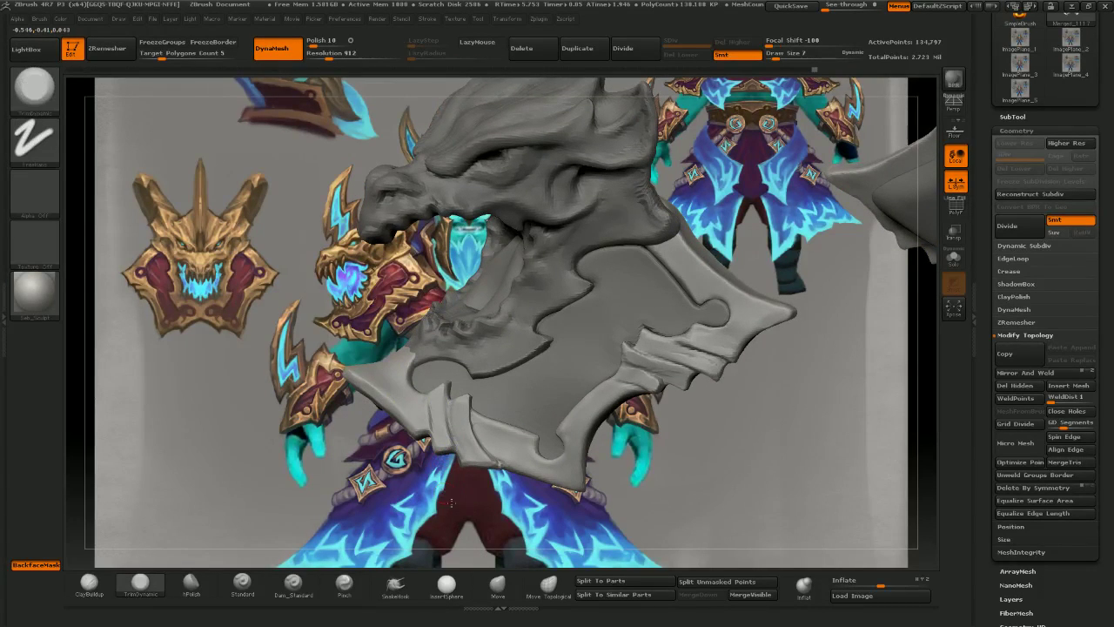
mouse_move(445, 480)
left_mouse_down()
mouse_move(467, 472)
mouse_move(410, 472)
mouse_move(411, 506)
mouse_move(448, 443)
mouse_move(435, 383)
left_mouse_up()
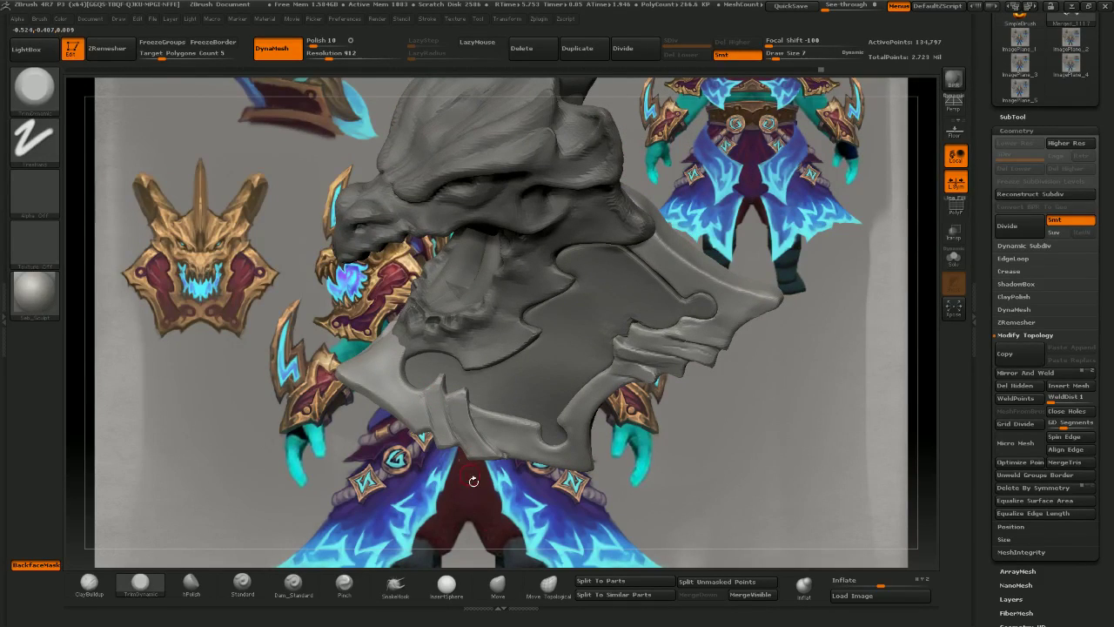
mouse_move(473, 481)
left_mouse_down()
mouse_move(465, 409)
mouse_move(493, 504)
left_mouse_up()
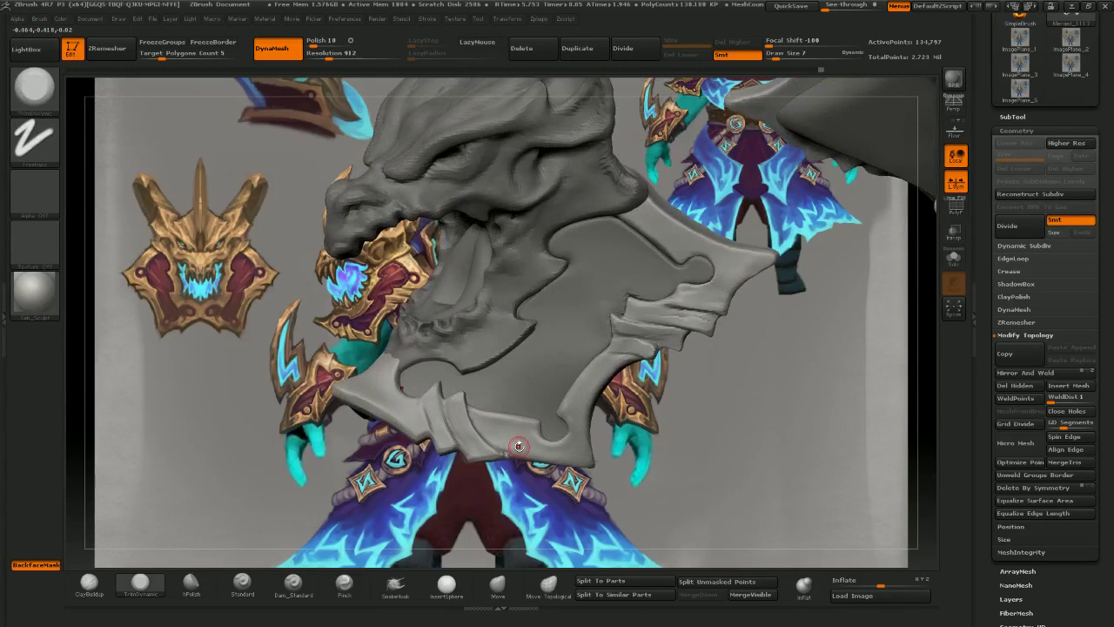
left_click_drag(566, 489, 600, 443)
right_click_drag(600, 444, 592, 397, "ctrl")
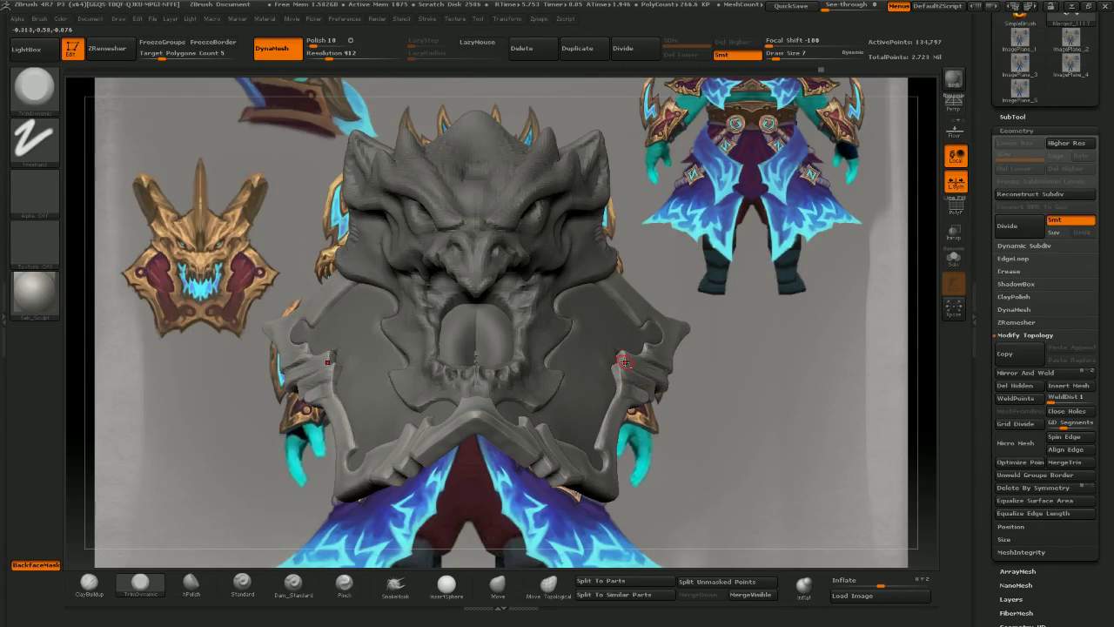
- Reshape the inner tips of the side ridged folds with the Move brush at sizes 34 and 26
left_click(499, 584)
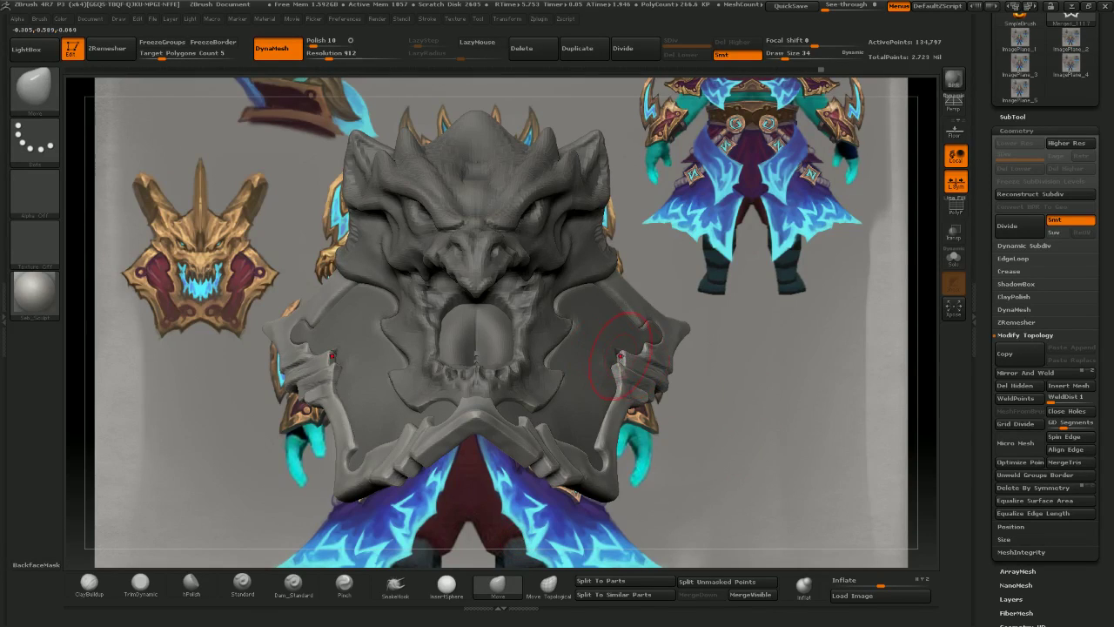
left_click_drag(620, 356, 622, 362)
mouse_move(694, 421)
left_mouse_down()
mouse_move(676, 483)
mouse_move(676, 449)
mouse_move(646, 443)
left_mouse_up()
left_click_drag(617, 356, 622, 358)
left_click_drag(678, 428, 659, 420)
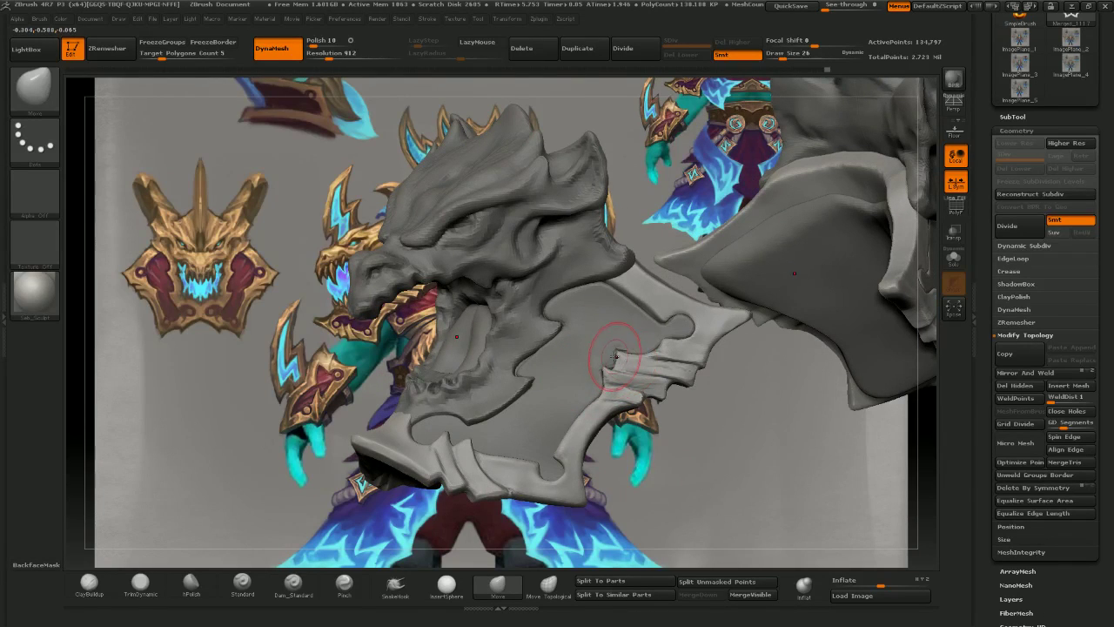
left_click_drag(653, 427, 675, 418)
- Adjust the frame's outer rim below the side folds from its underside with a small Move brush
right_click_drag(666, 418, 630, 438, "ctrl")
left_click_drag(630, 438, 642, 407, "alt")
mouse_move(642, 407)
right_mouse_down()
mouse_move(633, 380)
mouse_move(640, 409)
mouse_move(616, 383)
mouse_move(622, 413)
right_mouse_up()
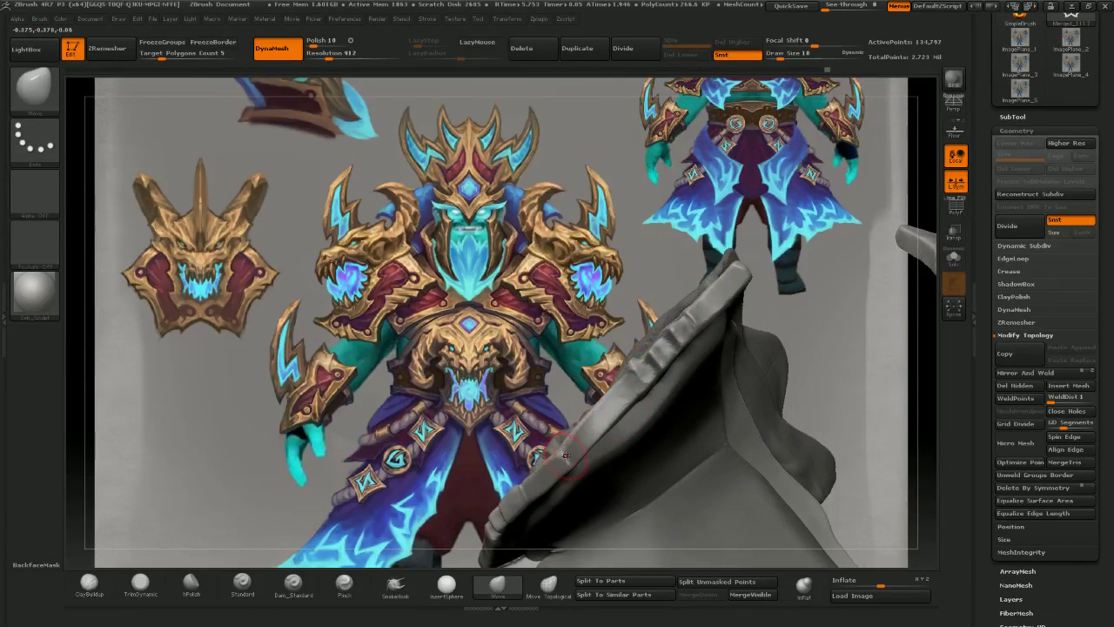
right_click_drag(571, 378, 584, 405)
key("bracketright")
left_click_drag(586, 412, 604, 405)
mouse_move(604, 405)
right_mouse_down()
mouse_move(665, 431)
mouse_move(631, 435)
right_mouse_up()
mouse_move(606, 480)
right_mouse_down()
mouse_move(600, 505)
mouse_move(585, 252)
right_mouse_up()
mouse_move(665, 464)
right_mouse_down()
mouse_move(675, 383)
mouse_move(693, 446)
mouse_move(674, 351)
right_mouse_up()
- Flatten the lowest side fold where it meets the frame's curved band with TrimDynamic at size 7
left_click(148, 595)
left_click_drag(675, 351, 679, 343)
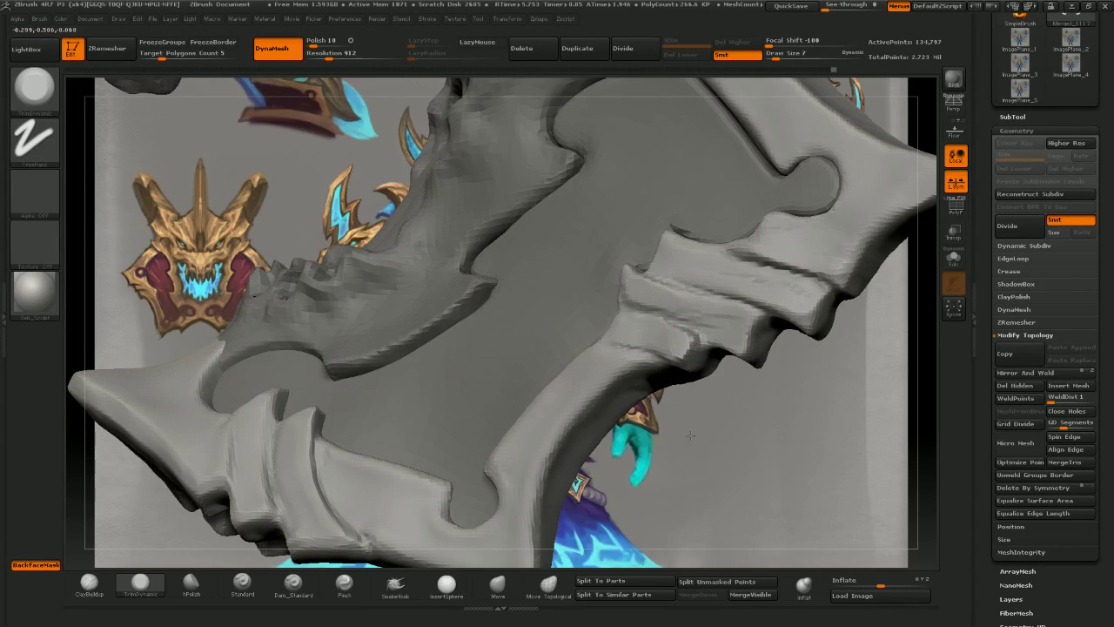
right_click_drag(675, 450, 678, 339)
left_click_drag(679, 338, 654, 329)
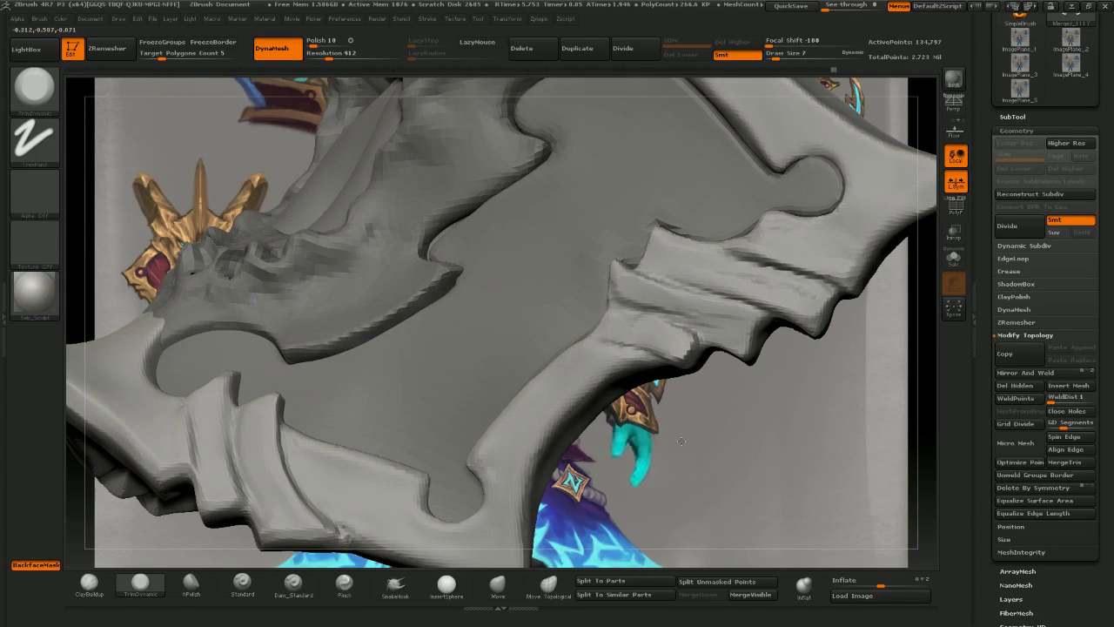
left_click_drag(681, 441, 754, 293)
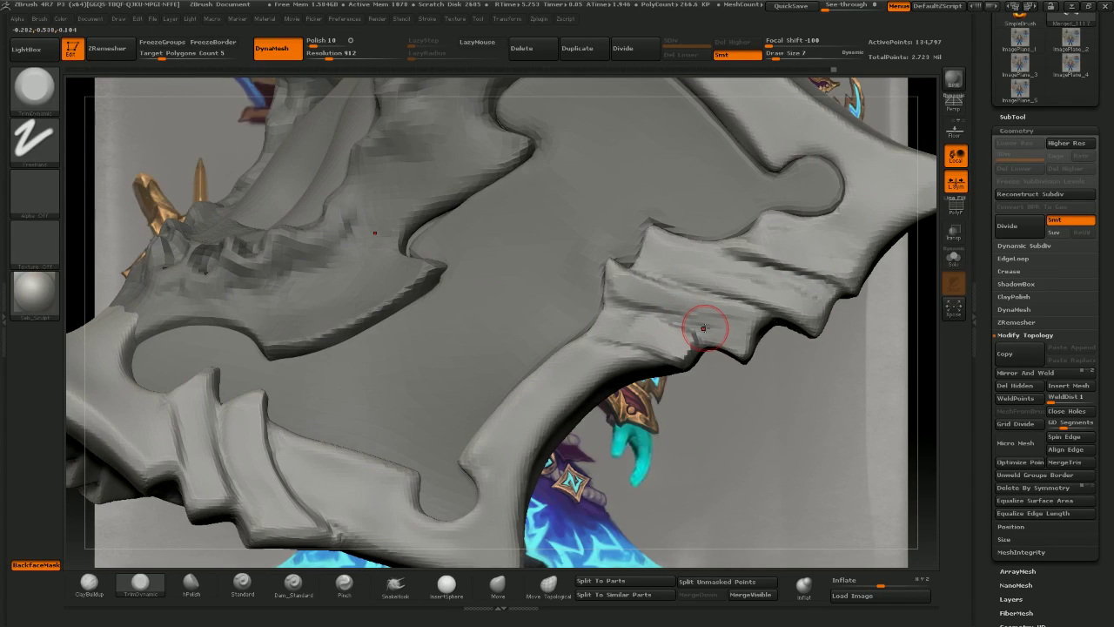
- Crisp up the inner ends and creases of the lower side folds with TrimDynamic at sizes 6 and 7
left_click_drag(636, 297, 663, 304)
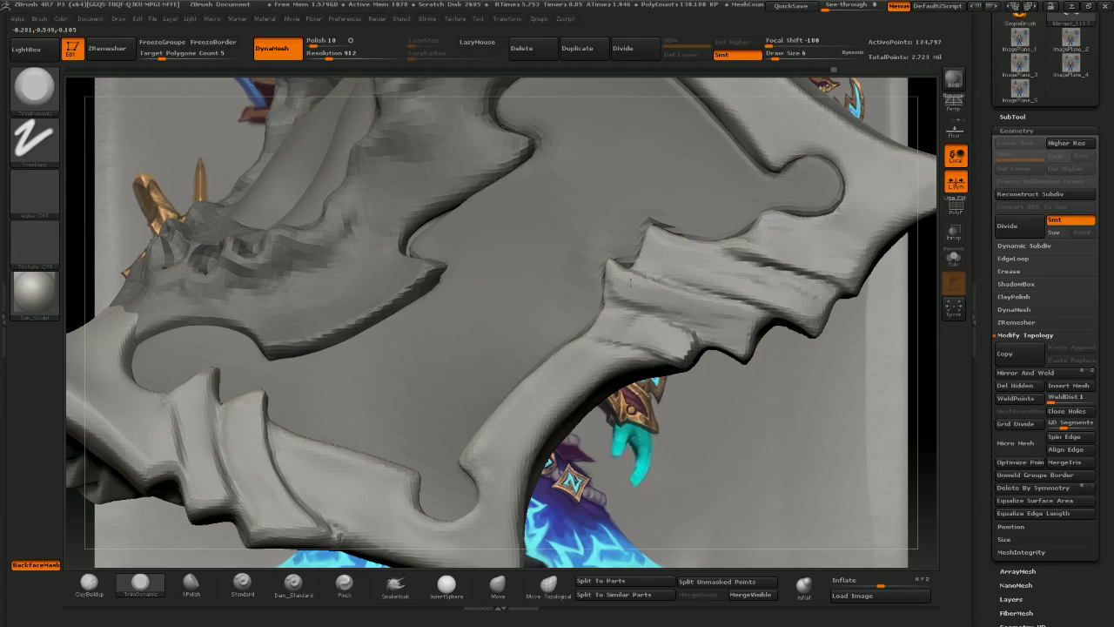
key("]")
left_click_drag(704, 435, 687, 433)
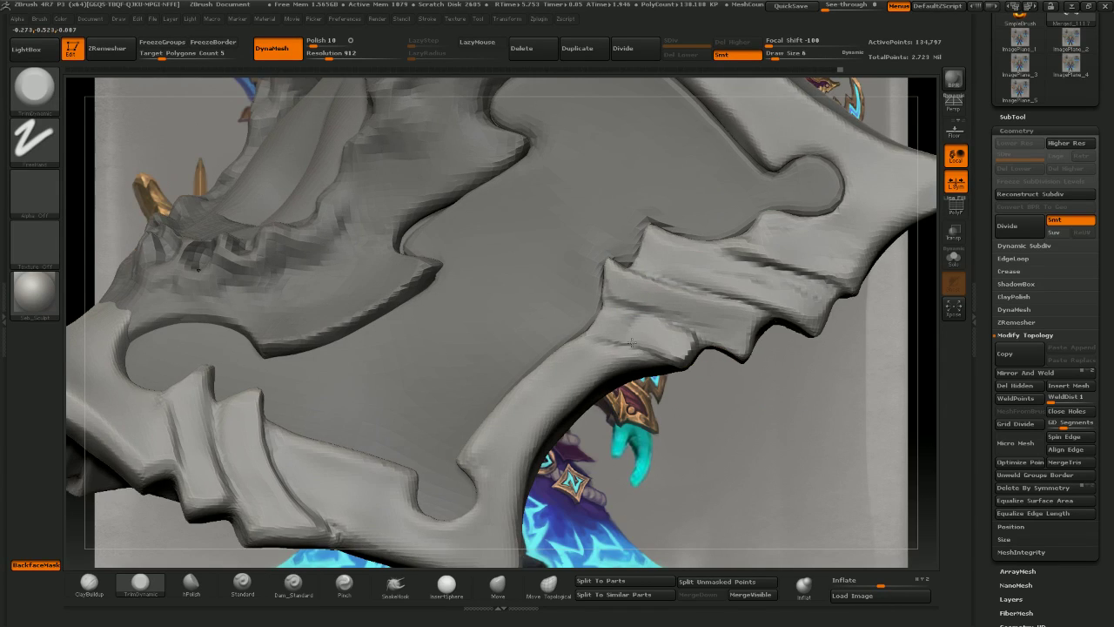
key("[")
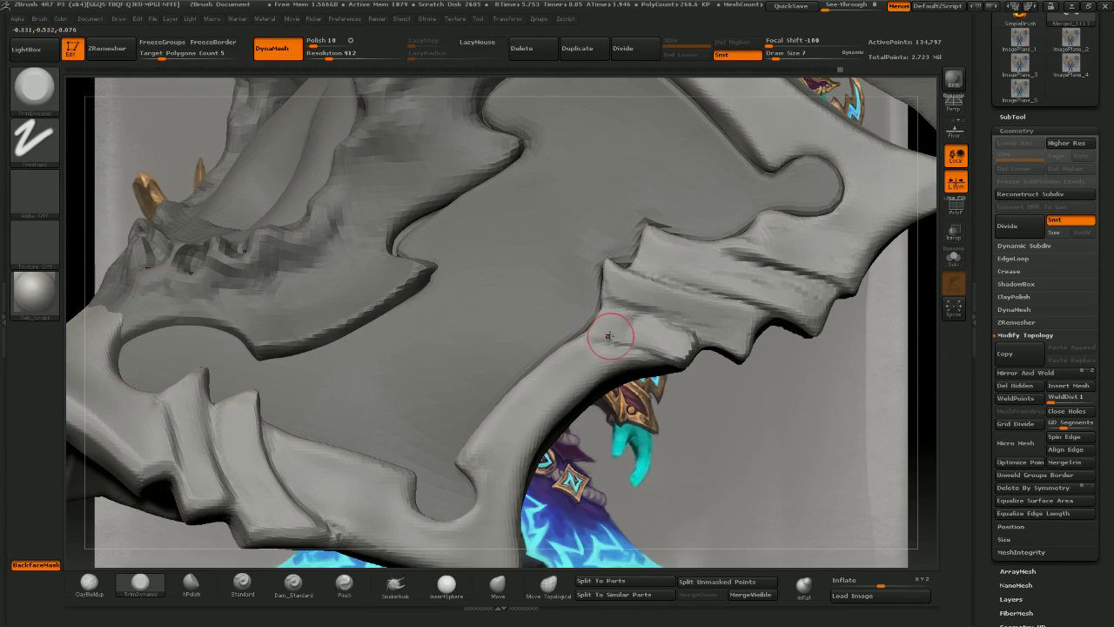
left_click_drag(623, 336, 634, 328)
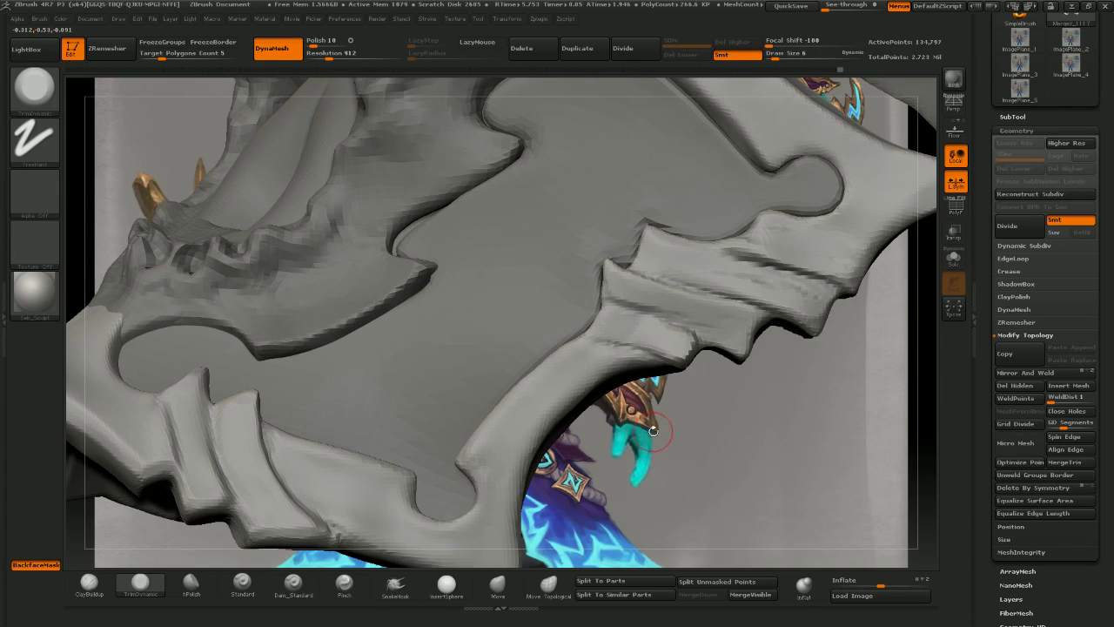
mouse_move(668, 435)
left_mouse_down()
mouse_move(647, 443)
mouse_move(668, 435)
mouse_move(631, 429)
left_mouse_up()
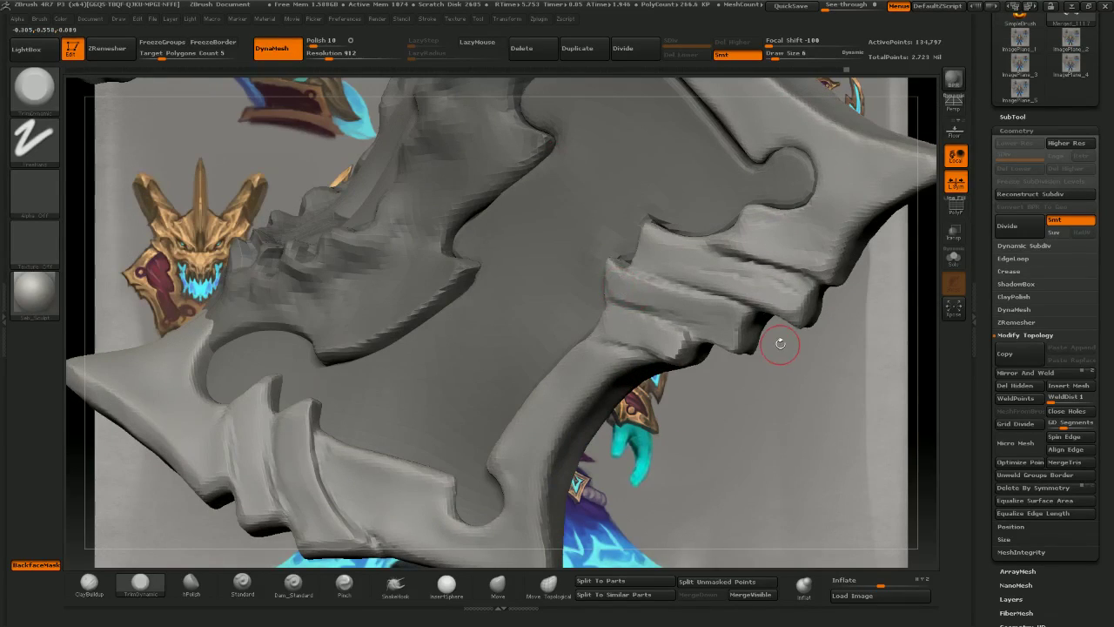
- Refine the upper side folds and the crease between them up close with TrimDynamic at size 6
mouse_move(781, 343)
left_mouse_down("alt")
mouse_move(745, 333)
mouse_move(812, 353)
mouse_move(671, 392)
left_mouse_up("alt")
mouse_move(671, 392)
right_mouse_down("ctrl")
mouse_move(682, 399)
mouse_move(679, 367)
right_mouse_up("ctrl")
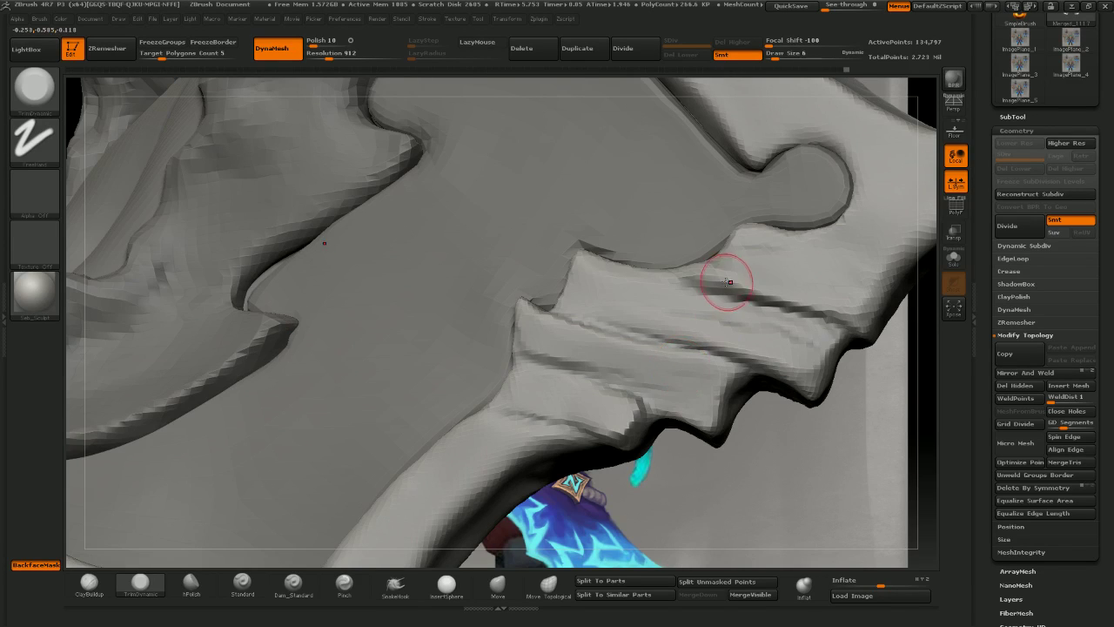
right_click_drag(723, 282, 609, 251, "ctrl")
mouse_move(609, 251)
right_mouse_down()
mouse_move(561, 277)
mouse_move(692, 365)
mouse_move(628, 321)
mouse_move(679, 335)
right_mouse_up()
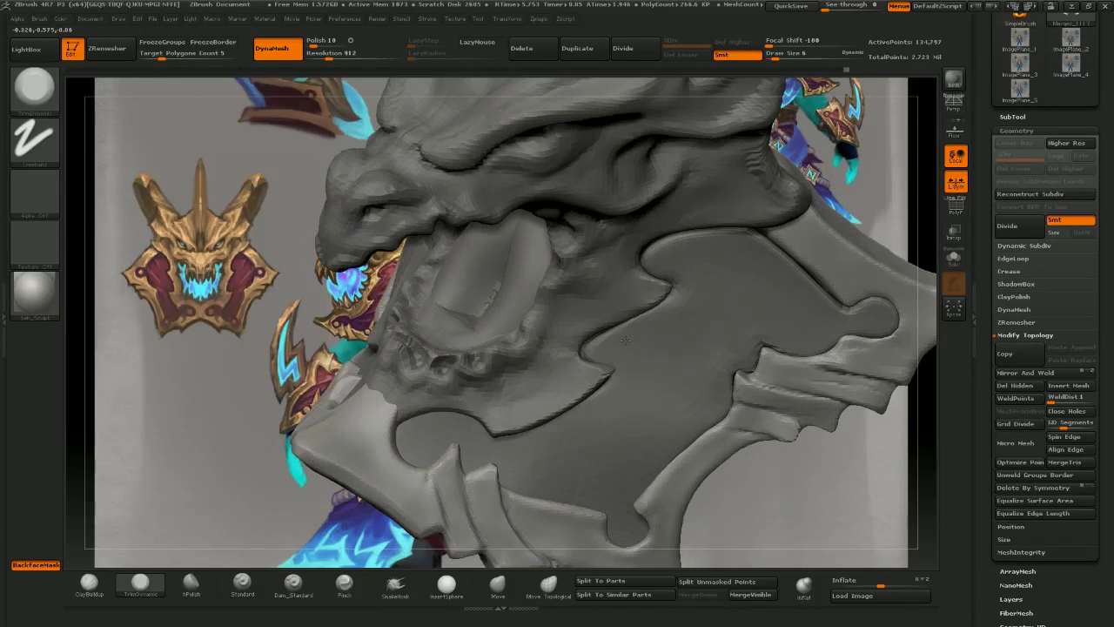
- Select the shoulder inlay and pull its inner edge along the dragon's jaw and cheek with the Move brush
left_click(724, 280, "alt")
left_click(497, 586)
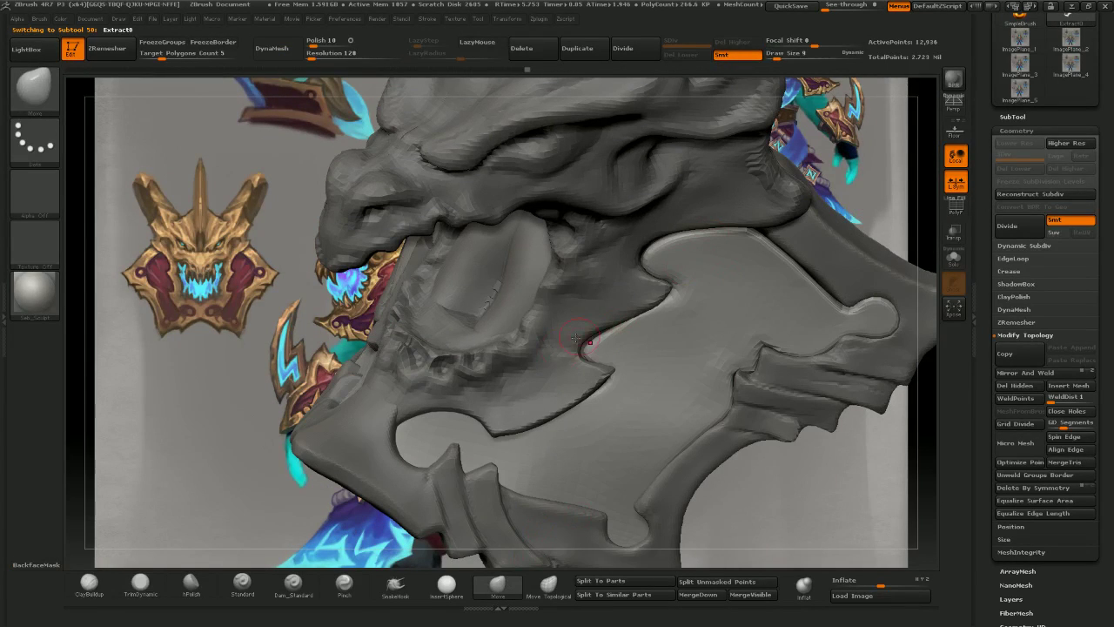
left_click_drag(590, 343, 583, 339)
left_click_drag(624, 249, 616, 250)
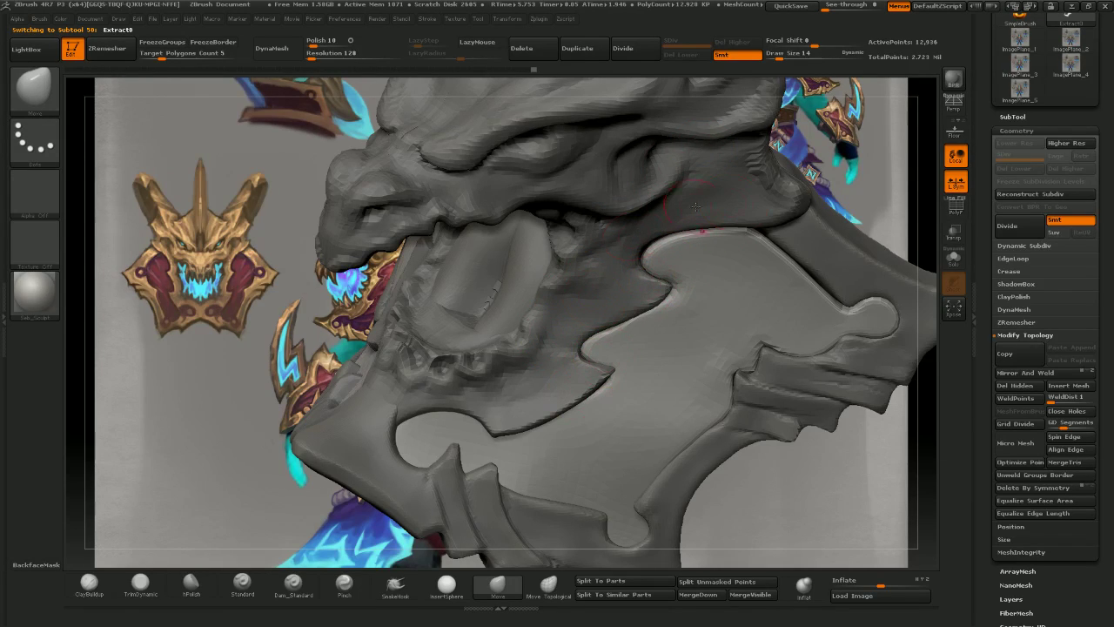
left_click_drag(764, 503, 749, 501)
left_click_drag(640, 252, 635, 248)
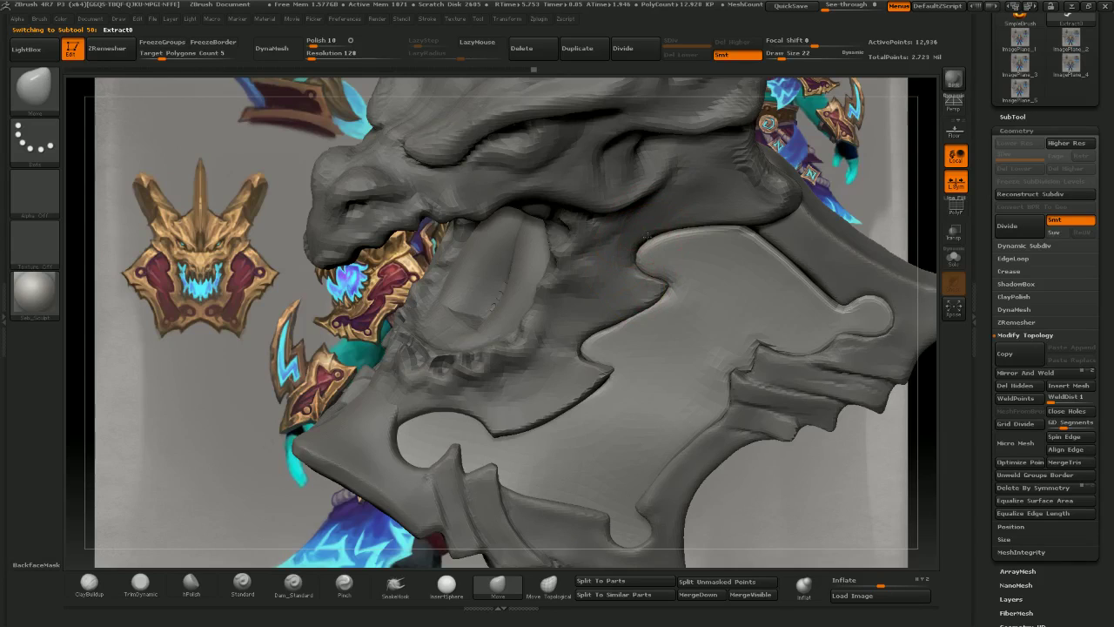
- Fit the inlay's surface and edges to the frame from the side and above, using the Move brush at sizes 22 to 42
mouse_move(775, 475)
left_mouse_down()
mouse_move(648, 487)
mouse_move(665, 487)
left_mouse_up()
key("]")
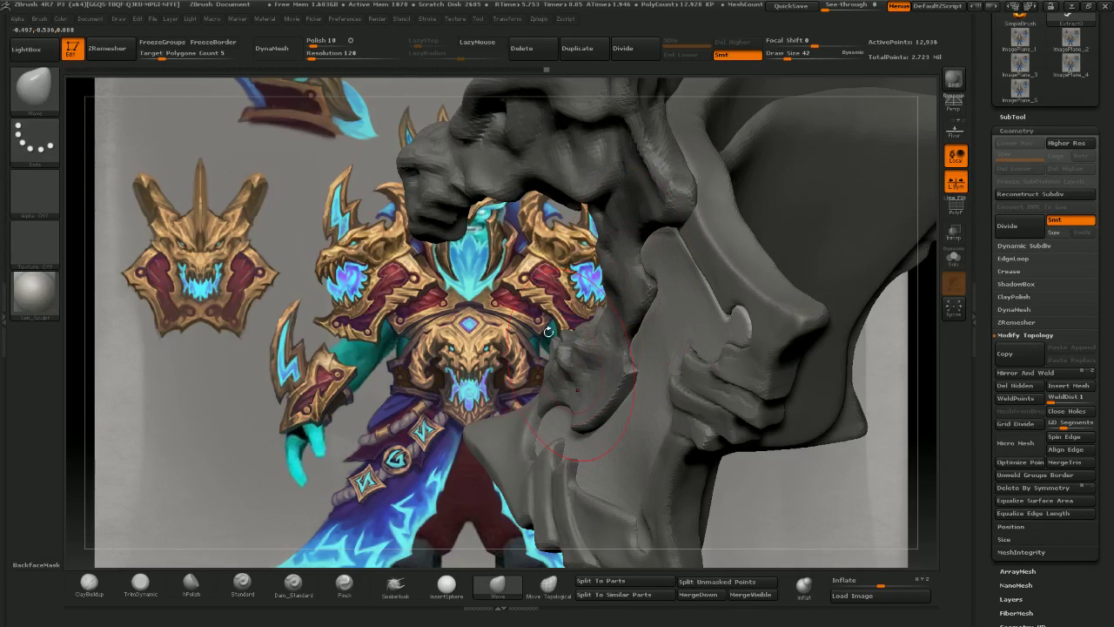
key("[")
mouse_move(769, 489)
left_mouse_down()
mouse_move(740, 527)
mouse_move(783, 531)
left_mouse_up()
key("[")
key("[")
left_click_drag(801, 210, 901, 222)
left_click_drag(822, 366, 870, 383)
key("]")
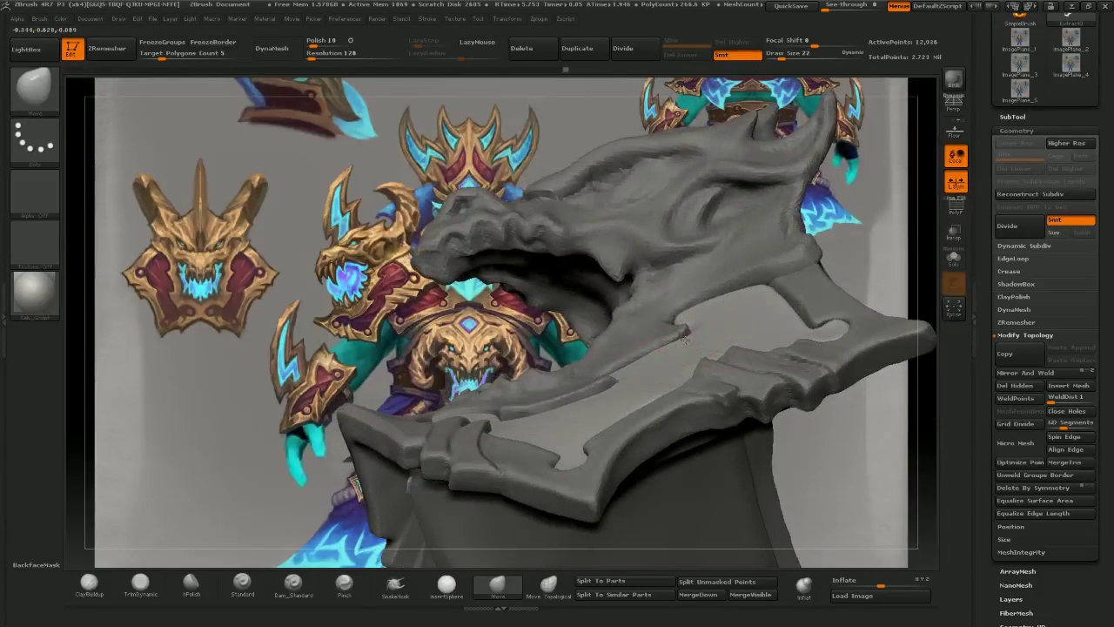
mouse_move(686, 330)
right_mouse_down()
mouse_move(746, 373)
mouse_move(722, 383)
mouse_move(736, 380)
right_mouse_up()
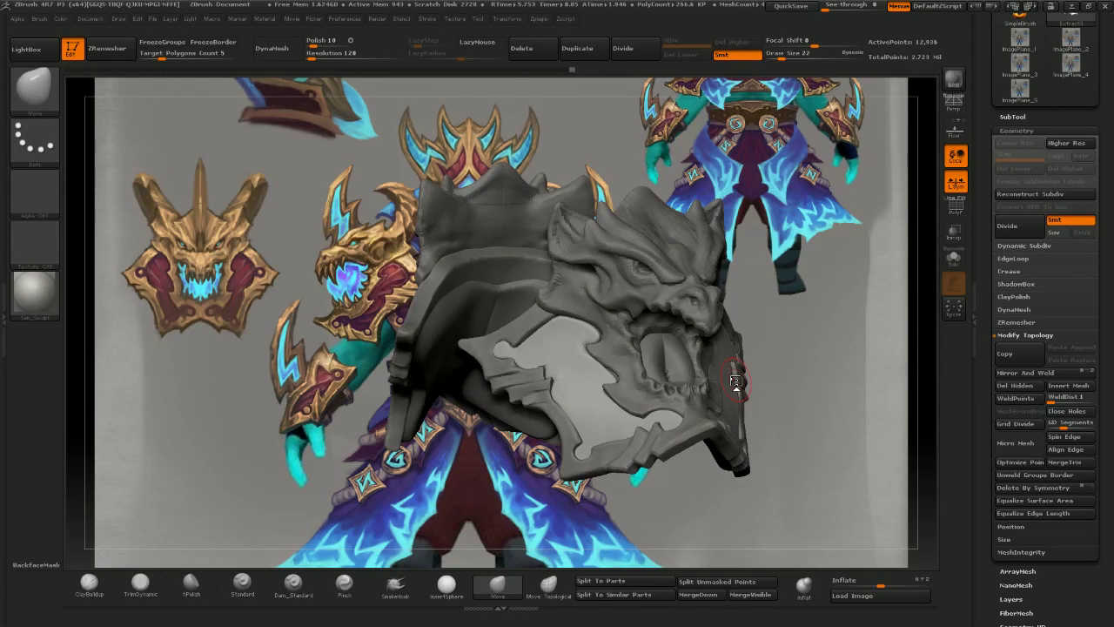
- Check the Twitch stream page and its chat in Chrome, and return to ZBrush
key("alt+Tab")
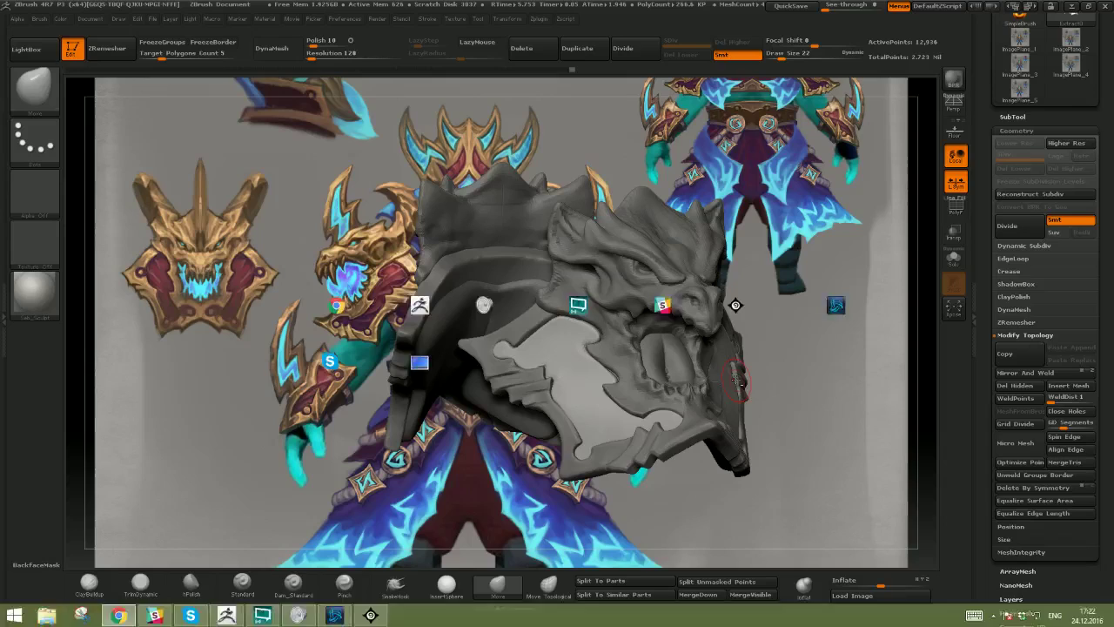
left_click_drag(736, 383, 646, 376)
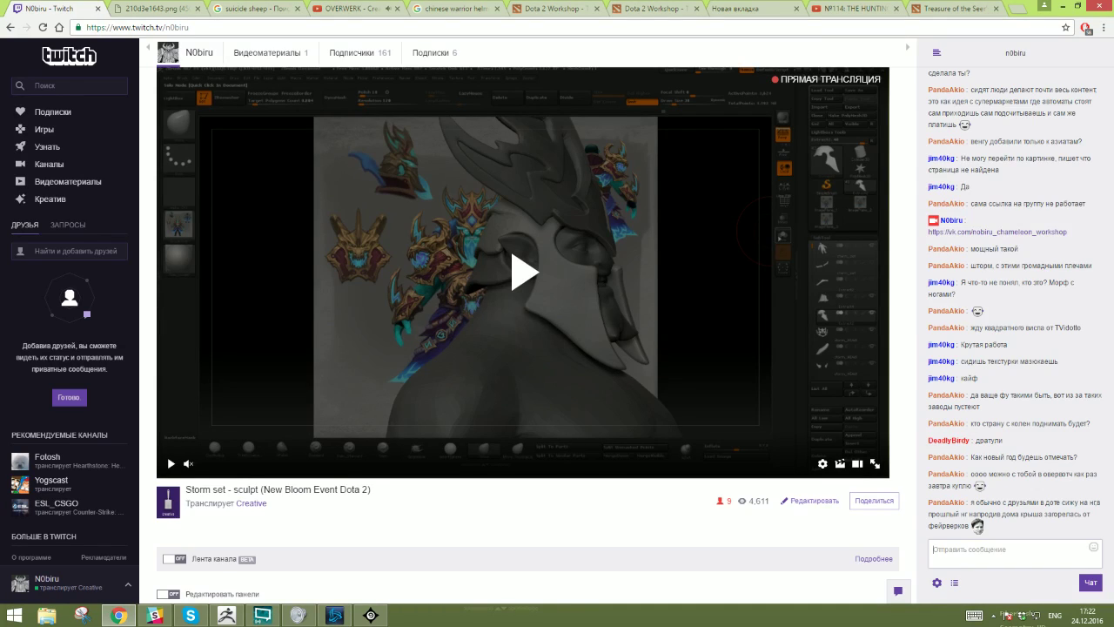
key("alt+Tab")
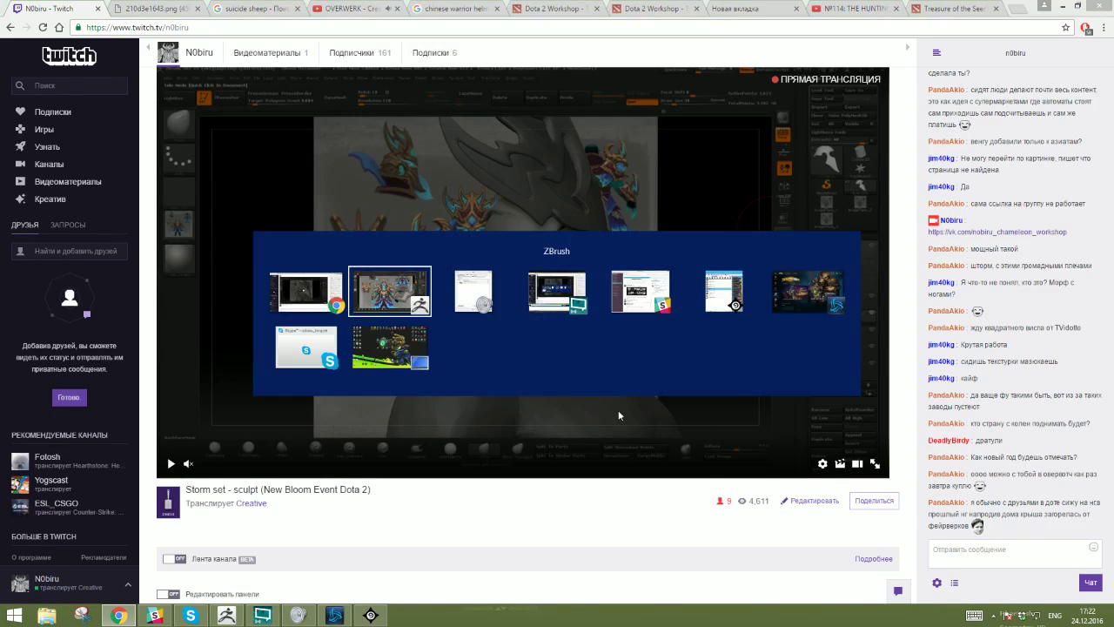
- Nudge the inlay's edge at the notch beside the dragon's mouth with the Move brush at size 18
left_click_drag(570, 380, 547, 349)
right_click_drag(546, 350, 774, 374)
right_click_drag(514, 366, 515, 436, "ctrl")
right_click_drag(515, 437, 455, 419)
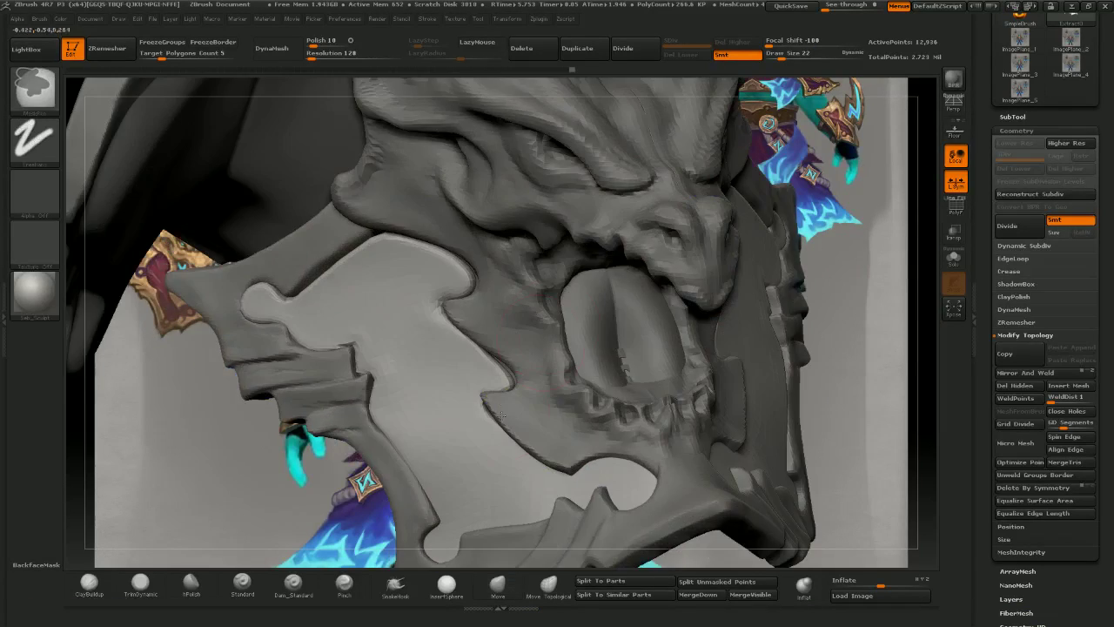
key("bracketleft")
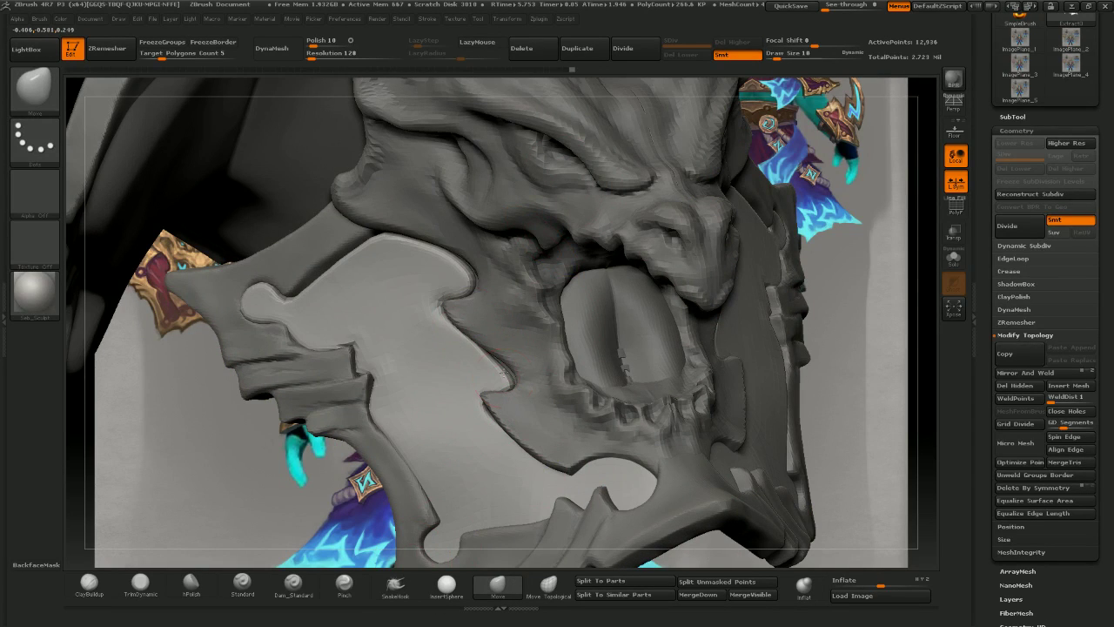
left_click_drag(510, 370, 506, 374)
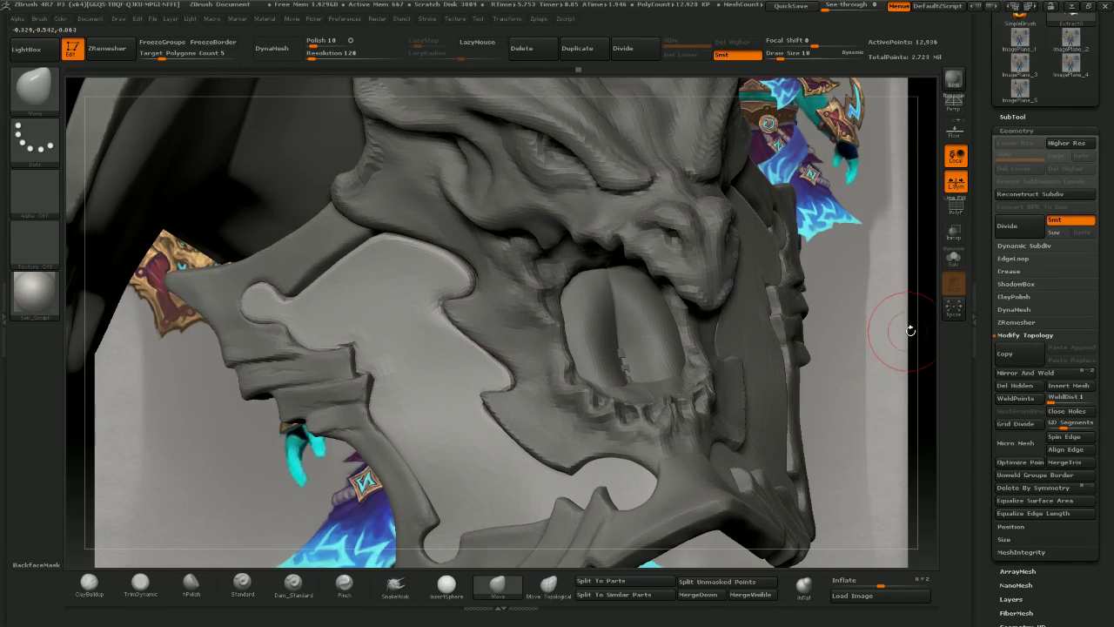
- Adjust the inlay's upper edge under the dragon's cheek and against the frame's upper band with a small Move brush
right_click_drag(912, 329, 707, 341)
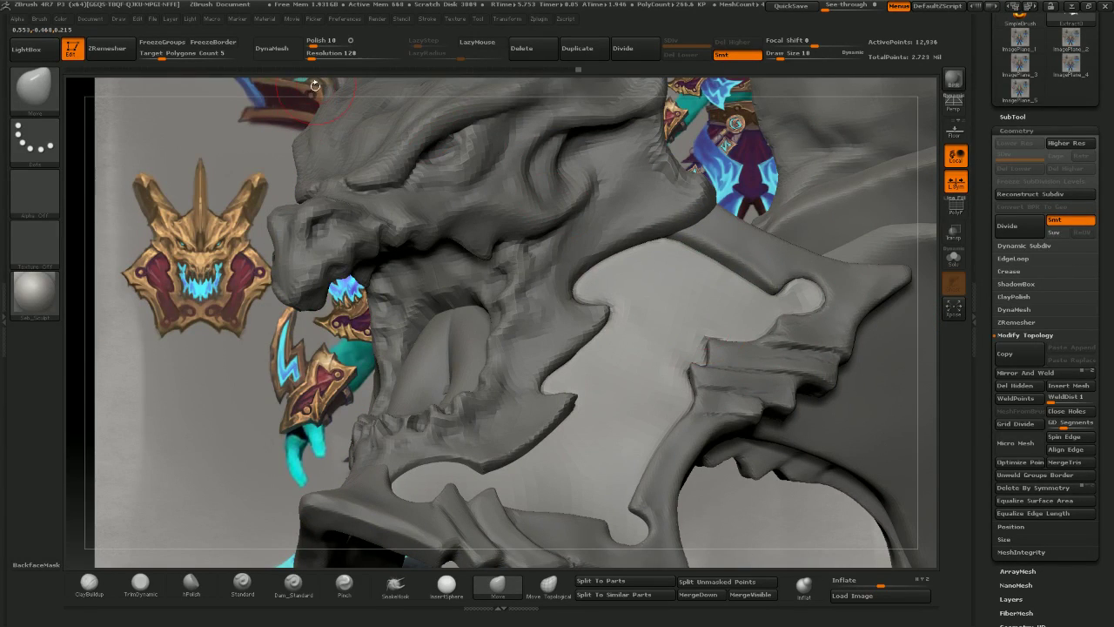
left_click_drag(315, 87, 302, 162, "alt")
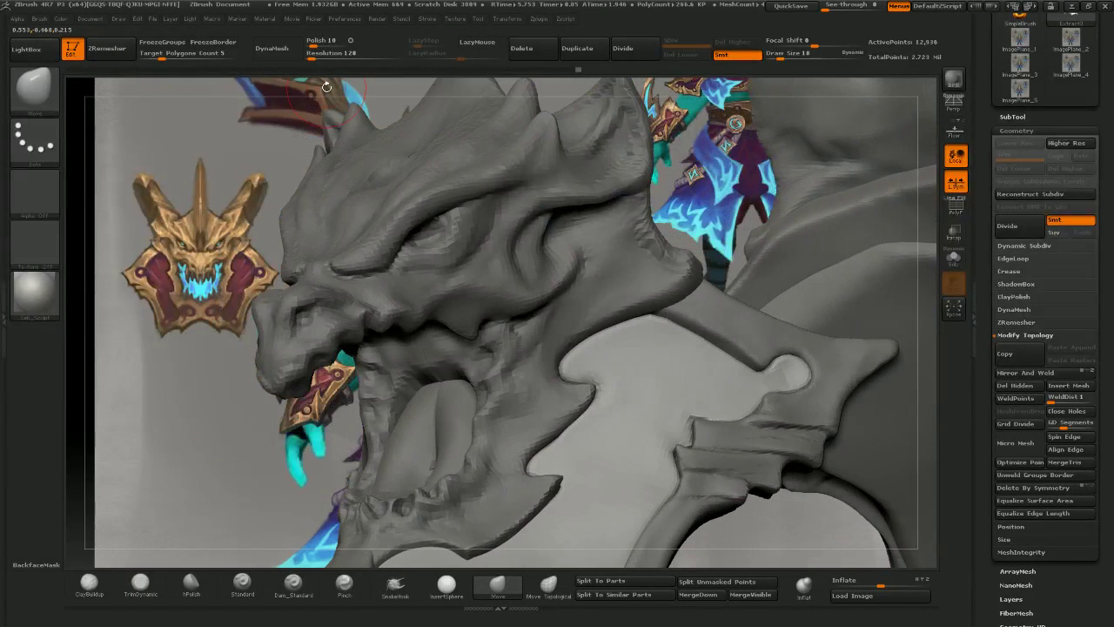
mouse_move(434, 314)
right_mouse_down("alt")
mouse_move(449, 250)
mouse_move(517, 271)
right_mouse_up("alt")
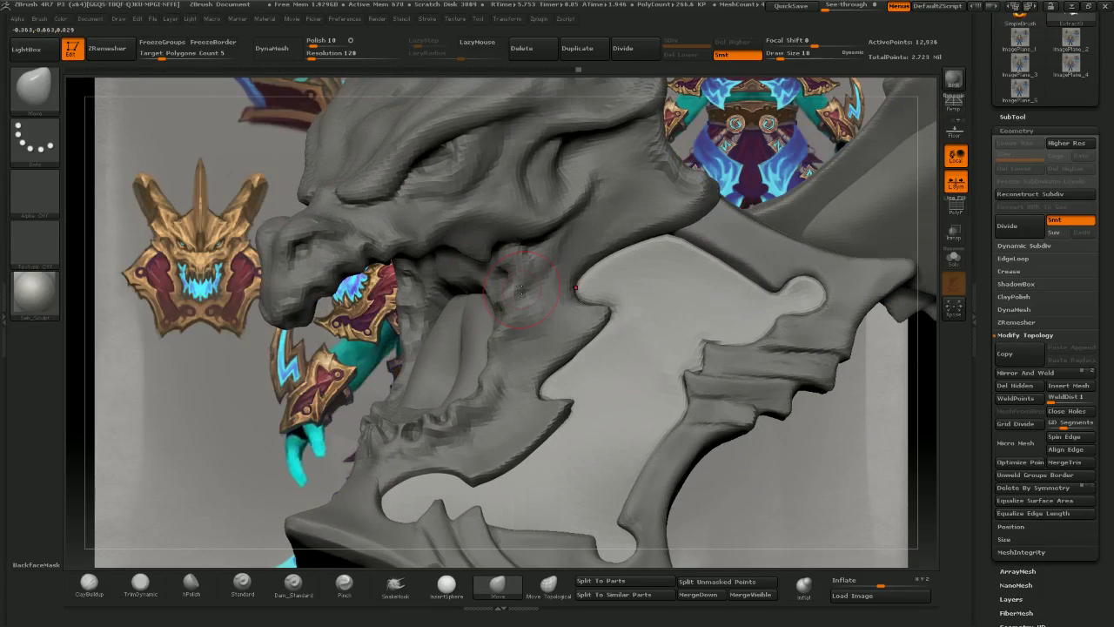
key("[")
mouse_move(601, 266)
left_mouse_down()
mouse_move(612, 246)
mouse_move(663, 213)
mouse_move(666, 222)
left_mouse_up()
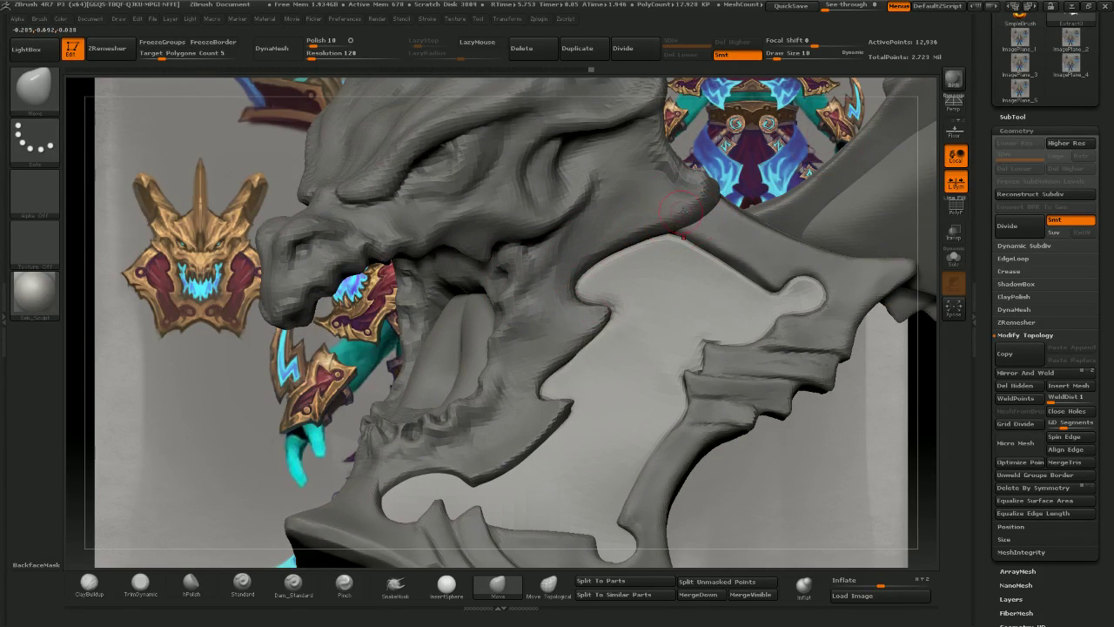
left_click_drag(690, 258, 696, 250)
- Nudge the inlay's edge into the lower jaw notch with the Move brush
key("]")
left_click_drag(720, 94, 701, 96)
key("]")
mouse_move(554, 395)
left_mouse_down()
mouse_move(544, 394)
mouse_move(553, 389)
left_mouse_up()
key("]")
- Refine the inlay's edge around both pointed jaw notches from a front three-quarter view with the Move brush at size 14
left_click_drag(200, 95, 330, 143)
left_click_drag(331, 143, 641, 259, "alt")
key("[")
left_click_drag(914, 396, 733, 323)
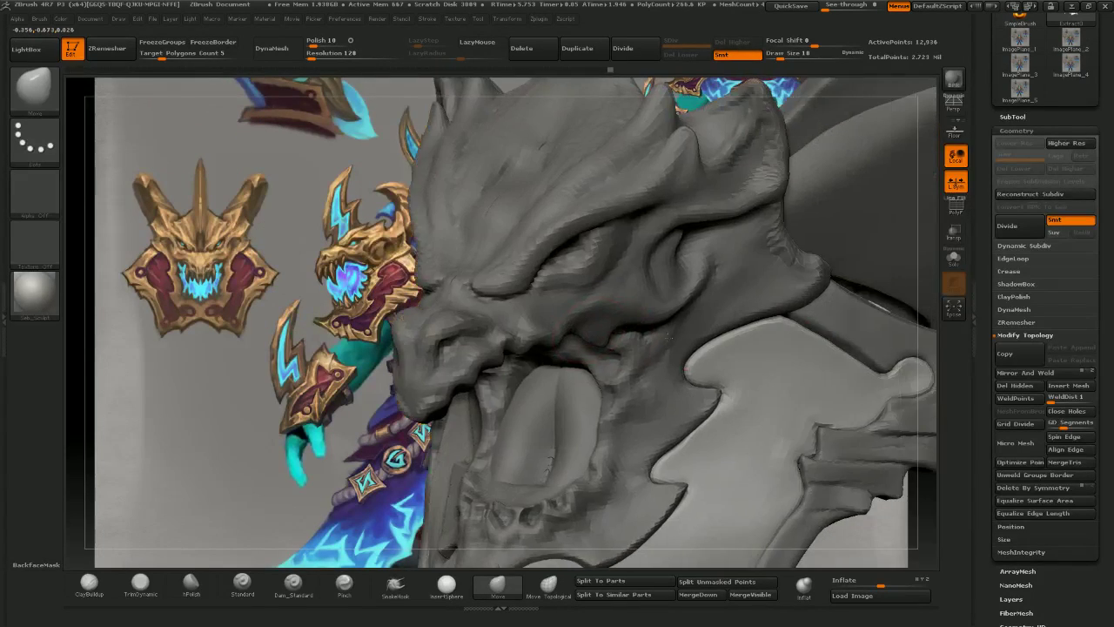
key("[")
left_click_drag(691, 357, 687, 362)
key("[")
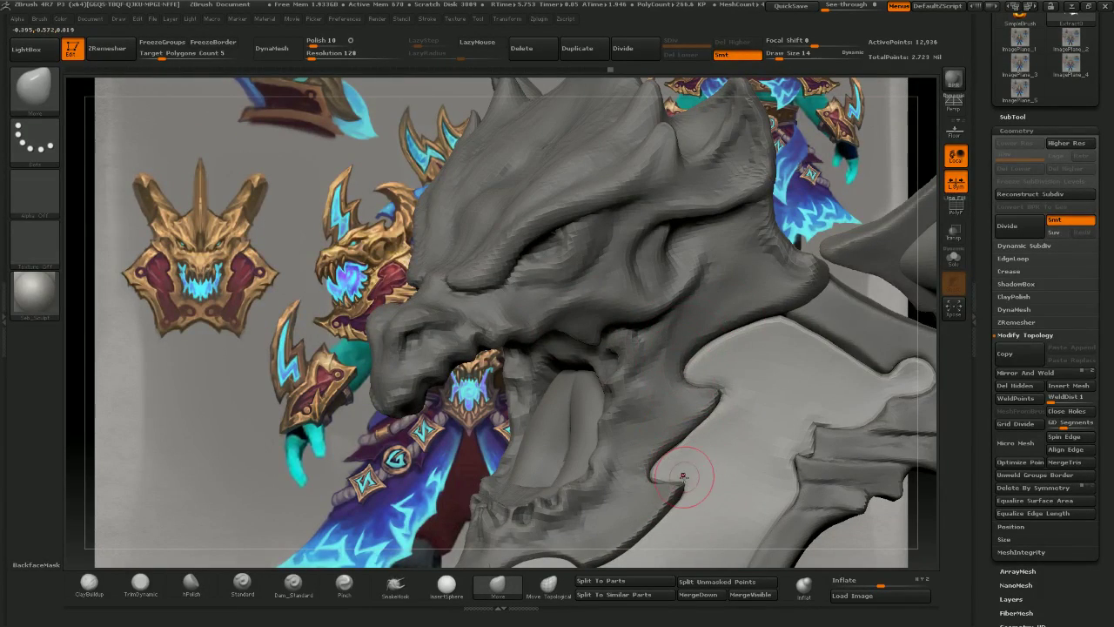
left_click_drag(684, 481, 690, 476)
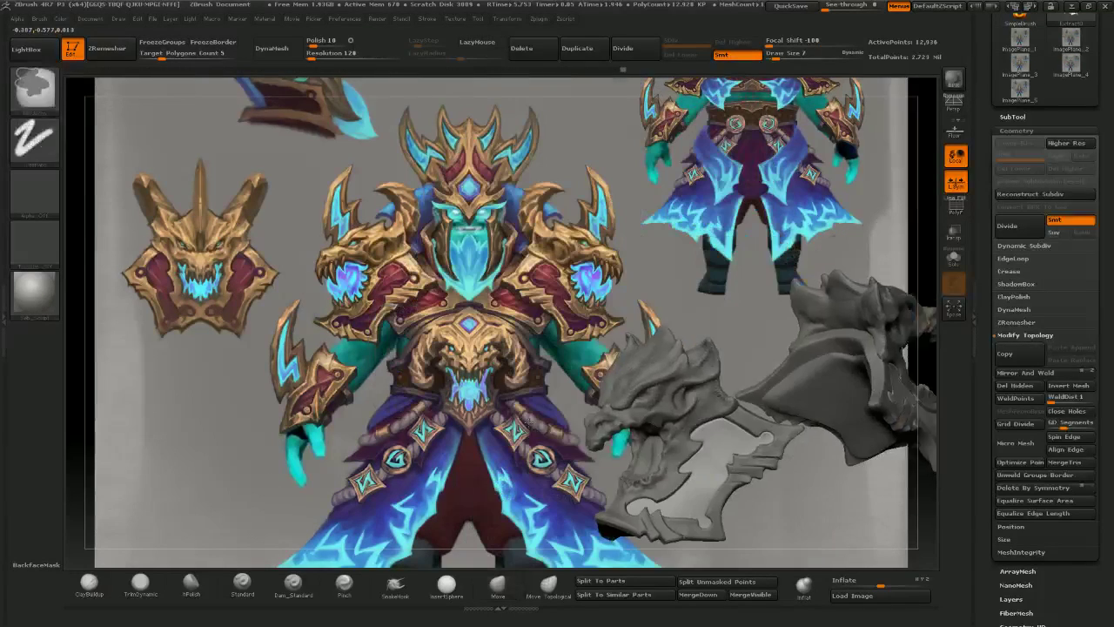
- Isolate the shoulder inlay by hiding all other subtools
left_click_drag(528, 424, 475, 413, "shift")
left_click_drag(796, 453, 700, 411, "alt")
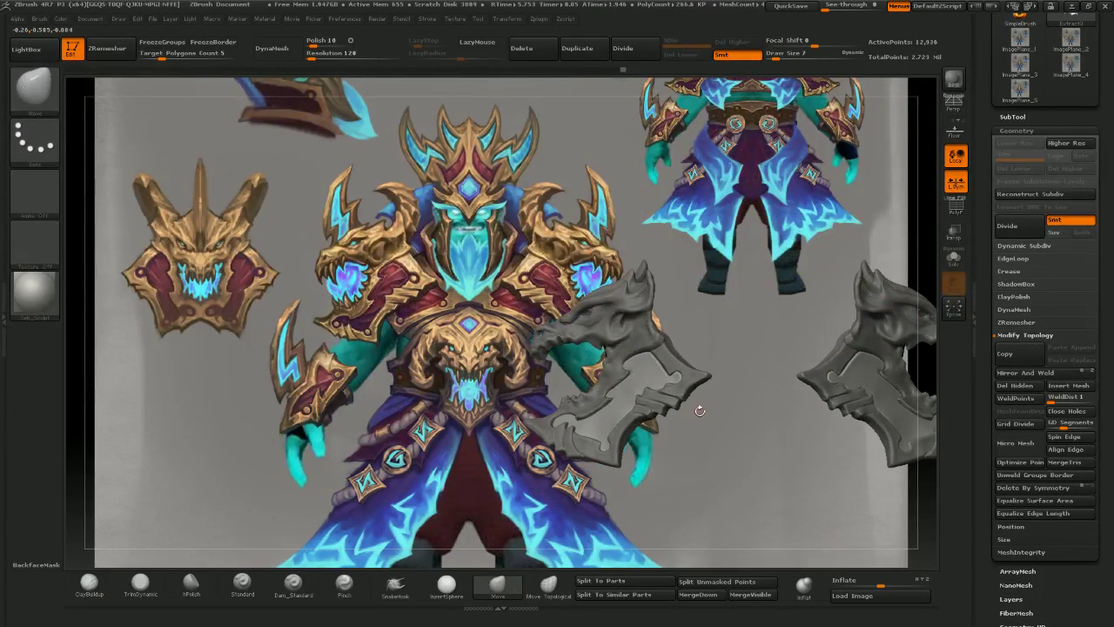
right_click_drag(700, 411, 665, 374)
right_click_drag(664, 374, 651, 394, "ctrl")
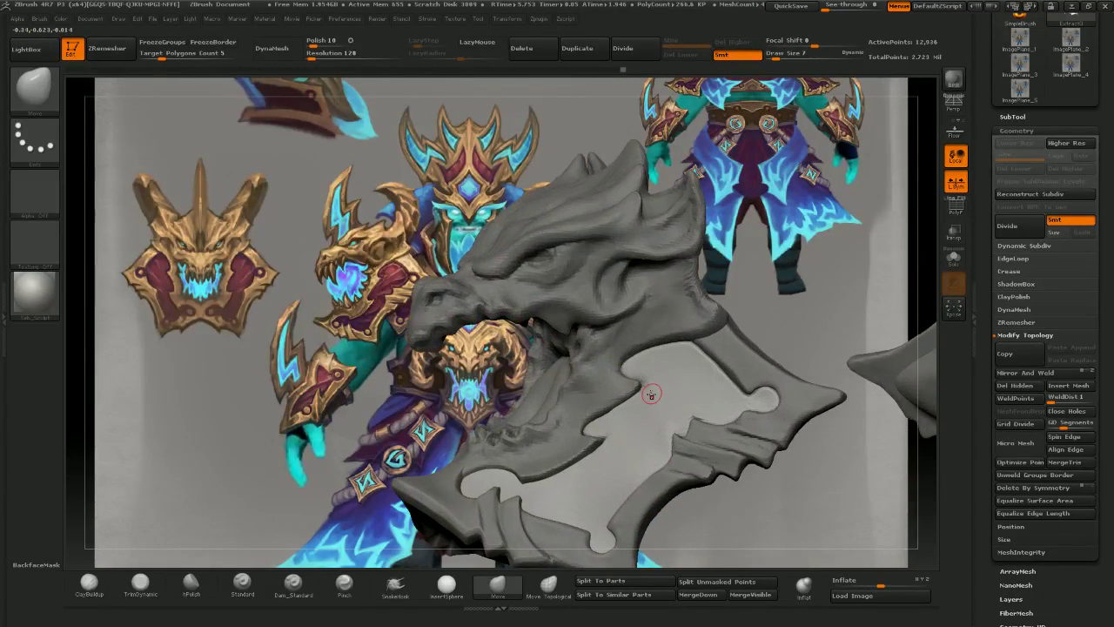
left_click(953, 233)
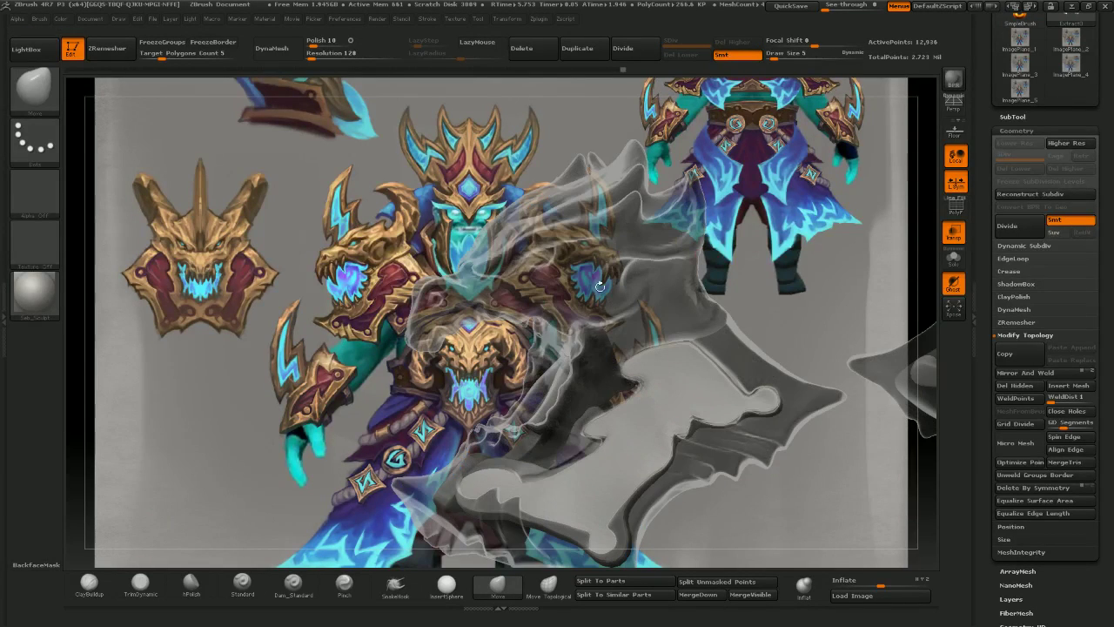
left_click(954, 233)
left_click(1011, 117)
left_click(1088, 229)
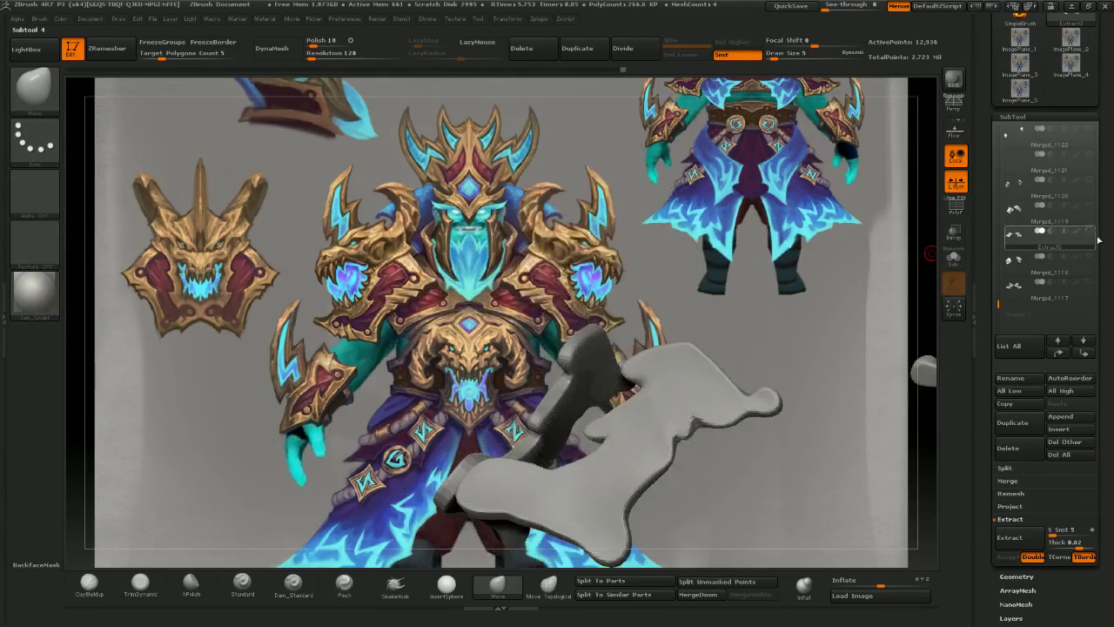
- Try subdividing the isolated inlay once with Divide
mouse_move(714, 375)
right_mouse_down("alt")
mouse_move(748, 346)
mouse_move(798, 337)
right_mouse_up("alt")
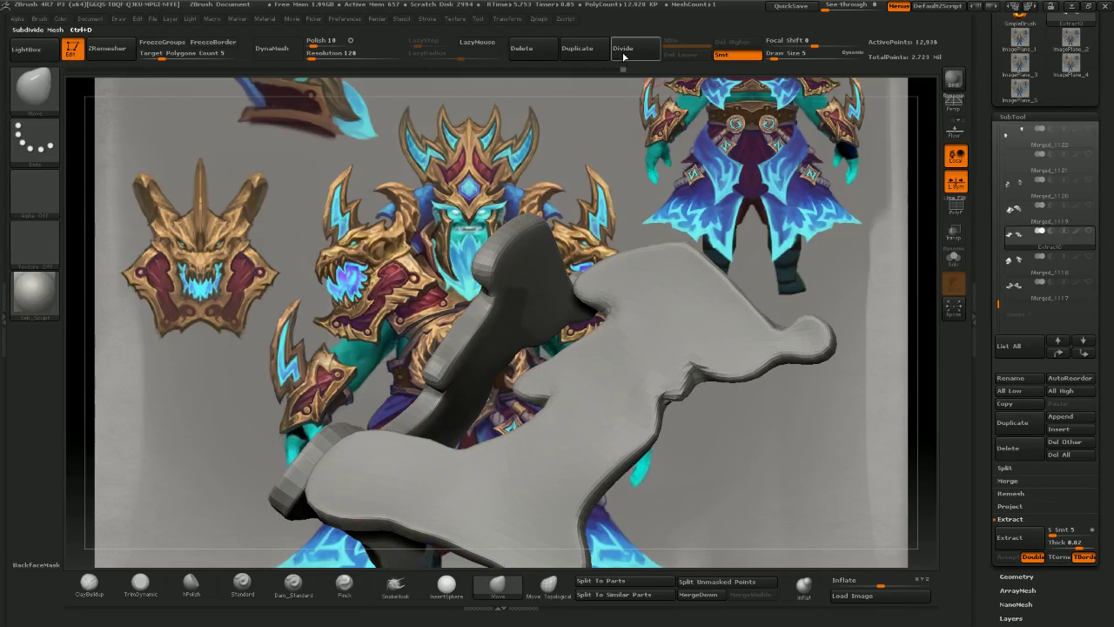
left_click(623, 56)
right_click_drag(689, 350, 729, 294, "alt")
right_click_drag(730, 295, 694, 302, "ctrl")
key("4")
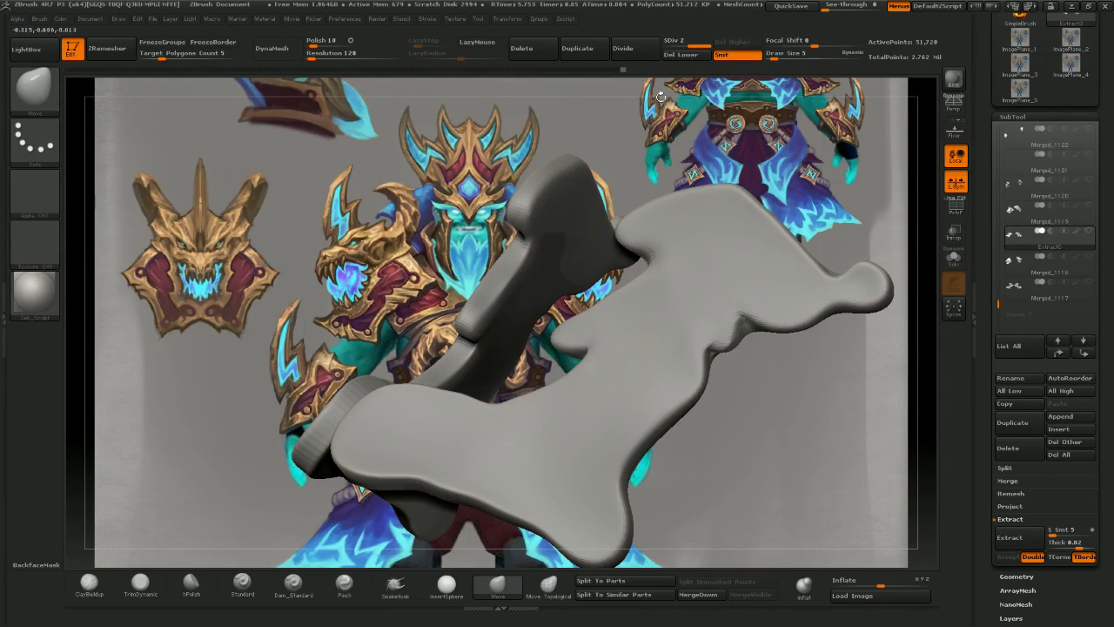
left_click(677, 42)
left_click(728, 44)
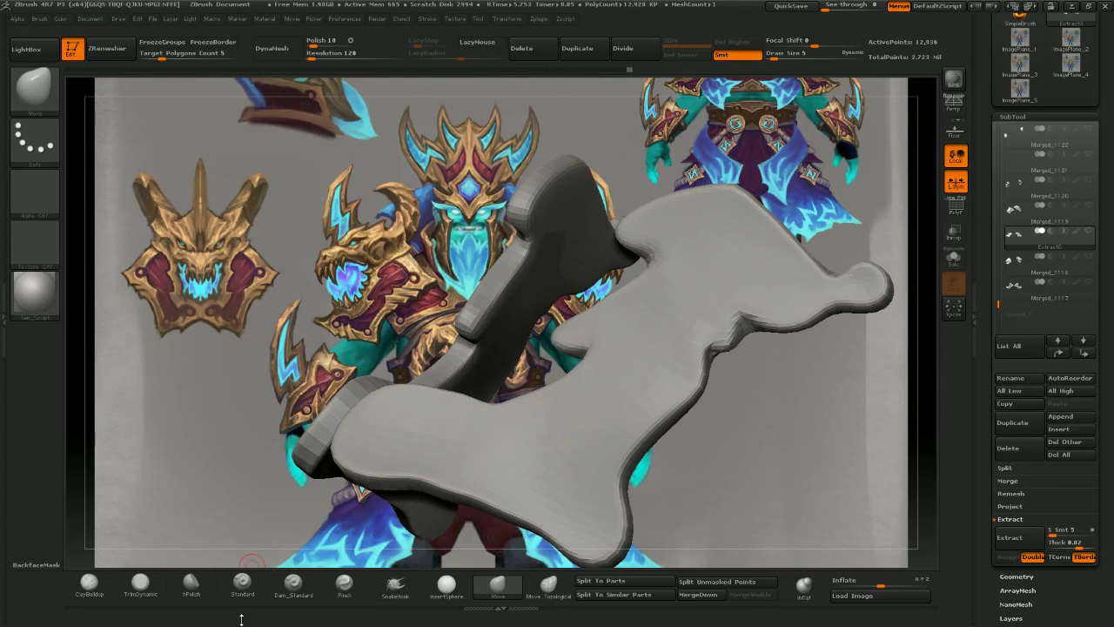
- Choose the Dam_Standard brush at size 5 and subdivide the inlay once
left_click(292, 583)
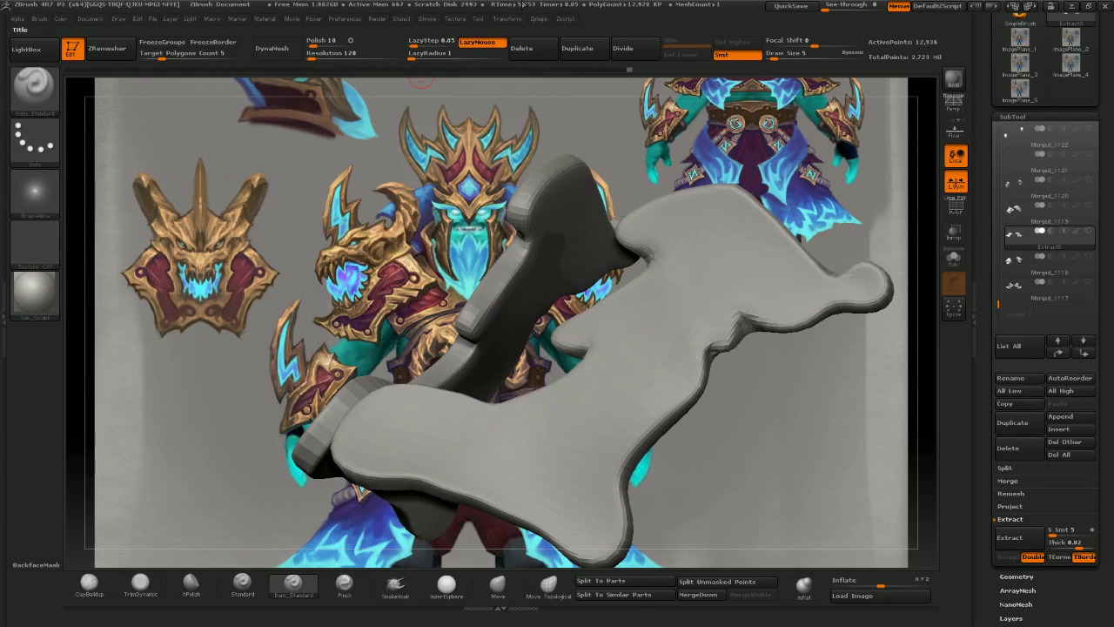
key("space")
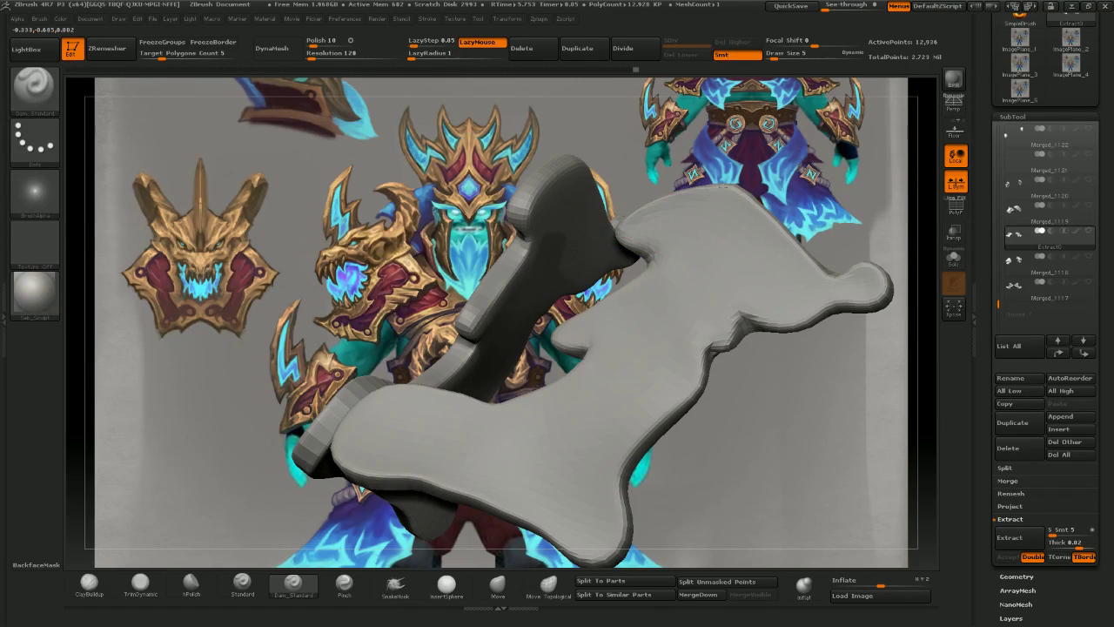
left_click(631, 51)
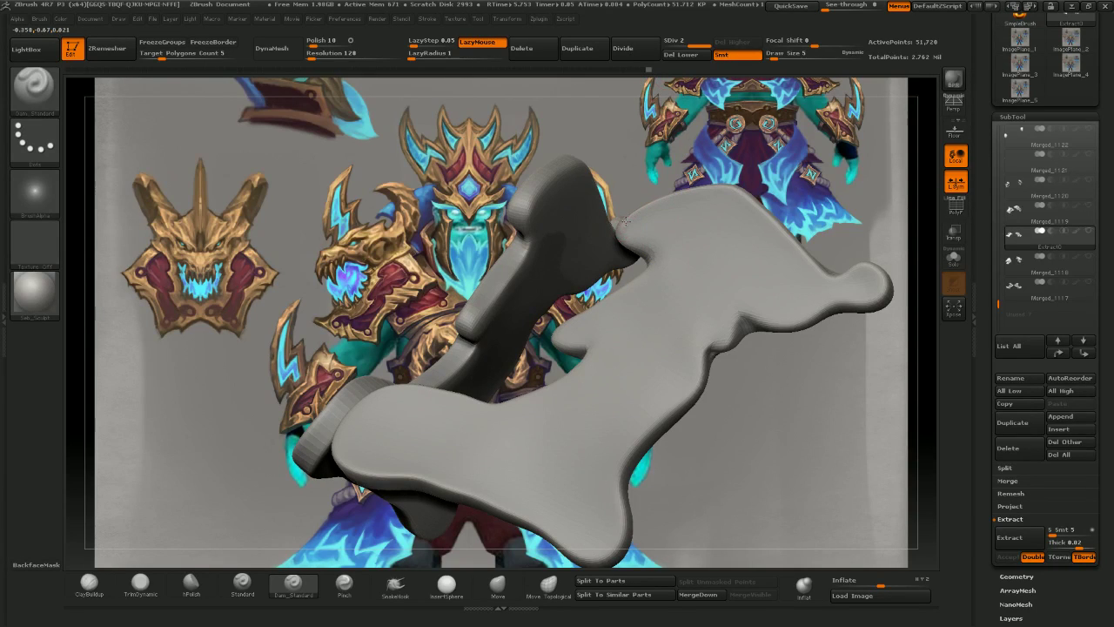
- Carve creases into the inlay's upper notch and along its lower curved edge with Dam_Standard at size 5
mouse_move(624, 226)
left_mouse_down()
mouse_move(639, 245)
mouse_move(671, 250)
left_mouse_up()
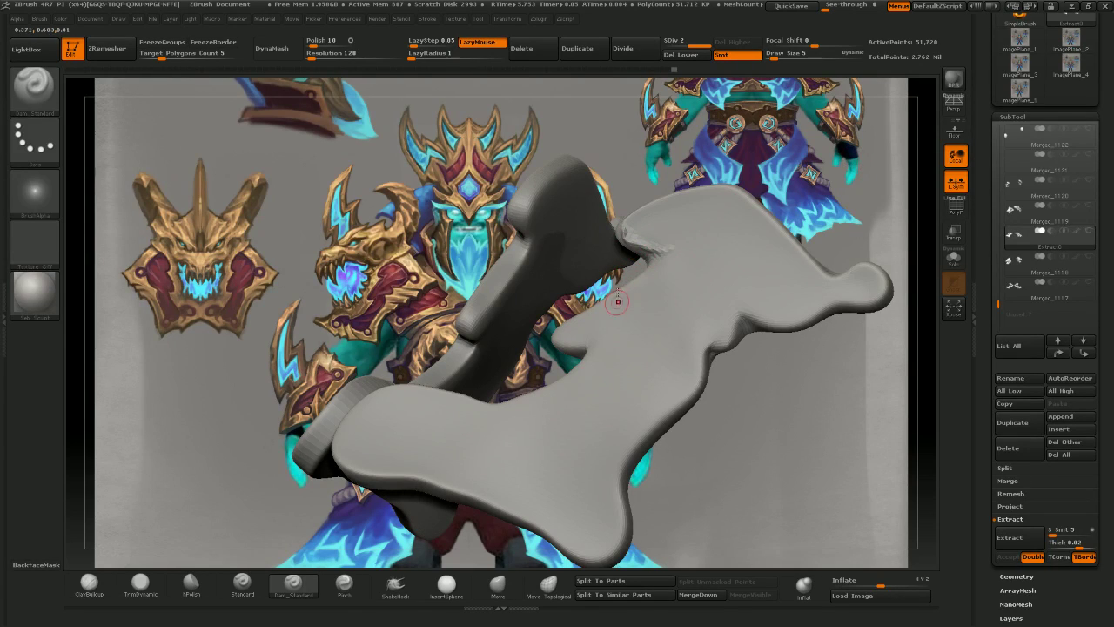
left_click_drag(614, 147, 620, 163)
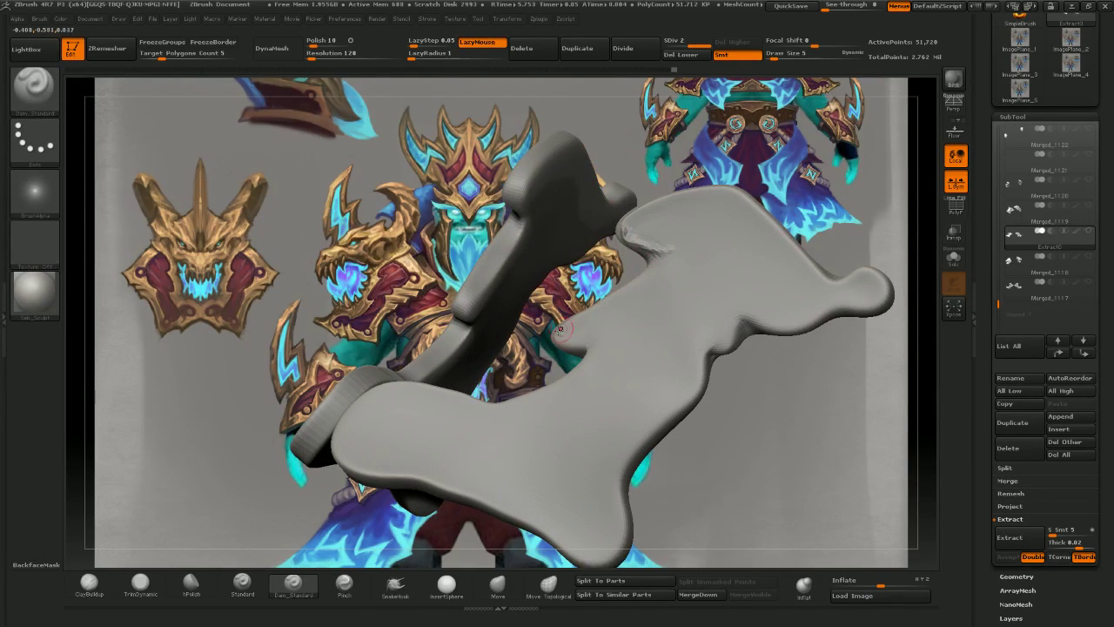
left_click_drag(560, 329, 607, 297)
left_click_drag(598, 115, 625, 106)
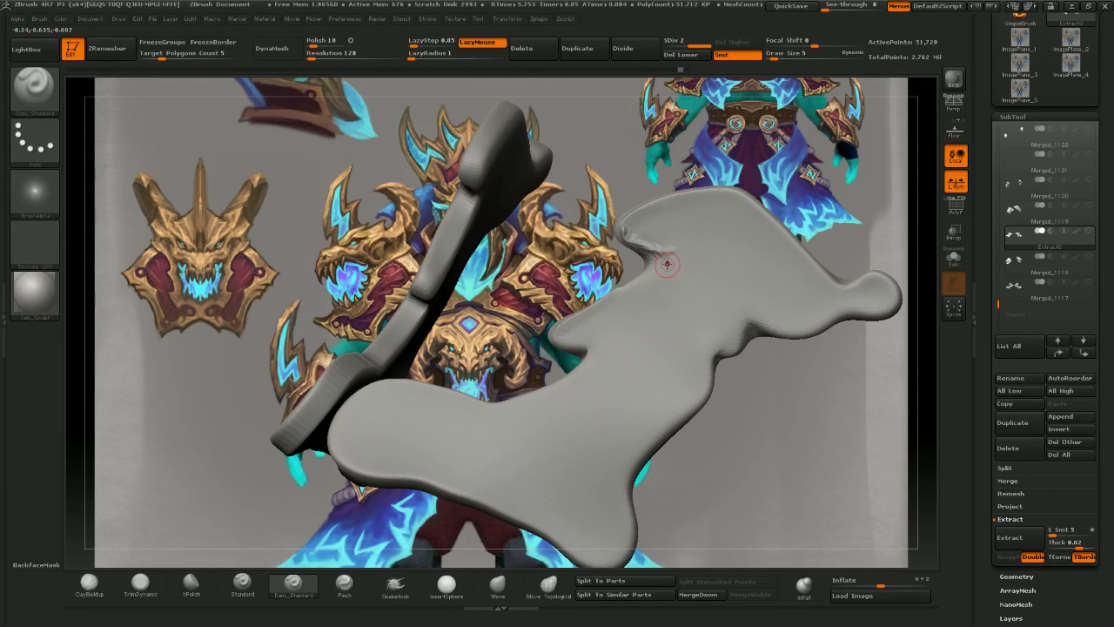
key("ctrl+z")
left_click_drag(648, 273, 675, 252)
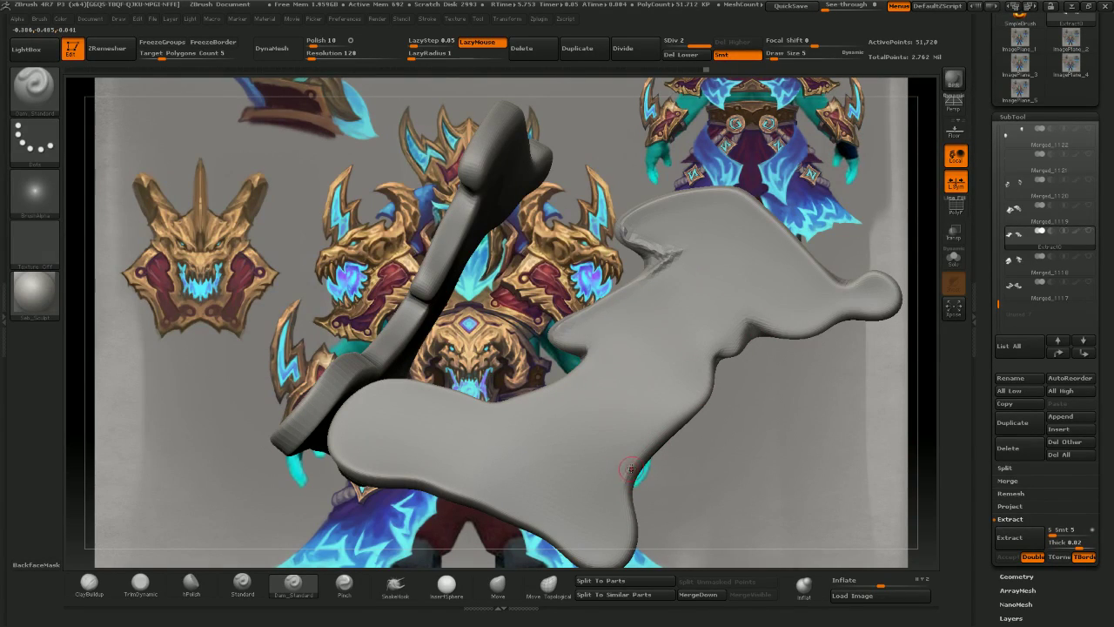
mouse_move(621, 508)
left_mouse_down()
mouse_move(638, 461)
mouse_move(678, 425)
mouse_move(709, 341)
mouse_move(698, 349)
left_mouse_up()
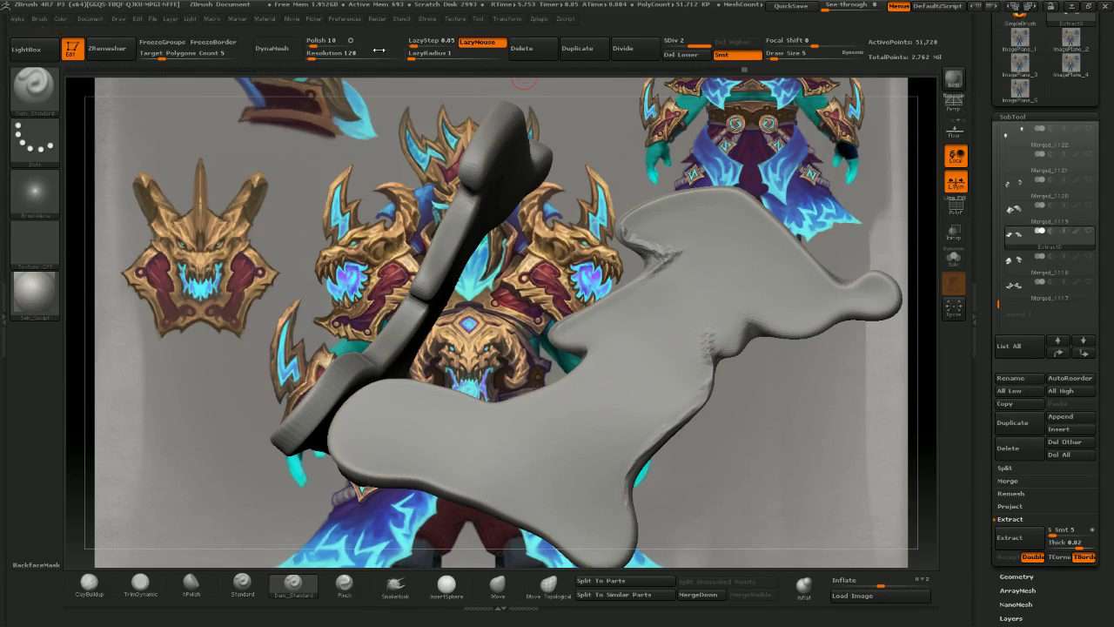
- Remesh the inlay with DynaMesh at resolution 496 without freezing its subdivision levels, and subdivide the result once
left_click(273, 50)
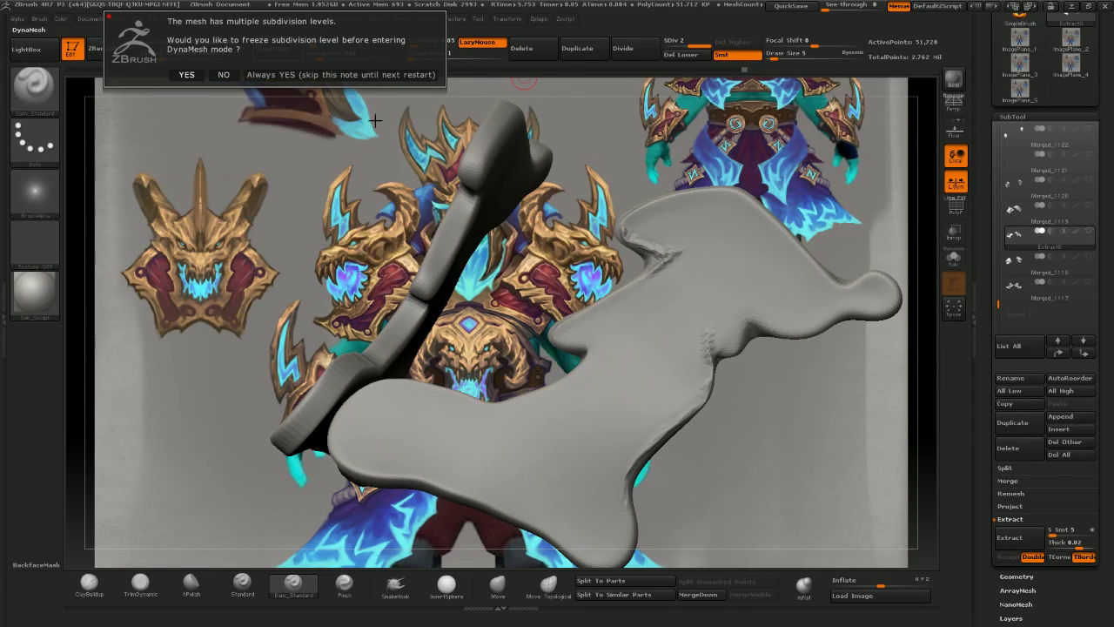
left_click(223, 74)
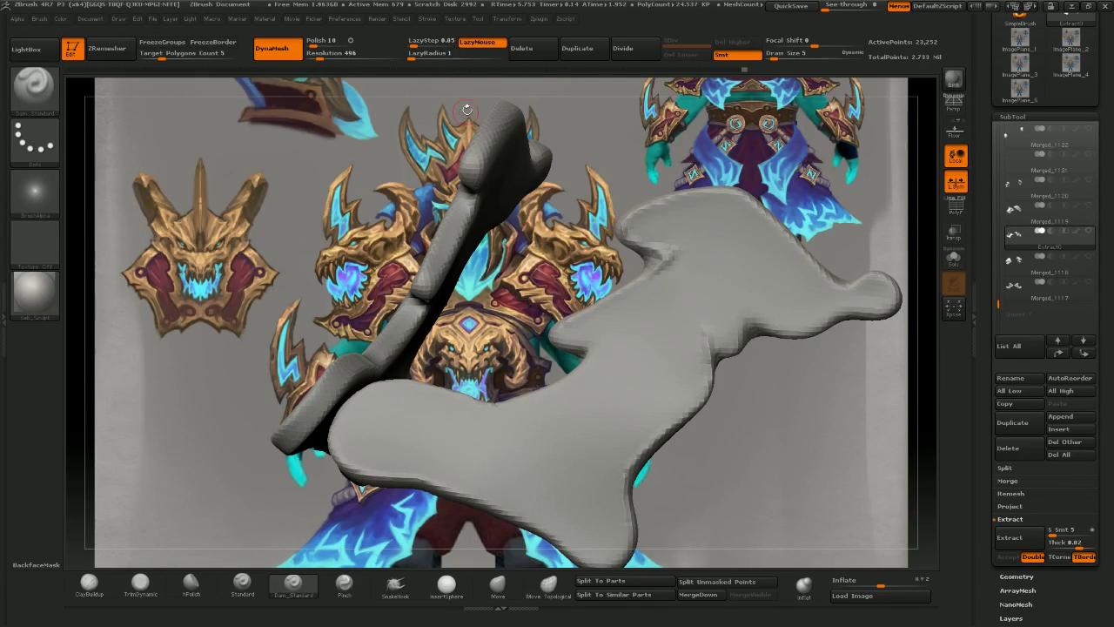
left_click(623, 48)
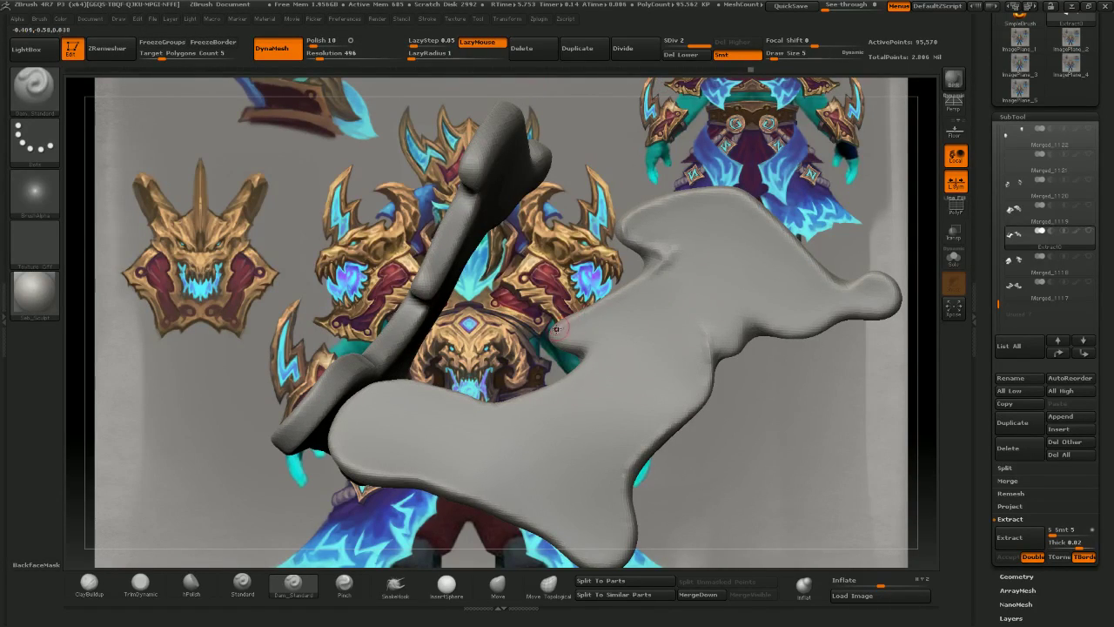
- Carve the inlay's upper notch with Dam_Standard at size 5 and smooth the rim and inner corner around it
mouse_move(630, 288)
left_mouse_down()
mouse_move(666, 256)
mouse_move(658, 204)
left_mouse_up()
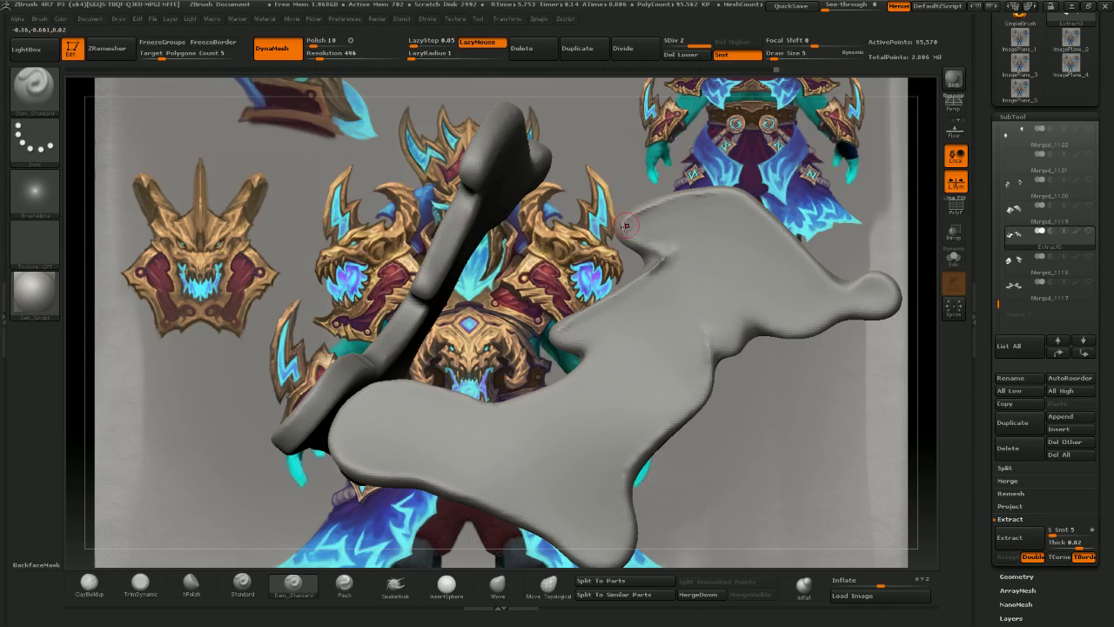
mouse_move(628, 237)
left_mouse_down("shift")
mouse_move(616, 233)
mouse_move(651, 219)
left_mouse_up("shift")
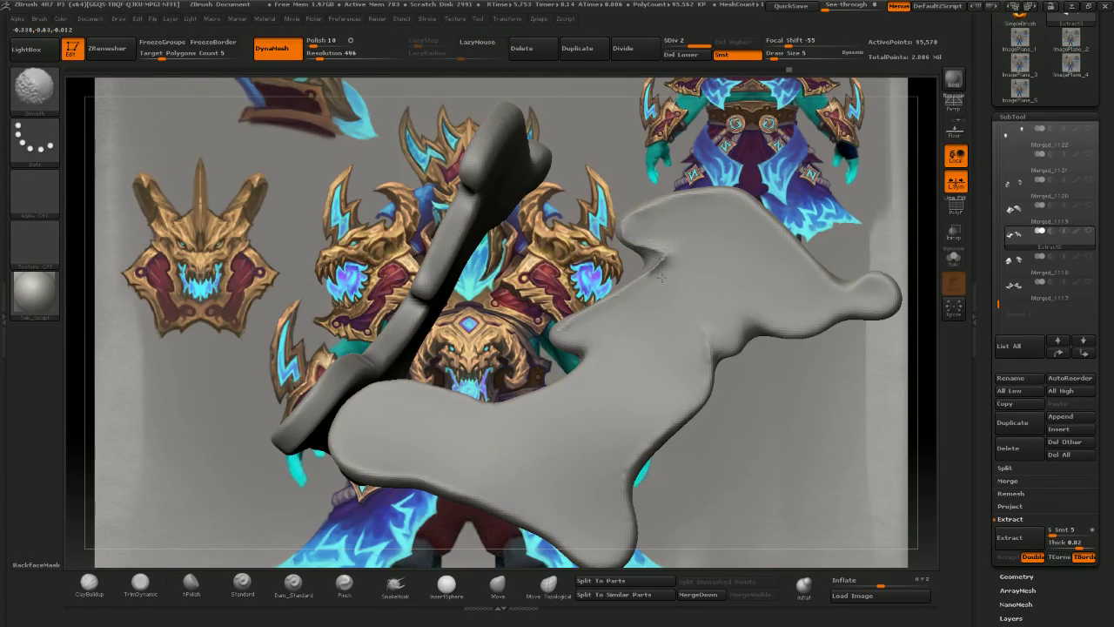
left_click_drag(660, 272, 670, 261, "shift")
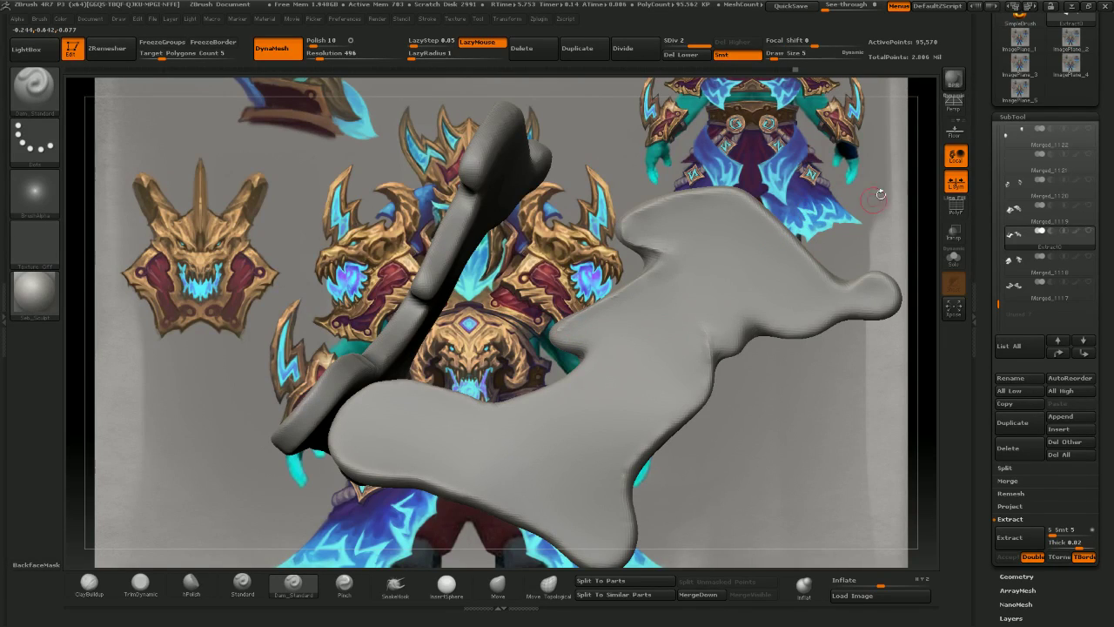
- Carve creases from the inlay's lower side notch to its narrow rounded tip with Dam_Standard, smoothing the tip
mouse_move(710, 343)
left_mouse_down()
mouse_move(740, 322)
mouse_move(802, 328)
mouse_move(880, 312)
mouse_move(893, 291)
mouse_move(873, 279)
mouse_move(894, 274)
left_mouse_up()
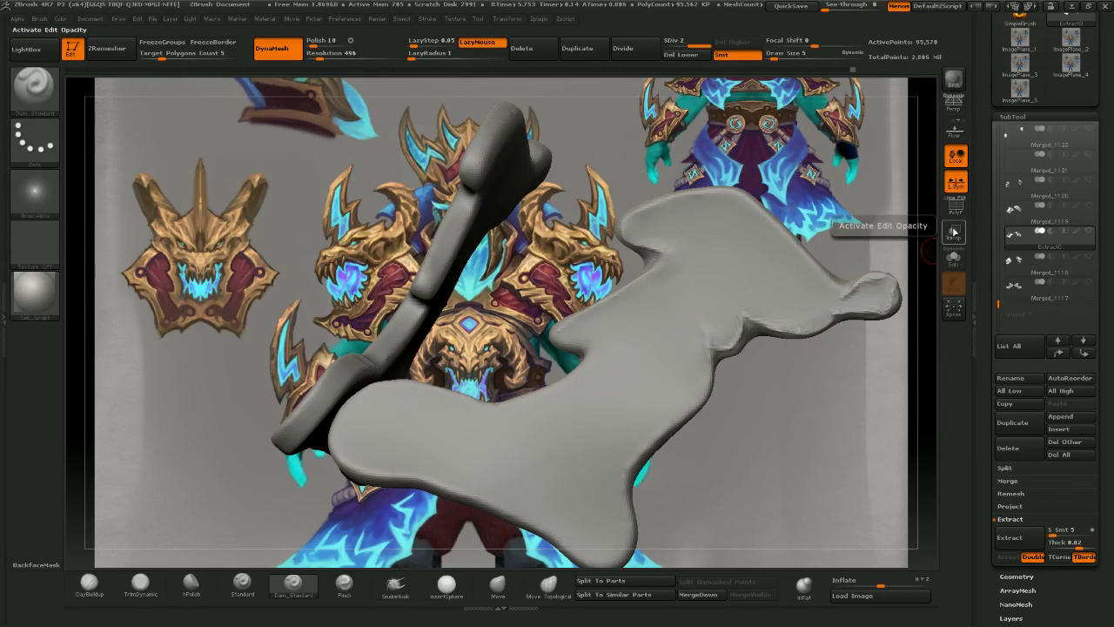
left_click_drag(920, 386, 879, 383)
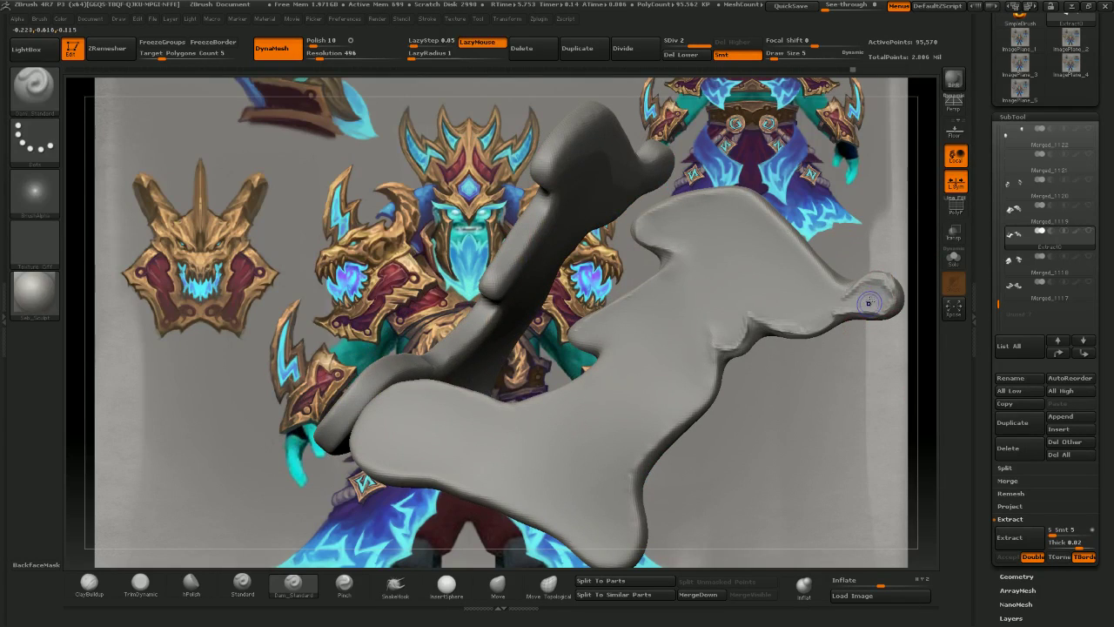
left_click_drag(868, 301, 881, 286, "shift")
left_click_drag(916, 344, 879, 342)
left_click_drag(847, 304, 873, 277)
left_click_drag(891, 332, 787, 328)
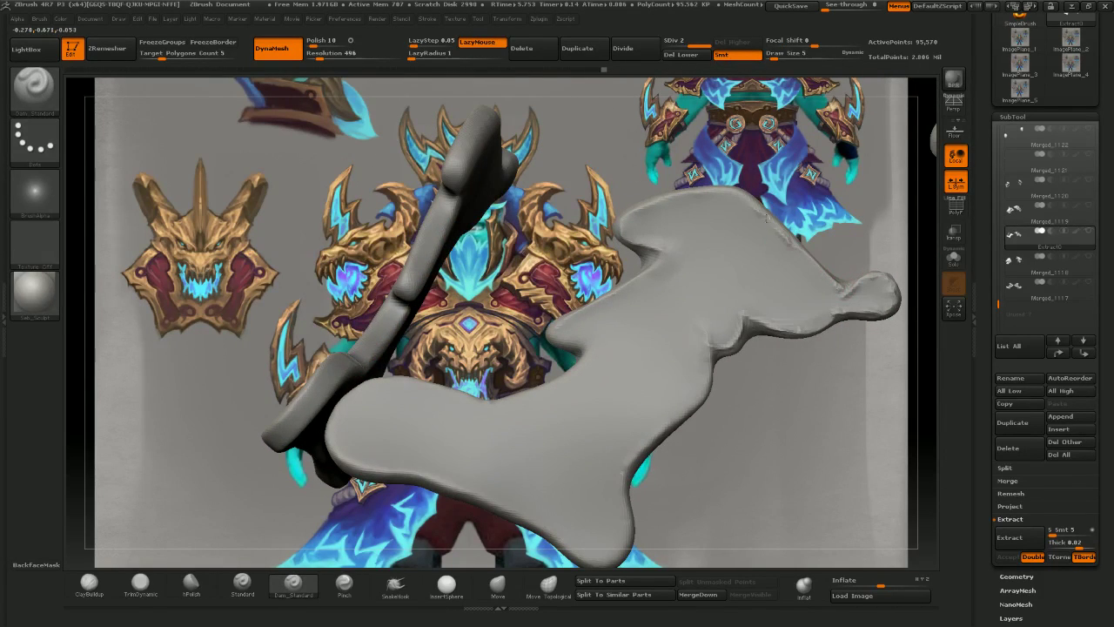
- Carve a crease along the inlay's upper outer edge, from the top lobe down to the narrow tip
mouse_move(712, 190)
left_mouse_down()
mouse_move(816, 248)
mouse_move(740, 270)
mouse_move(815, 291)
left_mouse_up()
left_click_drag(802, 297, 771, 254)
right_click_drag(772, 254, 756, 214)
left_click_drag(625, 160, 620, 117)
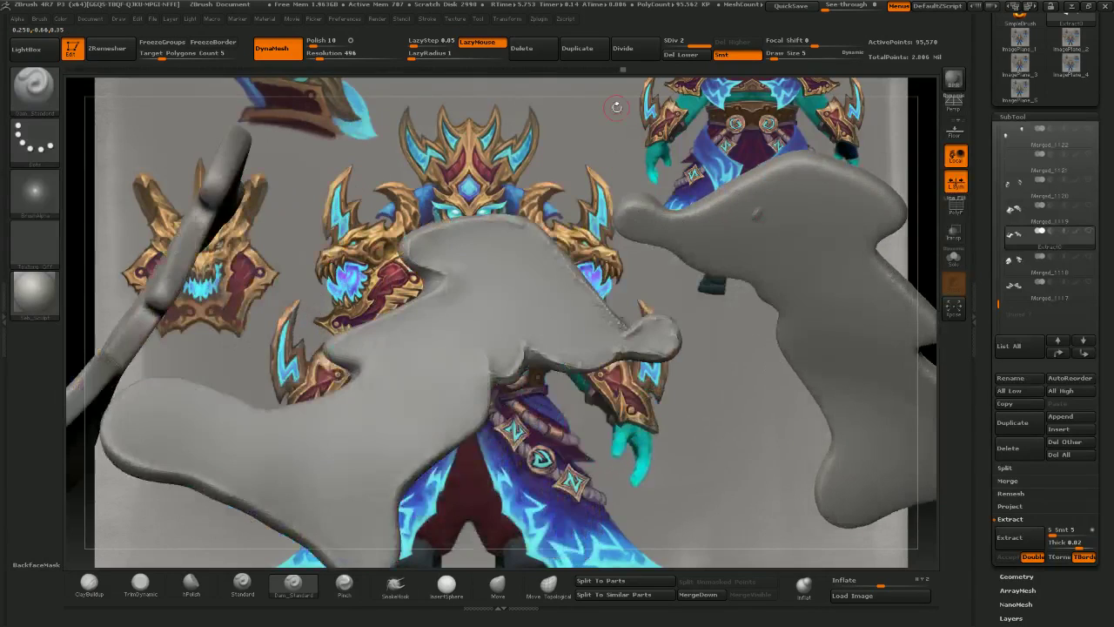
- Carve long fold lines across the inlay's upper section with Dam_Standard, running from the side point toward the outer edge
mouse_move(616, 108)
right_mouse_down()
mouse_move(615, 130)
mouse_move(640, 161)
mouse_move(518, 250)
mouse_move(663, 293)
mouse_move(649, 278)
right_mouse_up()
mouse_move(648, 279)
right_mouse_down("alt")
mouse_move(601, 370)
mouse_move(616, 396)
mouse_move(635, 368)
right_mouse_up("alt")
left_click_drag(647, 301, 624, 336)
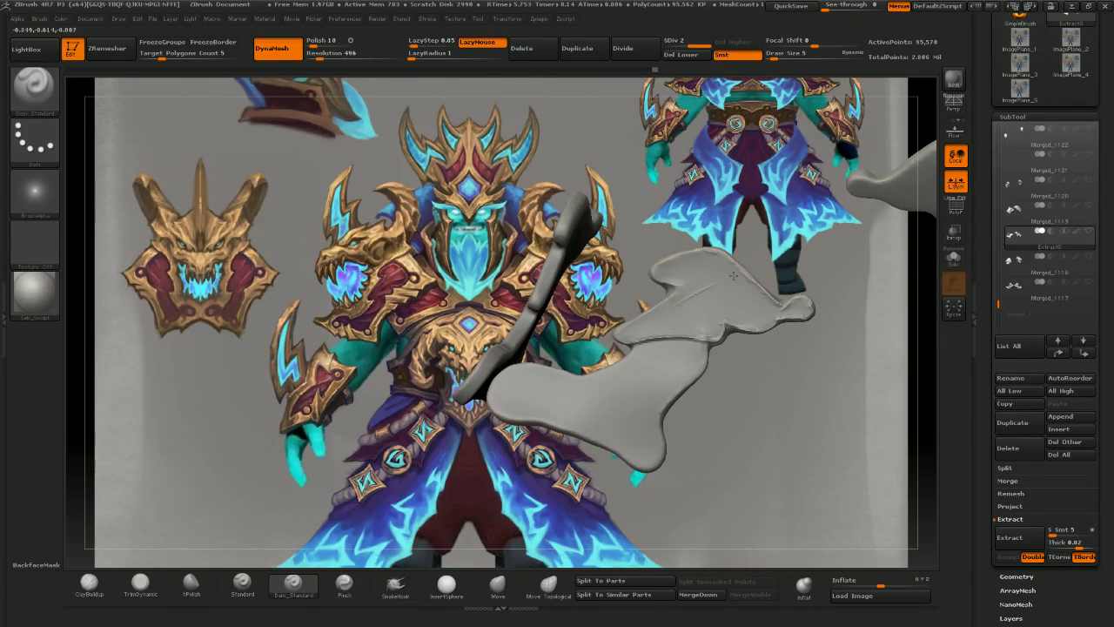
left_click_drag(681, 299, 744, 273)
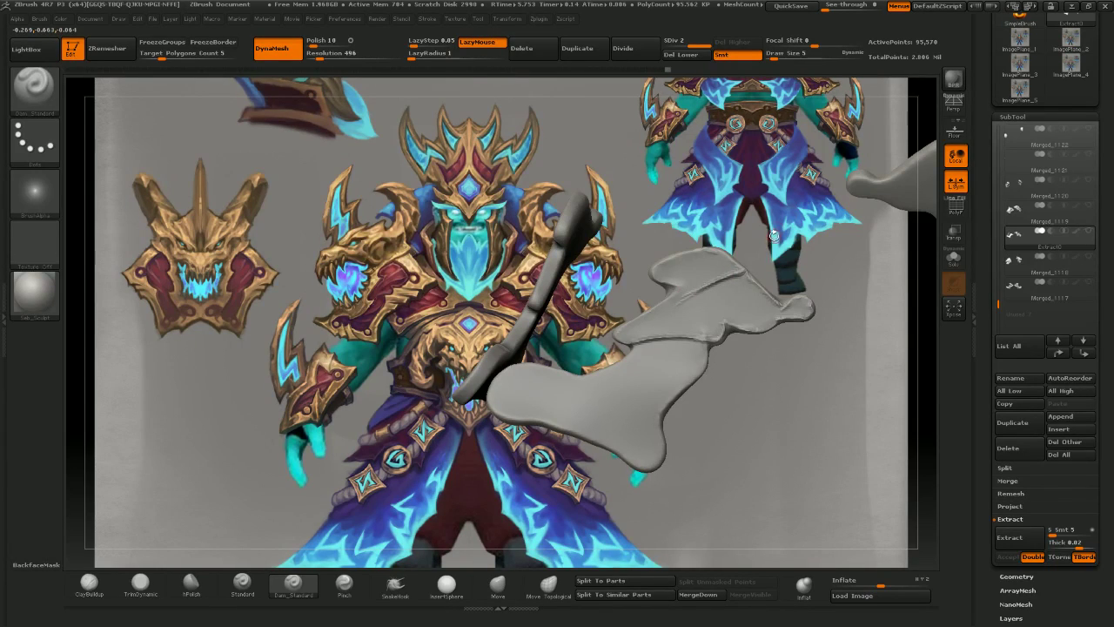
mouse_move(774, 235)
left_mouse_down()
mouse_move(727, 257)
mouse_move(808, 247)
mouse_move(799, 243)
left_mouse_up()
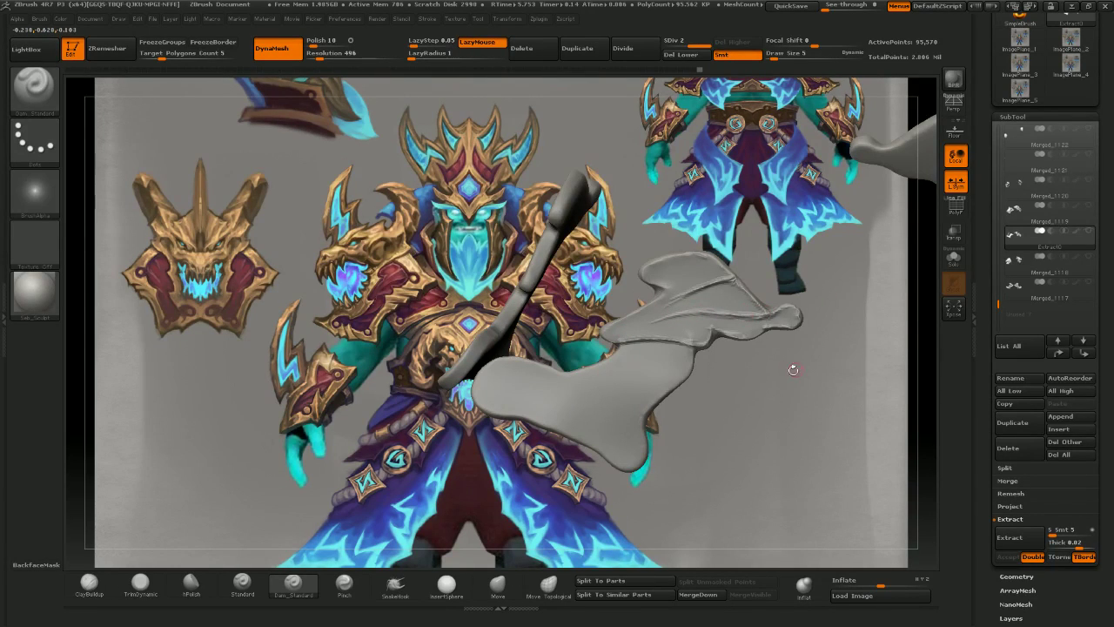
left_click_drag(792, 370, 756, 382)
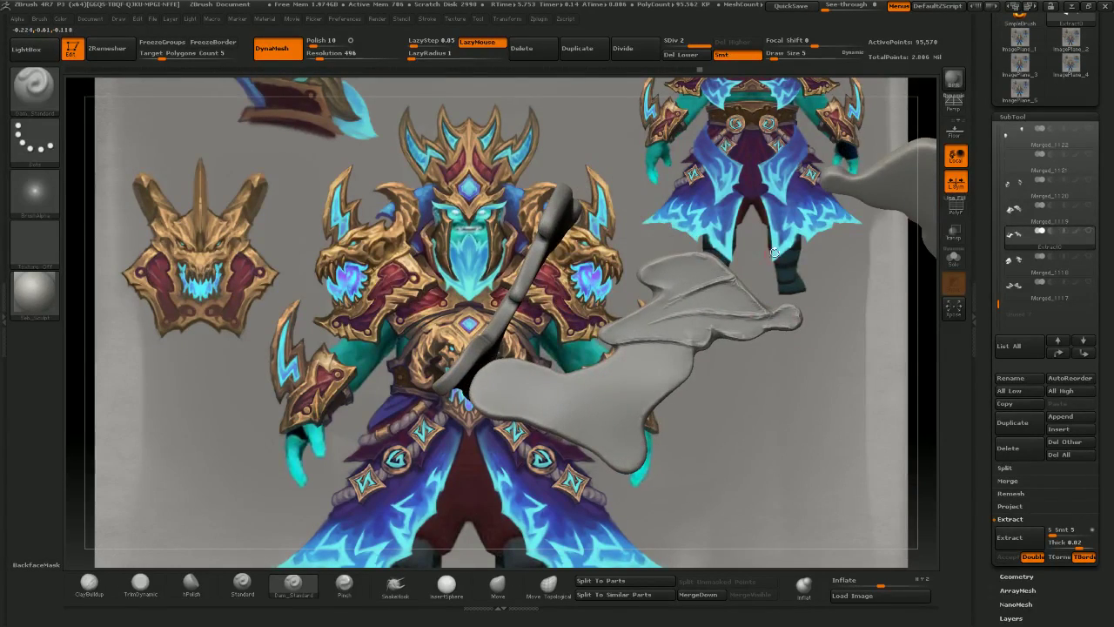
left_click_drag(773, 252, 765, 249)
- Build up the area between the upper folds with ClayBuildup and flatten the top lobe's surfaces with hPolish at size 7
left_click(89, 581)
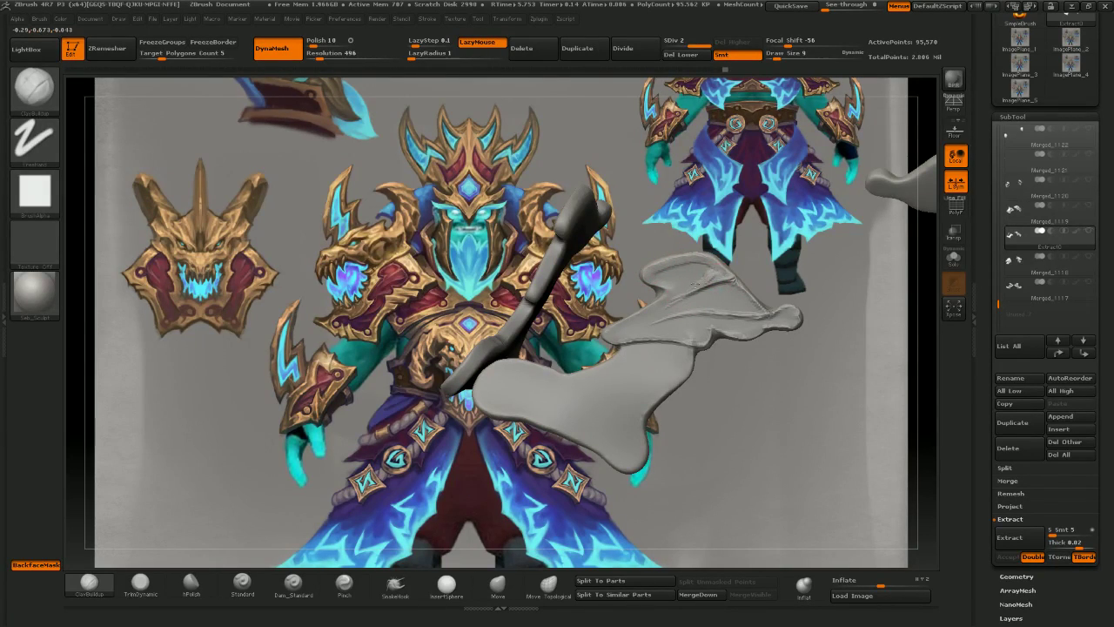
mouse_move(704, 290)
left_mouse_down()
mouse_move(729, 285)
mouse_move(681, 303)
left_mouse_up()
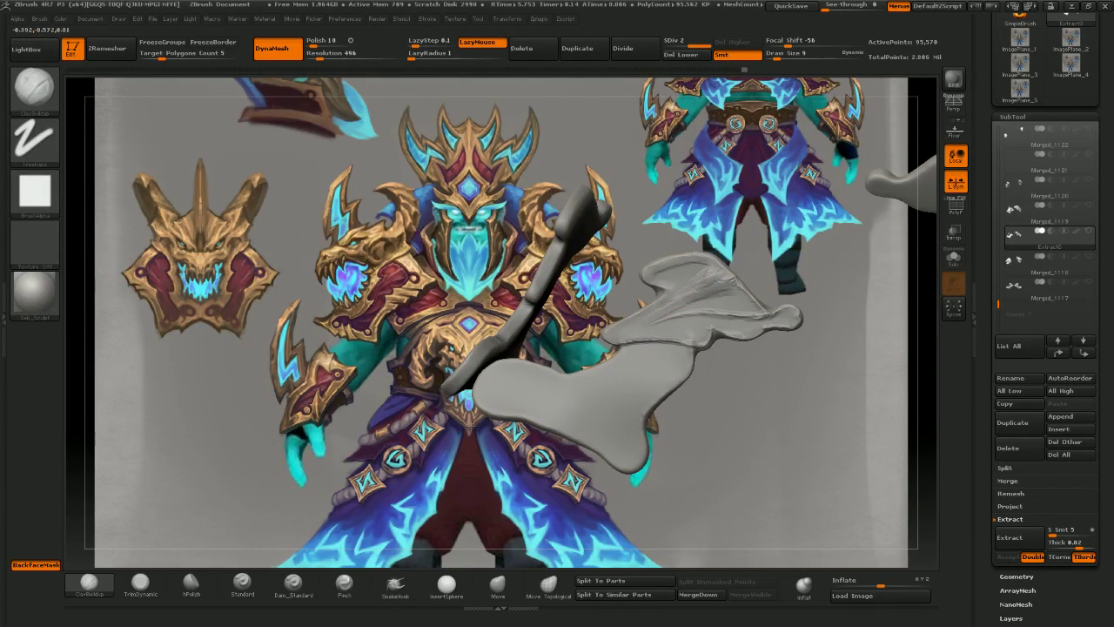
left_click(190, 581)
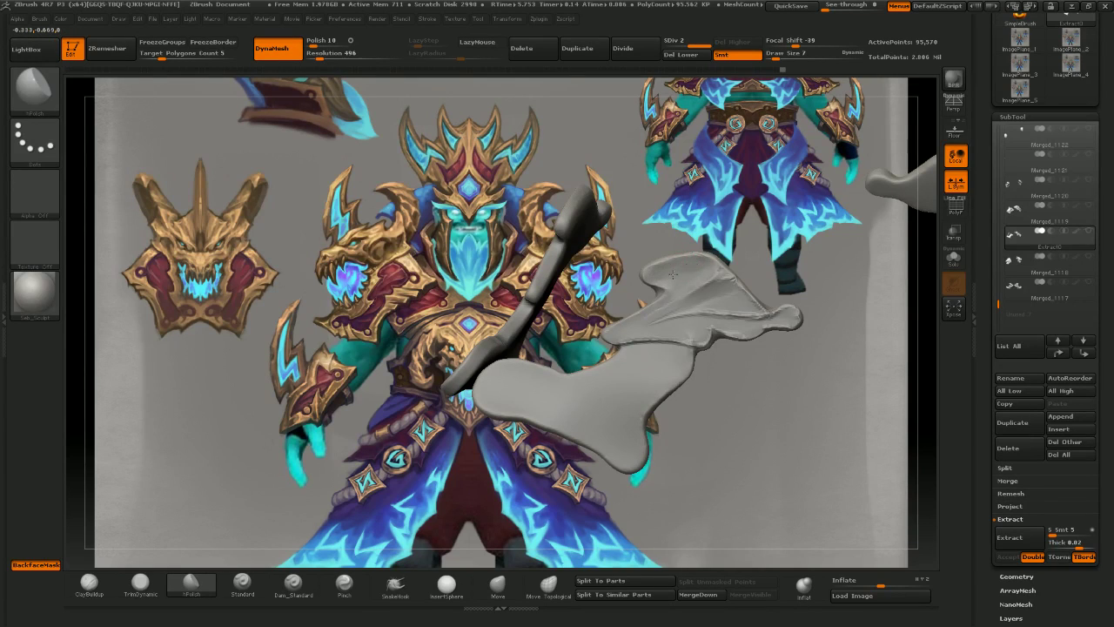
right_click_drag(678, 261, 696, 304)
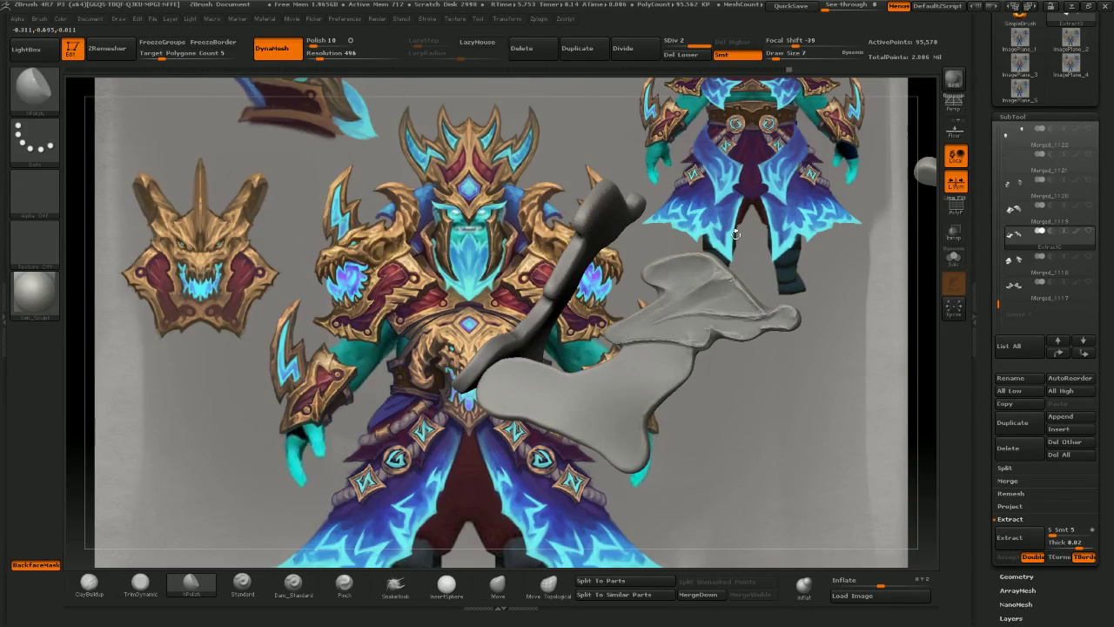
left_click_drag(747, 202, 785, 194)
left_click_drag(775, 279, 779, 263)
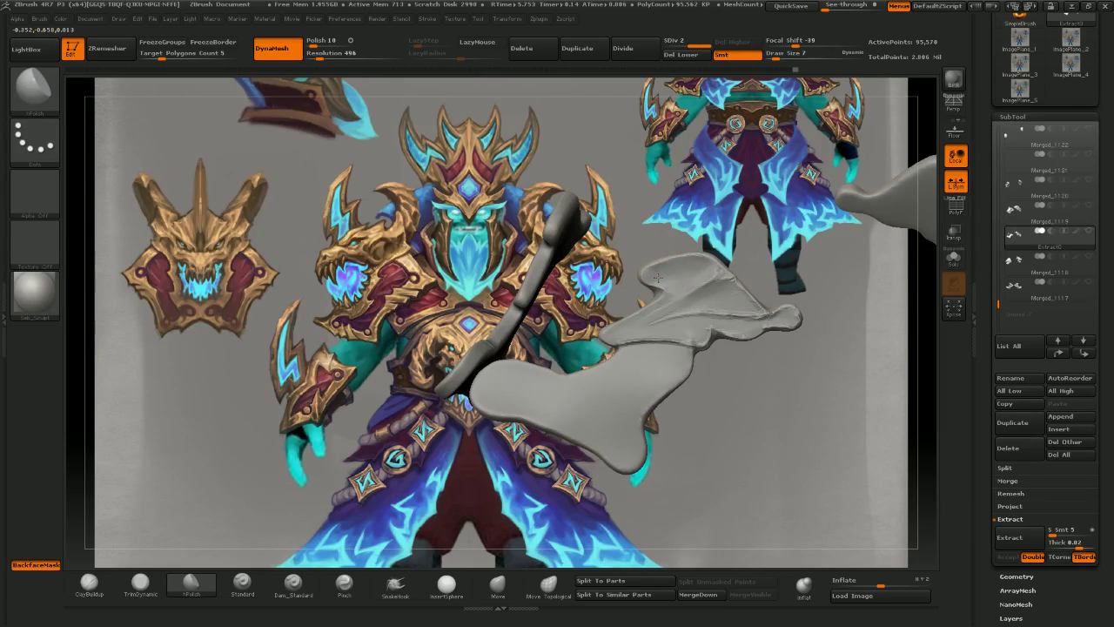
left_click_drag(702, 198, 697, 199)
left_click_drag(759, 177, 743, 170)
- Build up the ridge running toward the inlay's narrow tip with ClayBuildup at size 7
left_click(89, 581)
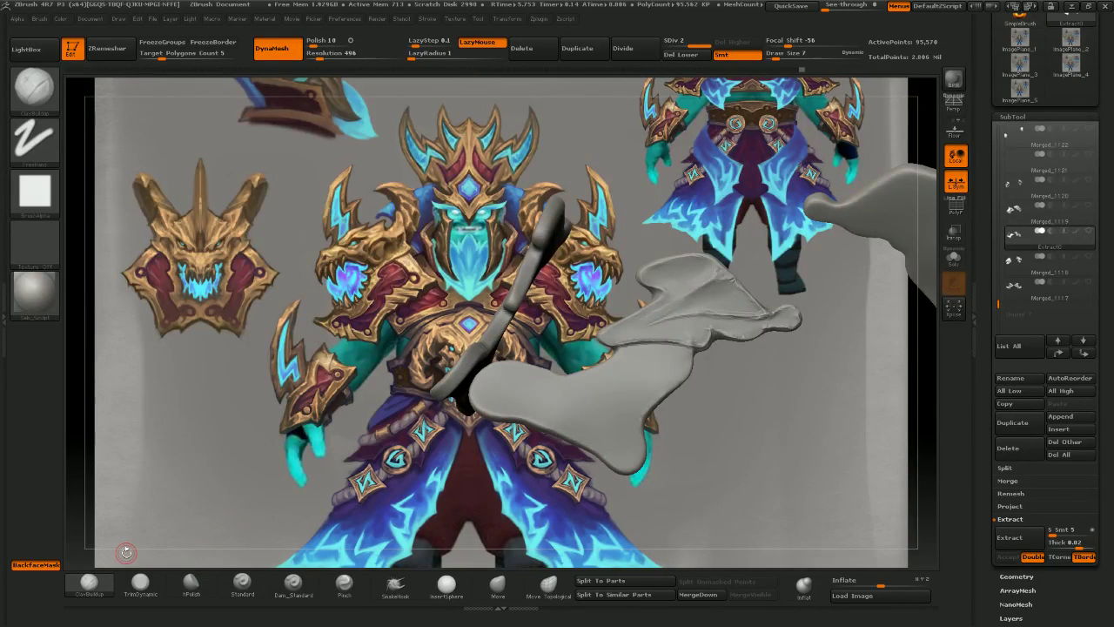
key("[")
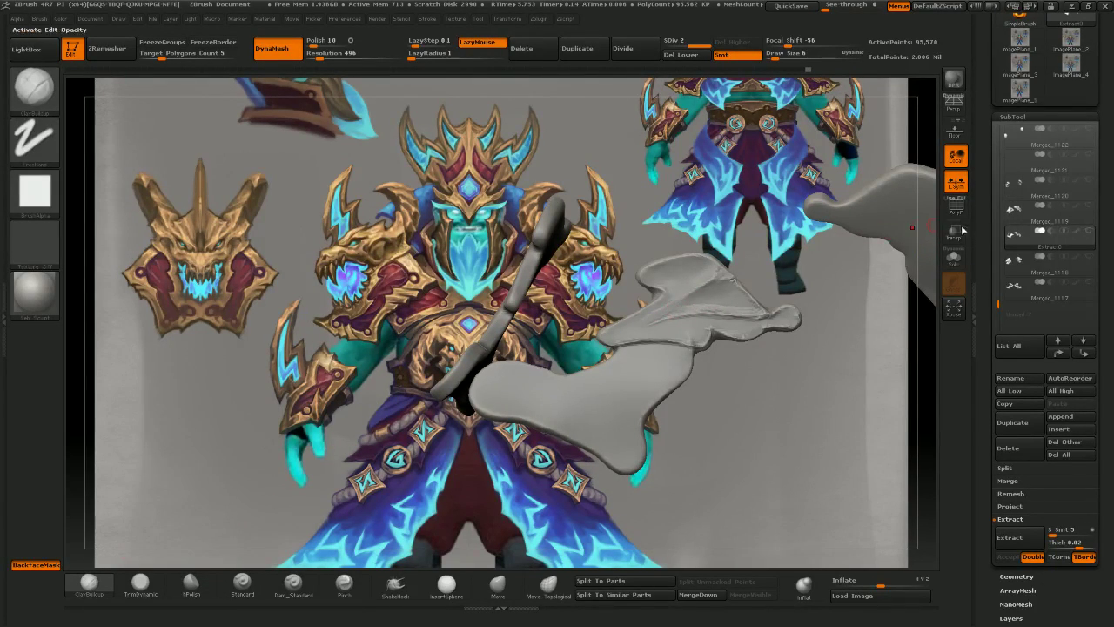
key("bracketright")
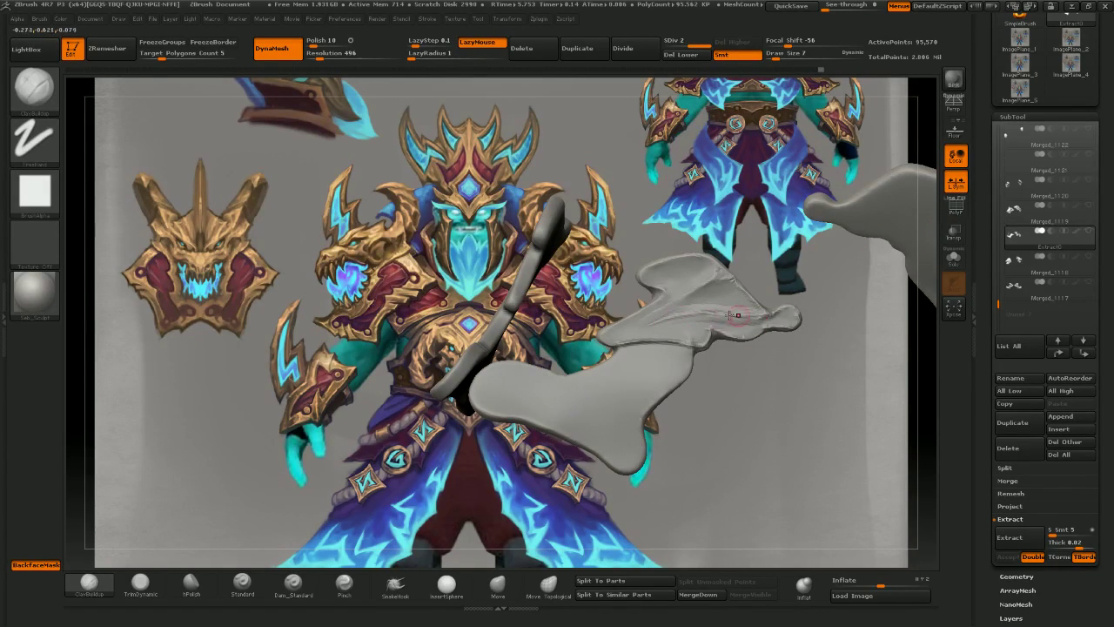
left_click_drag(681, 321, 762, 323)
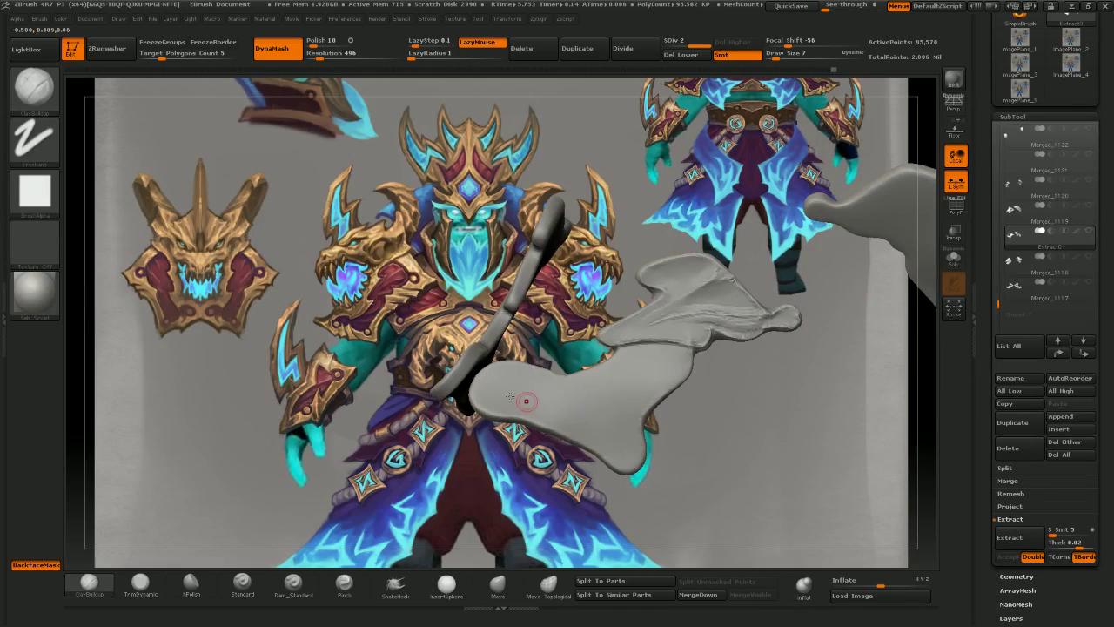
- Flatten the built-up folds on the inlay's upper section with hPolish at size 6
left_click(191, 583)
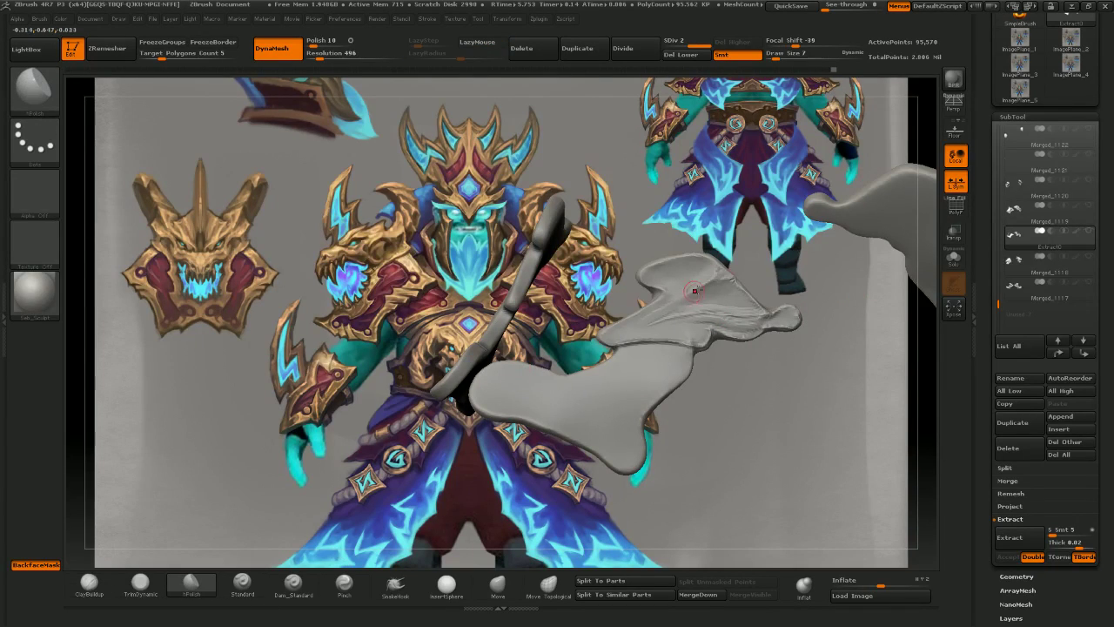
mouse_move(800, 256)
right_mouse_down("ctrl")
mouse_move(766, 292)
mouse_move(650, 266)
right_mouse_up("ctrl")
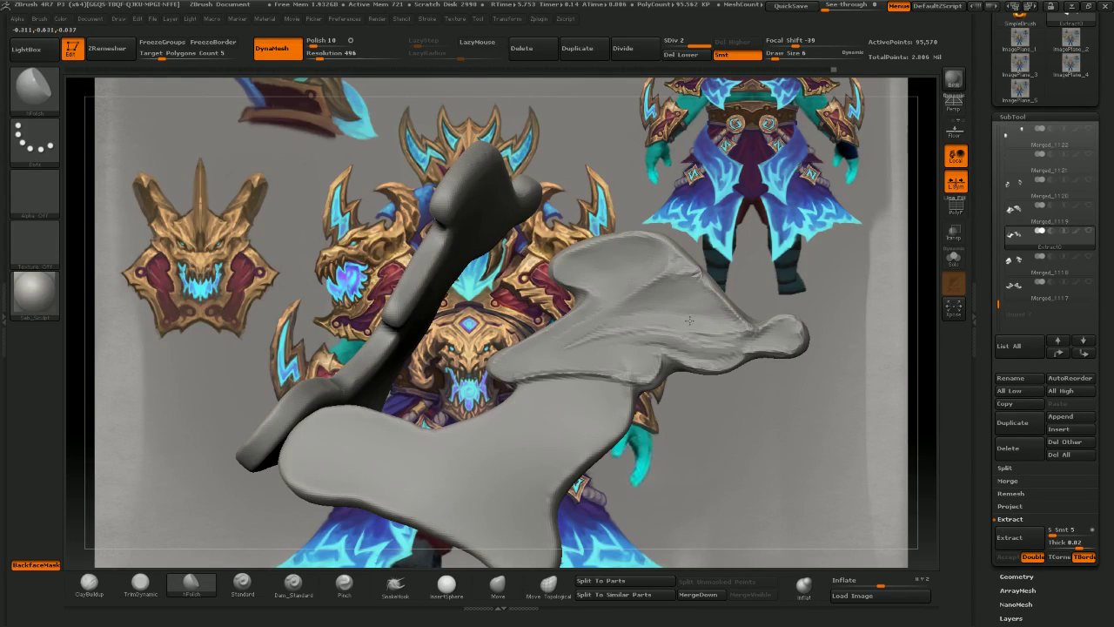
right_click_drag(597, 331, 621, 332)
left_click_drag(628, 336, 698, 350)
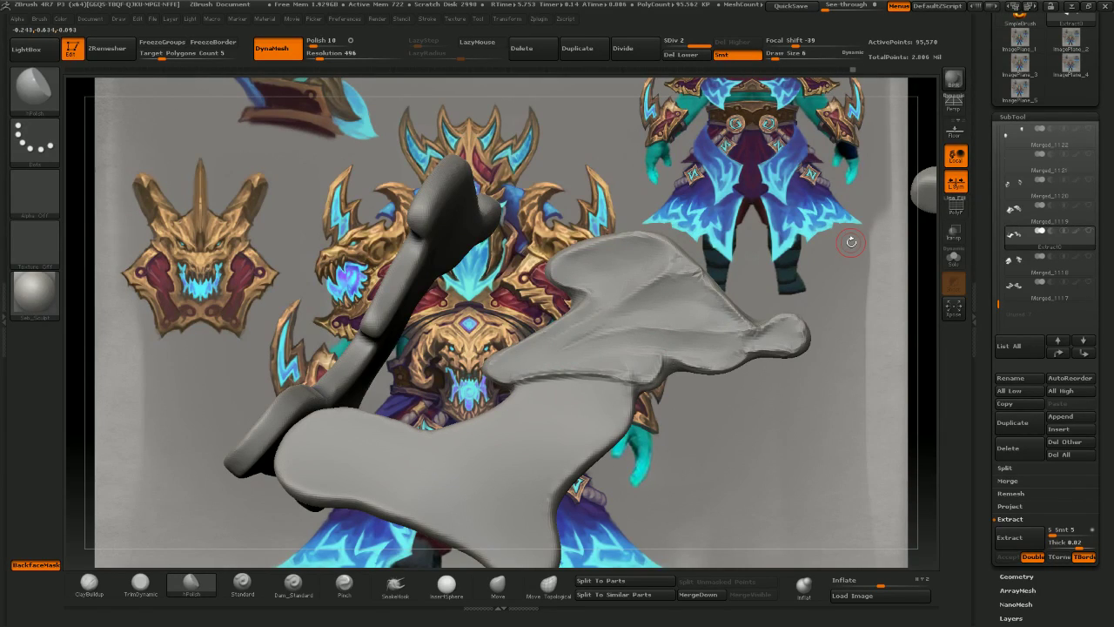
- Deepen the diagonal upper fold and the crease across the inlay's middle with Dam_Standard at size 8
left_click(293, 582)
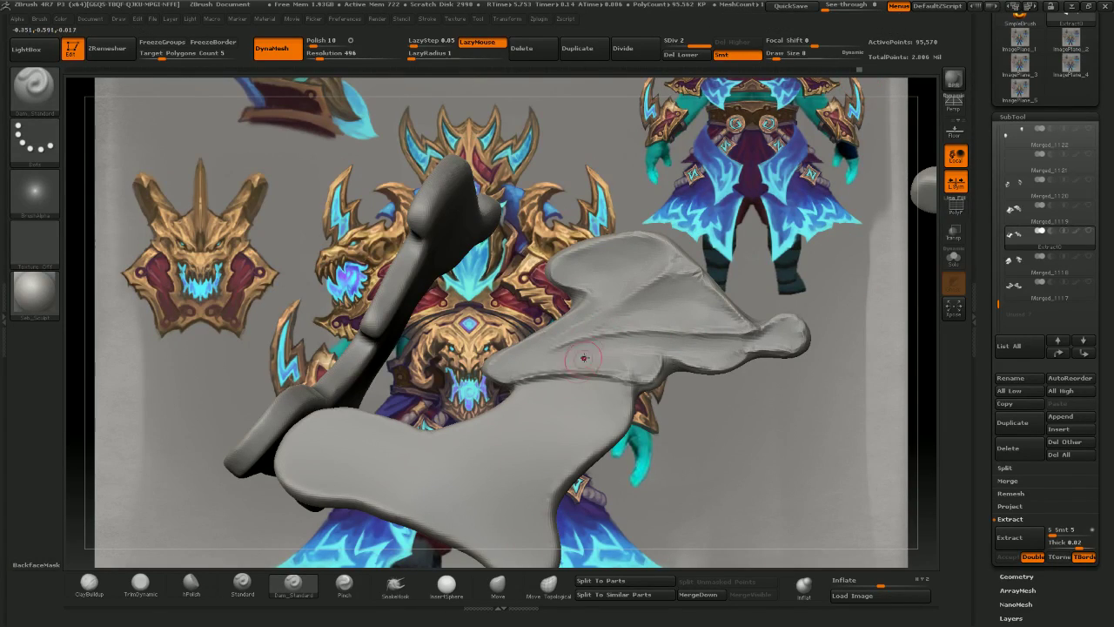
left_click_drag(670, 277, 602, 311)
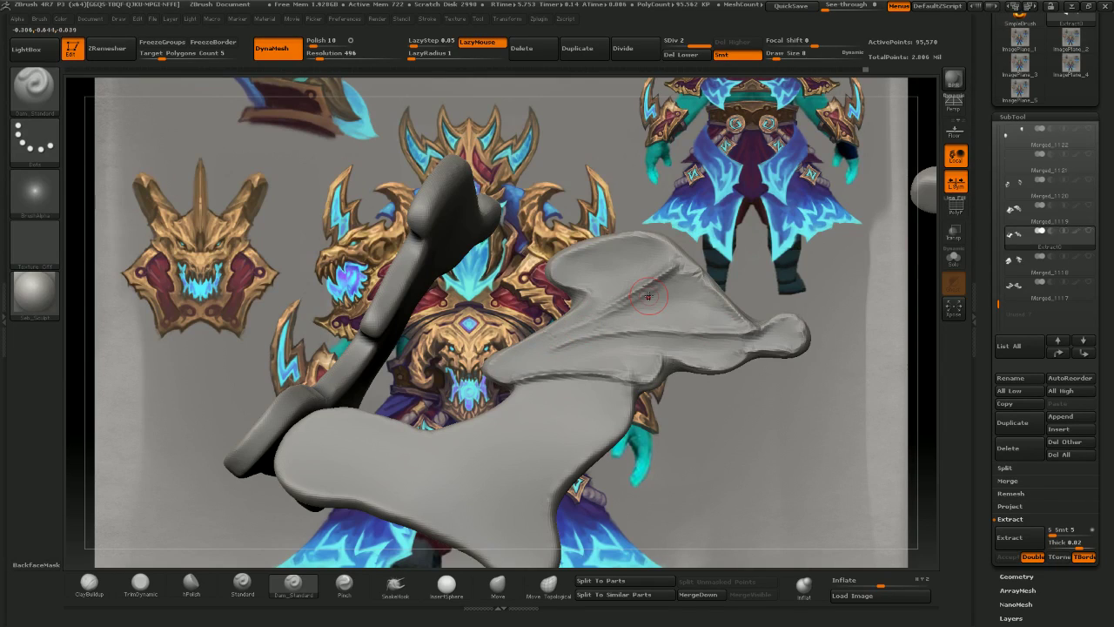
left_click_drag(544, 377, 636, 391)
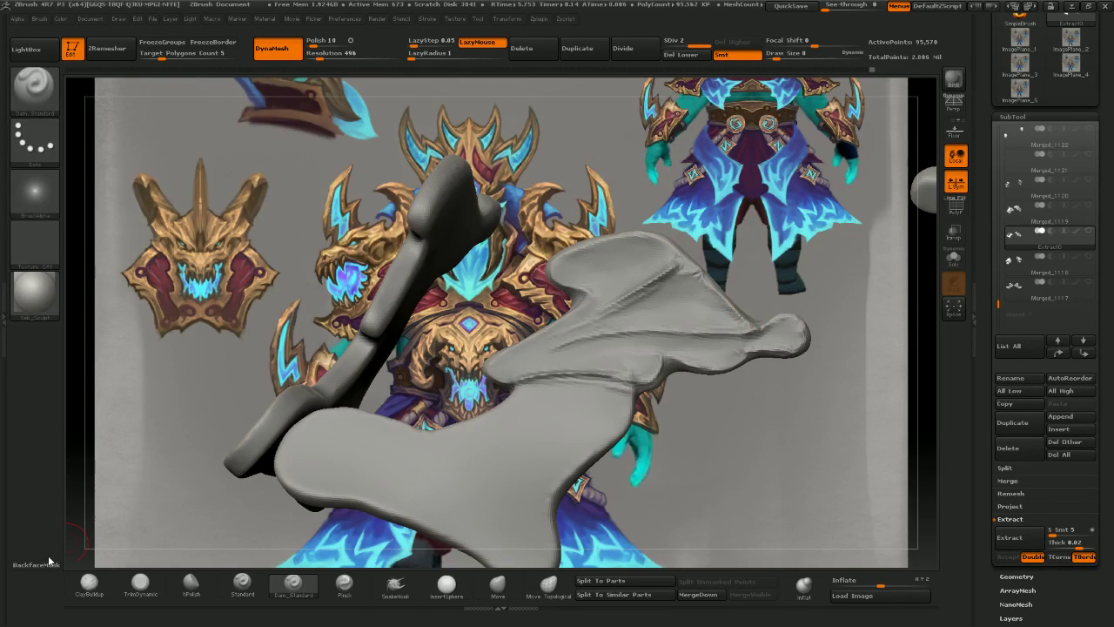
- Build up both sides of the inlay's middle crease with ClayBuildup and flatten the strokes with hPolish at size 10
left_click(88, 585)
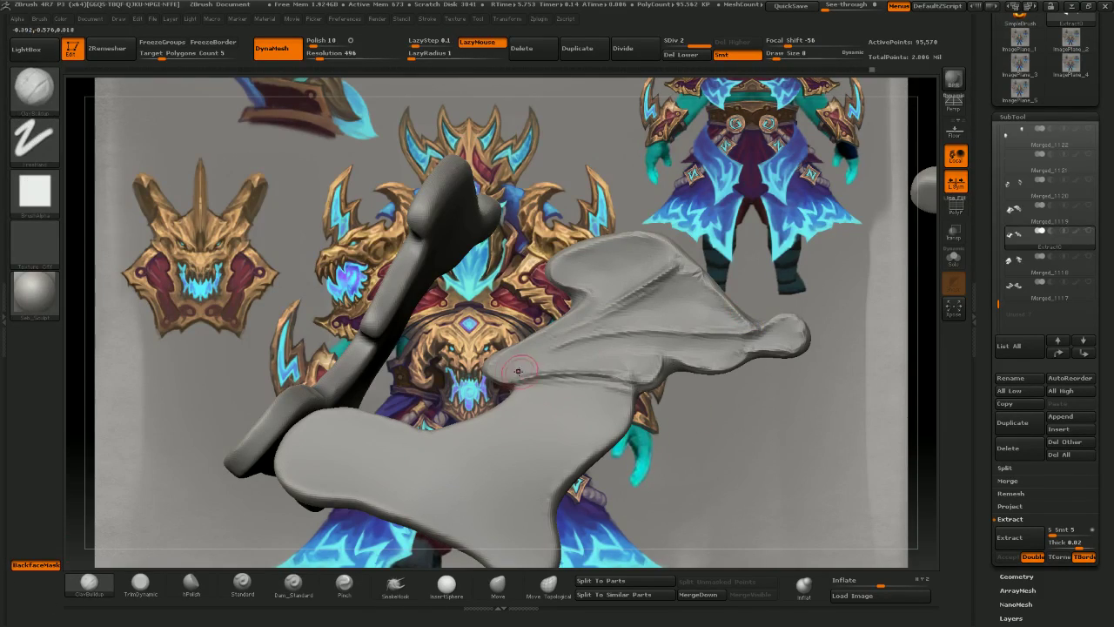
mouse_move(535, 367)
left_mouse_down()
mouse_move(544, 383)
mouse_move(516, 389)
mouse_move(638, 377)
left_mouse_up()
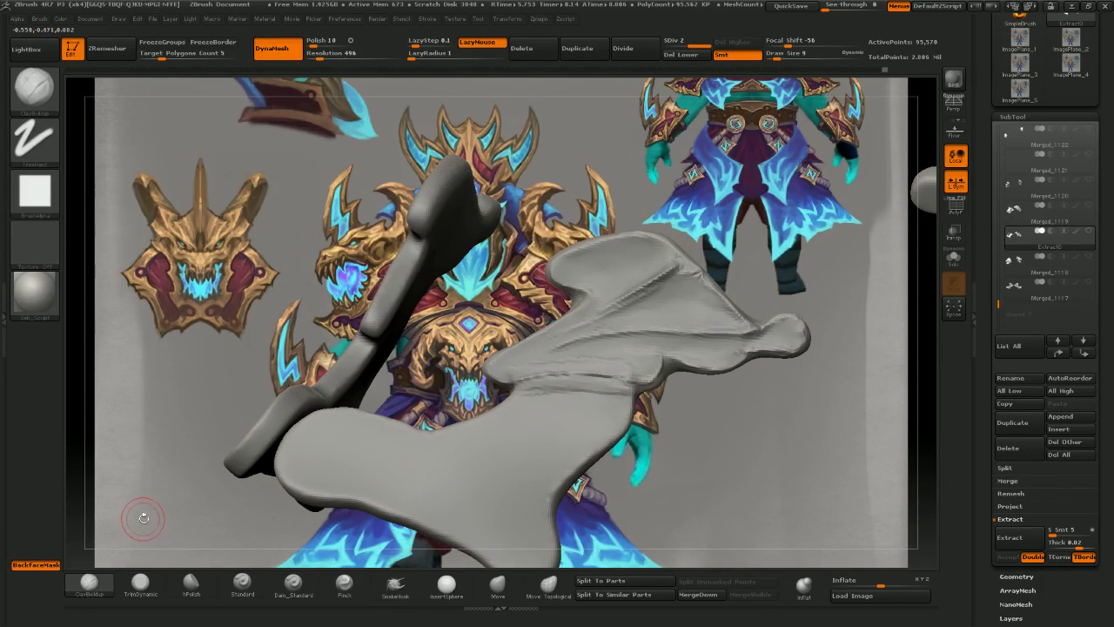
left_click(140, 581)
left_click(191, 581)
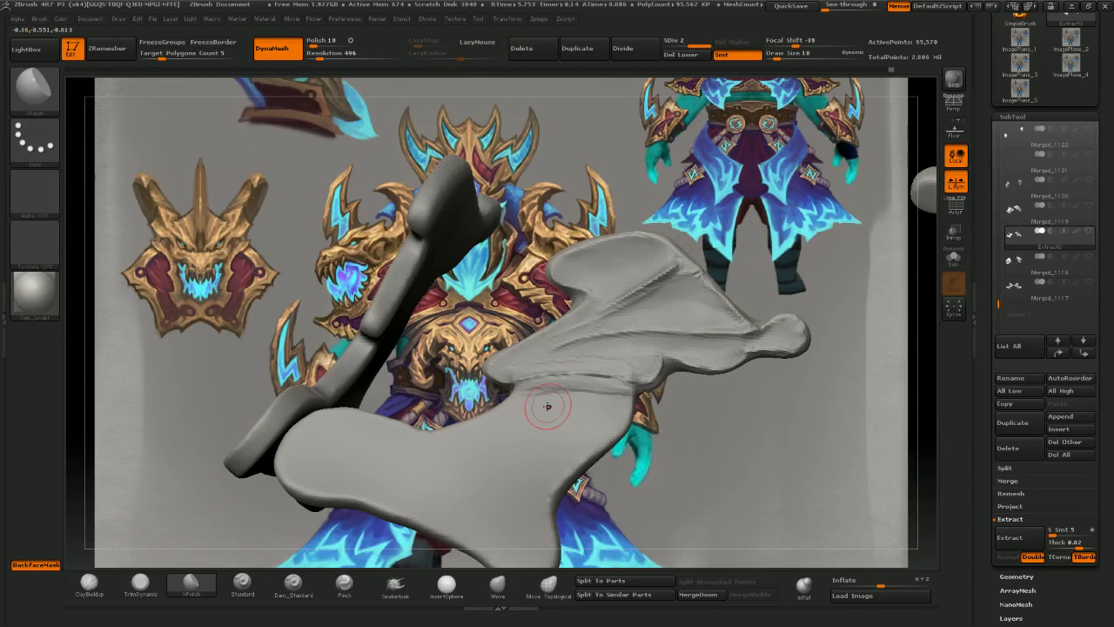
left_click_drag(662, 430, 649, 438)
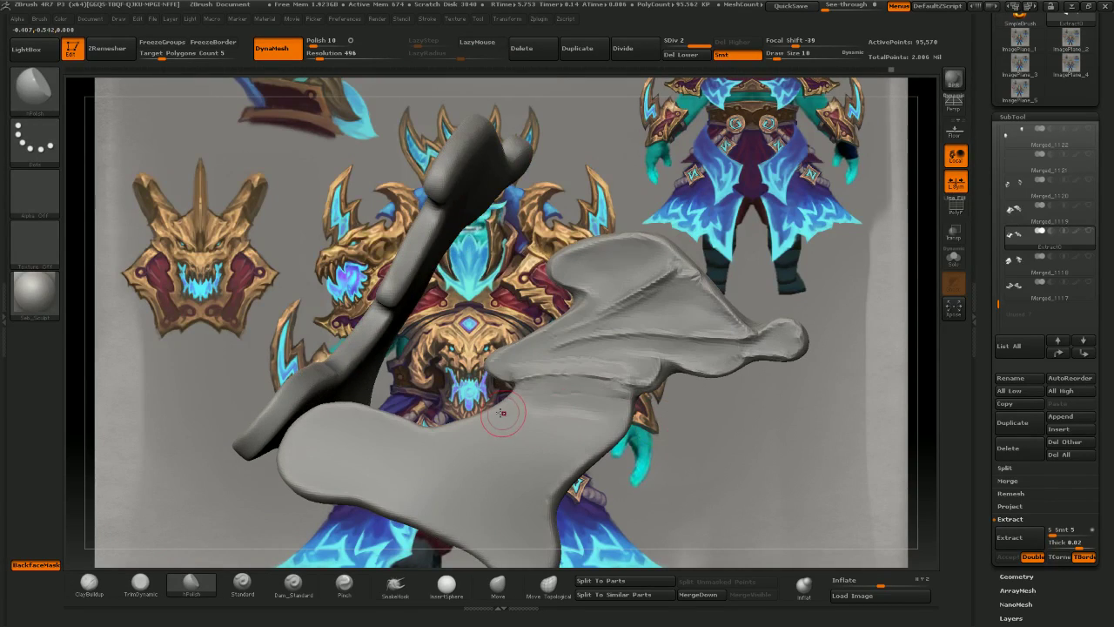
left_click_drag(502, 413, 539, 401)
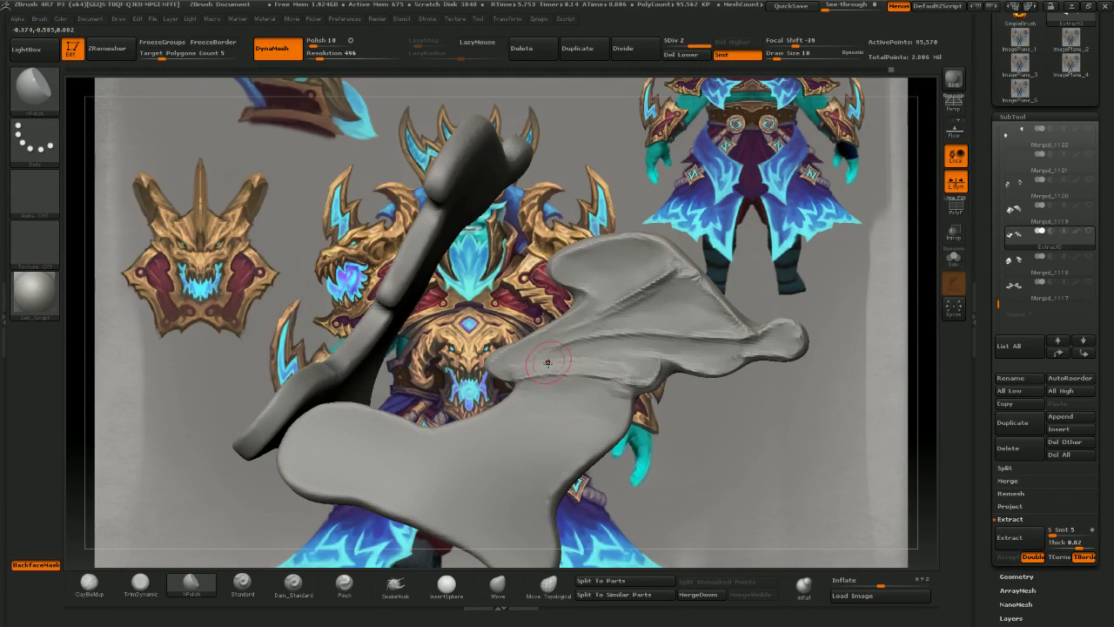
mouse_move(547, 363)
left_mouse_down()
mouse_move(572, 368)
mouse_move(576, 357)
left_mouse_up()
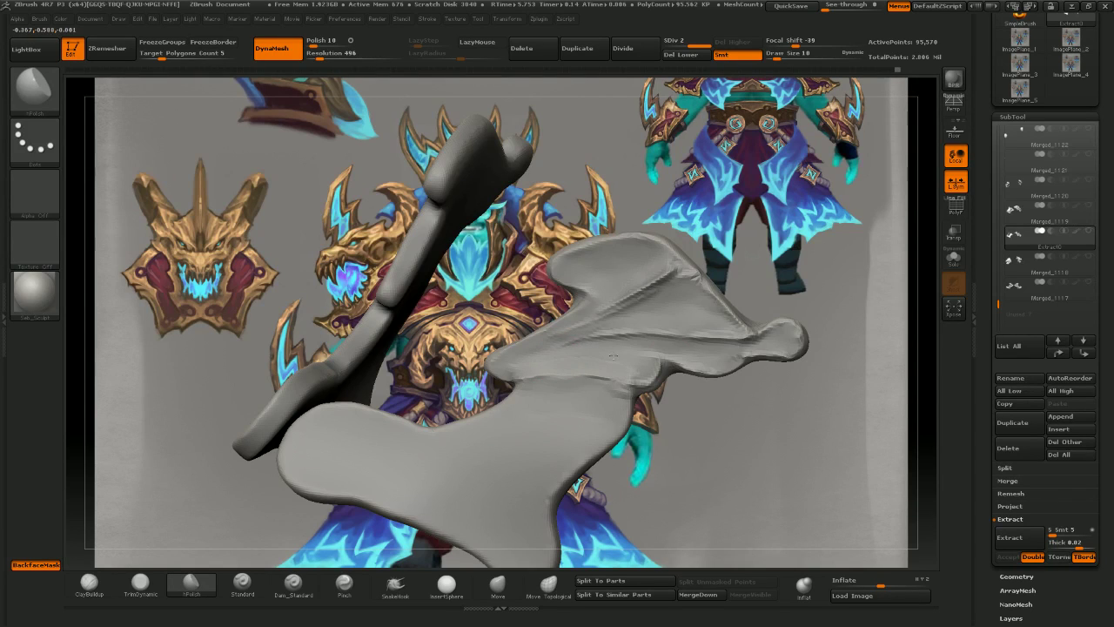
- Polish the inlay's surface between the diagonal fold and the middle crease with hPolish, reducing the size from 10 to 8
left_click_drag(666, 420, 639, 416)
left_click_drag(635, 347, 611, 343)
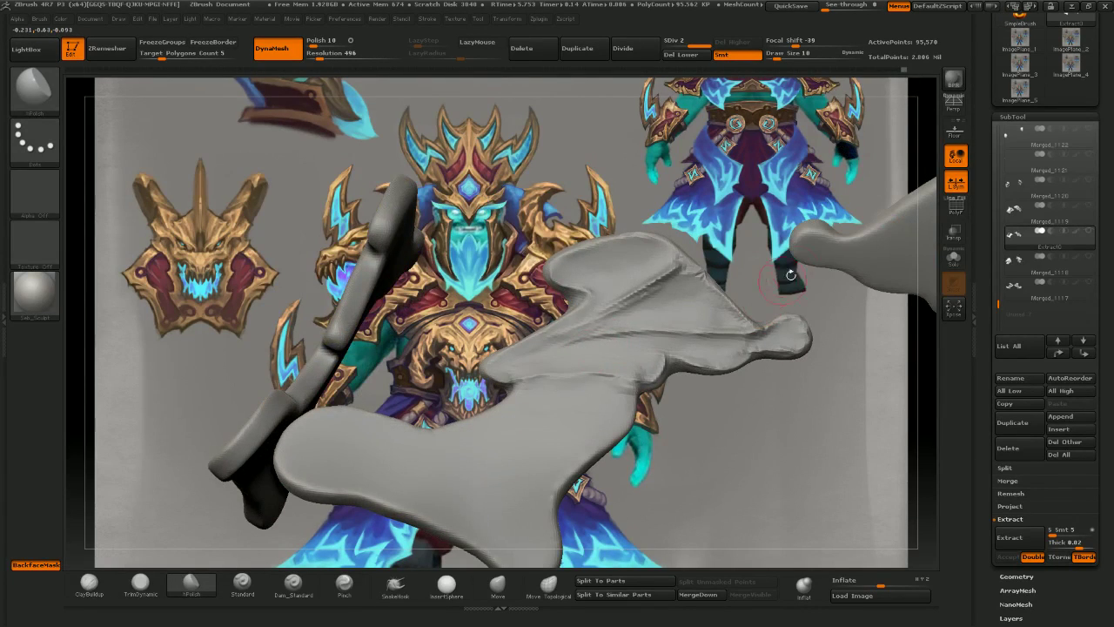
left_click_drag(790, 273, 787, 300)
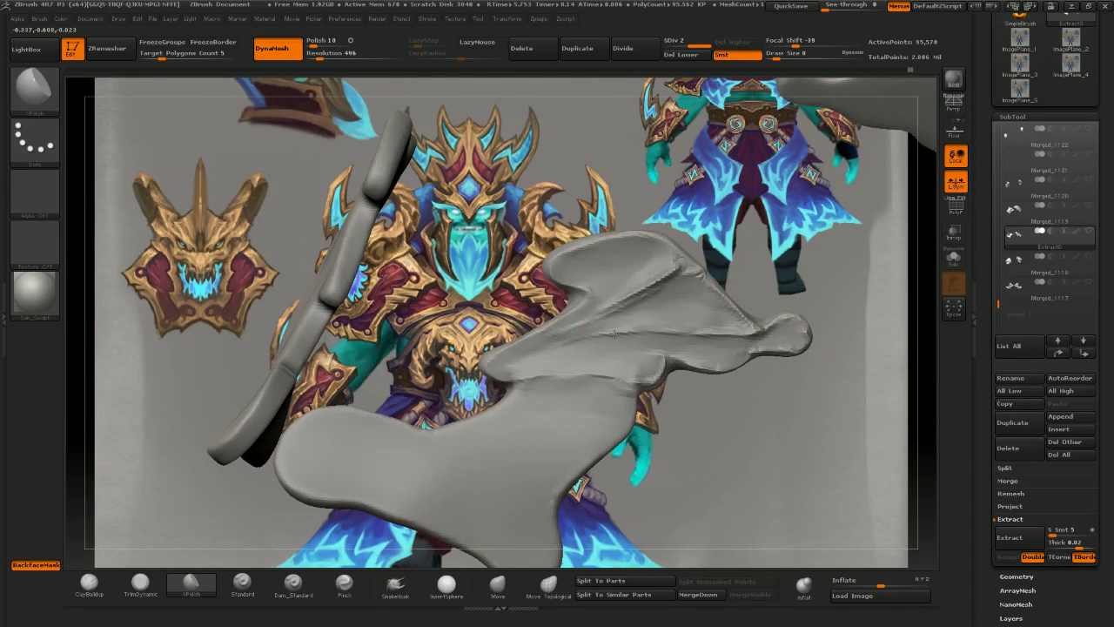
left_click_drag(613, 333, 667, 323)
left_click_drag(621, 281, 602, 318)
mouse_move(703, 213)
left_mouse_down()
mouse_move(708, 183)
mouse_move(690, 181)
left_mouse_up()
- Sharpen the inlay's diagonal fold, the middle crease and the fold along its lower edge with Dam_Standard at size 8
left_click(242, 584)
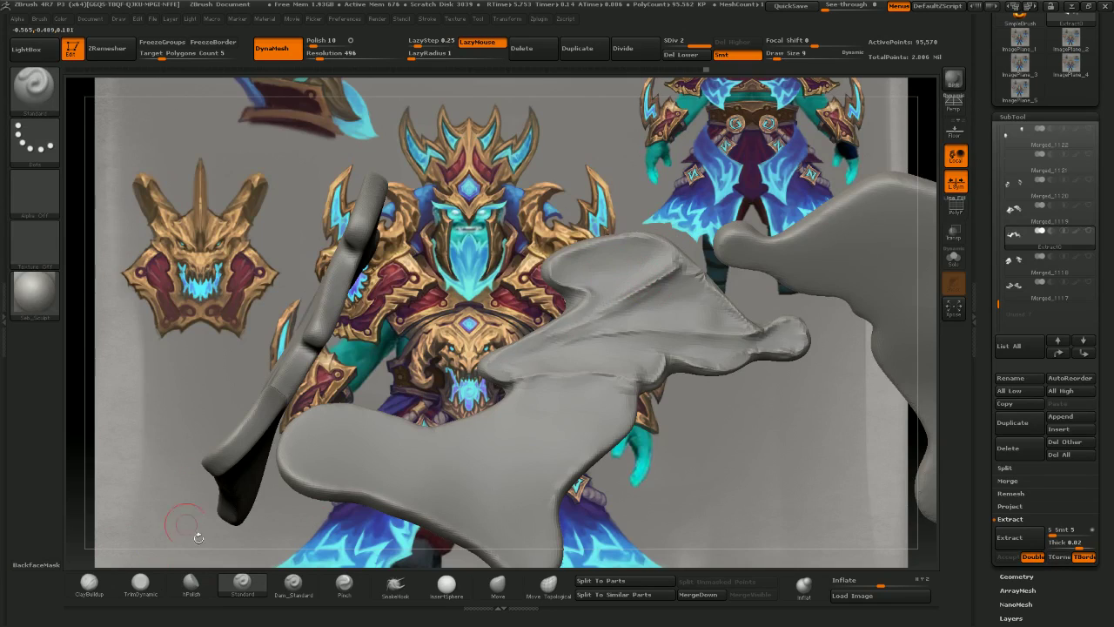
left_click(293, 584)
left_click_drag(650, 269, 586, 316)
mouse_move(544, 349)
left_mouse_down()
mouse_move(646, 330)
mouse_move(756, 334)
left_mouse_up()
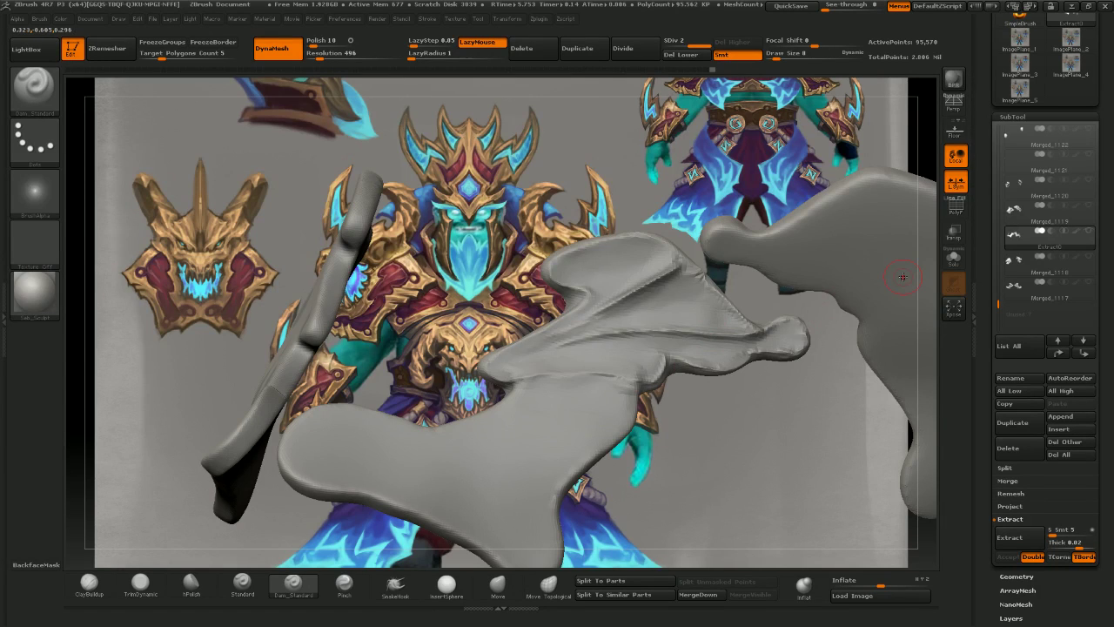
left_click_drag(544, 373, 718, 394)
left_click_drag(623, 375, 664, 360)
mouse_move(693, 409)
left_mouse_down()
mouse_move(718, 423)
mouse_move(733, 409)
left_mouse_up()
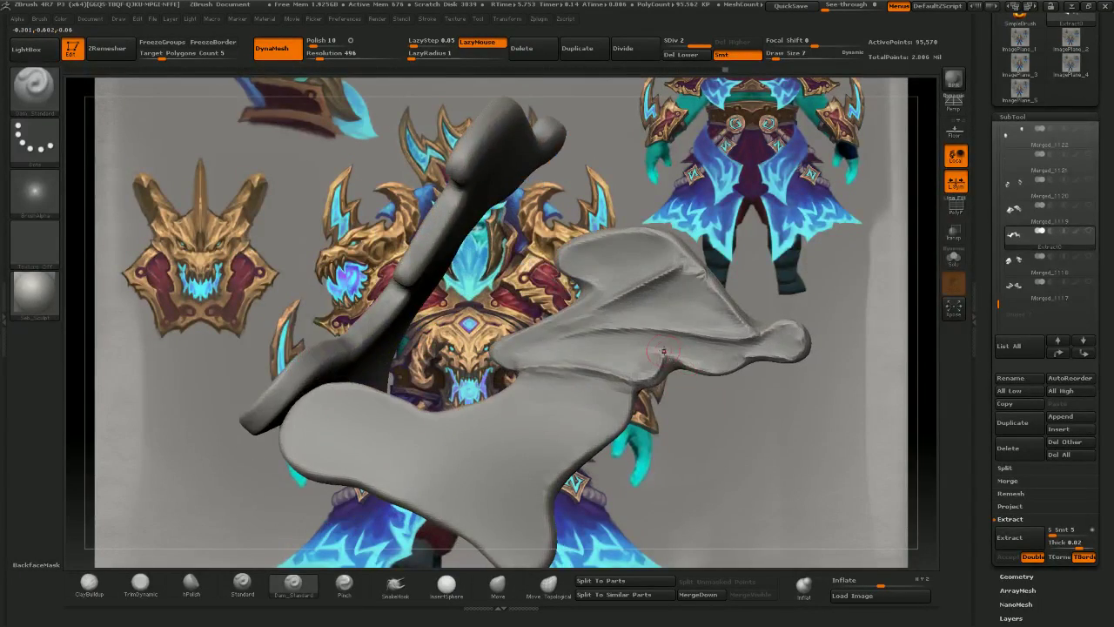
- Carve the crease from the inlay's lower notch toward its rounded end with Dam_Standard at size 7
mouse_move(666, 357)
left_mouse_down()
mouse_move(710, 373)
mouse_move(747, 363)
left_mouse_up()
mouse_move(694, 399)
left_mouse_down()
mouse_move(674, 404)
mouse_move(745, 366)
mouse_move(695, 395)
left_mouse_up()
mouse_move(680, 355)
left_mouse_down()
mouse_move(719, 369)
mouse_move(799, 353)
left_mouse_up()
left_click_drag(833, 278, 865, 313)
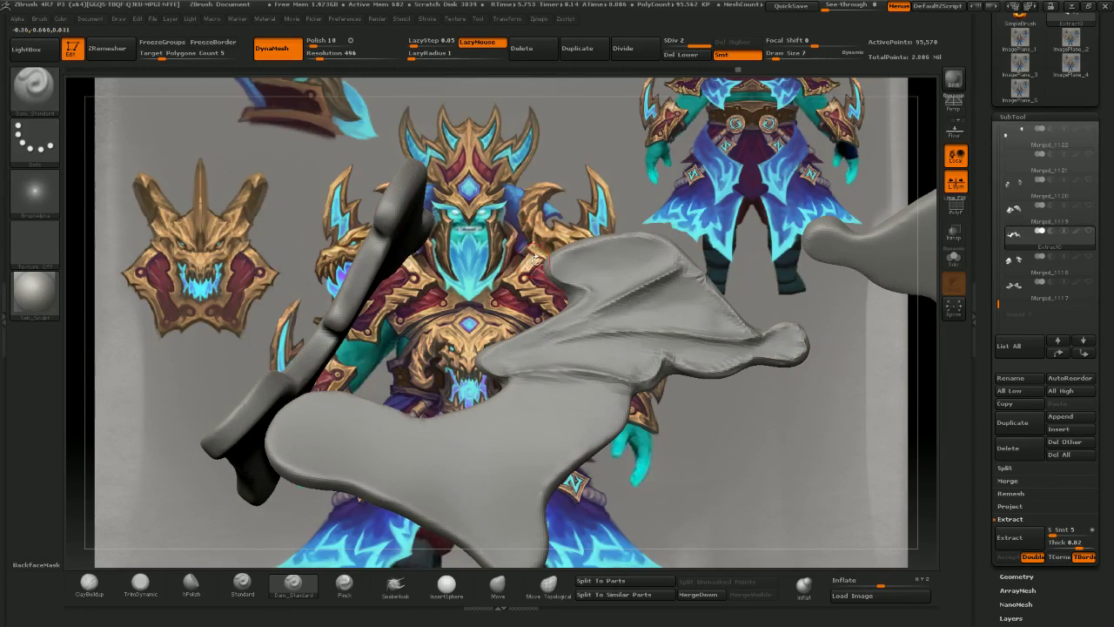
- Carve a crease from the inlay's upper notch toward the narrow tip with Dam_Standard at sizes 7 and 6, and smooth it
left_click_drag(722, 222, 642, 228)
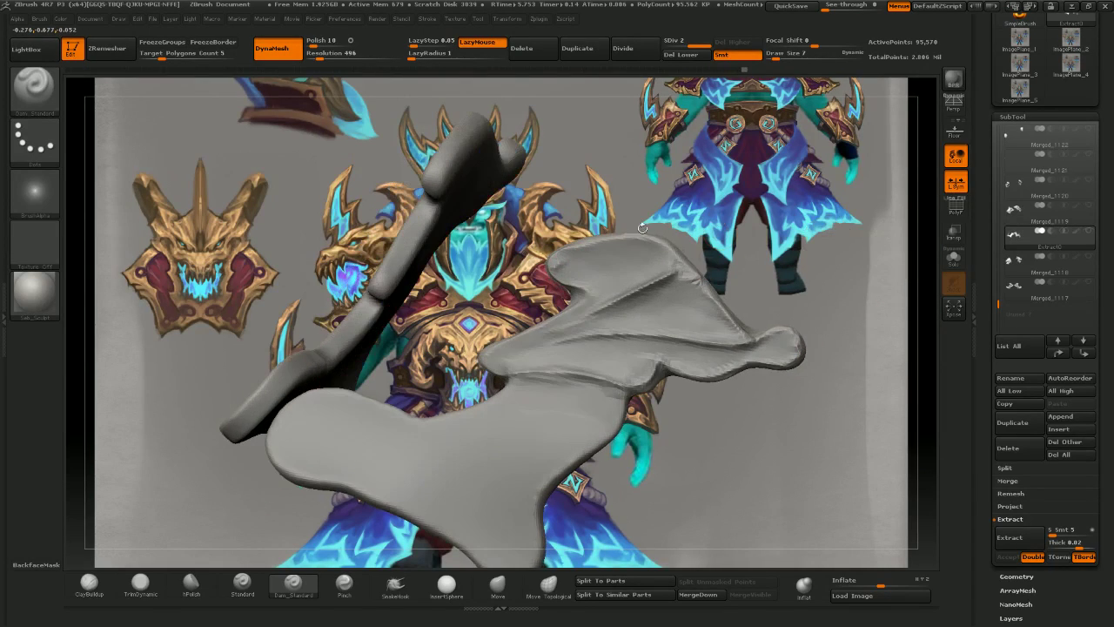
left_click_drag(543, 227, 562, 264)
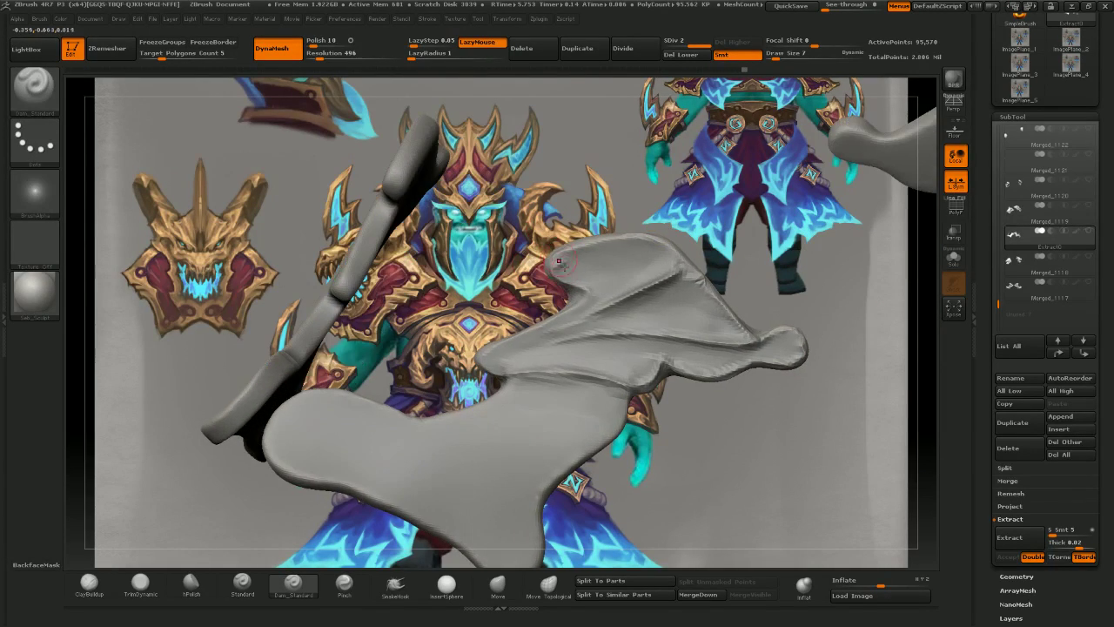
left_click_drag(691, 213, 693, 229)
mouse_move(551, 266)
left_mouse_down()
mouse_move(588, 291)
mouse_move(561, 307)
left_mouse_up()
left_click_drag(508, 333, 555, 330)
left_click_drag(598, 301, 531, 341)
left_click_drag(487, 352, 498, 388)
left_click_drag(590, 286, 550, 325, "shift")
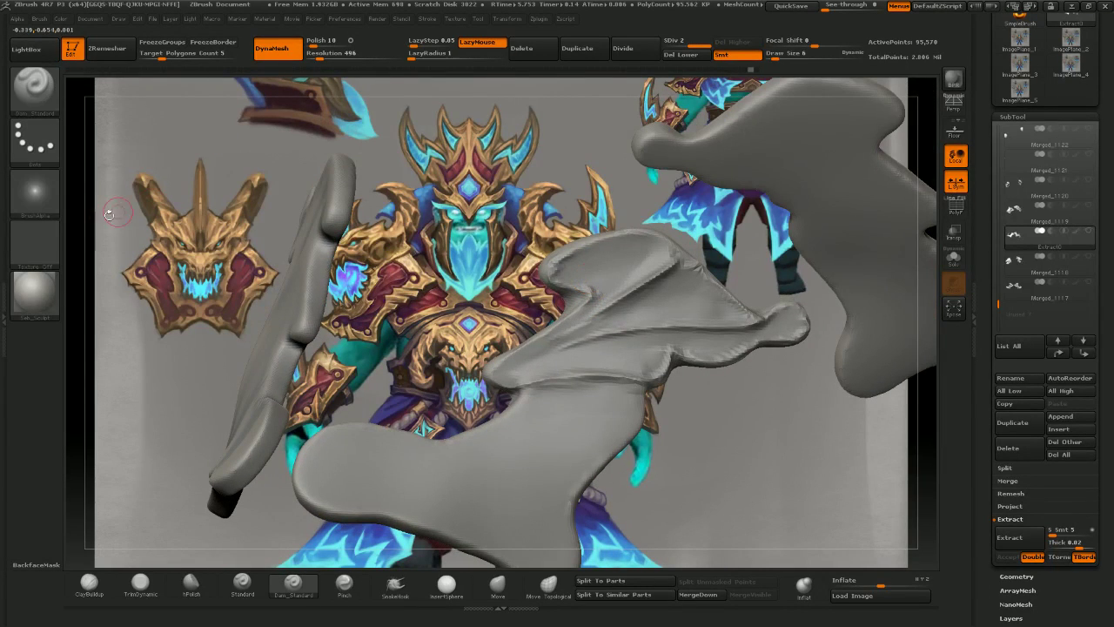
- Try a Slash3 stroke in Zadd mode at size 7 across the inlay's lower fold, and undo it
left_click(37, 94)
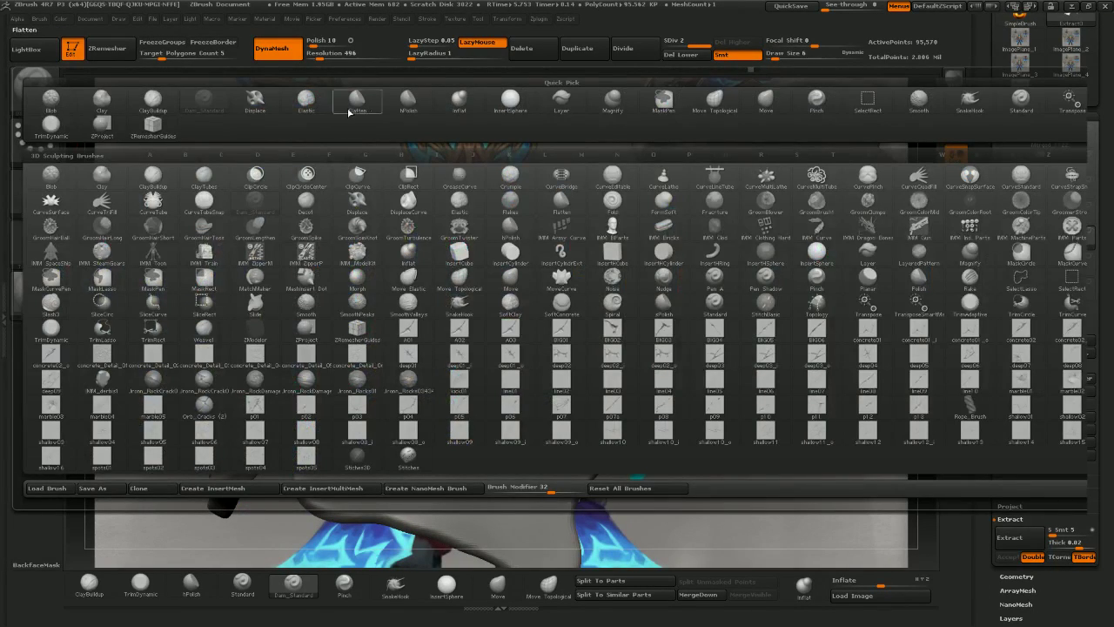
key("s")
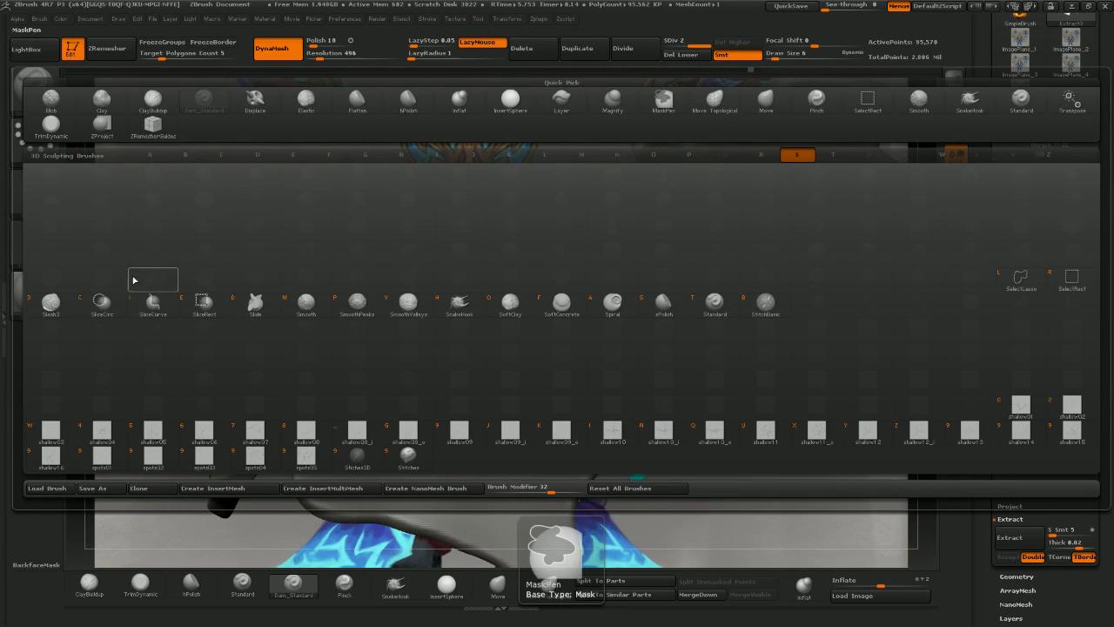
left_click(51, 302)
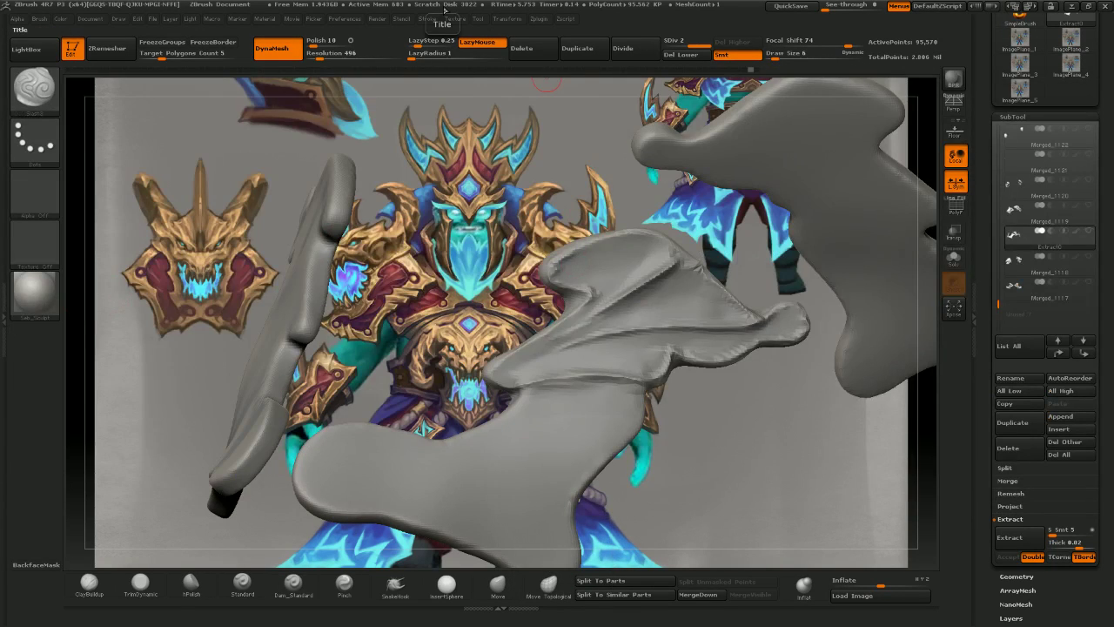
key("space")
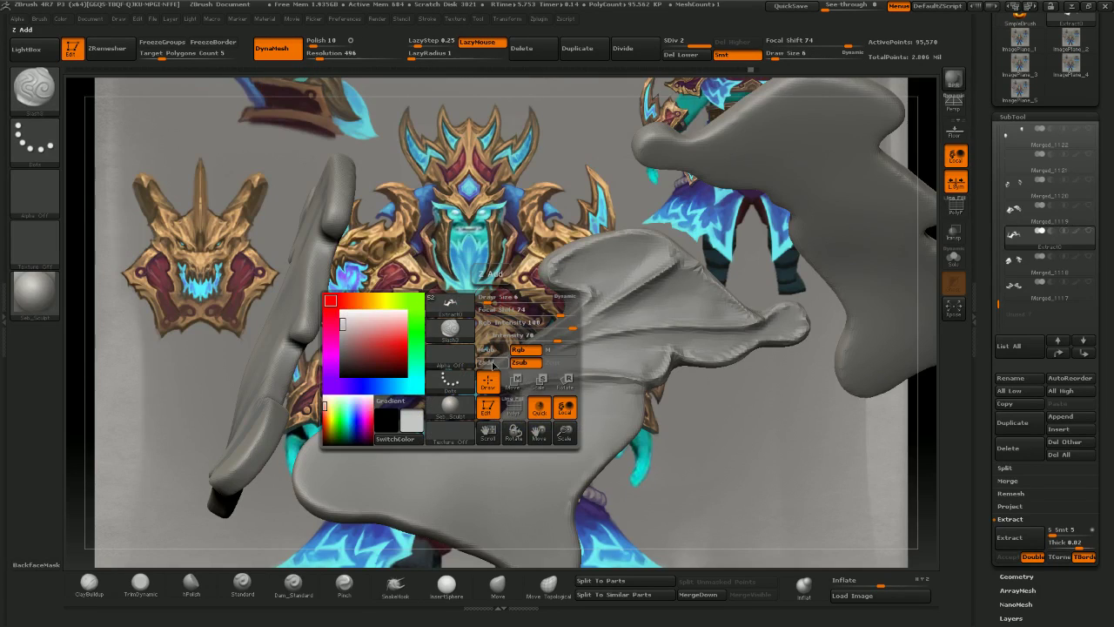
left_click(491, 362)
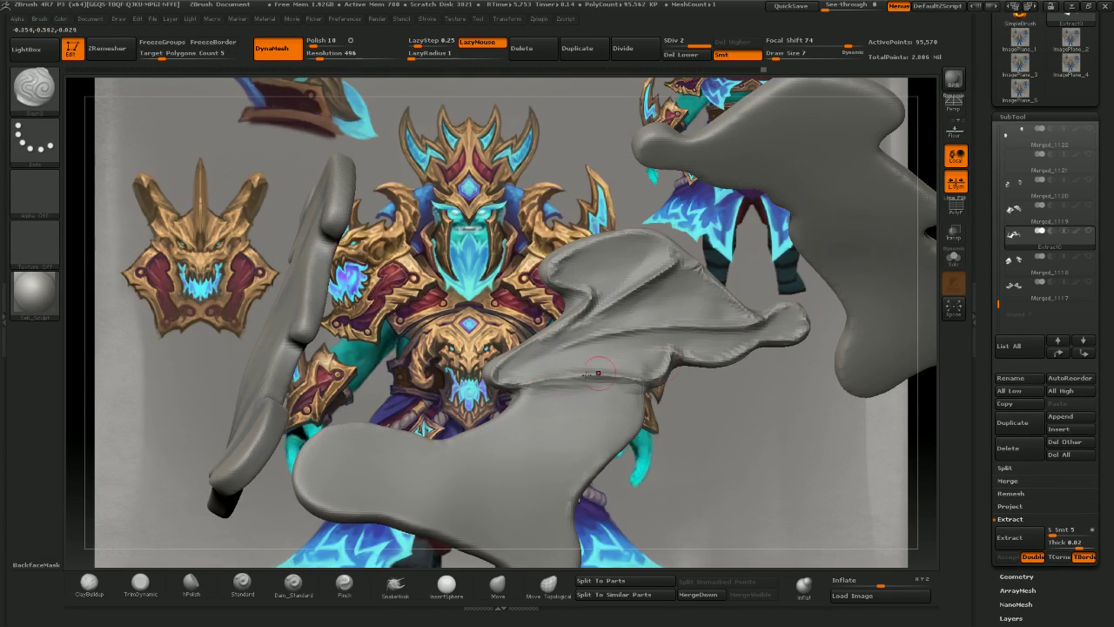
left_click_drag(571, 366, 706, 345)
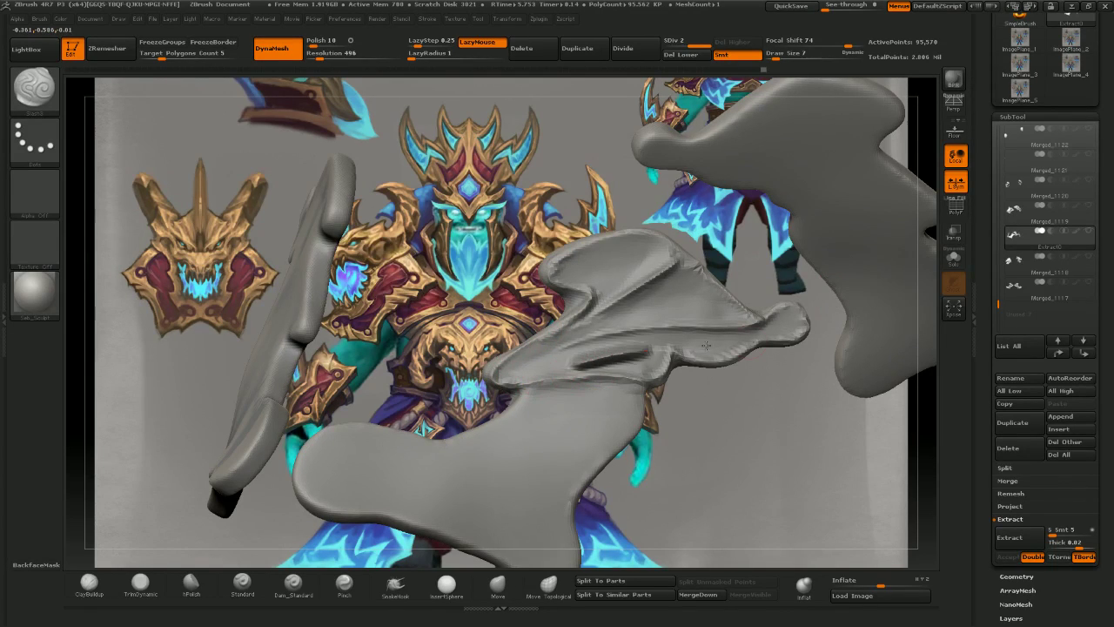
key("ctrl+z")
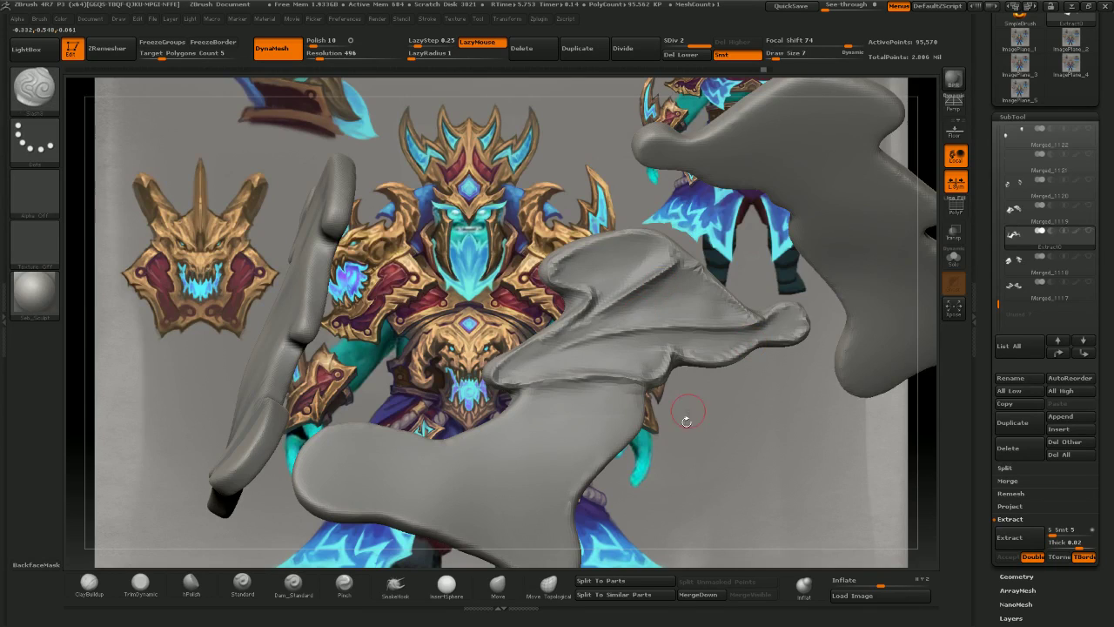
- Show the shoulder's frame and dragon-head subtools around the inlay and view the whole shoulder piece
left_click_drag(676, 416, 727, 381)
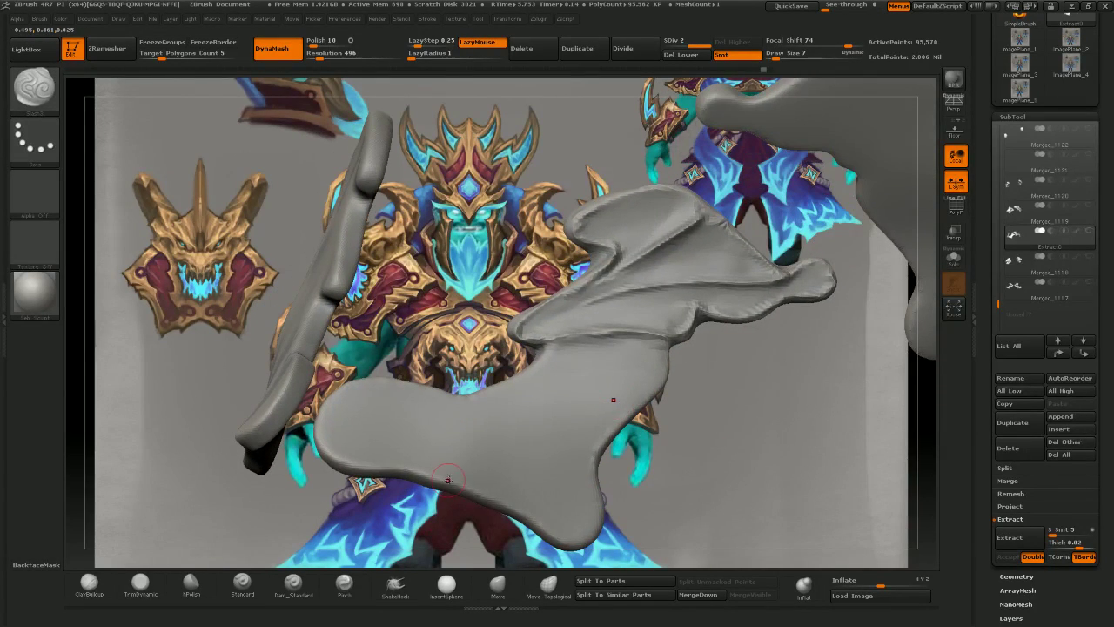
left_click_drag(429, 529, 407, 536)
left_click(1087, 283)
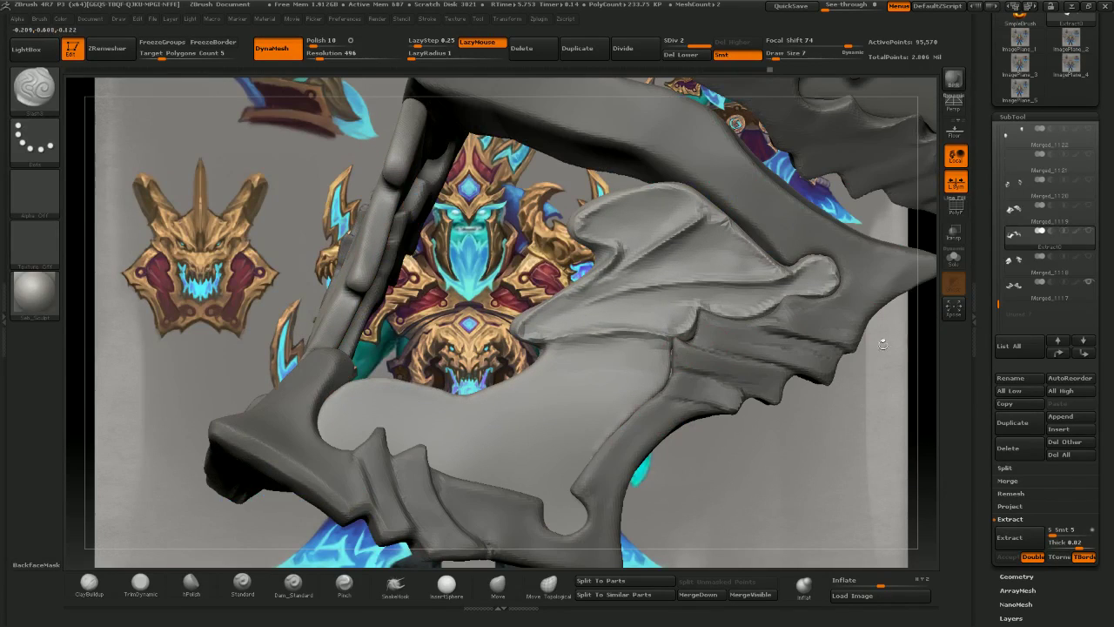
left_click(1089, 258)
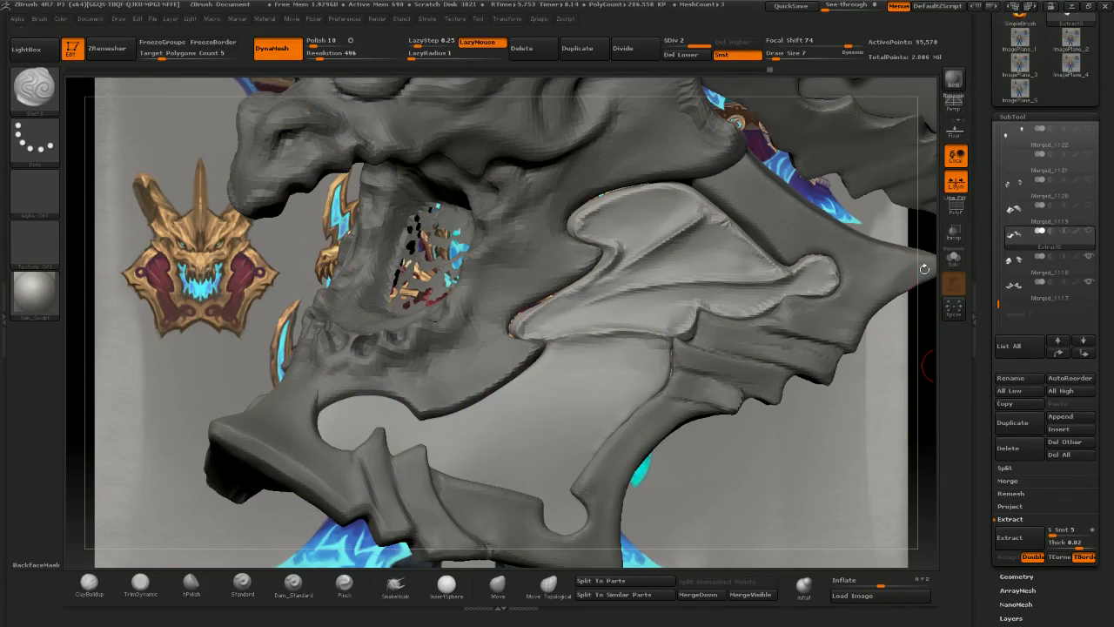
left_click_drag(924, 269, 915, 183, "alt")
mouse_move(853, 470)
left_mouse_down()
mouse_move(896, 466)
mouse_move(829, 384)
mouse_move(732, 377)
left_mouse_up()
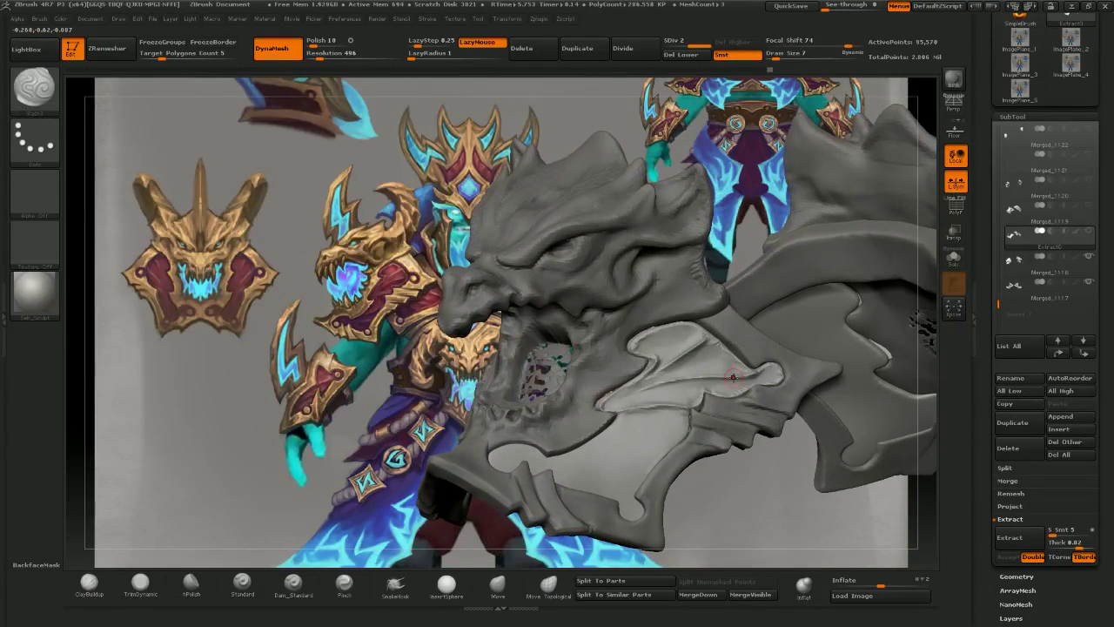
- Build up the folds around the notch and across the upper inlay section with ClayBuildup at sizes 7 and 10
left_click(87, 582)
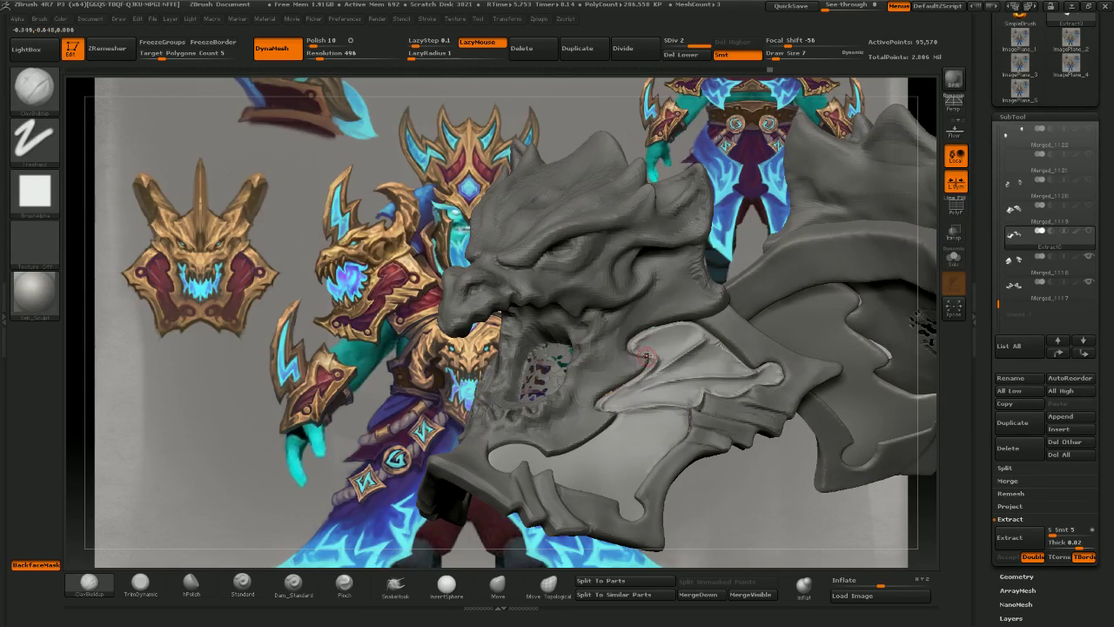
key("[")
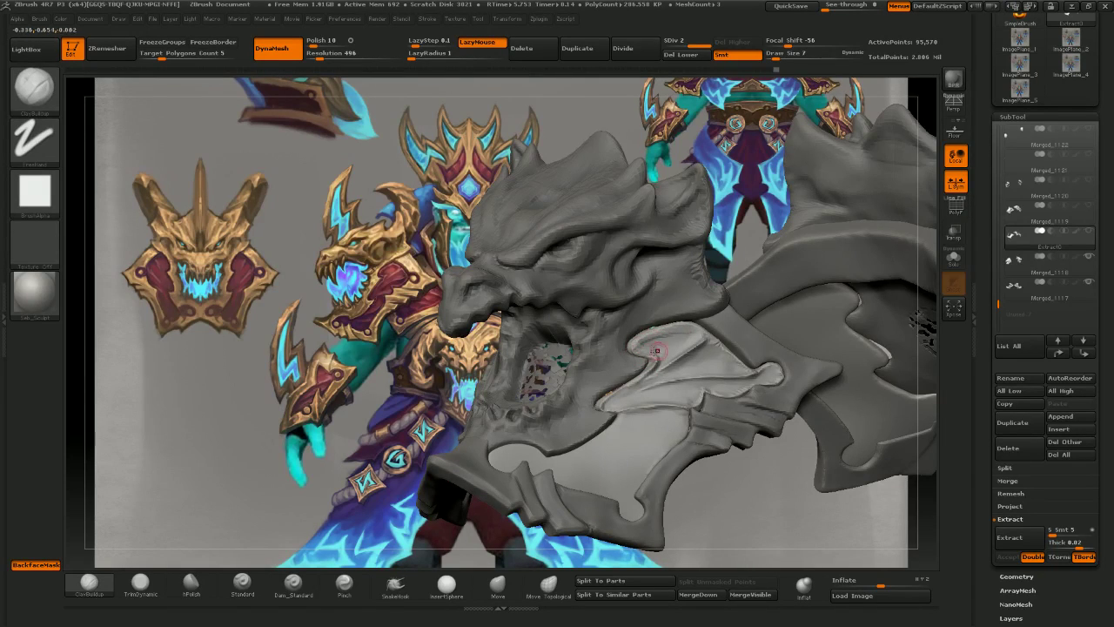
left_click_drag(655, 351, 646, 367)
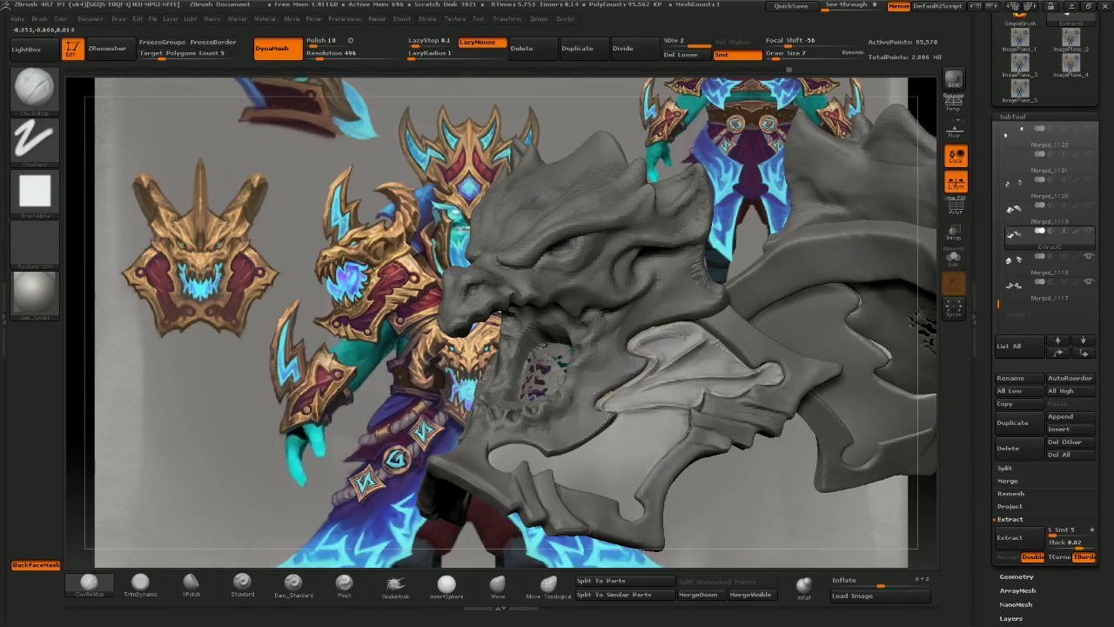
mouse_move(662, 365)
left_mouse_down()
mouse_move(696, 340)
mouse_move(661, 373)
left_mouse_up()
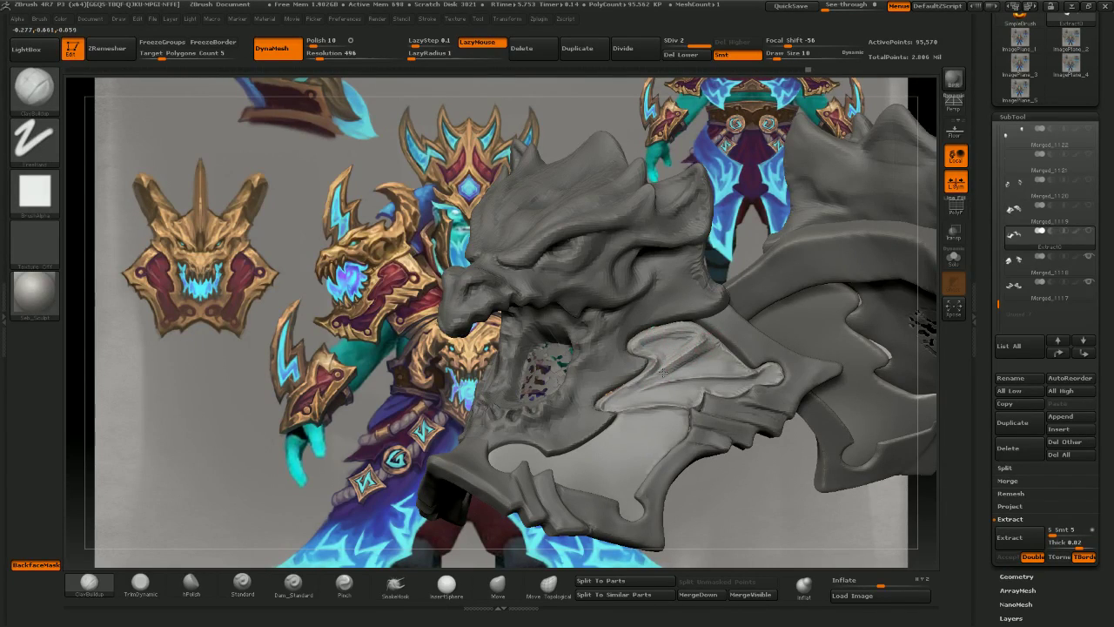
key("]")
left_click_drag(717, 353, 652, 387)
- Build up the area along the top of the lower inlay section with ClayBuildup at size 14
key("bracketleft")
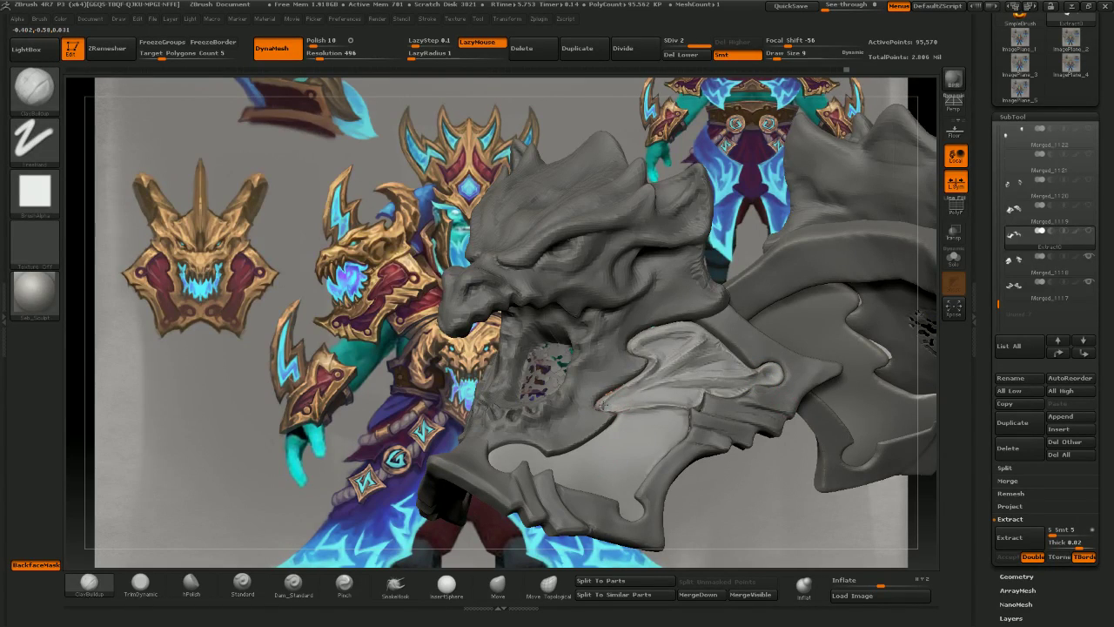
mouse_move(653, 402)
left_mouse_down()
mouse_move(684, 406)
mouse_move(673, 412)
left_mouse_up()
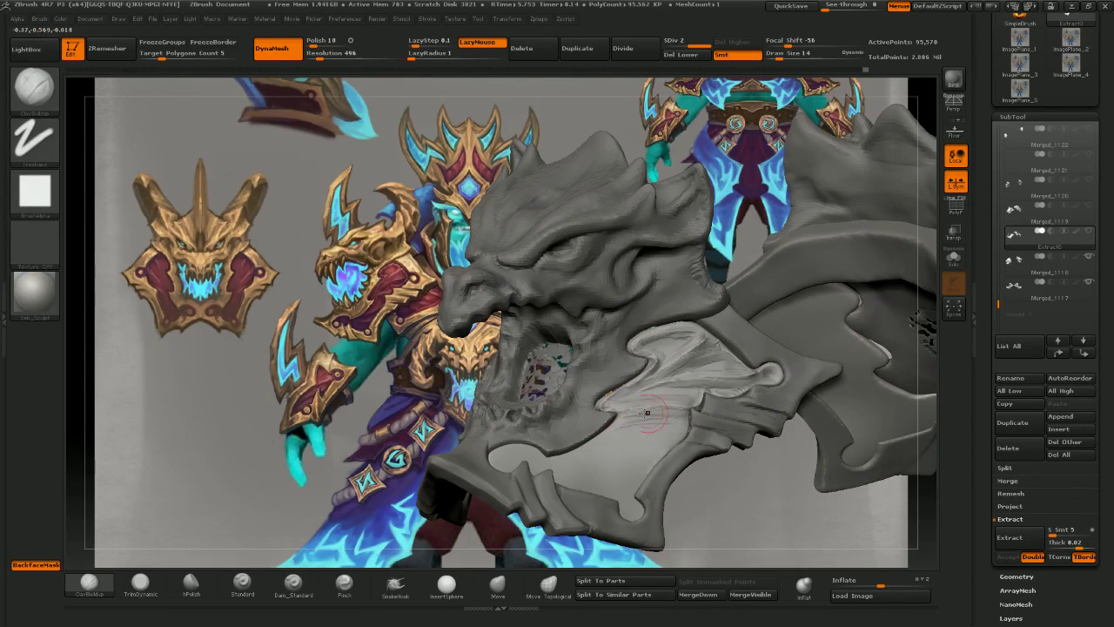
left_click_drag(854, 434, 814, 432)
left_click_drag(794, 347, 780, 349)
- Cut a line along the upper edge of the lower inlay section with Slash3 at size 8, undoing the last stroke
left_click(253, 597)
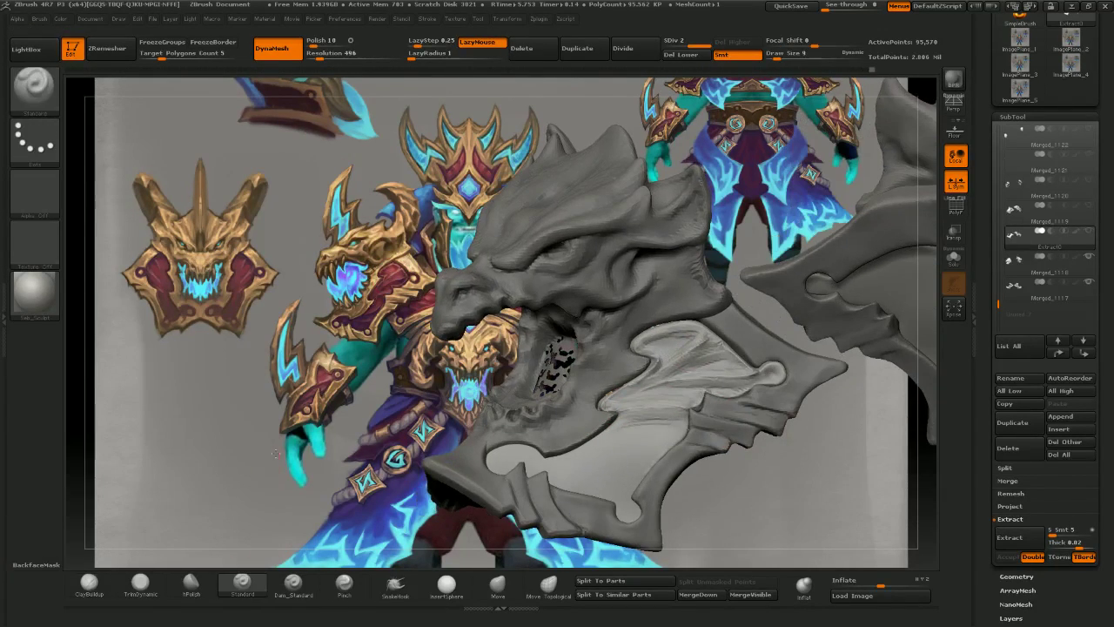
left_click_drag(193, 487, 214, 483)
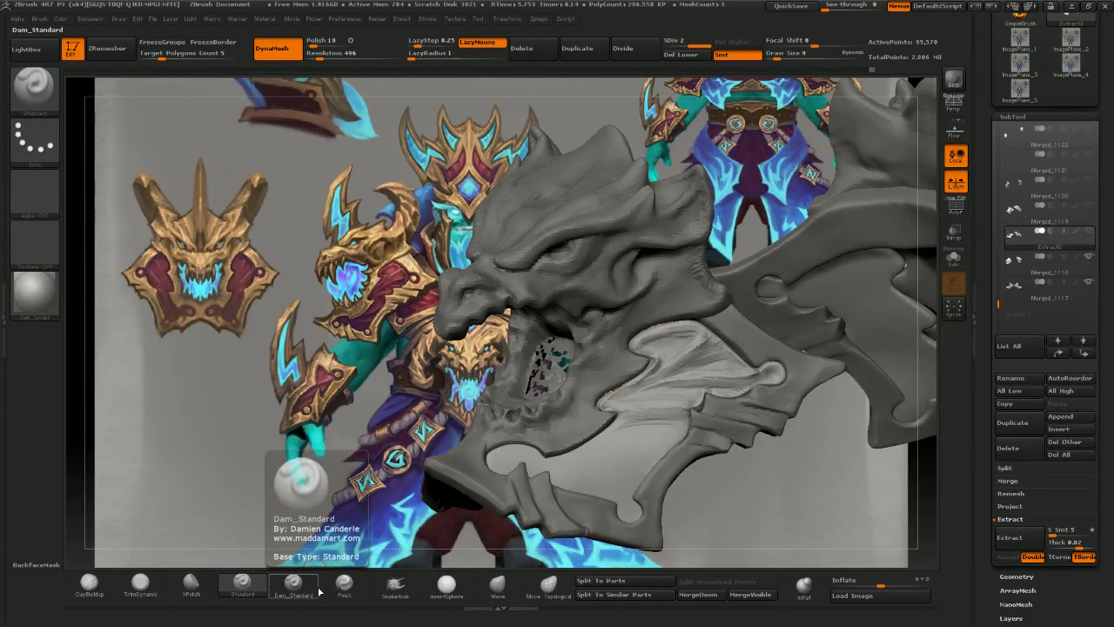
key("b")
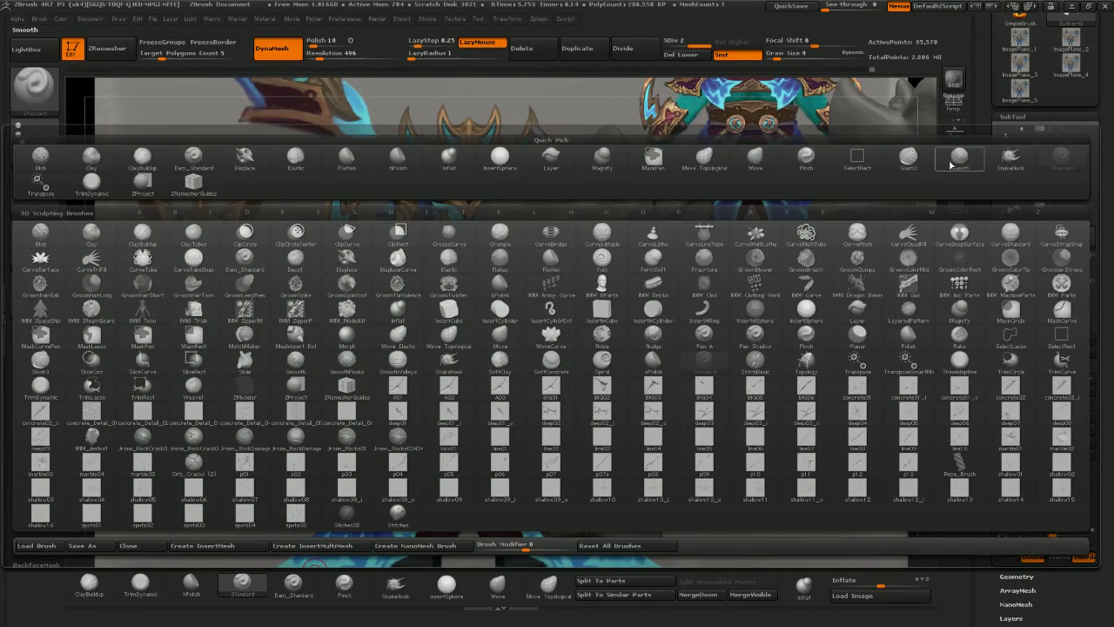
left_click(893, 161)
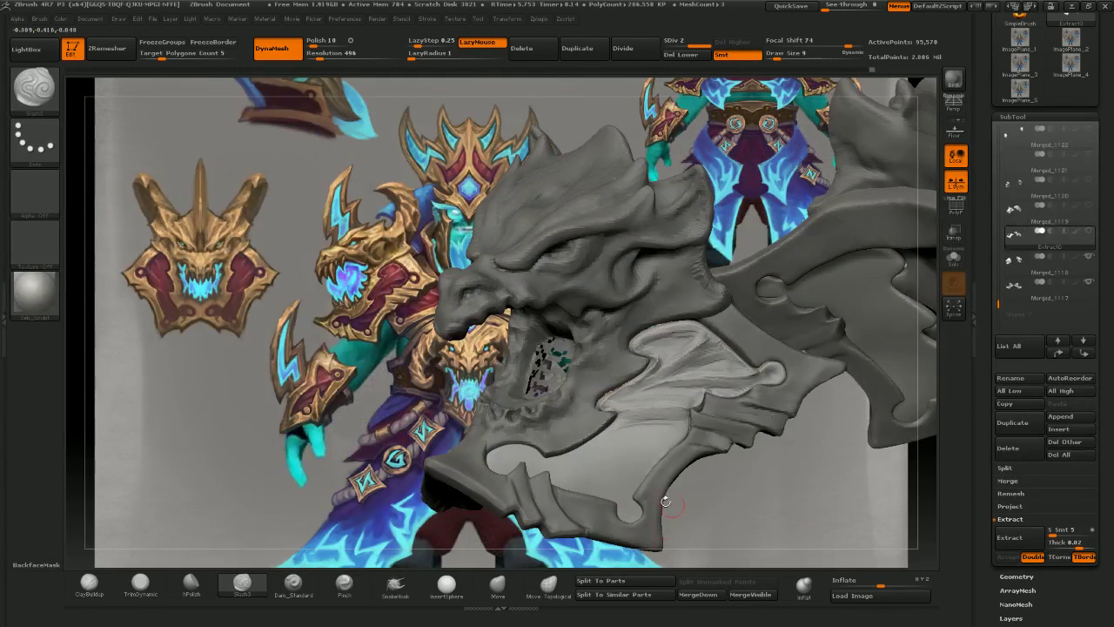
left_click_drag(624, 410, 691, 410)
right_click_drag(692, 412, 639, 446)
mouse_move(578, 450)
left_mouse_down()
mouse_move(616, 418)
mouse_move(604, 403)
left_mouse_up()
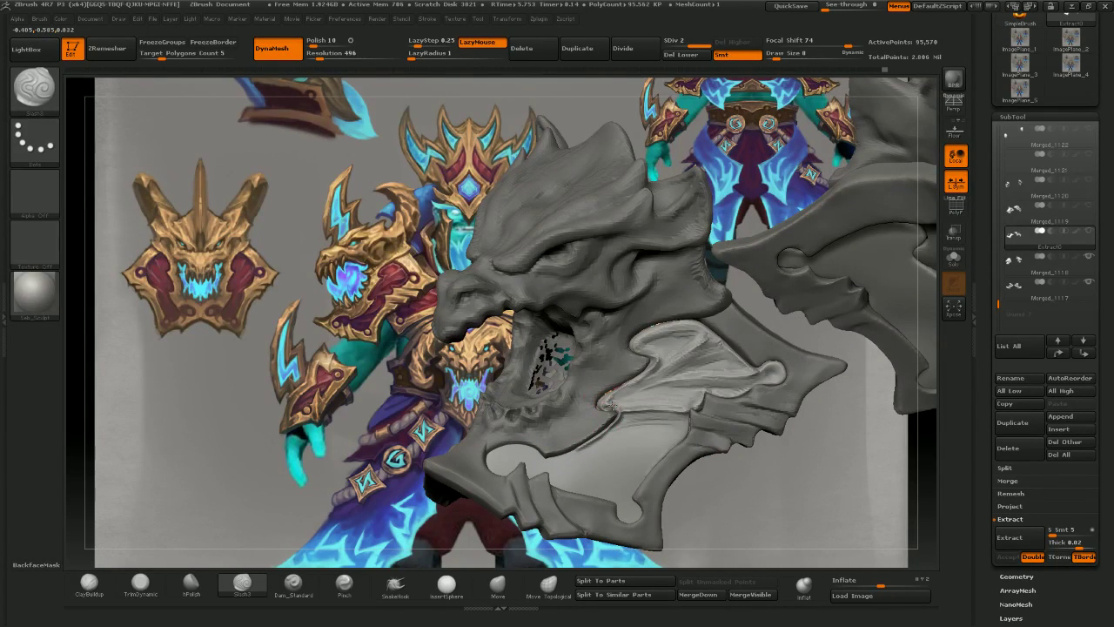
key("ctrl+z")
- Try another stroke from the upper inlay section's narrow tip along its edge toward the notch, and undo it
right_click_drag(643, 376, 737, 419, "ctrl")
key("space")
right_click_drag(609, 374, 648, 359)
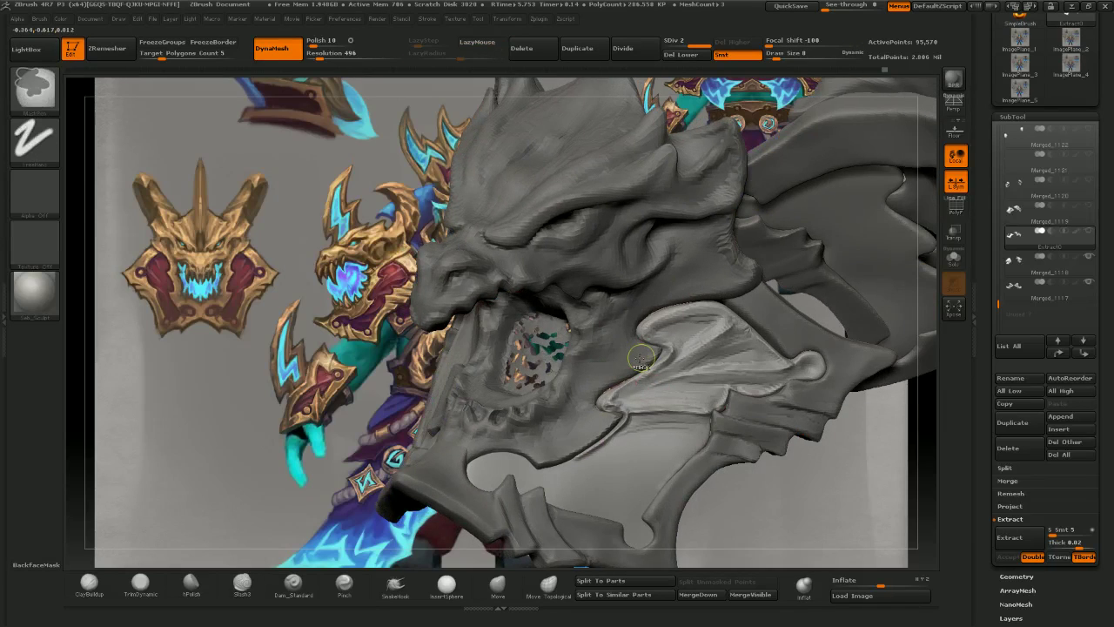
left_click_drag(608, 402, 673, 371)
key("ctrl+z")
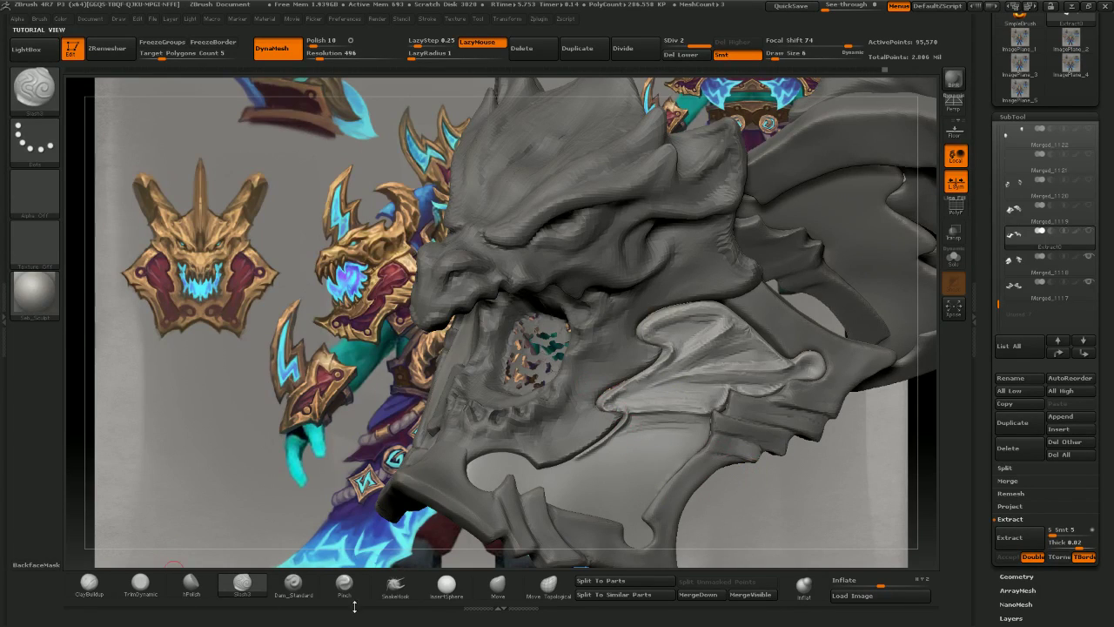
- Cut along the lower inlay section's outer edge beside the frame with Slash3 at size 6
left_click_drag(709, 534, 702, 509)
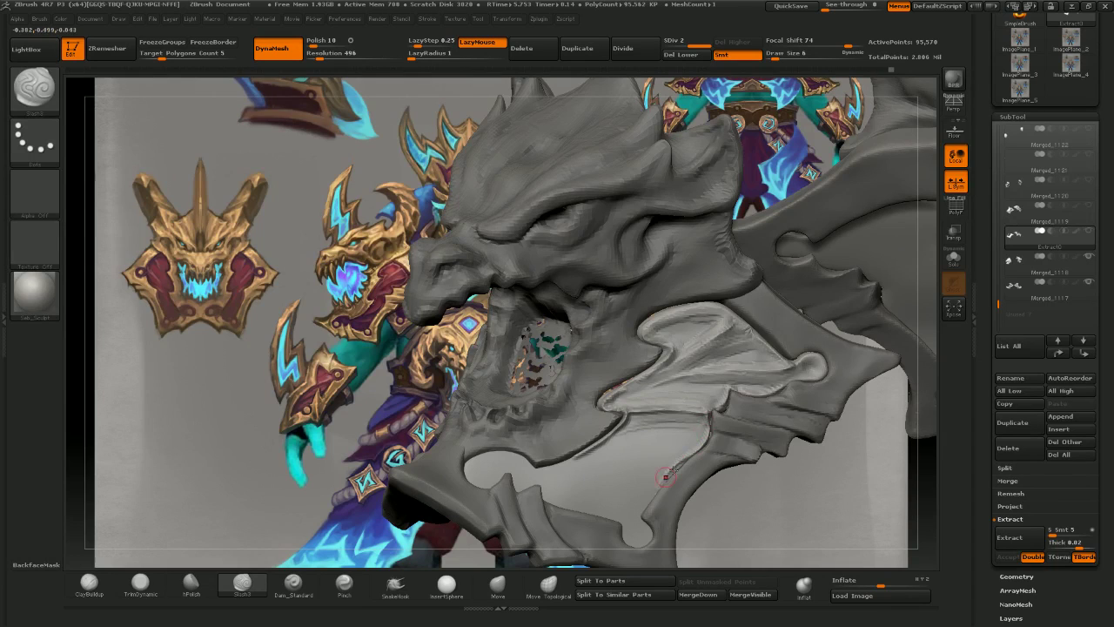
left_click_drag(732, 480, 622, 370)
mouse_move(622, 370)
right_mouse_down()
mouse_move(683, 374)
mouse_move(686, 313)
mouse_move(705, 409)
mouse_move(750, 388)
mouse_move(753, 358)
mouse_move(752, 378)
mouse_move(744, 366)
right_mouse_up()
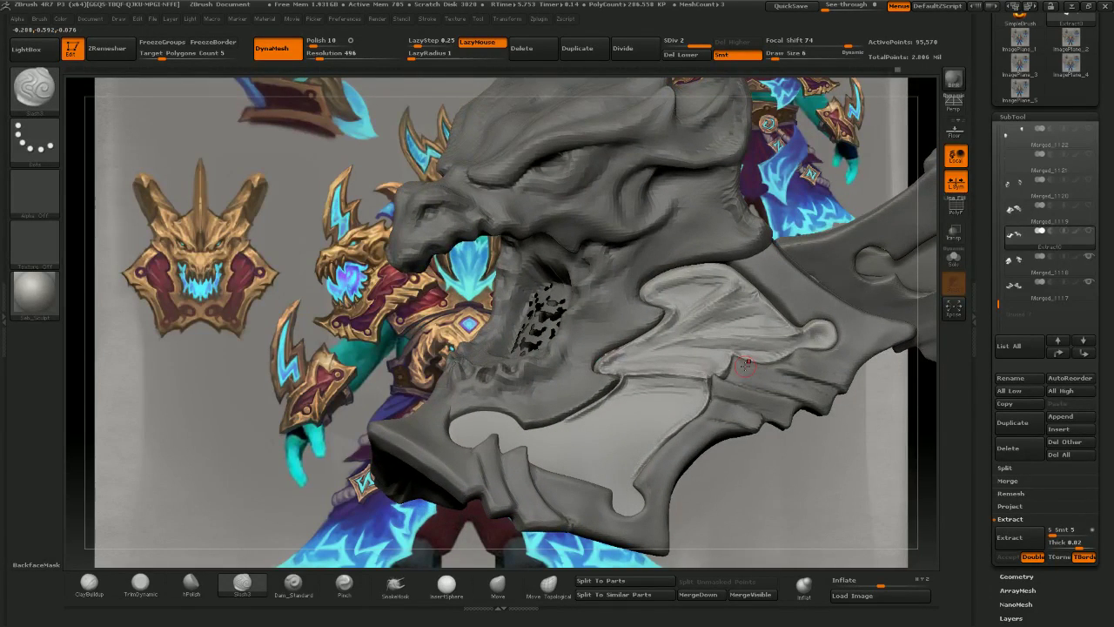
- Try cutting two curved fold lines across the lower inlay section with Slash3 at size 7, and undo them
left_click(122, 581)
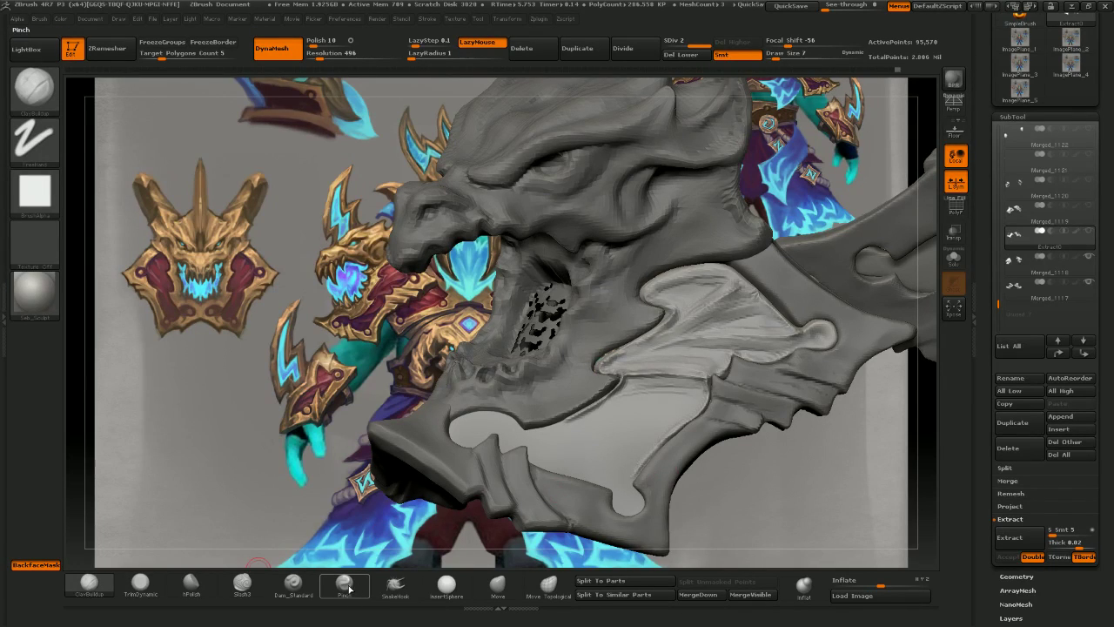
left_click(242, 583)
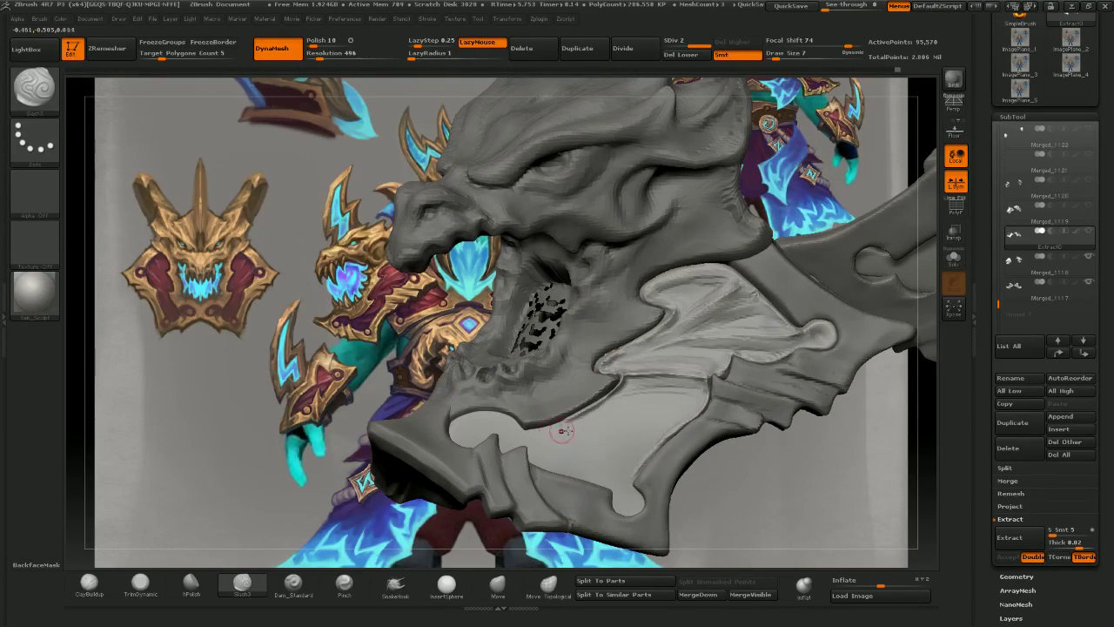
mouse_move(523, 427)
left_mouse_down()
mouse_move(597, 442)
mouse_move(670, 433)
left_mouse_up()
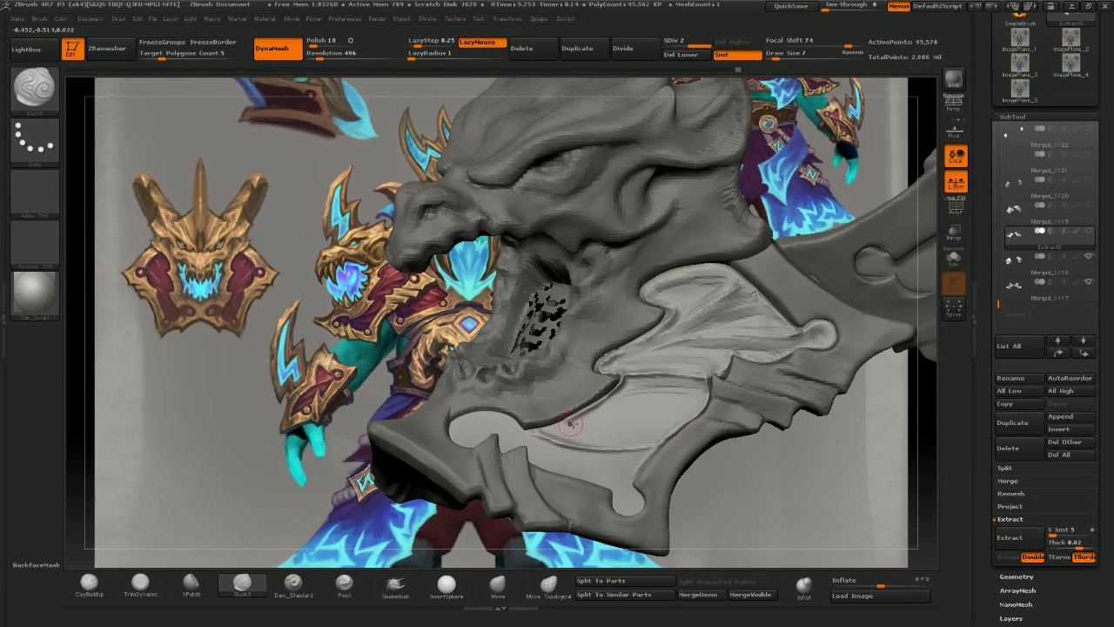
left_click_drag(589, 424, 702, 388)
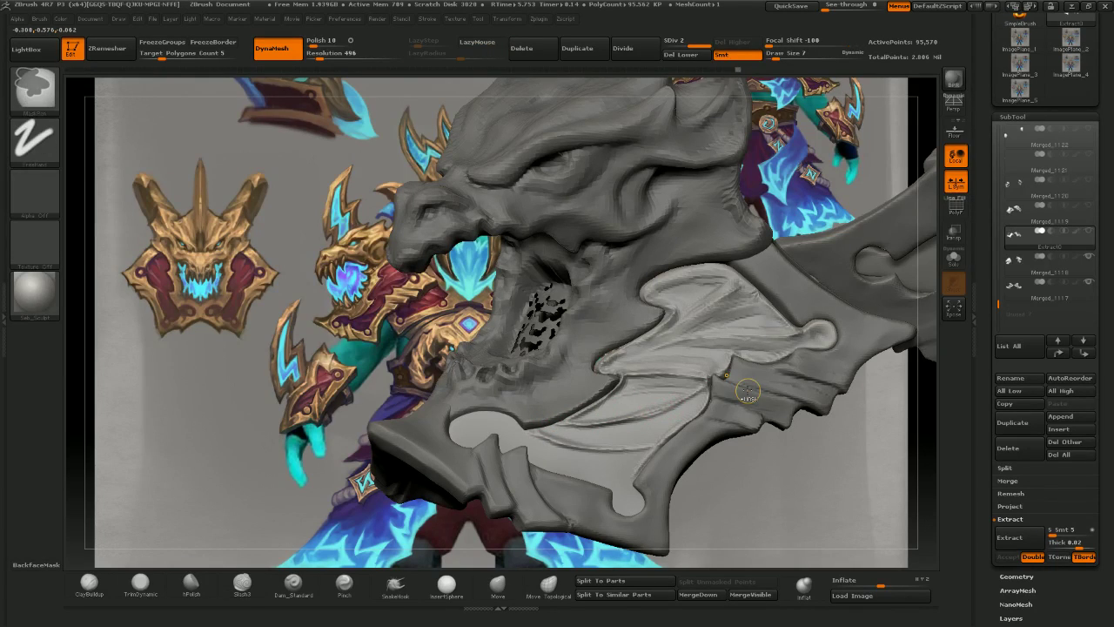
key("ctrl+z")
key("ctrl+z")
key("ctrl+z")
key("ctrl+z")
key("ctrl+z")
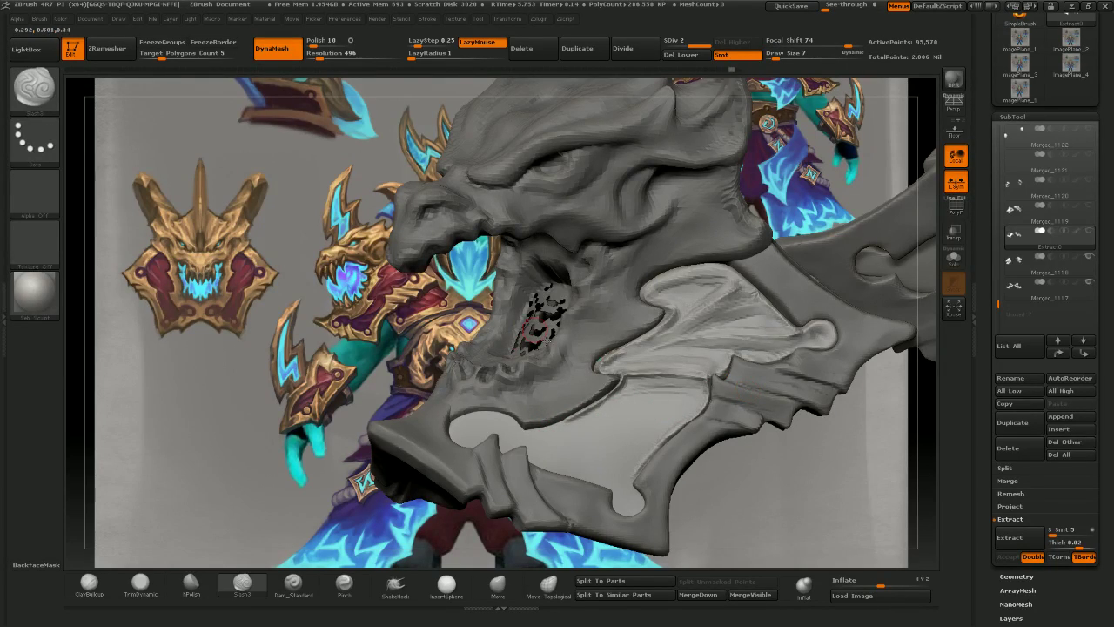
- Cut two curved fold lines from the jaw edge across the lower inlay section to the frame with Slash3 at size 7
mouse_move(528, 425)
left_mouse_down()
mouse_move(619, 462)
mouse_move(646, 458)
mouse_move(672, 418)
mouse_move(603, 426)
mouse_move(676, 414)
left_mouse_up()
left_click_drag(561, 429, 694, 403)
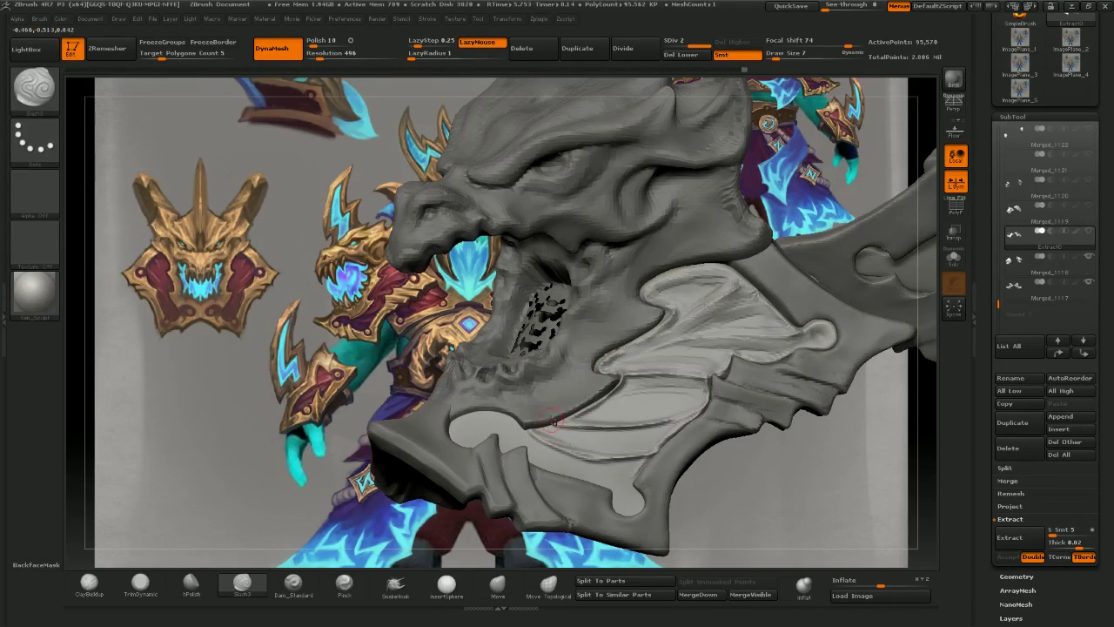
left_click_drag(553, 421, 678, 410)
left_click_drag(603, 429, 697, 409)
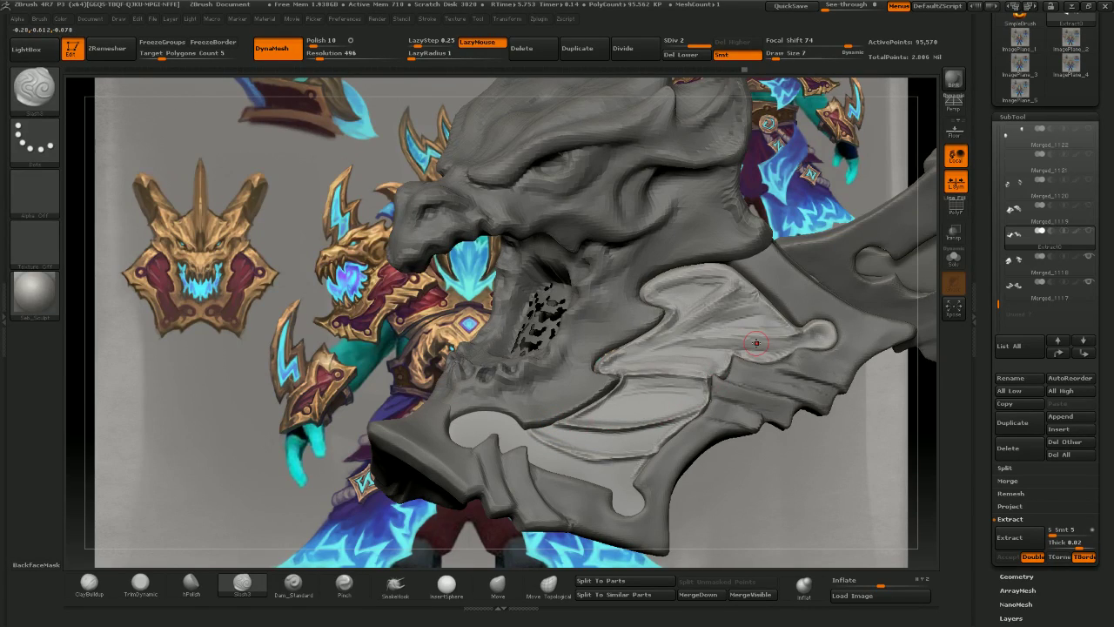
- Nudge the newly cut folds of the lower inlay section into shape with the Move brush, checking them from several angles
left_click(548, 583)
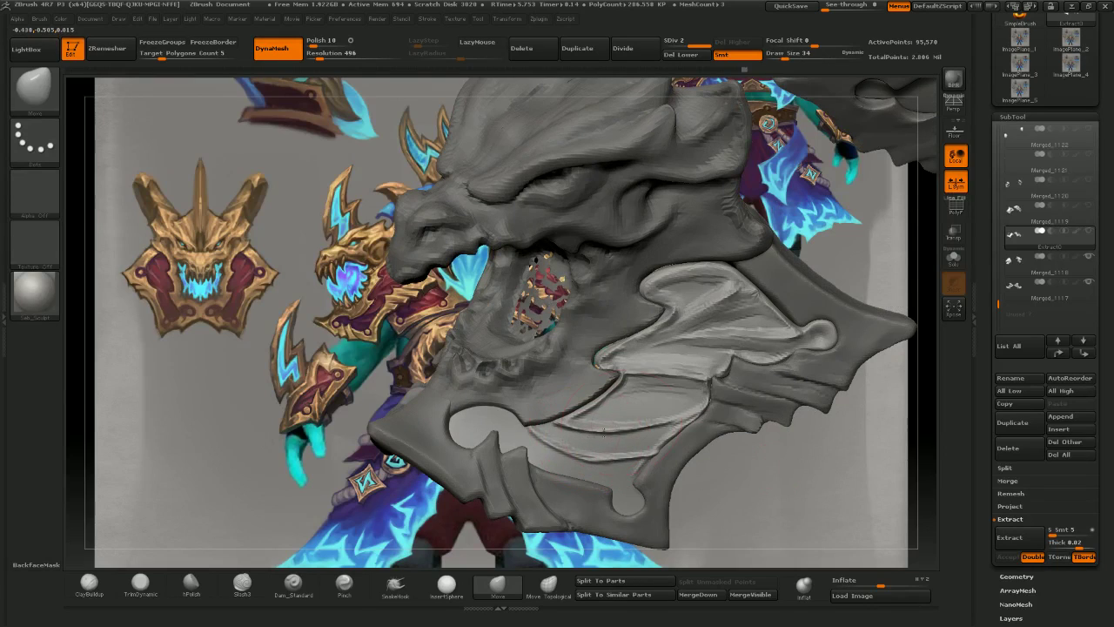
mouse_move(604, 430)
left_mouse_down()
mouse_move(630, 428)
mouse_move(628, 468)
left_mouse_up()
key("bracketleft")
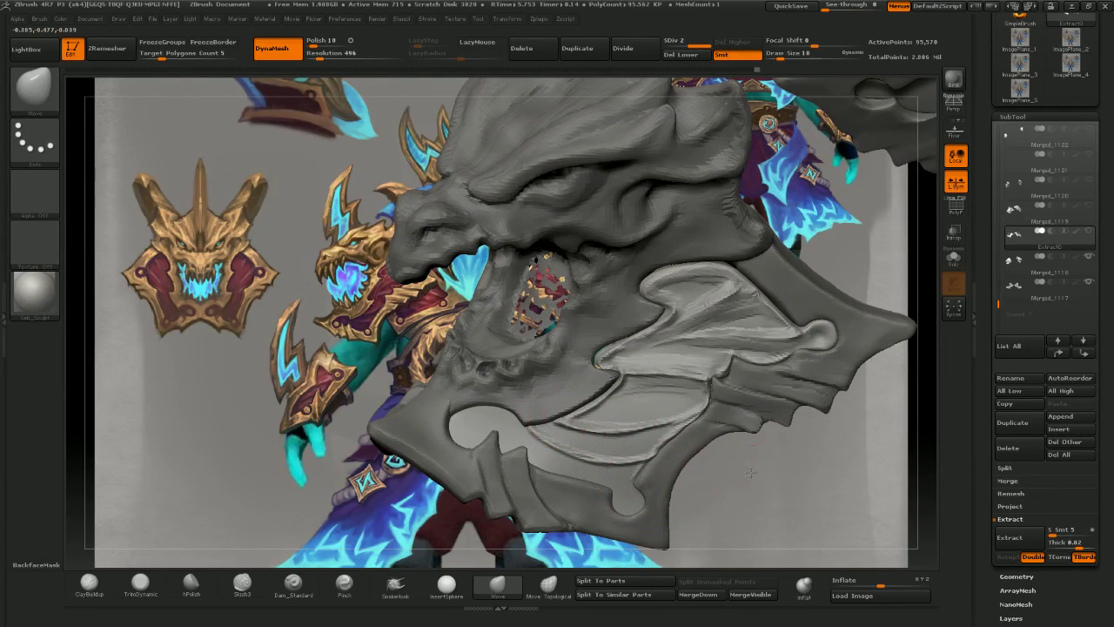
left_click_drag(751, 472, 826, 418)
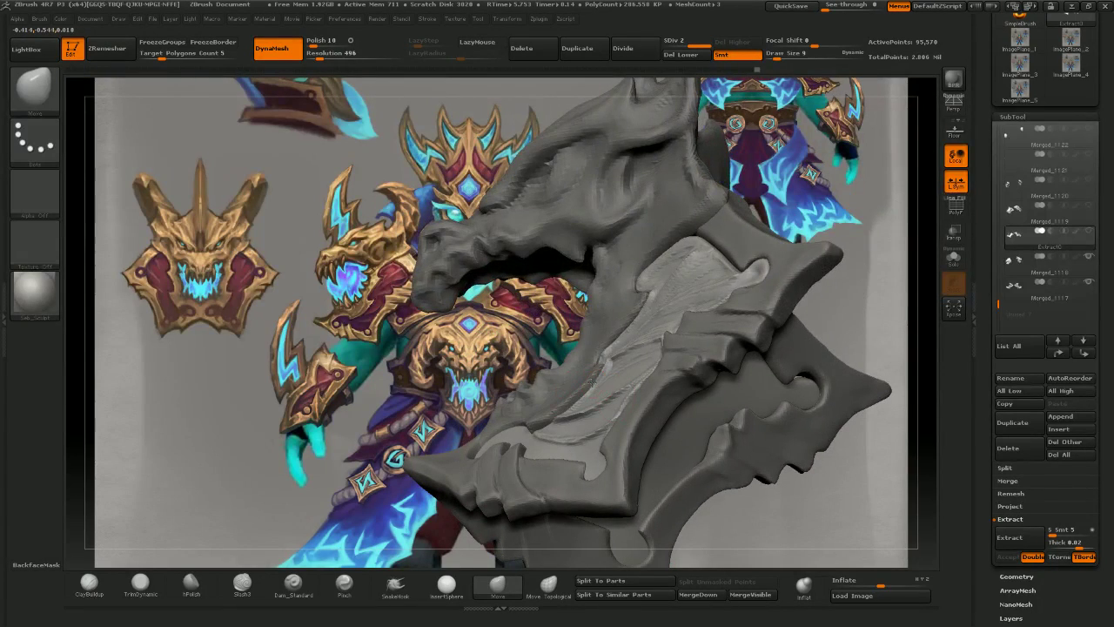
mouse_move(824, 320)
left_mouse_down()
mouse_move(711, 423)
mouse_move(771, 447)
mouse_move(700, 431)
left_mouse_up()
mouse_move(700, 431)
right_mouse_down("ctrl")
mouse_move(661, 392)
mouse_move(701, 422)
mouse_move(706, 462)
mouse_move(696, 388)
mouse_move(719, 433)
right_mouse_up("ctrl")
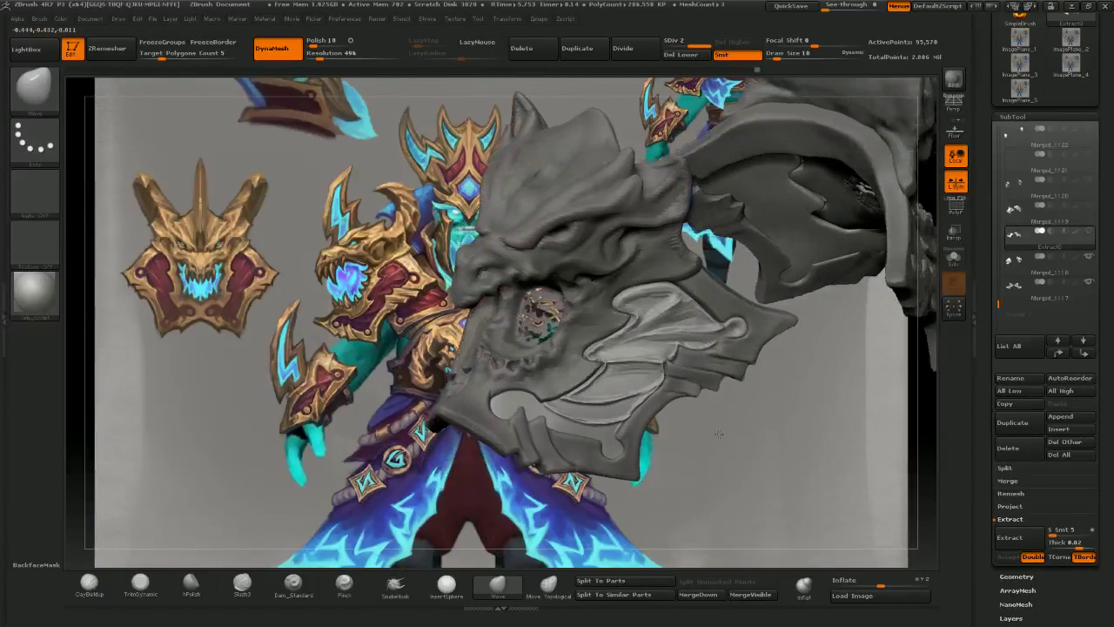
- Show the Merged_1119 subtool and set Inflate to 1
left_click(1089, 206)
mouse_move(611, 385)
right_mouse_down()
mouse_move(687, 395)
mouse_move(718, 370)
mouse_move(701, 378)
mouse_move(717, 479)
mouse_move(706, 475)
right_mouse_up()
left_click(850, 580)
type("1")
key("Return")
- Build up the folds between the cut lines and along the top of the lower inlay section with ClayBuildup
left_click(89, 582)
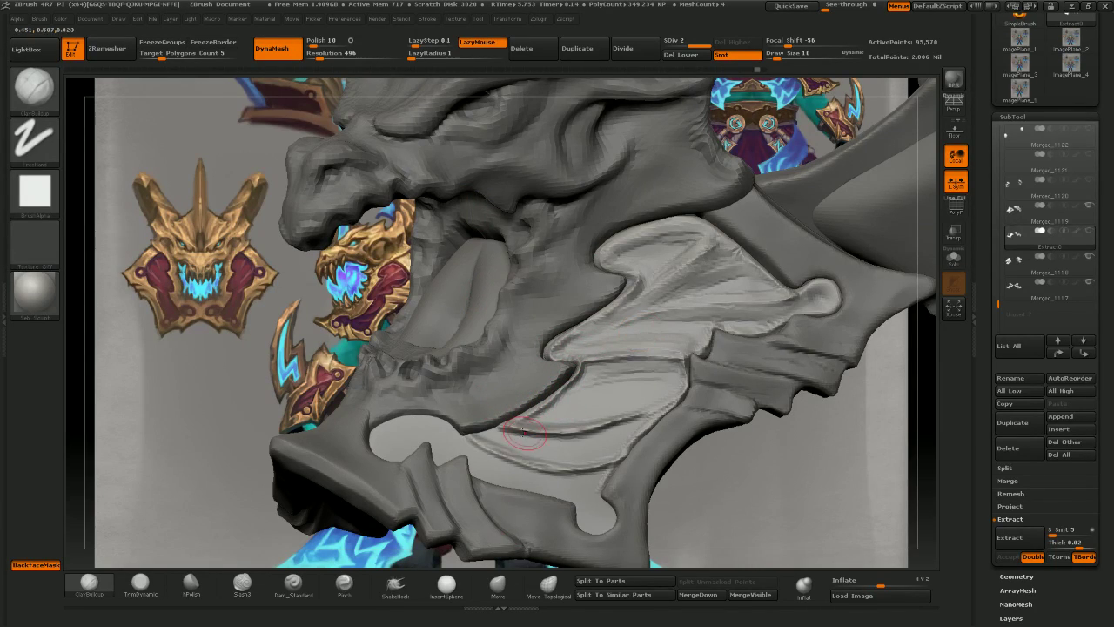
left_click_drag(532, 425, 651, 400)
mouse_move(536, 413)
left_mouse_down()
mouse_move(579, 380)
mouse_move(664, 373)
left_mouse_up()
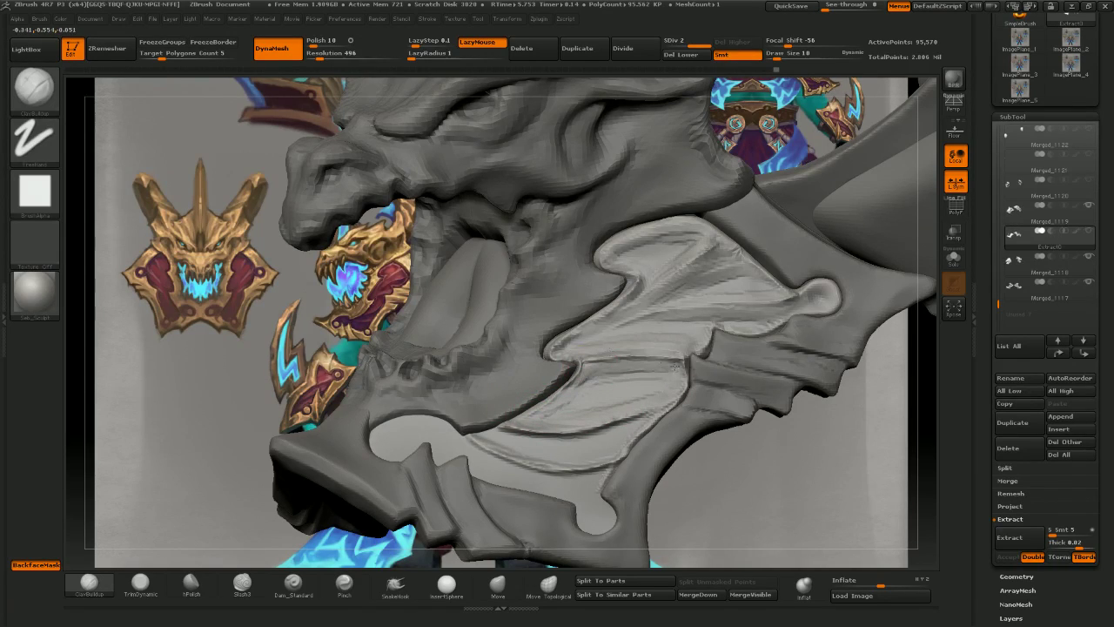
mouse_move(561, 348)
left_mouse_down()
mouse_move(658, 356)
mouse_move(696, 346)
left_mouse_up()
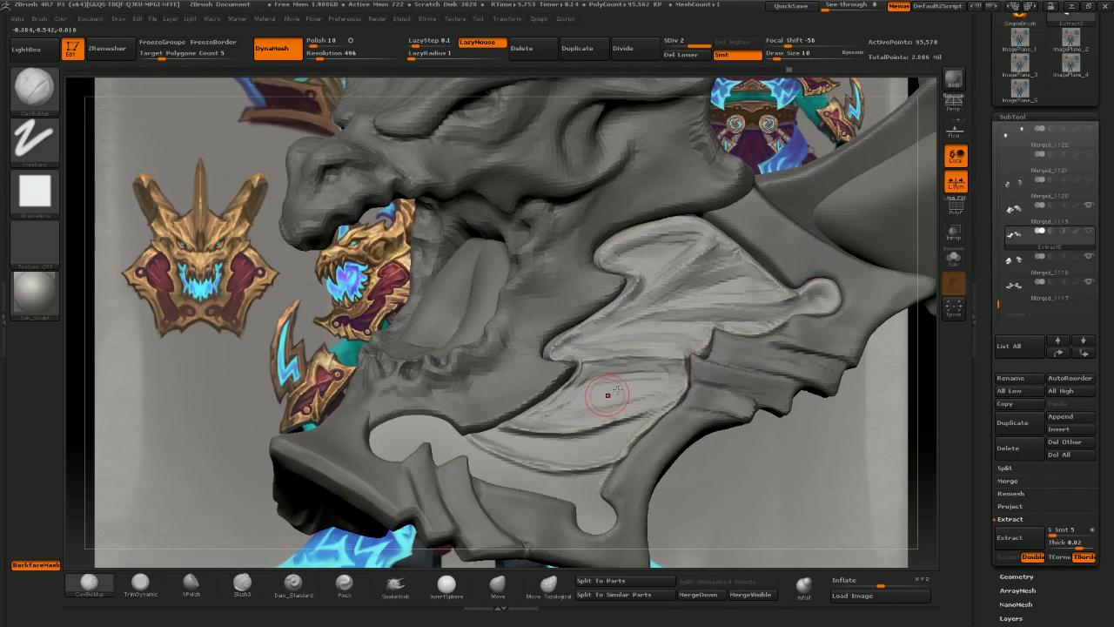
- Select the frame subtool Merged_1117 and reshape its corner at the notch between the inlay sections with the Move brush
left_click(709, 339, "alt")
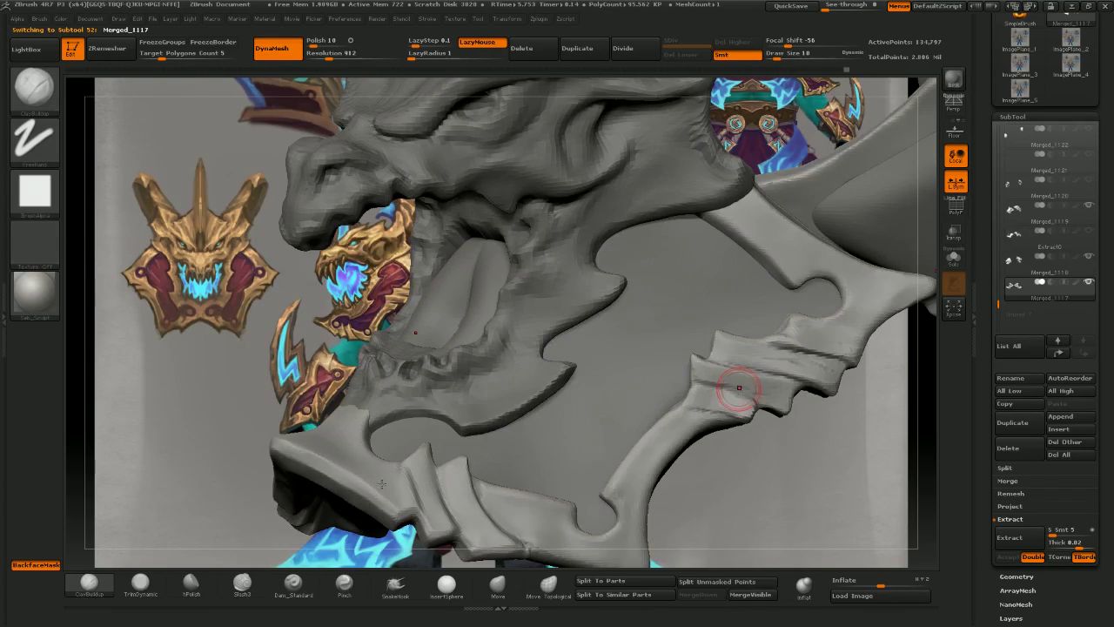
key("b")
key("m")
key("v")
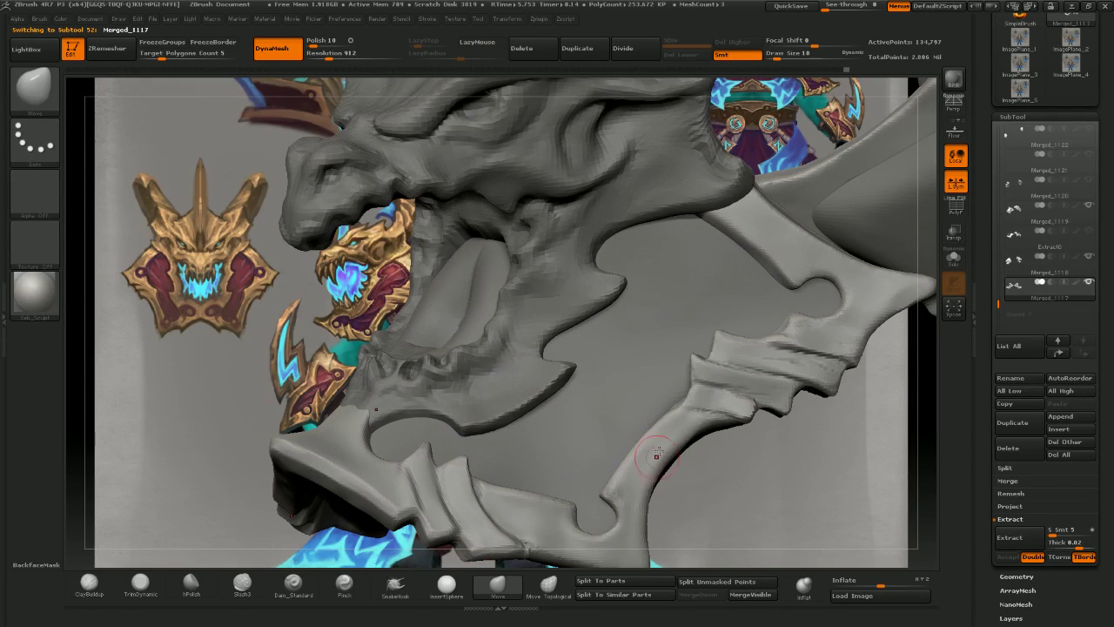
key("]")
key("]")
key("bracketleft")
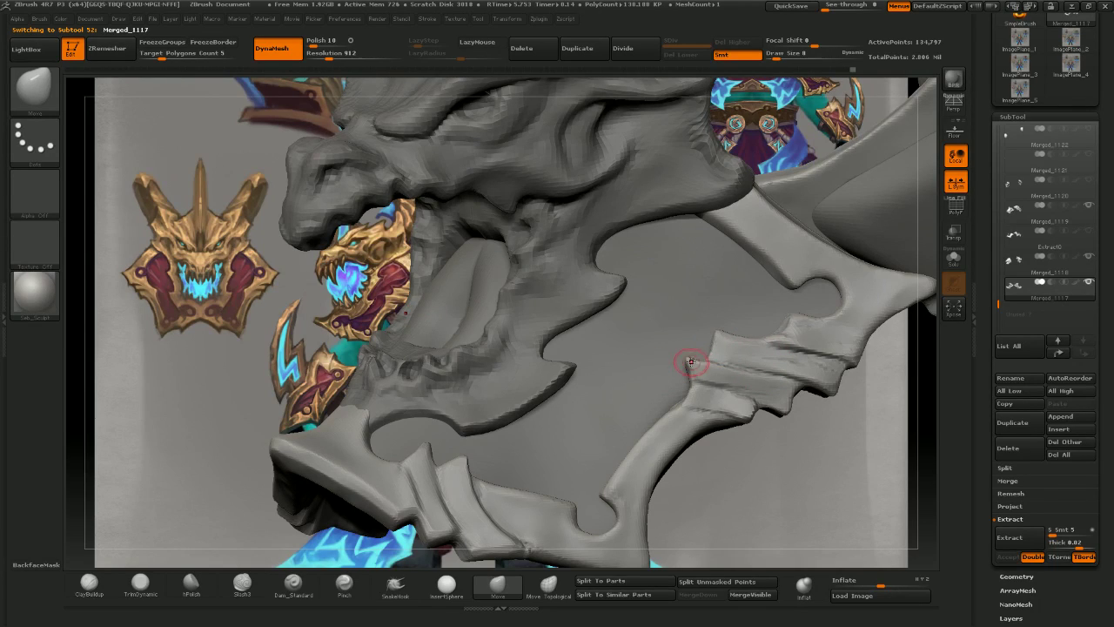
- Show and reselect the inlay subtool, and build up the lowest fold of its lower section with ClayBuildup
left_click(1087, 256)
left_click(780, 325, "alt")
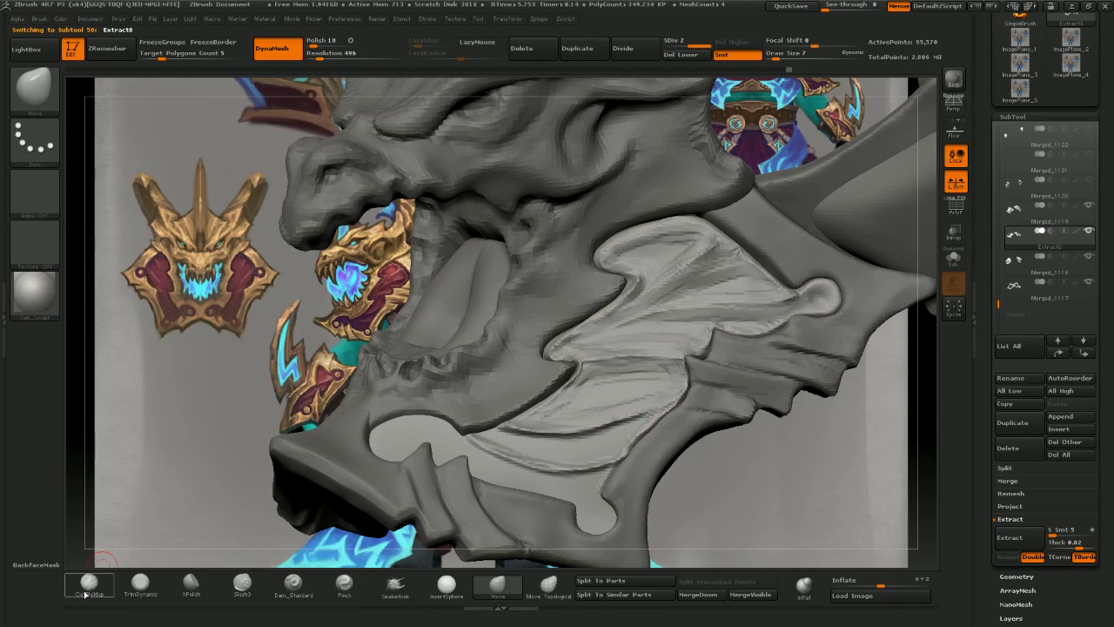
left_click(89, 582)
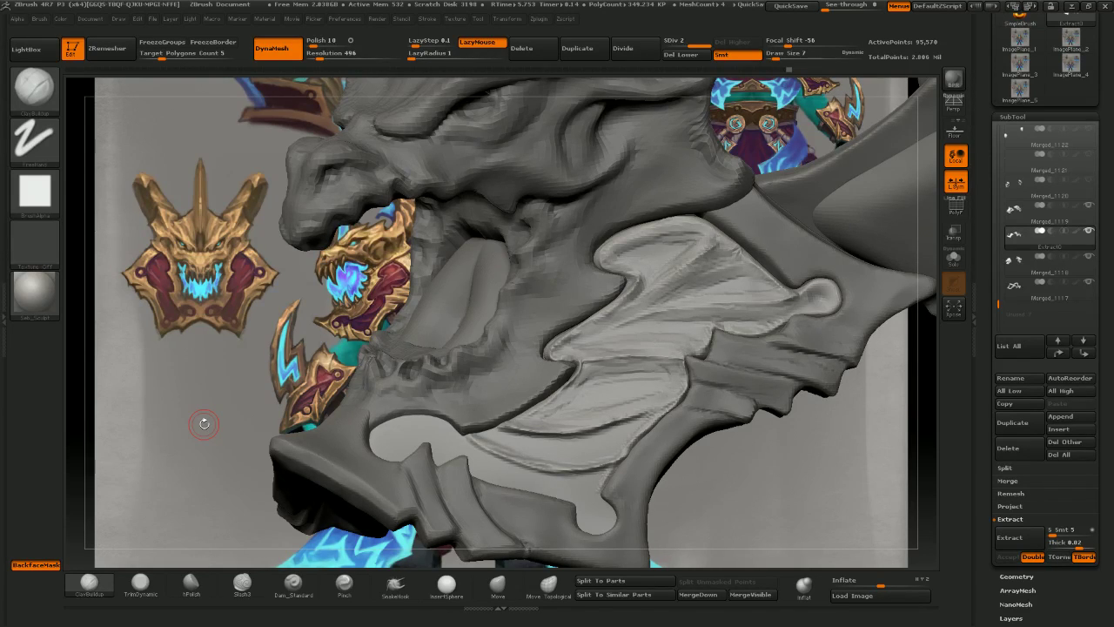
key("]")
key("]")
mouse_move(472, 433)
left_mouse_down()
mouse_move(522, 463)
mouse_move(576, 467)
left_mouse_up()
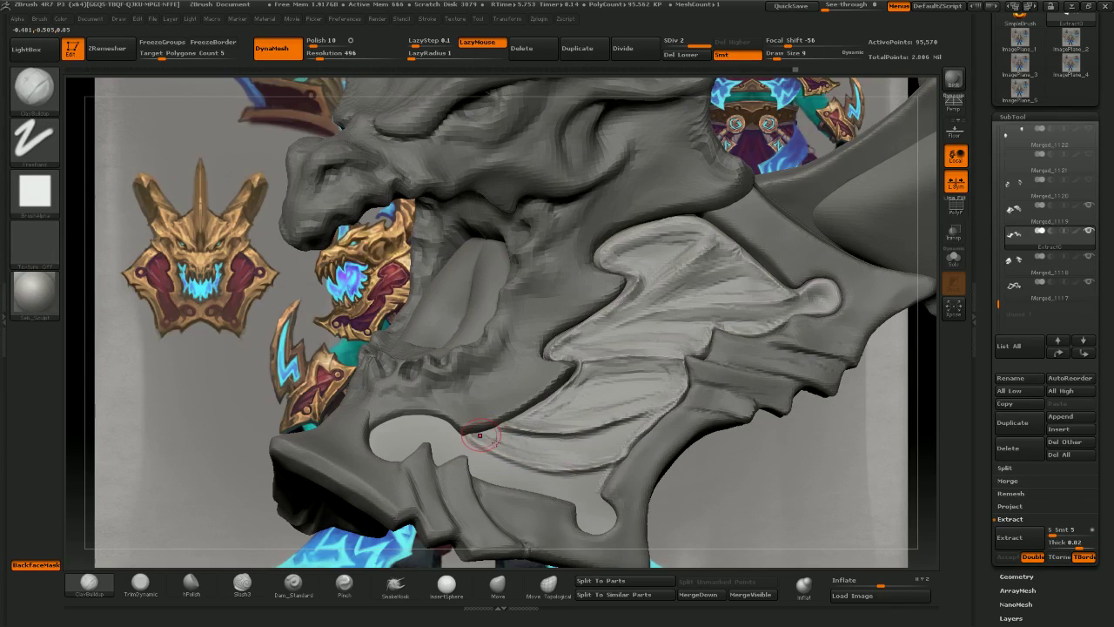
left_click_drag(481, 436, 602, 456)
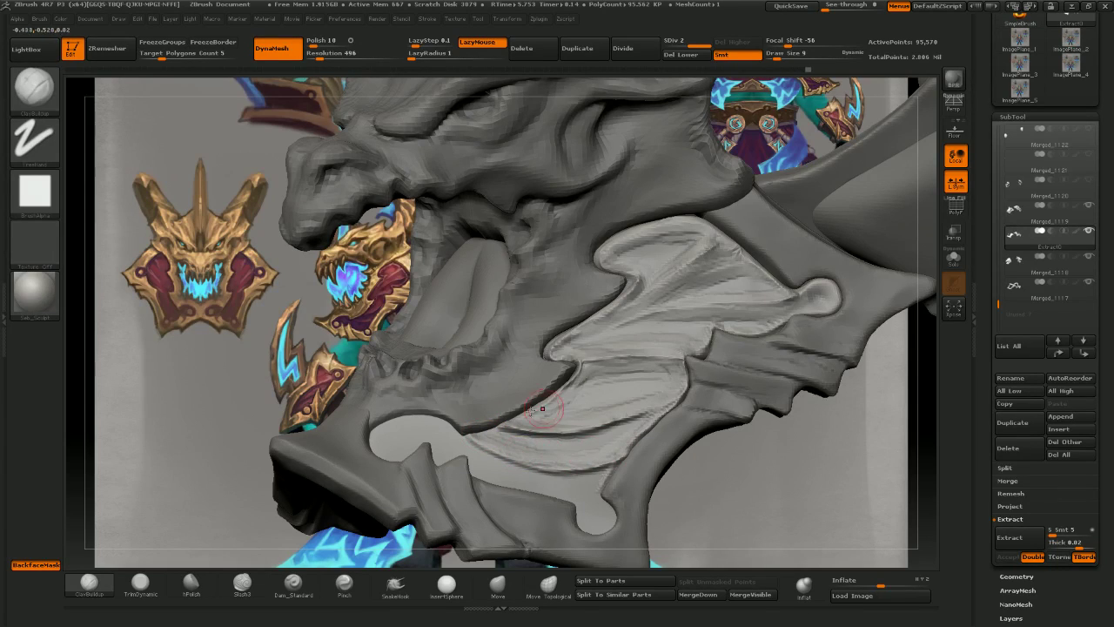
- Build up the middle and upper folds of the lower inlay section beside the jaw edge with ClayBuildup
left_click_drag(501, 424, 572, 437)
left_click_drag(501, 423, 588, 433)
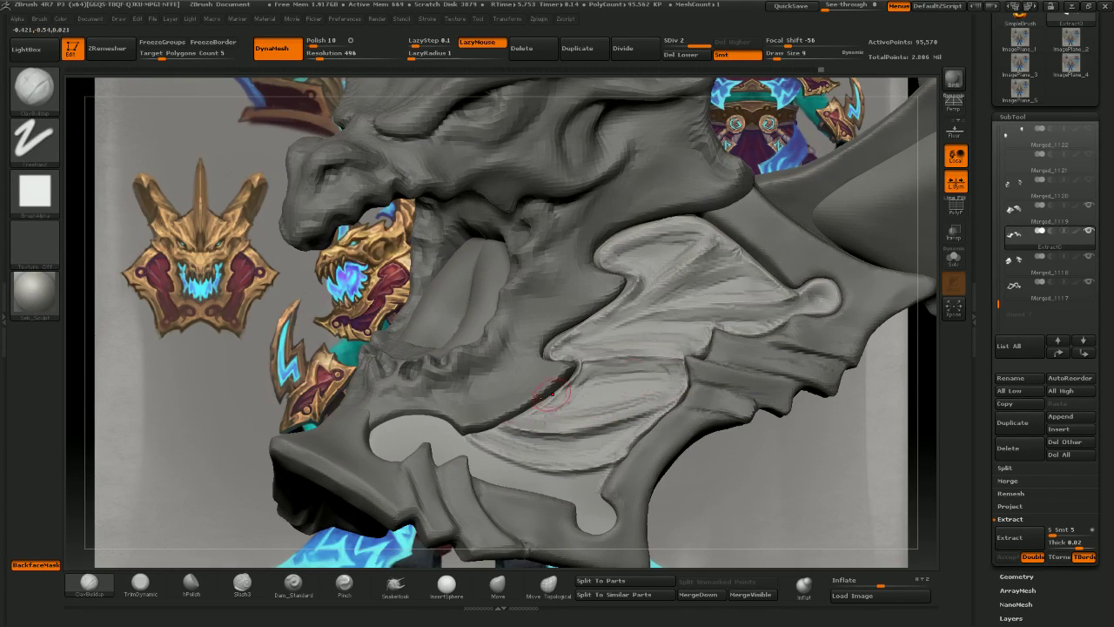
key("bracketright")
left_click_drag(515, 420, 562, 395)
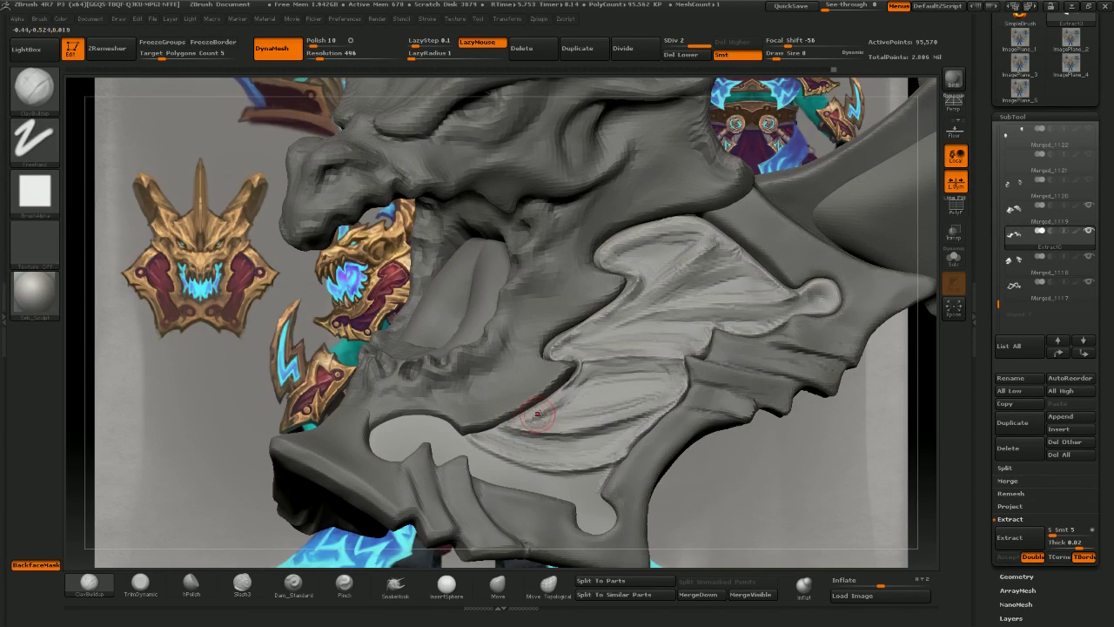
key("bracketright")
left_click_drag(567, 402, 575, 393)
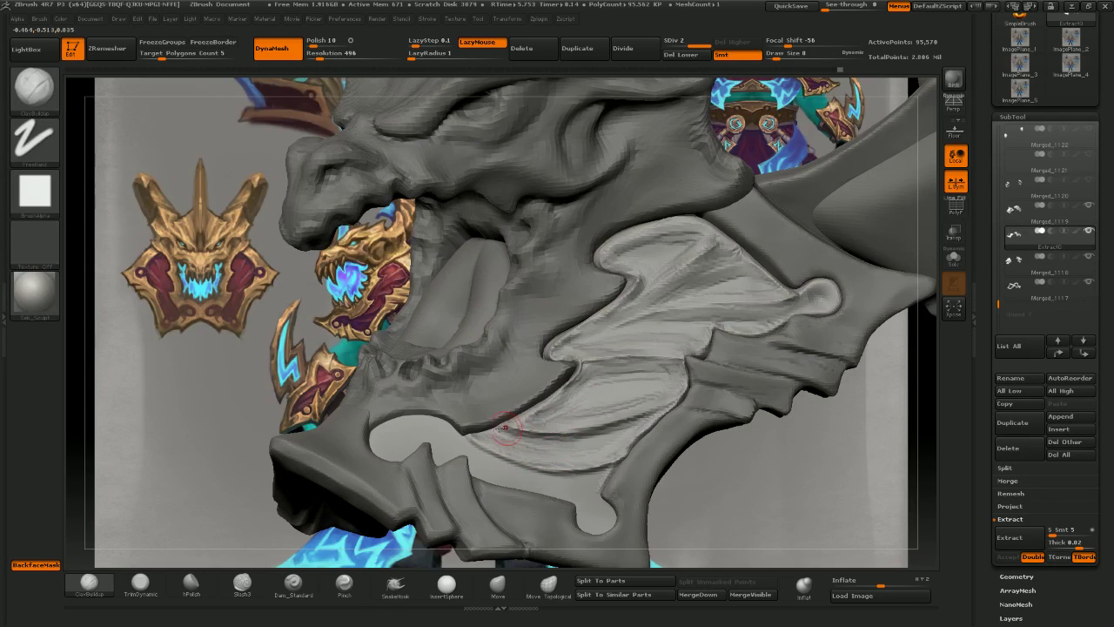
left_click_drag(508, 429, 557, 422)
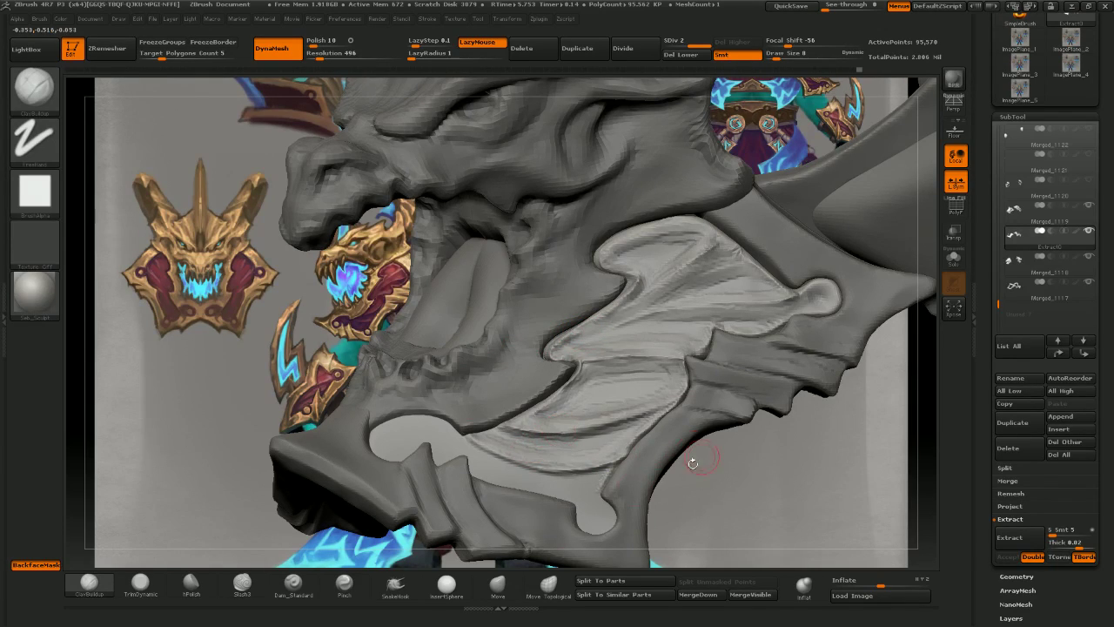
- Adjust the inlay around the frame notch and the upper section's rounded lobe with the Move brush
left_click_drag(686, 492, 658, 525)
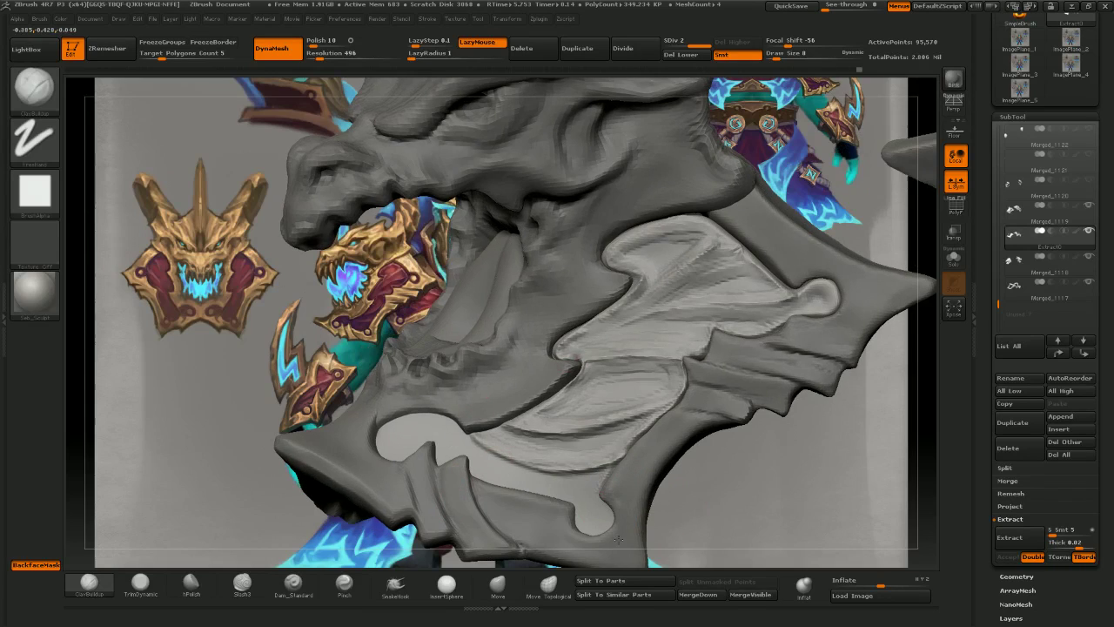
left_click(497, 595)
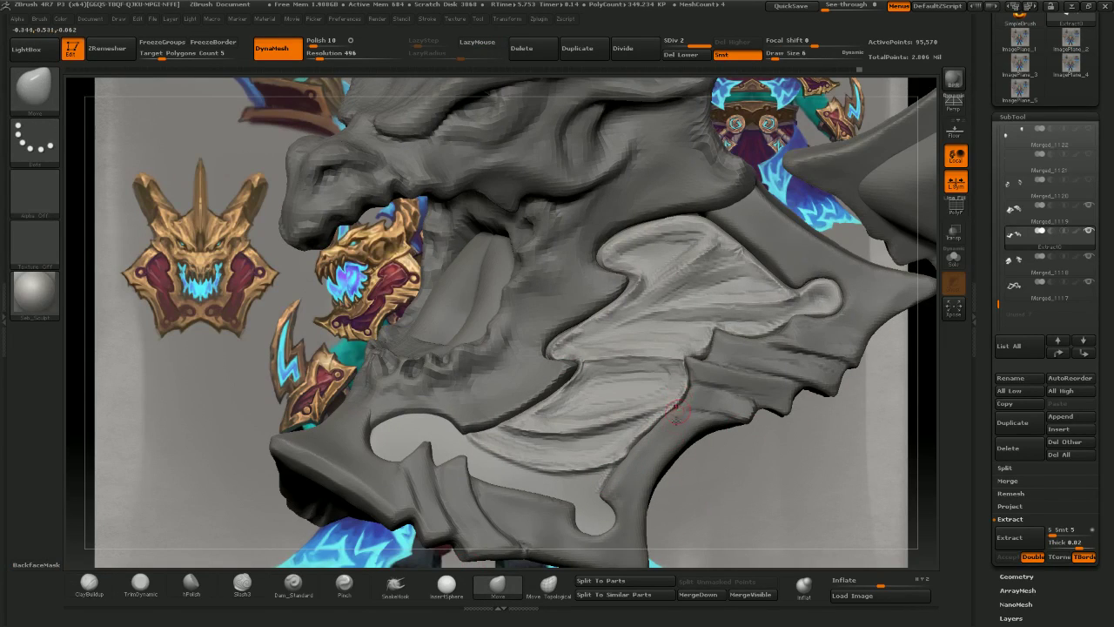
left_click_drag(673, 481, 682, 489)
left_click_drag(686, 349, 679, 356)
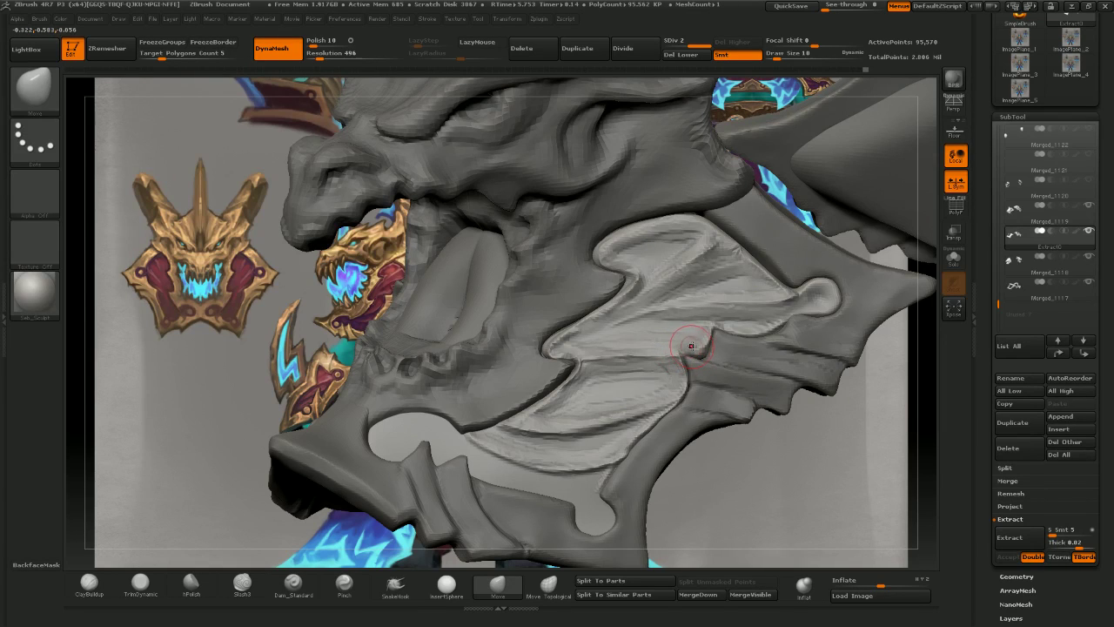
left_click_drag(701, 472, 739, 409)
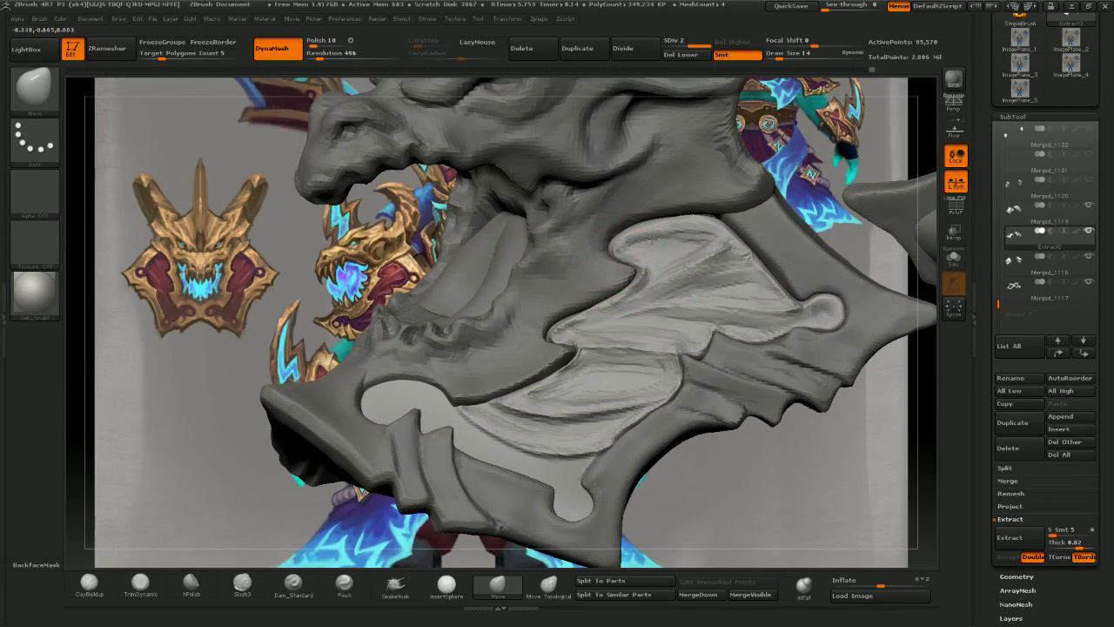
left_click_drag(653, 240, 692, 235)
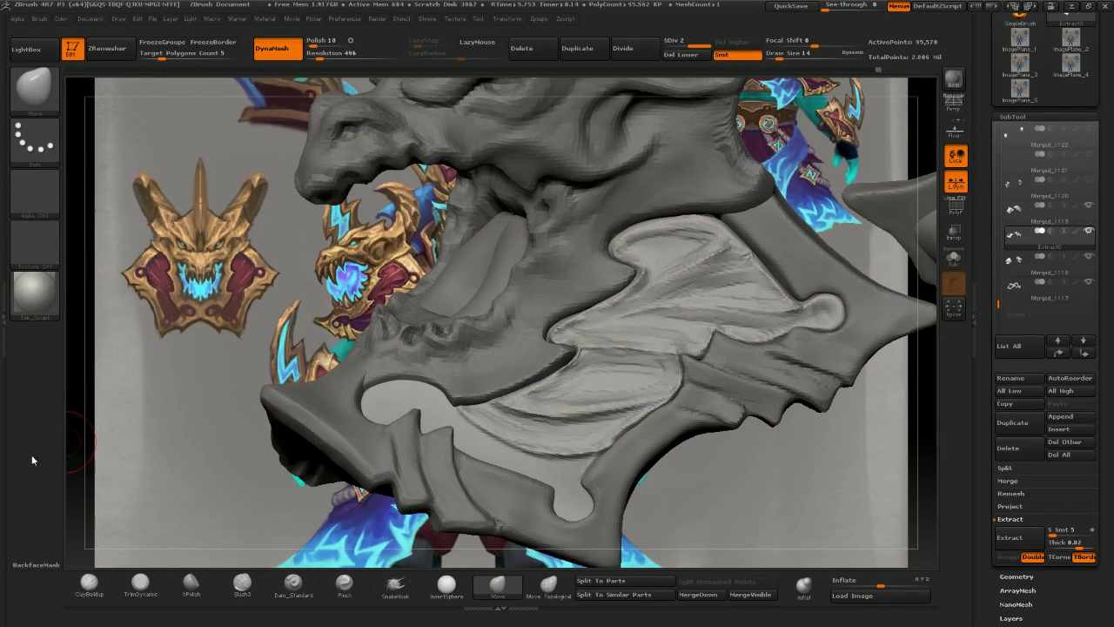
- Build up the upper inlay section's rounded lobe with ClayBuildup at size 14 and refine the surface around the notch
left_click(94, 586)
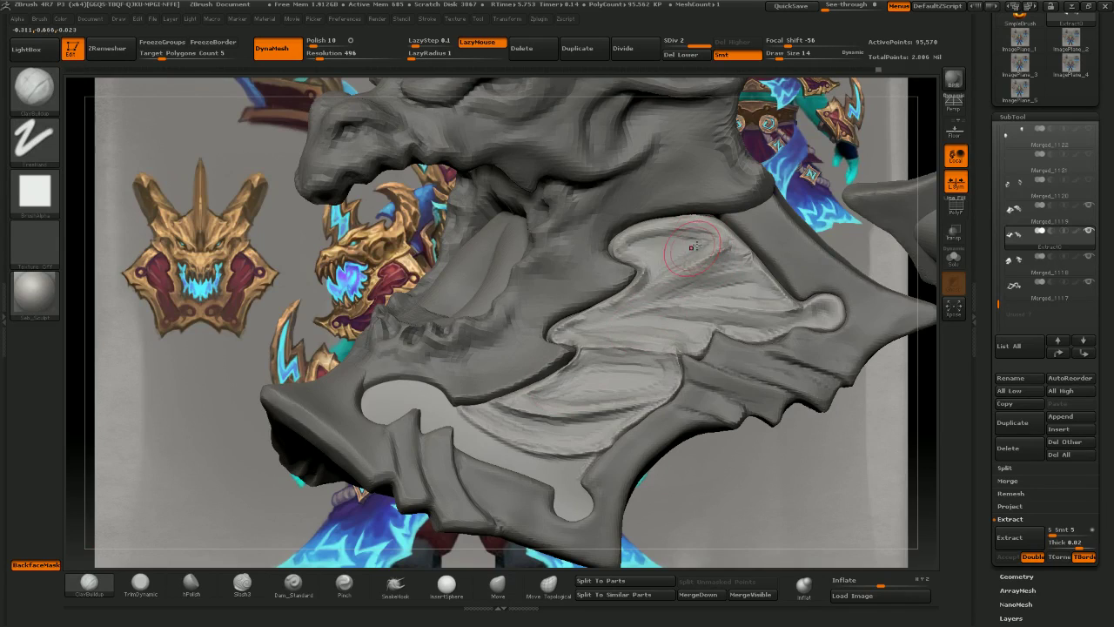
mouse_move(687, 252)
left_mouse_down()
mouse_move(699, 241)
mouse_move(645, 252)
left_mouse_up()
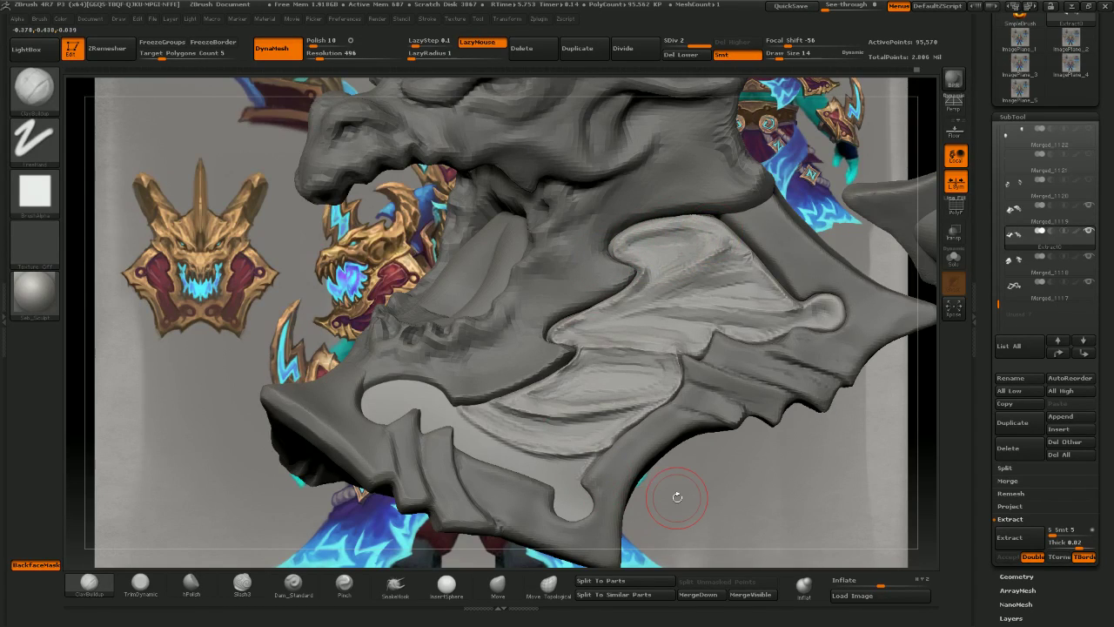
left_click_drag(676, 495, 740, 486)
mouse_move(686, 357)
left_mouse_down()
mouse_move(666, 350)
mouse_move(706, 339)
left_mouse_up()
mouse_move(696, 475)
left_mouse_down()
mouse_move(729, 472)
mouse_move(694, 460)
left_mouse_up()
left_click_drag(600, 328, 610, 327)
left_click_drag(720, 470, 598, 322)
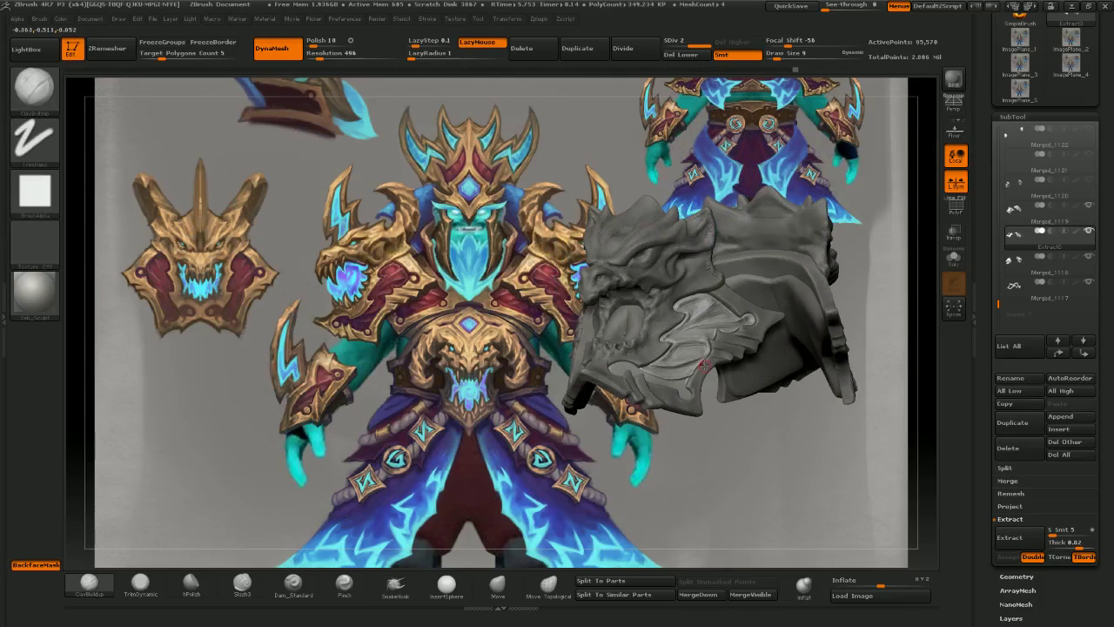
- Build up the rounded end of the inlay's lowest strip below the dragon's mouth with ClayBuildup at size 8
right_click_drag(704, 364, 677, 440, "alt")
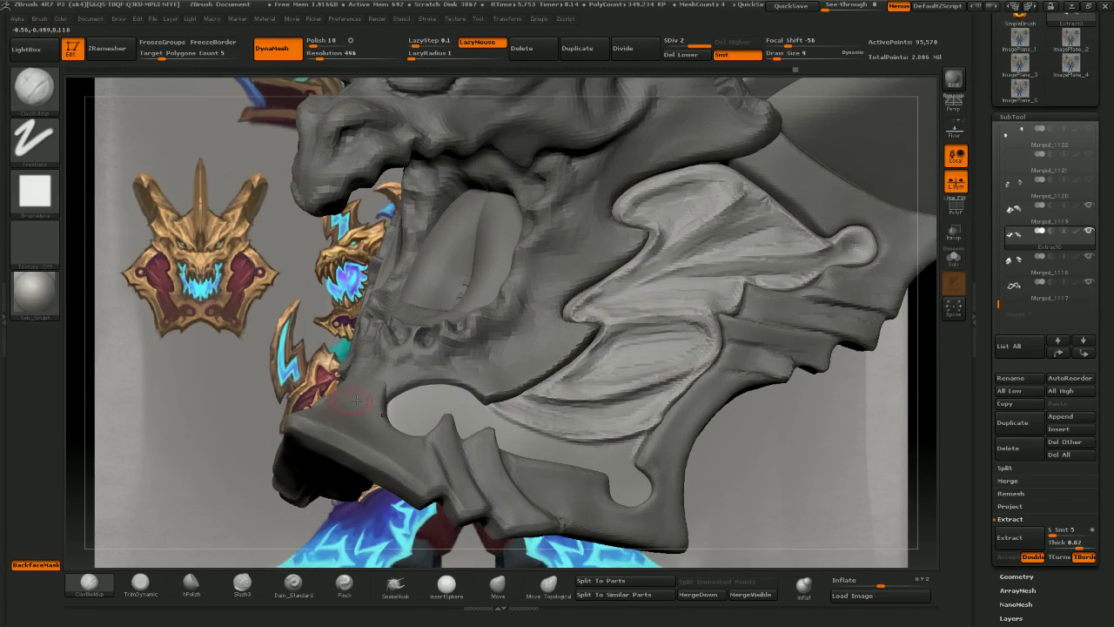
left_click_drag(288, 269, 317, 314)
mouse_move(417, 395)
left_mouse_down()
mouse_move(443, 389)
mouse_move(405, 423)
mouse_move(422, 405)
mouse_move(403, 406)
mouse_move(430, 409)
mouse_move(435, 398)
left_mouse_up()
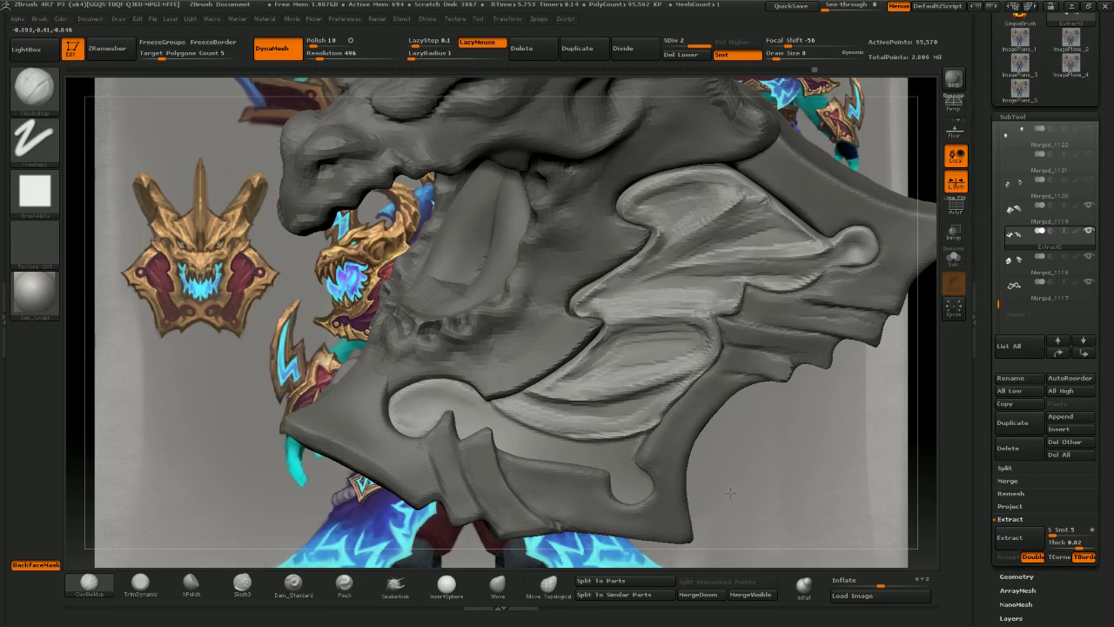
- Touch up the inlay's lowest strip below the jaw with ClayBuildup and flatten the fold surfaces of the inlay's upper sections with TrimDynamic
left_click_drag(723, 511, 726, 478)
mouse_move(496, 404)
left_mouse_down()
mouse_move(609, 433)
mouse_move(503, 399)
left_mouse_up()
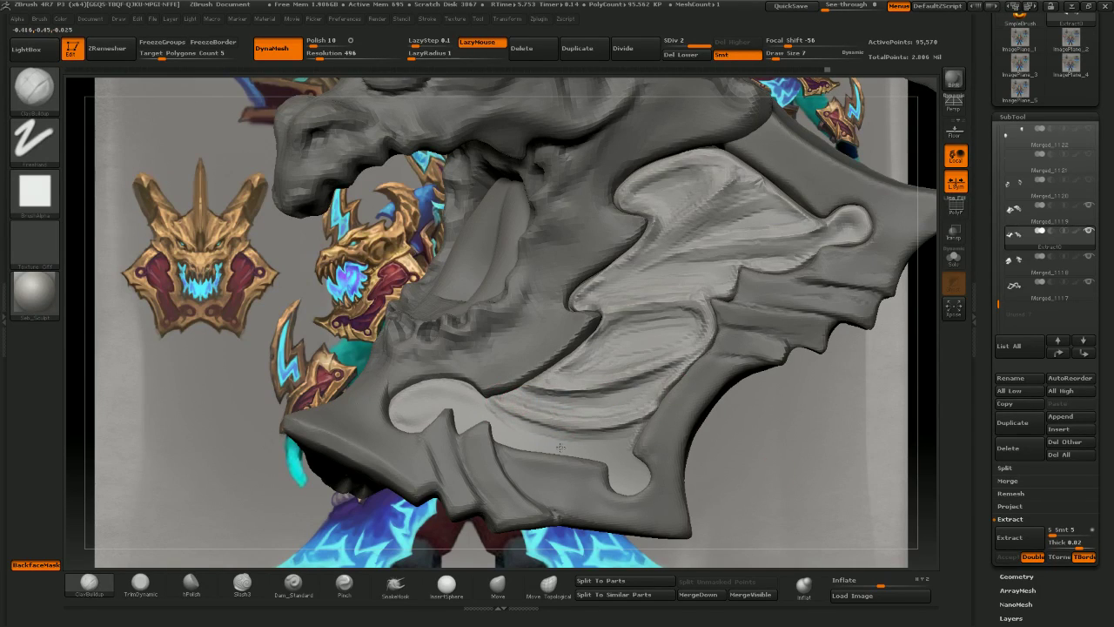
left_click(140, 581)
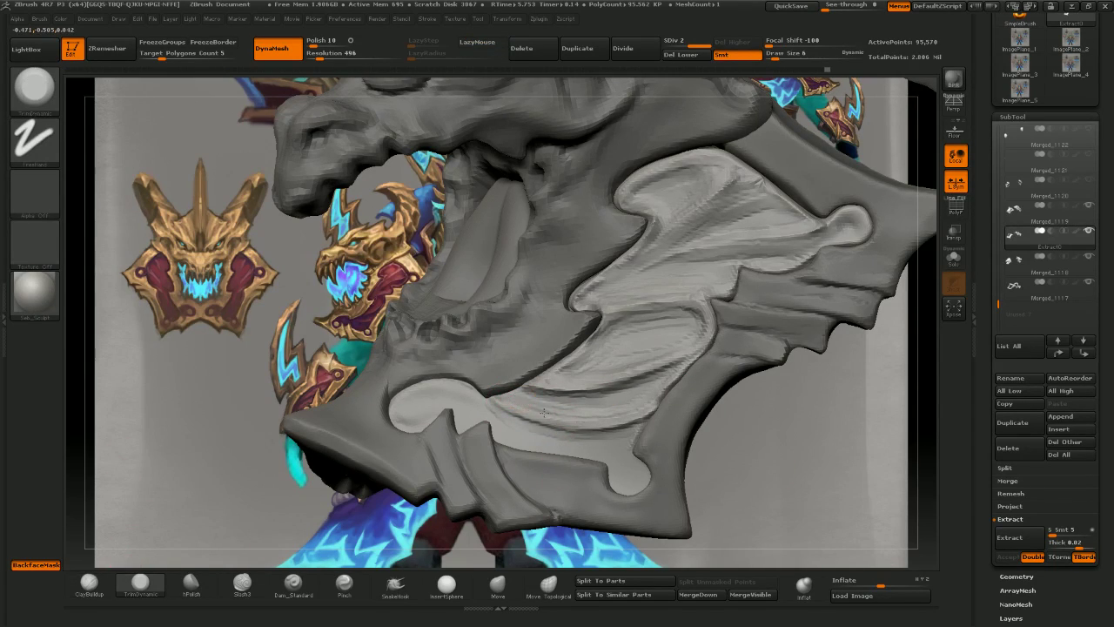
key("]")
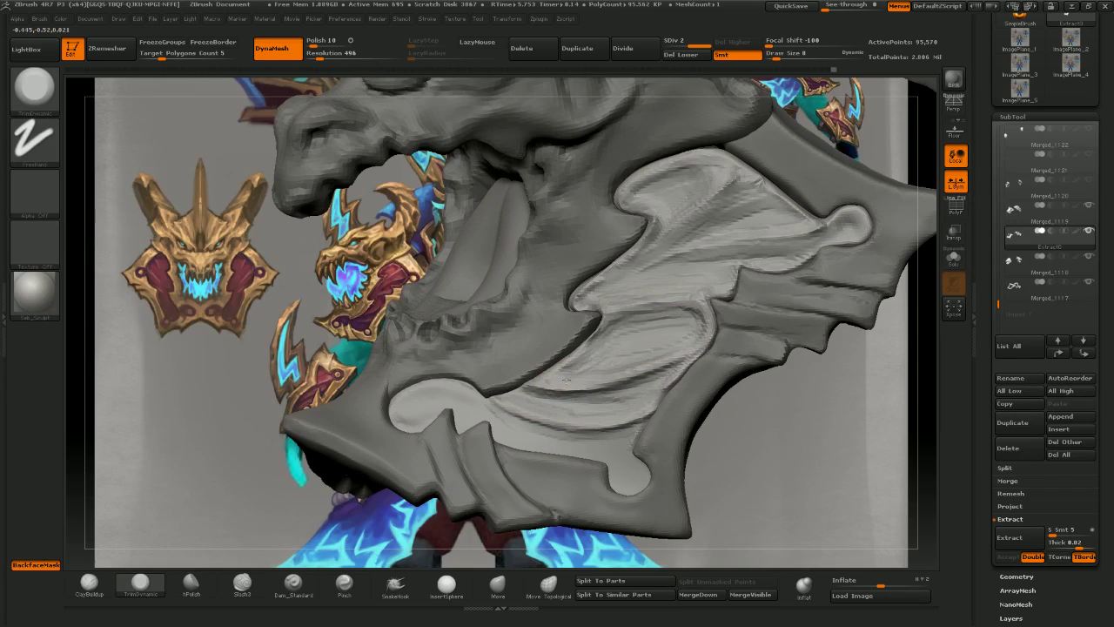
right_click_drag(671, 353, 659, 355)
key("]")
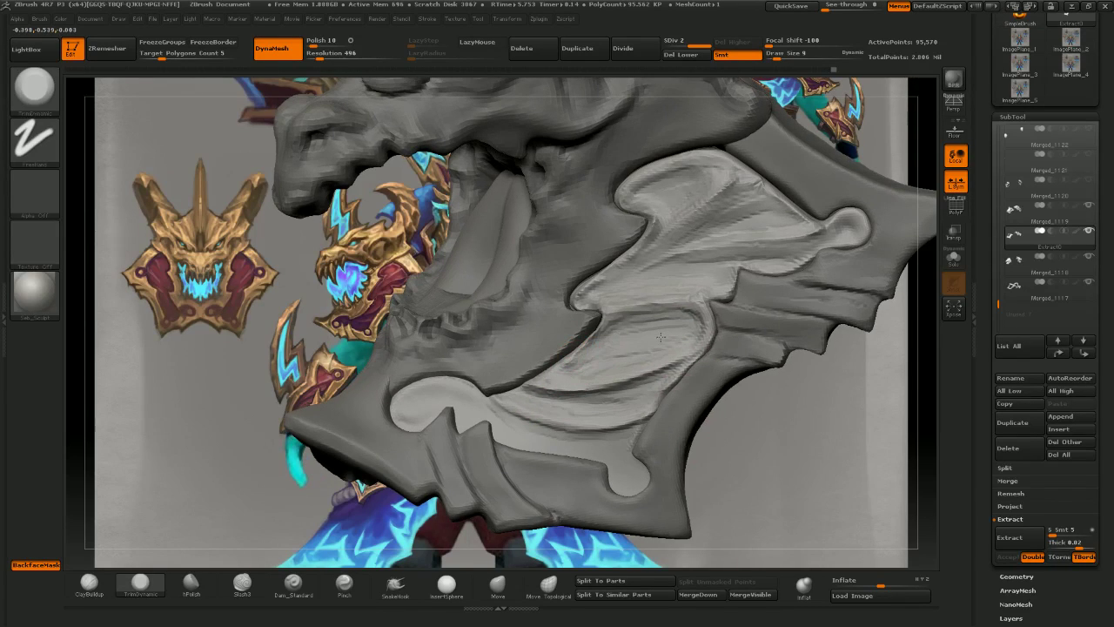
left_click_drag(656, 272, 716, 265)
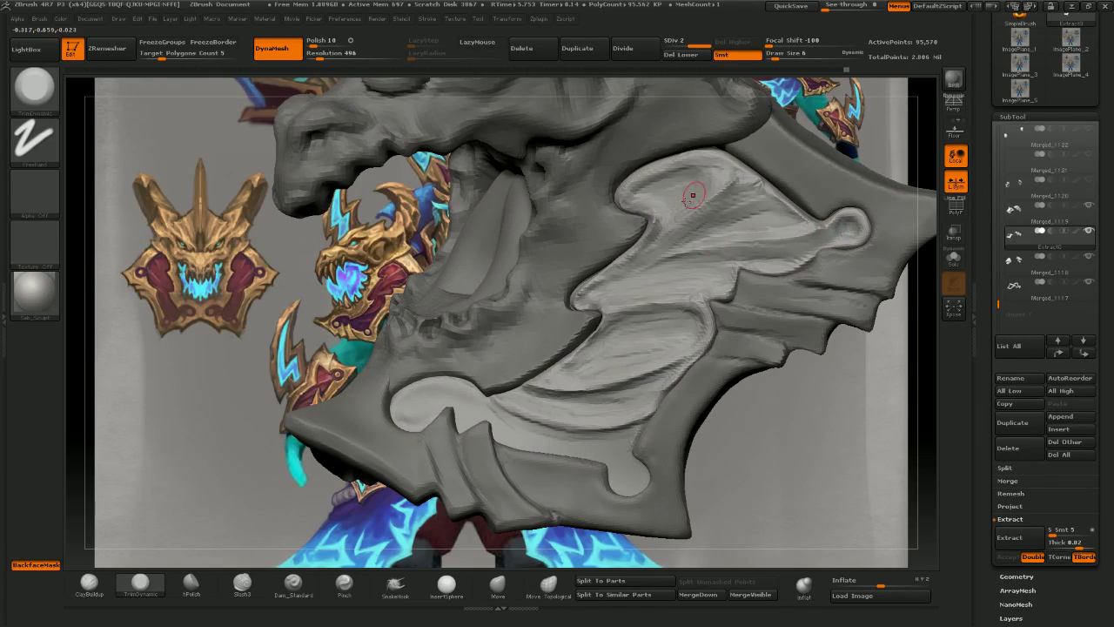
mouse_move(687, 199)
left_mouse_down()
mouse_move(667, 231)
mouse_move(683, 232)
left_mouse_up()
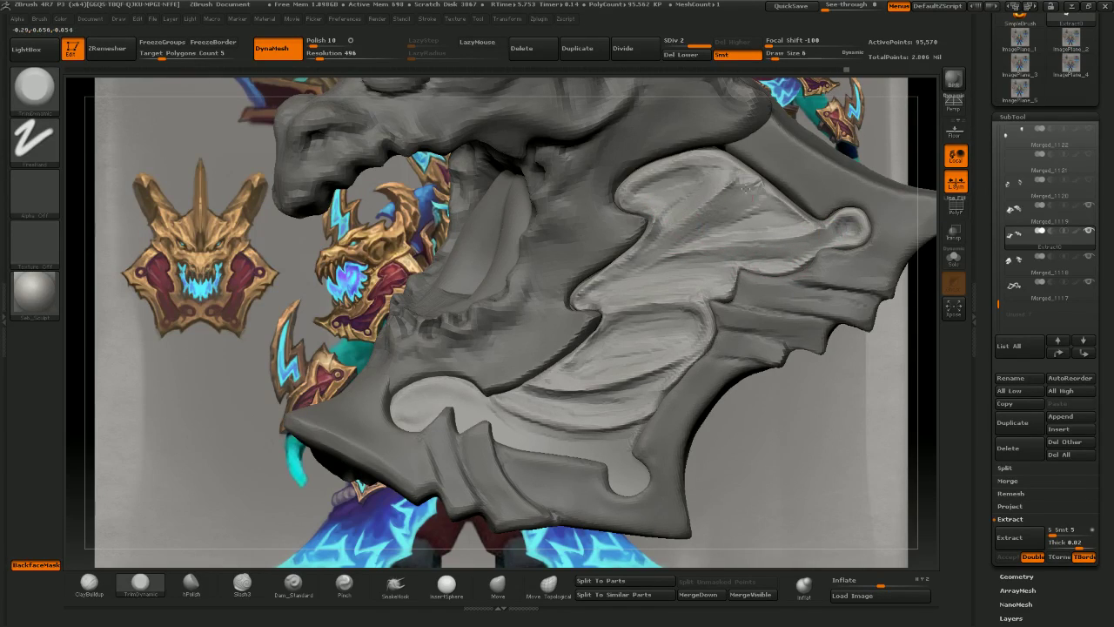
left_click_drag(746, 188, 735, 172)
- Try to carve a crease into the upper edge of the upper inlay section with Dam_Standard set to Zsub
left_click(291, 583)
key("space")
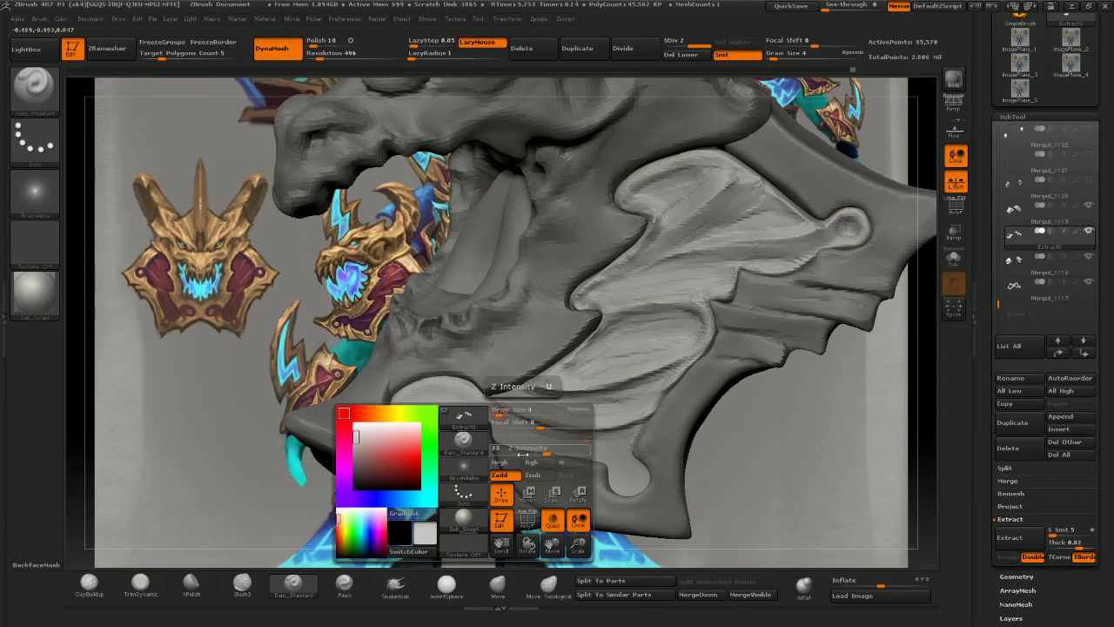
left_click(534, 475)
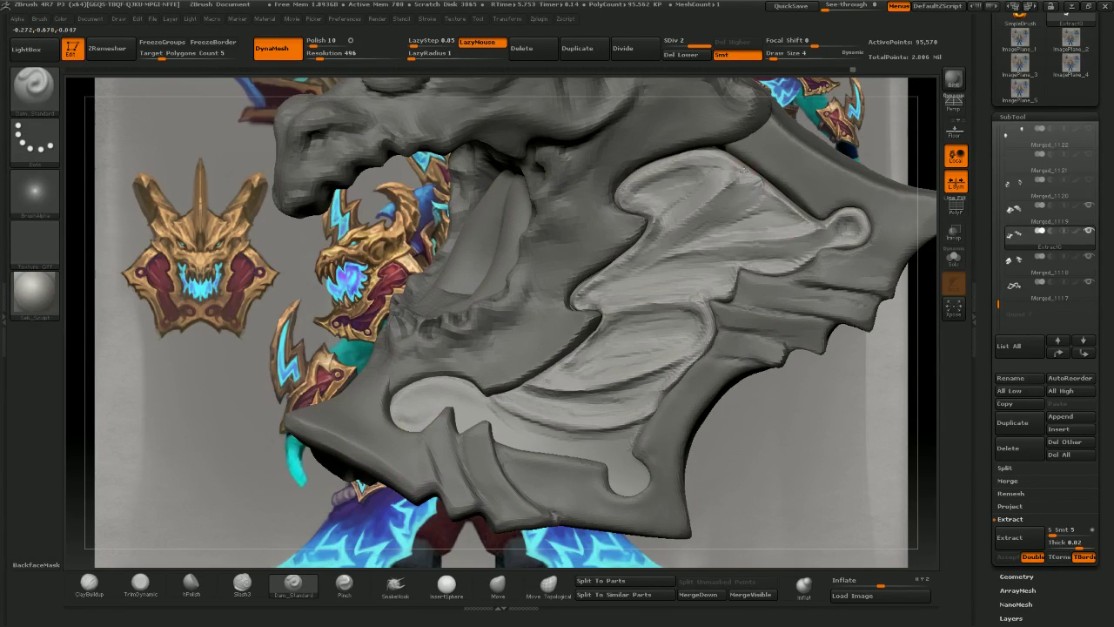
left_click_drag(753, 168, 713, 191)
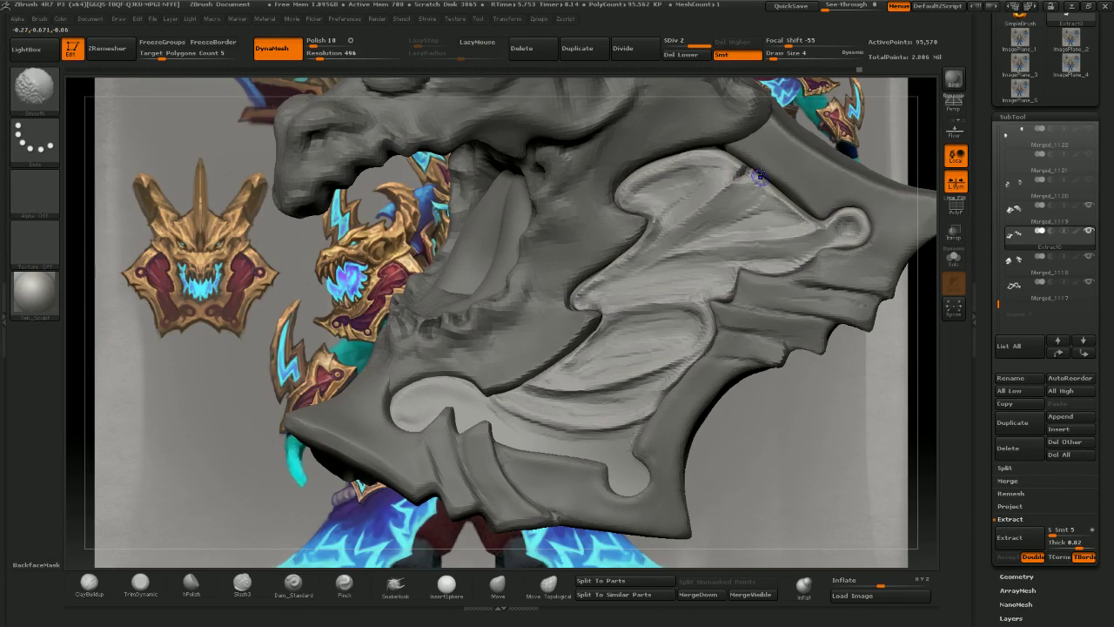
- Cut a notch into the upper inlay section's top edge with the Orb_Cracks brush and flatten the area around it with TrimDynamic
left_click(30, 52)
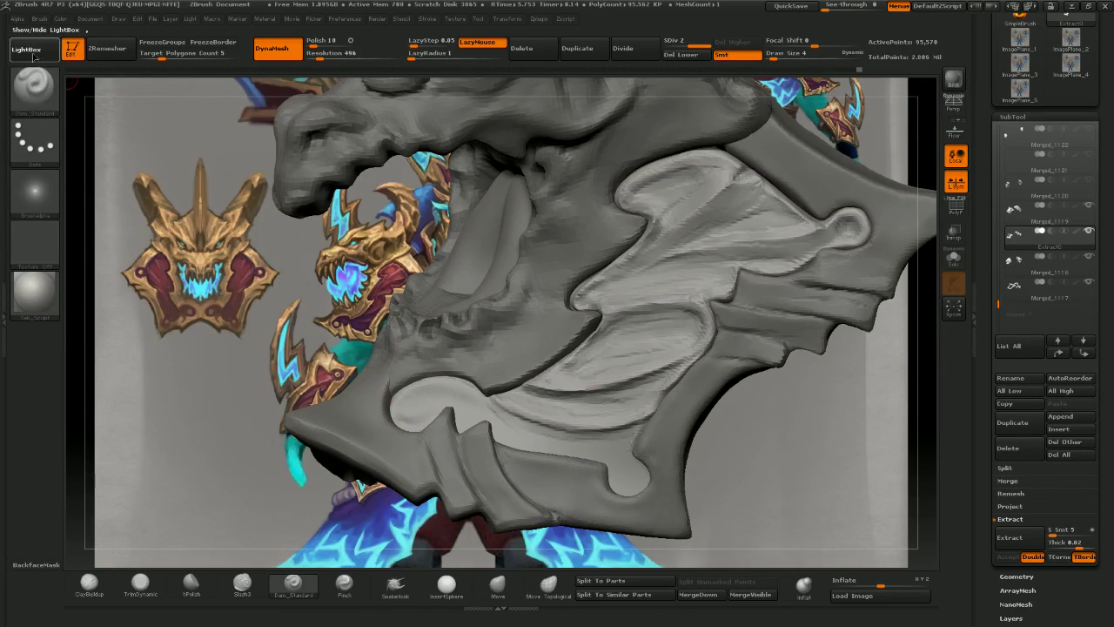
left_click(32, 89)
left_click(32, 88)
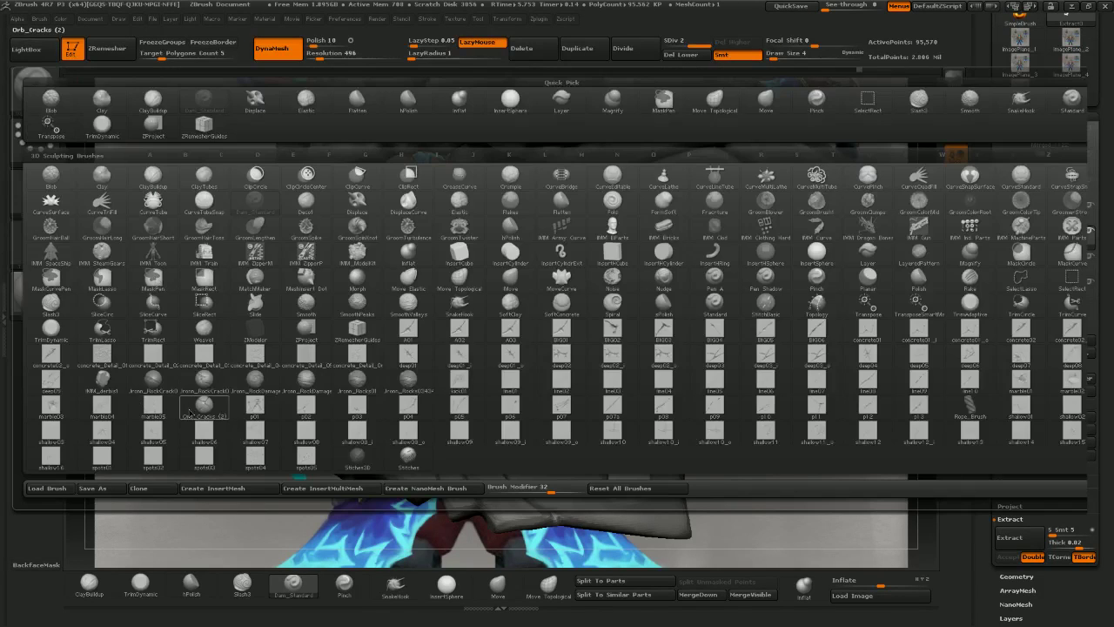
left_click(203, 404)
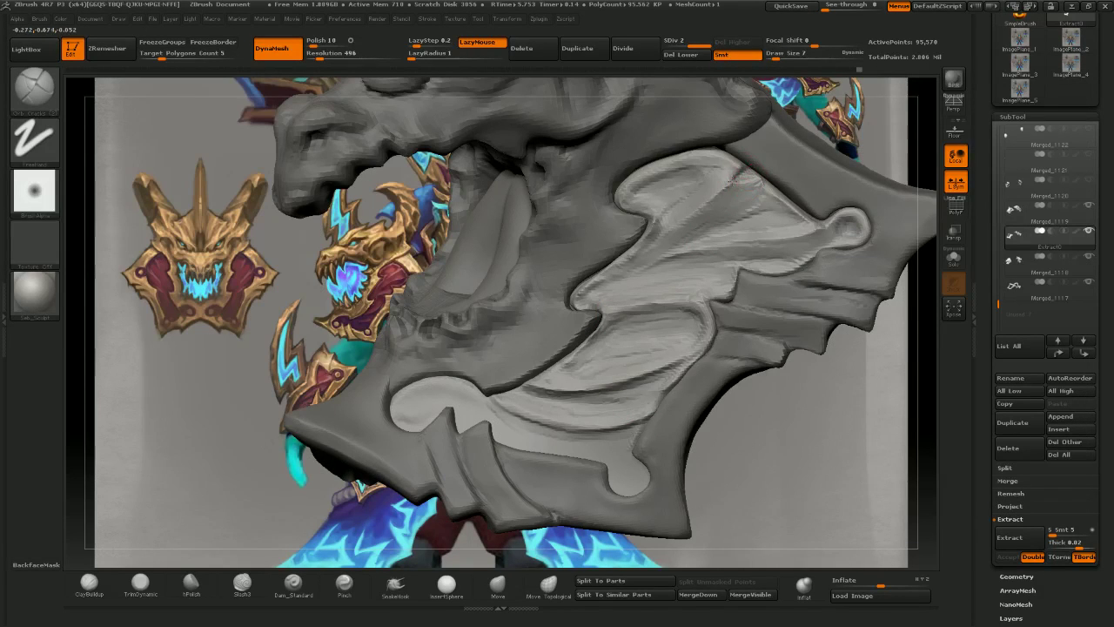
left_click_drag(733, 182, 741, 166)
left_click(140, 581)
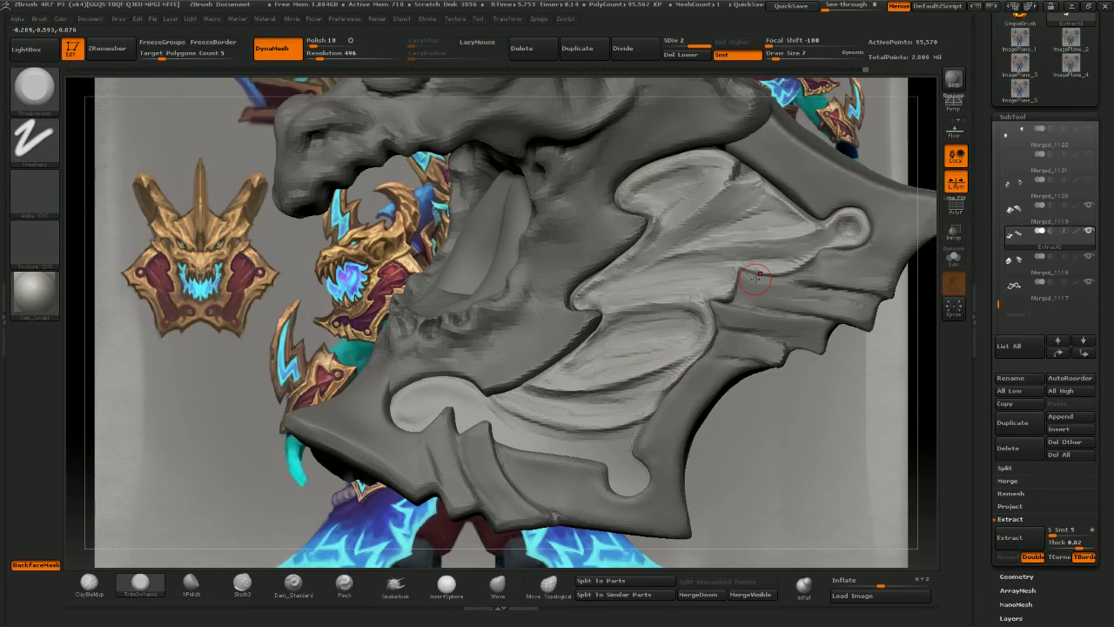
key("[")
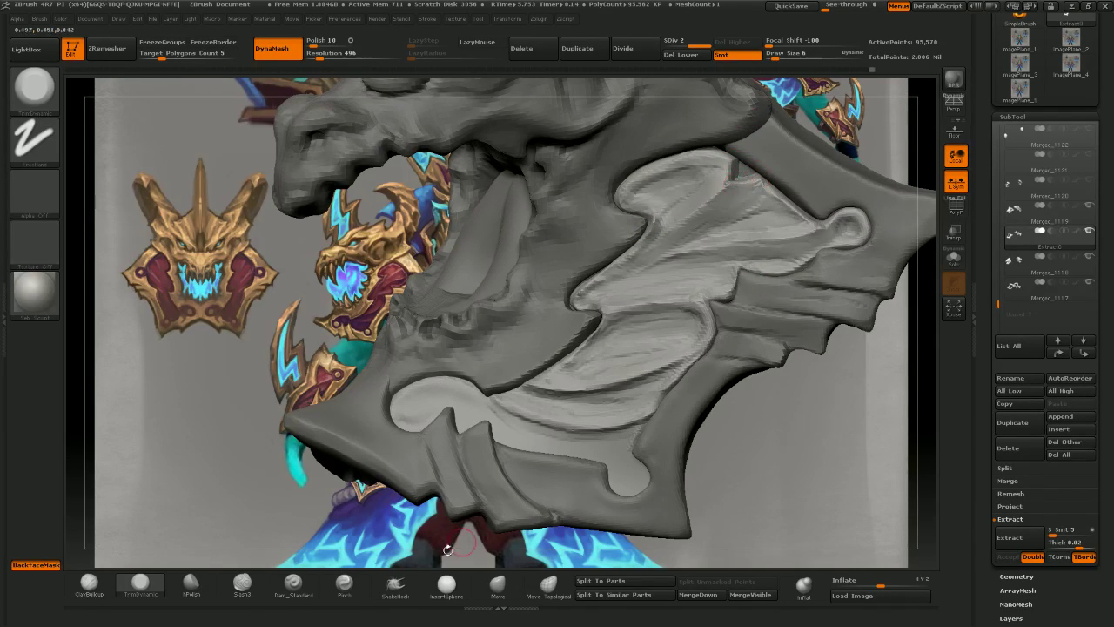
- Shape the upper inlay section's outline on both sides of the new notch with the Move brush
left_click(484, 585)
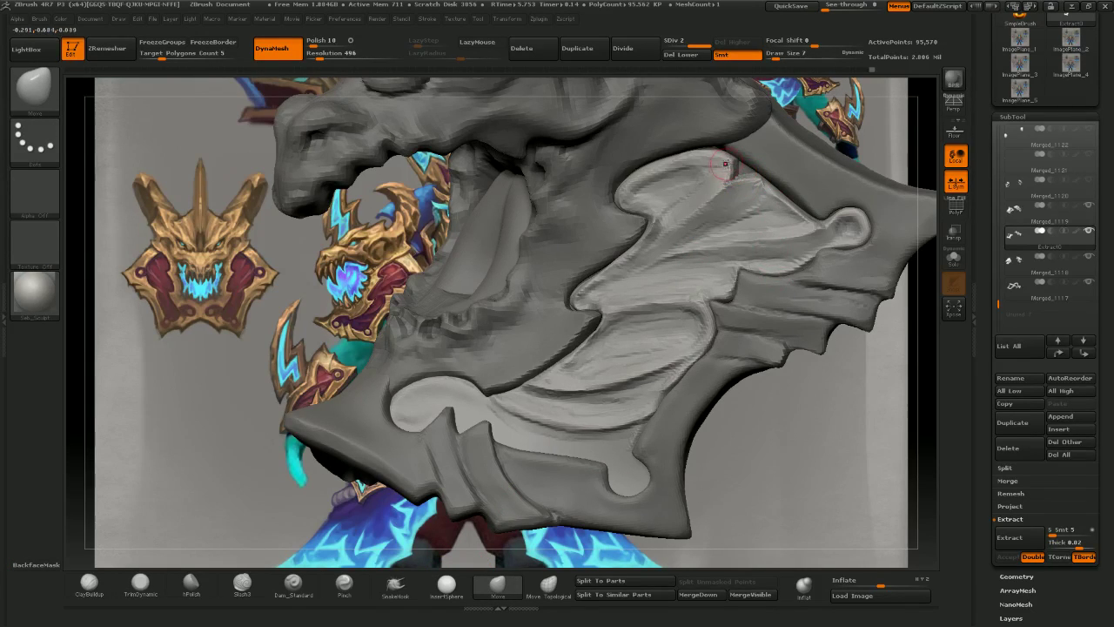
left_click_drag(725, 163, 707, 141)
key("]")
left_click_drag(614, 189, 612, 190)
key("[")
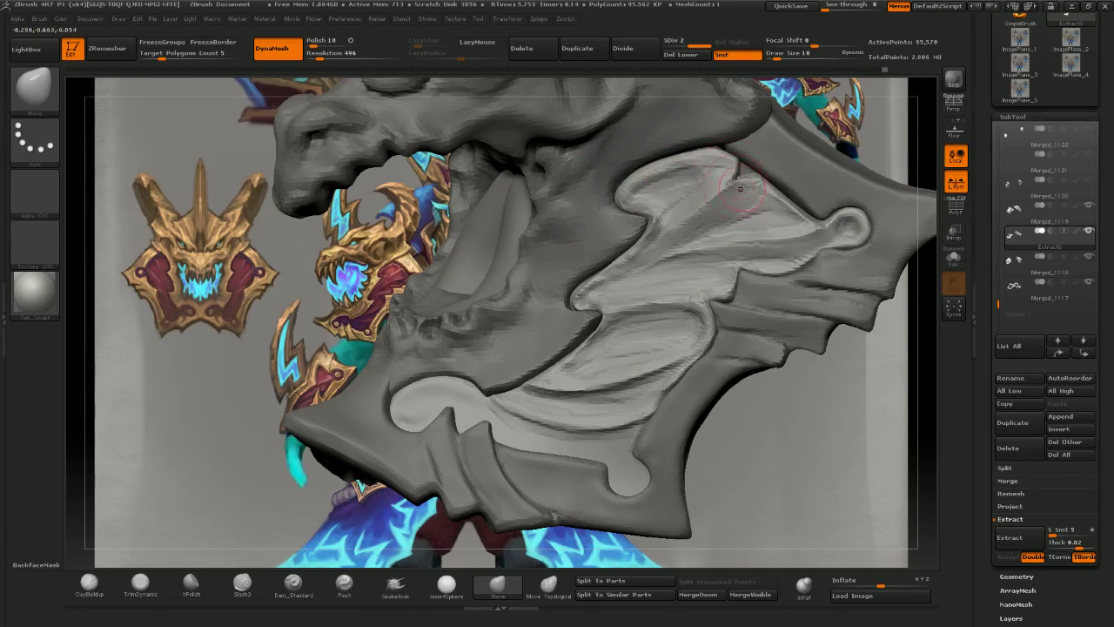
left_click_drag(757, 178, 771, 162)
- Flatten and sharpen the fold planes across the lower and upper inlay sections with TrimDynamic at size 6
right_click_drag(777, 153, 805, 226, "ctrl")
mouse_move(840, 274)
right_mouse_down()
mouse_move(823, 281)
mouse_move(803, 335)
mouse_move(780, 340)
mouse_move(875, 329)
mouse_move(840, 276)
right_mouse_up()
right_click_drag(792, 339, 743, 357)
left_click(140, 582)
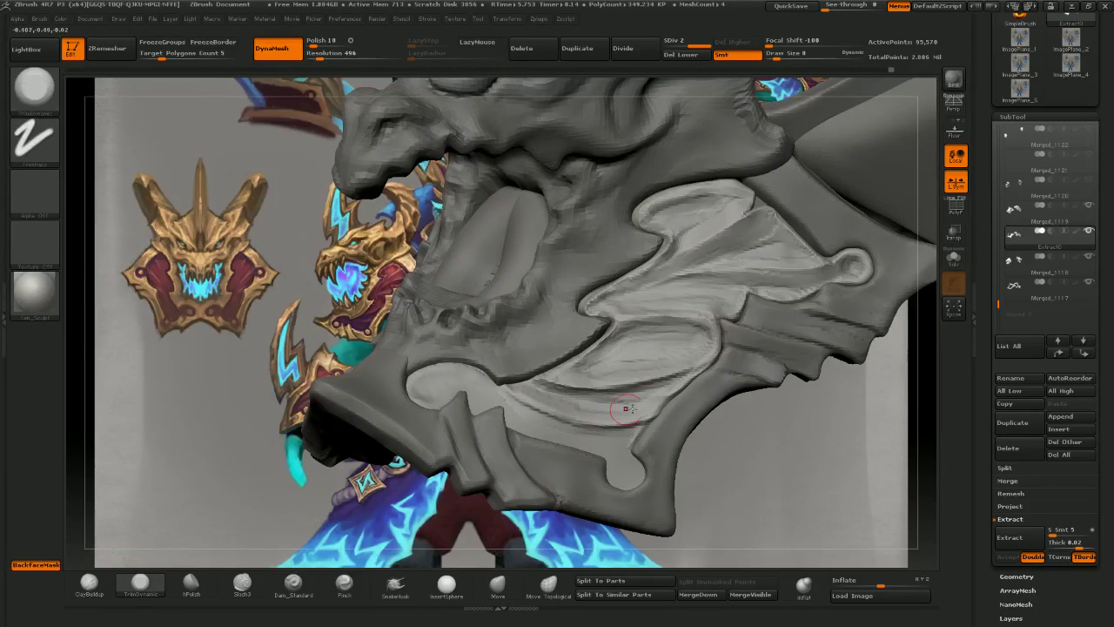
left_click_drag(707, 348, 707, 336)
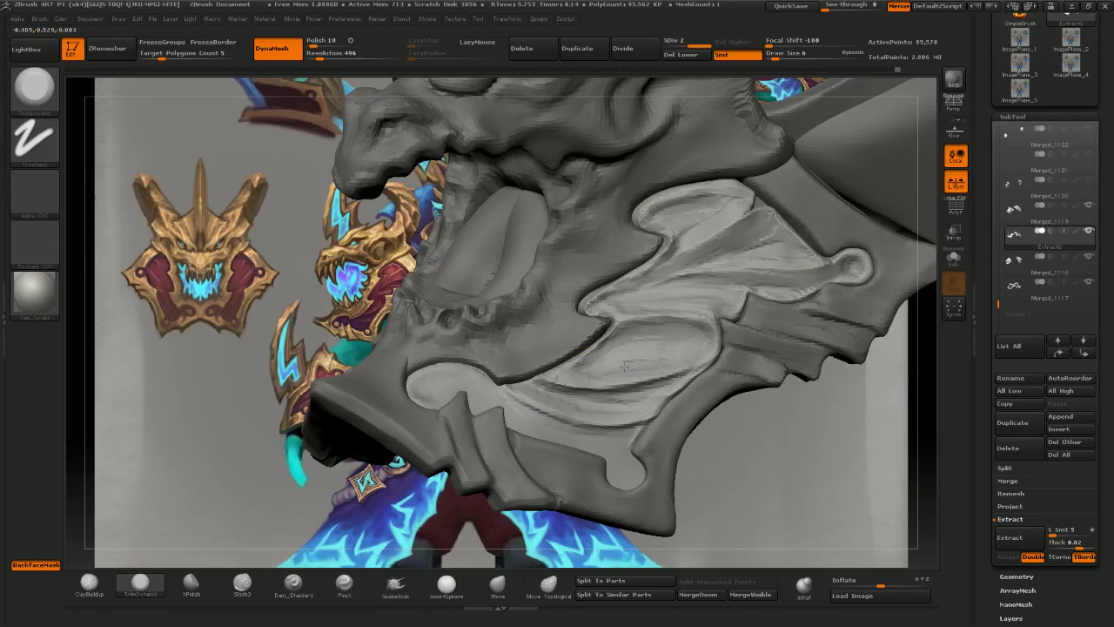
left_click_drag(710, 443, 693, 439)
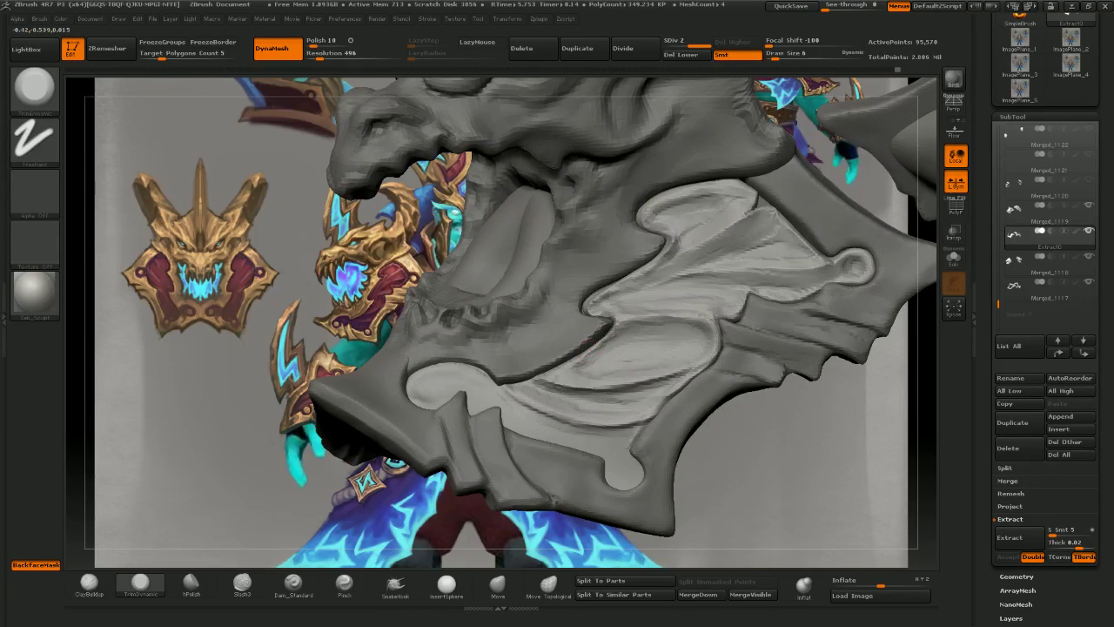
left_click_drag(601, 300, 691, 293)
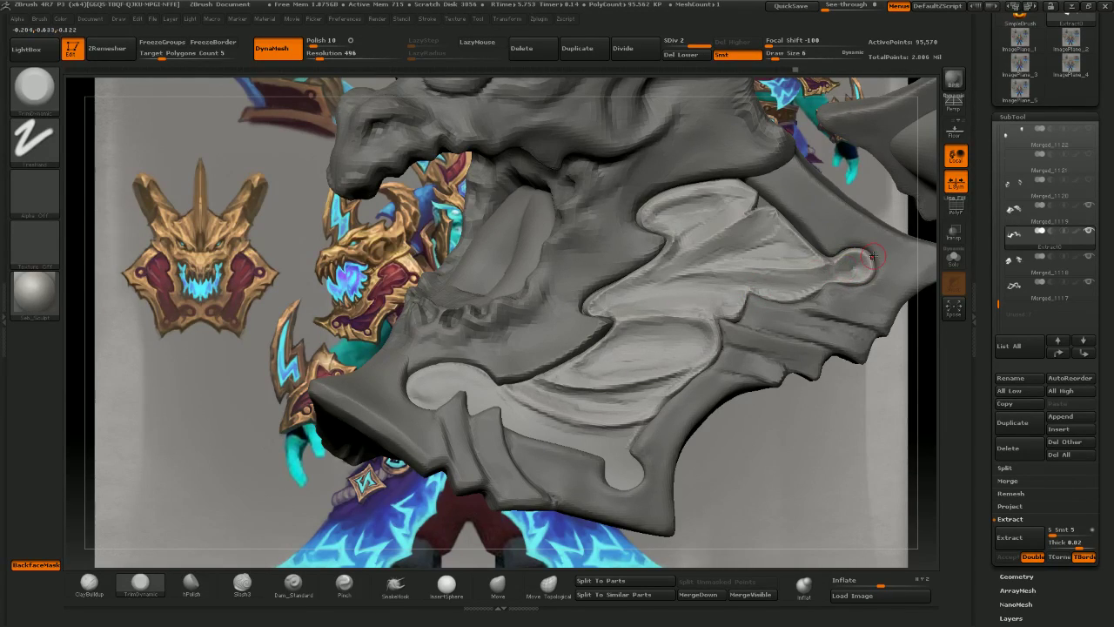
- Delete the inlay's lower subdivision level and apply Mirror And Weld to copy it to the other side
mouse_move(862, 256)
right_mouse_down("ctrl")
mouse_move(800, 335)
mouse_move(748, 378)
mouse_move(821, 319)
right_mouse_up("ctrl")
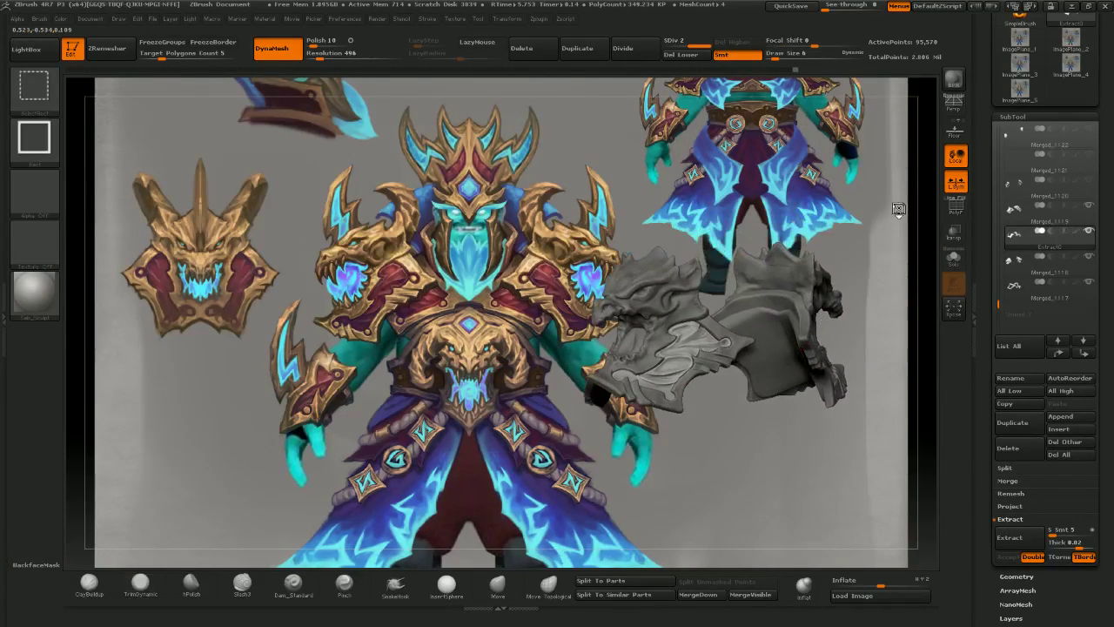
left_click_drag(846, 306, 884, 409, "ctrl")
right_click_drag(879, 362, 910, 404)
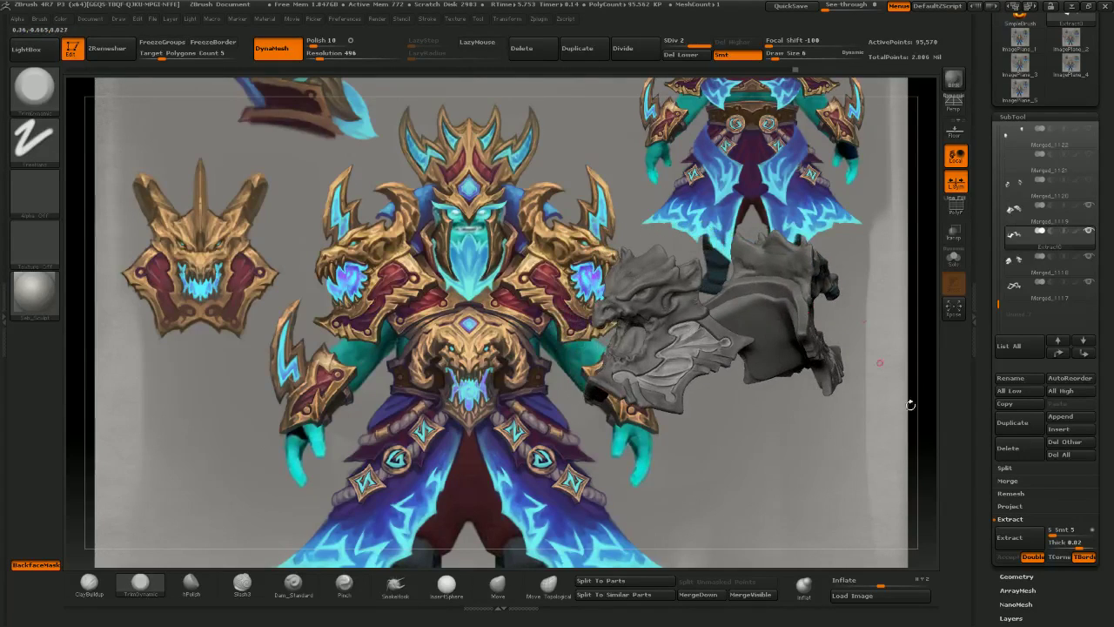
left_click(1017, 576)
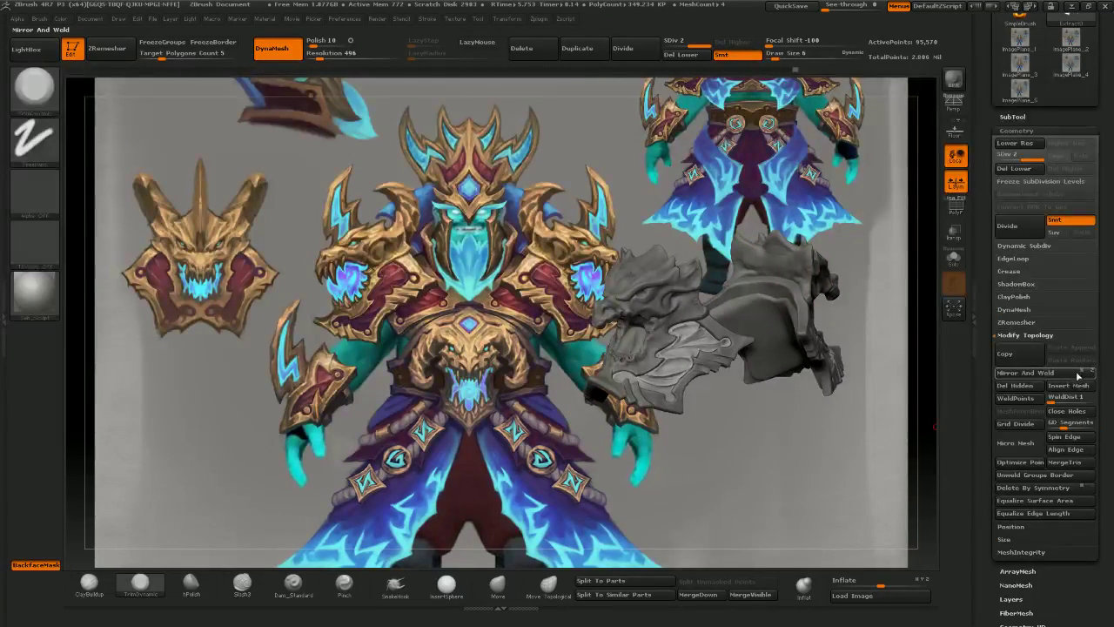
left_click(1079, 374)
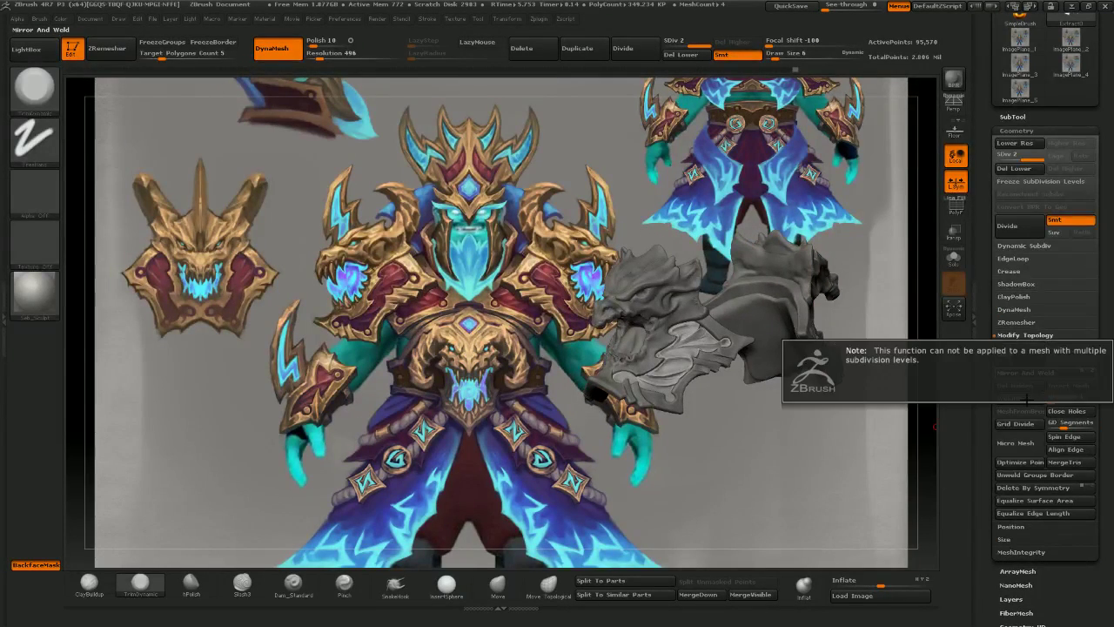
left_click(1016, 170)
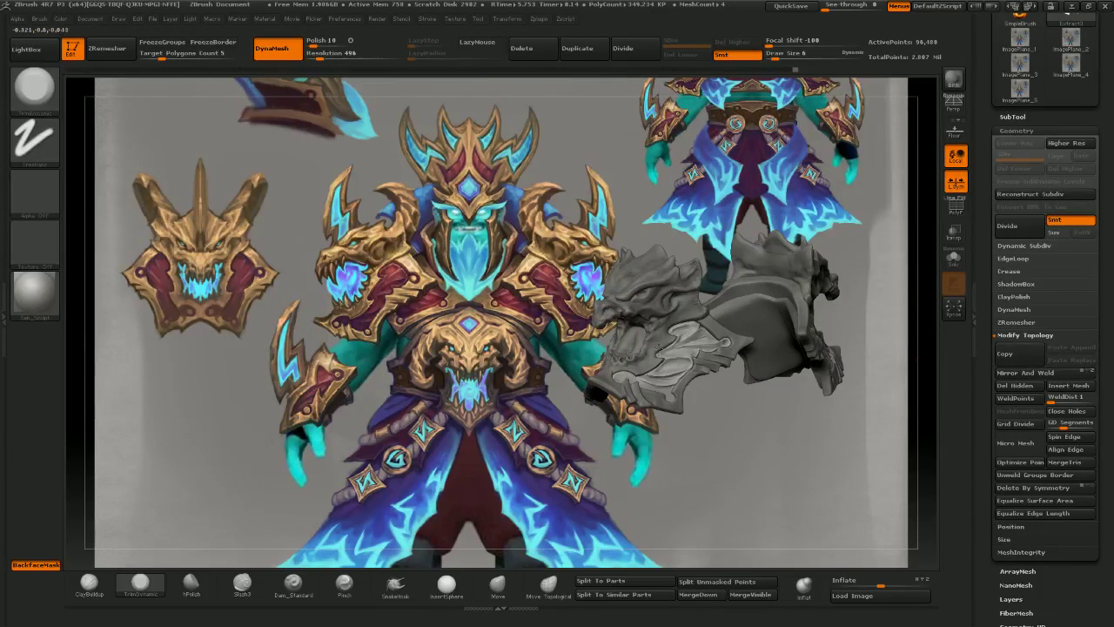
- Unhide all the other subtools and examine the finished shoulder inlay on the complete character
right_click_drag(659, 348, 848, 361)
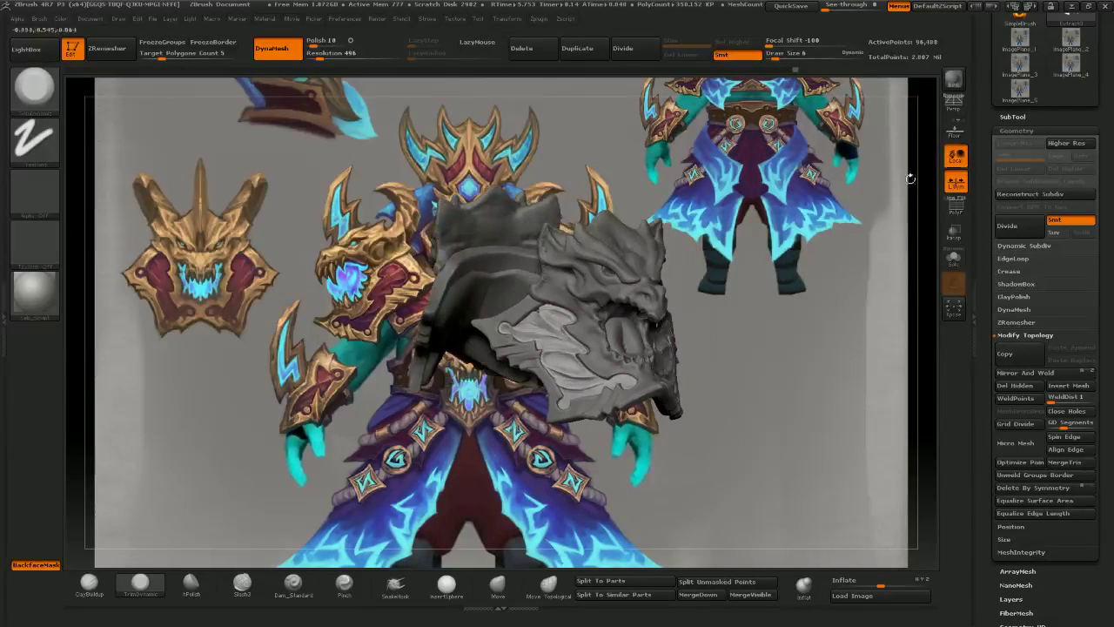
left_click(1013, 118)
left_click(1089, 231)
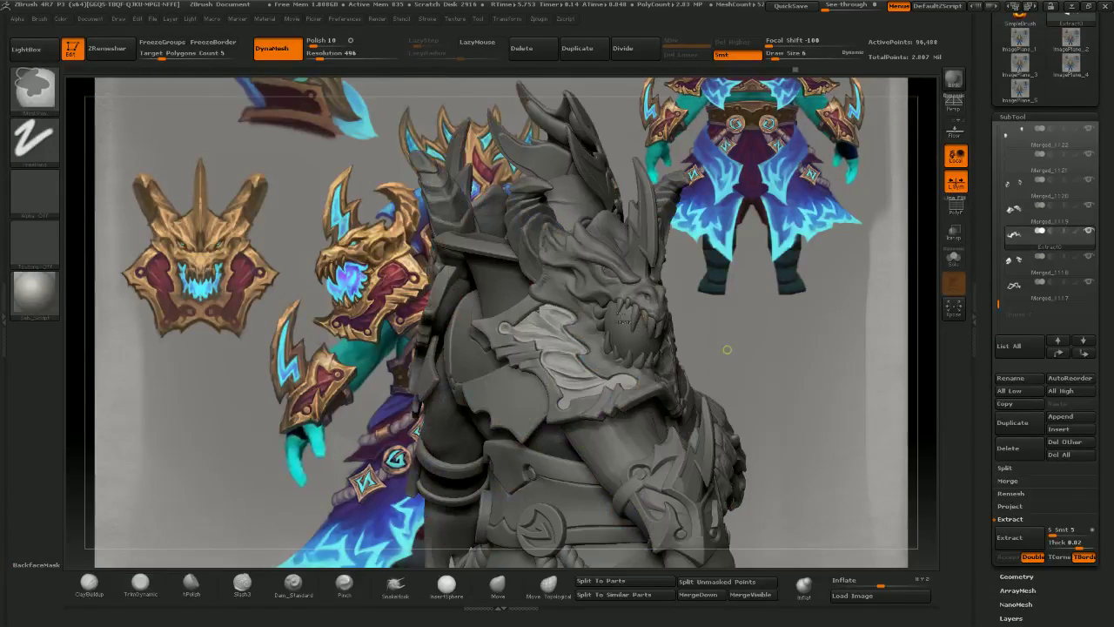
right_click_drag(726, 350, 731, 296, "ctrl")
mouse_move(774, 348)
right_mouse_down()
mouse_move(691, 378)
mouse_move(647, 357)
mouse_move(656, 398)
right_mouse_up()
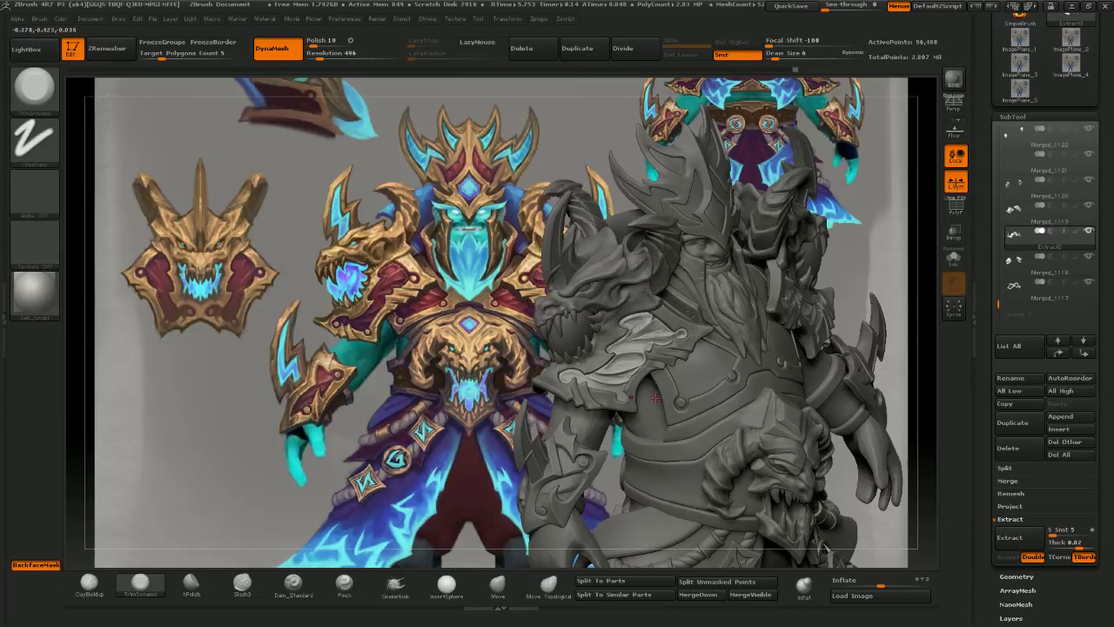
- Frame the whole character and render it with Best-Preview Render
key("Tab")
key("Tab")
mouse_move(655, 398)
right_mouse_down("ctrl")
mouse_move(740, 409)
mouse_move(661, 361)
mouse_move(641, 364)
mouse_move(720, 391)
mouse_move(681, 366)
mouse_move(739, 320)
right_mouse_up("ctrl")
left_click(953, 79)
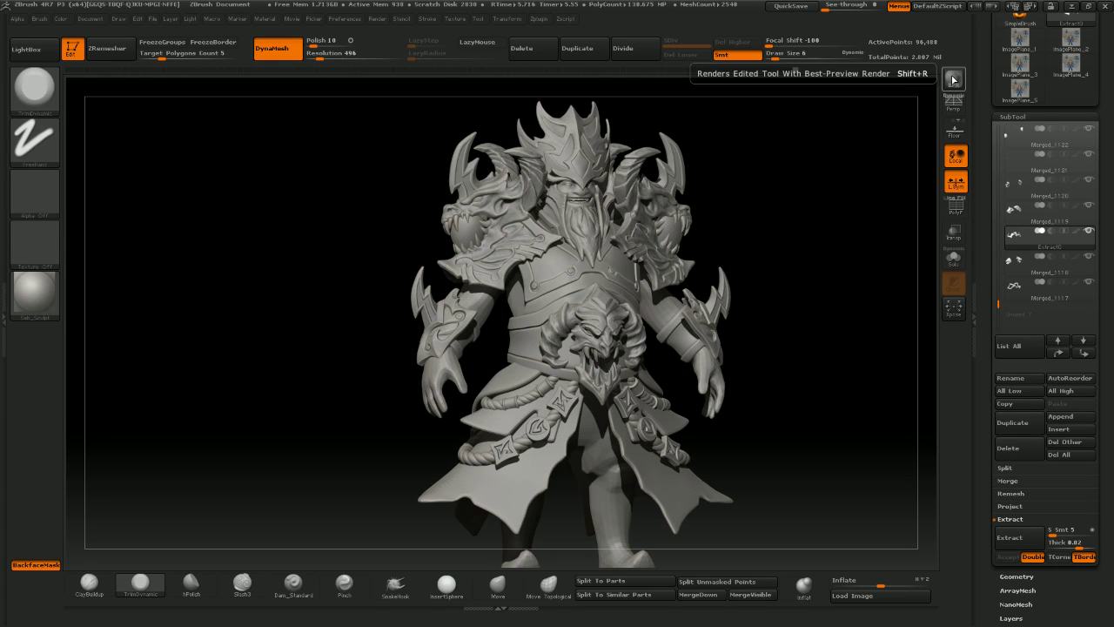
left_click(952, 80)
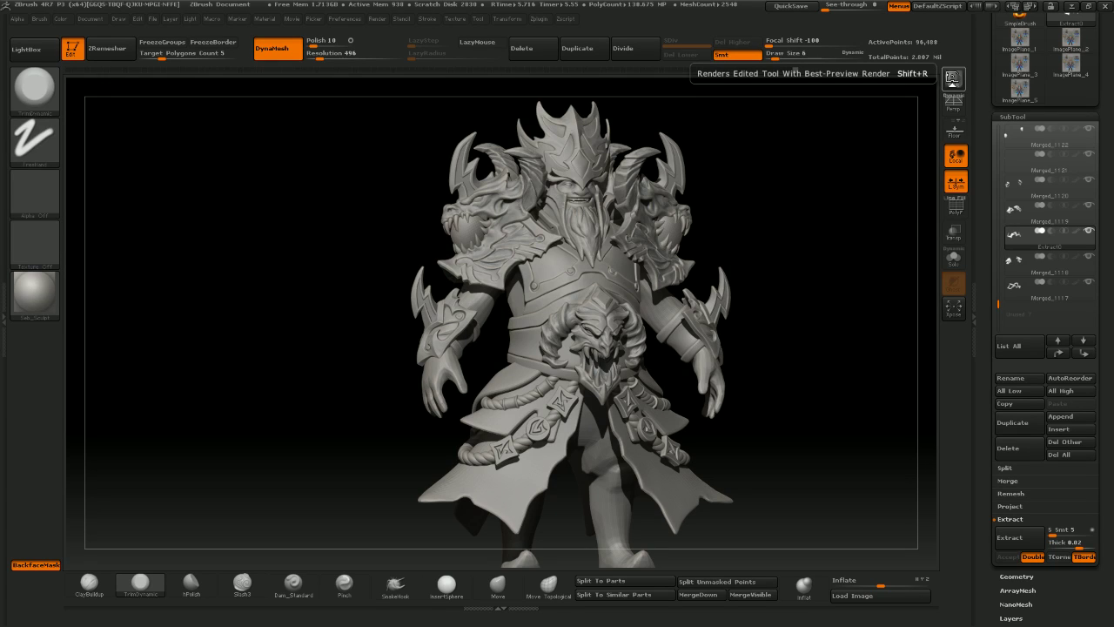
left_click(951, 79)
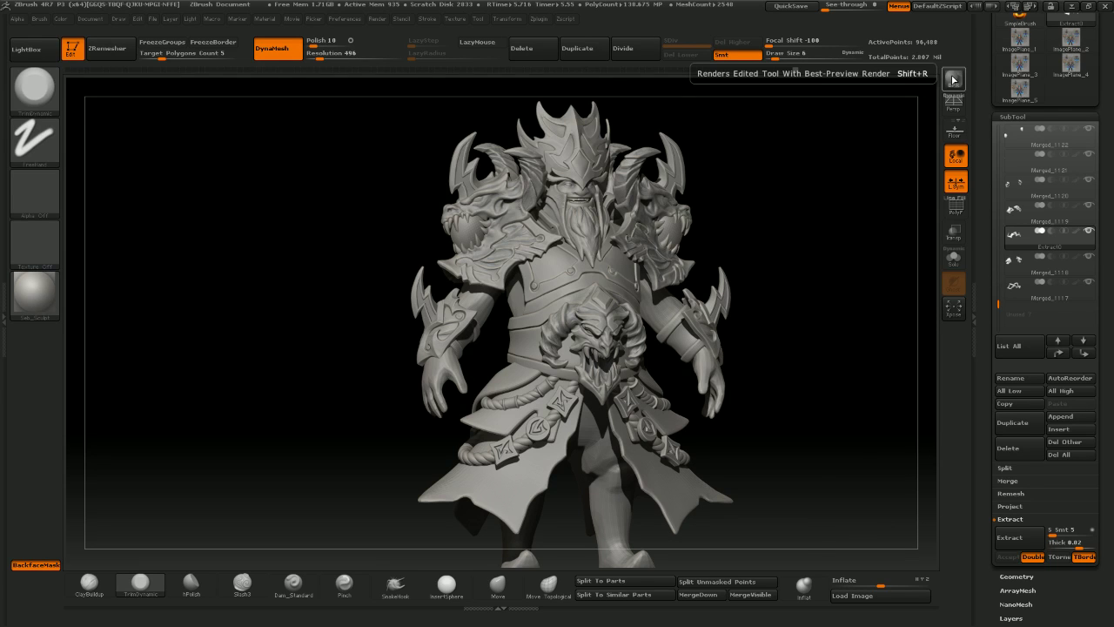
- Switch to the Twitch channel page and the OBS window to check the live stream, and return to the ZBrush character
key("alt+Tab")
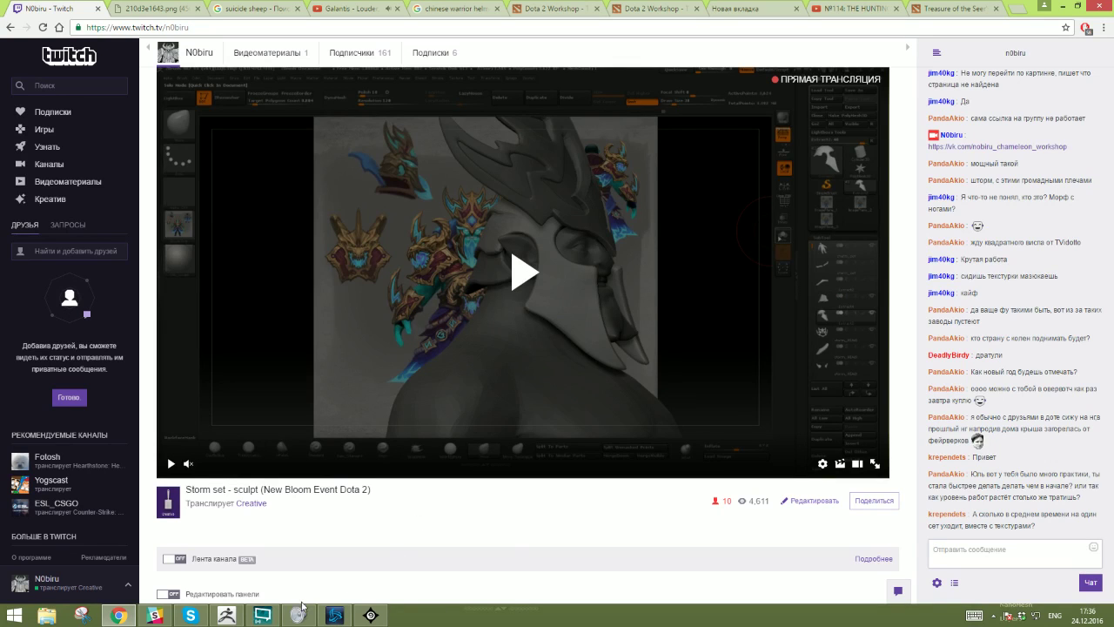
left_click(262, 615)
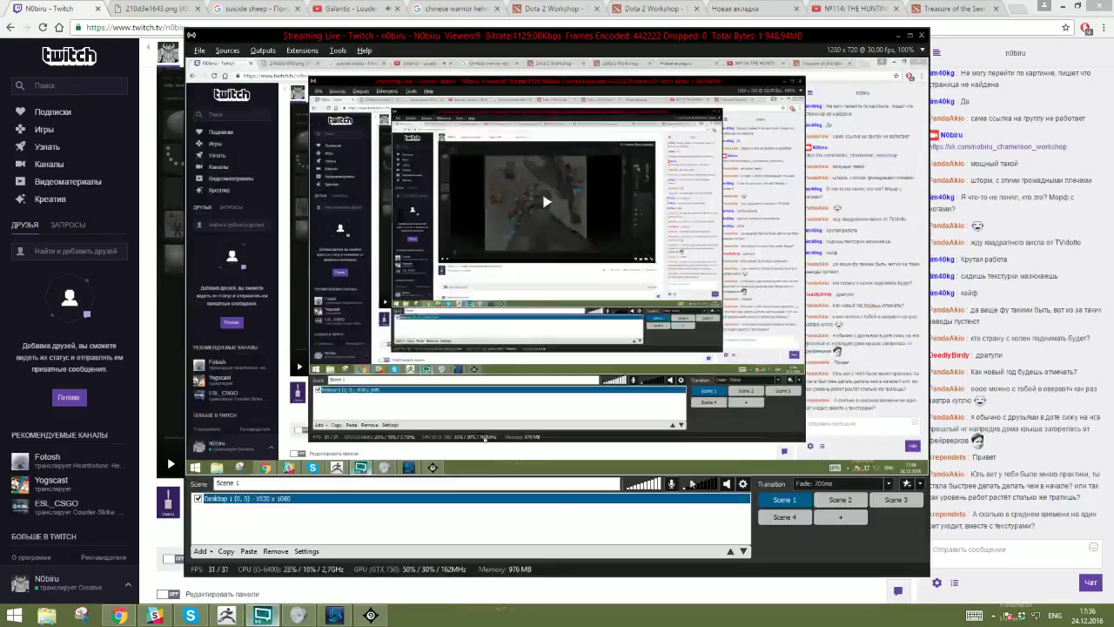
left_click(230, 614)
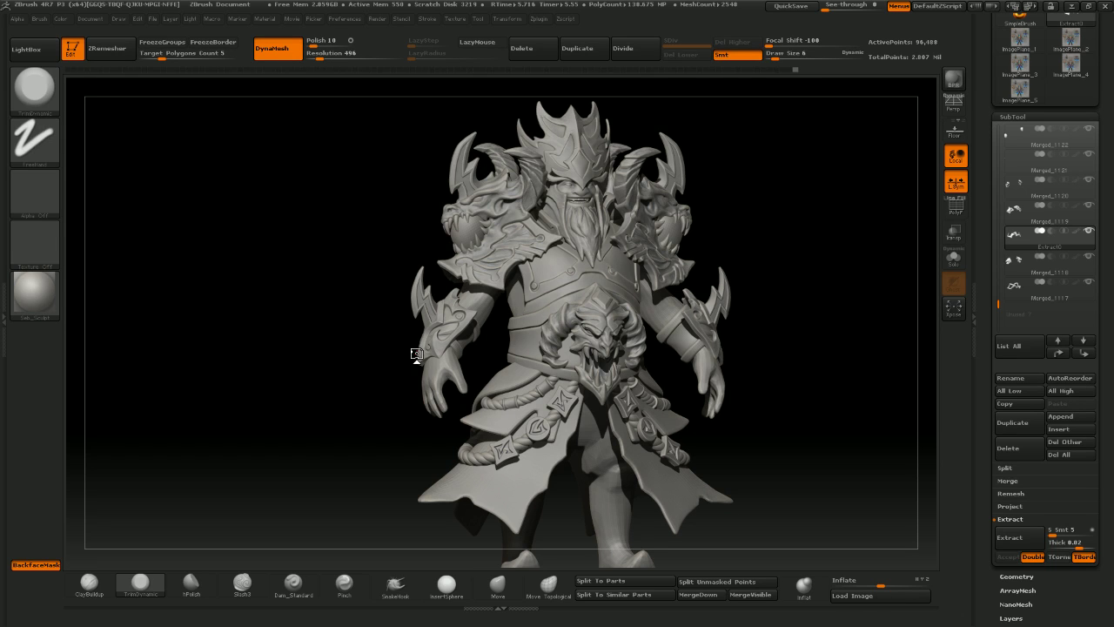
left_click(723, 358)
left_click_drag(723, 358, 723, 359, "shift")
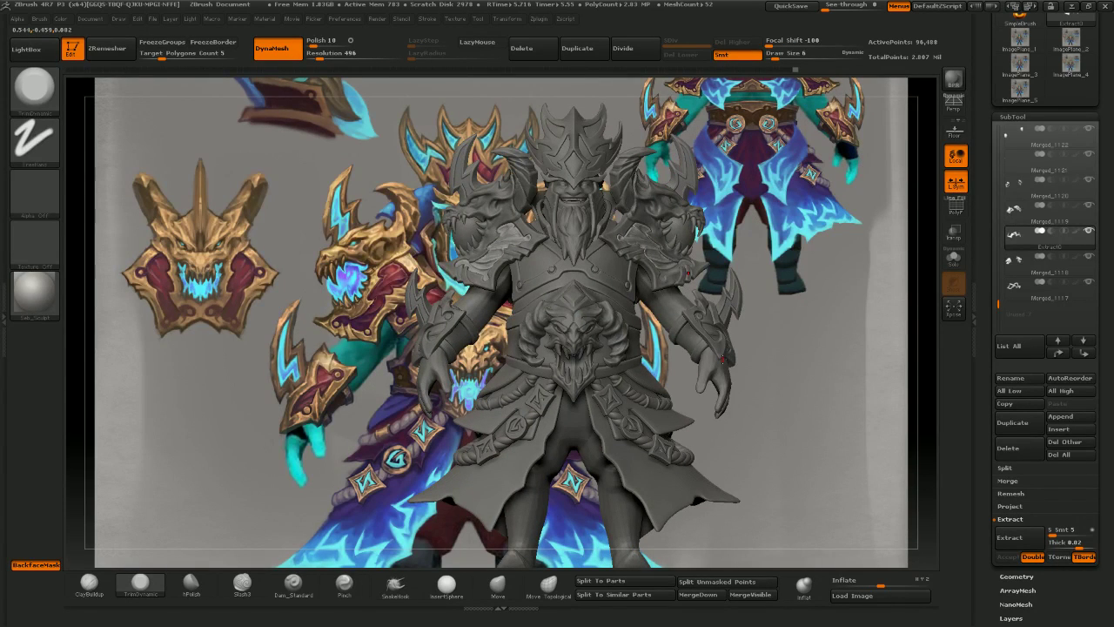
- Check the live stream in the OBS window, return to ZBrush and examine the character's armour from the back
key("alt+Tab")
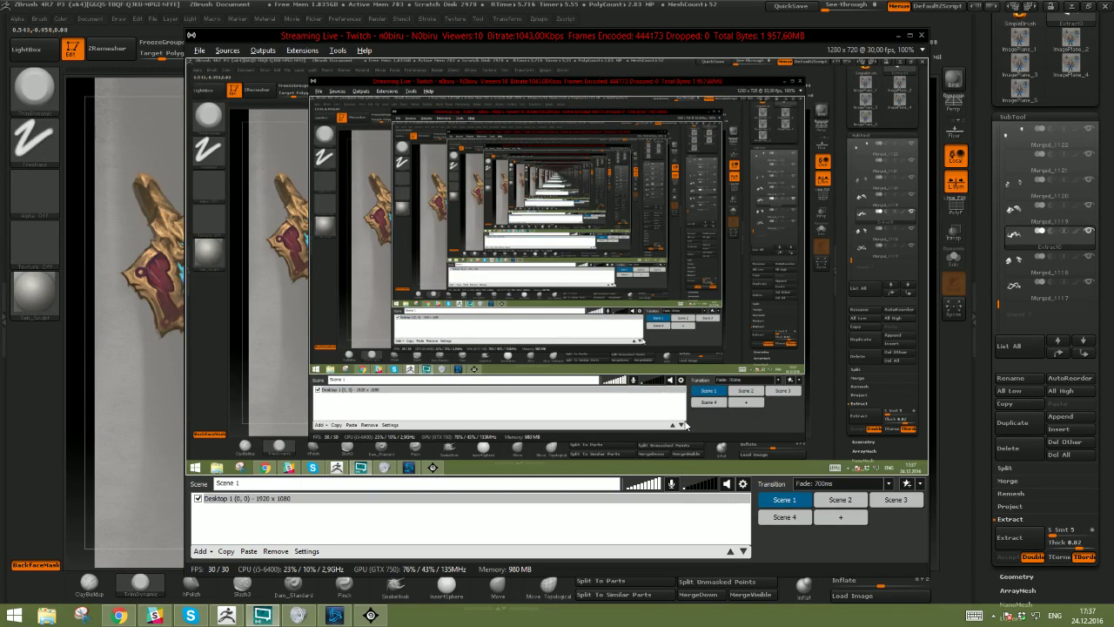
key("alt+Tab")
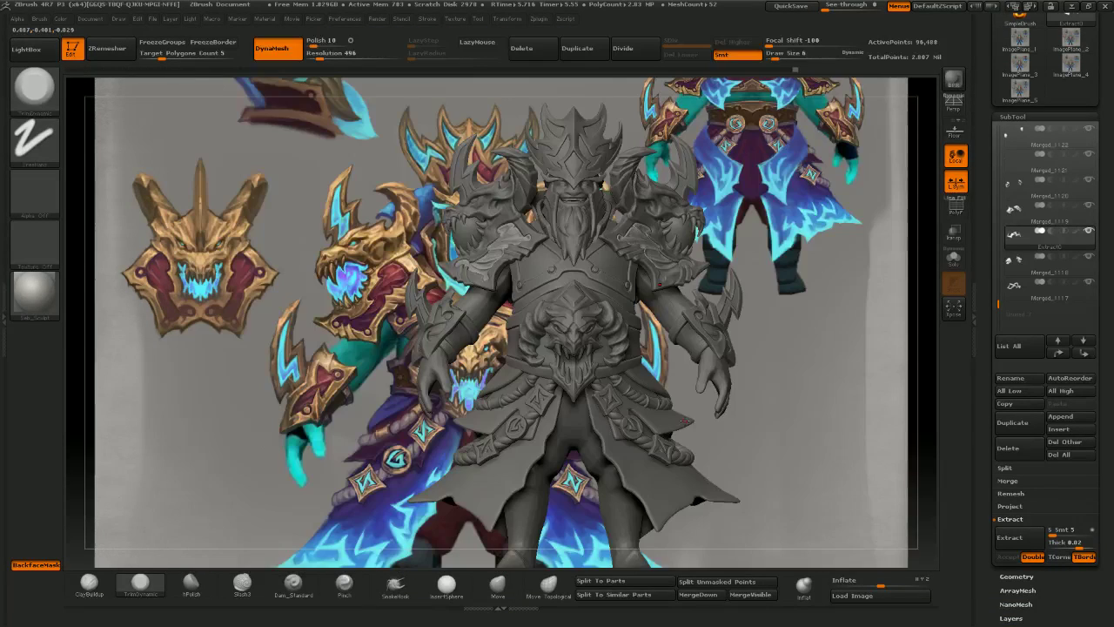
right_click_drag(575, 357, 673, 354)
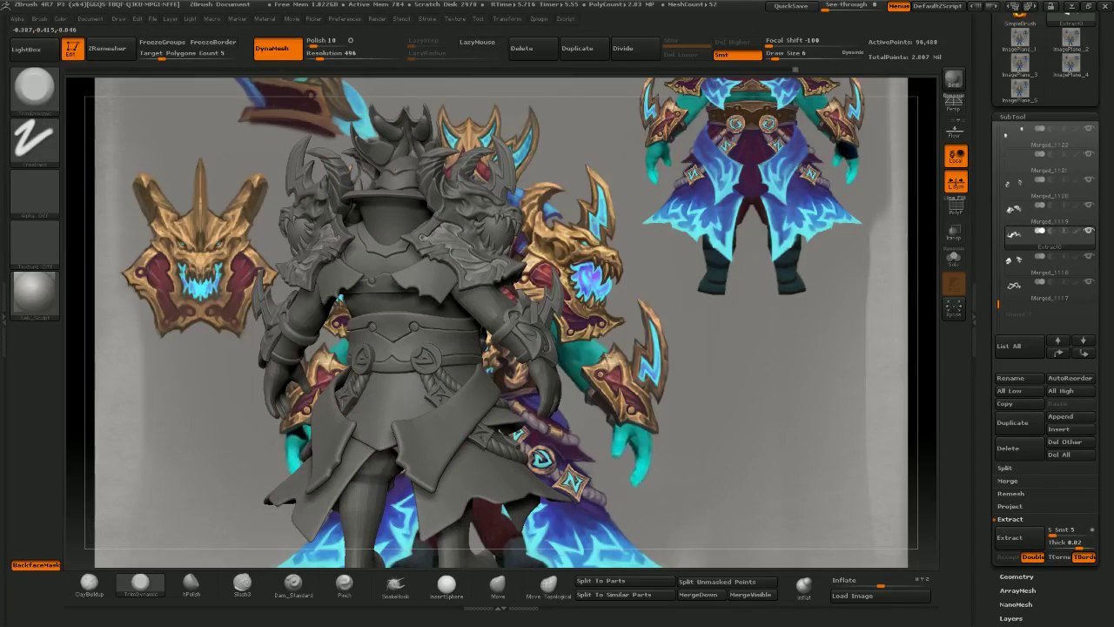
right_click_drag(603, 358, 609, 358)
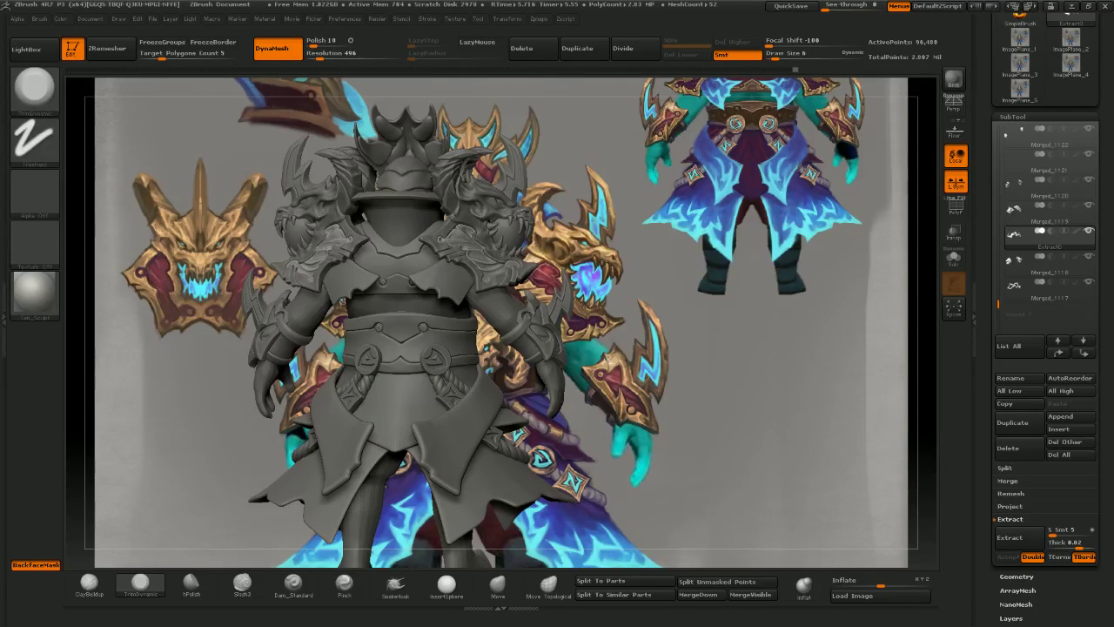
right_click_drag(609, 357, 607, 357)
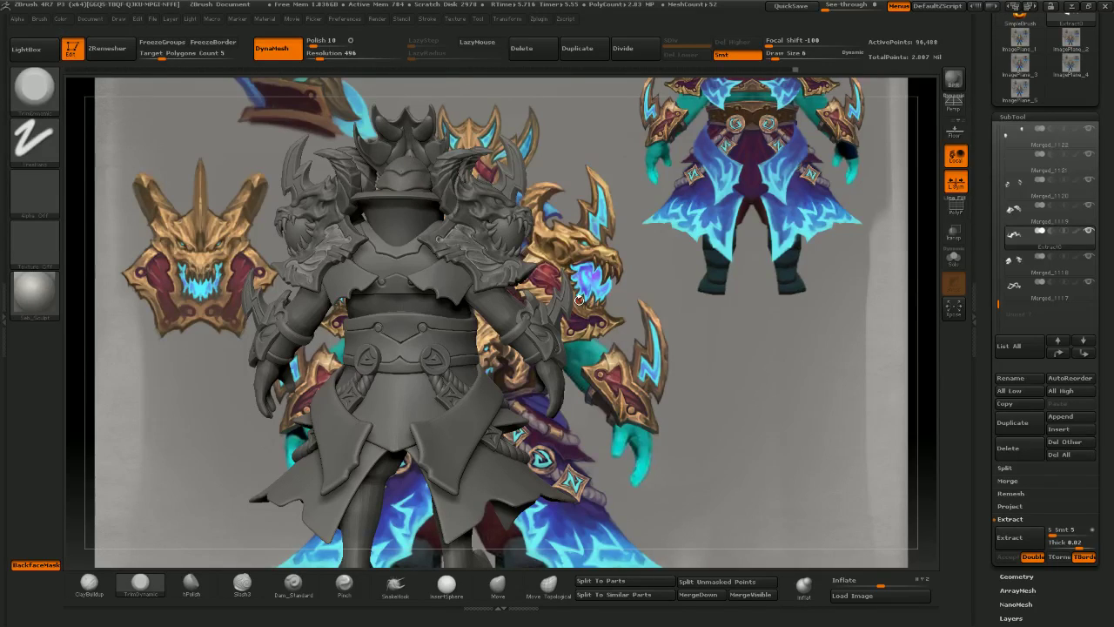
- Isolate the shoulder inlay subtool and try retopologising it with ZRemesher and dividing it once
left_click_drag(644, 288, 743, 404)
left_click(1090, 233)
right_click_drag(546, 311, 527, 282)
left_click(111, 49)
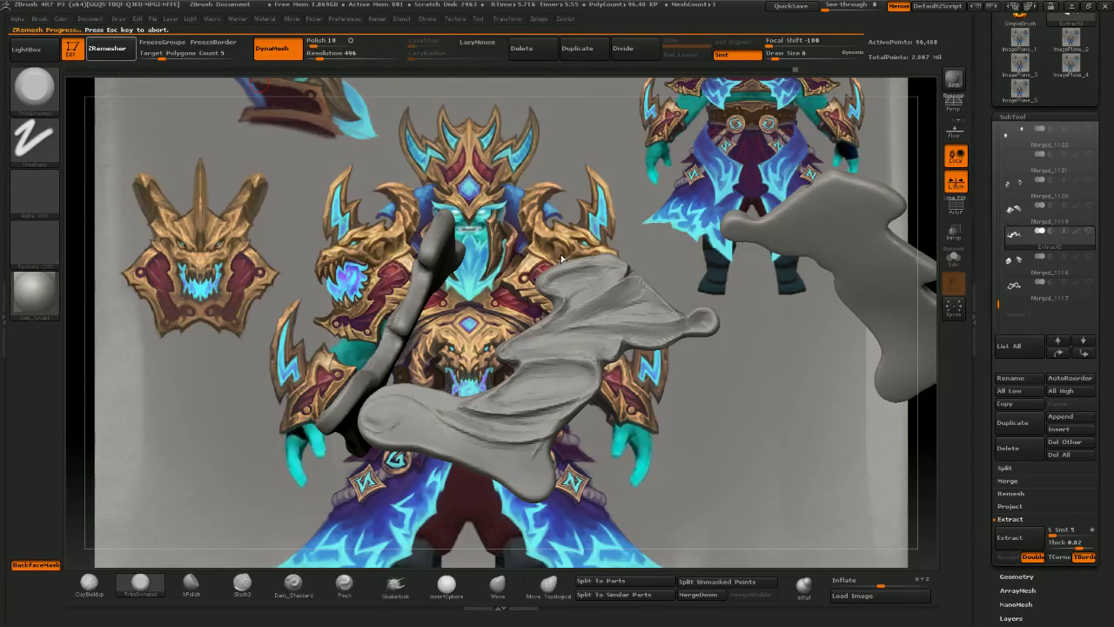
left_click(642, 50)
left_click_drag(654, 209, 702, 355)
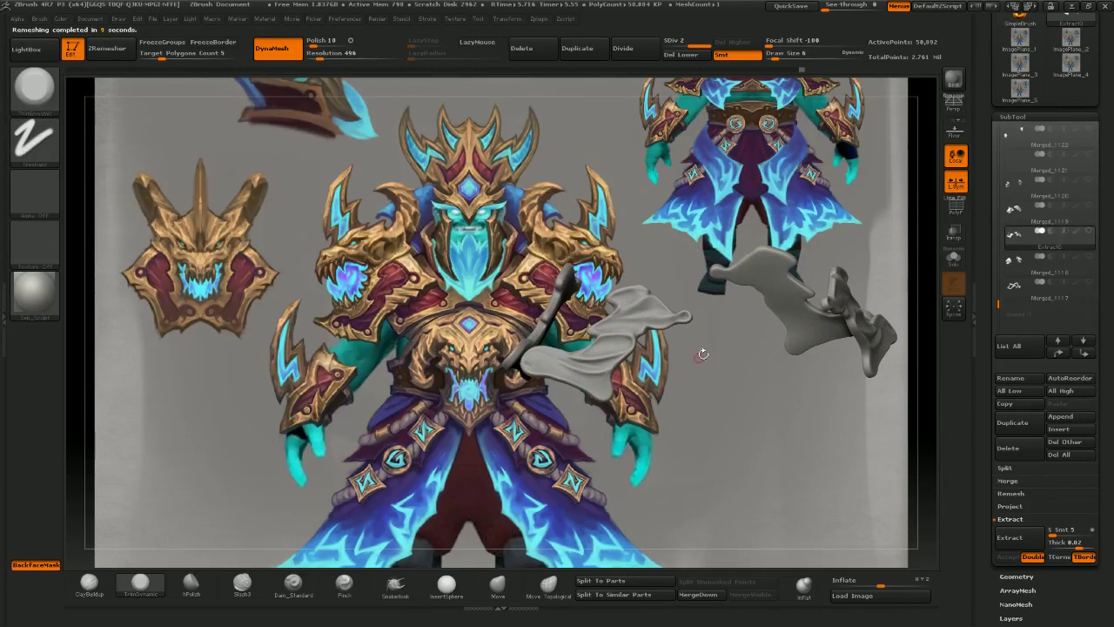
left_click(953, 214)
right_click_drag(790, 292, 831, 291, "ctrl")
left_click(957, 209)
mouse_move(831, 292)
left_mouse_down()
mouse_move(805, 261)
mouse_move(831, 282)
left_mouse_up()
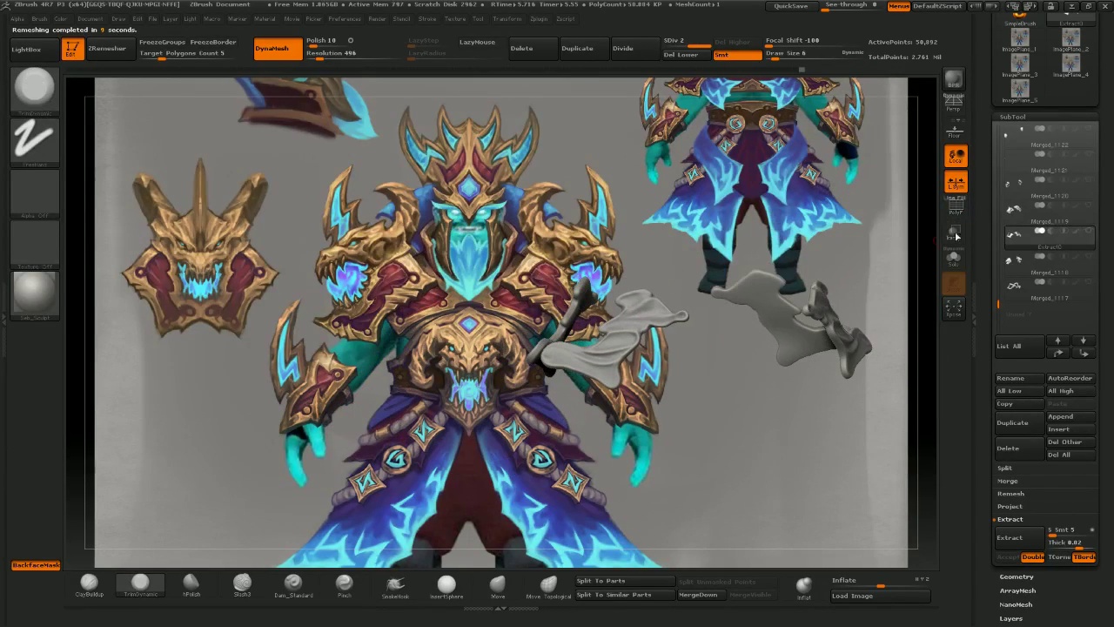
- Show all subtools again and review the shoulder inlay and the whole figure from the front
left_click(1089, 232, "shift")
mouse_move(783, 348)
right_mouse_down()
mouse_move(754, 366)
mouse_move(750, 313)
mouse_move(729, 315)
mouse_move(733, 304)
mouse_move(736, 339)
mouse_move(780, 328)
right_mouse_up()
left_click_drag(780, 328, 782, 328, "ctrl")
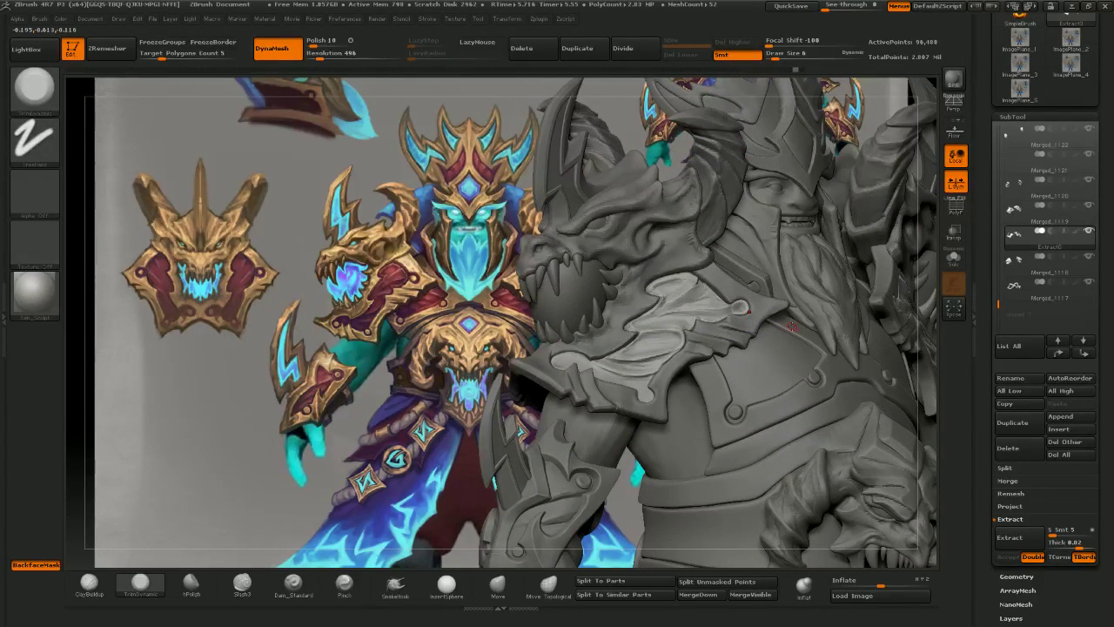
mouse_move(685, 288)
right_mouse_down()
mouse_move(724, 323)
mouse_move(658, 254)
mouse_move(651, 283)
mouse_move(679, 287)
right_mouse_up()
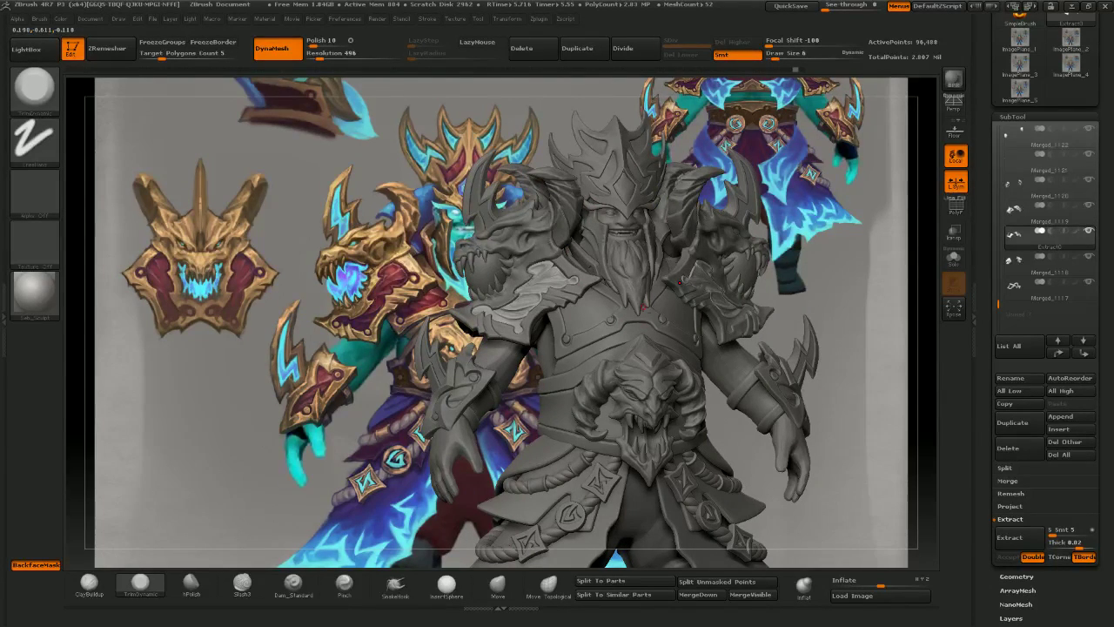
- Switch to the OBS window and turn off the Desktop 1 source in Scene 1
key("alt+Tab")
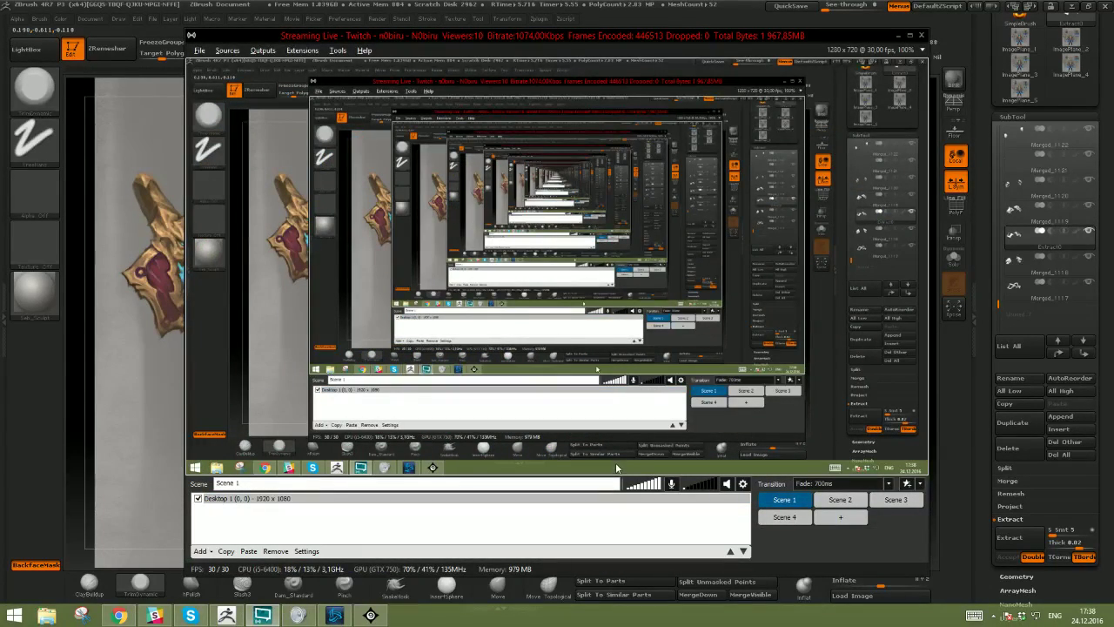
left_click(224, 500)
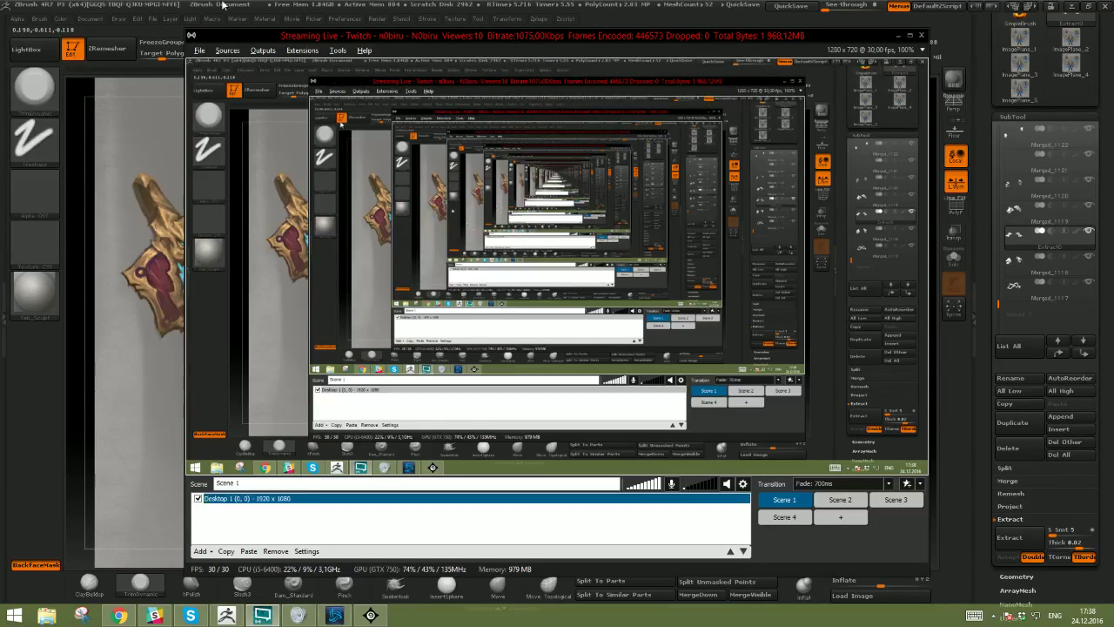
left_click(198, 499)
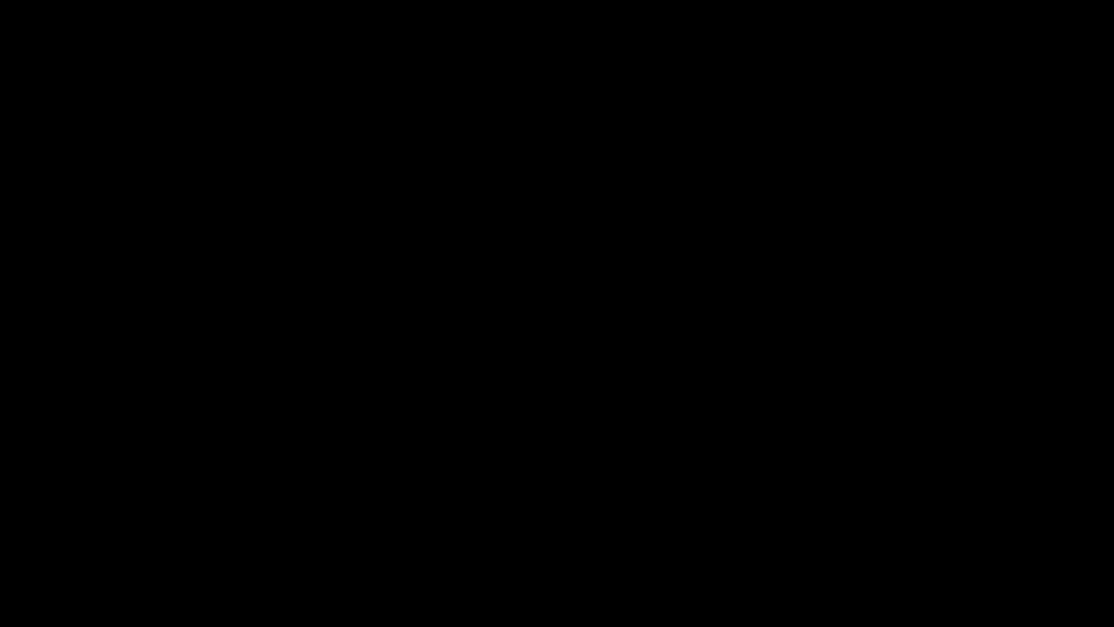